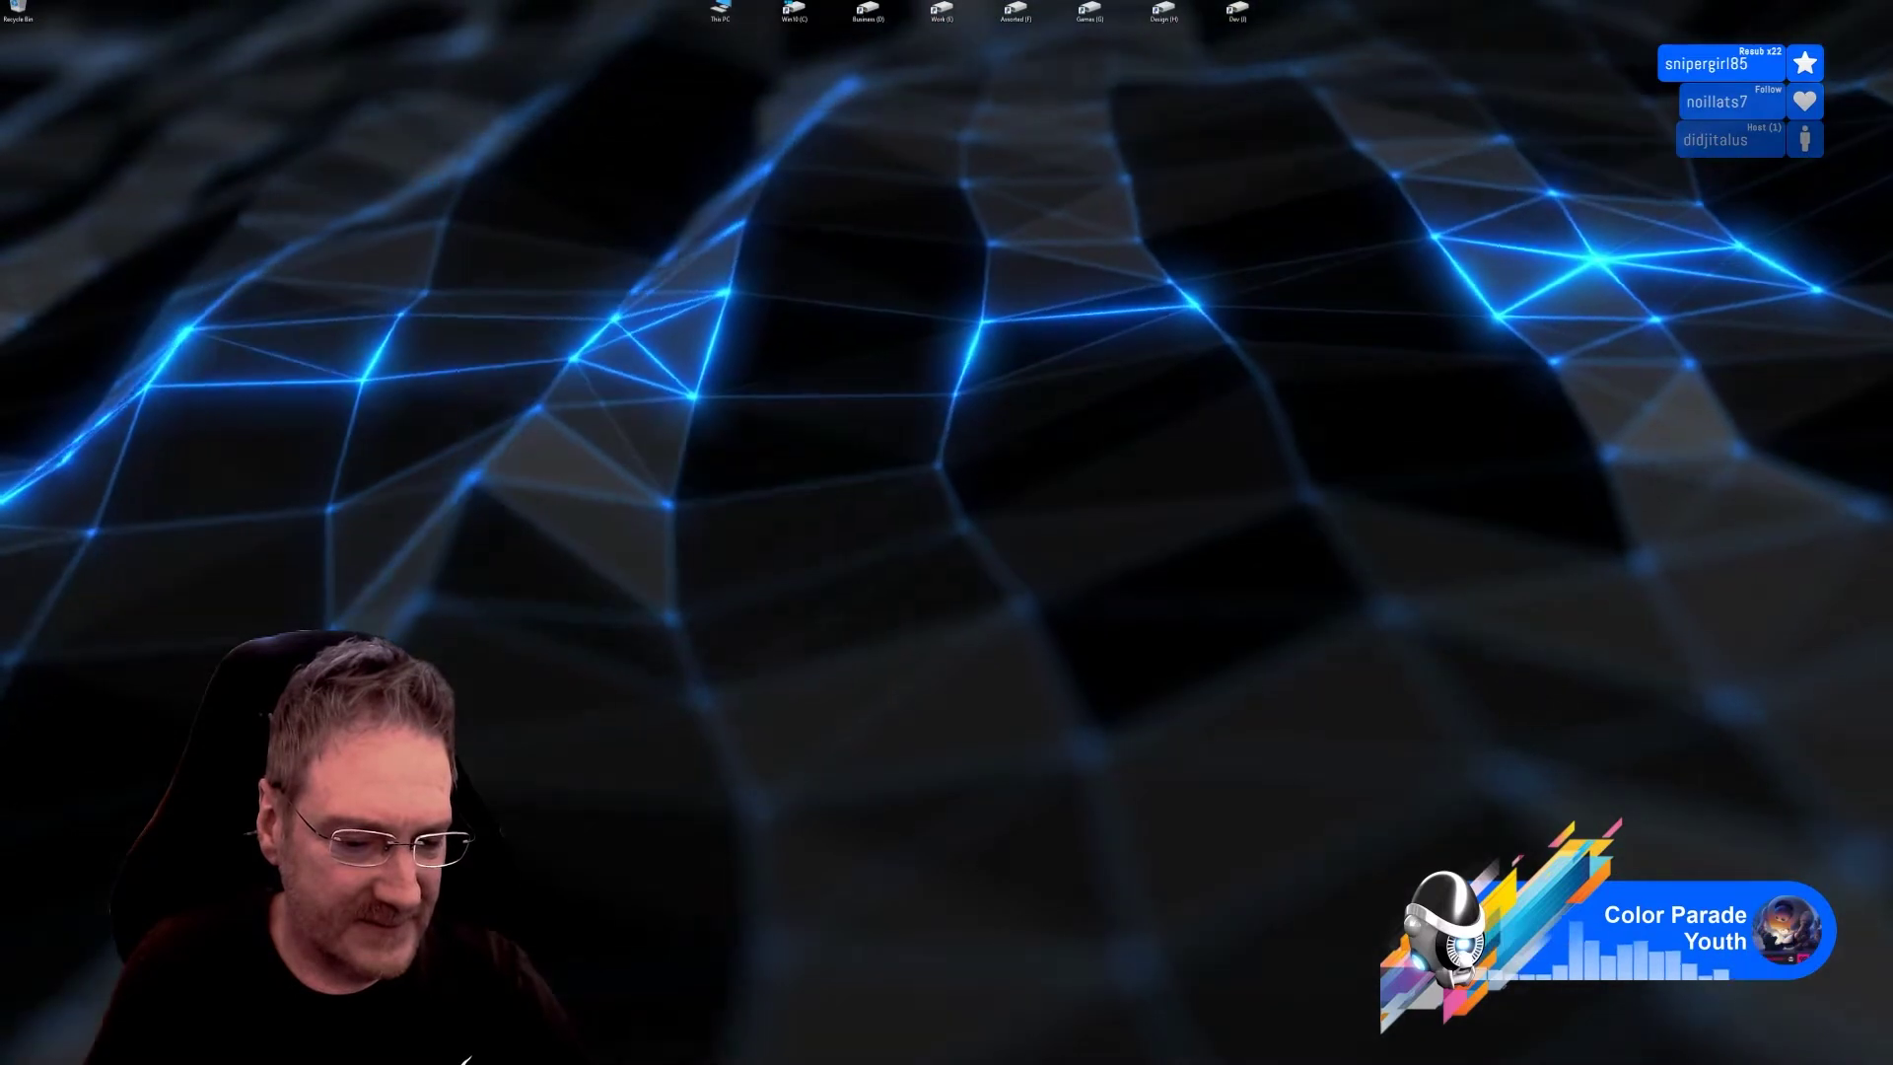
# Switch to 3ds Max, select the oven's lower-left door and send it to RizomUV for unwrapping.
pyautogui.hotkey('alt', 'Tab')
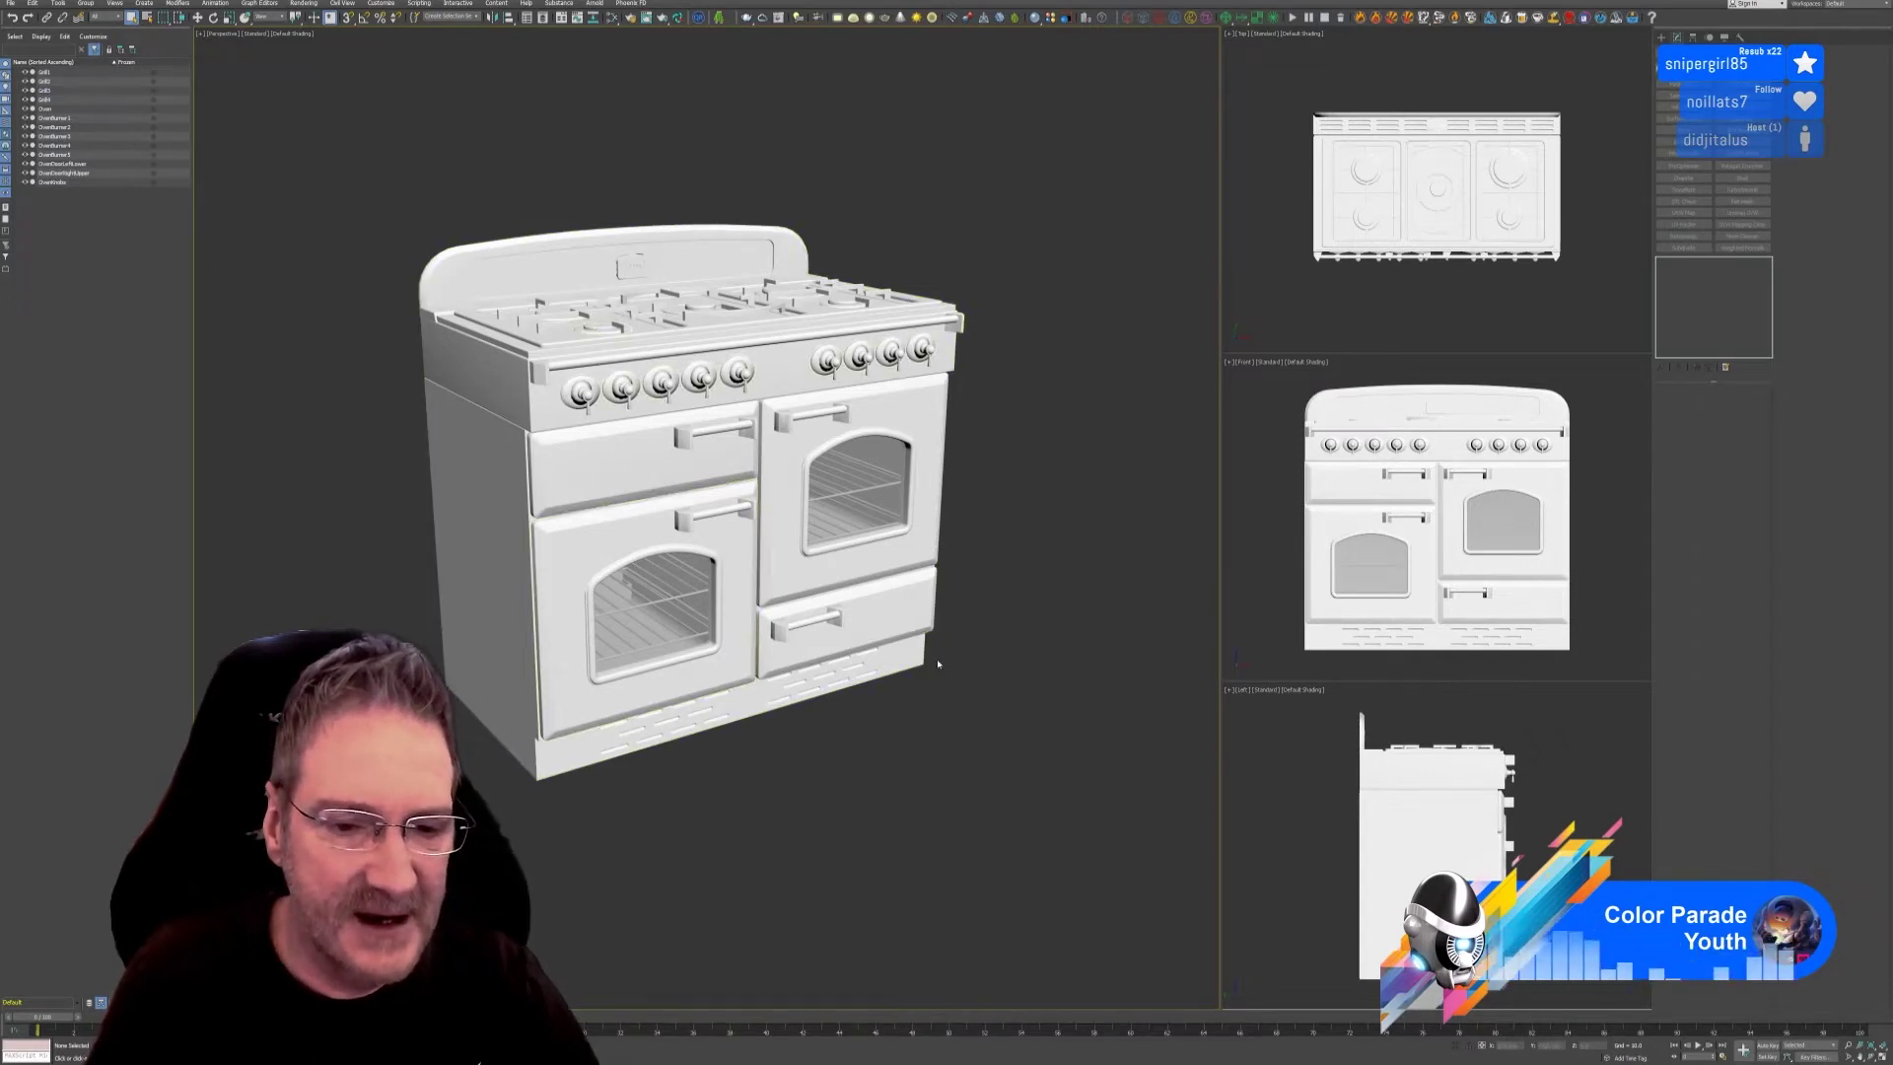
pyautogui.click(730, 531)
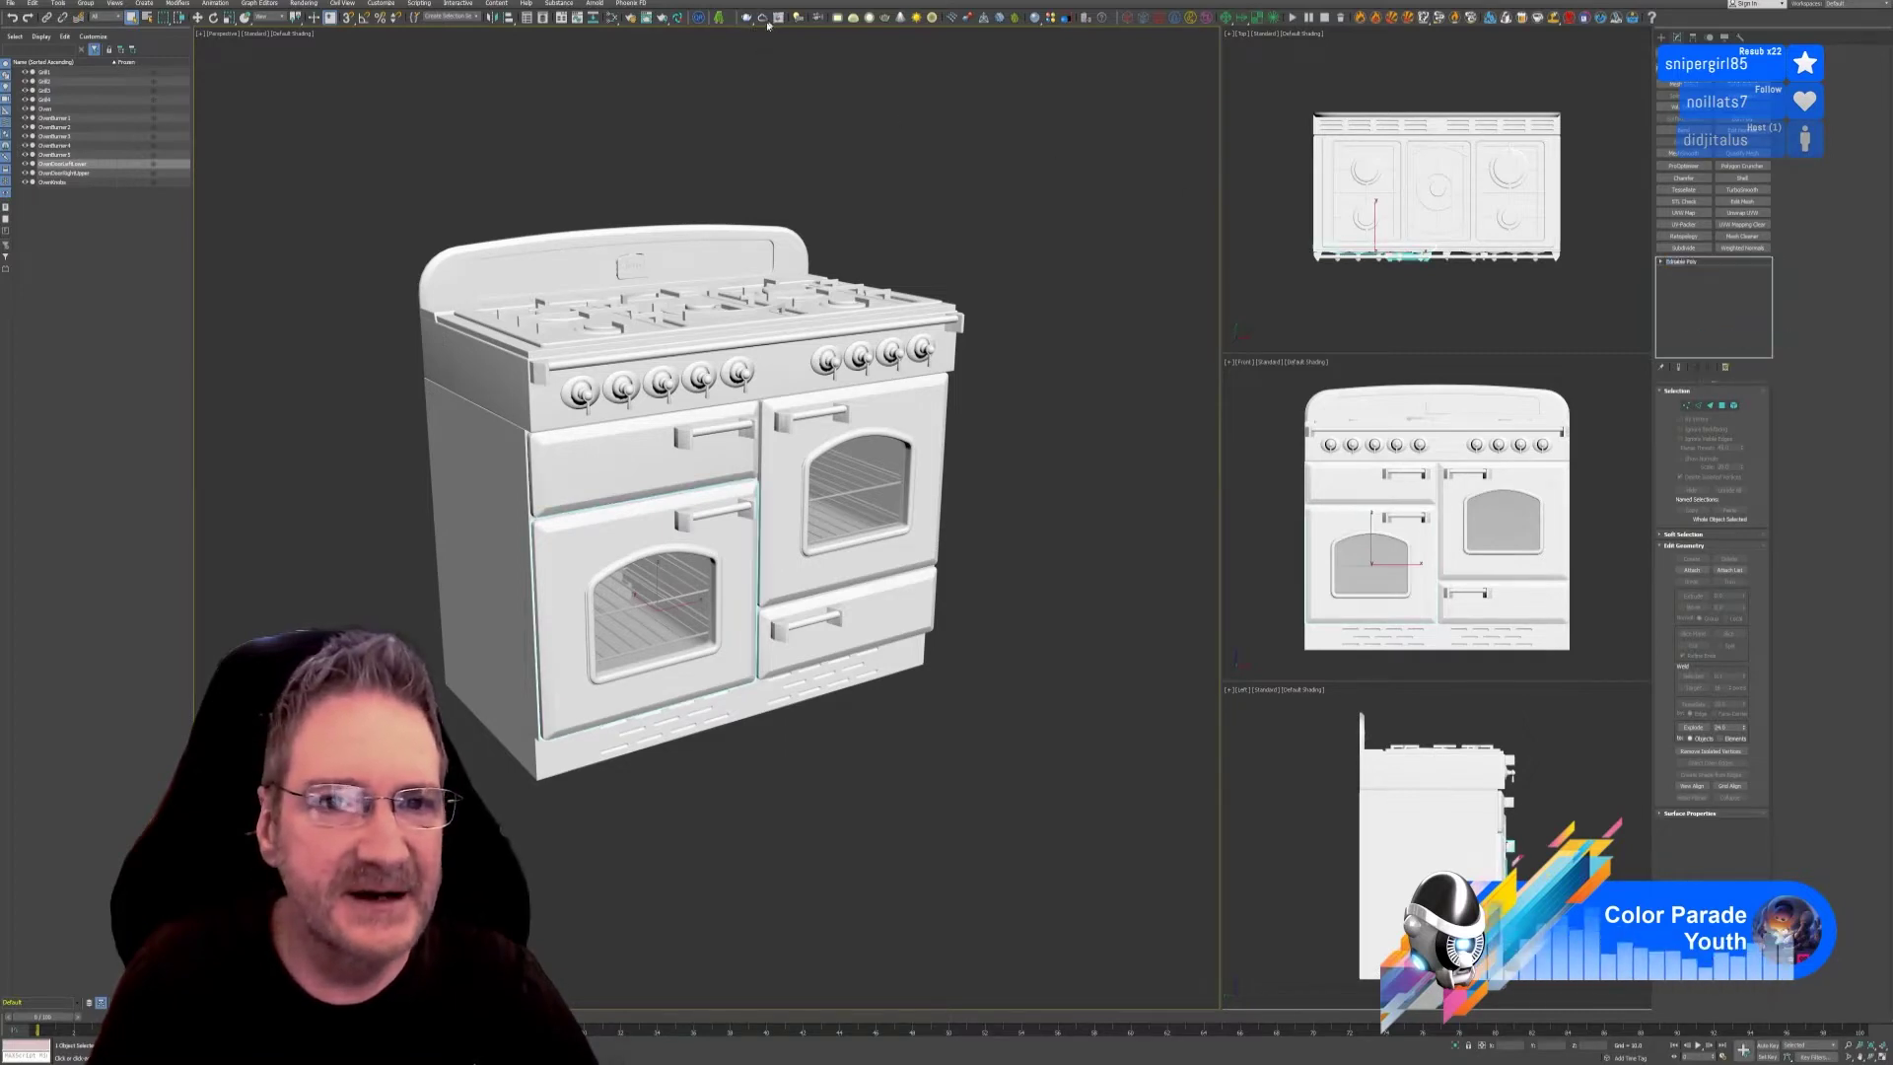
pyautogui.click(671, 24)
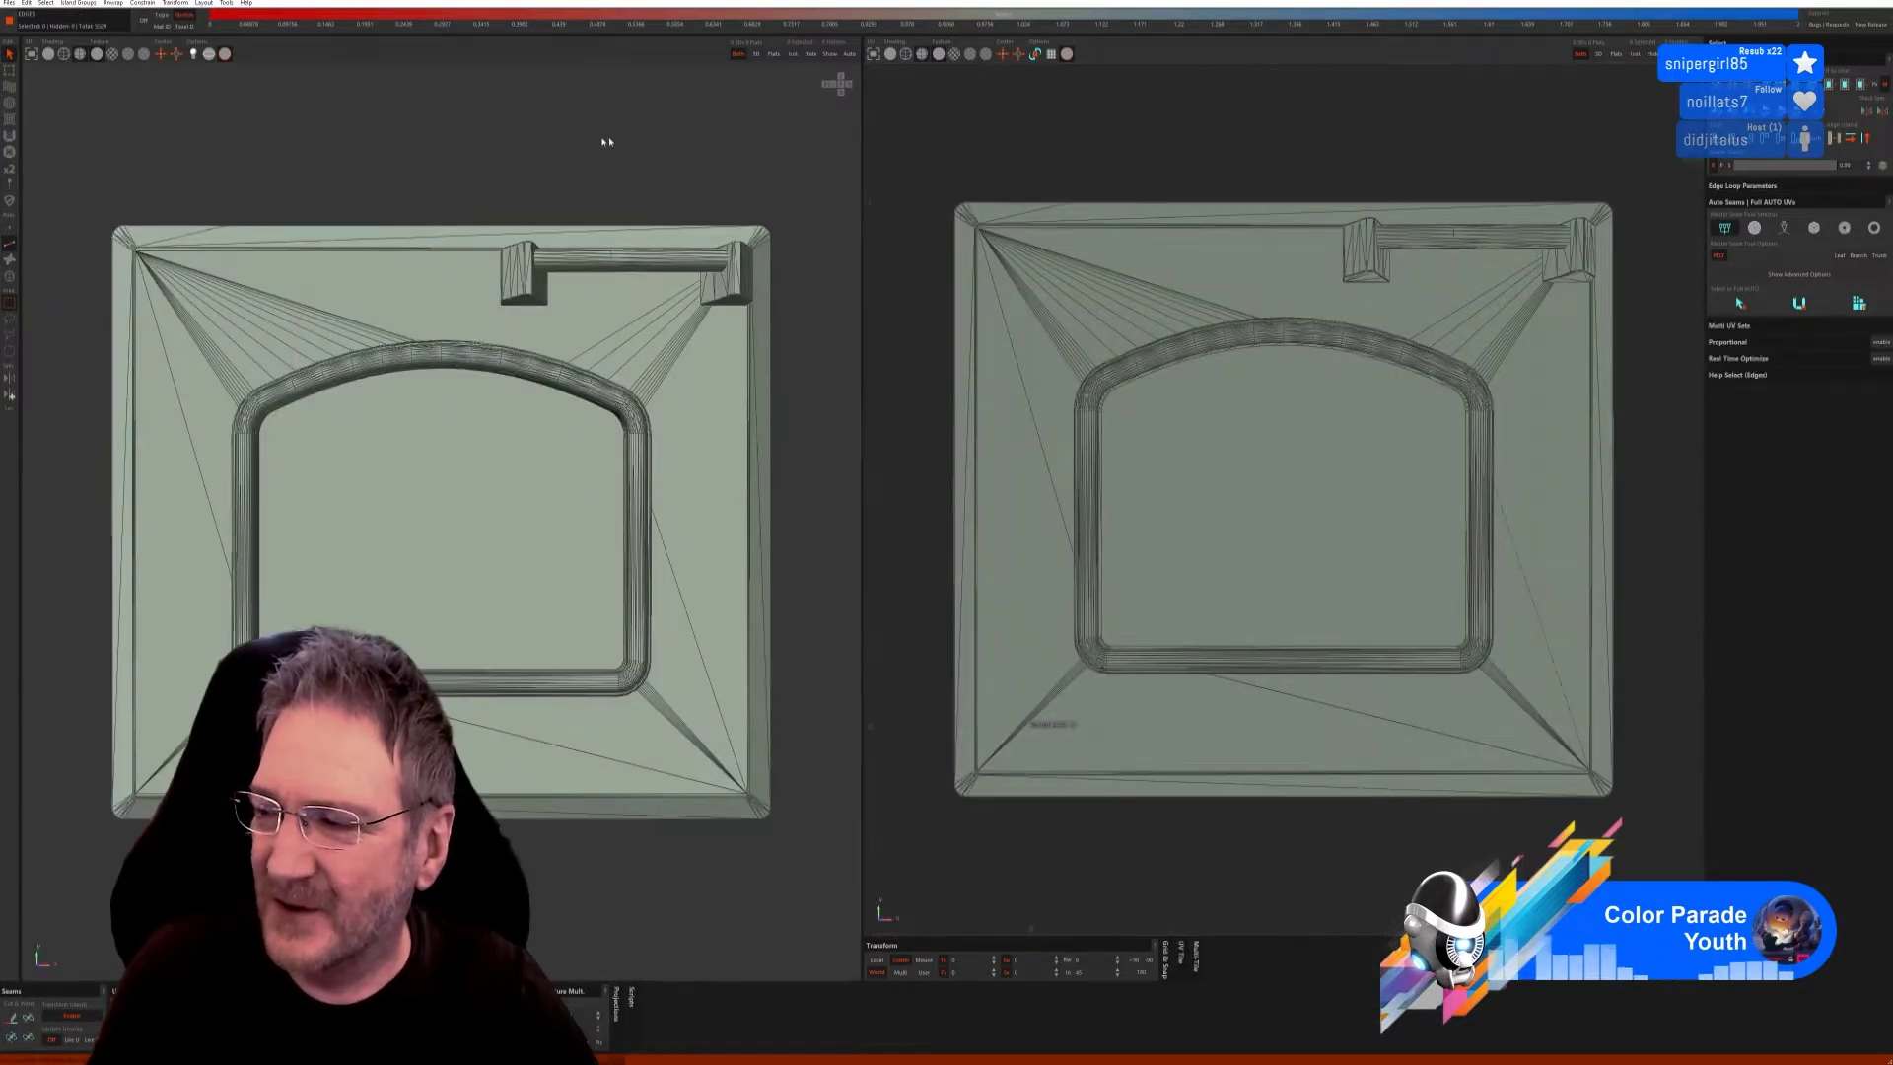
# Change the 3D view to plain shaded display without the wireframe overlay and view the door at an angle.
pyautogui.click(49, 56)
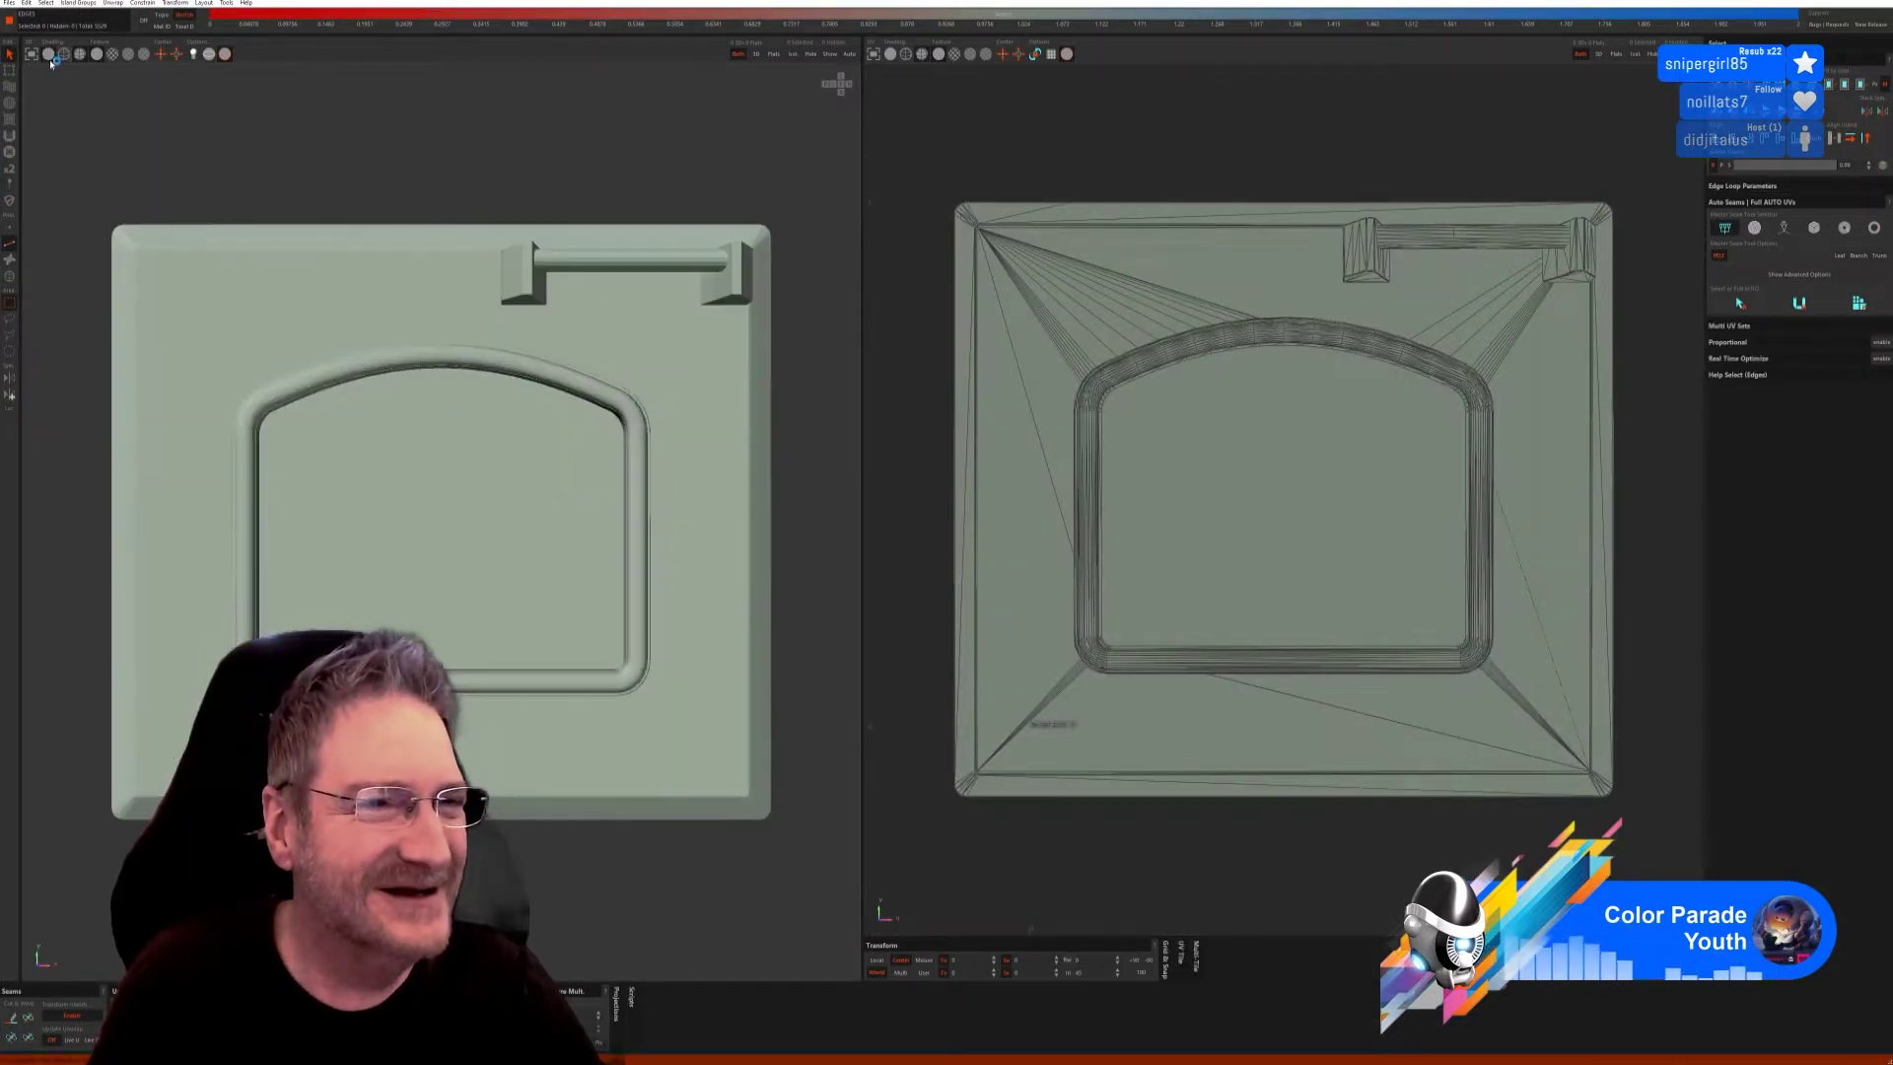
pyautogui.click(112, 55)
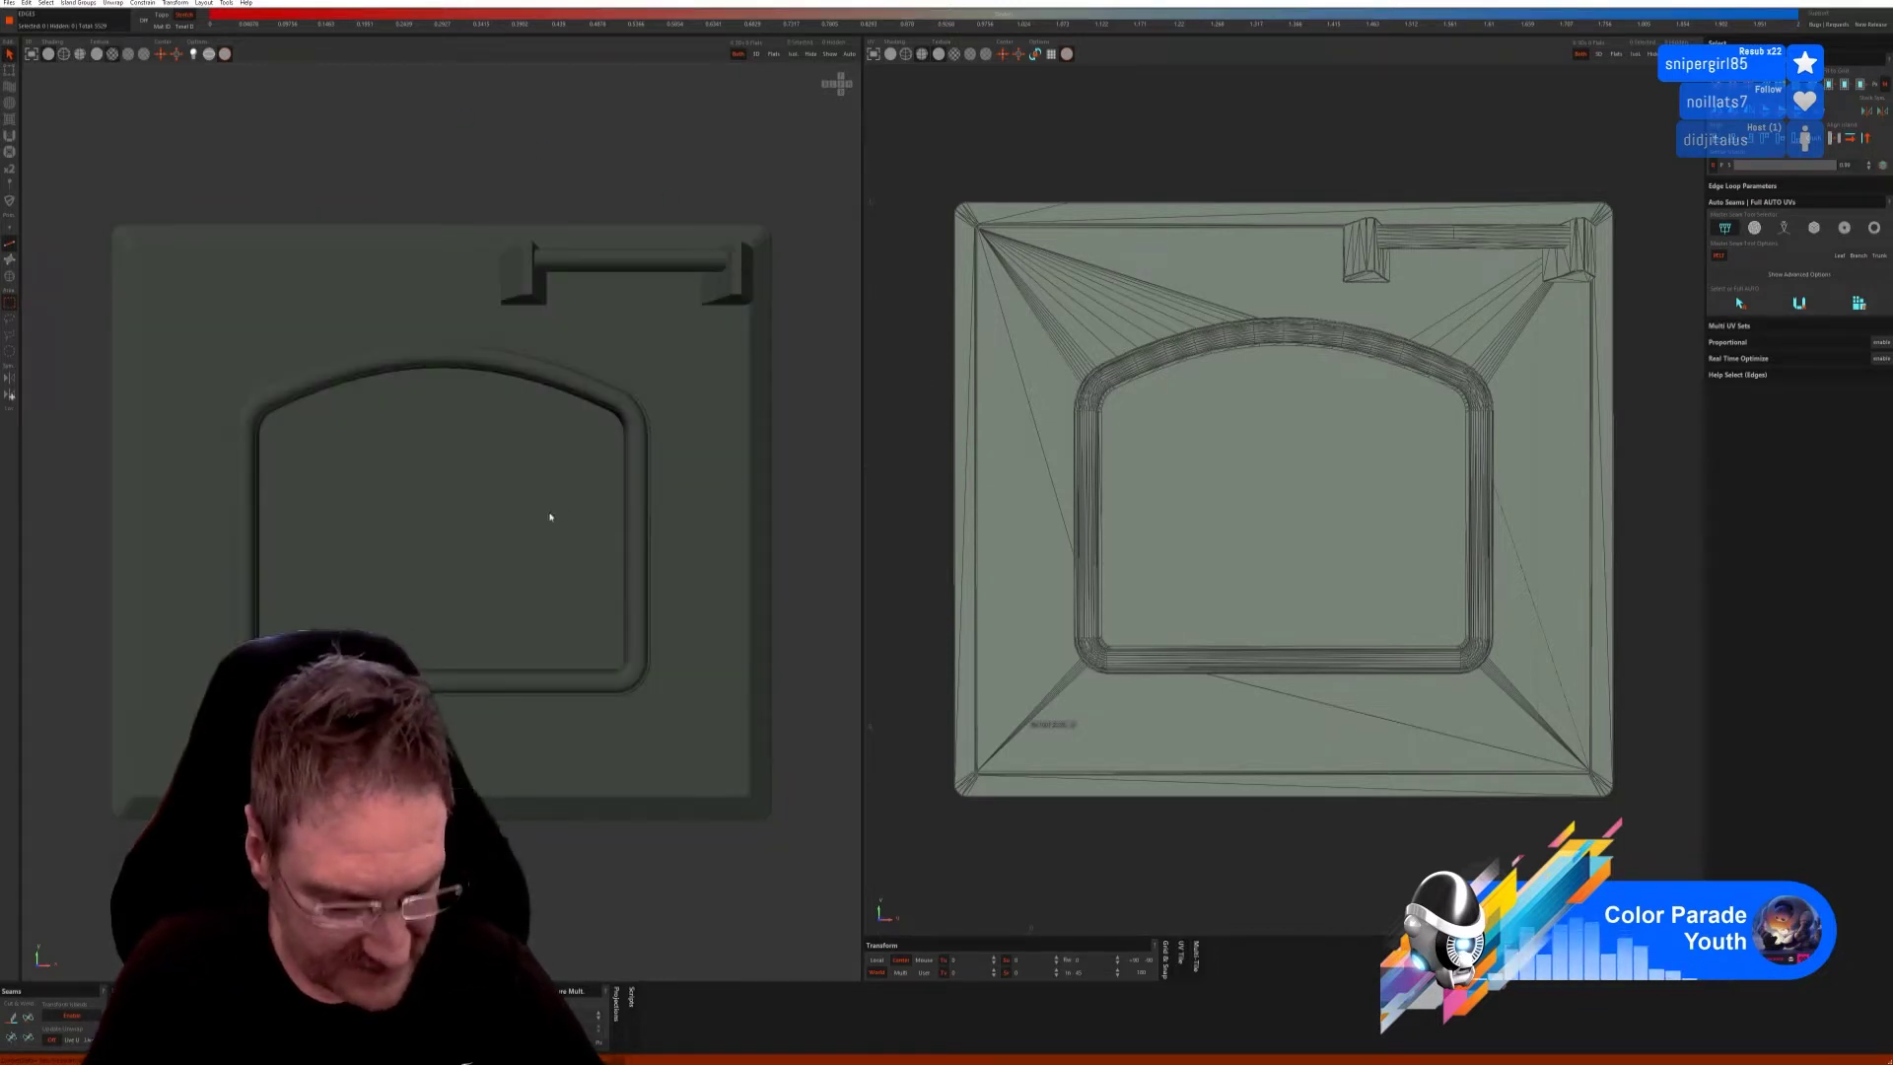
pyautogui.scroll(-2, 526, 538)
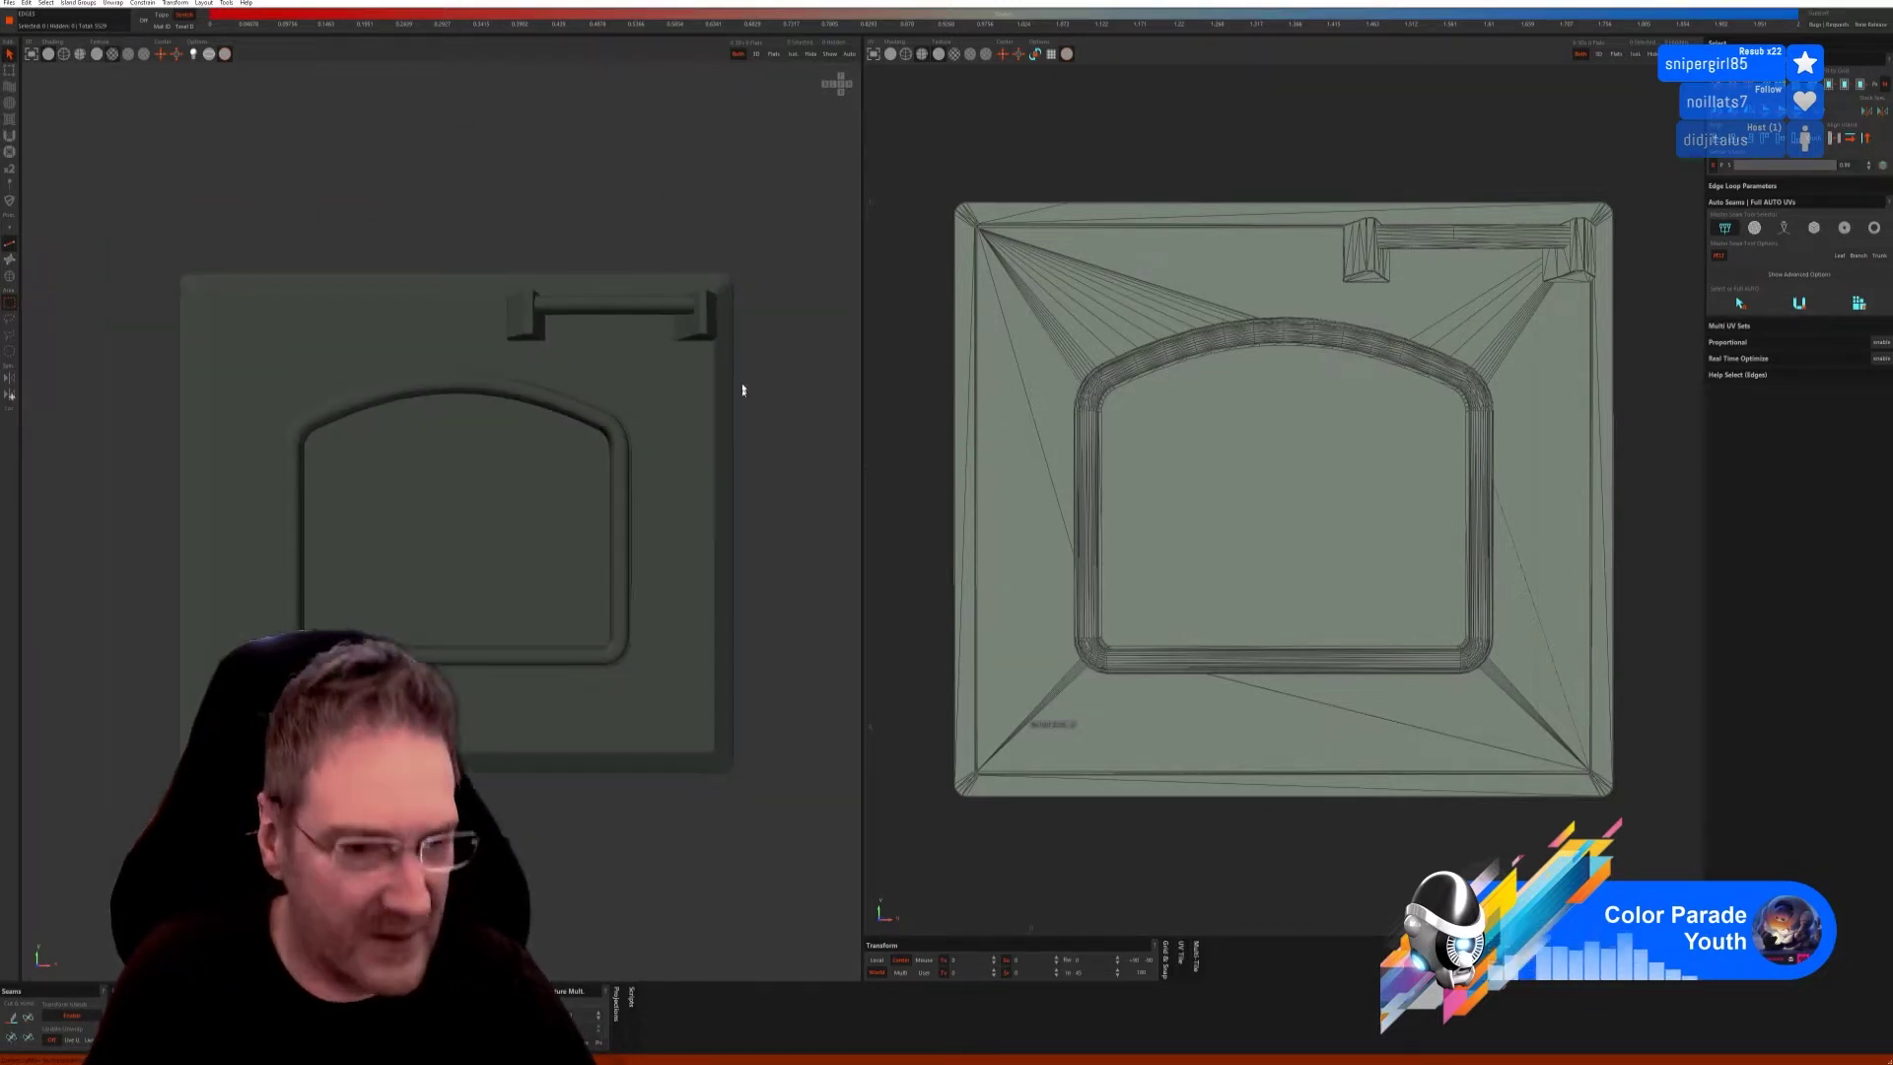
pyautogui.moveTo(620, 226); pyautogui.dragTo(654, 243, button='middle')
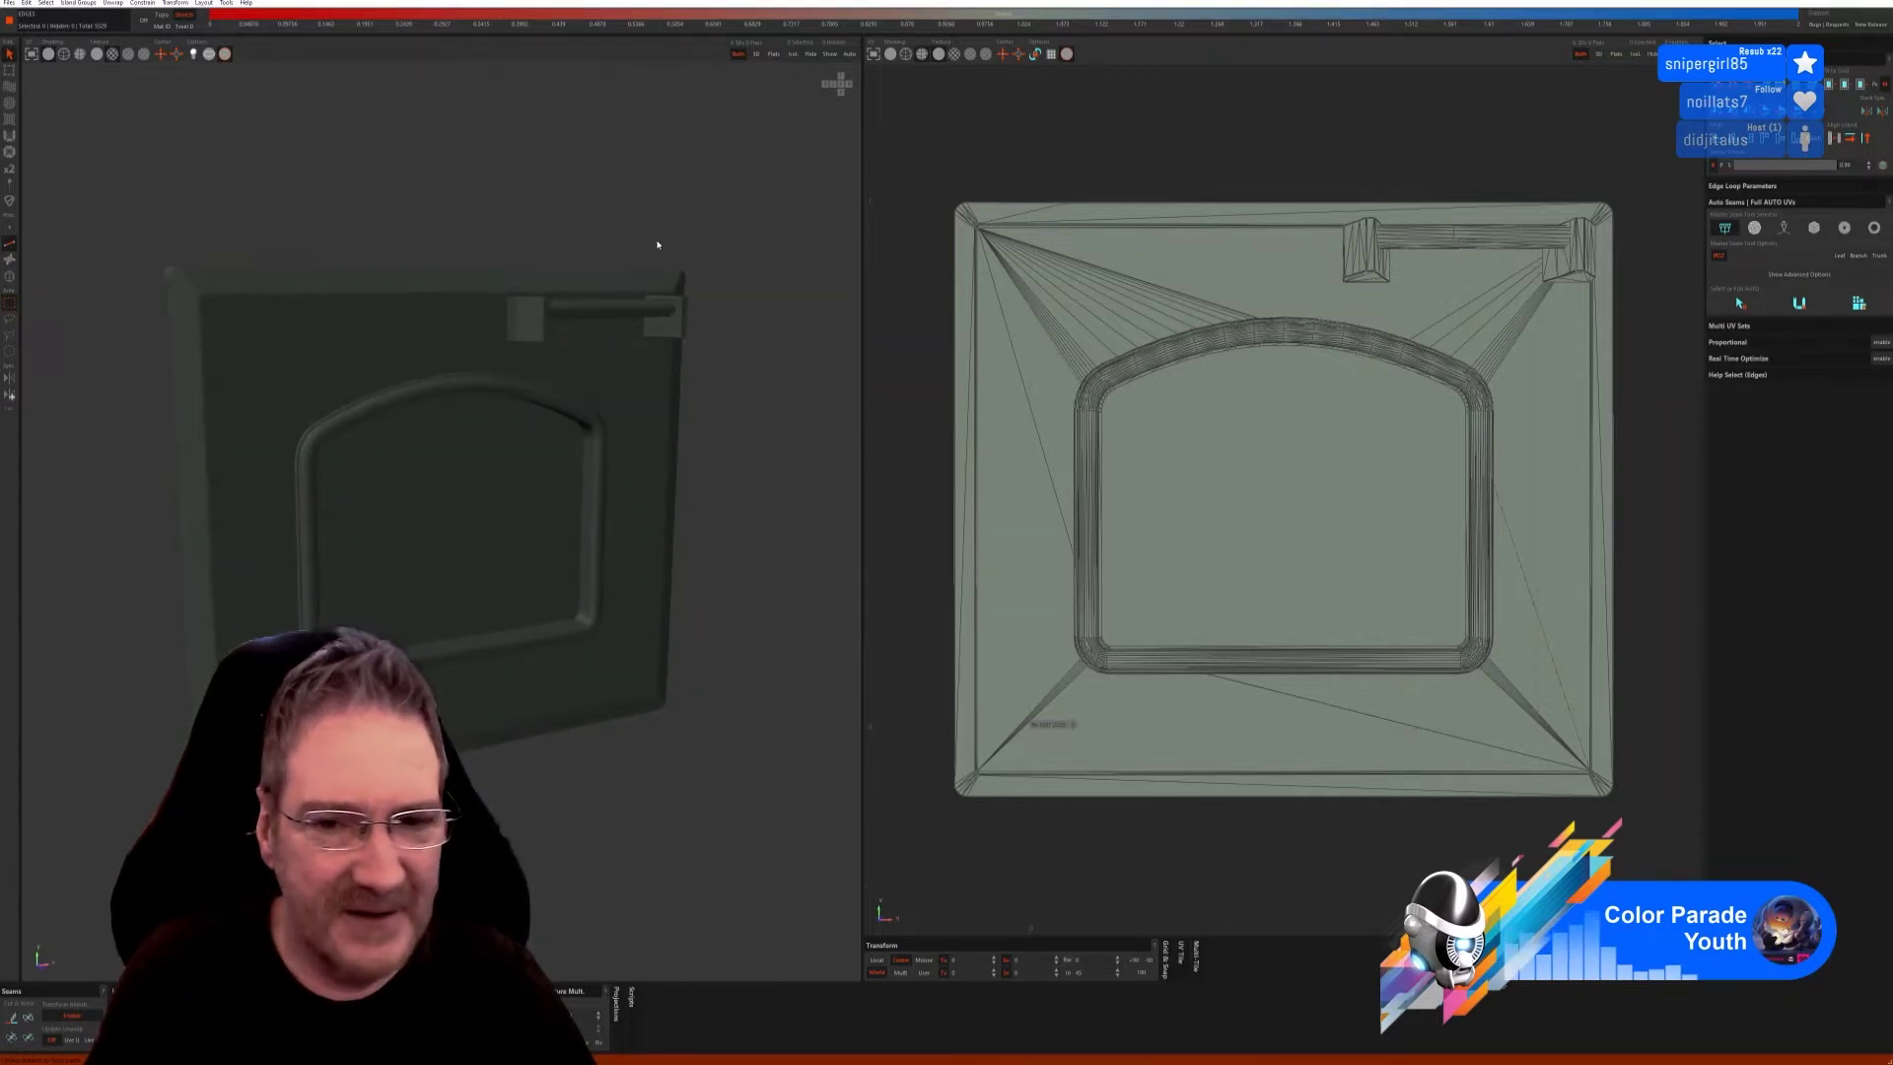
# Select the main door panel as an island and isolate it from the window, trim and handle.
pyautogui.click(10, 276)
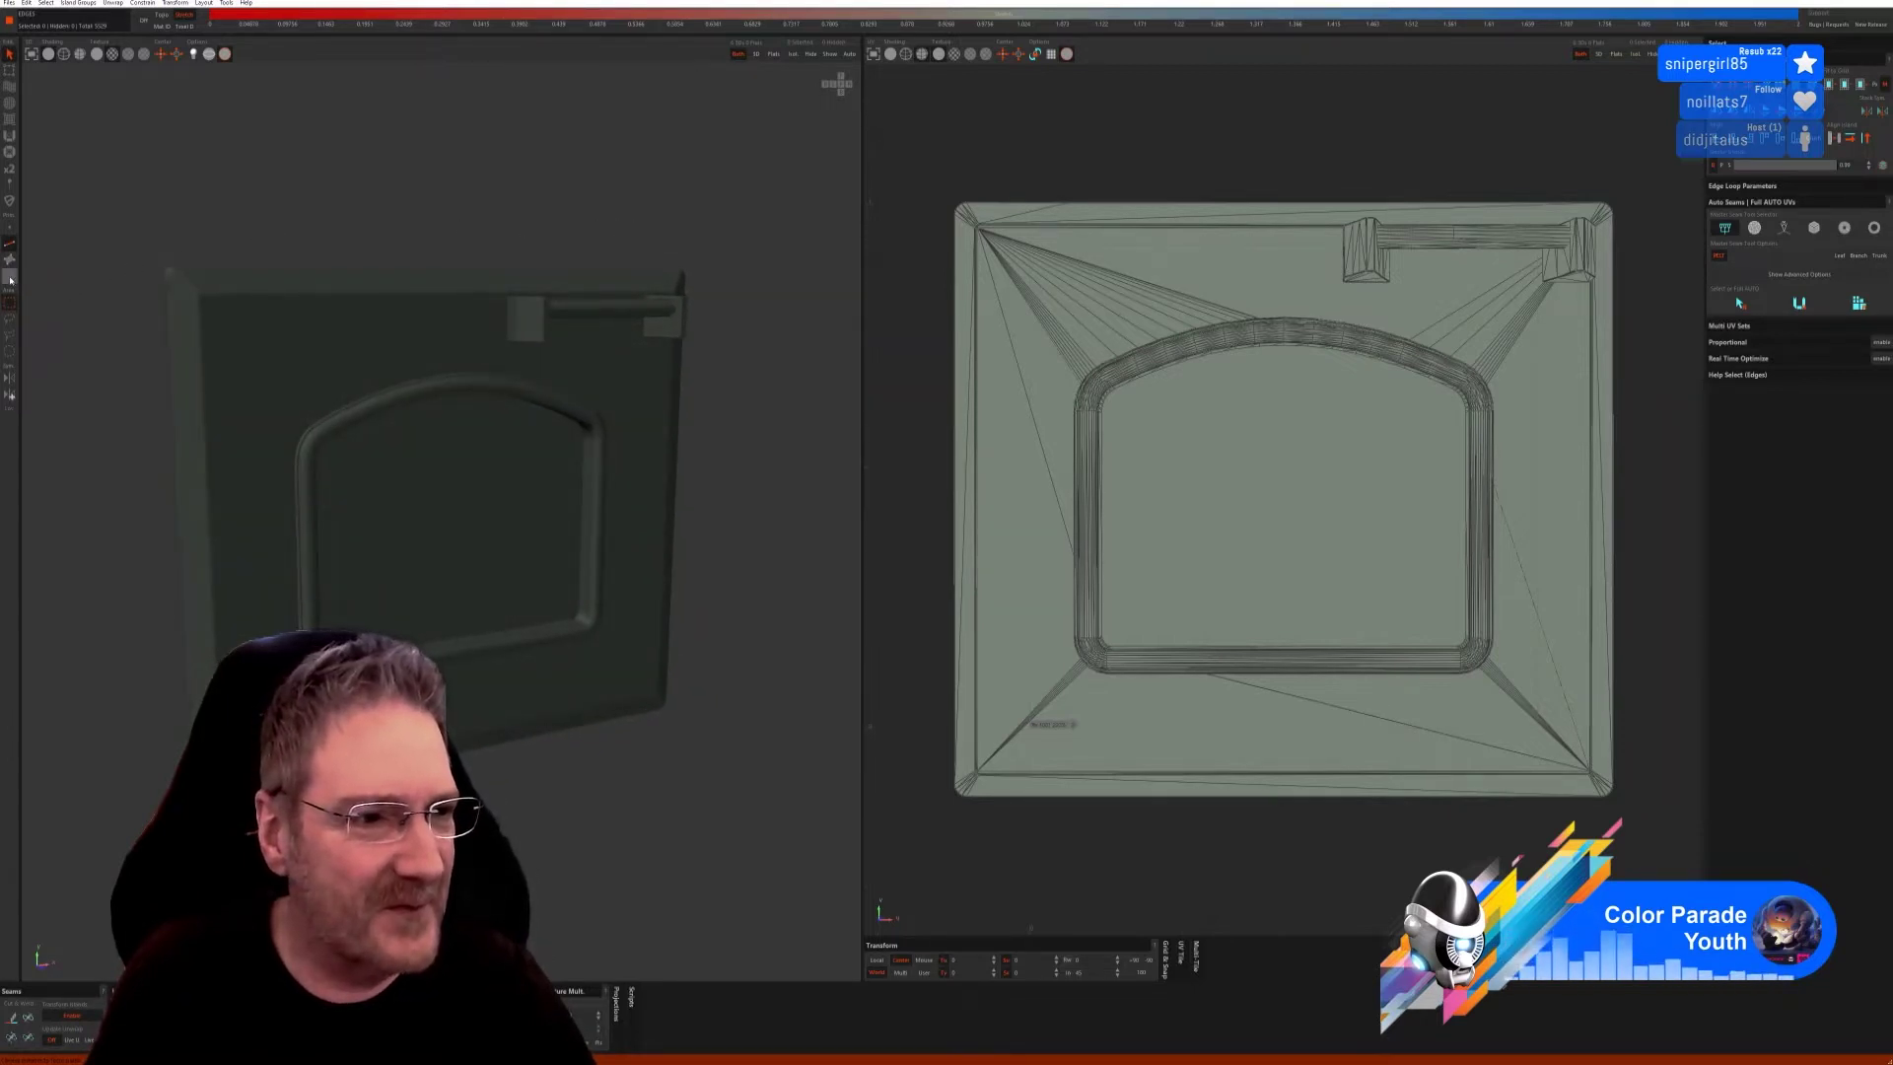
pyautogui.click(288, 331)
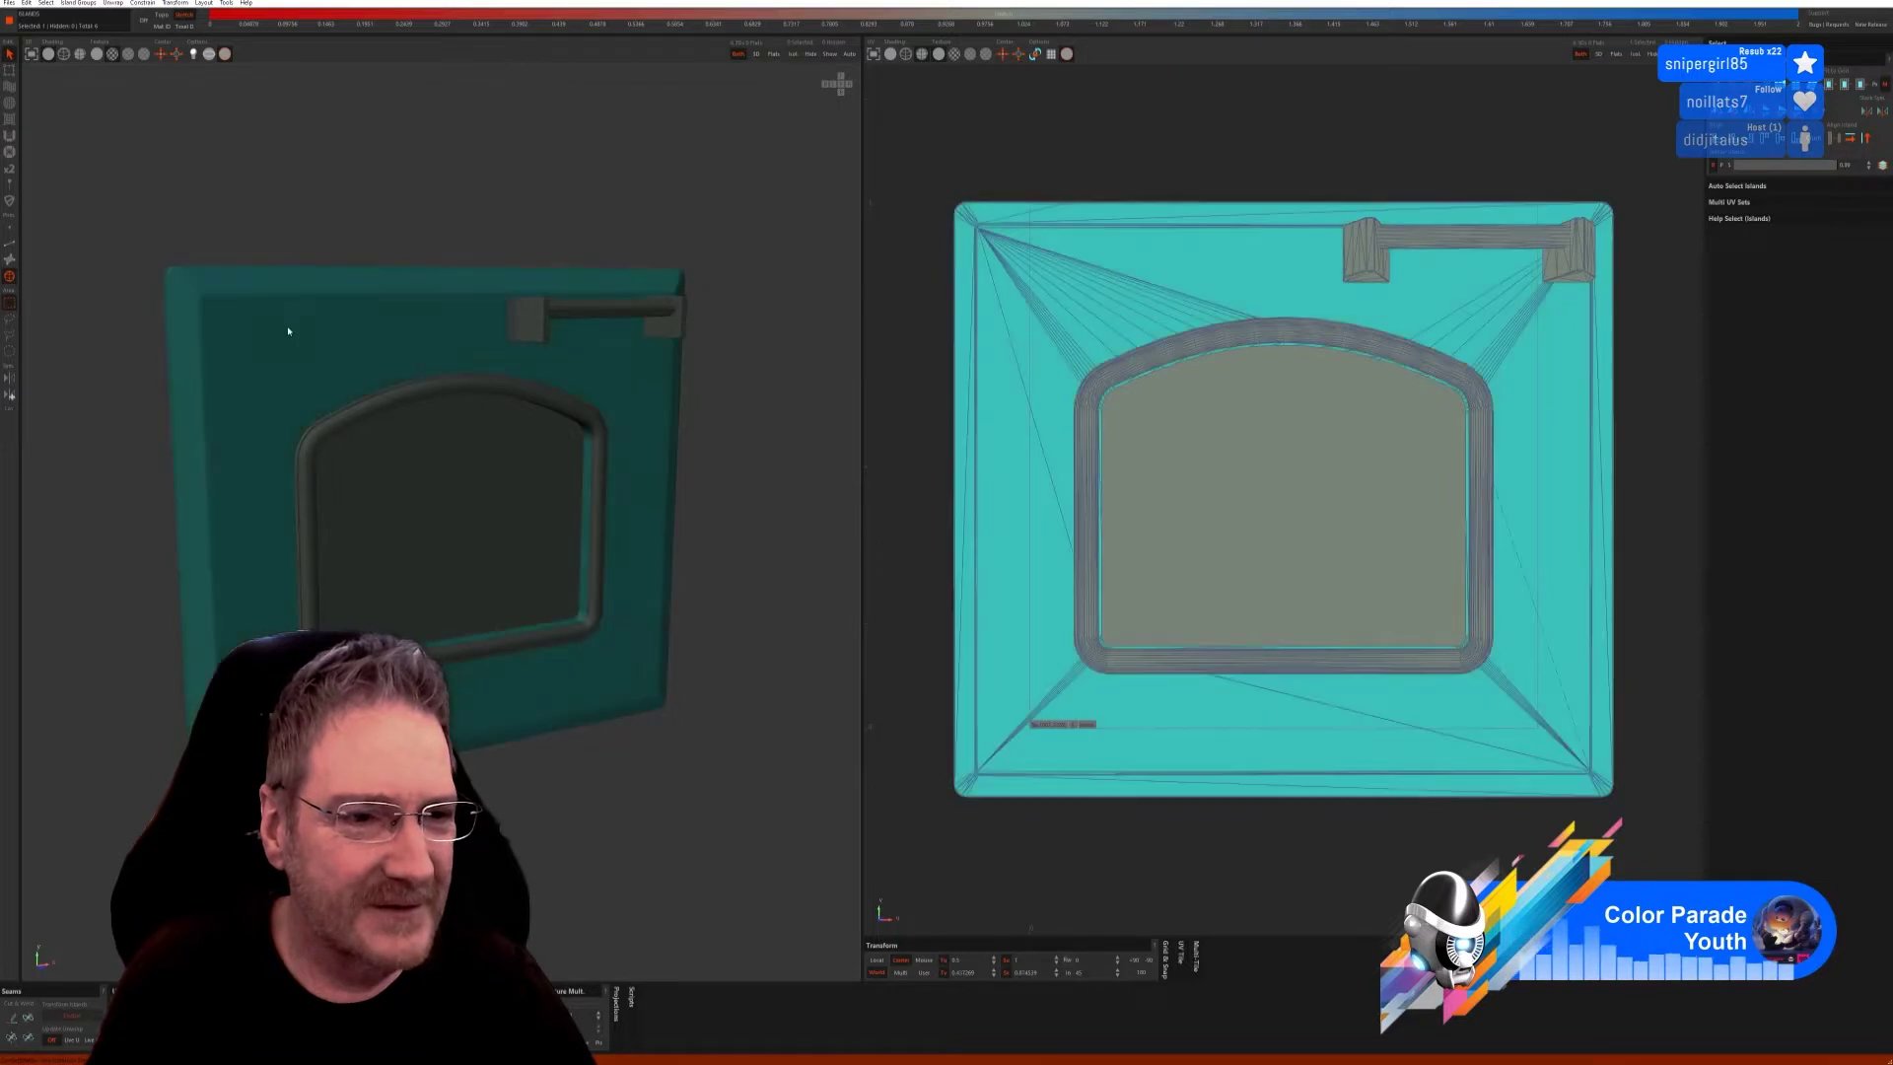
pyautogui.click(793, 55)
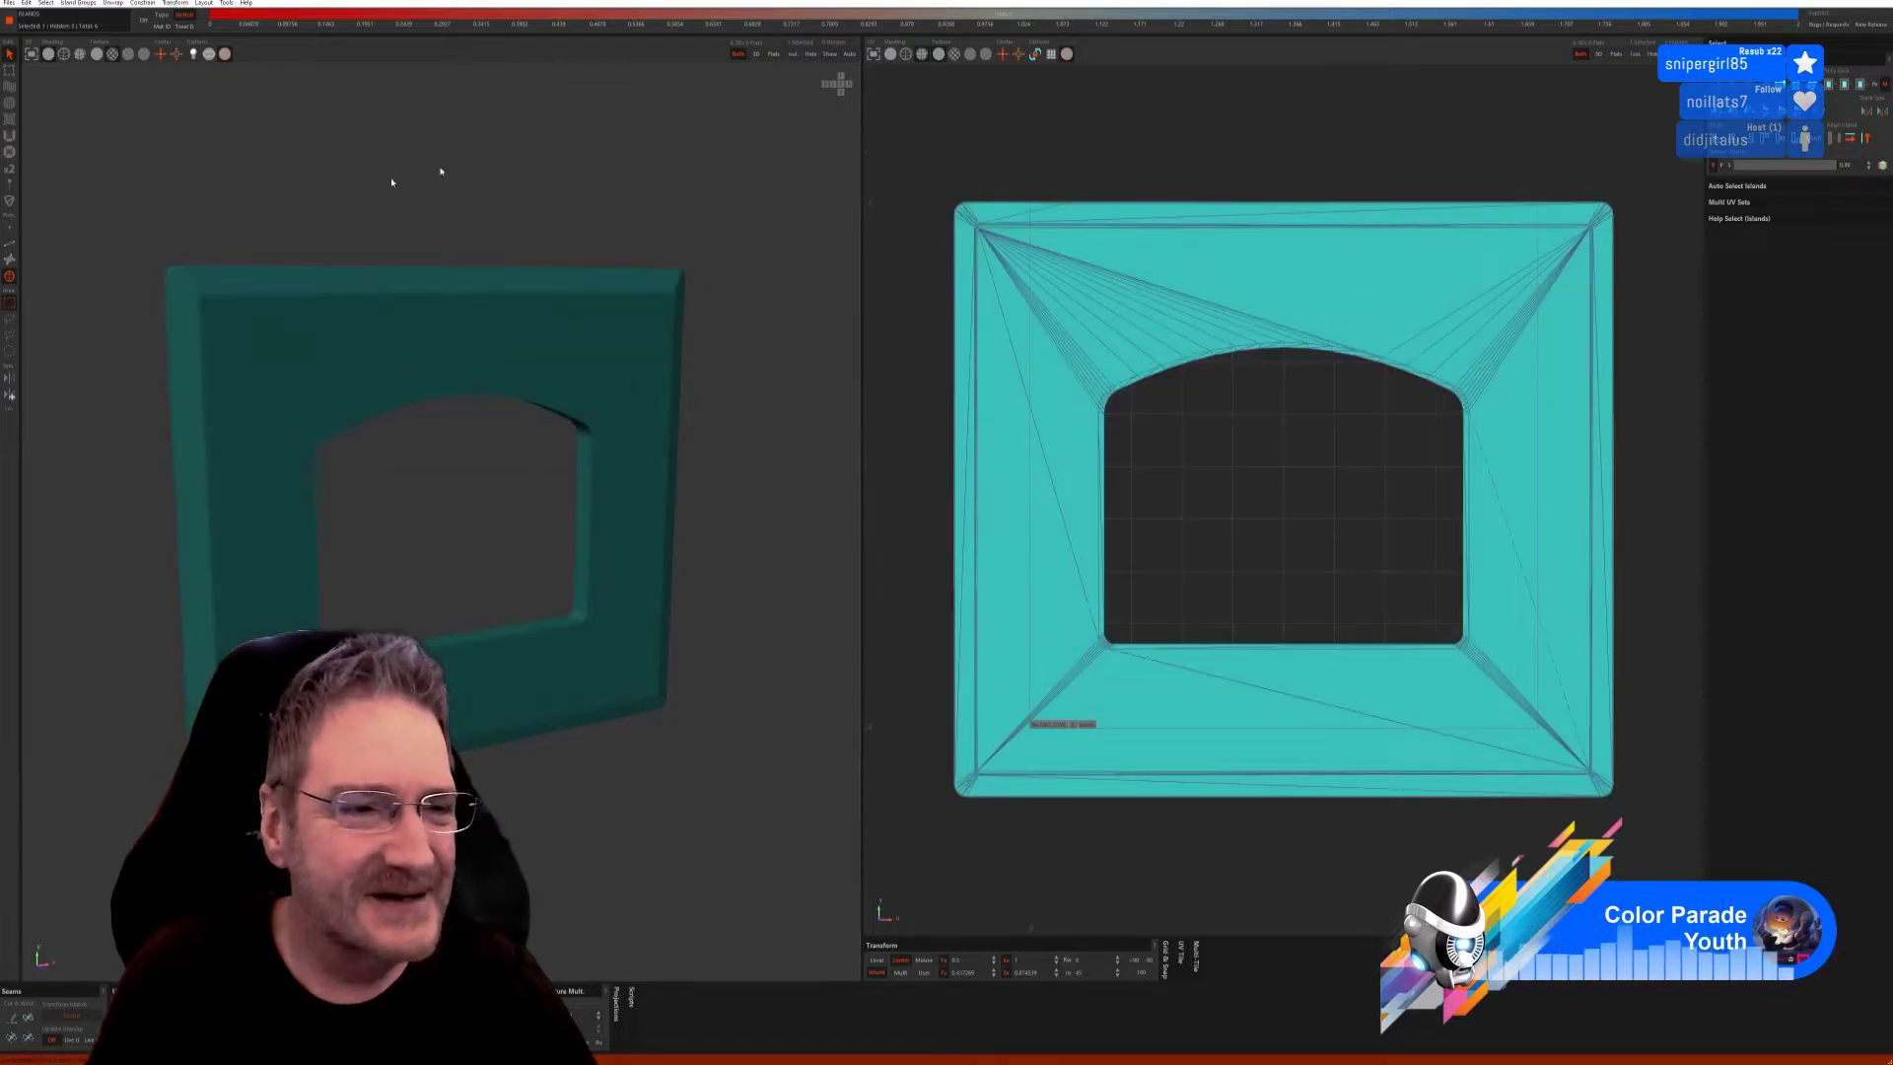
# Generate automatic seams on the isolated door panel, cut and unfold it, and pack its UV islands.
pyautogui.click(9, 243)
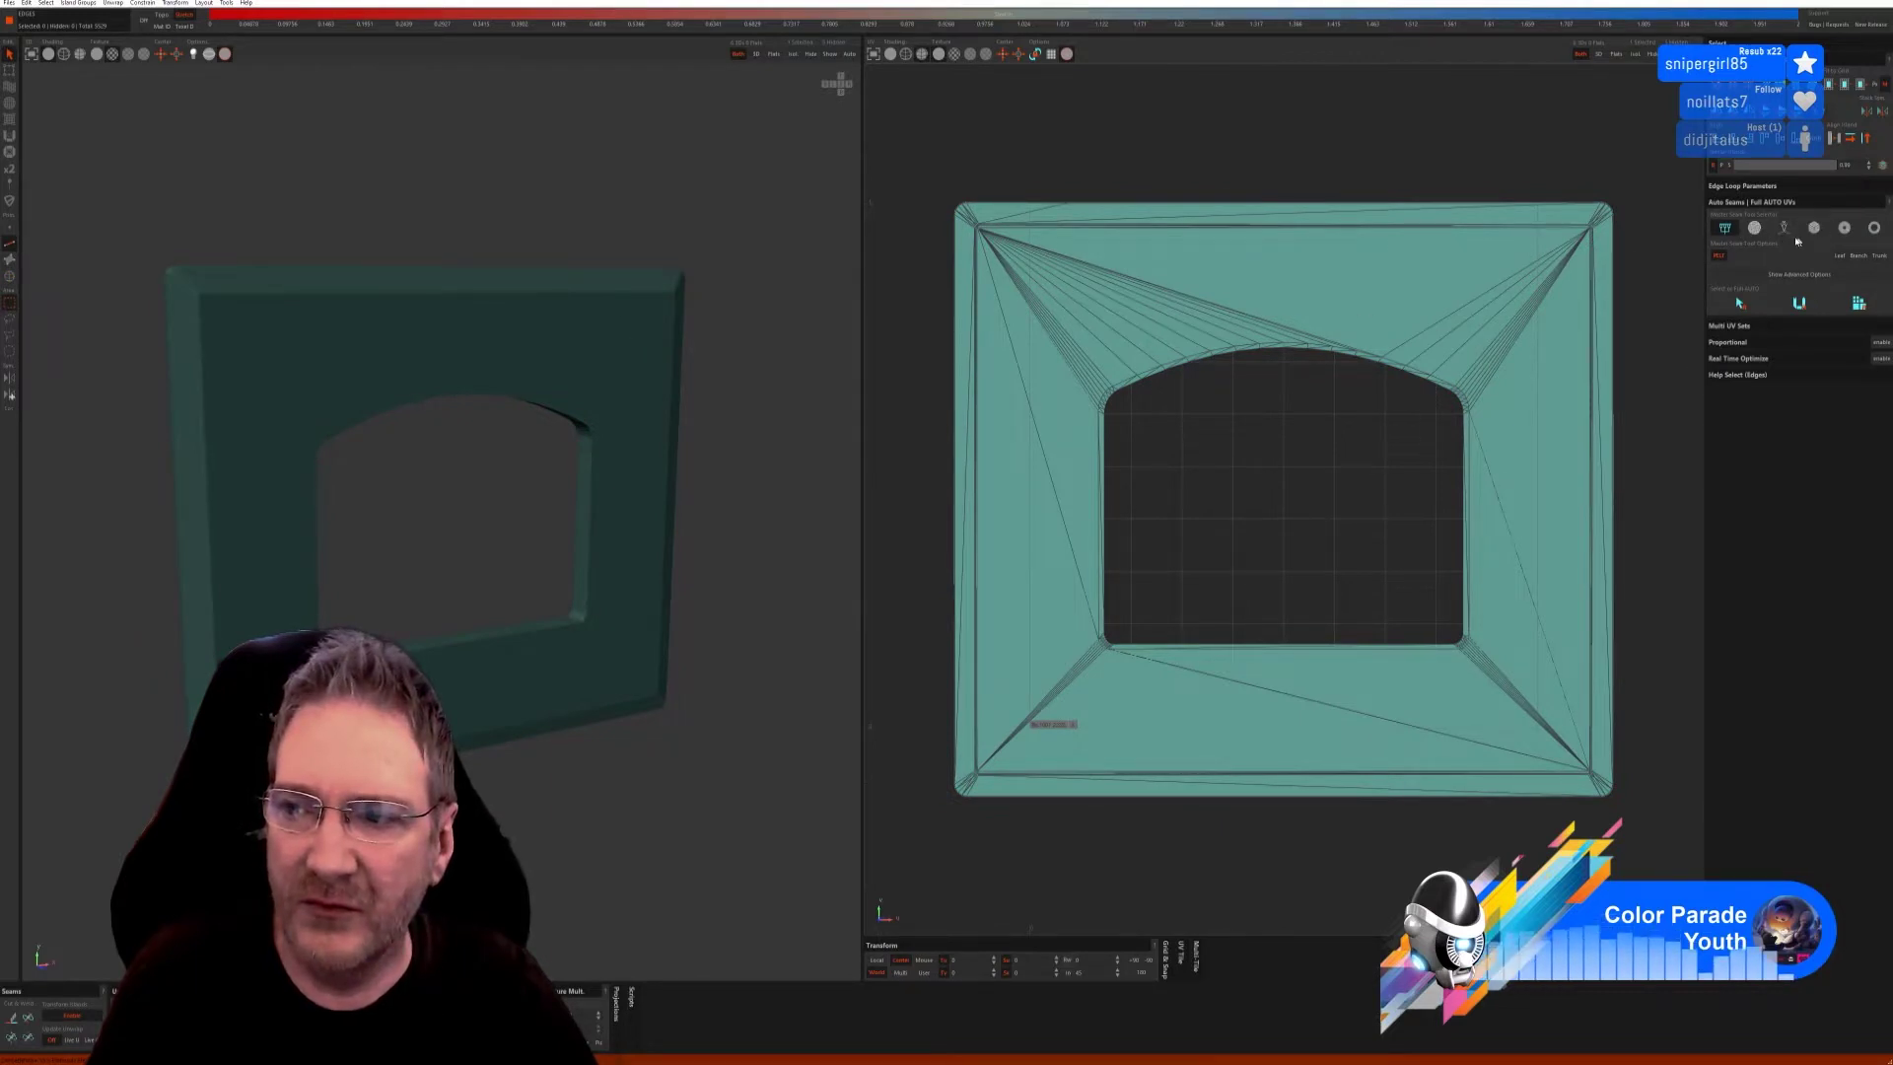
pyautogui.click(1784, 228)
pyautogui.click(1764, 303)
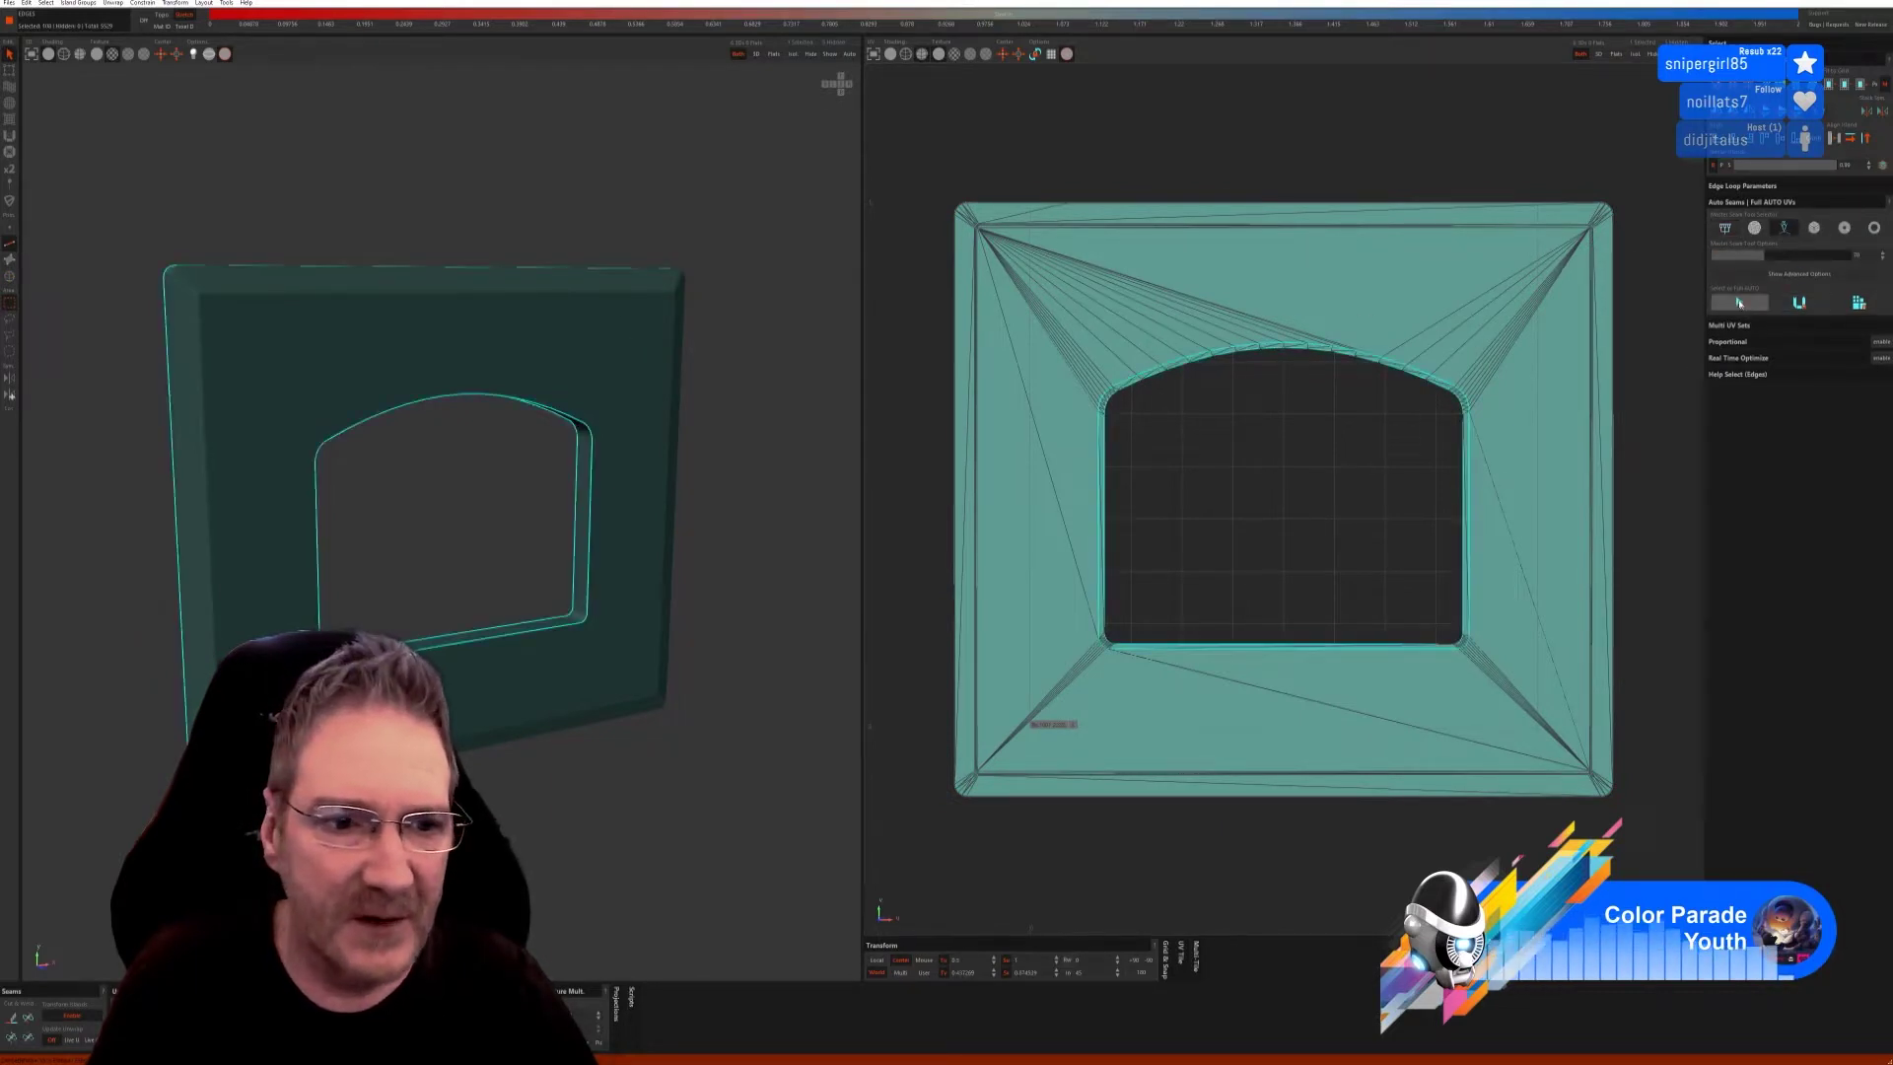
pyautogui.click(1799, 304)
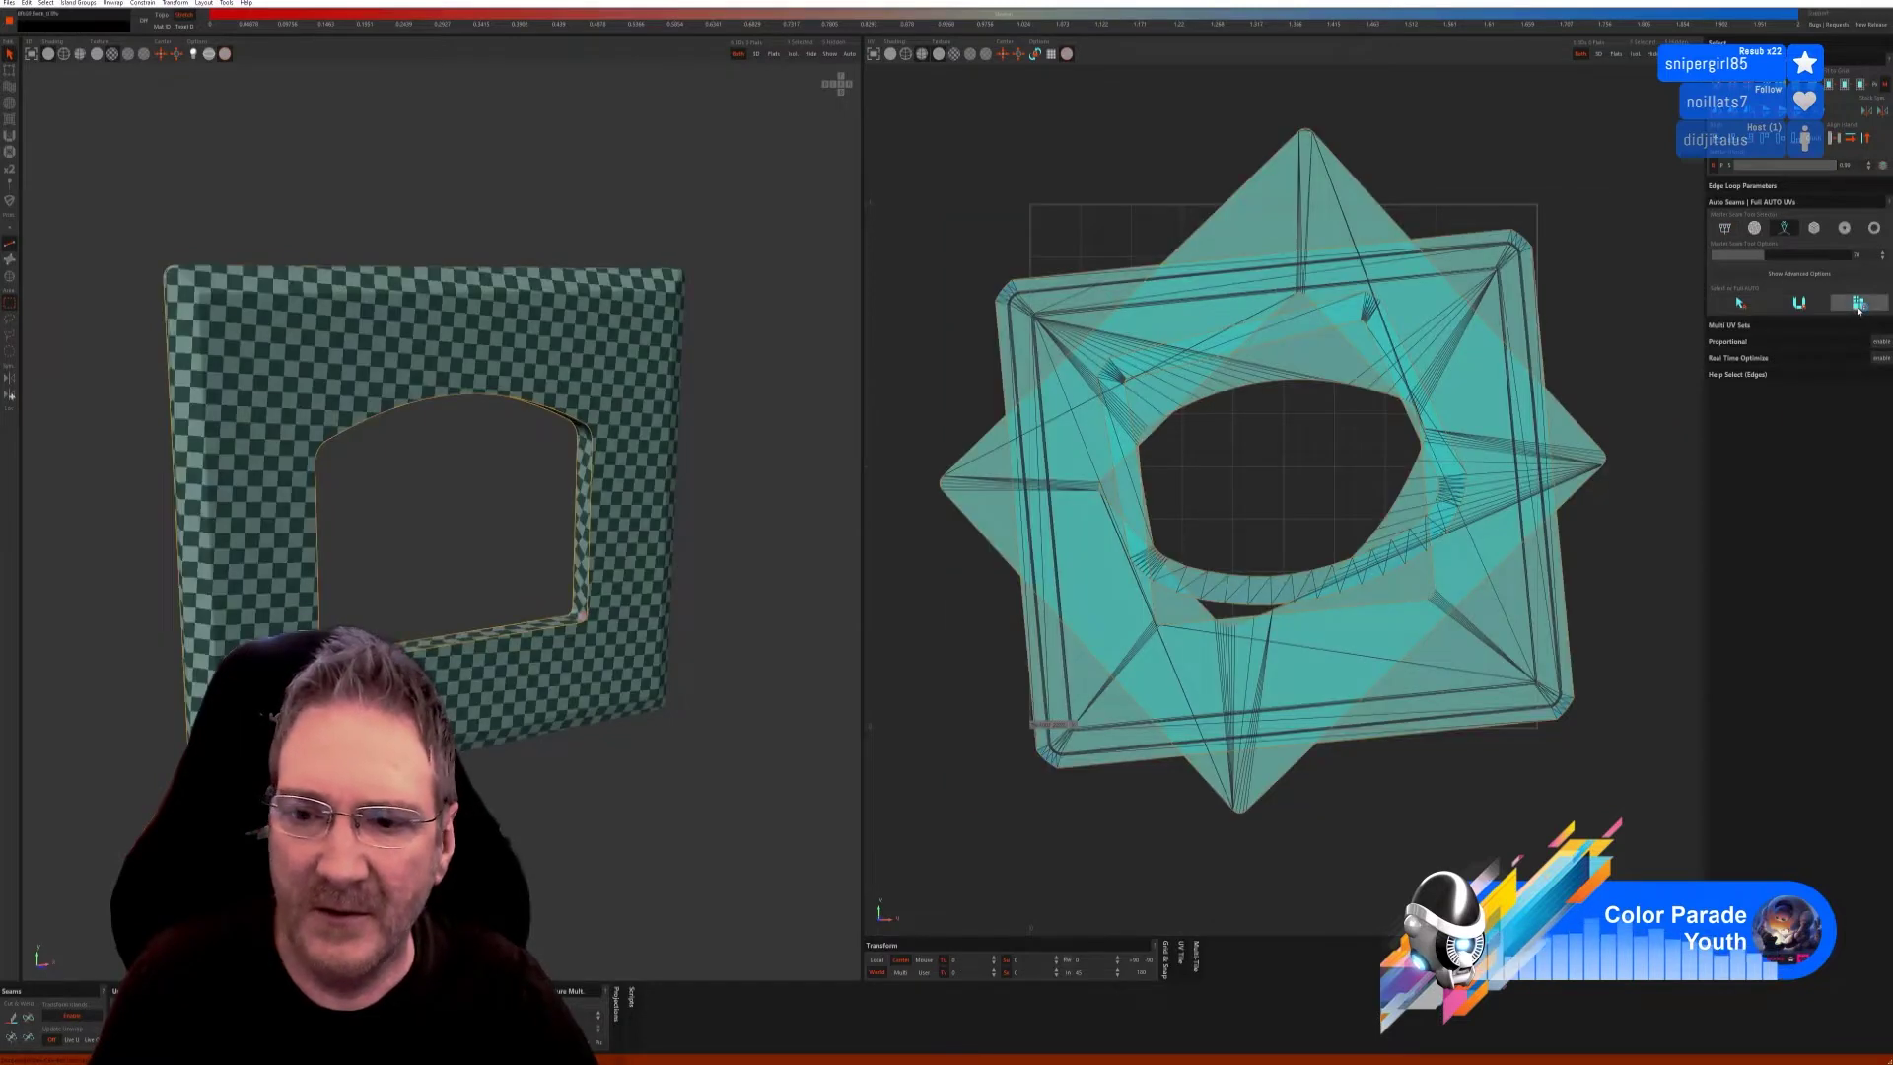
pyautogui.click(1855, 305)
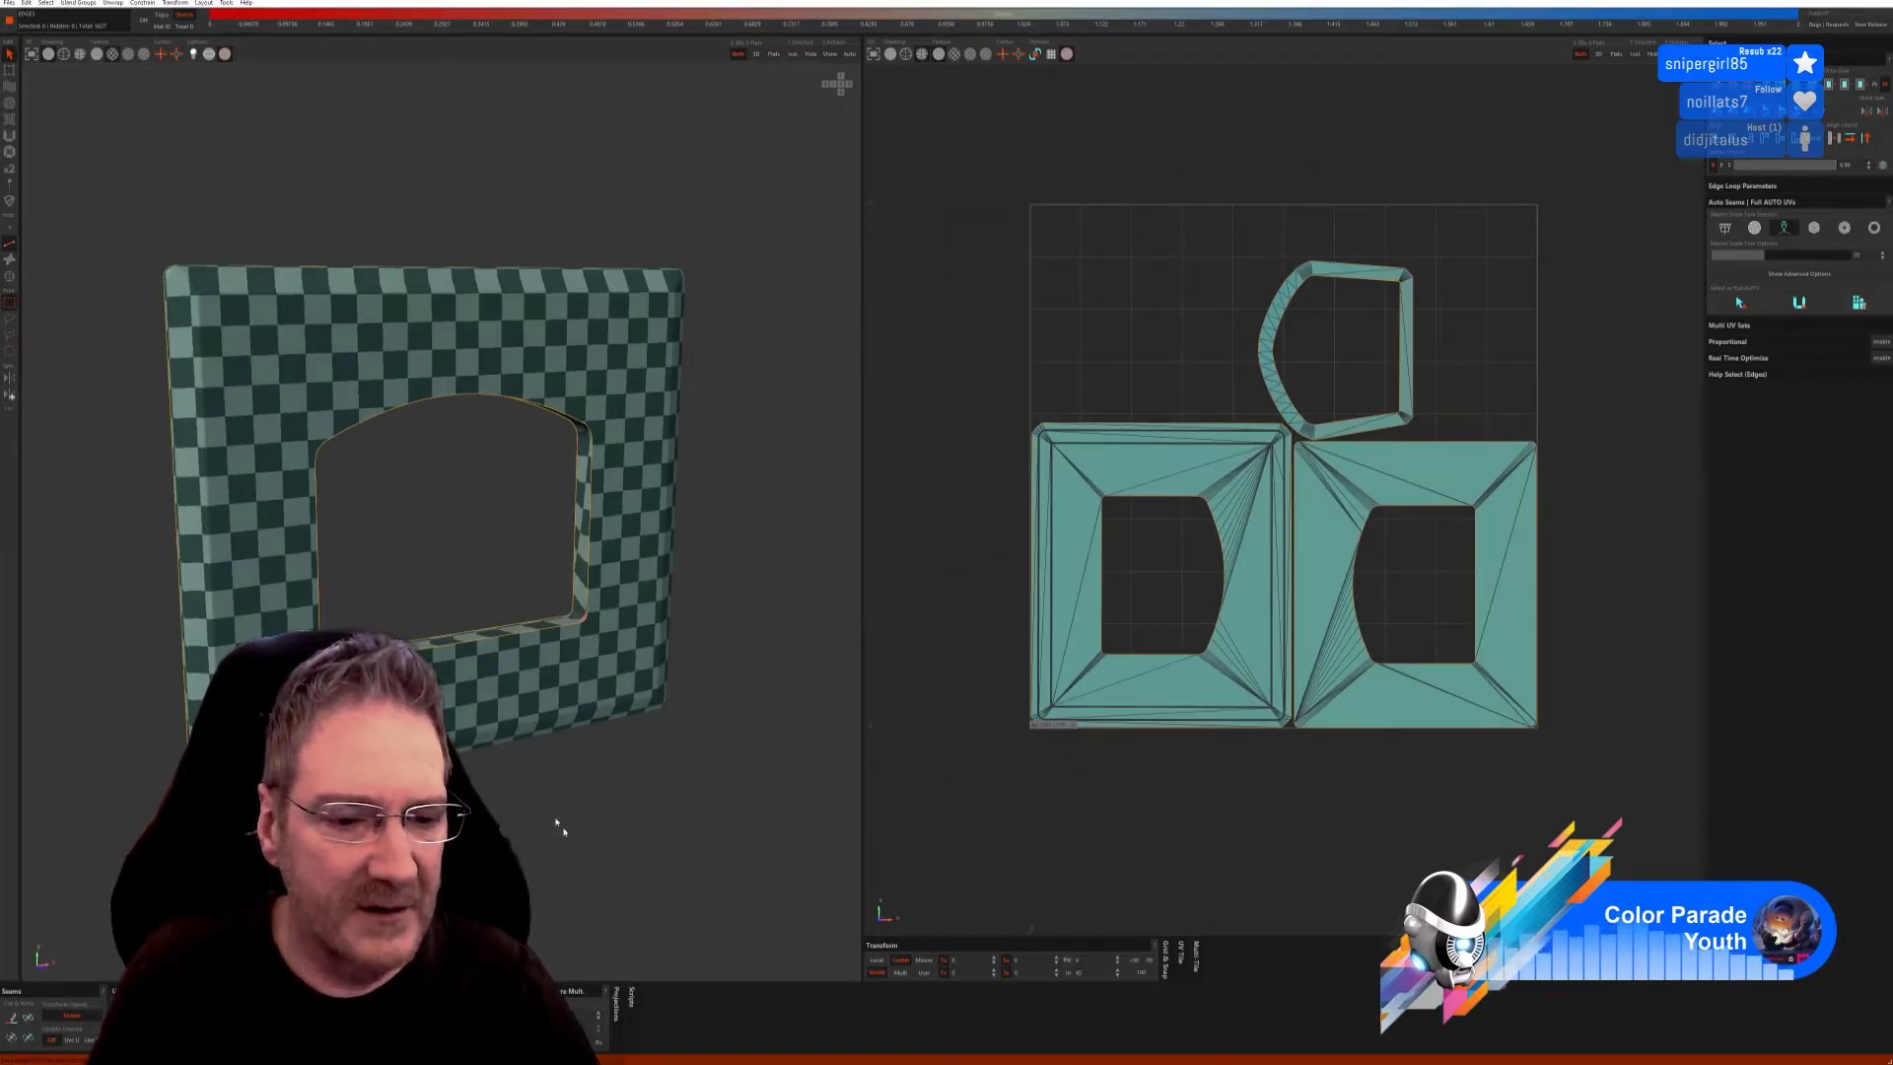
pyautogui.keyDown('alt'); pyautogui.moveTo(467, 770); pyautogui.dragTo(400, 774); pyautogui.keyUp('alt')
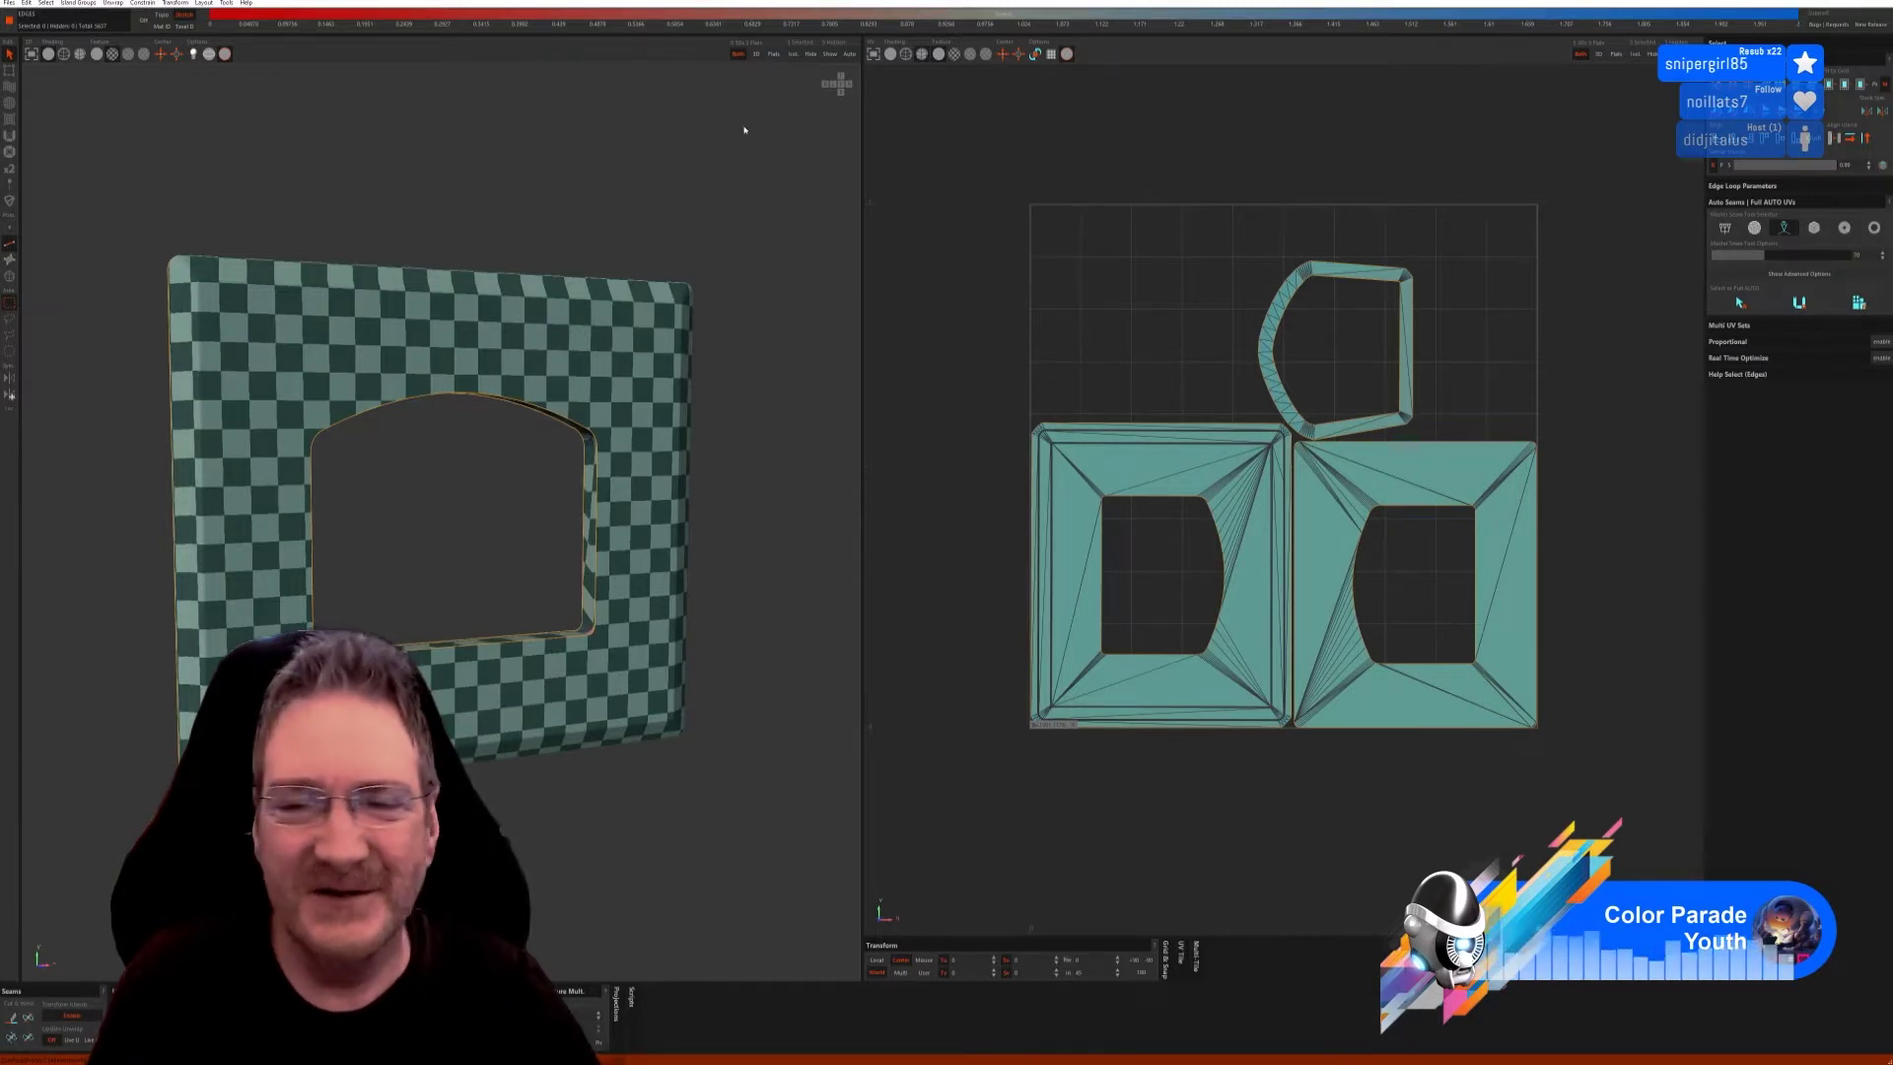
# Unhide all door parts, then select and isolate the arched window trim frame.
pyautogui.click(831, 55)
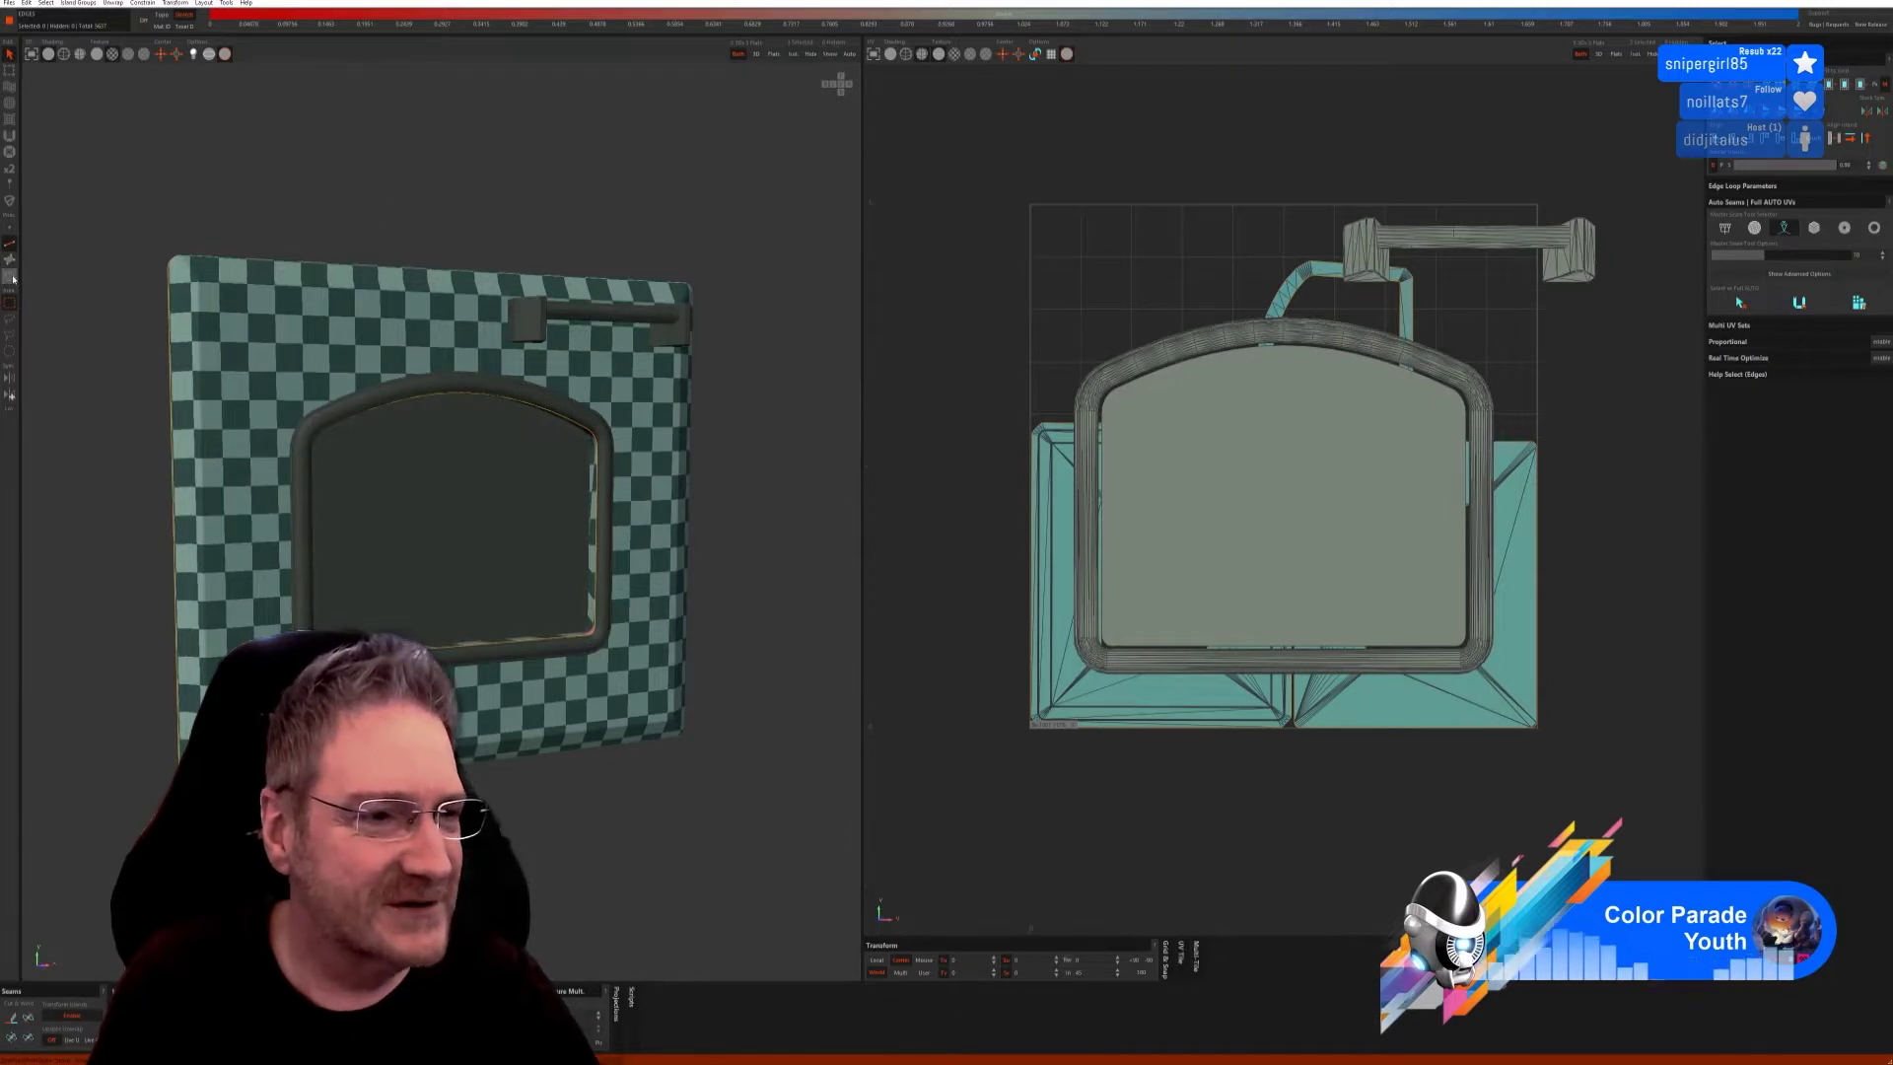
pyautogui.press('F4')
pyautogui.click(427, 390)
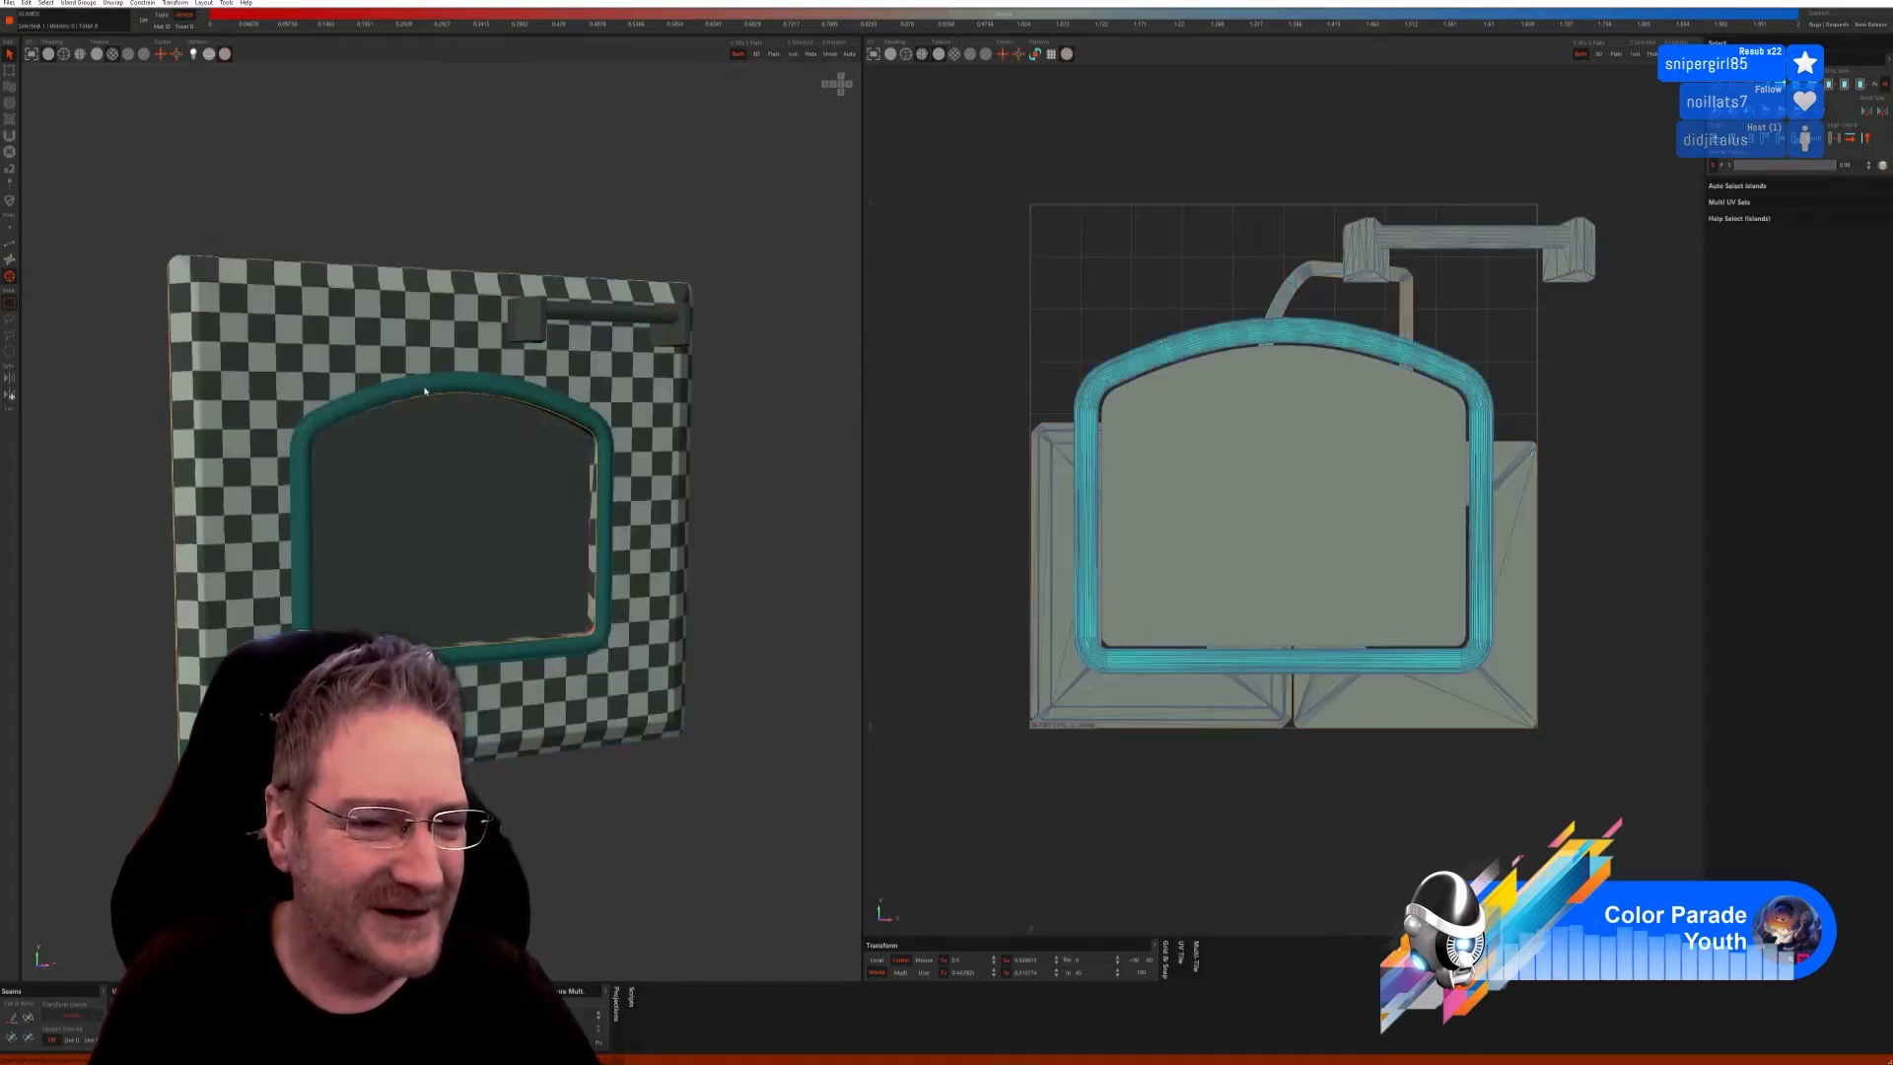
pyautogui.click(793, 54)
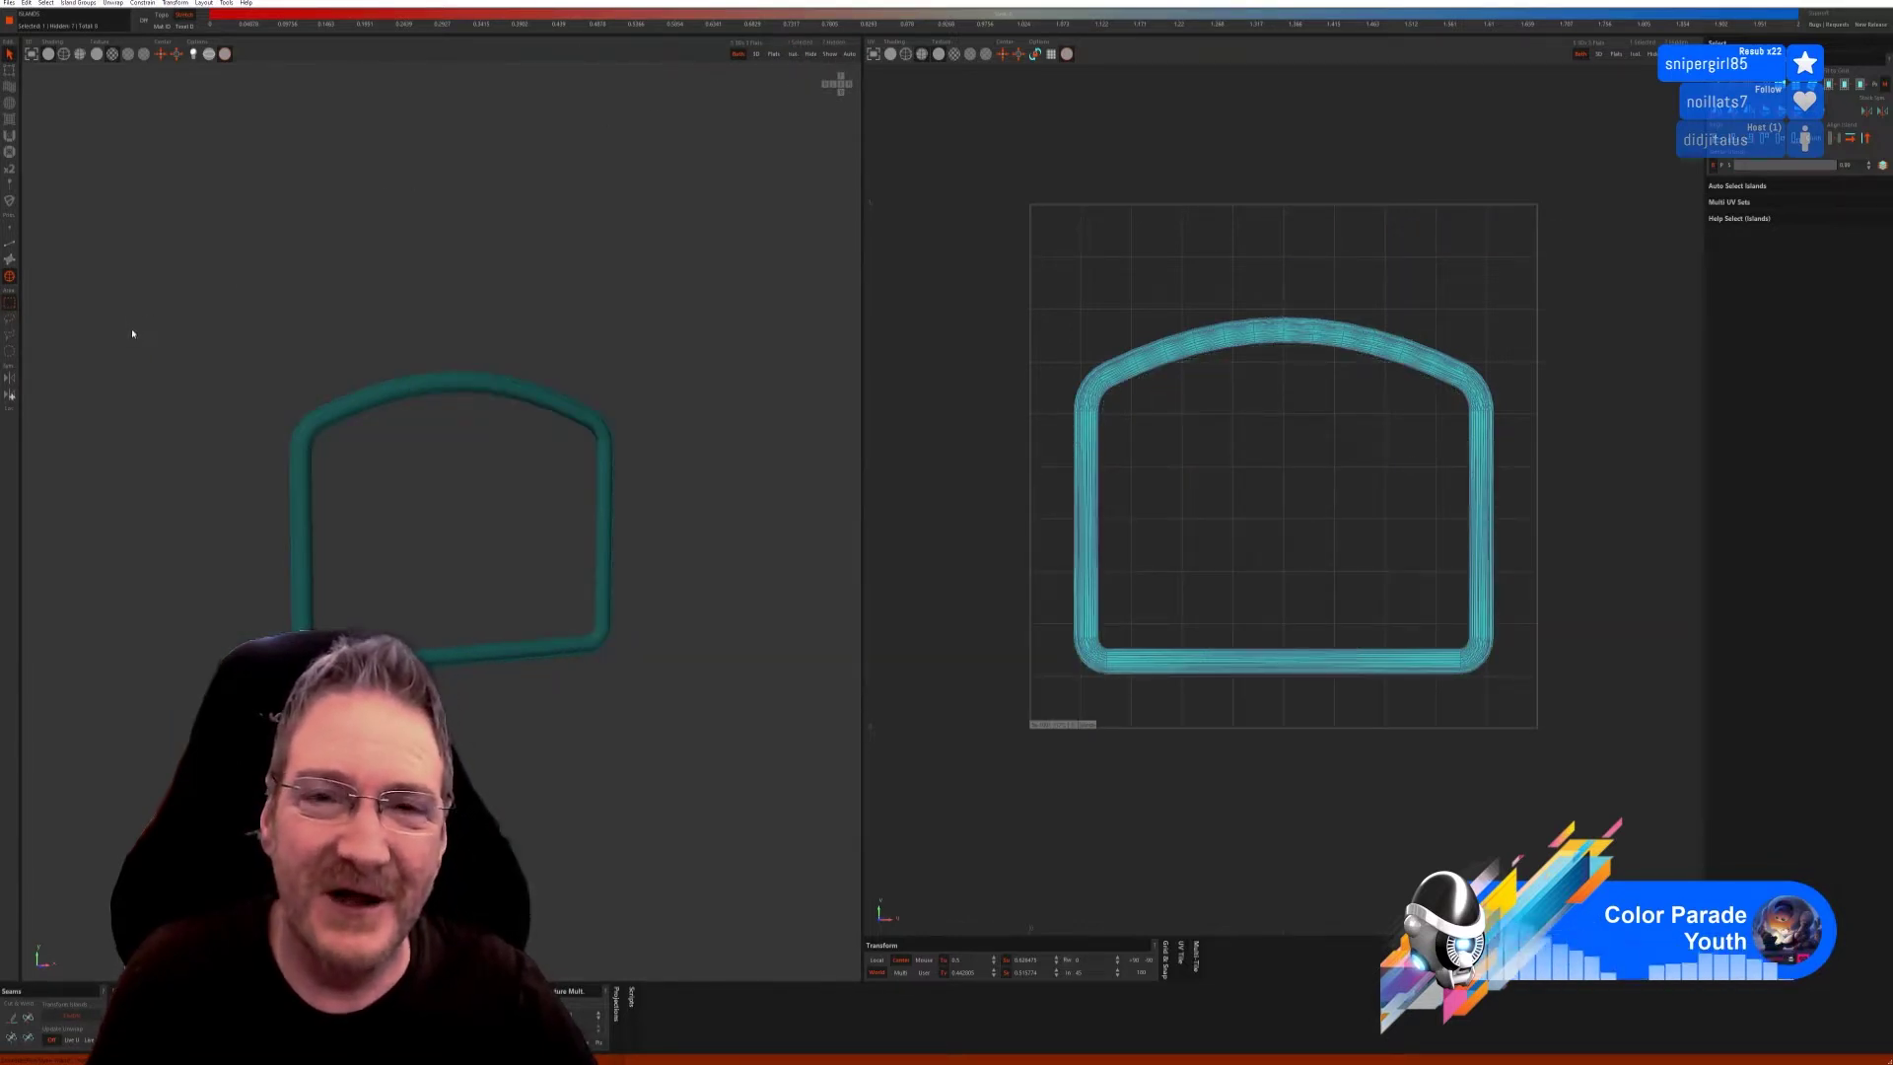
# Generate automatic seams on the window trim frame, unfold it and pack its UV islands.
pyautogui.click(9, 244)
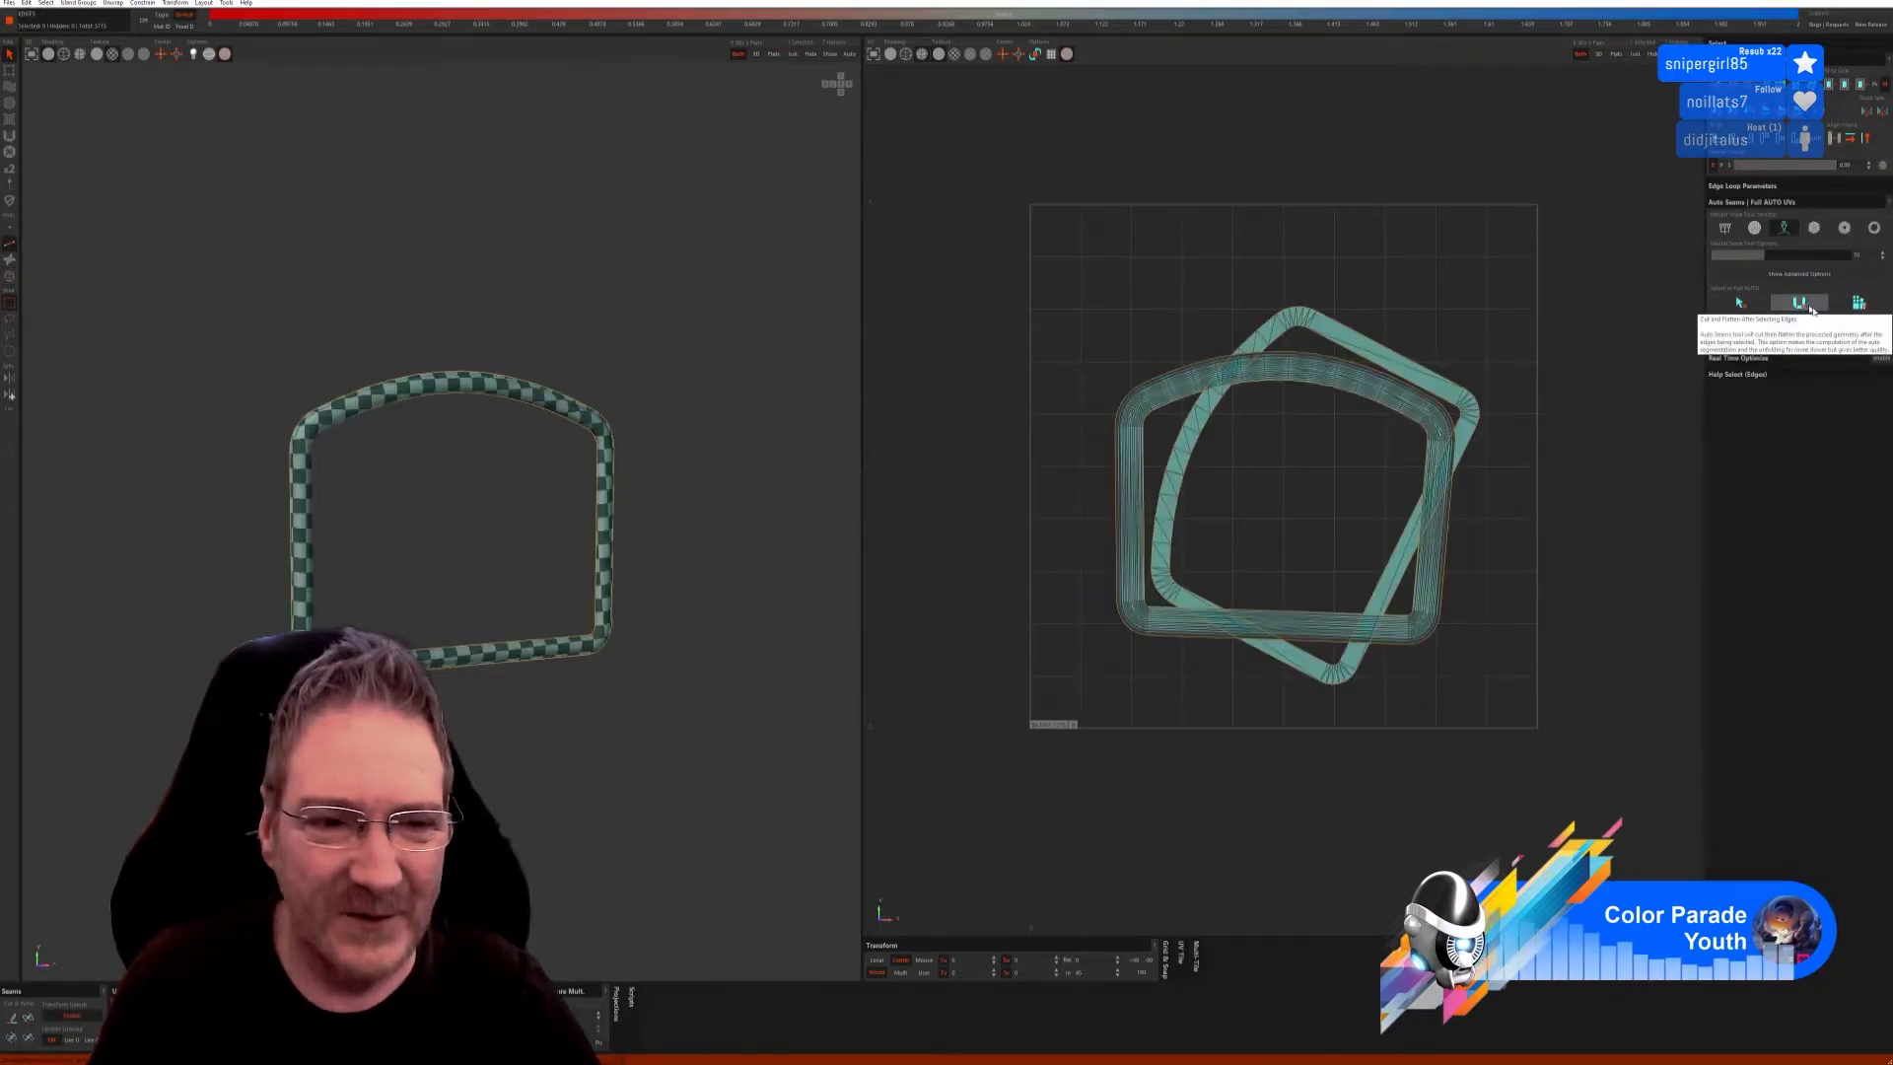
pyautogui.click(1871, 305)
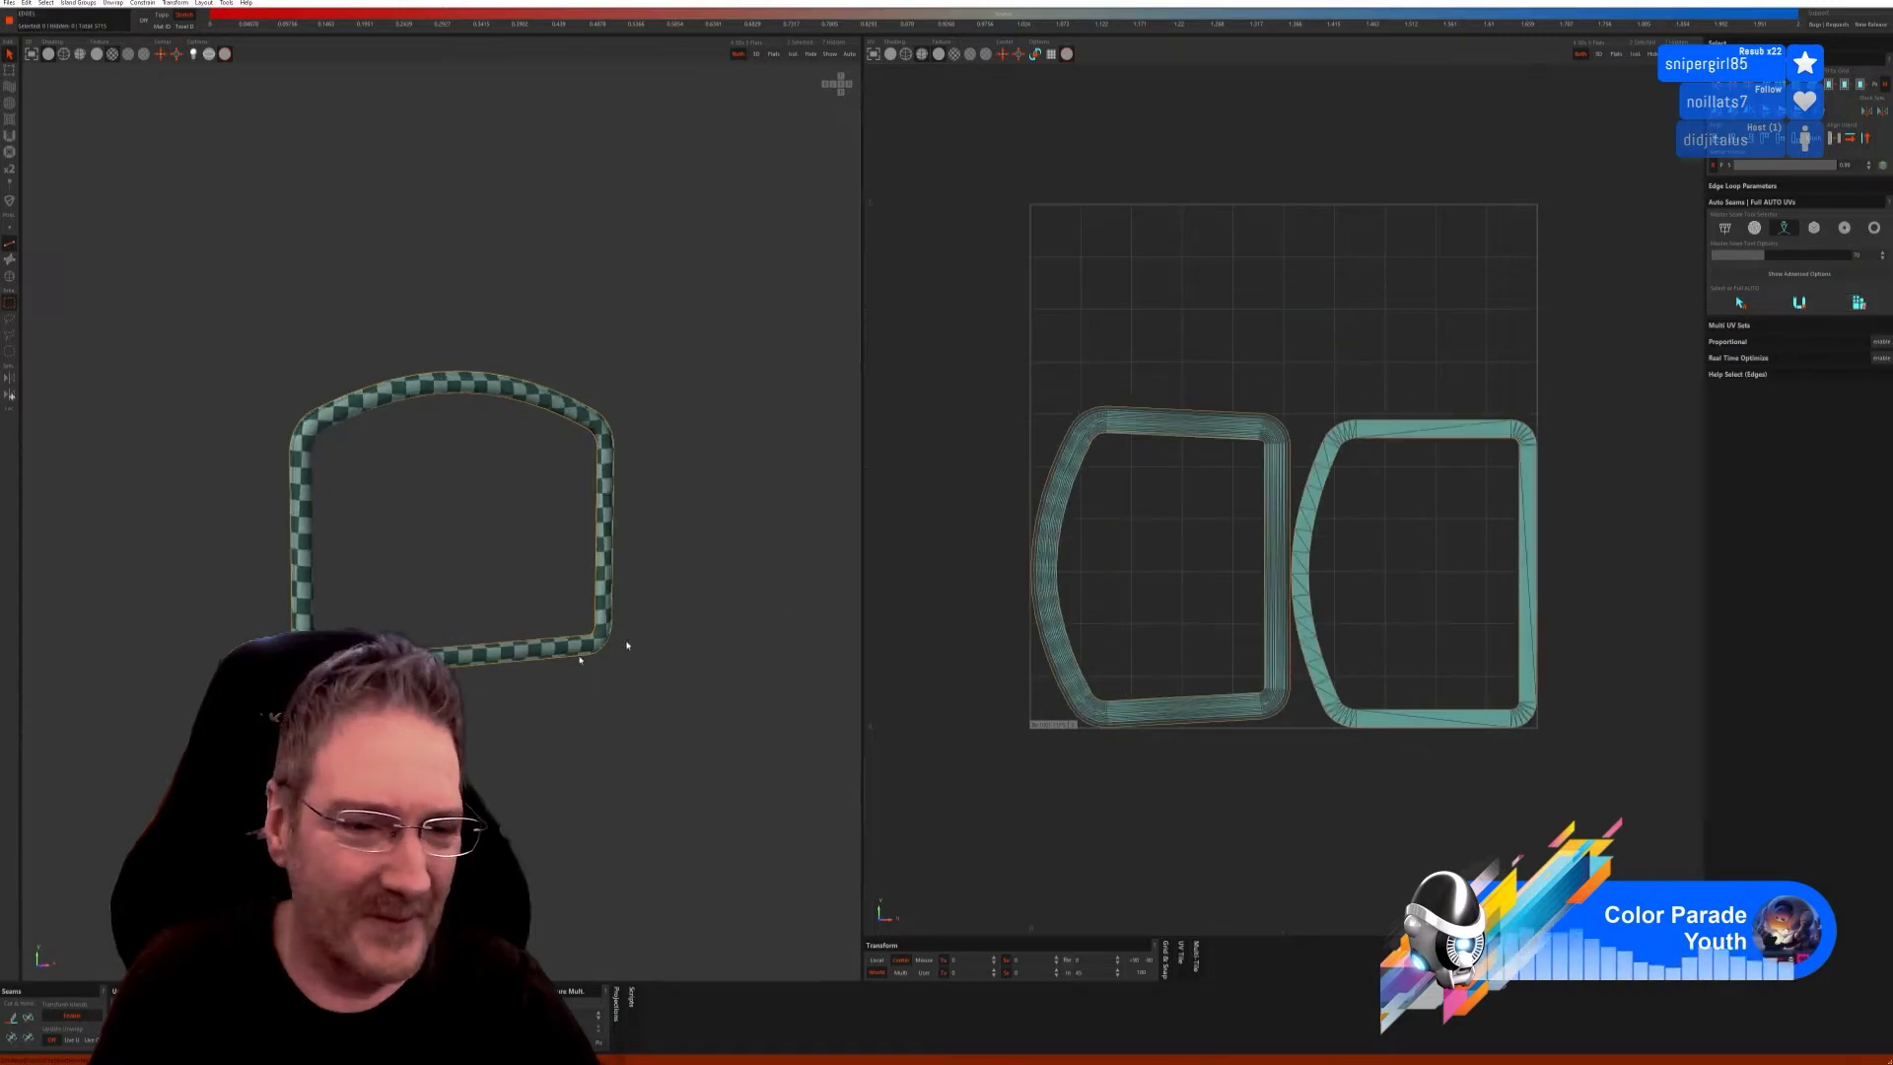
pyautogui.moveTo(495, 735); pyautogui.dragTo(534, 735, button='middle')
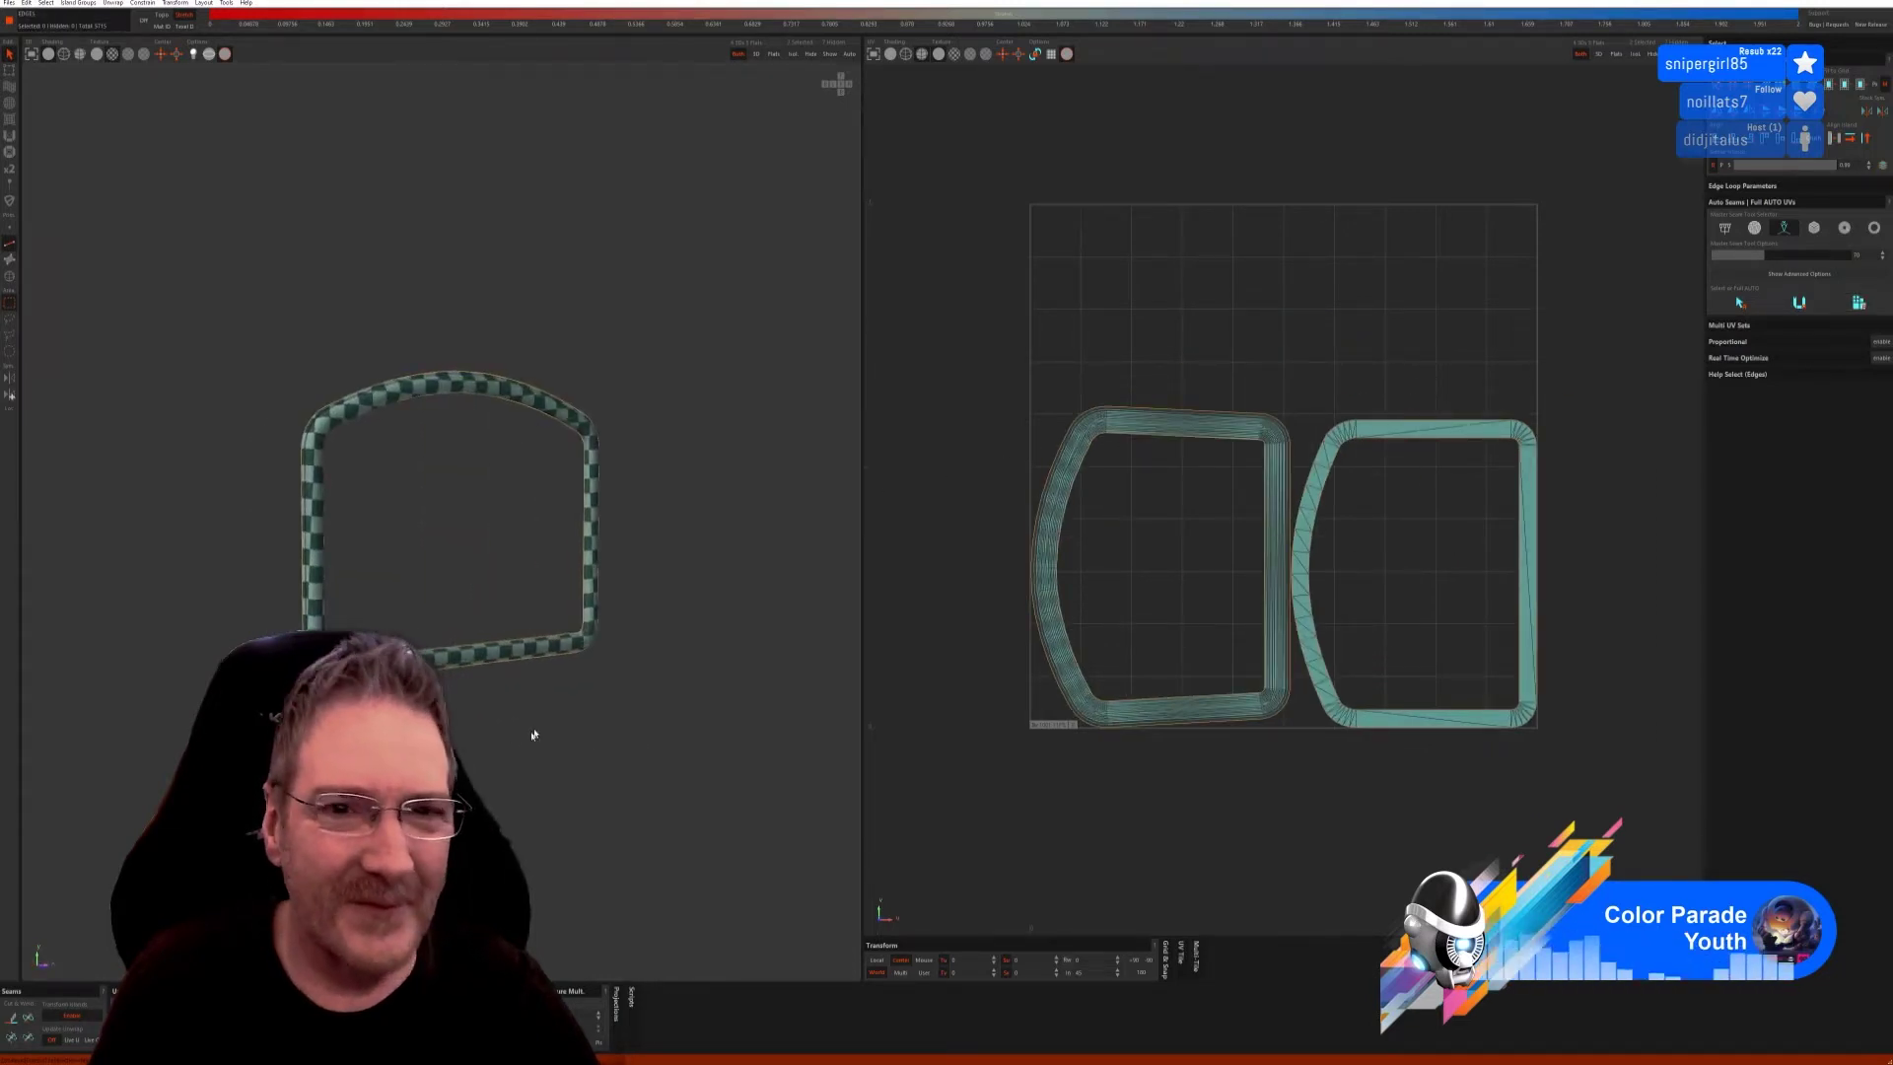
# Unhide all door parts, then select and isolate the two end mounts of the door handle.
pyautogui.click(828, 54)
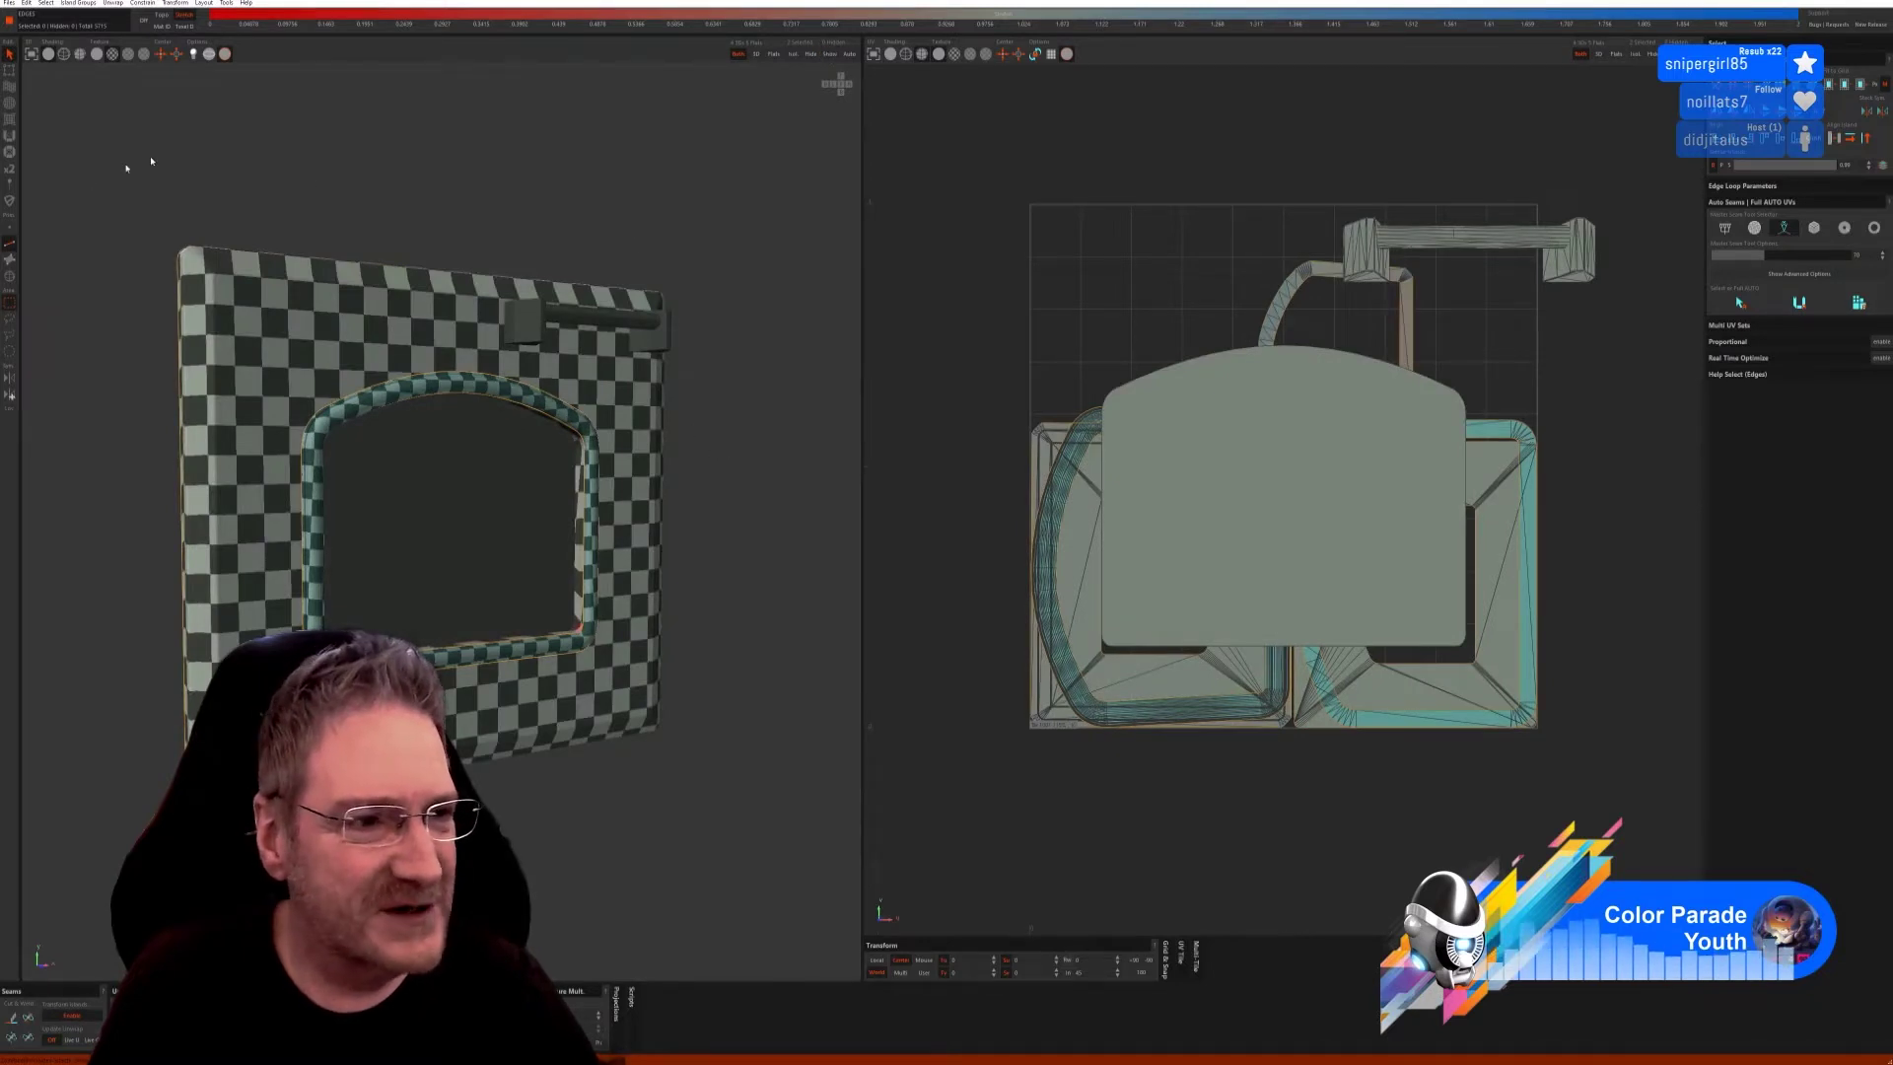
pyautogui.click(10, 280)
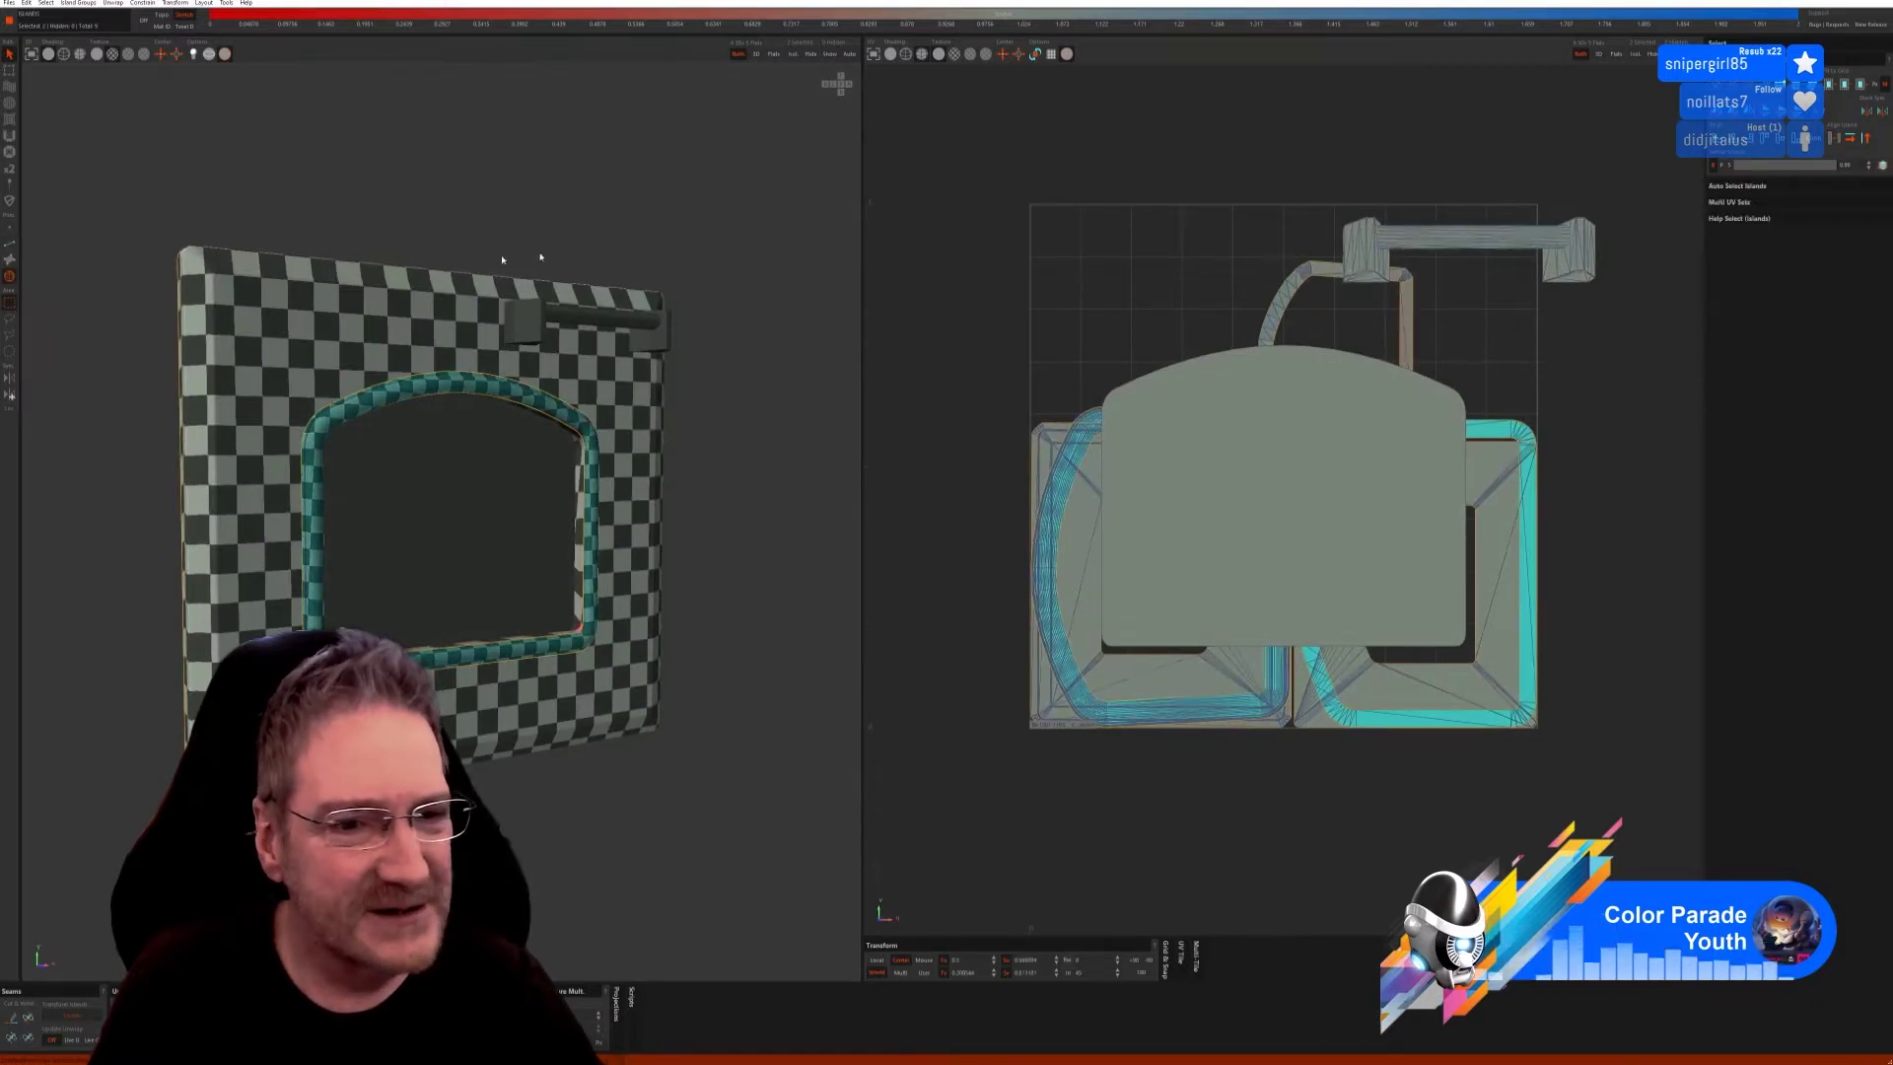
pyautogui.click(531, 335)
pyautogui.keyDown('shift'); pyautogui.click(651, 336); pyautogui.keyUp('shift')
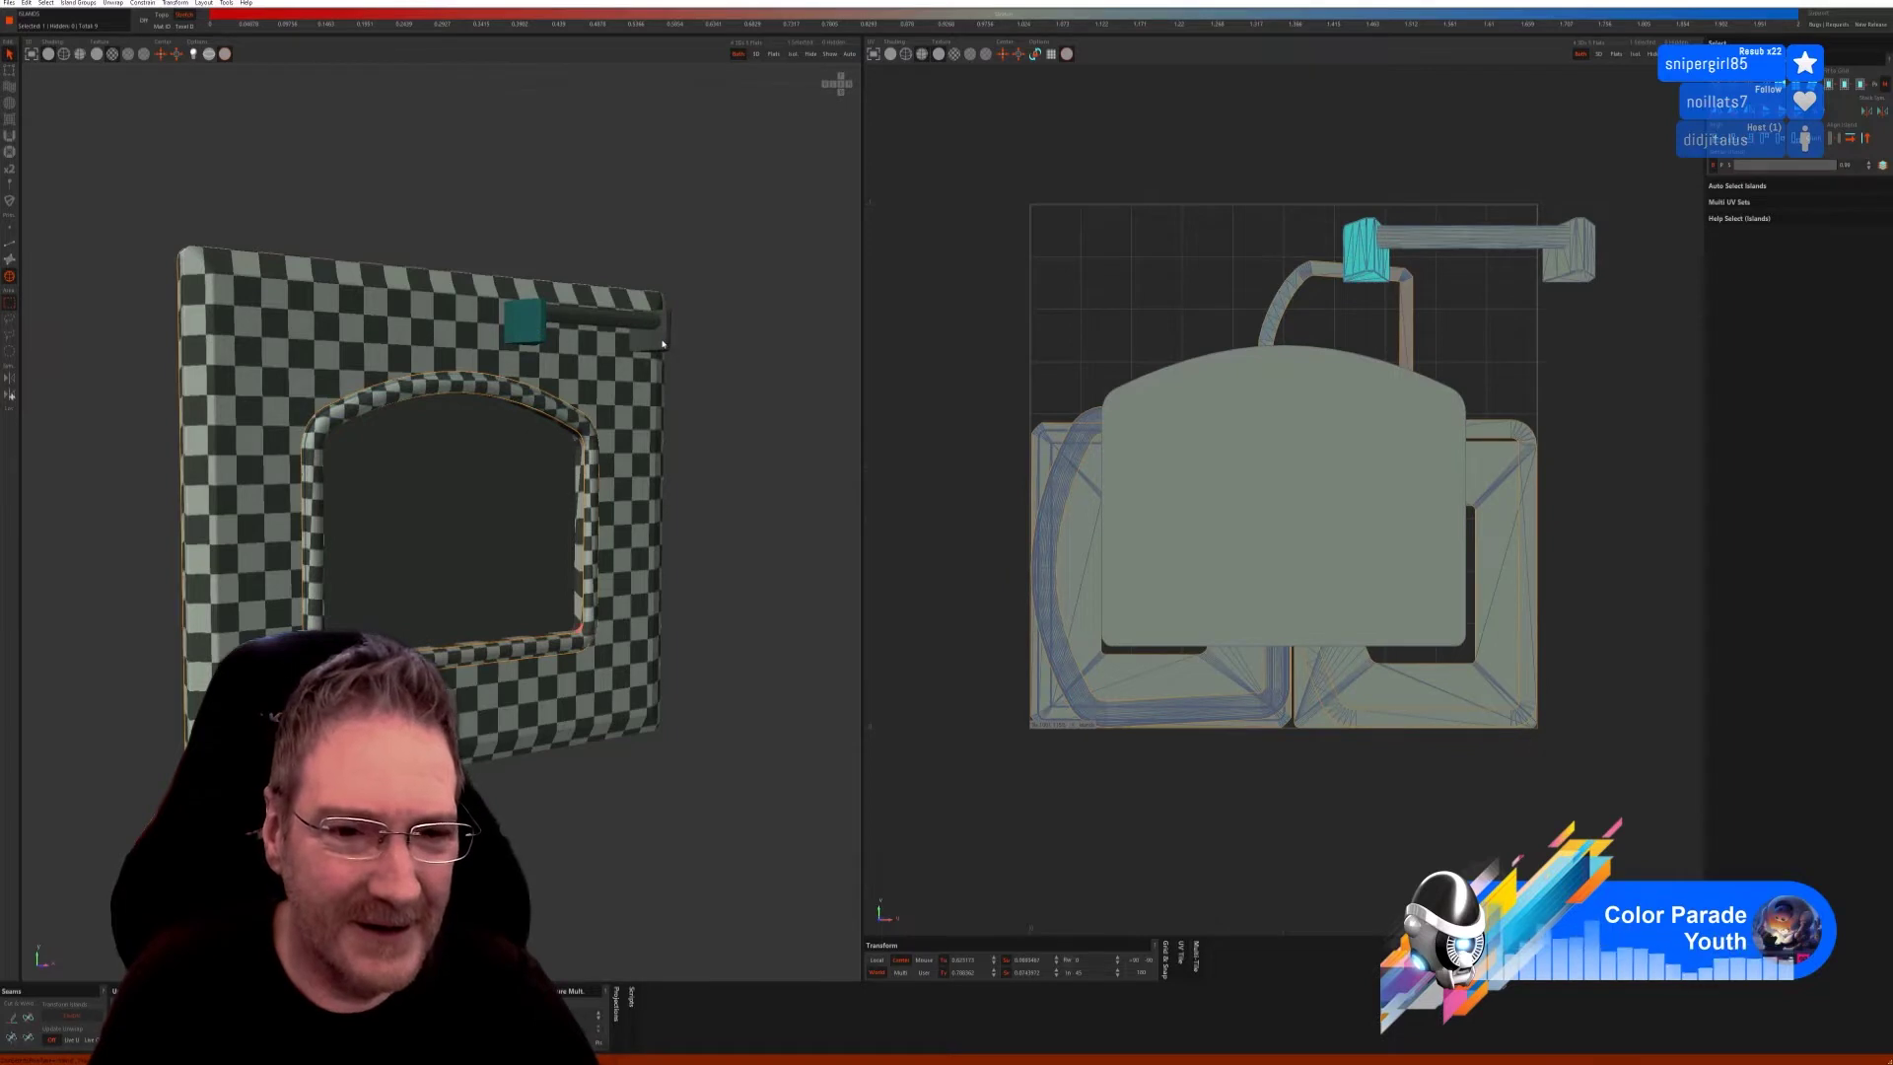
pyautogui.click(794, 54)
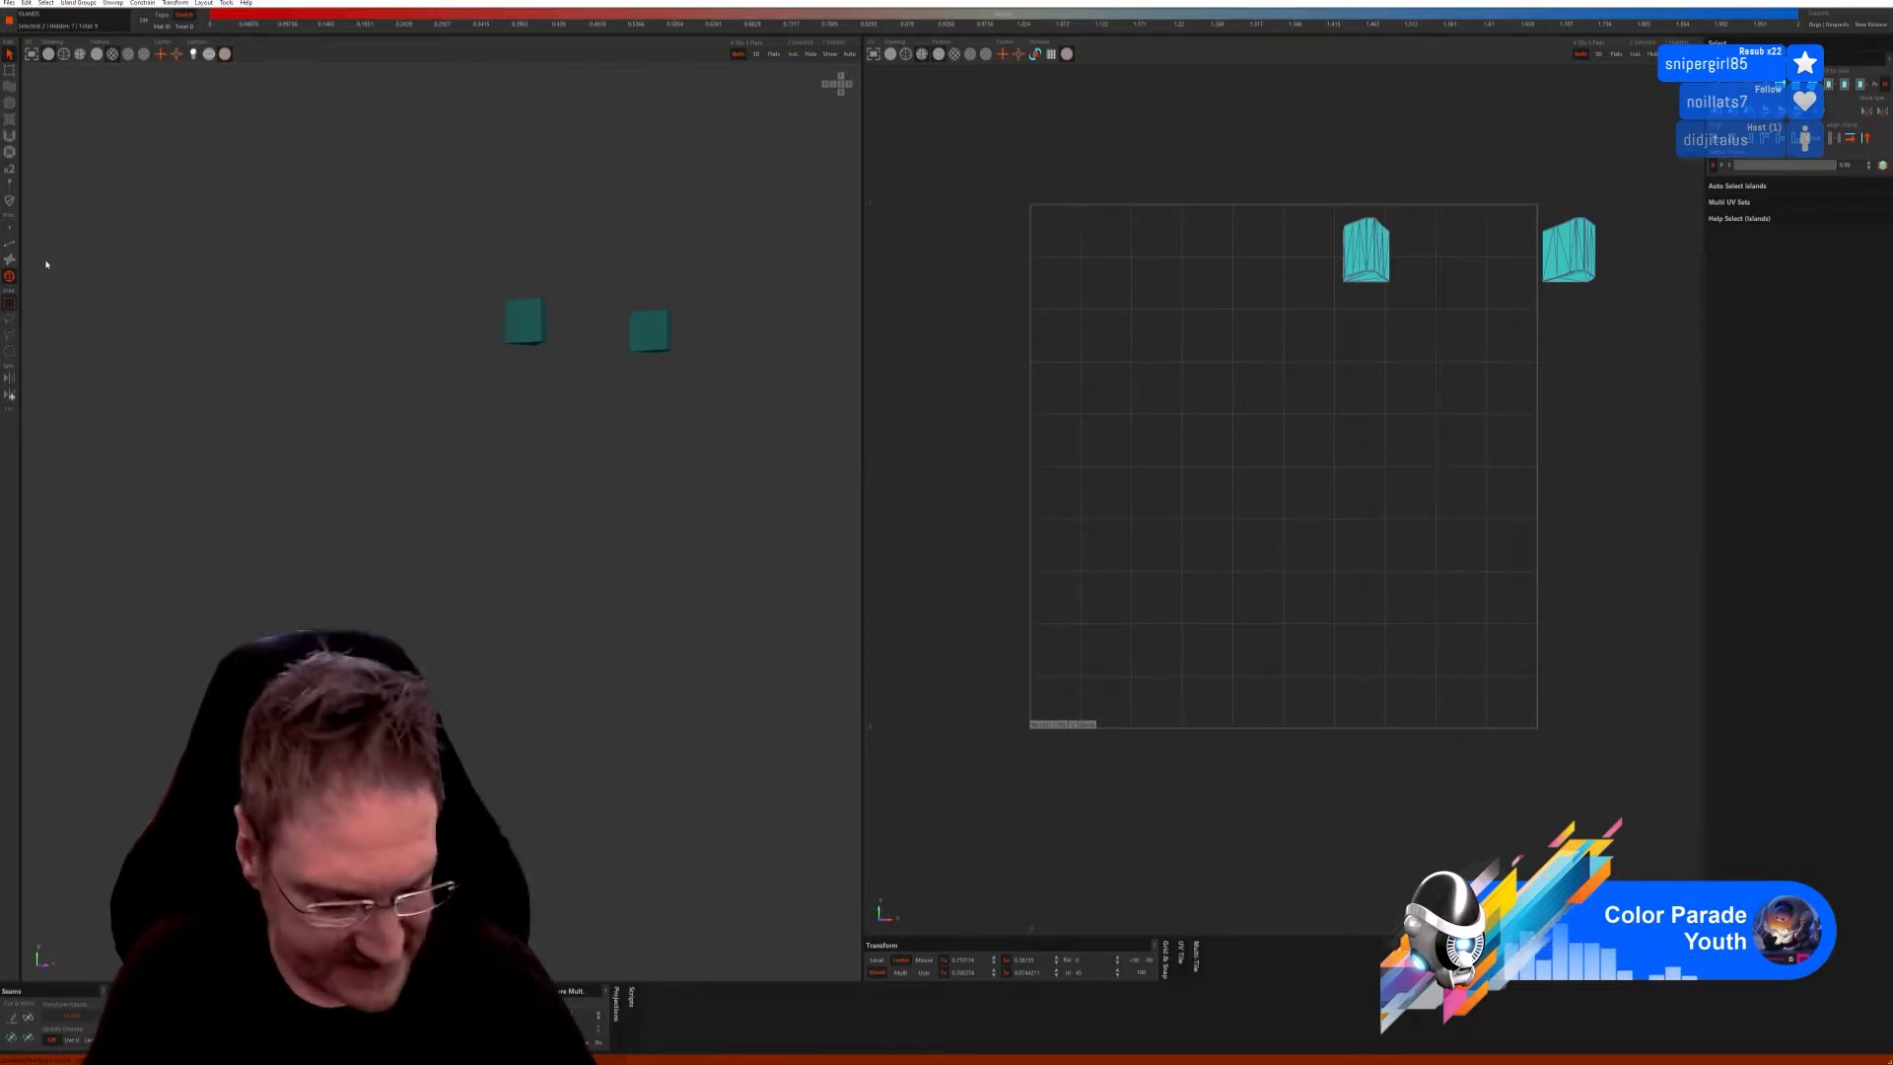
# Change the automatic seam method for the two handle mounts, then cut, unfold and pack them.
pyautogui.click(12, 245)
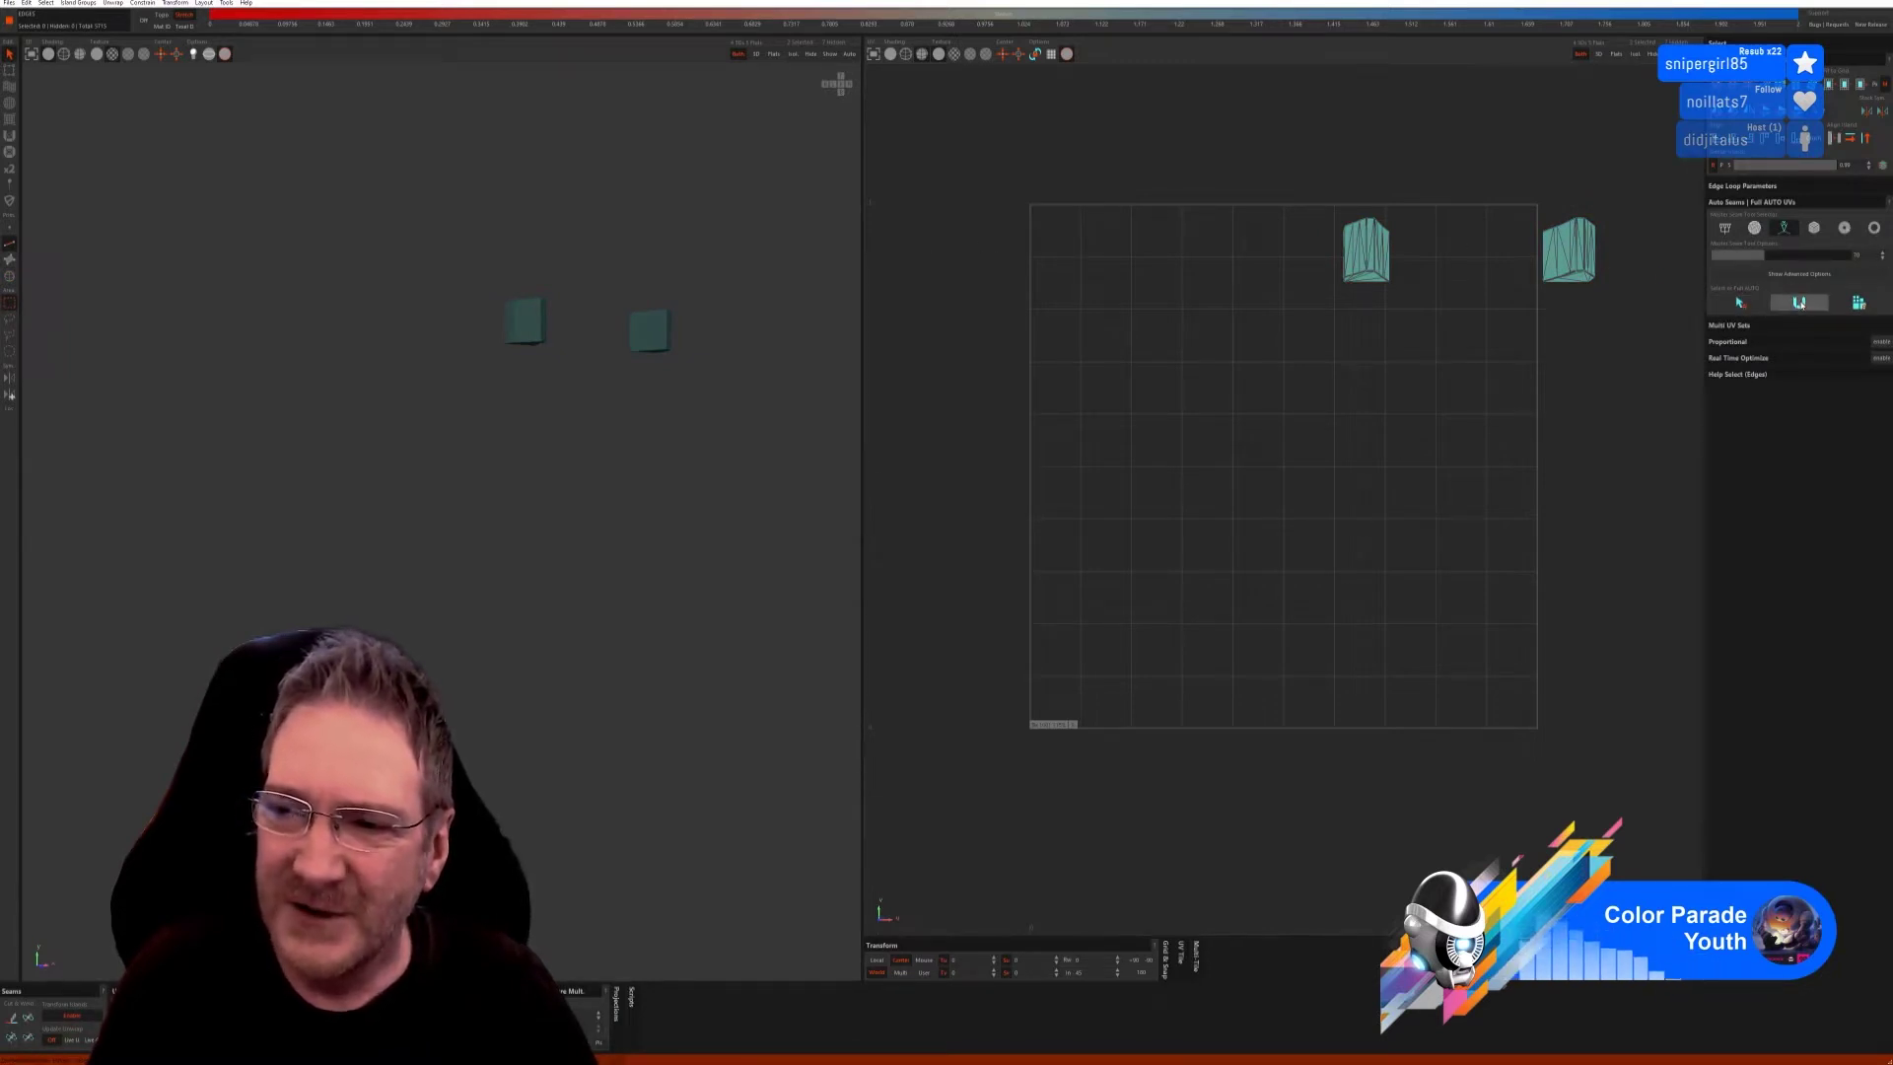
pyautogui.click(1741, 304)
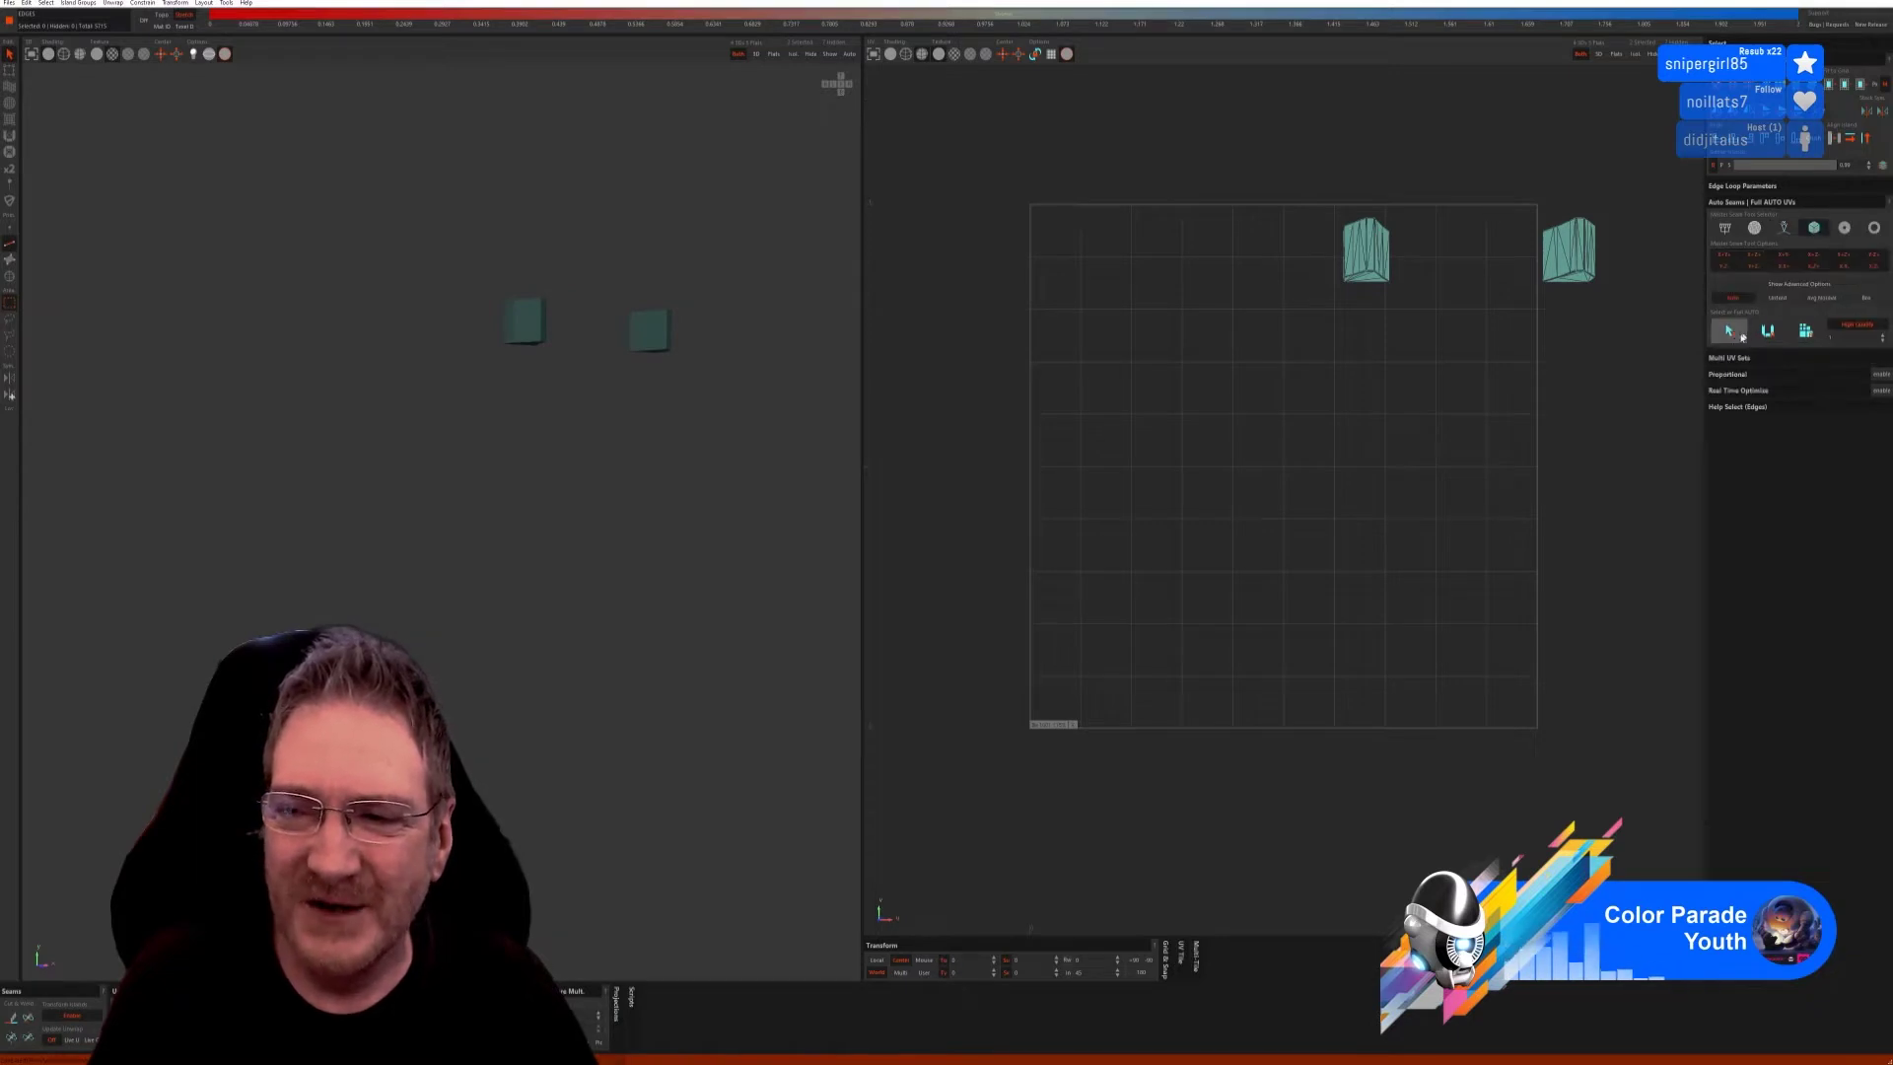
pyautogui.click(1805, 330)
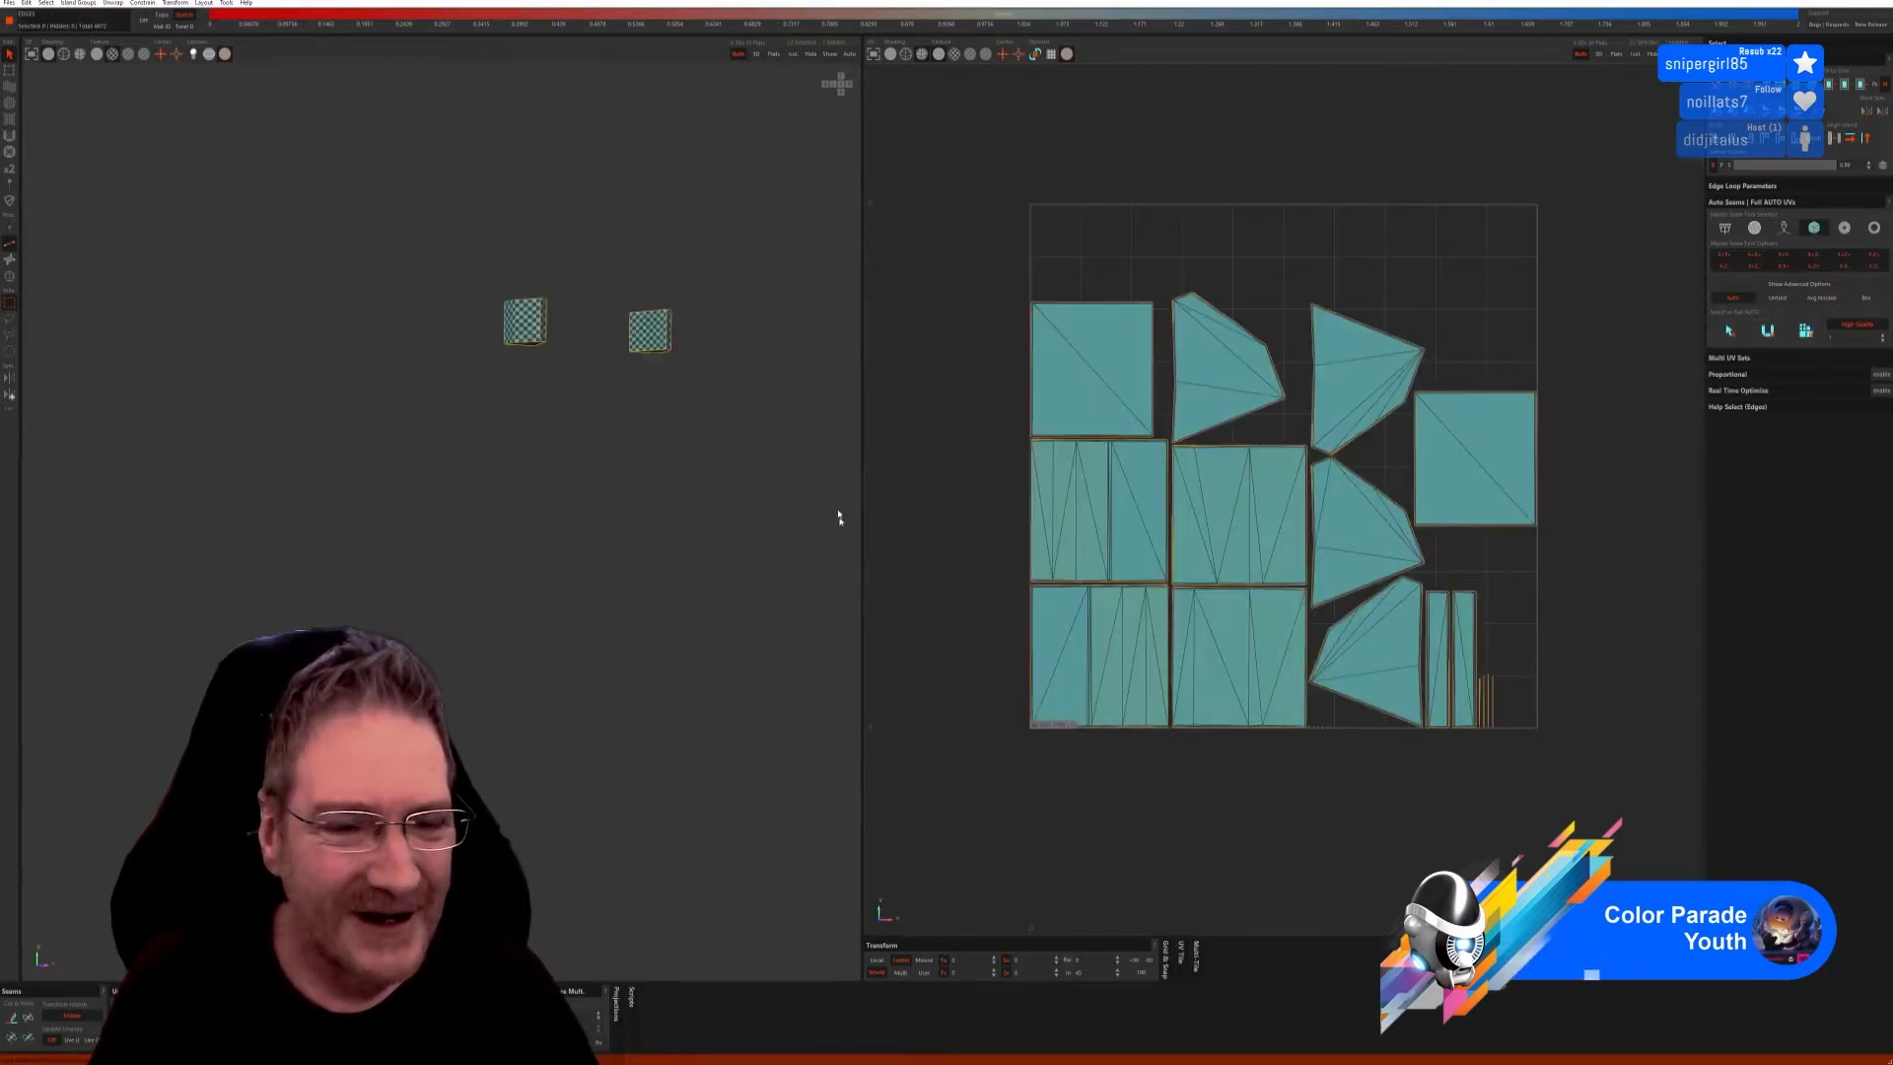
# Weld the vertical seam between the narrow side strip and the adjoining face of the first handle mount.
pyautogui.moveTo(613, 470)
pyautogui.keyDown('alt'); pyautogui.mouseDown()
pyautogui.moveTo(617, 511)
pyautogui.moveTo(667, 497)
pyautogui.moveTo(601, 483)
pyautogui.mouseUp(); pyautogui.keyUp('alt')
pyautogui.scroll(5, 537, 312)
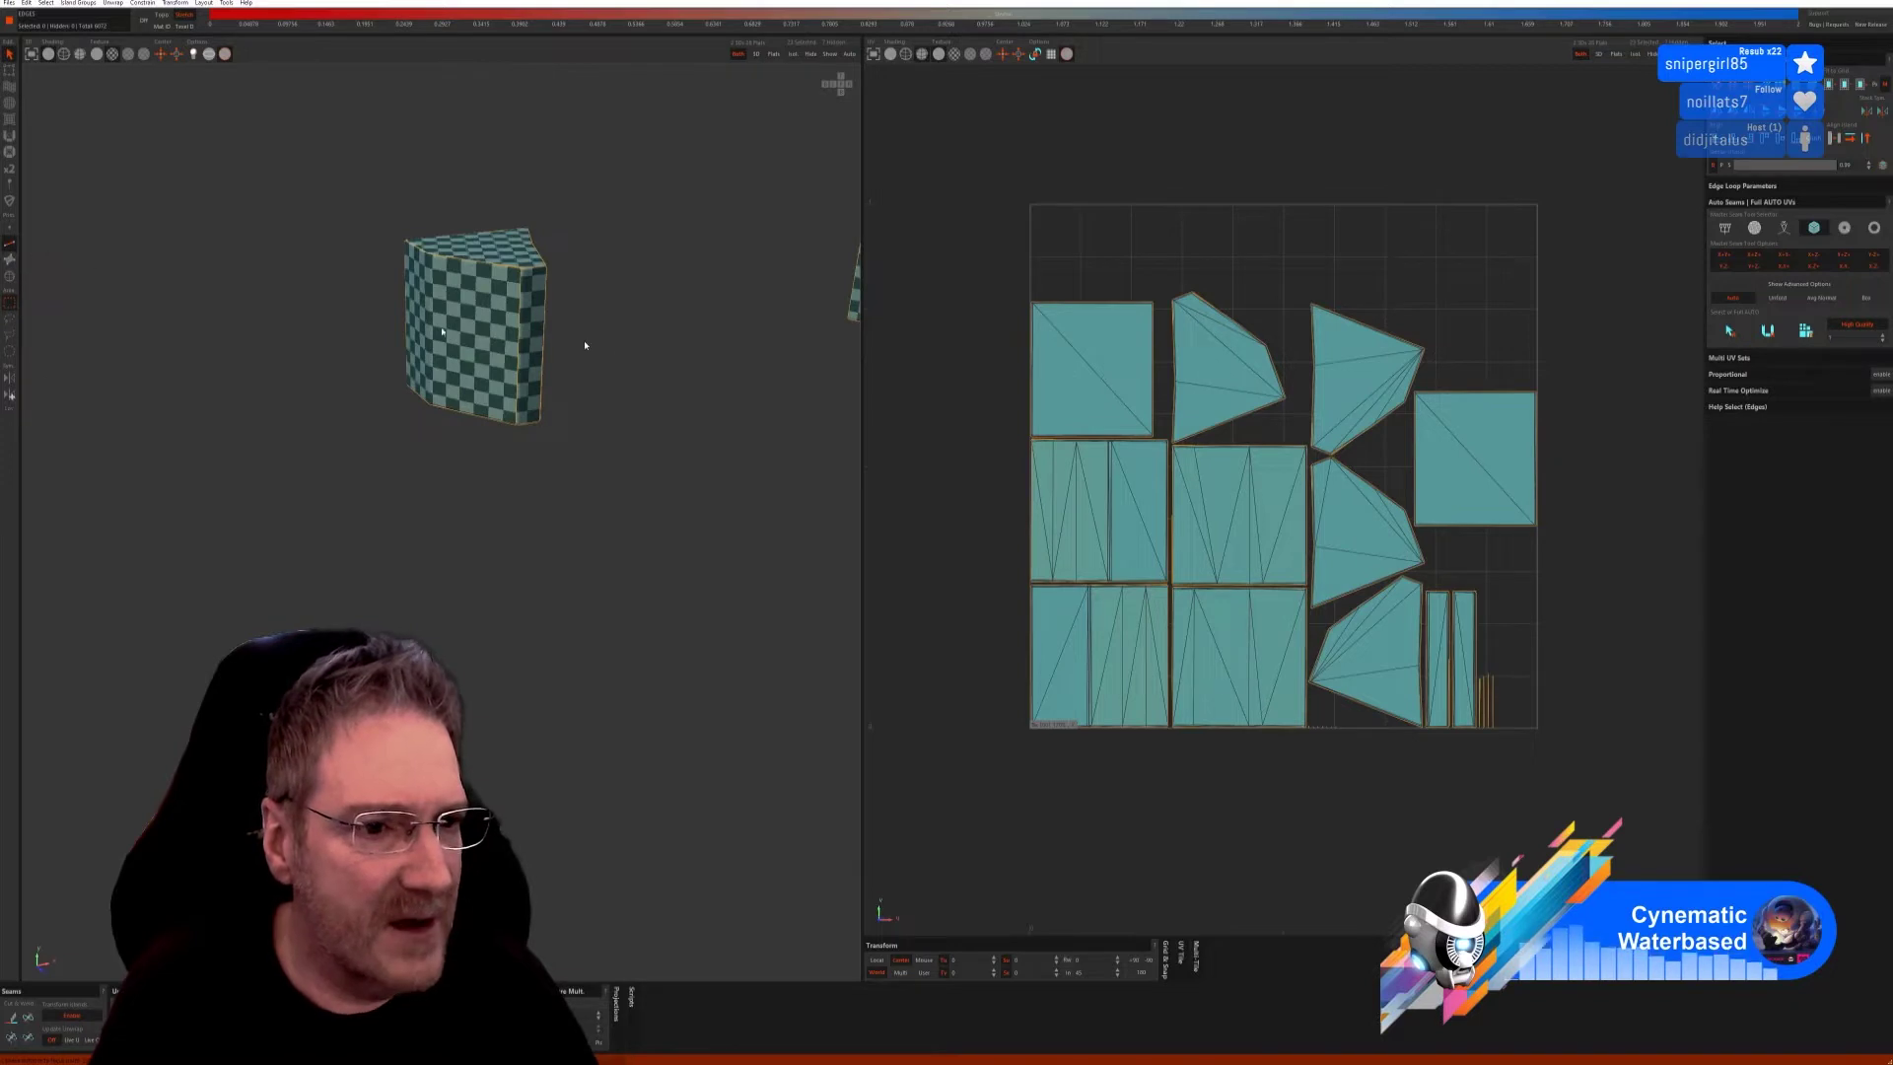
pyautogui.click(517, 325)
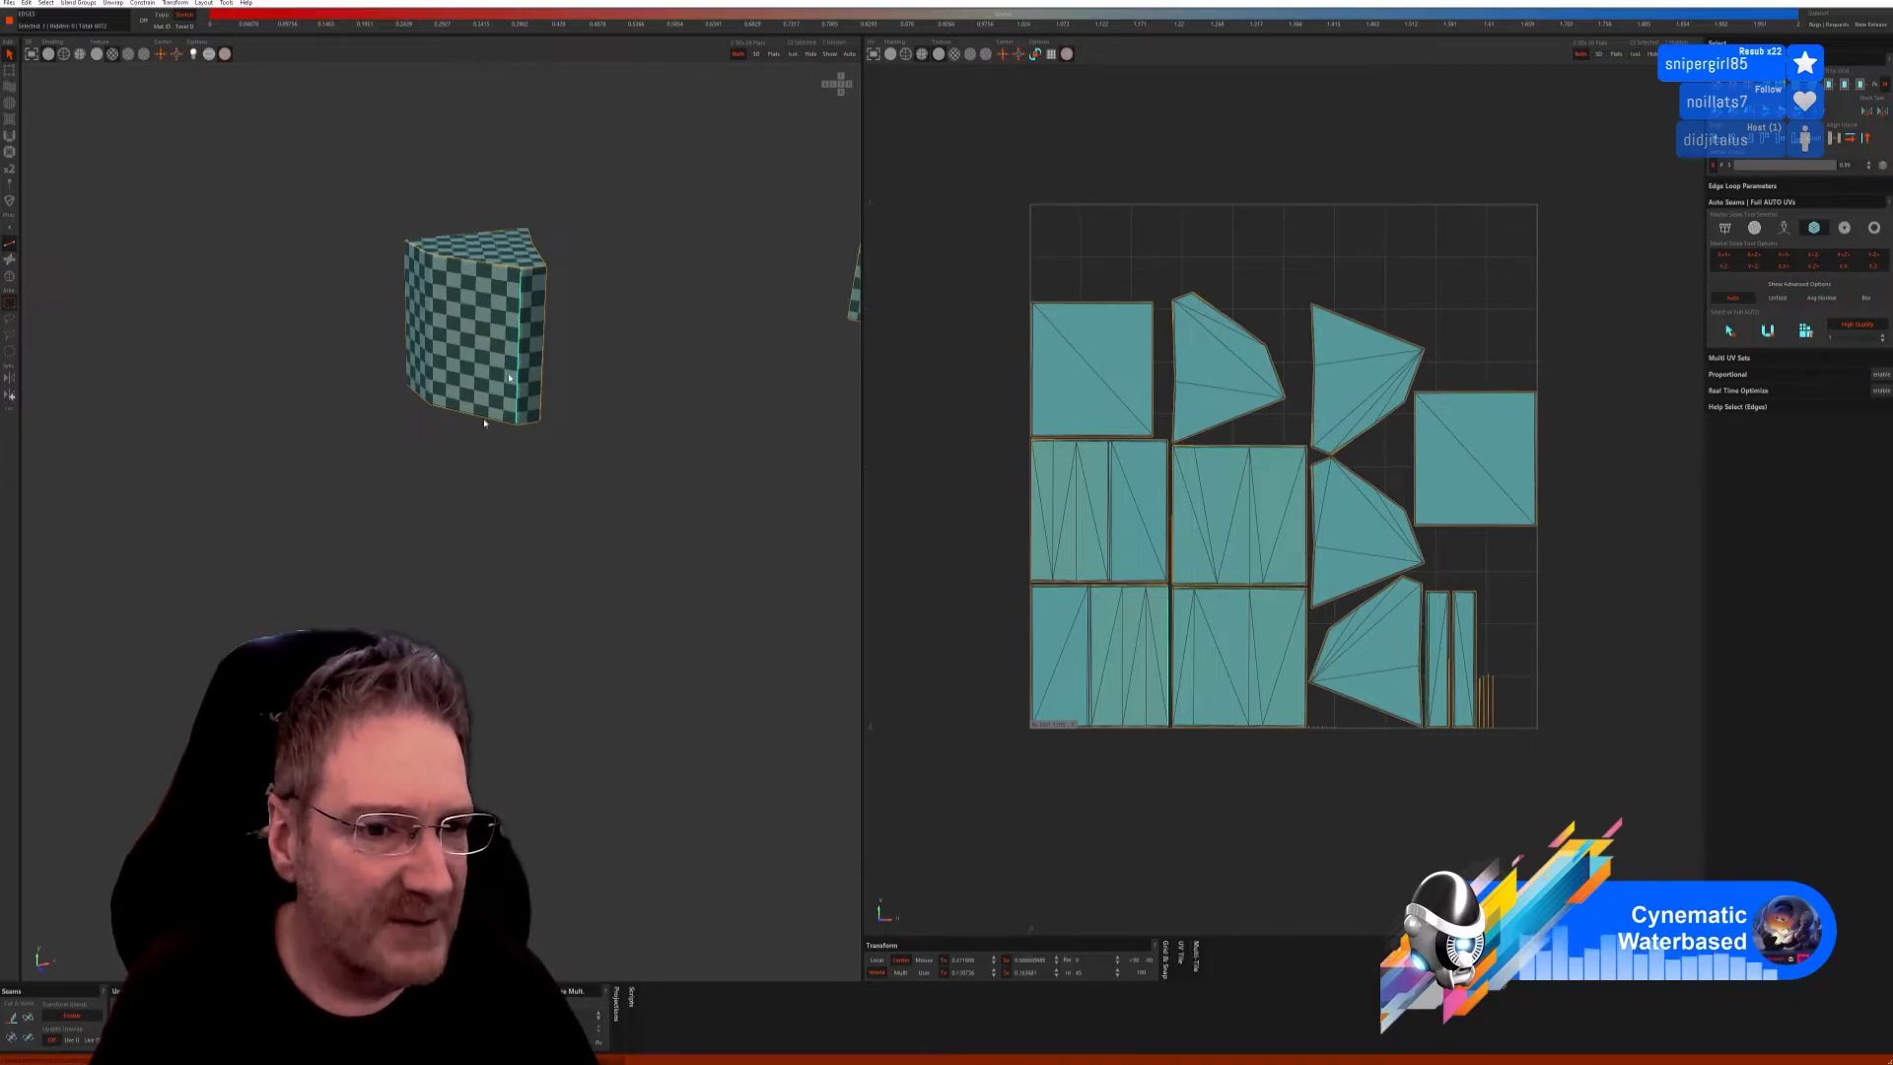
pyautogui.click(28, 1016)
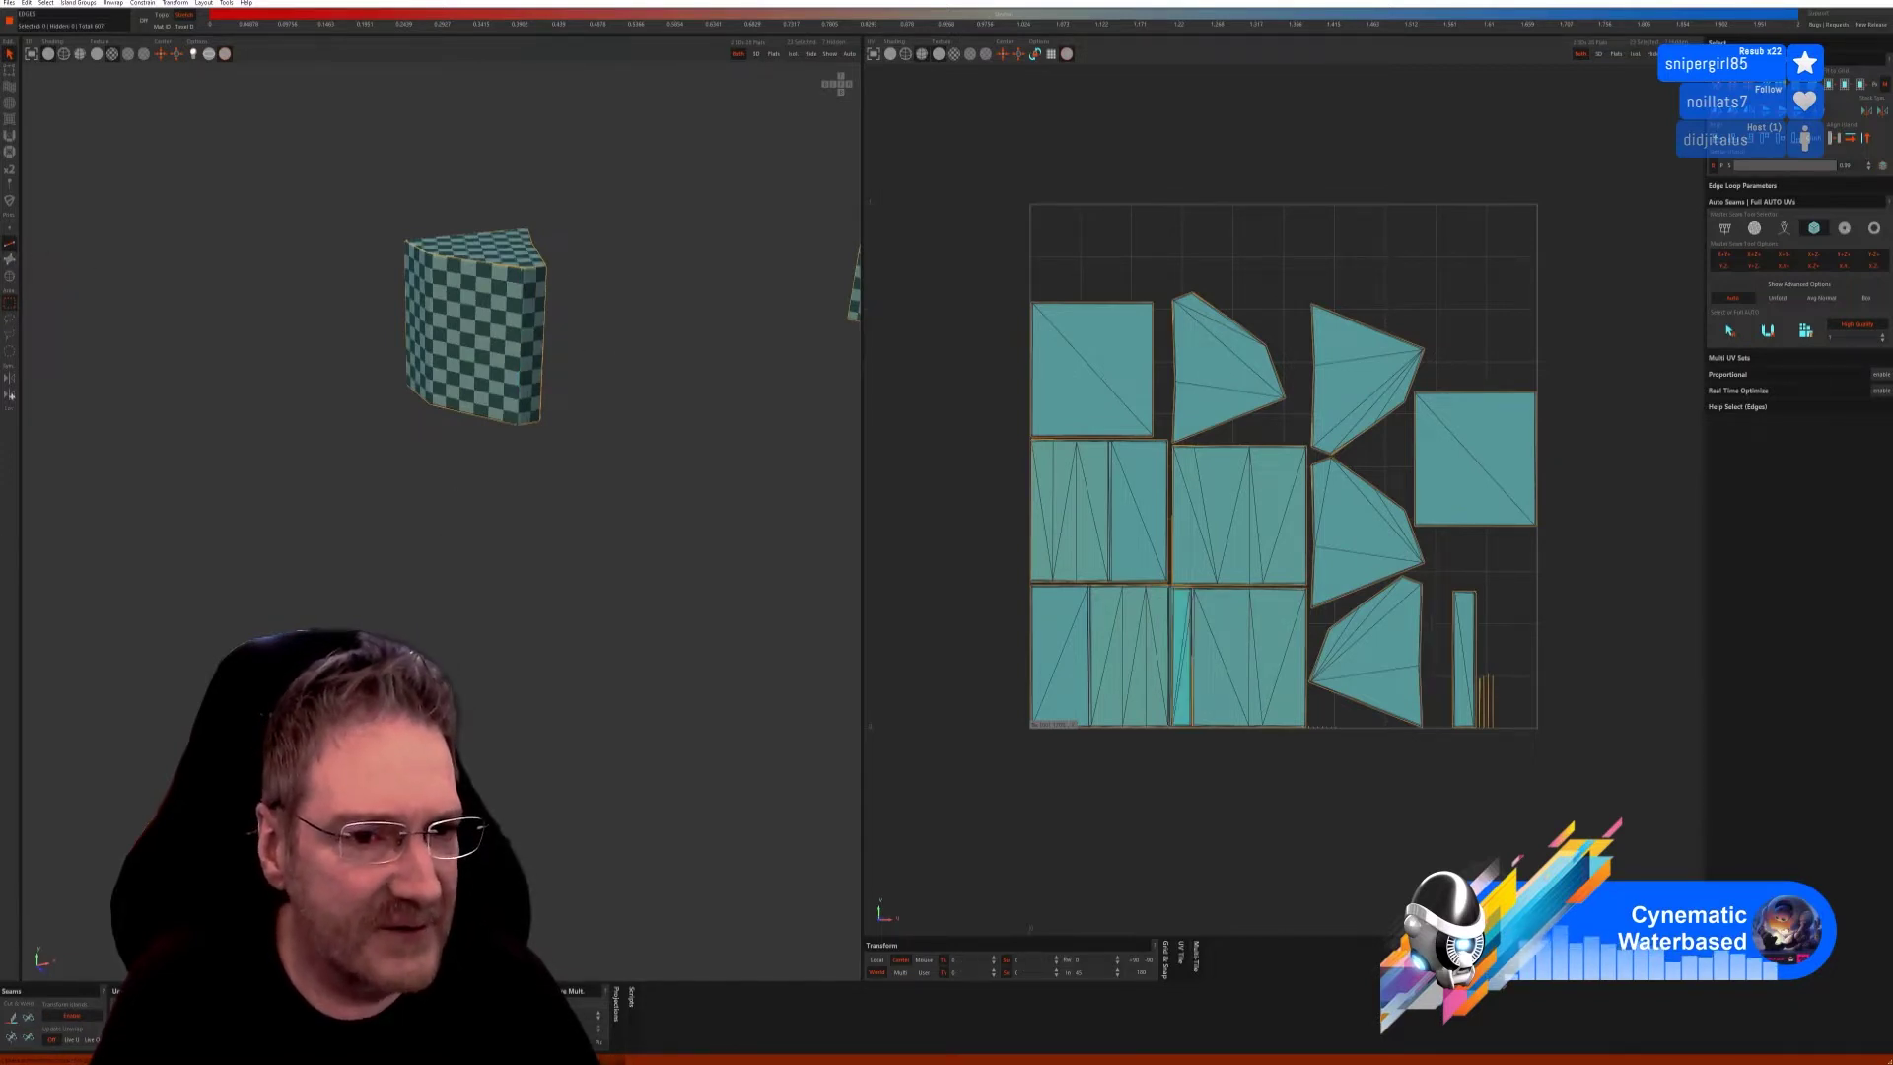
# Weld the vertical seam at the other edge of the narrow side strip, joining it to the wide flat face of the first handle mount.
pyautogui.scroll(-2, 502, 609)
pyautogui.keyDown('alt'); pyautogui.moveTo(725, 698); pyautogui.dragTo(649, 684); pyautogui.keyUp('alt')
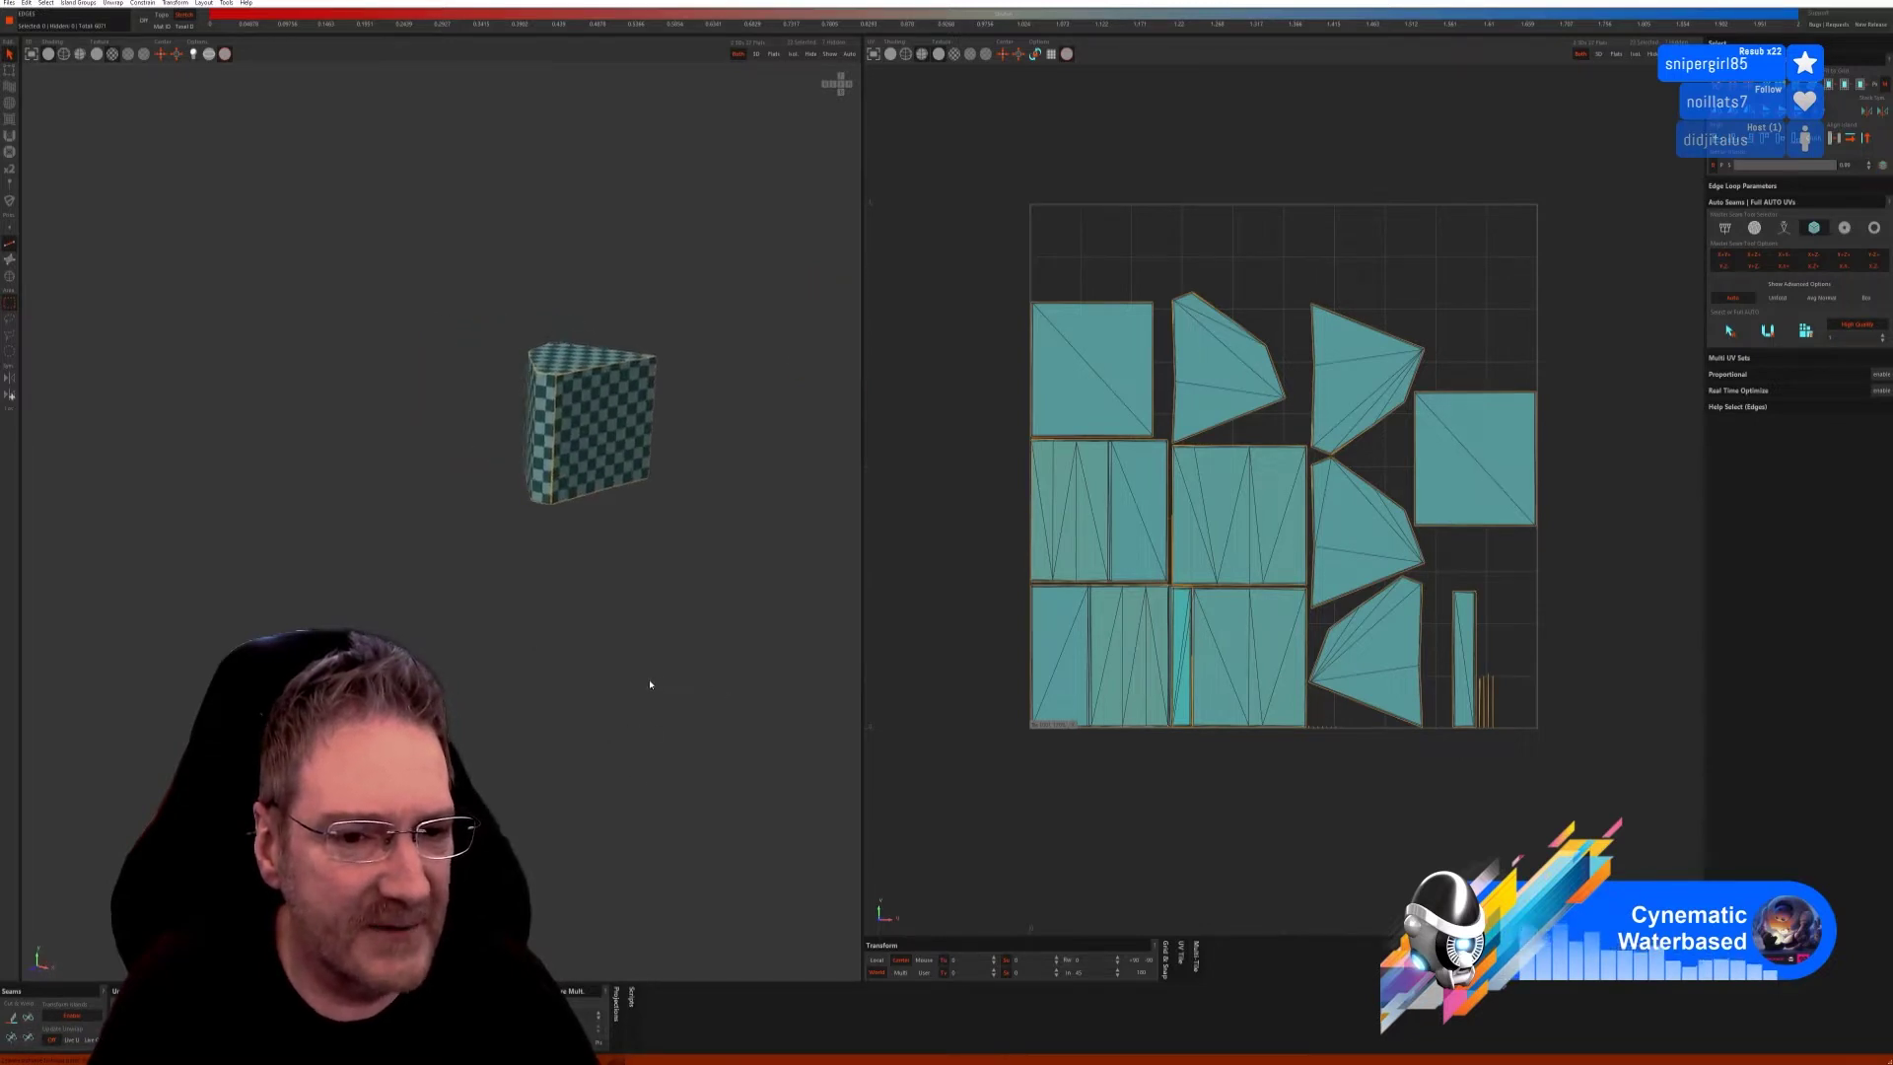
pyautogui.click(555, 434)
pyautogui.scroll(4, 536, 500)
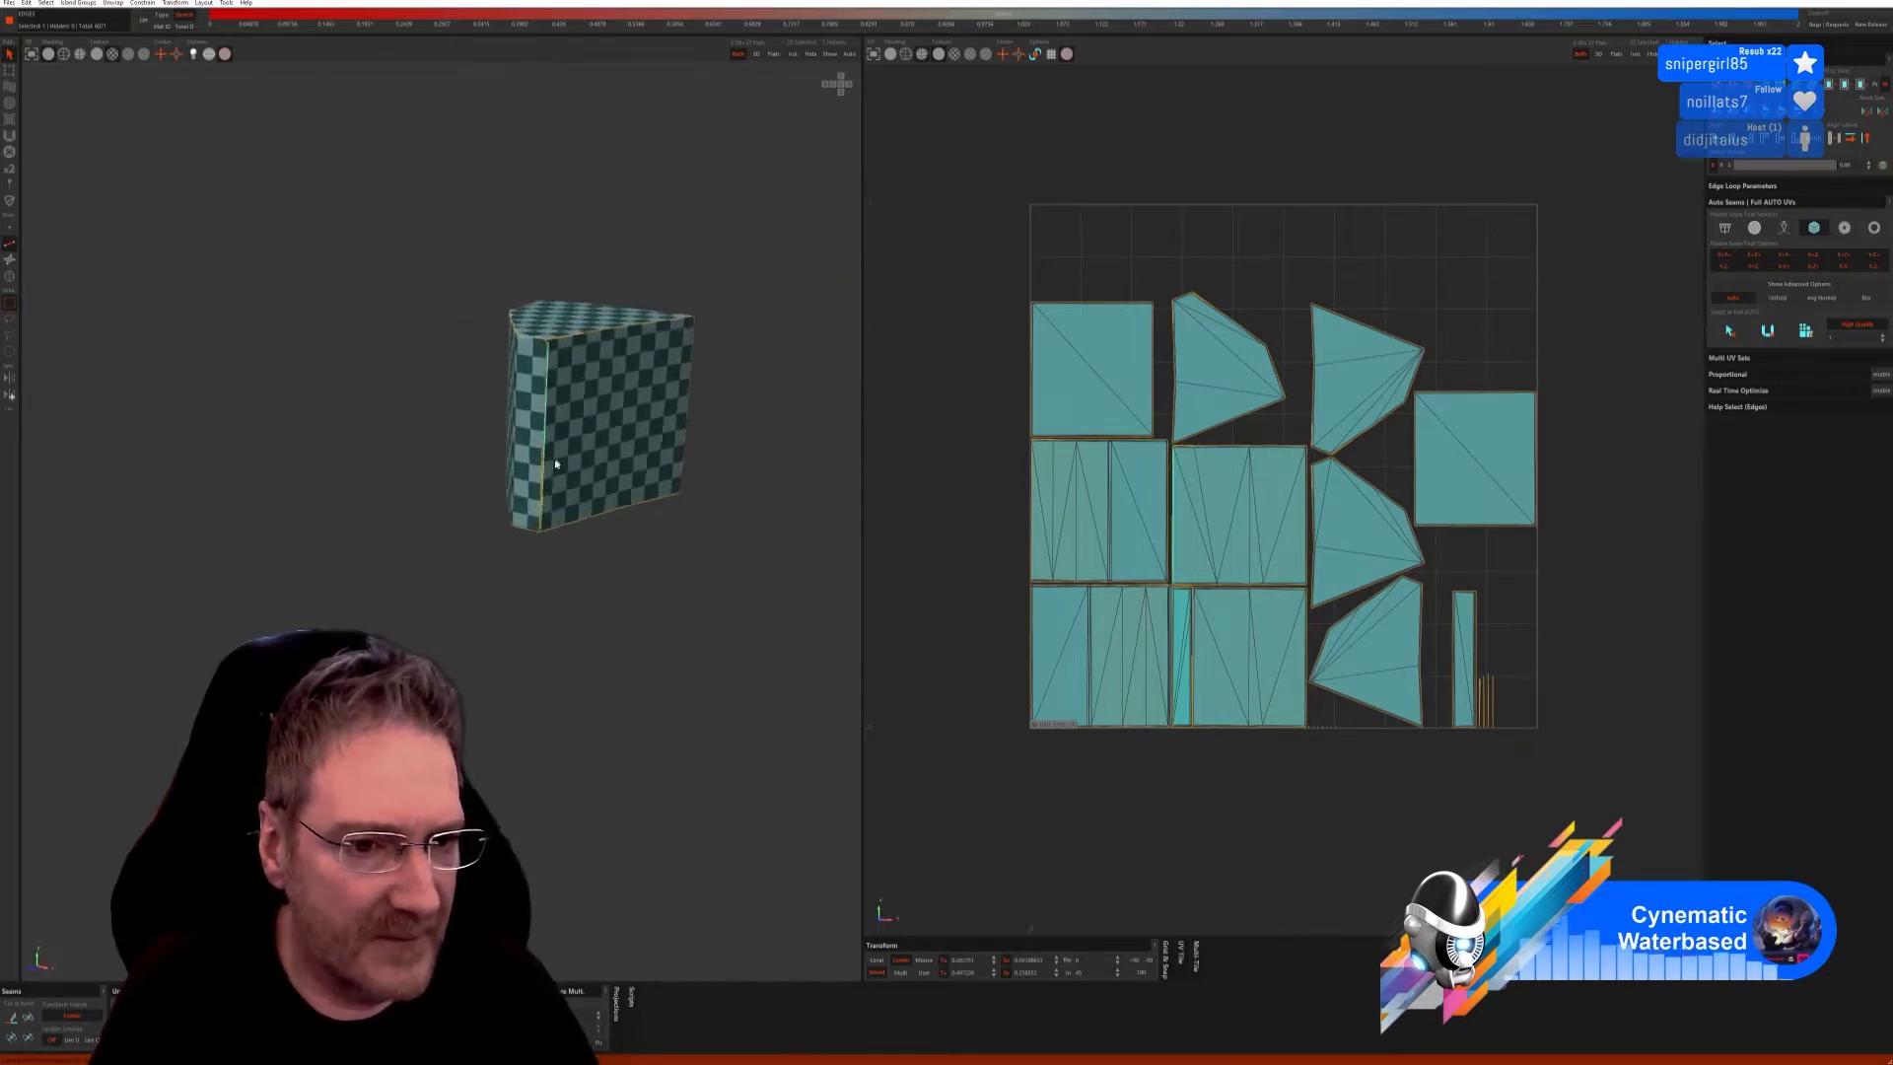
pyautogui.click(550, 536)
pyautogui.click(29, 1021)
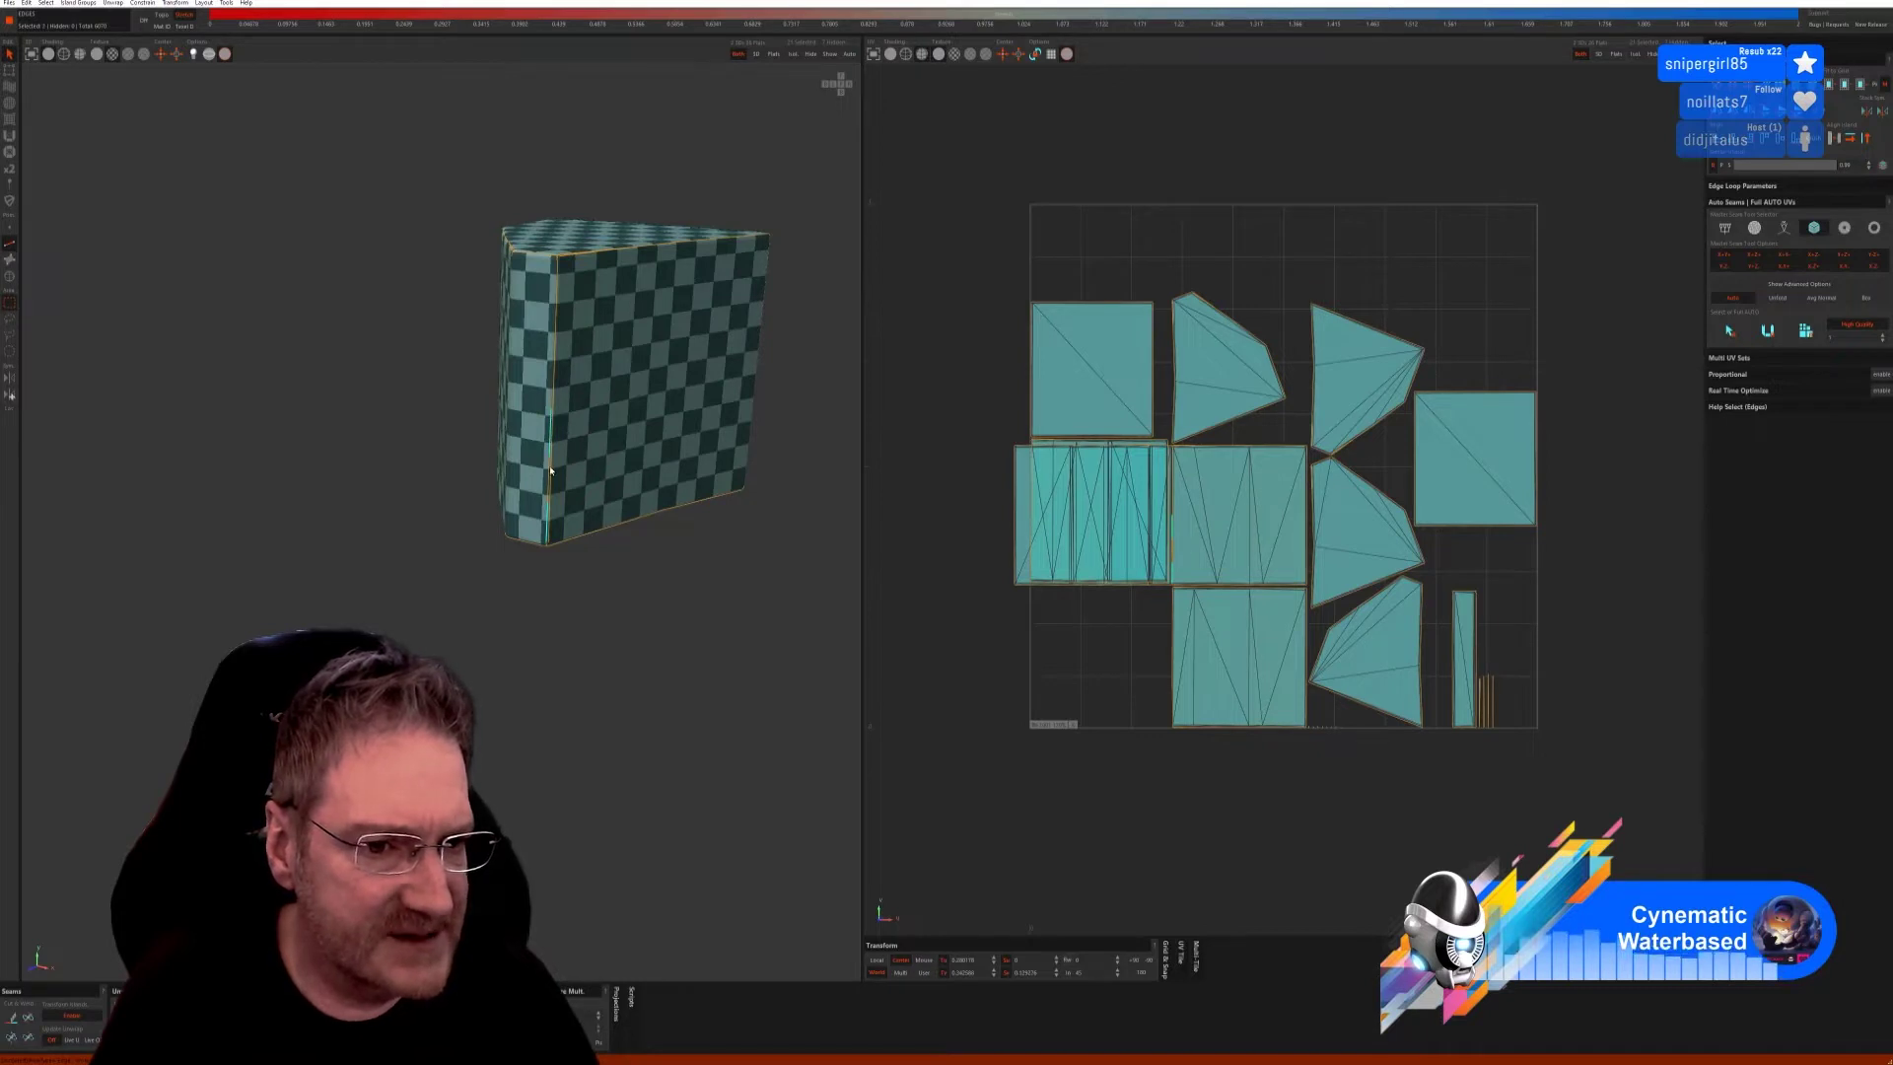
pyautogui.click(26, 1018)
# Select the remaining long seam and the short jagged segment at the upper corner of the first handle mount's strip, and weld them.
pyautogui.click(549, 532)
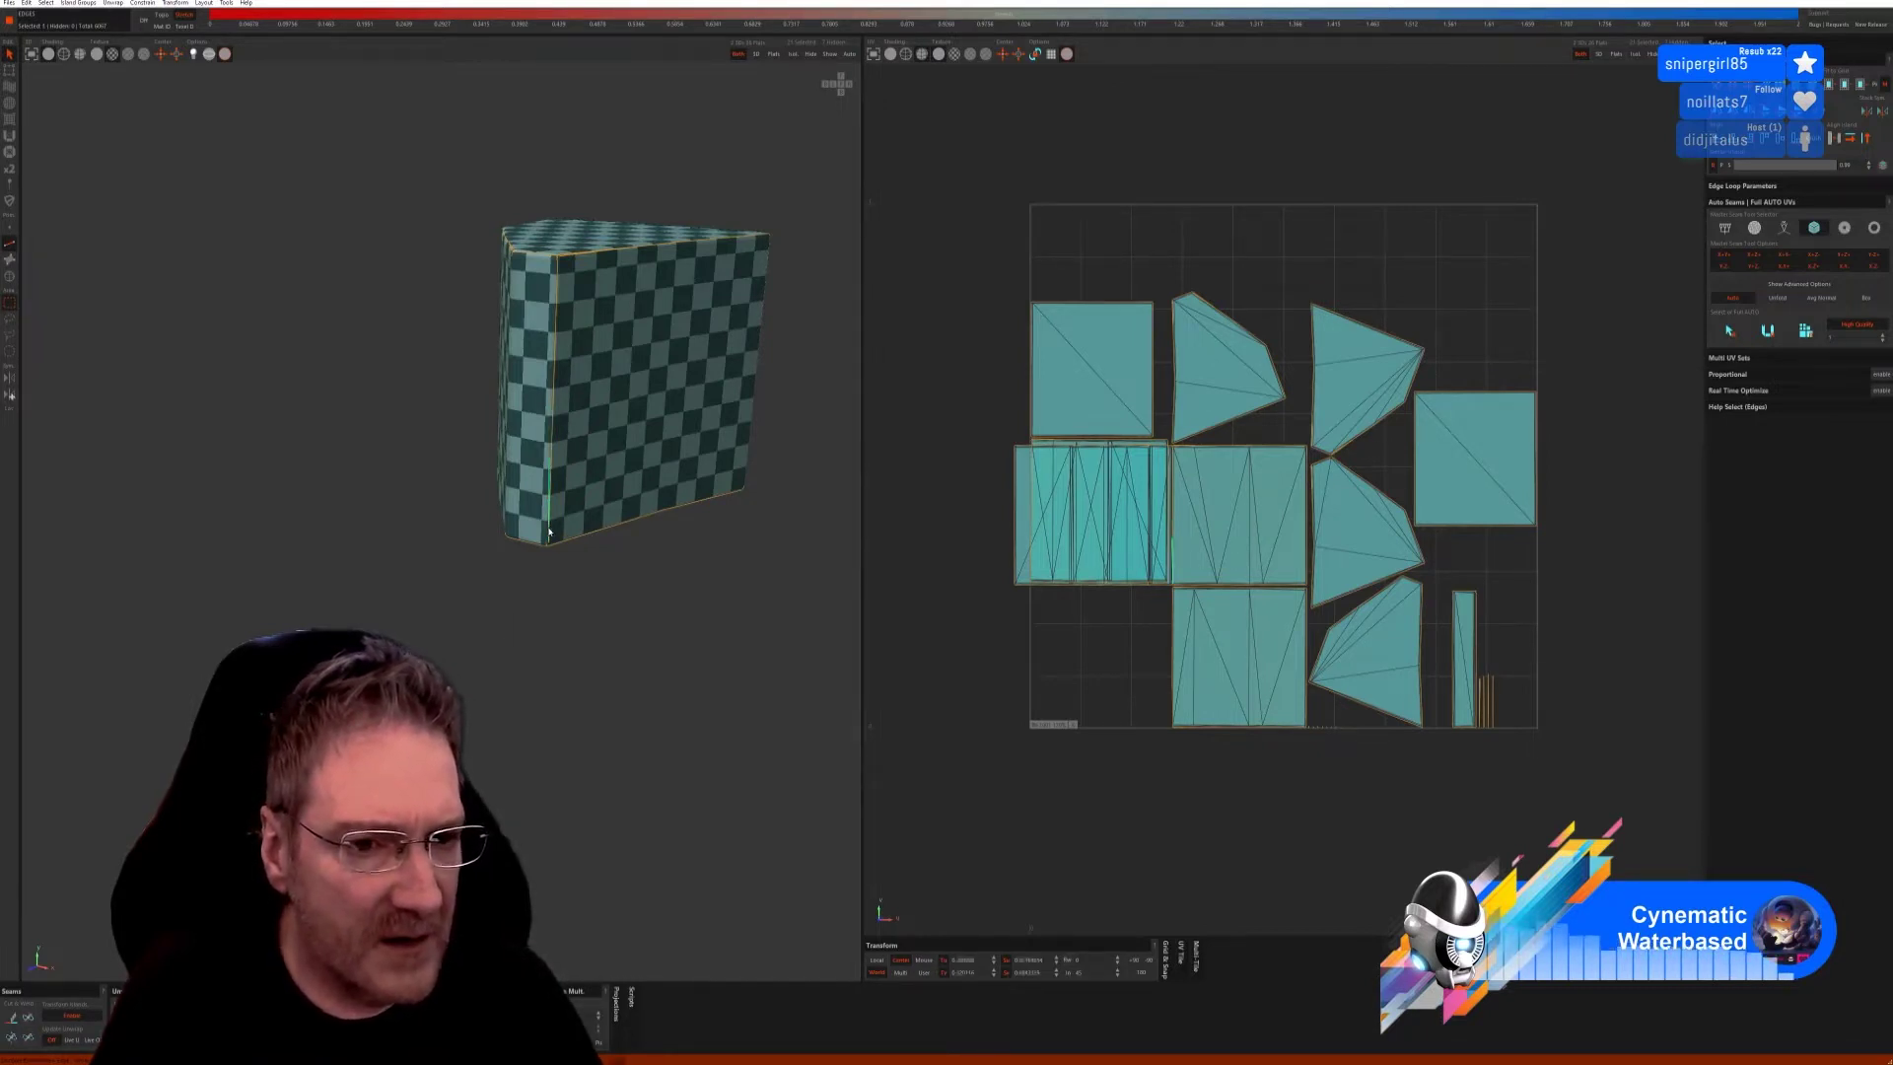
pyautogui.scroll(4, 551, 486)
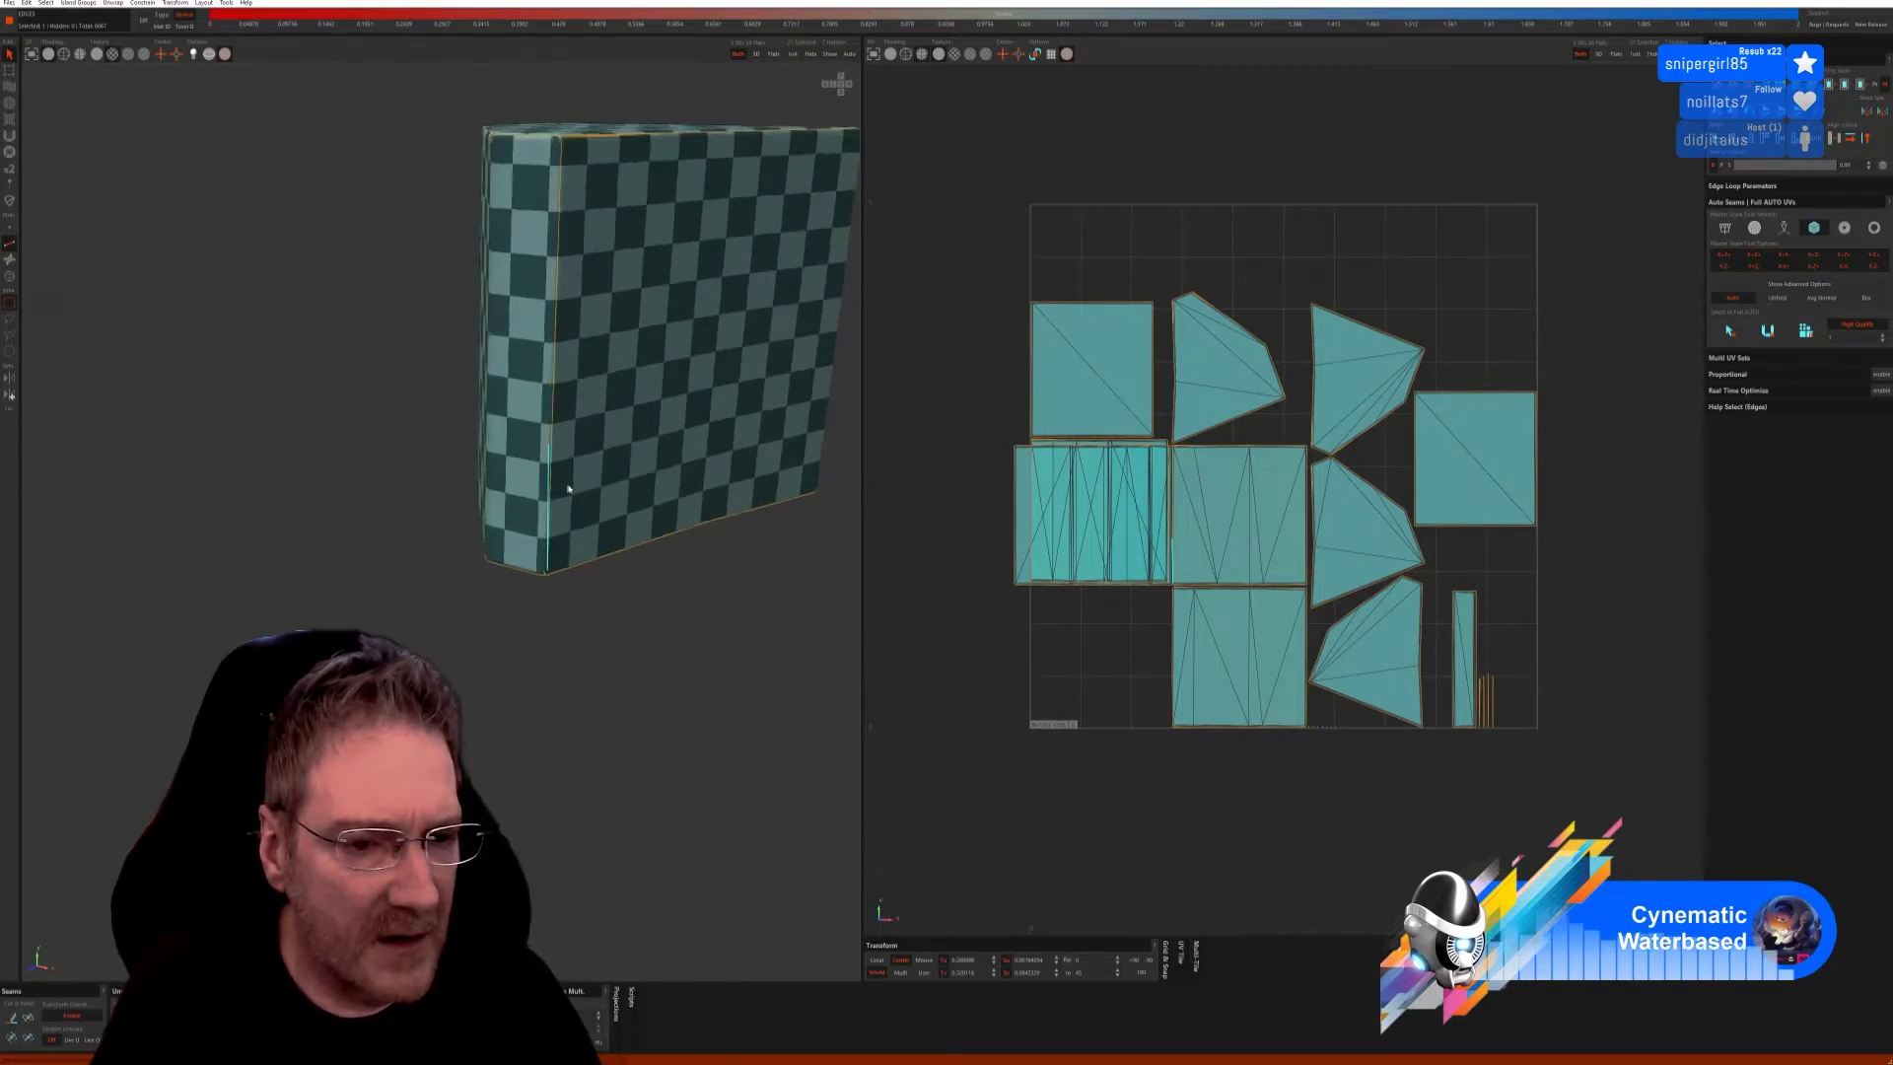
pyautogui.scroll(-2, 591, 183)
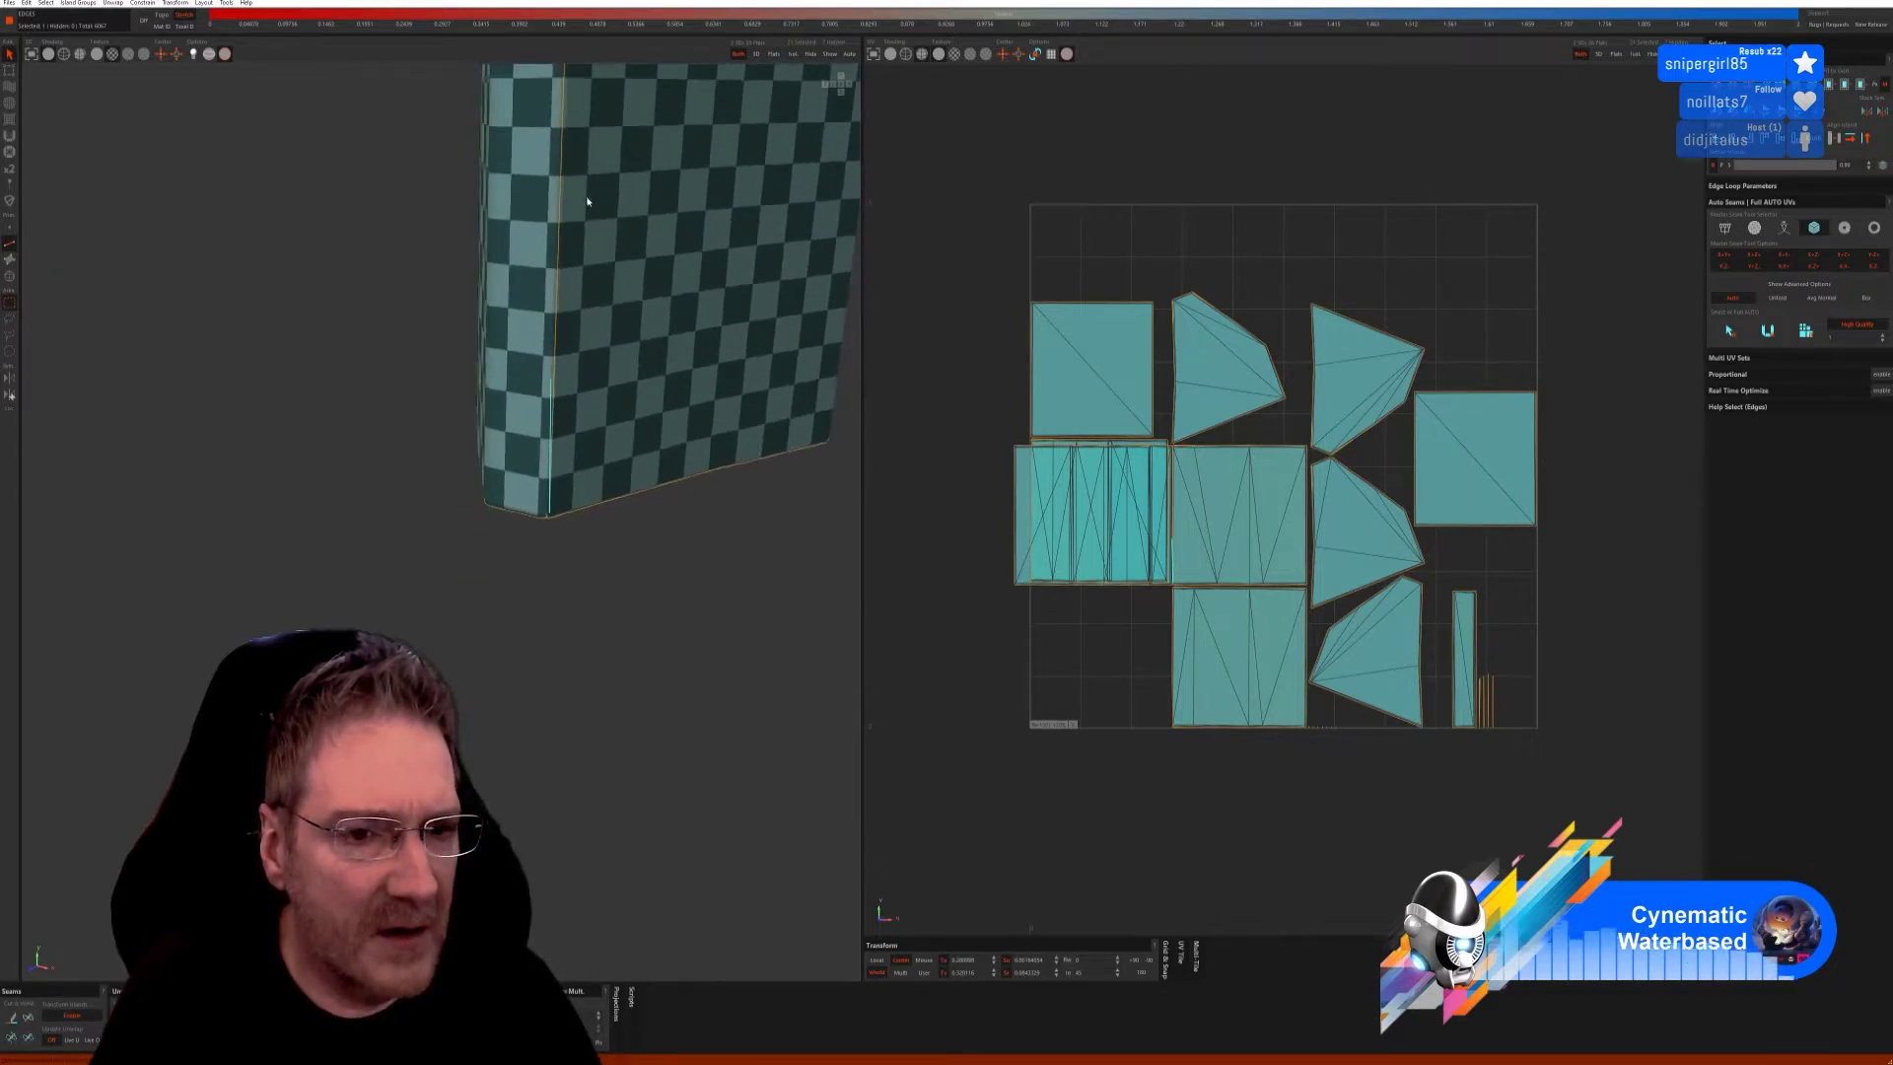
pyautogui.doubleClick(553, 433)
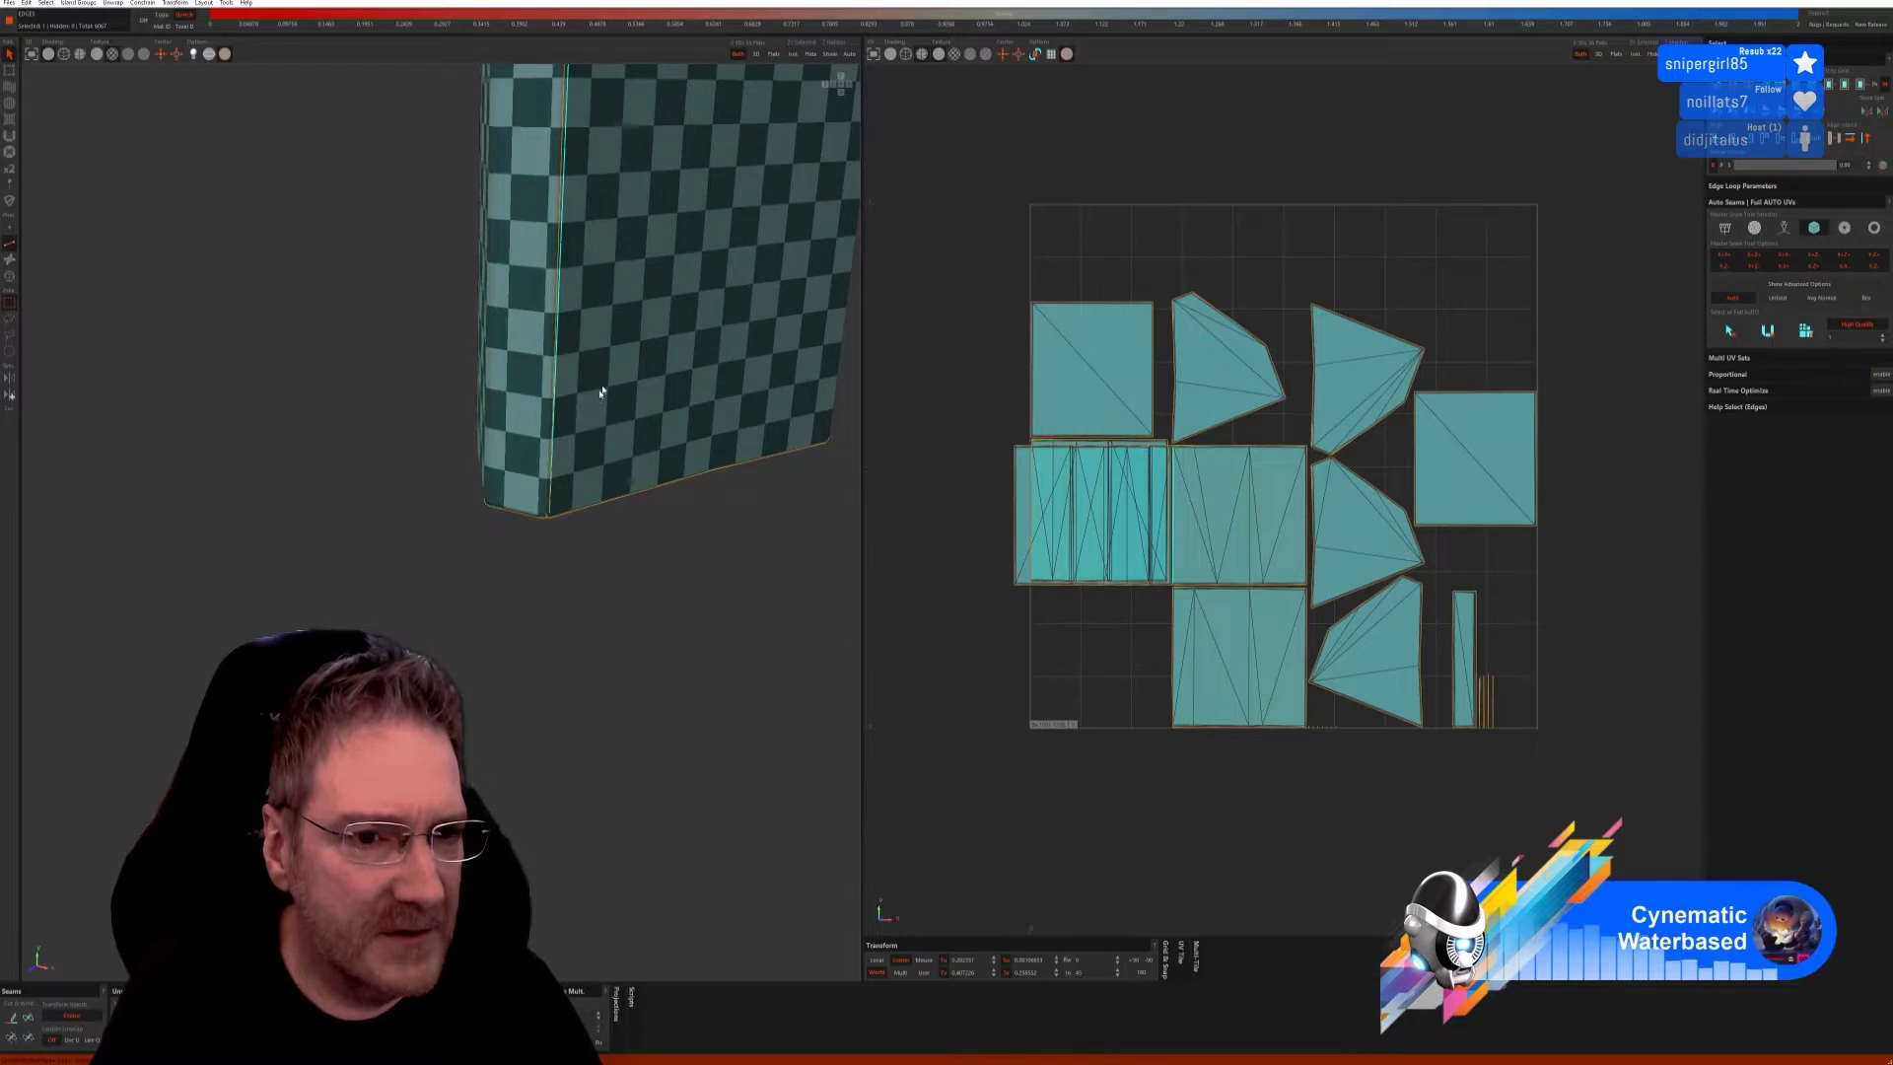
pyautogui.scroll(-1, 625, 233)
pyautogui.scroll(4, 602, 89)
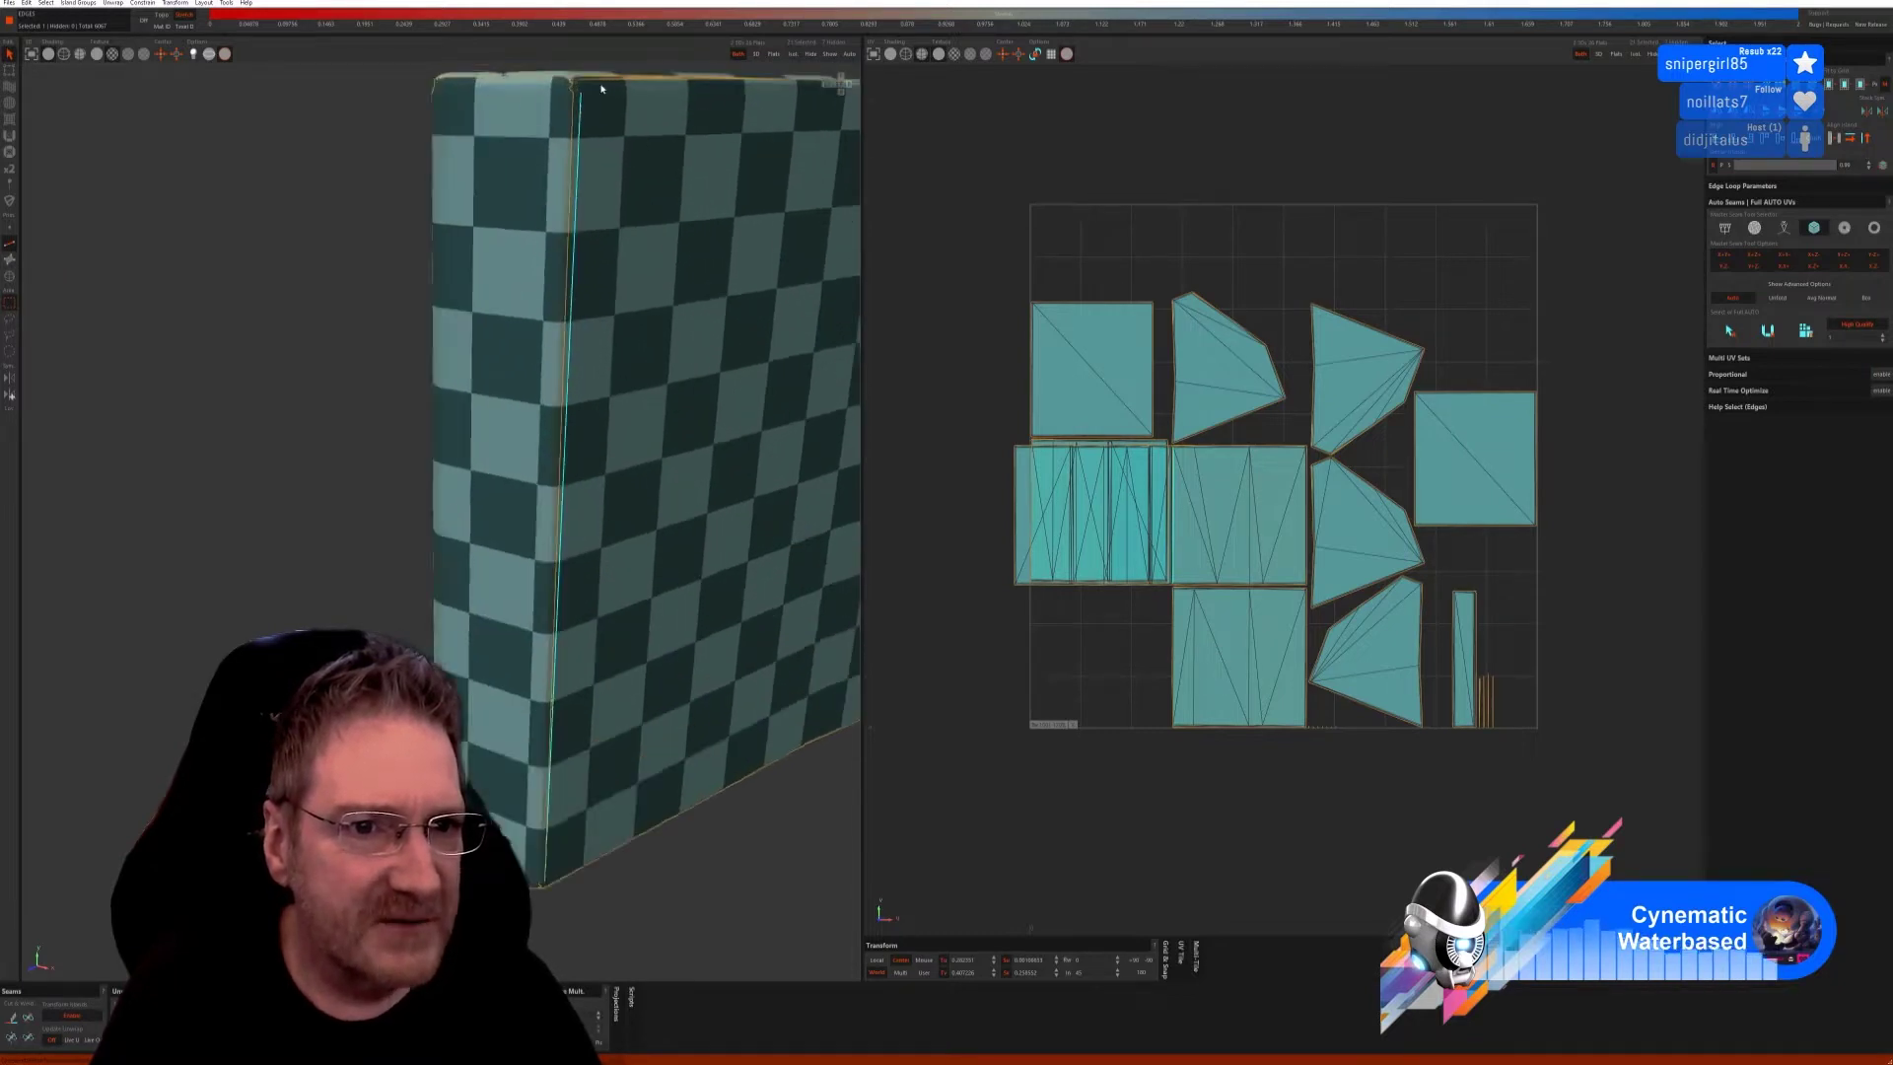
pyautogui.scroll(5, 592, 90)
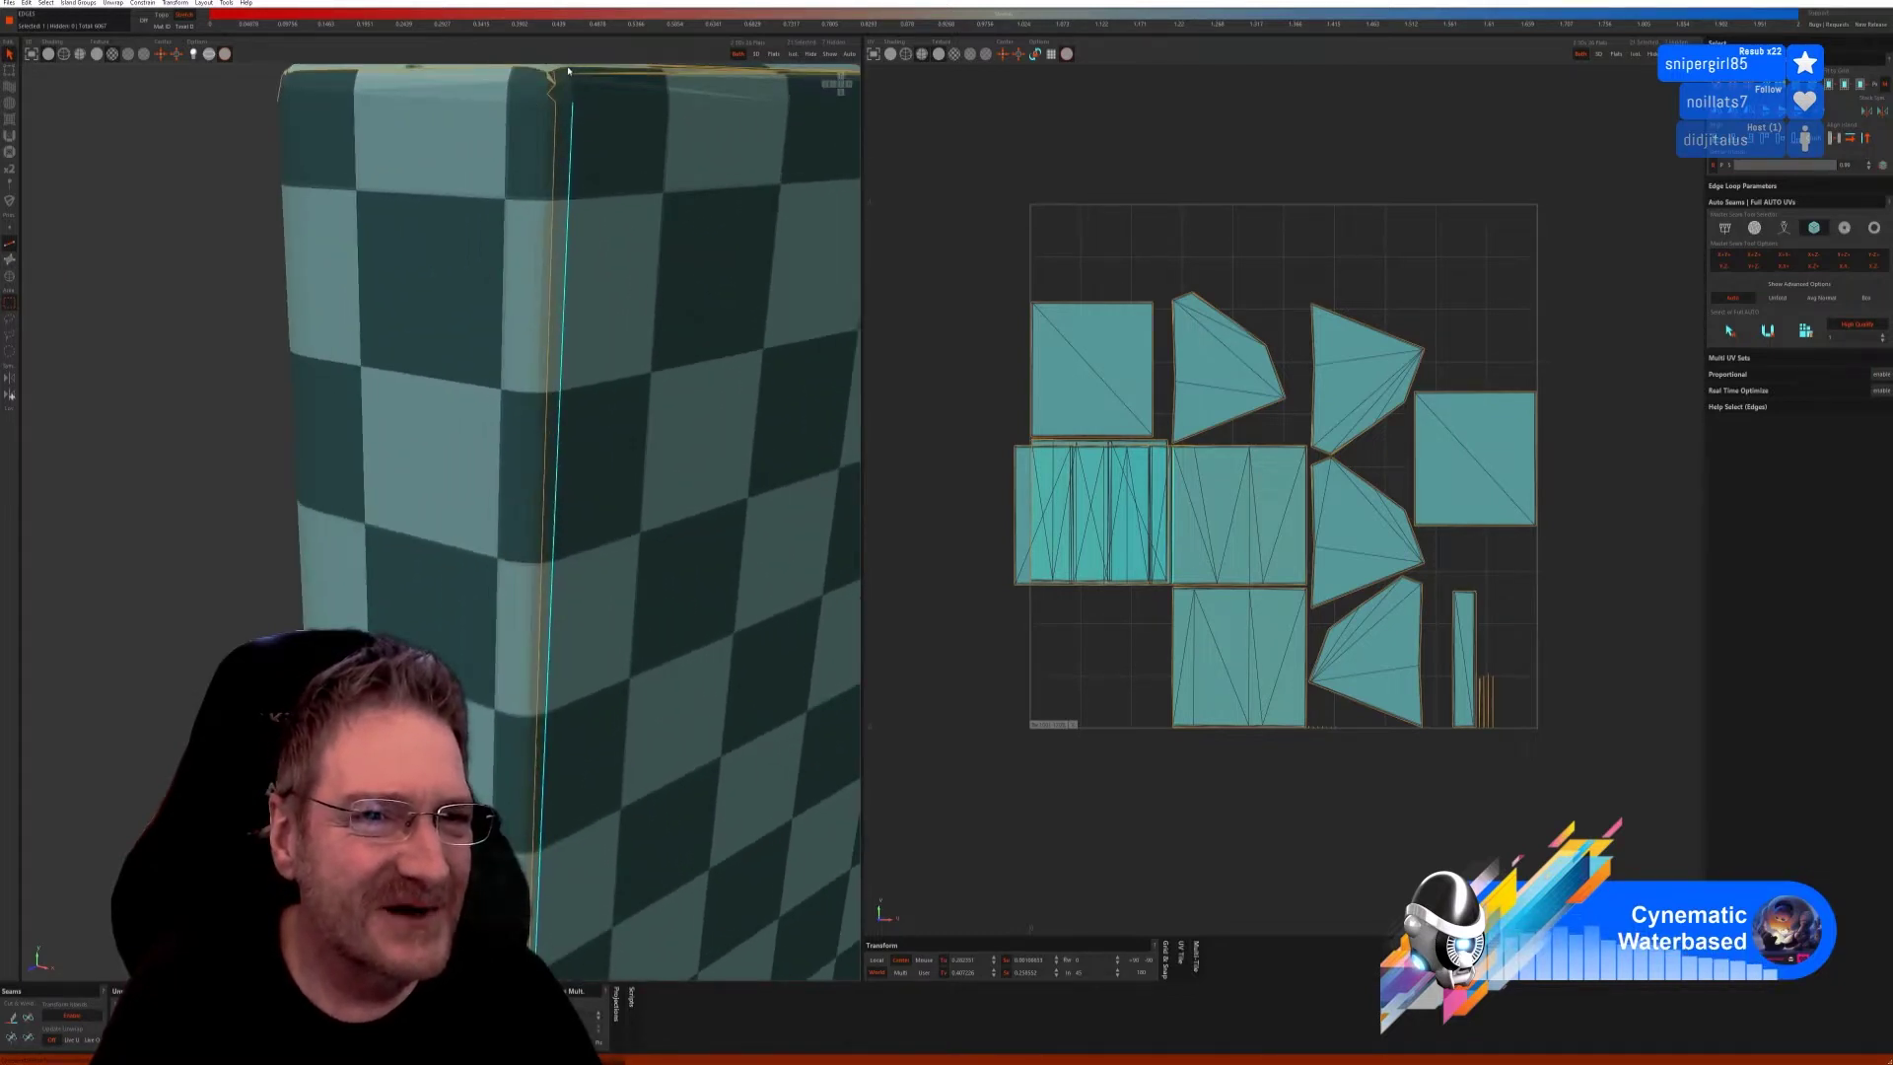
pyautogui.click(553, 91)
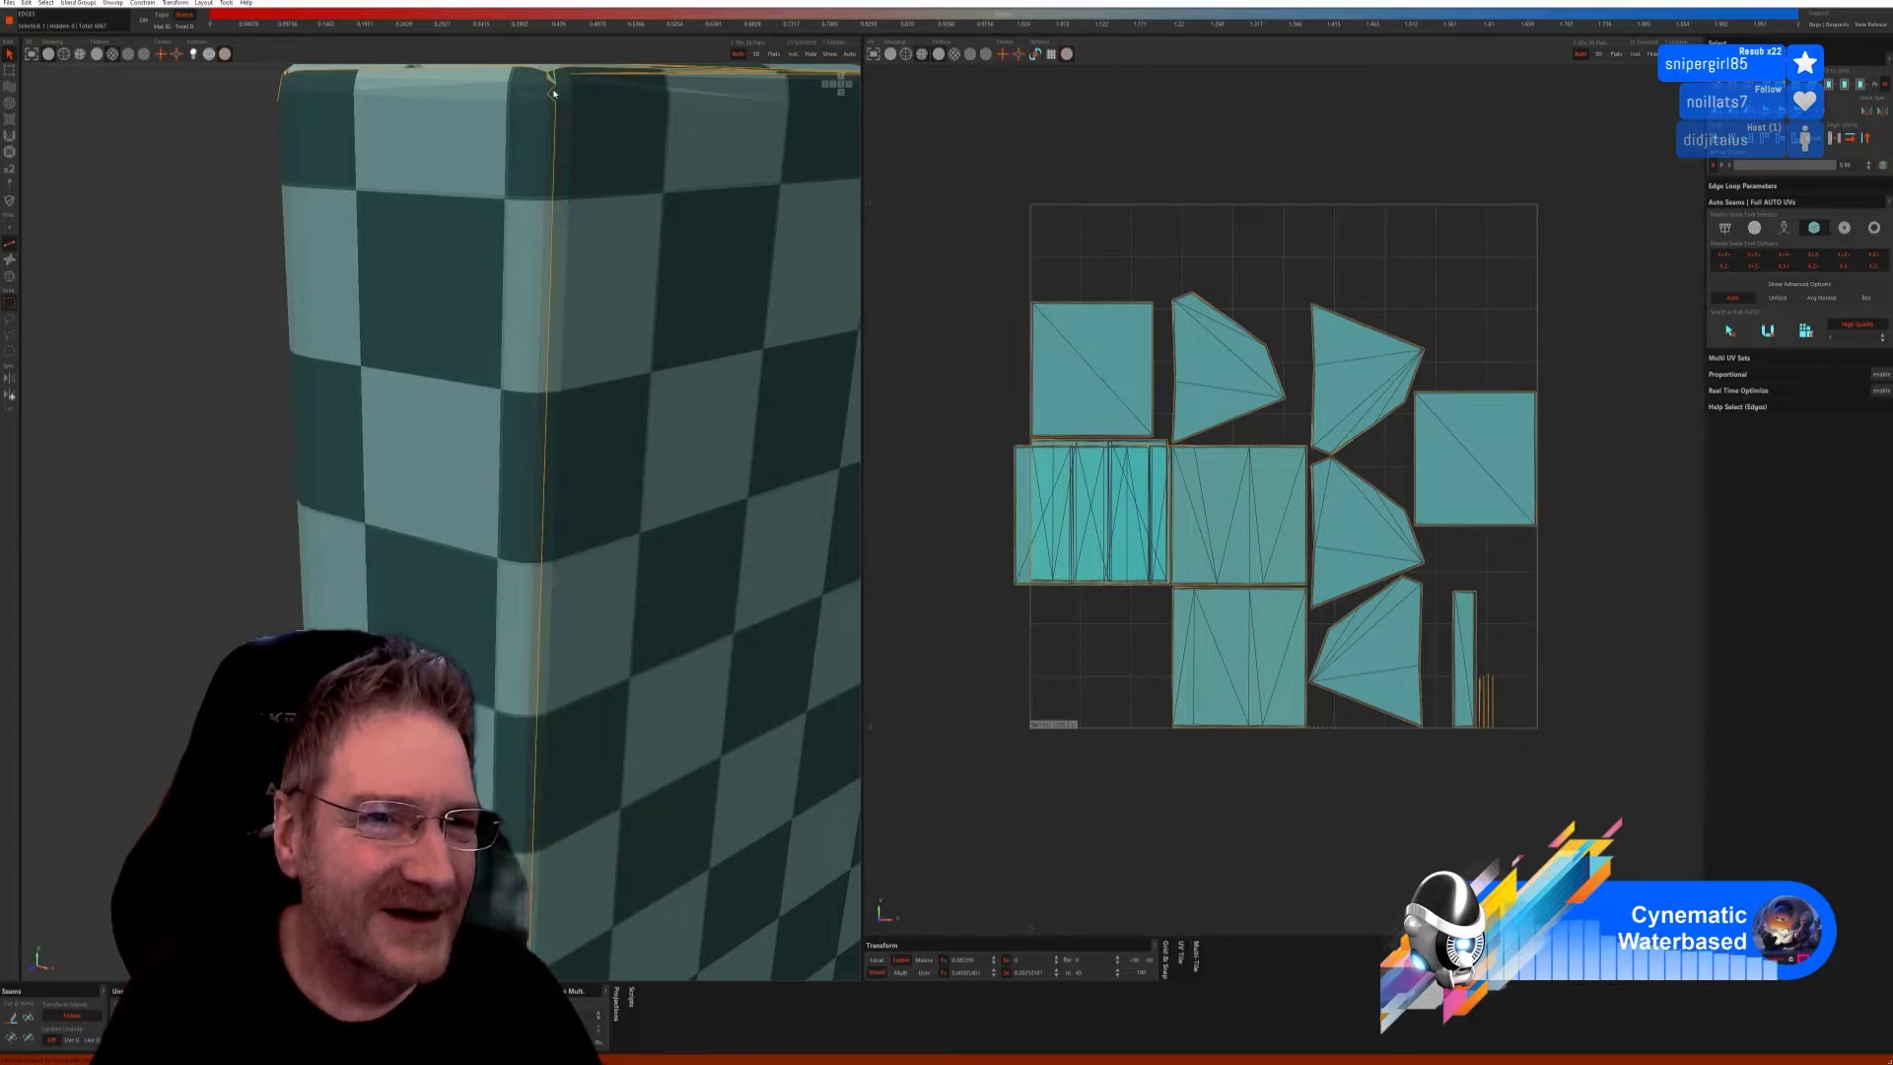
pyautogui.click(552, 222)
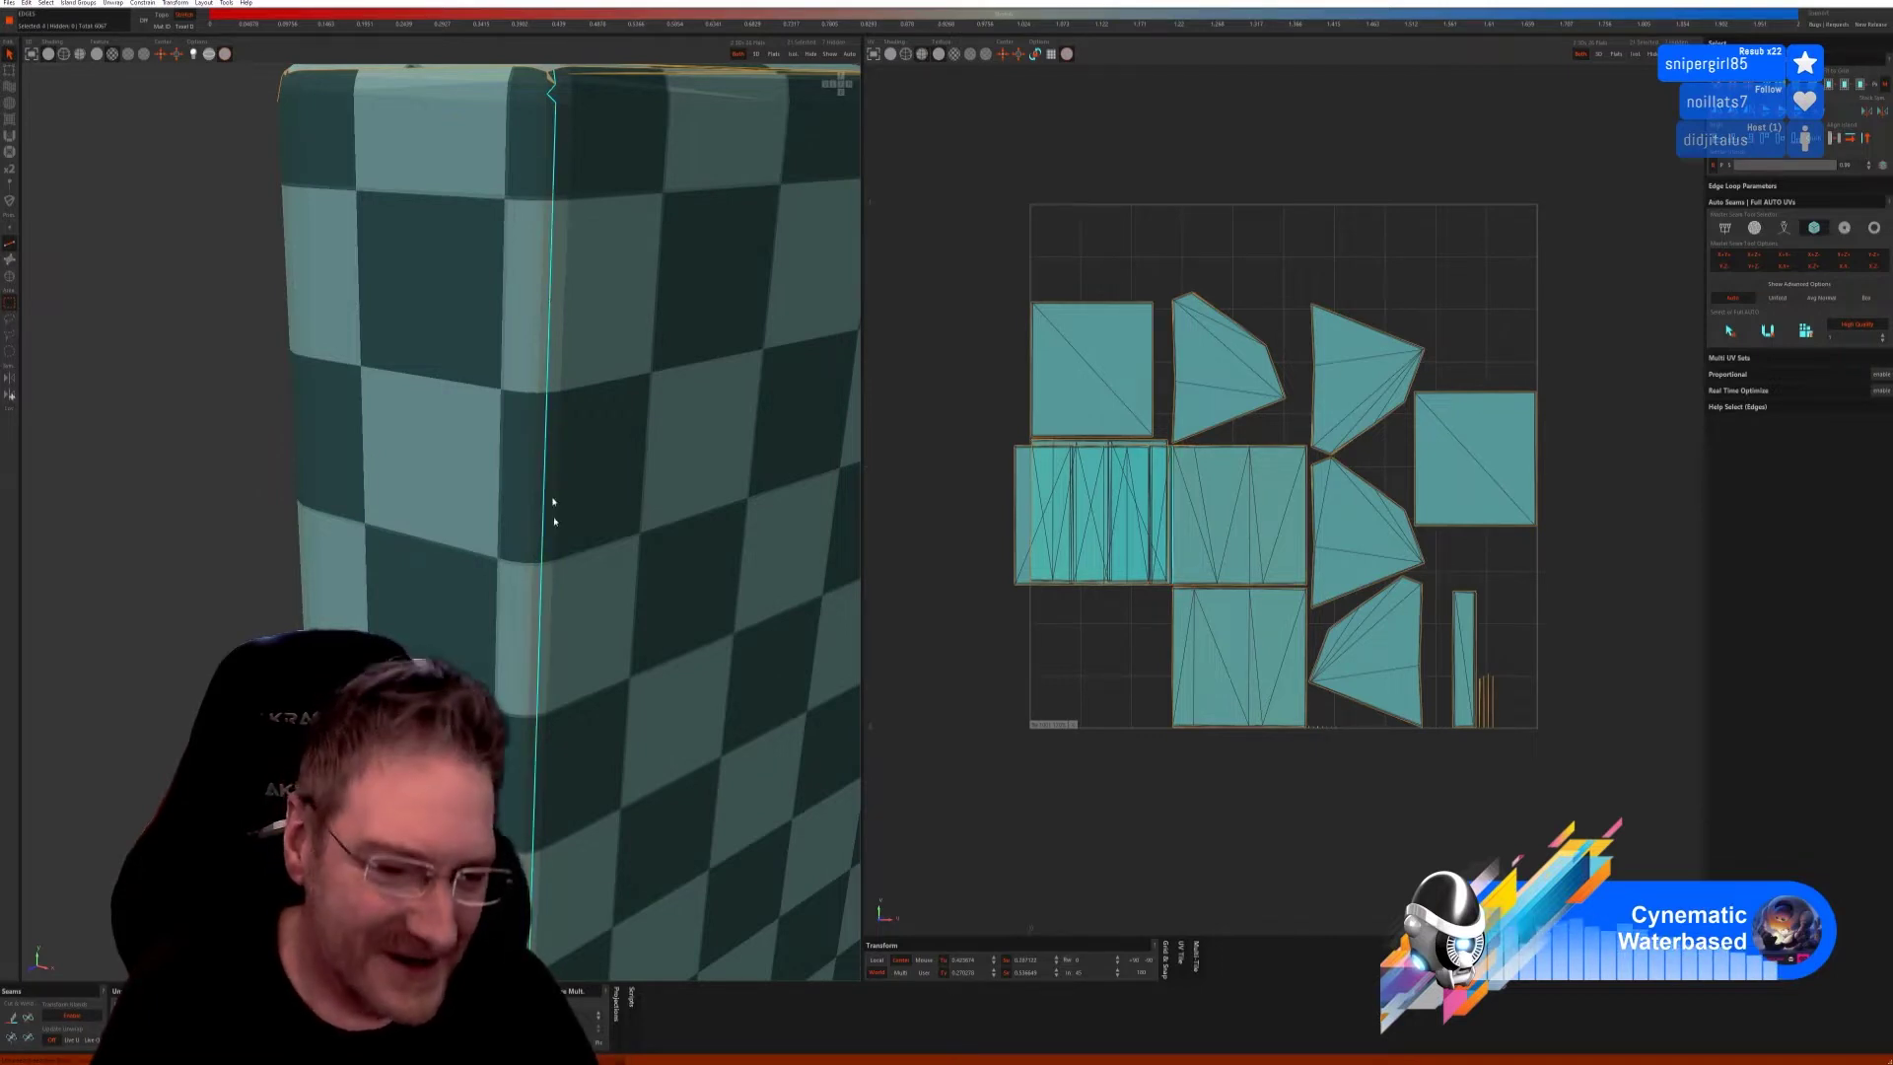
pyautogui.scroll(-1, 519, 654)
pyautogui.scroll(-4, 519, 655)
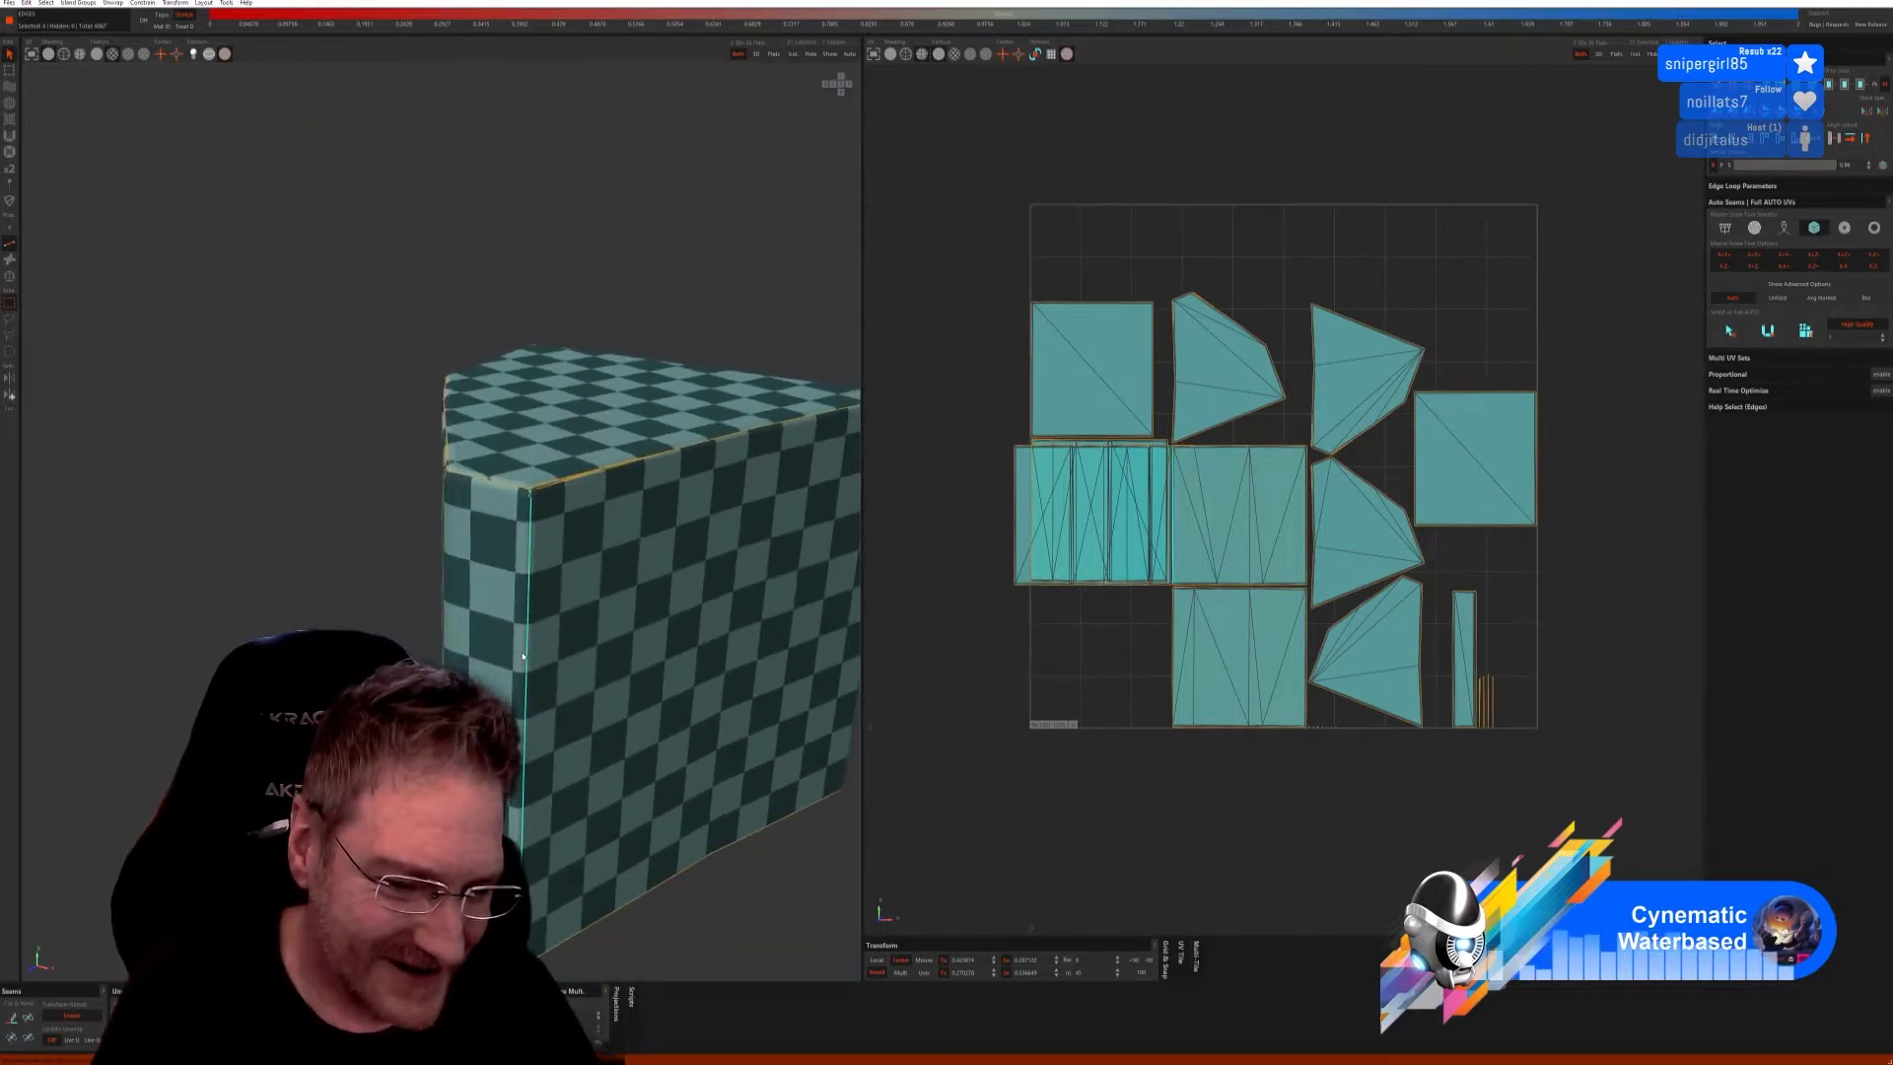
pyautogui.click(29, 1019)
# Try to select the vertical seam segments between the narrow strip and the wide face of the second handle mount.
pyautogui.scroll(-3, 555, 797)
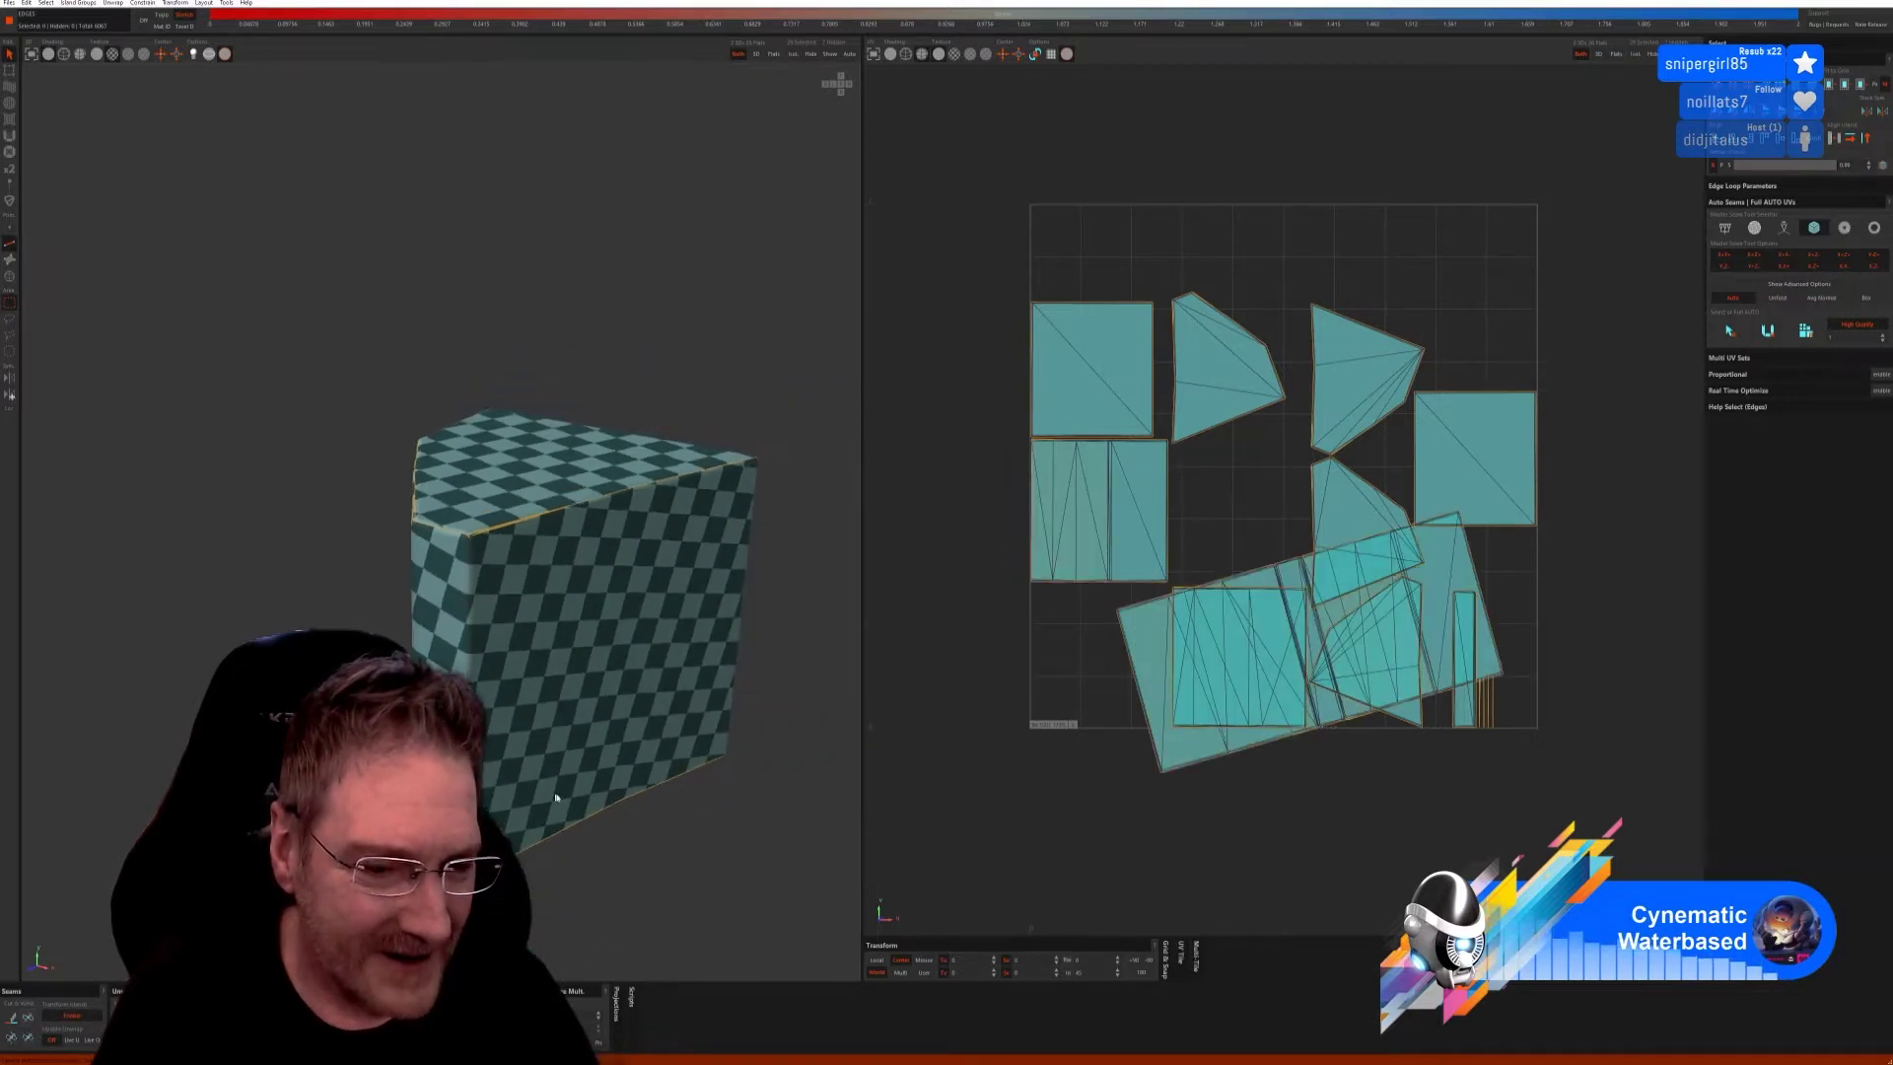
pyautogui.keyDown('alt'); pyautogui.moveTo(701, 907); pyautogui.dragTo(496, 818); pyautogui.keyUp('alt')
pyautogui.scroll(-6, 496, 817)
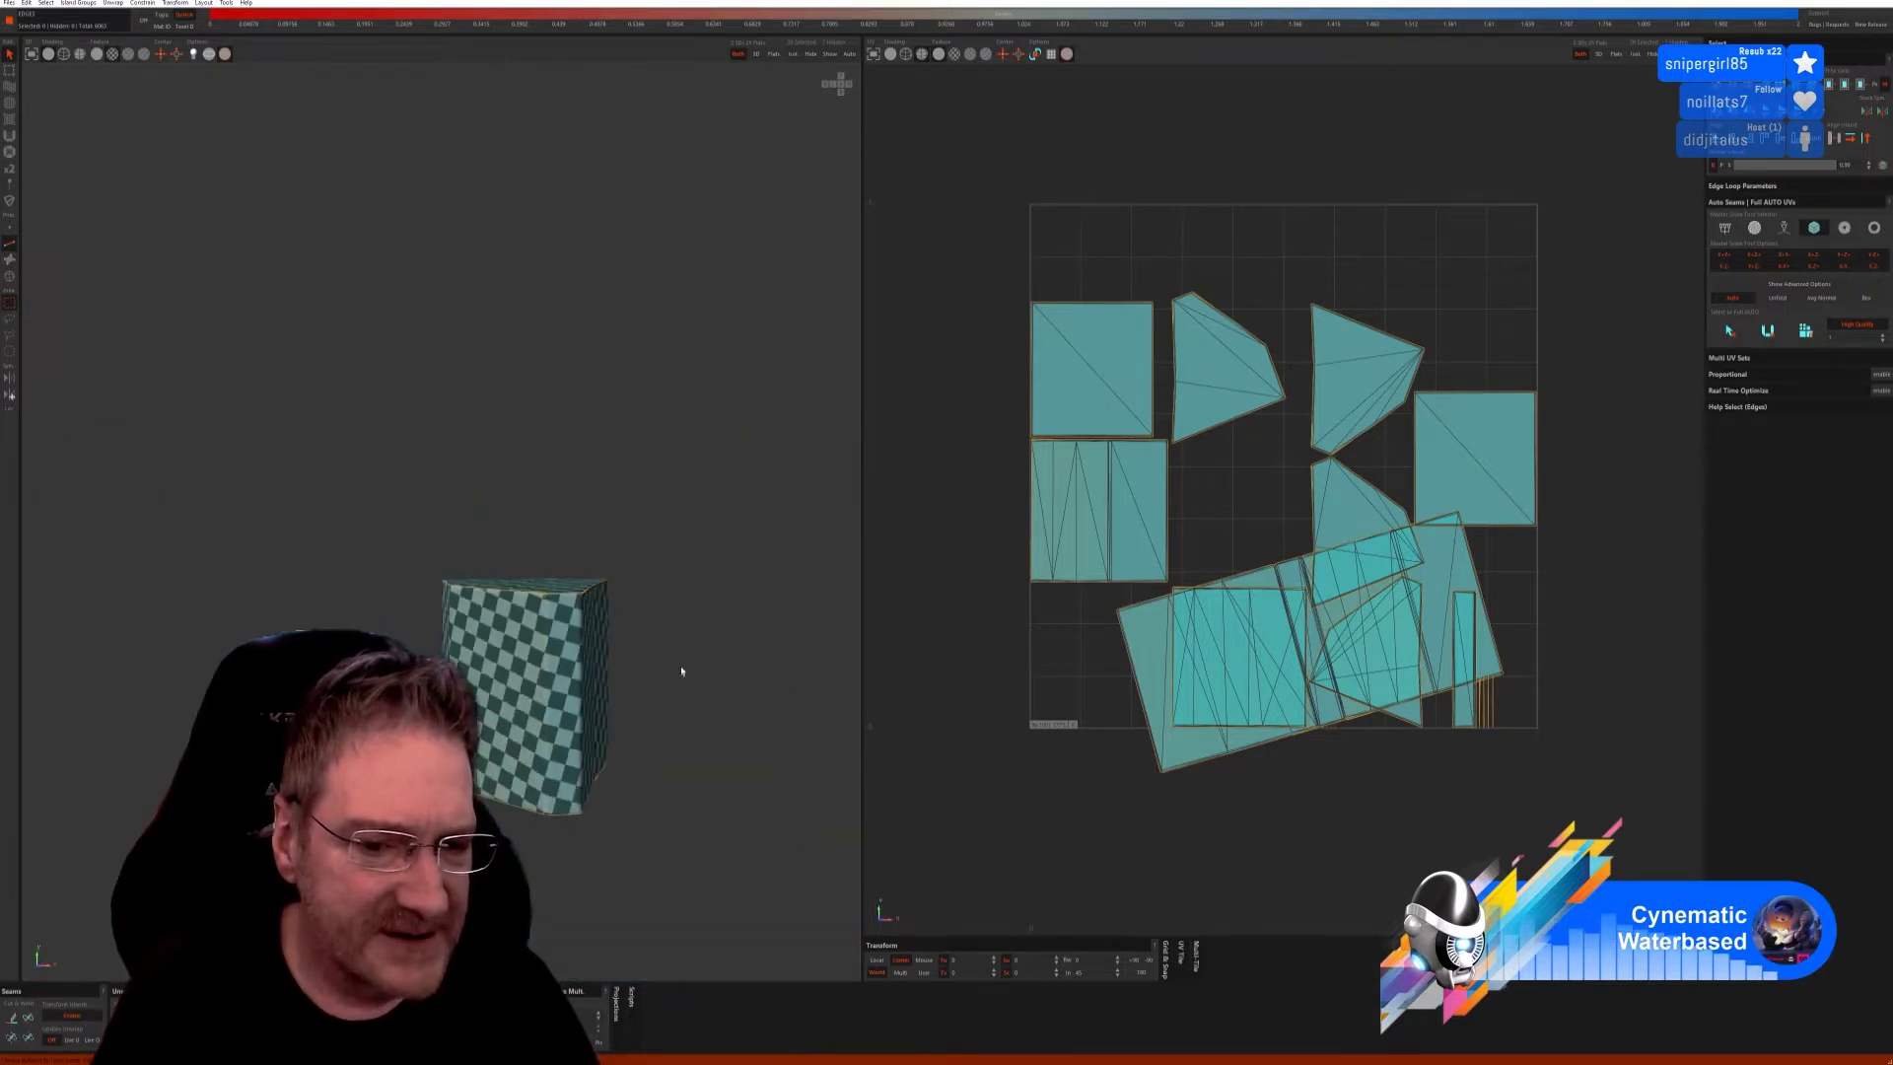
pyautogui.scroll(-3, 712, 676)
pyautogui.keyDown('alt'); pyautogui.moveTo(723, 667); pyautogui.dragTo(528, 566); pyautogui.keyUp('alt')
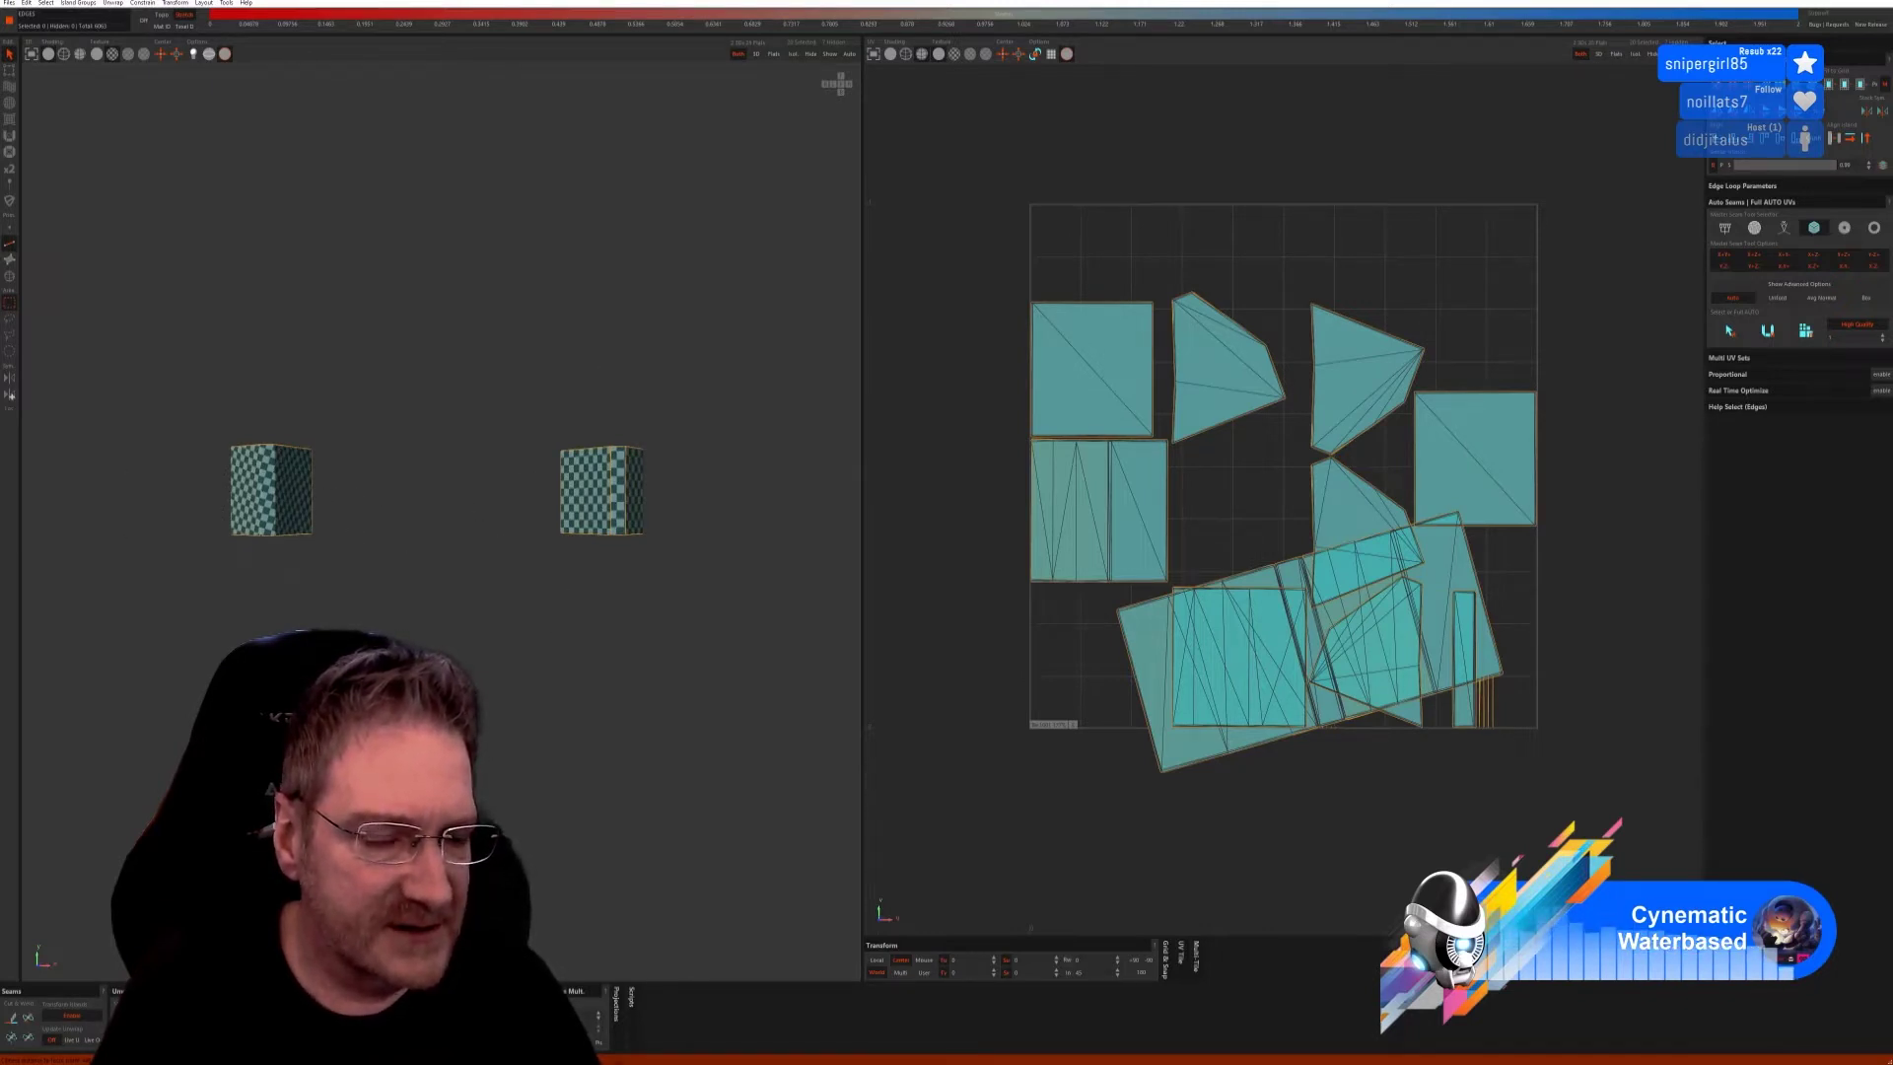
pyautogui.keyDown('alt'); pyautogui.moveTo(365, 690); pyautogui.dragTo(435, 636); pyautogui.keyUp('alt')
pyautogui.scroll(6, 647, 490)
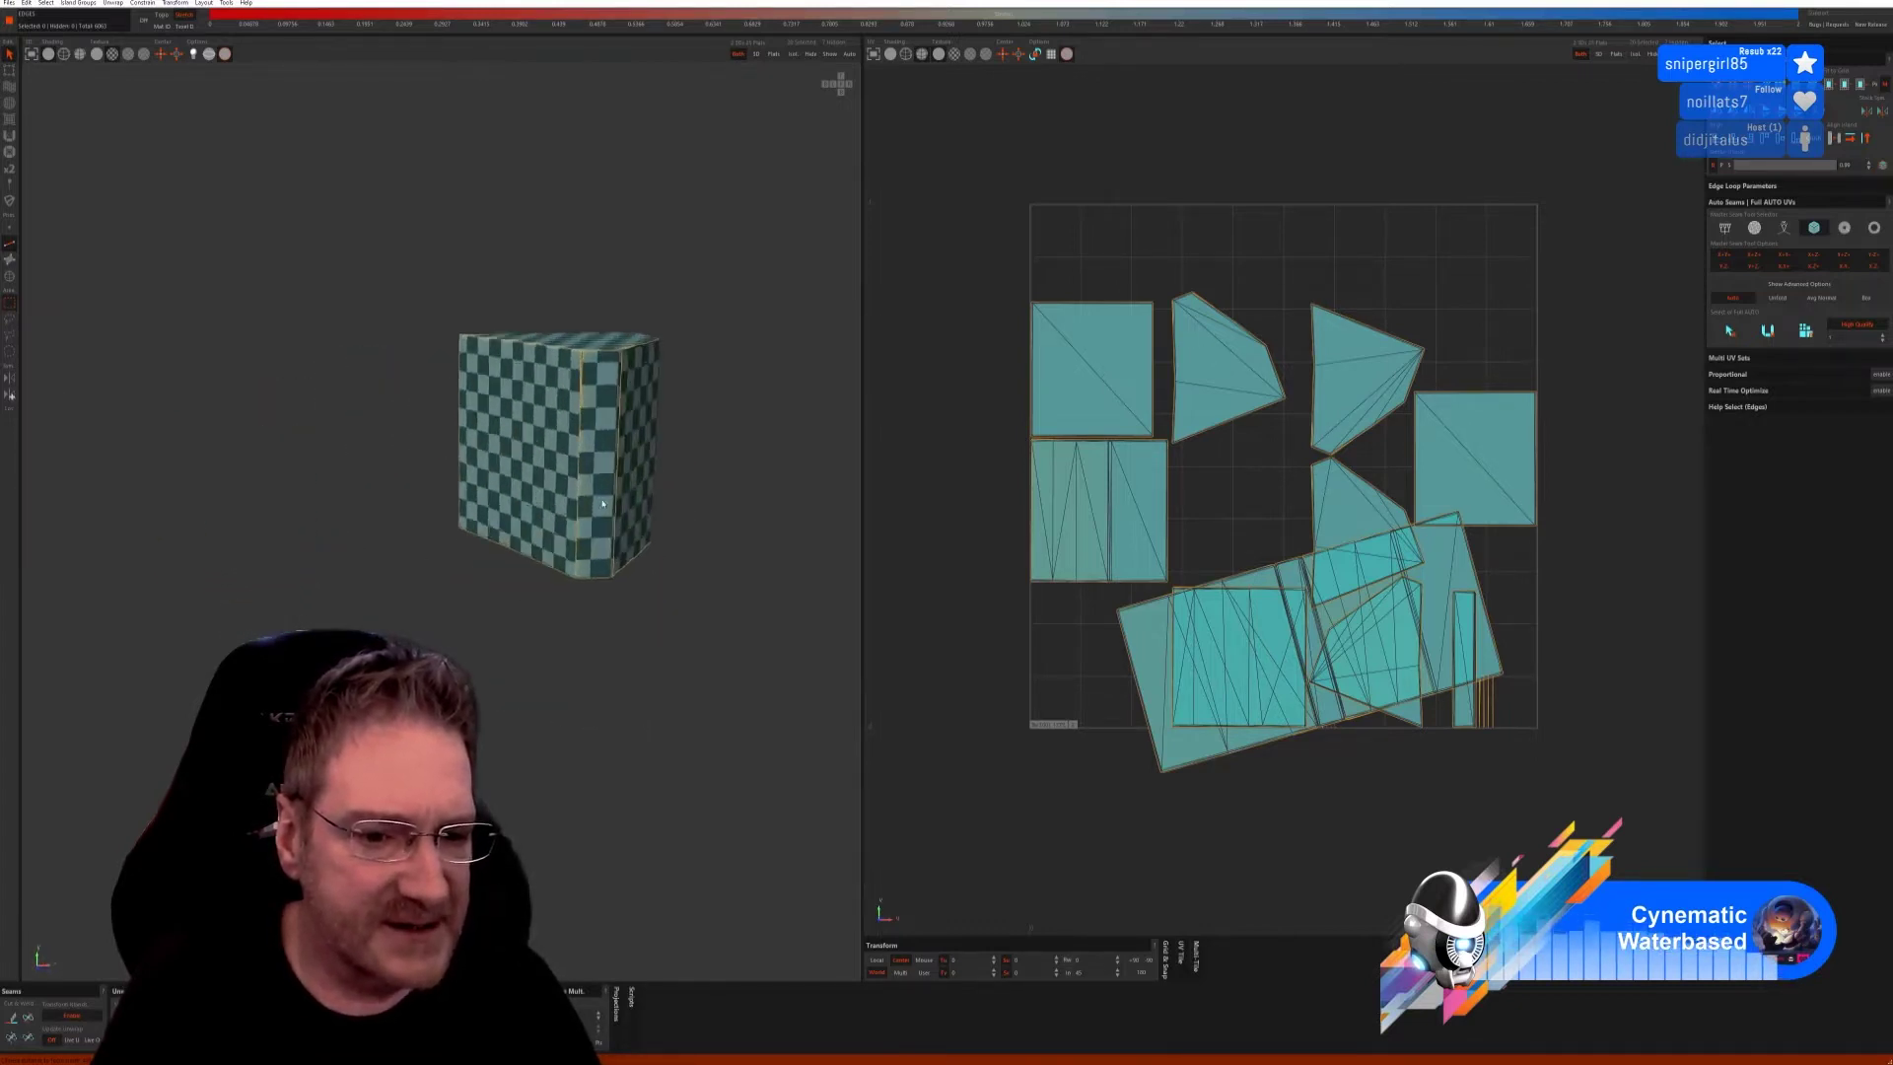
pyautogui.scroll(2, 571, 389)
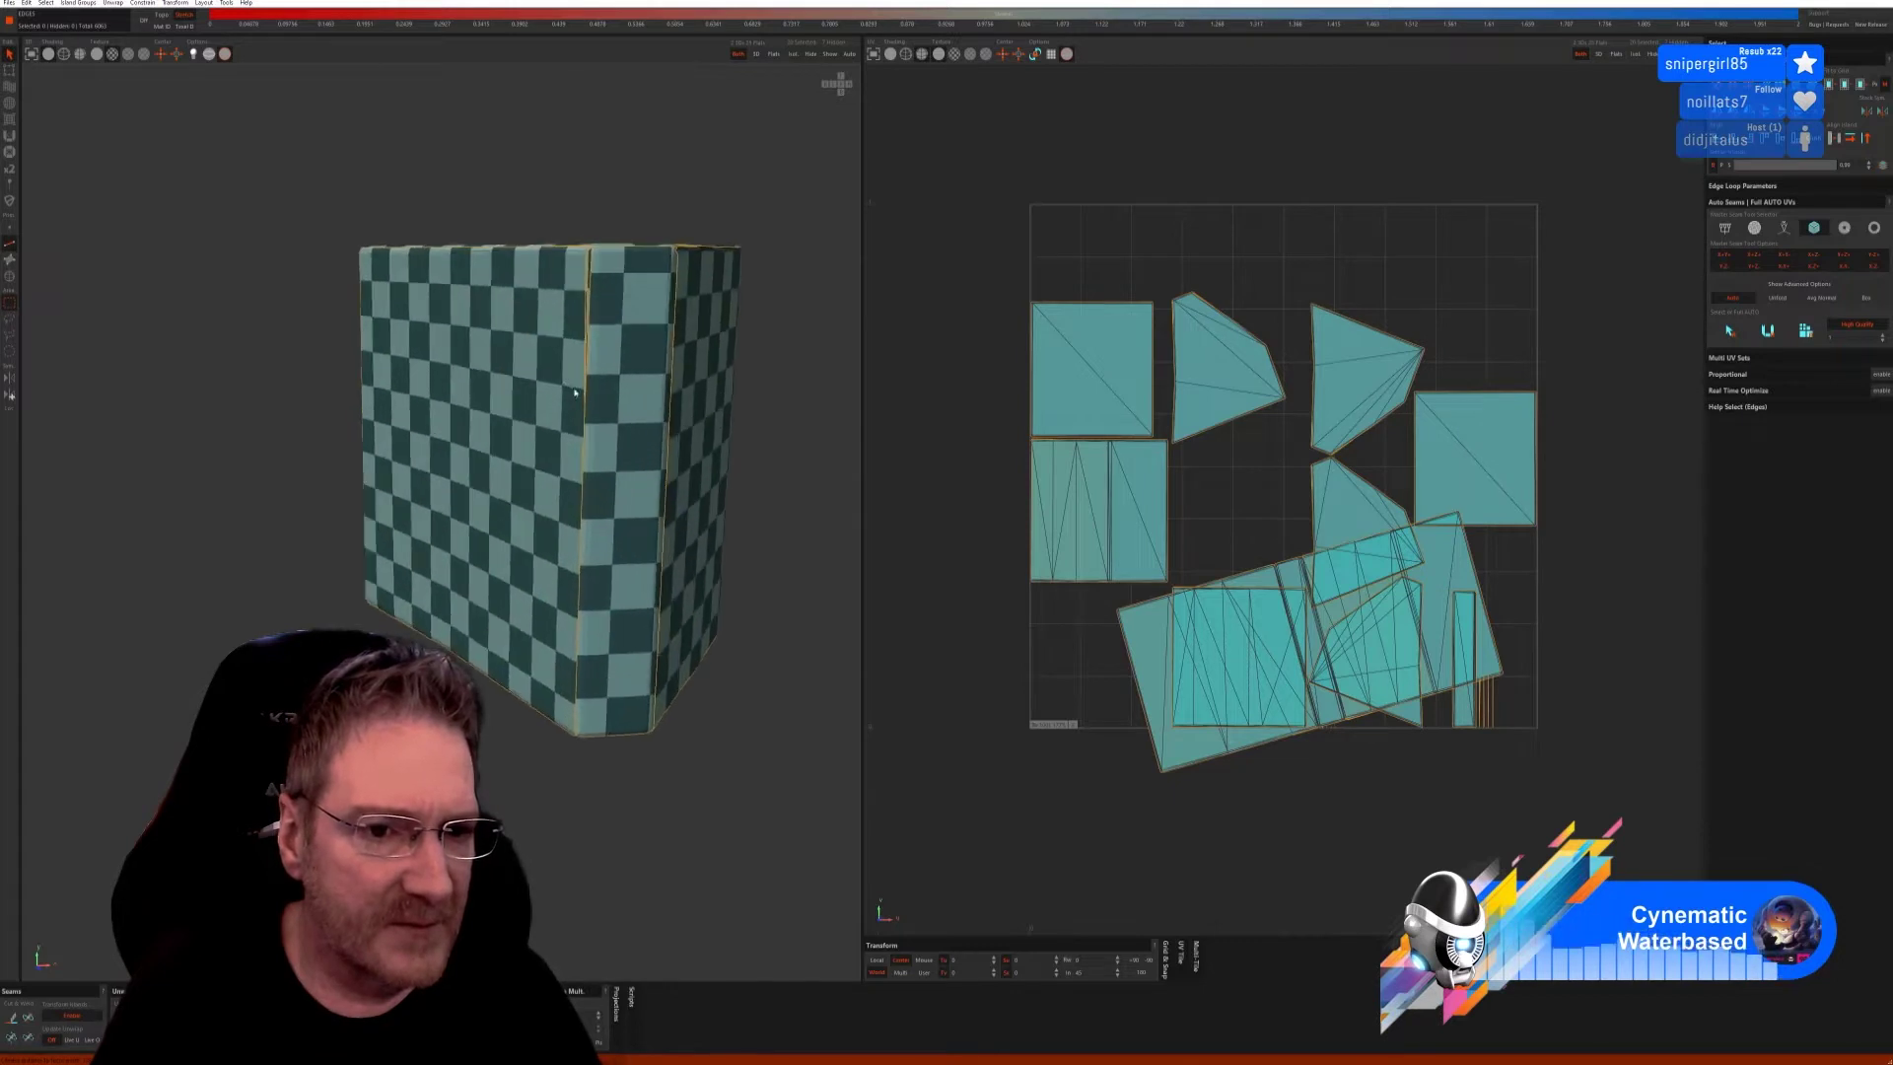
pyautogui.click(578, 570)
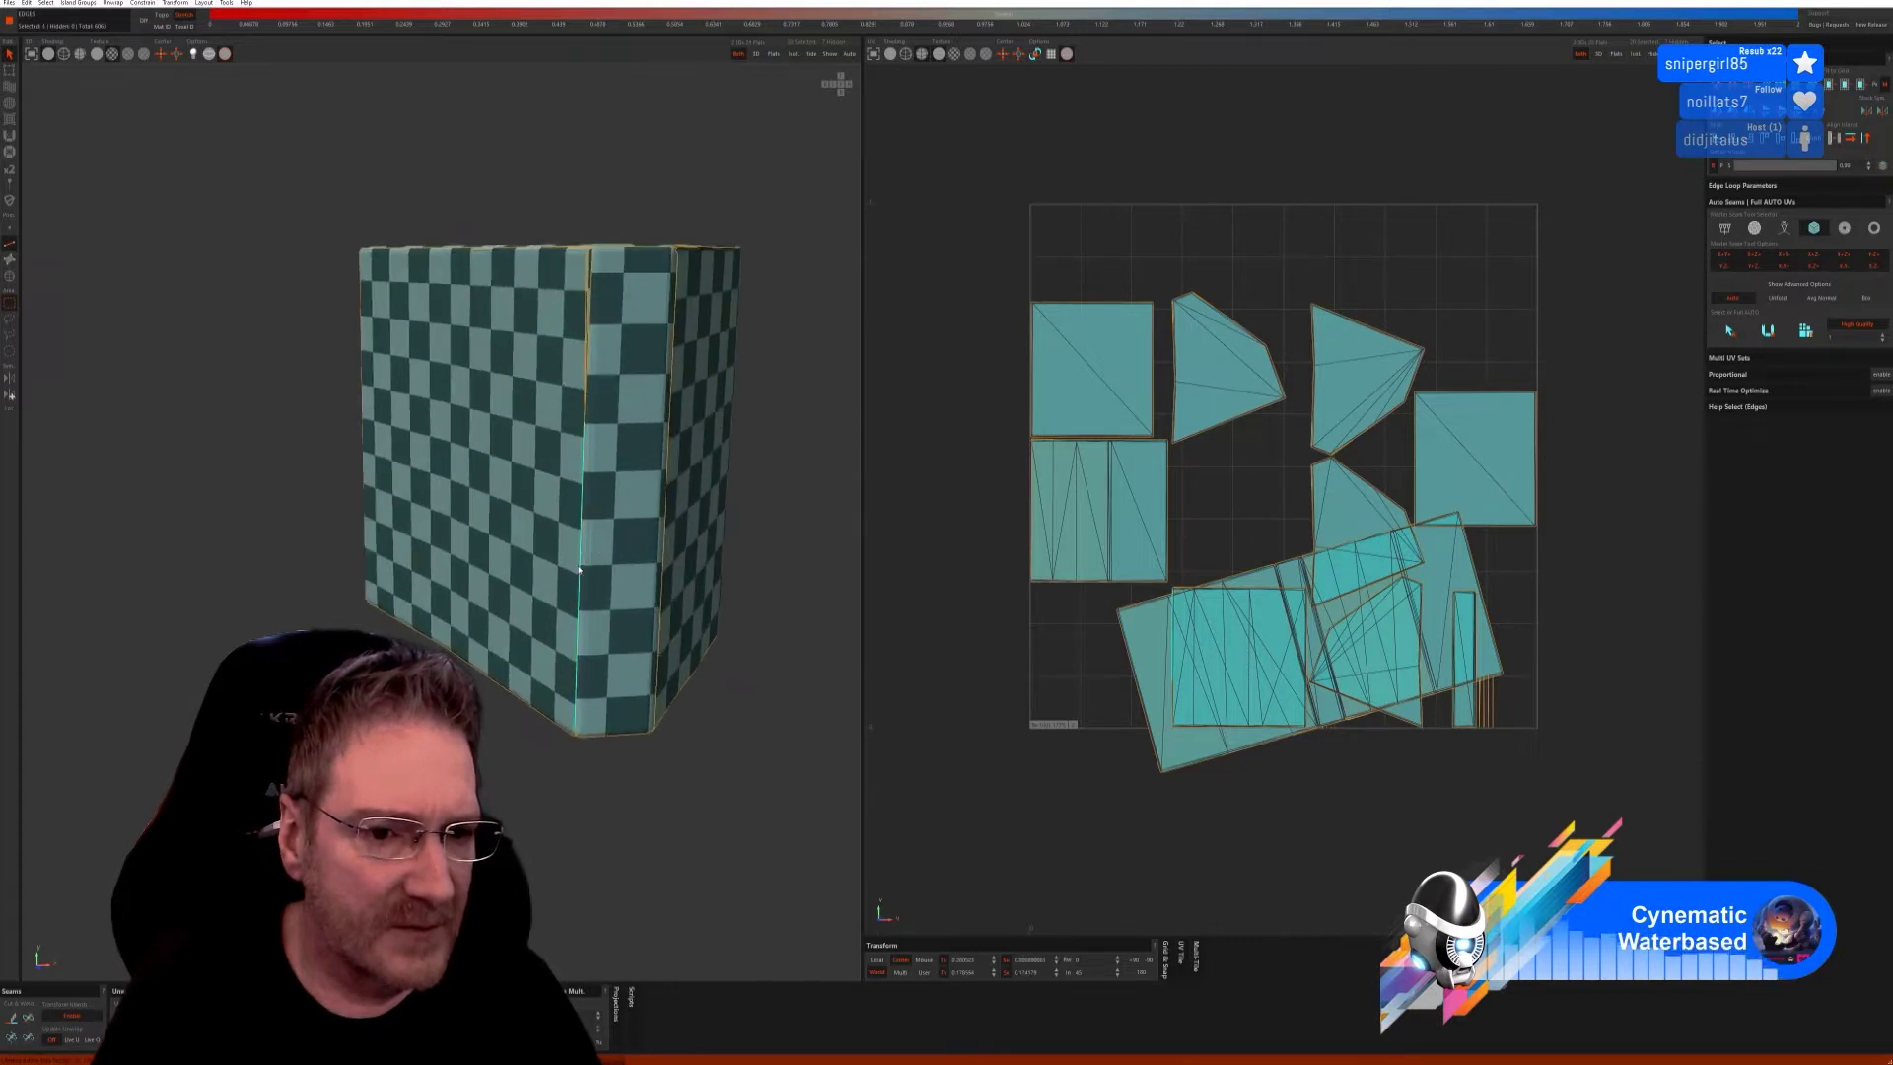
pyautogui.keyDown('shift'); pyautogui.click(586, 275); pyautogui.keyUp('shift')
pyautogui.scroll(5, 601, 295)
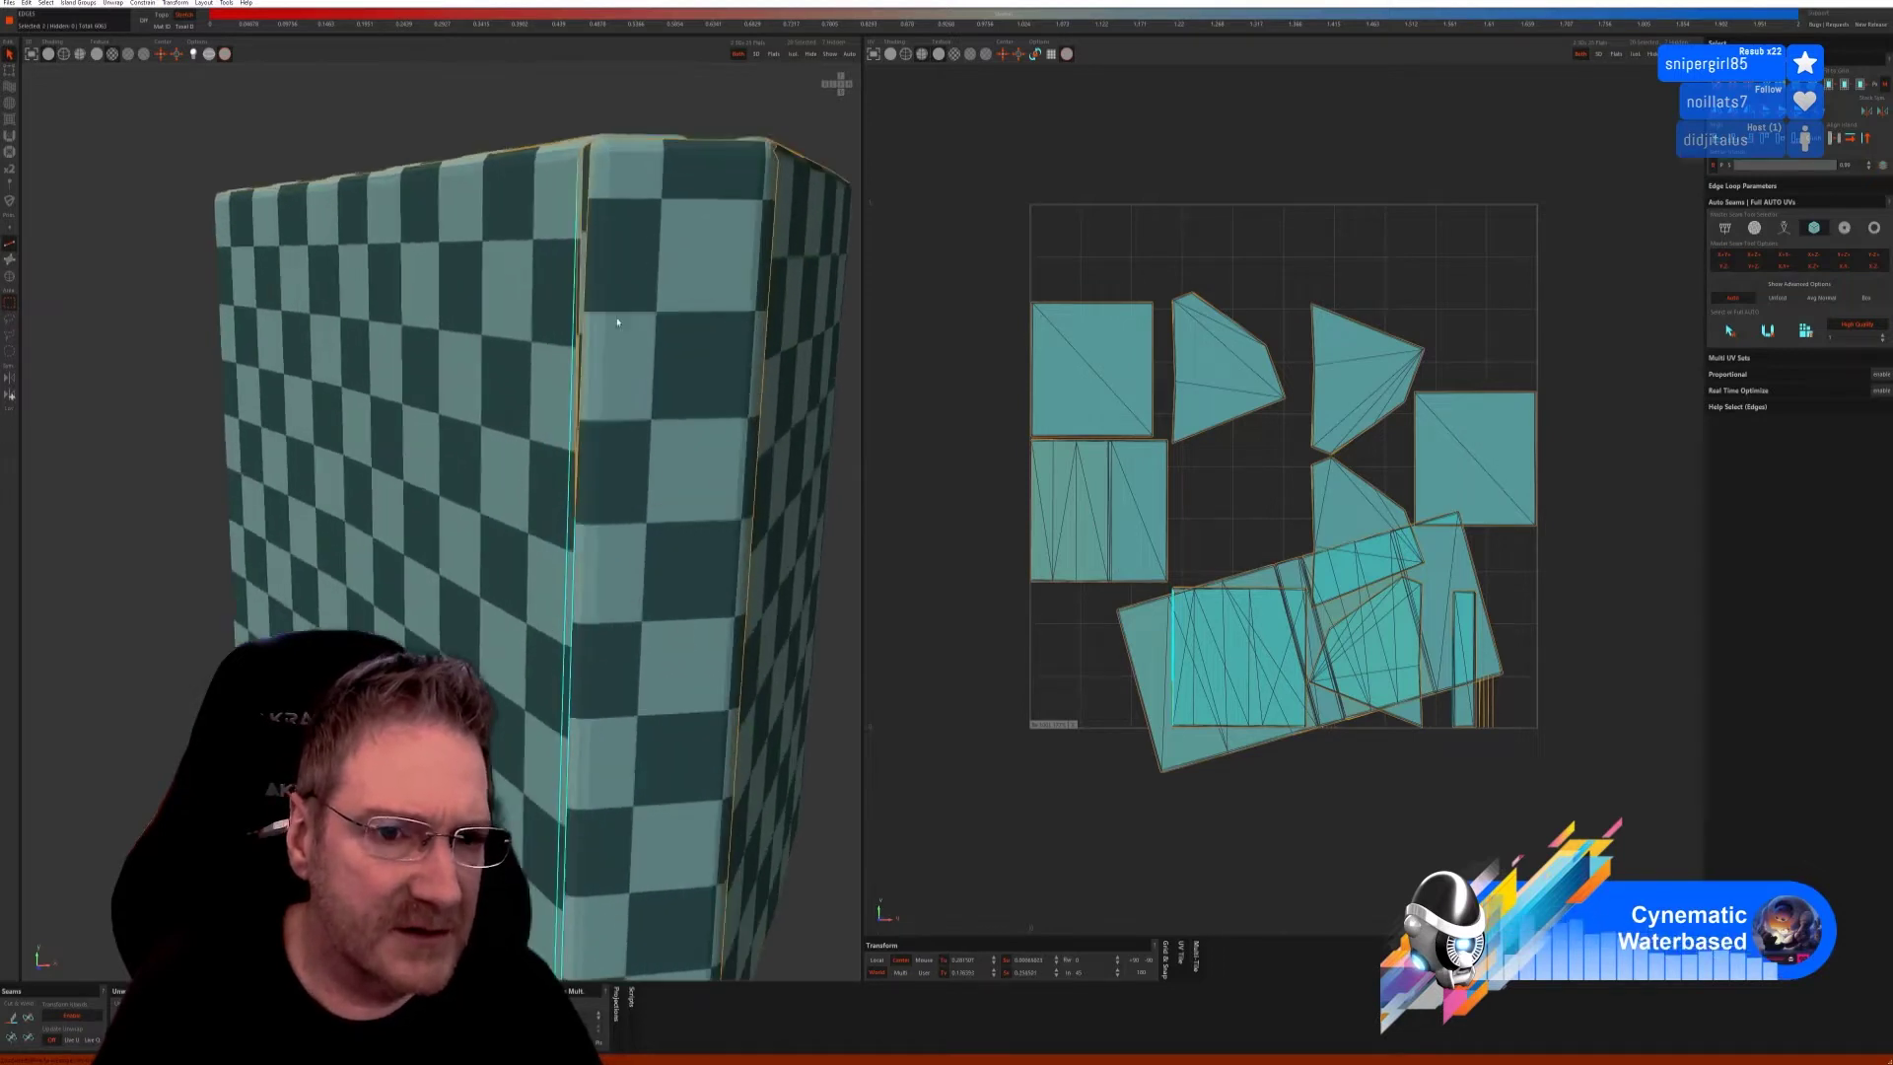
pyautogui.click(589, 194)
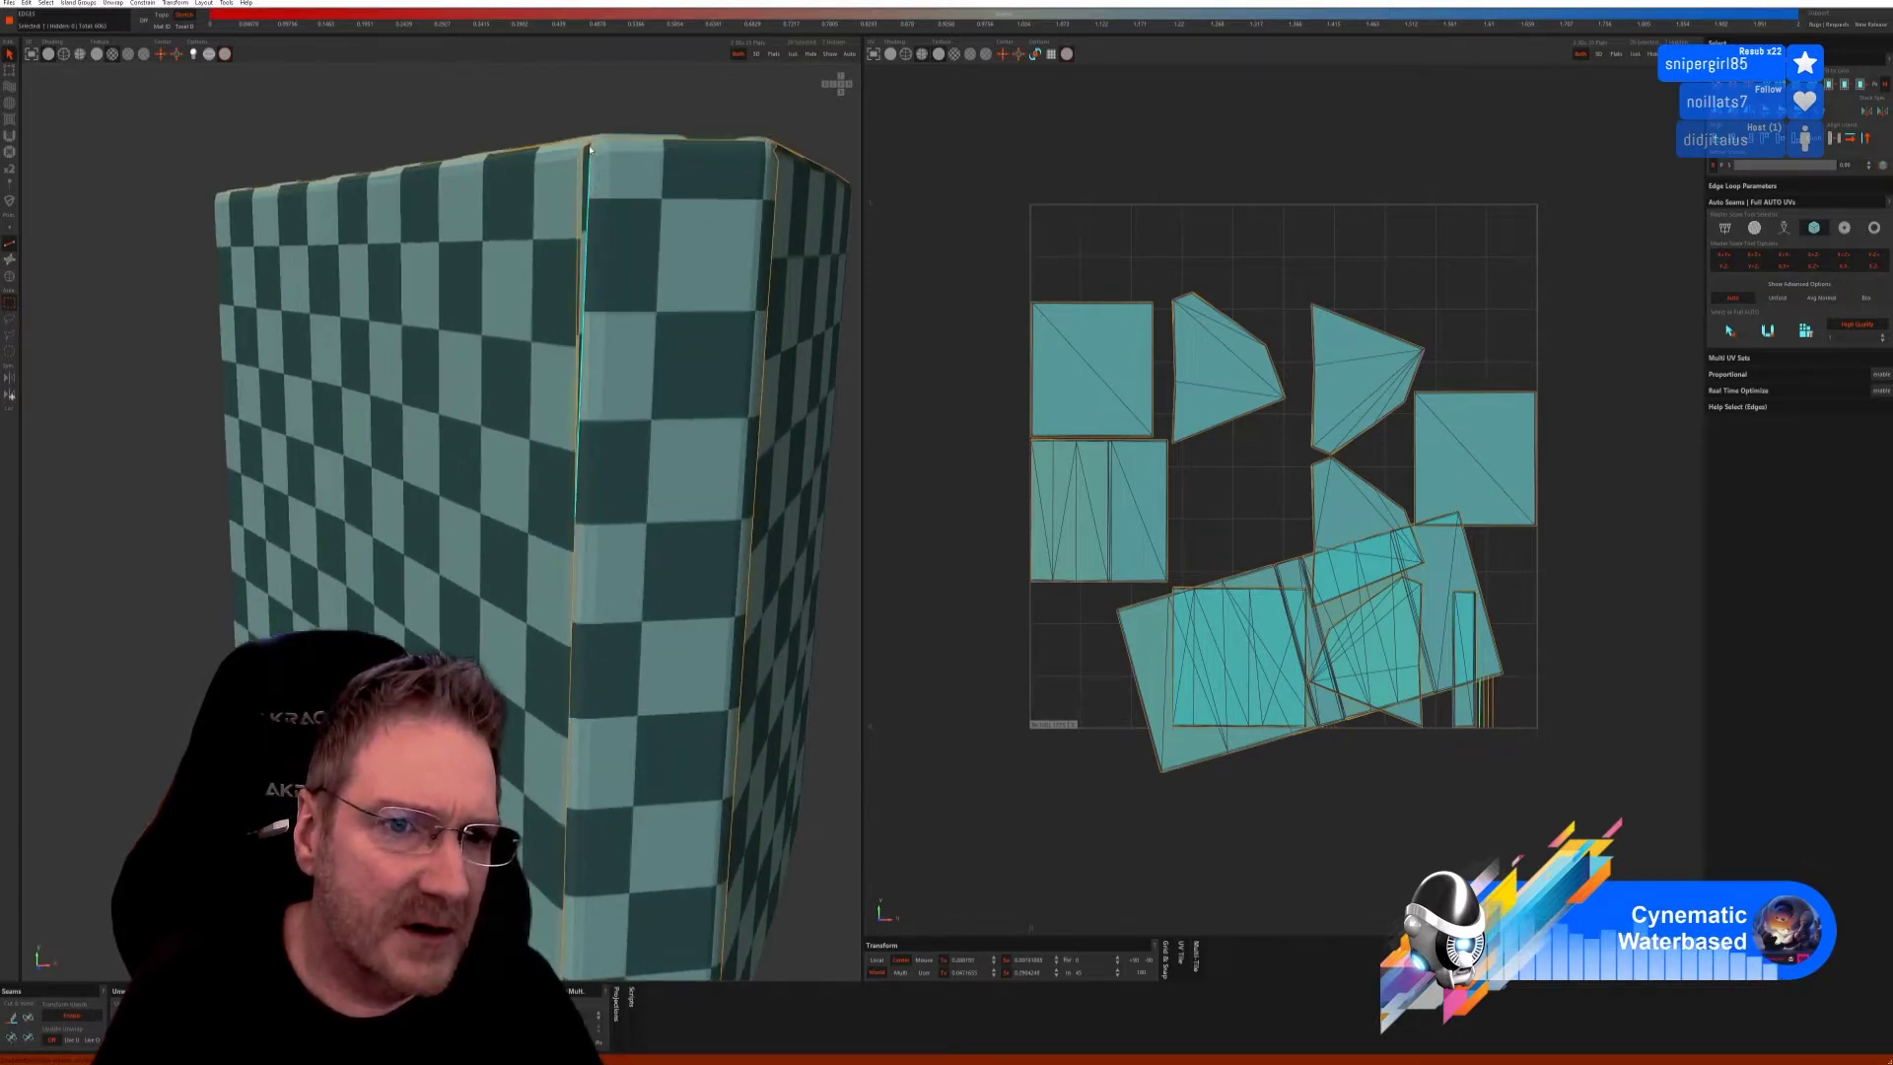
pyautogui.click(593, 150)
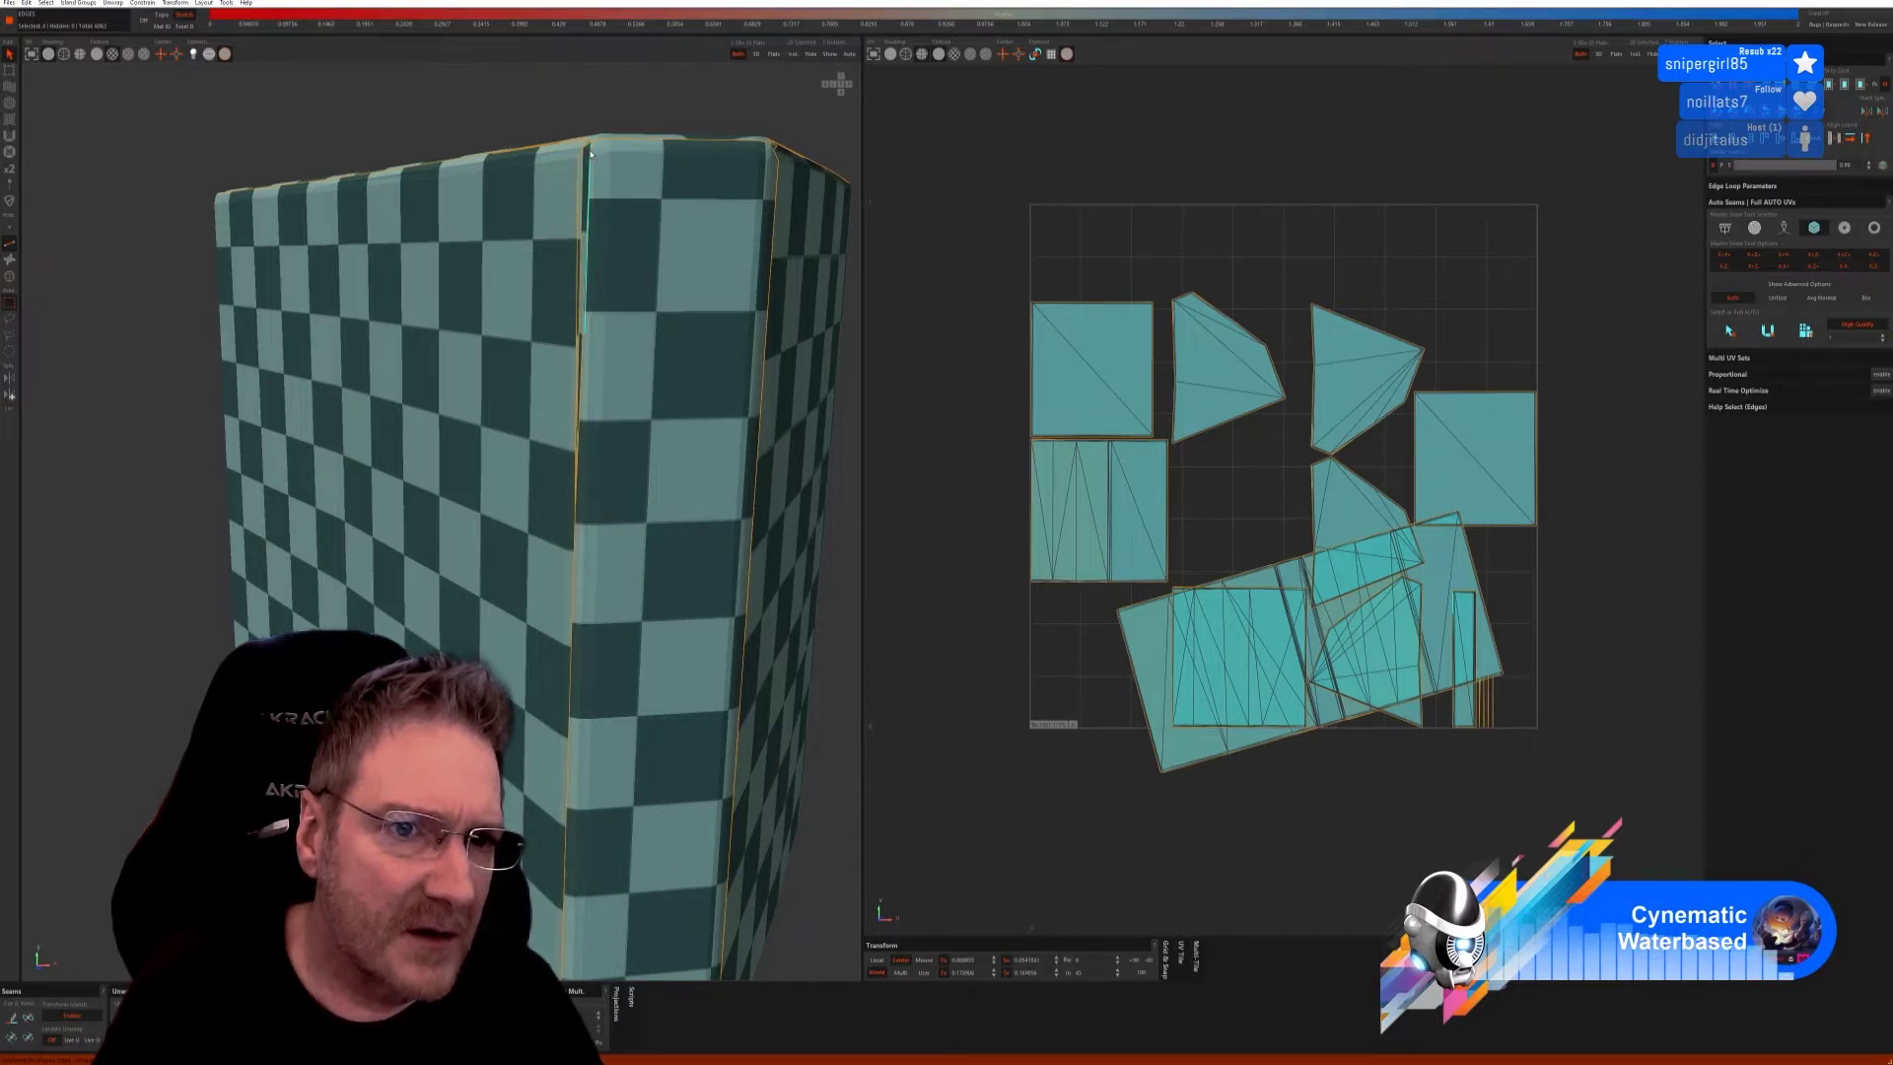
pyautogui.scroll(4, 589, 154)
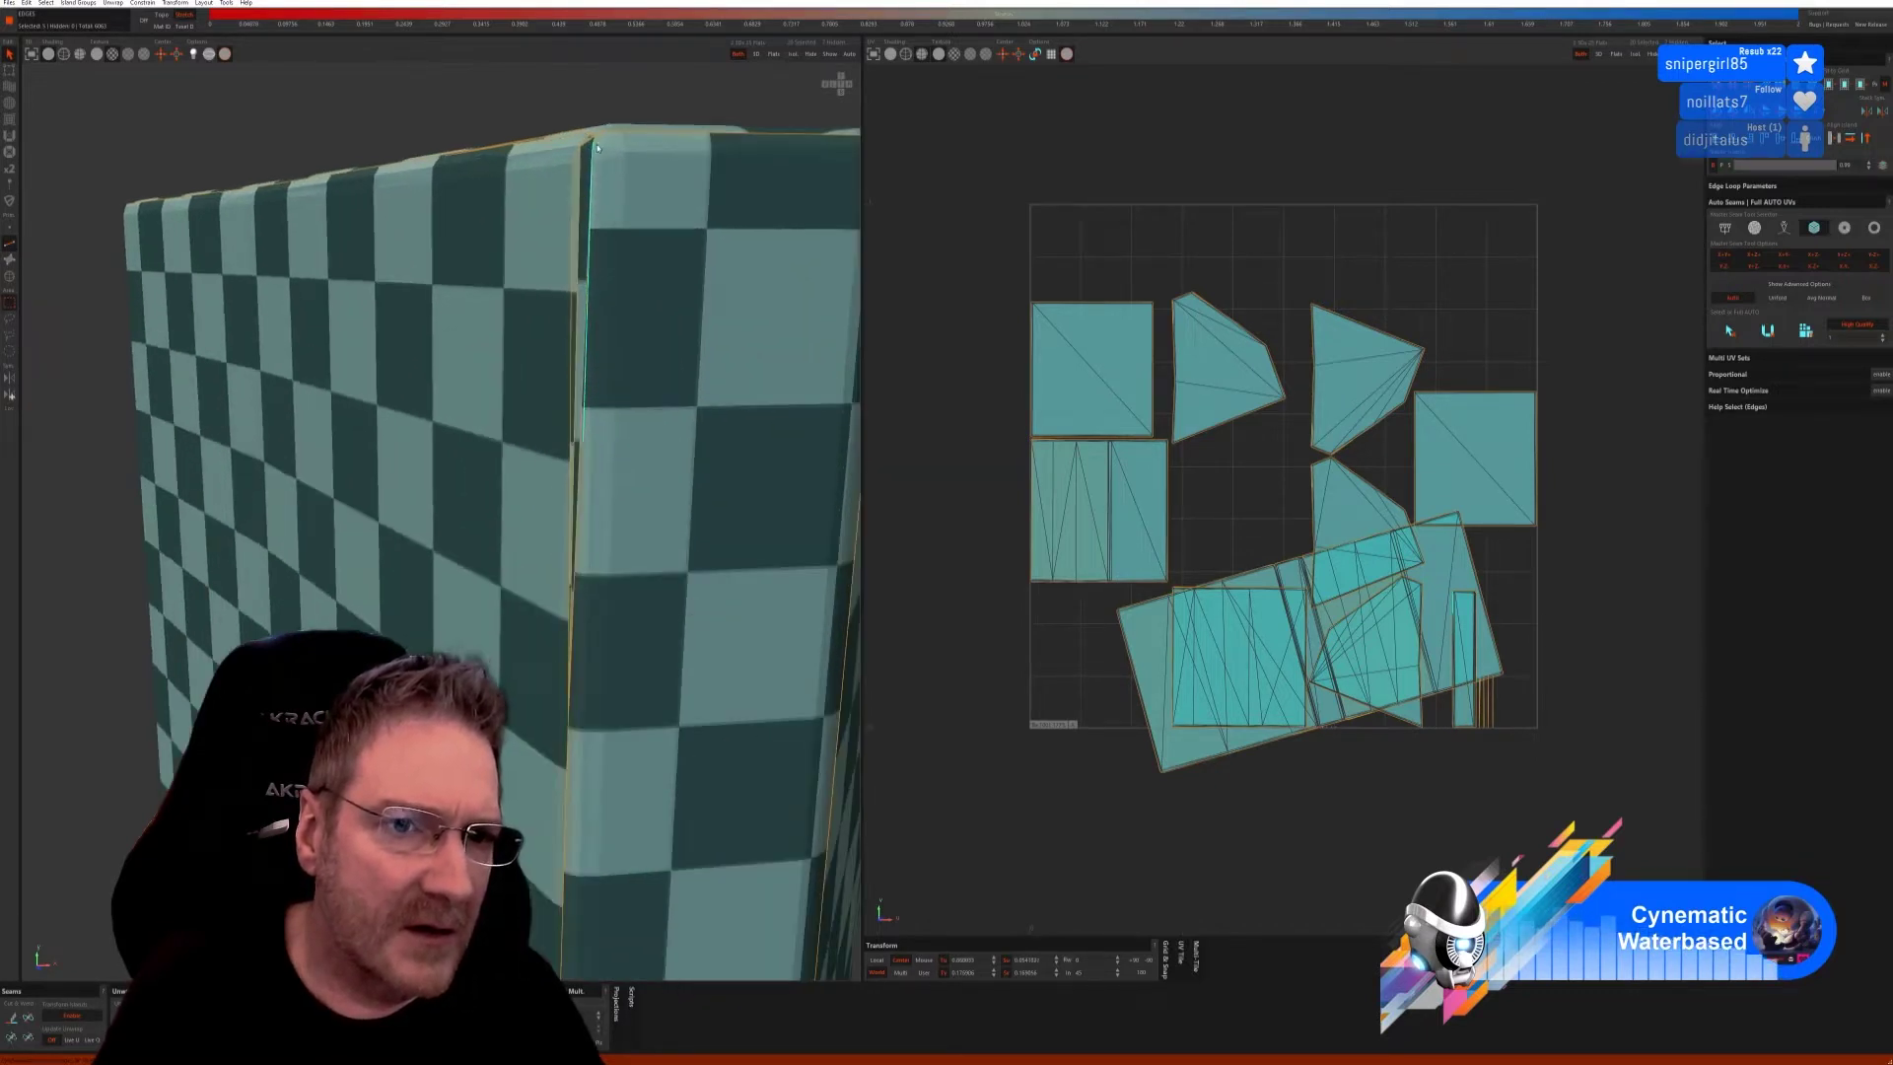
pyautogui.scroll(-3, 622, 372)
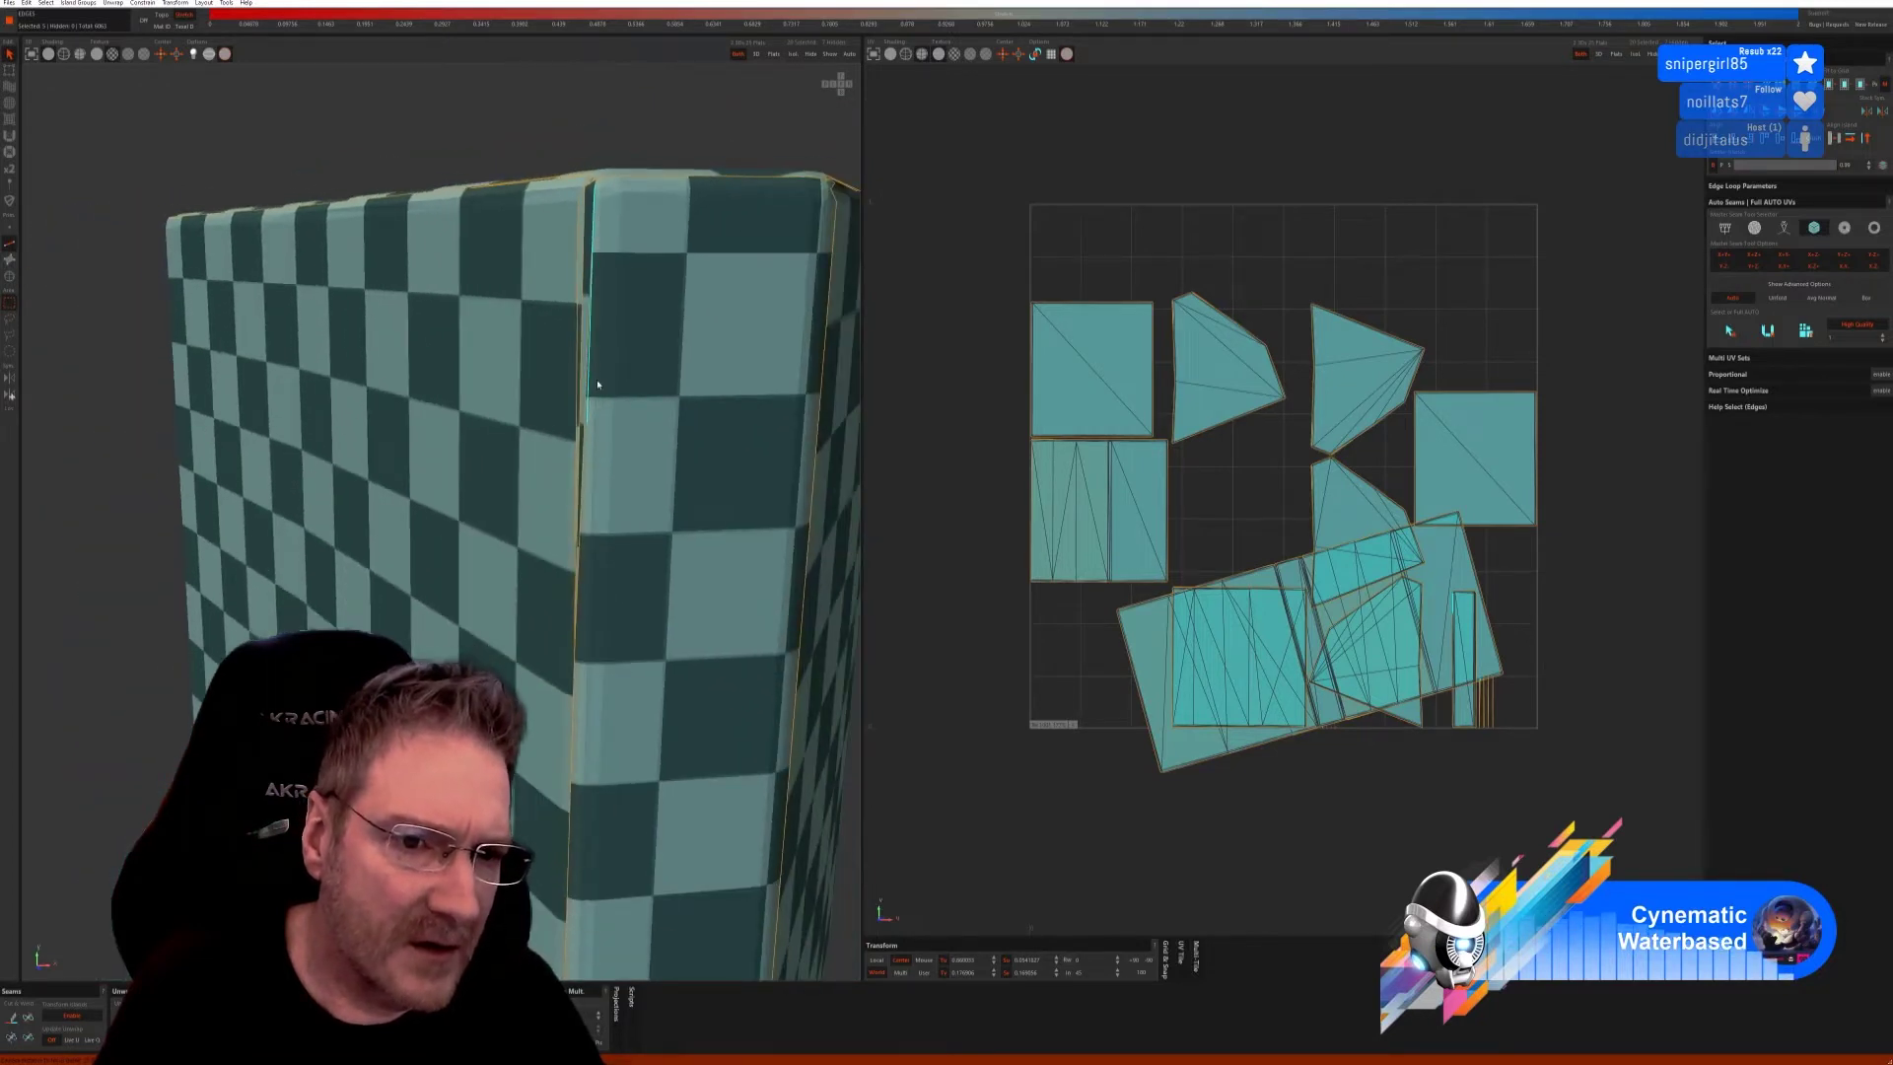
pyautogui.click(598, 125)
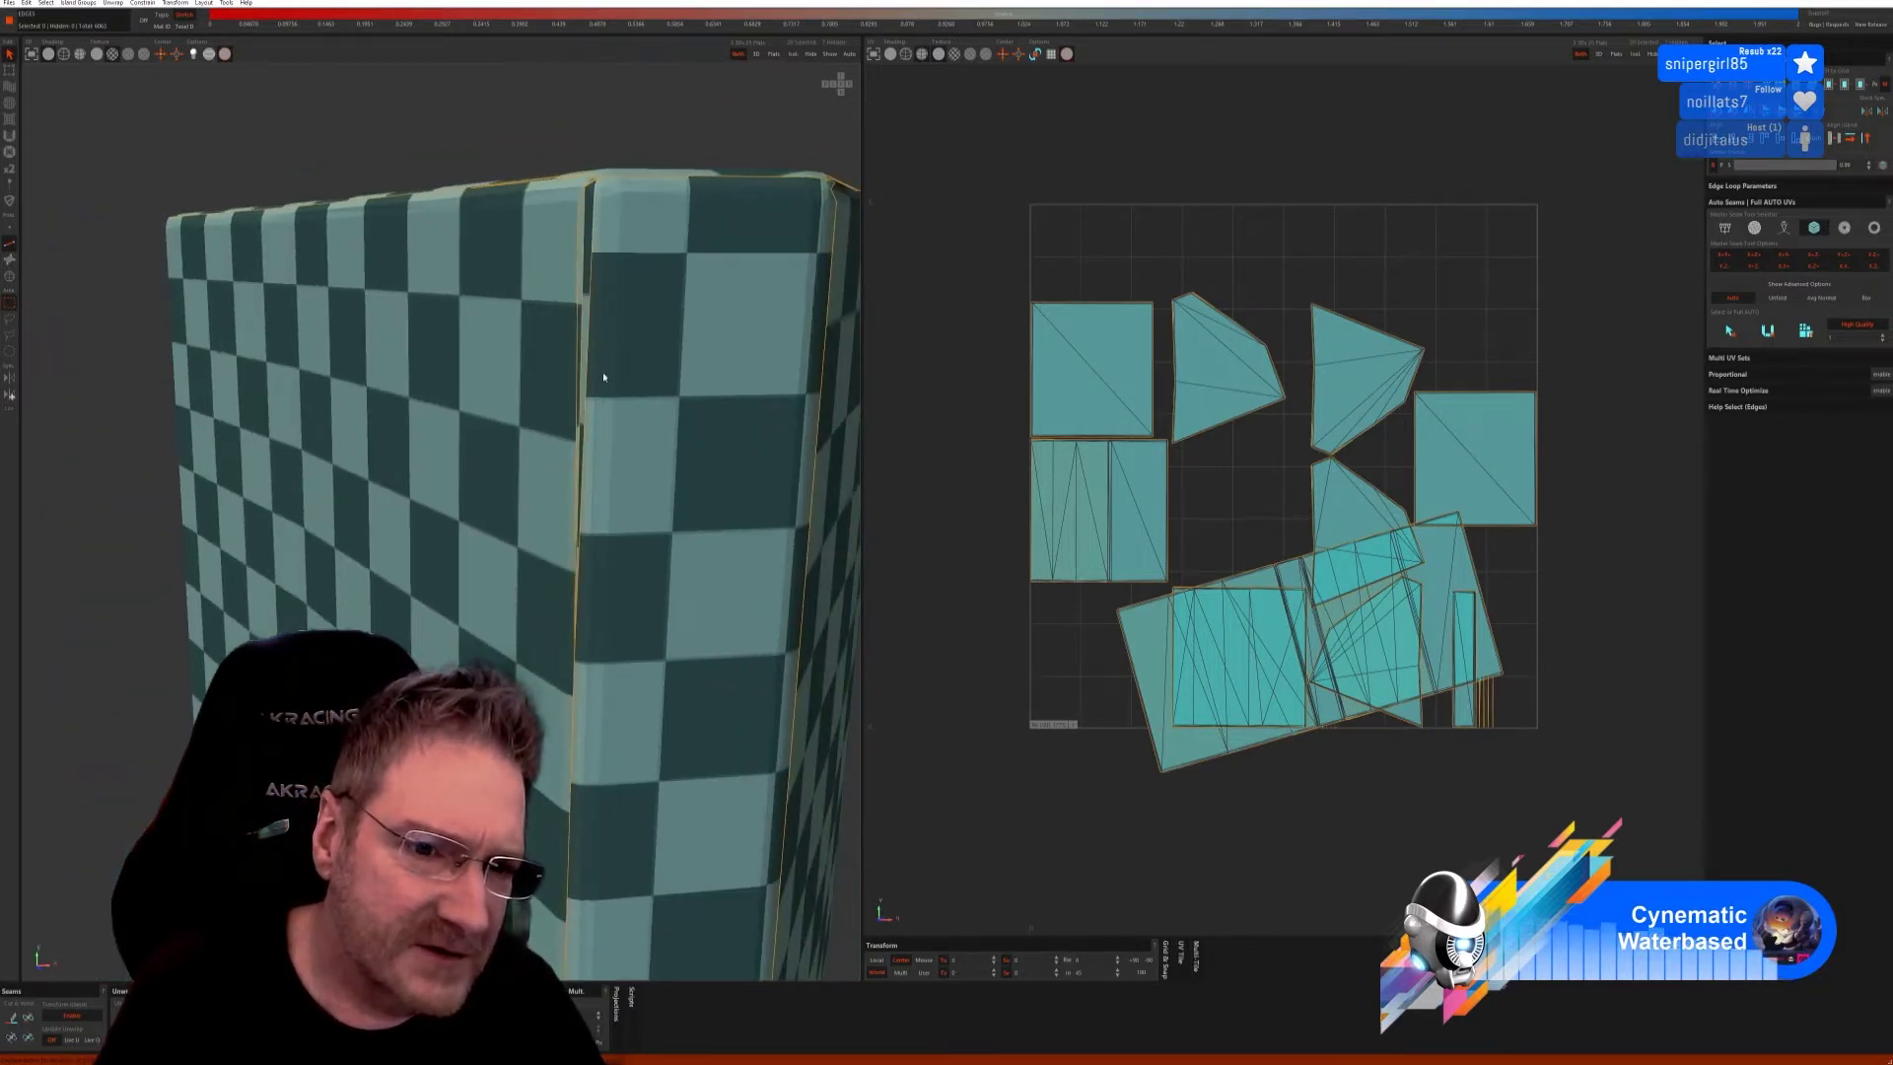
# Select the seam edges along the narrow strip's corner with the wide face on the second handle mount and weld them.
pyautogui.keyDown('alt'); pyautogui.moveTo(589, 345); pyautogui.dragTo(650, 768); pyautogui.keyUp('alt')
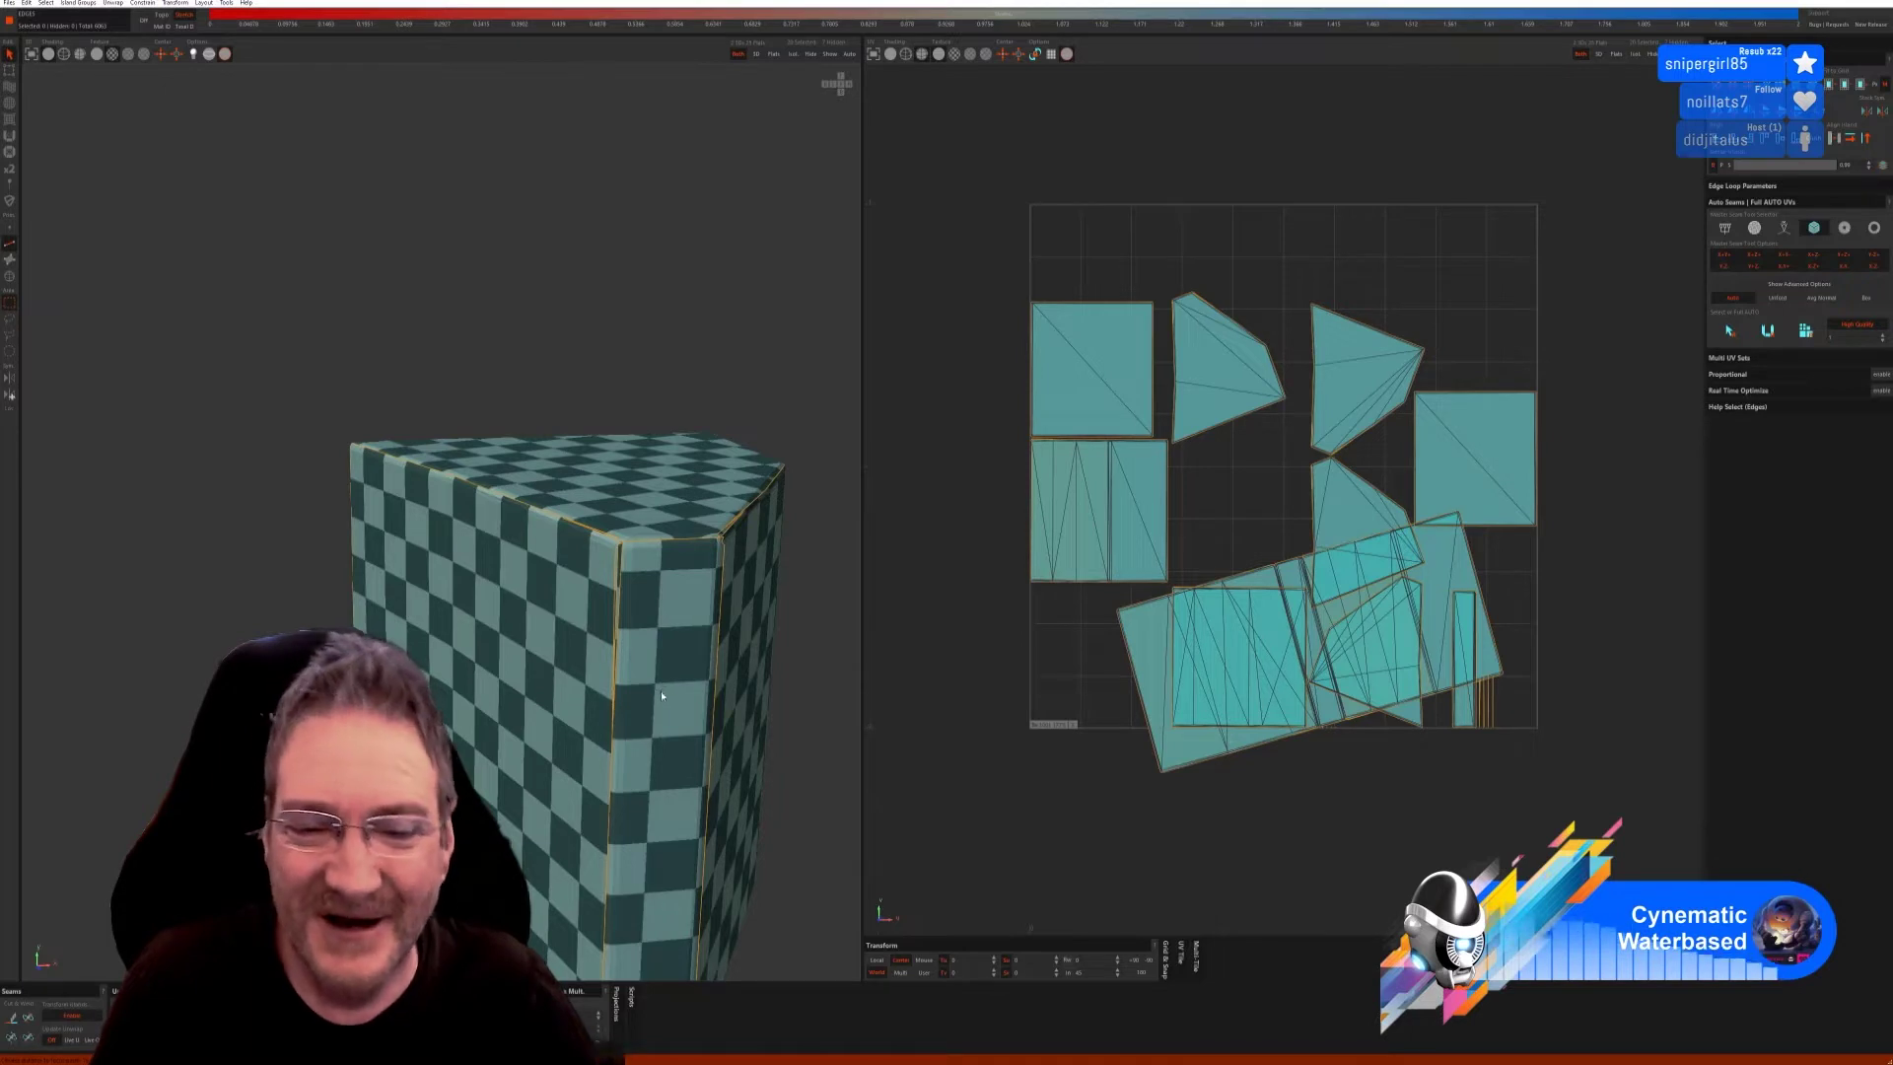
pyautogui.keyDown('alt'); pyautogui.moveTo(661, 695); pyautogui.dragTo(644, 670); pyautogui.keyUp('alt')
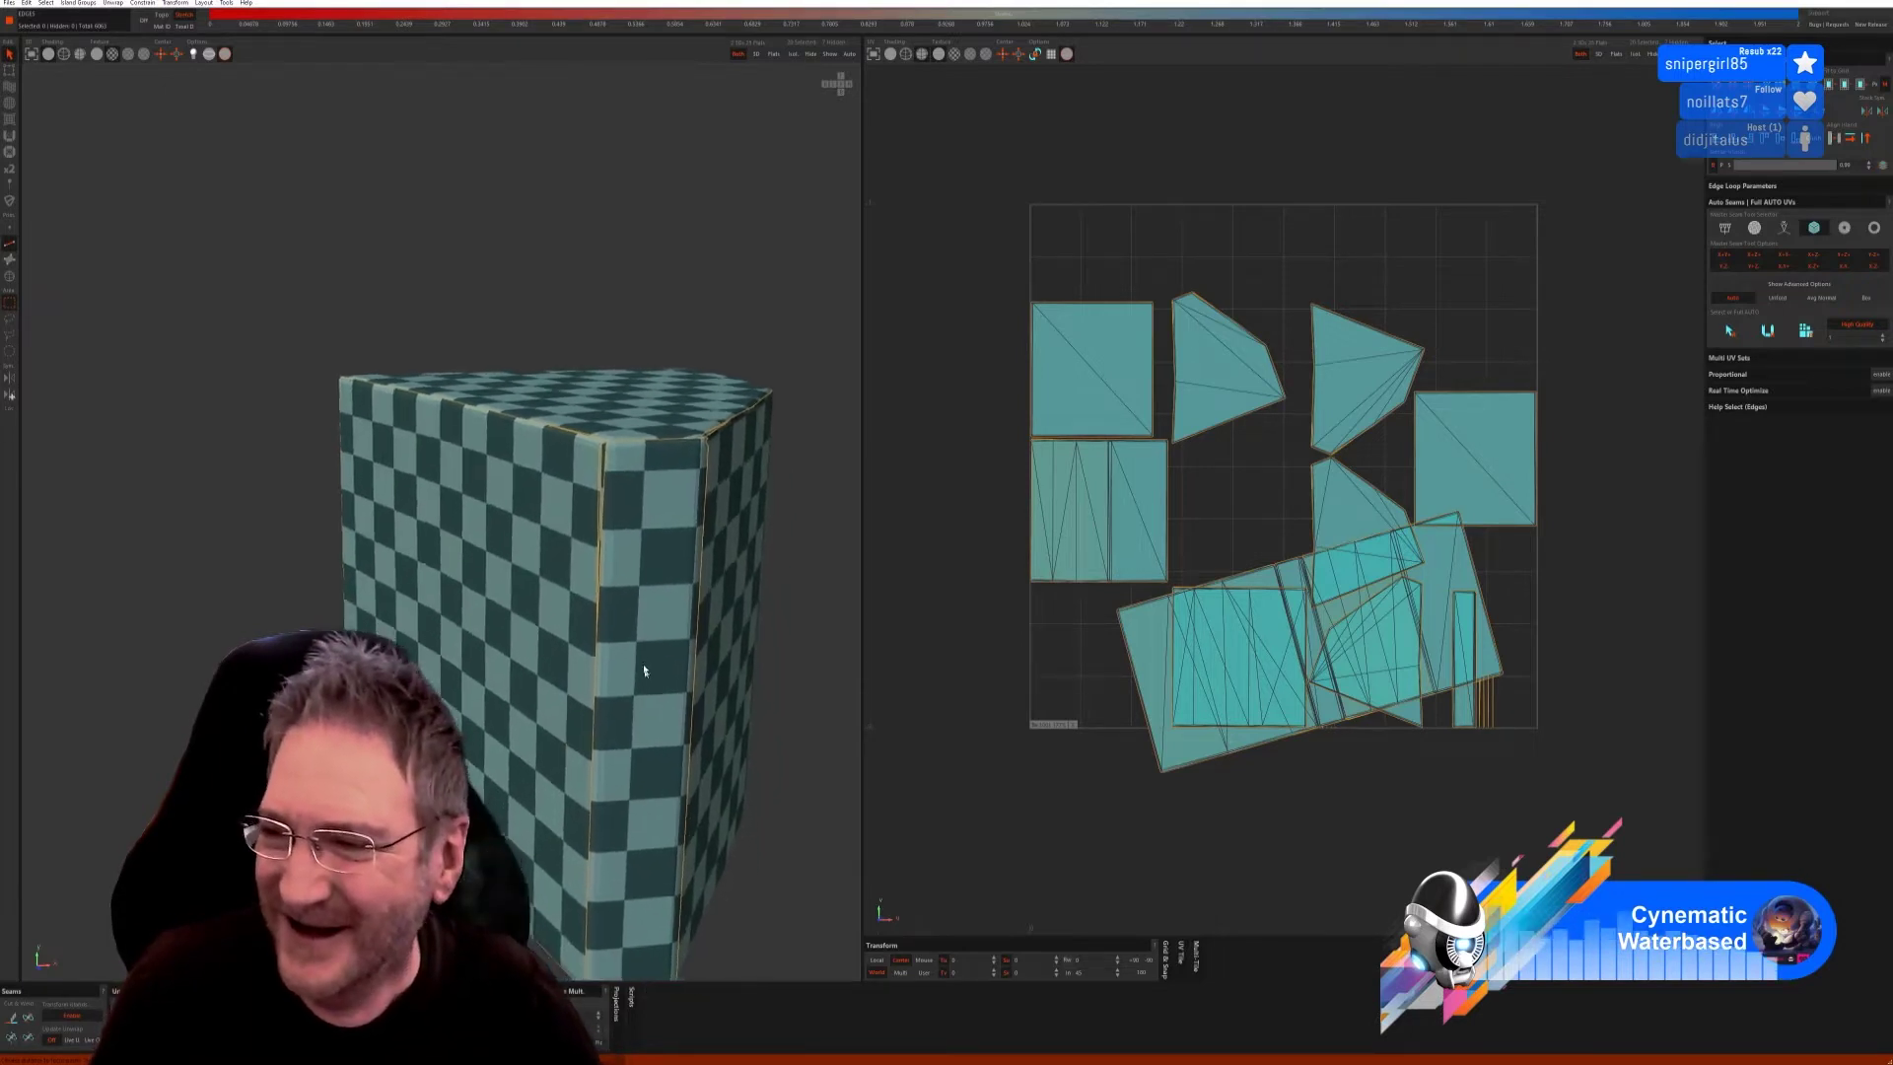
pyautogui.moveTo(644, 670); pyautogui.dragTo(646, 661, button='middle')
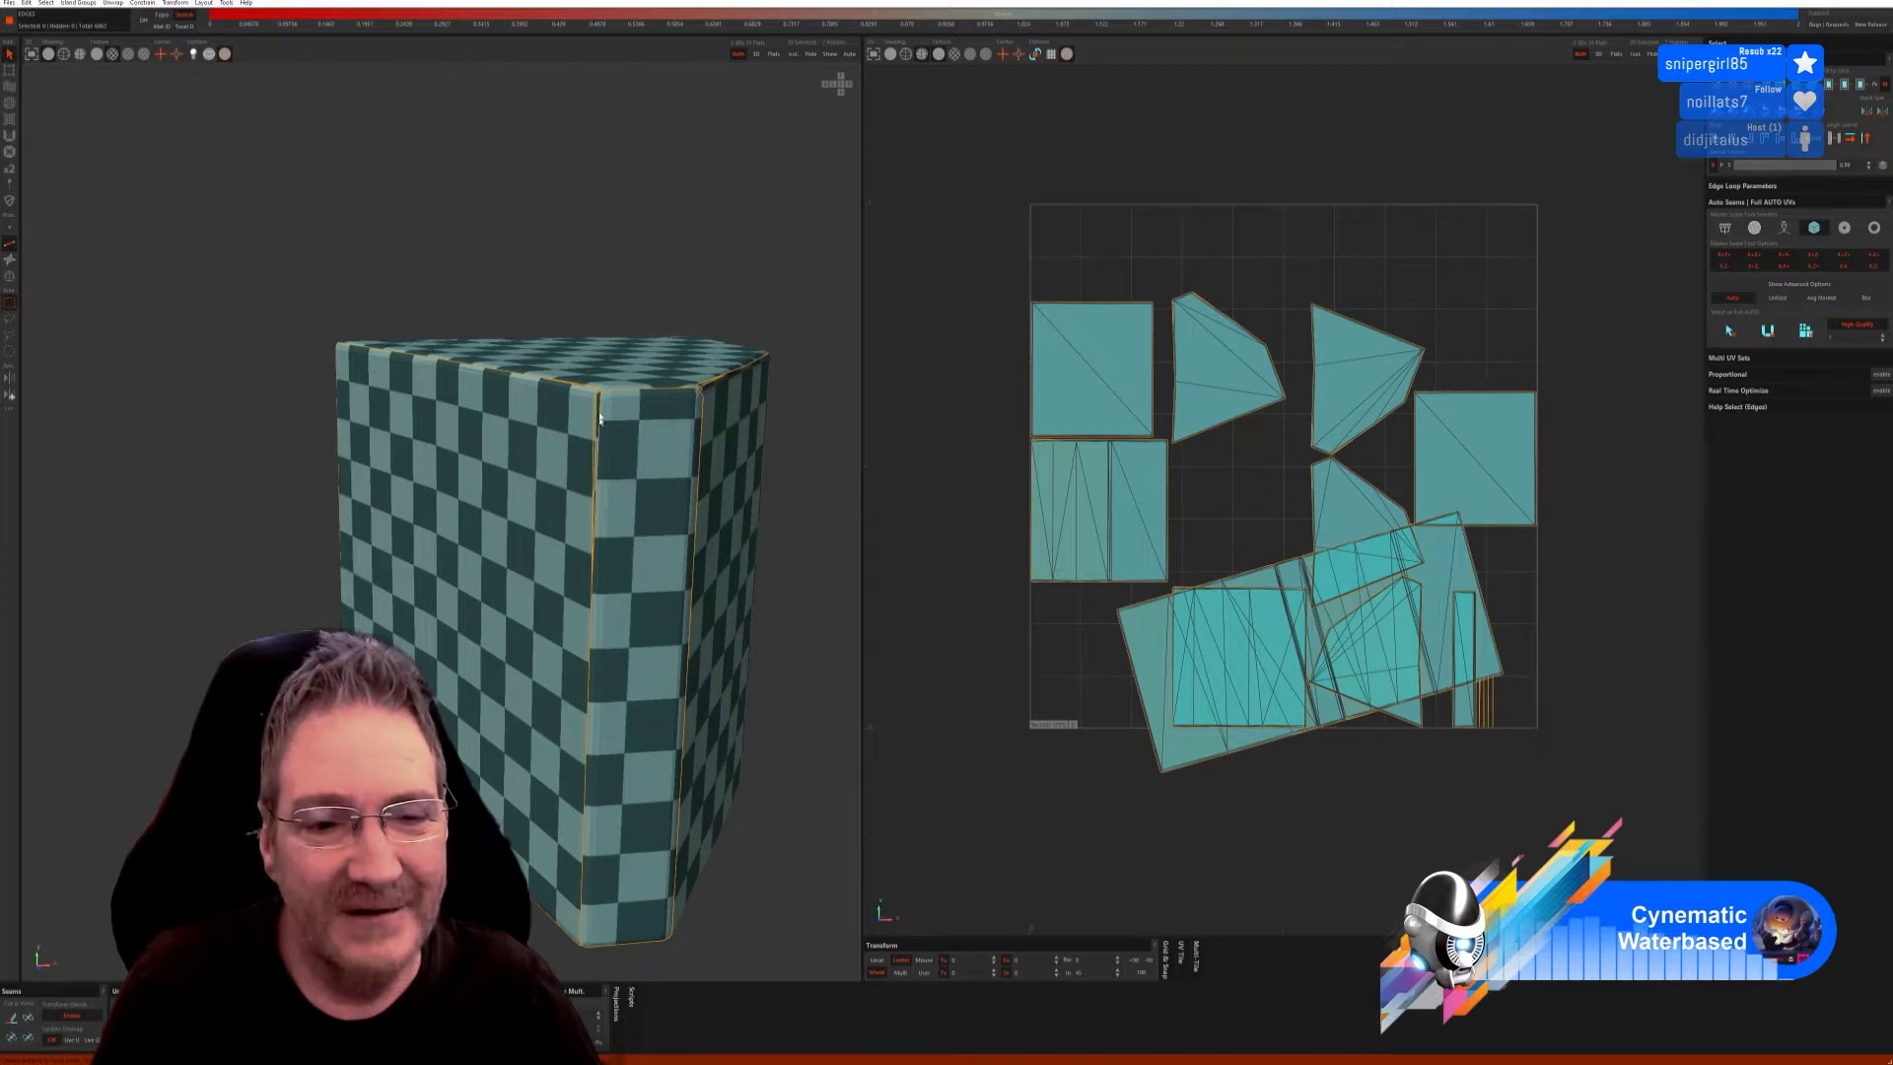
pyautogui.scroll(5, 599, 414)
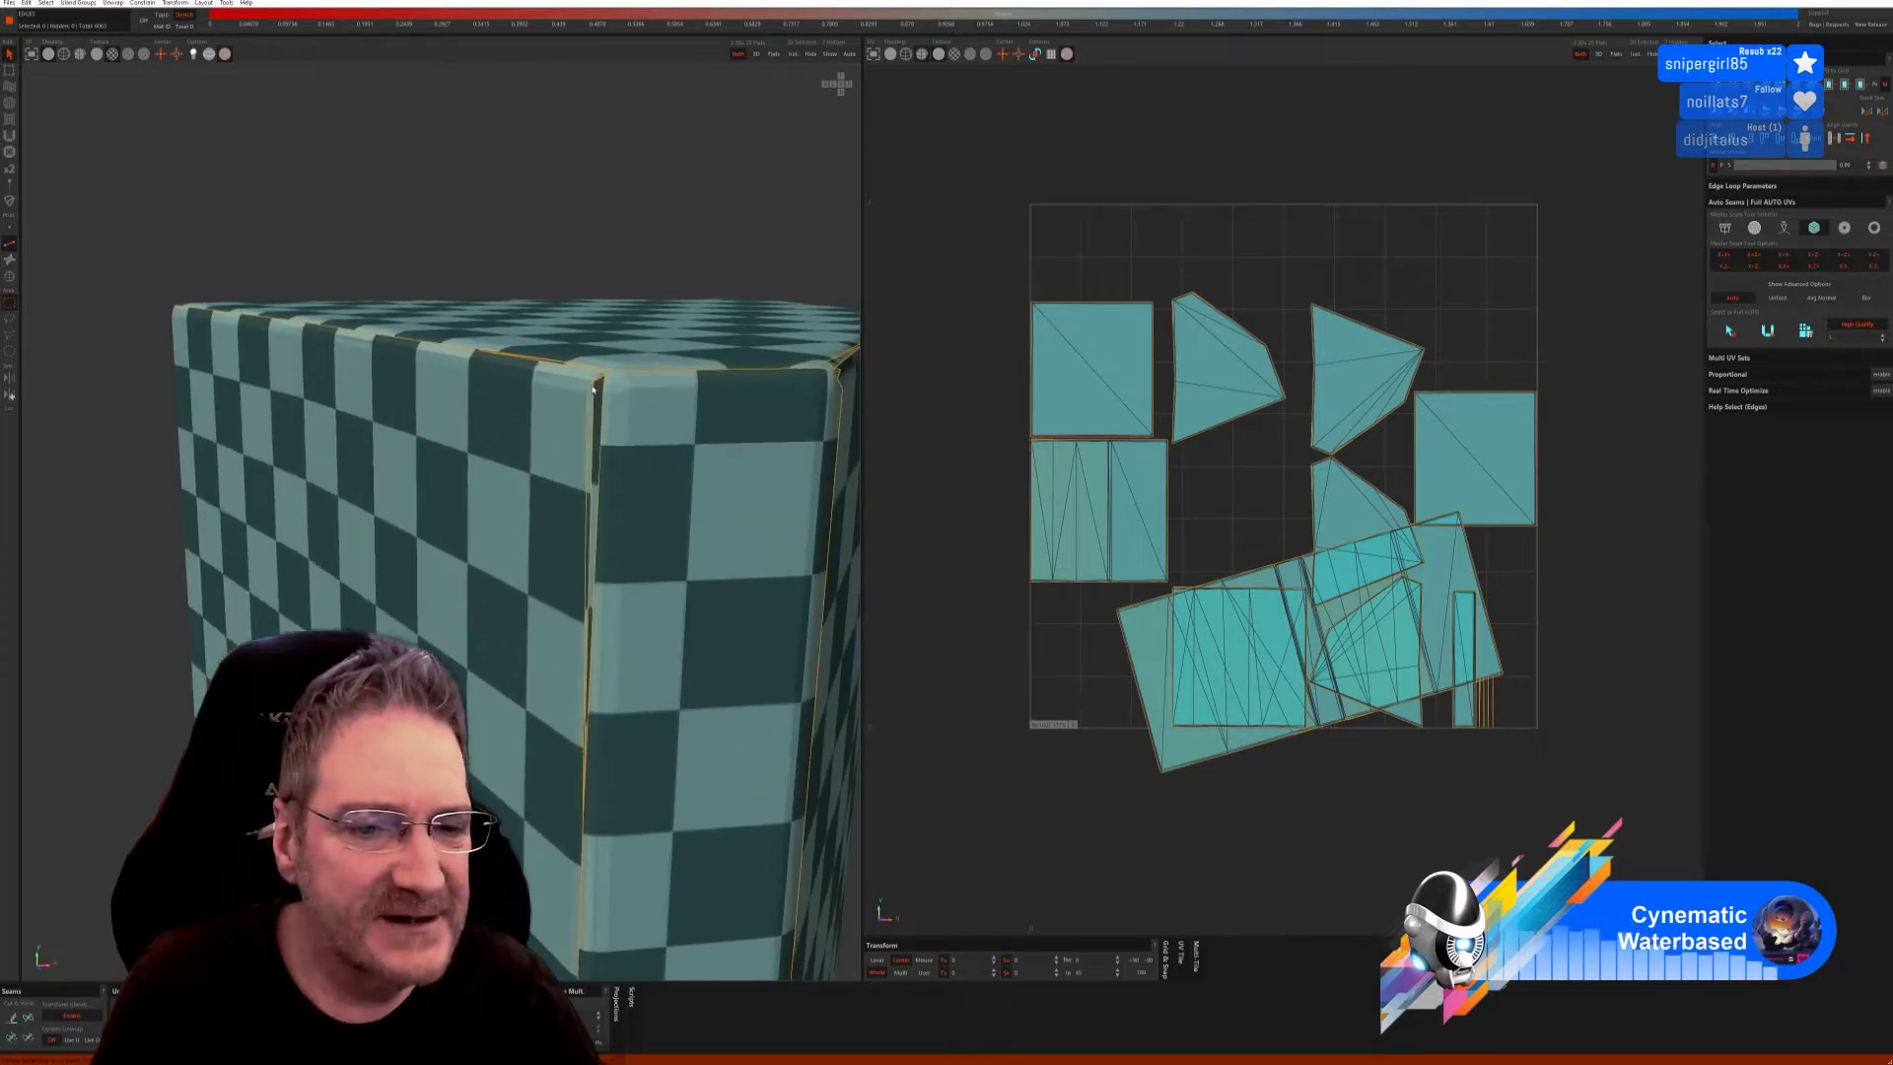
pyautogui.scroll(2, 592, 392)
pyautogui.click(592, 392)
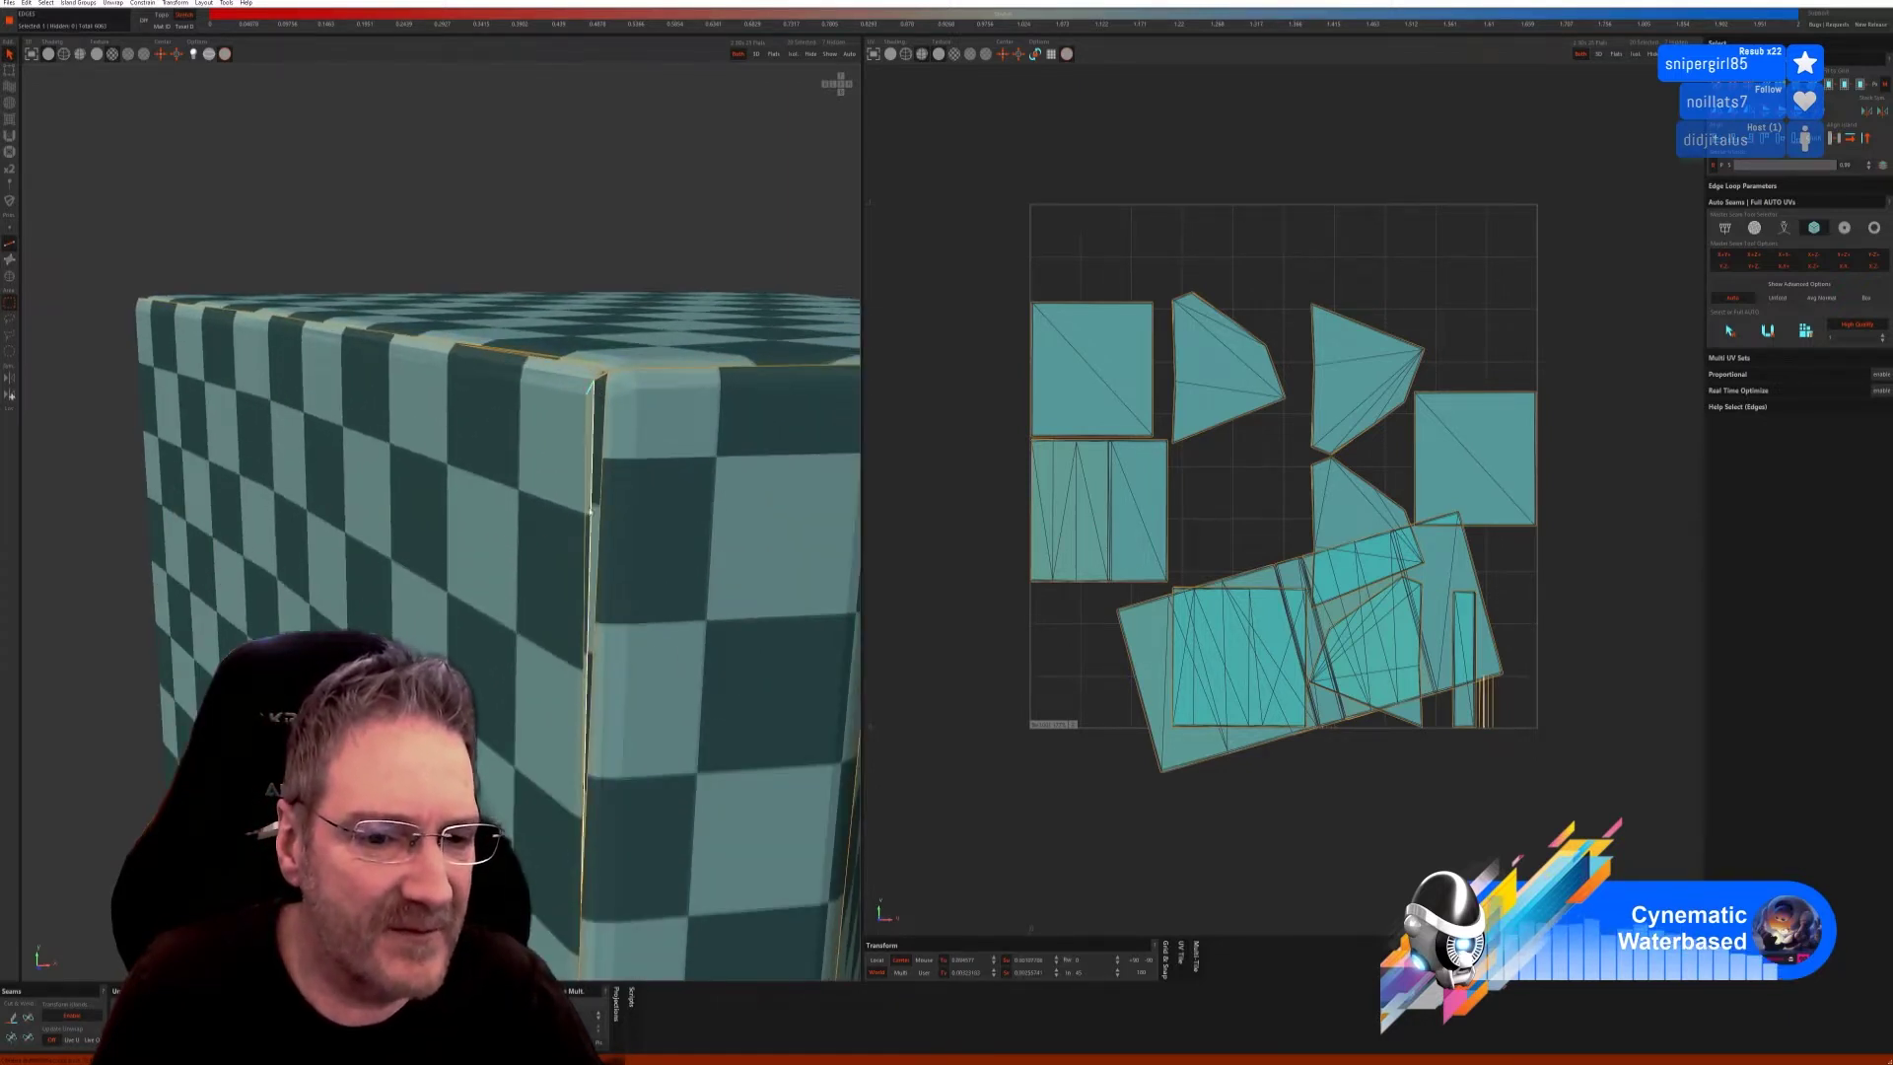
pyautogui.scroll(-1, 611, 621)
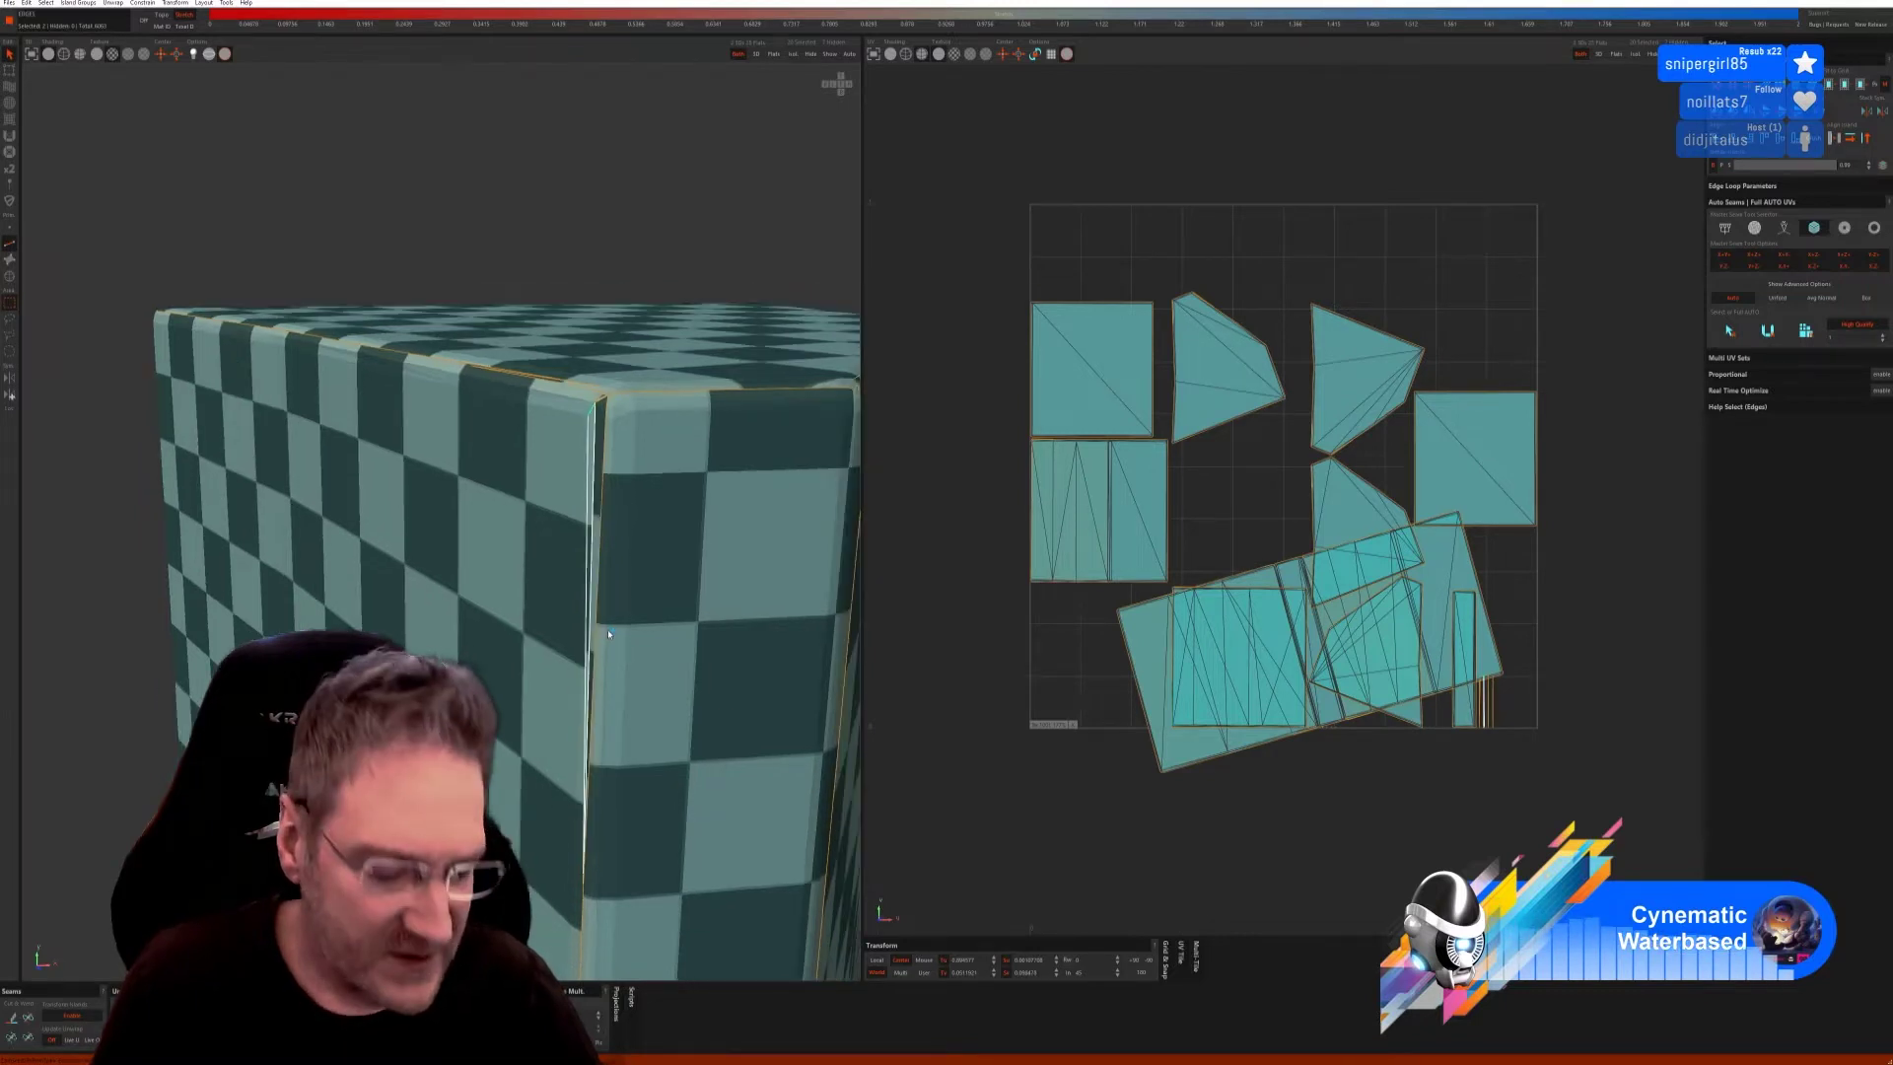
pyautogui.scroll(-1, 646, 710)
pyautogui.keyDown('alt'); pyautogui.moveTo(646, 711); pyautogui.dragTo(668, 422, button='middle'); pyautogui.keyUp('alt')
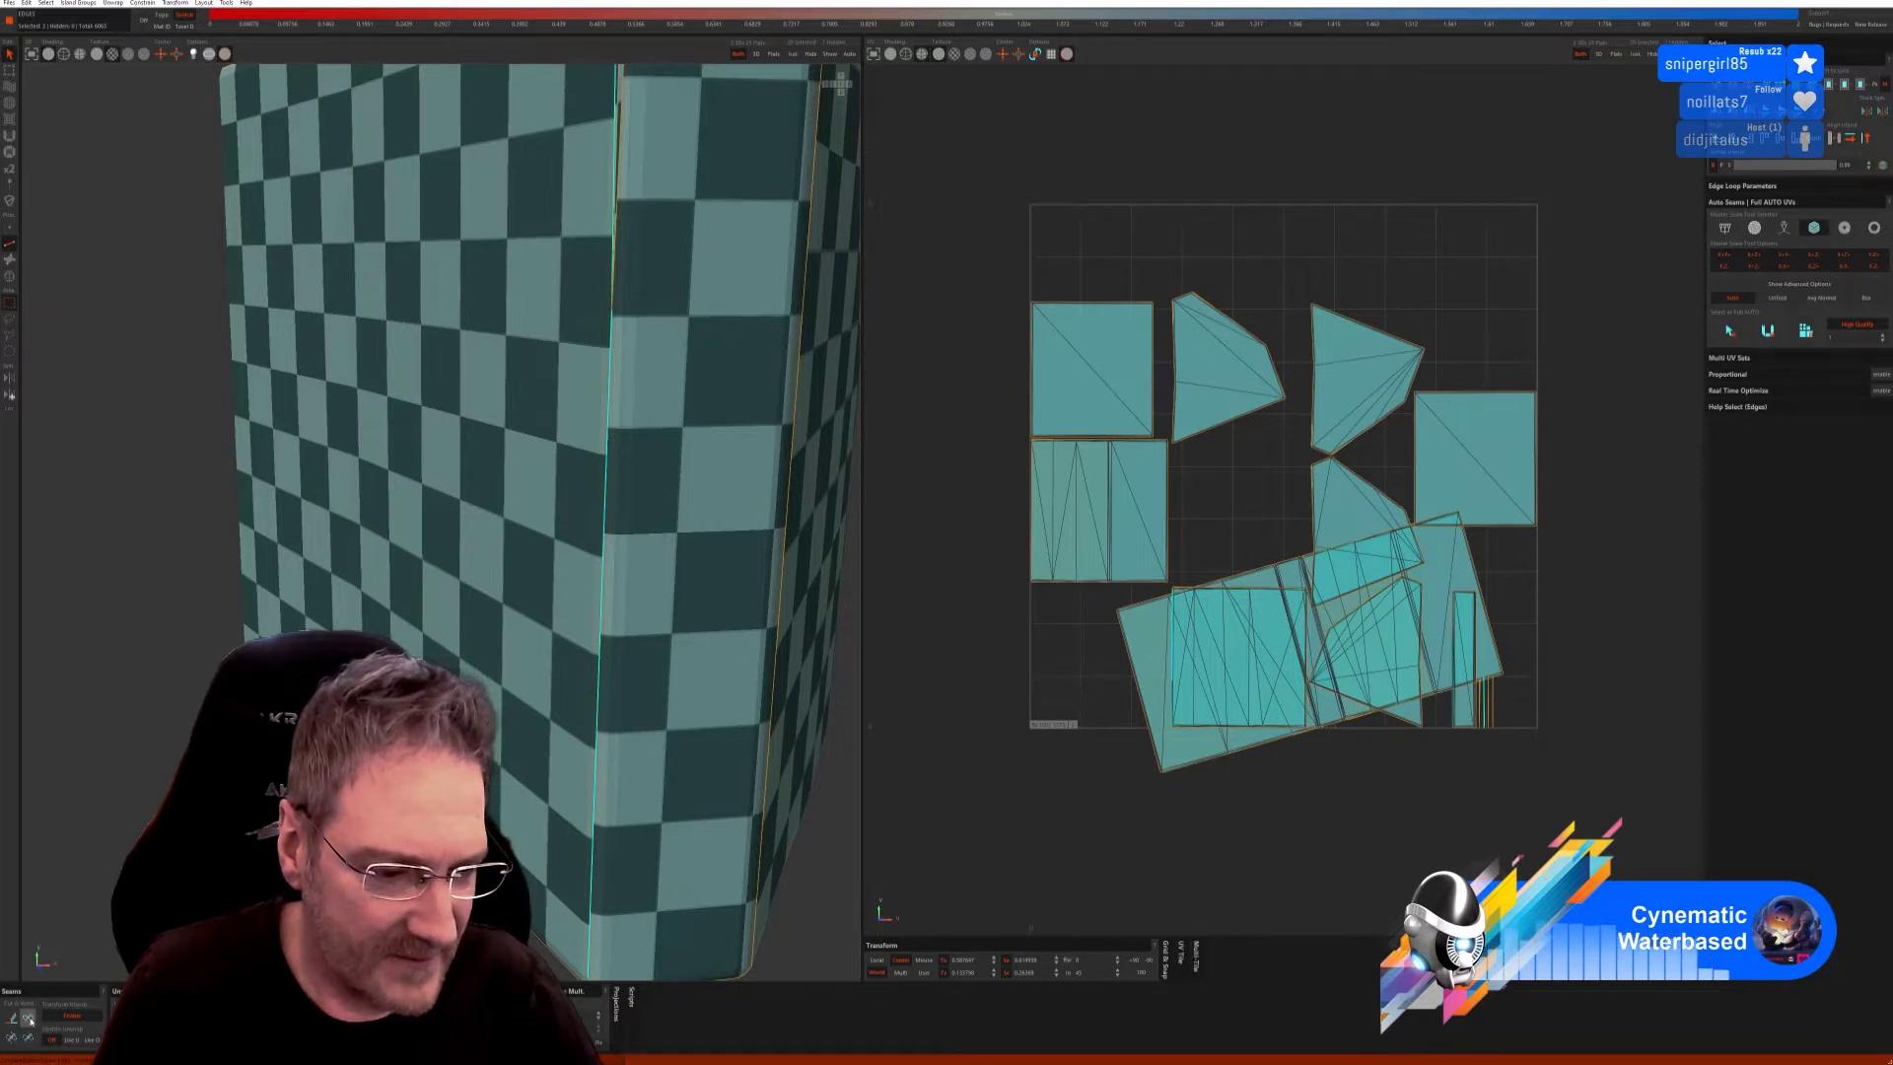
pyautogui.click(29, 1017)
# Weld the leftover seam segment near the upper end of the same corner on the second handle mount.
pyautogui.scroll(-5, 454, 649)
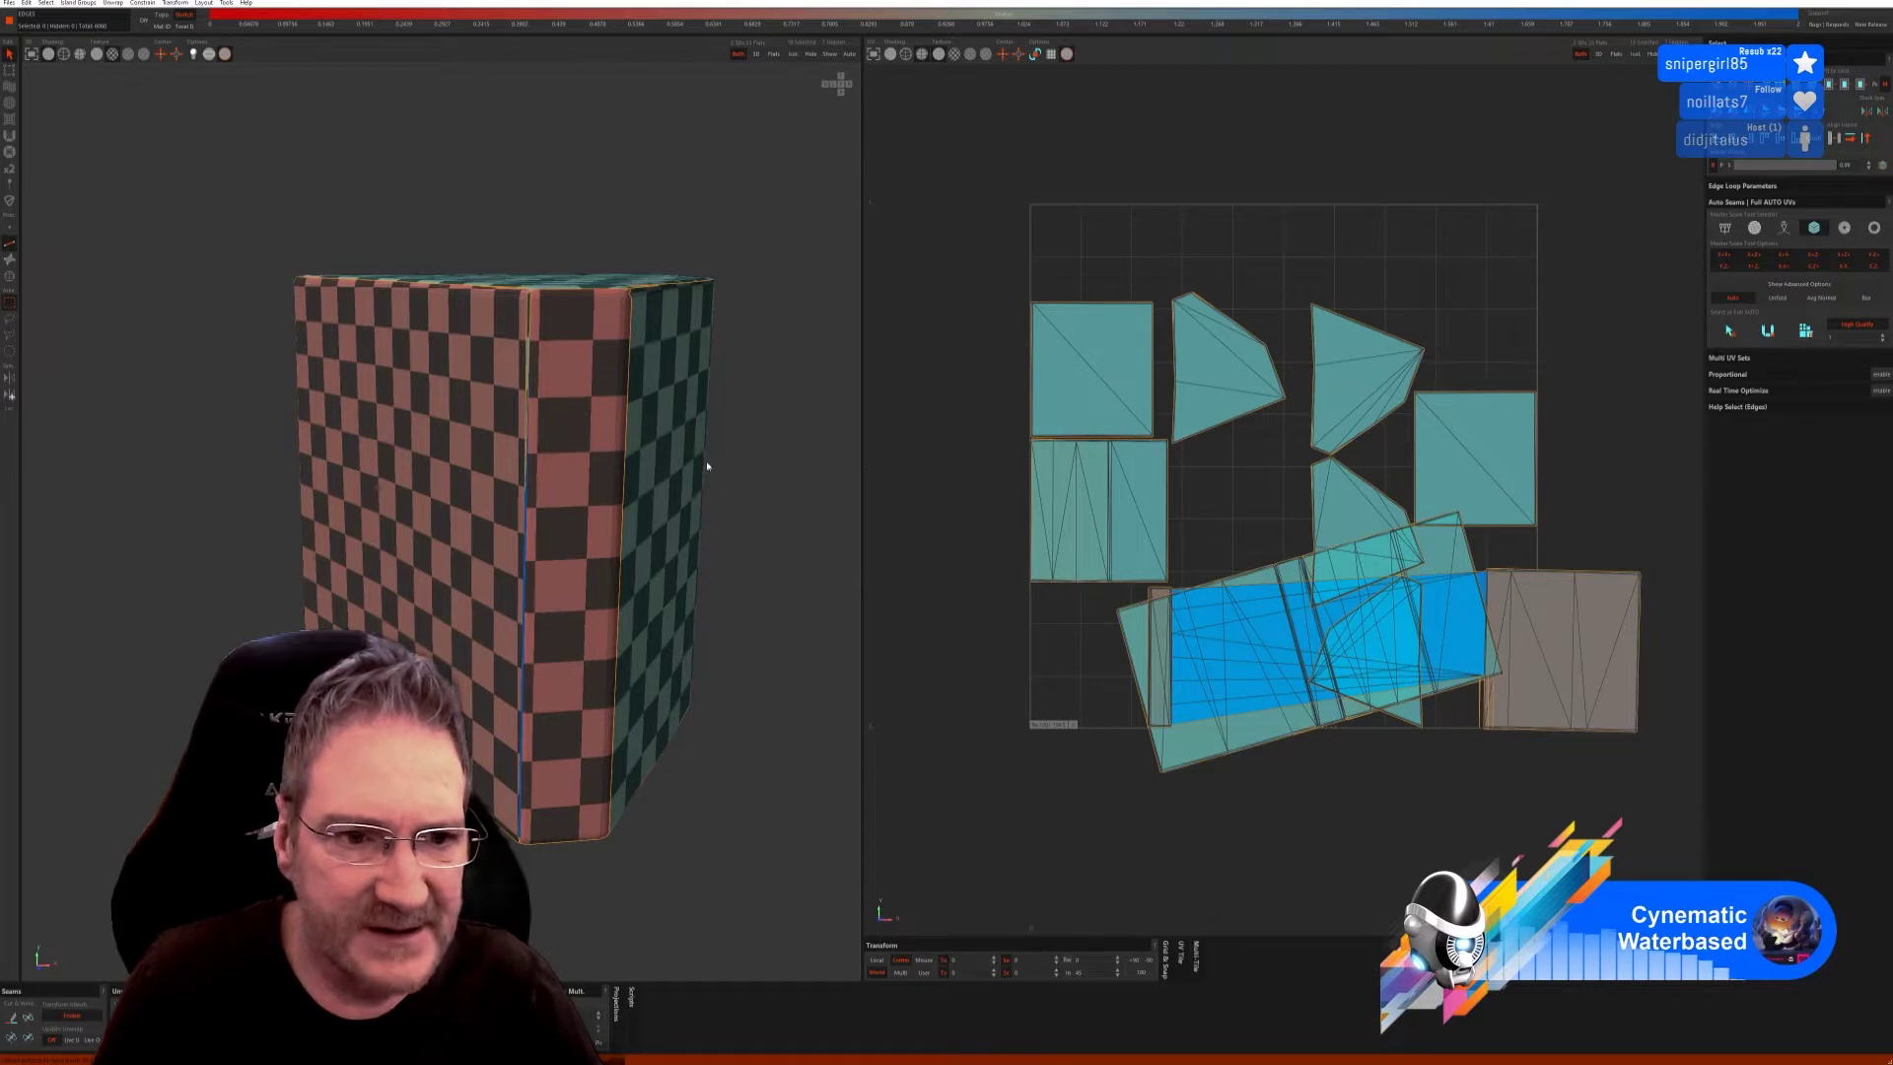
pyautogui.scroll(5, 585, 391)
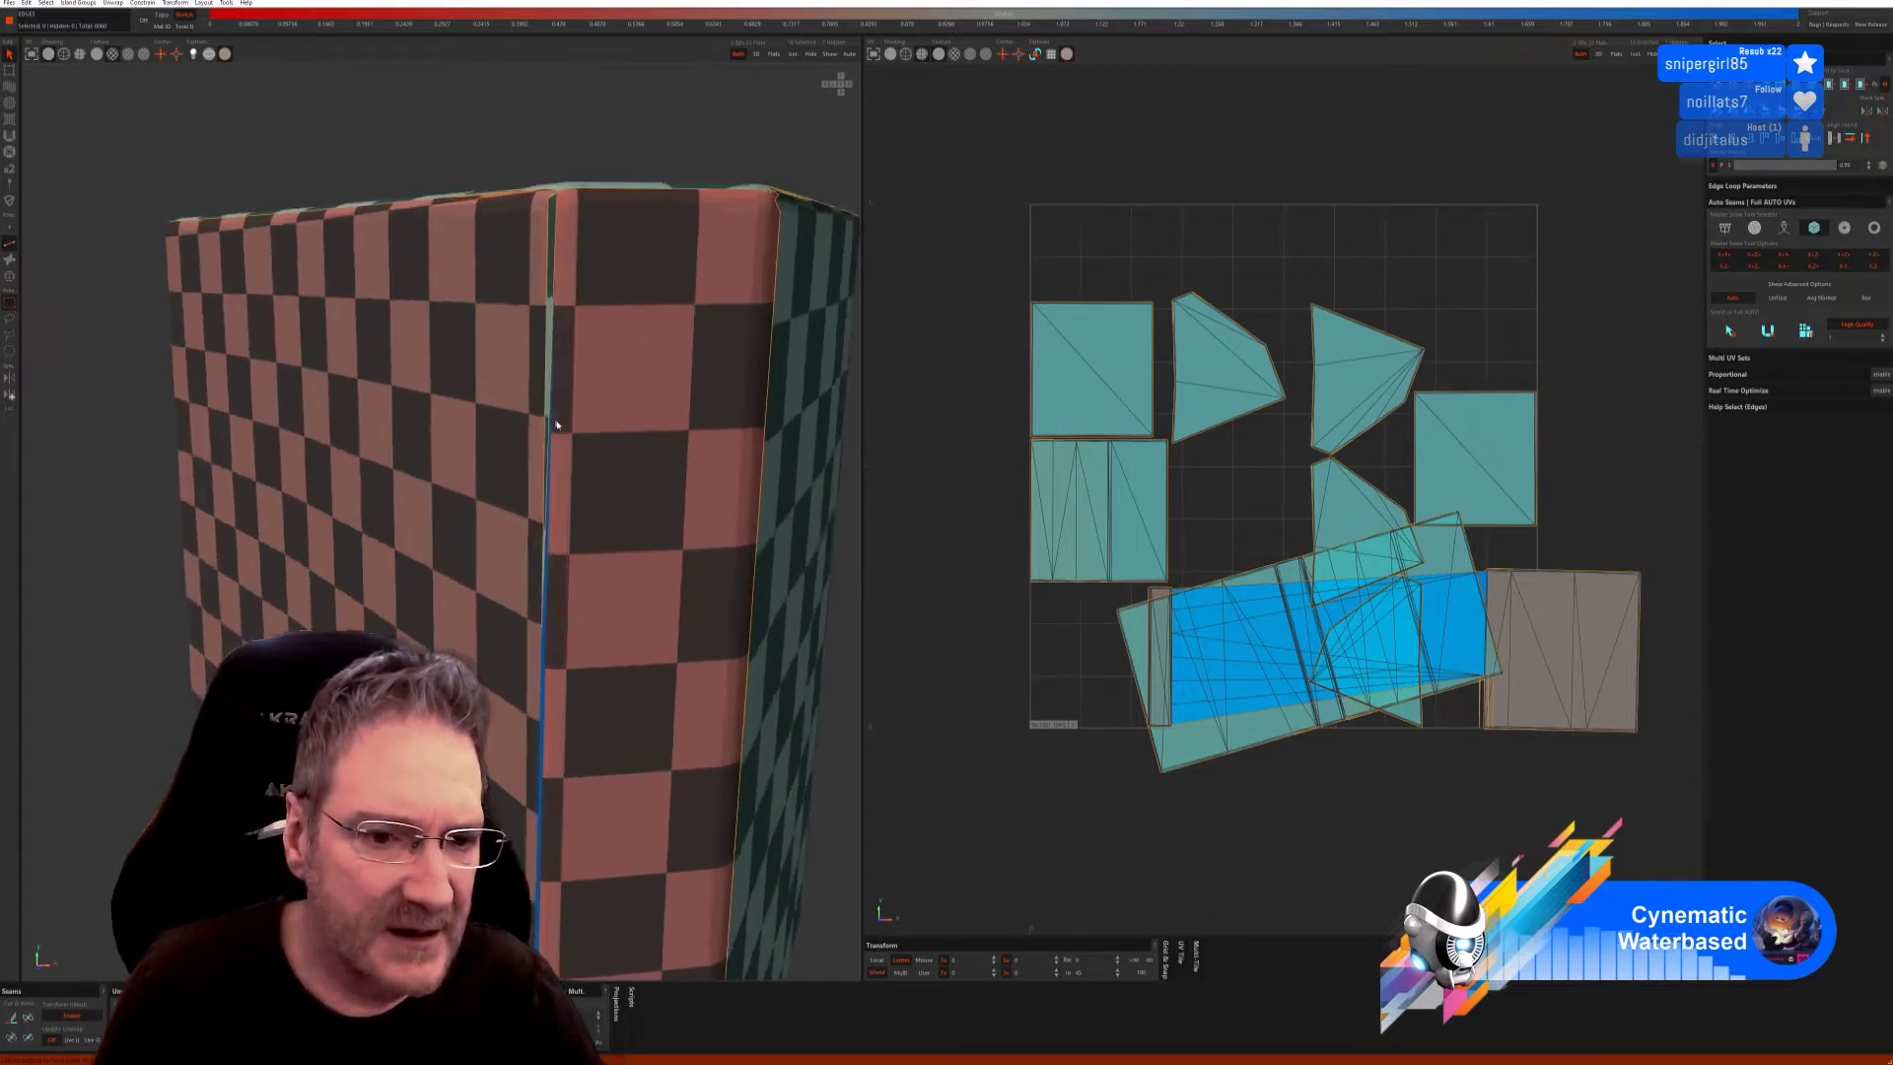
pyautogui.click(555, 230)
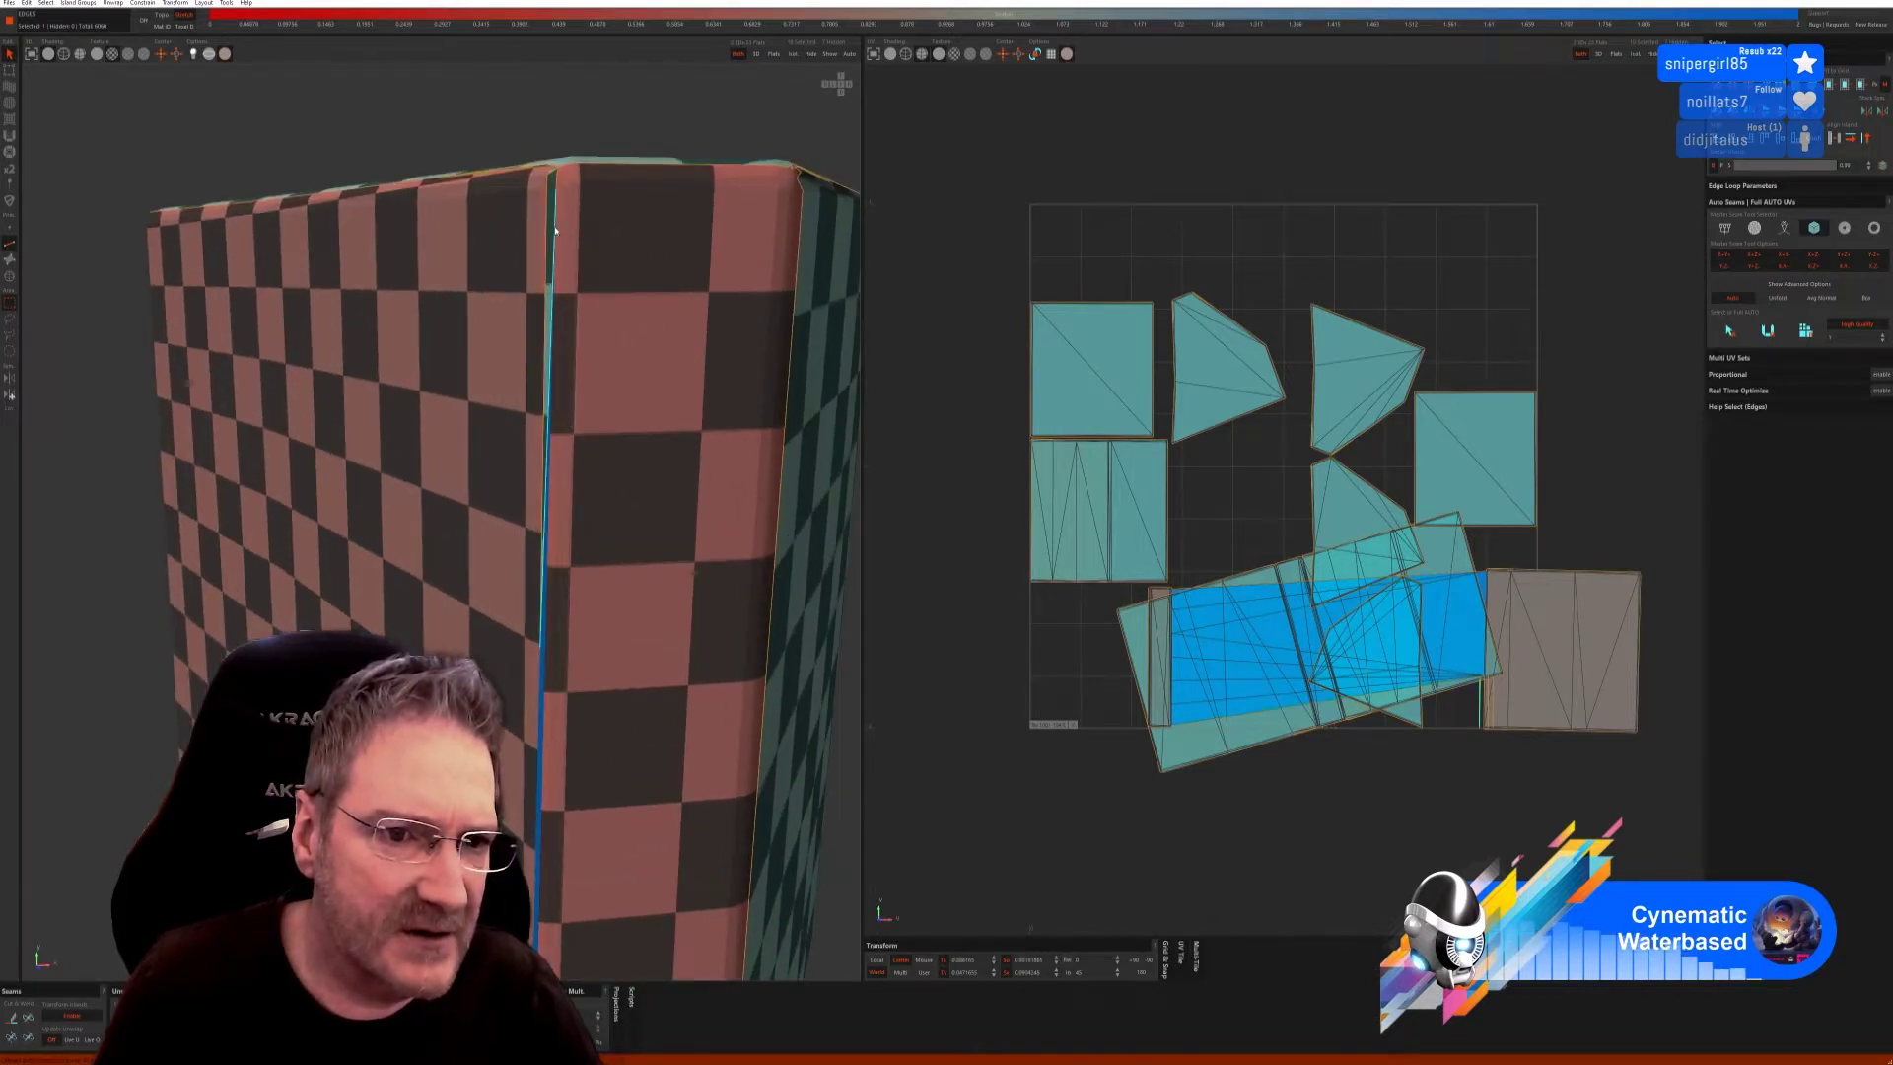
pyautogui.click(28, 1017)
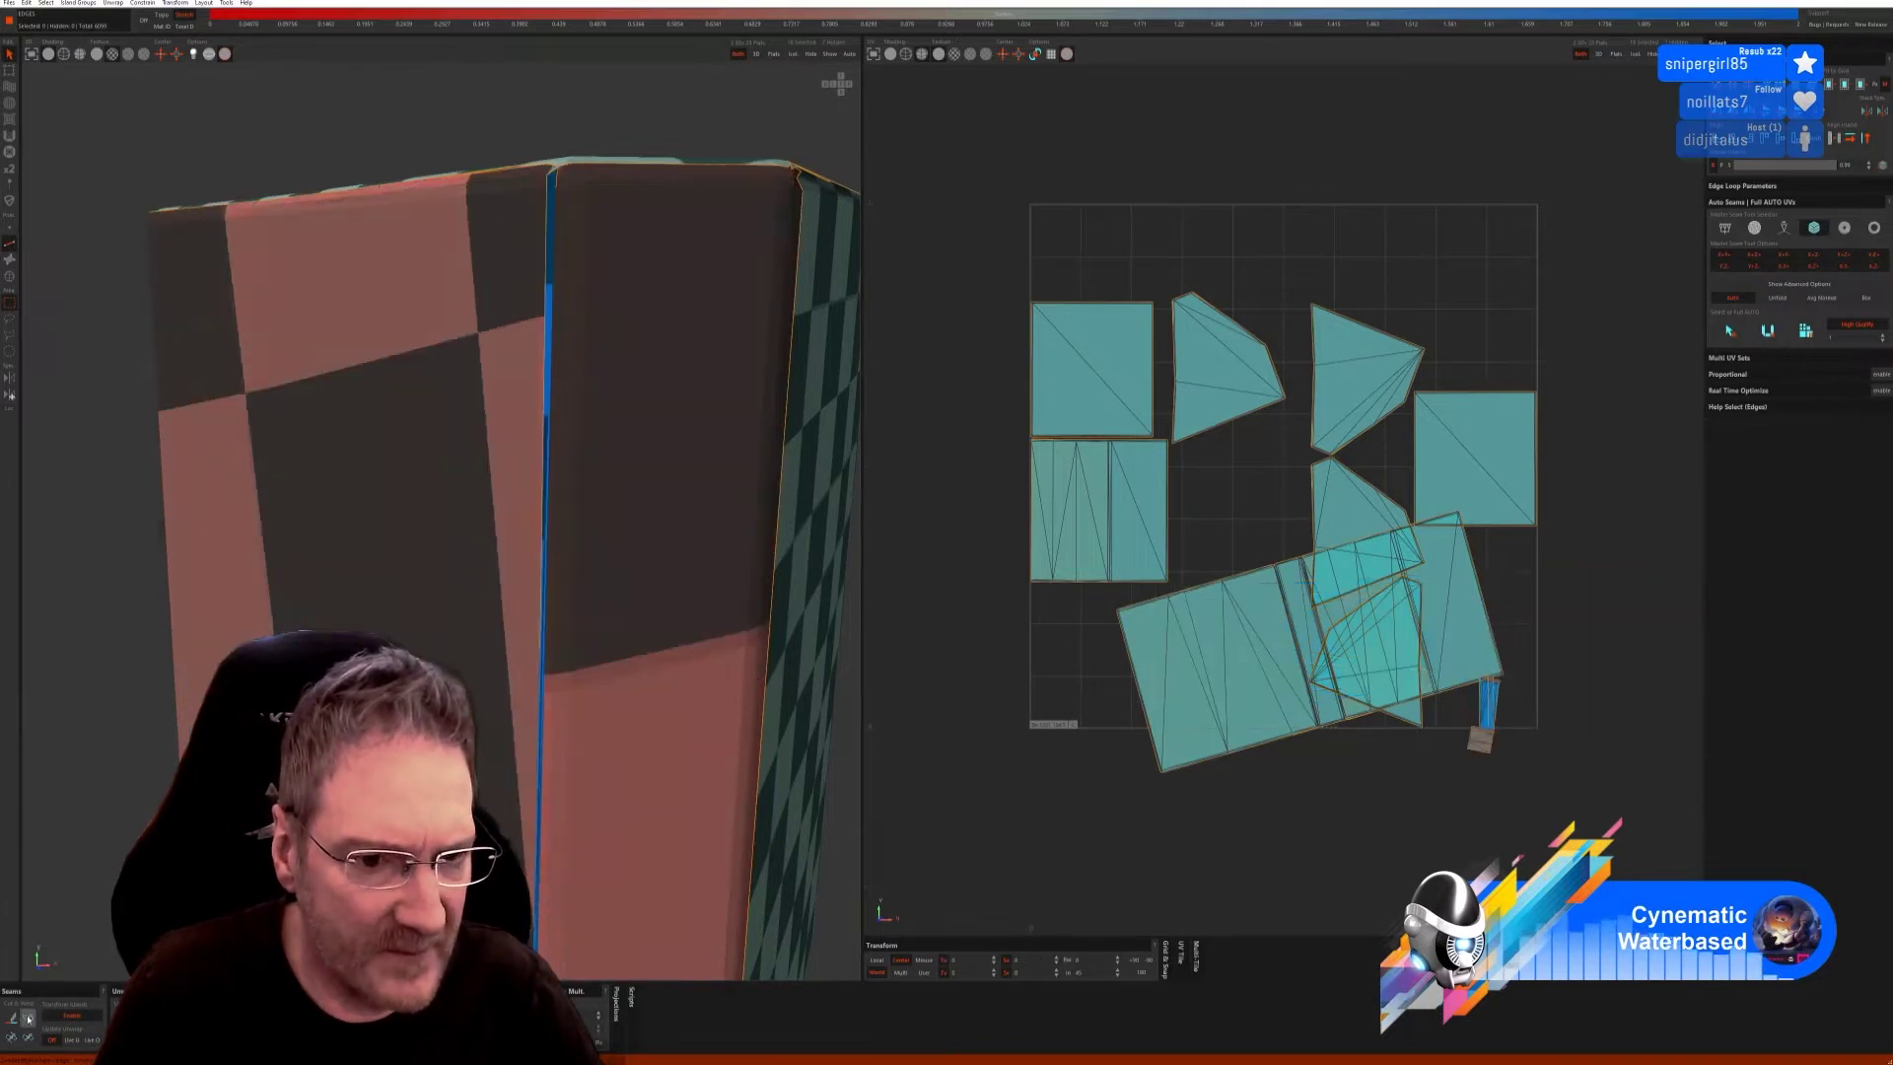
# Weld the last short seam segment at the very top of the second handle mount's narrow-strip corner.
pyautogui.click(548, 209)
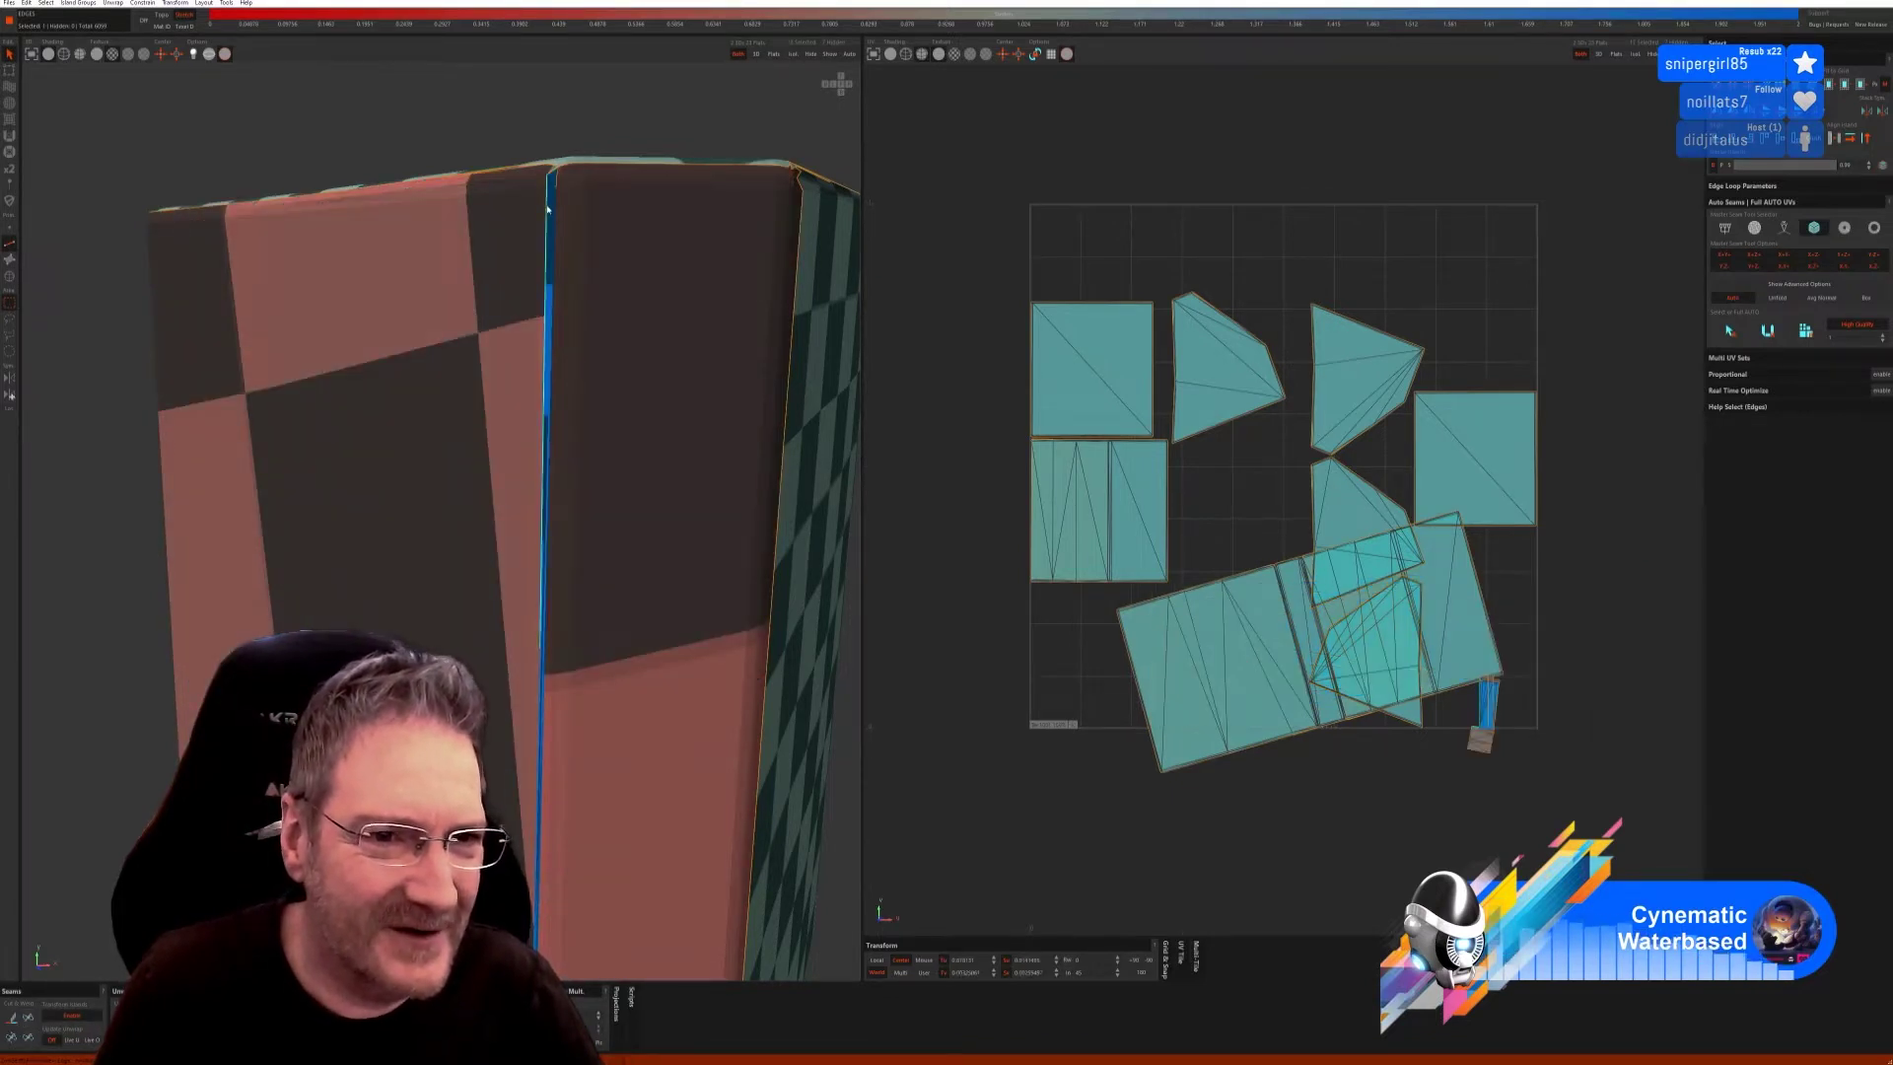
pyautogui.click(27, 1017)
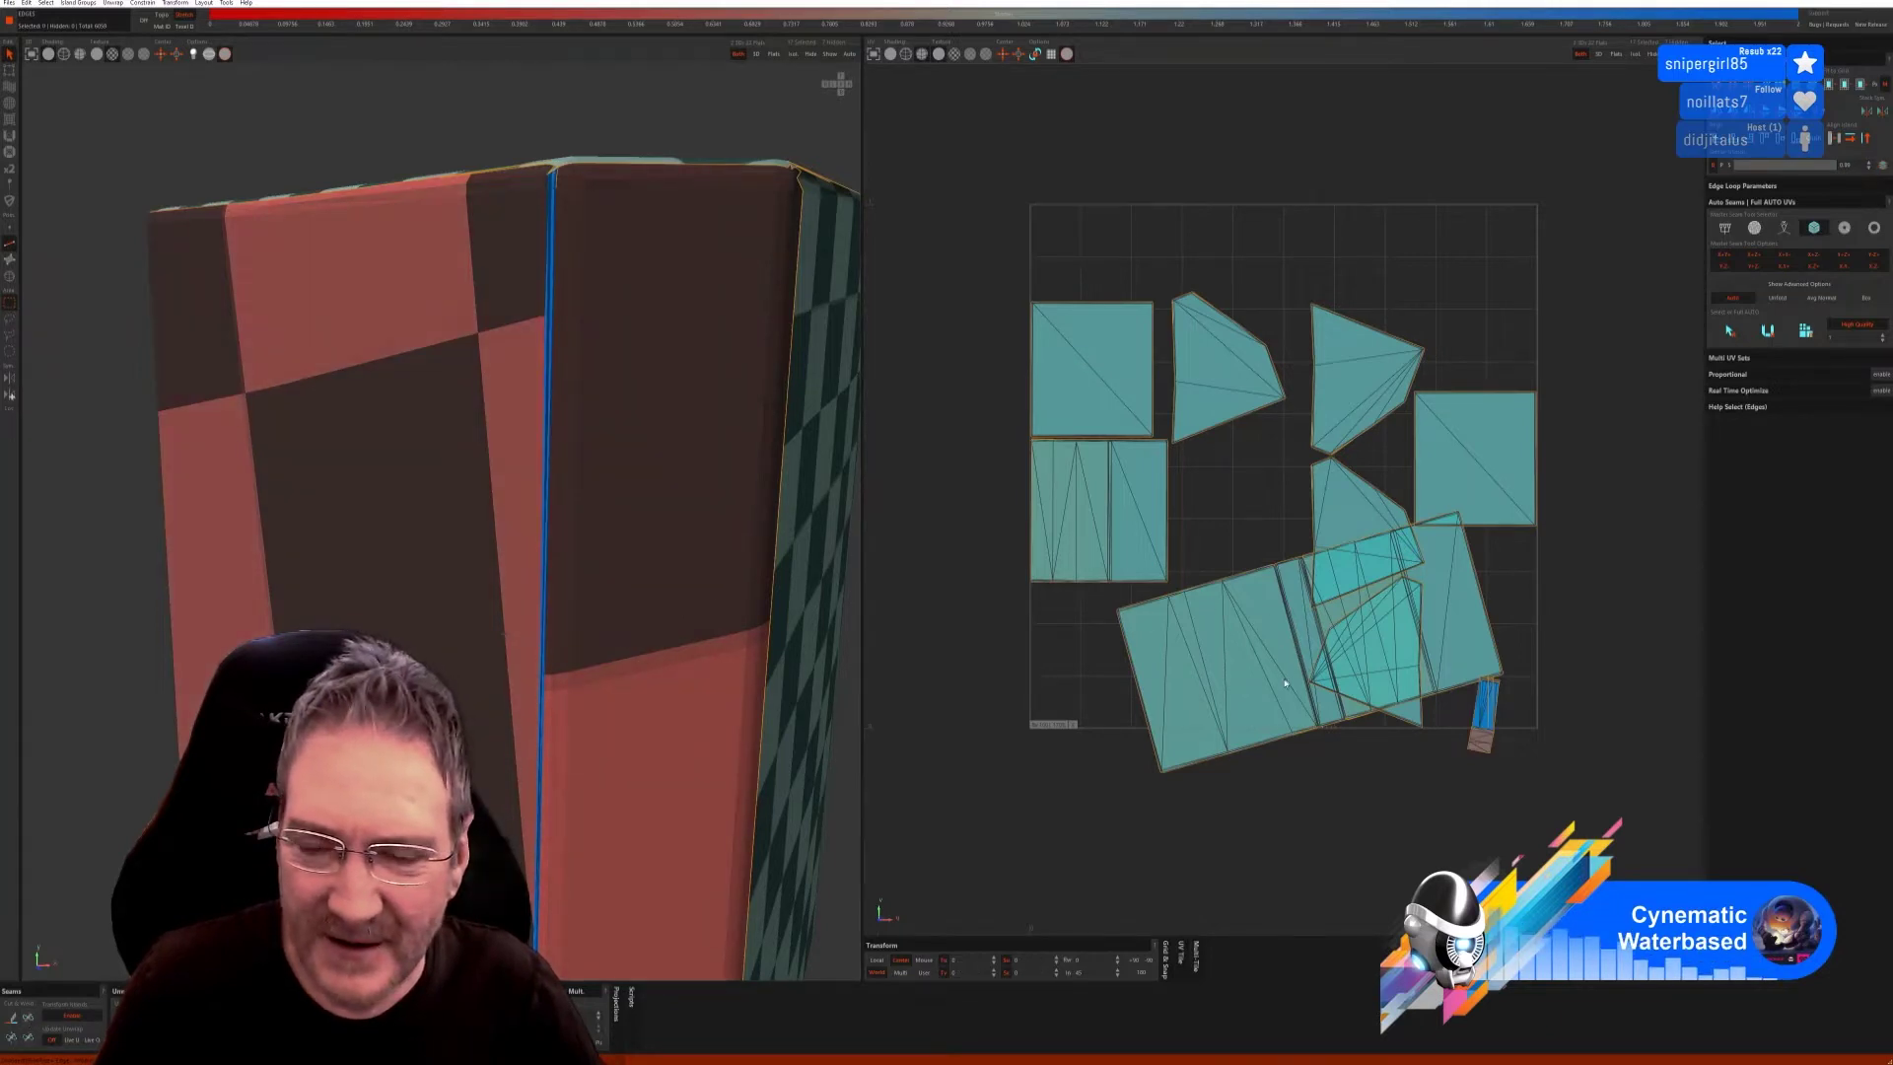
pyautogui.scroll(-4, 1262, 691)
pyautogui.scroll(-5, 592, 601)
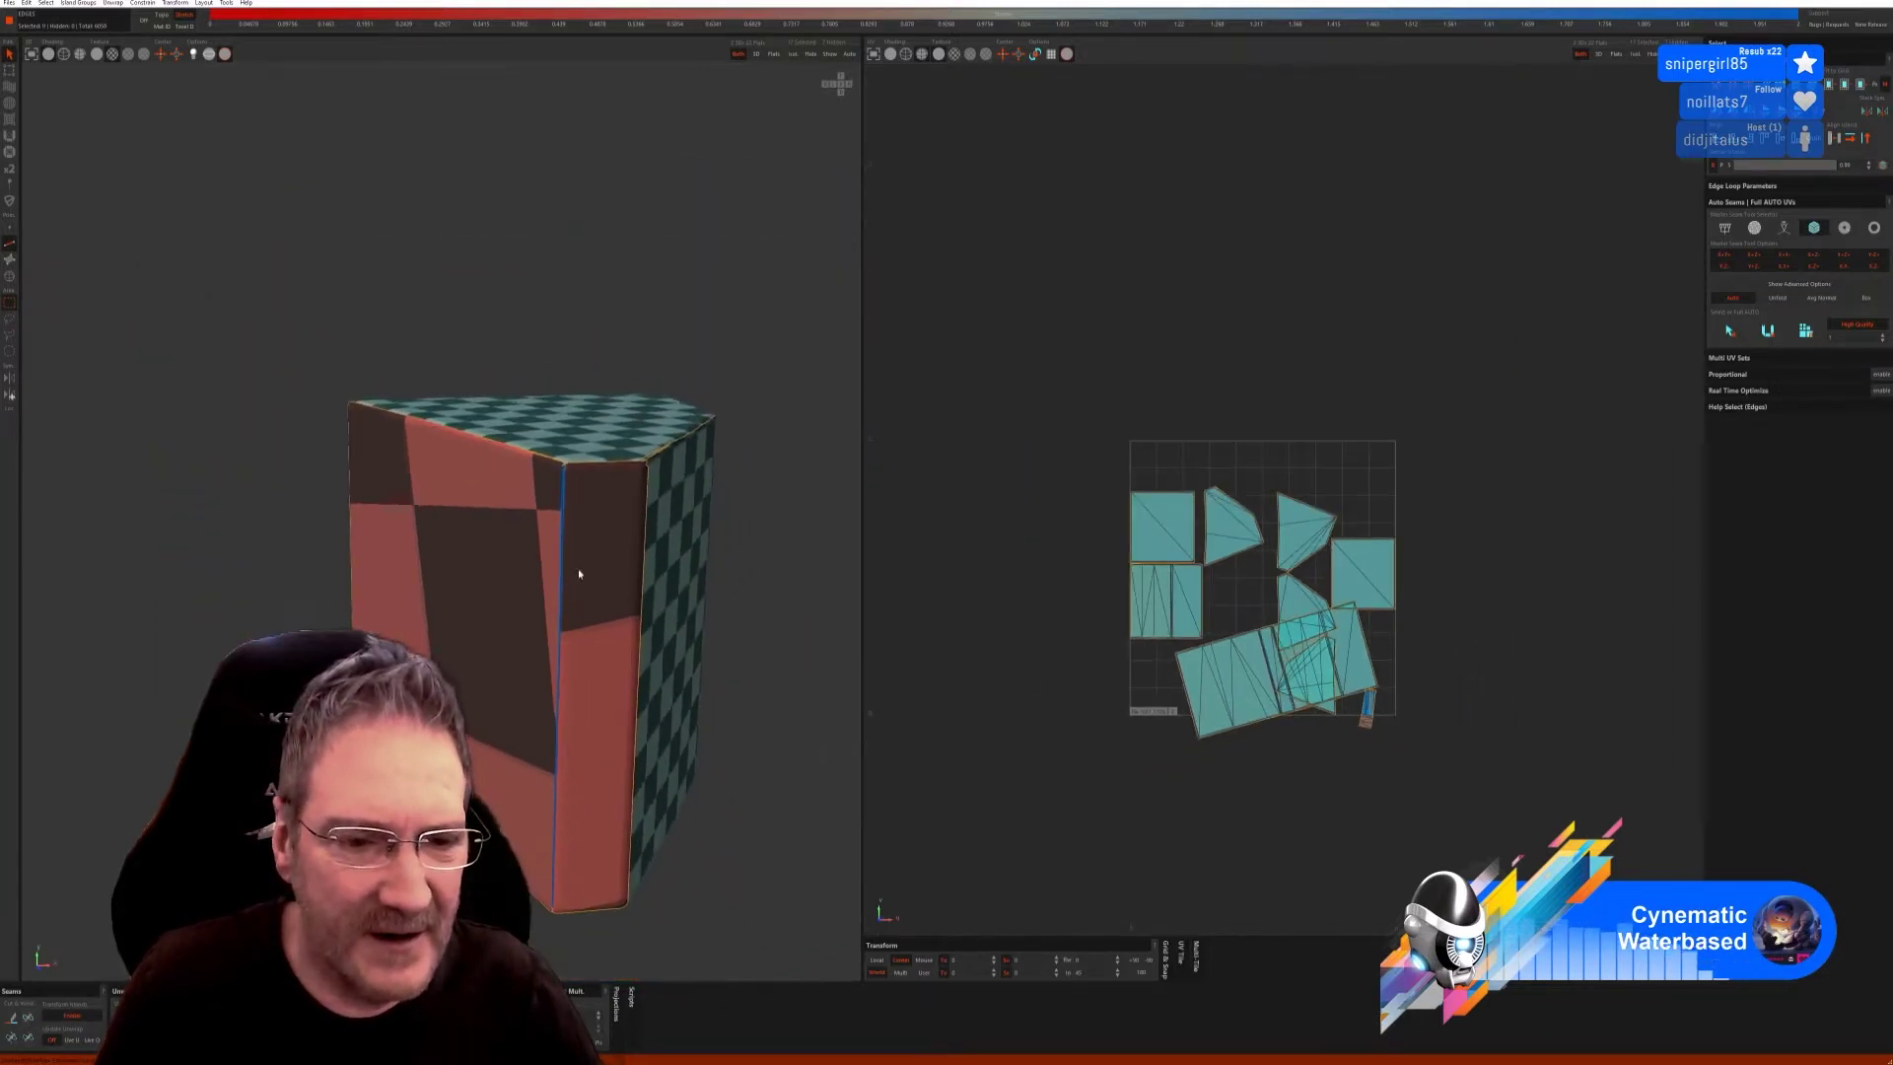
pyautogui.scroll(-3, 581, 567)
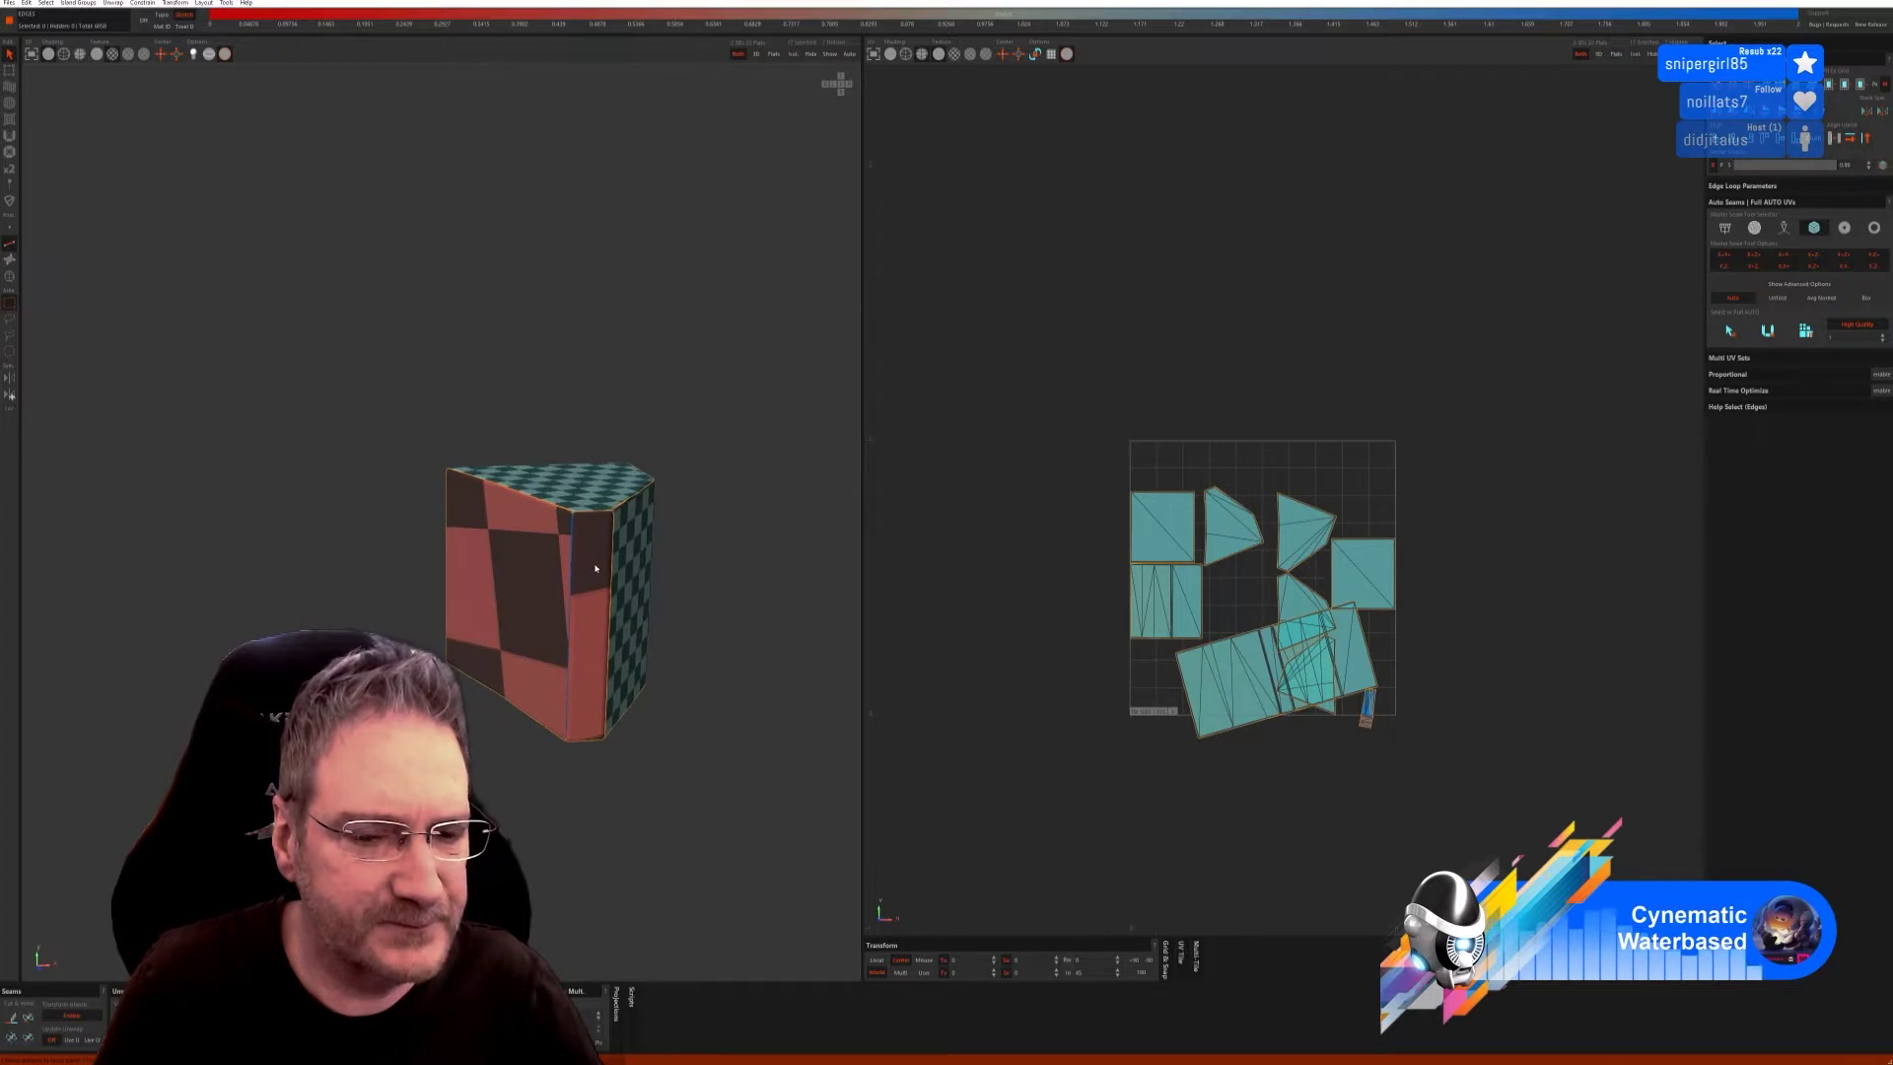
pyautogui.scroll(-5, 549, 493)
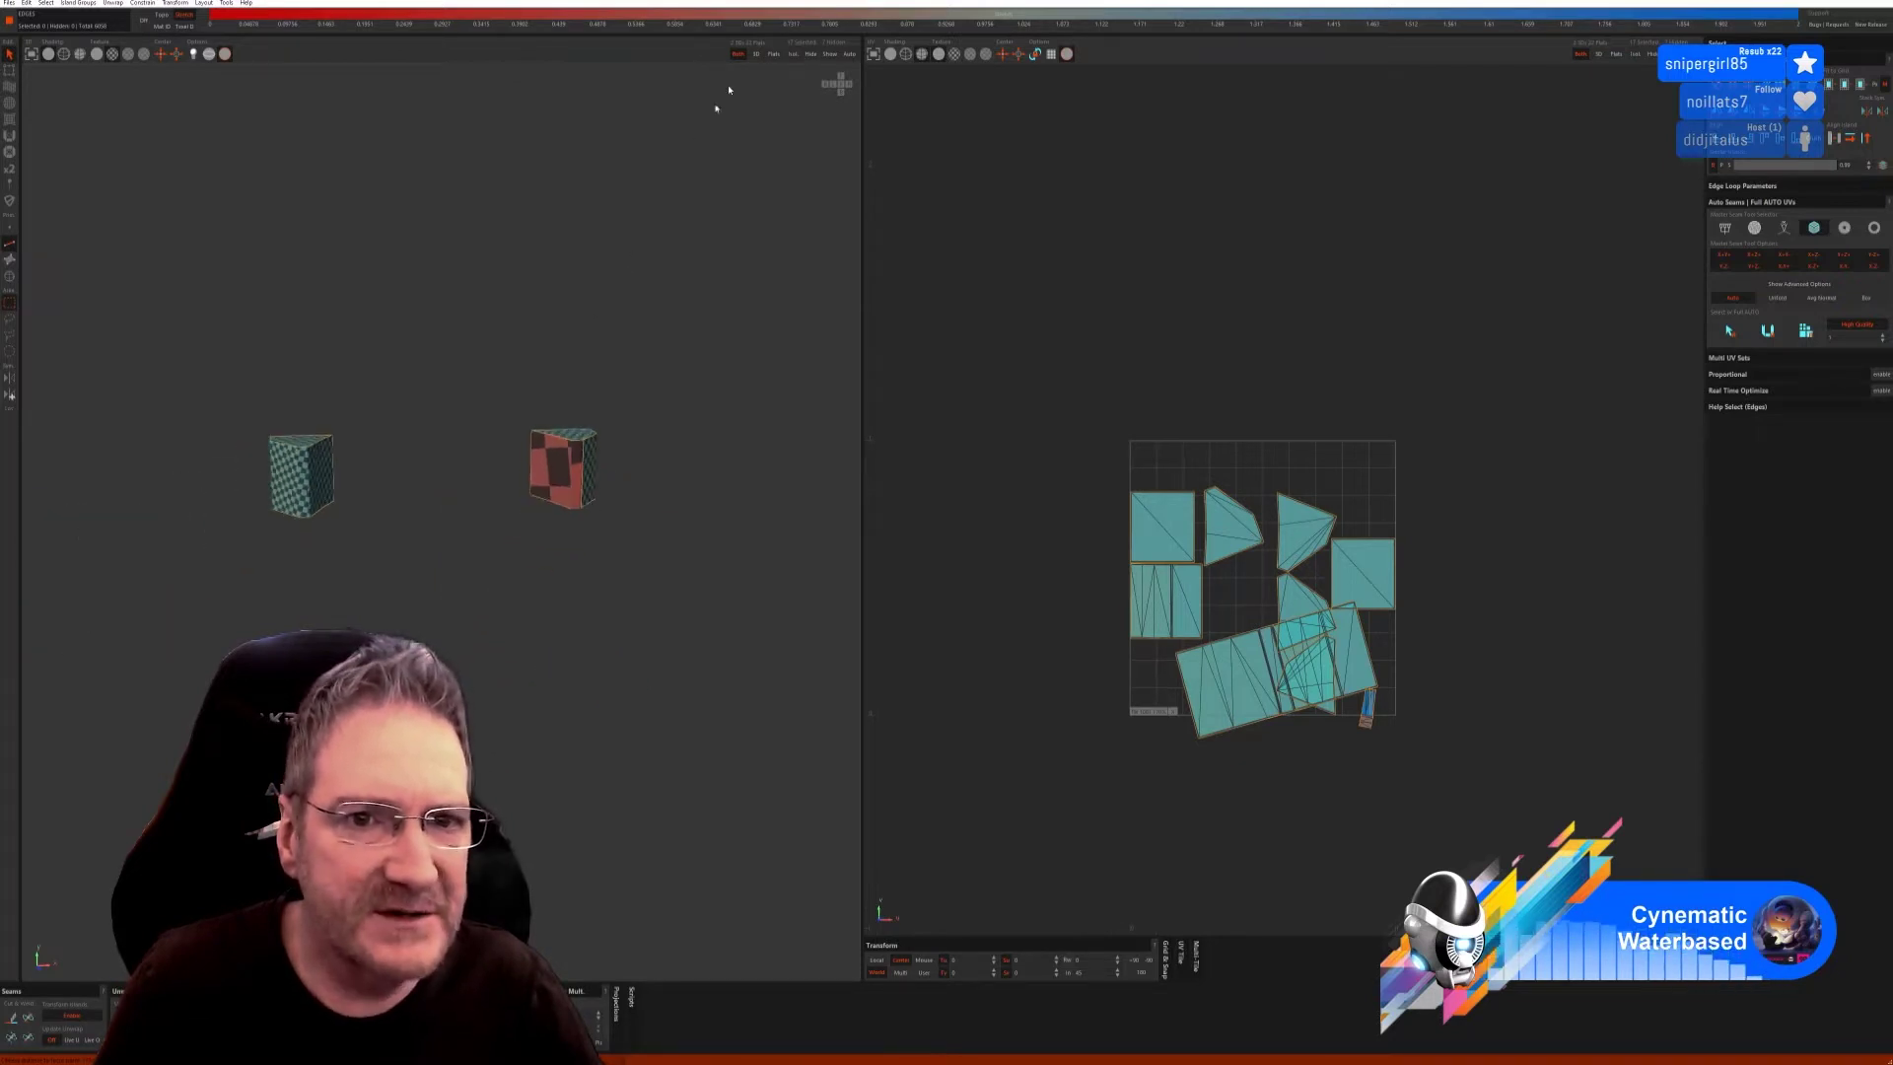
# Bring back all door parts, select every UV island of the second handle mount and isolate them.
pyautogui.click(834, 55)
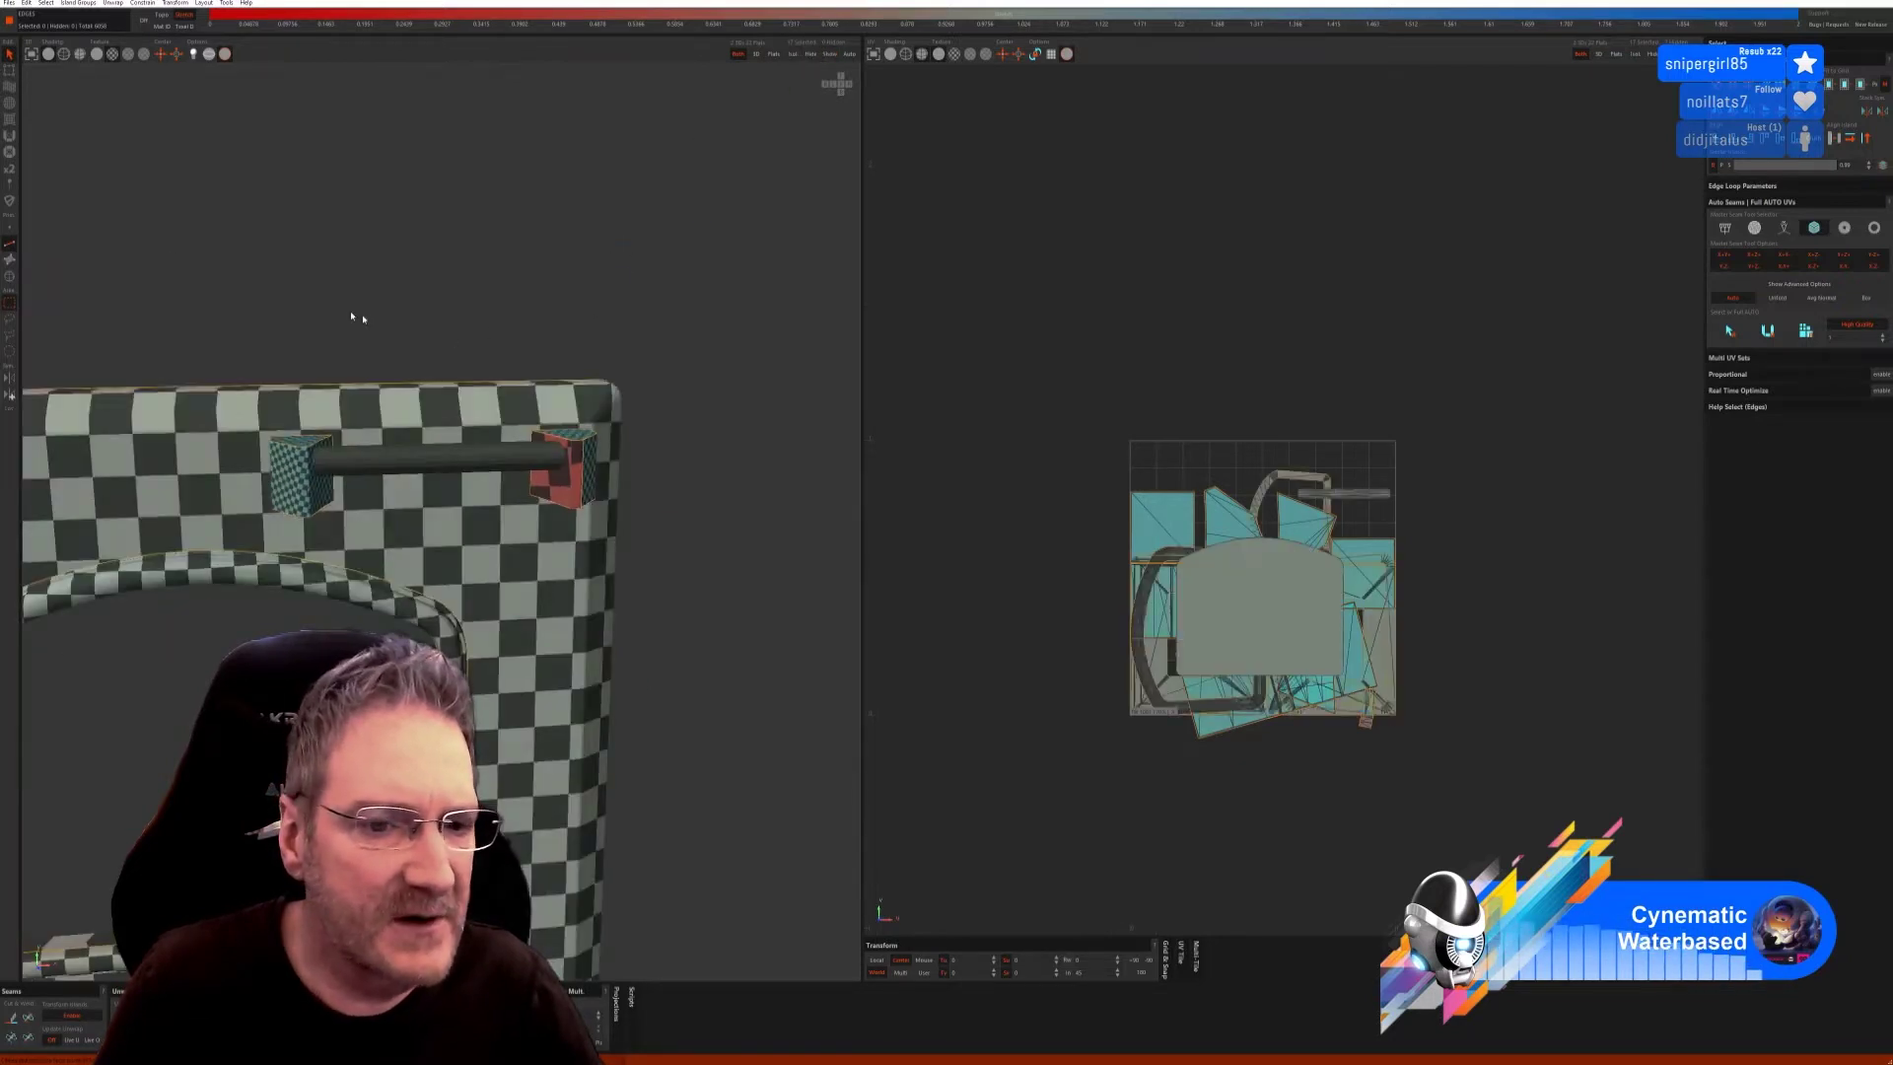
pyautogui.click(9, 276)
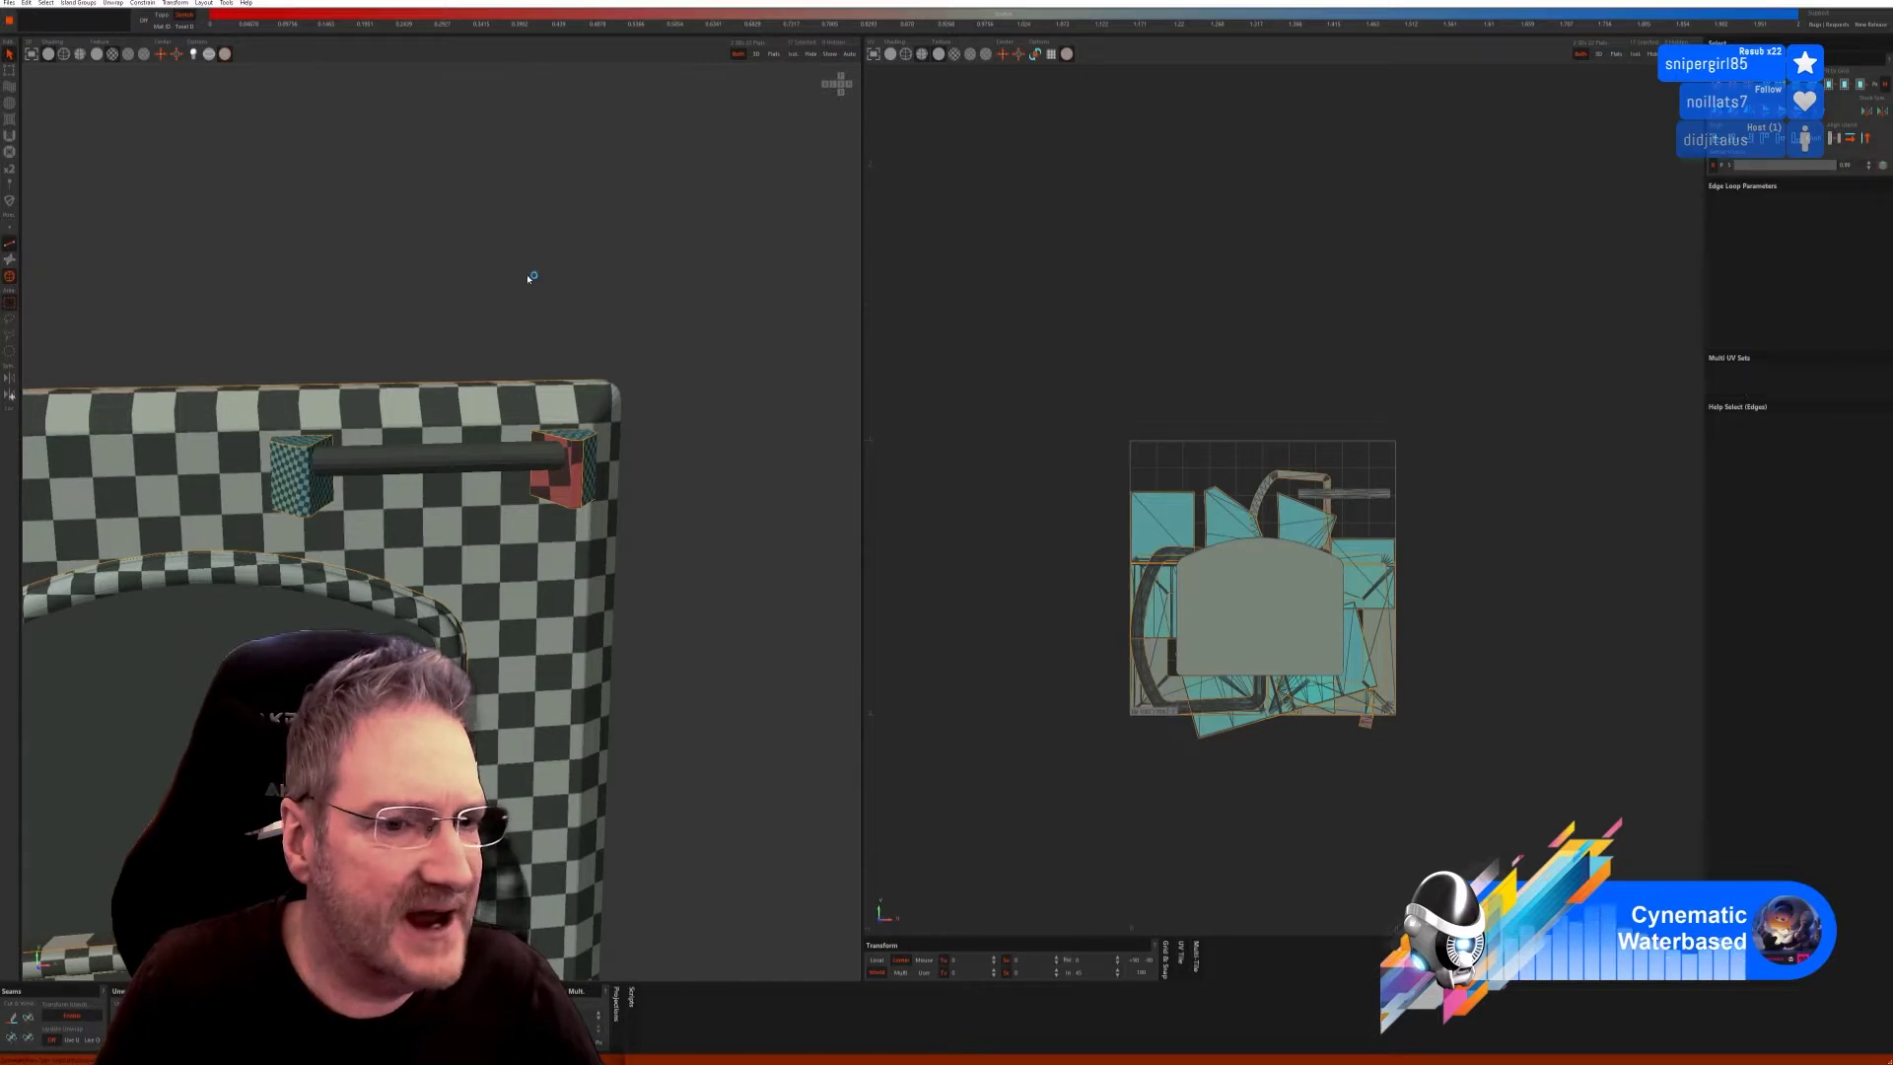
pyautogui.click(588, 488)
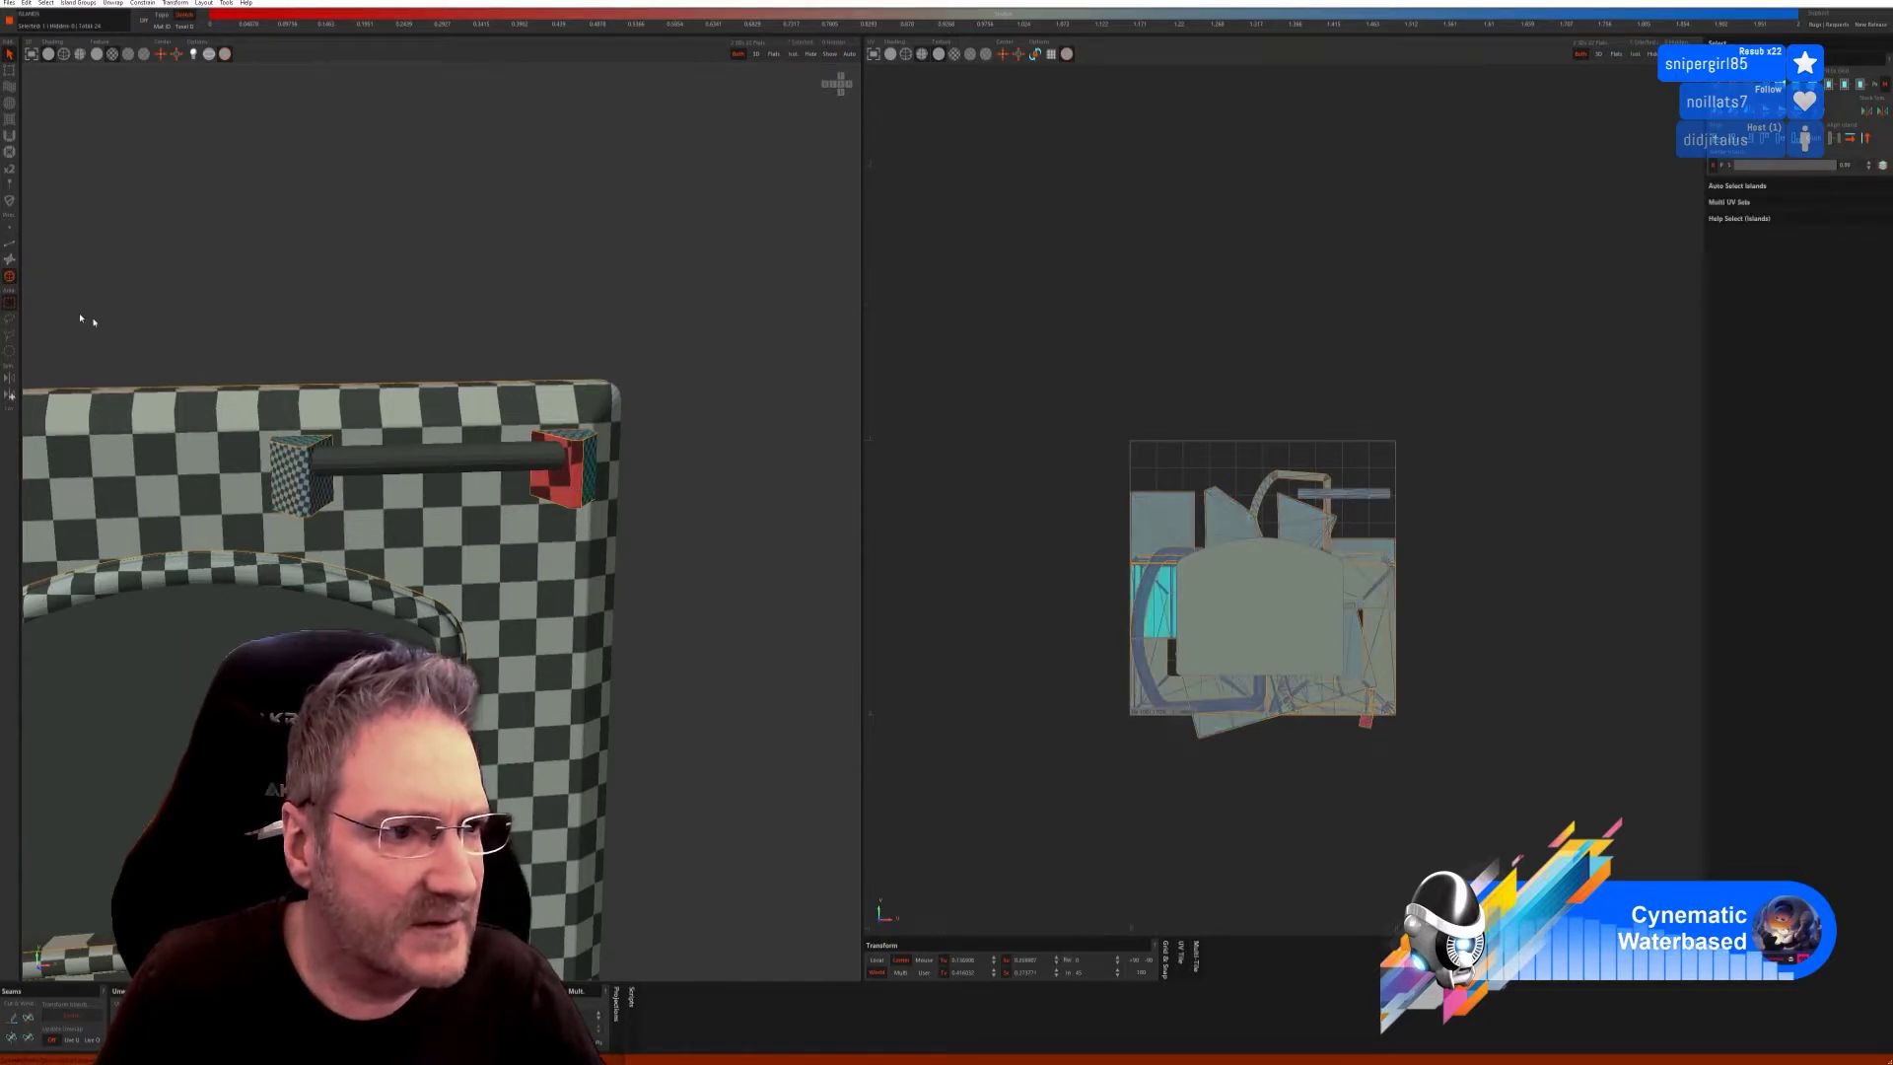
pyautogui.click(572, 487)
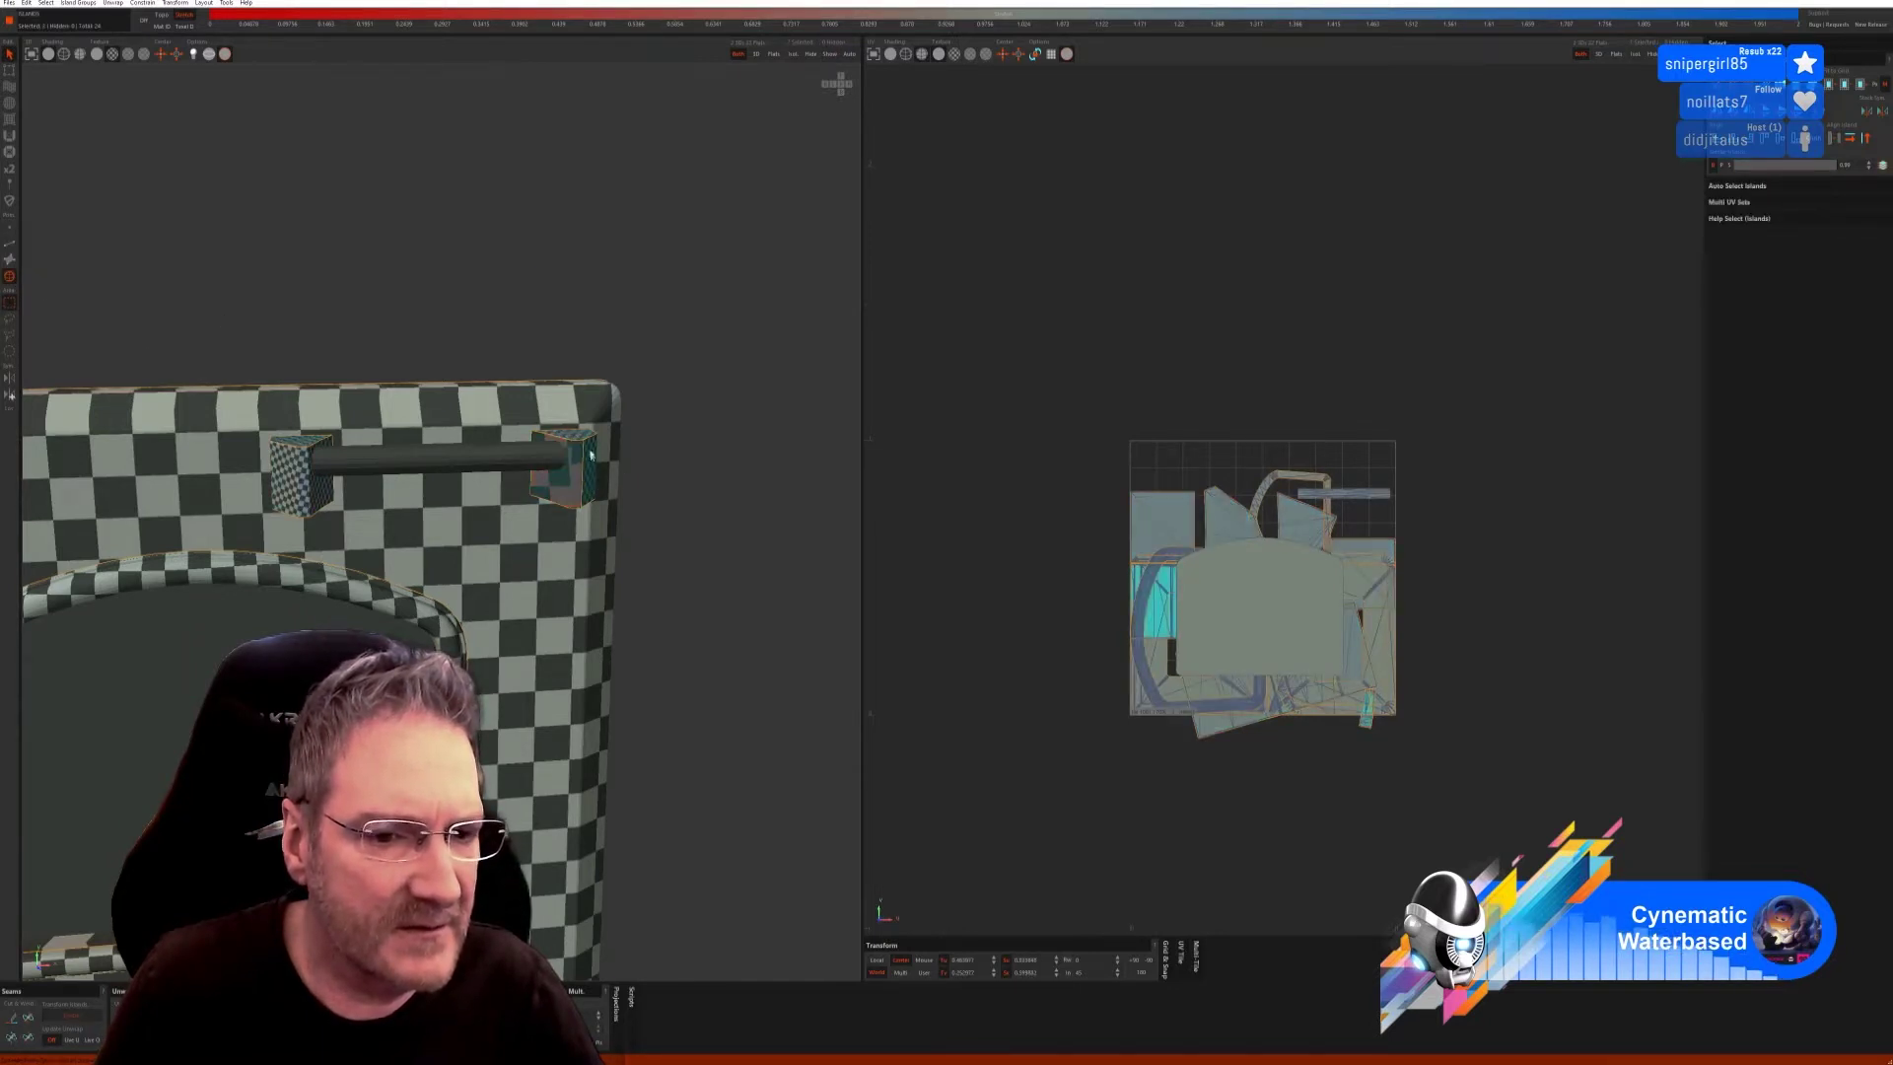
pyautogui.click(585, 462)
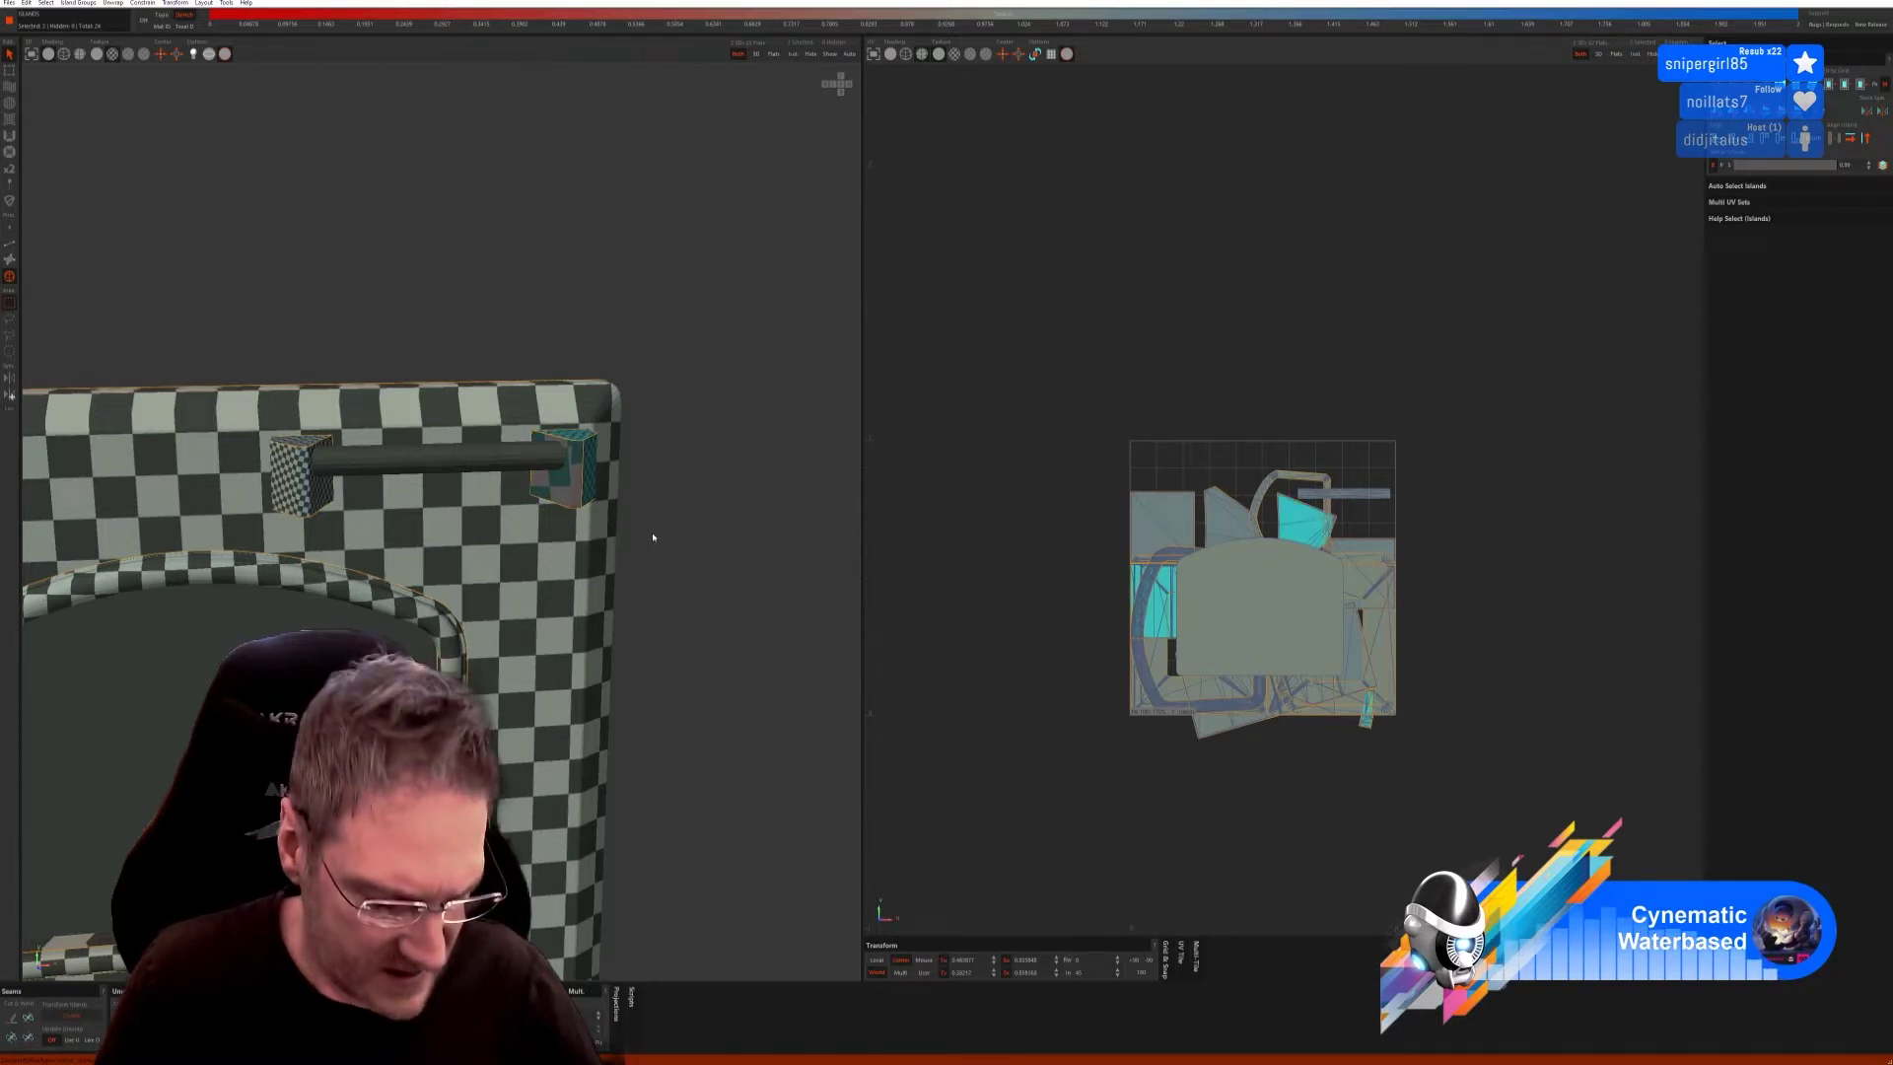
pyautogui.keyDown('alt'); pyautogui.moveTo(666, 516); pyautogui.dragTo(675, 480); pyautogui.keyUp('alt')
pyautogui.moveTo(674, 481); pyautogui.dragTo(672, 434, button='middle')
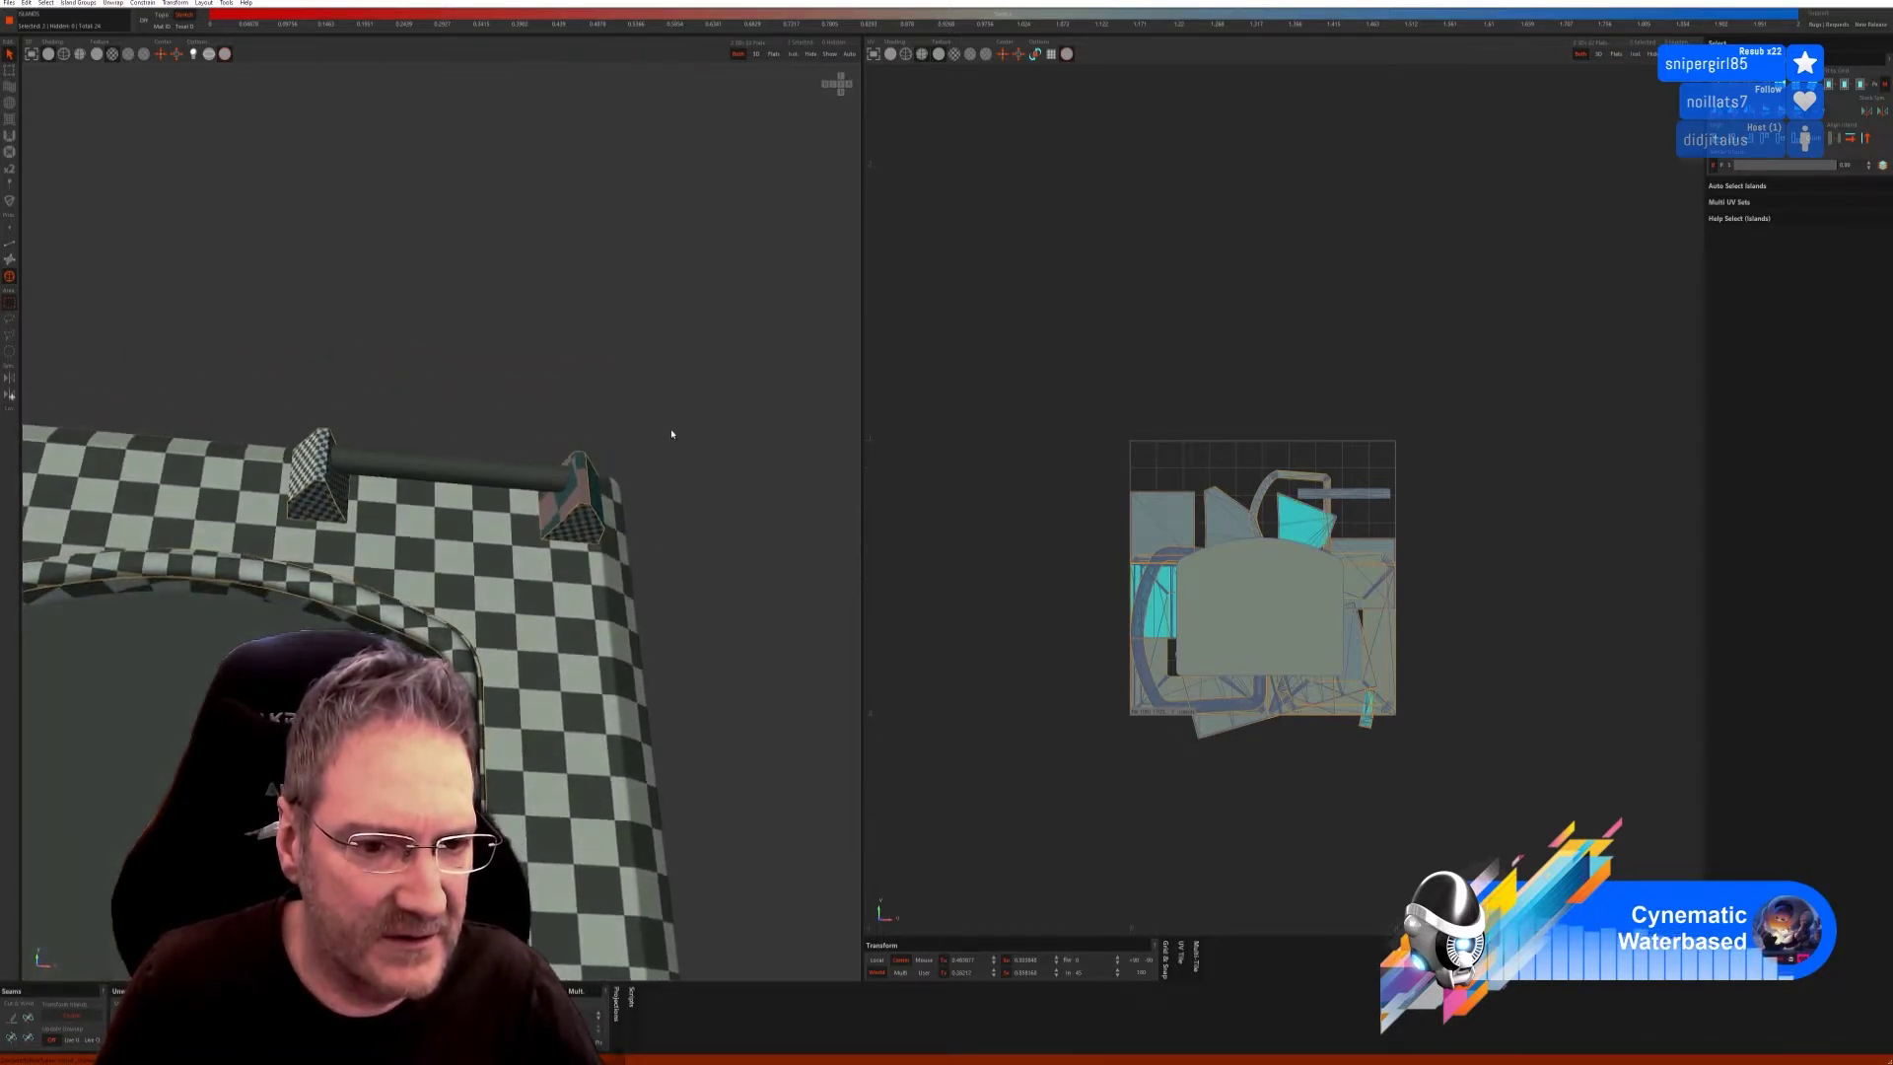
pyautogui.keyDown('ctrl'); pyautogui.click(586, 534); pyautogui.keyUp('ctrl')
pyautogui.moveTo(635, 523); pyautogui.dragTo(640, 582, button='middle')
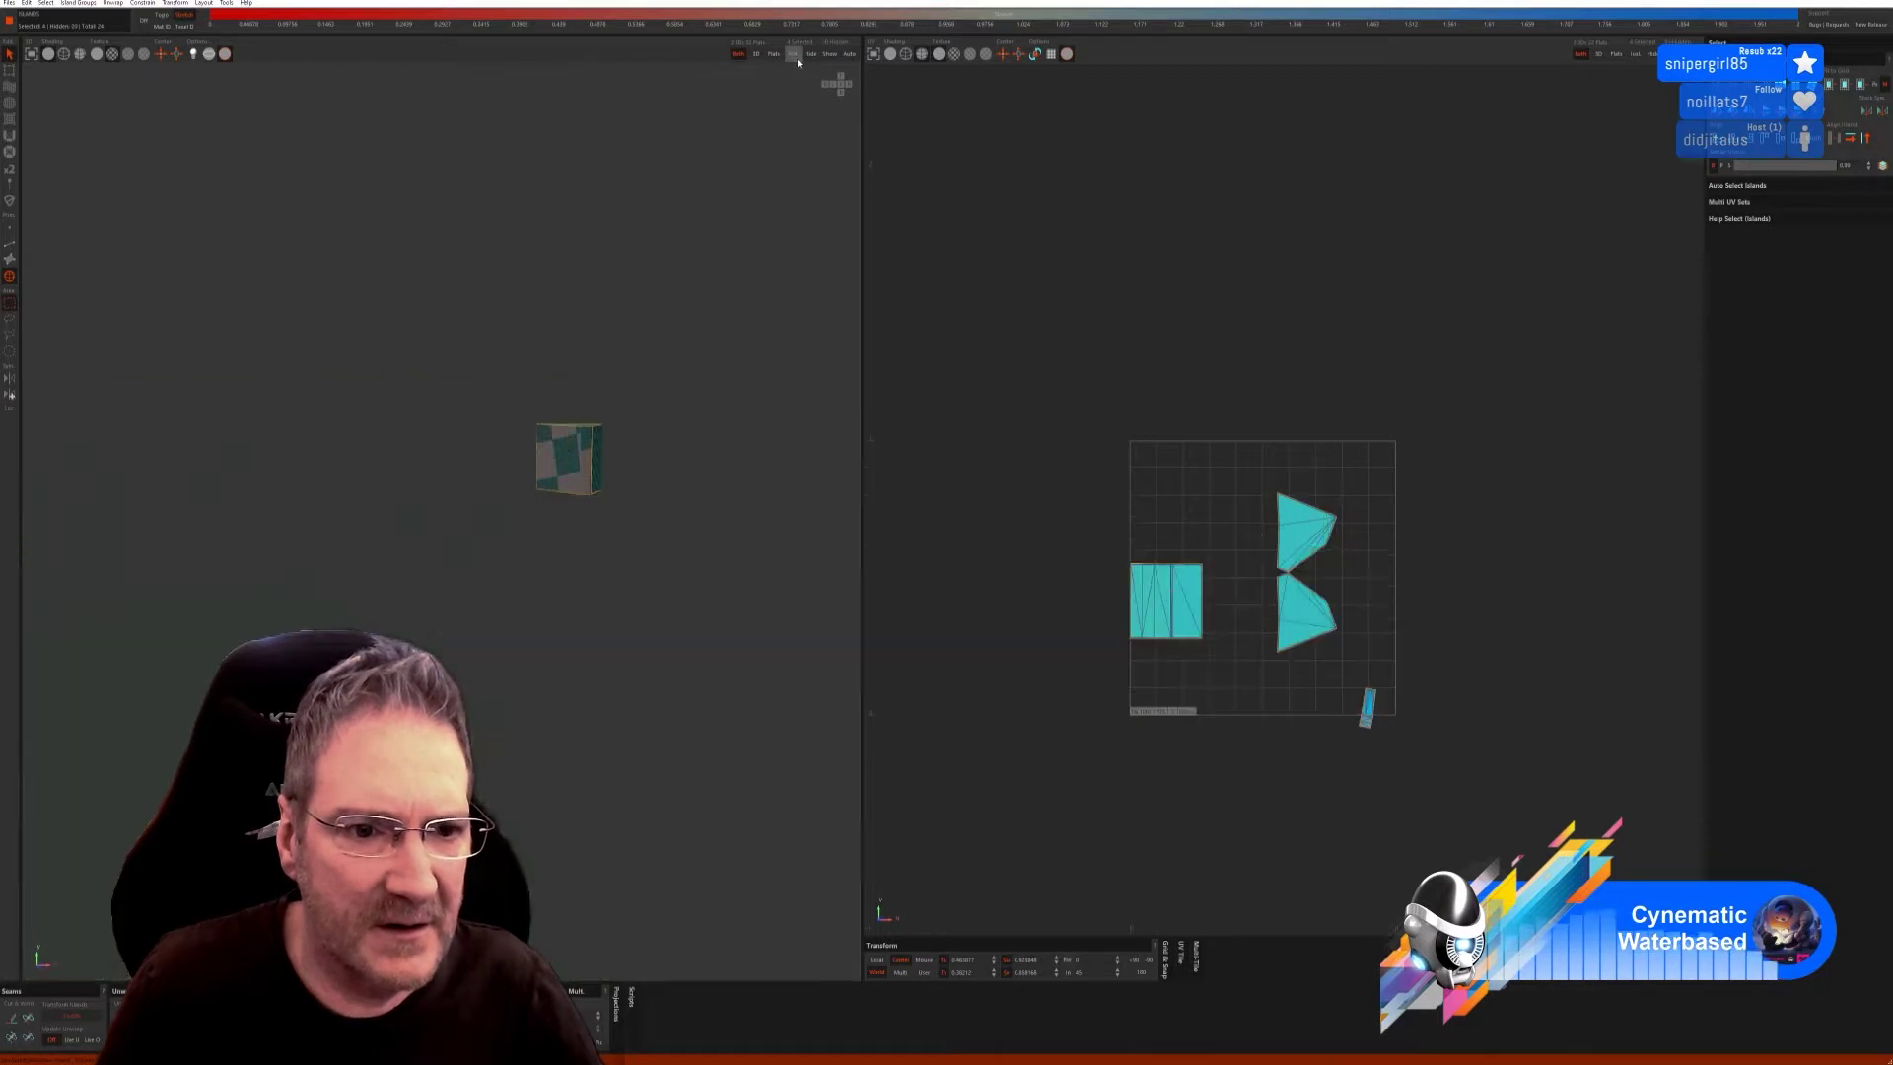
pyautogui.press('i')
# Regenerate the isolated handle mount's automatic seams with the Mosaic algorithm, unfolding and packing the resulting islands.
pyautogui.click(10, 242)
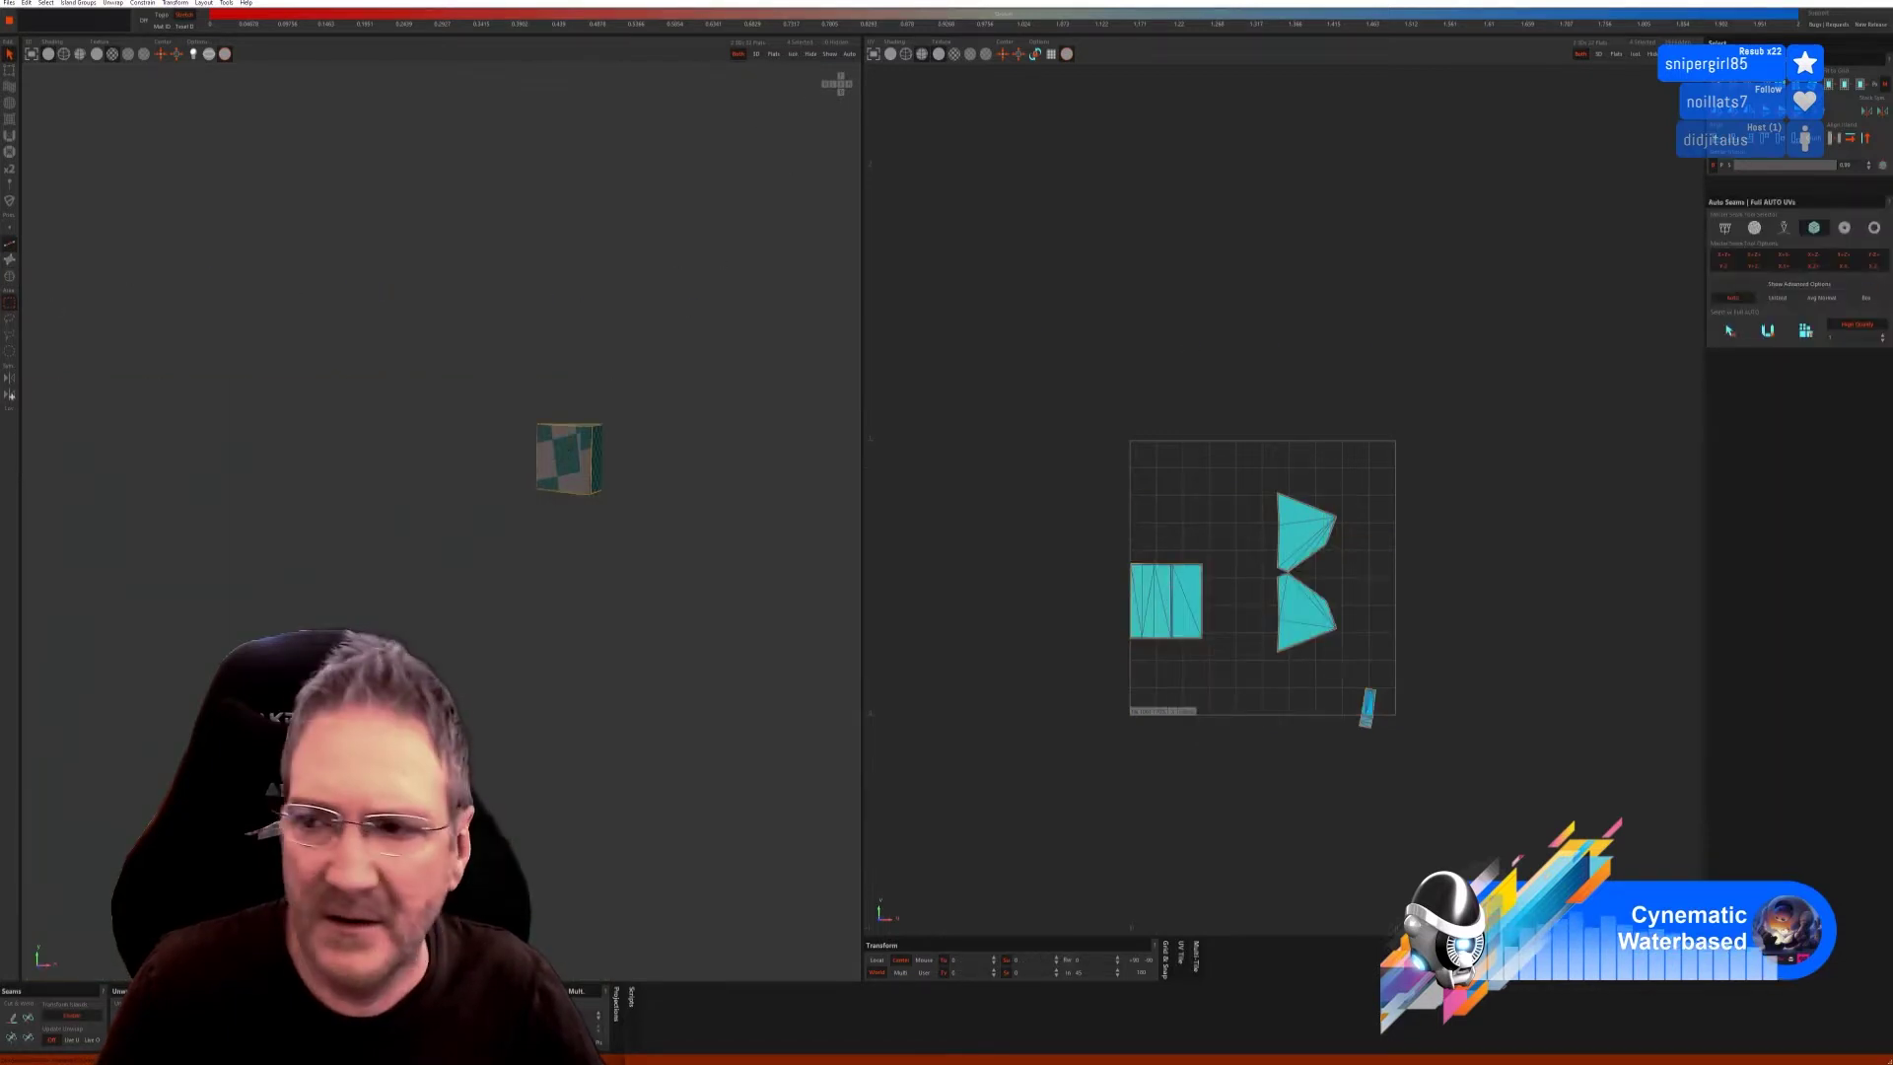
pyautogui.click(1729, 333)
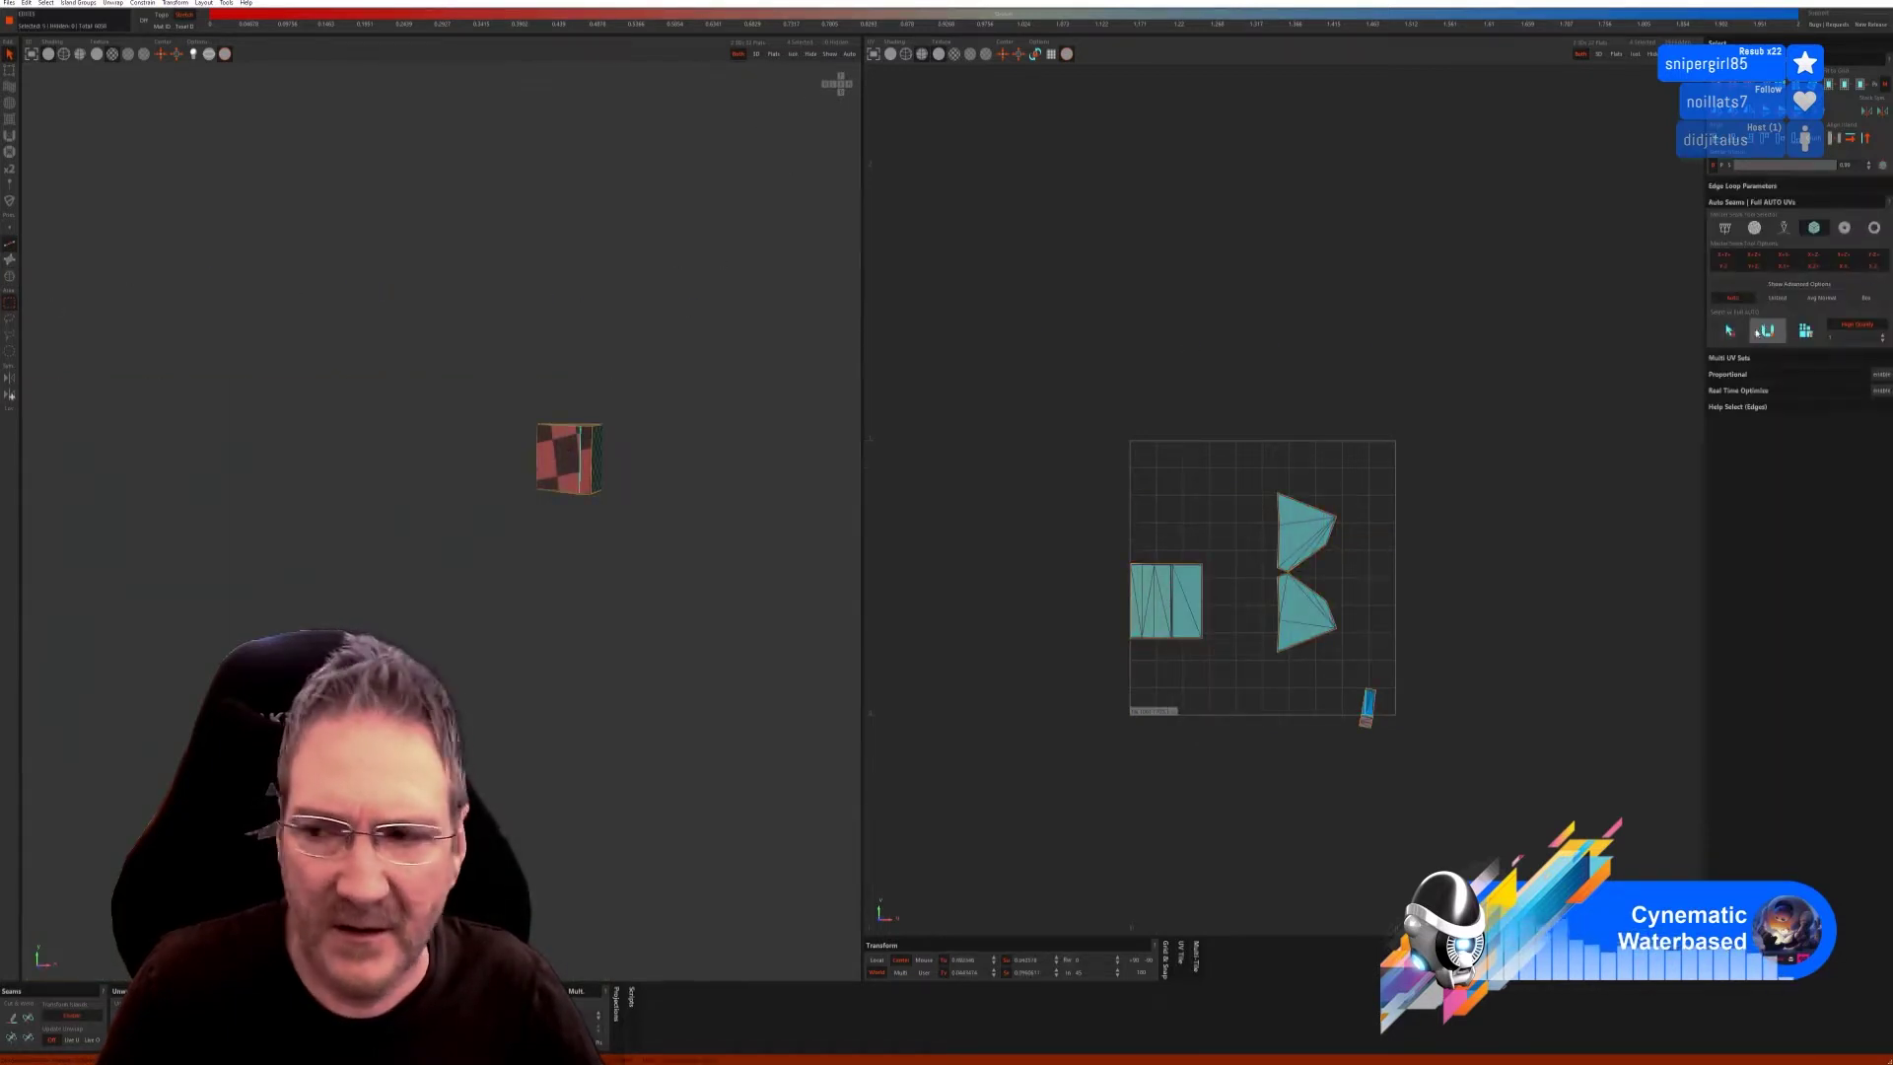
pyautogui.click(1752, 228)
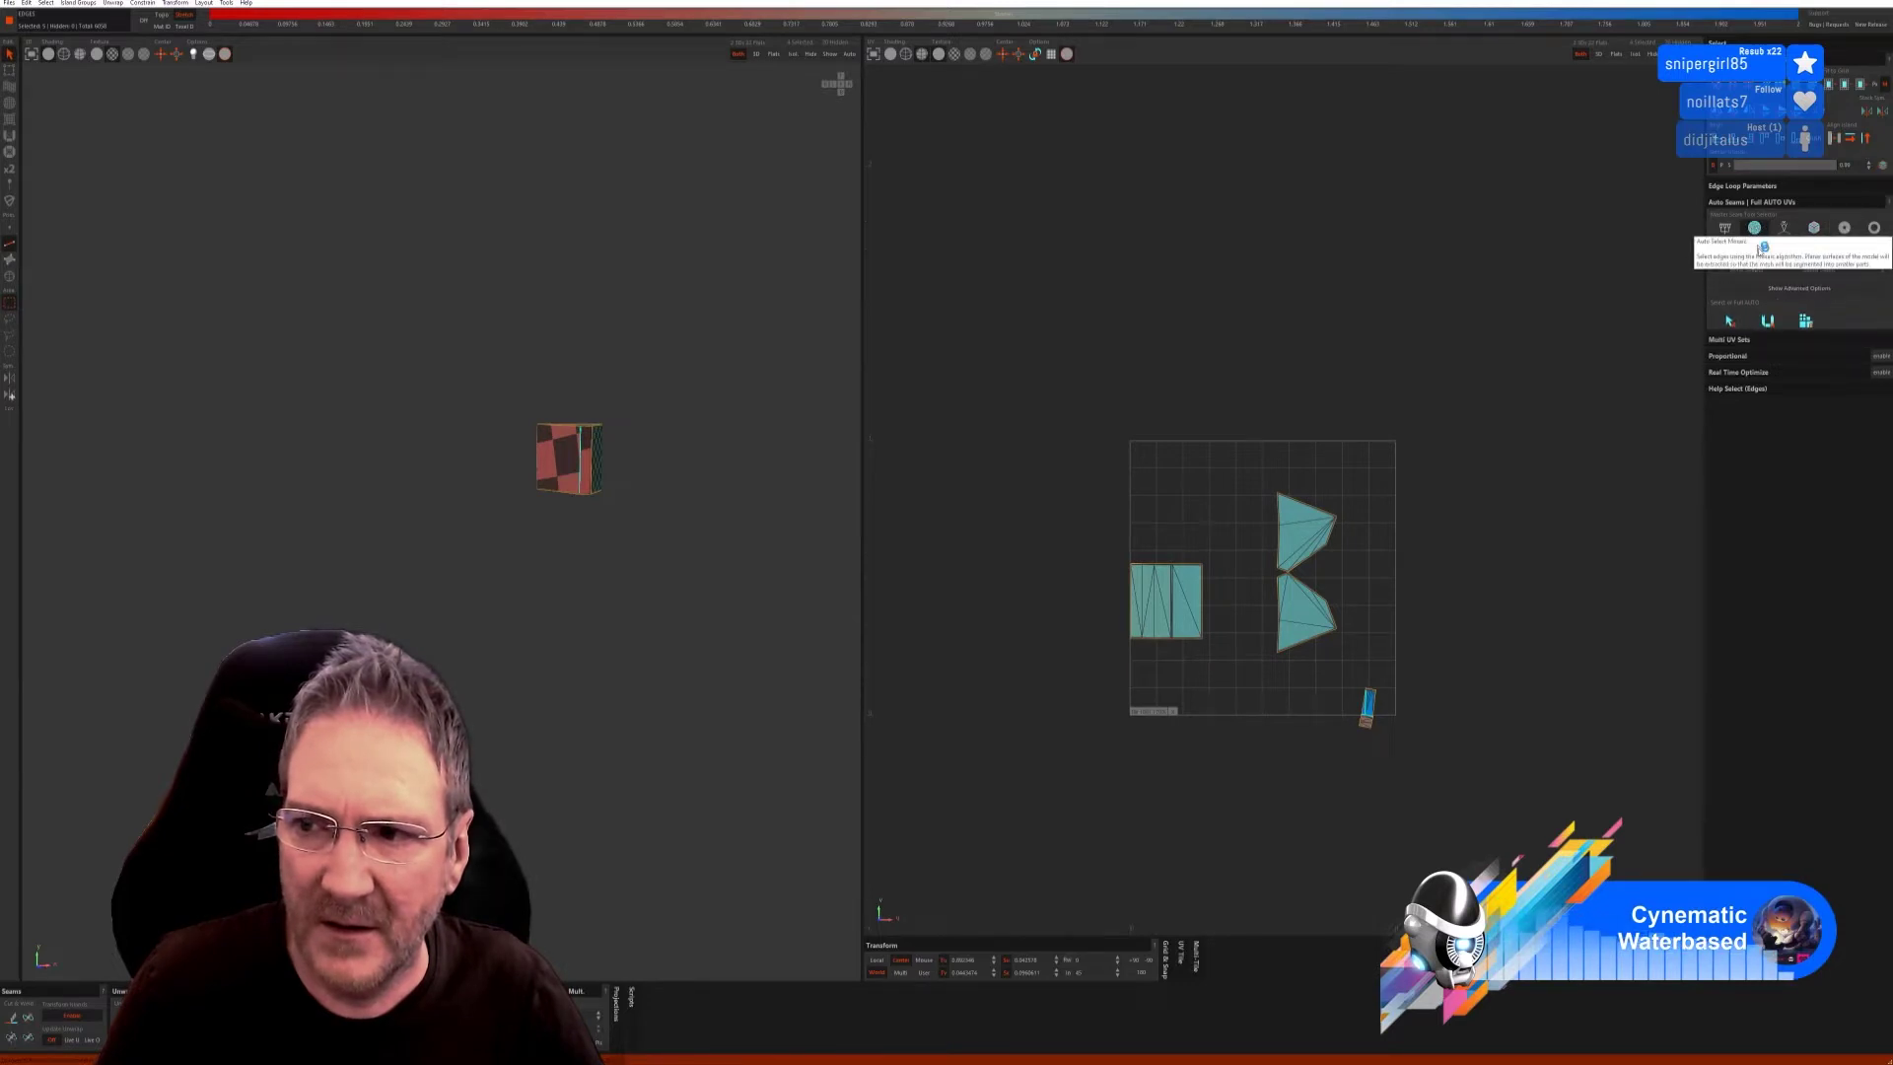
pyautogui.click(1741, 317)
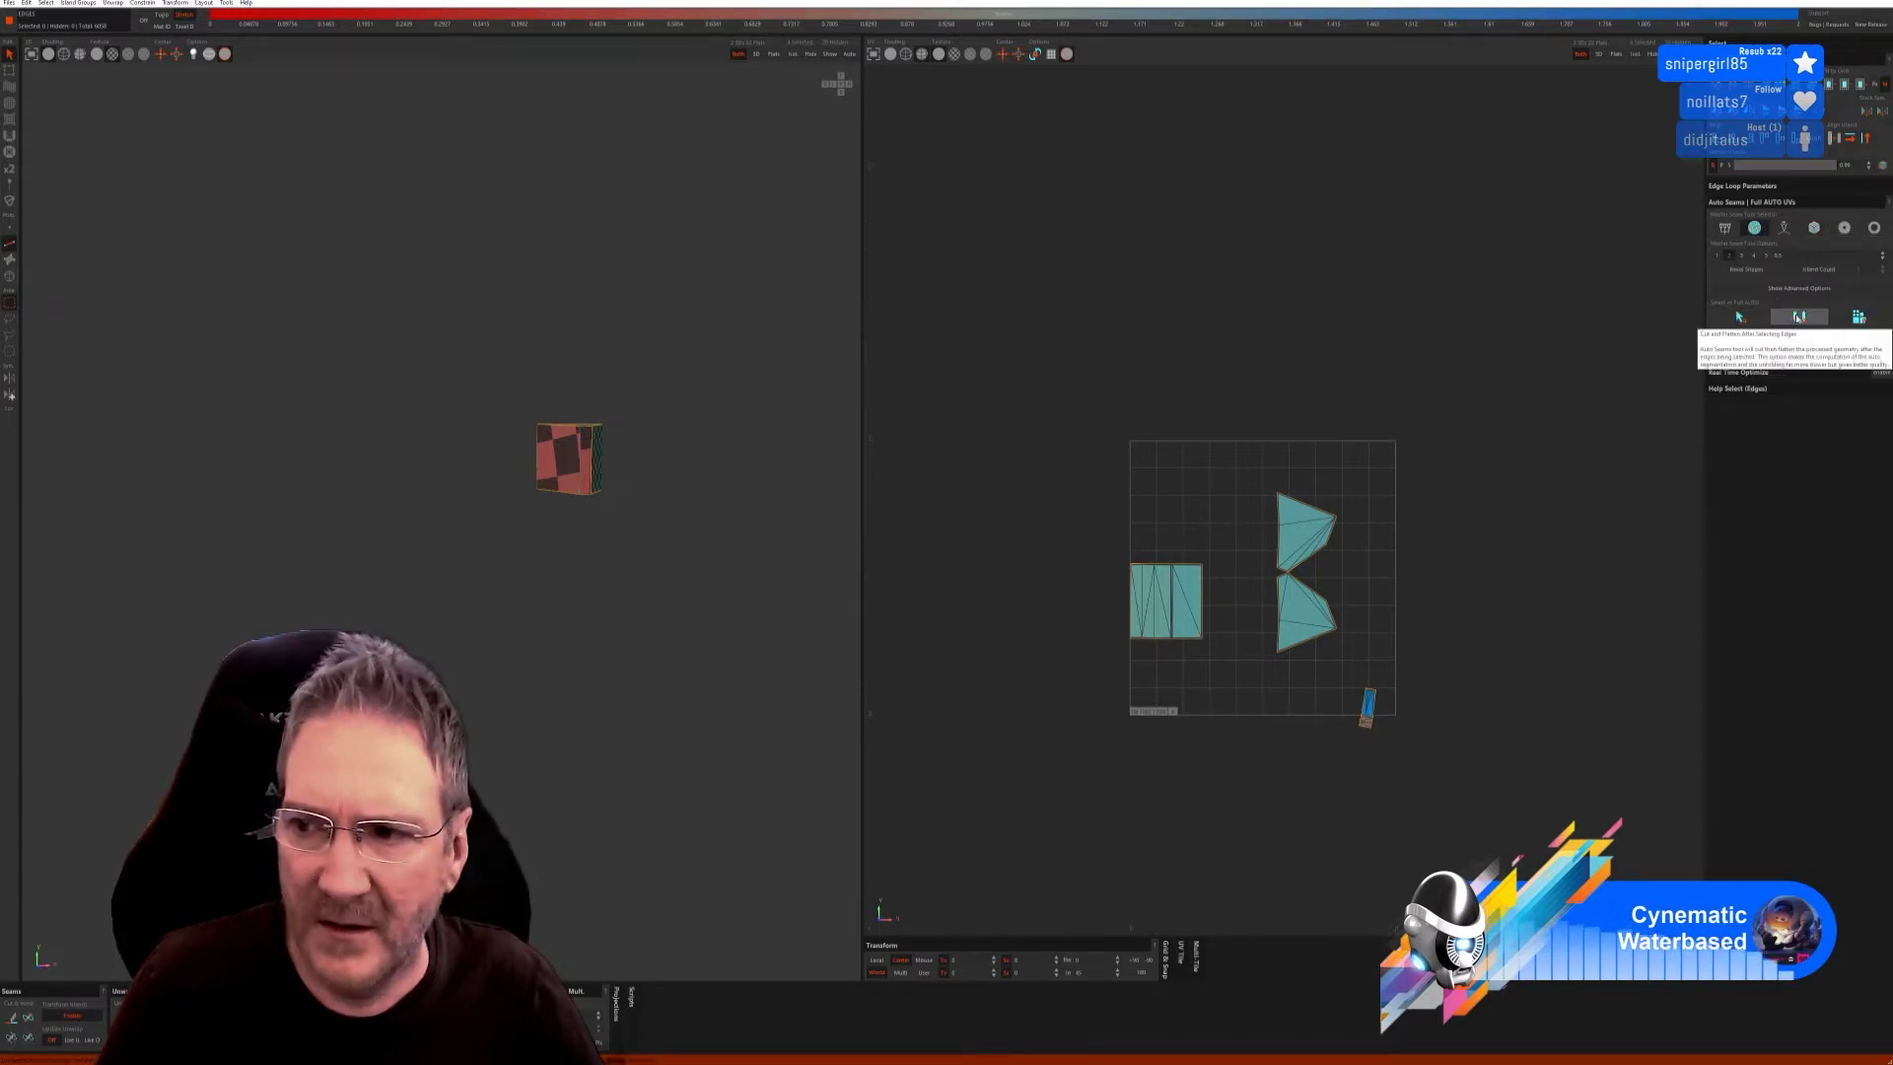
pyautogui.click(1859, 317)
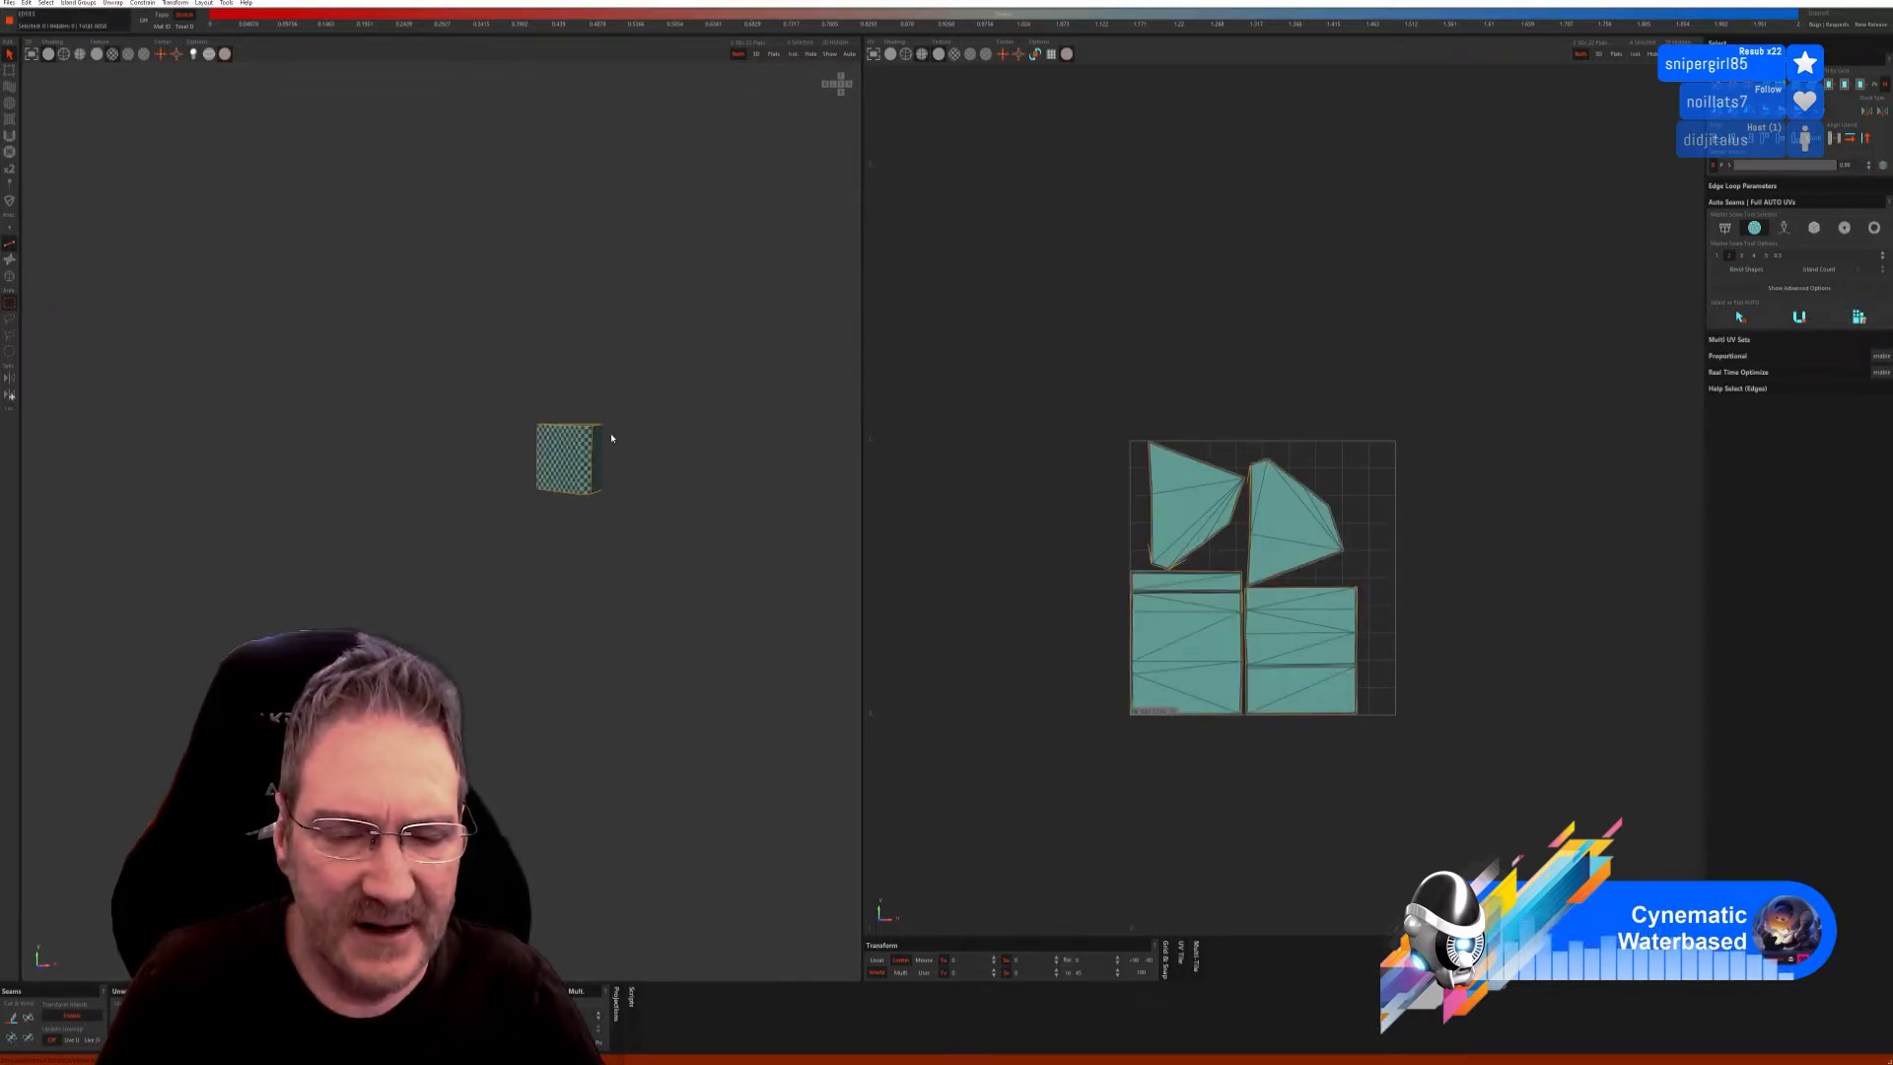
# Select the long vertical seam and its short upper segment between the mount's narrow strip and wide face, and weld them.
pyautogui.keyDown('alt'); pyautogui.moveTo(631, 476); pyautogui.dragTo(566, 506); pyautogui.keyUp('alt')
pyautogui.scroll(2, 570, 511)
pyautogui.scroll(10, 572, 513)
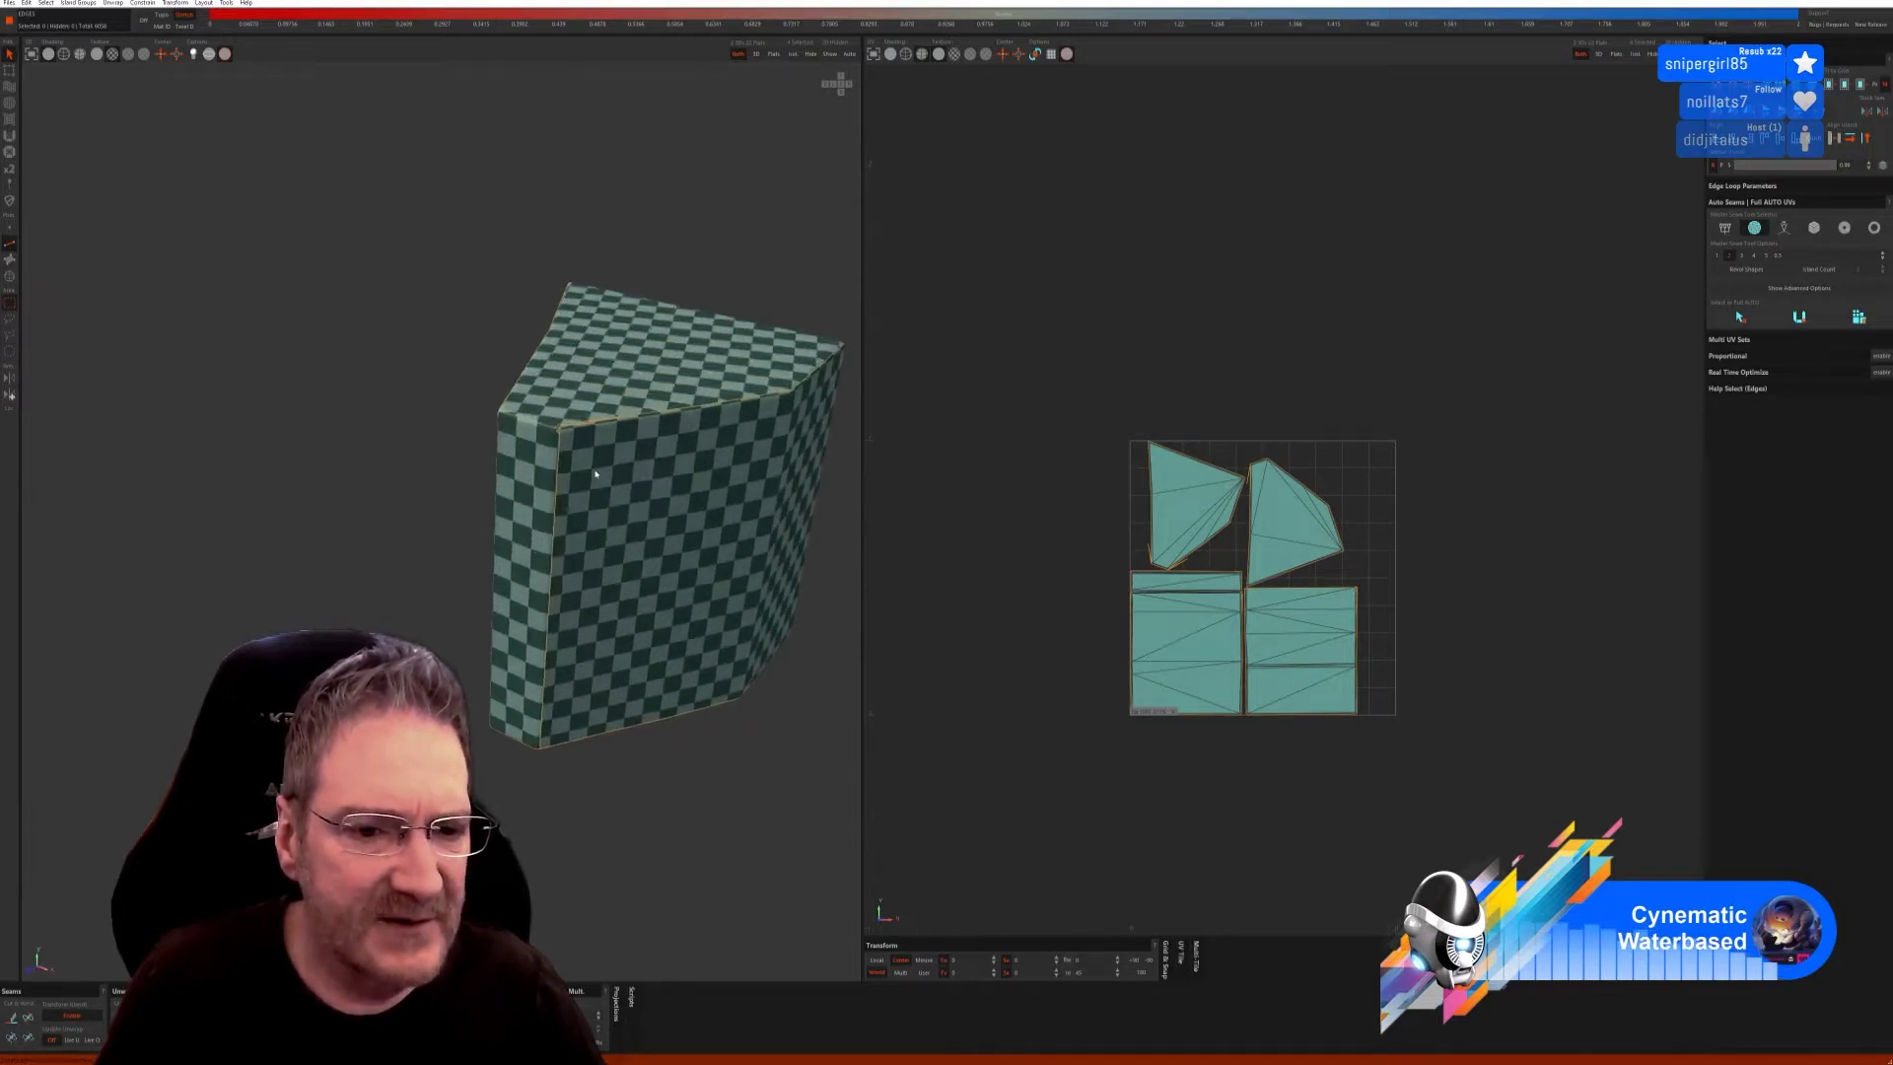
pyautogui.scroll(5, 556, 459)
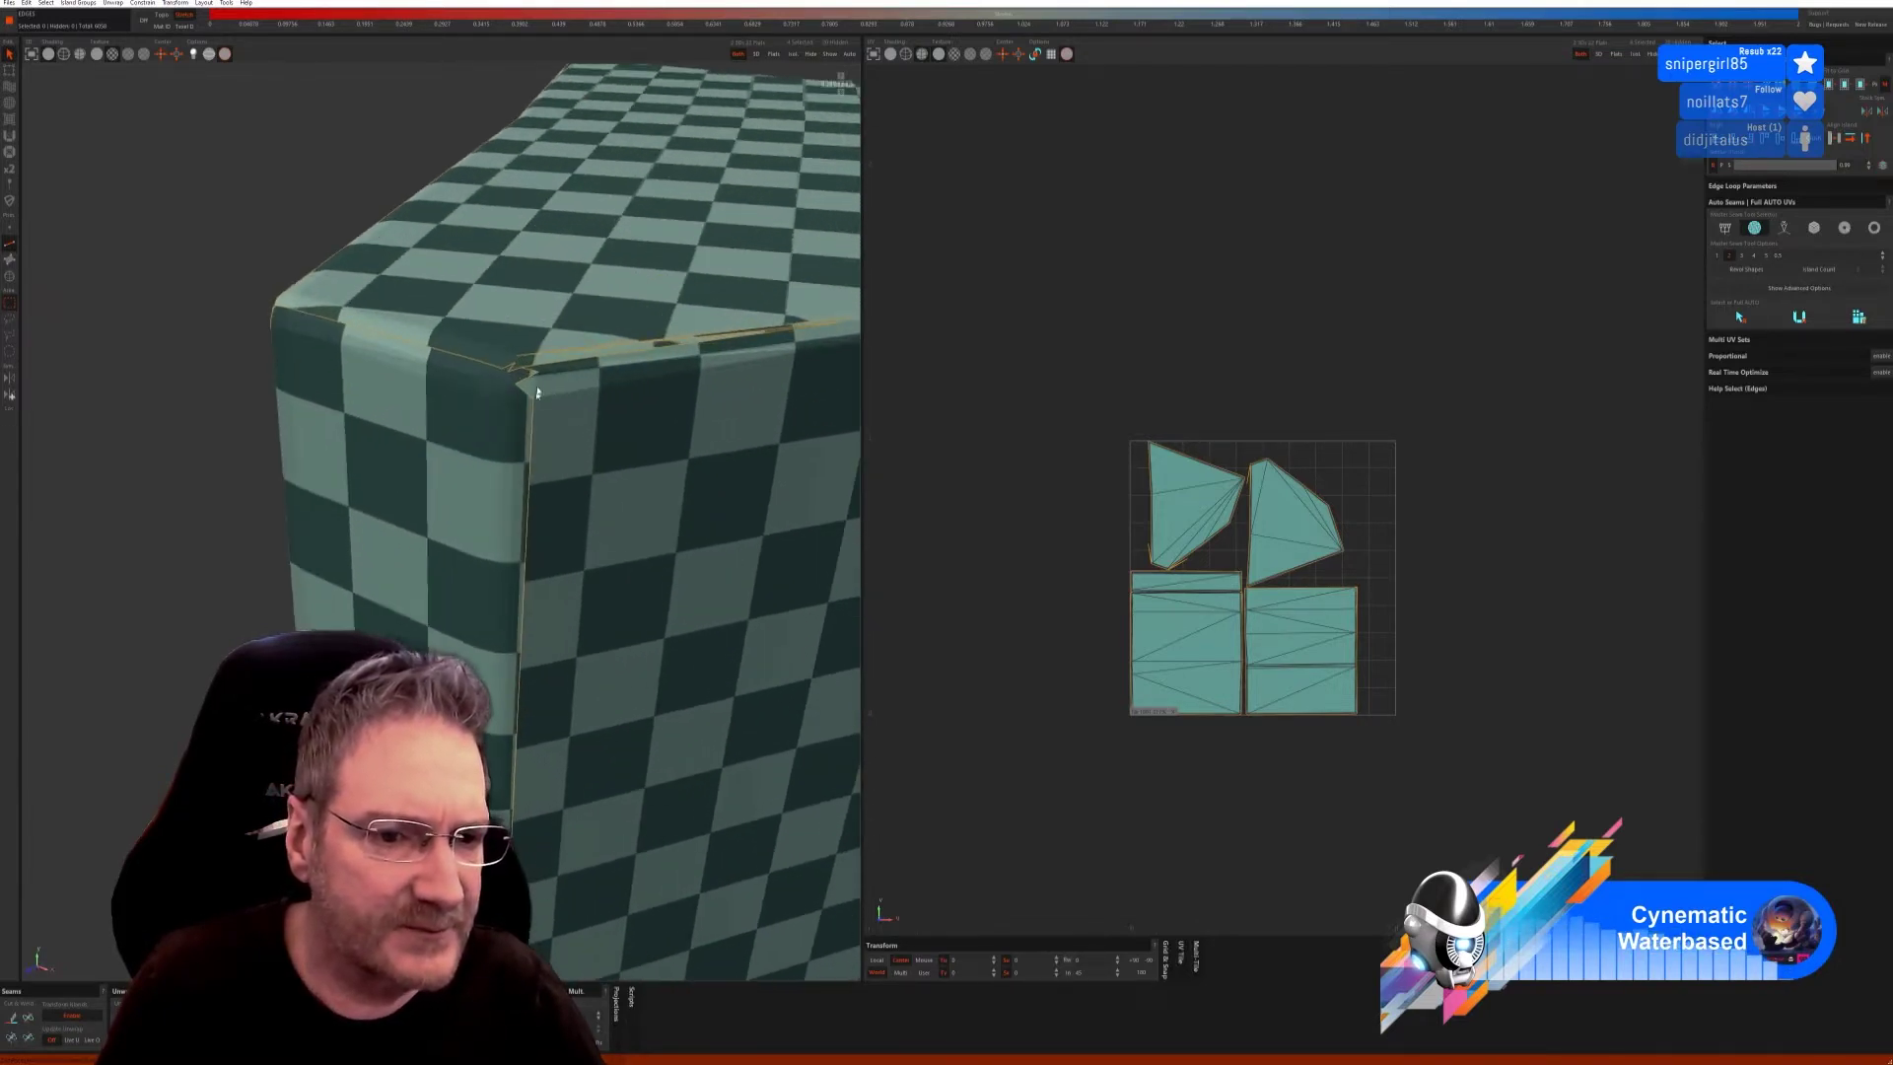
pyautogui.click(525, 382)
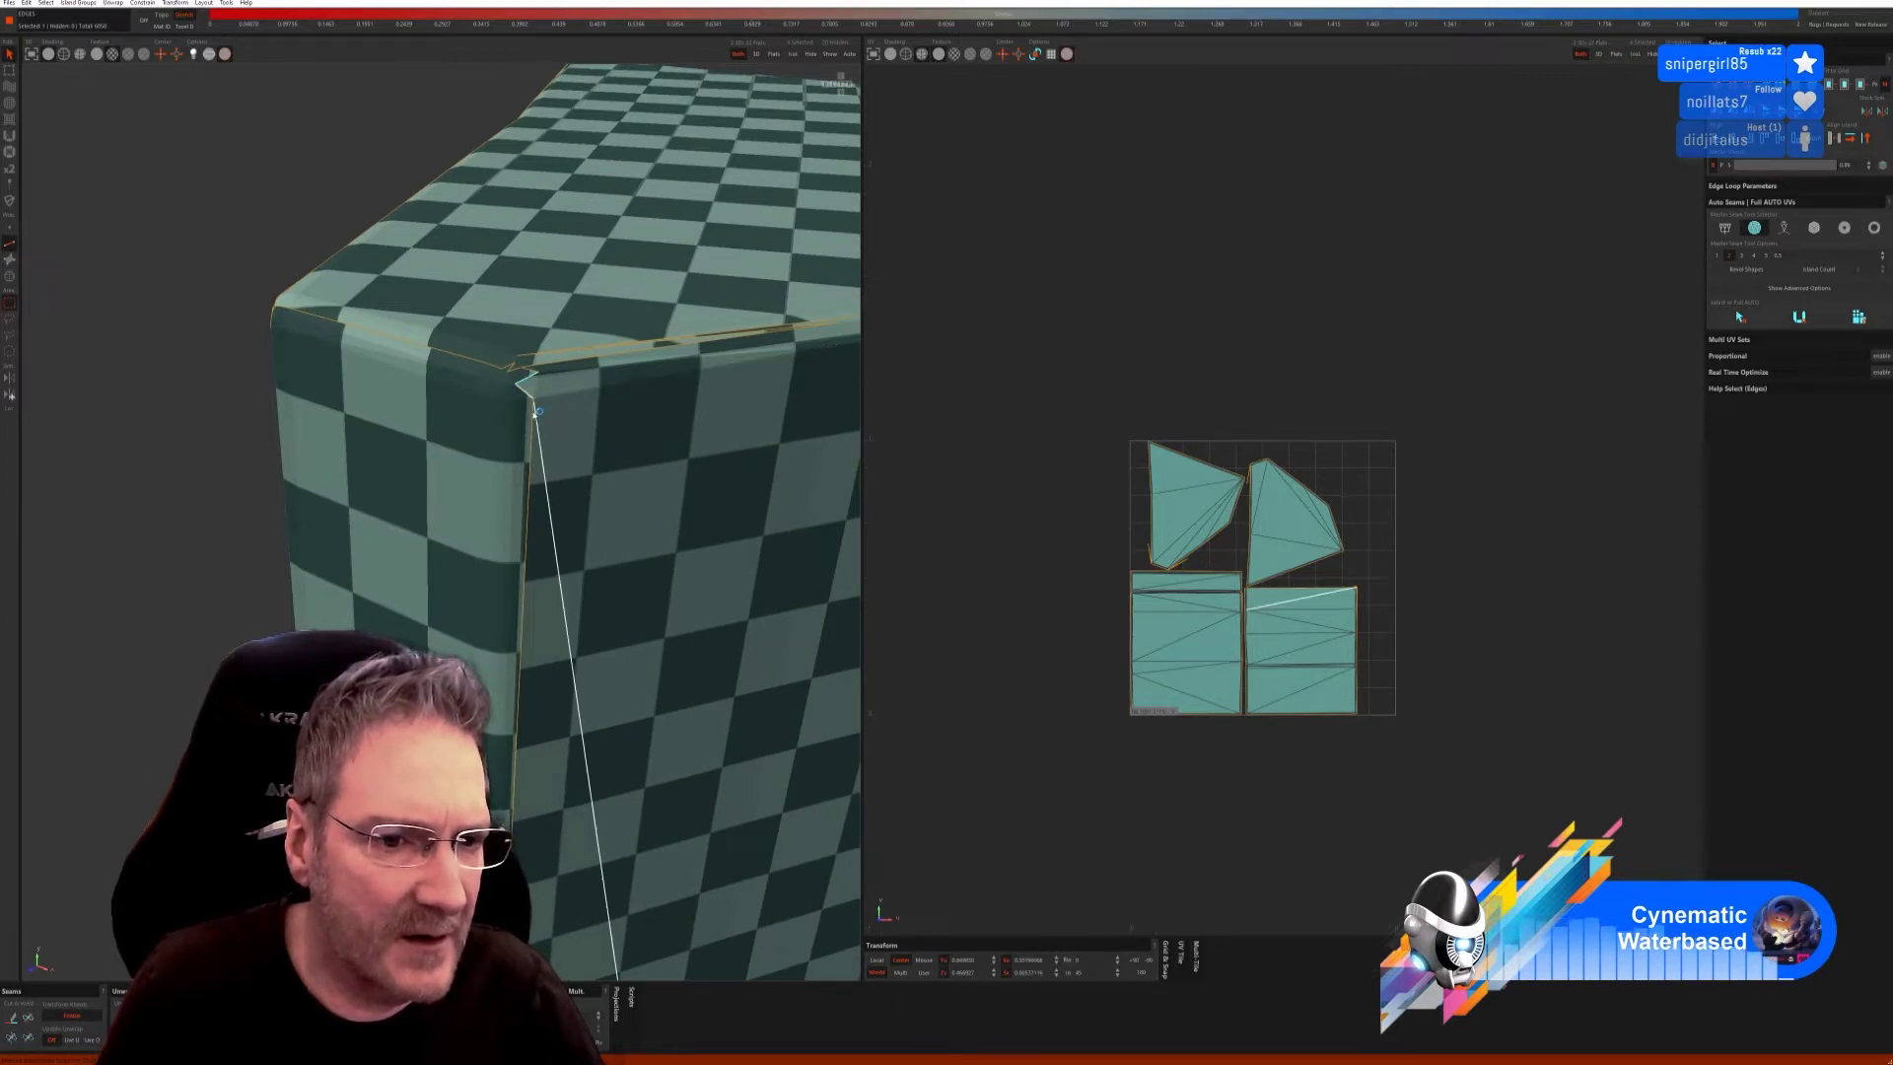
pyautogui.click(539, 476)
pyautogui.scroll(-5, 581, 567)
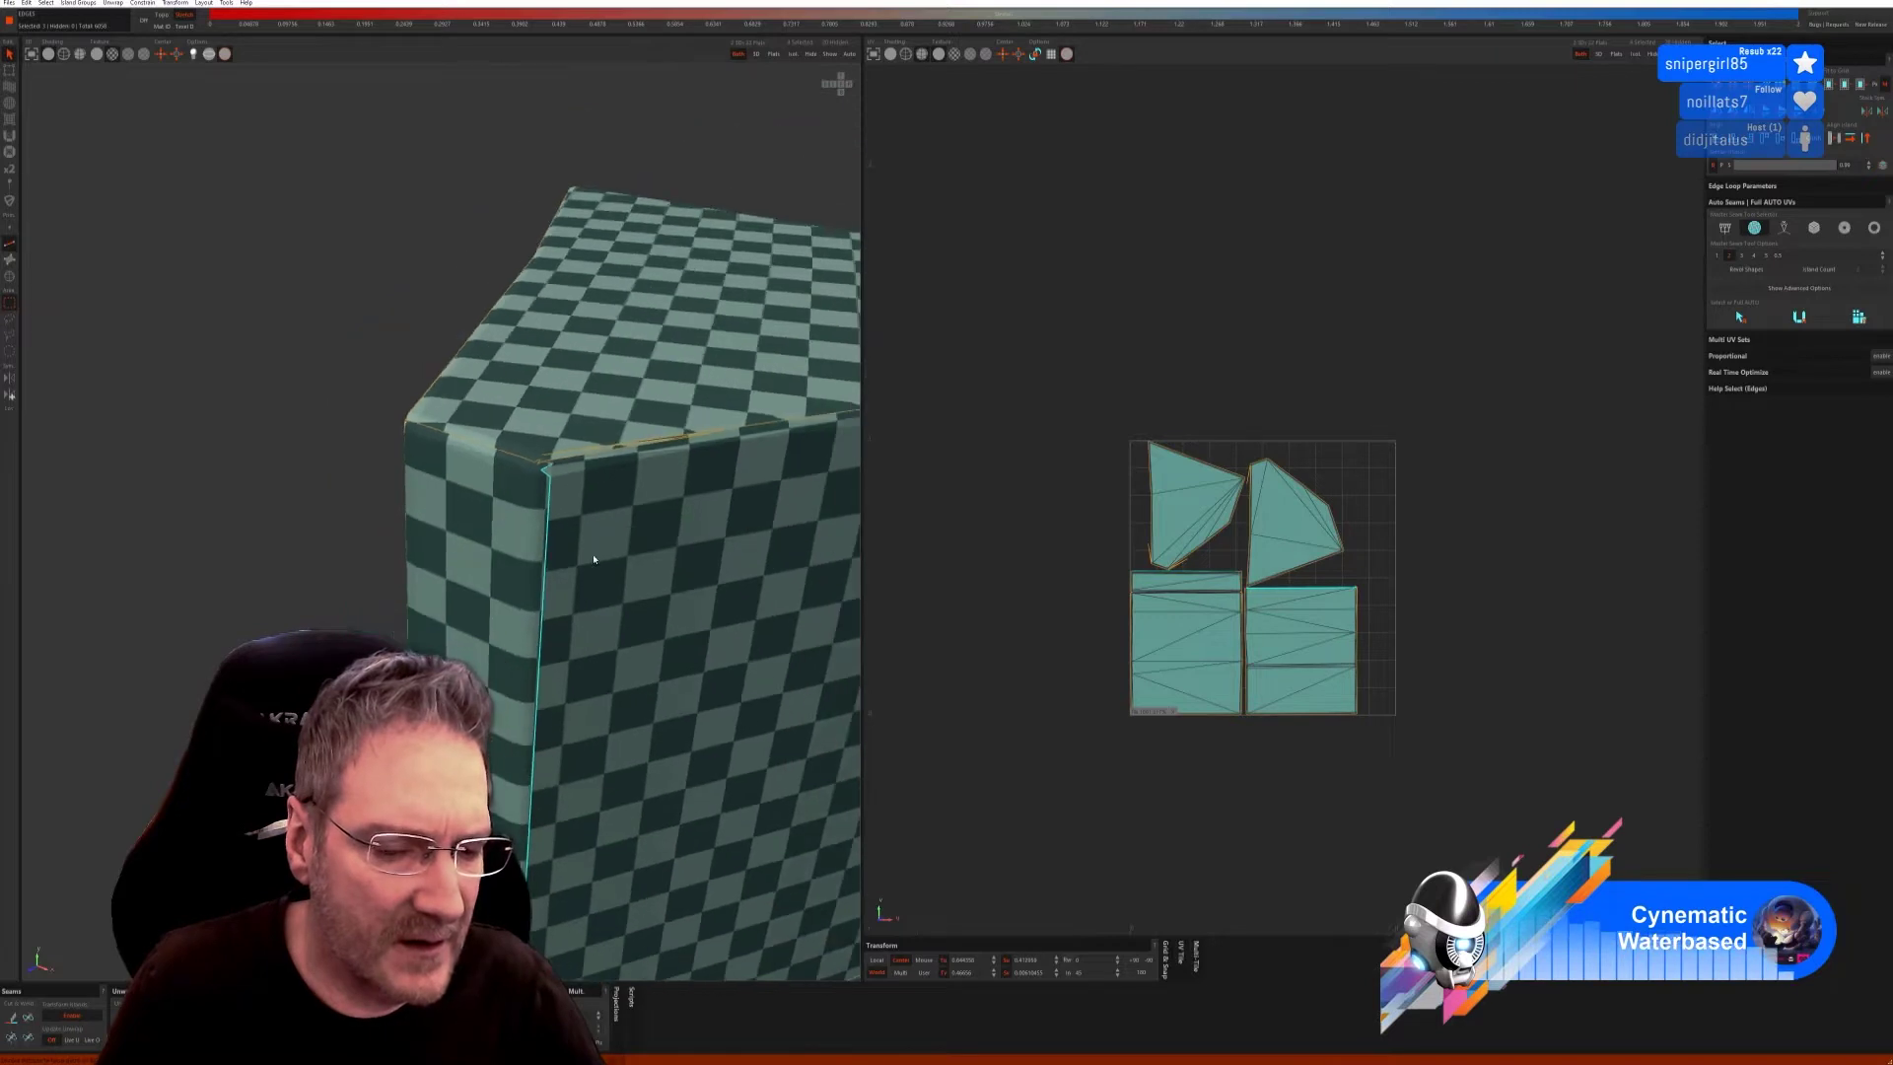
pyautogui.click(29, 1018)
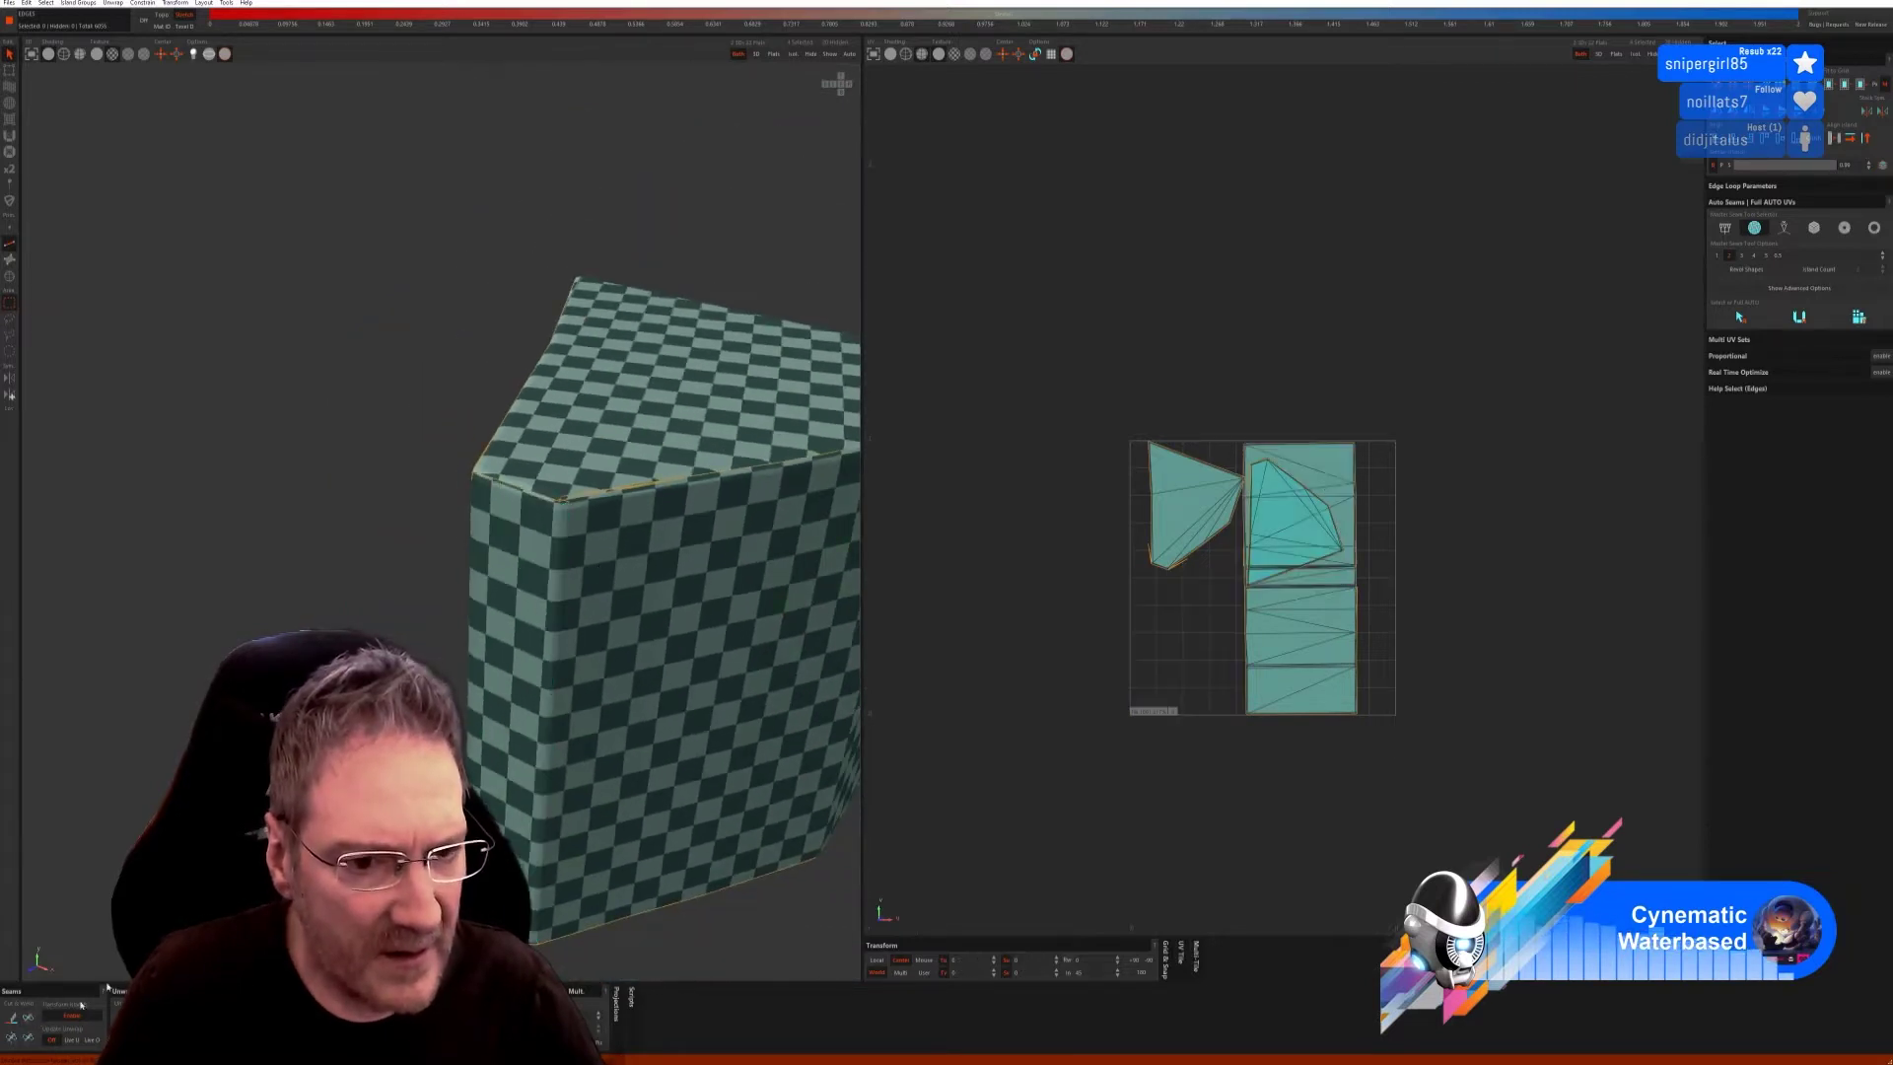
# Bring back all door parts and isolate the cylindrical handle bar between the two mounts.
pyautogui.scroll(-4, 373, 631)
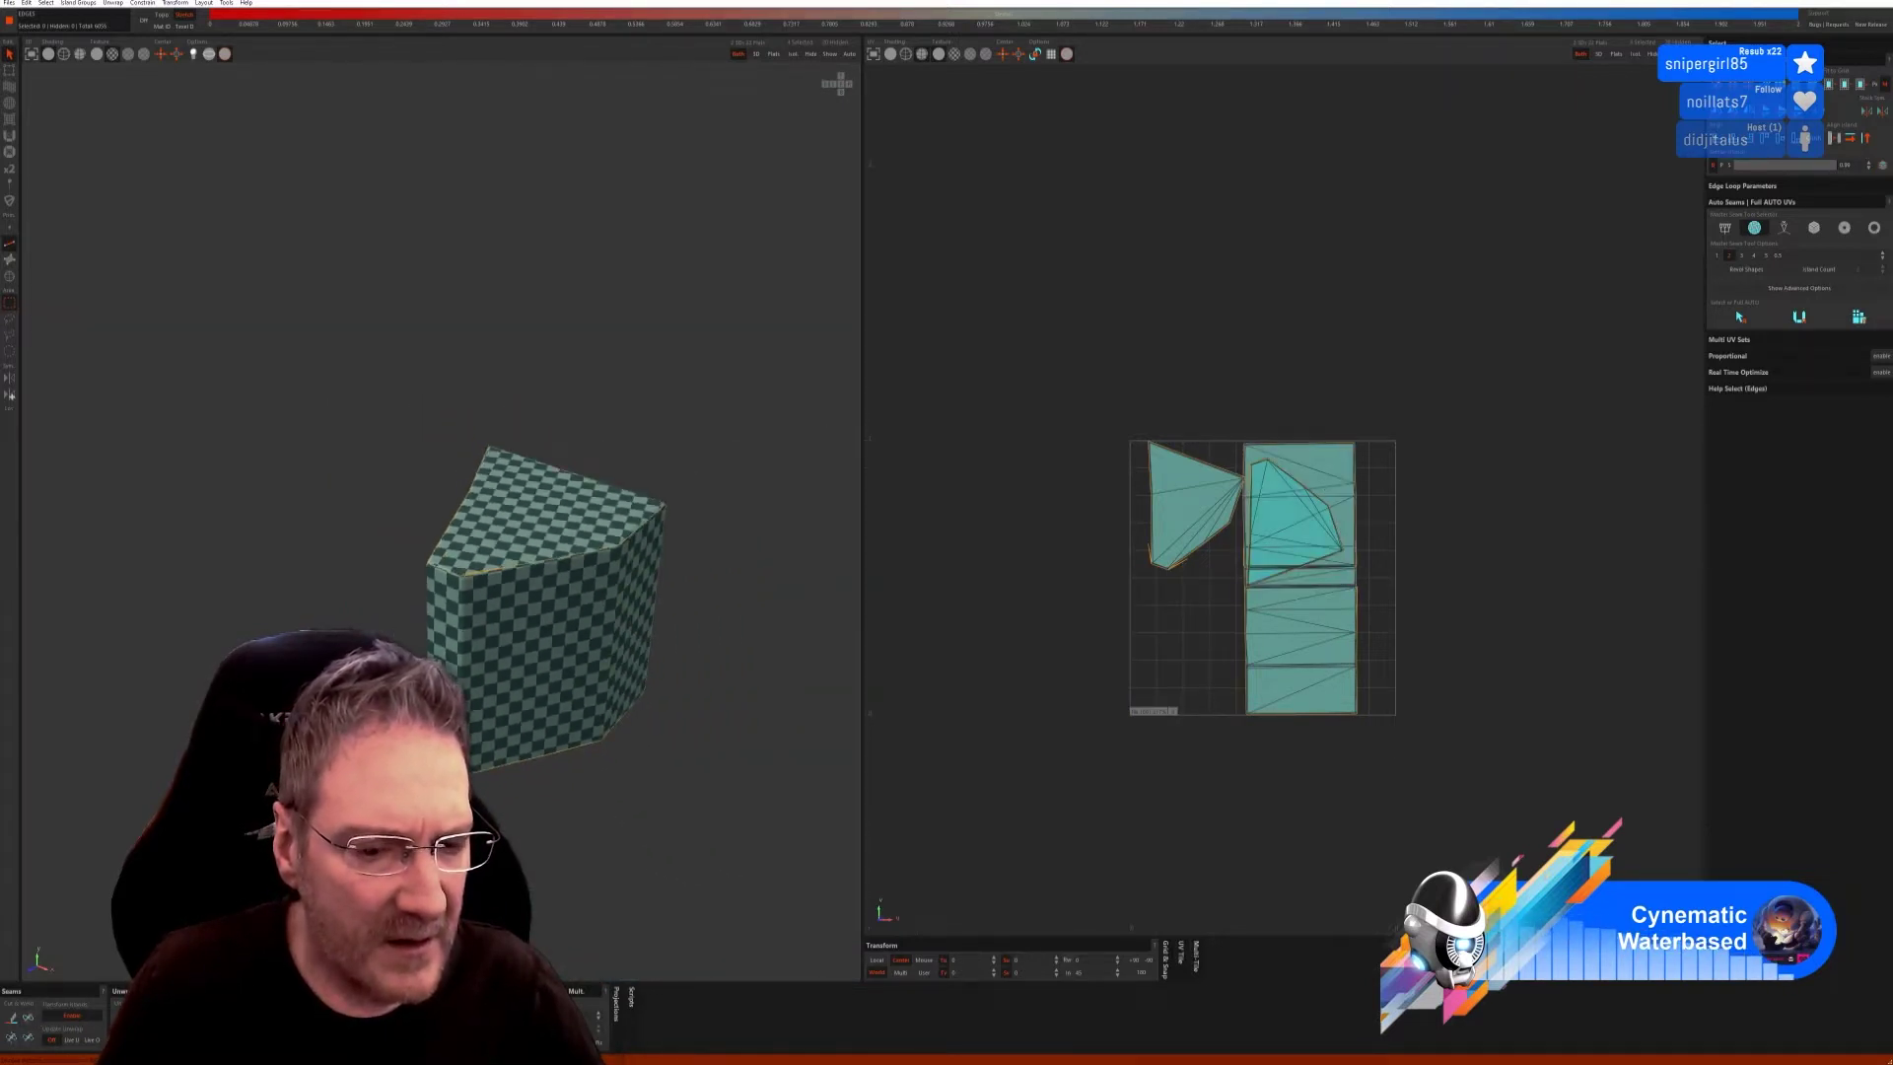
pyautogui.keyDown('alt'); pyautogui.moveTo(493, 848); pyautogui.dragTo(542, 812); pyautogui.keyUp('alt')
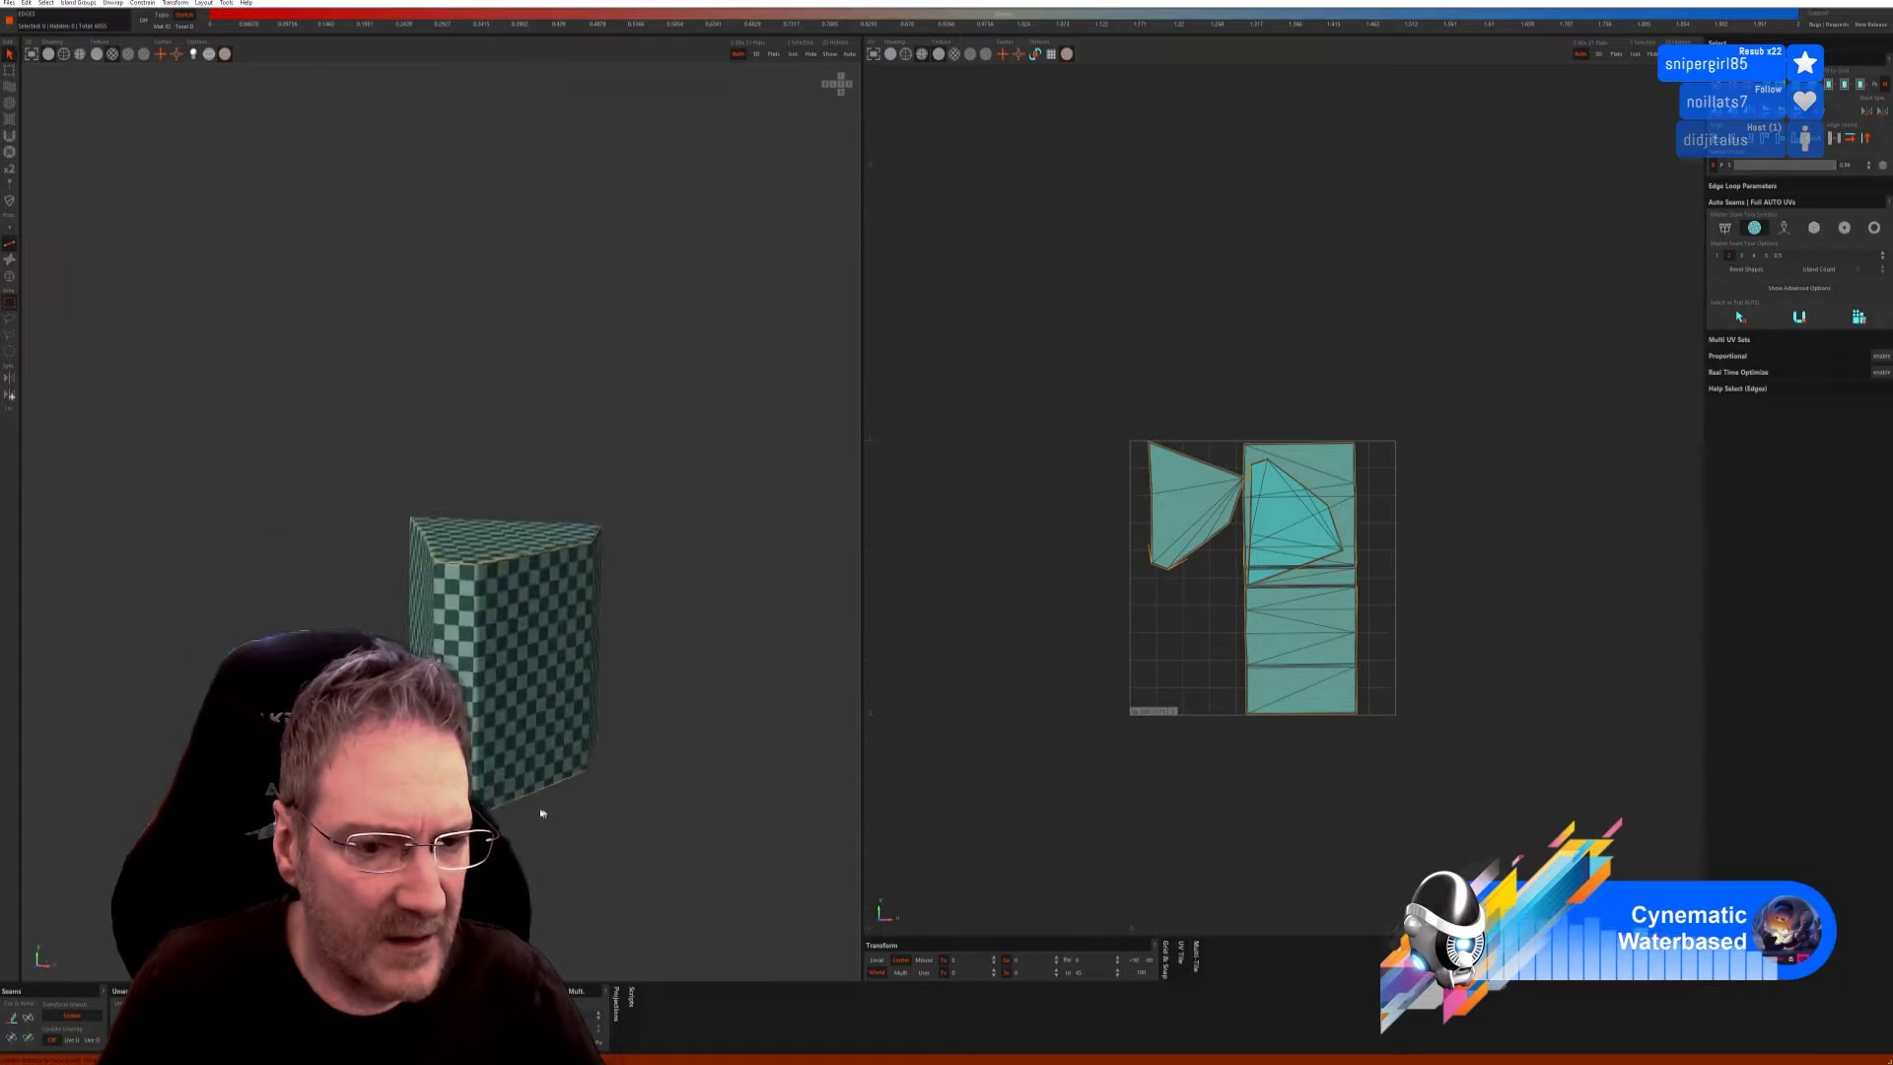
pyautogui.moveTo(542, 812); pyautogui.dragTo(549, 805, button='middle')
pyautogui.click(829, 55)
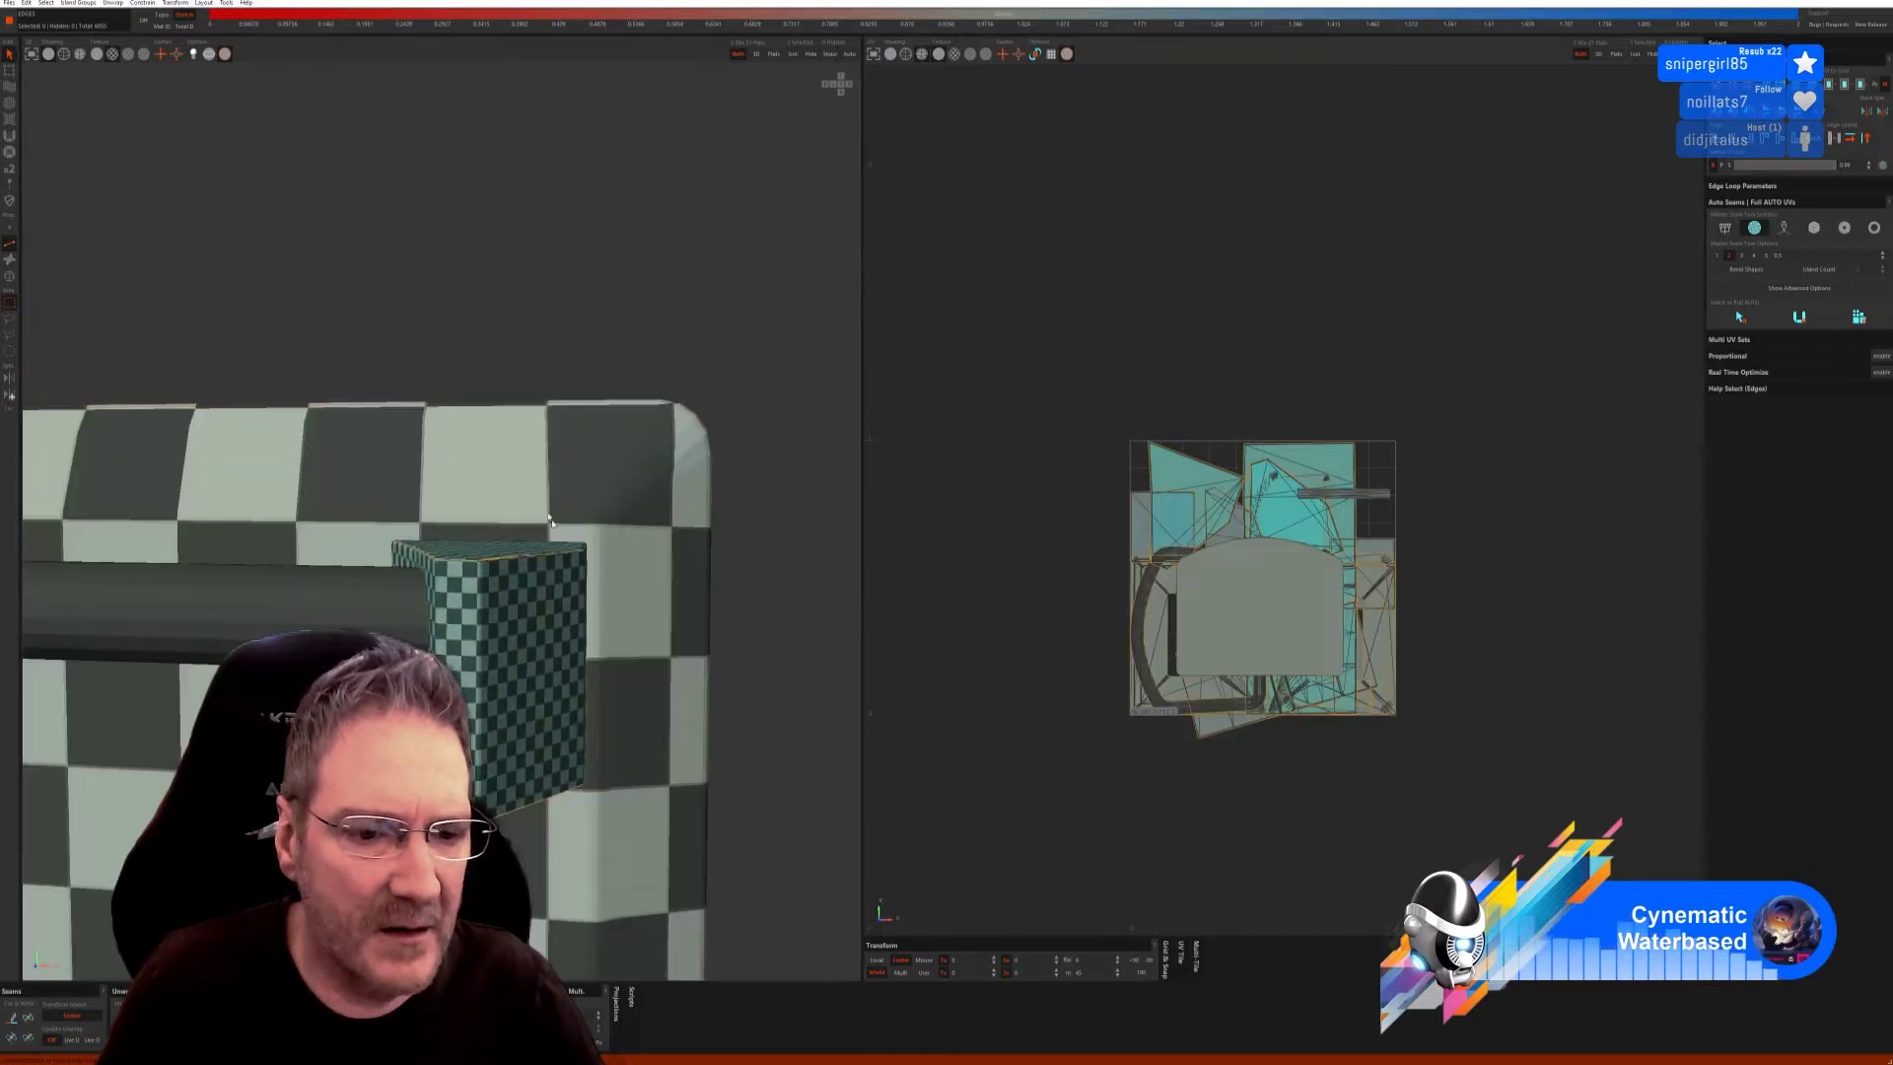
pyautogui.scroll(-4, 549, 520)
pyautogui.moveTo(549, 520)
pyautogui.mouseDown(button='middle')
pyautogui.moveTo(508, 483)
pyautogui.moveTo(537, 517)
pyautogui.moveTo(591, 503)
pyautogui.moveTo(572, 514)
pyautogui.mouseUp(button='middle')
pyautogui.click(11, 279)
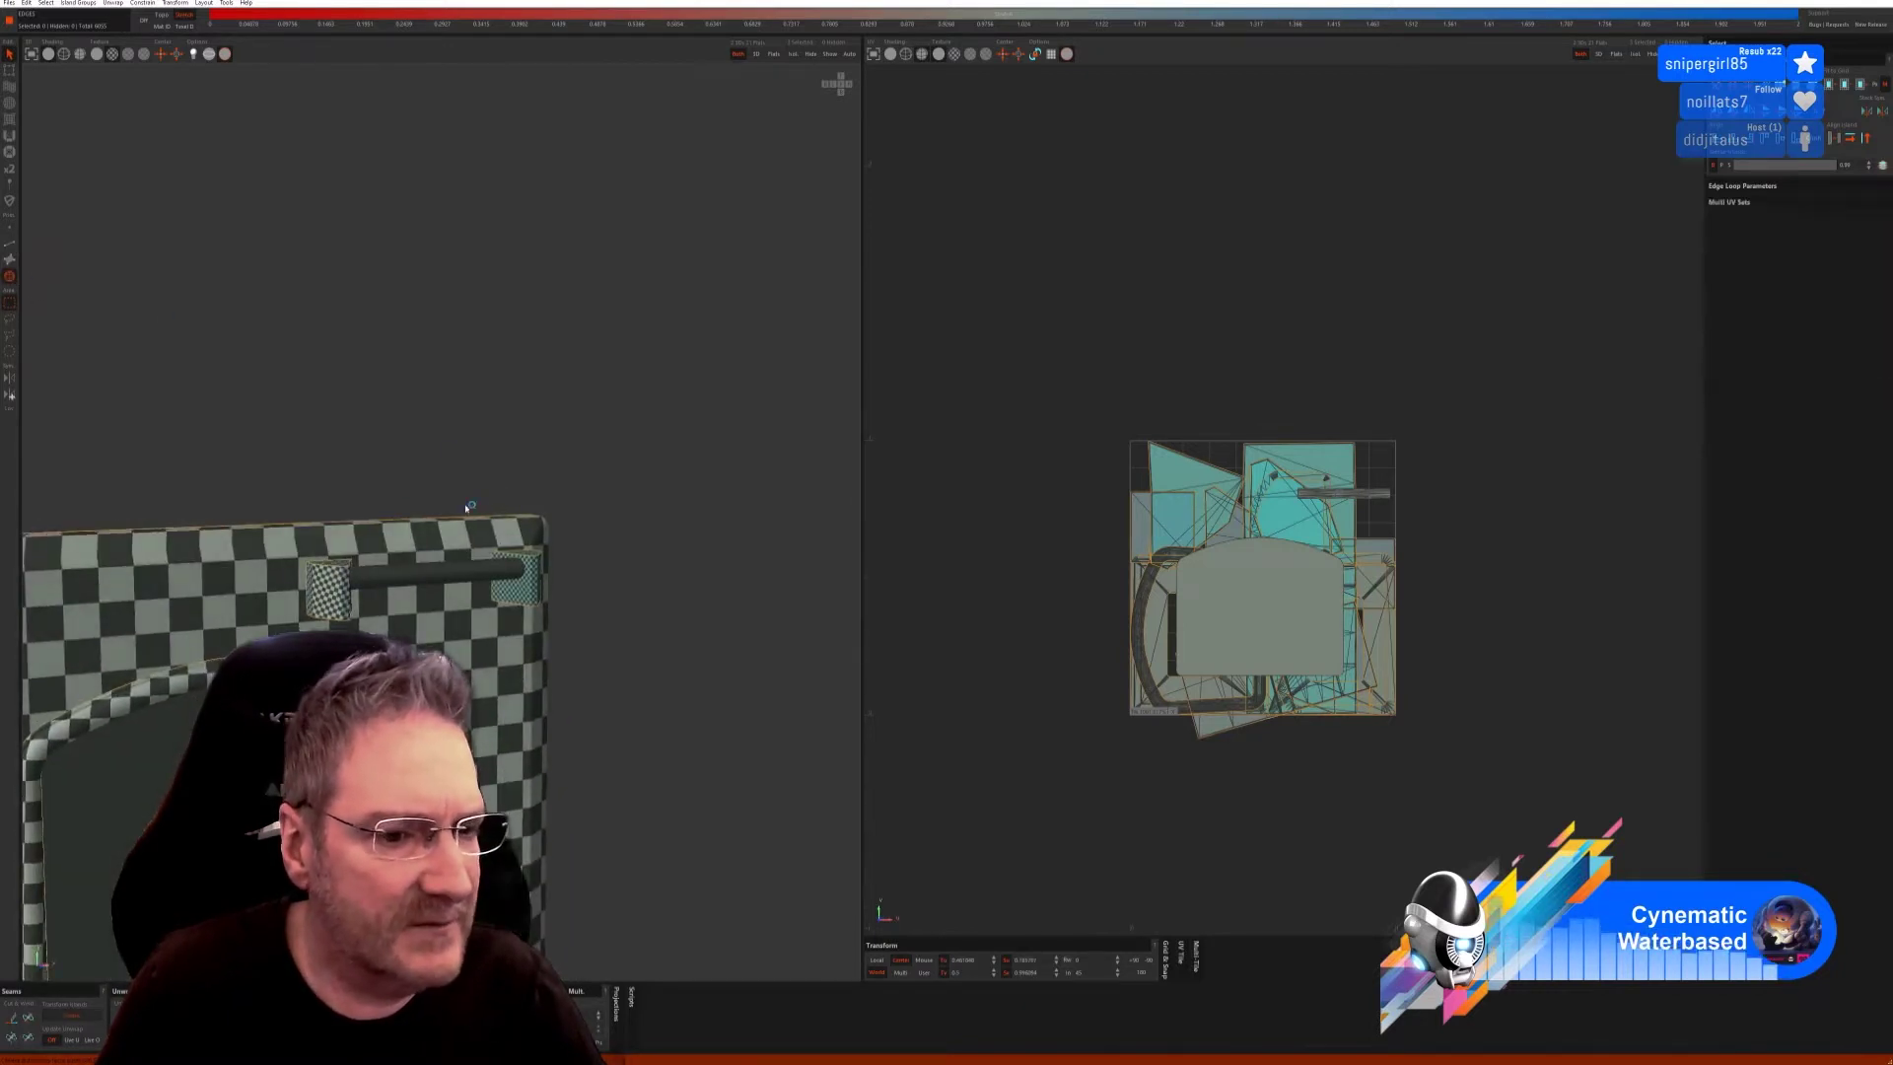
pyautogui.click(523, 572)
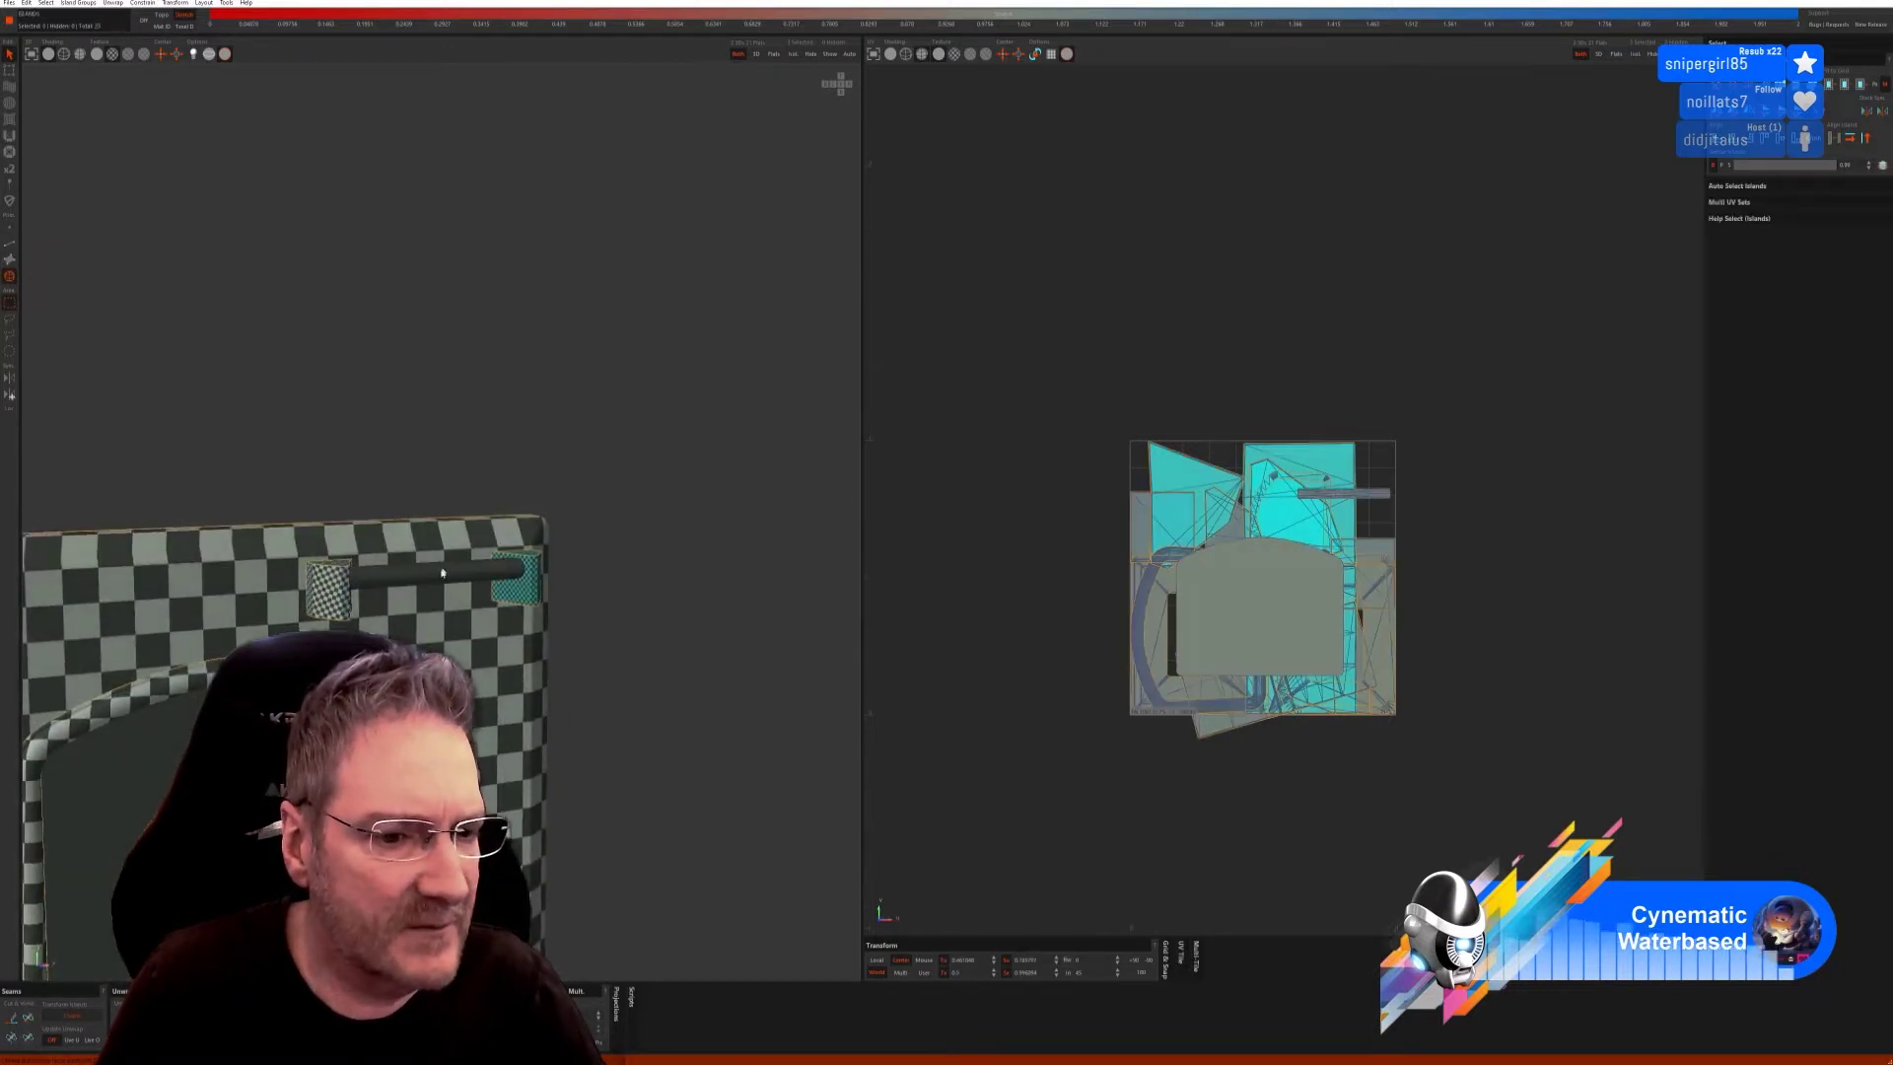
pyautogui.click(793, 55)
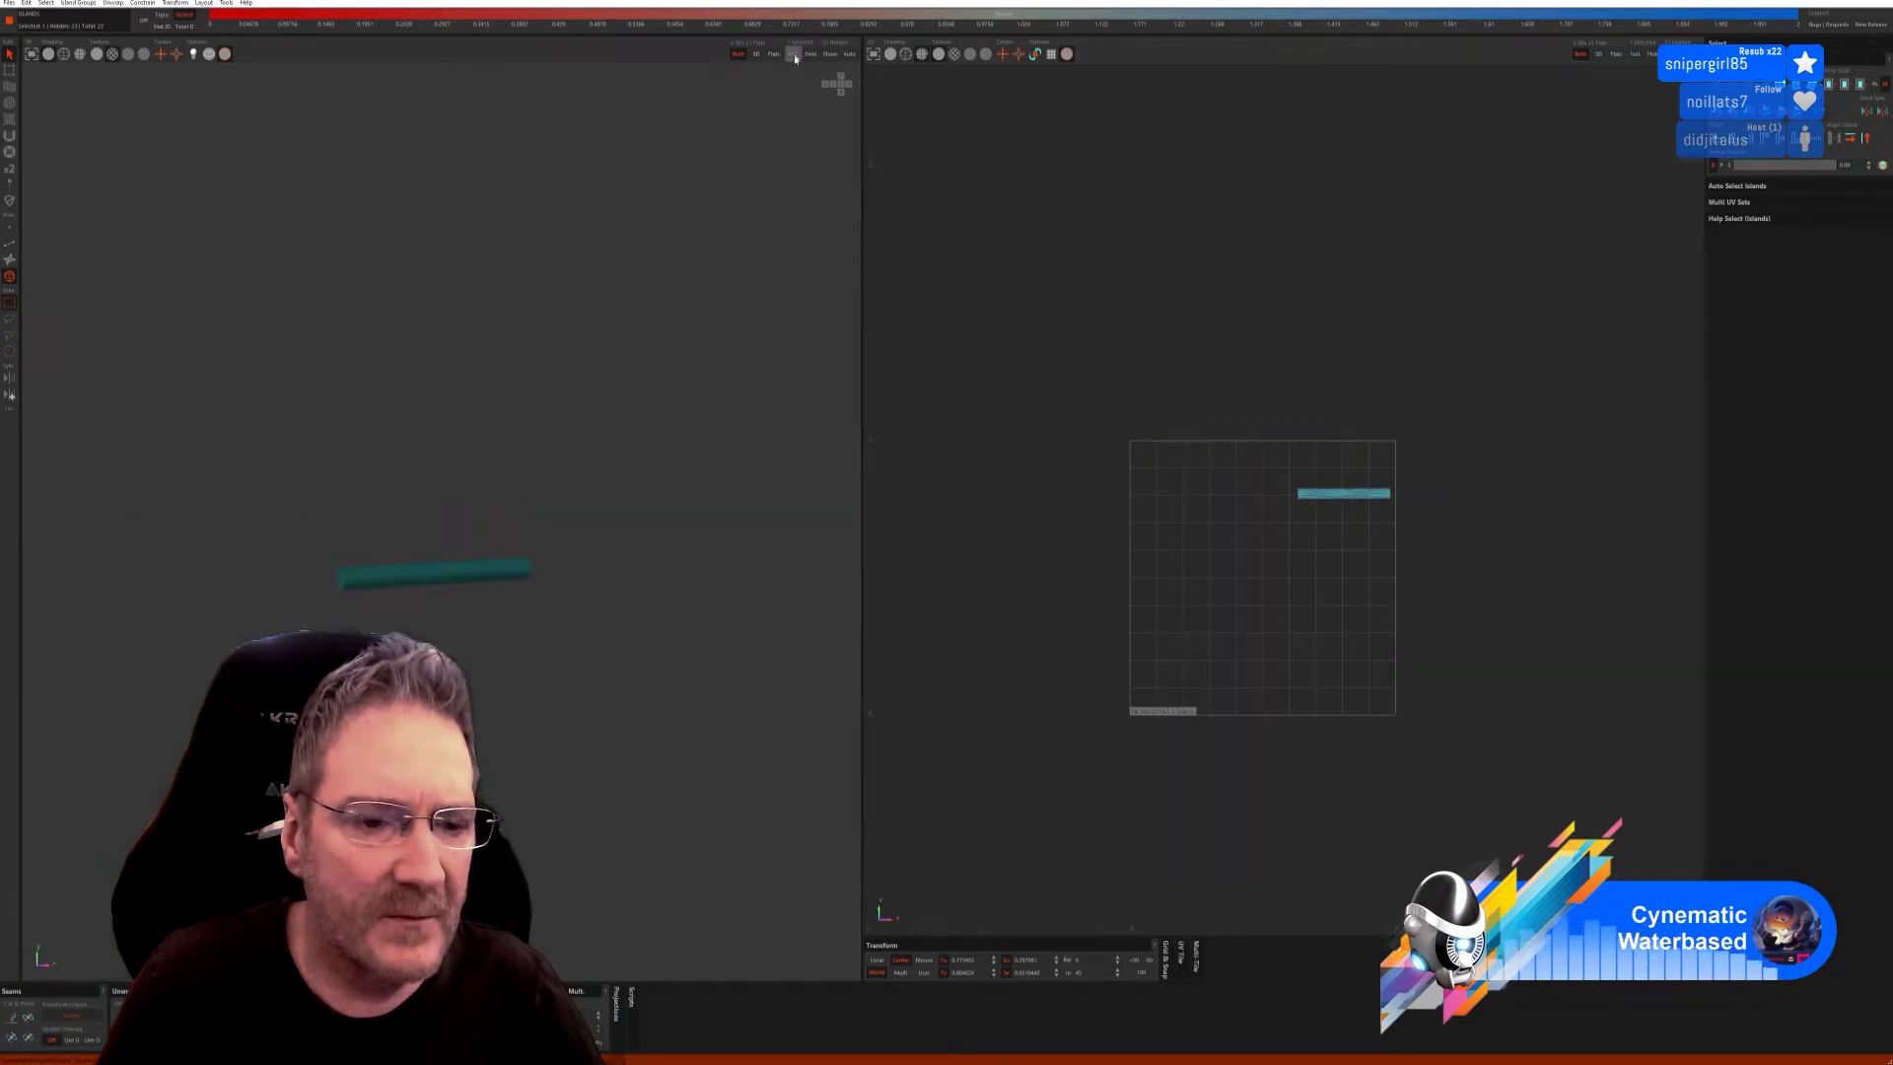
# Generate automatic seams around the handle bar's two end caps, unfolding and packing the resulting islands.
pyautogui.click(7, 245)
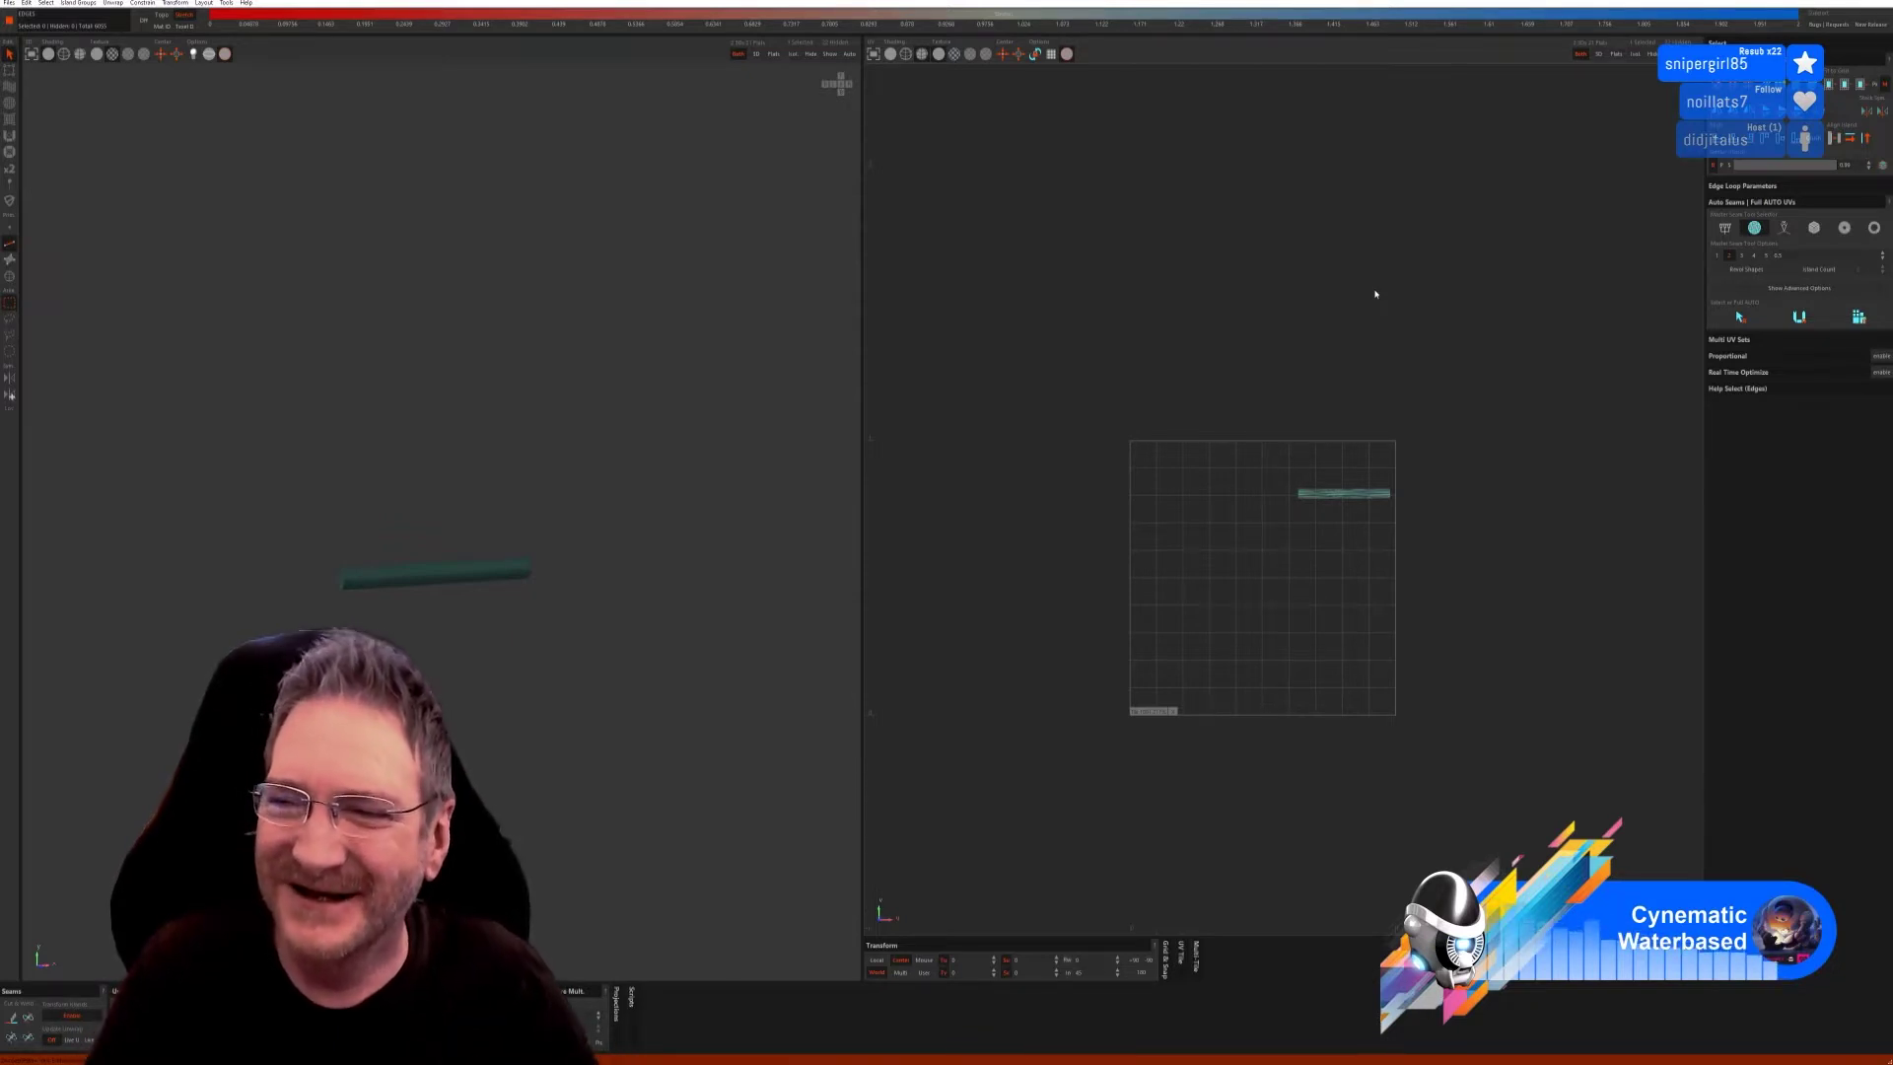
pyautogui.click(1783, 227)
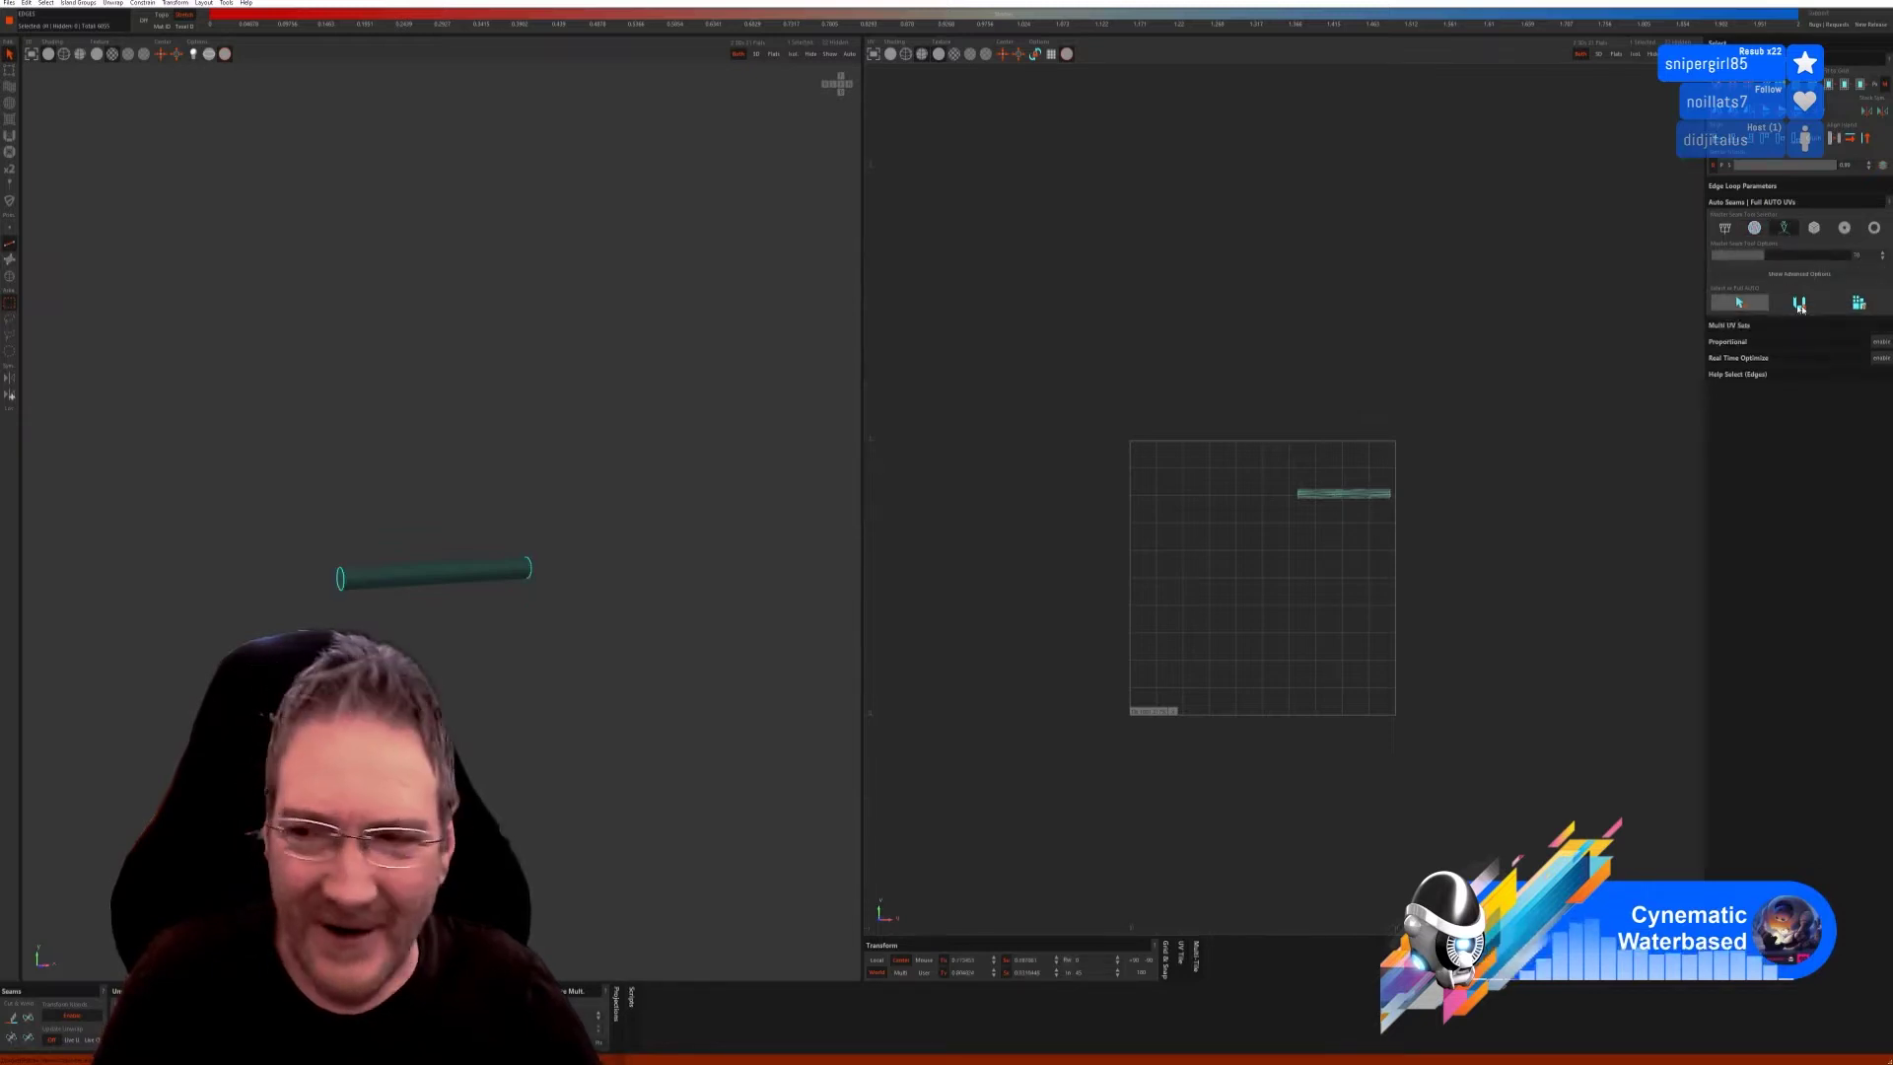
pyautogui.click(1804, 305)
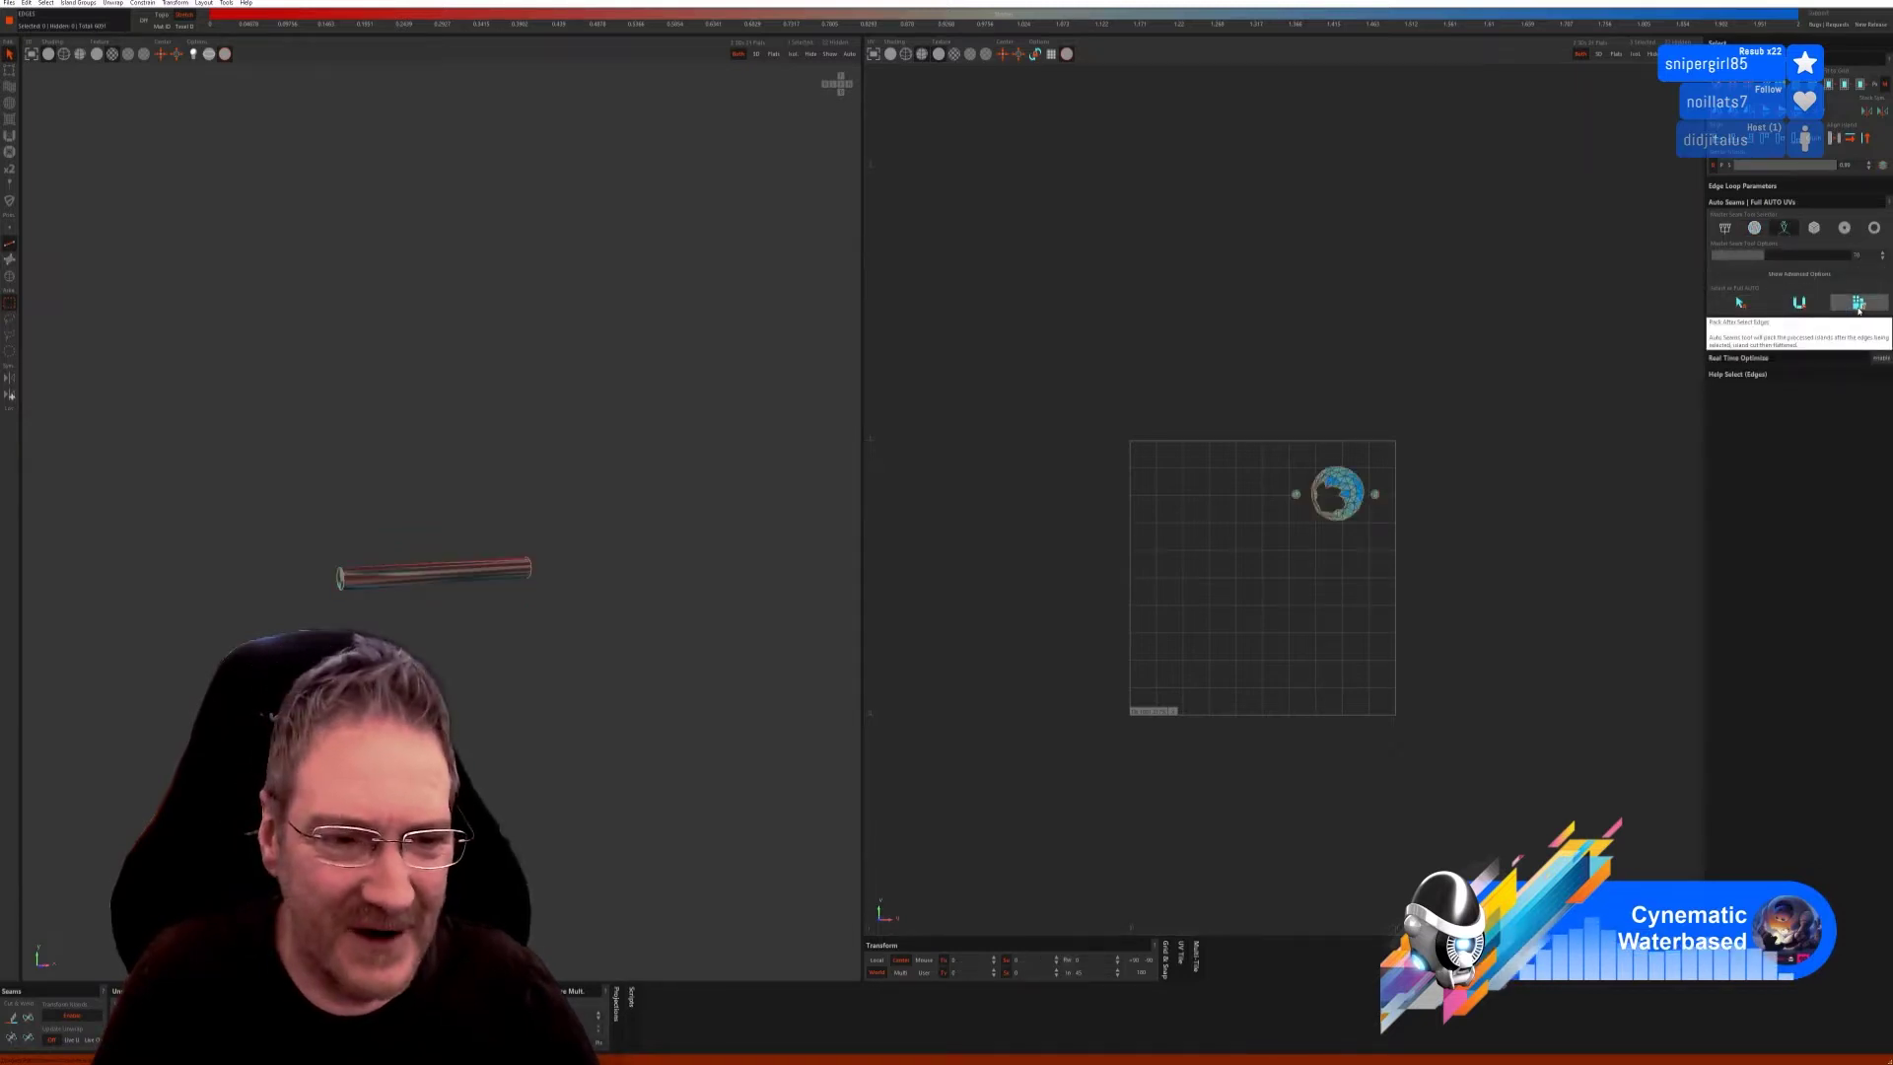
pyautogui.click(1856, 305)
# Cut a lengthwise seam along the handle bar between its two end caps and unfold the bar into a flat strip.
pyautogui.scroll(6, 458, 567)
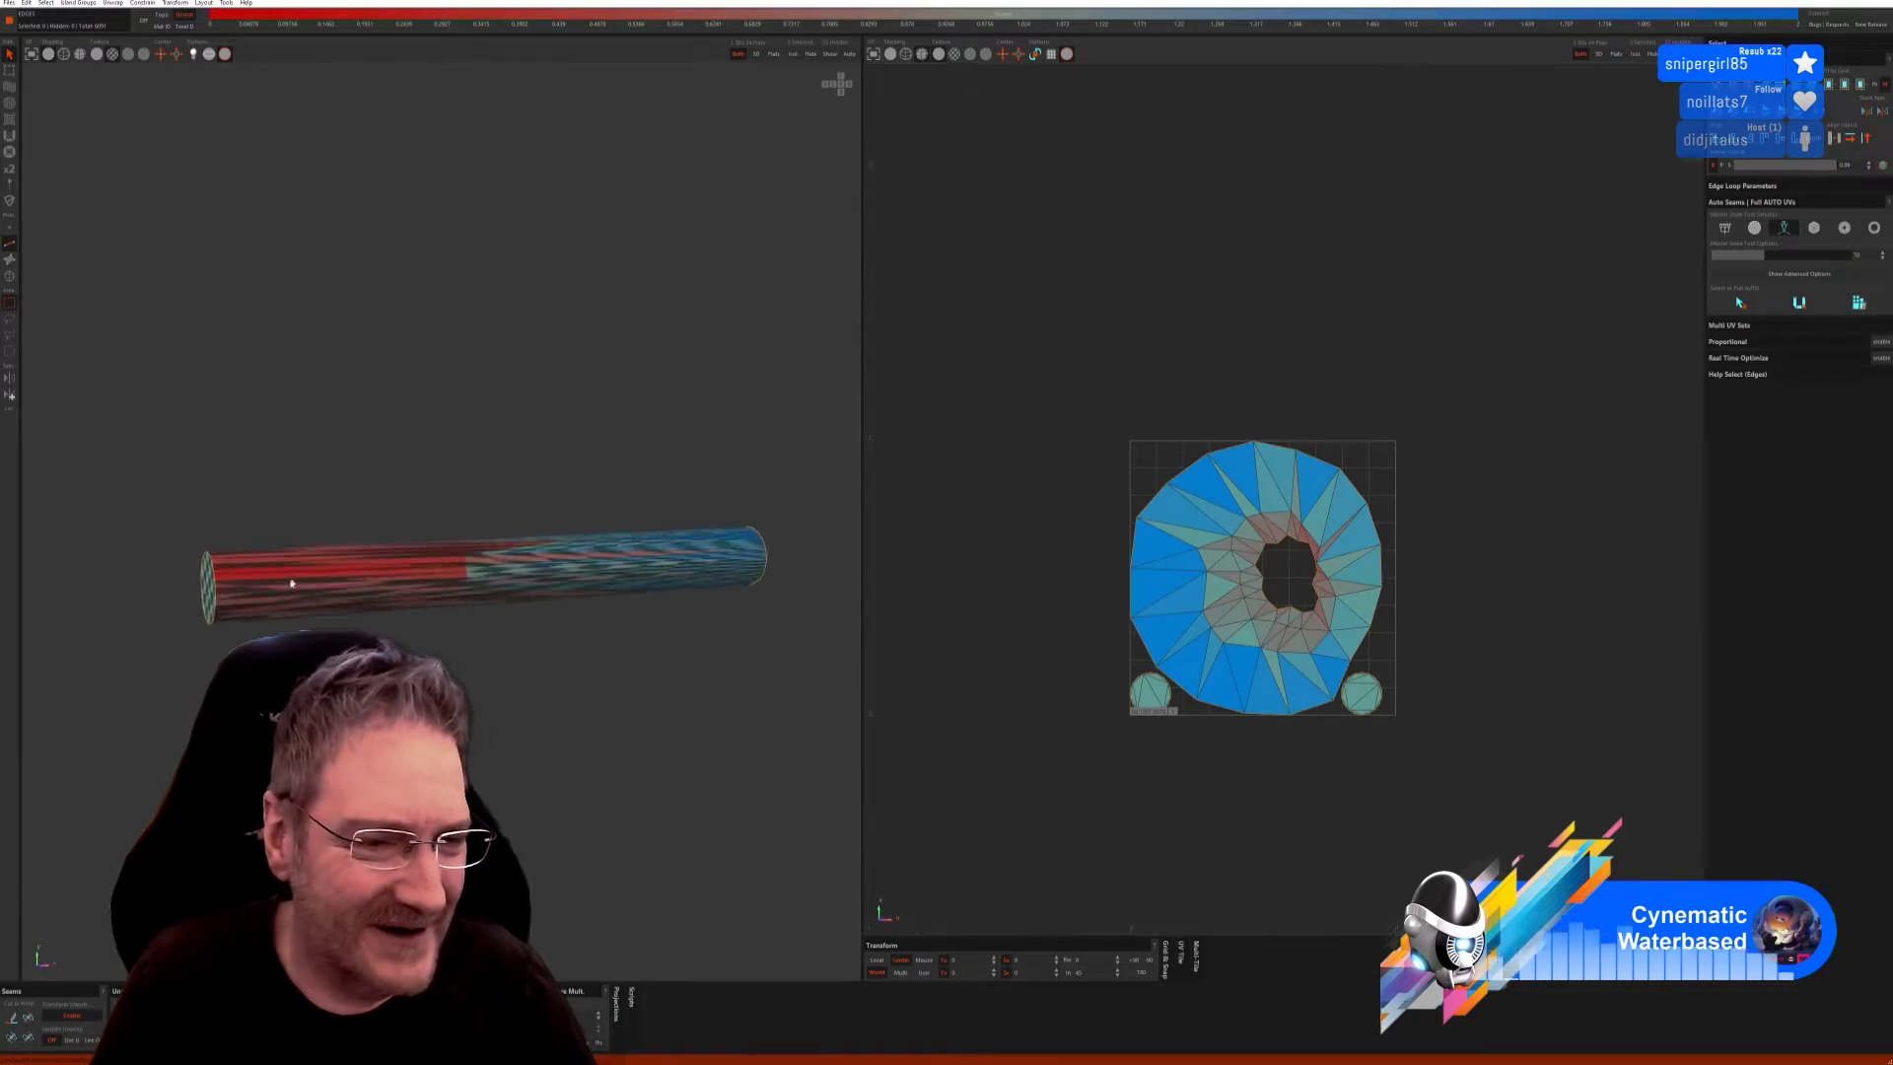
pyautogui.scroll(-2, 254, 578)
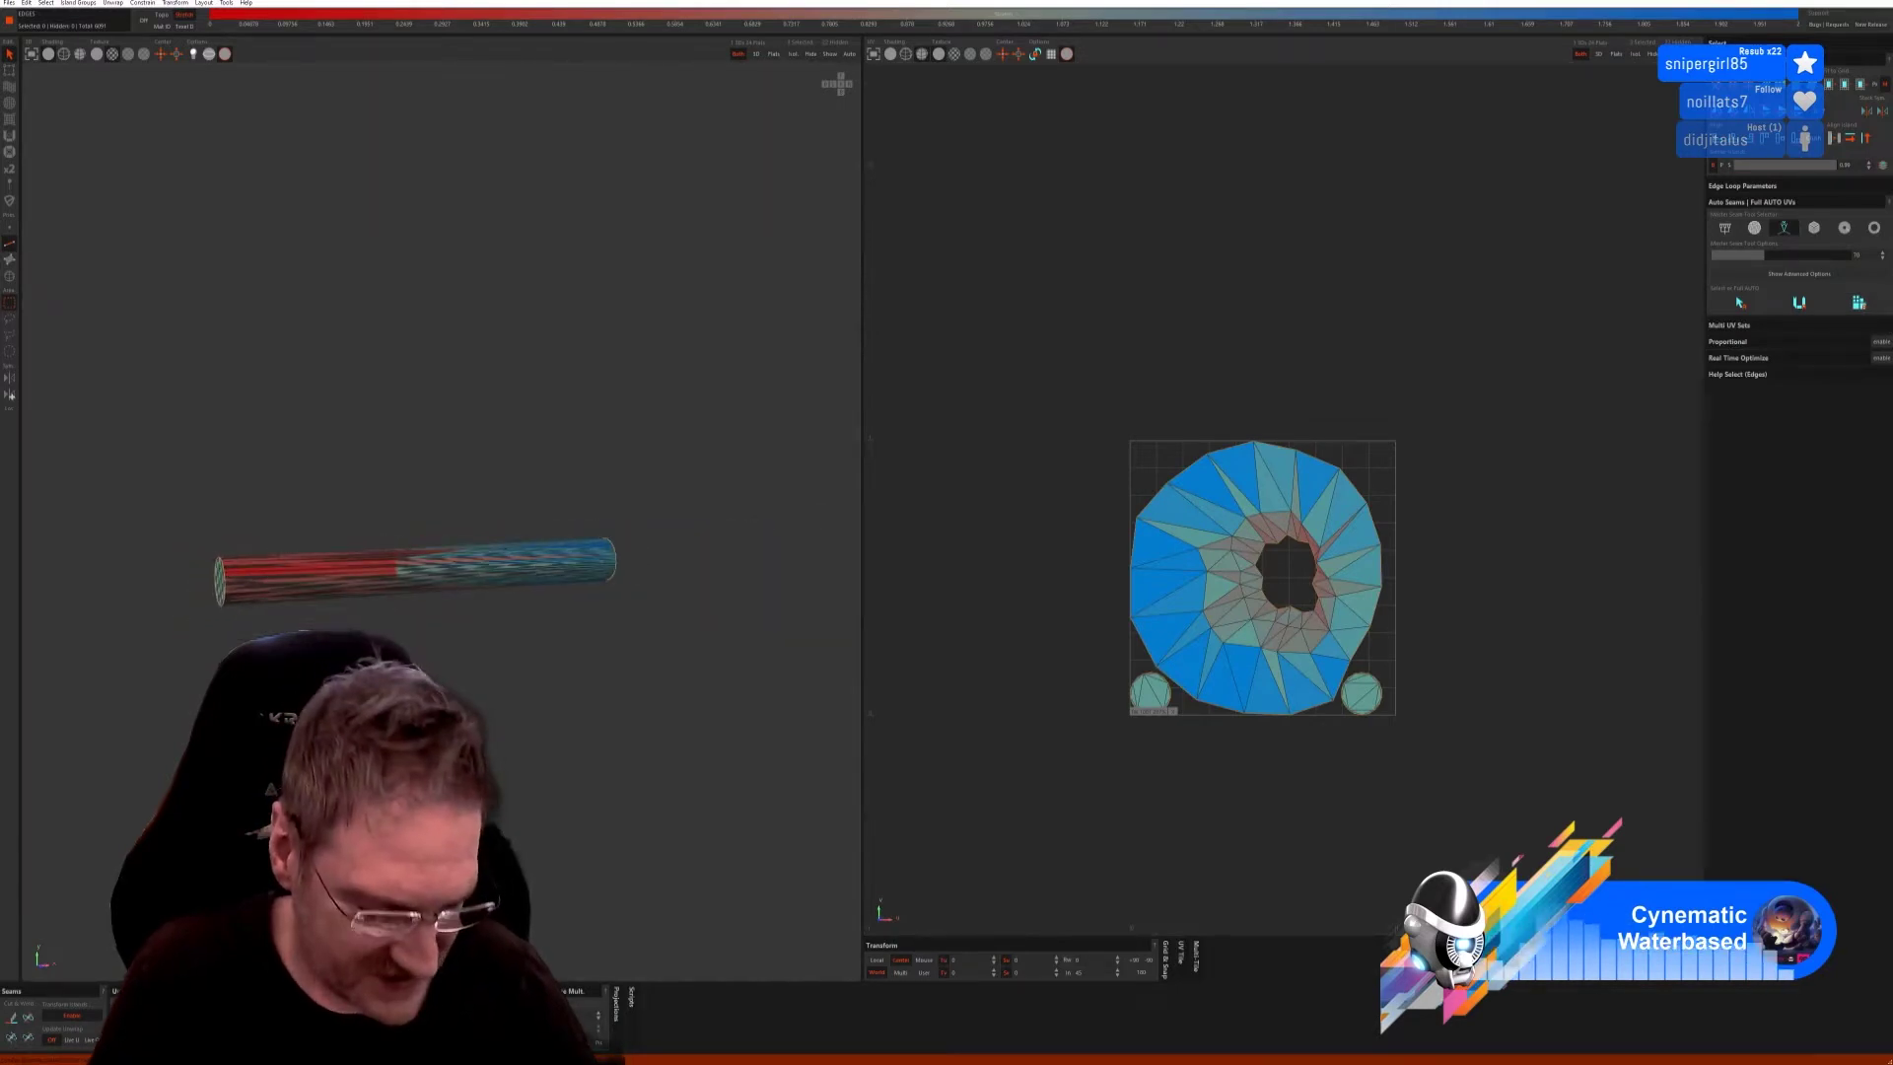
pyautogui.keyDown('alt'); pyautogui.moveTo(253, 587); pyautogui.dragTo(633, 621); pyautogui.keyUp('alt')
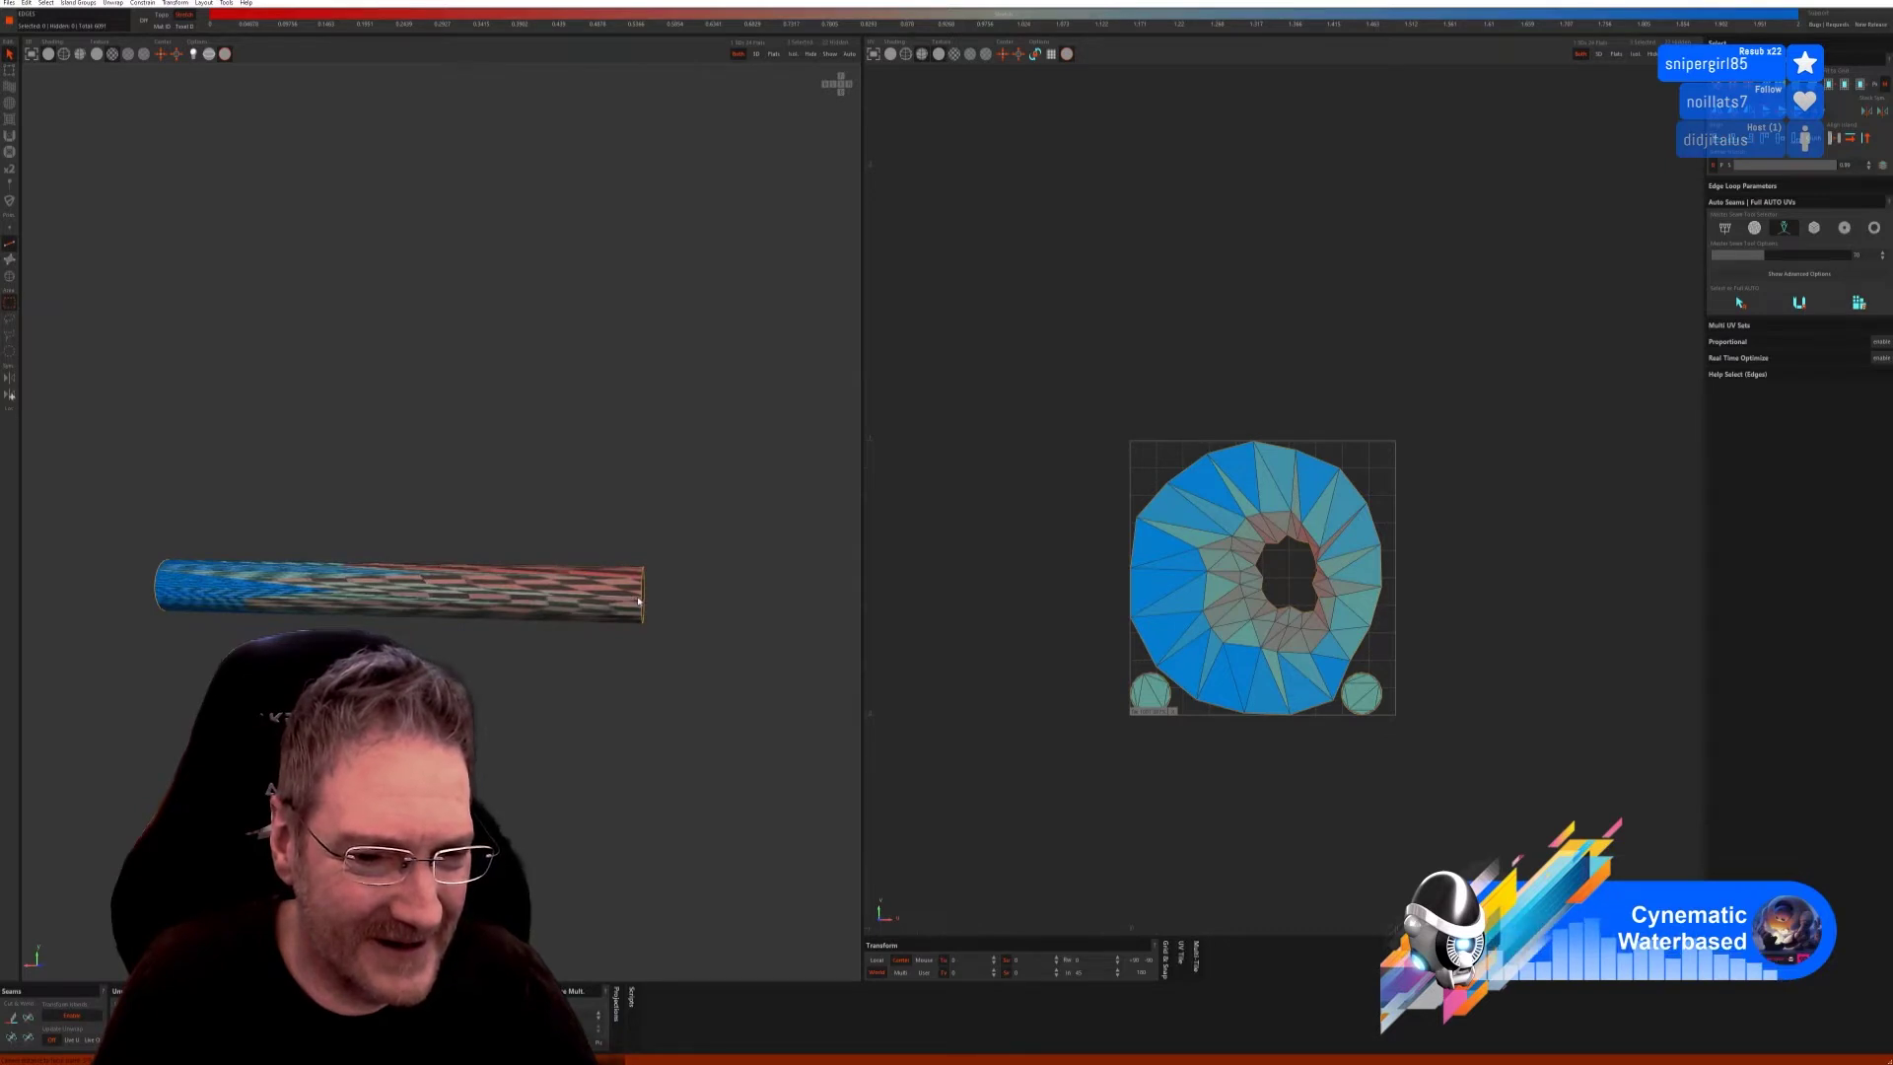
pyautogui.click(640, 597)
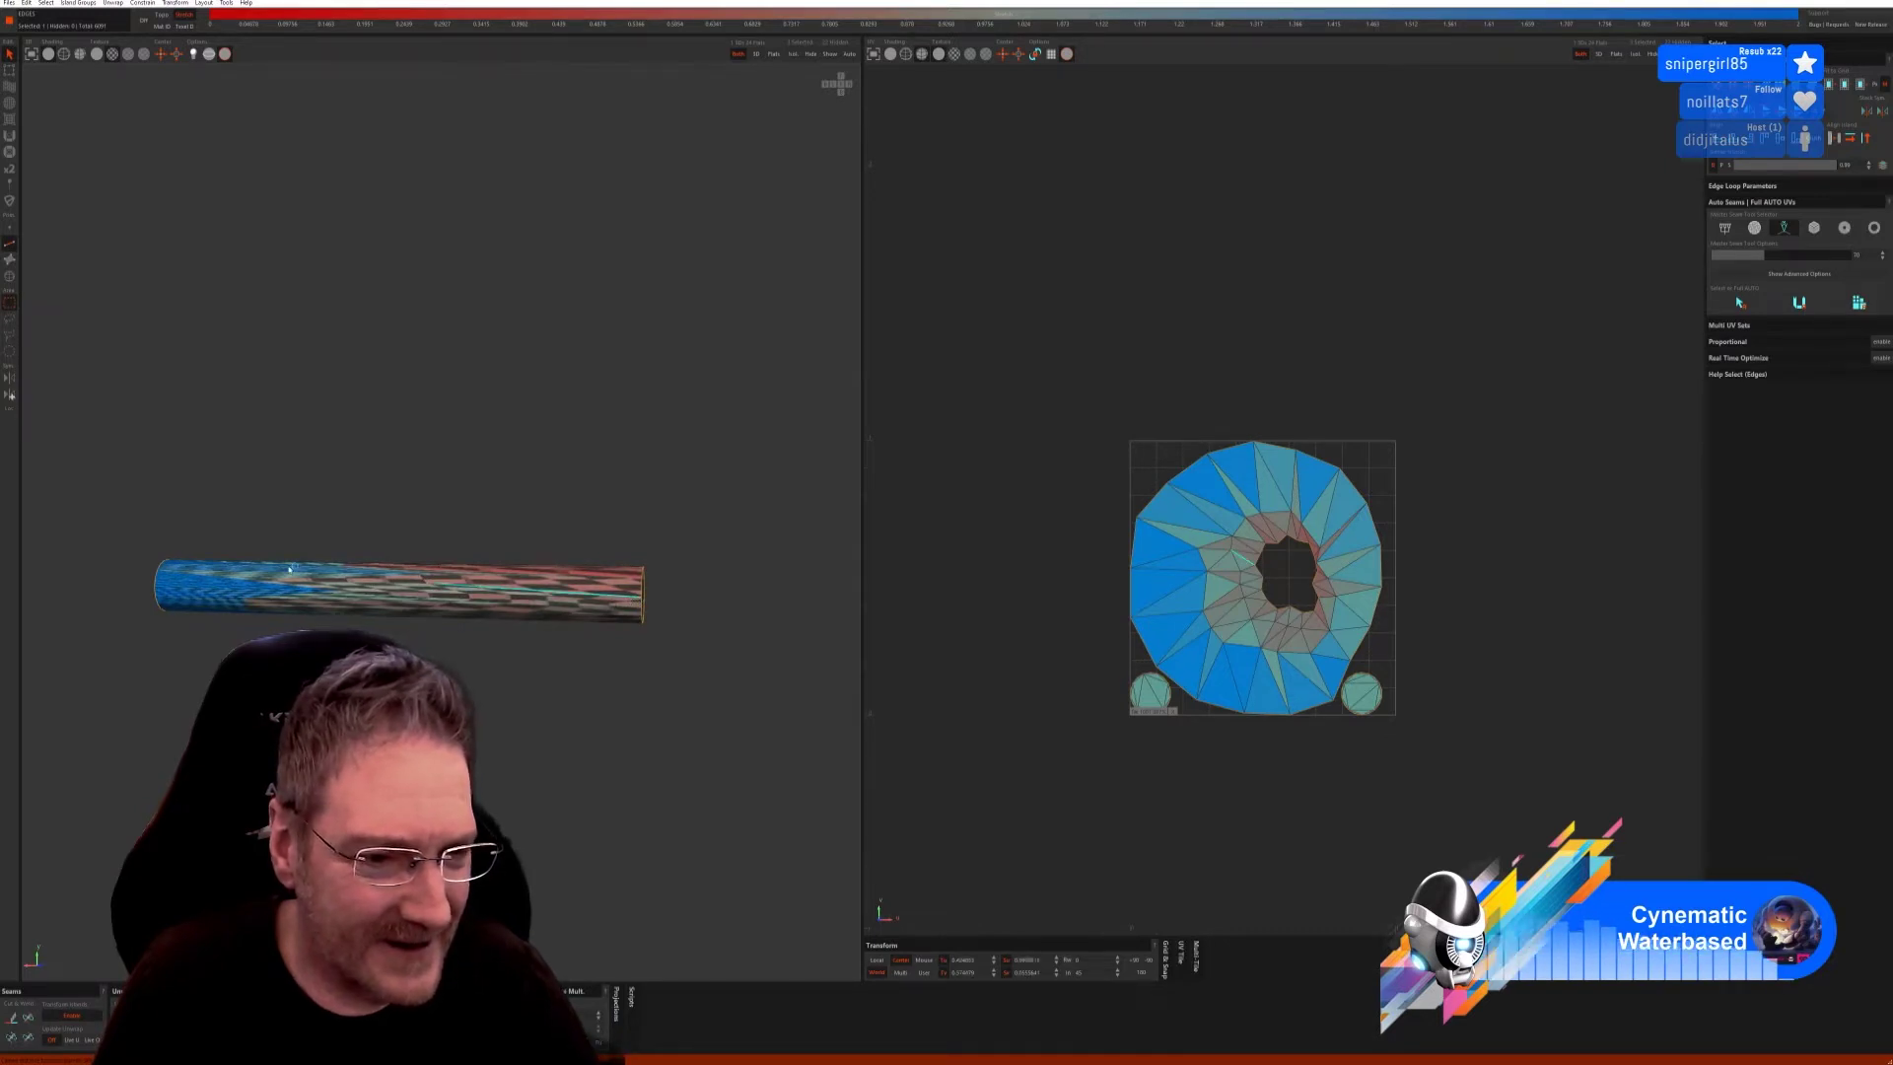
pyautogui.click(193, 581)
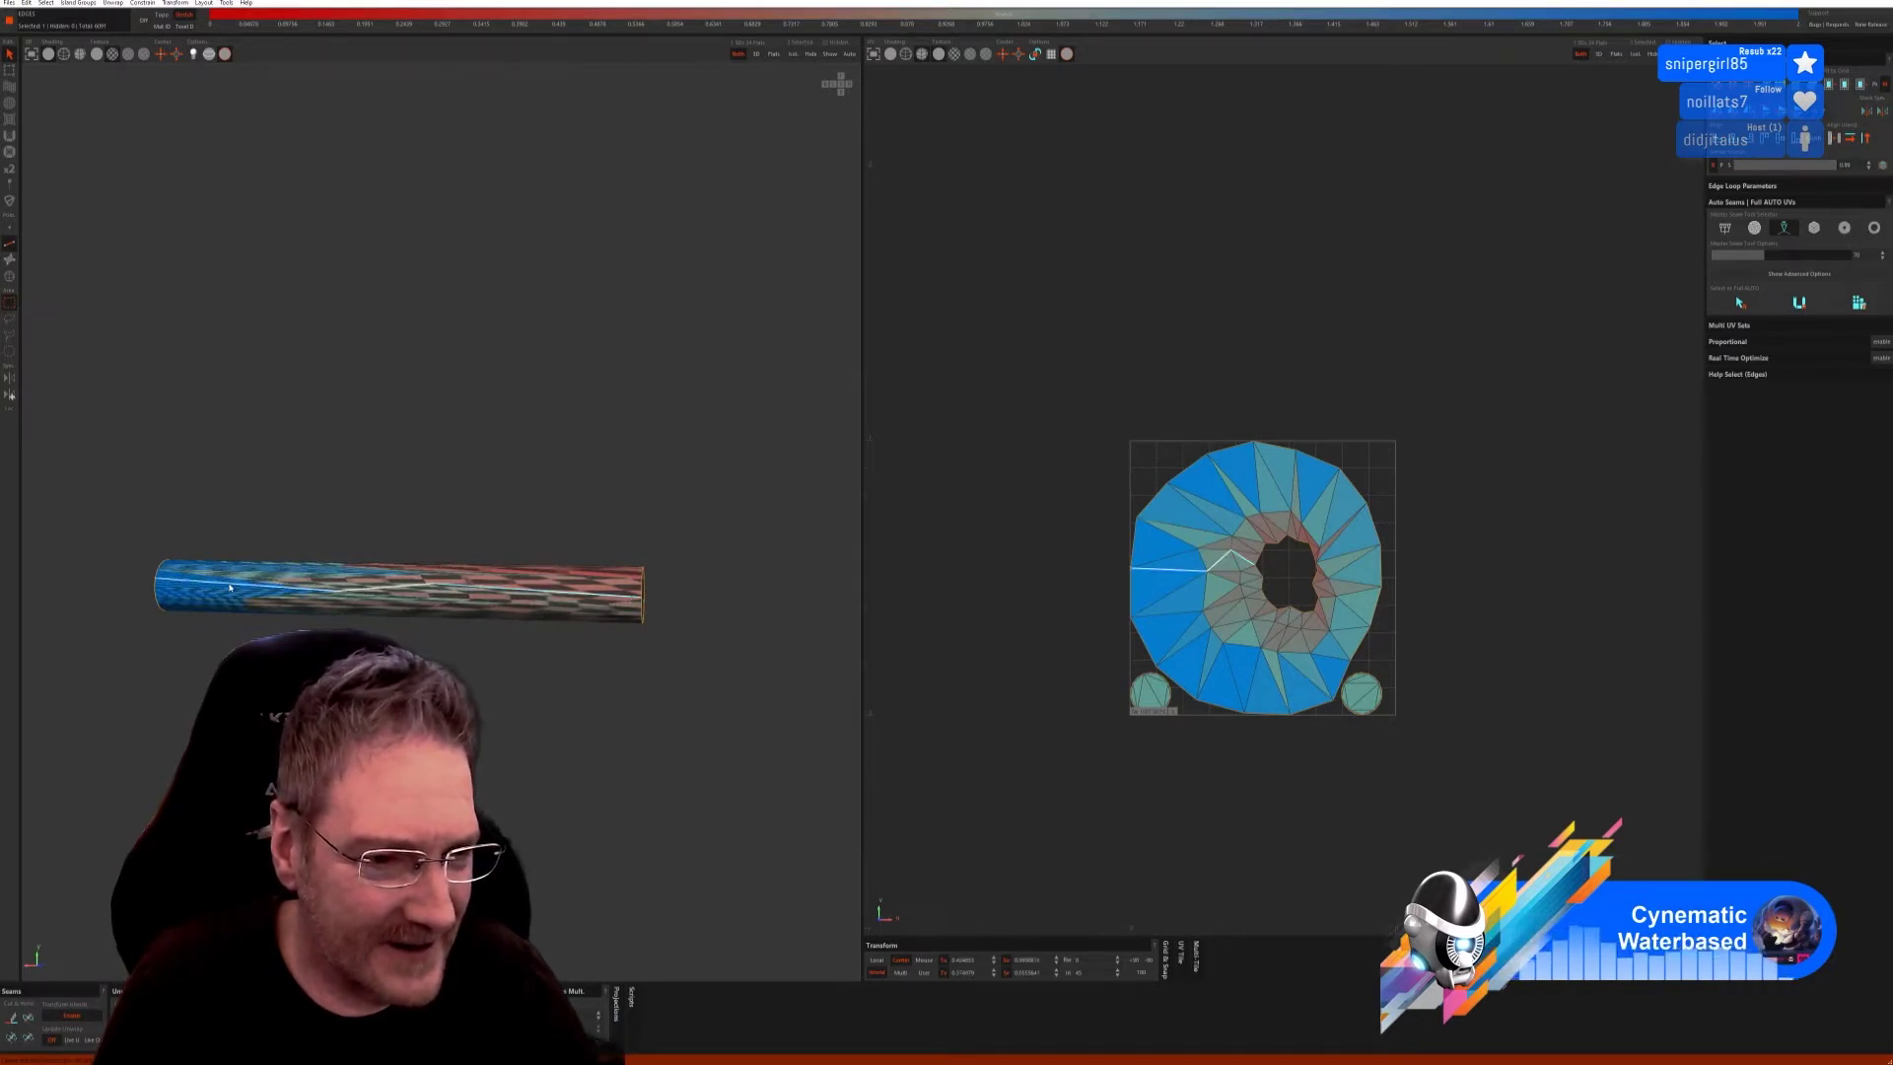
pyautogui.click(168, 581)
pyautogui.click(168, 581)
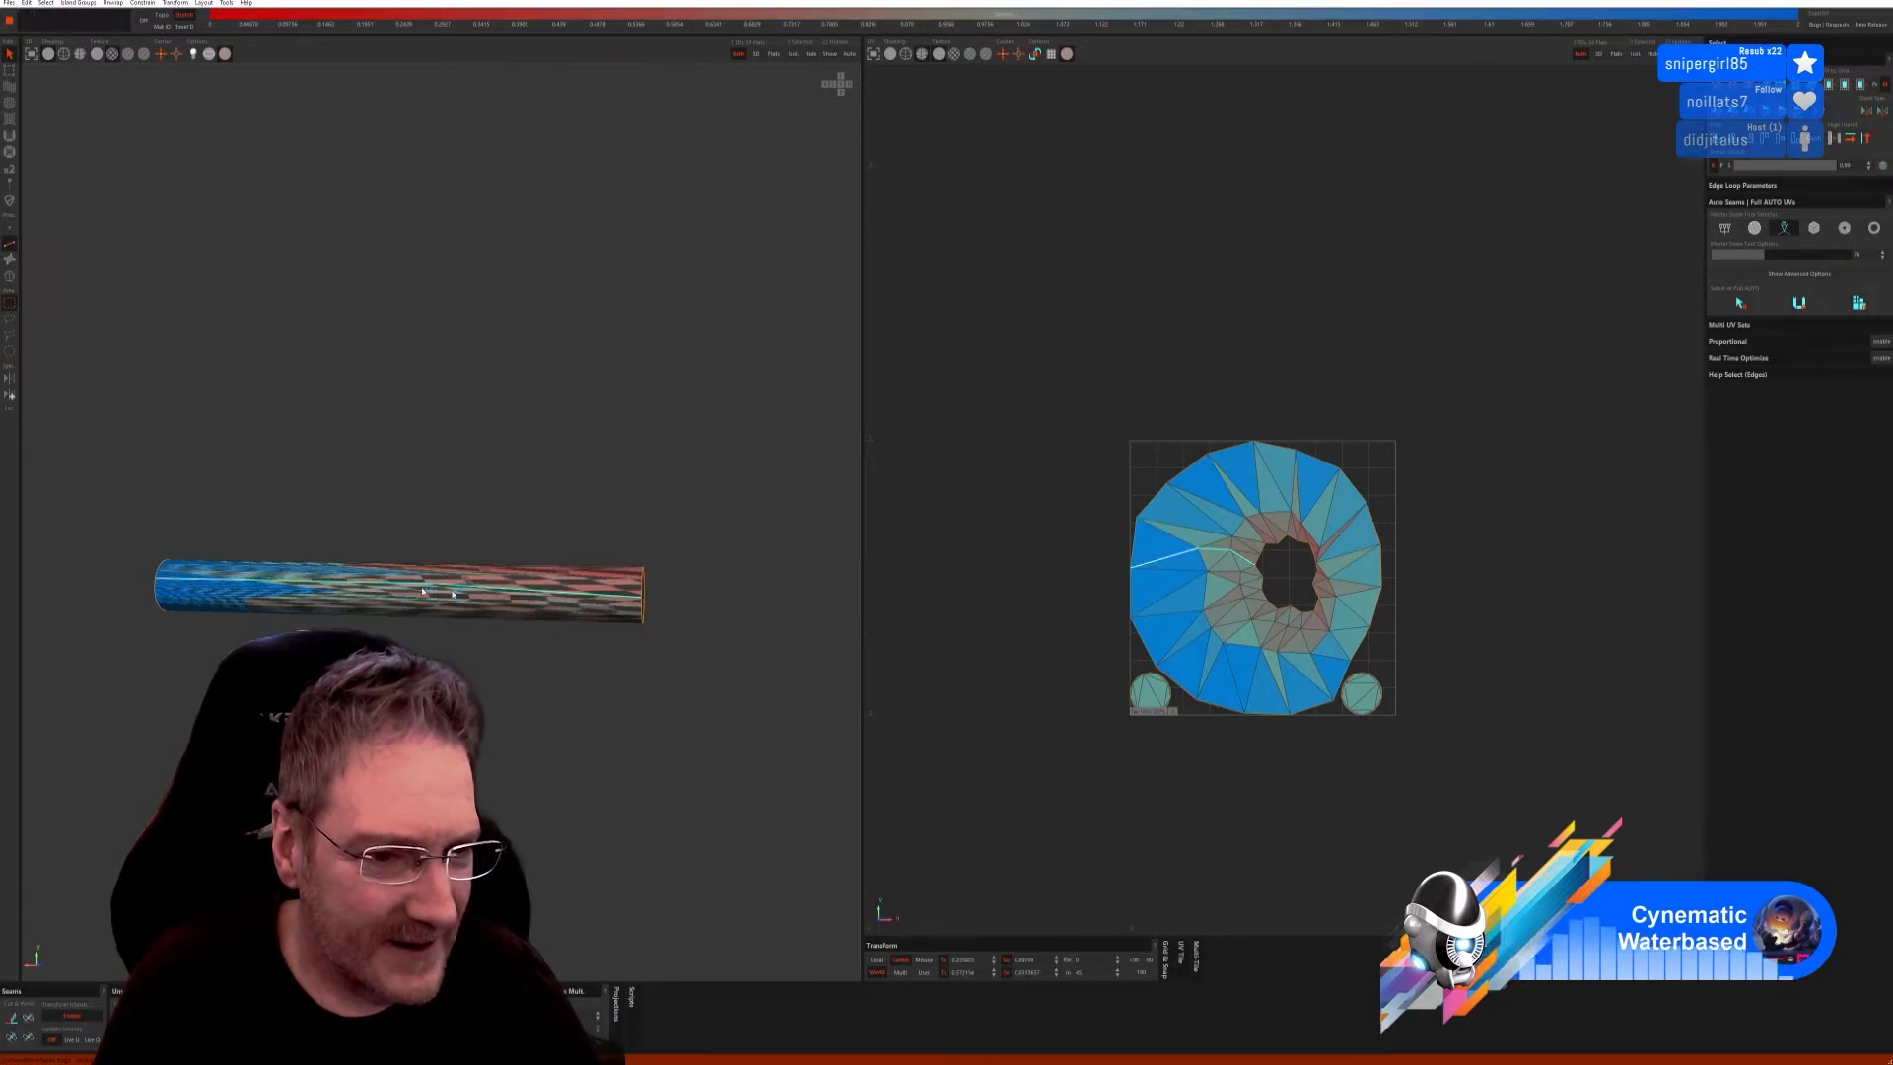
pyautogui.click(13, 1017)
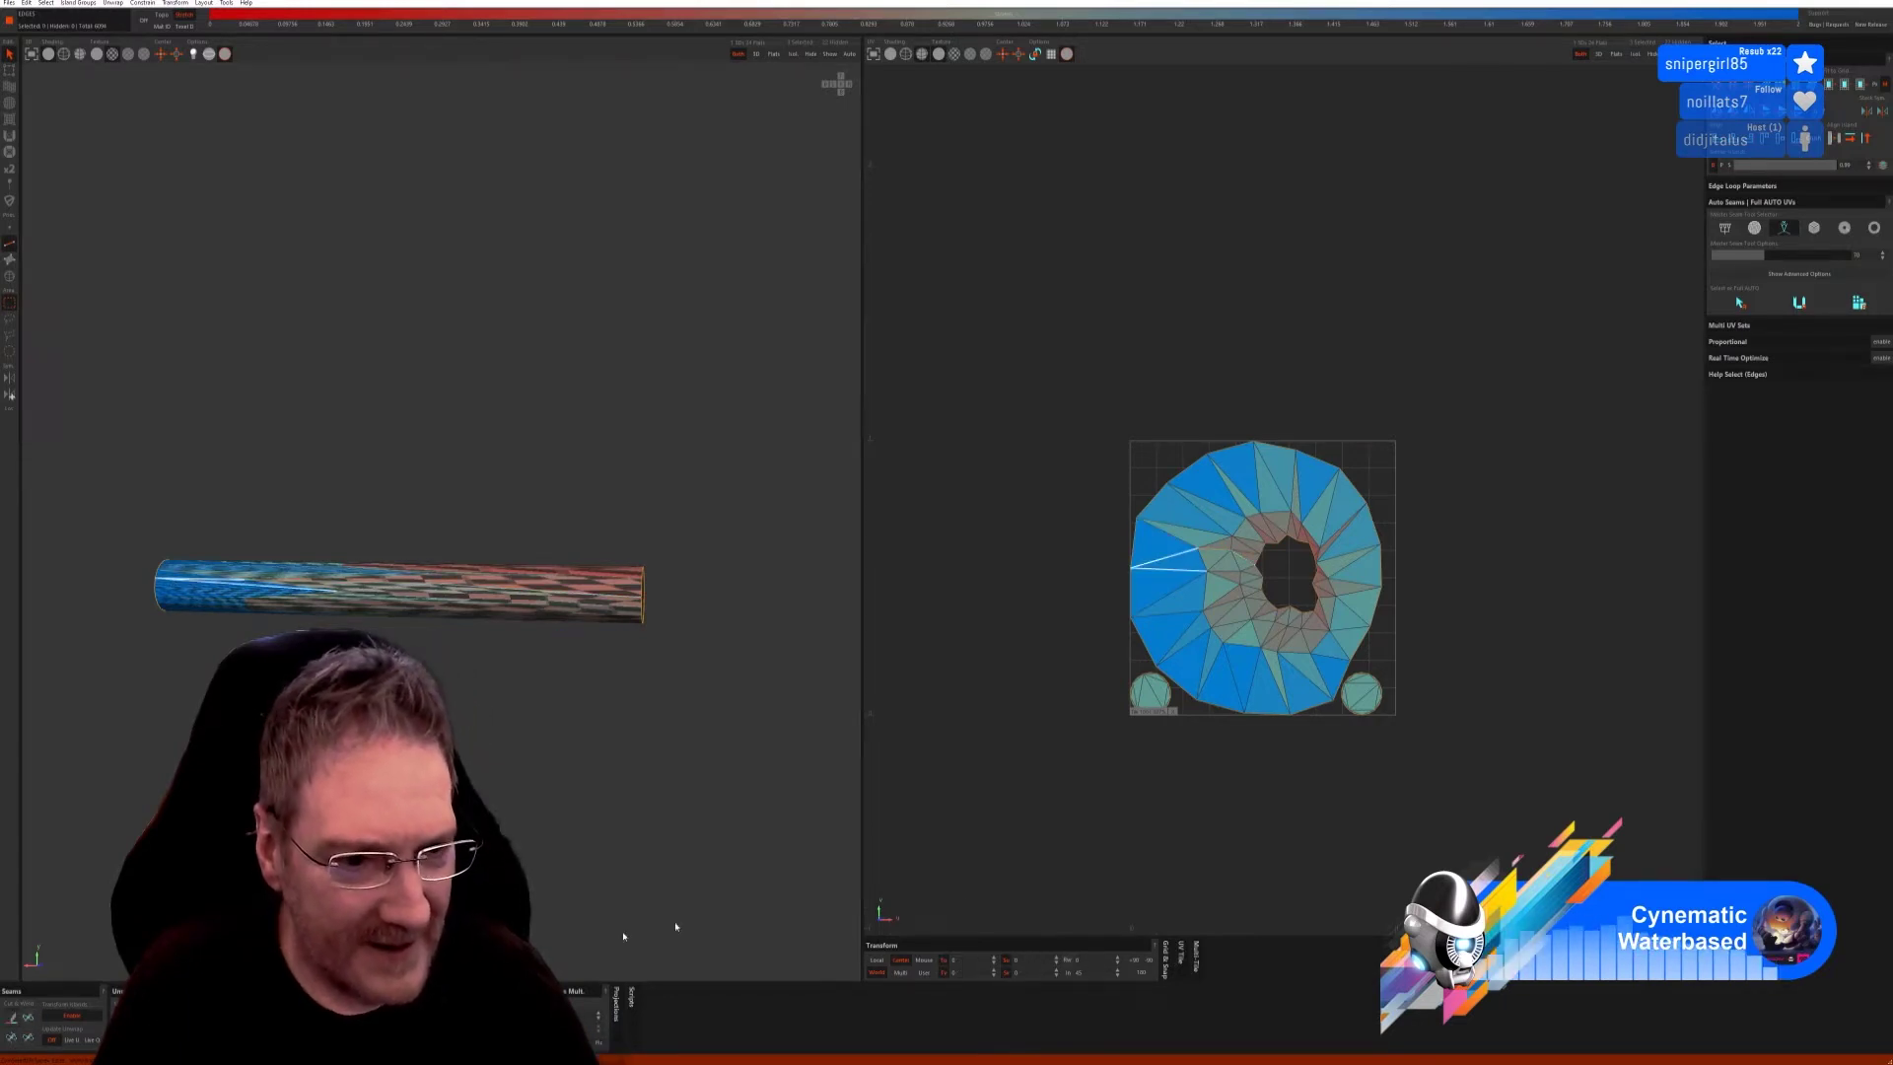
pyautogui.click(1799, 303)
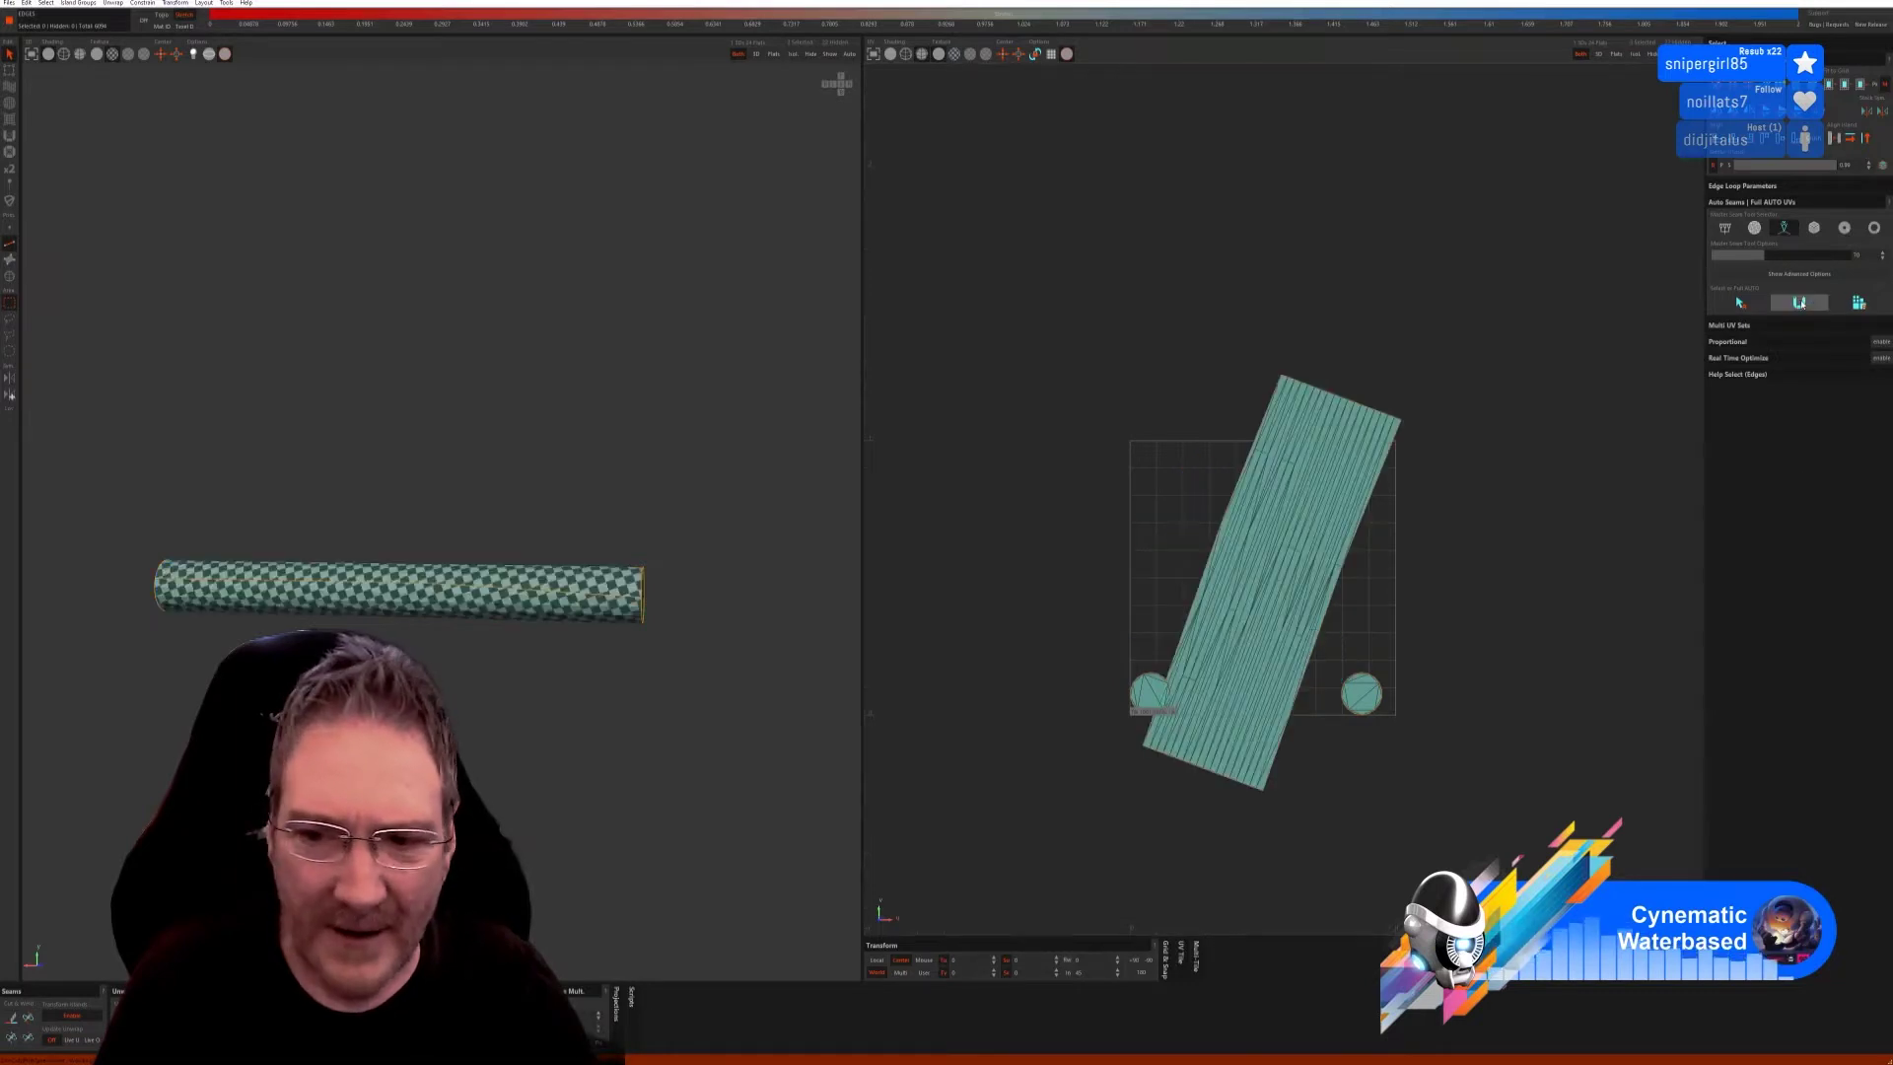
pyautogui.keyDown('alt'); pyautogui.moveTo(617, 515); pyautogui.dragTo(431, 499); pyautogui.keyUp('alt')
# Bring back all door parts and isolate the arched glass panel in the door's window.
pyautogui.click(831, 53)
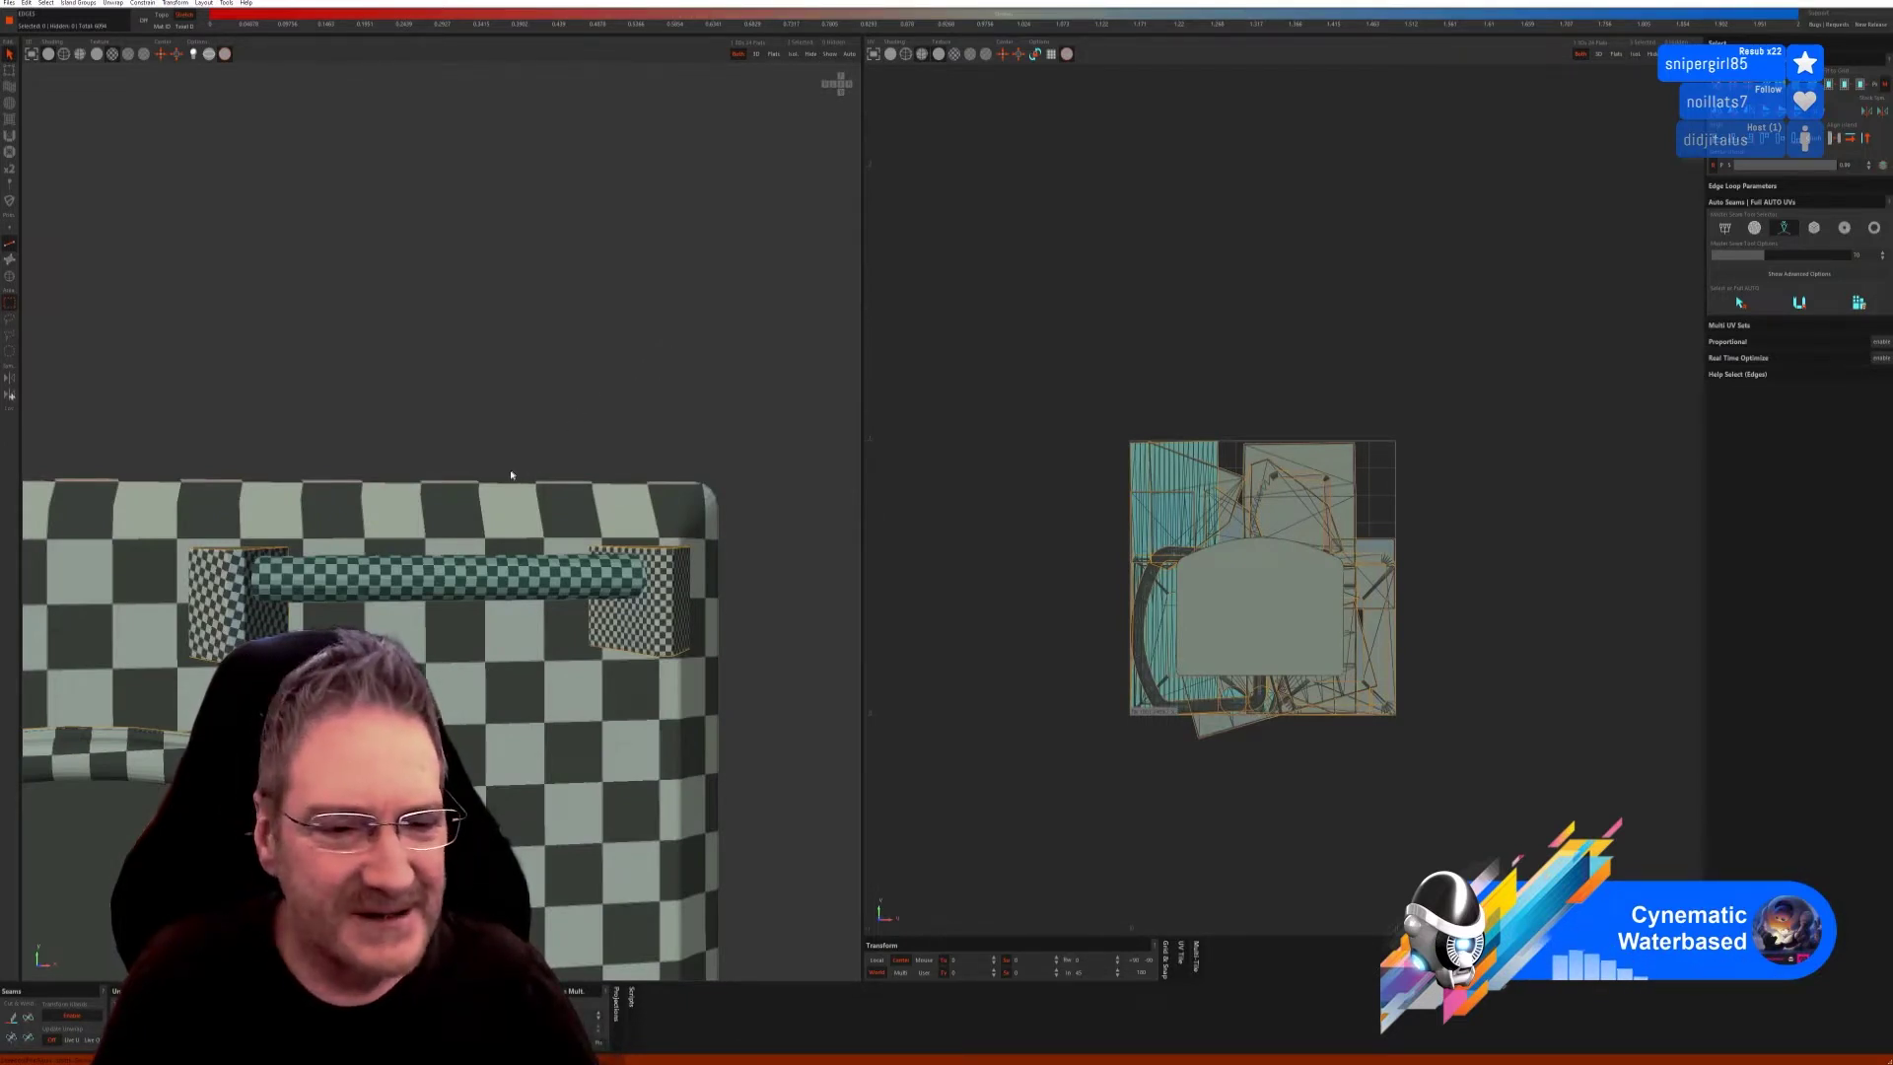
pyautogui.scroll(-5, 510, 475)
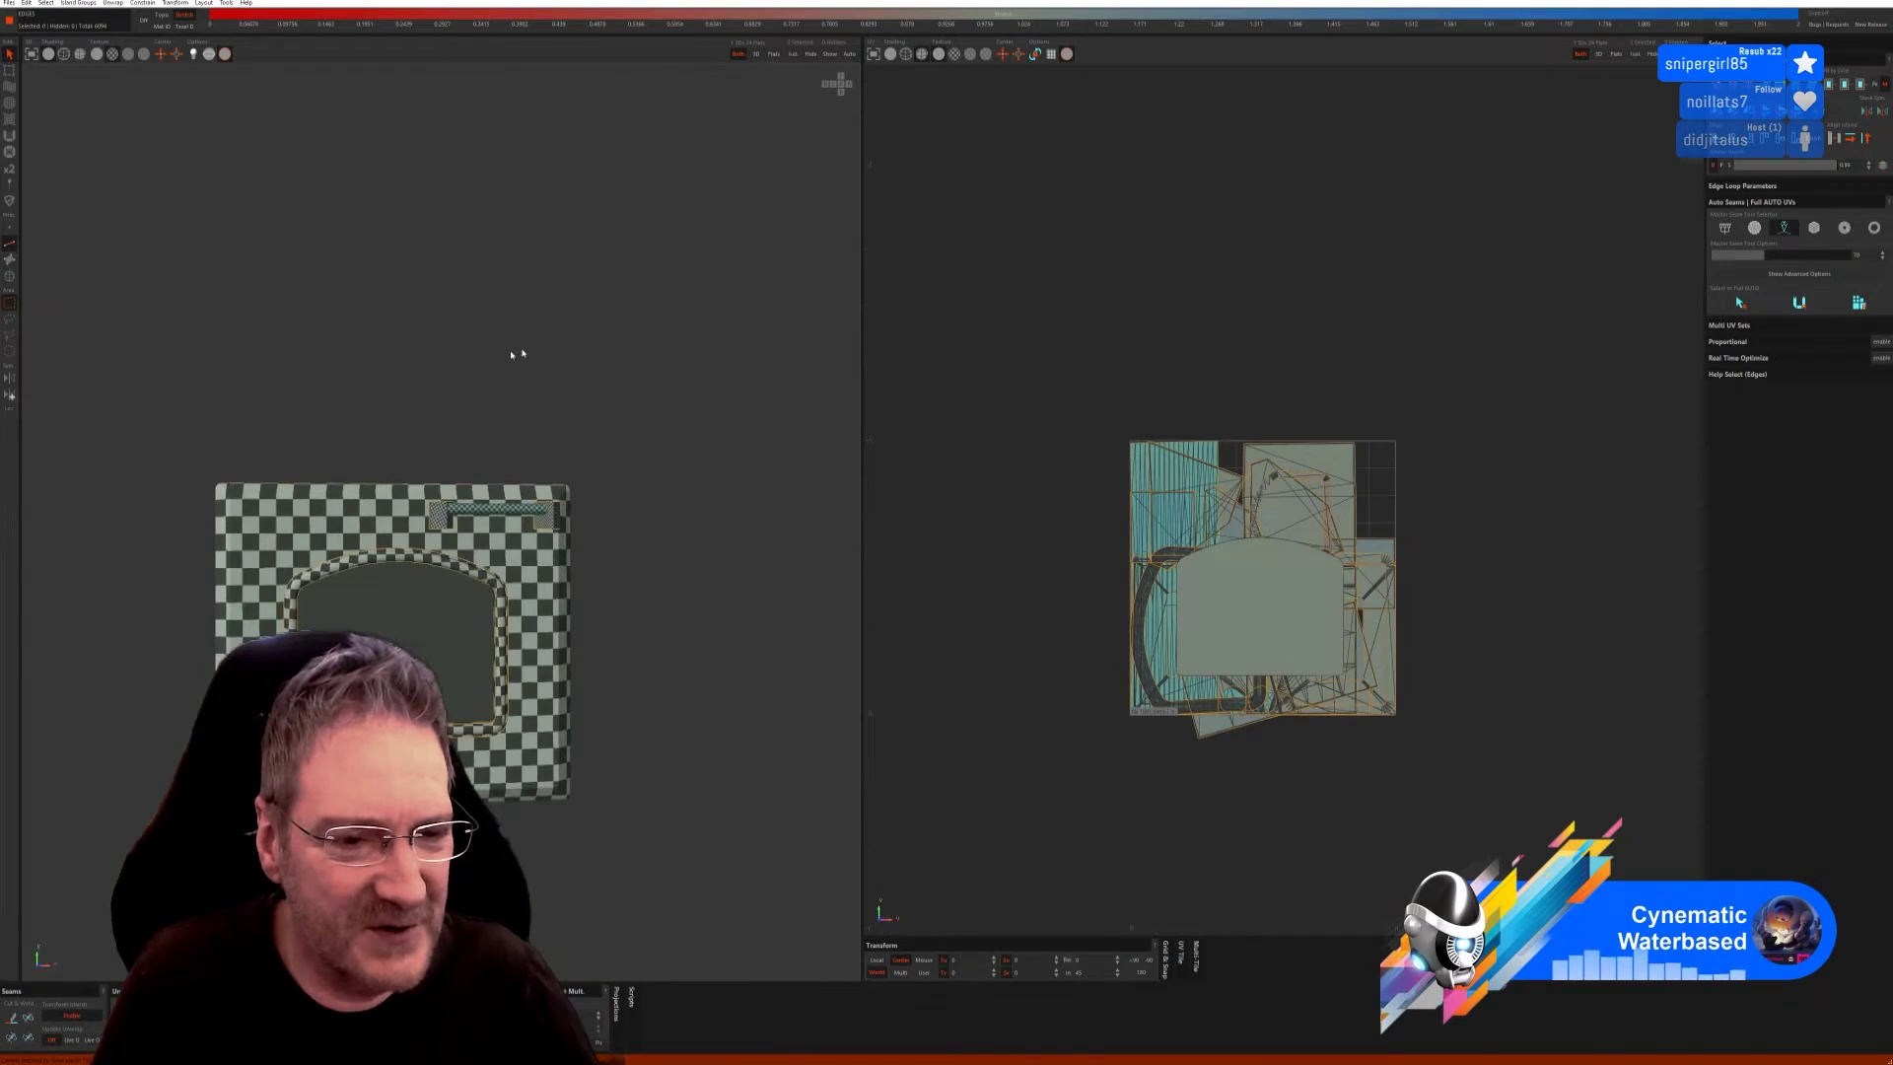
pyautogui.moveTo(511, 354)
pyautogui.keyDown('alt'); pyautogui.mouseDown()
pyautogui.moveTo(582, 387)
pyautogui.moveTo(691, 354)
pyautogui.moveTo(548, 354)
pyautogui.moveTo(468, 331)
pyautogui.moveTo(490, 322)
pyautogui.moveTo(574, 330)
pyautogui.moveTo(571, 372)
pyautogui.moveTo(540, 388)
pyautogui.moveTo(612, 371)
pyautogui.moveTo(654, 329)
pyautogui.moveTo(605, 352)
pyautogui.moveTo(642, 372)
pyautogui.moveTo(464, 393)
pyautogui.moveTo(498, 376)
pyautogui.mouseUp(); pyautogui.keyUp('alt')
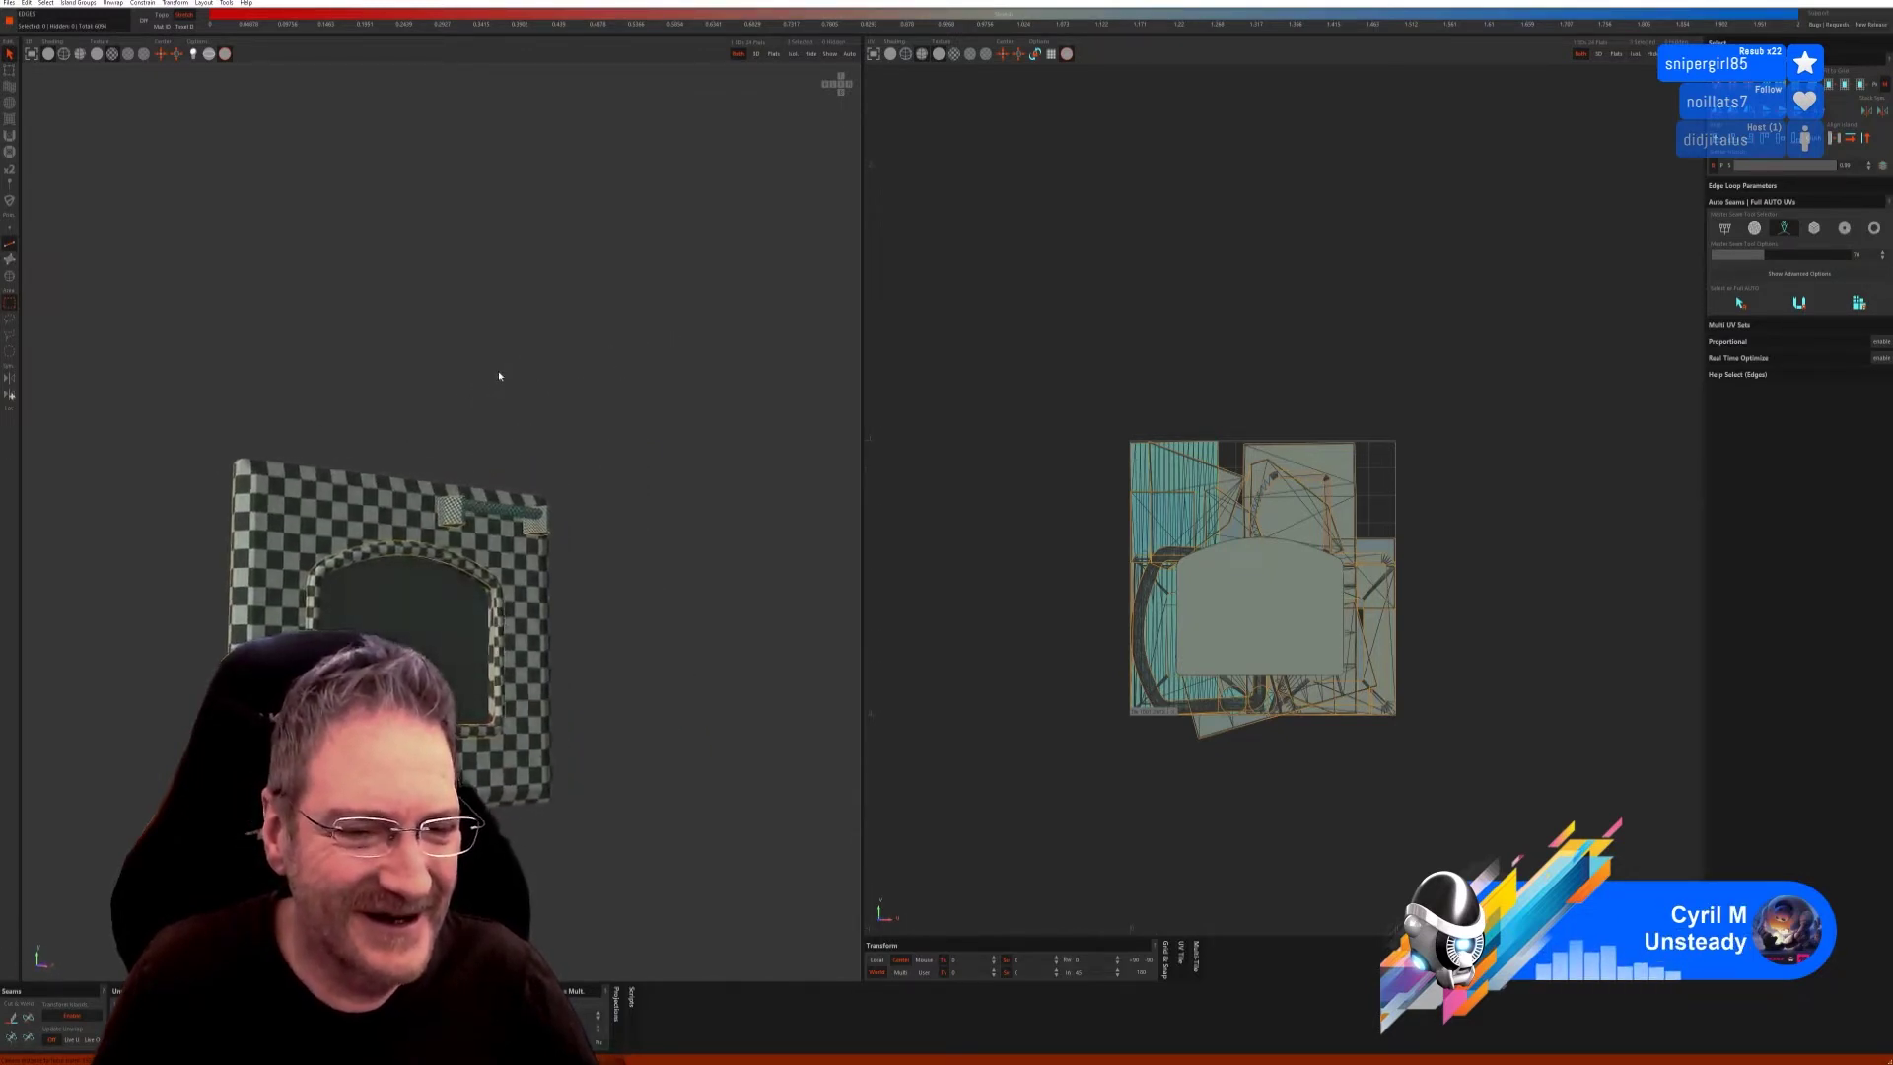
pyautogui.click(10, 276)
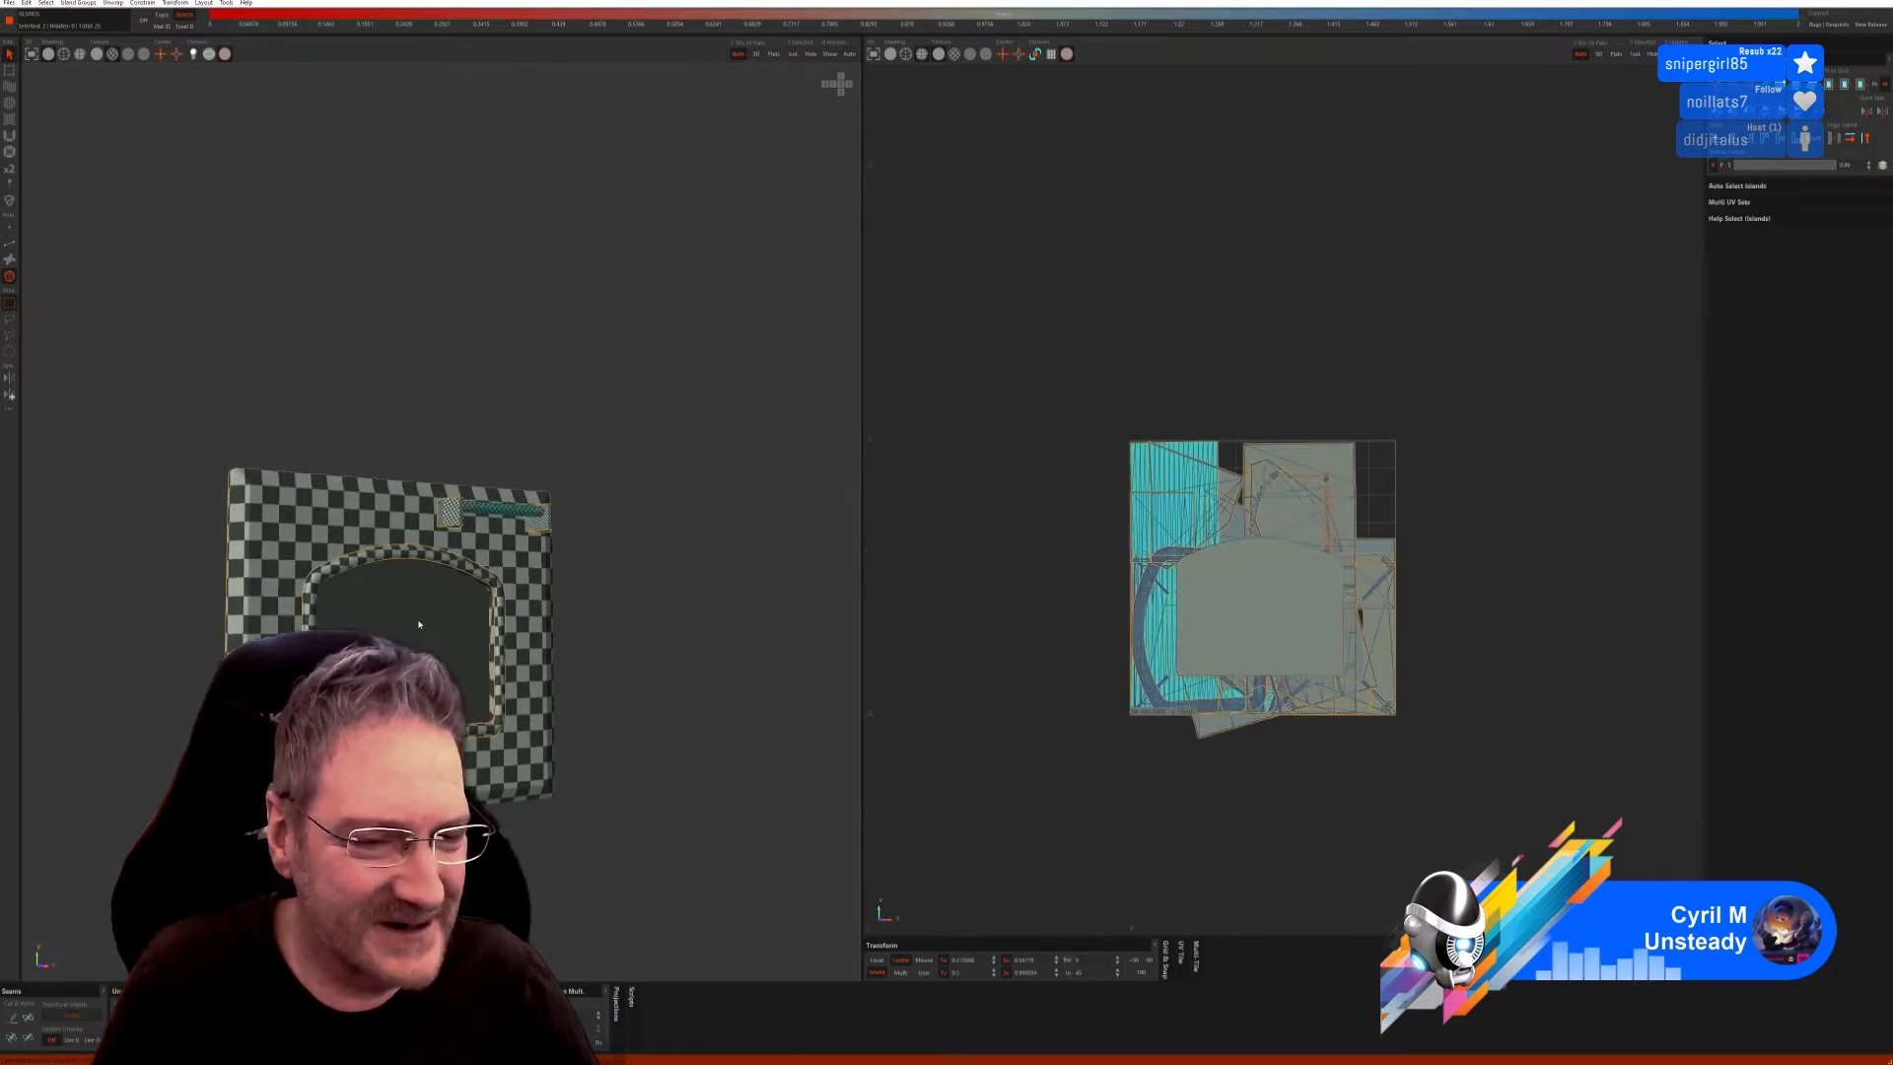
pyautogui.click(486, 620)
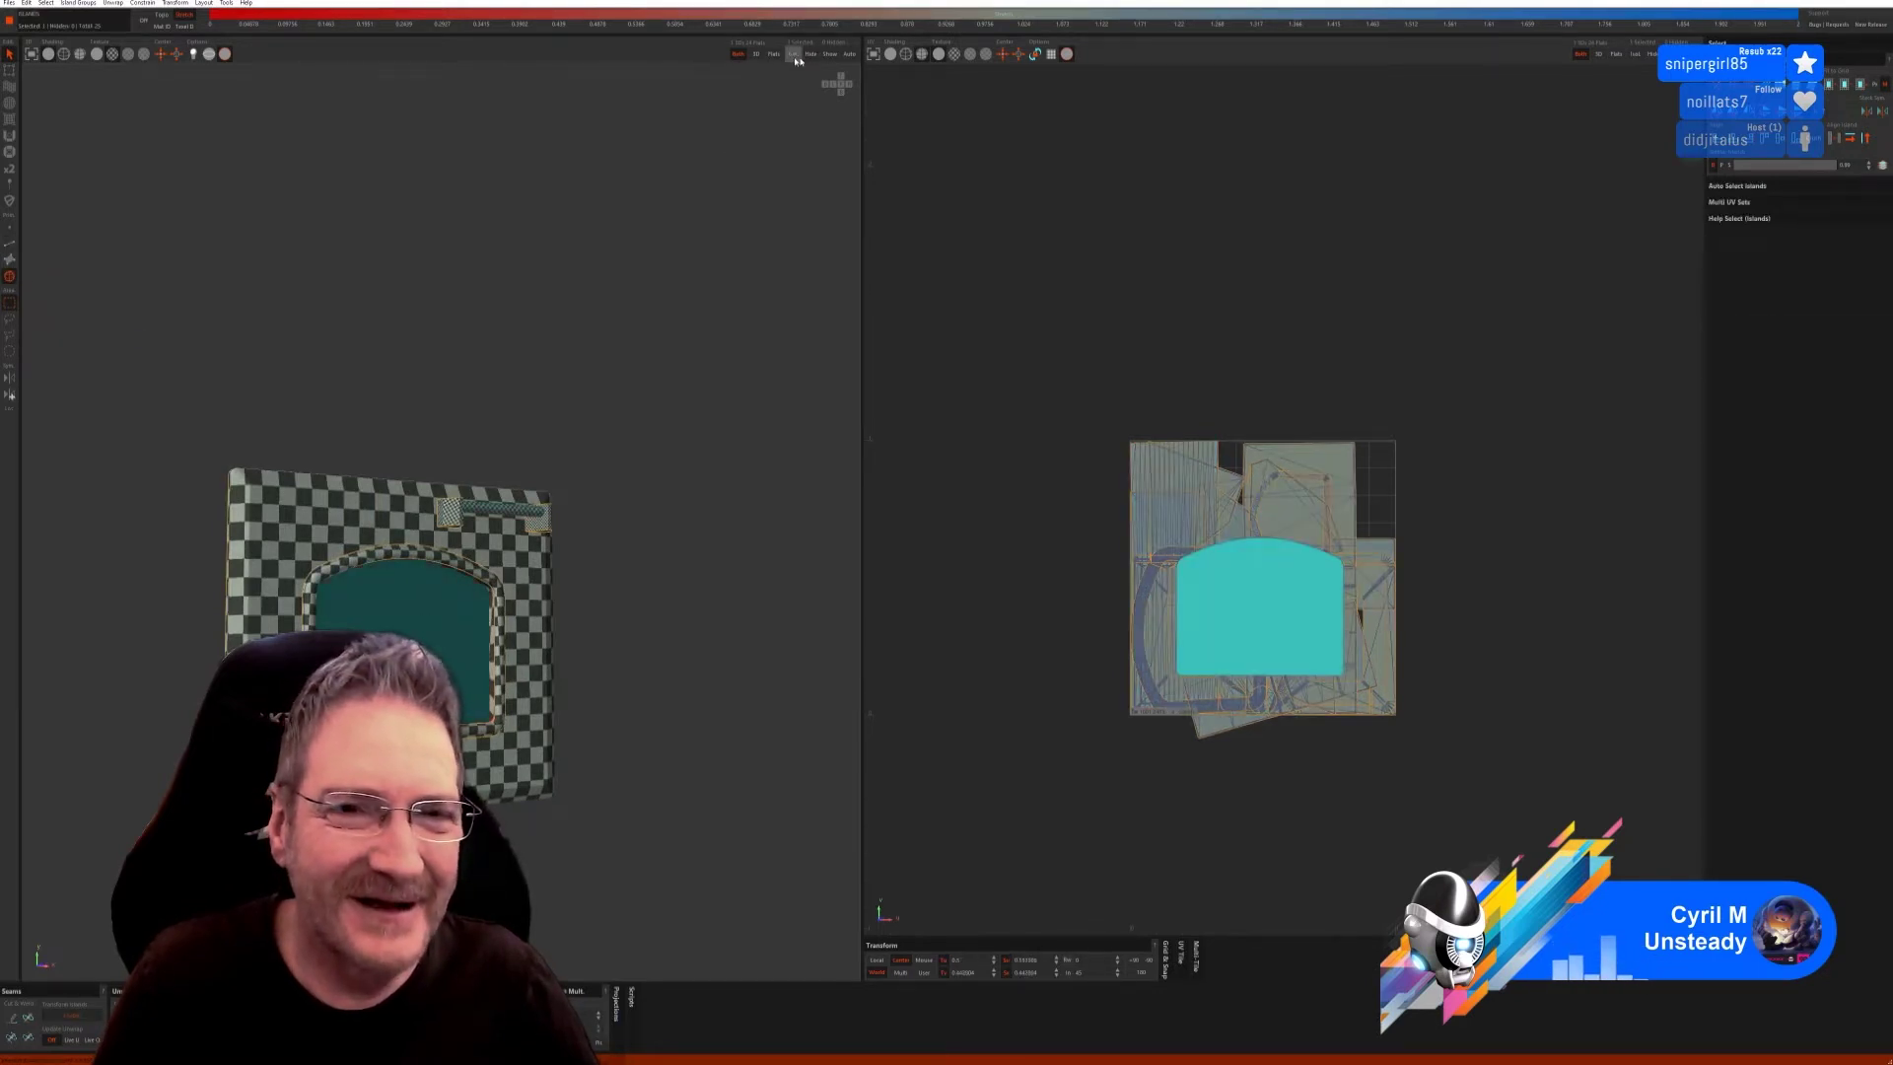
pyautogui.click(793, 55)
# Generate automatic seams on the isolated glass panel, unfolding and packing the resulting islands.
pyautogui.click(10, 243)
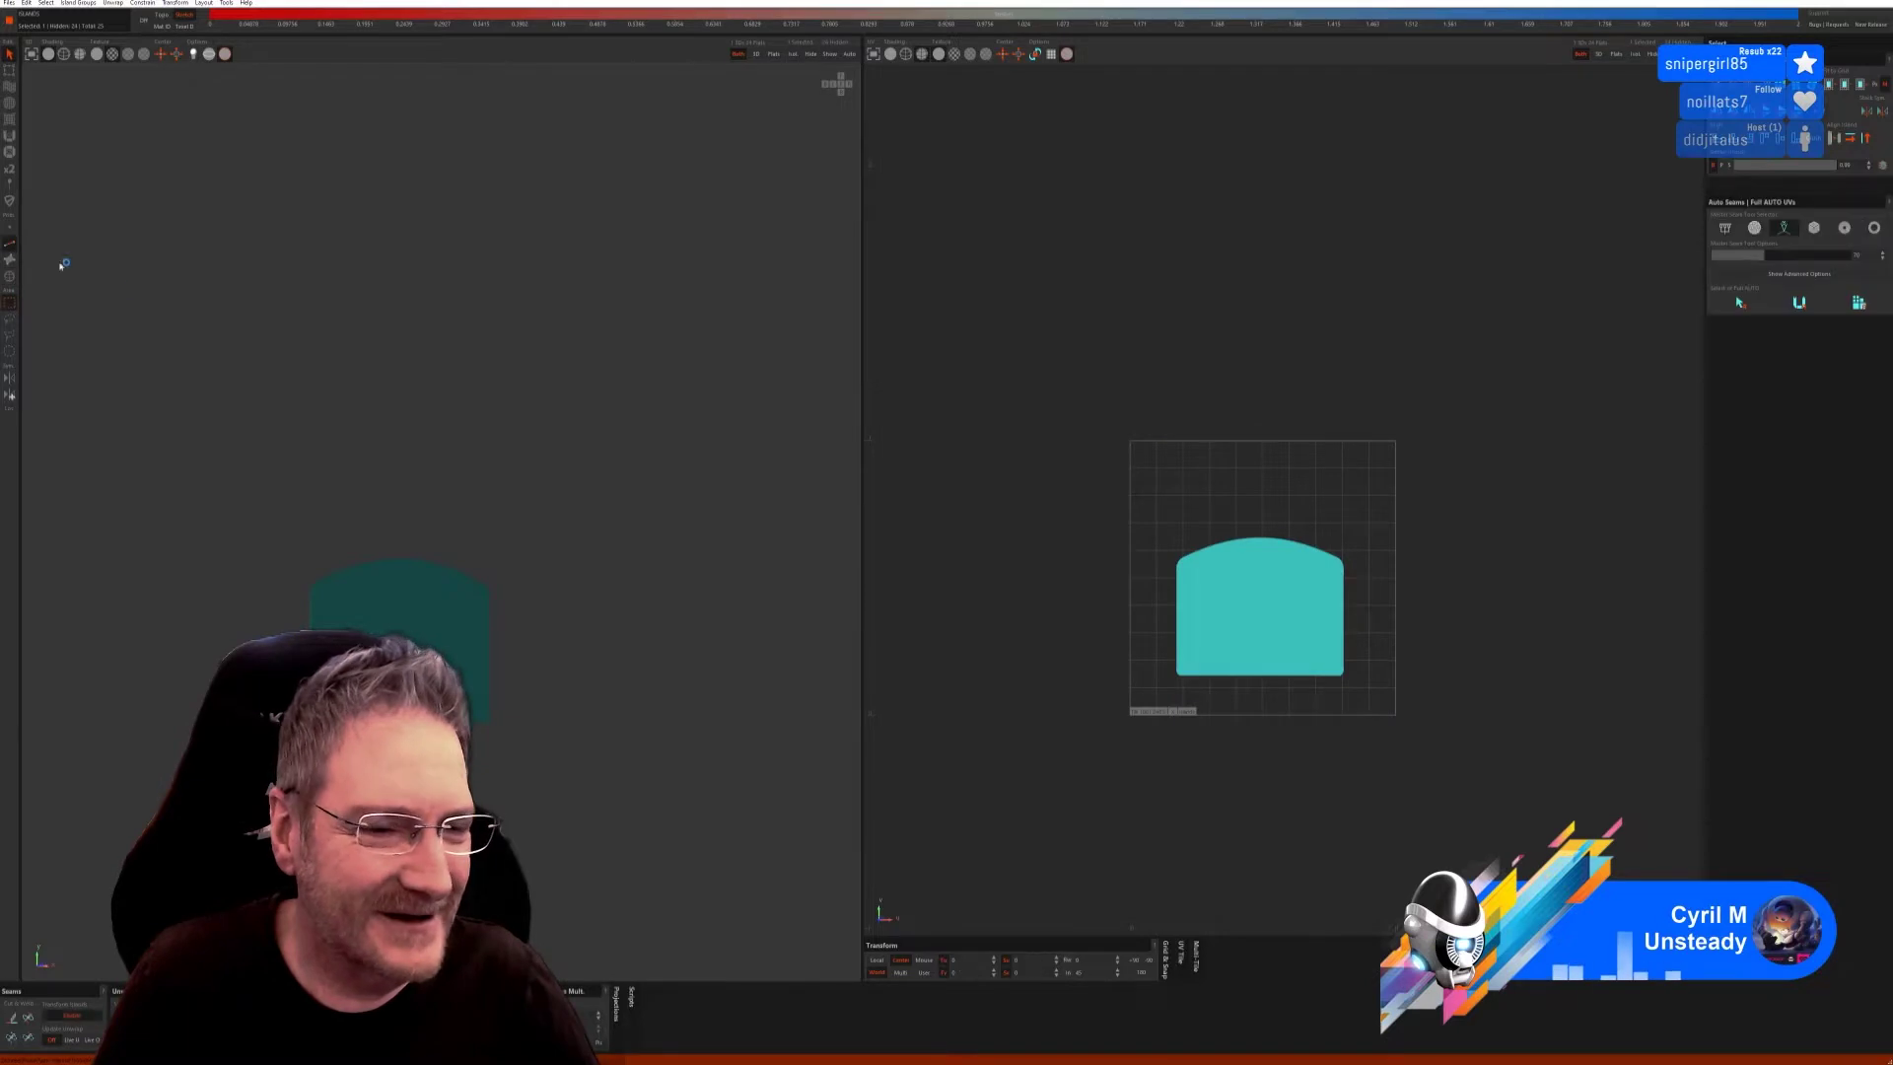
pyautogui.click(1739, 303)
pyautogui.click(1859, 302)
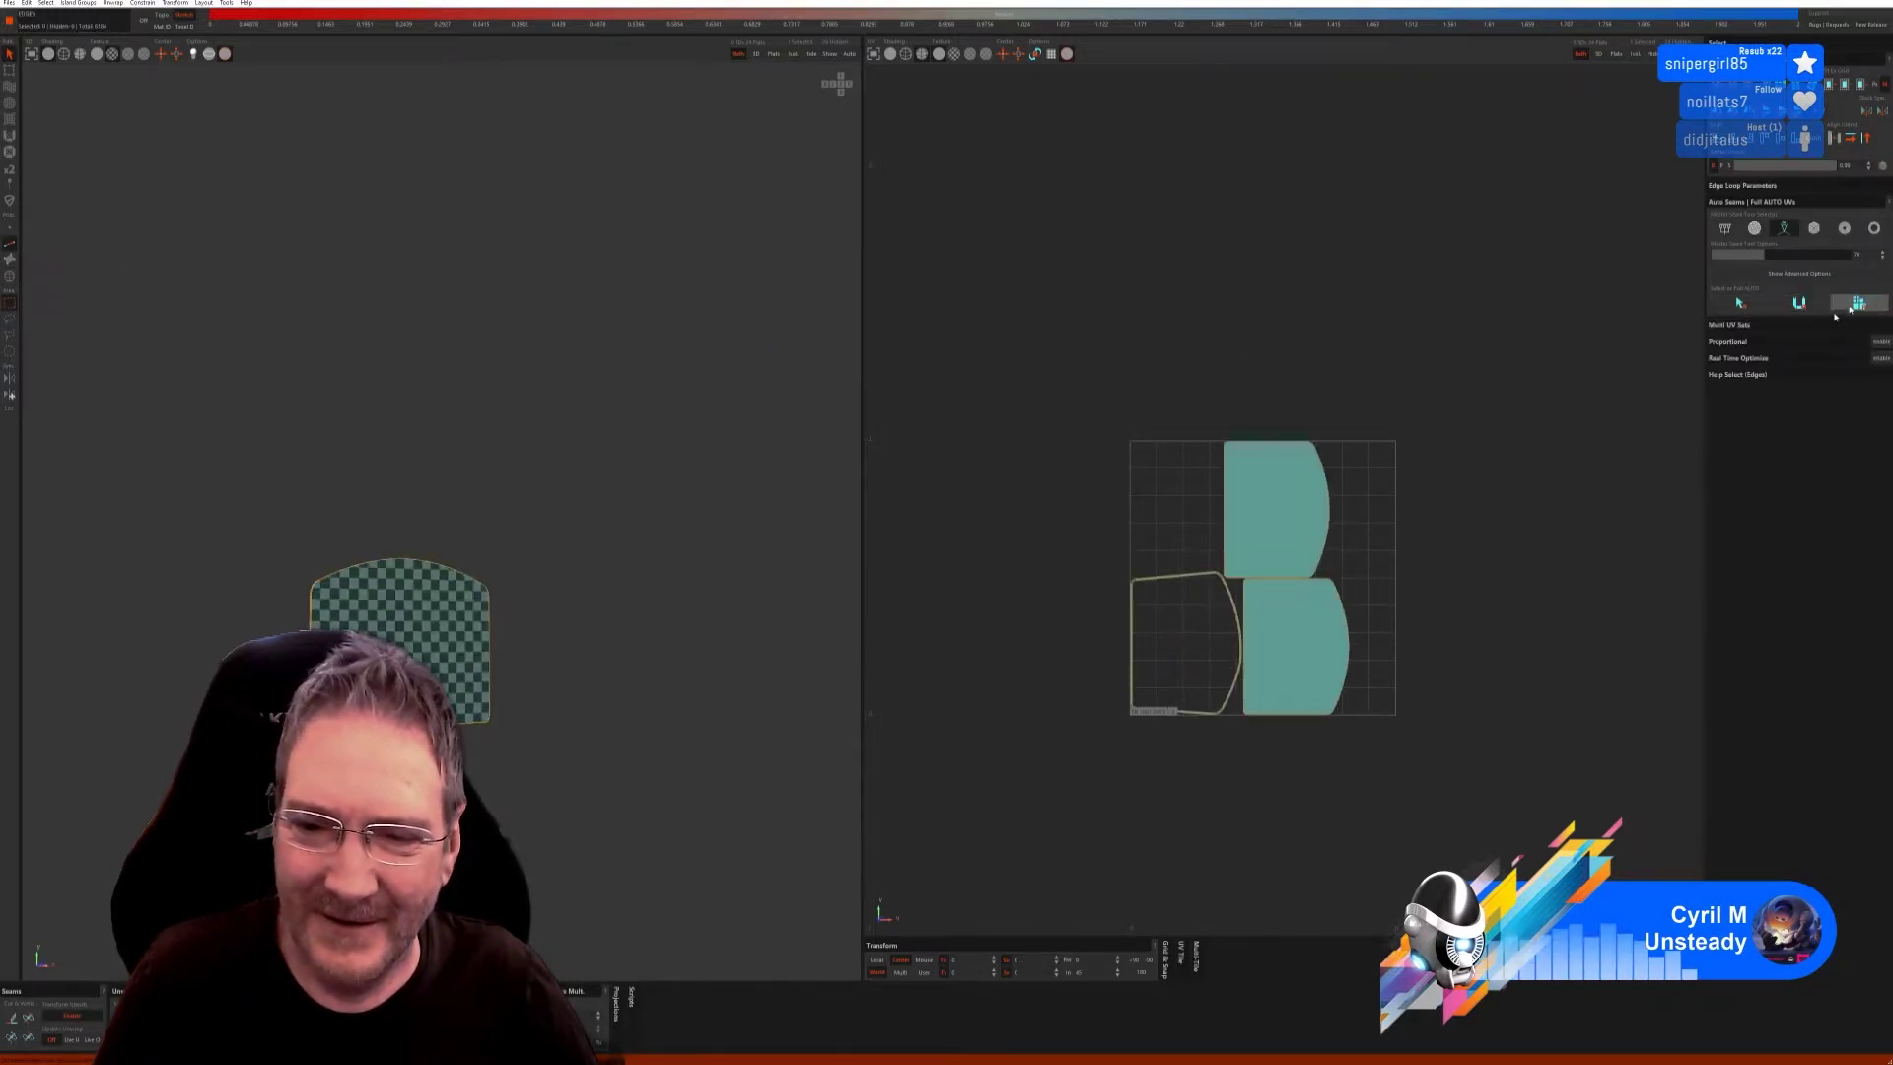
pyautogui.keyDown('alt'); pyautogui.moveTo(613, 582); pyautogui.dragTo(268, 569); pyautogui.keyUp('alt')
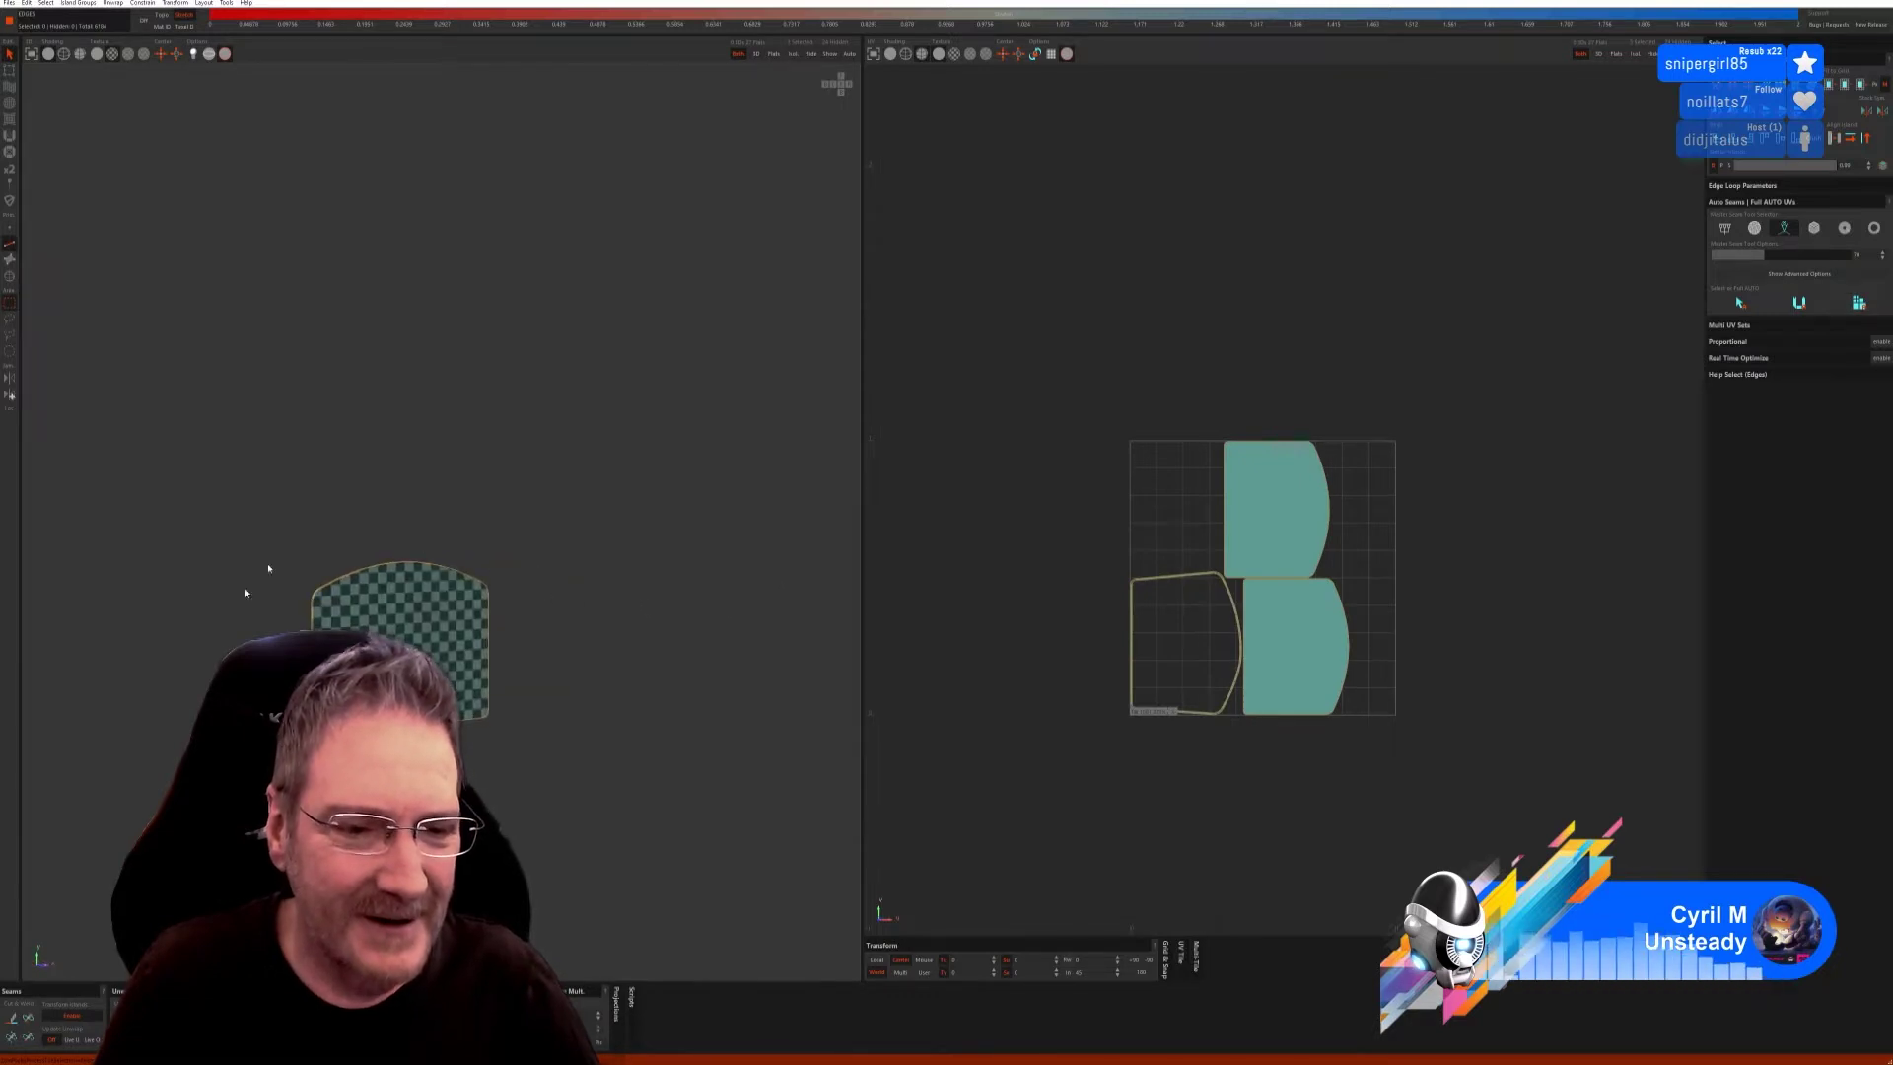
# Bring back all door parts and return with the finished UVs to the oven scene in 3ds Max.
pyautogui.click(829, 54)
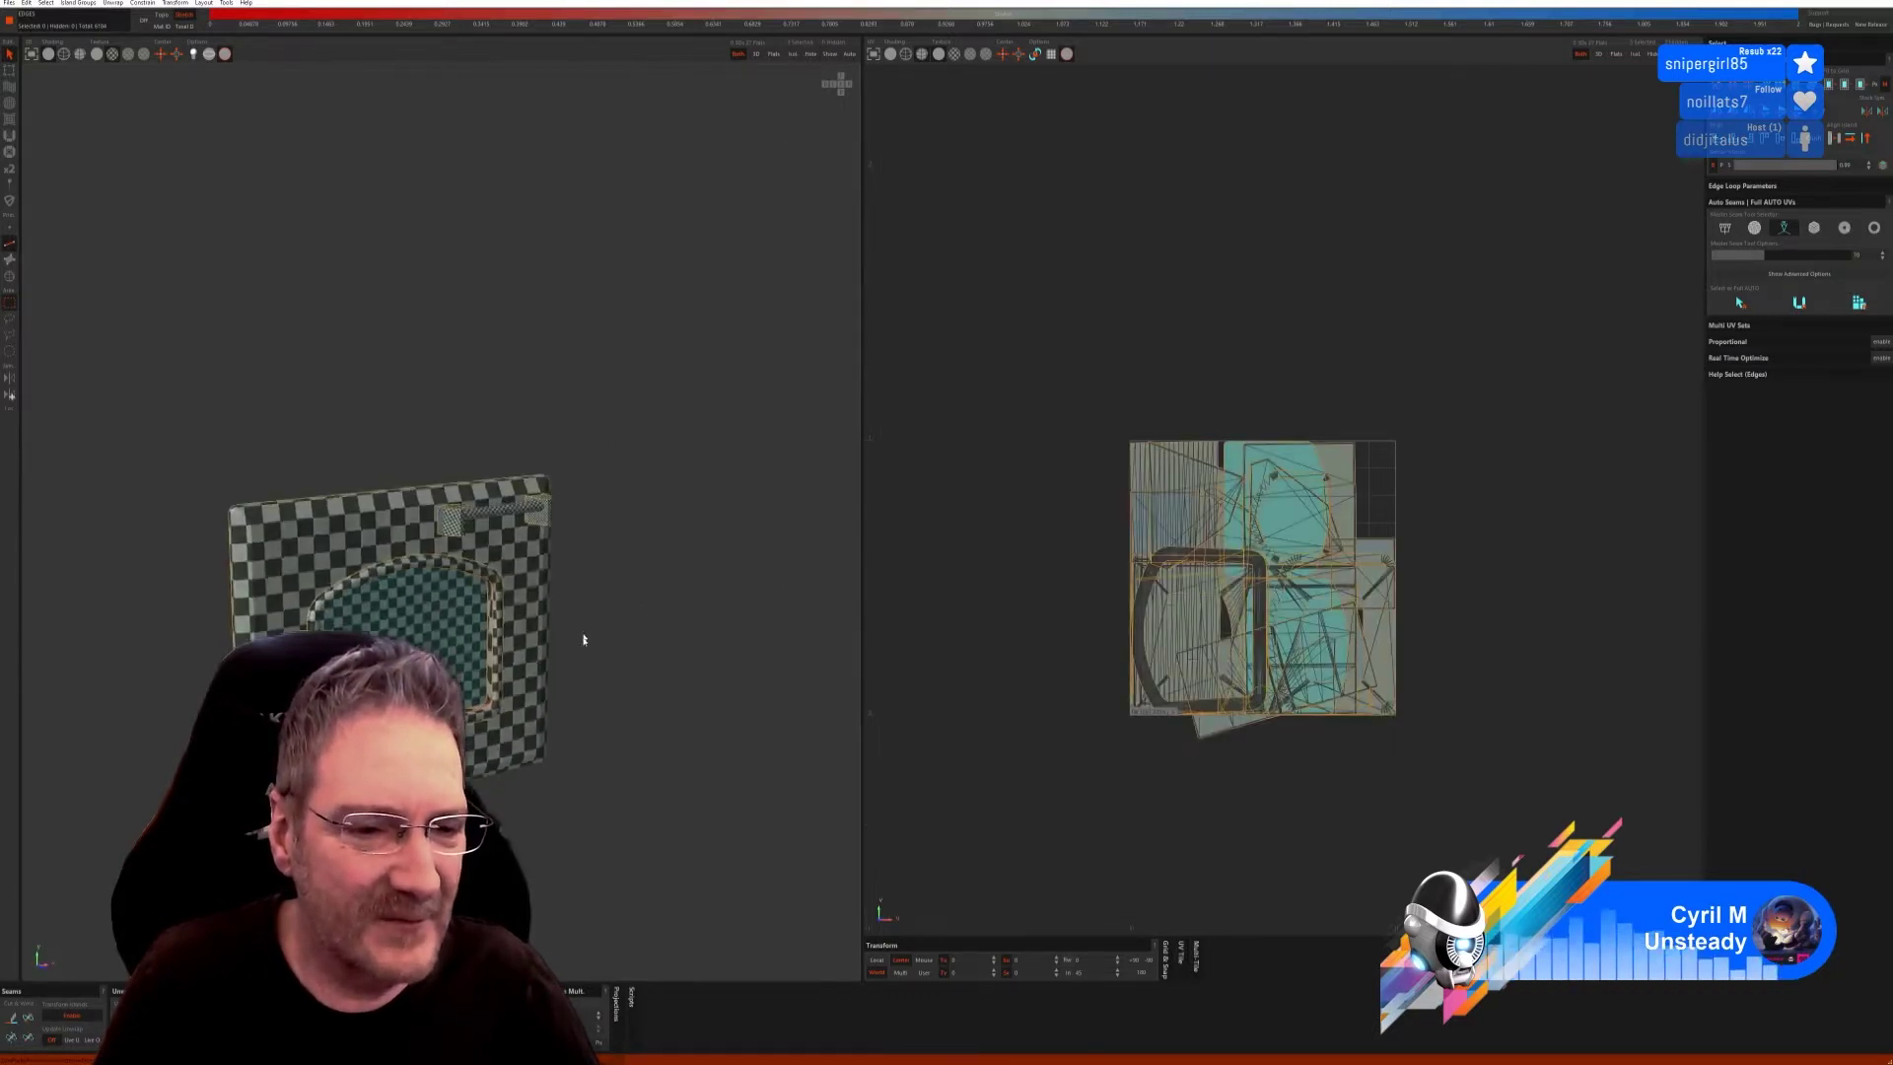
pyautogui.keyDown('alt'); pyautogui.moveTo(582, 640); pyautogui.dragTo(575, 576); pyautogui.keyUp('alt')
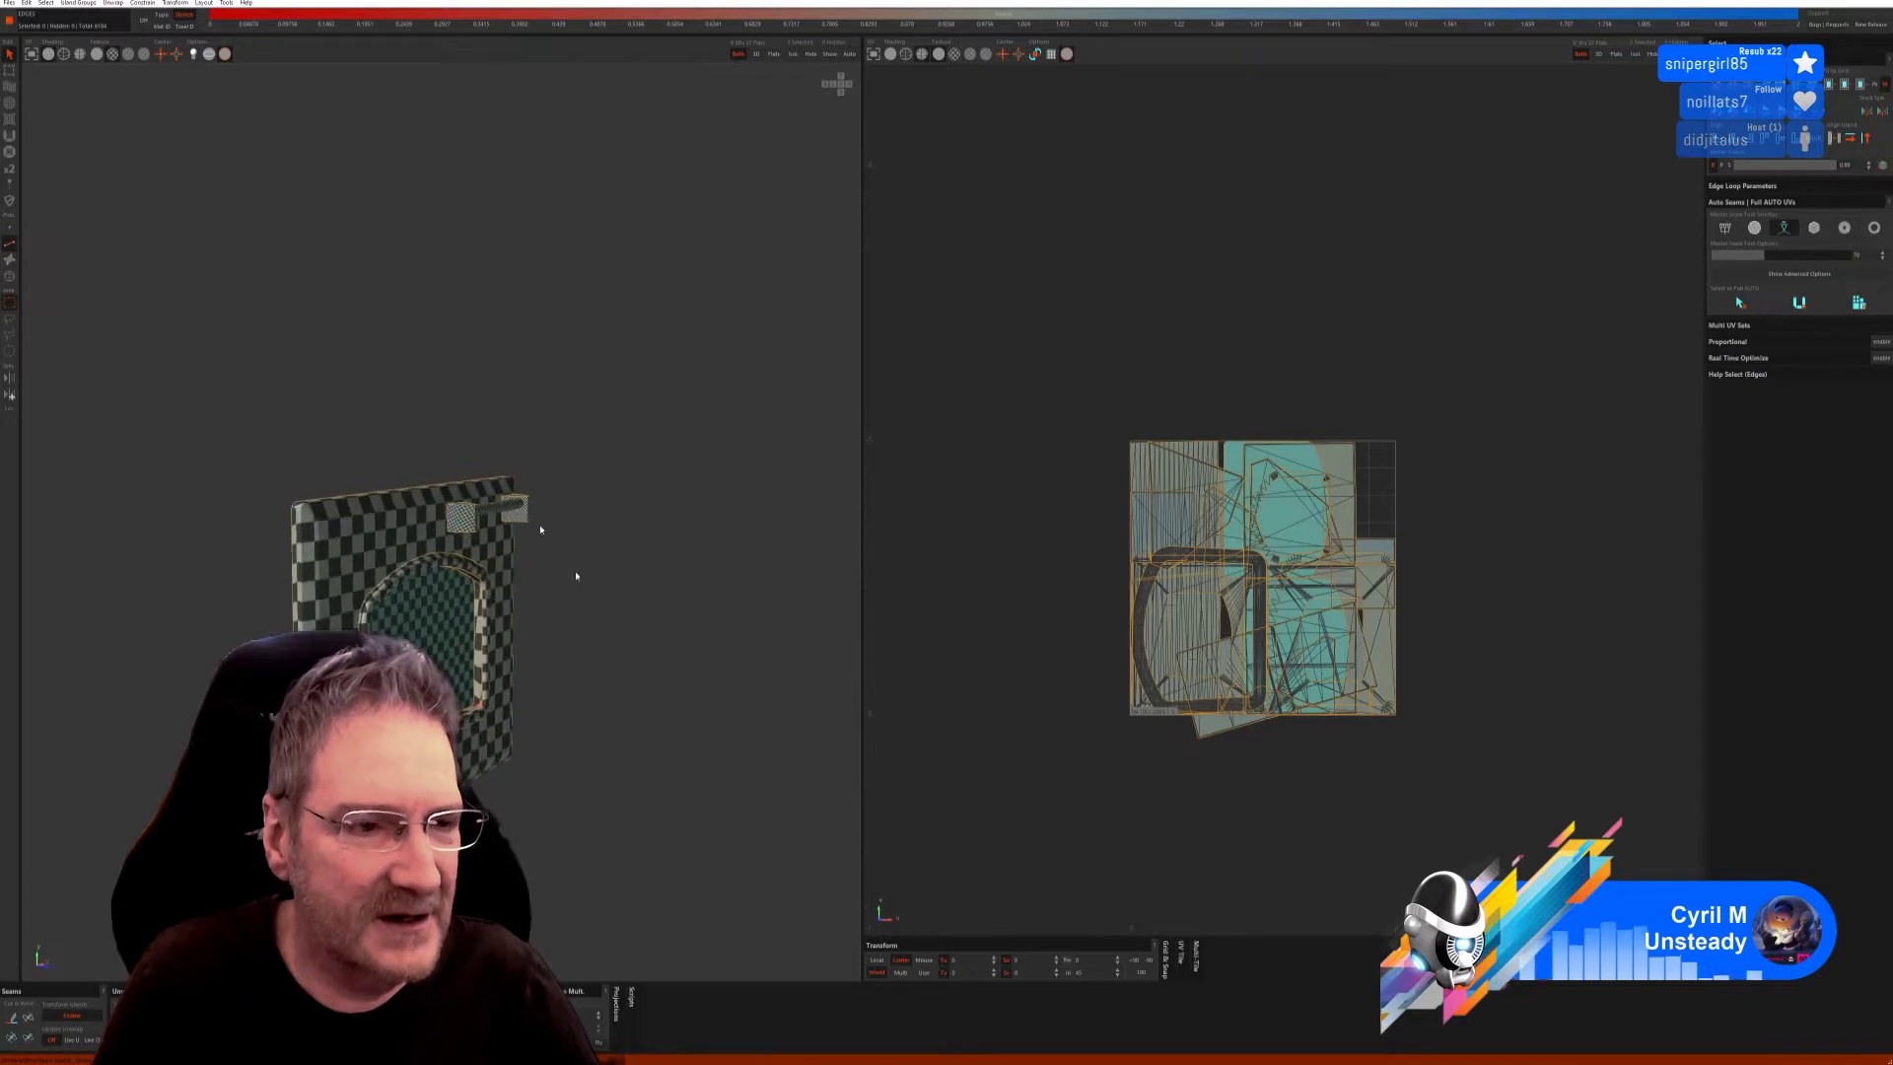
pyautogui.click(14, 3)
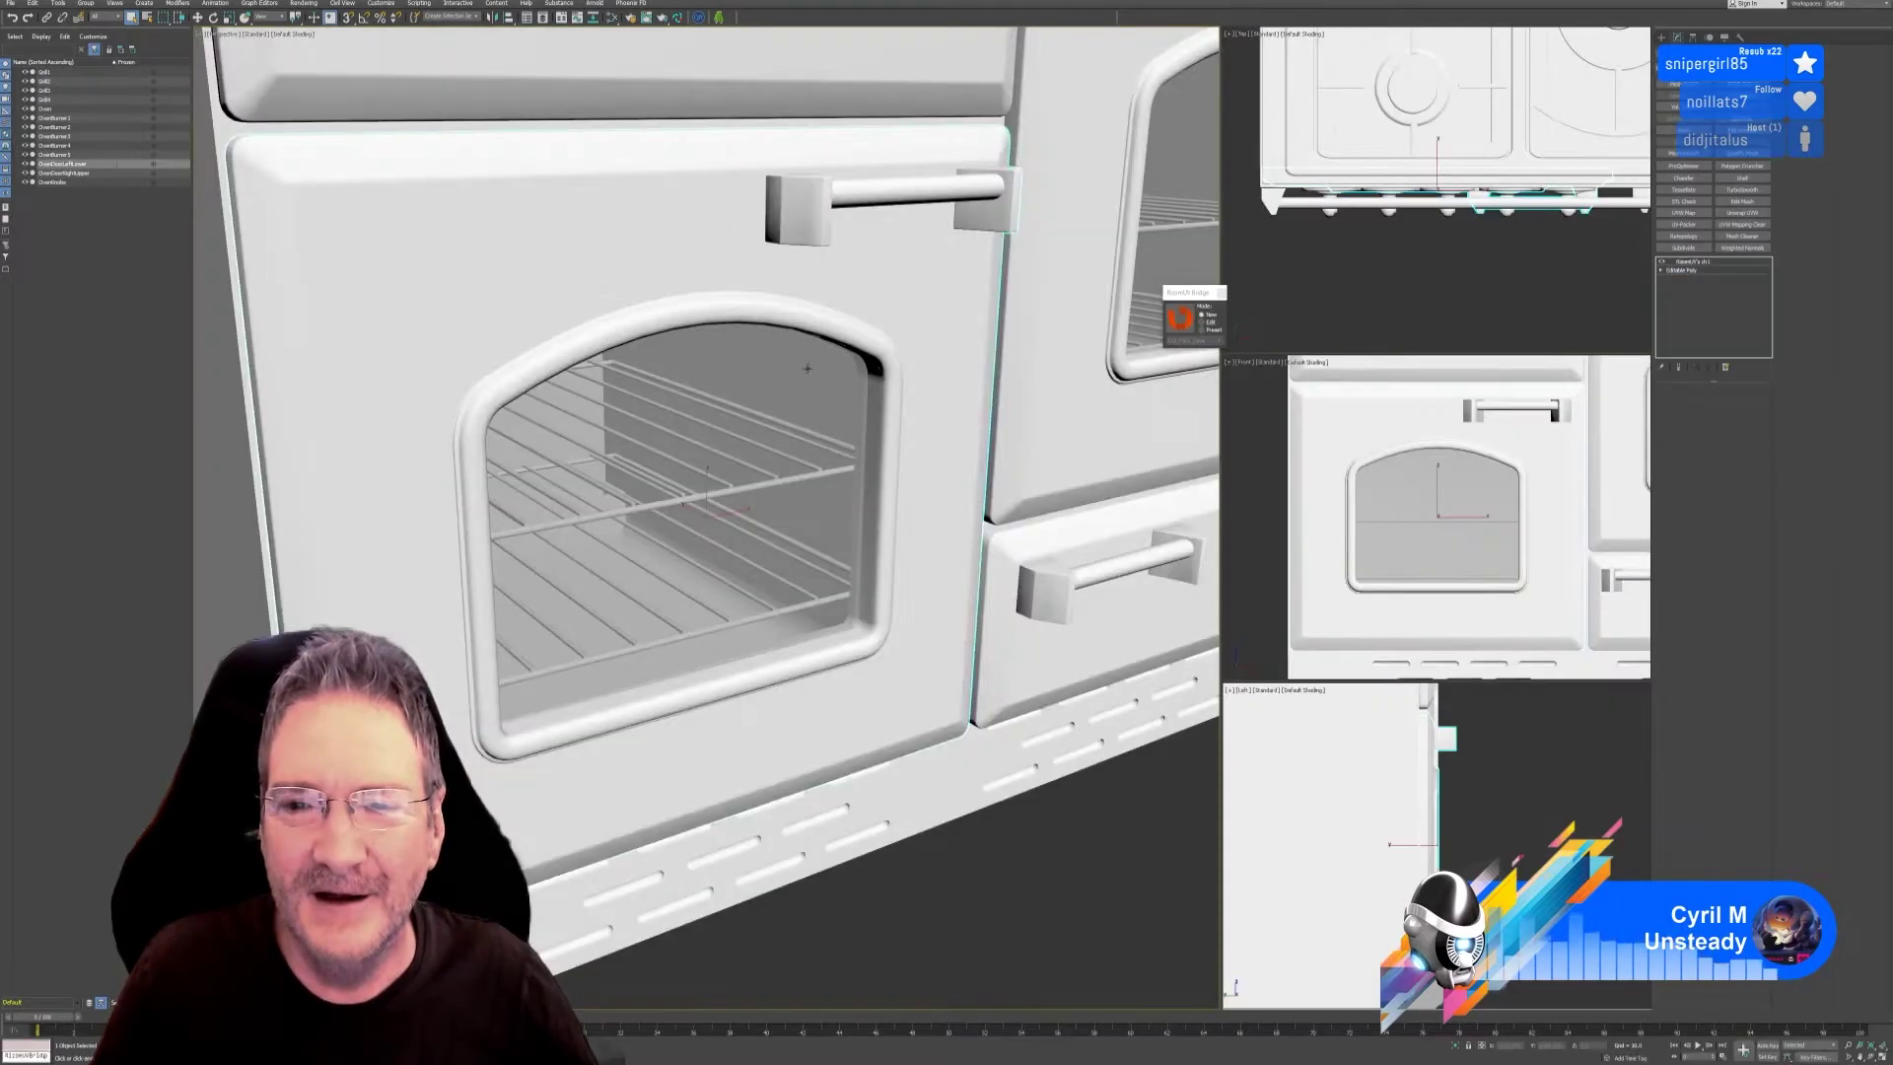
# Select the upper-right oven door and convert it to an Editable Poly.
pyautogui.scroll(-10, 896, 313)
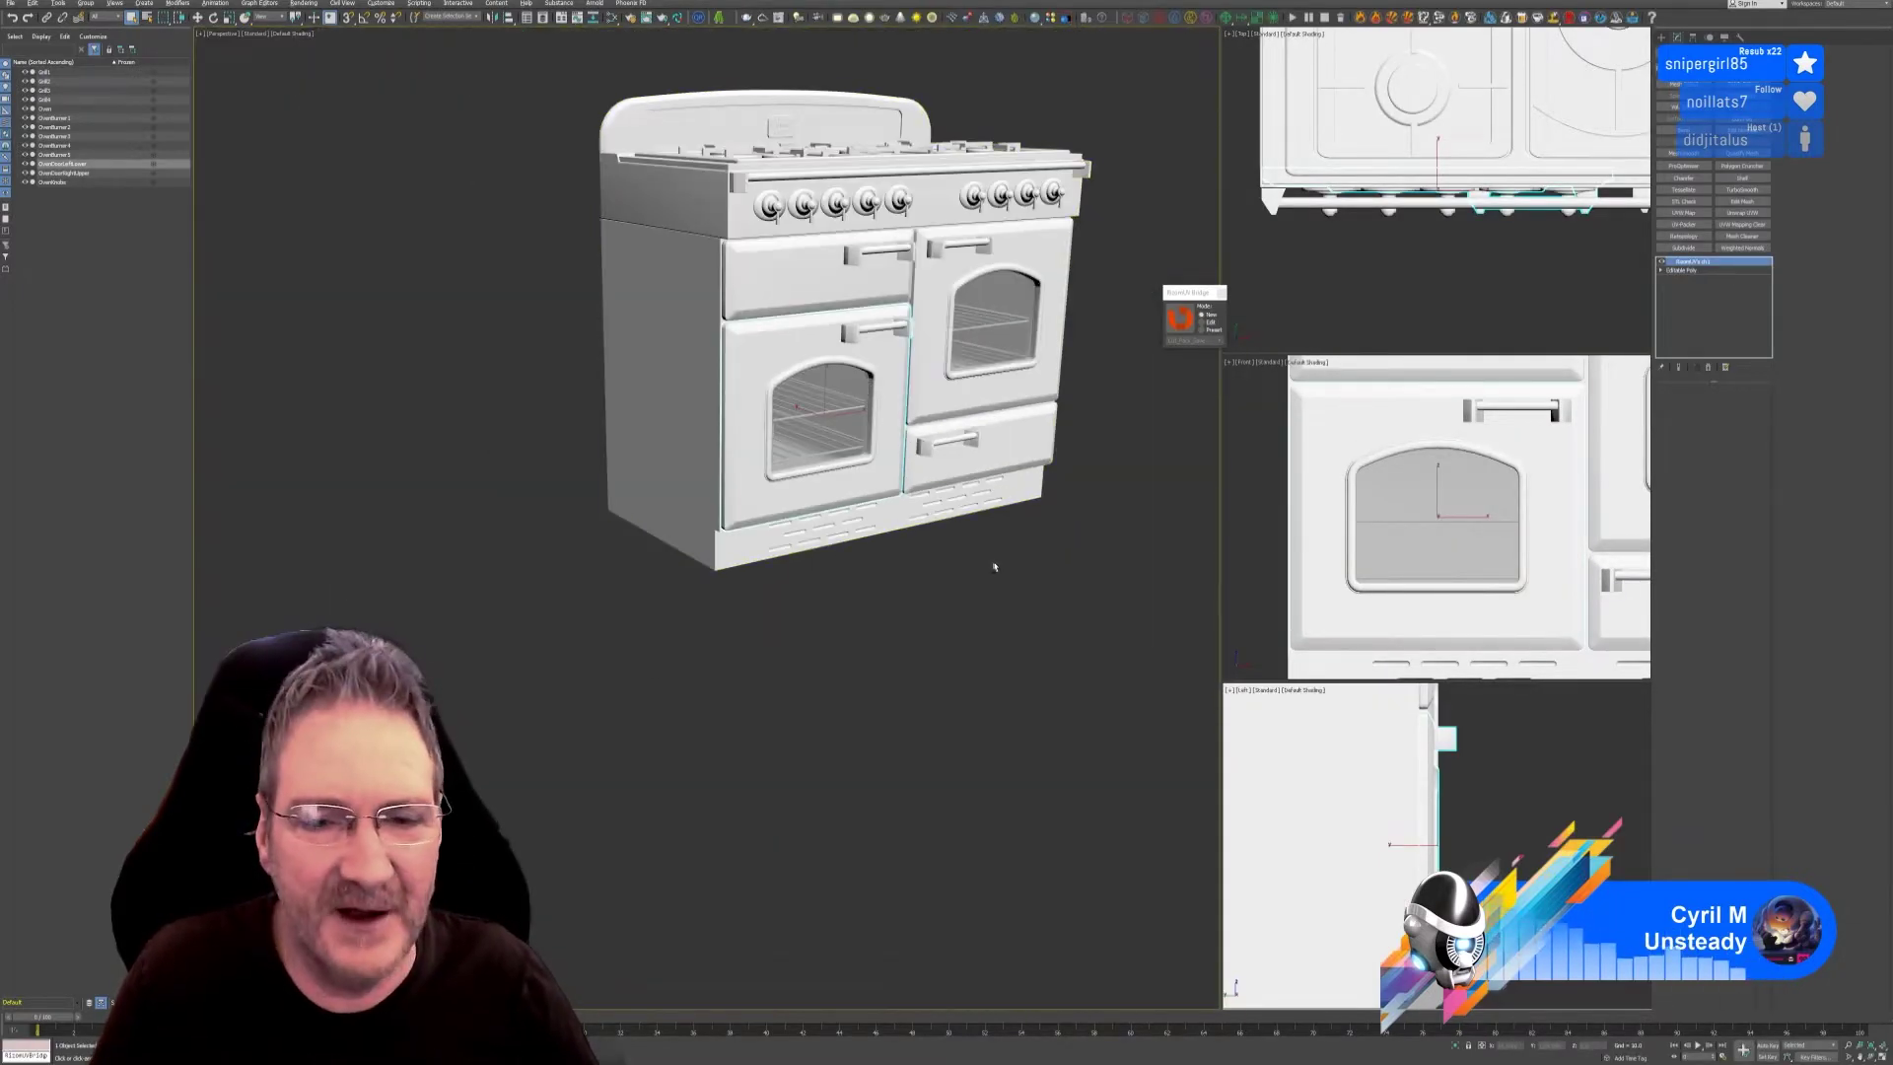
pyautogui.moveTo(992, 558); pyautogui.dragTo(1074, 468, button='middle')
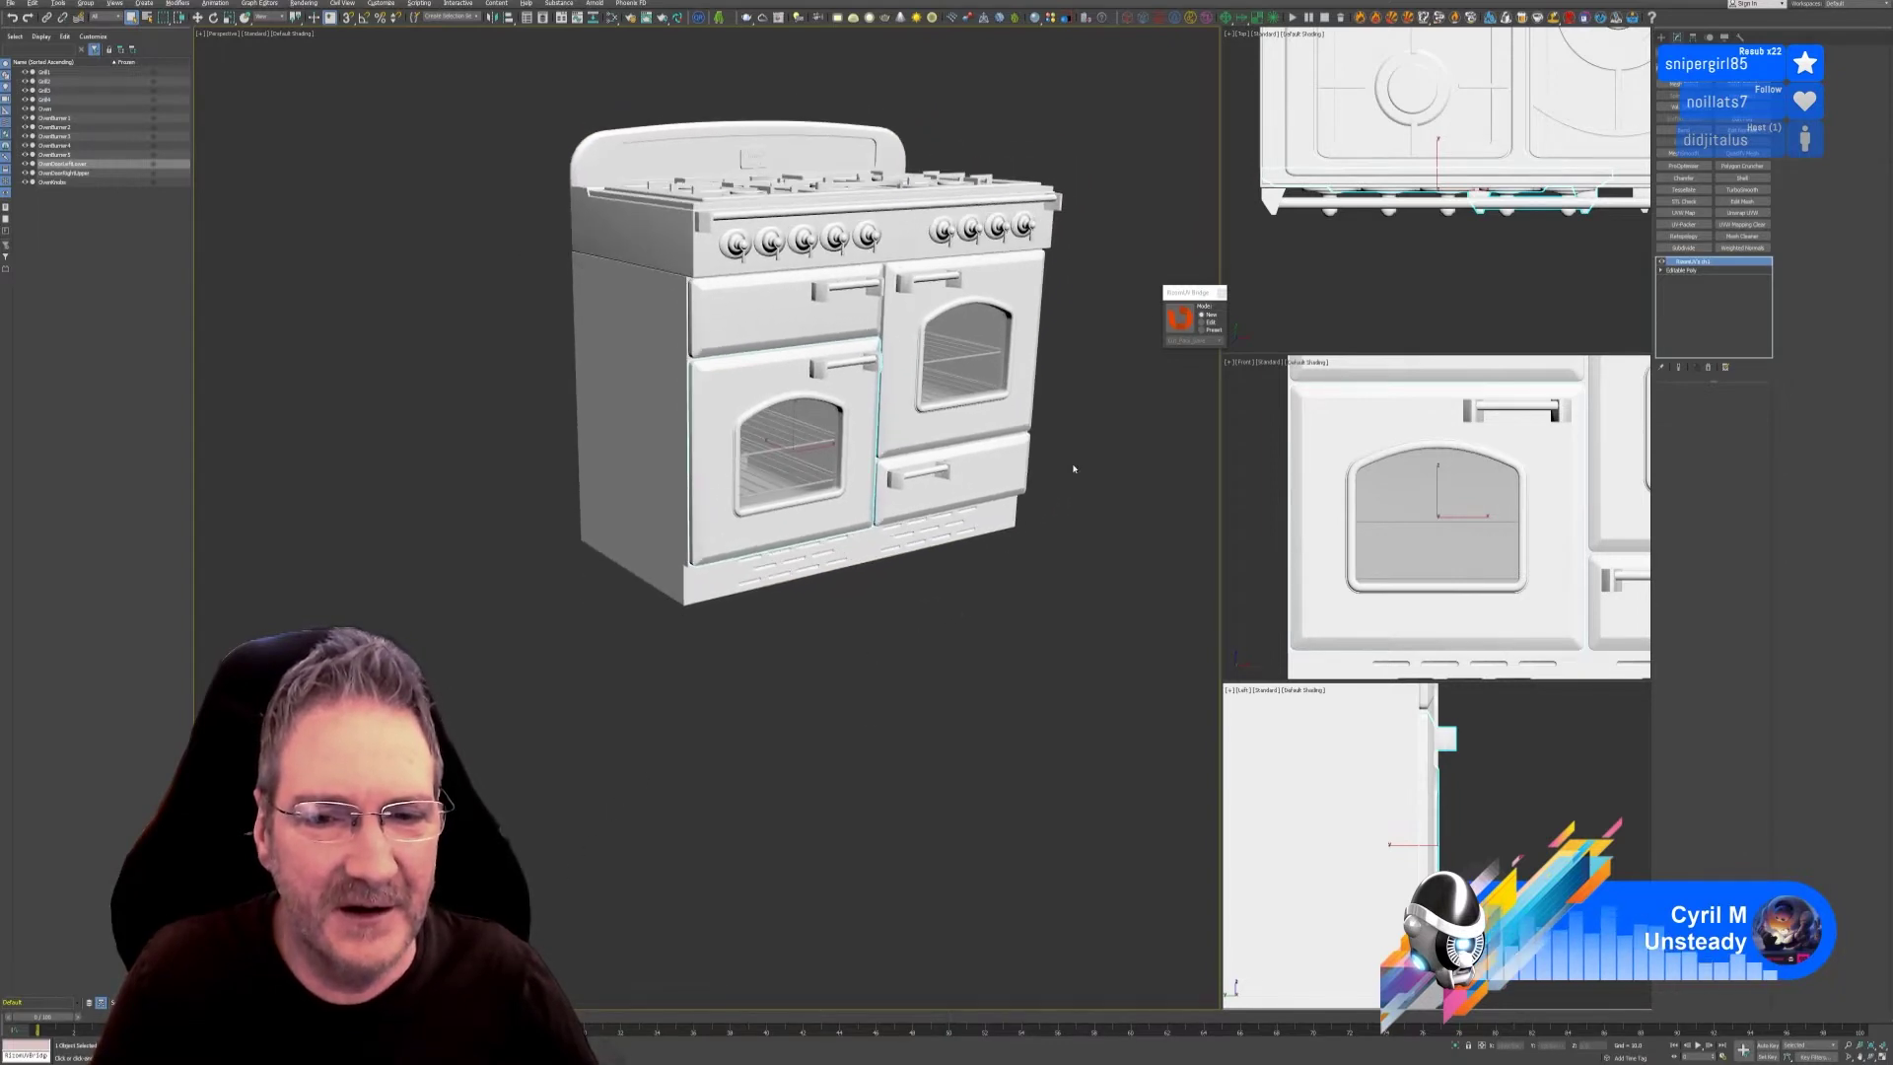
pyautogui.moveTo(1094, 382); pyautogui.dragTo(972, 490, button='middle')
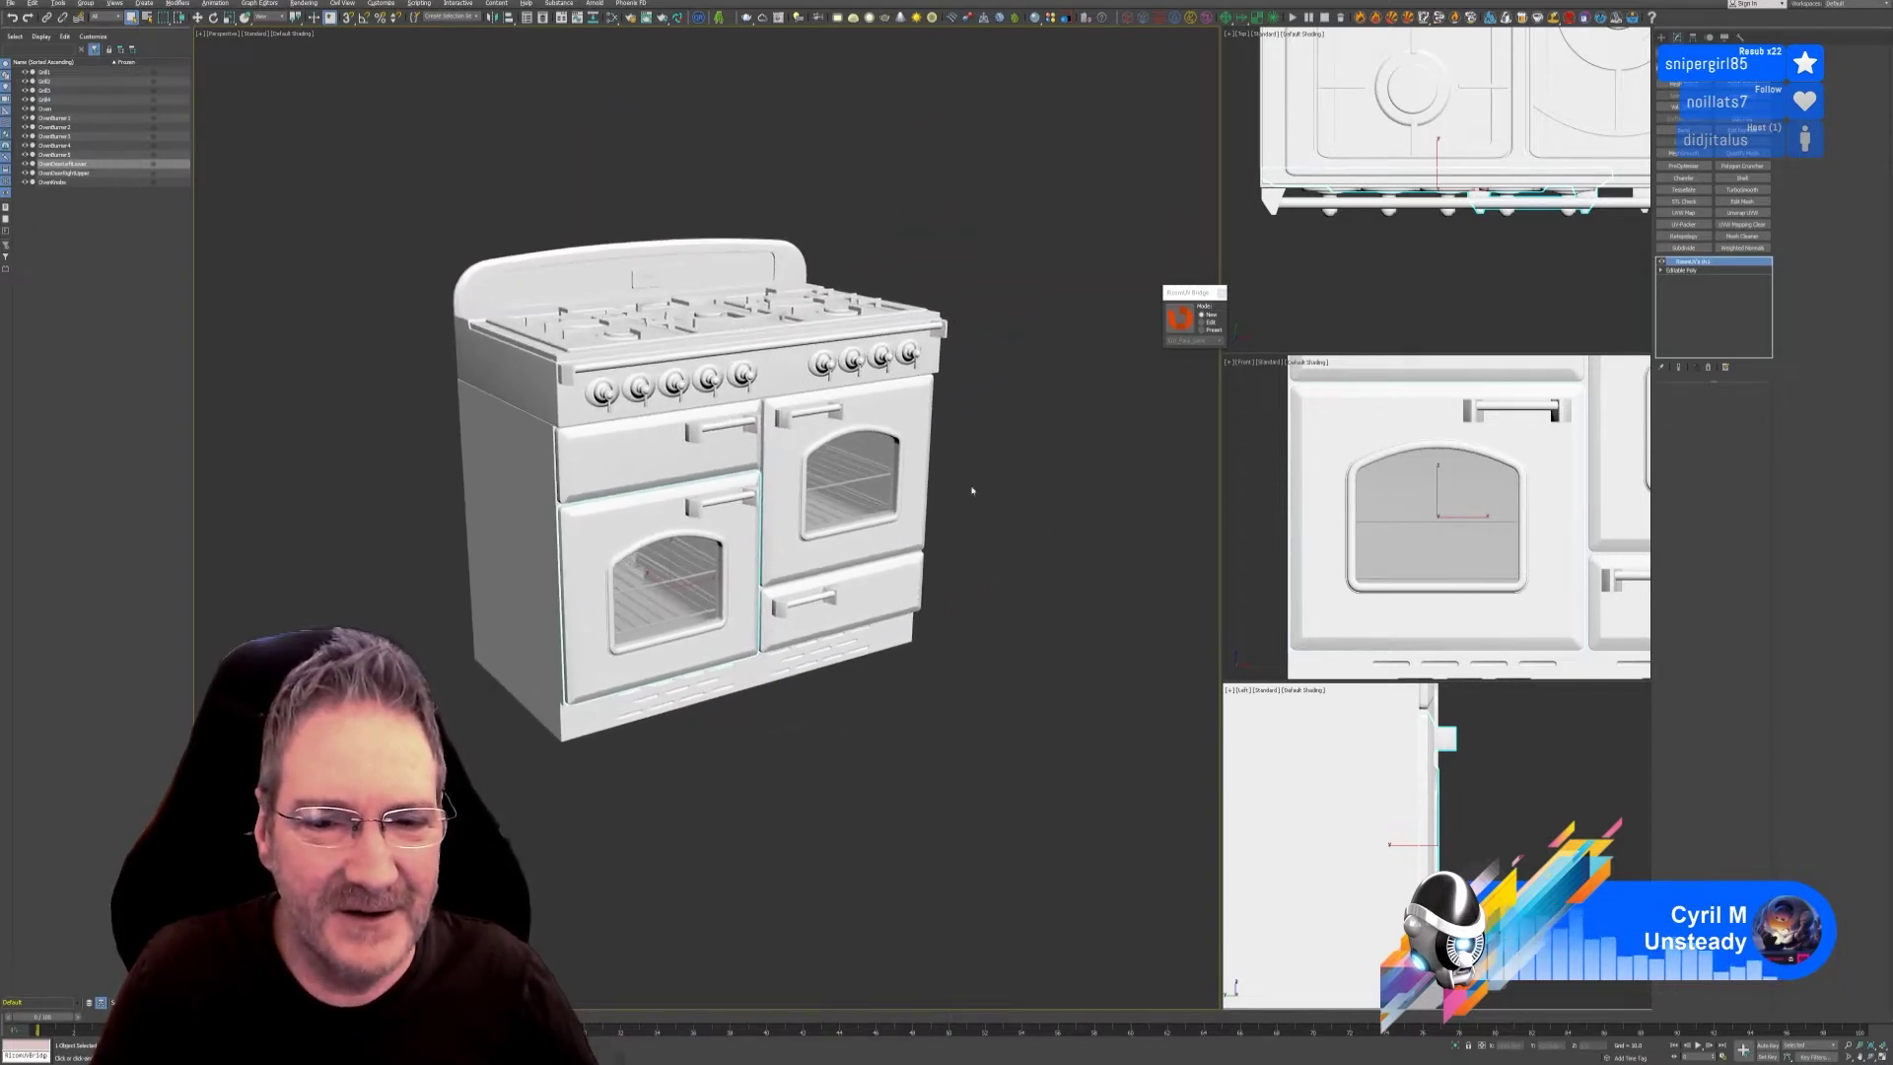
pyautogui.scroll(5, 937, 459)
pyautogui.scroll(-2, 954, 448)
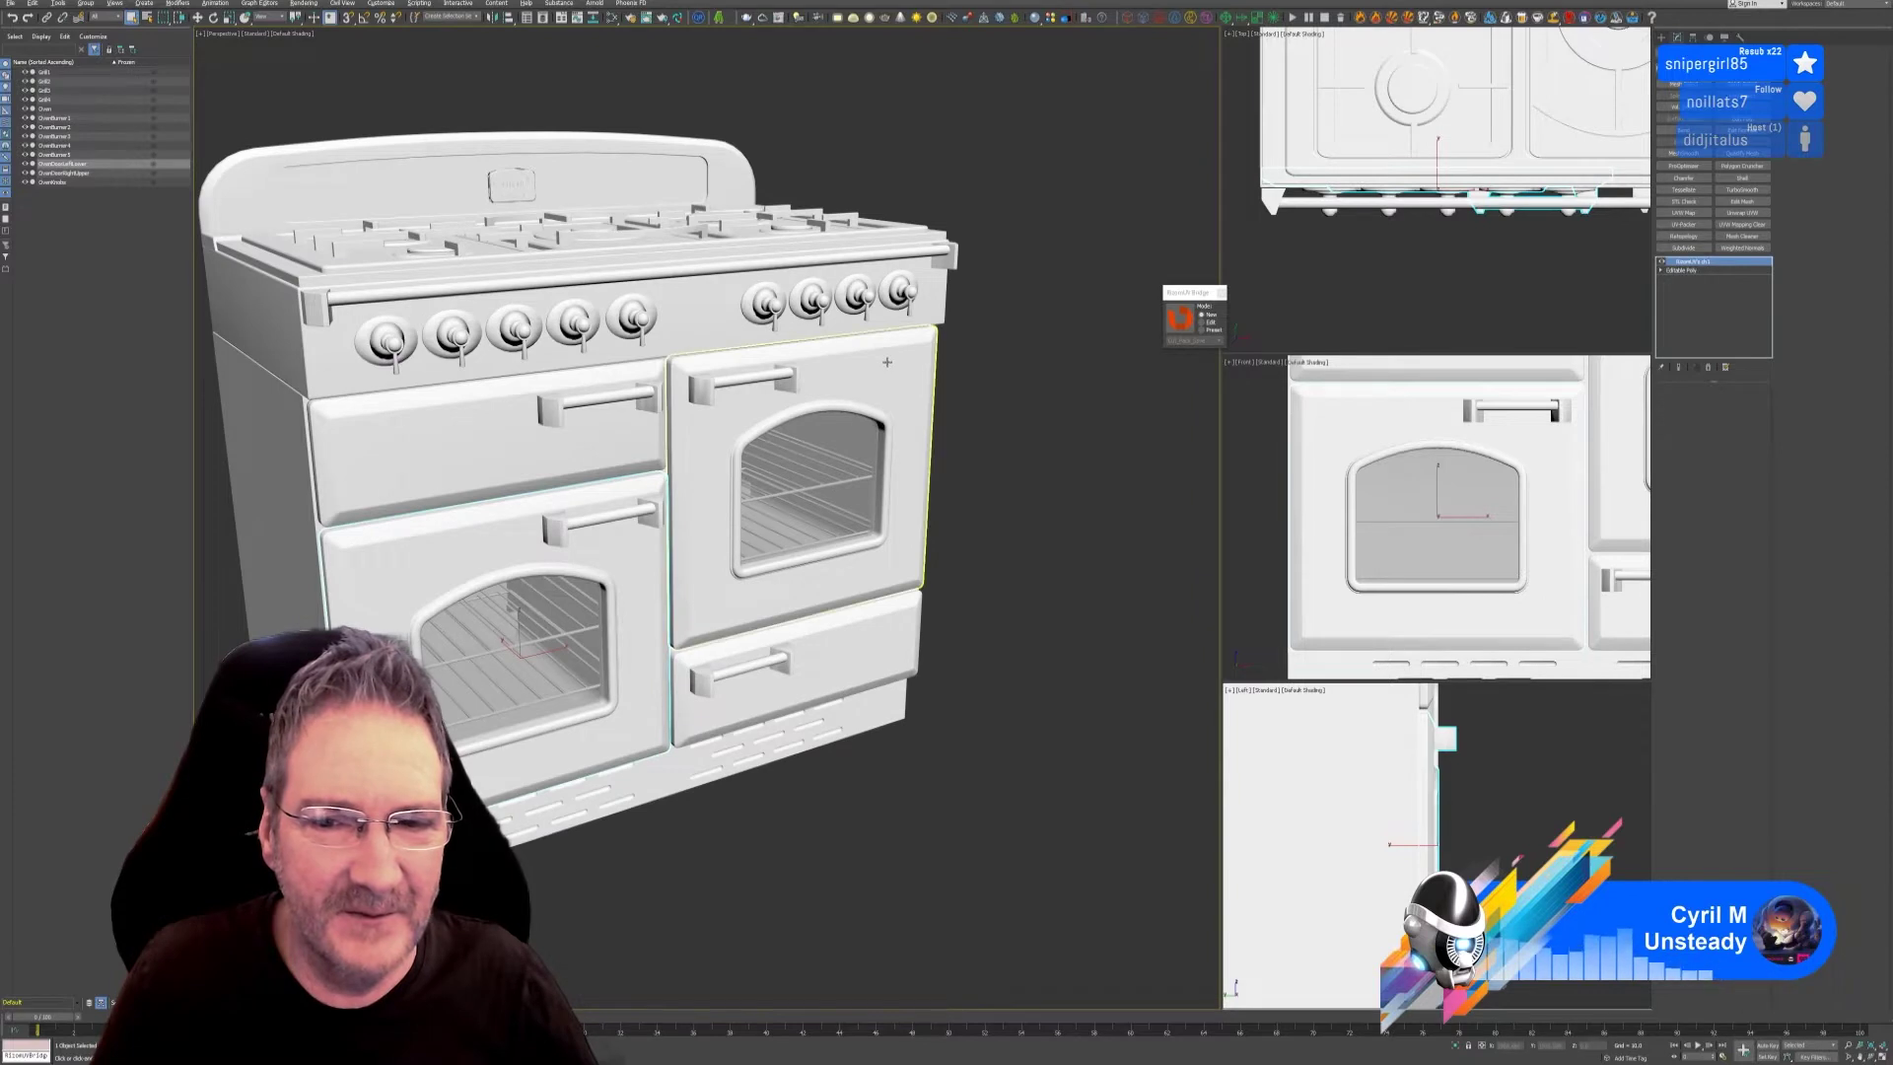
pyautogui.click(947, 361)
pyautogui.hotkey('ctrl', 'z')
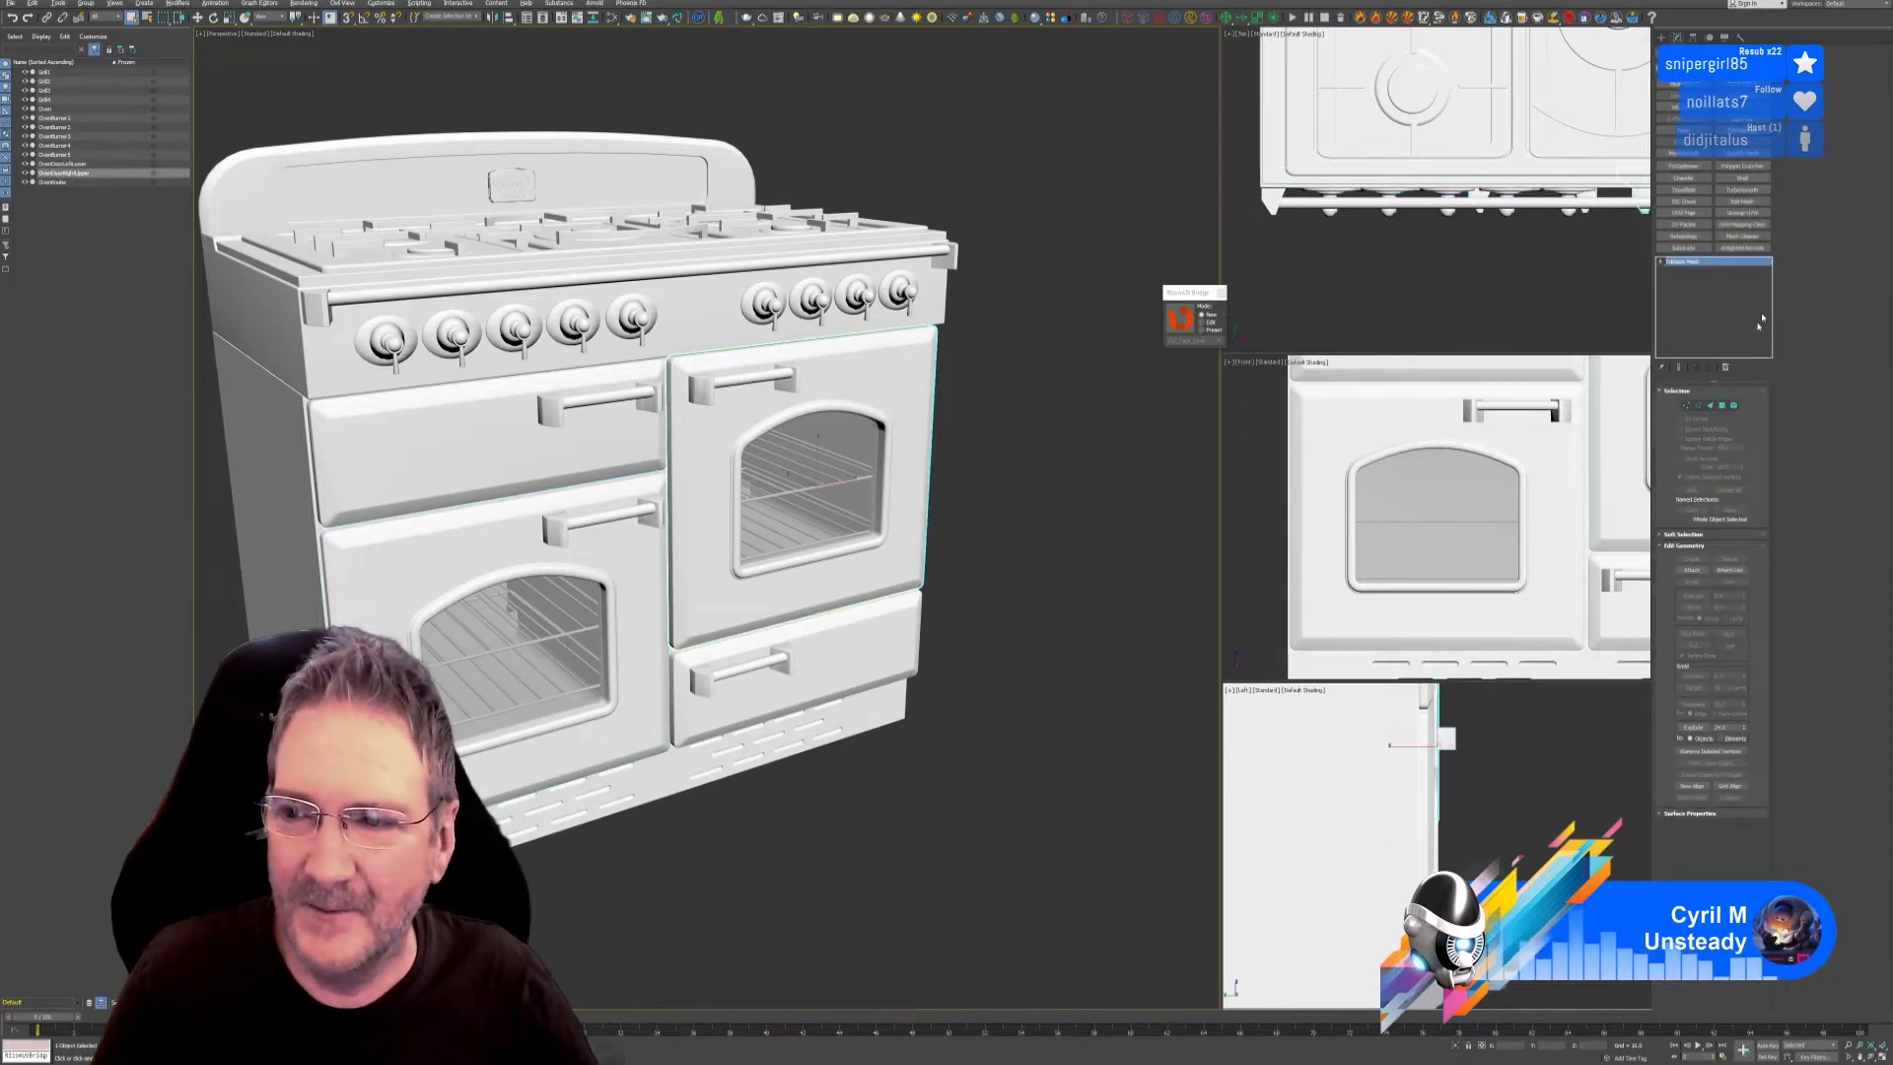
pyautogui.rightClick(1707, 264)
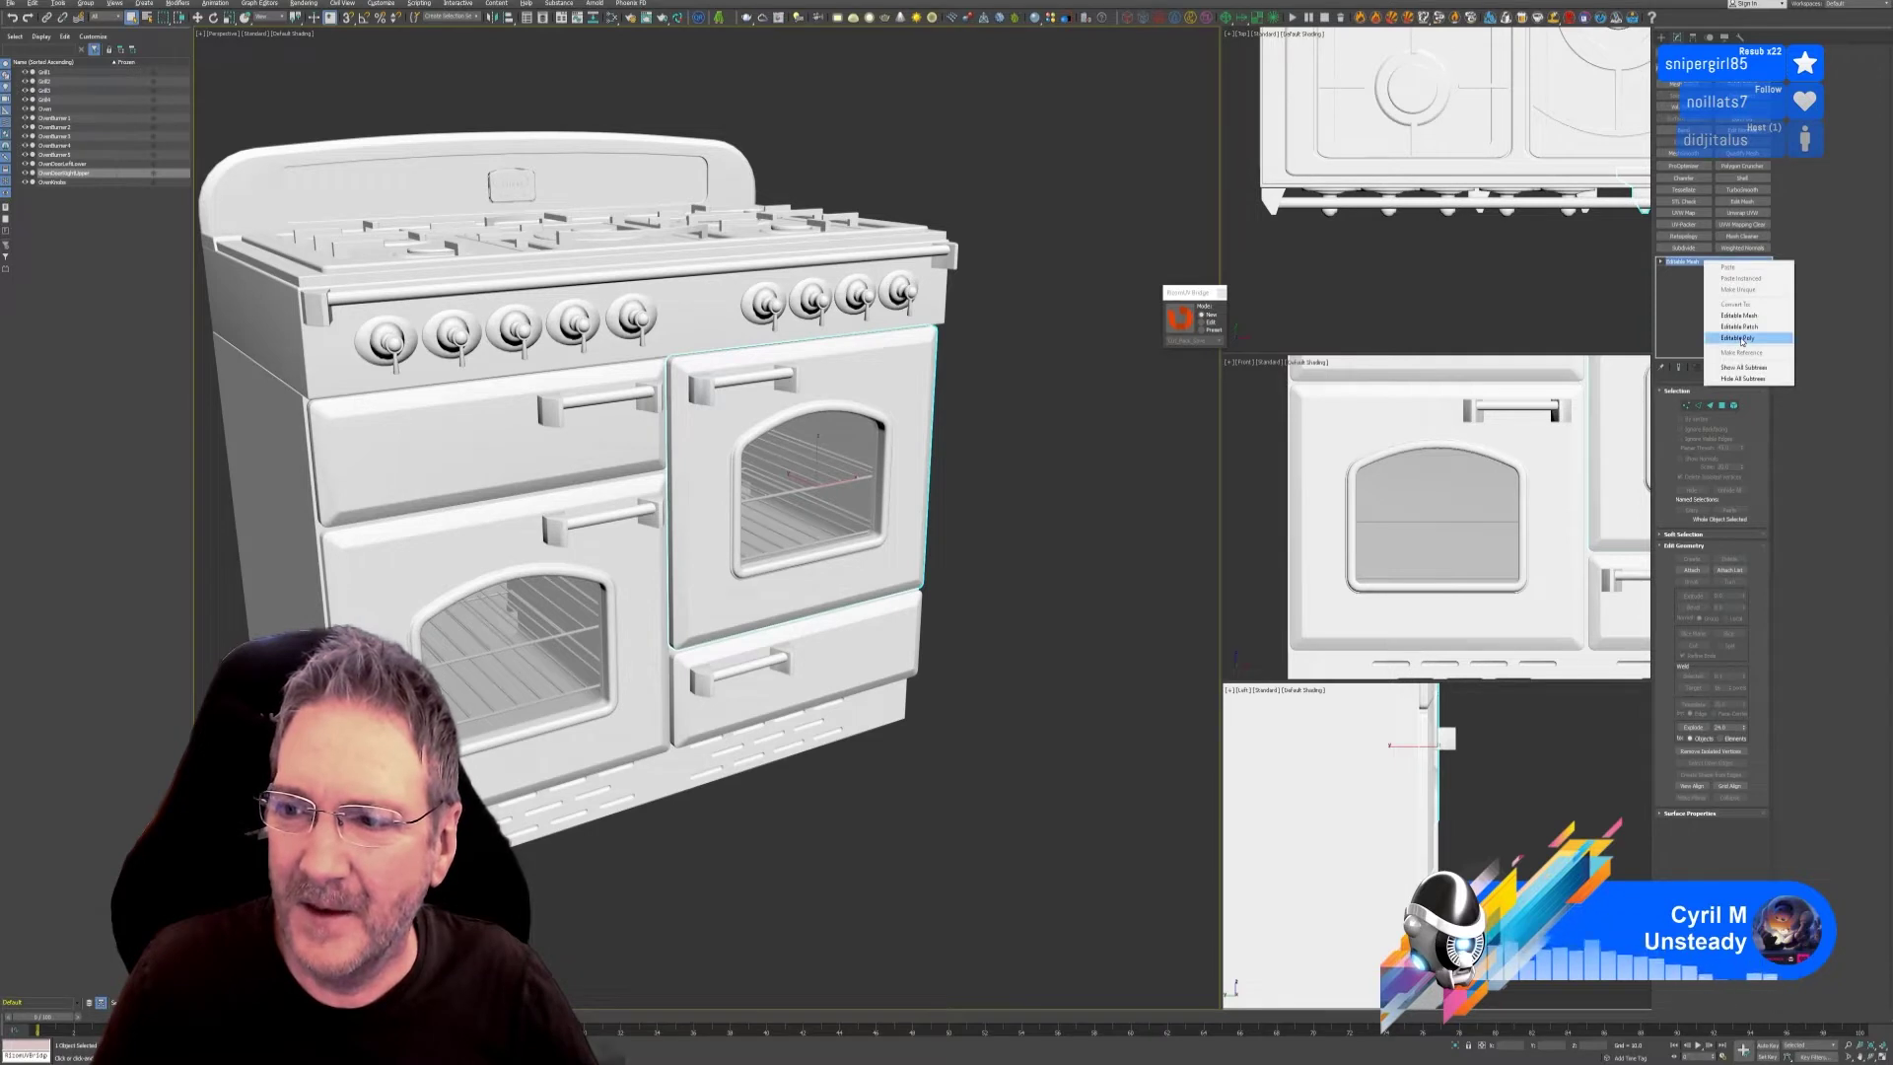
pyautogui.click(1739, 338)
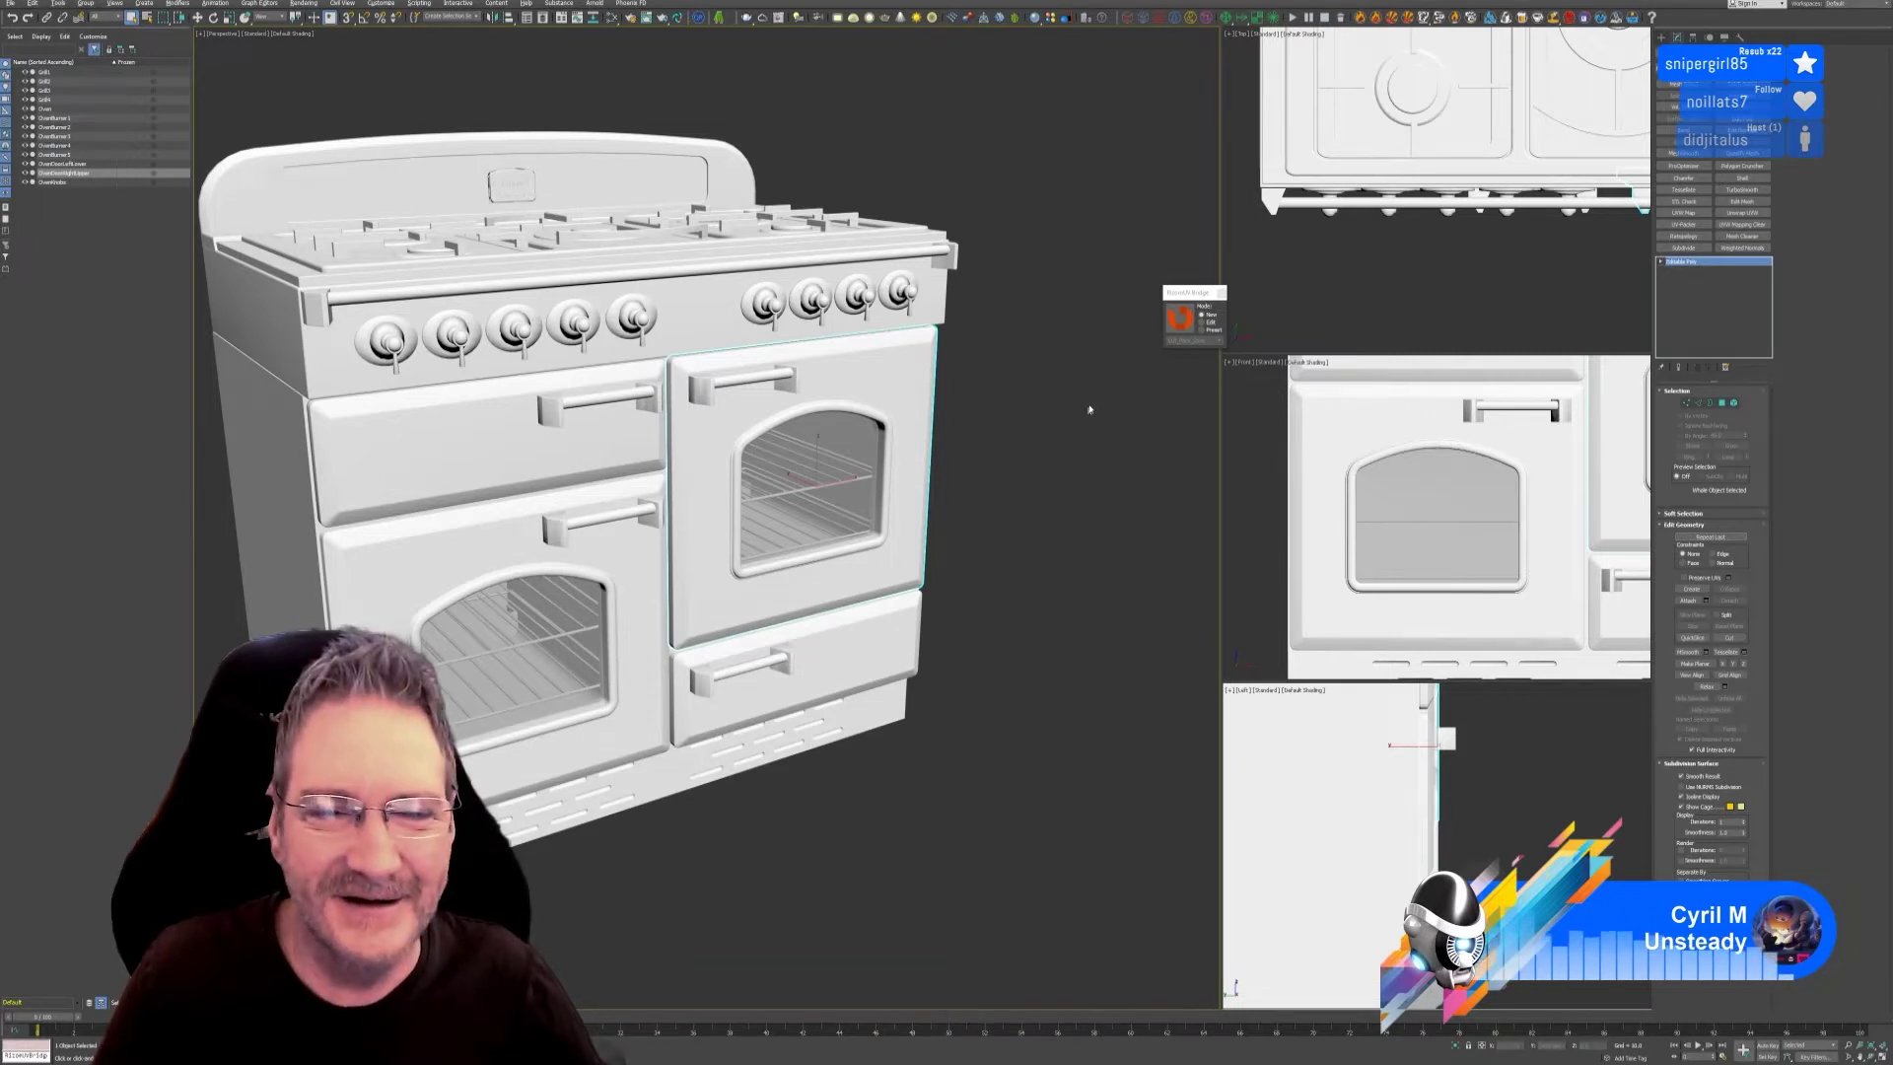
pyautogui.click(1180, 318)
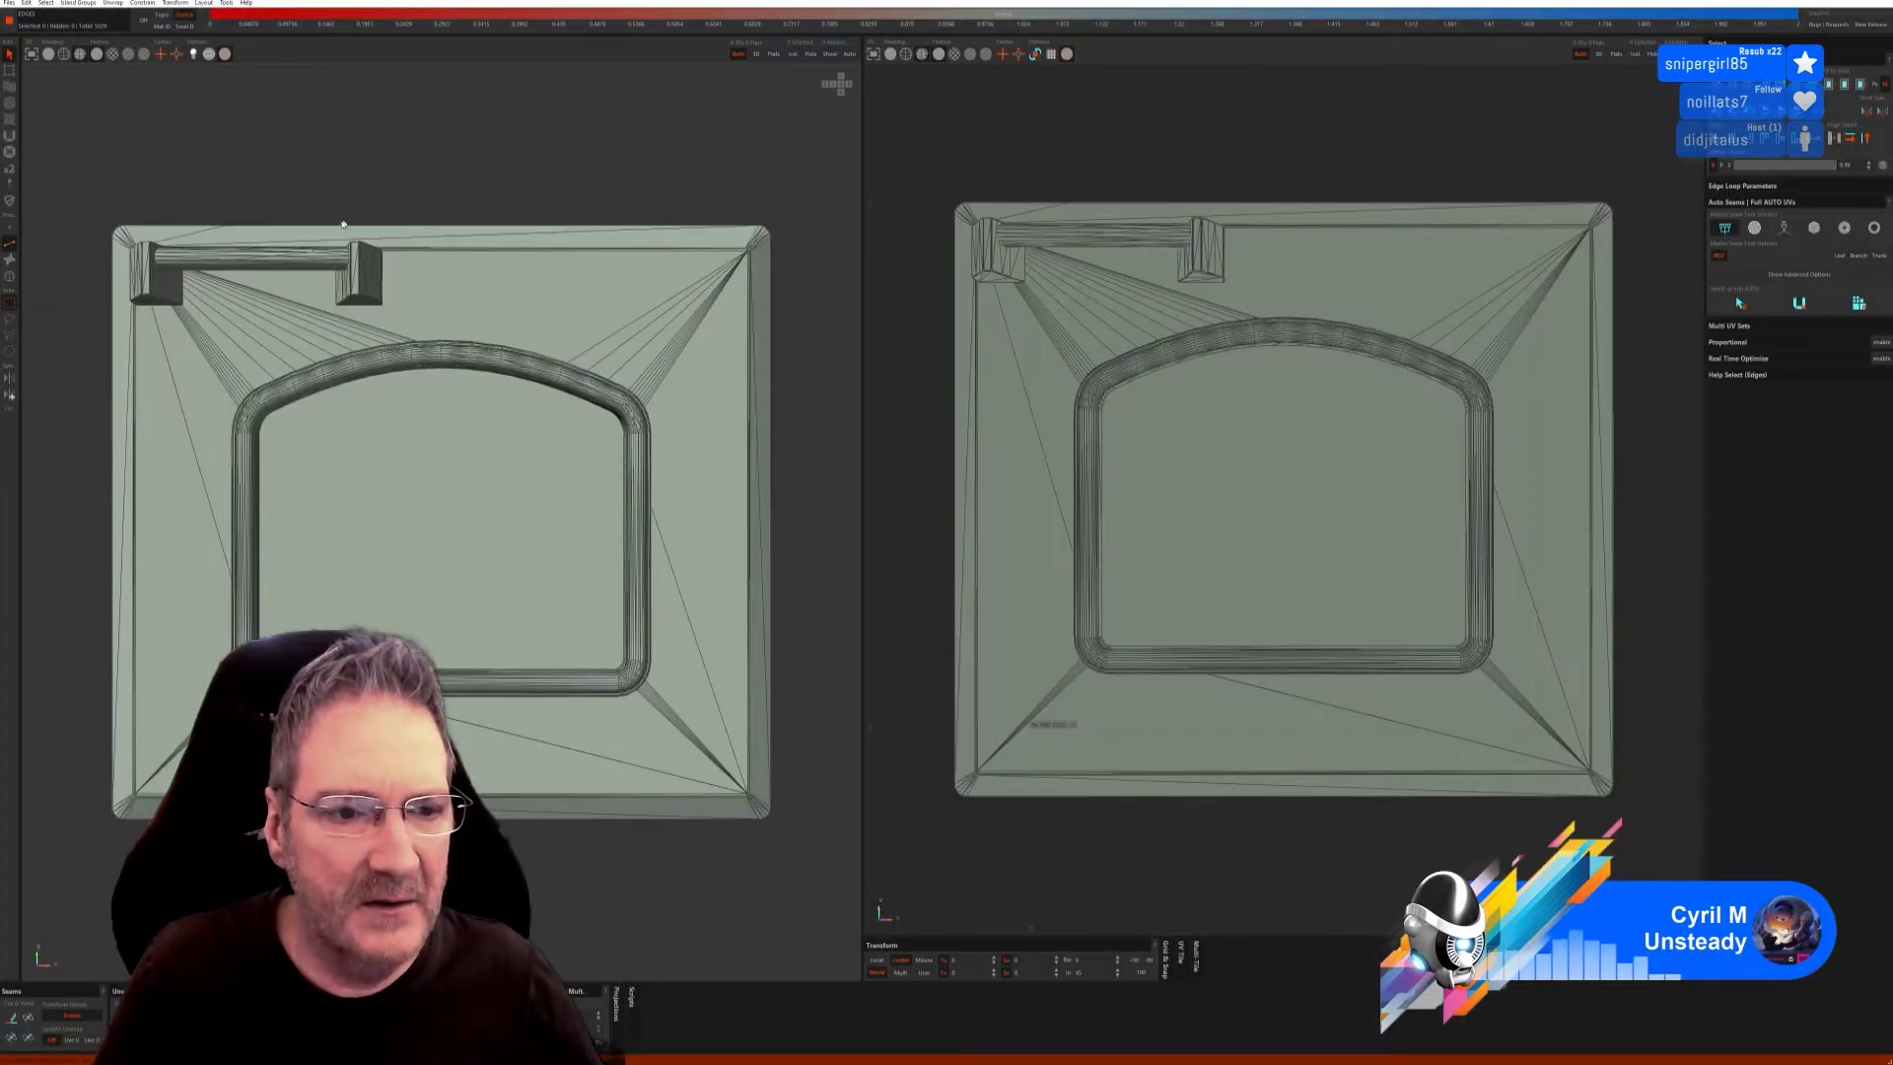
pyautogui.click(48, 54)
pyautogui.click(111, 54)
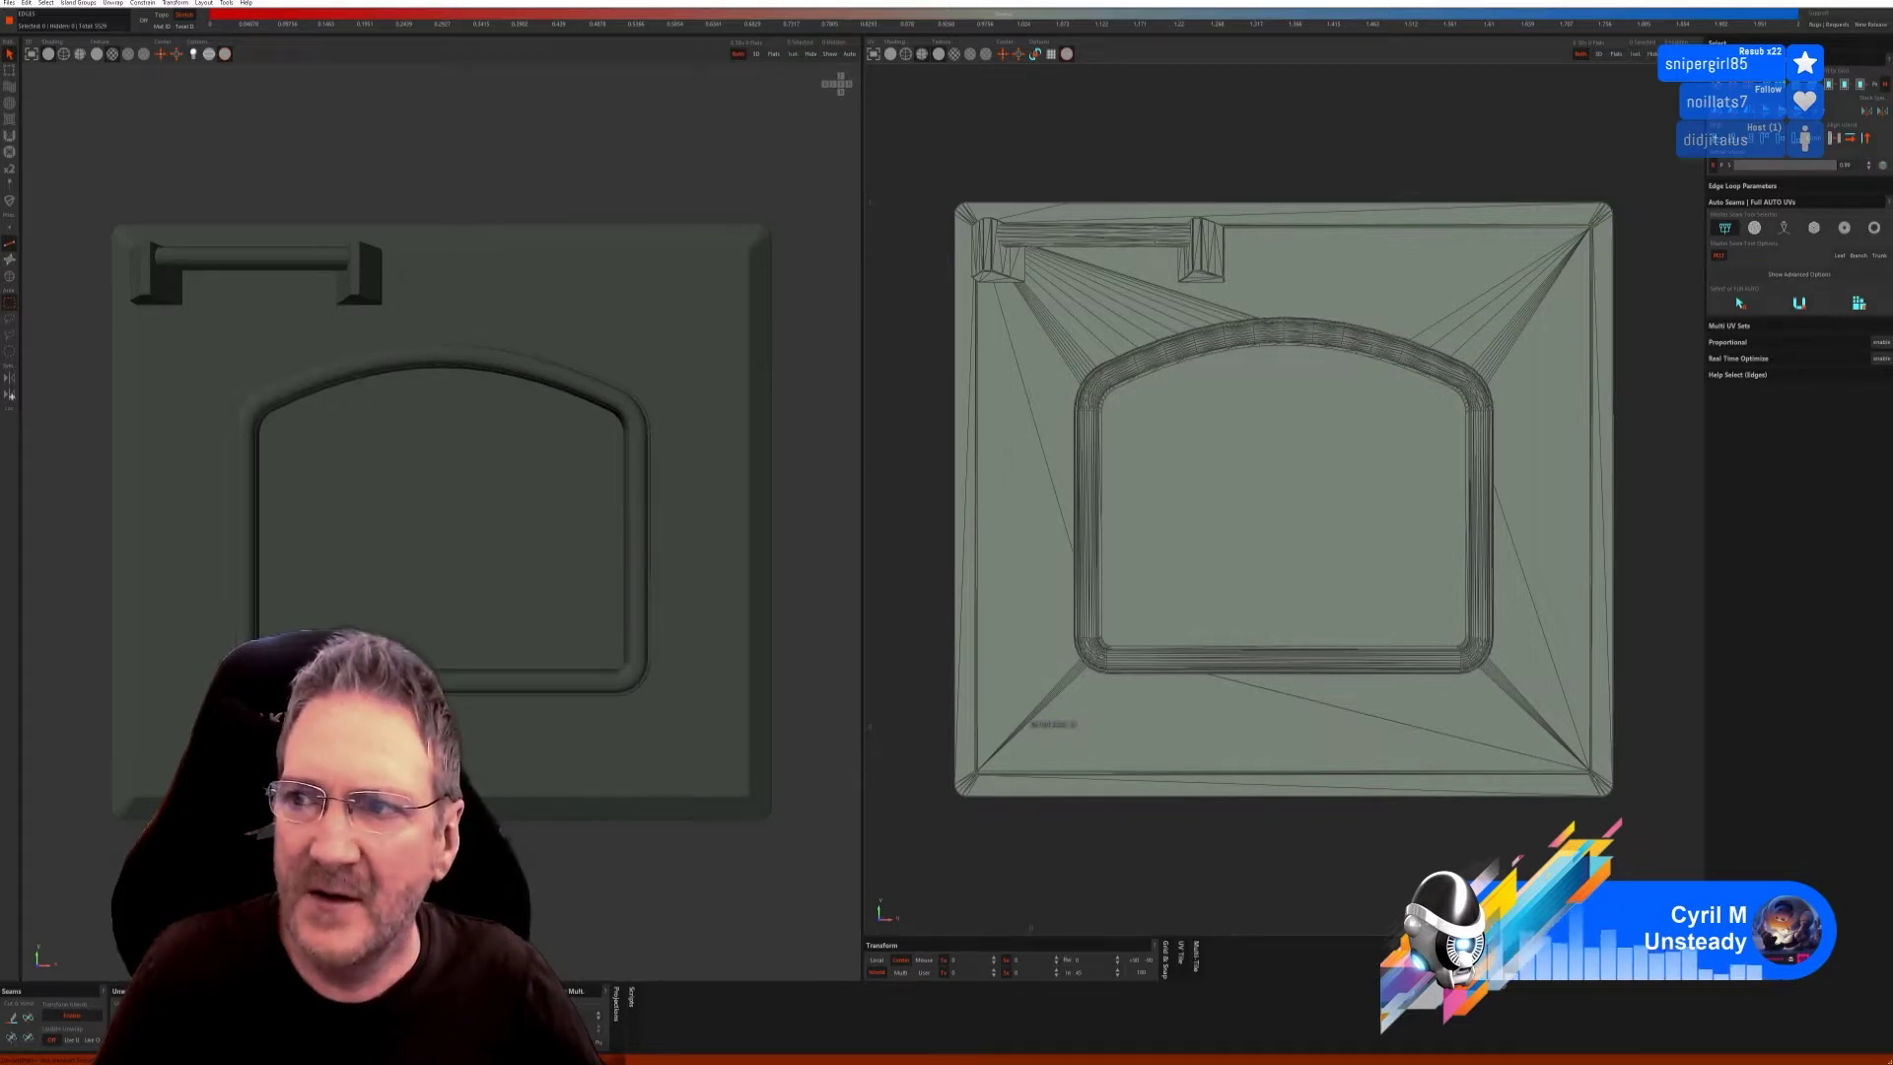
pyautogui.hotkey('alt', 'F4')
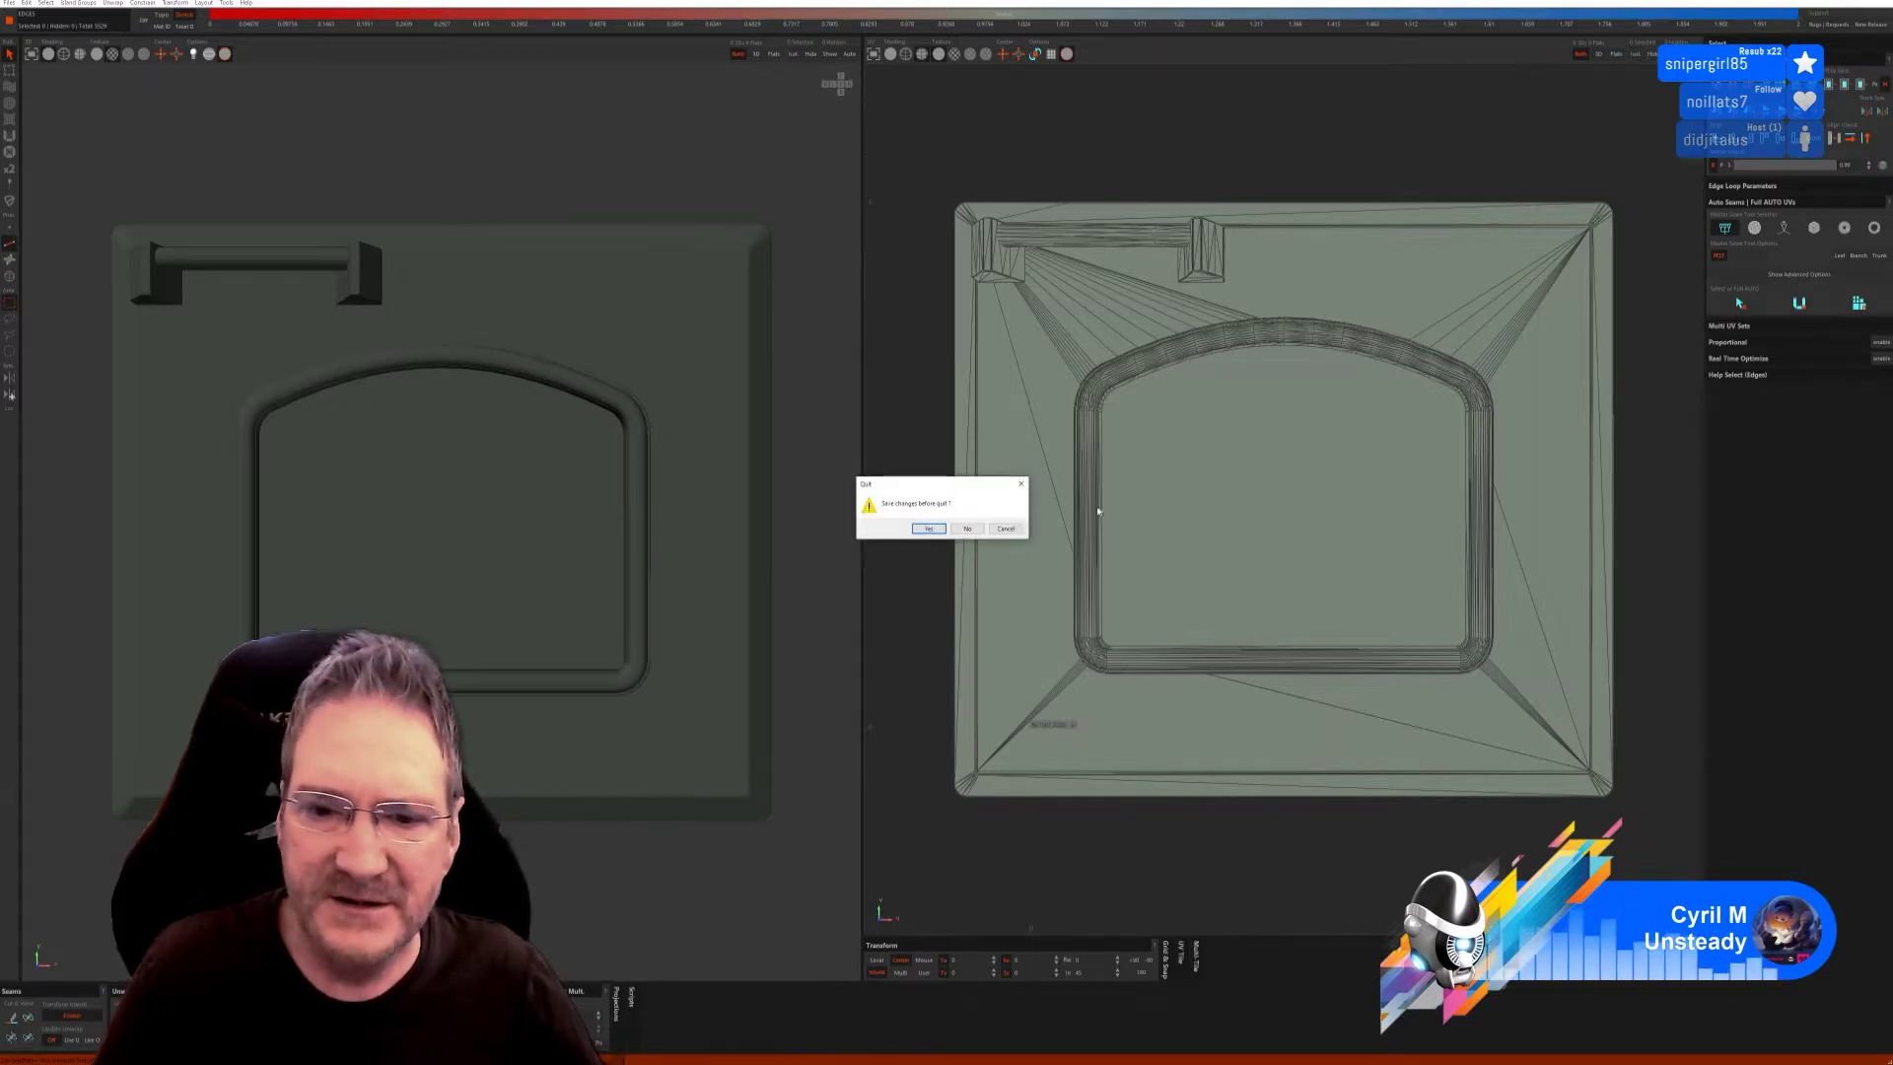
pyautogui.click(965, 529)
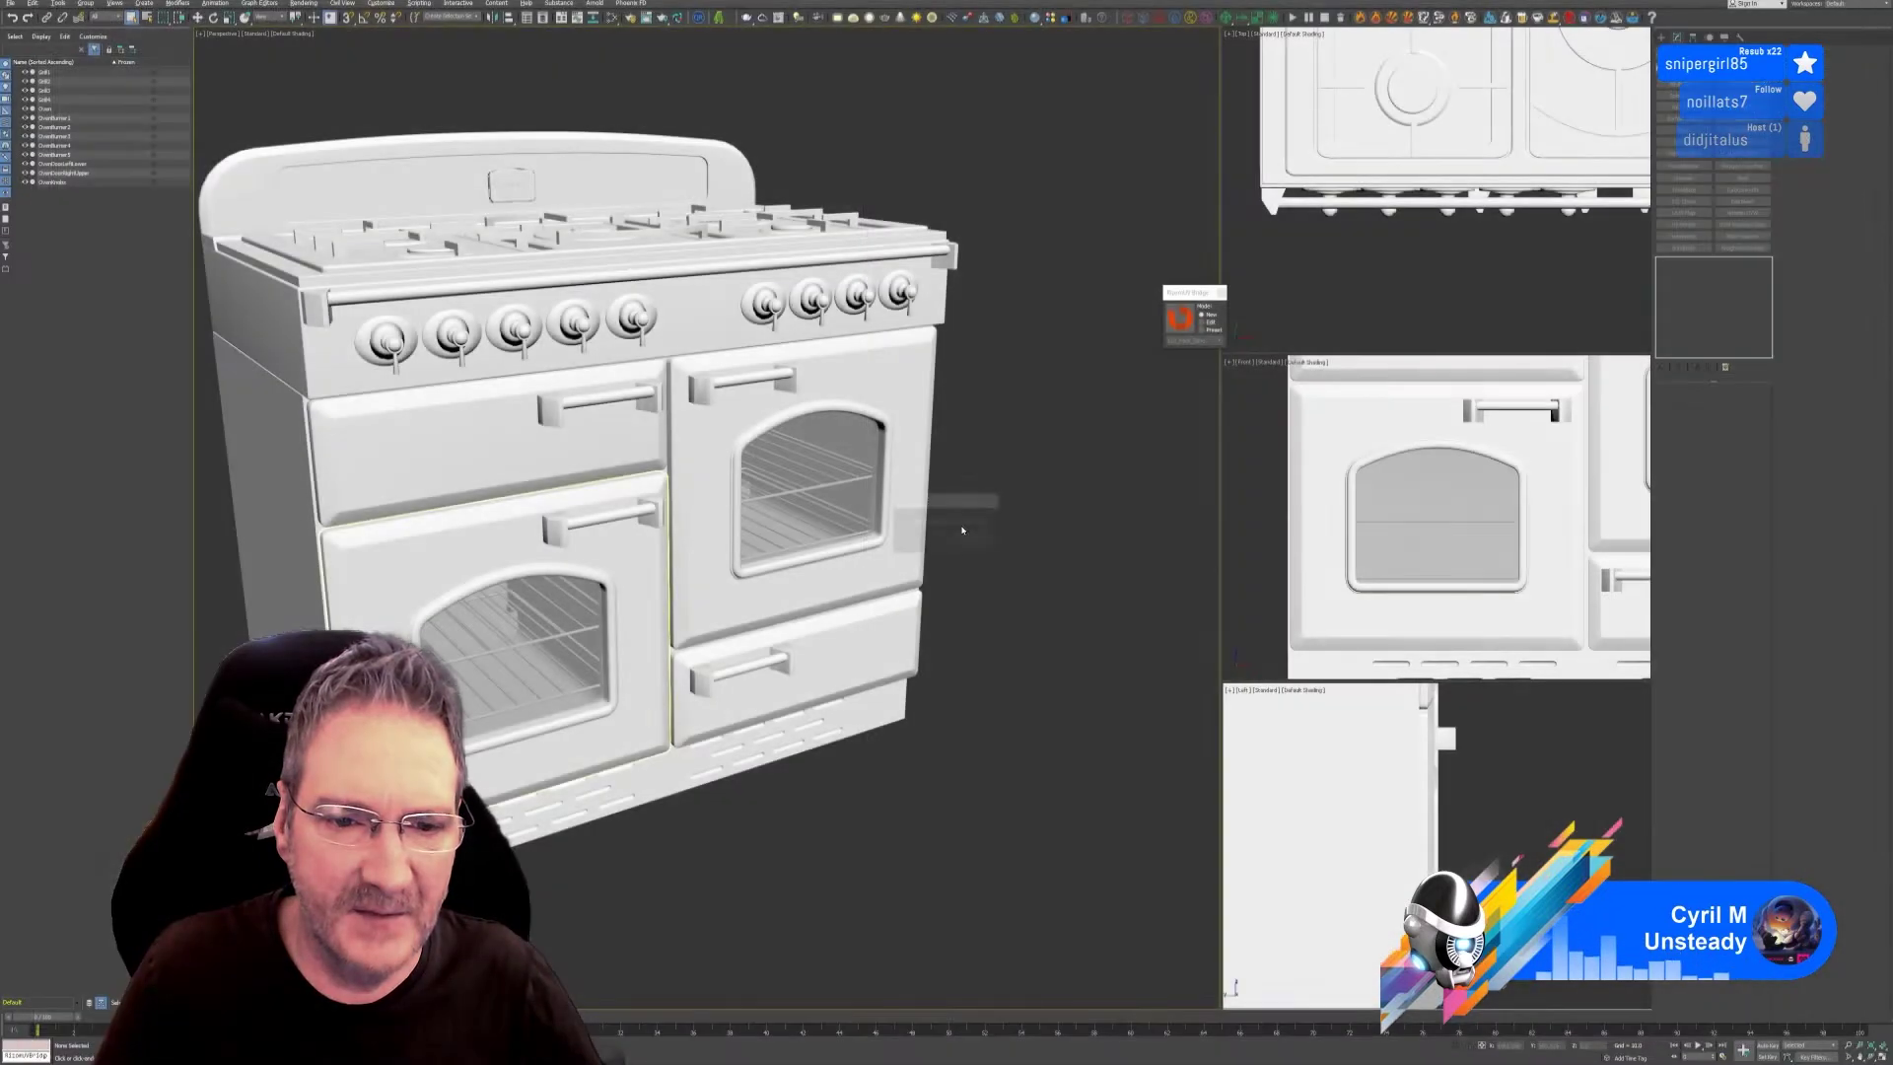
pyautogui.click(972, 538)
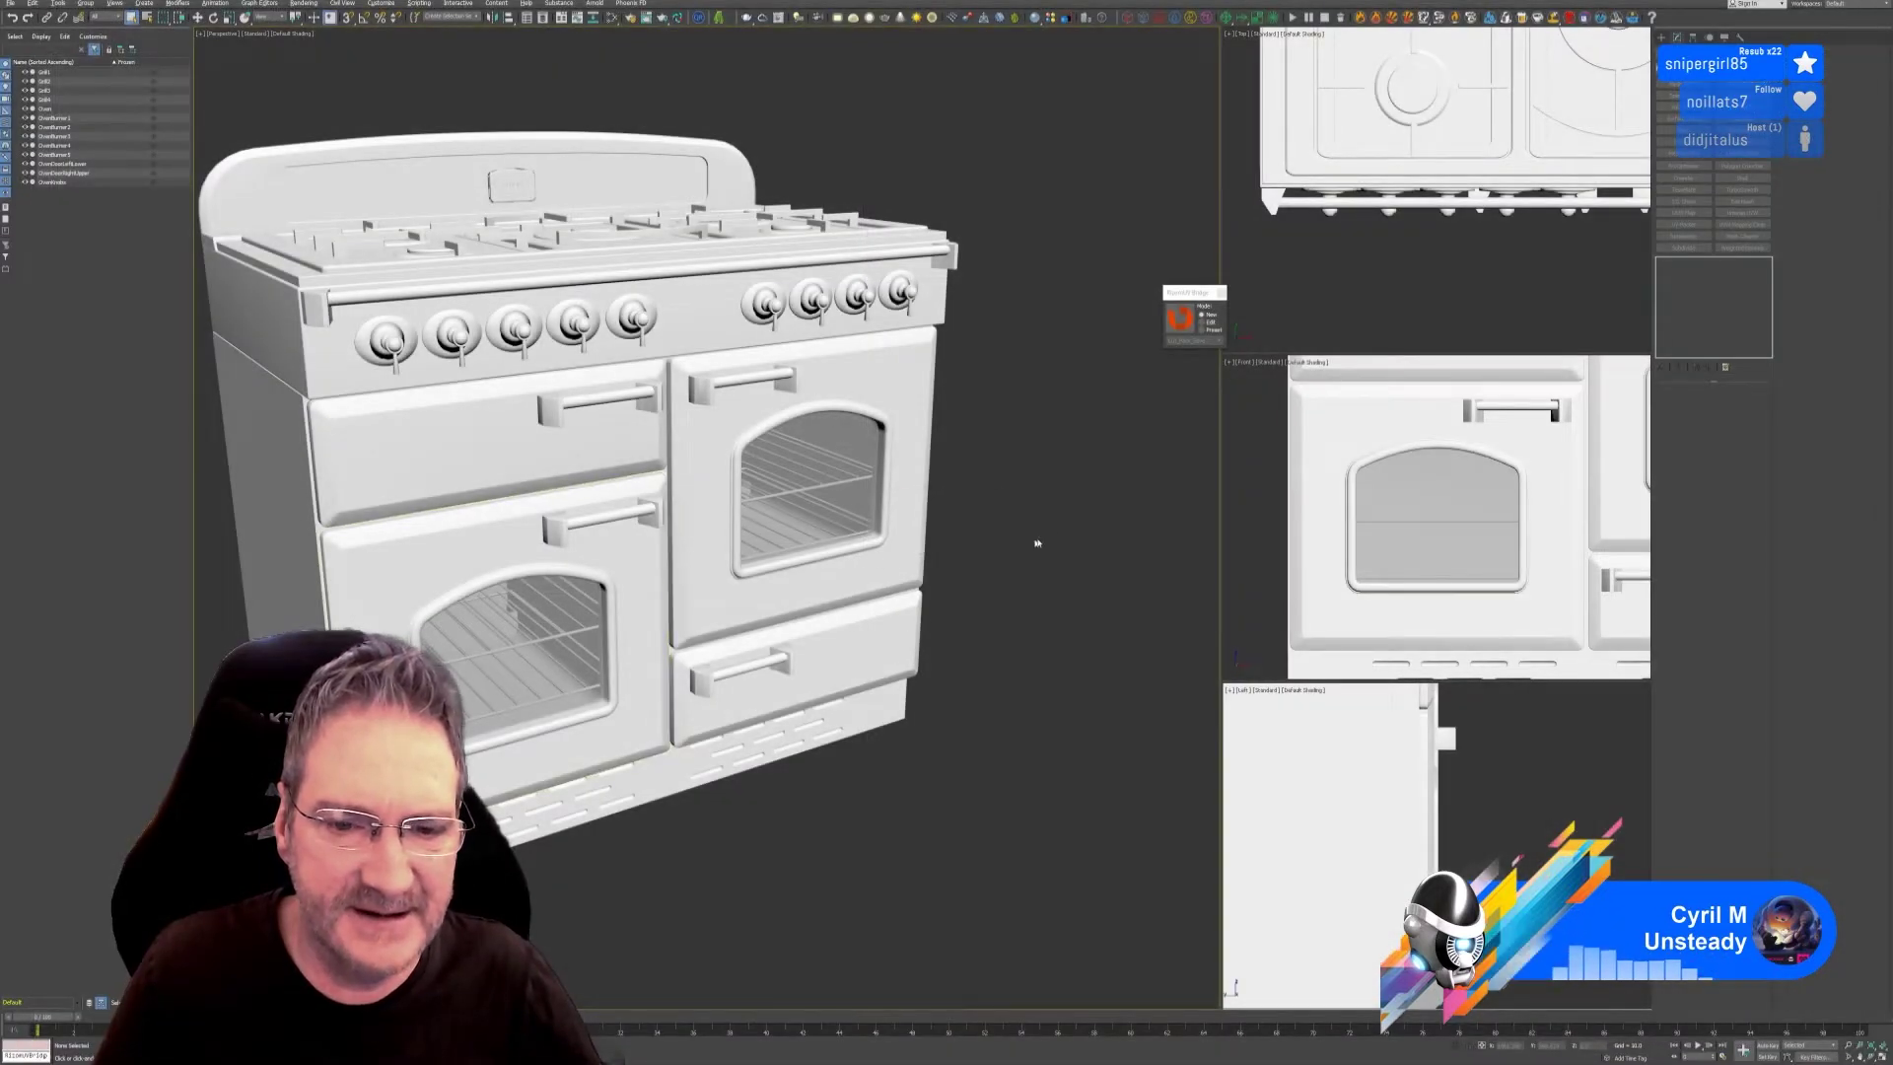
pyautogui.click(1220, 293)
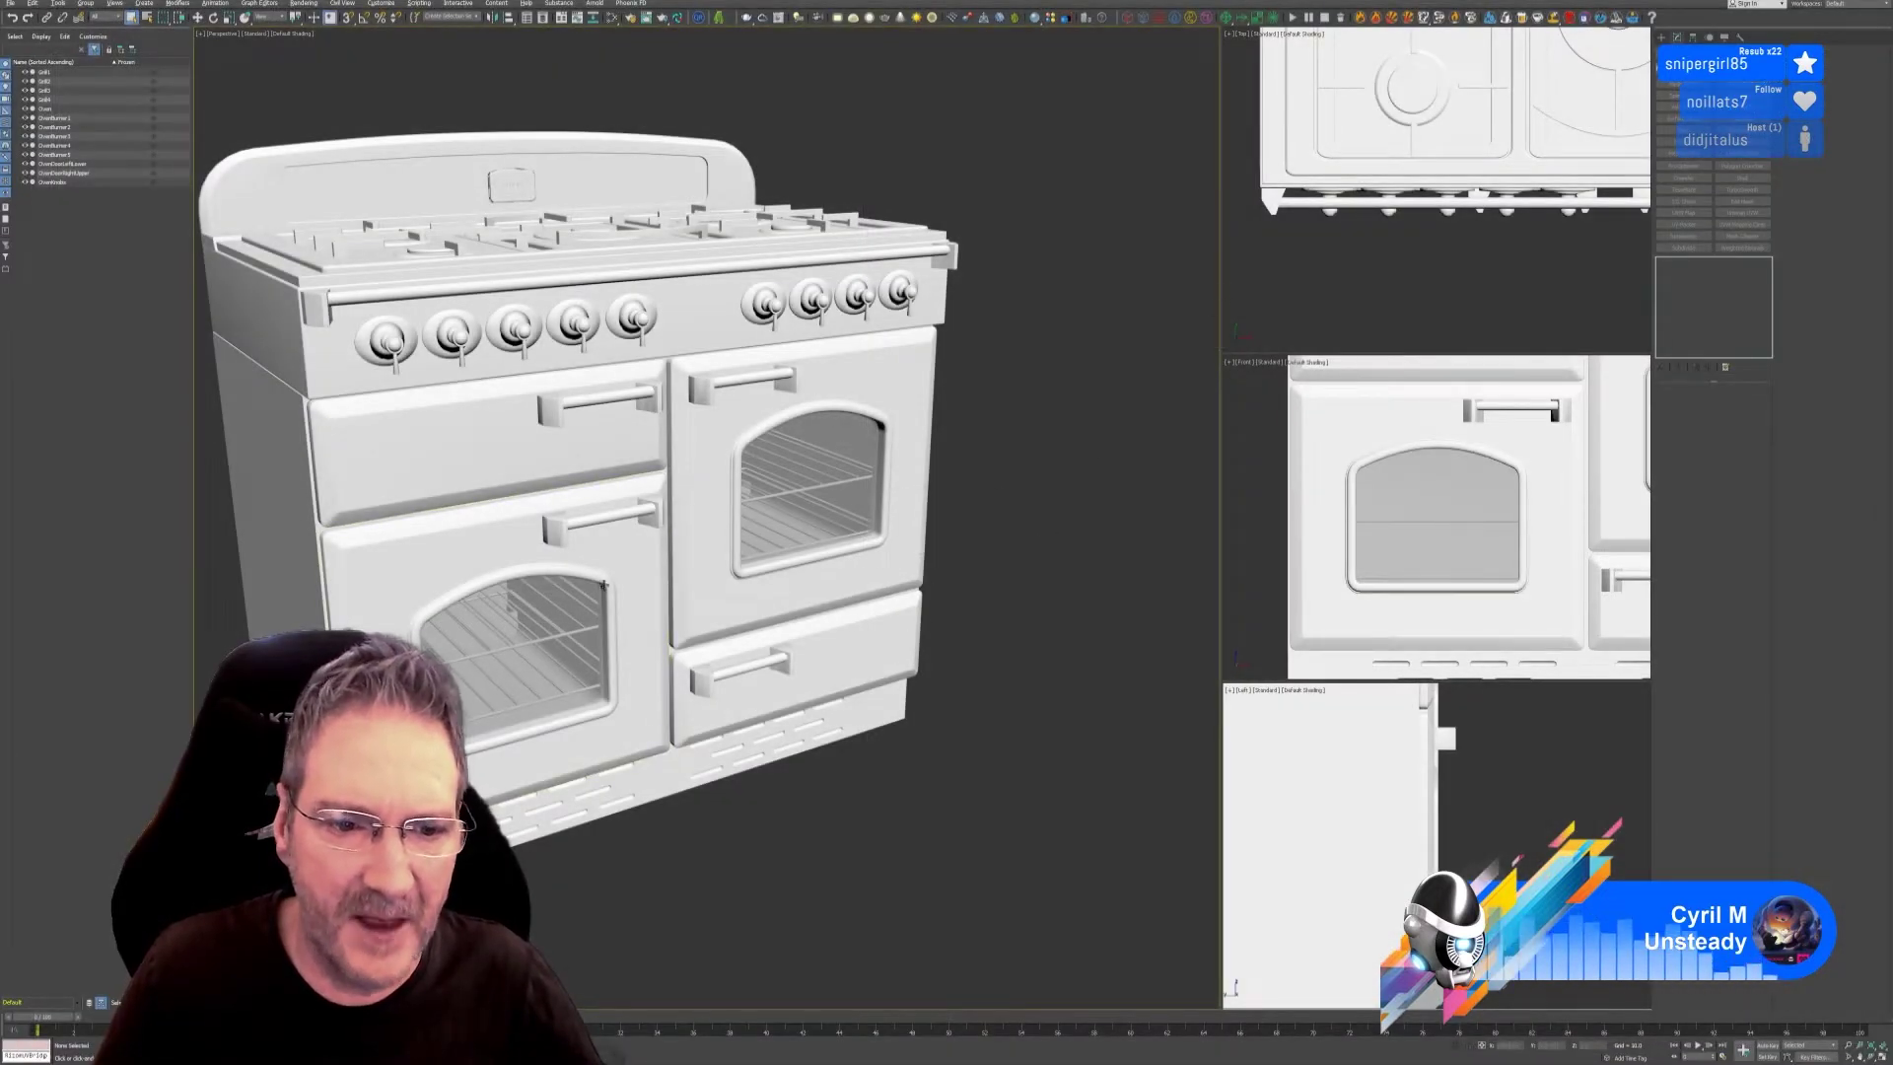
# Try reusing the unwrapped lower-left oven door as a copy over the upper-right door, and delete the copy.
pyautogui.click(580, 537)
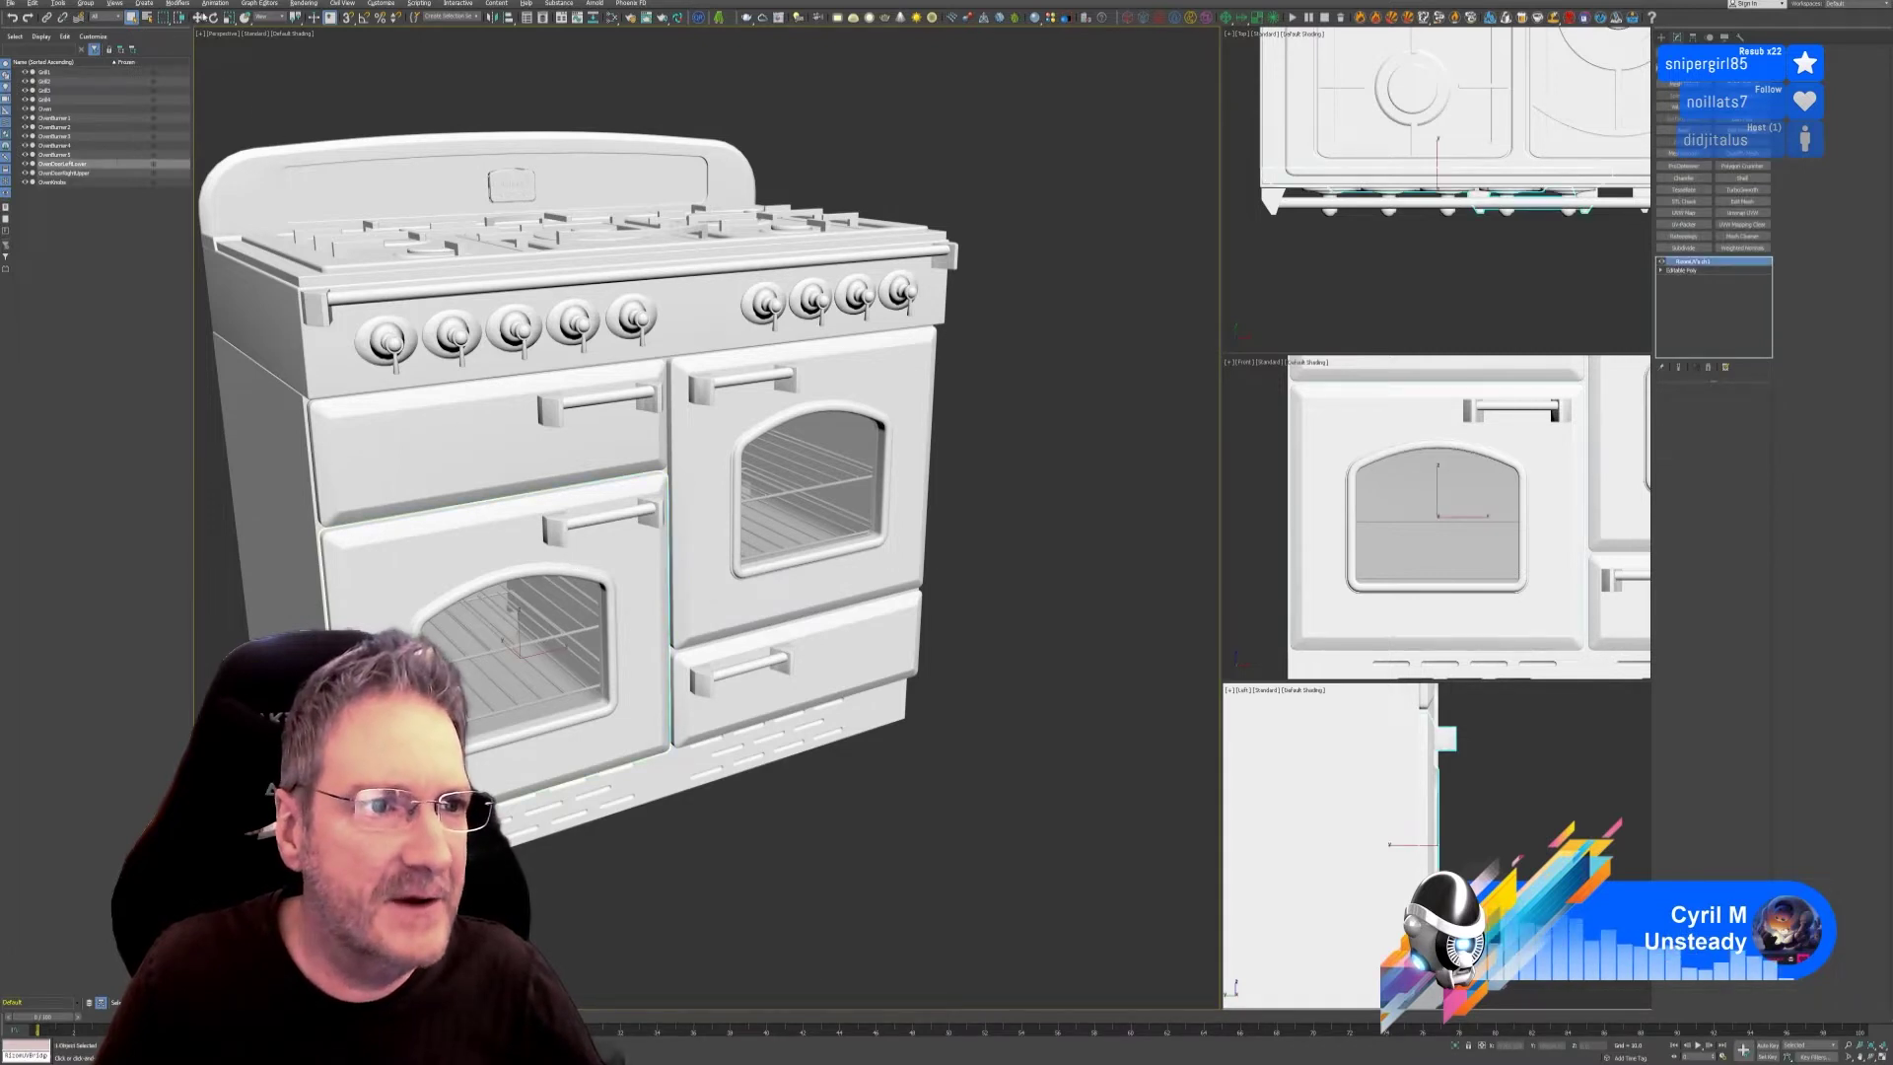
pyautogui.press('w')
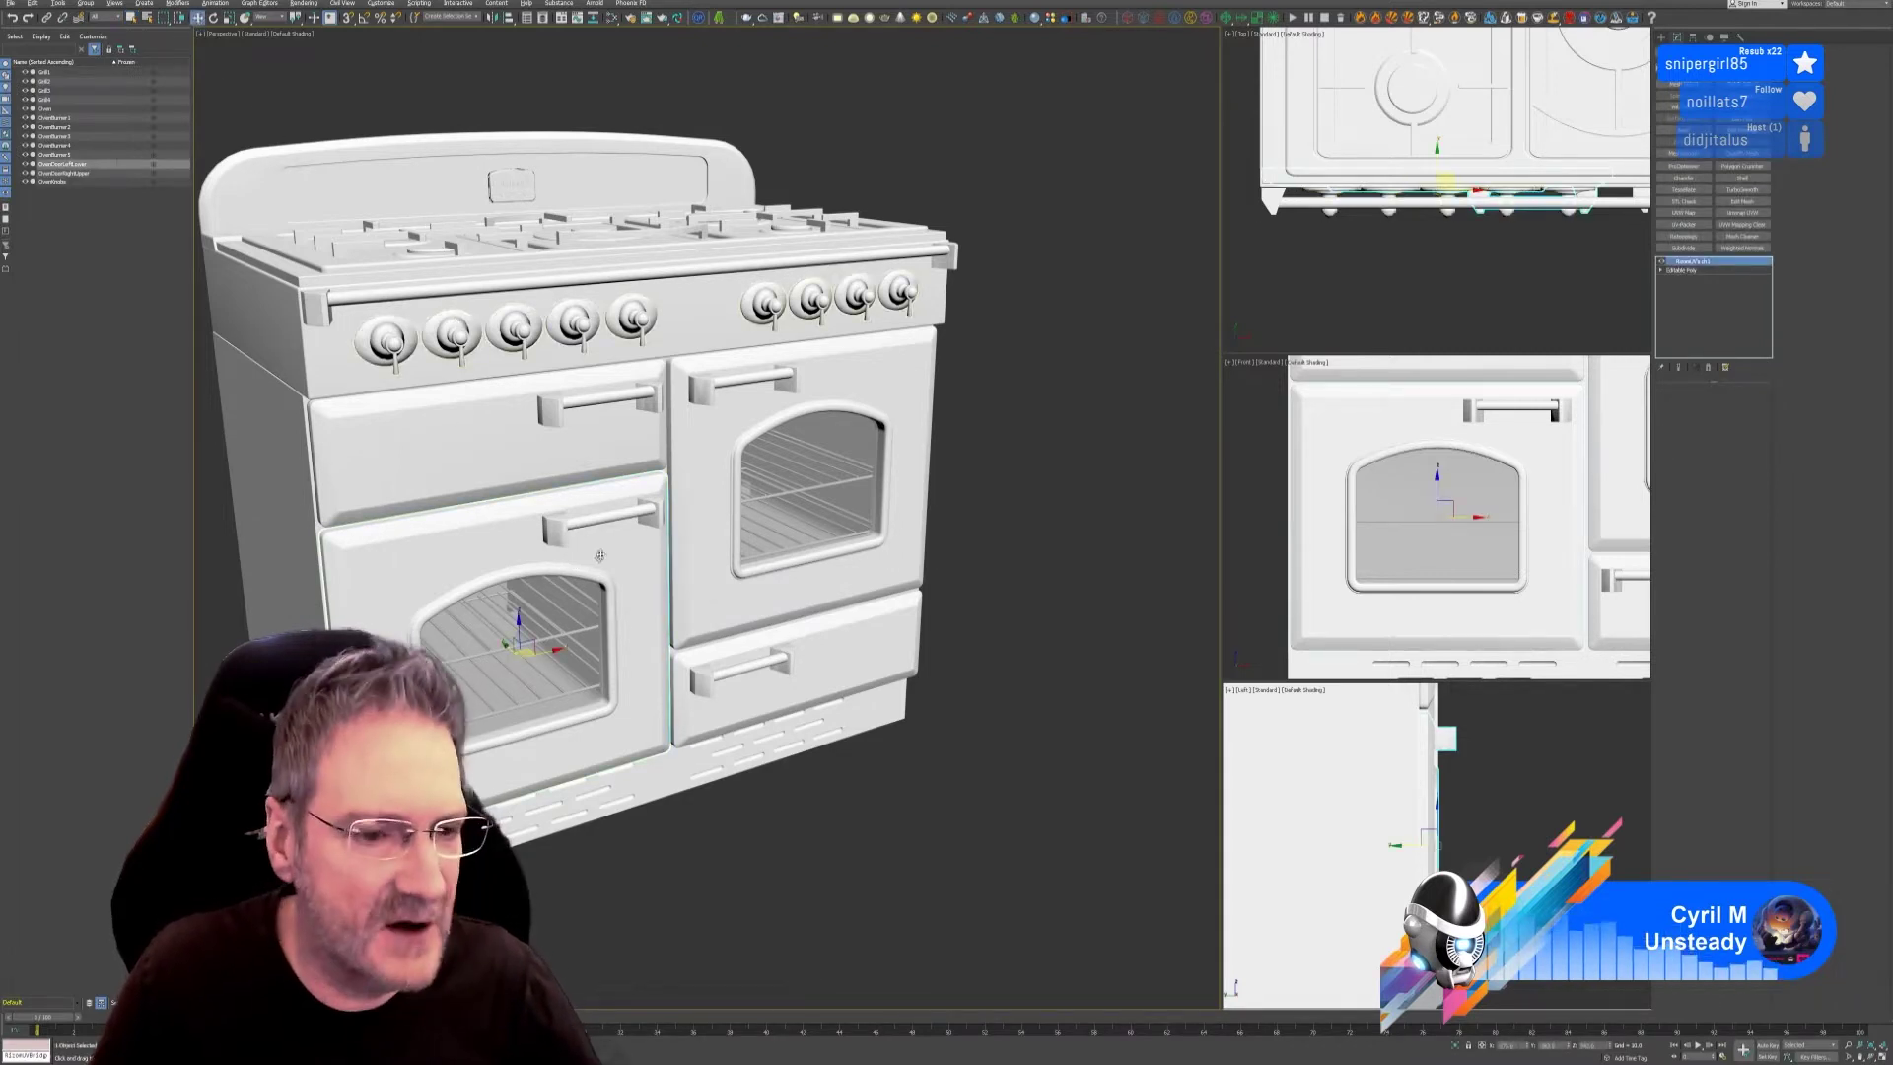
pyautogui.moveTo(569, 658)
pyautogui.keyDown('shift'); pyautogui.mouseDown()
pyautogui.moveTo(837, 621)
pyautogui.moveTo(839, 637)
pyautogui.mouseUp(); pyautogui.keyUp('shift')
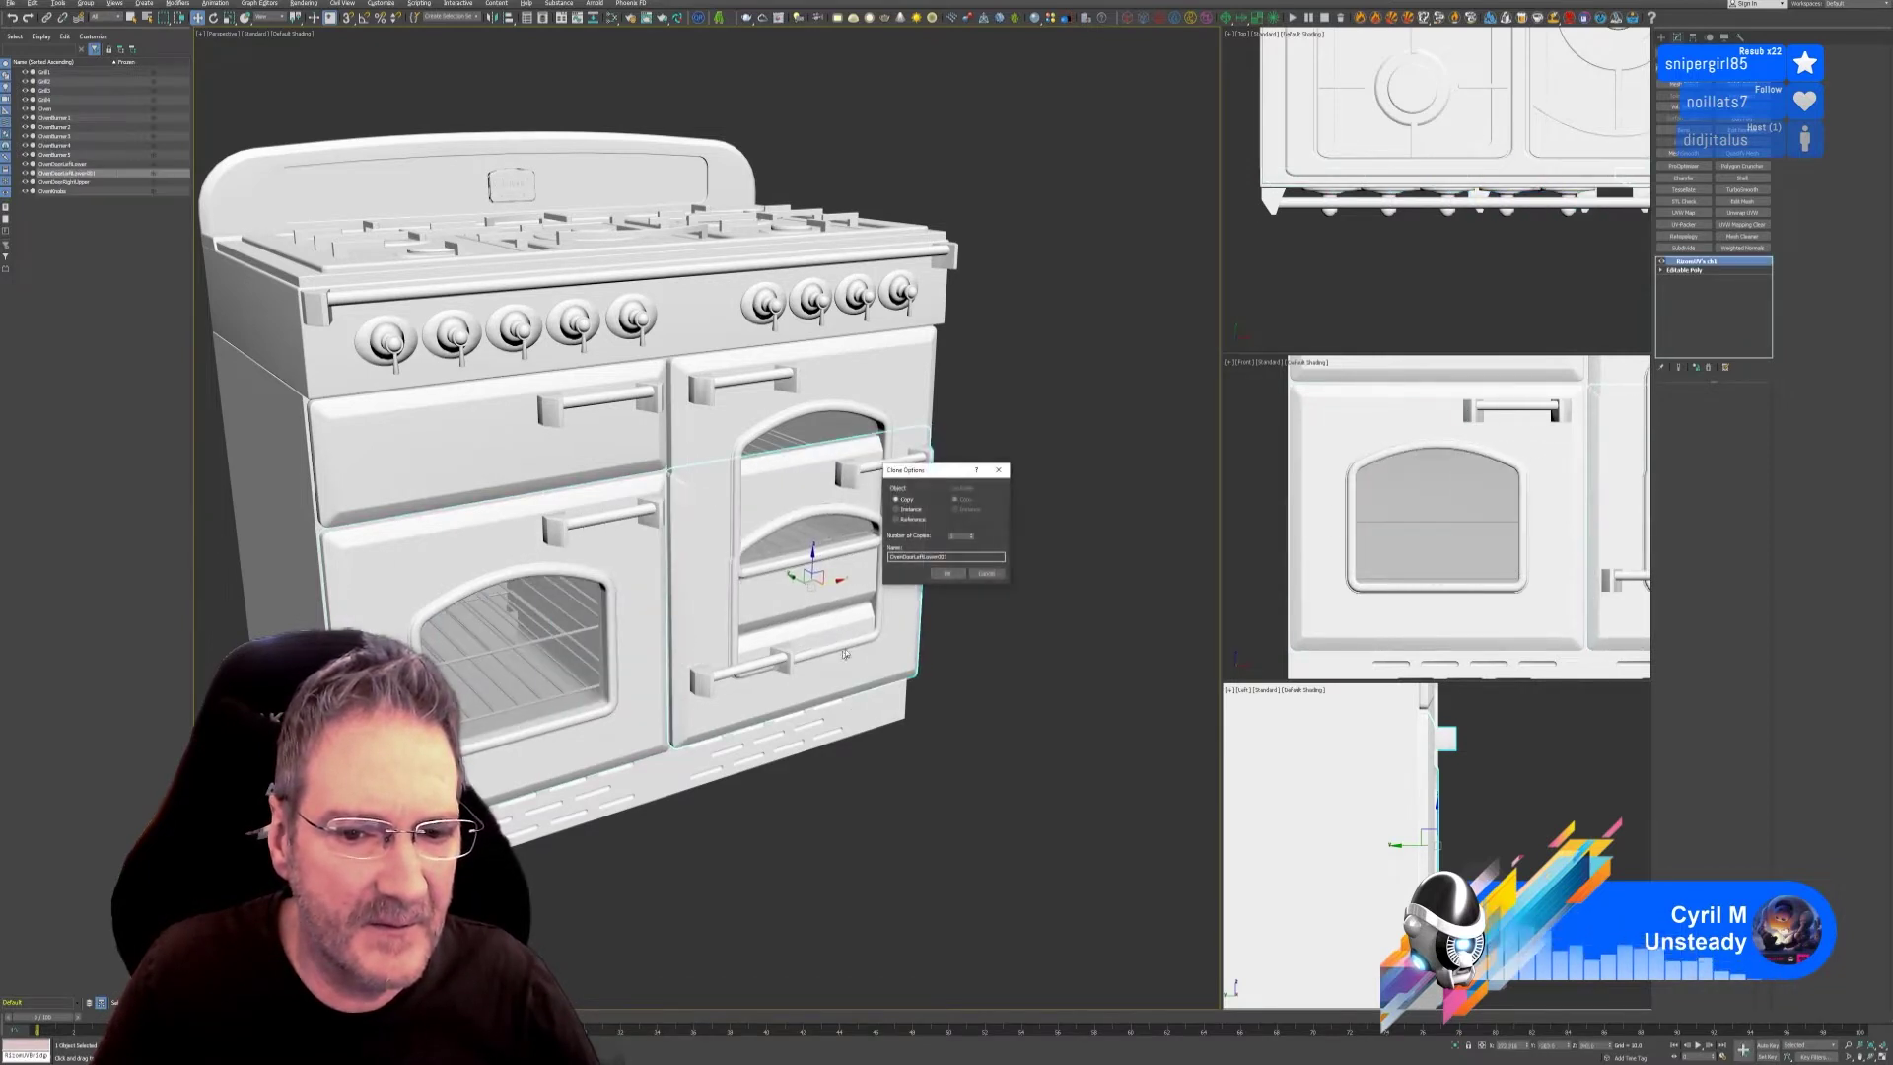
pyautogui.click(946, 573)
pyautogui.moveTo(814, 558)
pyautogui.mouseDown()
pyautogui.moveTo(821, 472)
pyautogui.moveTo(850, 451)
pyautogui.moveTo(796, 555)
pyautogui.moveTo(851, 443)
pyautogui.mouseUp()
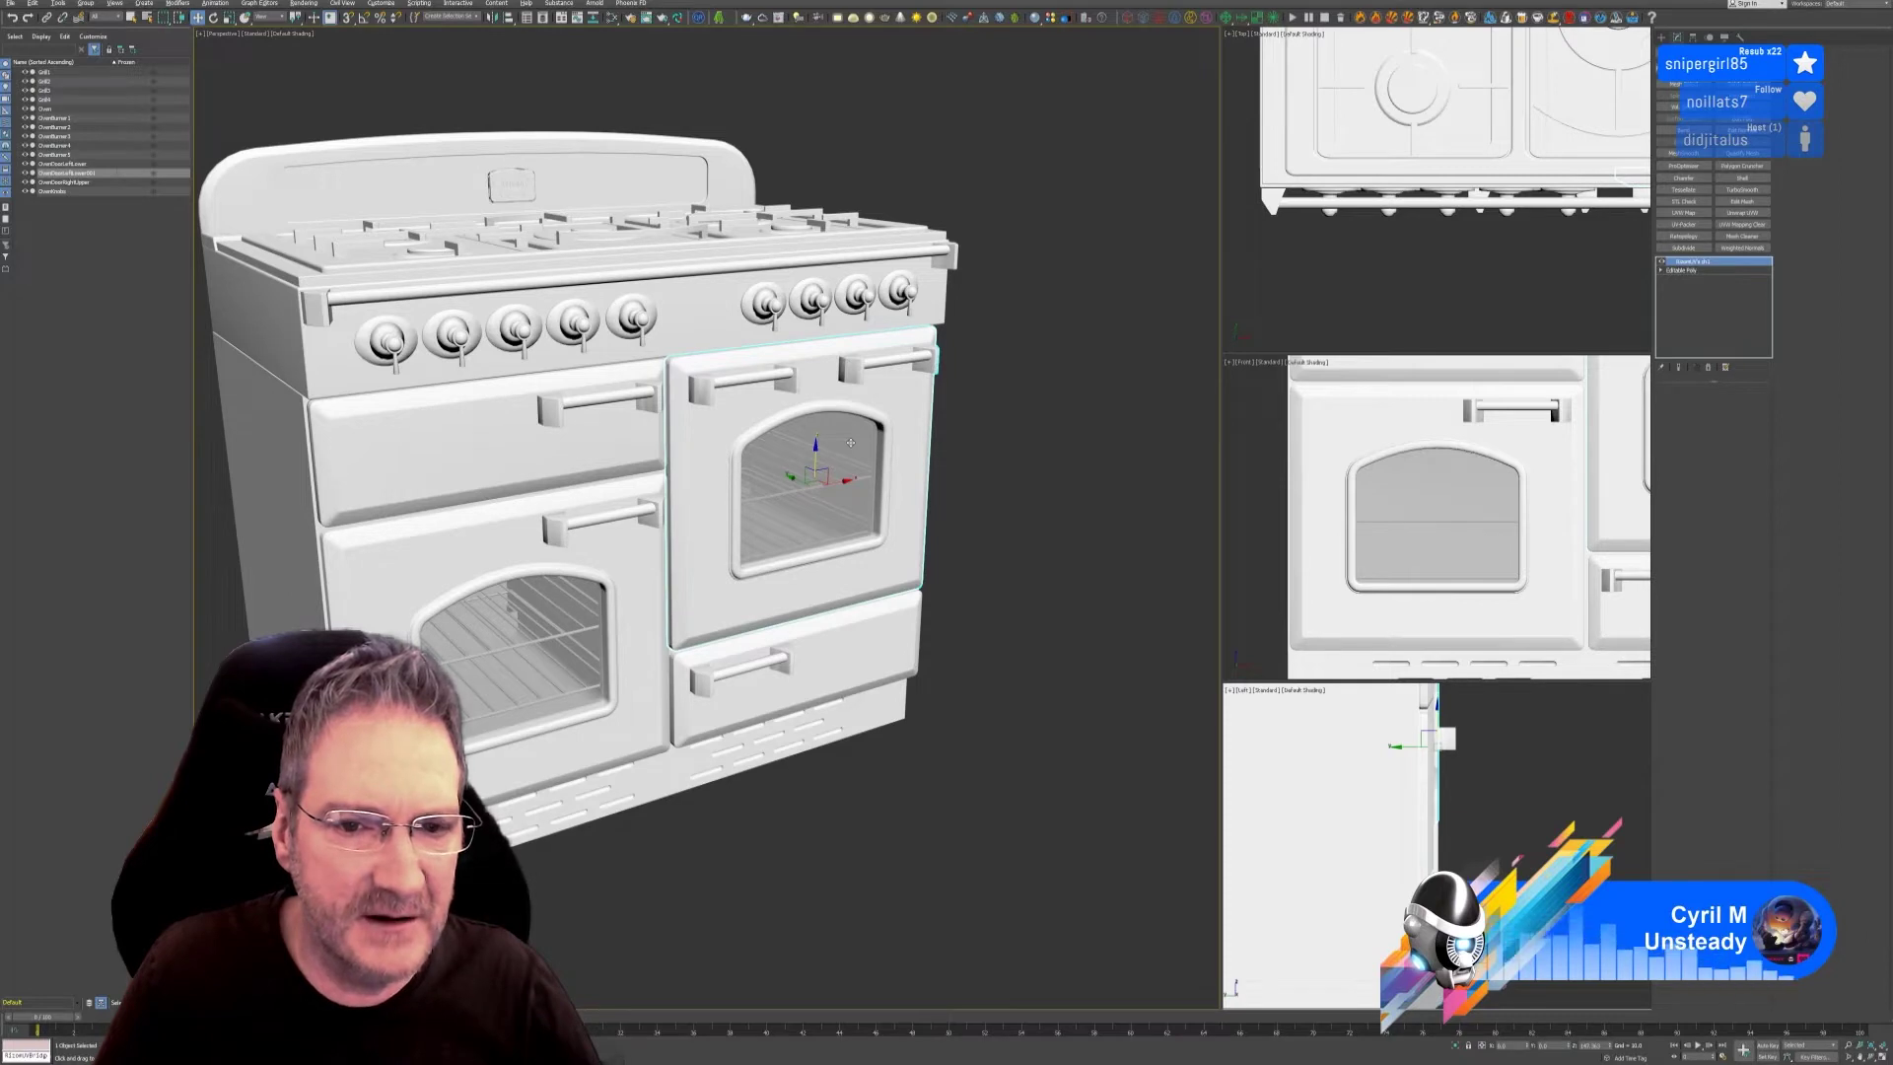
pyautogui.moveTo(850, 443); pyautogui.dragTo(850, 838)
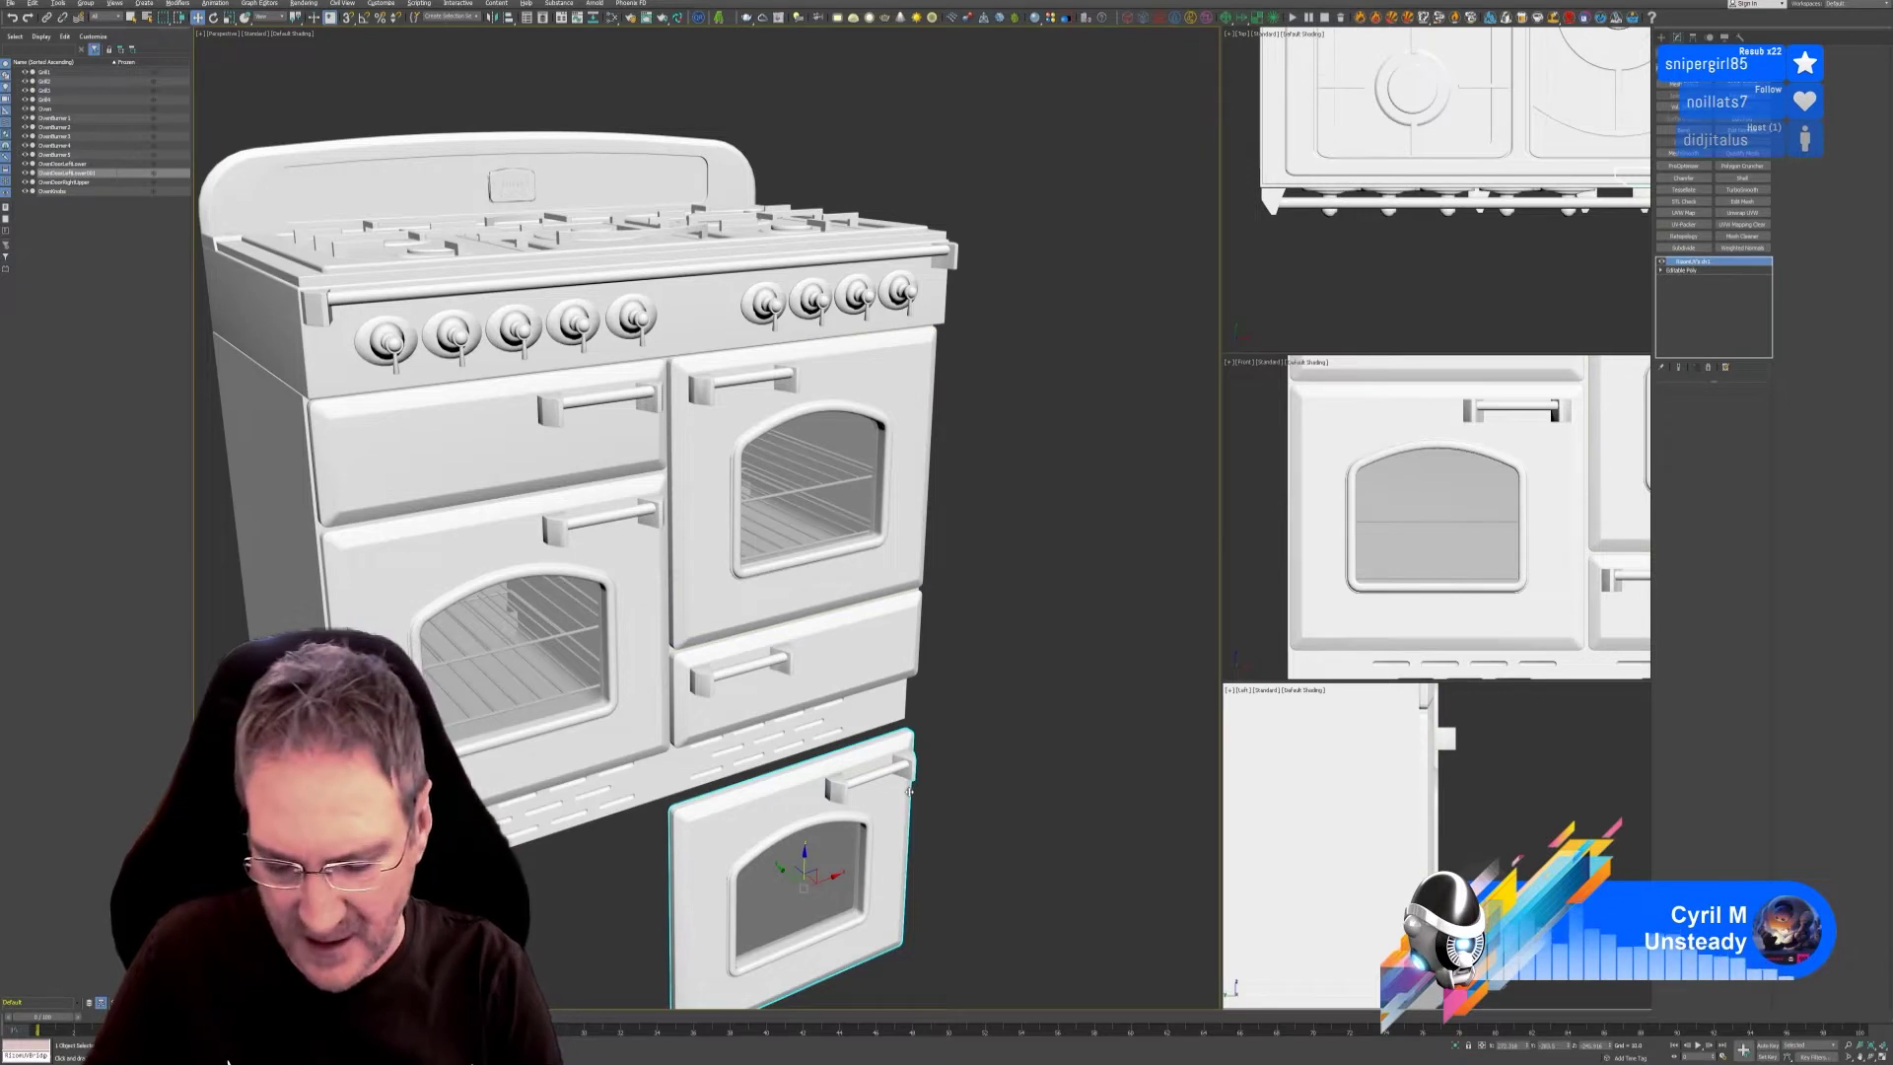
pyautogui.press('Delete')
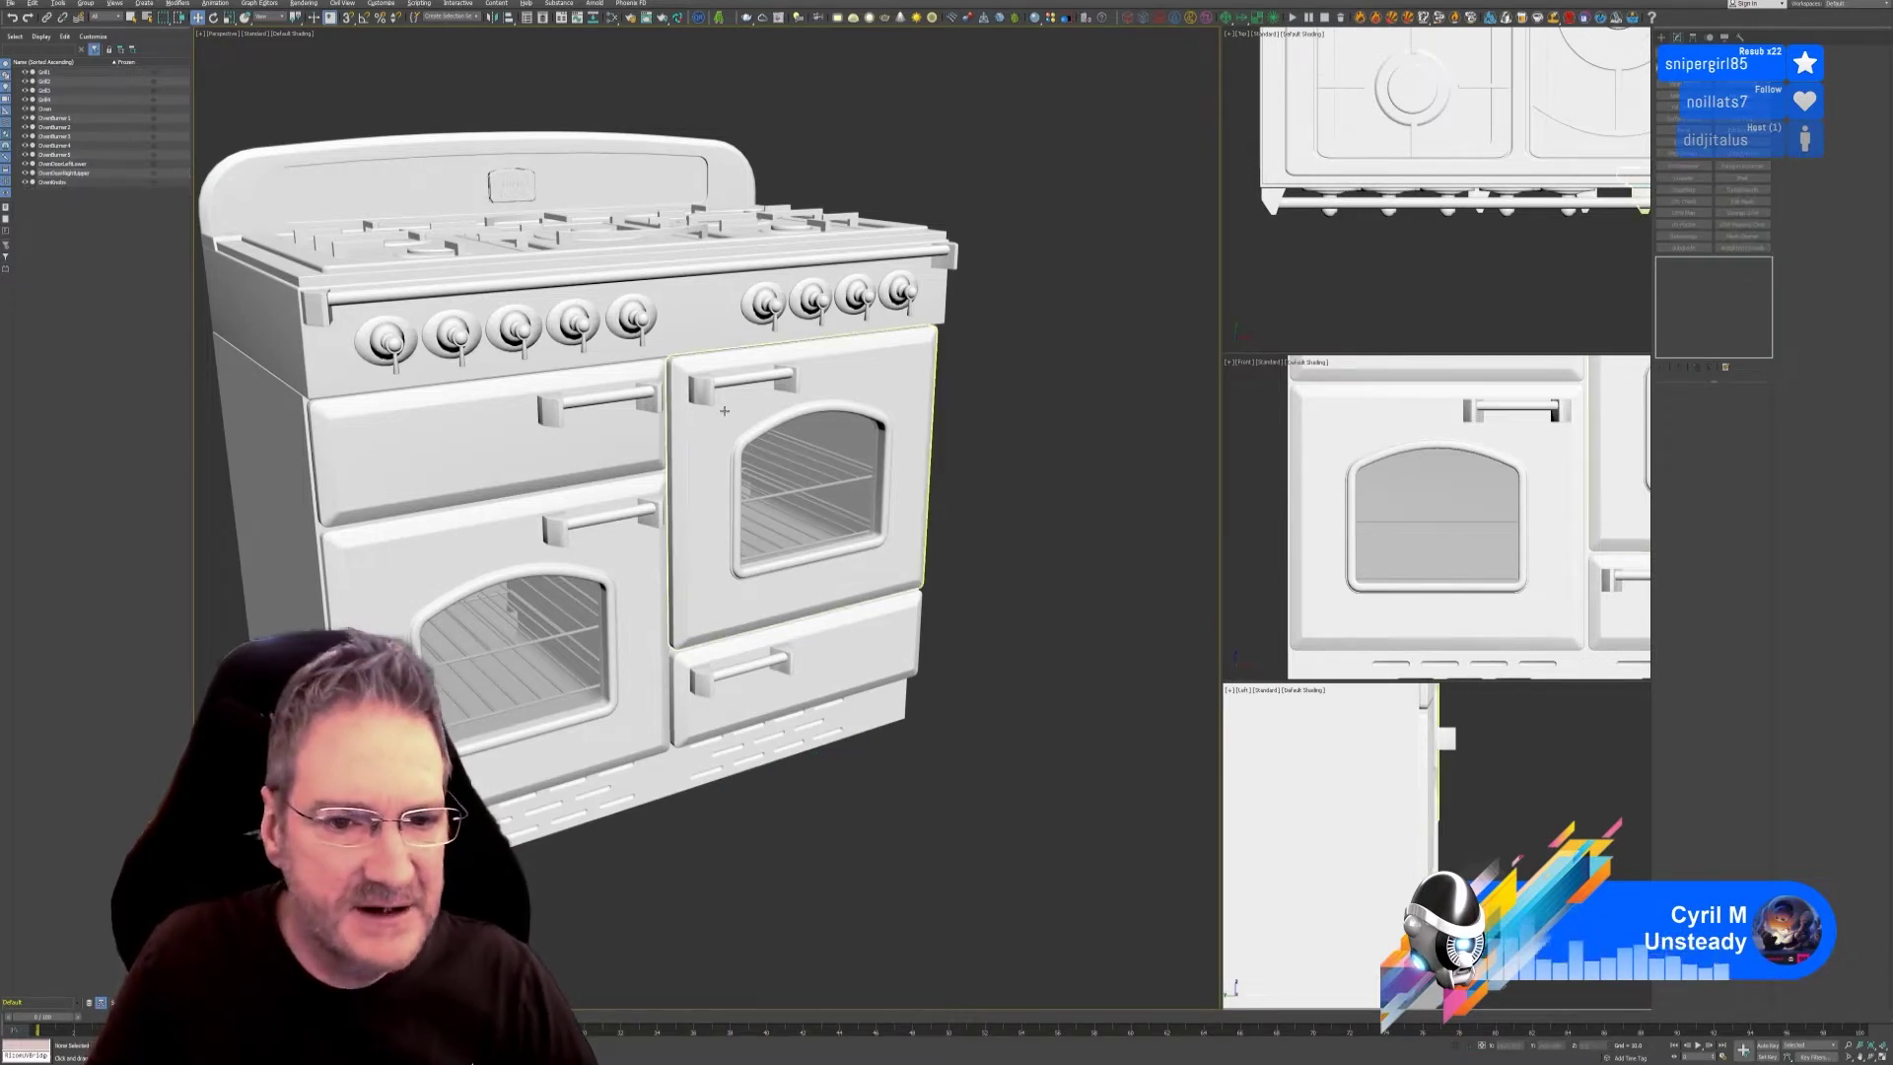
# Add an Unwrap UVW modifier to the lower-left door and pack all of its UV islands into the tile.
pyautogui.click(596, 516)
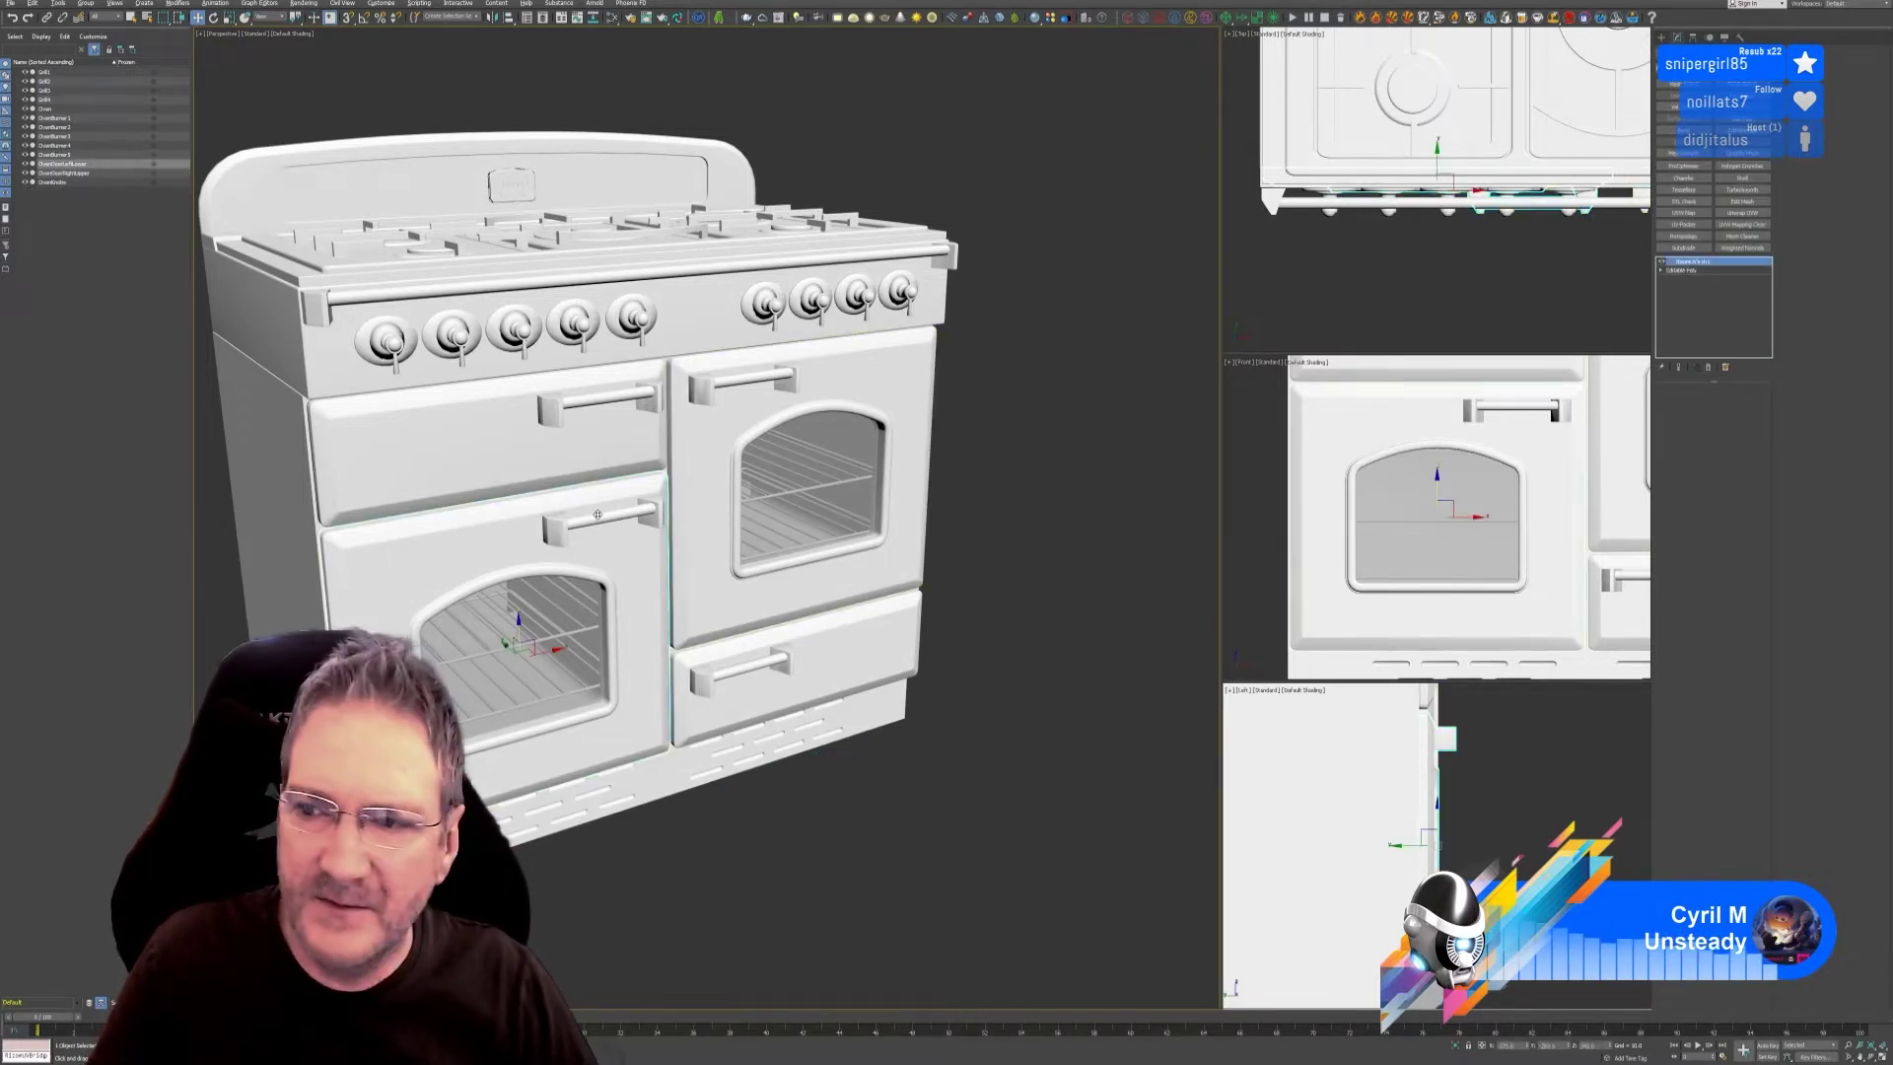
pyautogui.click(1743, 213)
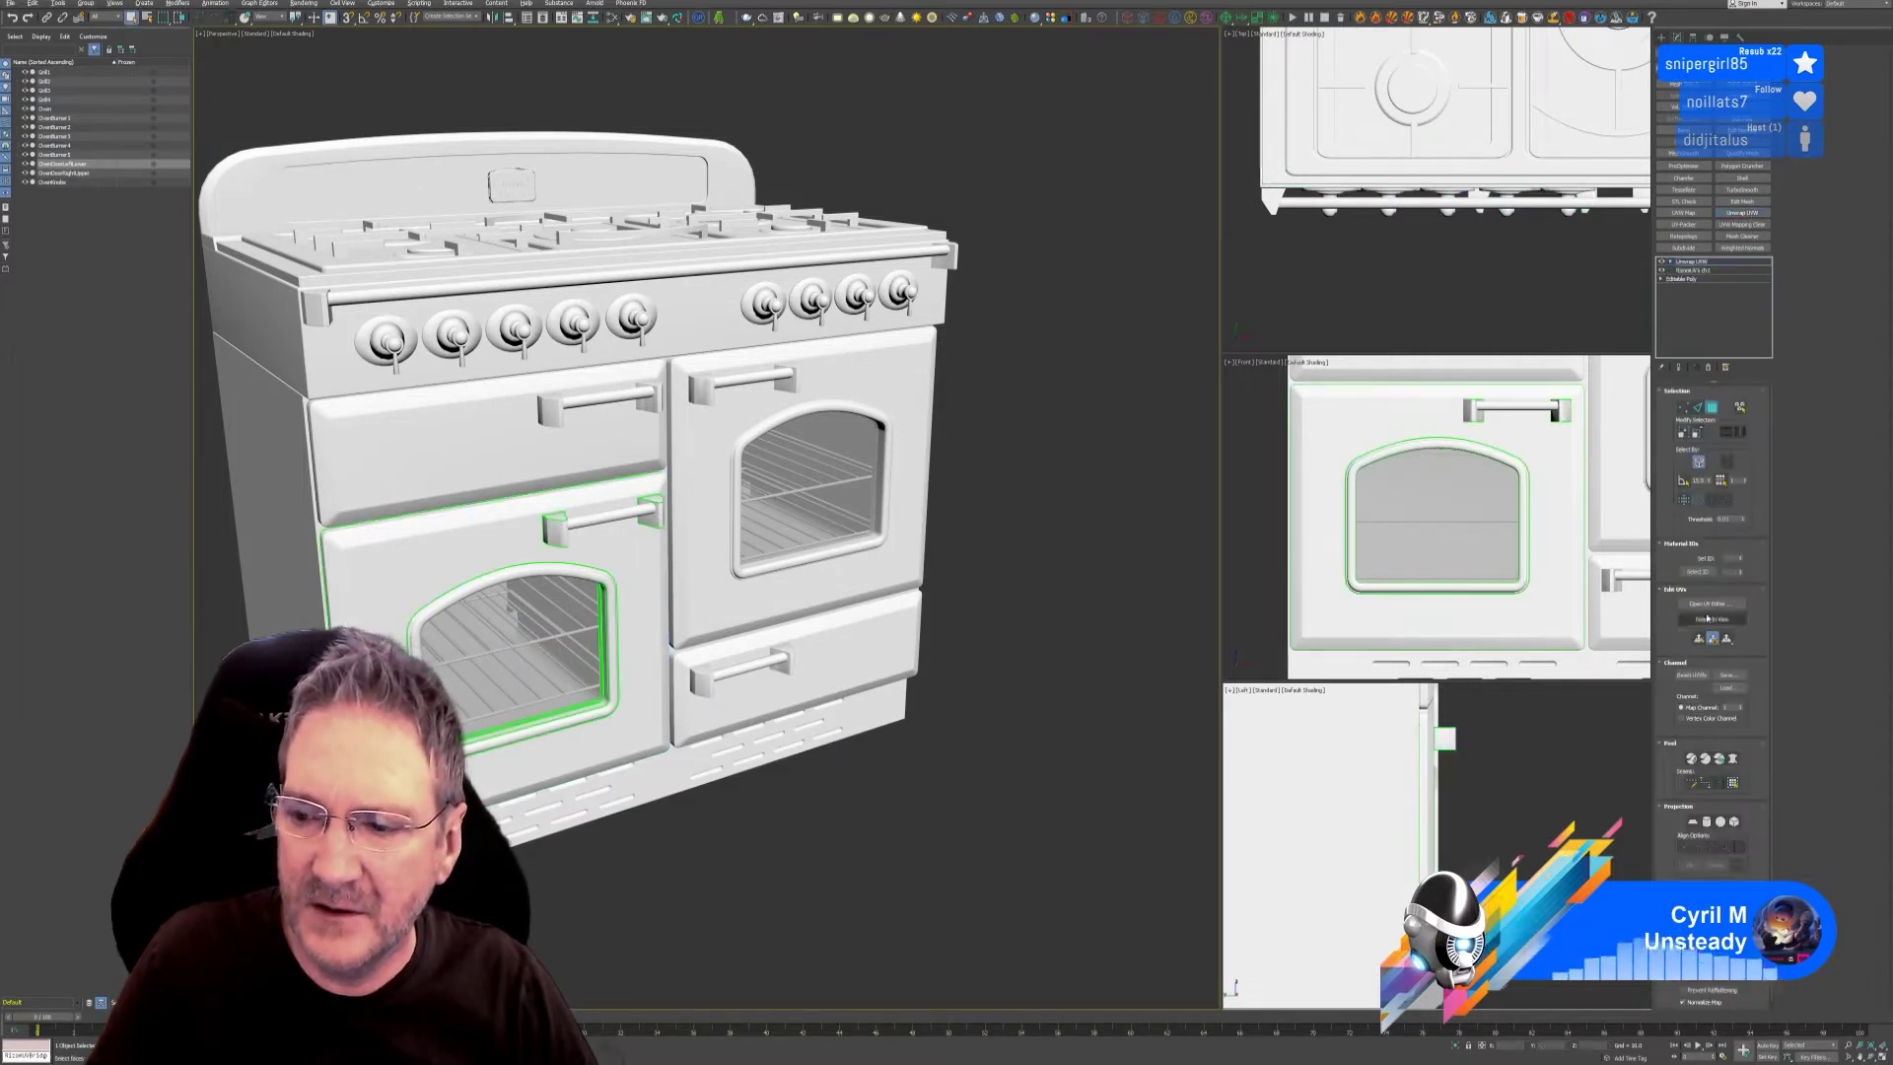
pyautogui.click(1711, 603)
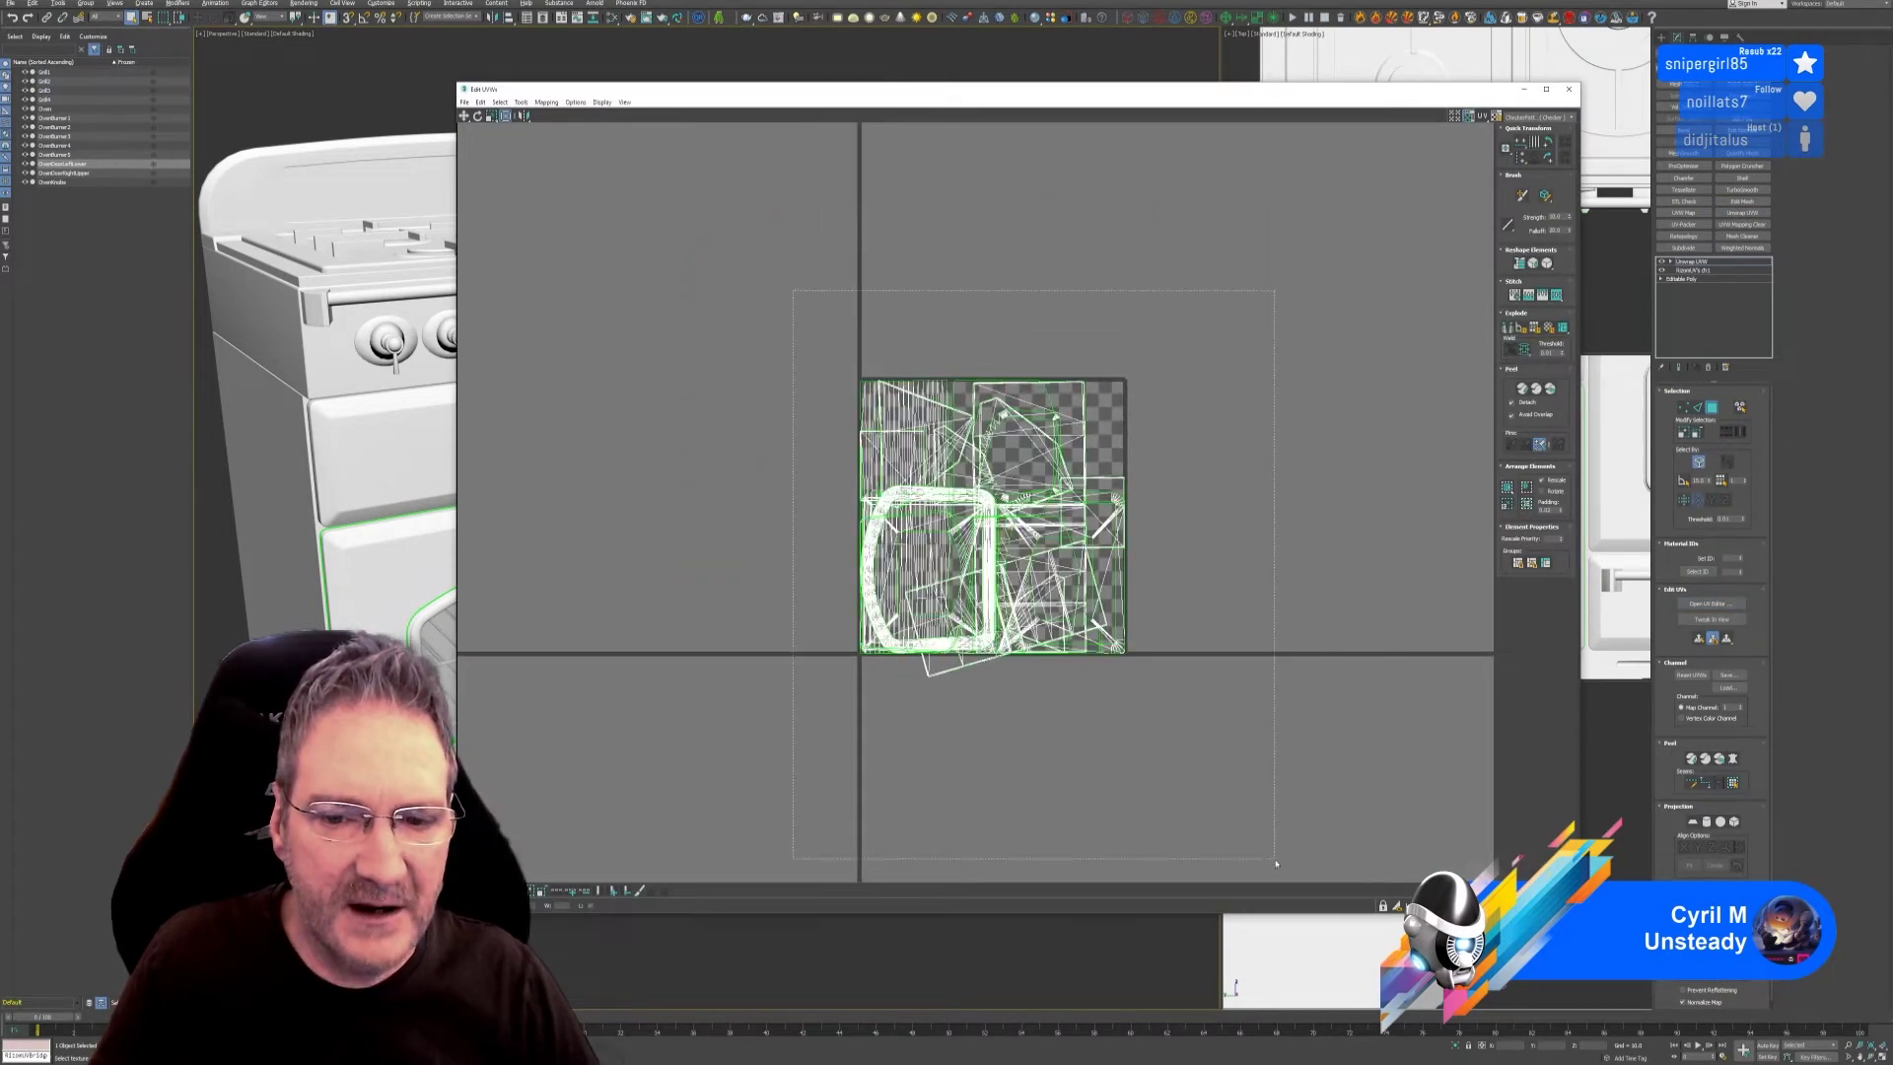
pyautogui.moveTo(1275, 863); pyautogui.dragTo(1275, 863)
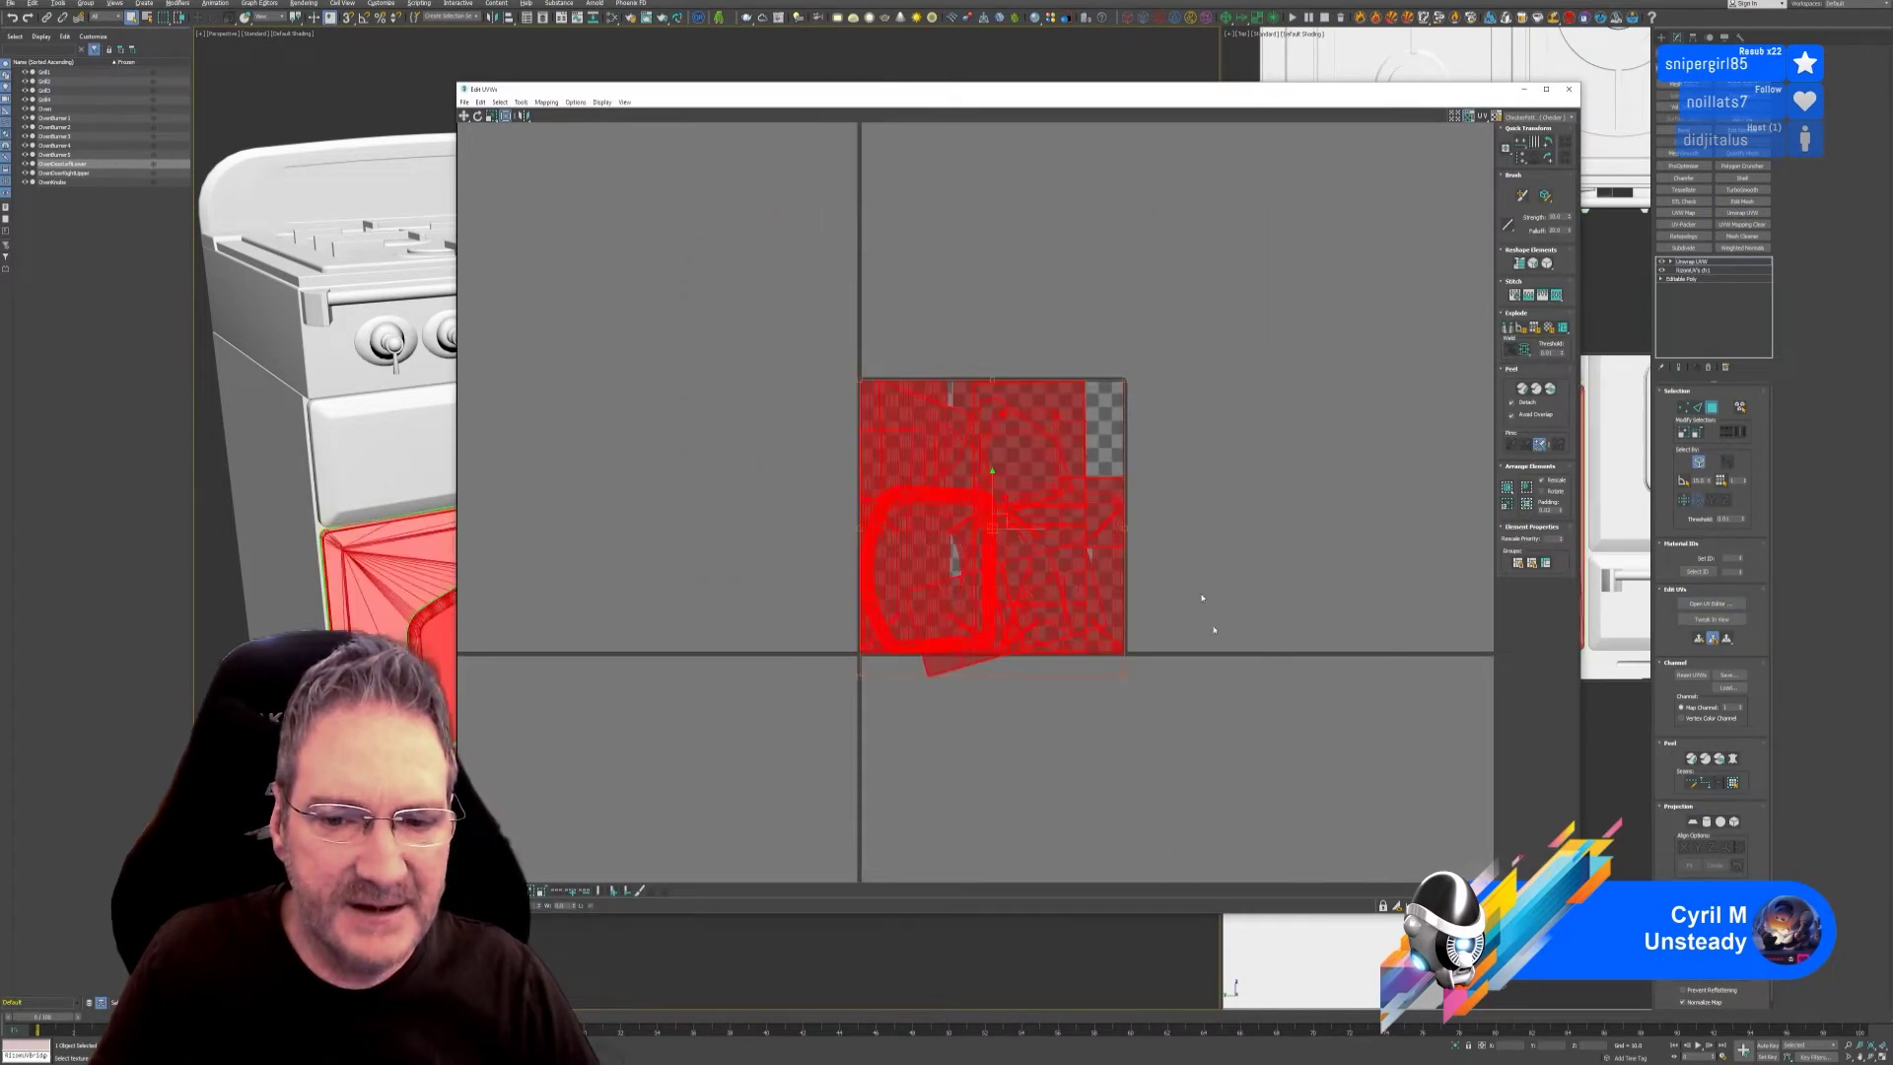
pyautogui.click(1508, 487)
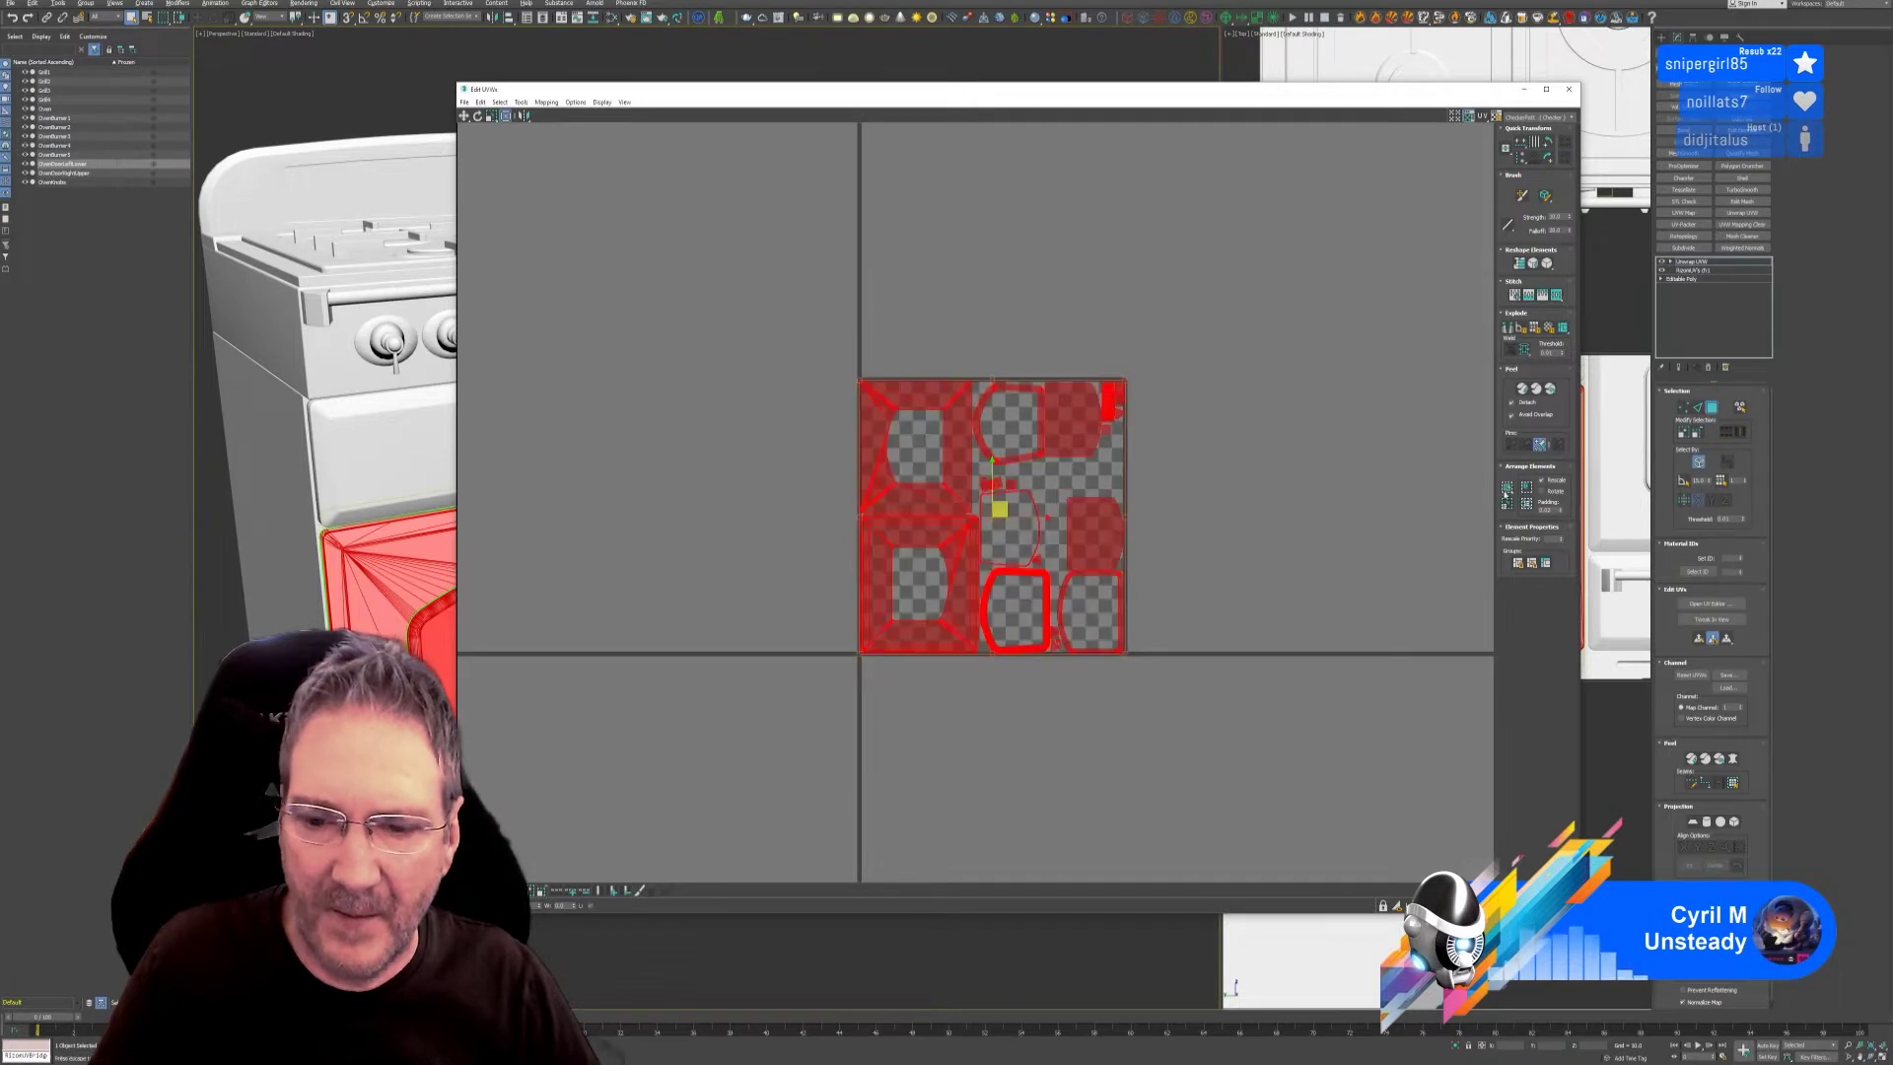
pyautogui.click(1329, 321)
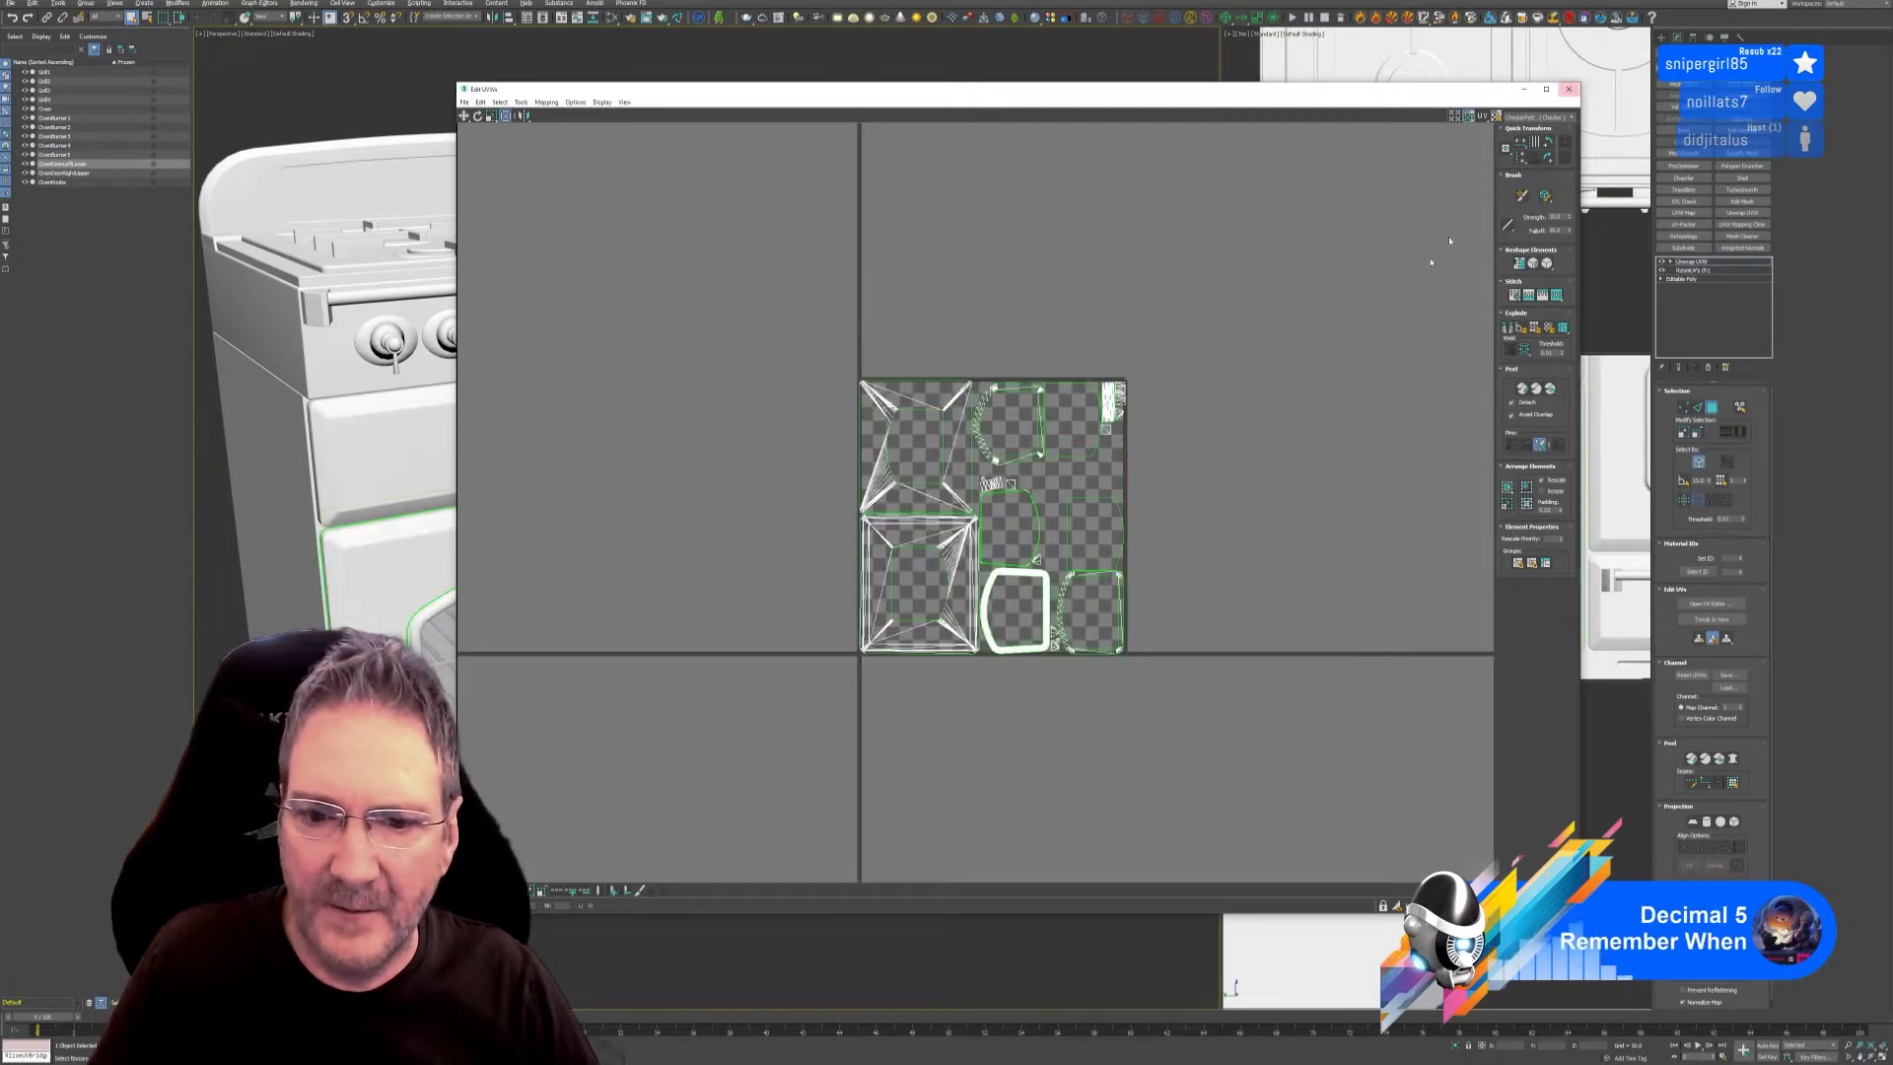
# Select the whole tilted rectangular strip island near the layout's centre and rotate it level with angle snapping.
pyautogui.moveTo(1020, 96); pyautogui.dragTo(1103, 109)
pyautogui.scroll(5, 1094, 490)
pyautogui.scroll(5, 1094, 490)
pyautogui.click(980, 508)
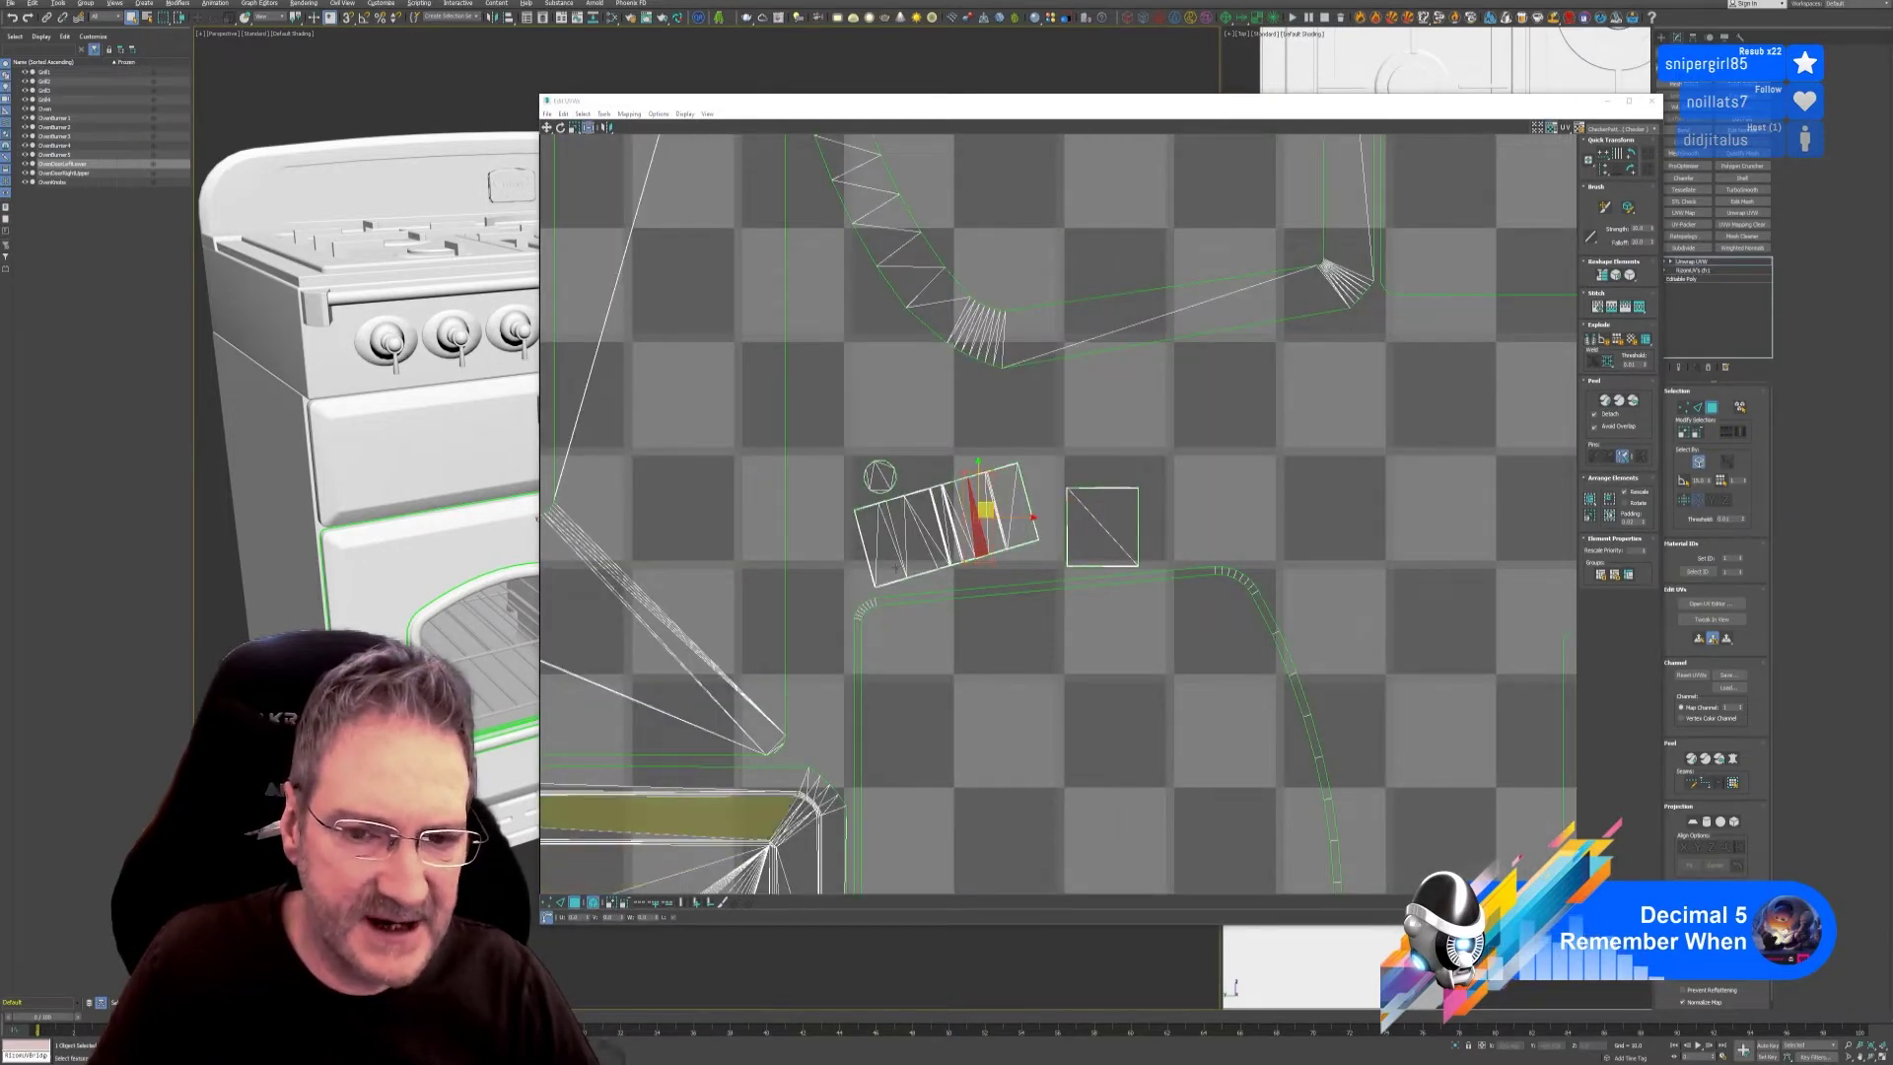
pyautogui.click(594, 902)
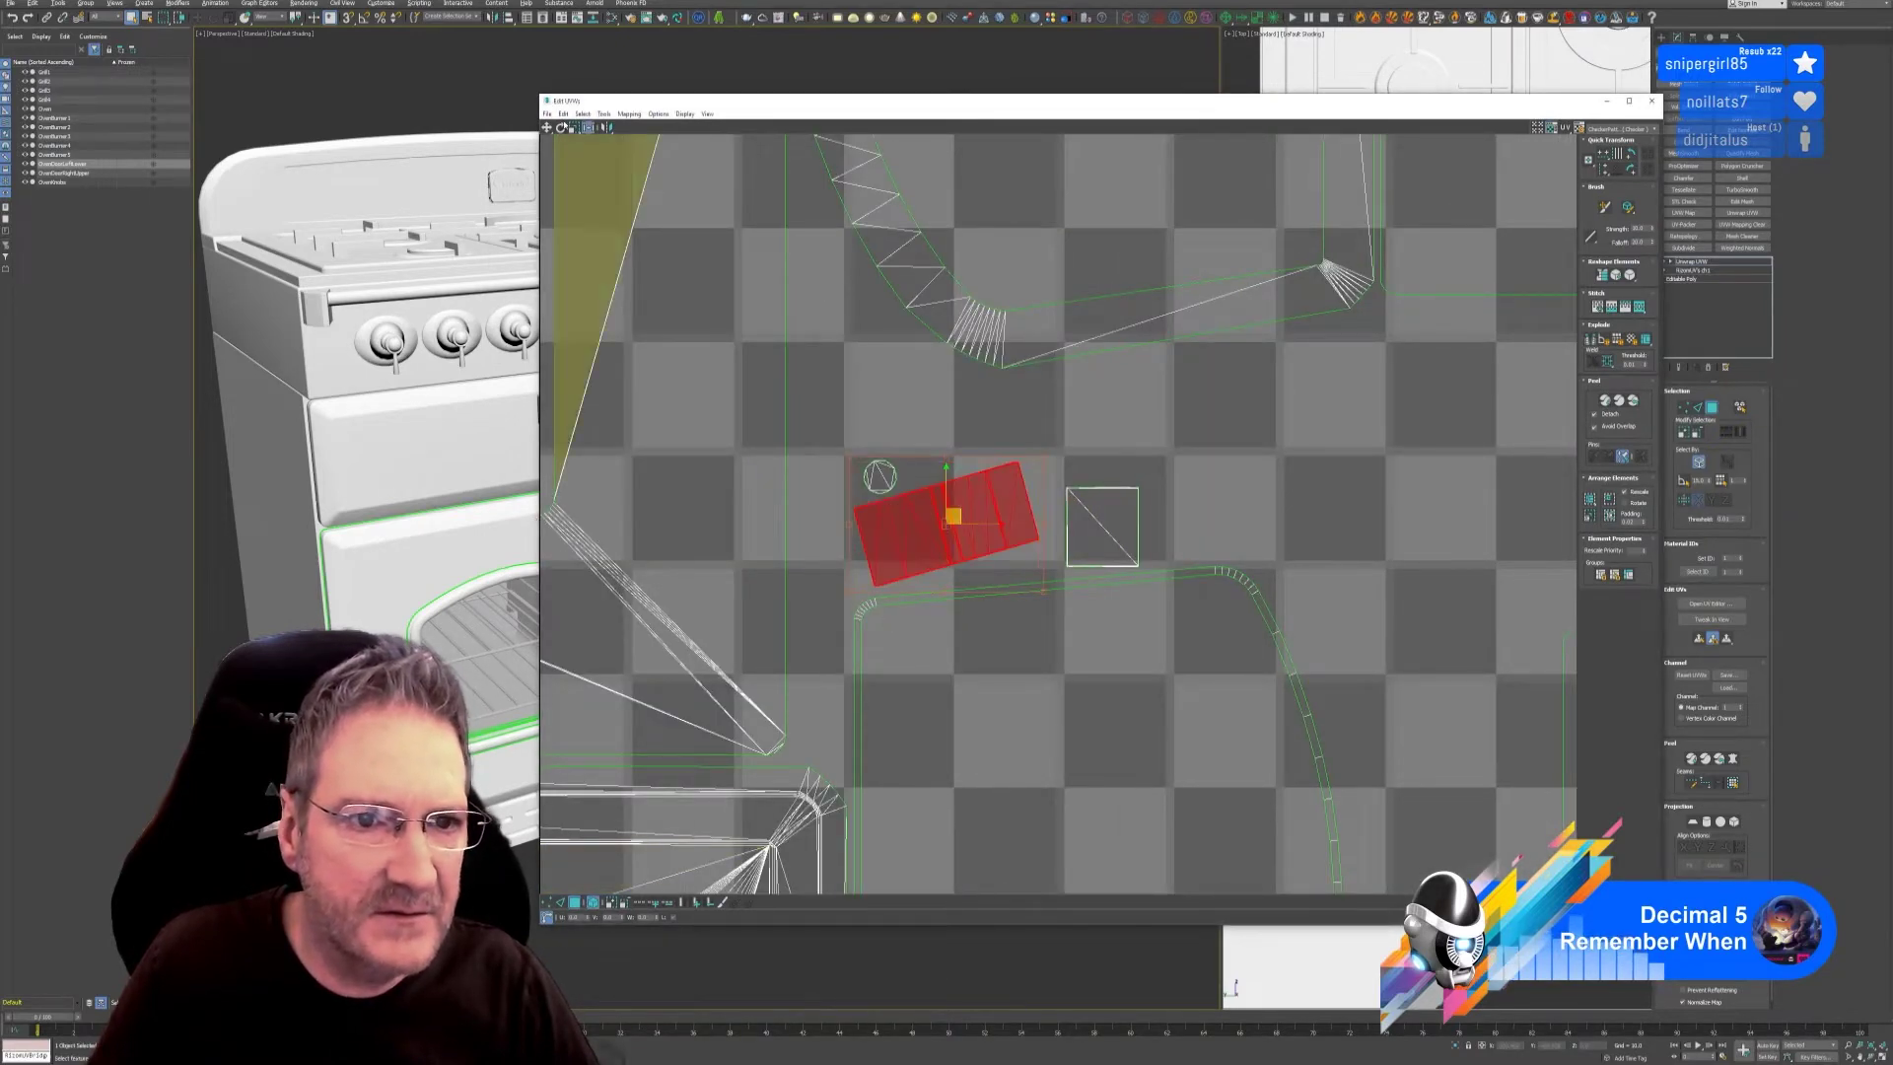
pyautogui.click(560, 127)
pyautogui.click(363, 18)
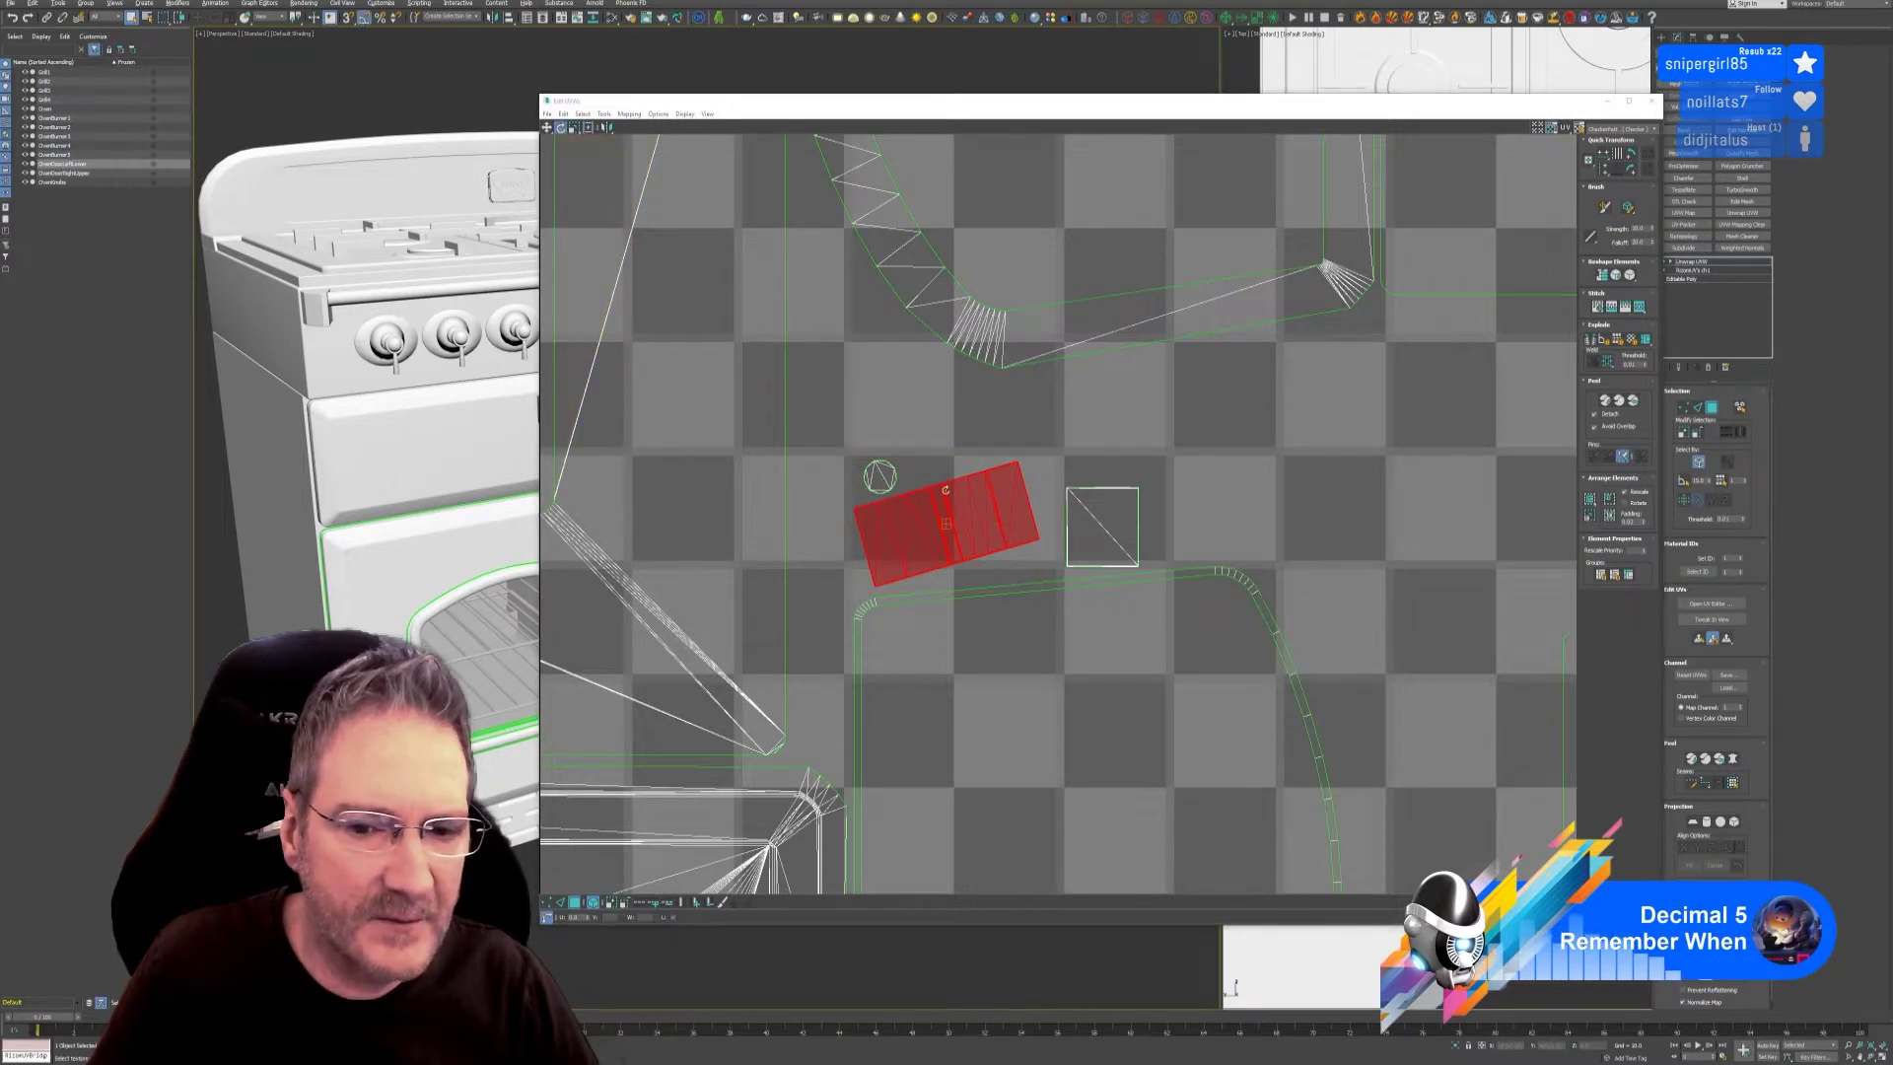
pyautogui.moveTo(925, 519); pyautogui.dragTo(910, 519)
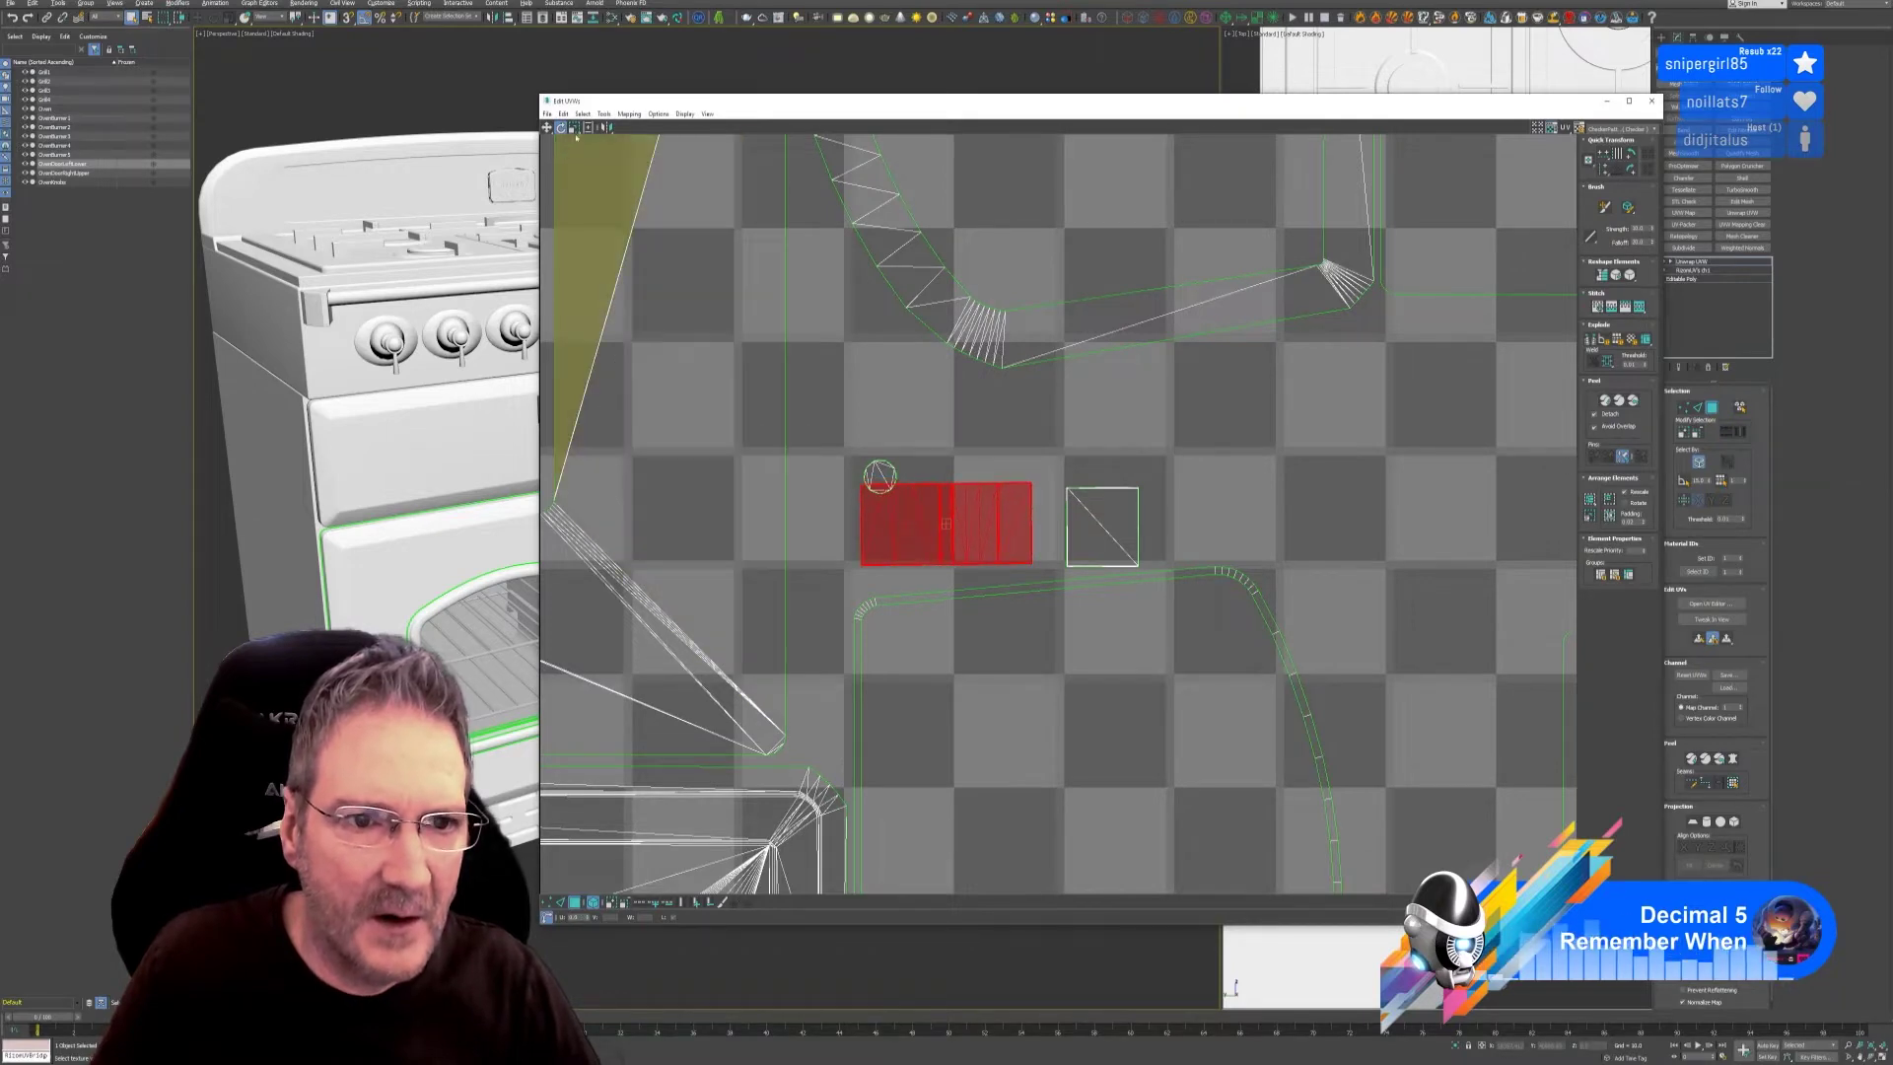
# Move the straightened strip island sideways, clear of the small round and square islands, and finish editing the UV layout.
pyautogui.click(547, 127)
pyautogui.moveTo(983, 519); pyautogui.dragTo(1400, 477)
pyautogui.scroll(-10, 1286, 463)
pyautogui.click(1412, 466)
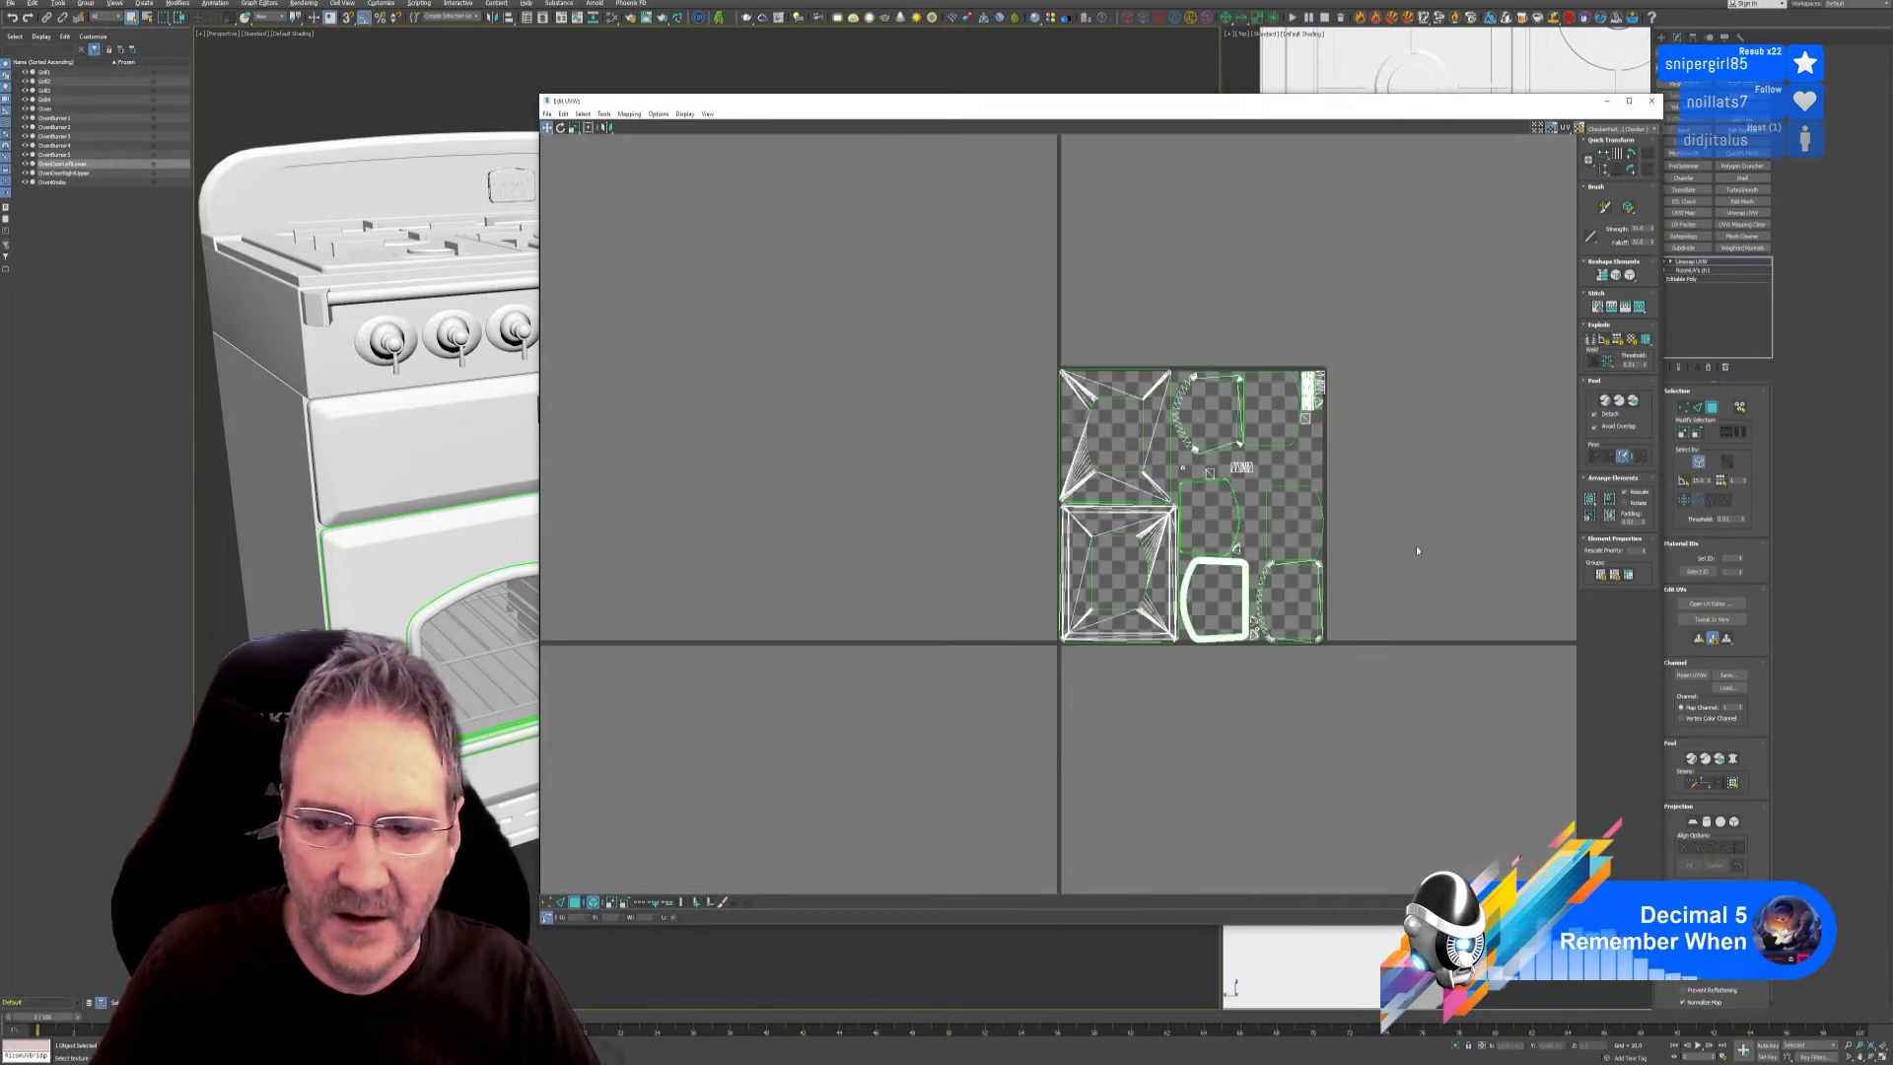
pyautogui.click(1652, 101)
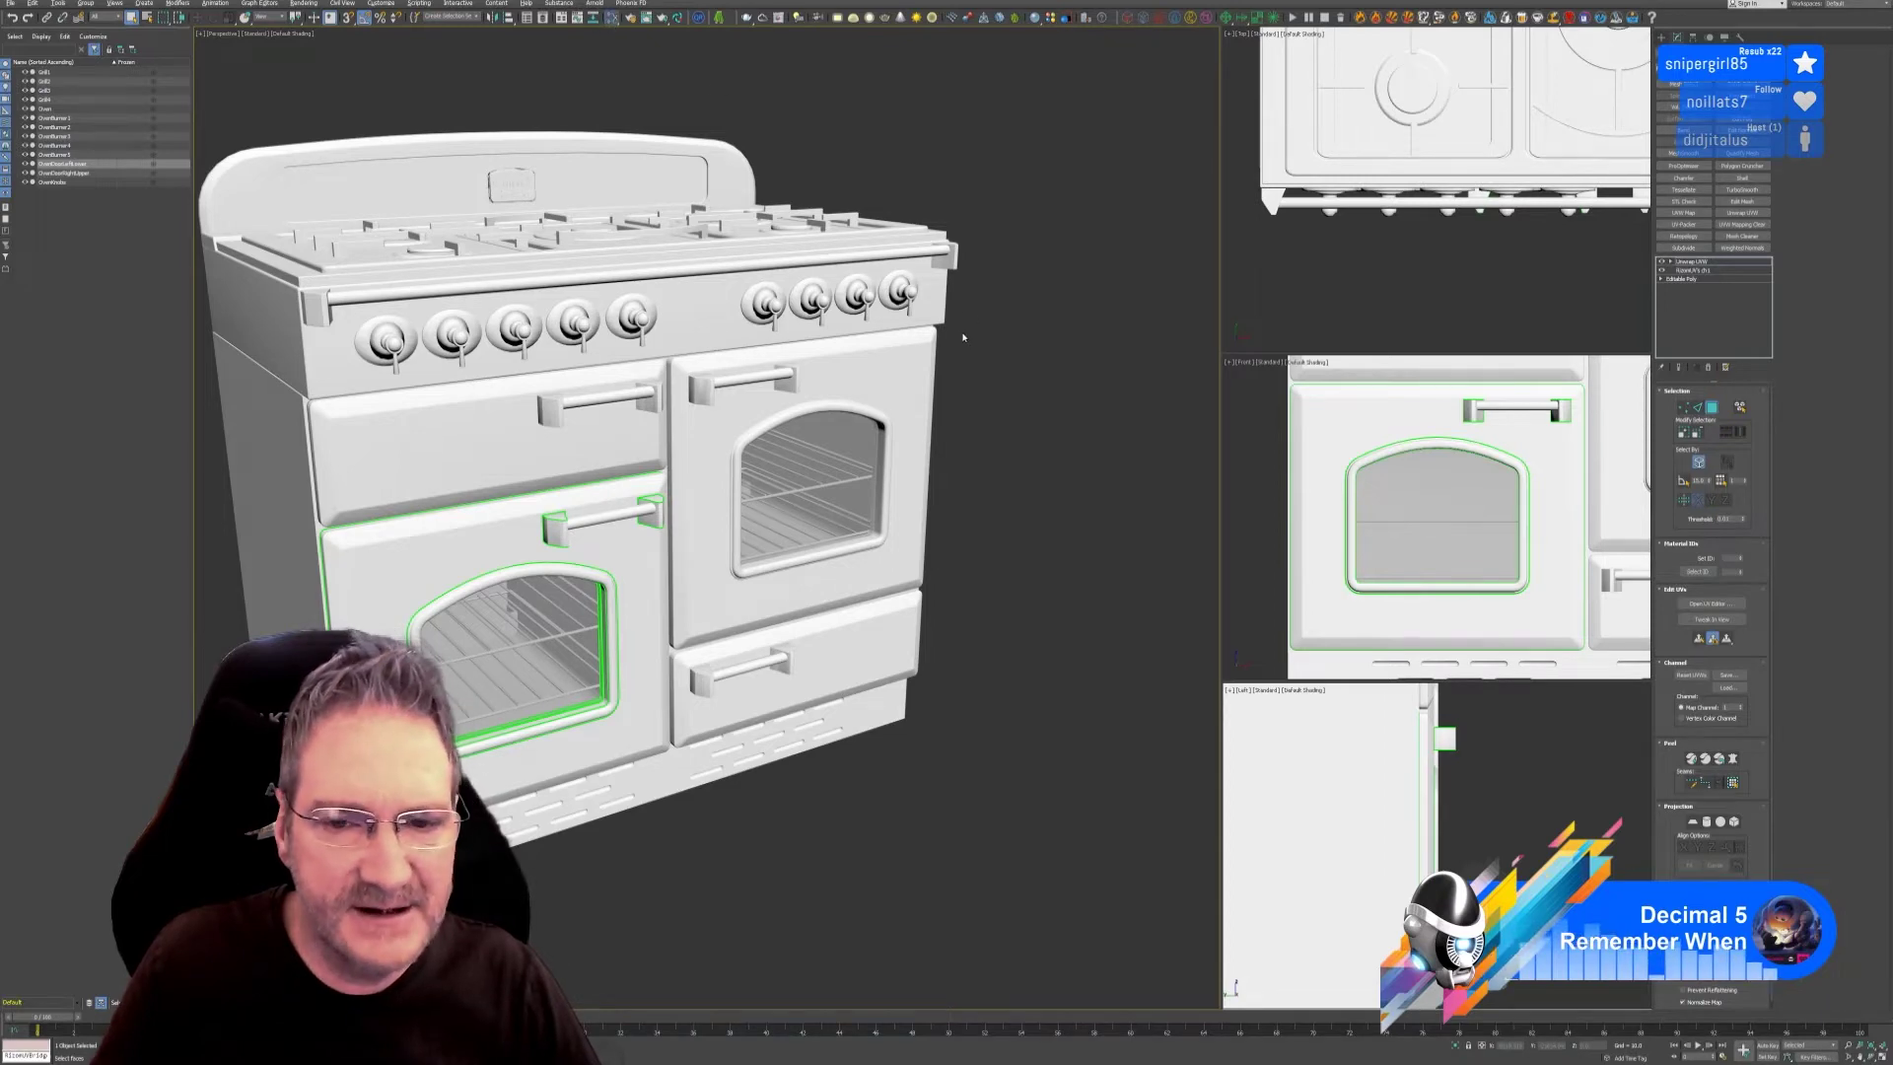
# Check the oven's UVs by connecting the Checker map to the upper material's Diffuse Color, and disconnect it again.
pyautogui.press('m')
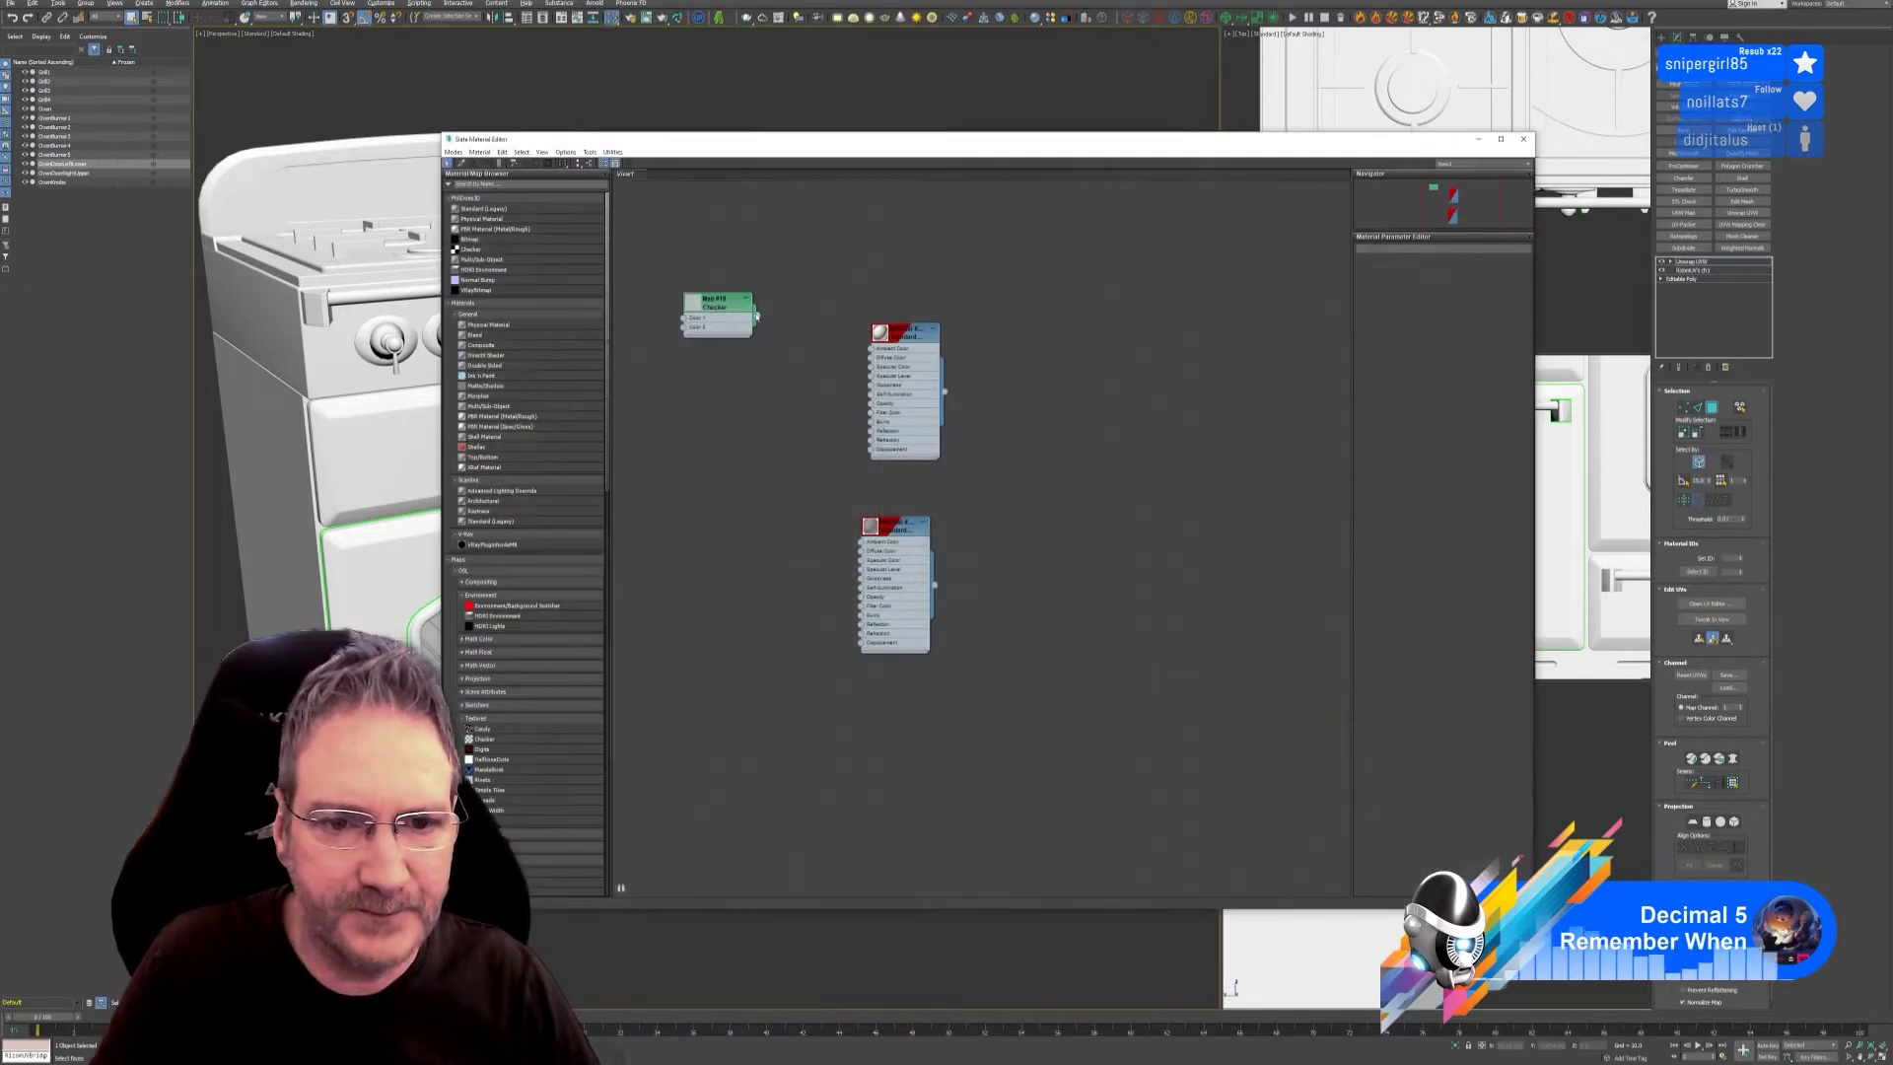
pyautogui.moveTo(756, 315); pyautogui.dragTo(871, 367)
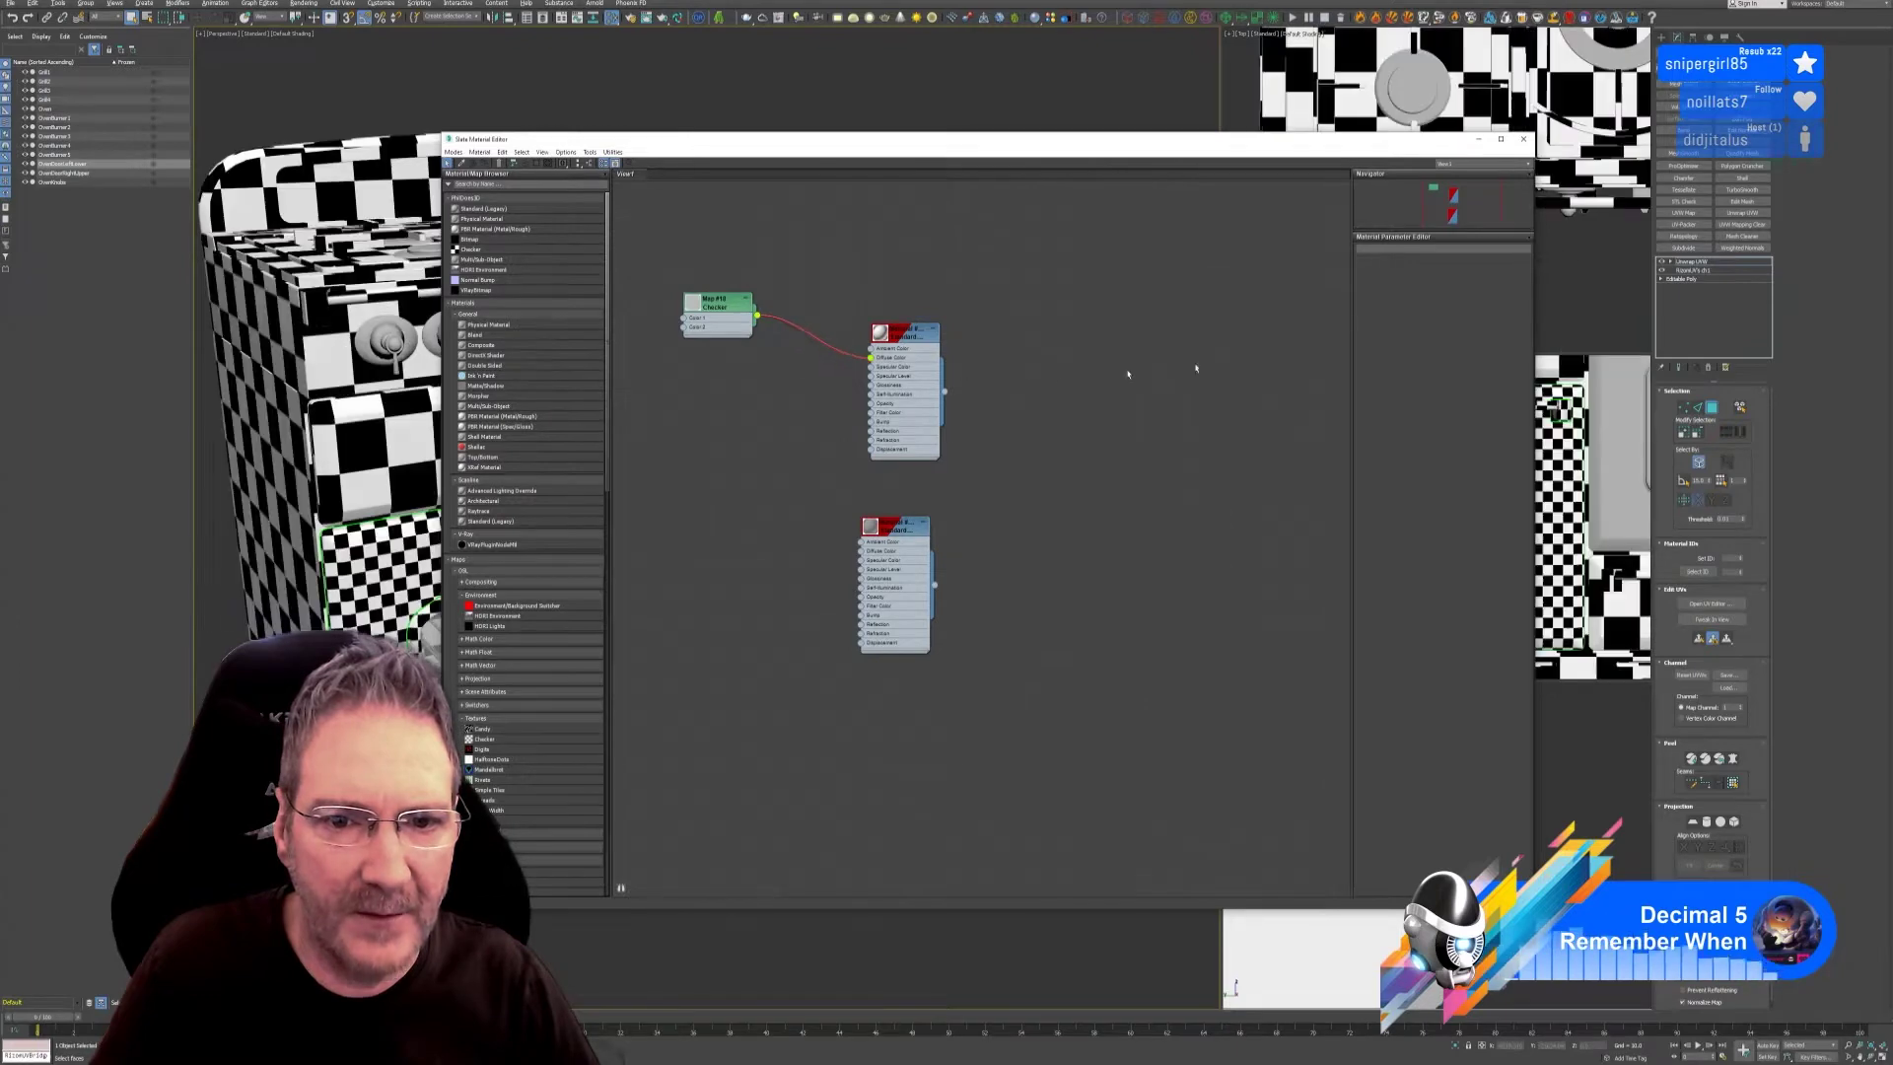
pyautogui.click(1524, 144)
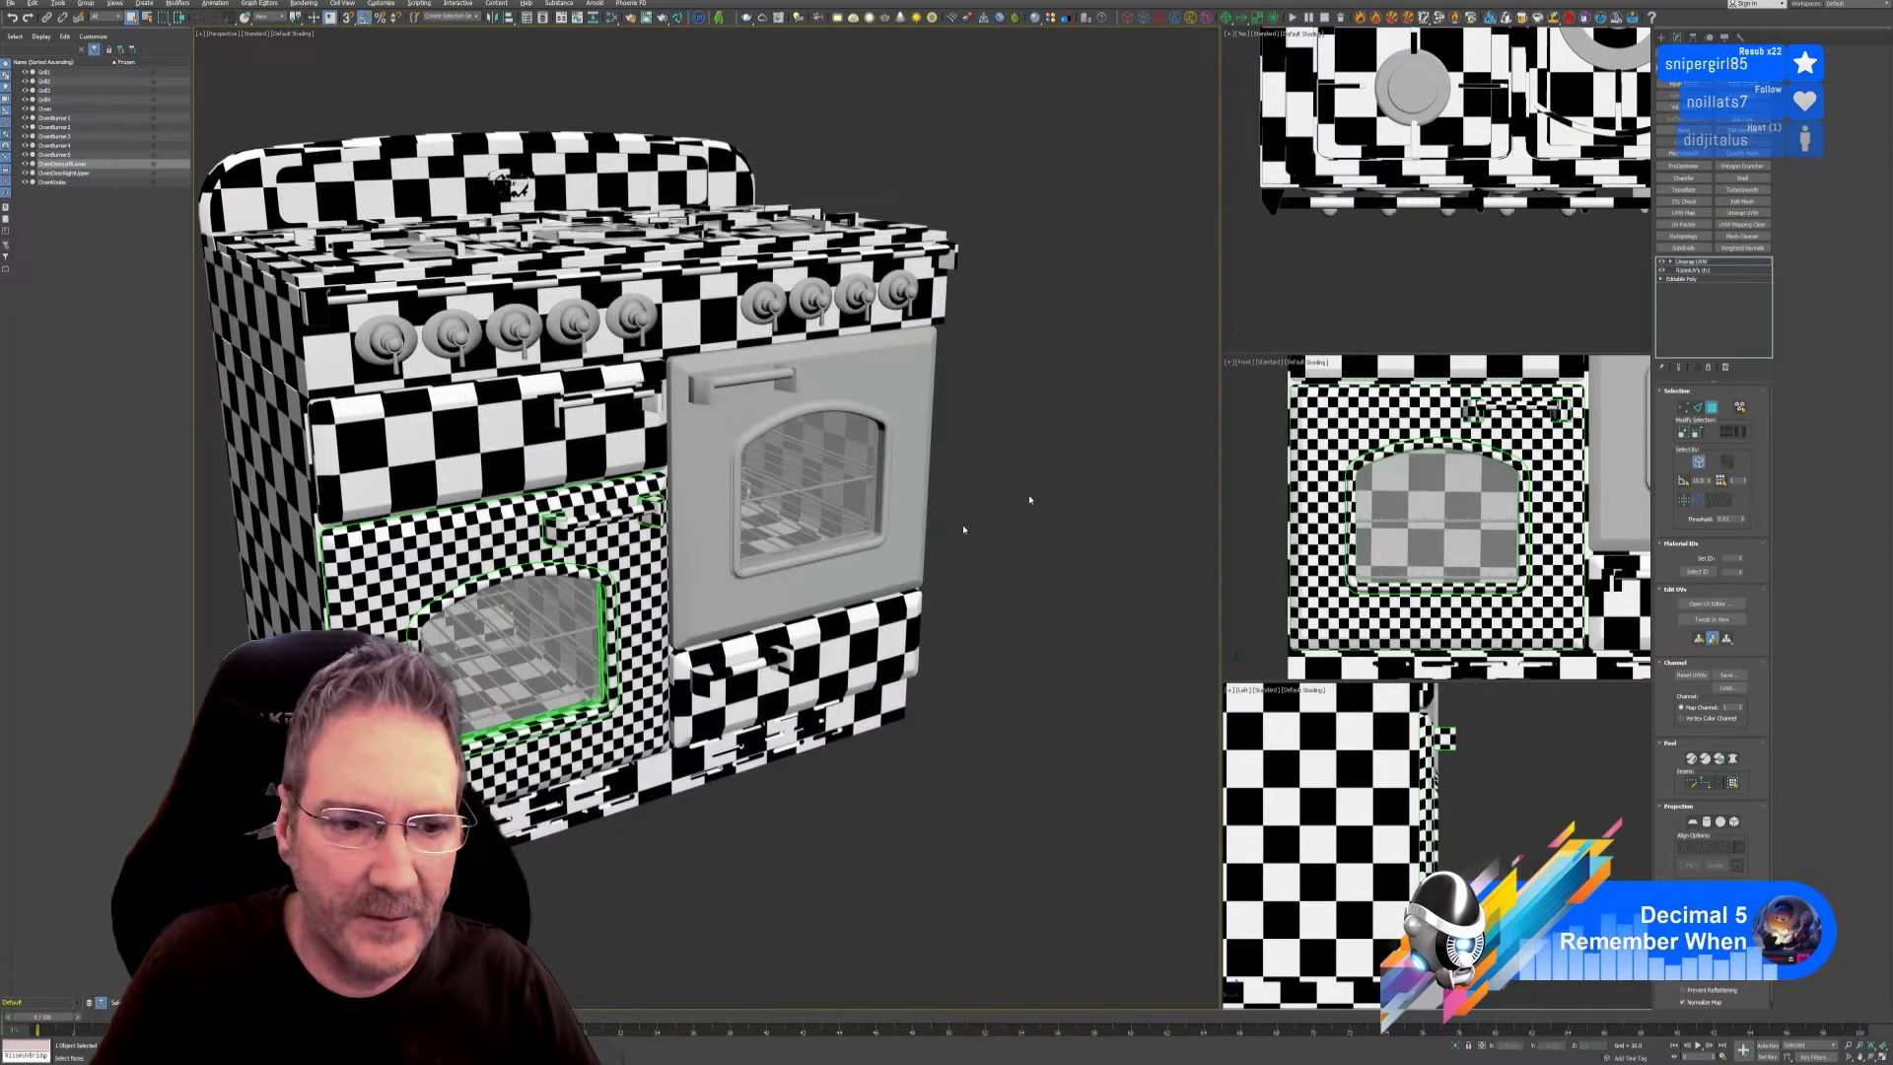
pyautogui.scroll(-3, 574, 674)
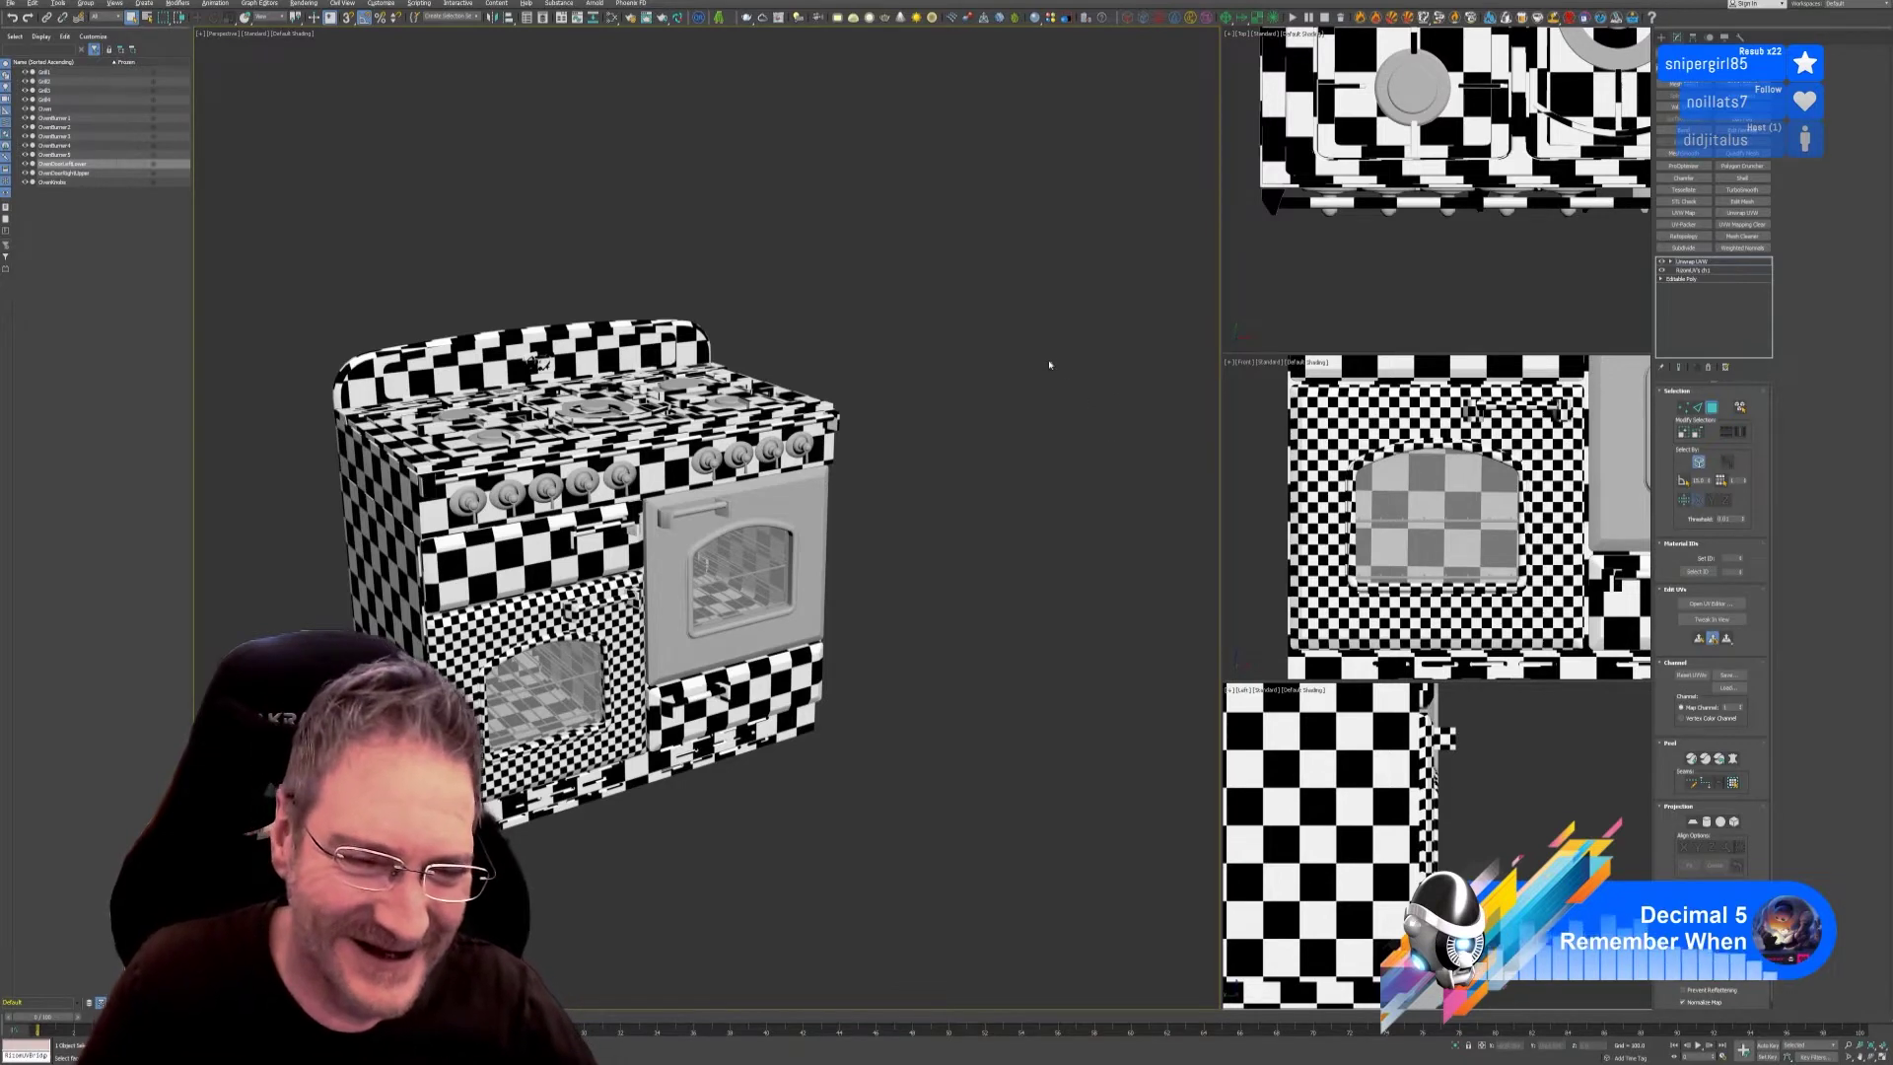
pyautogui.click(611, 19)
pyautogui.moveTo(871, 359); pyautogui.dragTo(845, 364)
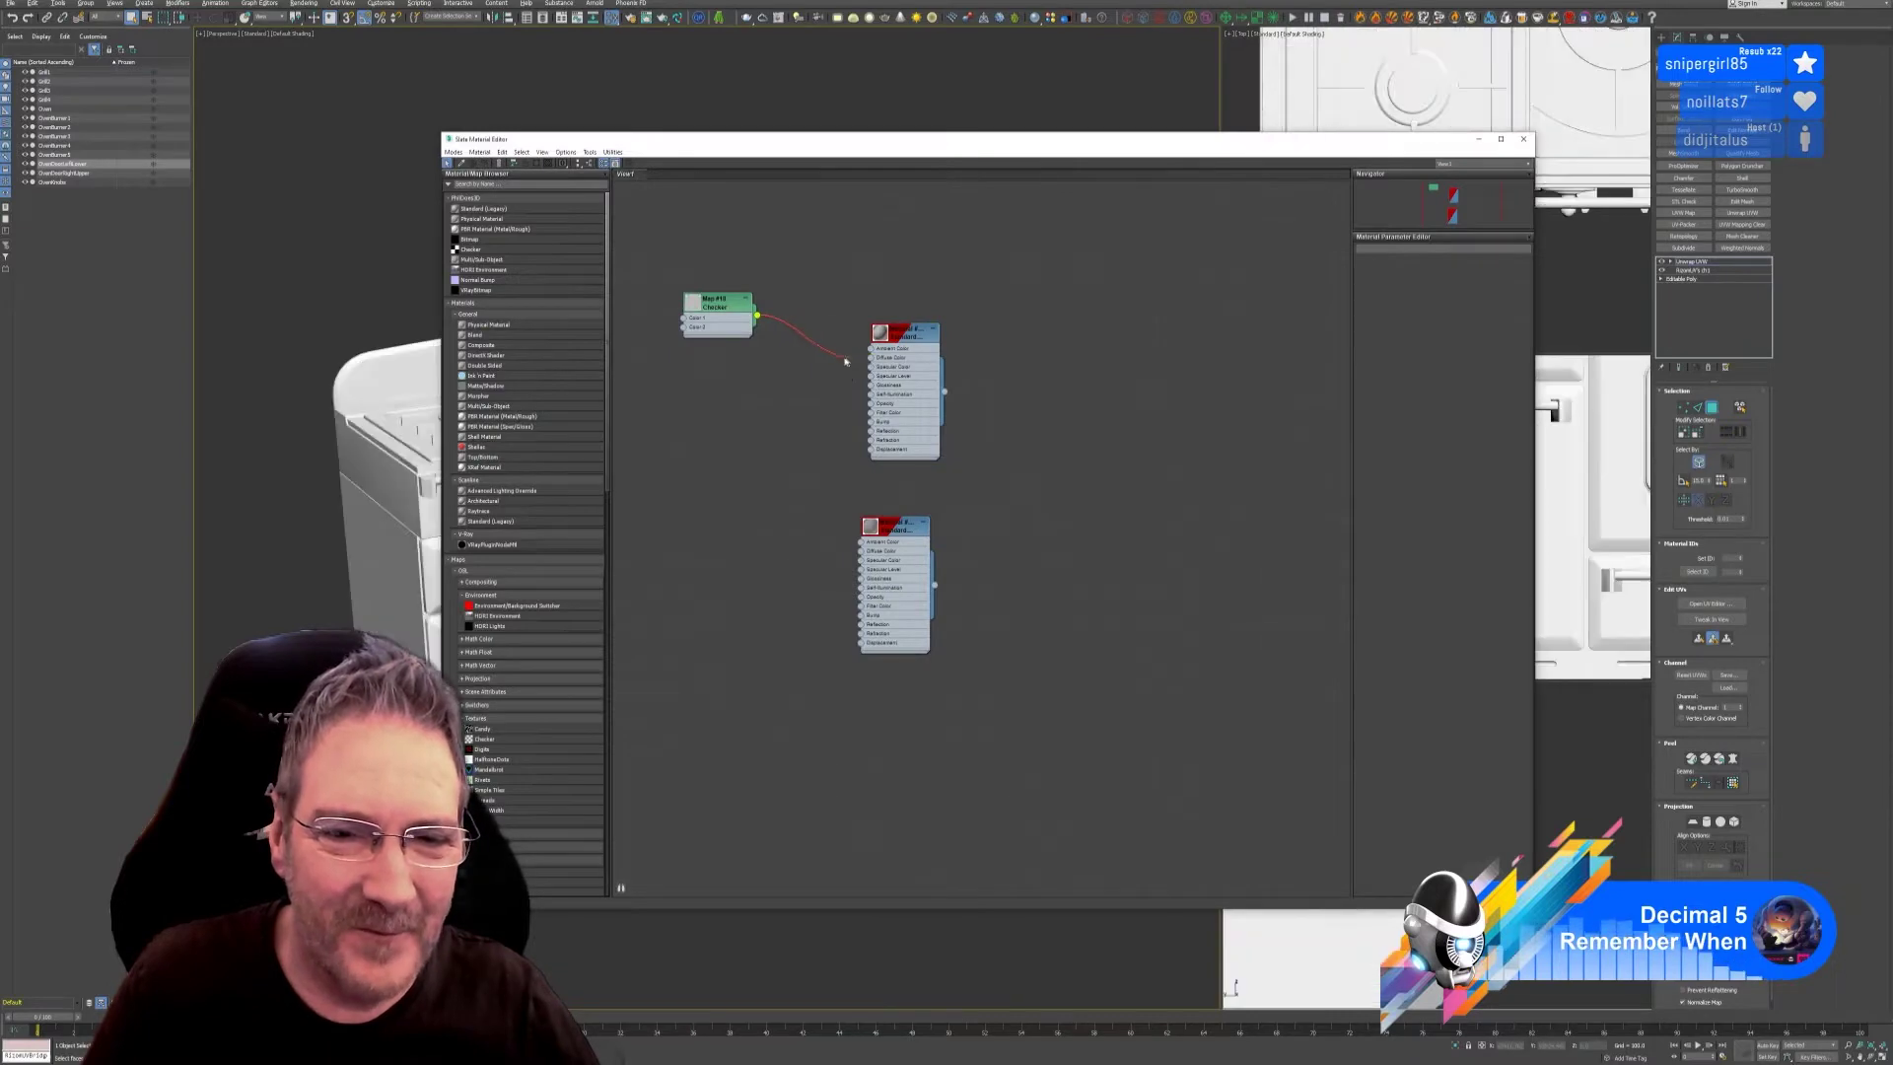
pyautogui.click(1525, 141)
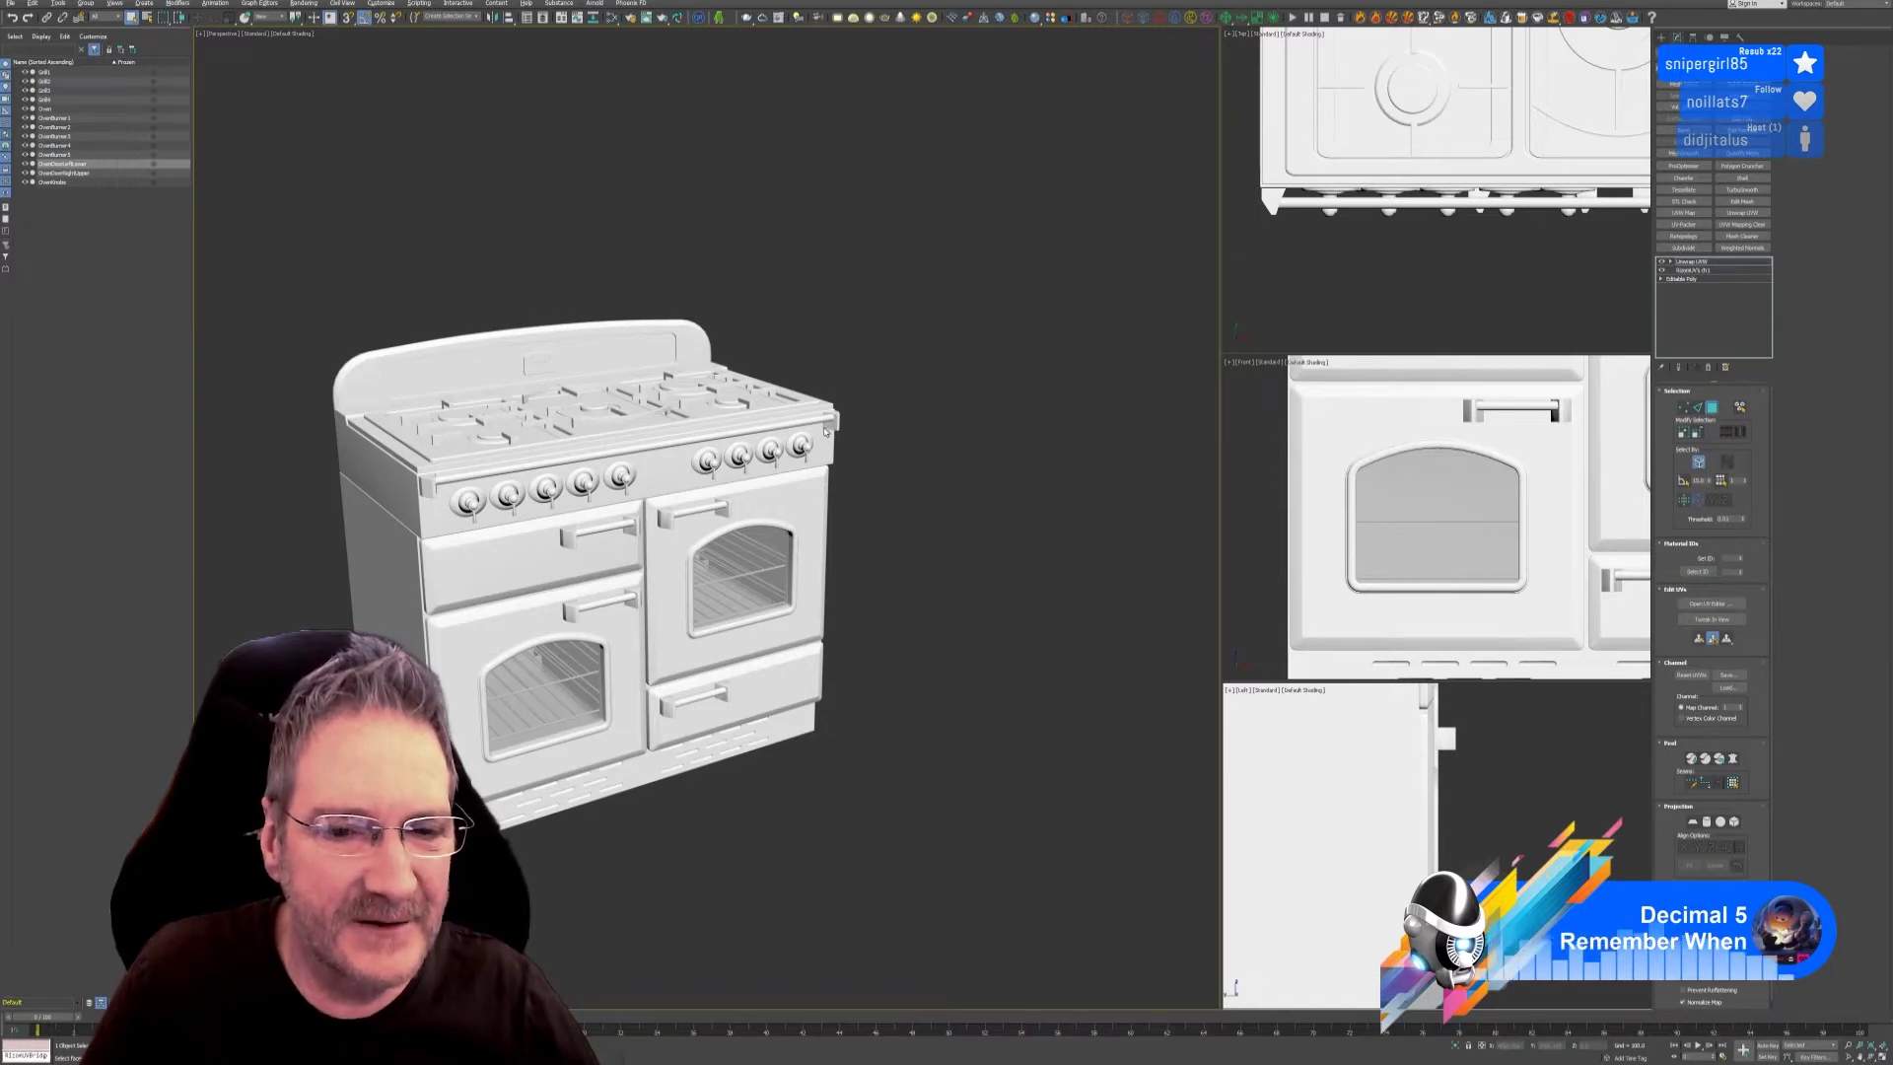
# Leave the door's UV polygon selection, deselect the door and select the lower wire rack inside the left oven.
pyautogui.click(1712, 407)
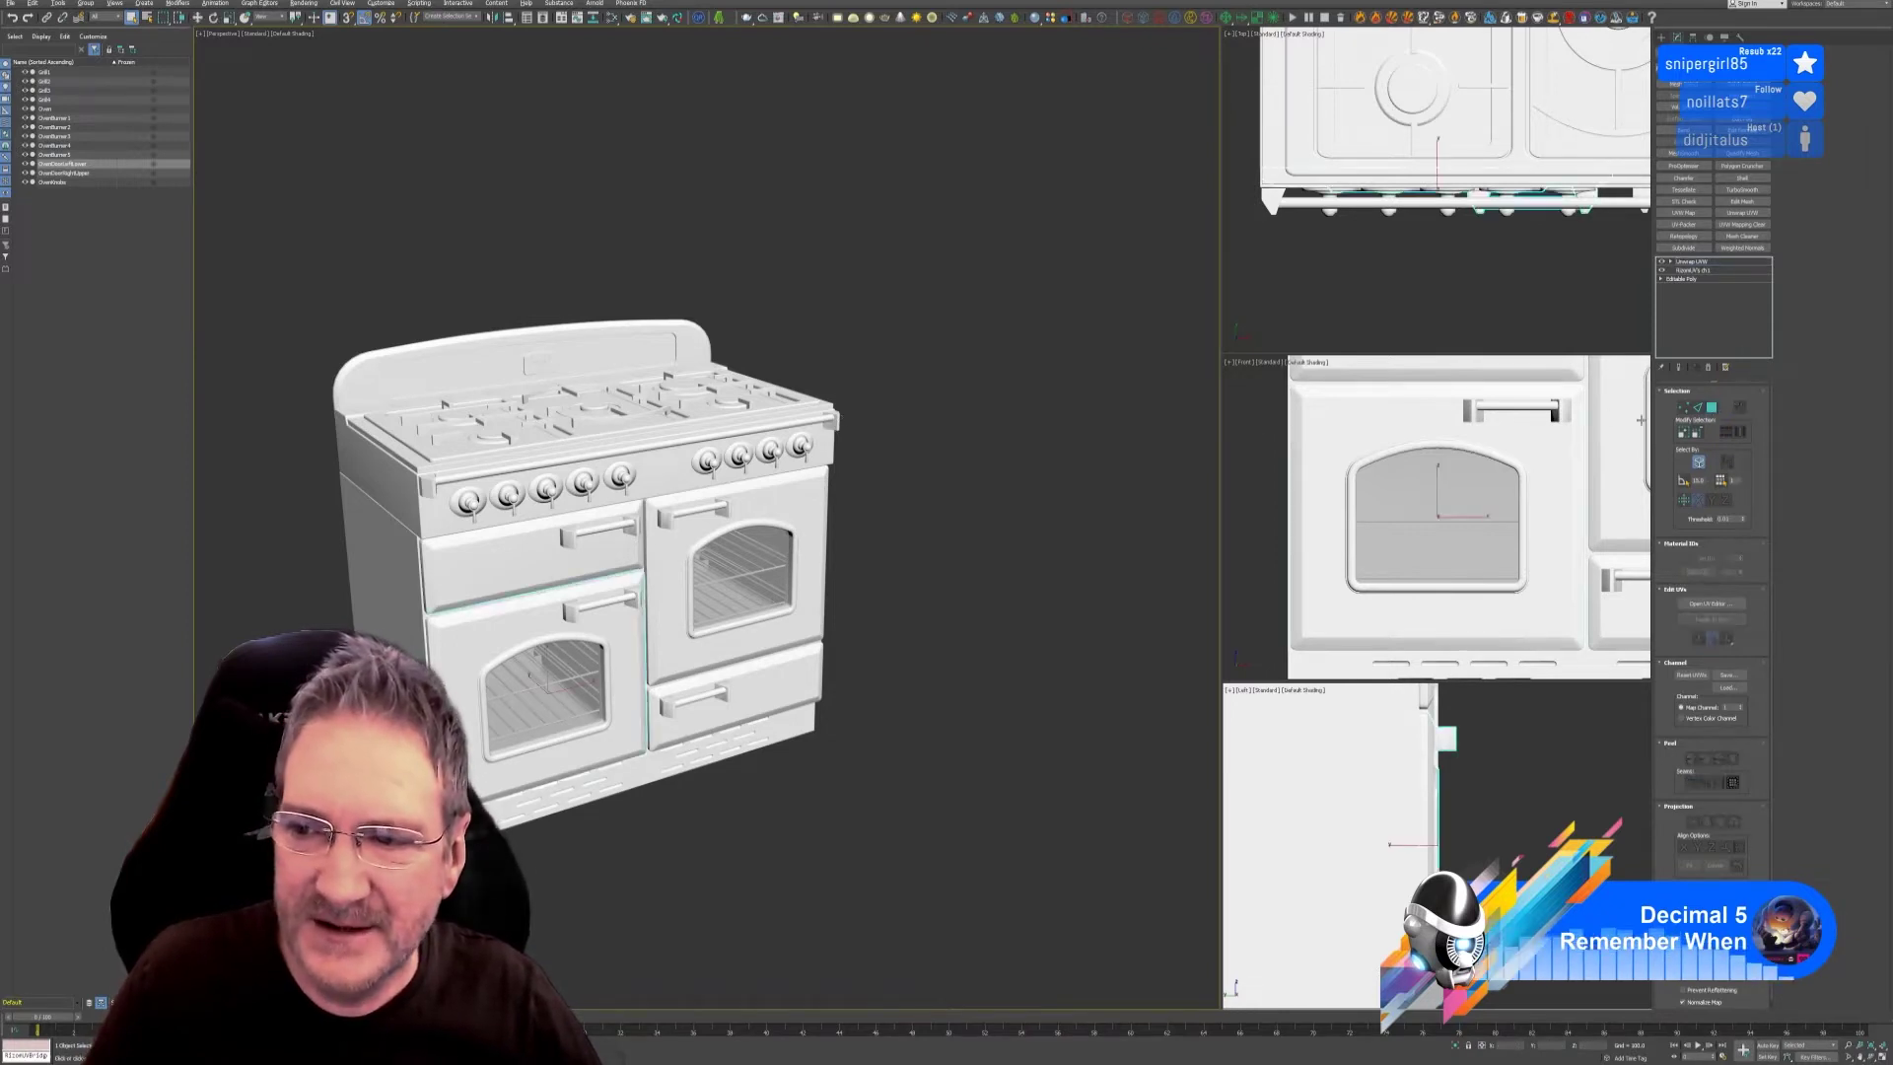
pyautogui.click(1040, 394)
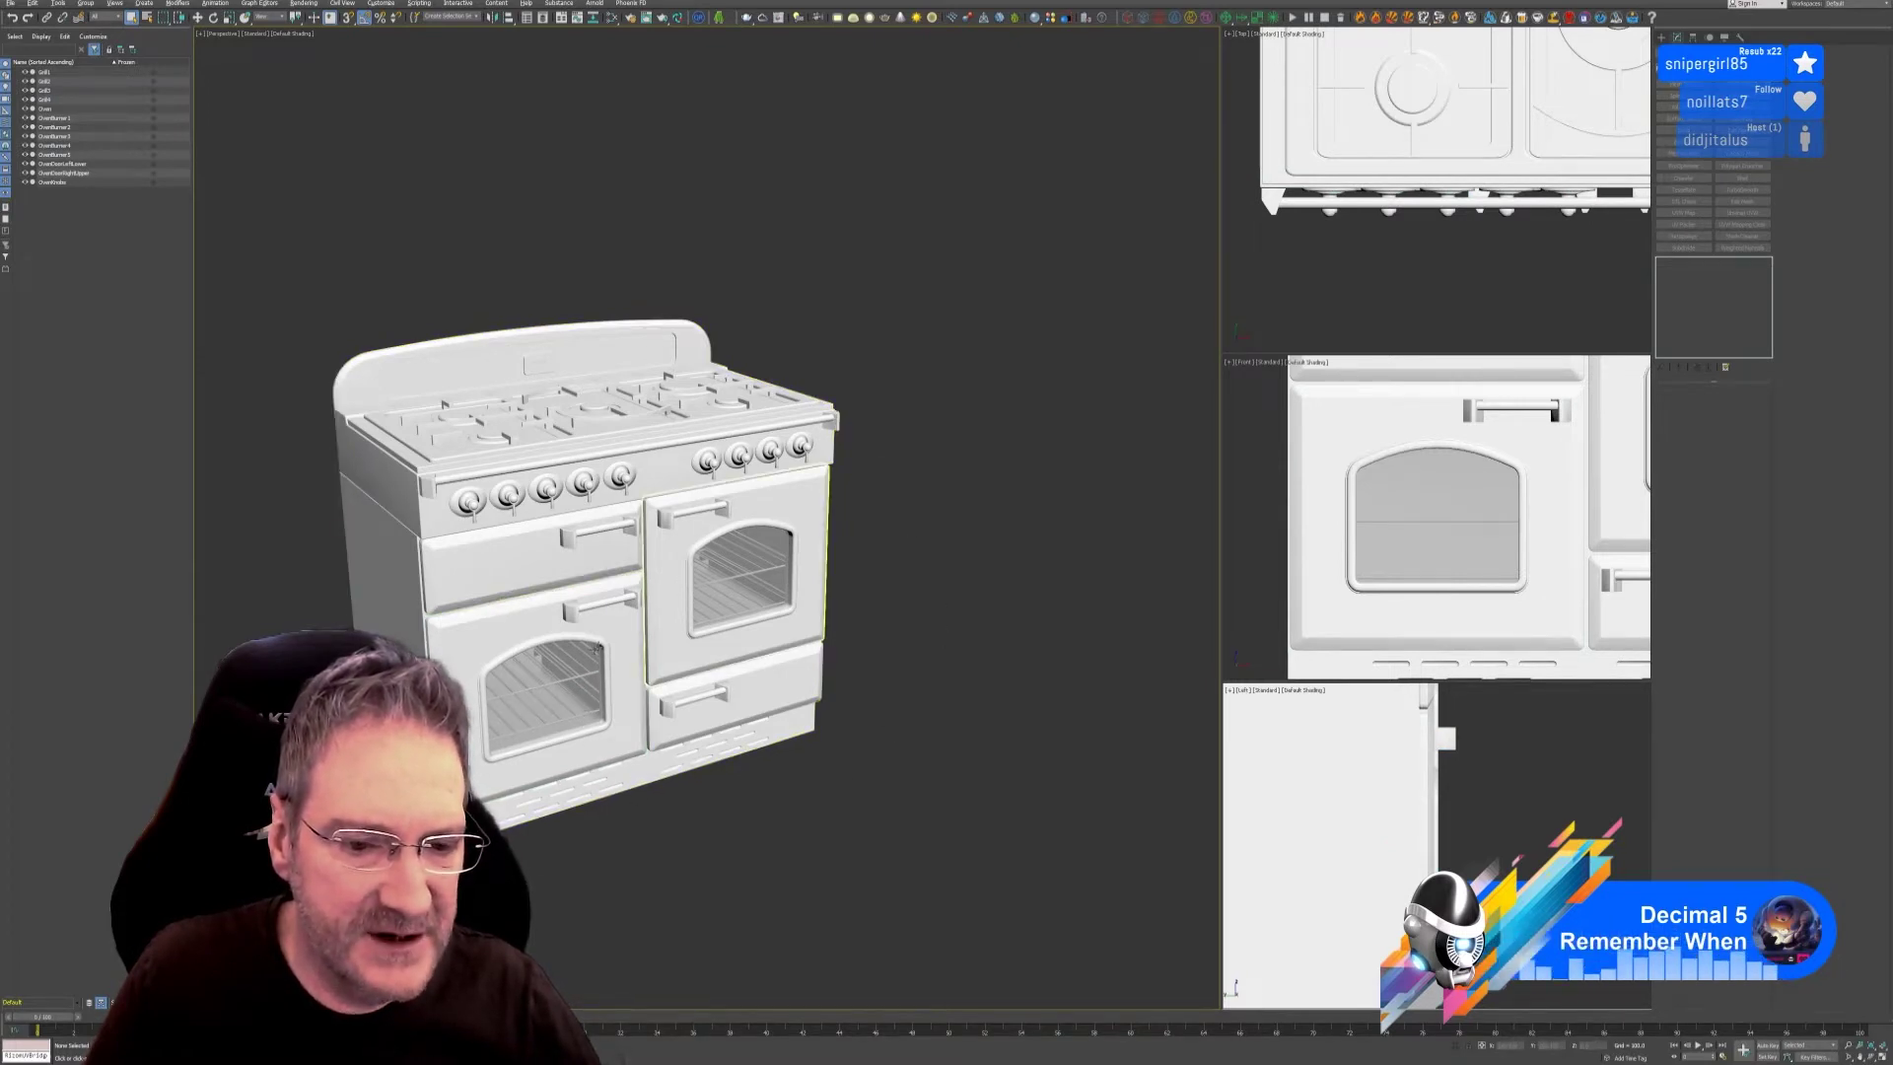
pyautogui.scroll(8, 571, 702)
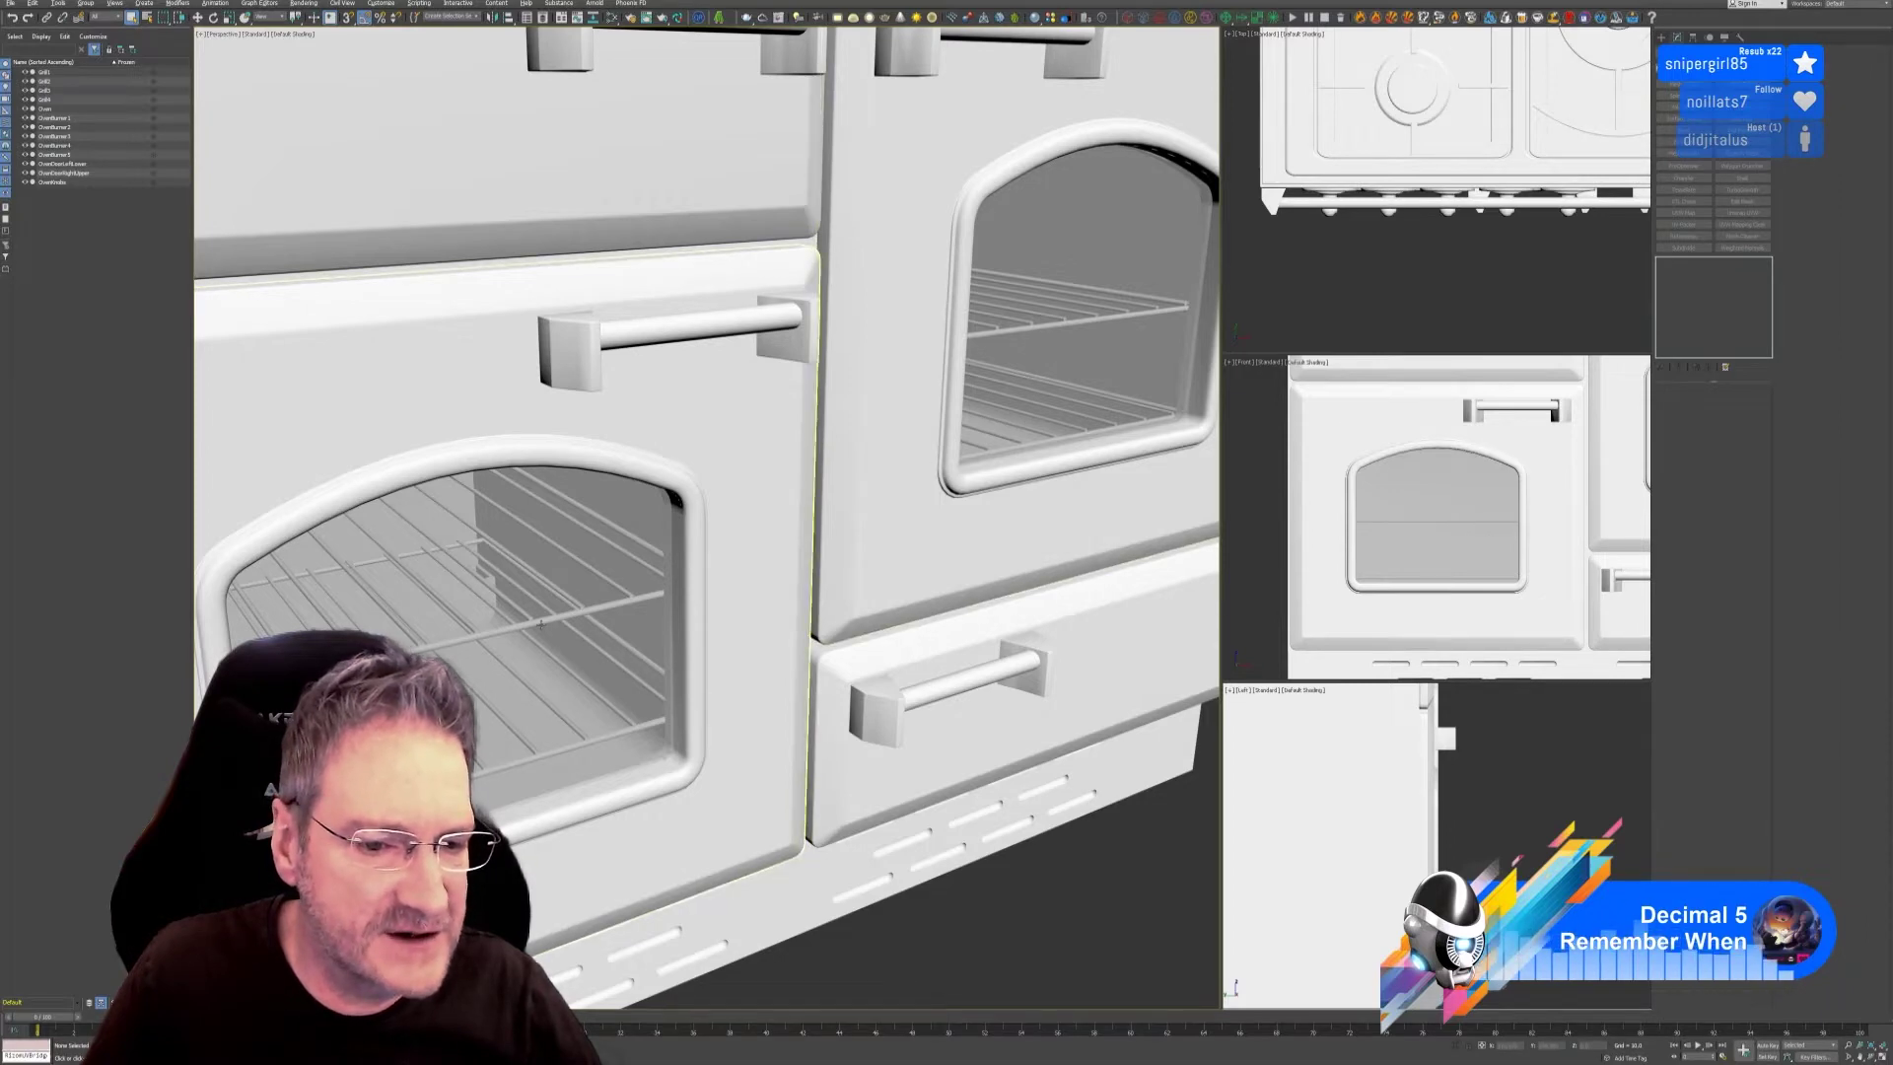
pyautogui.scroll(5, 538, 621)
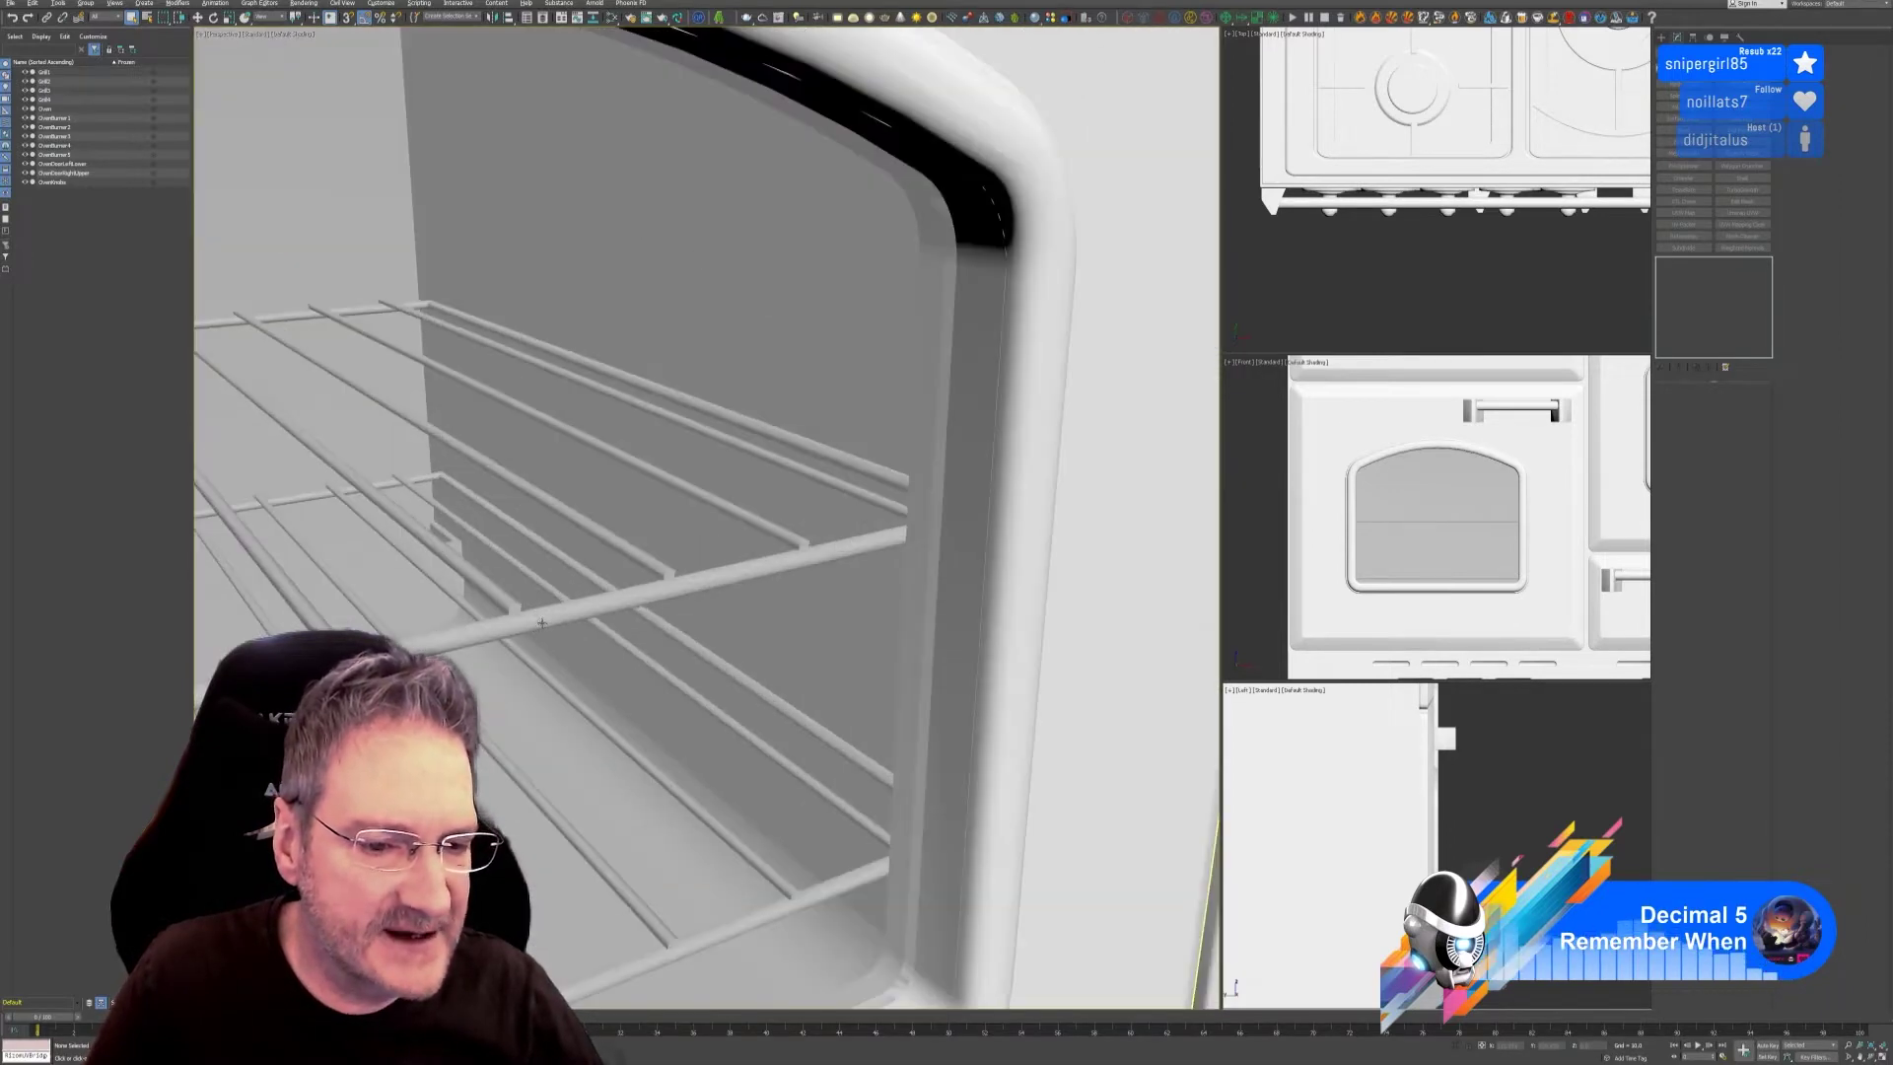
pyautogui.scroll(-2, 366, 431)
pyautogui.scroll(-3, 366, 430)
pyautogui.click(68, 73)
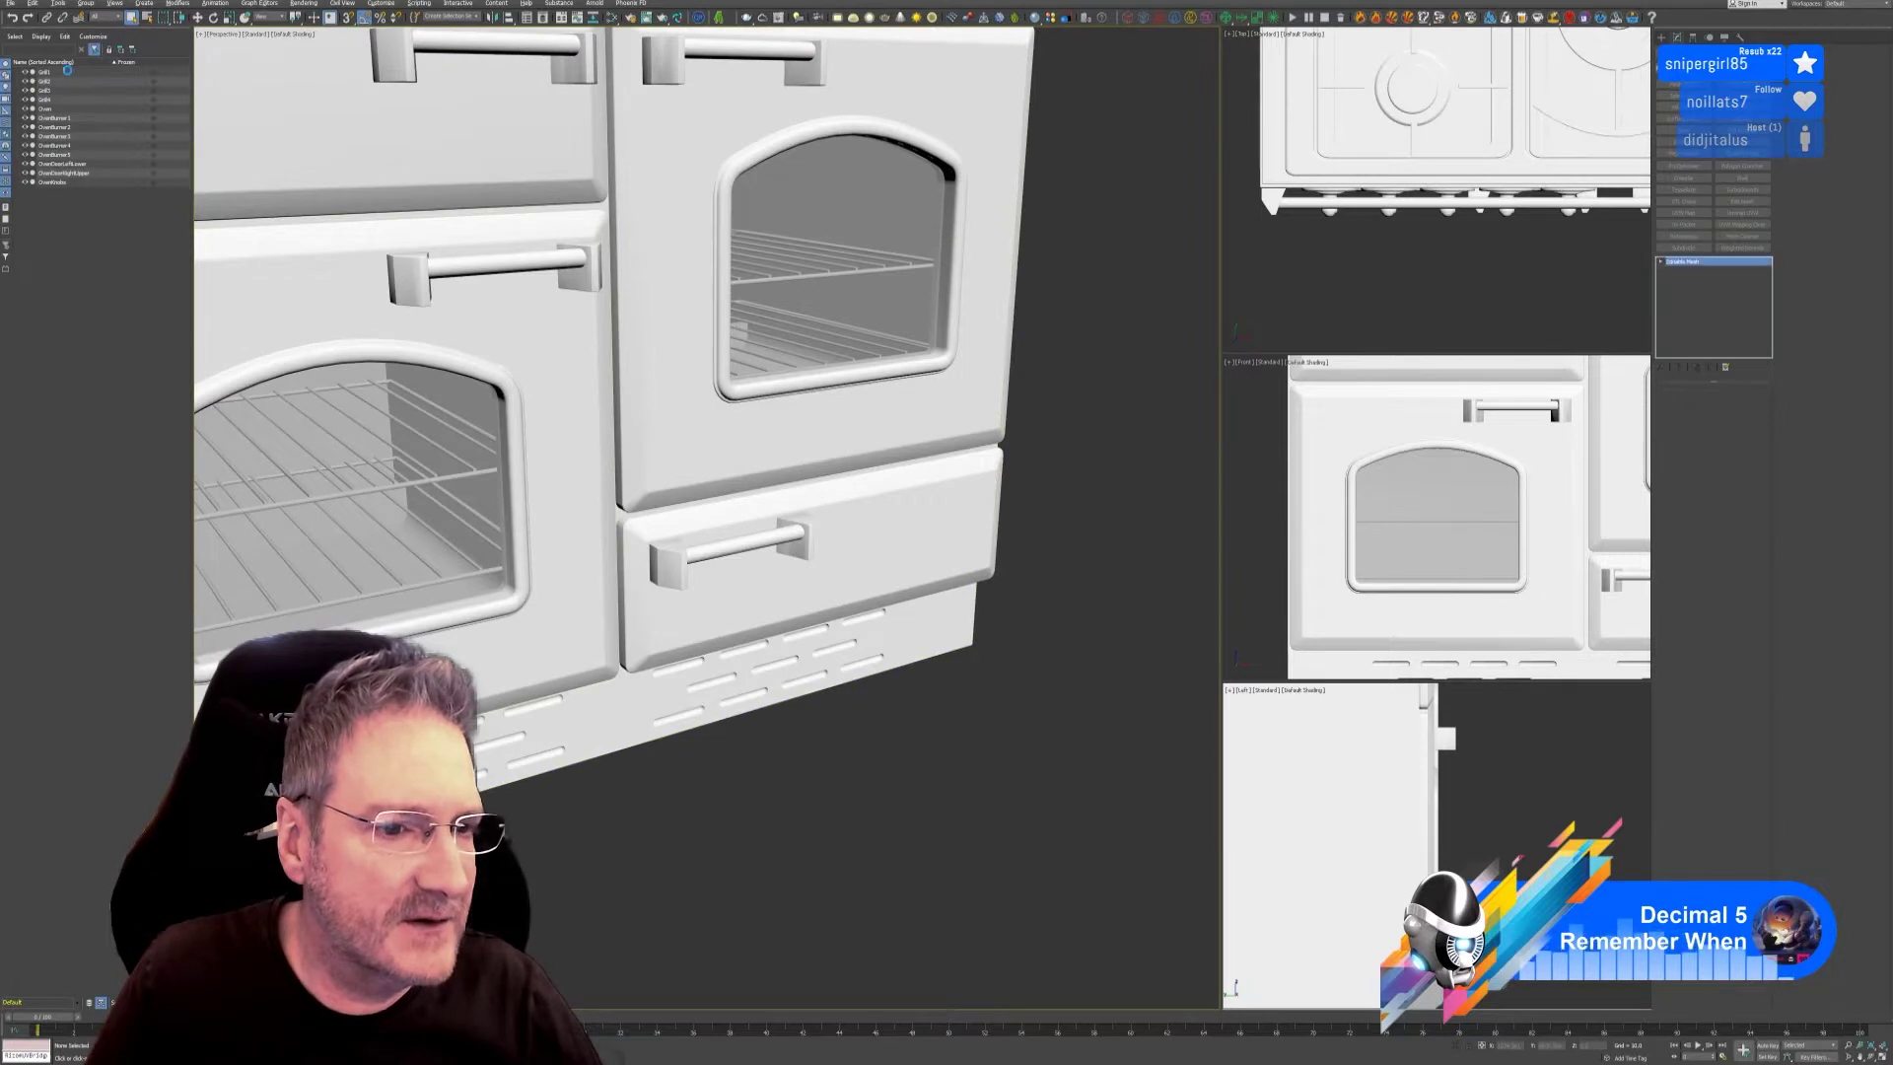
pyautogui.scroll(-4, 708, 789)
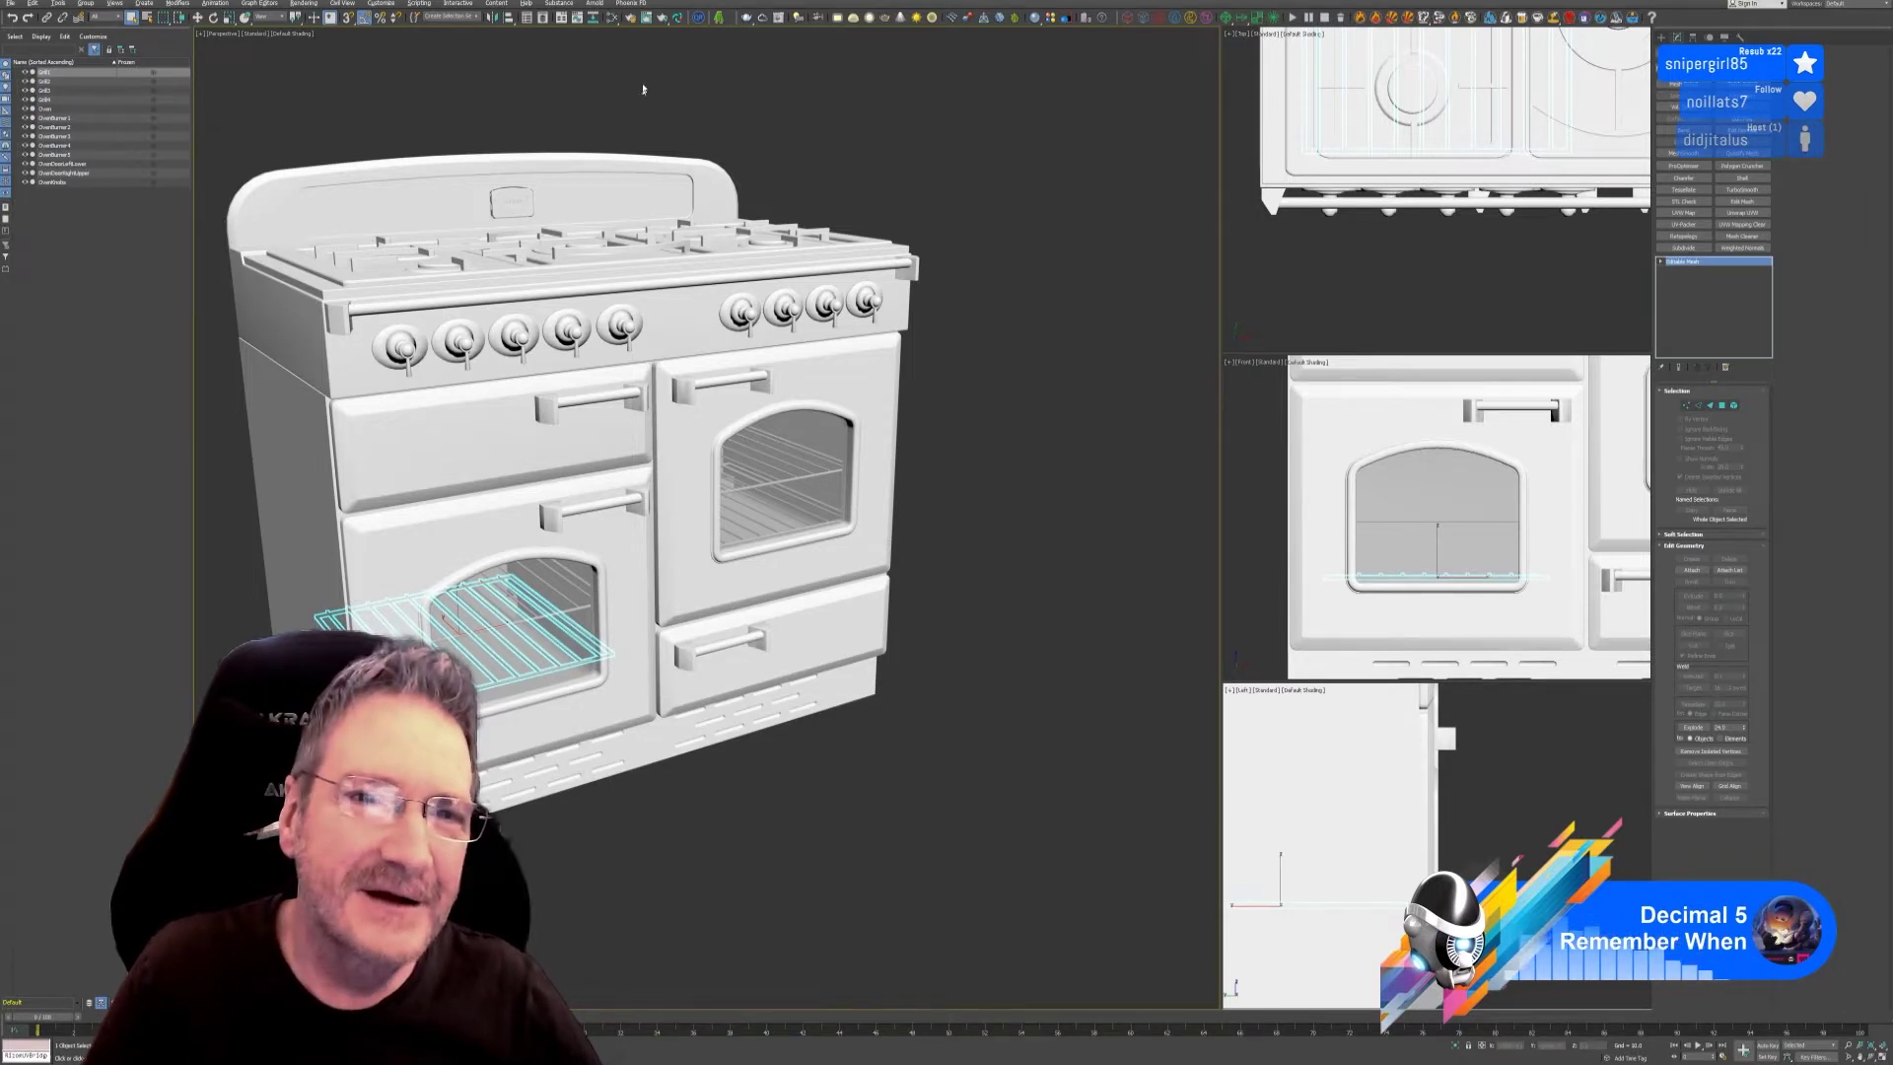
# Convert the wire rack to an Editable Poly and send it to RizomUV through the bridge, adjusting its display there.
pyautogui.click(680, 19)
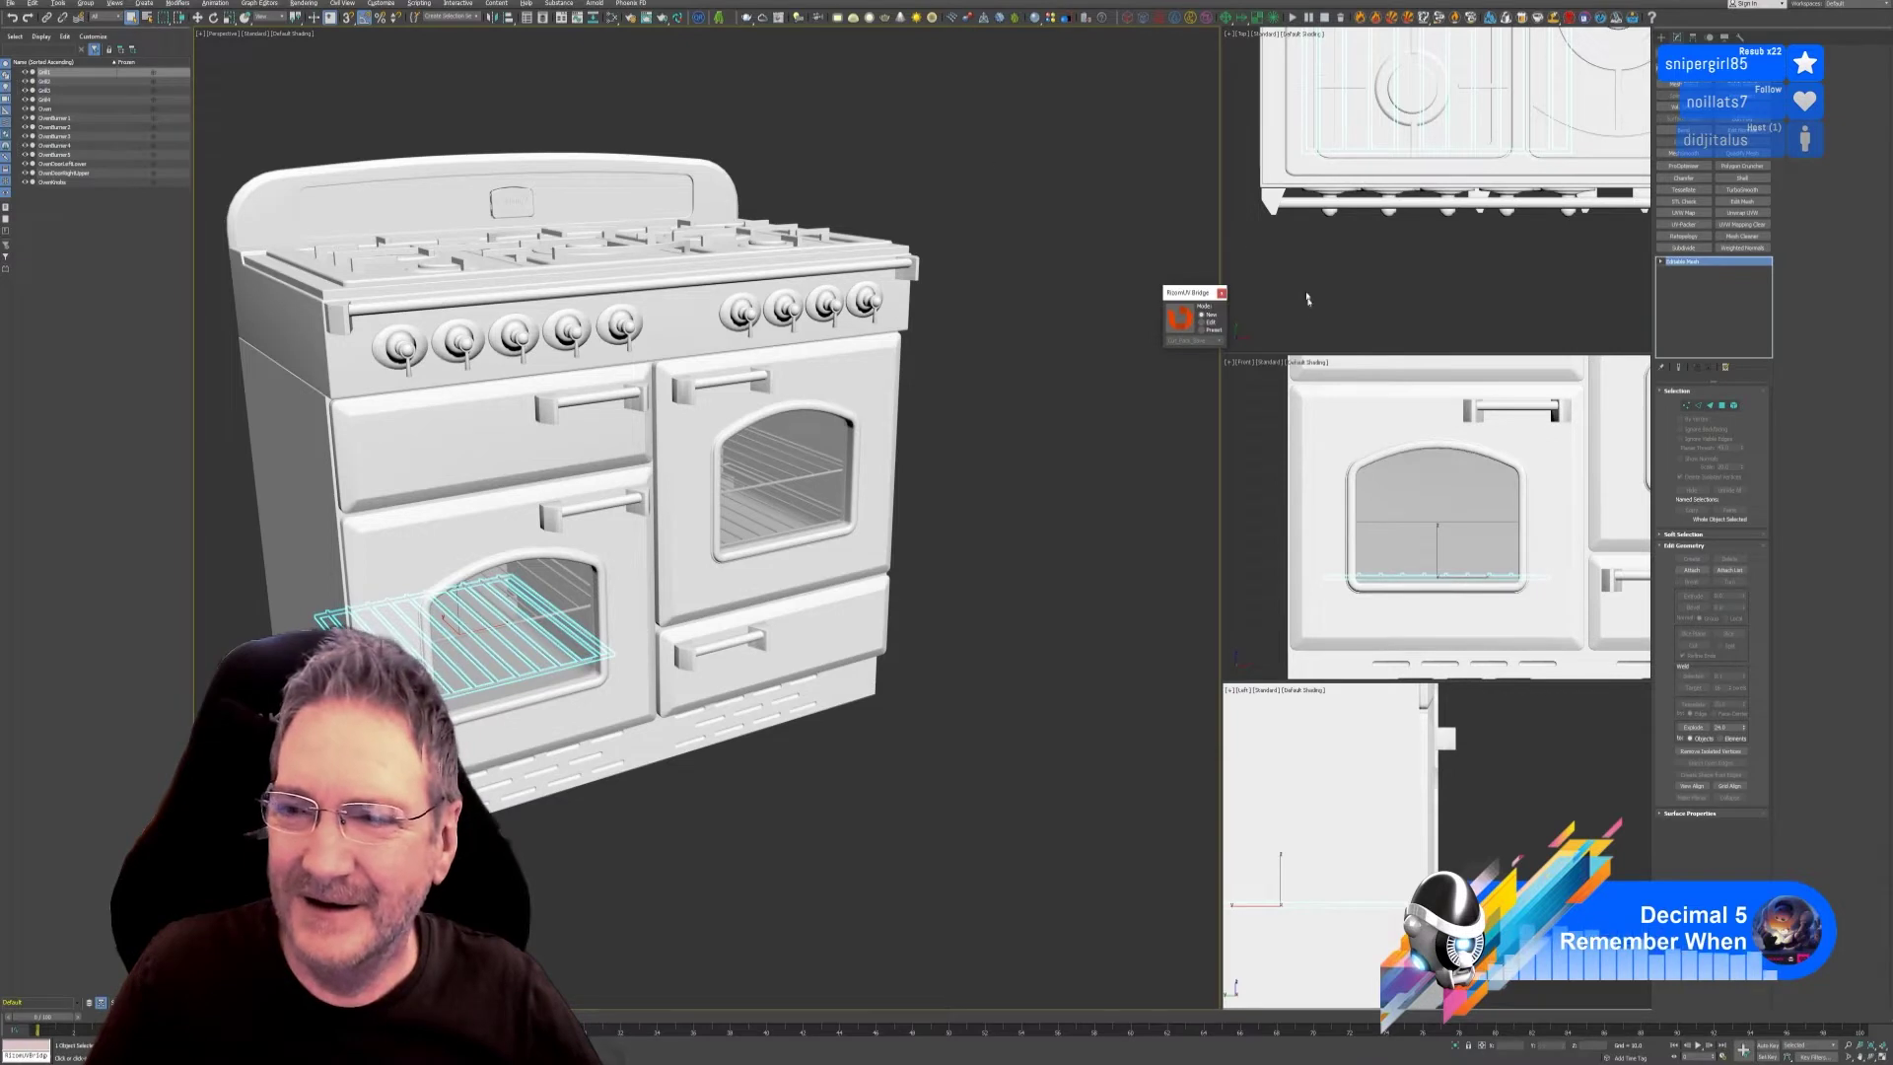
pyautogui.rightClick(1709, 268)
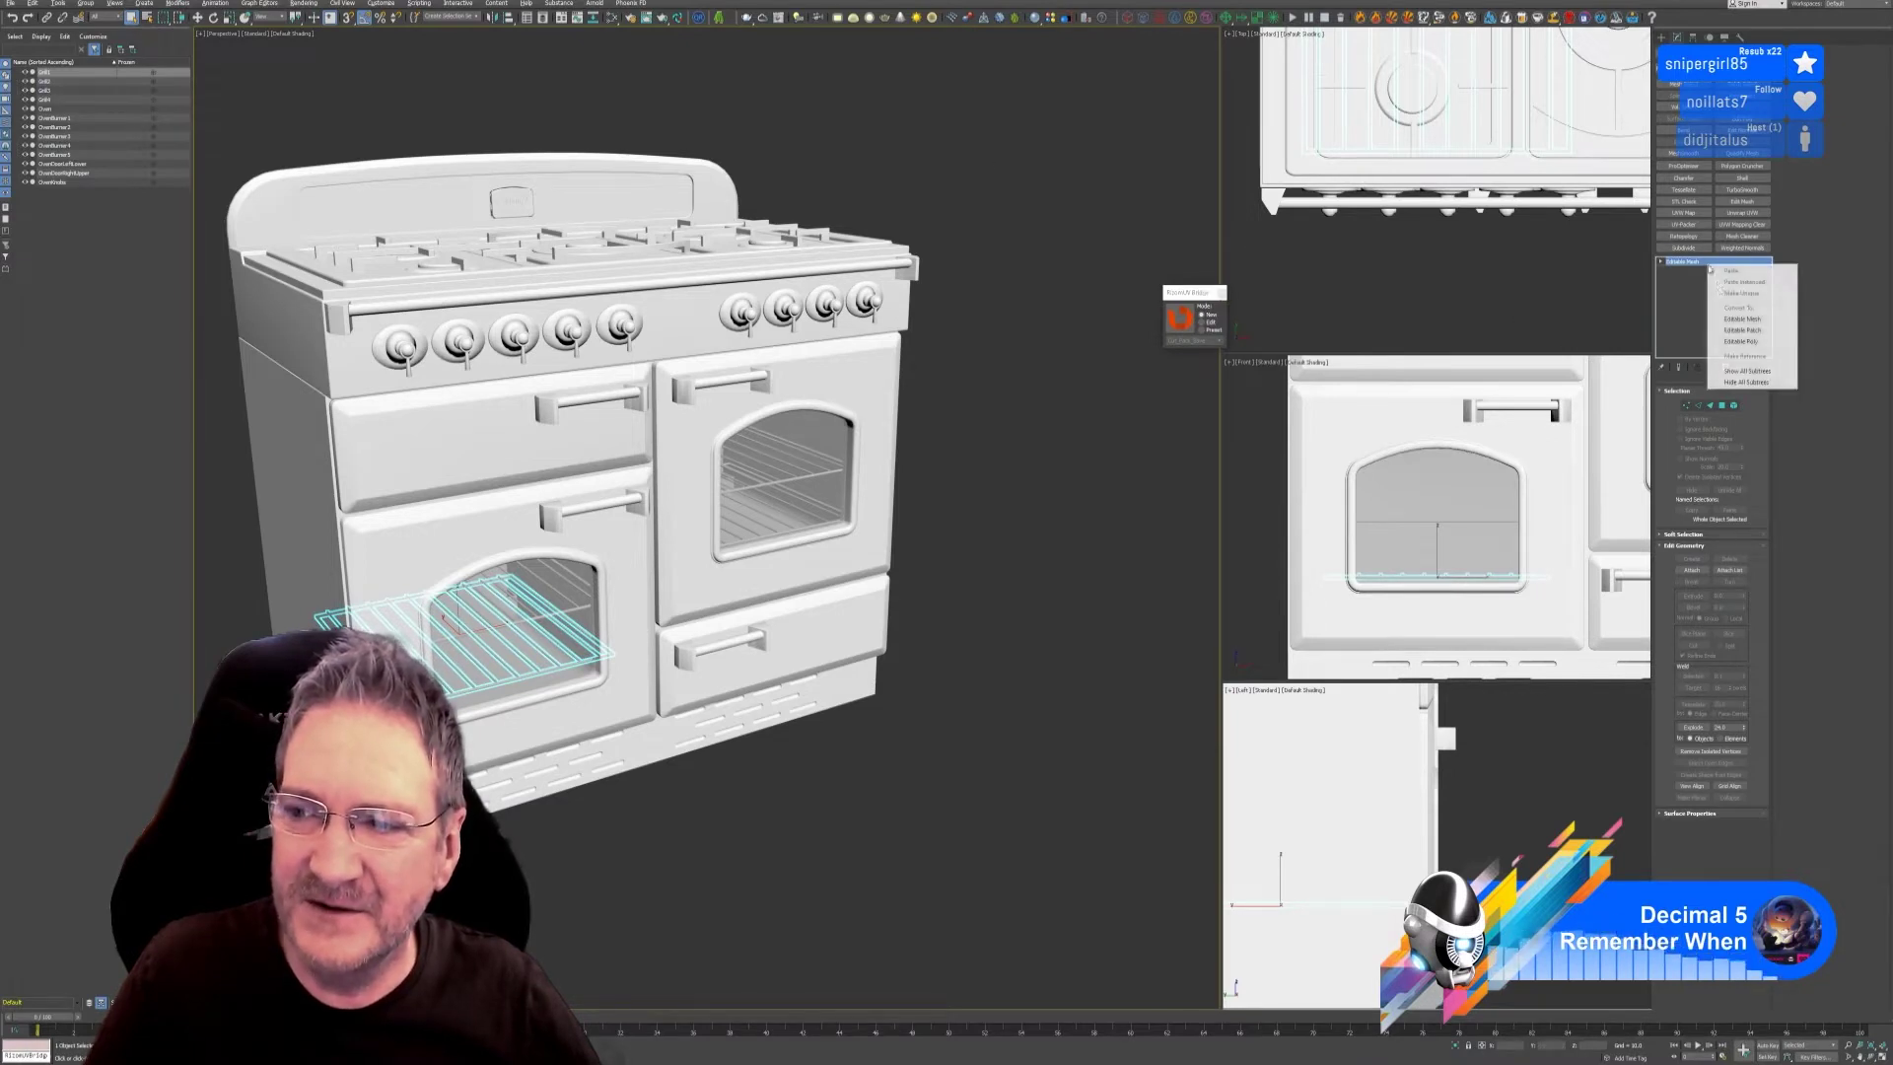
pyautogui.click(1699, 340)
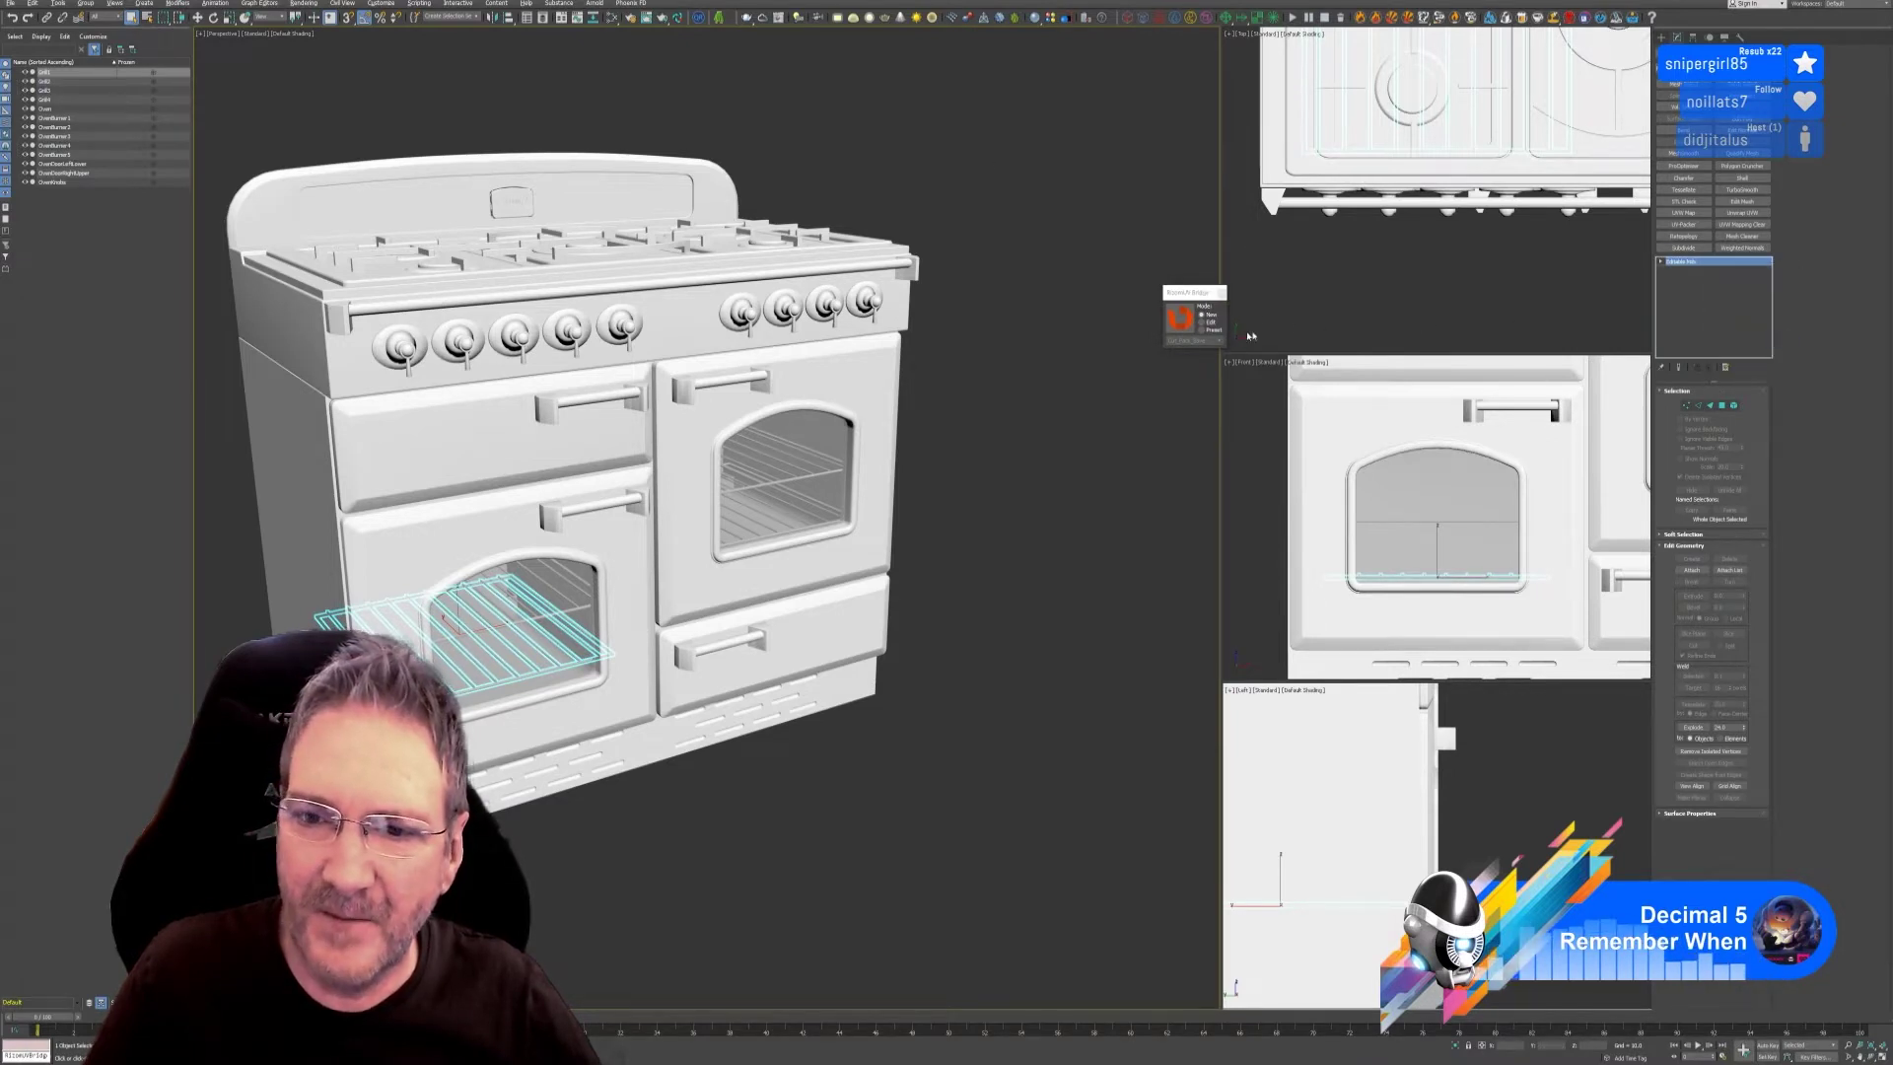
pyautogui.click(1178, 318)
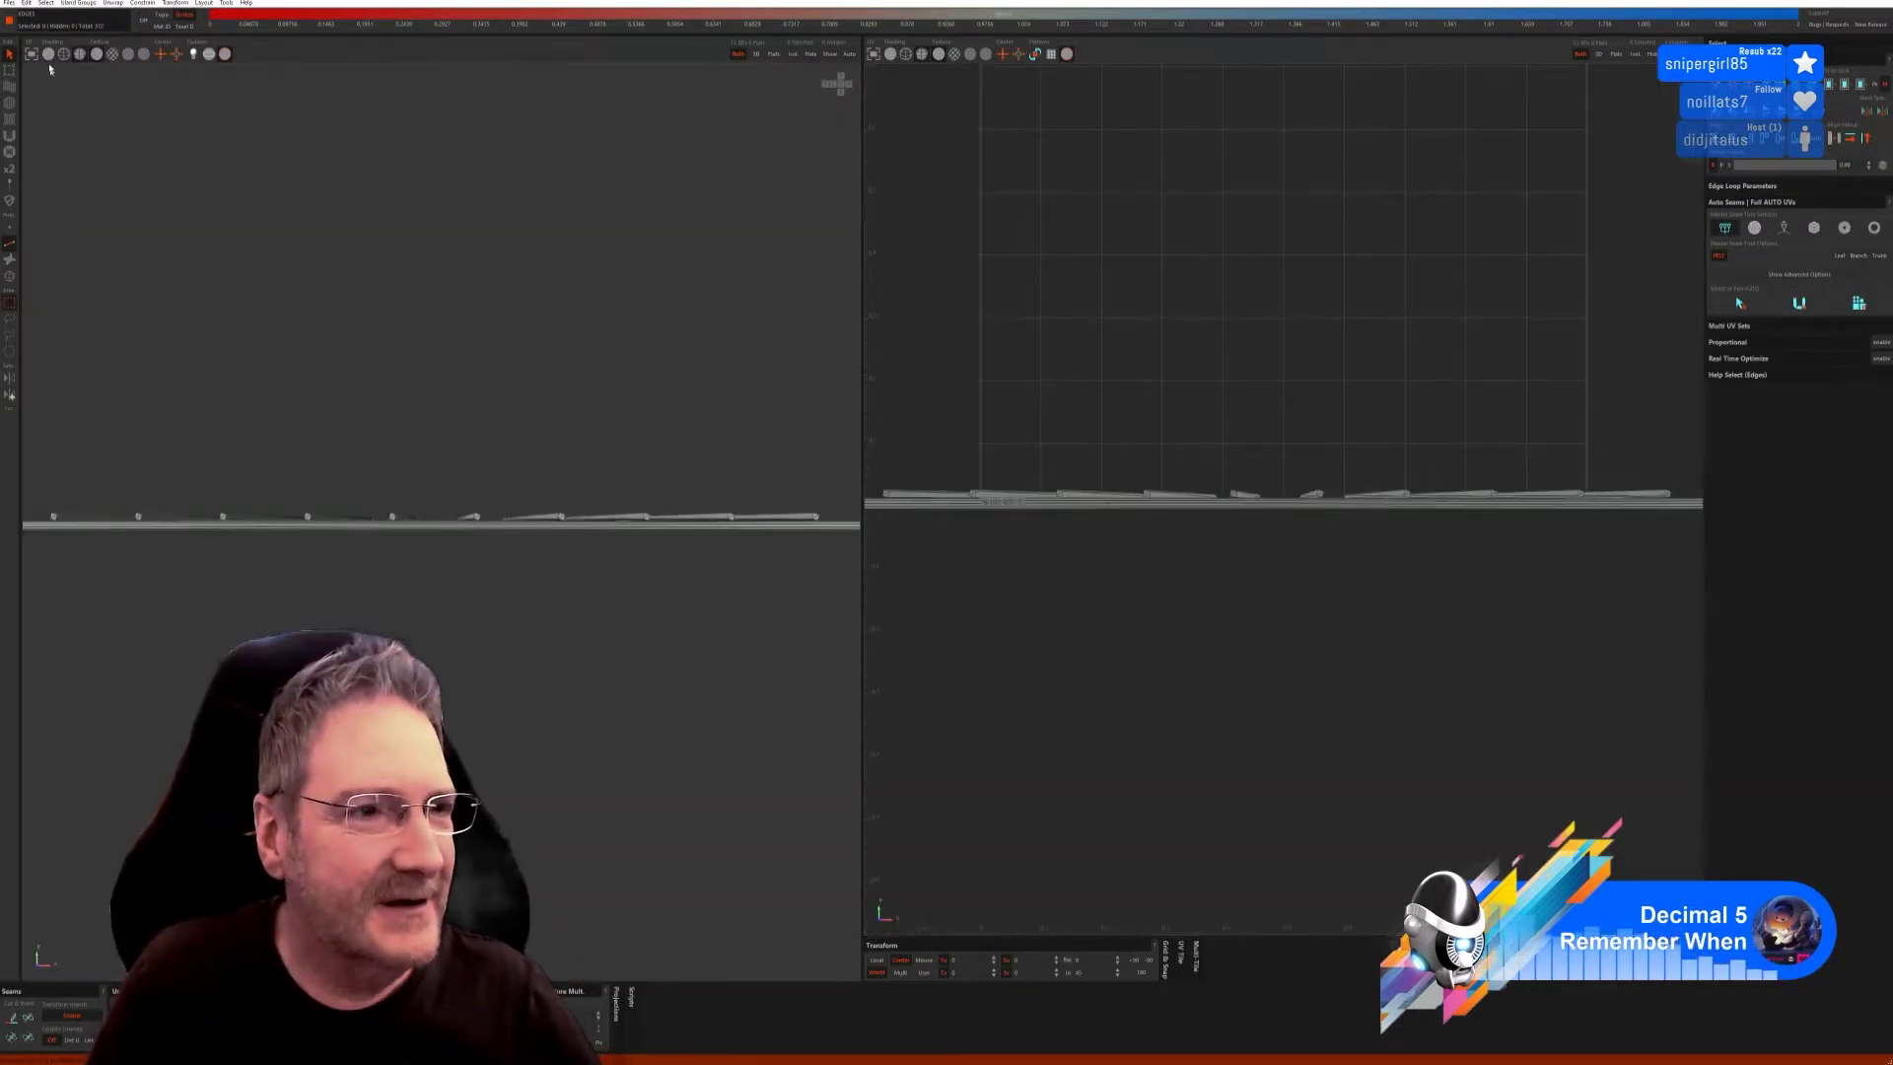
pyautogui.click(48, 54)
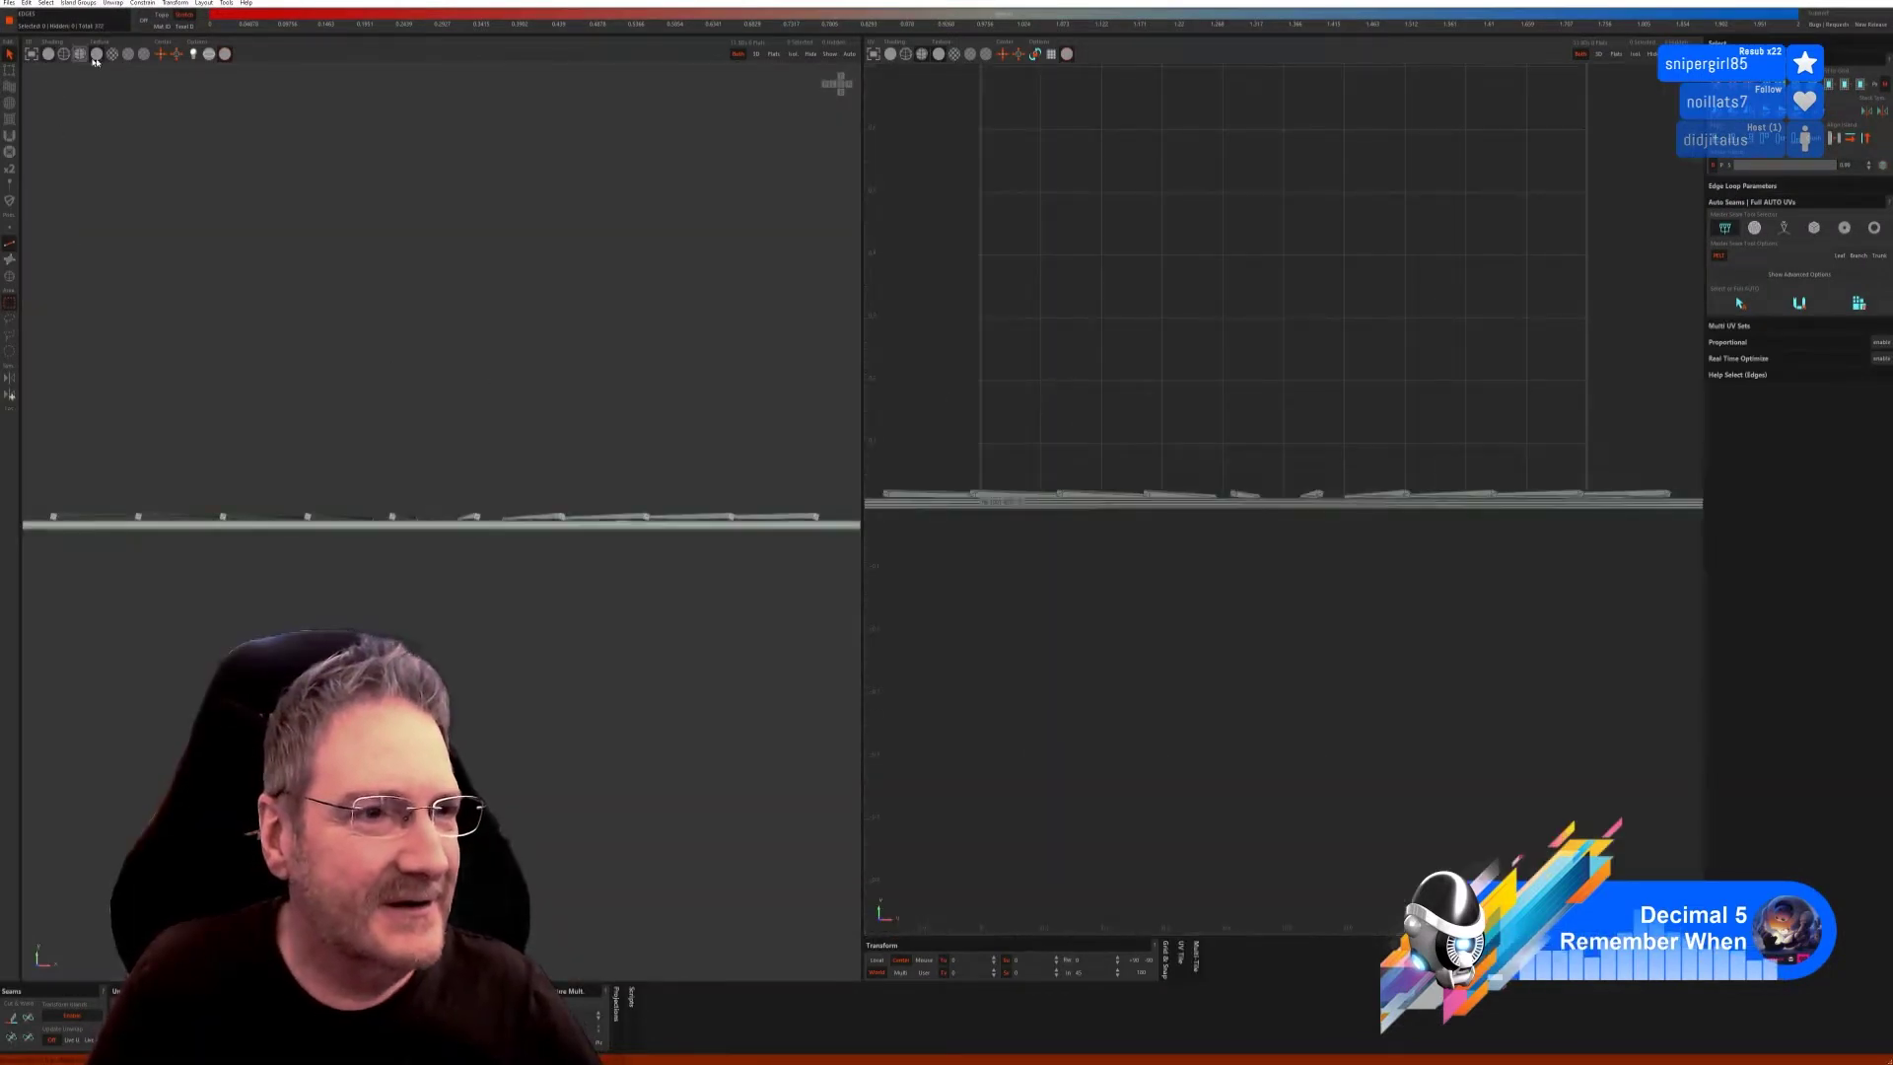
# Try to unwrap the wire rack with Pelt auto seams, and undo the cut and unfold.
pyautogui.keyDown('alt'); pyautogui.moveTo(552, 286); pyautogui.dragTo(558, 301); pyautogui.keyUp('alt')
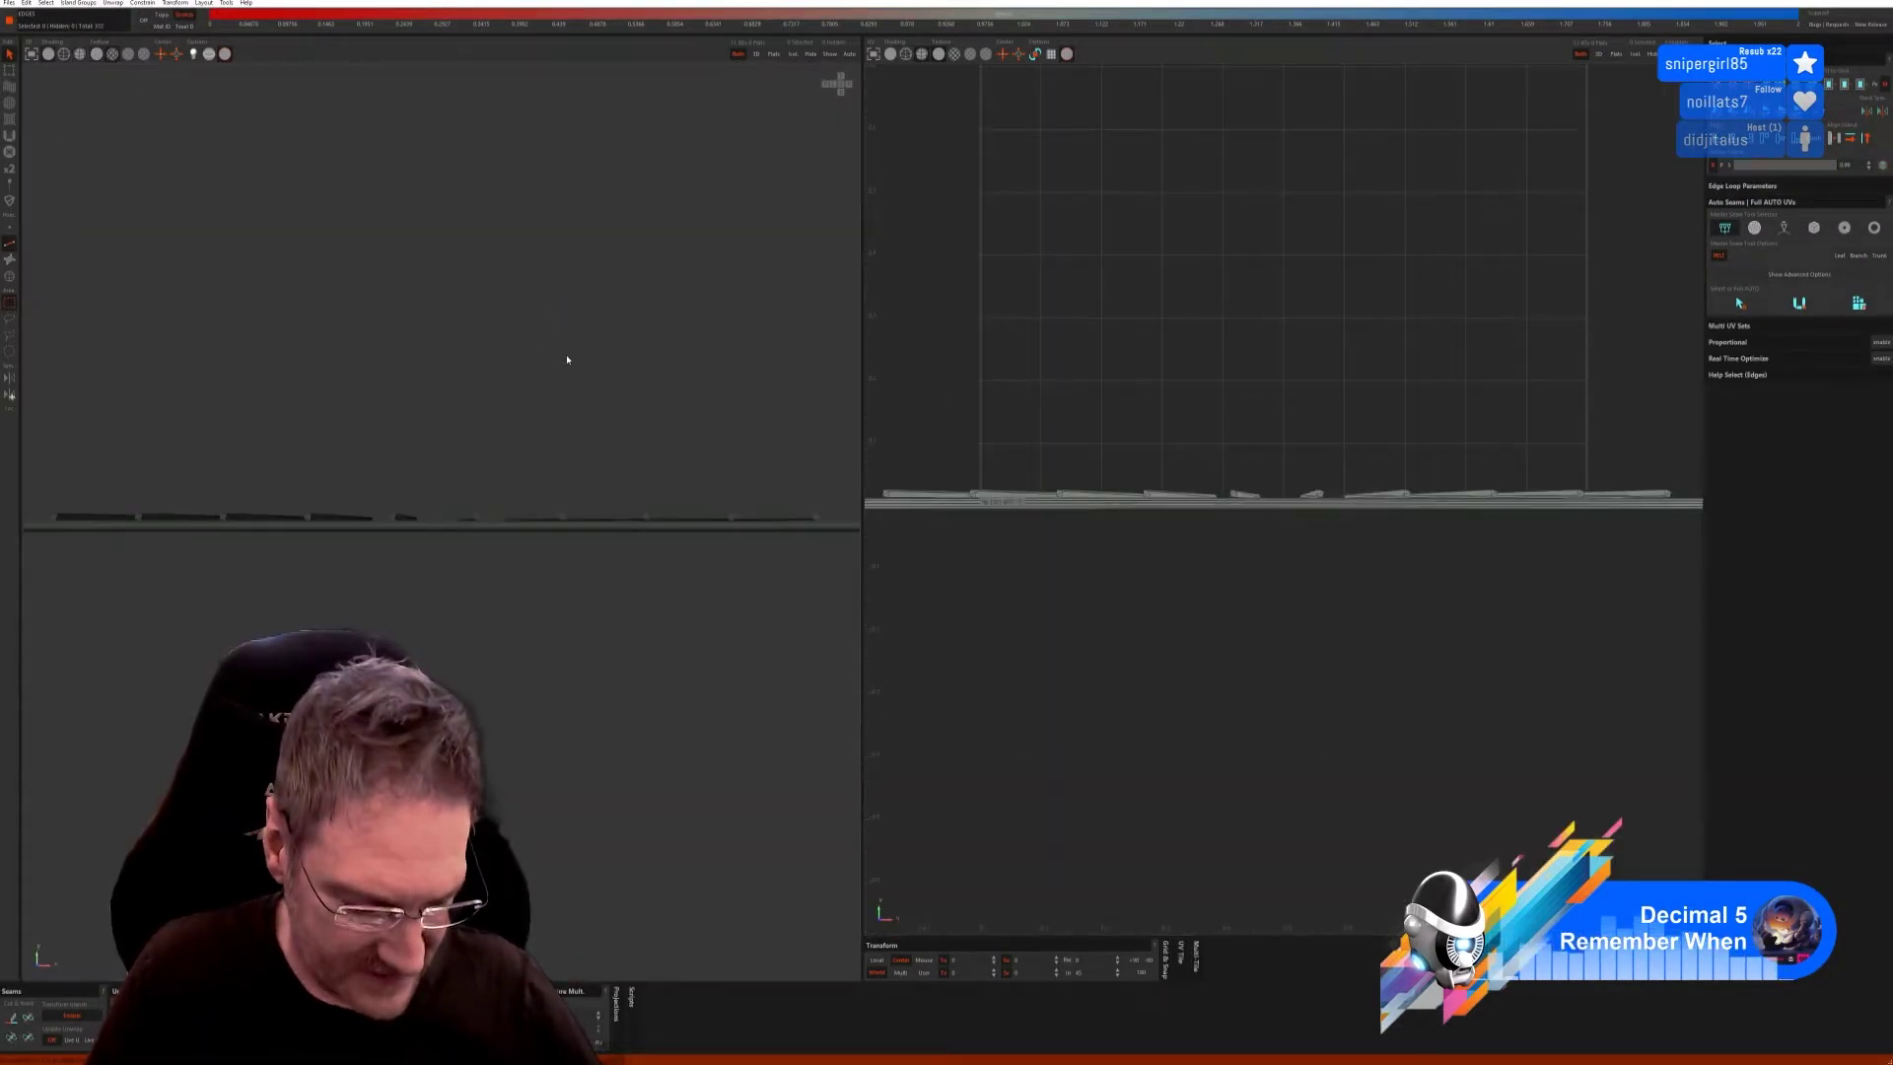
pyautogui.moveTo(547, 365)
pyautogui.keyDown('alt'); pyautogui.mouseDown()
pyautogui.moveTo(571, 362)
pyautogui.moveTo(540, 383)
pyautogui.mouseUp(); pyautogui.keyUp('alt')
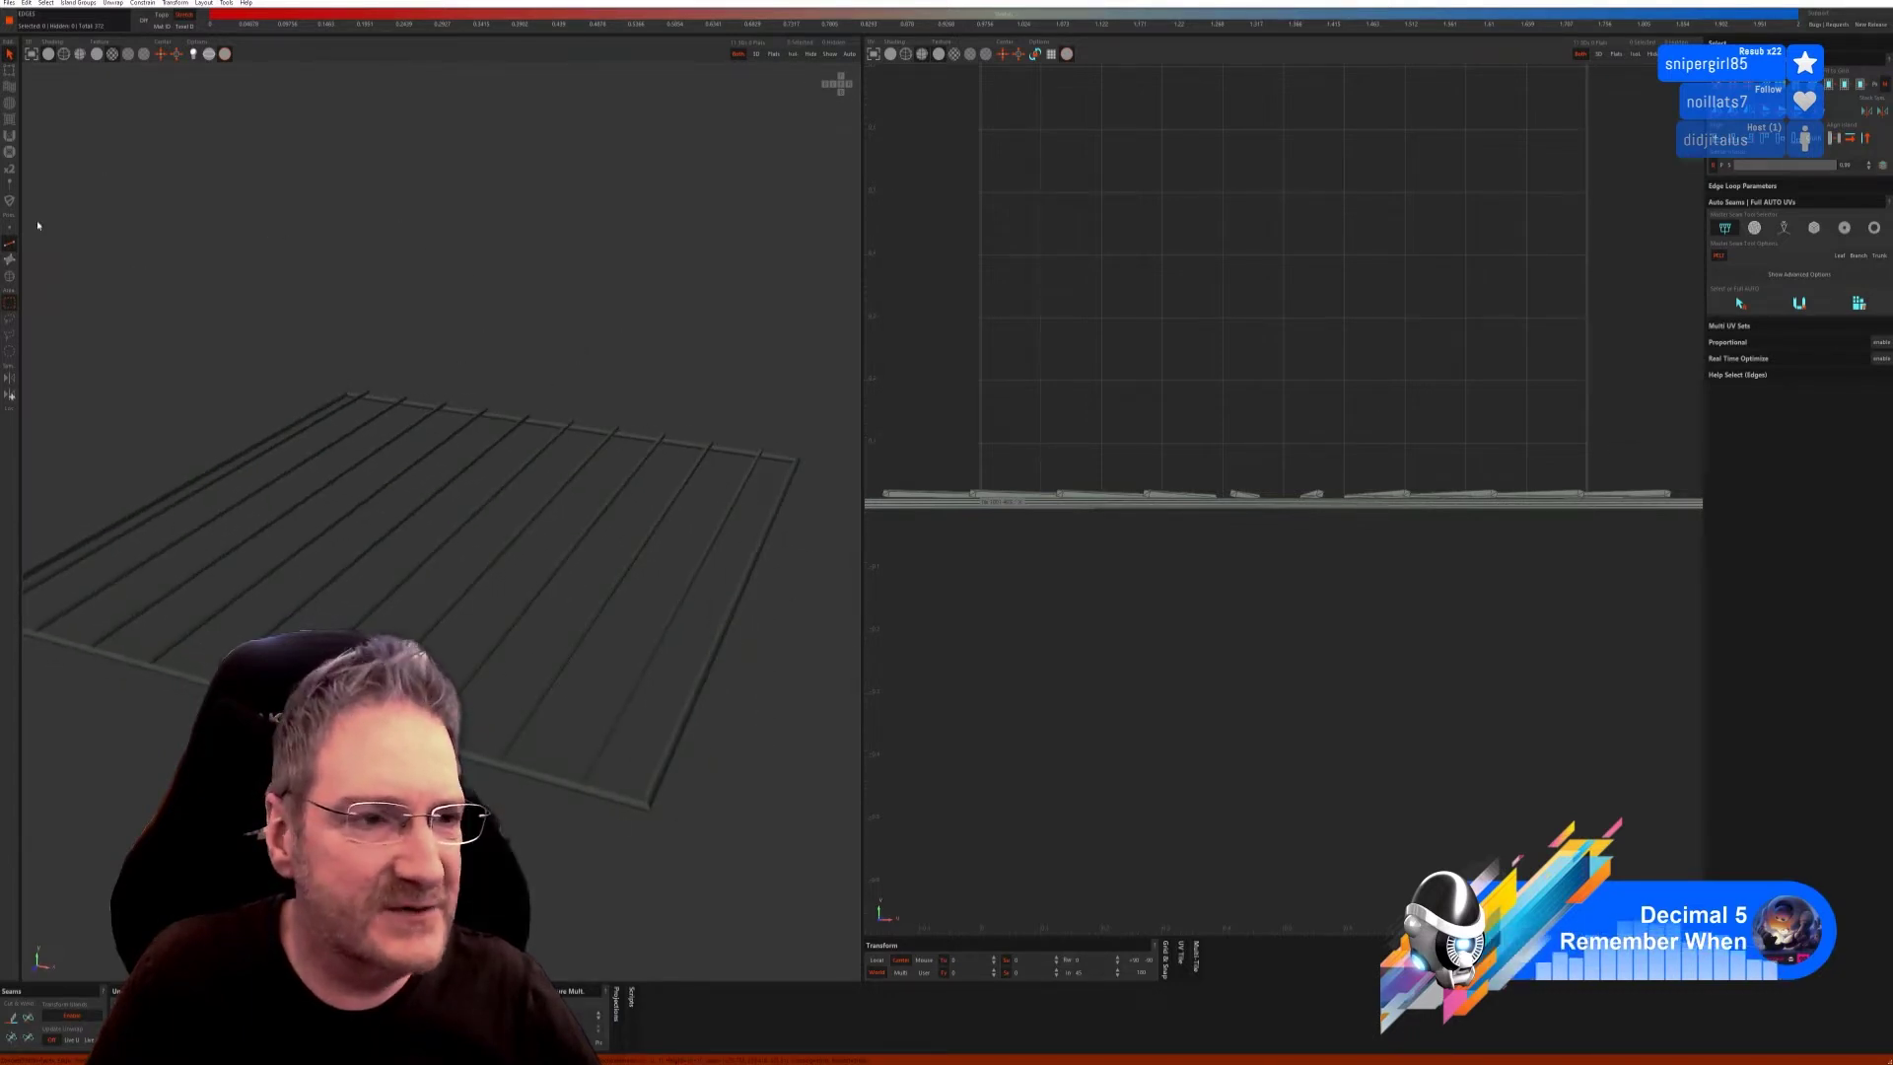
pyautogui.click(1792, 232)
pyautogui.click(1740, 304)
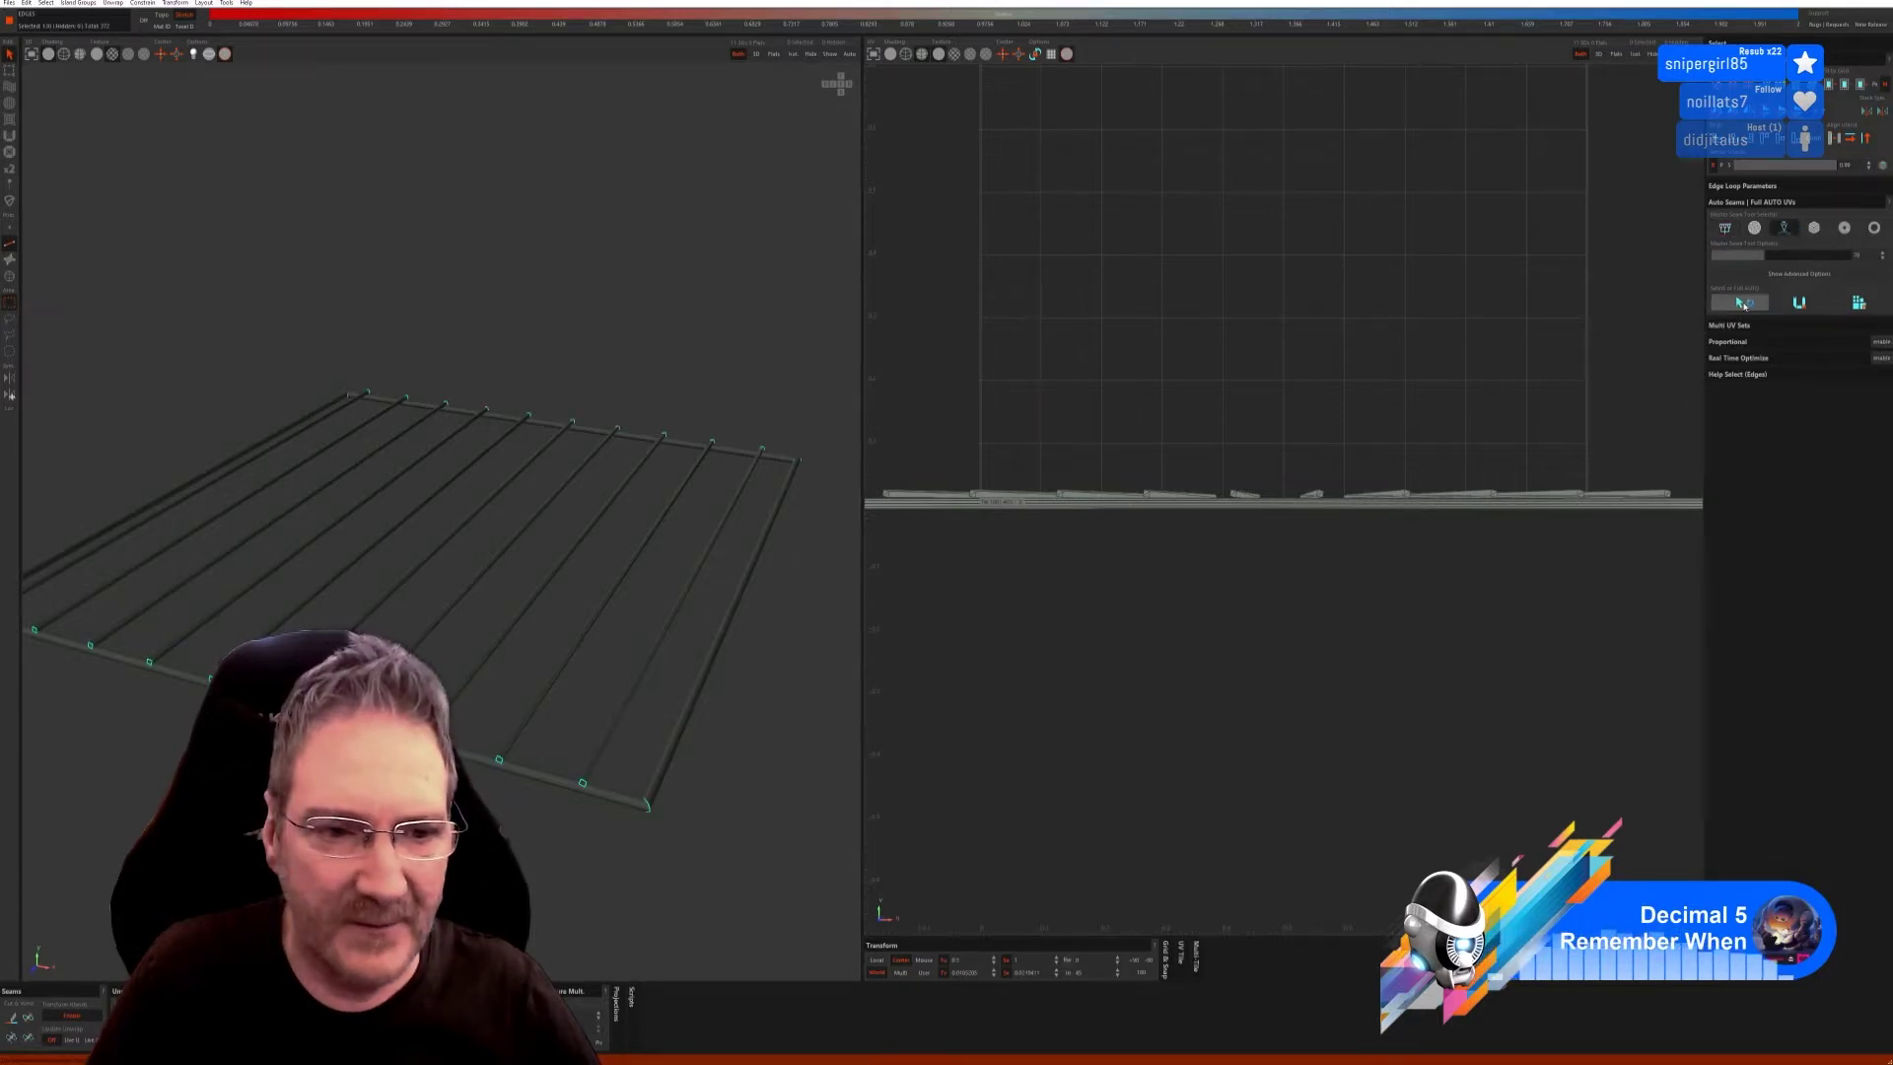
pyautogui.click(1799, 302)
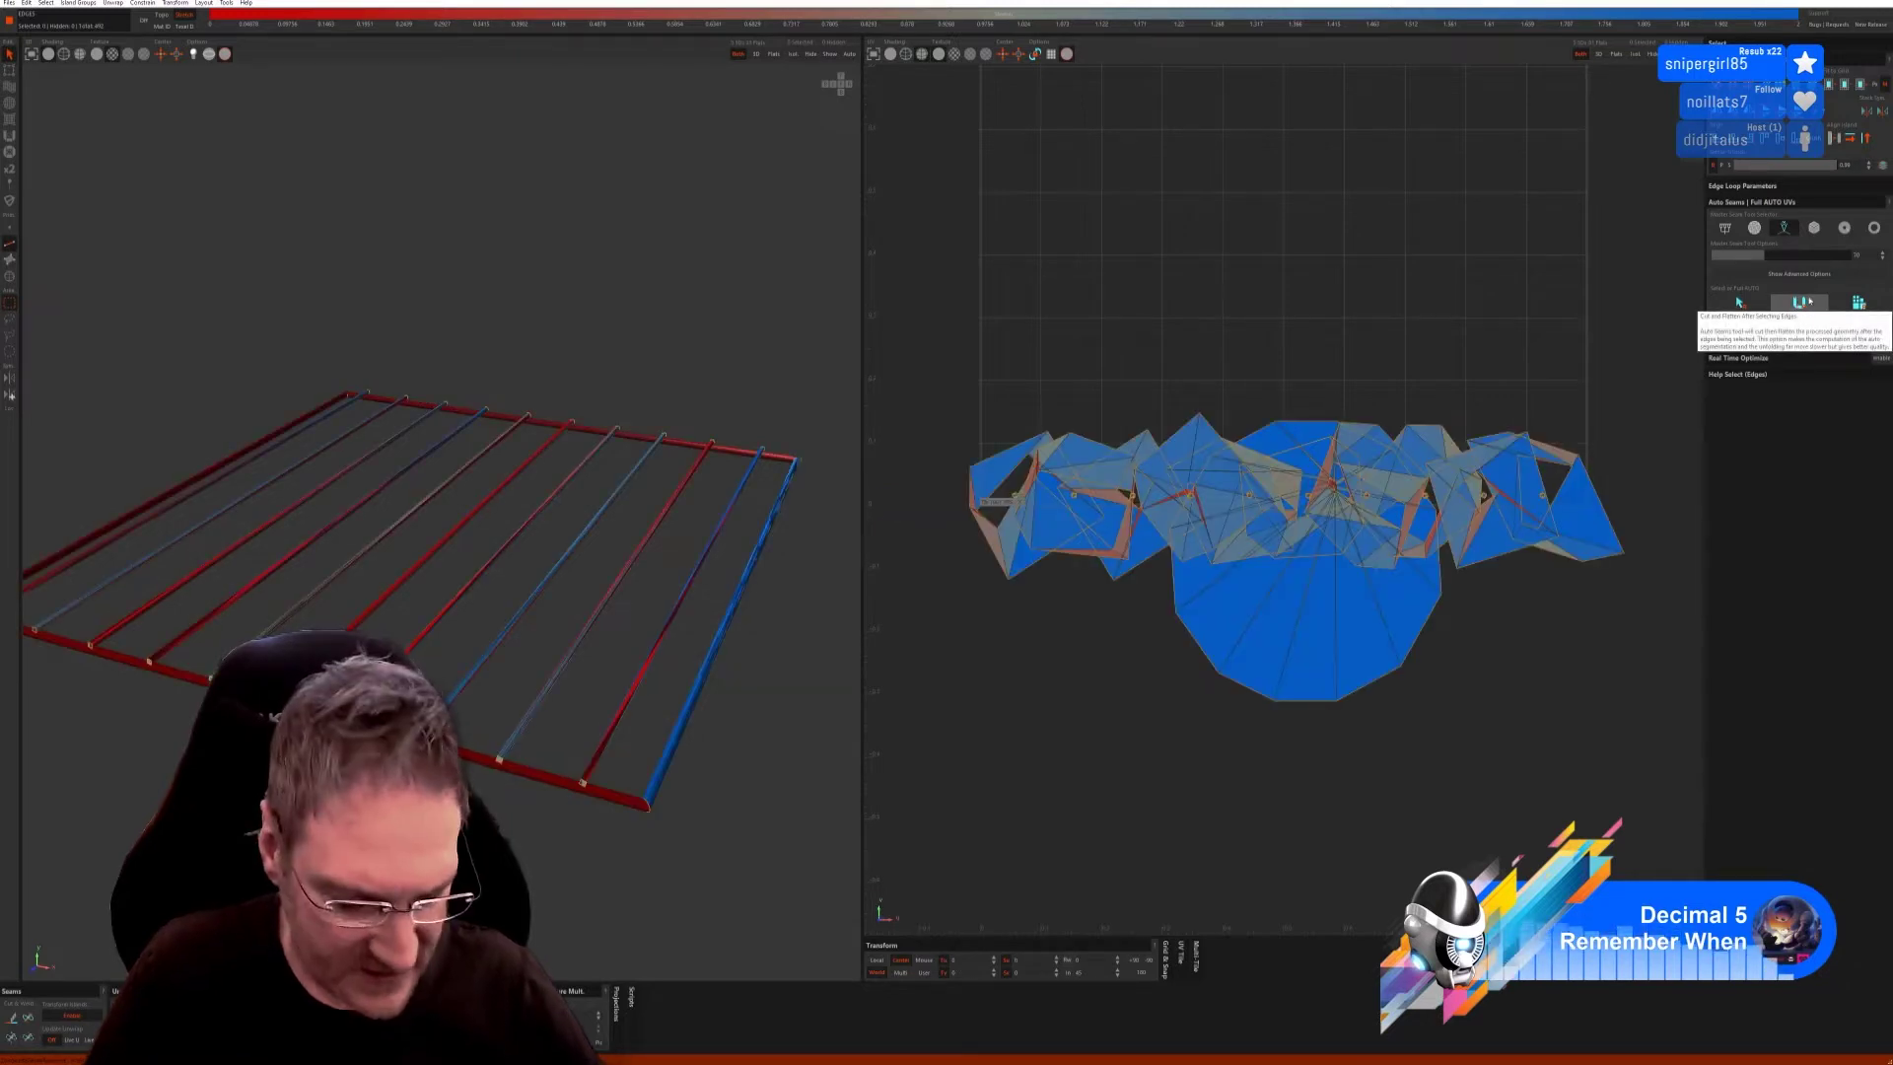
pyautogui.hotkey('ctrl', 'z')
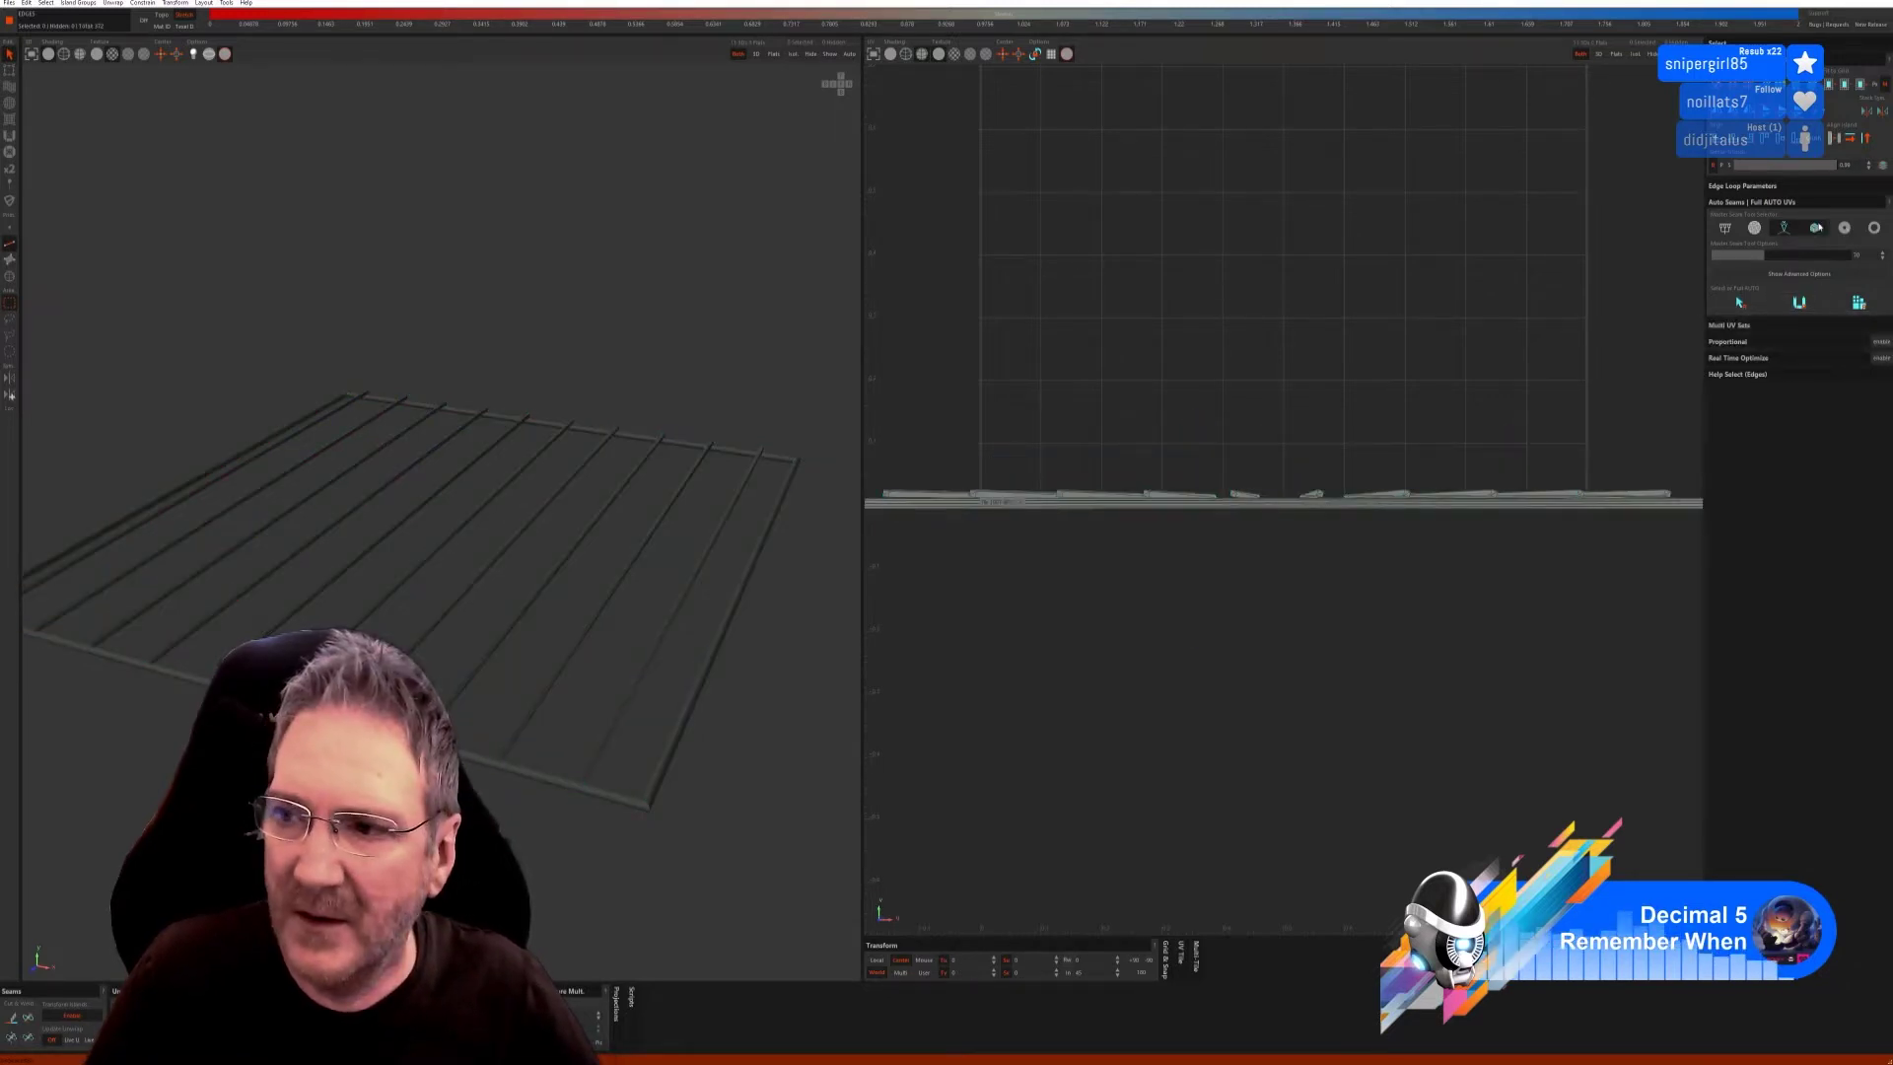
# Generate Box auto seams on the whole wire rack, then unfold and pack the resulting bar islands.
pyautogui.click(1813, 228)
pyautogui.click(1731, 331)
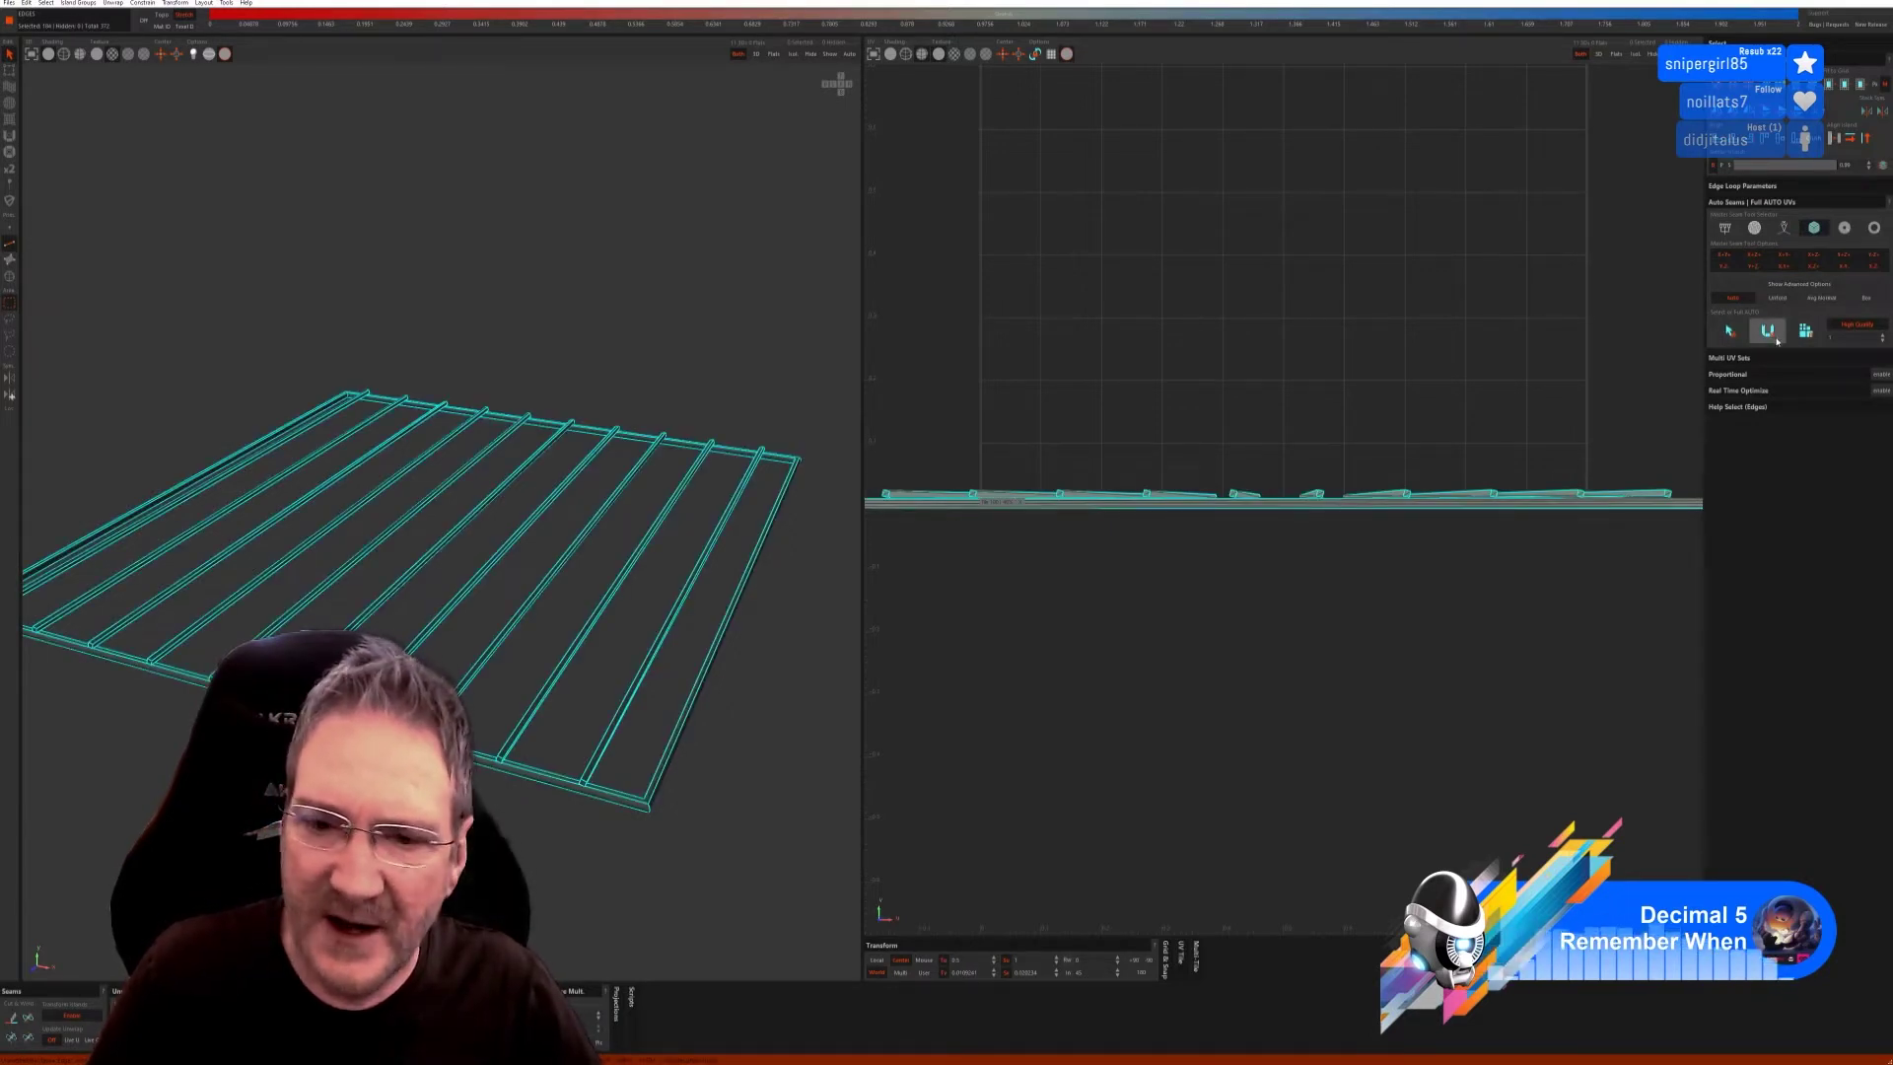
pyautogui.scroll(4, 448, 566)
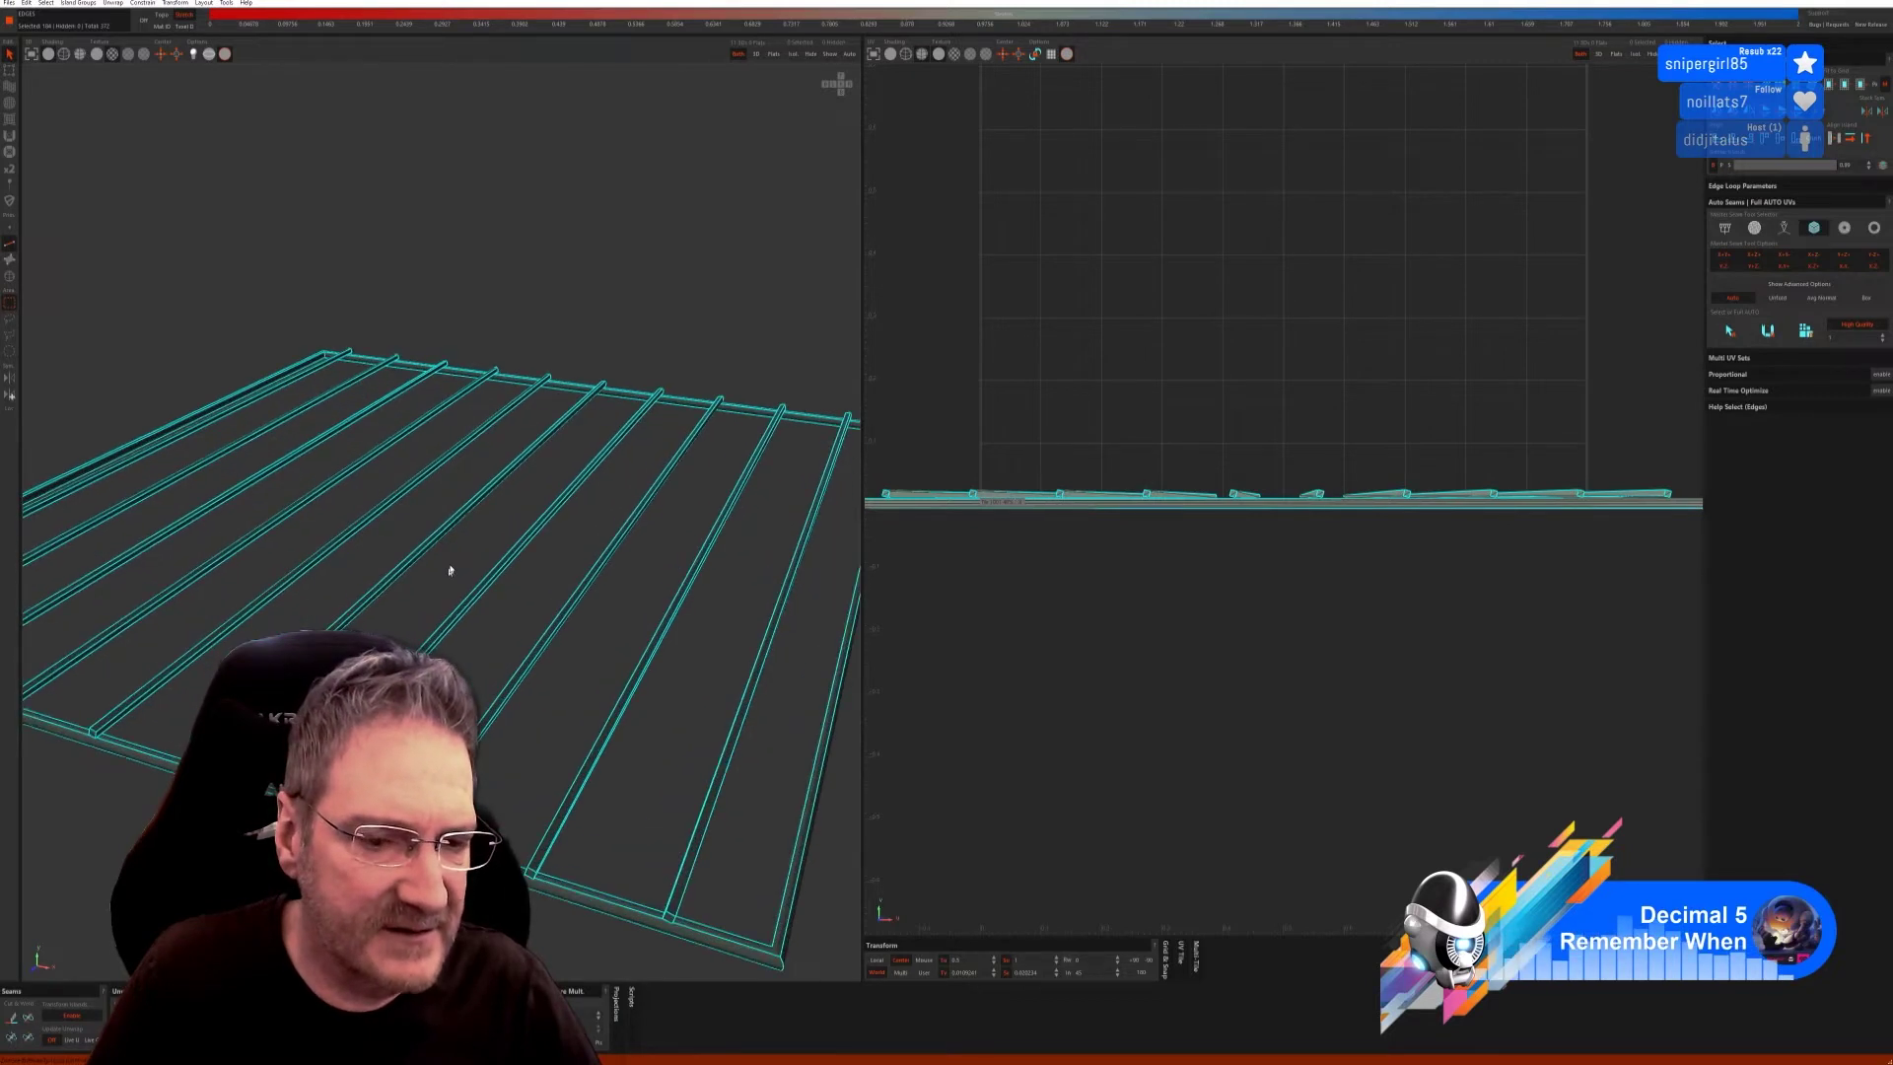
pyautogui.scroll(2, 433, 559)
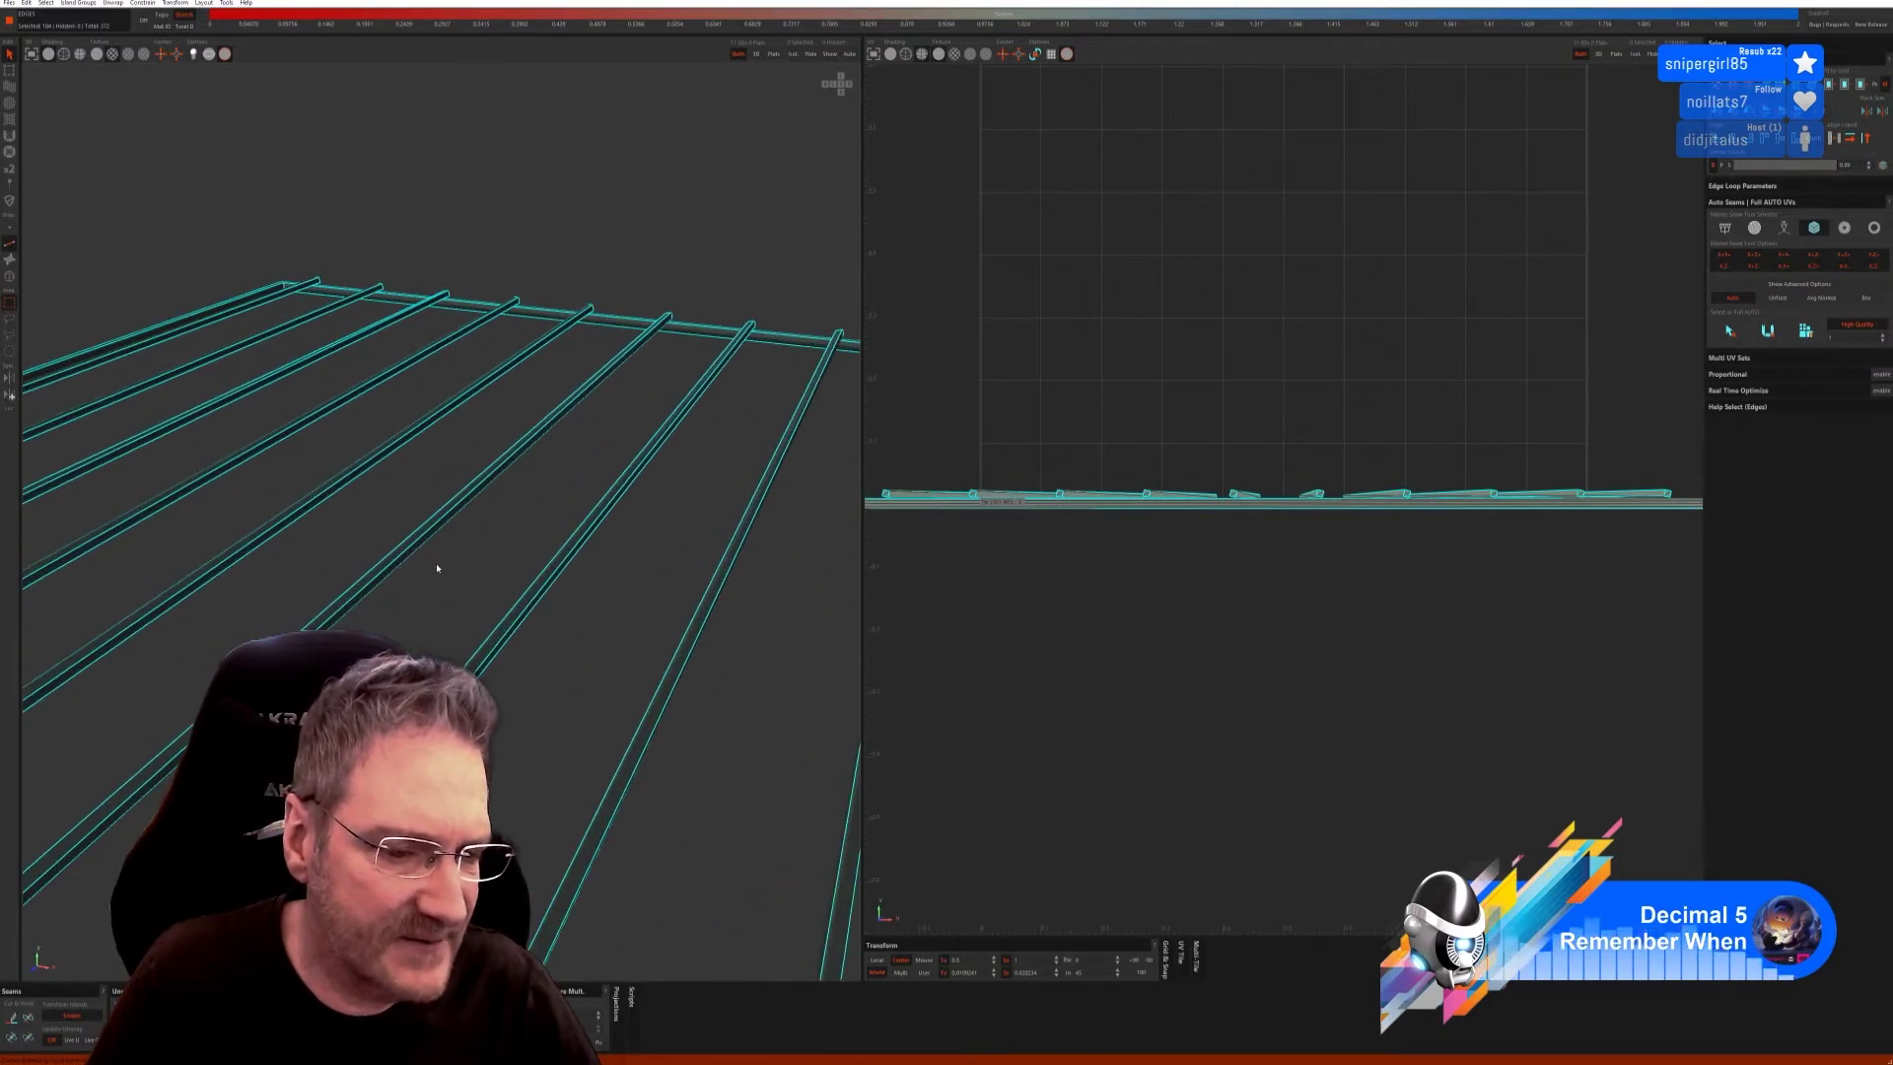
pyautogui.scroll(-1, 441, 578)
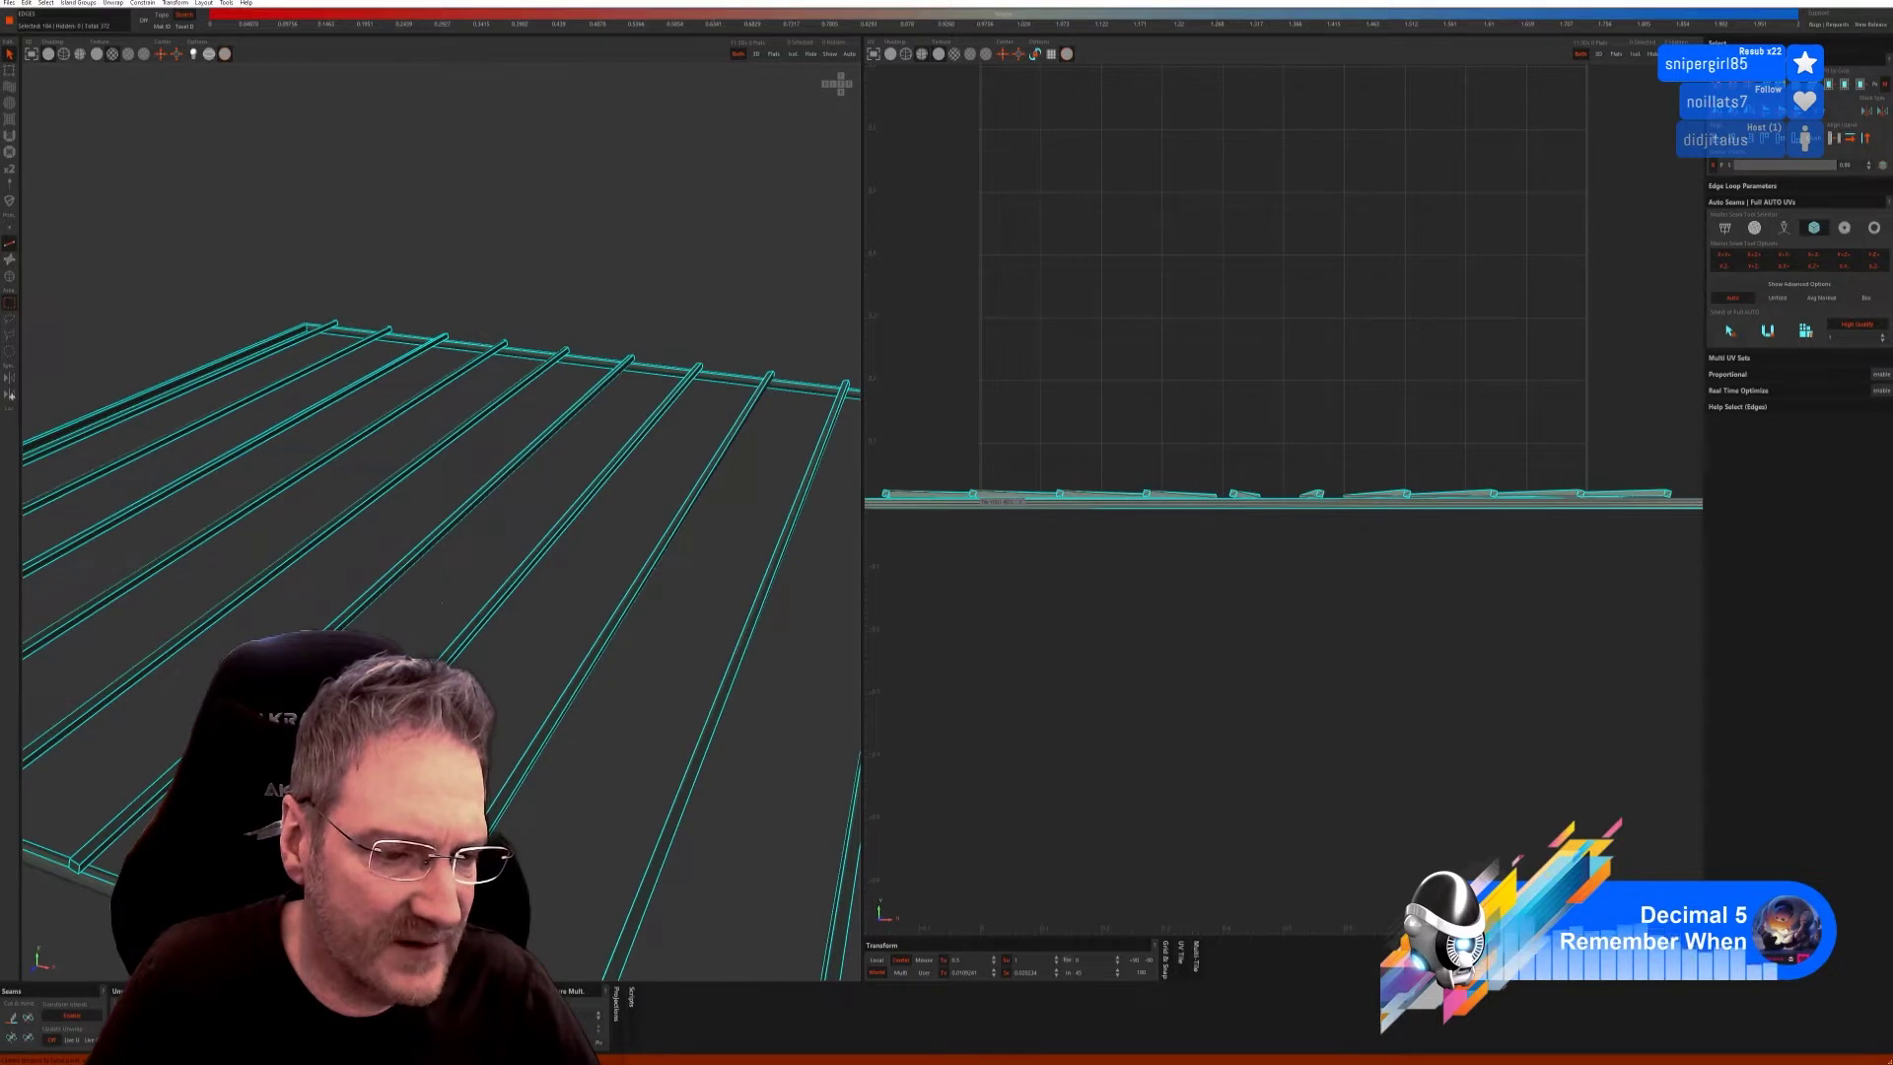
pyautogui.scroll(-3, 445, 586)
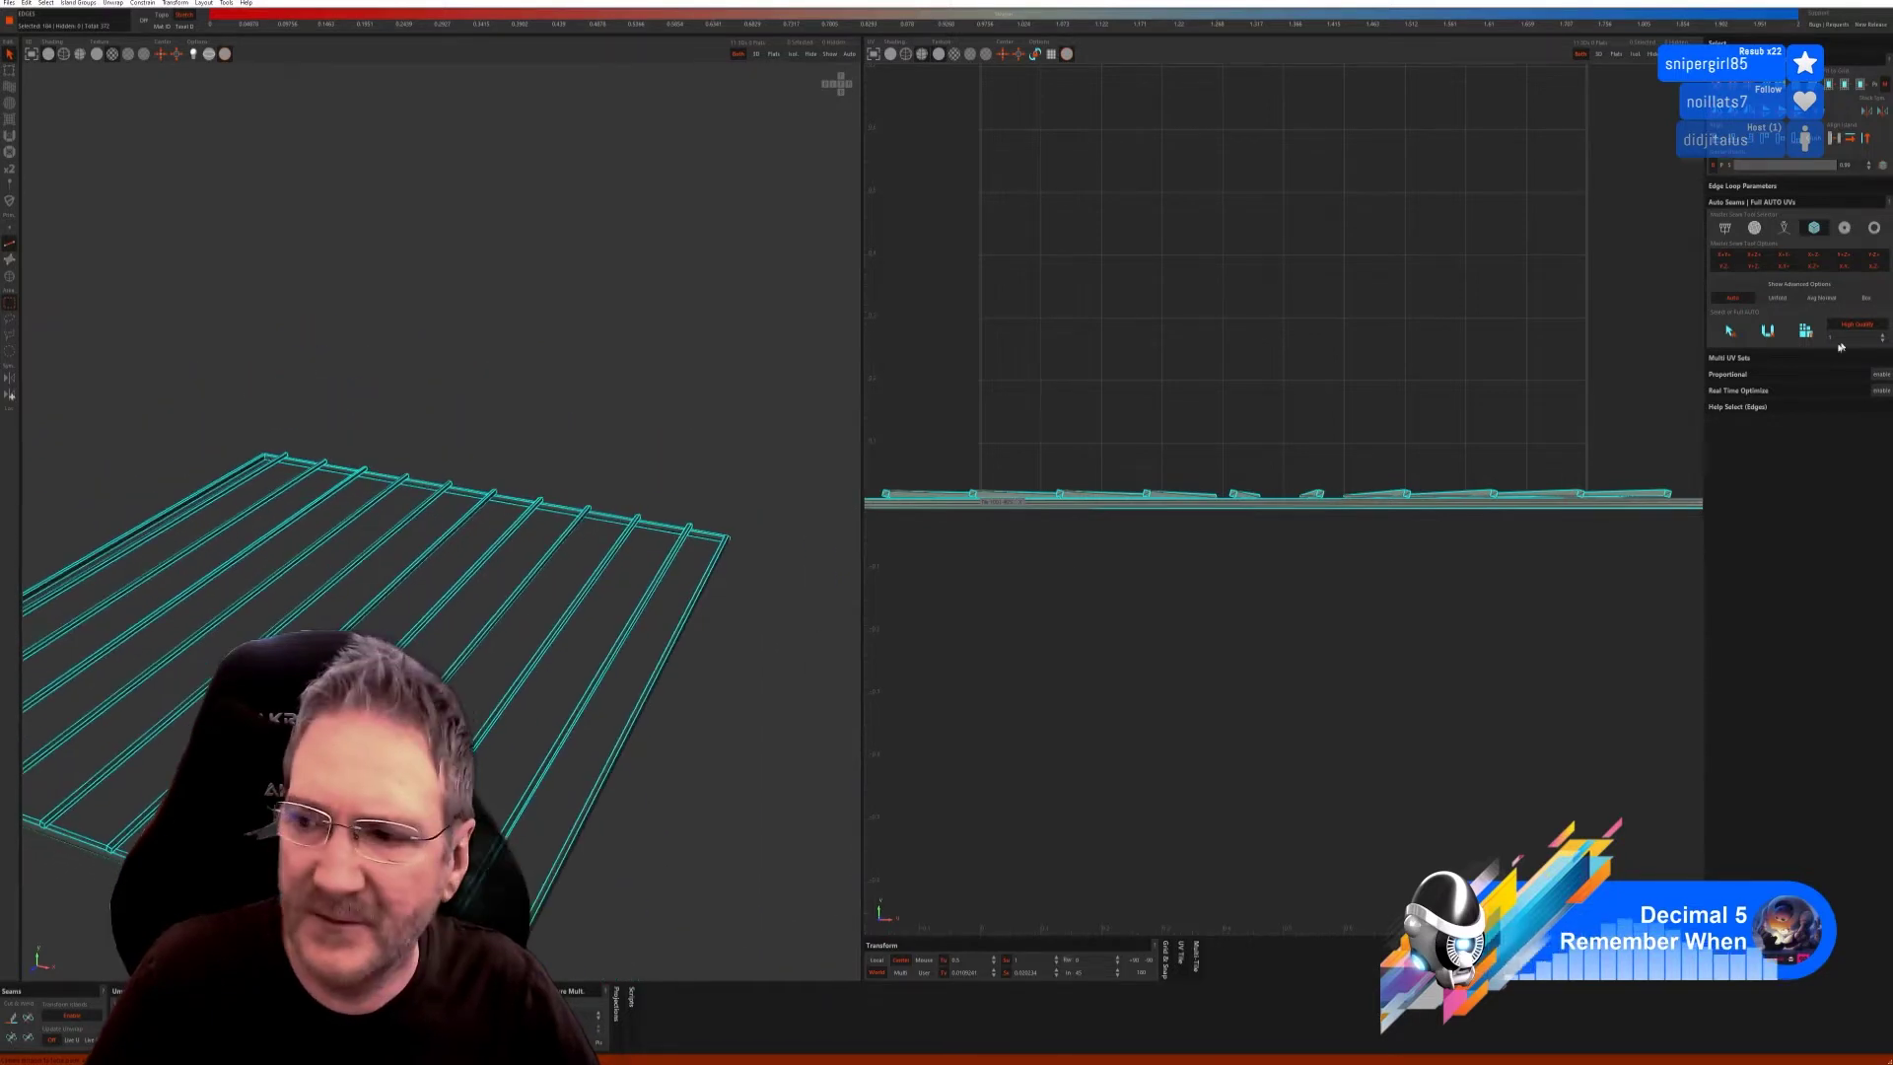
pyautogui.click(1805, 331)
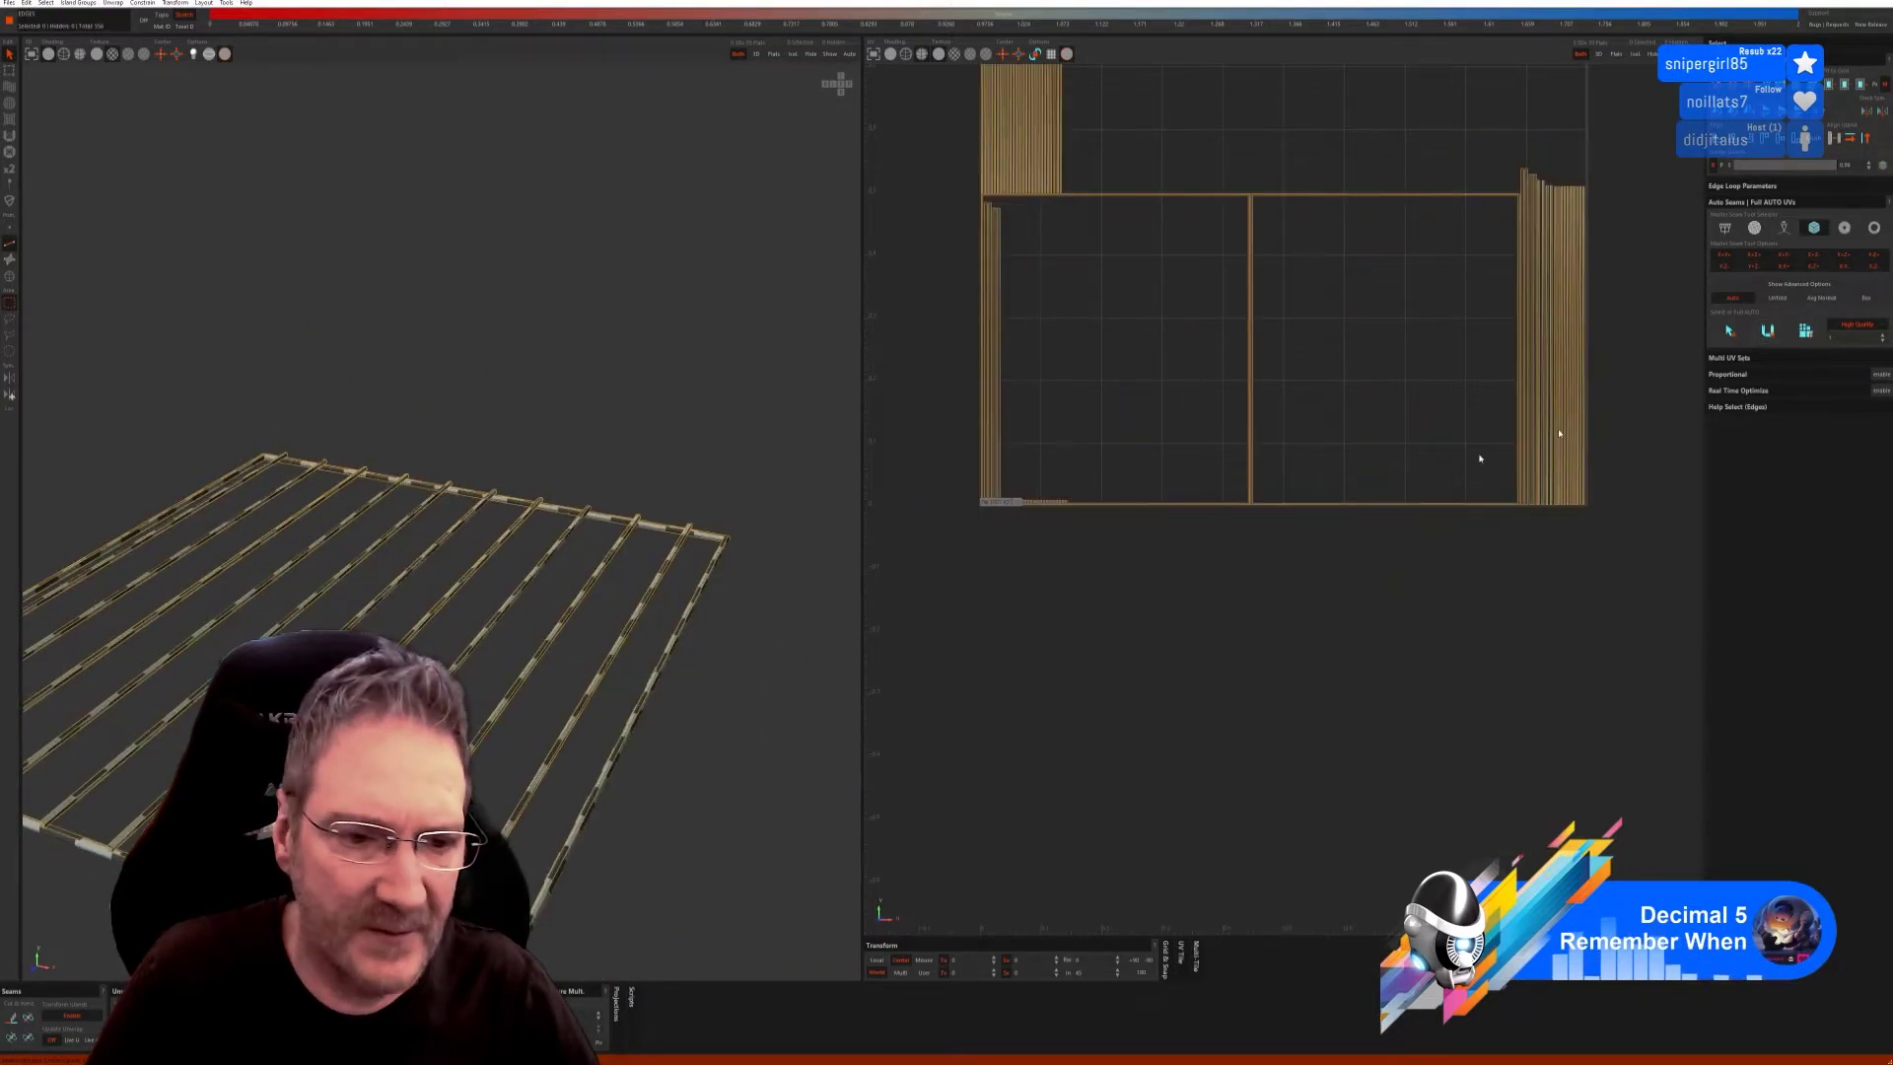
# Check the checker texture along the rack's bars, save the unwrapped rack and return to 3ds Max.
pyautogui.scroll(3, 496, 693)
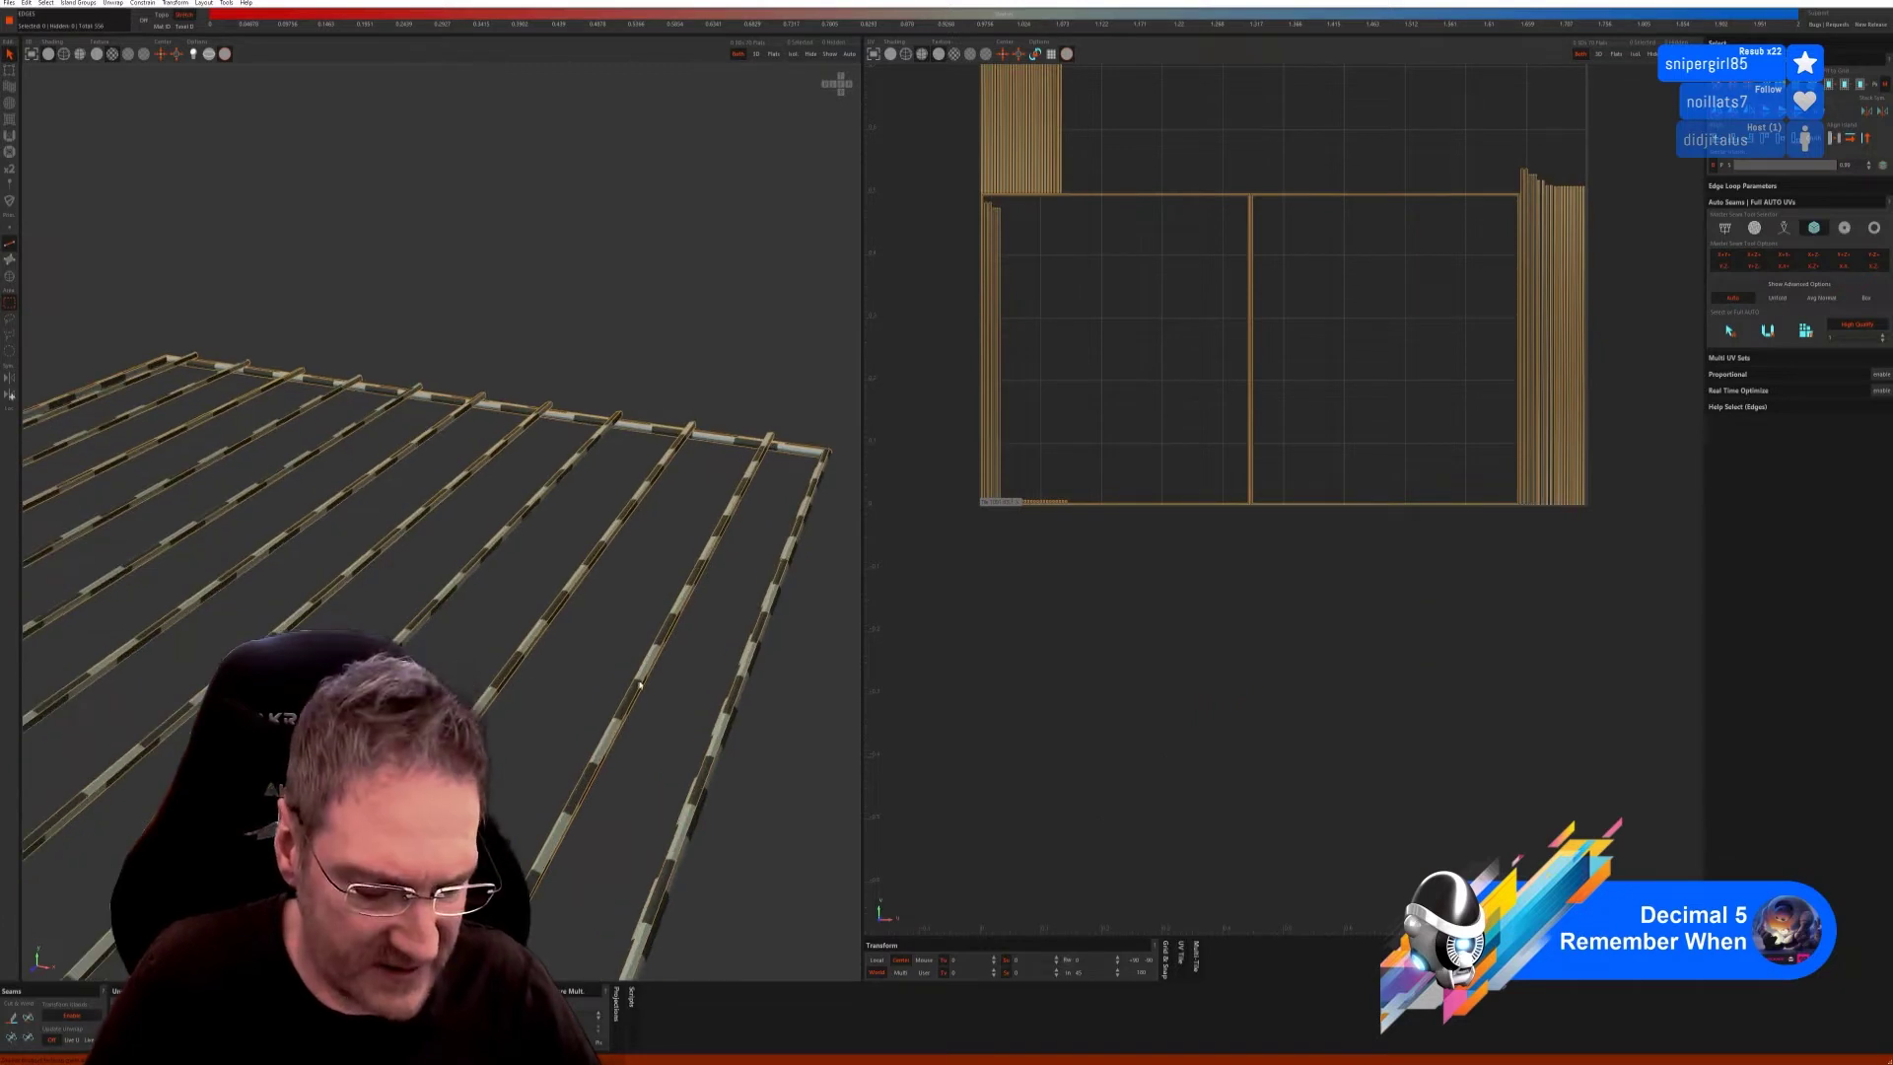
pyautogui.moveTo(496, 693); pyautogui.dragTo(641, 686, button='middle')
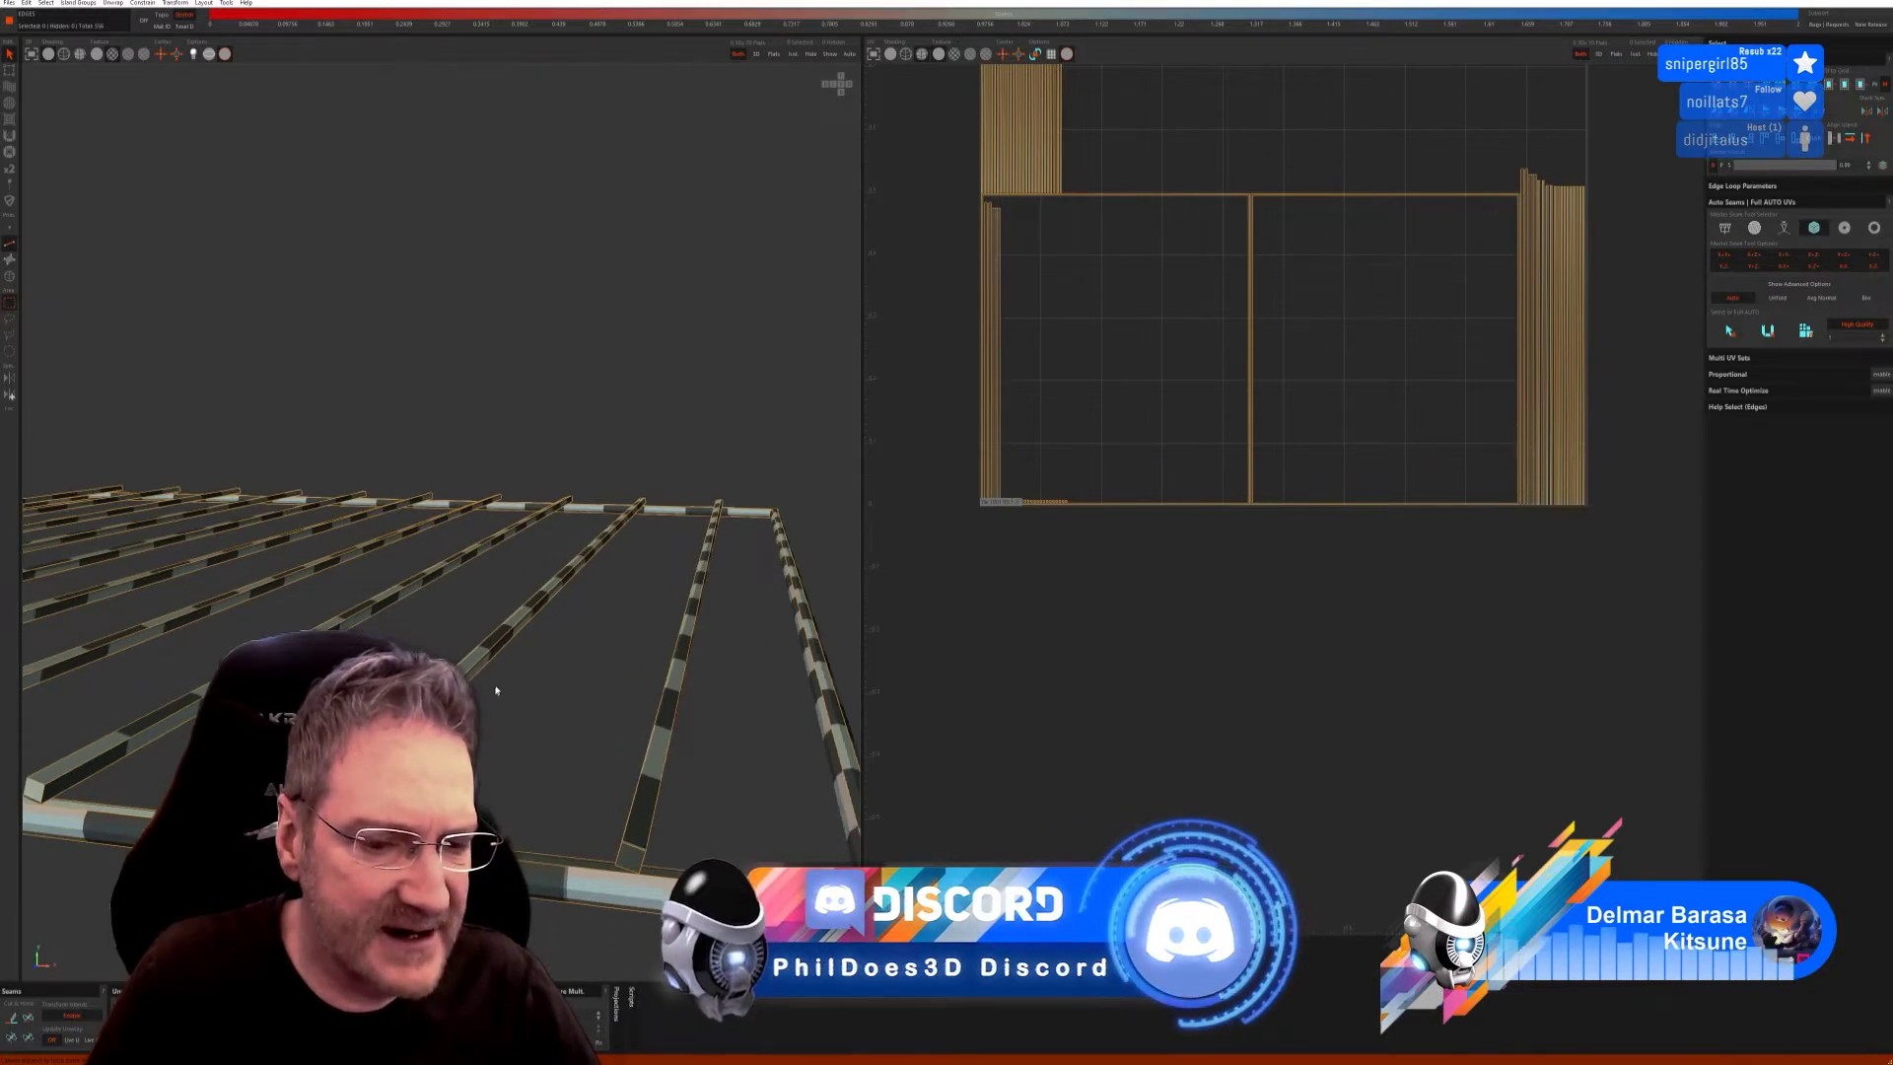
pyautogui.scroll(-1, 424, 701)
pyautogui.scroll(-2, 445, 724)
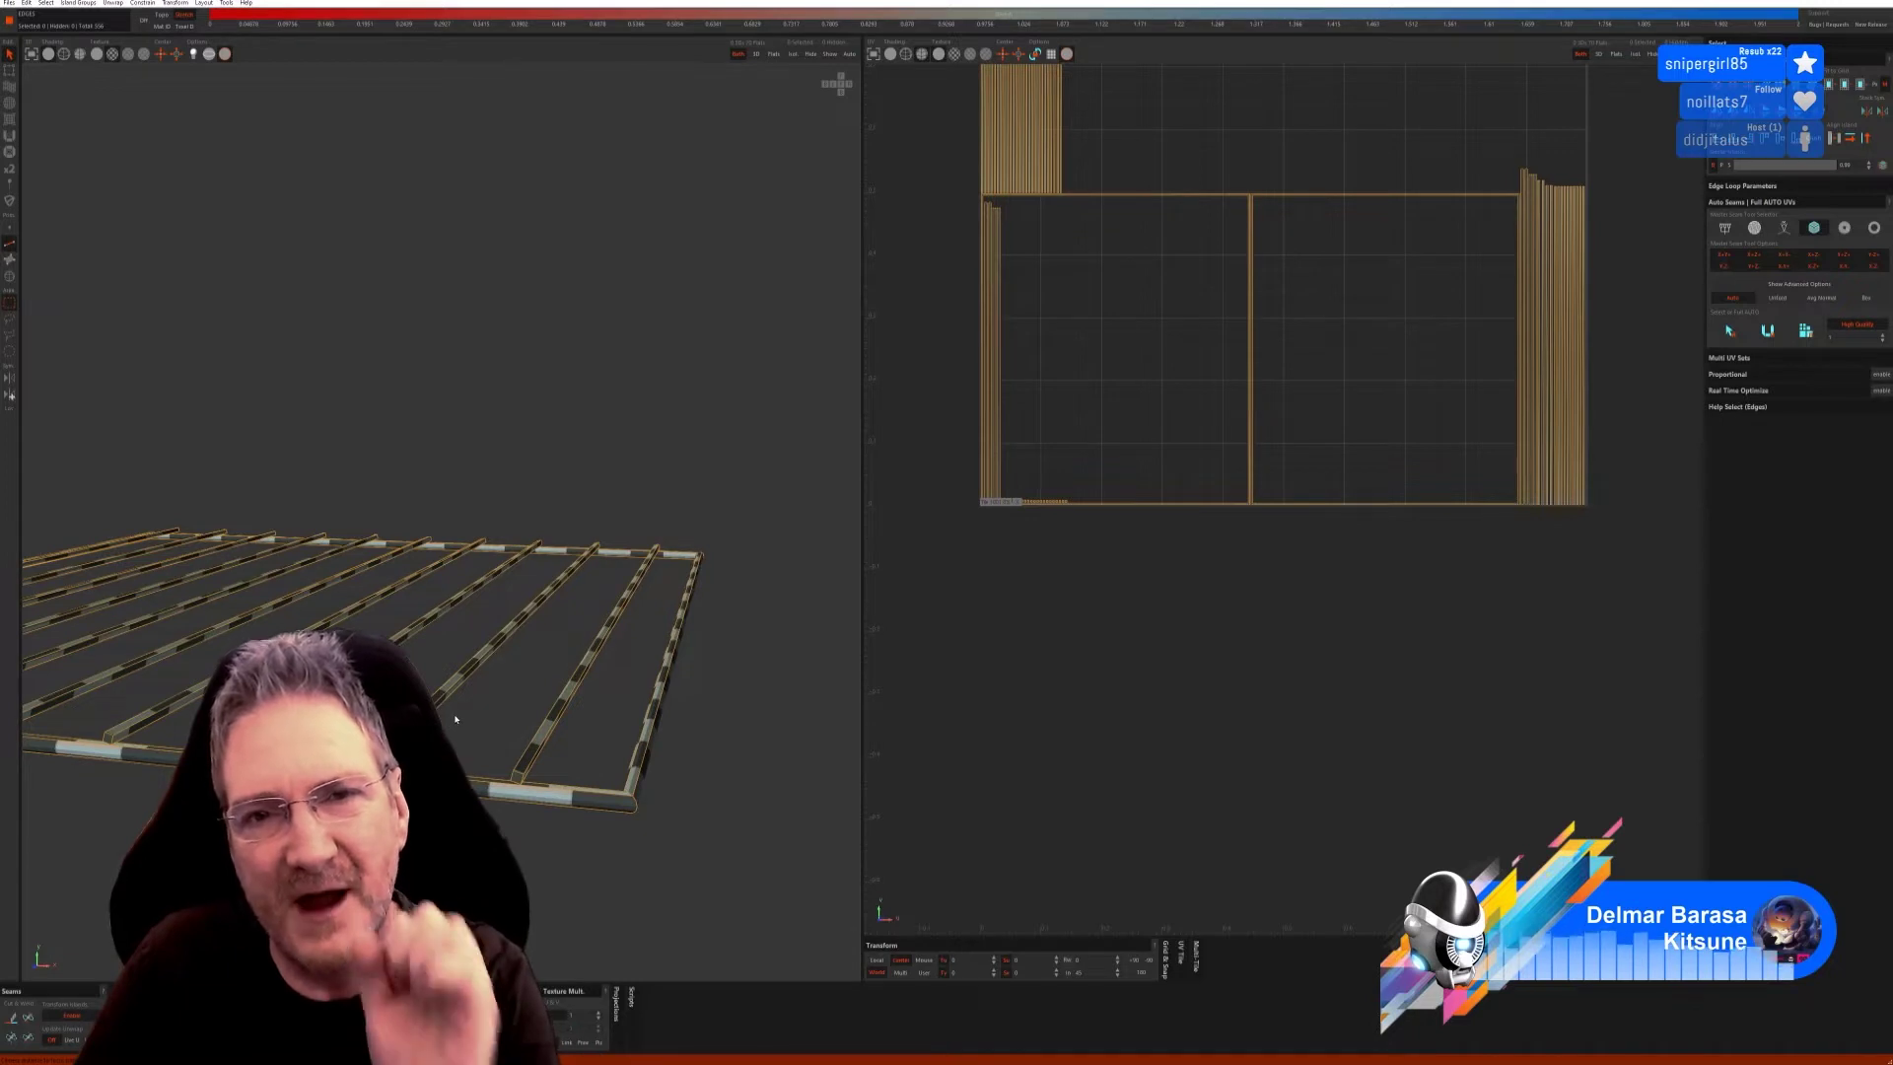
pyautogui.scroll(-3, 447, 724)
pyautogui.keyDown('alt'); pyautogui.moveTo(446, 724); pyautogui.dragTo(404, 764); pyautogui.keyUp('alt')
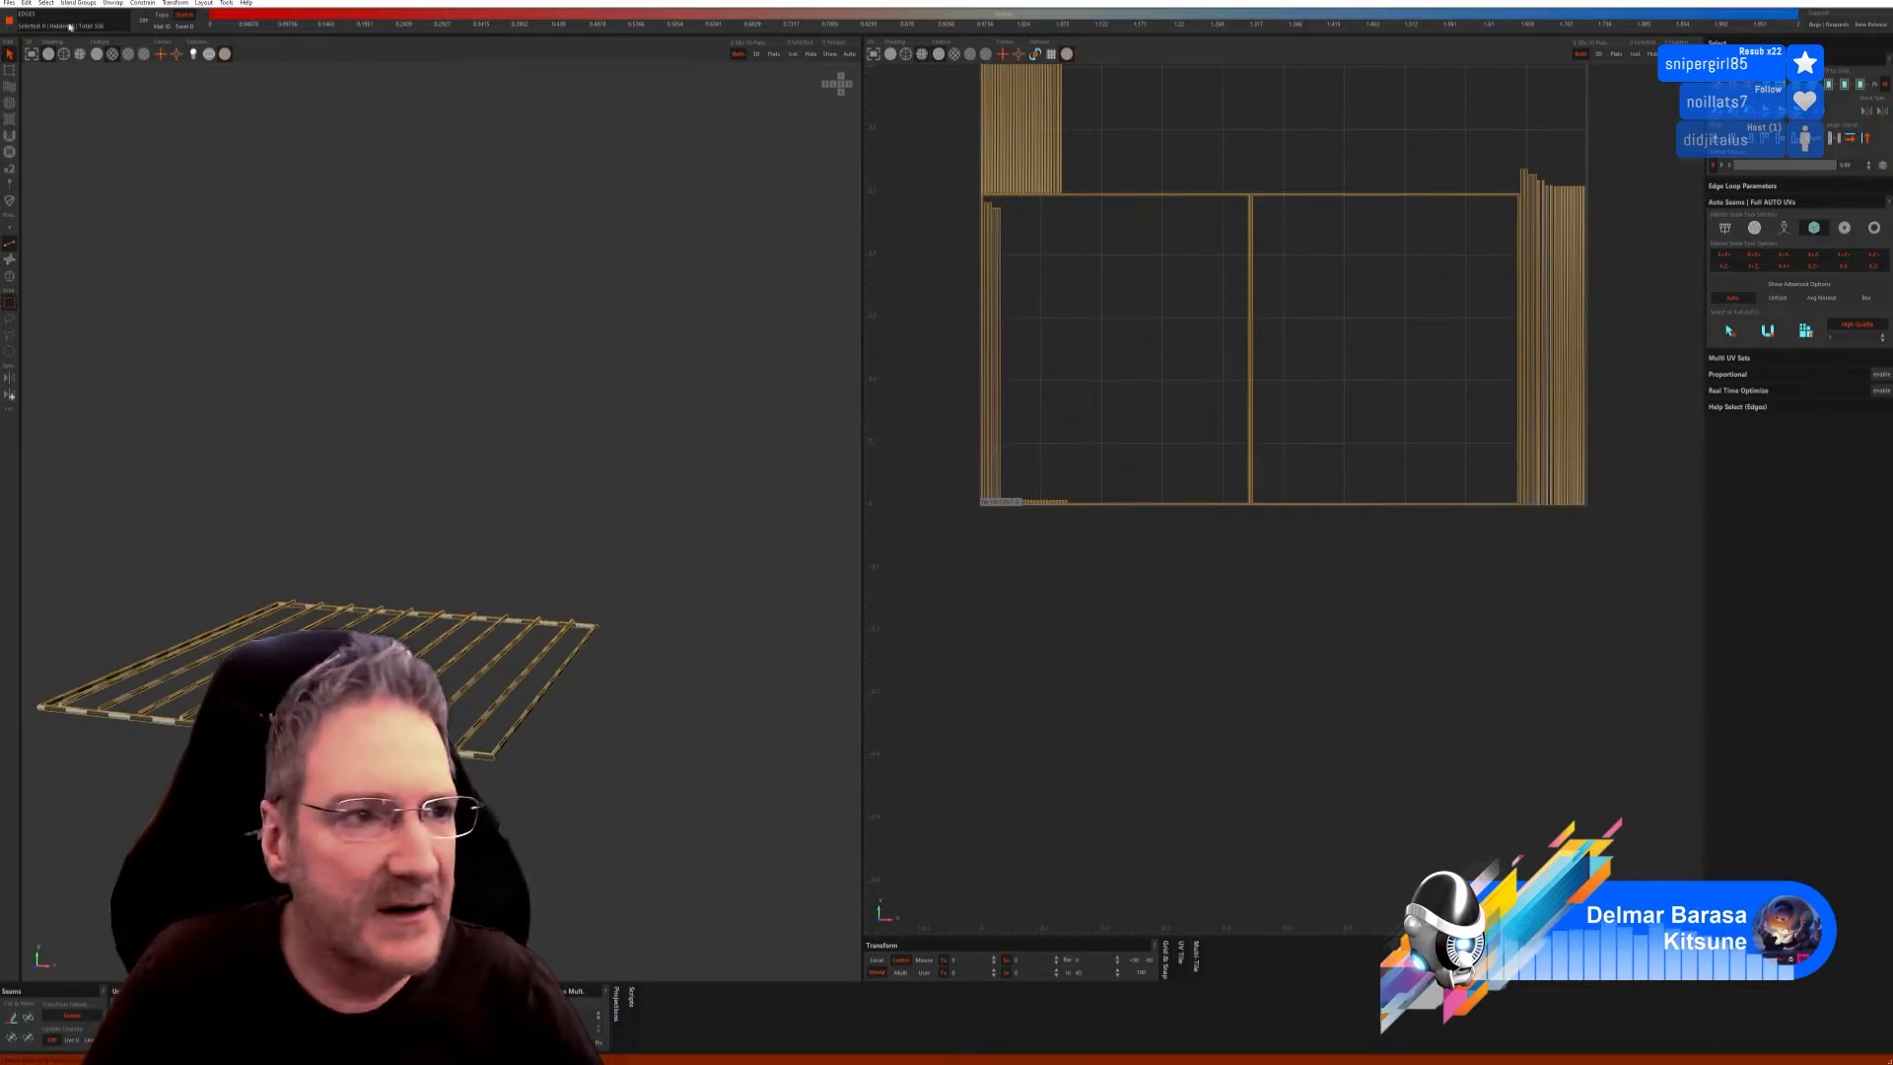
pyautogui.click(9, 3)
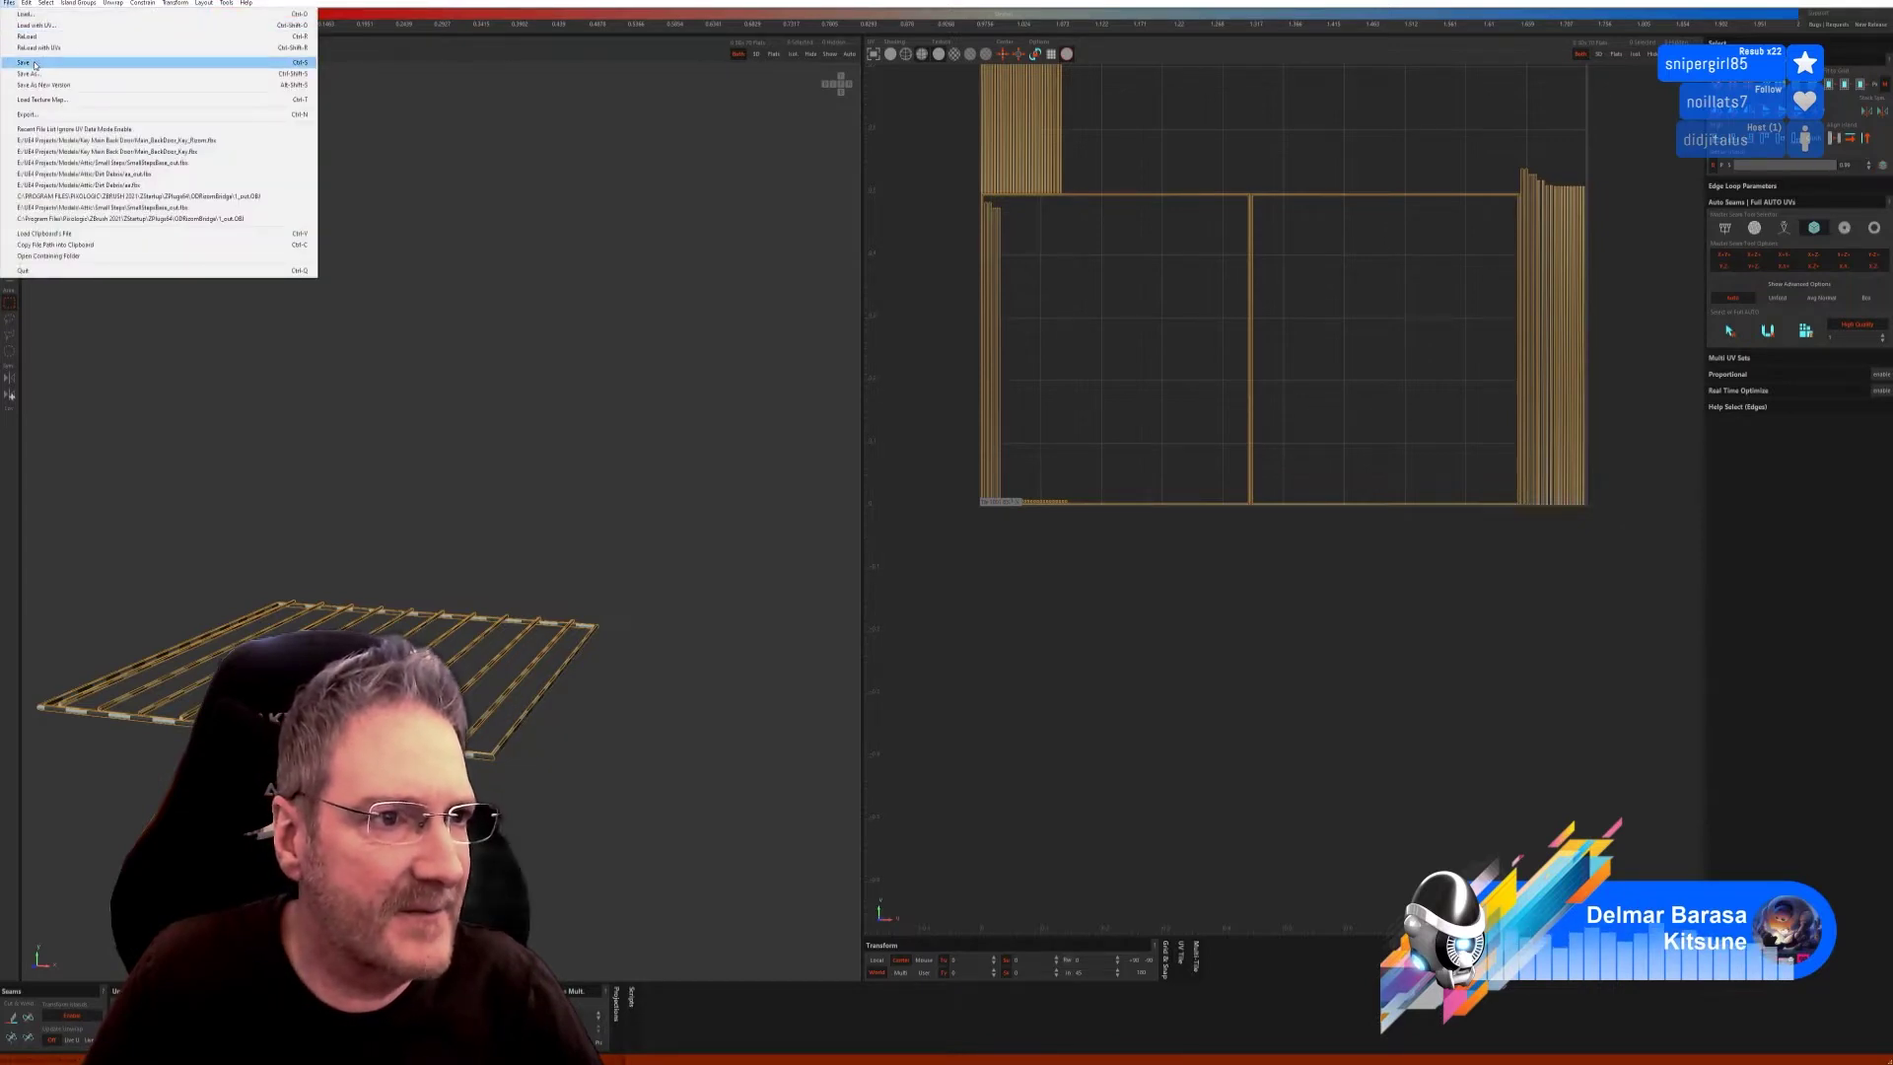
pyautogui.click(27, 26)
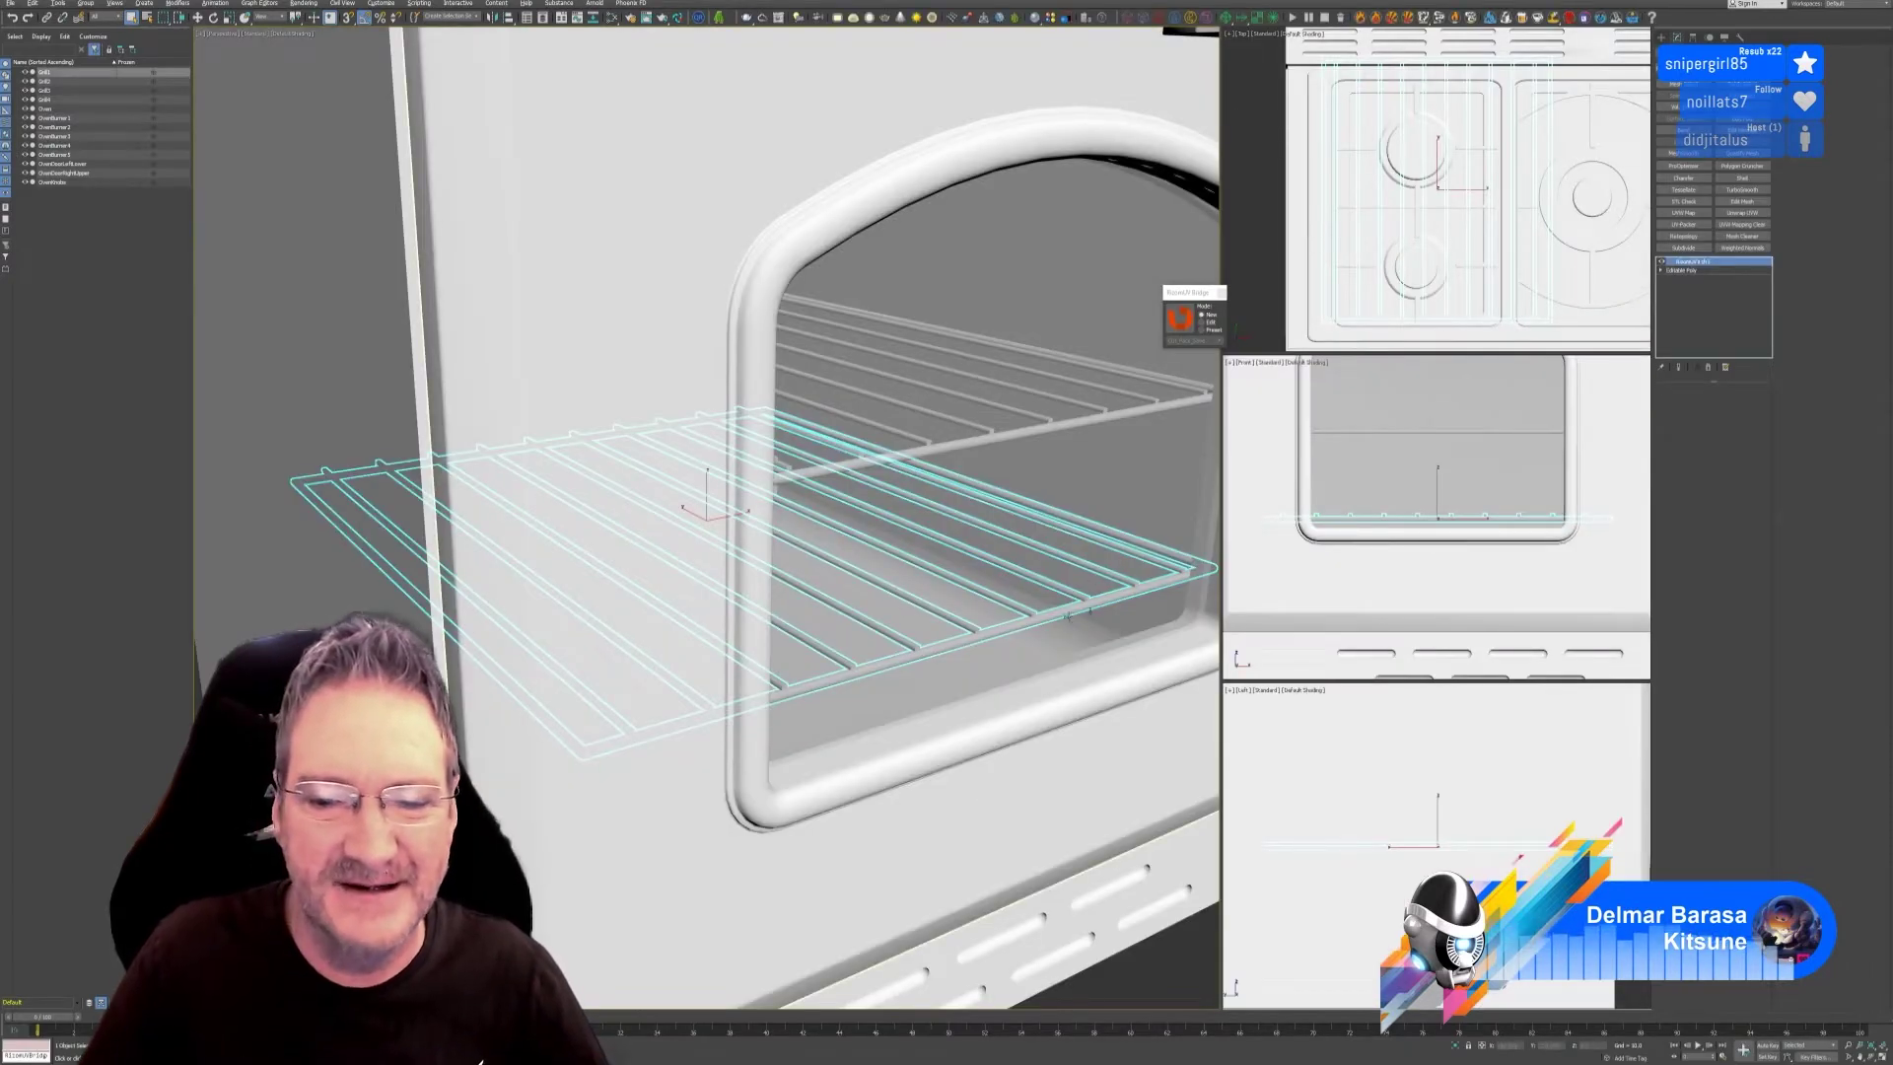
# Examine the wire rack's bars inside the left oven and the whole cooker, and close the RizomUV bridge.
pyautogui.scroll(3, 969, 643)
pyautogui.scroll(2, 969, 643)
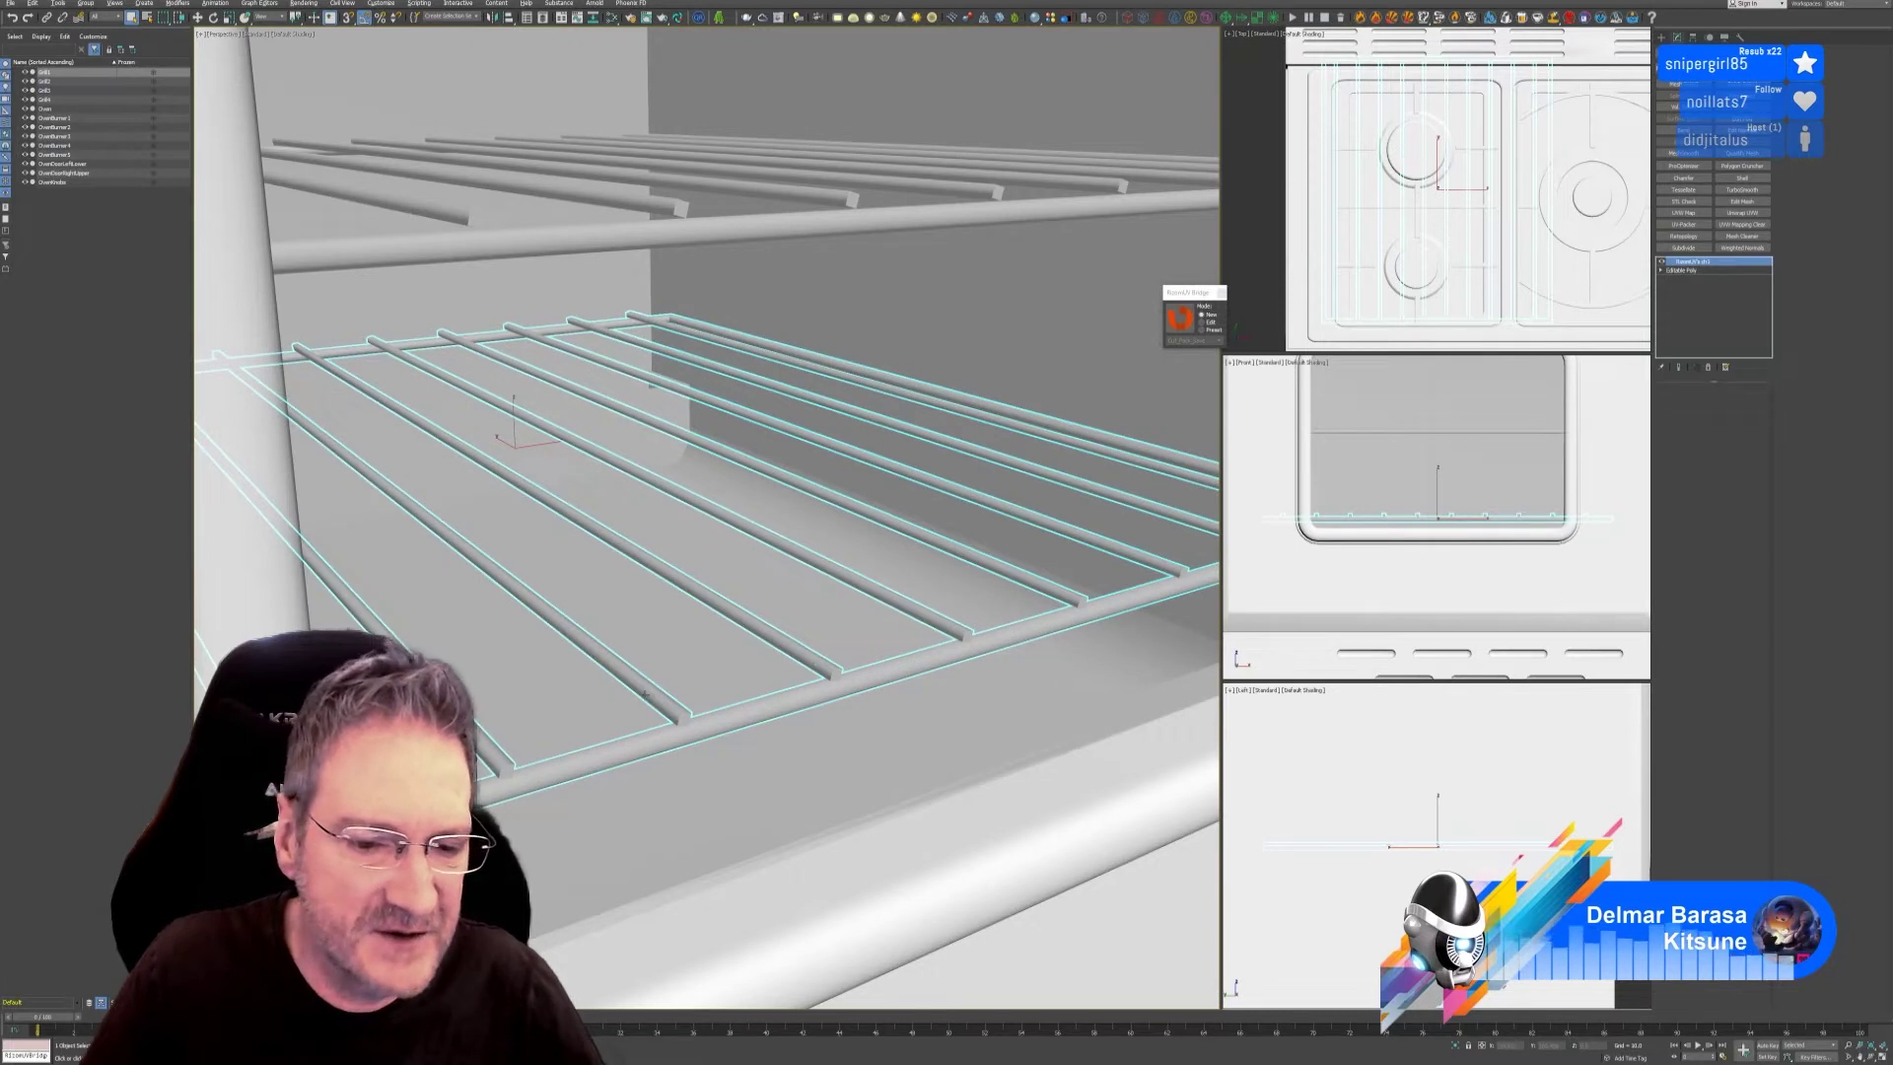
pyautogui.scroll(2, 902, 609)
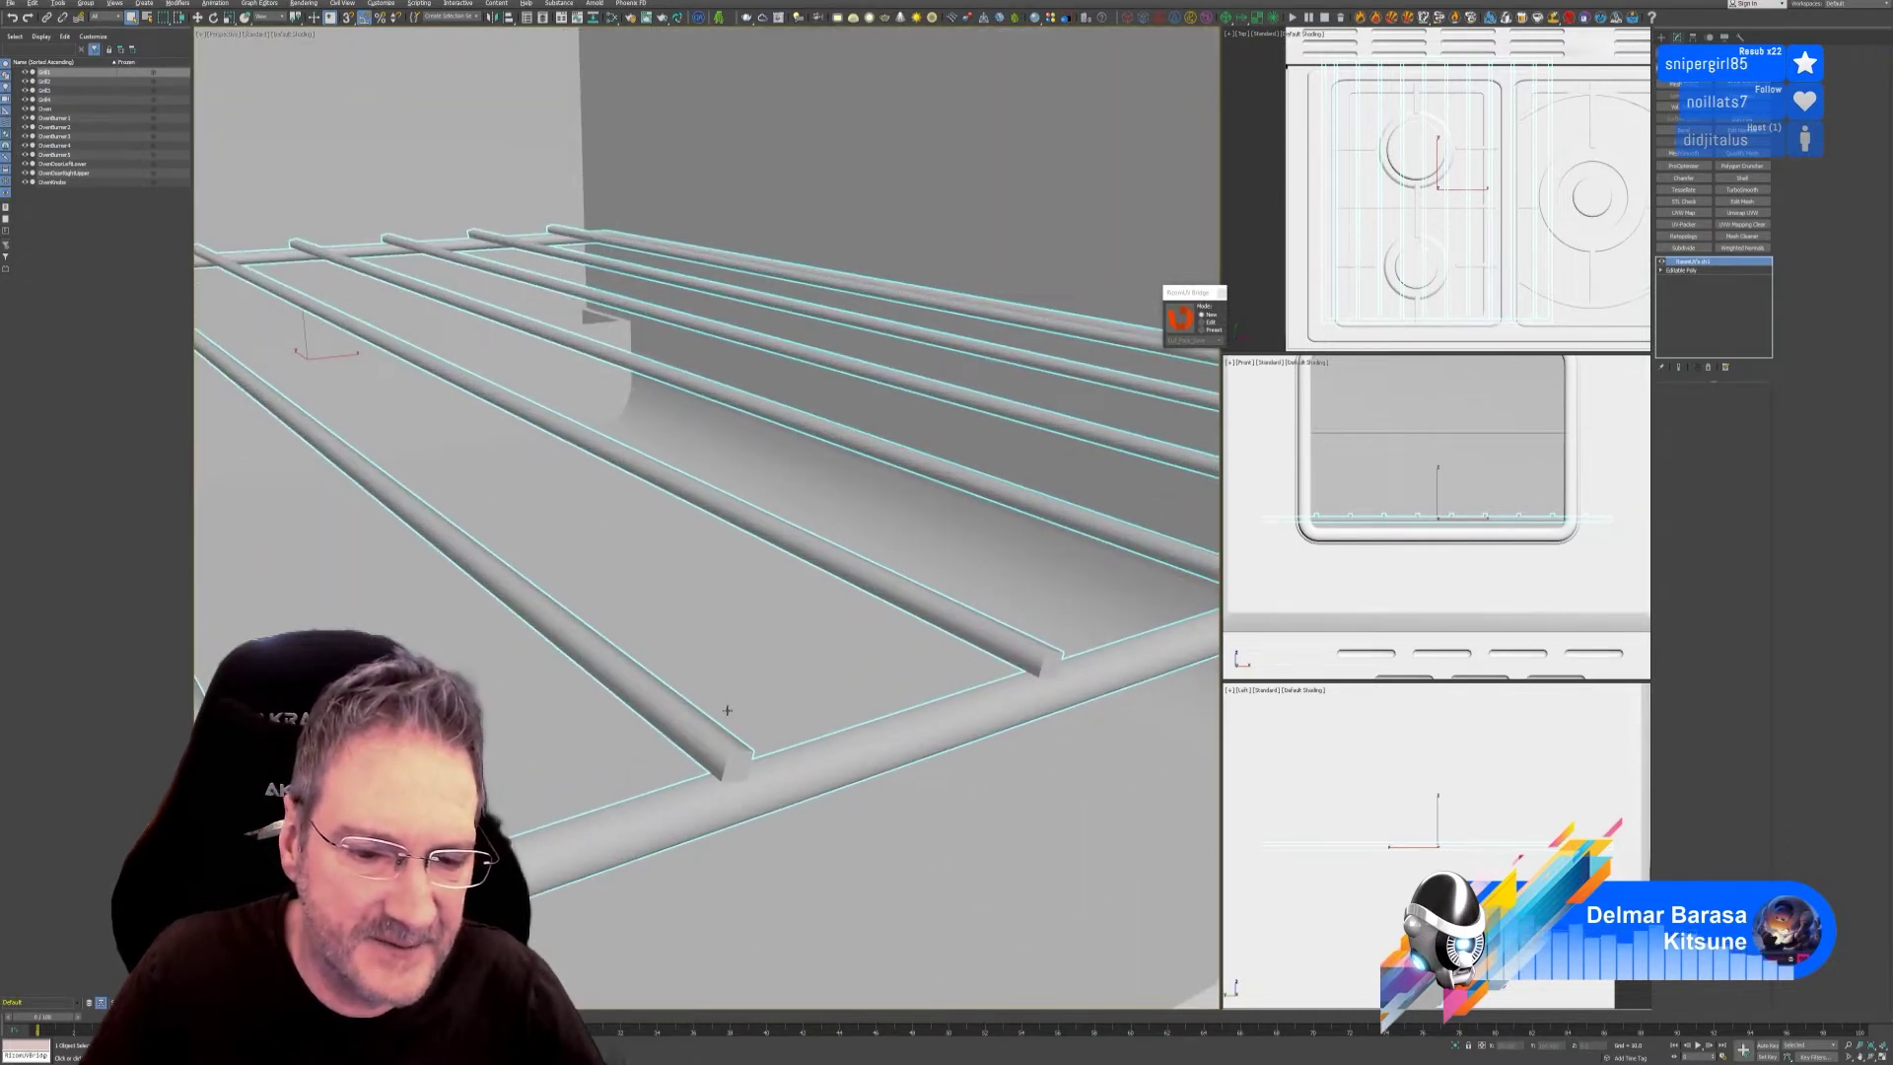
pyautogui.scroll(-10, 821, 674)
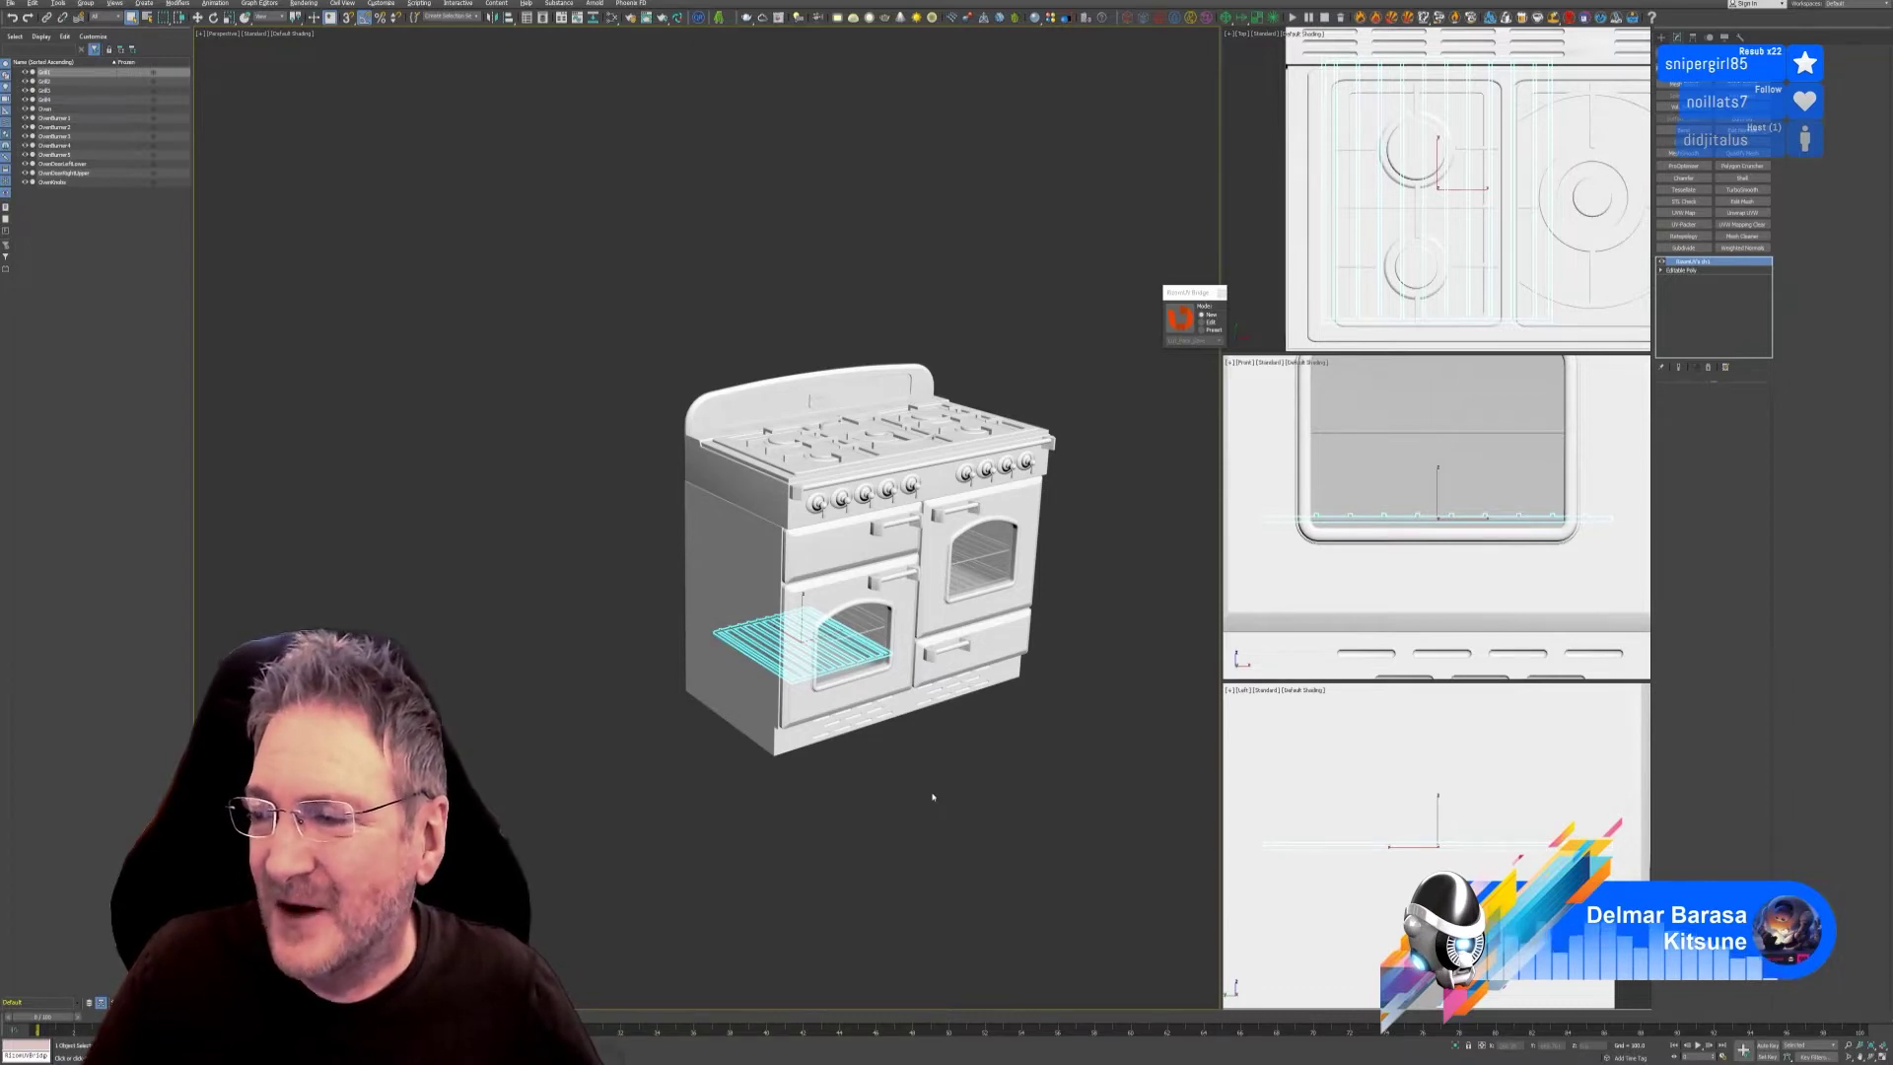
pyautogui.scroll(3, 983, 763)
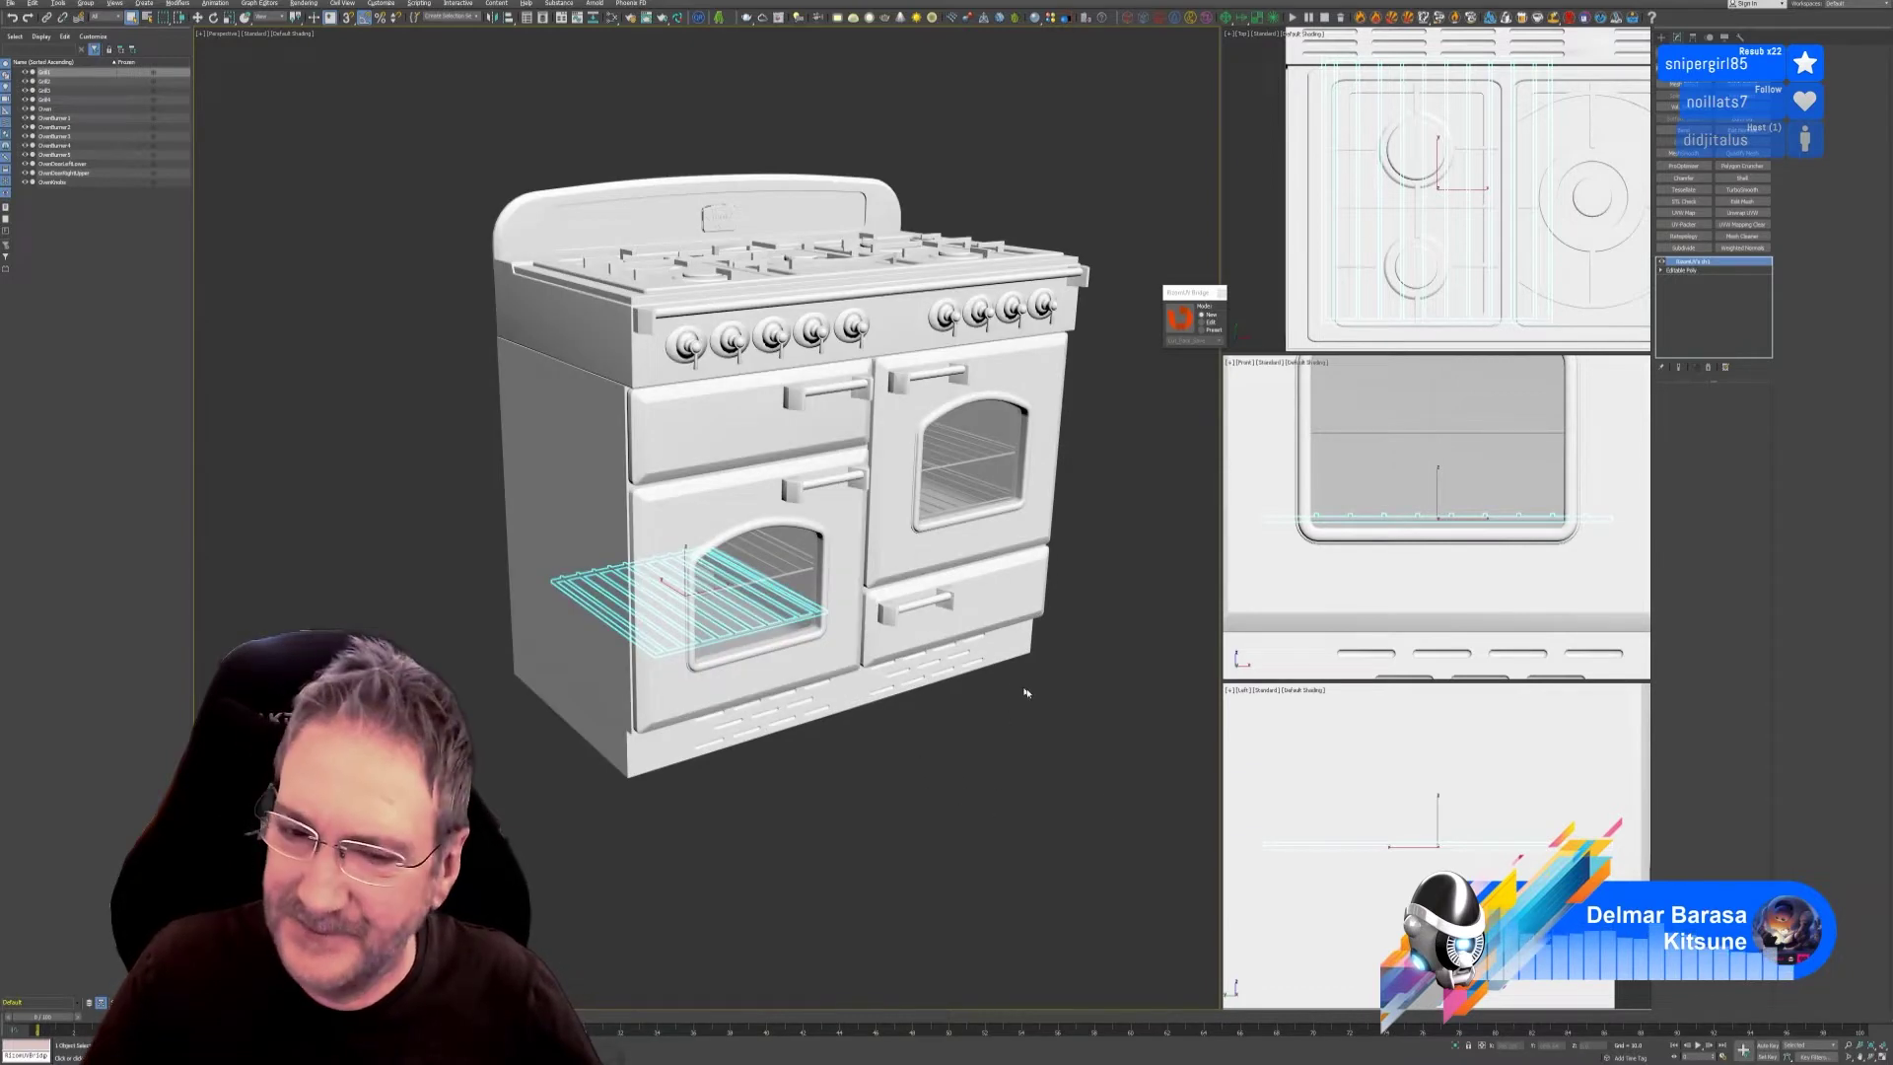
pyautogui.keyDown('alt'); pyautogui.moveTo(1027, 785); pyautogui.dragTo(933, 770, button='middle'); pyautogui.keyUp('alt')
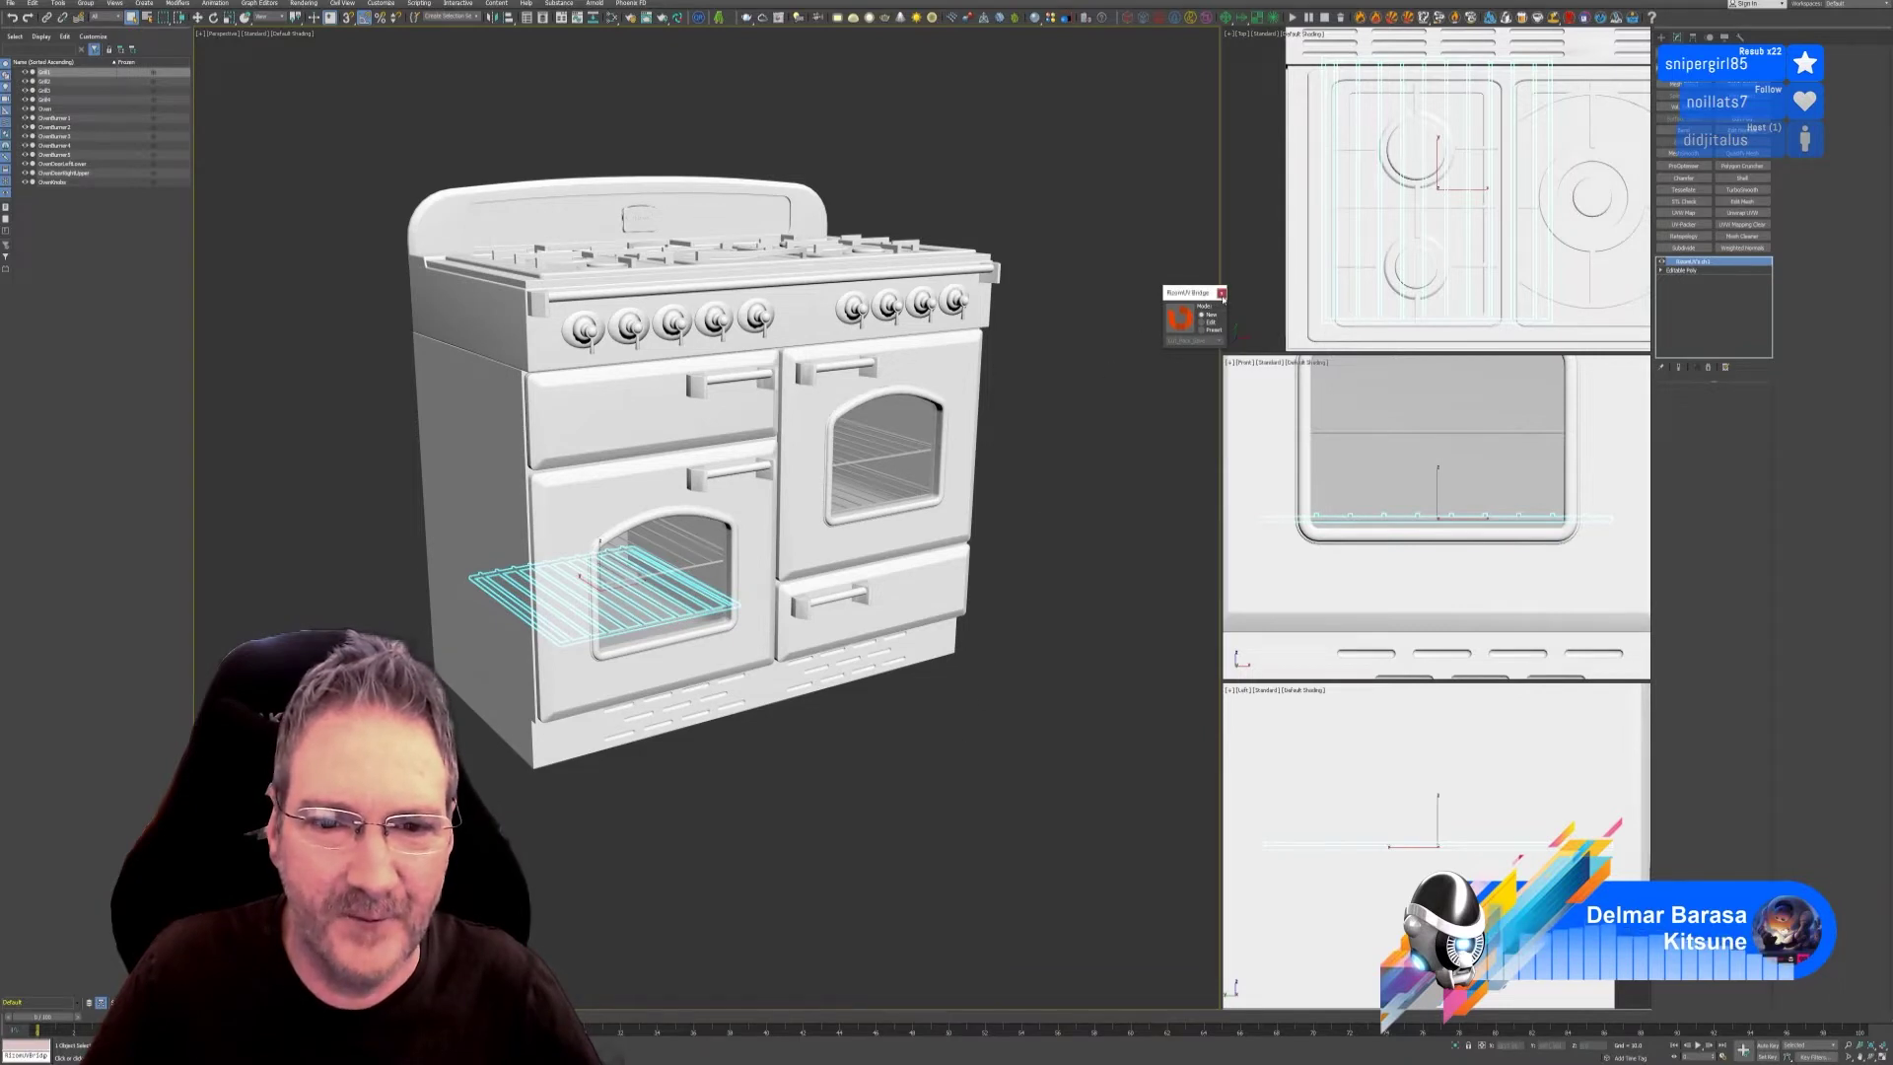
pyautogui.click(1221, 293)
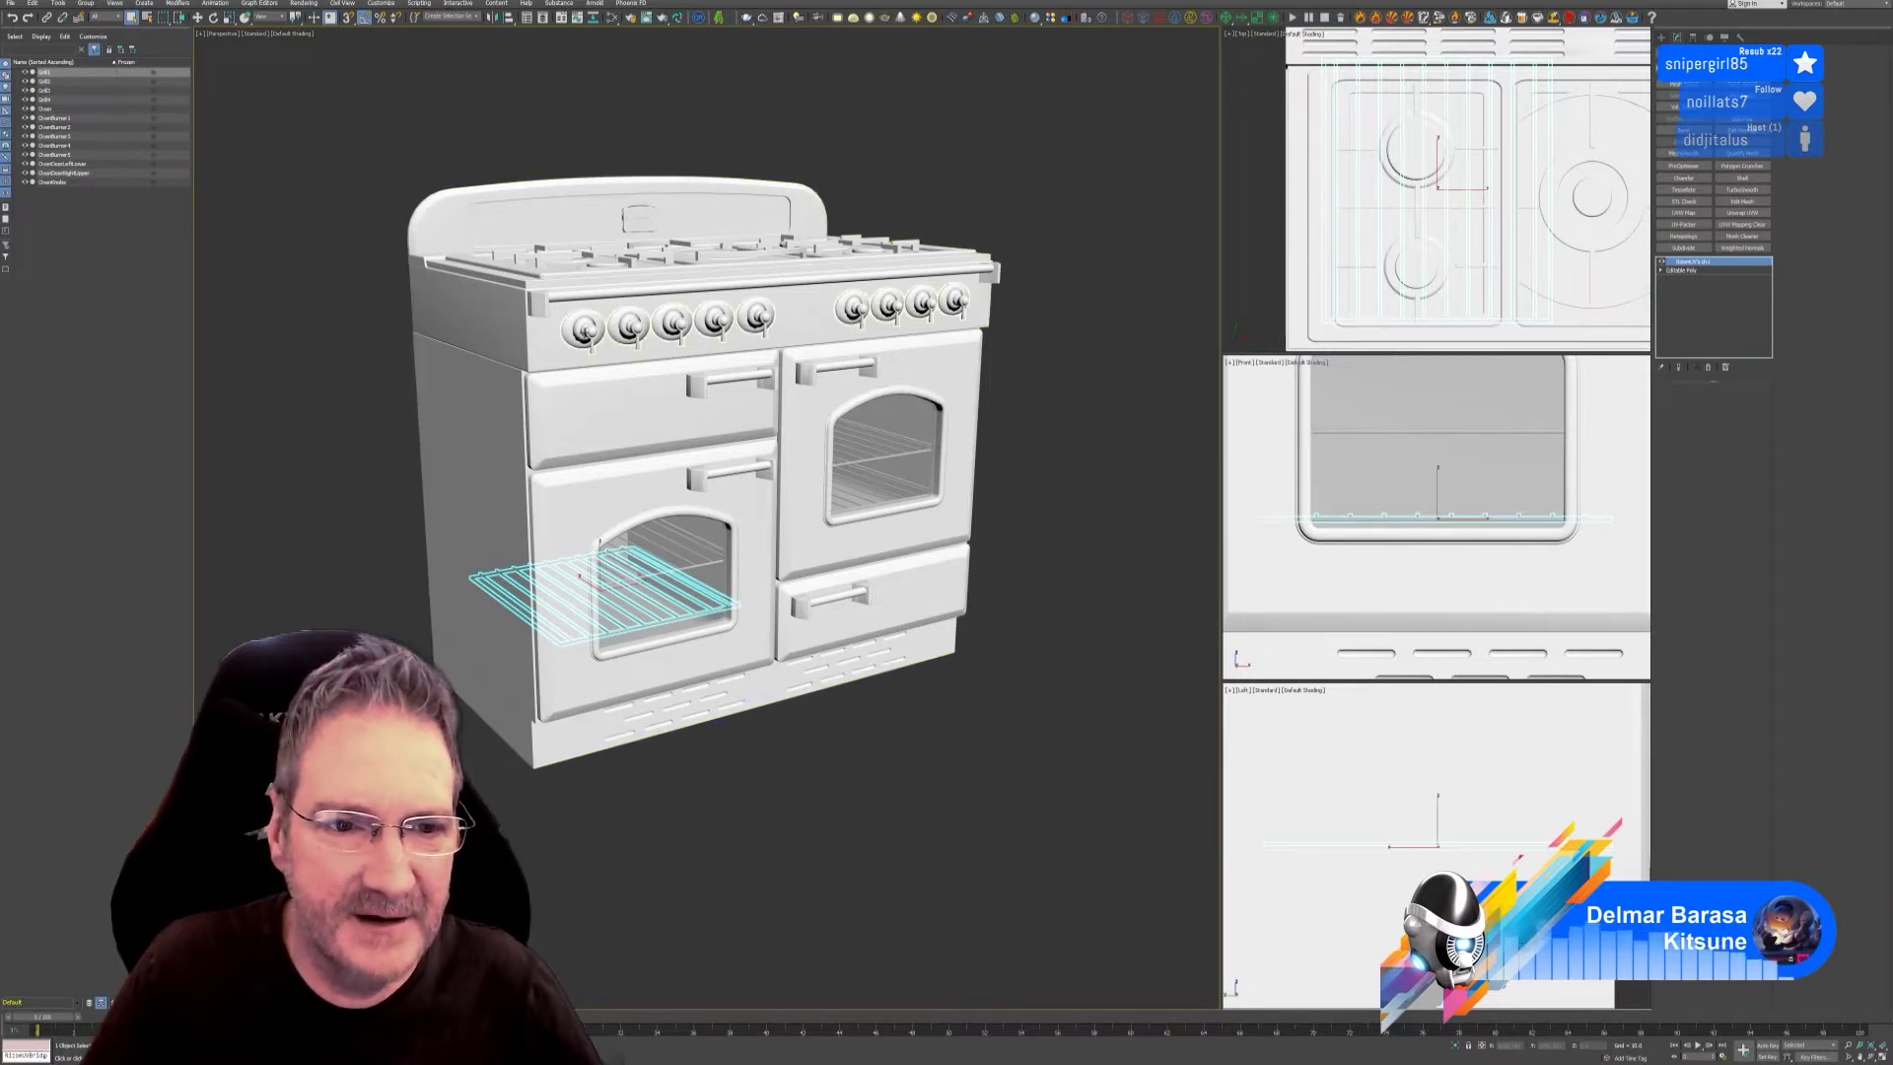
# Convert the oven's control knobs to an Editable Poly and send them to RizomUV through the bridge, adjusting the 3D display there.
pyautogui.click(608, 342)
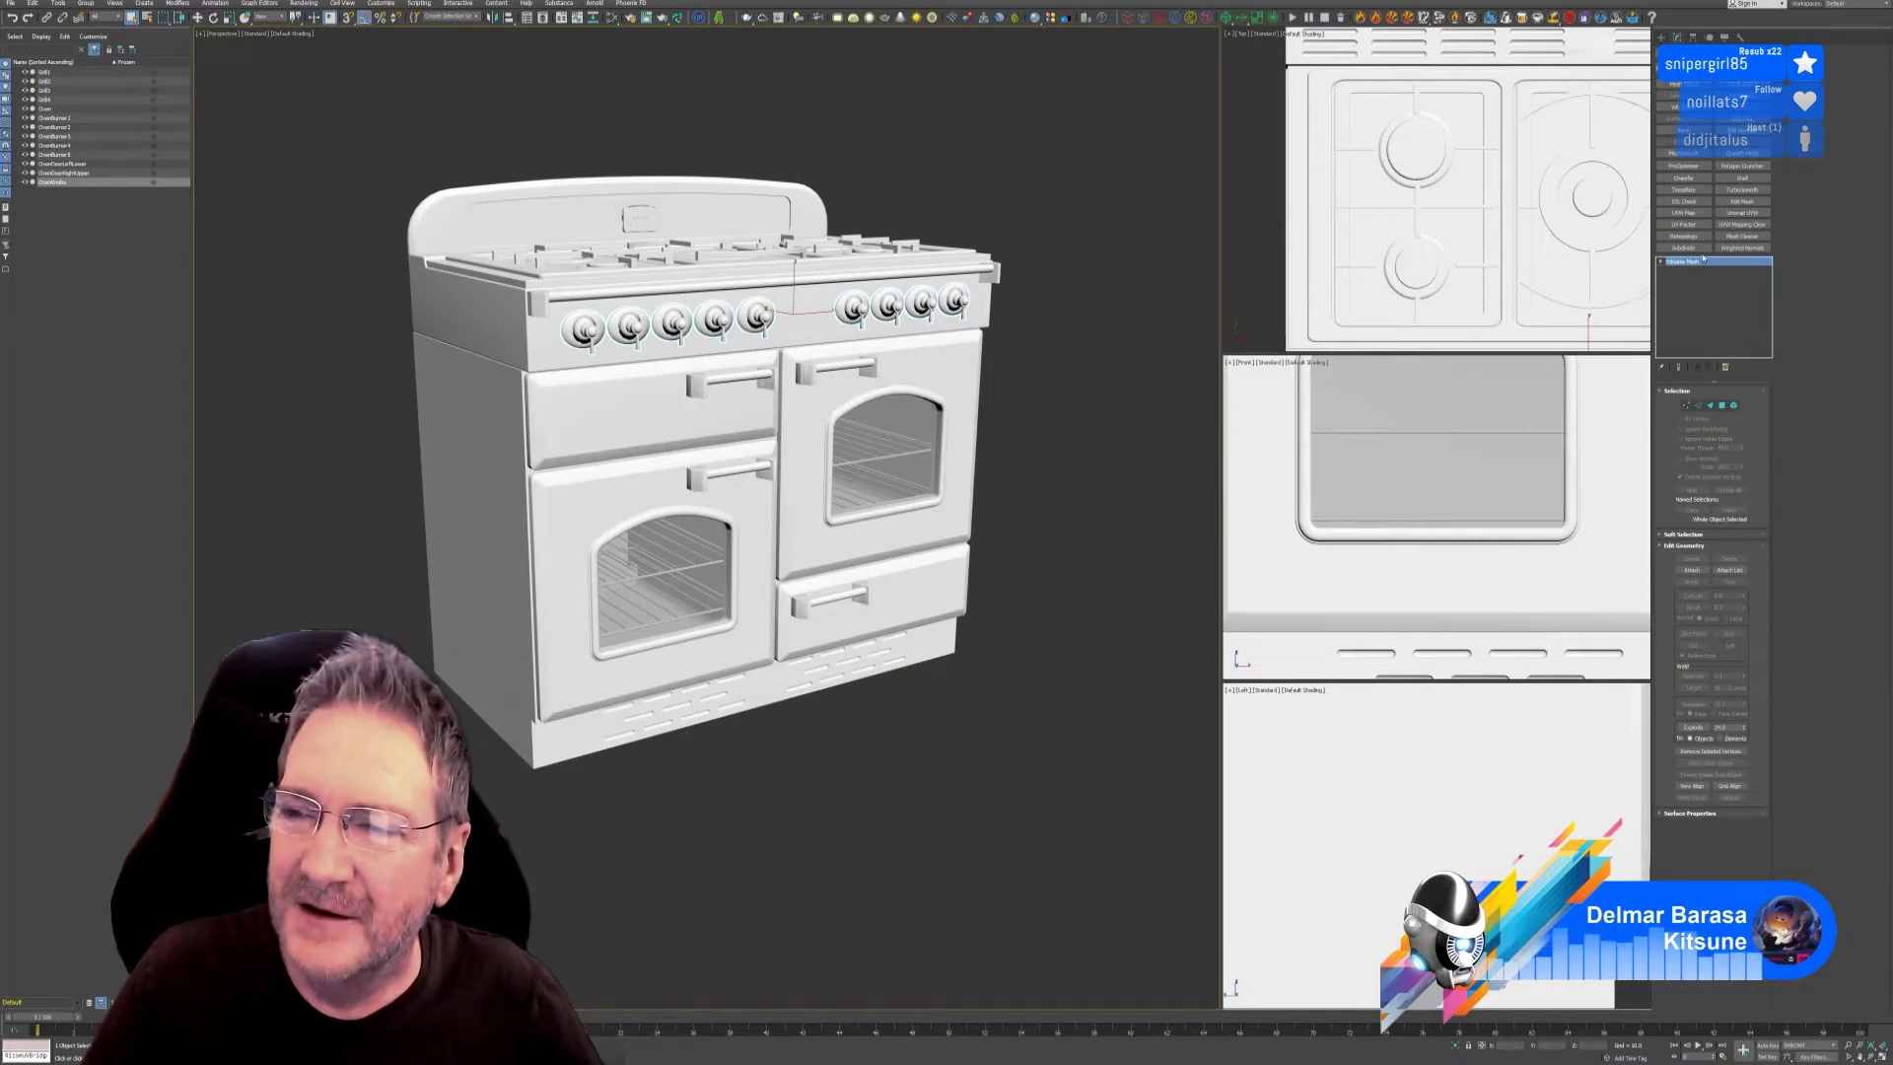
pyautogui.rightClick(1698, 263)
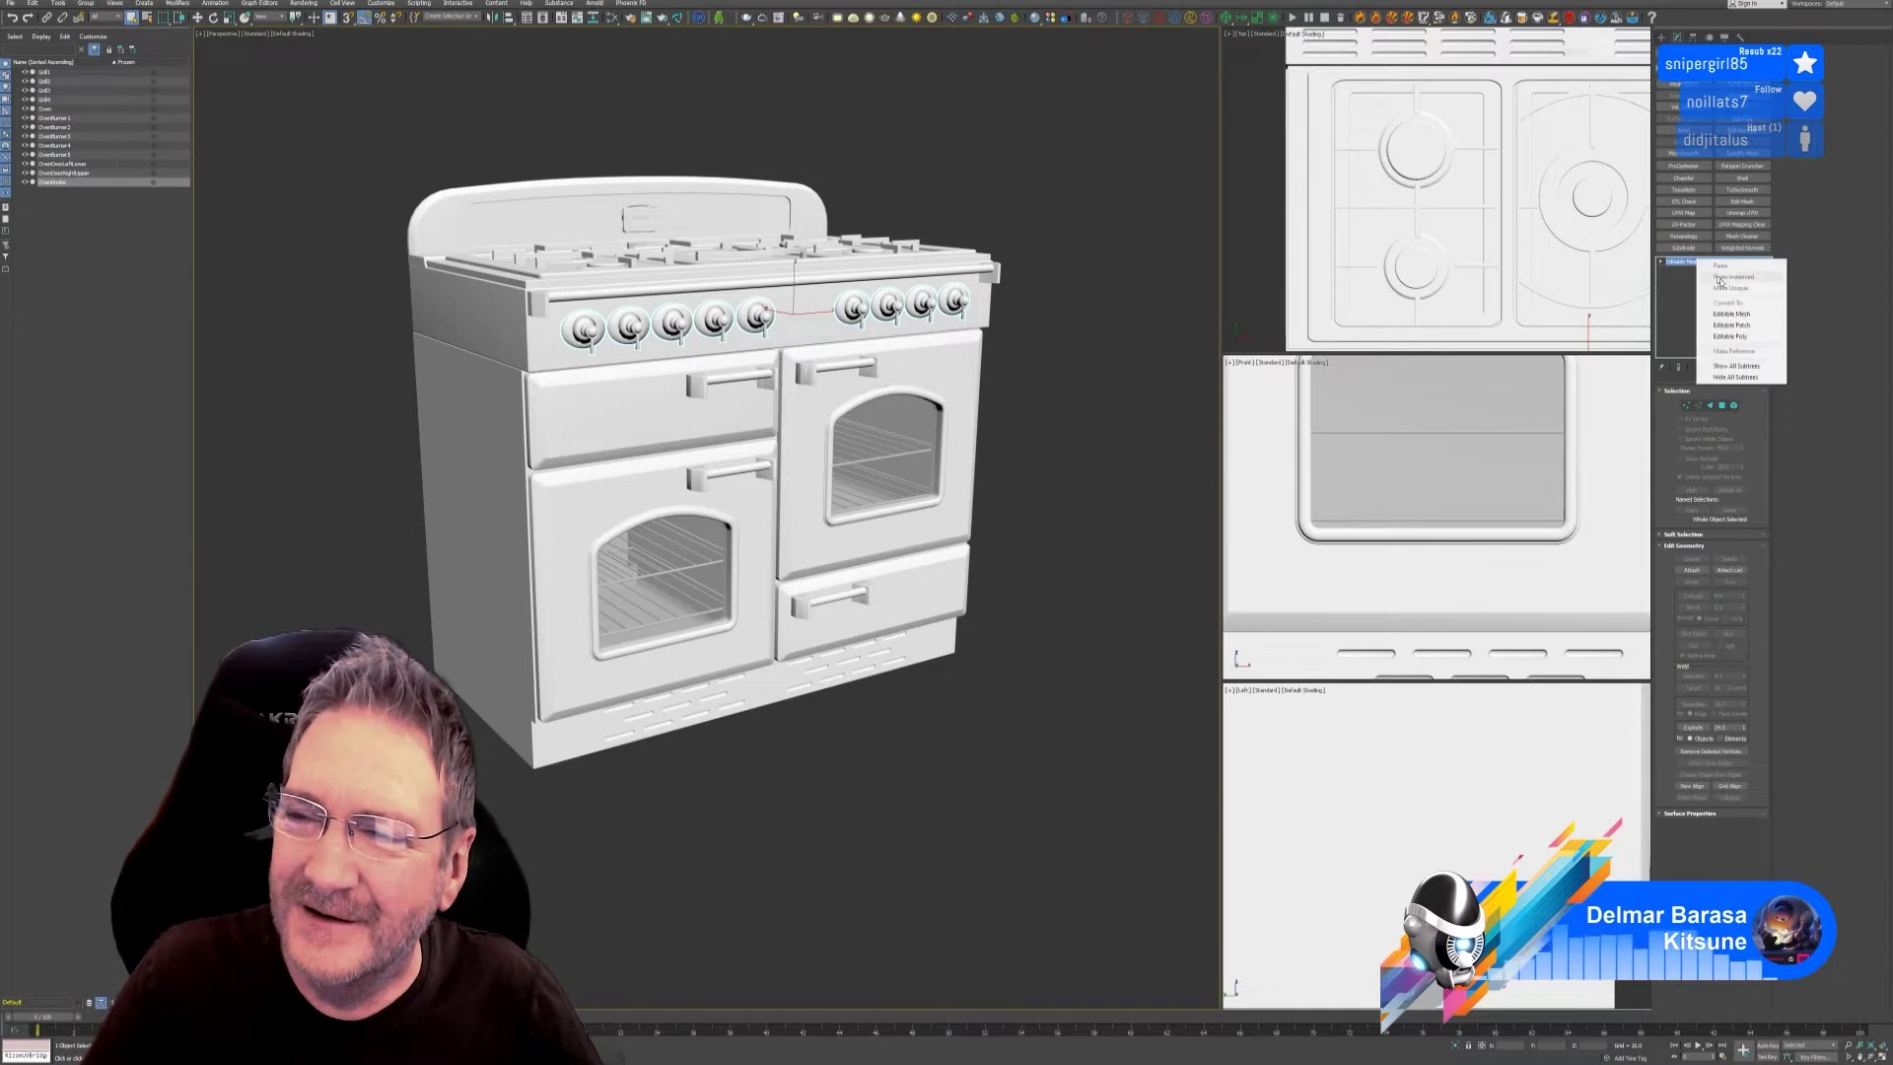
pyautogui.click(1728, 336)
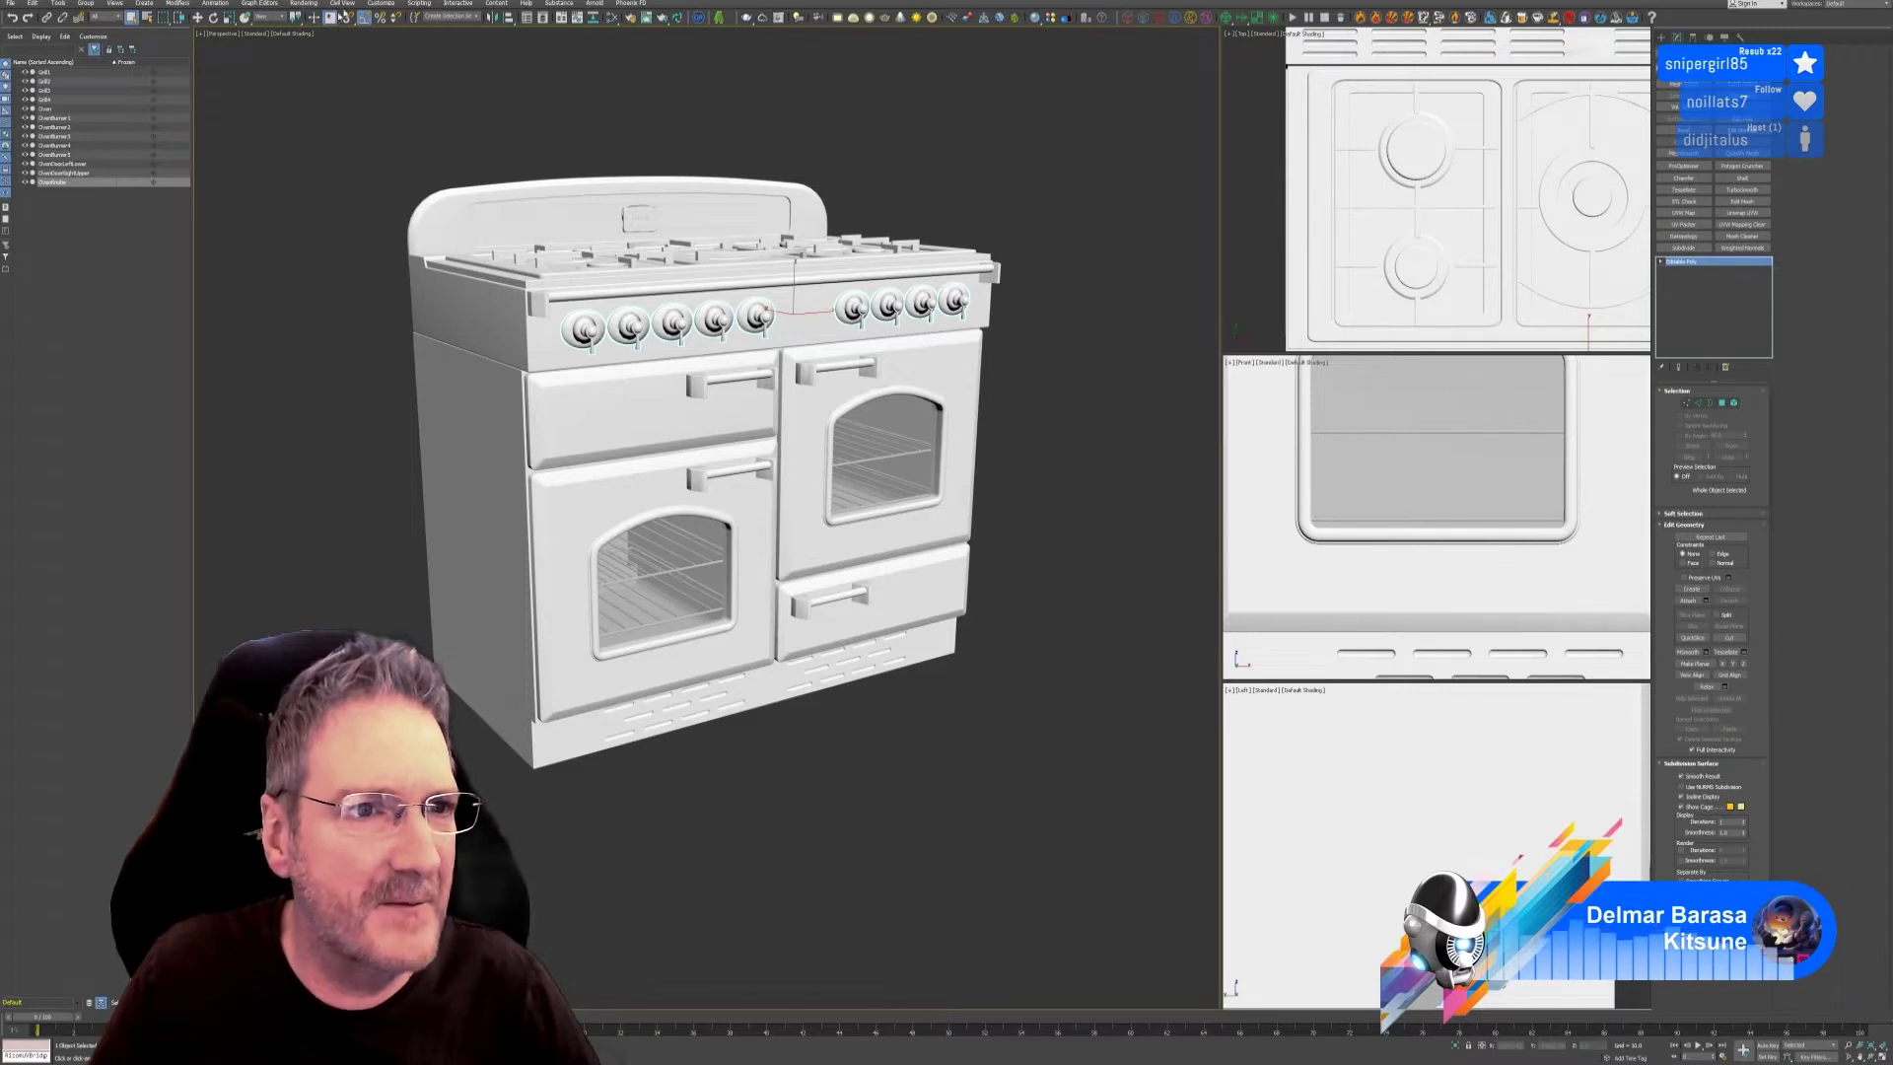
pyautogui.click(678, 20)
pyautogui.click(1173, 323)
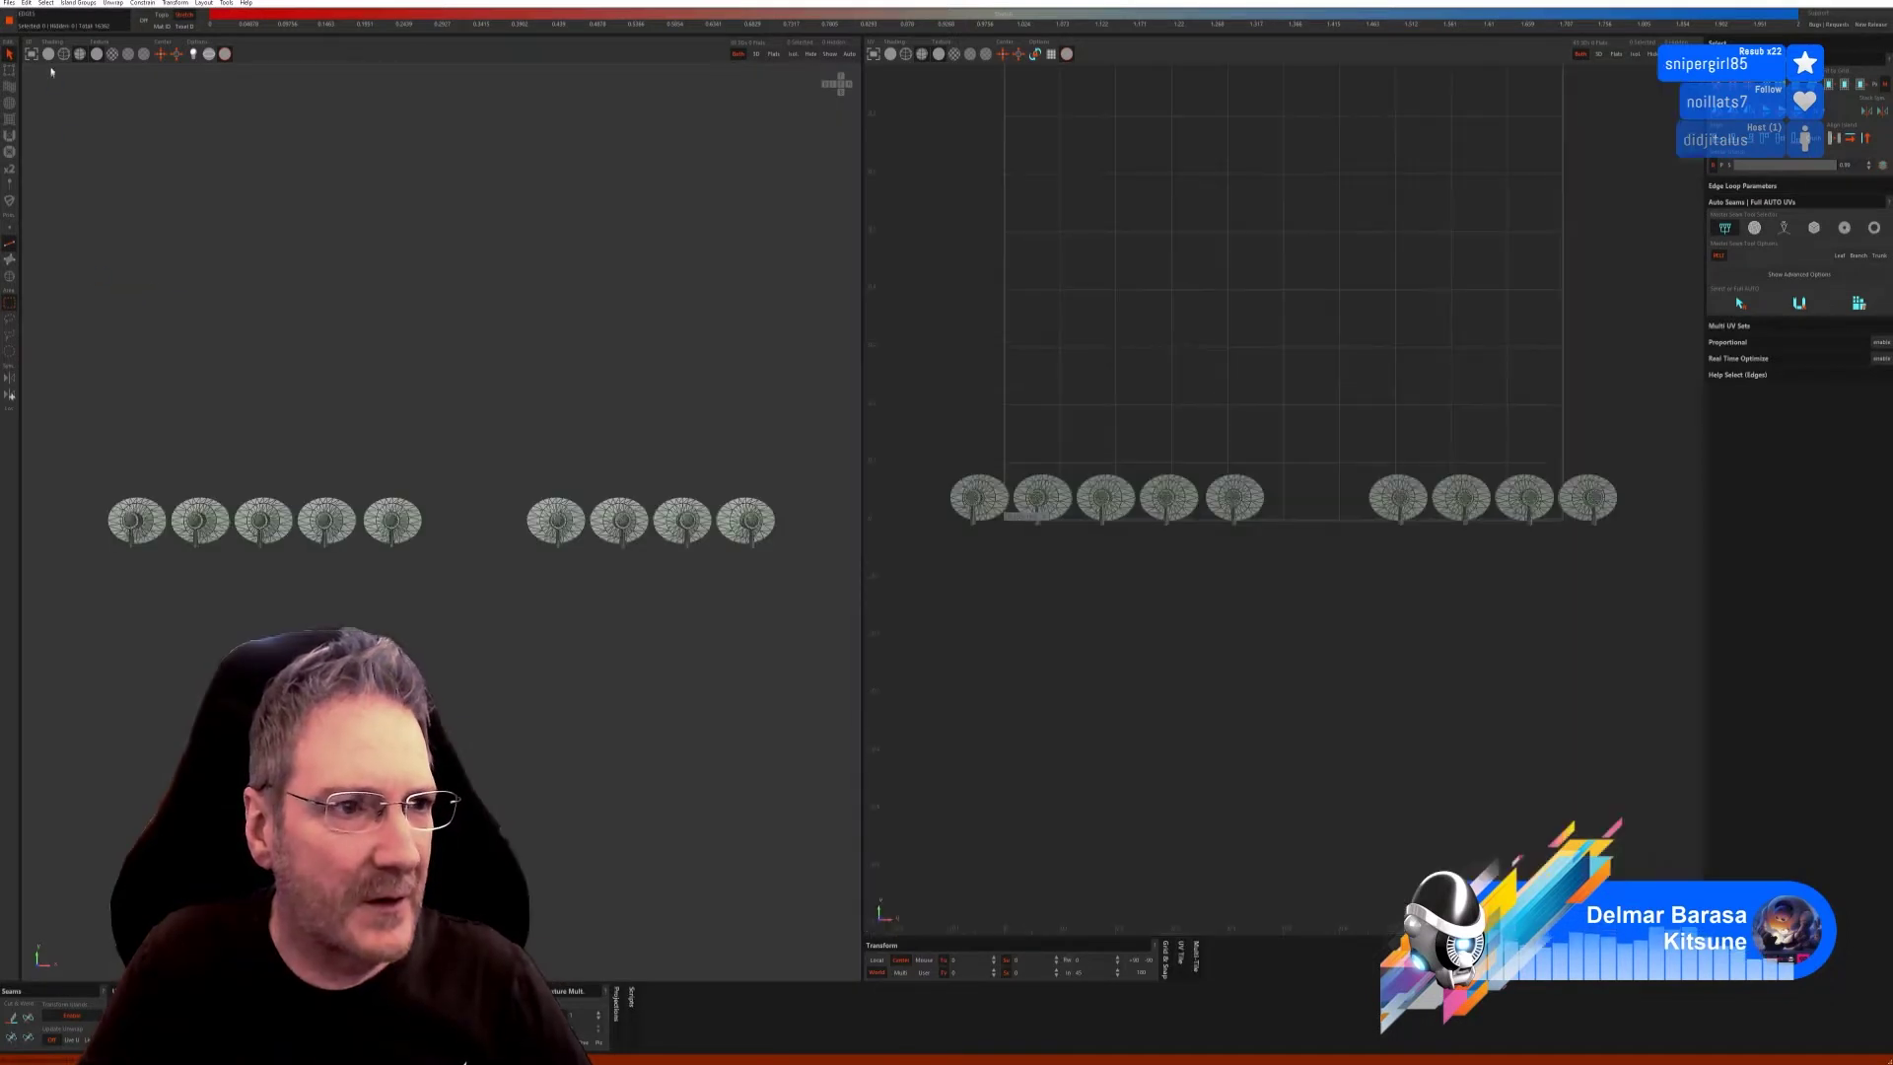
pyautogui.click(50, 55)
pyautogui.click(112, 54)
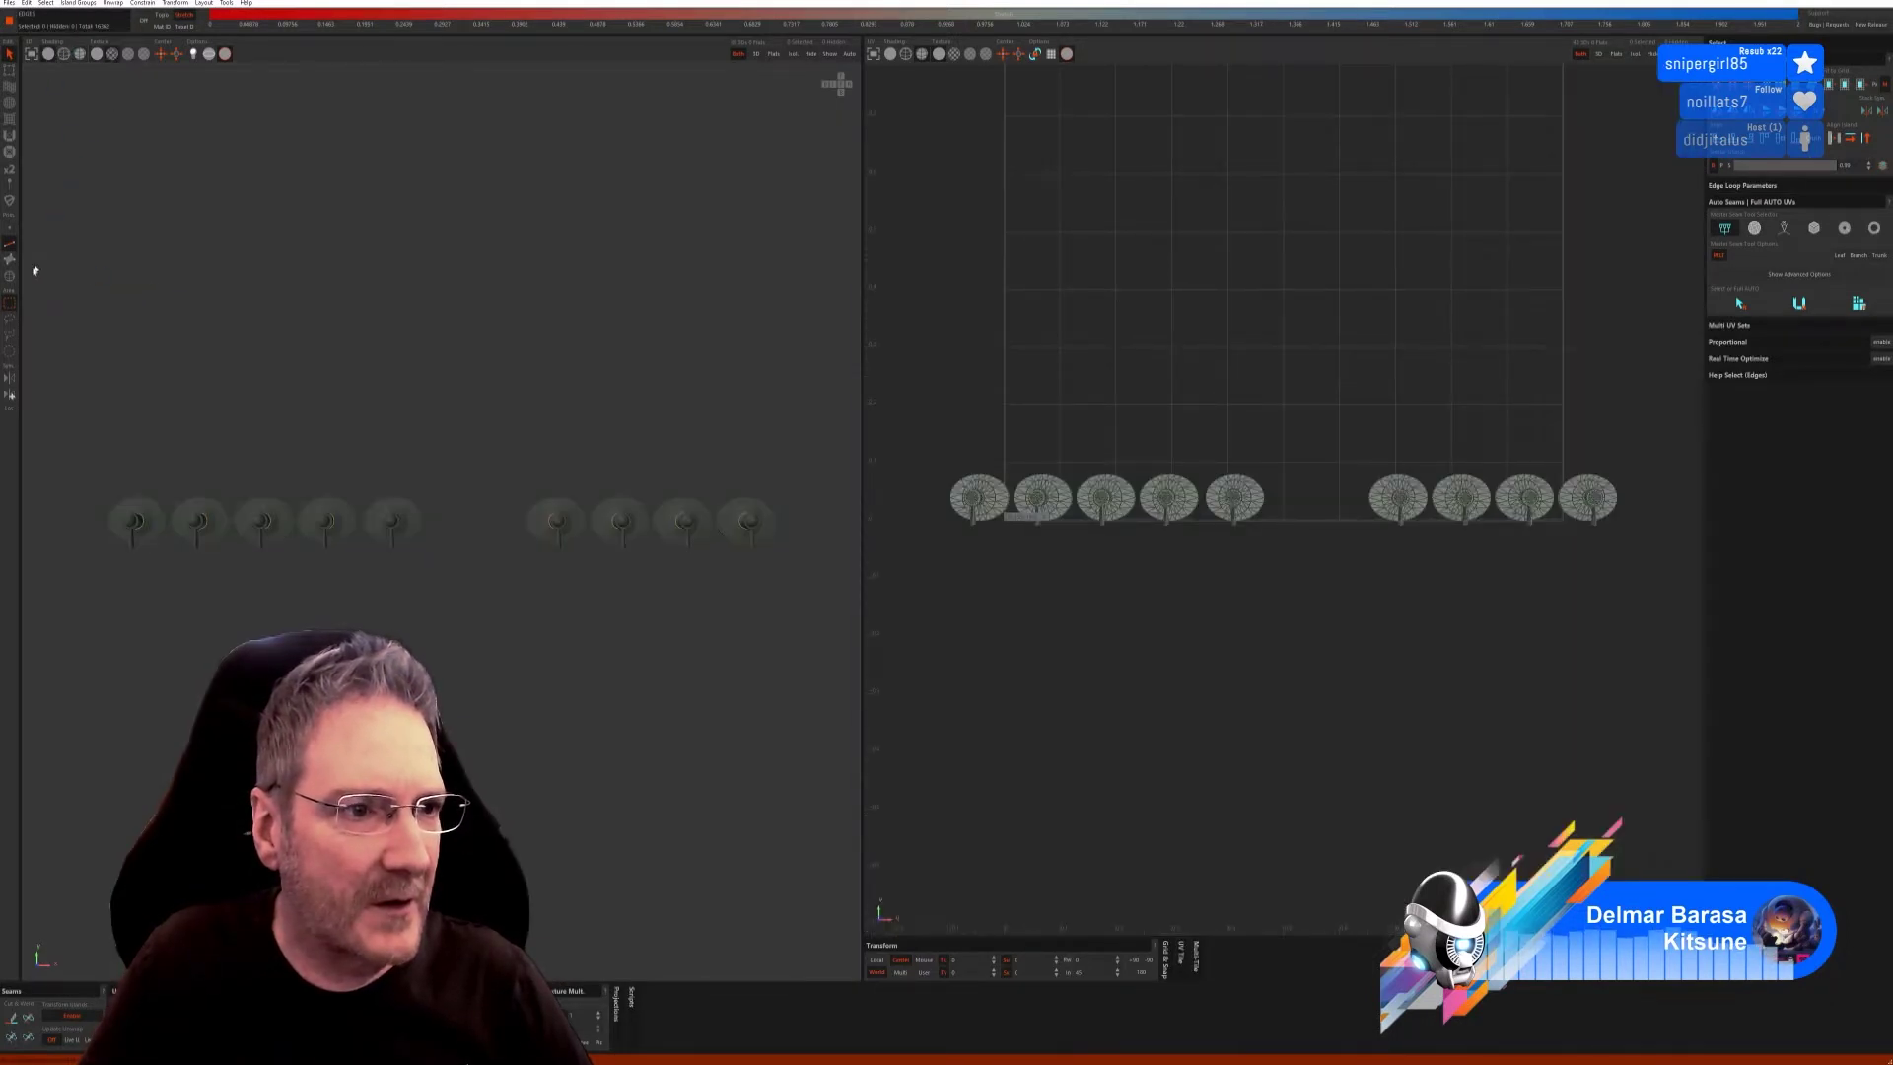
# Select the round base disc islands of the five knobs in the left group and isolate them.
pyautogui.click(10, 279)
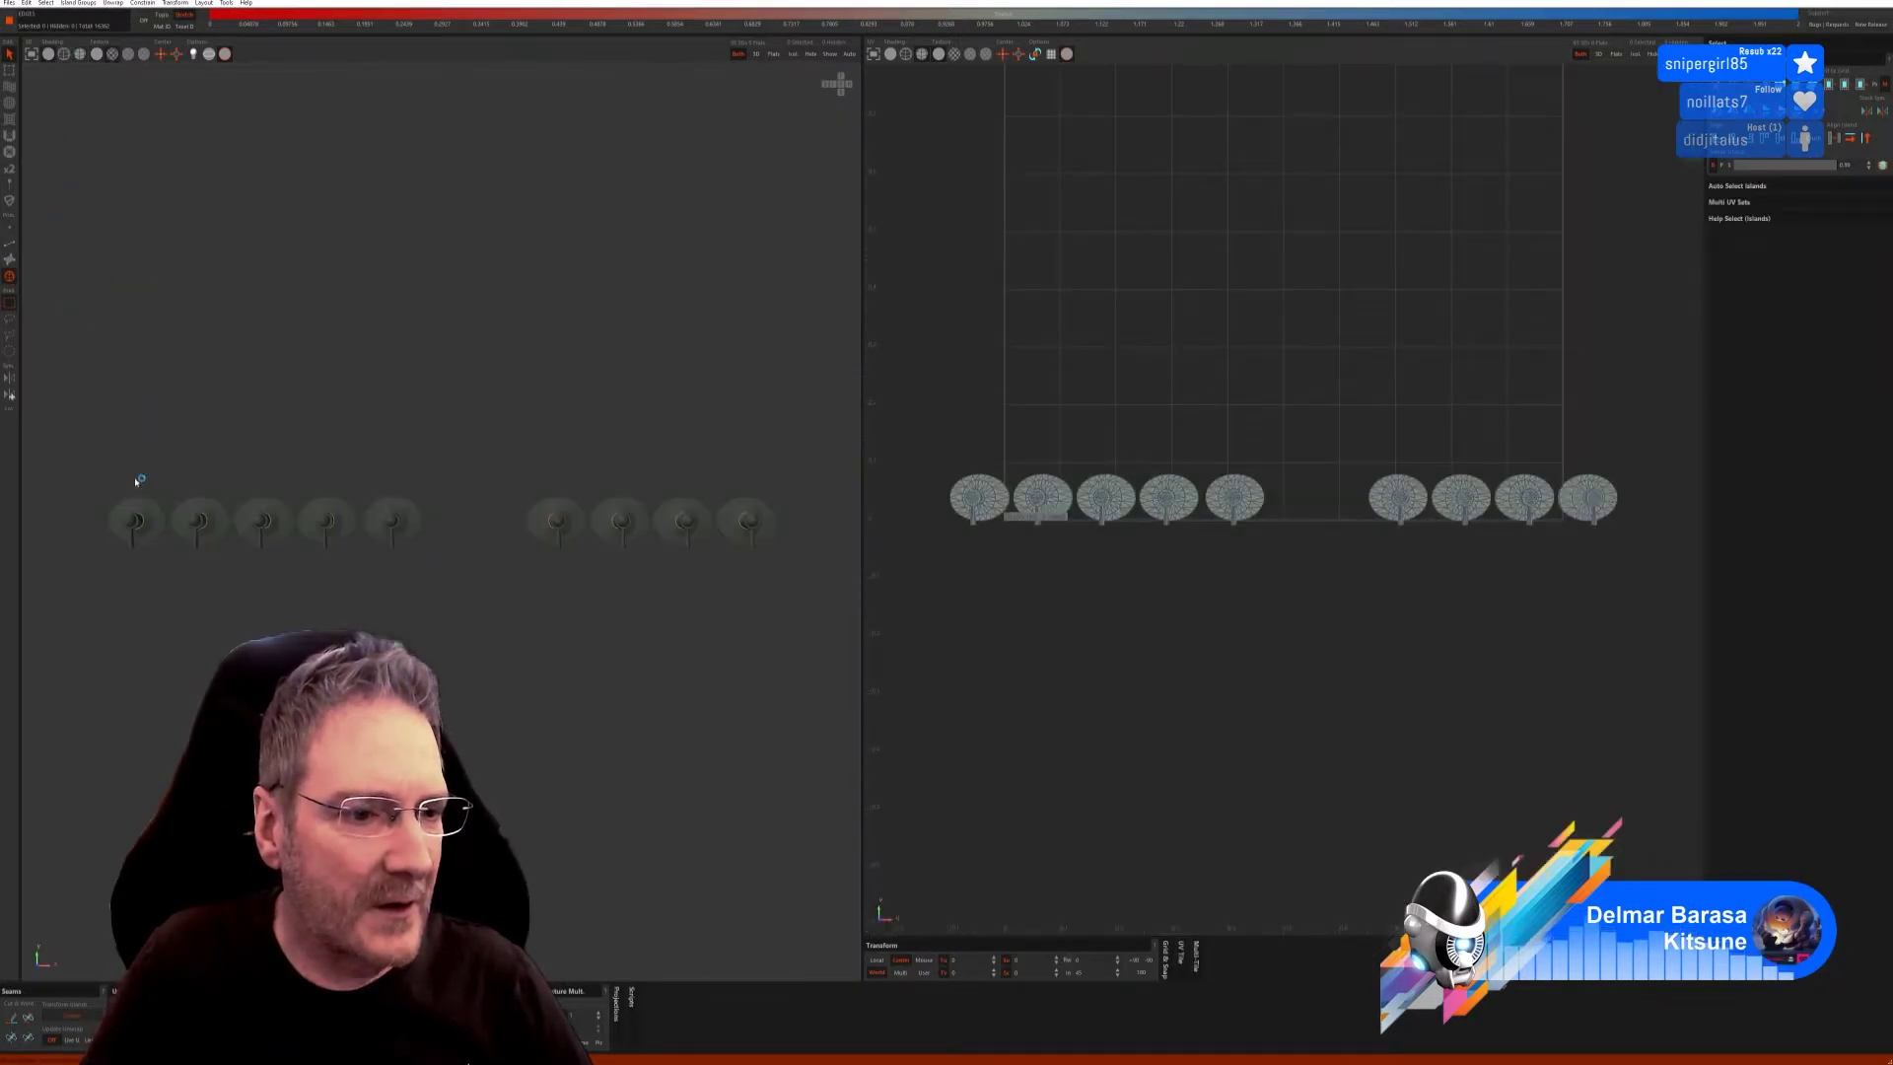
pyautogui.click(163, 528)
pyautogui.click(212, 537)
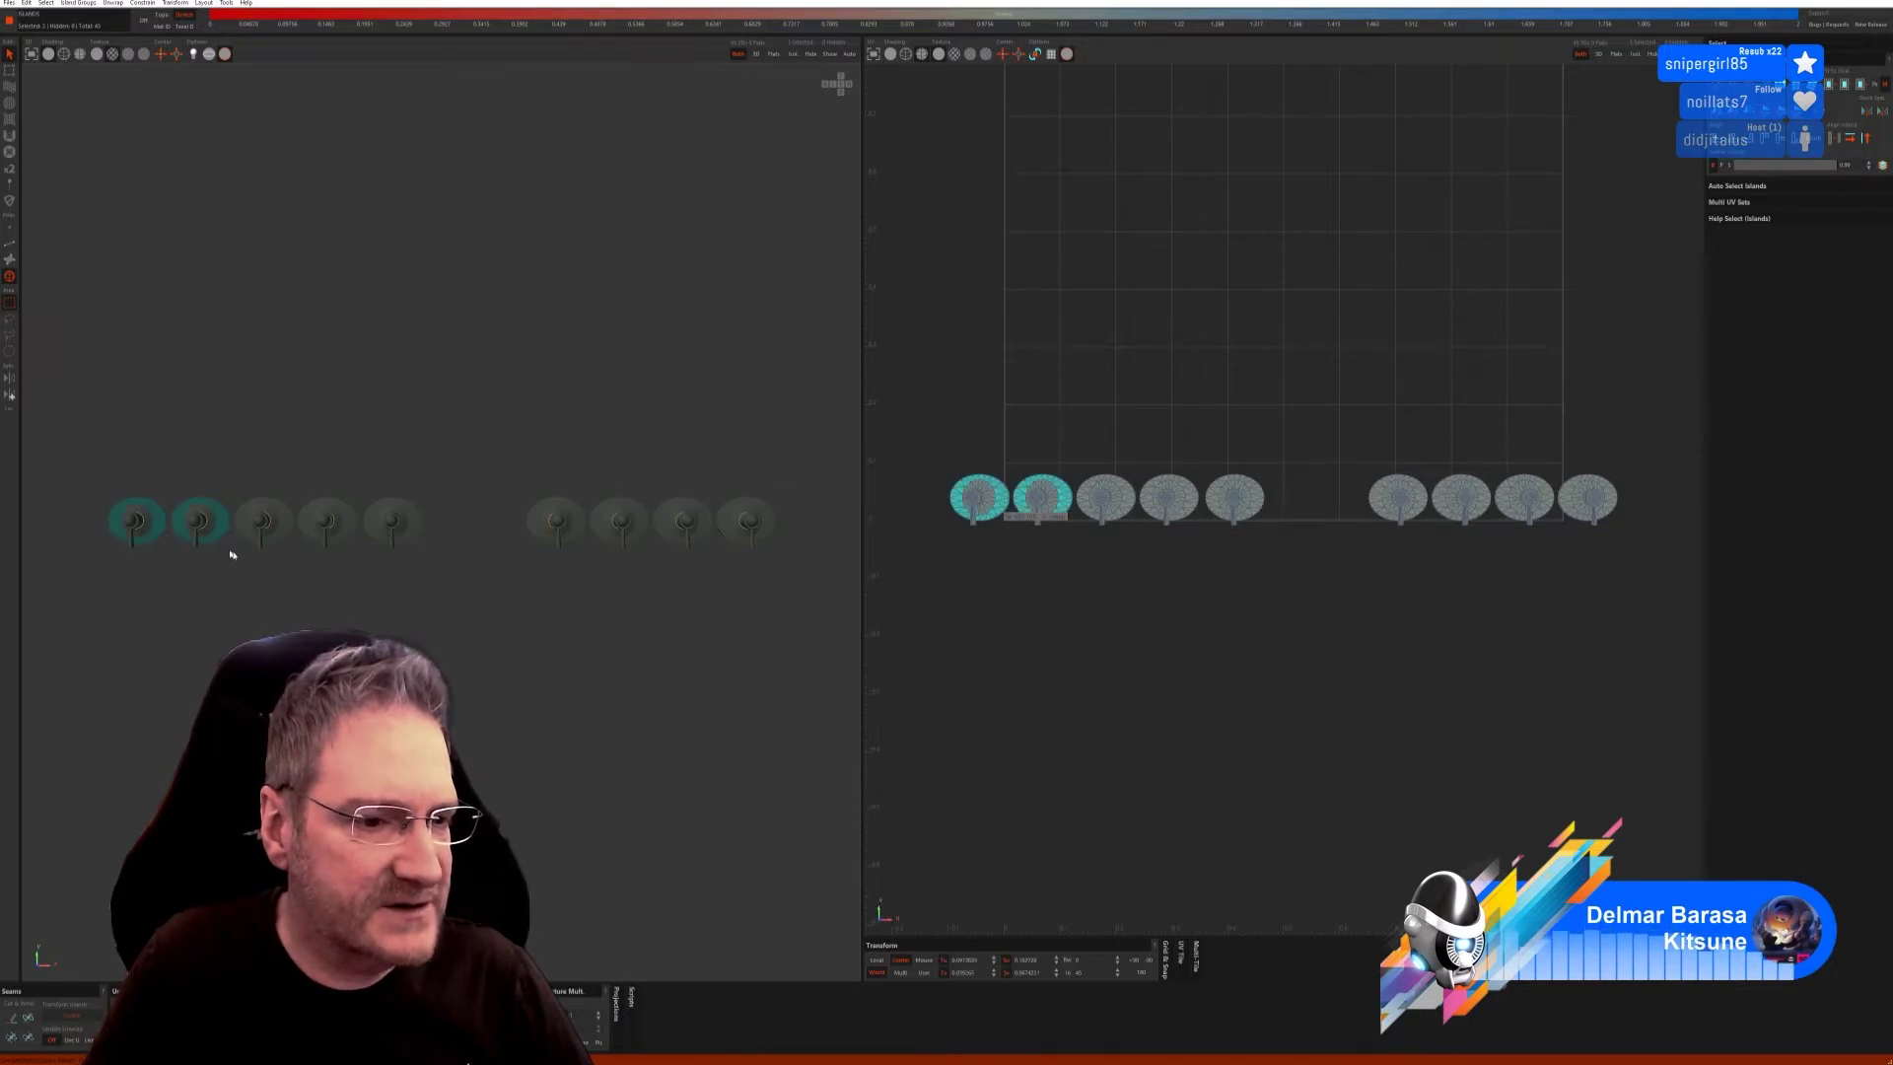
pyautogui.click(279, 528)
pyautogui.click(345, 532)
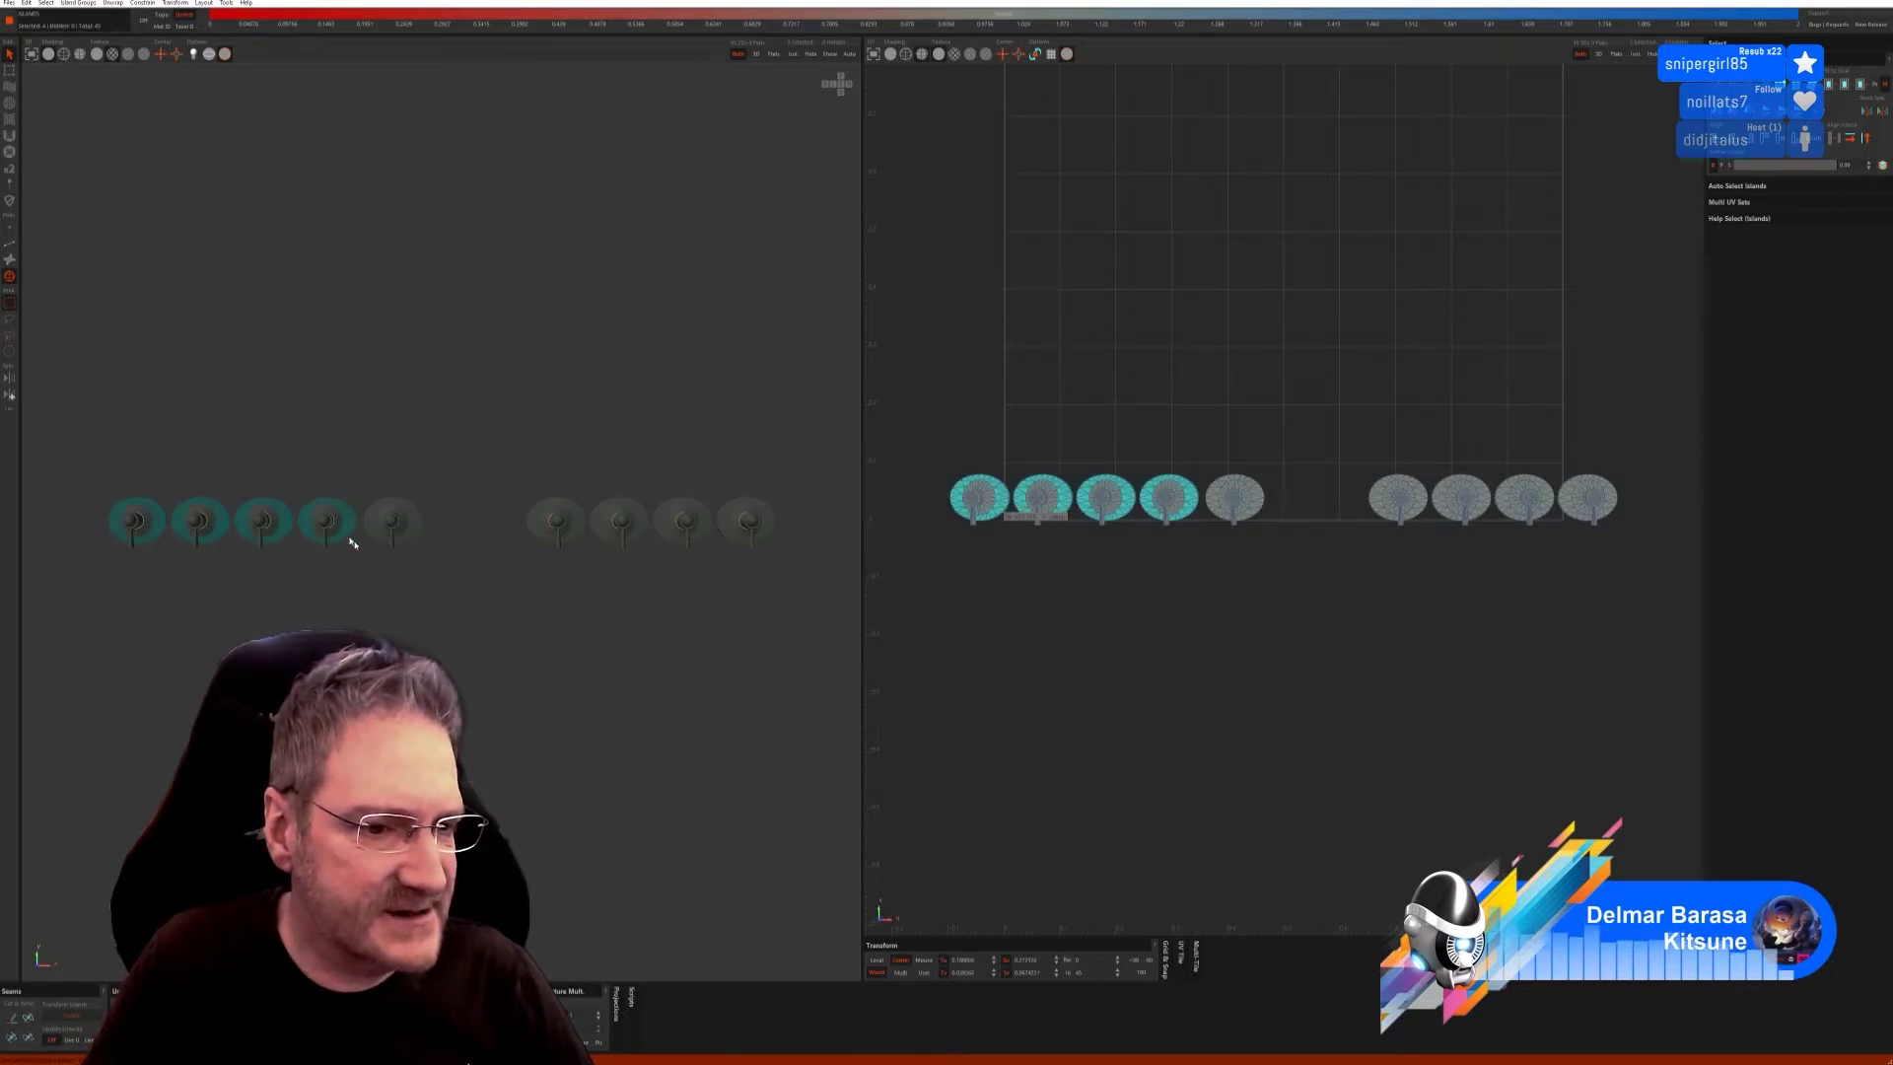
pyautogui.click(406, 538)
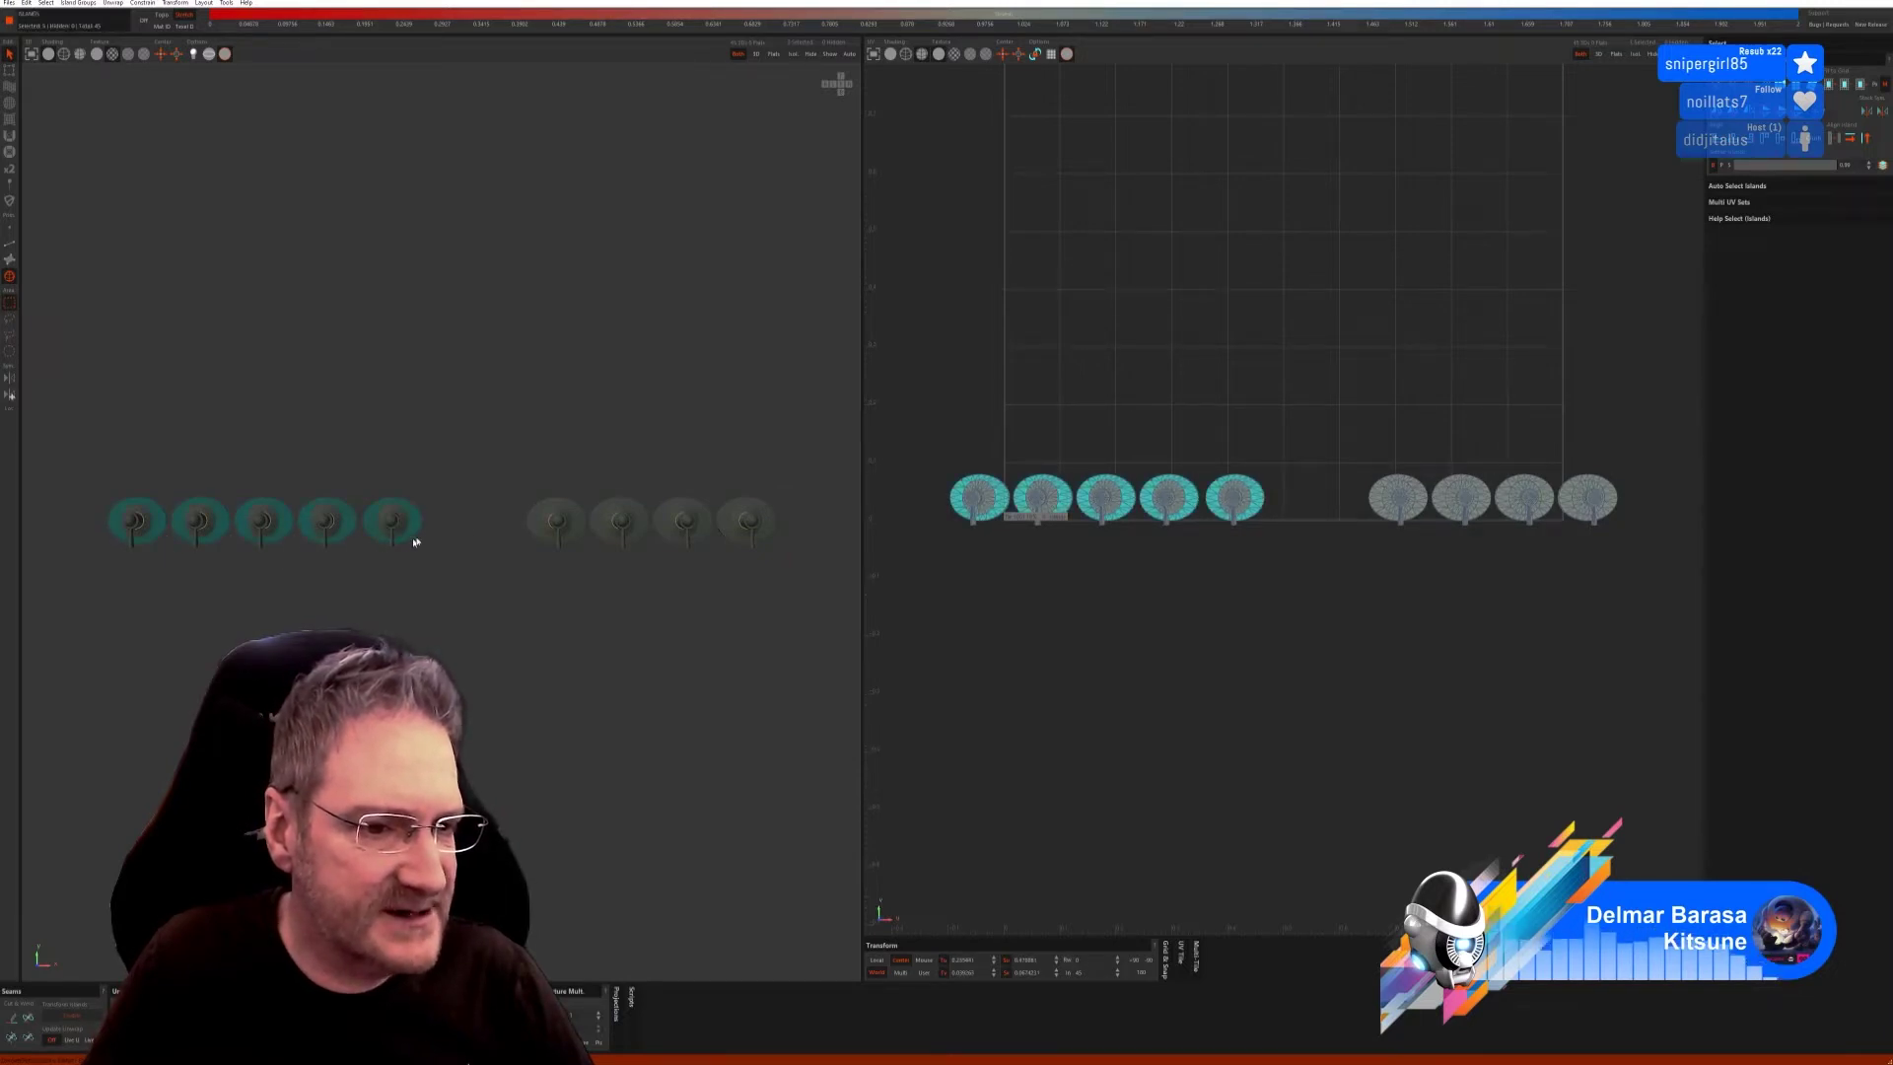
pyautogui.click(793, 53)
# Generate Pelt auto seams on the five isolated knob discs, then cut, unfold and pack them.
pyautogui.click(10, 244)
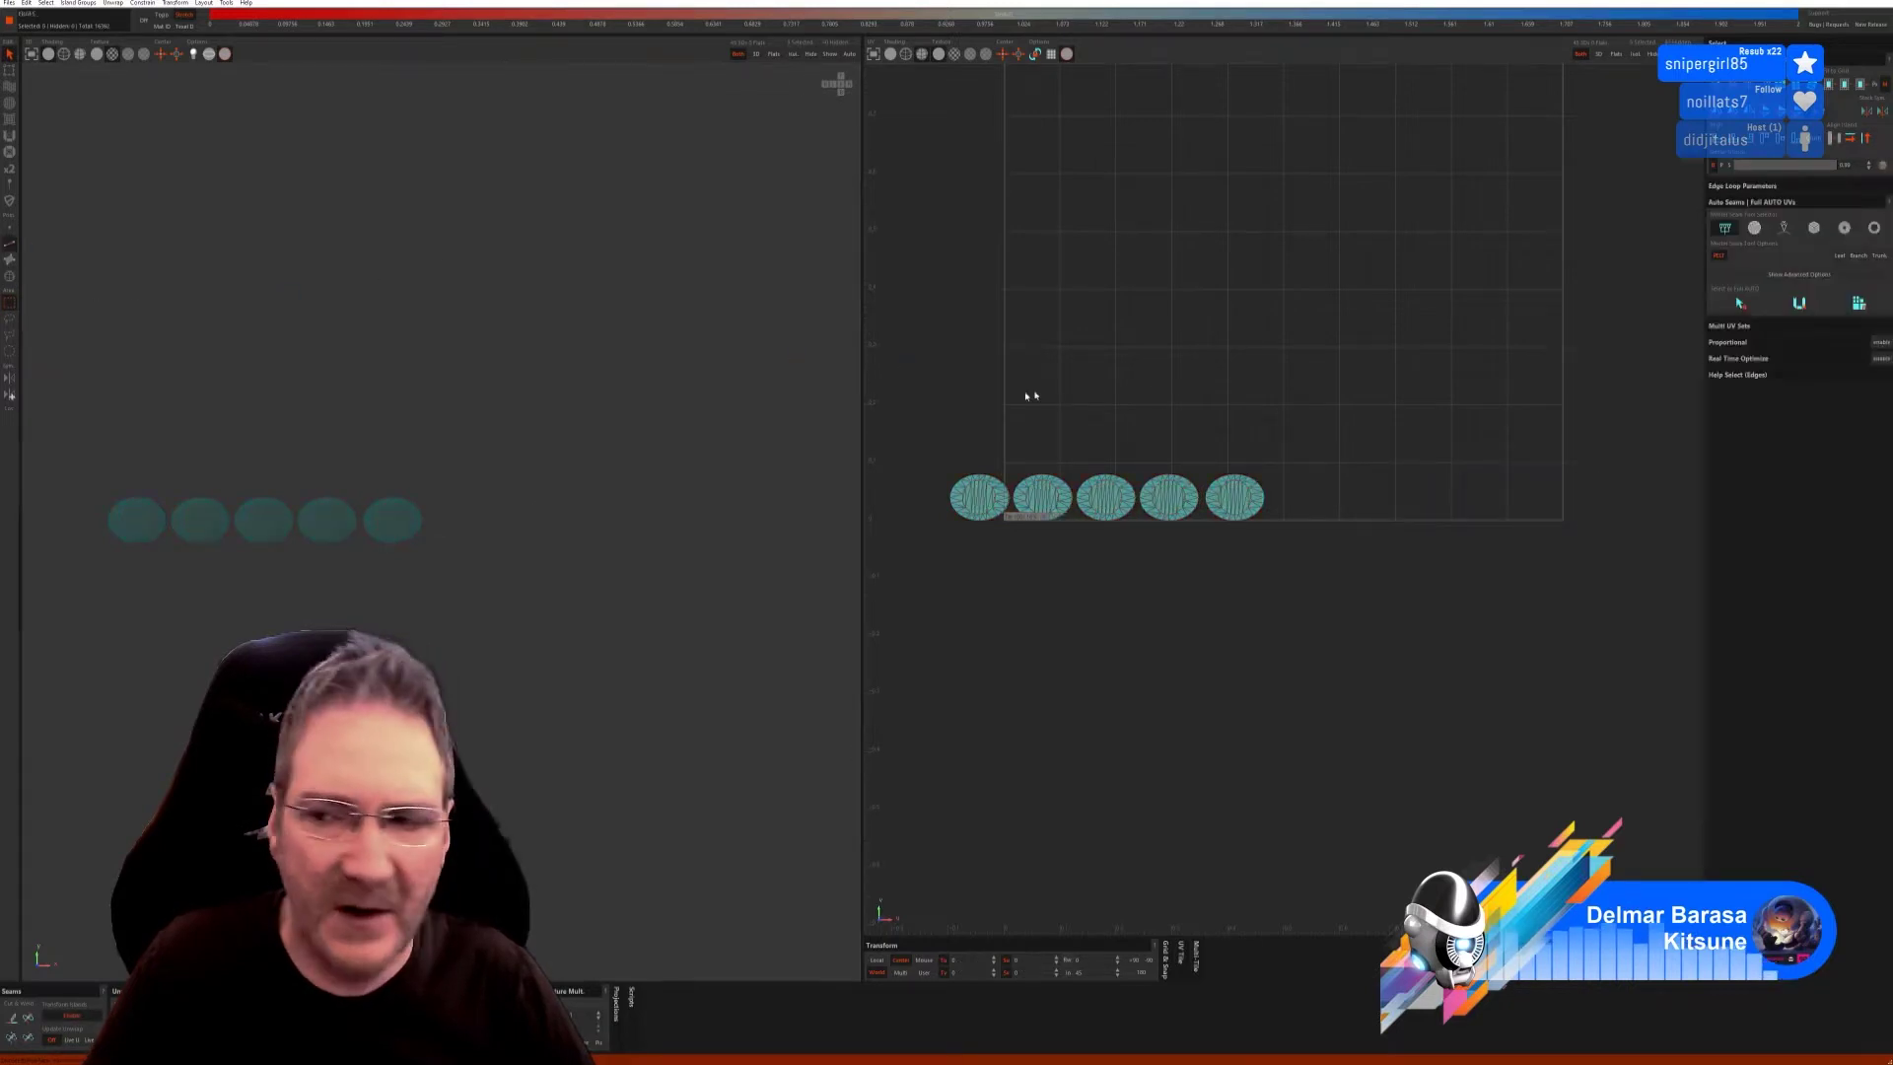
pyautogui.click(1783, 227)
pyautogui.click(1747, 300)
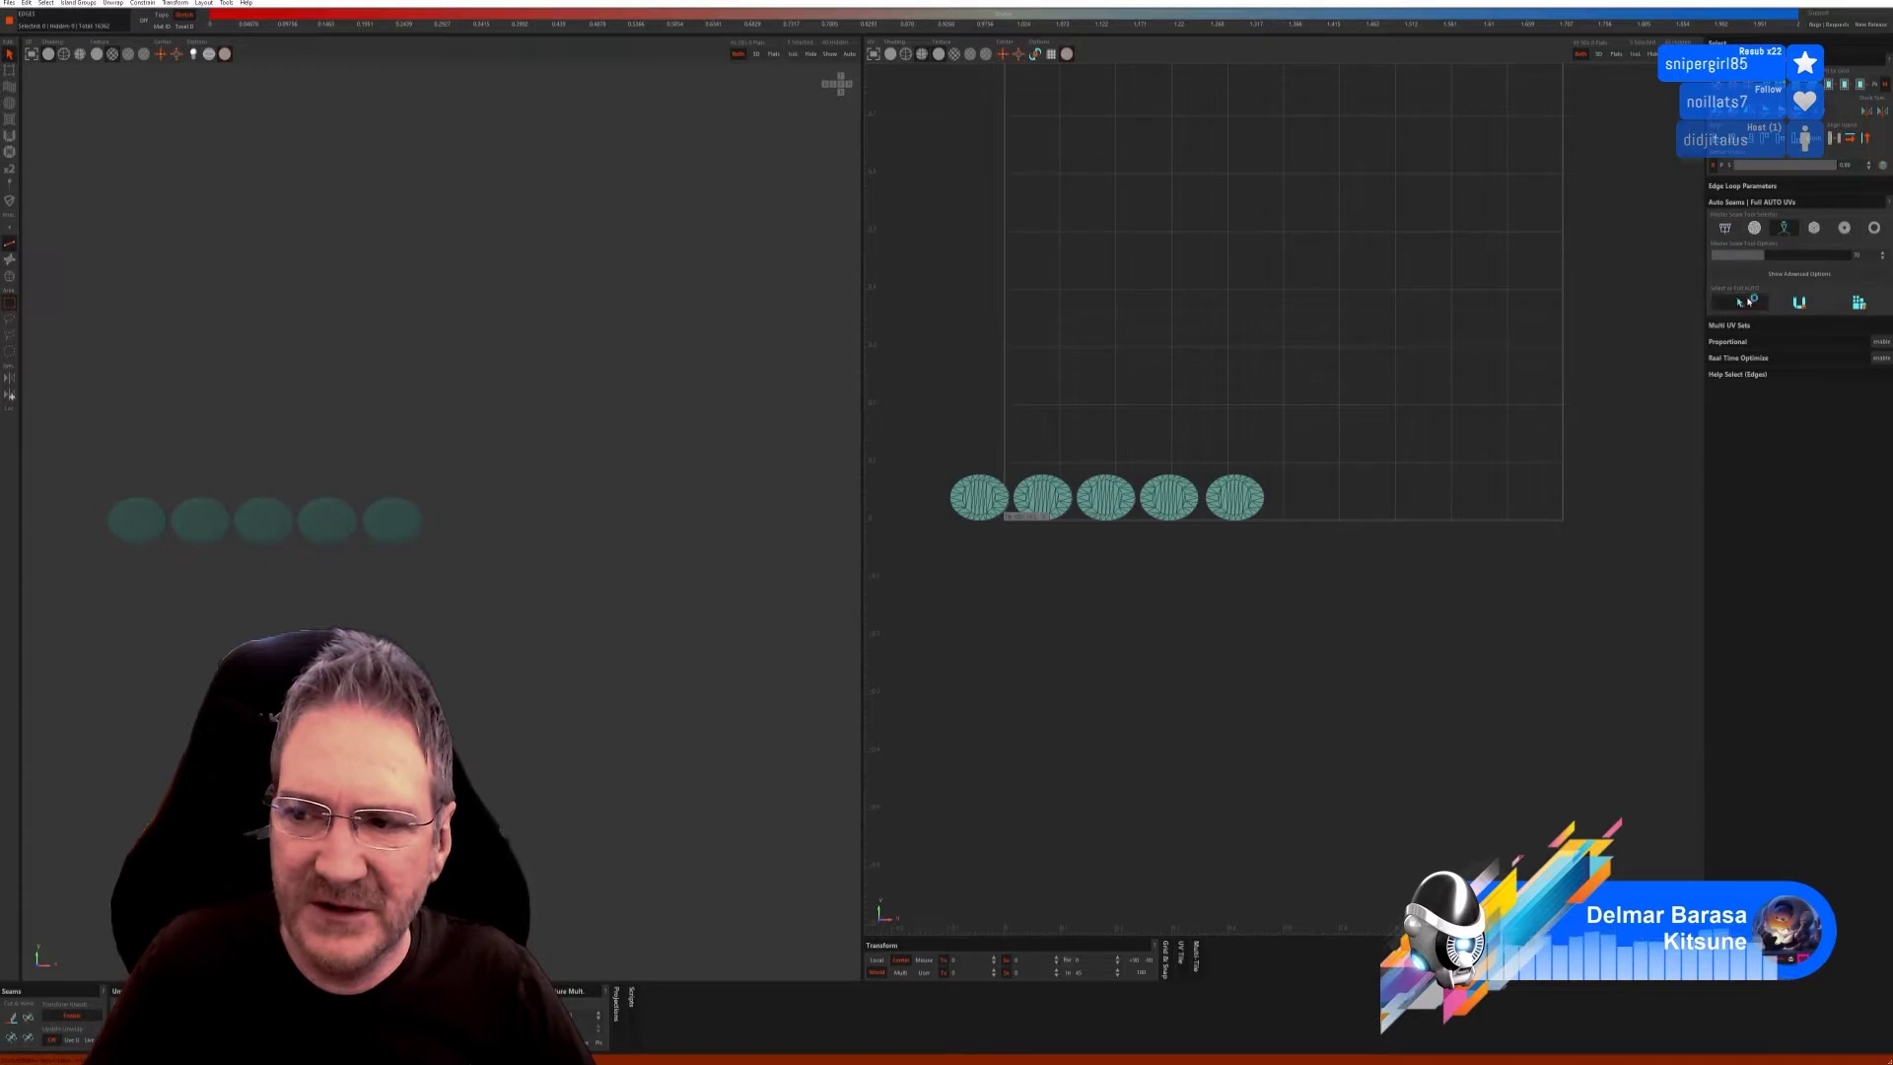
pyautogui.click(1800, 304)
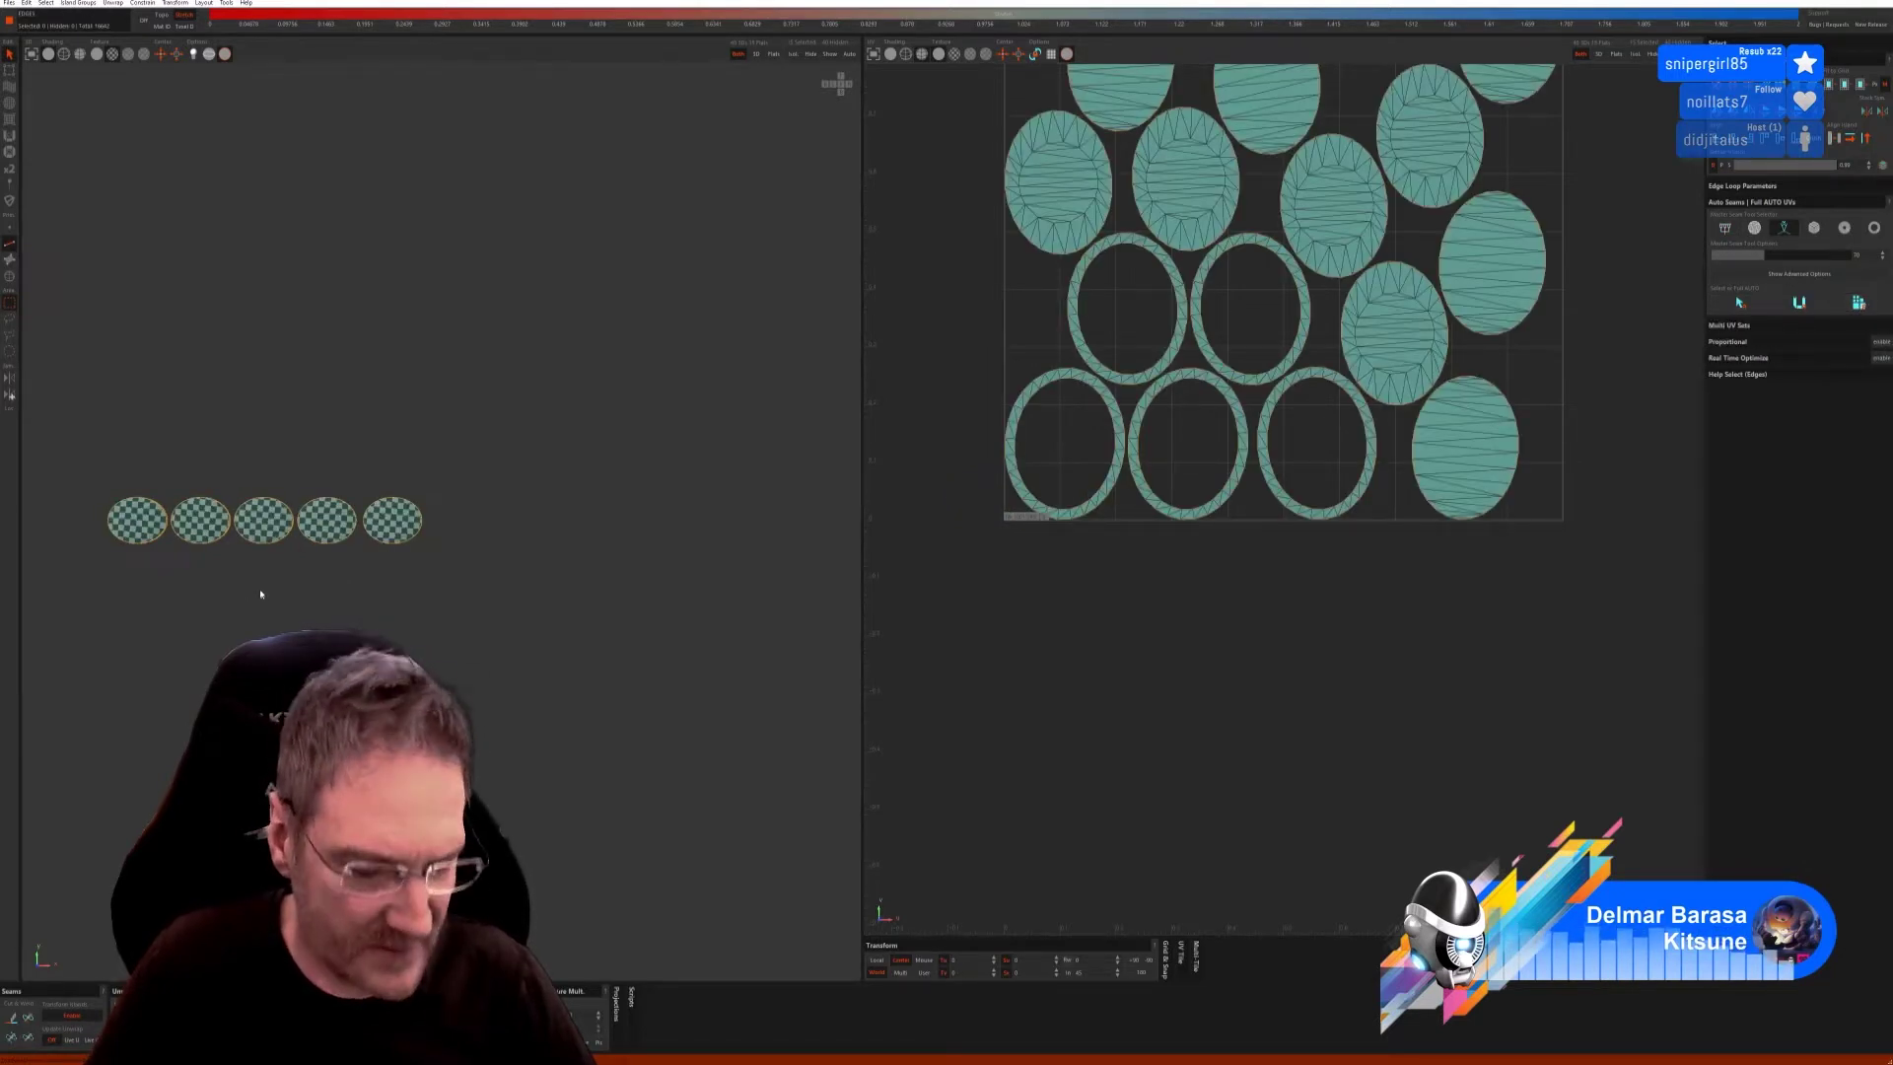
# Show all the knob parts again, then select the base disc islands of the four knobs in the right group and isolate them.
pyautogui.keyDown('alt'); pyautogui.moveTo(229, 589); pyautogui.dragTo(309, 598); pyautogui.keyUp('alt')
pyautogui.moveTo(310, 599); pyautogui.dragTo(325, 592, button='middle')
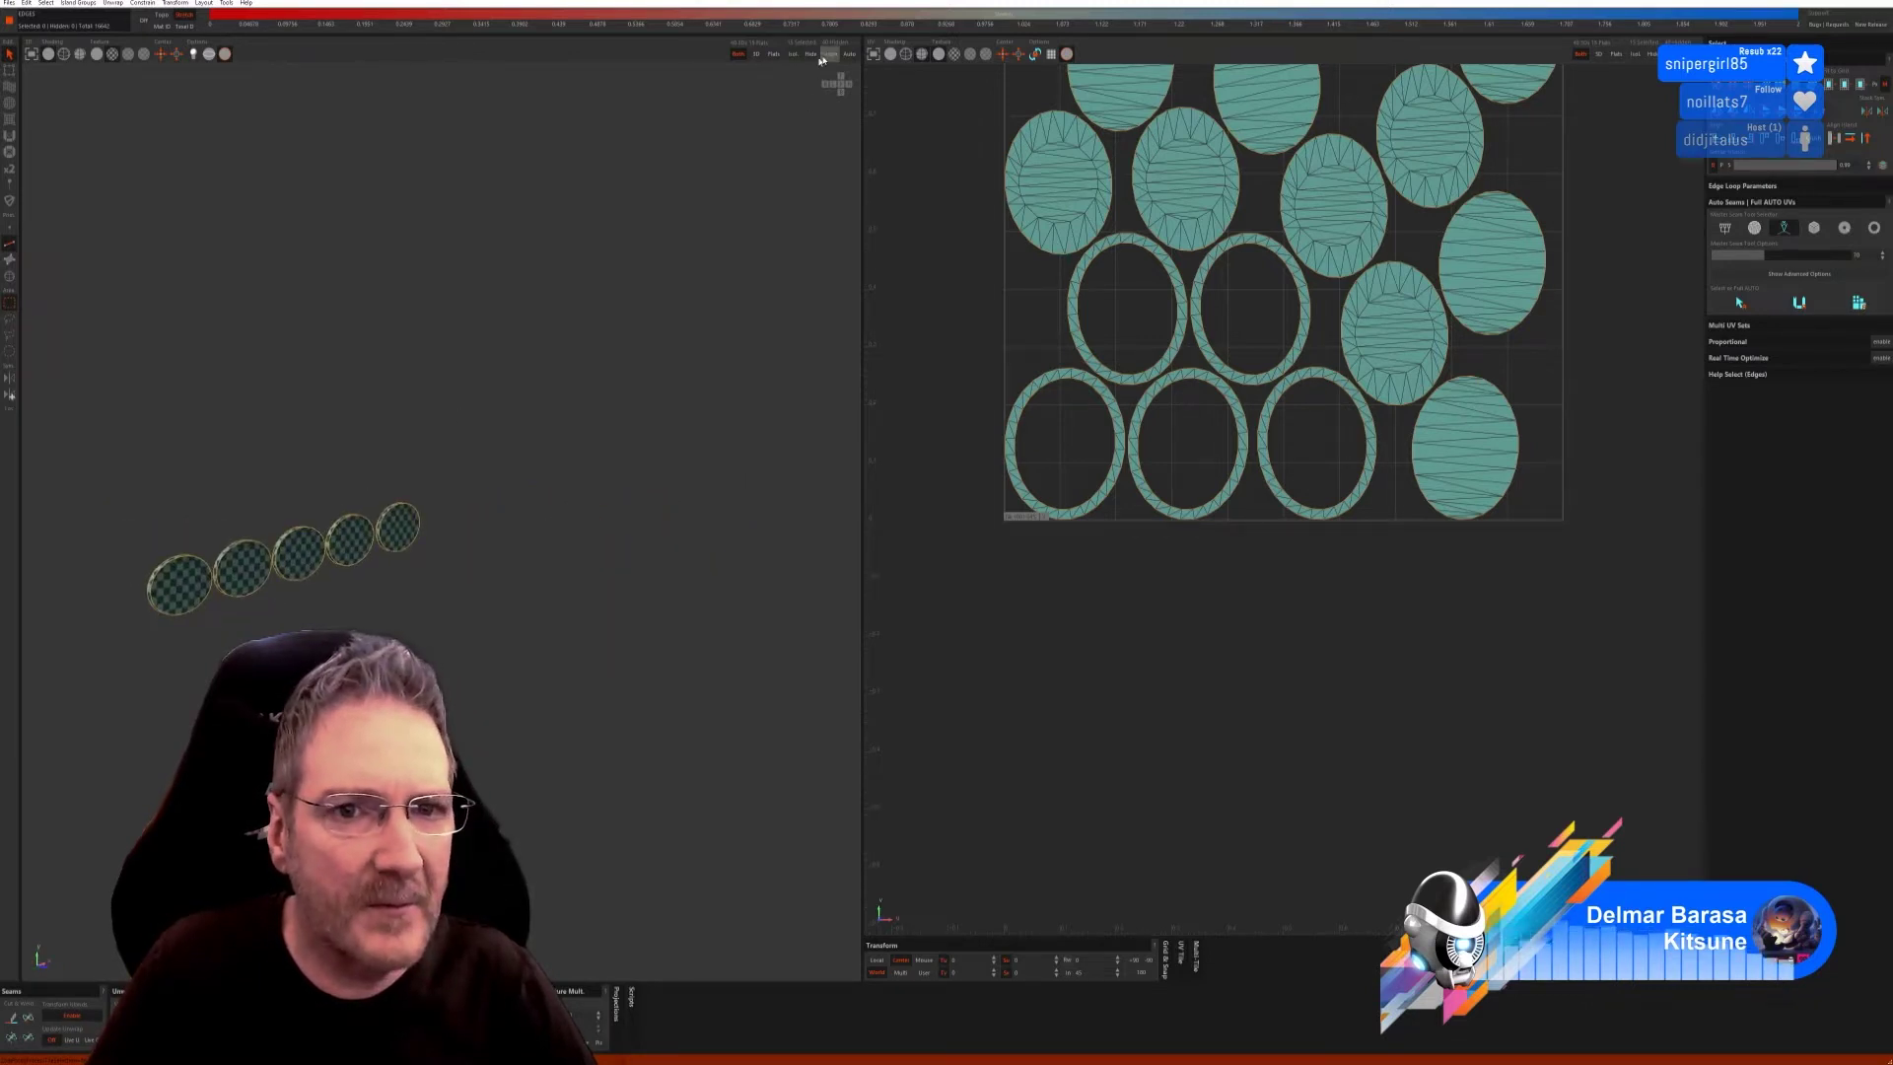
pyautogui.hotkey('shift', 'h')
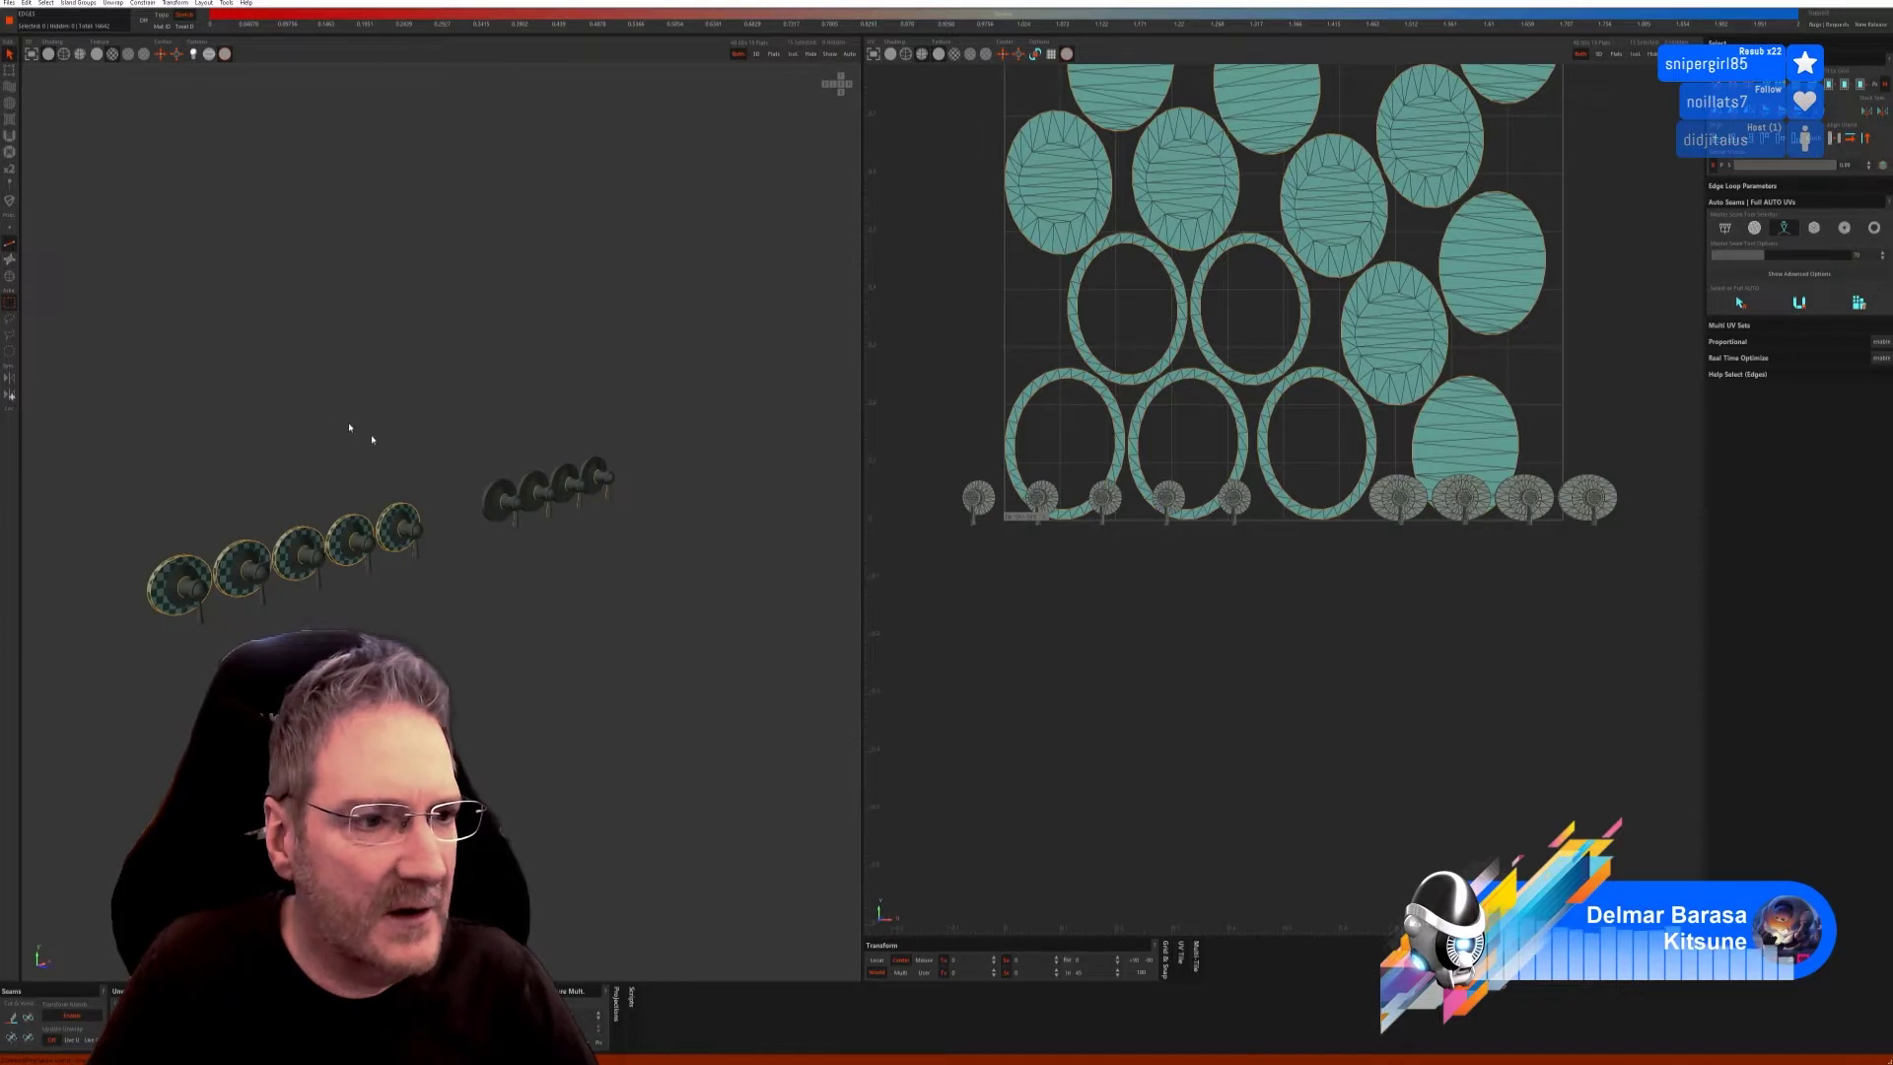
pyautogui.click(10, 277)
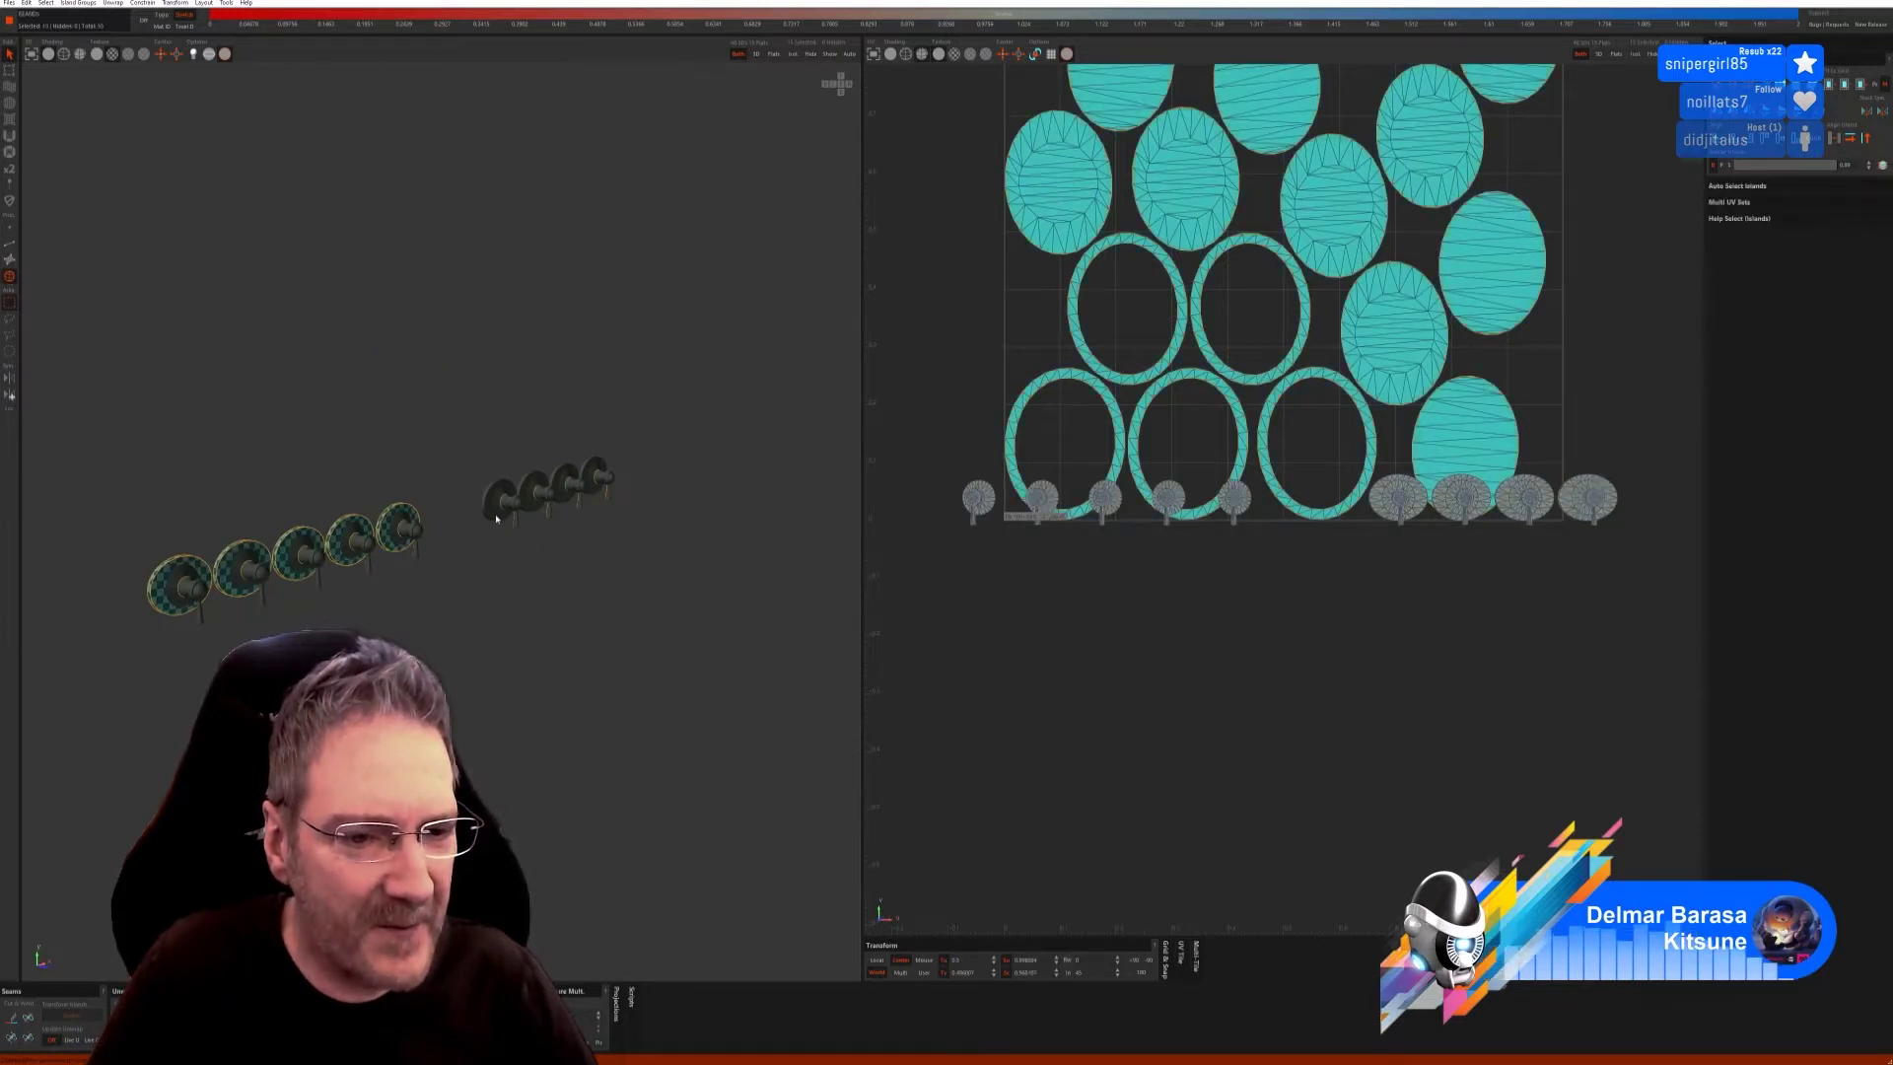
pyautogui.click(529, 493)
pyautogui.keyDown('ctrl'); pyautogui.click(526, 493); pyautogui.keyUp('ctrl')
pyautogui.keyDown('ctrl'); pyautogui.click(566, 485); pyautogui.keyUp('ctrl')
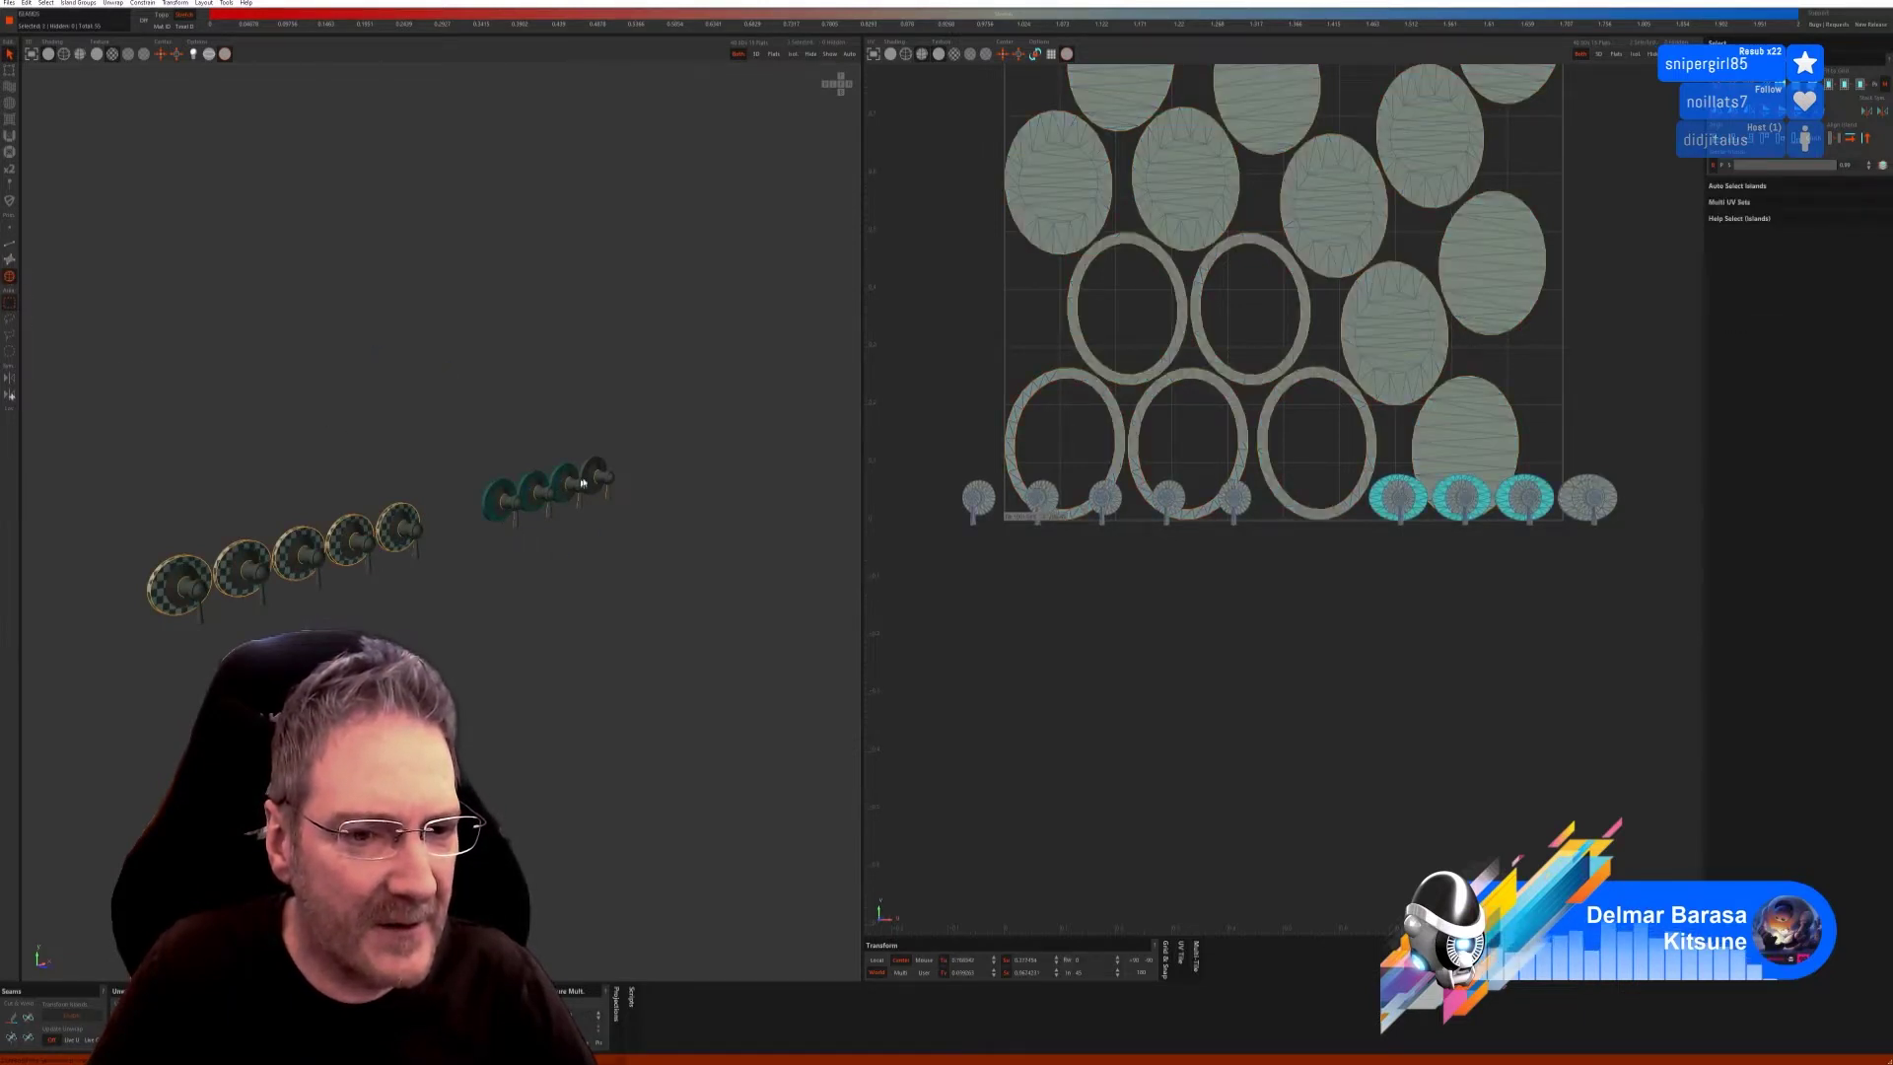
pyautogui.click(794, 54)
# Generate Pelt auto seams on the four isolated base discs, then cut, unfold and pack them.
pyautogui.click(10, 244)
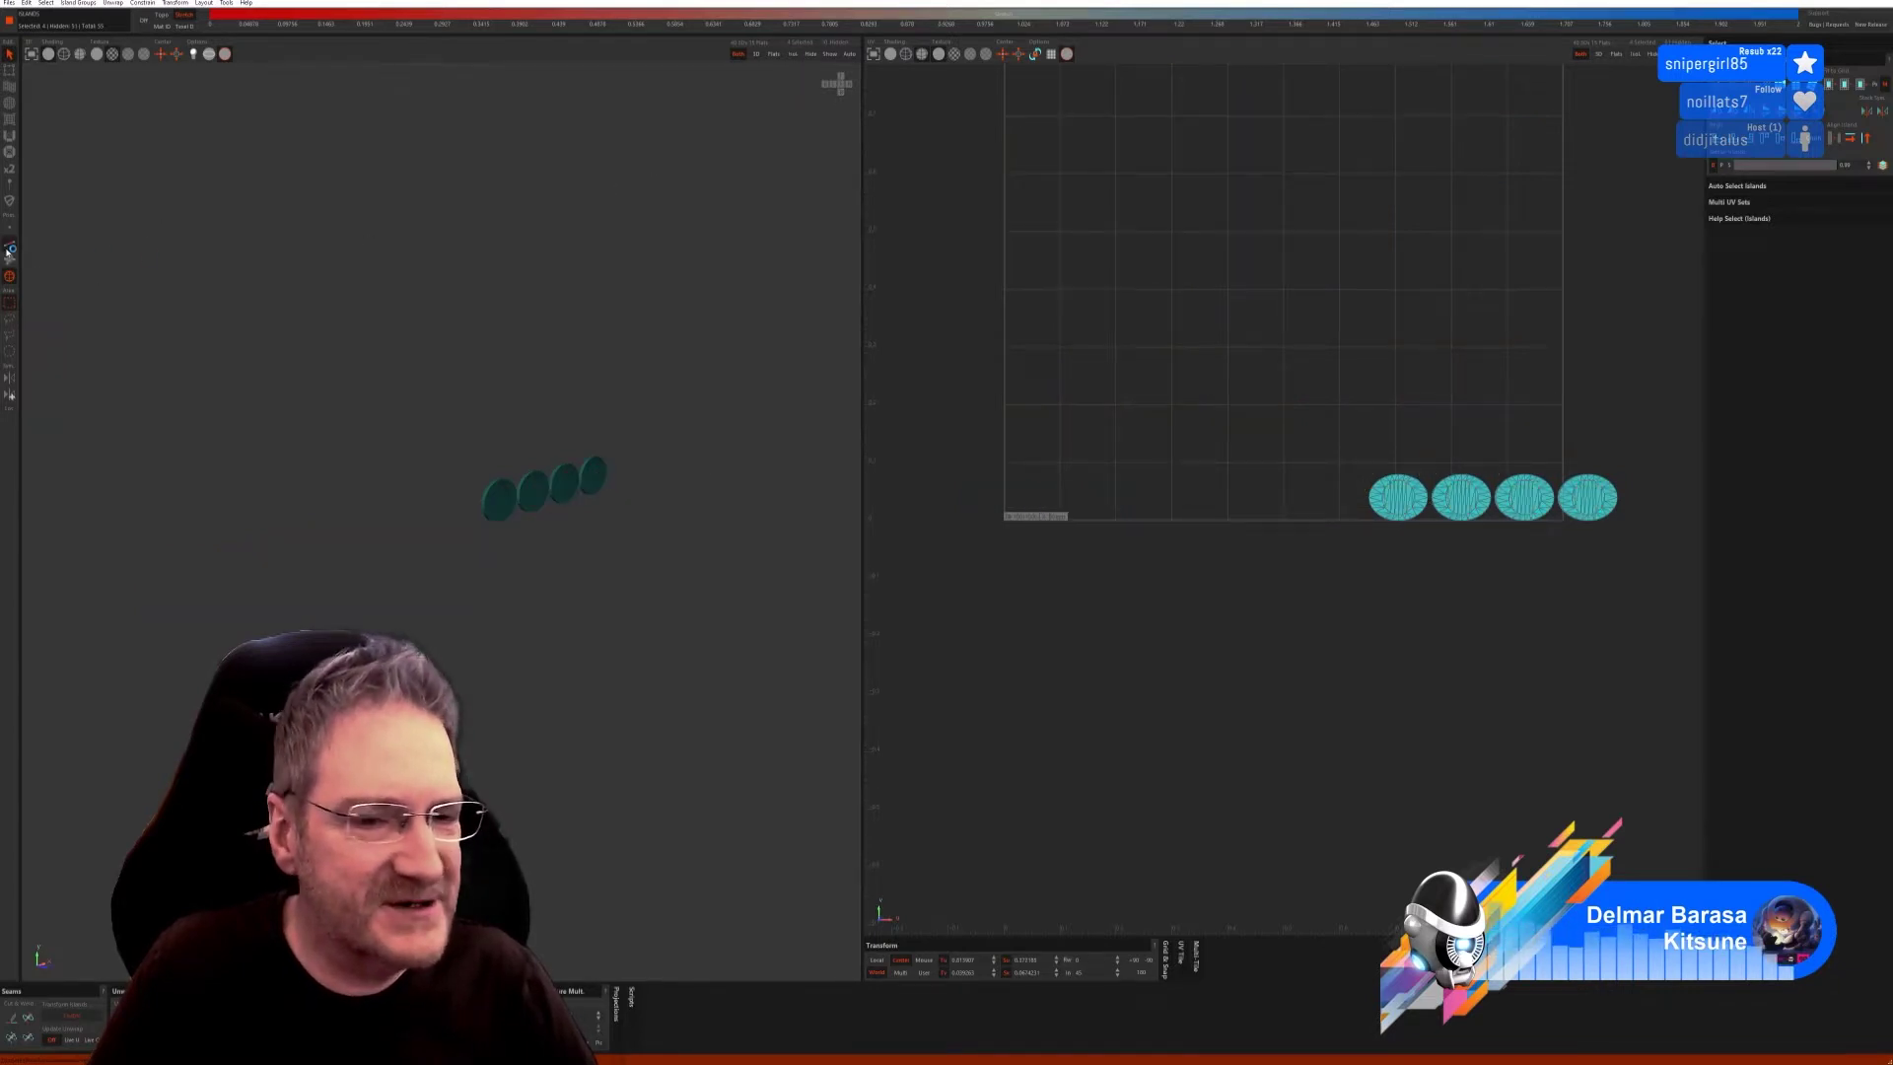
pyautogui.click(1844, 308)
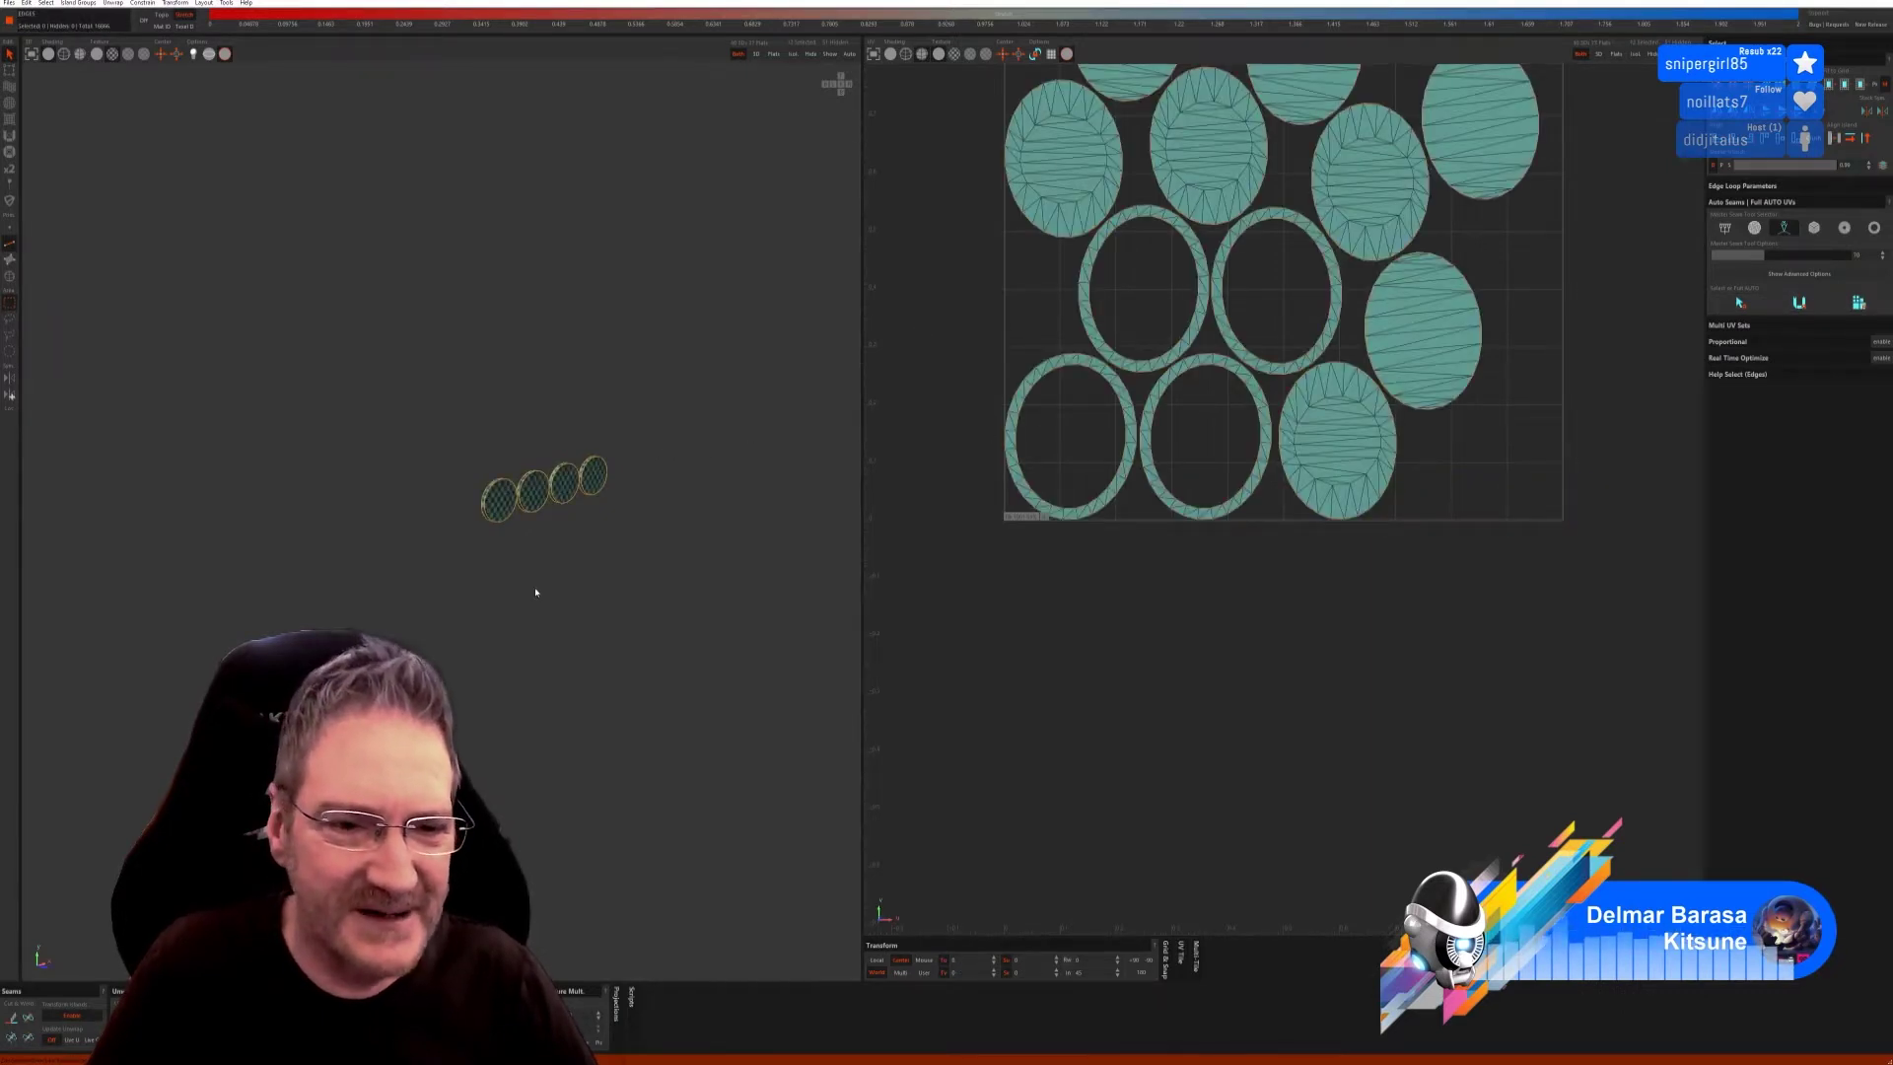
pyautogui.moveTo(535, 592)
pyautogui.keyDown('alt'); pyautogui.mouseDown()
pyautogui.moveTo(456, 596)
pyautogui.moveTo(515, 564)
pyautogui.mouseUp(); pyautogui.keyUp('alt')
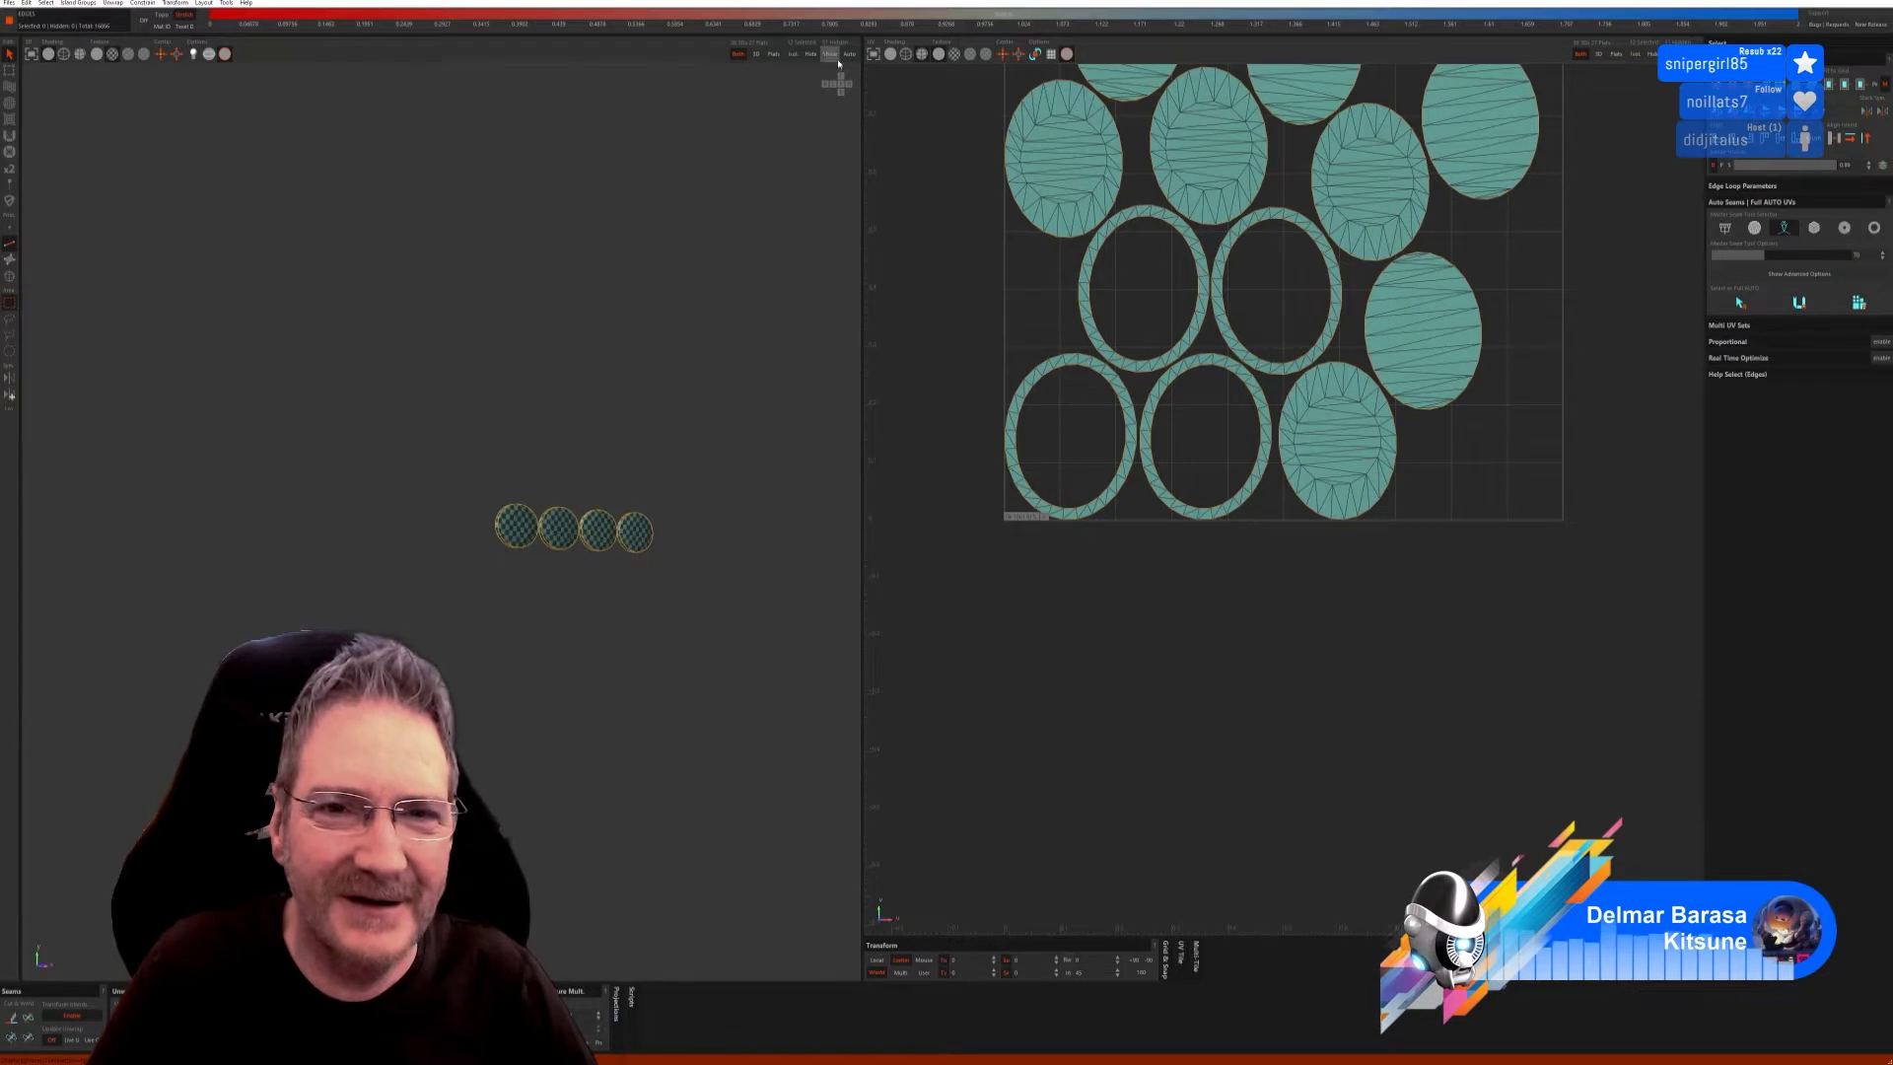
# Unhide every knob part, then select the domed middle islands of the five knobs in the left group and isolate them.
pyautogui.click(826, 56)
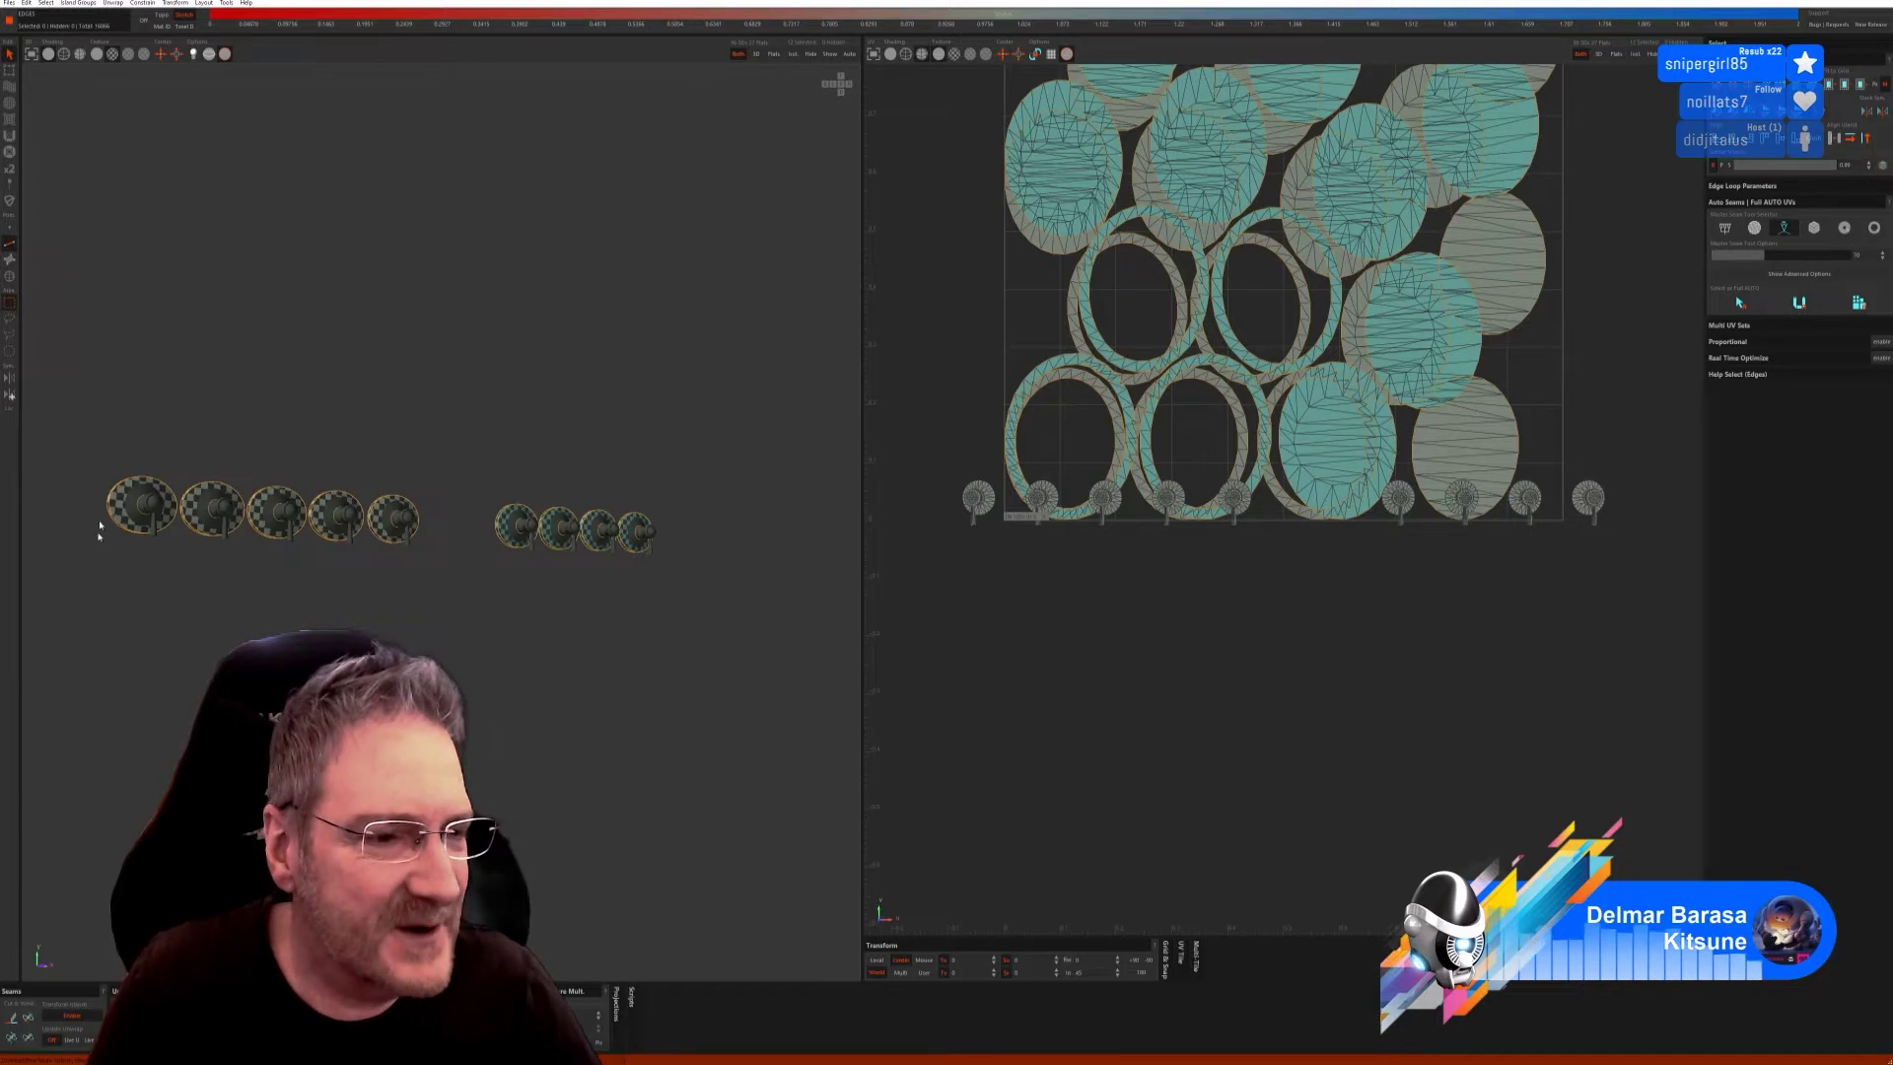
pyautogui.click(10, 276)
pyautogui.click(135, 496)
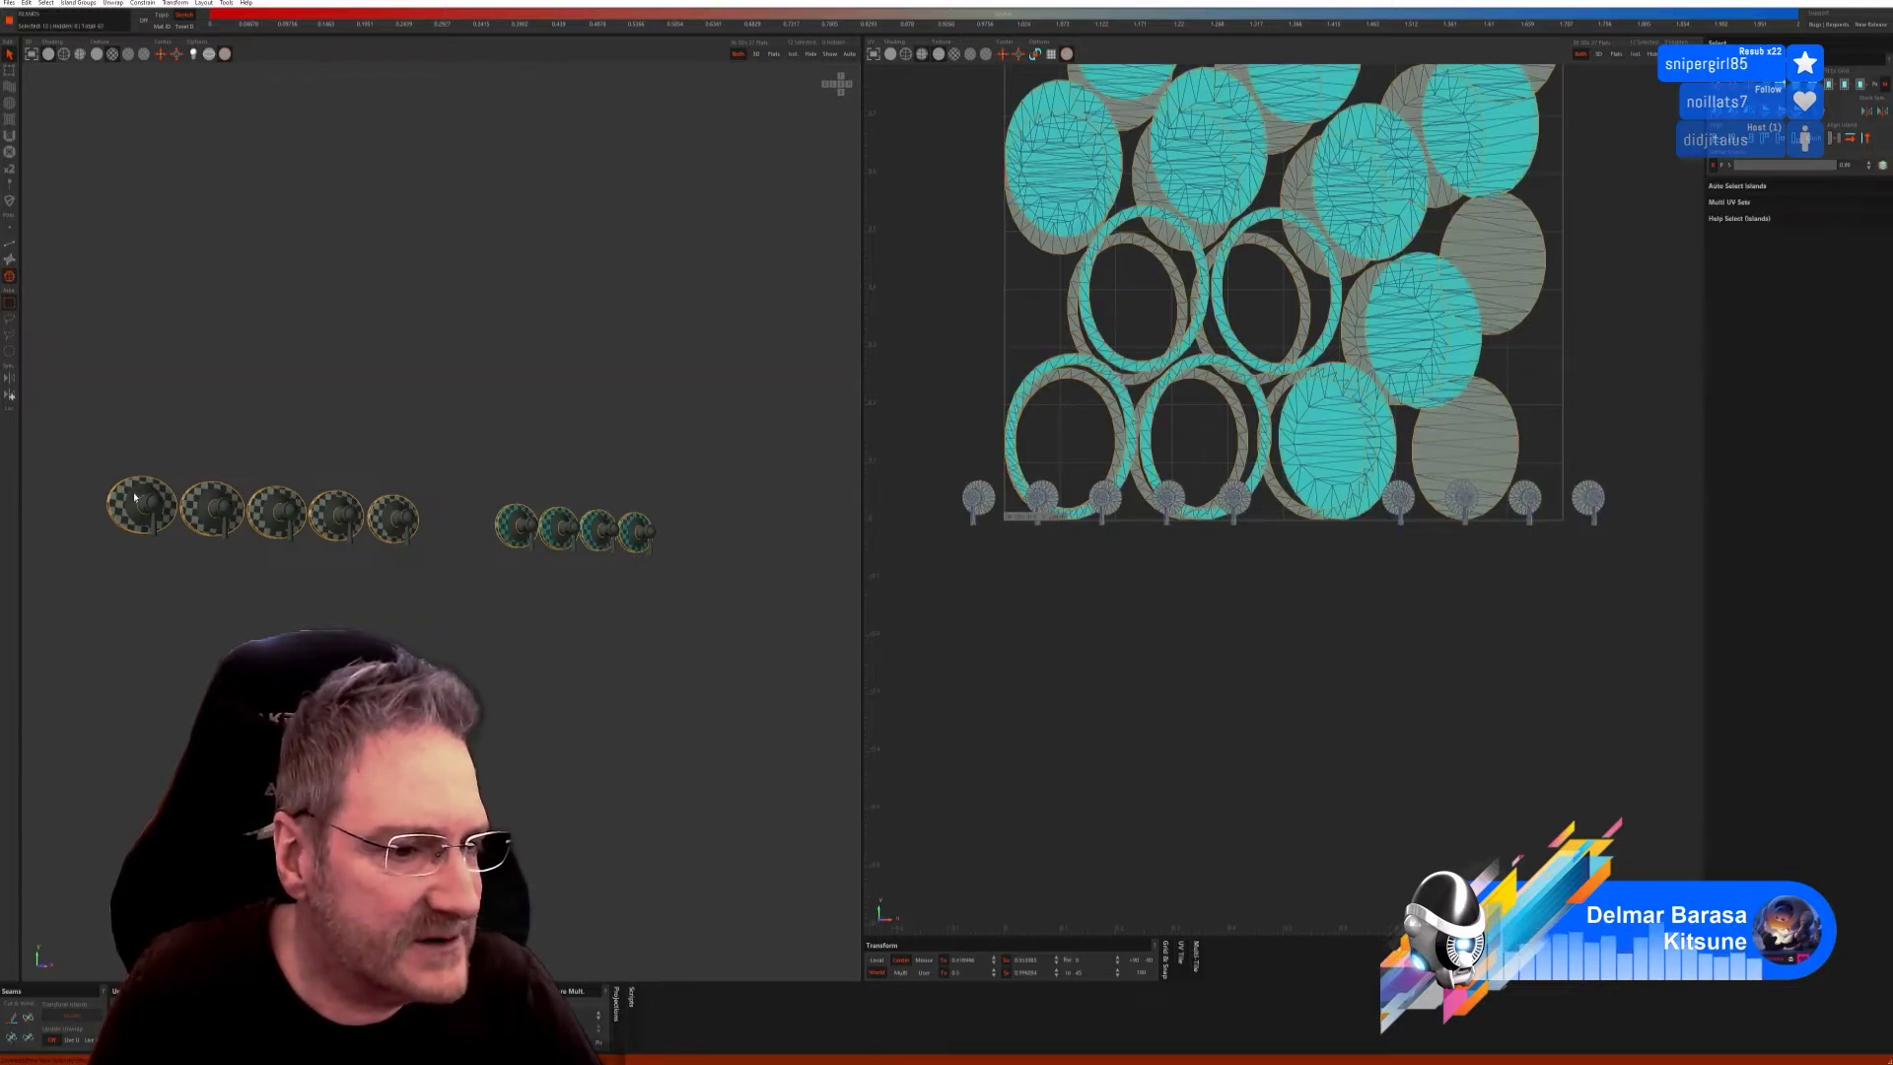
pyautogui.click(140, 493)
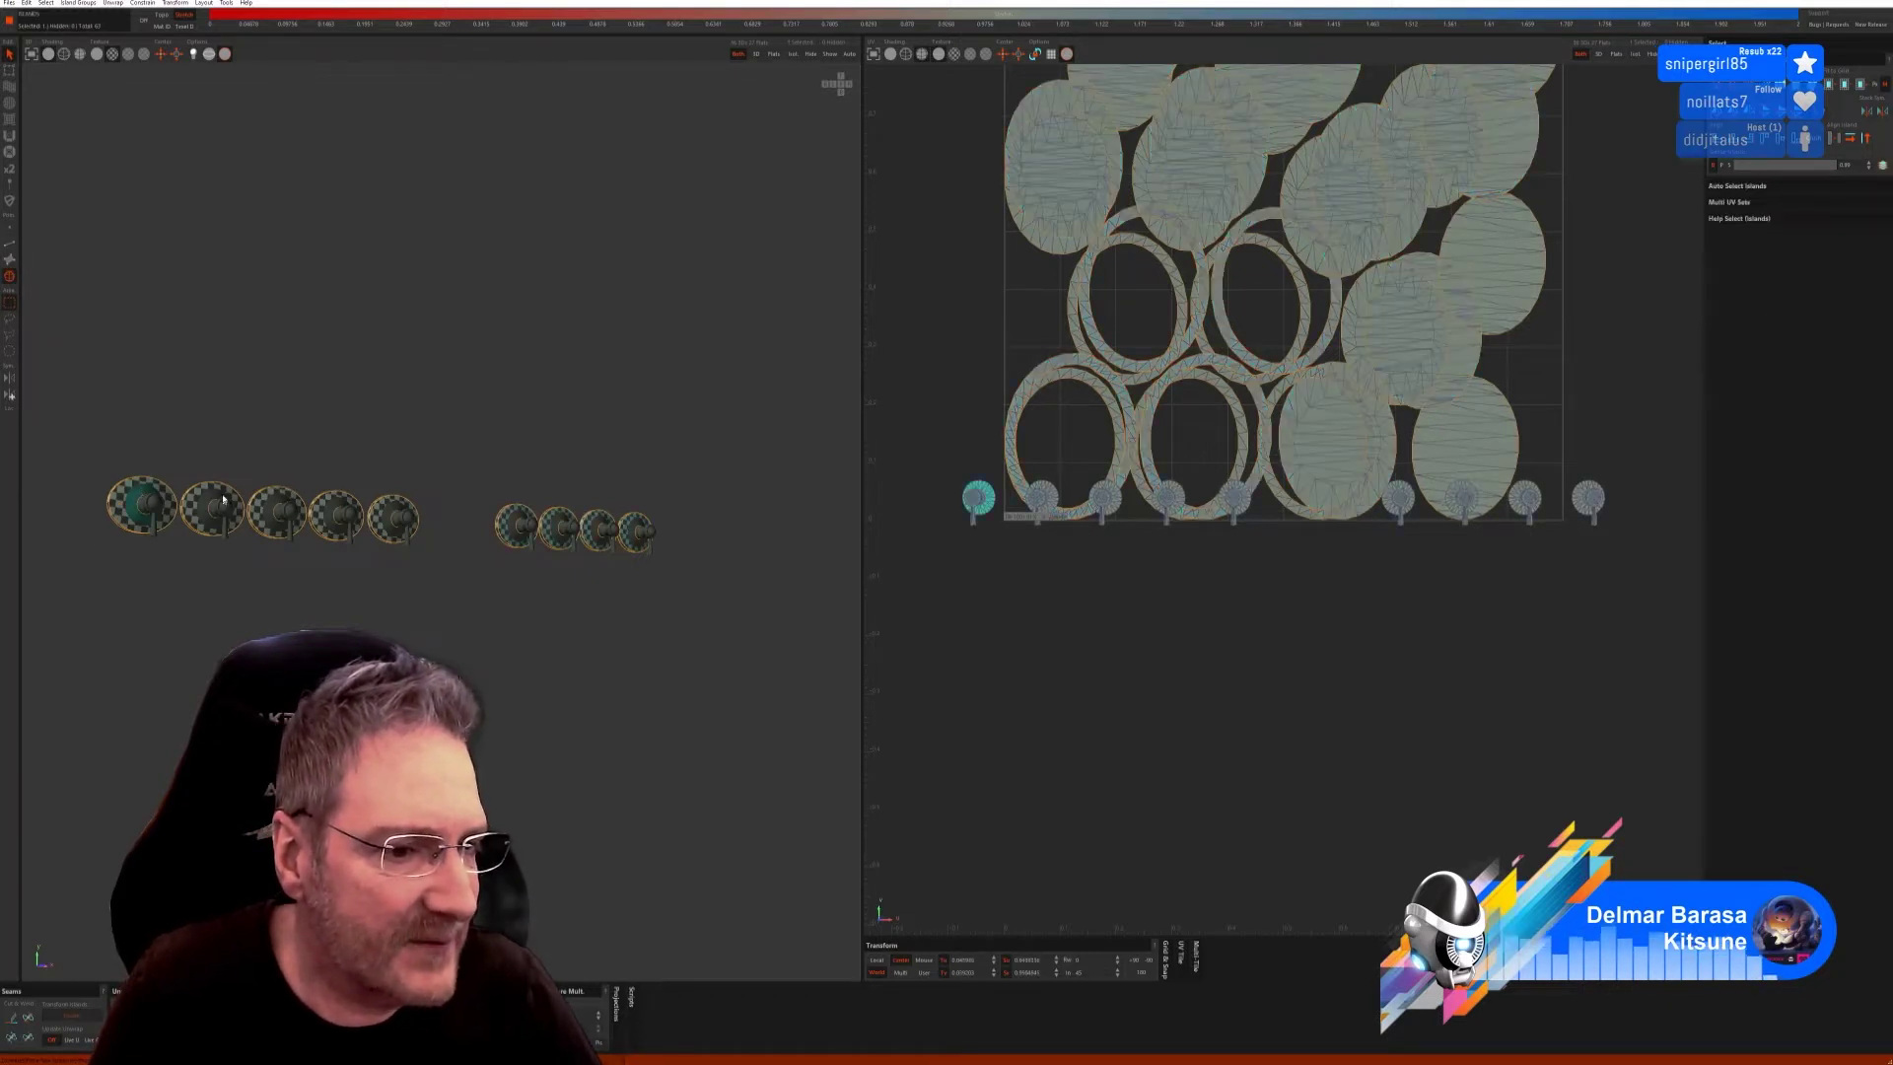
pyautogui.click(286, 508)
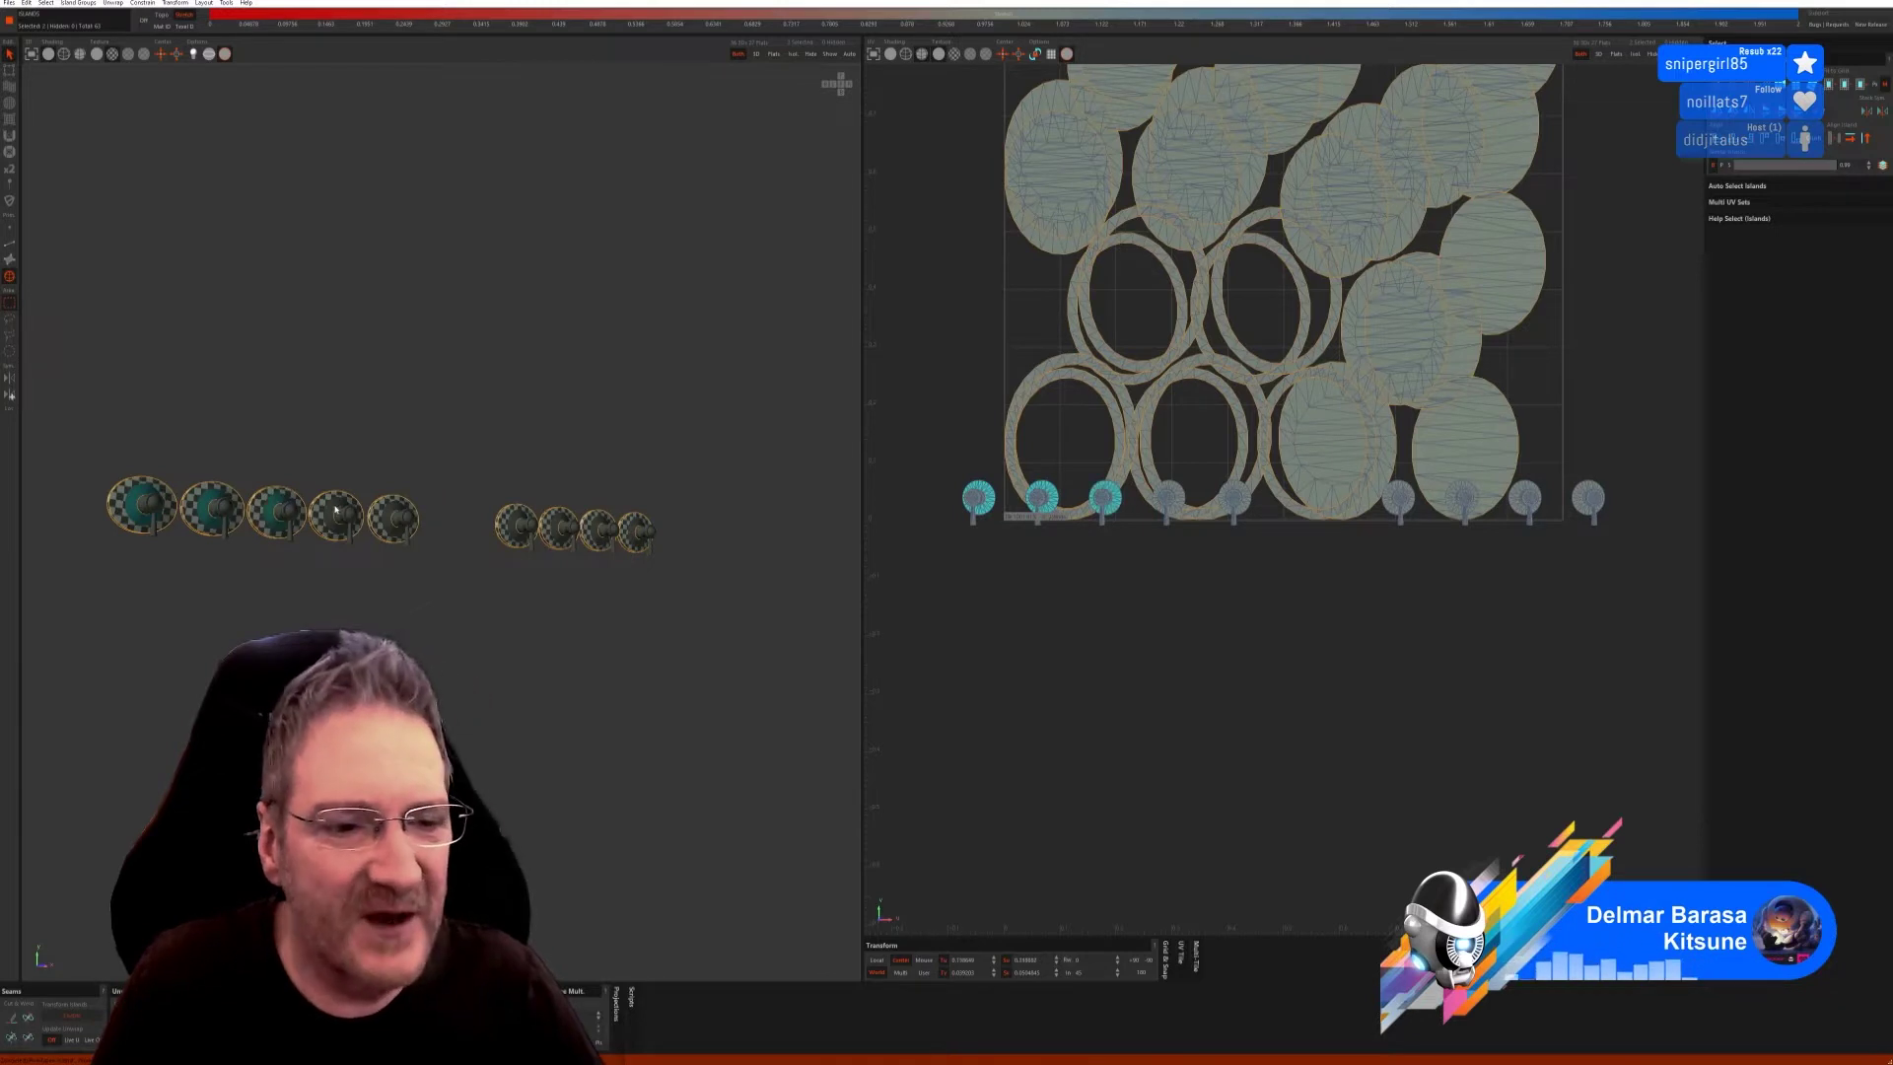
pyautogui.click(340, 511)
pyautogui.click(384, 519)
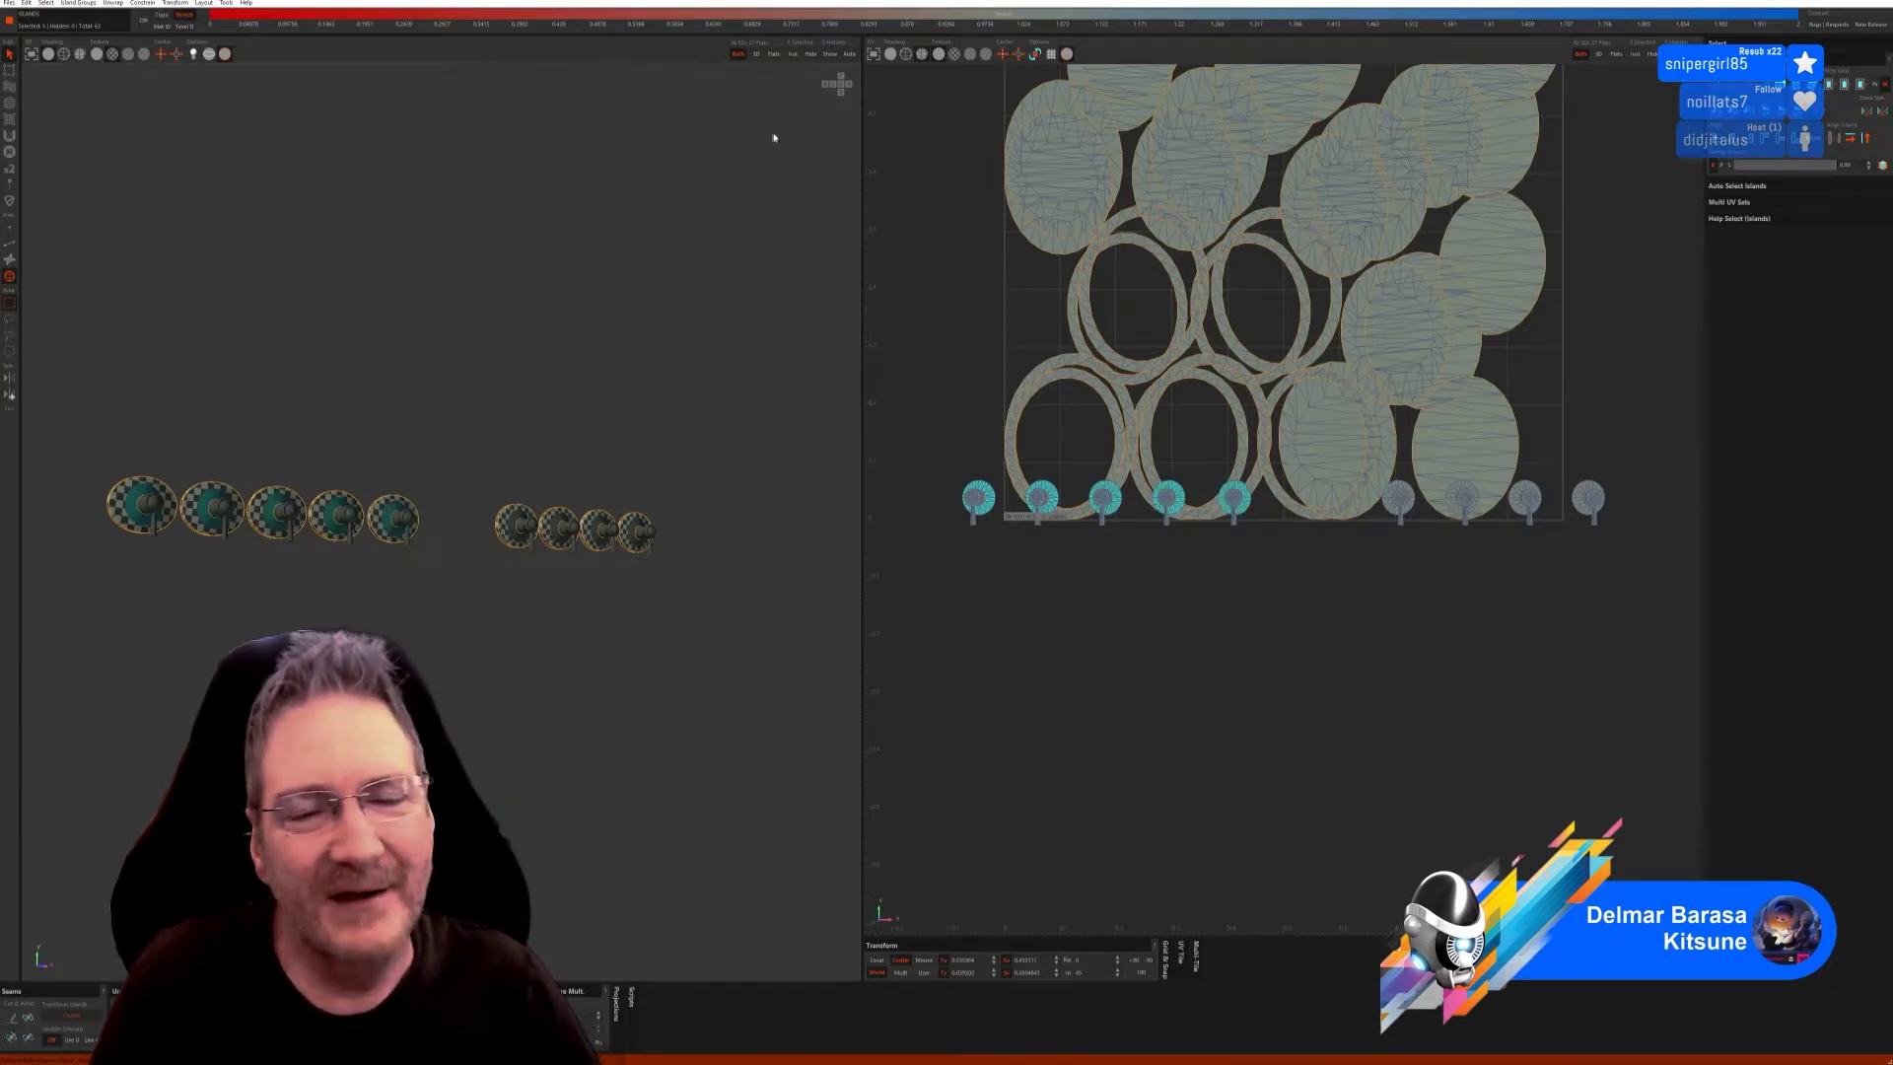
pyautogui.click(793, 55)
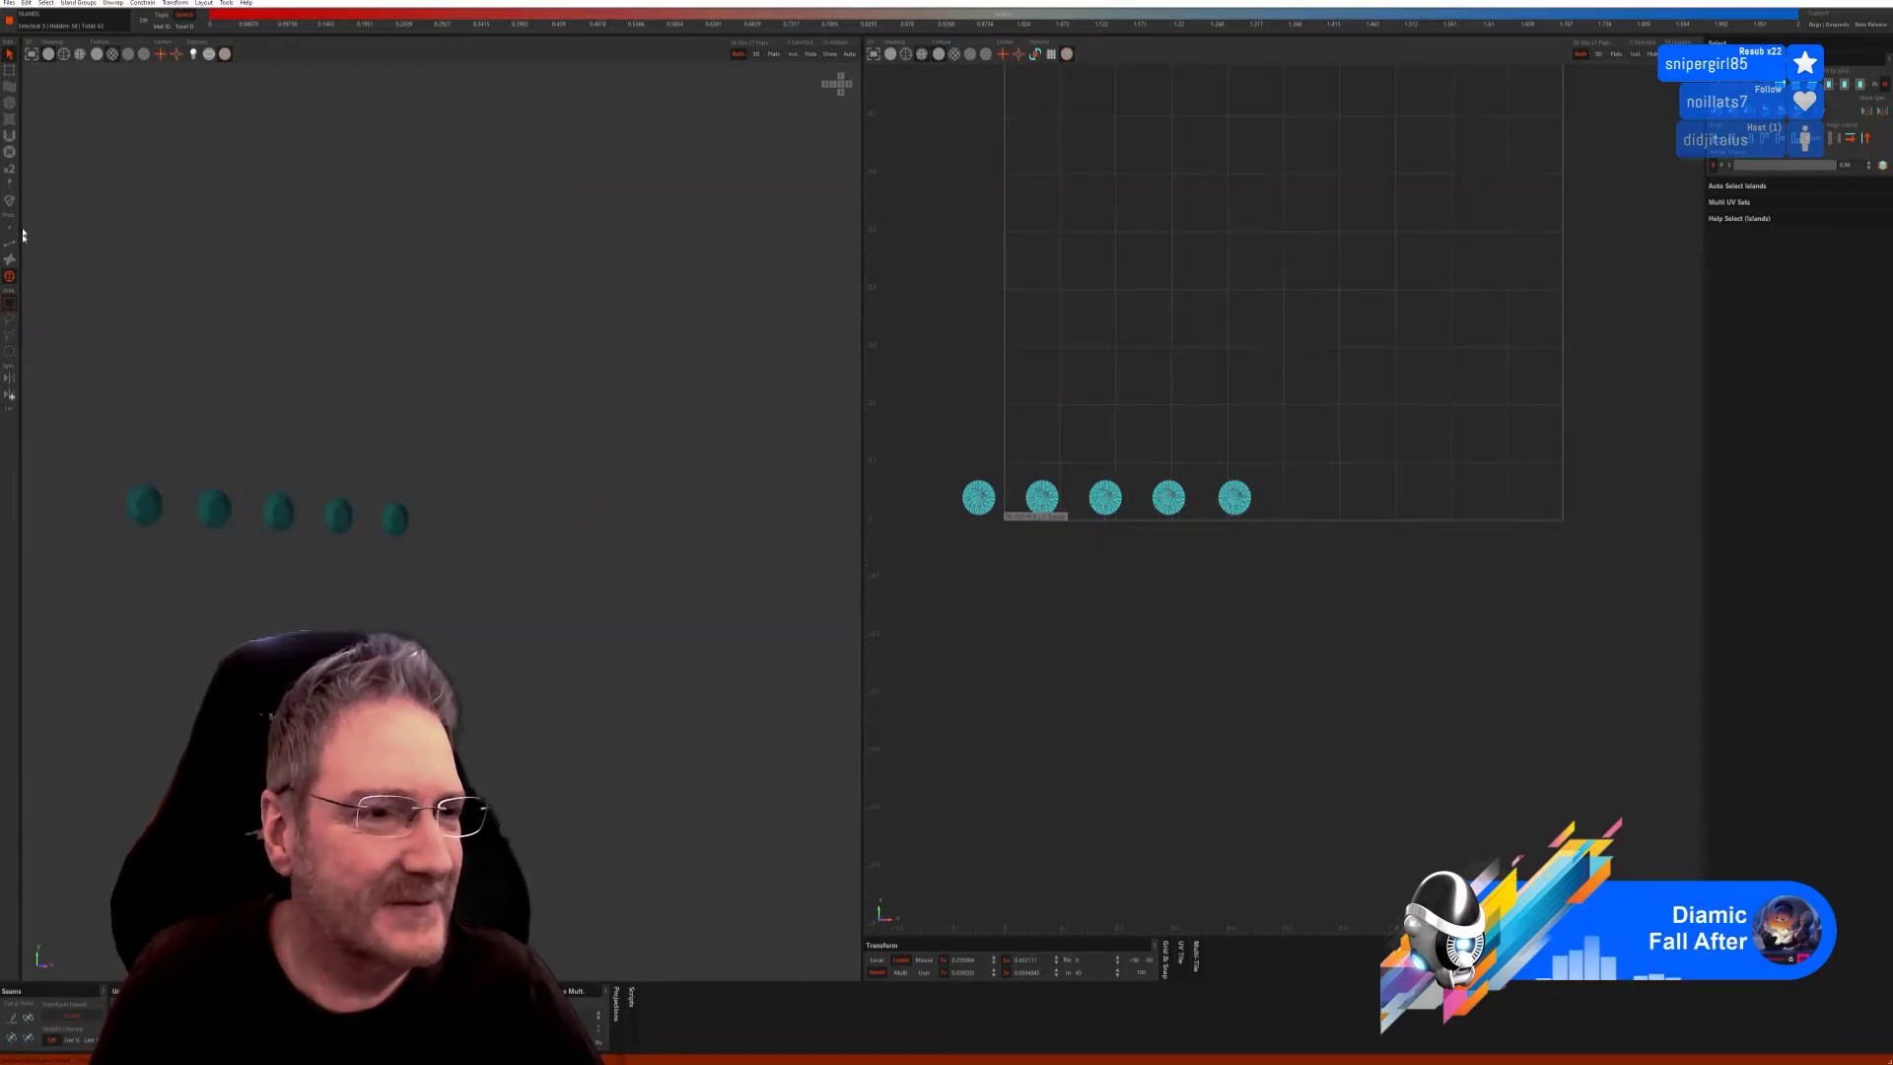
# Generate Pelt auto seams on the five isolated domed pieces, then cut, unfold and pack them.
pyautogui.click(13, 247)
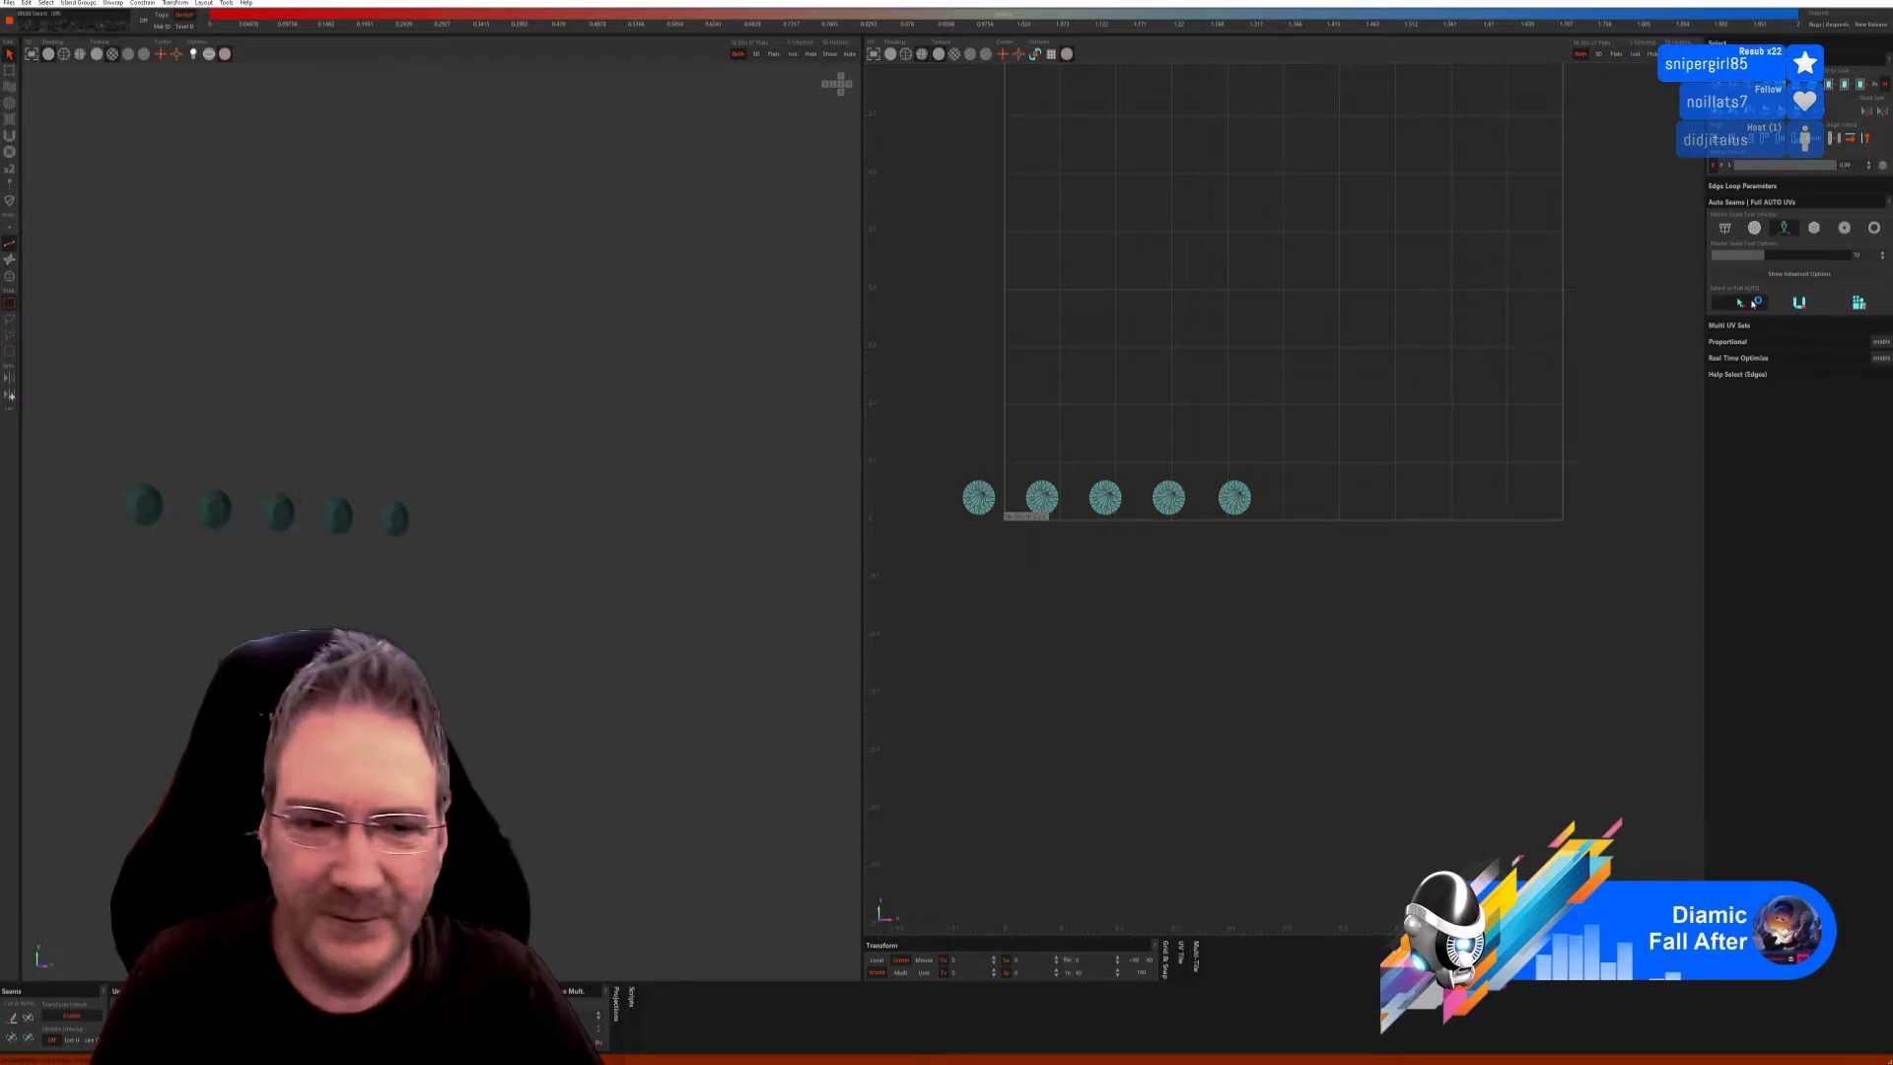
pyautogui.click(1801, 304)
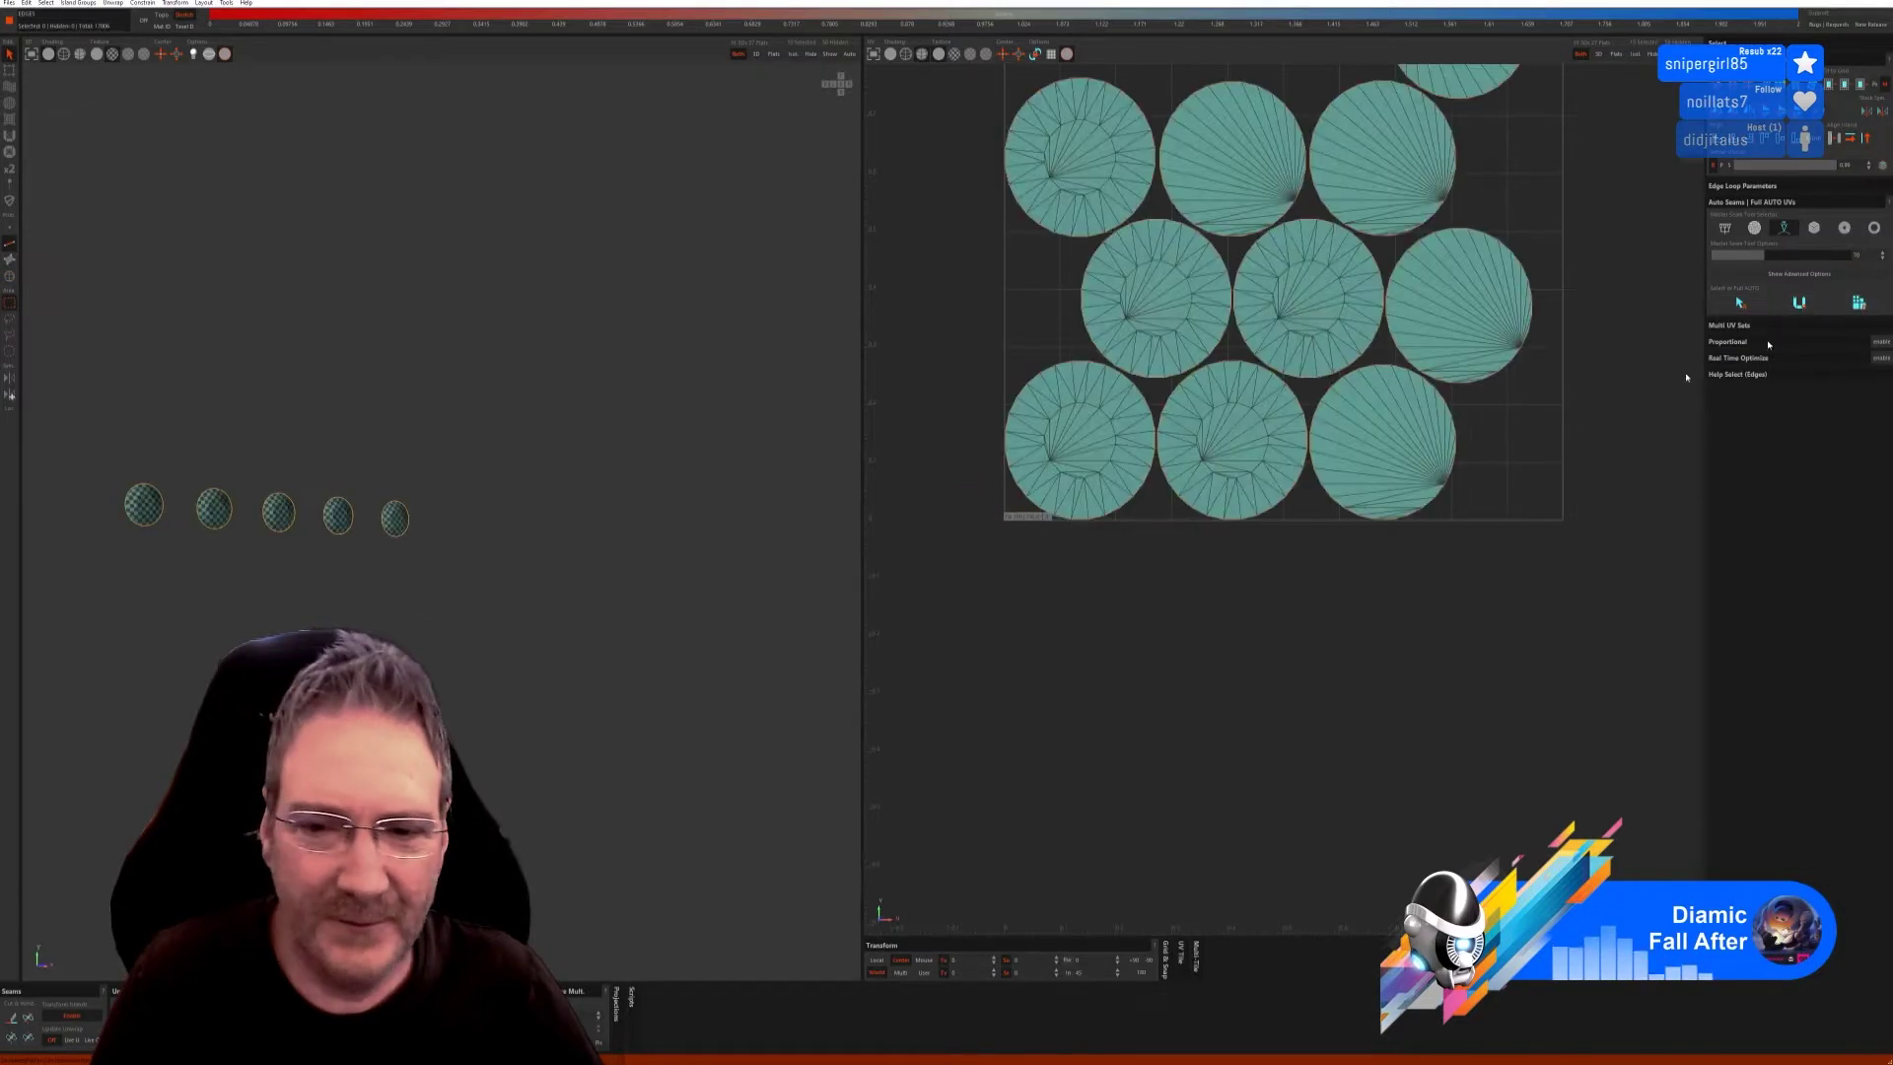
pyautogui.scroll(4, 309, 532)
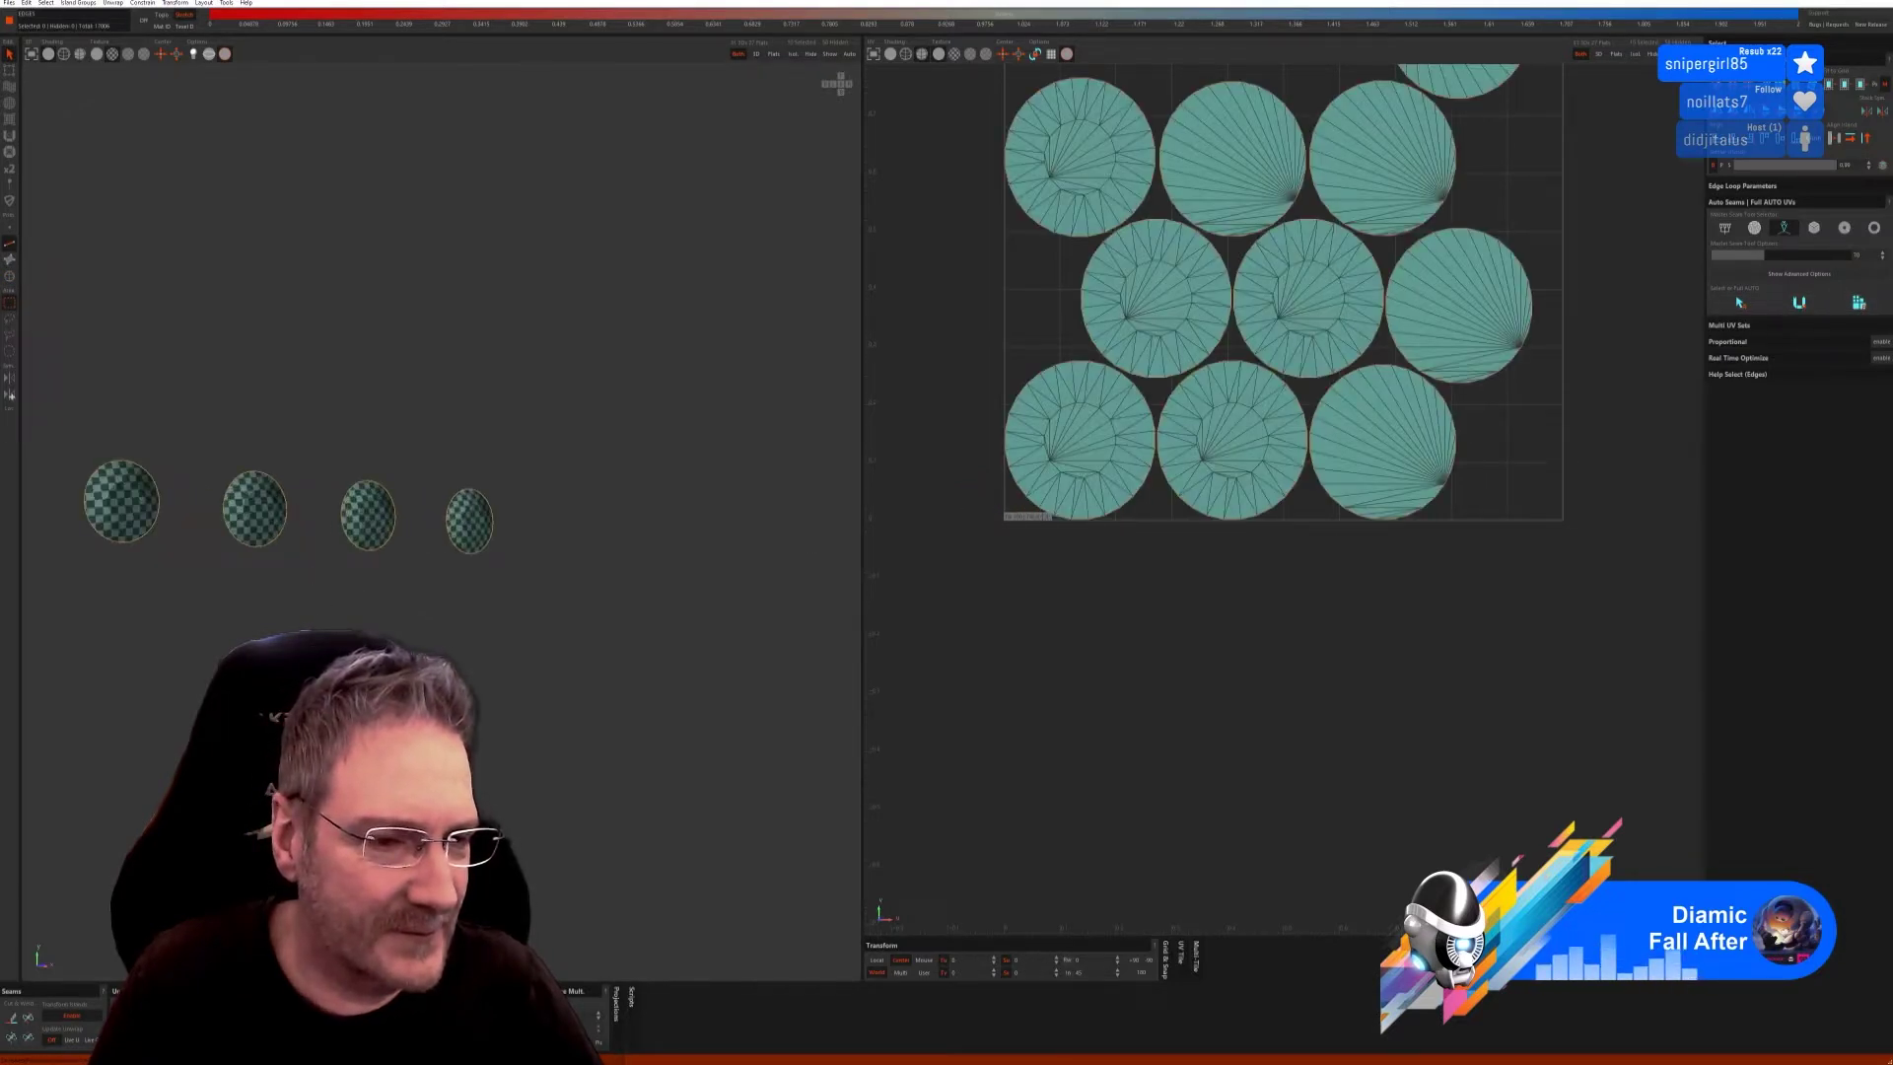
pyautogui.moveTo(365, 616)
pyautogui.keyDown('alt'); pyautogui.mouseDown()
pyautogui.moveTo(459, 621)
pyautogui.moveTo(356, 633)
pyautogui.mouseUp(); pyautogui.keyUp('alt')
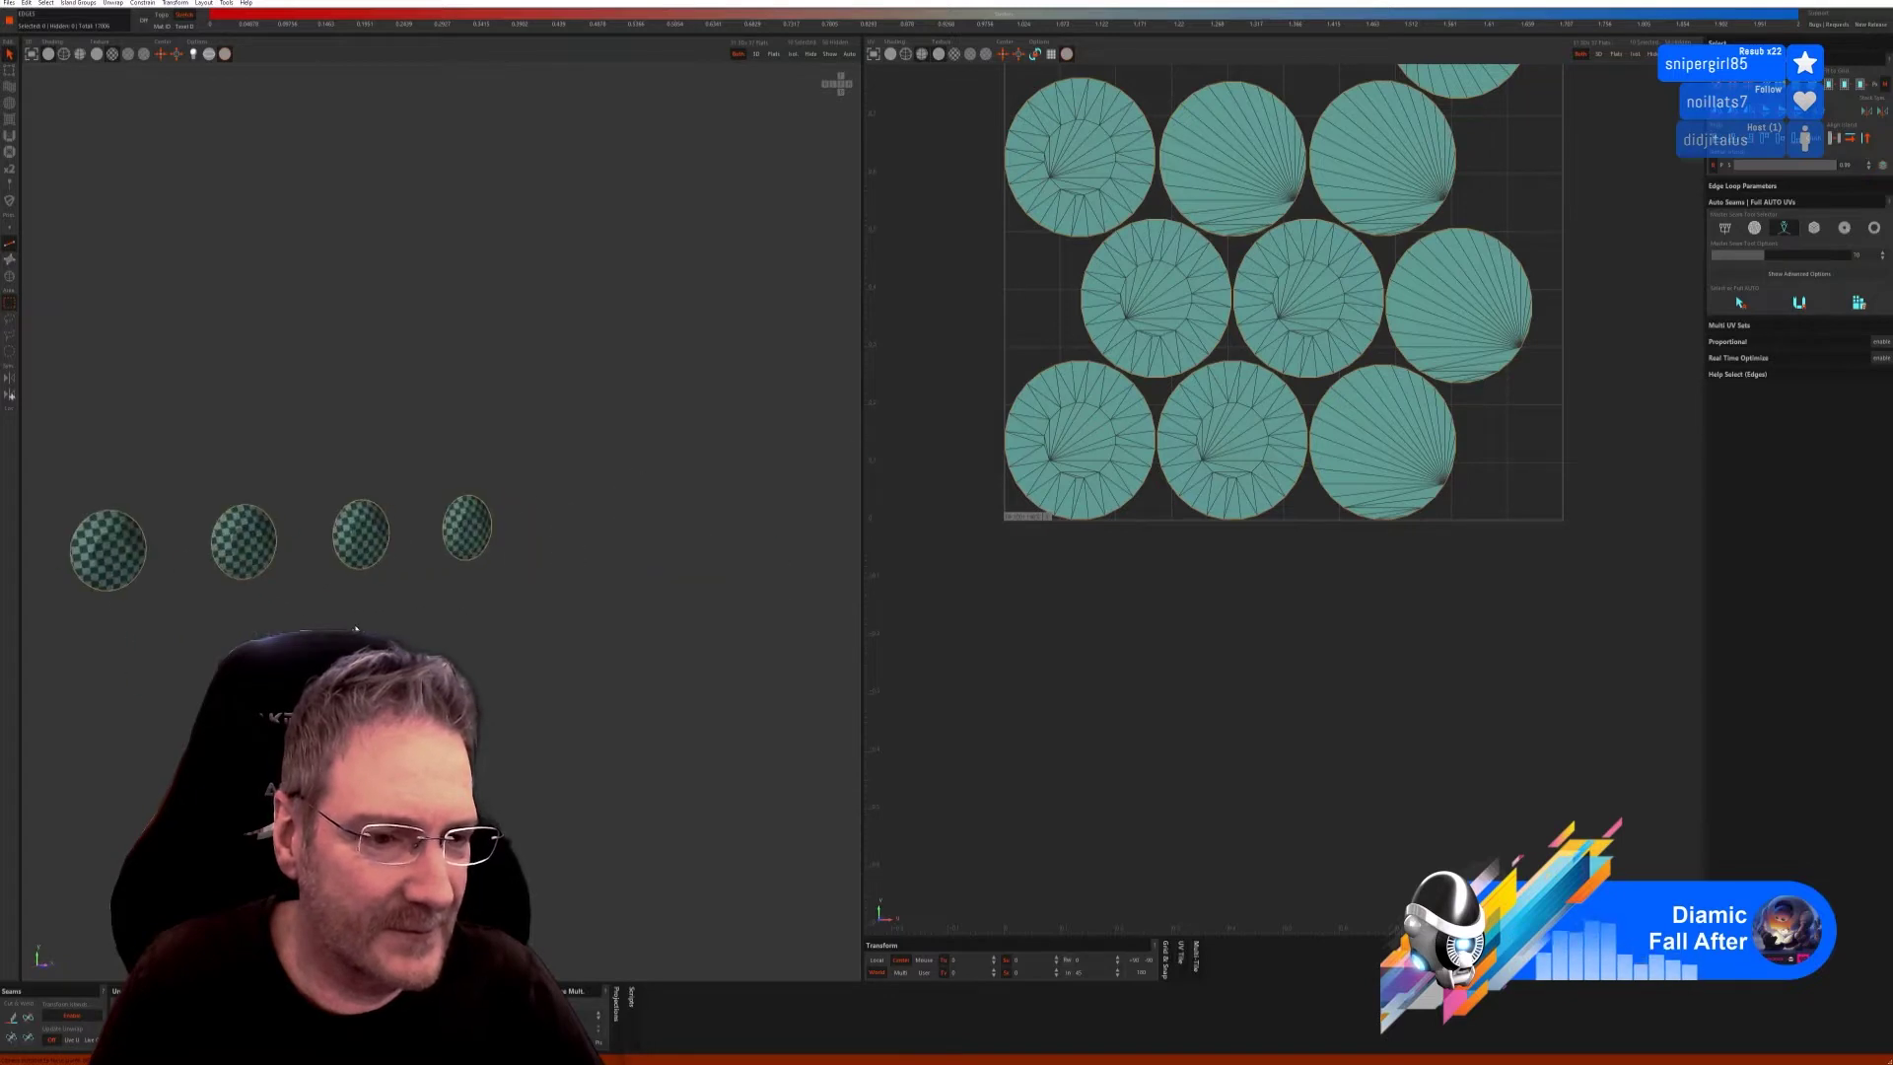
# Bring back all the knob parts and isolate the domed middle islands of the four knobs in the right group.
pyautogui.click(829, 56)
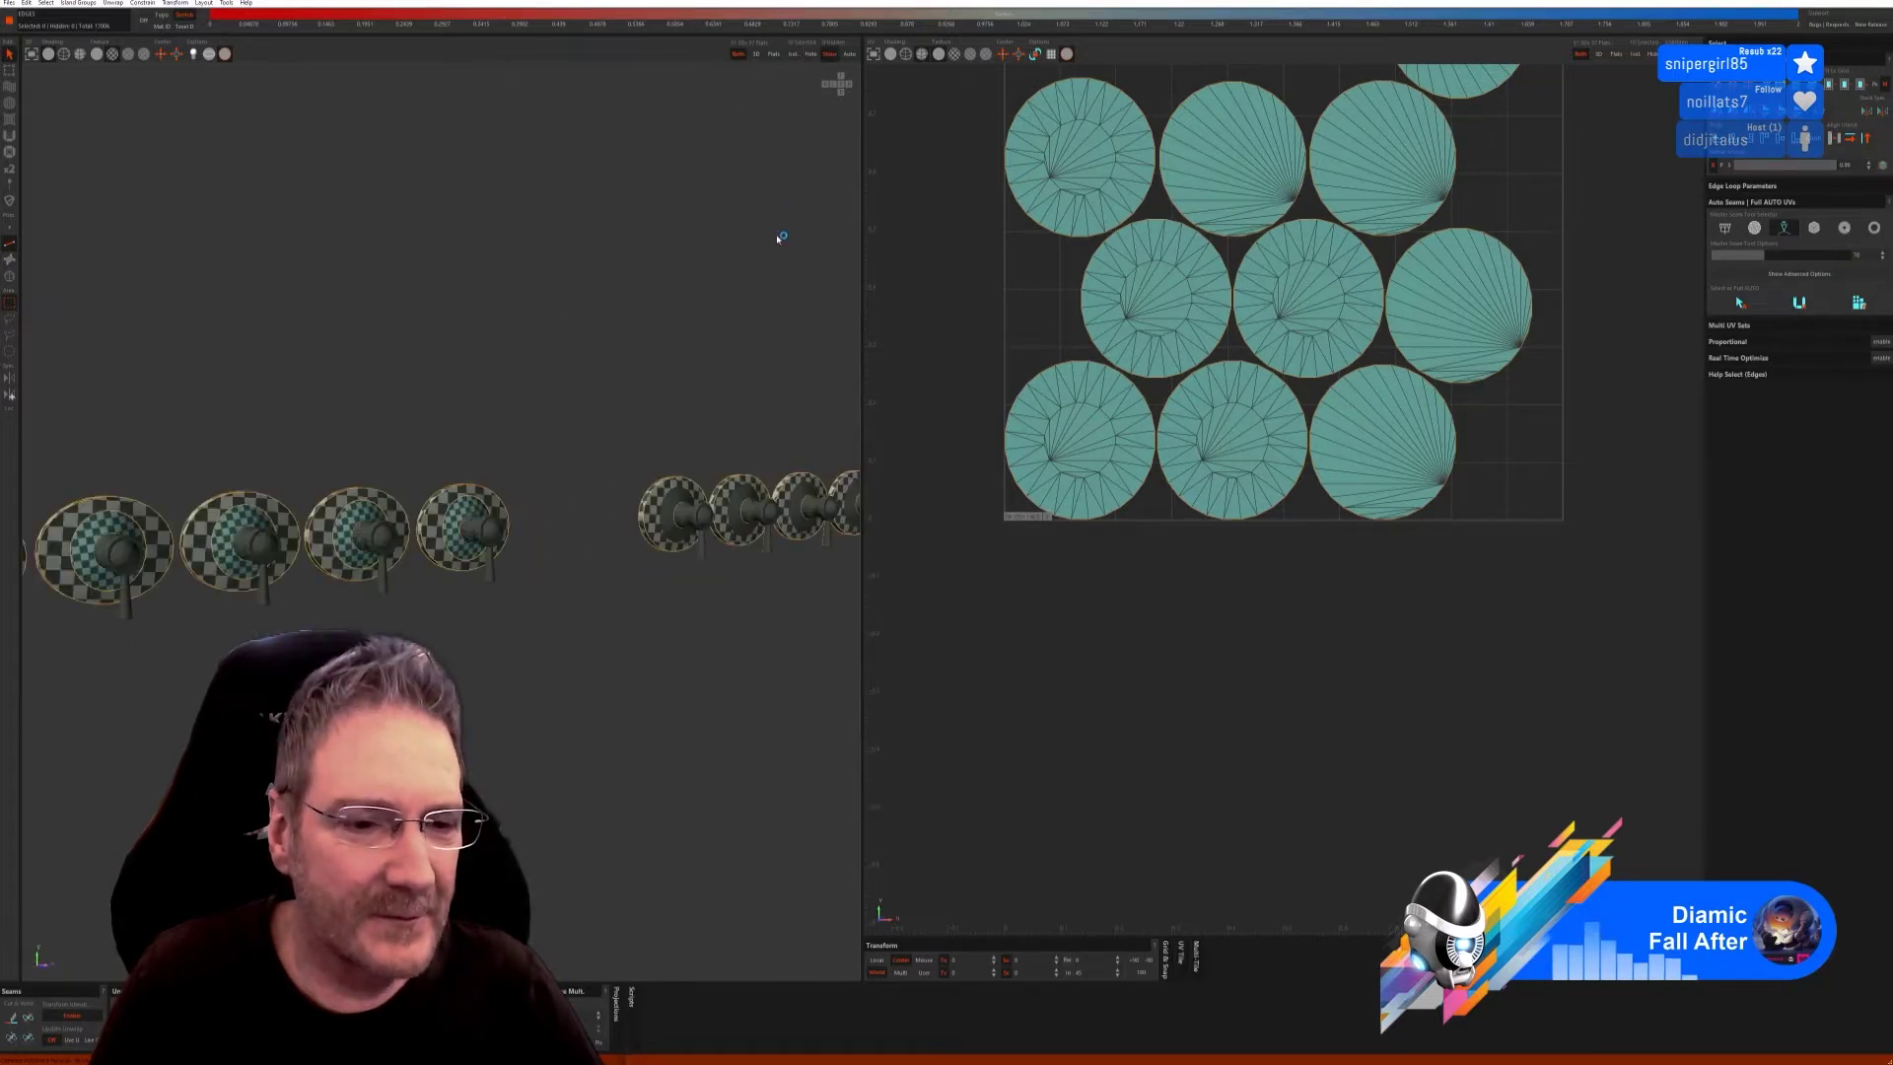
pyautogui.moveTo(753, 428); pyautogui.dragTo(761, 415, button='middle')
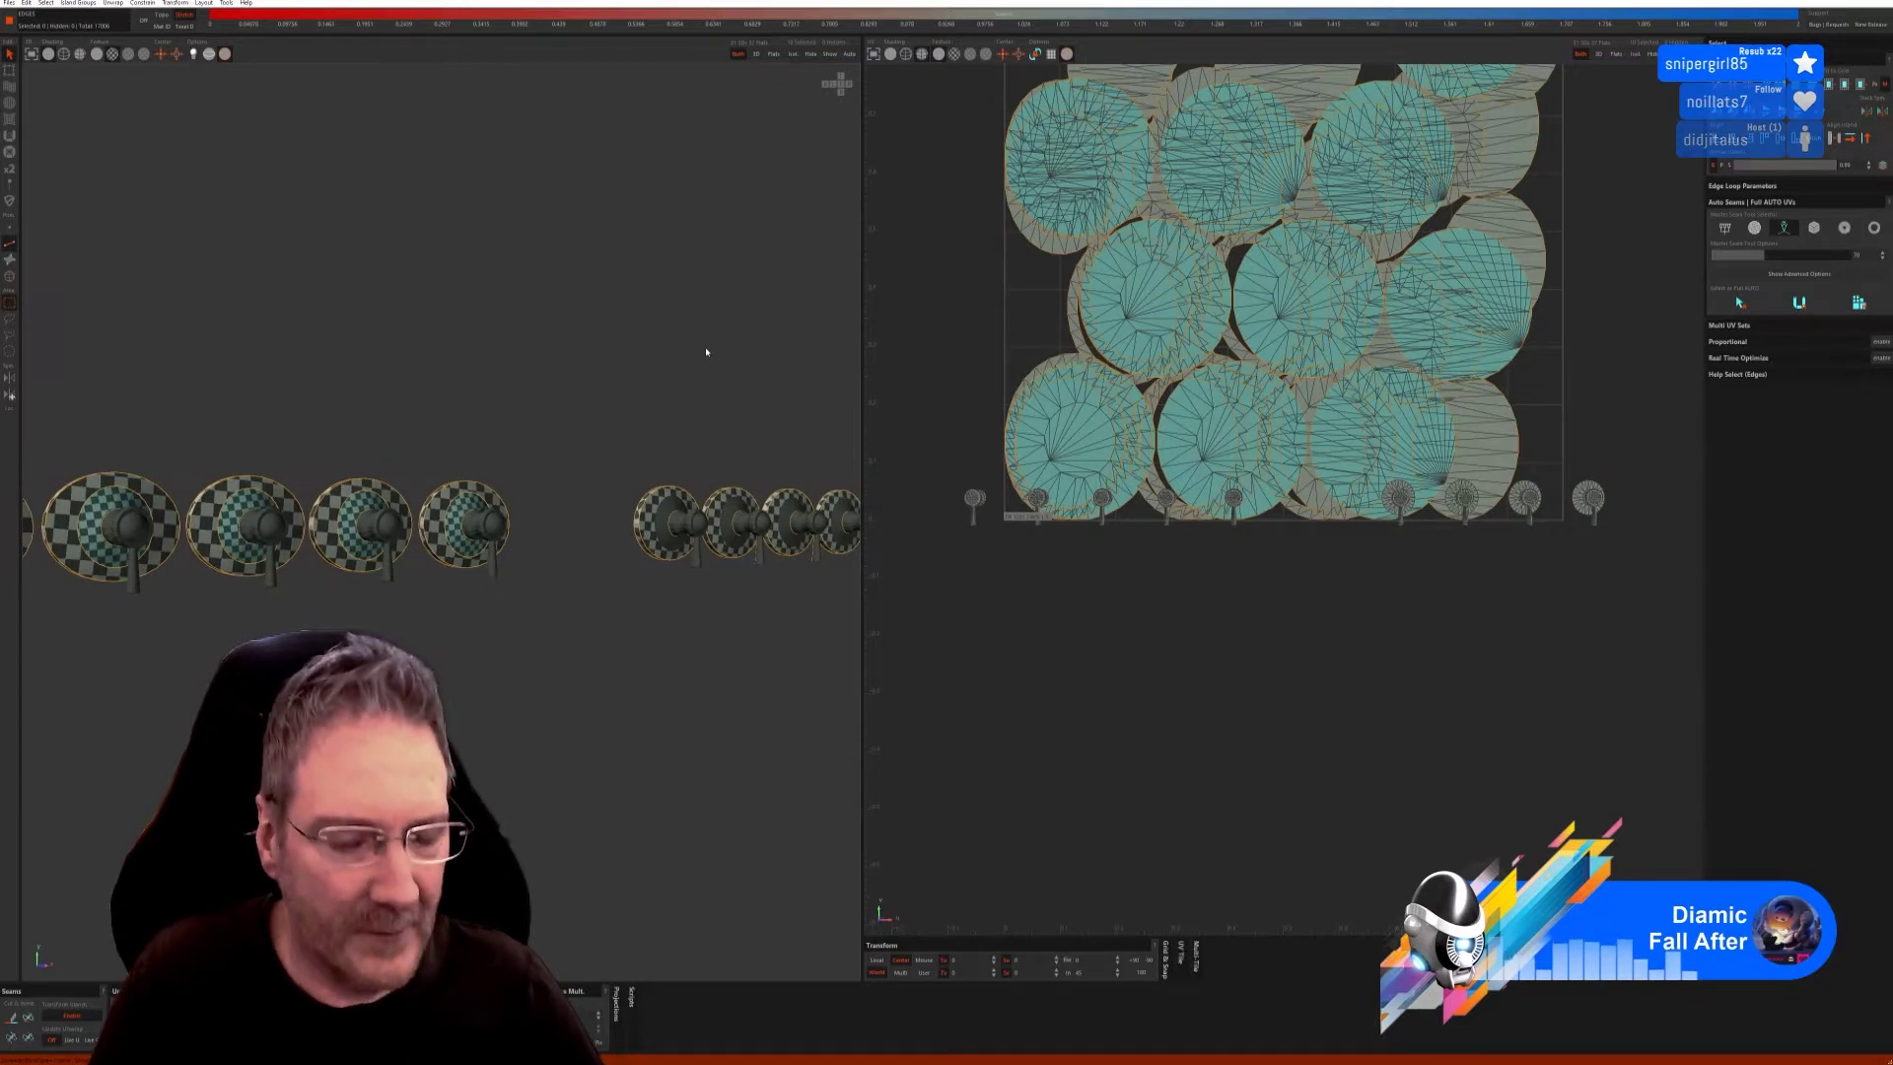
pyautogui.moveTo(706, 353); pyautogui.dragTo(583, 317, button='middle')
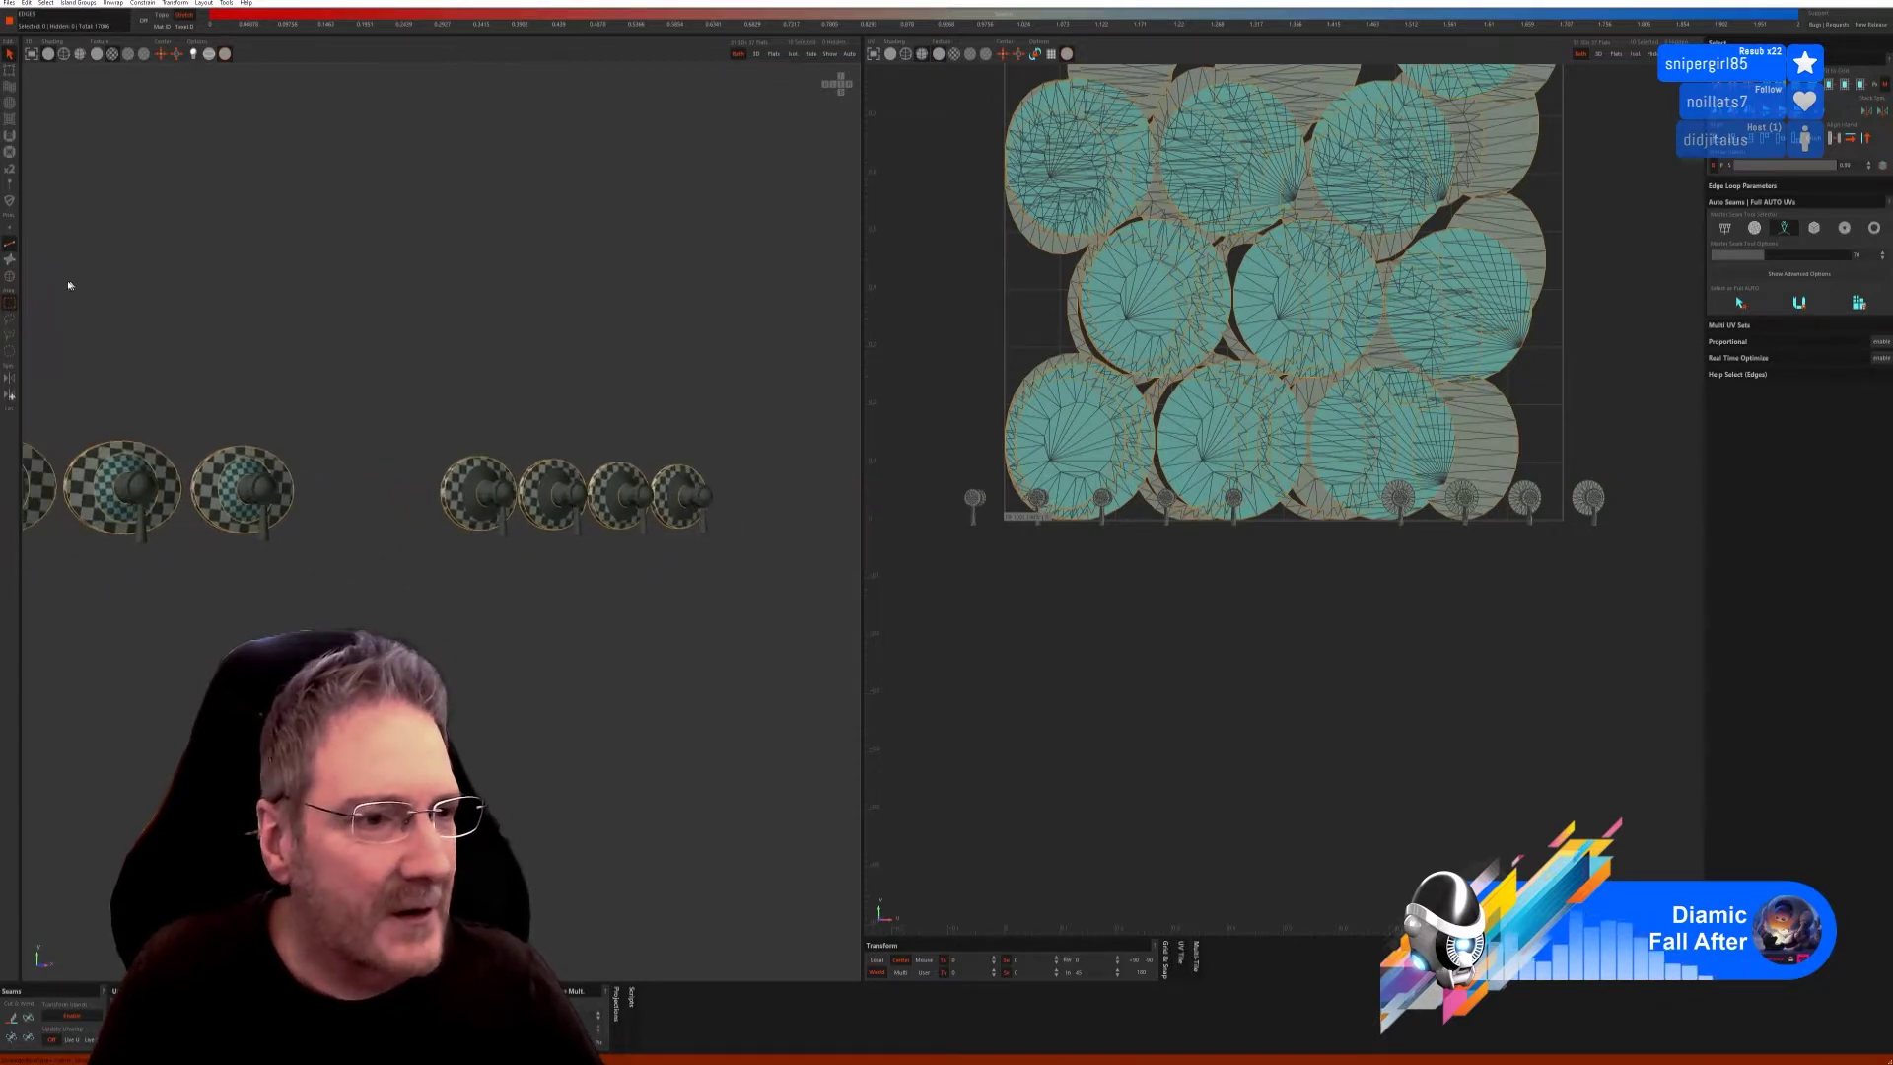
pyautogui.click(6, 278)
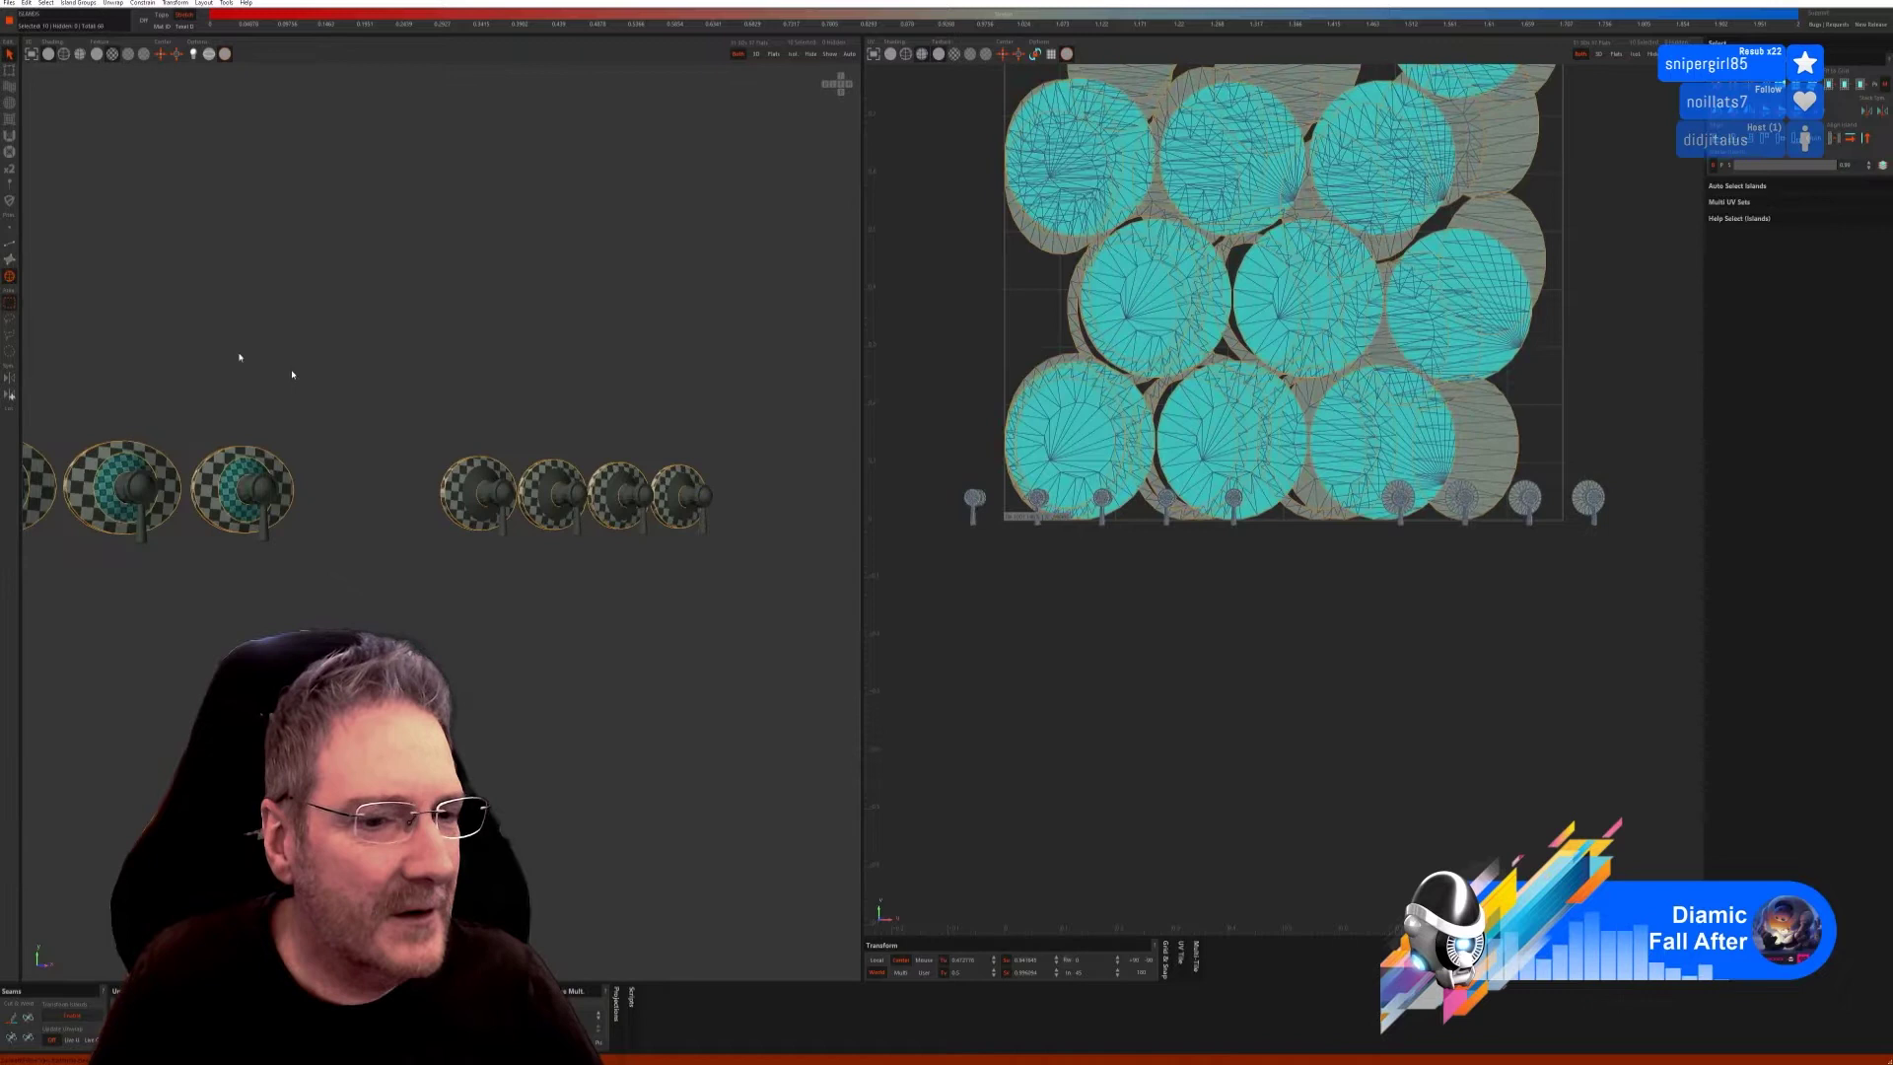
pyautogui.click(474, 505)
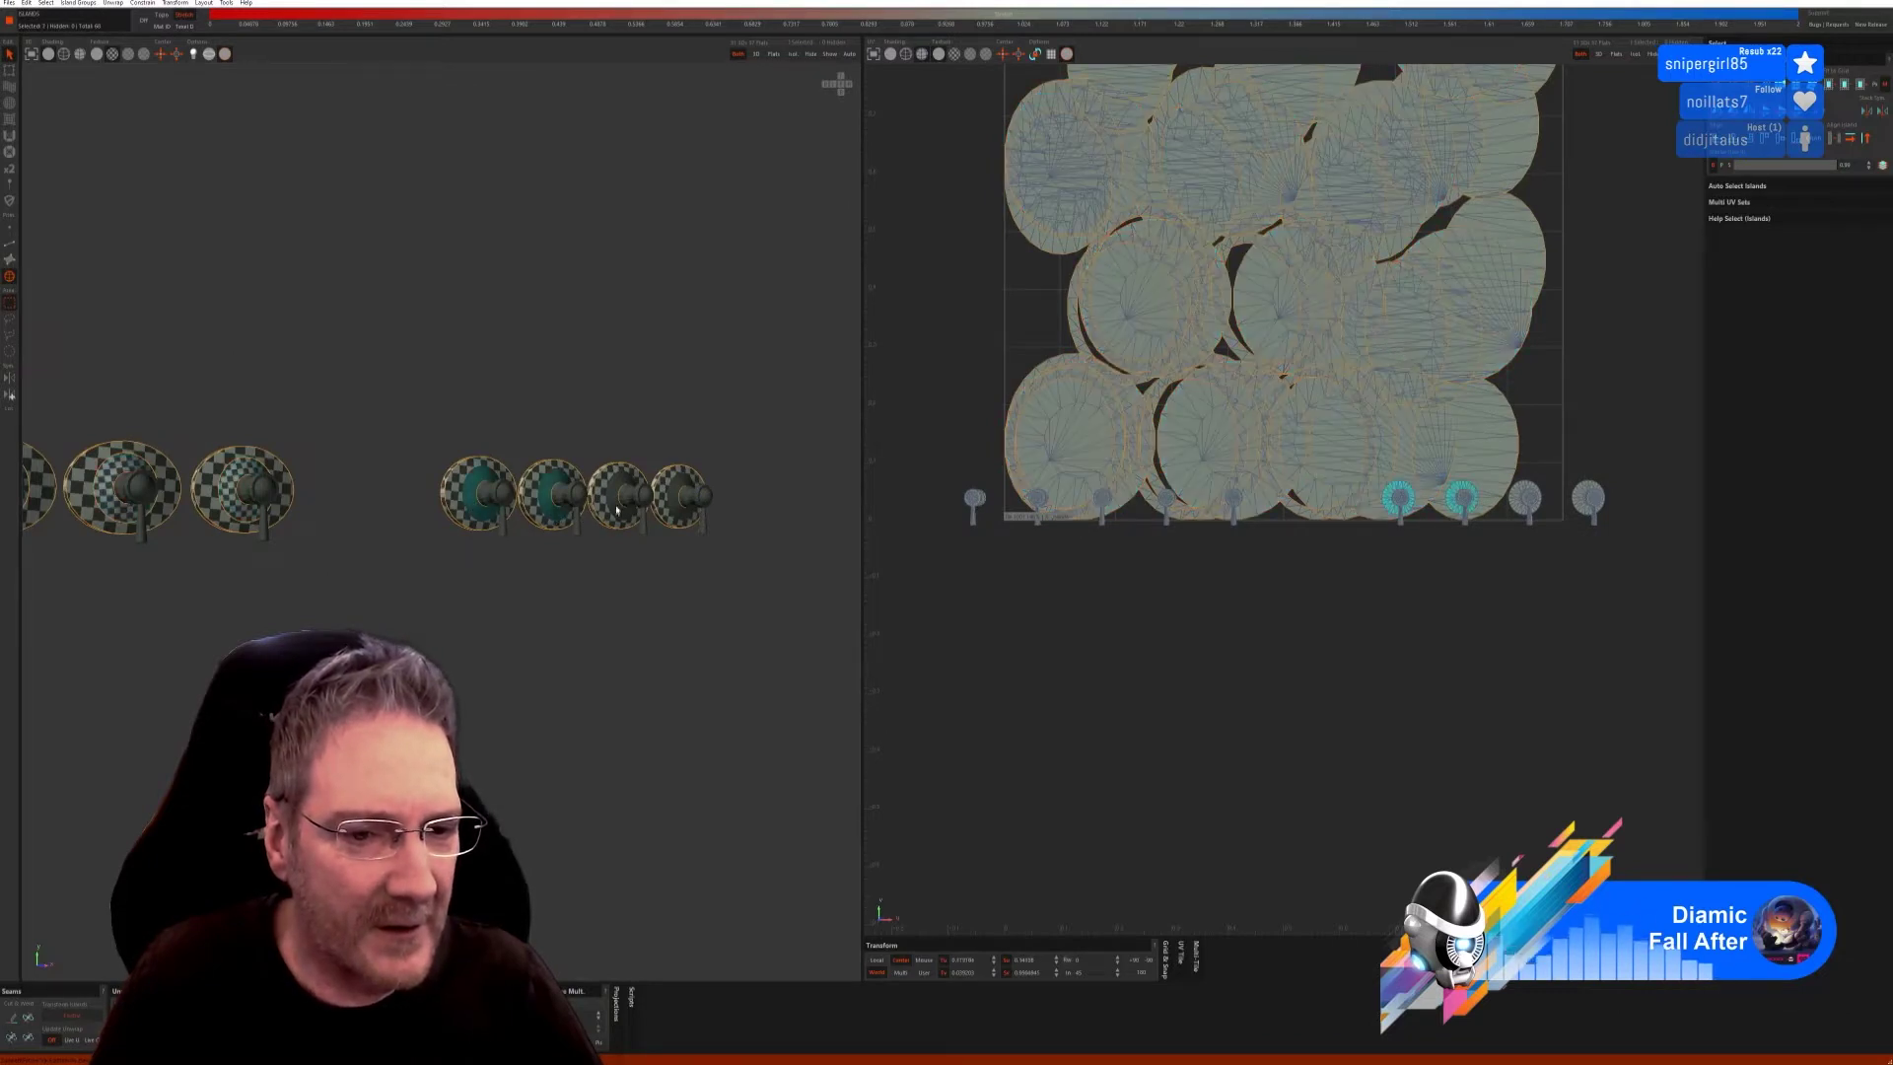
pyautogui.click(792, 54)
# Apply Pelt auto seams to the four isolated domed pieces, cutting, unfolding and packing them.
pyautogui.click(10, 244)
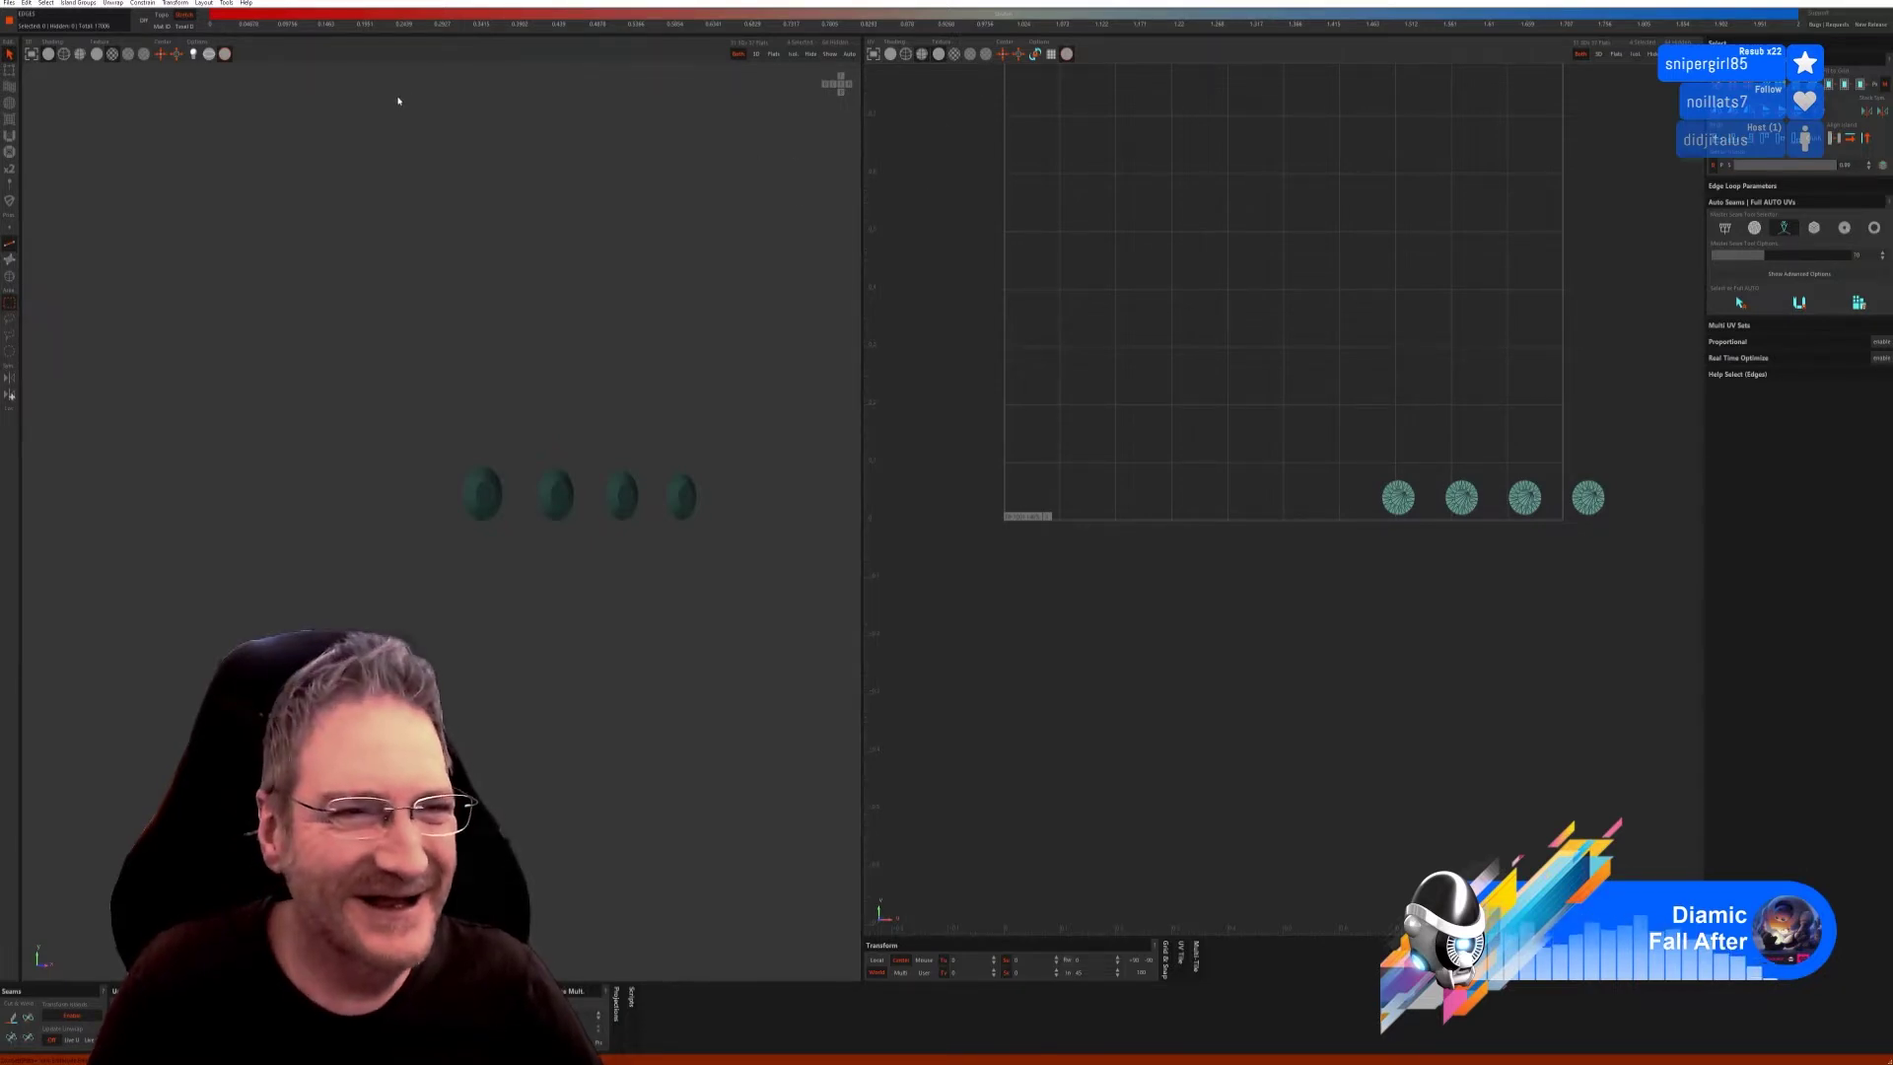
pyautogui.click(1764, 305)
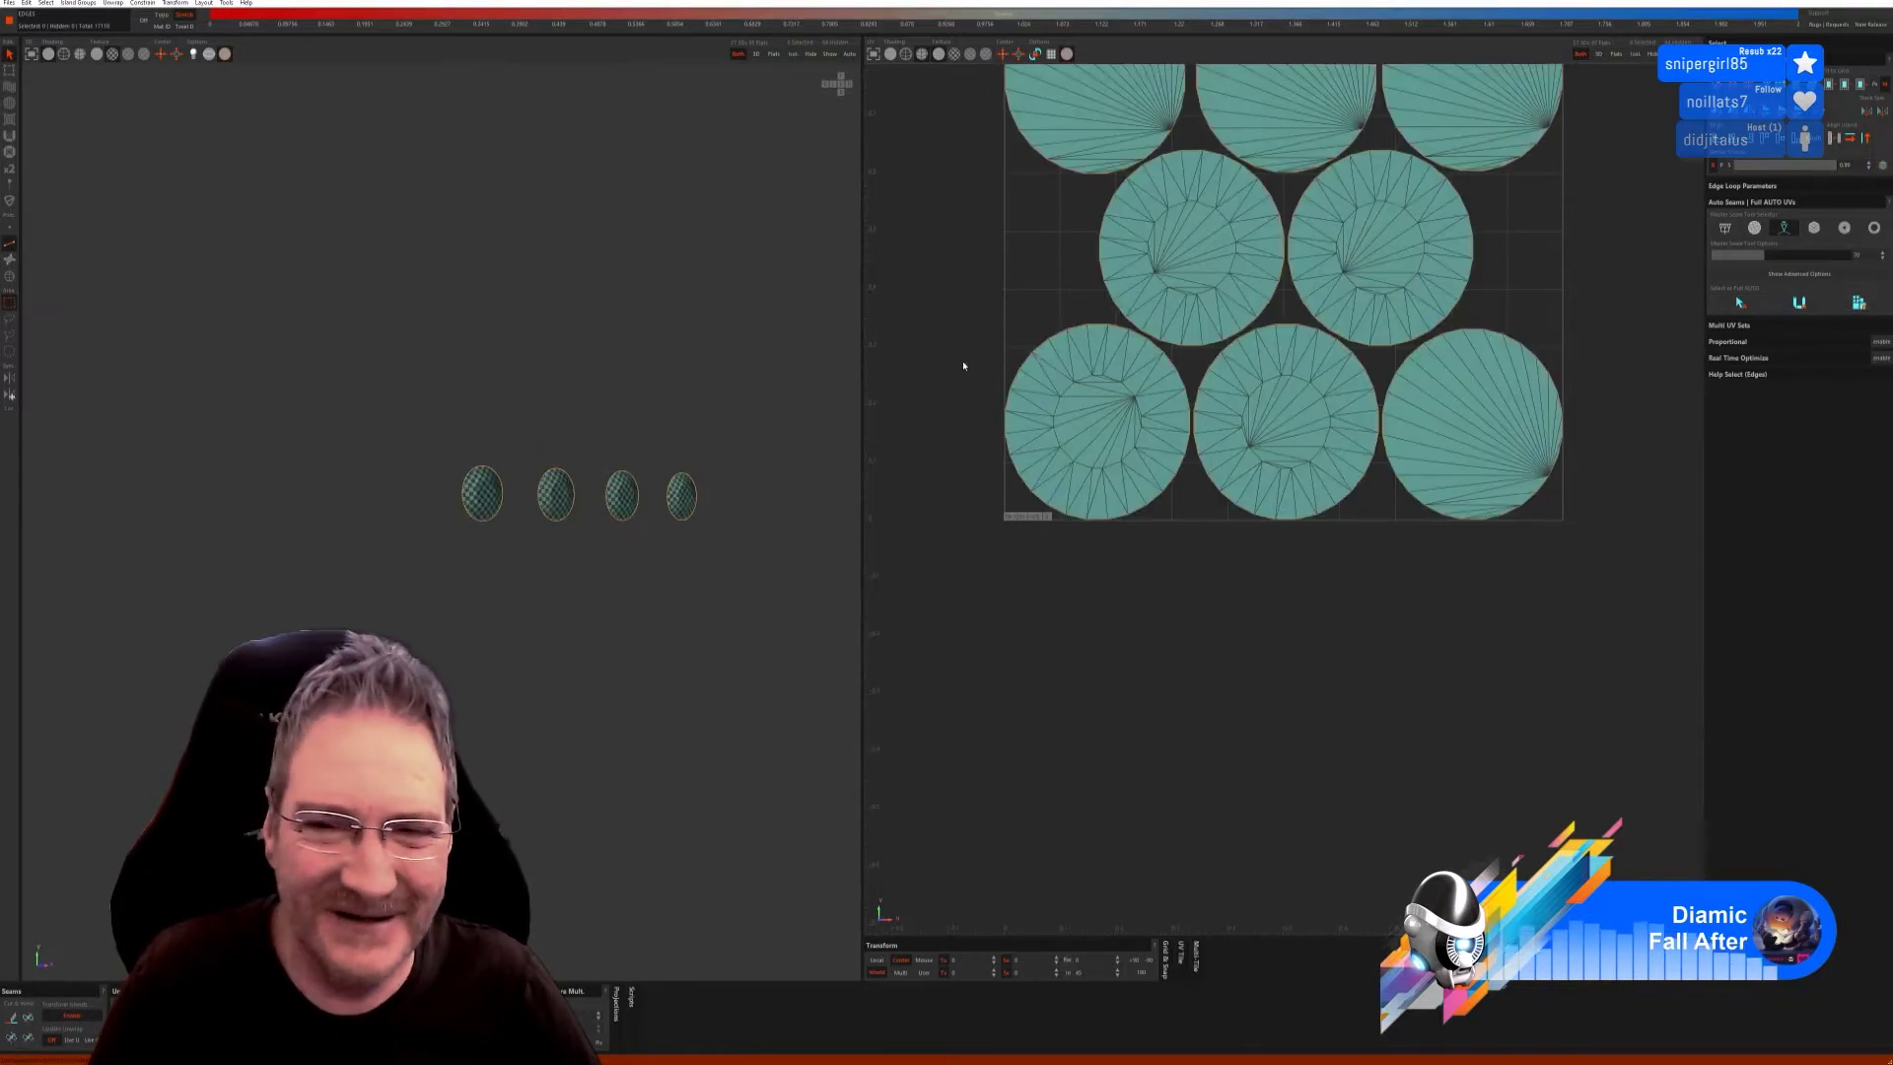
pyautogui.moveTo(588, 607)
pyautogui.keyDown('alt'); pyautogui.mouseDown()
pyautogui.moveTo(558, 605)
pyautogui.moveTo(578, 597)
pyautogui.mouseUp(); pyautogui.keyUp('alt')
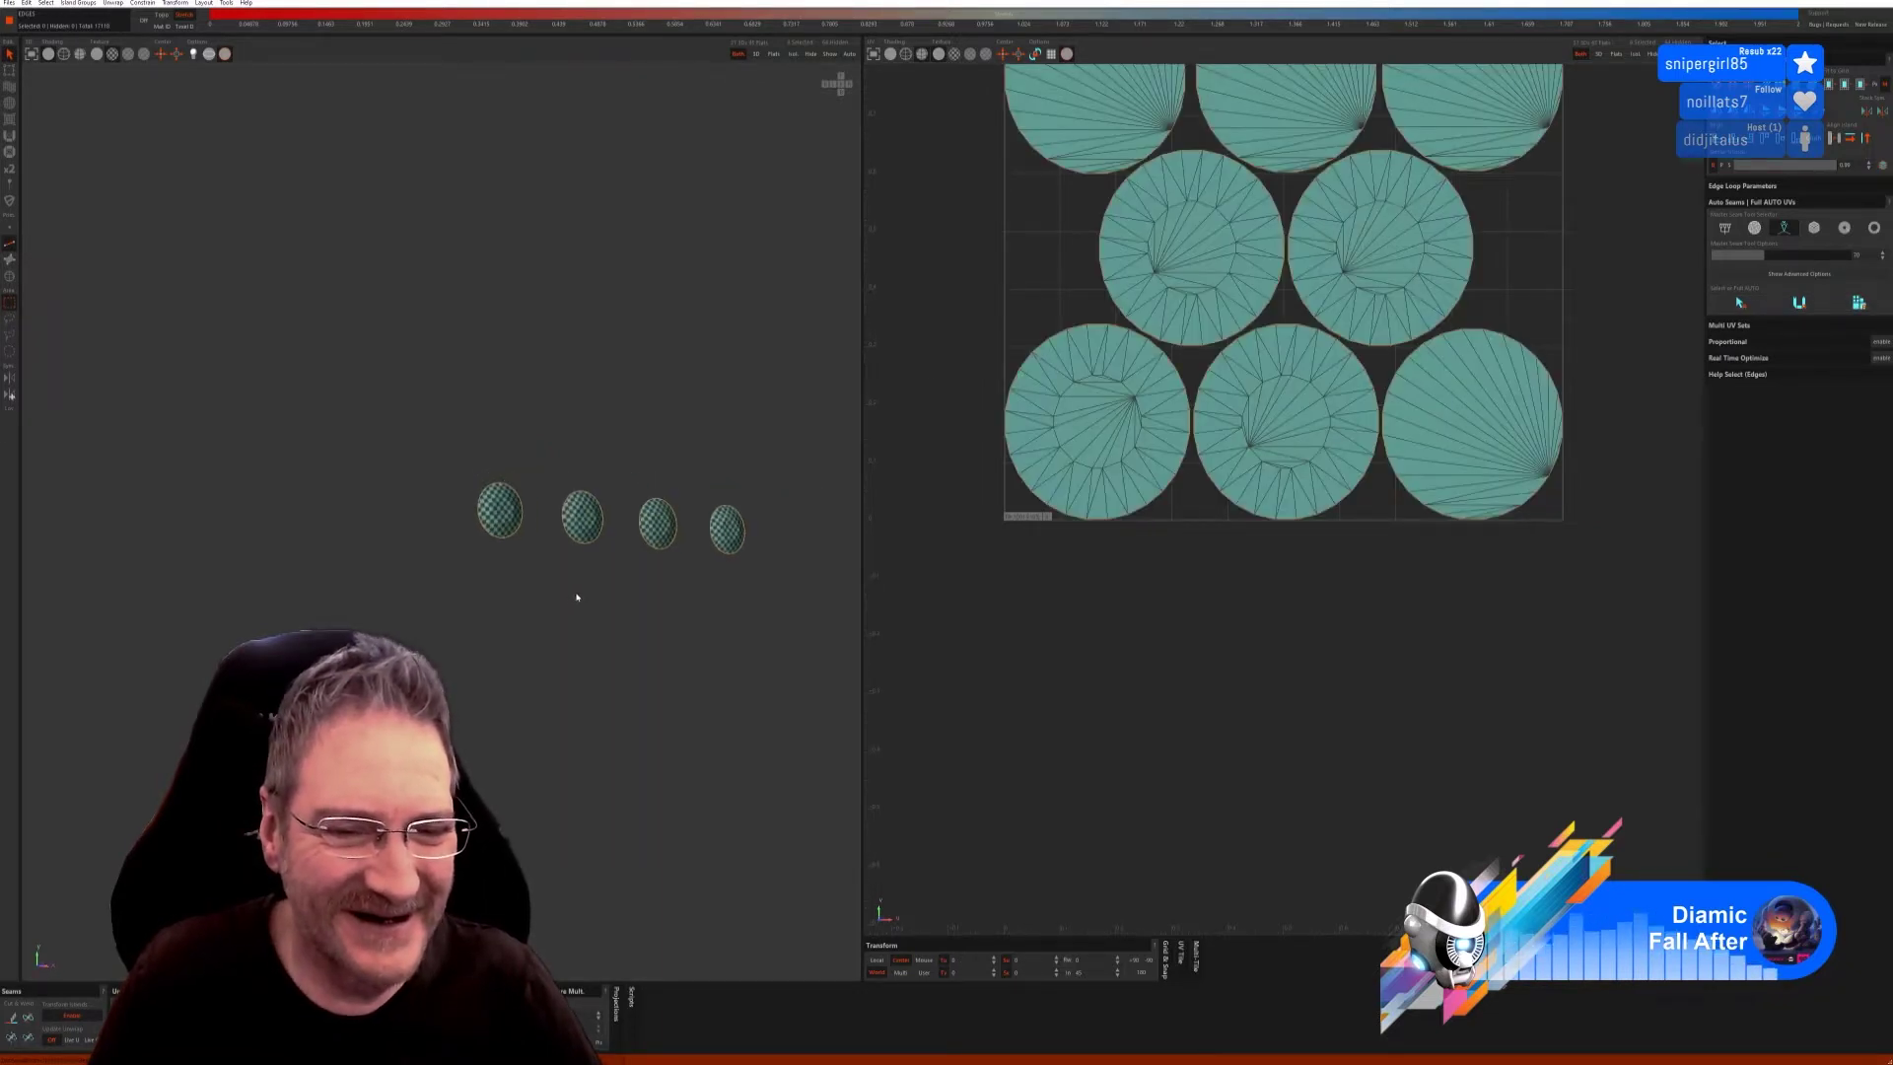
# Show all parts again, then select the rounded stem islands at the front of the four right-group knobs and isolate them.
pyautogui.click(828, 55)
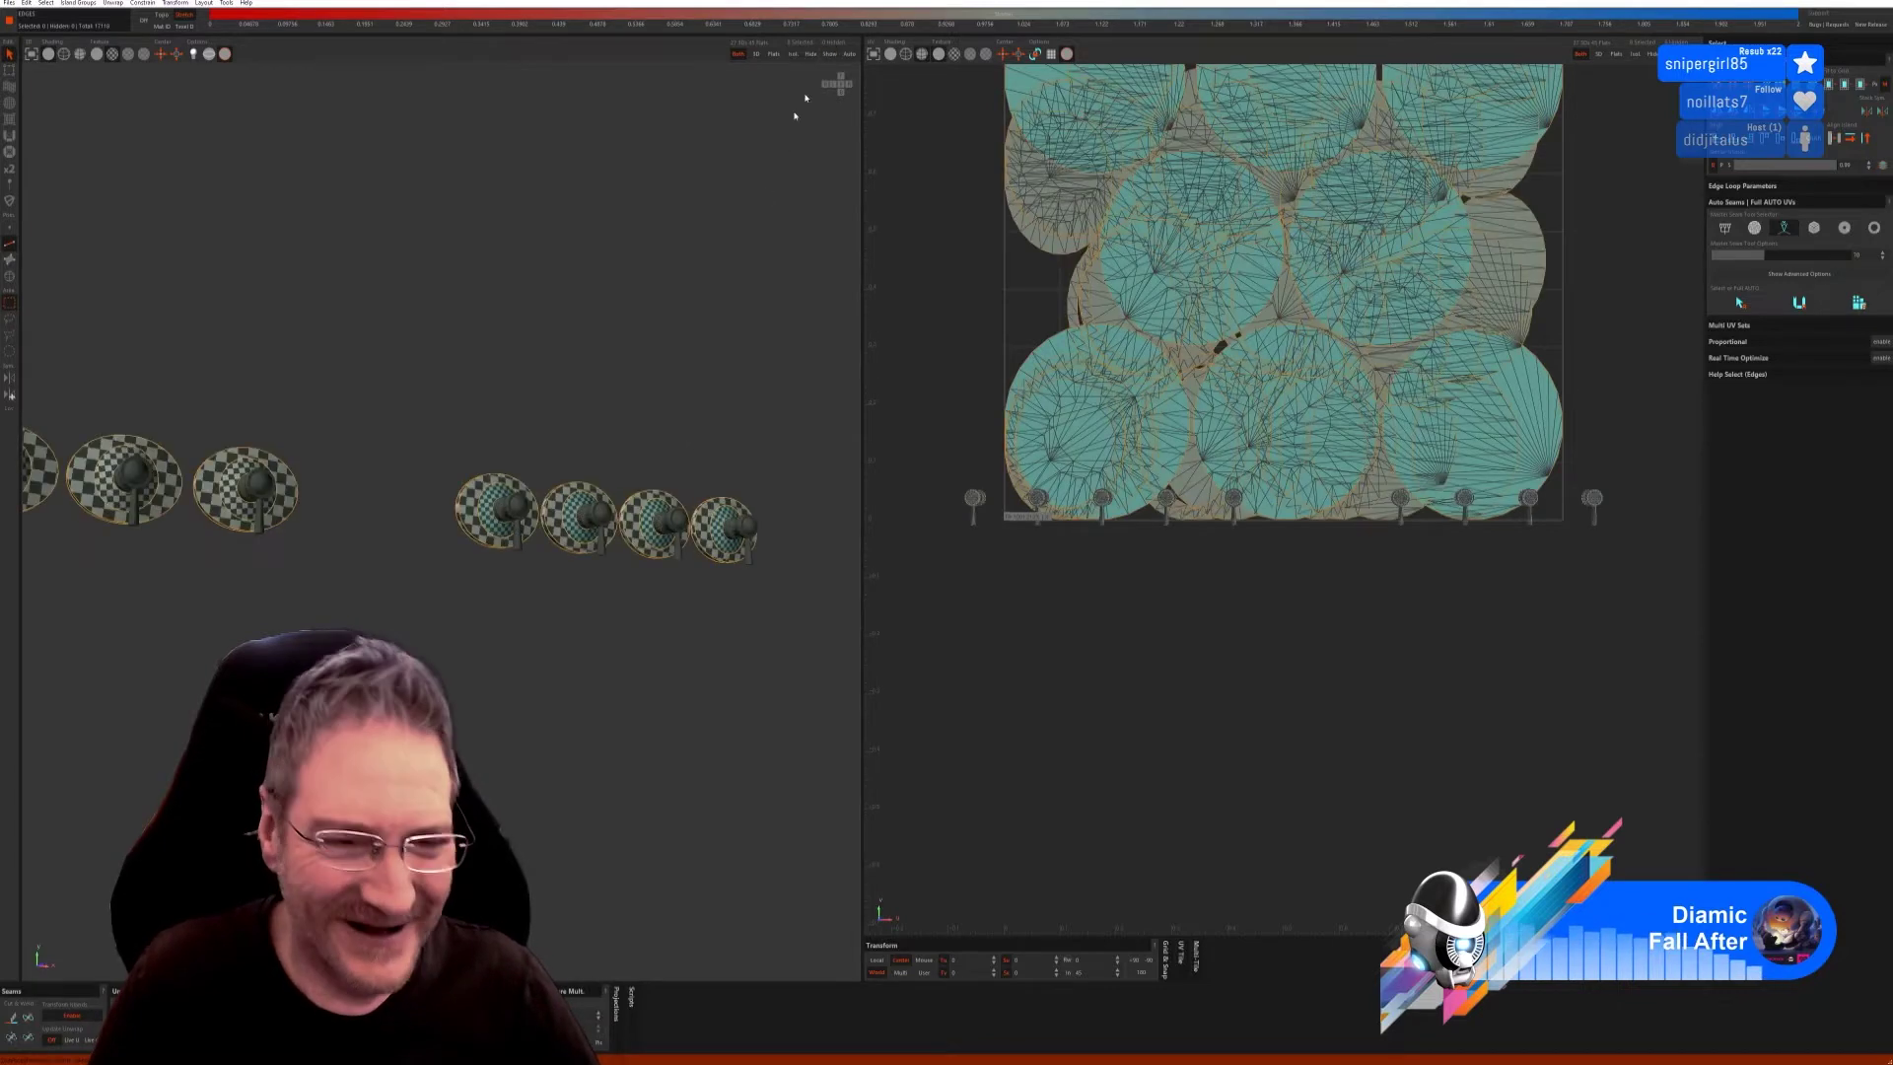
pyautogui.click(13, 275)
pyautogui.click(735, 533)
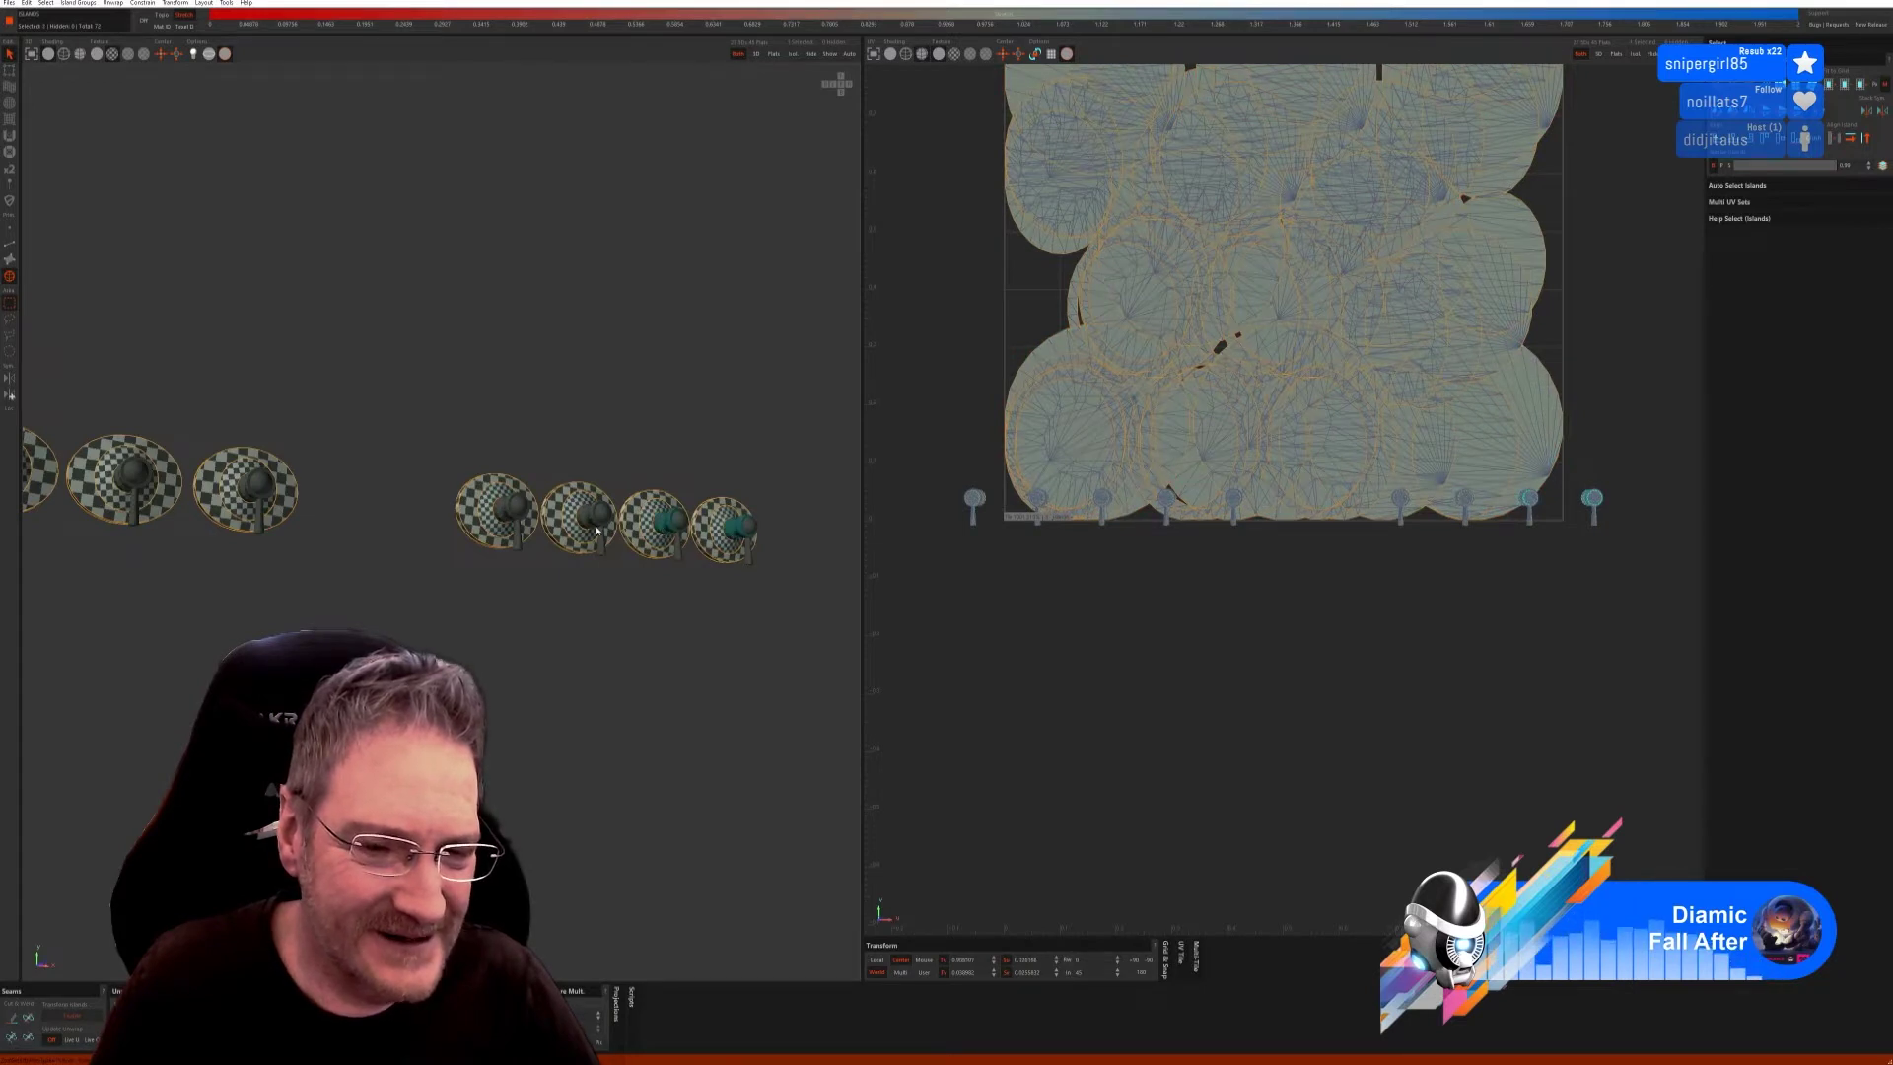
pyautogui.click(504, 511)
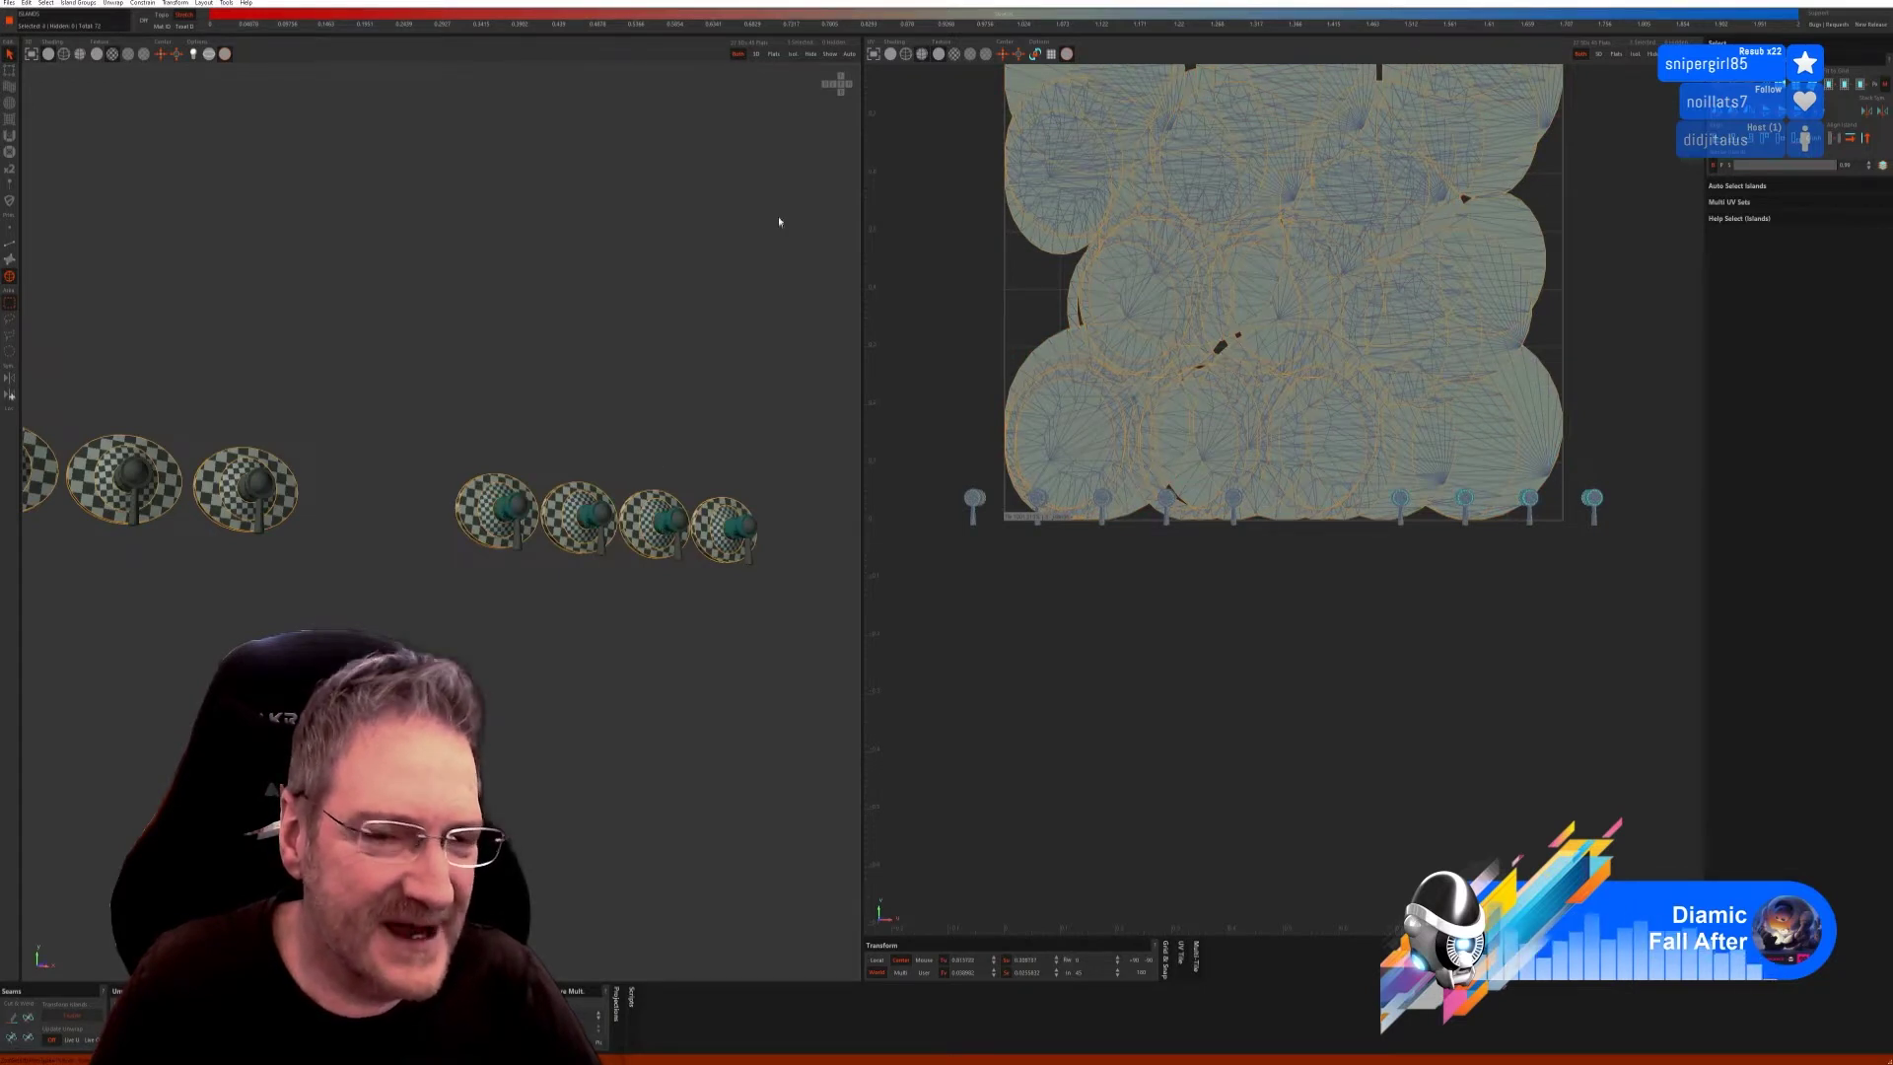
pyautogui.click(798, 56)
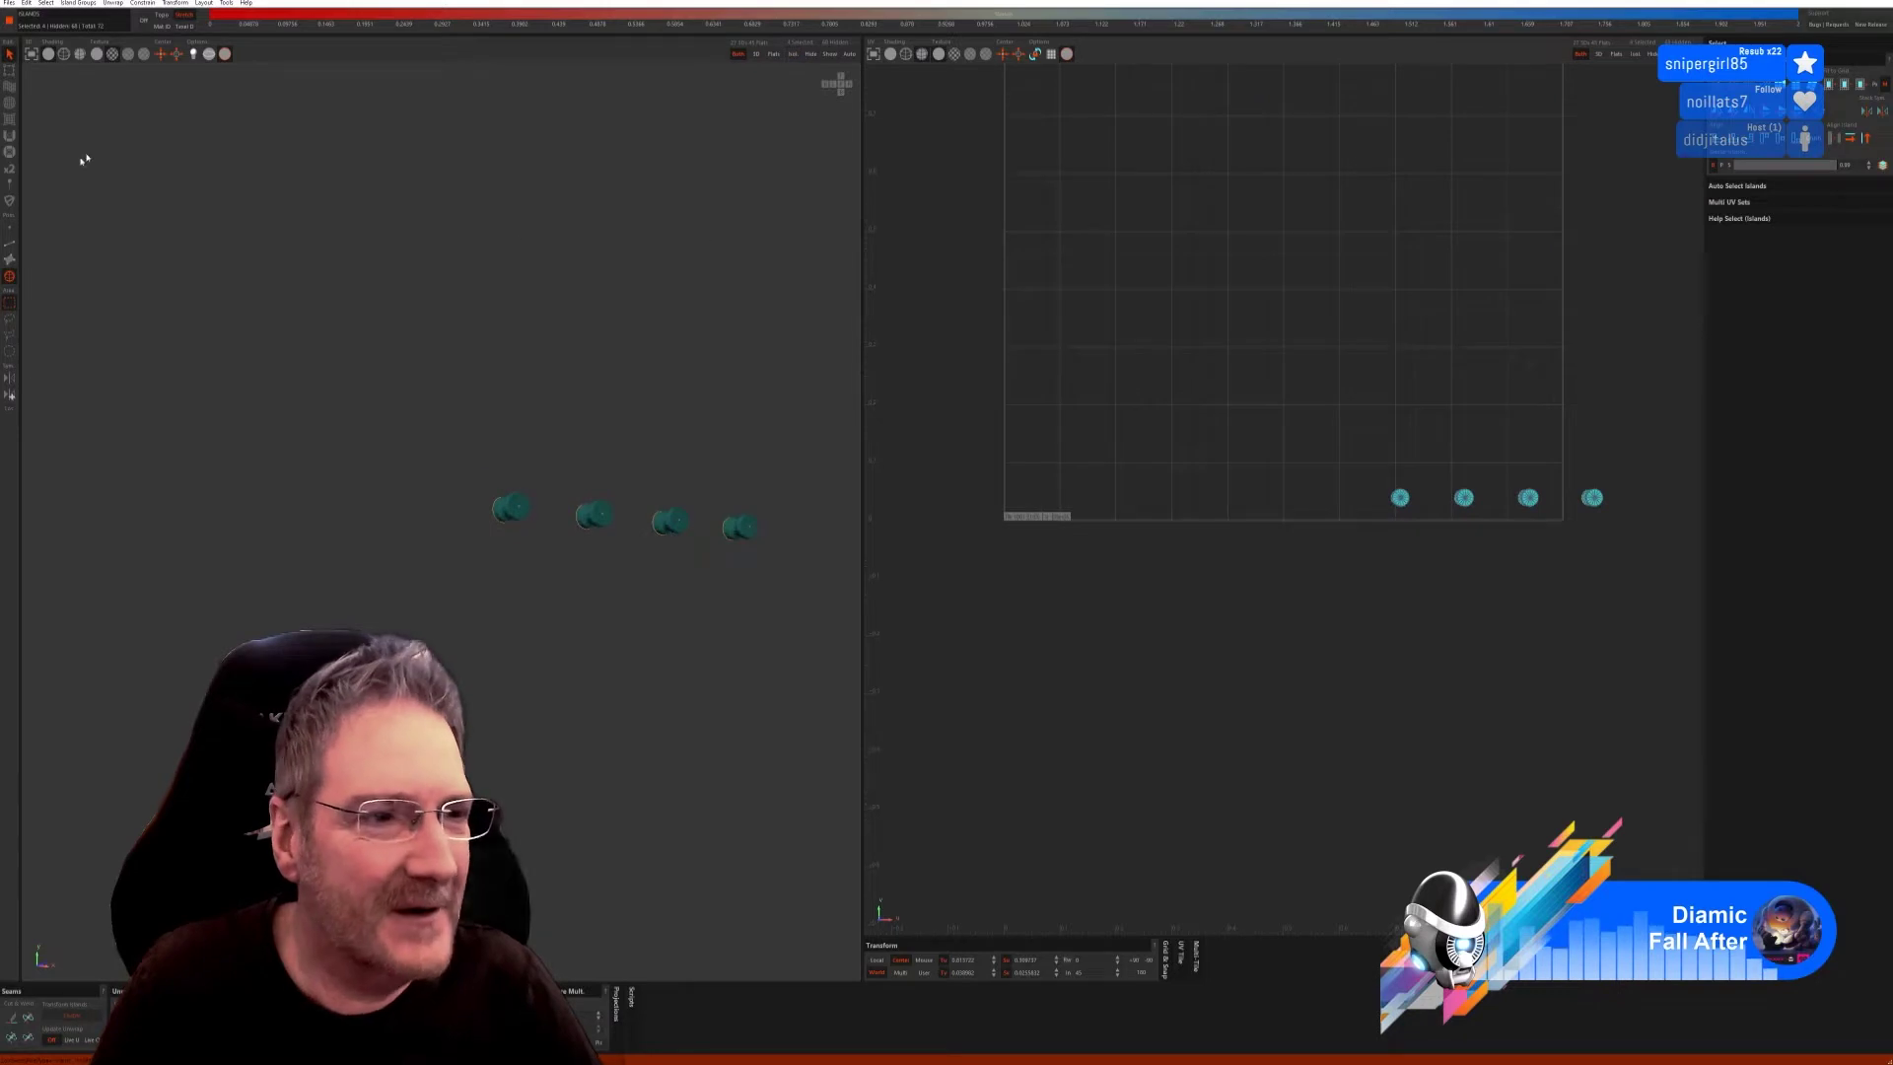
# Switch the auto seams method to Mosaic, select seam edges on the four isolated stems, then cut, unfold and pack them.
pyautogui.click(9, 245)
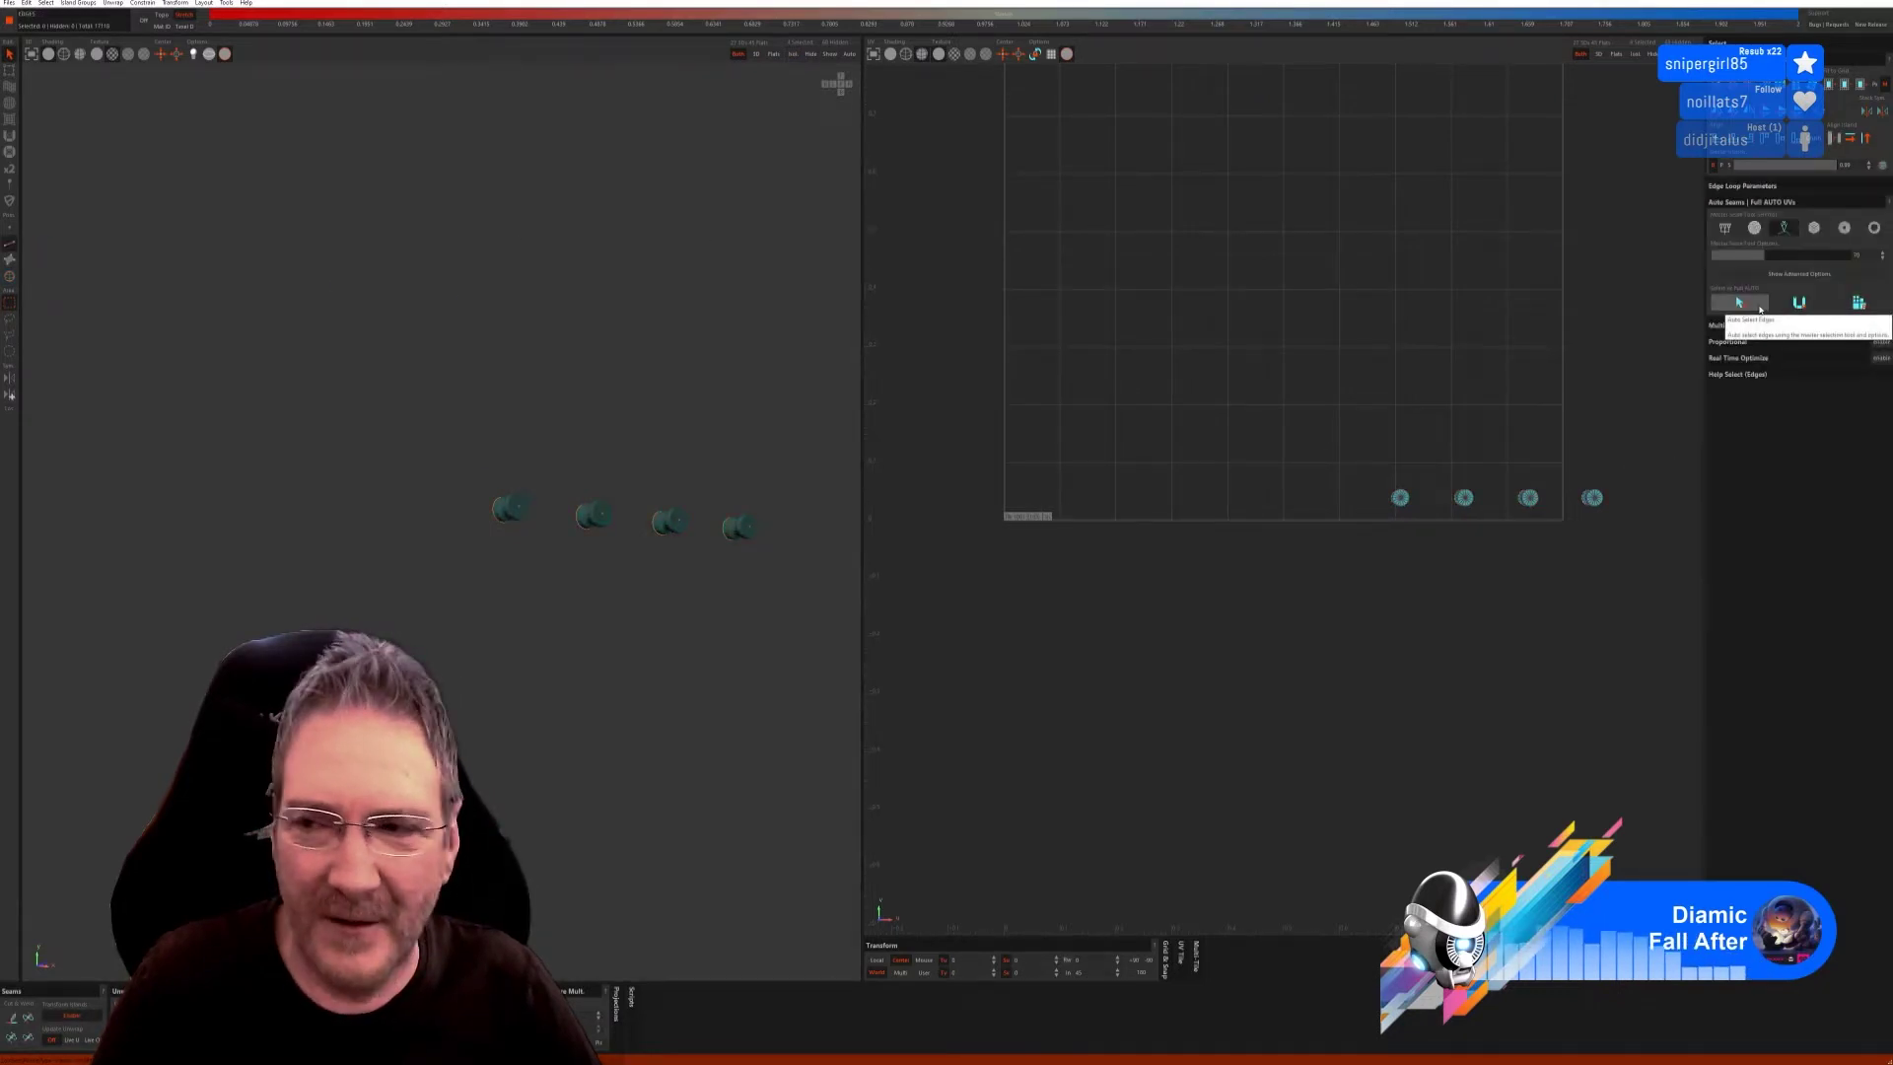
pyautogui.click(1756, 229)
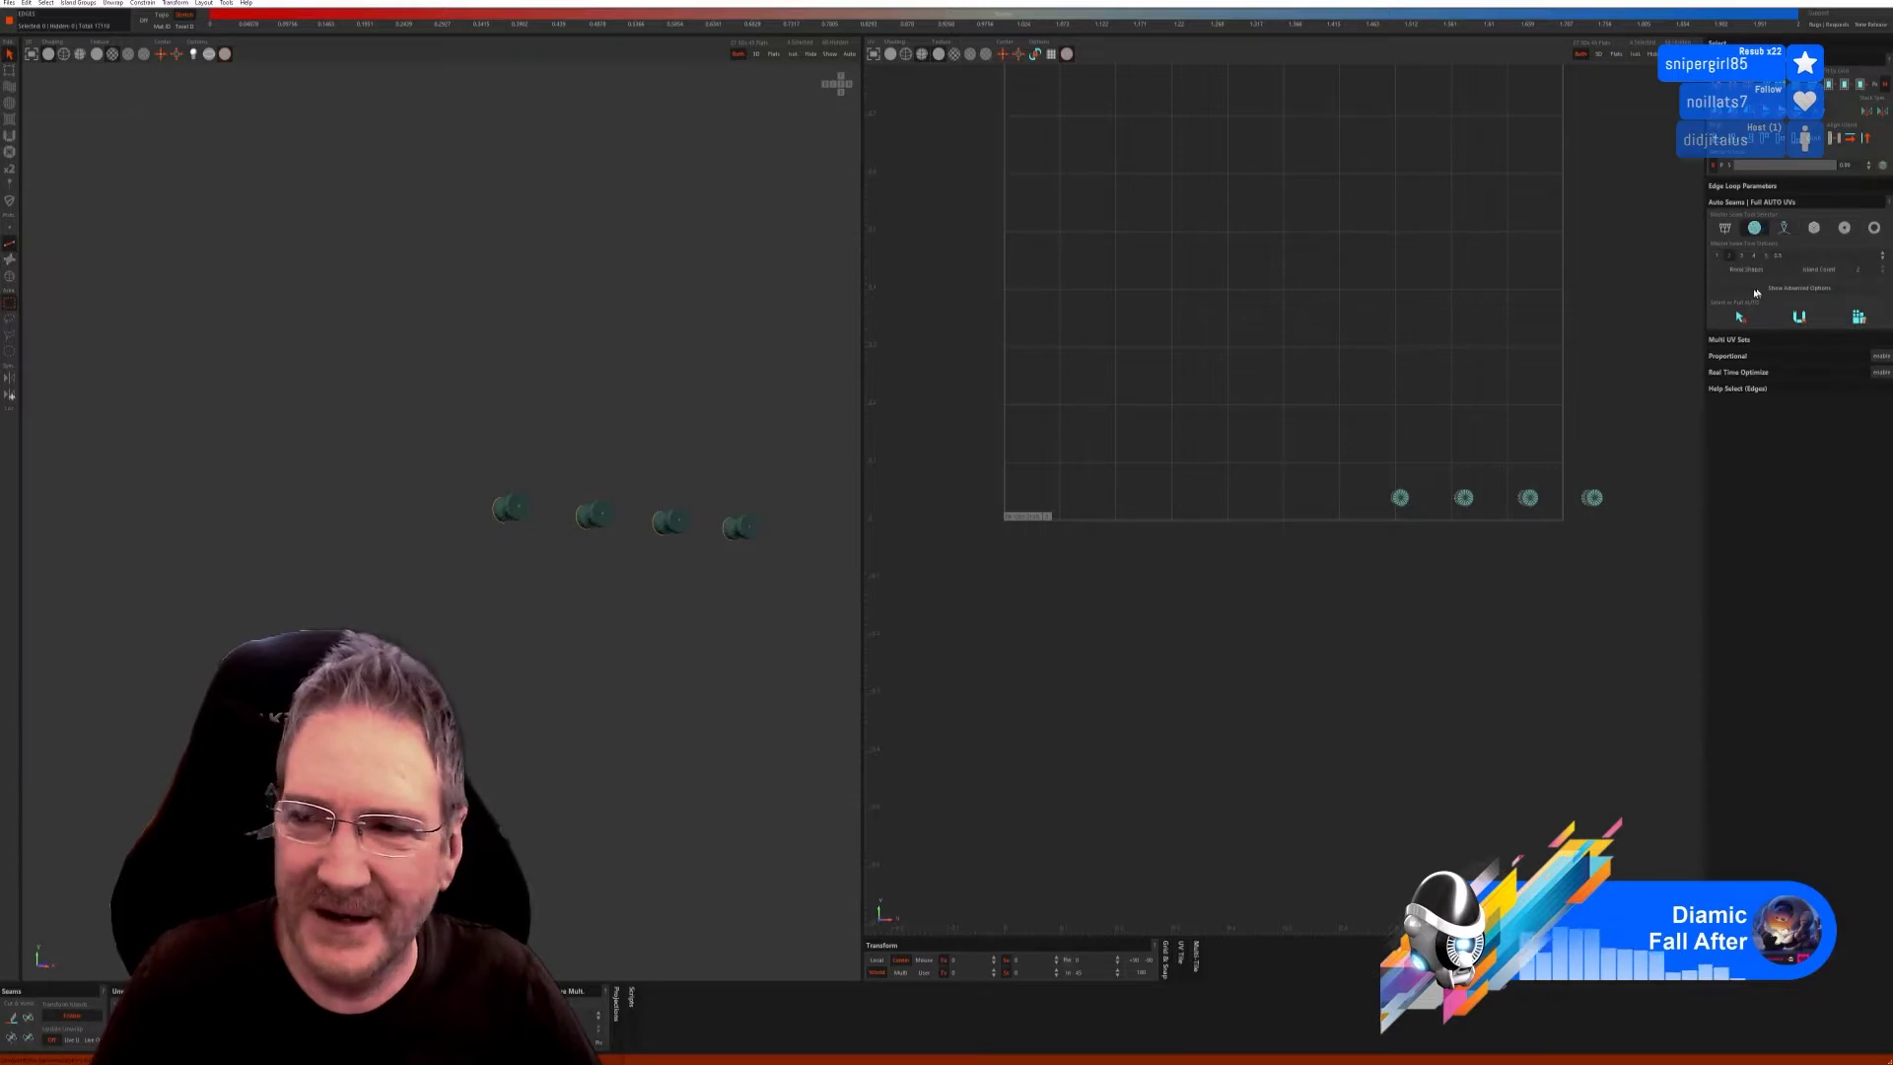
pyautogui.click(1738, 317)
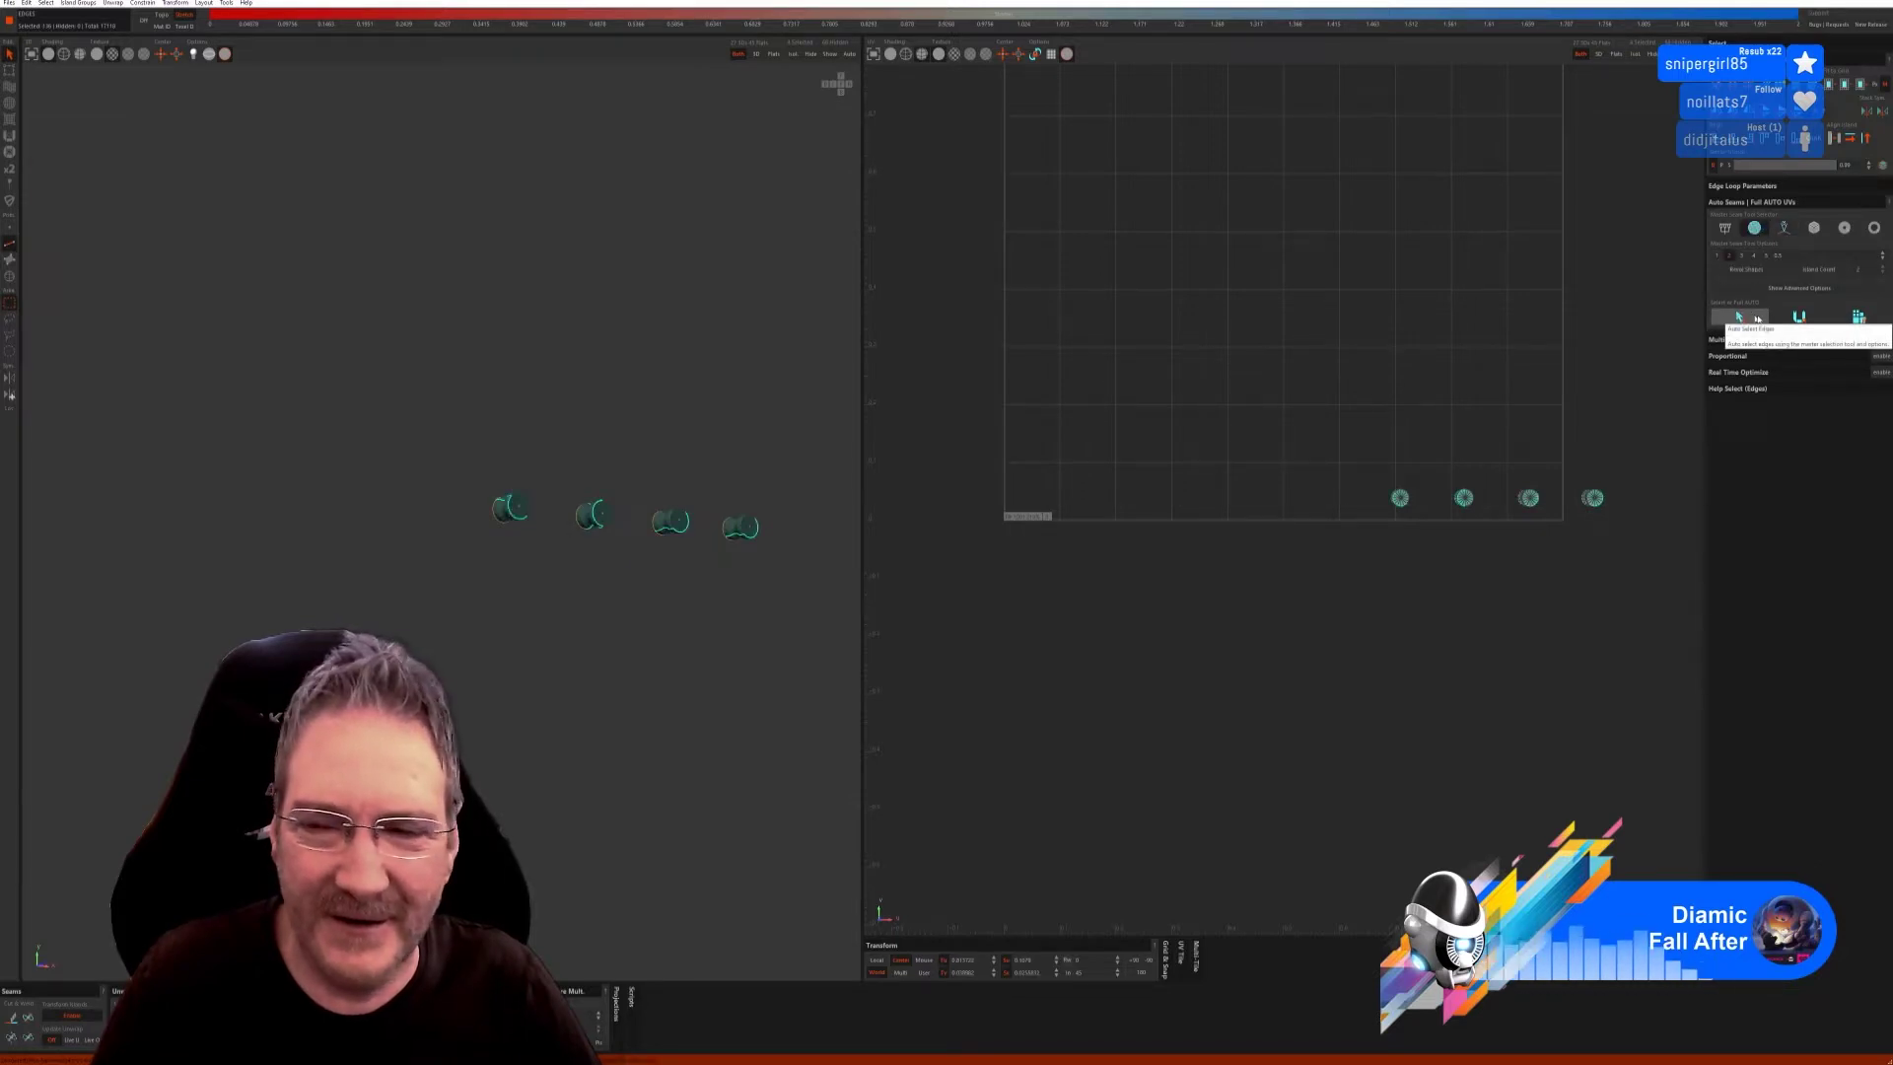
pyautogui.click(1799, 316)
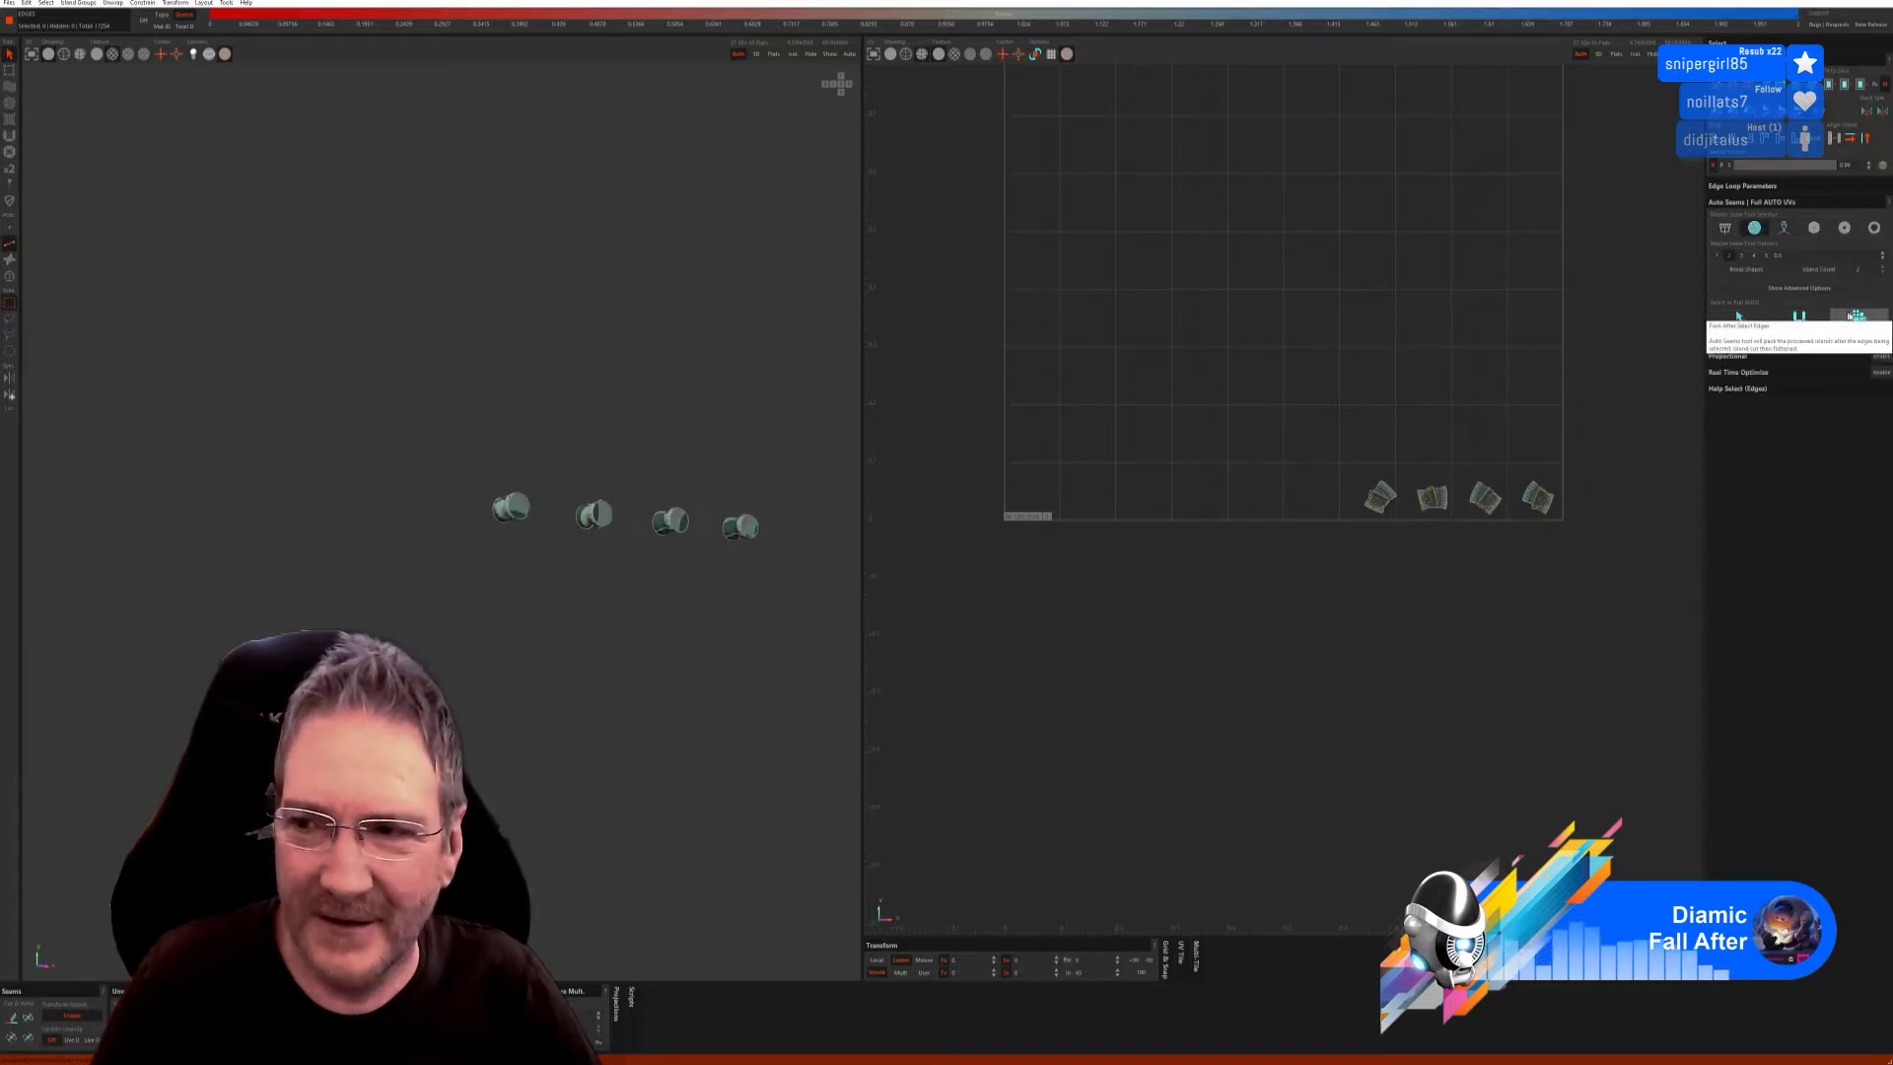
pyautogui.click(1859, 316)
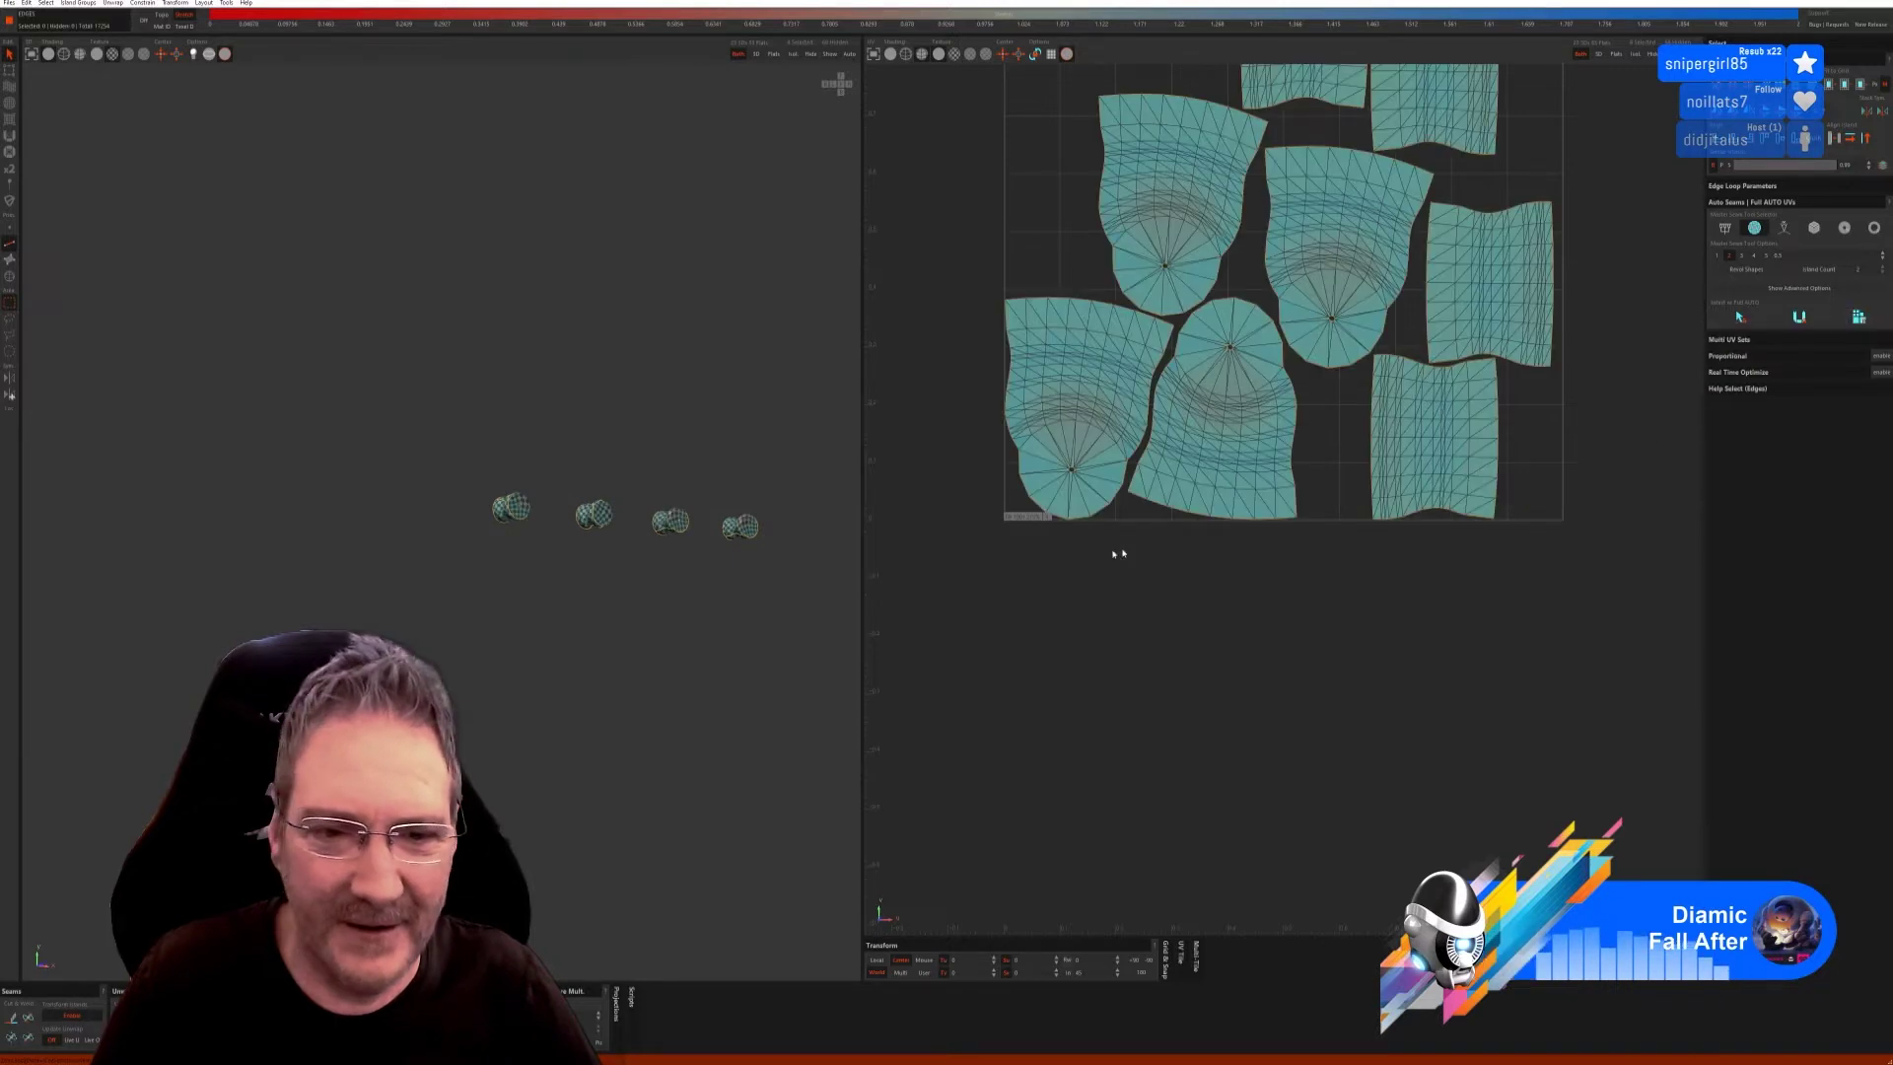
pyautogui.moveTo(658, 496); pyautogui.dragTo(646, 578, button='middle')
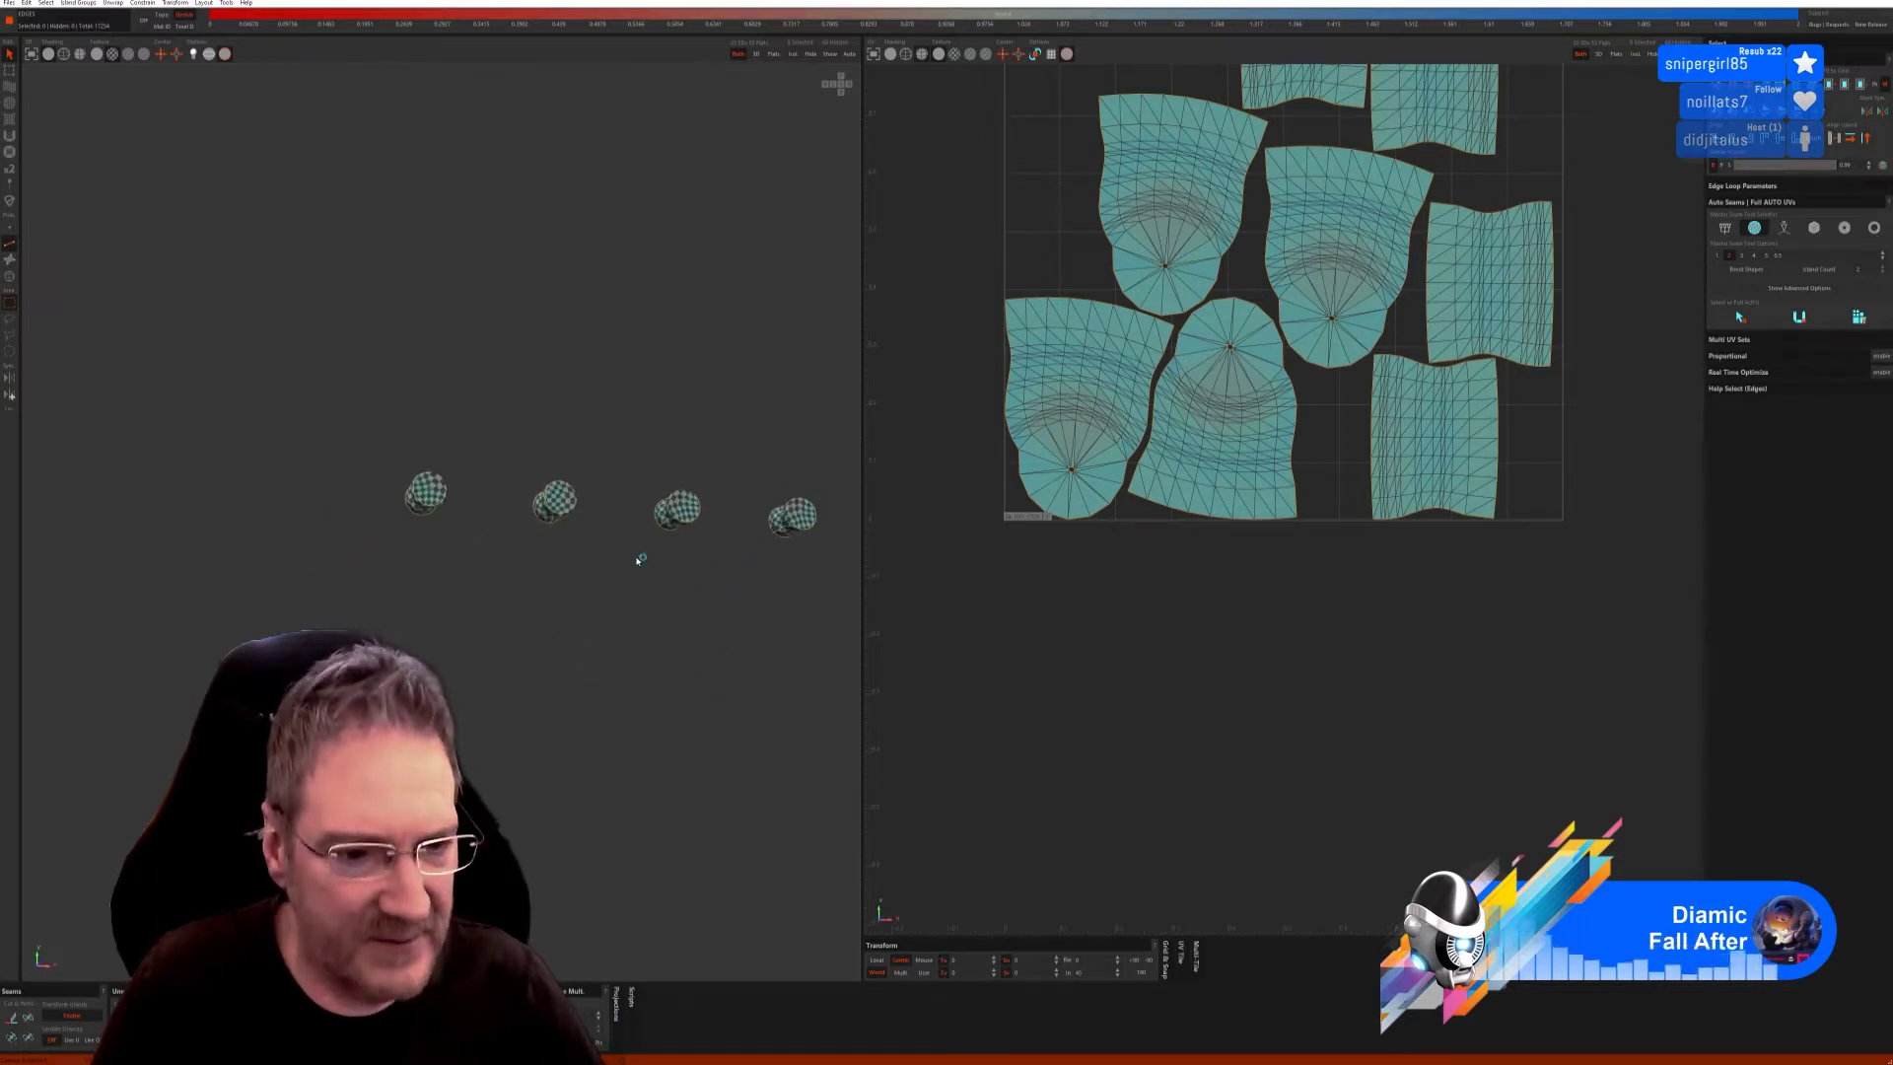
# Undo the Mosaic unwrap of the four isolated right-group stems and try Box auto seams on them.
pyautogui.hotkey('ctrl', 'z')
pyautogui.hotkey('ctrl', 'z')
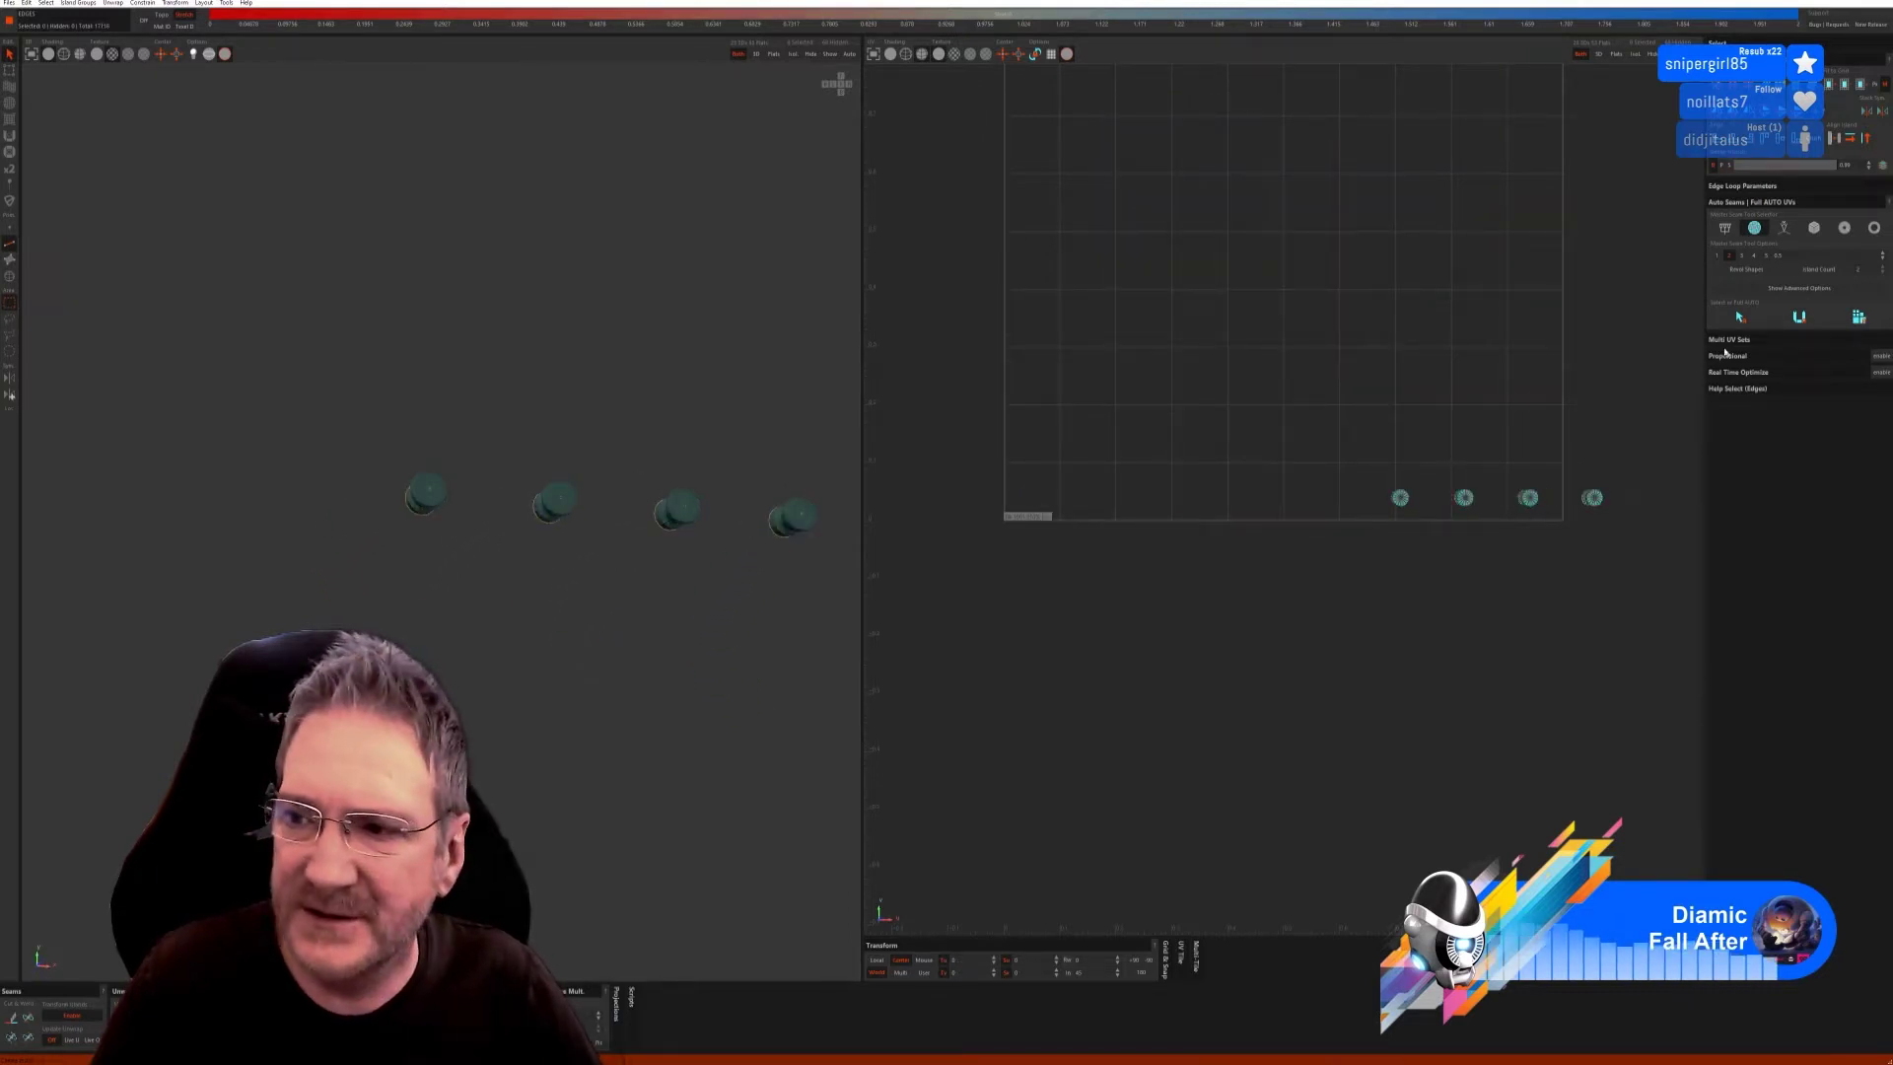
pyautogui.click(1725, 232)
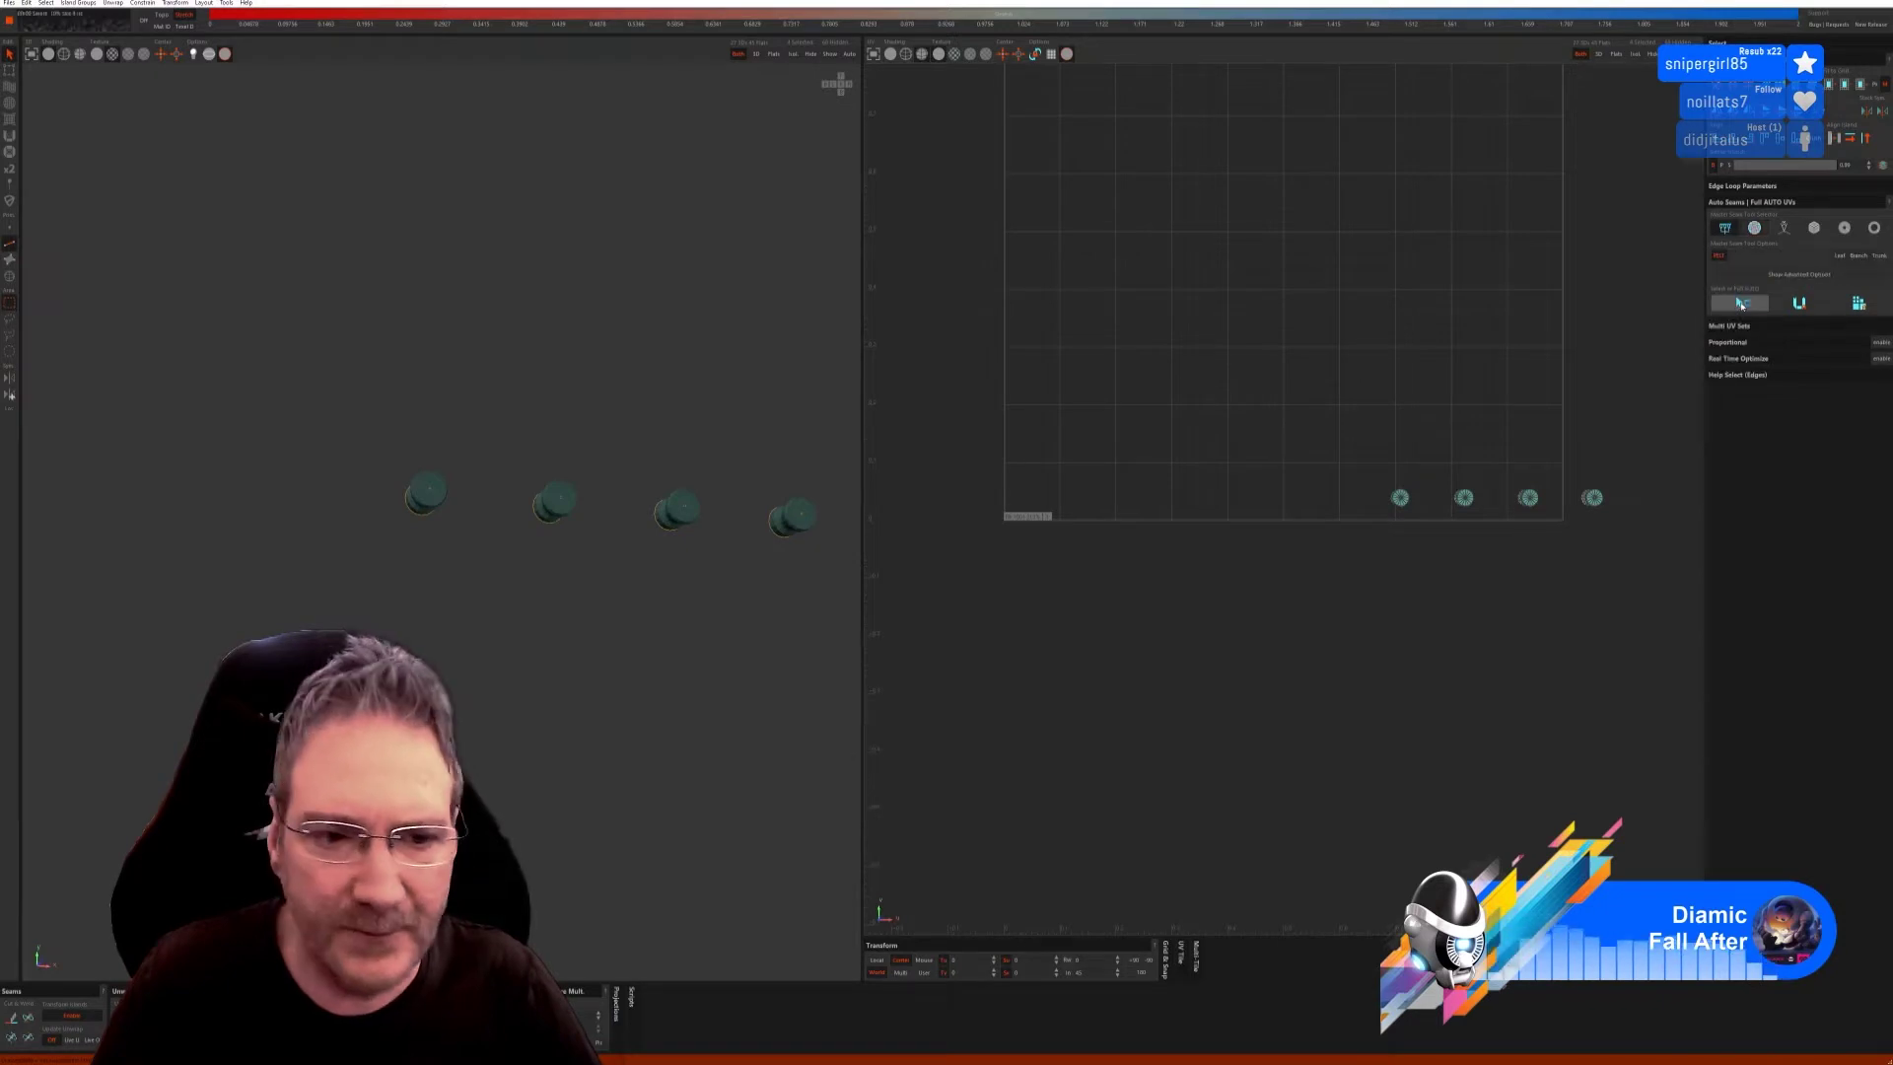
pyautogui.click(1813, 228)
pyautogui.click(1730, 332)
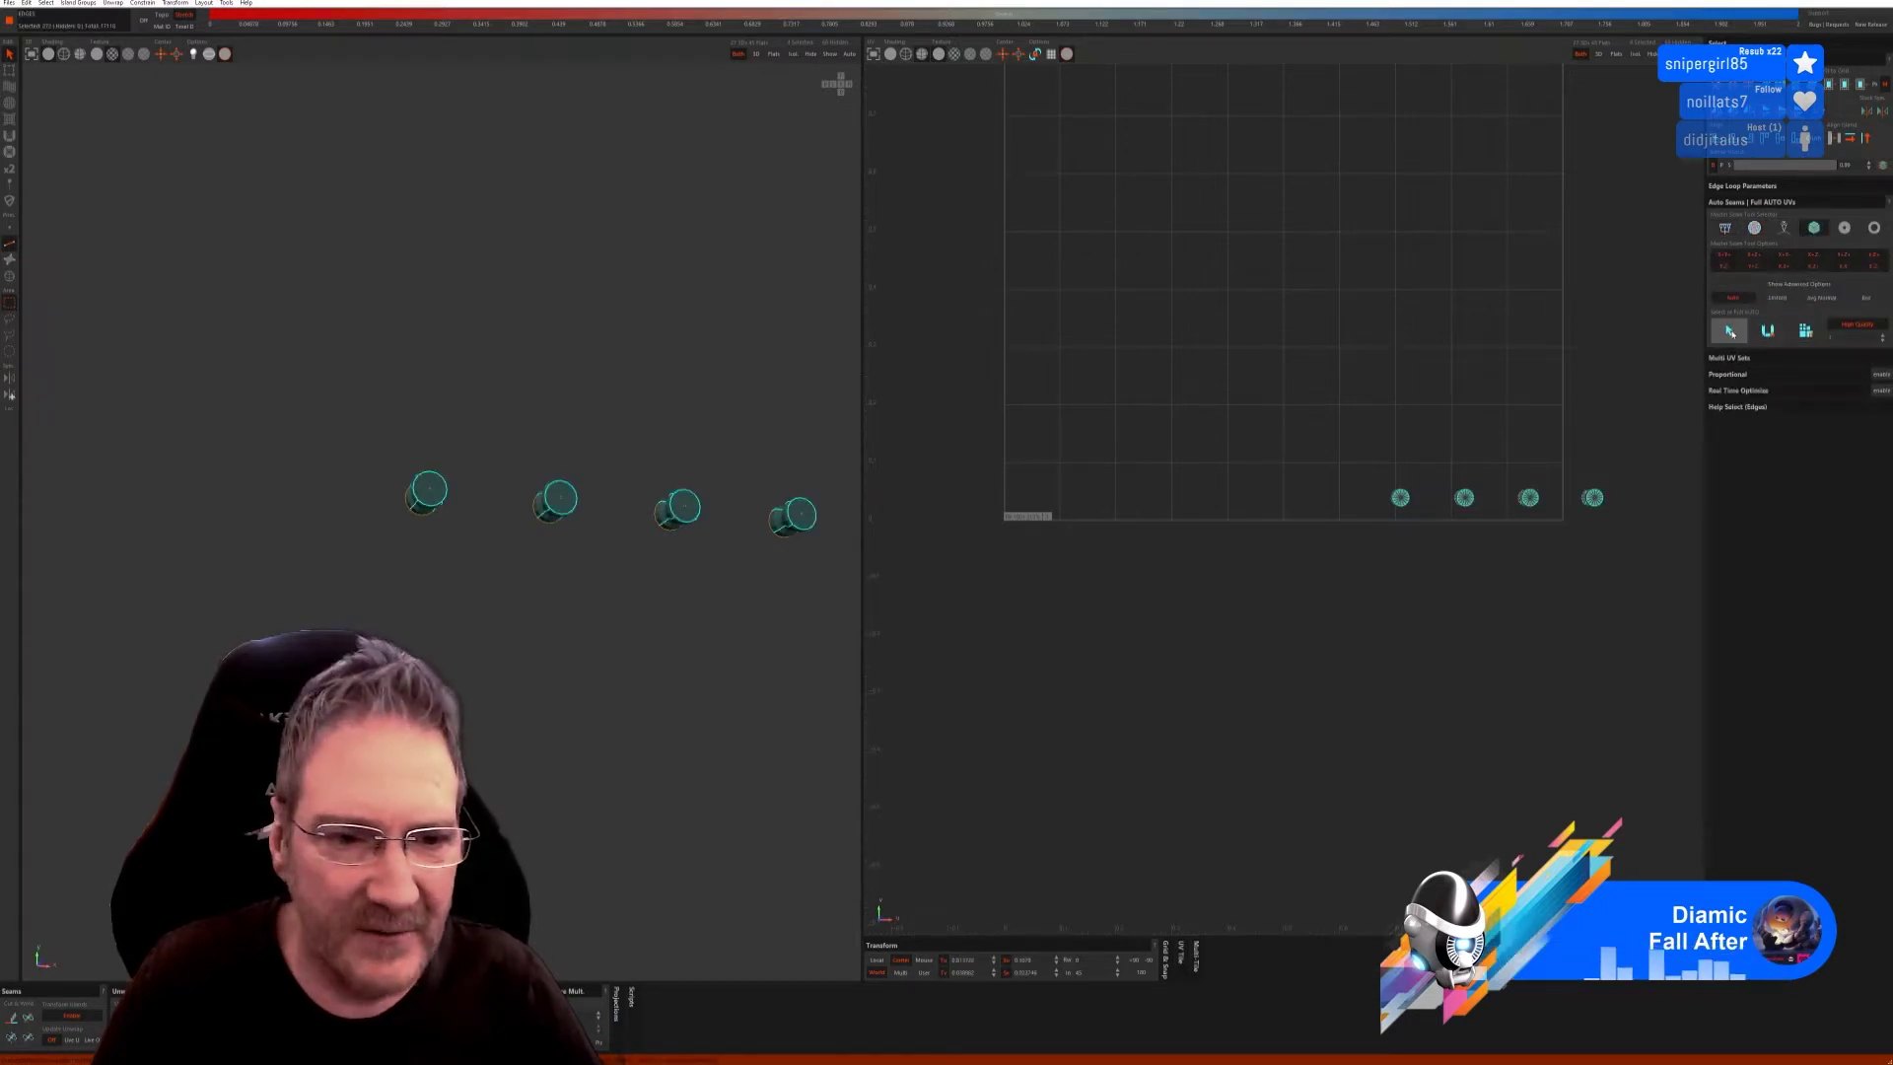
pyautogui.moveTo(621, 651); pyautogui.dragTo(542, 627, button='middle')
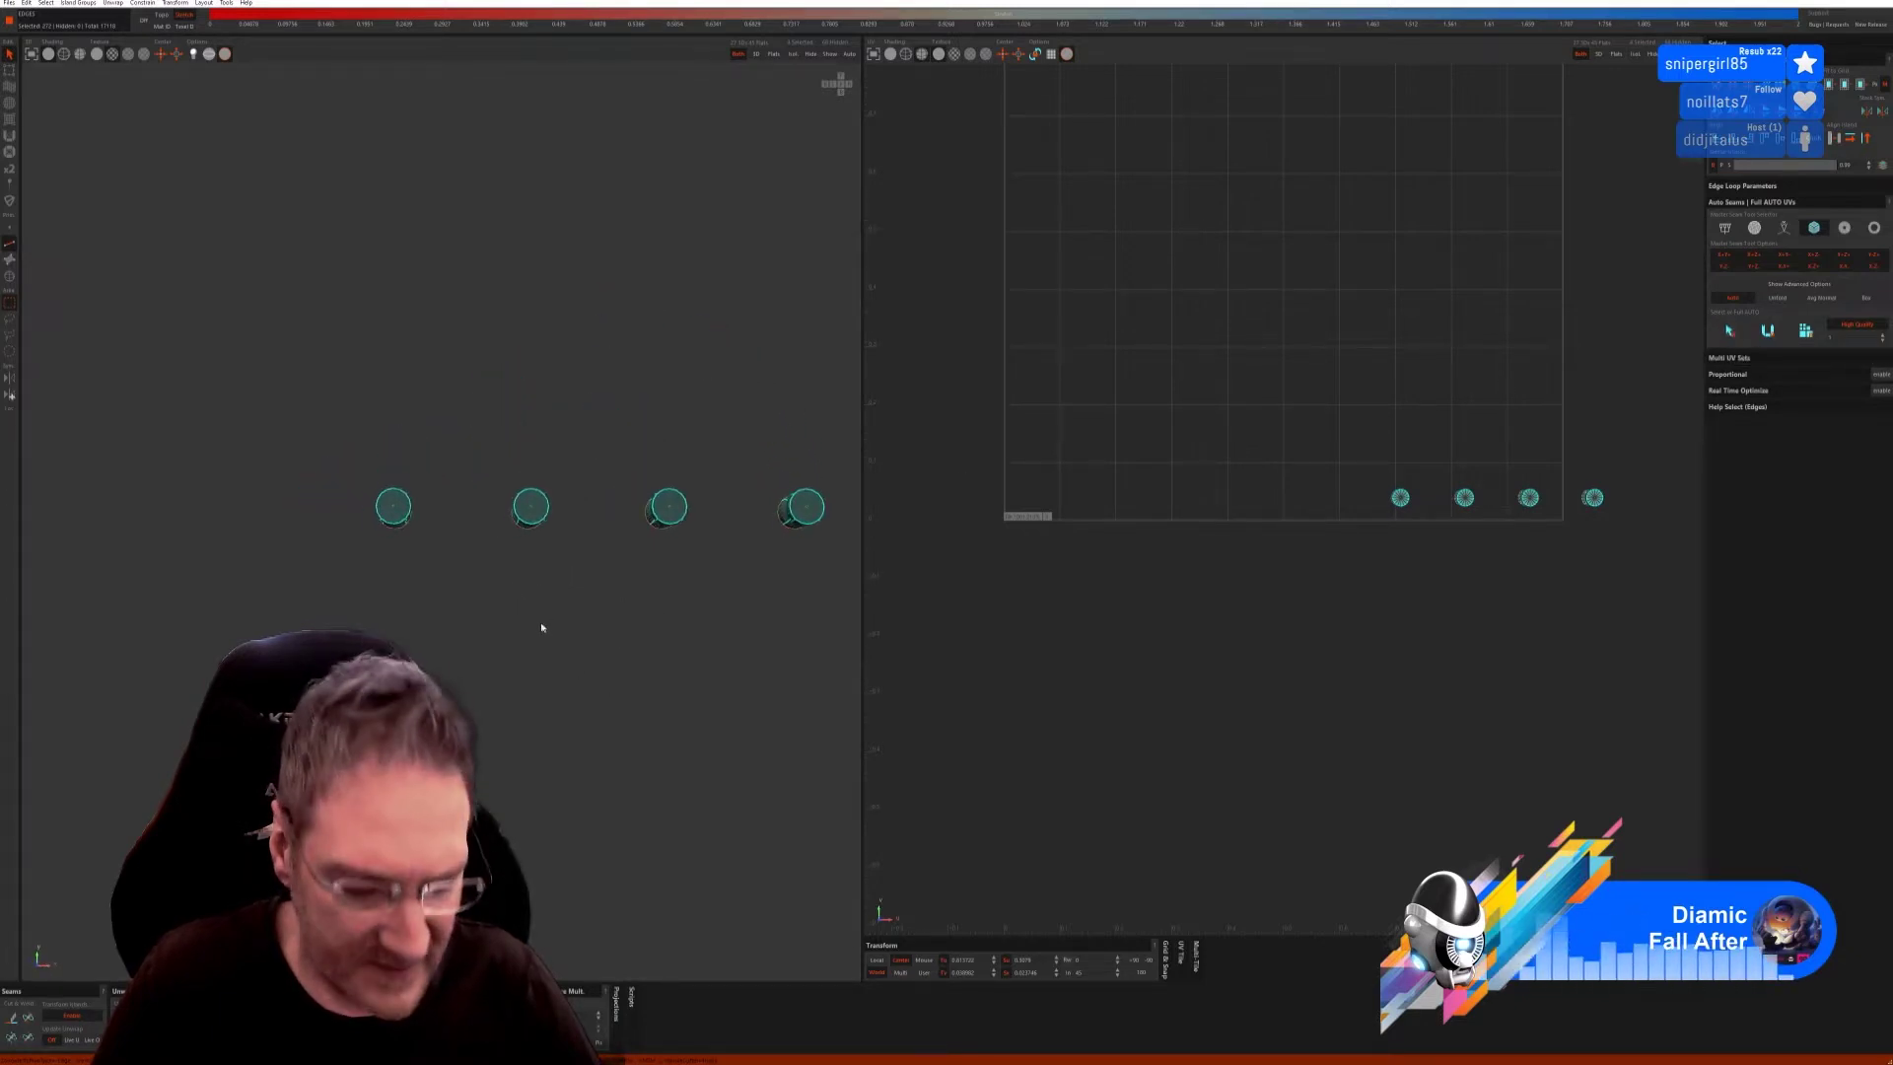
pyautogui.click(550, 558)
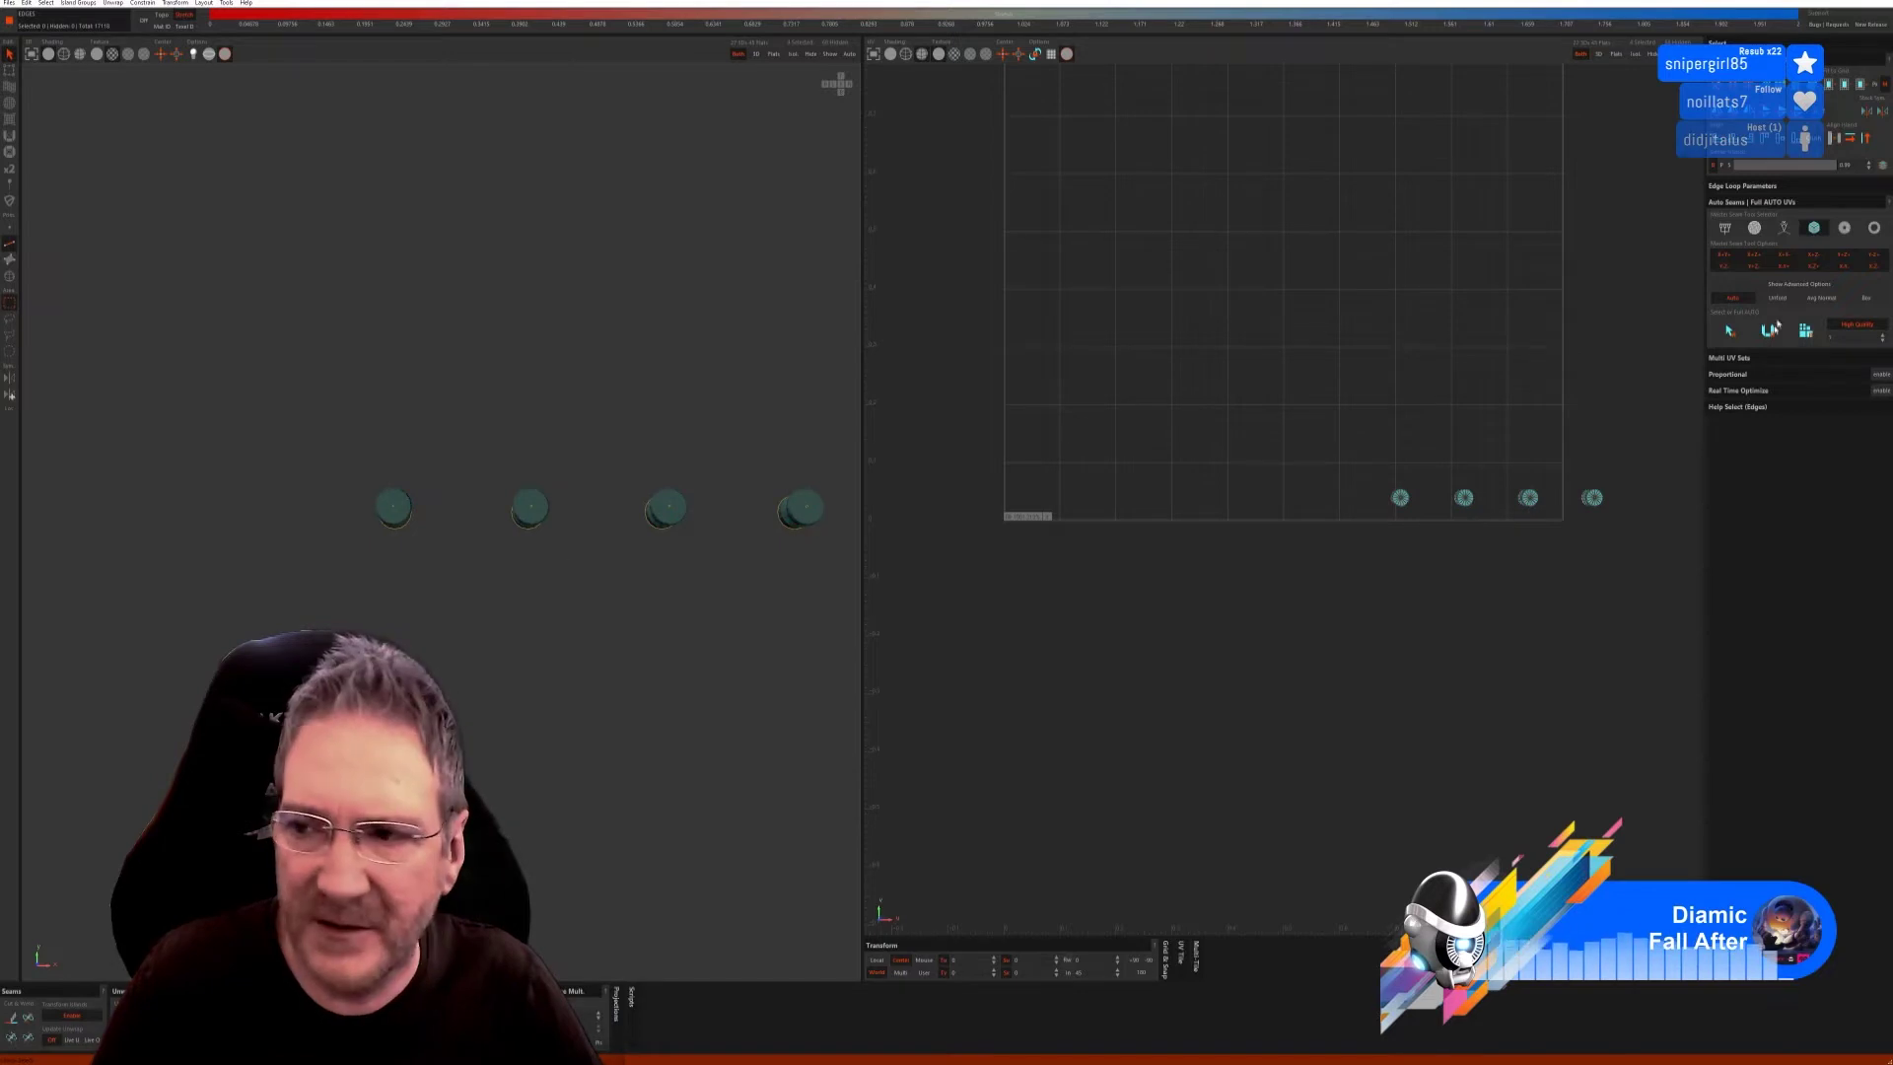
# Apply the auto seams method after Box to the four isolated stems, unfolding and packing them, and inspect their checker pattern.
pyautogui.click(1846, 227)
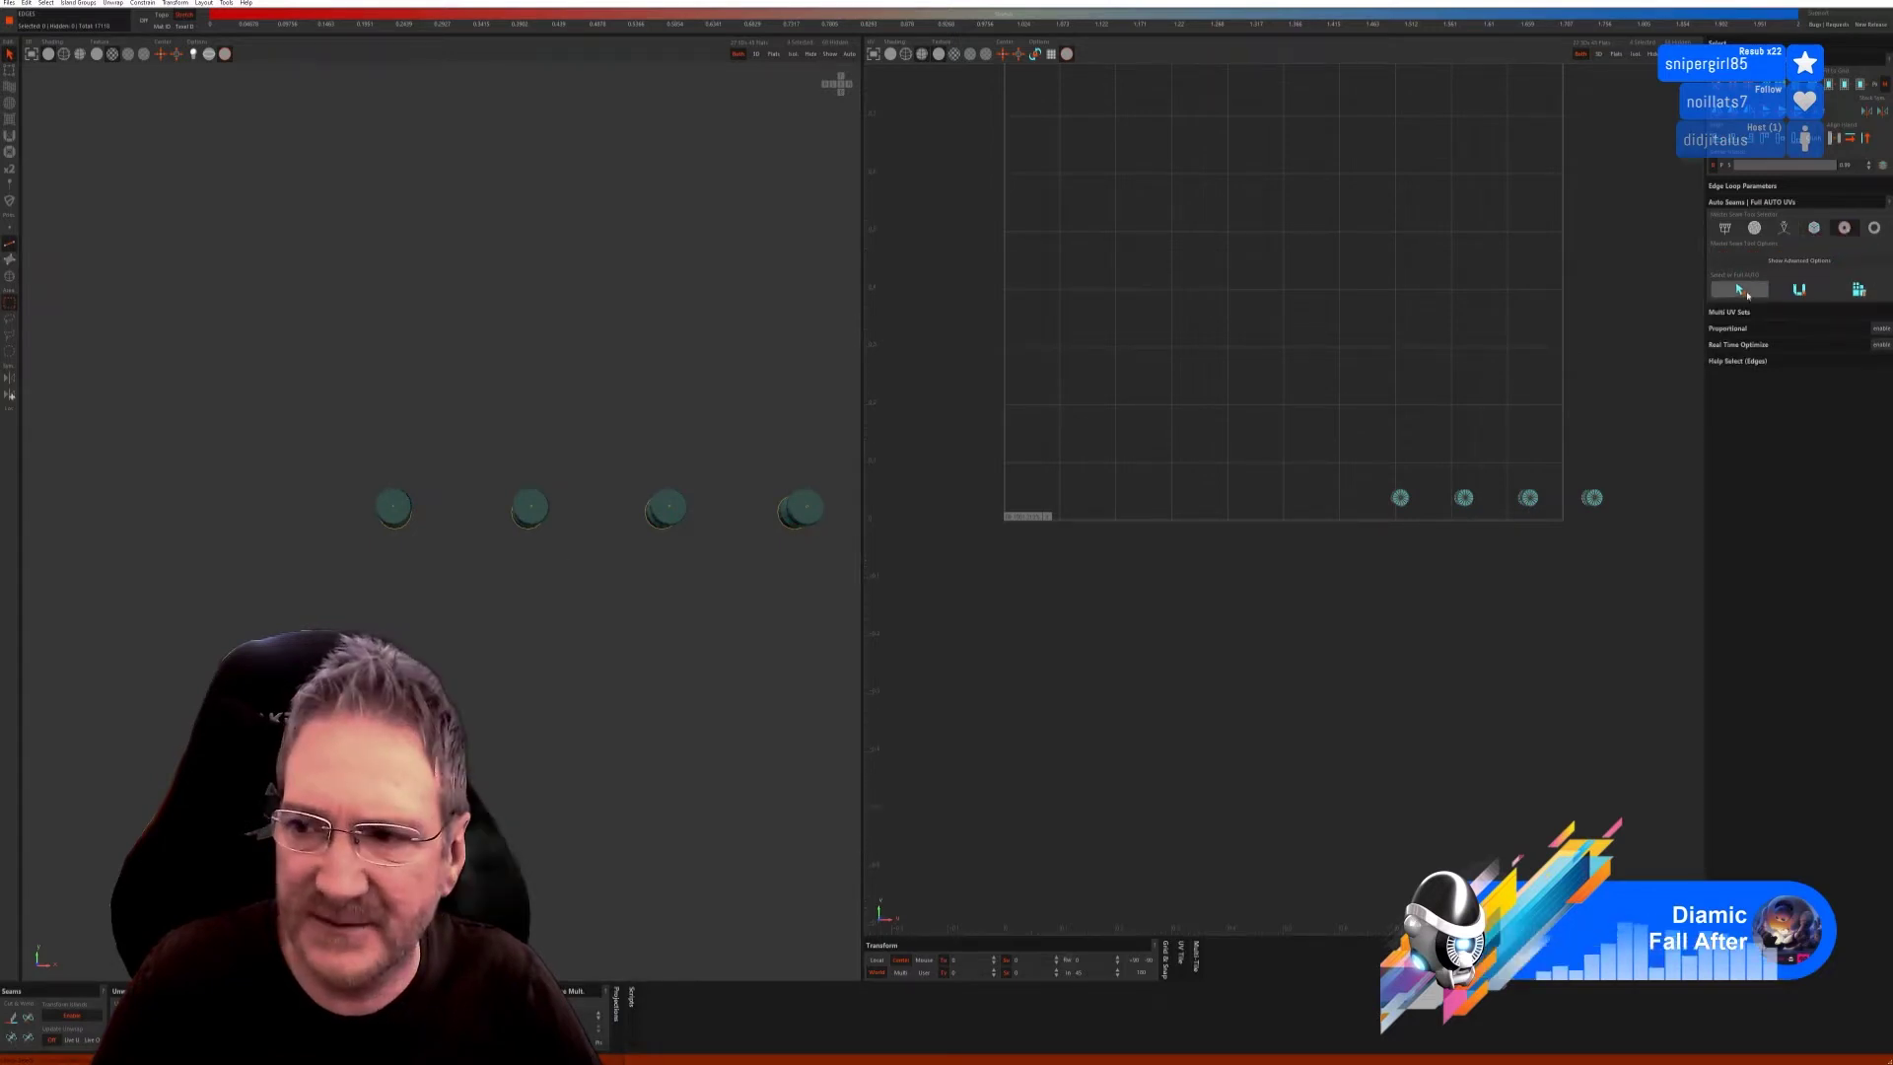
pyautogui.click(1799, 289)
pyautogui.click(1859, 289)
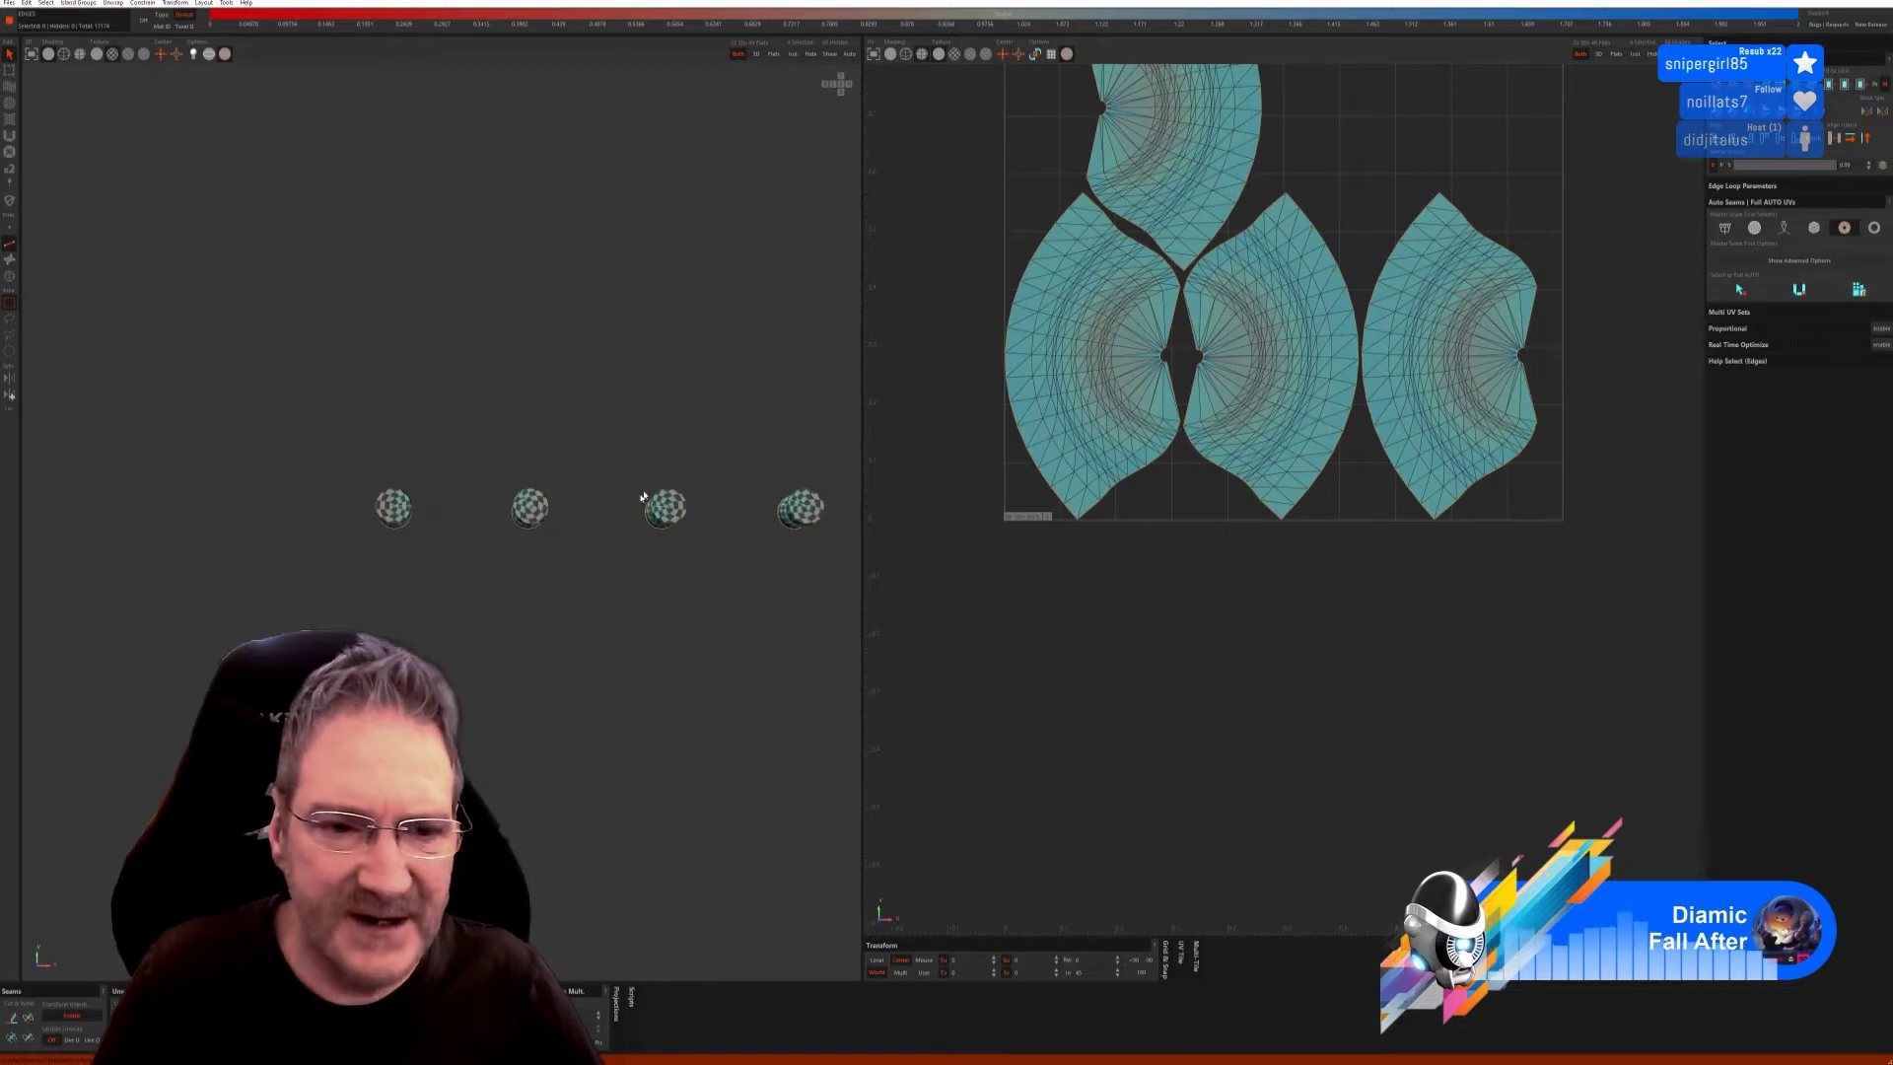
pyautogui.moveTo(642, 496); pyautogui.dragTo(551, 446, button='middle')
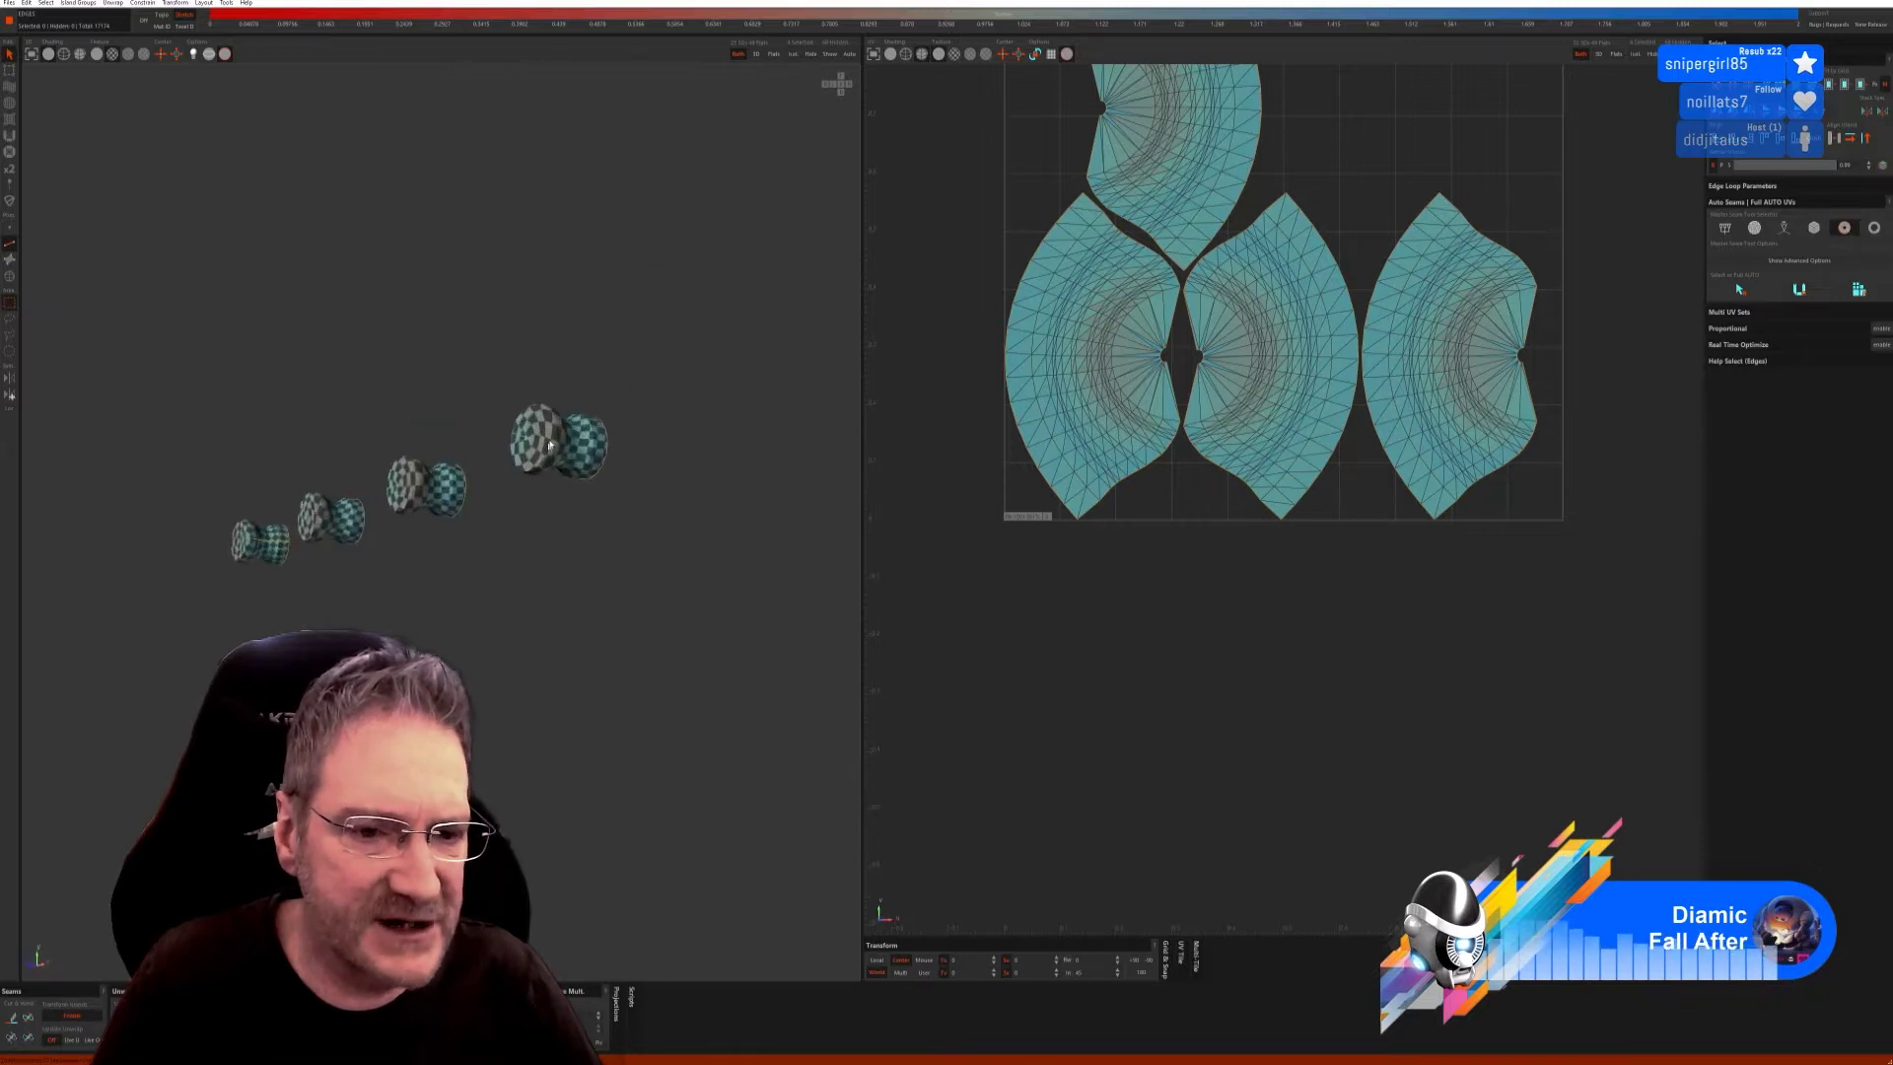
pyautogui.scroll(3, 548, 442)
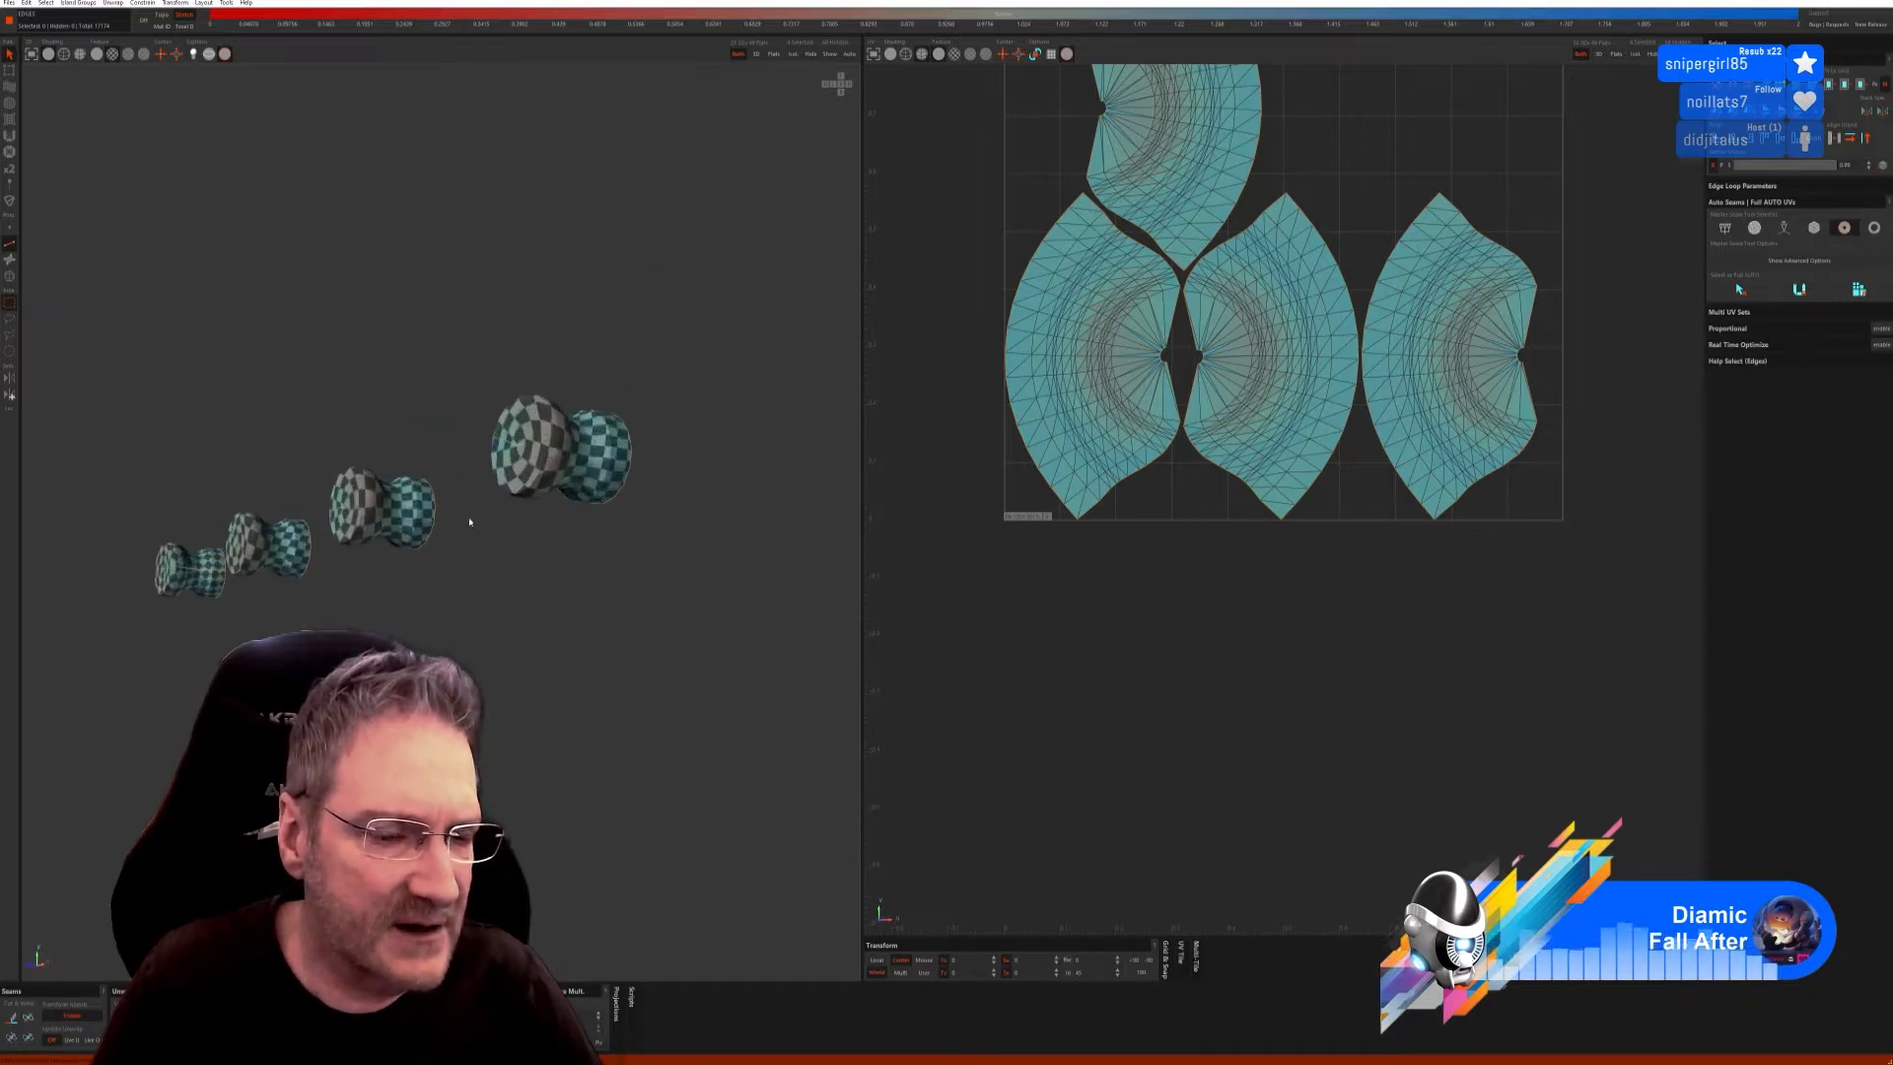
pyautogui.moveTo(557, 453); pyautogui.dragTo(435, 545, button='middle')
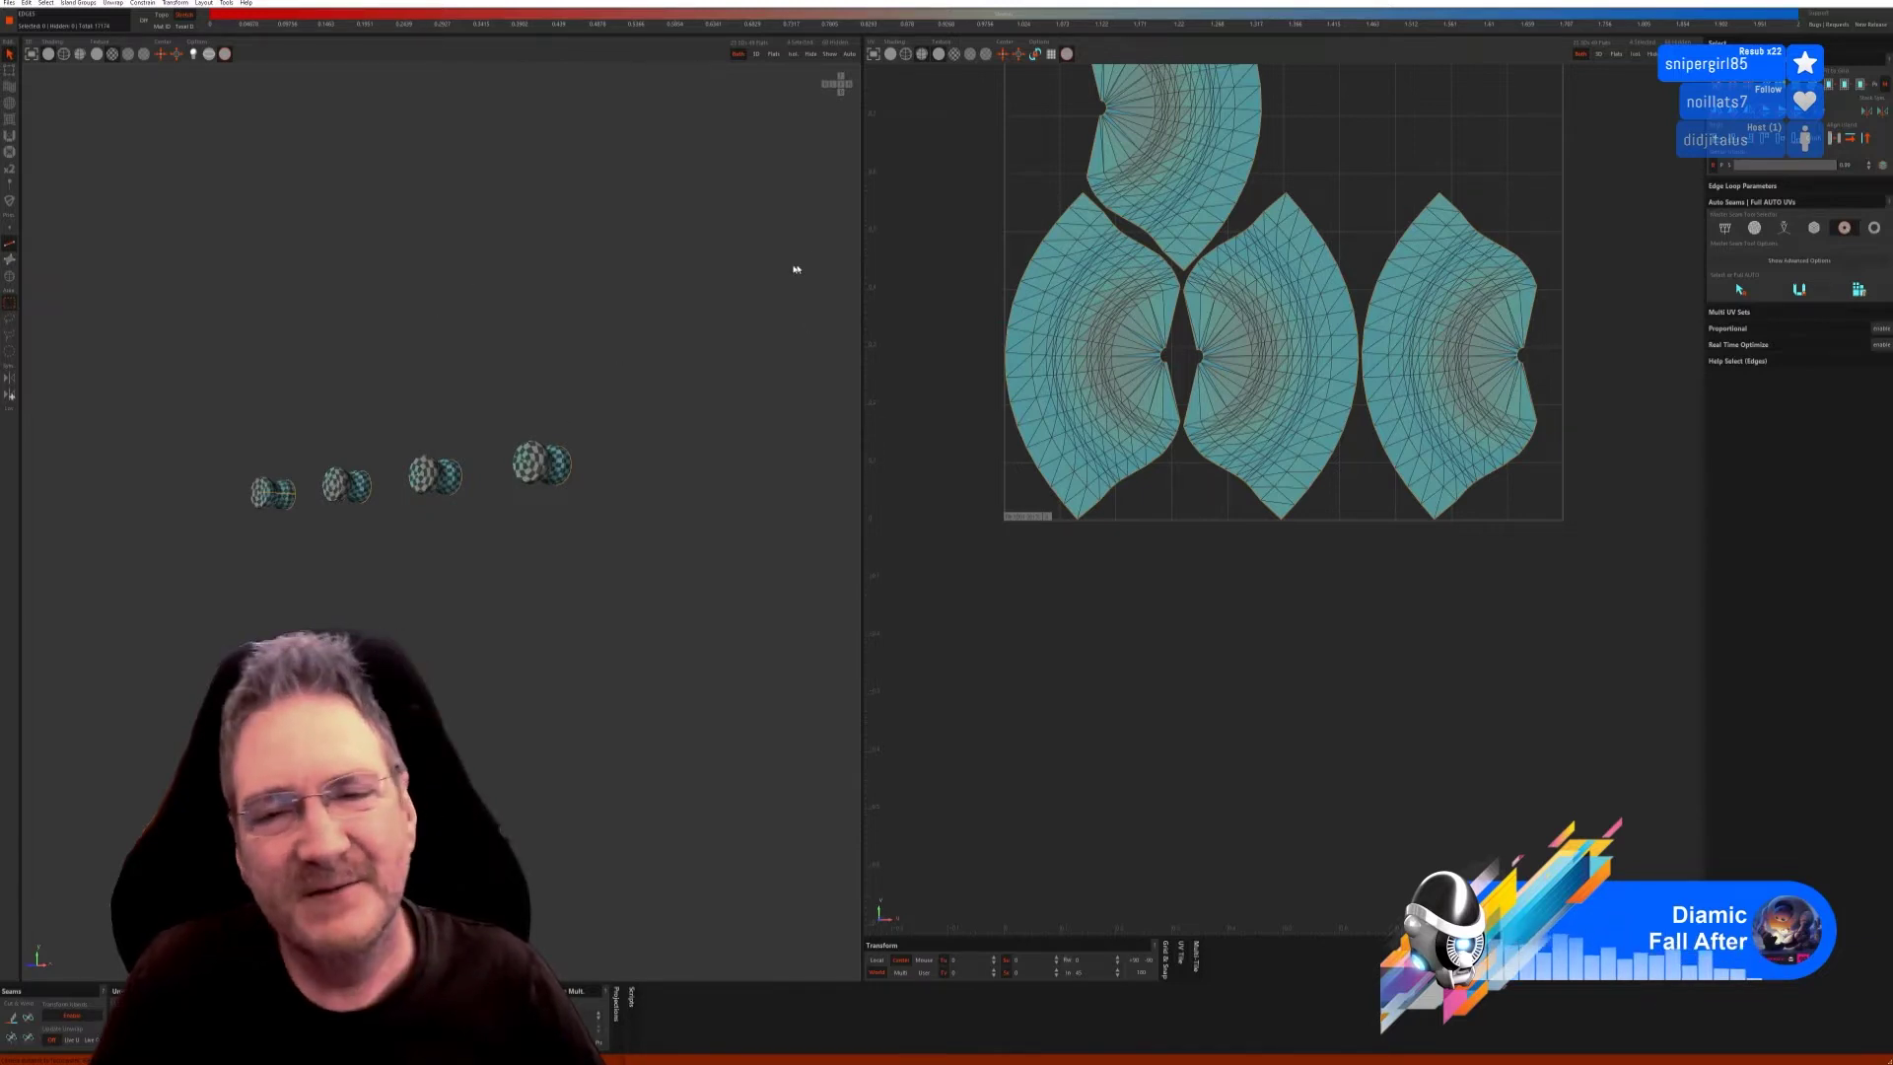
# Show all parts again and isolate the spool-shaped stem islands of the five knobs in the left group.
pyautogui.click(828, 55)
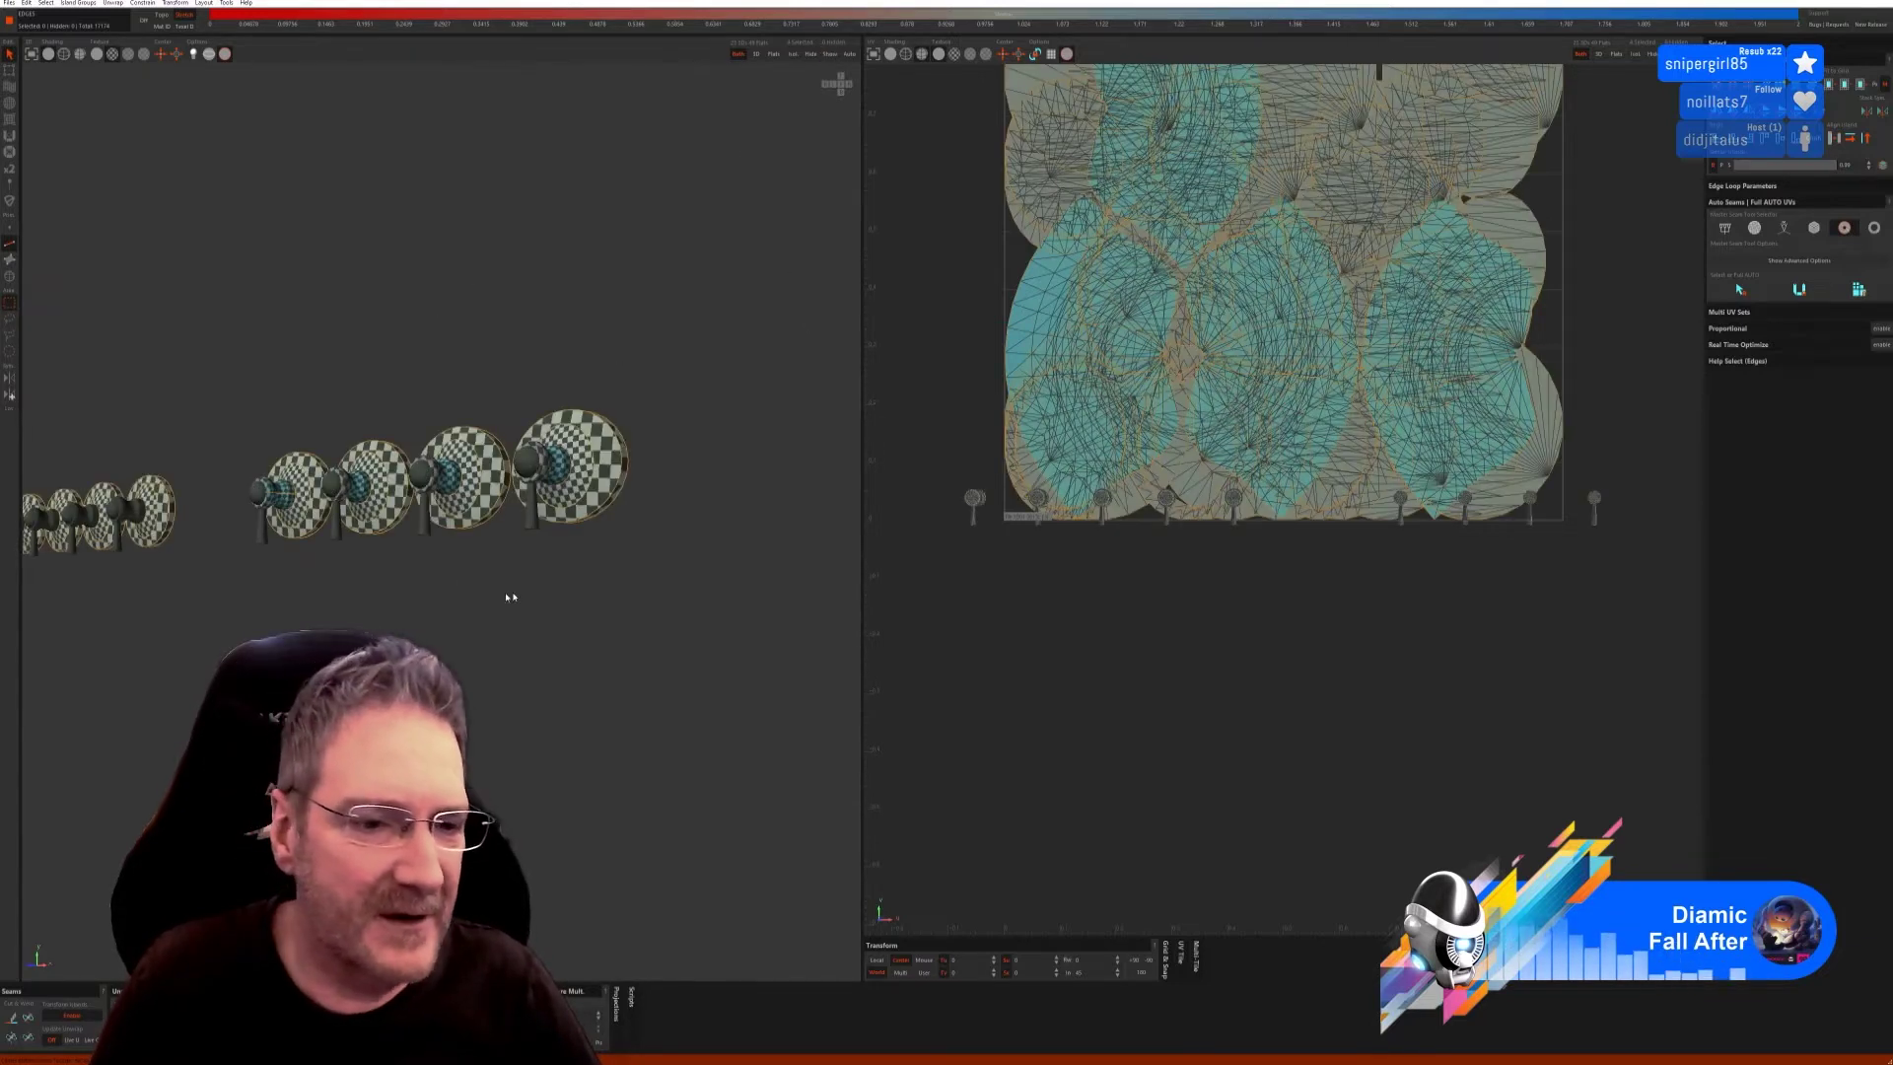
pyautogui.keyDown('alt'); pyautogui.moveTo(213, 625); pyautogui.dragTo(325, 598); pyautogui.keyUp('alt')
pyautogui.scroll(3, 233, 534)
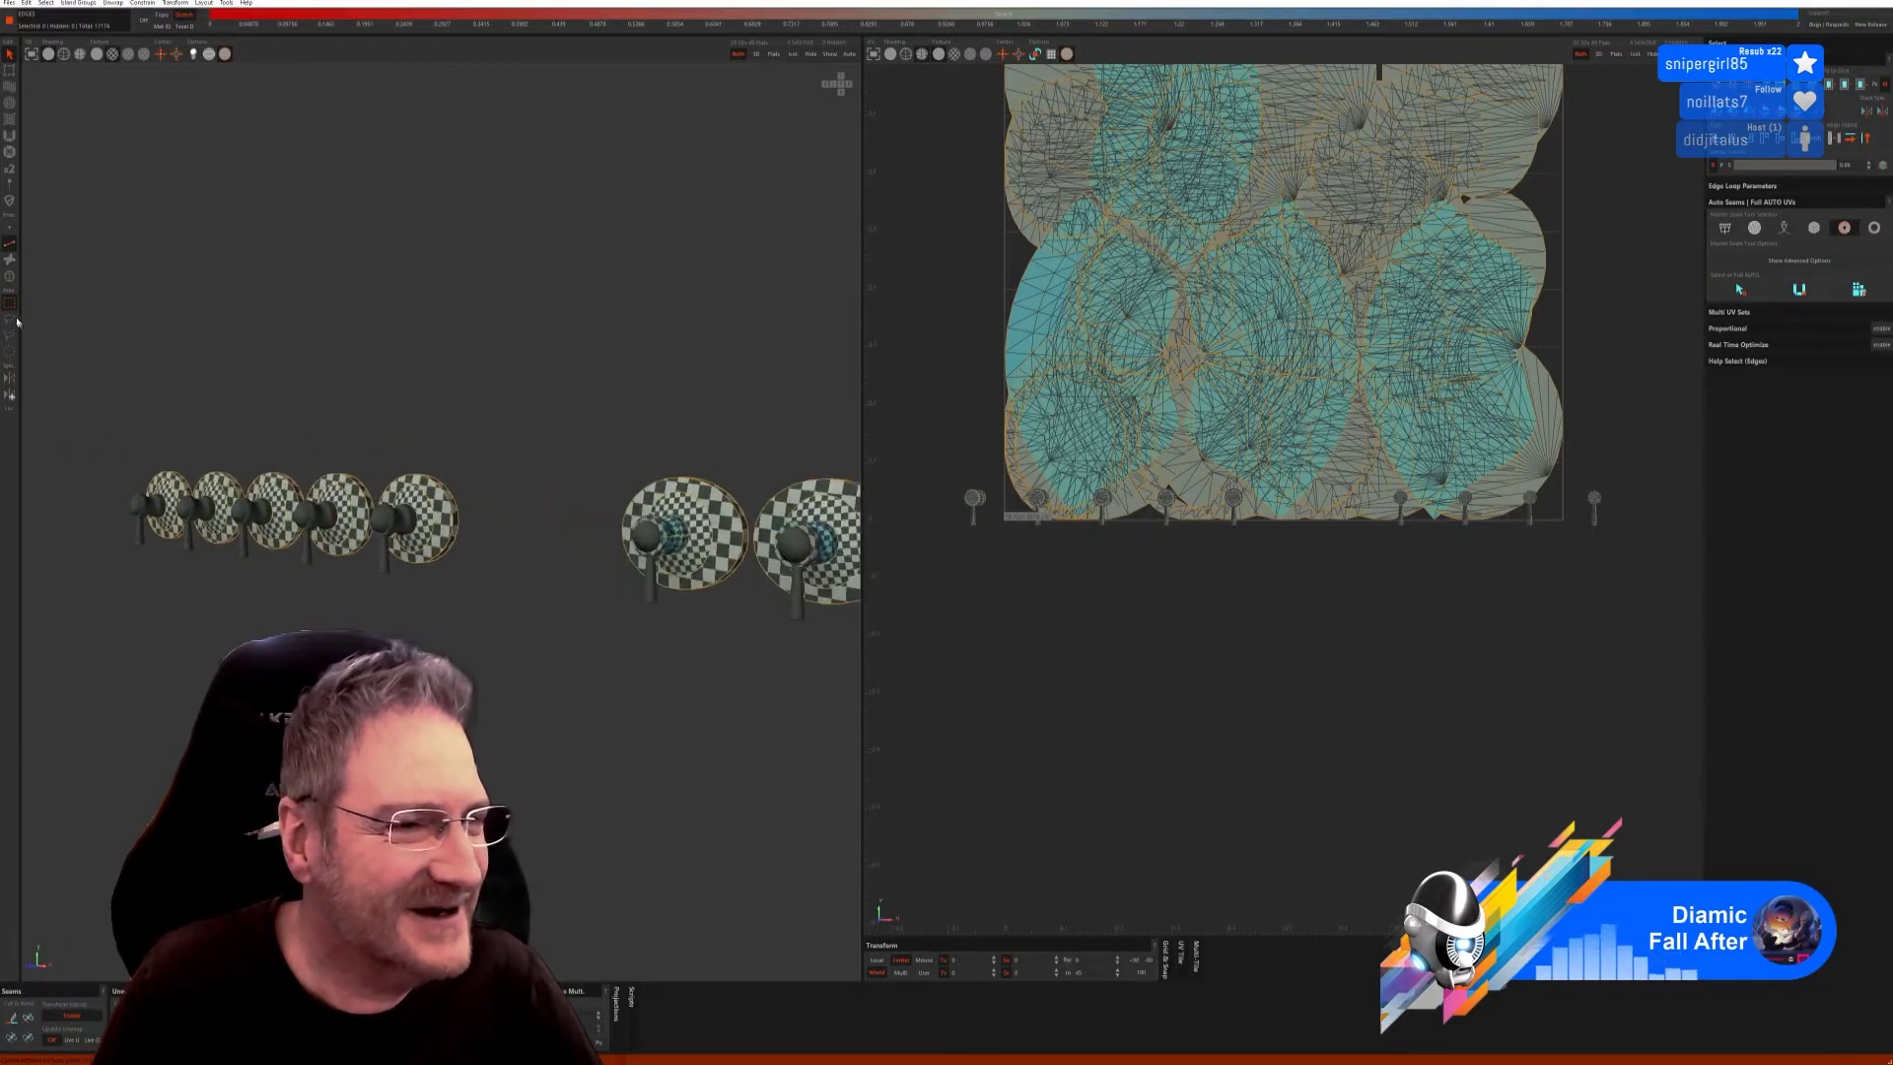
pyautogui.click(10, 276)
pyautogui.click(158, 510)
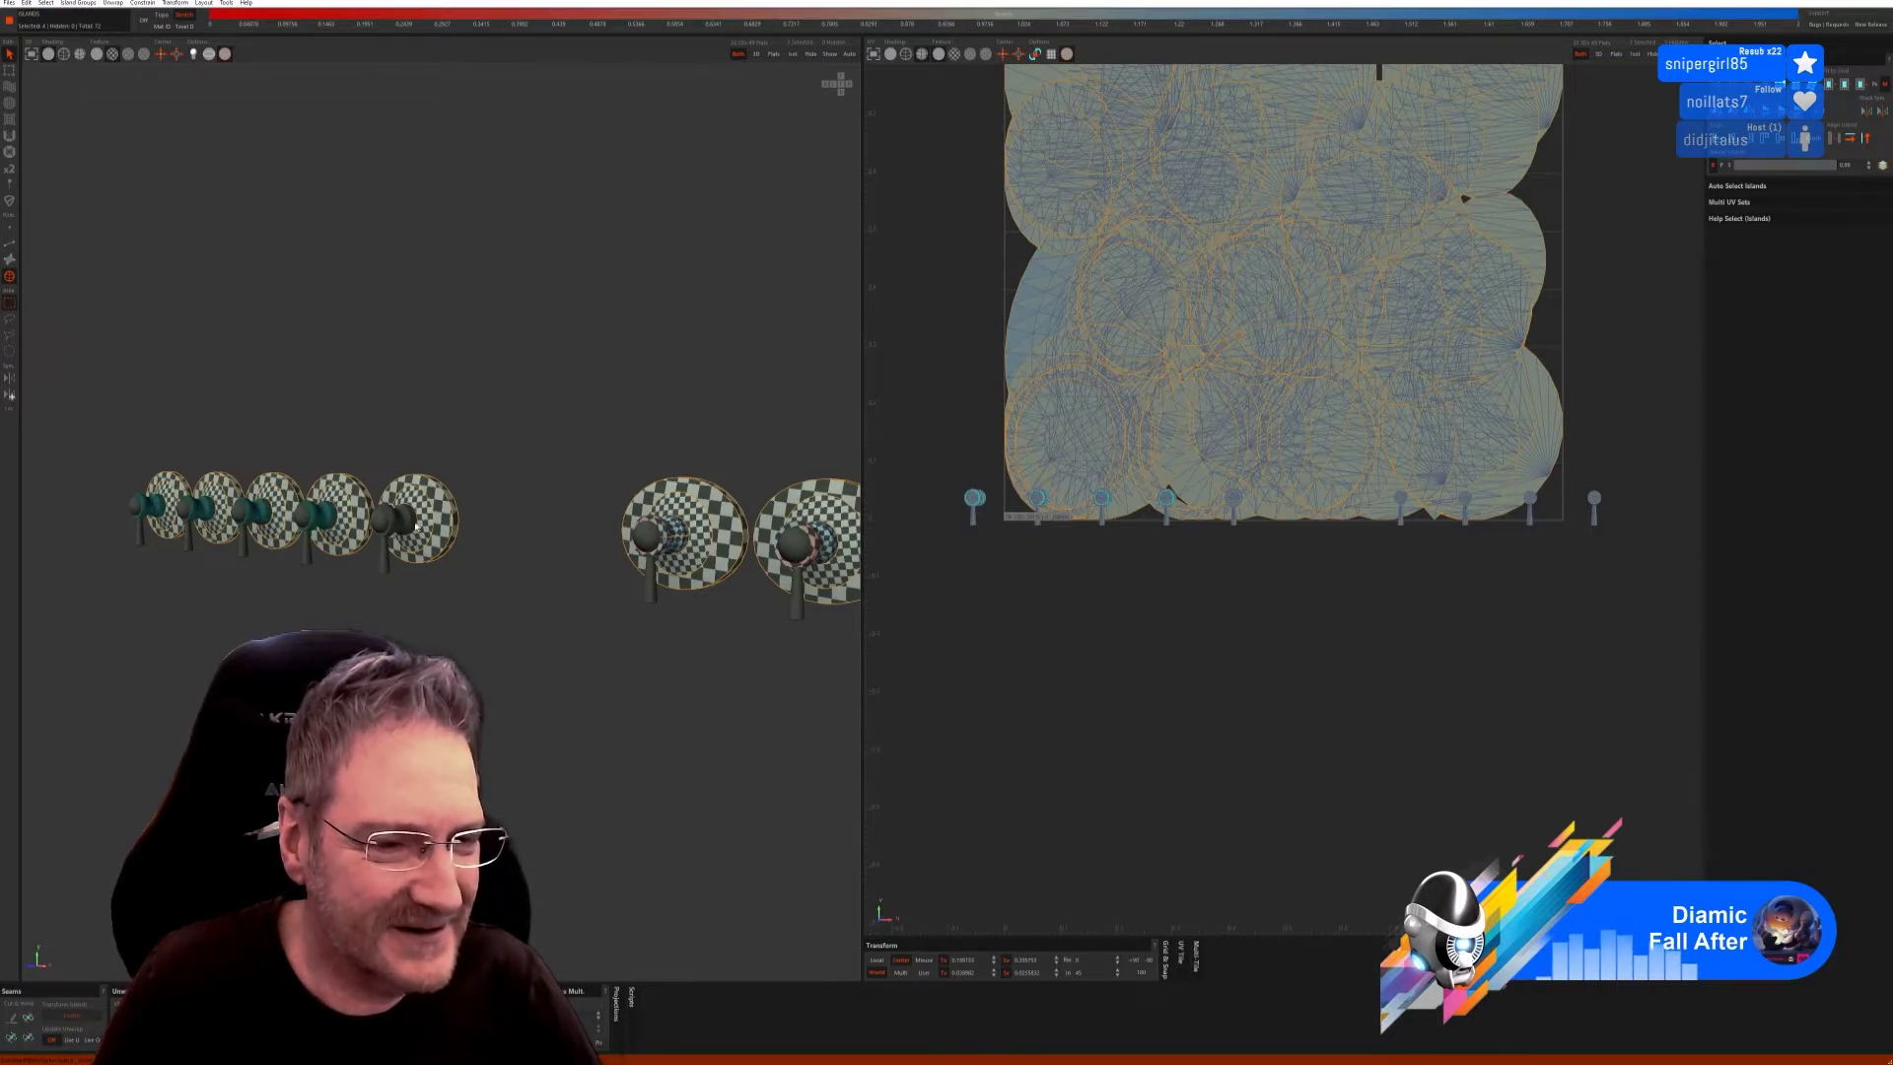
pyautogui.click(794, 55)
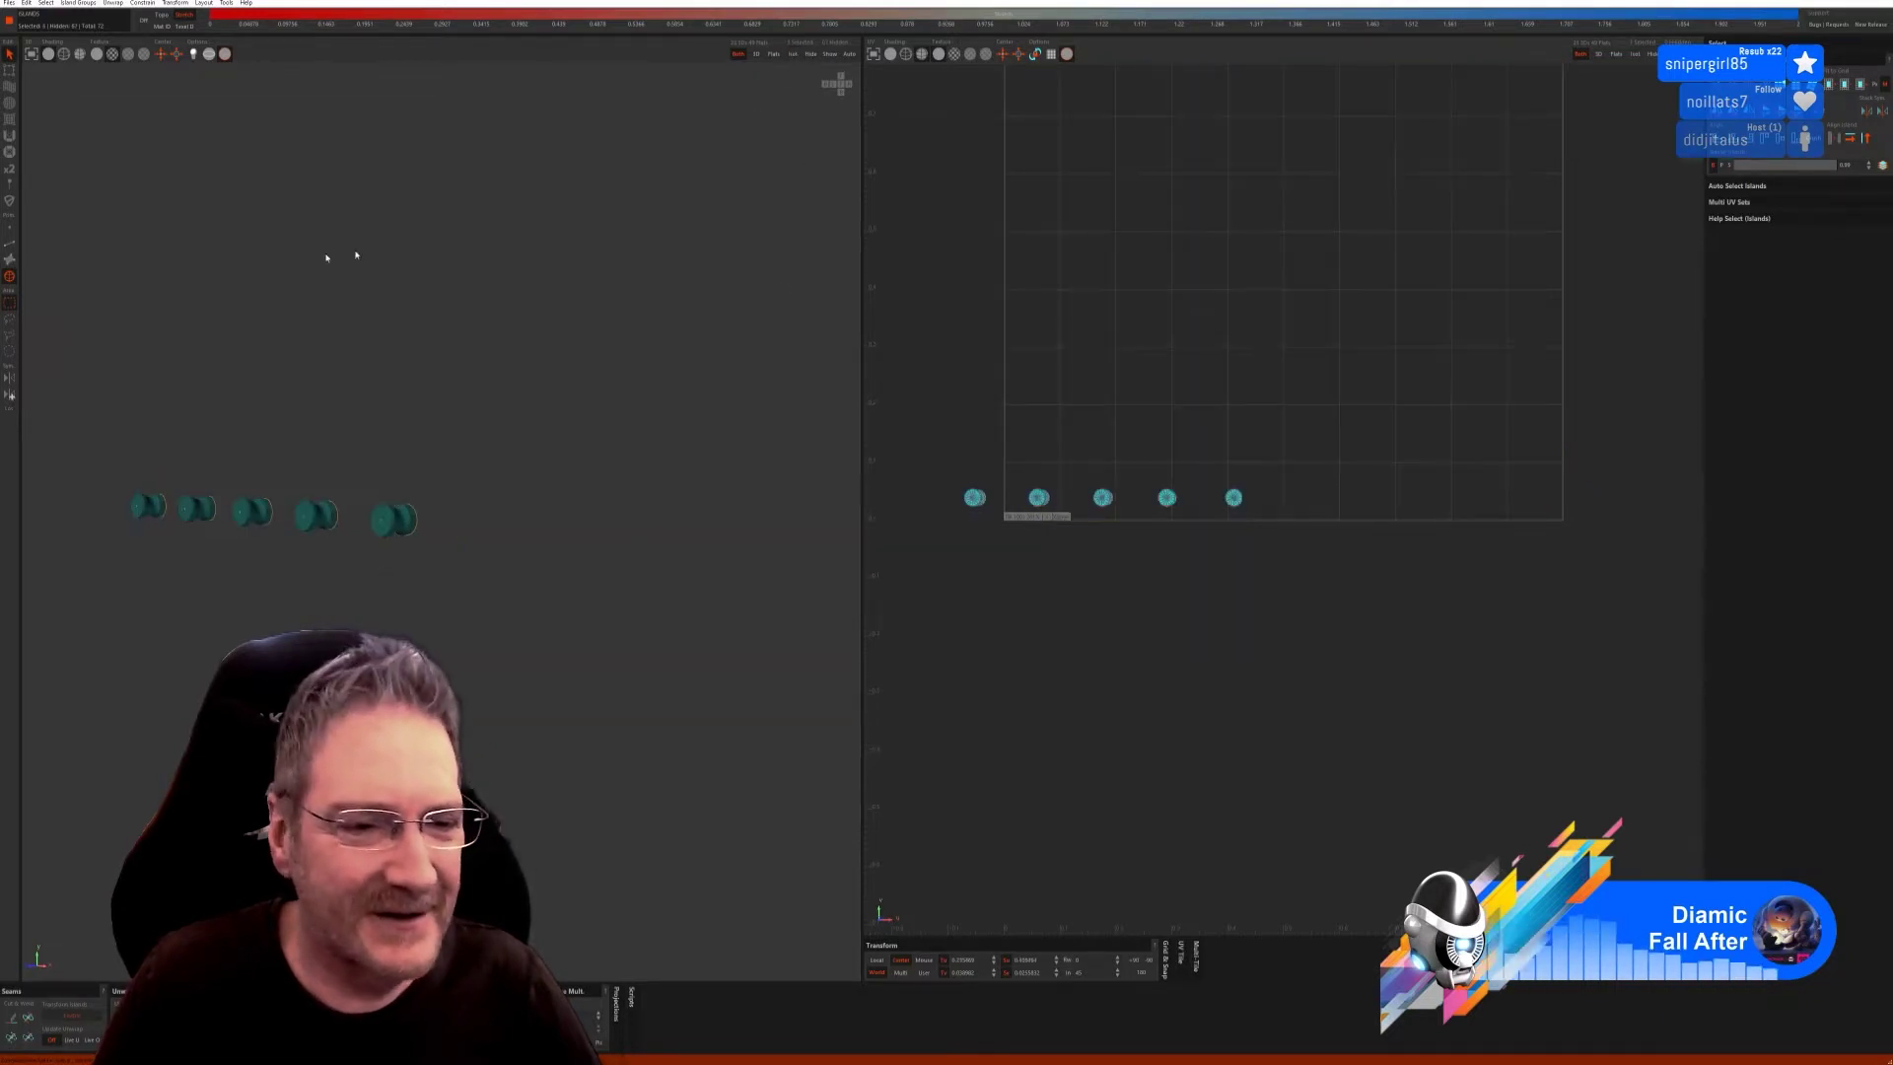
# Unwrap and pack the five isolated stems with the current auto seams method and bring back all knob parts.
pyautogui.press('F2')
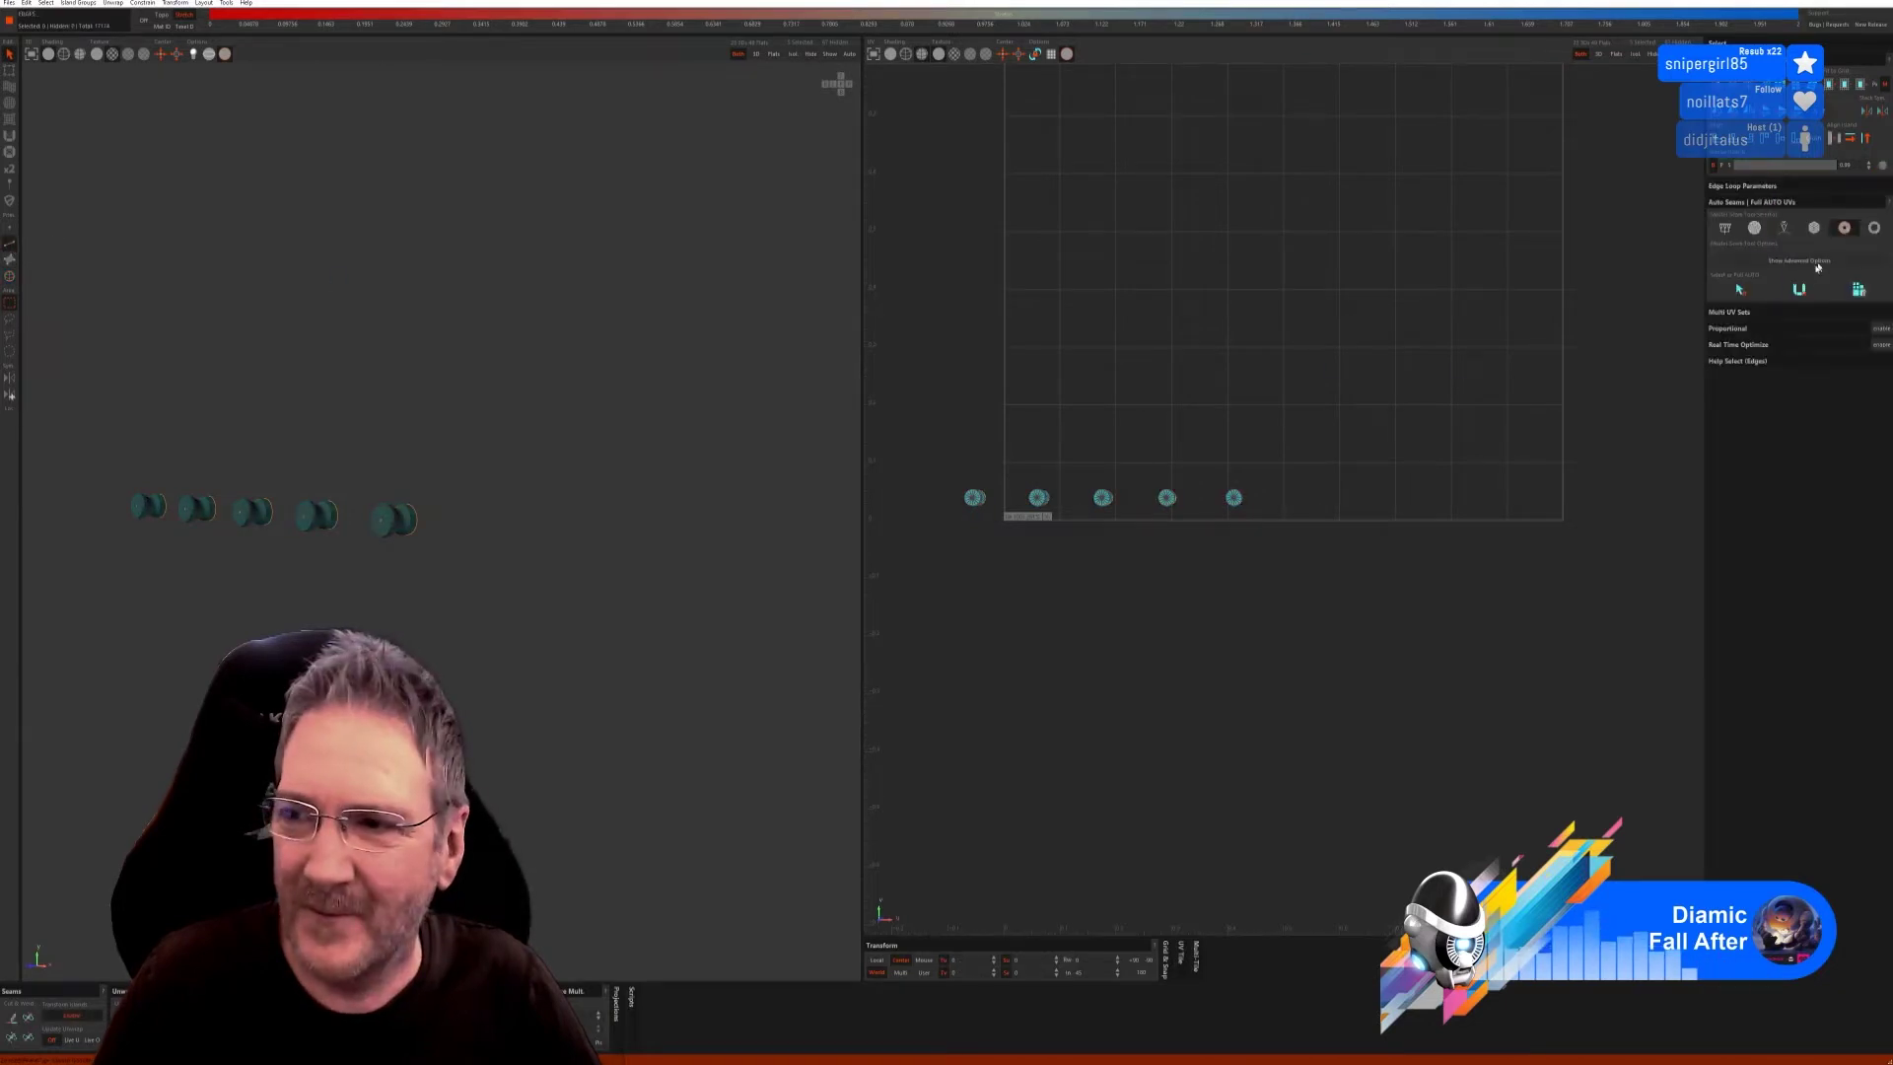
pyautogui.click(1741, 290)
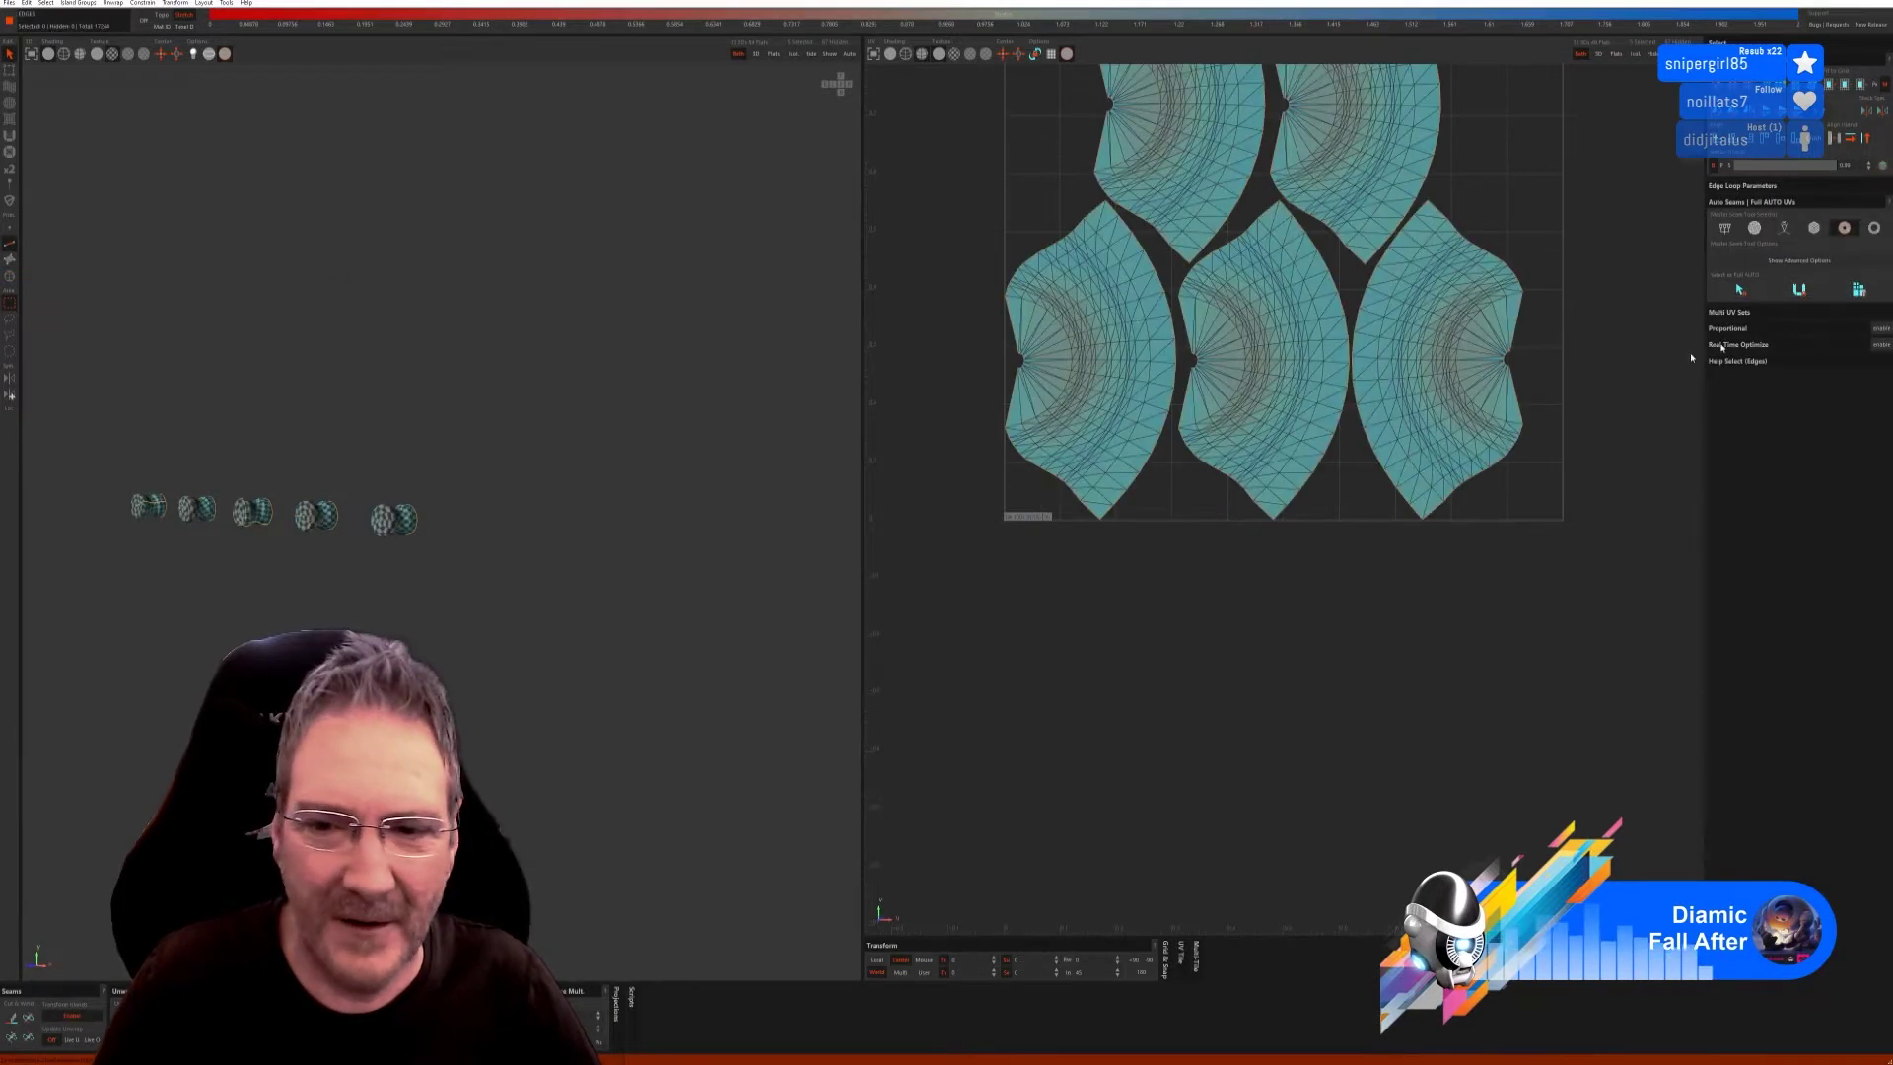
pyautogui.click(831, 56)
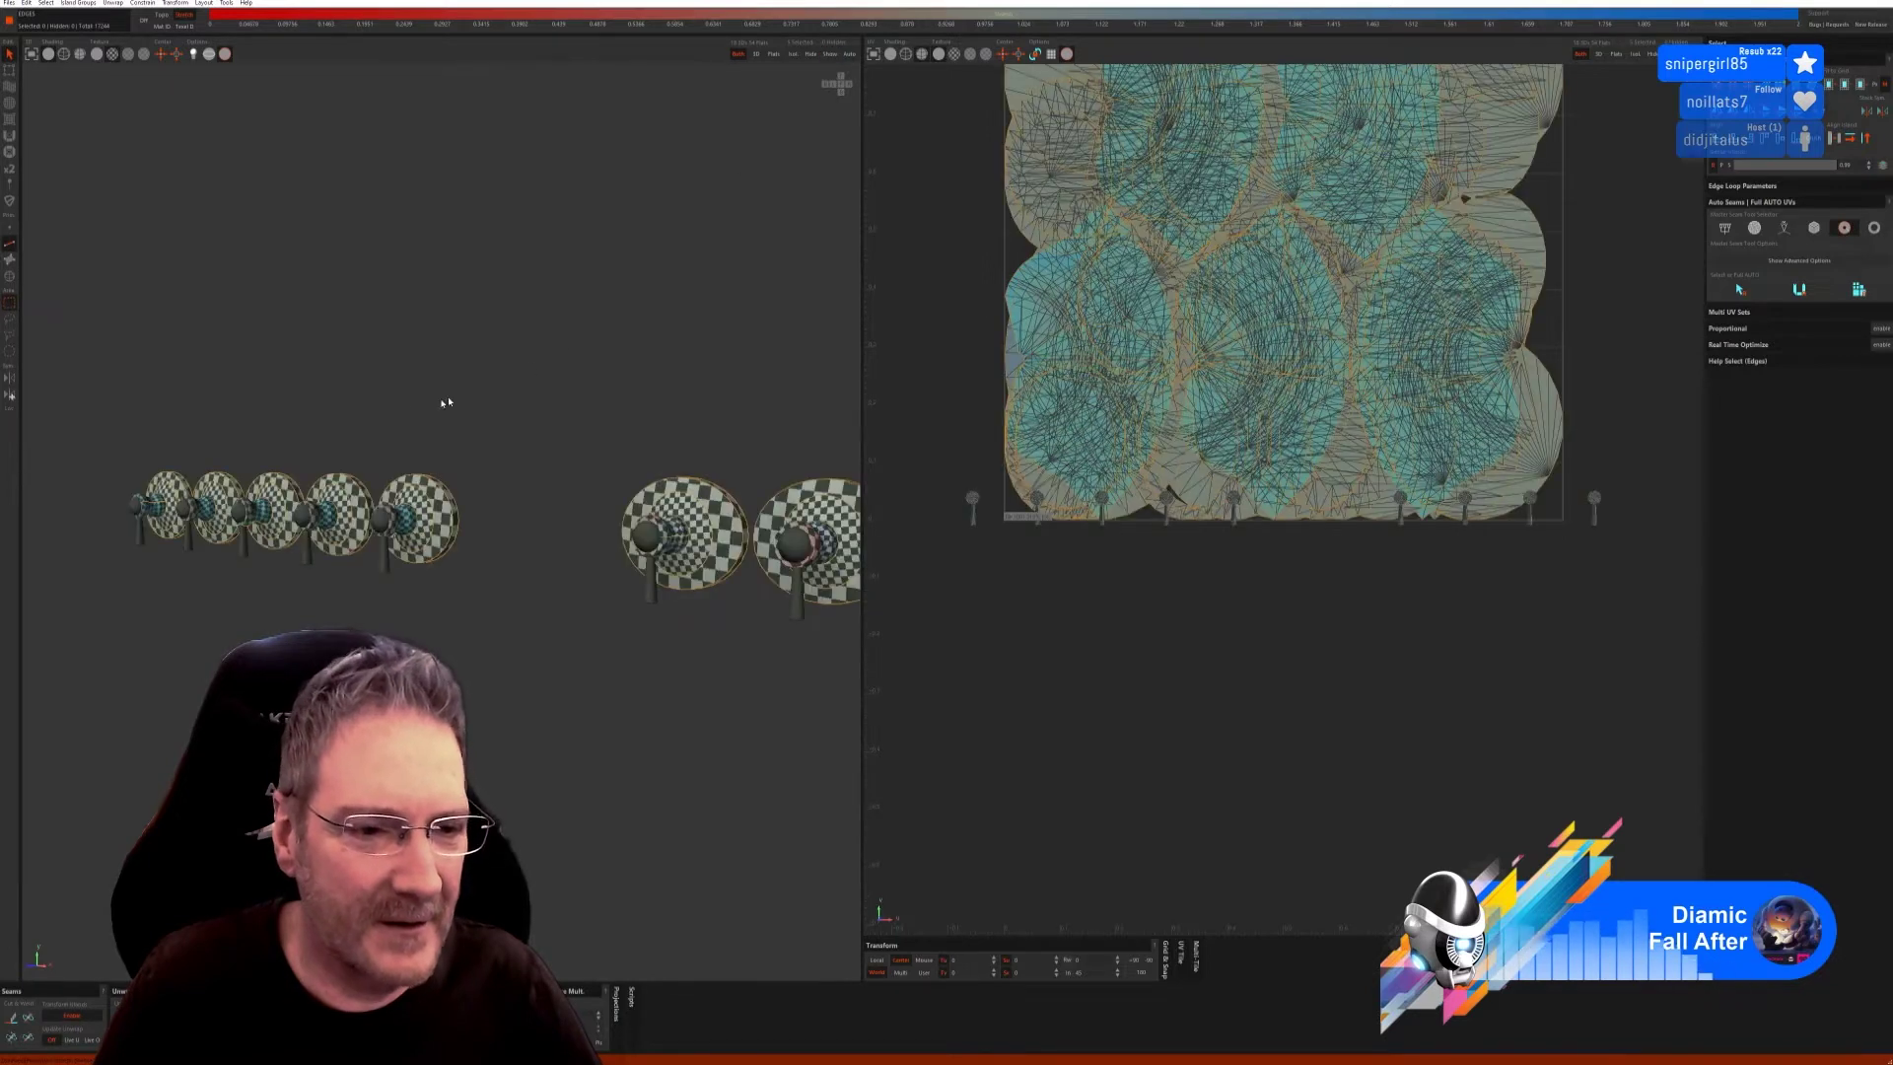
# Isolate the ball-shaped islands at the front of the five left-group knobs and return to edge selection.
pyautogui.click(14, 279)
pyautogui.click(135, 512)
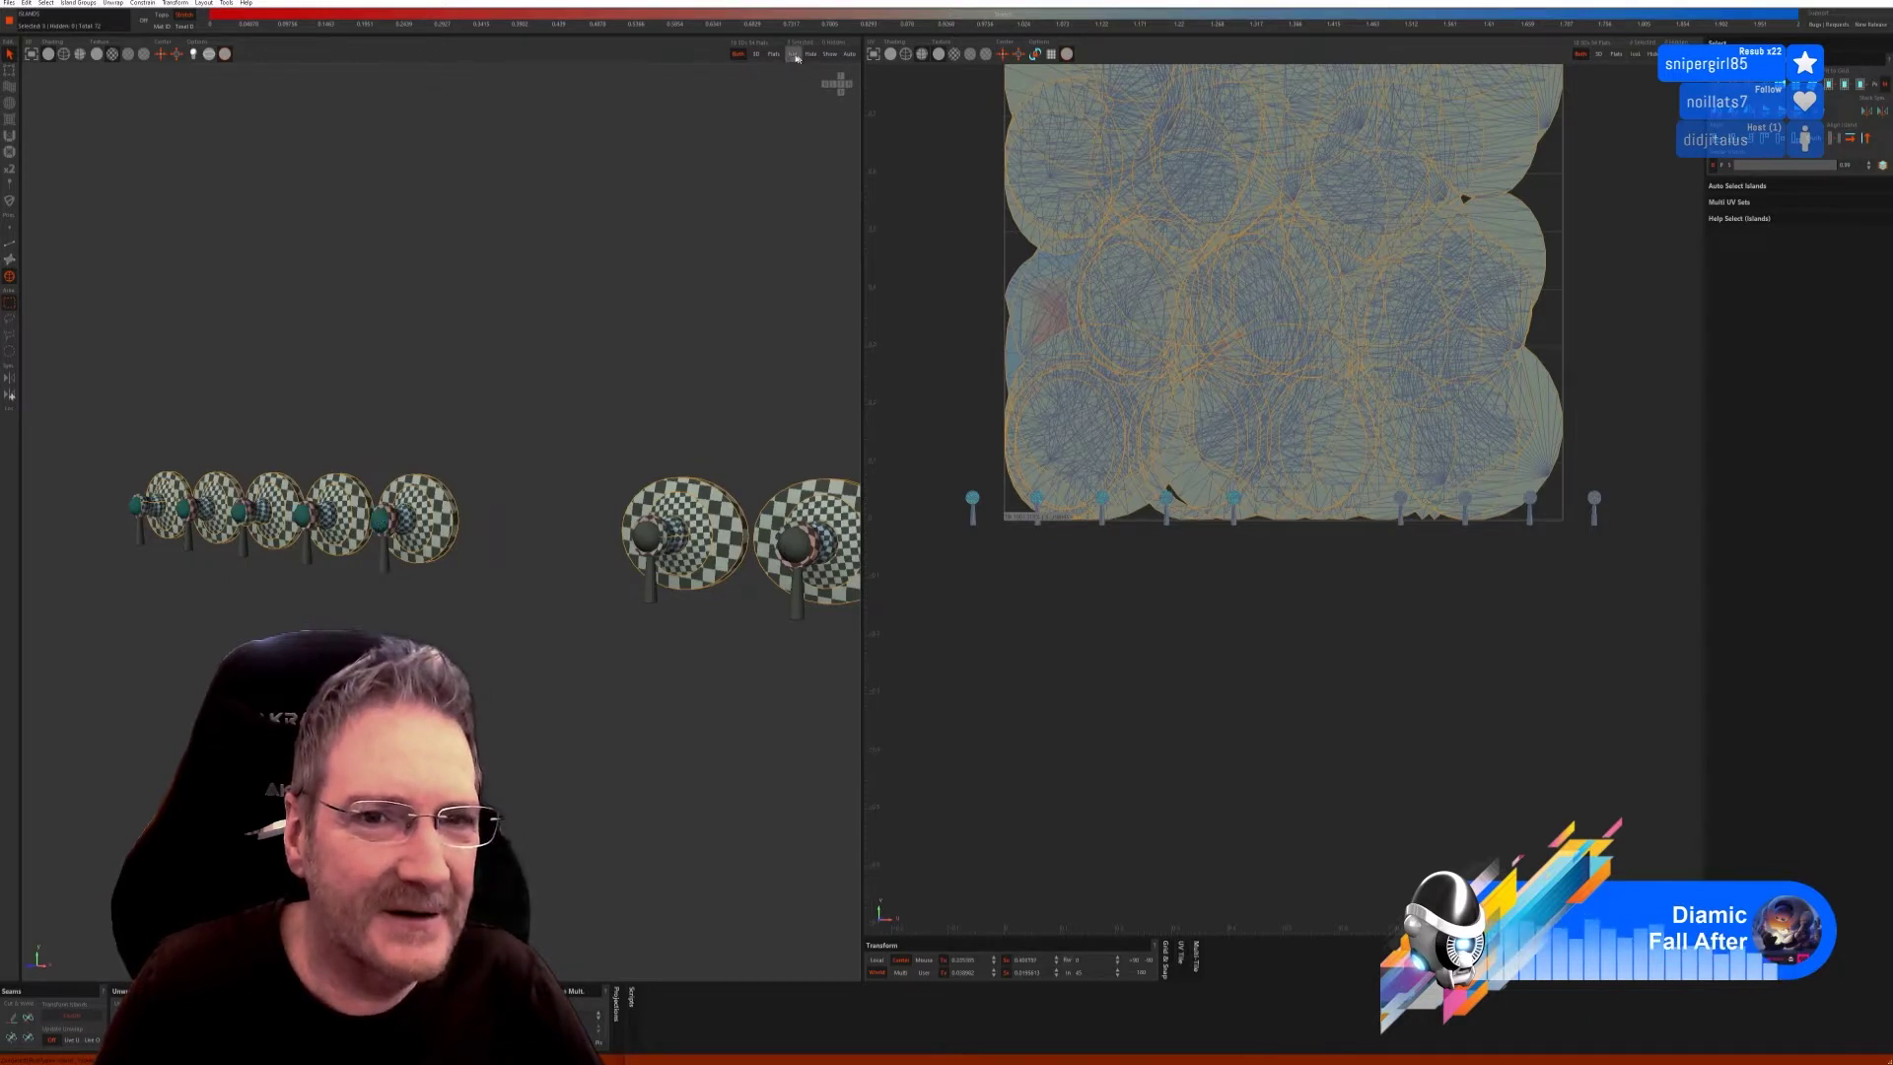
pyautogui.press('i')
pyautogui.click(11, 243)
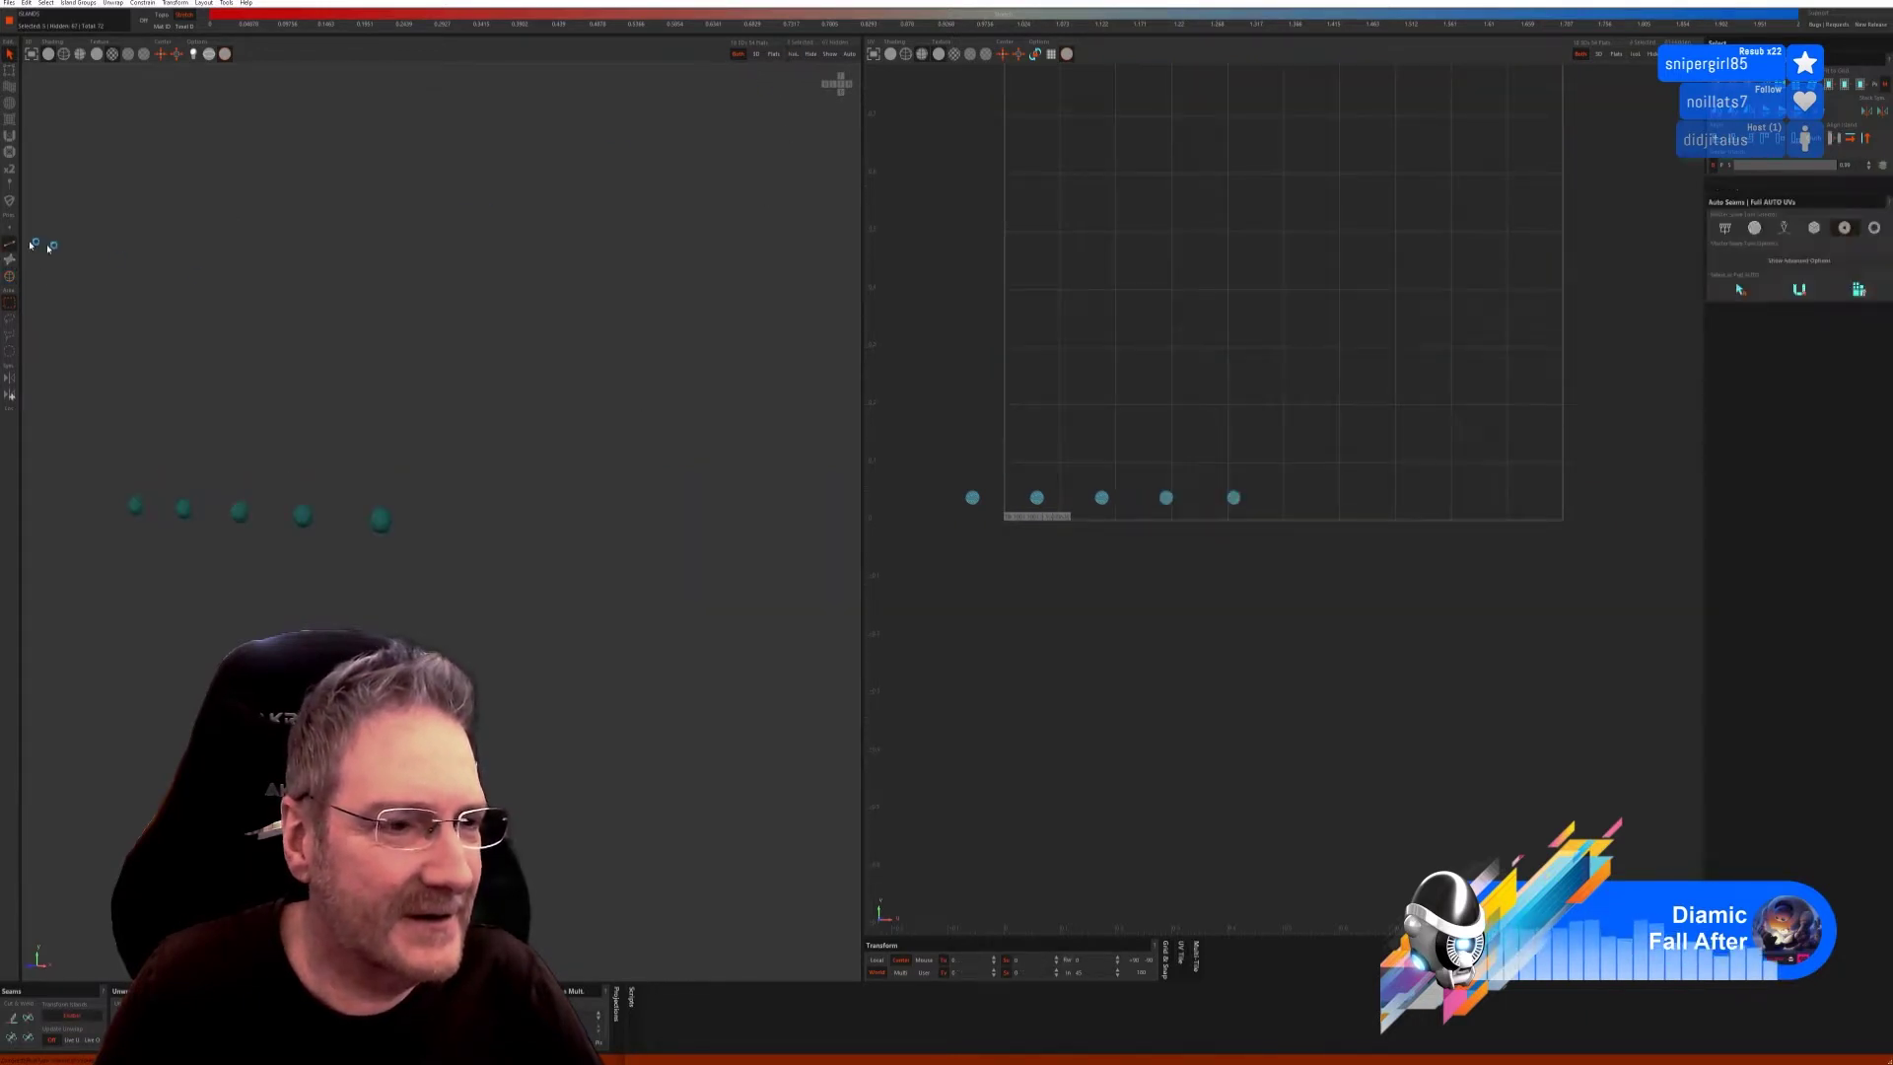
# Try Mosaic auto seams on the five isolated balls, unfolding and packing them, and undo the unwrap.
pyautogui.click(1751, 229)
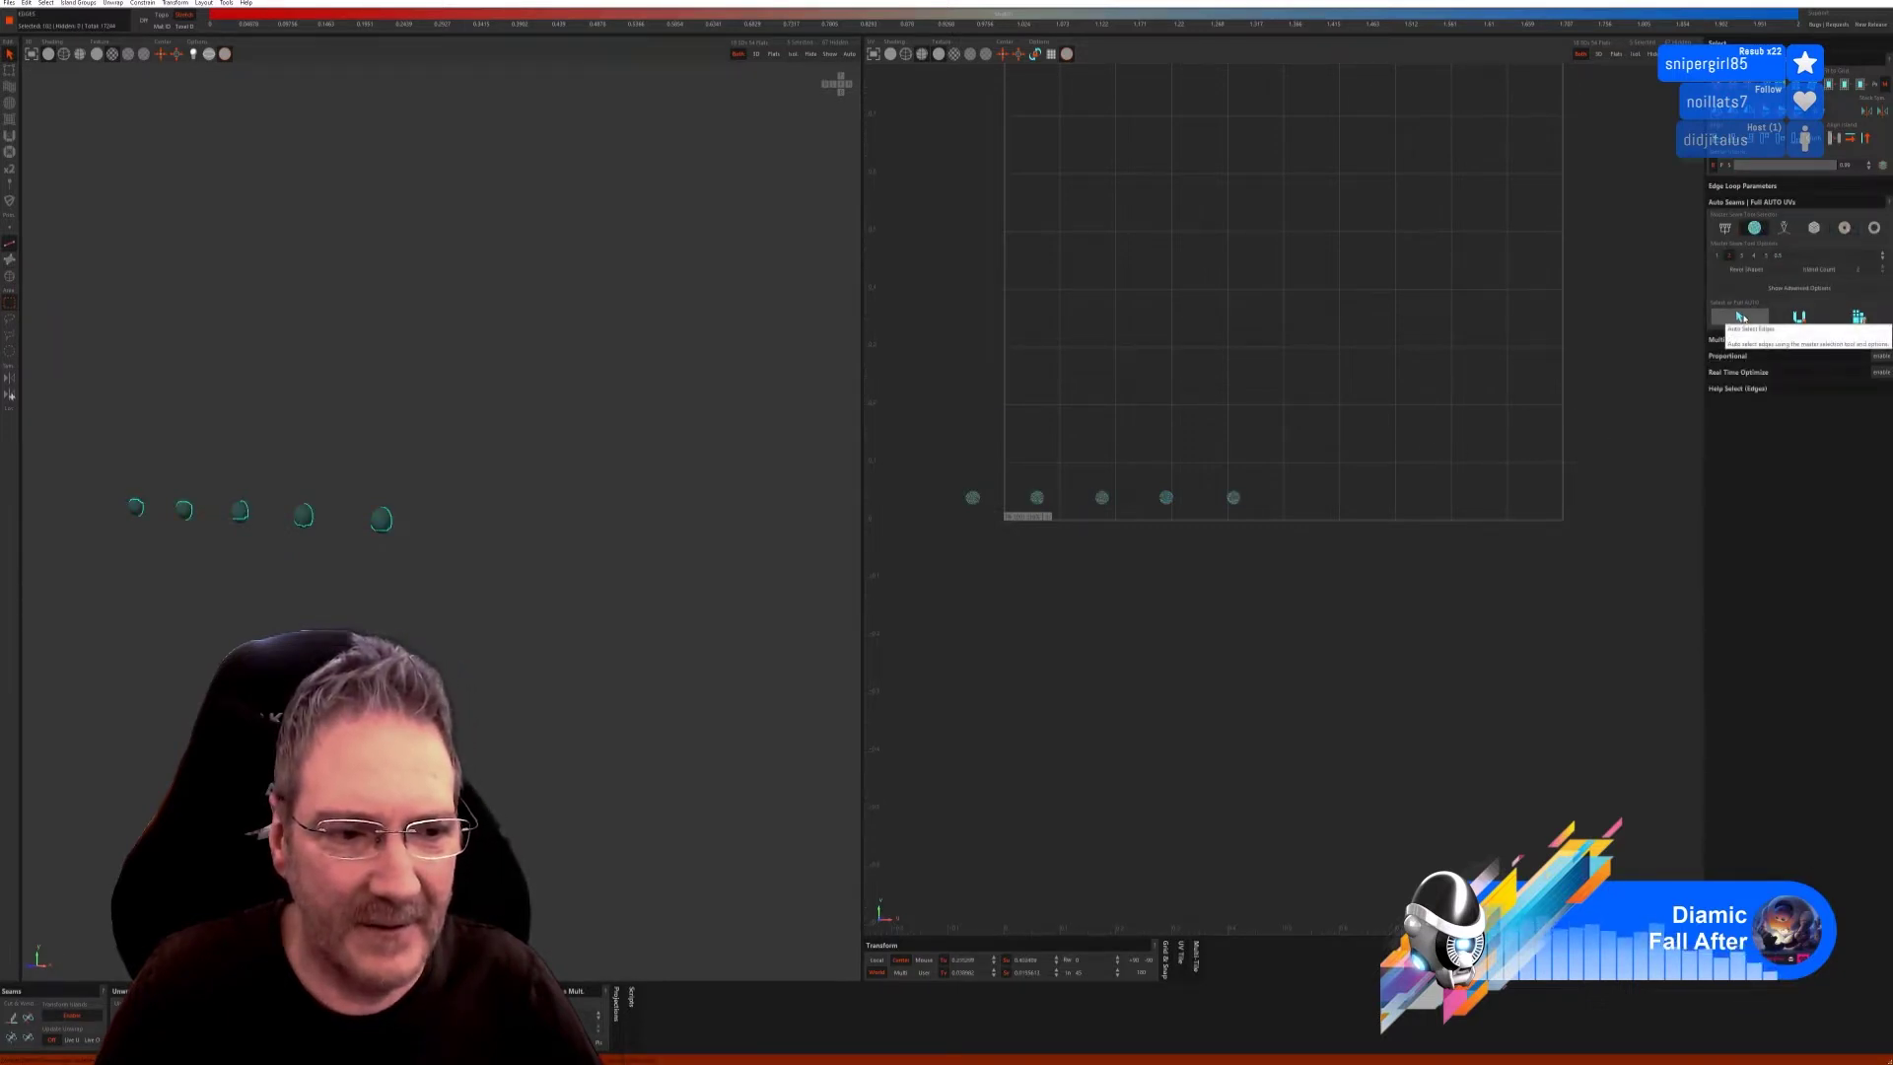
pyautogui.click(1802, 318)
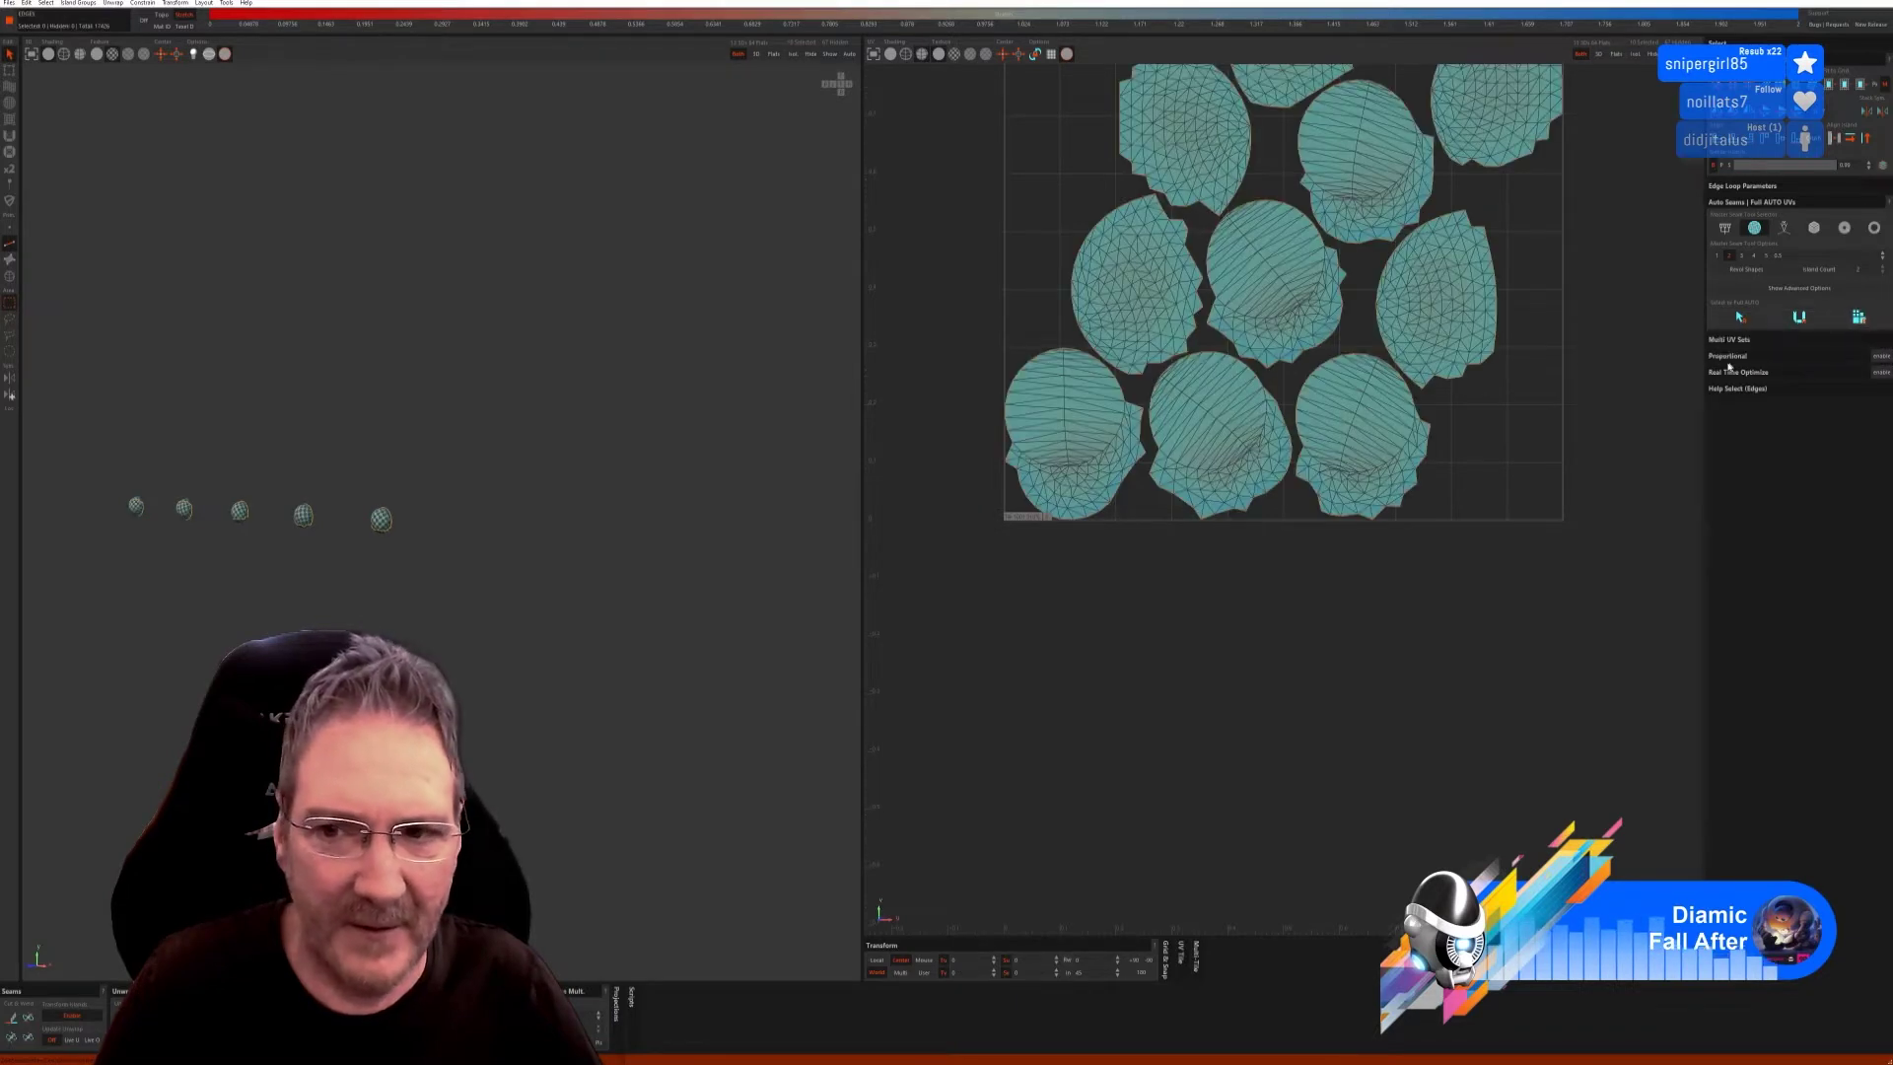
pyautogui.scroll(2, 380, 520)
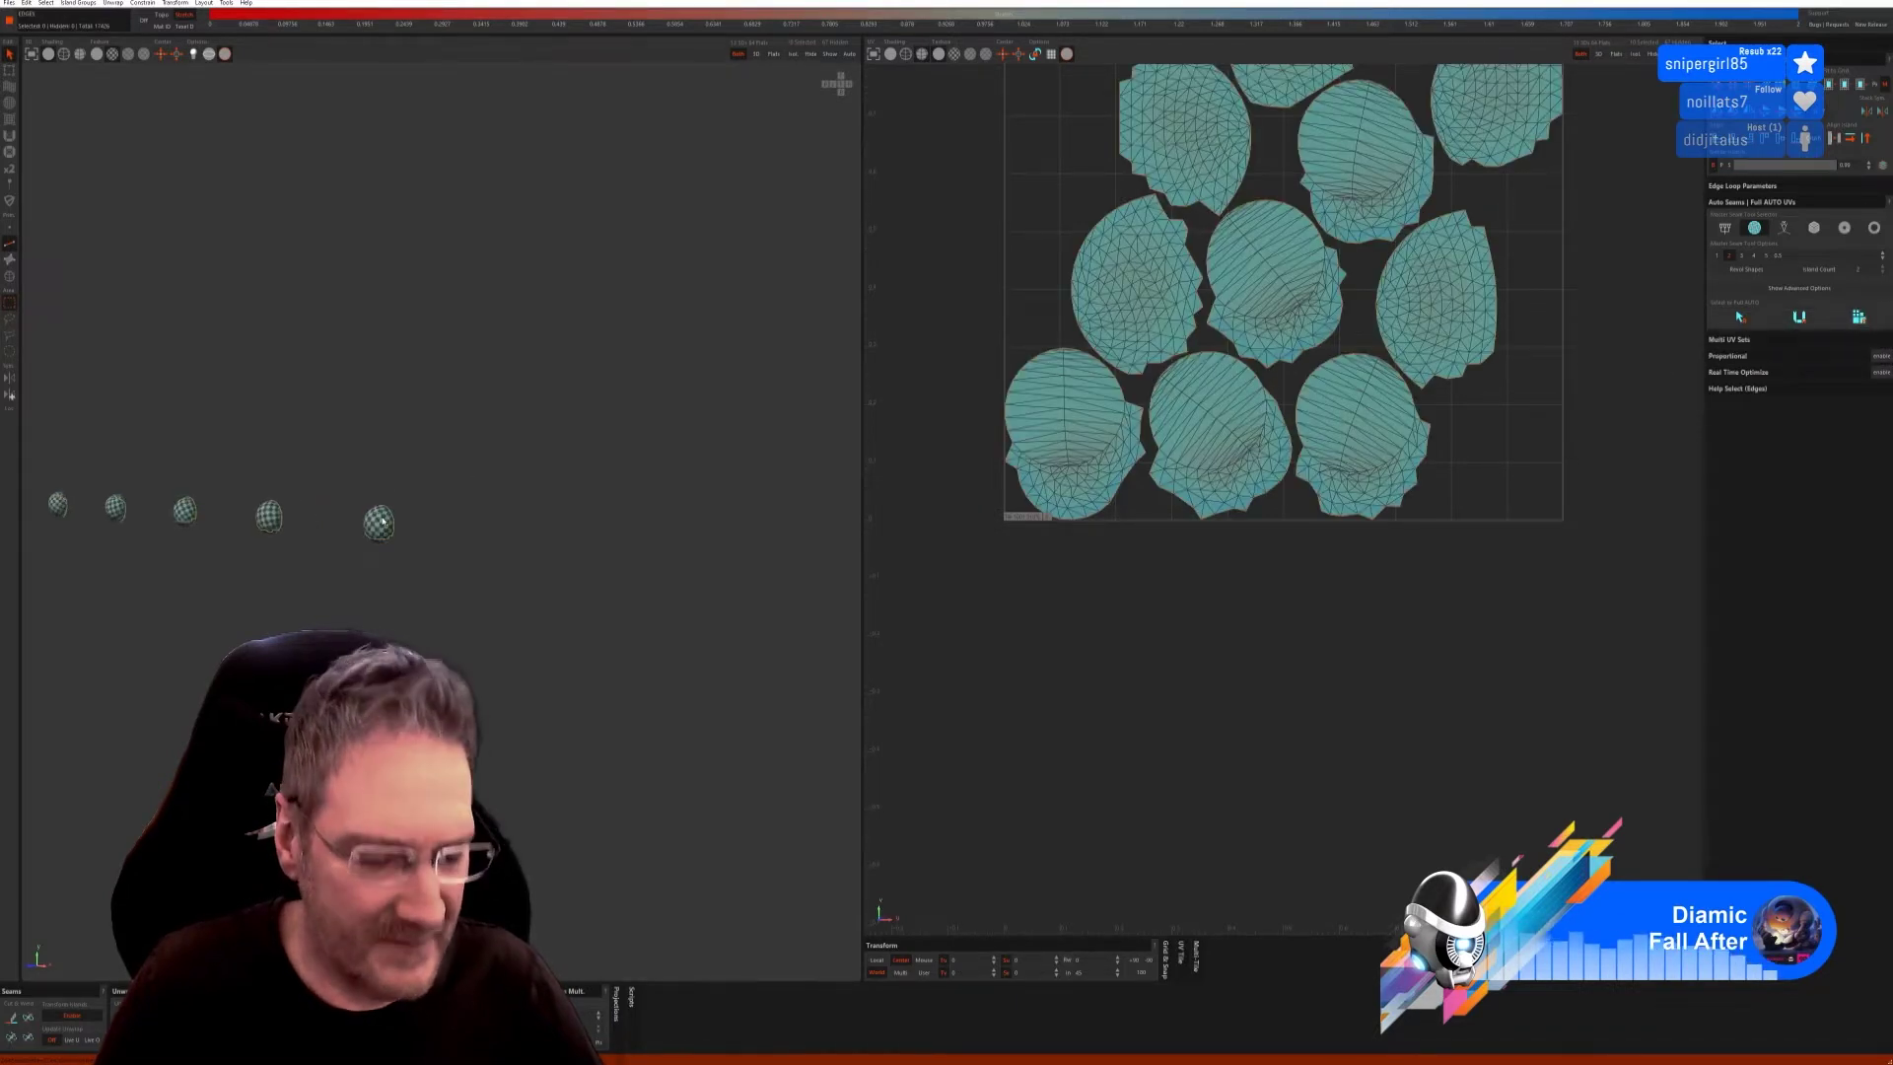
pyautogui.hotkey('ctrl', 'z')
pyautogui.hotkey('ctrl', 'z')
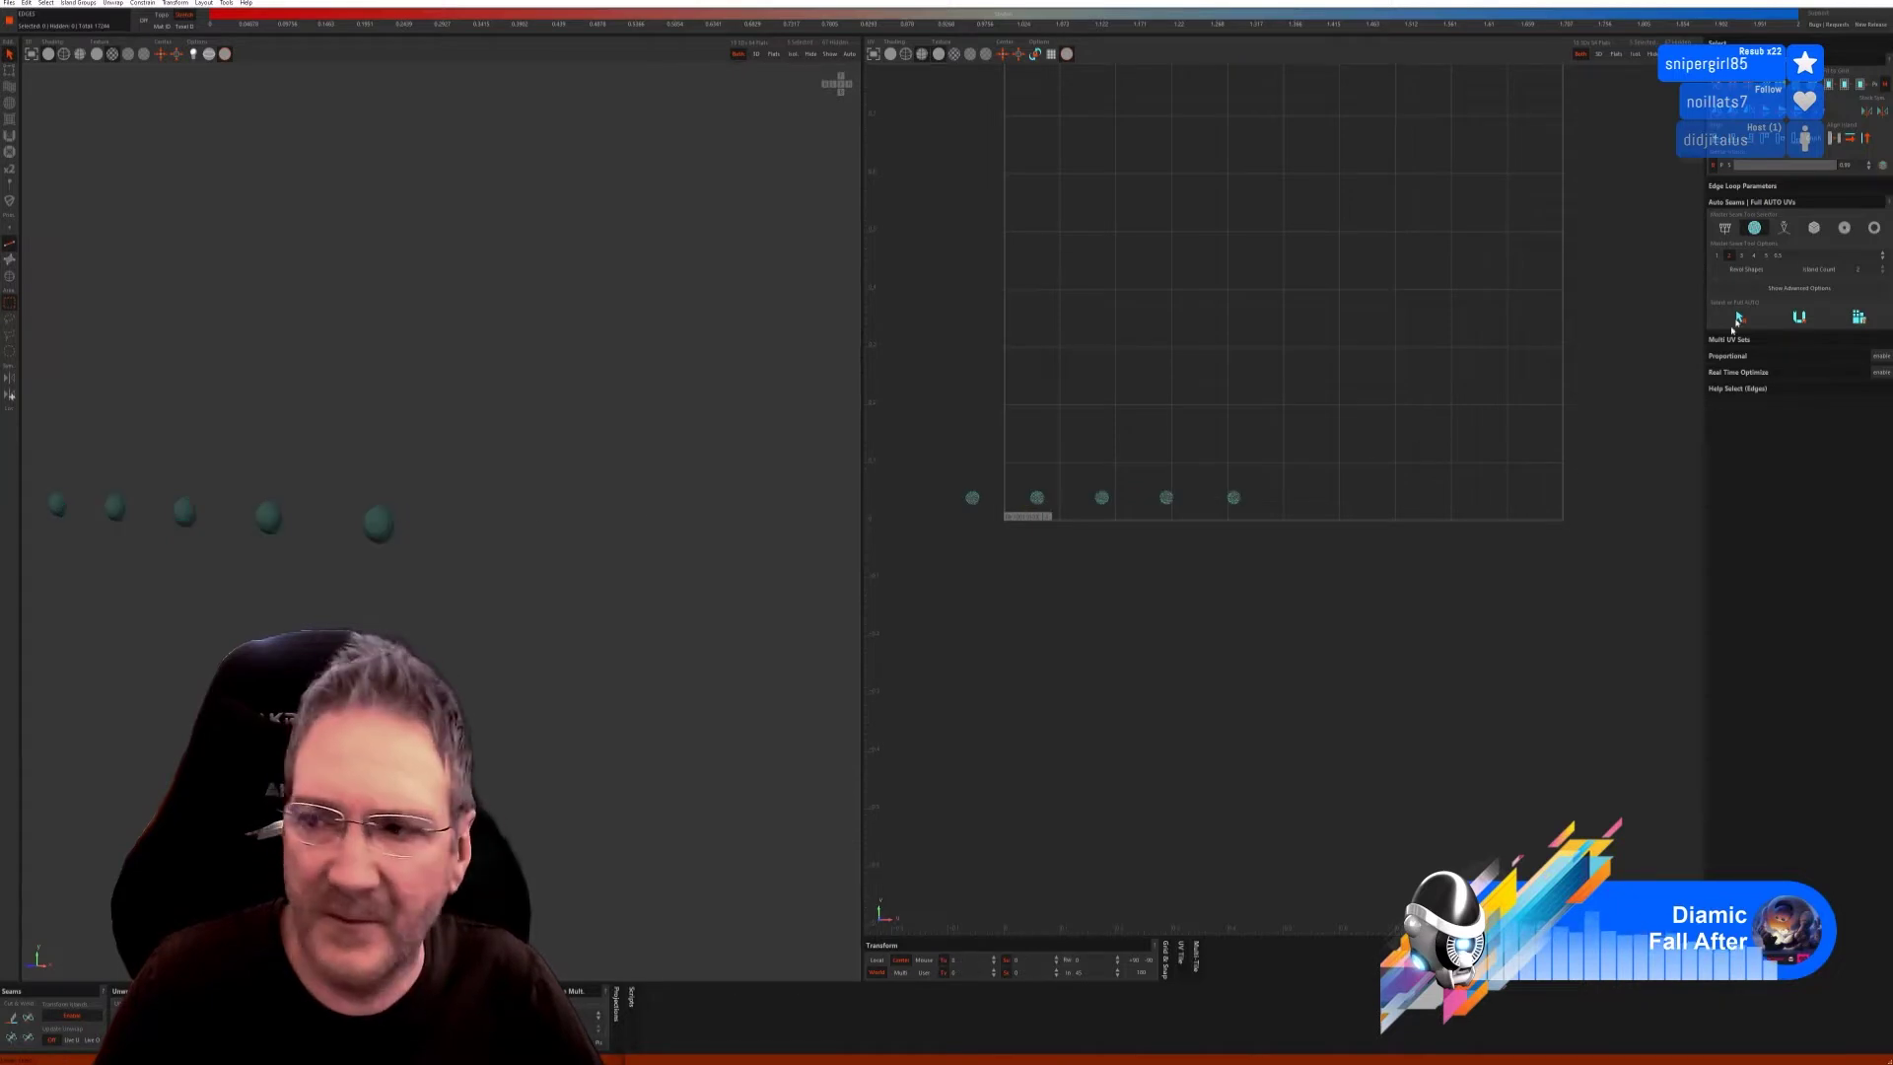
# Try Pelt auto seams on the five isolated balls and undo the seam selection.
pyautogui.click(1726, 229)
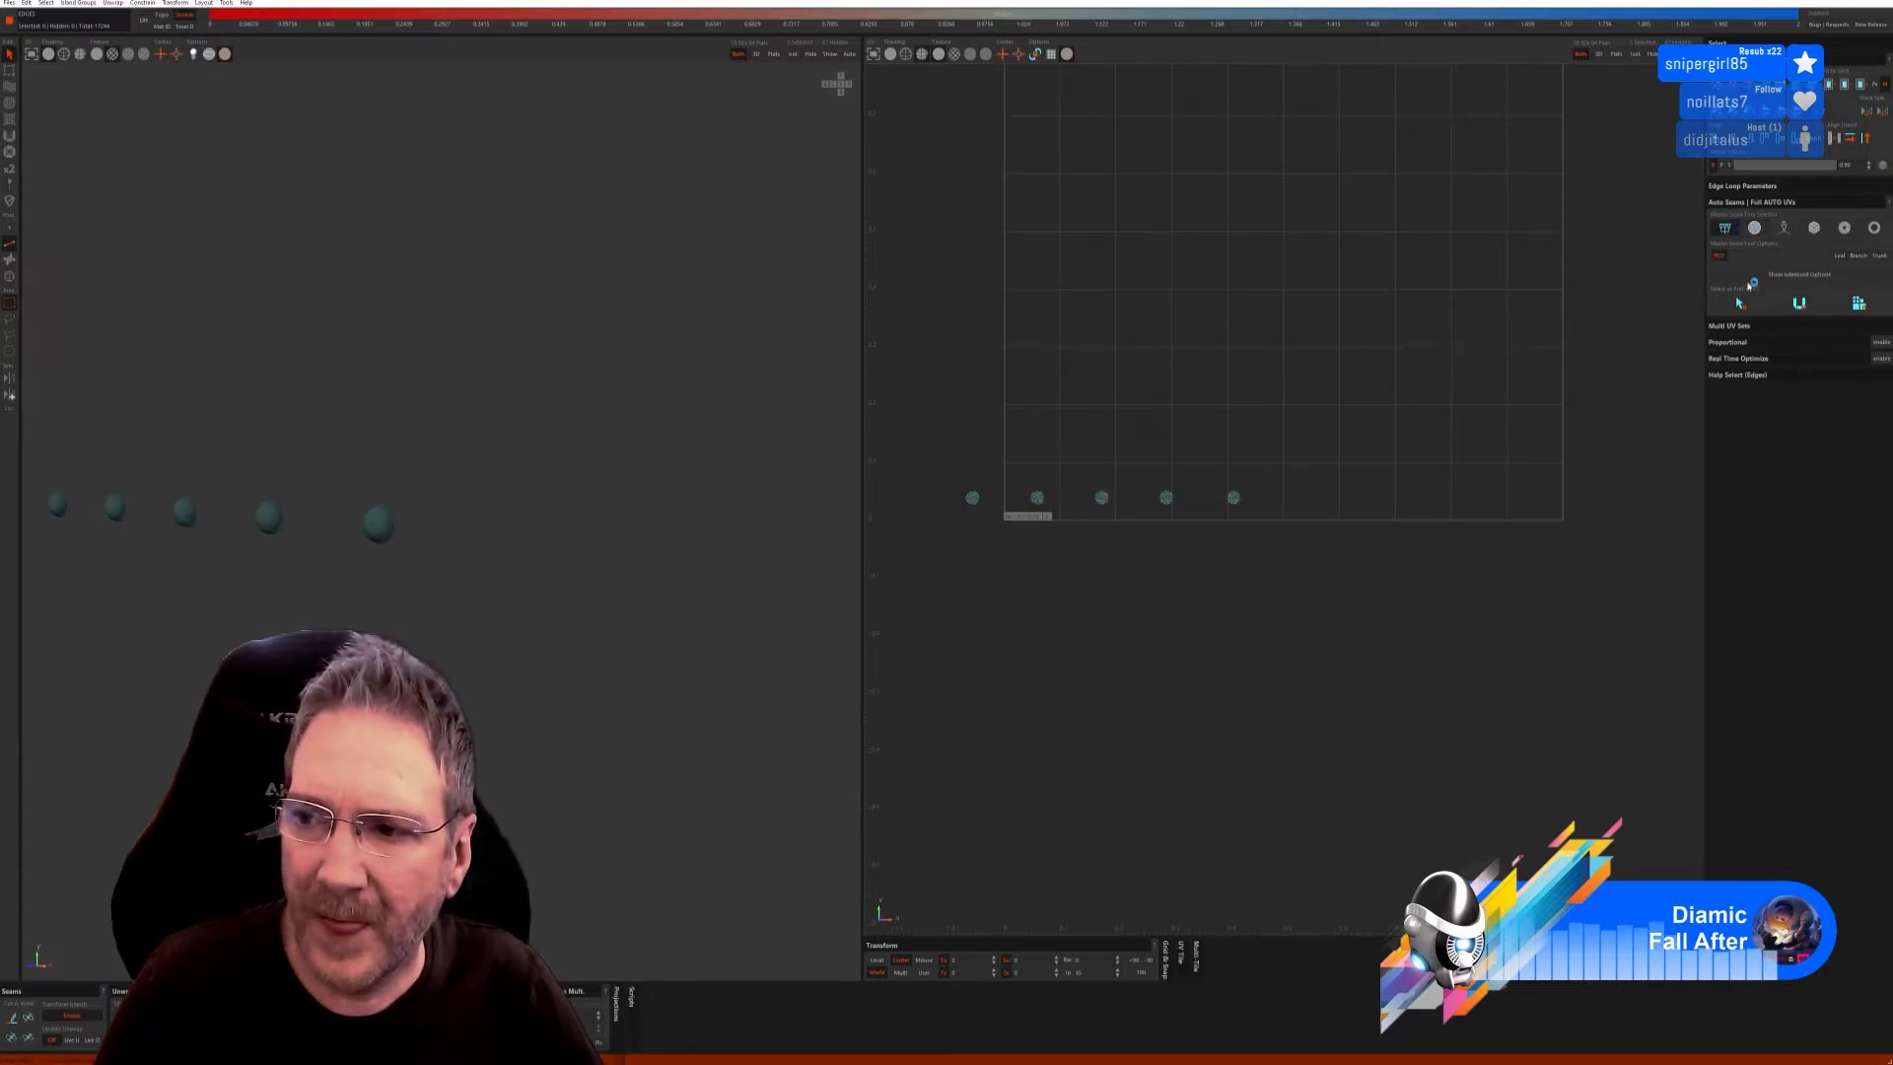
pyautogui.click(1739, 303)
pyautogui.hotkey('ctrl', 'z')
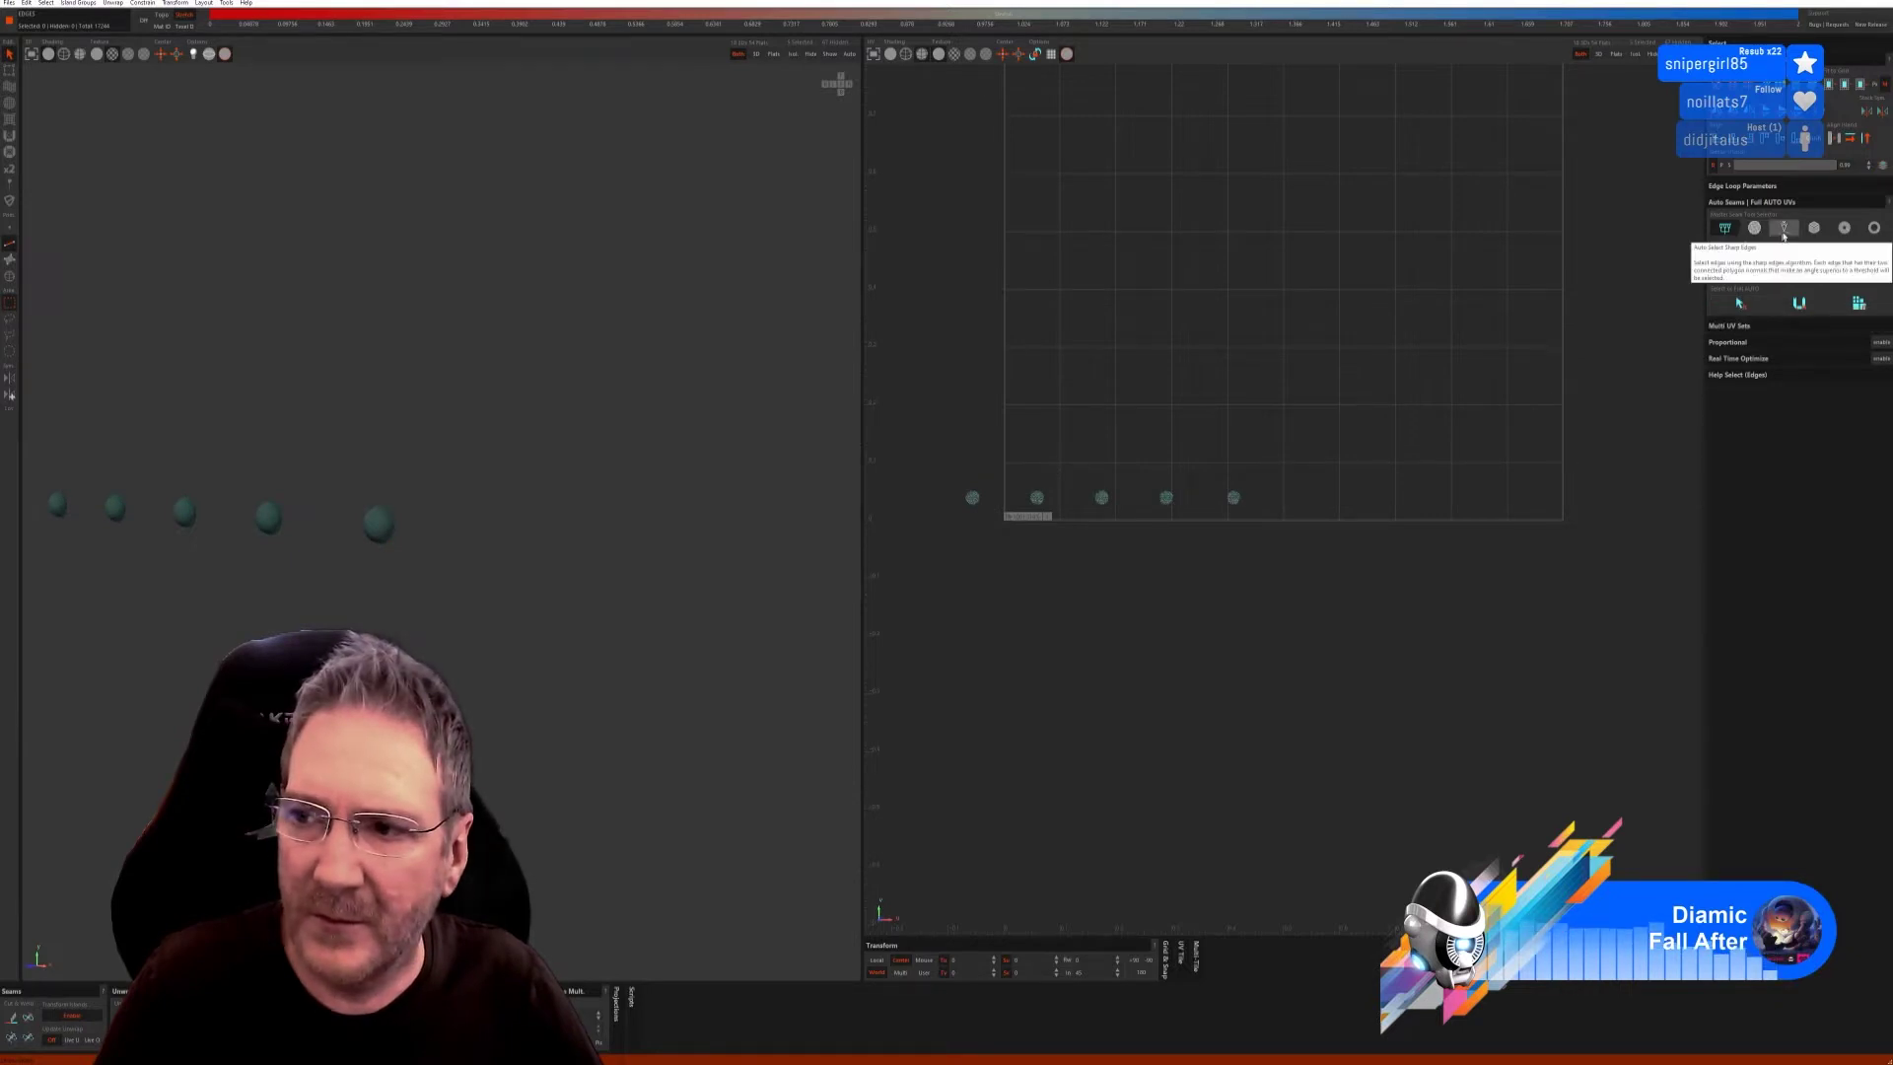
# Apply Sharp Edges auto seams to the five isolated balls, cutting, unfolding and packing them.
pyautogui.click(1740, 303)
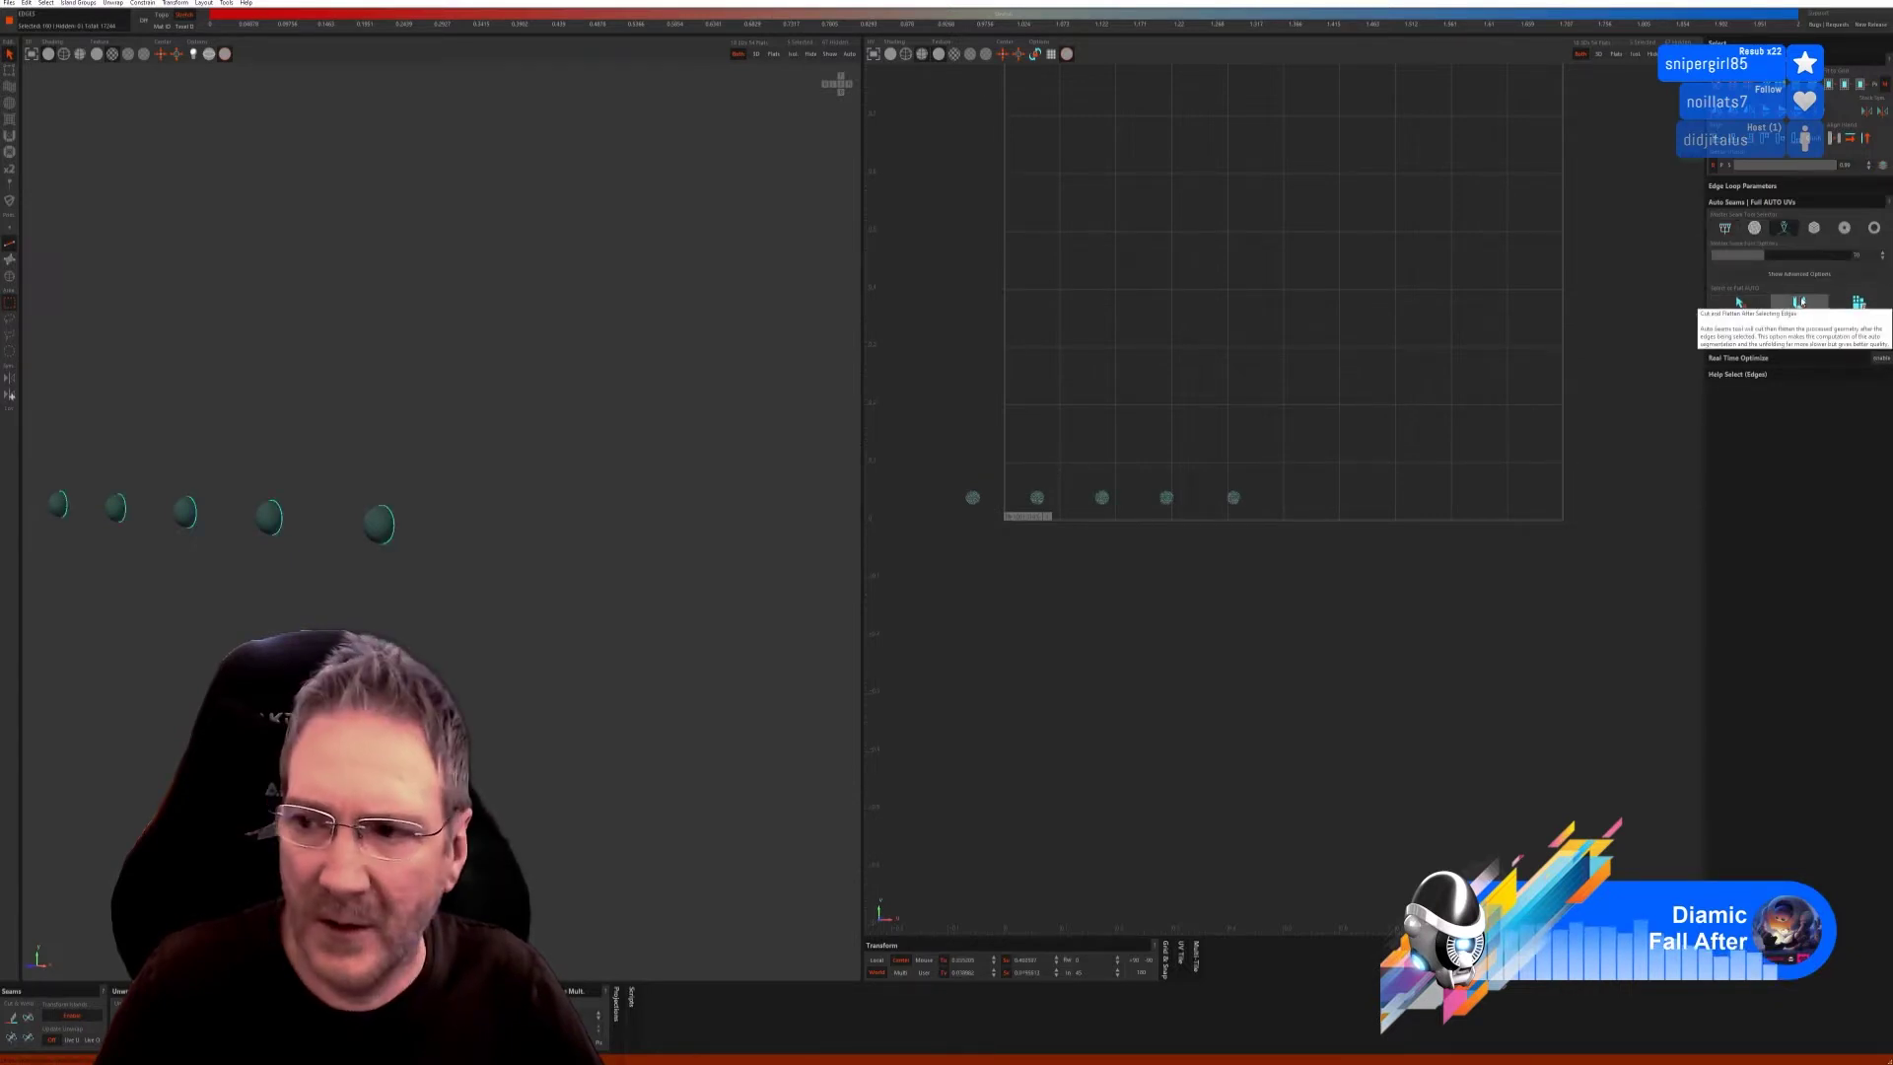
pyautogui.click(1838, 305)
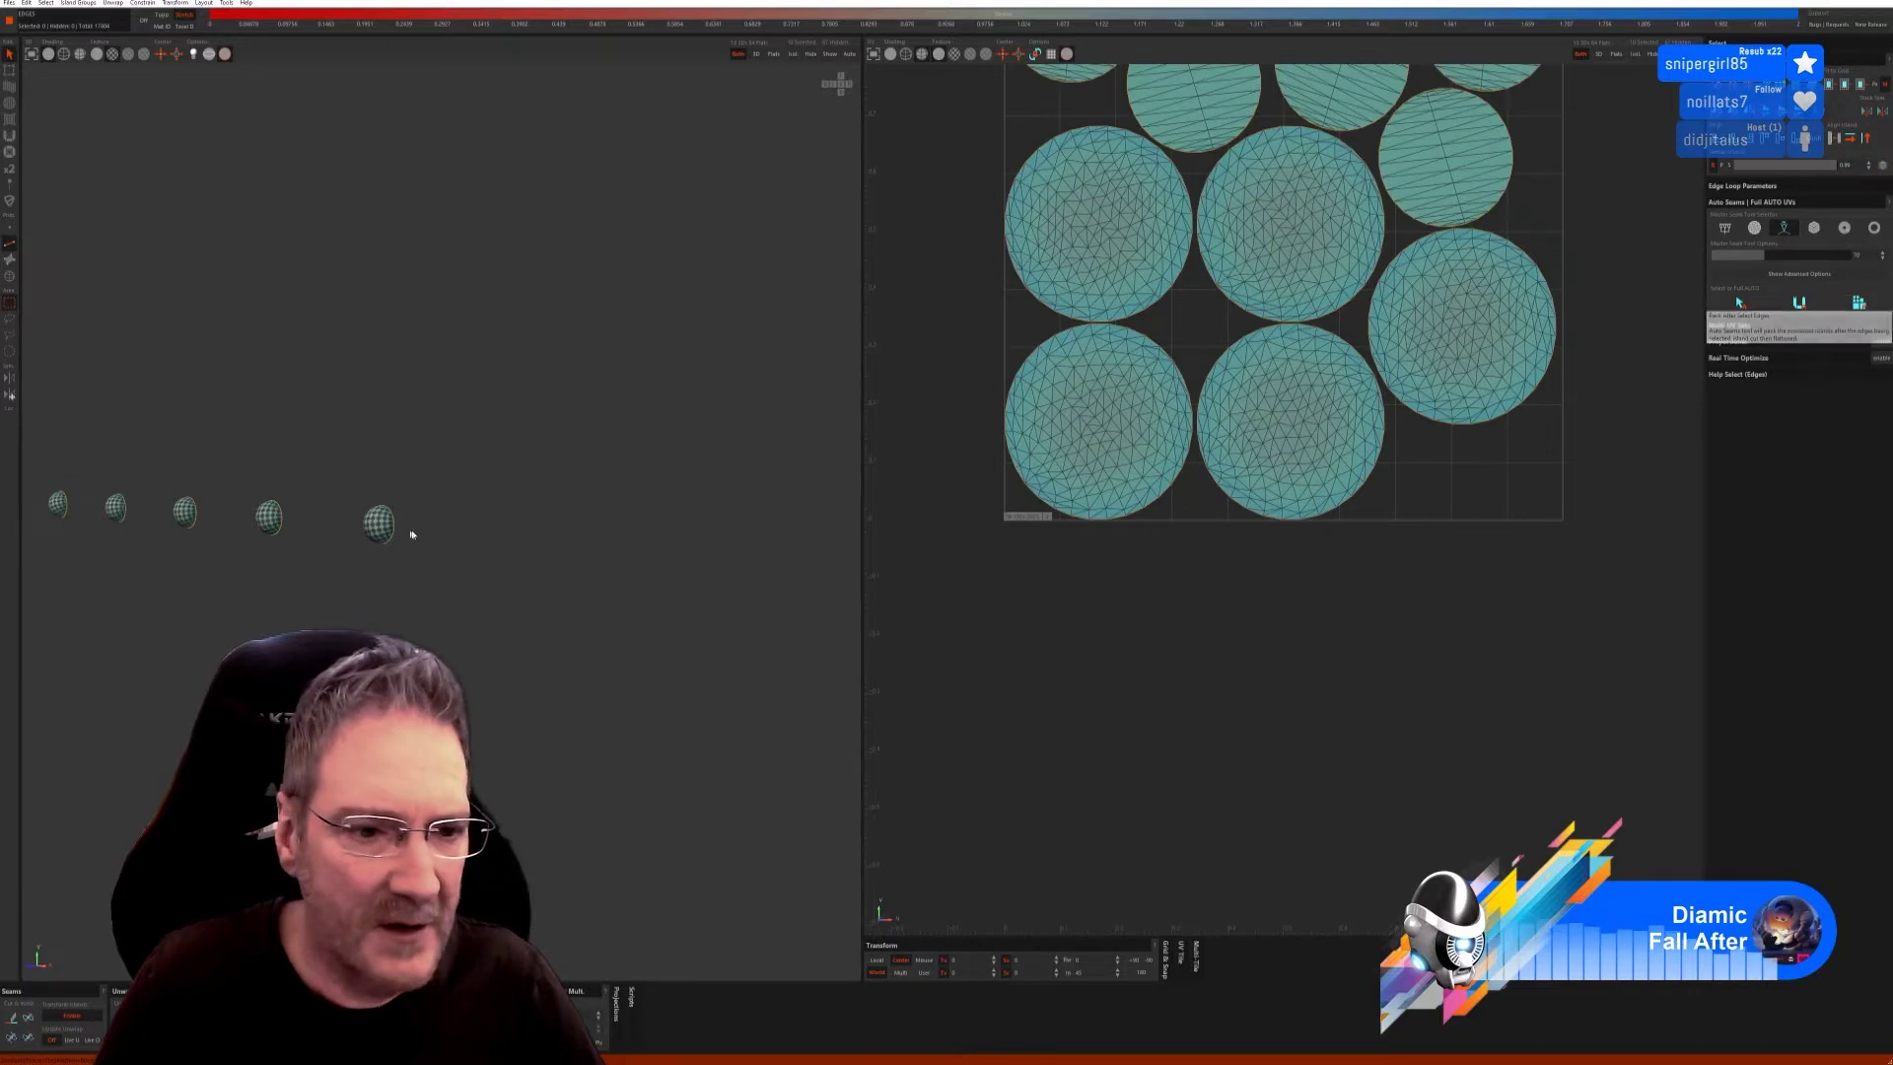
pyautogui.scroll(5, 378, 573)
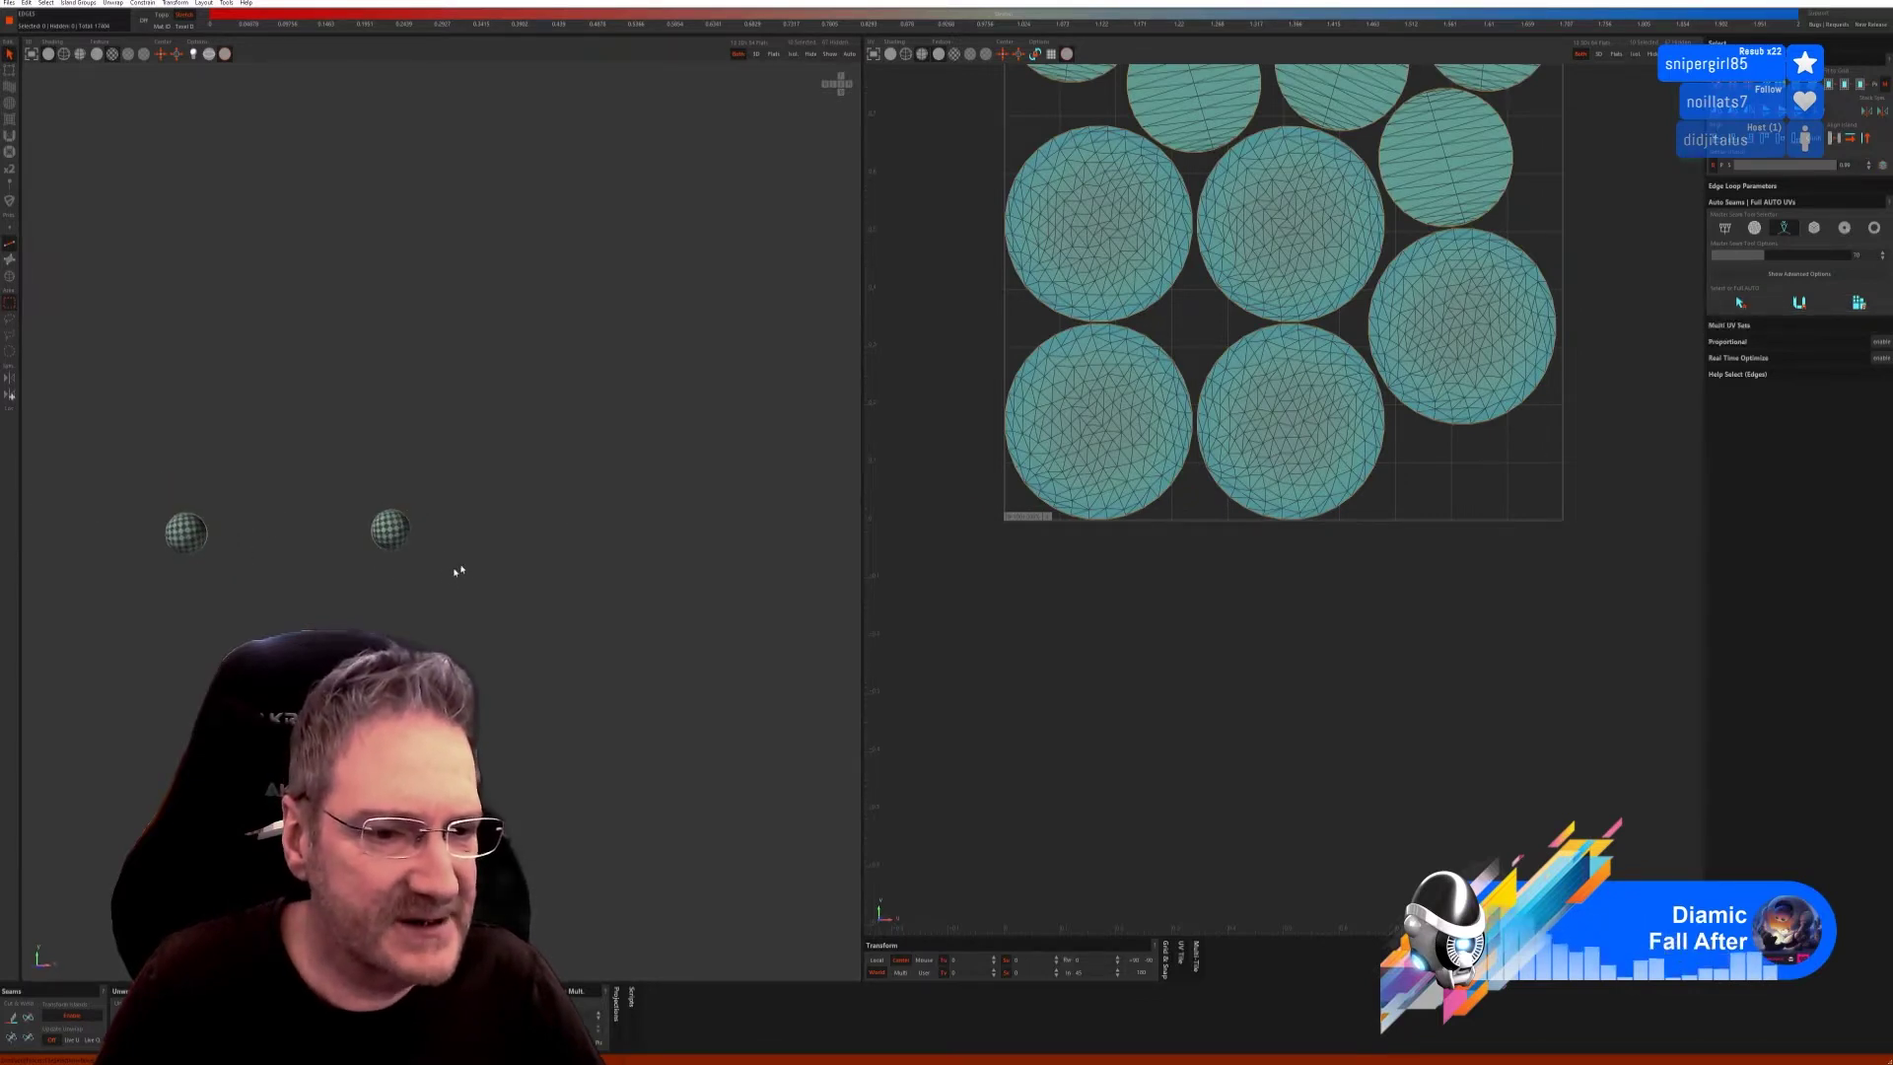
# Show all parts again and select the ball-shaped islands at the front of the four right-group knobs.
pyautogui.click(826, 55)
pyautogui.scroll(-2, 608, 532)
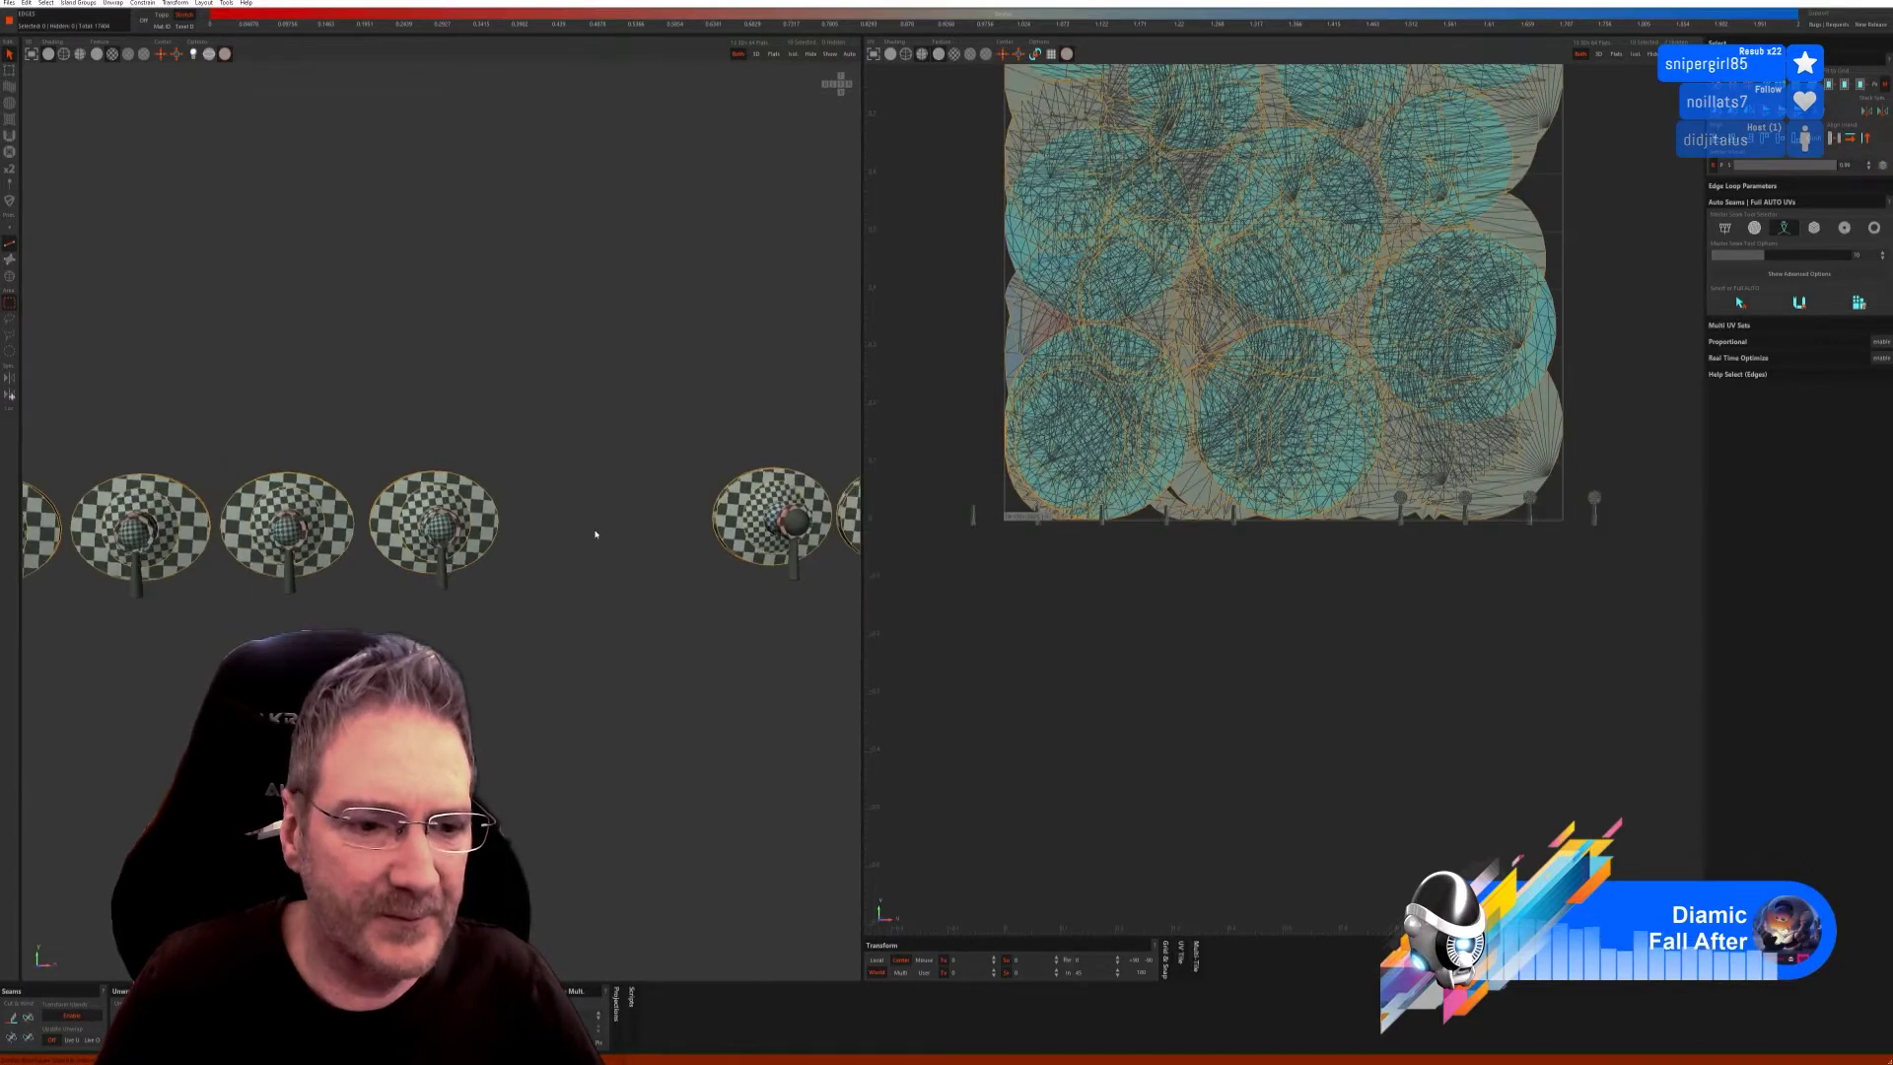
pyautogui.keyDown('alt'); pyautogui.moveTo(693, 528); pyautogui.dragTo(479, 493, button='middle'); pyautogui.keyUp('alt')
pyautogui.click(9, 277)
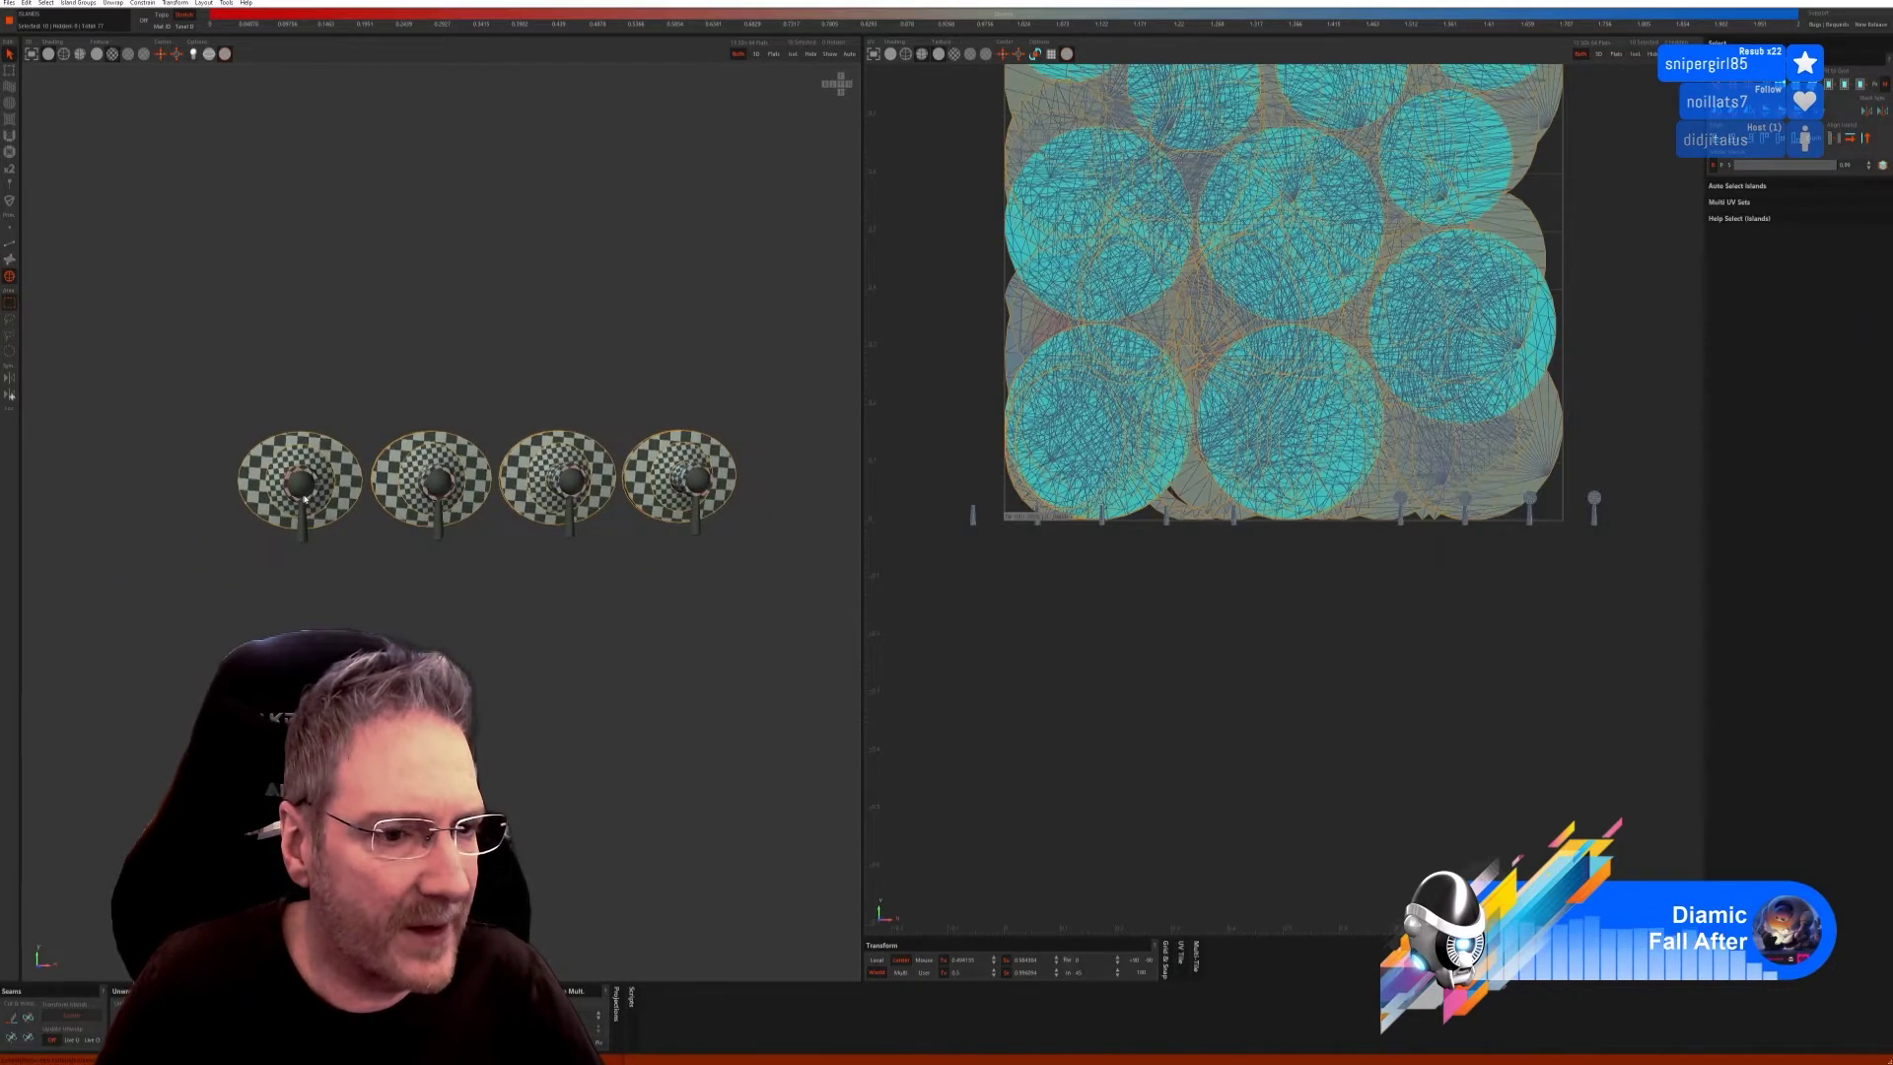
pyautogui.click(302, 490)
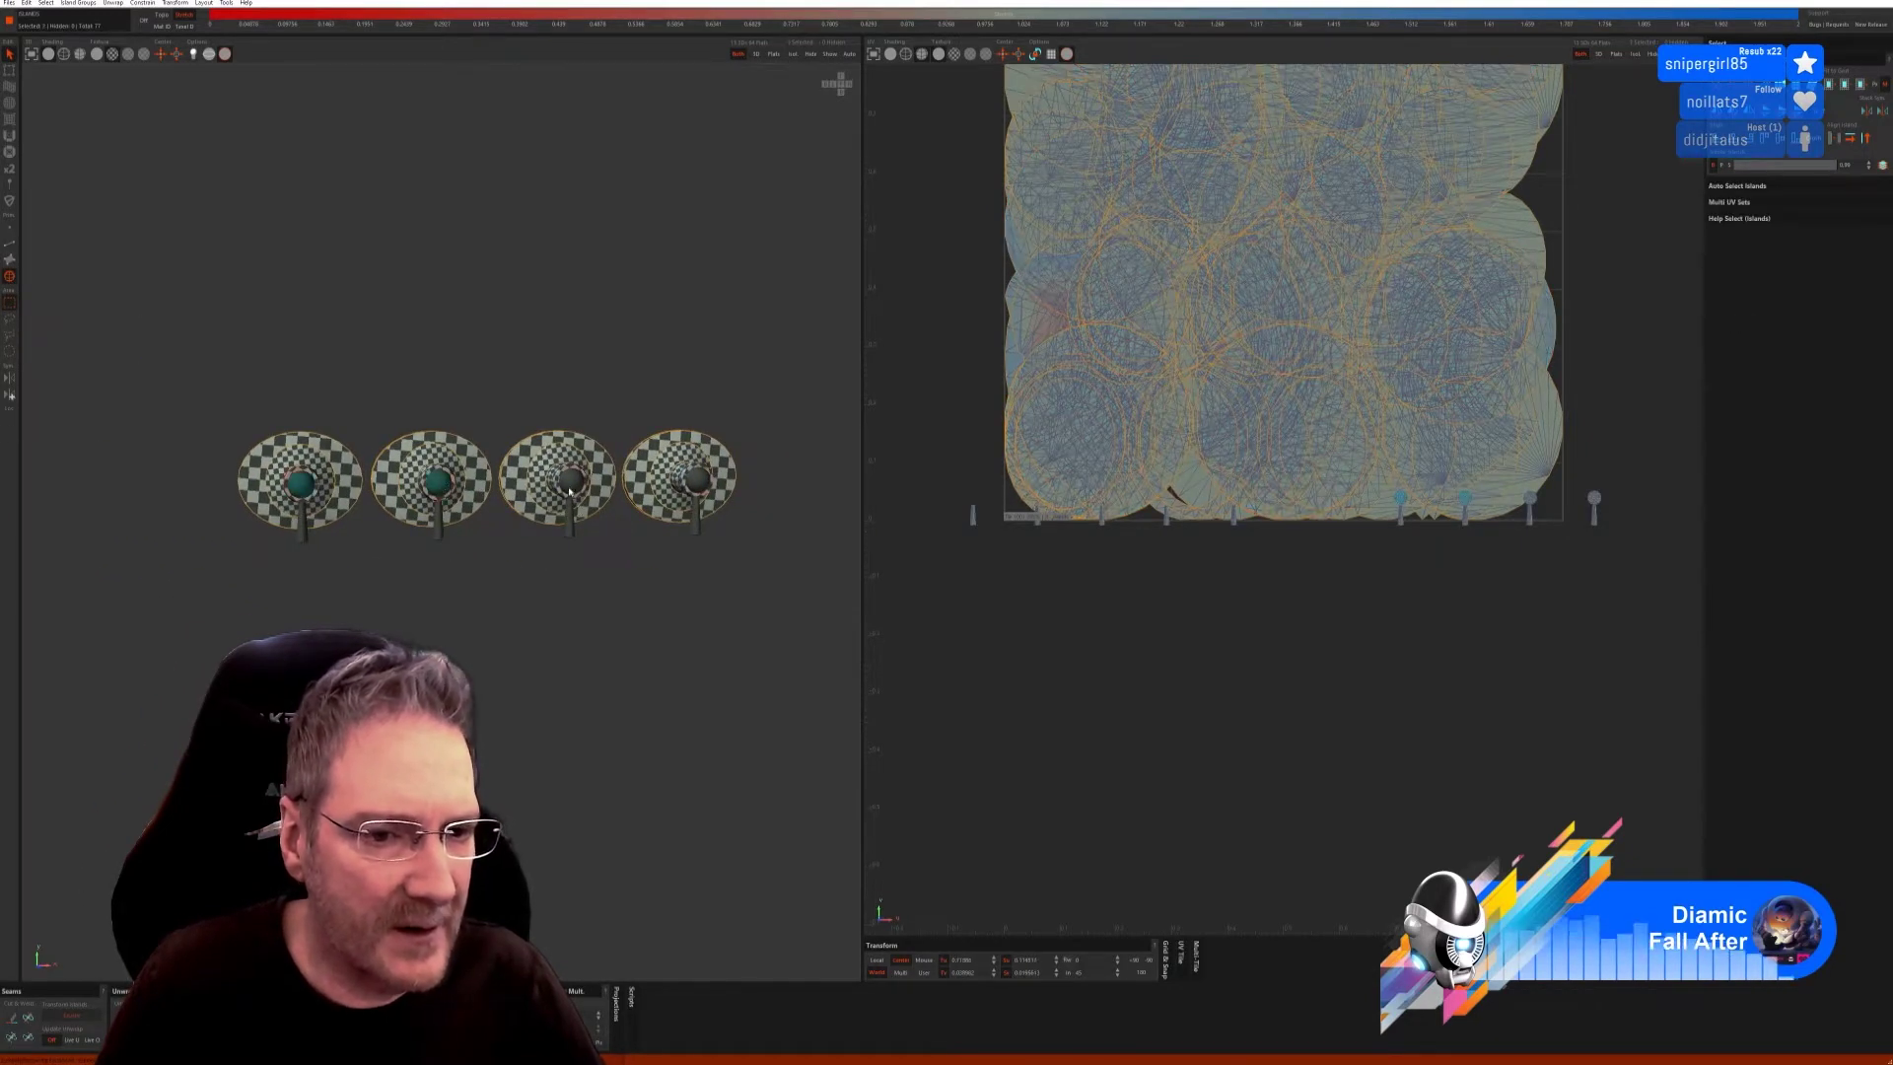
pyautogui.keyDown('shift'); pyautogui.click(695, 481); pyautogui.keyUp('shift')
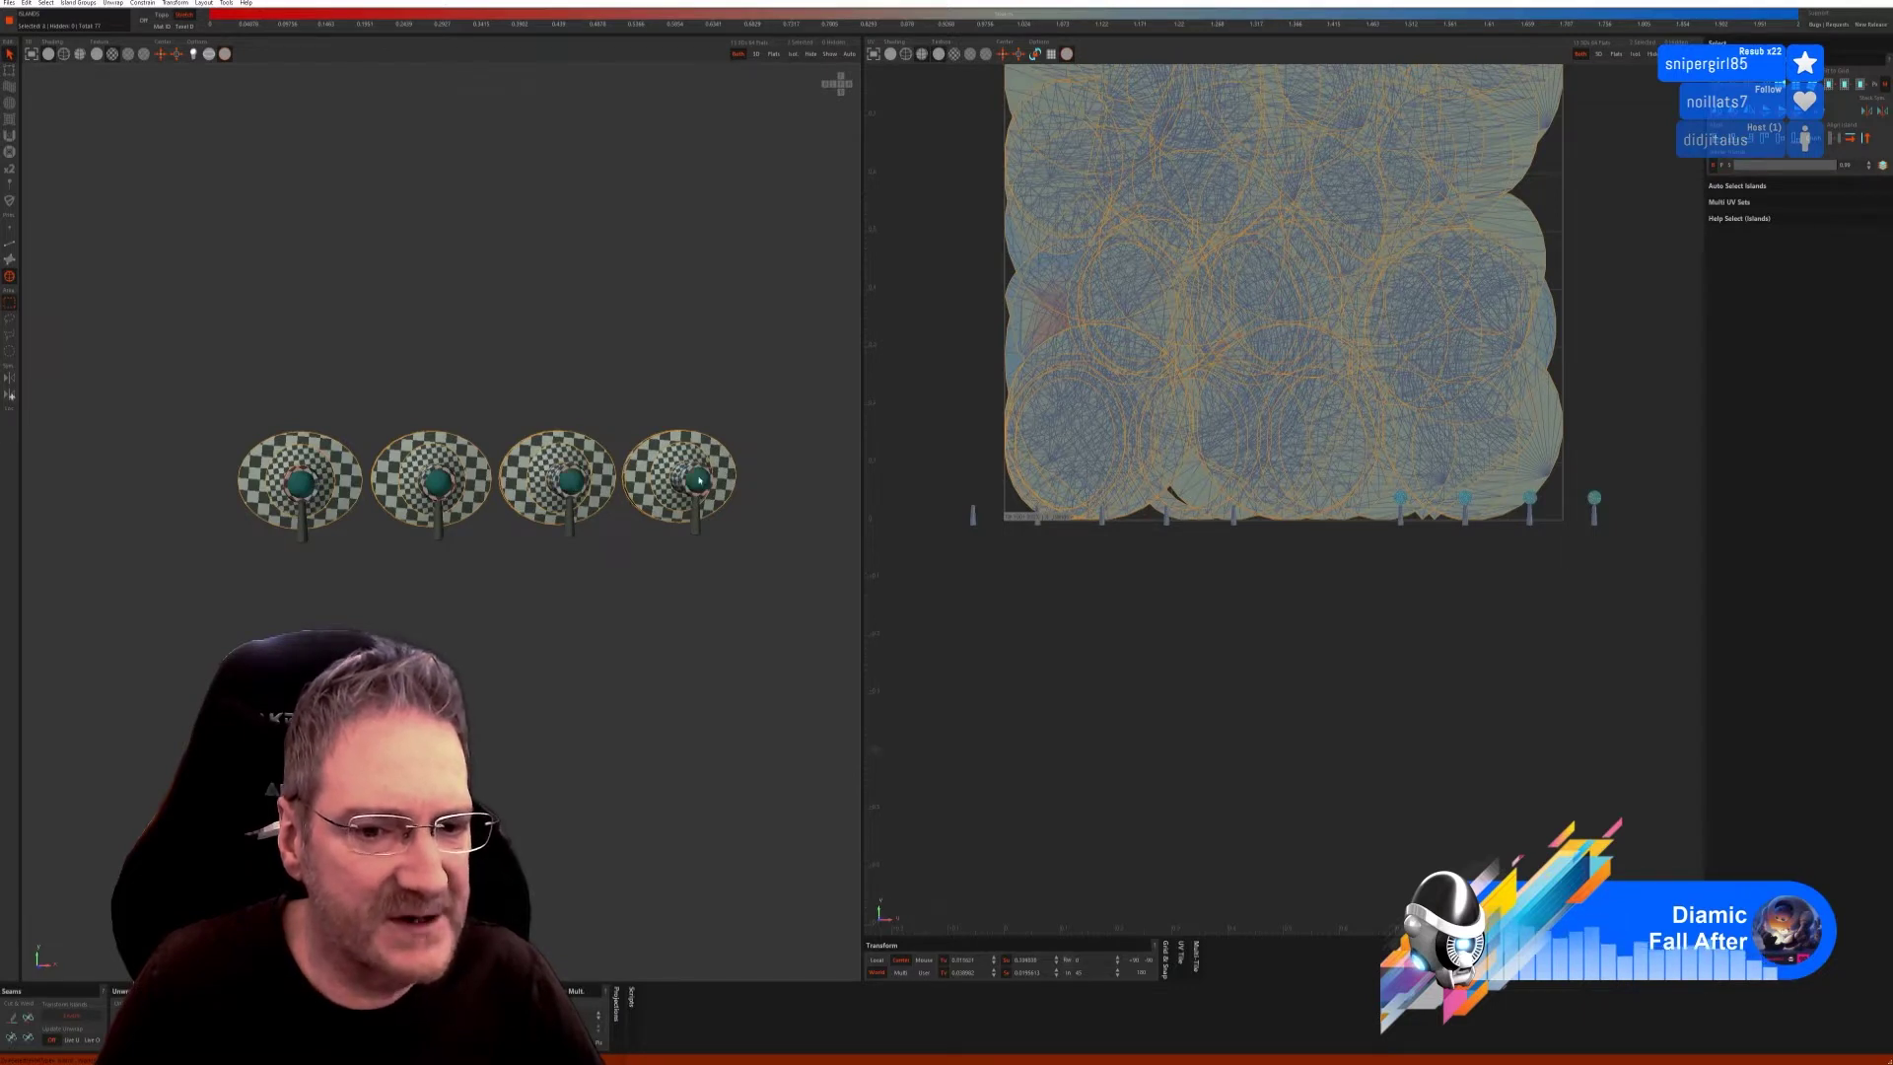
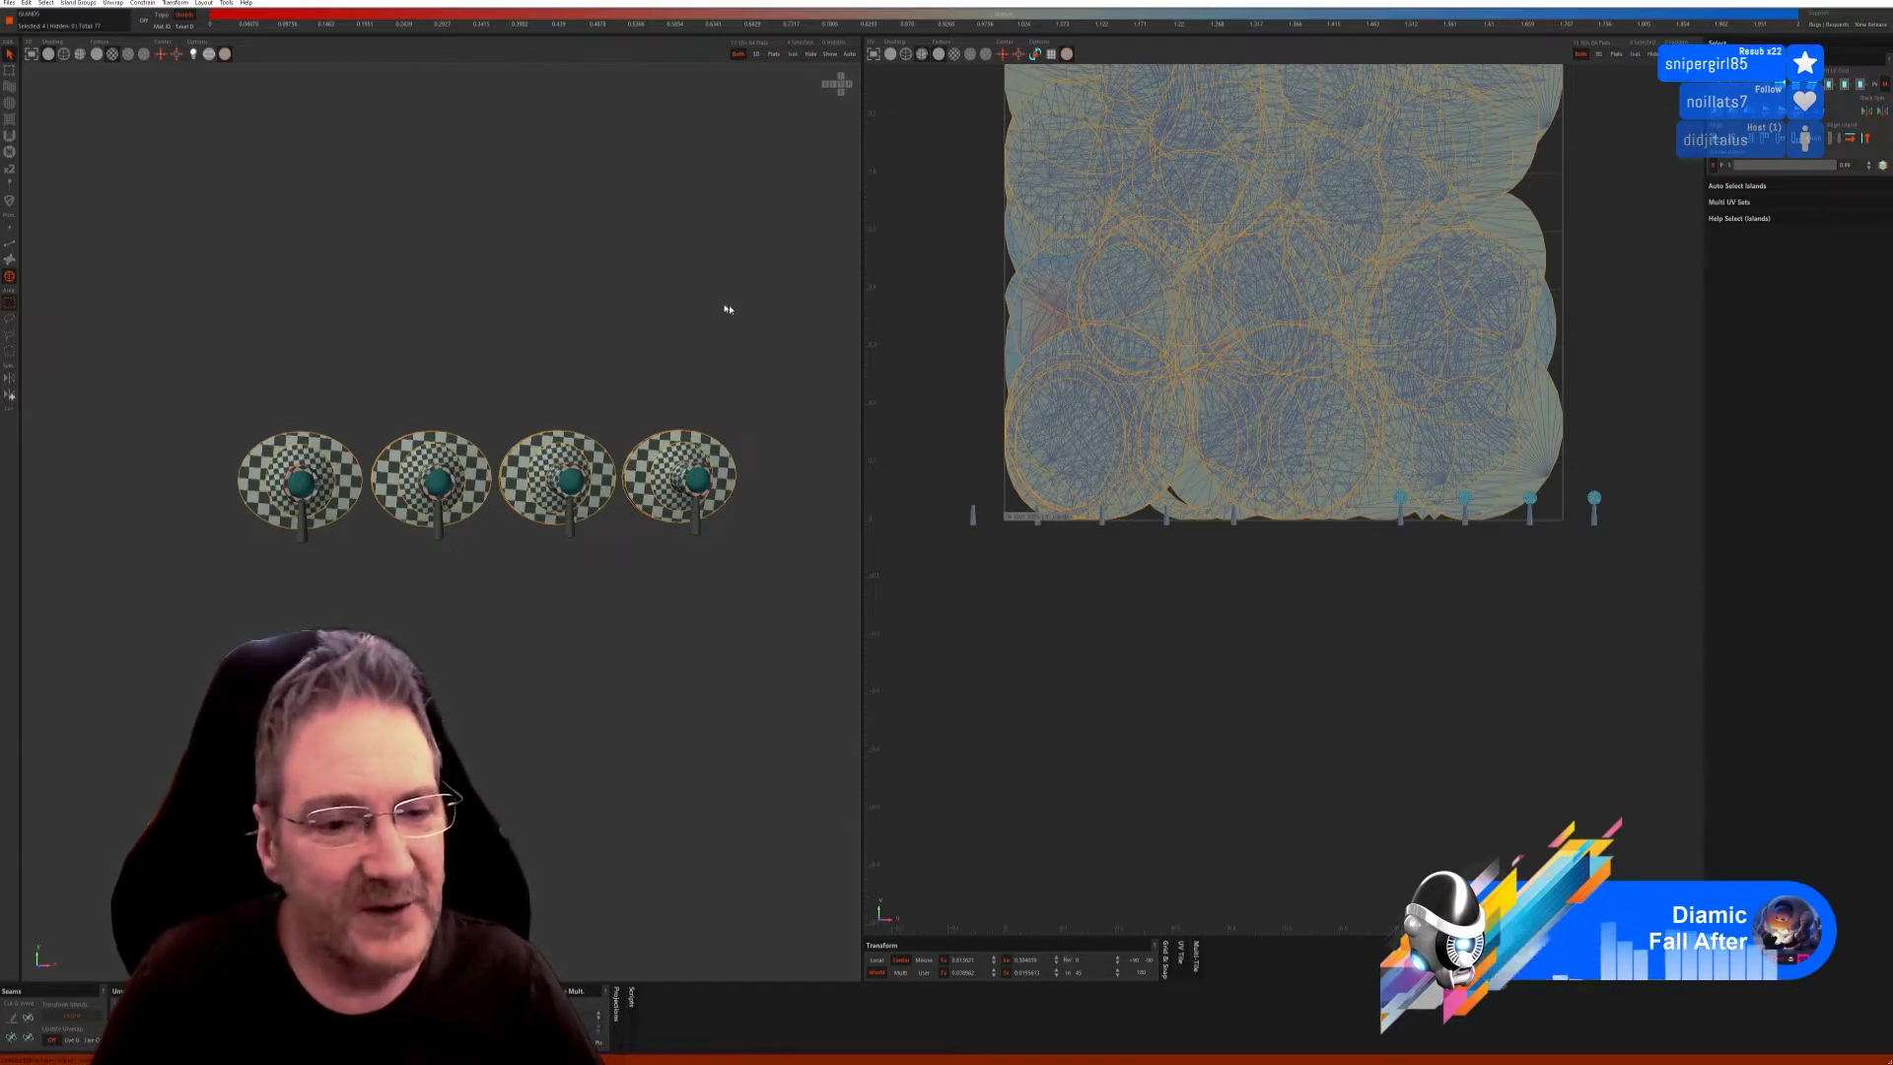
# Isolate the four selected balls and apply Sharp Edges auto seams with cutting and unfolding.
pyautogui.click(793, 60)
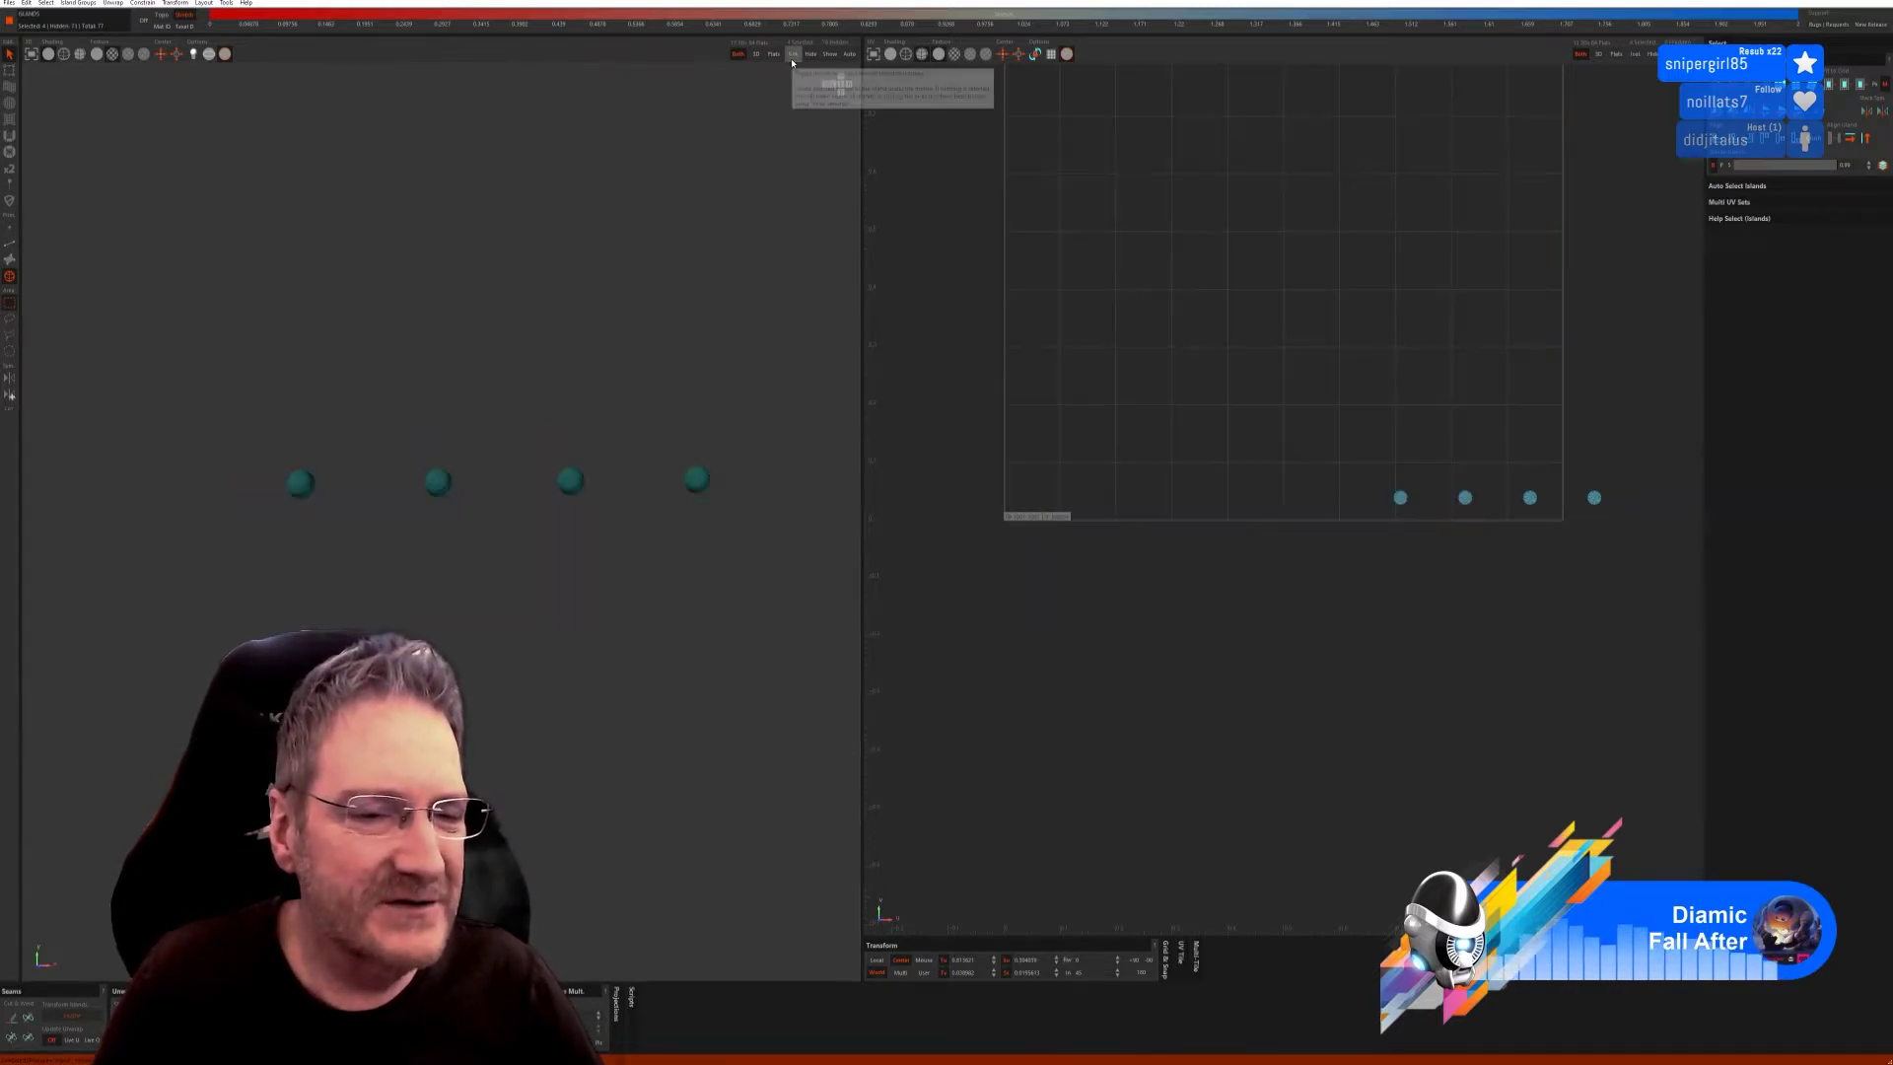
pyautogui.click(10, 247)
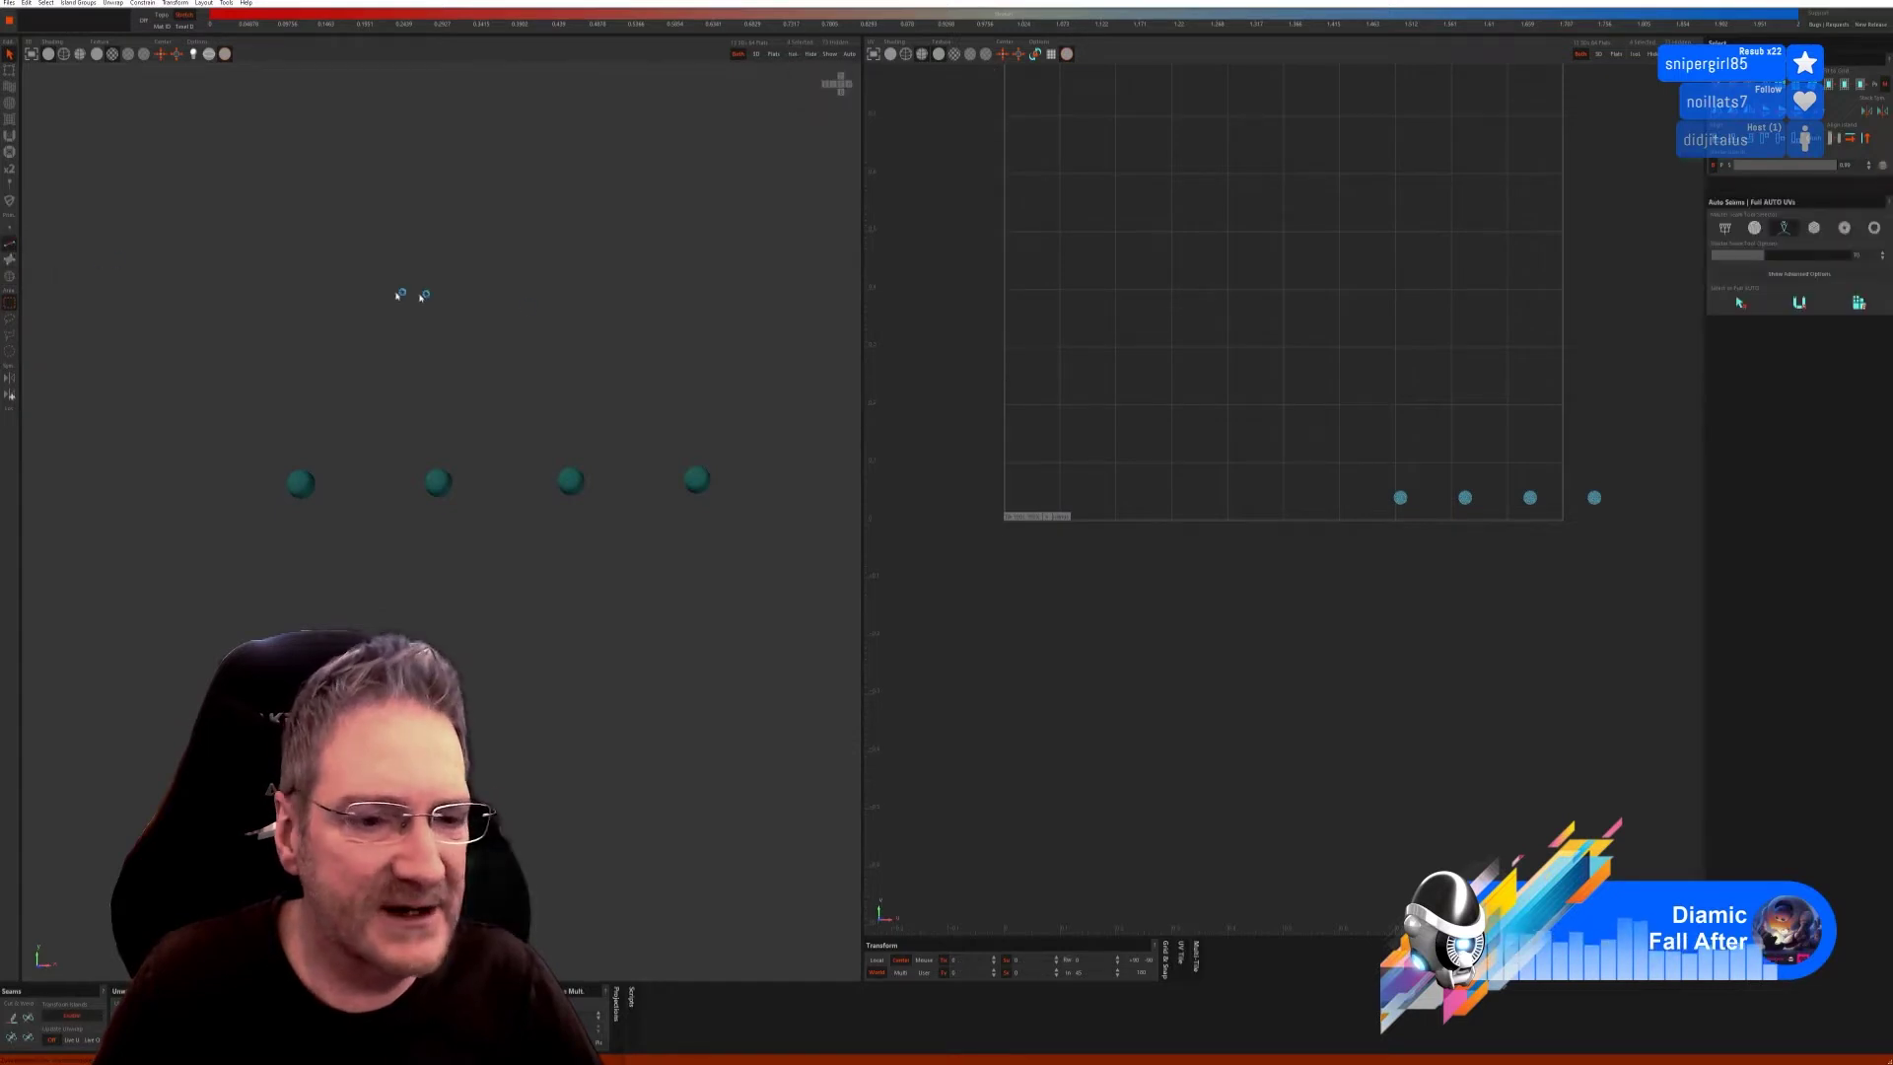
pyautogui.click(1739, 303)
pyautogui.click(1799, 303)
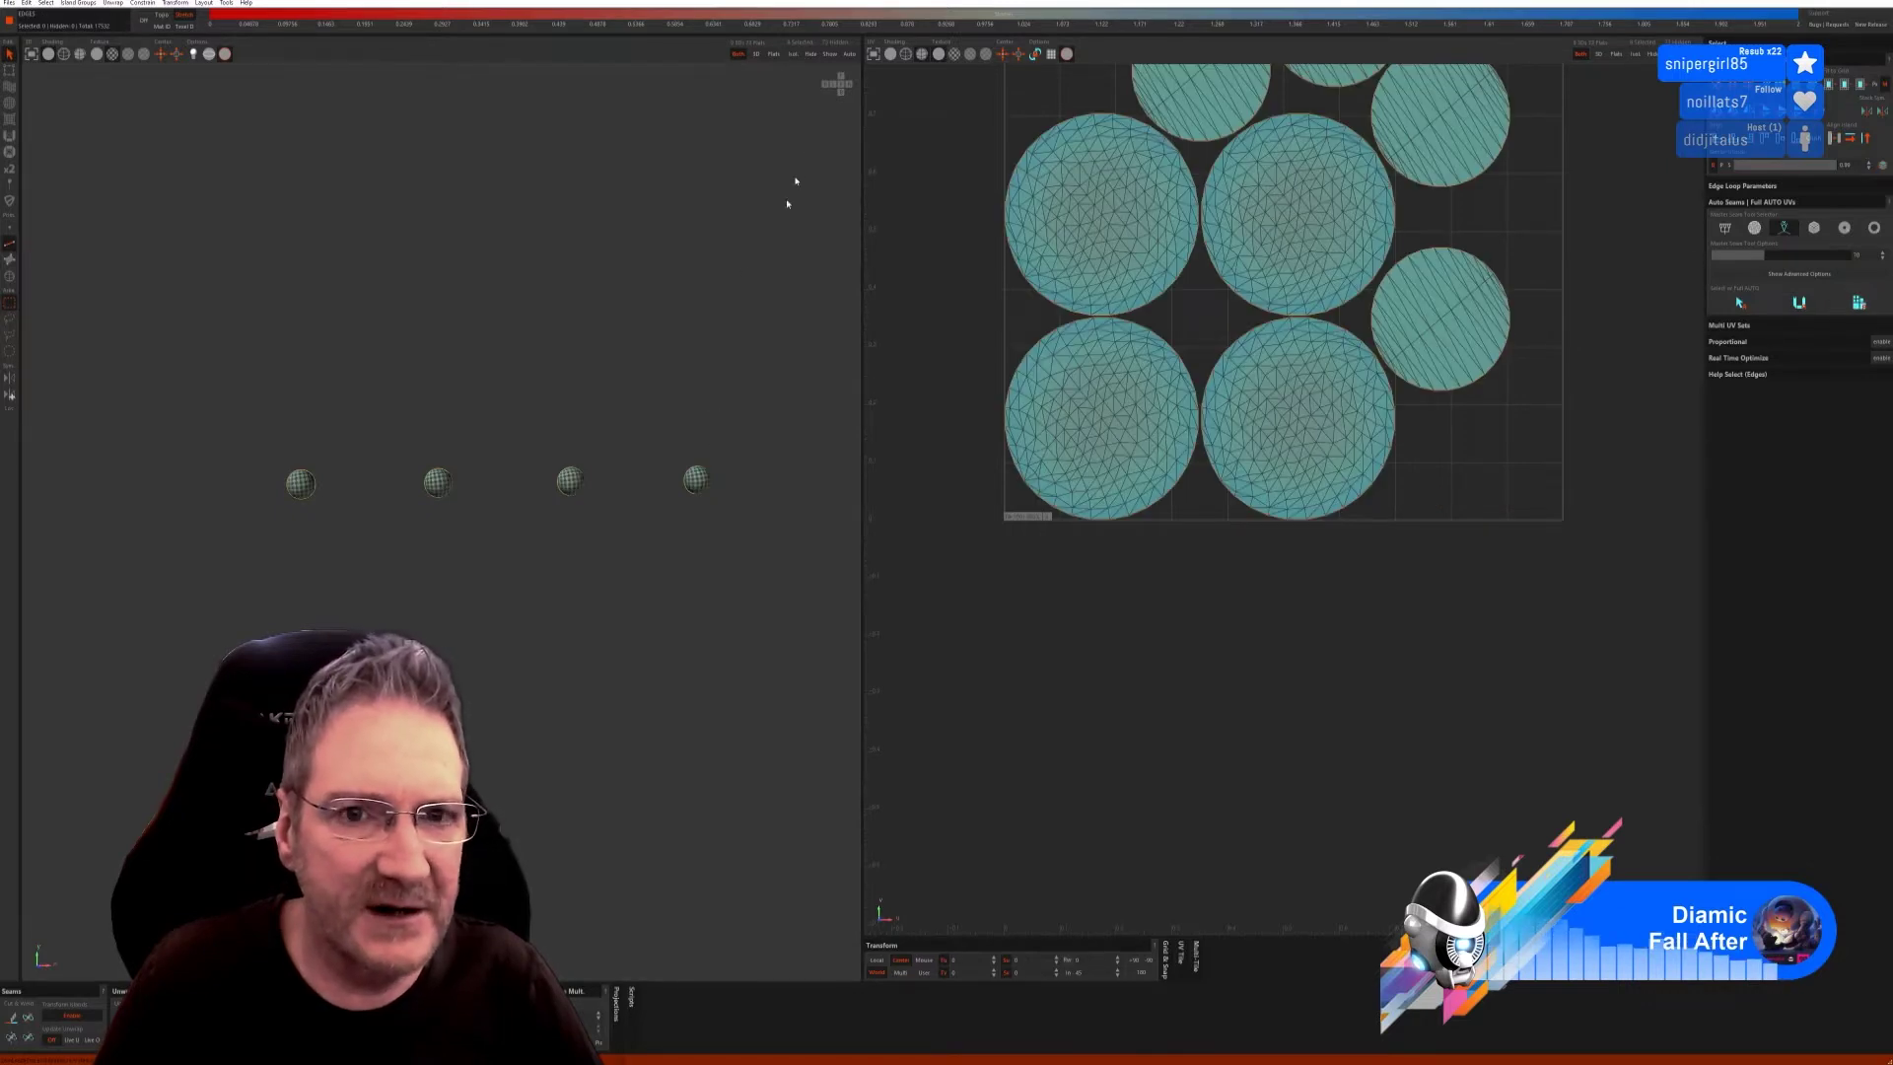
# Show all parts again, select the stem islands of the four right-group knobs and isolate them.
pyautogui.click(828, 60)
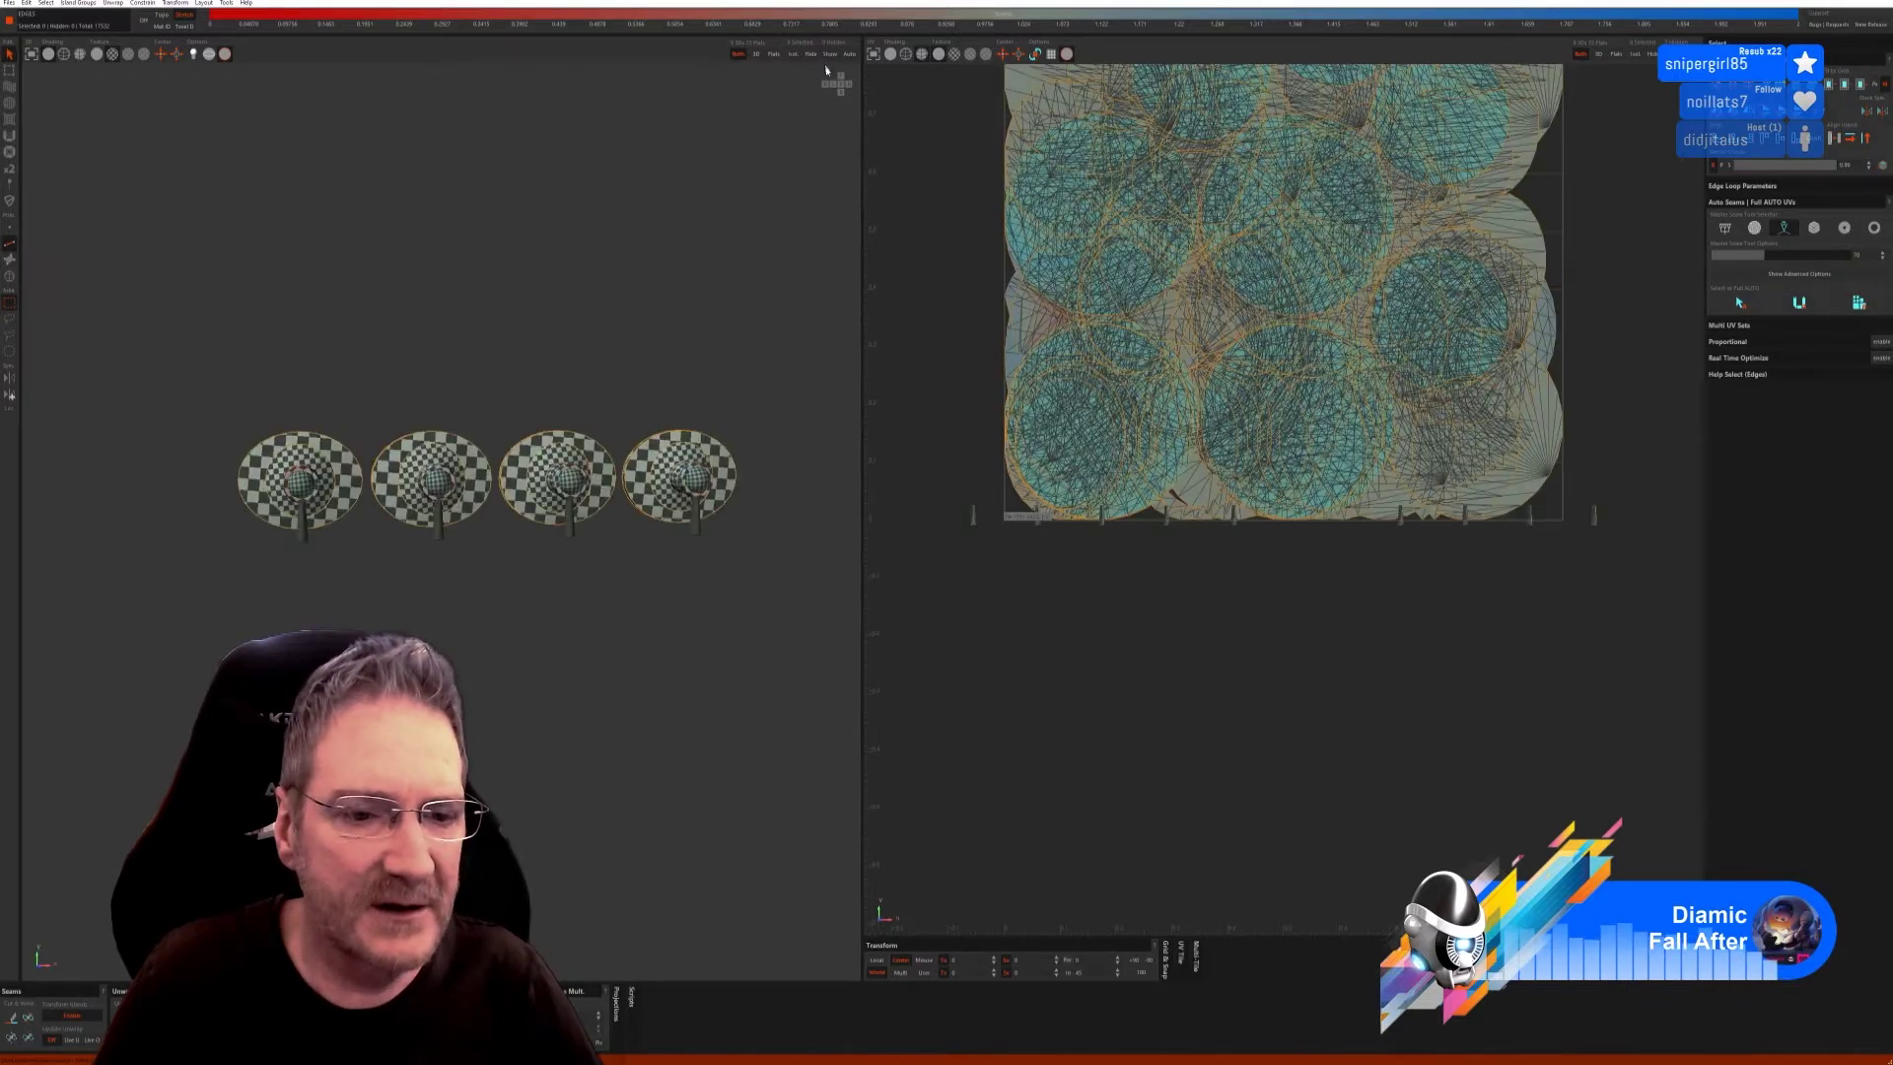
pyautogui.click(10, 278)
pyautogui.scroll(2, 312, 538)
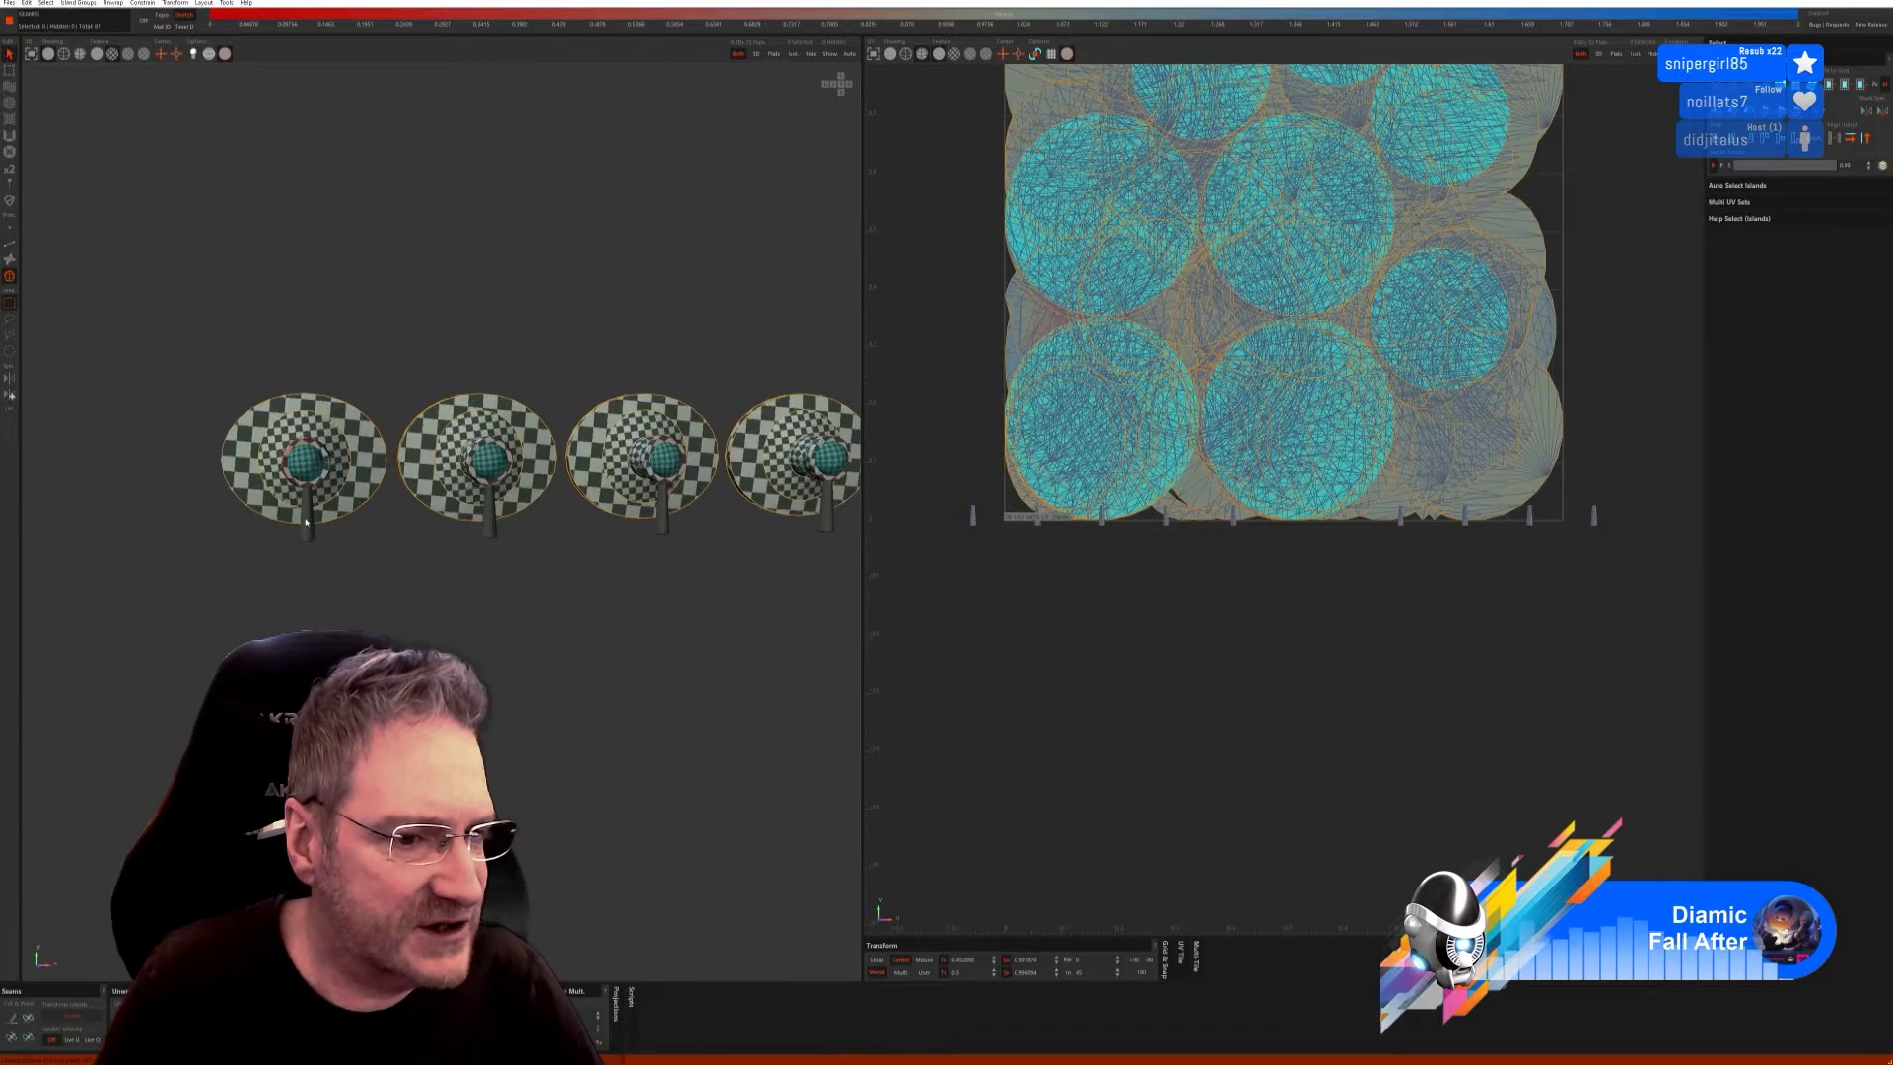
pyautogui.click(307, 524)
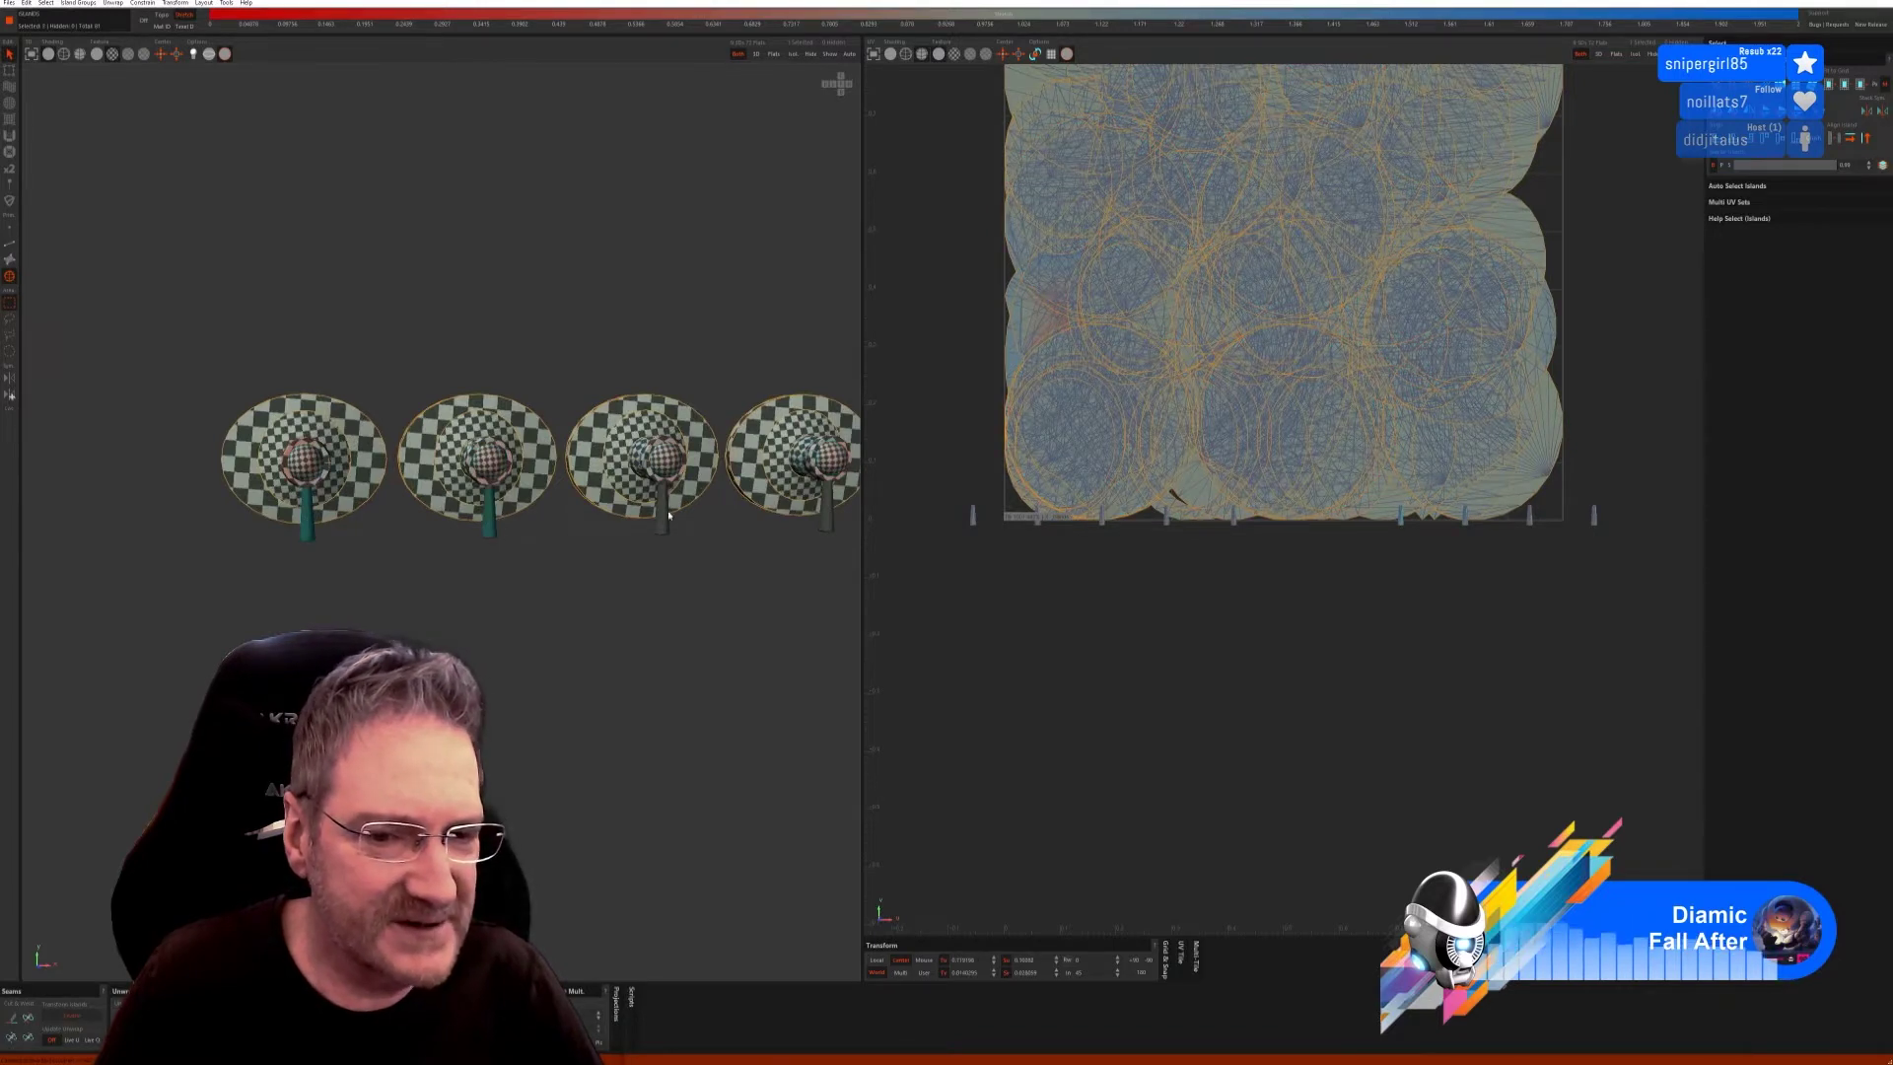
pyautogui.scroll(-3, 808, 552)
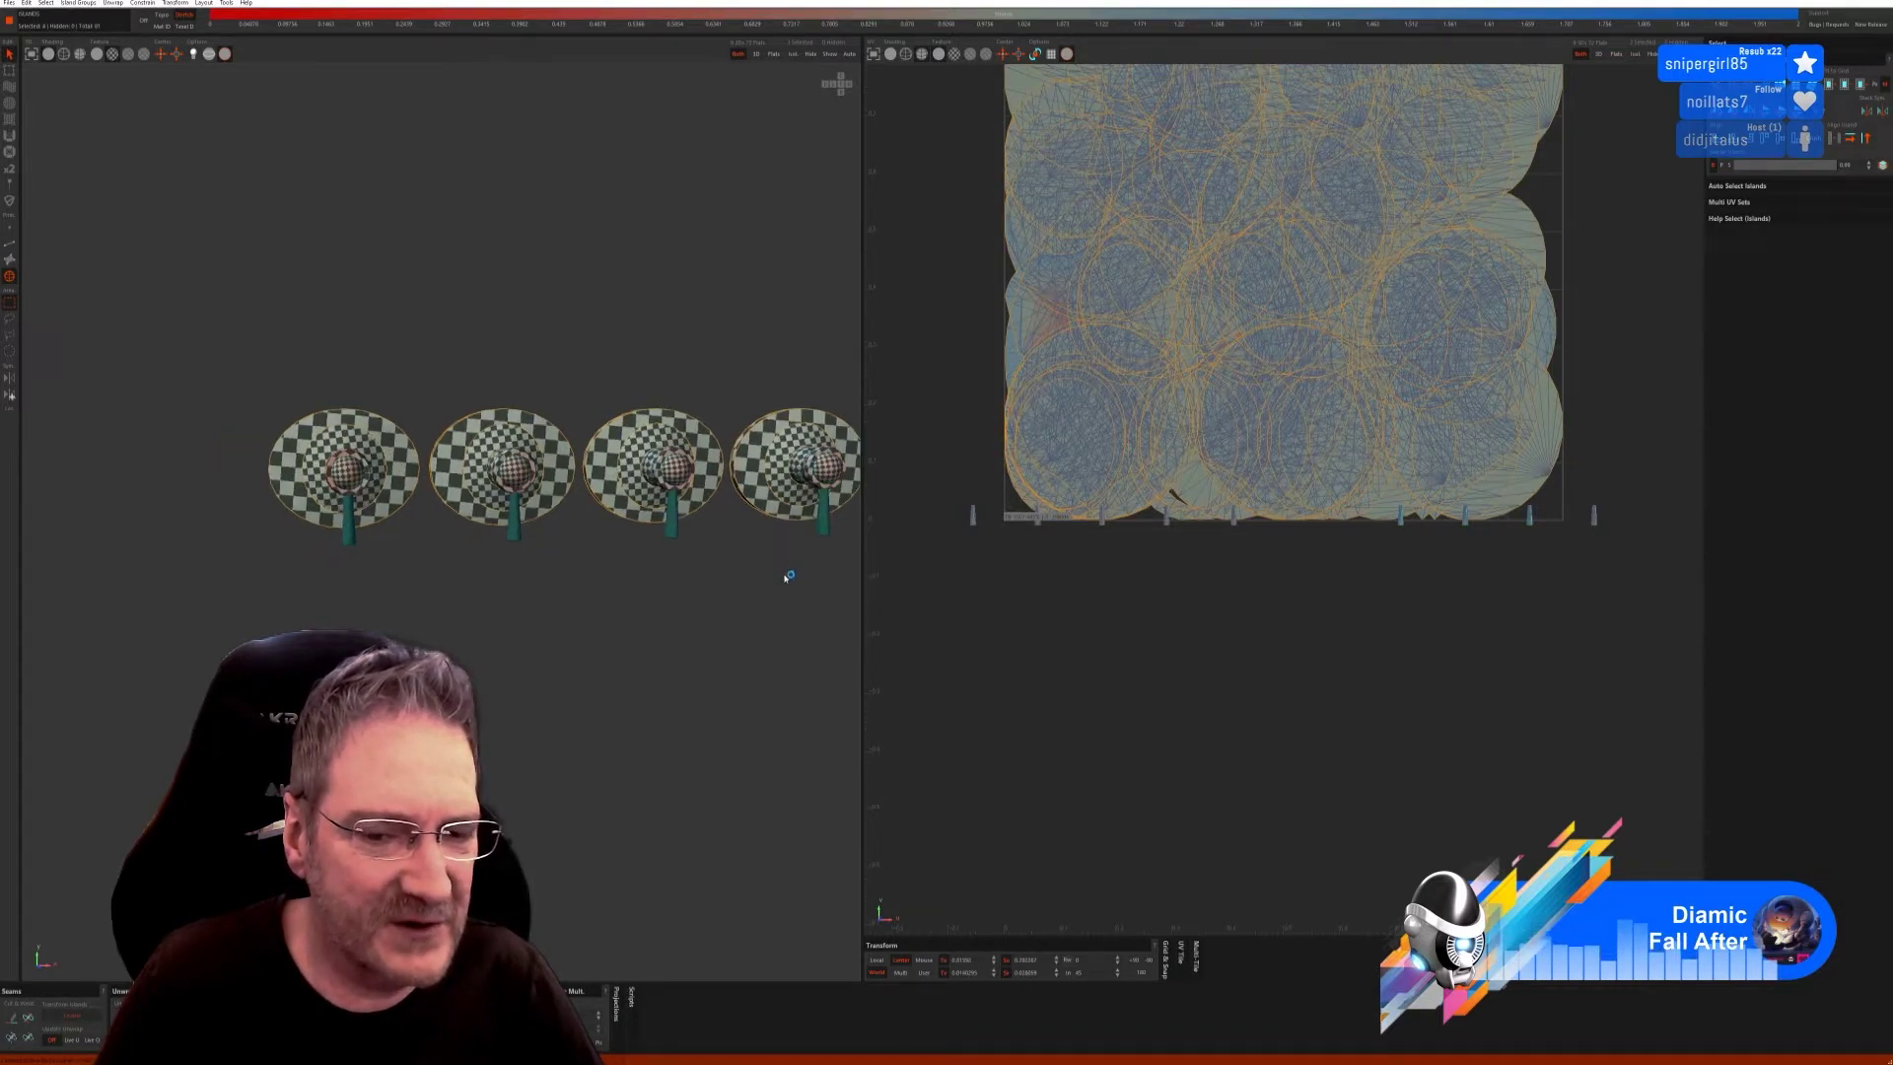
pyautogui.click(794, 55)
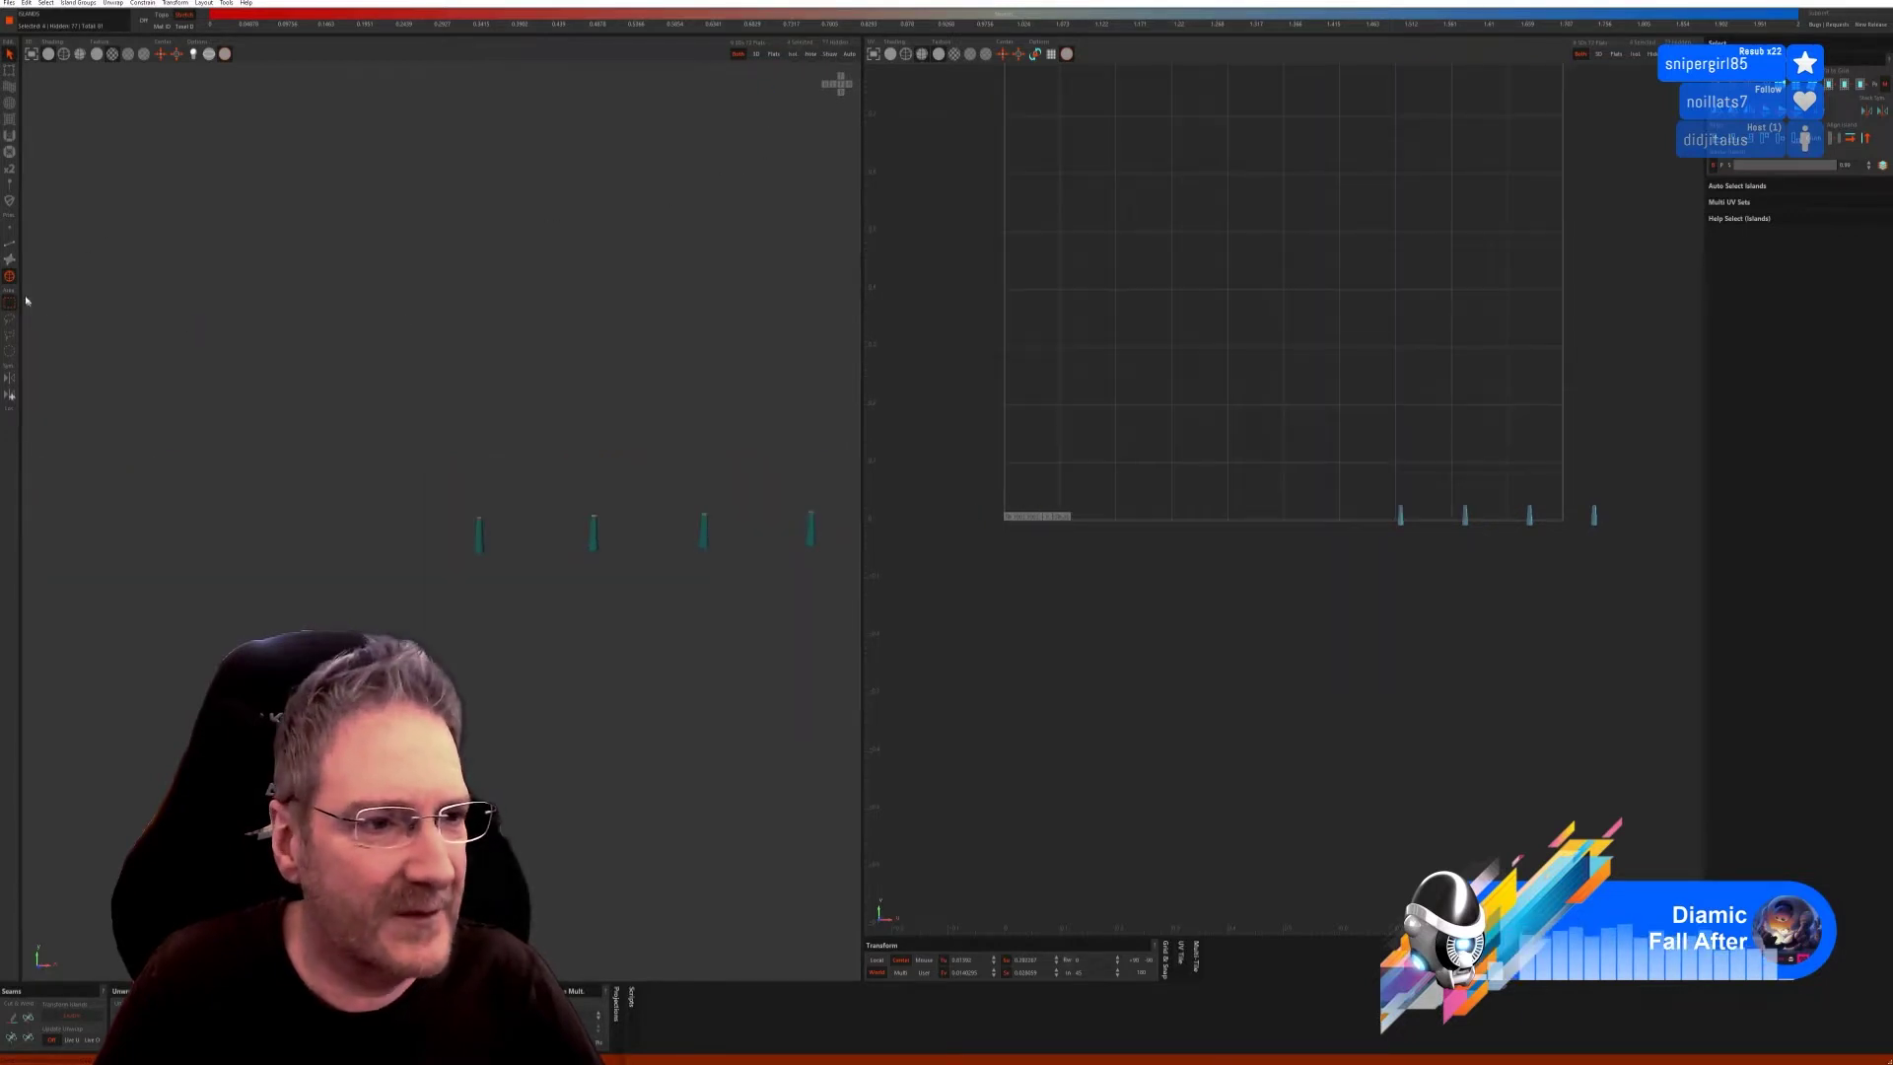
# Try Pelt auto seams with unfolding and packing on the four isolated stems, and undo the unwrap.
pyautogui.press('F2')
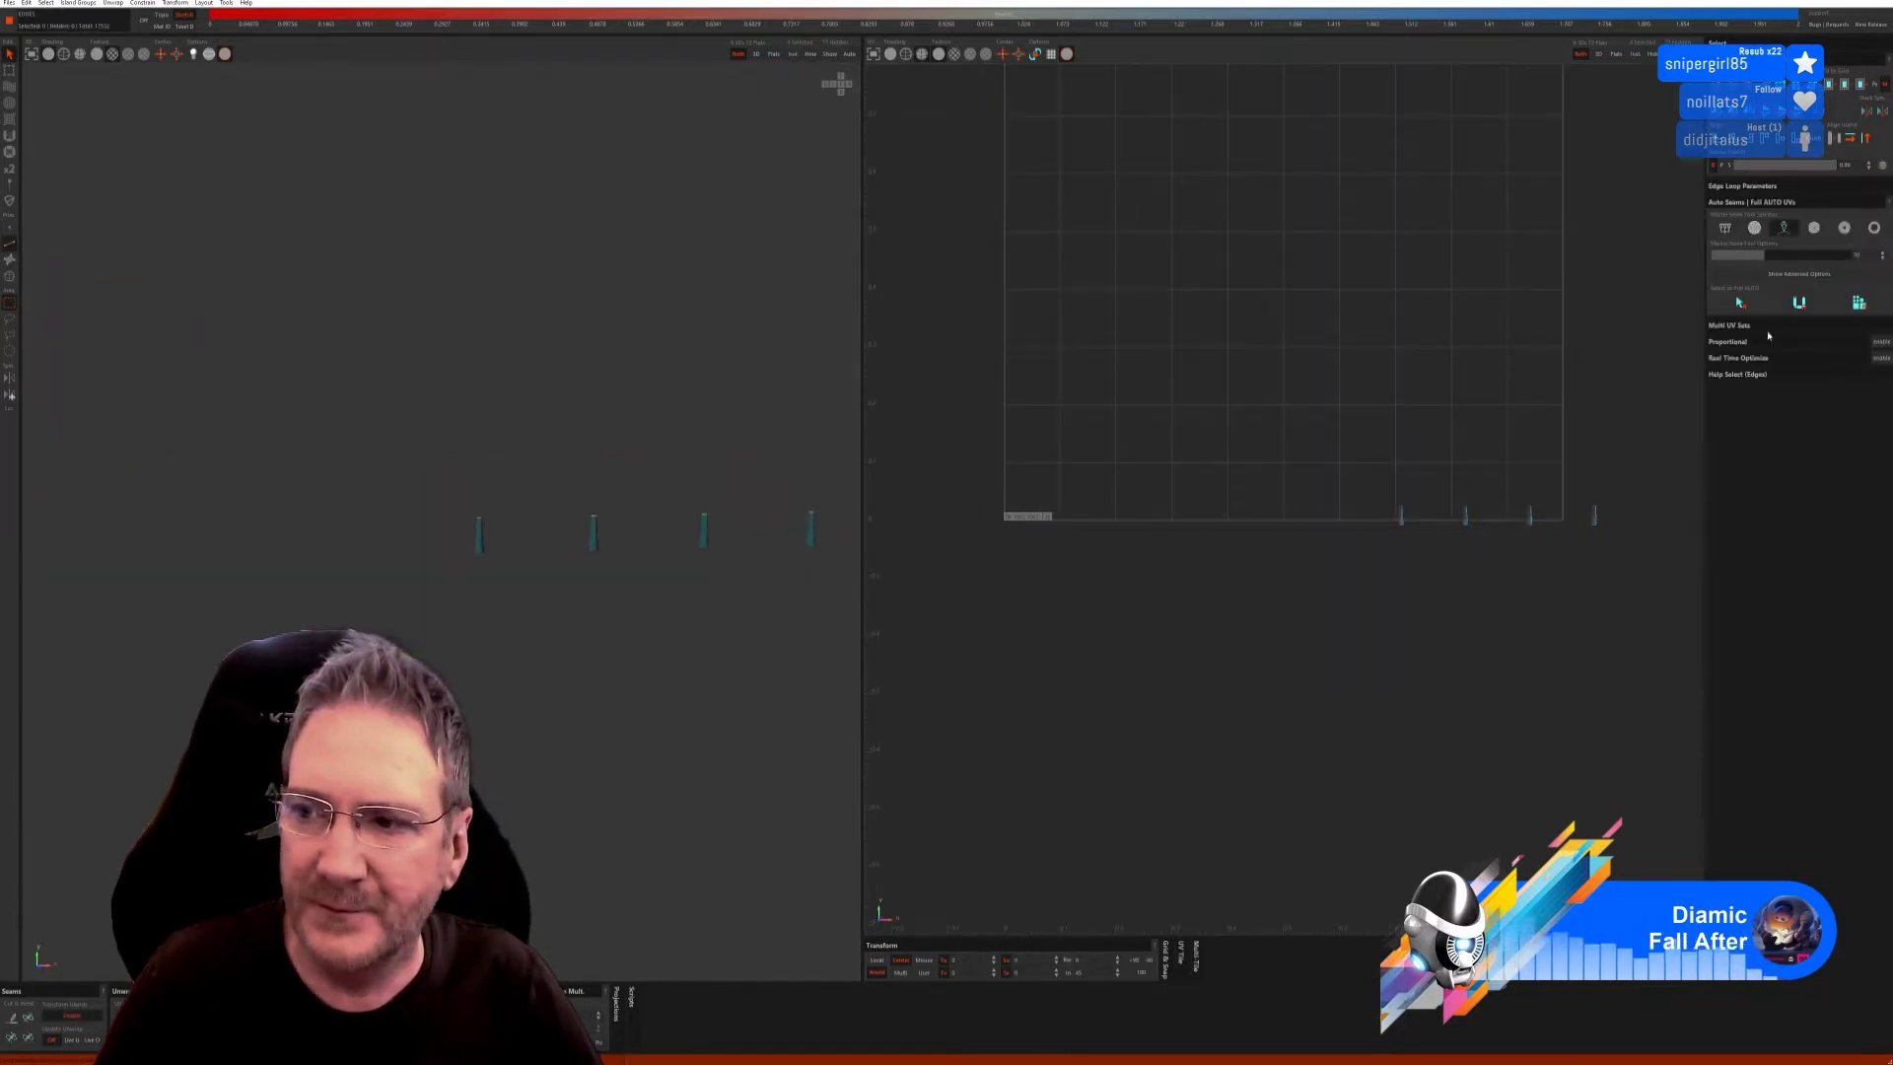
pyautogui.click(1725, 233)
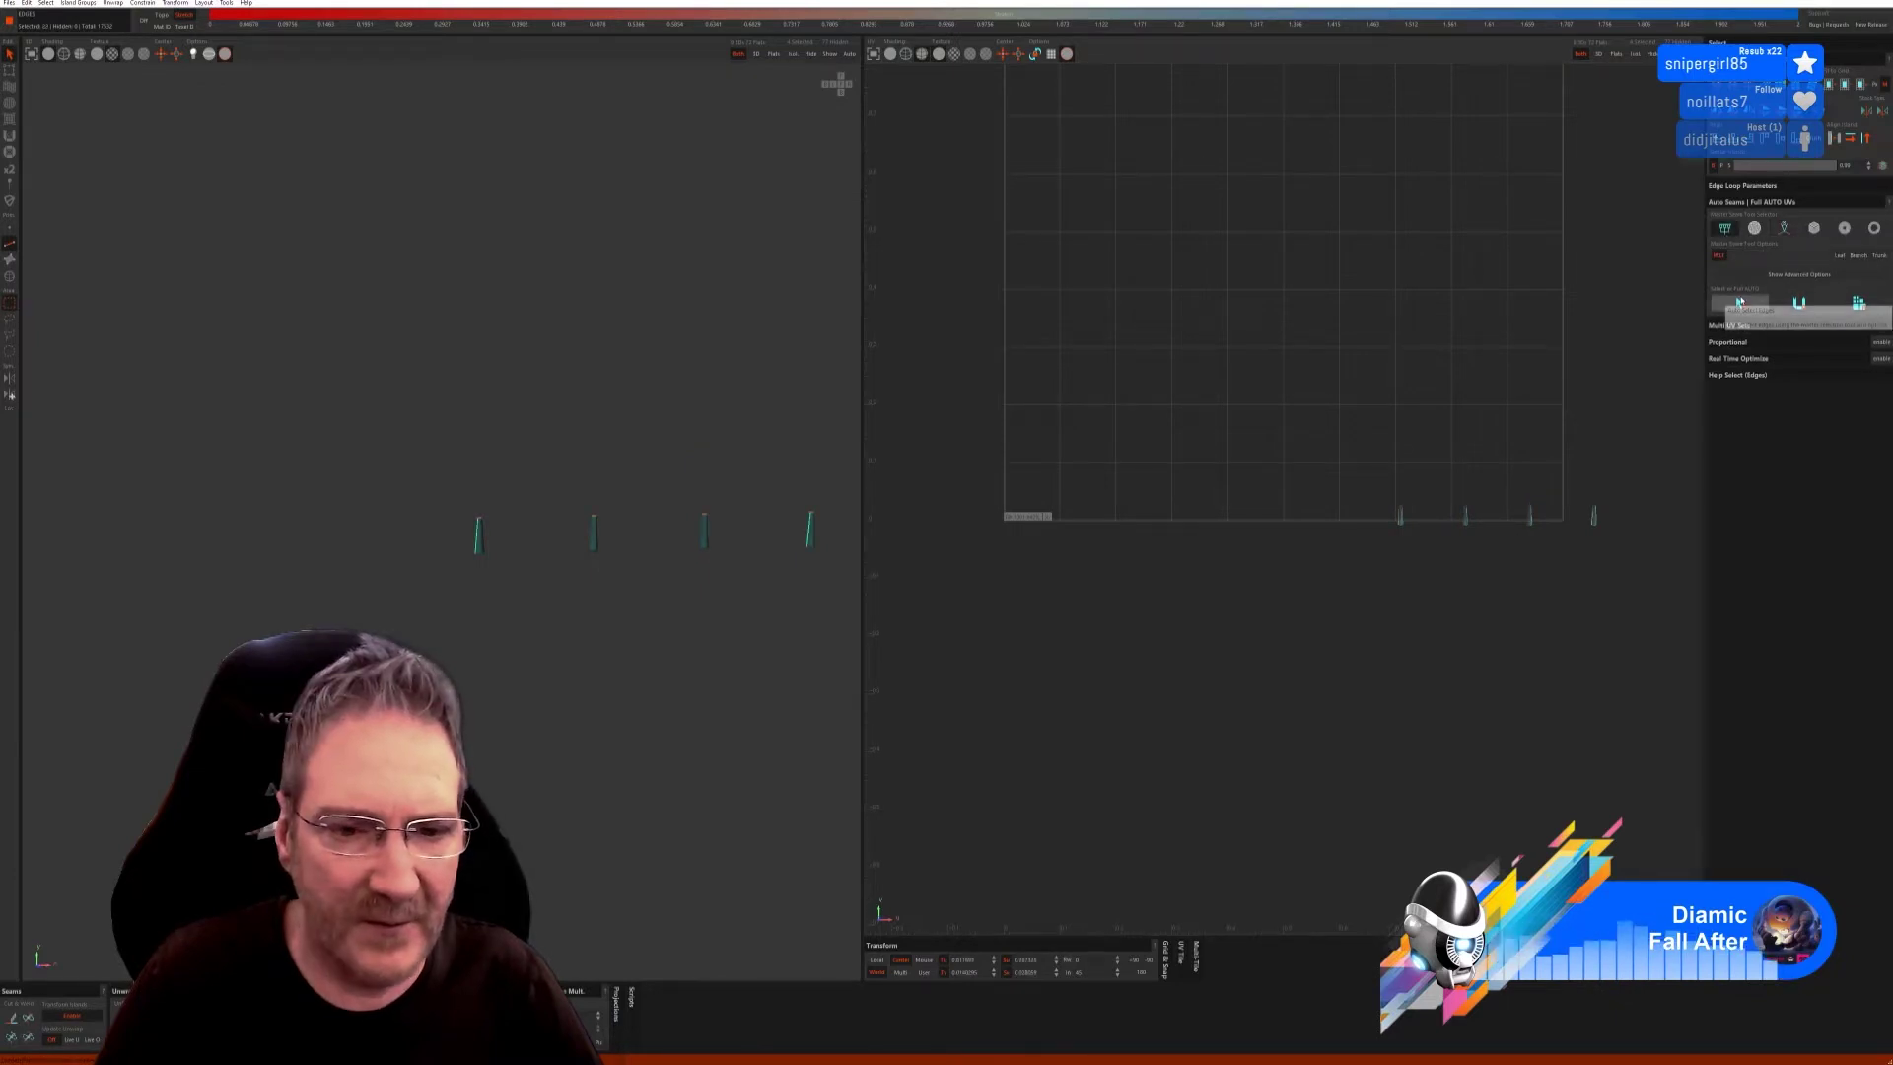
pyautogui.click(1853, 309)
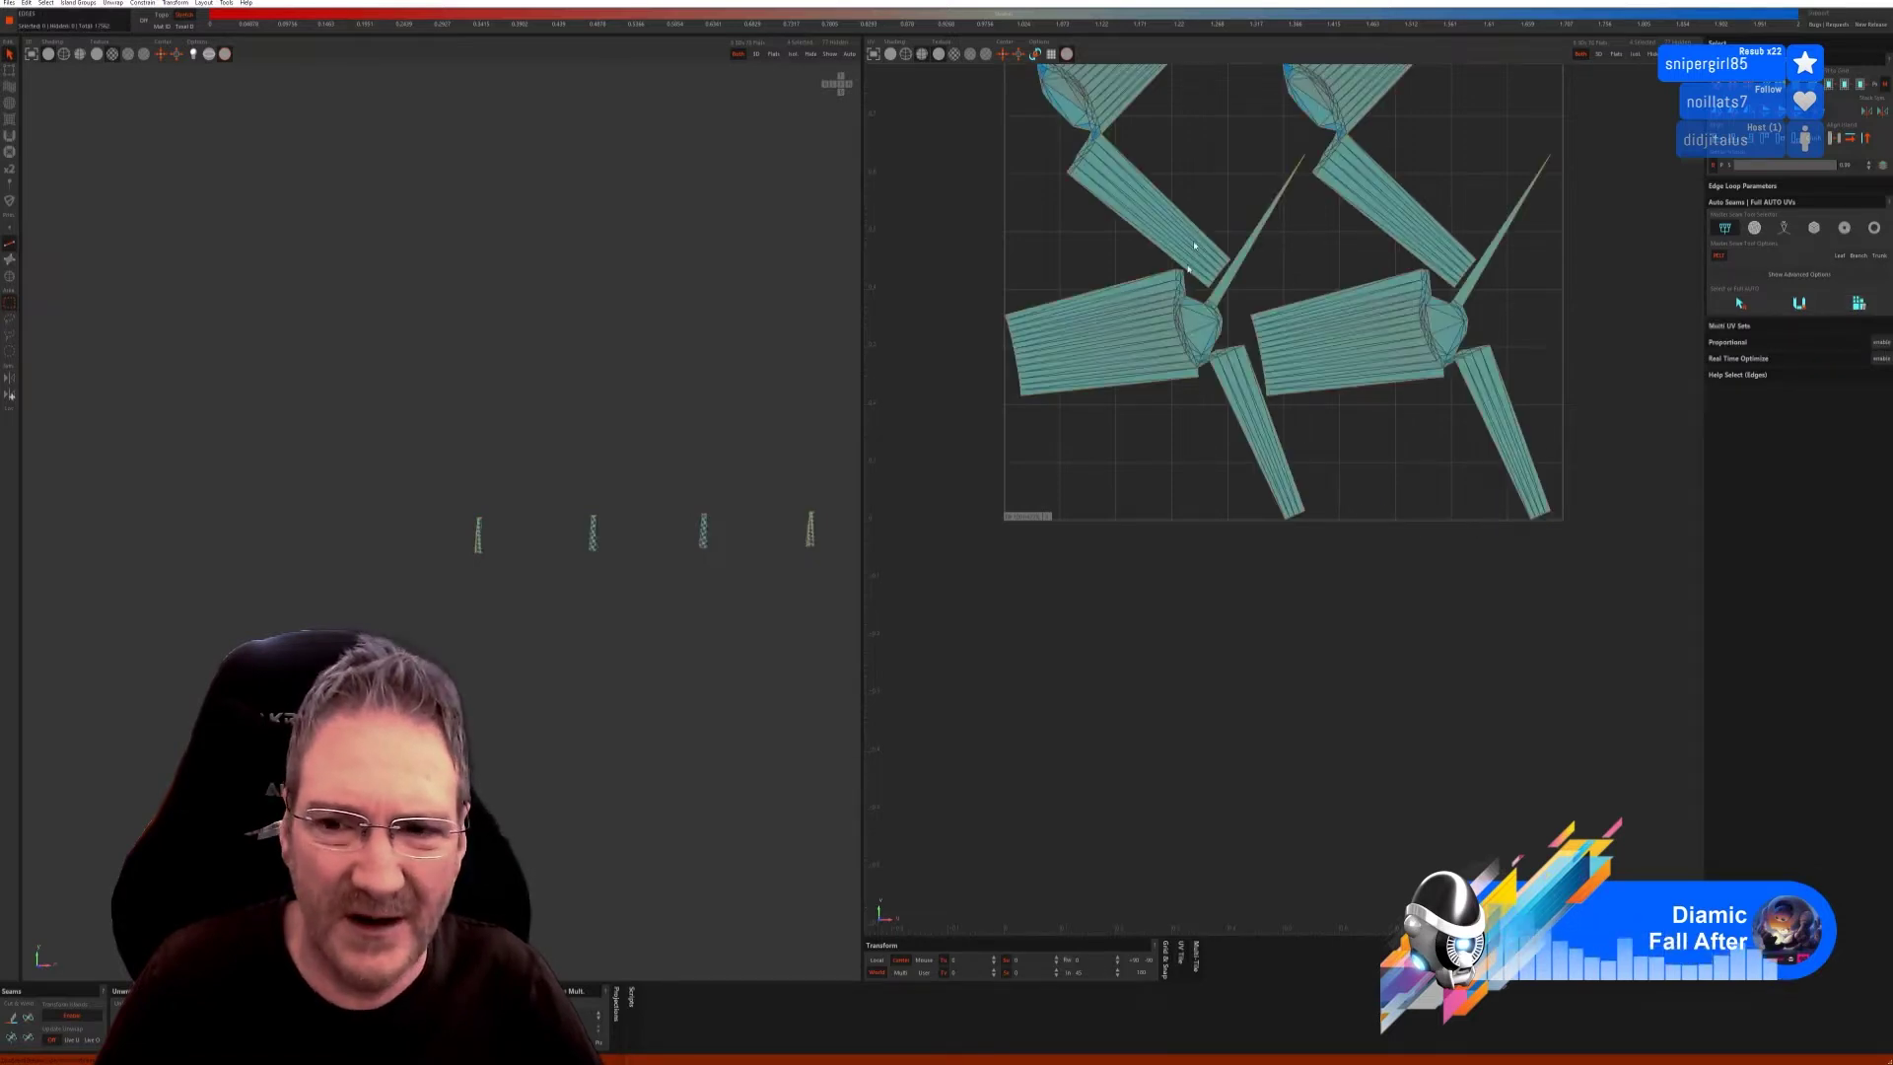
pyautogui.hotkey('ctrl', 'z')
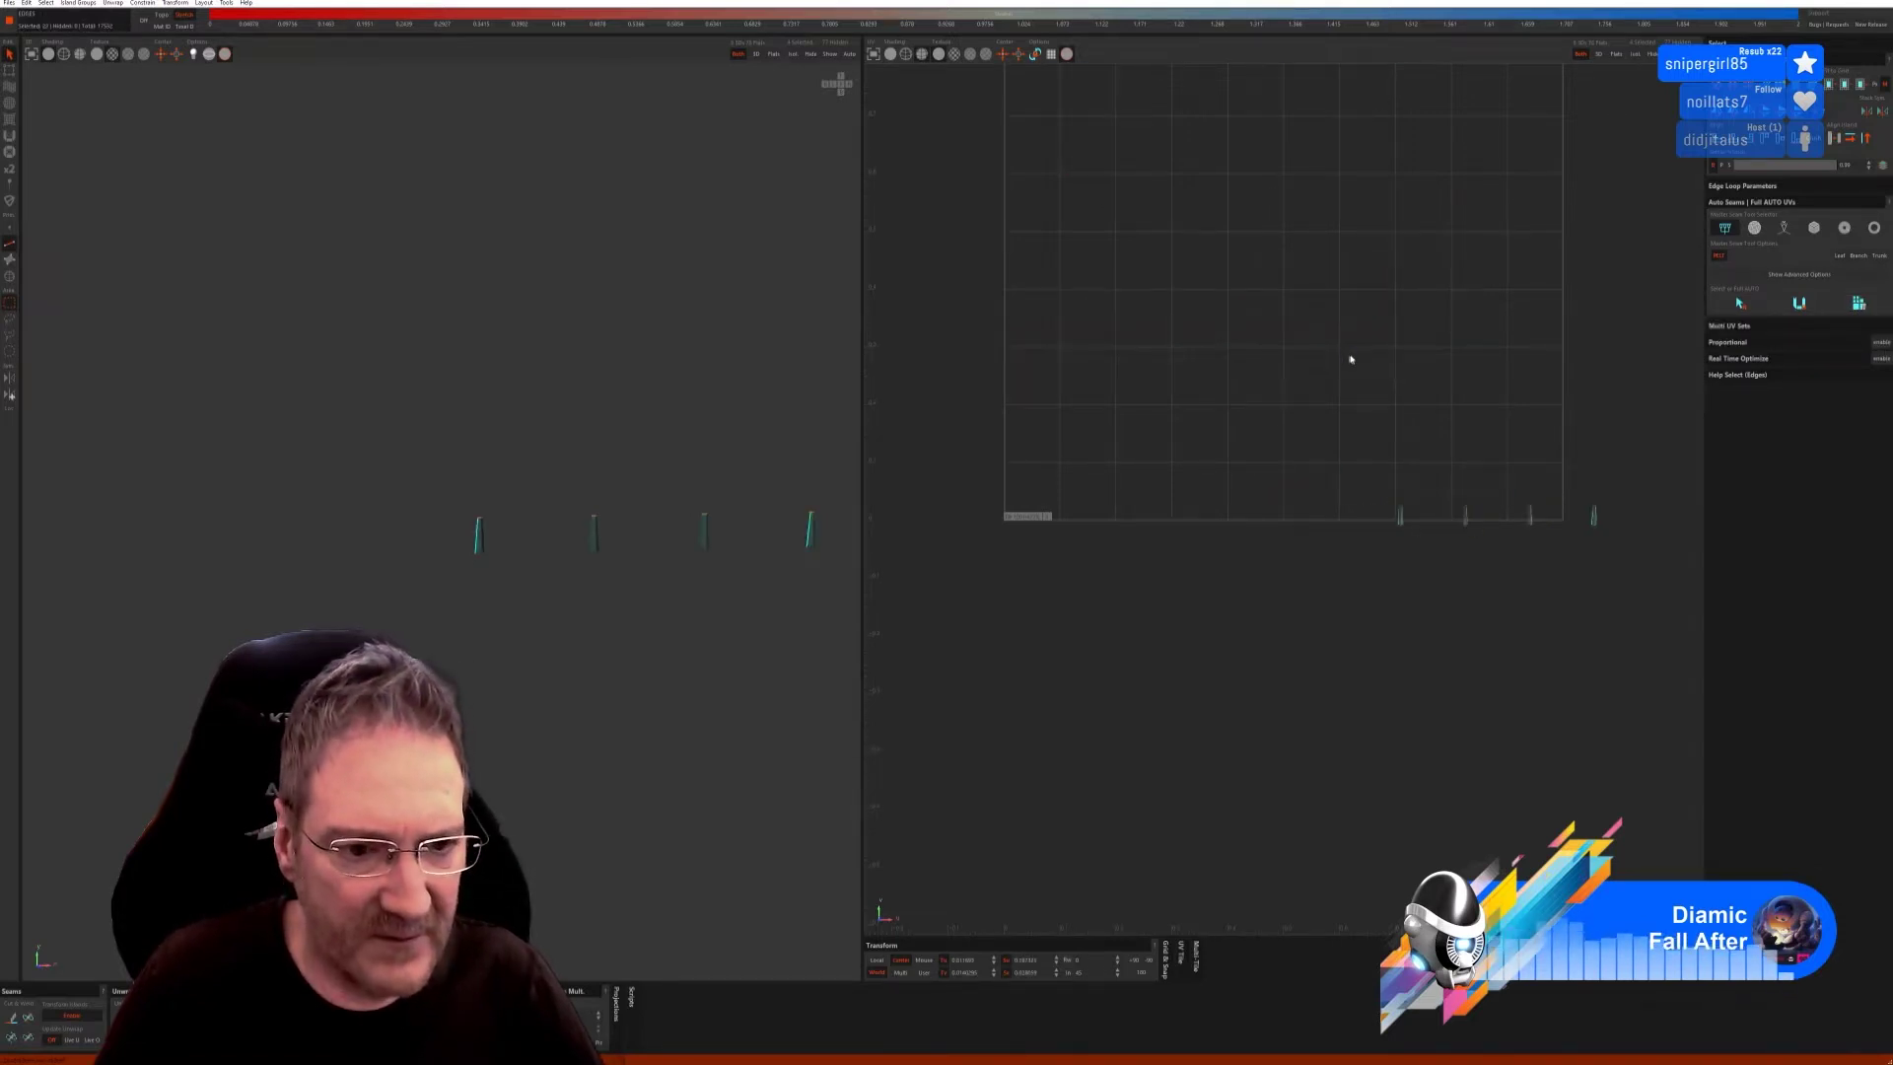
# Try Mosaic auto seams with unfolding and packing on the four isolated stems, and undo the unwrap.
pyautogui.click(1758, 230)
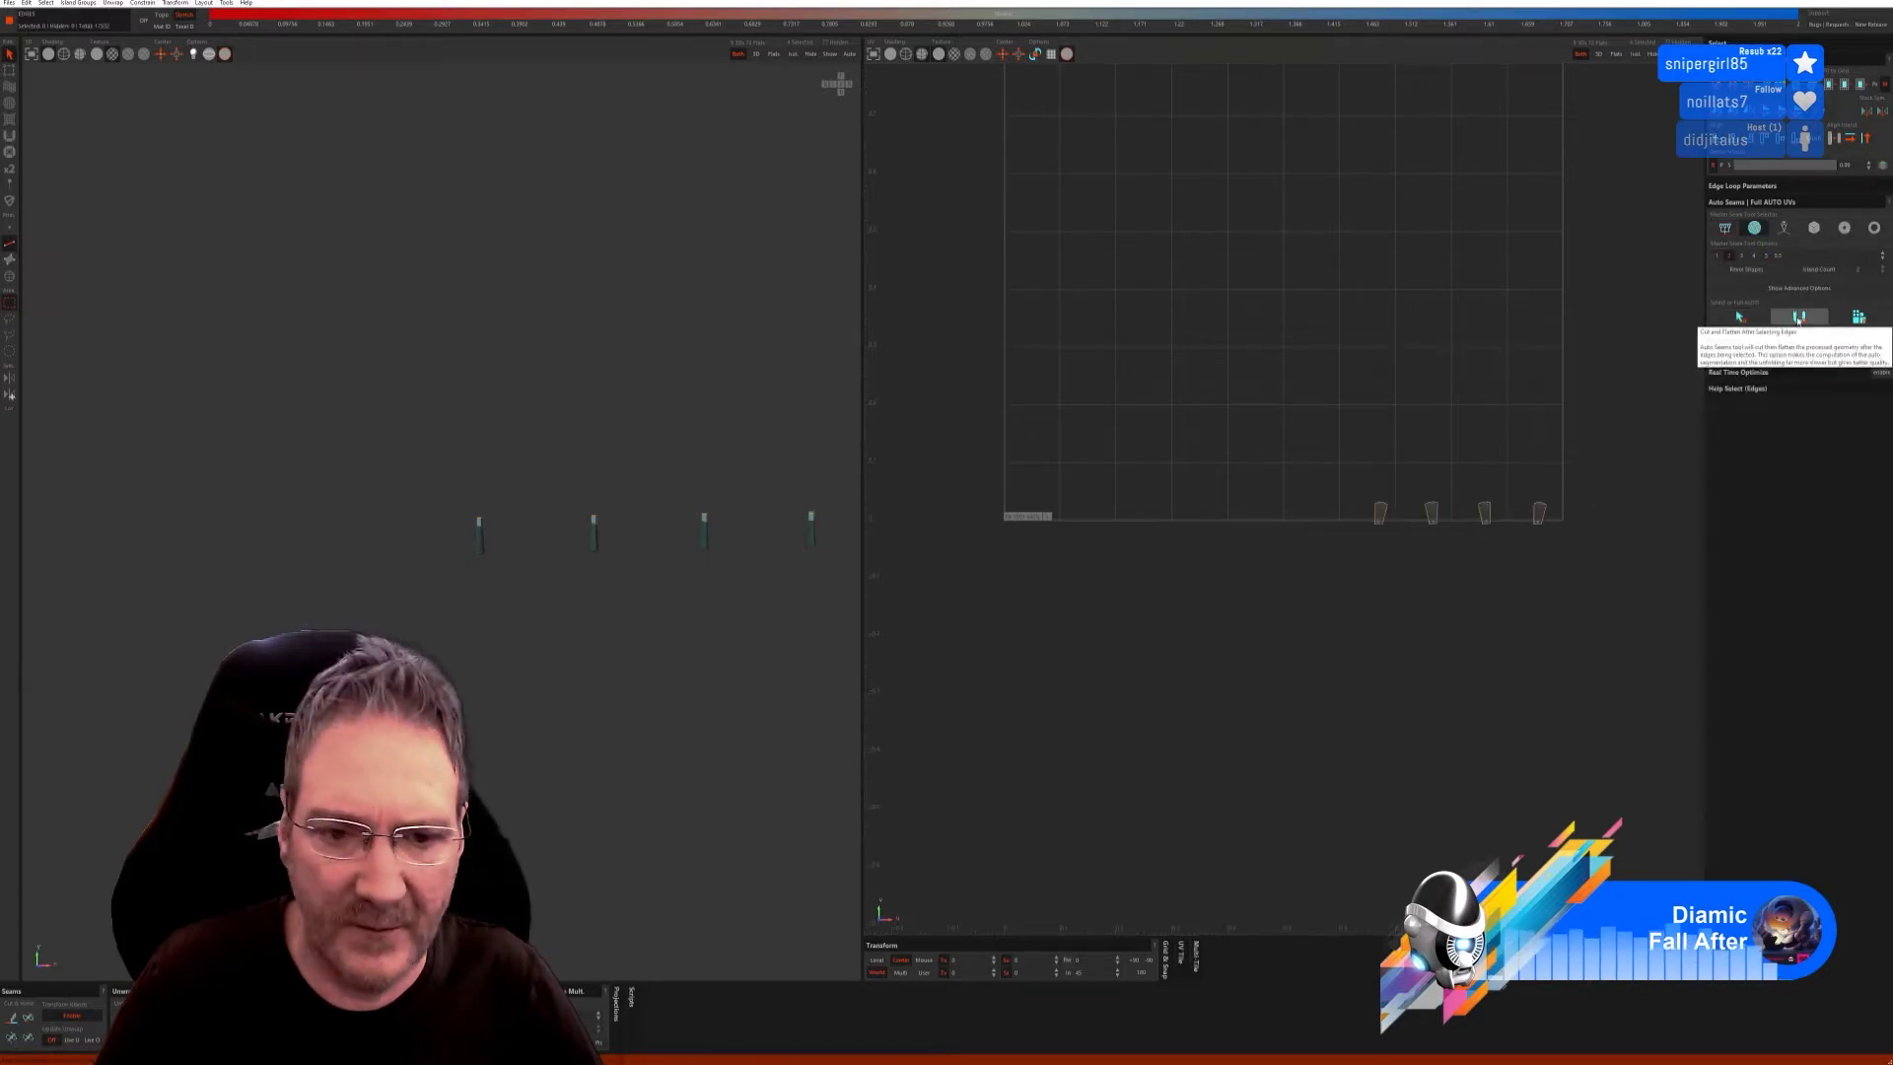
pyautogui.click(1859, 316)
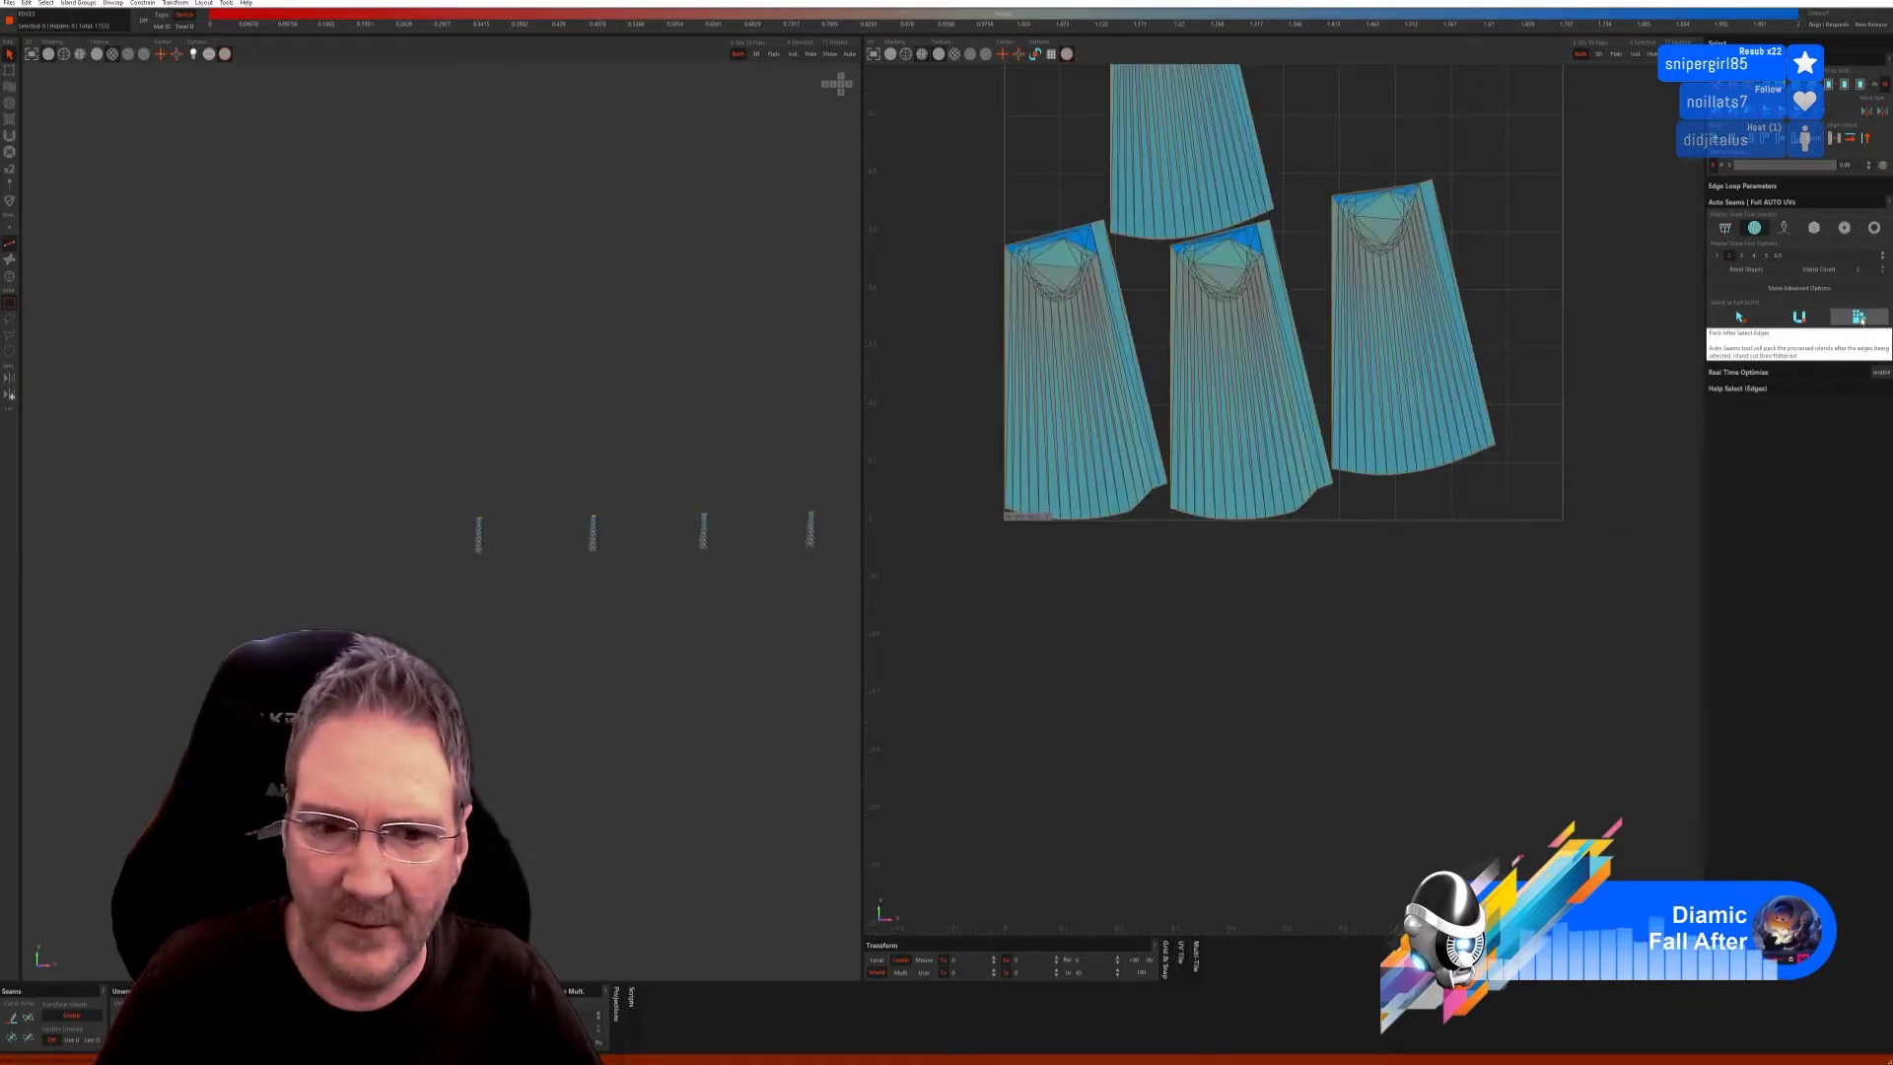
pyautogui.scroll(4, 515, 575)
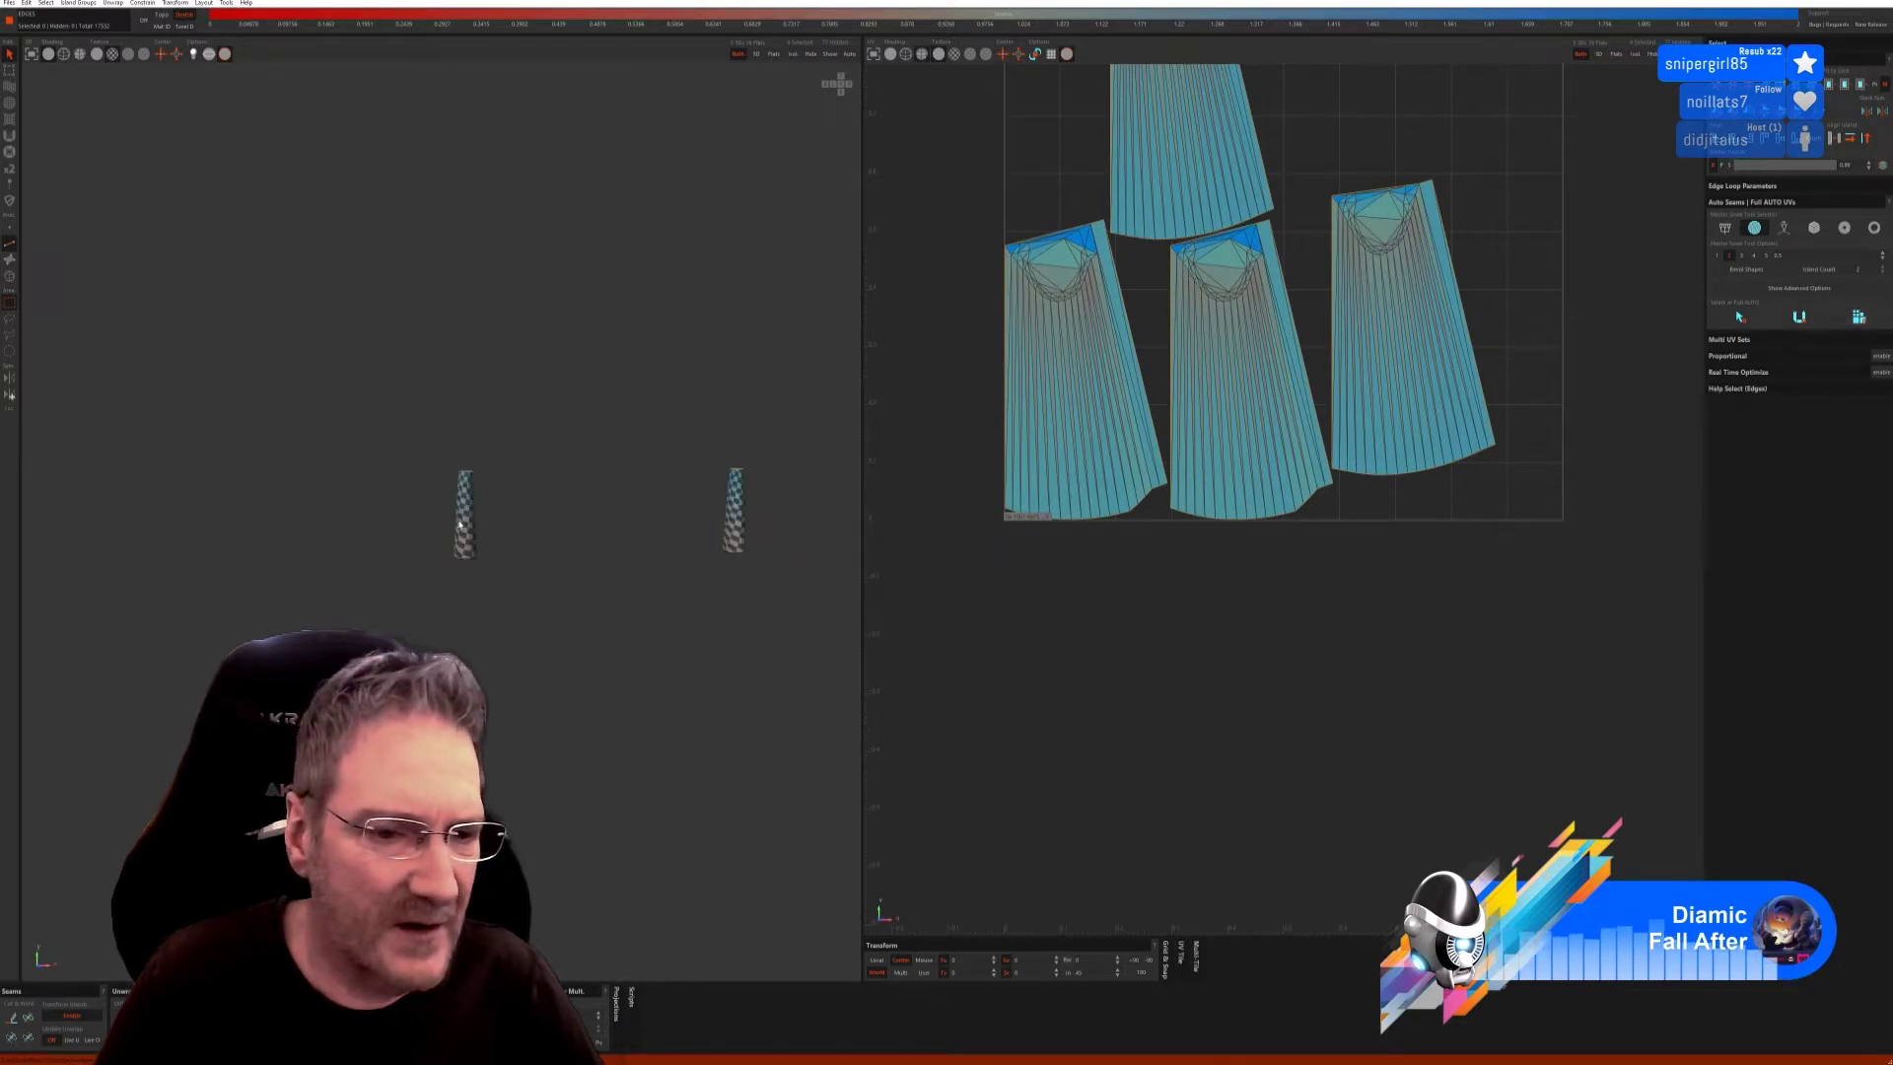
pyautogui.hotkey('ctrl', 'z')
pyautogui.hotkey('ctrl', 'z')
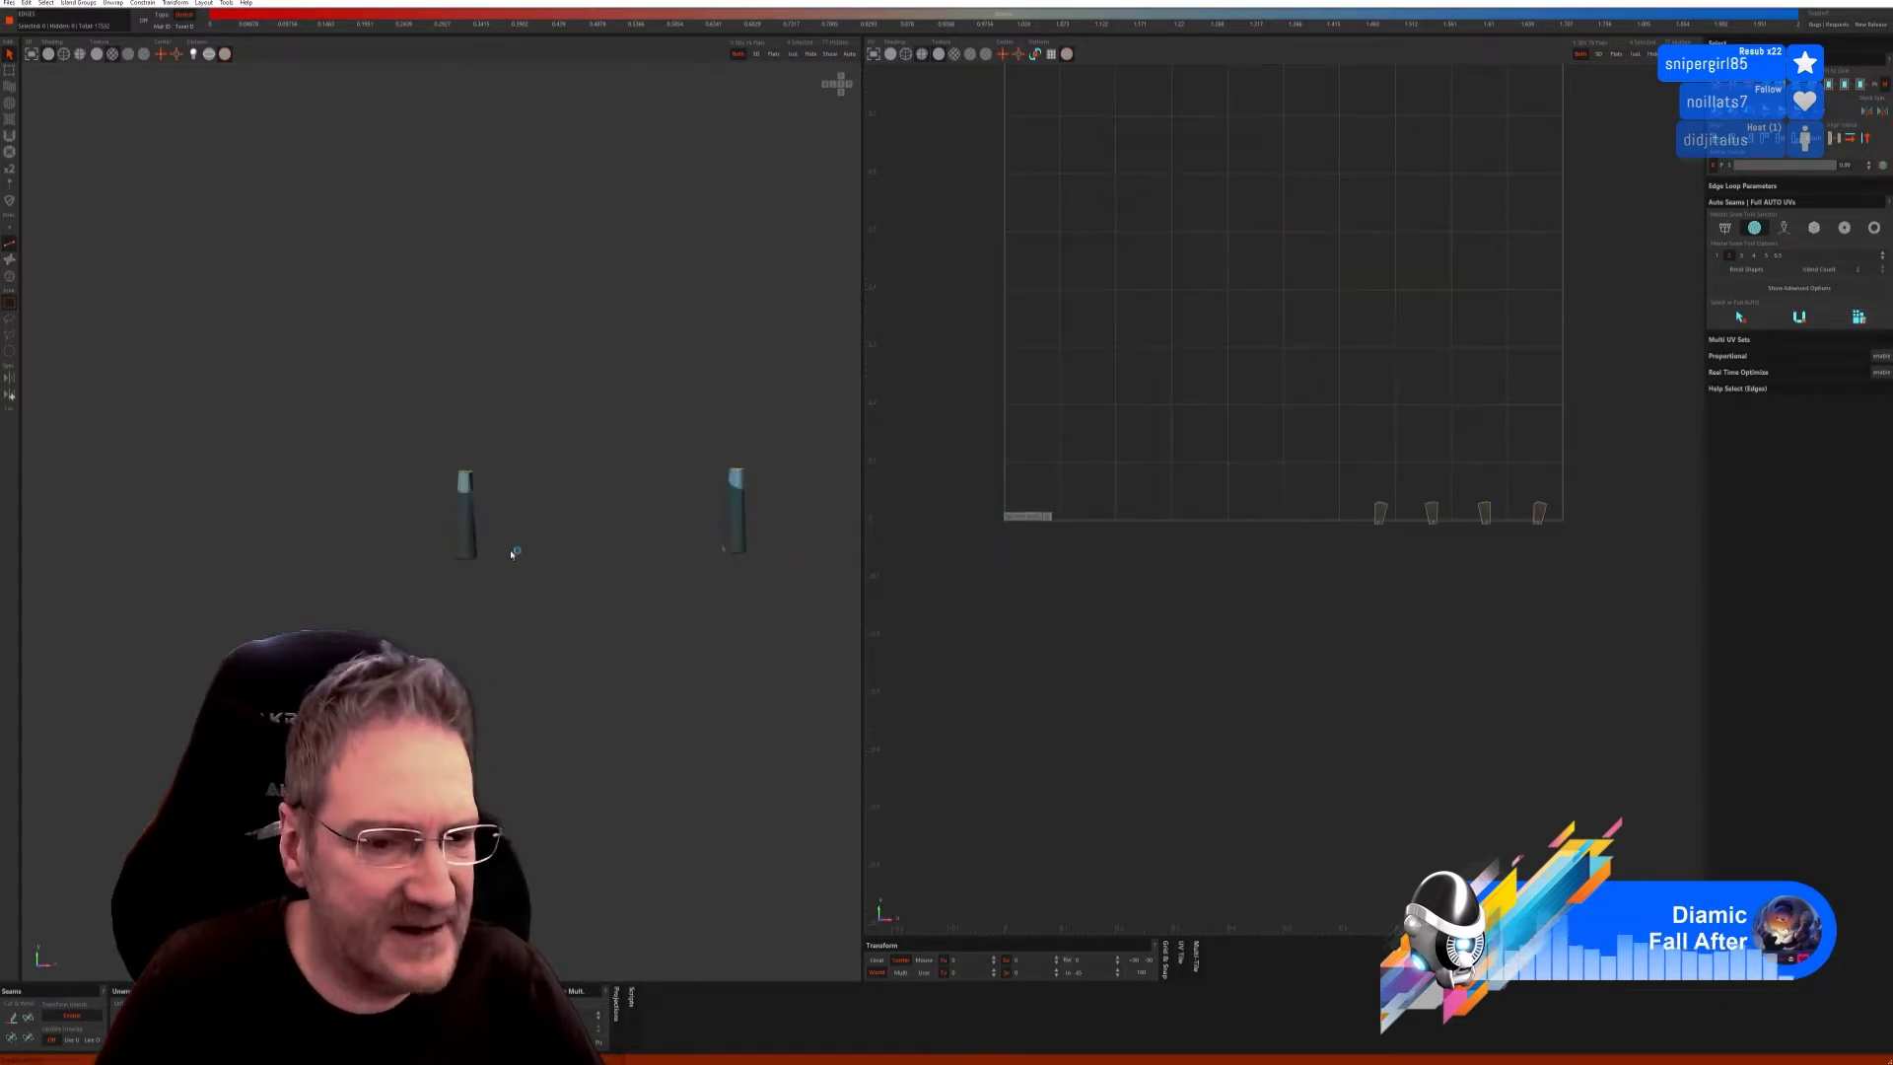
# Try Sharp Edges auto seams with unfolding and packing on the four isolated stems, and undo the unwrap.
pyautogui.click(1783, 228)
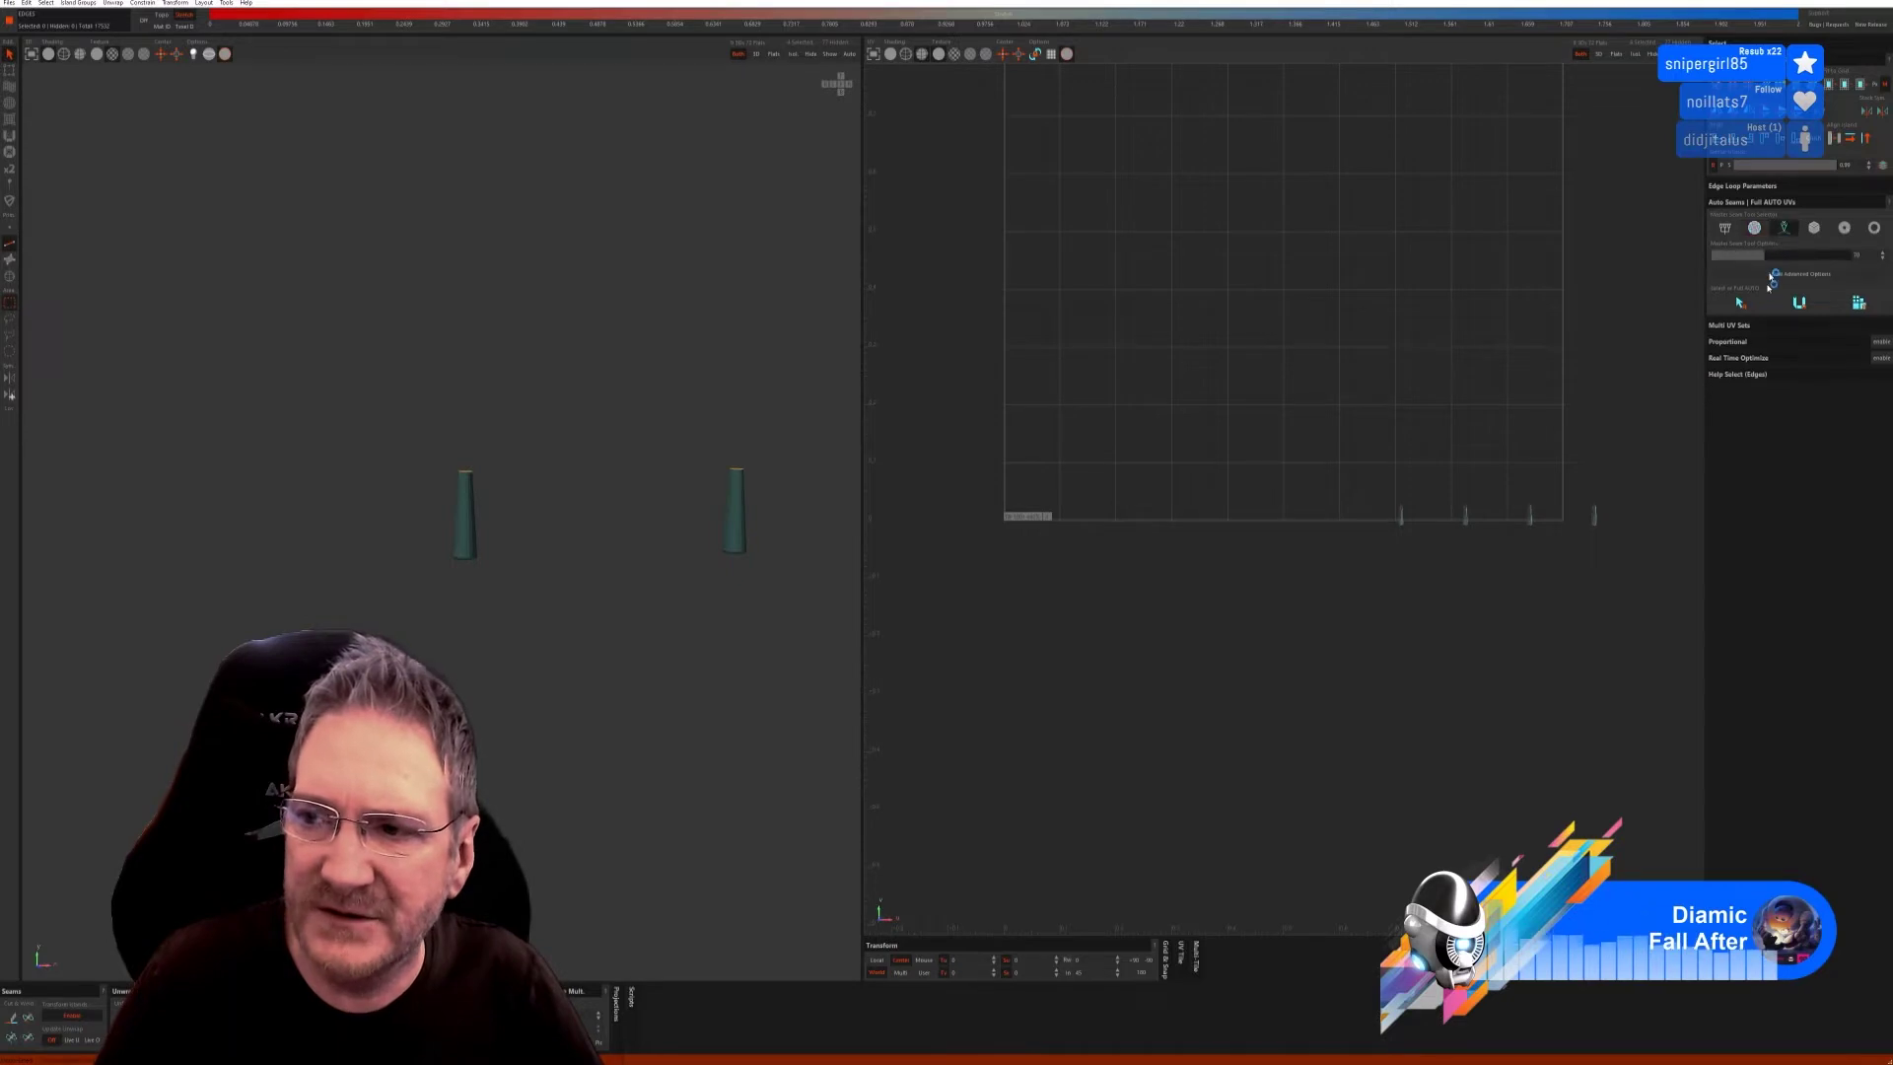
pyautogui.click(1800, 304)
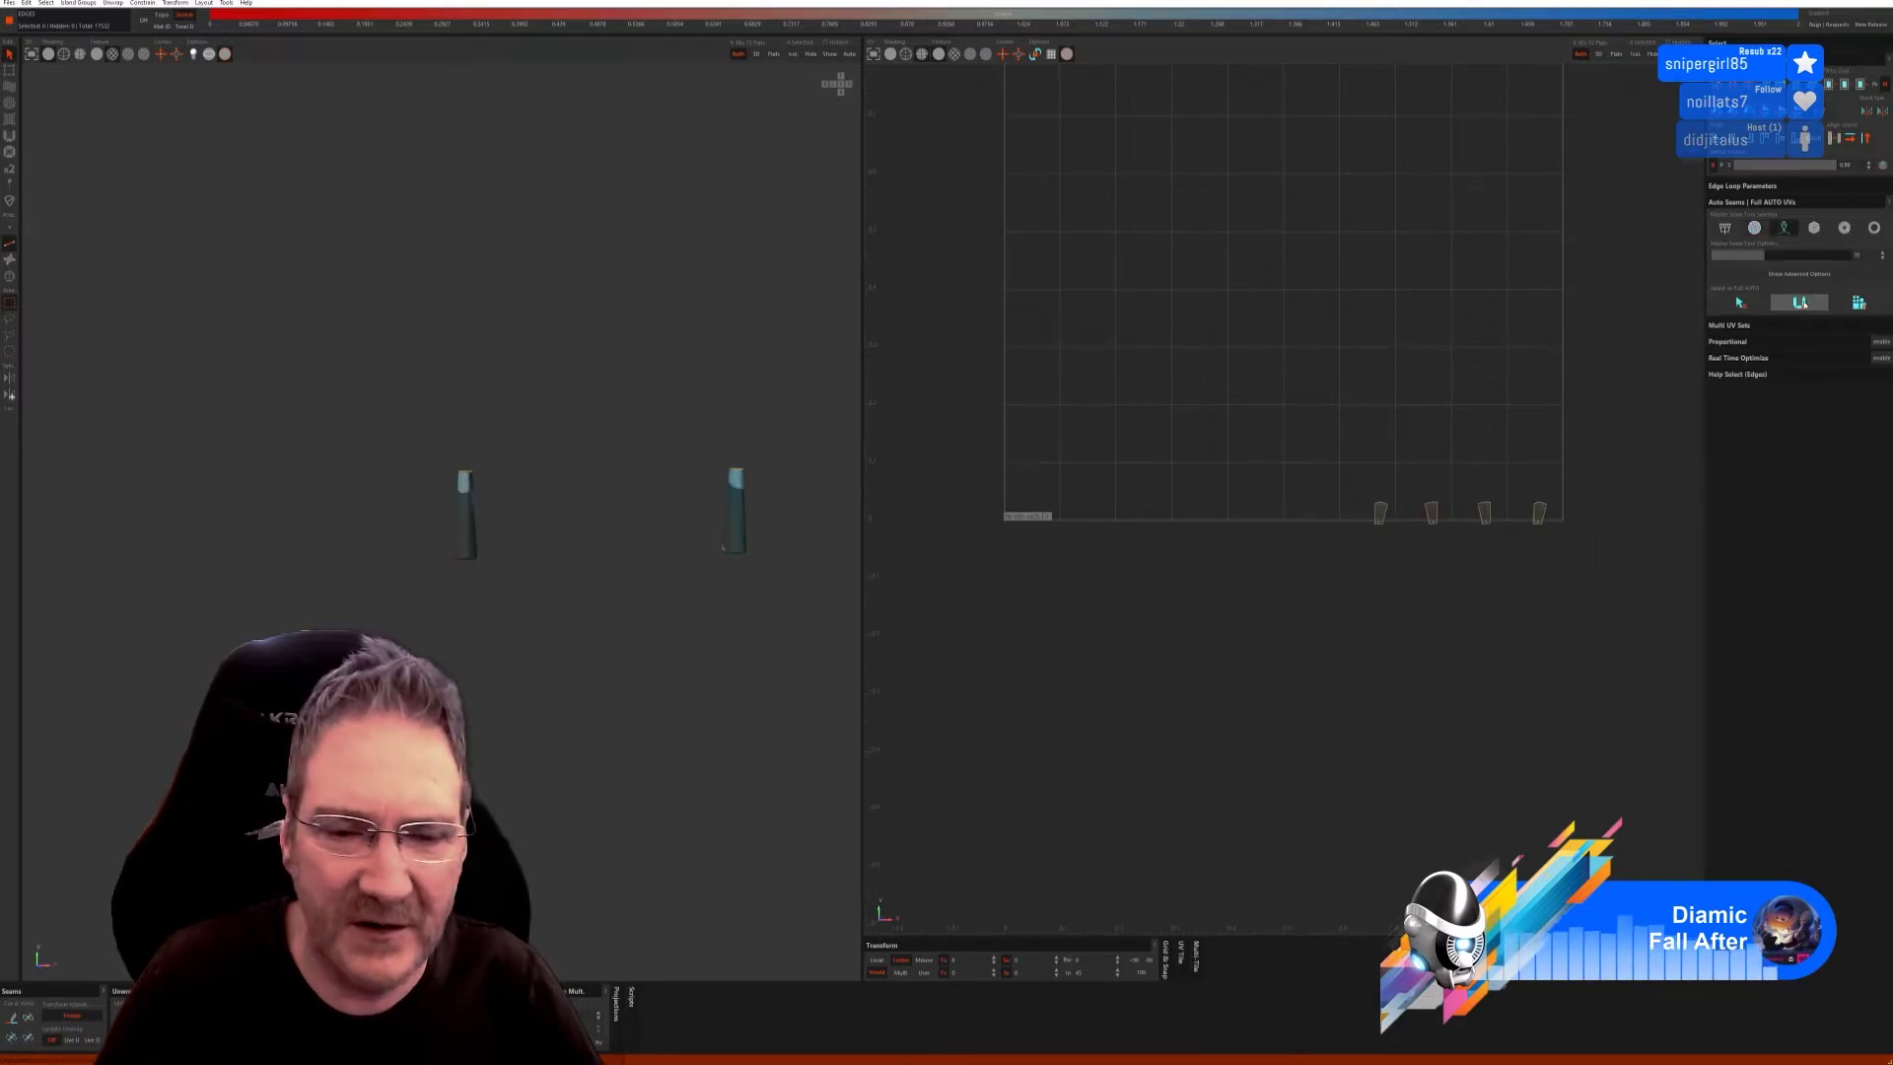
pyautogui.click(1859, 304)
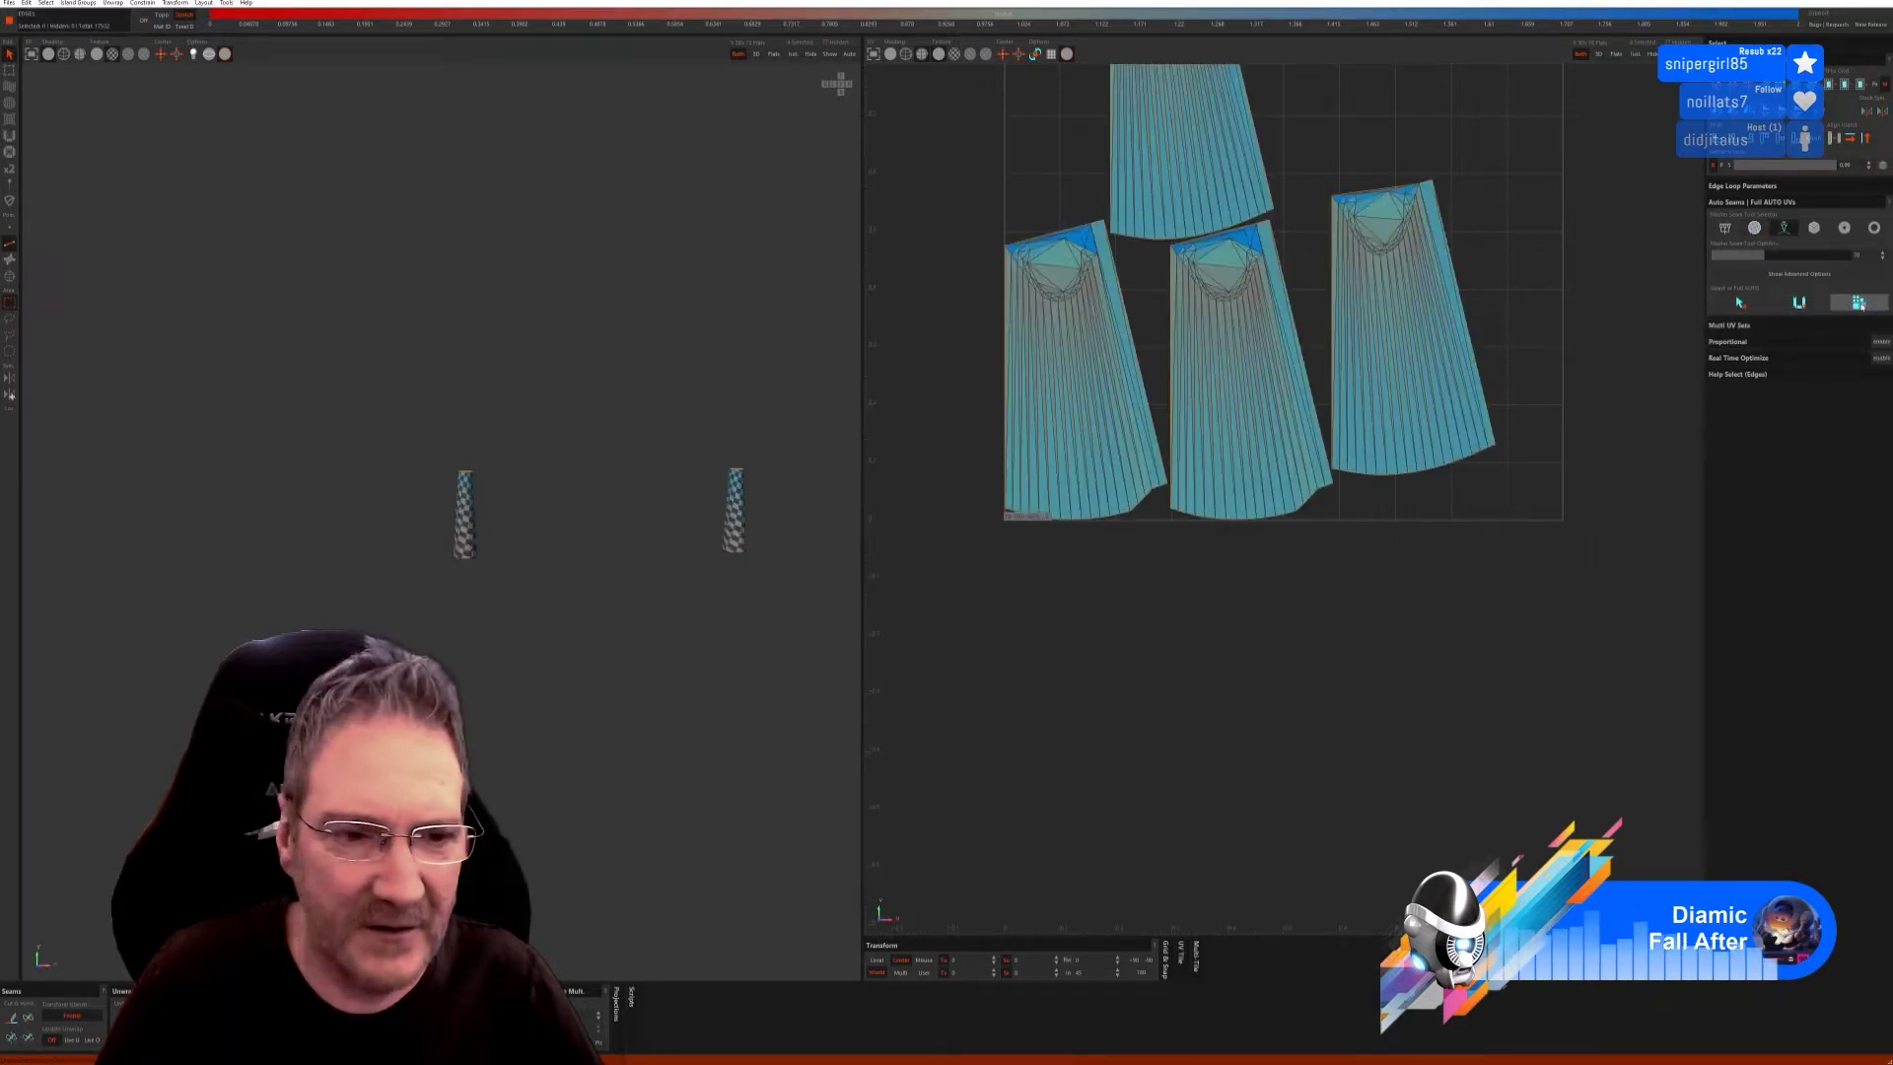
pyautogui.hotkey('ctrl', 'z')
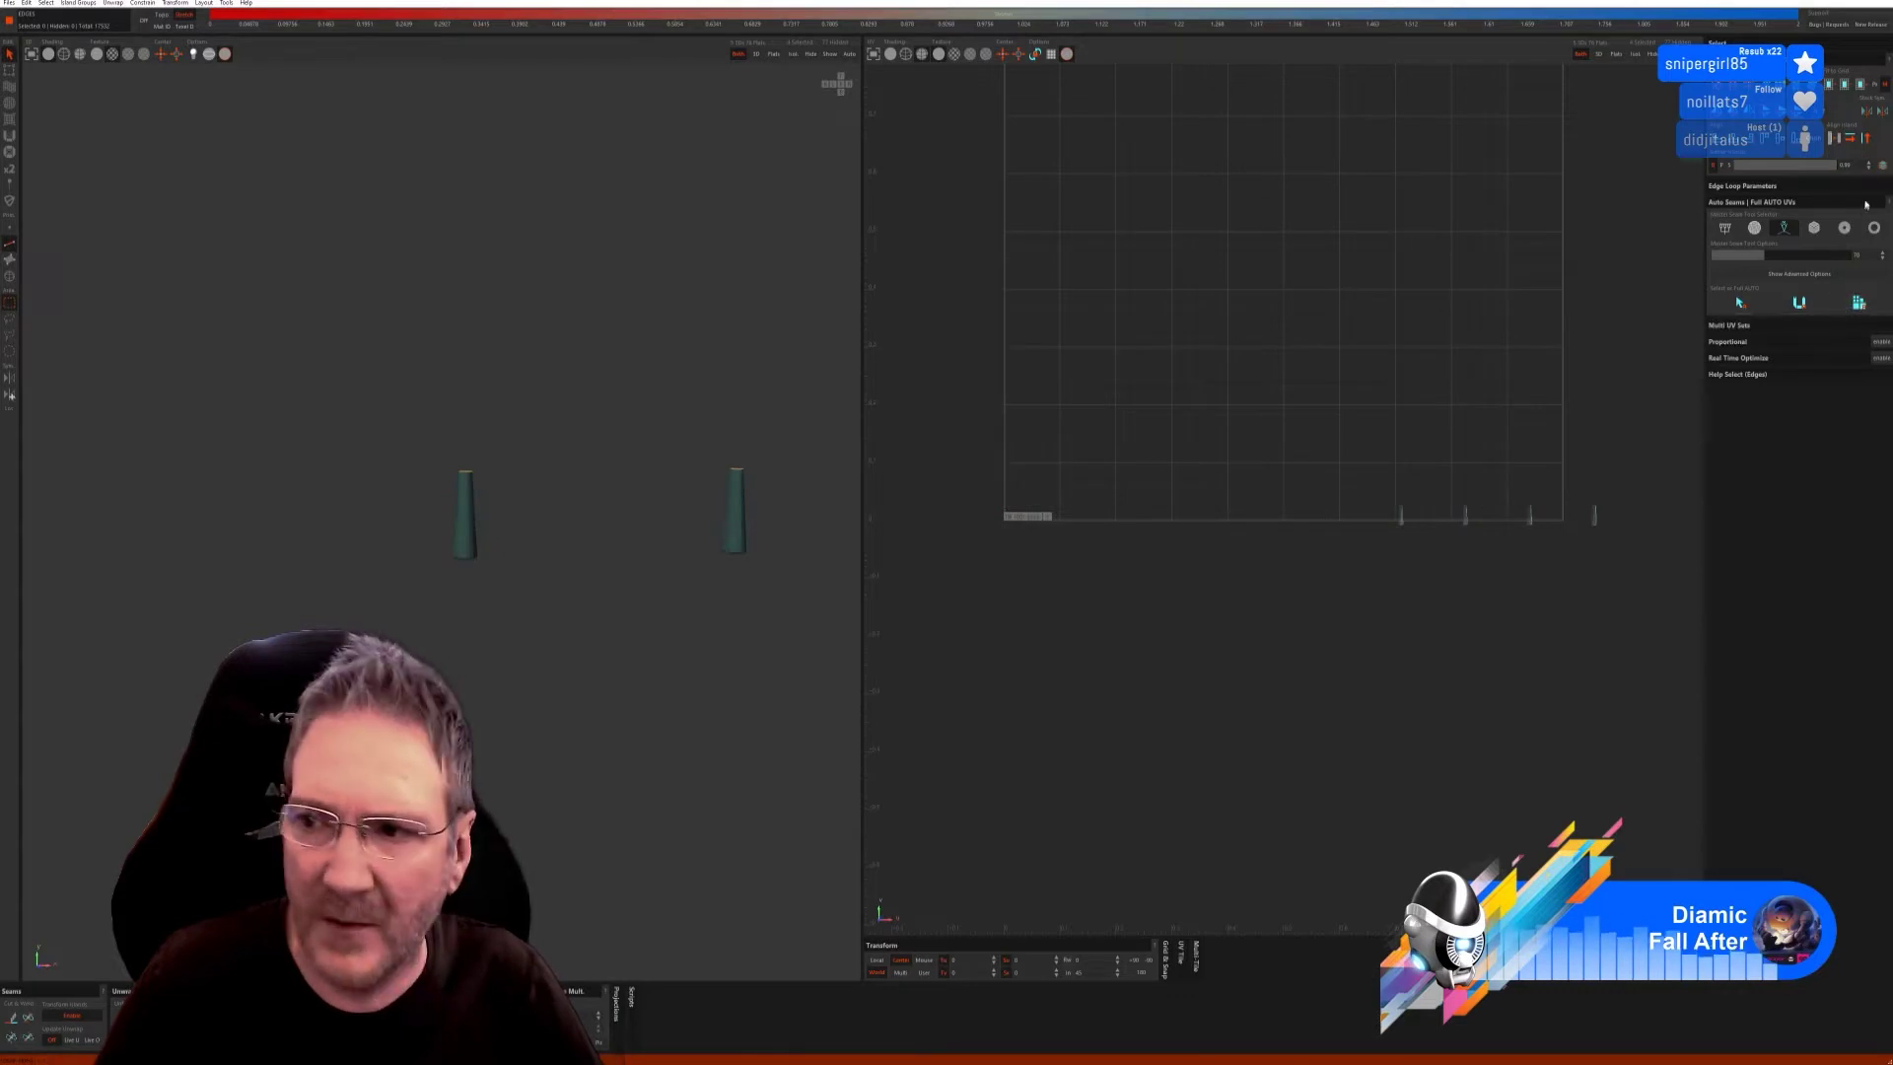
# Apply Box auto seams to the four isolated stems, cutting, unfolding and packing the pieces.
pyautogui.click(1817, 229)
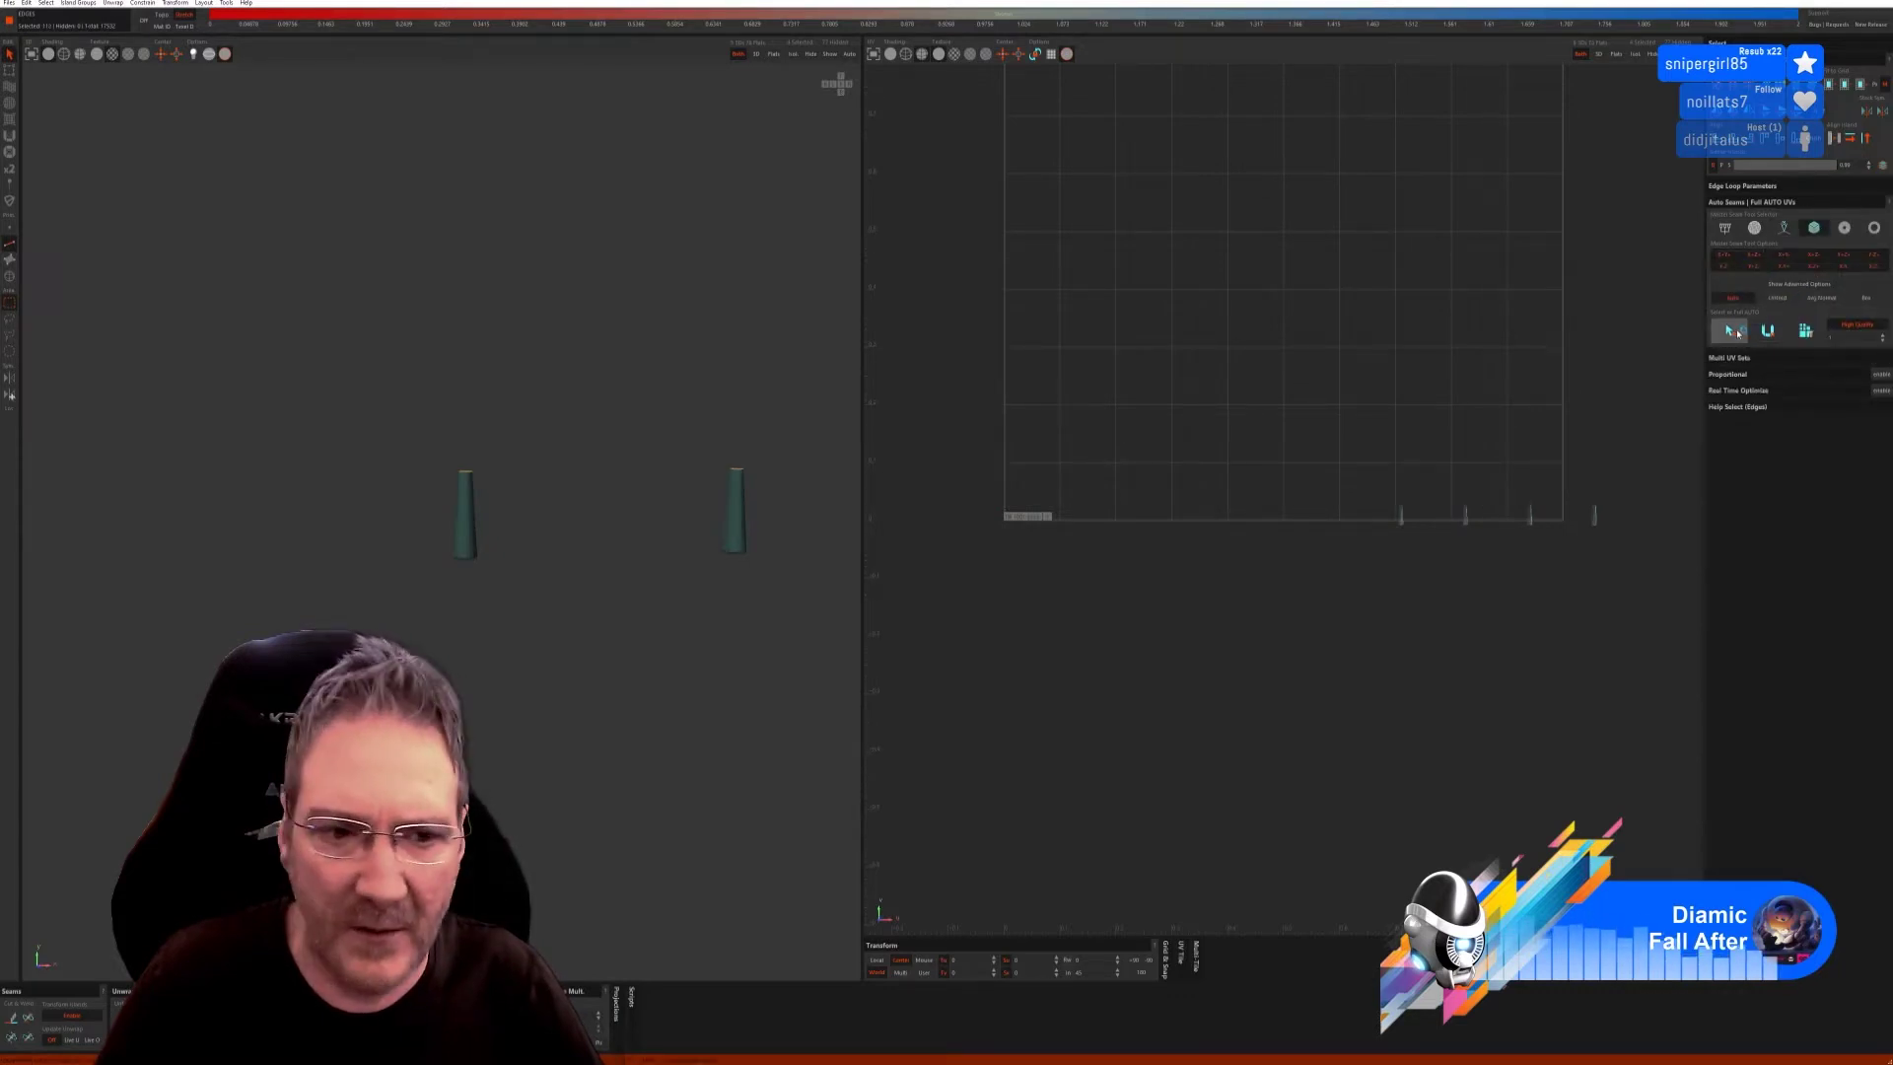
pyautogui.click(1732, 332)
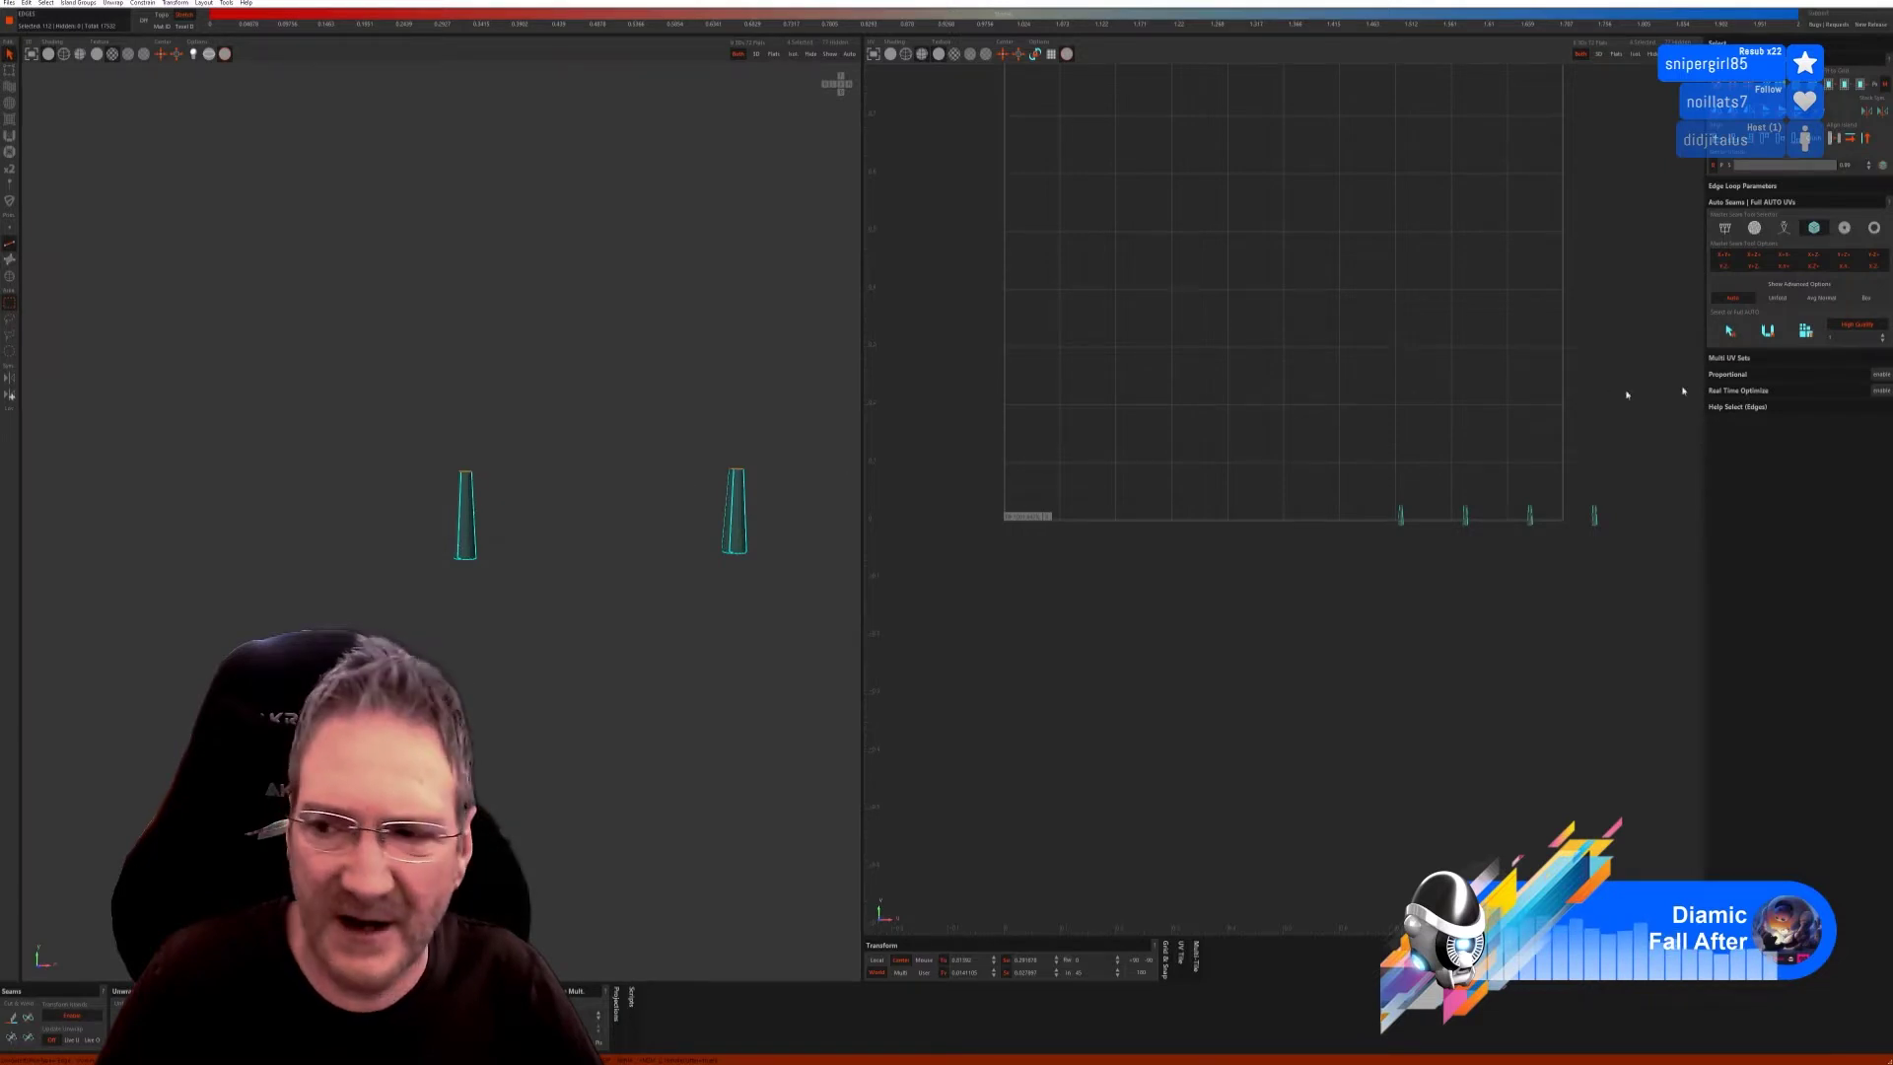
pyautogui.click(1764, 333)
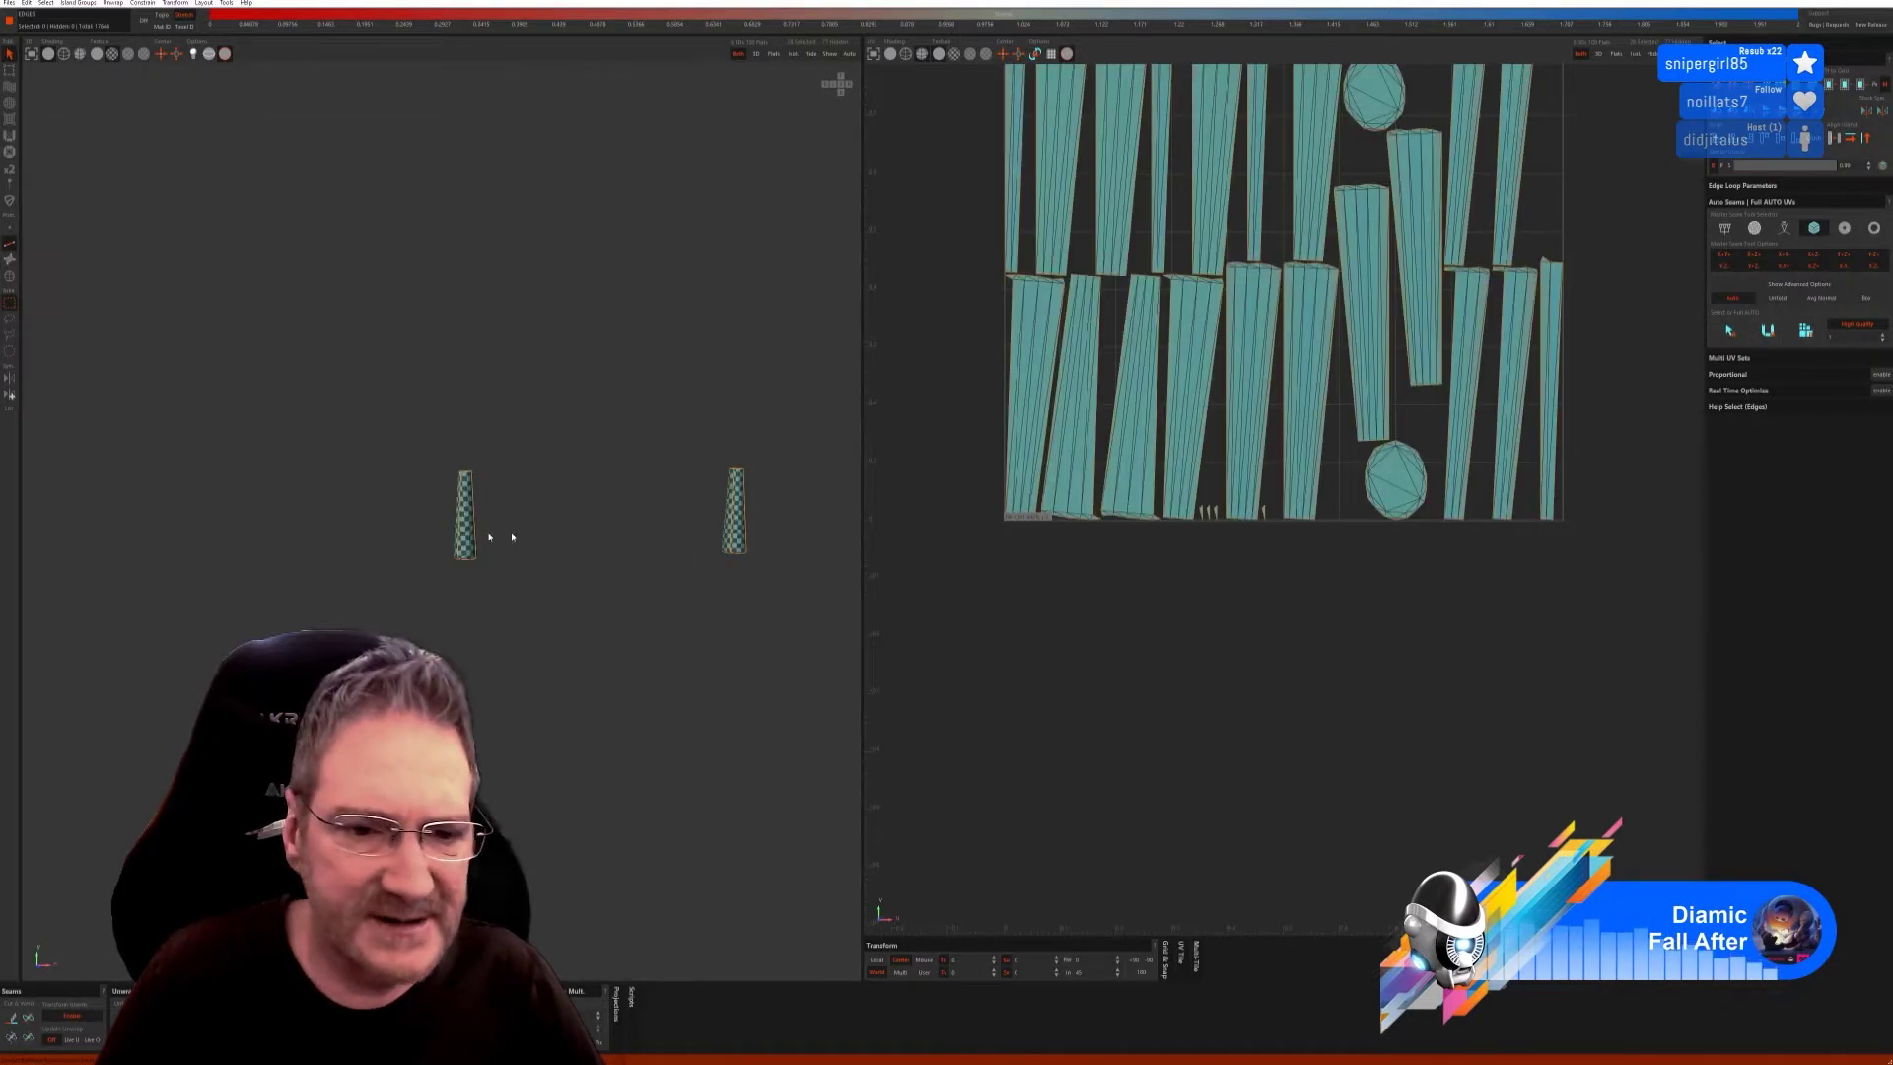
# Weld the first two lengthwise seams on the side of the first stem, joining its strips into larger islands.
pyautogui.scroll(3, 511, 537)
pyautogui.keyDown('alt'); pyautogui.moveTo(474, 596); pyautogui.dragTo(517, 597); pyautogui.keyUp('alt')
pyautogui.scroll(5, 473, 483)
pyautogui.scroll(1, 468, 479)
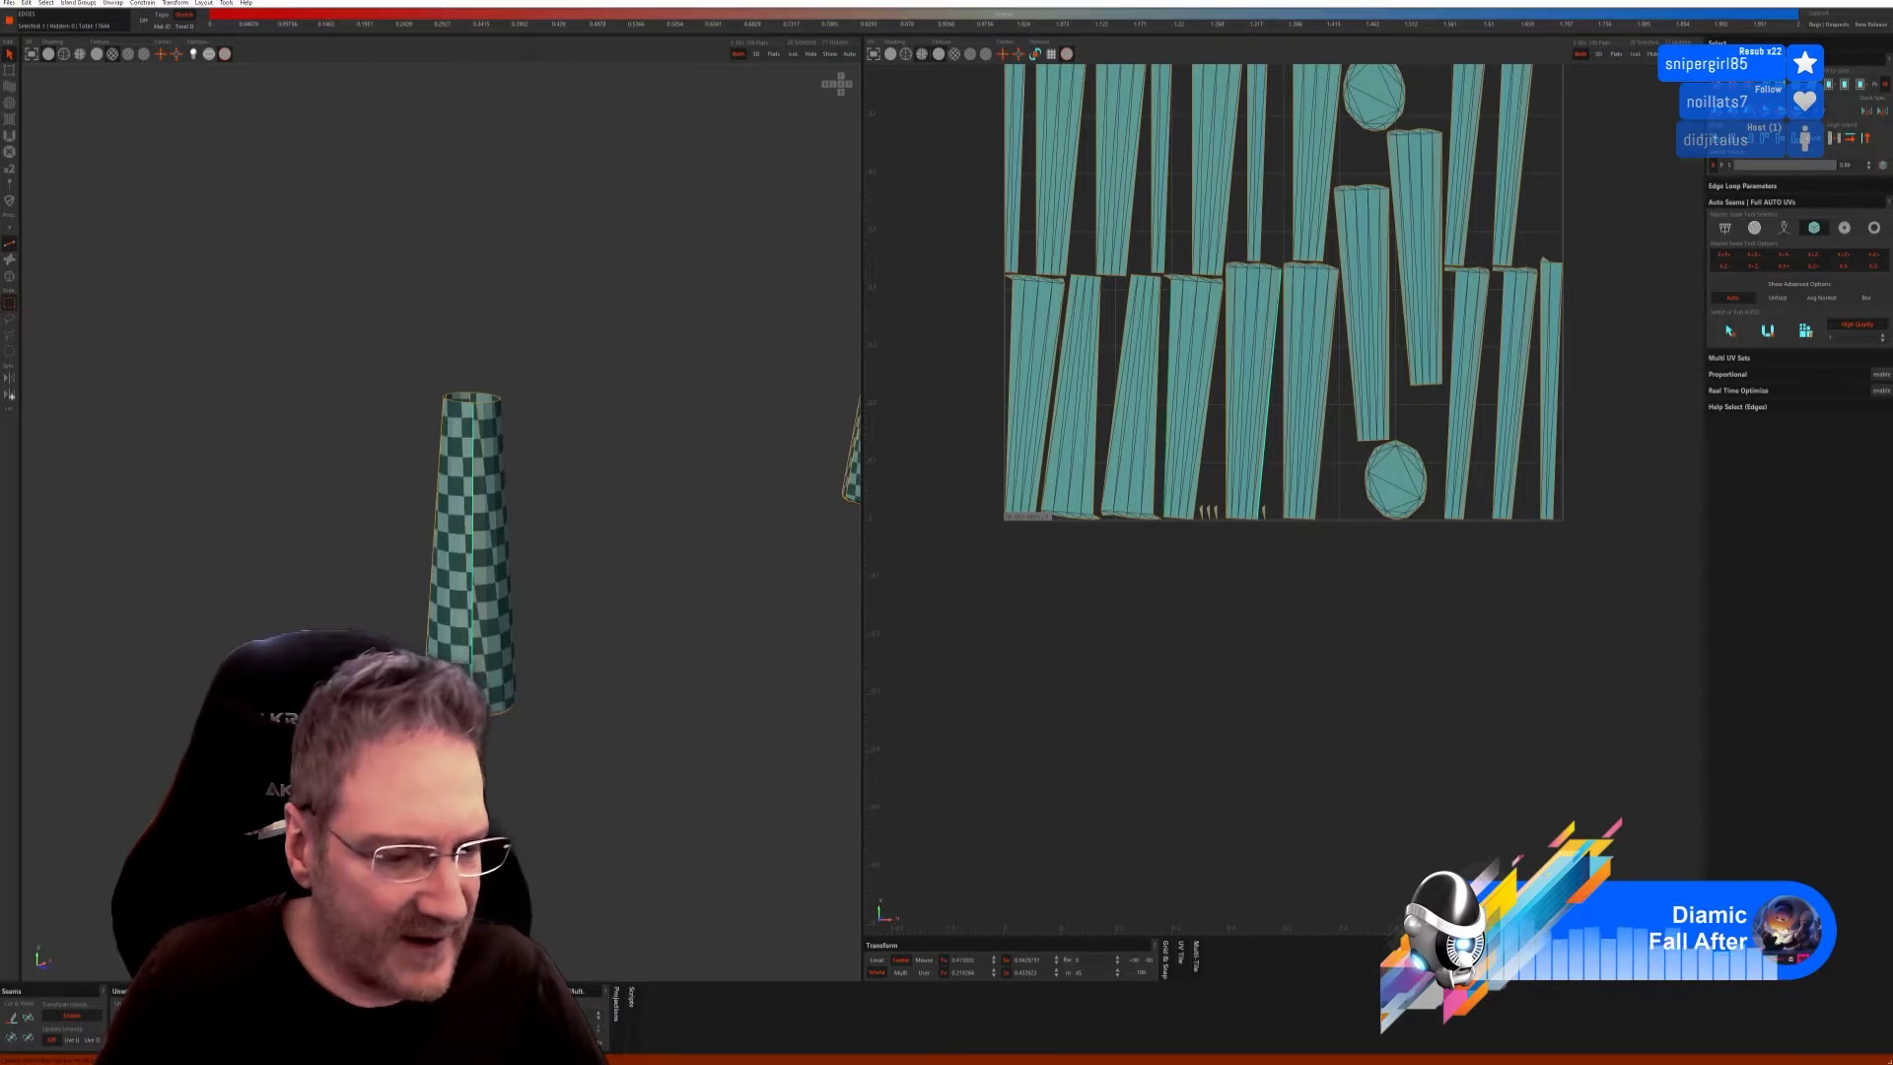
pyautogui.press('w')
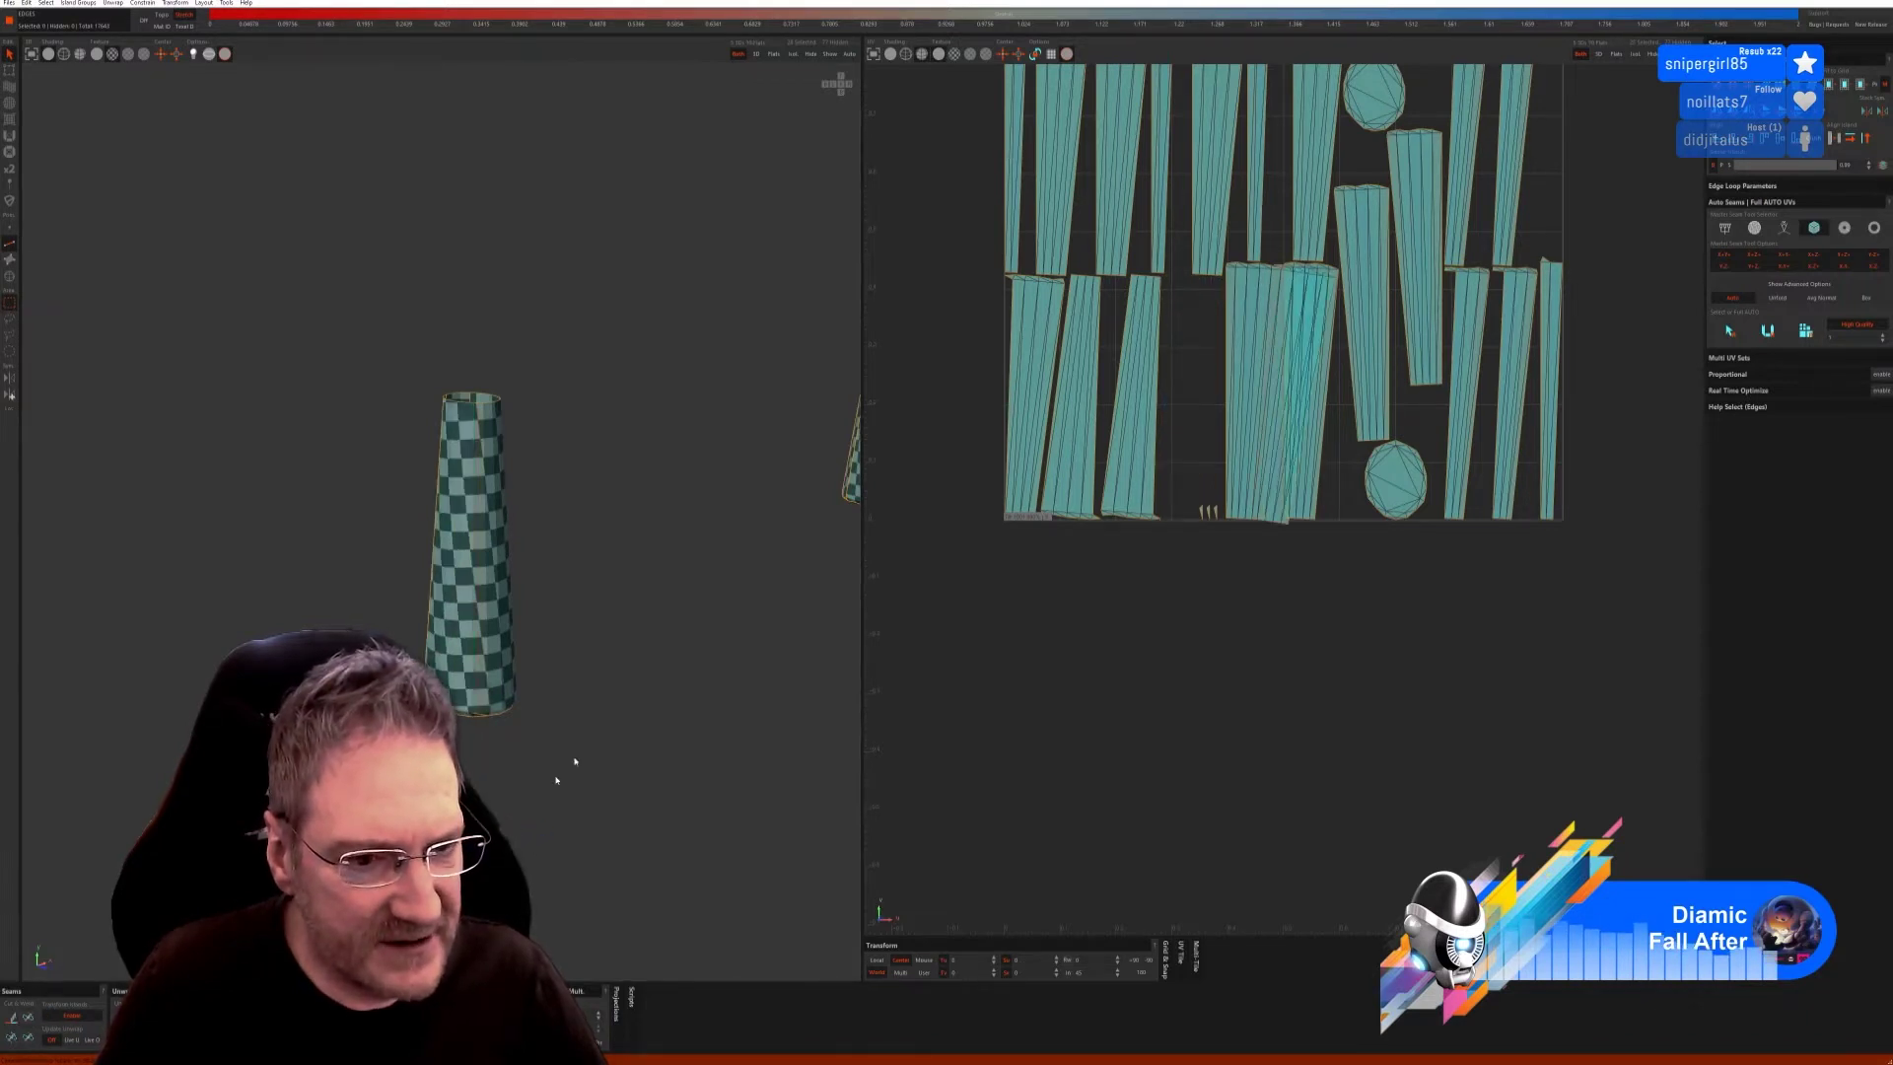
pyautogui.keyDown('alt'); pyautogui.moveTo(604, 681); pyautogui.dragTo(498, 676); pyautogui.keyUp('alt')
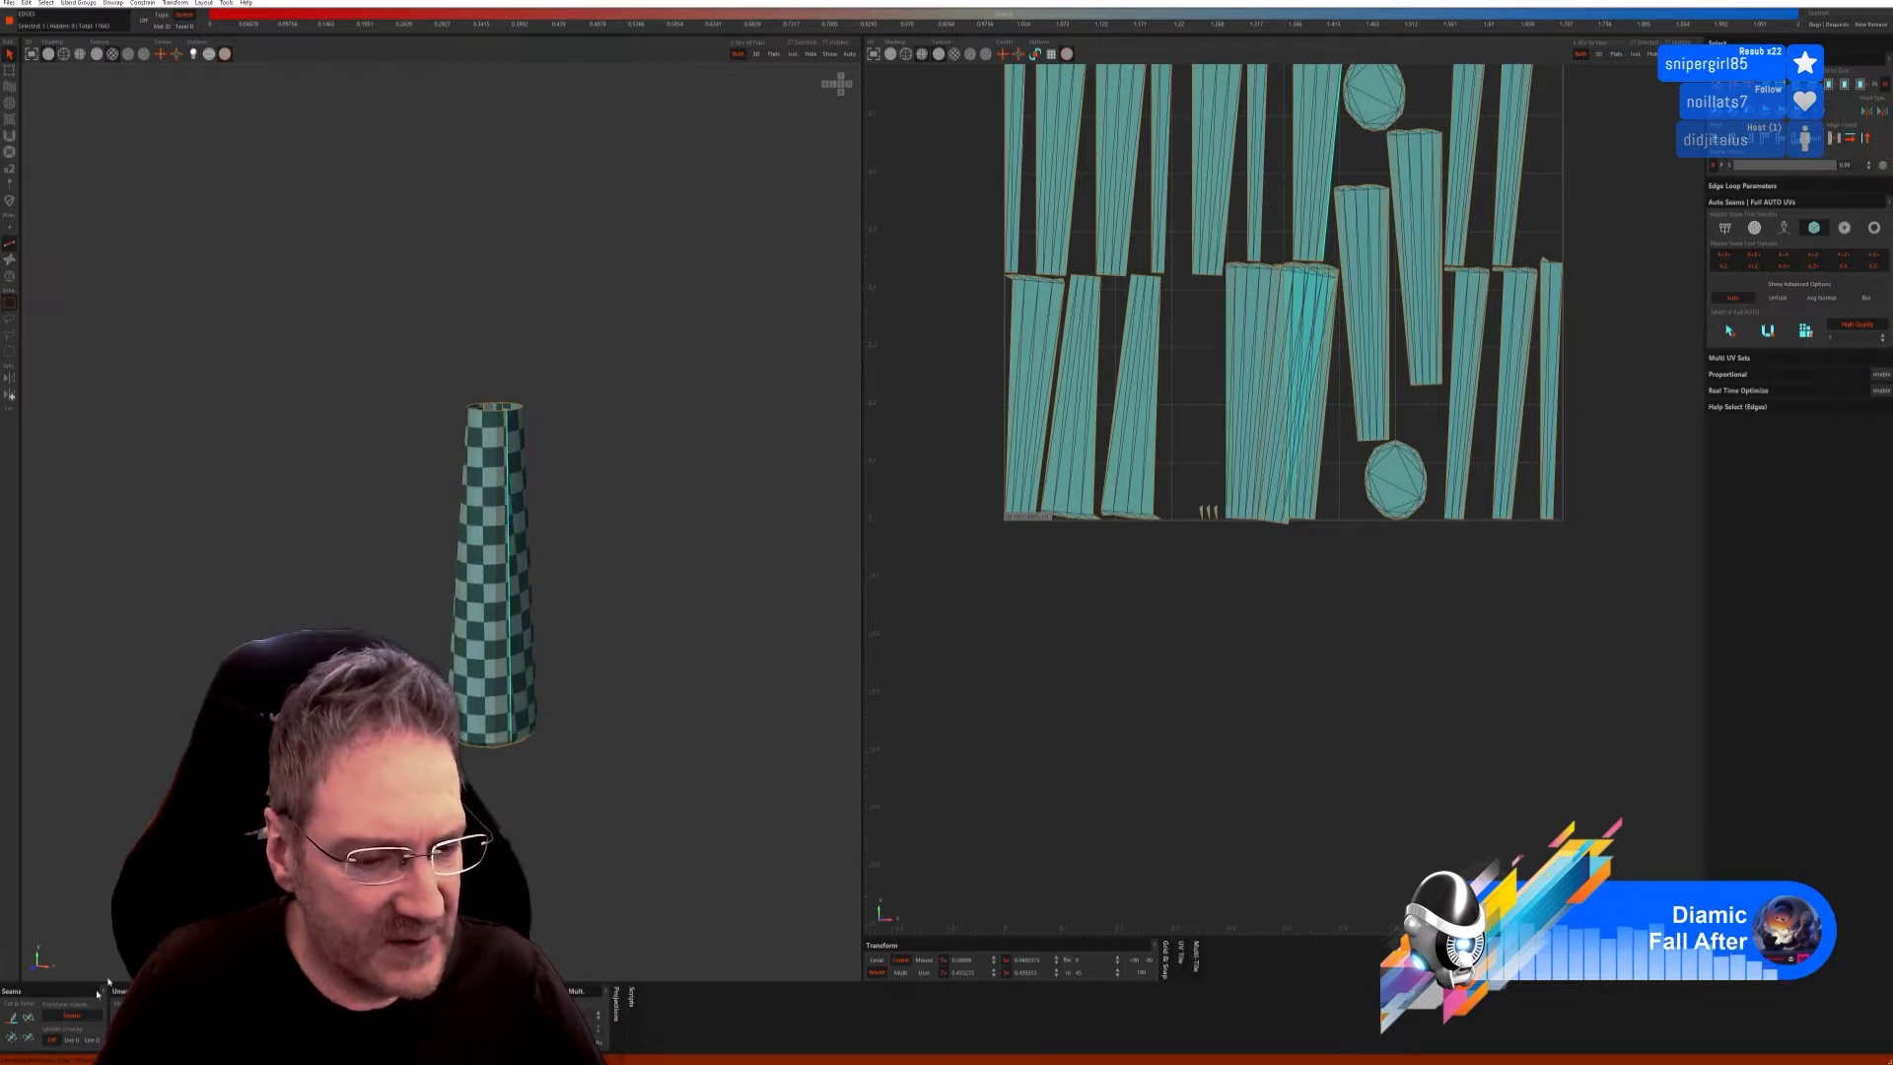
pyautogui.click(29, 1018)
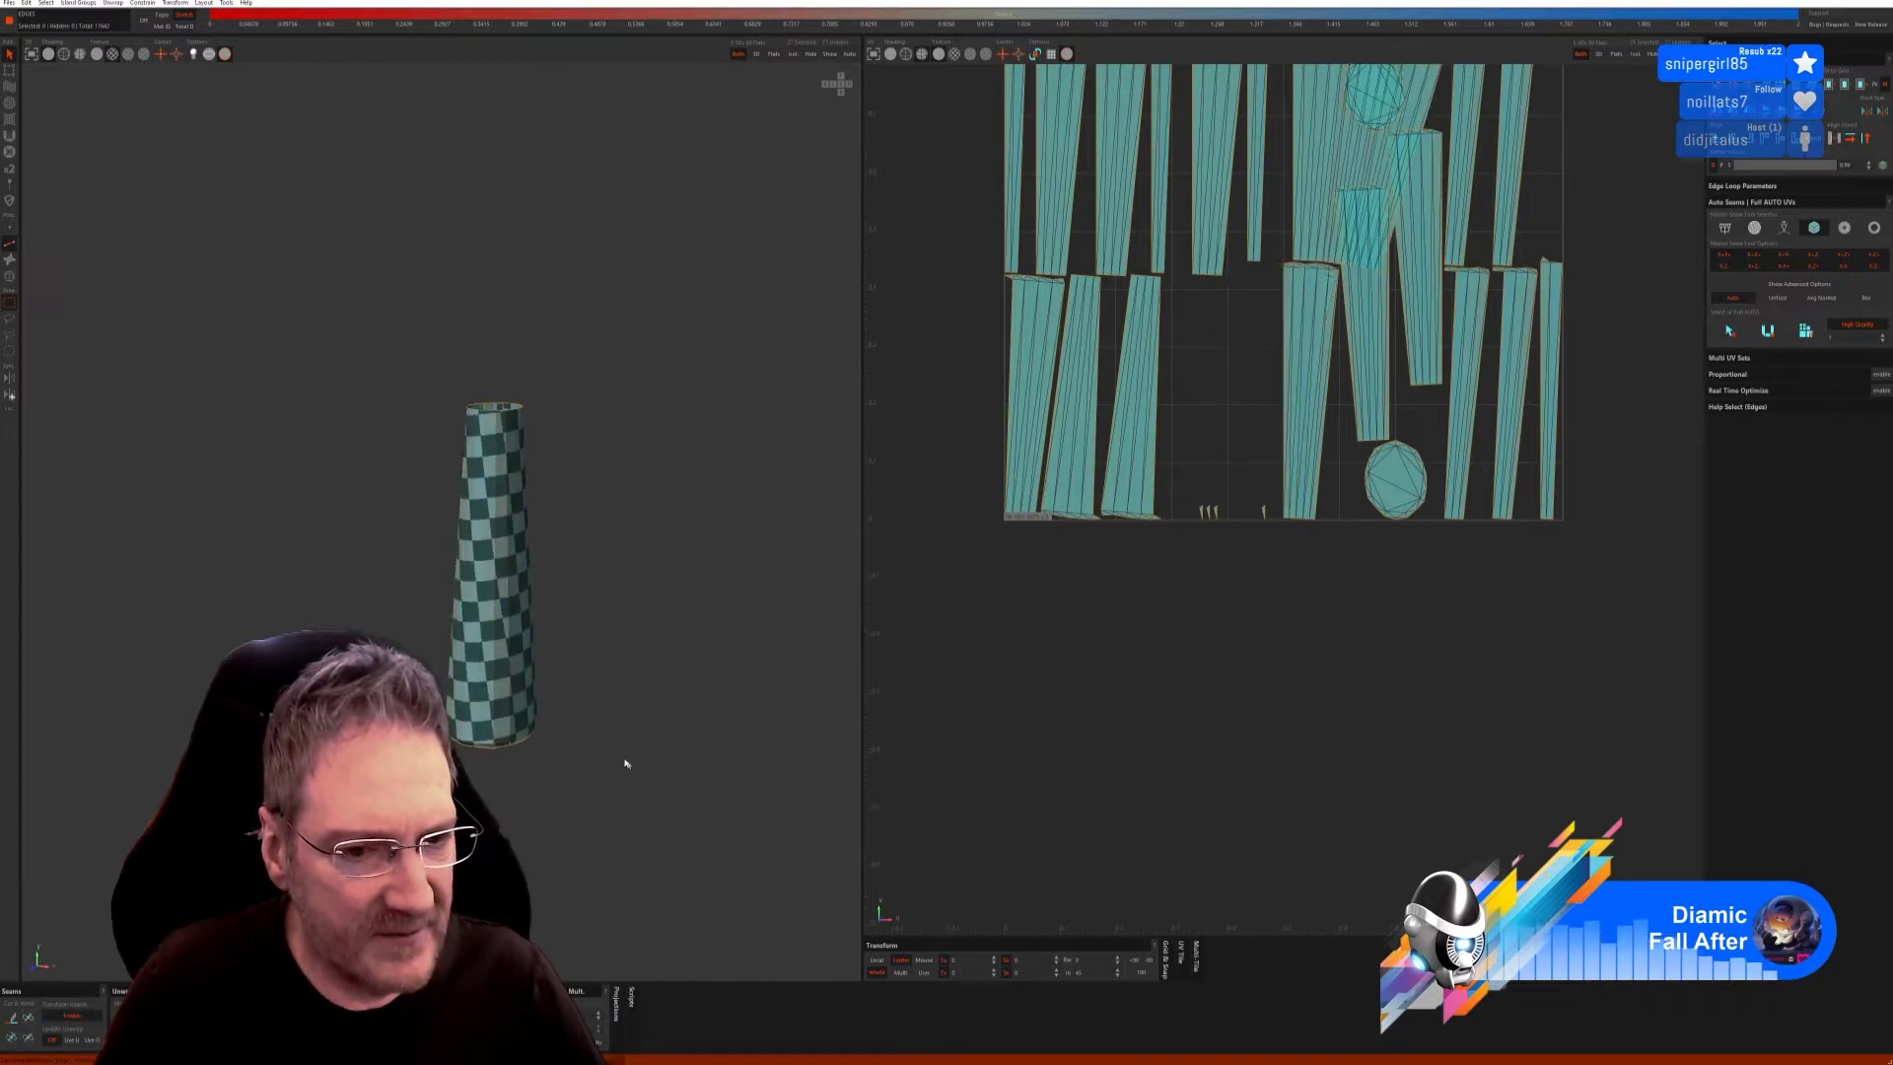
# Weld two more lengthwise seams around the back of the first stem to join its remaining side strips.
pyautogui.keyDown('alt'); pyautogui.moveTo(625, 763); pyautogui.dragTo(427, 761); pyautogui.keyUp('alt')
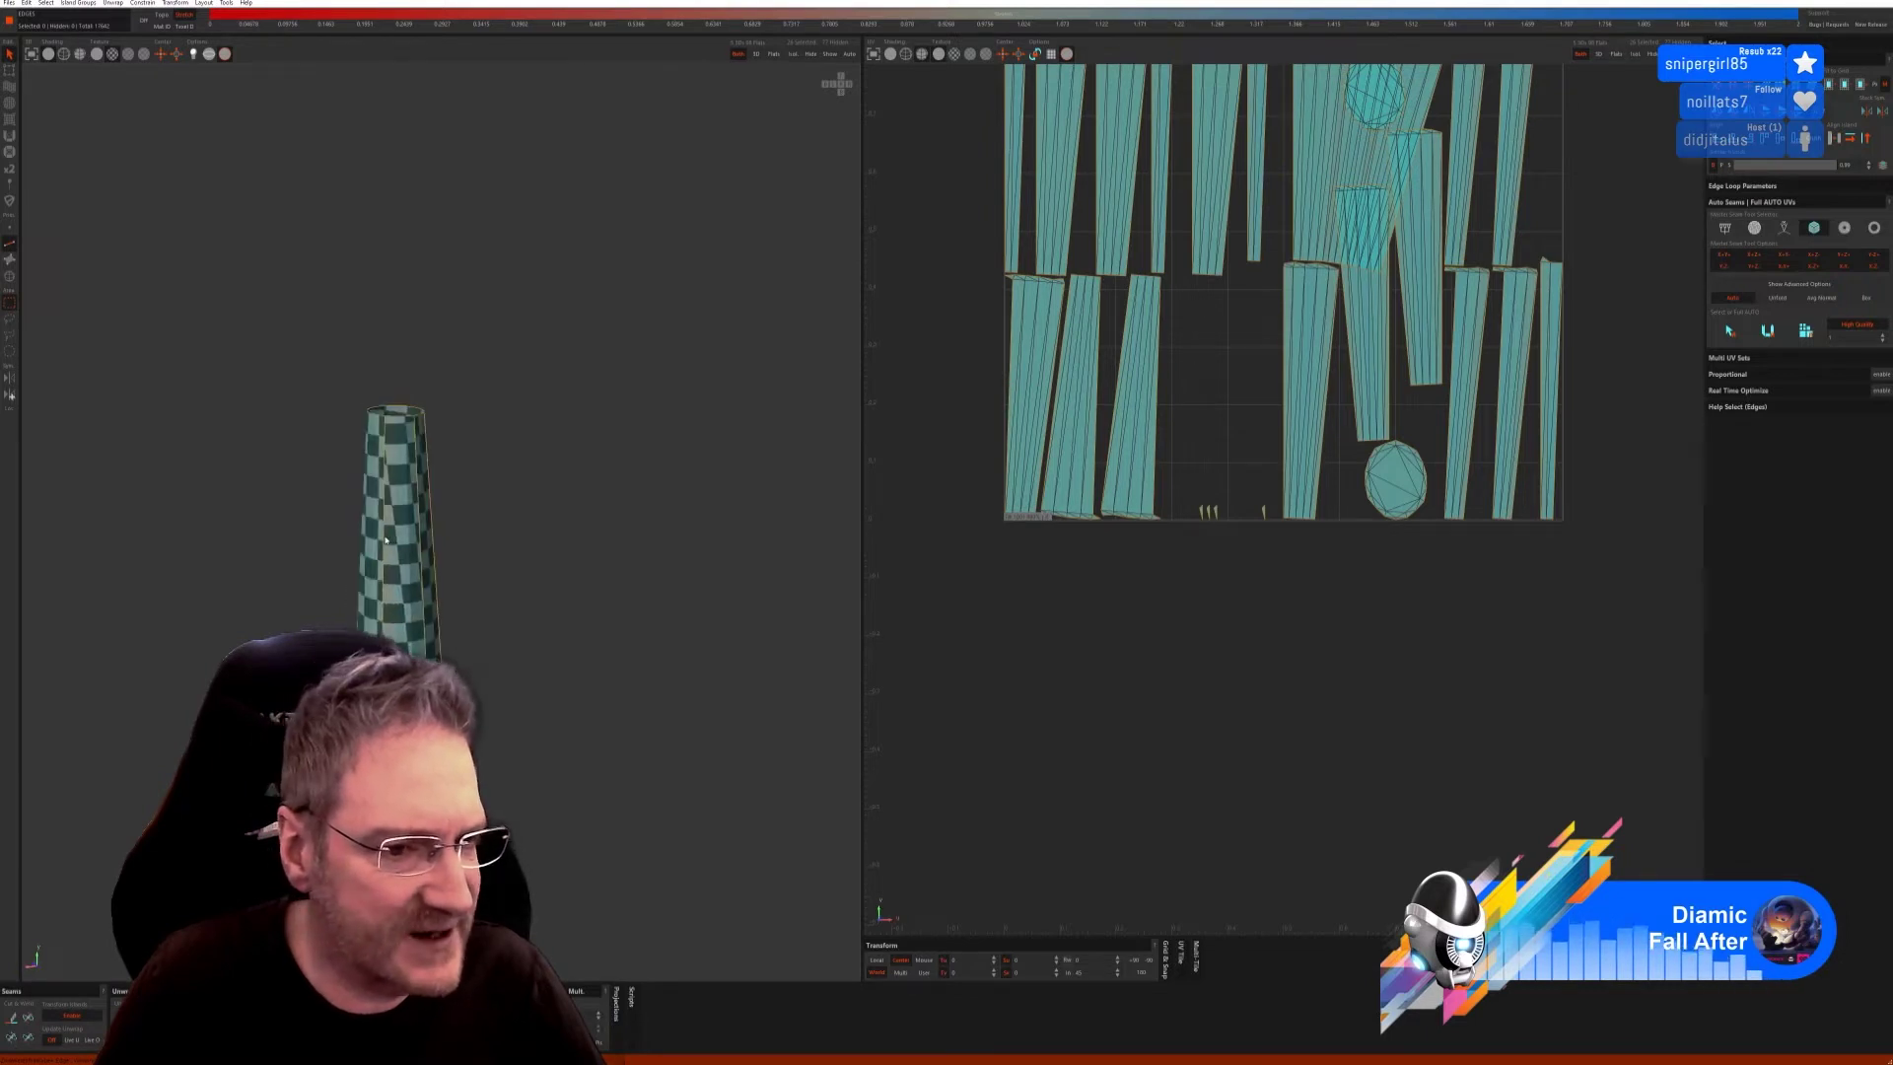
pyautogui.click(29, 1019)
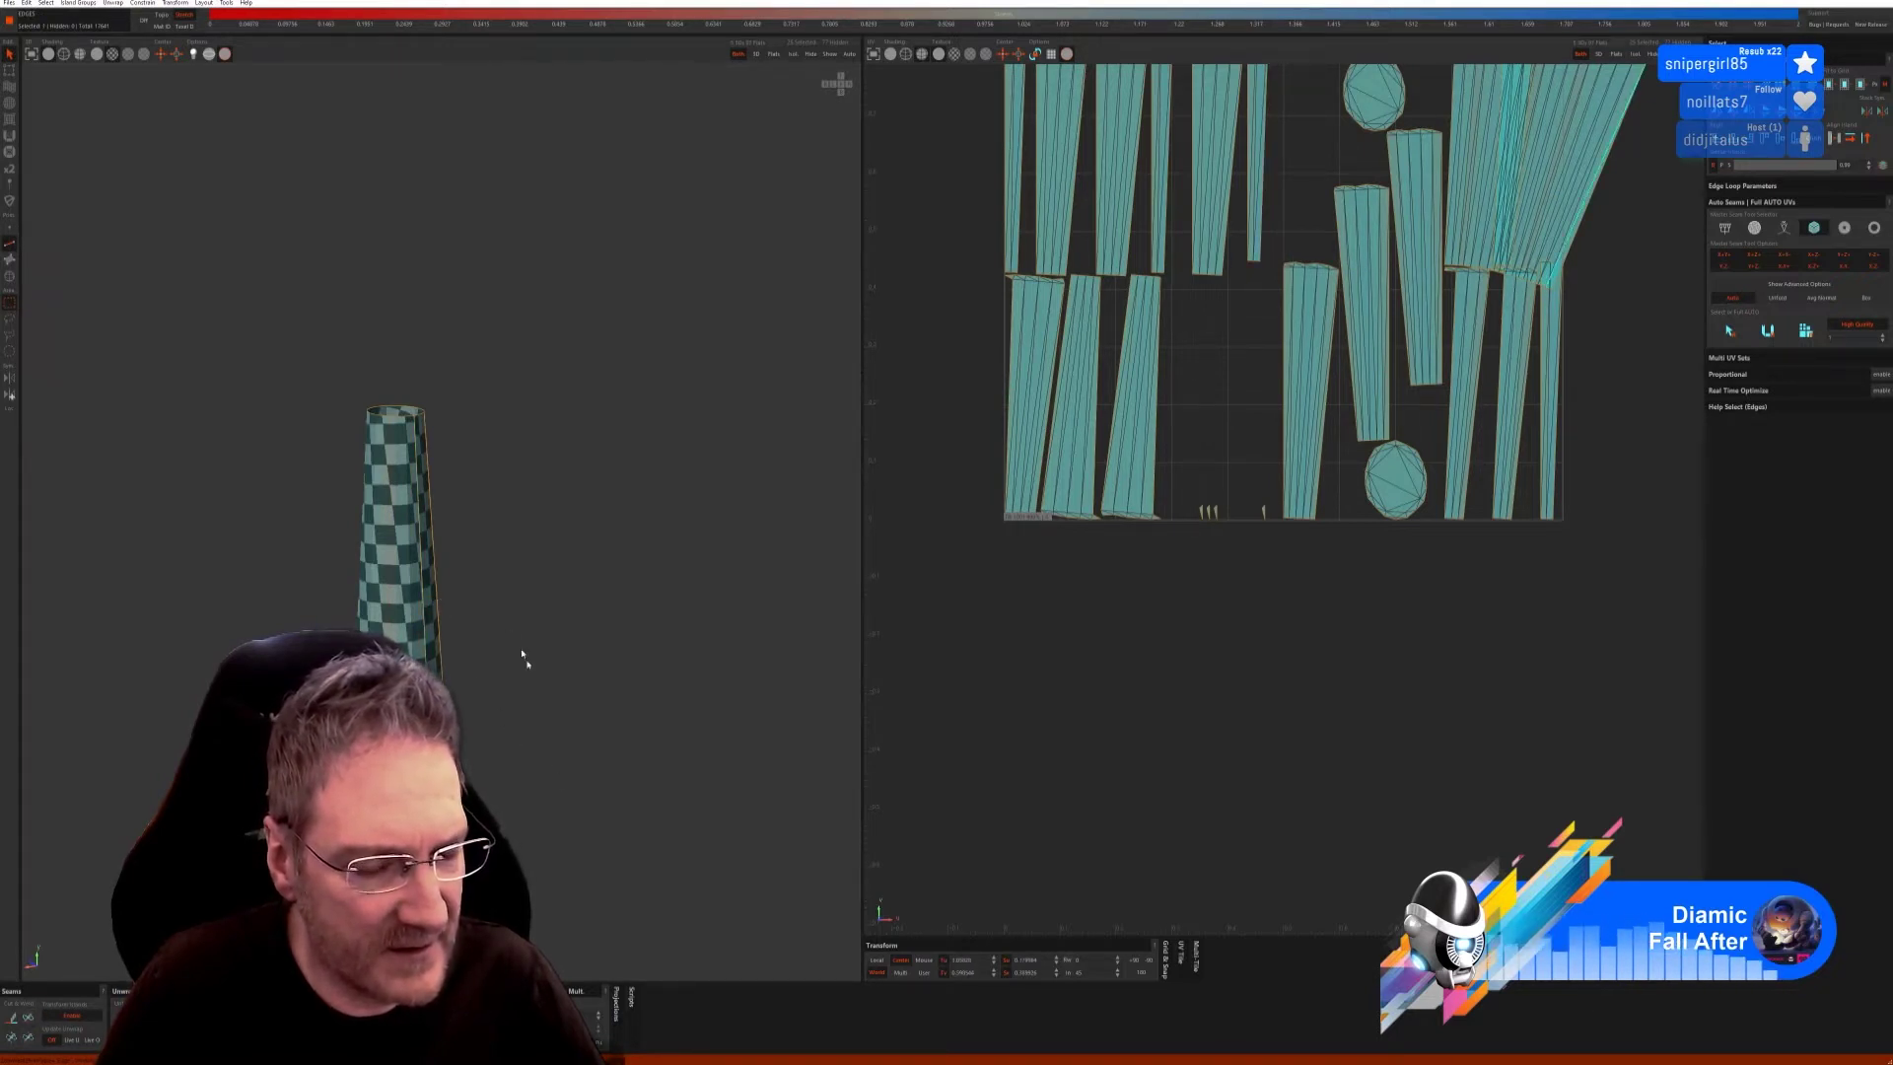
pyautogui.keyDown('alt'); pyautogui.moveTo(542, 734); pyautogui.dragTo(424, 710); pyautogui.keyUp('alt')
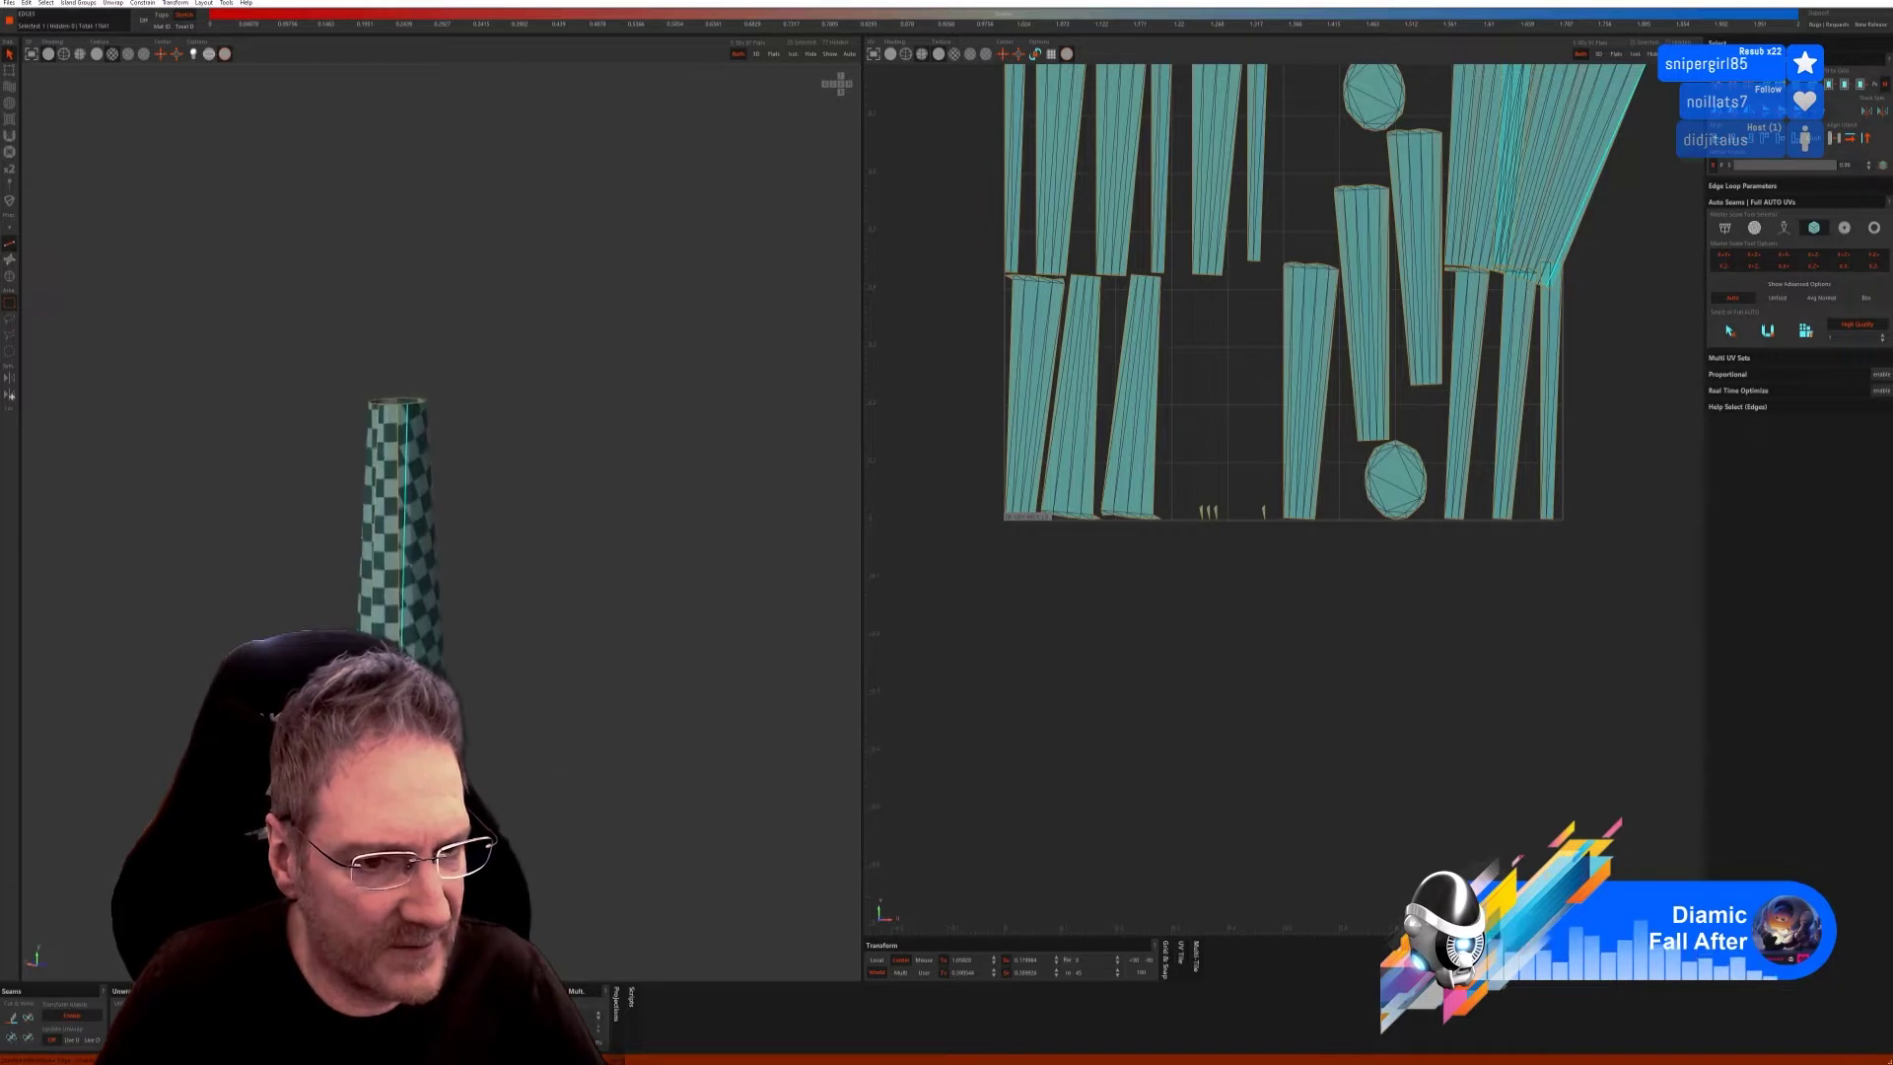
pyautogui.click(399, 433)
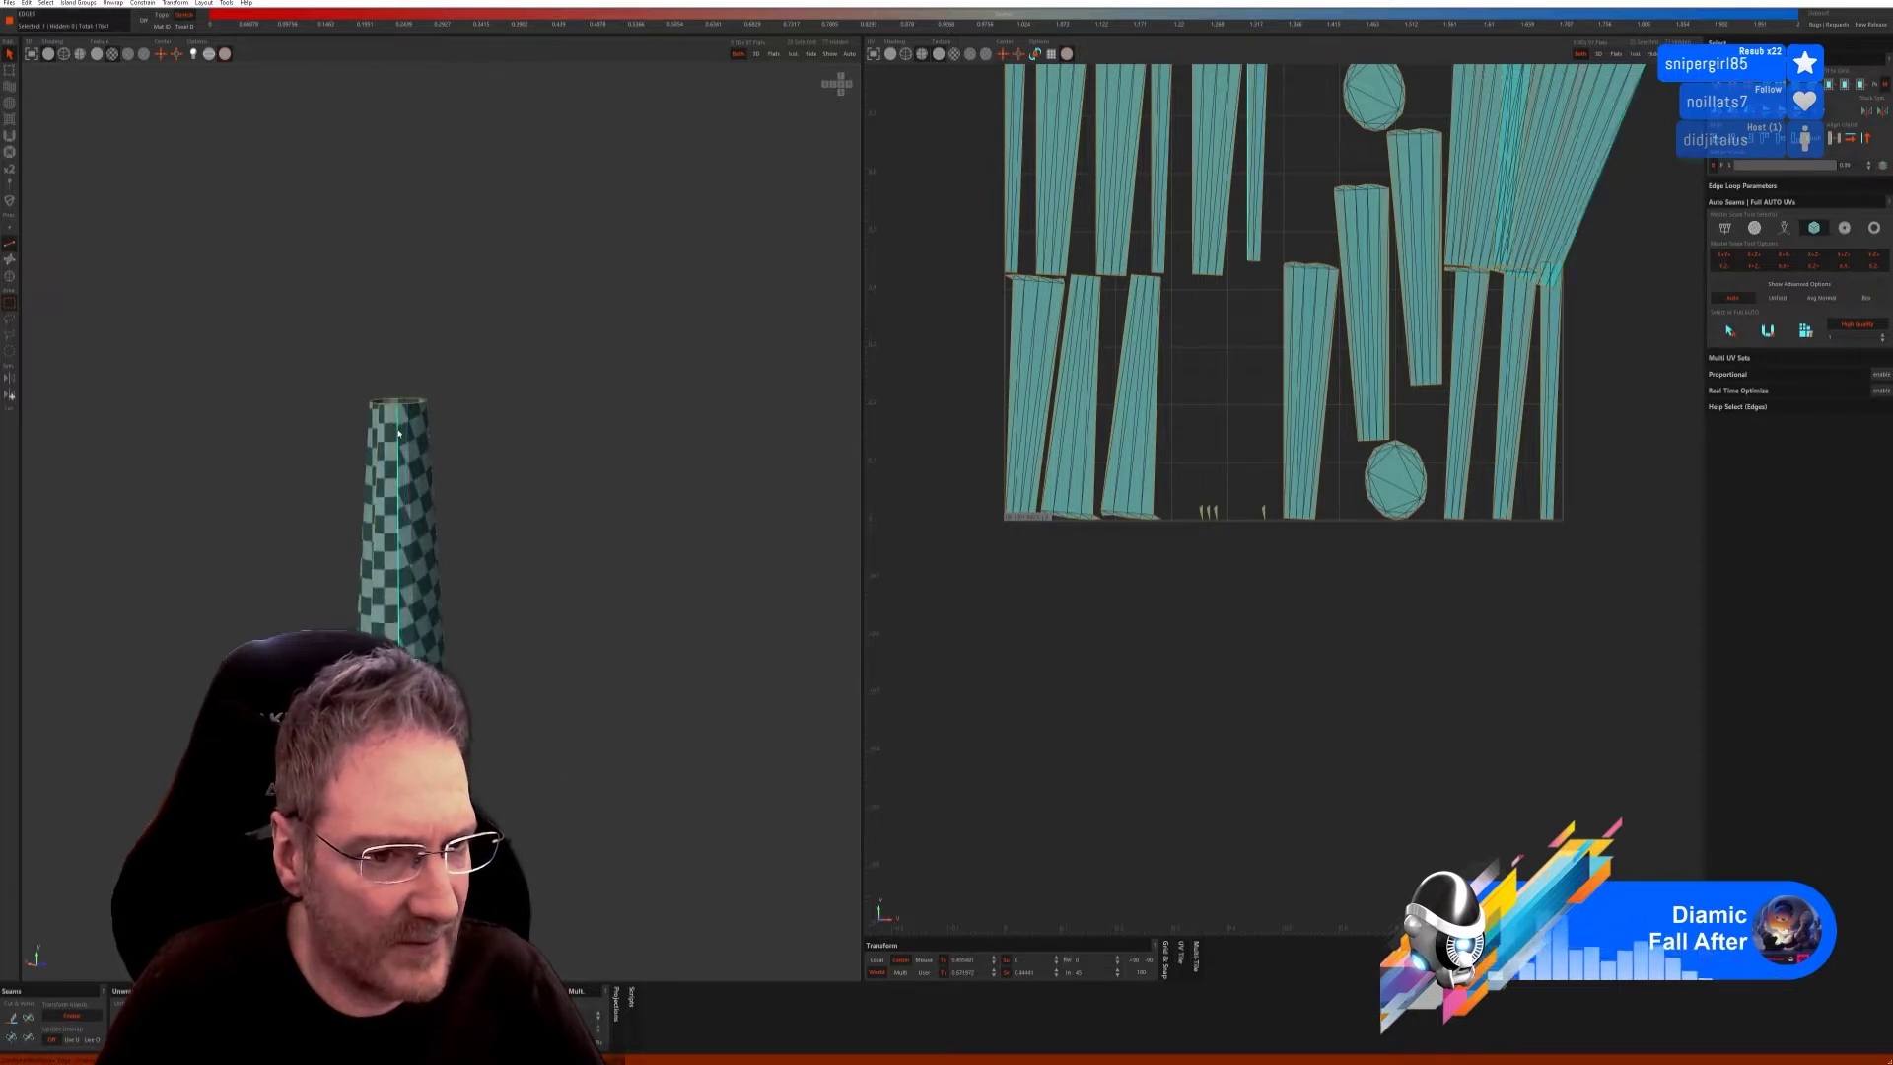
pyautogui.click(28, 1018)
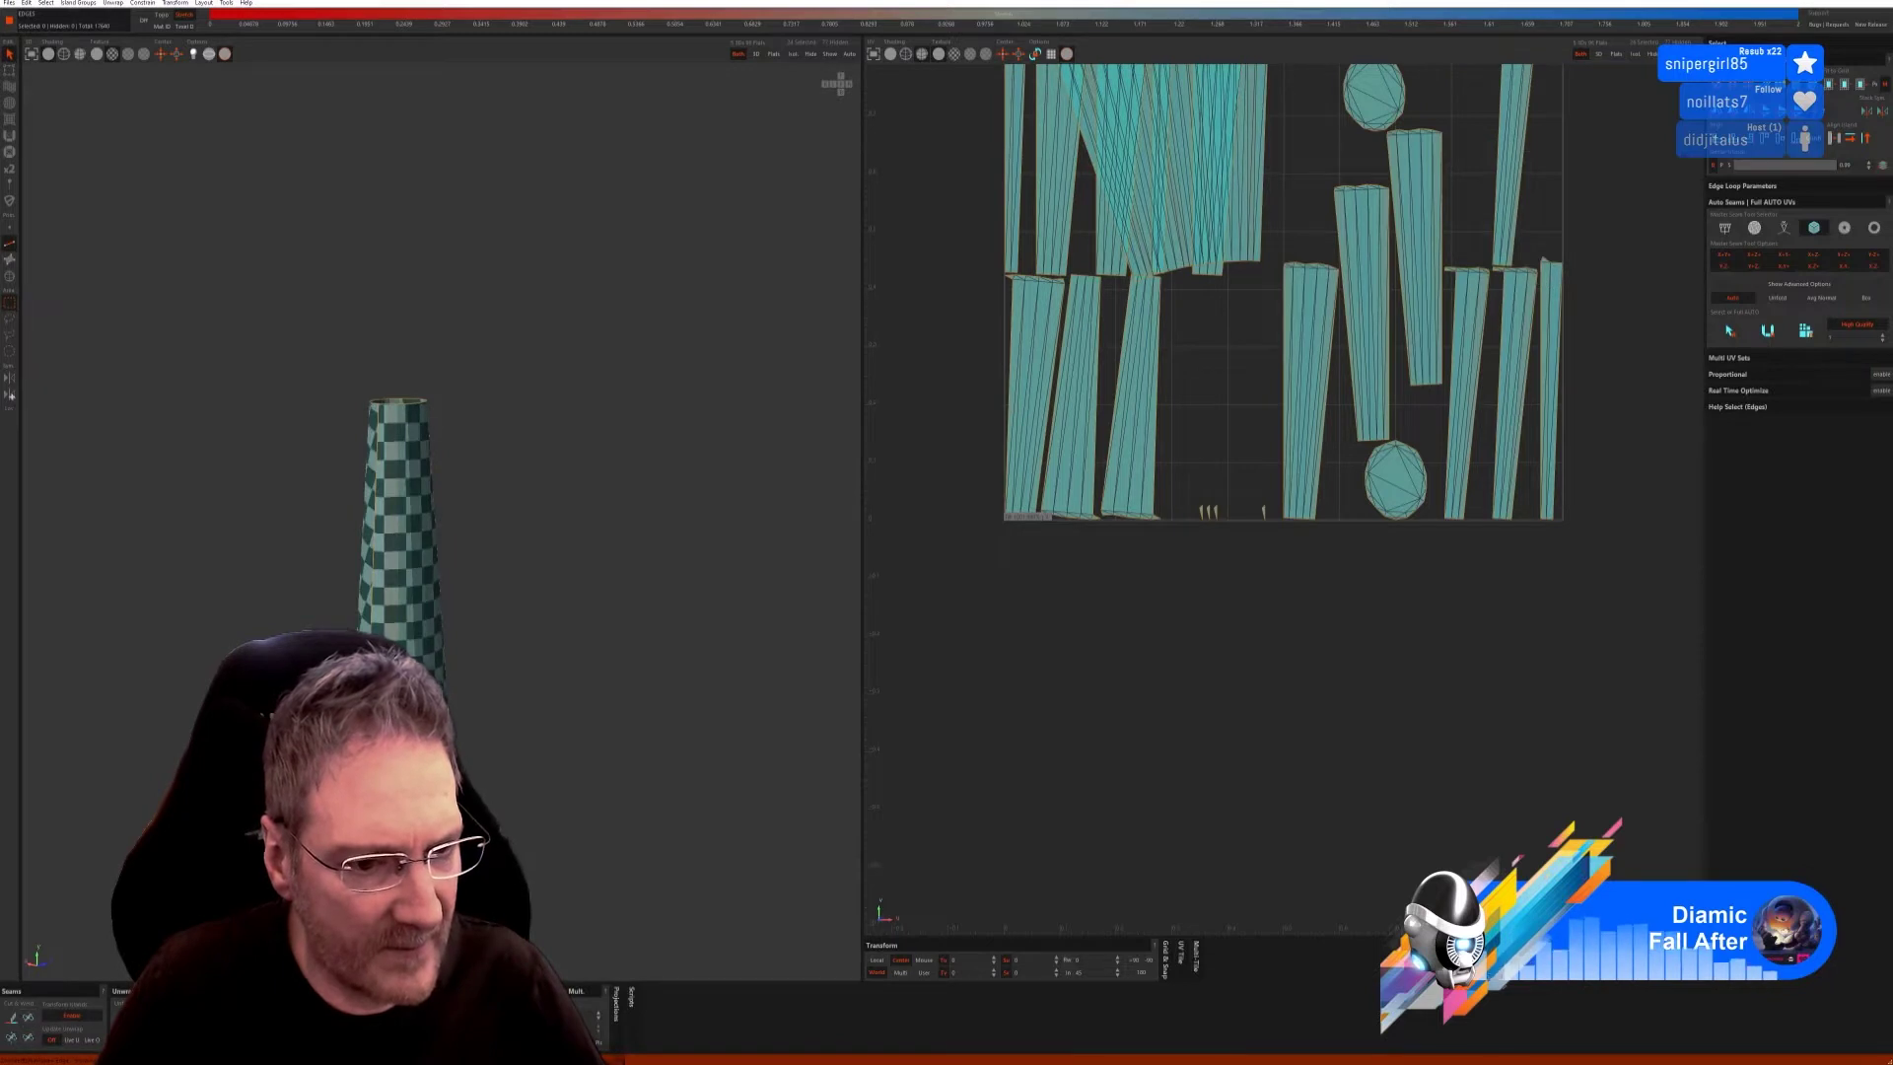
# Weld two lengthwise seams on the second stem, joining its neighbouring side strips into a larger island.
pyautogui.keyDown('alt'); pyautogui.moveTo(493, 888); pyautogui.dragTo(605, 698); pyautogui.keyUp('alt')
pyautogui.scroll(-3, 604, 698)
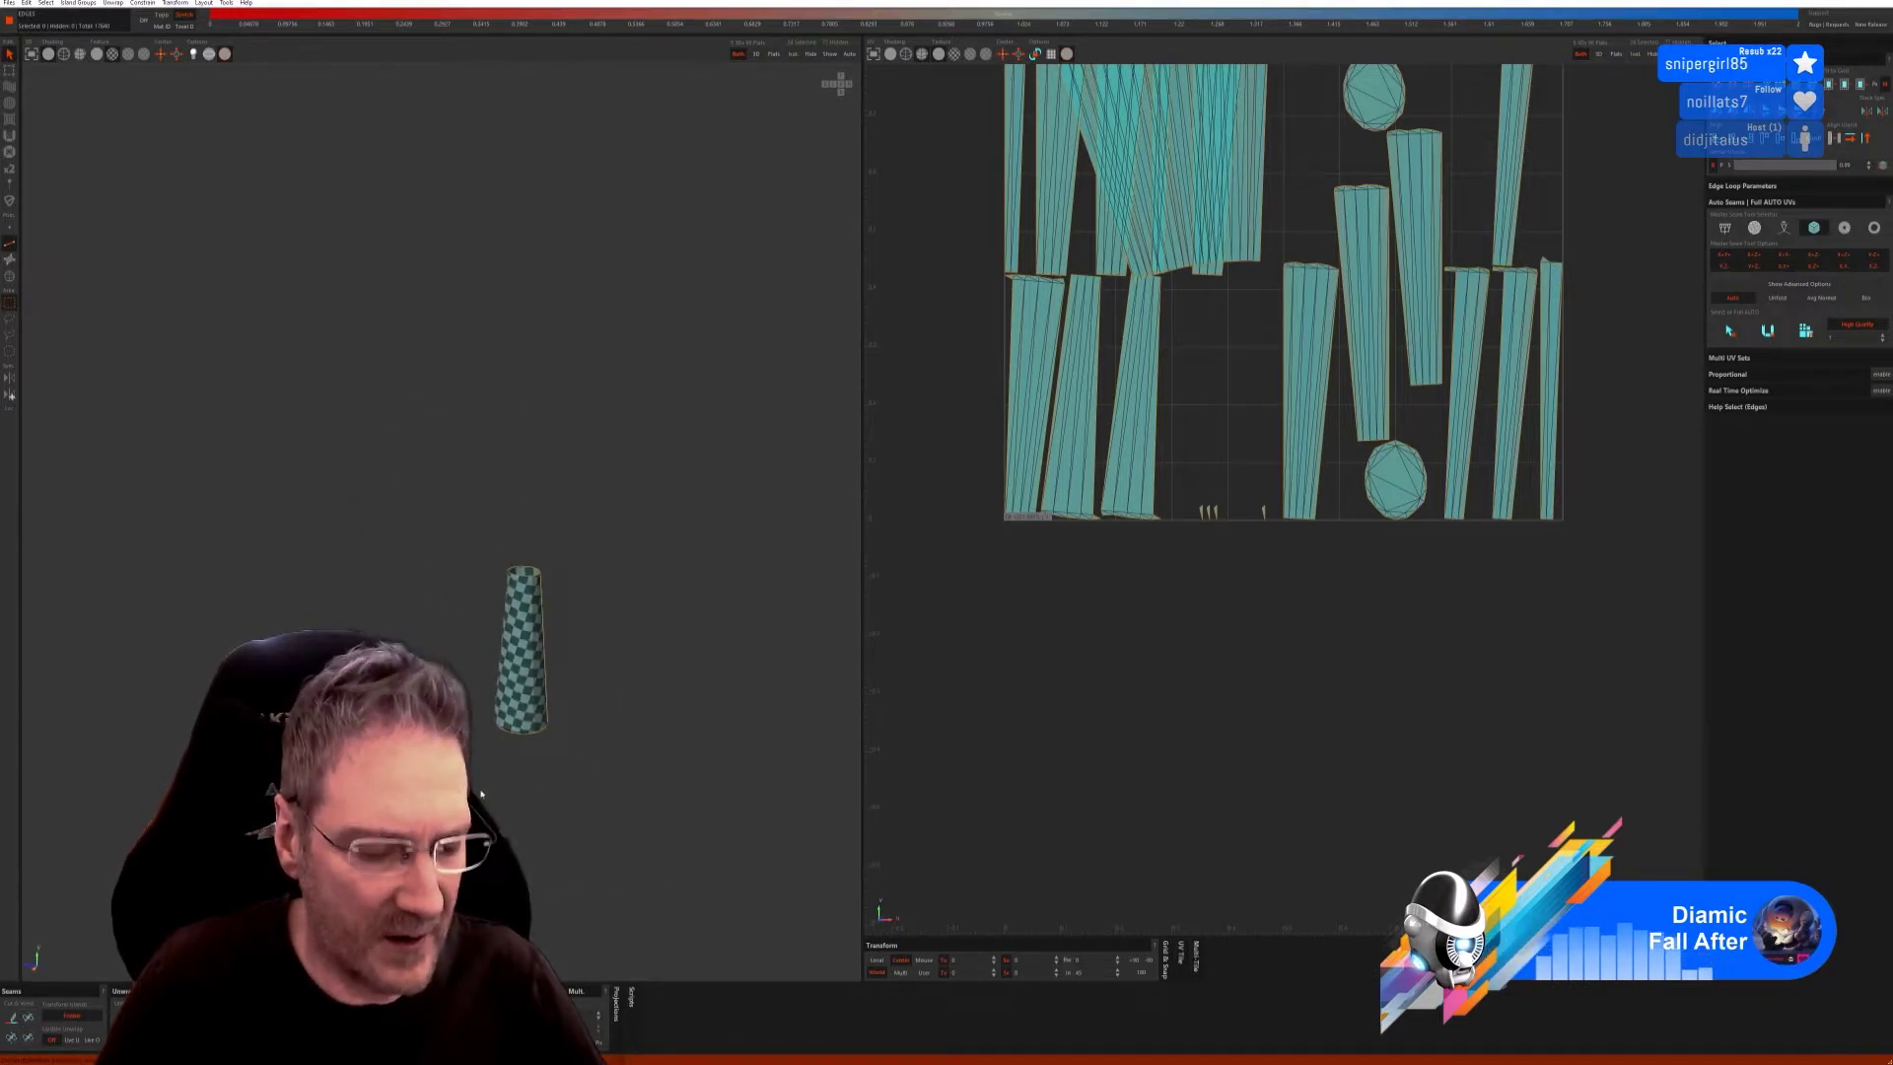
pyautogui.keyDown('alt'); pyautogui.moveTo(480, 798); pyautogui.dragTo(621, 577, button='middle'); pyautogui.keyUp('alt')
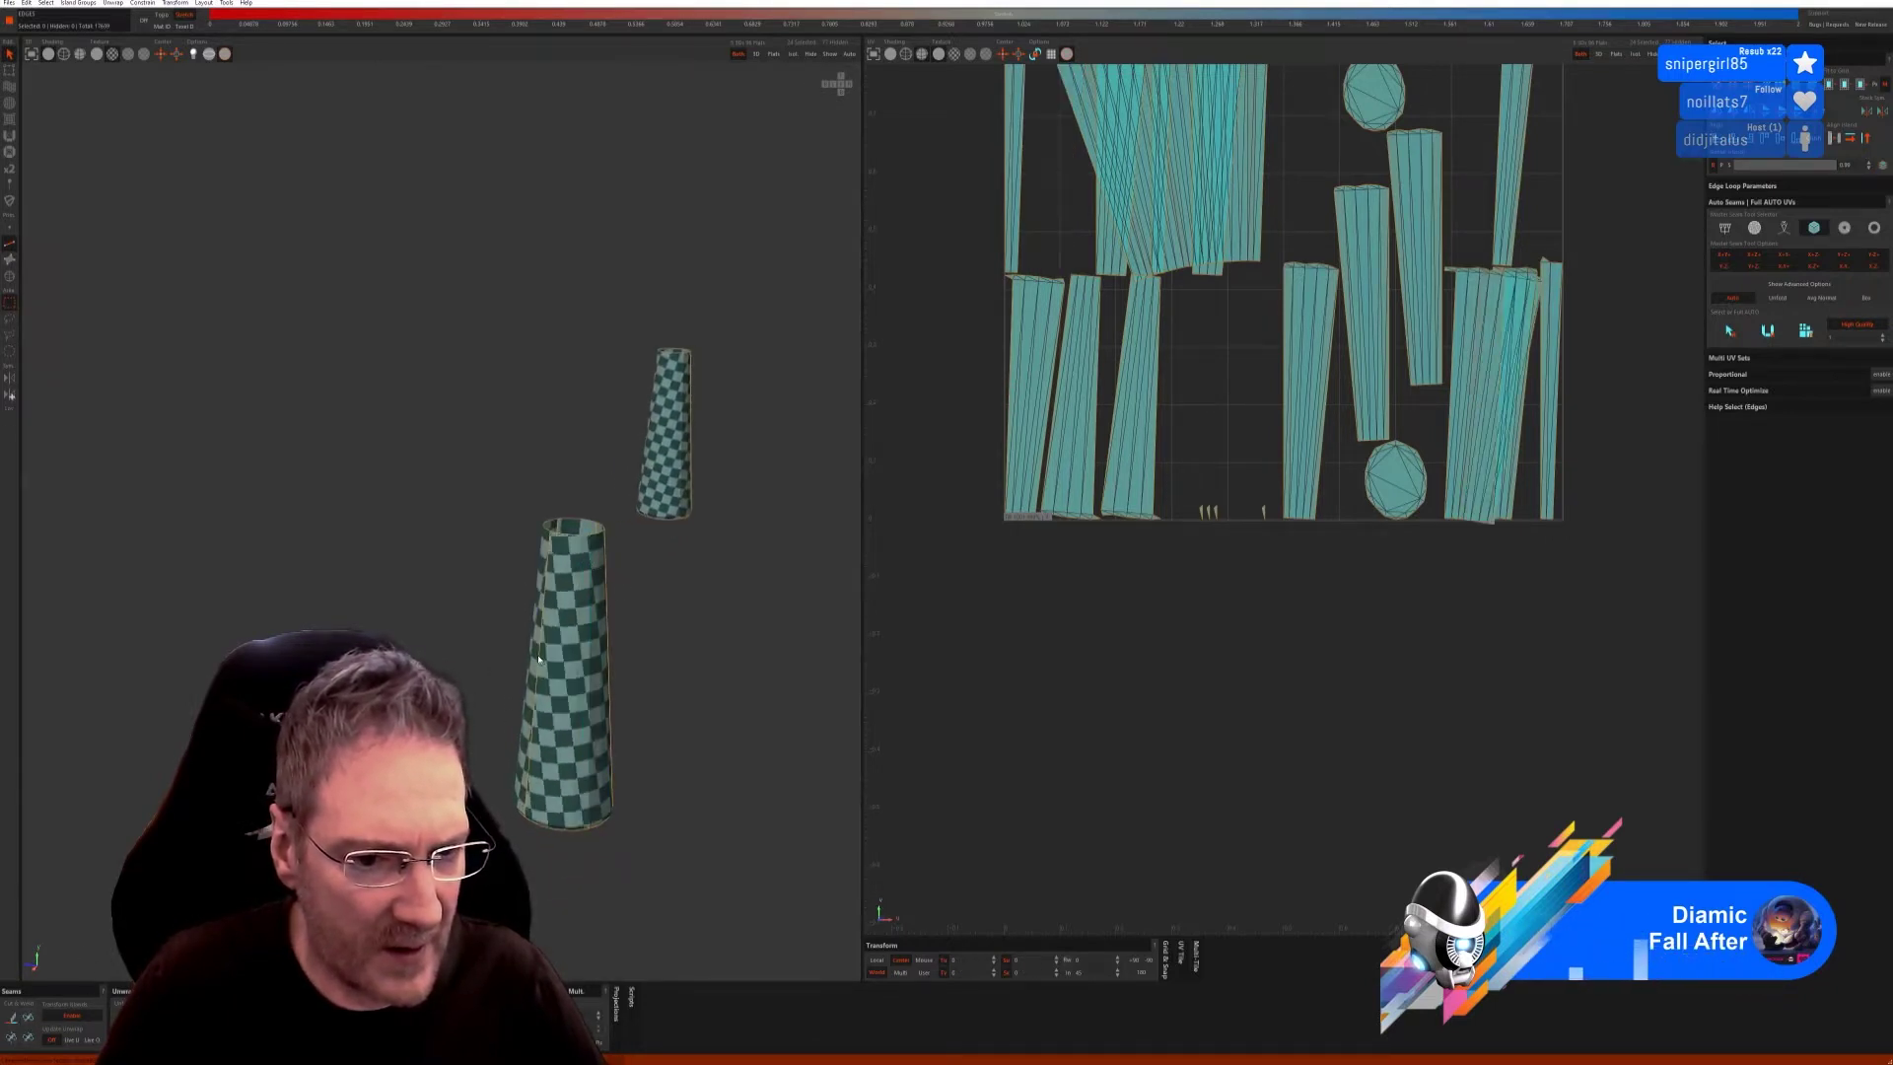
pyautogui.press('w')
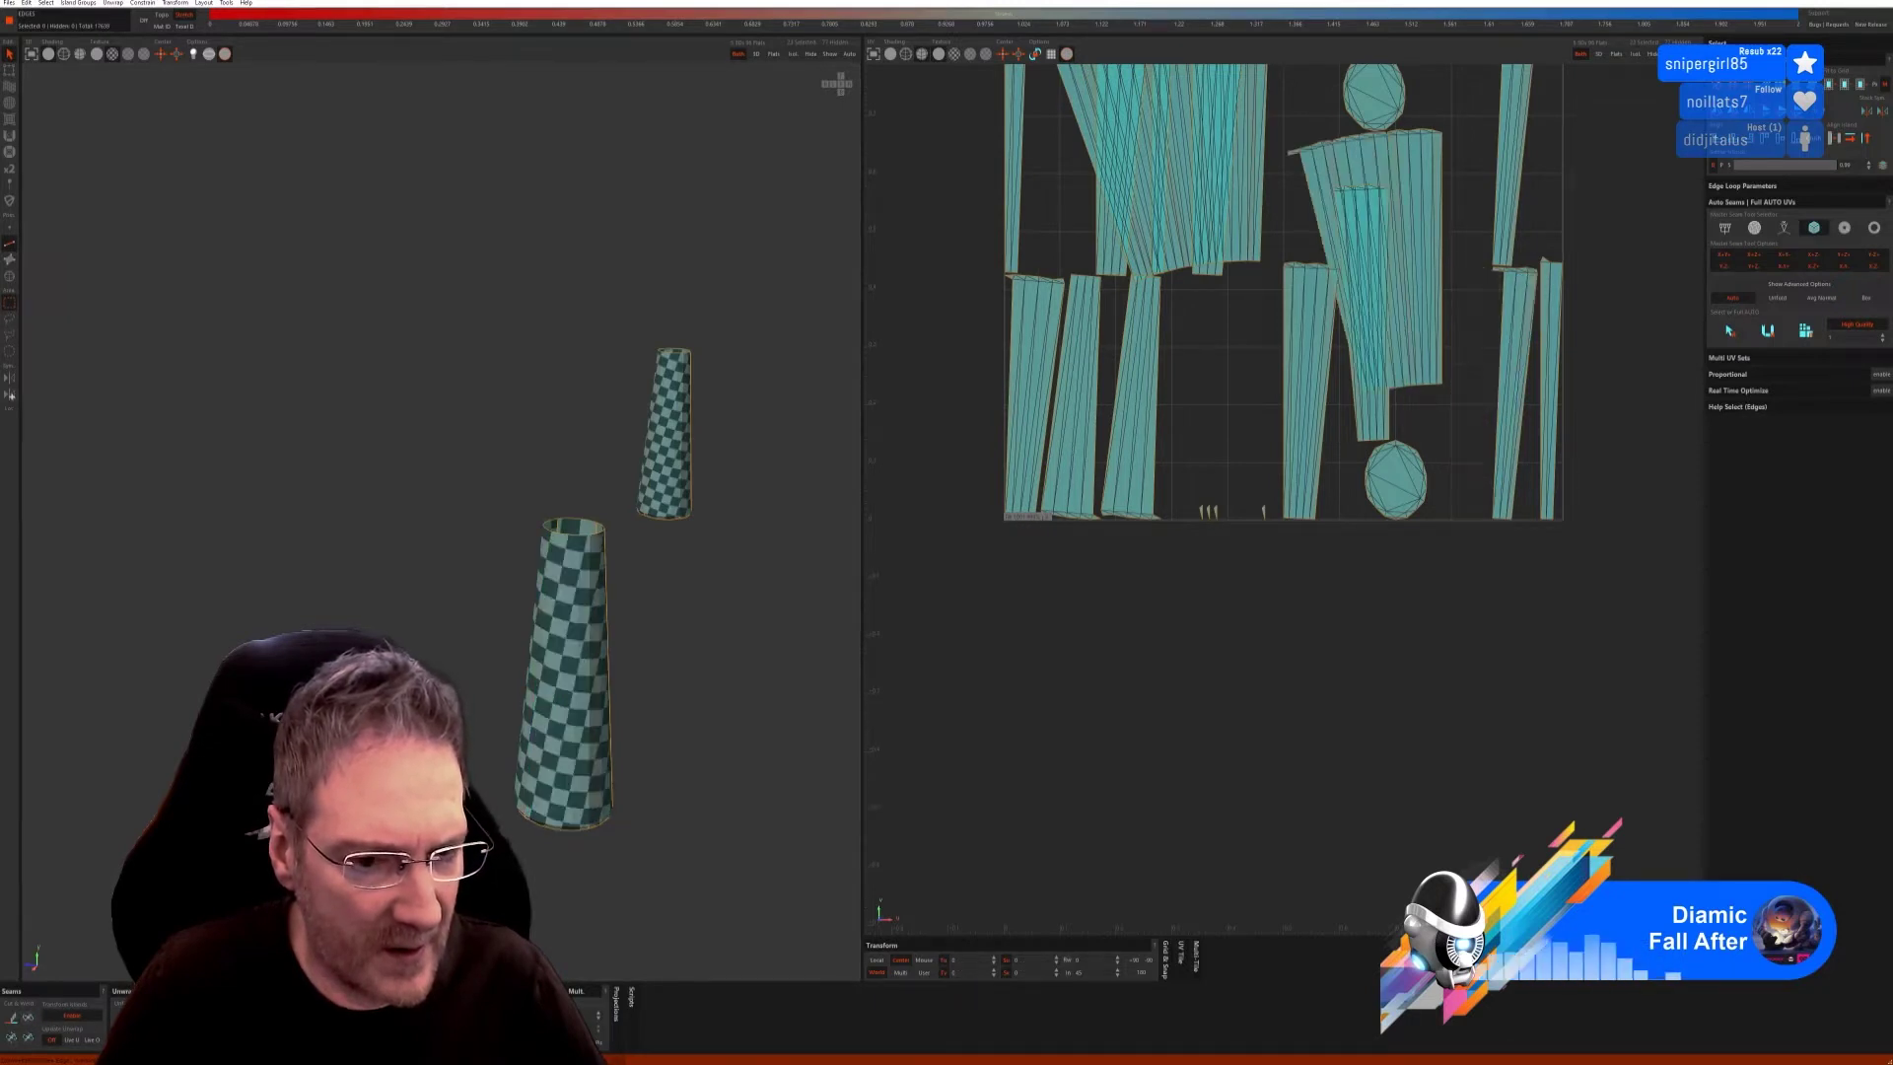
# Select both sections of the lengthwise seam on another side of the second stem and weld them to attach the next strip.
pyautogui.keyDown('alt'); pyautogui.moveTo(464, 739); pyautogui.dragTo(634, 752); pyautogui.keyUp('alt')
pyautogui.keyDown('alt'); pyautogui.moveTo(634, 752); pyautogui.dragTo(414, 717, button='middle'); pyautogui.keyUp('alt')
pyautogui.keyDown('alt'); pyautogui.moveTo(486, 752); pyautogui.dragTo(833, 383); pyautogui.keyUp('alt')
pyautogui.scroll(4, 818, 384)
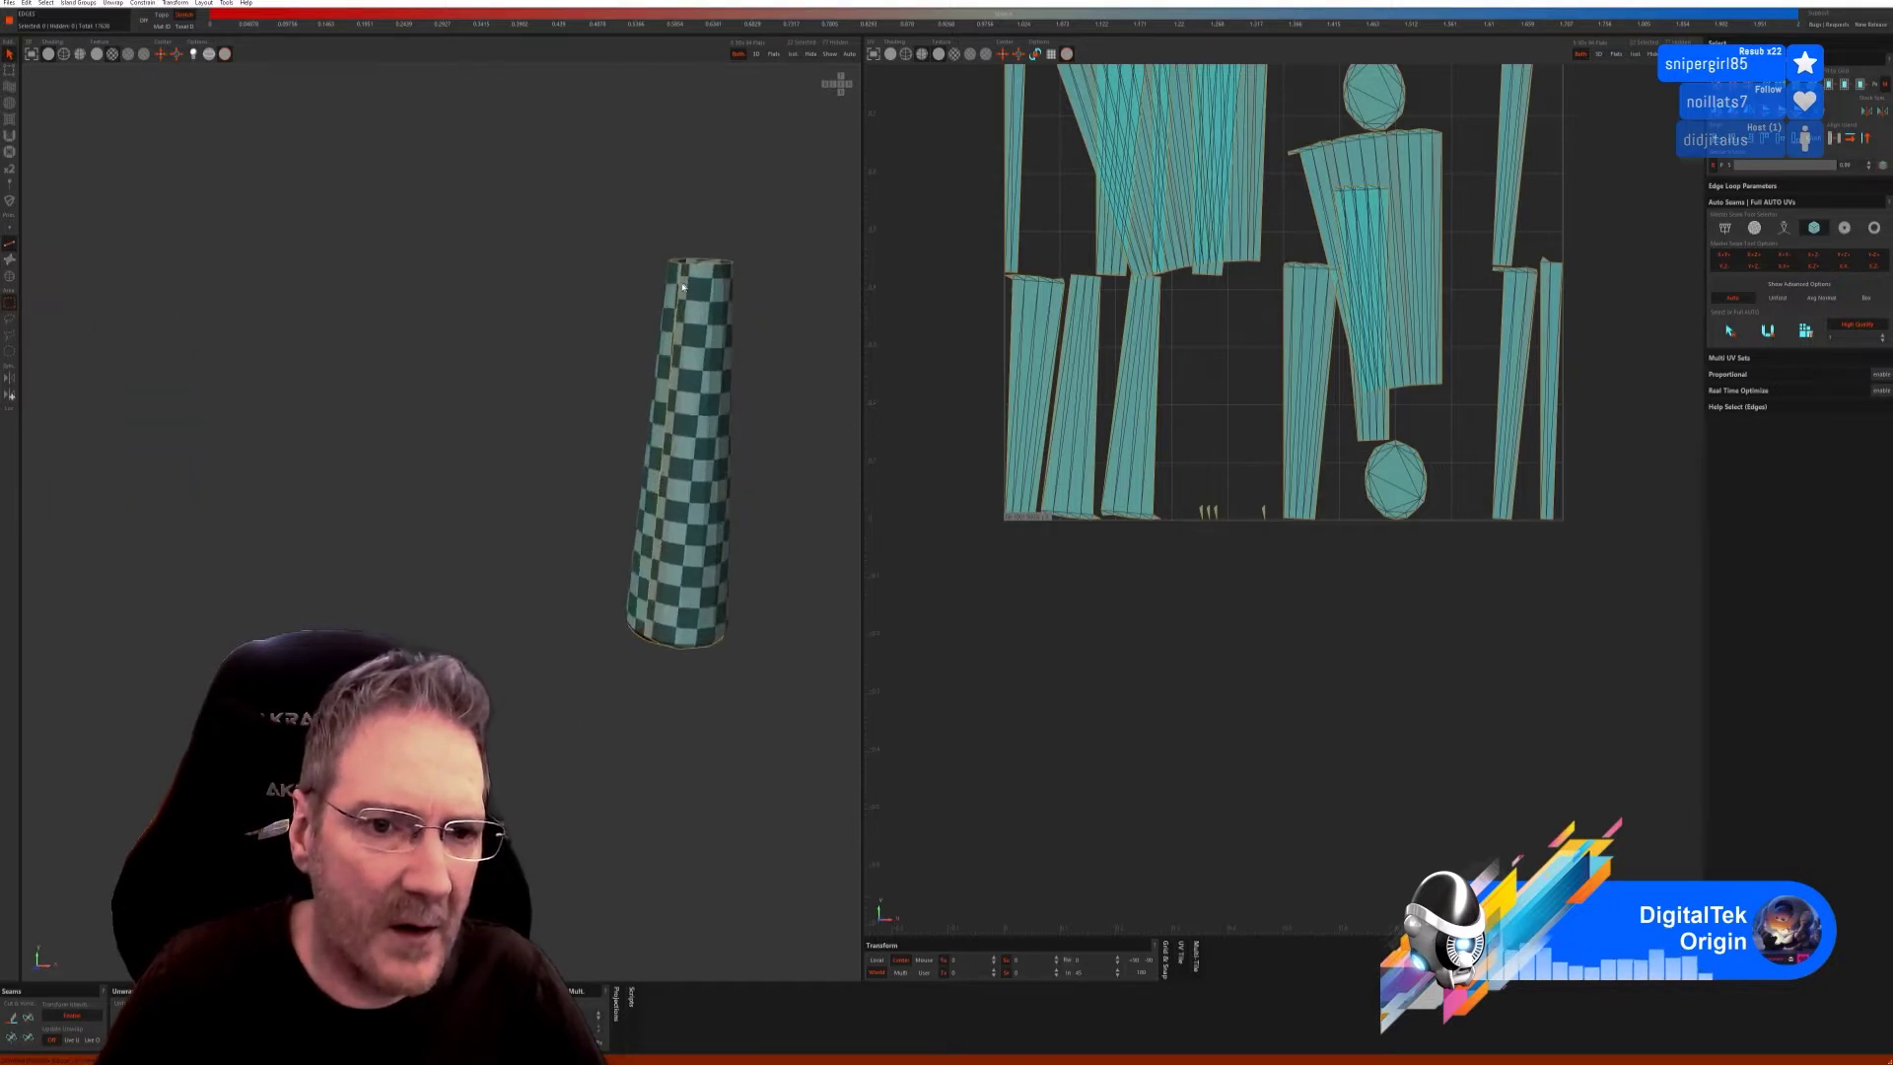
pyautogui.click(677, 366)
pyautogui.click(651, 554)
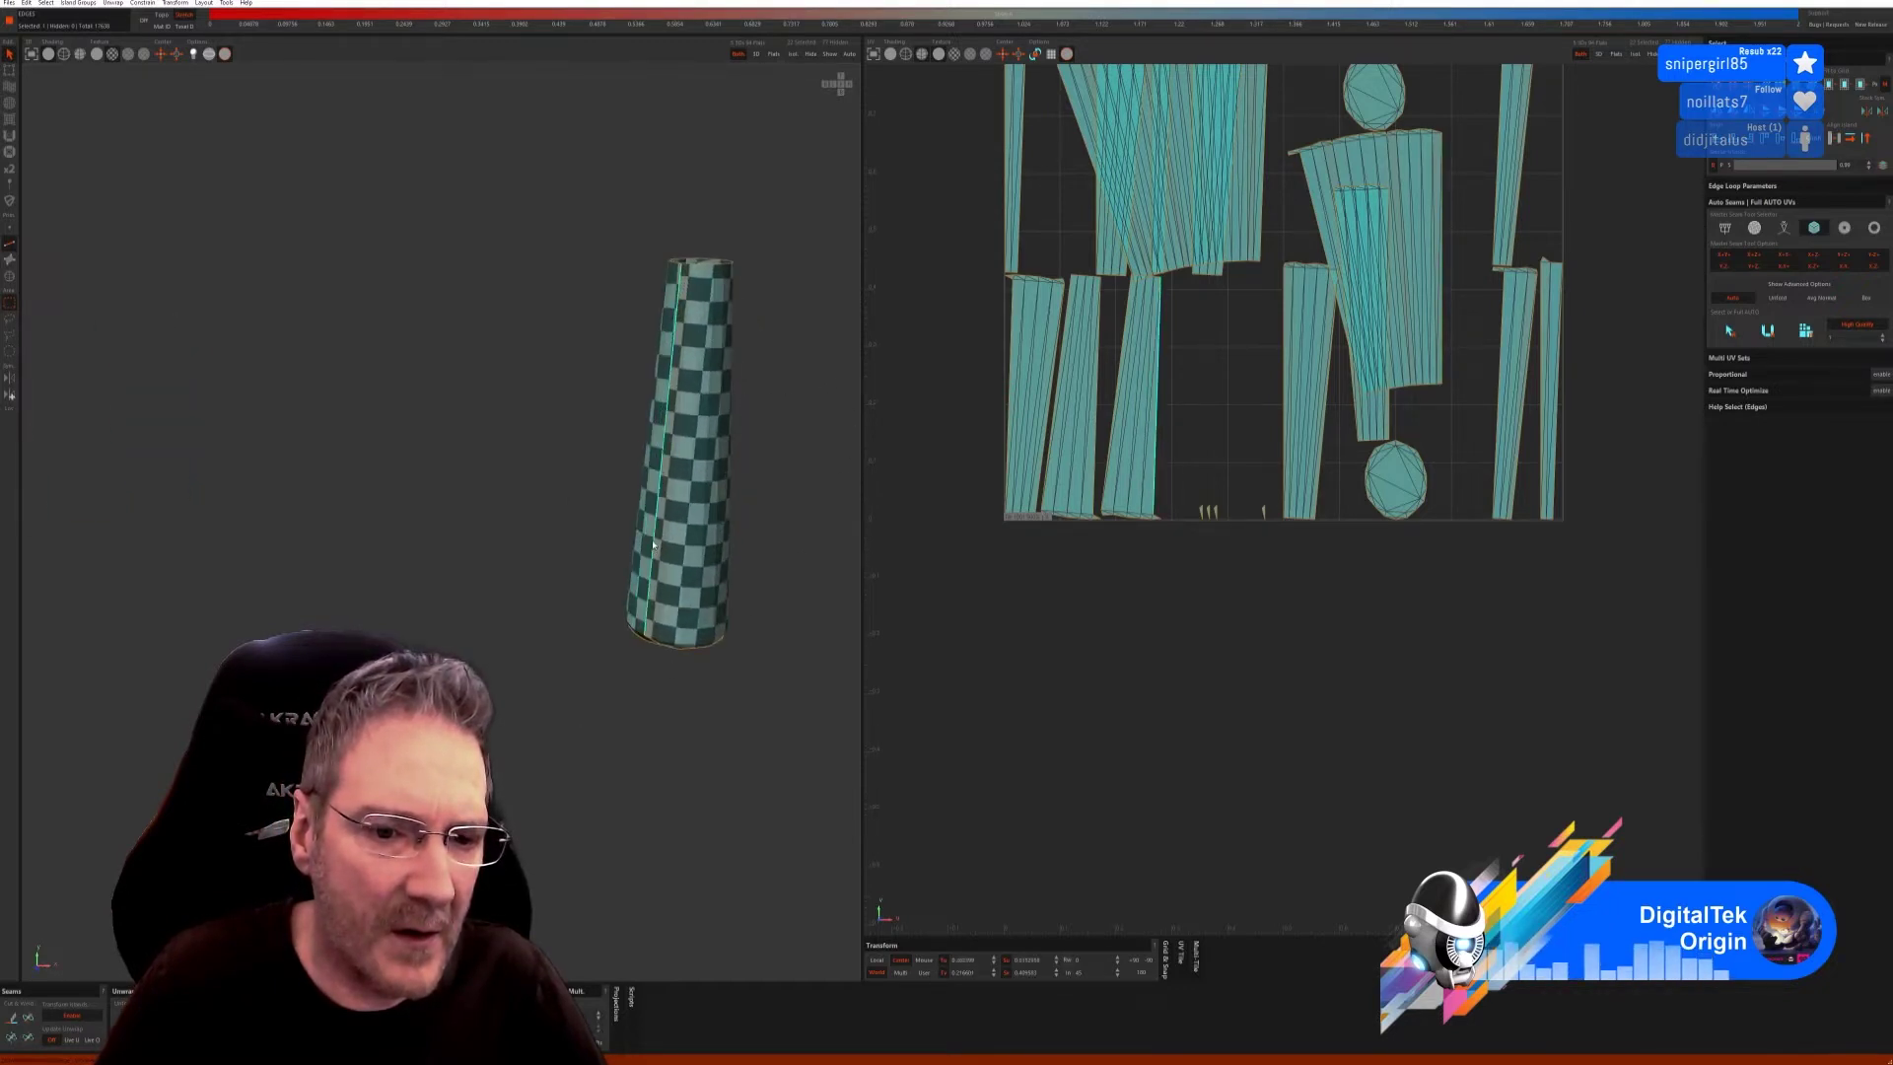
pyautogui.click(28, 1017)
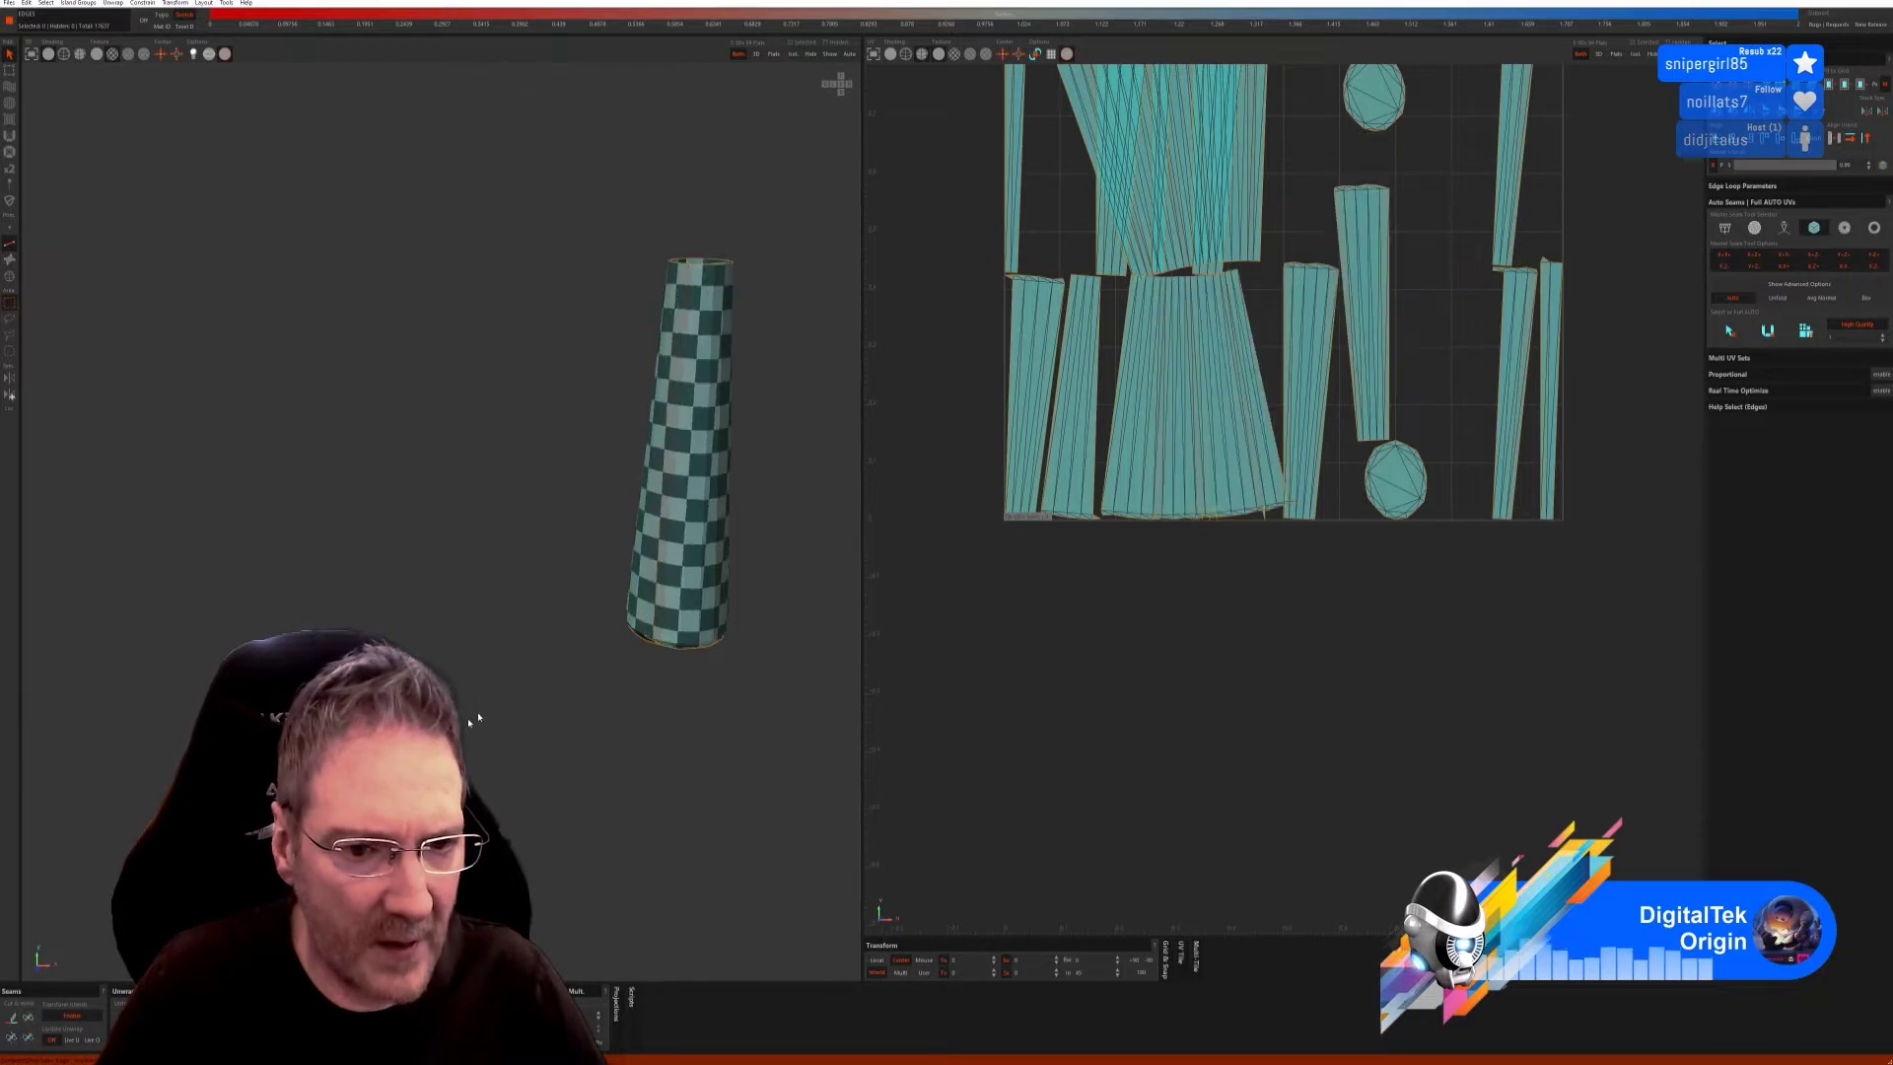
# Weld one more lengthwise seam on the second stem to attach its last separate side strip.
pyautogui.keyDown('alt'); pyautogui.moveTo(553, 815); pyautogui.dragTo(566, 756); pyautogui.keyUp('alt')
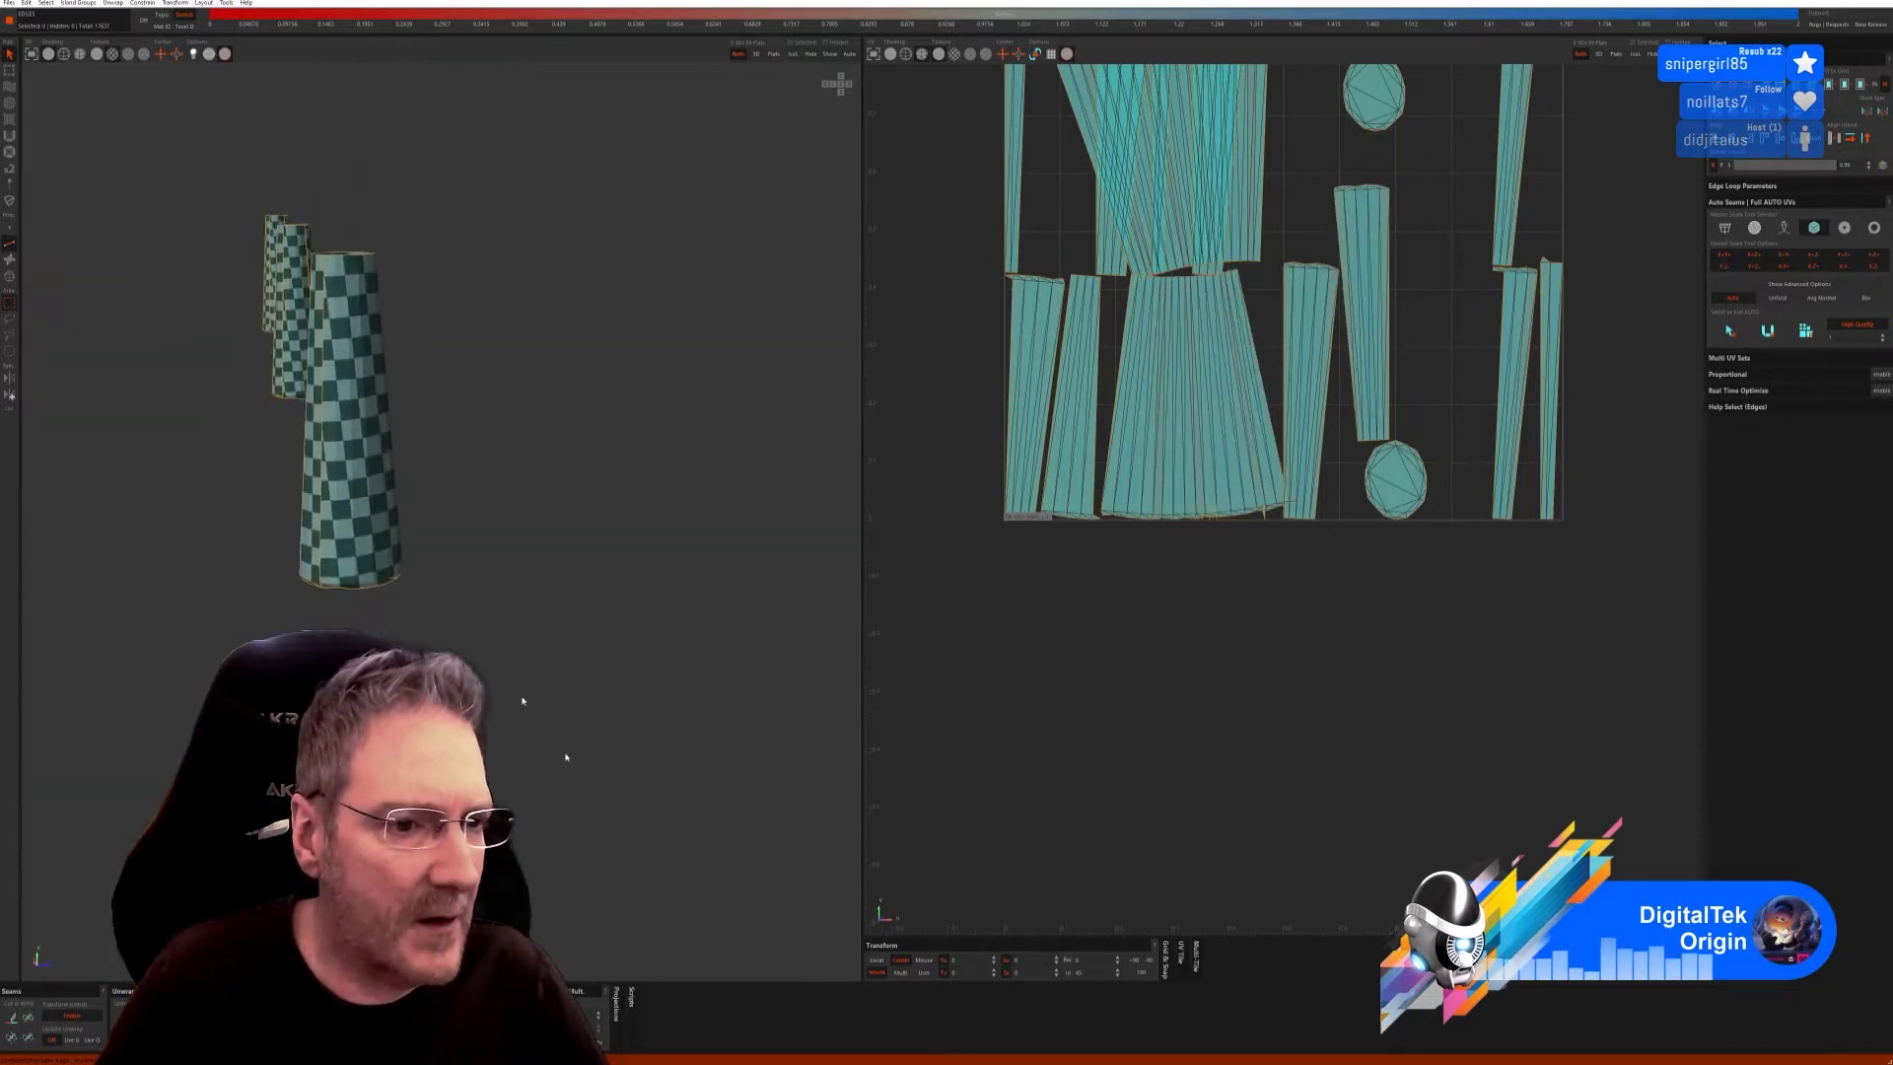
pyautogui.scroll(3, 287, 484)
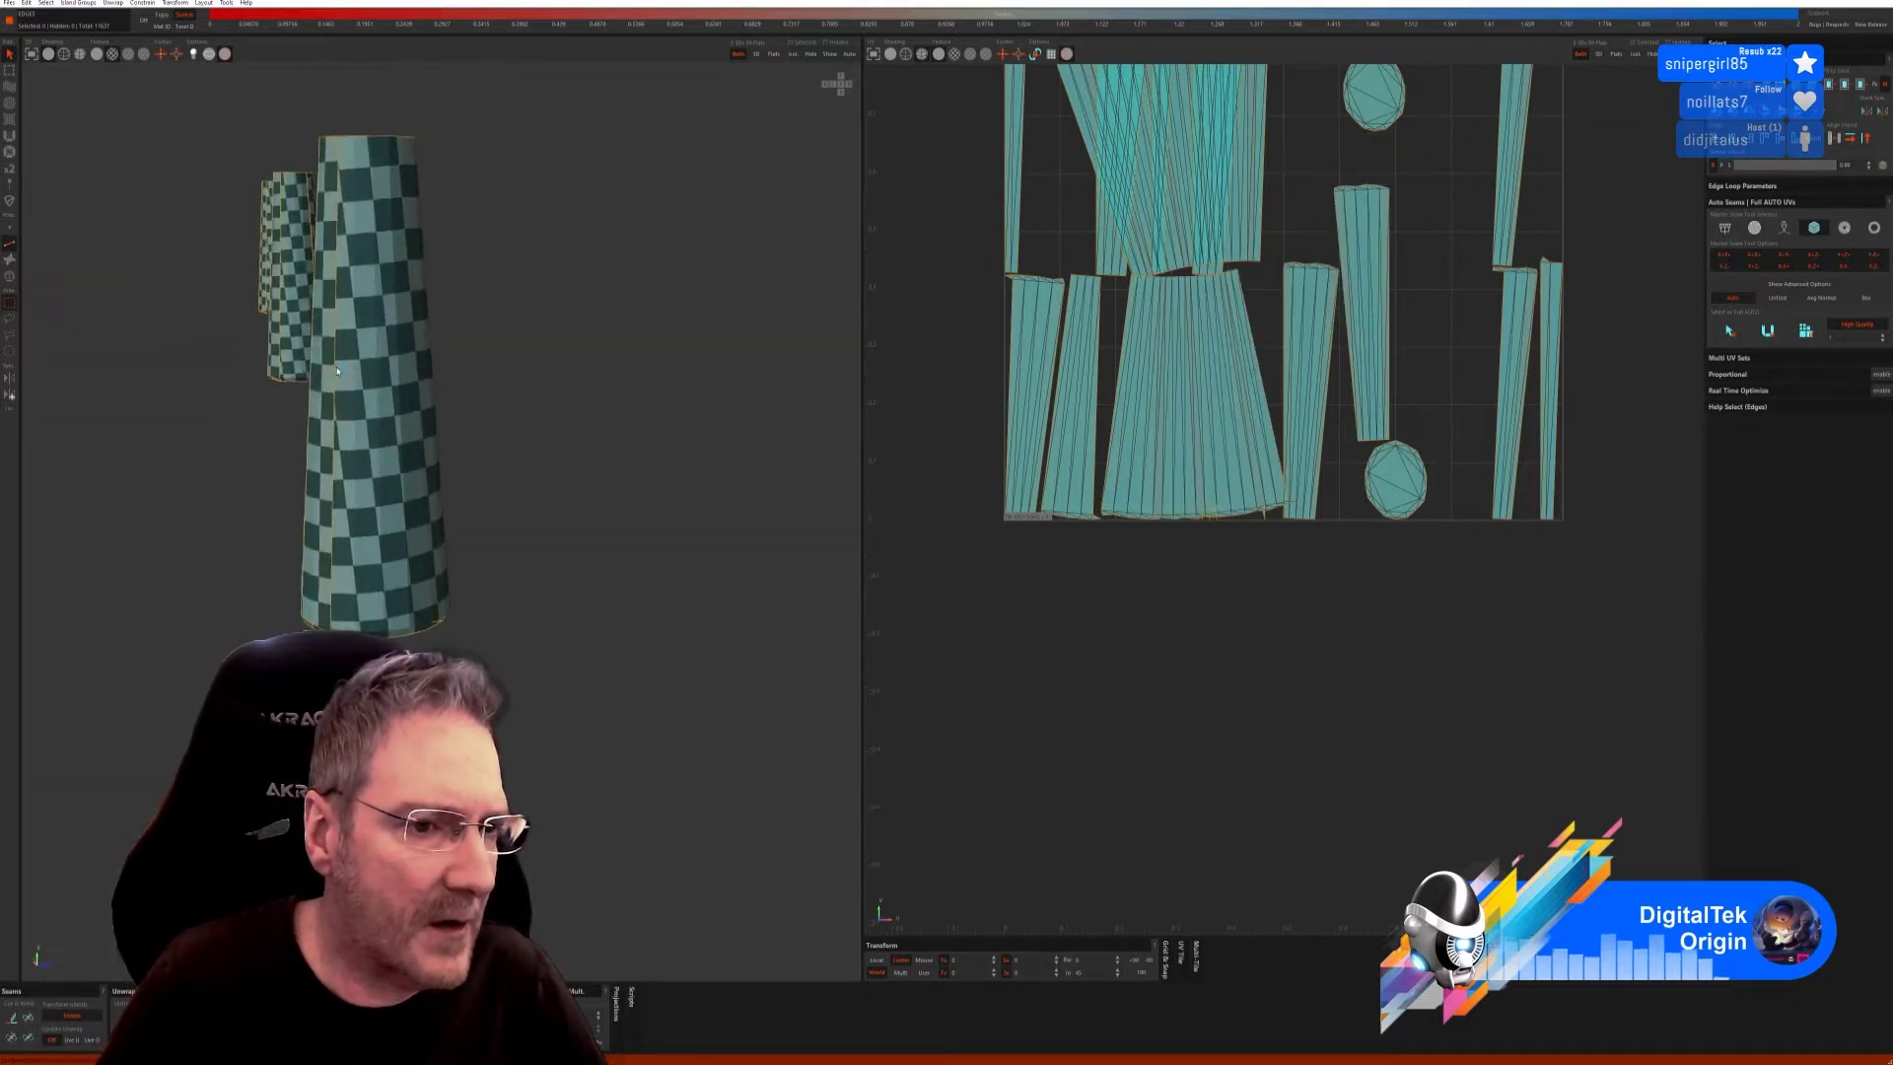
pyautogui.click(27, 1017)
# Try to weld a lengthwise seam on the third stem, and undo the weld.
pyautogui.scroll(-3, 448, 687)
pyautogui.keyDown('alt'); pyautogui.moveTo(449, 687); pyautogui.dragTo(449, 749); pyautogui.keyUp('alt')
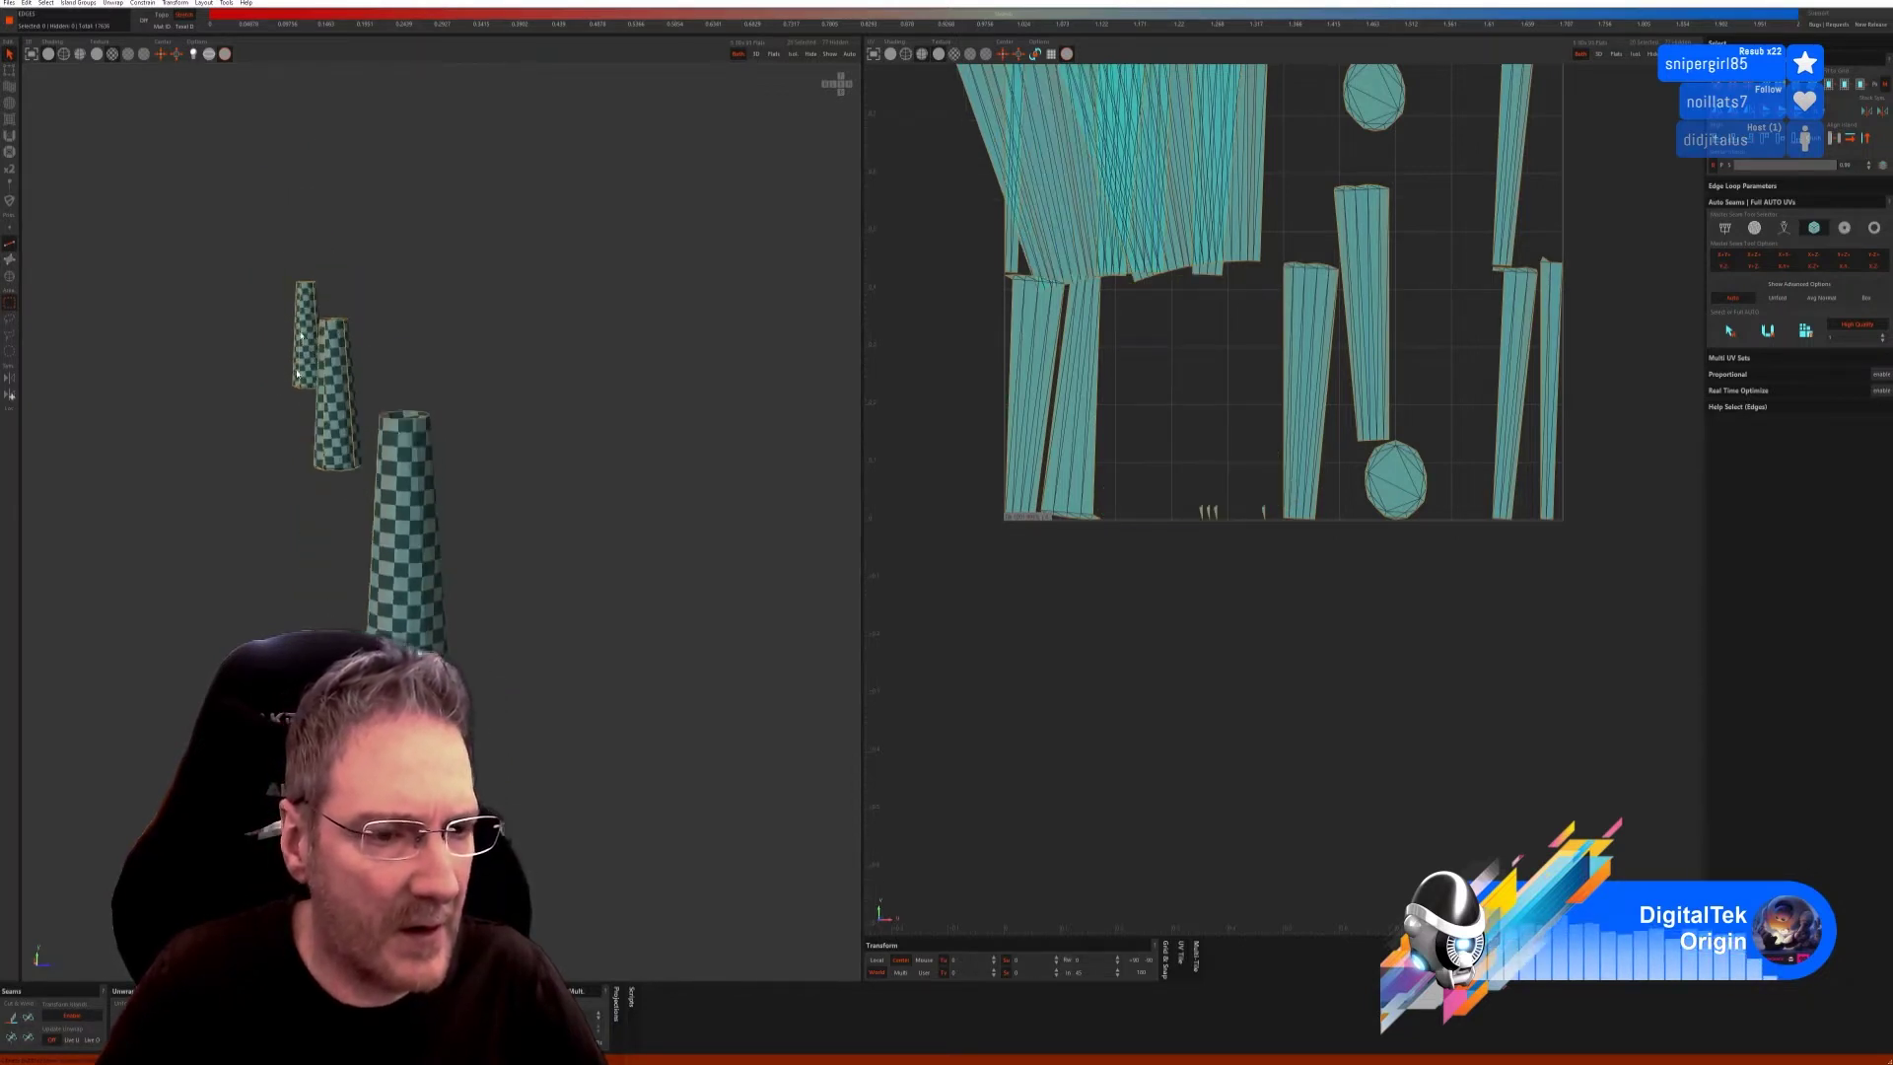
pyautogui.scroll(4, 293, 281)
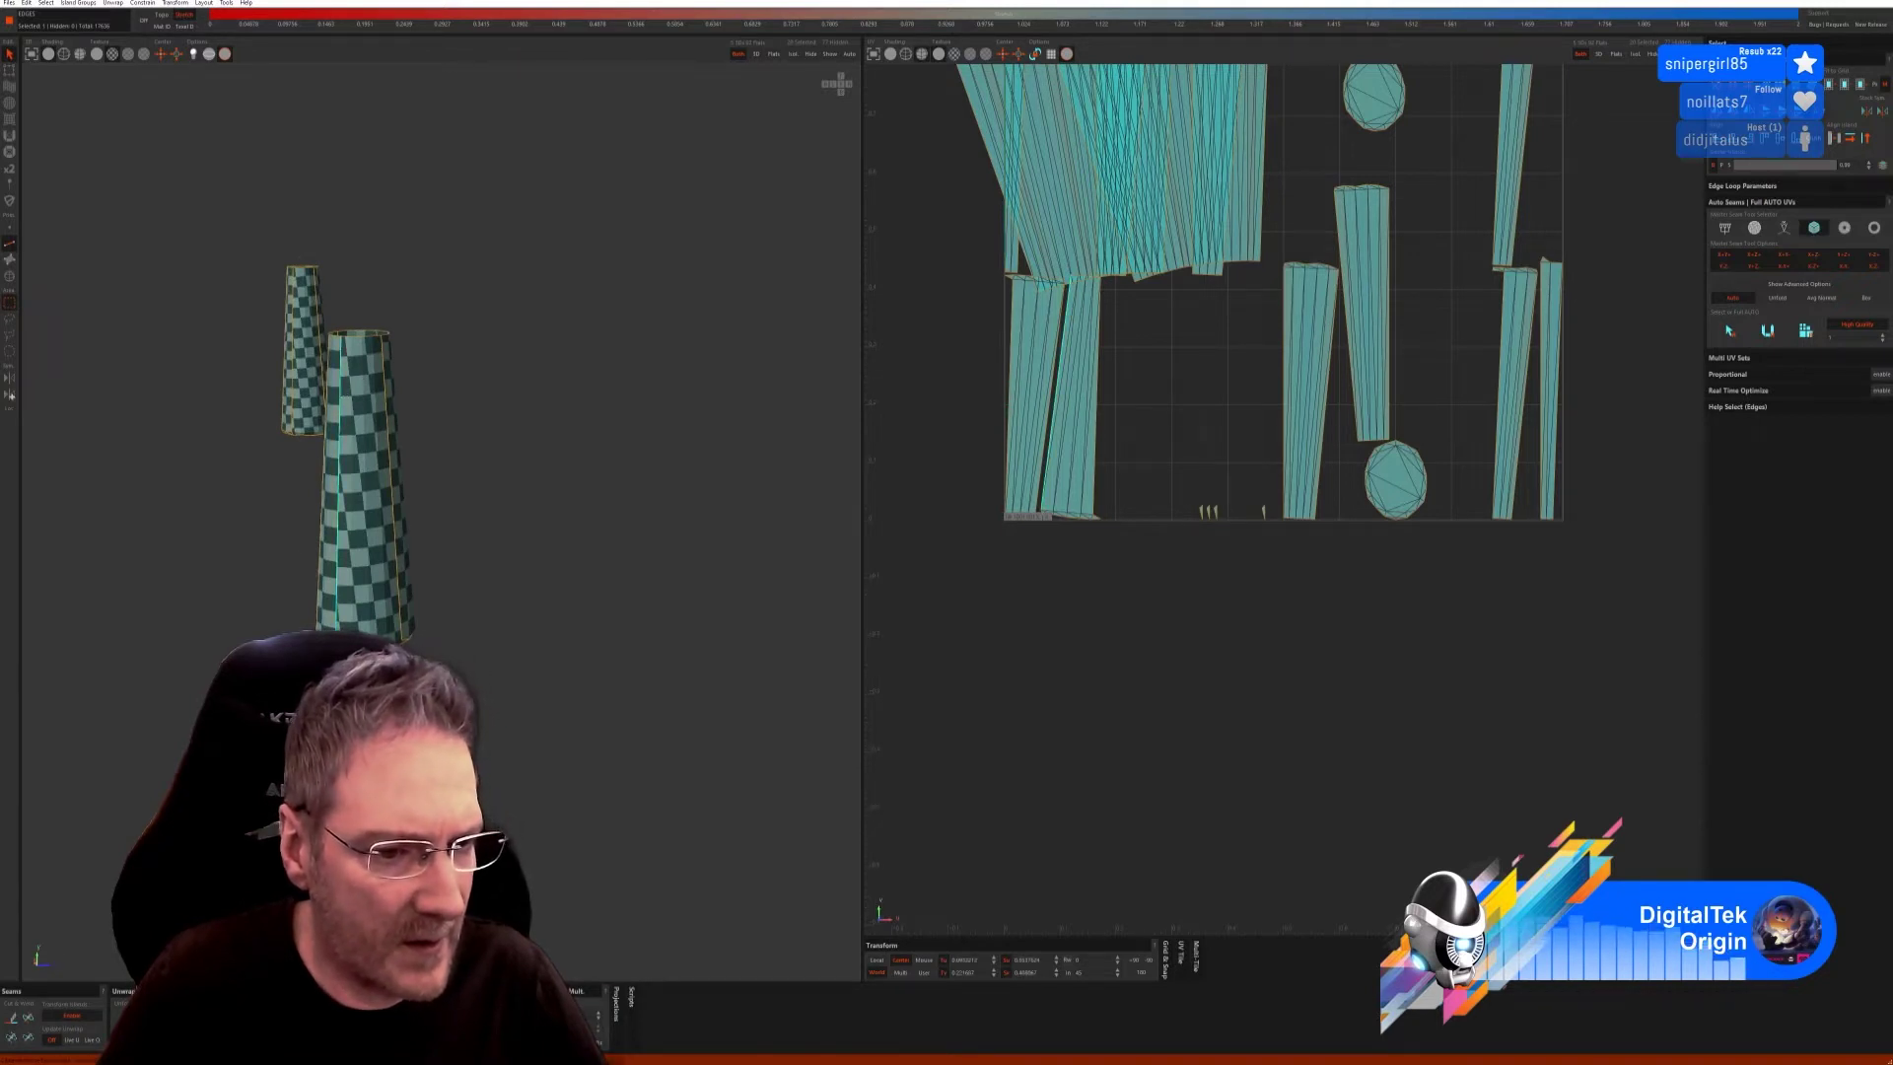
pyautogui.scroll(4, 333, 633)
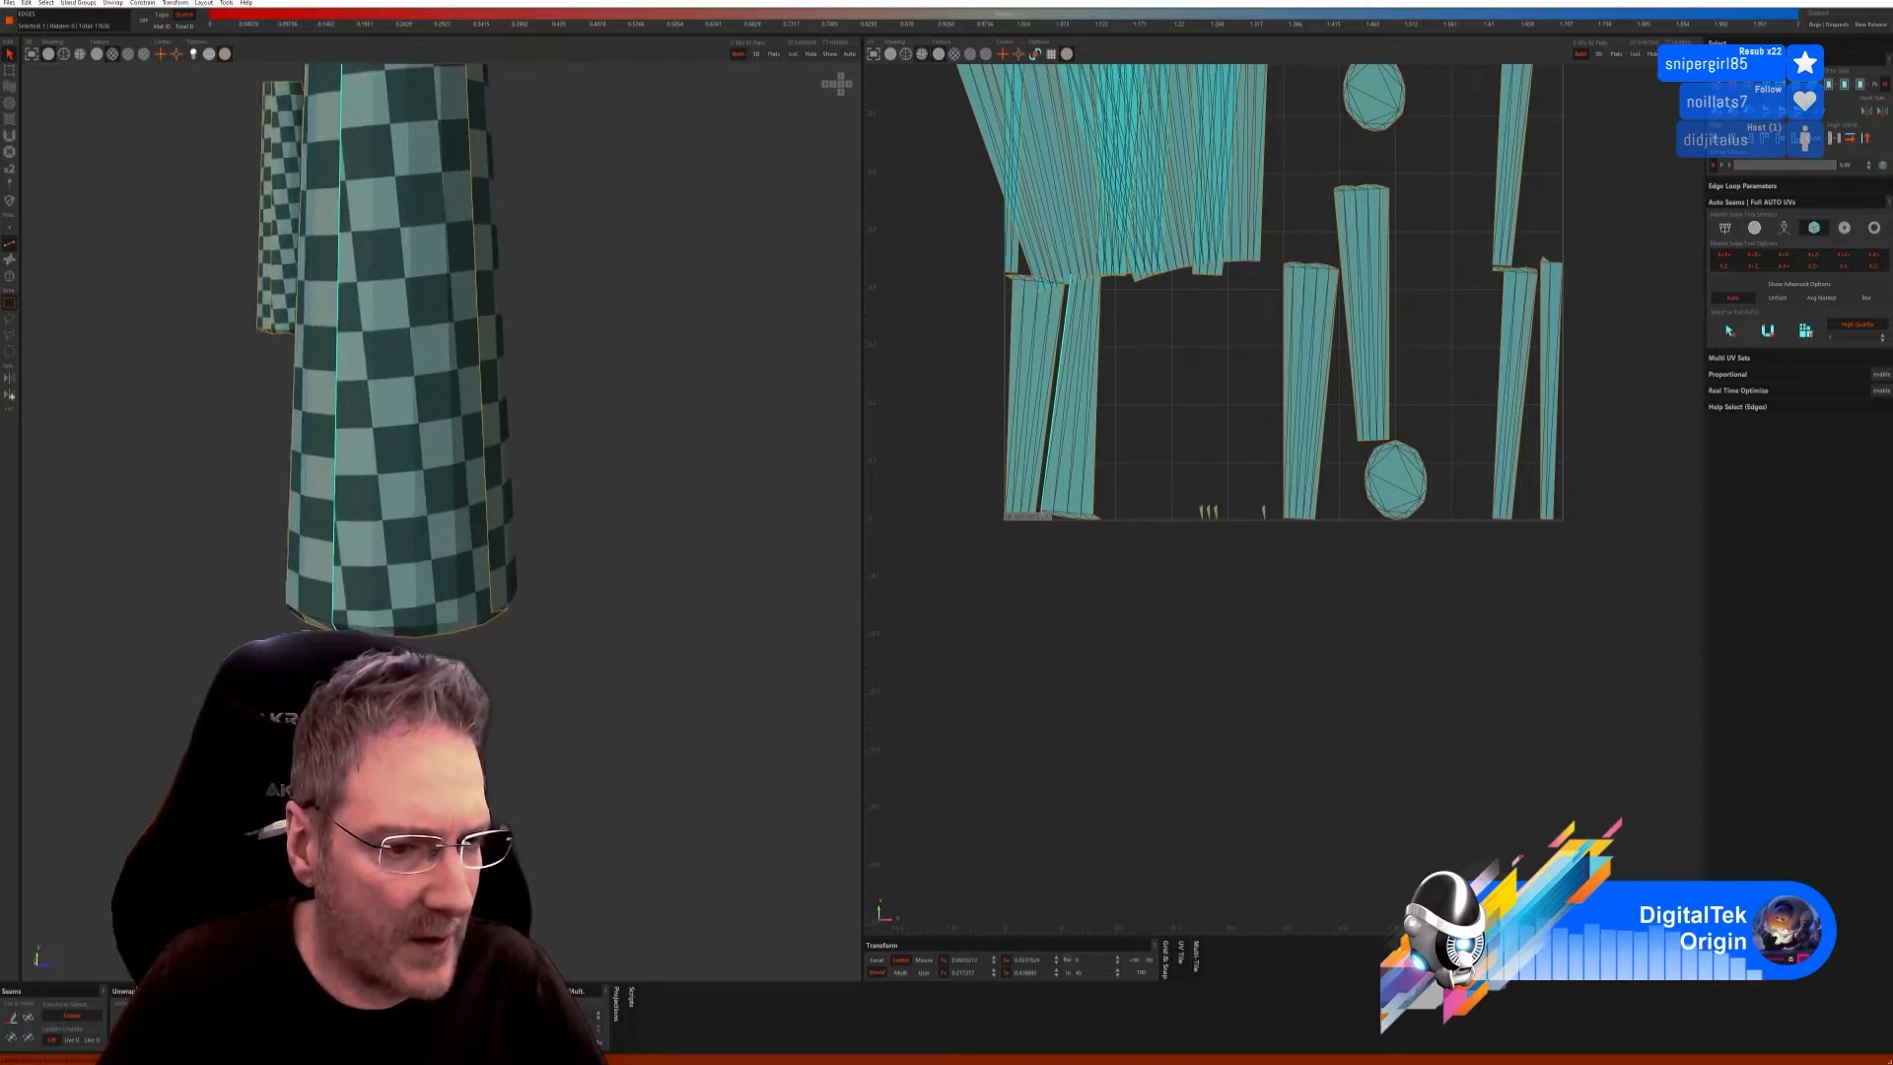
pyautogui.scroll(-4, 385, 355)
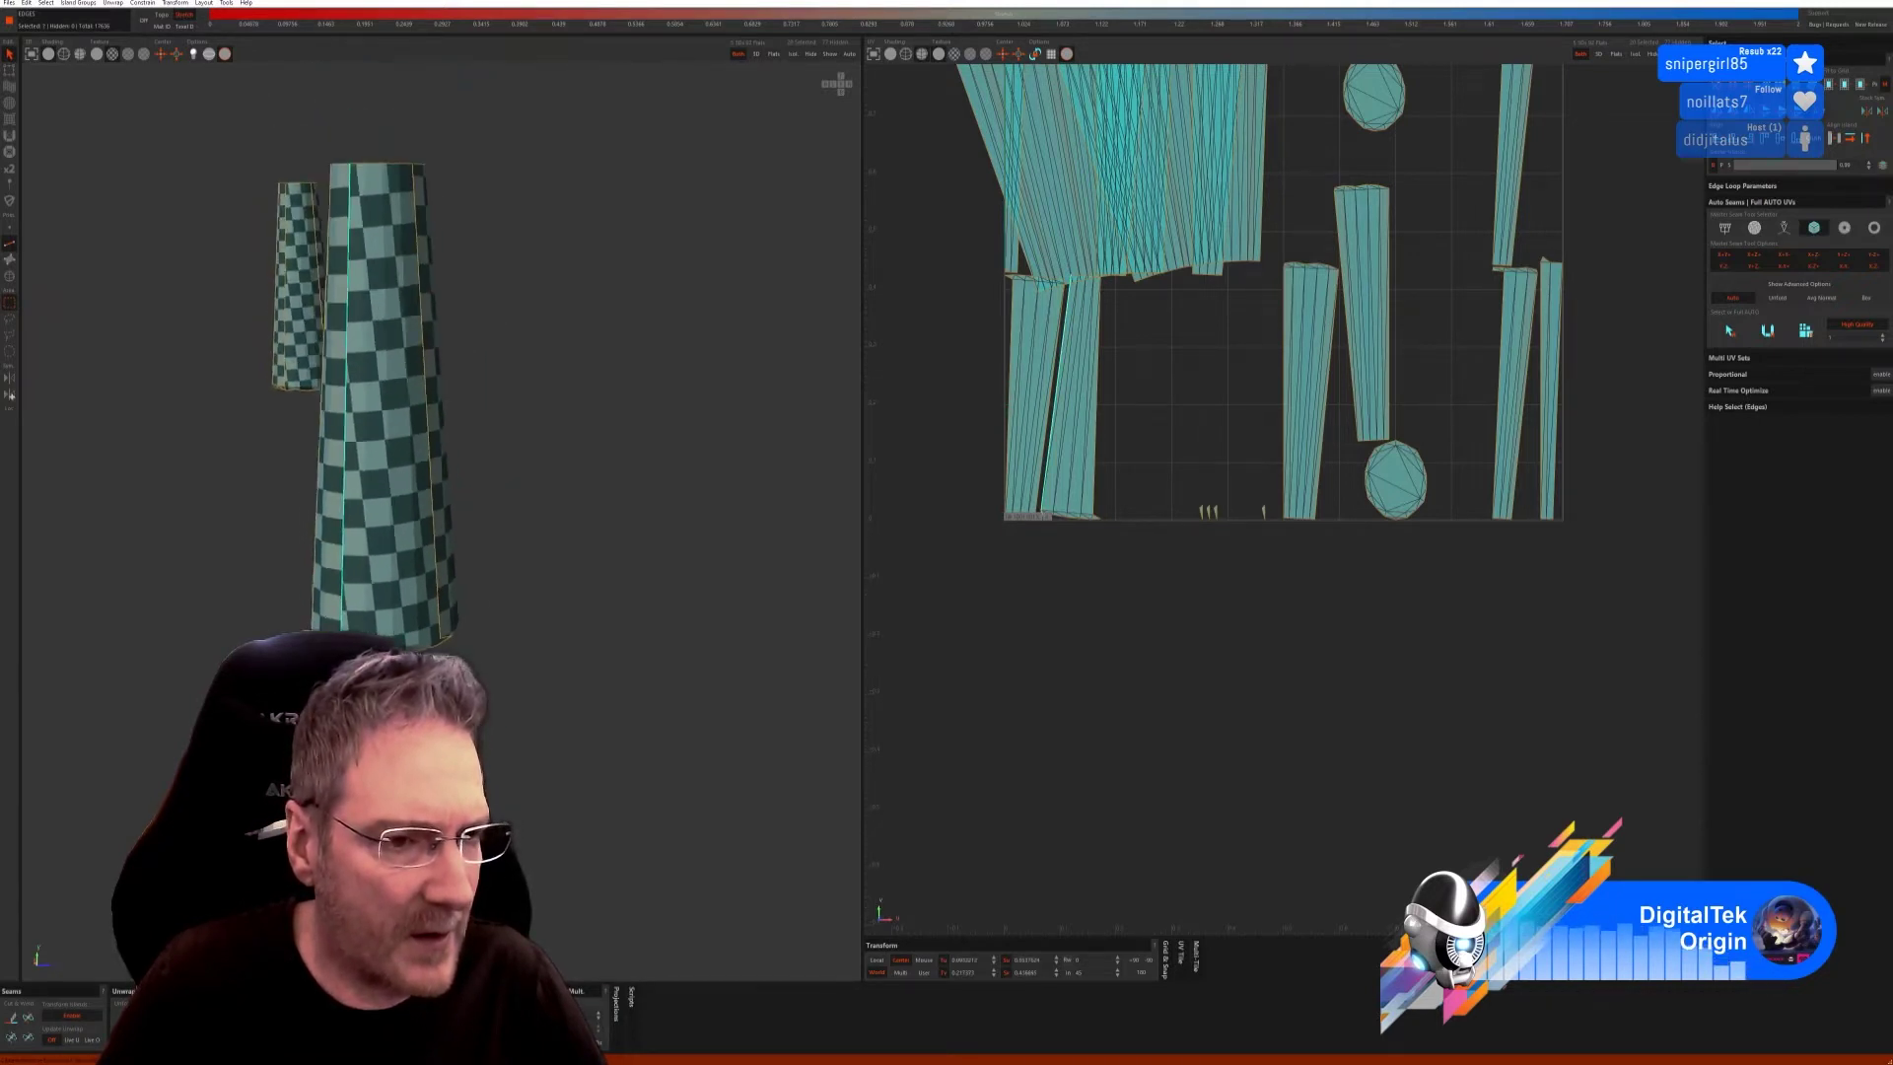
pyautogui.click(29, 1017)
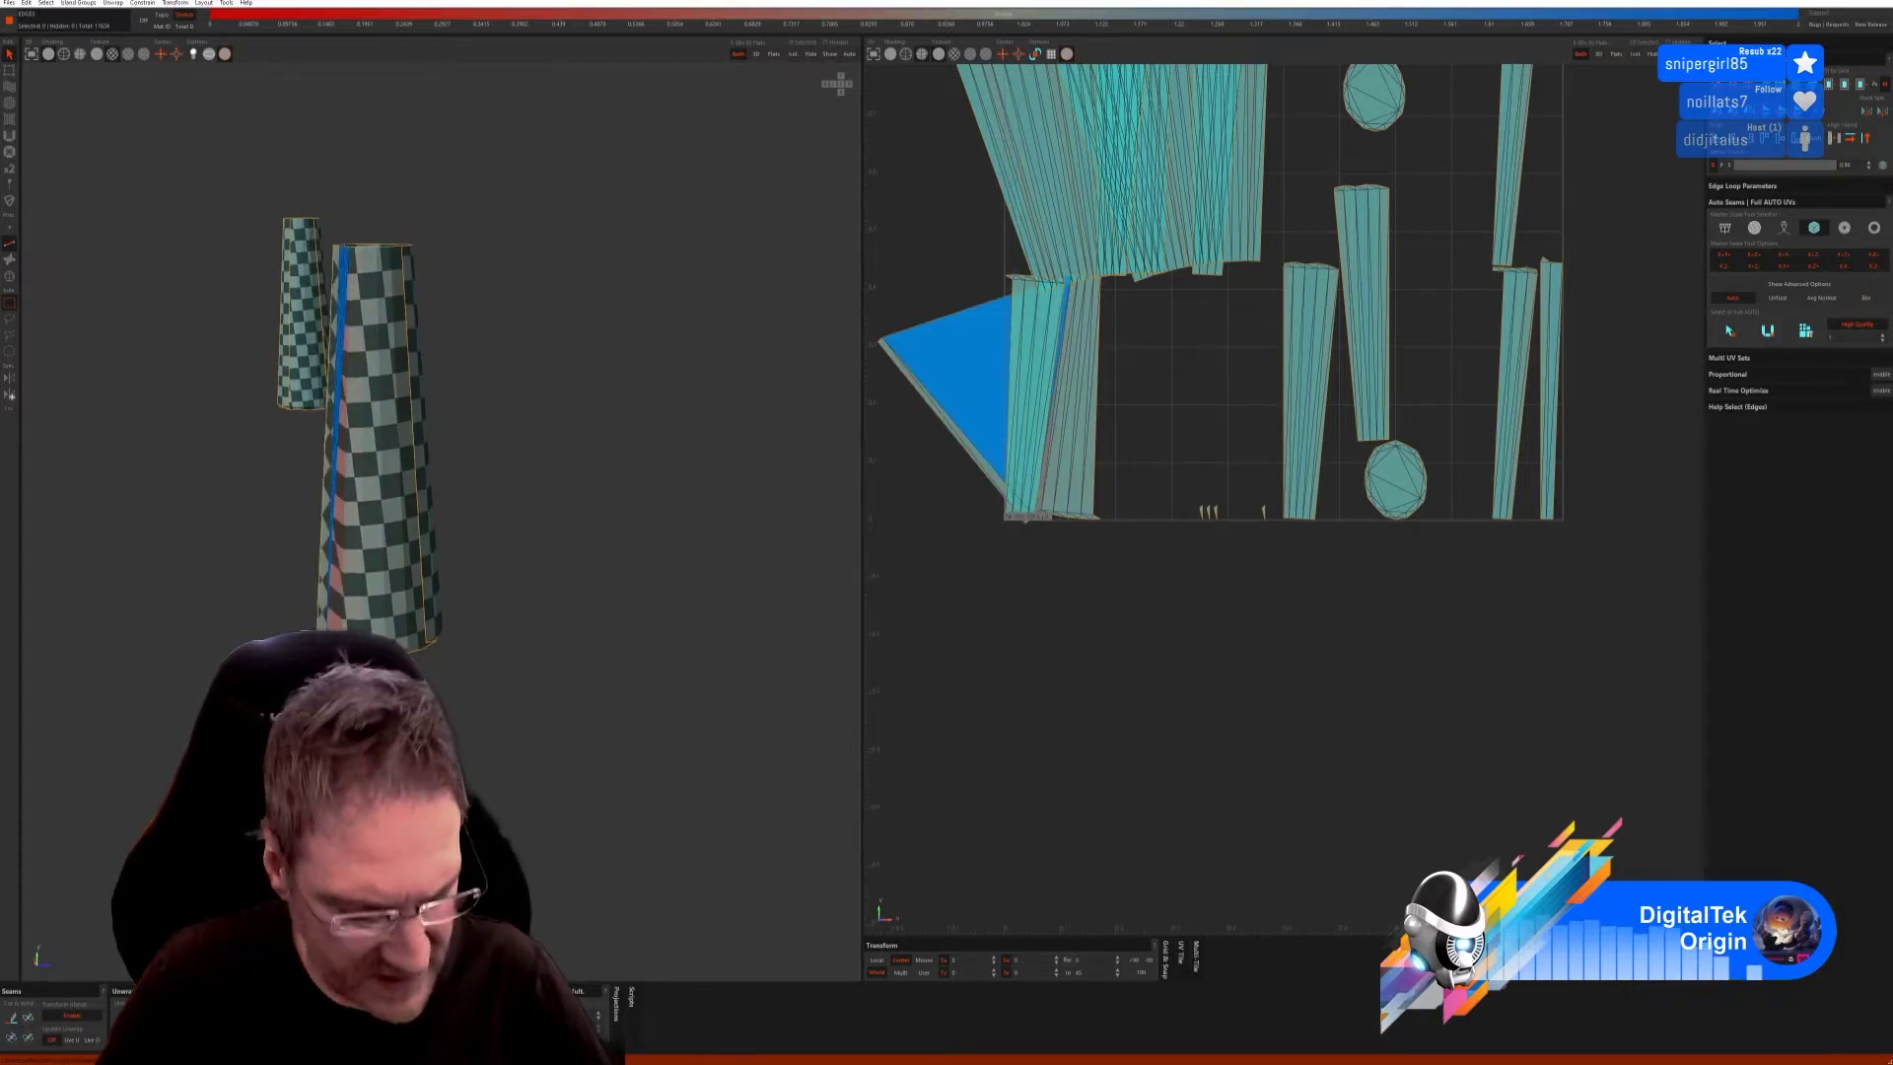
pyautogui.hotkey('ctrl', 'z')
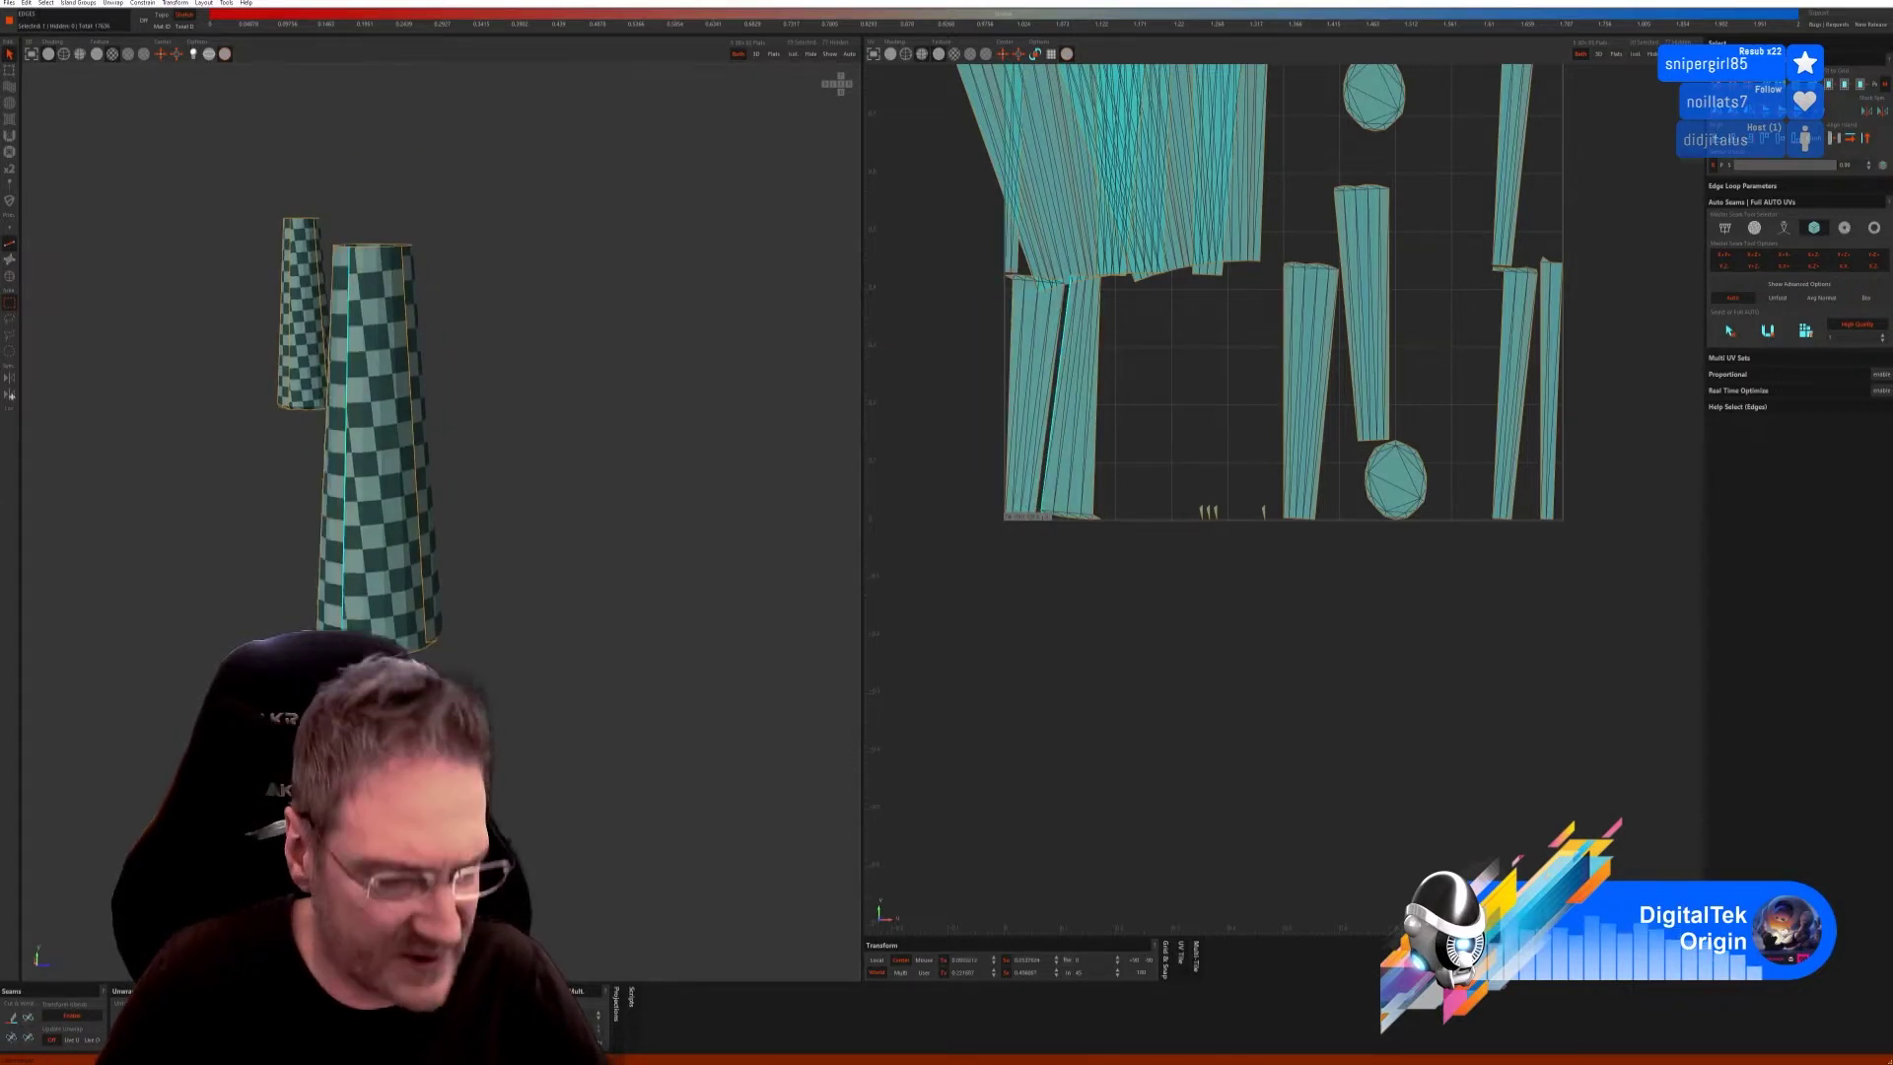
# Weld two lengthwise seams on neighbouring sides of the third stem to join its strips.
pyautogui.keyDown('alt'); pyautogui.moveTo(259, 360); pyautogui.dragTo(361, 346); pyautogui.keyUp('alt')
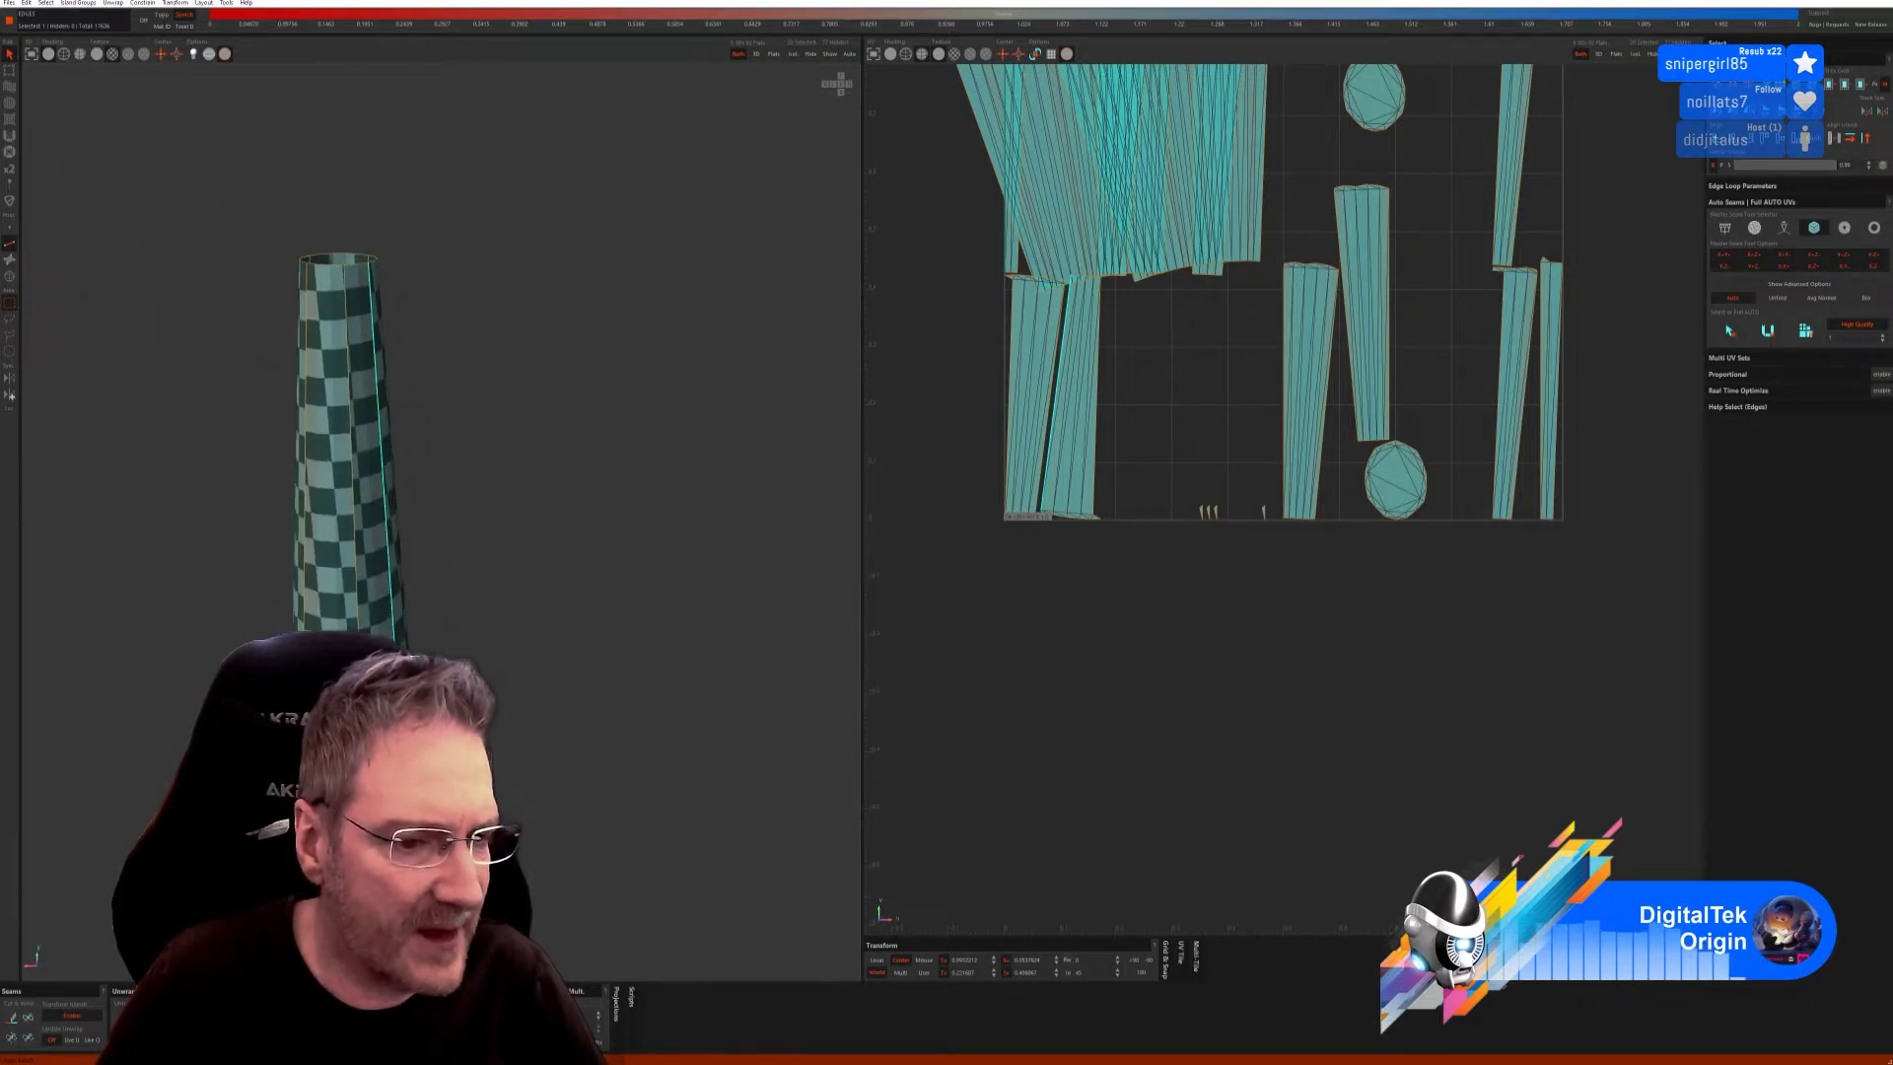
pyautogui.click(349, 346)
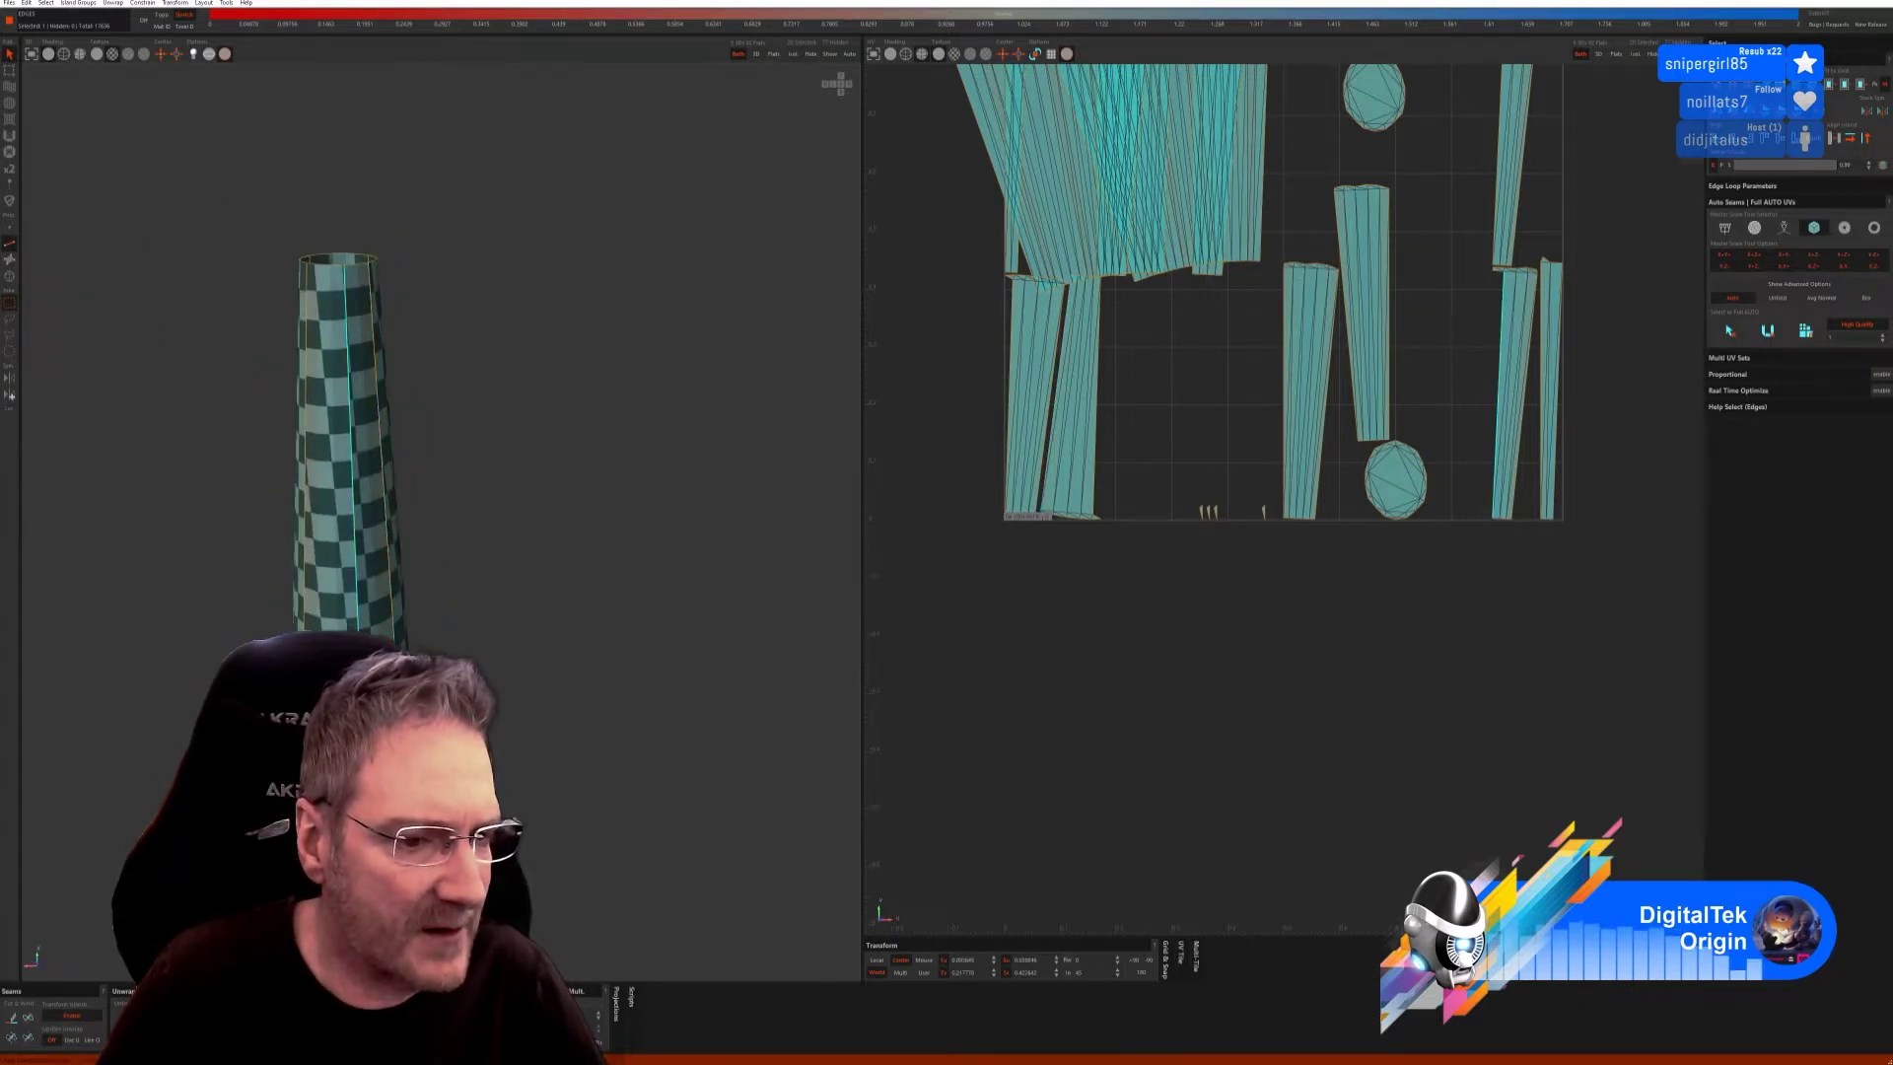
pyautogui.click(30, 1018)
pyautogui.keyDown('alt'); pyautogui.moveTo(414, 545); pyautogui.dragTo(505, 548); pyautogui.keyUp('alt')
pyautogui.click(431, 514)
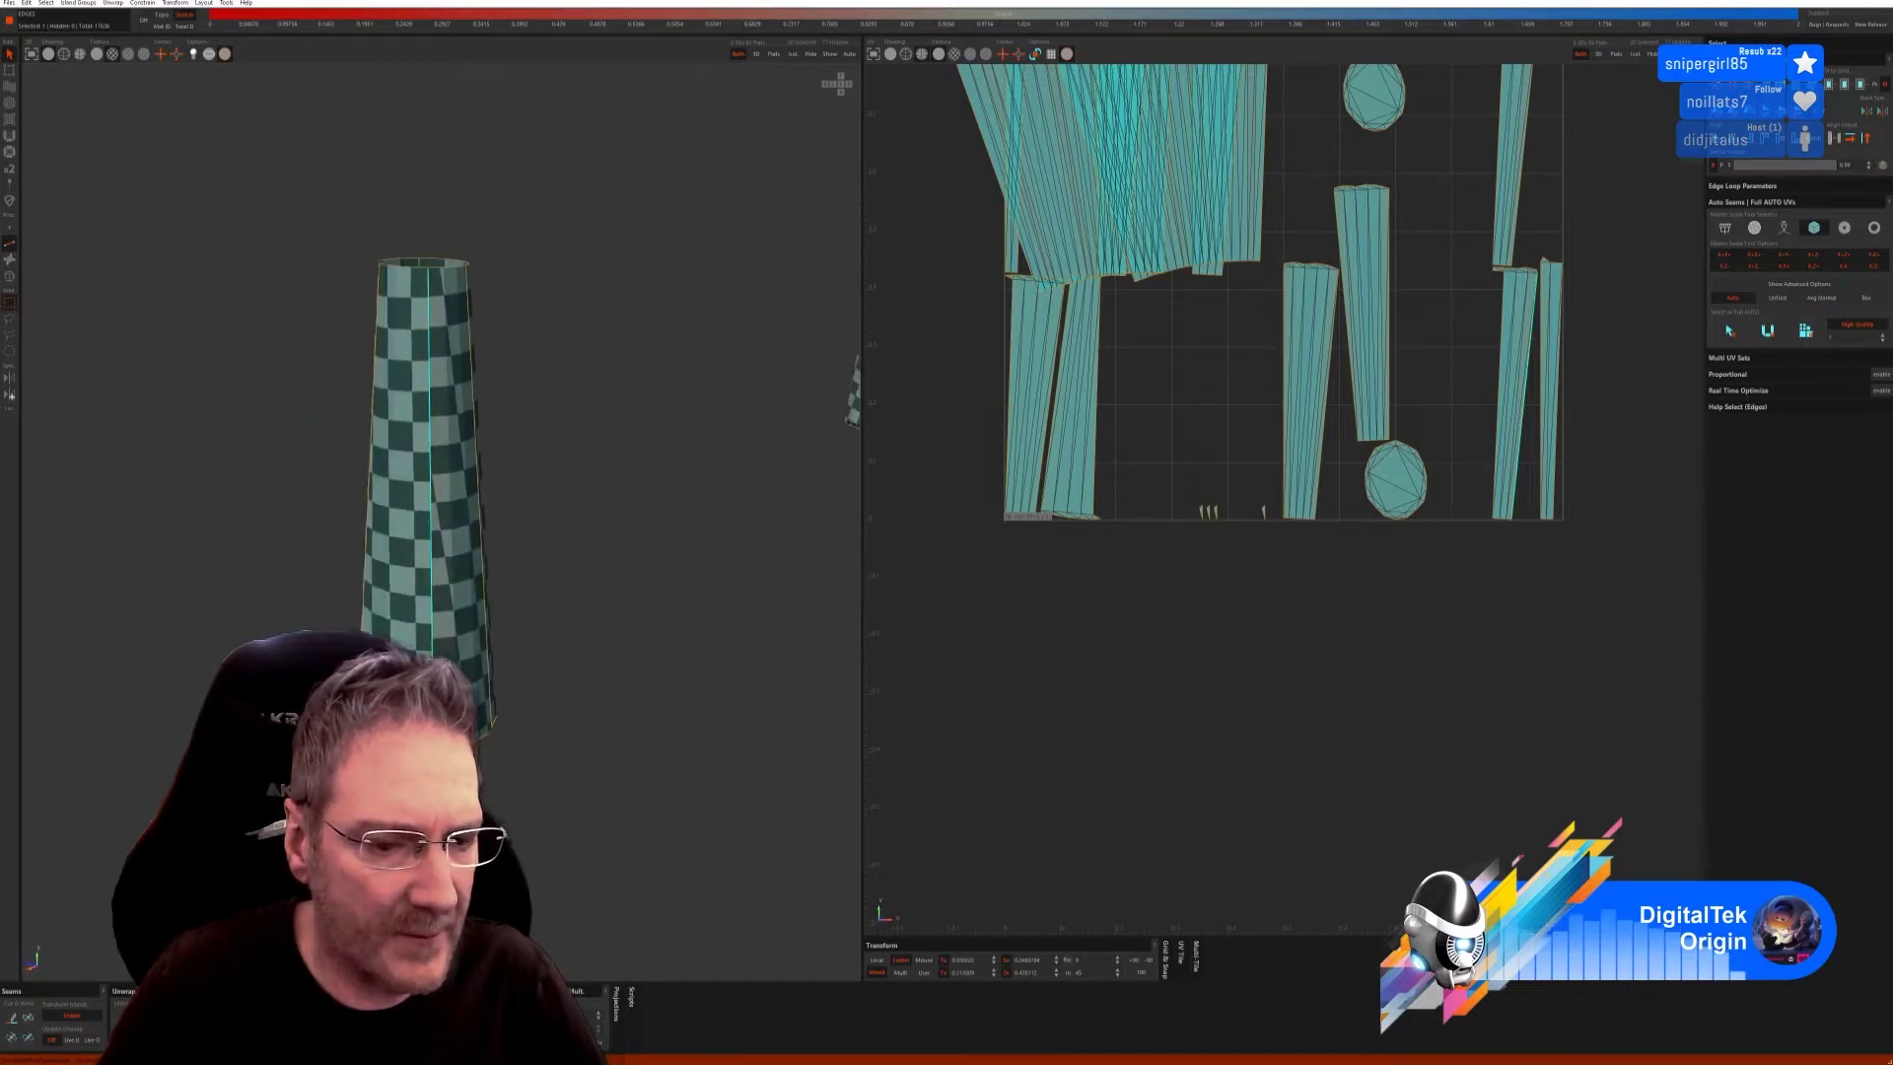
pyautogui.click(30, 1020)
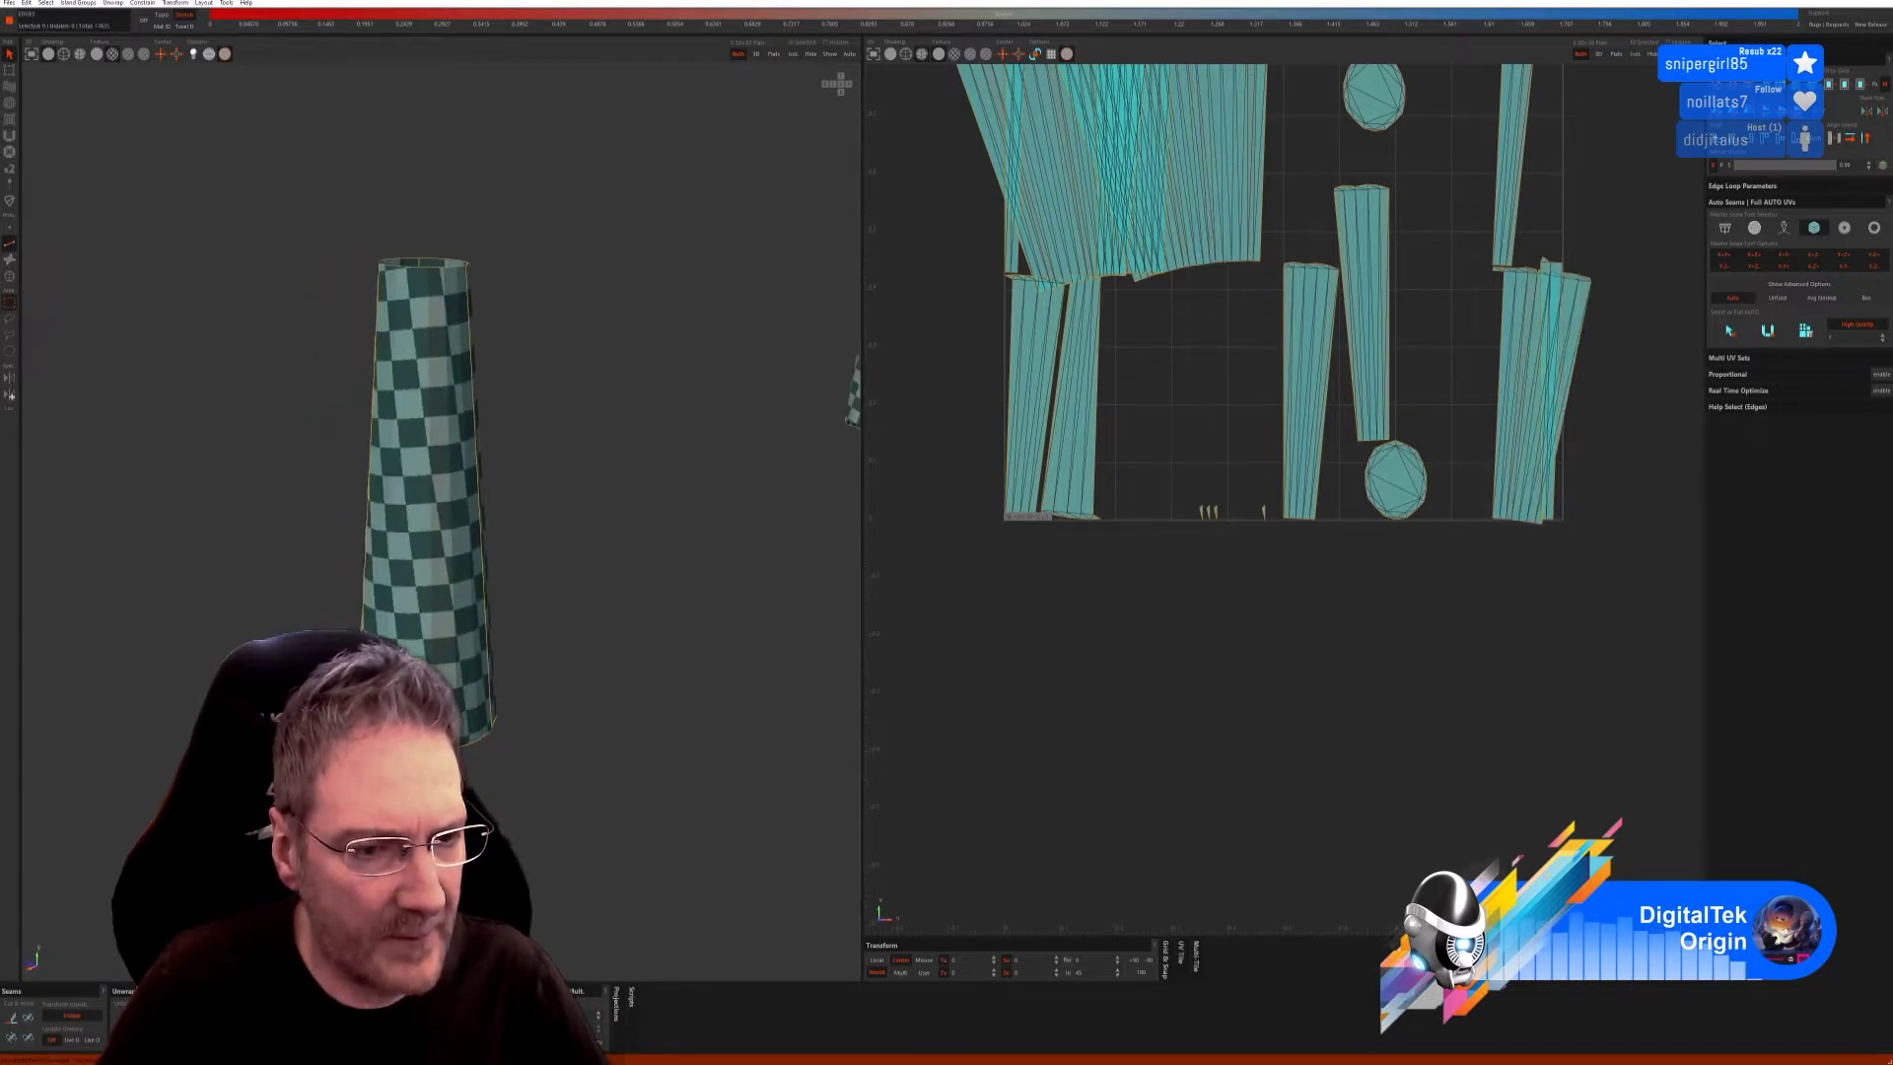
# Weld two further lengthwise seams around the third stem, joining its remaining side strips into one fan-shaped island.
pyautogui.moveTo(572, 639); pyautogui.dragTo(632, 642, button='middle')
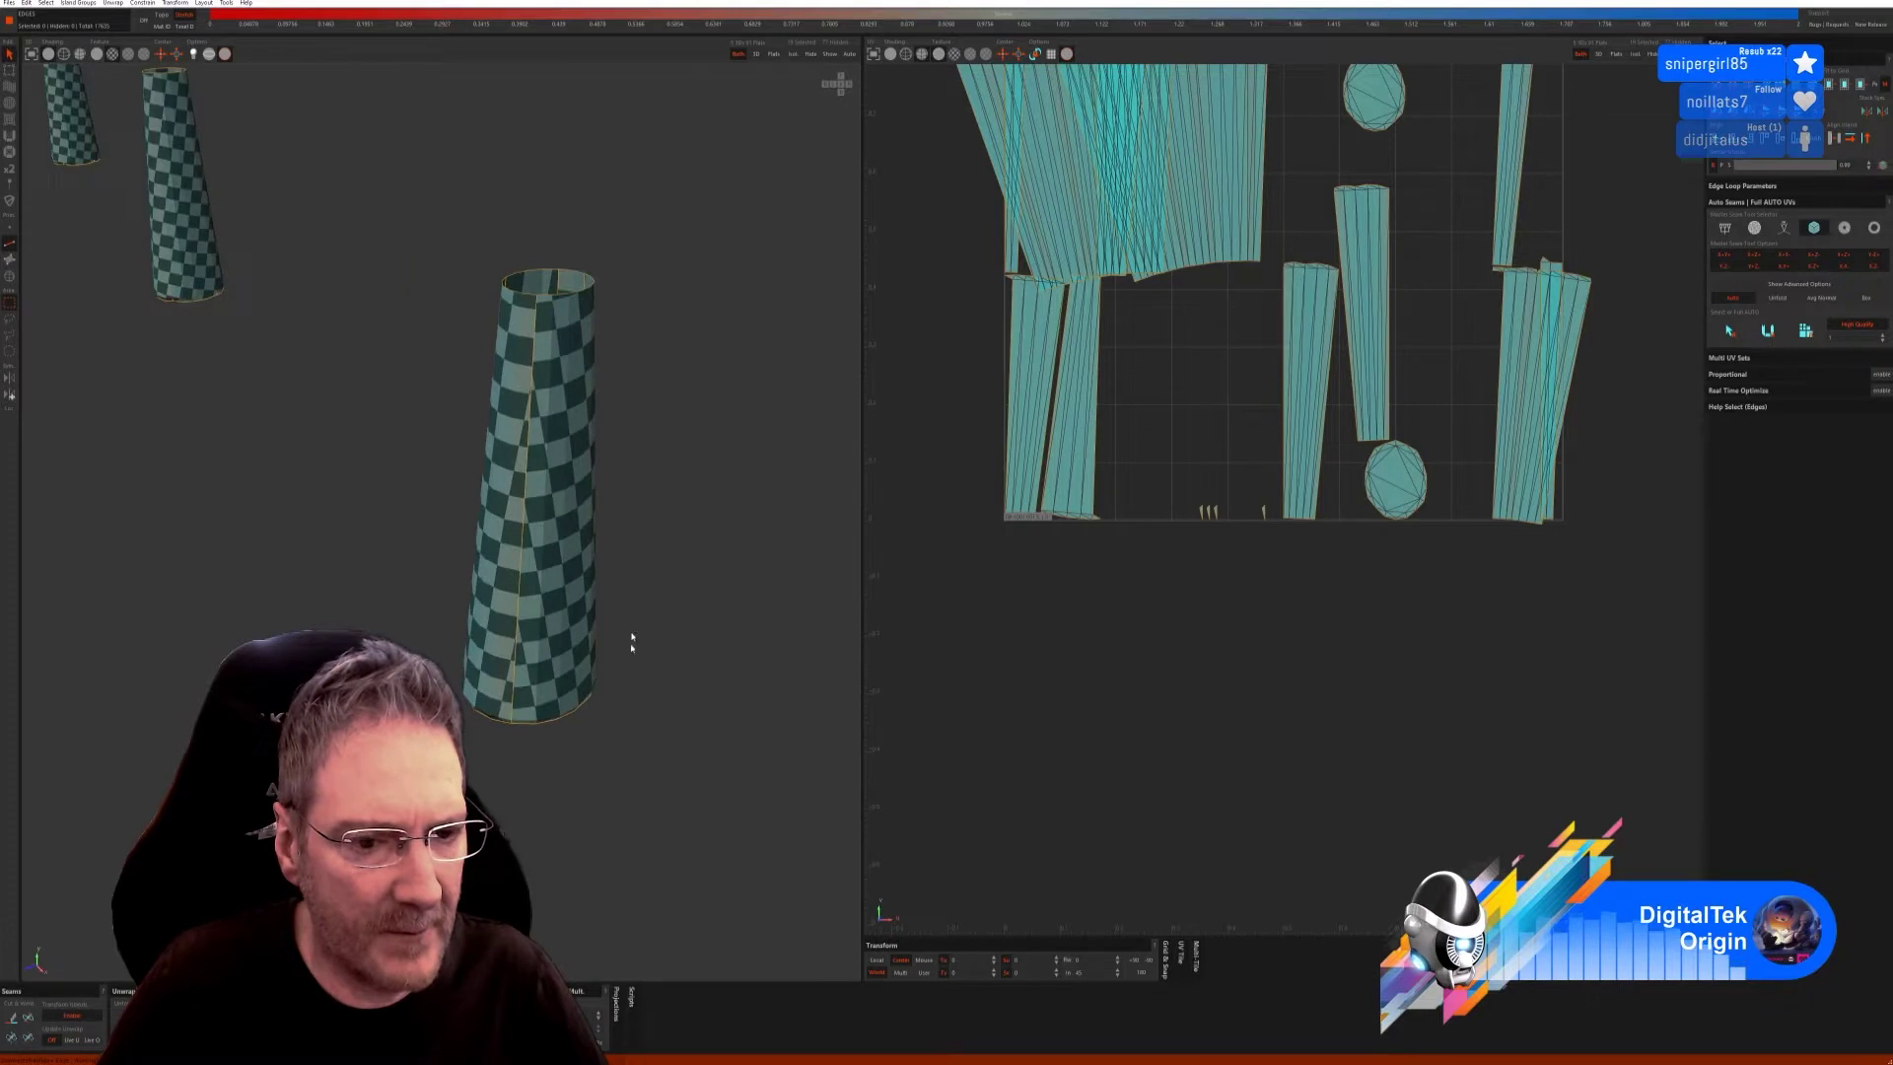
pyautogui.click(516, 634)
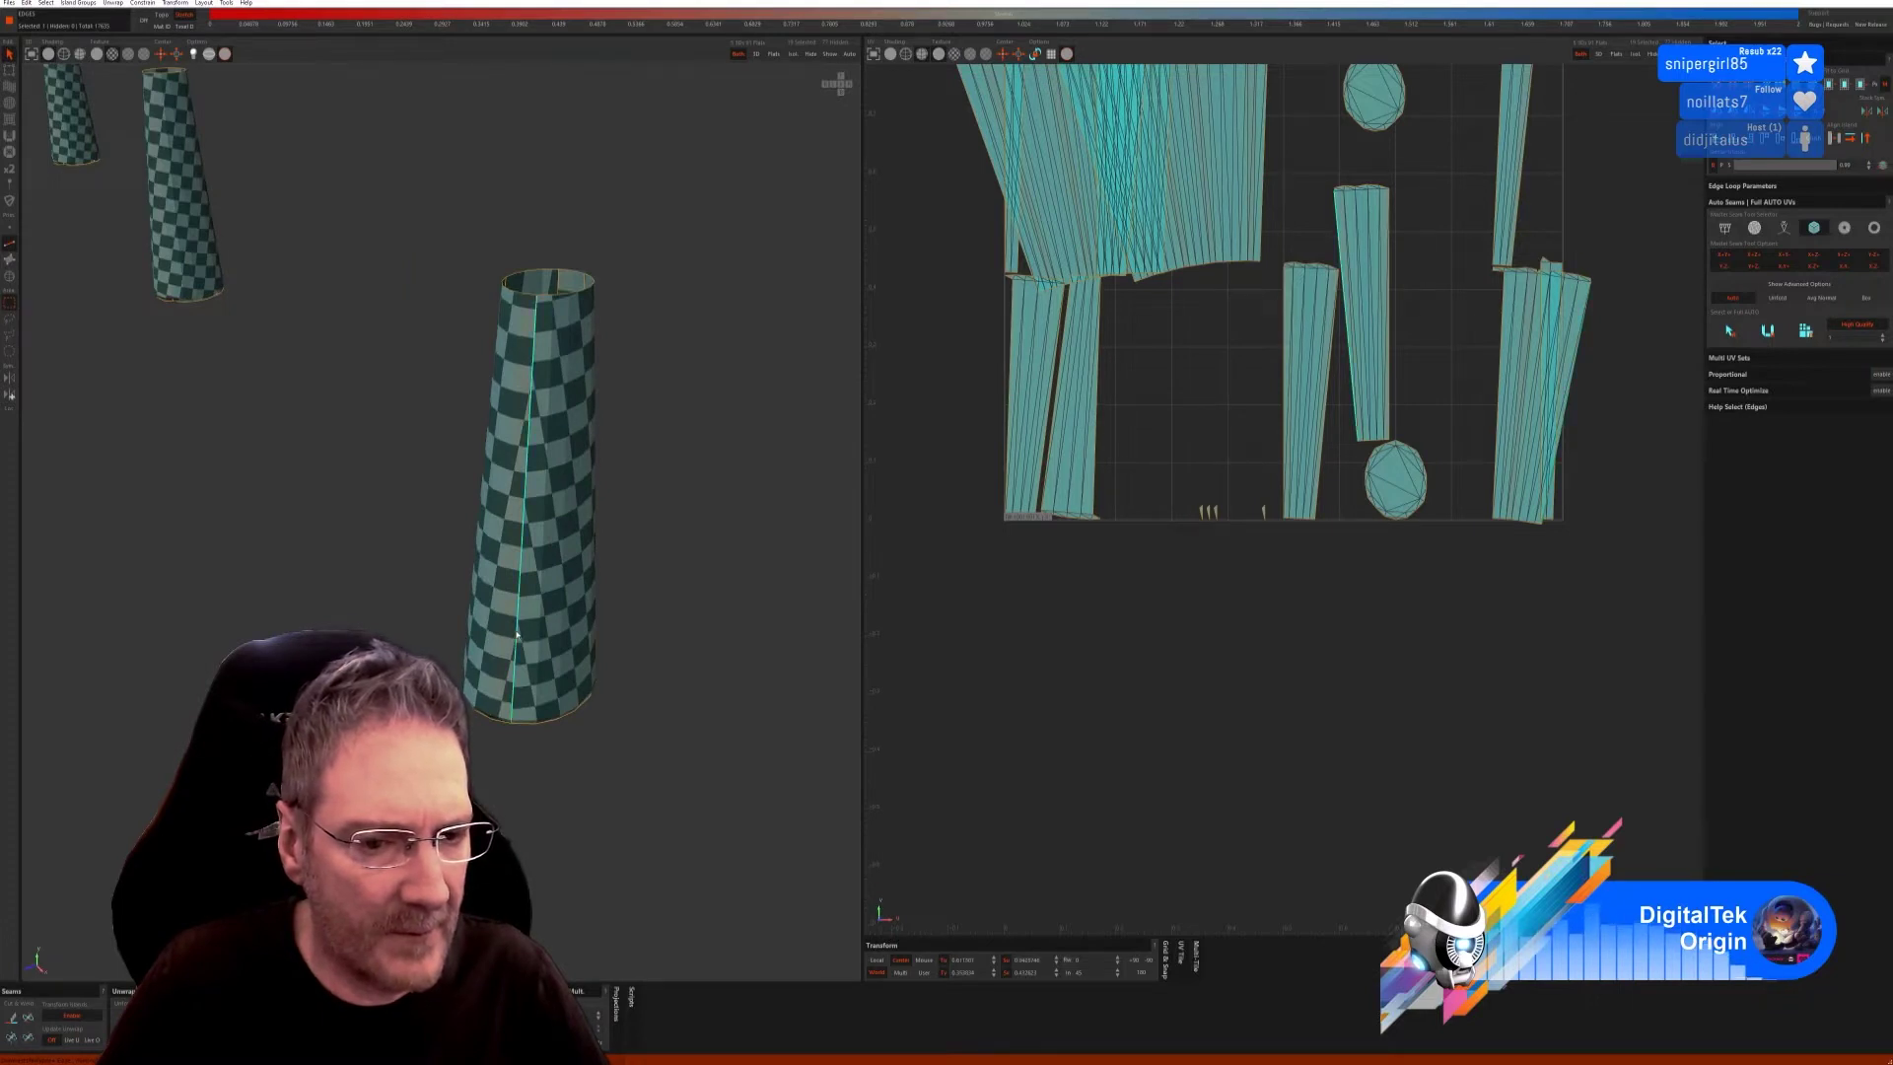
pyautogui.click(29, 1018)
pyautogui.moveTo(515, 824); pyautogui.dragTo(655, 782, button='middle')
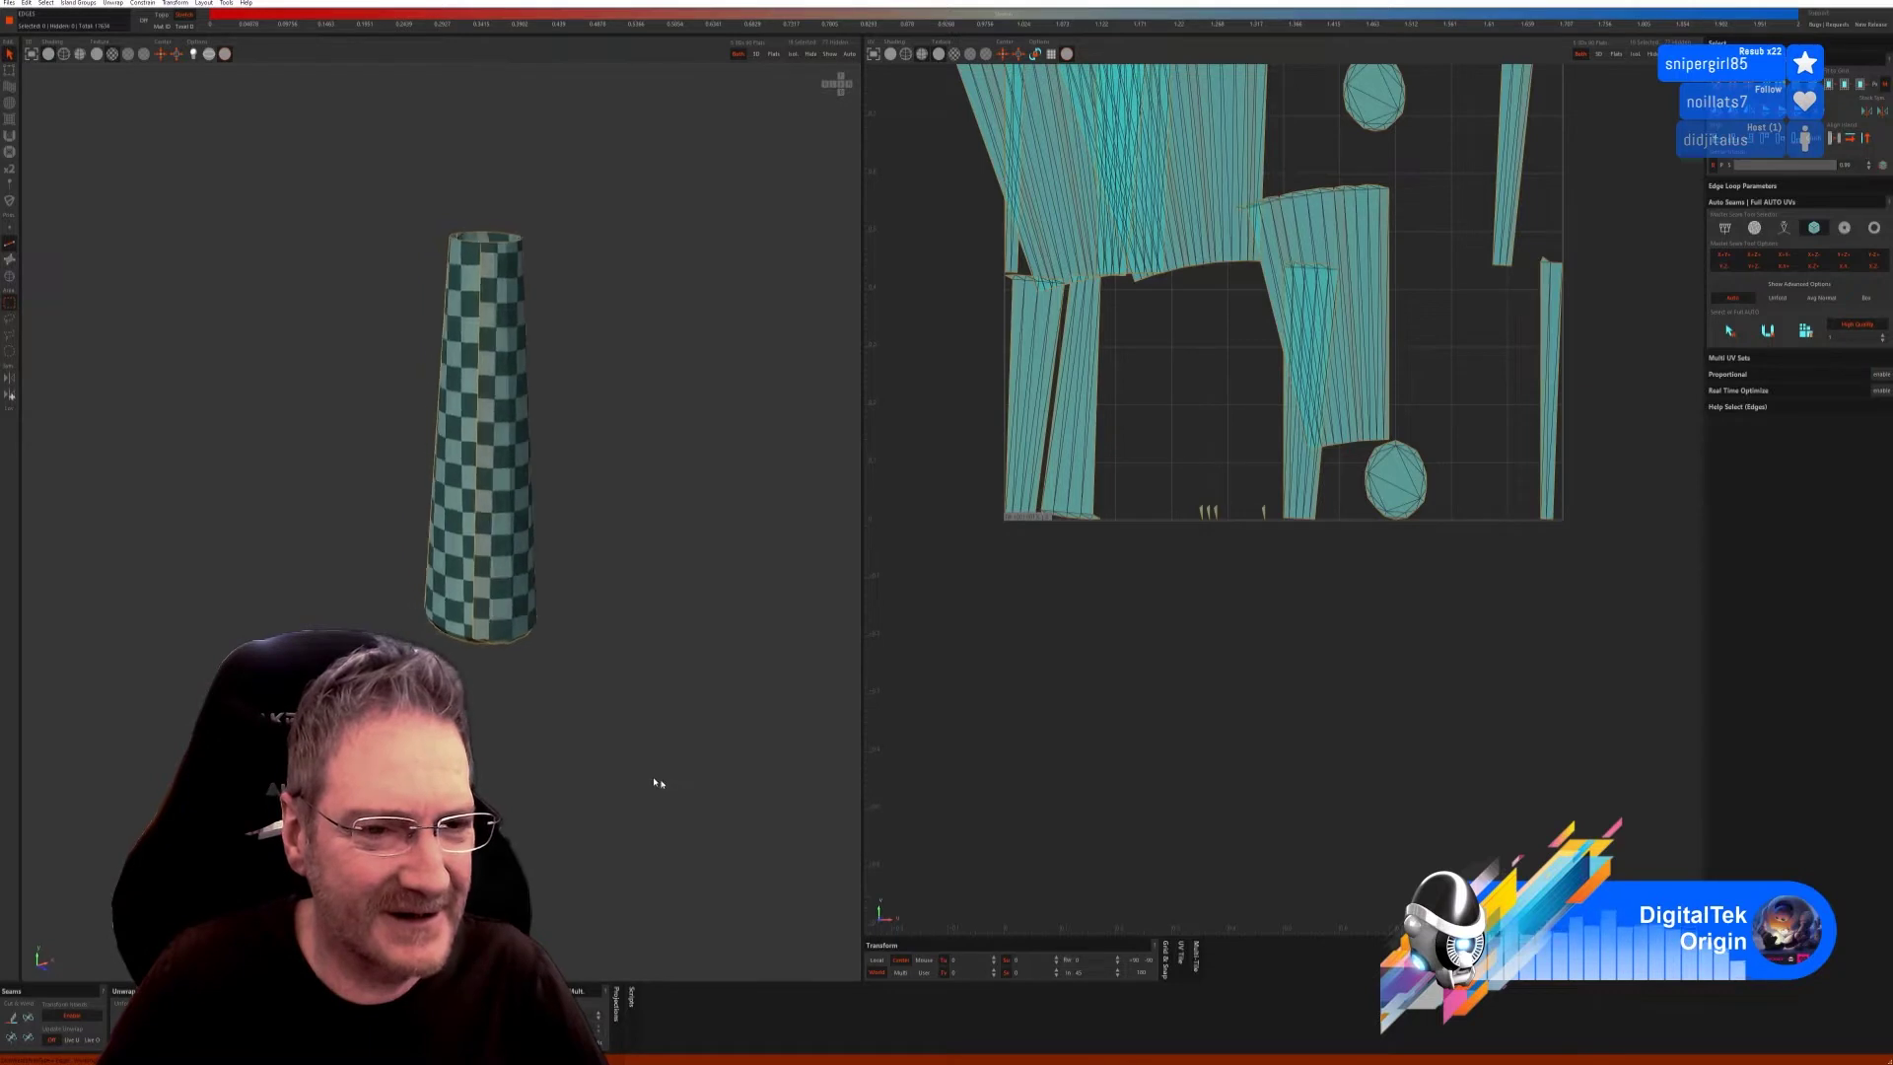
pyautogui.click(481, 342)
pyautogui.keyDown('ctrl'); pyautogui.click(481, 641); pyautogui.keyUp('ctrl')
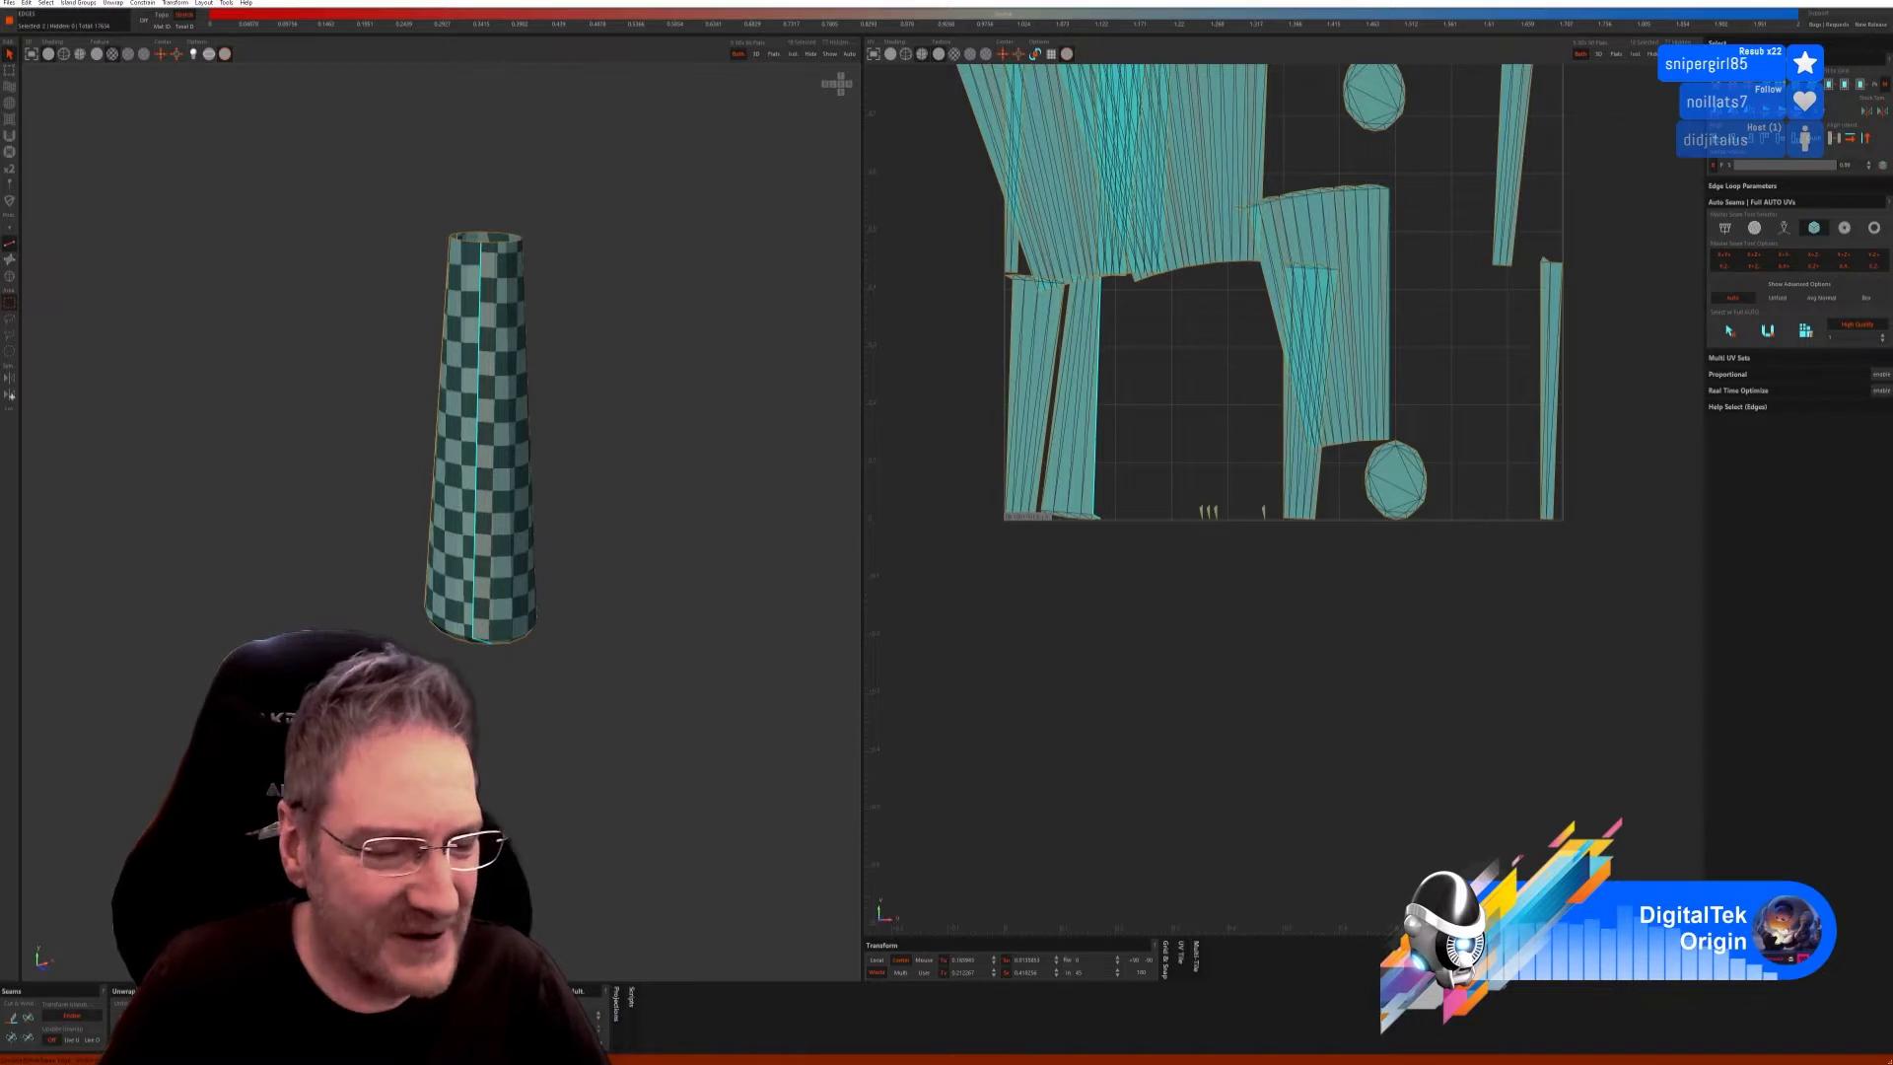
pyautogui.click(31, 1018)
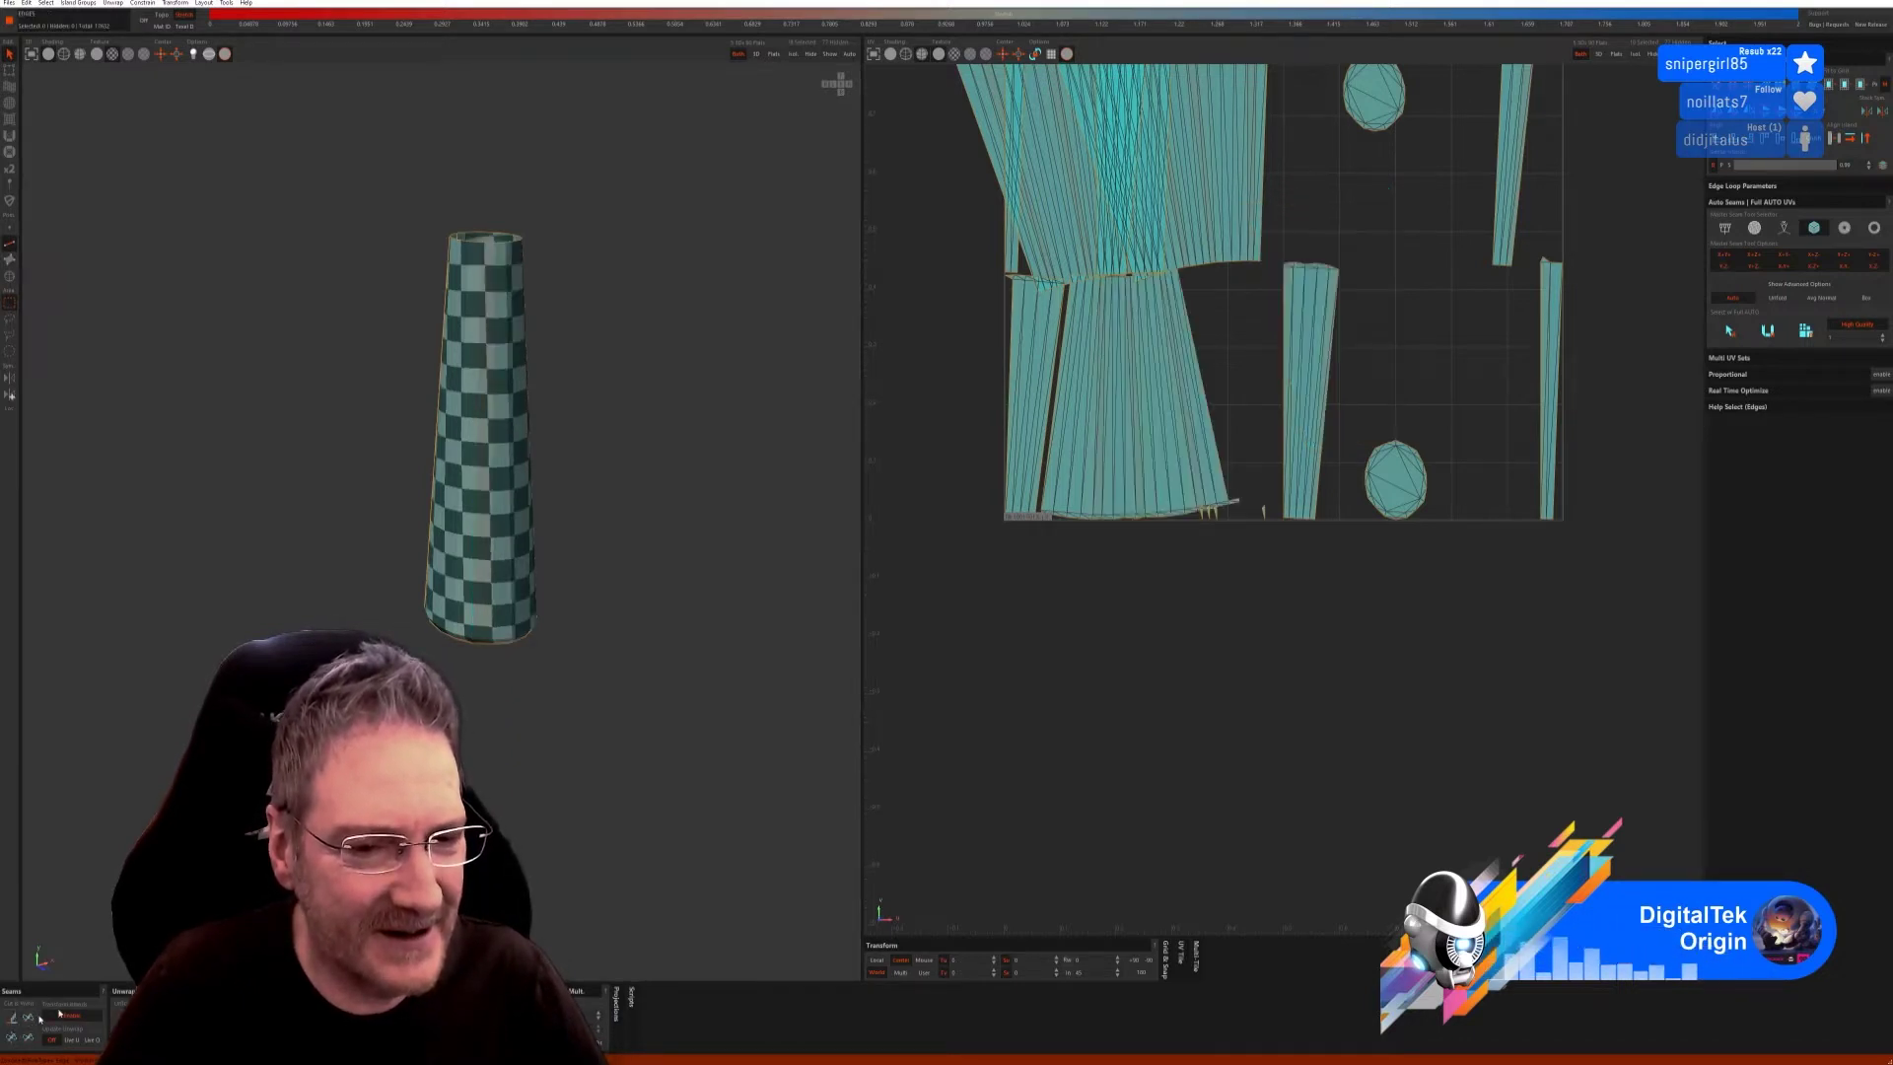
# Try to weld the two-section lengthwise seam on the fourth stem, and undo the weld.
pyautogui.scroll(-5, 532, 721)
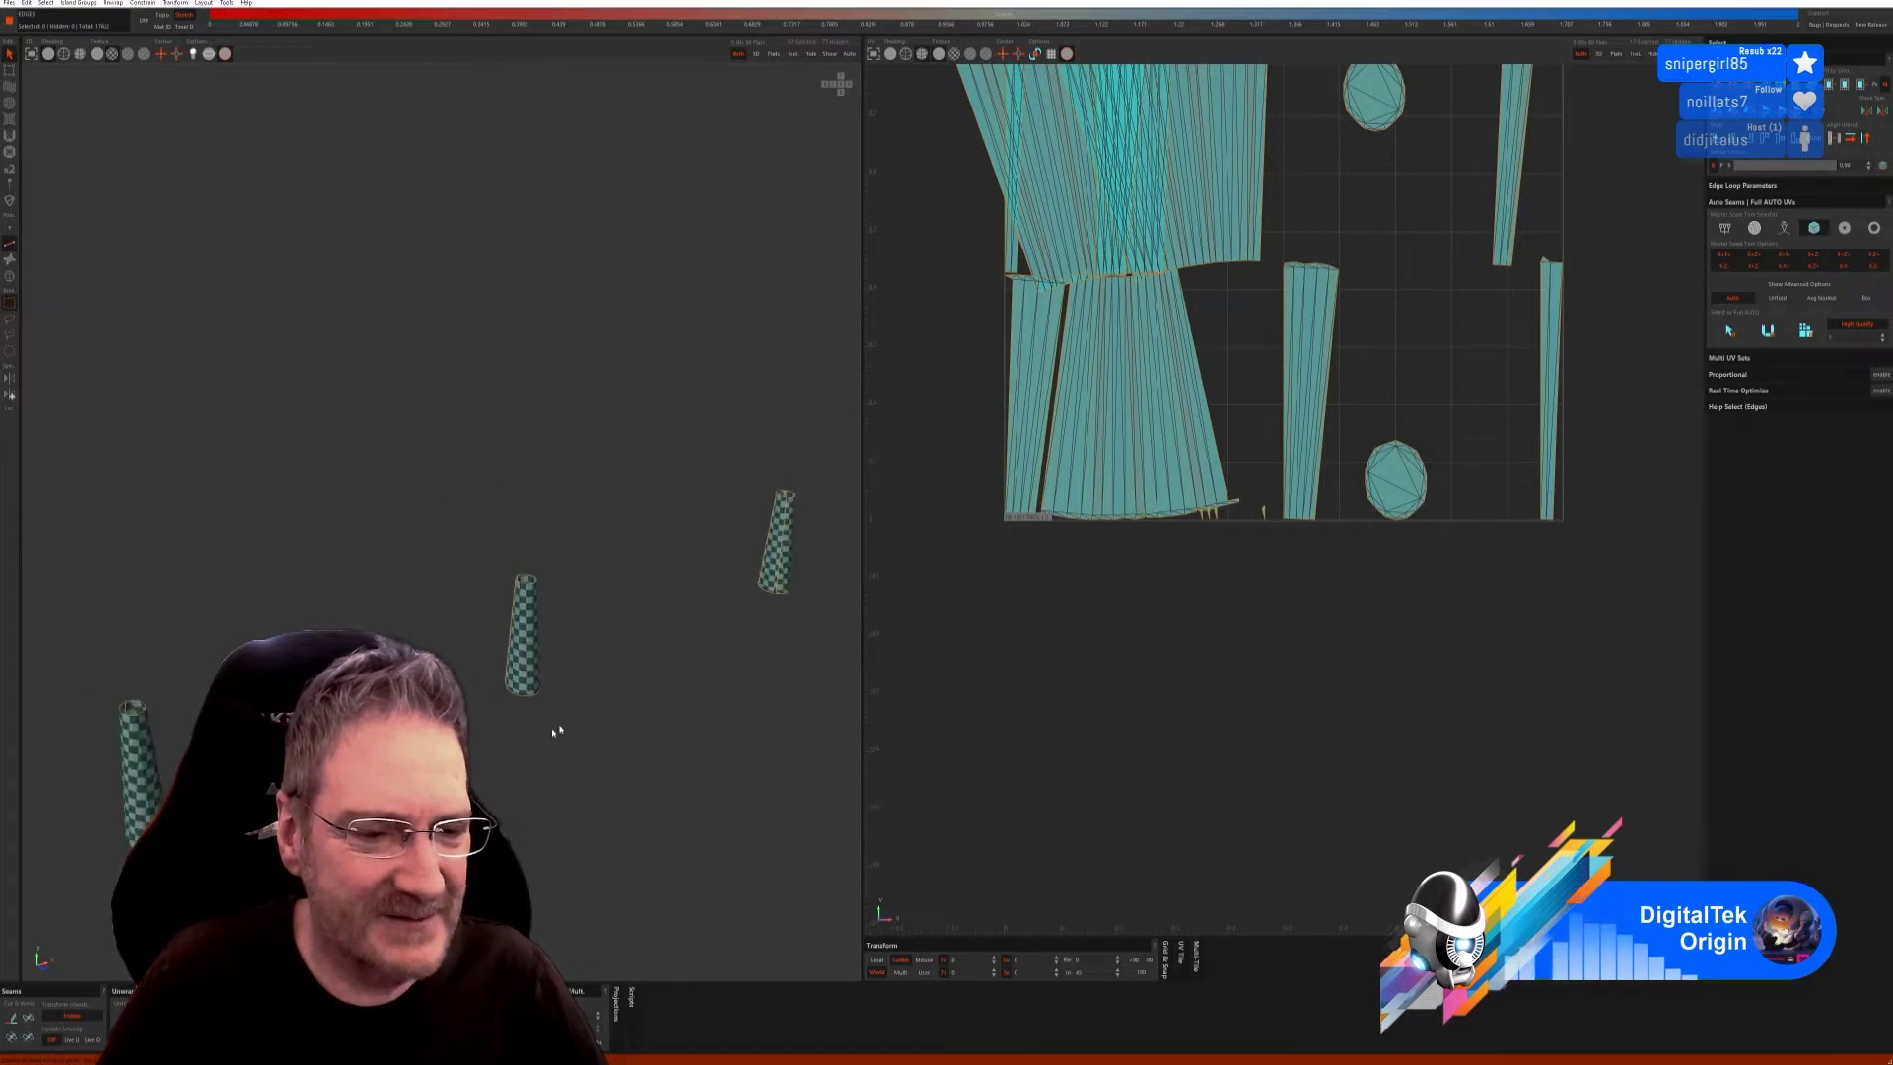
pyautogui.moveTo(697, 650); pyautogui.dragTo(516, 676, button='middle')
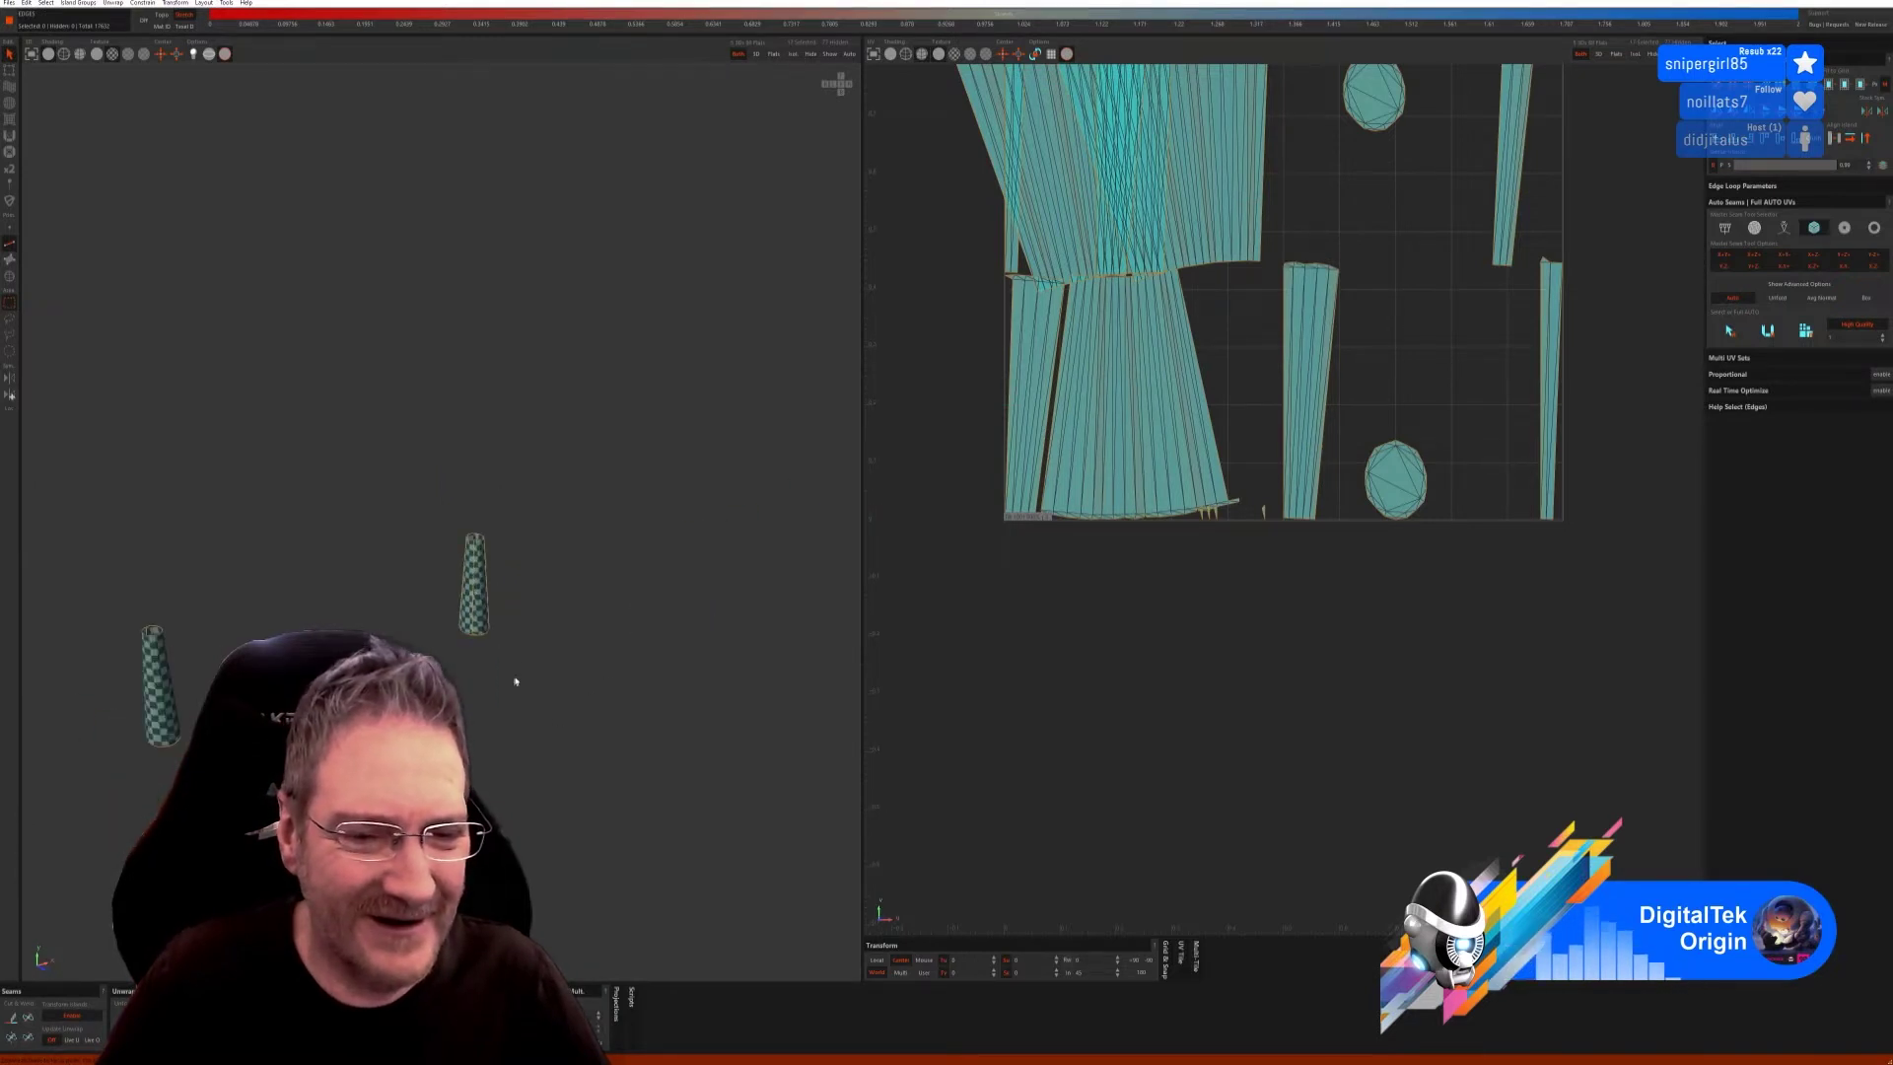
pyautogui.scroll(6, 481, 618)
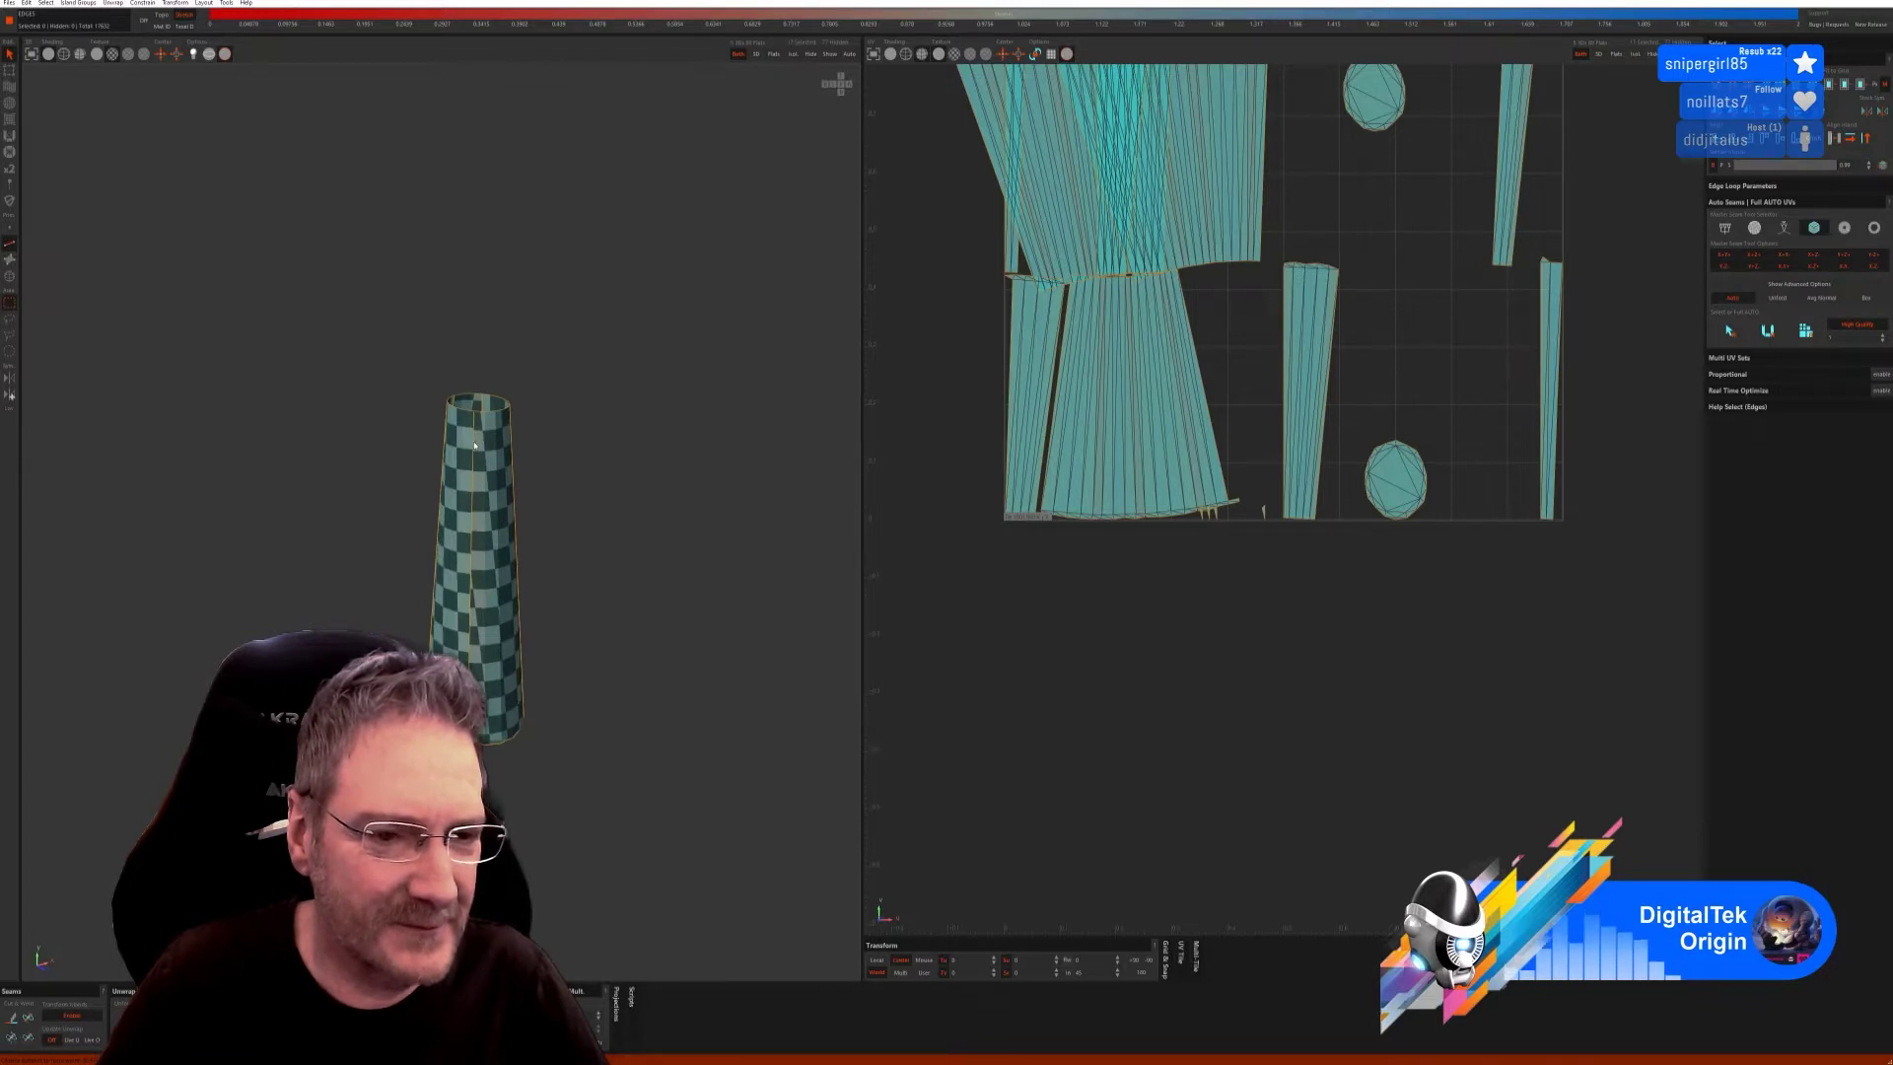
pyautogui.click(474, 446)
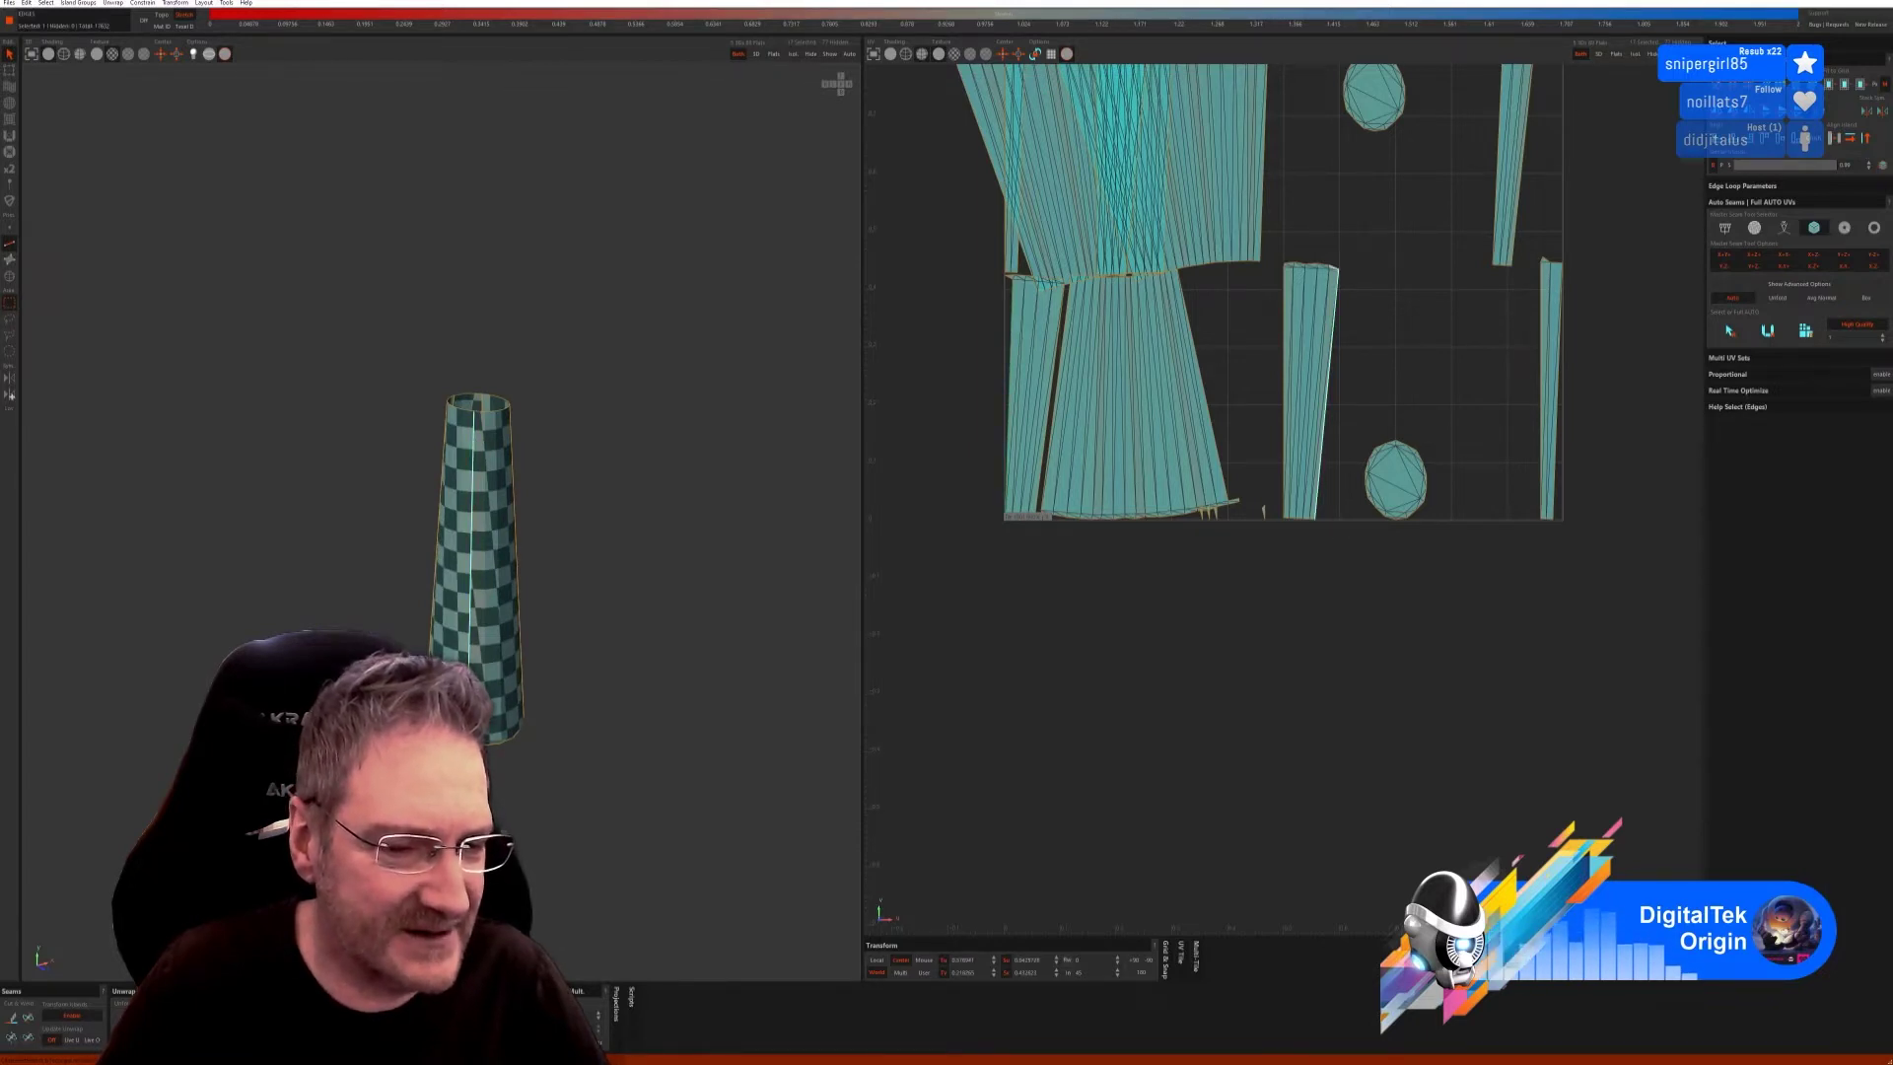
pyautogui.keyDown('ctrl'); pyautogui.click(469, 738); pyautogui.keyUp('ctrl')
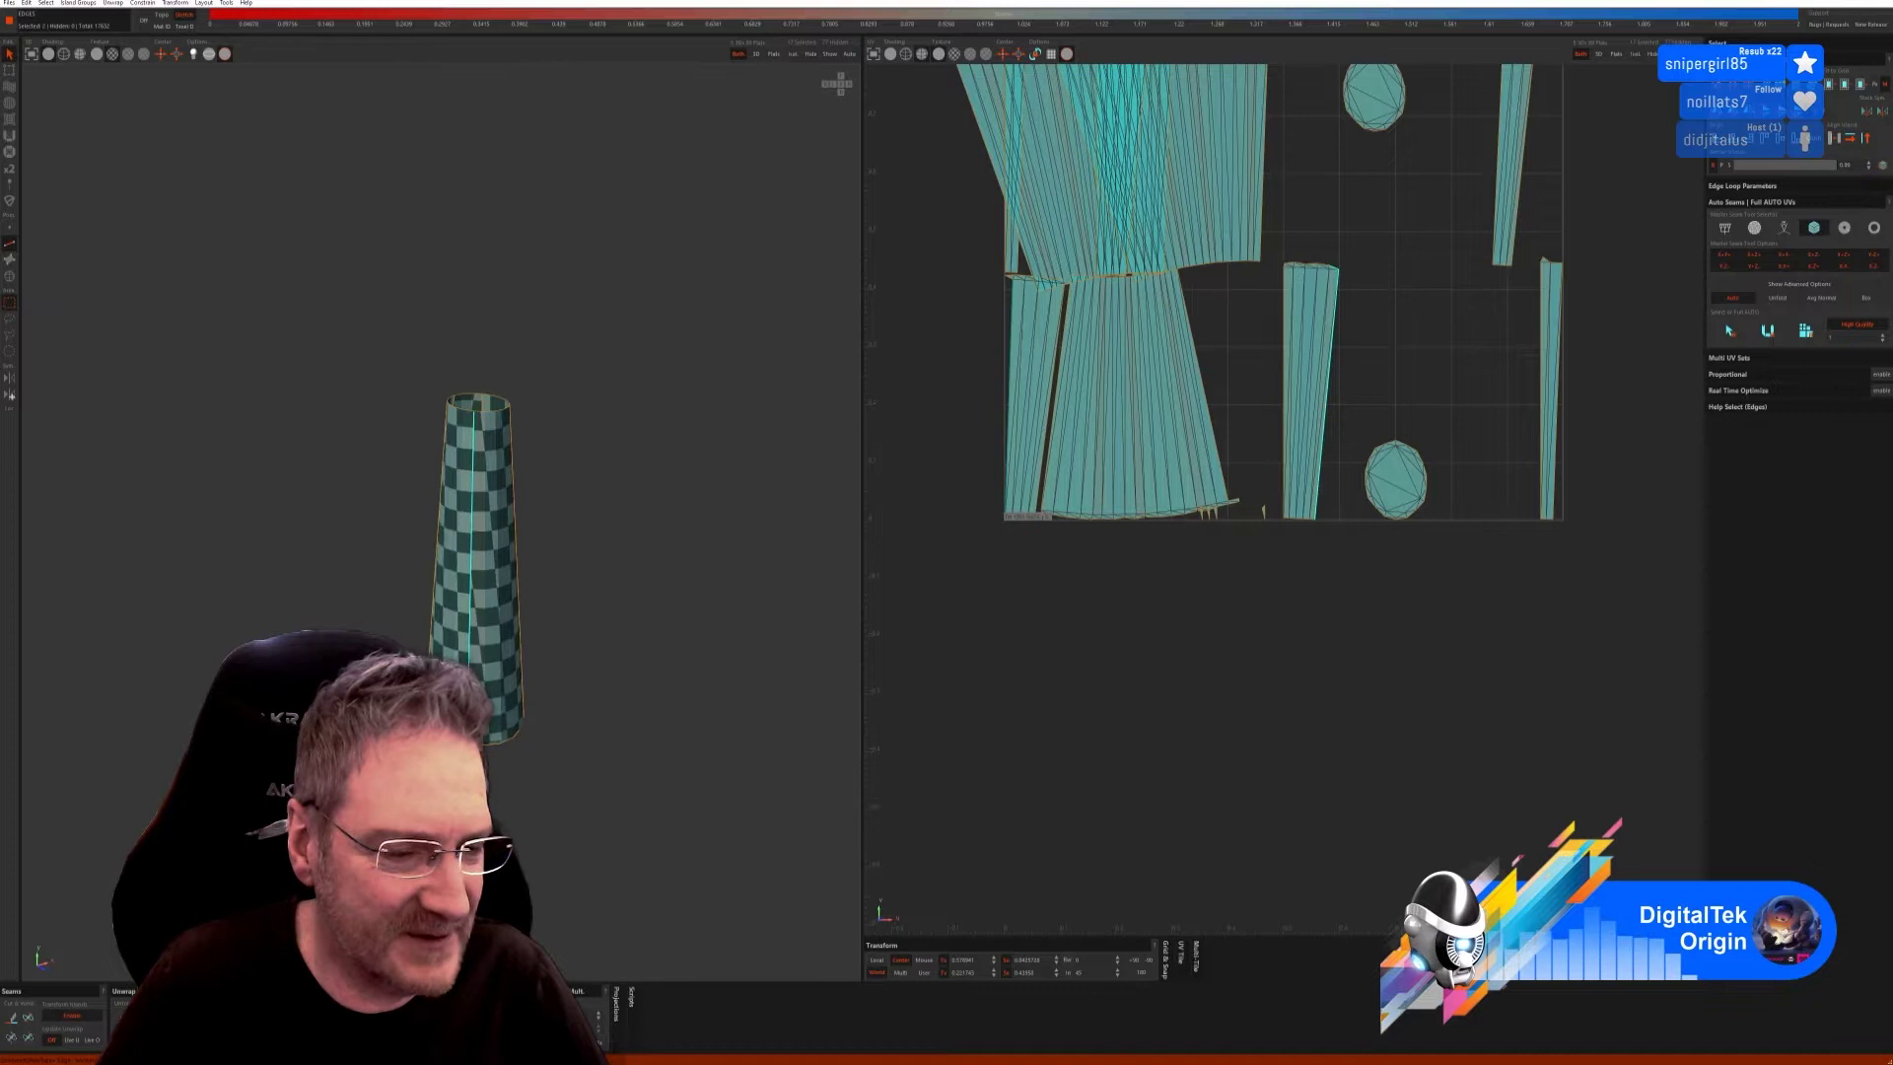
pyautogui.click(11, 1034)
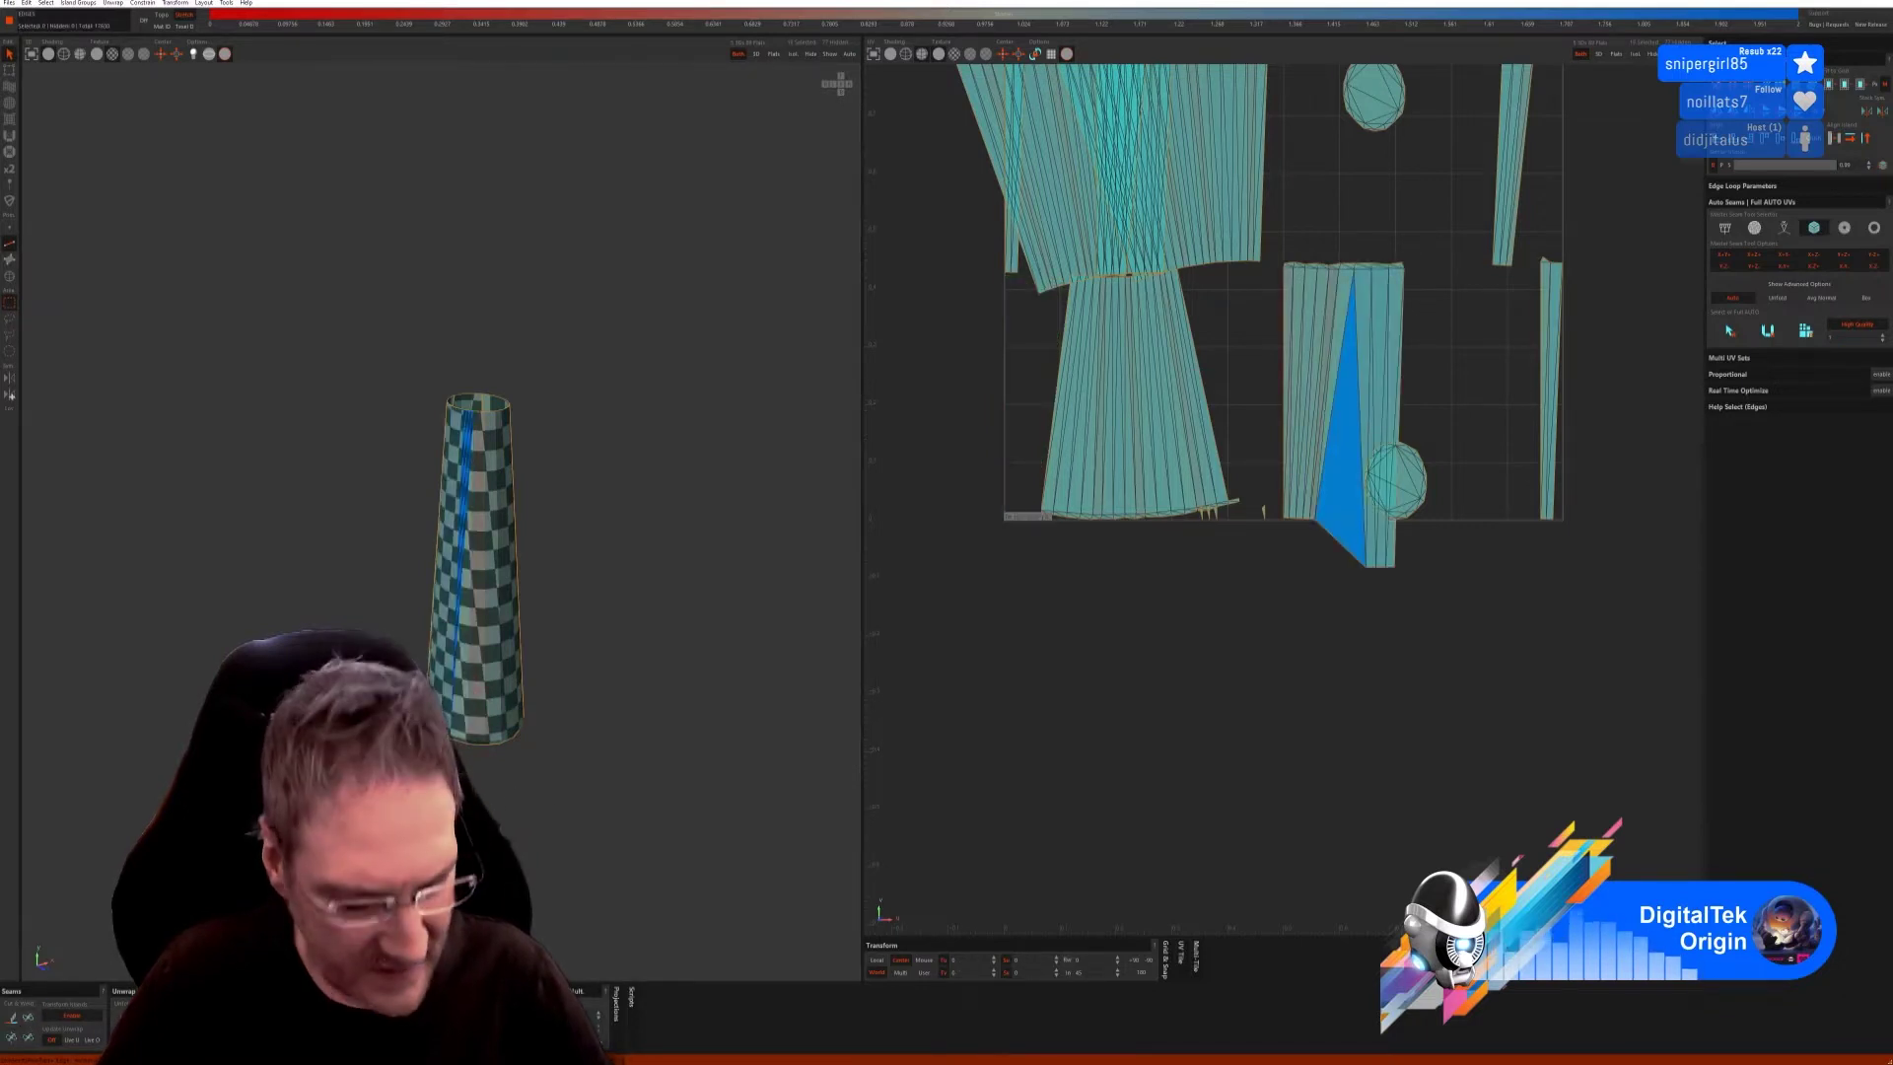
pyautogui.moveTo(520, 823)
pyautogui.keyDown('alt'); pyautogui.mouseDown()
pyautogui.moveTo(532, 806)
pyautogui.moveTo(514, 806)
pyautogui.mouseUp(); pyautogui.keyUp('alt')
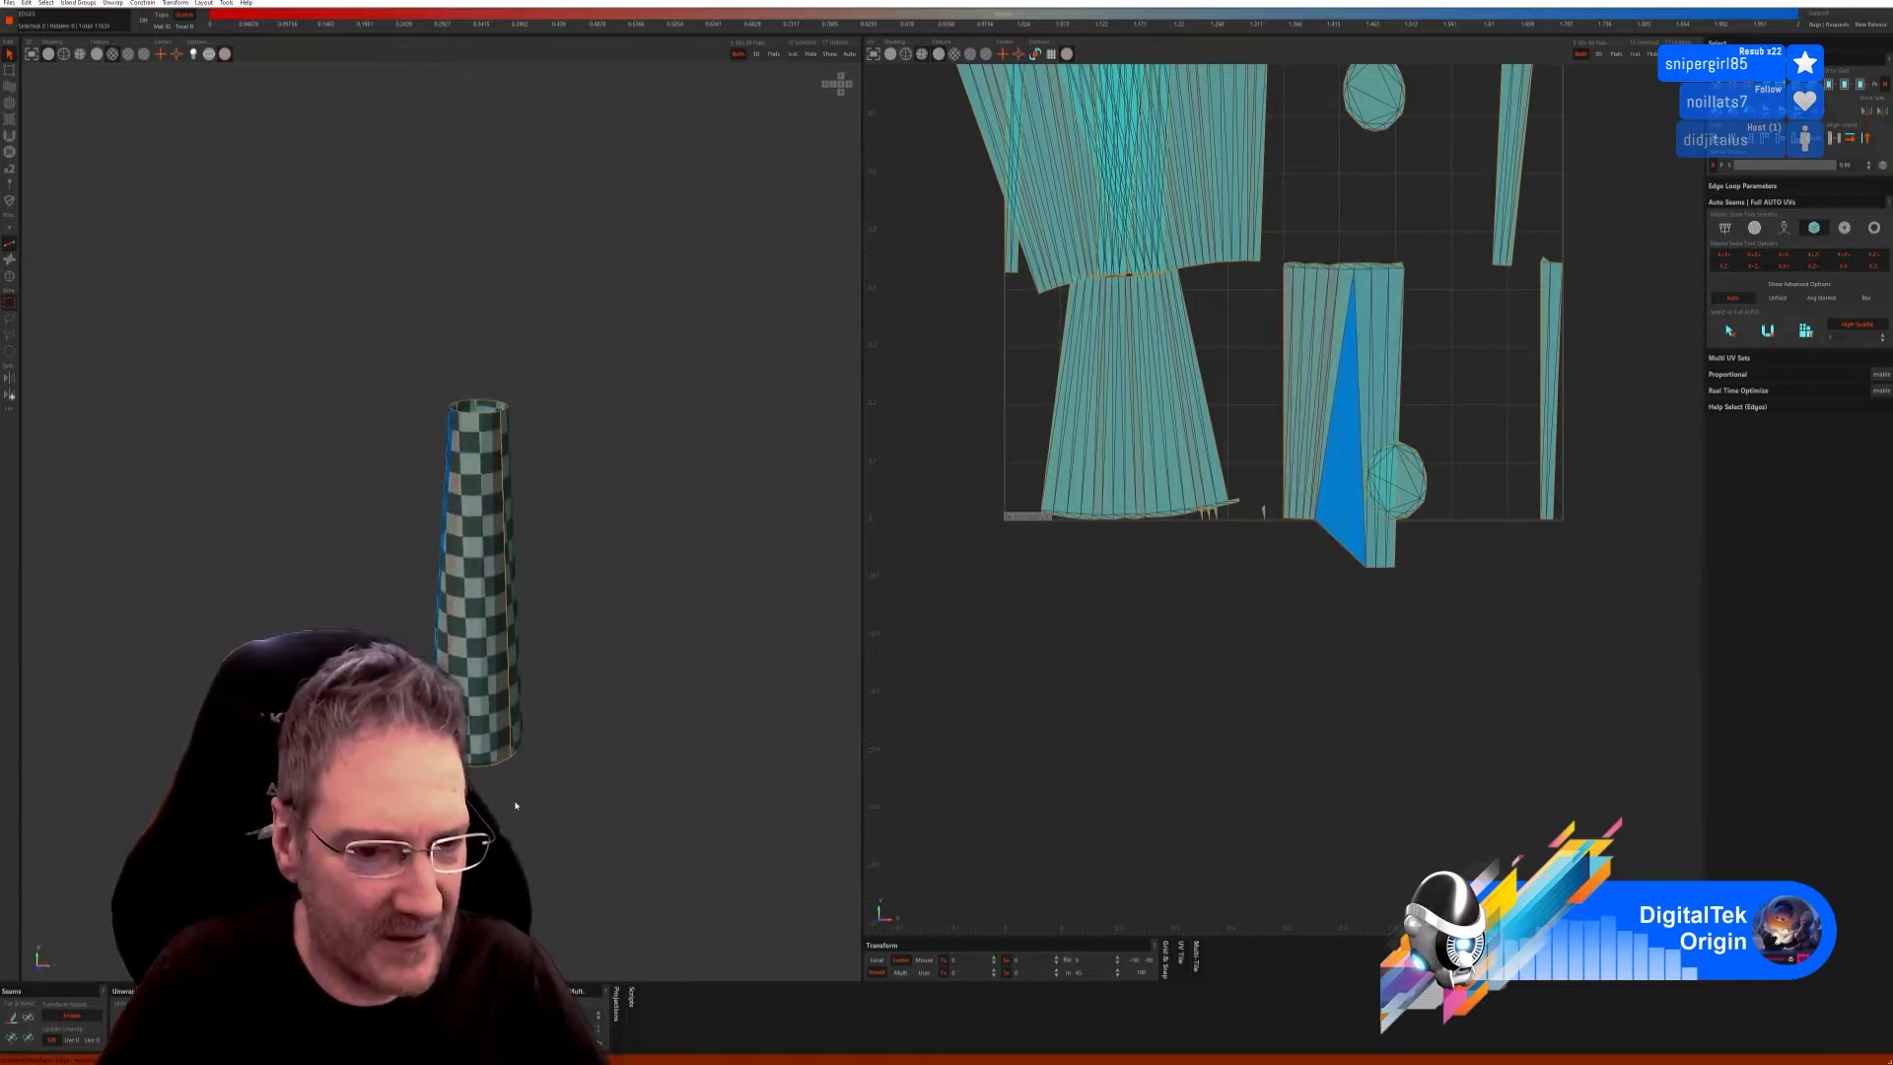
pyautogui.hotkey('ctrl', 'z')
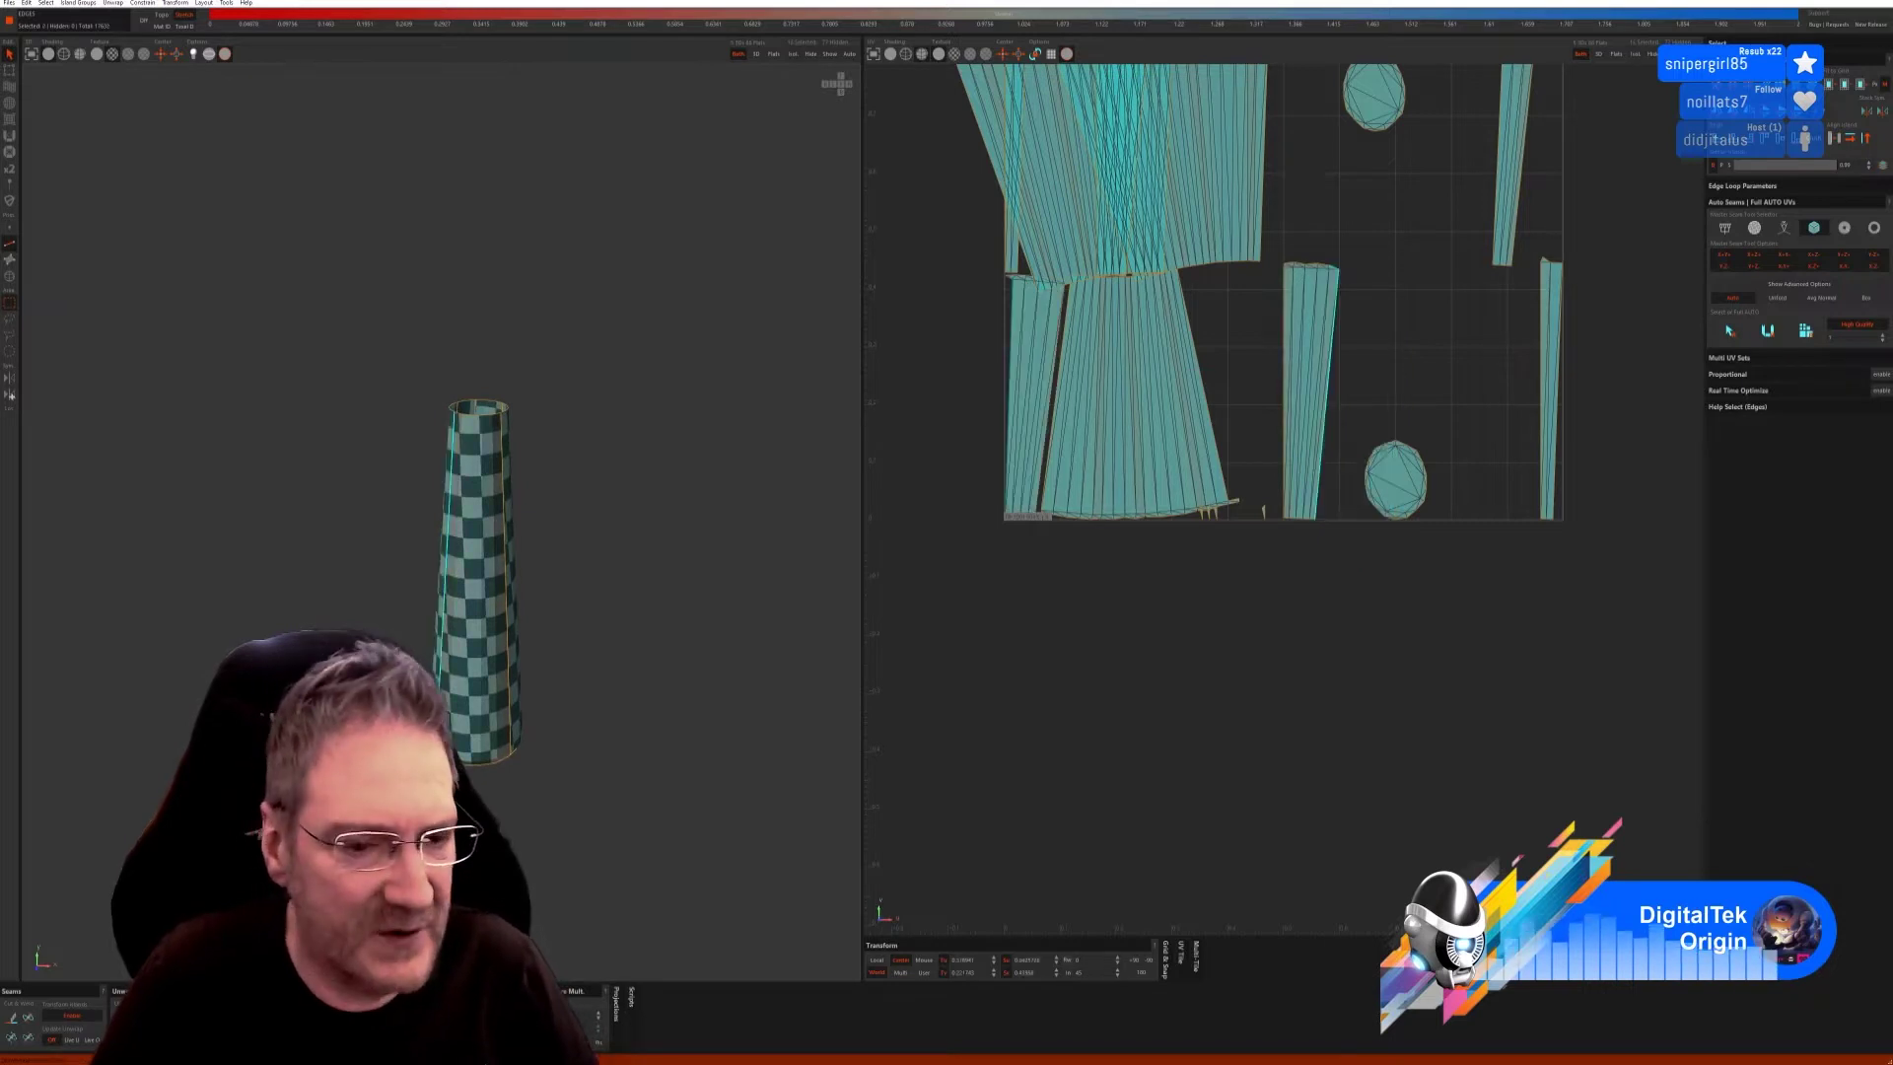
# Weld a lengthwise seam on the fourth stem to join two neighbouring side strips.
pyautogui.click(504, 446)
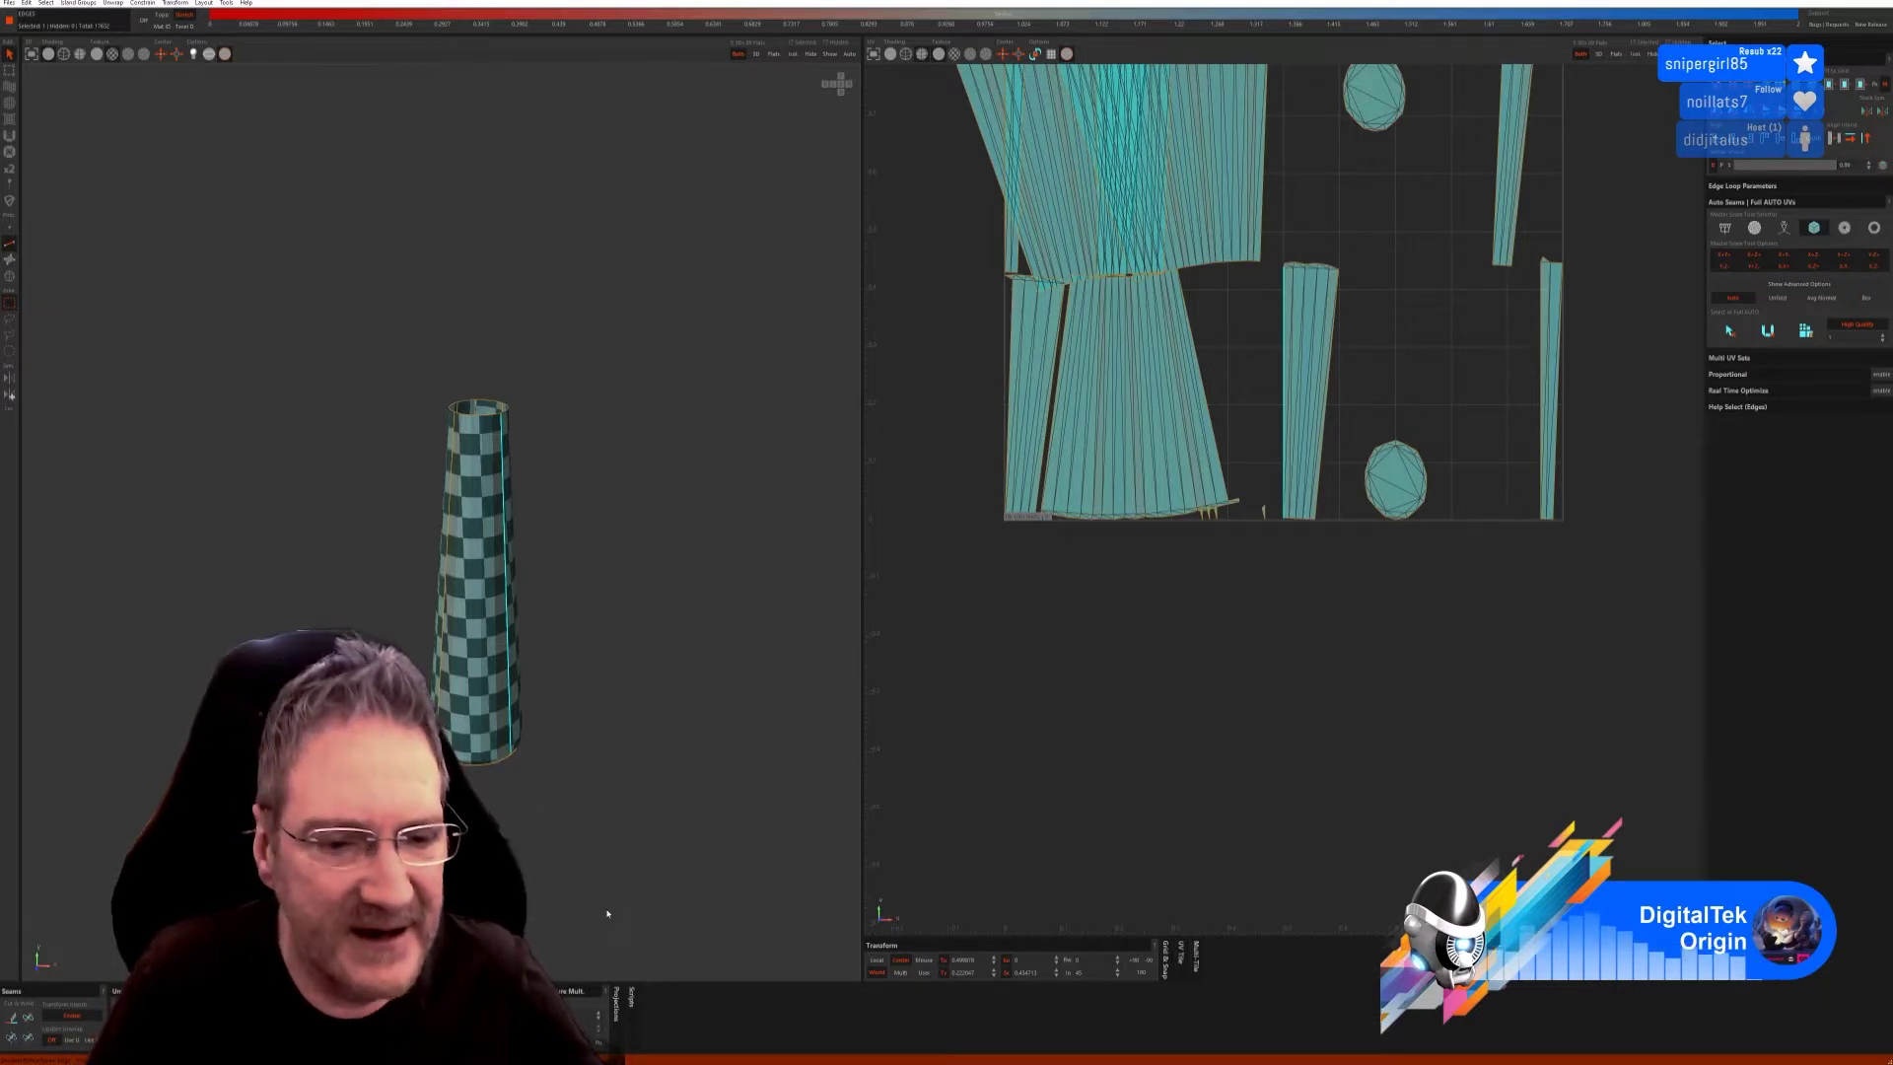
pyautogui.scroll(1, 602, 722)
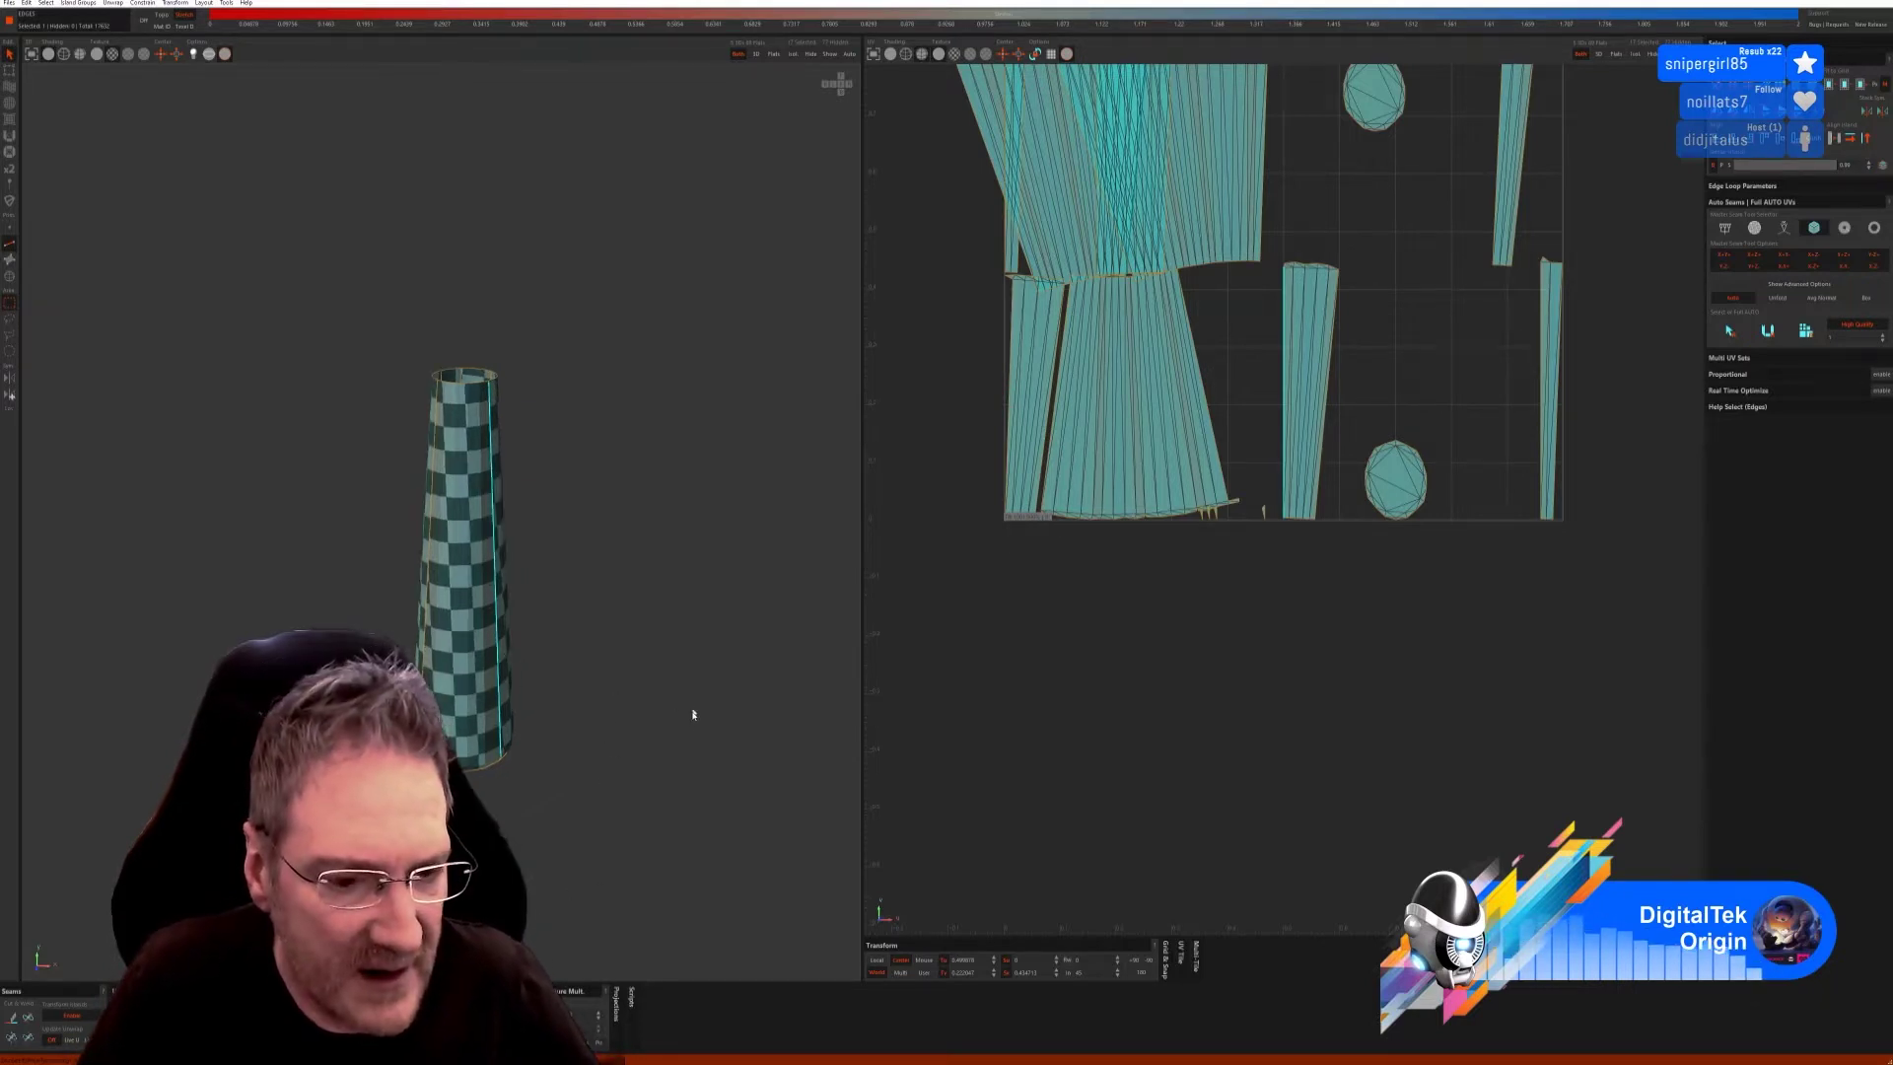
pyautogui.keyDown('alt'); pyautogui.moveTo(642, 760); pyautogui.dragTo(588, 730); pyautogui.keyUp('alt')
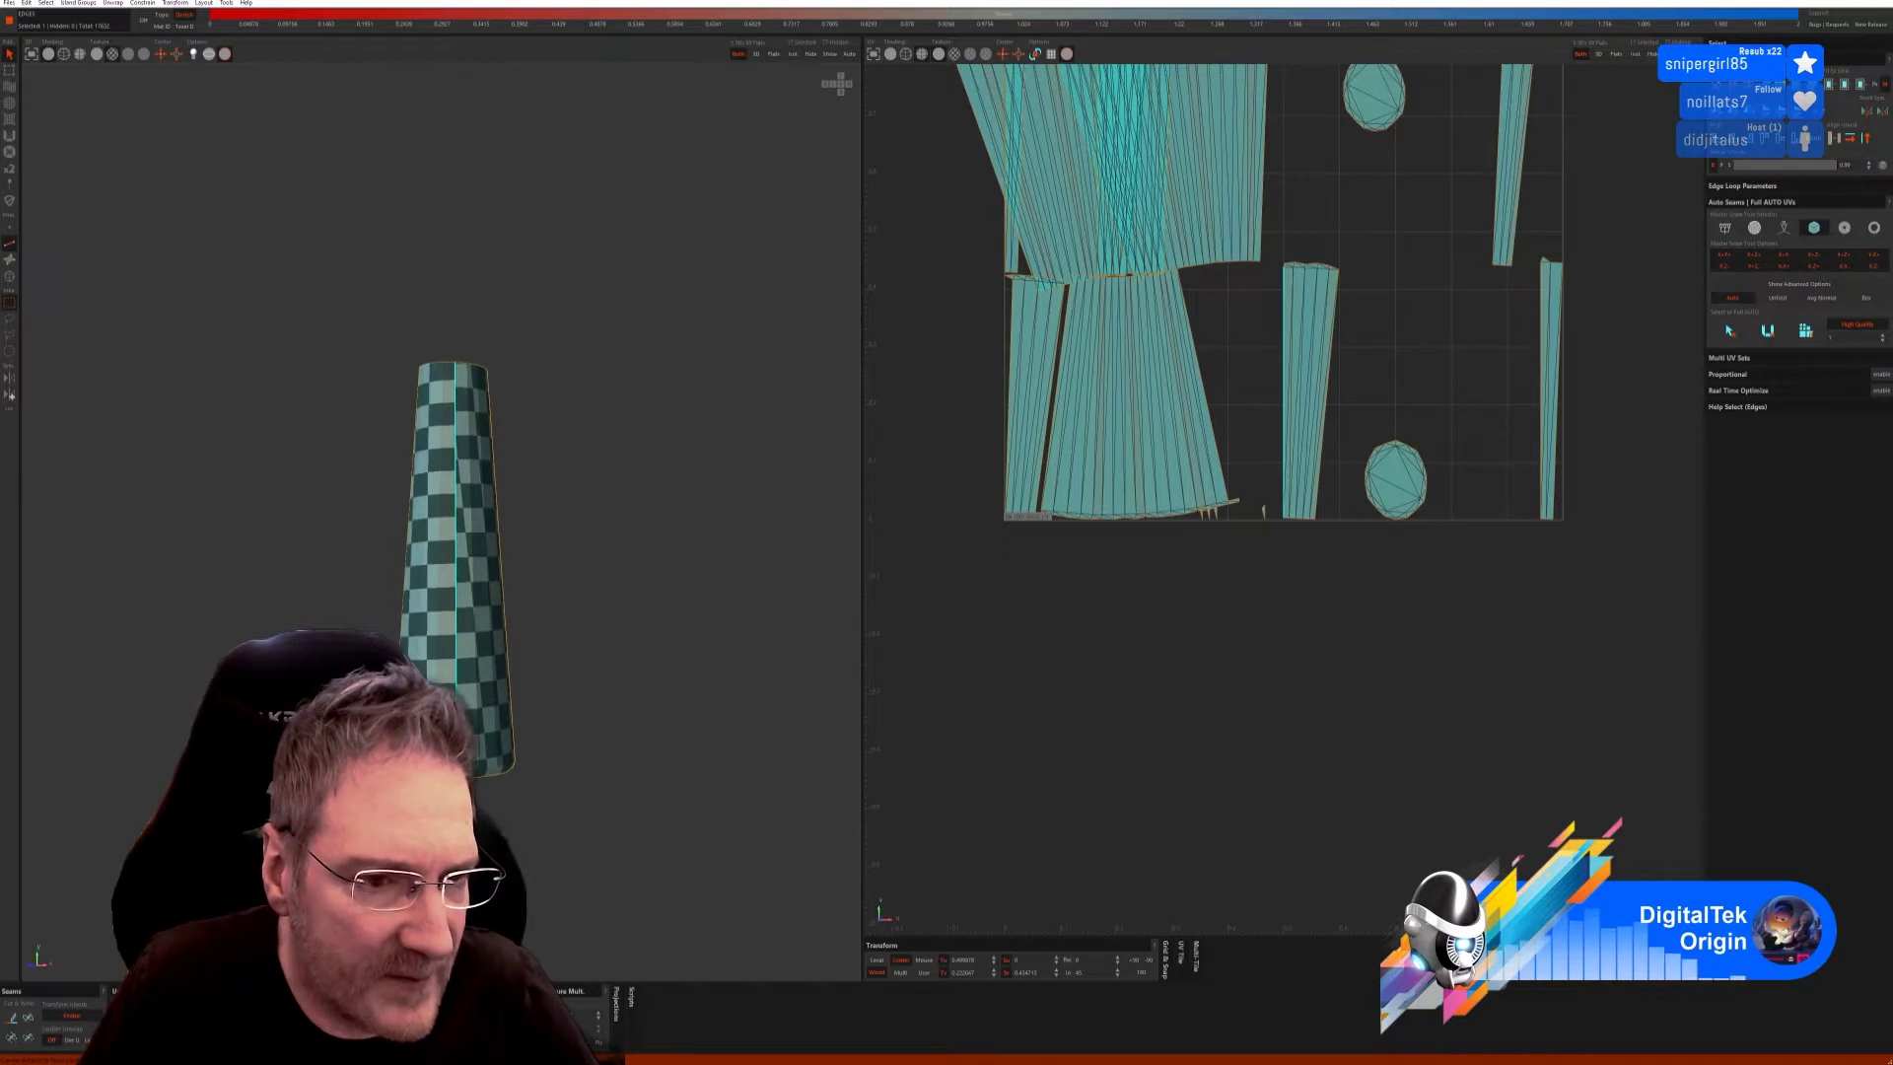
pyautogui.scroll(3, 431, 785)
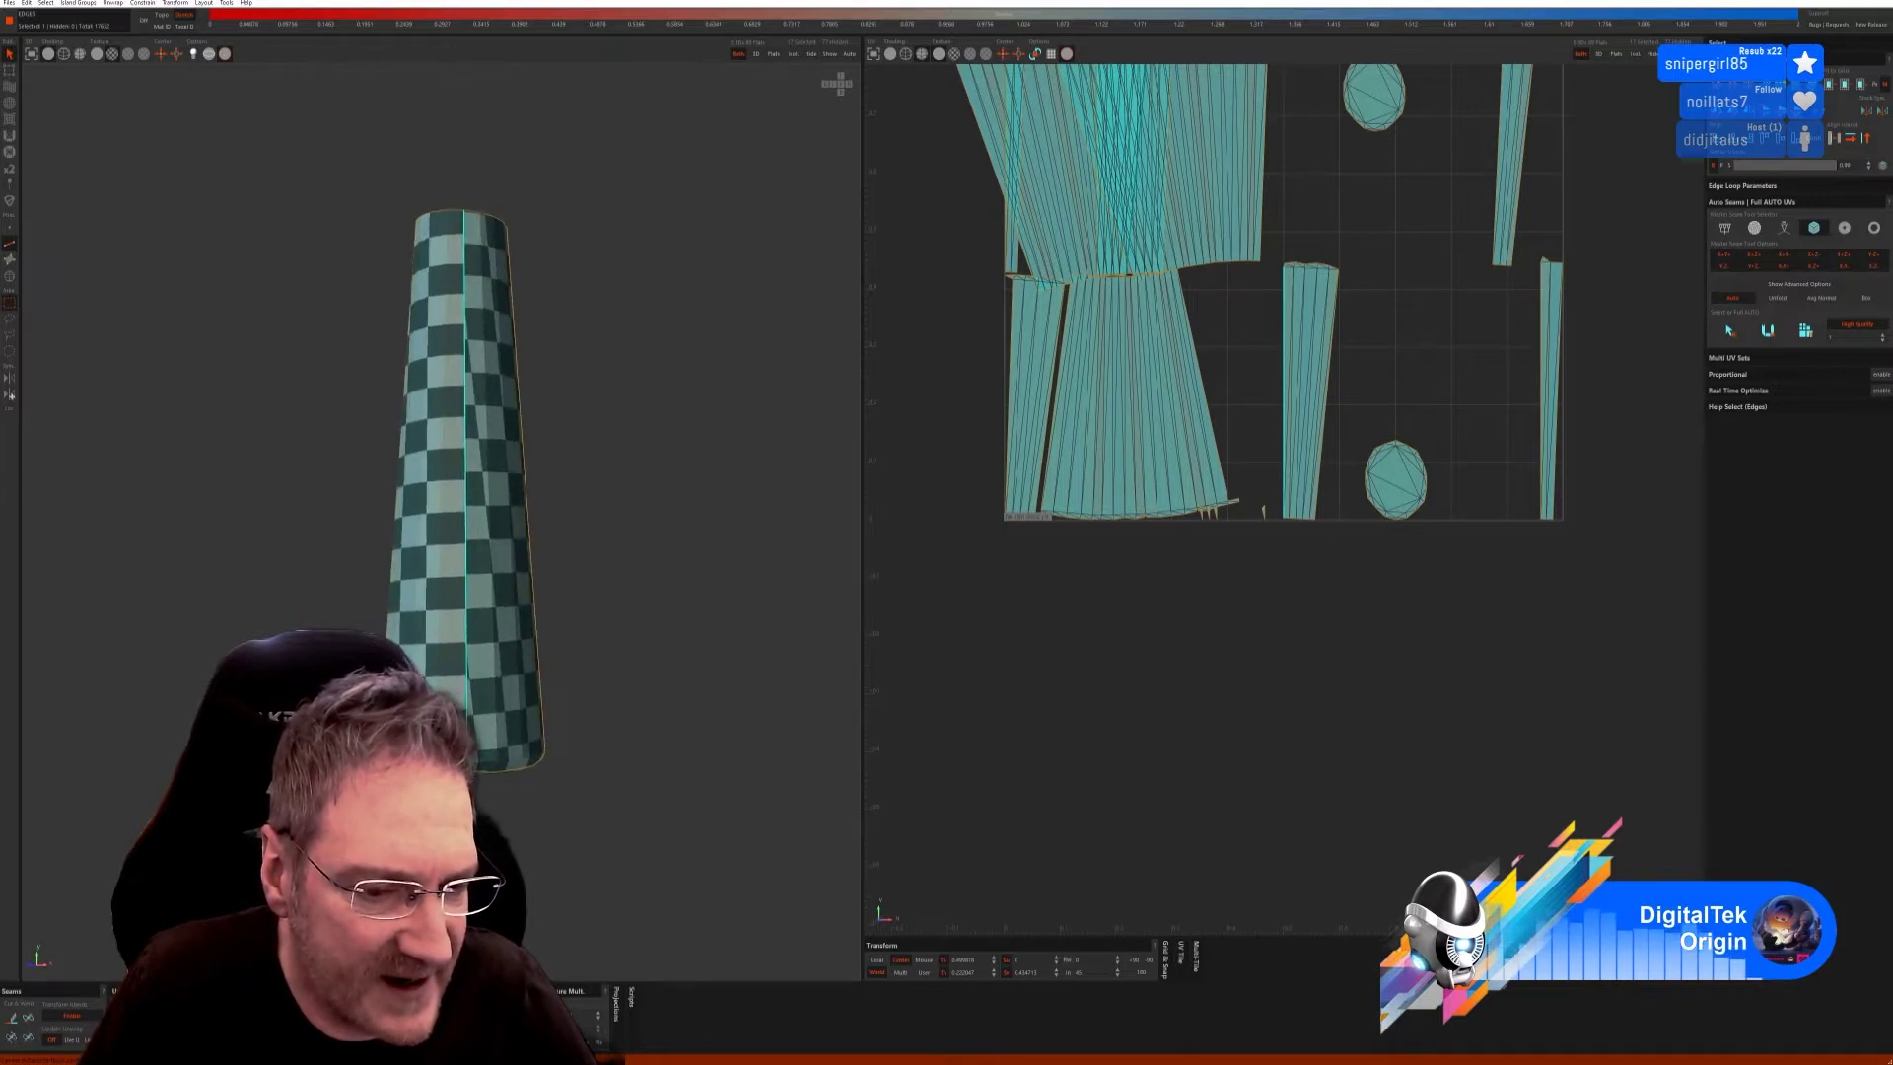
pyautogui.click(27, 1021)
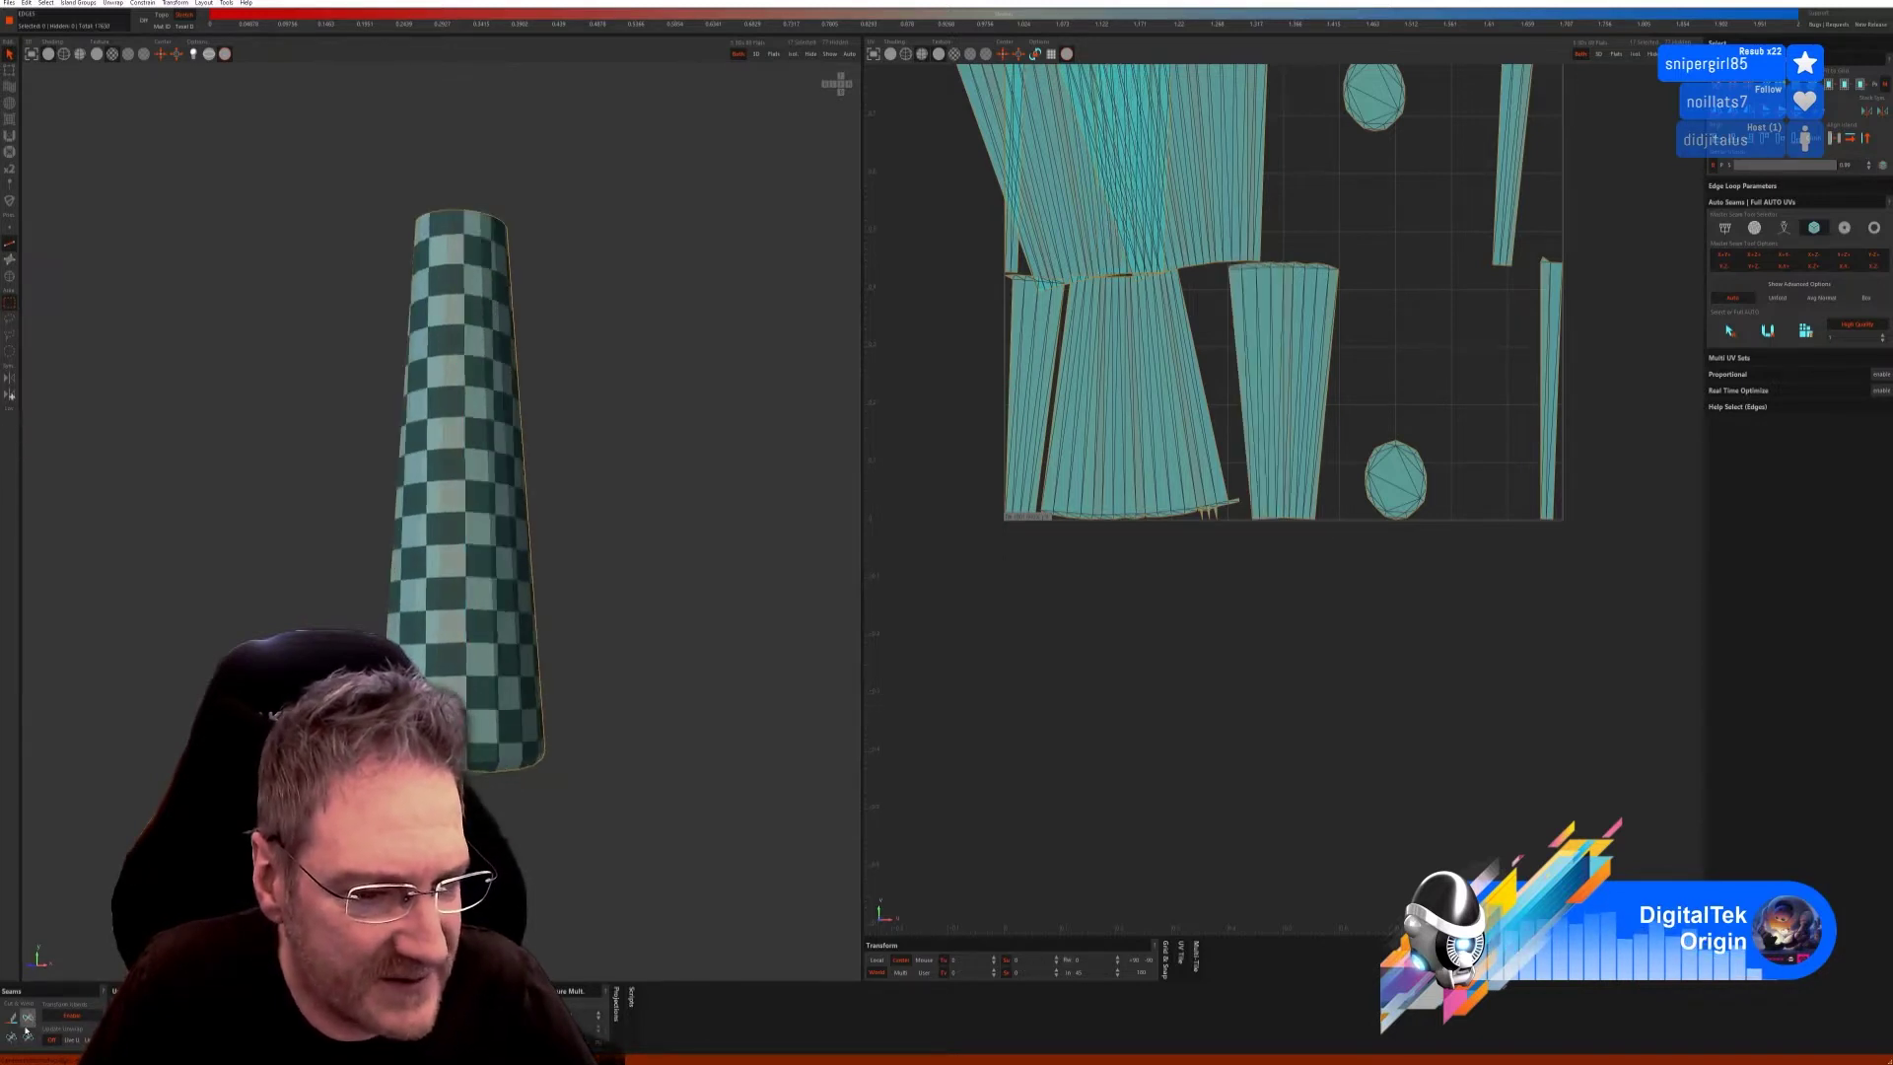
# Try to weld the next lengthwise seam around the fourth stem, and undo the weld.
pyautogui.keyDown('alt'); pyautogui.moveTo(659, 752); pyautogui.dragTo(553, 811); pyautogui.keyUp('alt')
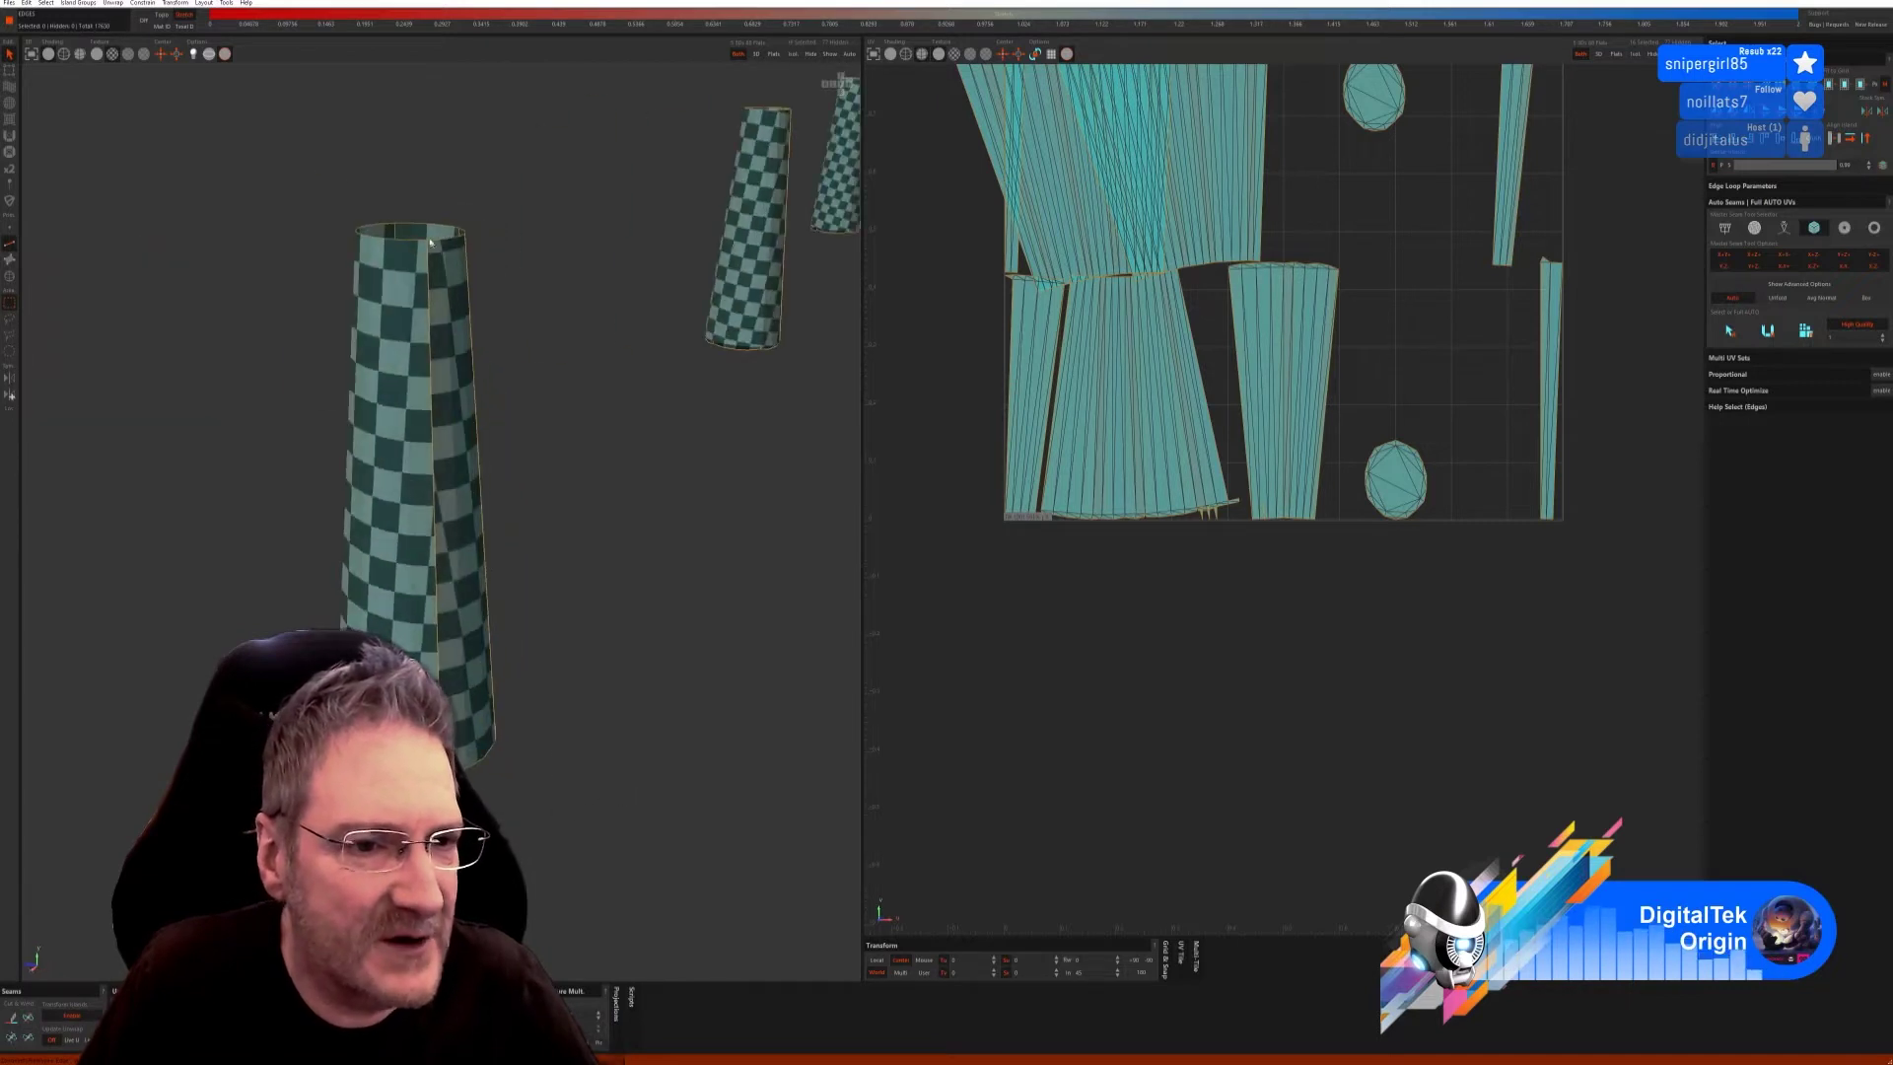
pyautogui.click(431, 273)
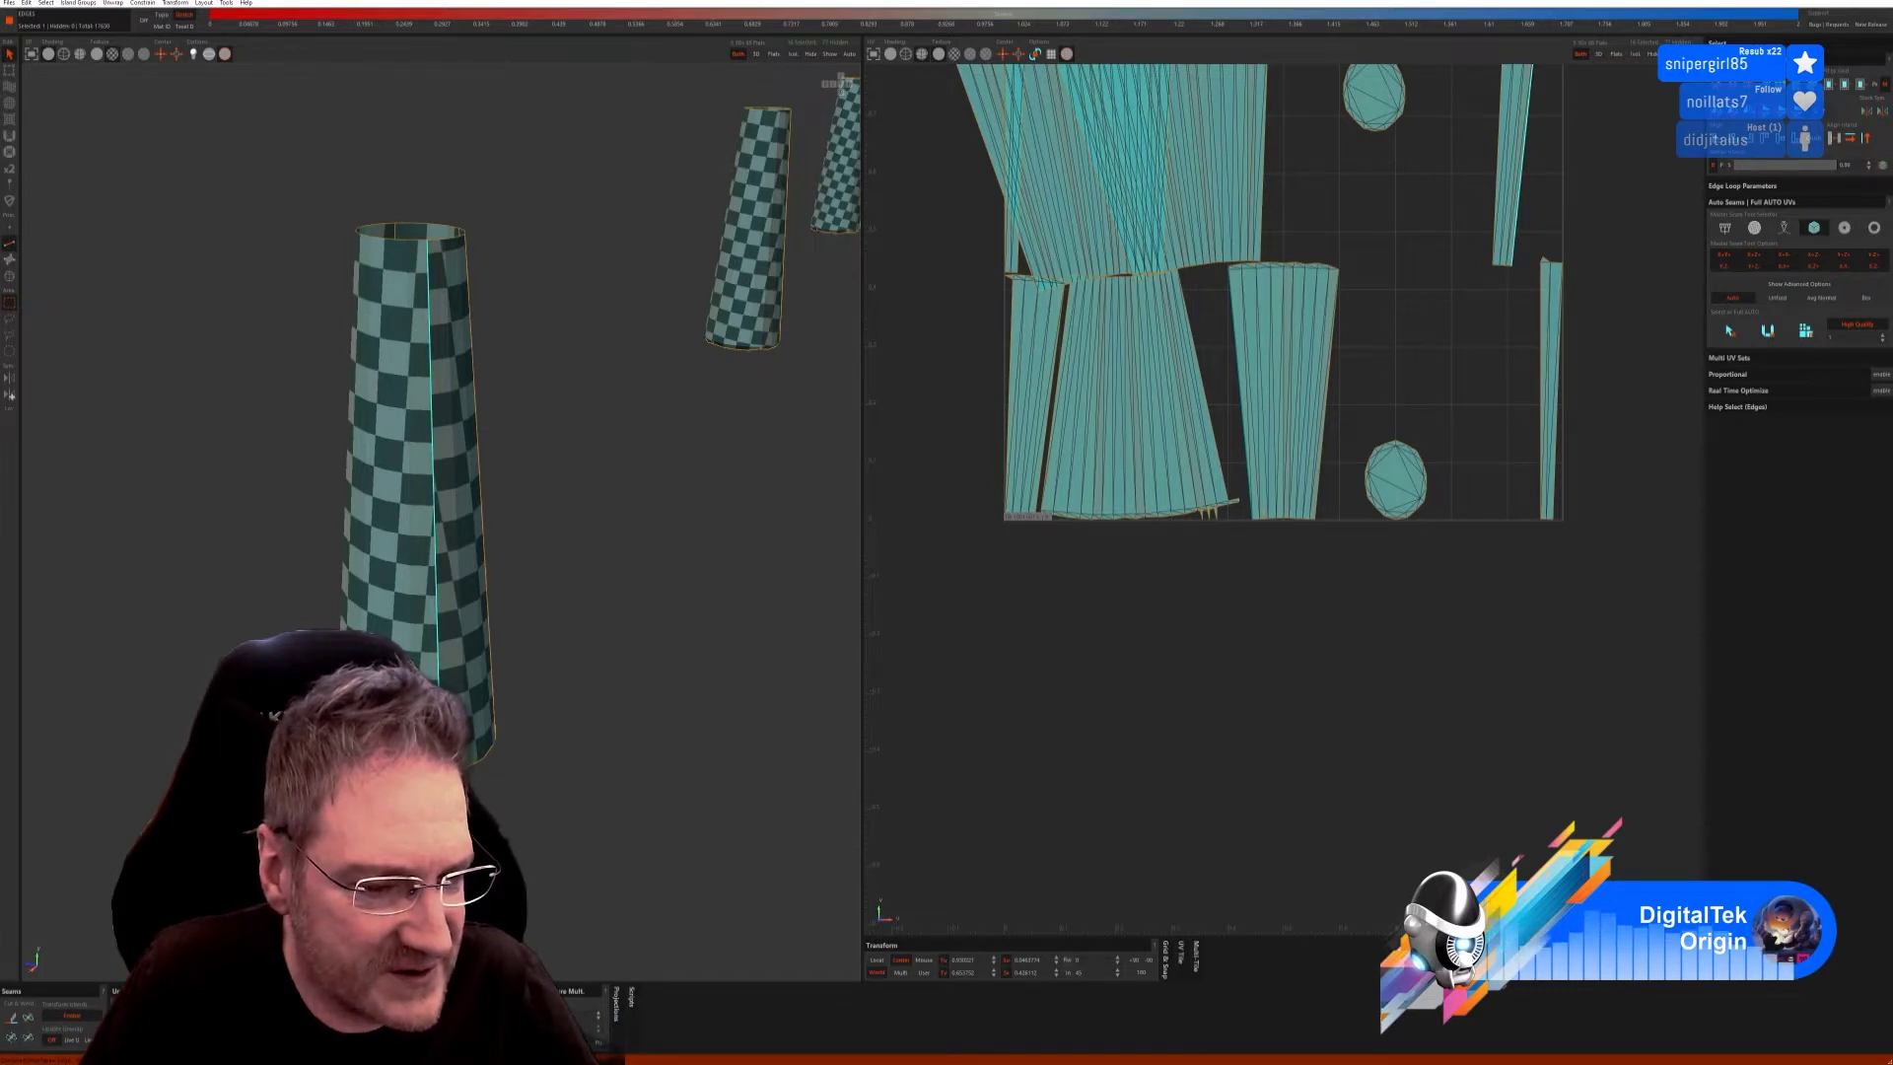
pyautogui.scroll(3, 441, 814)
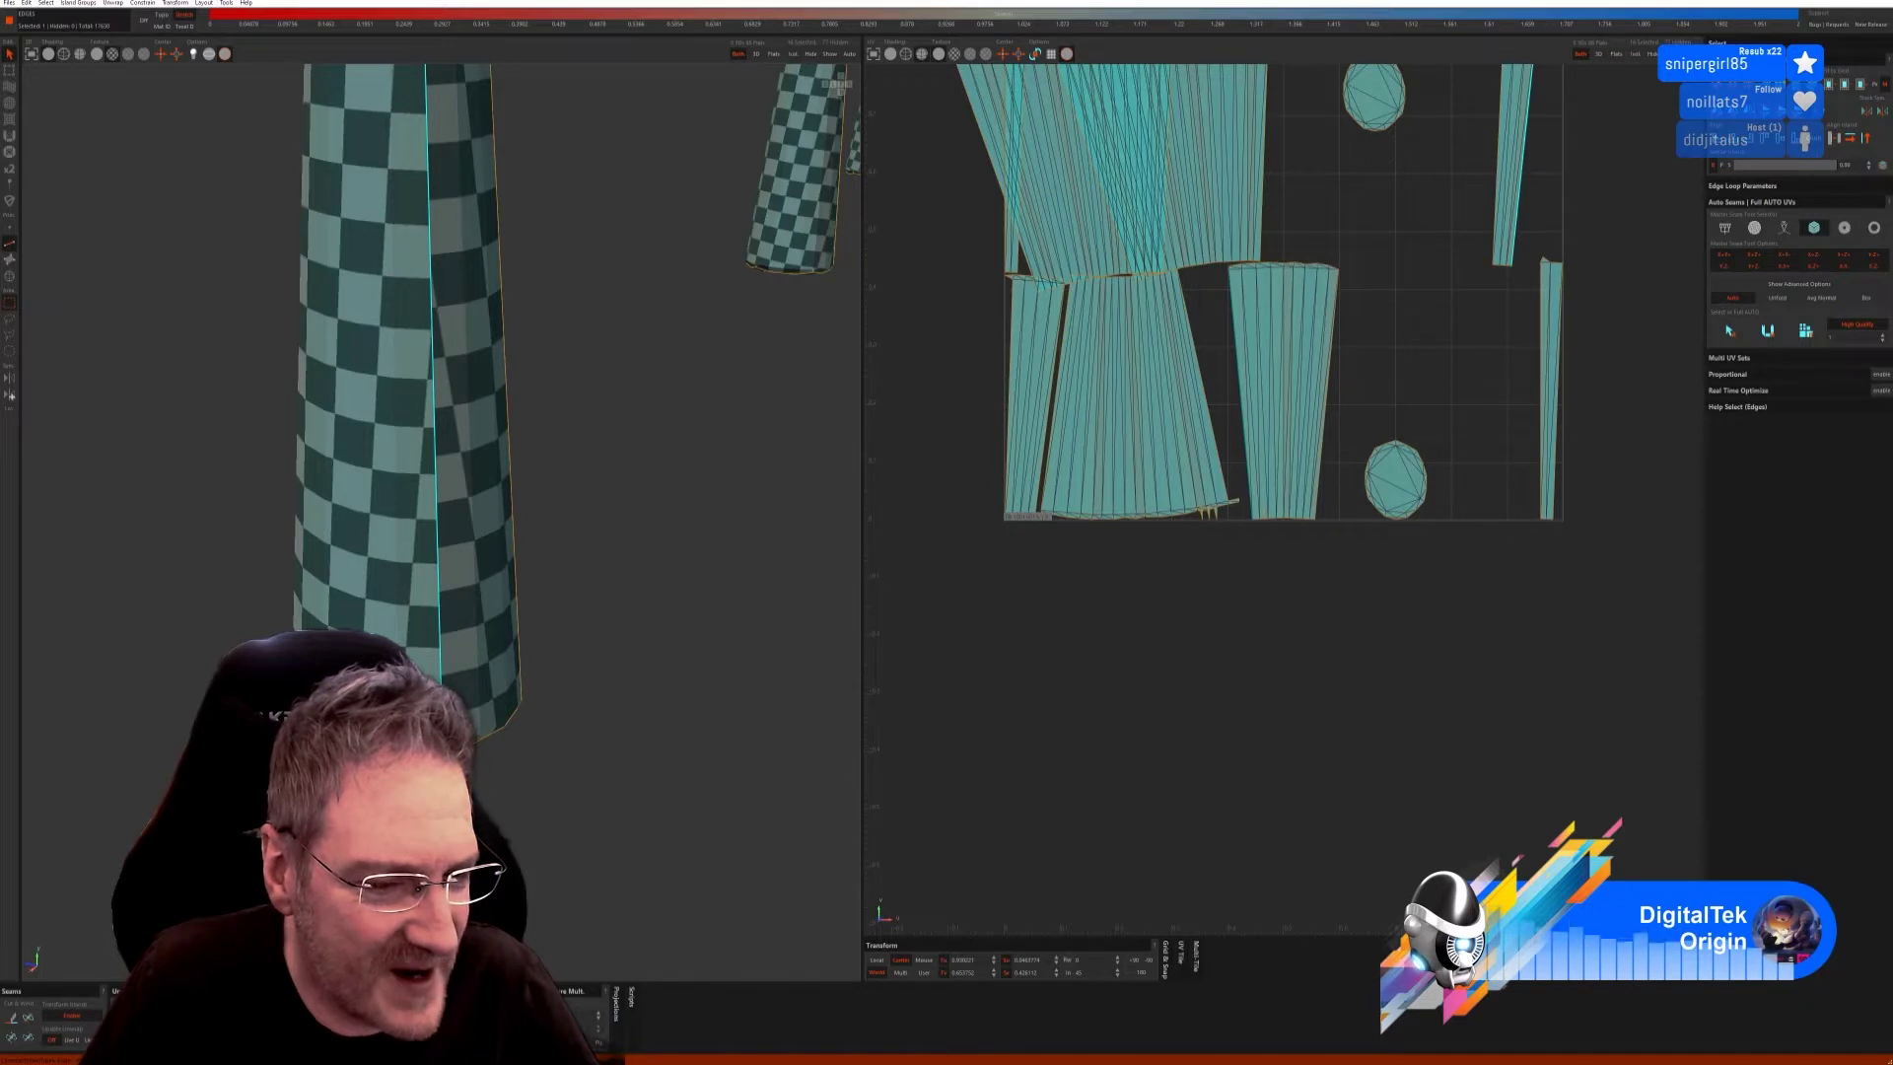
pyautogui.press('w')
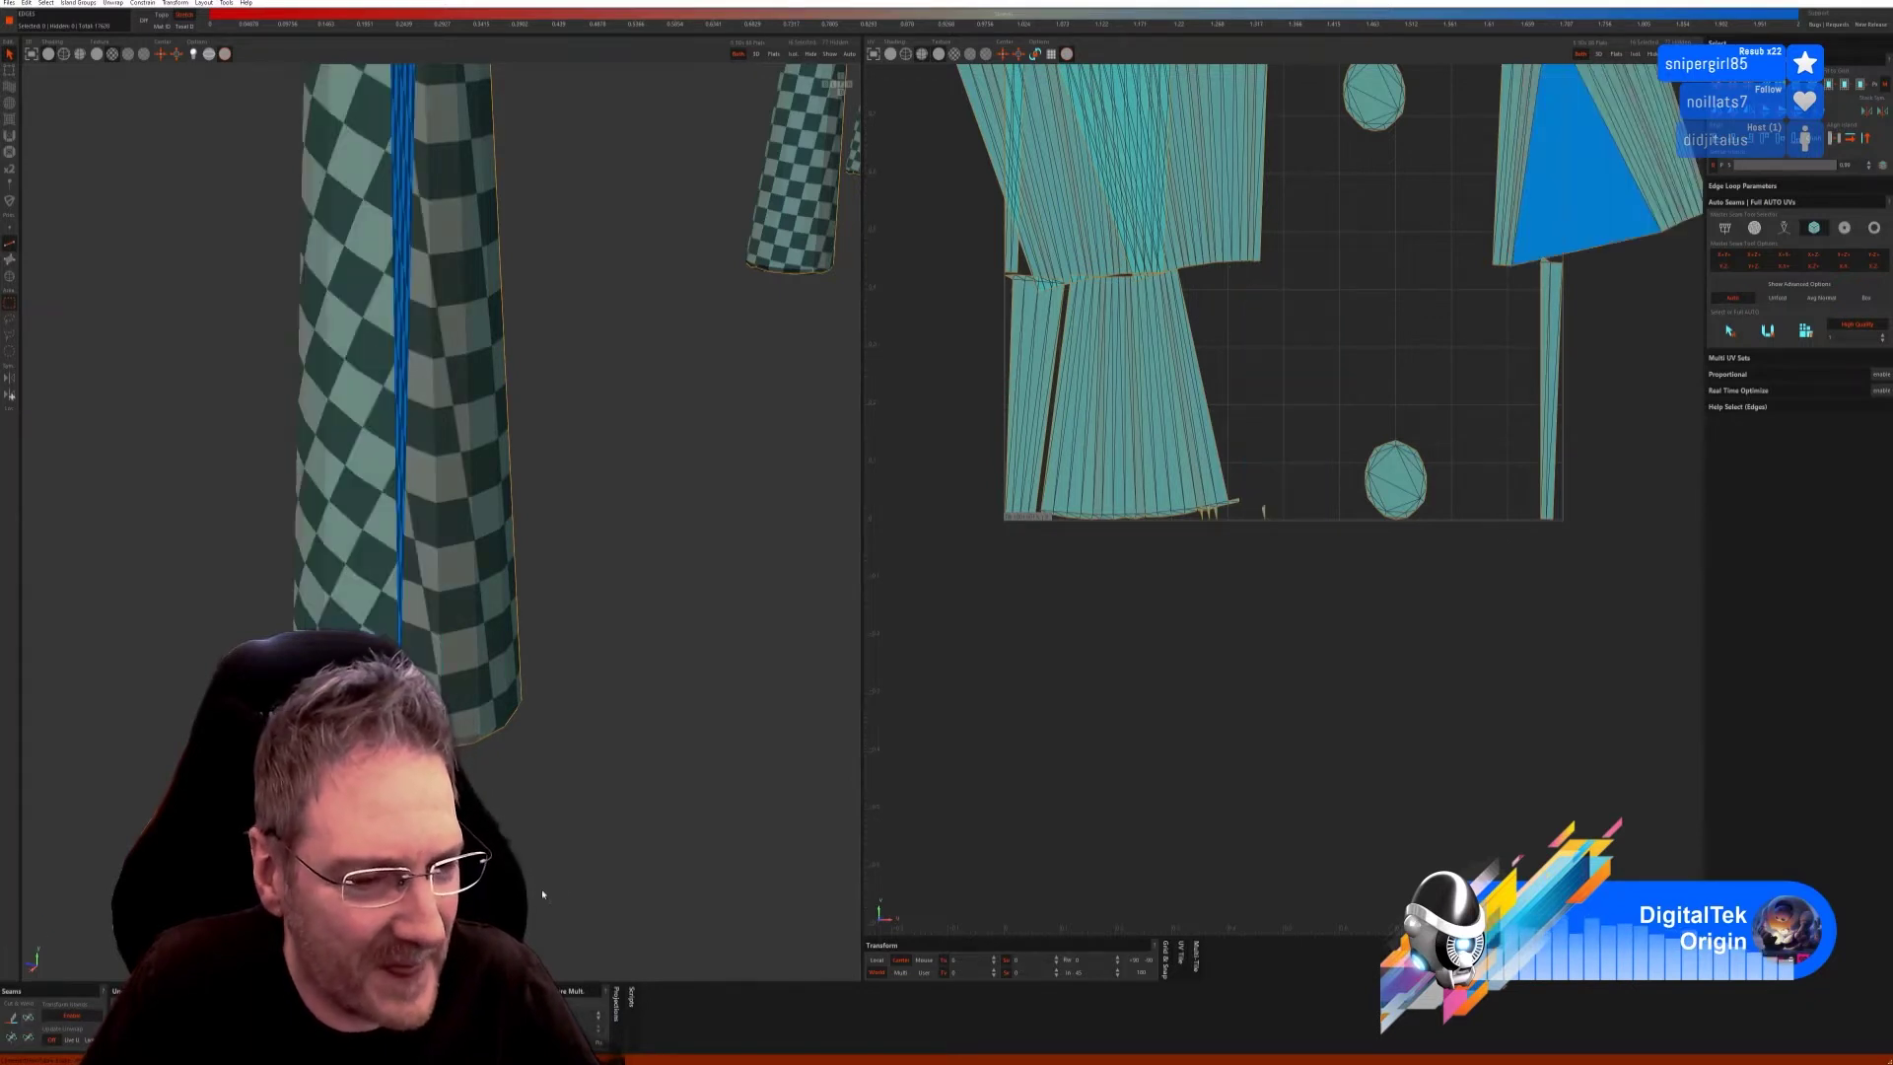
pyautogui.scroll(-3, 567, 756)
pyautogui.moveTo(583, 774); pyautogui.dragTo(512, 817, button='middle')
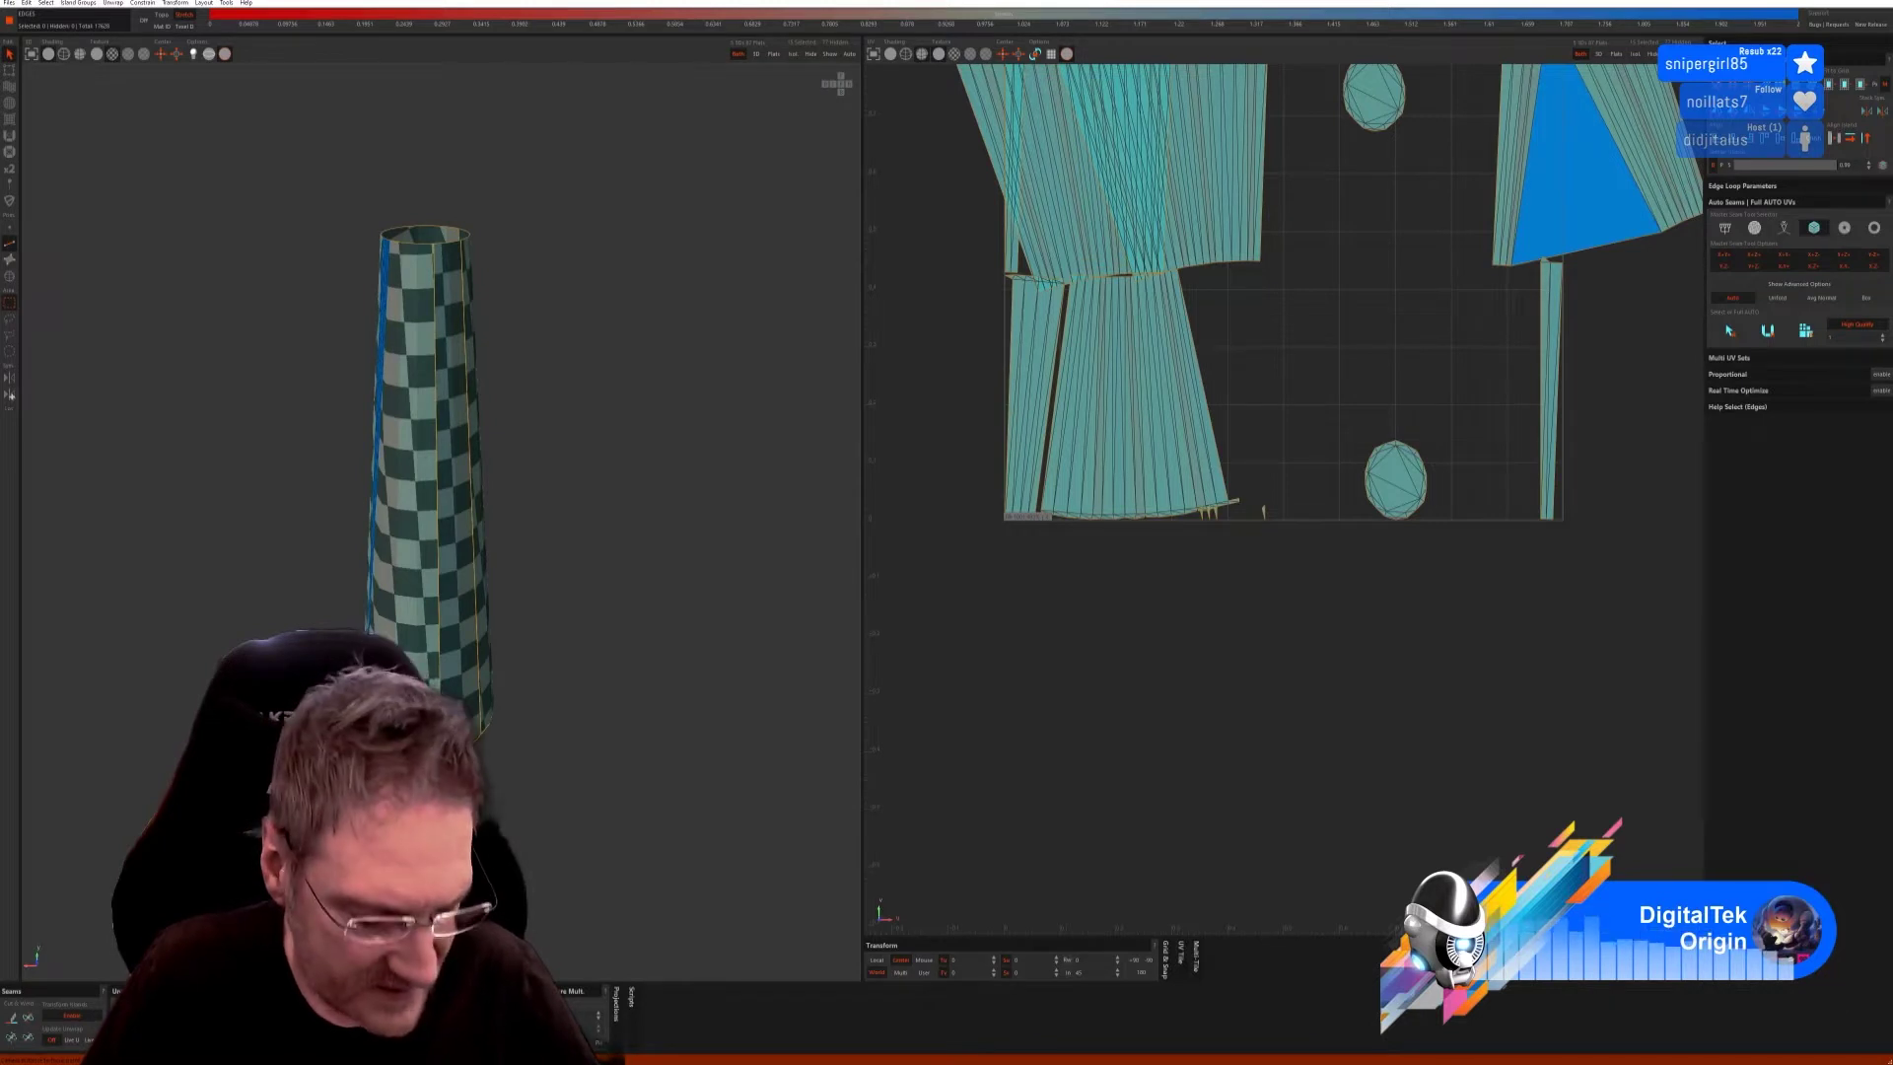
pyautogui.hotkey('ctrl', 'z')
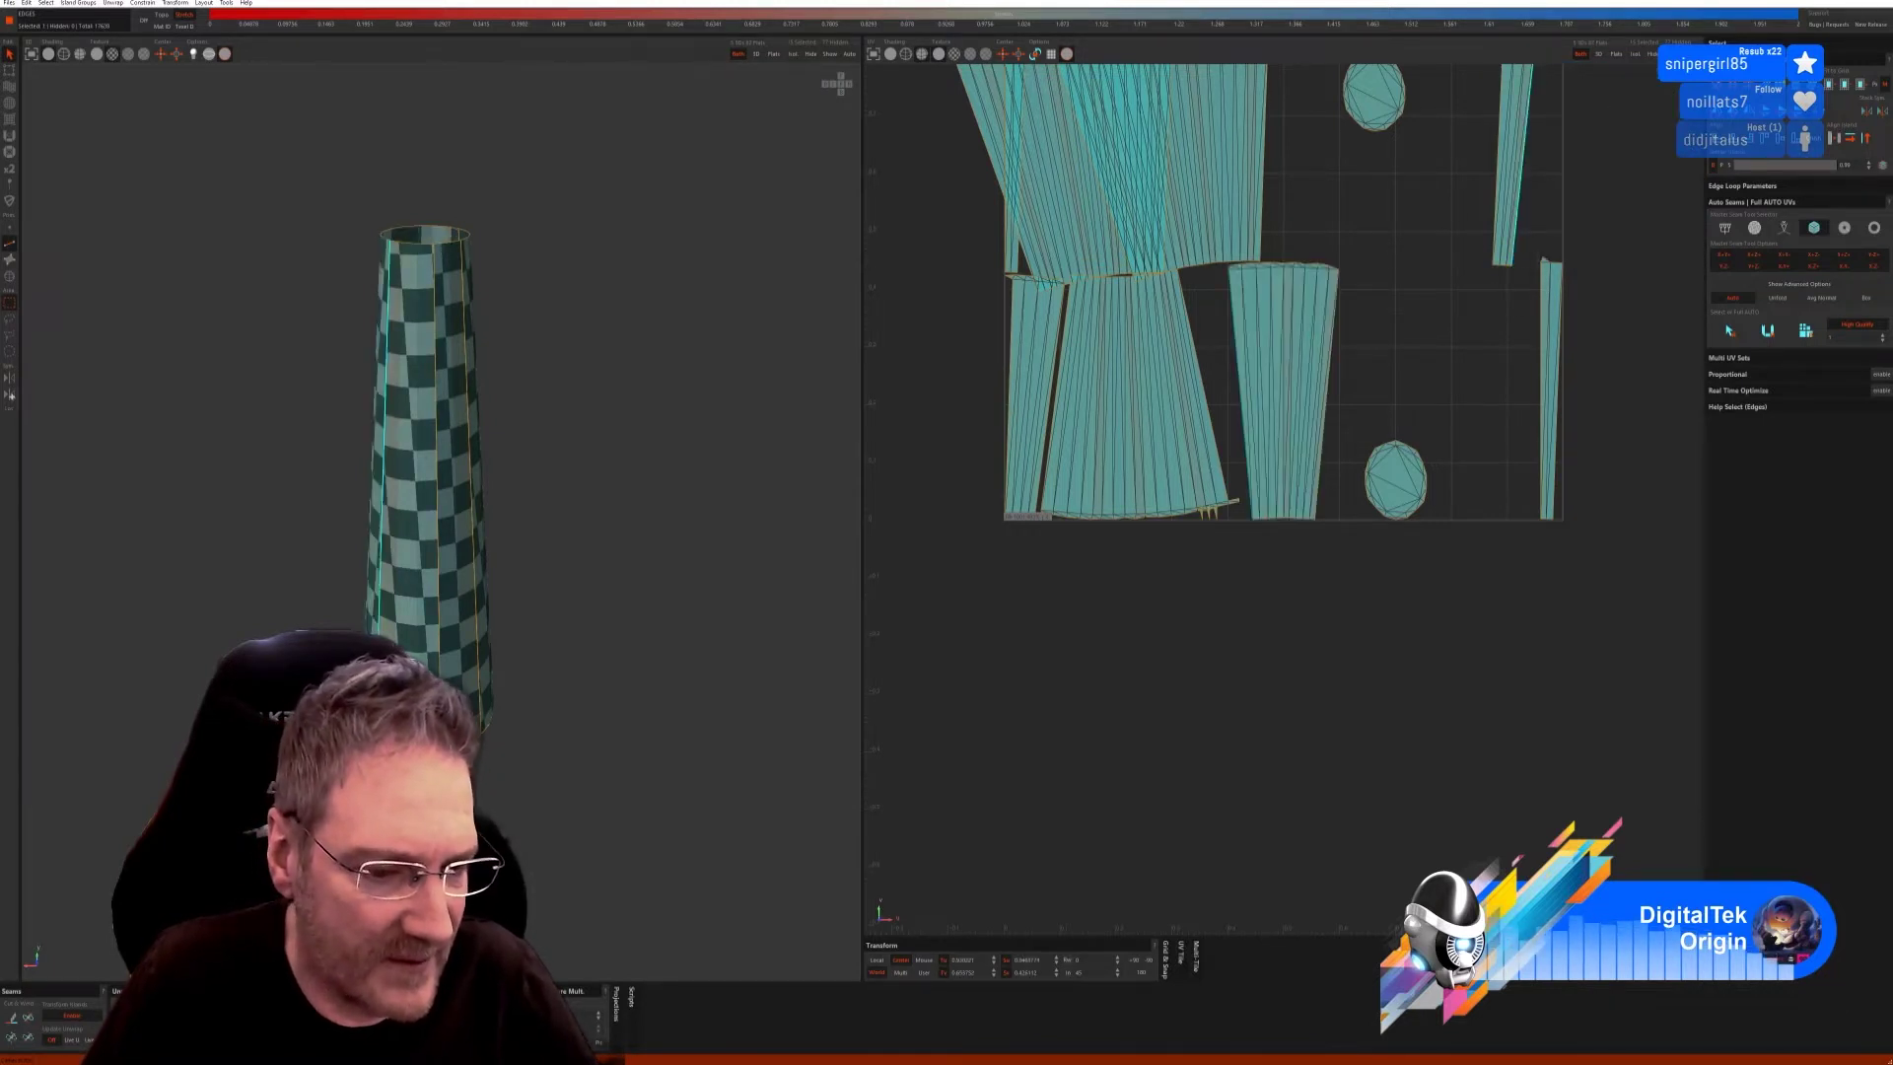
# Weld three further lengthwise seams around the fourth stem, joining its remaining side strips into one fan-shaped island.
pyautogui.click(28, 1017)
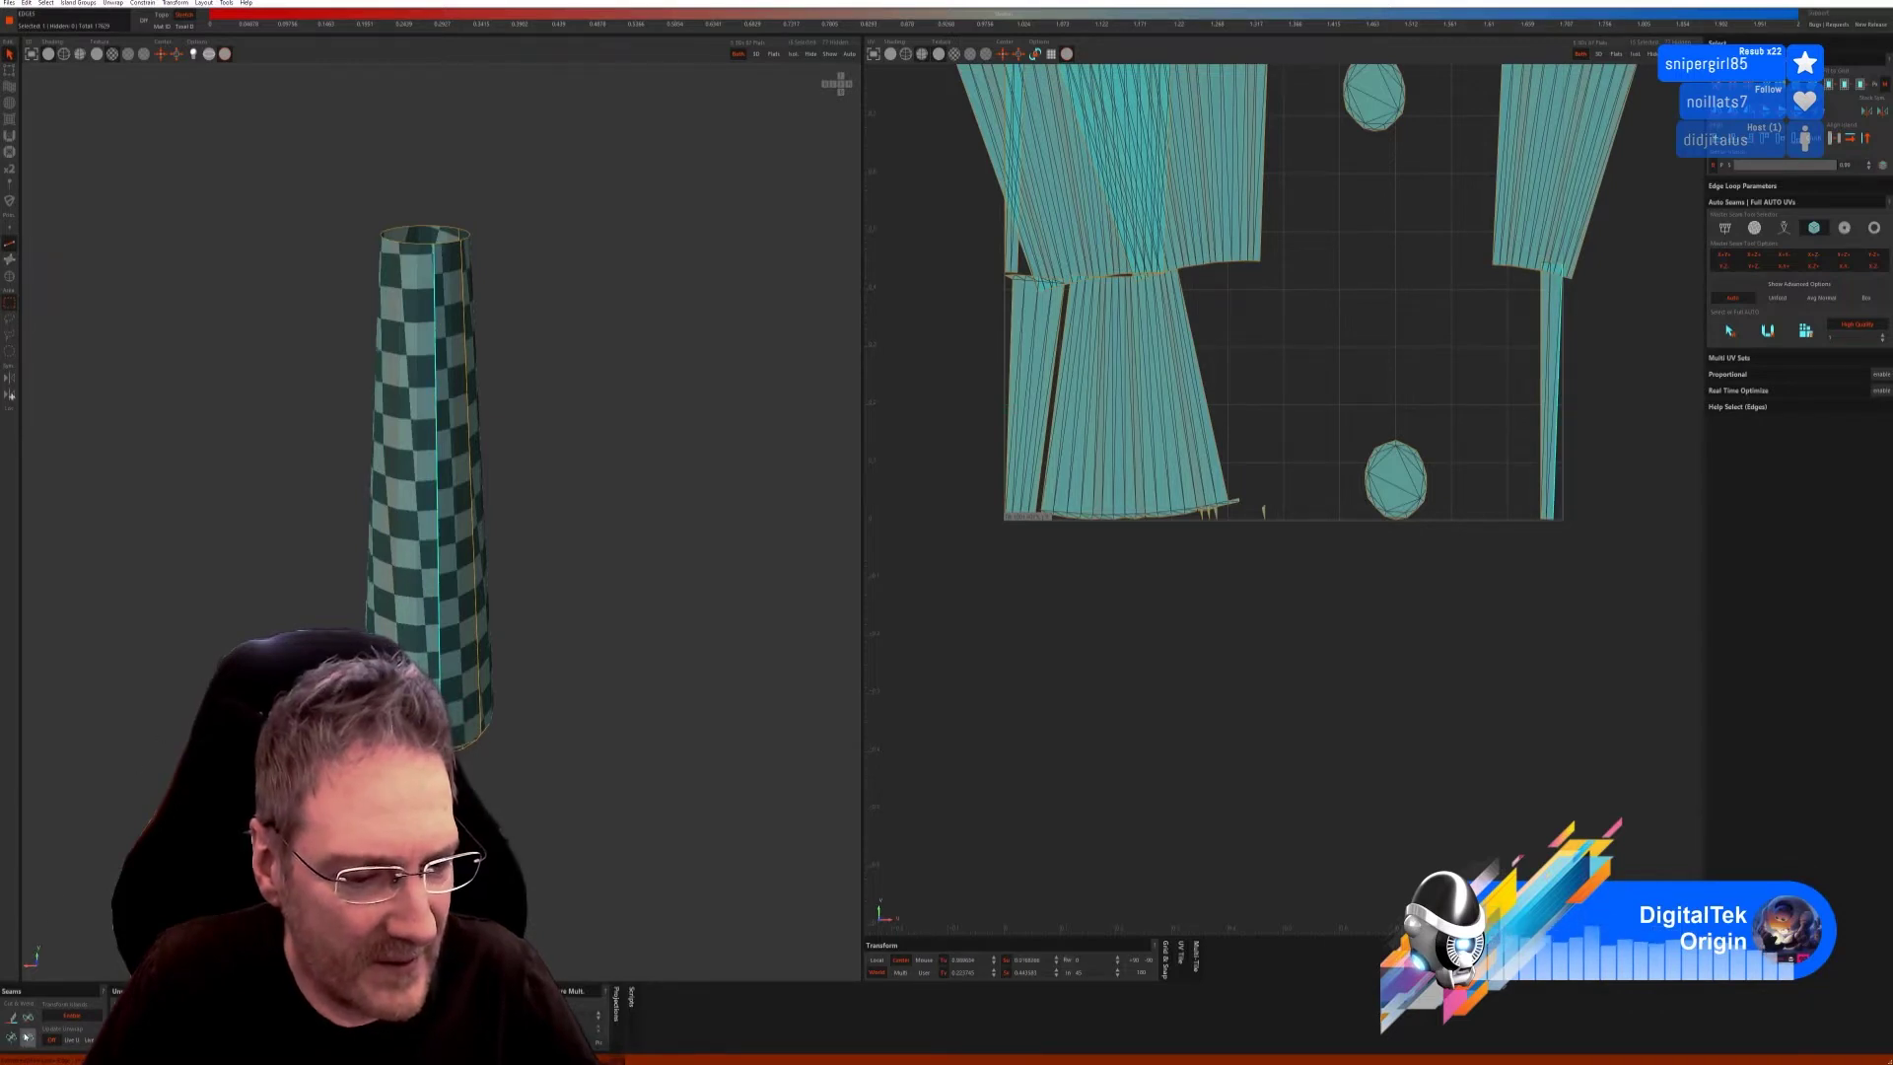
pyautogui.click(27, 1018)
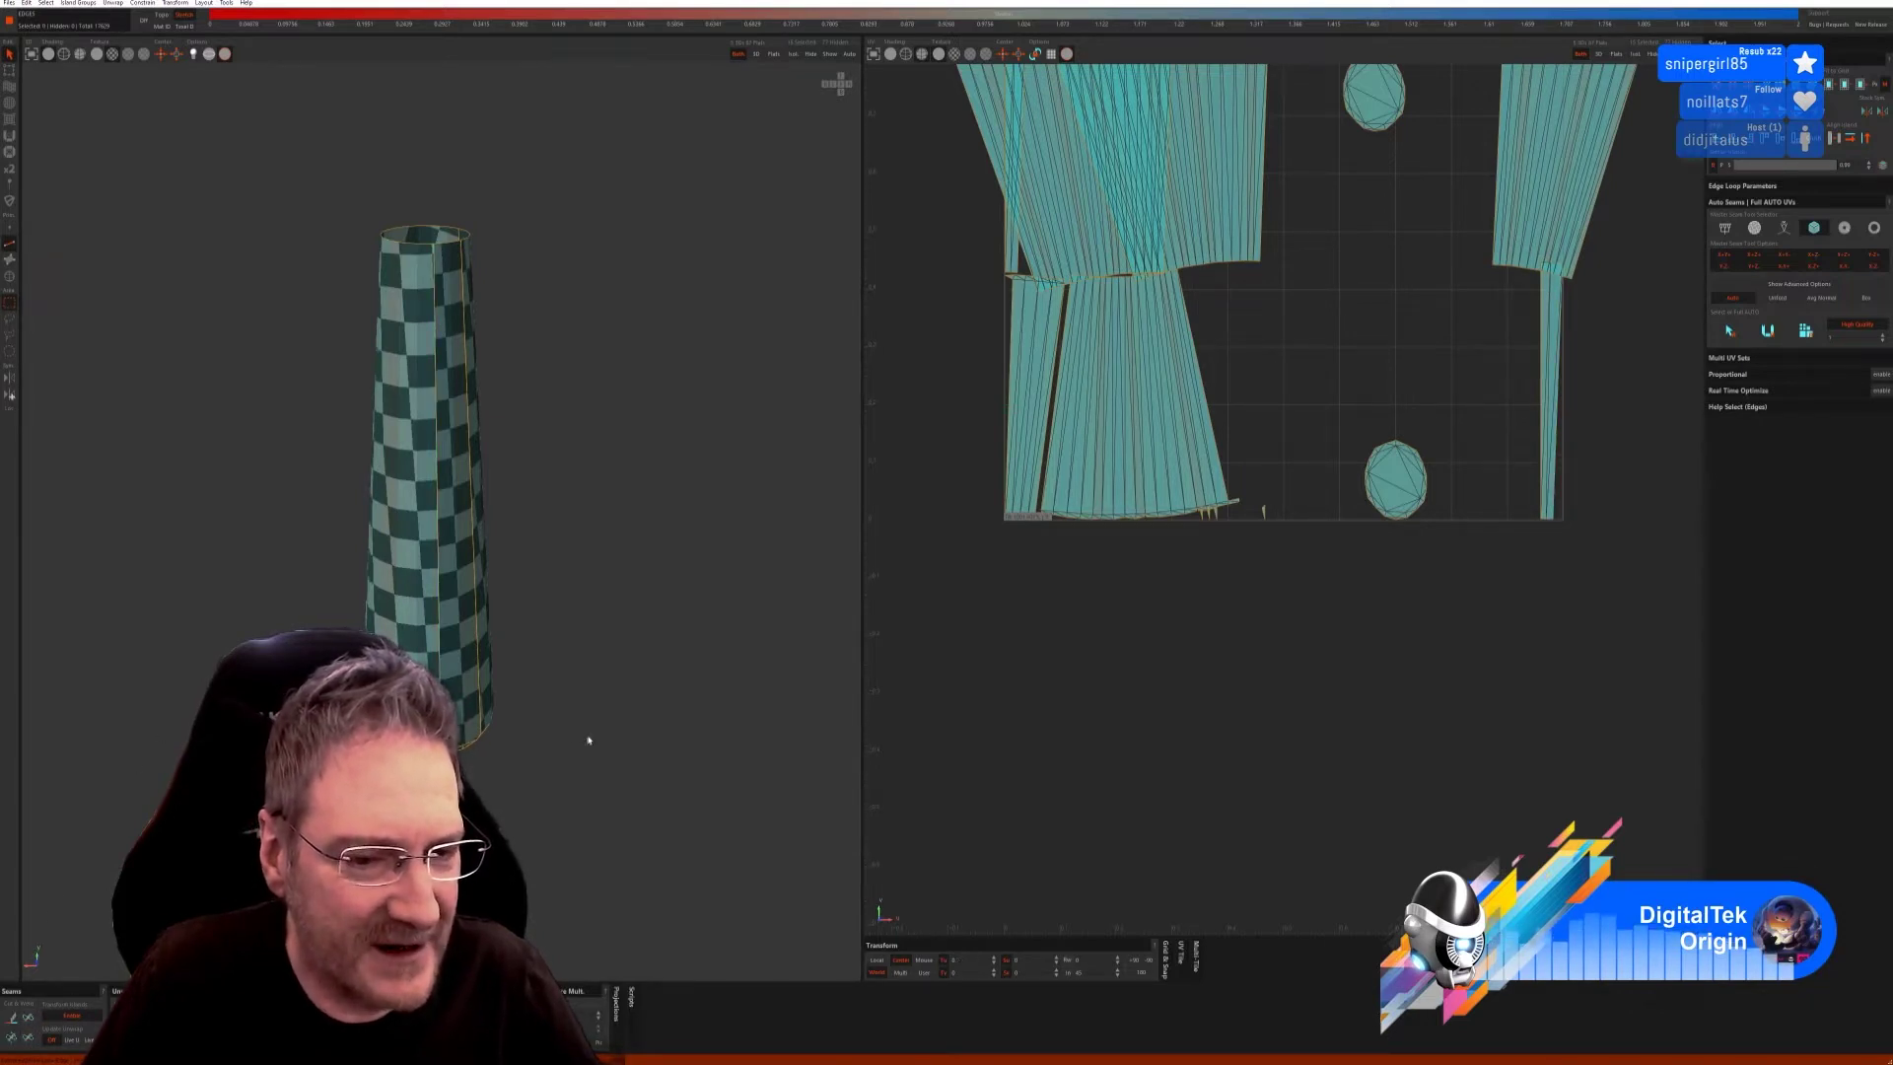
pyautogui.keyDown('alt'); pyautogui.moveTo(589, 739); pyautogui.dragTo(515, 748); pyautogui.keyUp('alt')
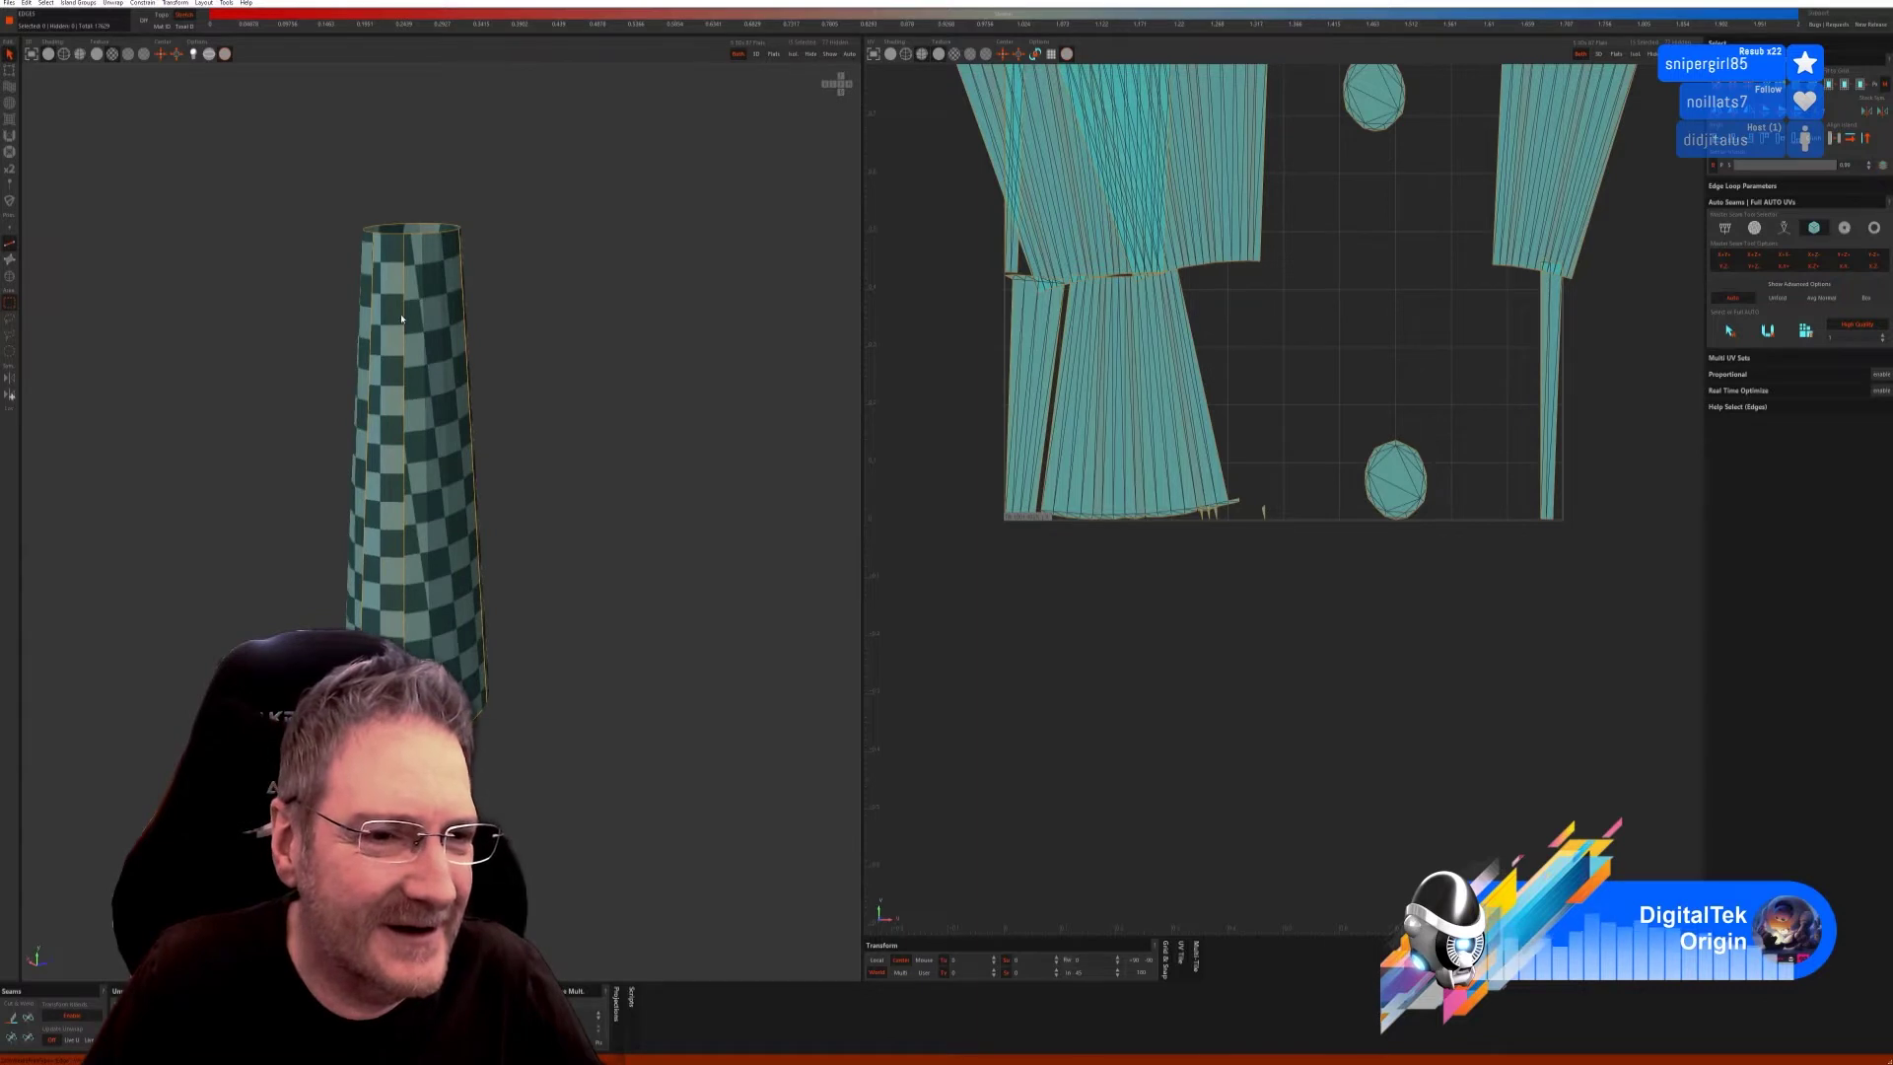
pyautogui.click(27, 1017)
pyautogui.moveTo(552, 749); pyautogui.dragTo(508, 761, button='middle')
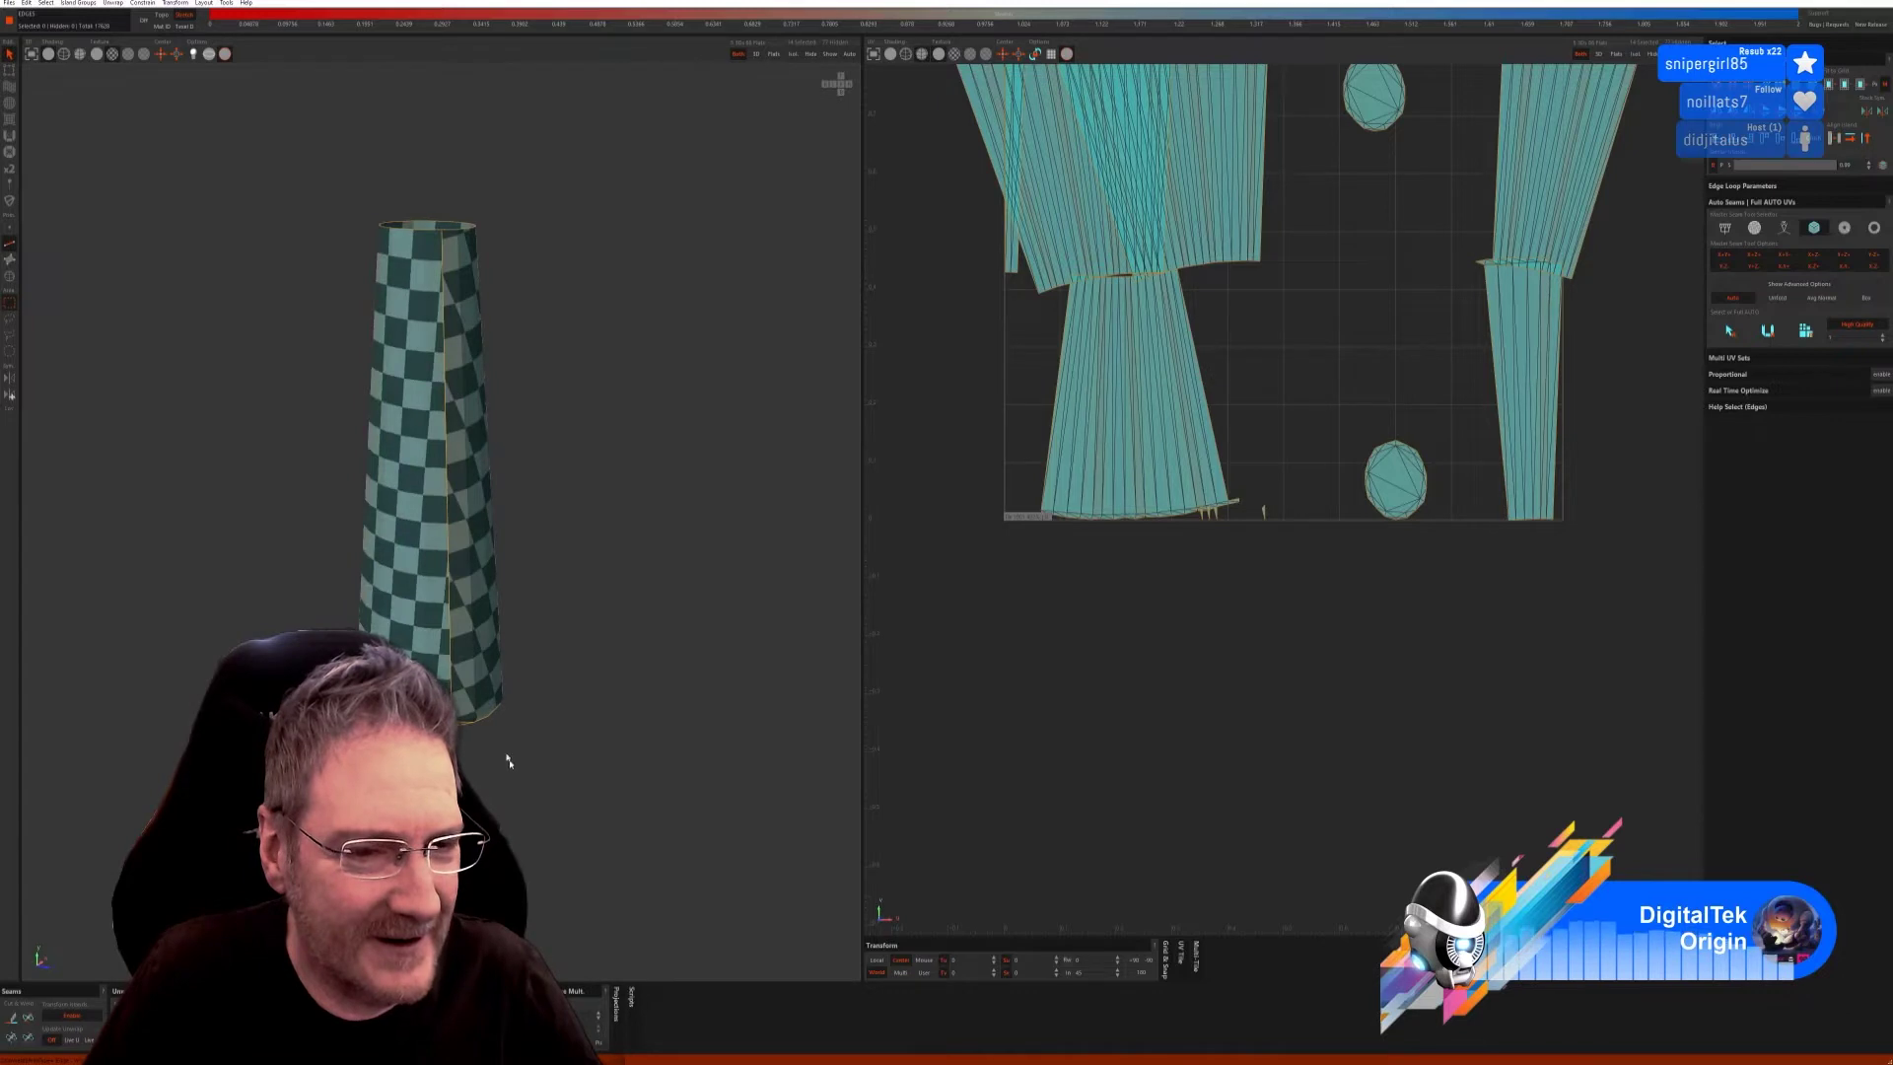
pyautogui.doubleClick(449, 375)
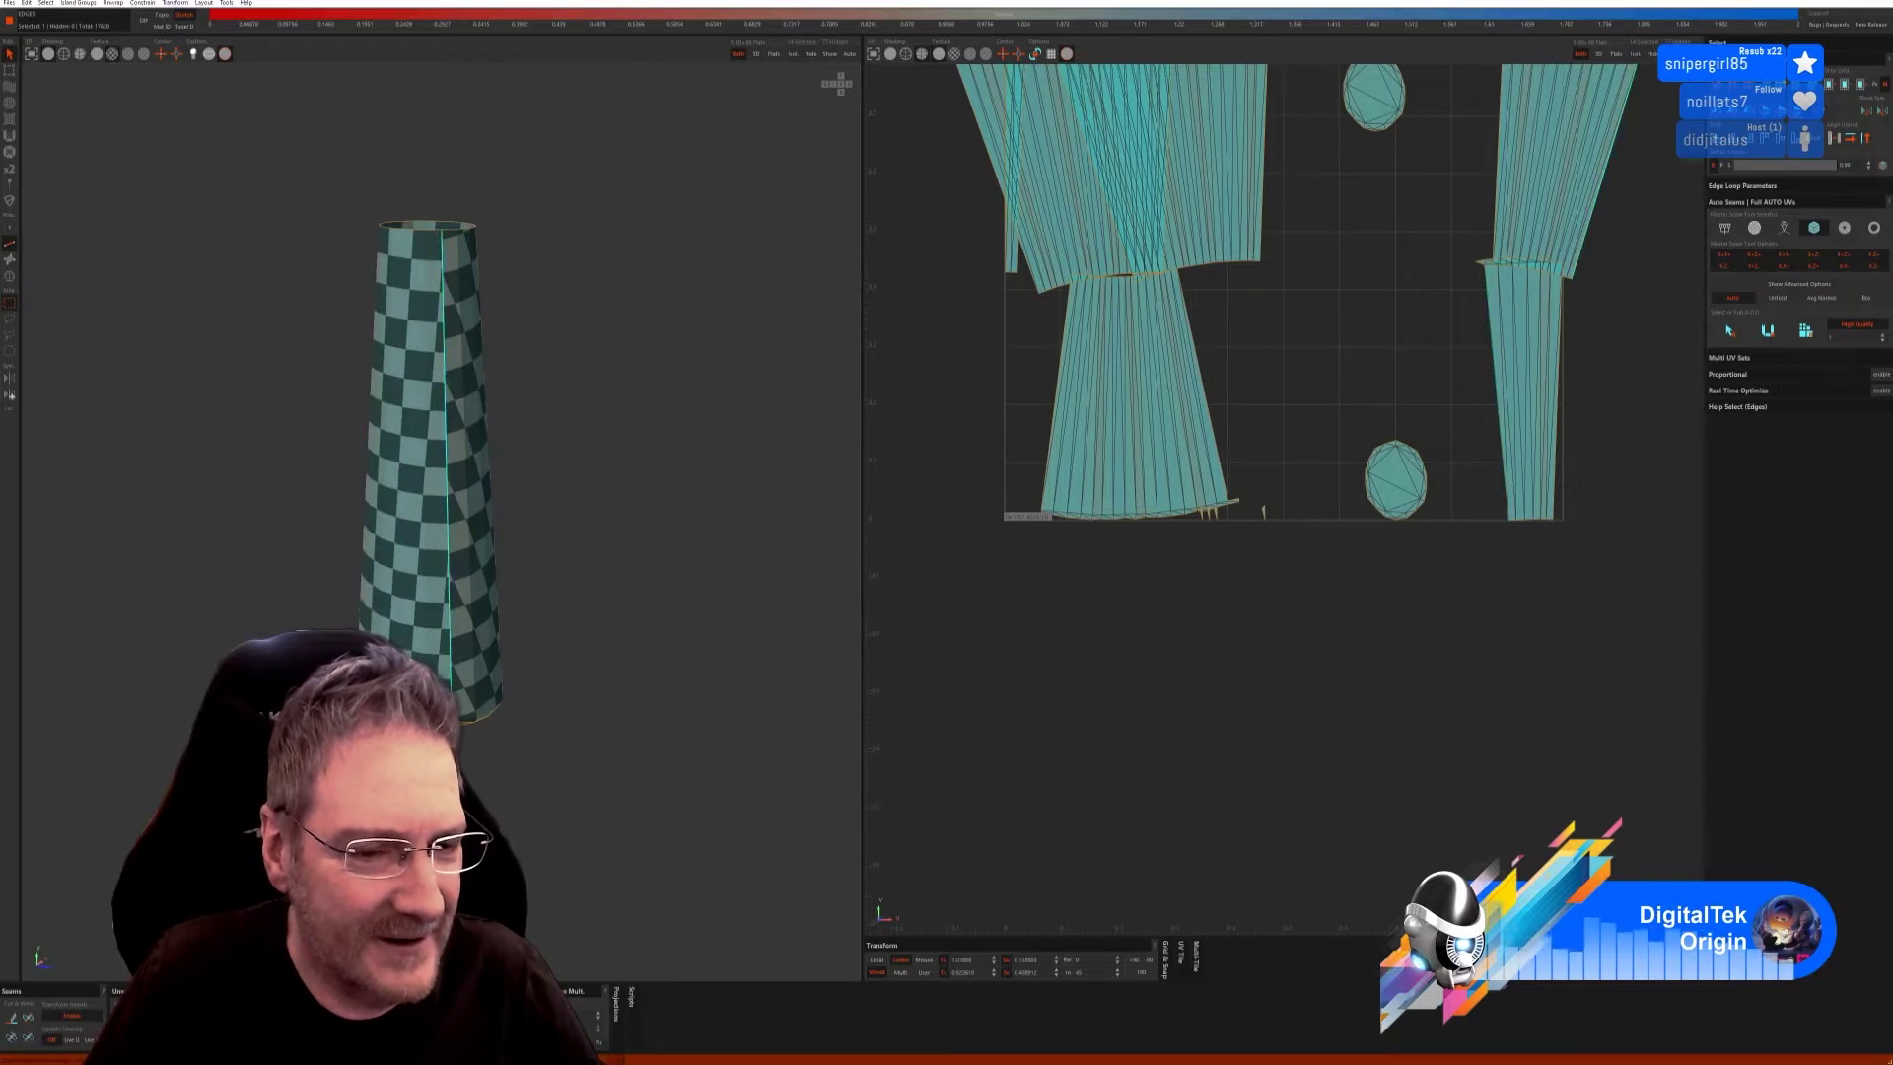
pyautogui.click(32, 1022)
# Show all the knob parts again, select the stem islands of the five-knob left group, and isolate them.
pyautogui.scroll(-10, 485, 773)
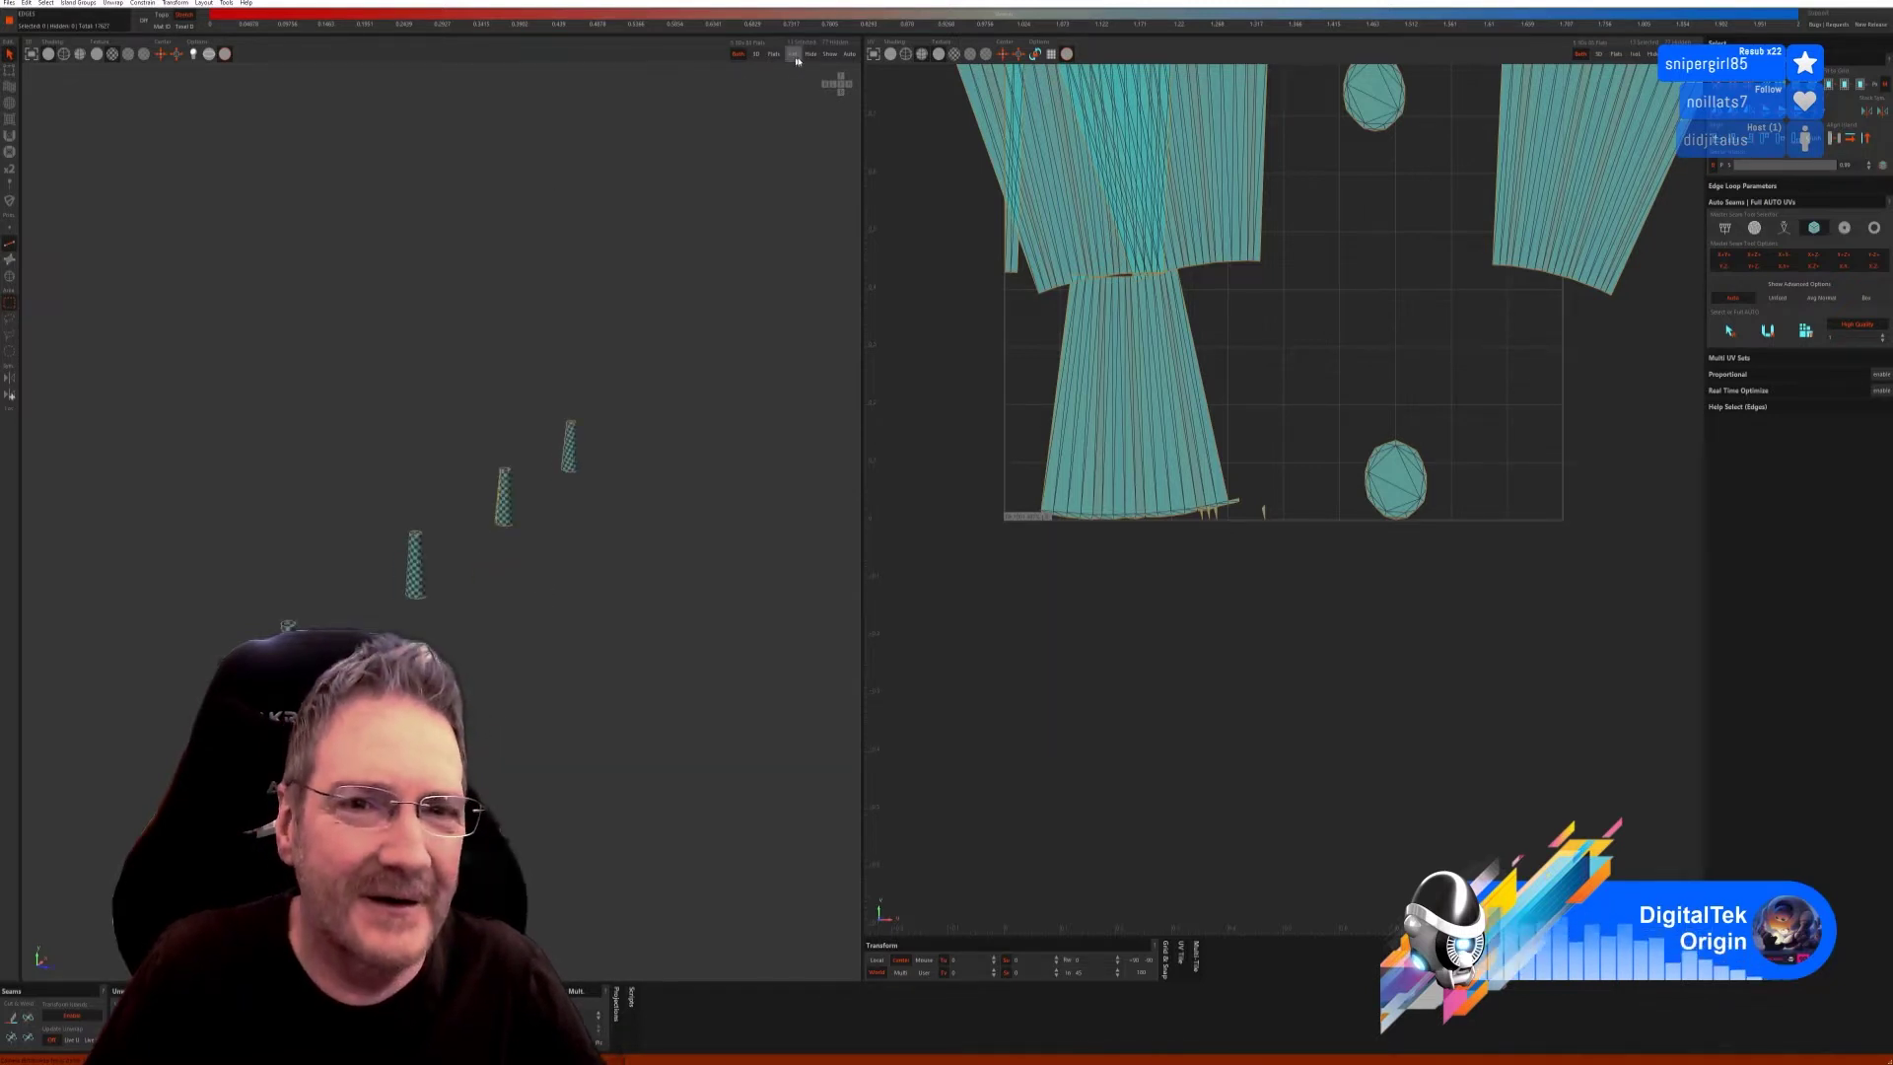
pyautogui.click(831, 54)
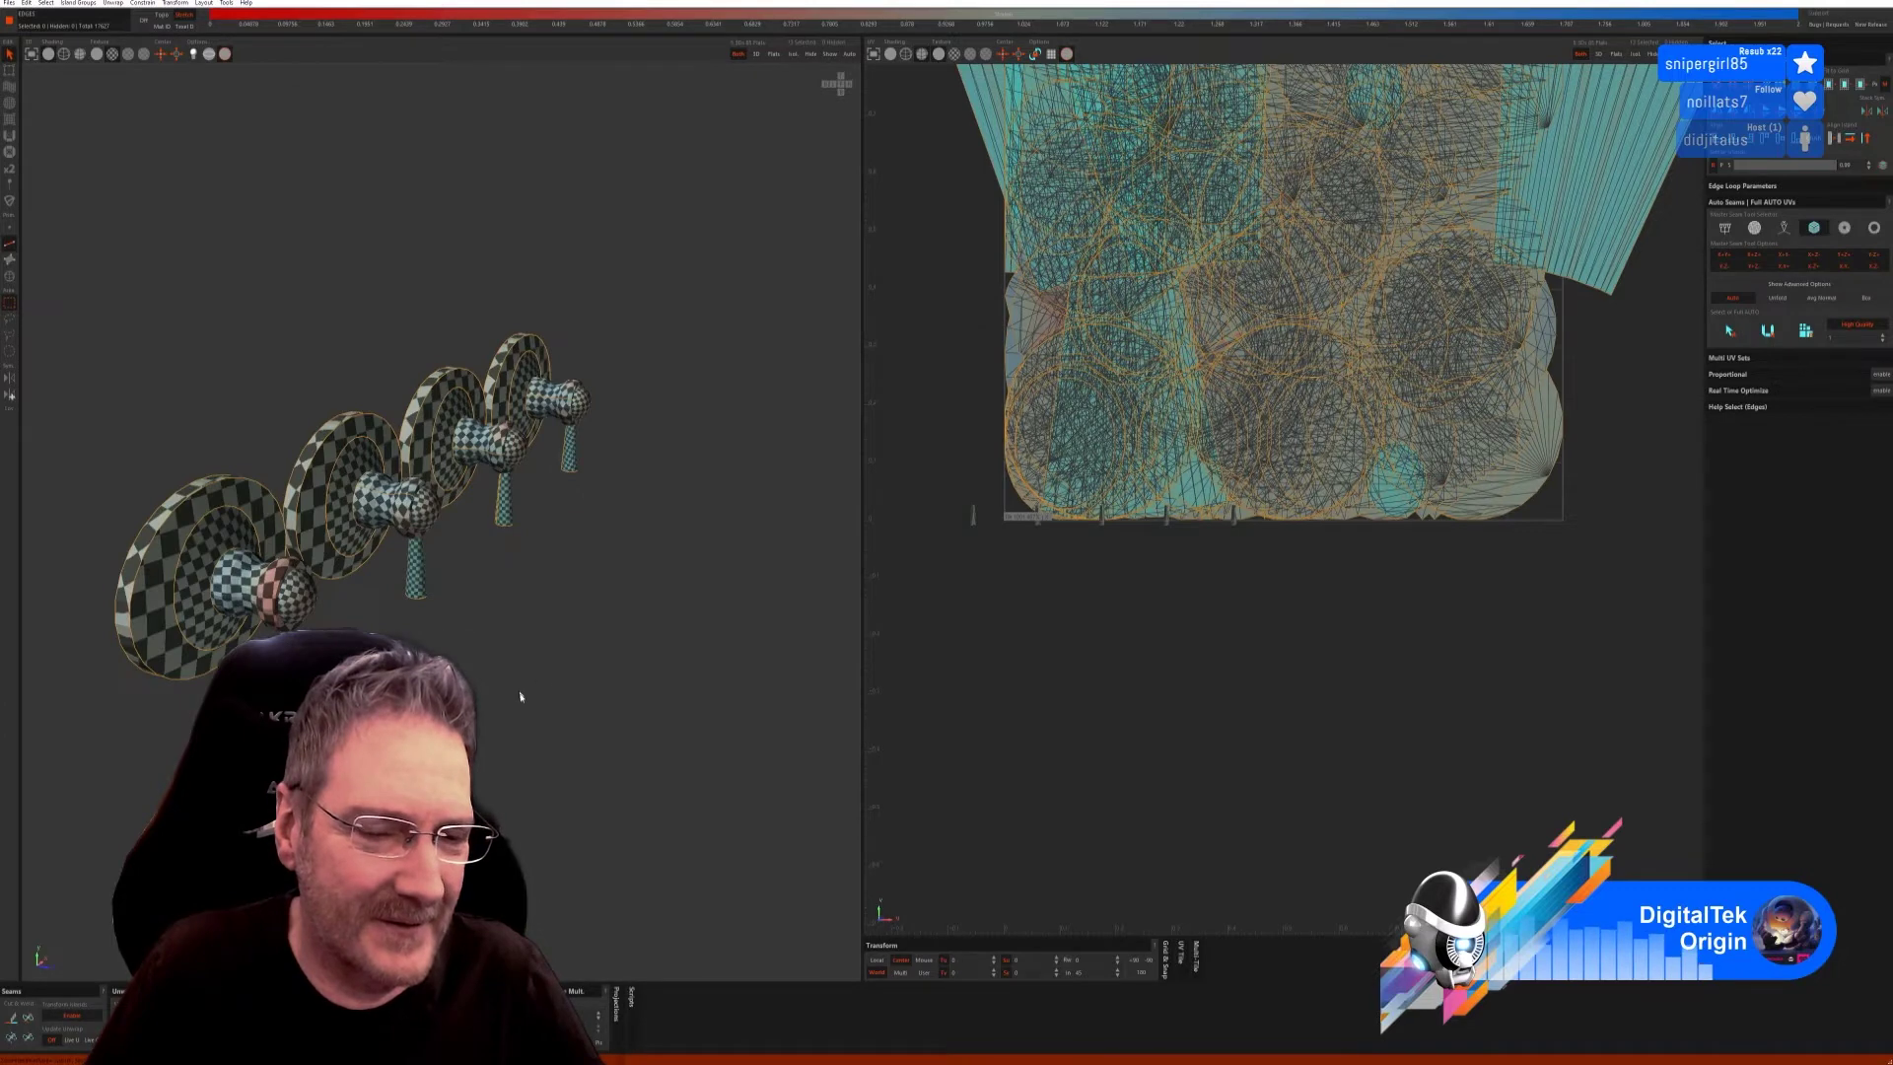
pyautogui.scroll(-3, 520, 659)
pyautogui.keyDown('alt'); pyautogui.moveTo(519, 655); pyautogui.dragTo(611, 493); pyautogui.keyUp('alt')
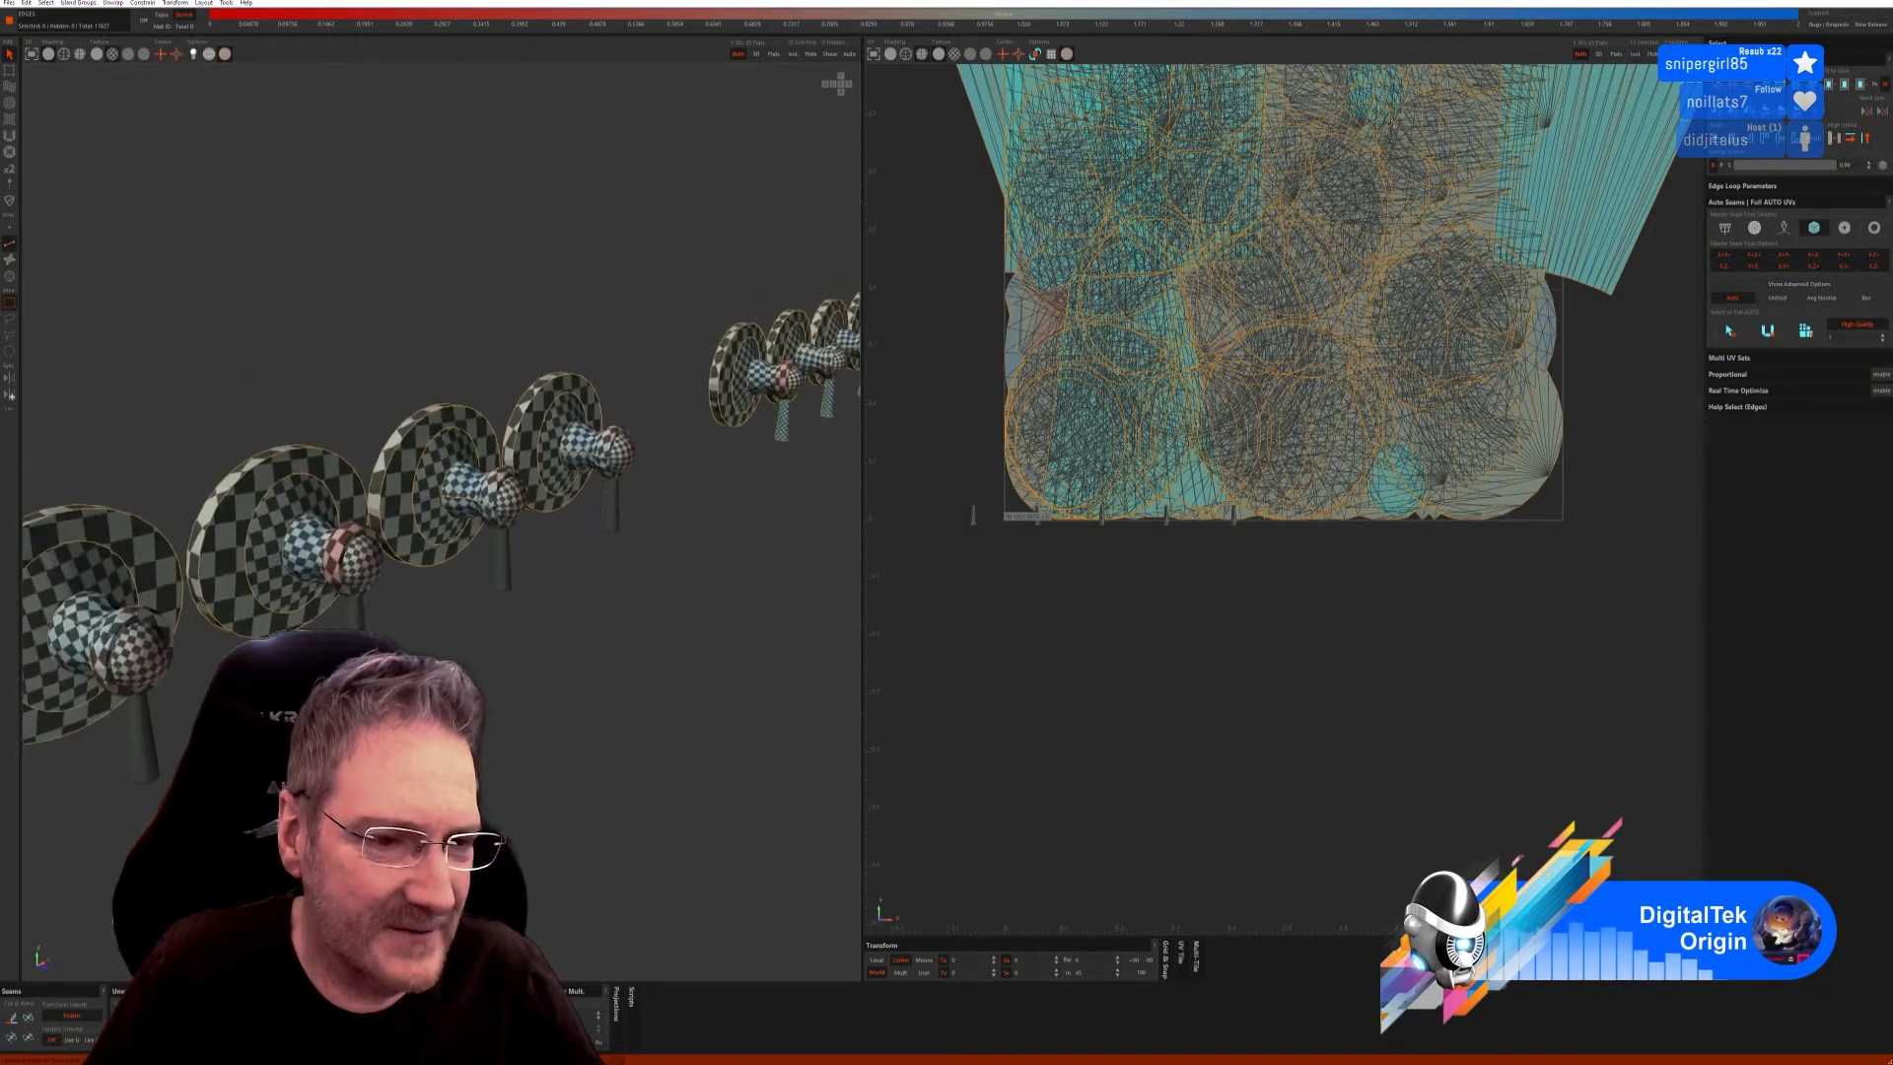
pyautogui.scroll(-2, 493, 690)
pyautogui.moveTo(549, 644); pyautogui.dragTo(483, 675, button='middle')
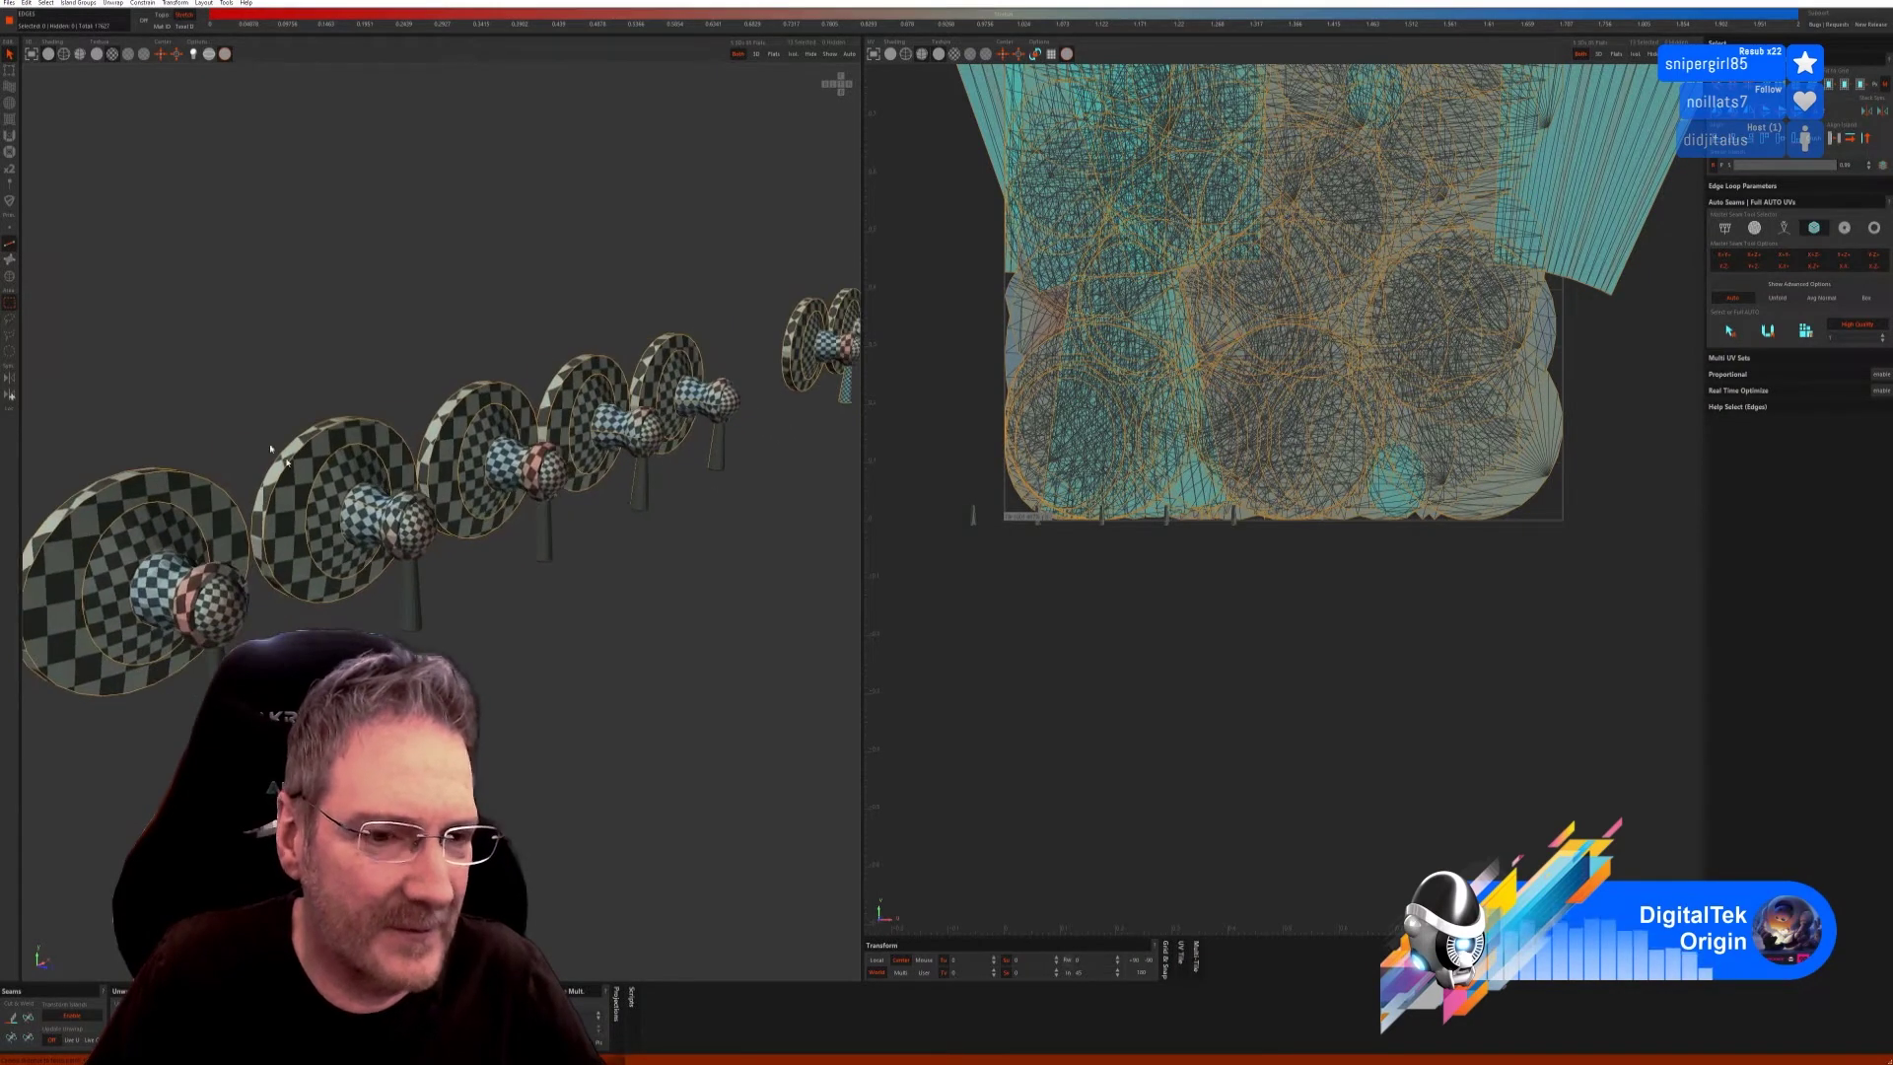
pyautogui.click(10, 275)
pyautogui.click(717, 448)
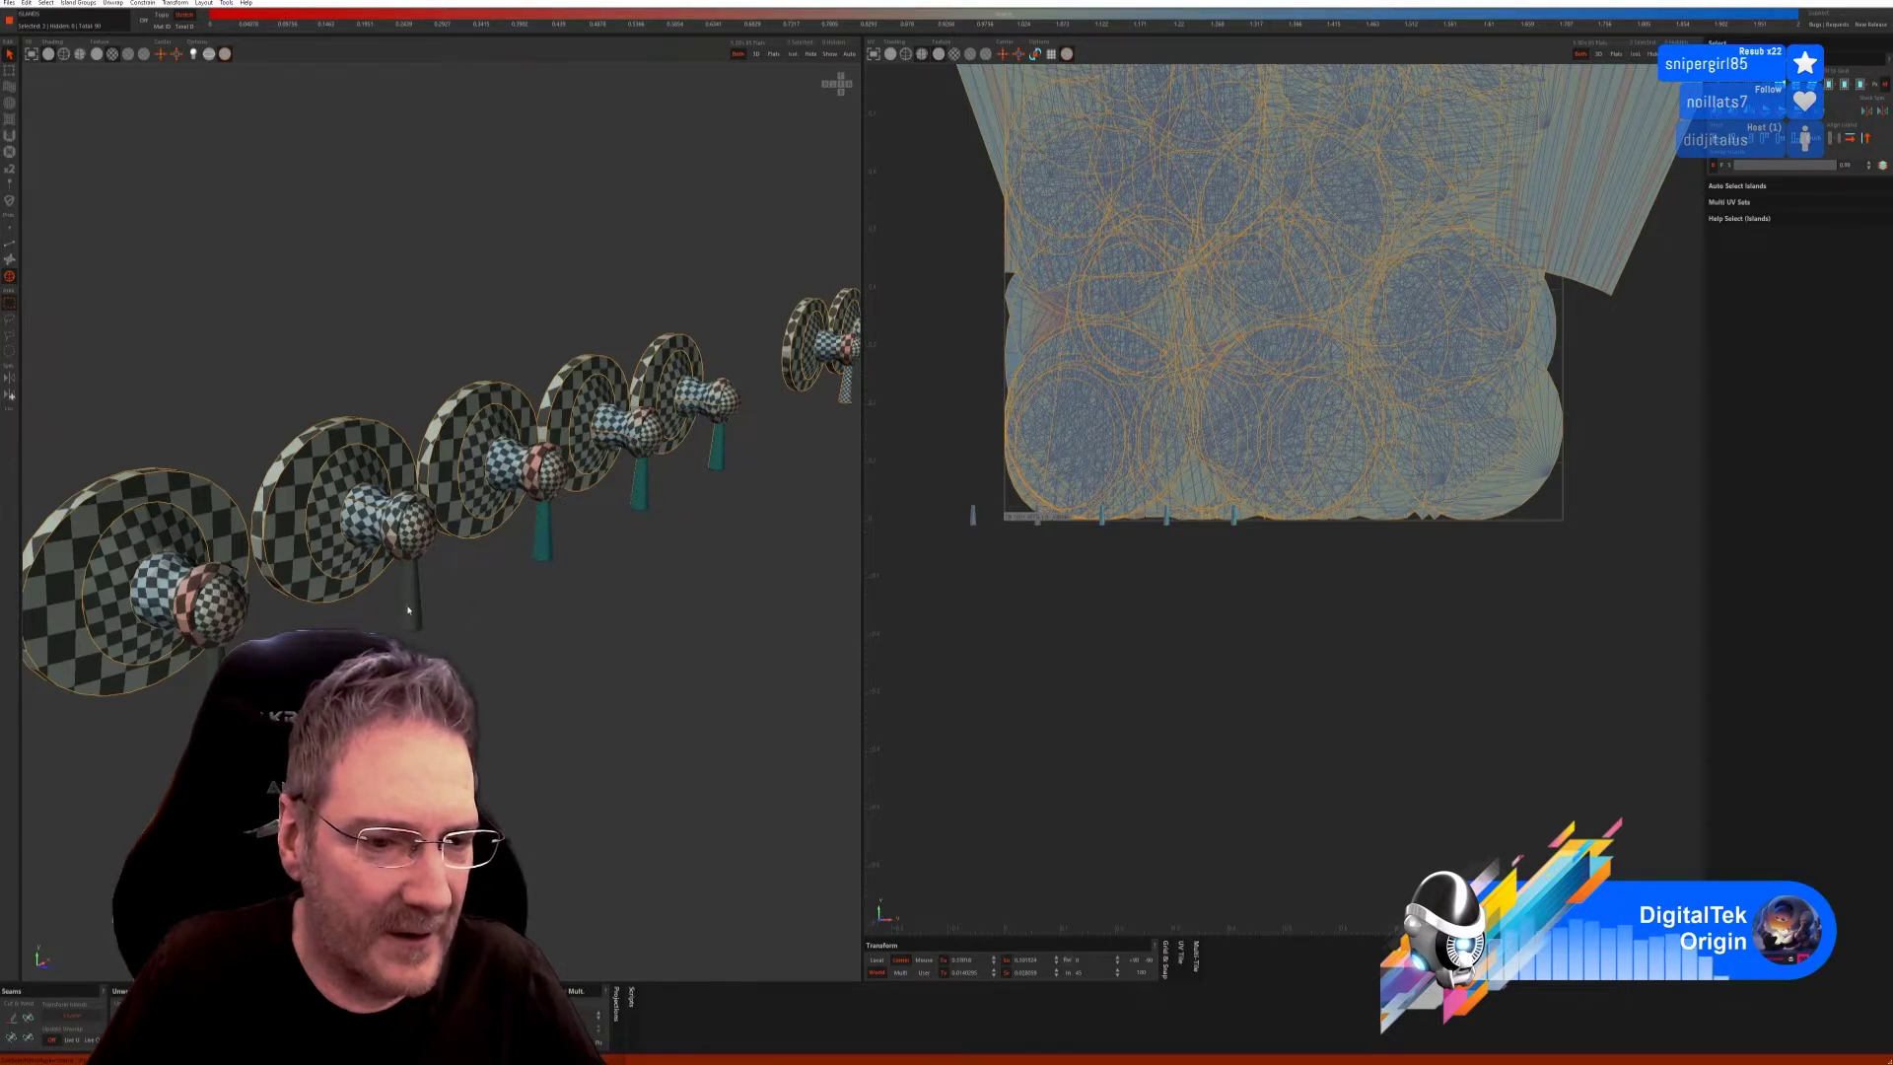
pyautogui.click(794, 55)
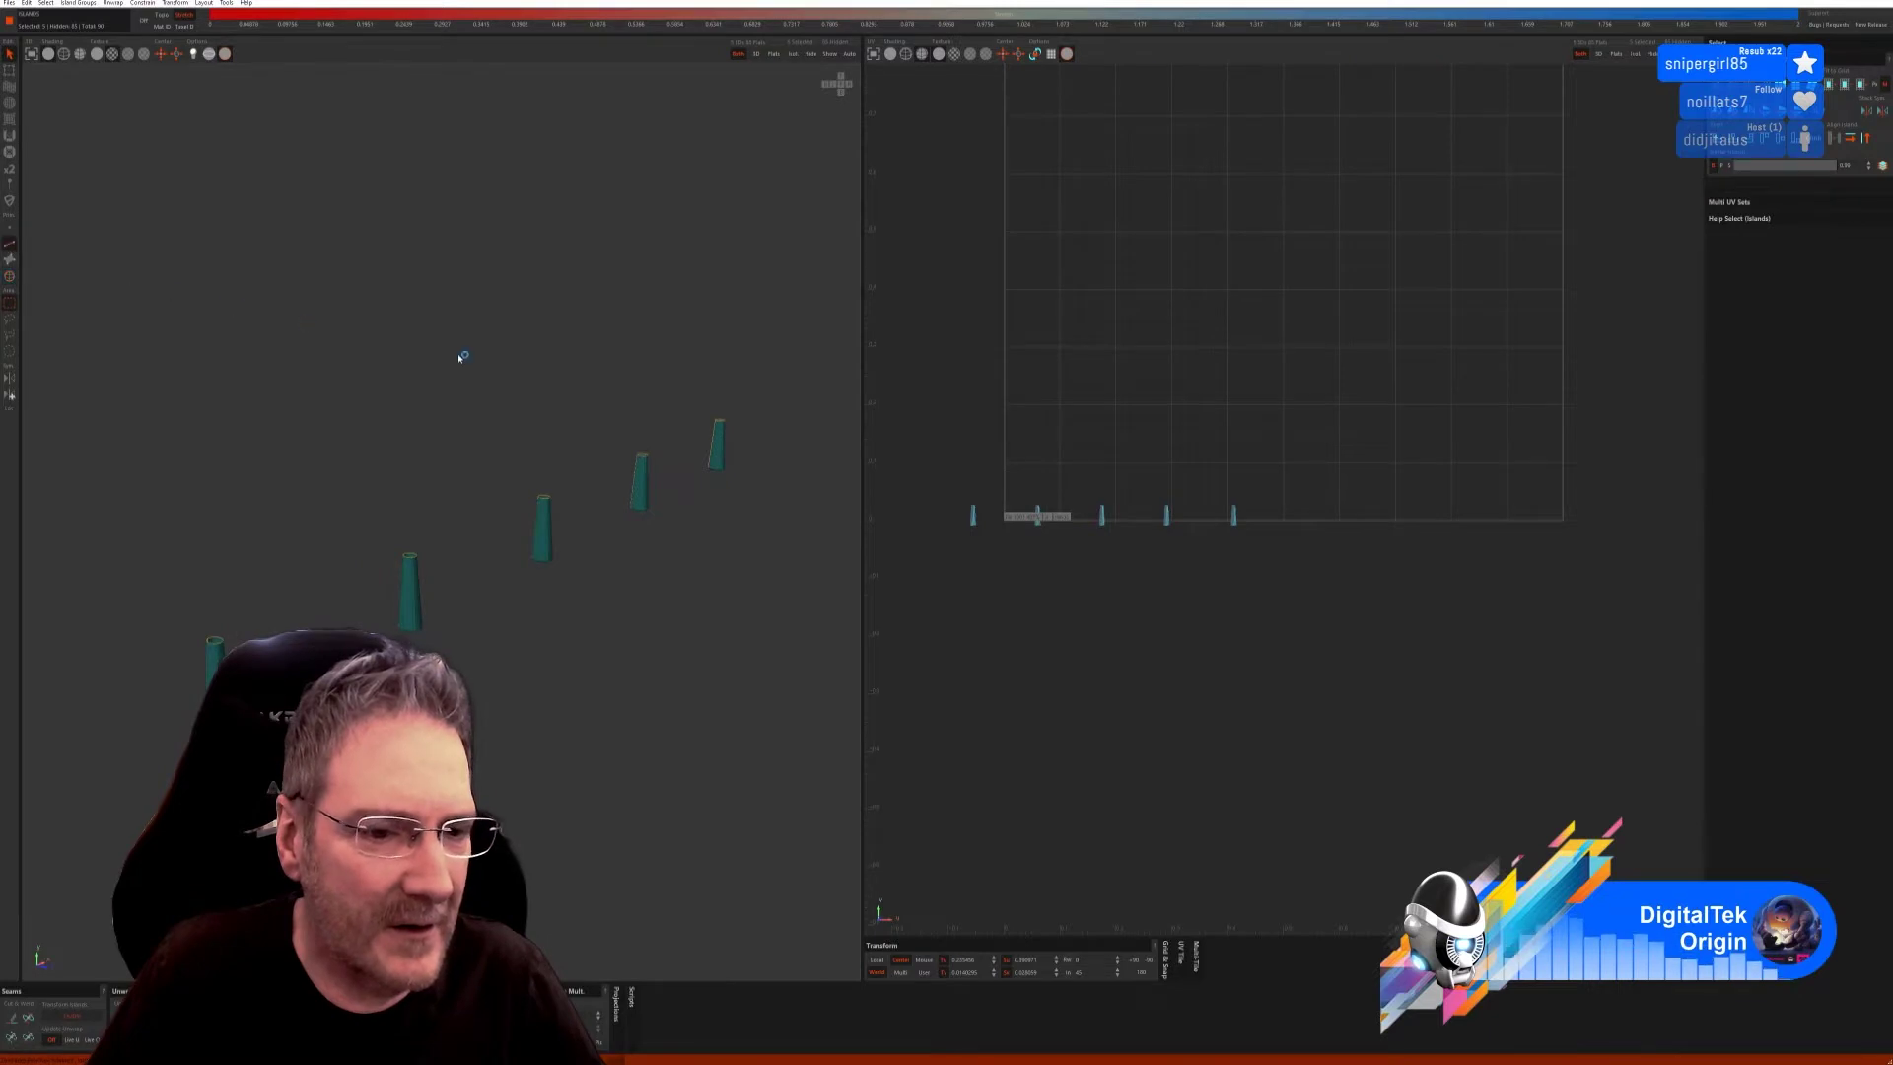
# Select automatic seams on the five isolated stems, and cut, unfold and pack them along those seams.
pyautogui.click(1729, 330)
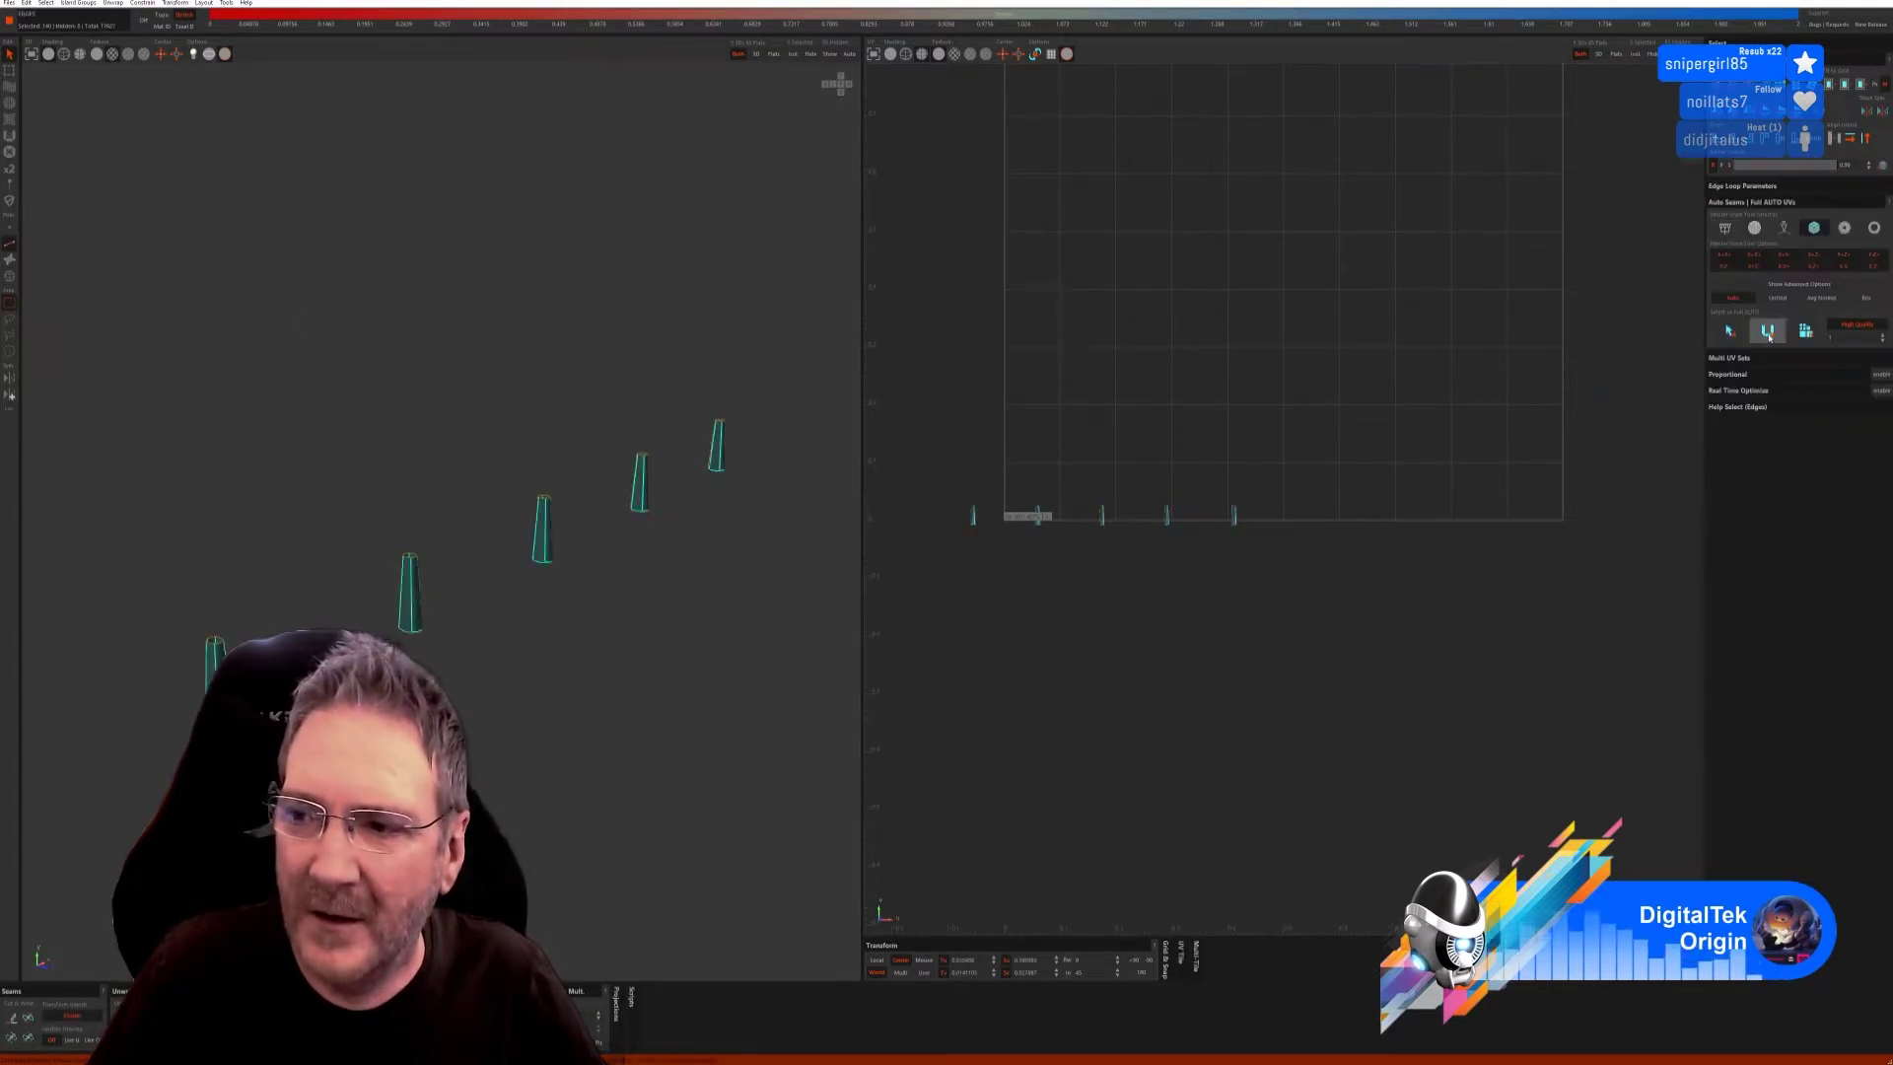
pyautogui.click(1768, 332)
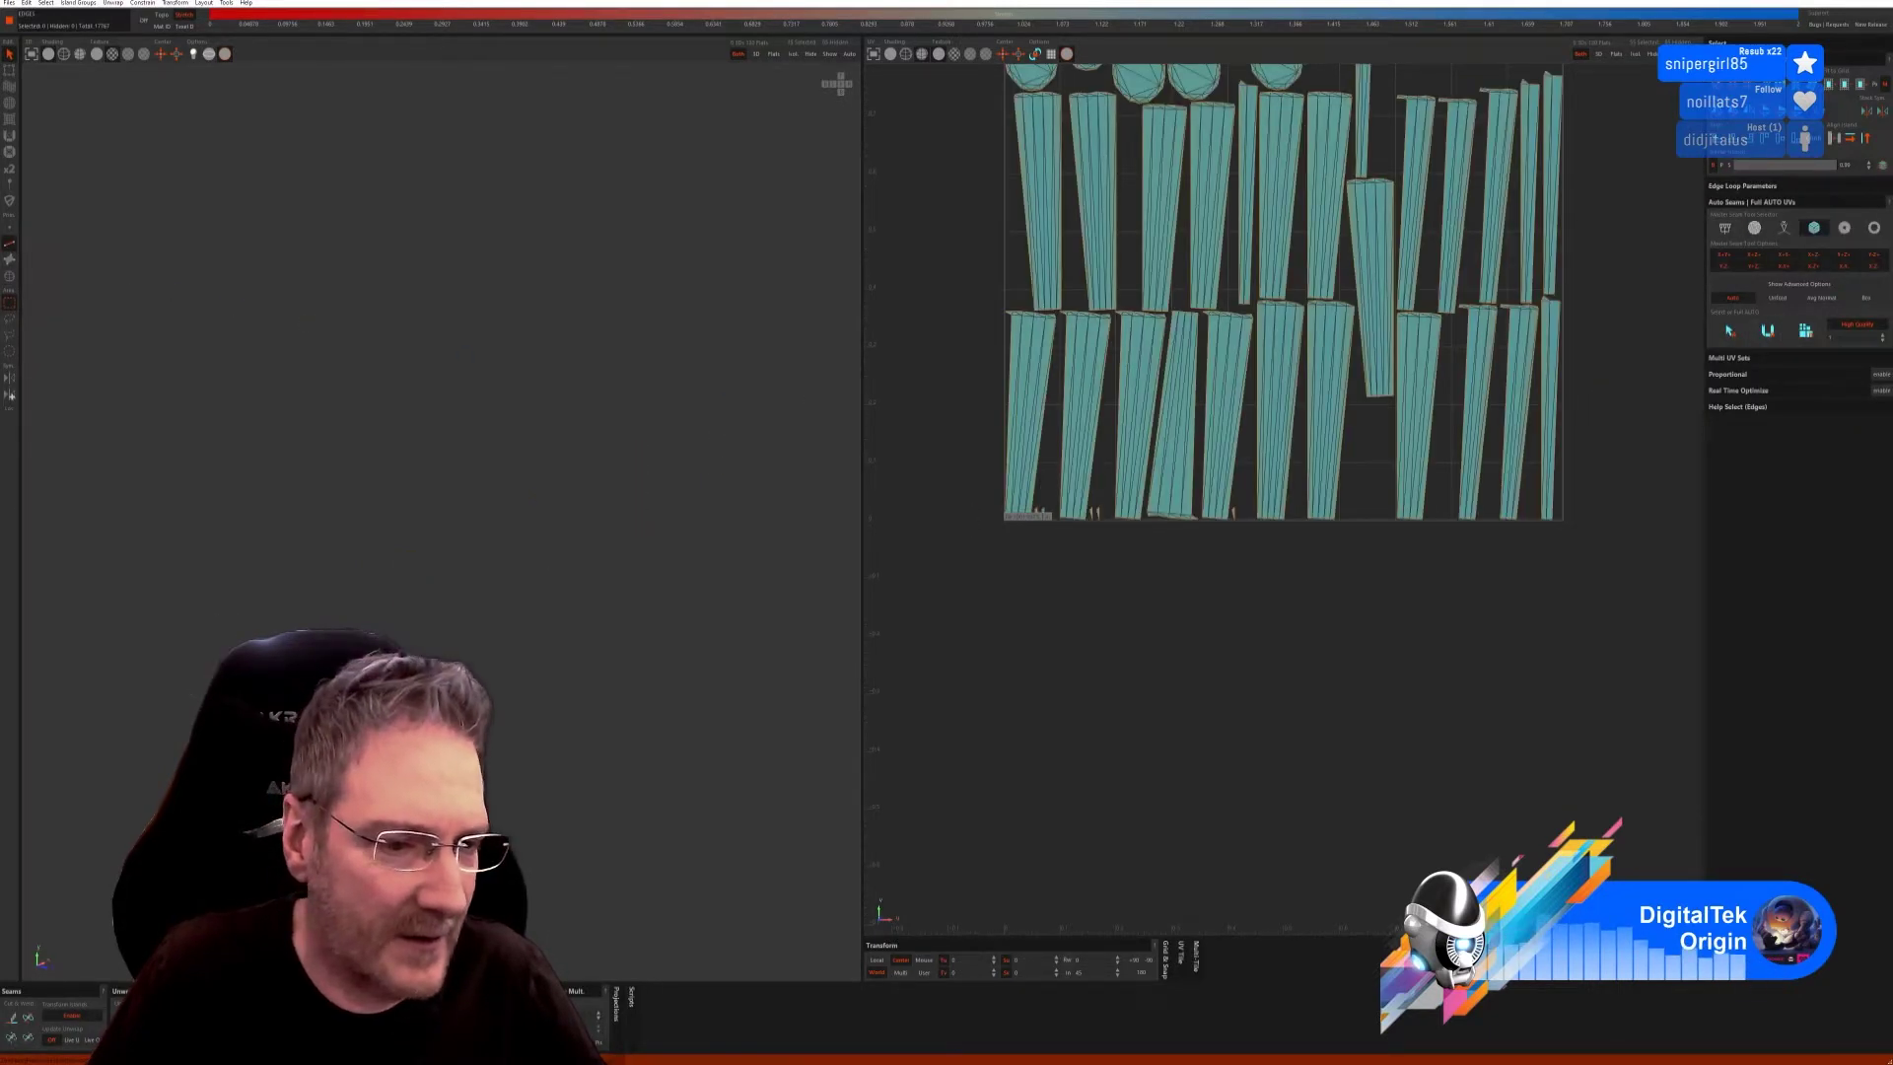
# Weld two lengthwise seams on neighbouring sides of the first of the five isolated stems.
pyautogui.scroll(5, 444, 512)
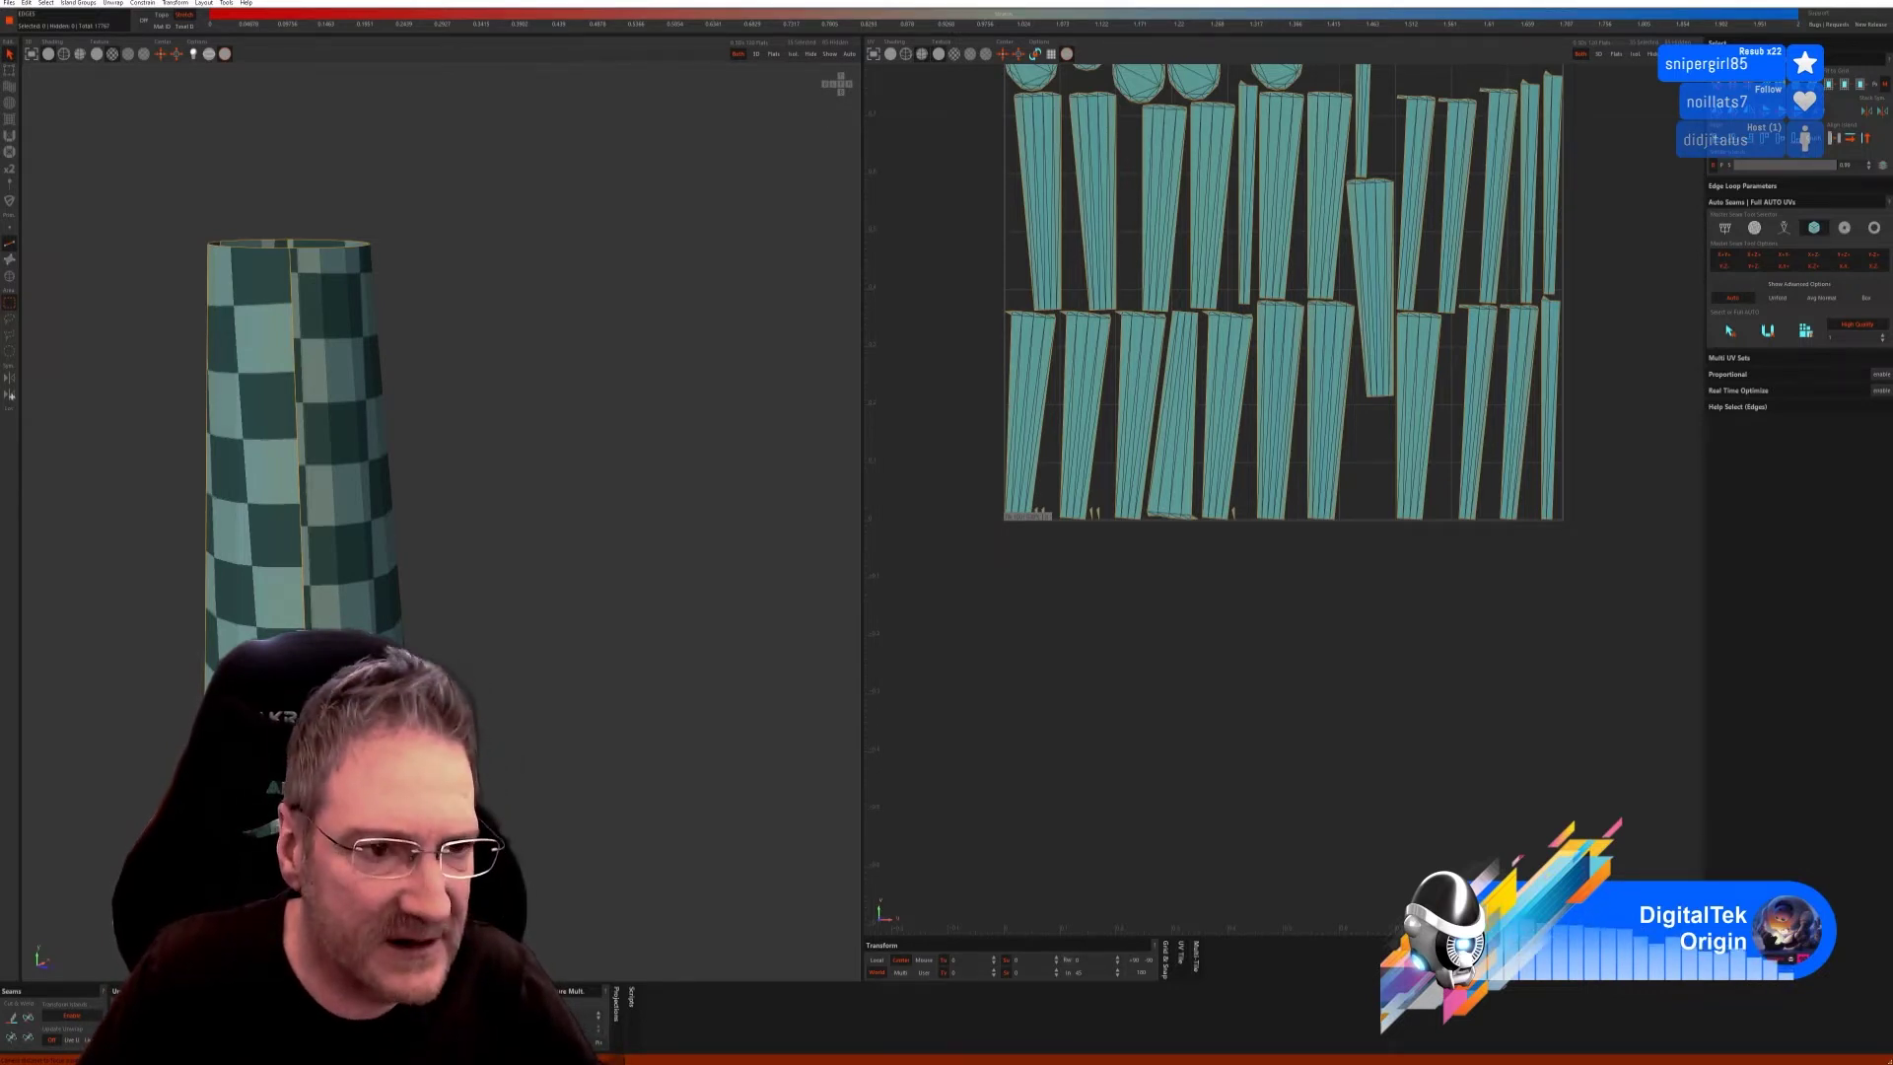
pyautogui.keyDown('alt'); pyautogui.moveTo(690, 395); pyautogui.dragTo(237, 394); pyautogui.keyUp('alt')
pyautogui.scroll(-3, 441, 510)
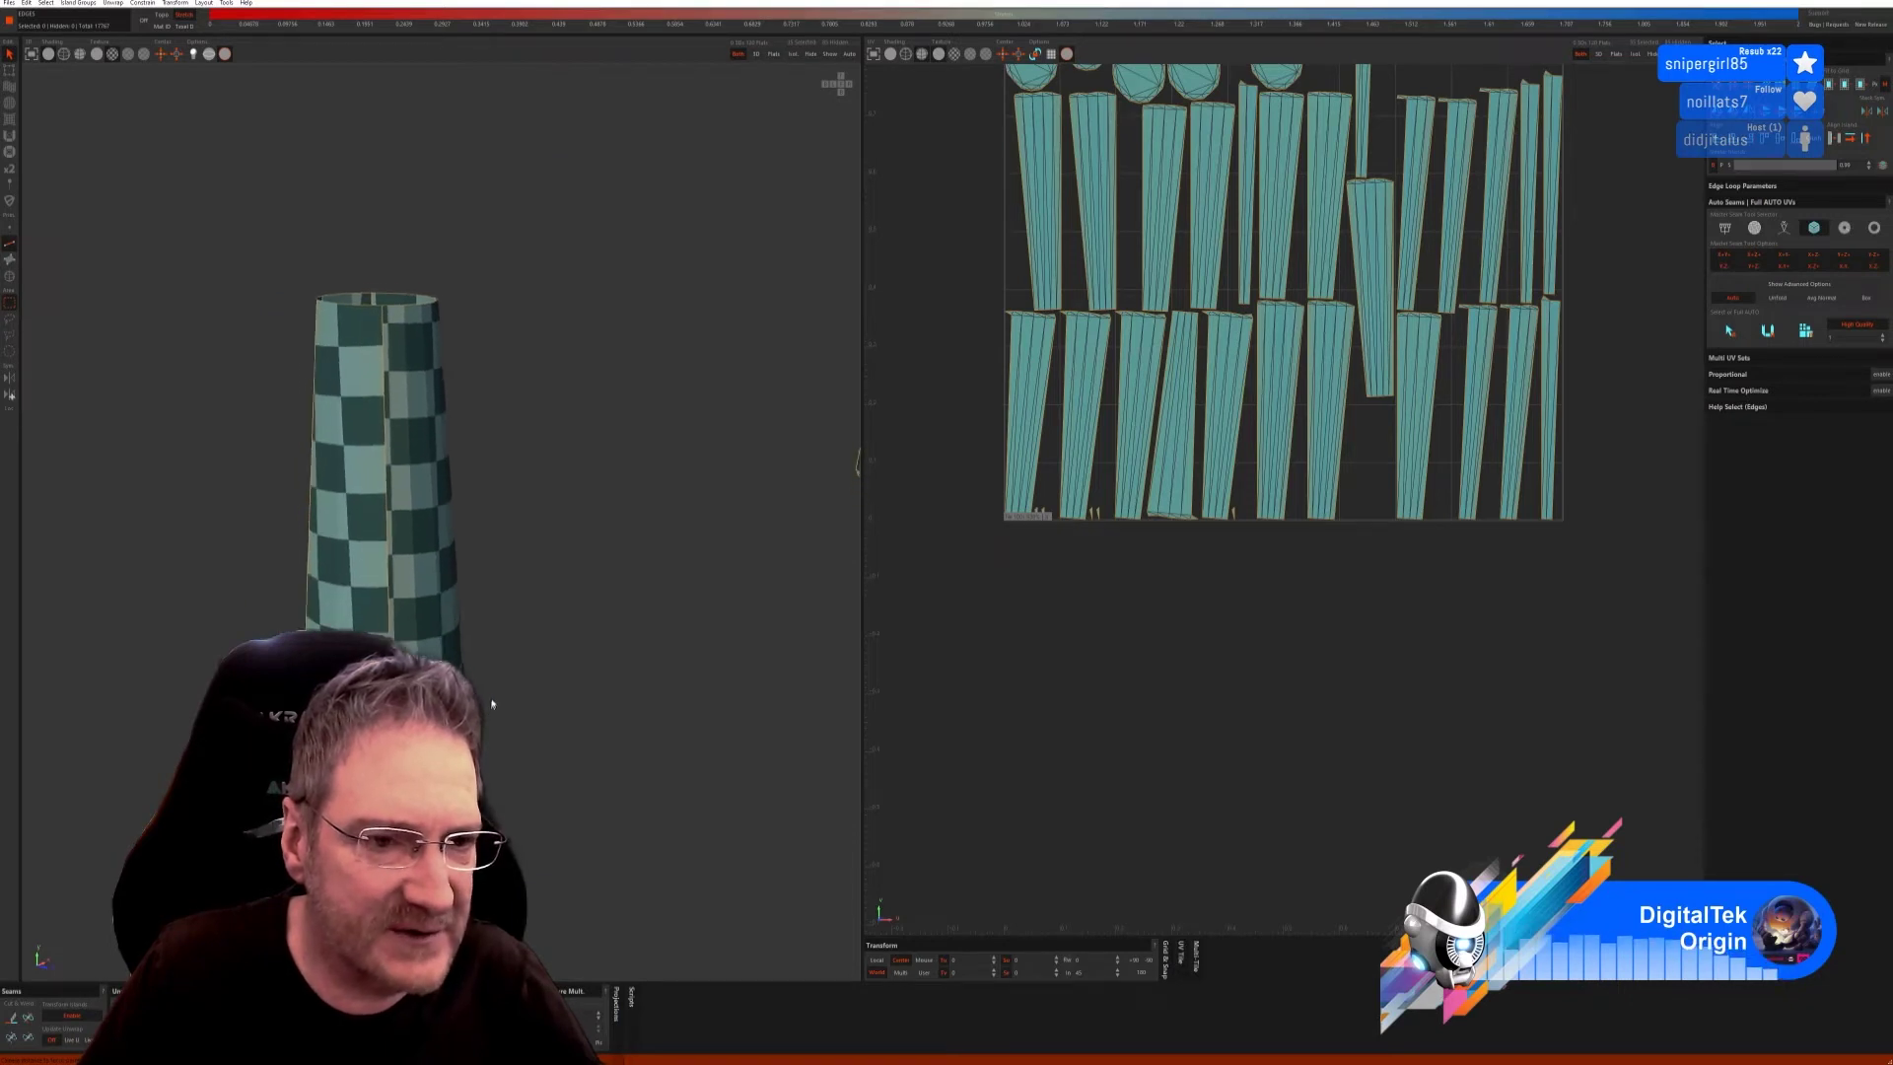
pyautogui.click(406, 405)
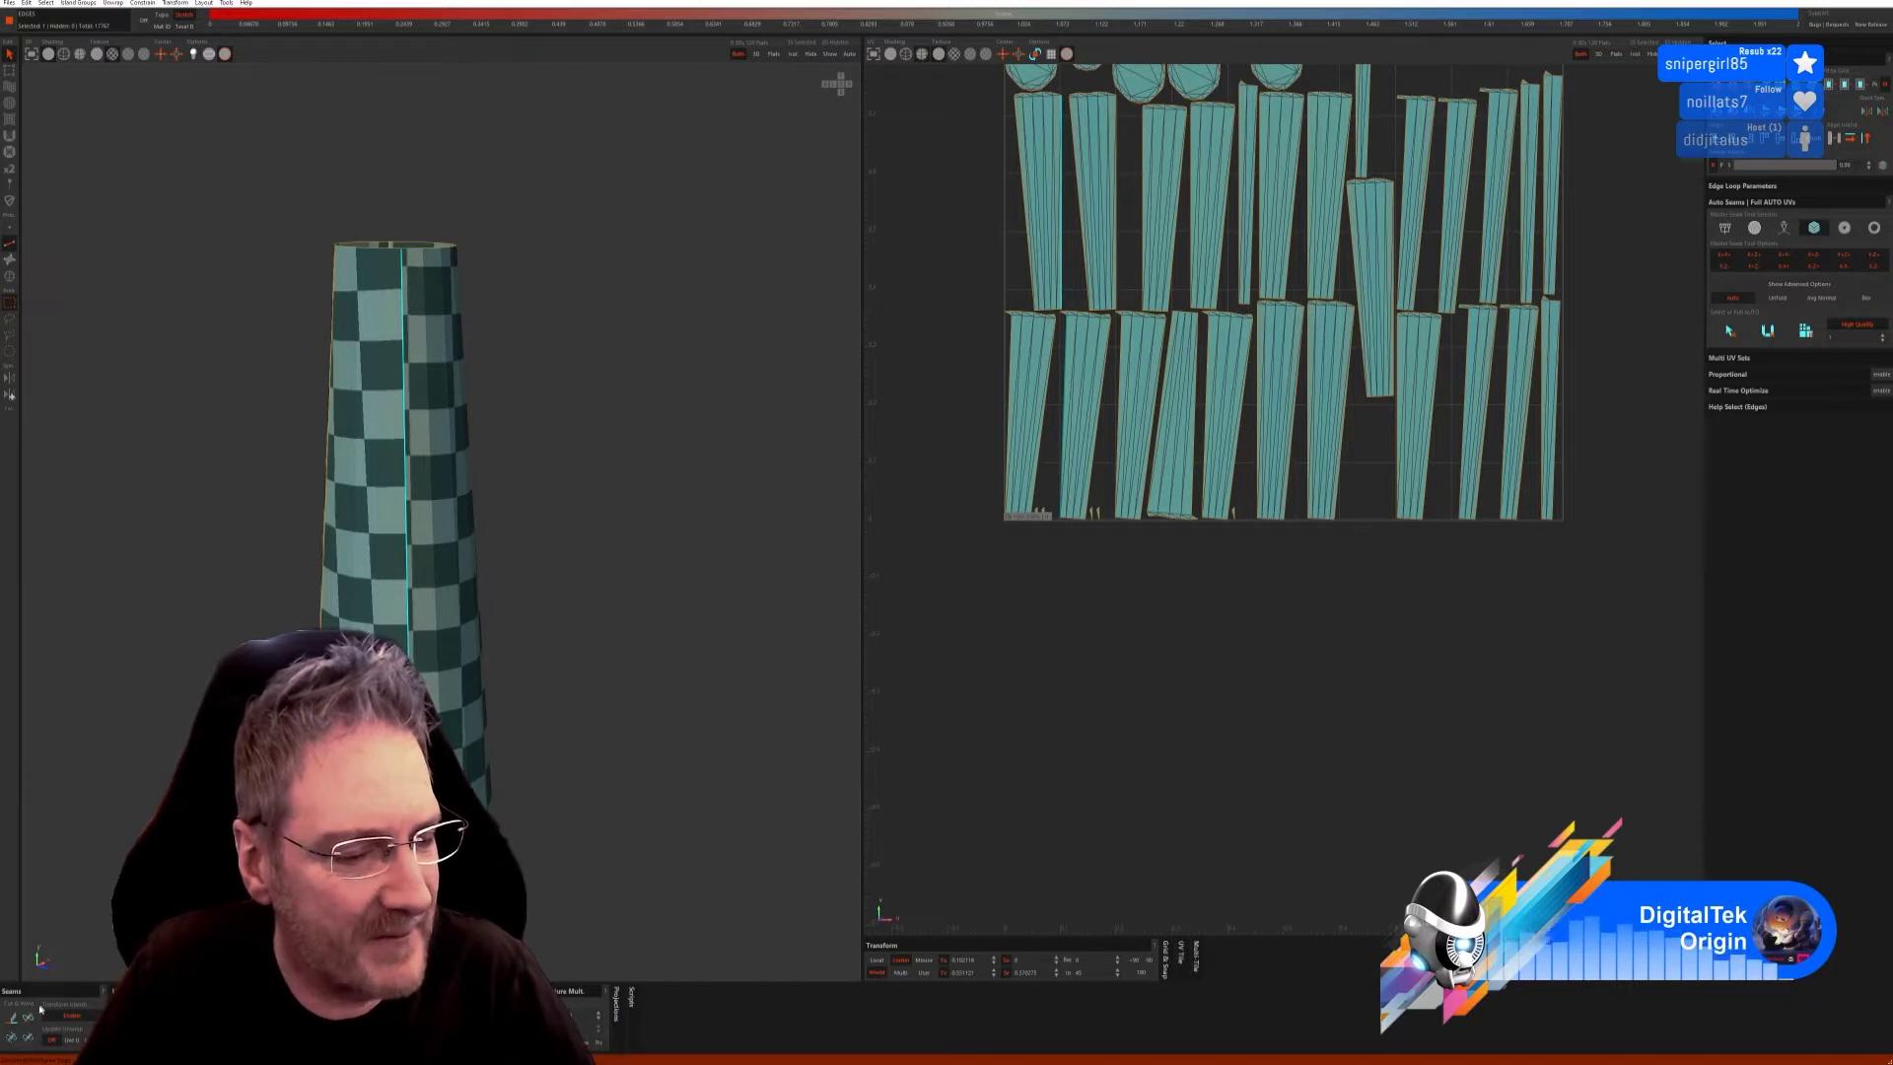
pyautogui.press('w')
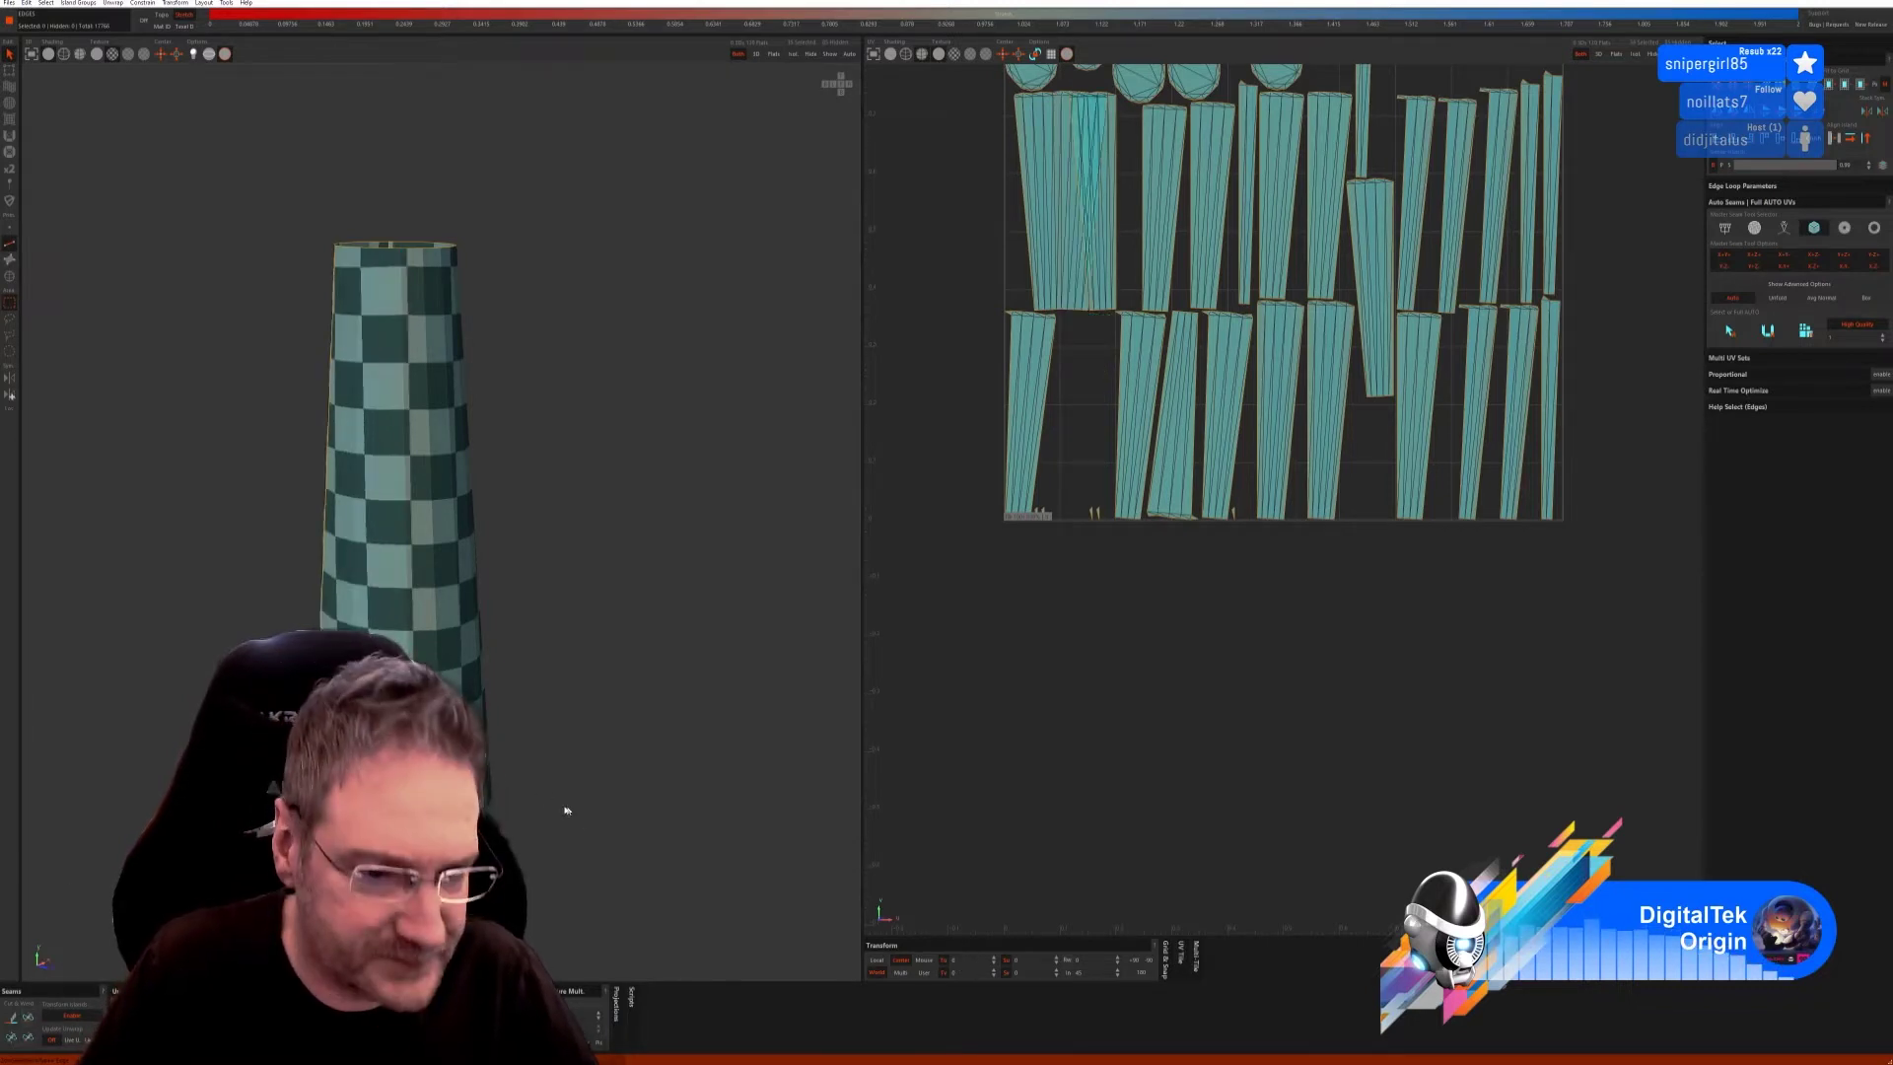
pyautogui.keyDown('alt'); pyautogui.moveTo(552, 805); pyautogui.dragTo(434, 788); pyautogui.keyUp('alt')
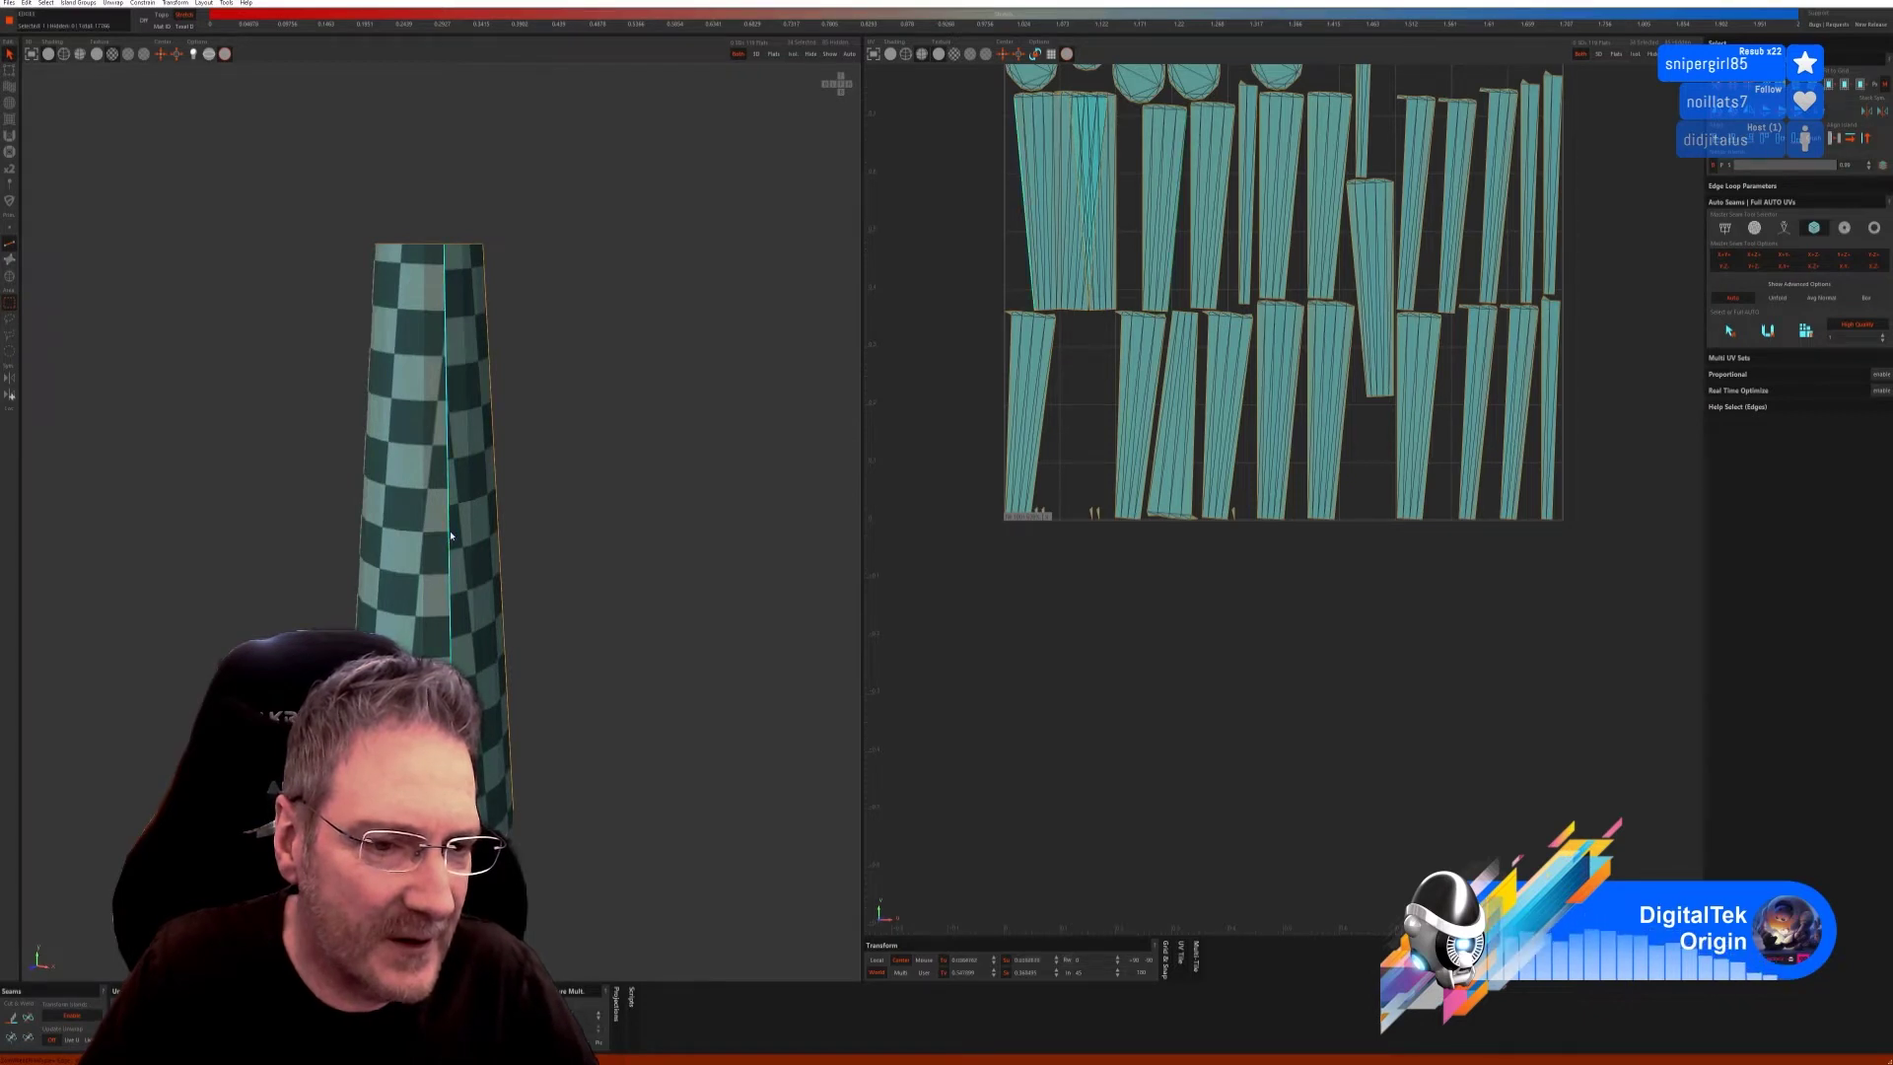
pyautogui.click(29, 1019)
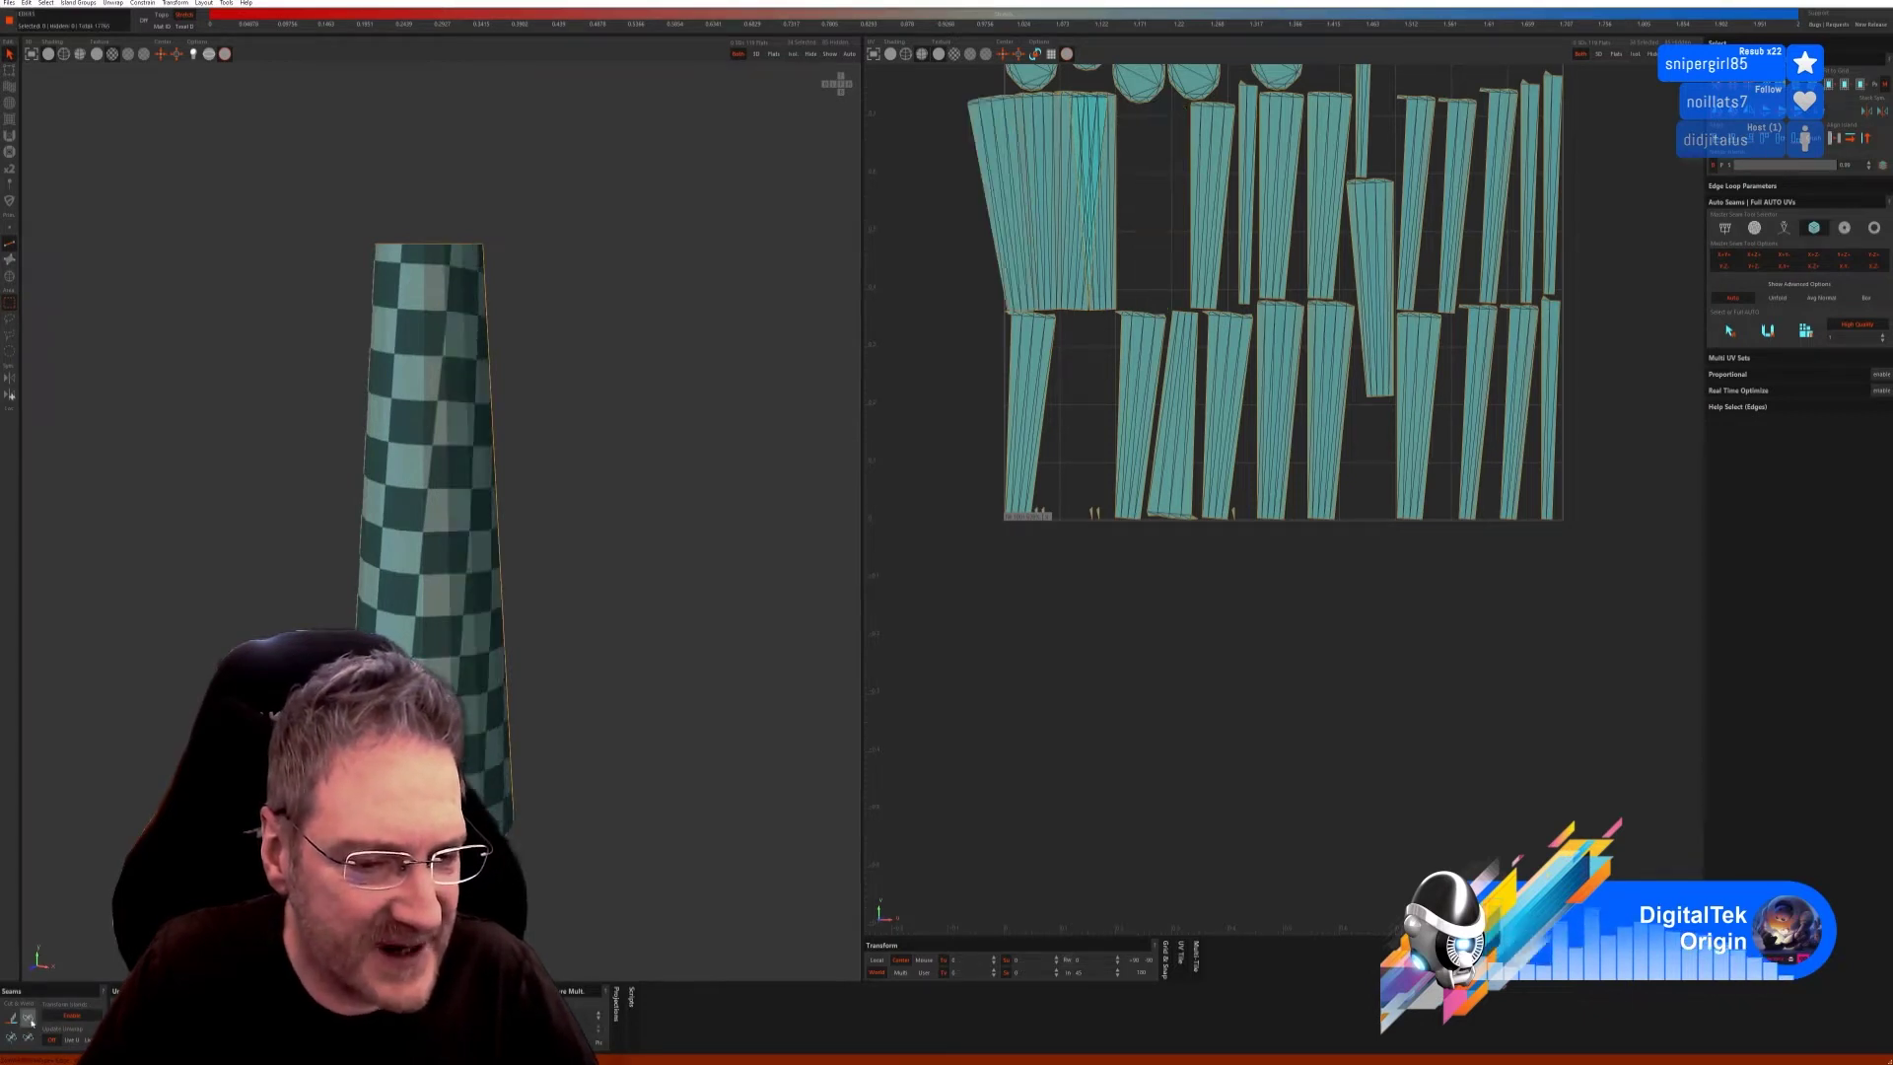
# Weld two more lengthwise seams around the same stem to join its further side strips.
pyautogui.keyDown('alt'); pyautogui.moveTo(600, 721); pyautogui.dragTo(449, 560); pyautogui.keyUp('alt')
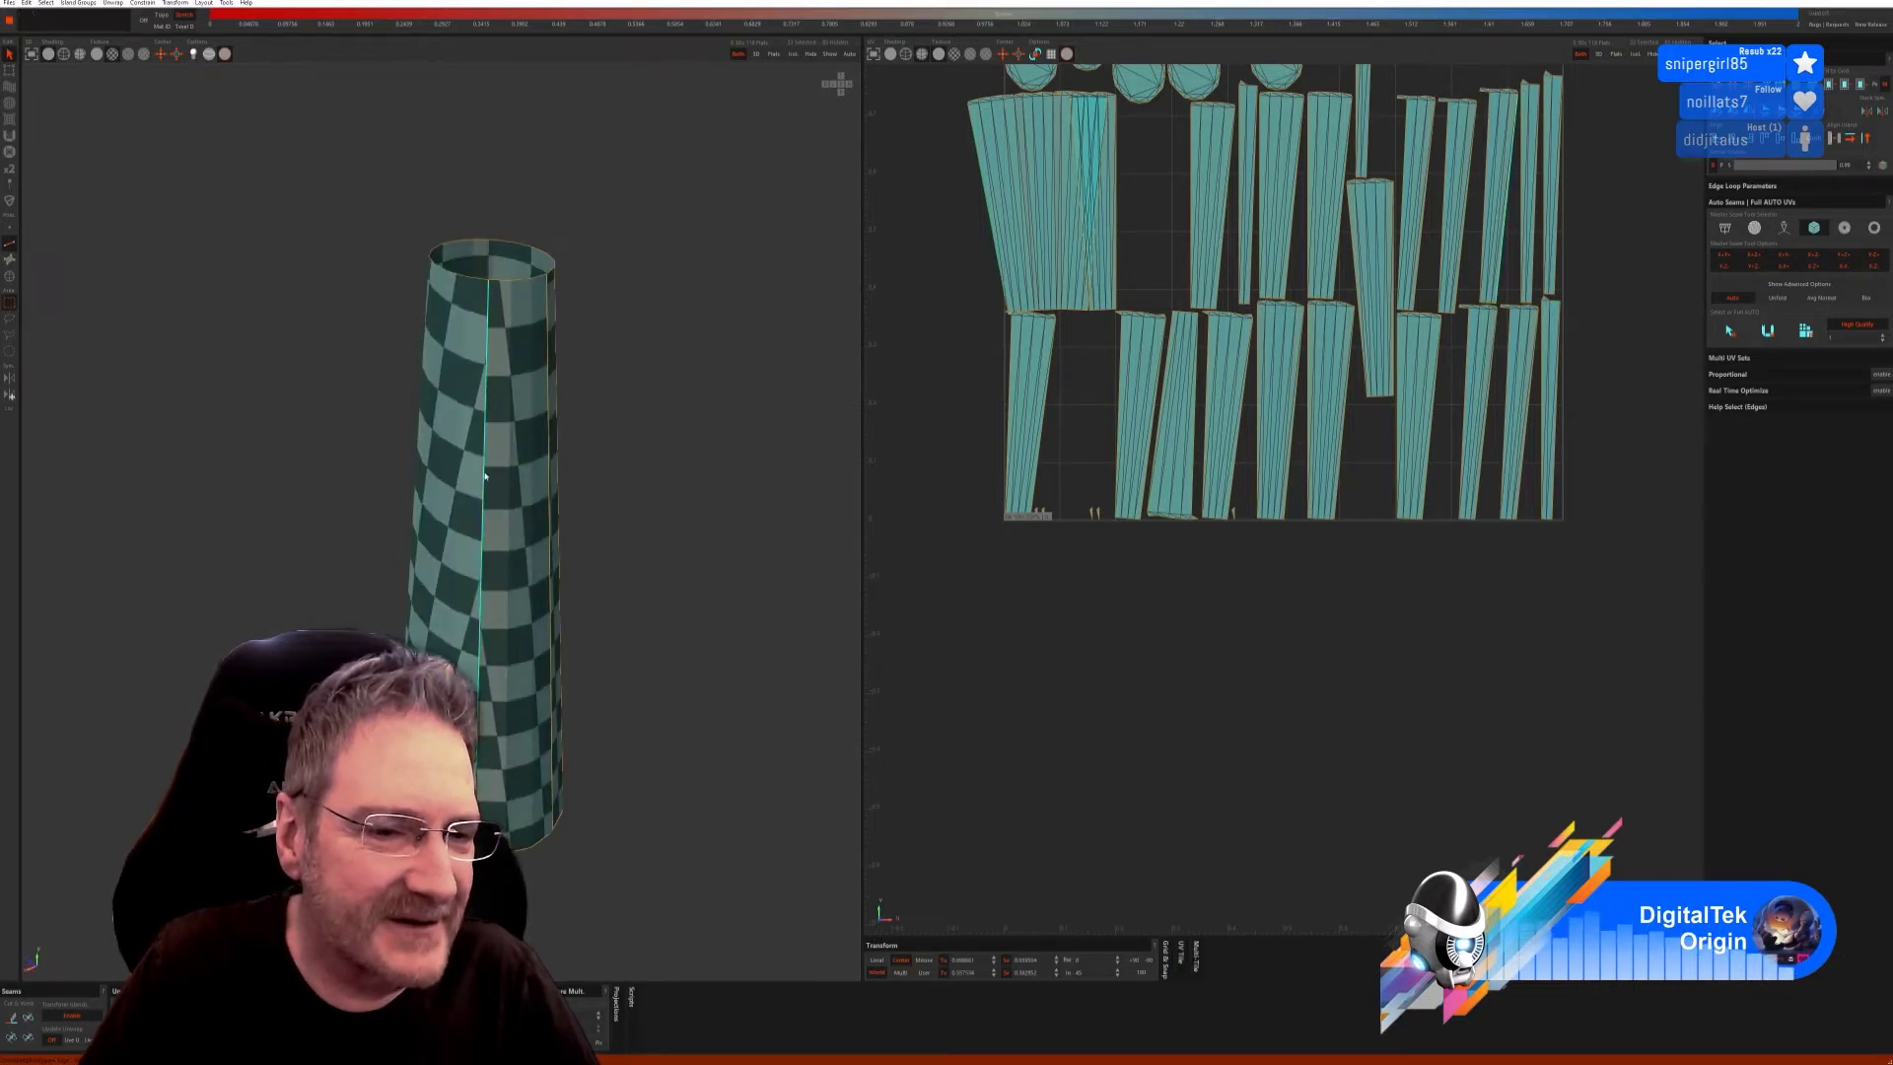
pyautogui.click(26, 1020)
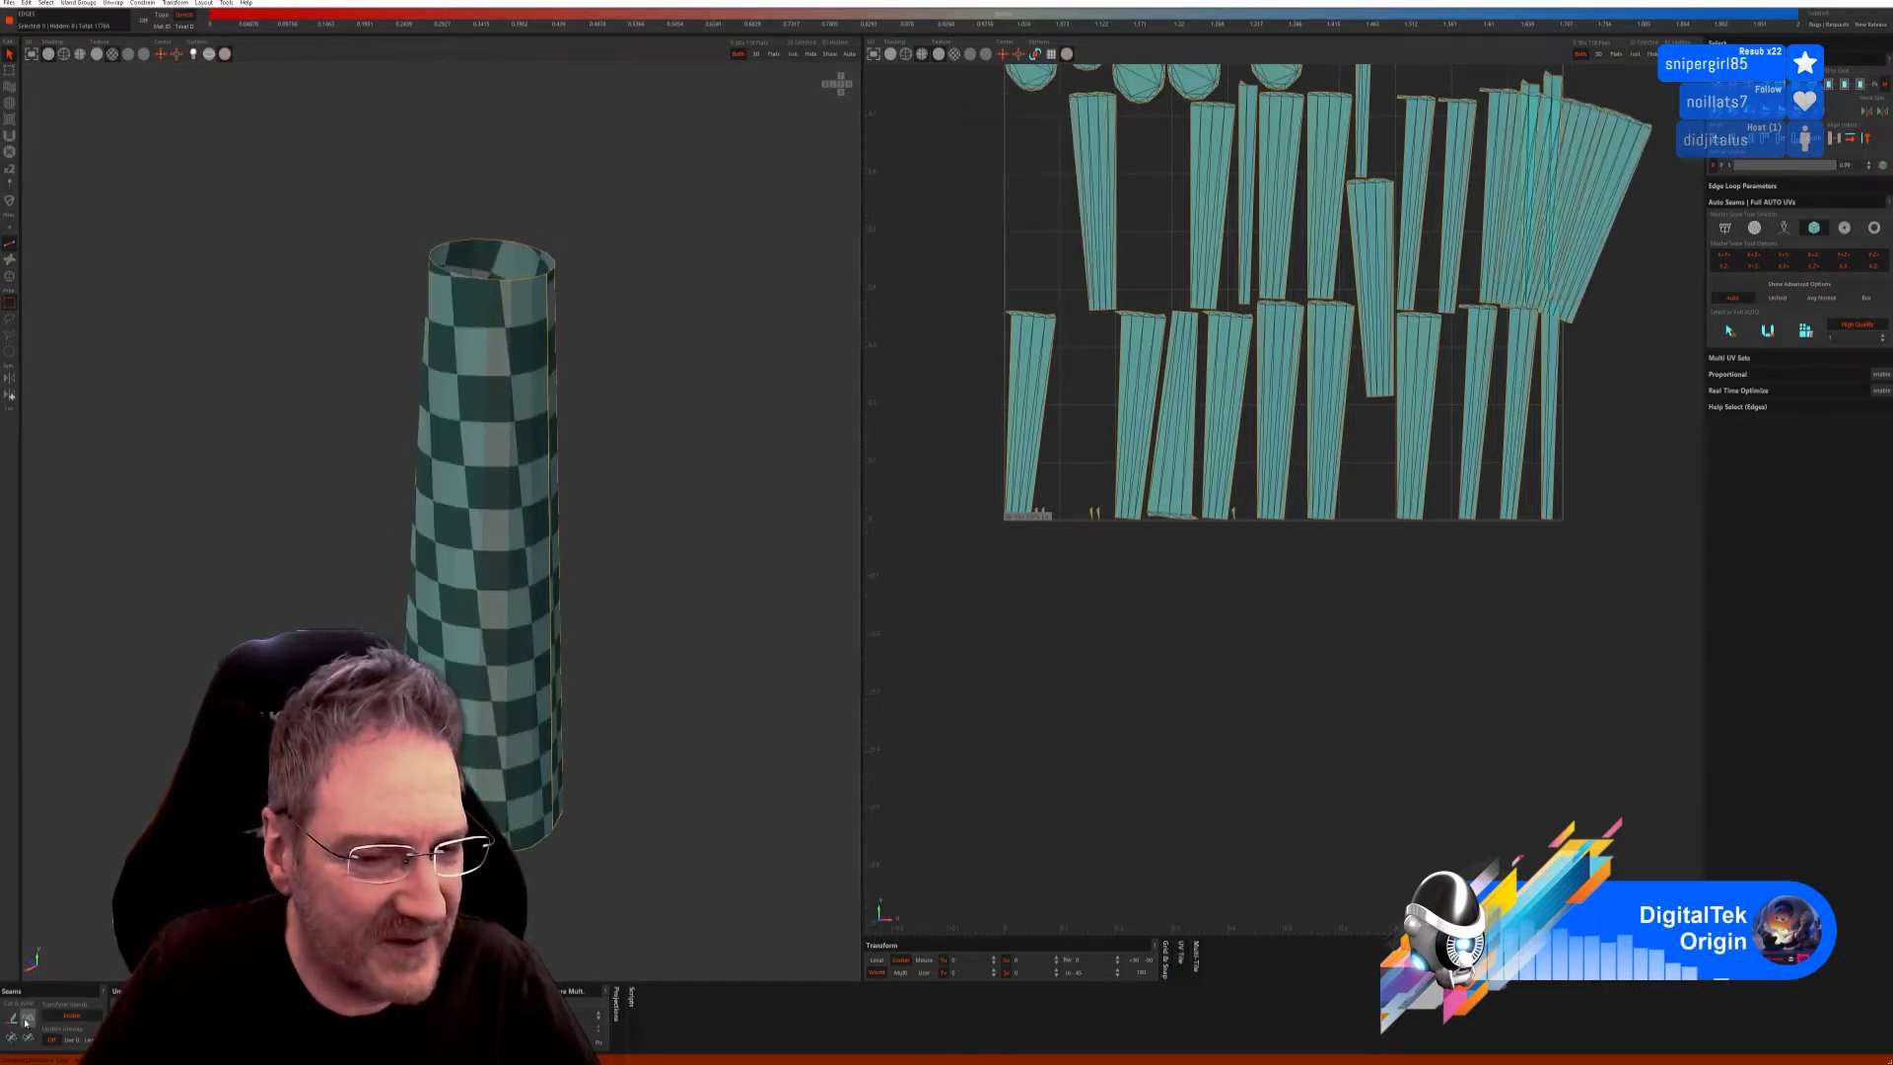
pyautogui.keyDown('alt'); pyautogui.moveTo(582, 826); pyautogui.dragTo(439, 593); pyautogui.keyUp('alt')
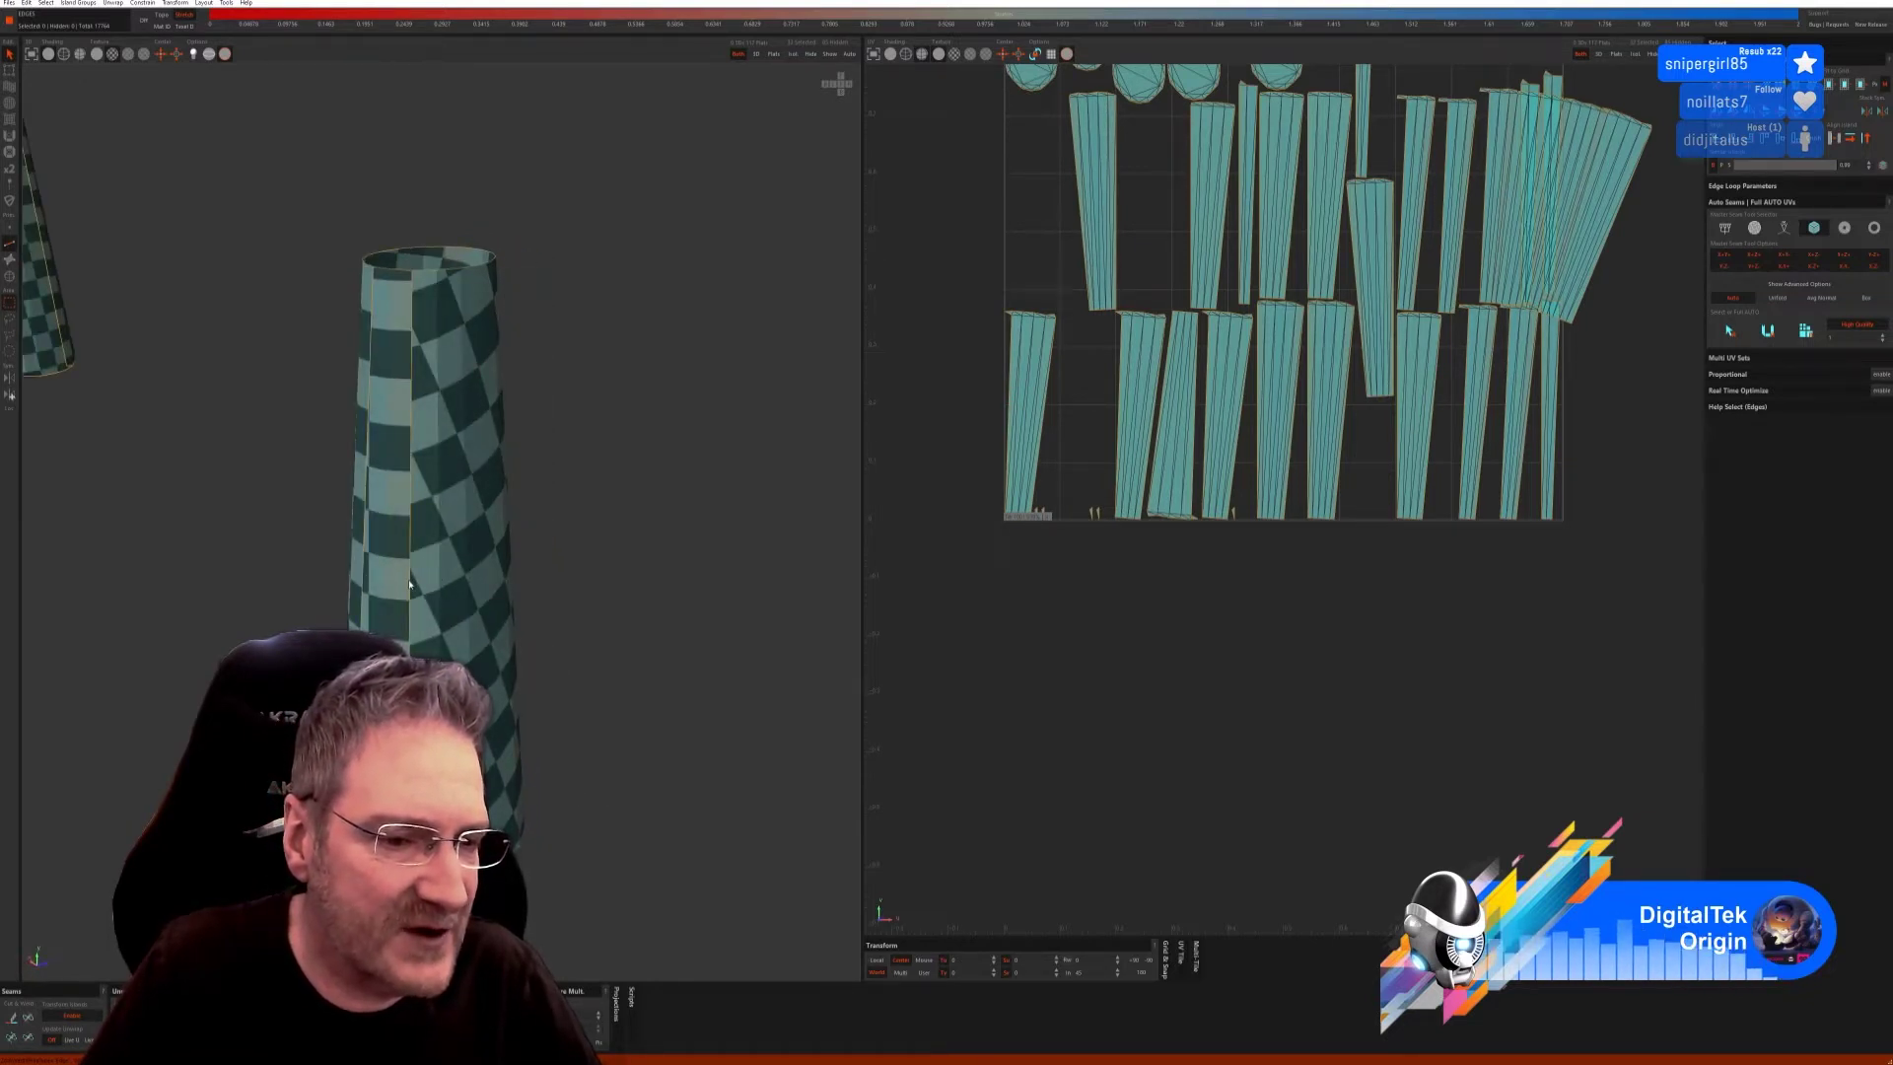
pyautogui.click(33, 1019)
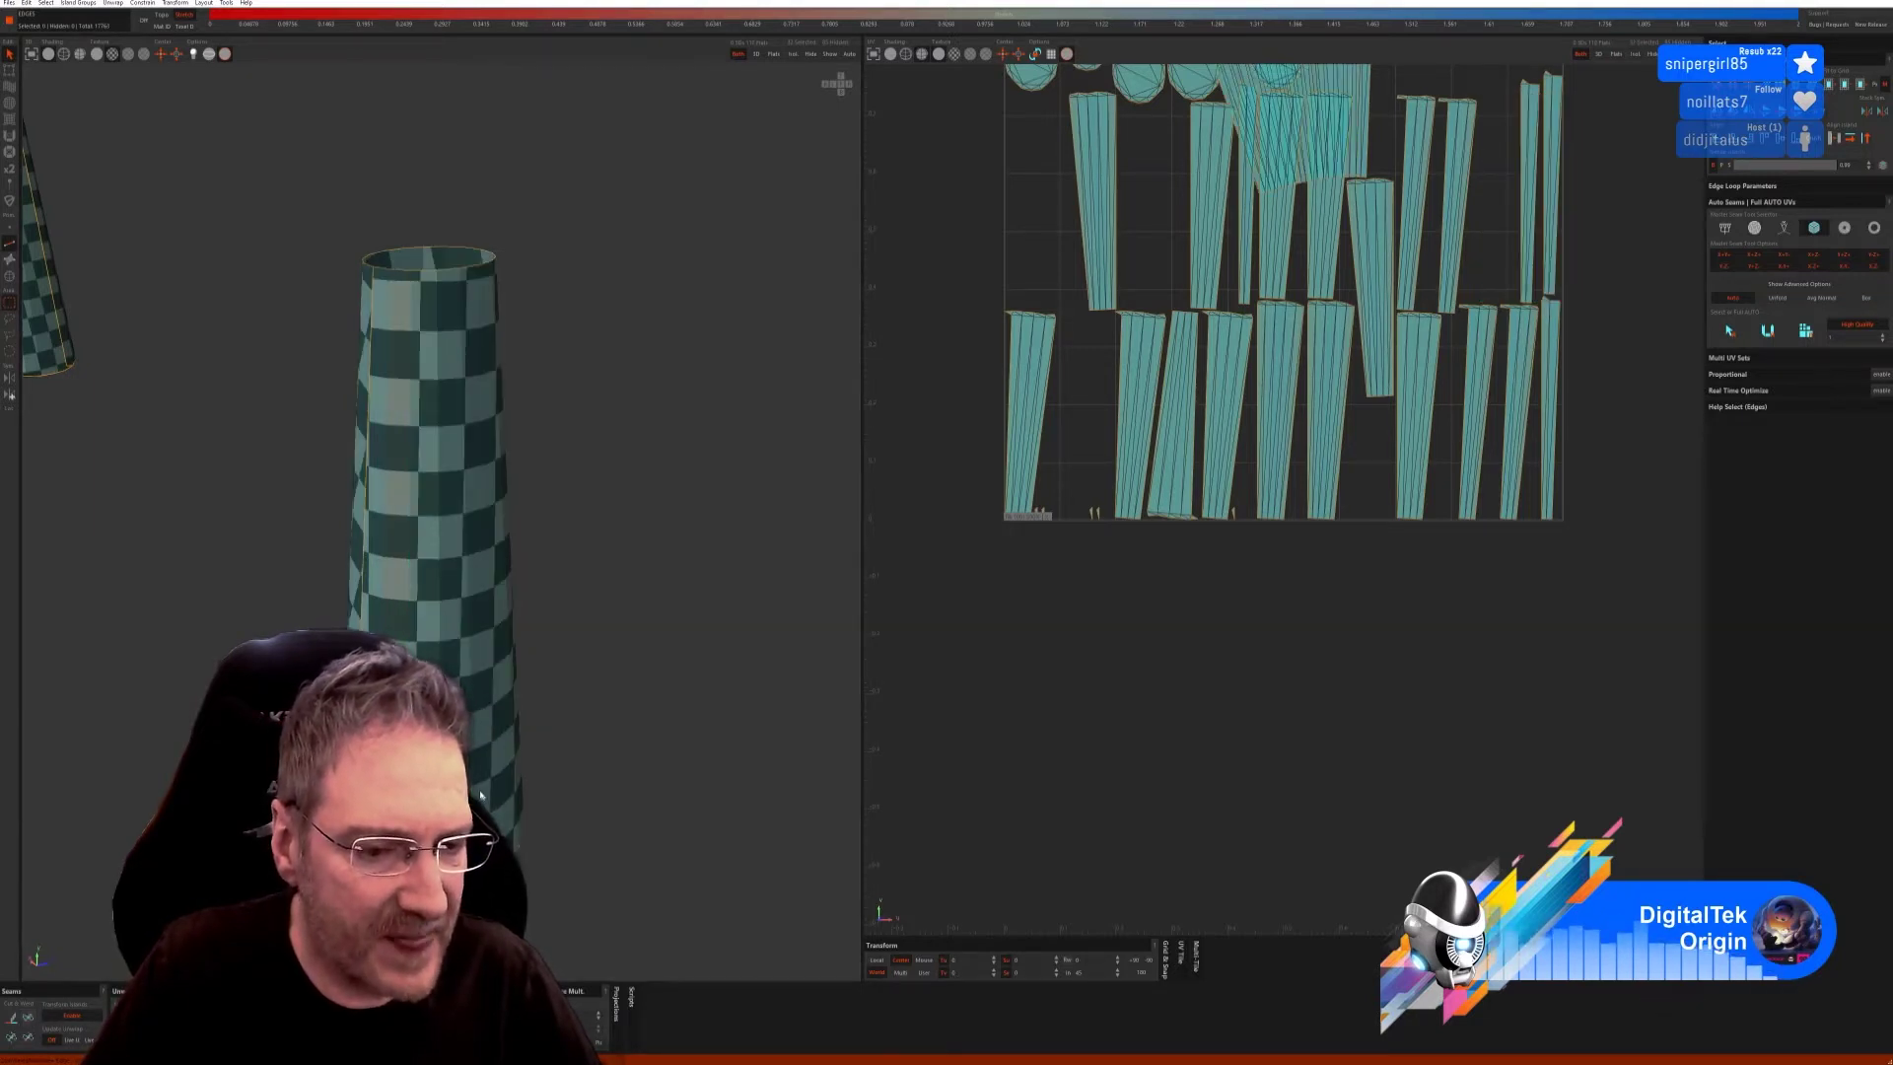
pyautogui.keyDown('alt'); pyautogui.moveTo(480, 795); pyautogui.dragTo(706, 728); pyautogui.keyUp('alt')
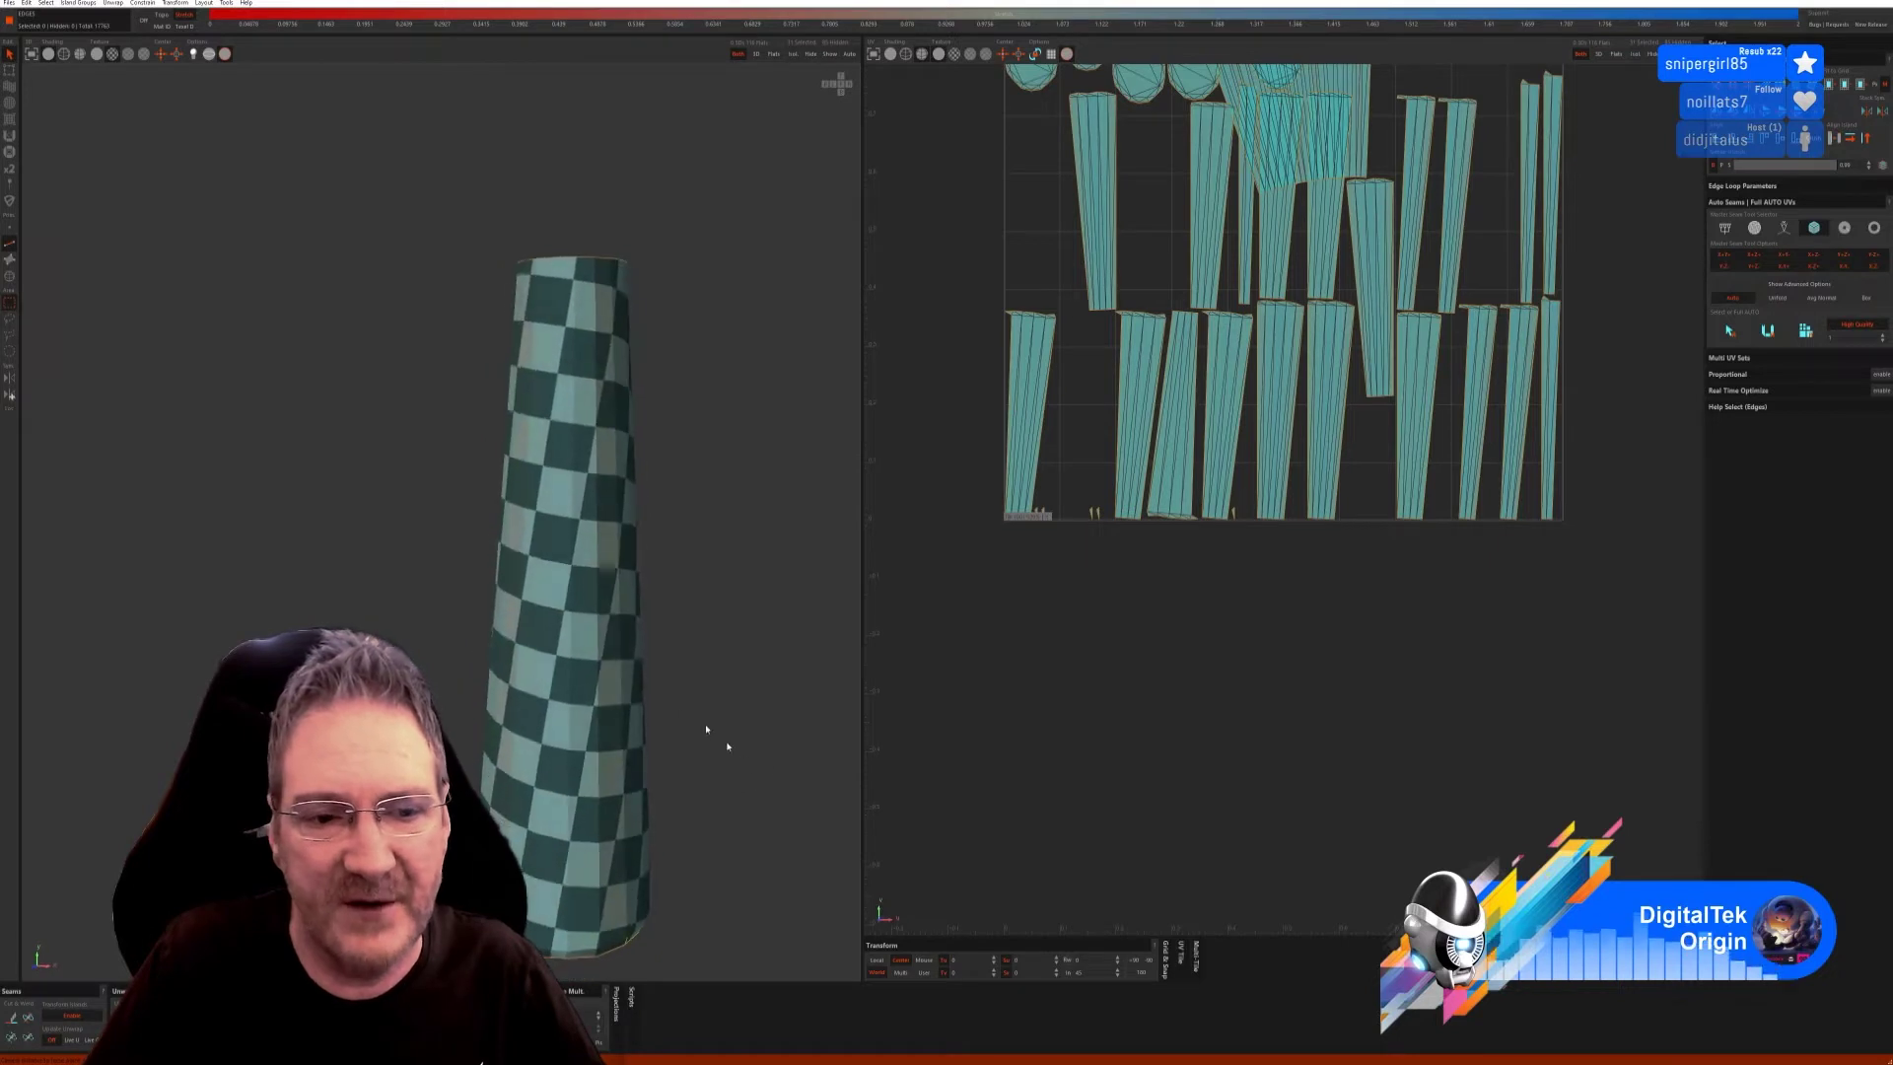
# Weld two lengthwise seams on neighbouring sides of the second isolated knob stem.
pyautogui.scroll(-8, 586, 712)
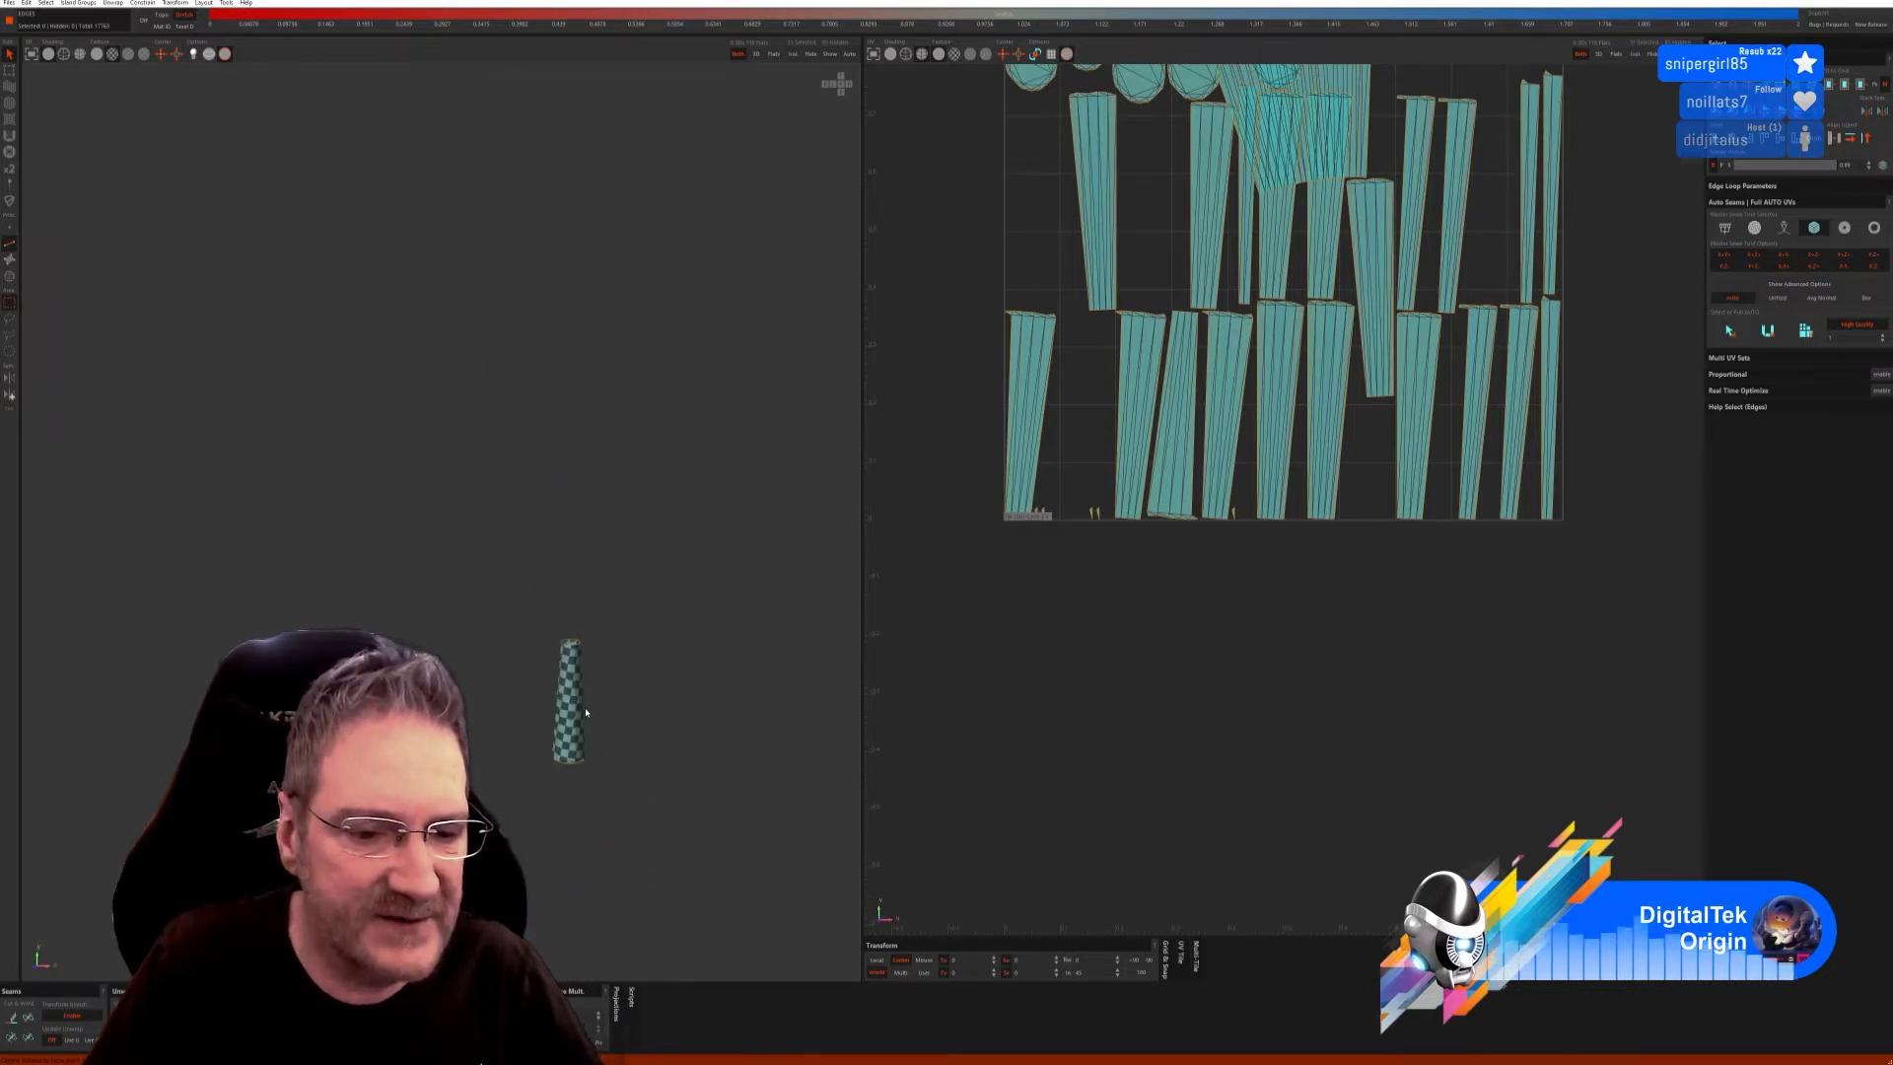
pyautogui.scroll(-3, 590, 716)
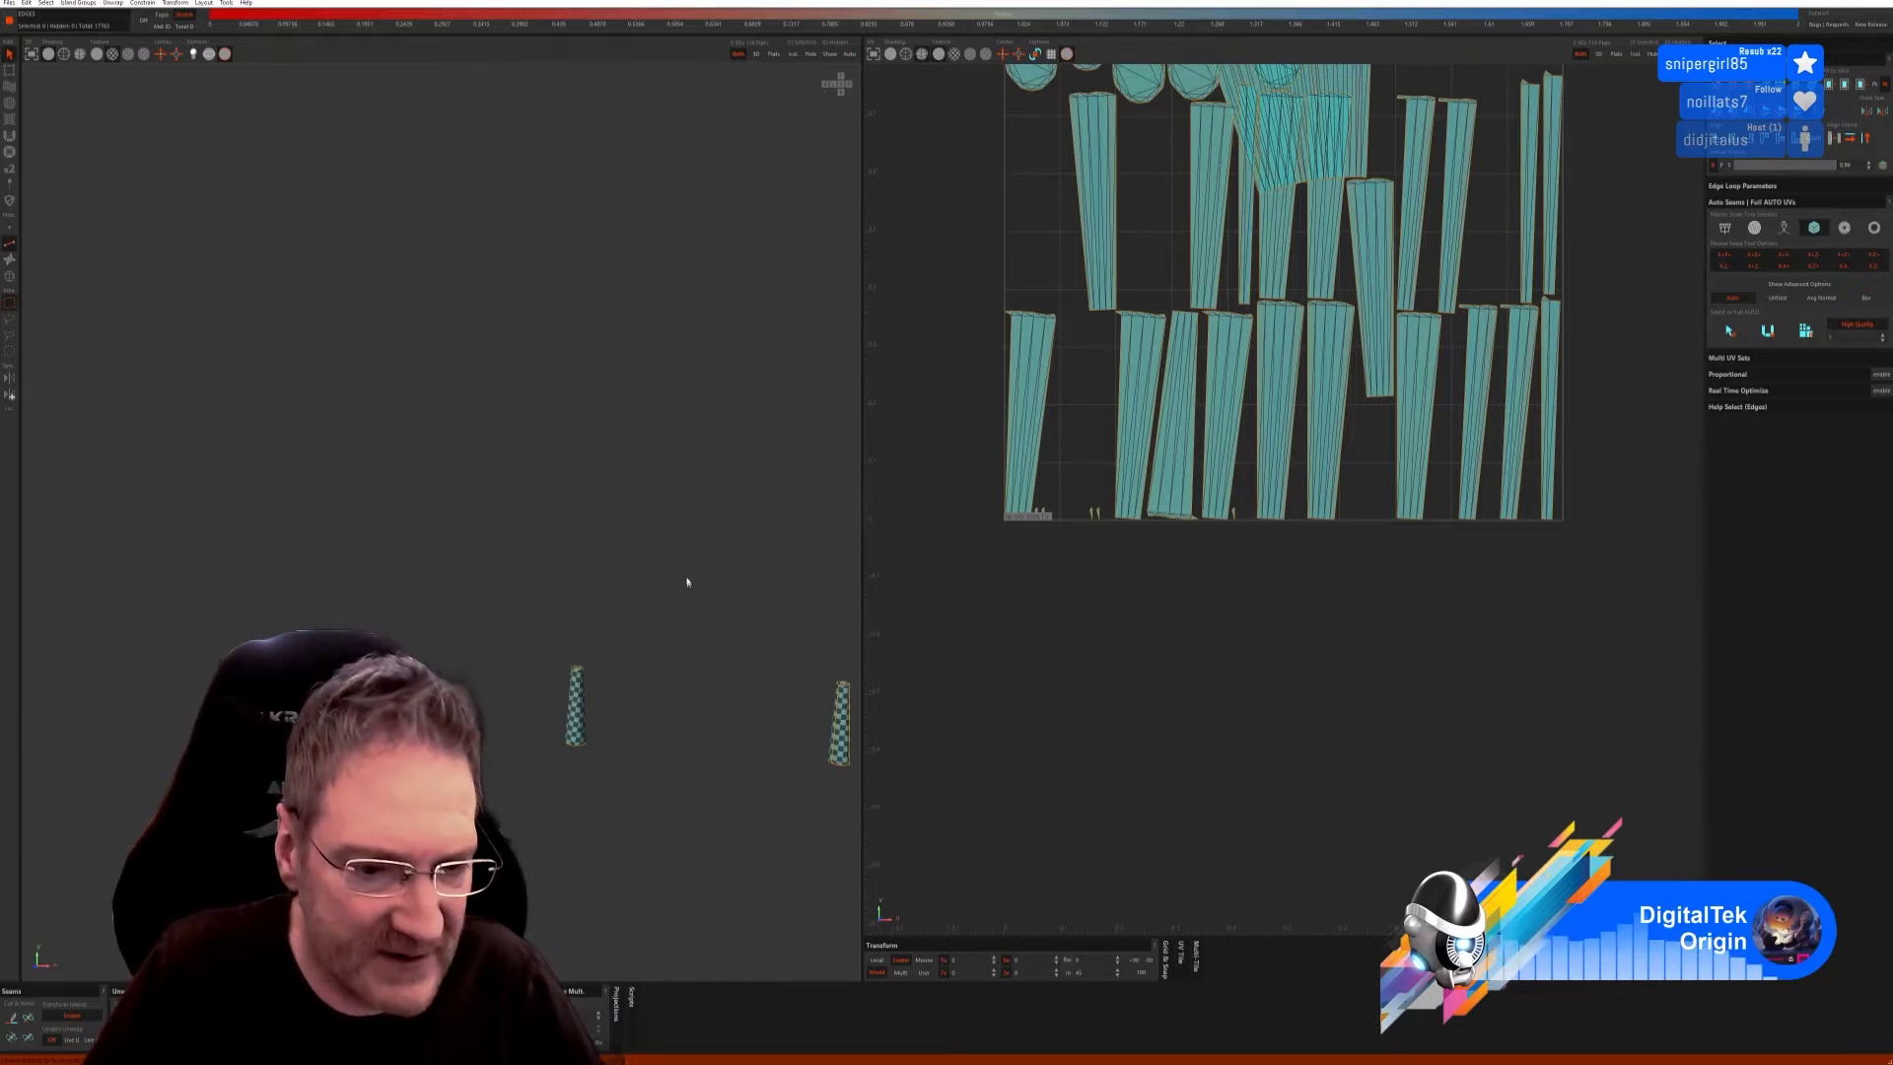
pyautogui.moveTo(687, 579)
pyautogui.keyDown('alt'); pyautogui.mouseDown()
pyautogui.moveTo(657, 564)
pyautogui.moveTo(693, 580)
pyautogui.mouseUp(); pyautogui.keyUp('alt')
pyautogui.keyDown('alt'); pyautogui.moveTo(693, 580); pyautogui.dragTo(581, 496, button='middle'); pyautogui.keyUp('alt')
pyautogui.scroll(5, 693, 571)
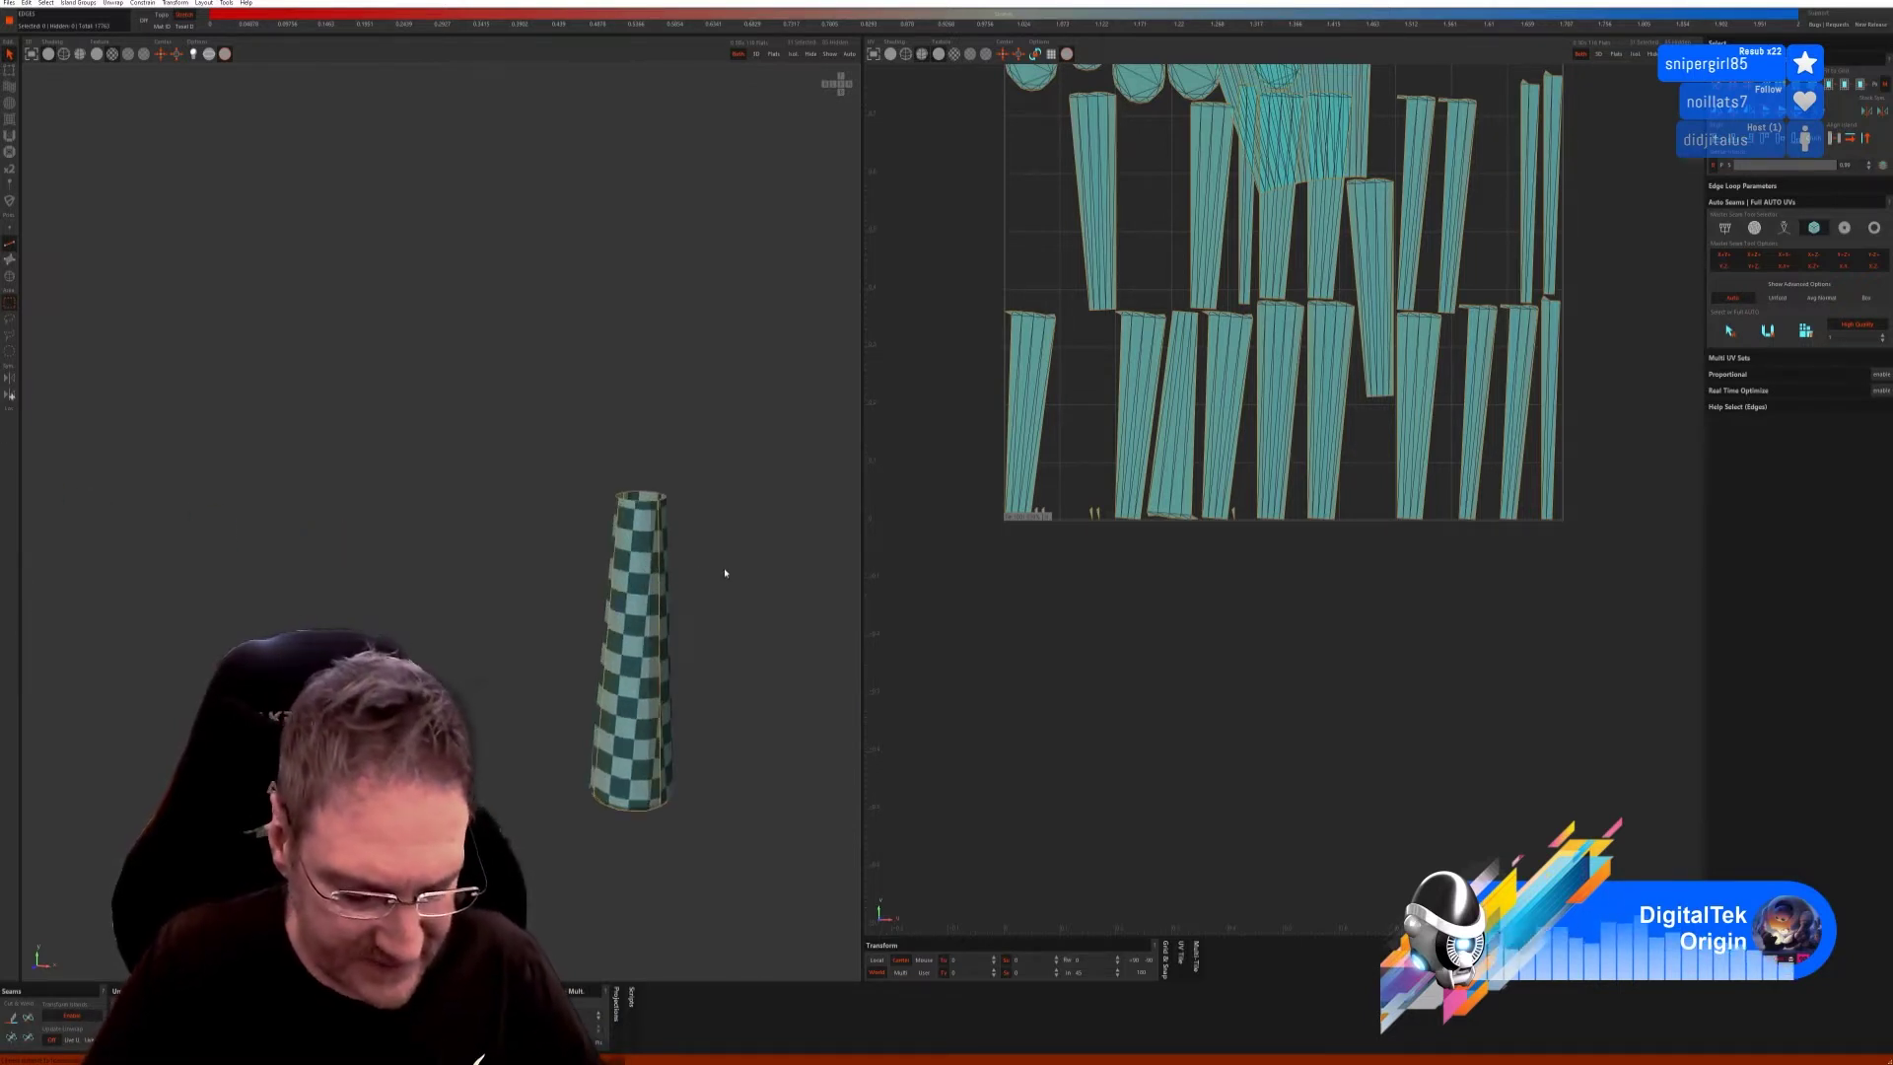
pyautogui.keyDown('alt'); pyautogui.moveTo(492, 603); pyautogui.dragTo(538, 611); pyautogui.keyUp('alt')
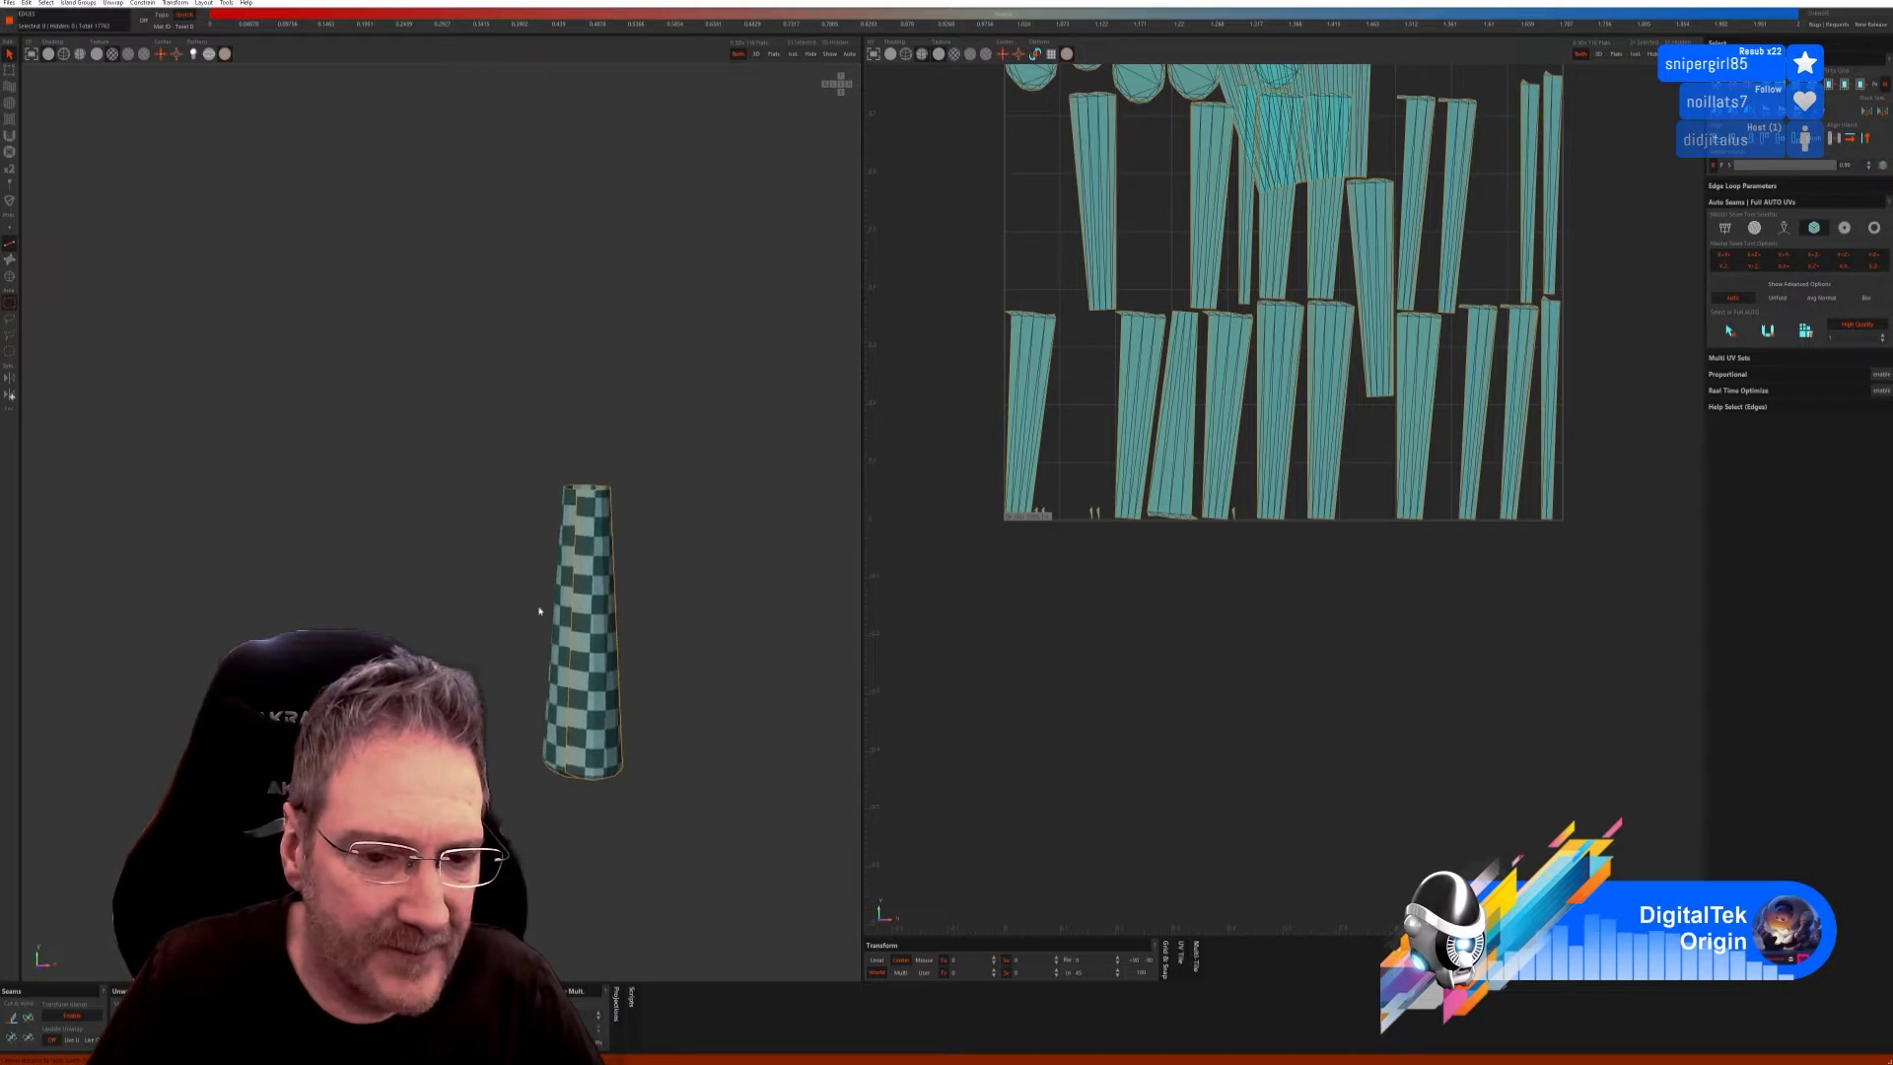
pyautogui.scroll(2, 569, 537)
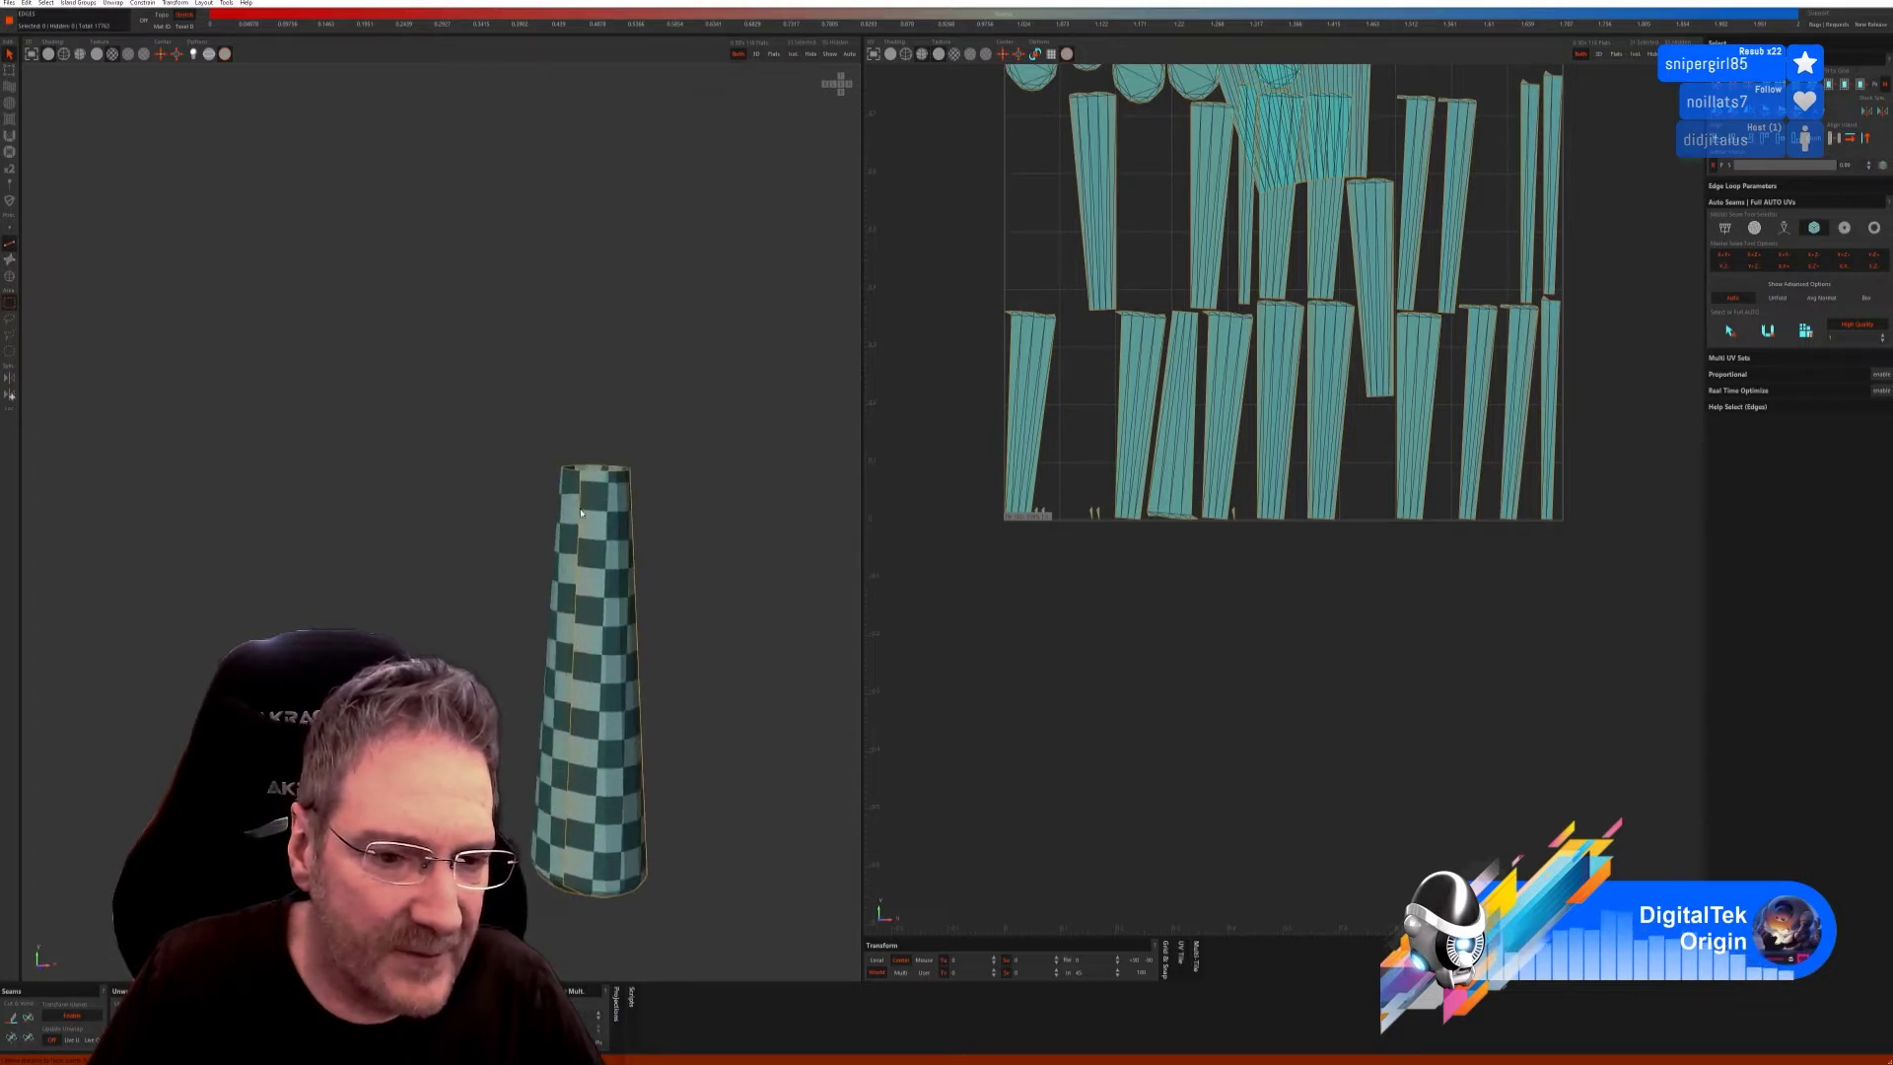
pyautogui.click(29, 1019)
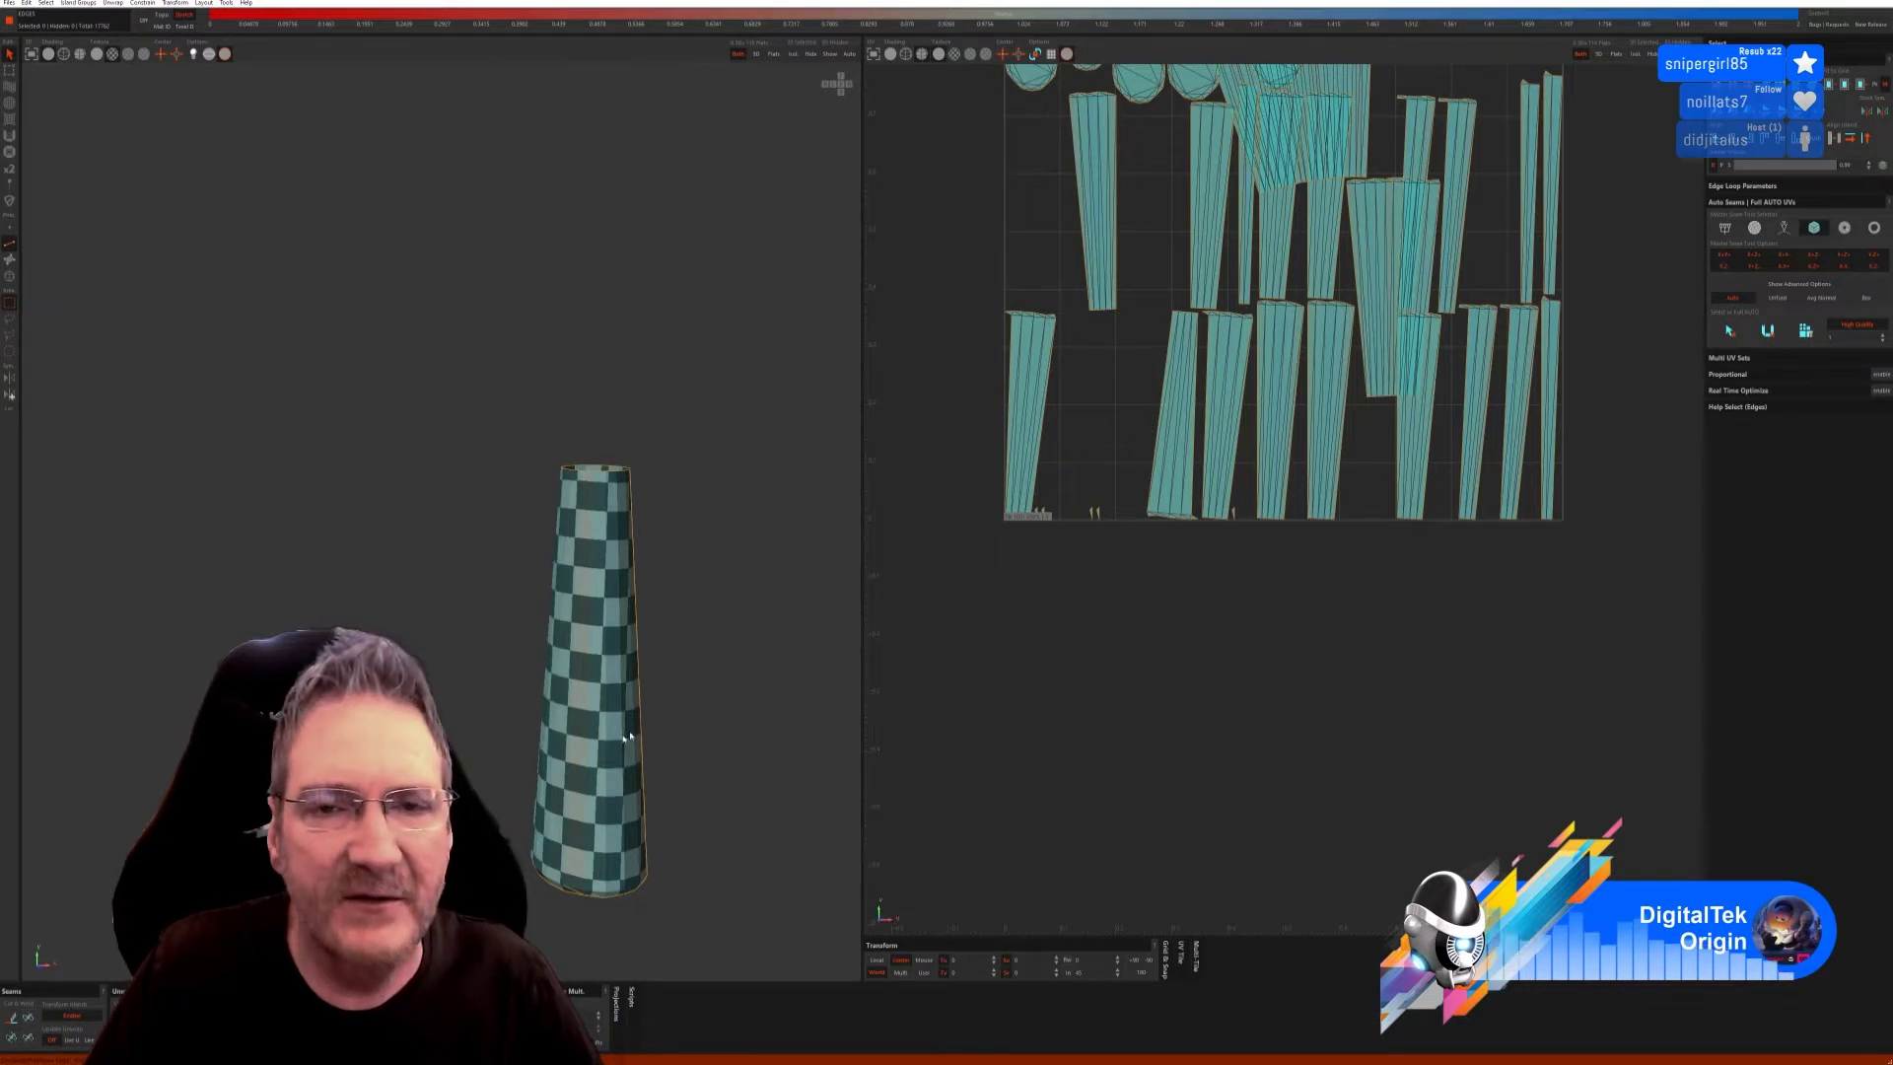
pyautogui.keyDown('alt'); pyautogui.moveTo(760, 735); pyautogui.dragTo(668, 744); pyautogui.keyUp('alt')
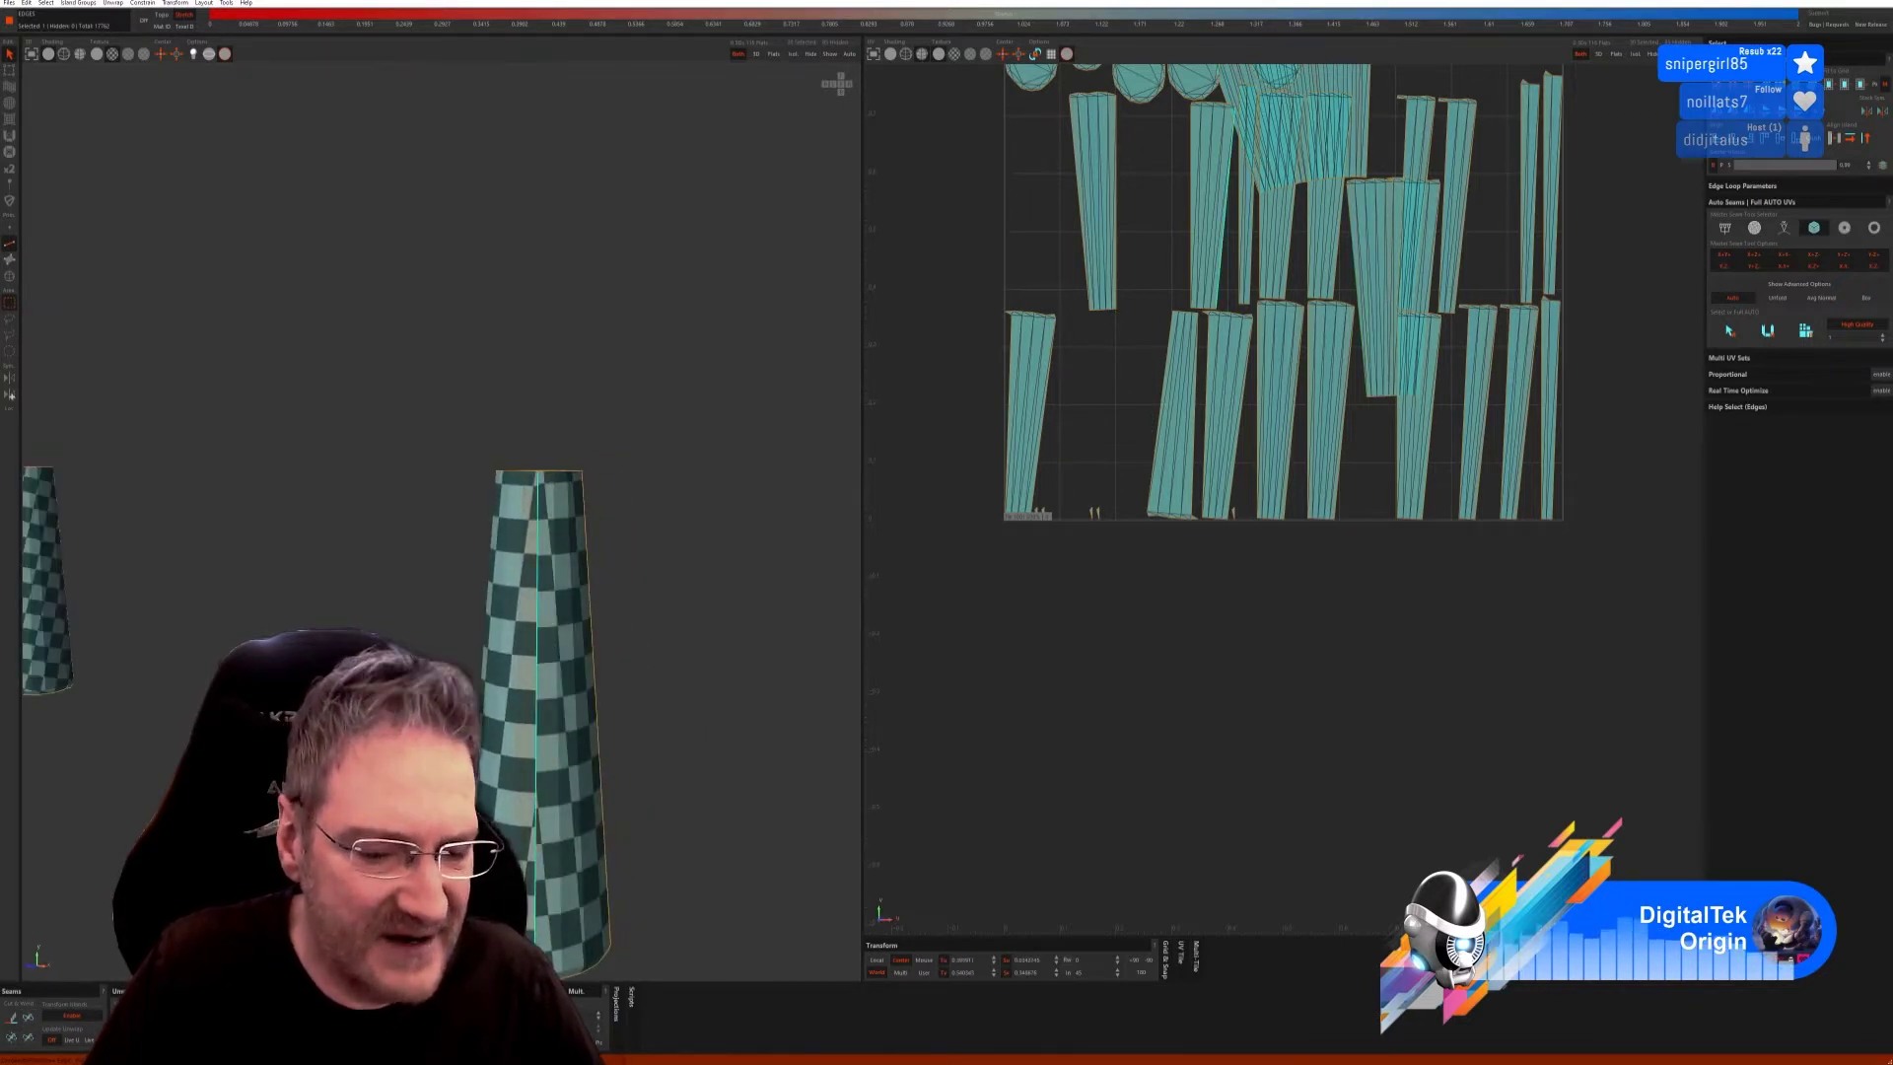
pyautogui.click(28, 1022)
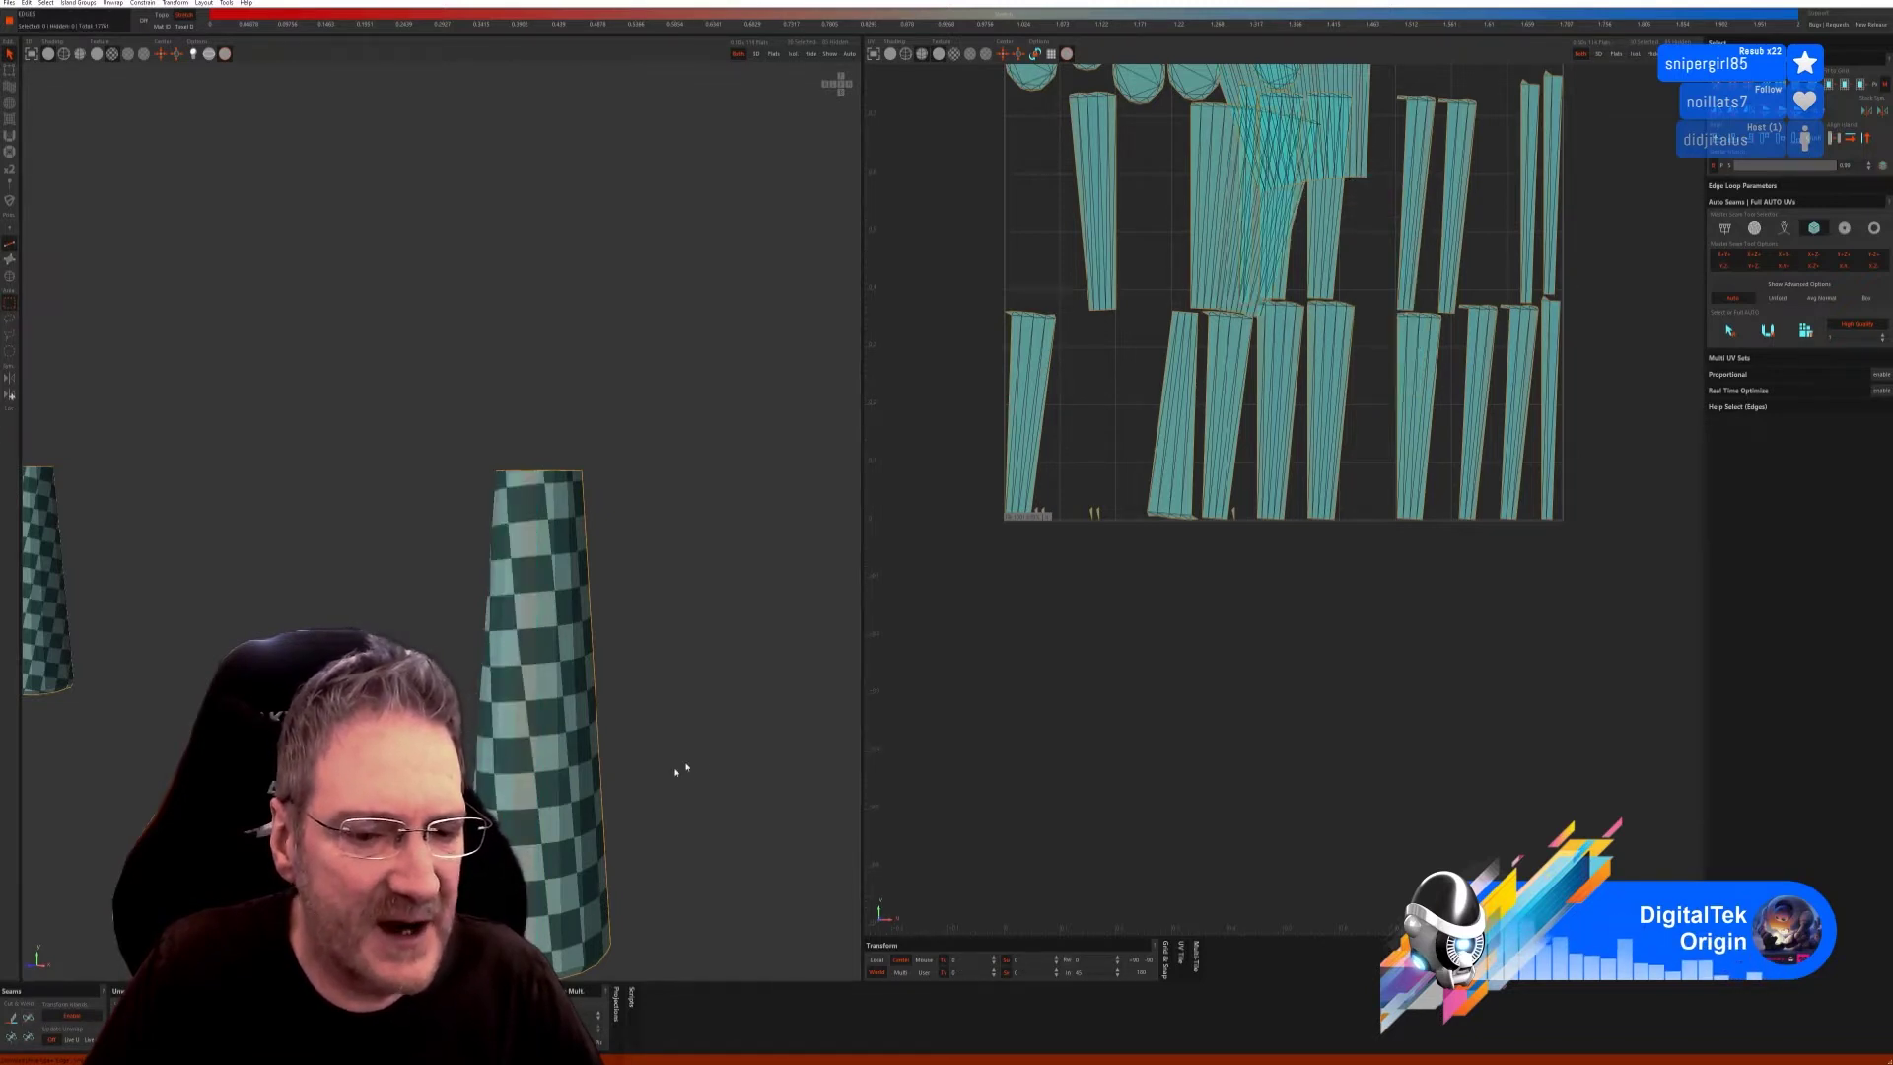
# Weld two more lengthwise seams around the second stem to join its remaining side strips.
pyautogui.keyDown('alt'); pyautogui.moveTo(676, 772); pyautogui.dragTo(637, 816); pyautogui.keyUp('alt')
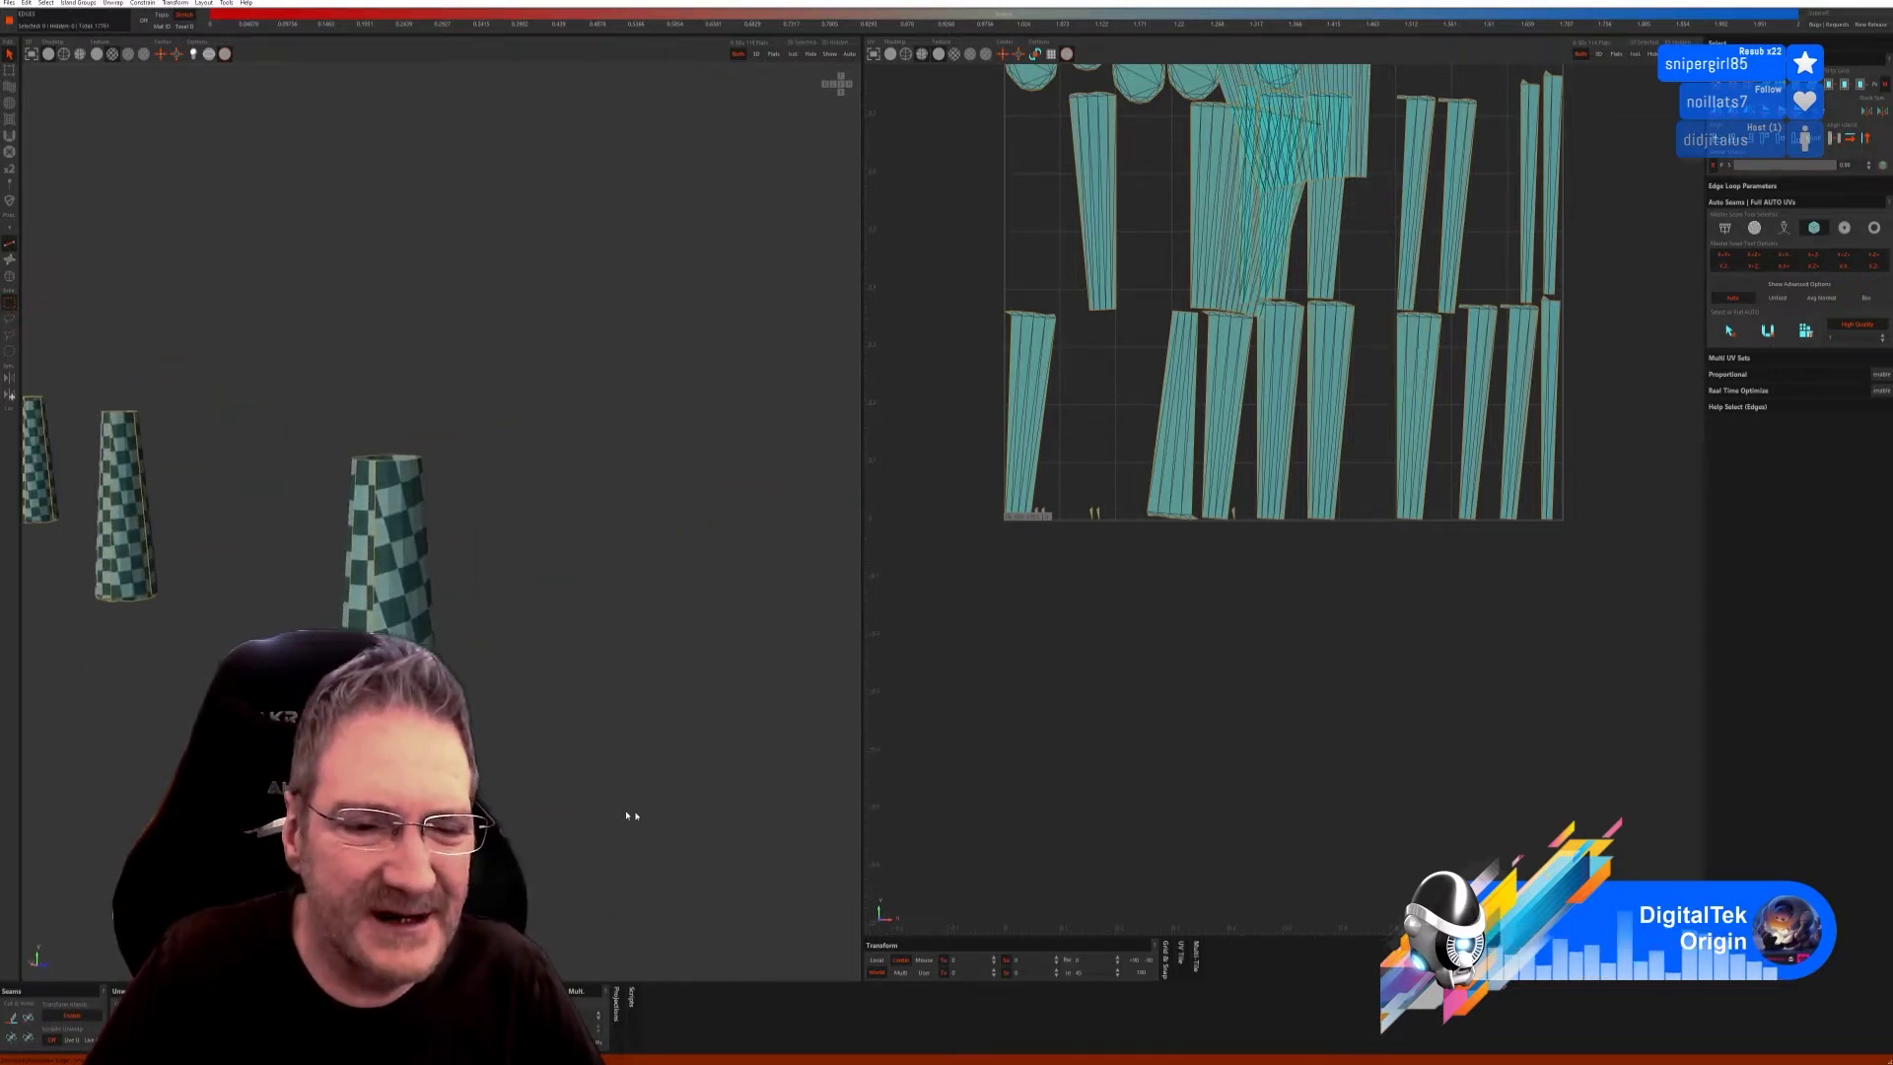
pyautogui.scroll(2, 394, 473)
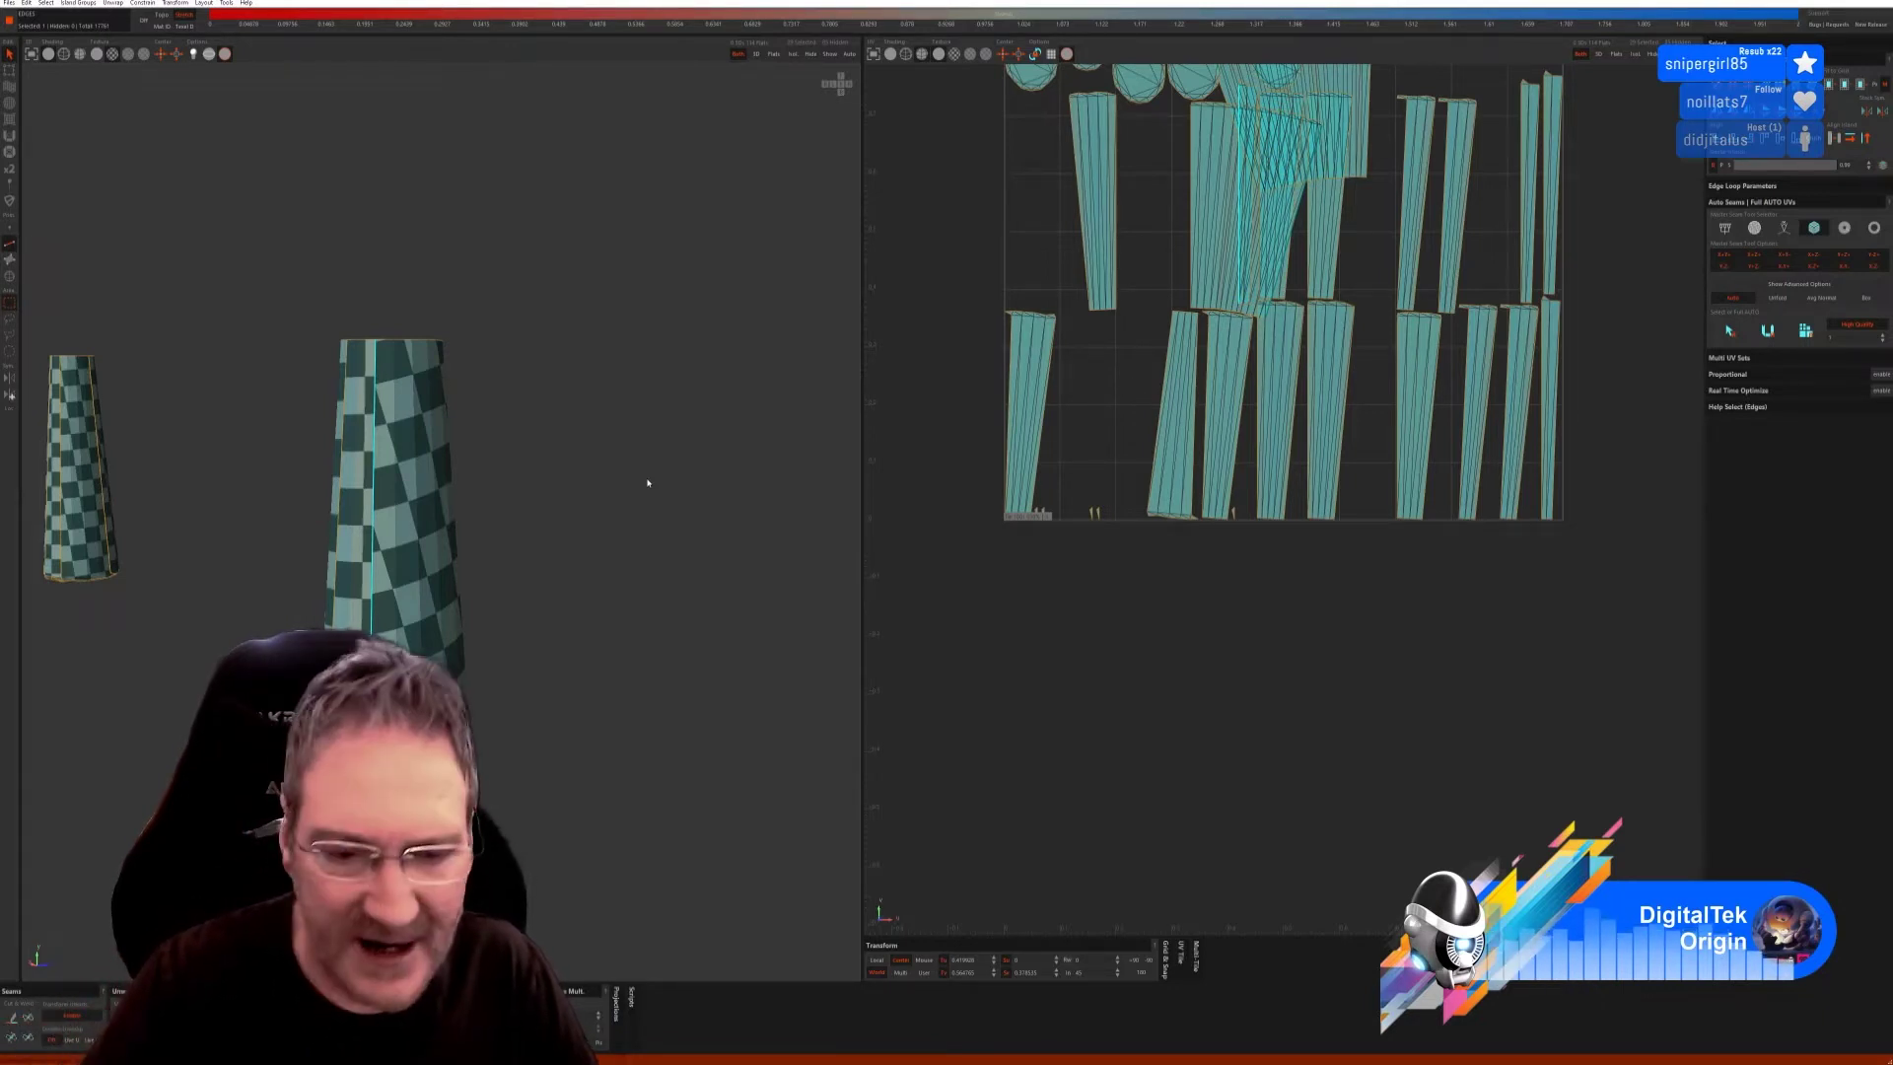
pyautogui.click(29, 1017)
pyautogui.keyDown('alt'); pyautogui.moveTo(552, 789); pyautogui.dragTo(657, 849); pyautogui.keyUp('alt')
pyautogui.moveTo(622, 765)
pyautogui.keyDown('alt'); pyautogui.mouseDown()
pyautogui.moveTo(663, 735)
pyautogui.moveTo(625, 760)
pyautogui.mouseUp(); pyautogui.keyUp('alt')
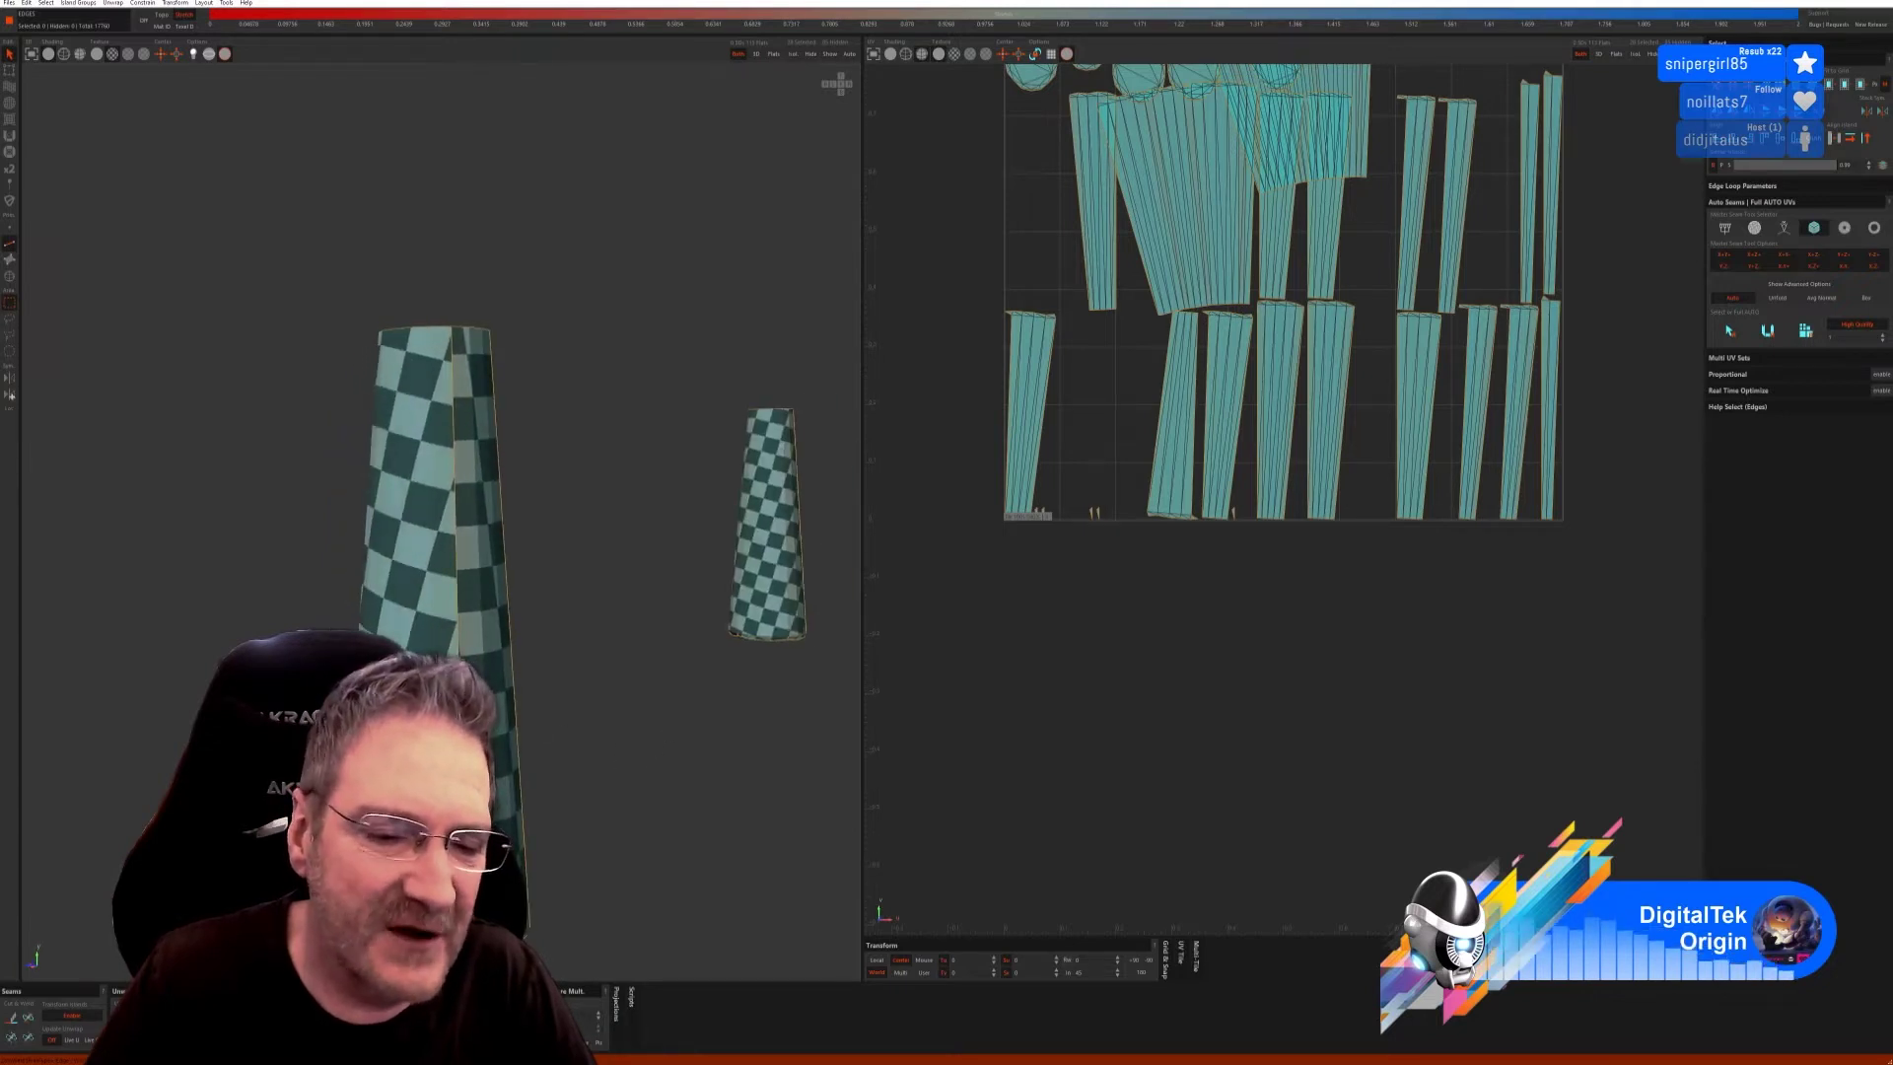
pyautogui.click(459, 663)
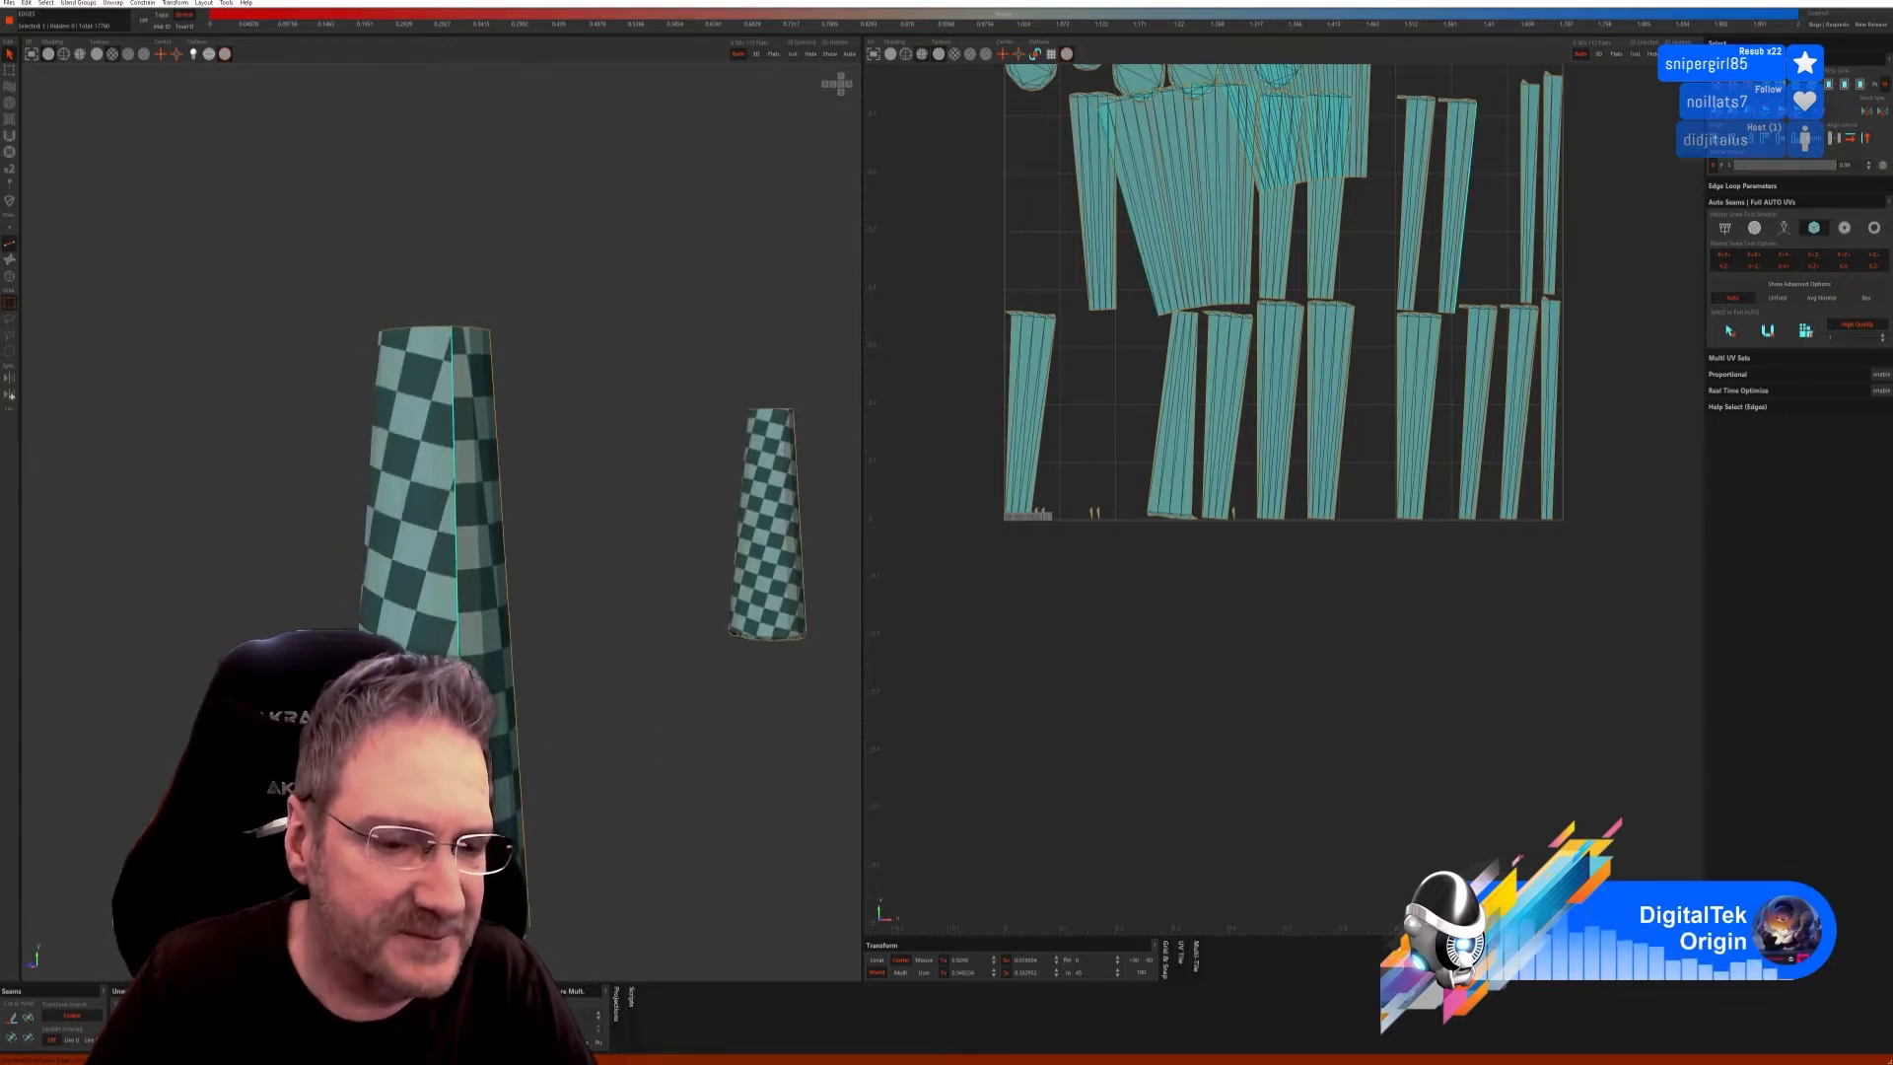
pyautogui.click(30, 1016)
# Weld two lengthwise seams on neighbouring sides of the third isolated knob stem.
pyautogui.moveTo(545, 802)
pyautogui.keyDown('alt'); pyautogui.mouseDown()
pyautogui.moveTo(541, 845)
pyautogui.moveTo(508, 803)
pyautogui.mouseUp(); pyautogui.keyUp('alt')
pyautogui.scroll(-3, 508, 803)
pyautogui.scroll(-5, 507, 803)
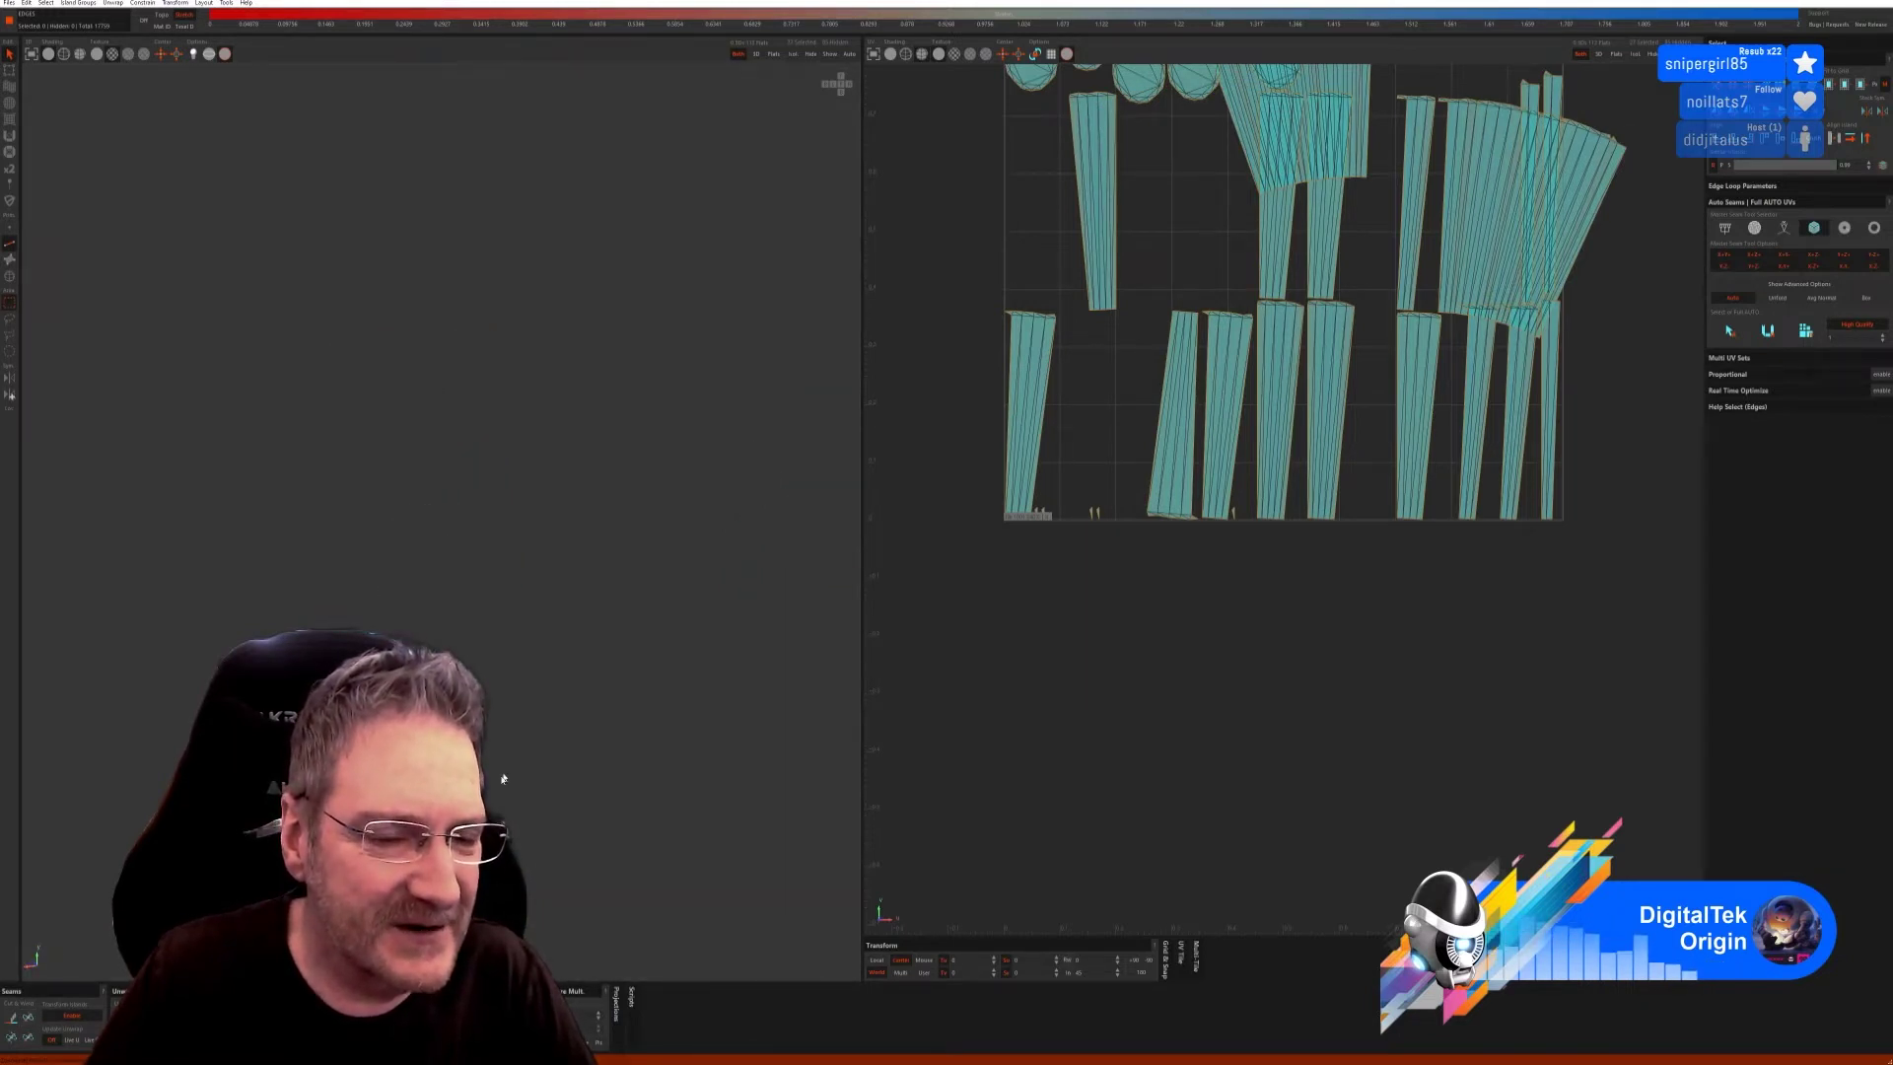
pyautogui.keyDown('alt'); pyautogui.moveTo(515, 804); pyautogui.dragTo(634, 765, button='middle'); pyautogui.keyUp('alt')
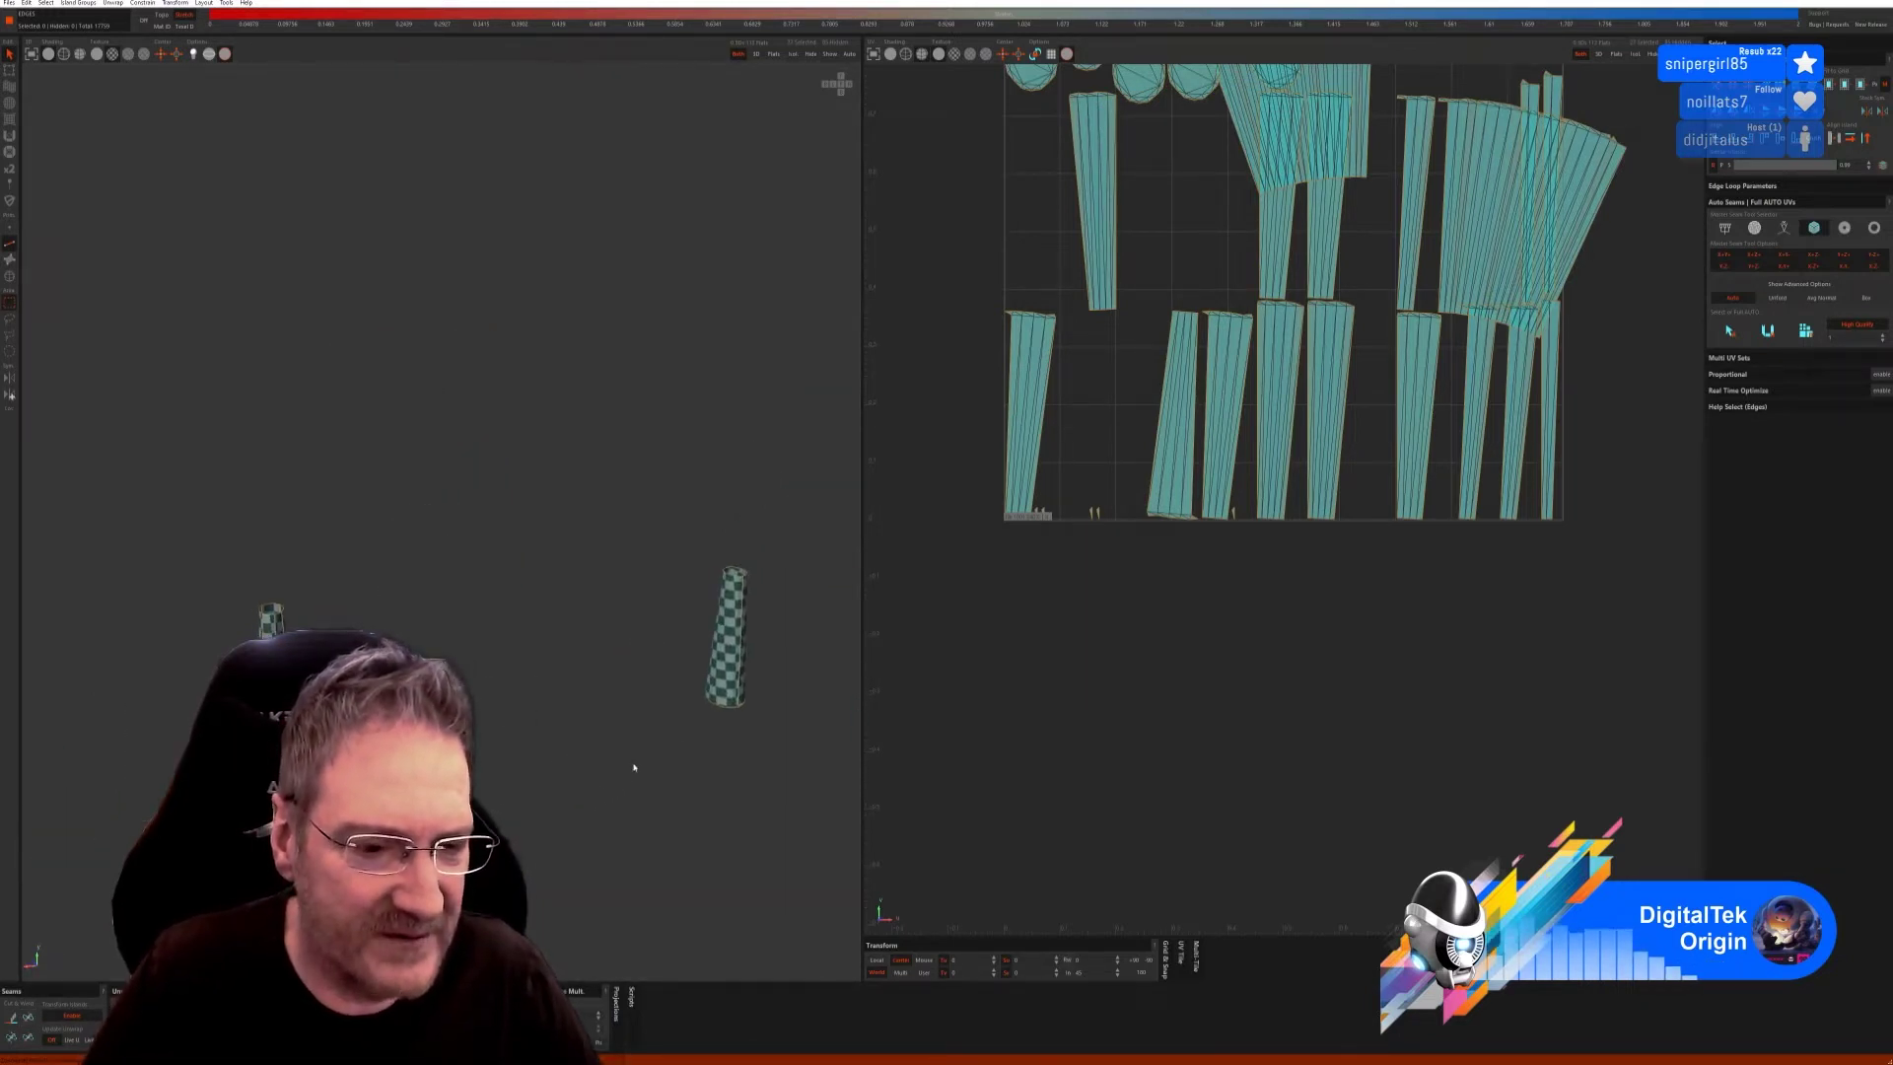
pyautogui.keyDown('alt'); pyautogui.moveTo(633, 765); pyautogui.dragTo(552, 759); pyautogui.keyUp('alt')
pyautogui.scroll(5, 387, 746)
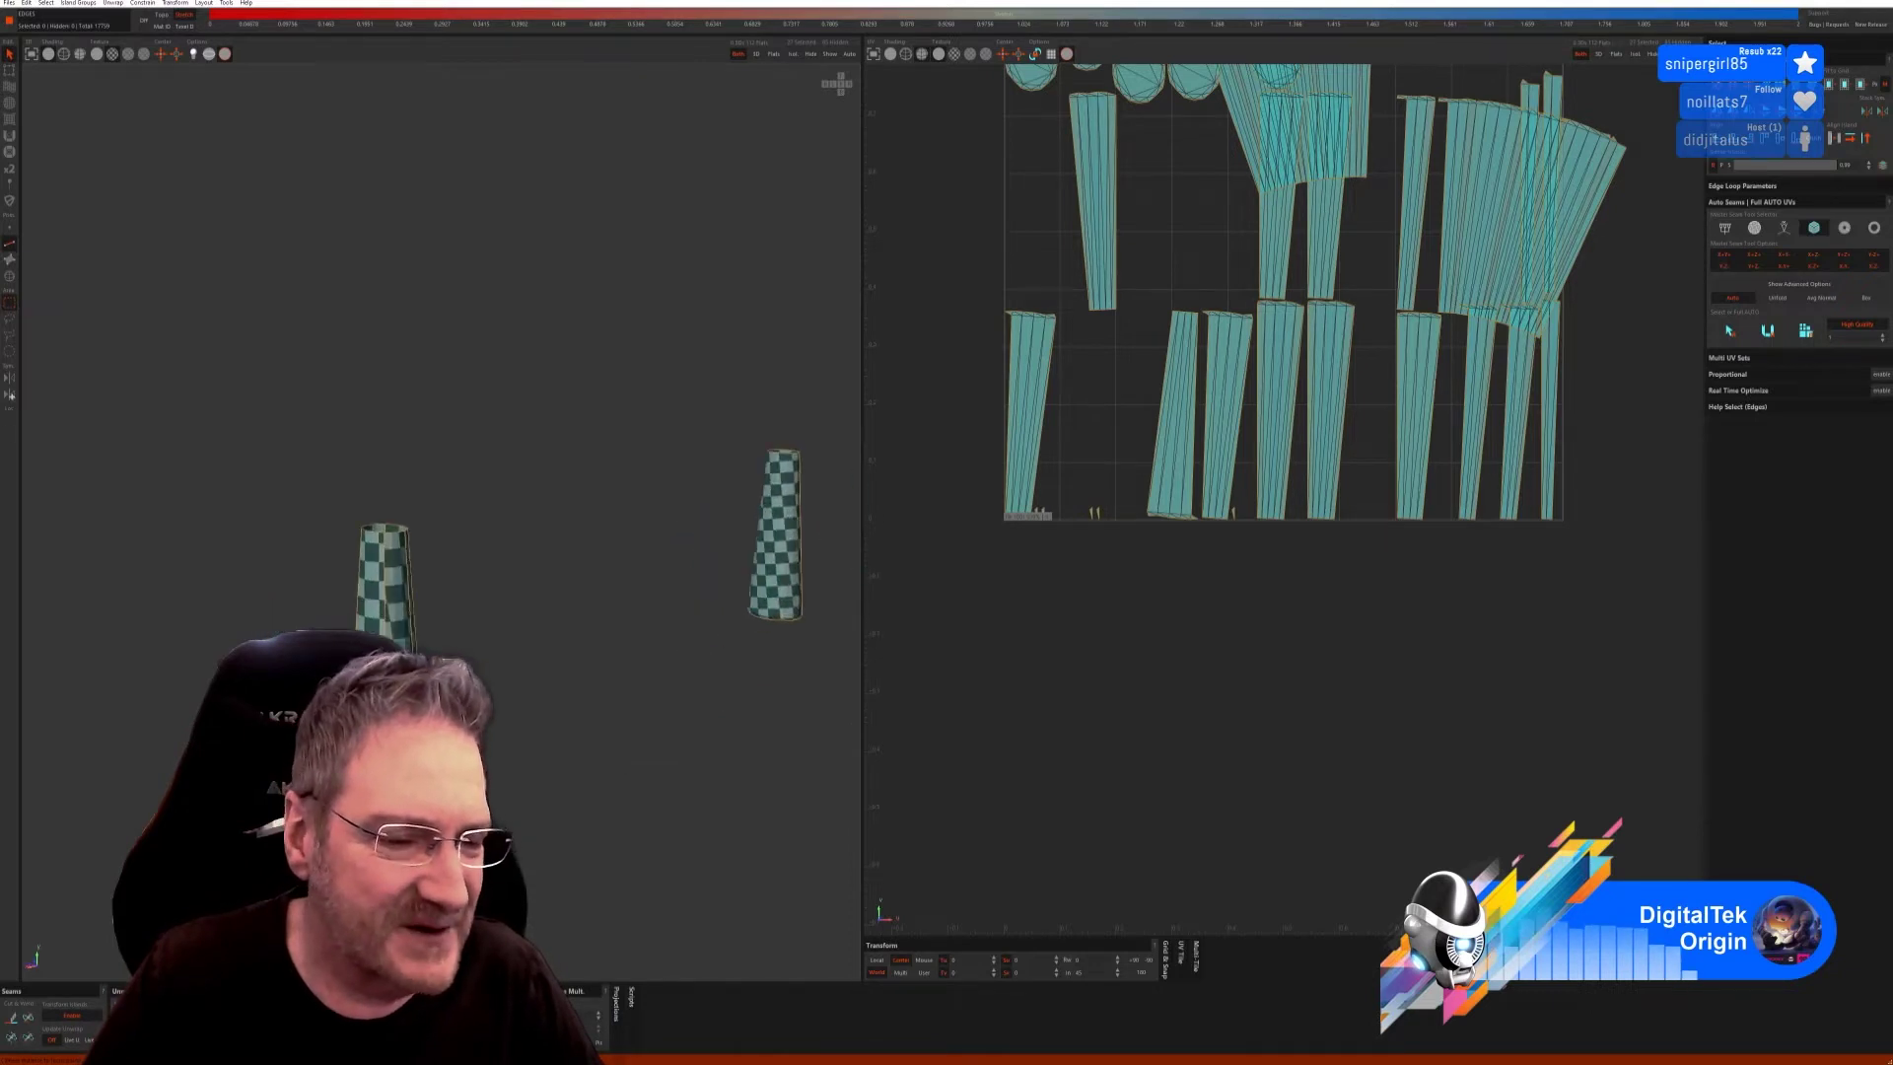
pyautogui.click(379, 629)
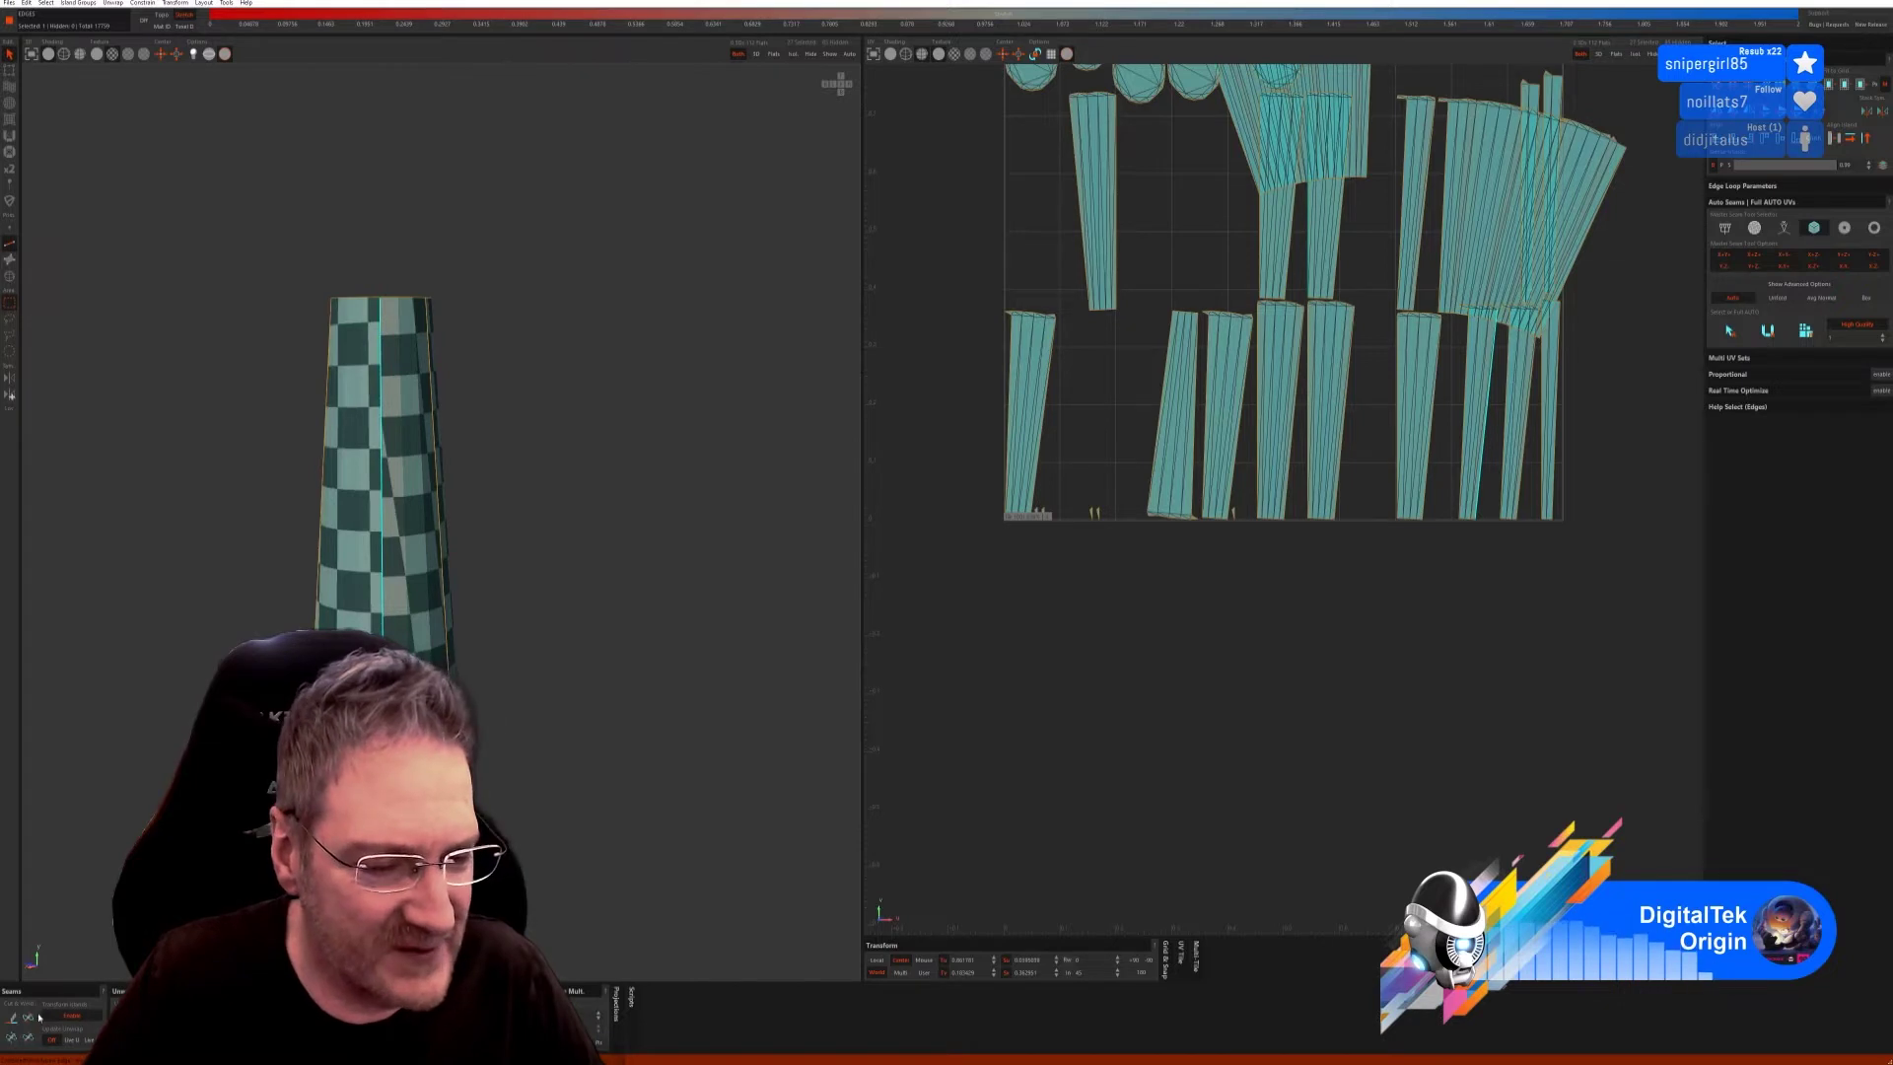
pyautogui.press('c')
pyautogui.keyDown('alt'); pyautogui.moveTo(394, 444); pyautogui.dragTo(630, 444); pyautogui.keyUp('alt')
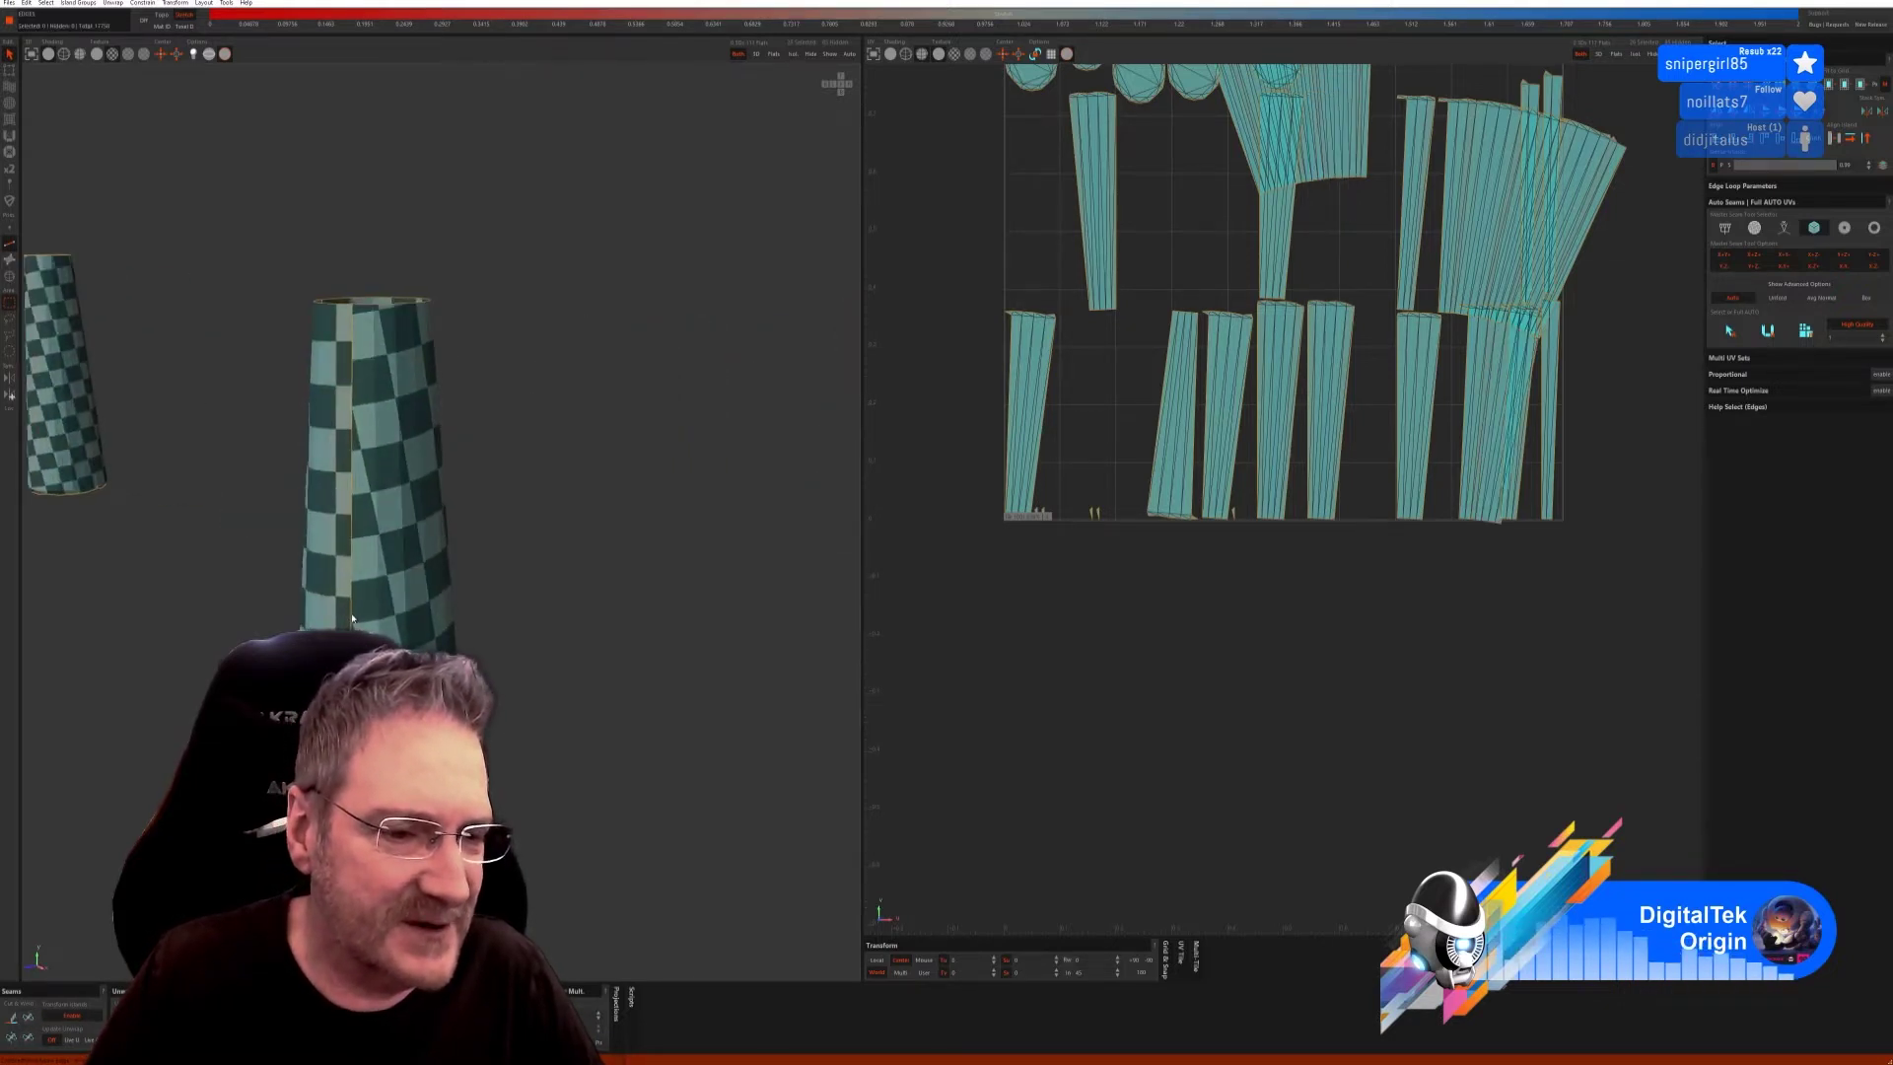
pyautogui.click(350, 618)
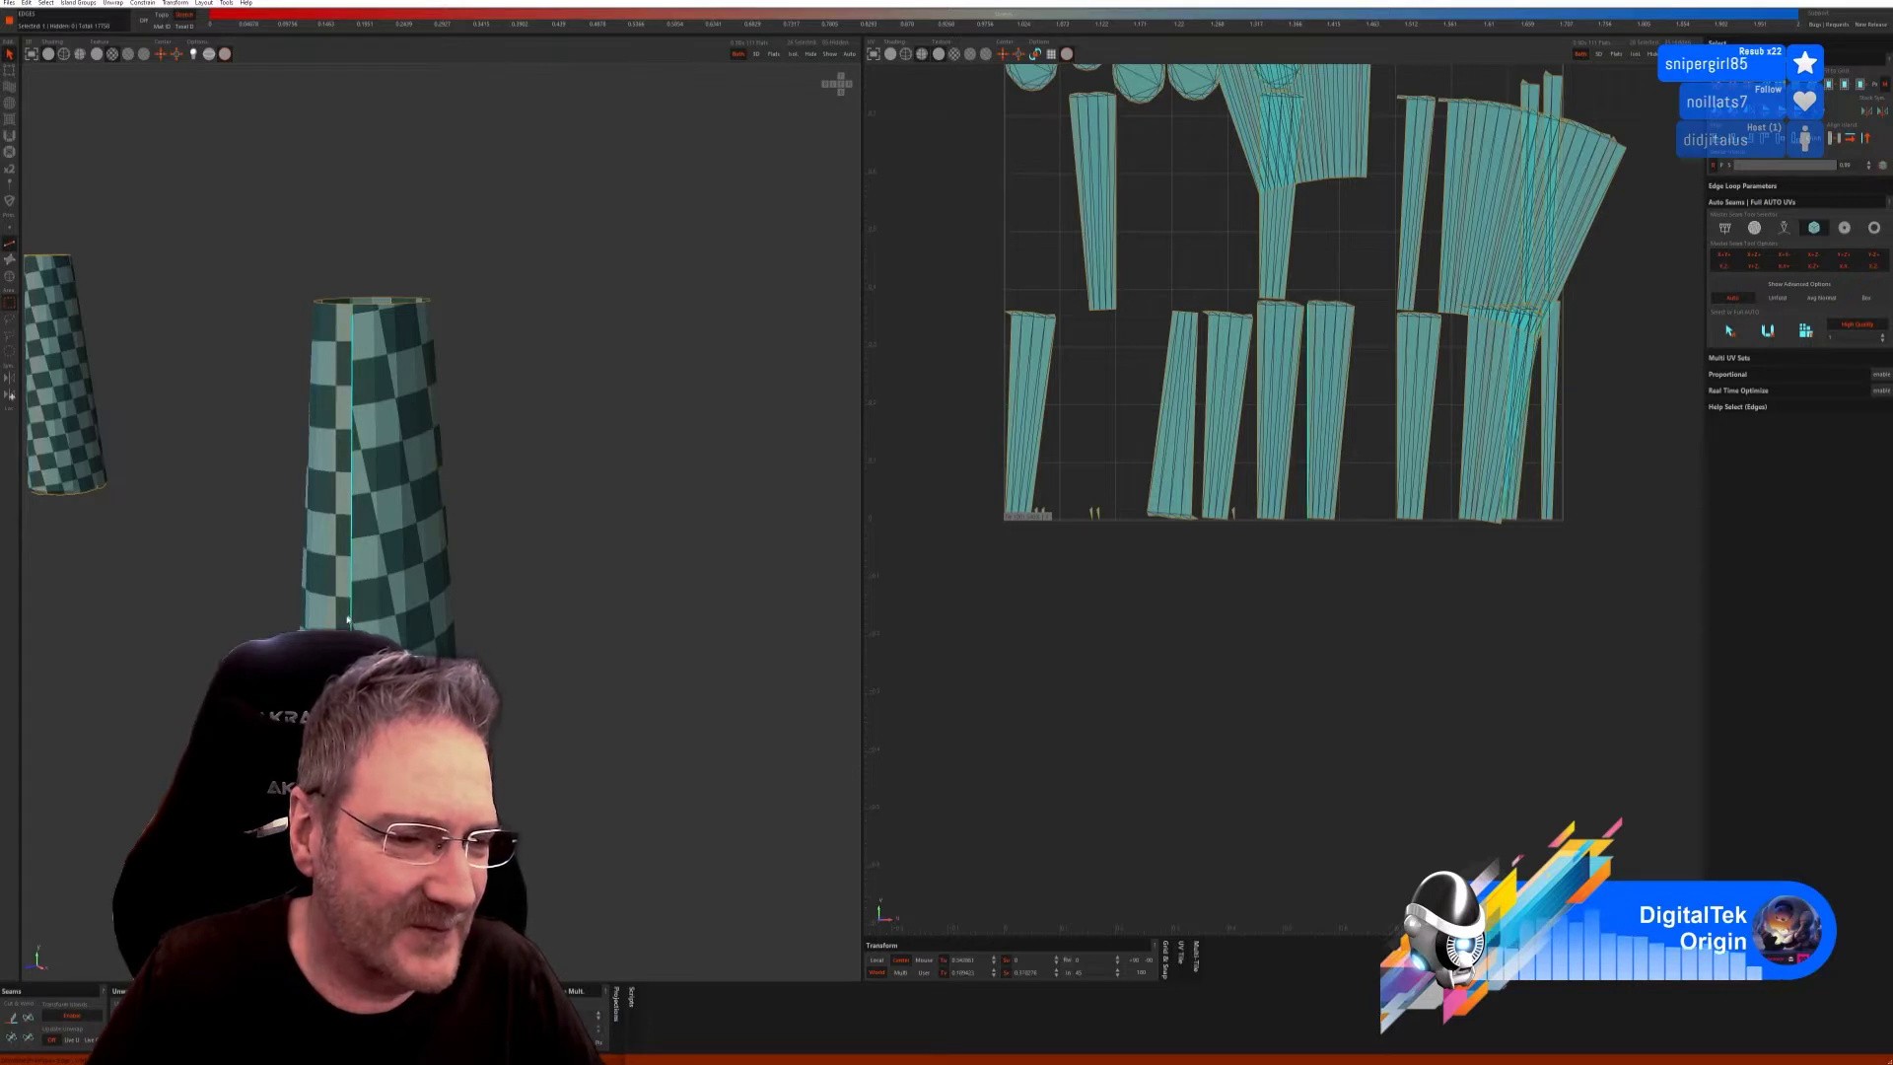
pyautogui.click(27, 1017)
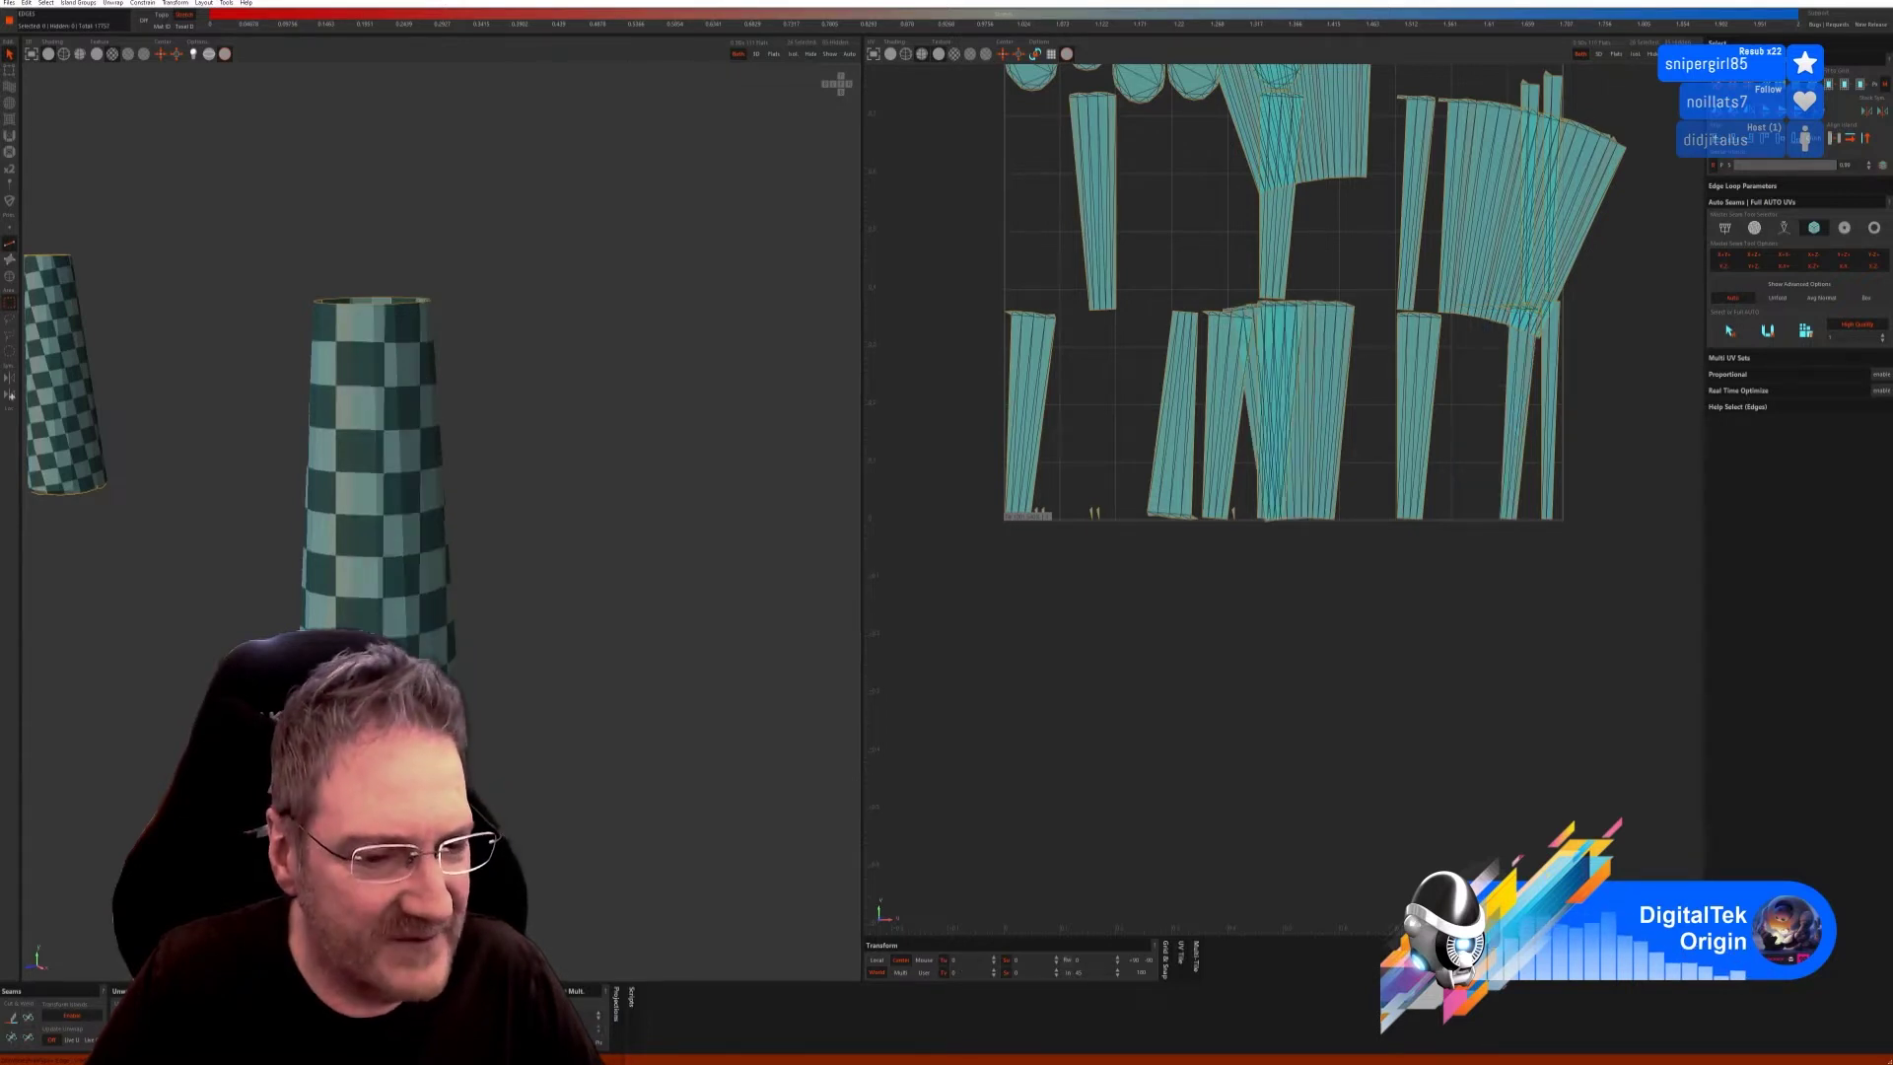
# Weld two more lengthwise seams around the third stem to join its remaining side strips.
pyautogui.keyDown('alt'); pyautogui.moveTo(414, 849); pyautogui.dragTo(553, 841); pyautogui.keyUp('alt')
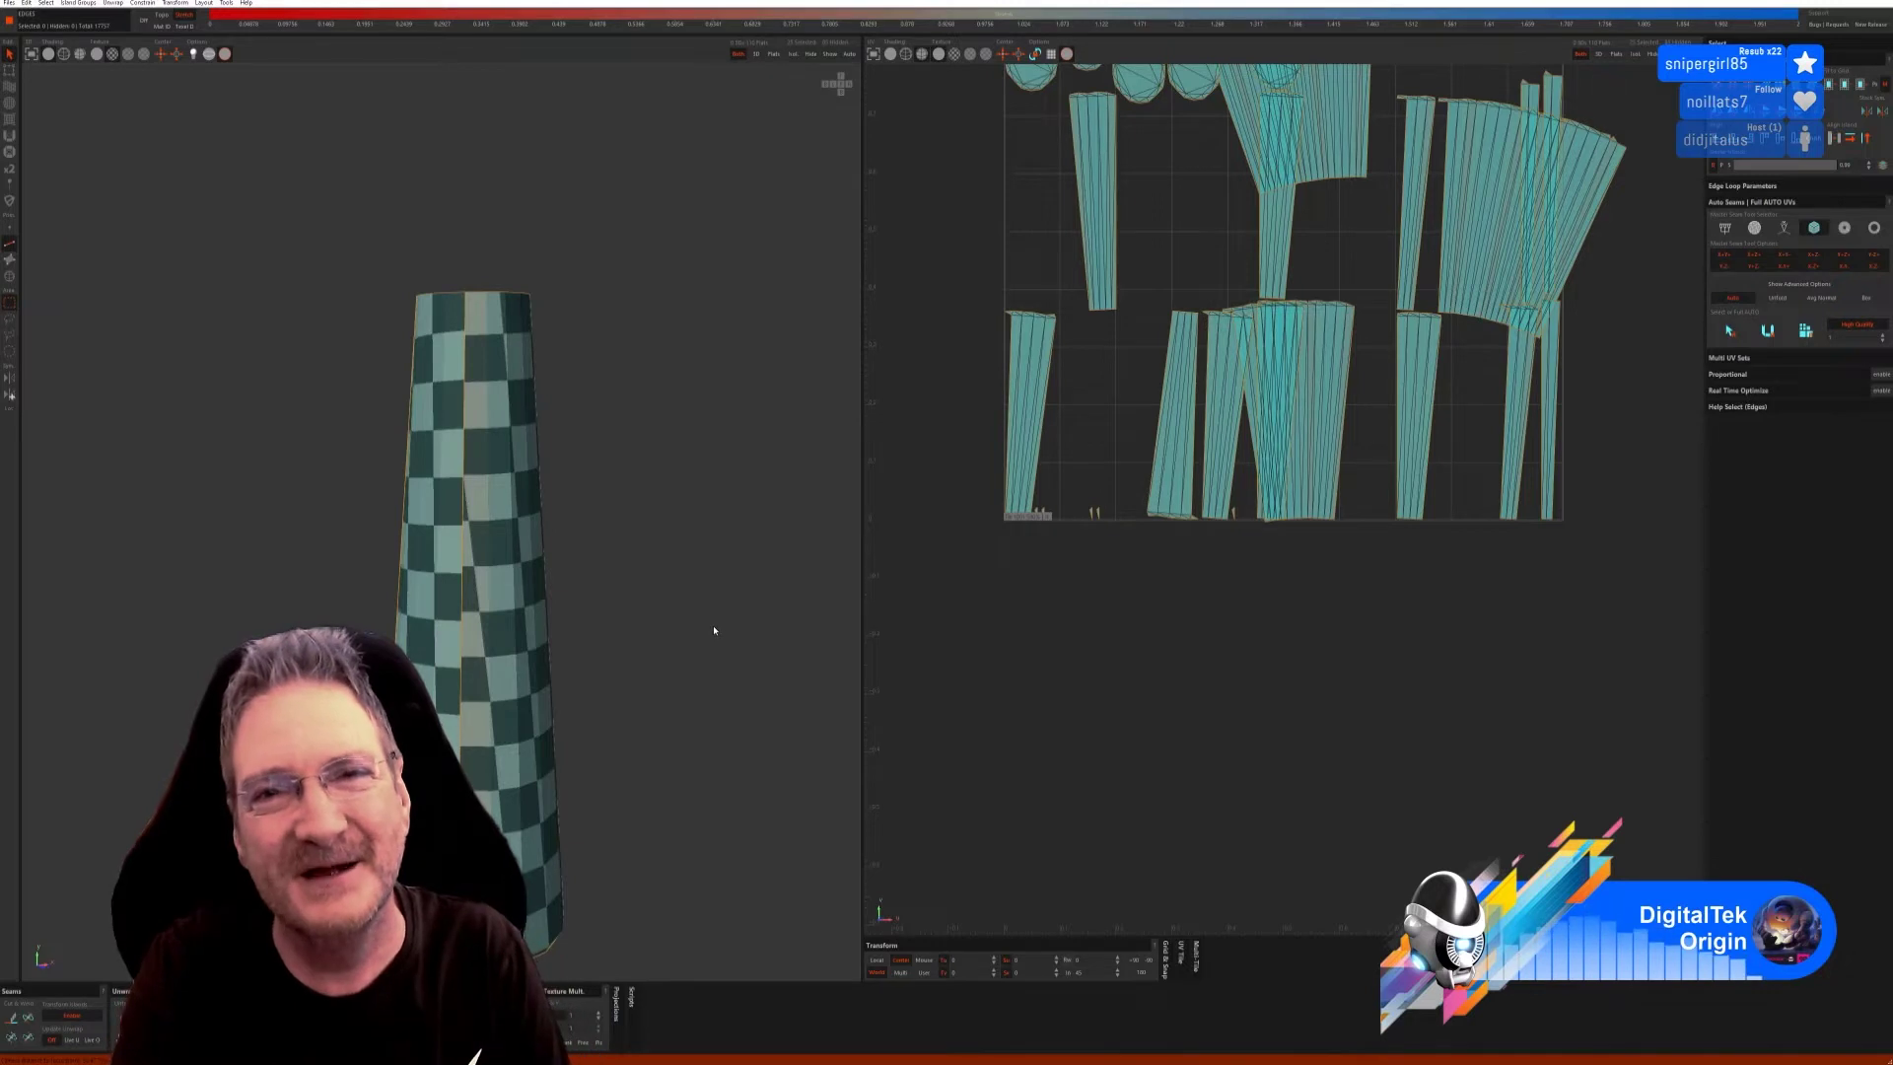
pyautogui.click(461, 637)
pyautogui.click(29, 1017)
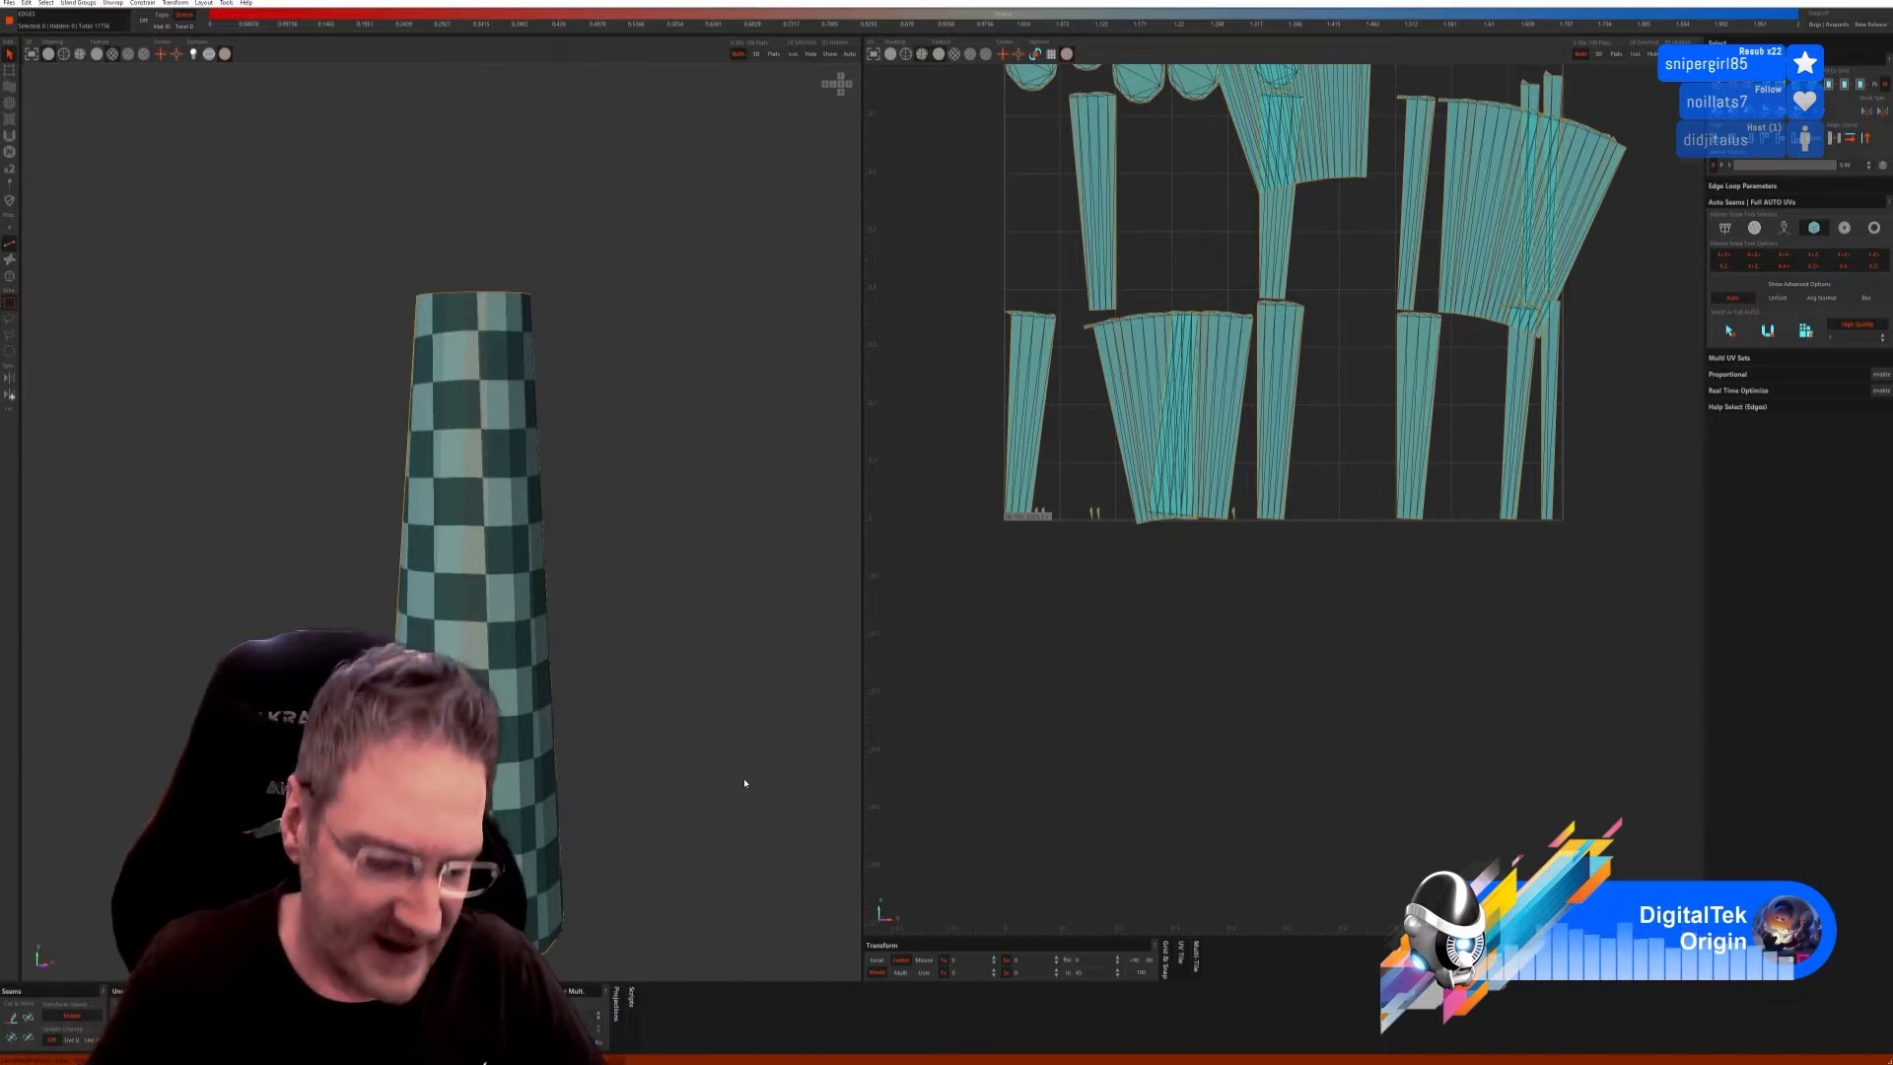
pyautogui.moveTo(646, 693); pyautogui.dragTo(744, 649, button='middle')
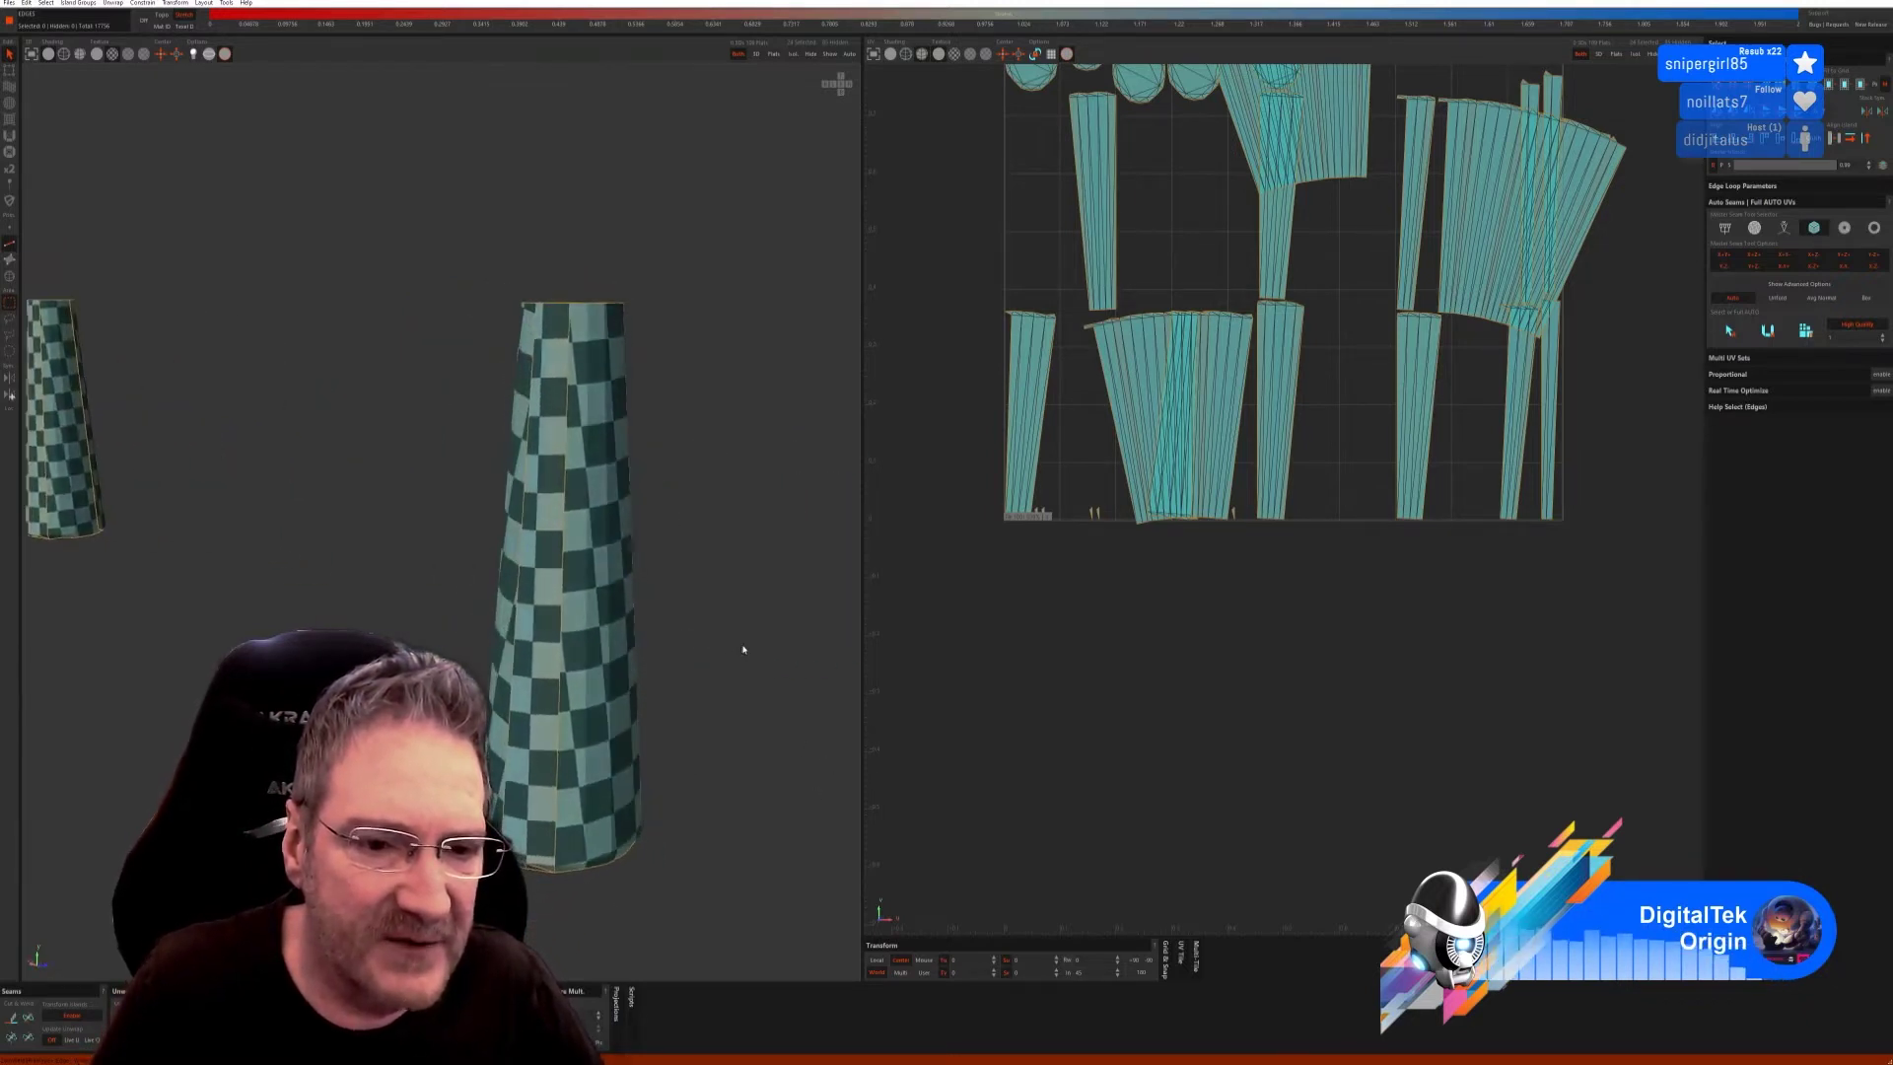
pyautogui.click(564, 586)
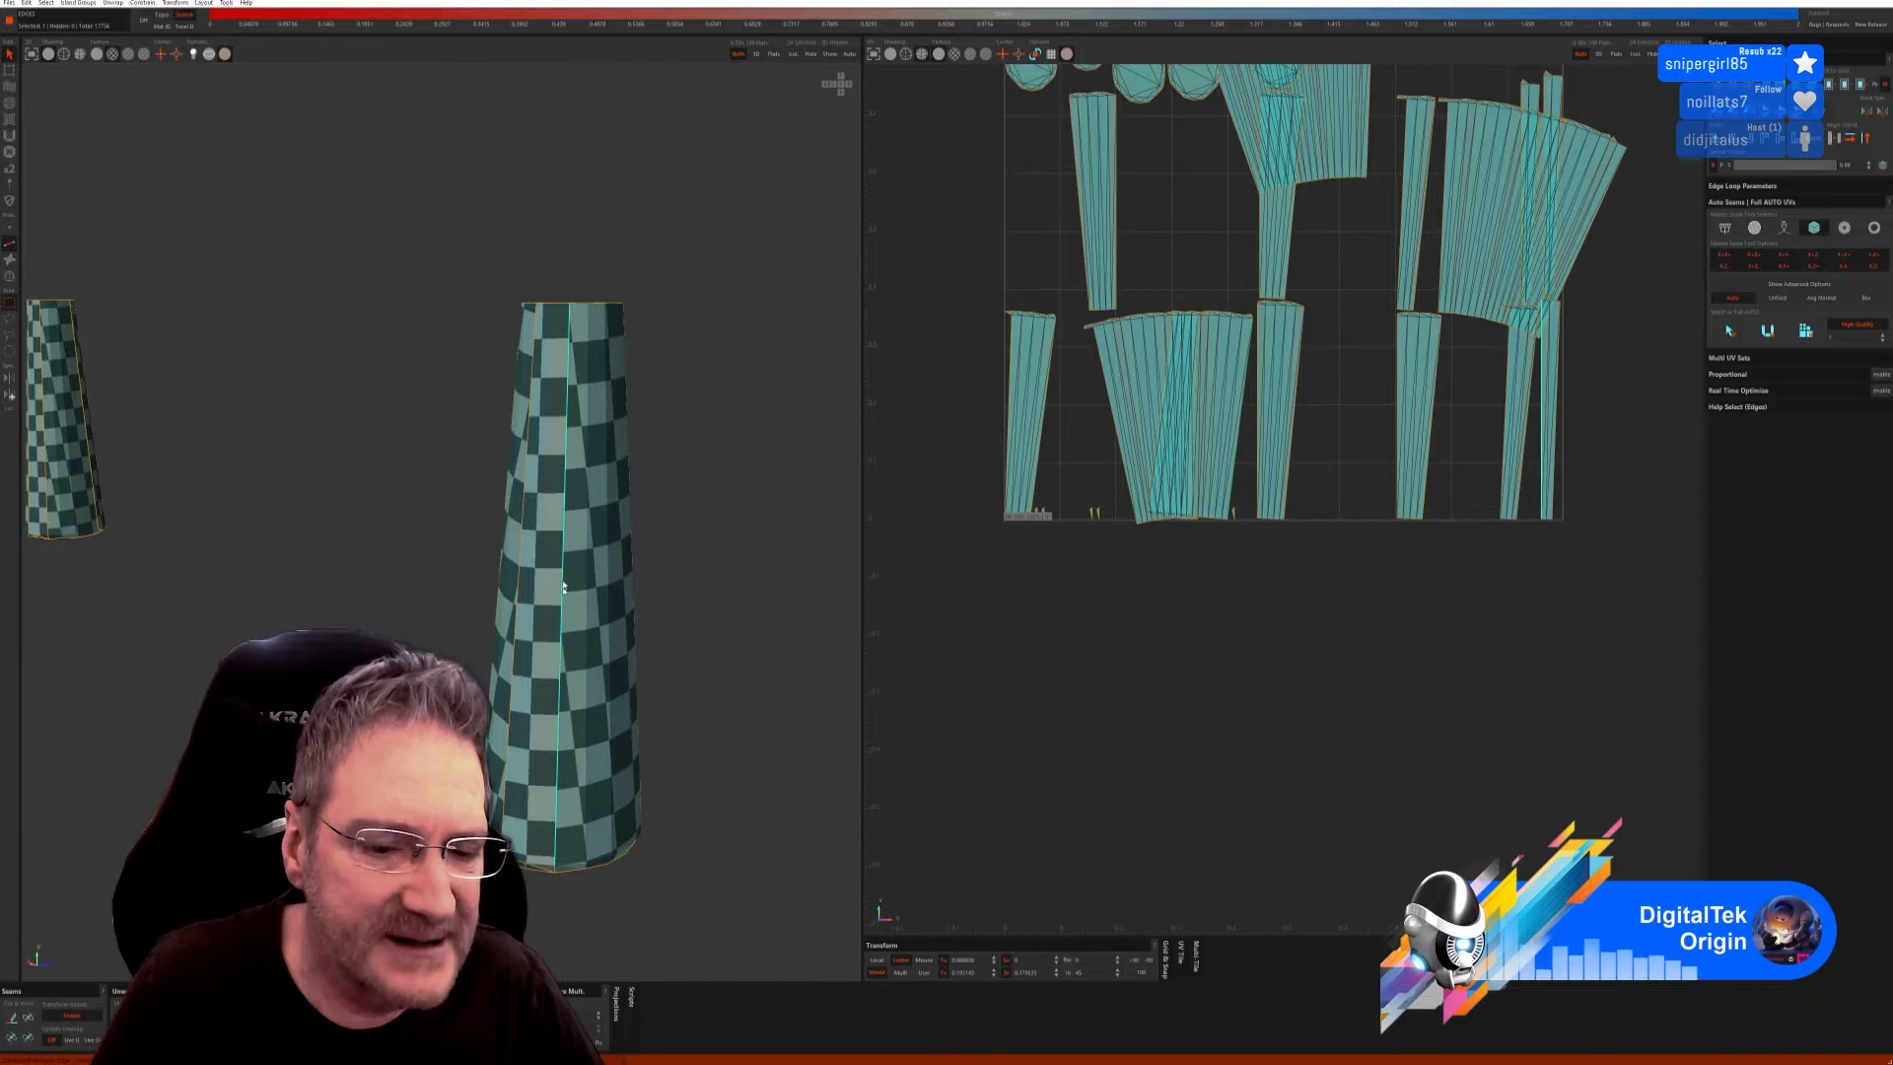
pyautogui.click(35, 1016)
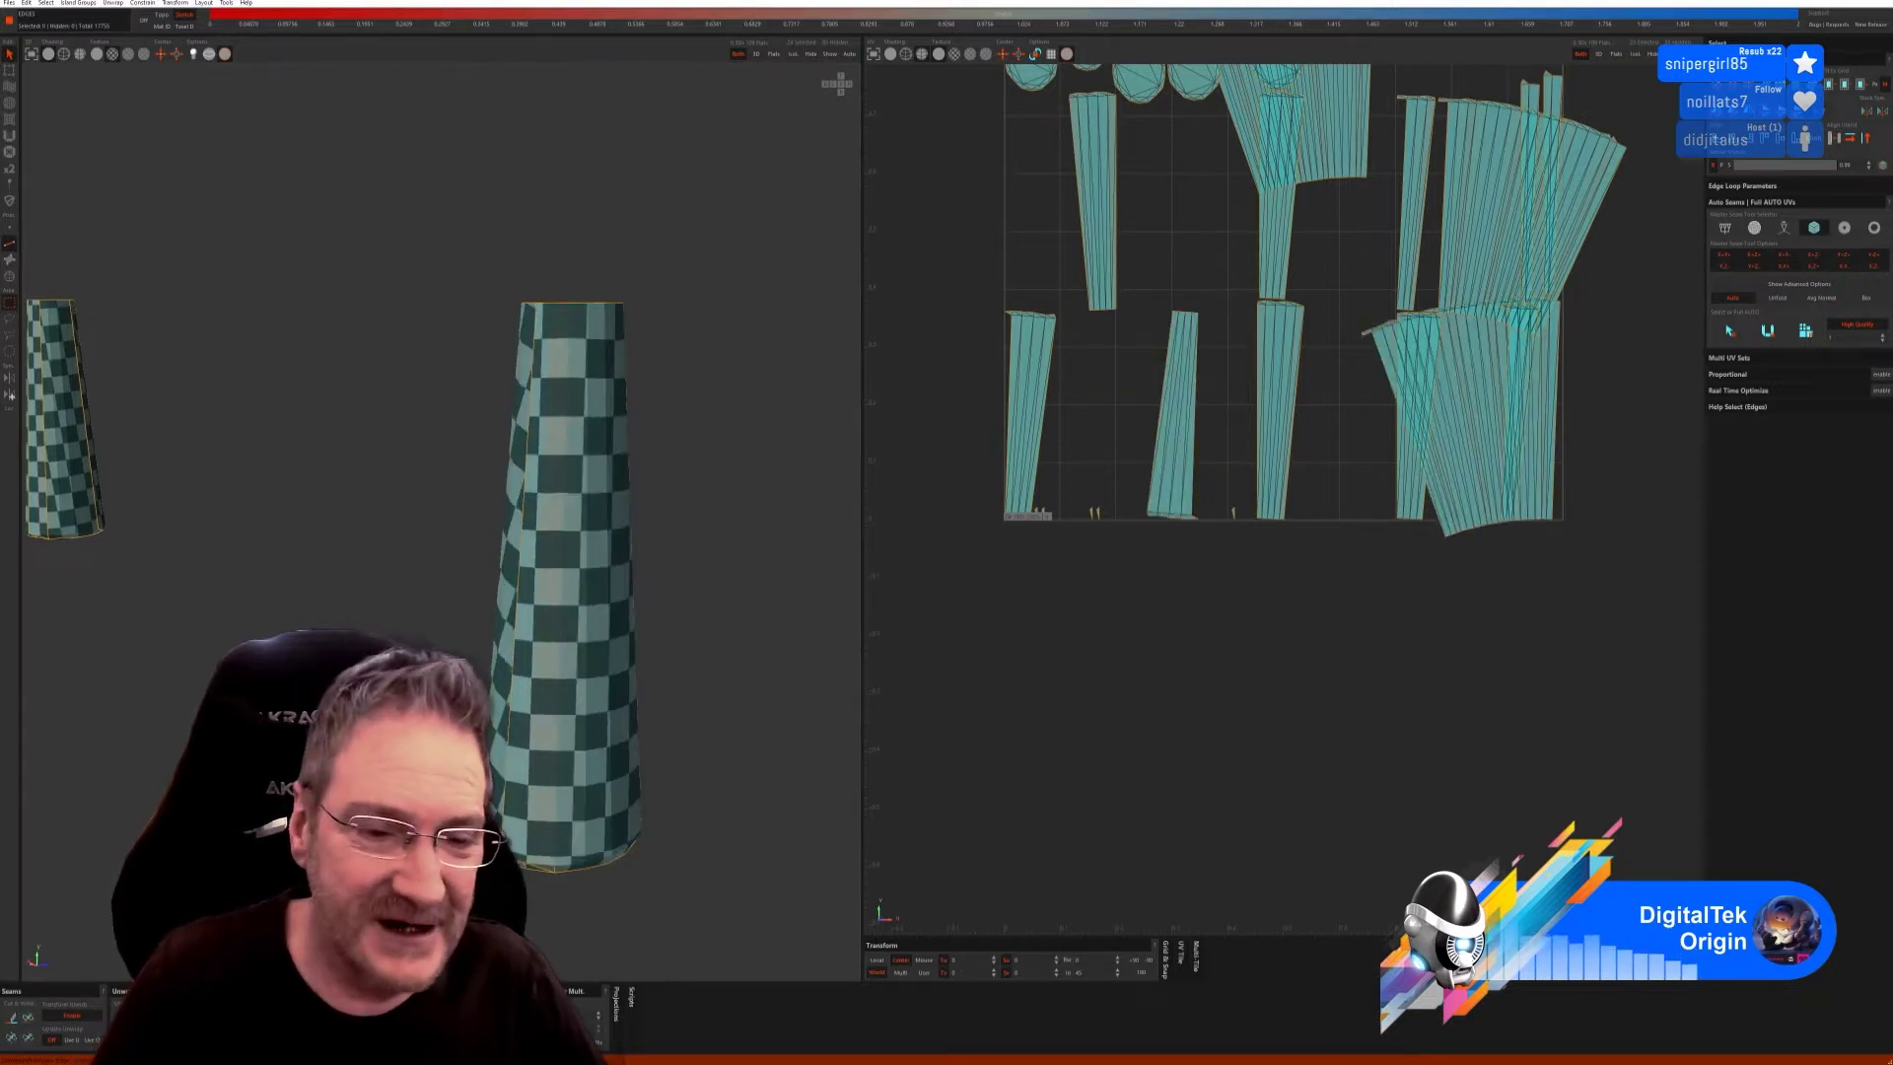
# Weld two lengthwise seams on either side of the front strip of the fourth isolated knob stem.
pyautogui.keyDown('alt'); pyautogui.moveTo(564, 860); pyautogui.dragTo(414, 794); pyautogui.keyUp('alt')
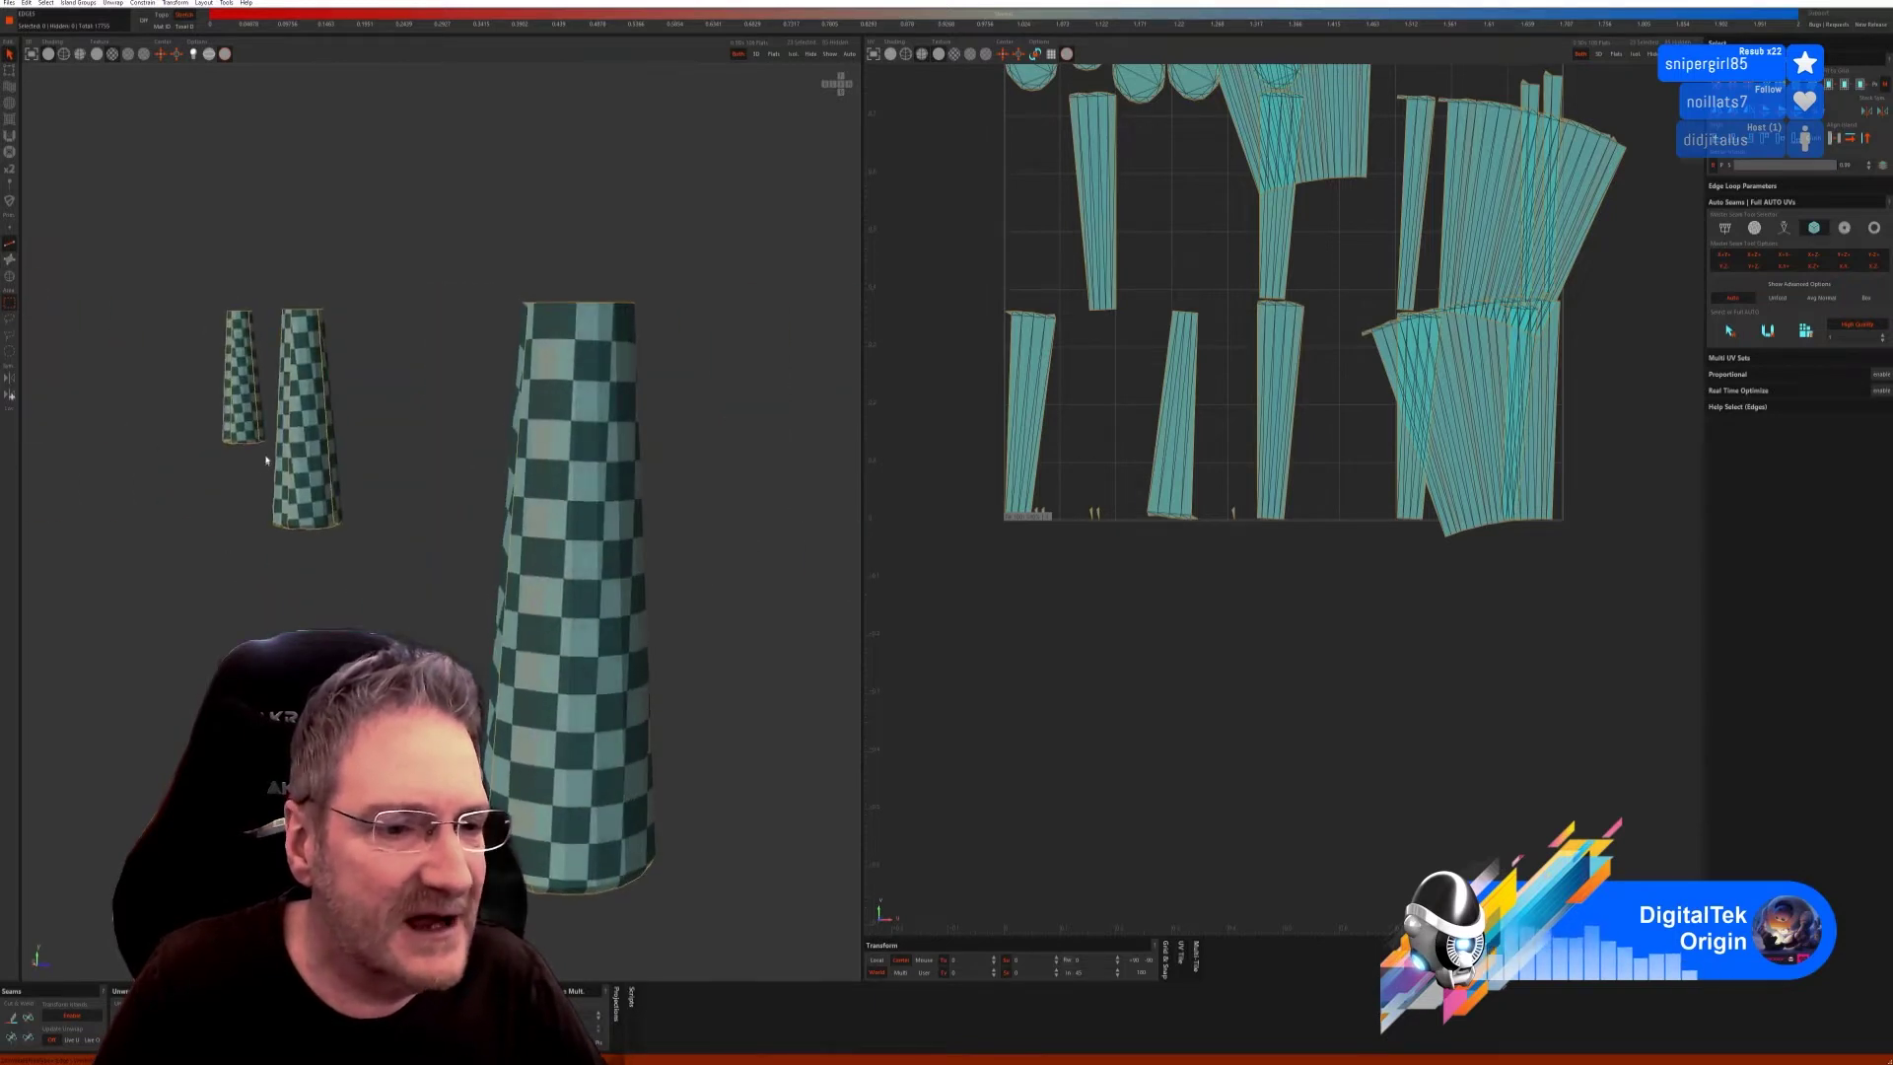
pyautogui.scroll(3, 263, 422)
pyautogui.scroll(4, 321, 412)
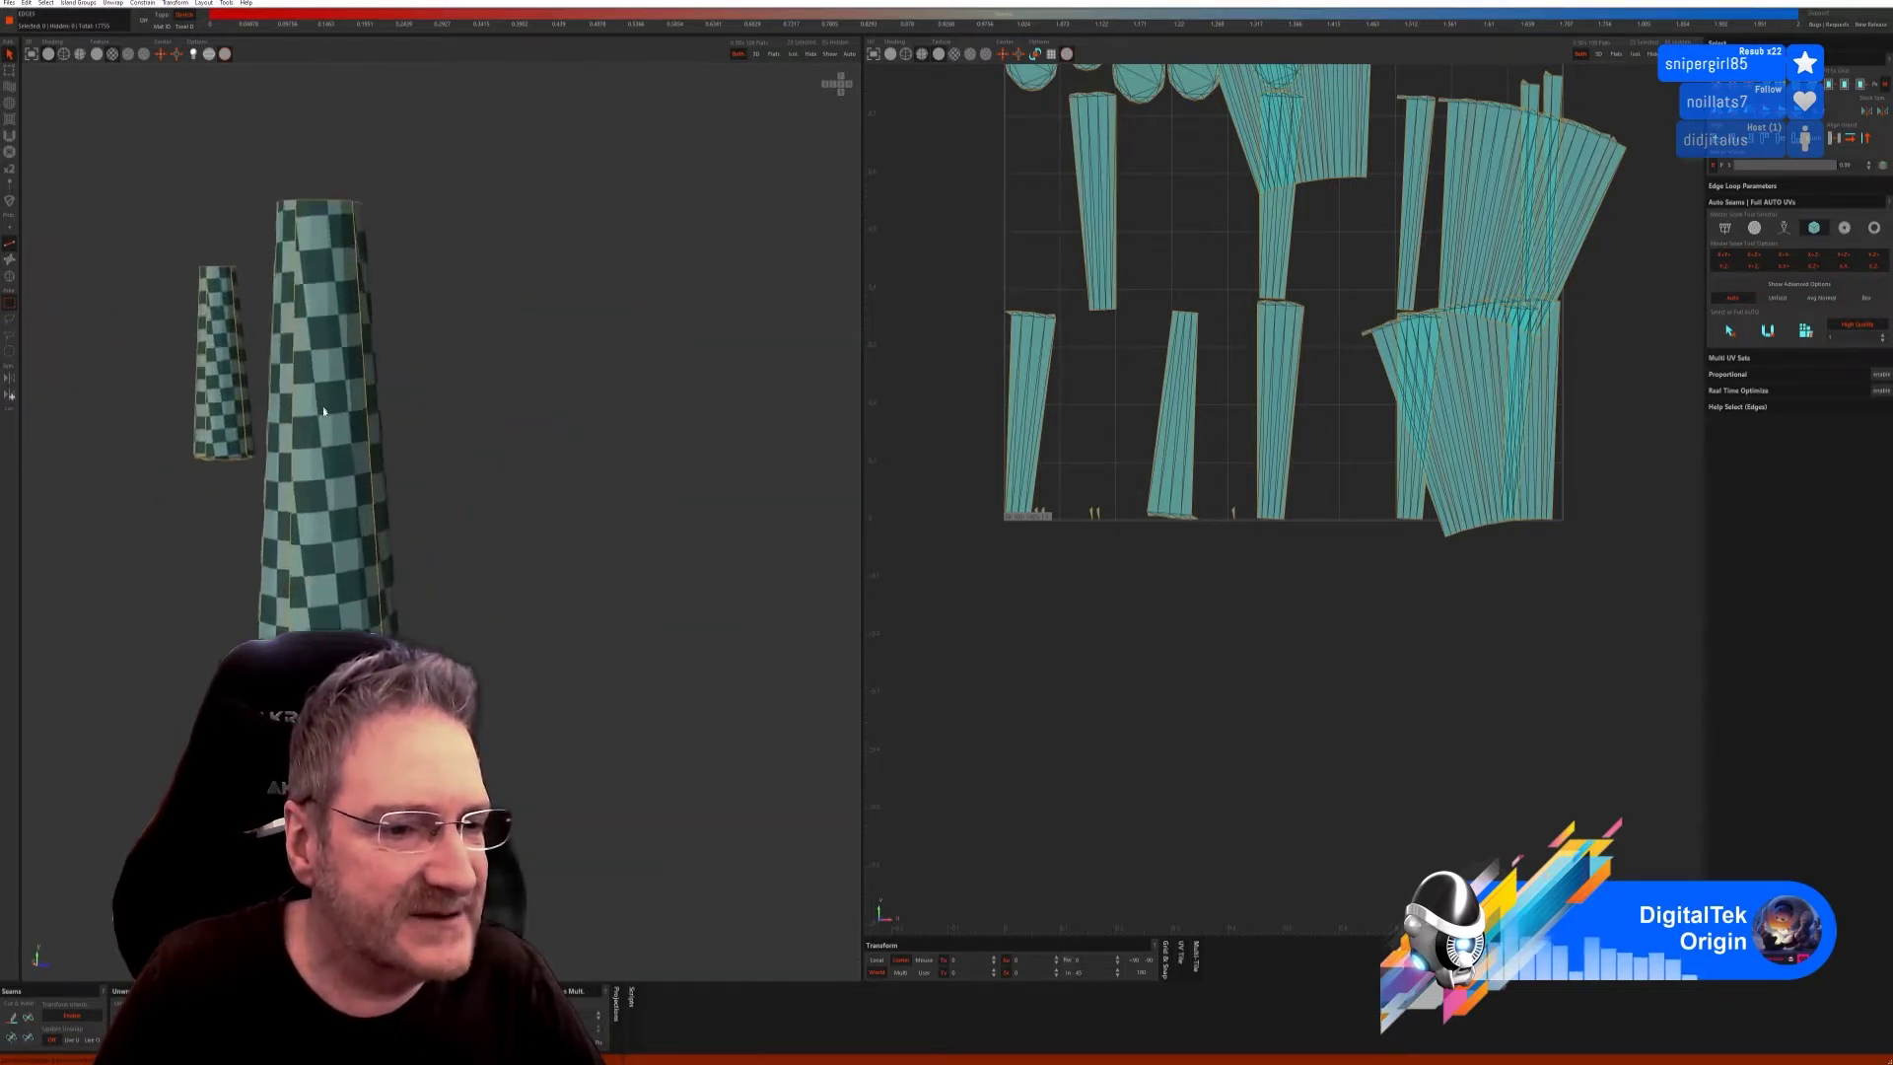
pyautogui.click(367, 357)
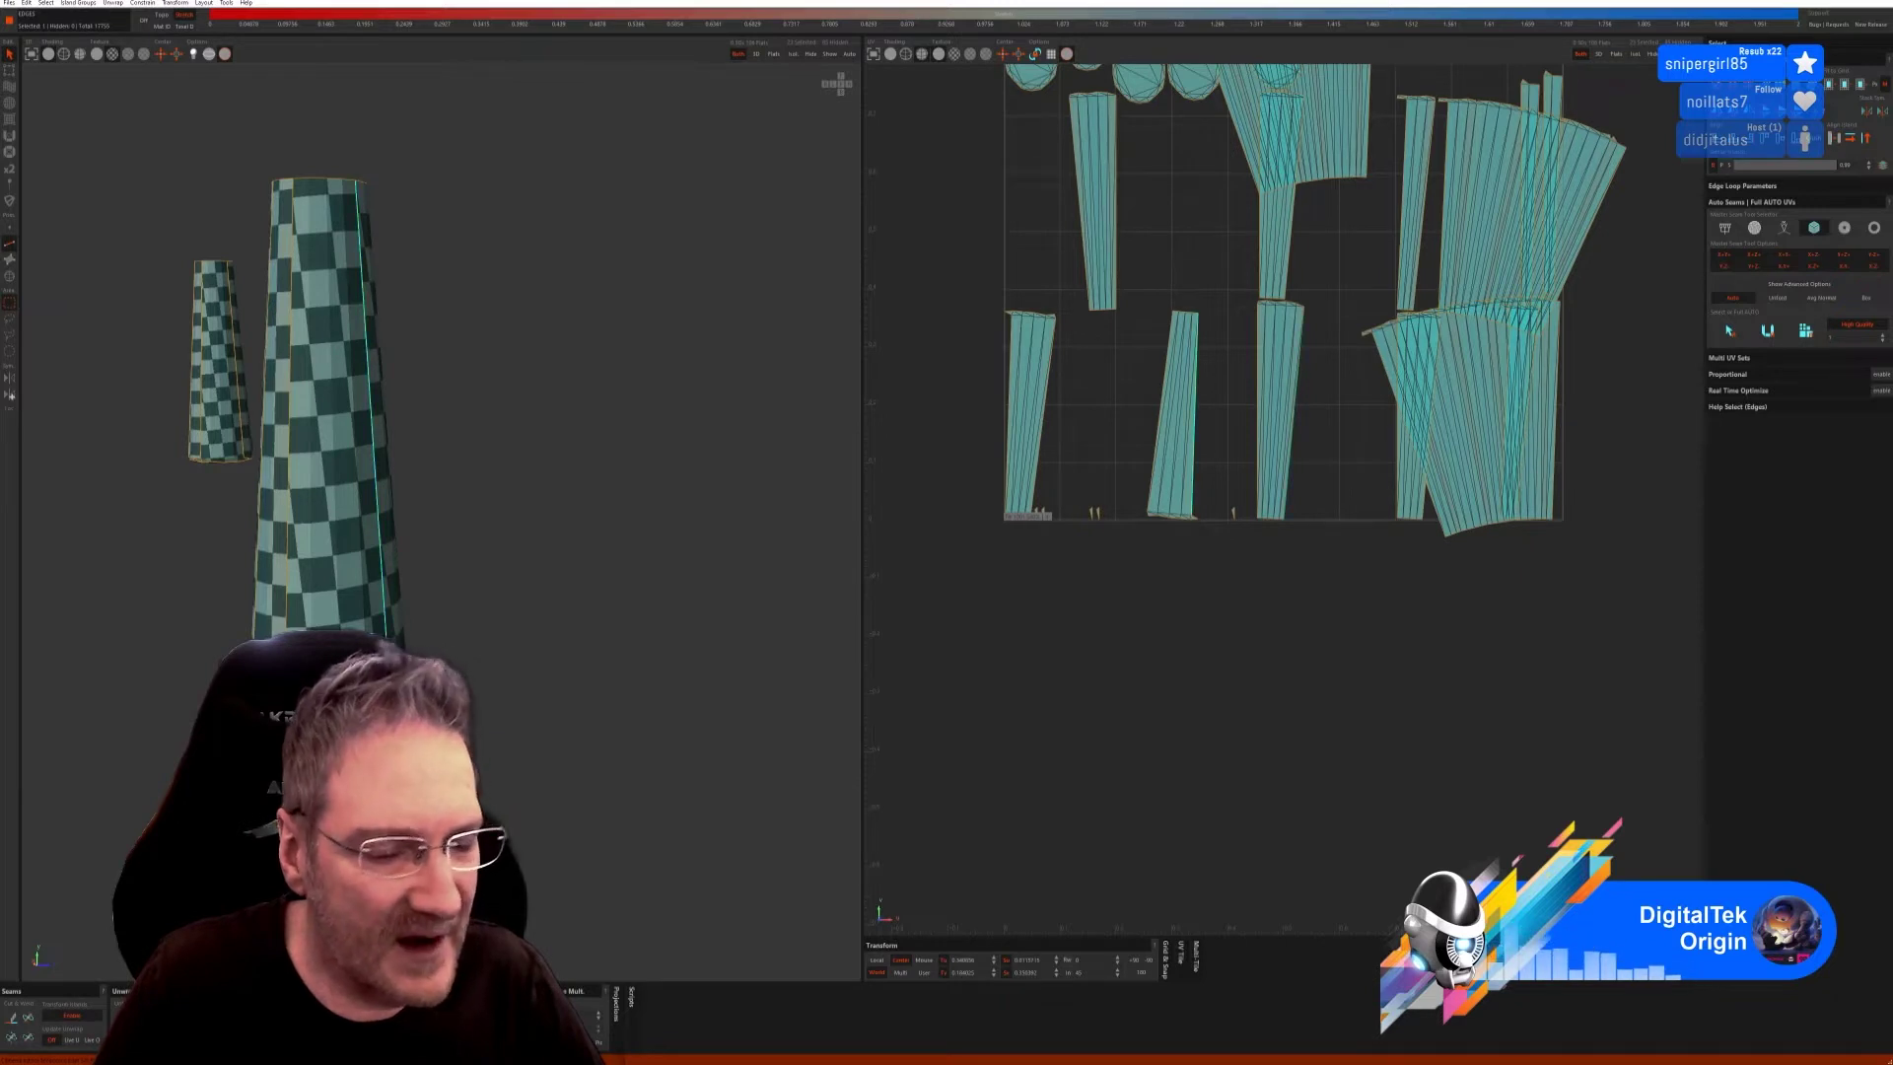
pyautogui.click(38, 1024)
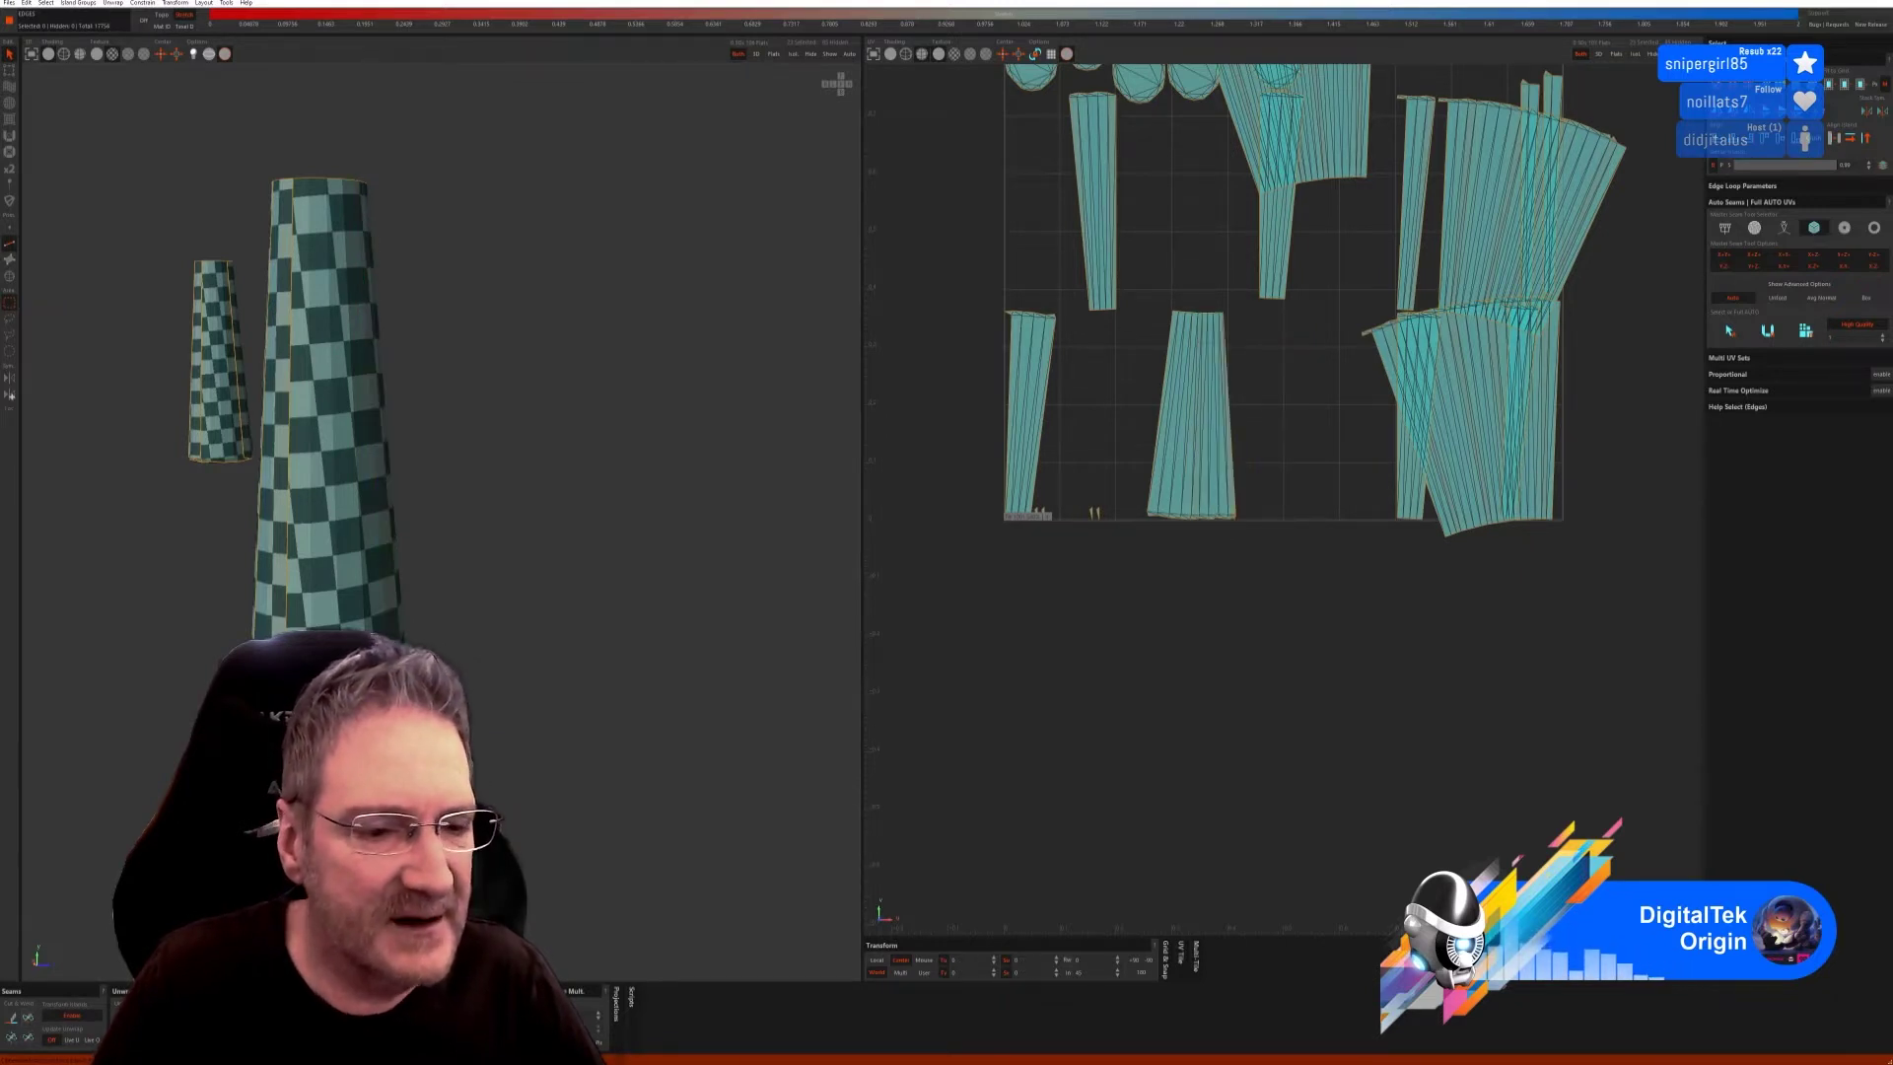
pyautogui.click(287, 616)
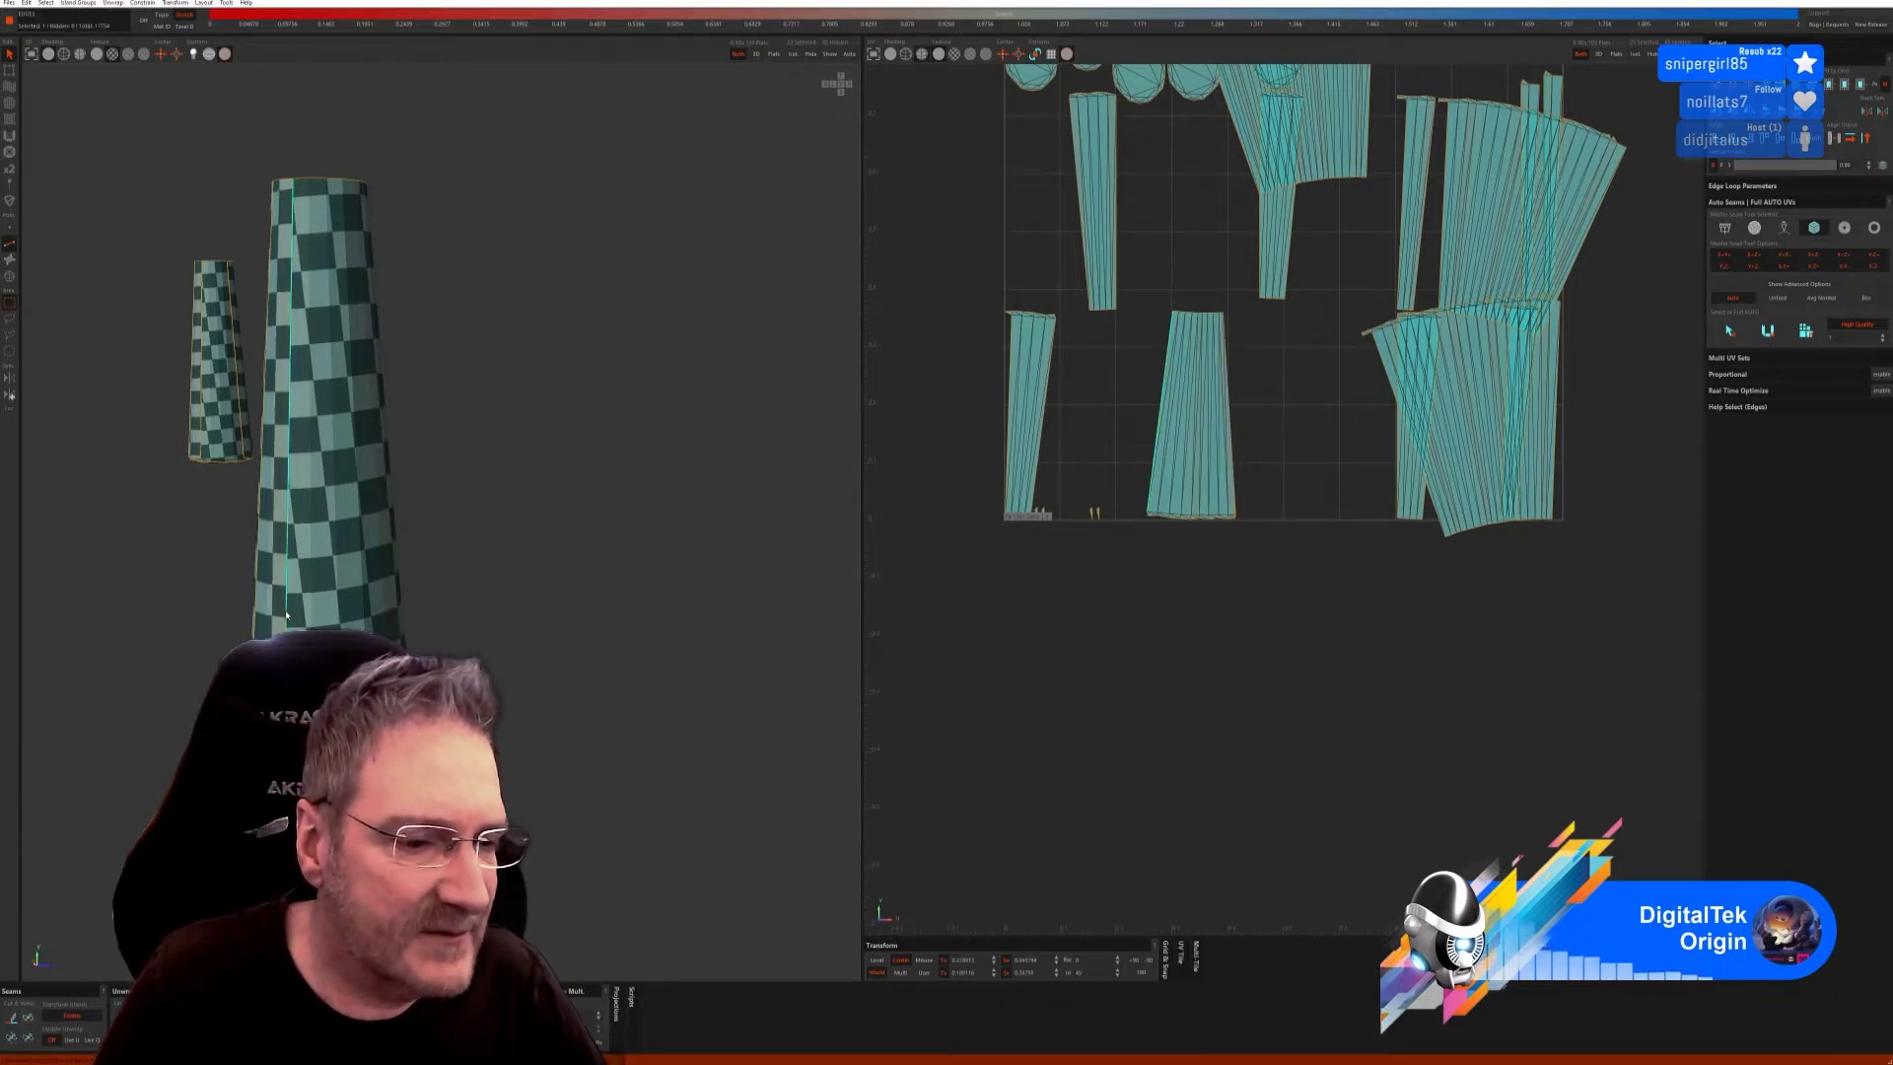
pyautogui.click(28, 1018)
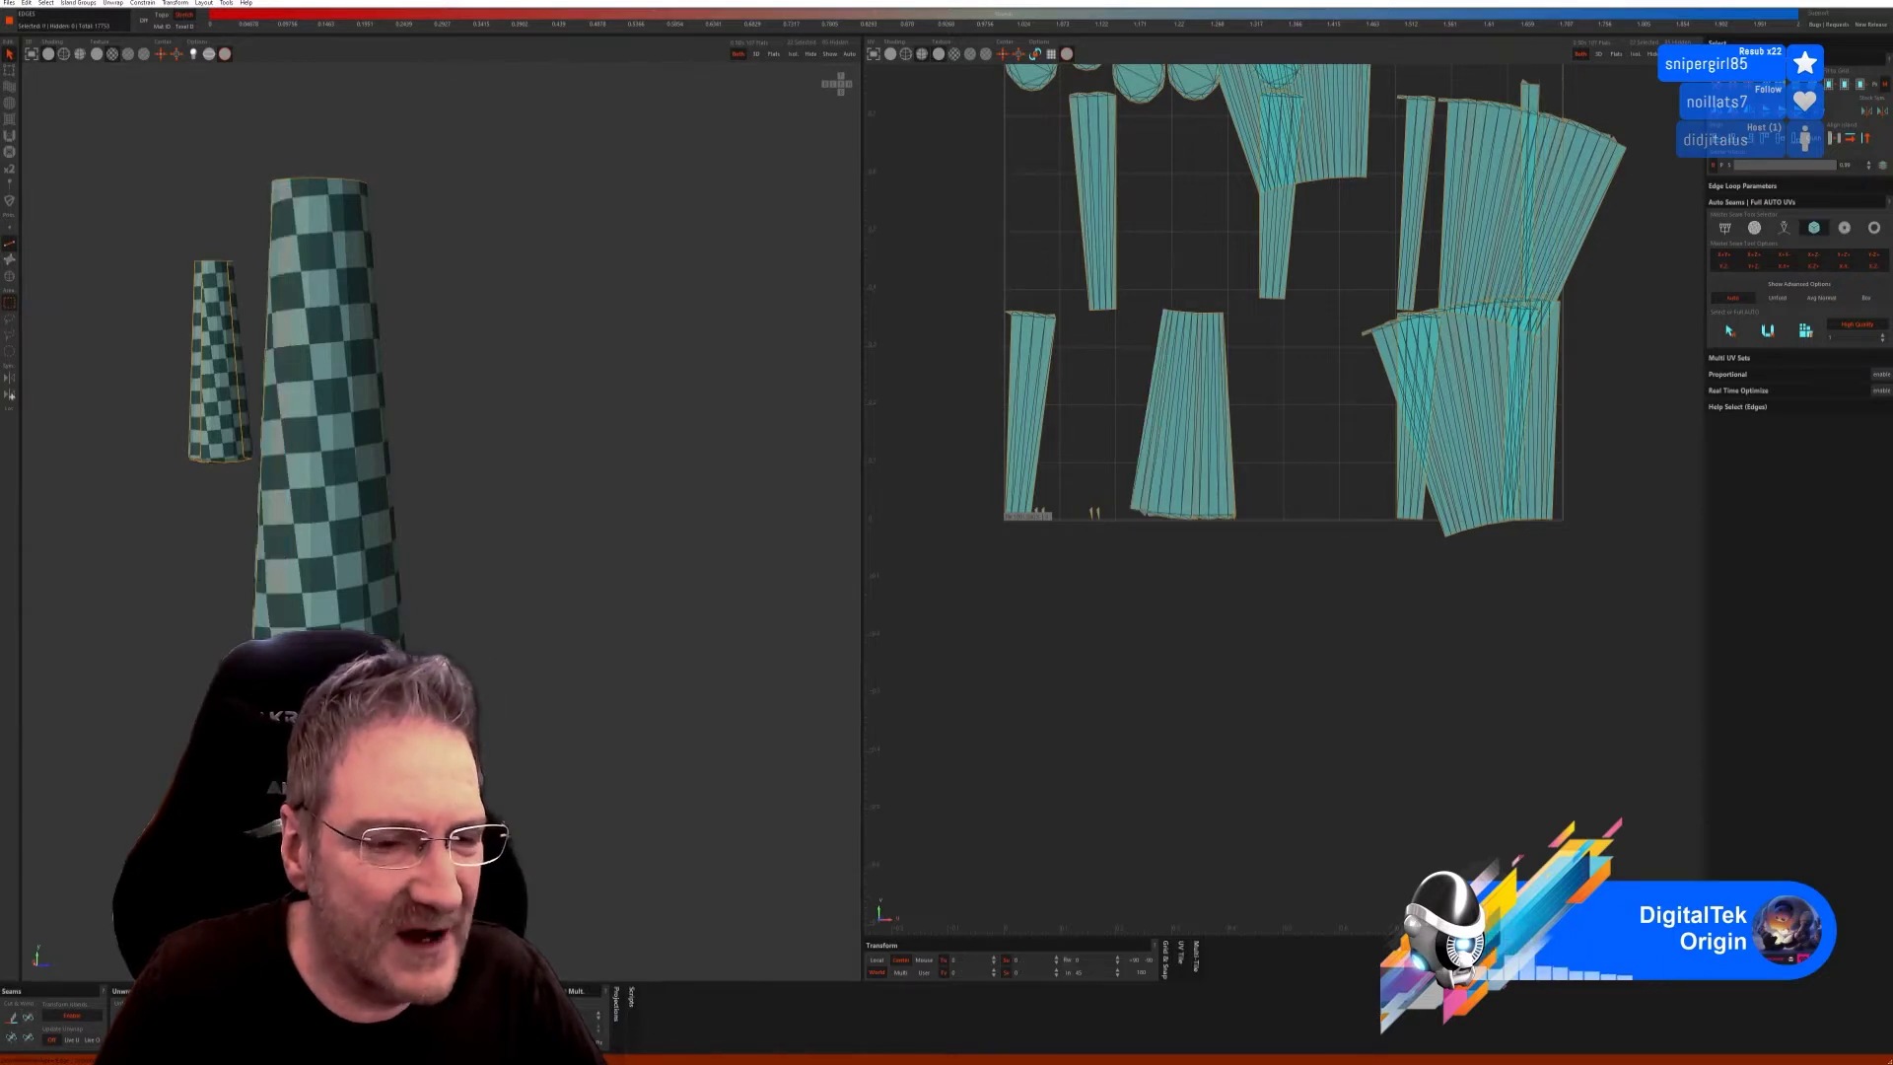
# Weld two more lengthwise seams around the fourth stem to join its remaining side strips.
pyautogui.keyDown('alt'); pyautogui.moveTo(555, 757); pyautogui.dragTo(384, 771); pyautogui.keyUp('alt')
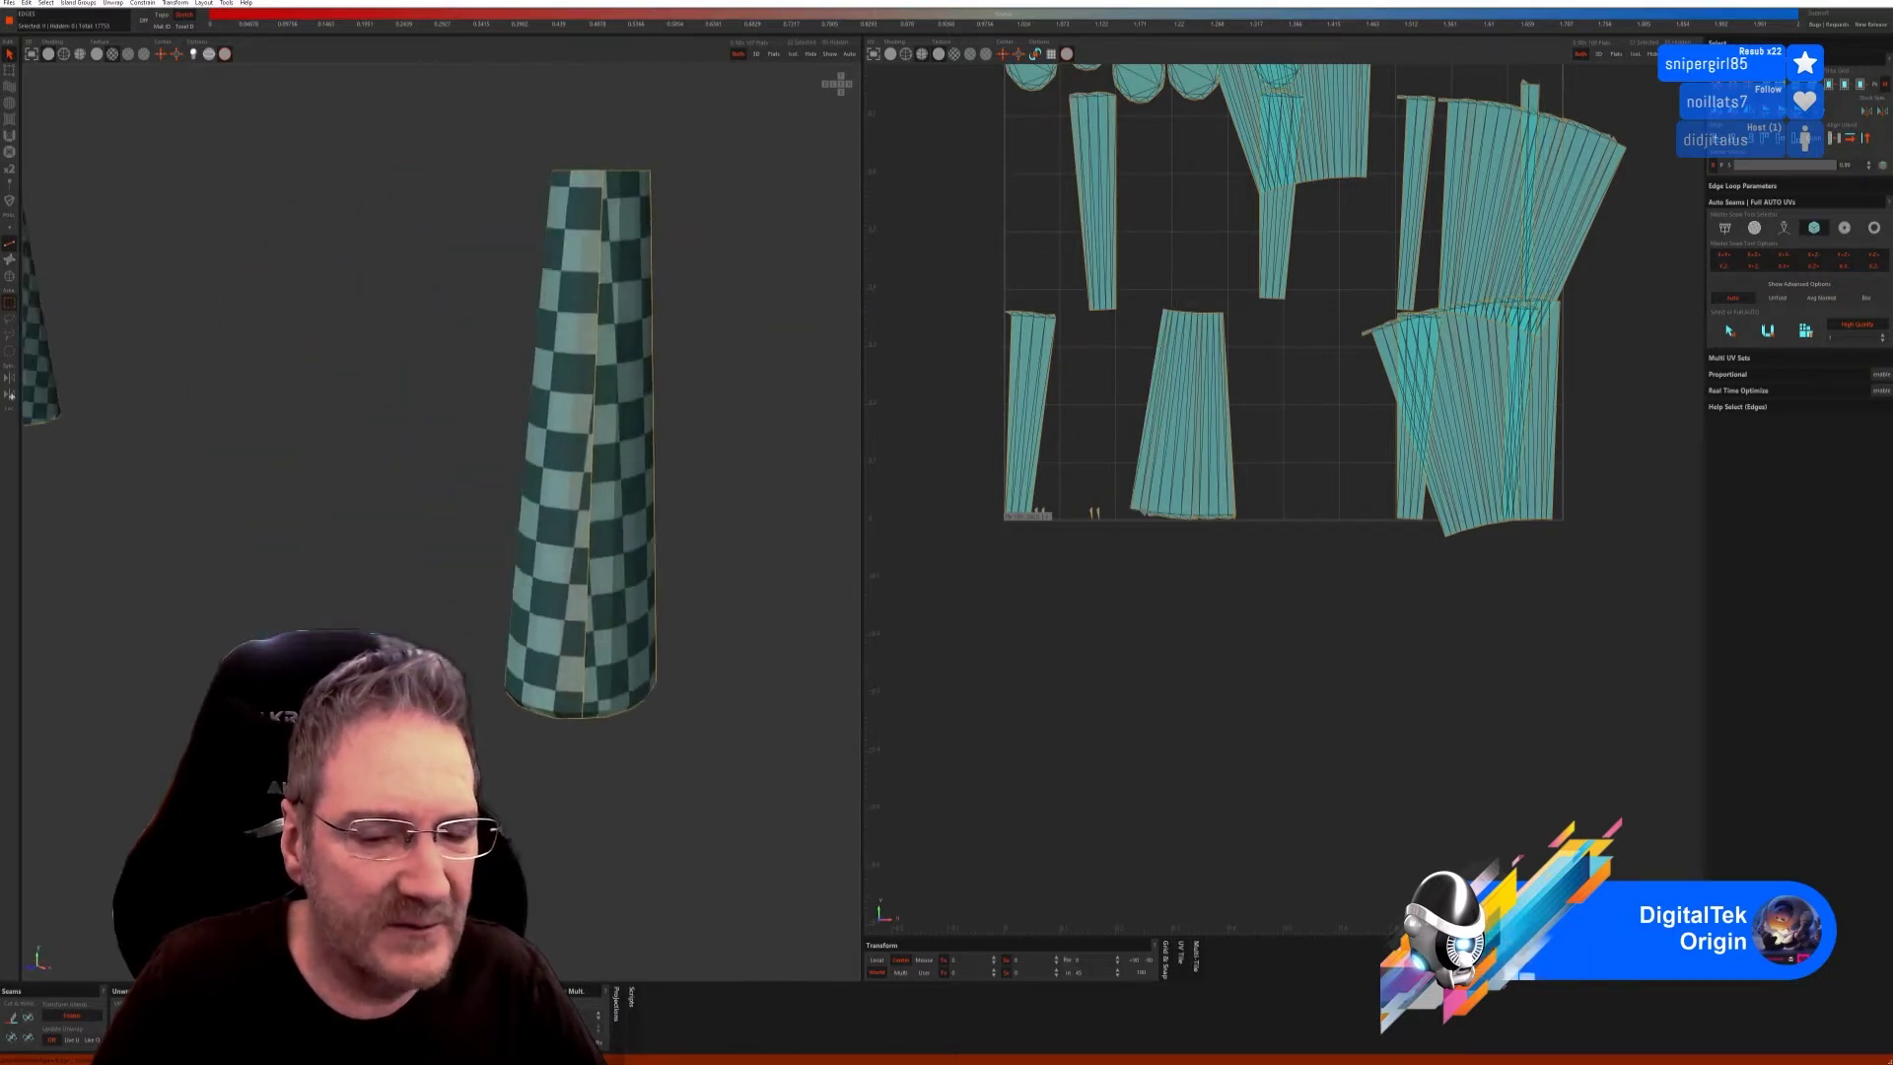
pyautogui.click(590, 530)
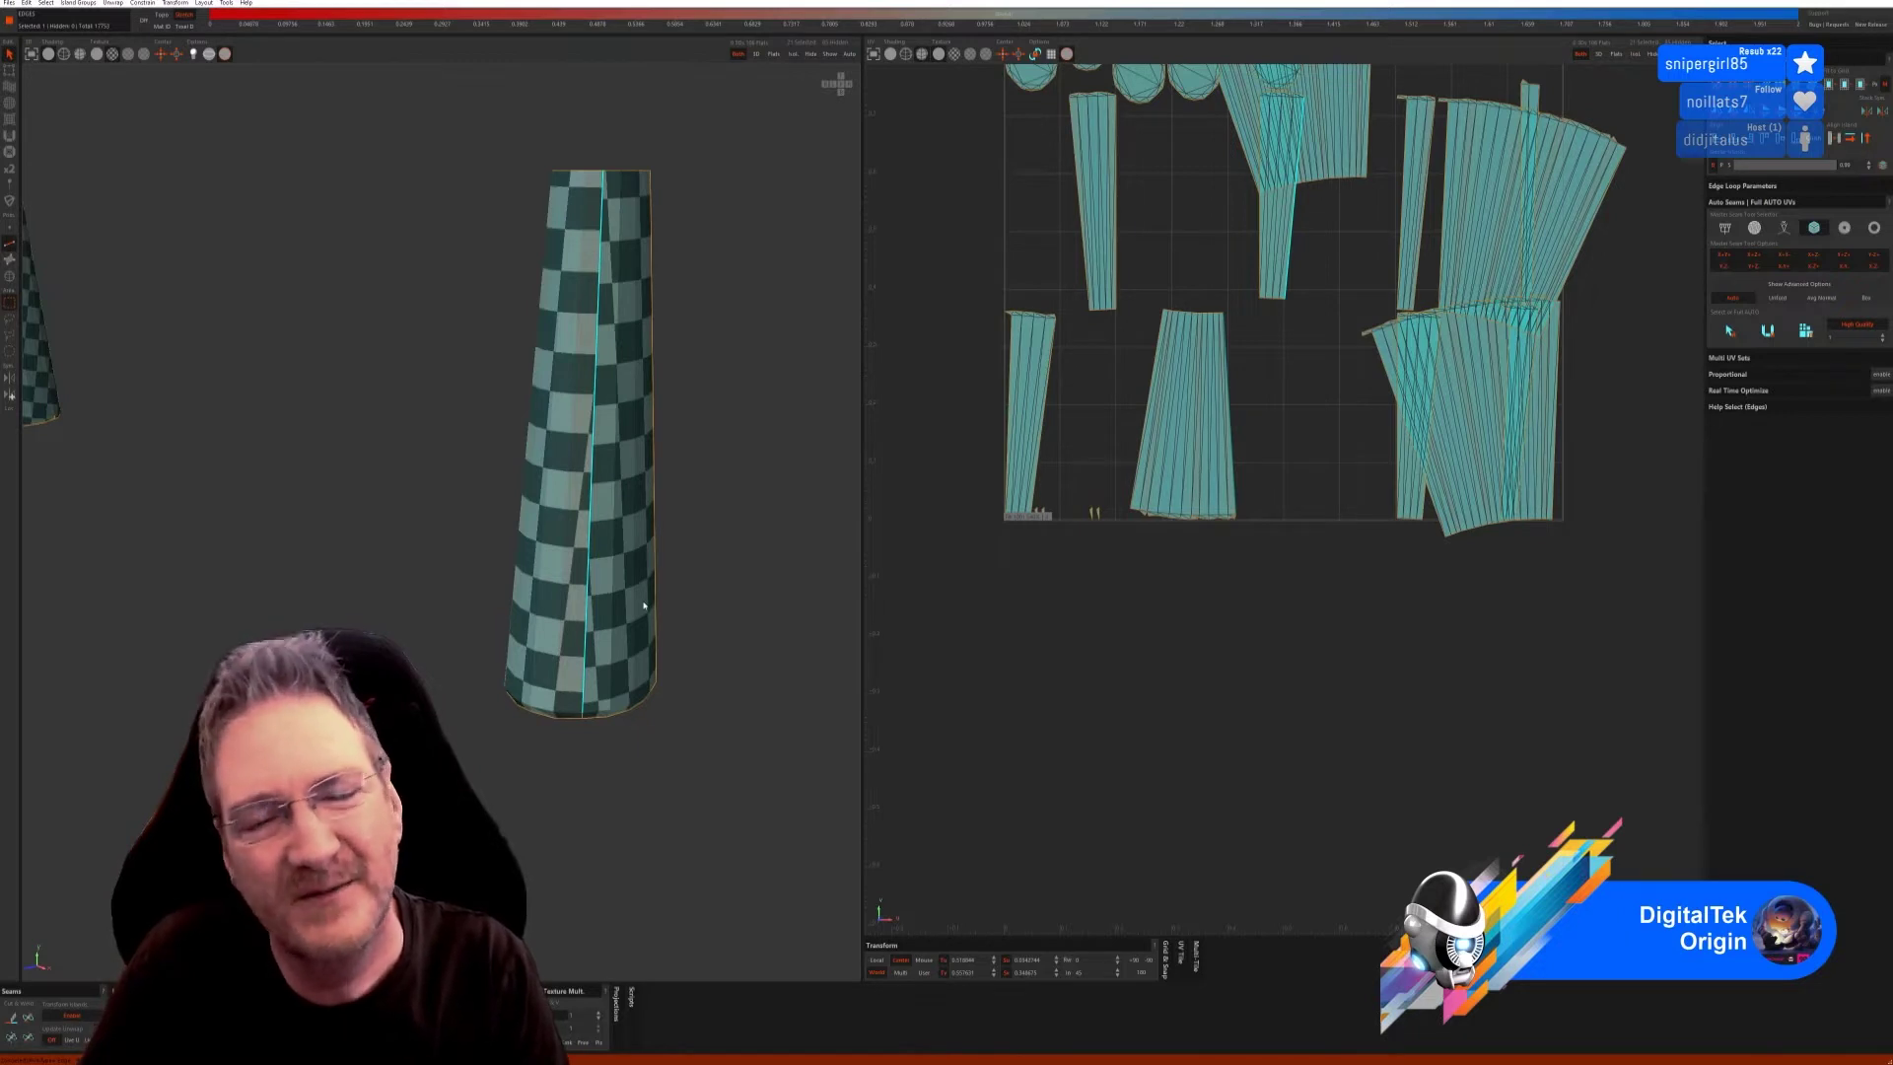
pyautogui.click(28, 1017)
pyautogui.moveTo(677, 759); pyautogui.dragTo(595, 784, button='middle')
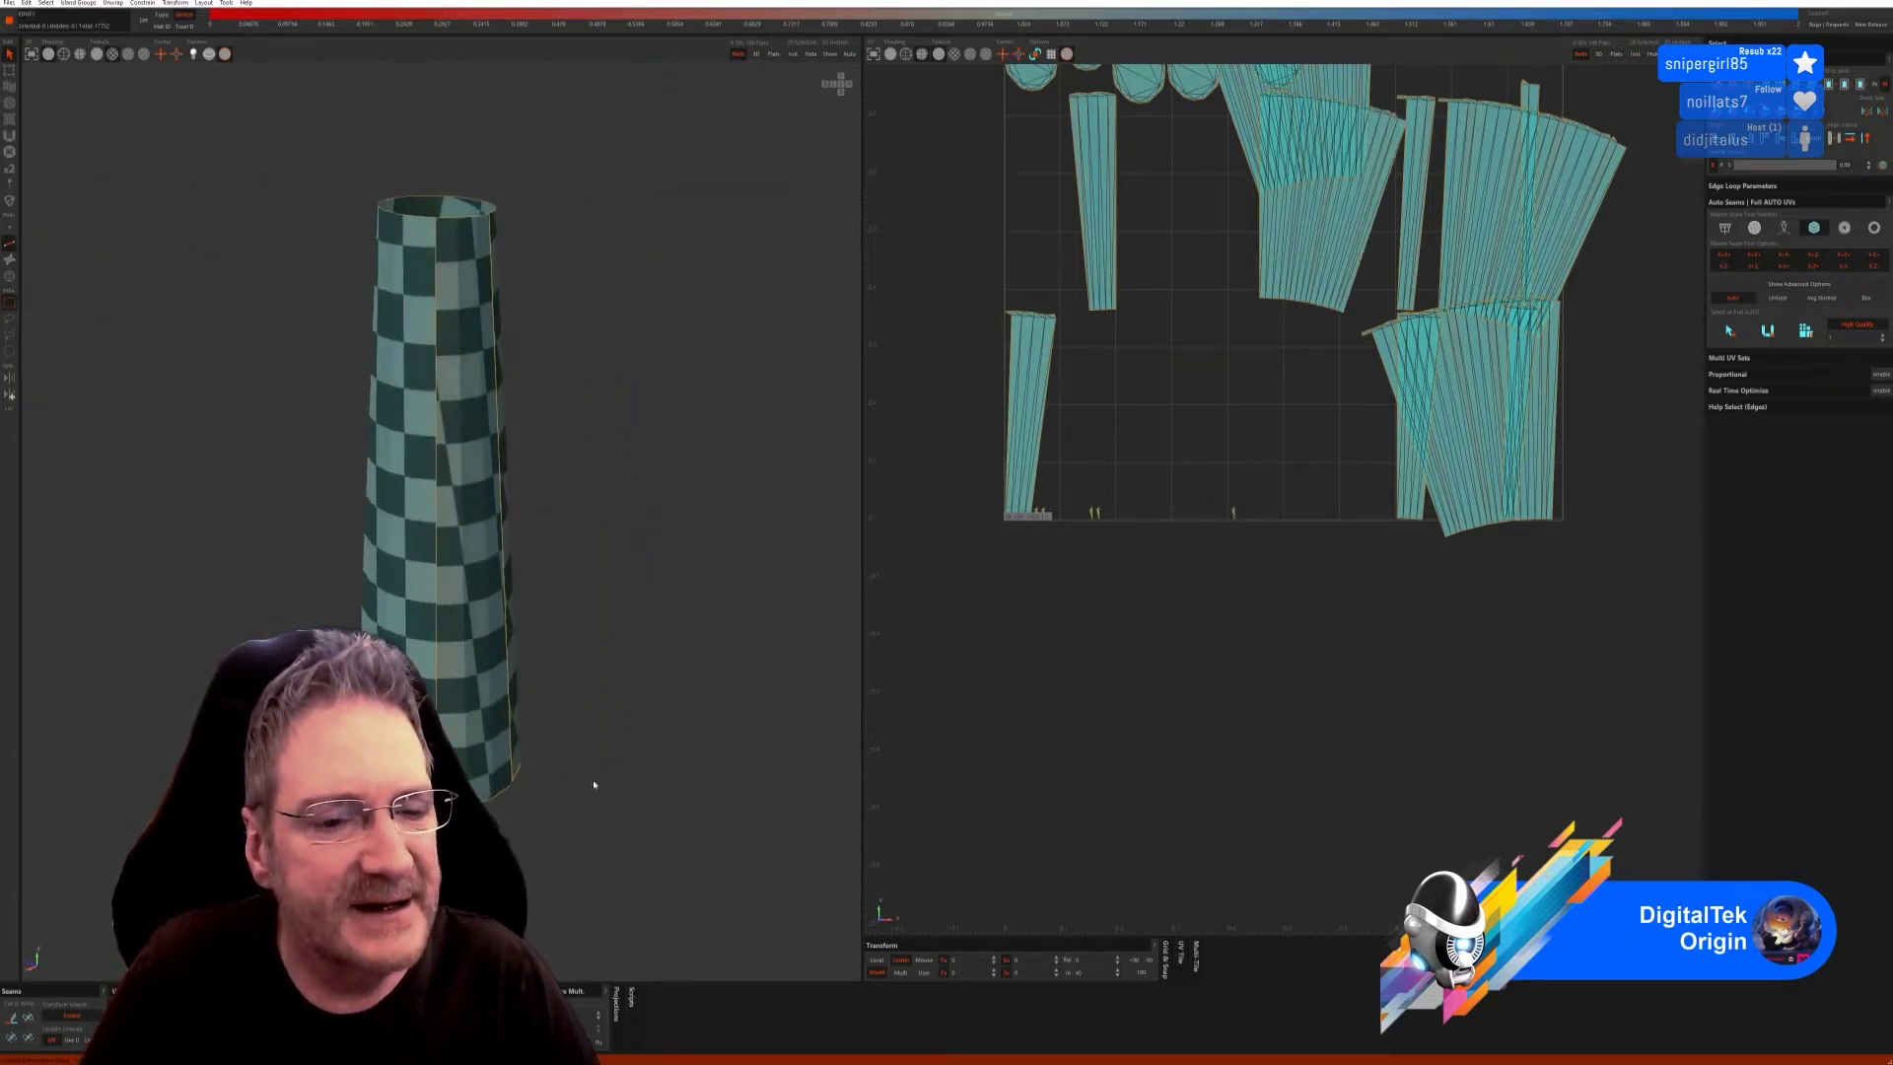
pyautogui.click(436, 570)
pyautogui.press('c')
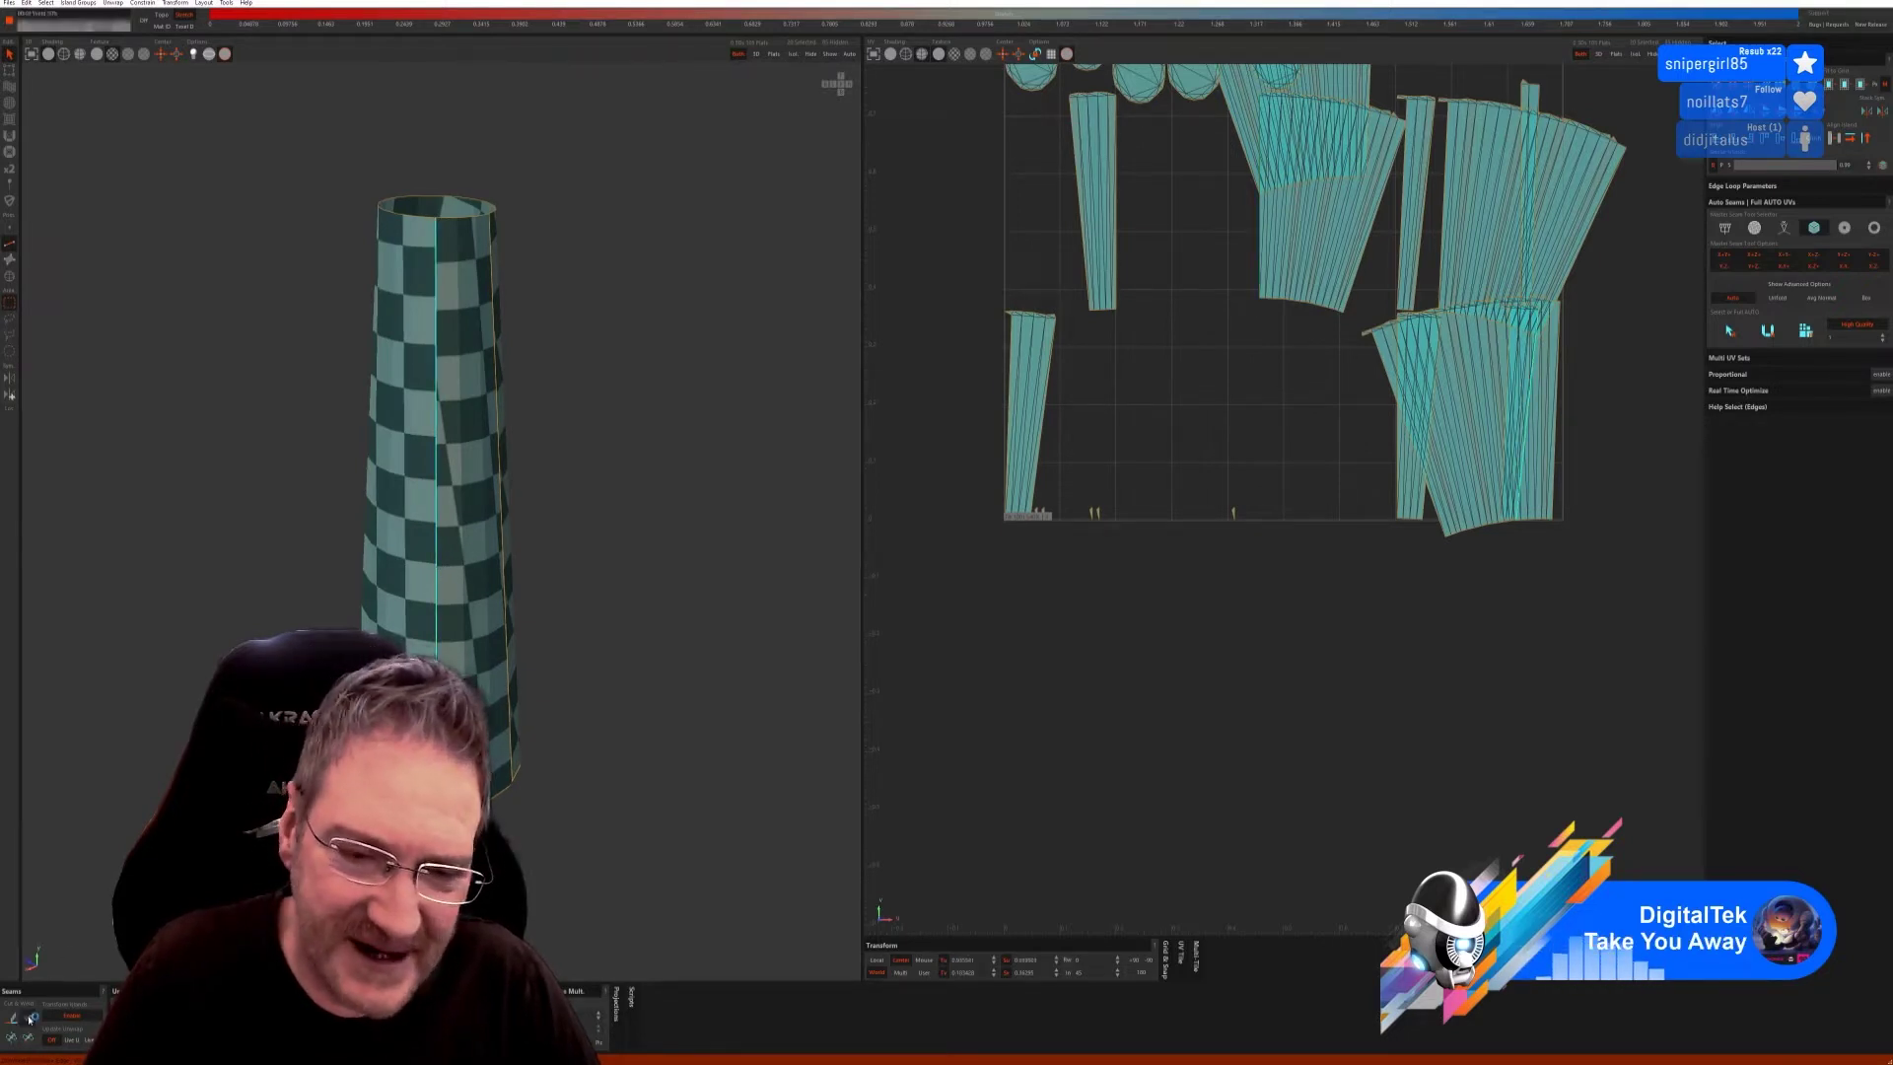
pyautogui.scroll(-5, 586, 690)
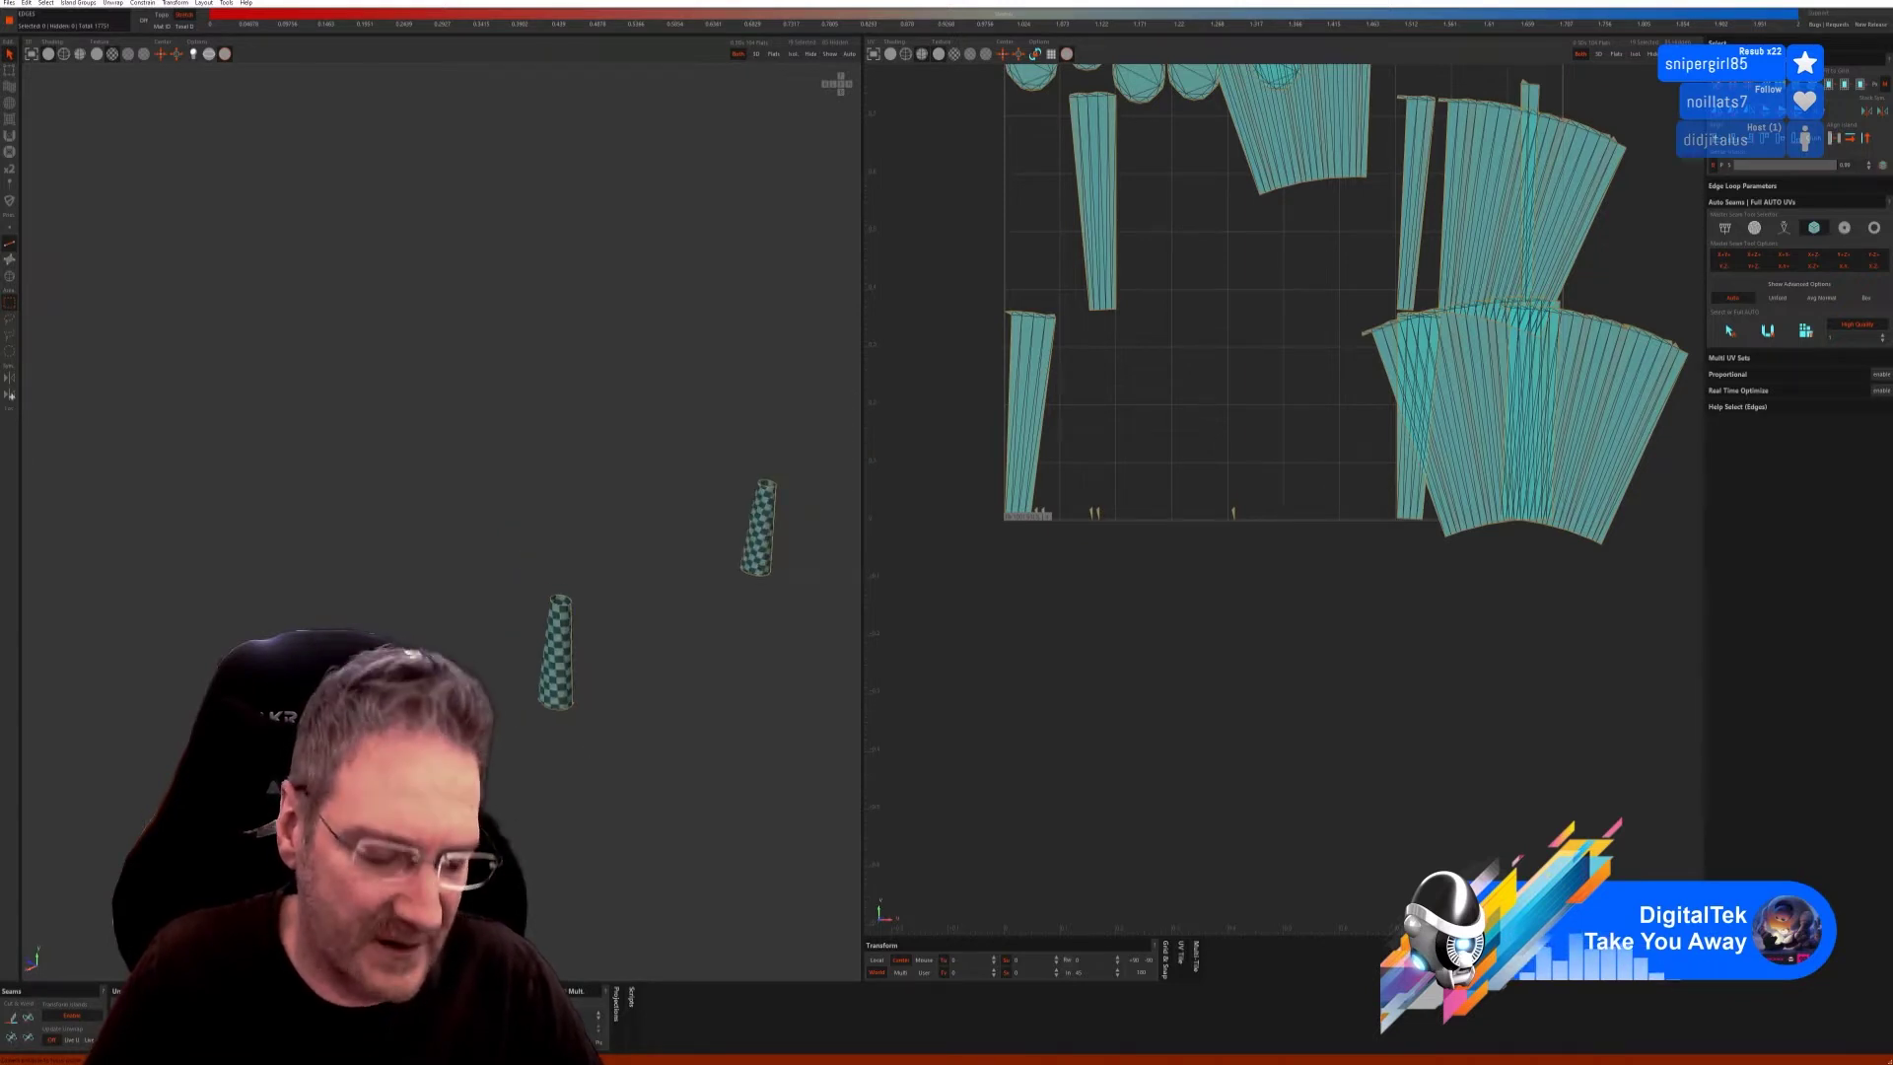
# Weld two lengthwise seams on neighbouring sides of the fifth isolated knob stem.
pyautogui.scroll(3, 661, 588)
pyautogui.keyDown('alt'); pyautogui.moveTo(501, 661); pyautogui.dragTo(503, 654, button='middle'); pyautogui.keyUp('alt')
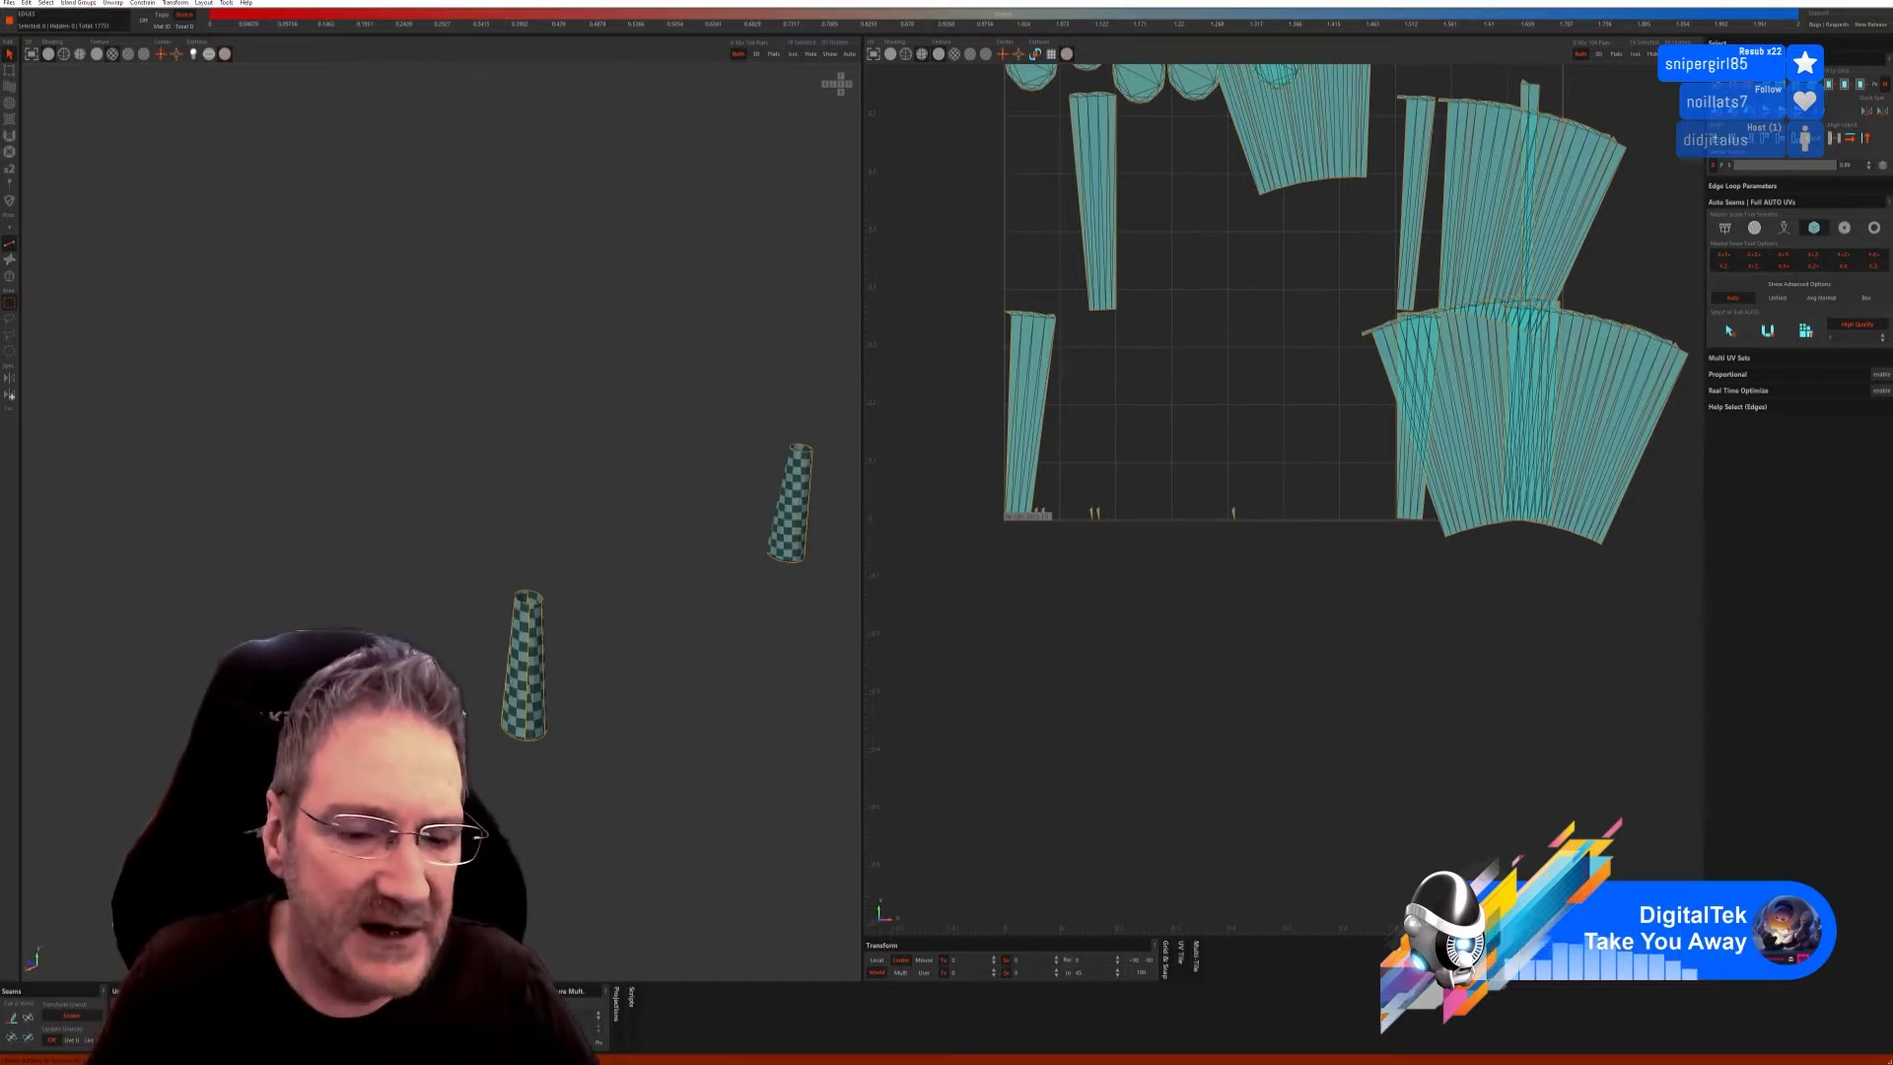
pyautogui.scroll(8, 545, 672)
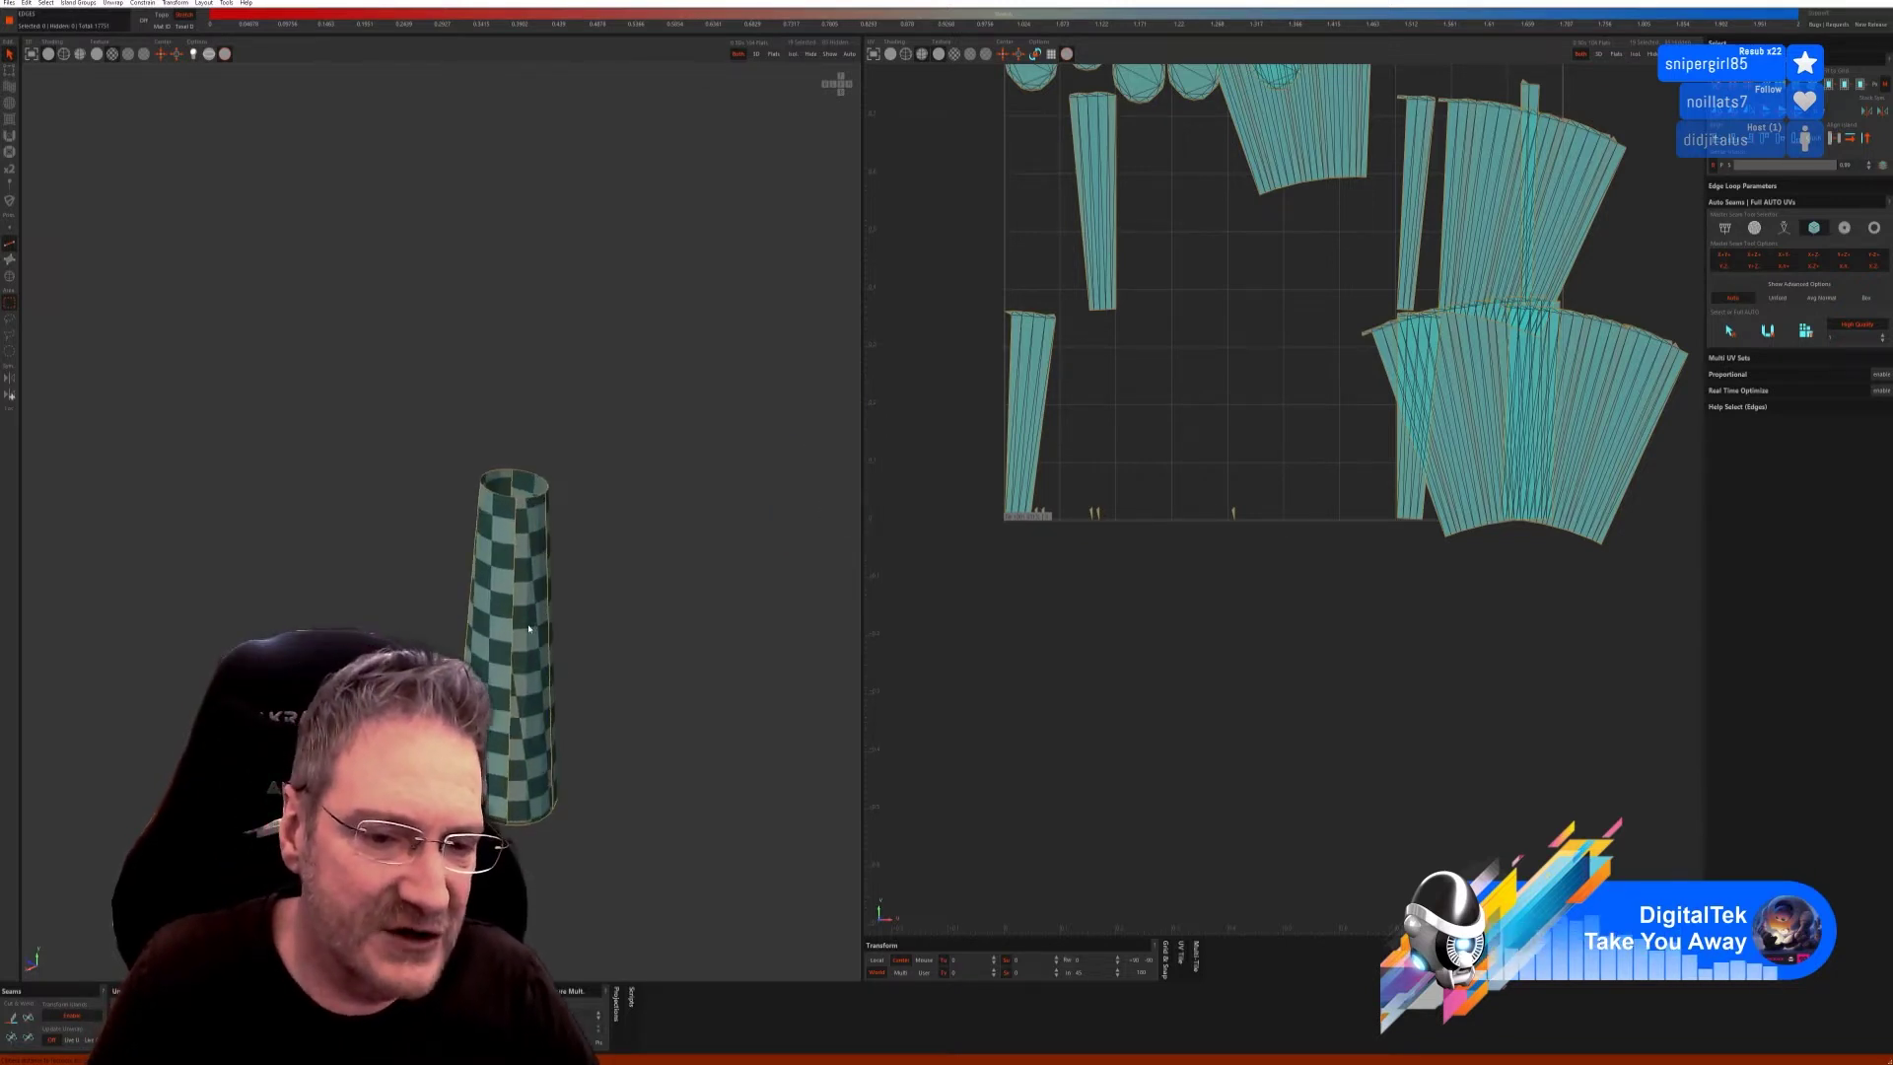
pyautogui.scroll(2, 527, 619)
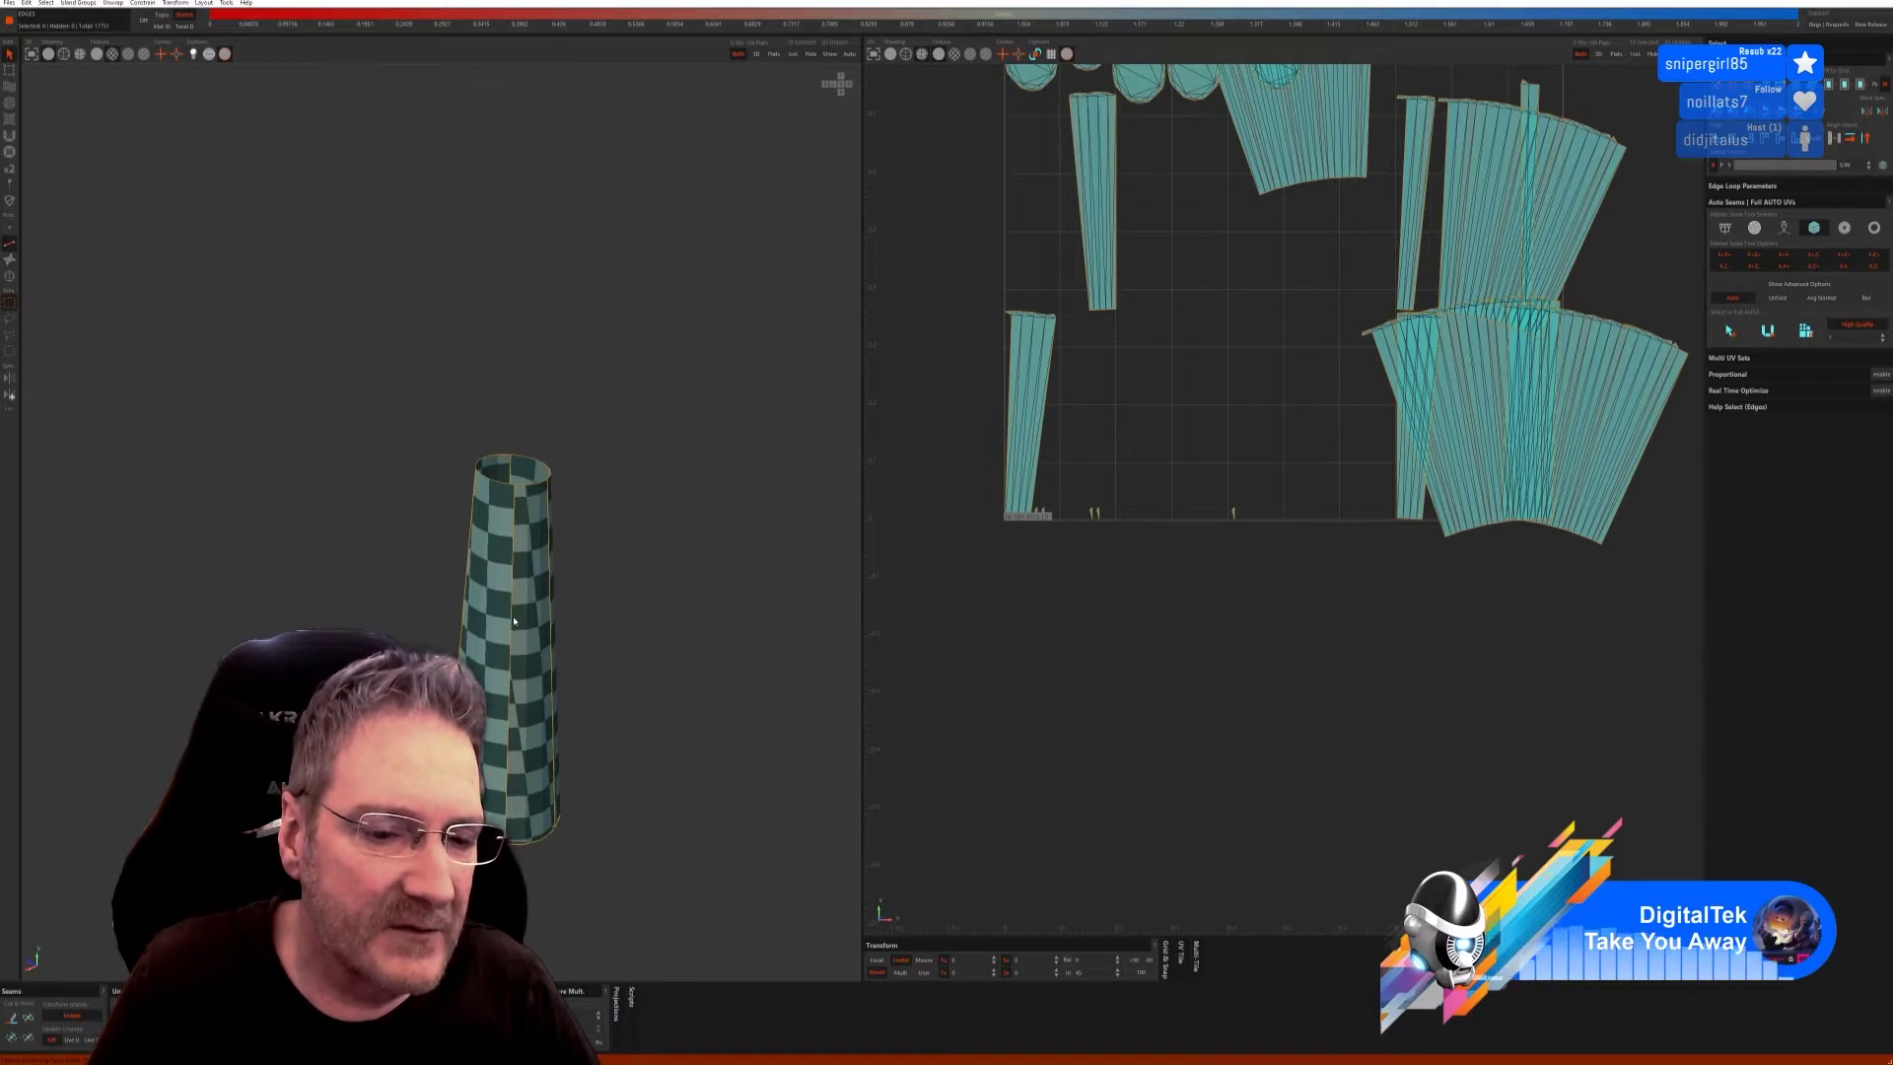
pyautogui.click(510, 621)
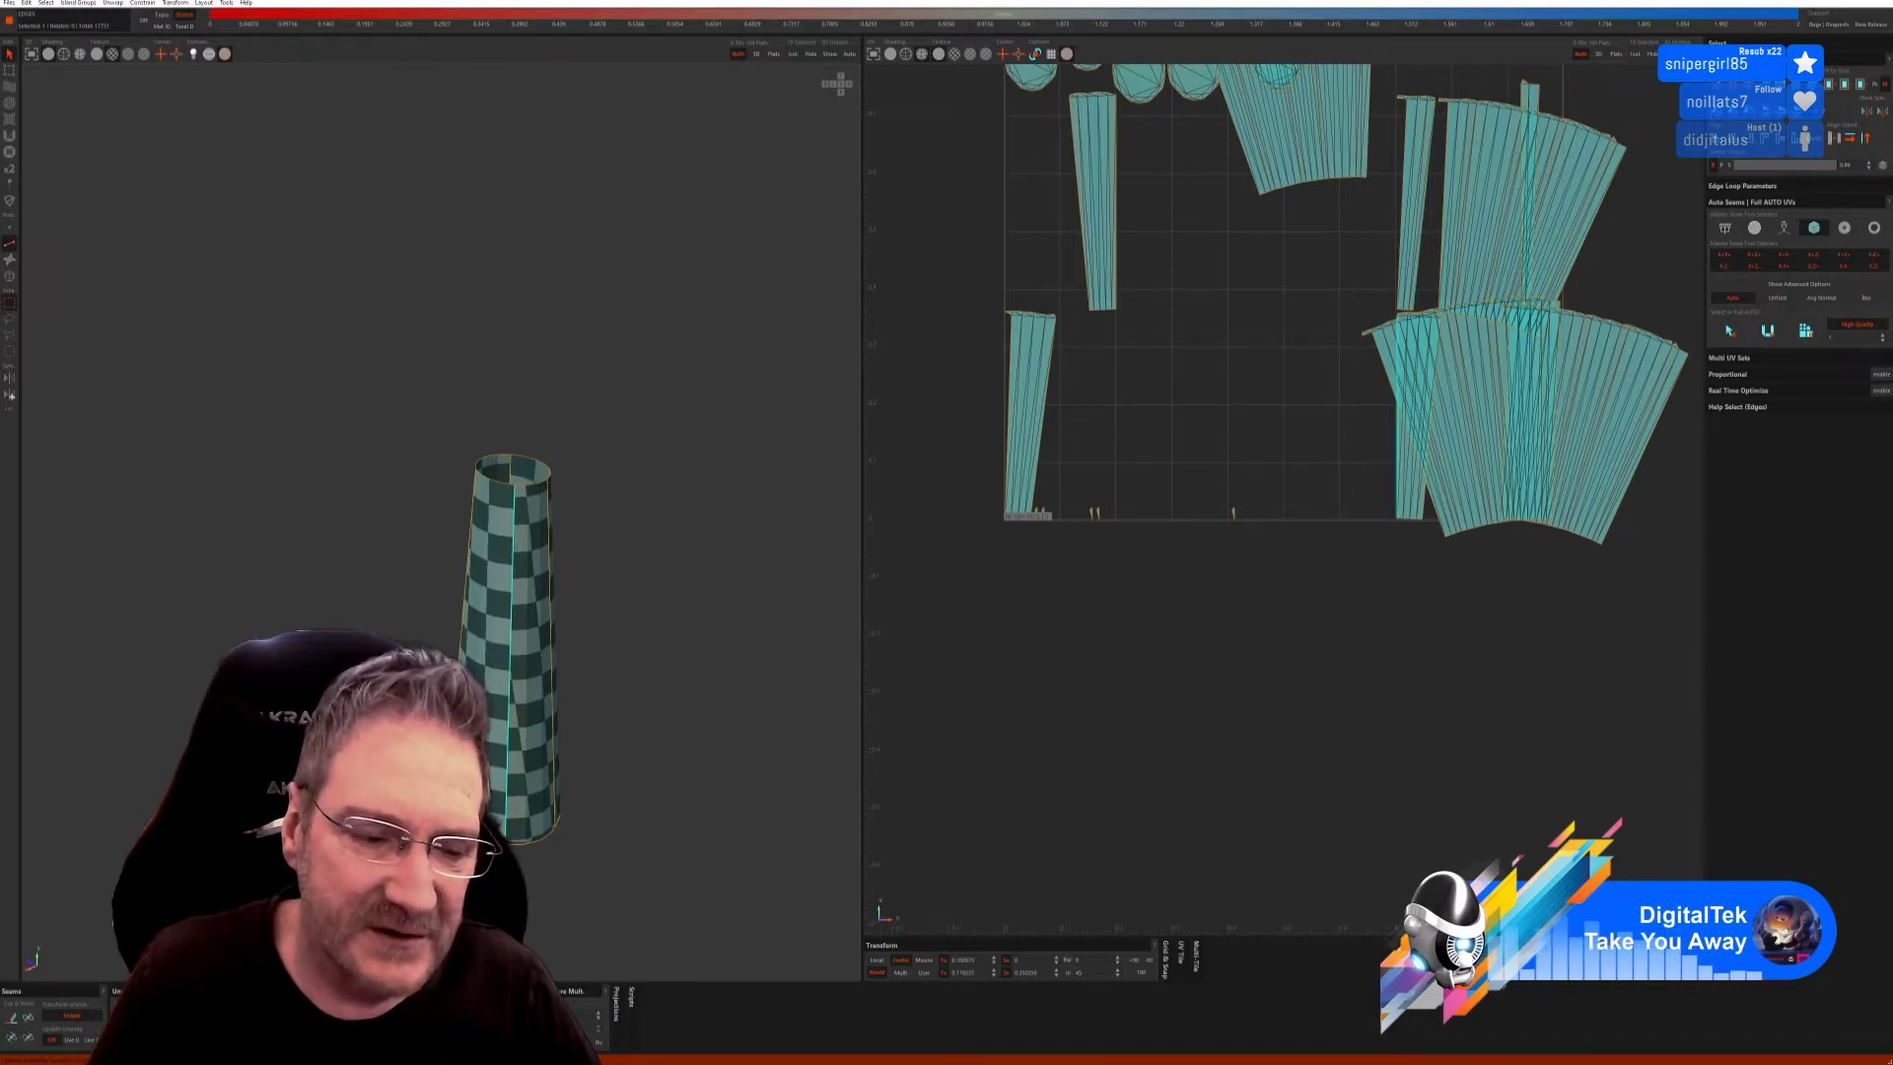
pyautogui.click(28, 1018)
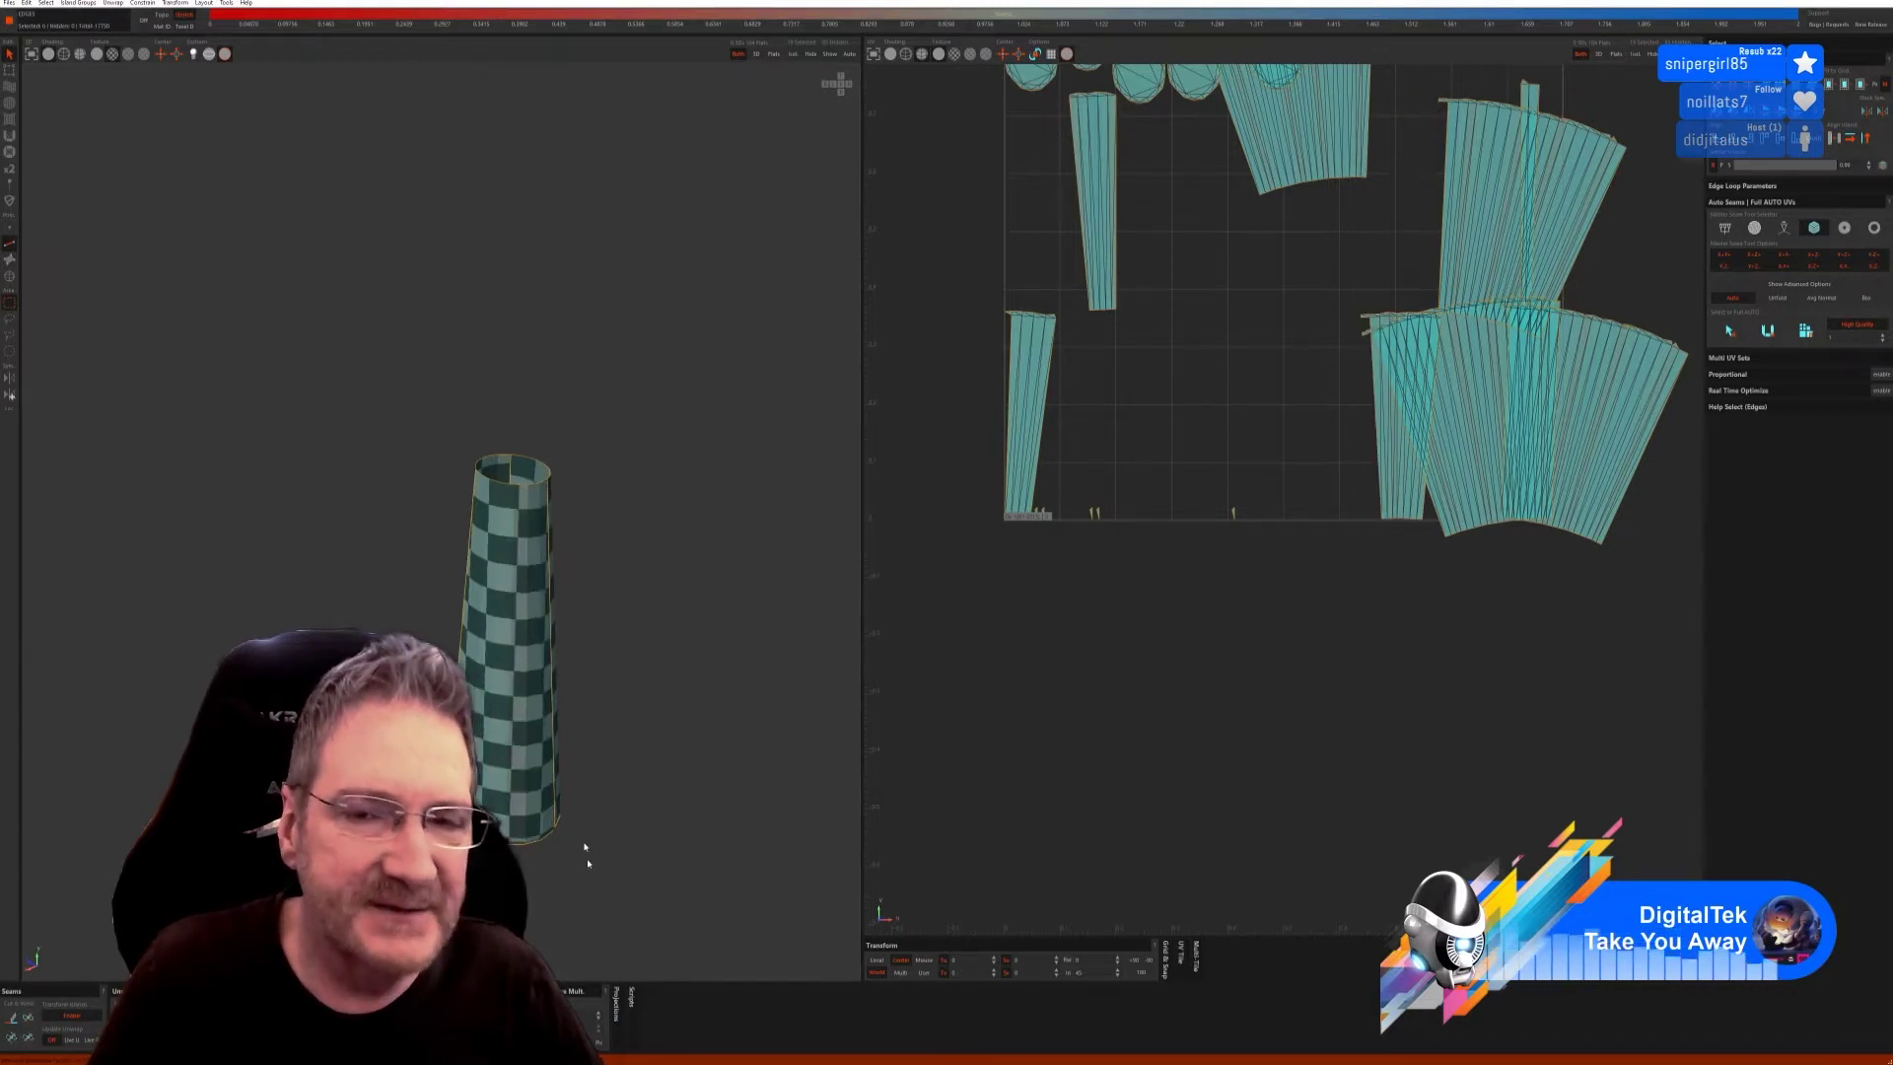
pyautogui.keyDown('alt'); pyautogui.moveTo(564, 873); pyautogui.dragTo(686, 868); pyautogui.keyUp('alt')
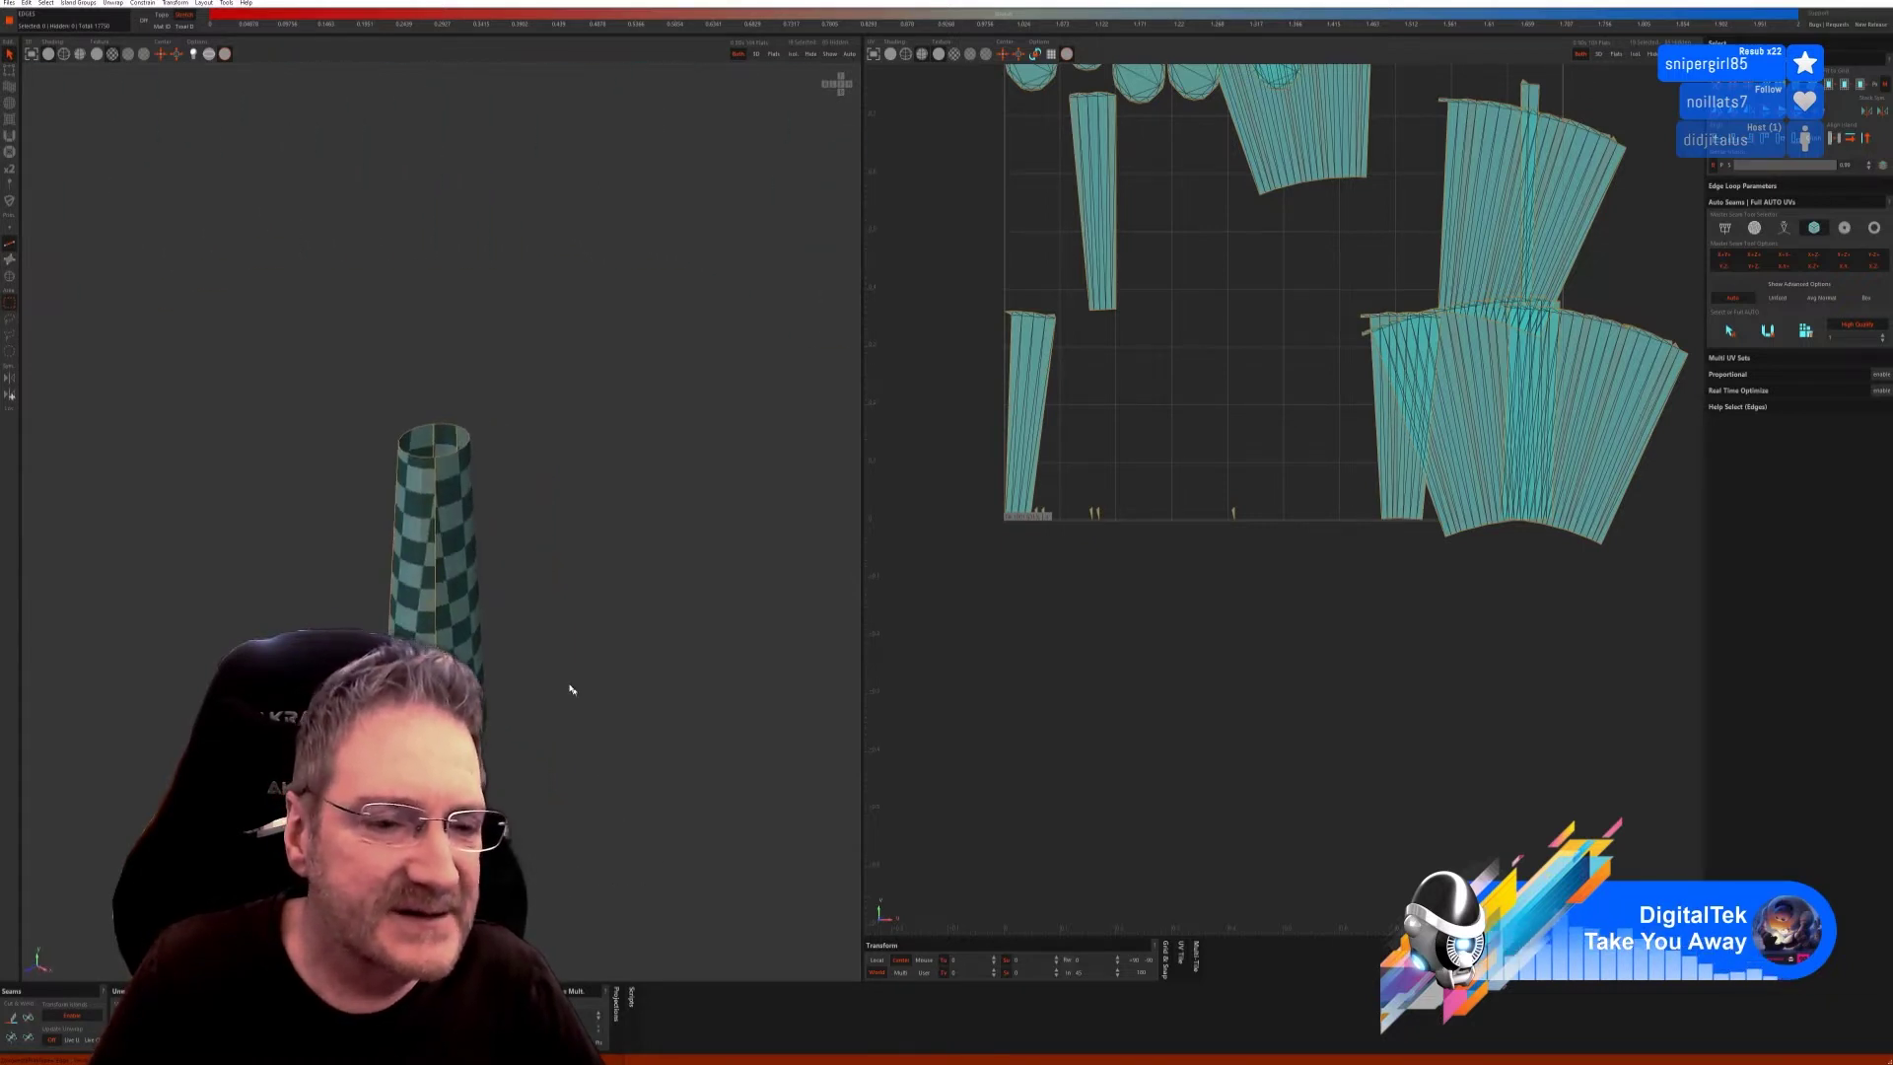
pyautogui.scroll(2, 513, 777)
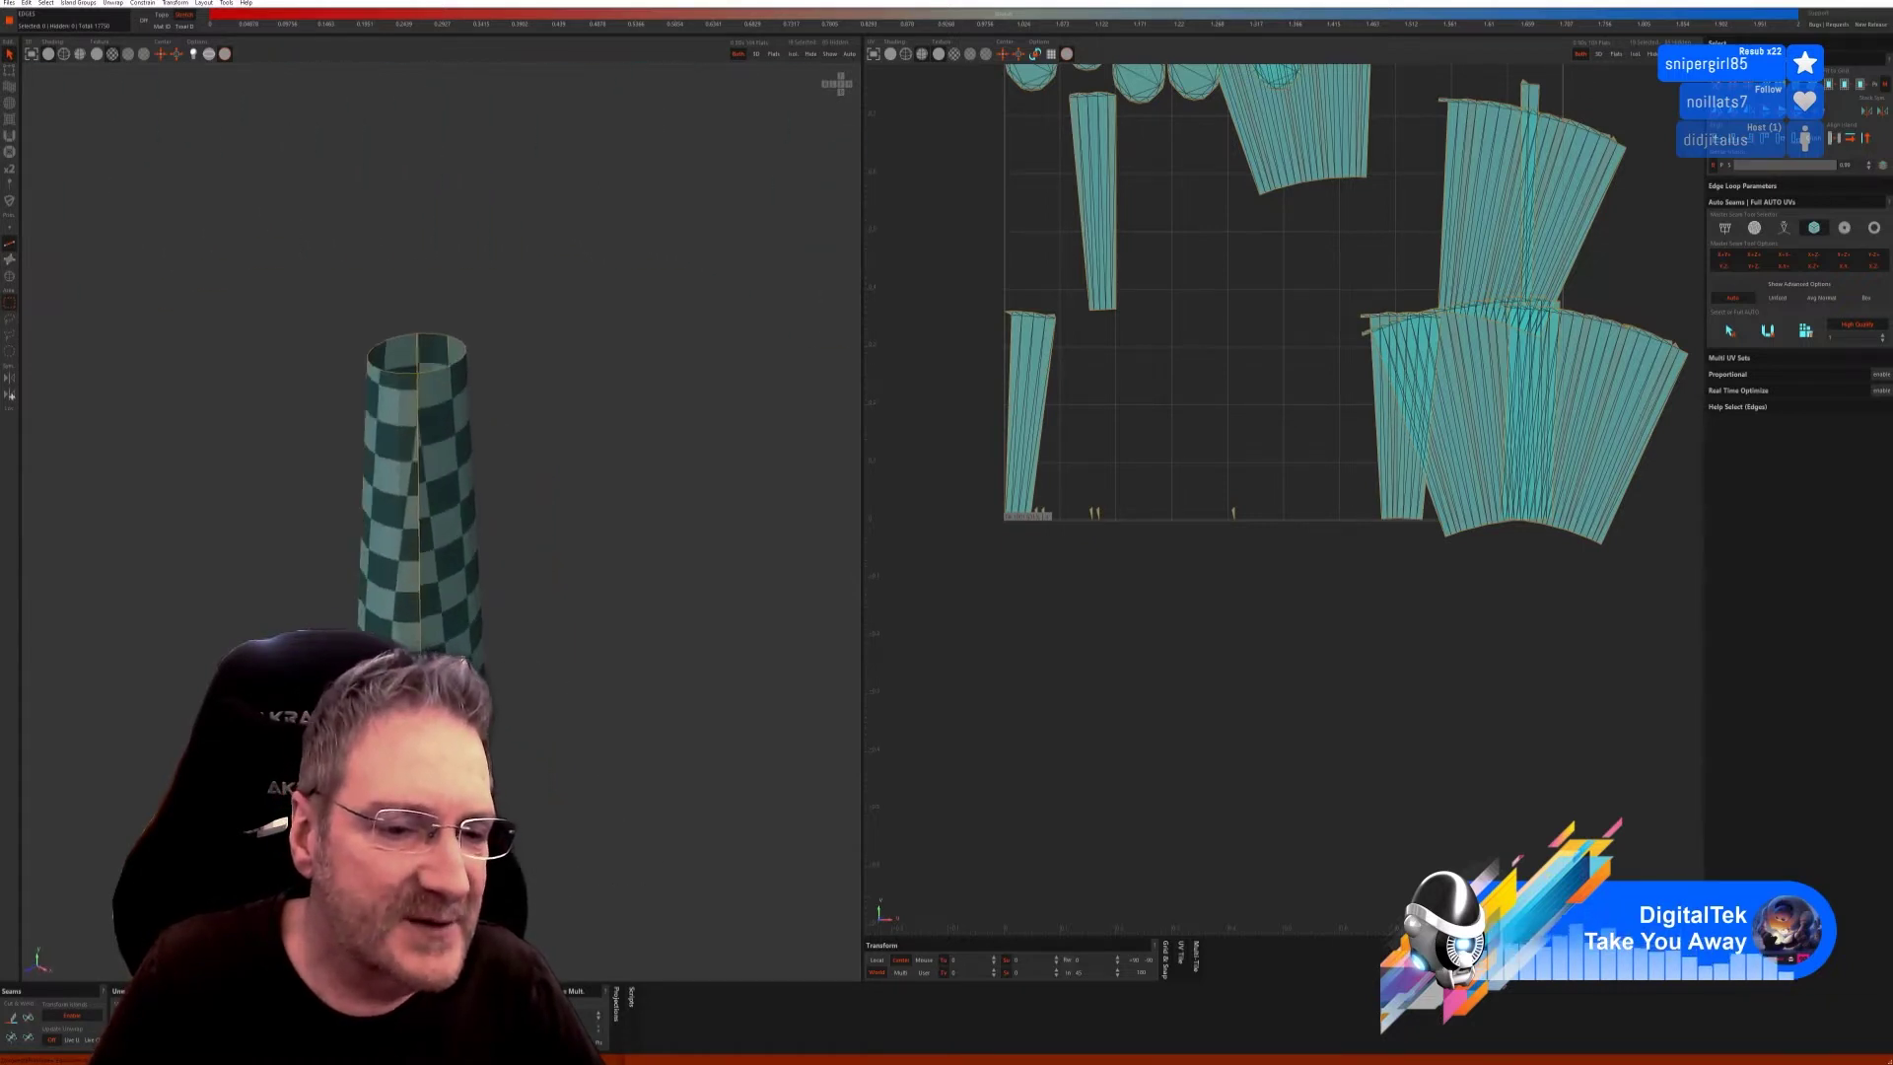
pyautogui.click(416, 596)
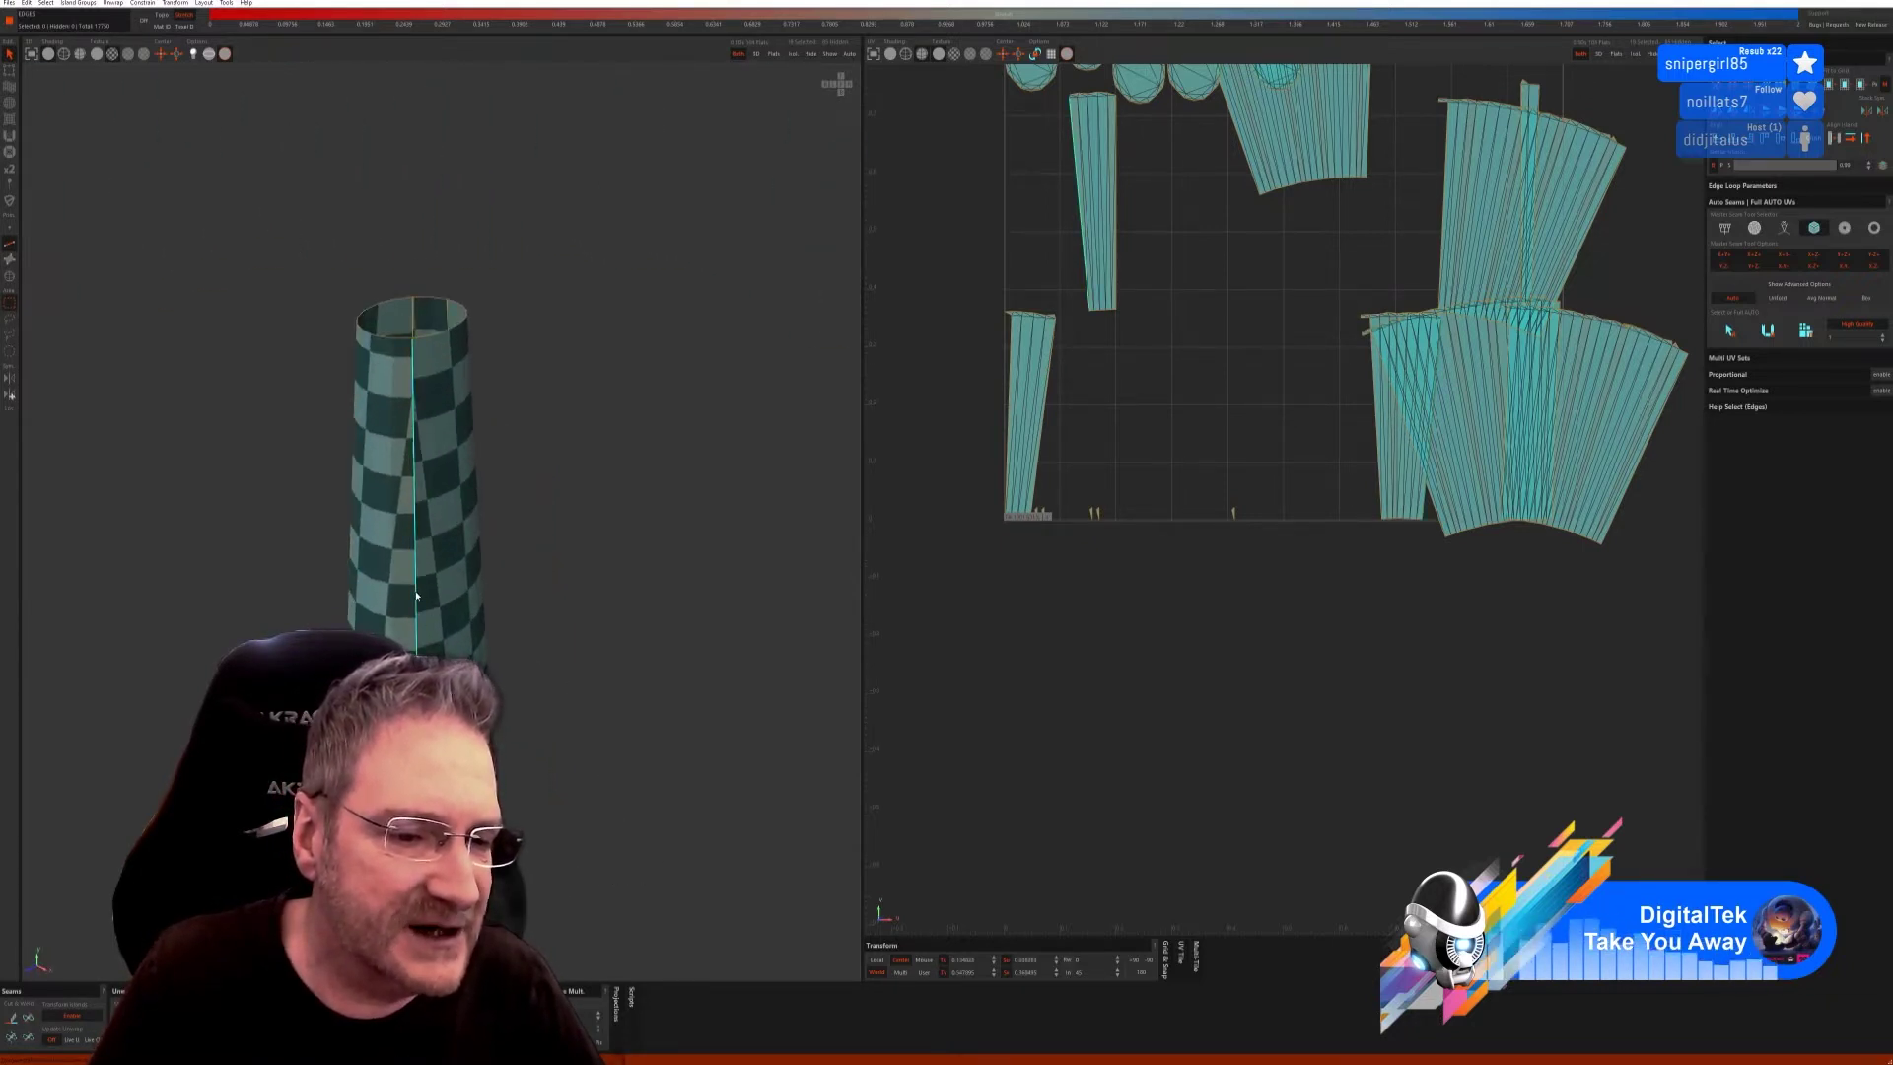
pyautogui.click(30, 1020)
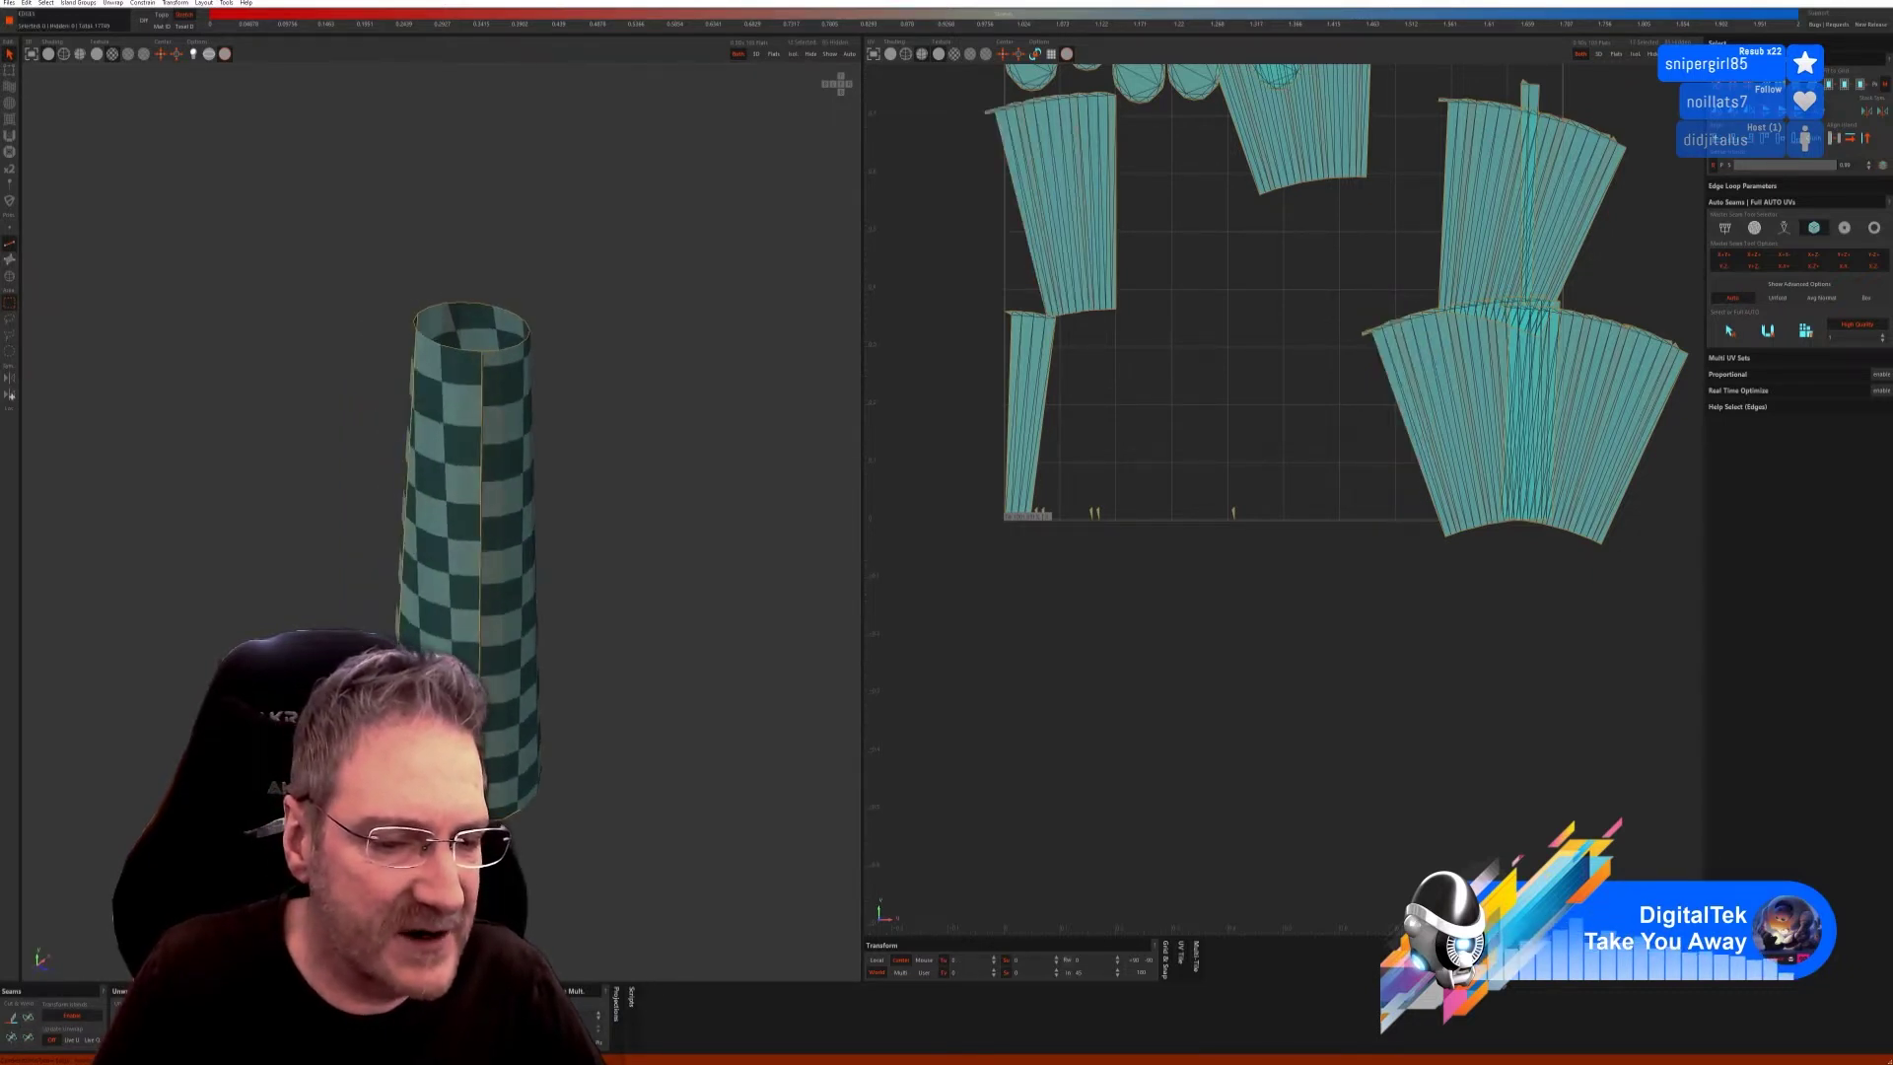
# Weld two more lengthwise seams around the fifth stem to join its remaining side strips.
pyautogui.click(480, 592)
pyautogui.click(28, 1018)
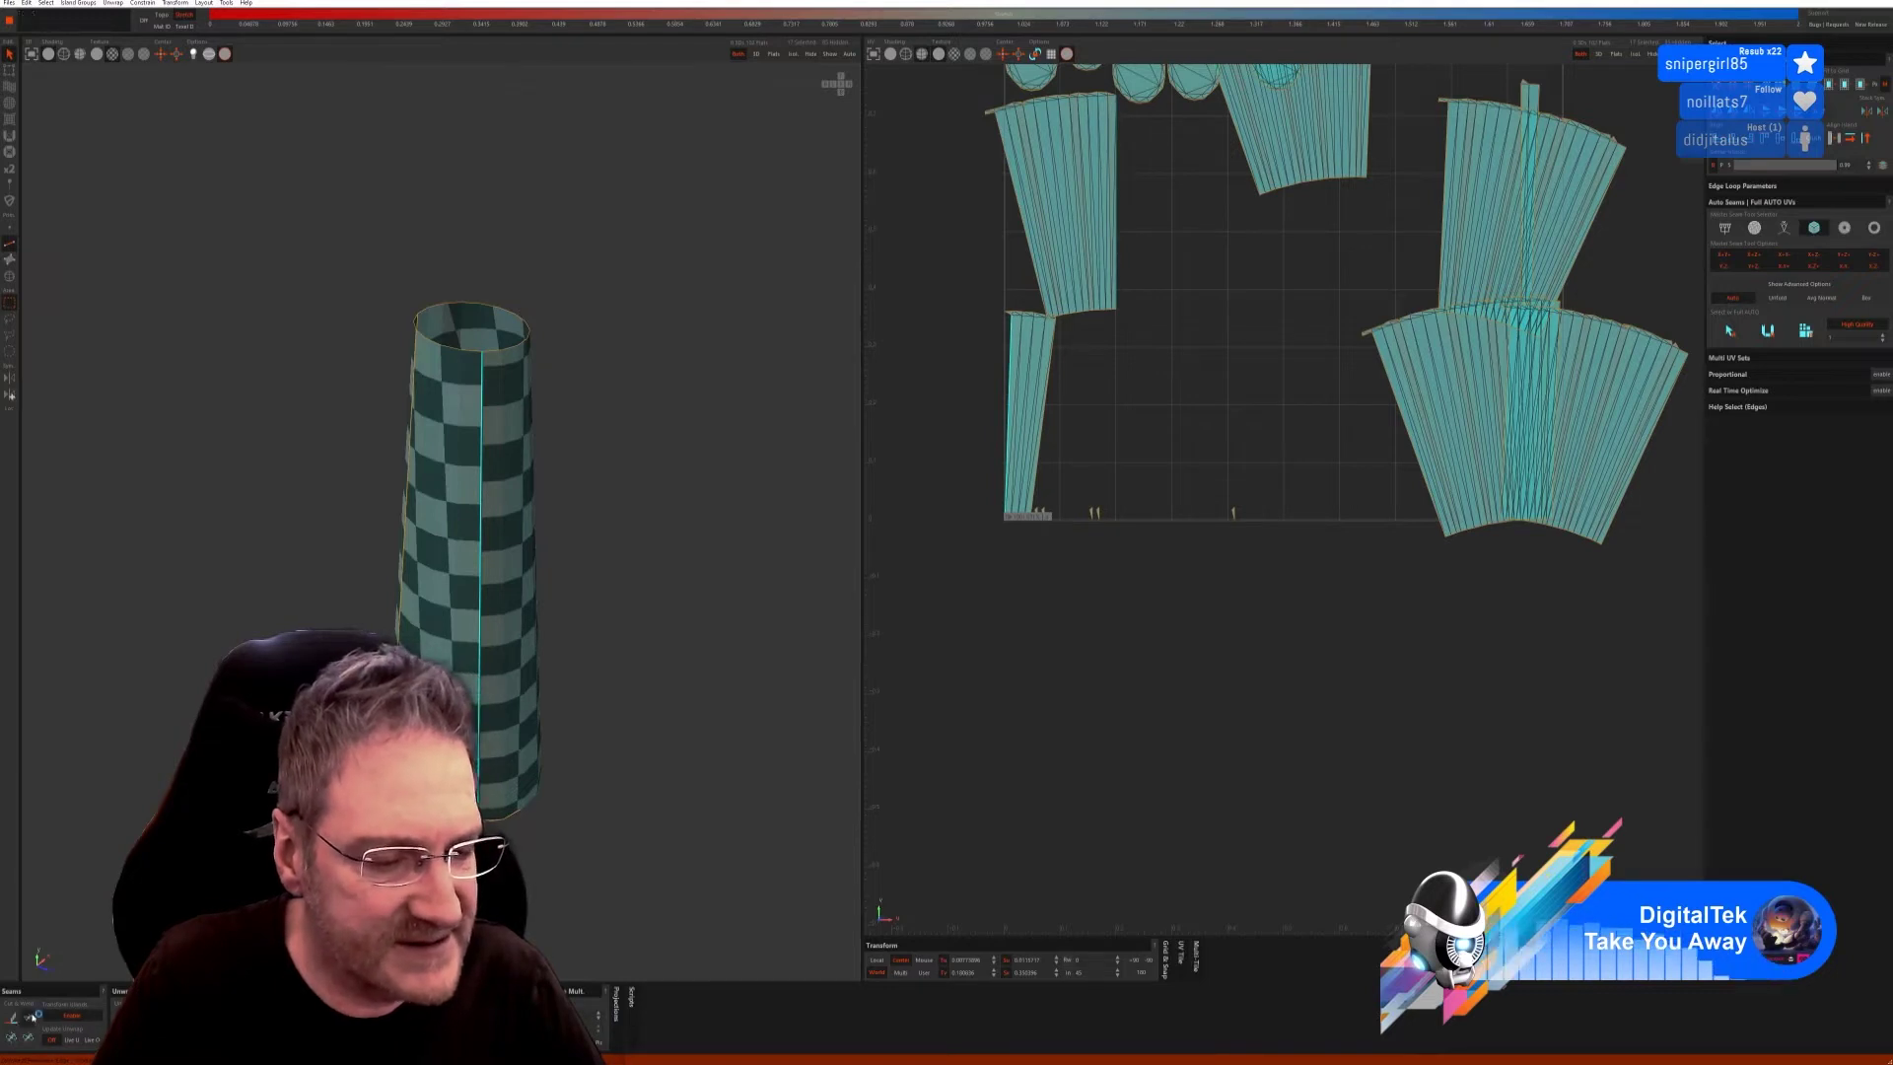
pyautogui.keyDown('alt'); pyautogui.moveTo(498, 902); pyautogui.dragTo(564, 887); pyautogui.keyUp('alt')
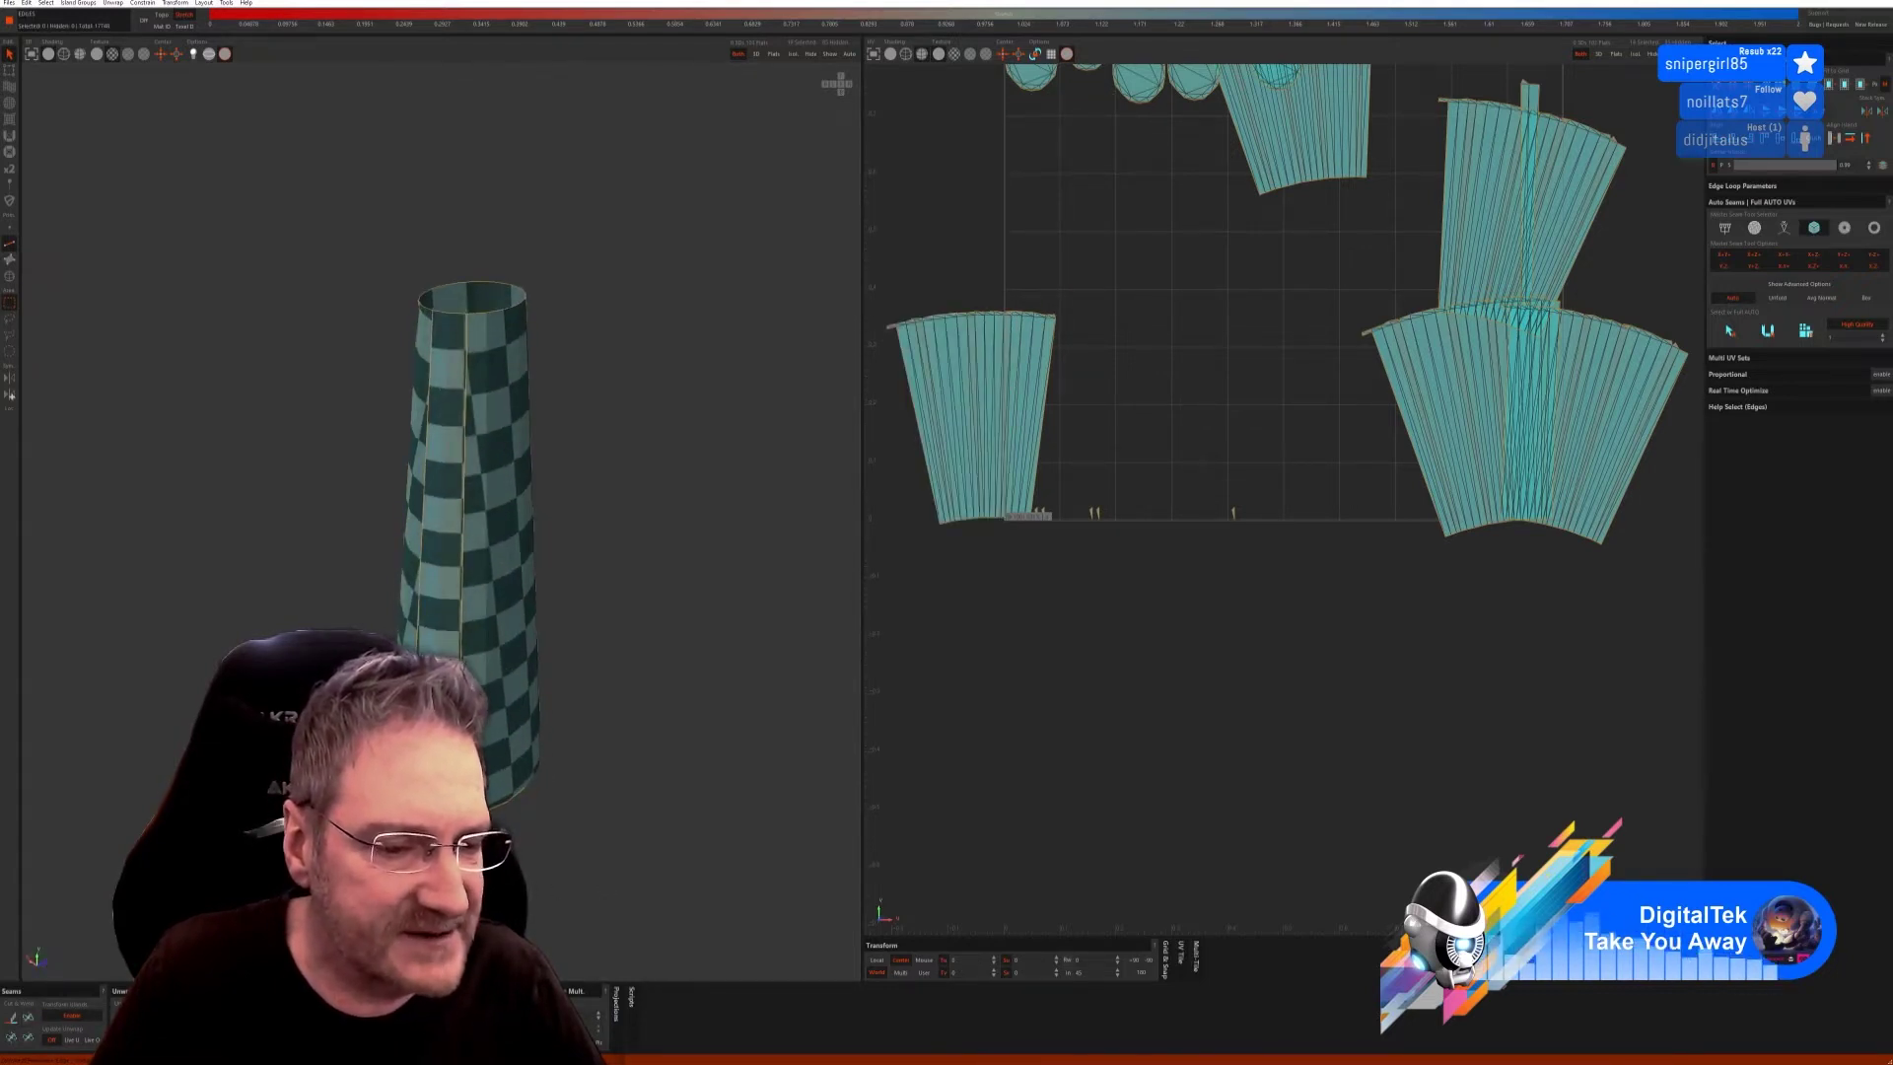
pyautogui.click(29, 1018)
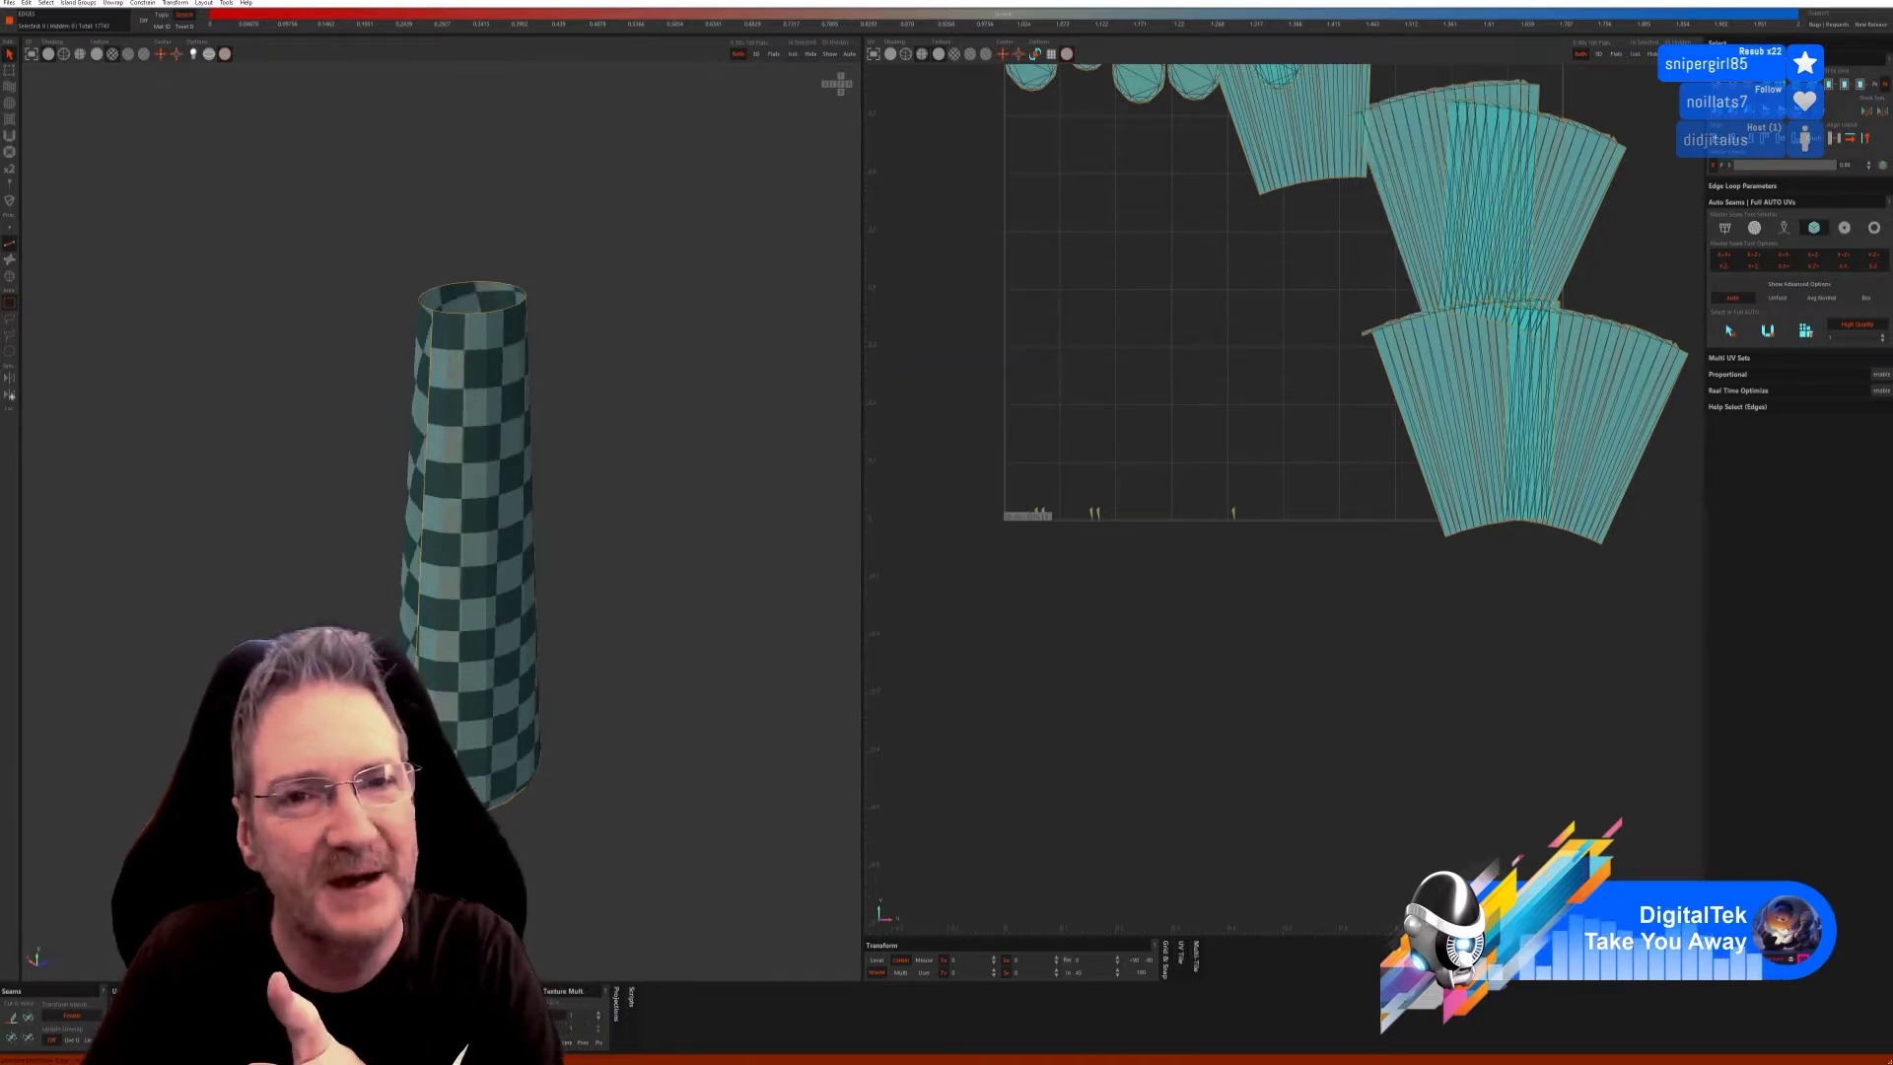
# Bring all hidden parts of the control knobs back into view around the isolated stems.
pyautogui.scroll(-3, 497, 793)
pyautogui.scroll(-3, 498, 794)
pyautogui.scroll(-2, 625, 769)
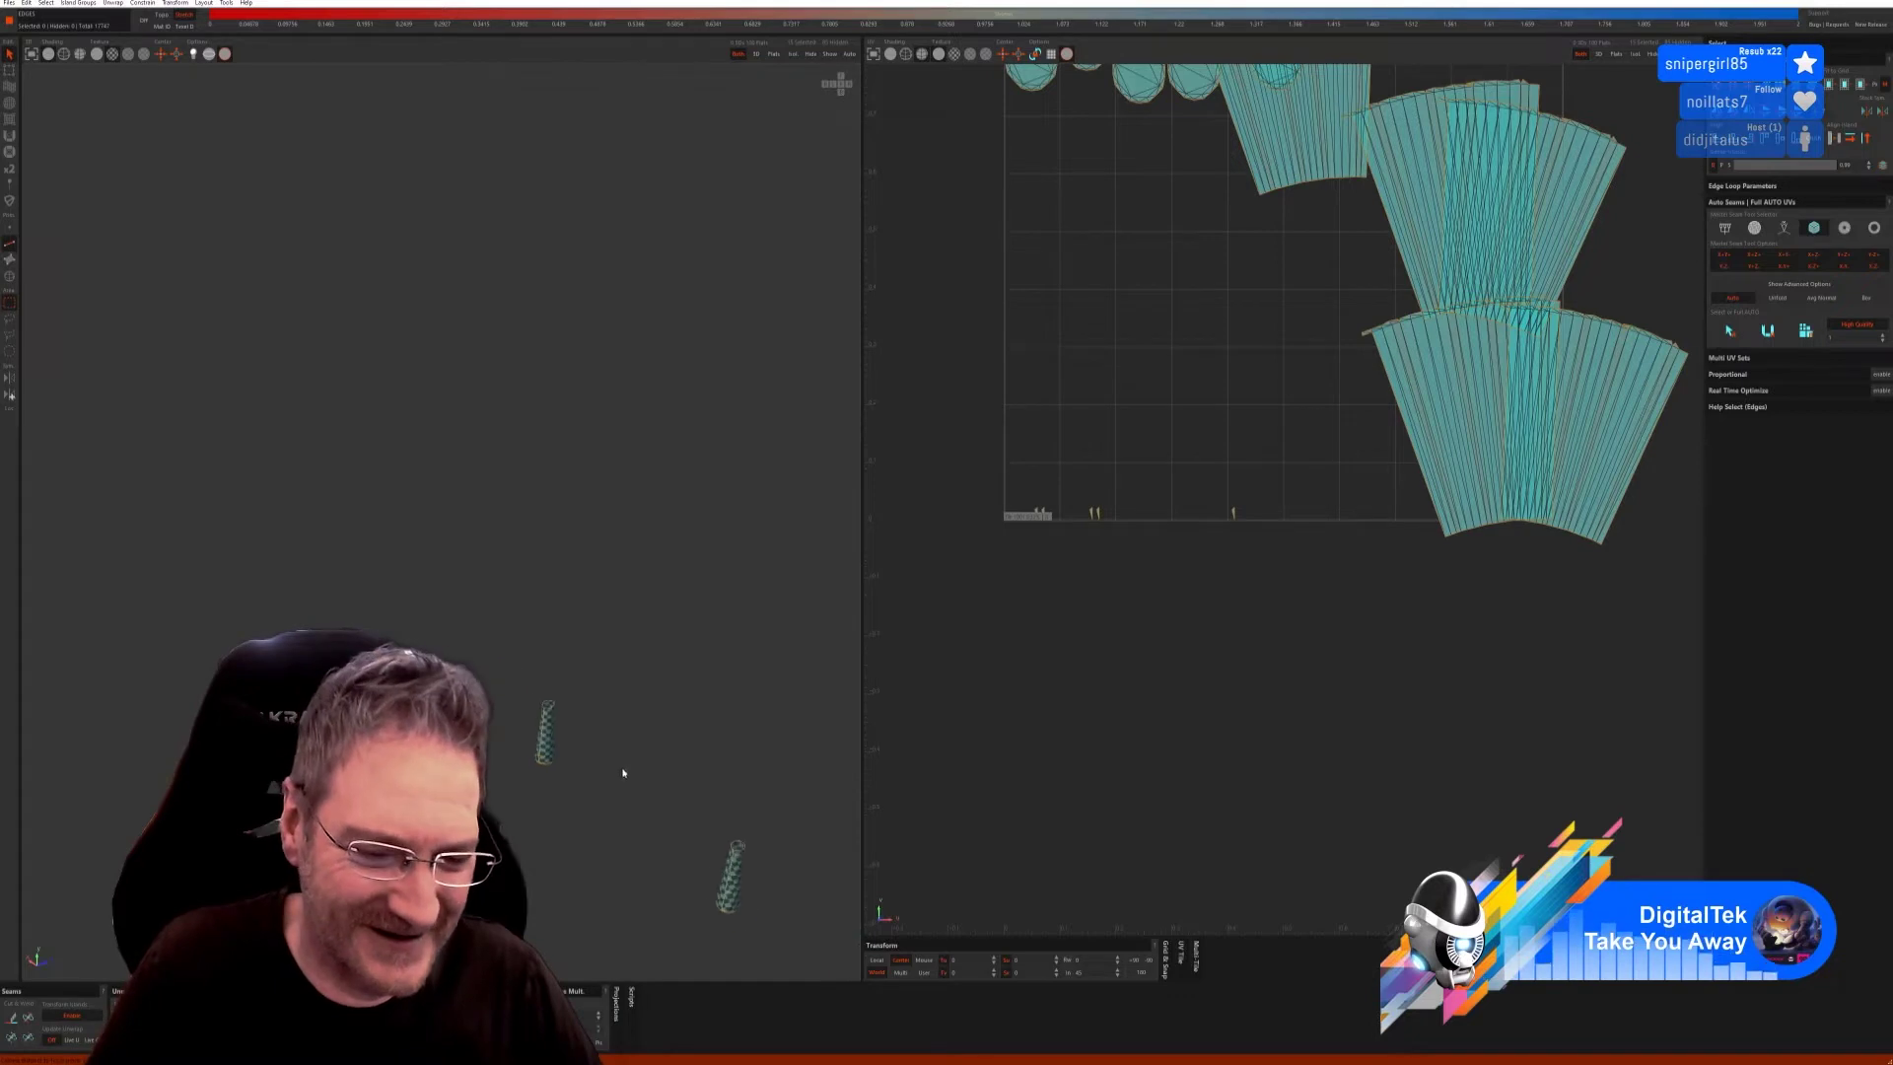
pyautogui.keyDown('alt'); pyautogui.moveTo(668, 886); pyautogui.dragTo(601, 606); pyautogui.keyUp('alt')
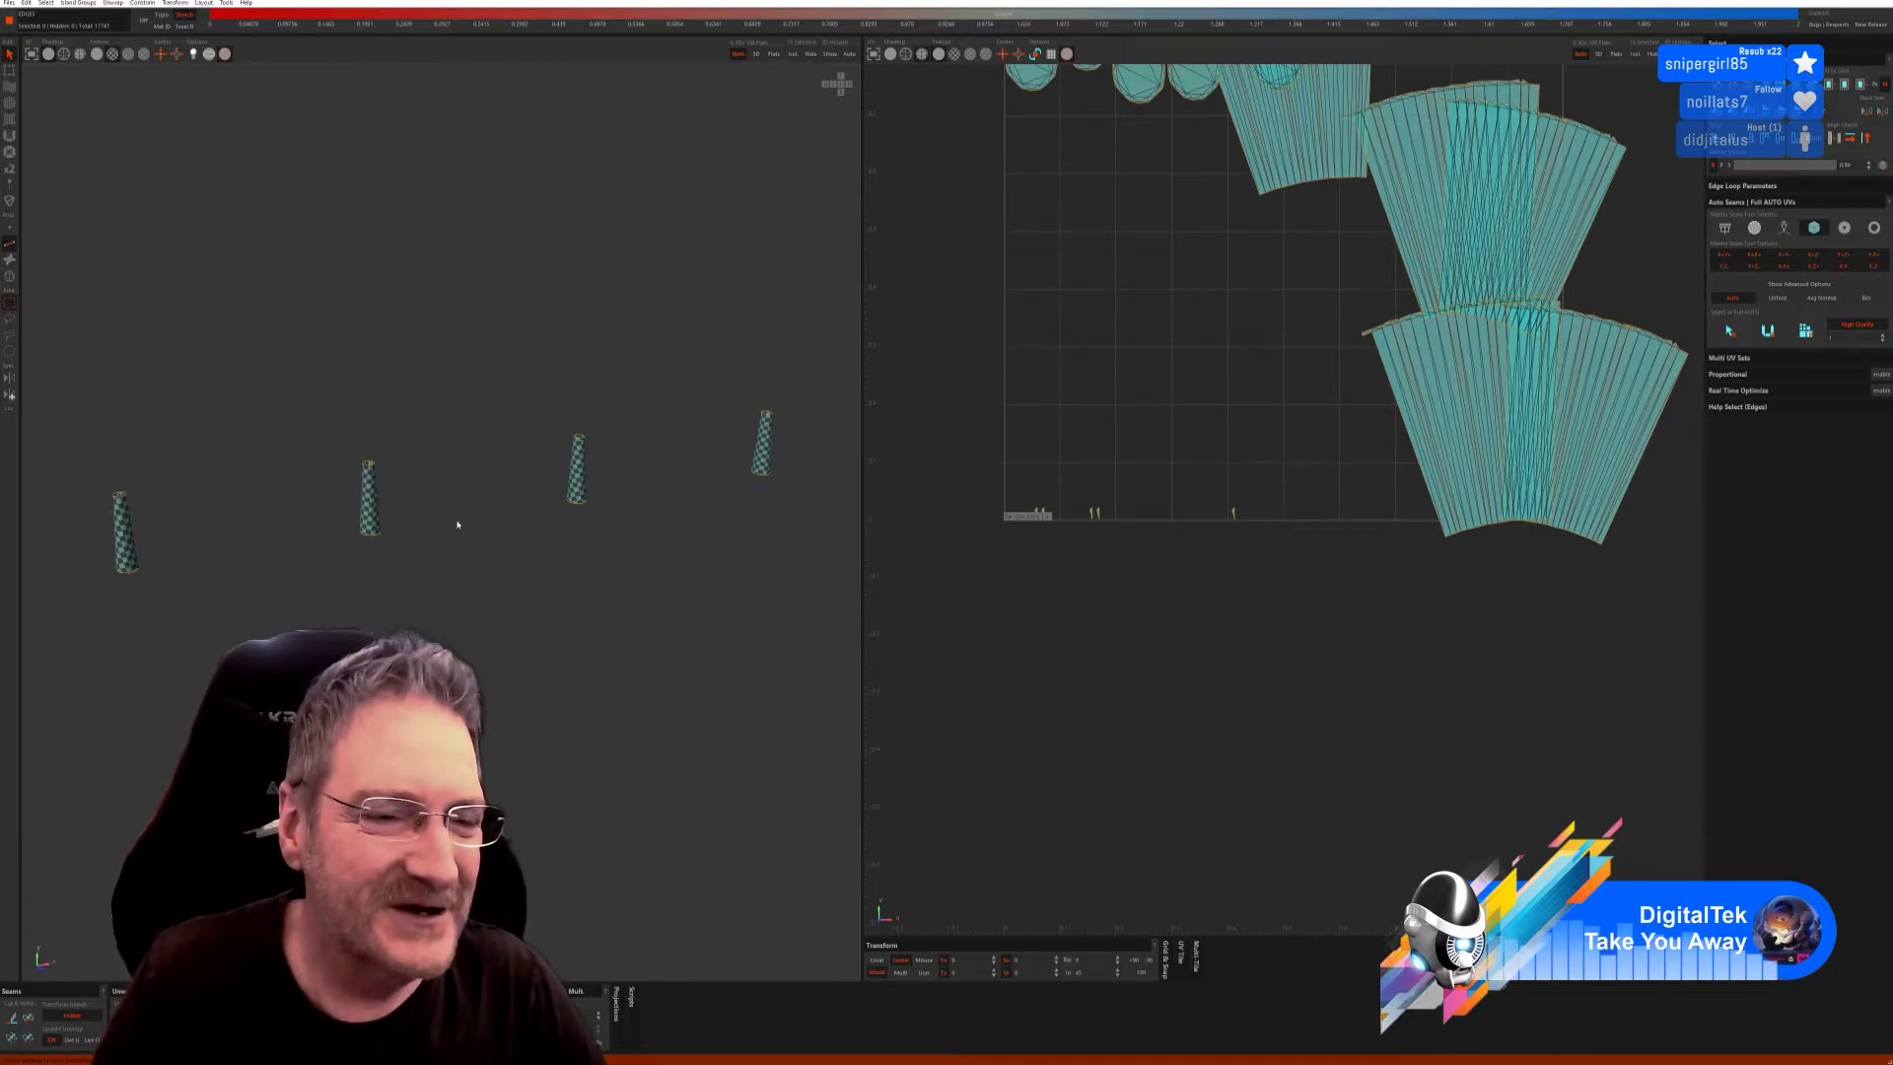
pyautogui.scroll(-2, 456, 528)
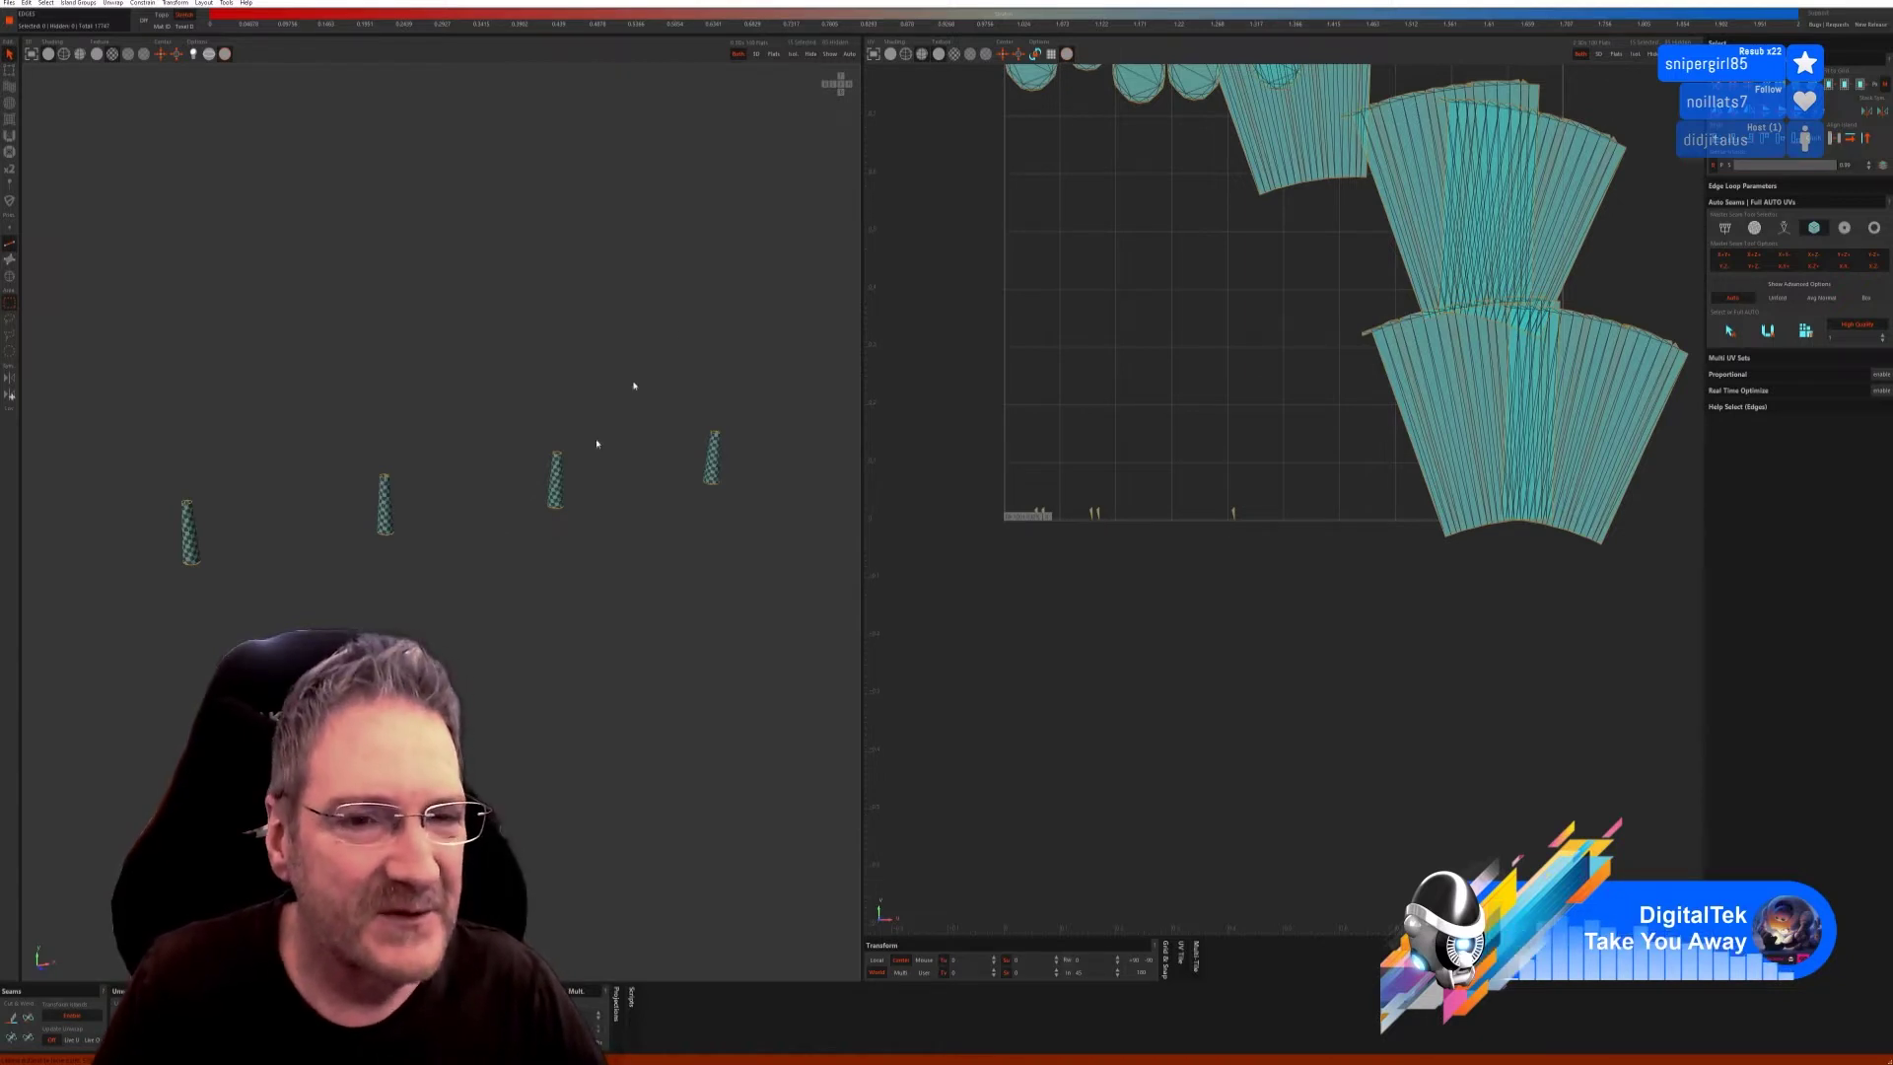
pyautogui.click(828, 55)
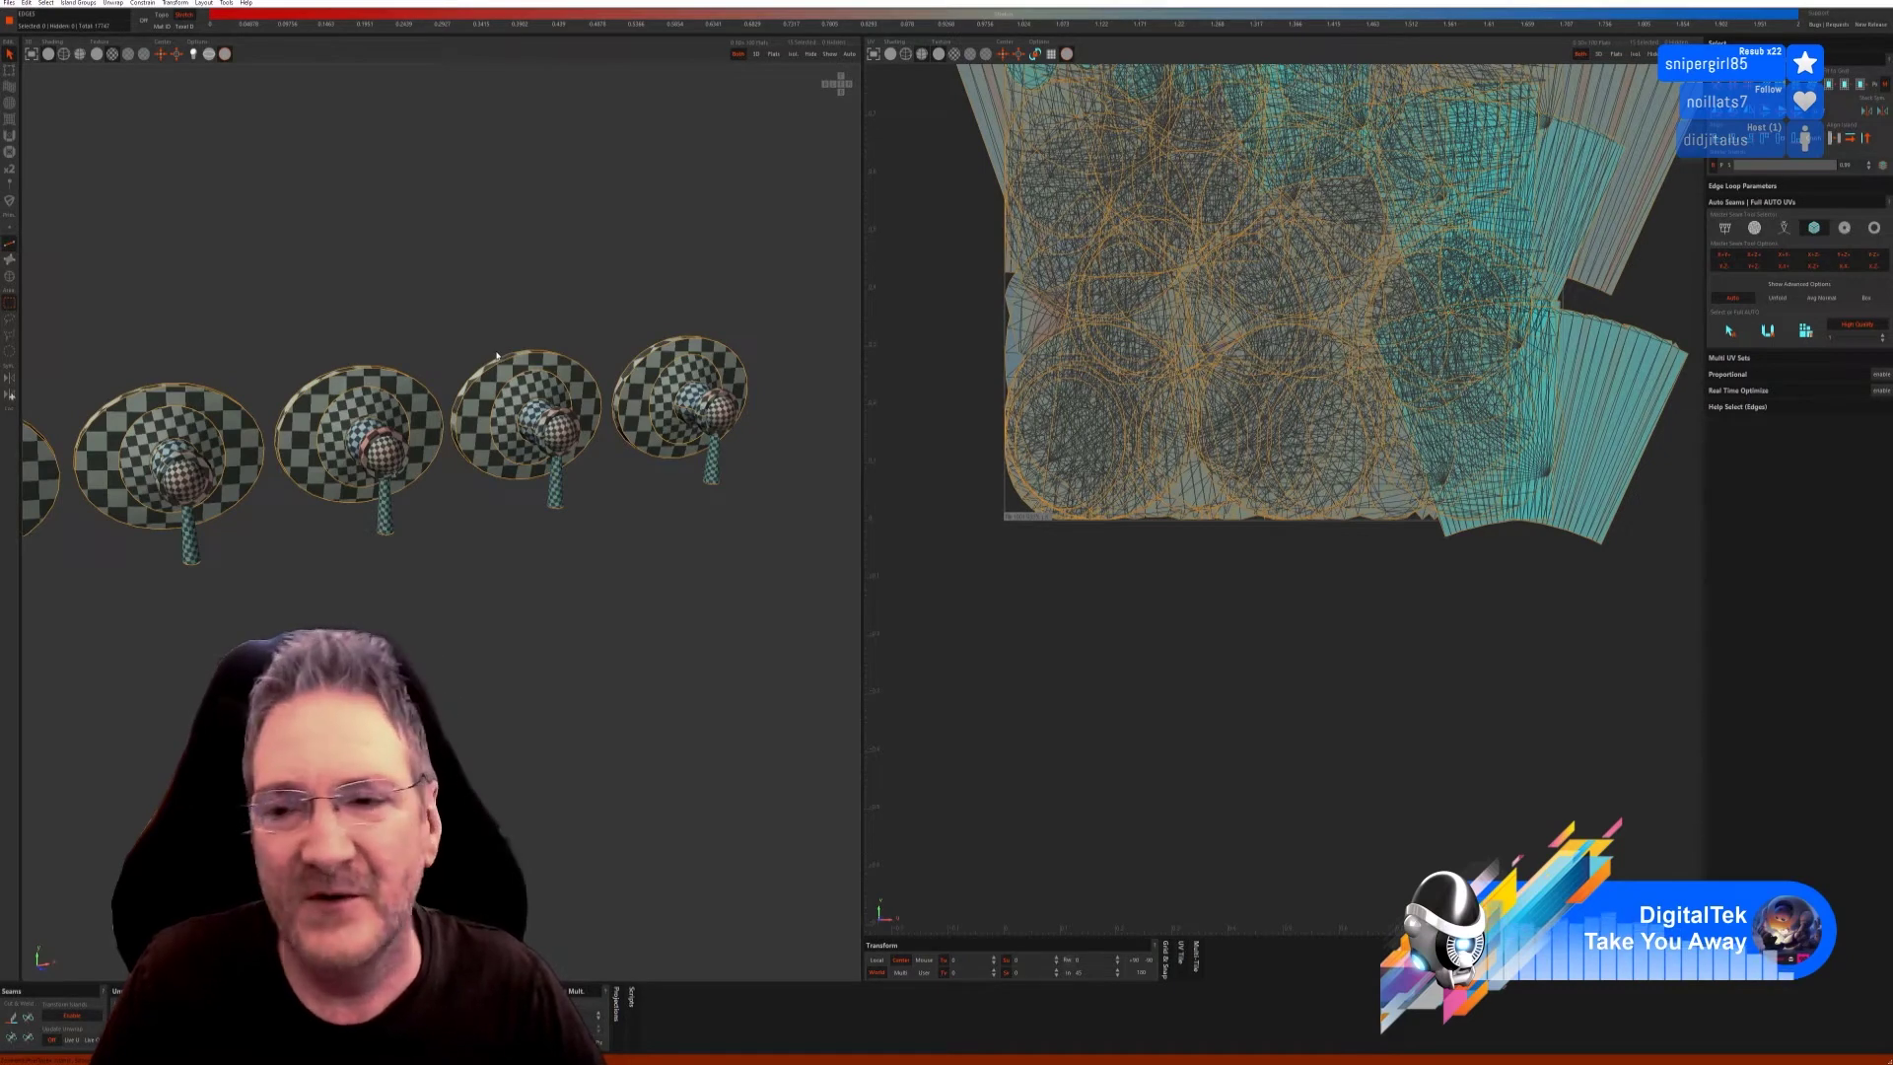
# Check both groups of control knobs and save their unwrapped UVs to the bridge file.
pyautogui.scroll(-1, 501, 347)
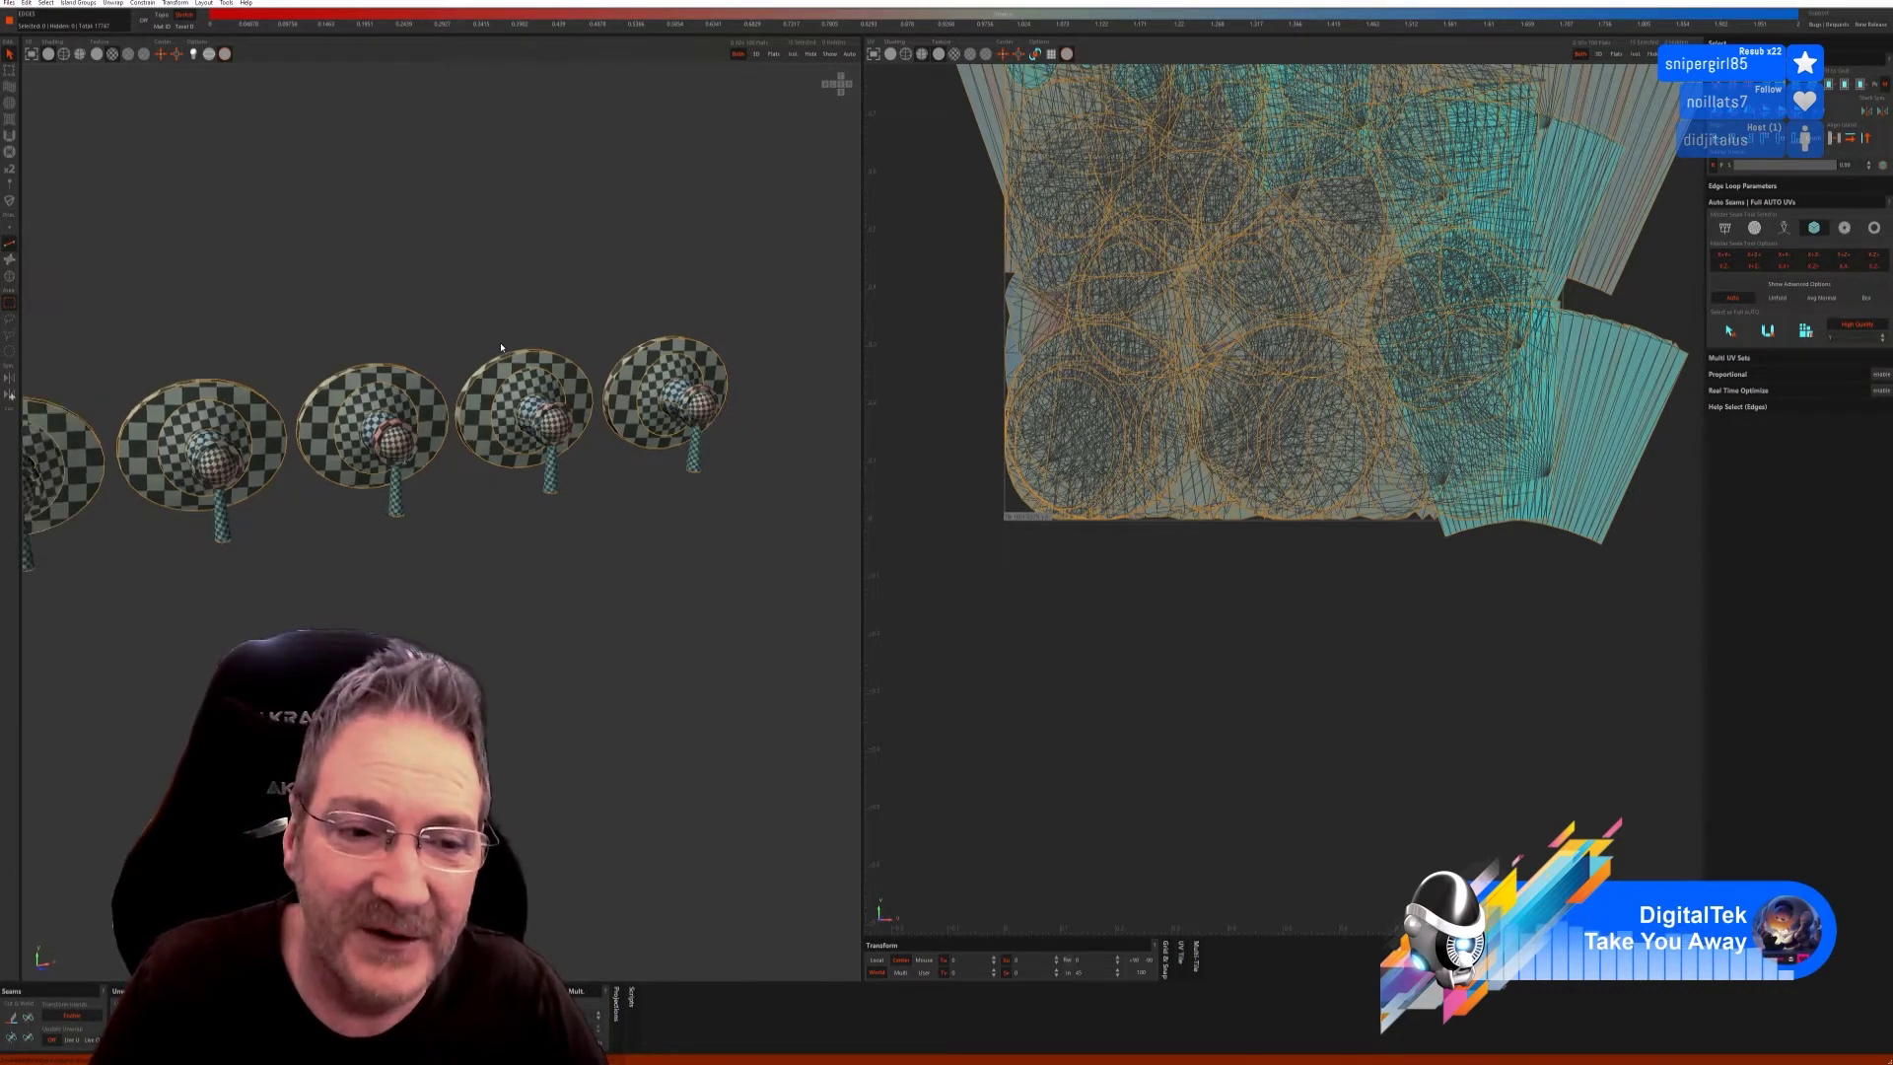
pyautogui.scroll(-6, 501, 347)
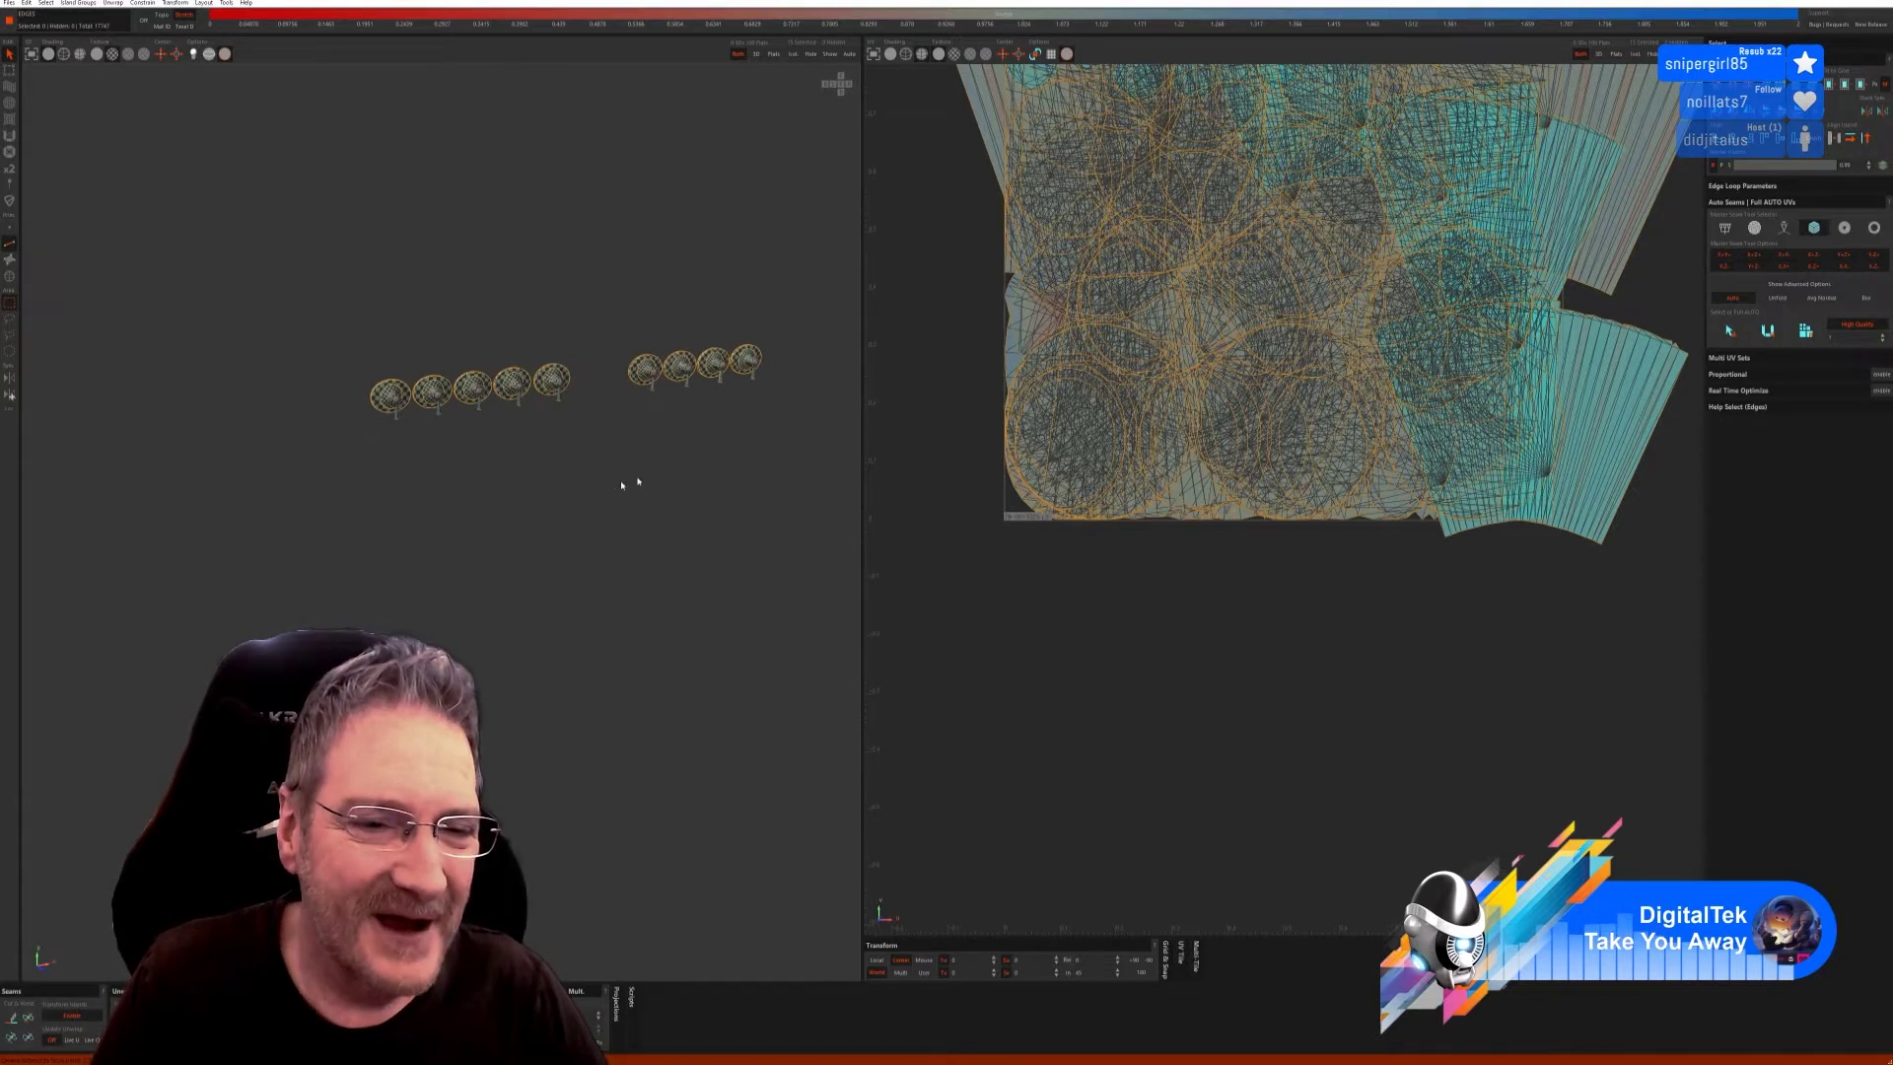
pyautogui.moveTo(596, 421); pyautogui.dragTo(418, 441, button='middle')
pyautogui.scroll(6, 418, 441)
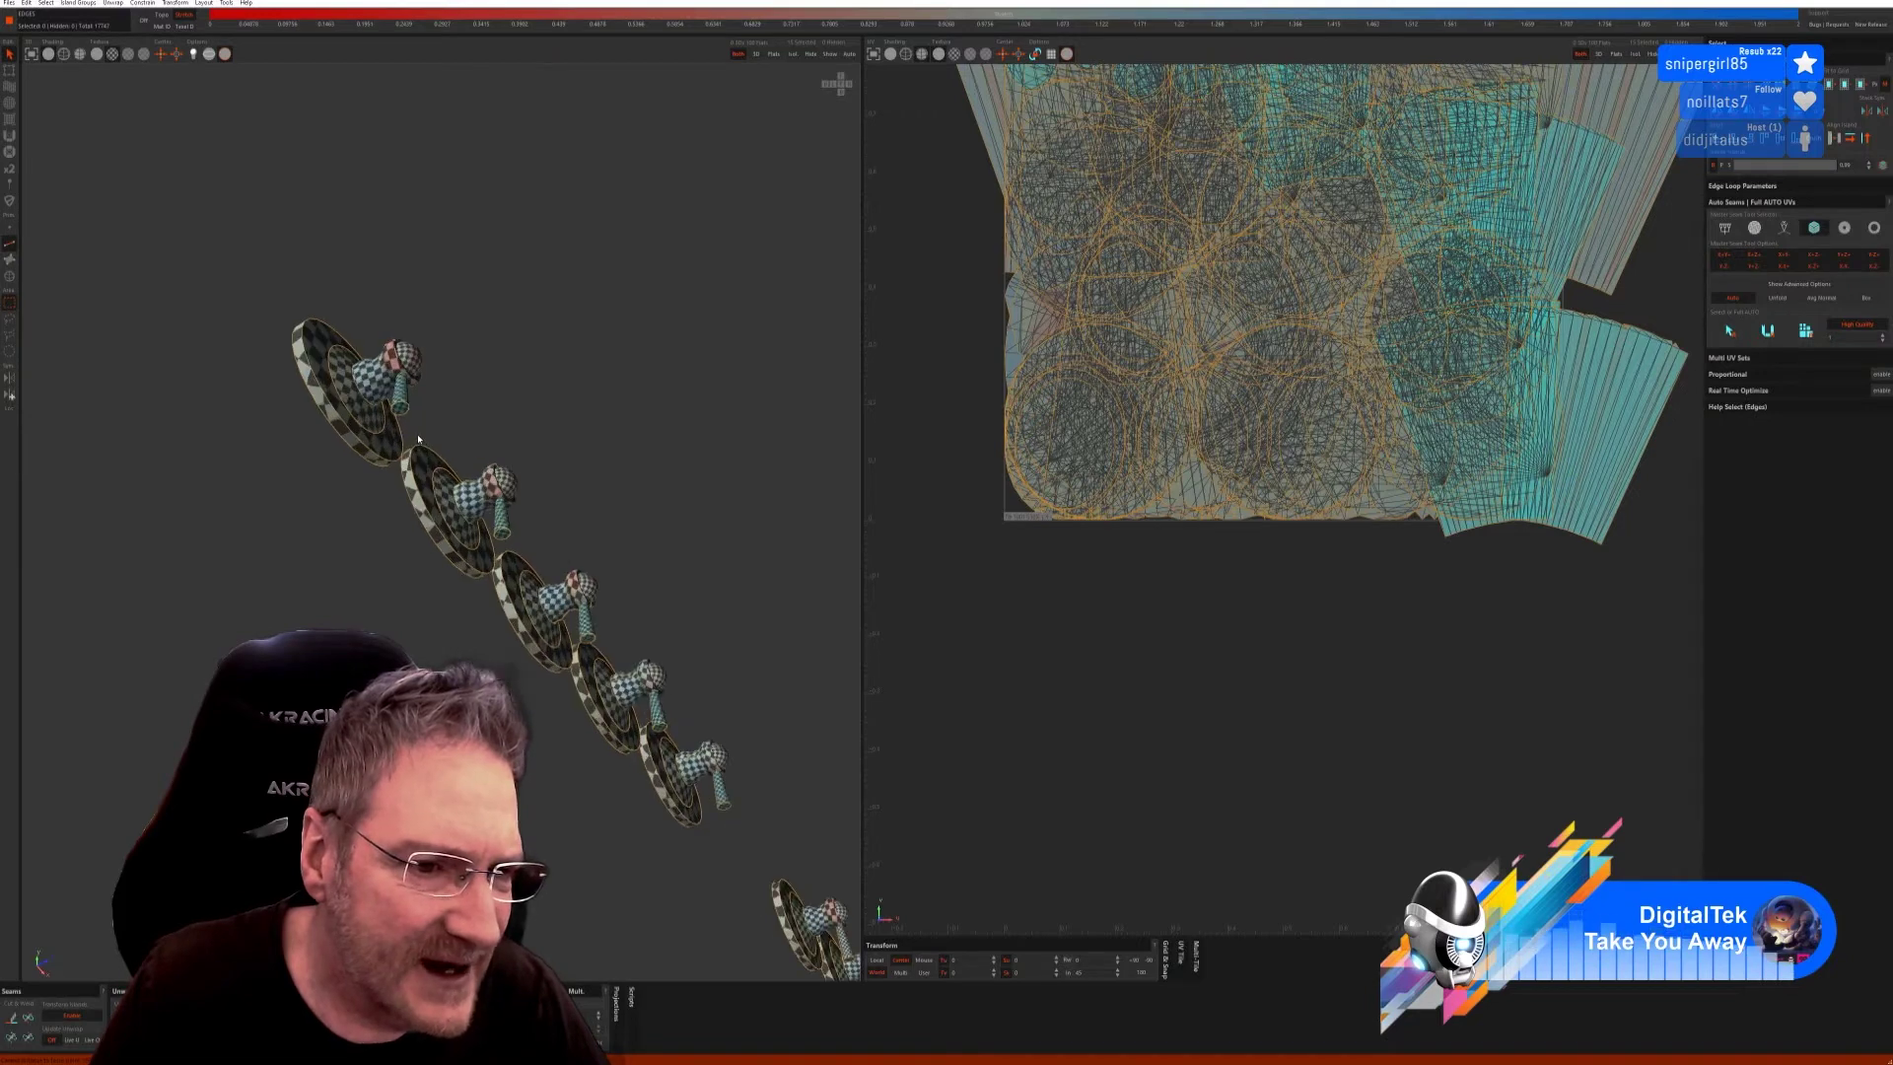
pyautogui.scroll(-3, 448, 455)
pyautogui.scroll(-4, 1271, 356)
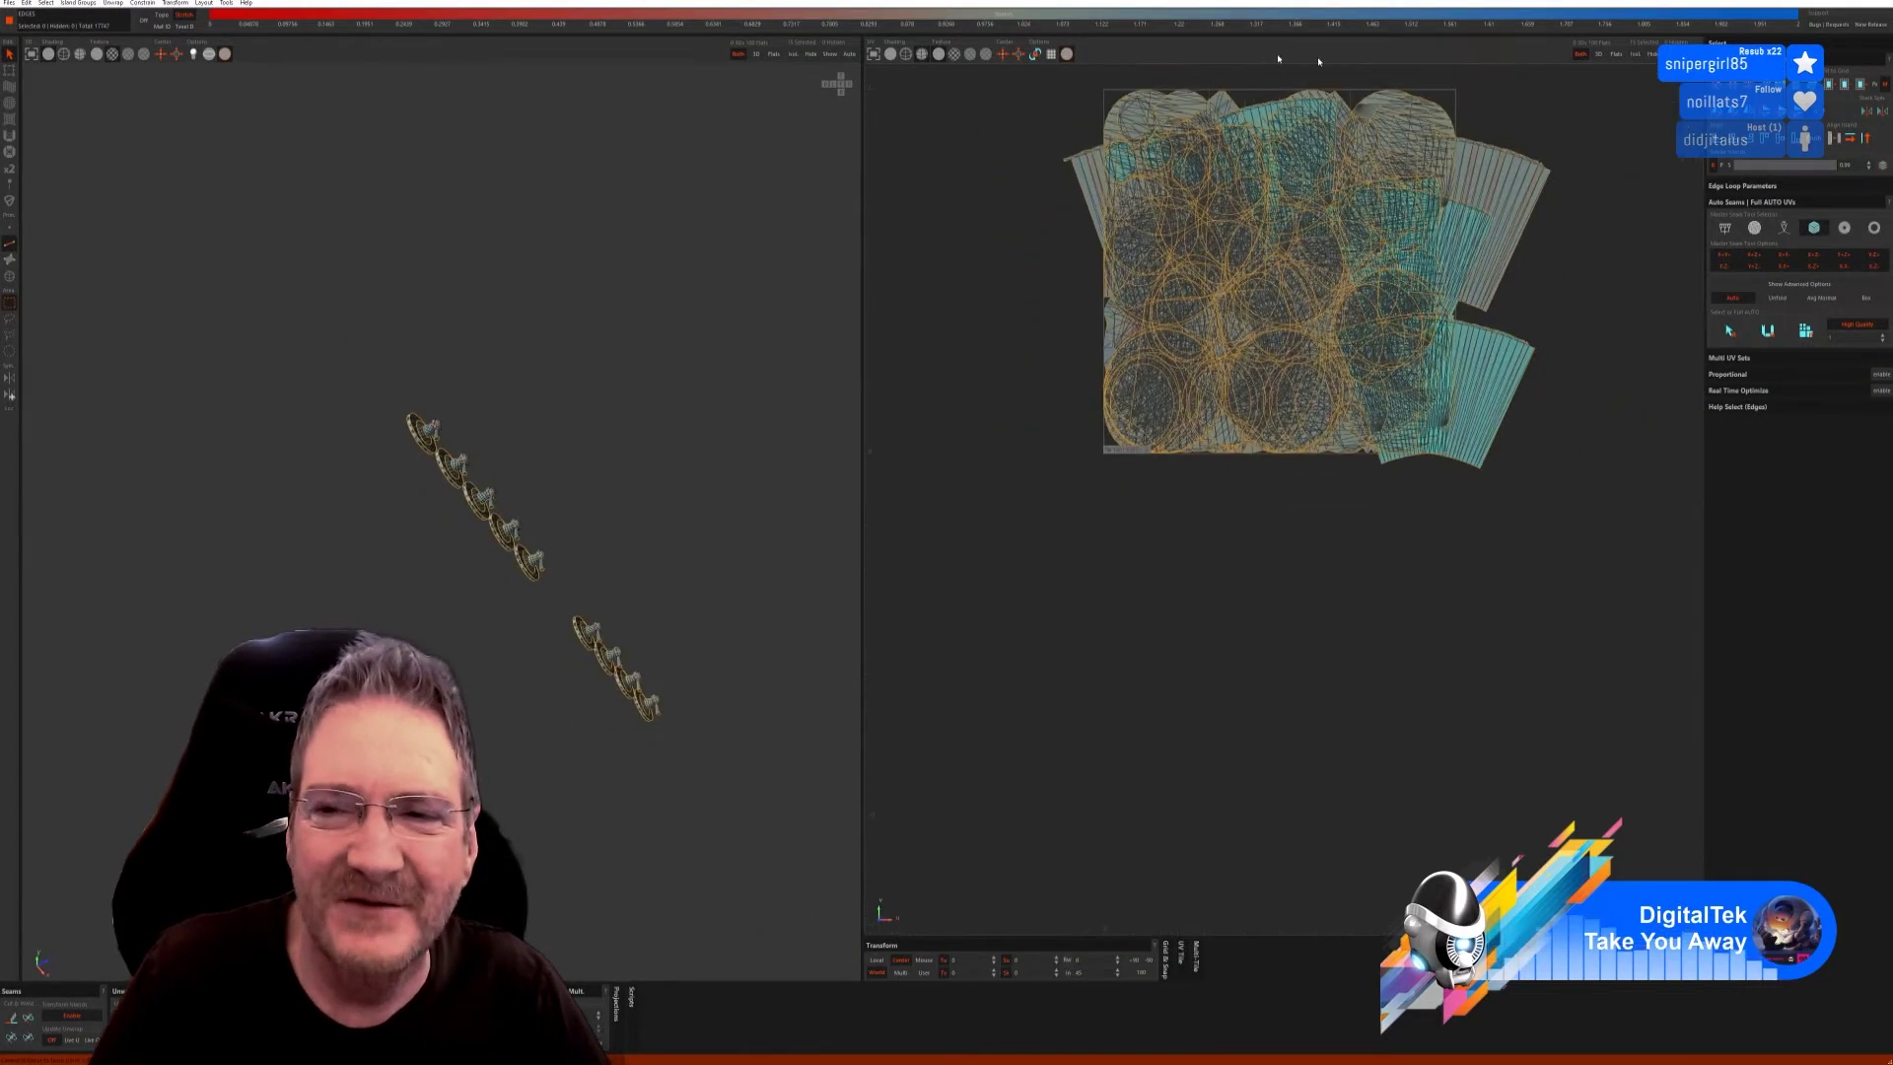
pyautogui.moveTo(575, 346); pyautogui.dragTo(428, 332, button='middle')
pyautogui.click(7, 3)
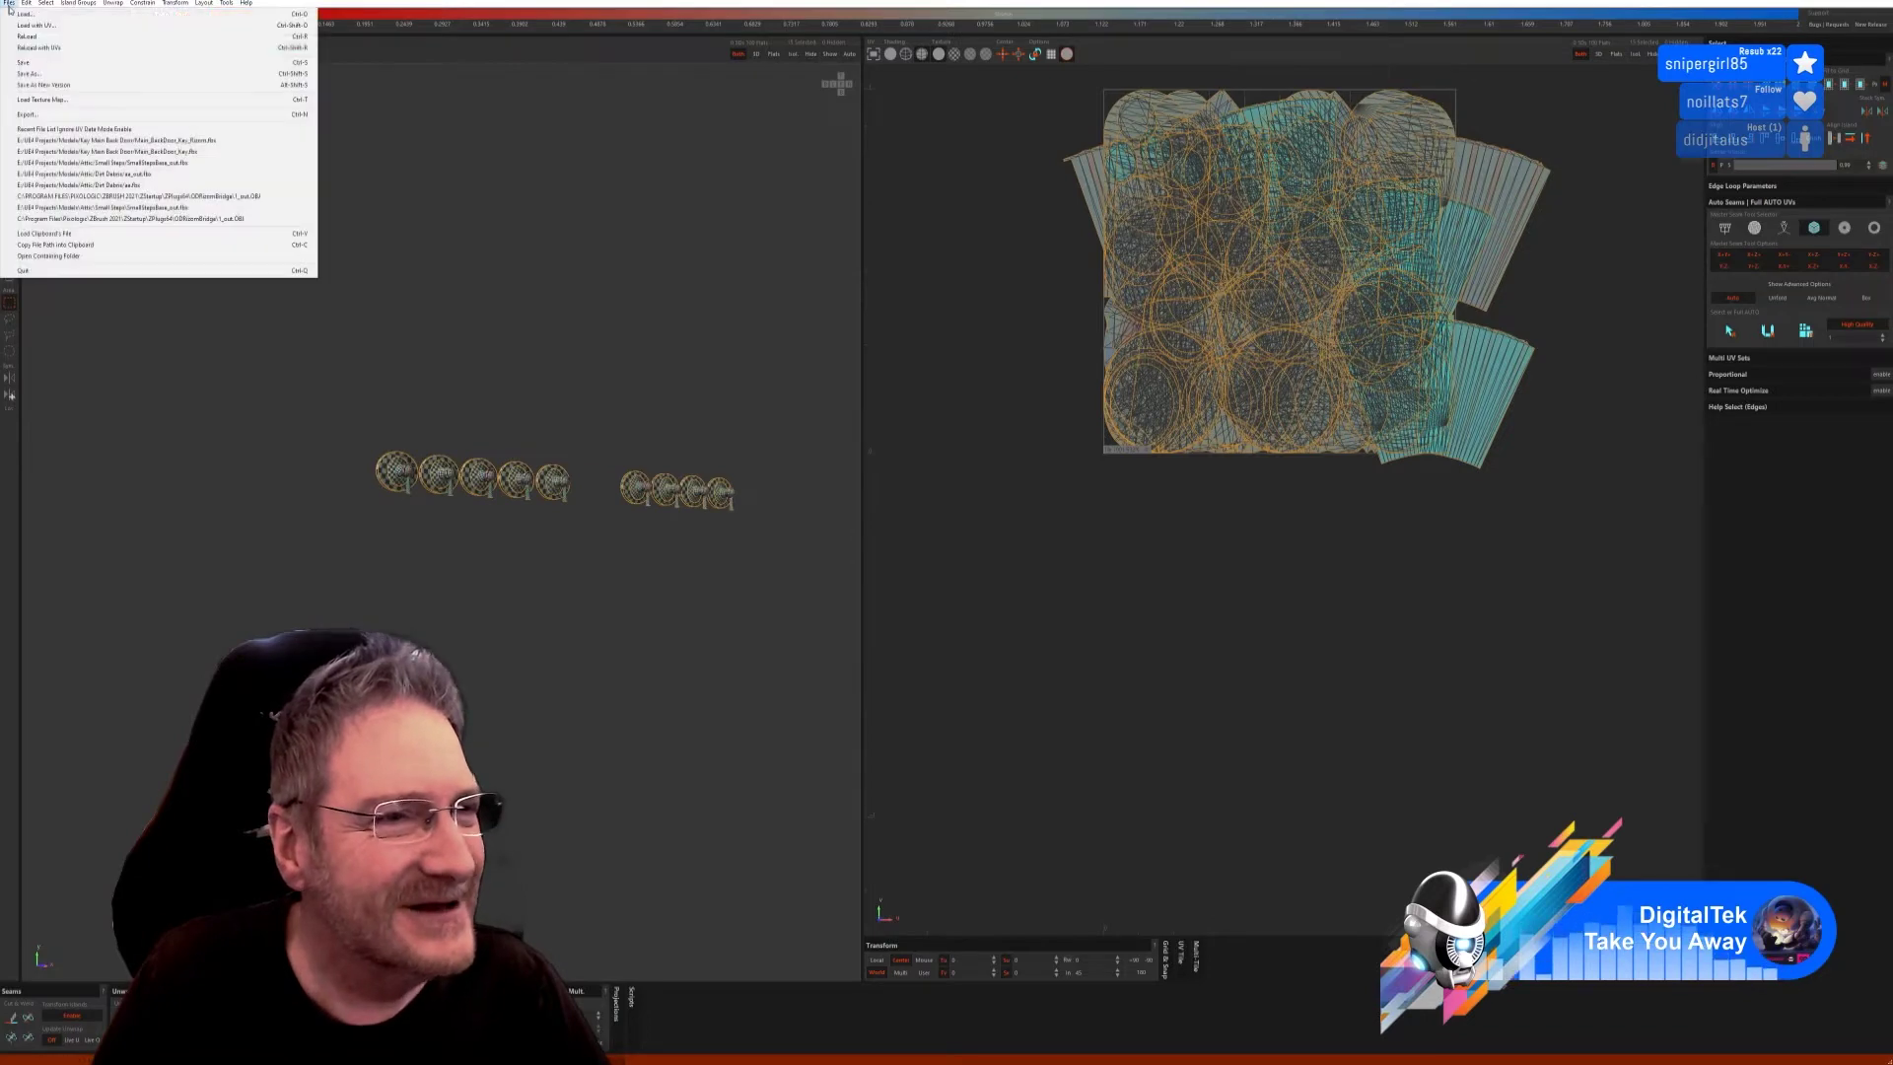
pyautogui.click(53, 62)
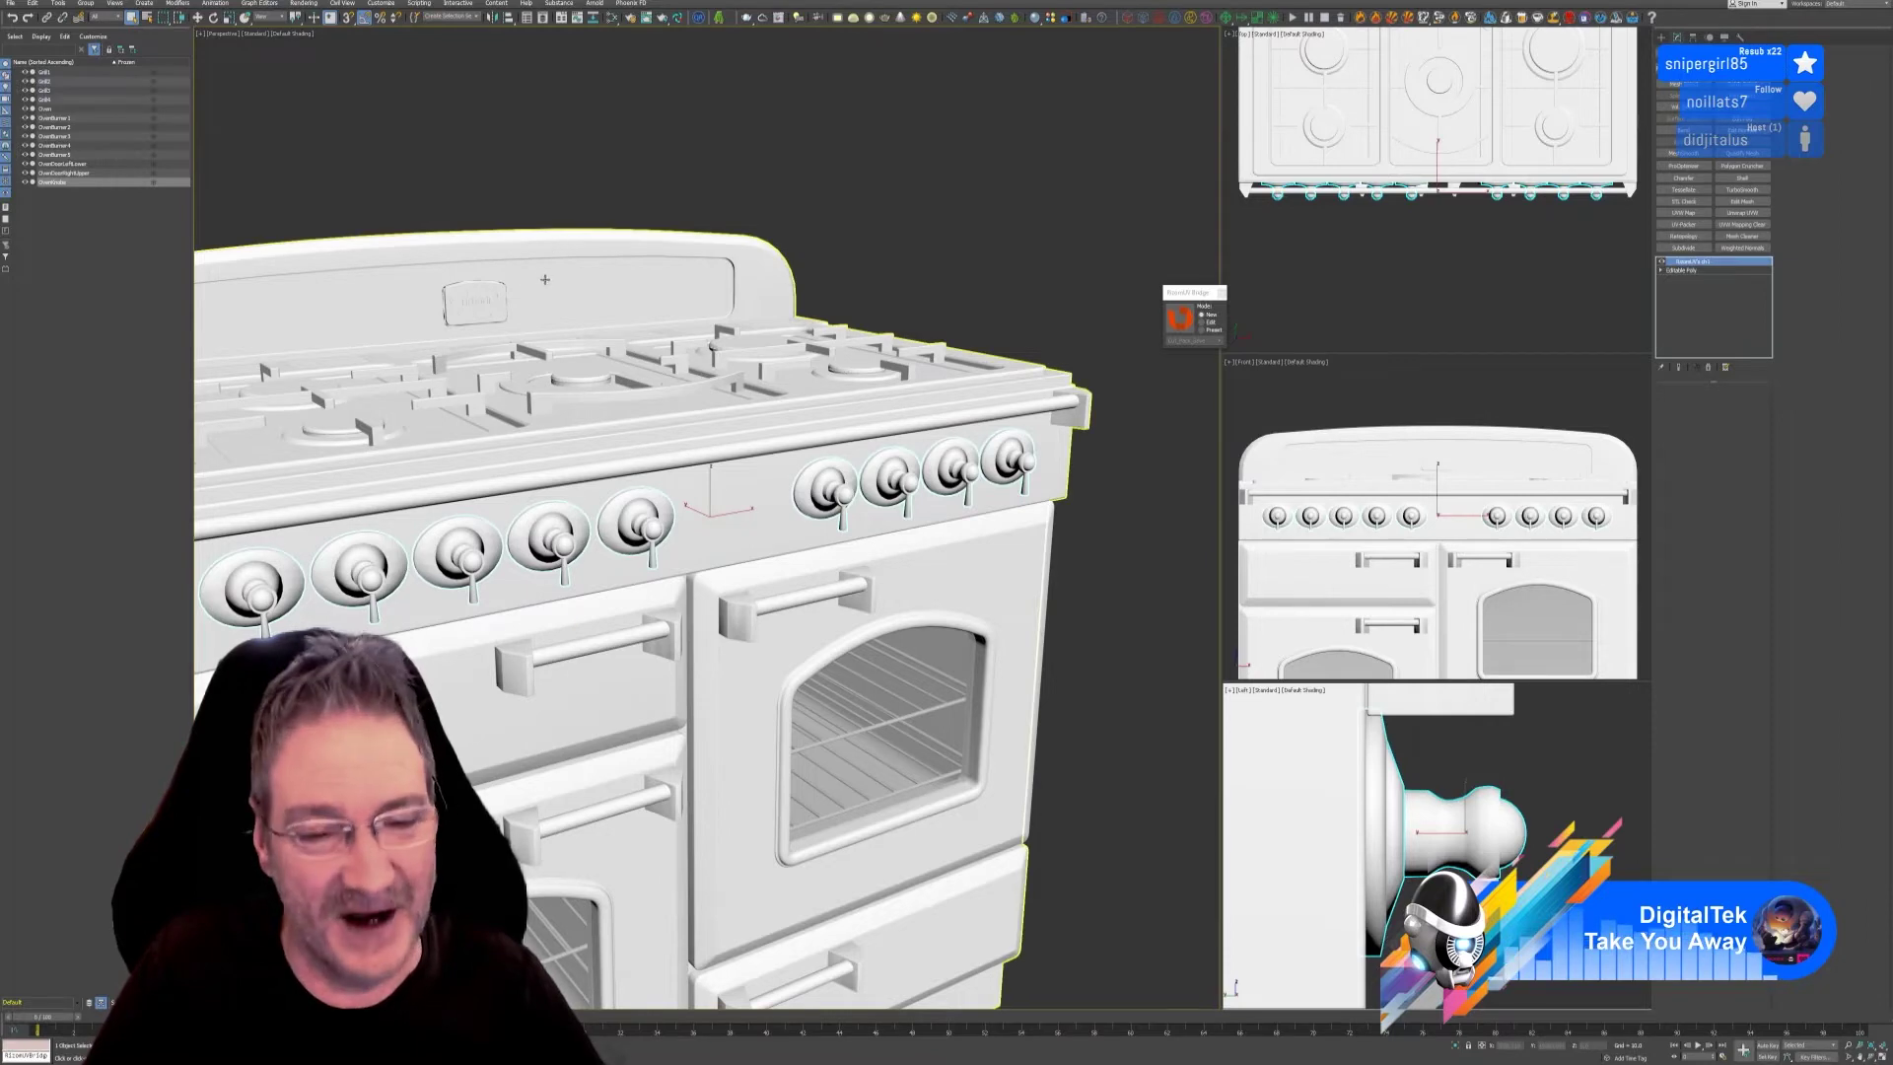
# In 3ds Max, add an Unwrap UVW modifier to the control knobs and open their UV editor.
pyautogui.scroll(-5, 488, 308)
pyautogui.scroll(3, 506, 330)
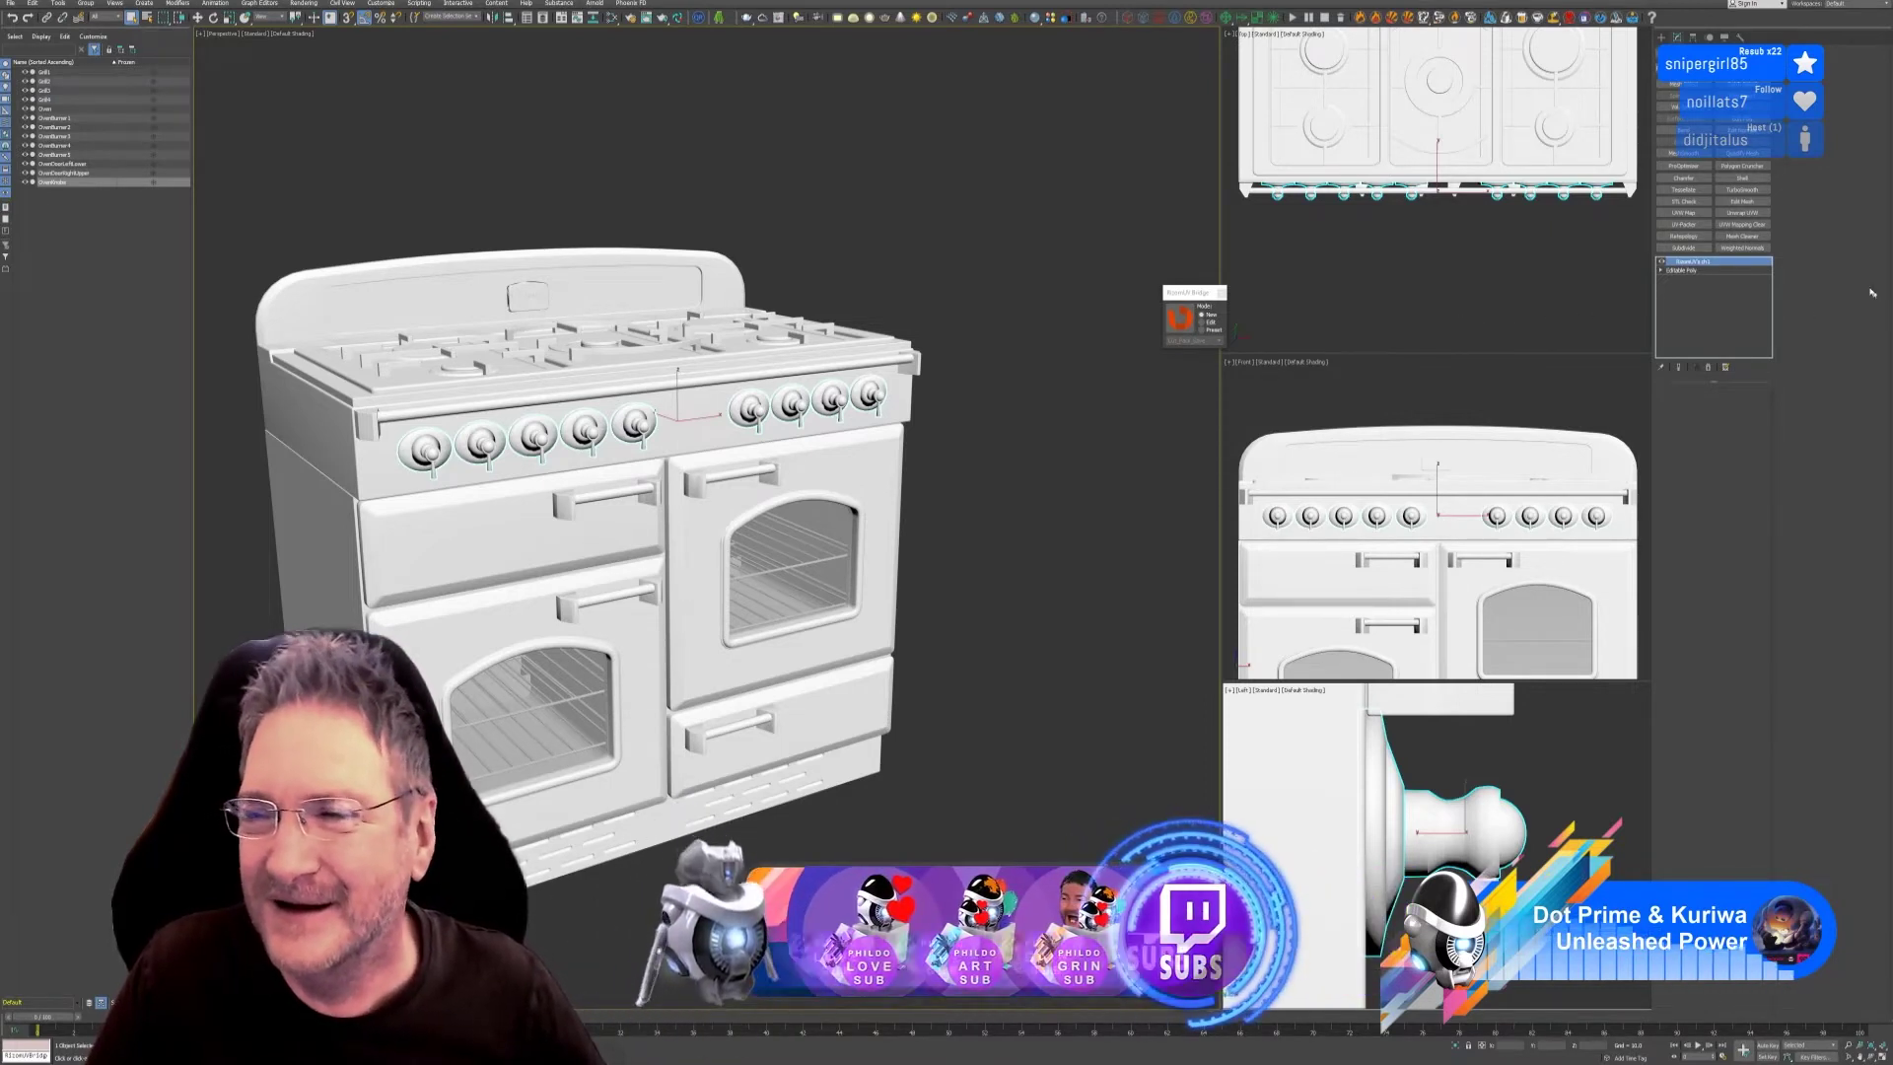
pyautogui.click(1742, 214)
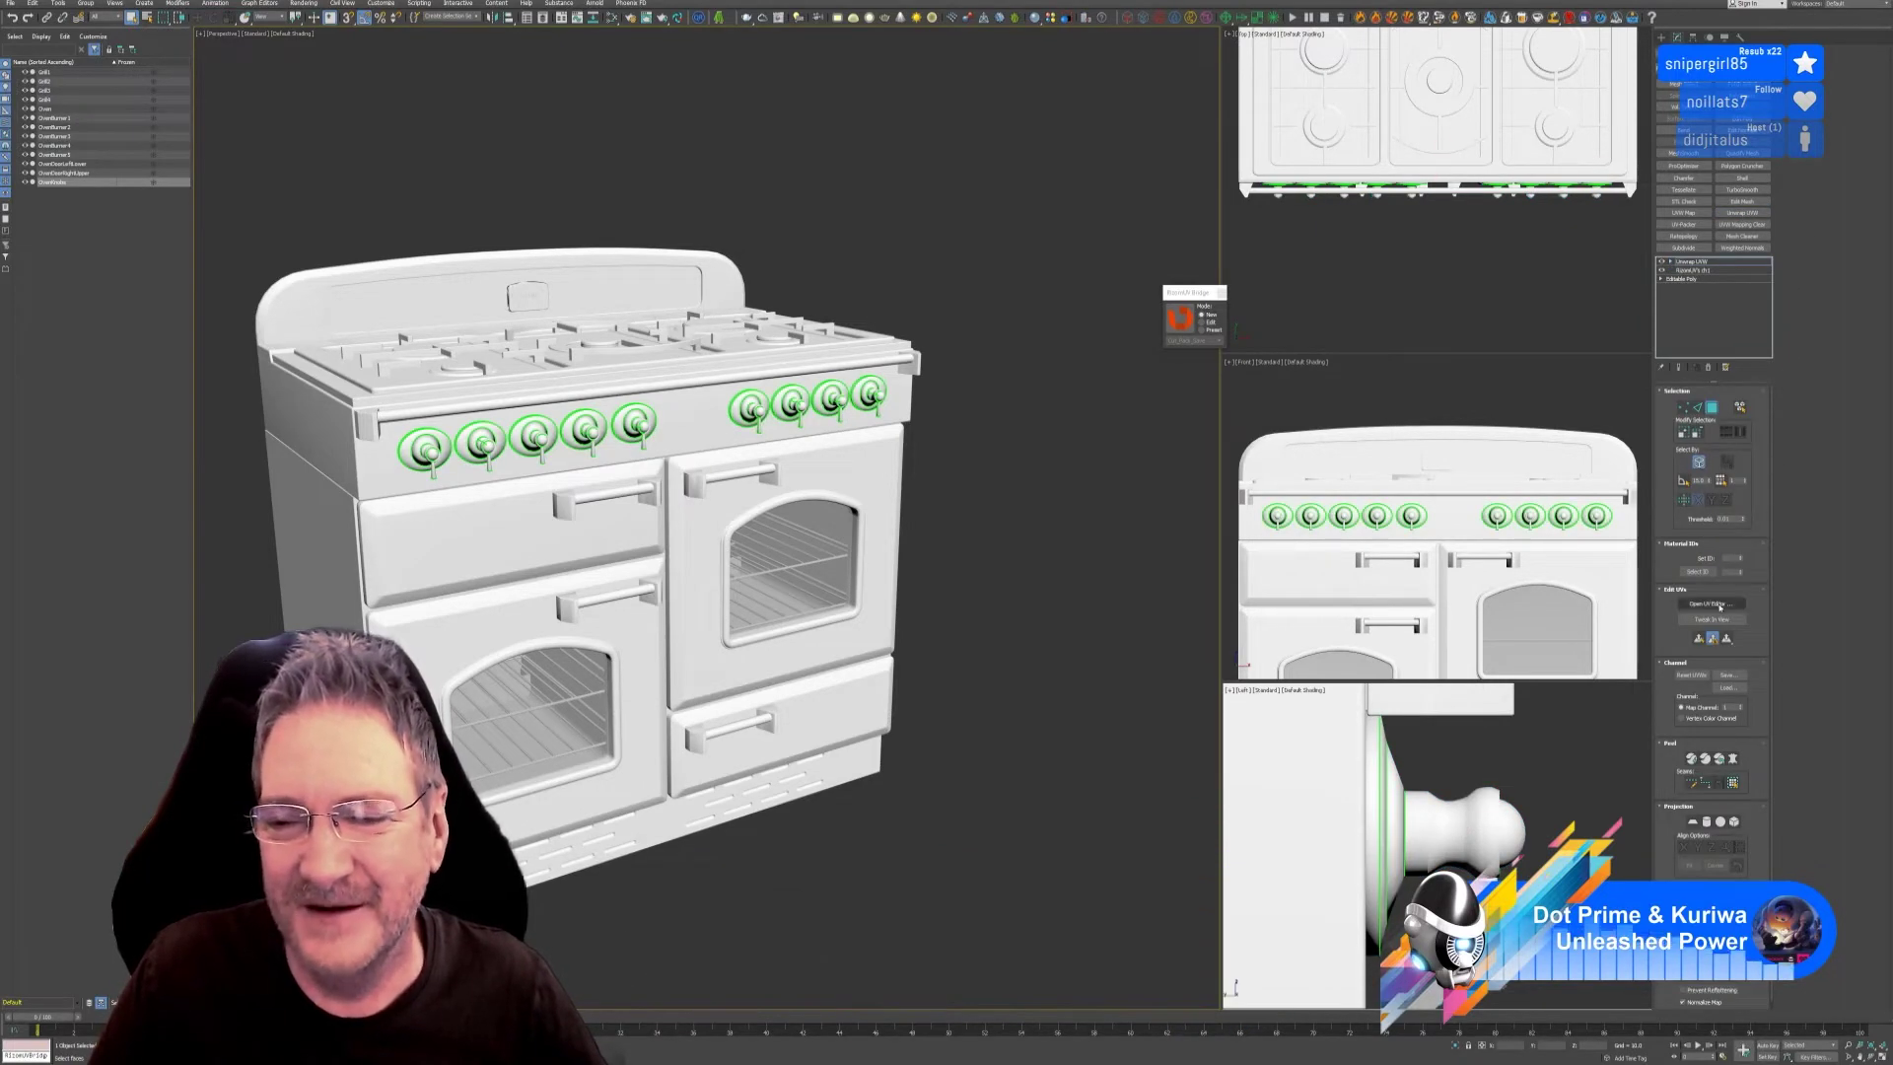
pyautogui.click(1721, 604)
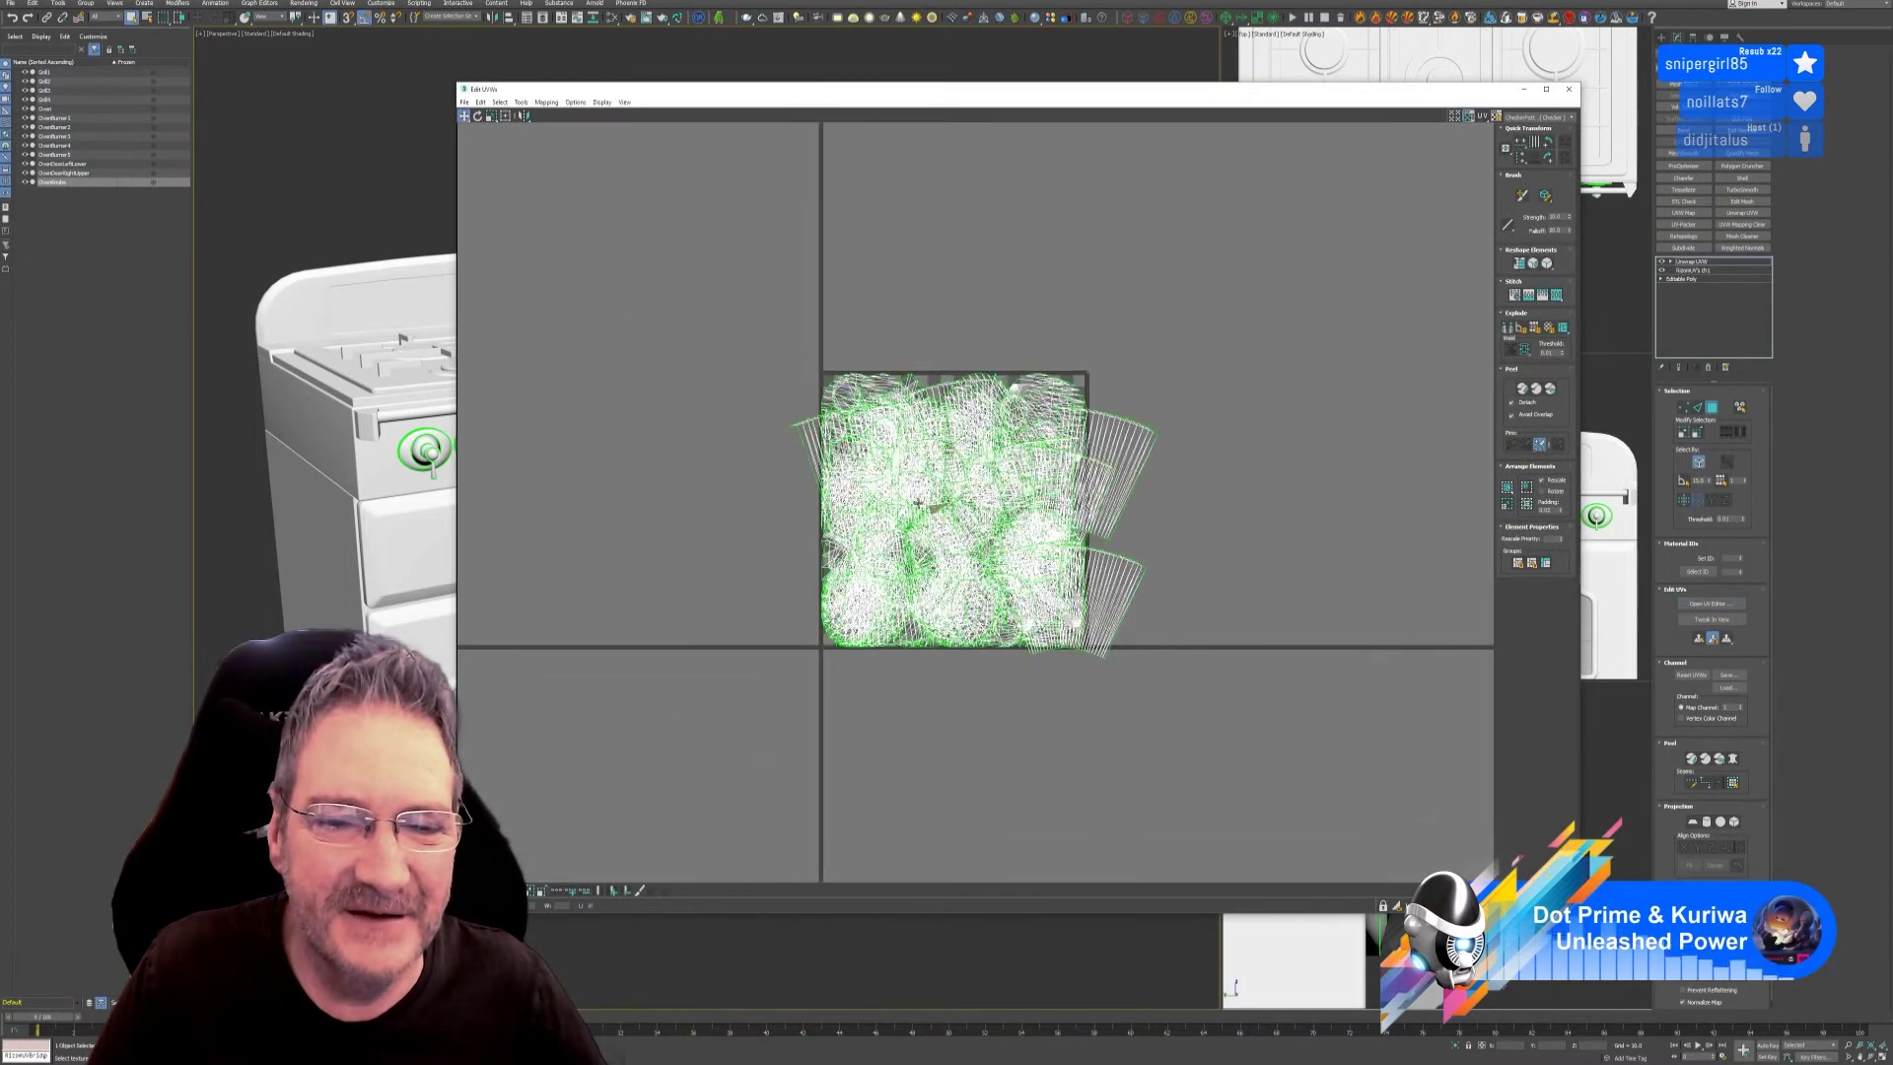
# Pack all of the knobs' UV shells into the UV tile and close the UV editor.
pyautogui.moveTo(1195, 725); pyautogui.dragTo(732, 288)
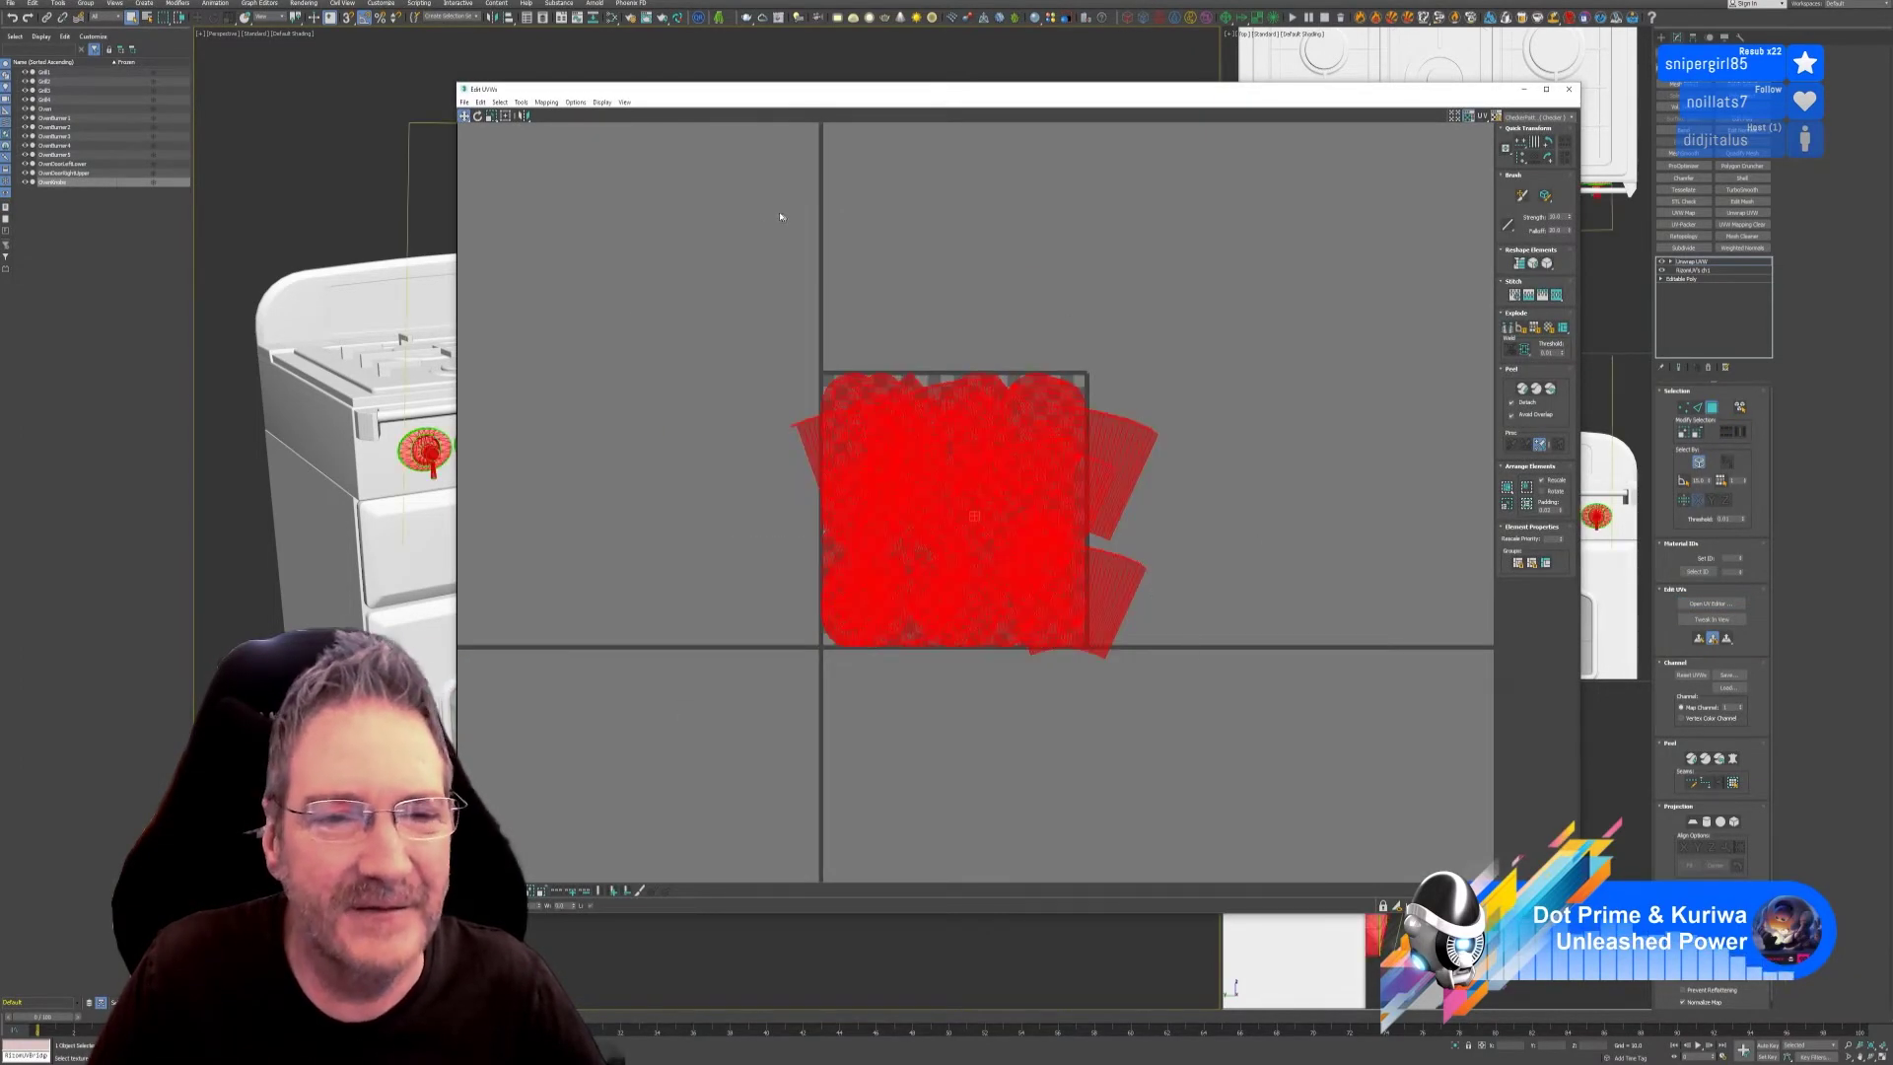
pyautogui.click(1508, 487)
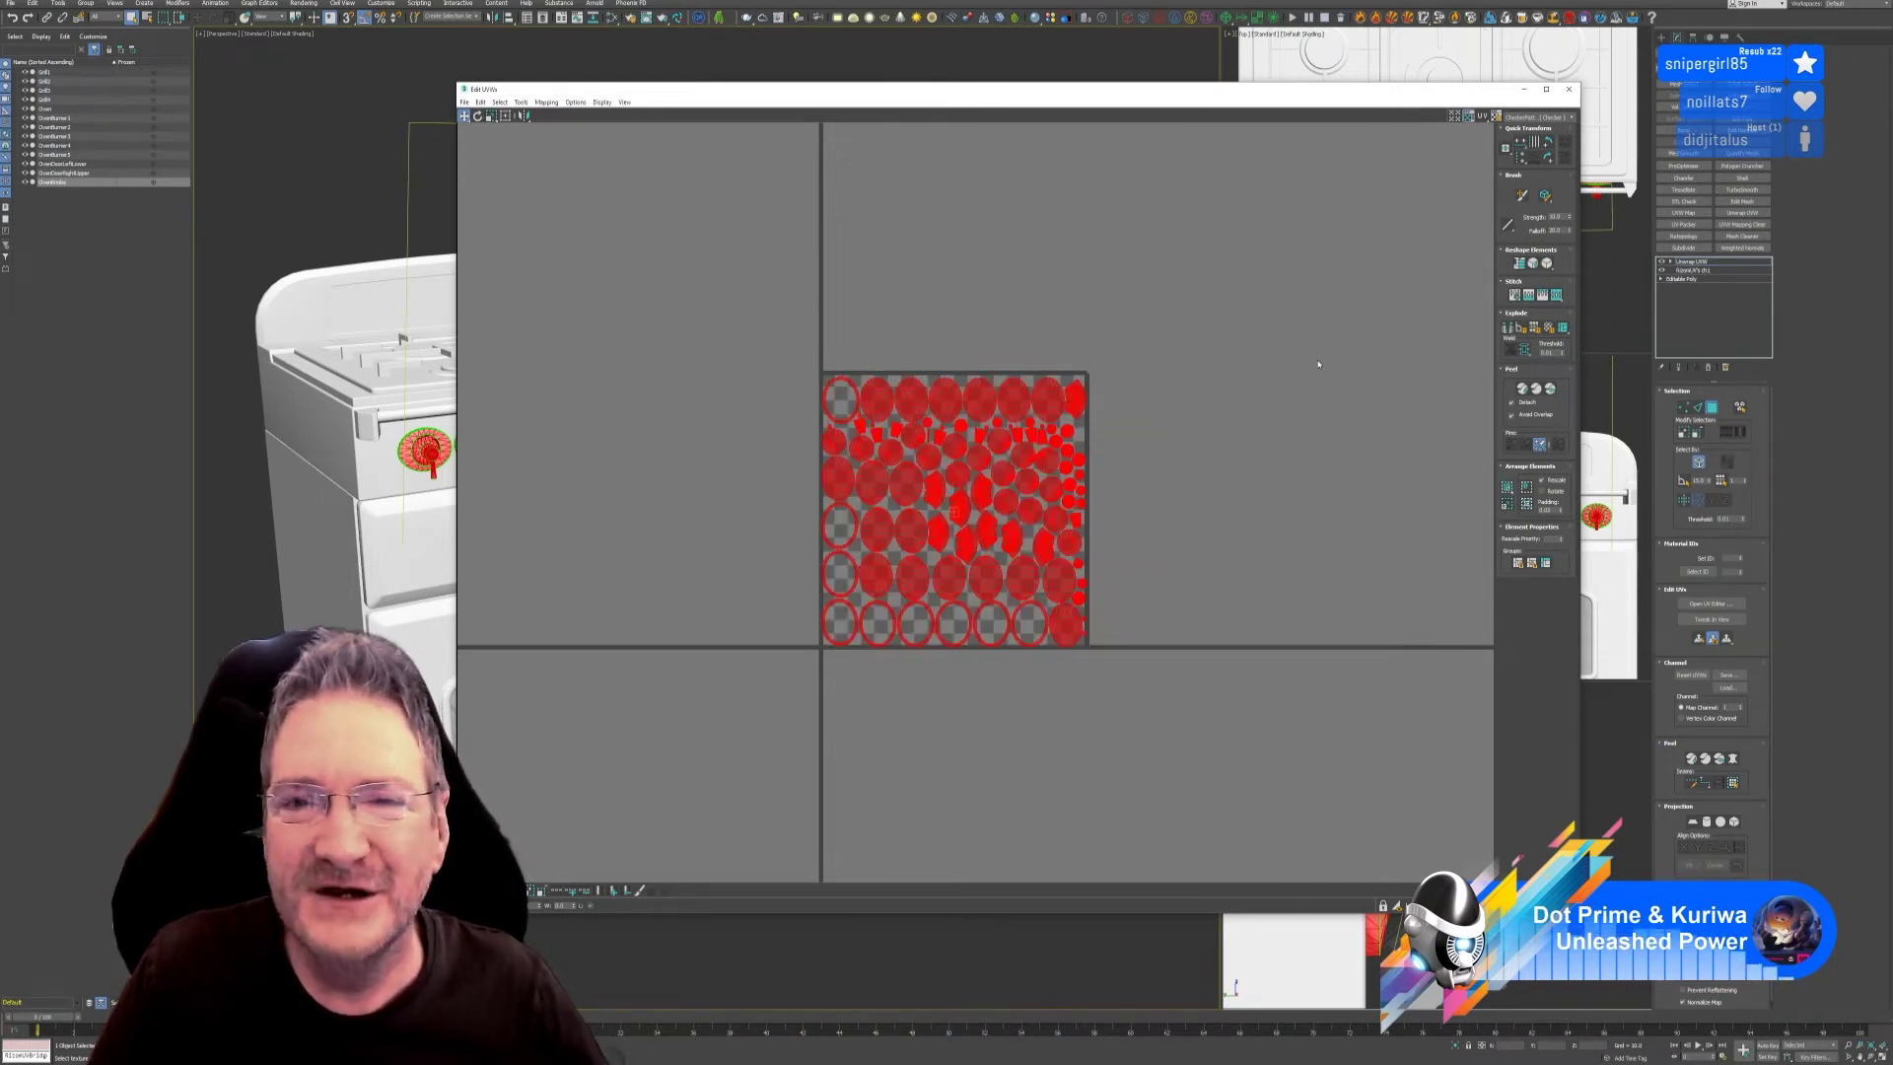
pyautogui.click(1340, 325)
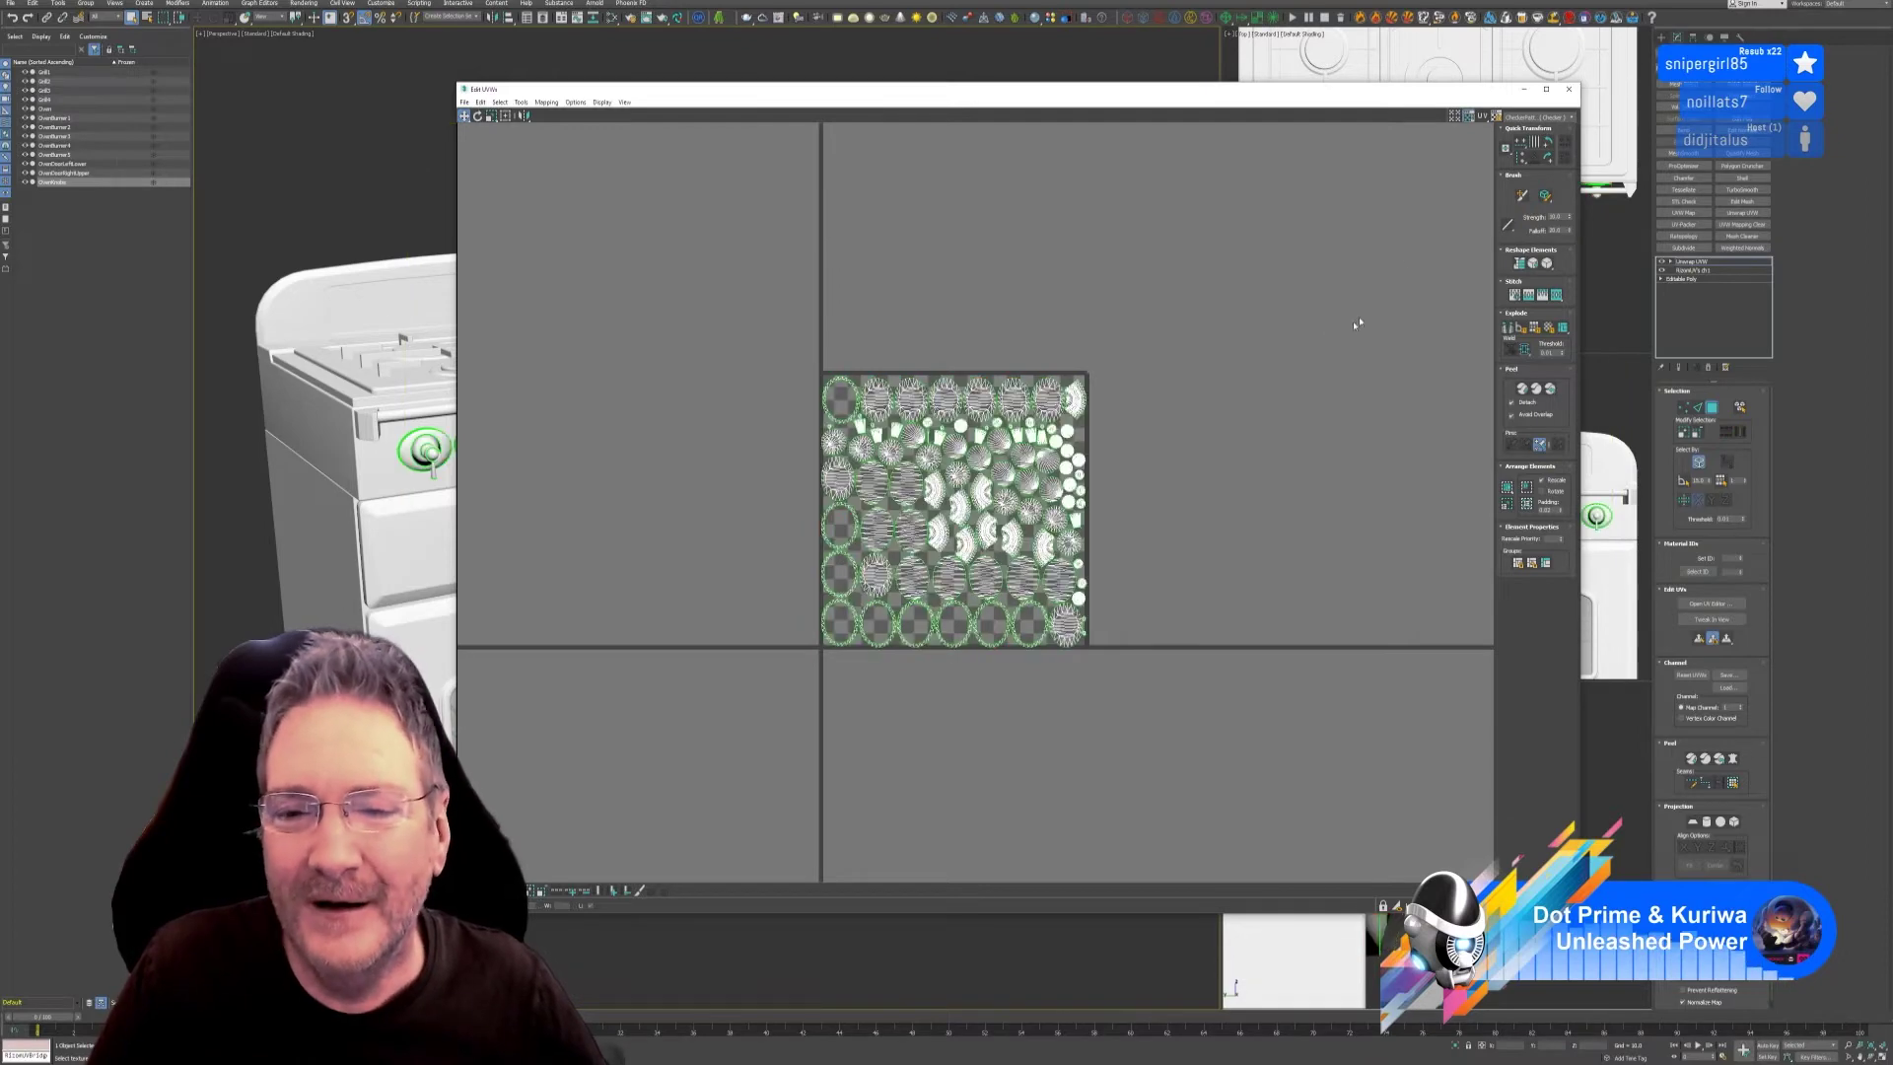
pyautogui.click(1569, 89)
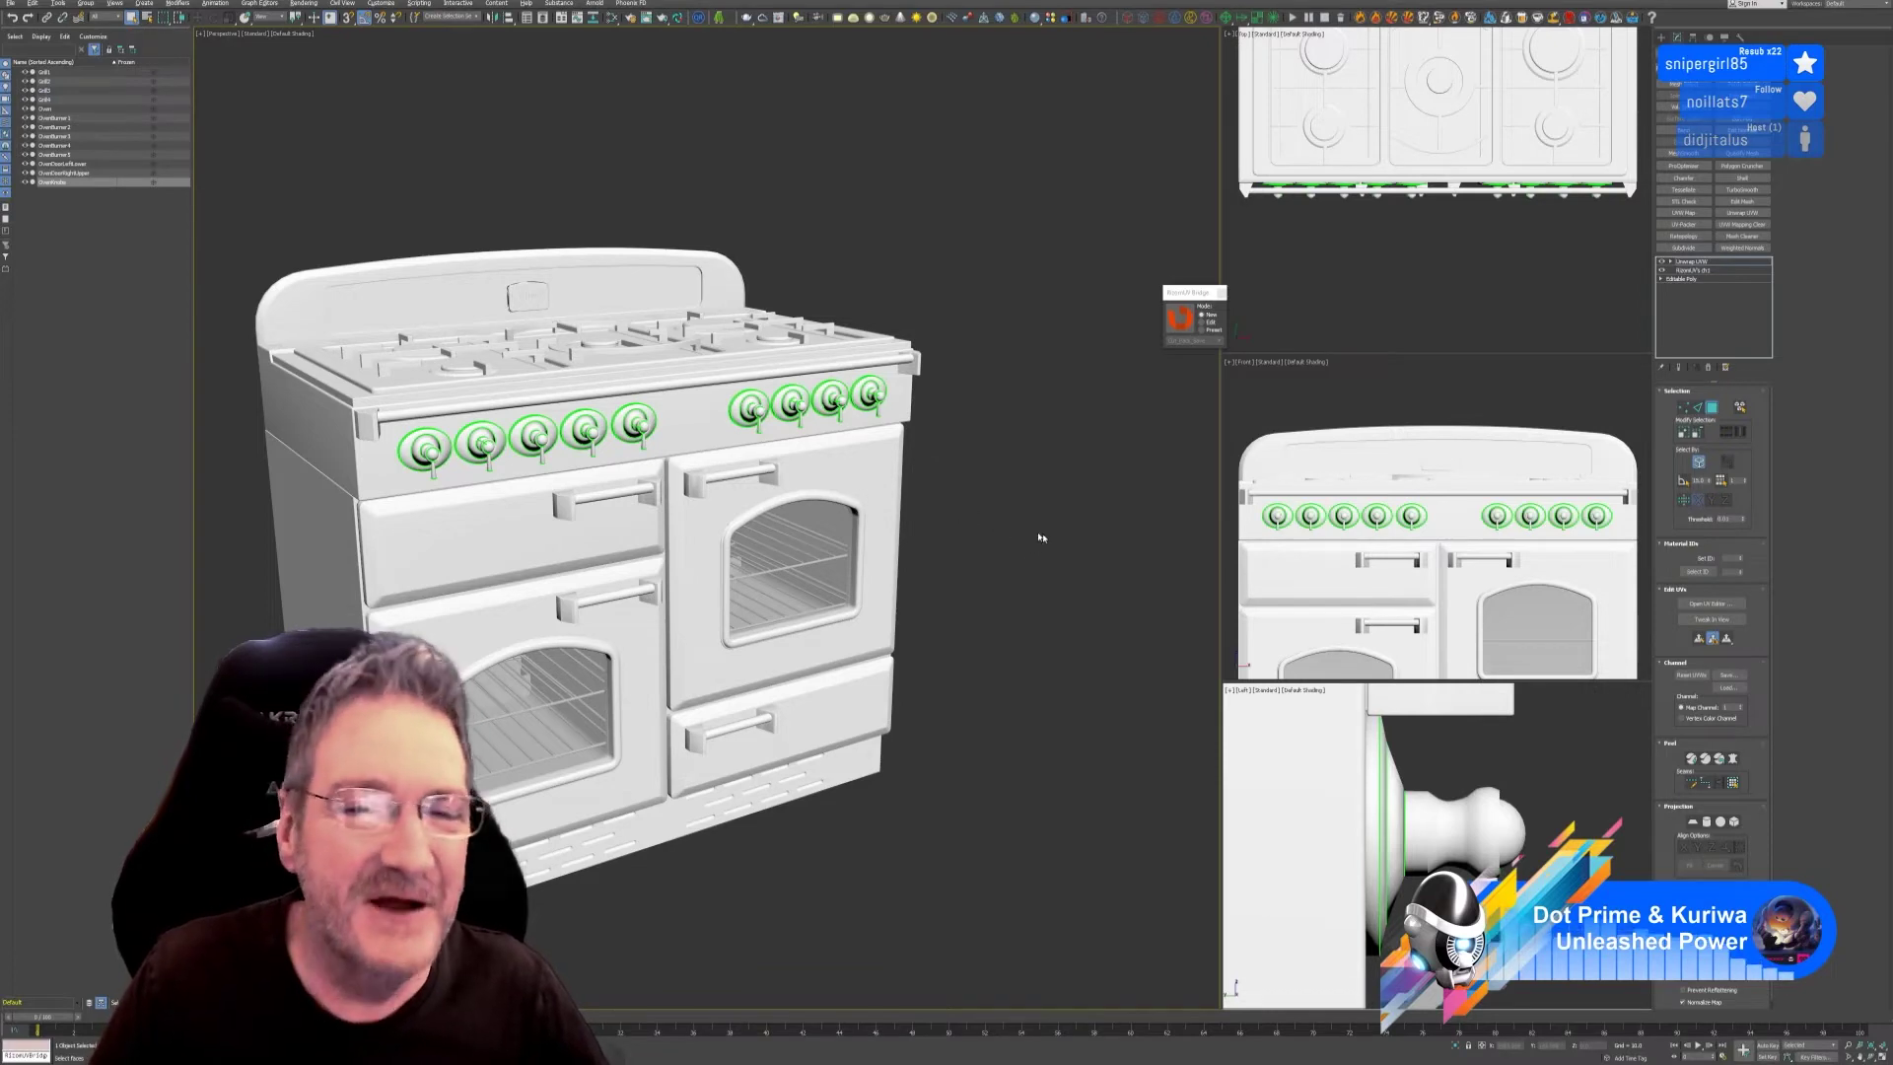
# Leave polygon selection on the knobs, convert the front-left hob burner to an Editable Poly, and send it to RizomUV through the bridge.
pyautogui.keyDown('alt'); pyautogui.moveTo(1036, 452); pyautogui.dragTo(1119, 548, button='middle'); pyautogui.keyUp('alt')
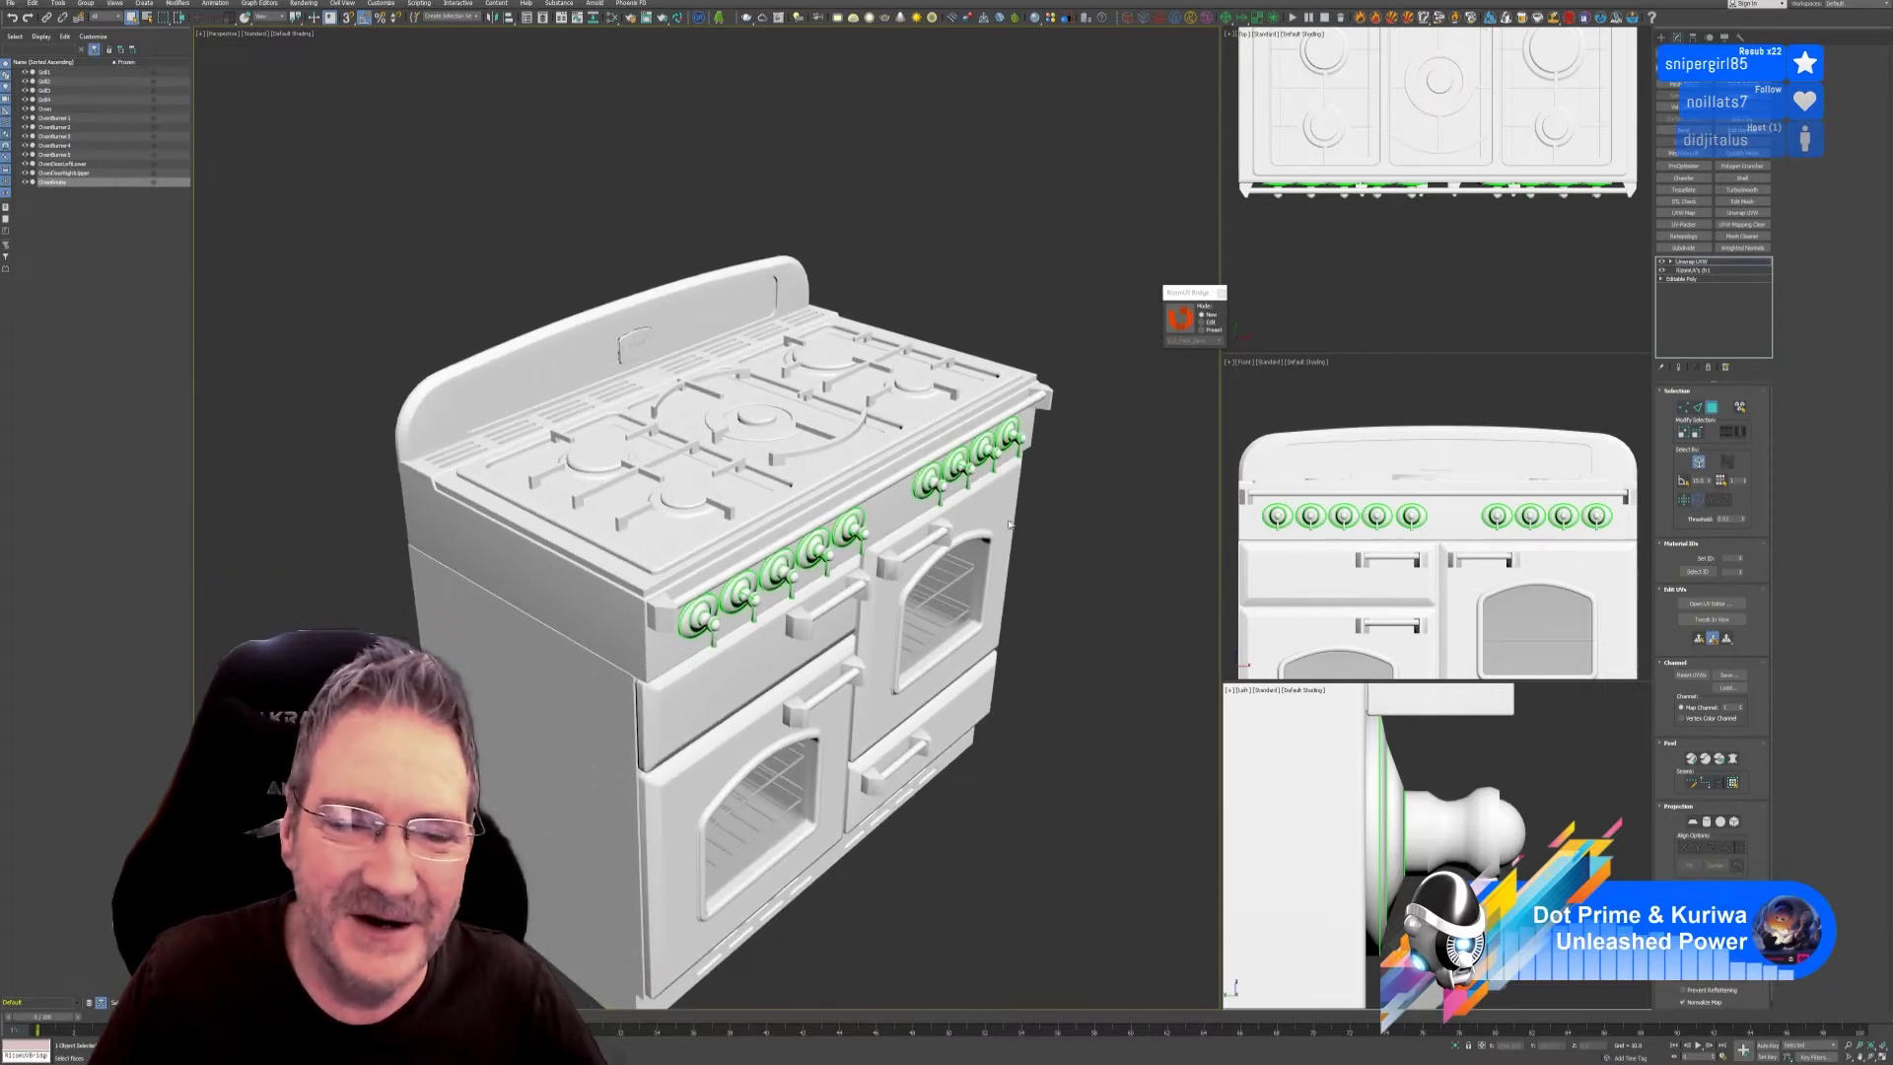
pyautogui.scroll(6, 692, 494)
pyautogui.scroll(-5, 714, 493)
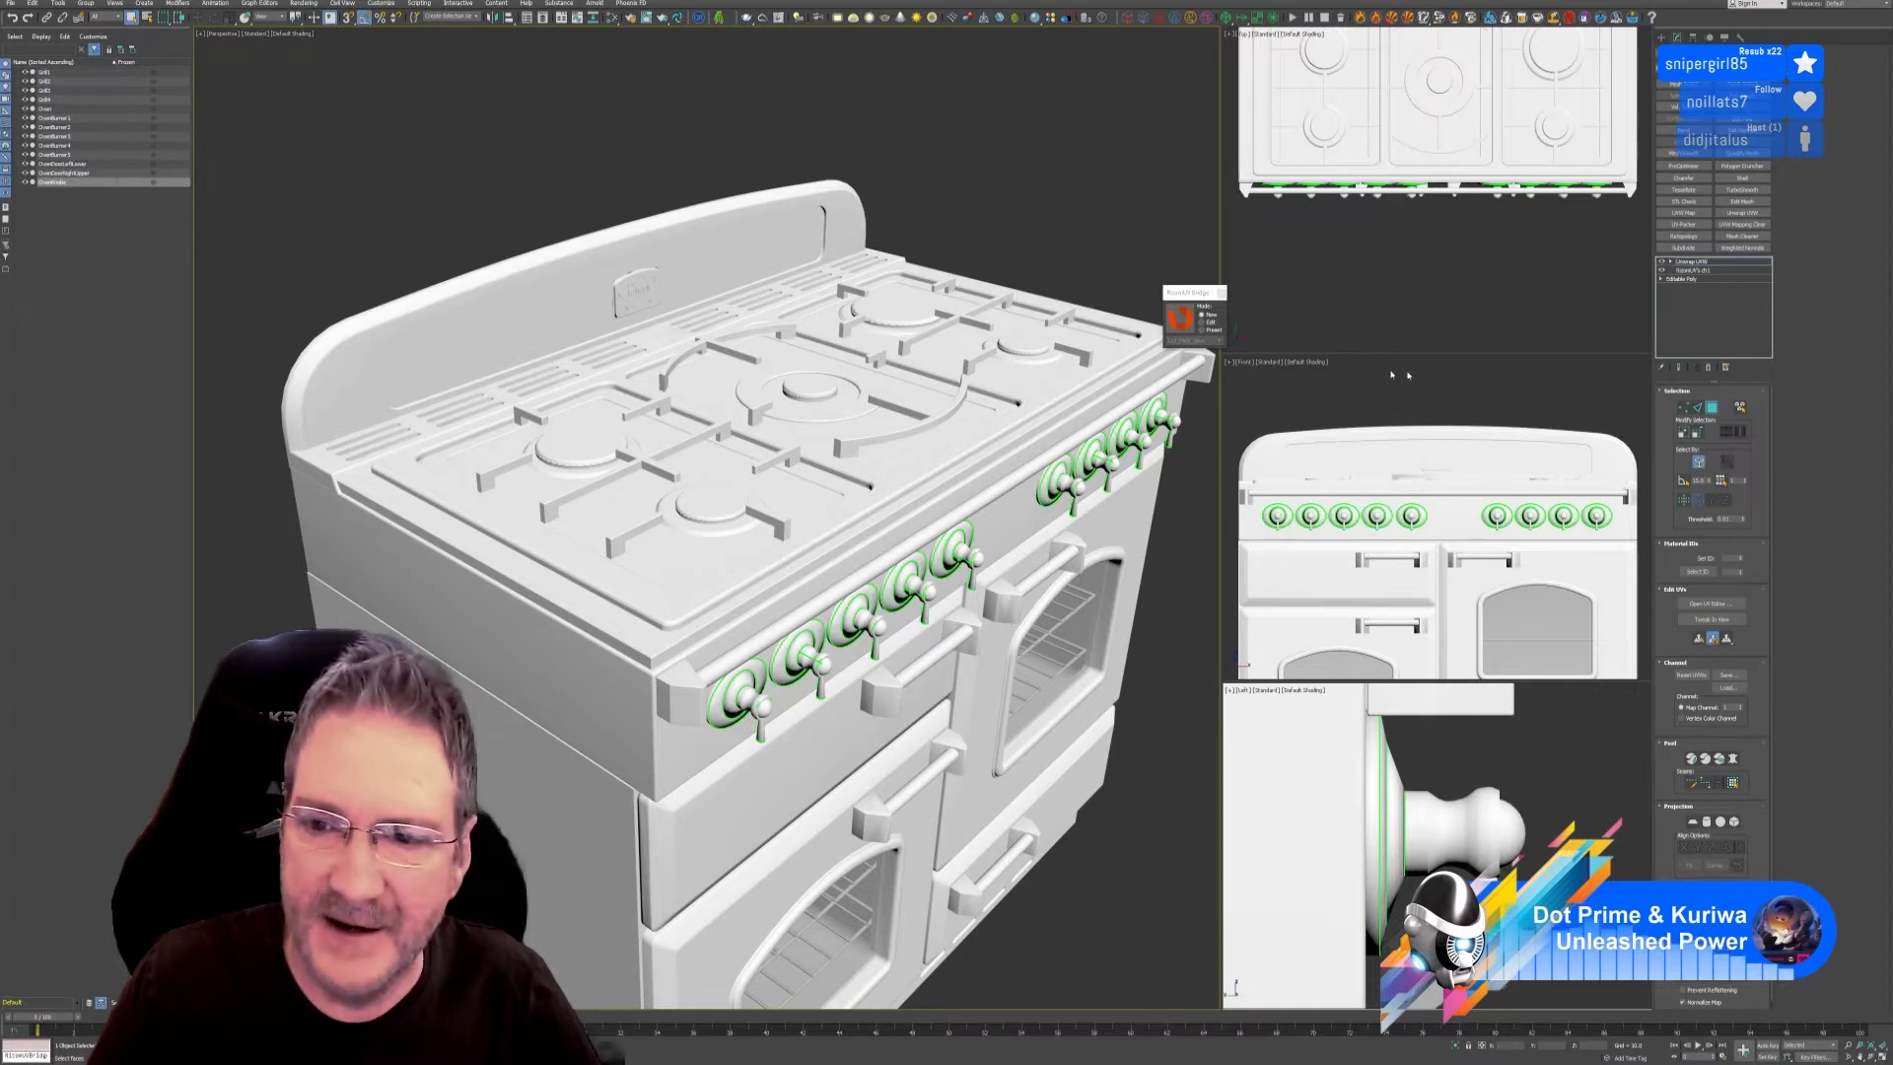
pyautogui.click(1711, 408)
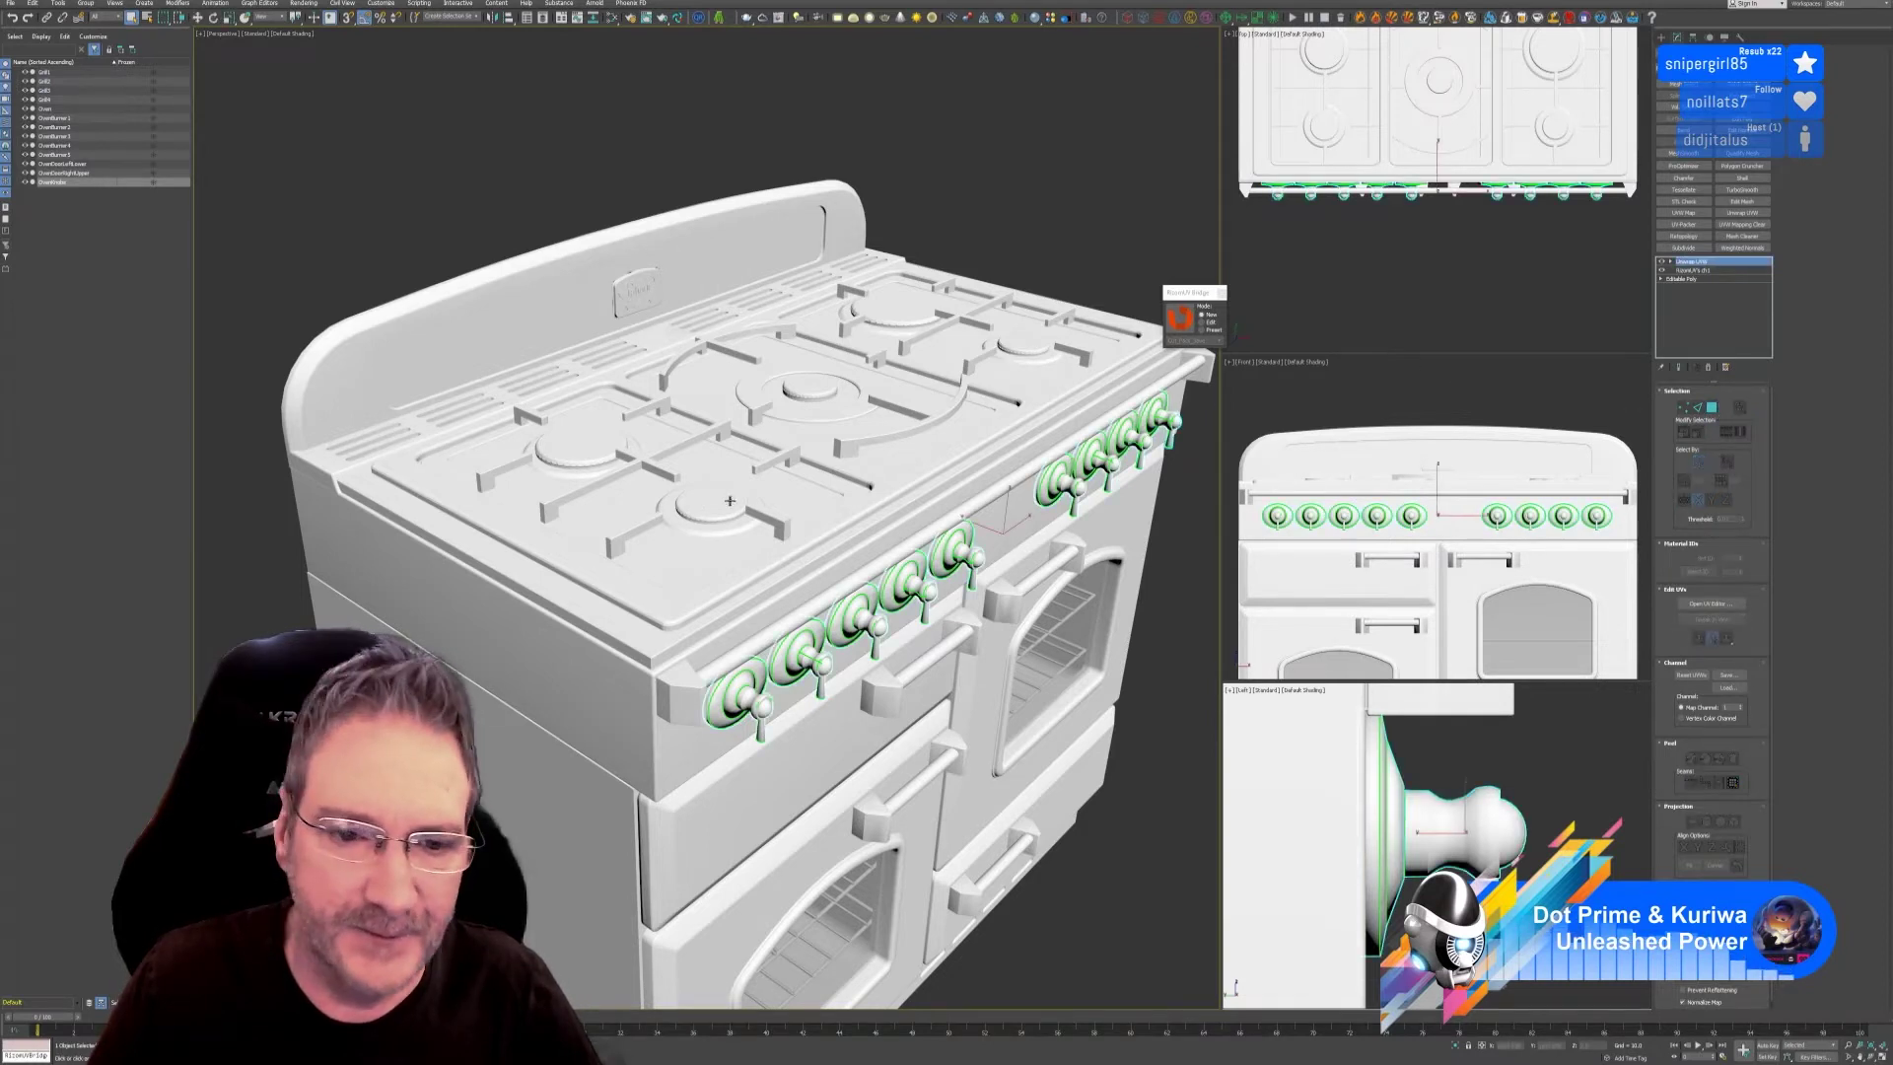
pyautogui.click(730, 501)
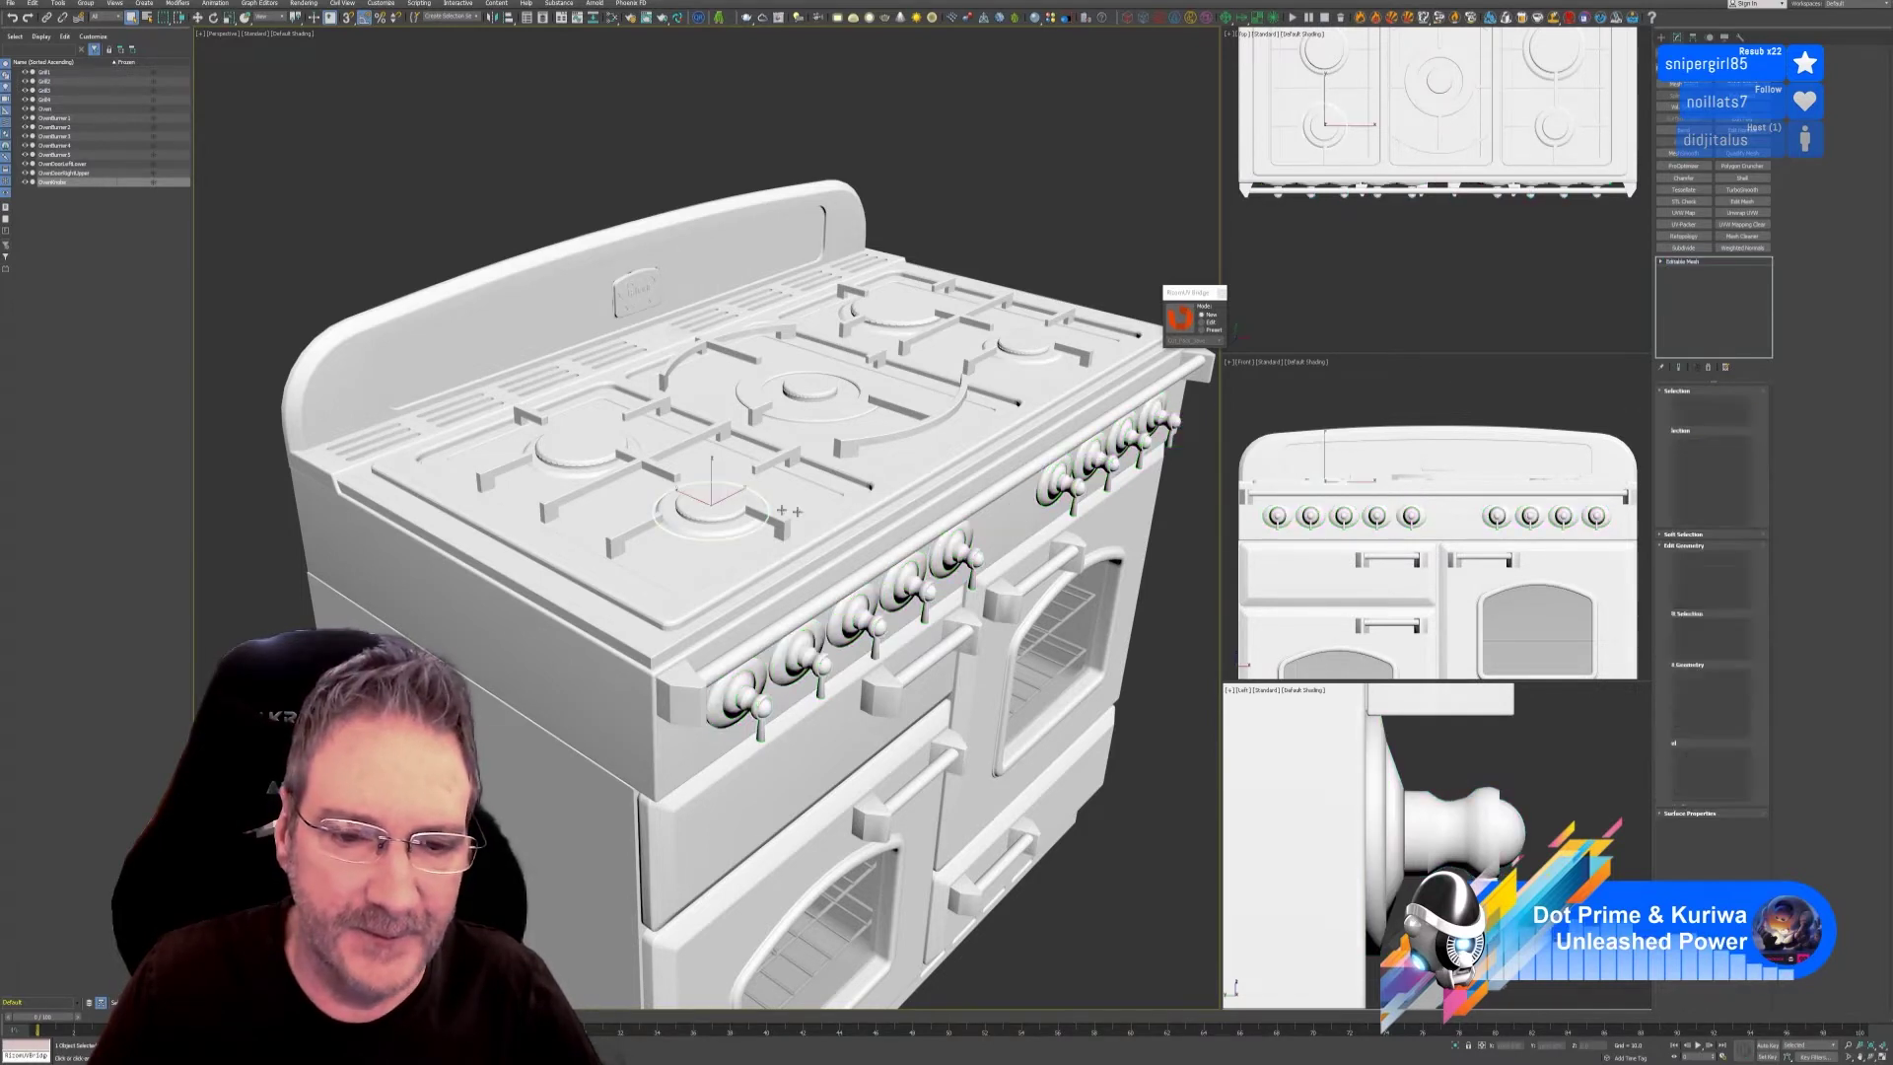
pyautogui.rightClick(1700, 270)
pyautogui.click(1730, 345)
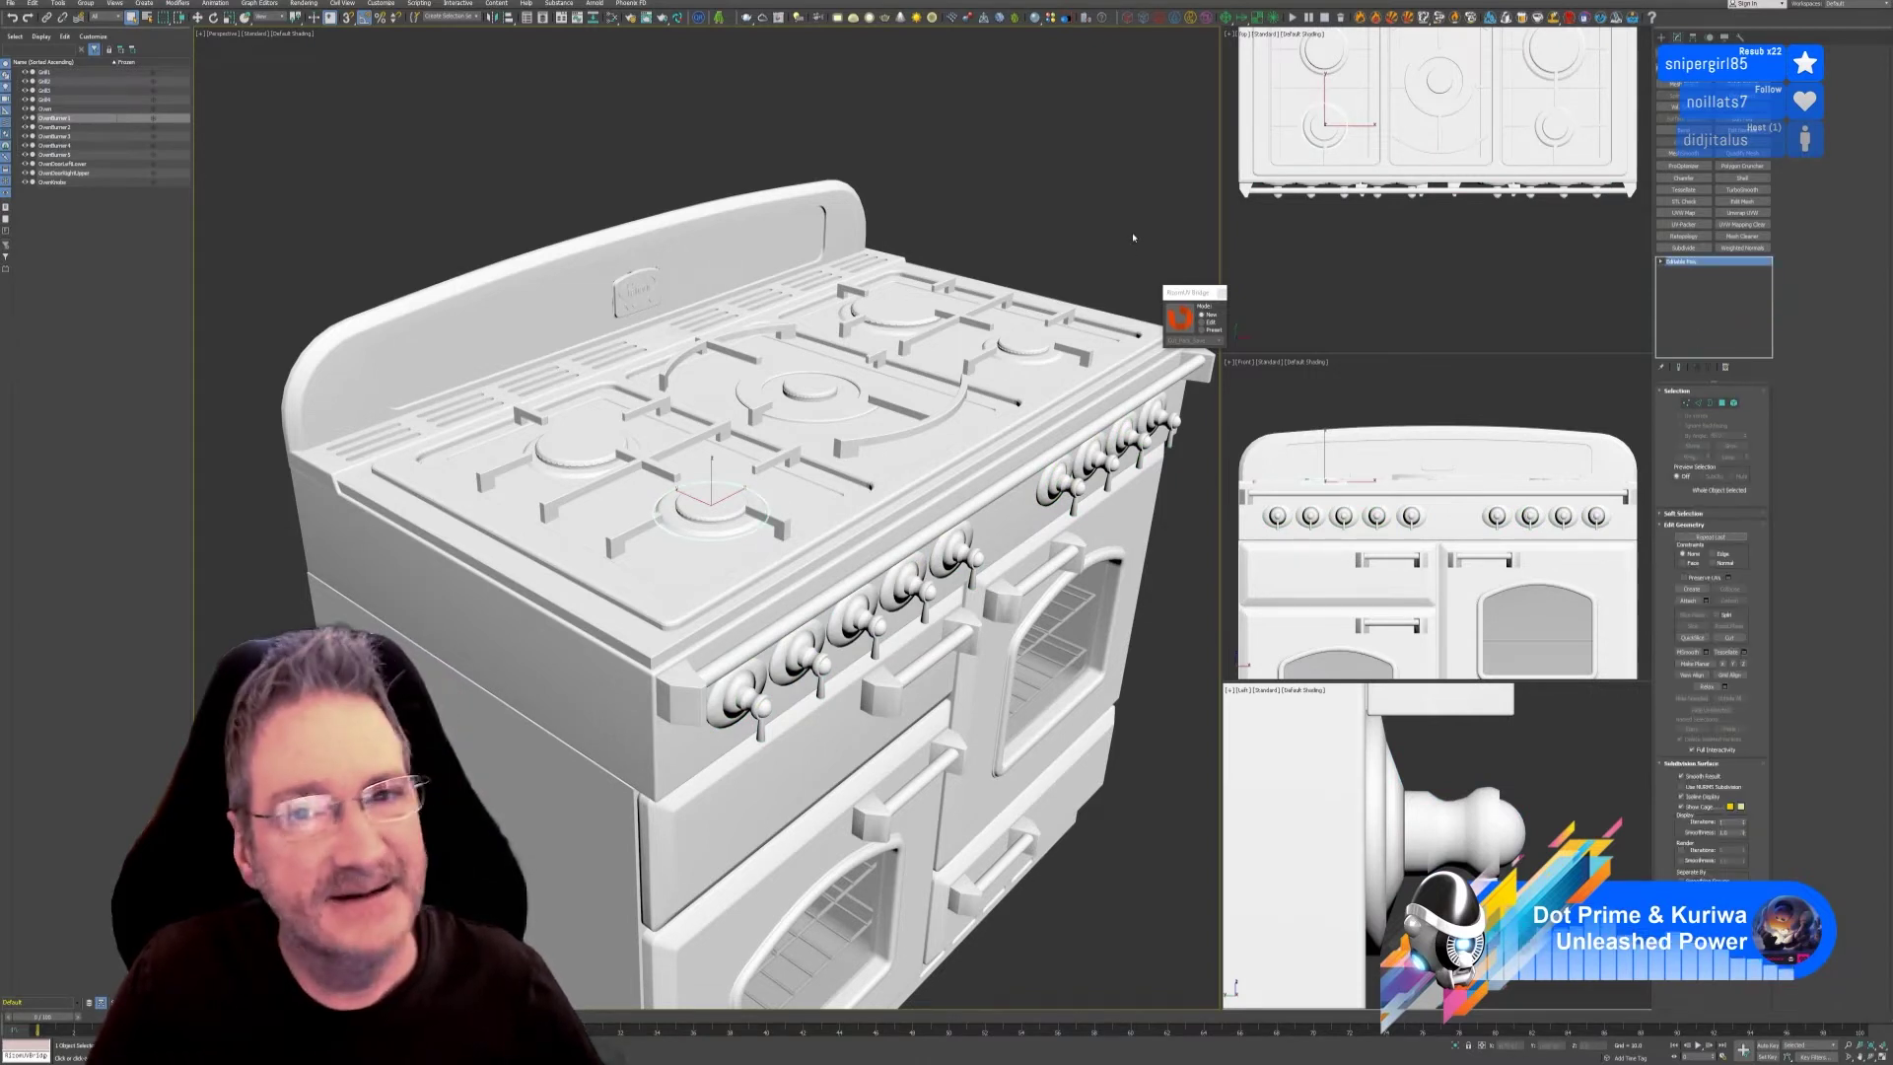
pyautogui.click(1182, 317)
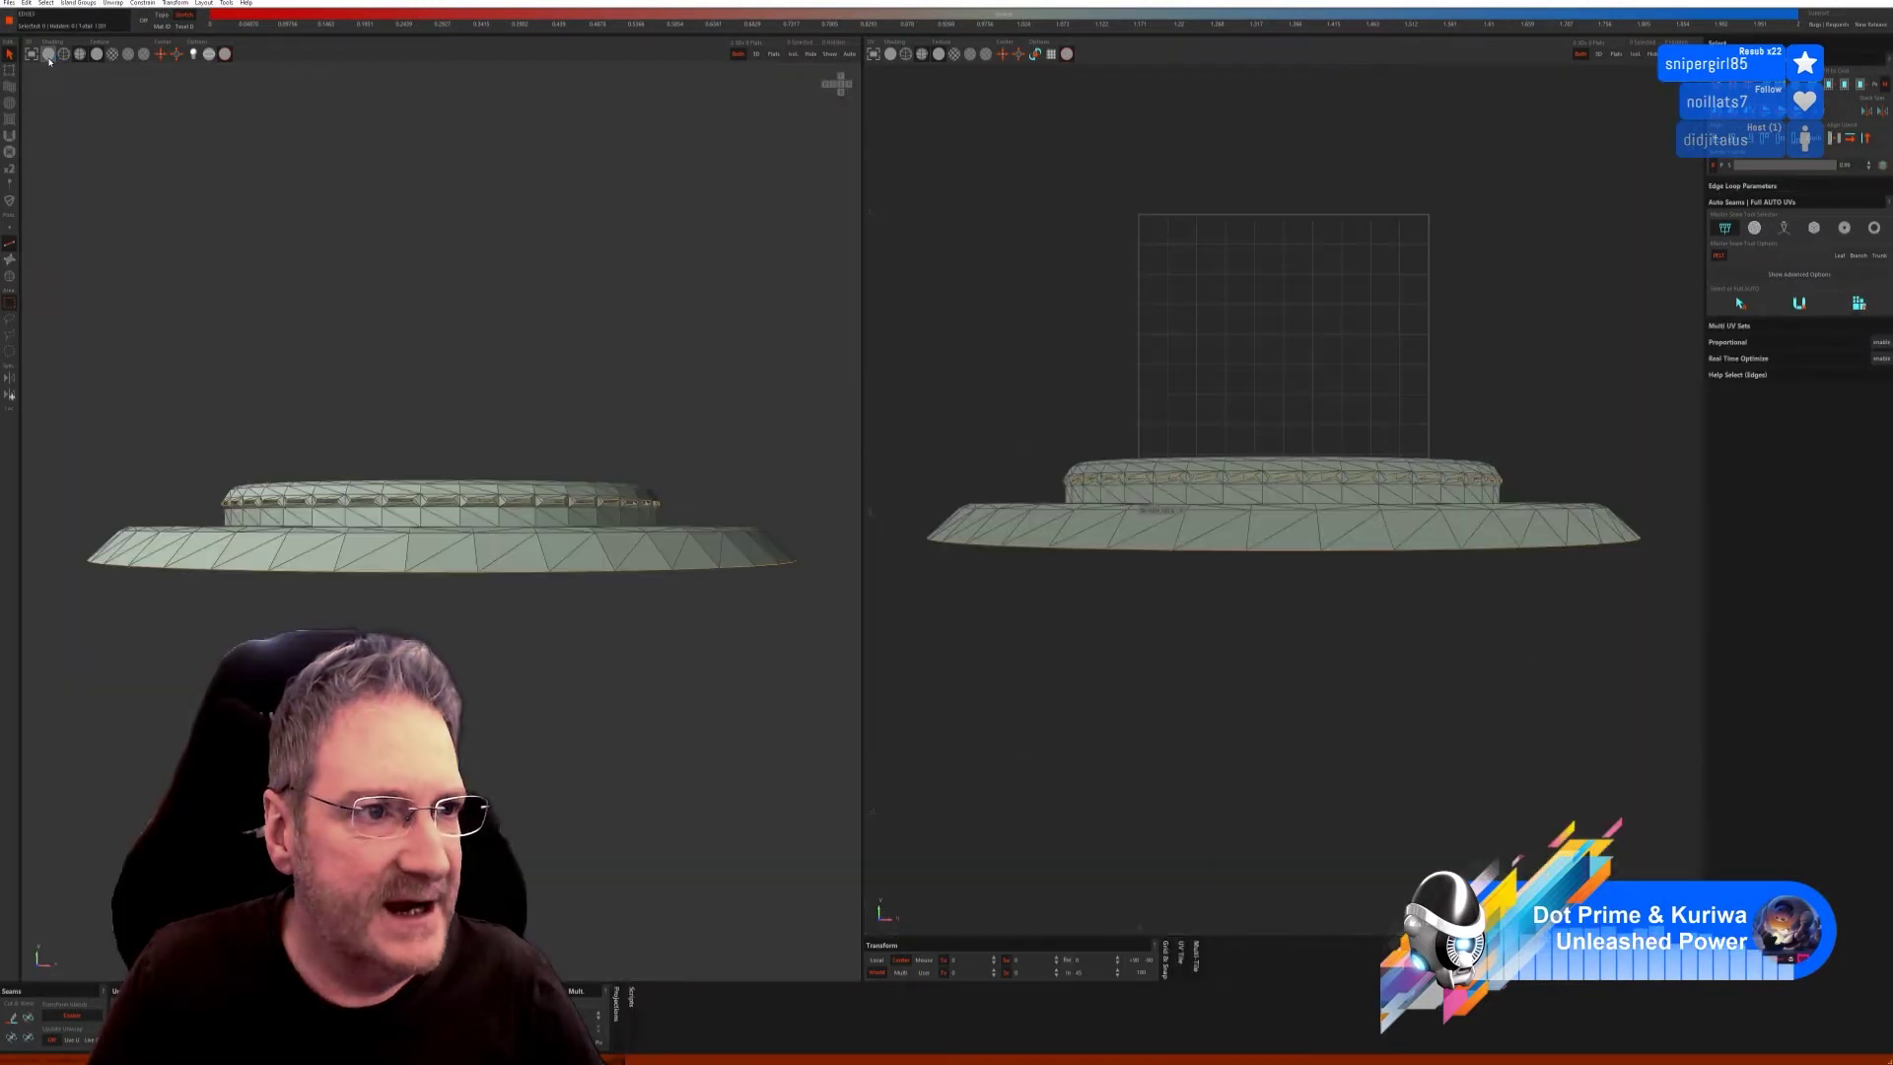
# Remove the wireframe overlay from the 3D view's shading and isolate the burner's wide base island.
pyautogui.click(48, 58)
pyautogui.click(112, 54)
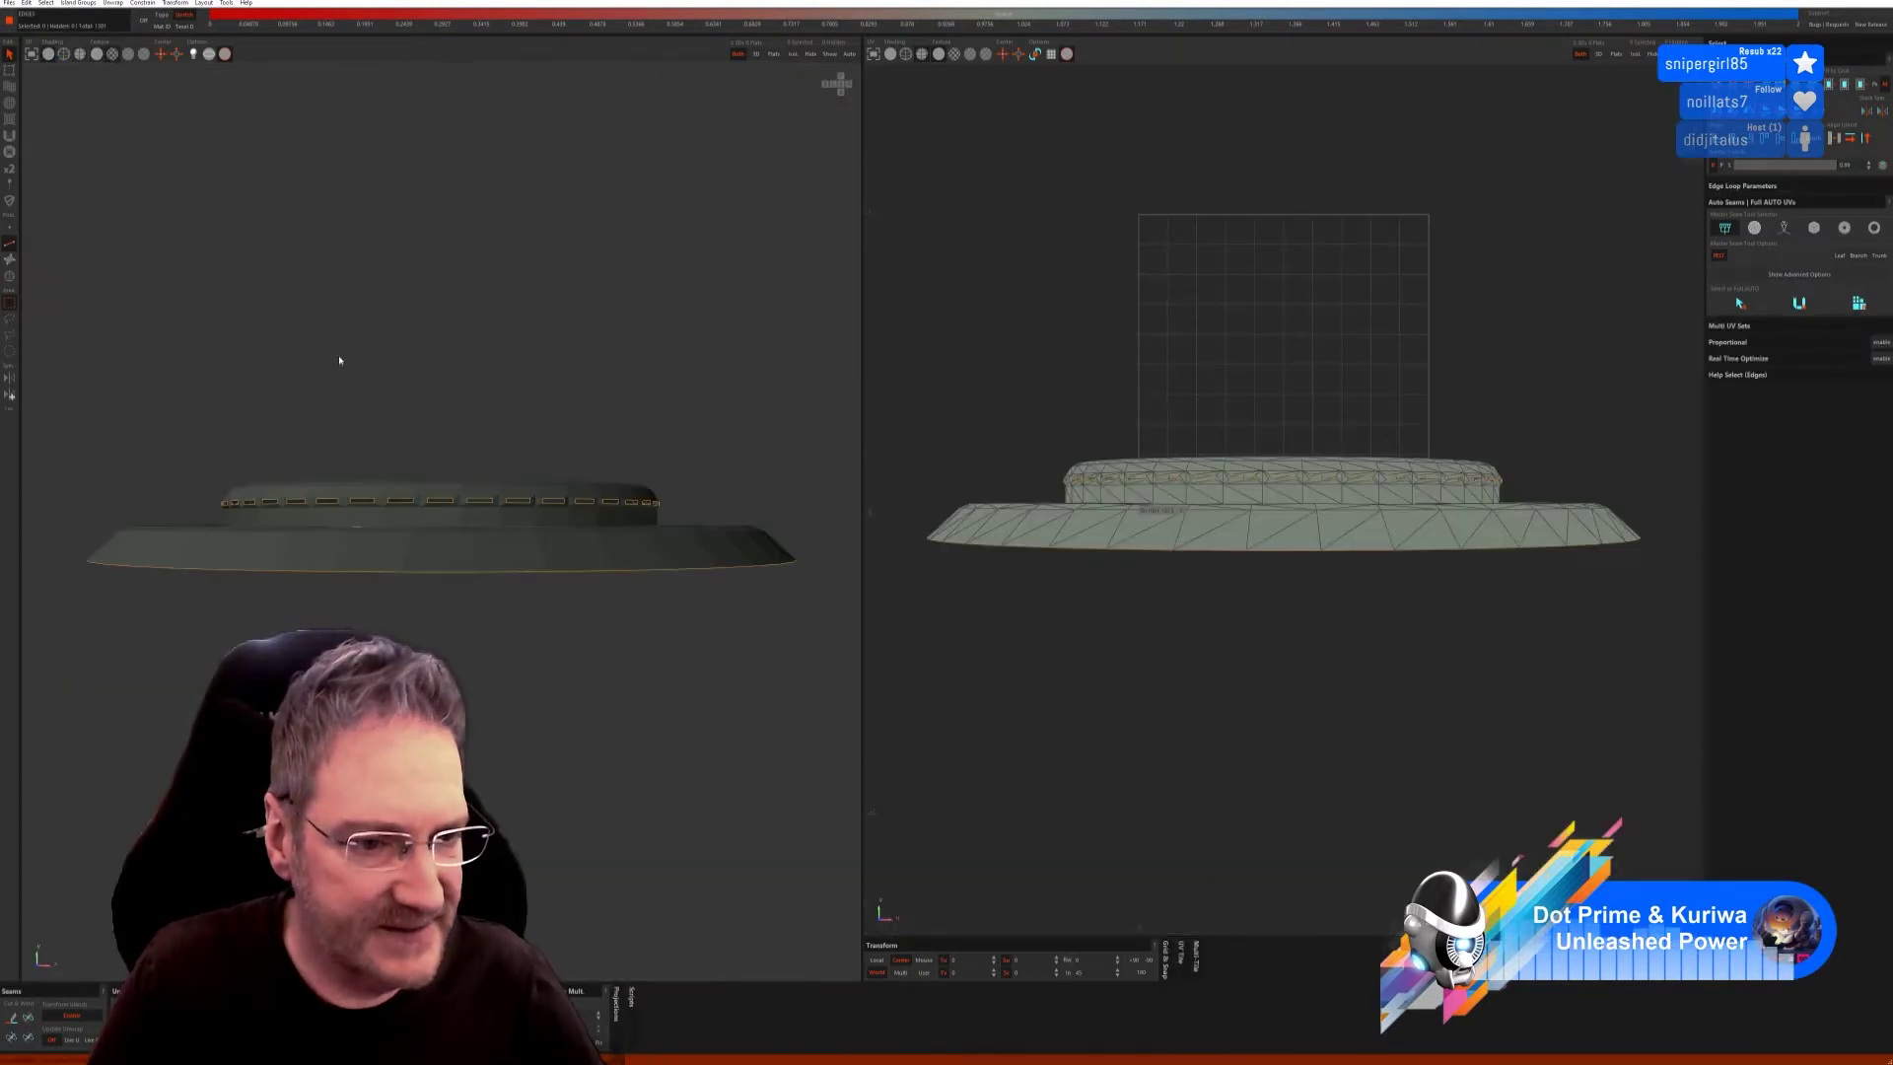
pyautogui.keyDown('alt'); pyautogui.moveTo(339, 360); pyautogui.dragTo(386, 436); pyautogui.keyUp('alt')
pyautogui.scroll(-5, 386, 436)
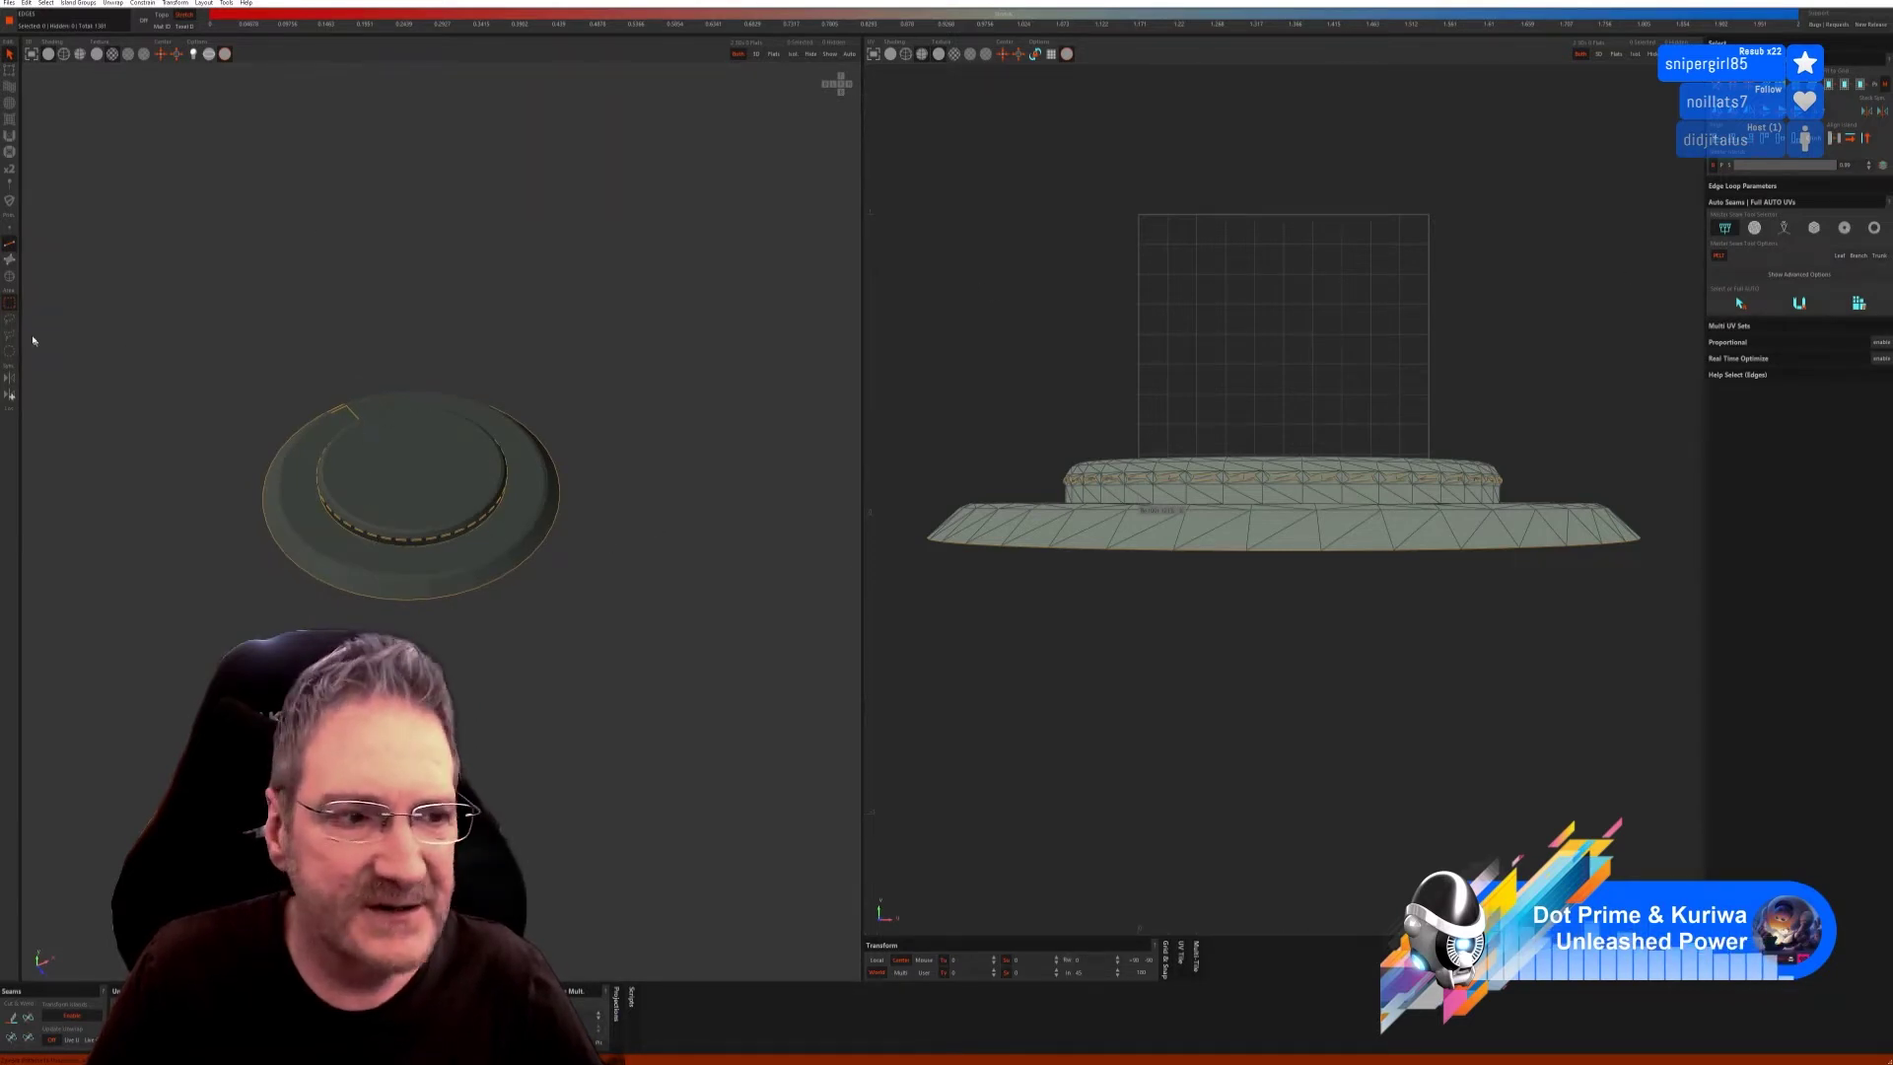
pyautogui.click(9, 276)
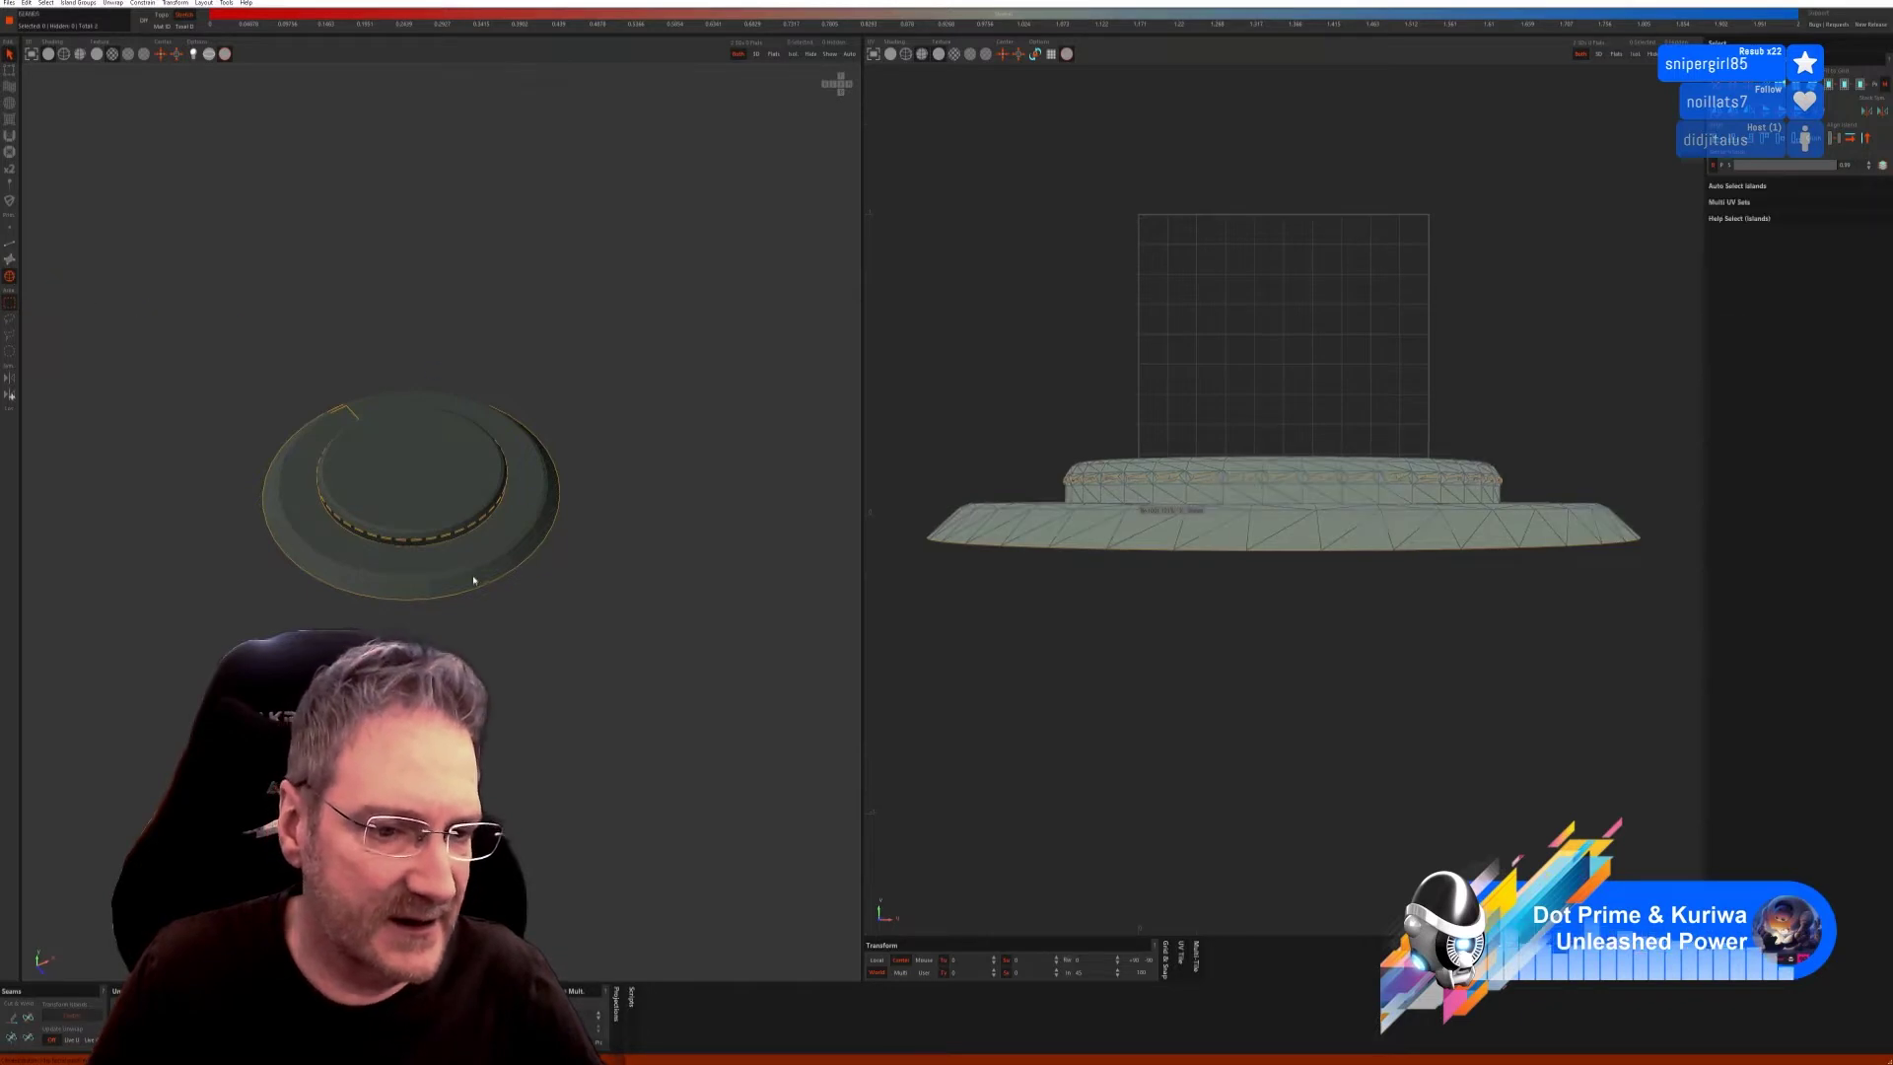
pyautogui.click(456, 529)
pyautogui.click(792, 54)
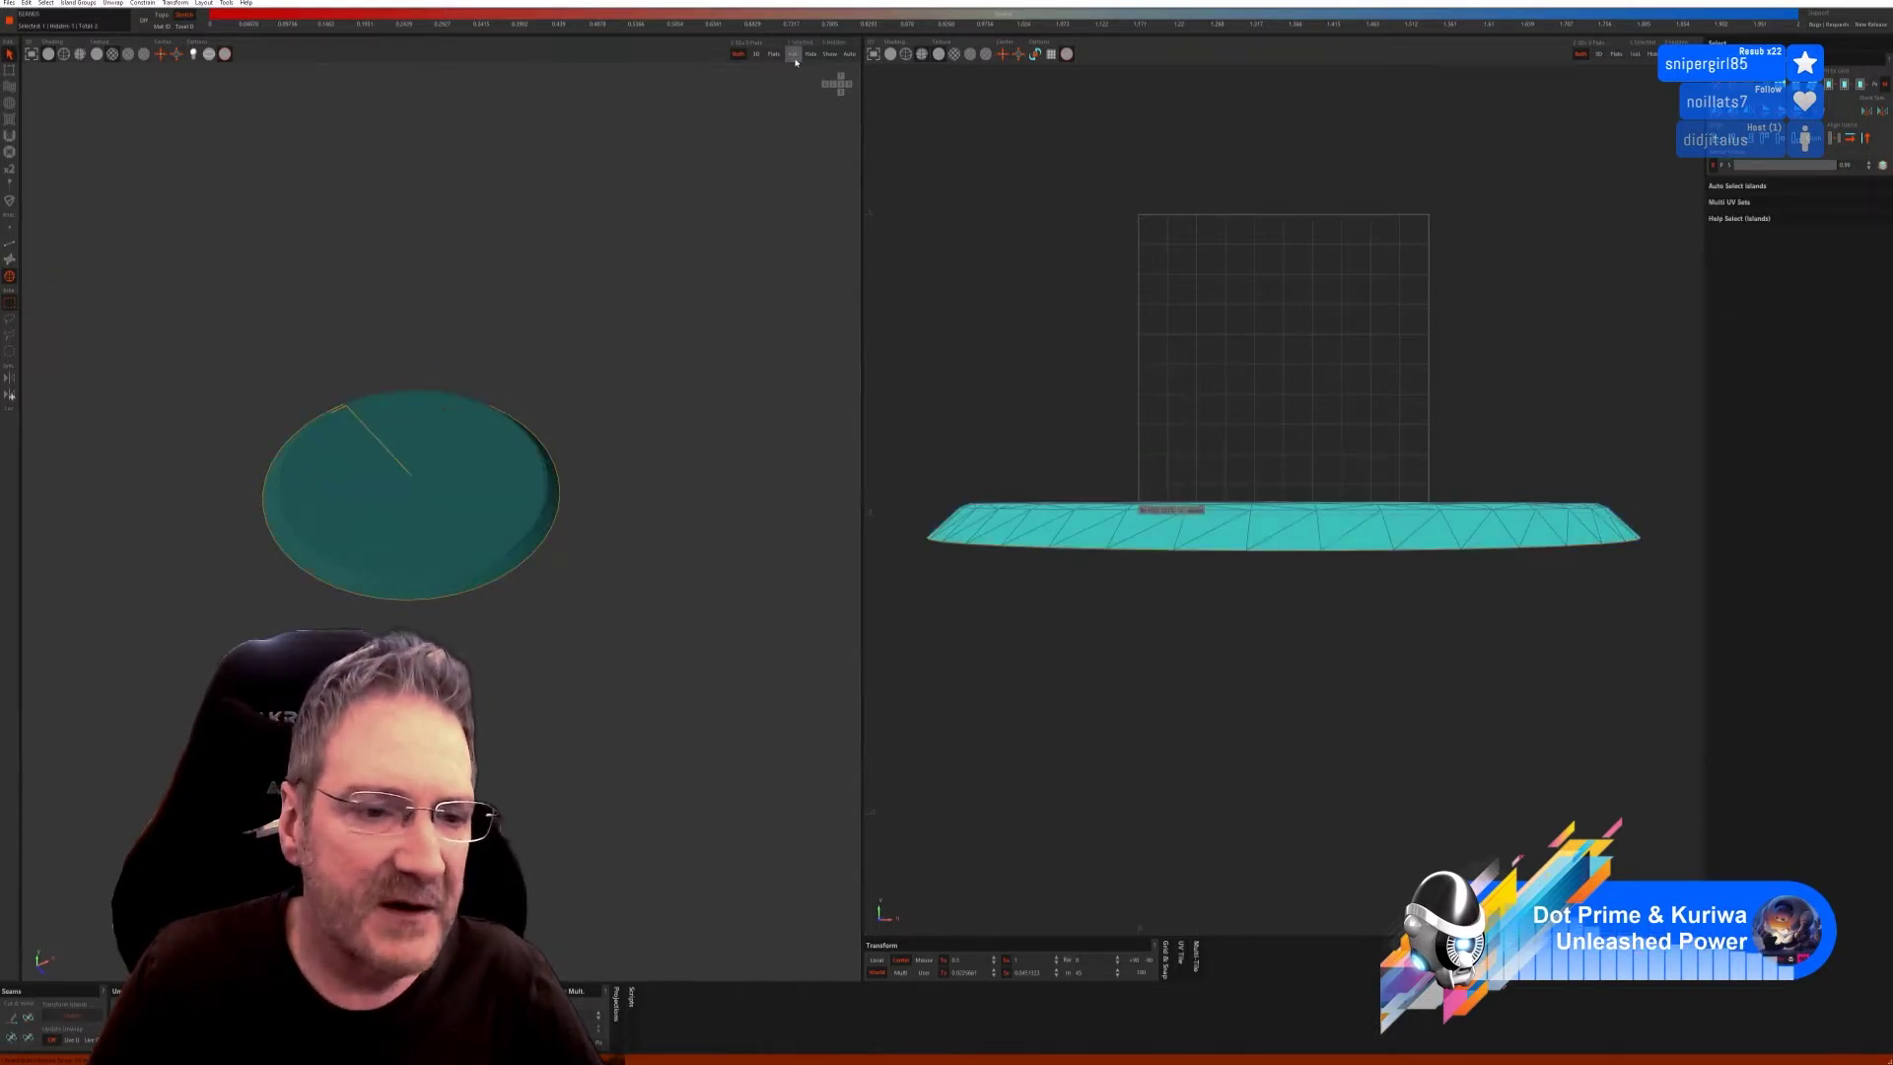
# Try the different automatic seam-selection methods on the isolated burner base and inspect its edges.
pyautogui.click(11, 244)
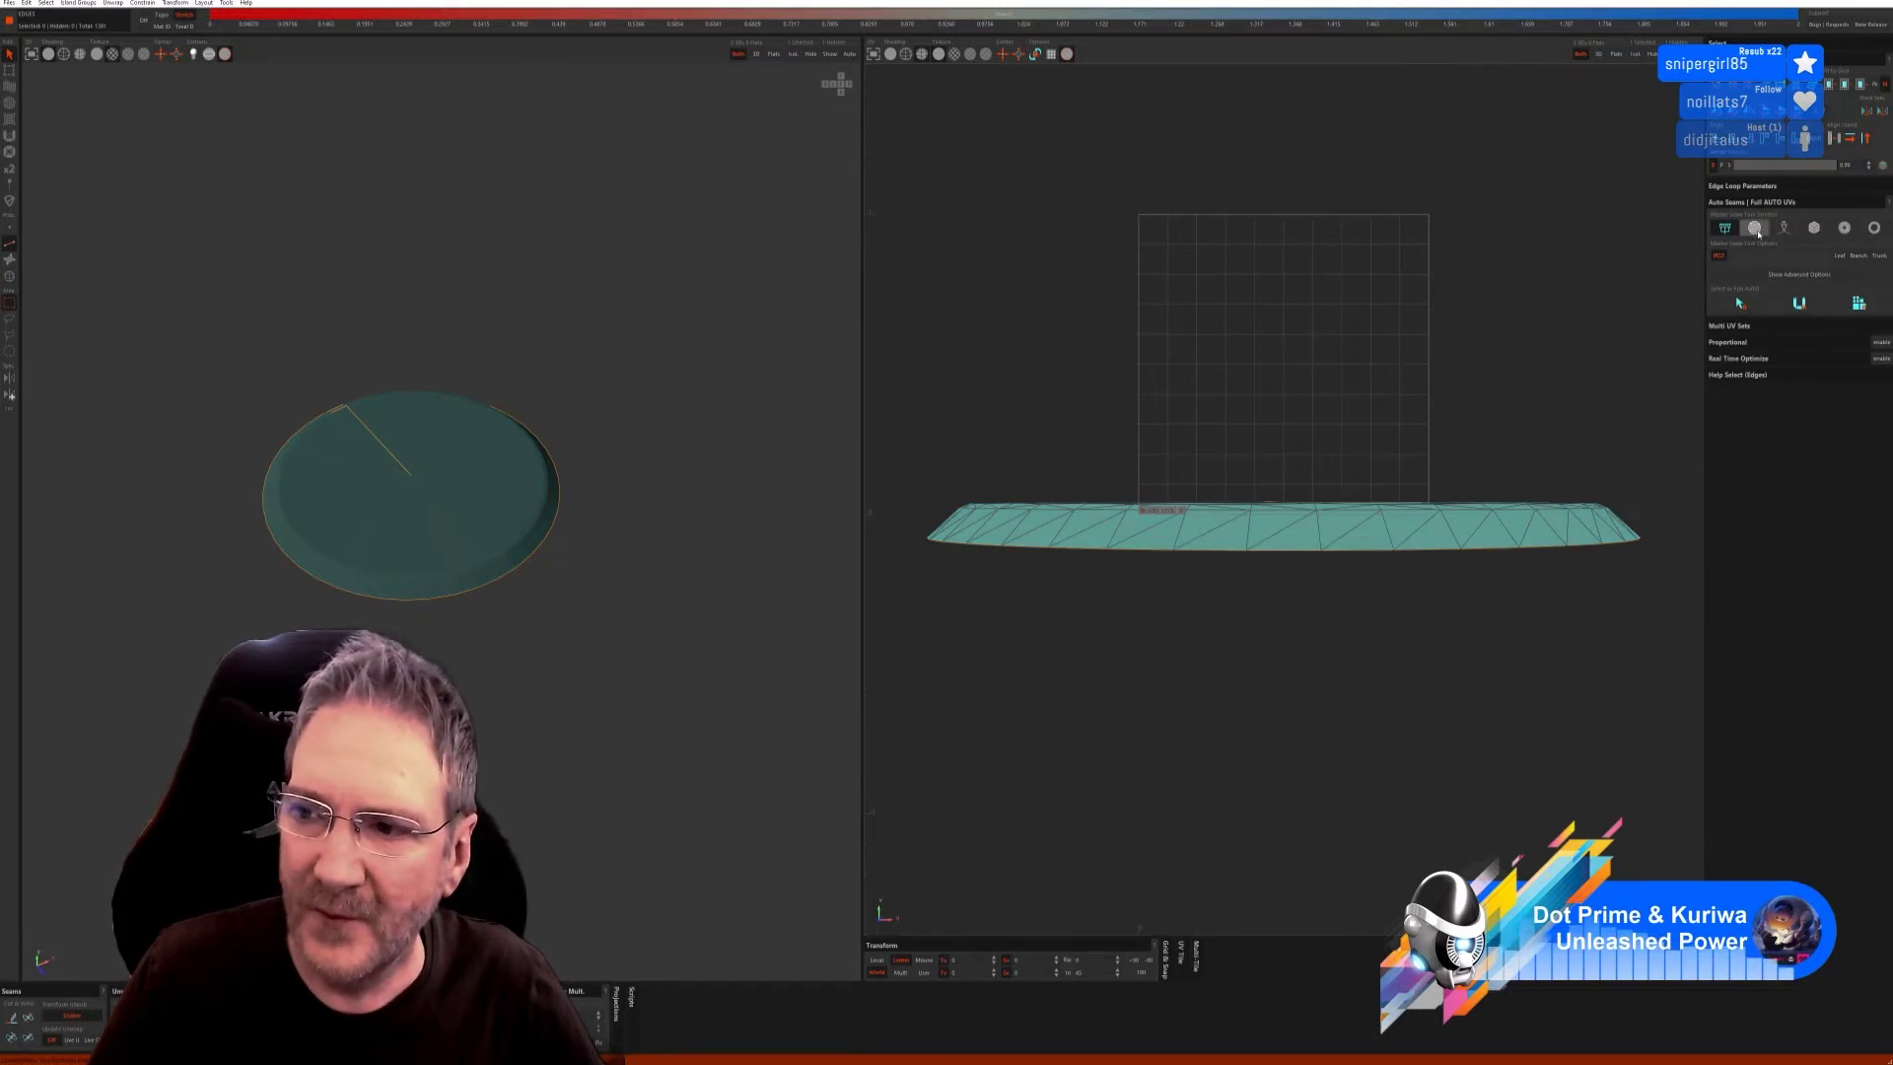
pyautogui.click(1756, 230)
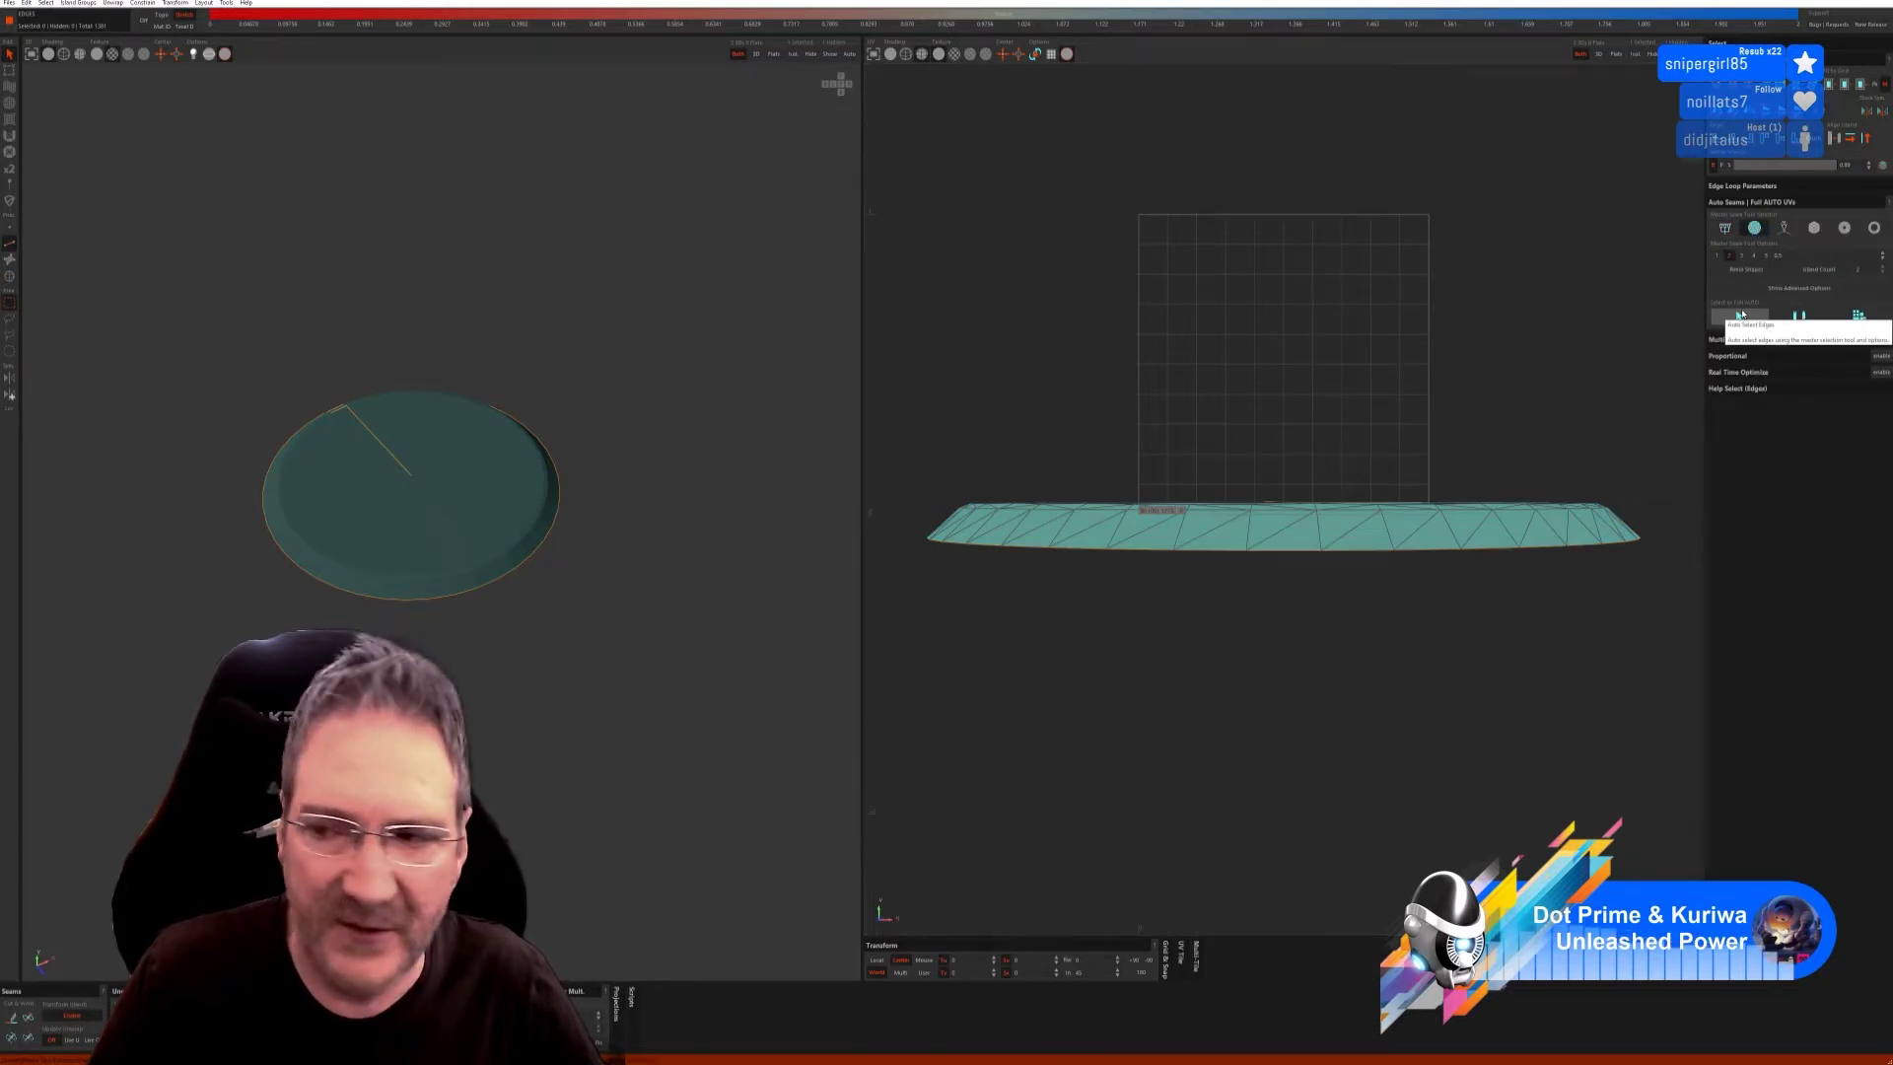
pyautogui.click(1783, 228)
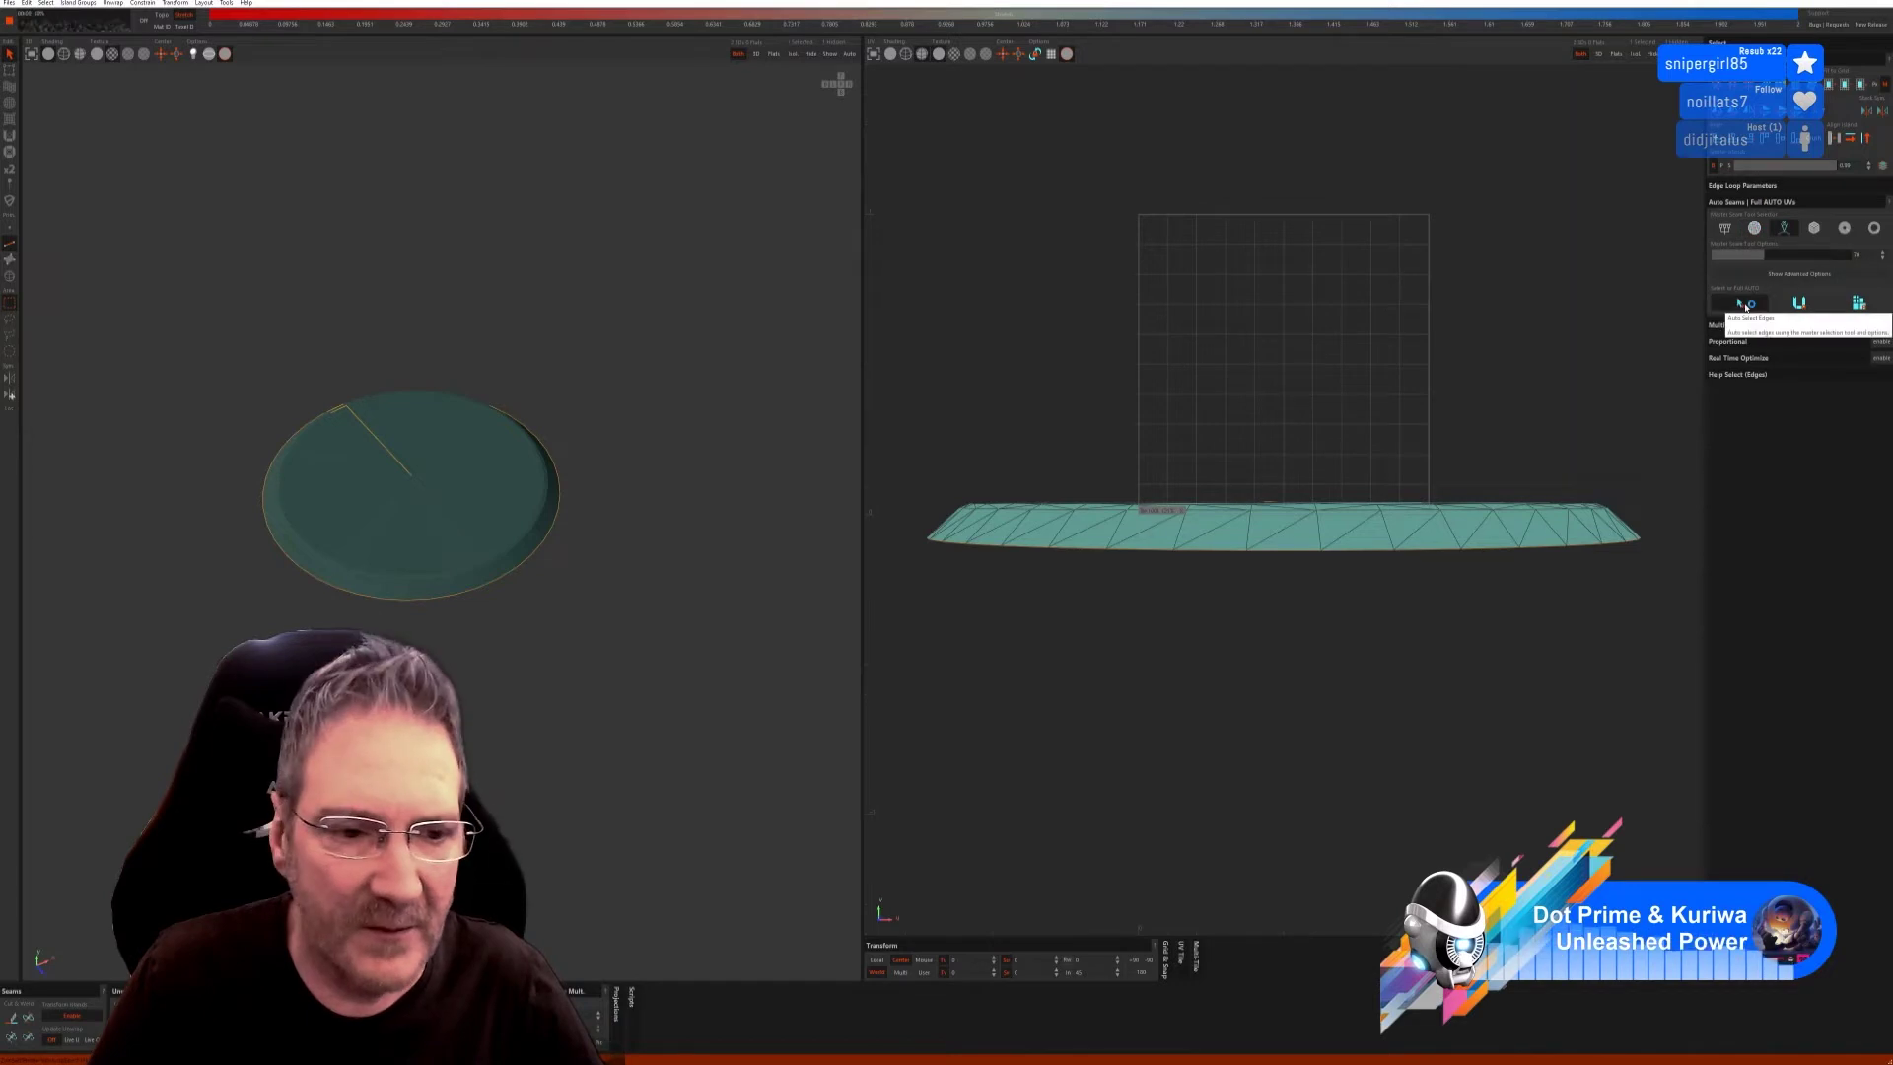
pyautogui.click(1745, 305)
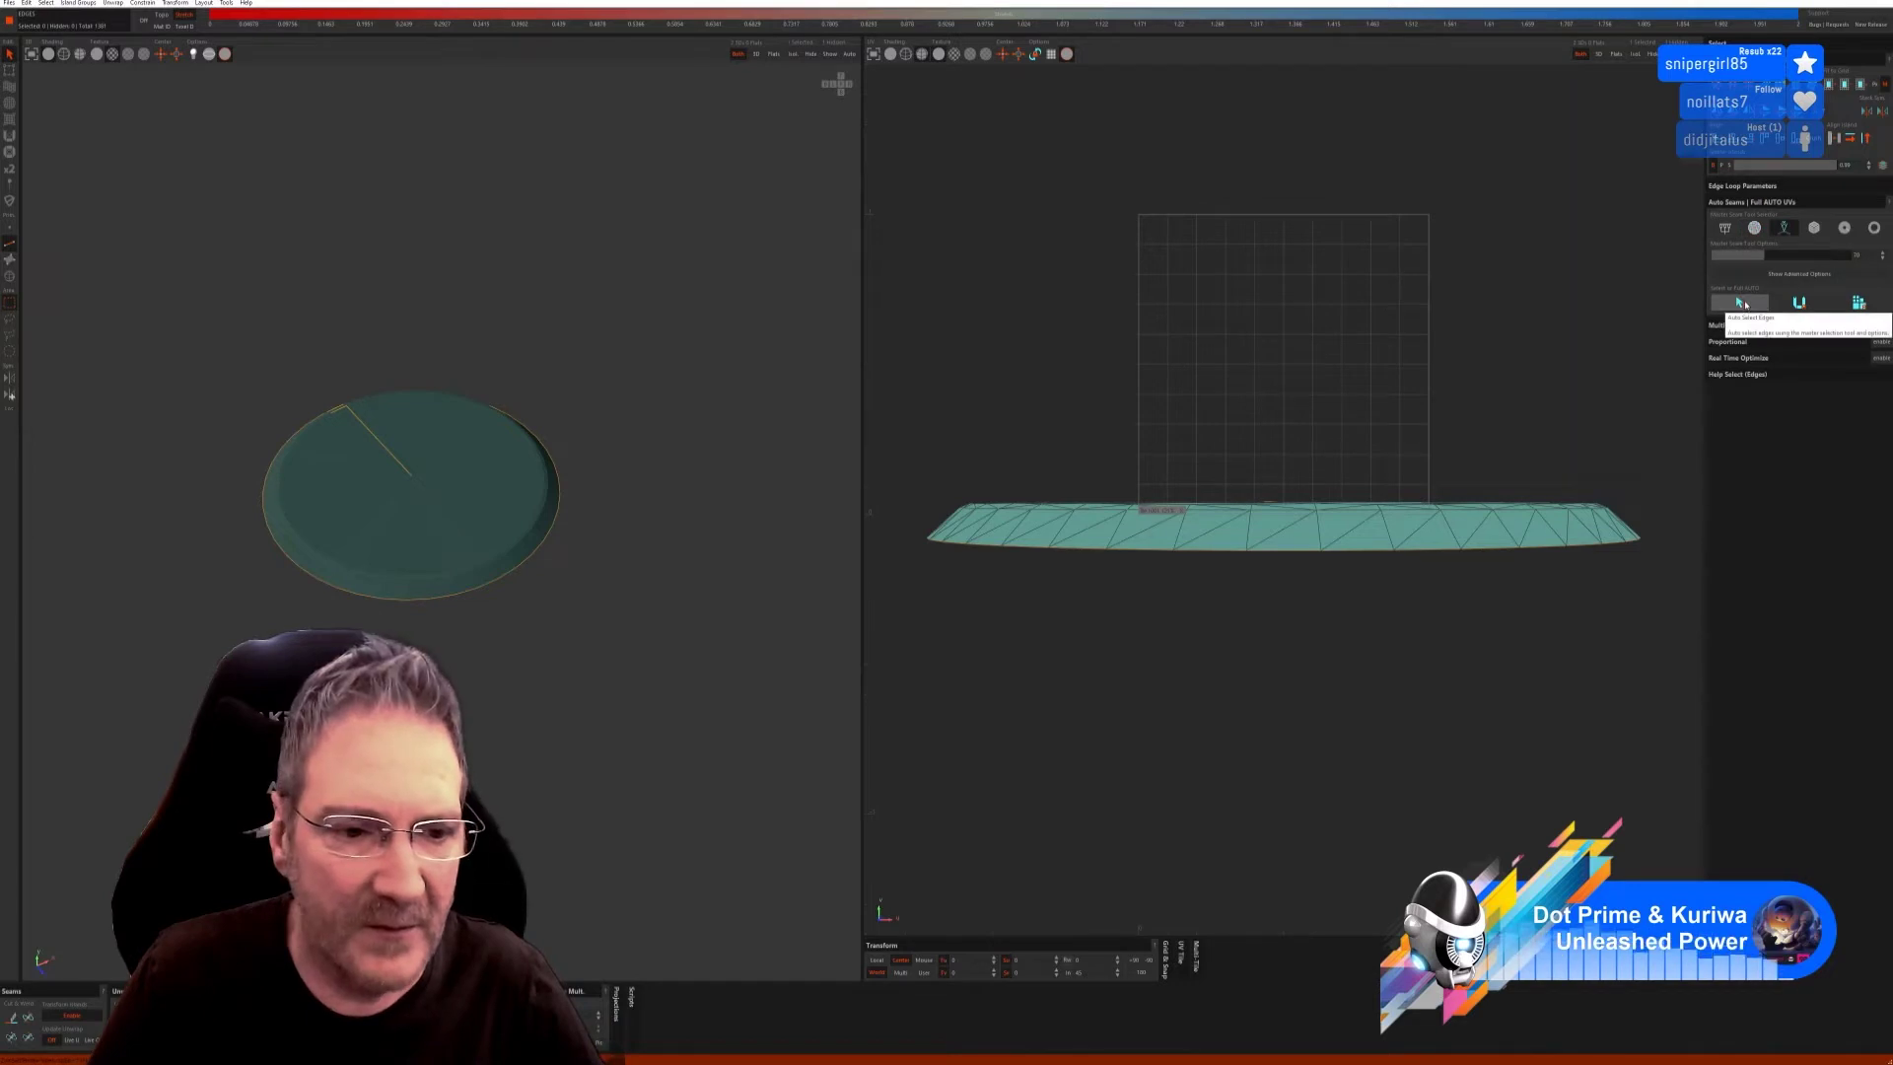
pyautogui.click(1726, 229)
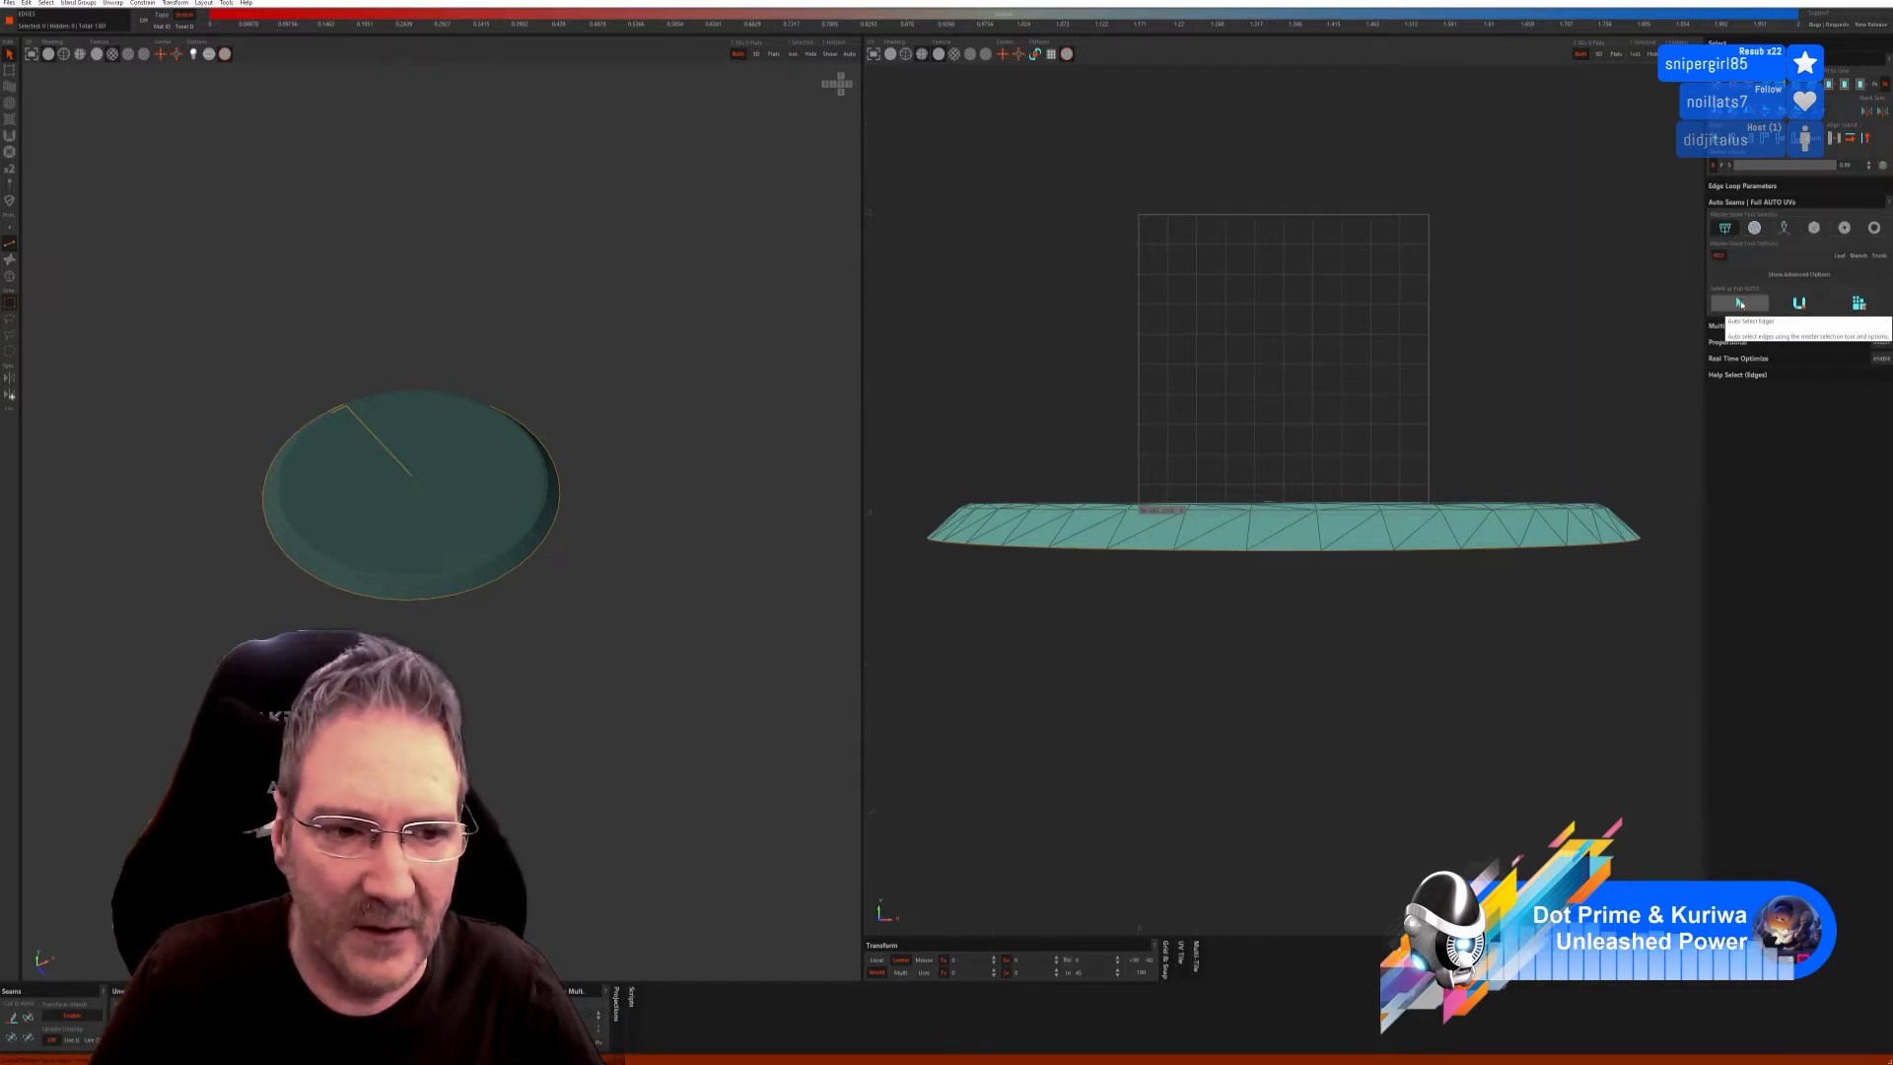
pyautogui.click(1841, 230)
pyautogui.click(1740, 290)
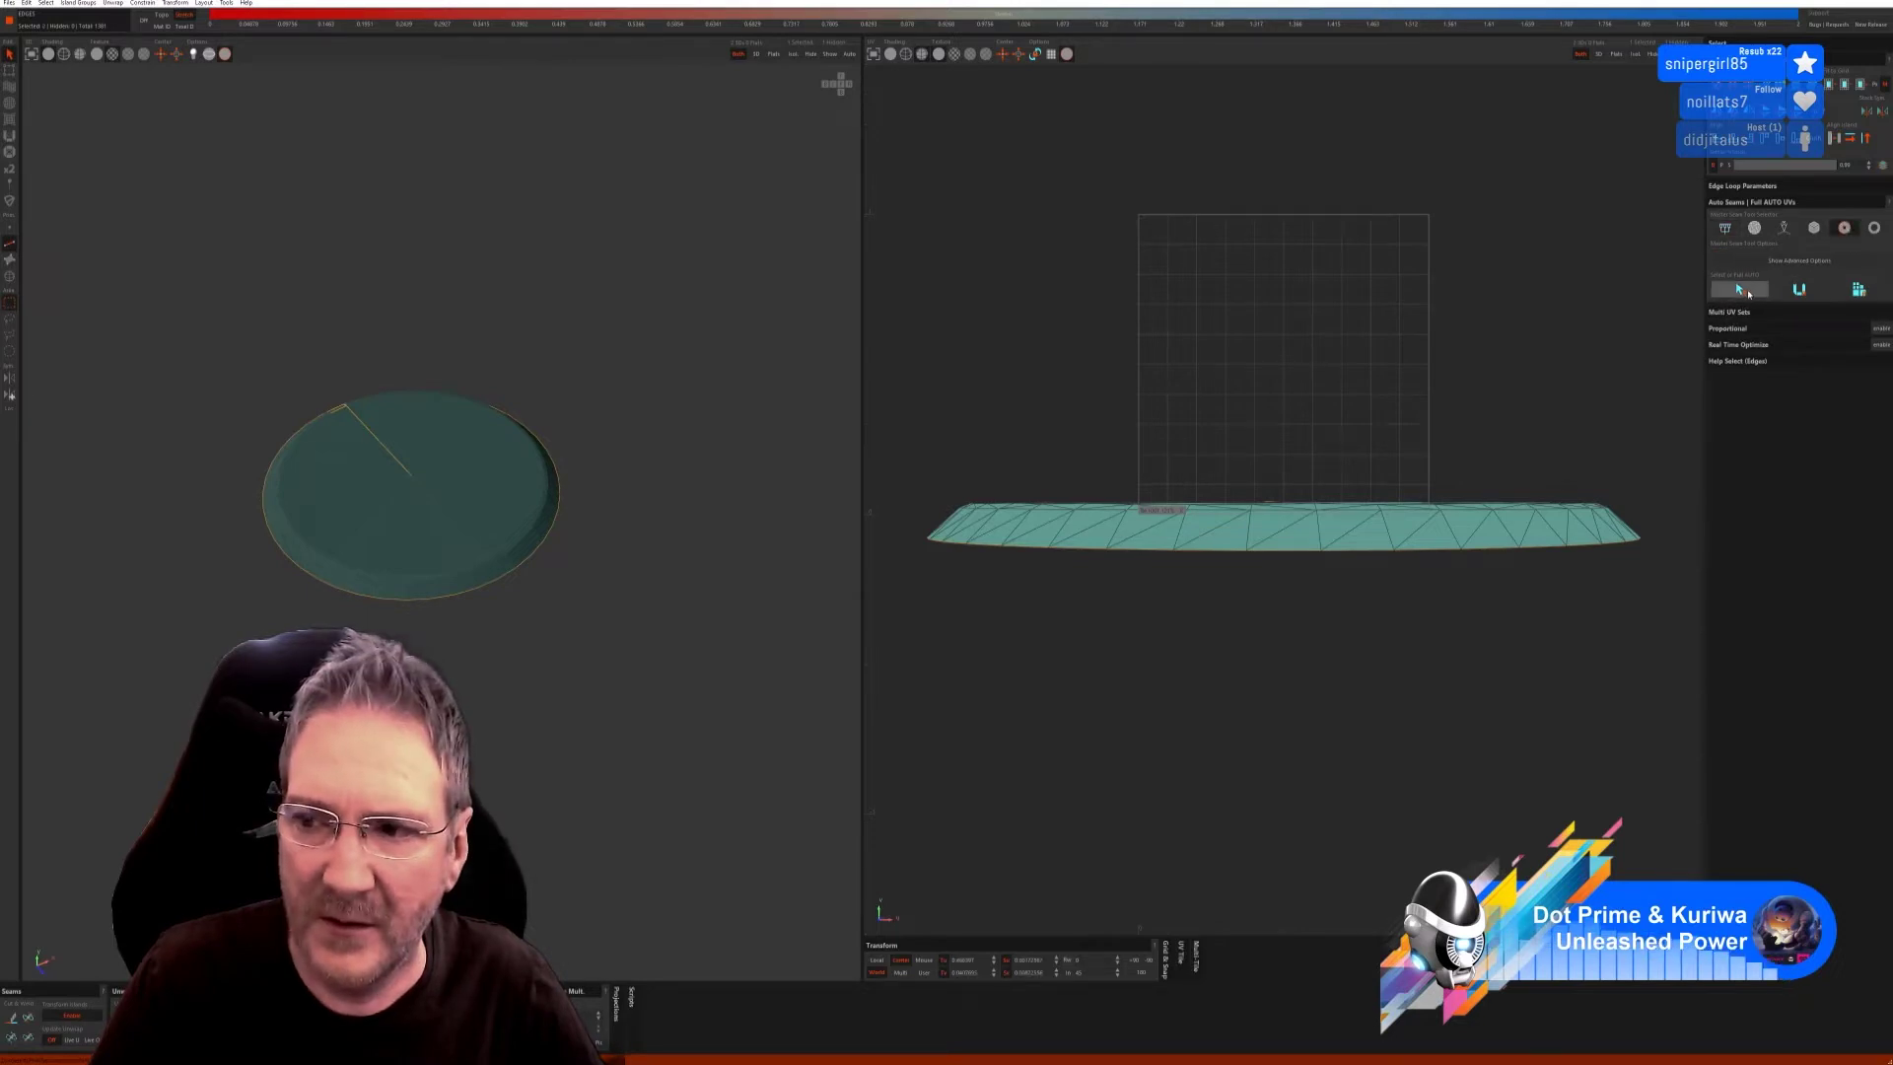
pyautogui.click(1873, 227)
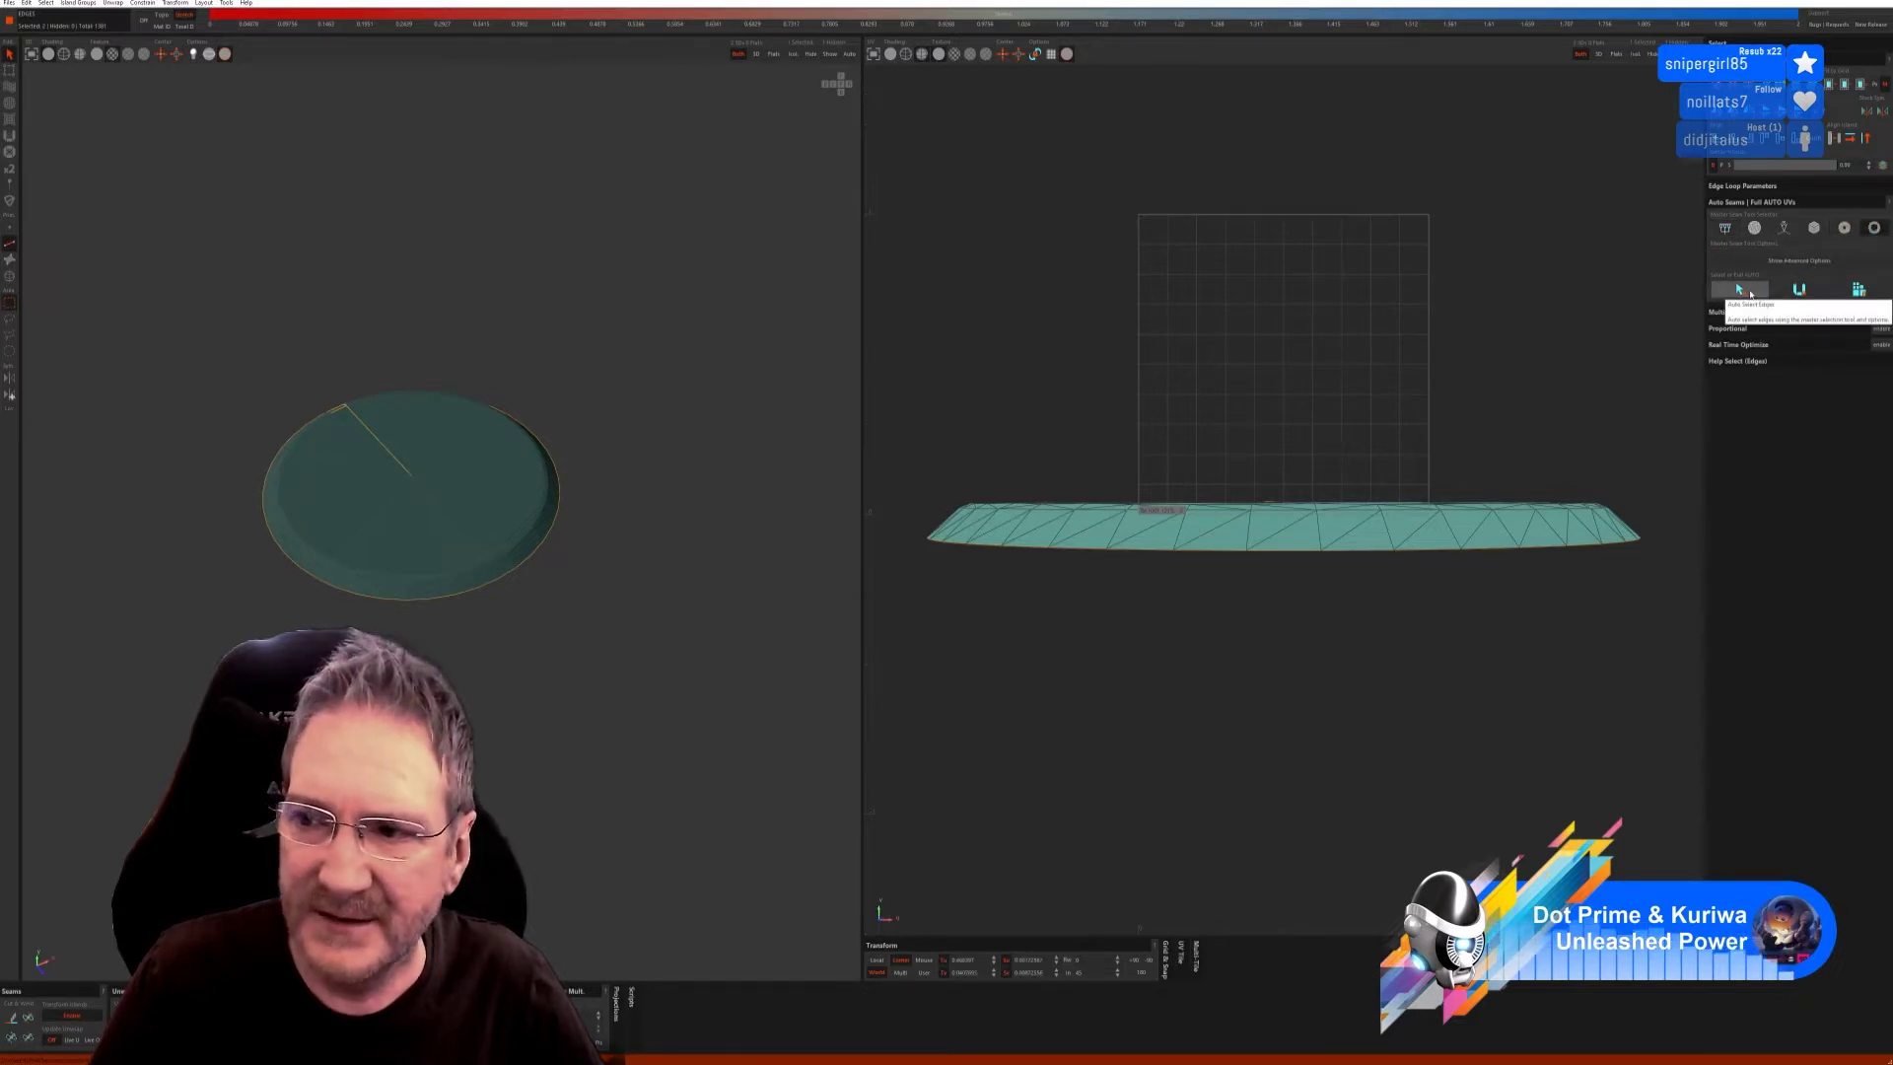
pyautogui.click(1783, 227)
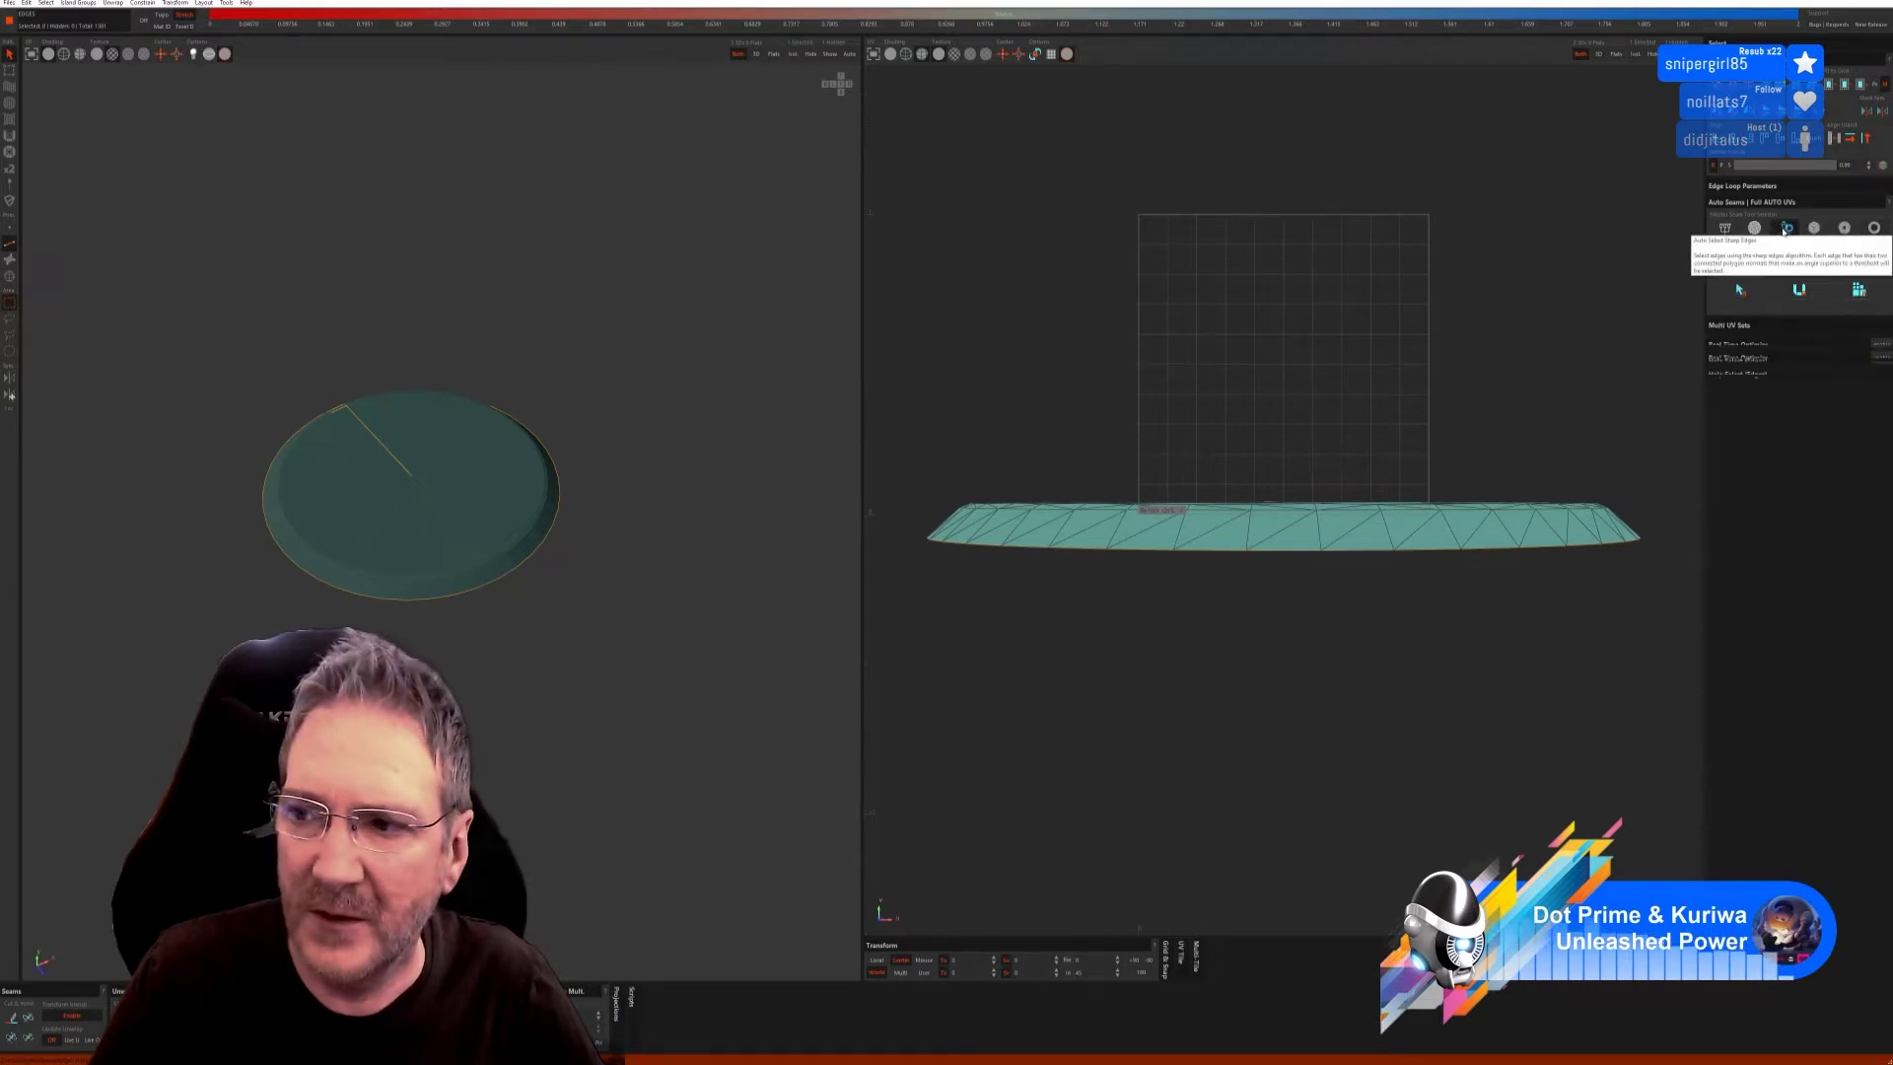
pyautogui.click(1799, 303)
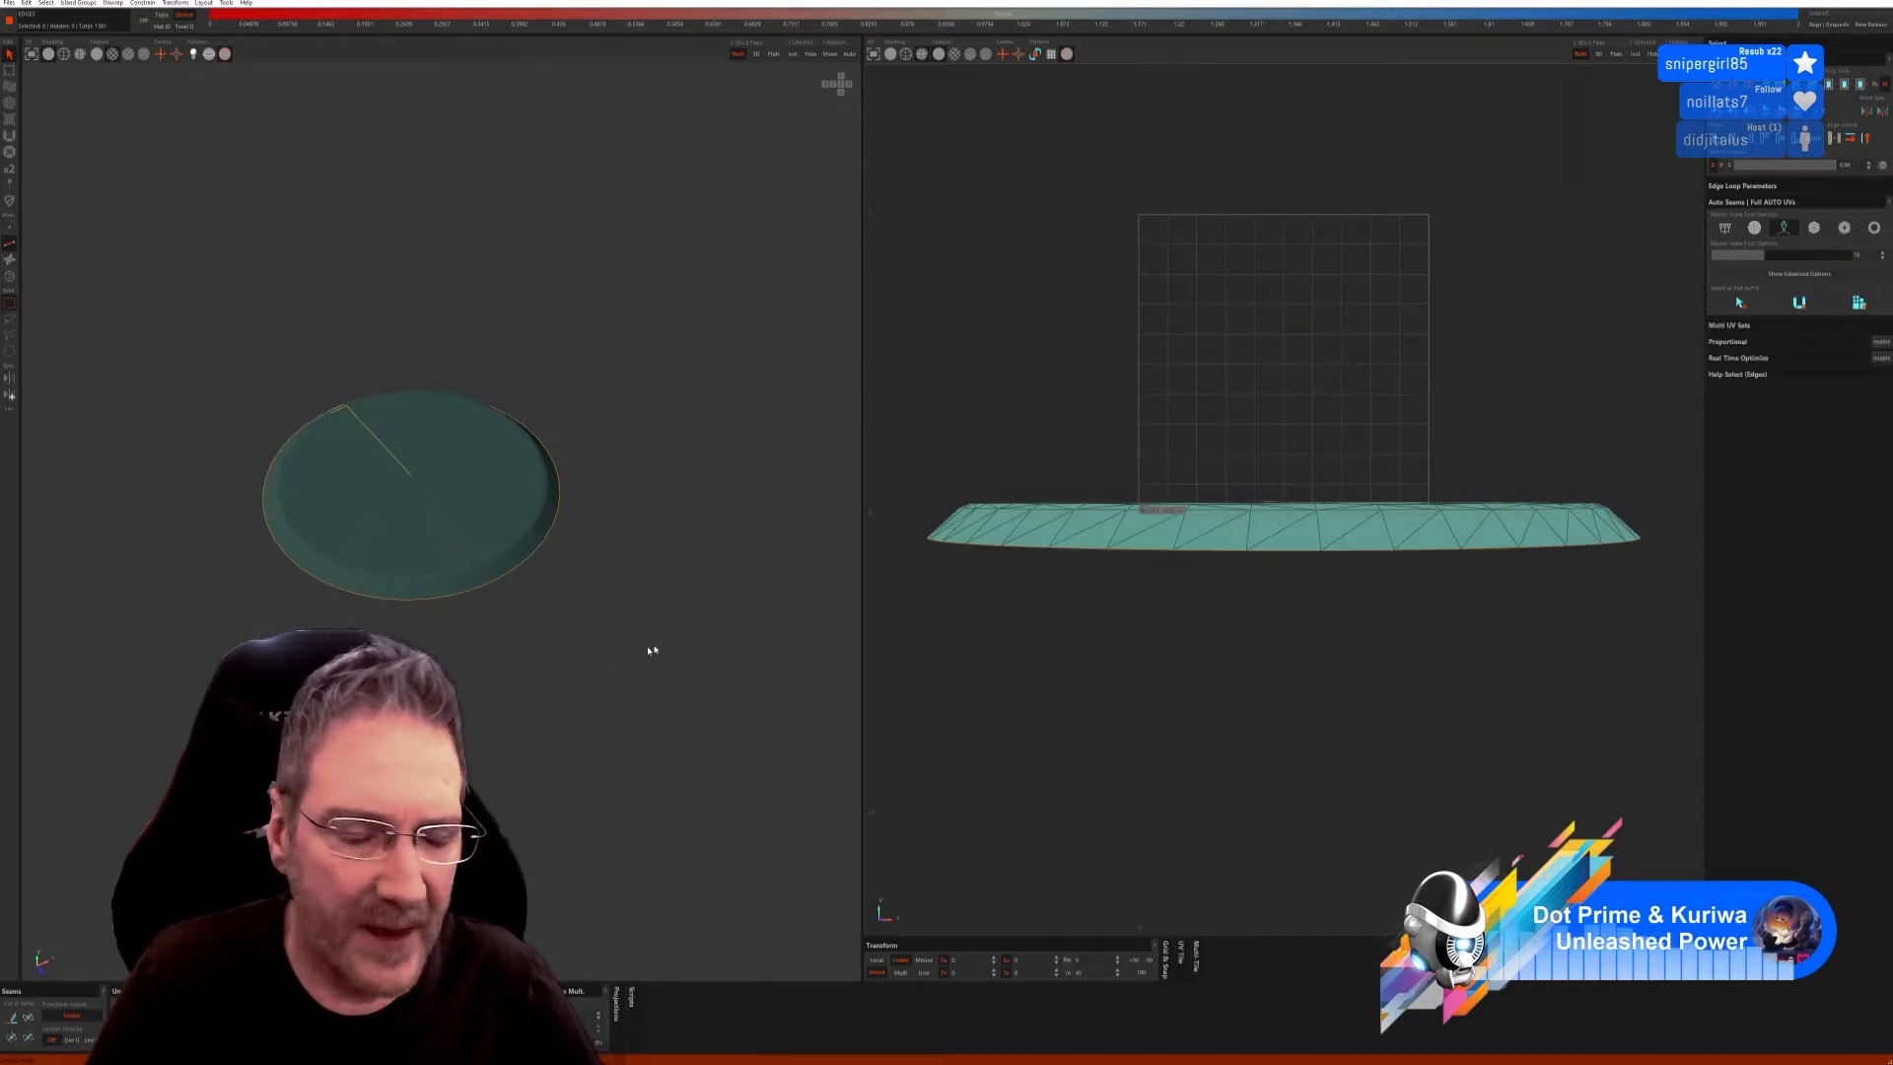
pyautogui.moveTo(545, 641); pyautogui.dragTo(506, 532, button='middle')
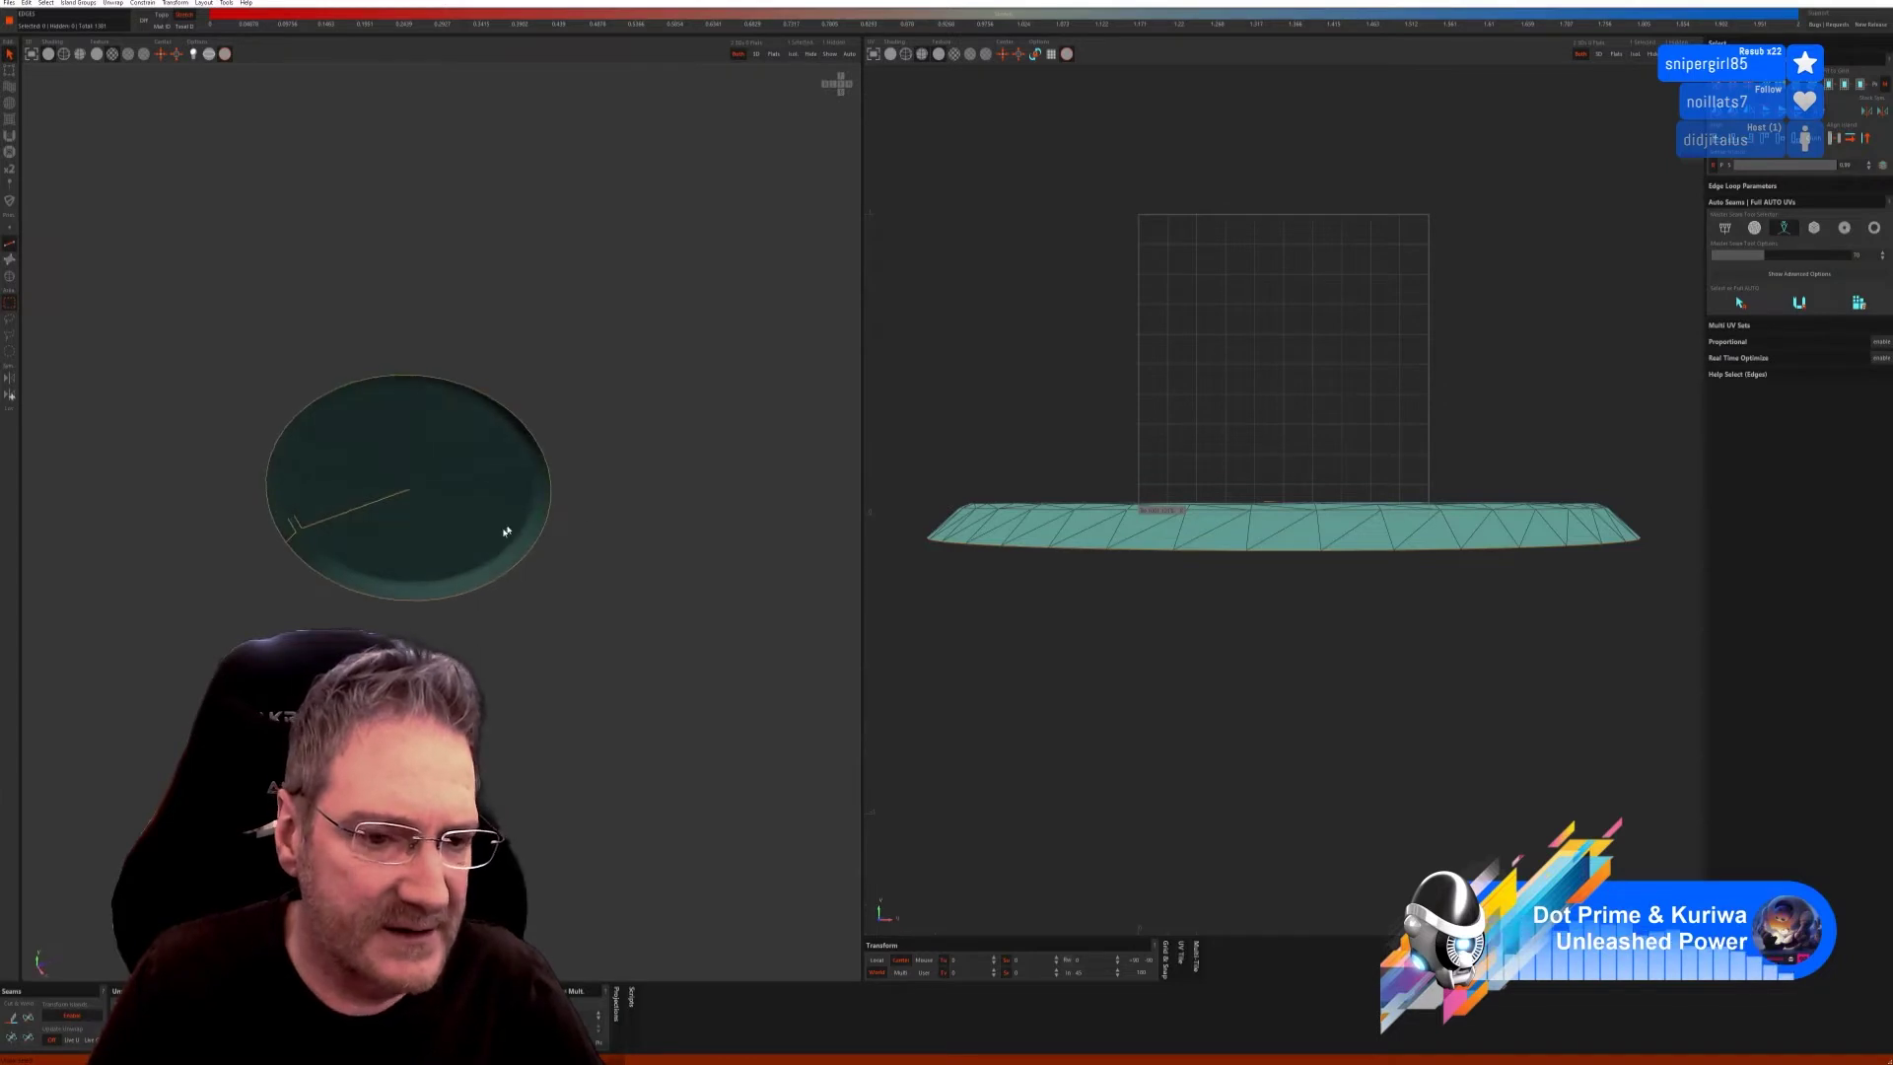
pyautogui.moveTo(689, 580); pyautogui.dragTo(596, 718, button='middle')
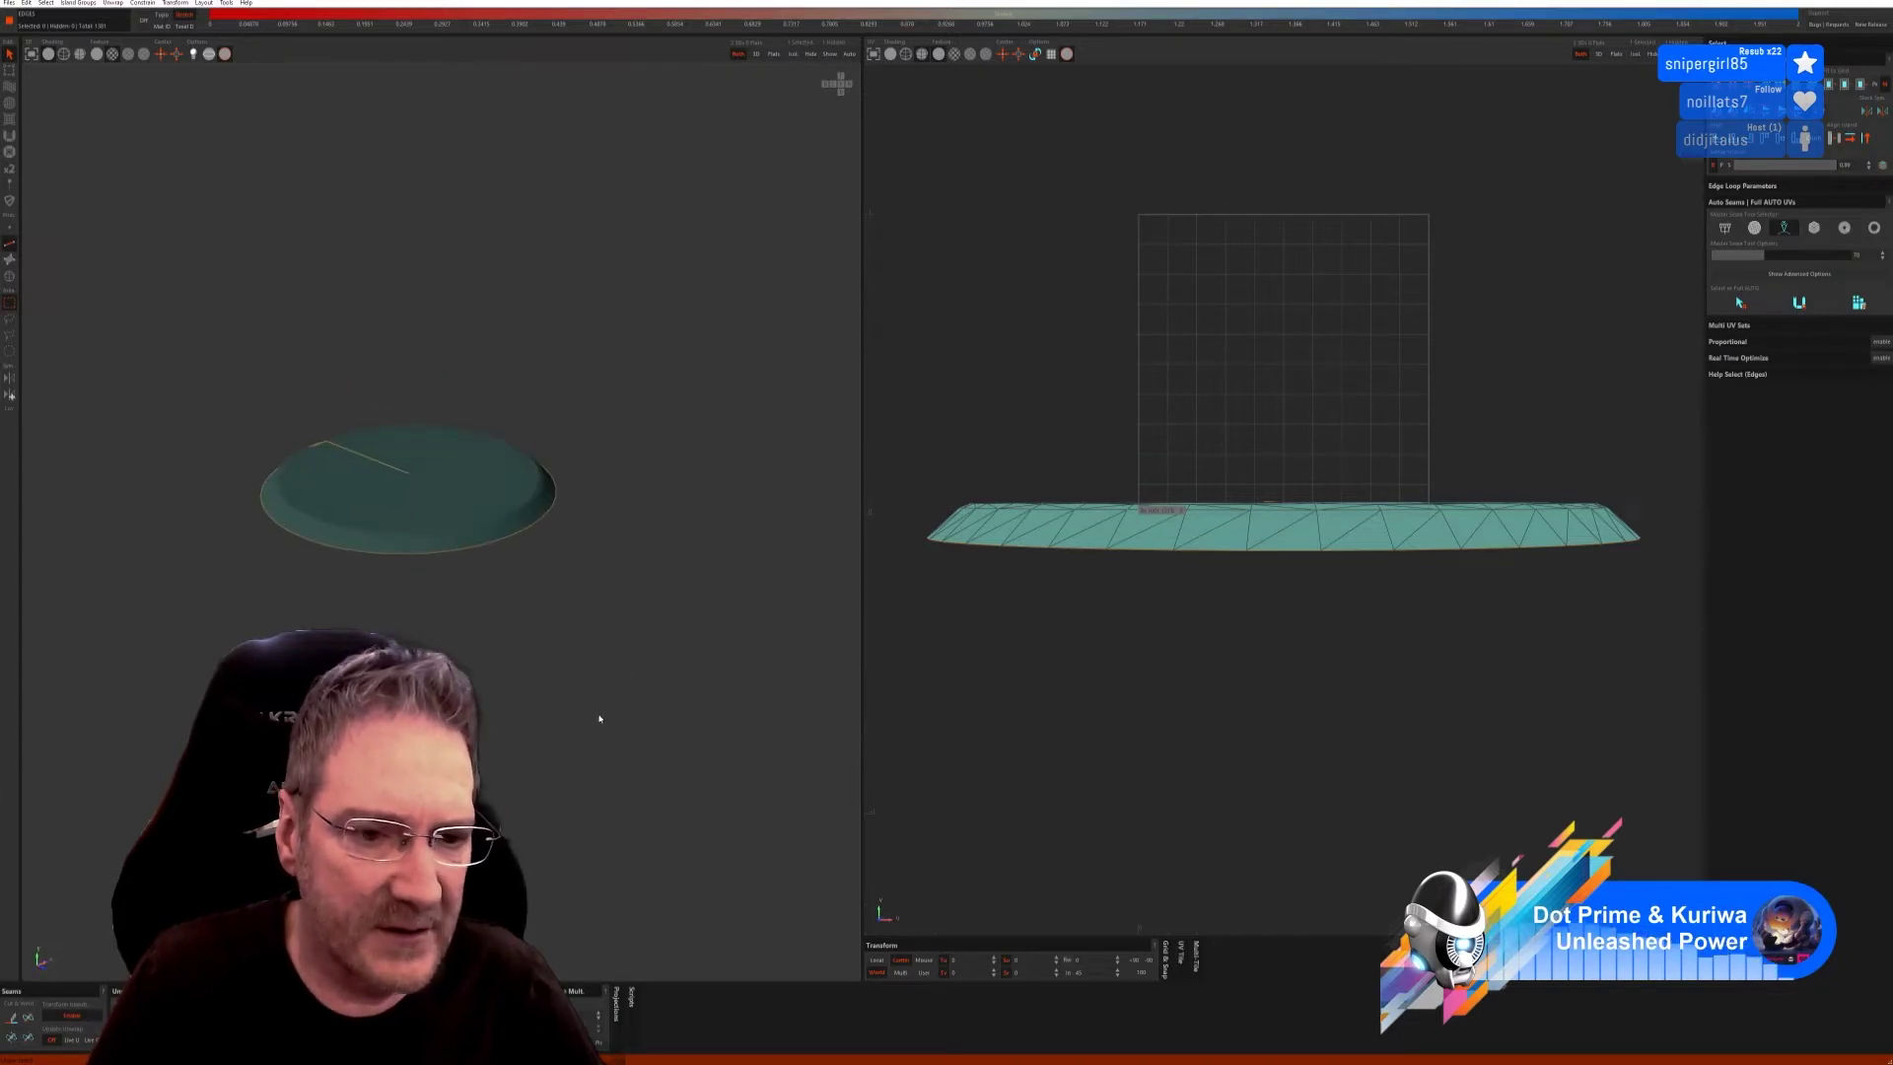
pyautogui.click(1814, 228)
pyautogui.click(1737, 336)
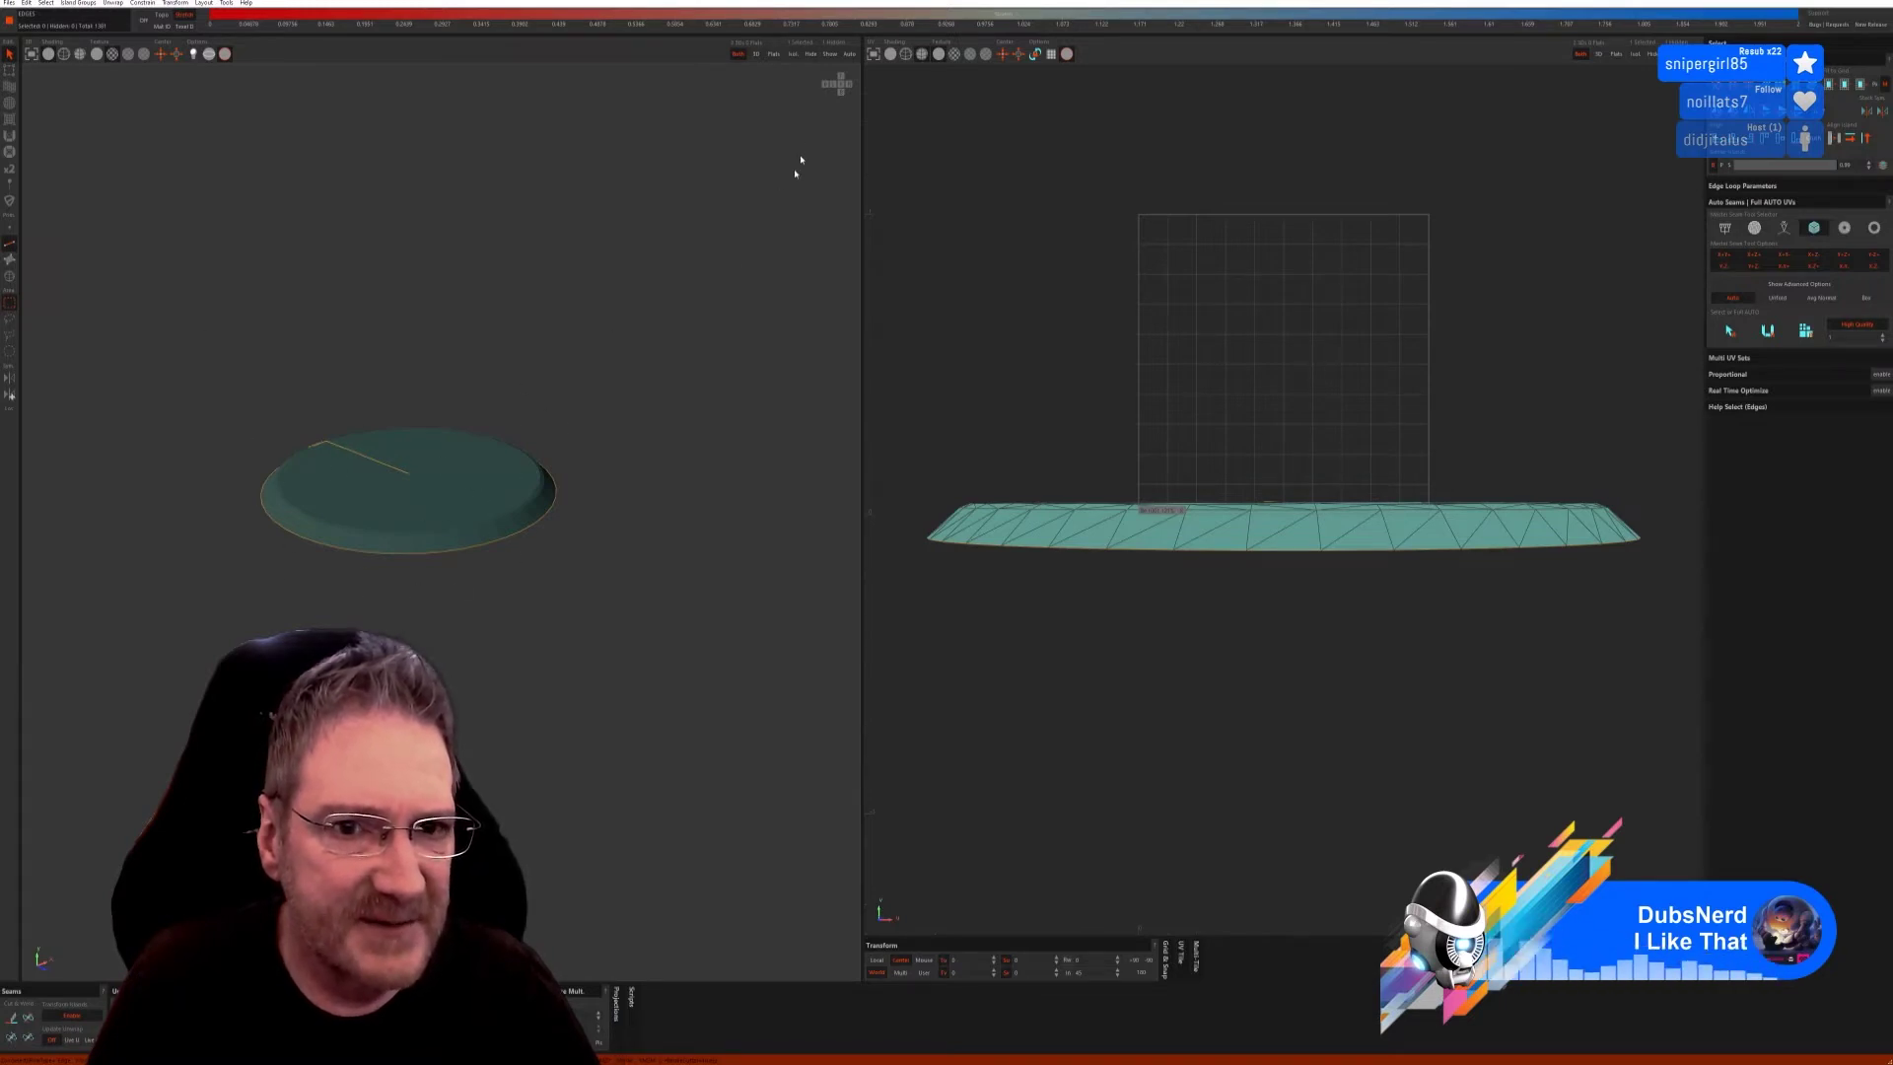
# Show all of the burner's parts again, clear the island selection and return to edge selection.
pyautogui.click(829, 54)
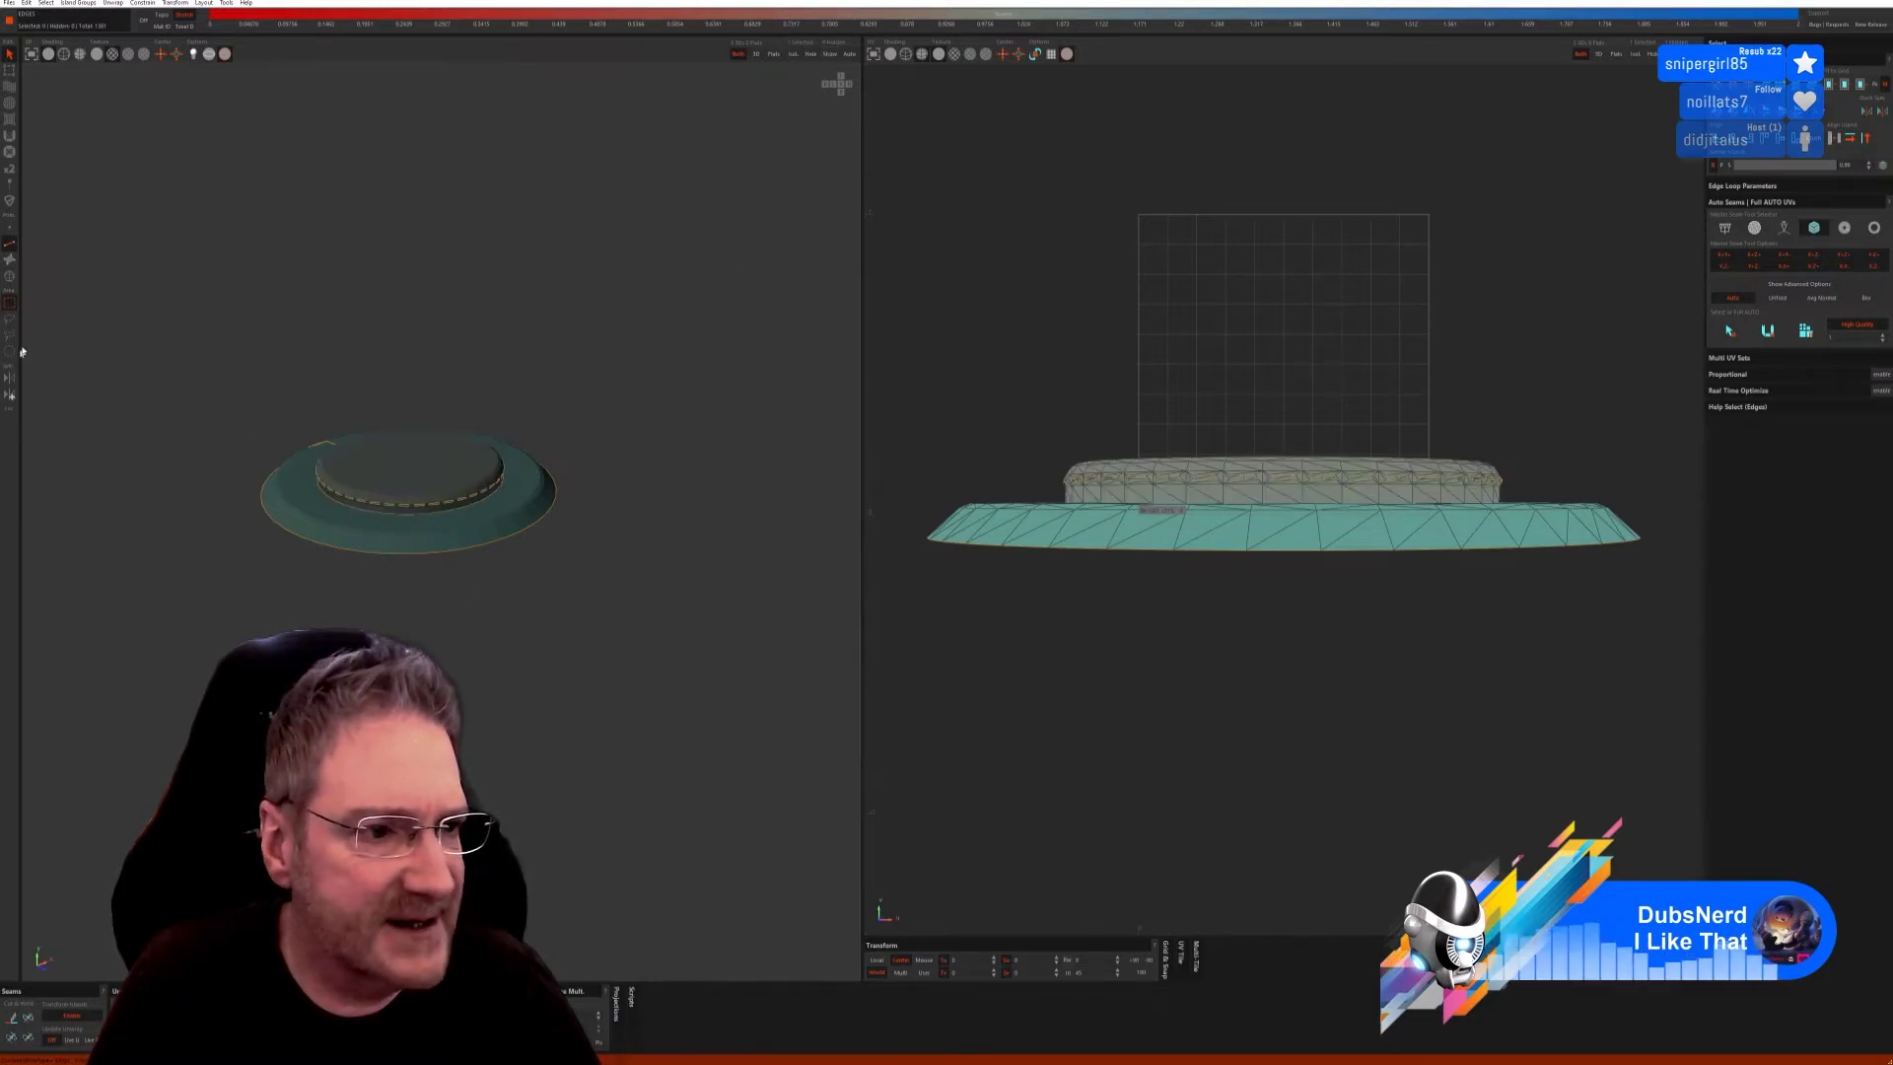
pyautogui.click(9, 277)
pyautogui.click(421, 511)
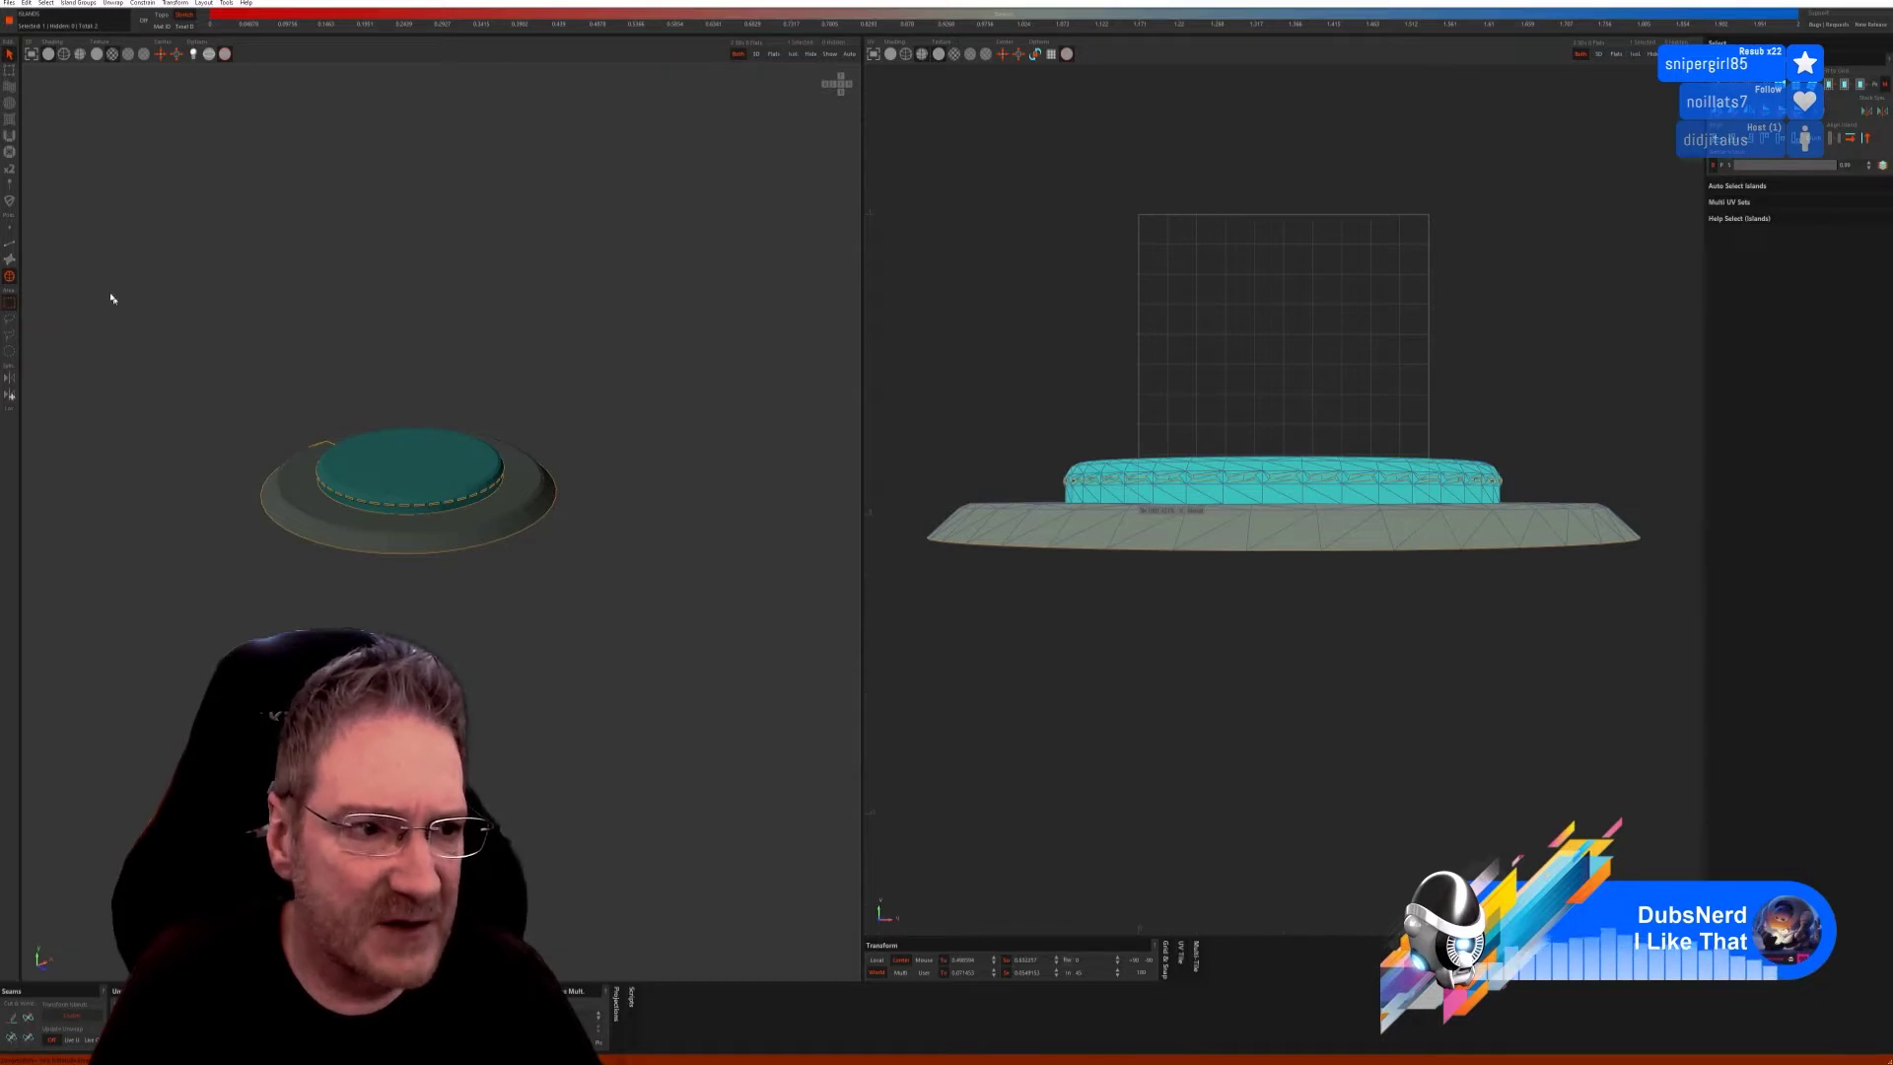
pyautogui.click(8, 243)
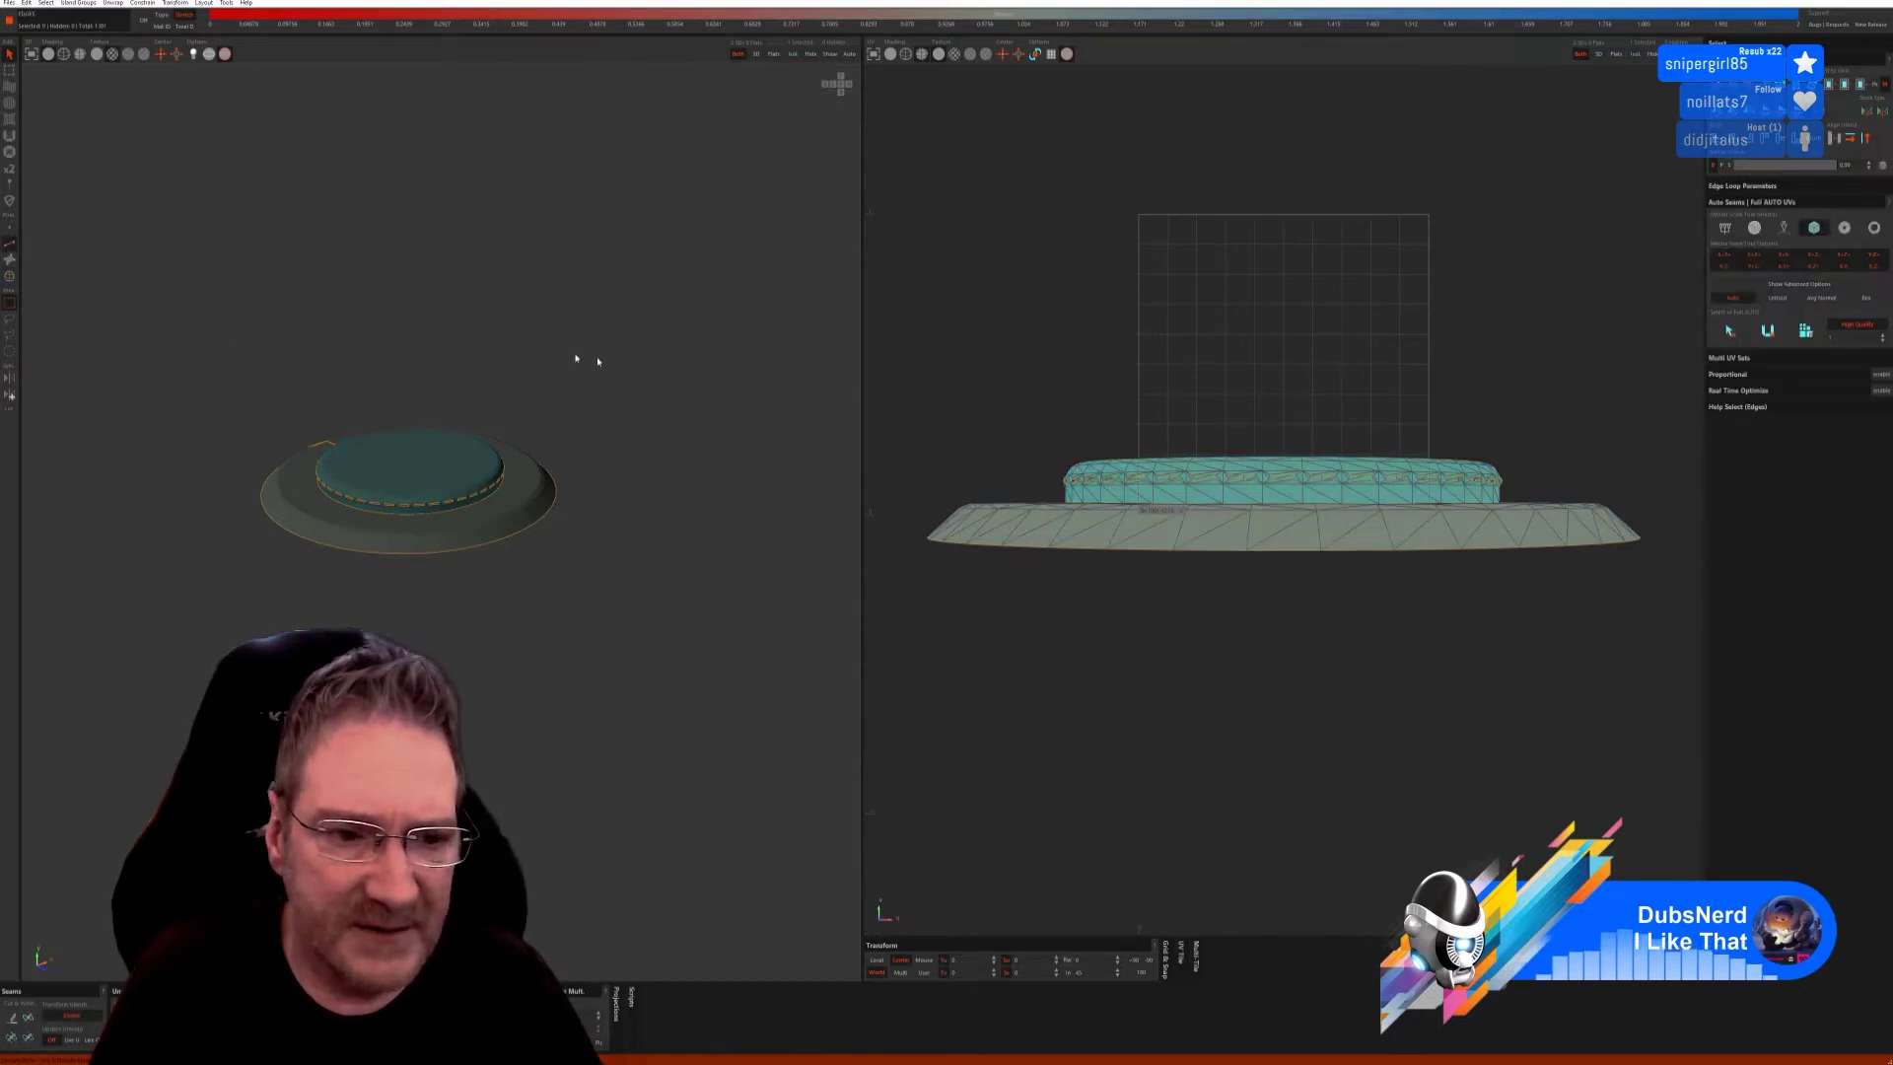
pyautogui.click(9, 276)
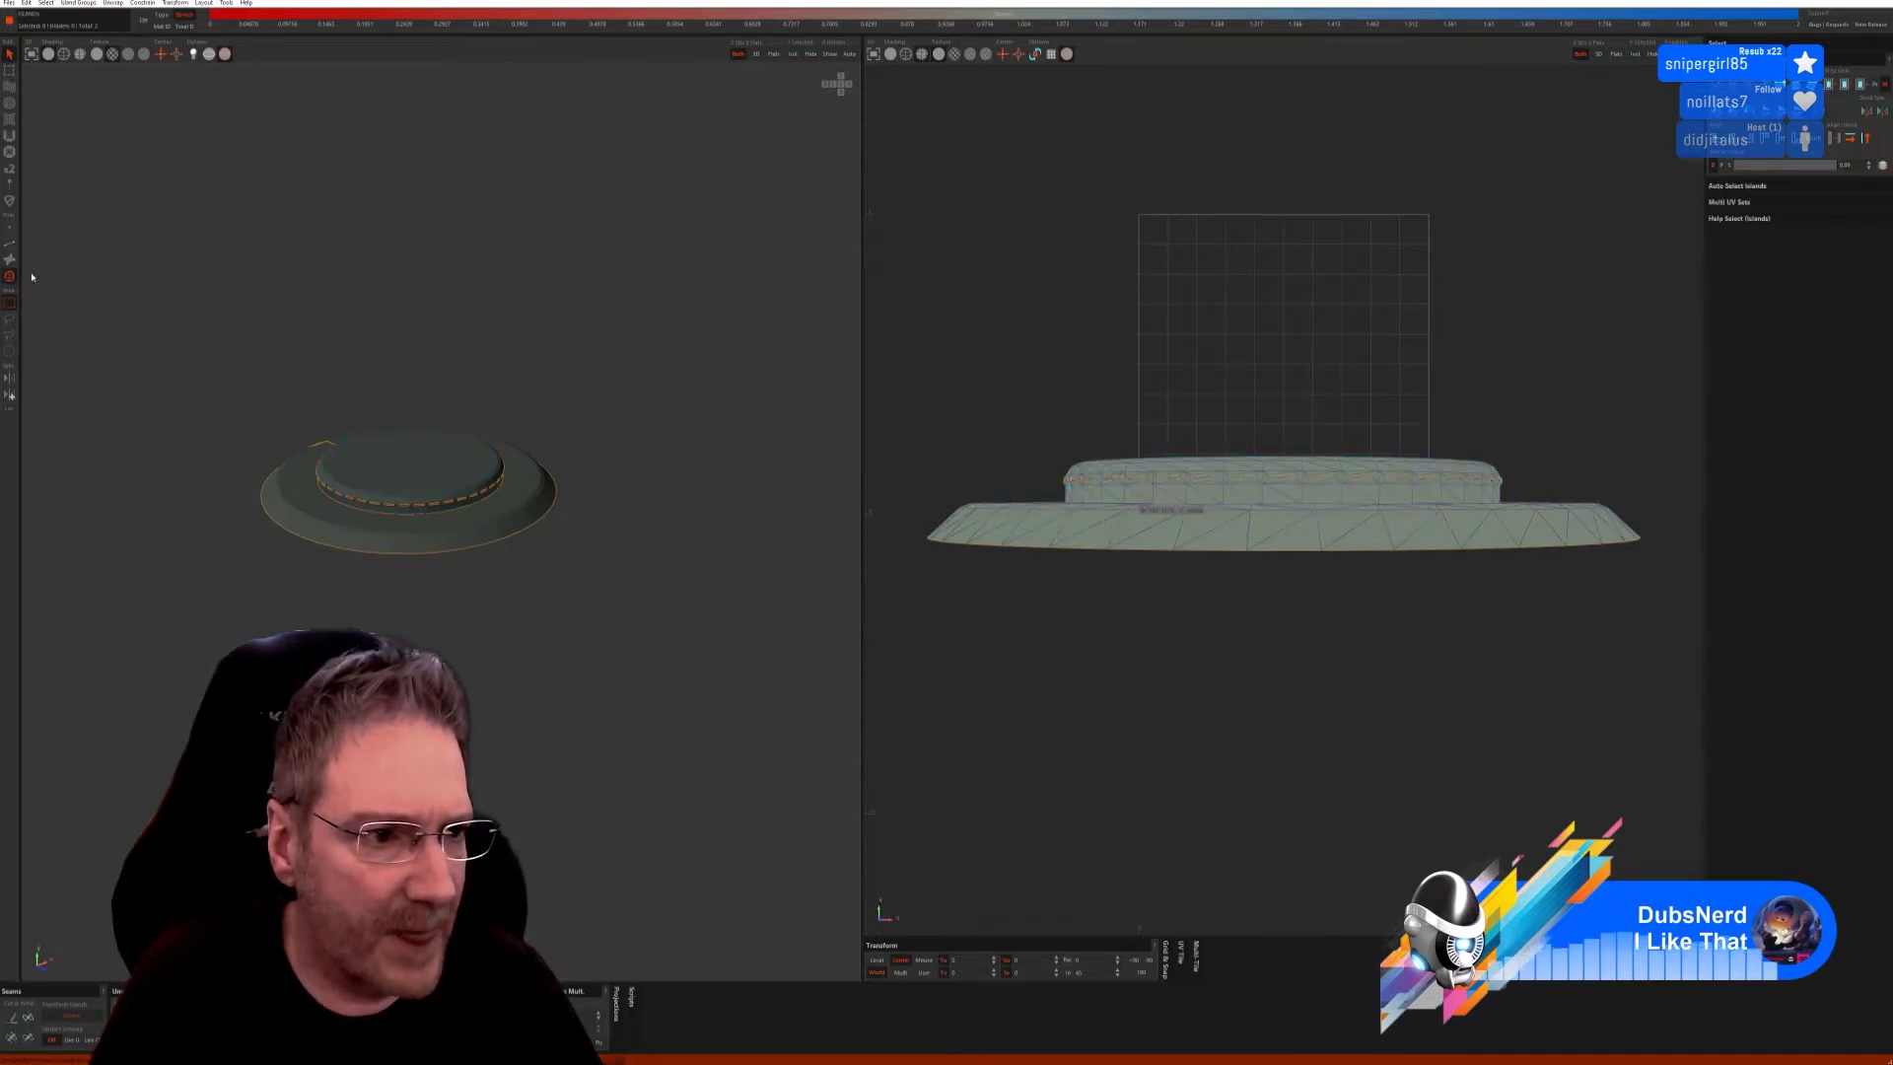
pyautogui.click(9, 243)
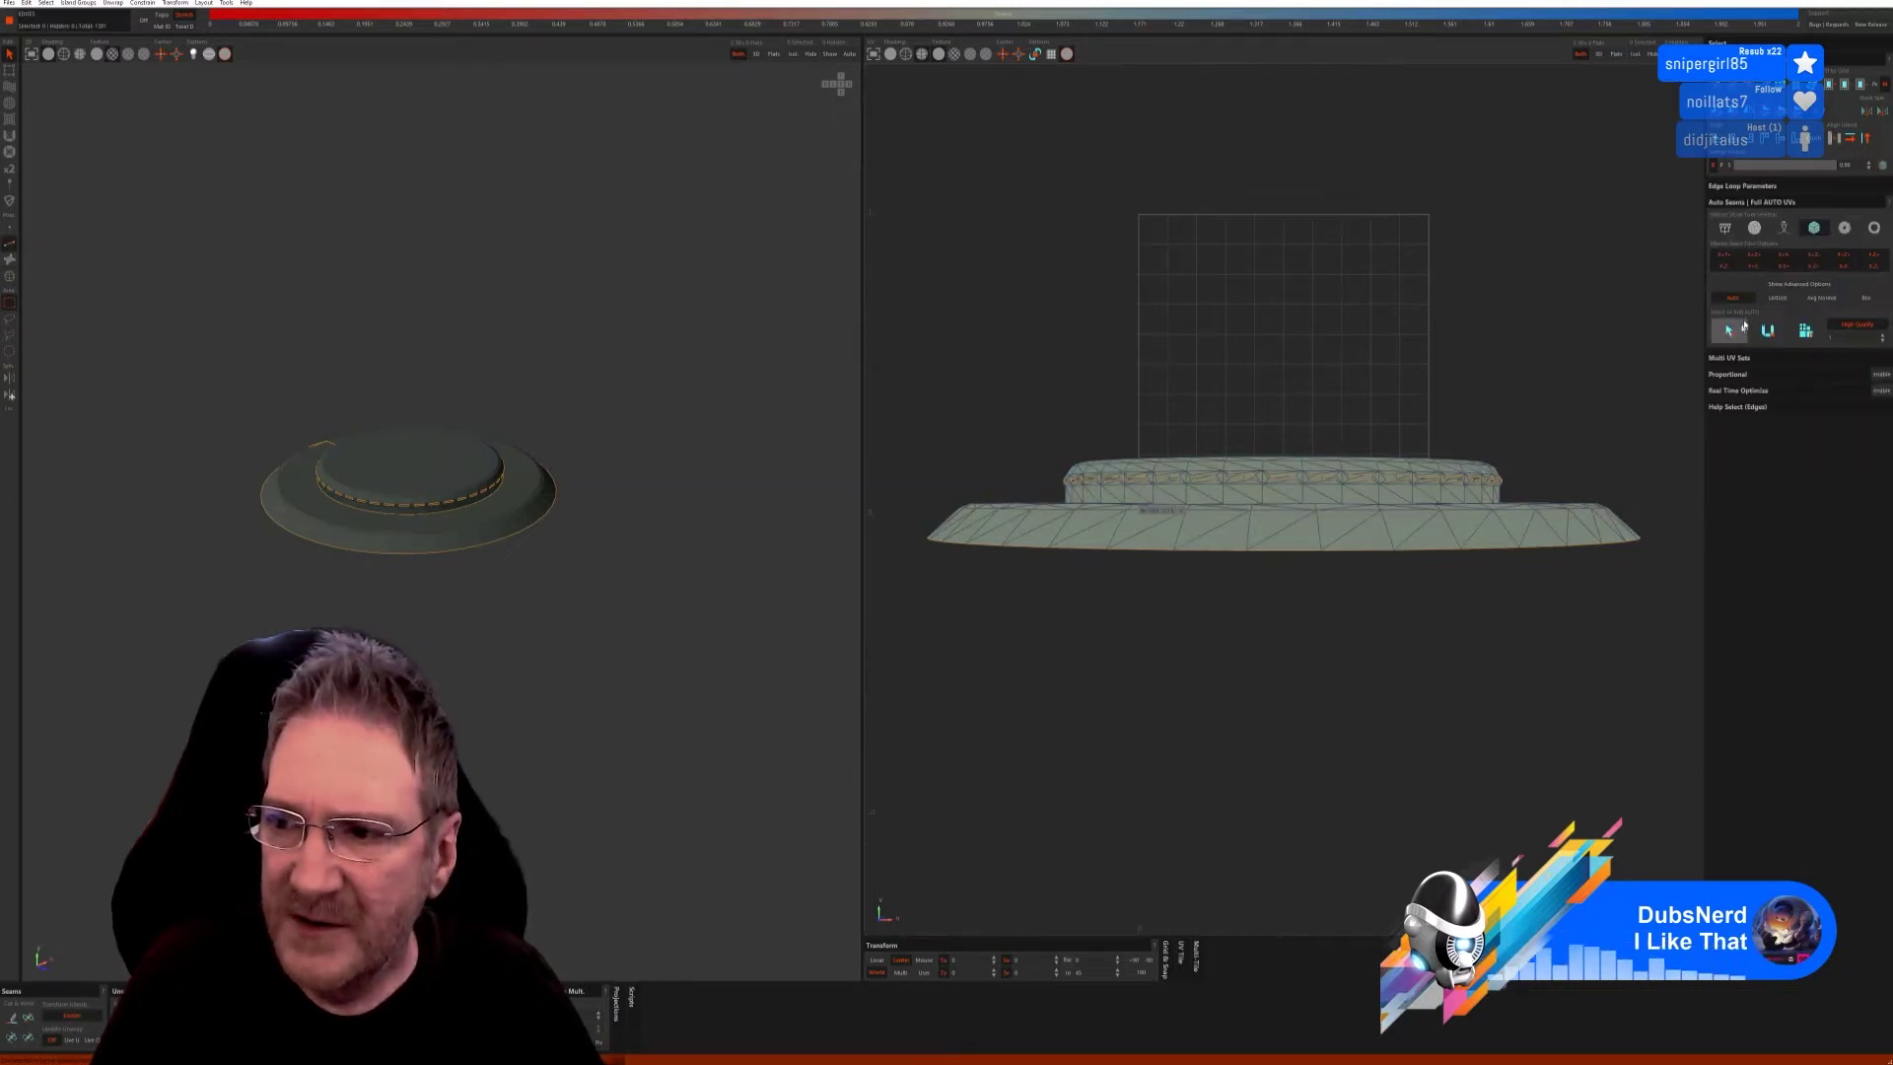
# Auto-select seams over the whole burner with the Mosaic method, cut and unfold them, and pack the resulting islands.
pyautogui.click(1724, 226)
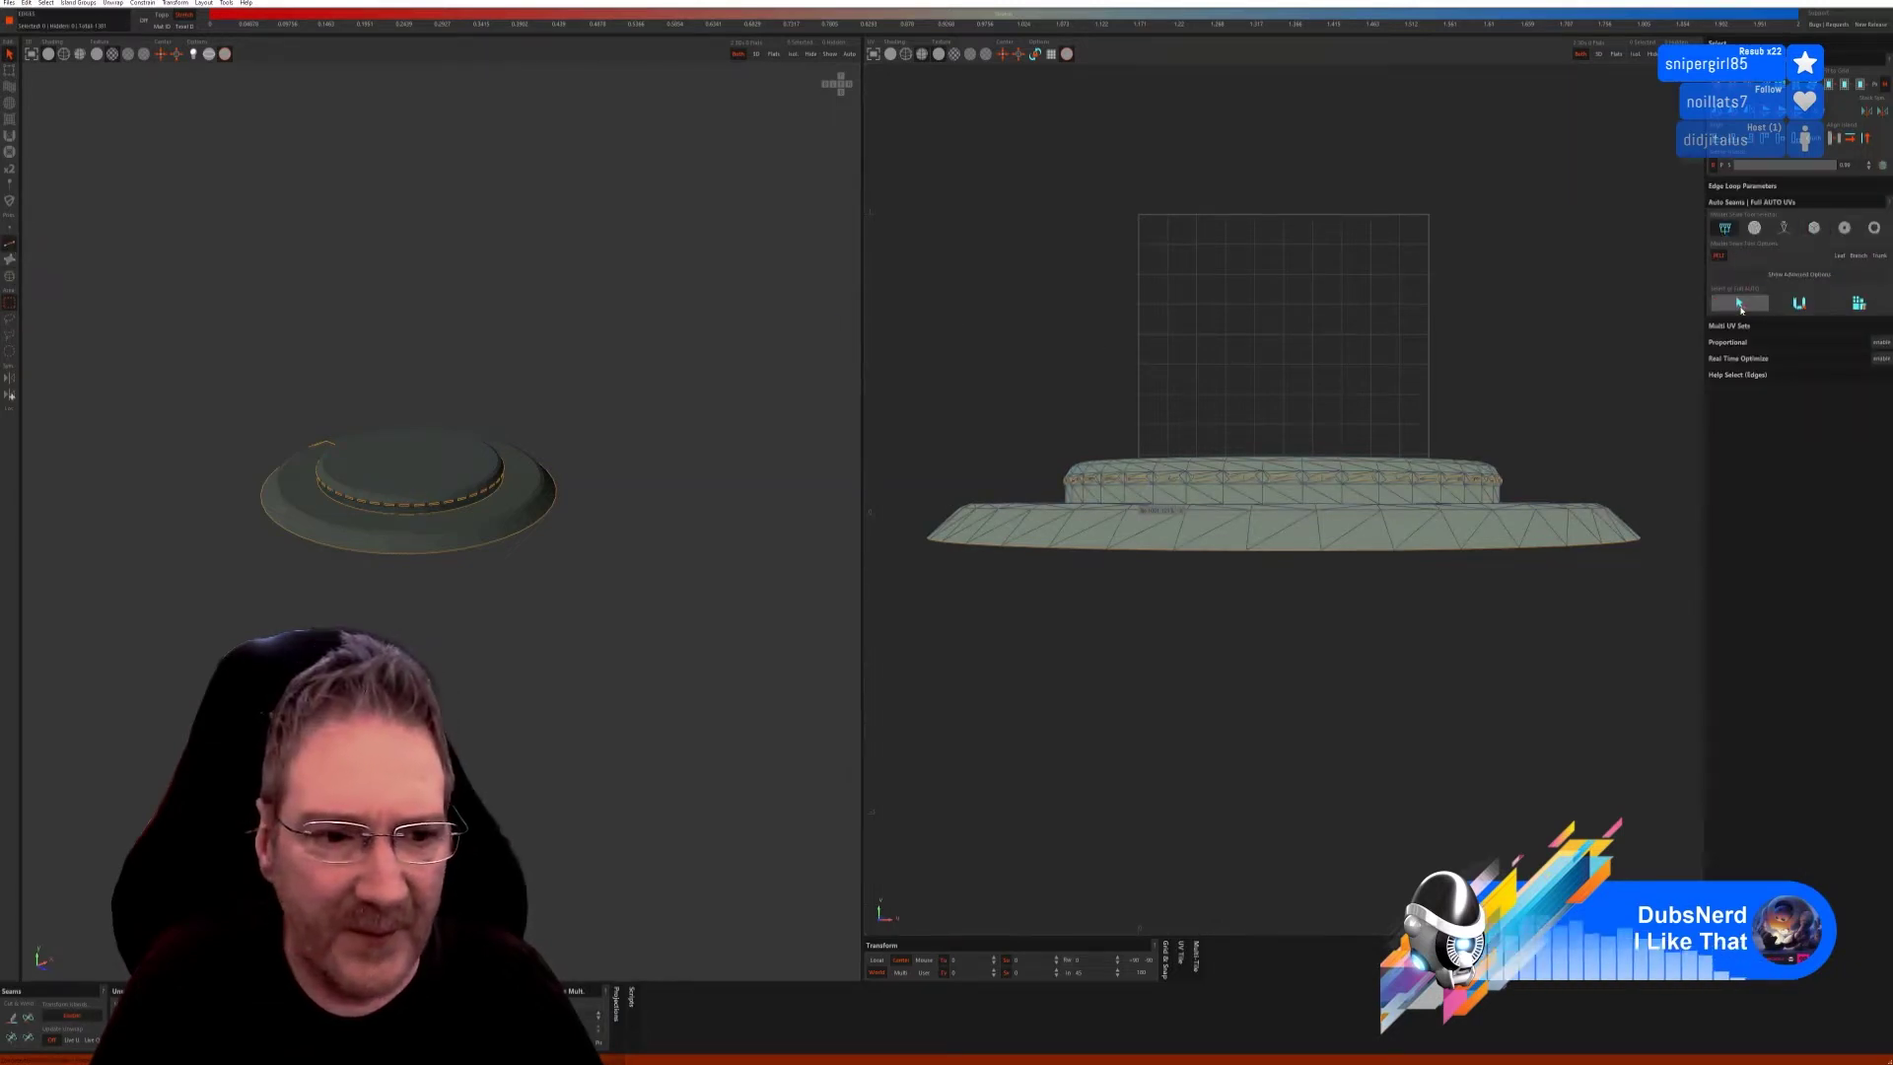
pyautogui.click(1754, 228)
pyautogui.click(1744, 316)
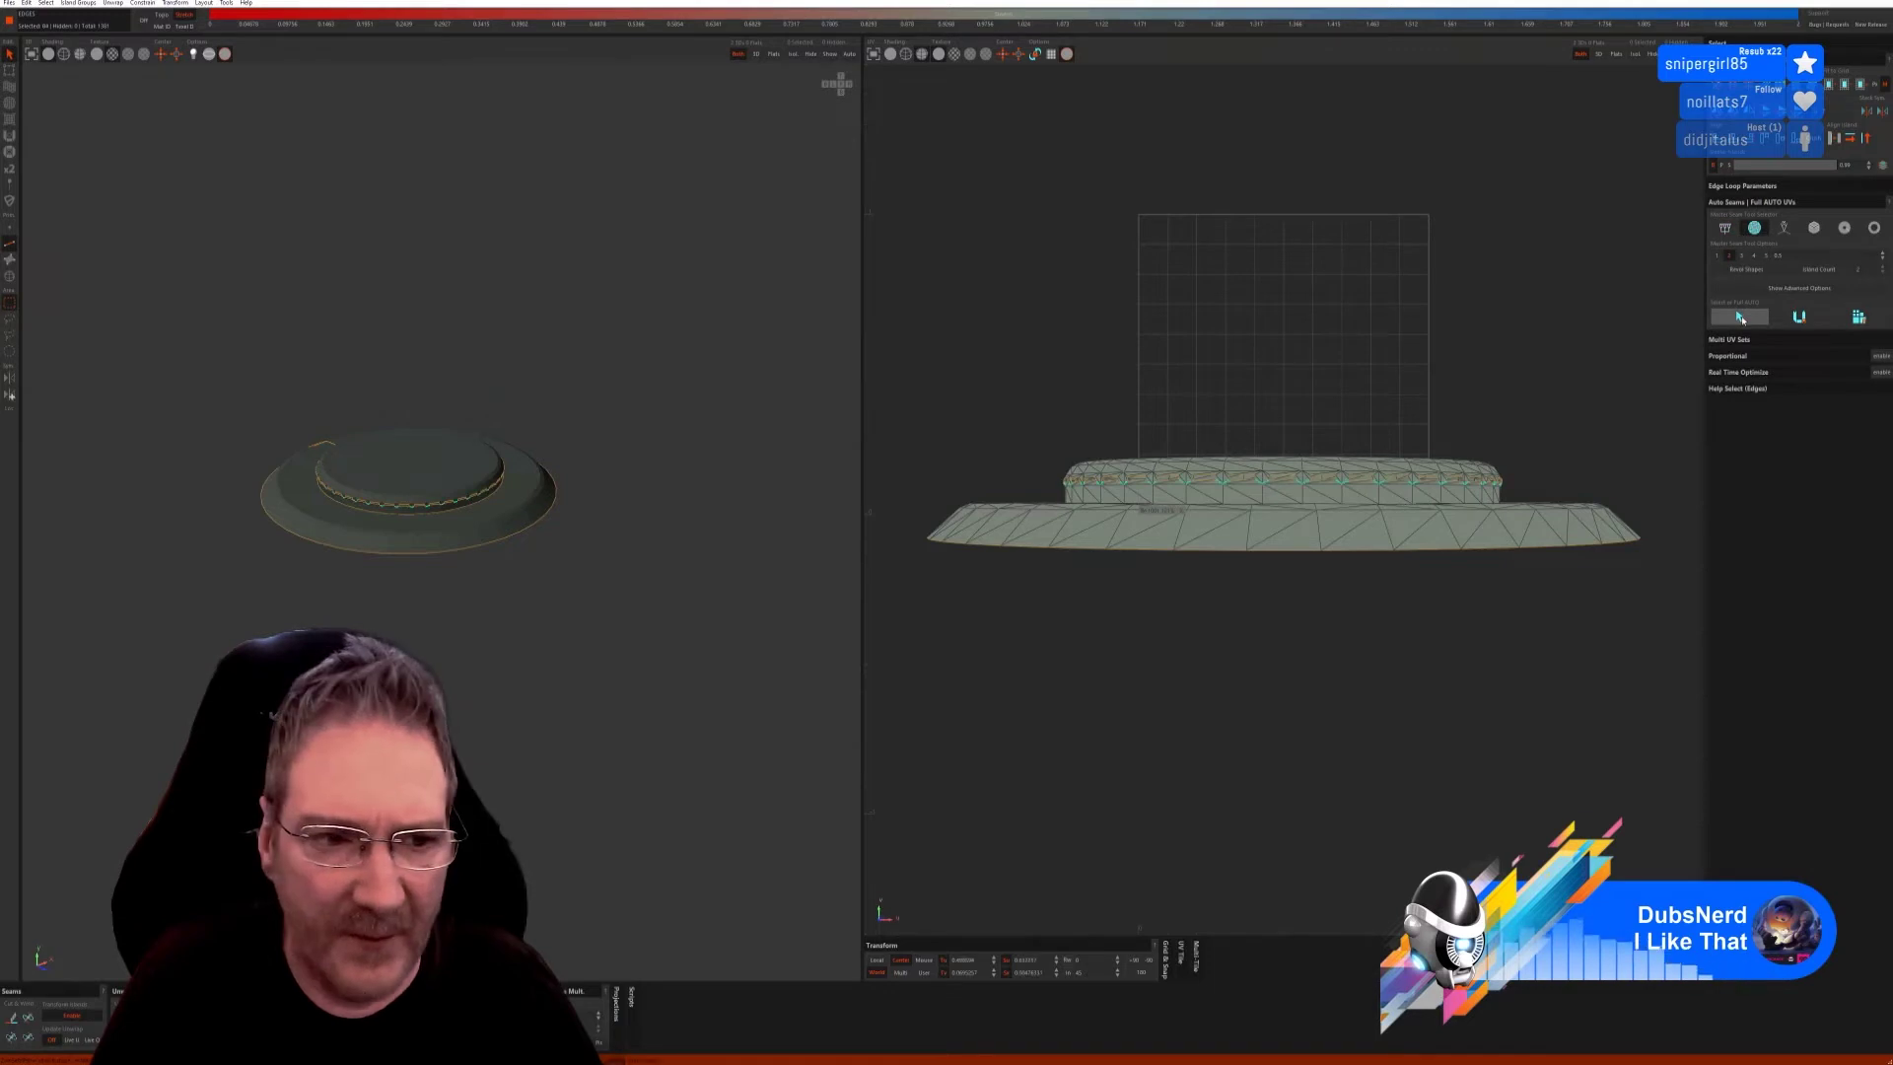
pyautogui.click(1798, 316)
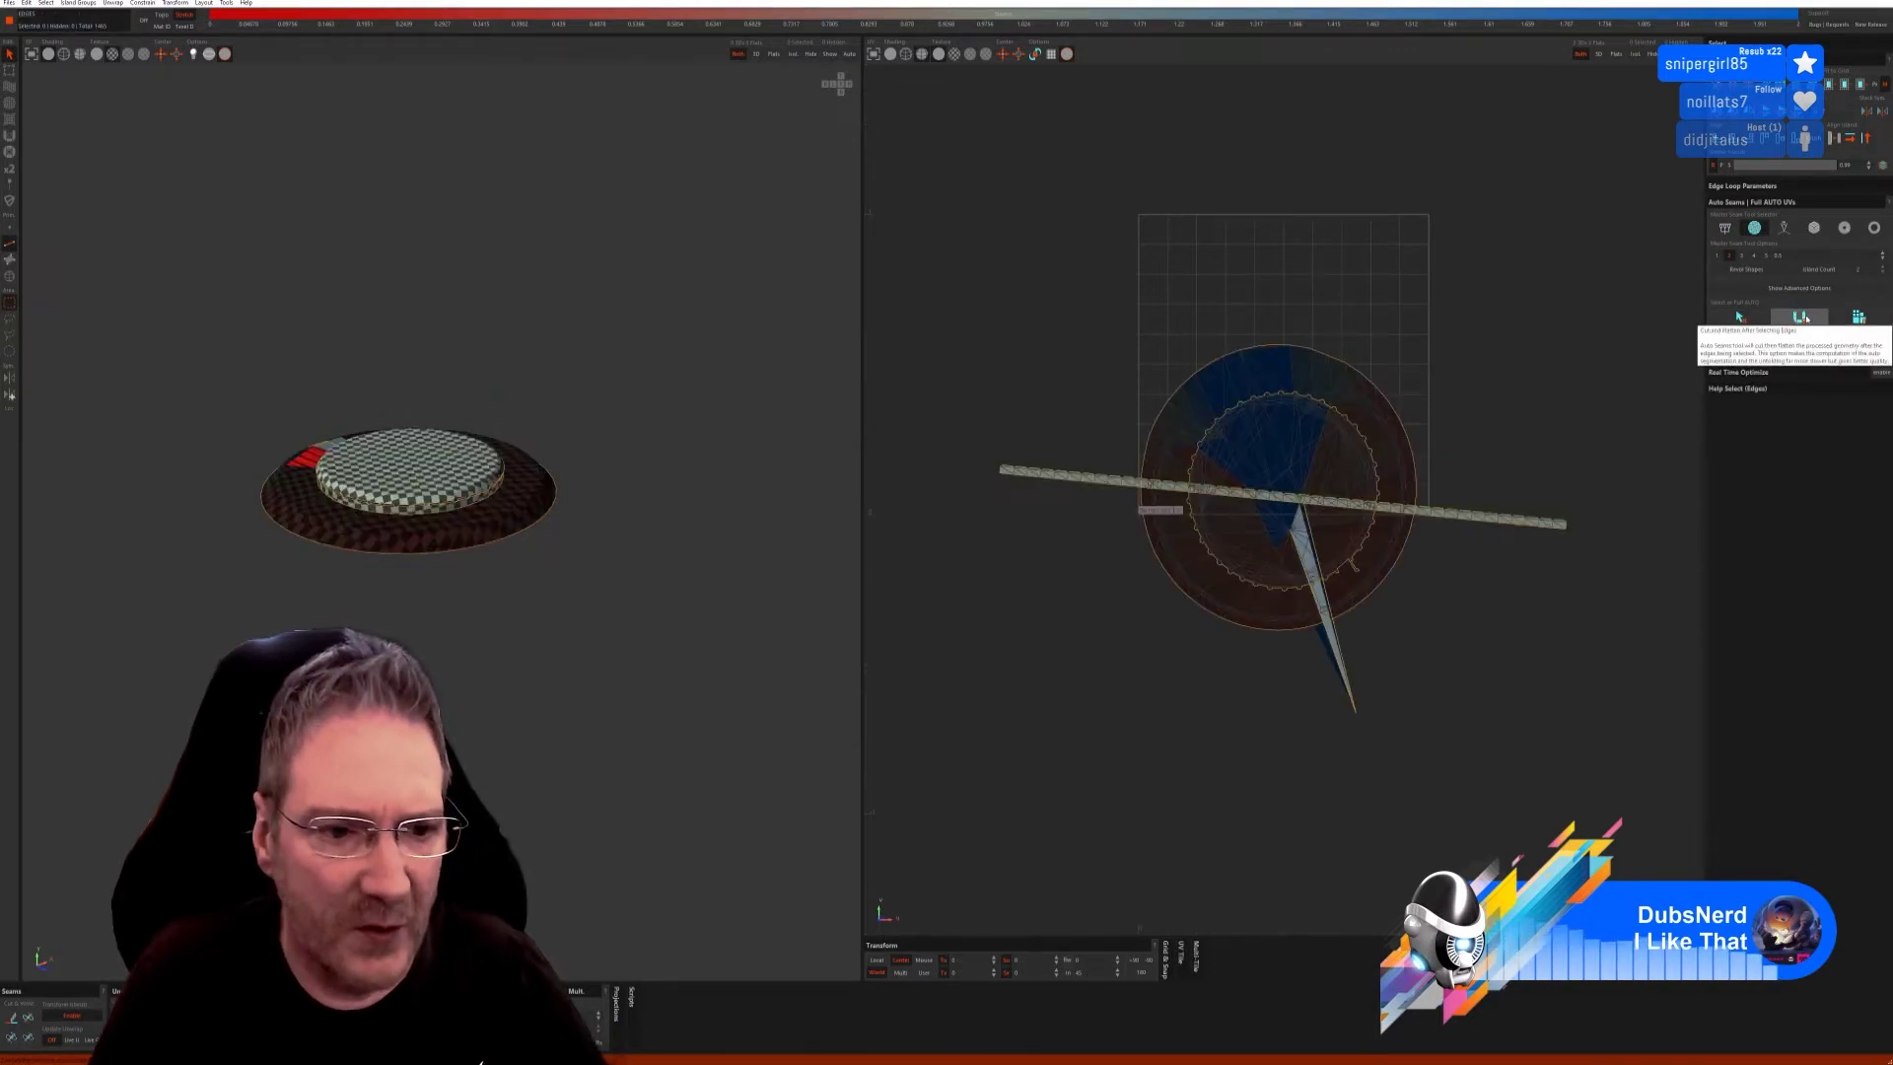
pyautogui.click(1835, 319)
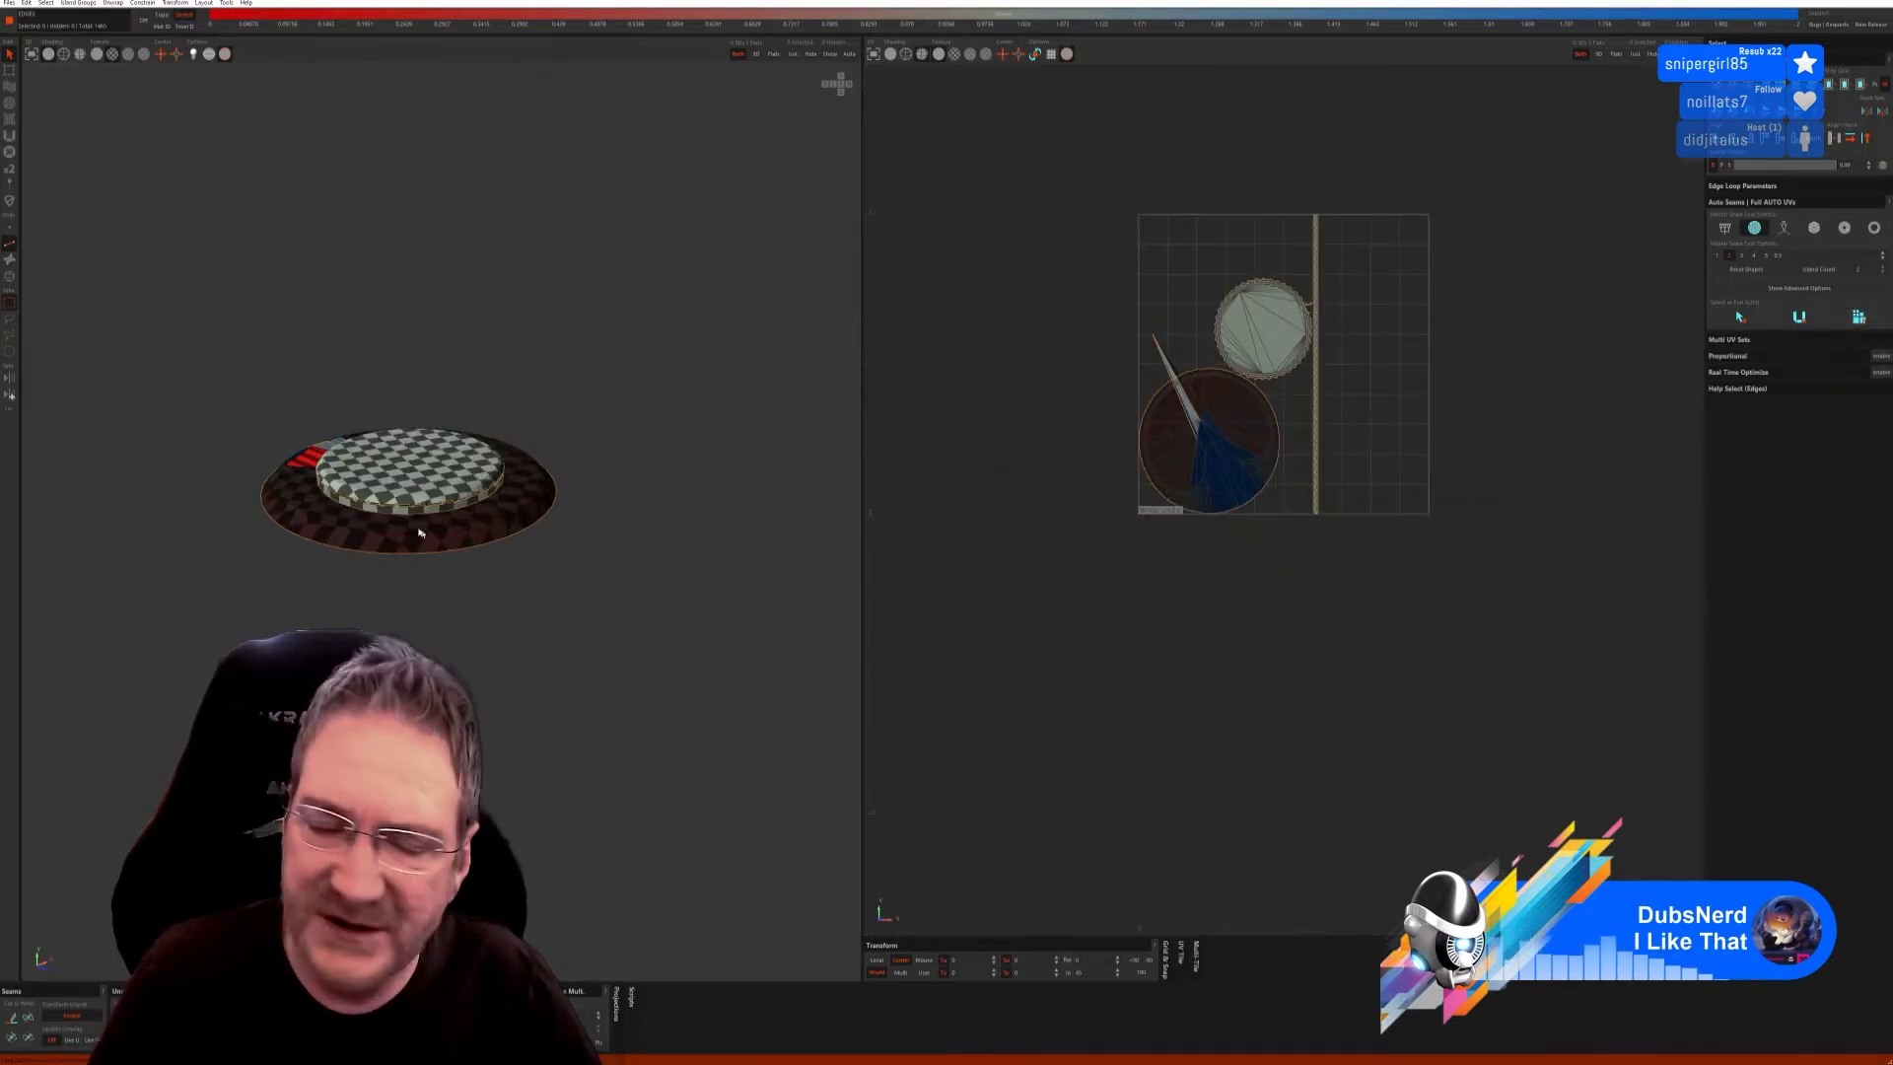
# Inspect the checker pattern on the unfolded burner and close RizomUV to return to 3ds Max.
pyautogui.keyDown('alt'); pyautogui.moveTo(545, 690); pyautogui.dragTo(570, 570); pyautogui.keyUp('alt')
pyautogui.moveTo(570, 571); pyautogui.dragTo(570, 692, button='middle')
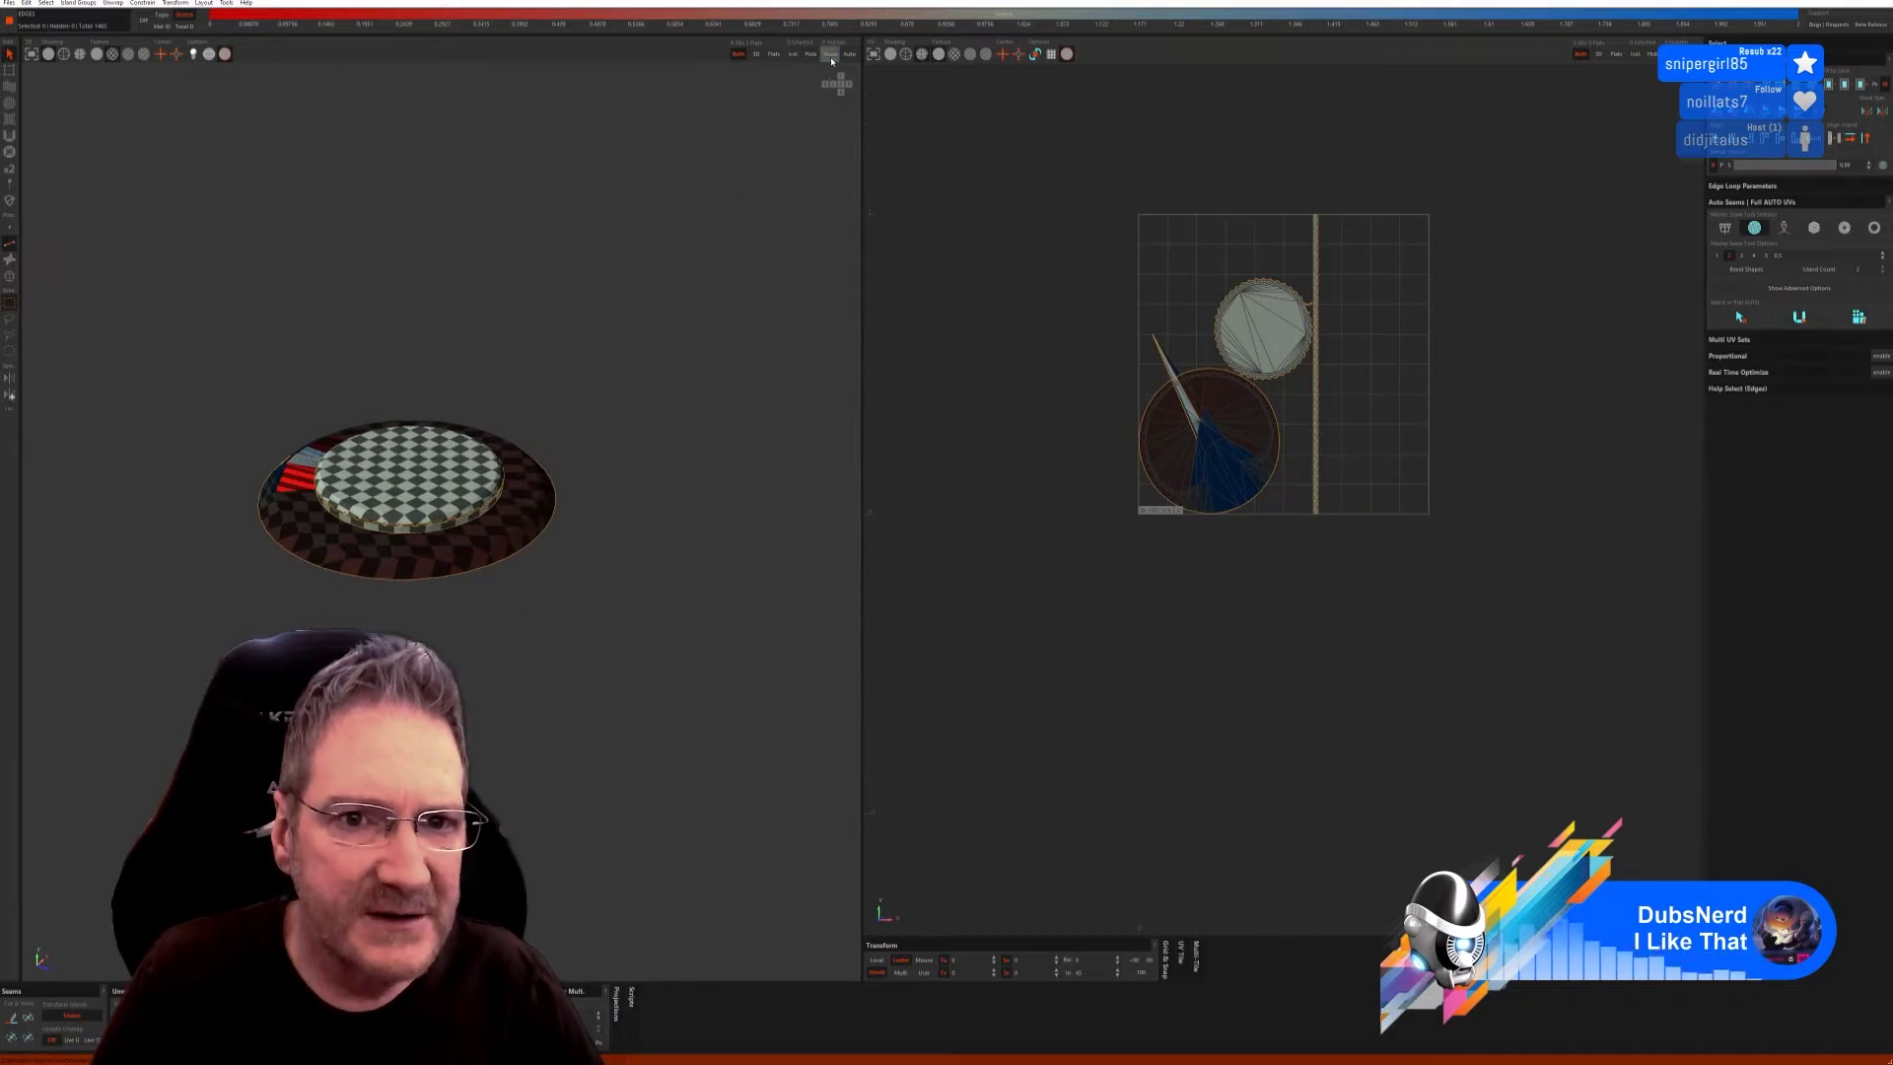
pyautogui.click(794, 54)
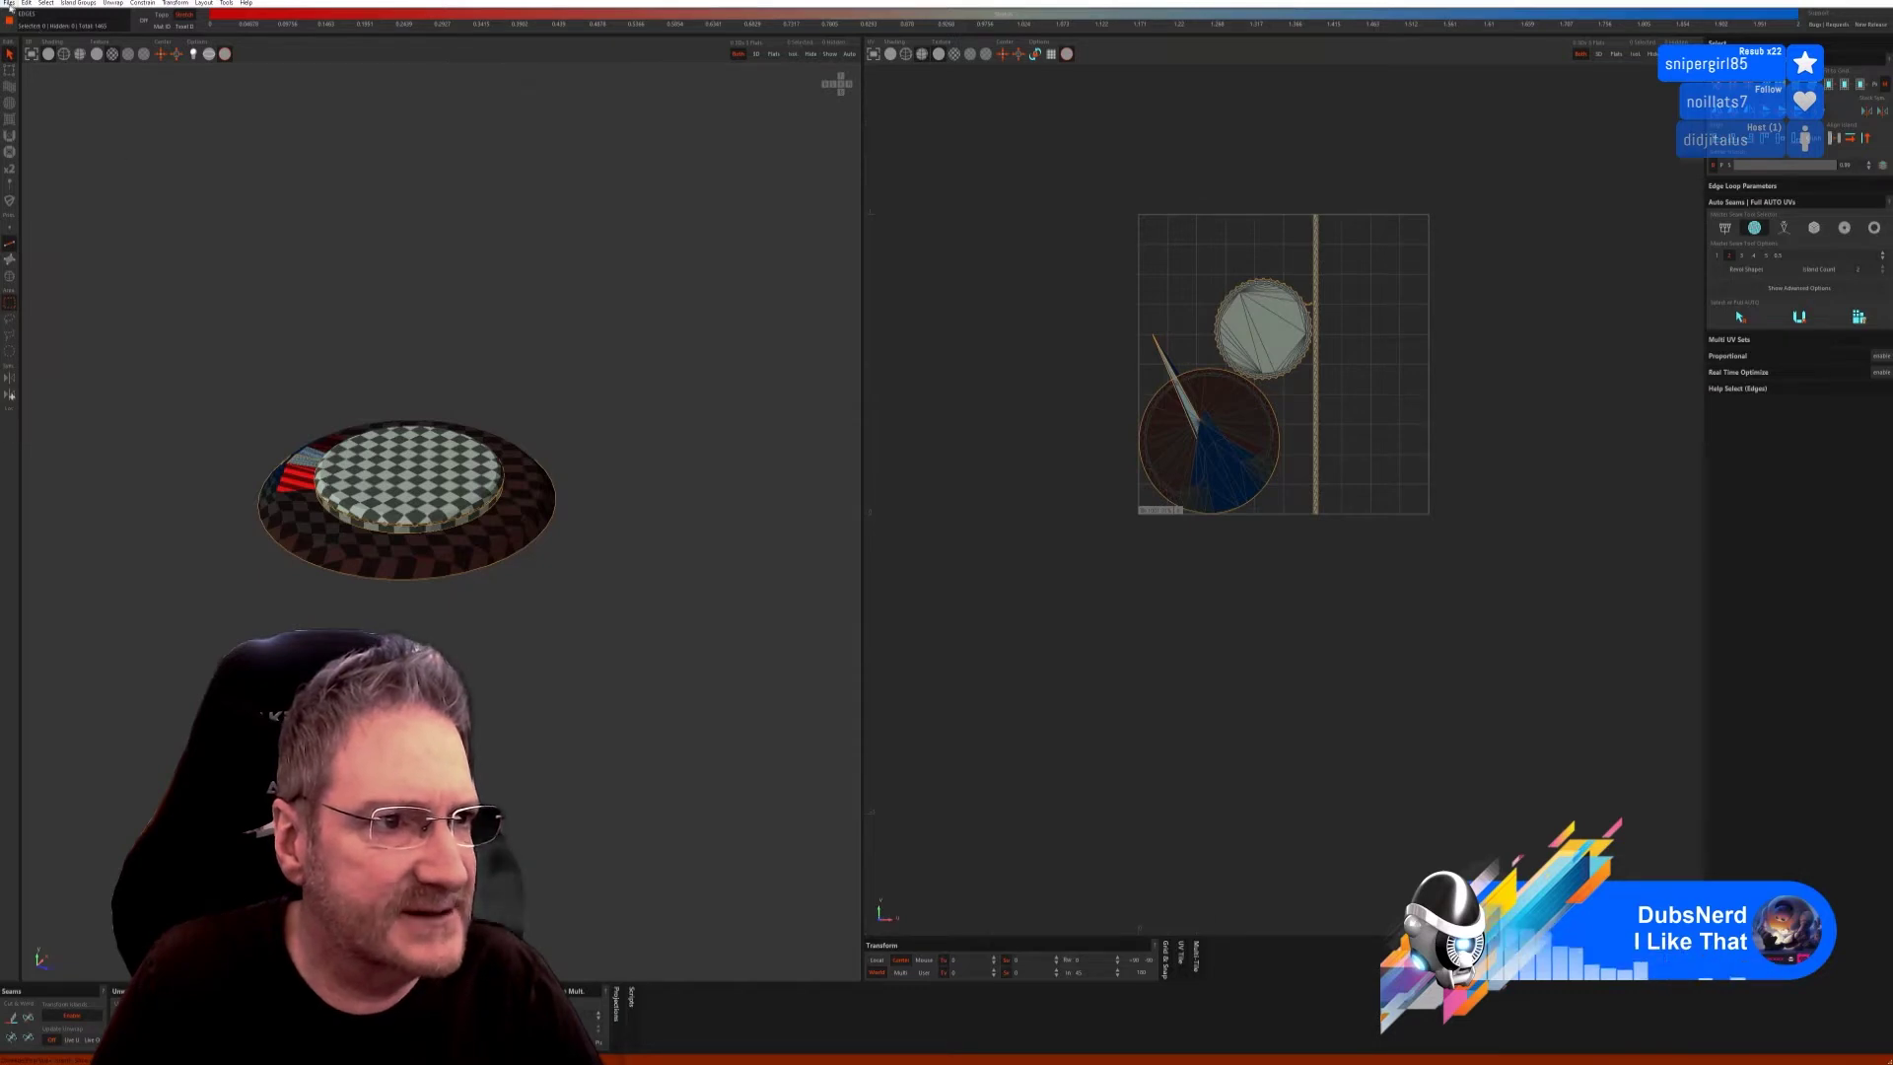
pyautogui.hotkey('alt', 'F4')
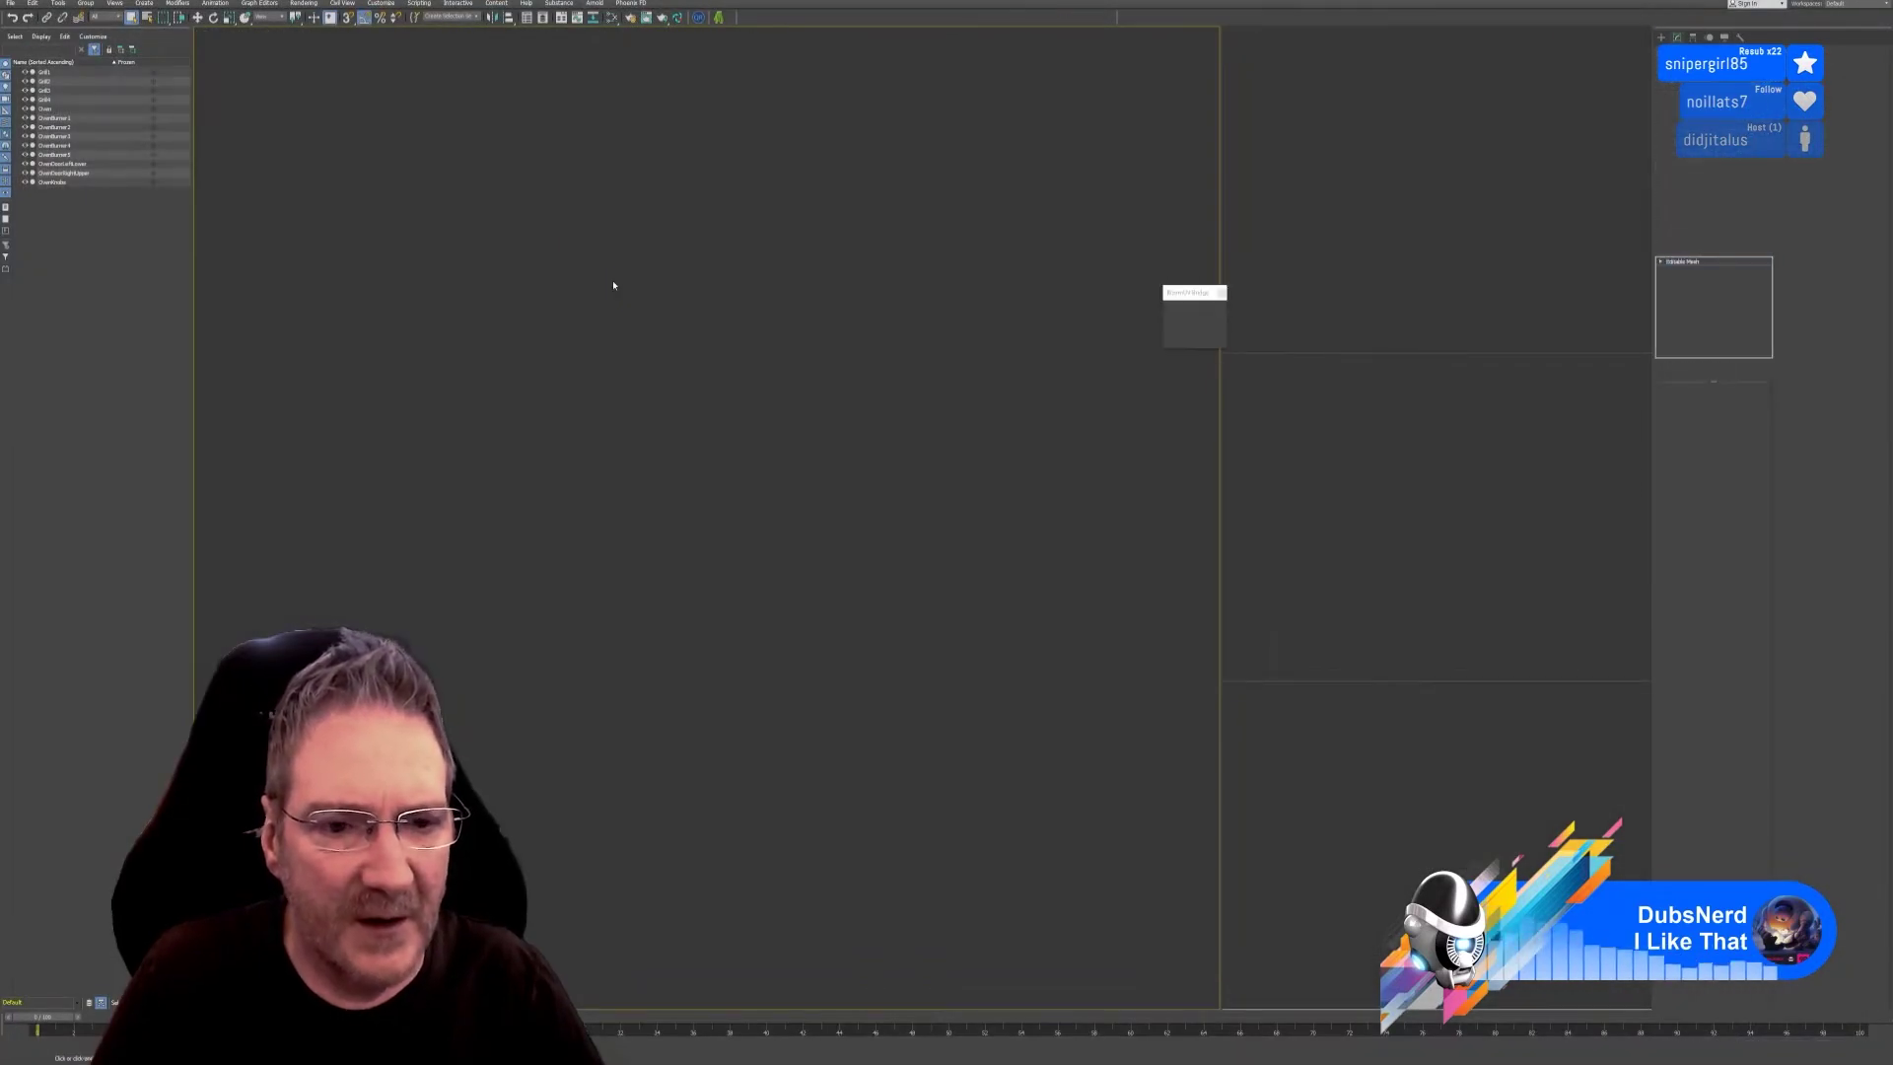
# Isolate the selected front-left burner in the 3ds Max viewports and close the RizomUV bridge window.
pyautogui.scroll(-5, 858, 663)
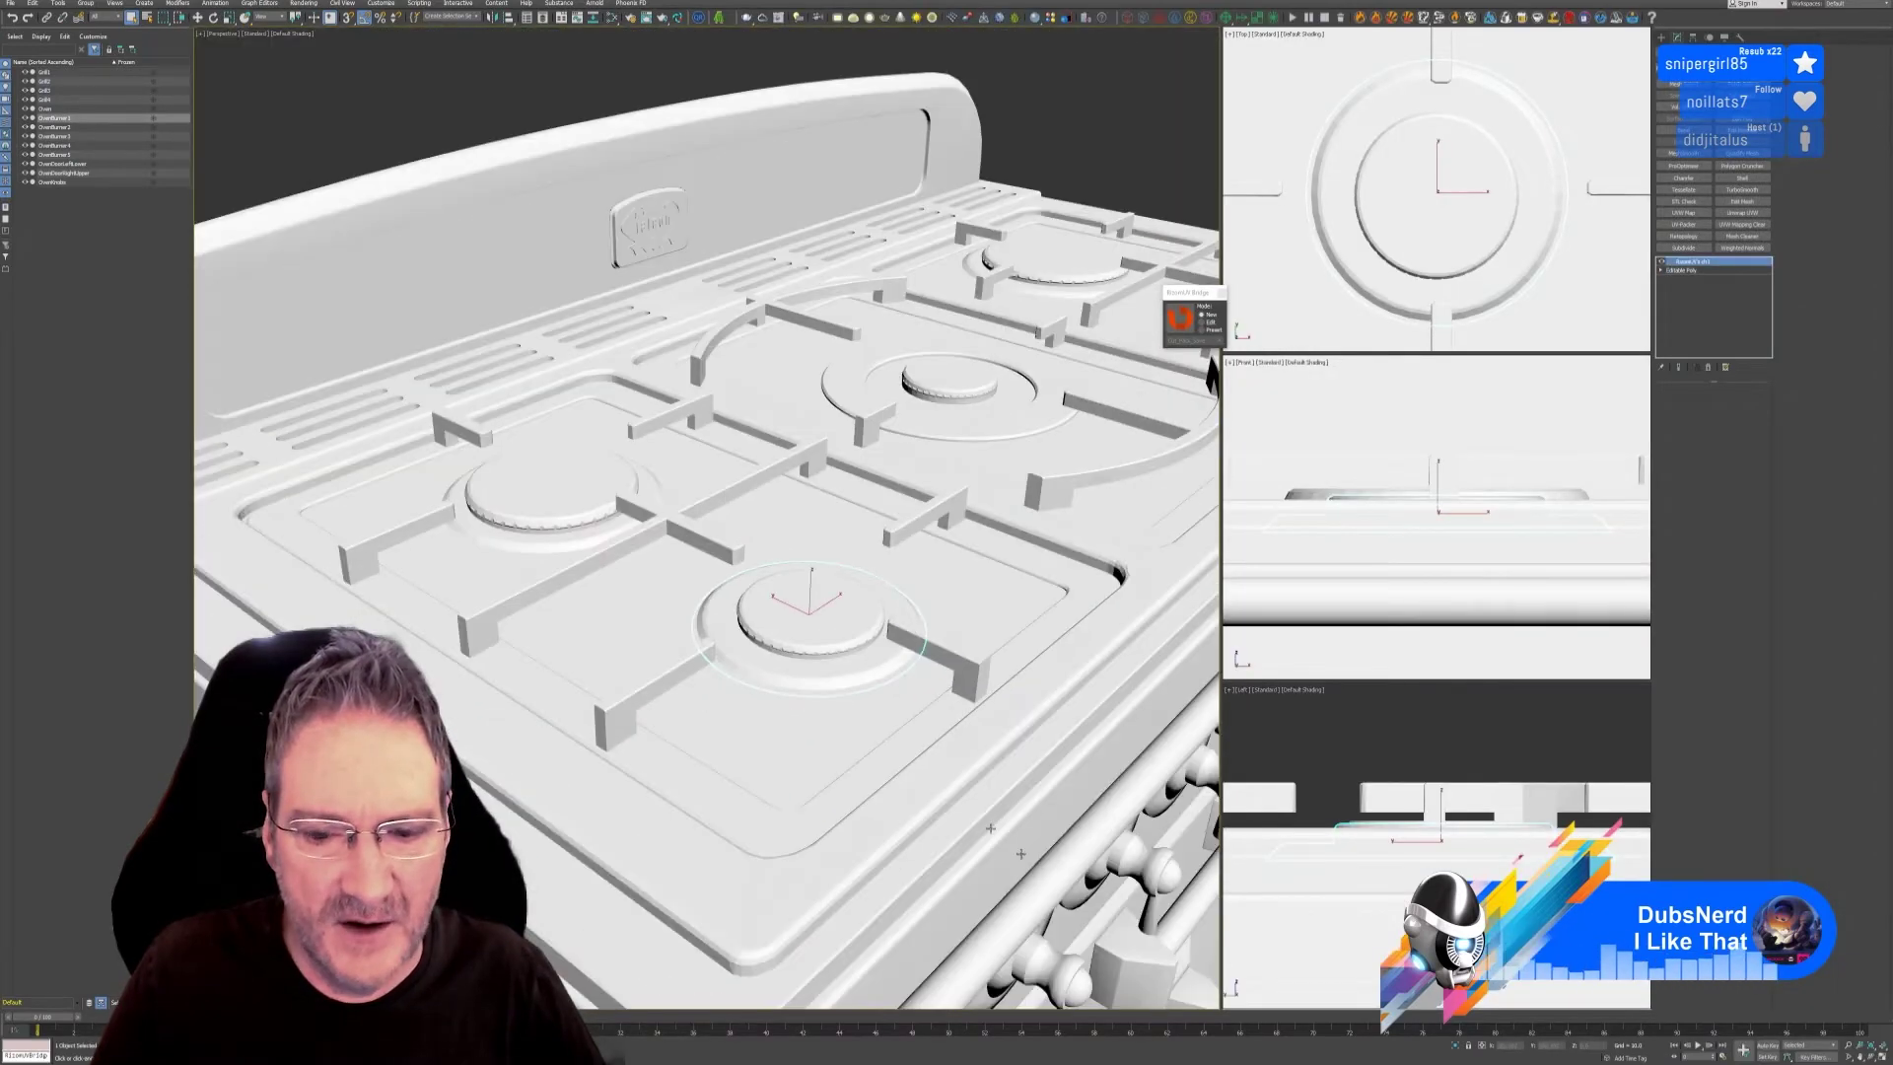
pyautogui.click(1455, 1045)
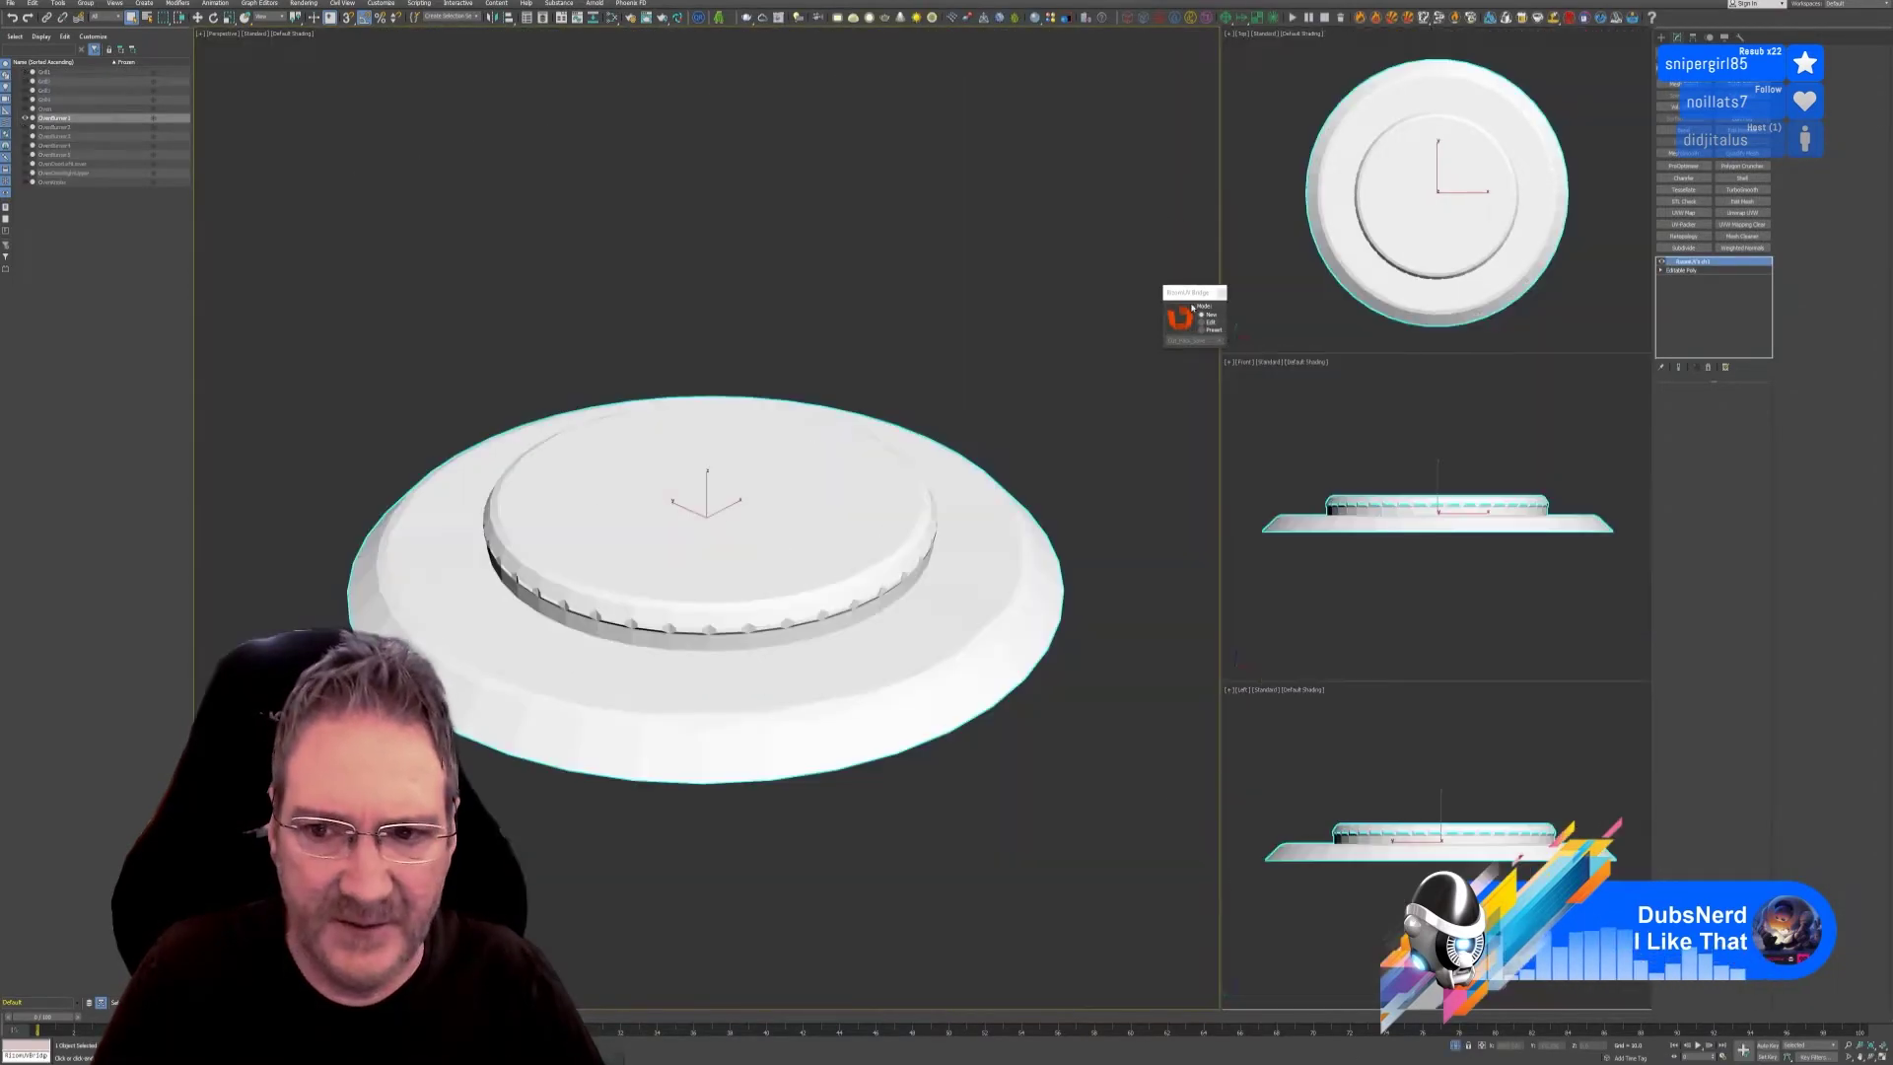
pyautogui.click(1221, 293)
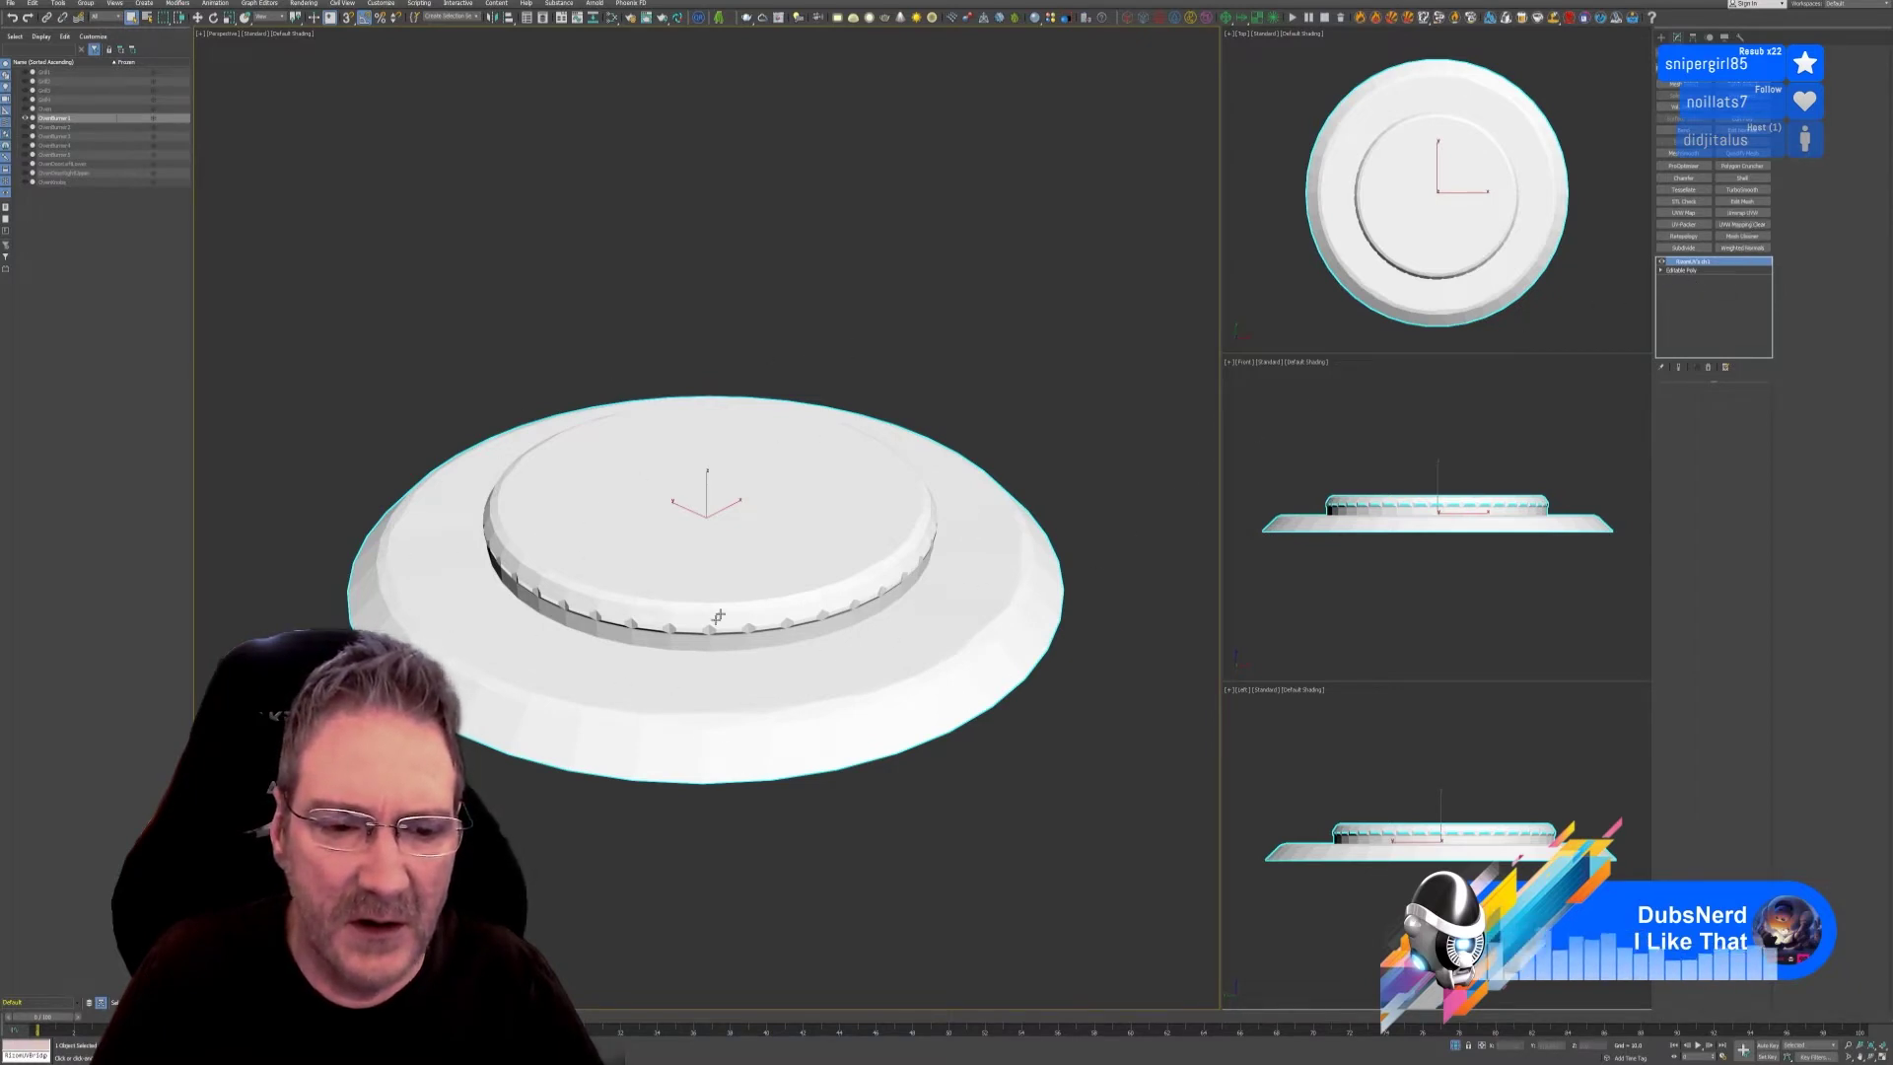
# Add and remove a trial Unwrap UVW modifier on the burner, and apply a UVW Map modifier with cylindrical mapping instead.
pyautogui.click(1742, 212)
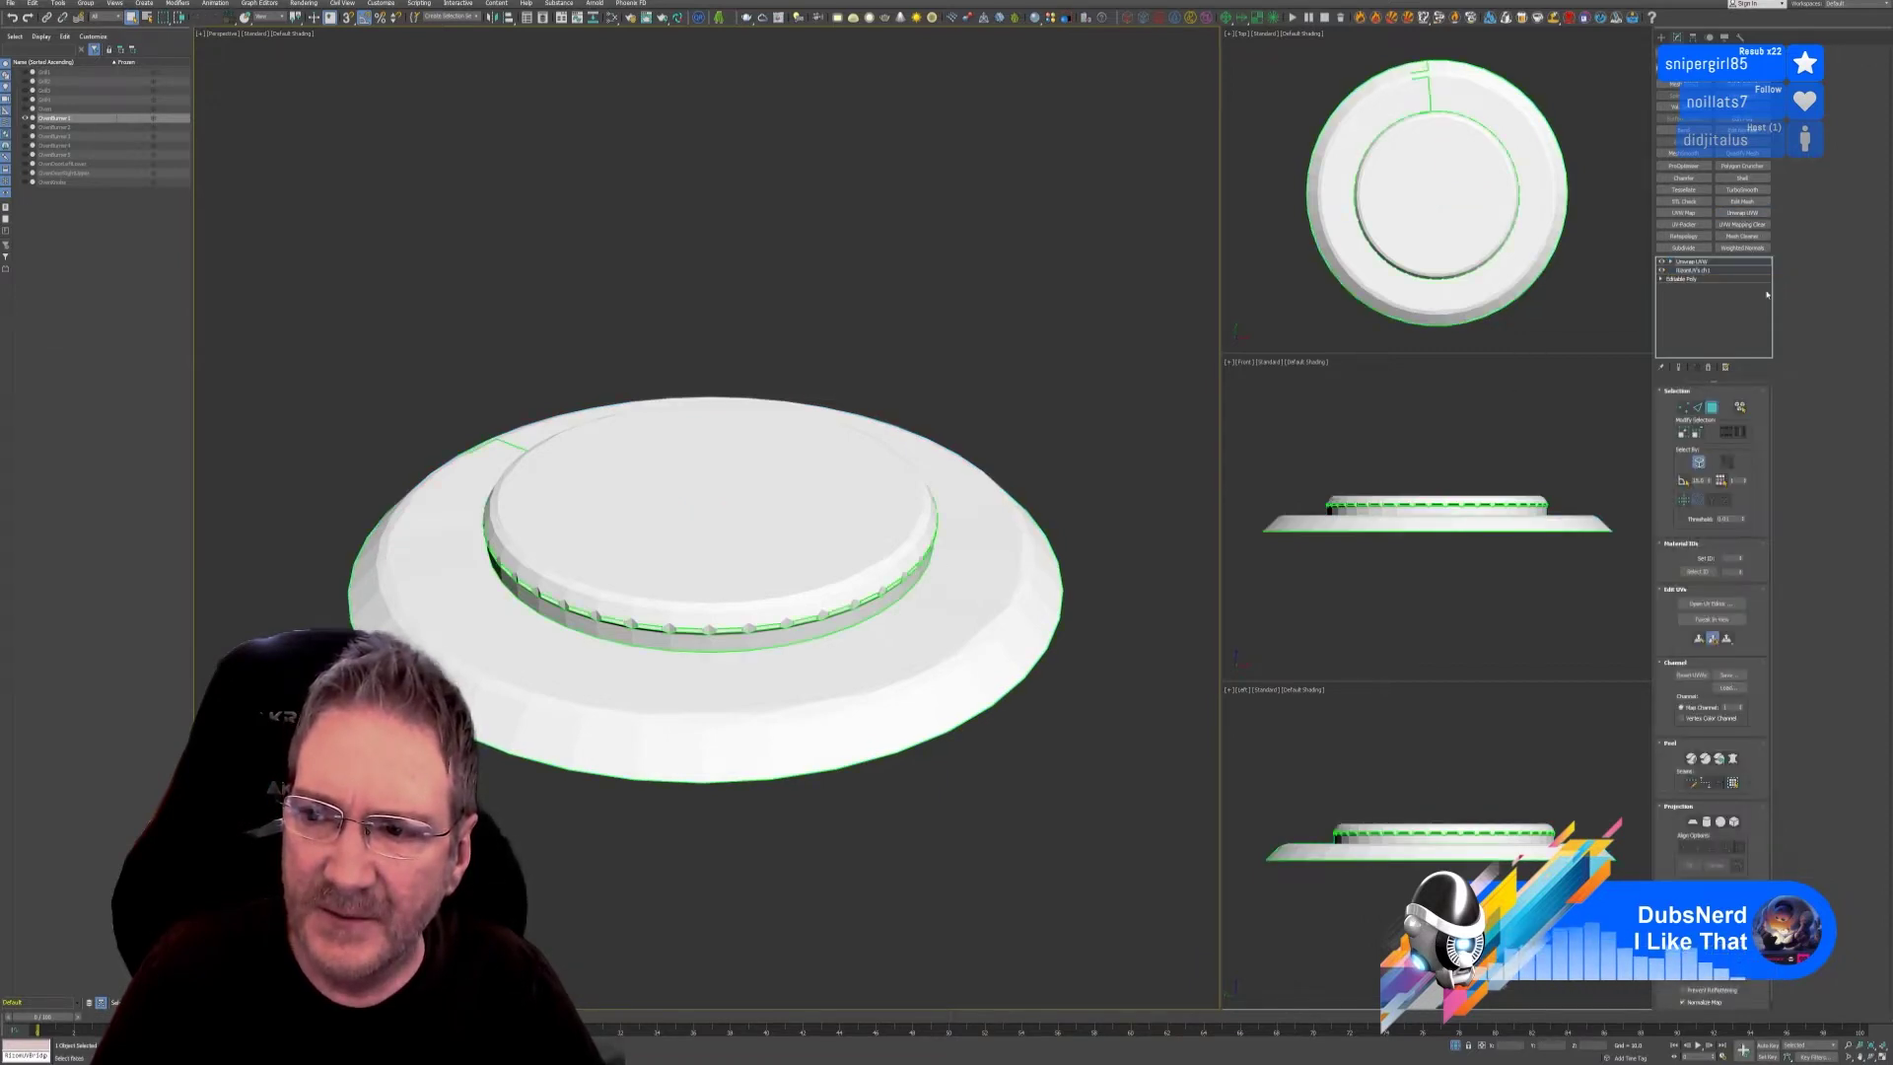
pyautogui.click(1709, 368)
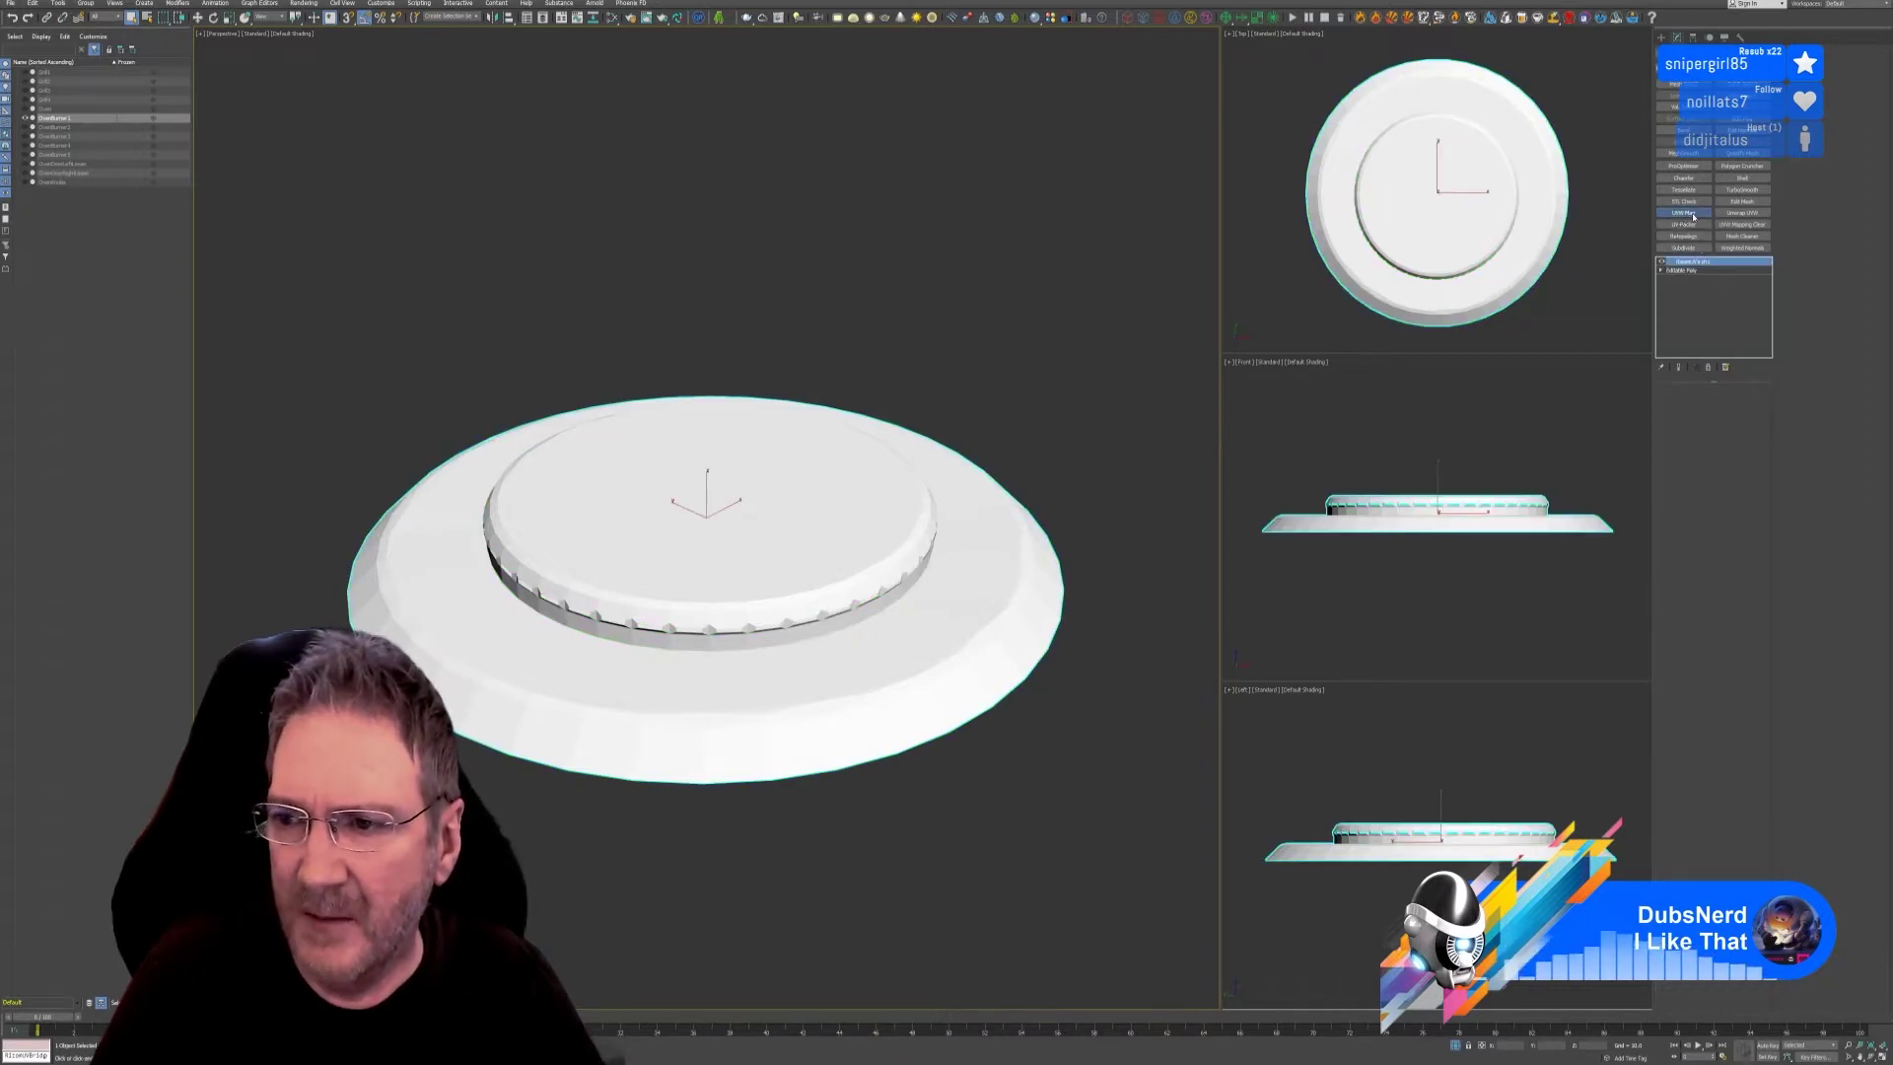
pyautogui.click(1683, 213)
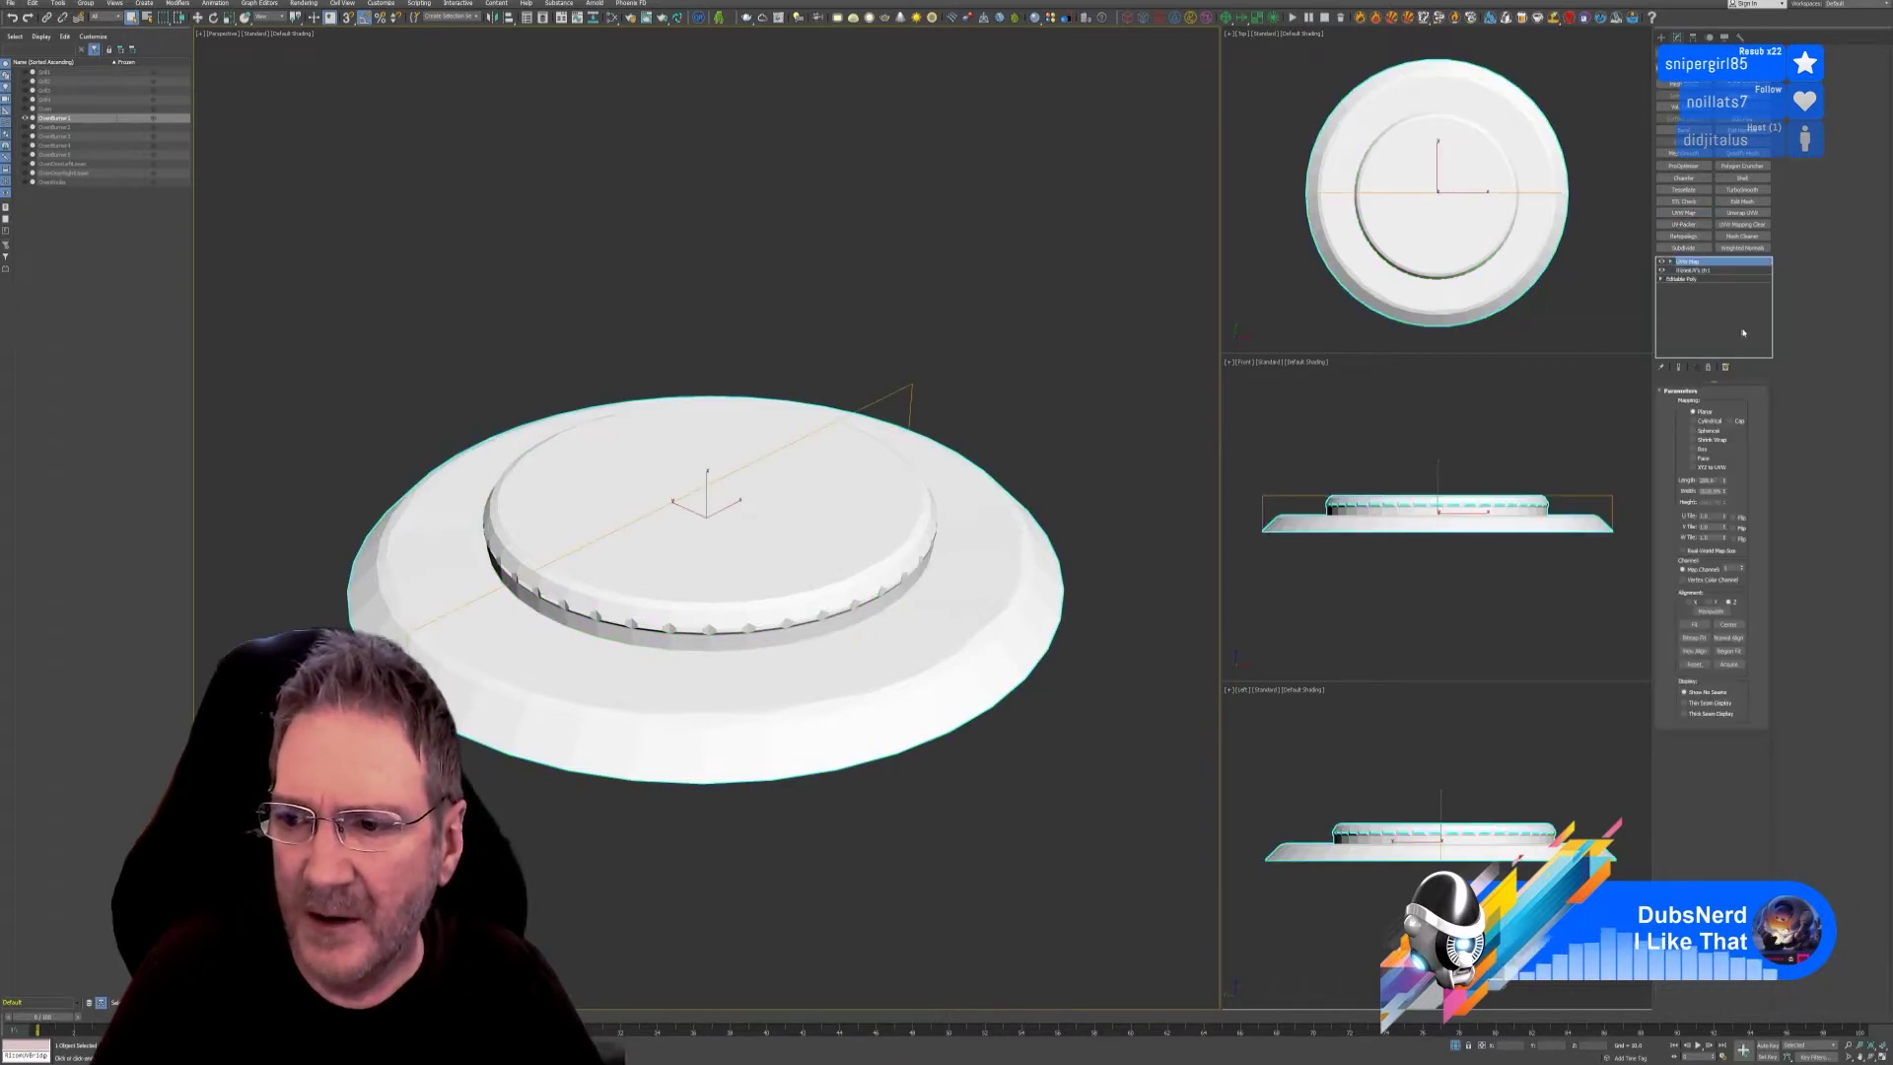
pyautogui.click(1712, 420)
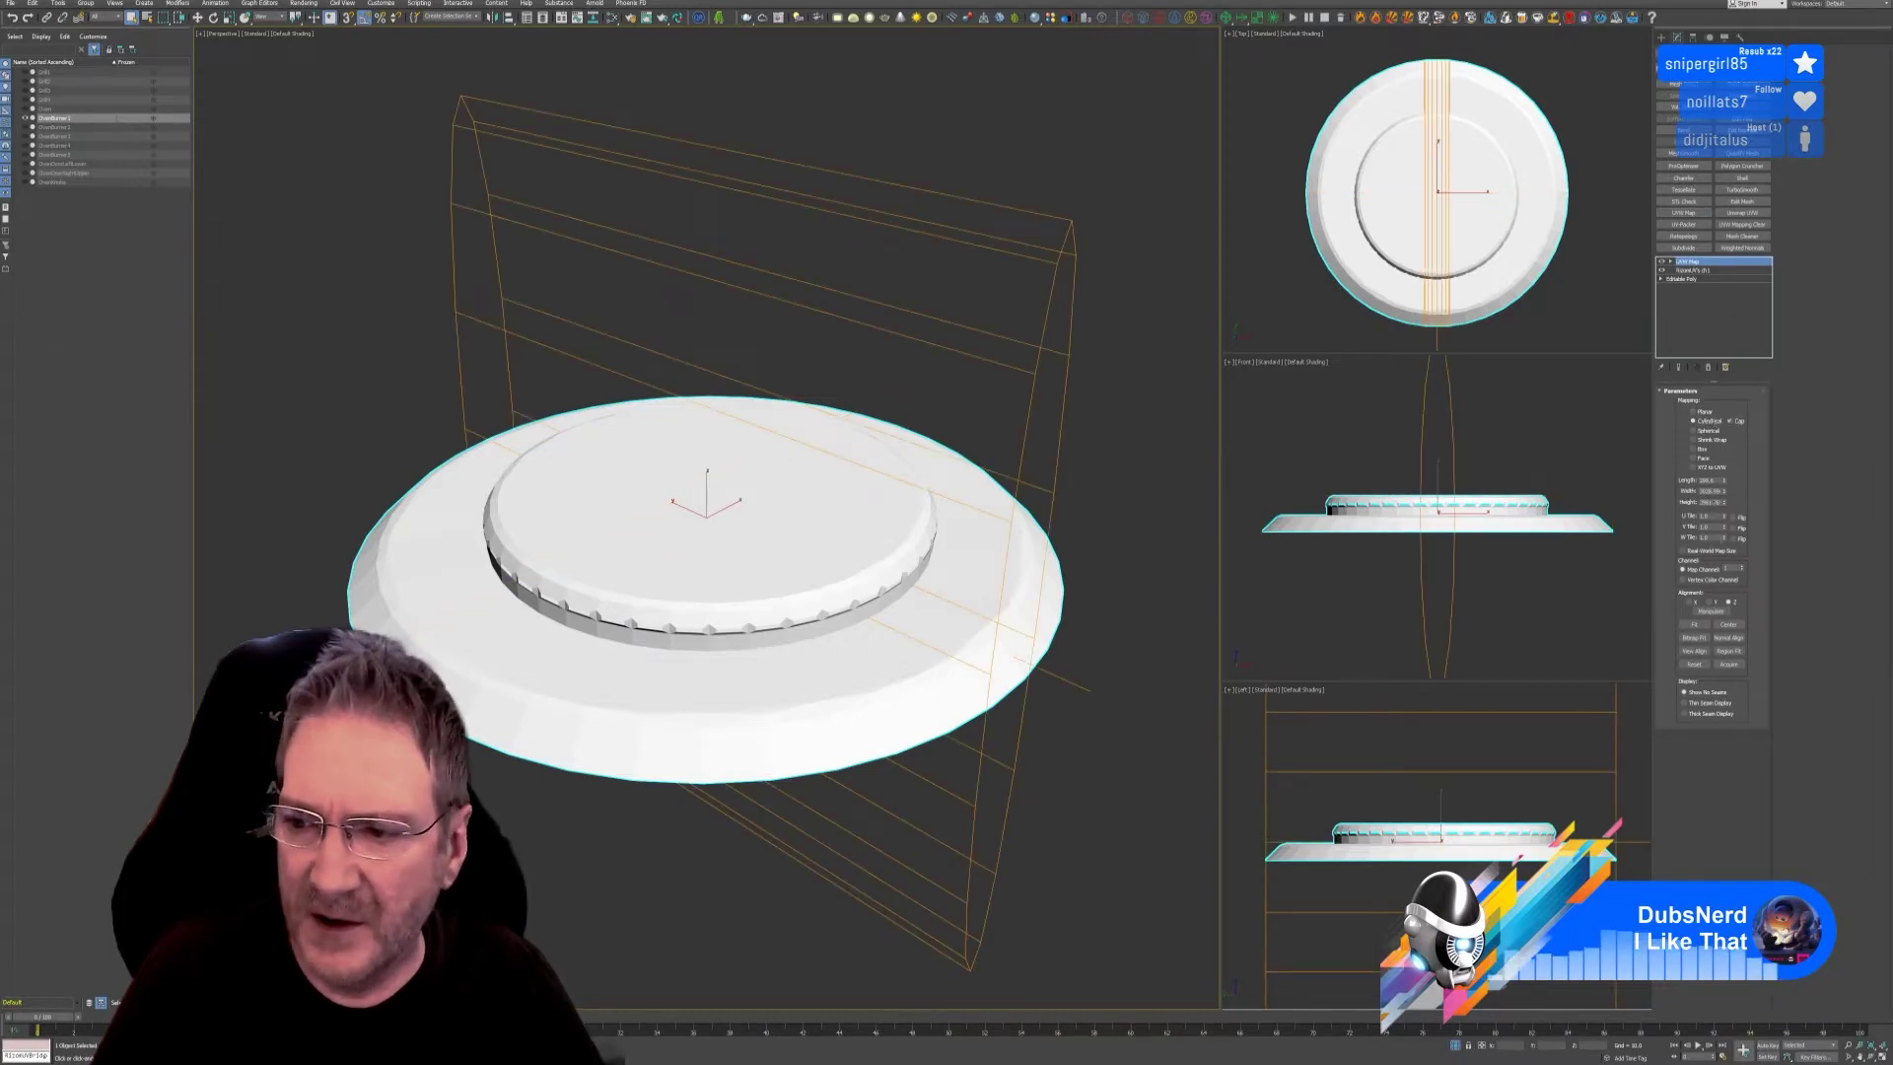
# Try aligning the burner's cylindrical mapping gizmo to the X axis and fitting it to the whole mesh.
pyautogui.click(1711, 601)
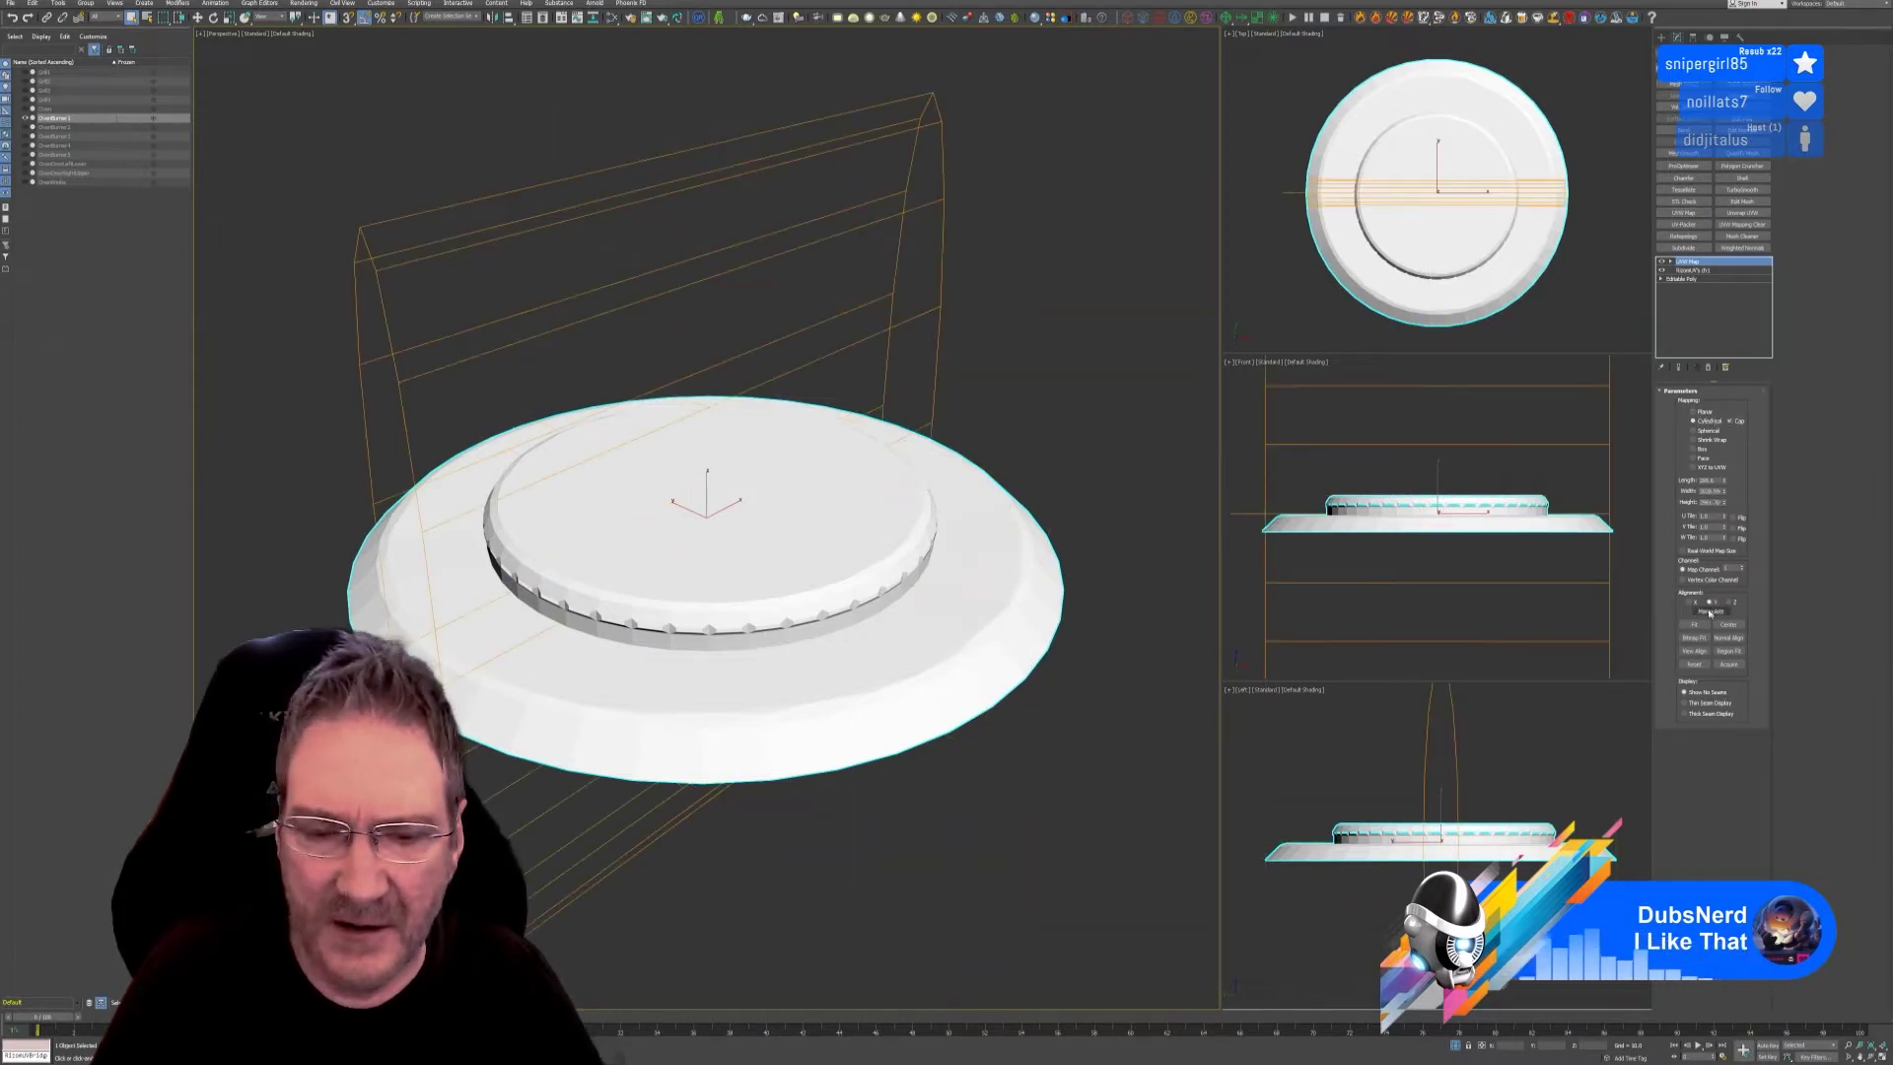
pyautogui.click(1692, 603)
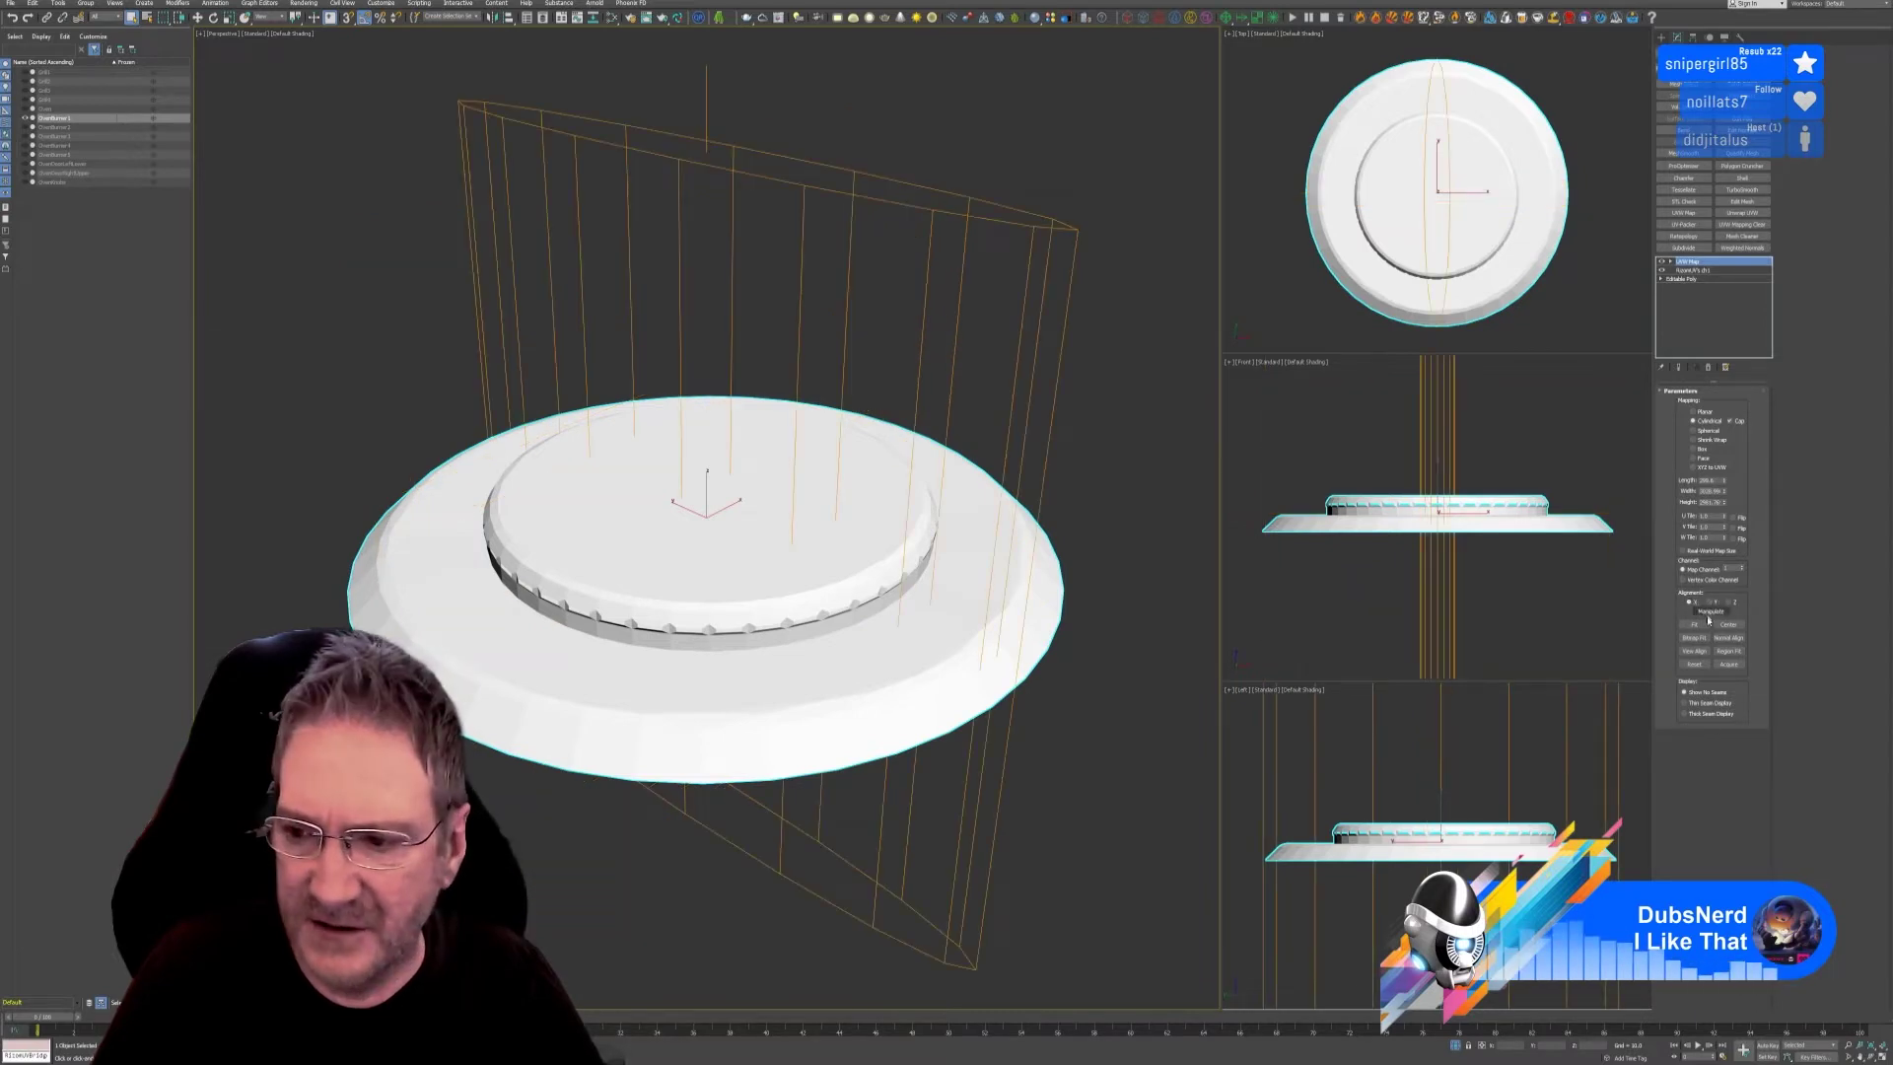
pyautogui.click(1734, 602)
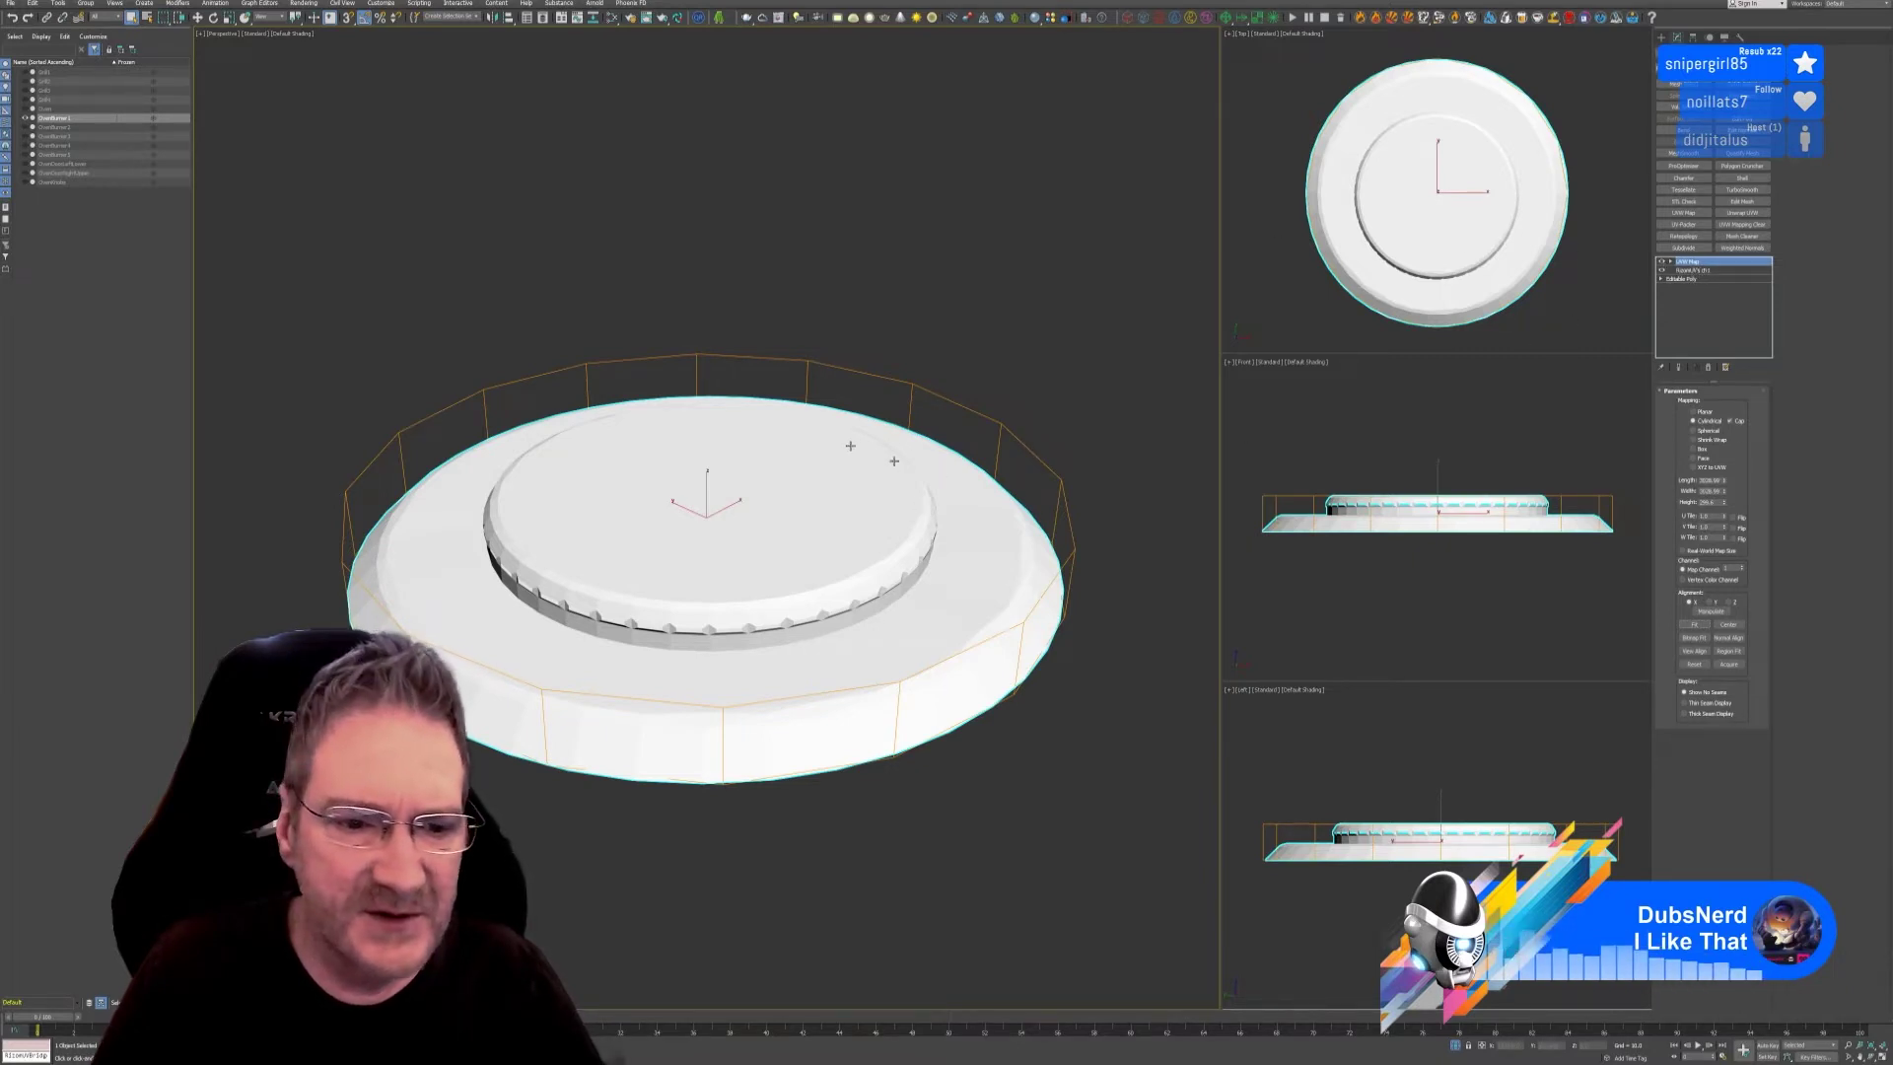
# Assign the checker material to the burner and inspect the pattern from low and high viewing angles.
pyautogui.click(611, 19)
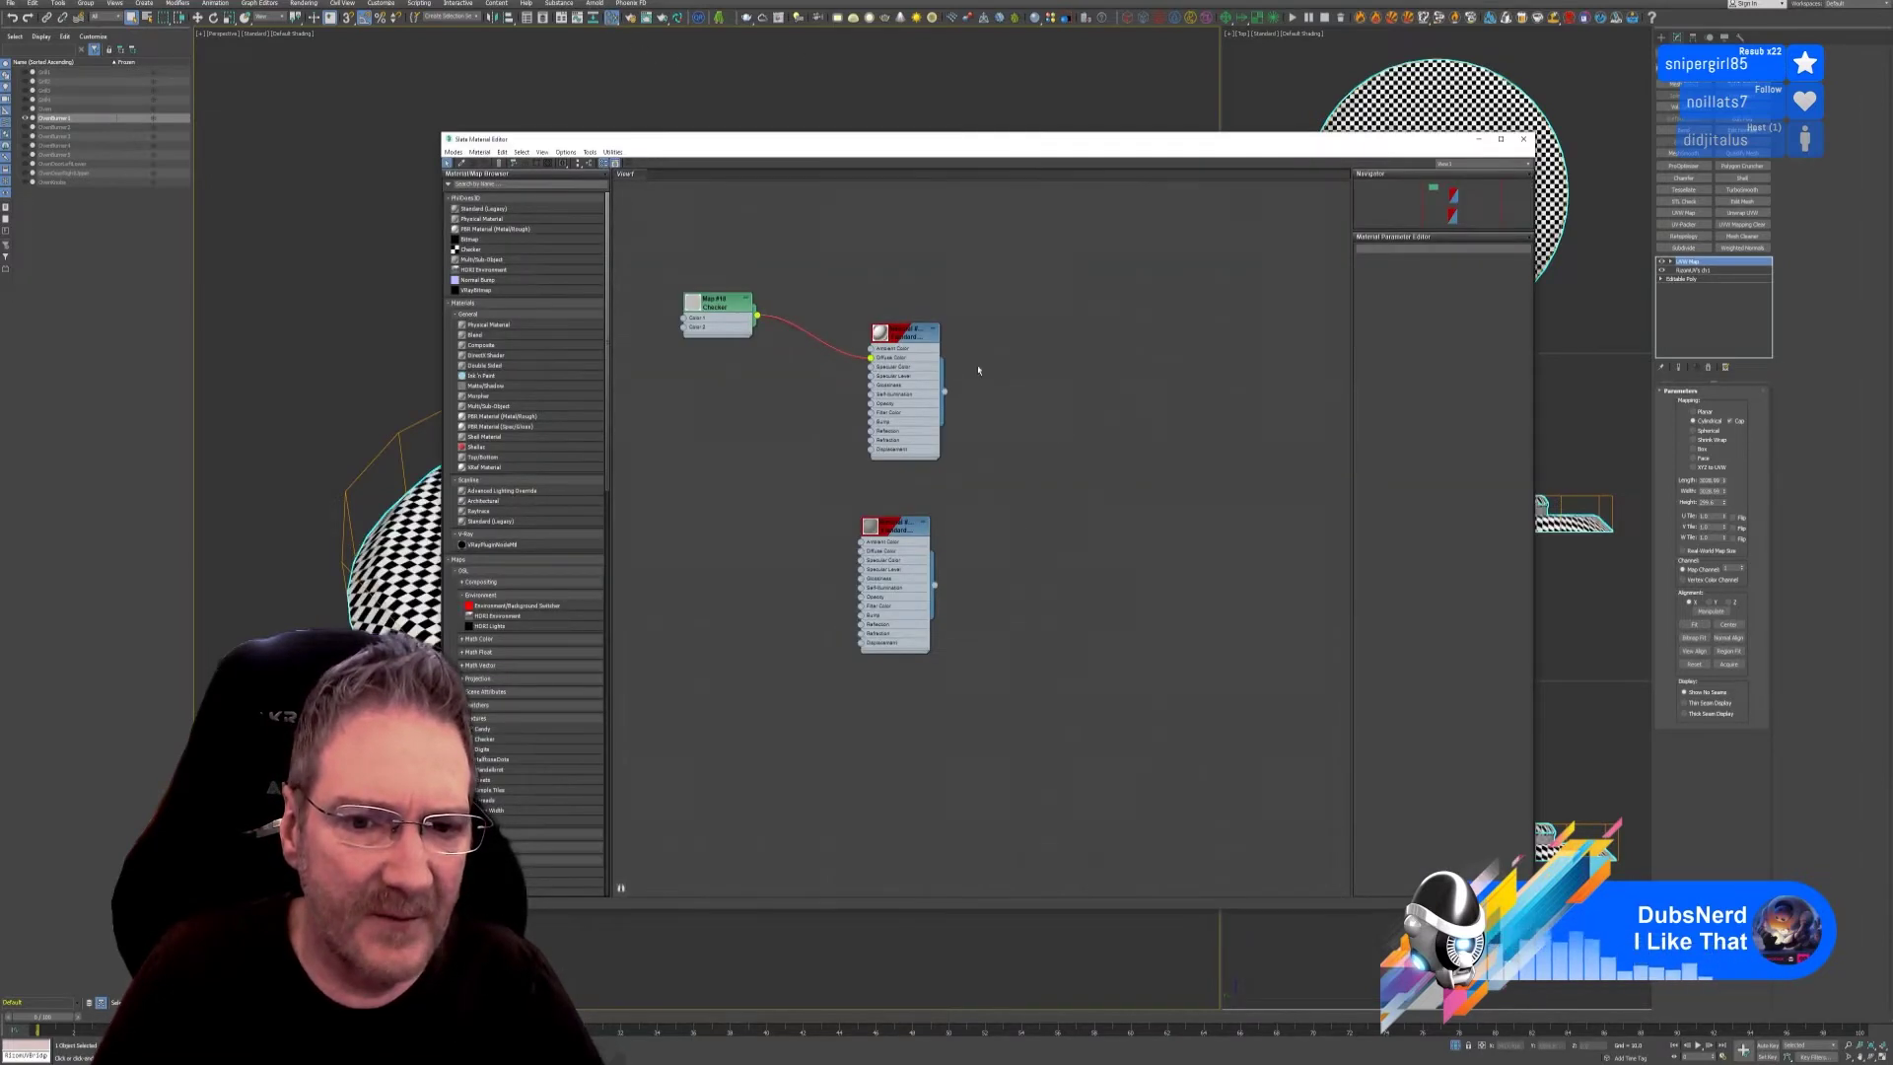
pyautogui.click(1523, 139)
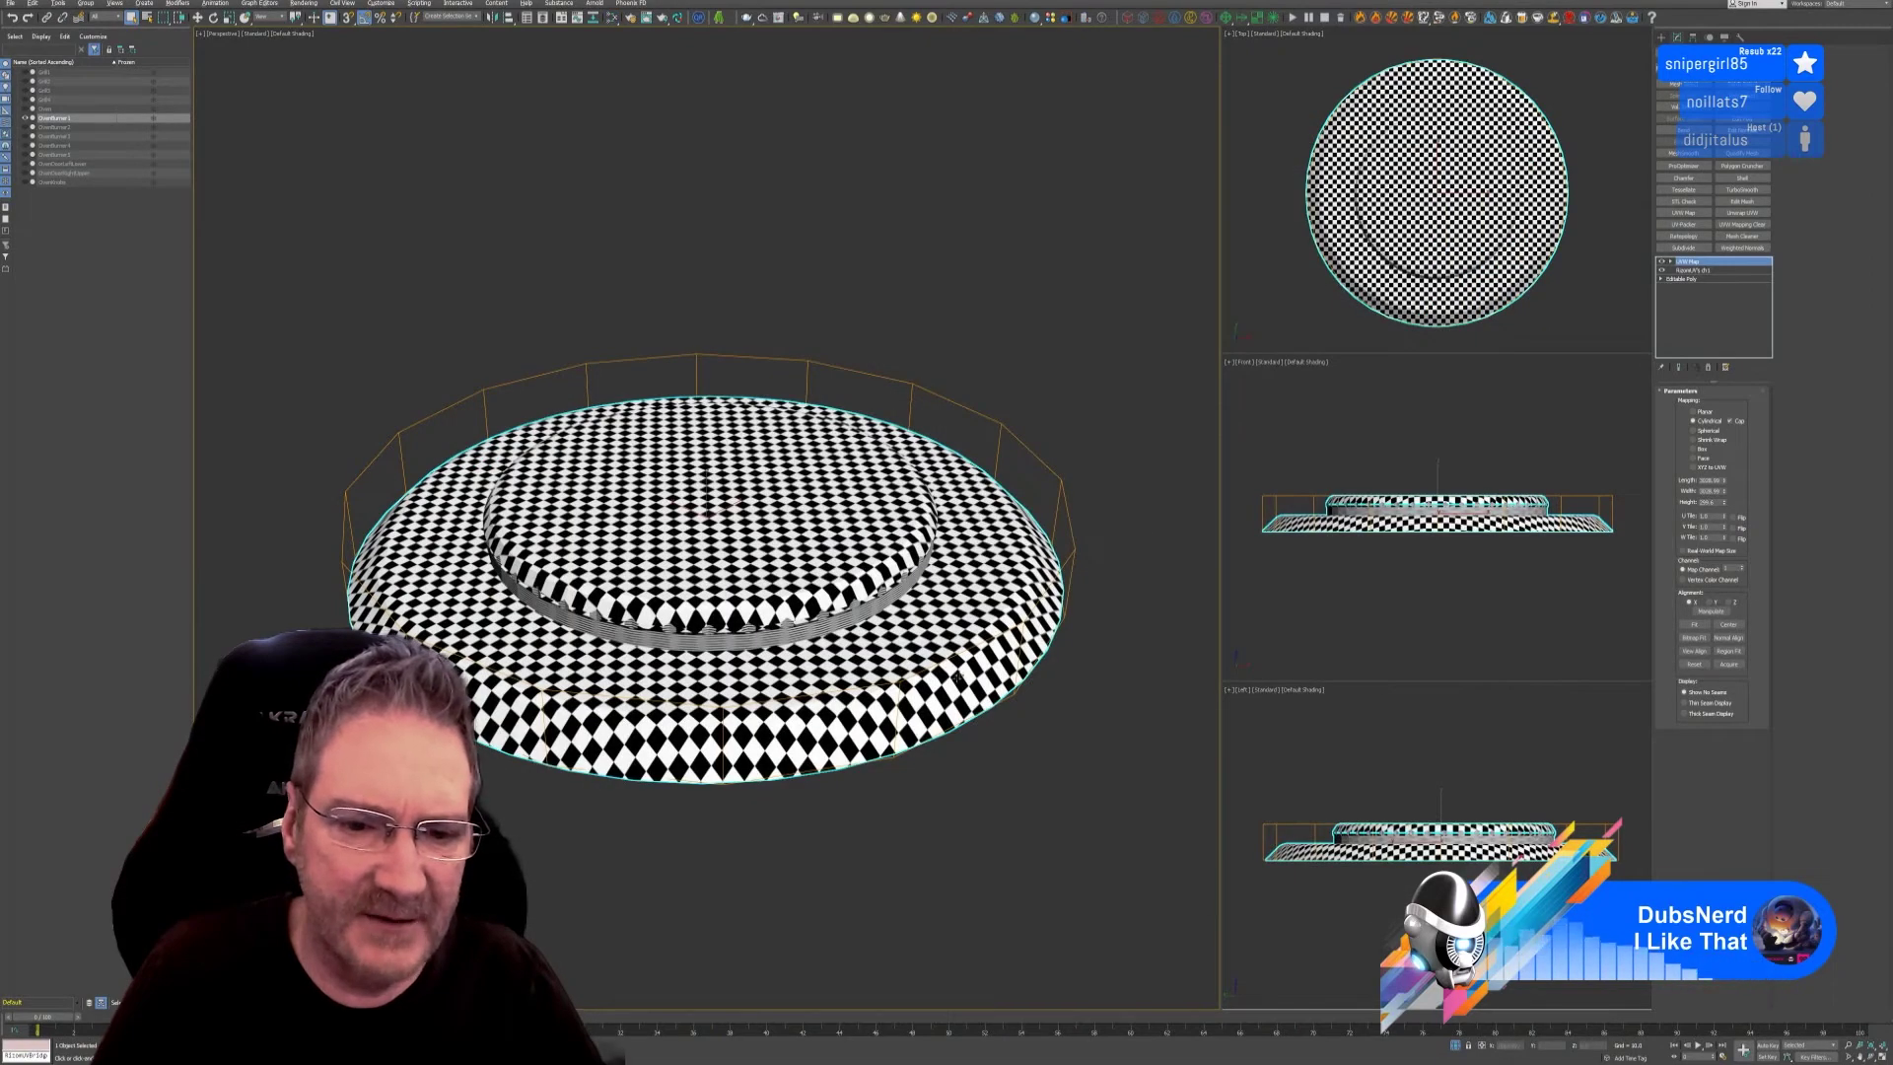
pyautogui.click(1007, 461)
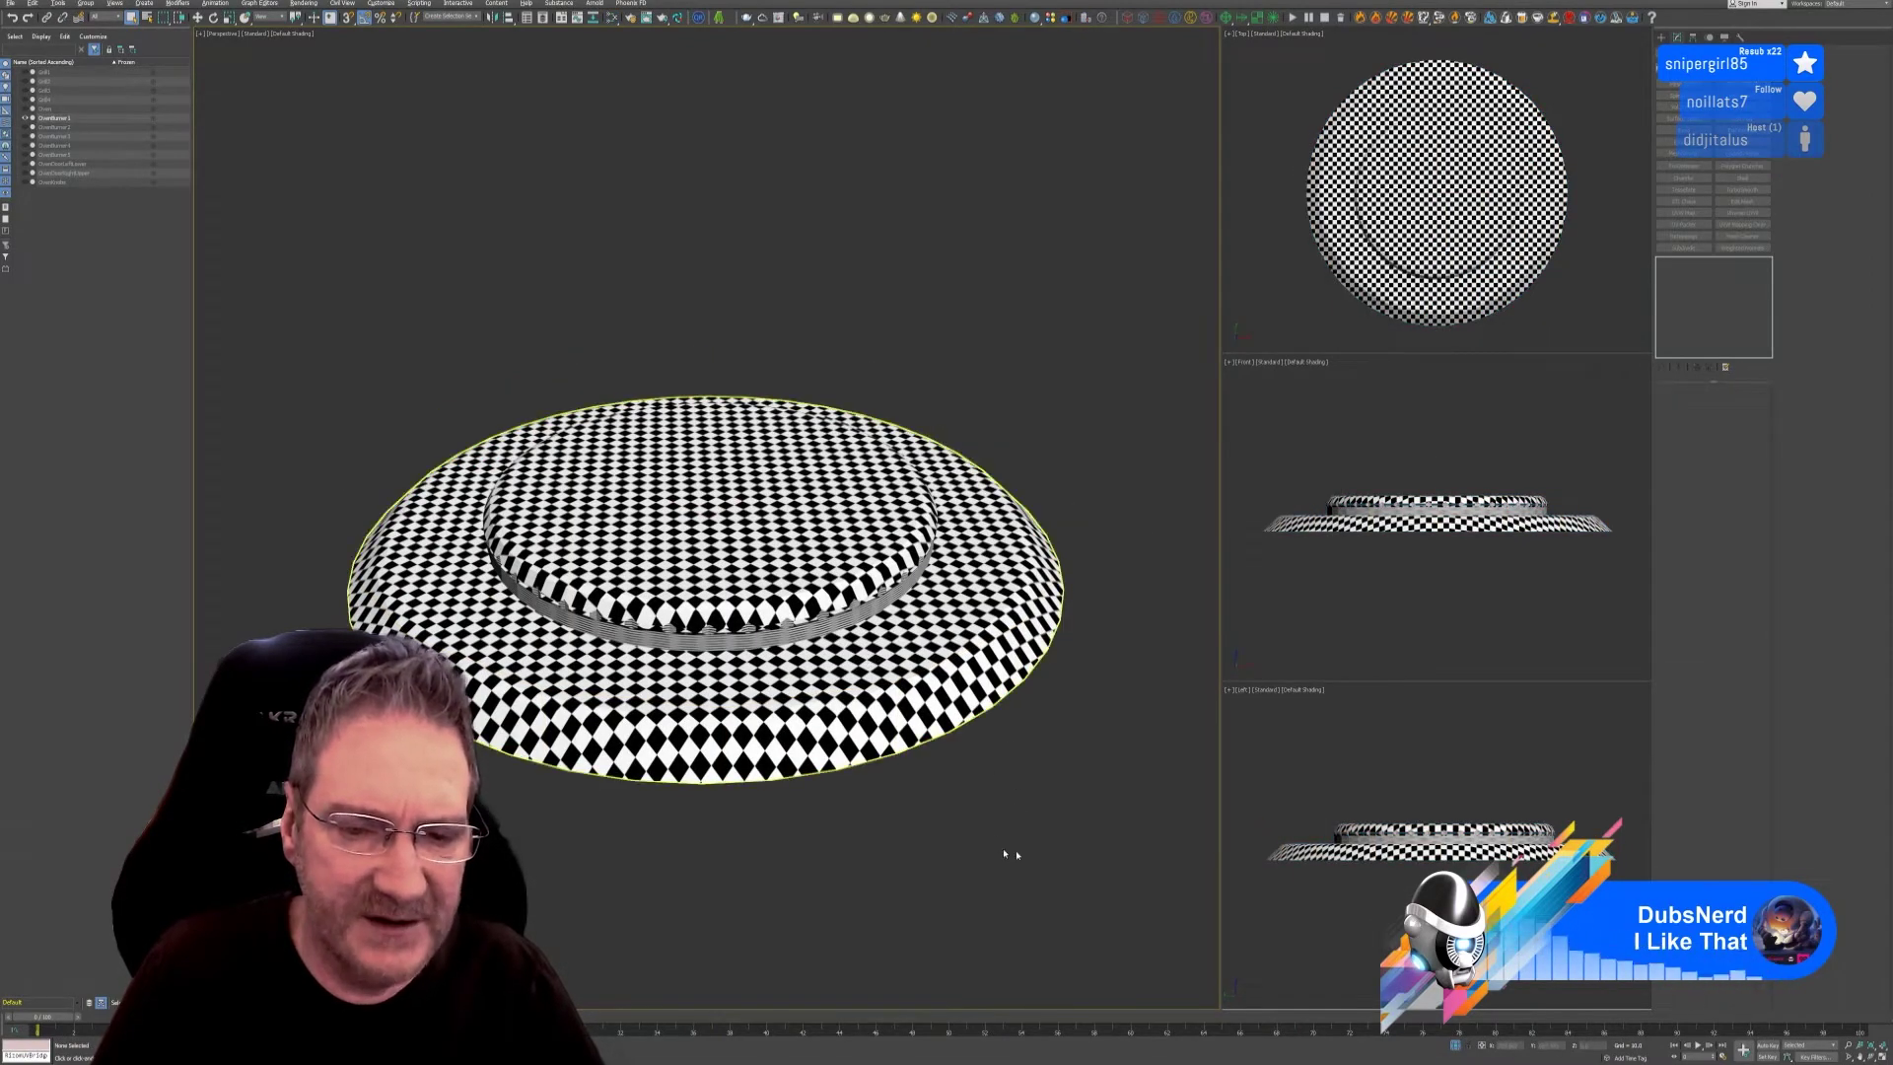
pyautogui.keyDown('alt'); pyautogui.moveTo(1044, 778); pyautogui.dragTo(1018, 815, button='middle'); pyautogui.keyUp('alt')
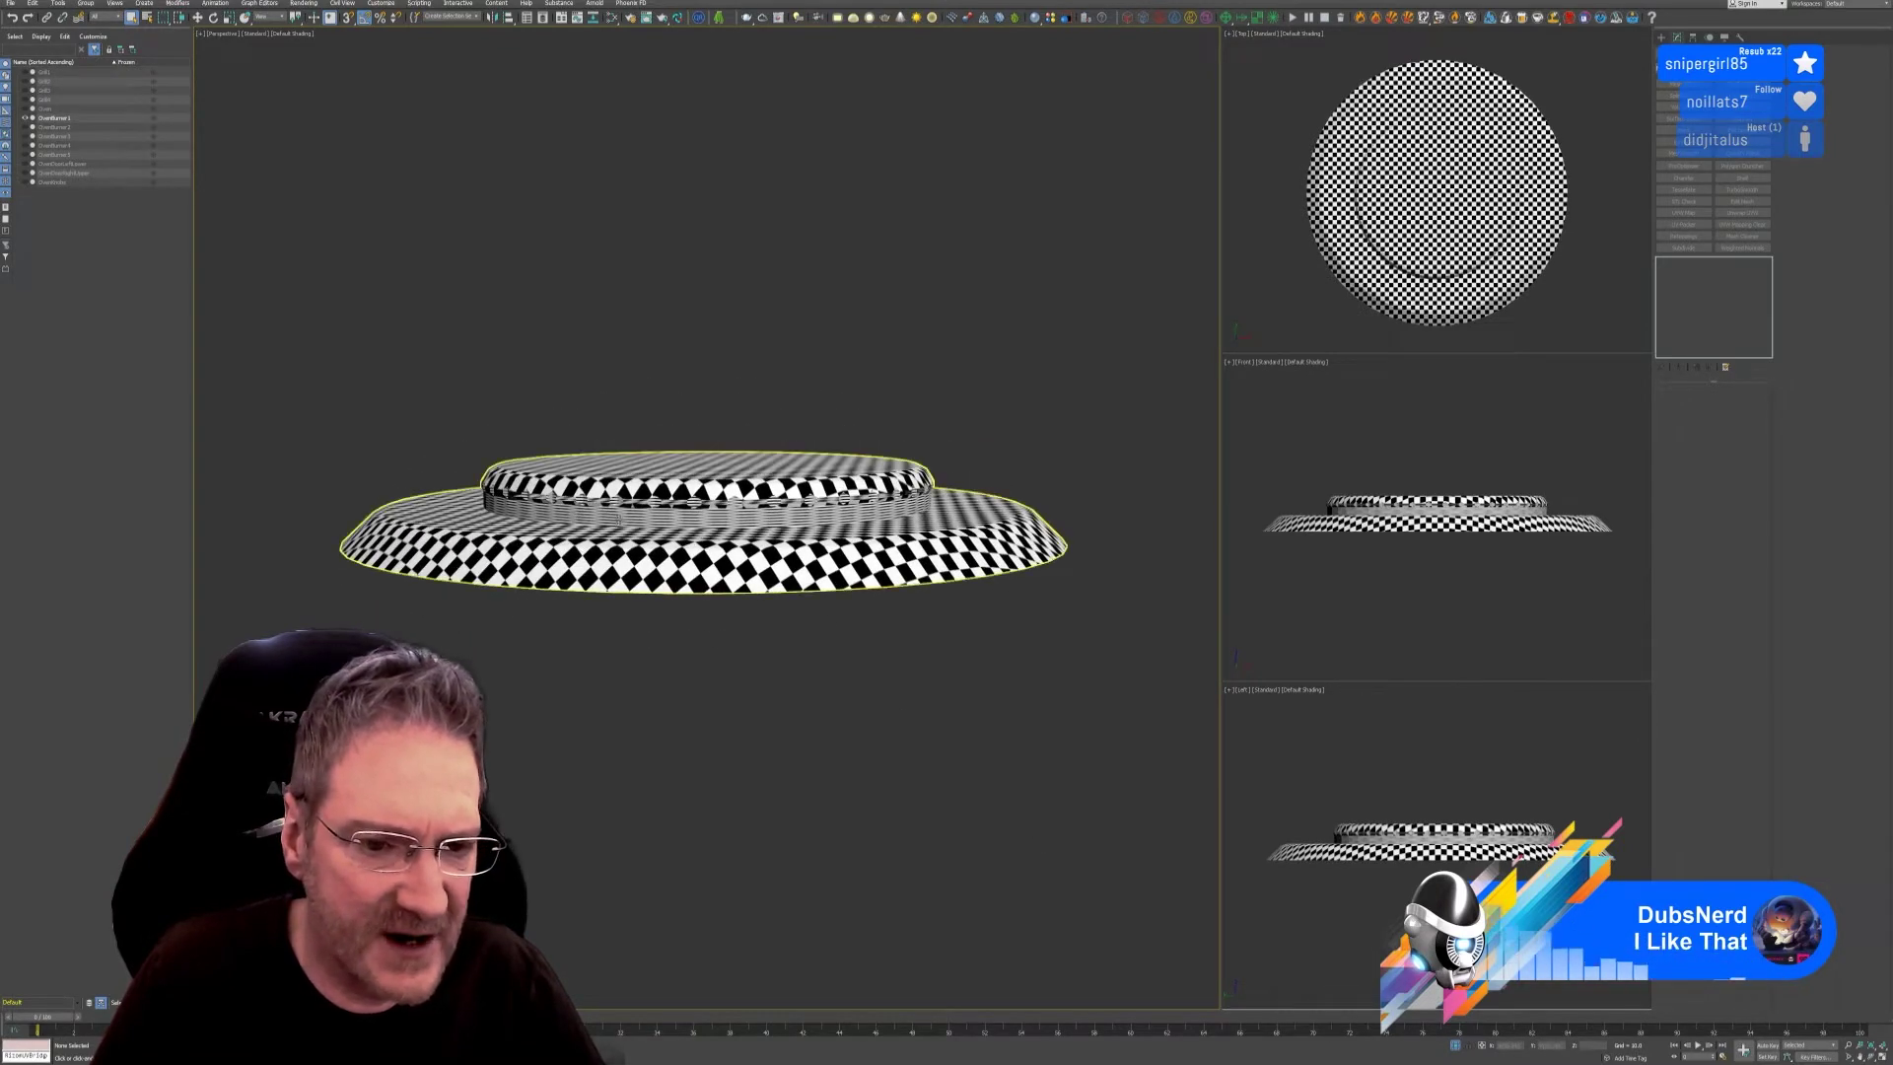
pyautogui.moveTo(760, 765)
pyautogui.keyDown('alt'); pyautogui.mouseDown(button='middle')
pyautogui.moveTo(767, 795)
pyautogui.moveTo(782, 778)
pyautogui.mouseUp(button='middle'); pyautogui.keyUp('alt')
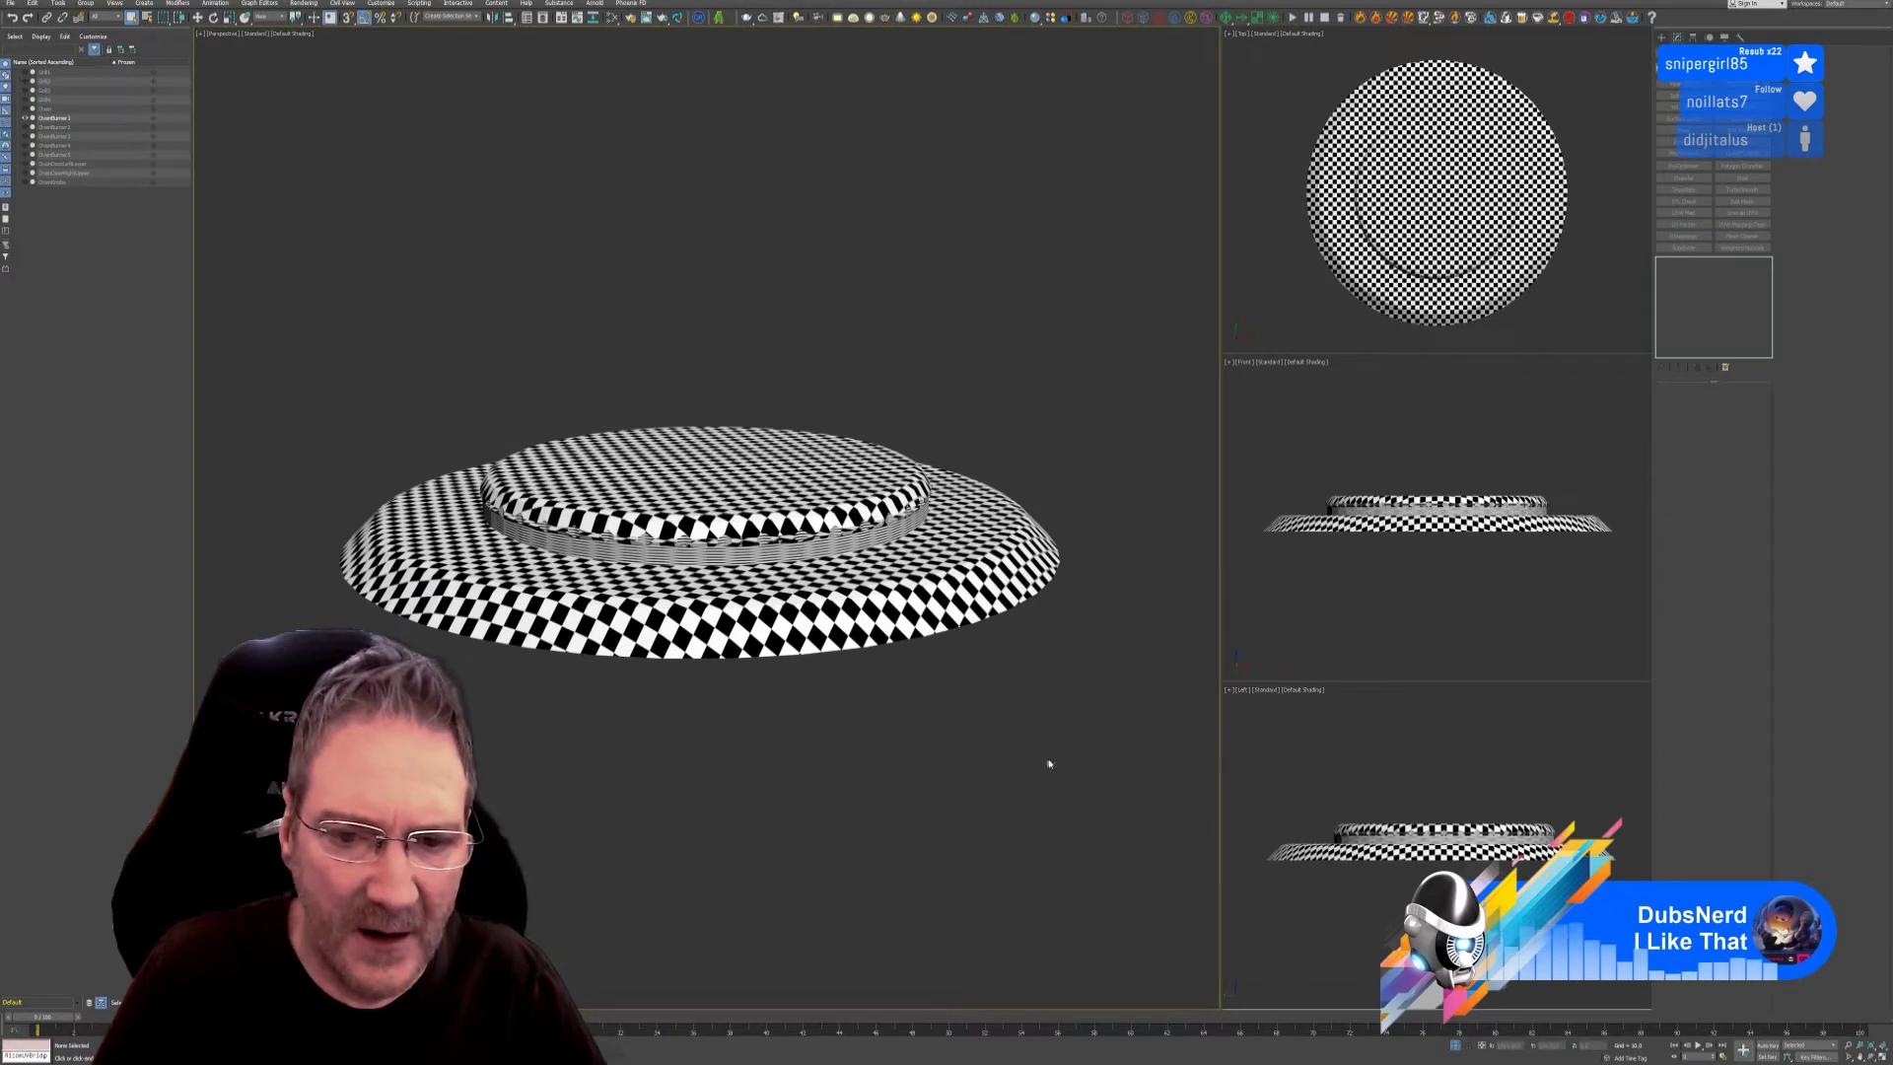
pyautogui.keyDown('alt'); pyautogui.moveTo(1049, 764); pyautogui.dragTo(976, 765, button='middle'); pyautogui.keyUp('alt')
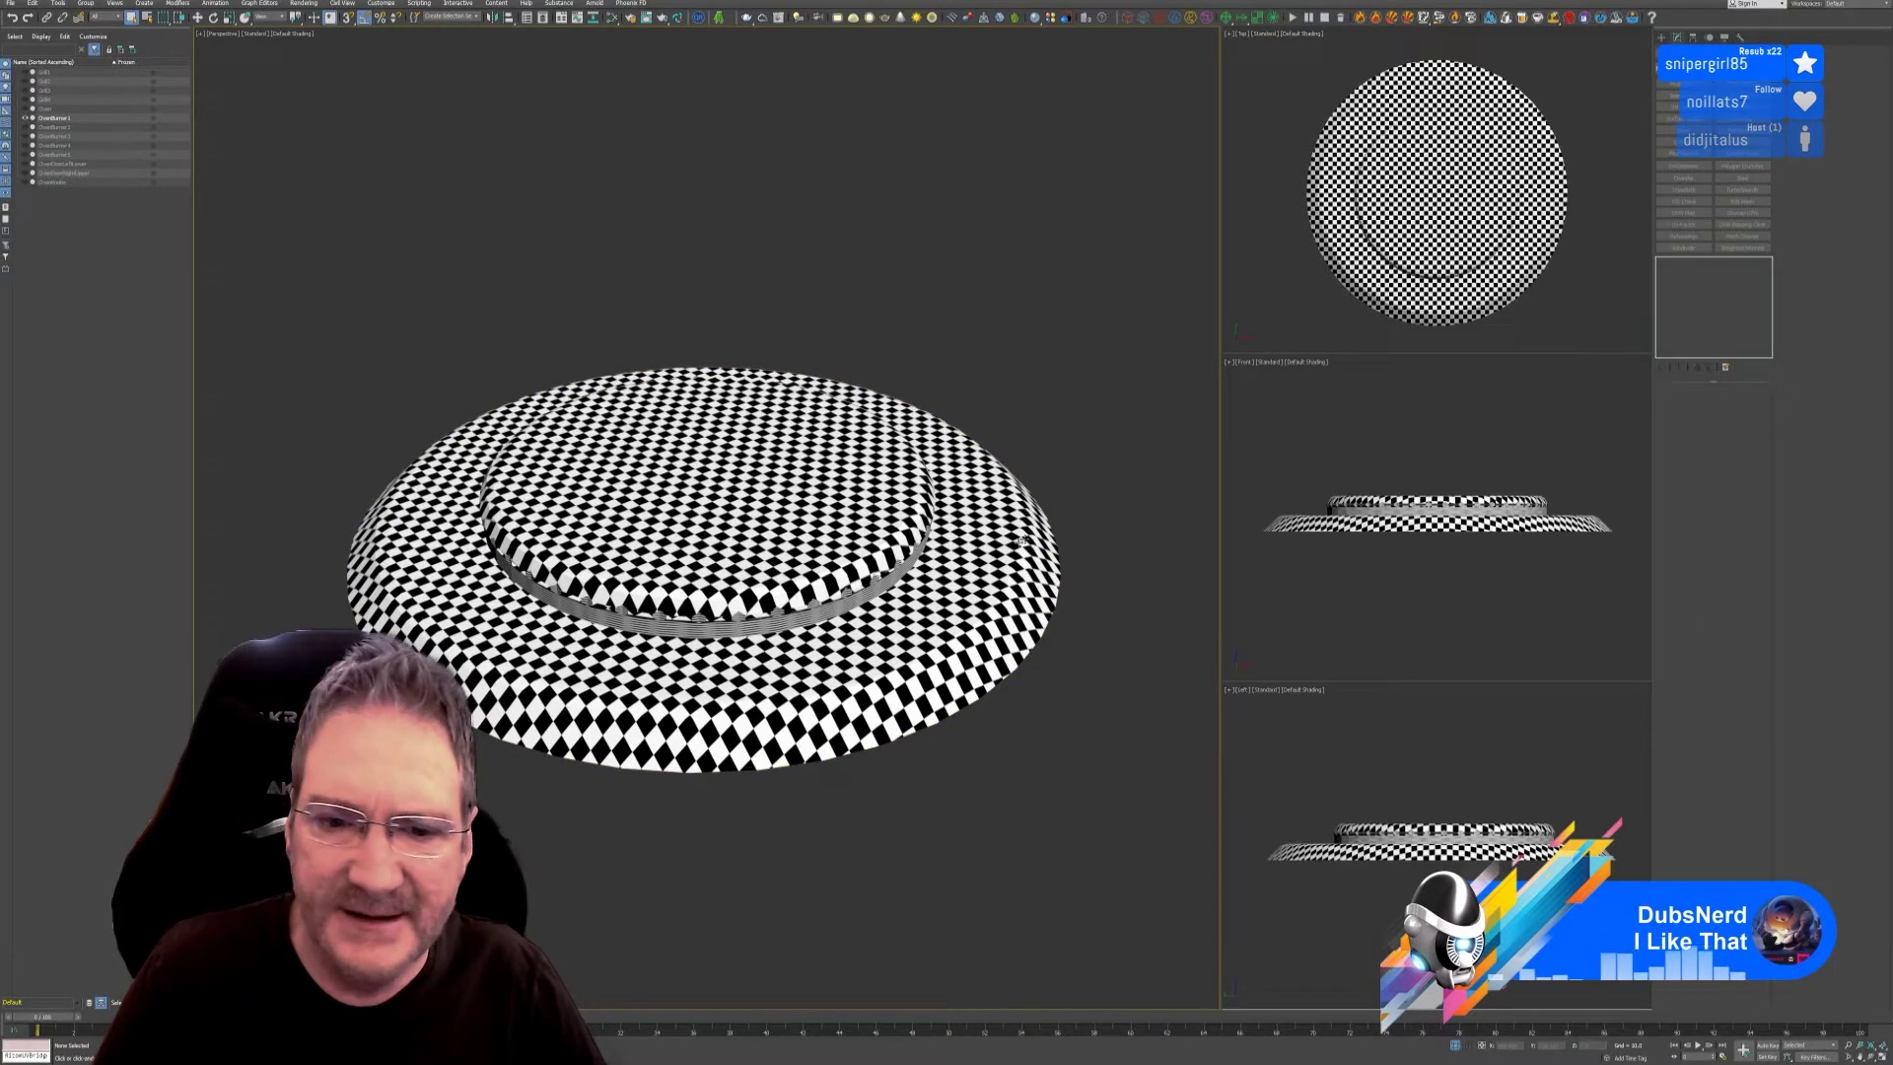
# Remove the UVW Map modifier from the burner and collapse the remaining modifier stack to an editable poly.
pyautogui.click(1020, 540)
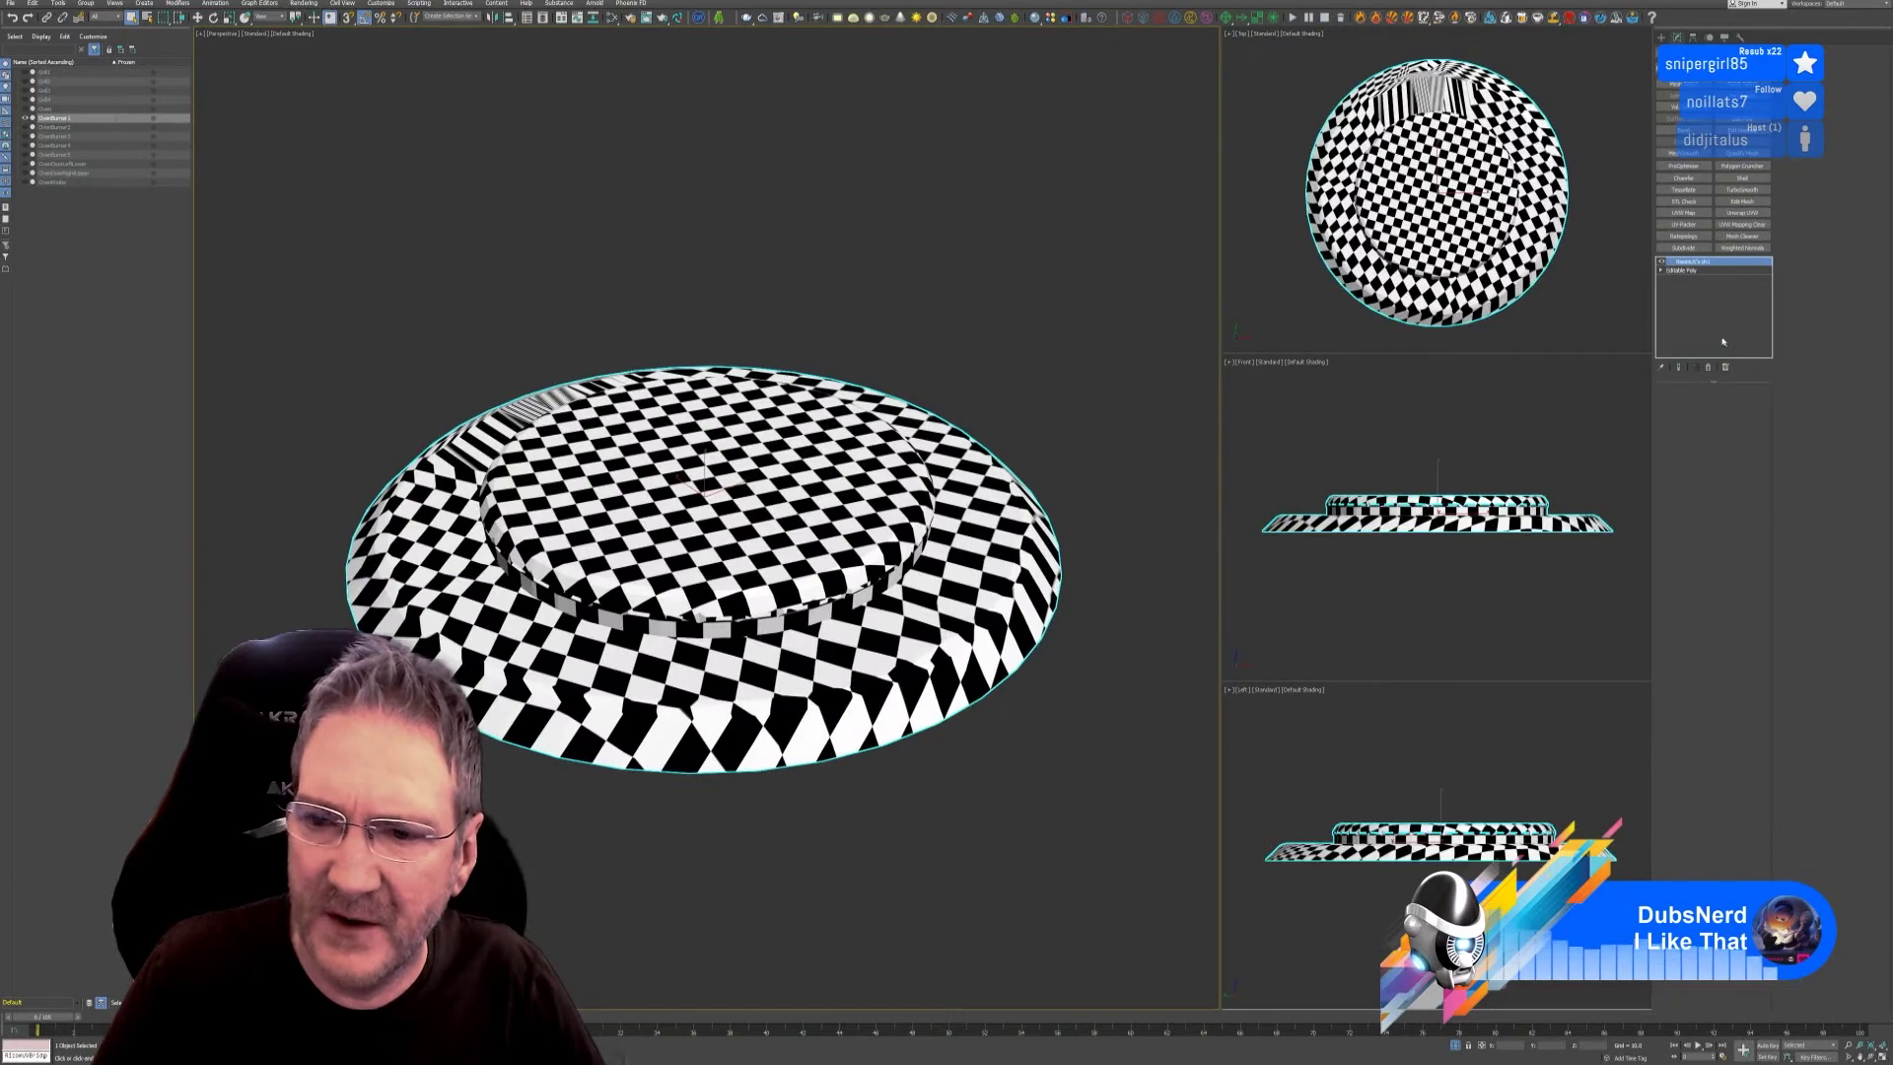
pyautogui.keyDown('alt'); pyautogui.moveTo(956, 816); pyautogui.dragTo(1004, 798, button='middle'); pyautogui.keyUp('alt')
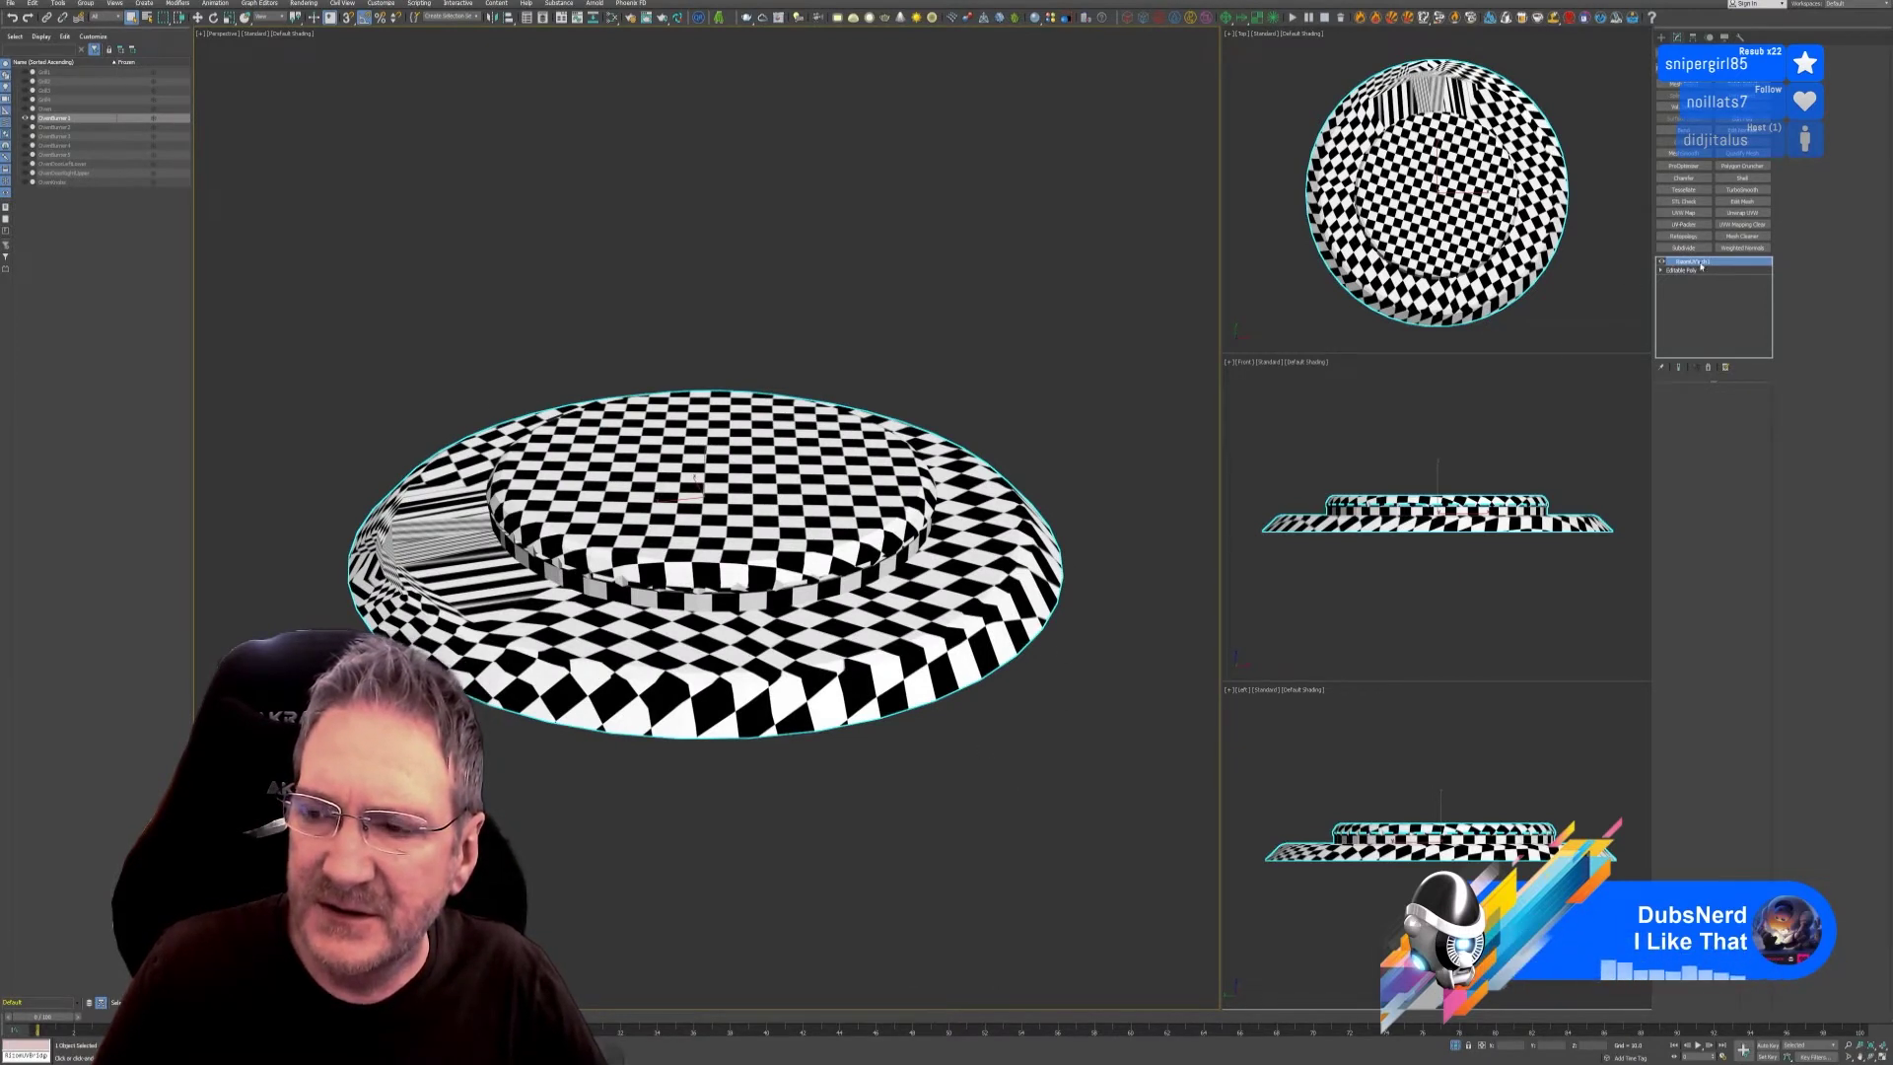
pyautogui.rightClick(1701, 264)
pyautogui.click(1735, 367)
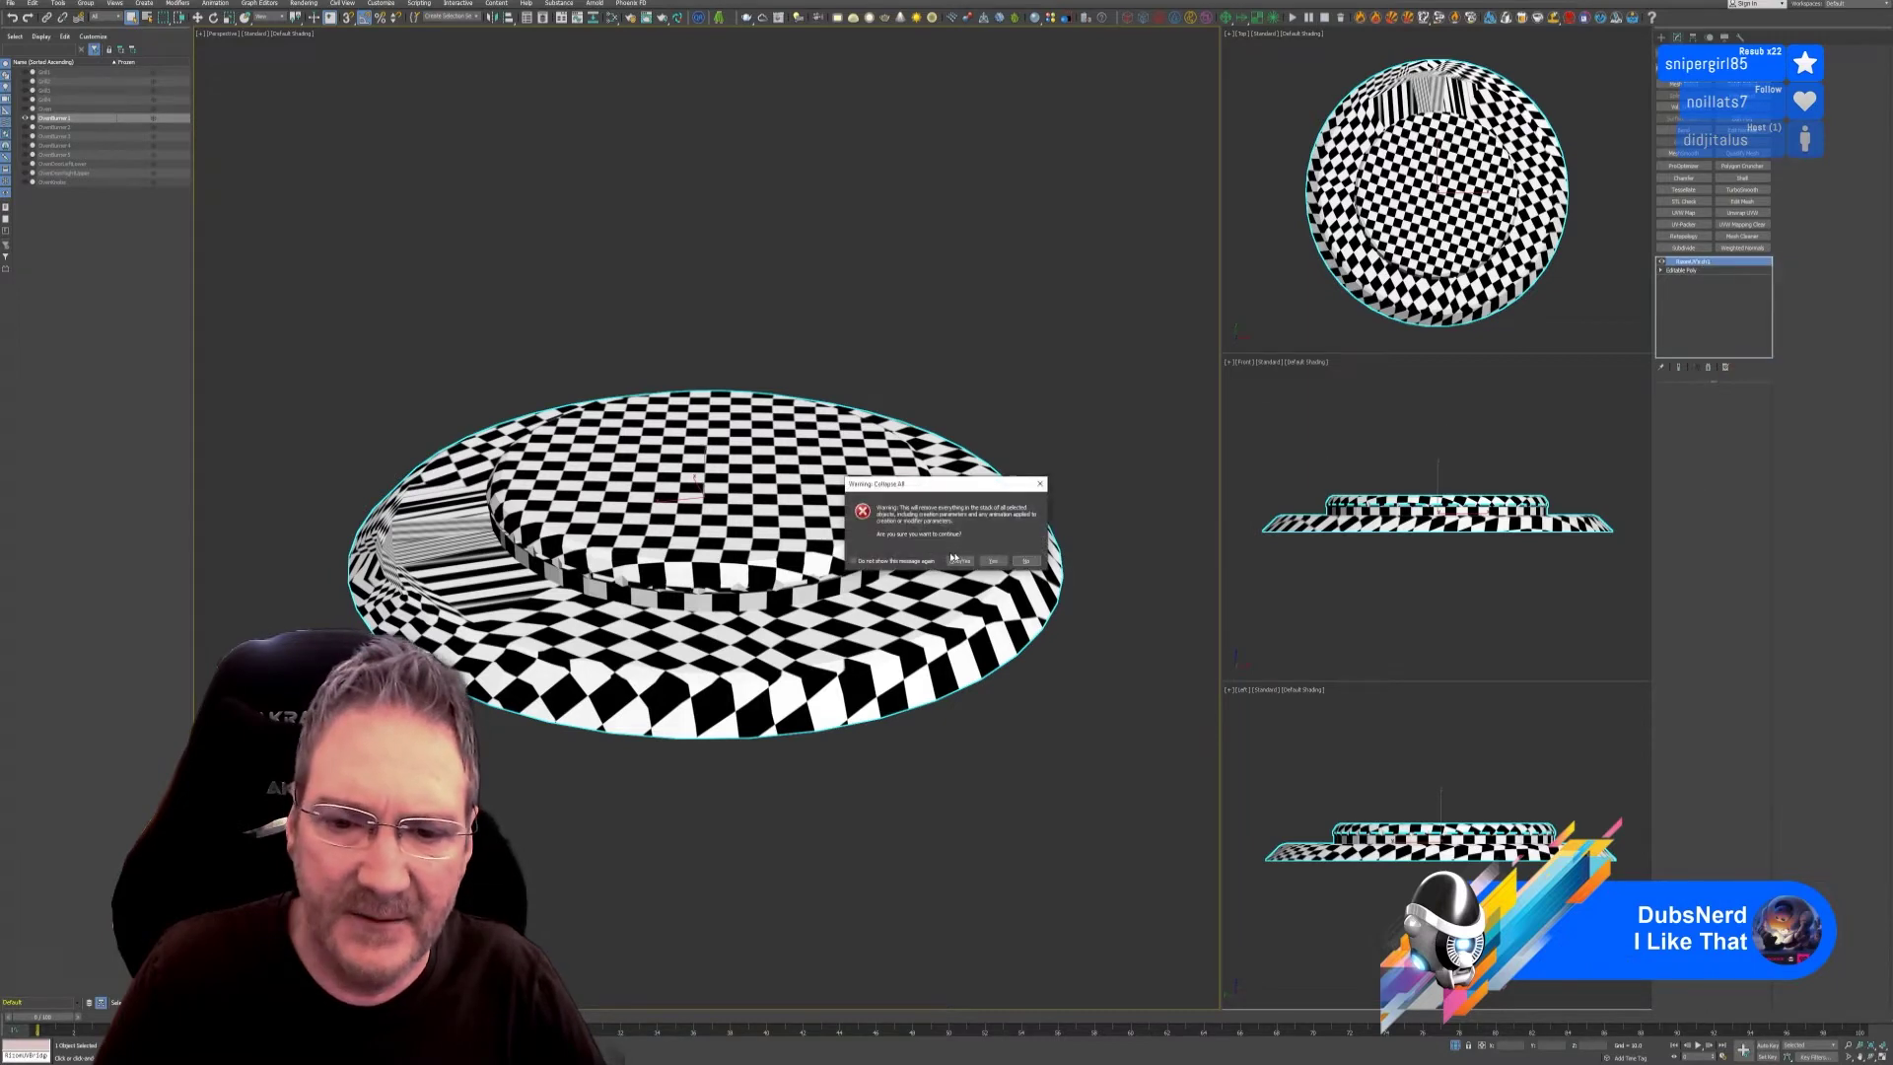
pyautogui.click(1000, 560)
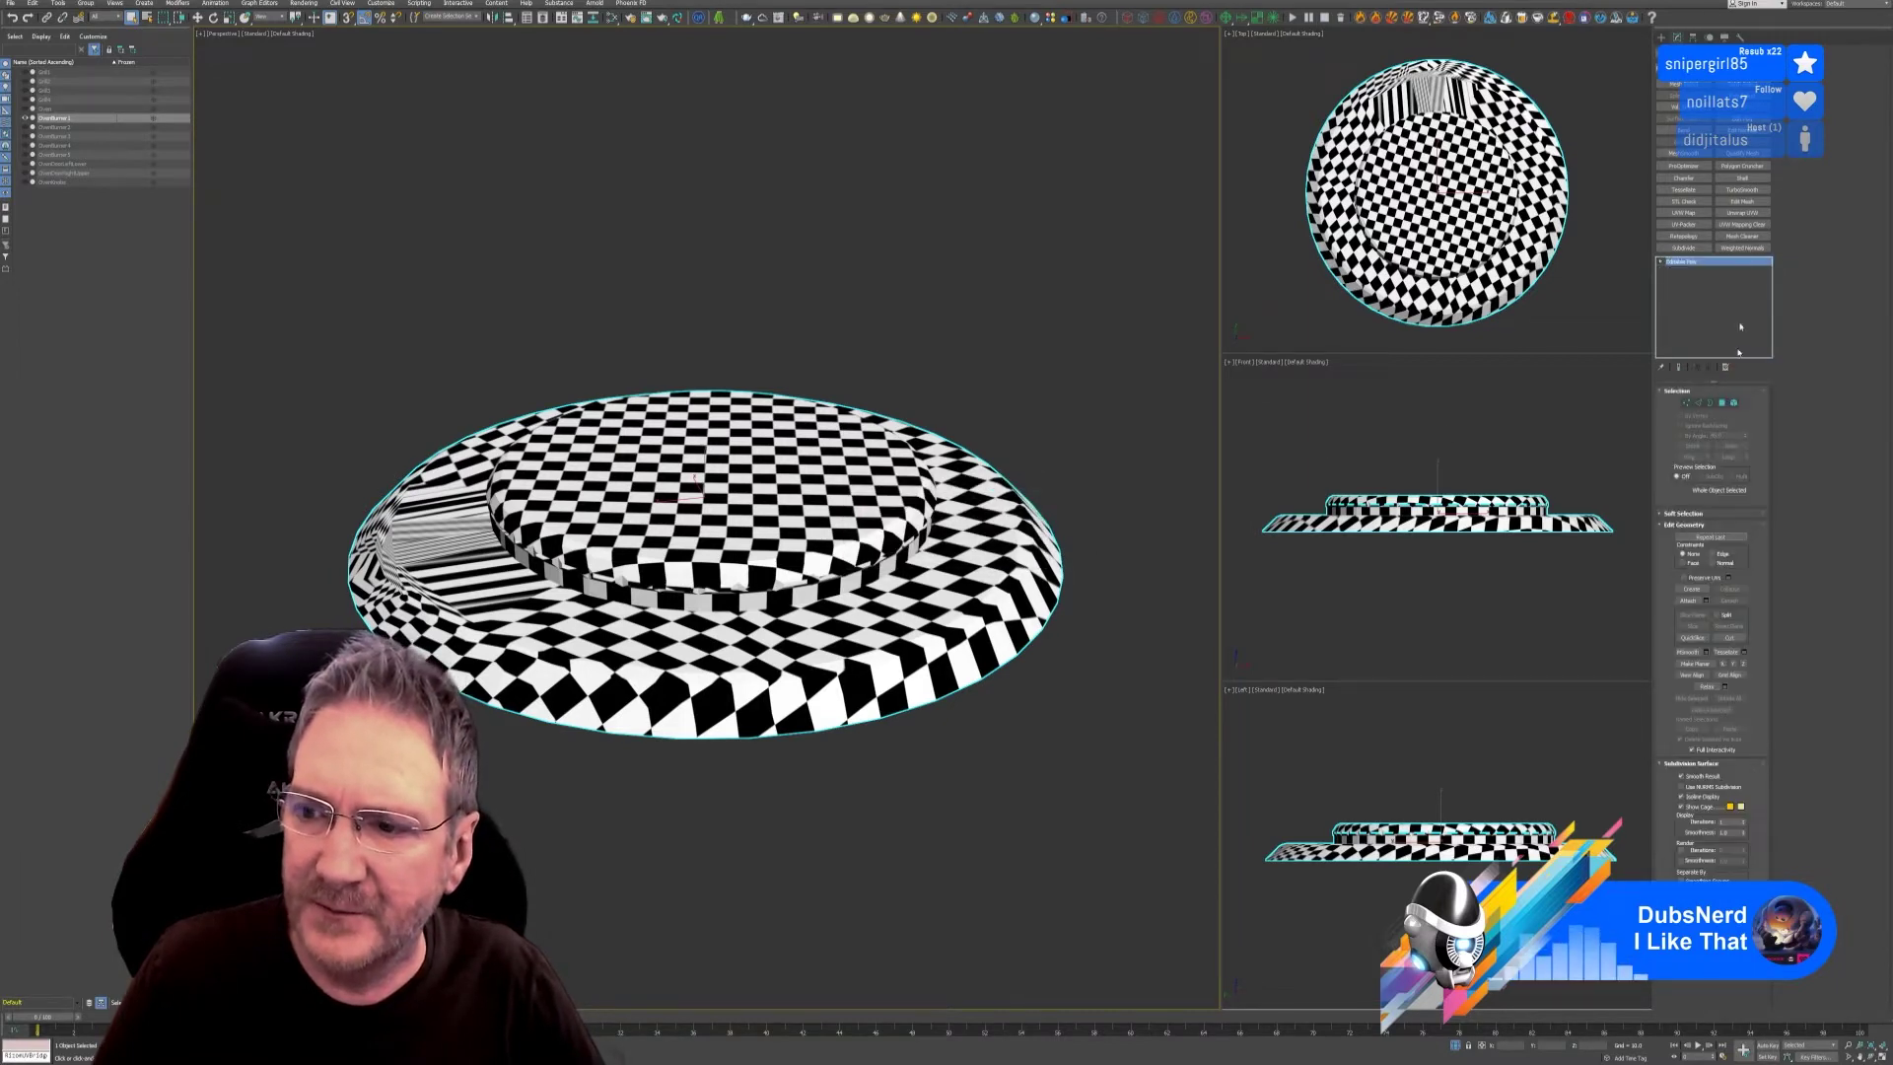
# Detach the burner's wide lower base element as a separate object.
pyautogui.click(1733, 403)
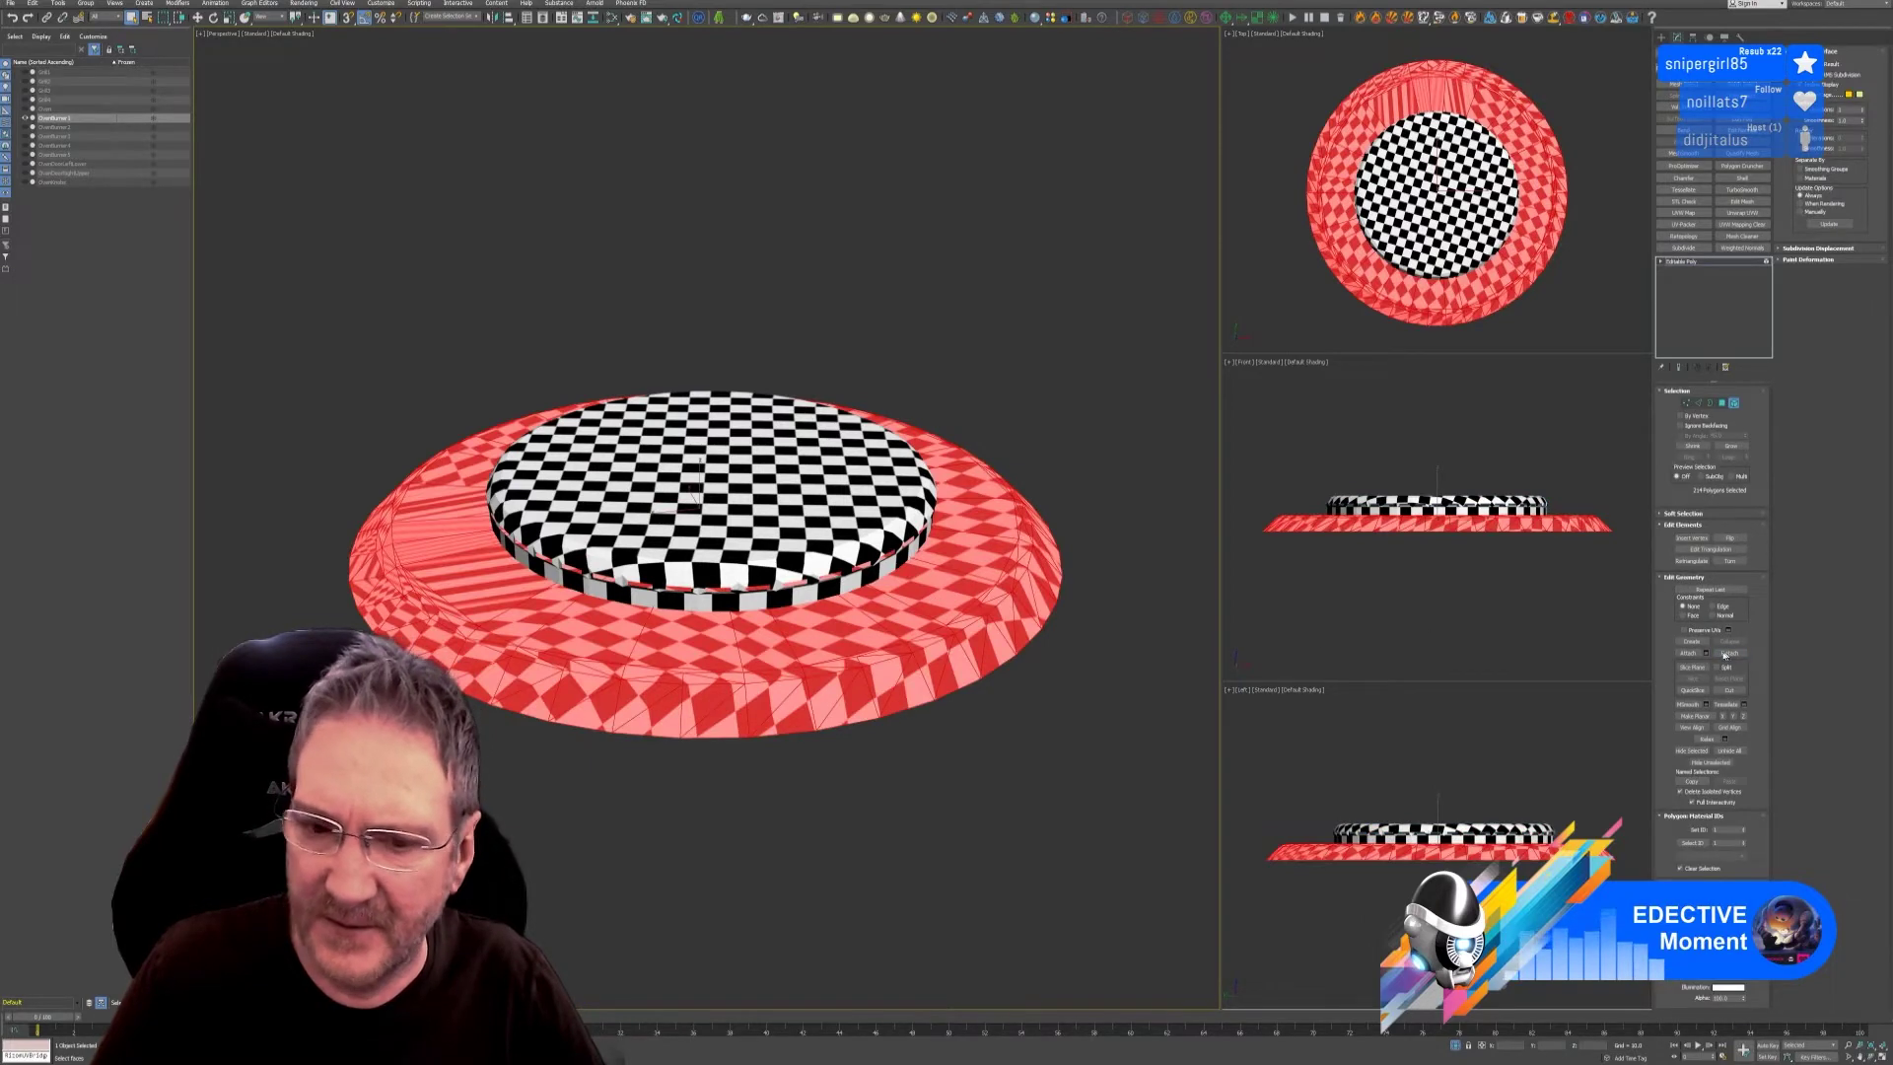
pyautogui.click(1729, 652)
pyautogui.click(983, 538)
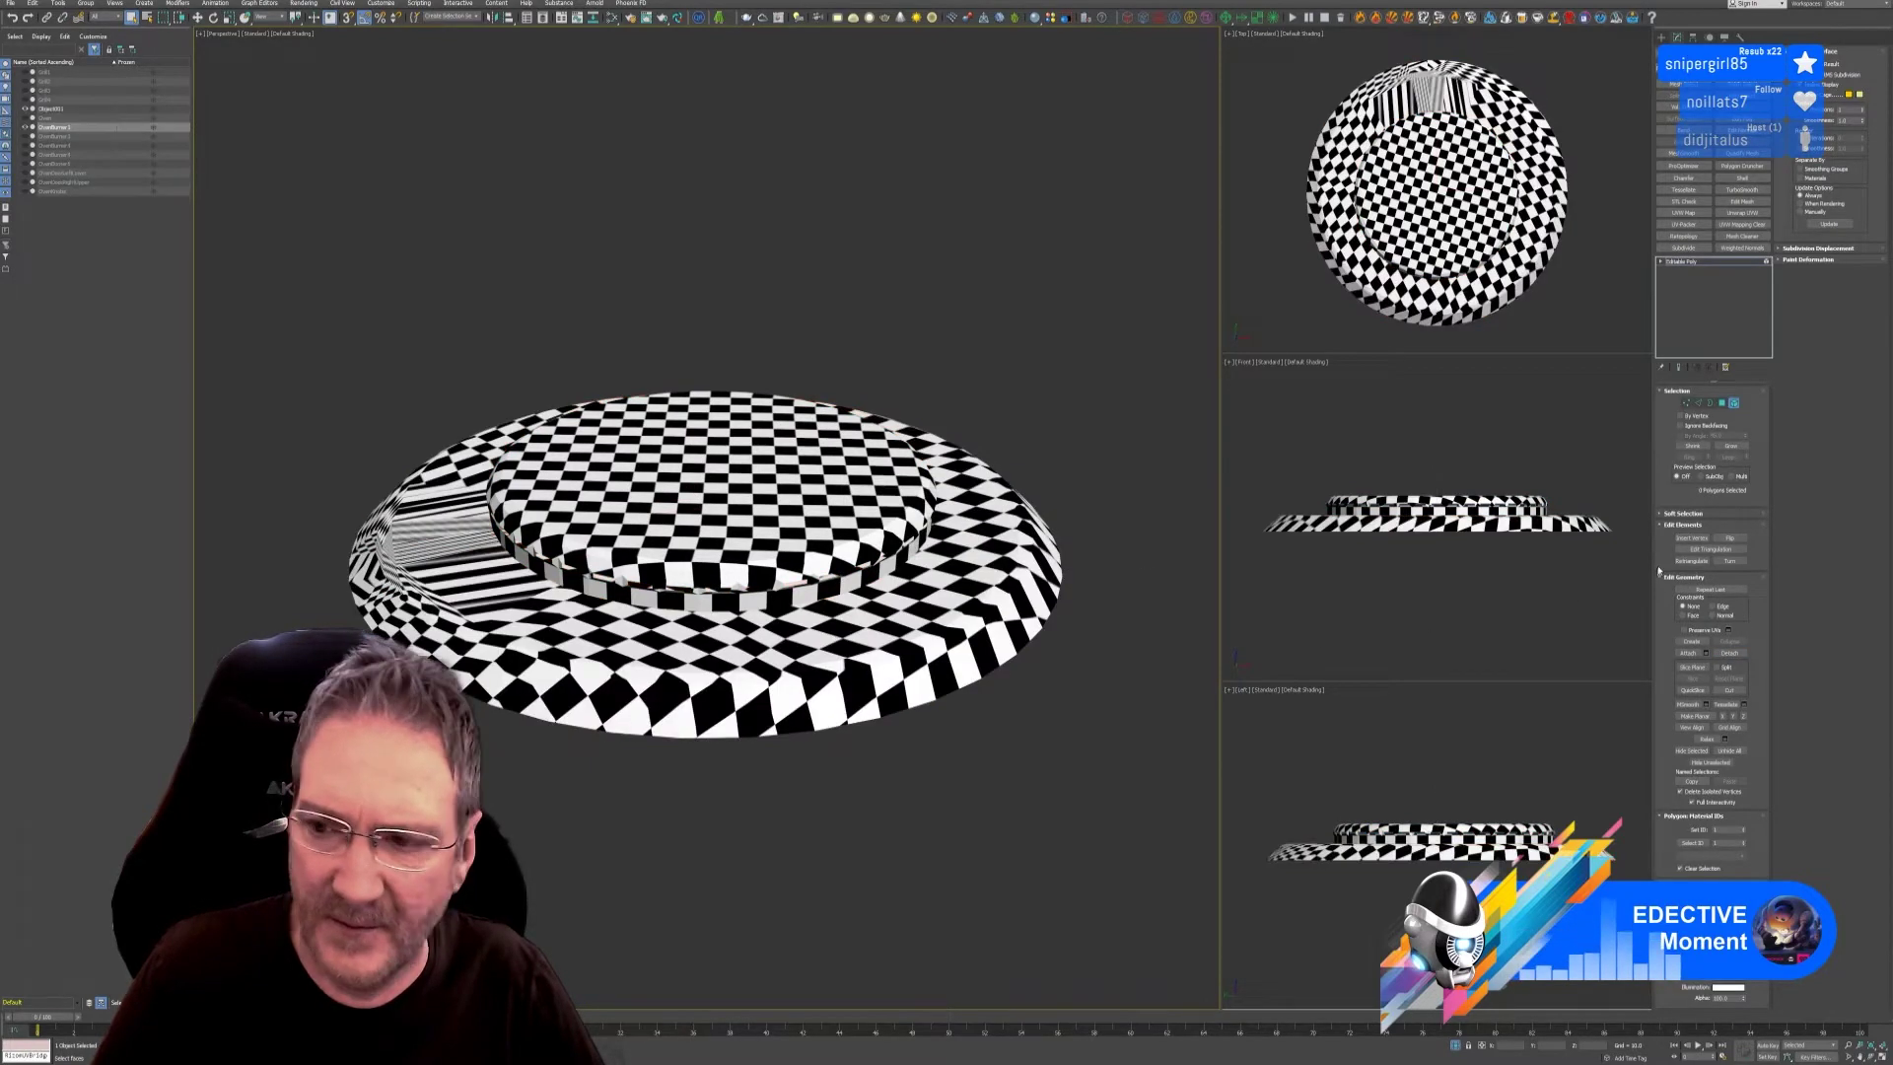
pyautogui.click(1733, 404)
# Apply a UVW Map modifier to the detached base with cylindrical mapping, aligned to the X axis and fitted to the mesh.
pyautogui.click(996, 537)
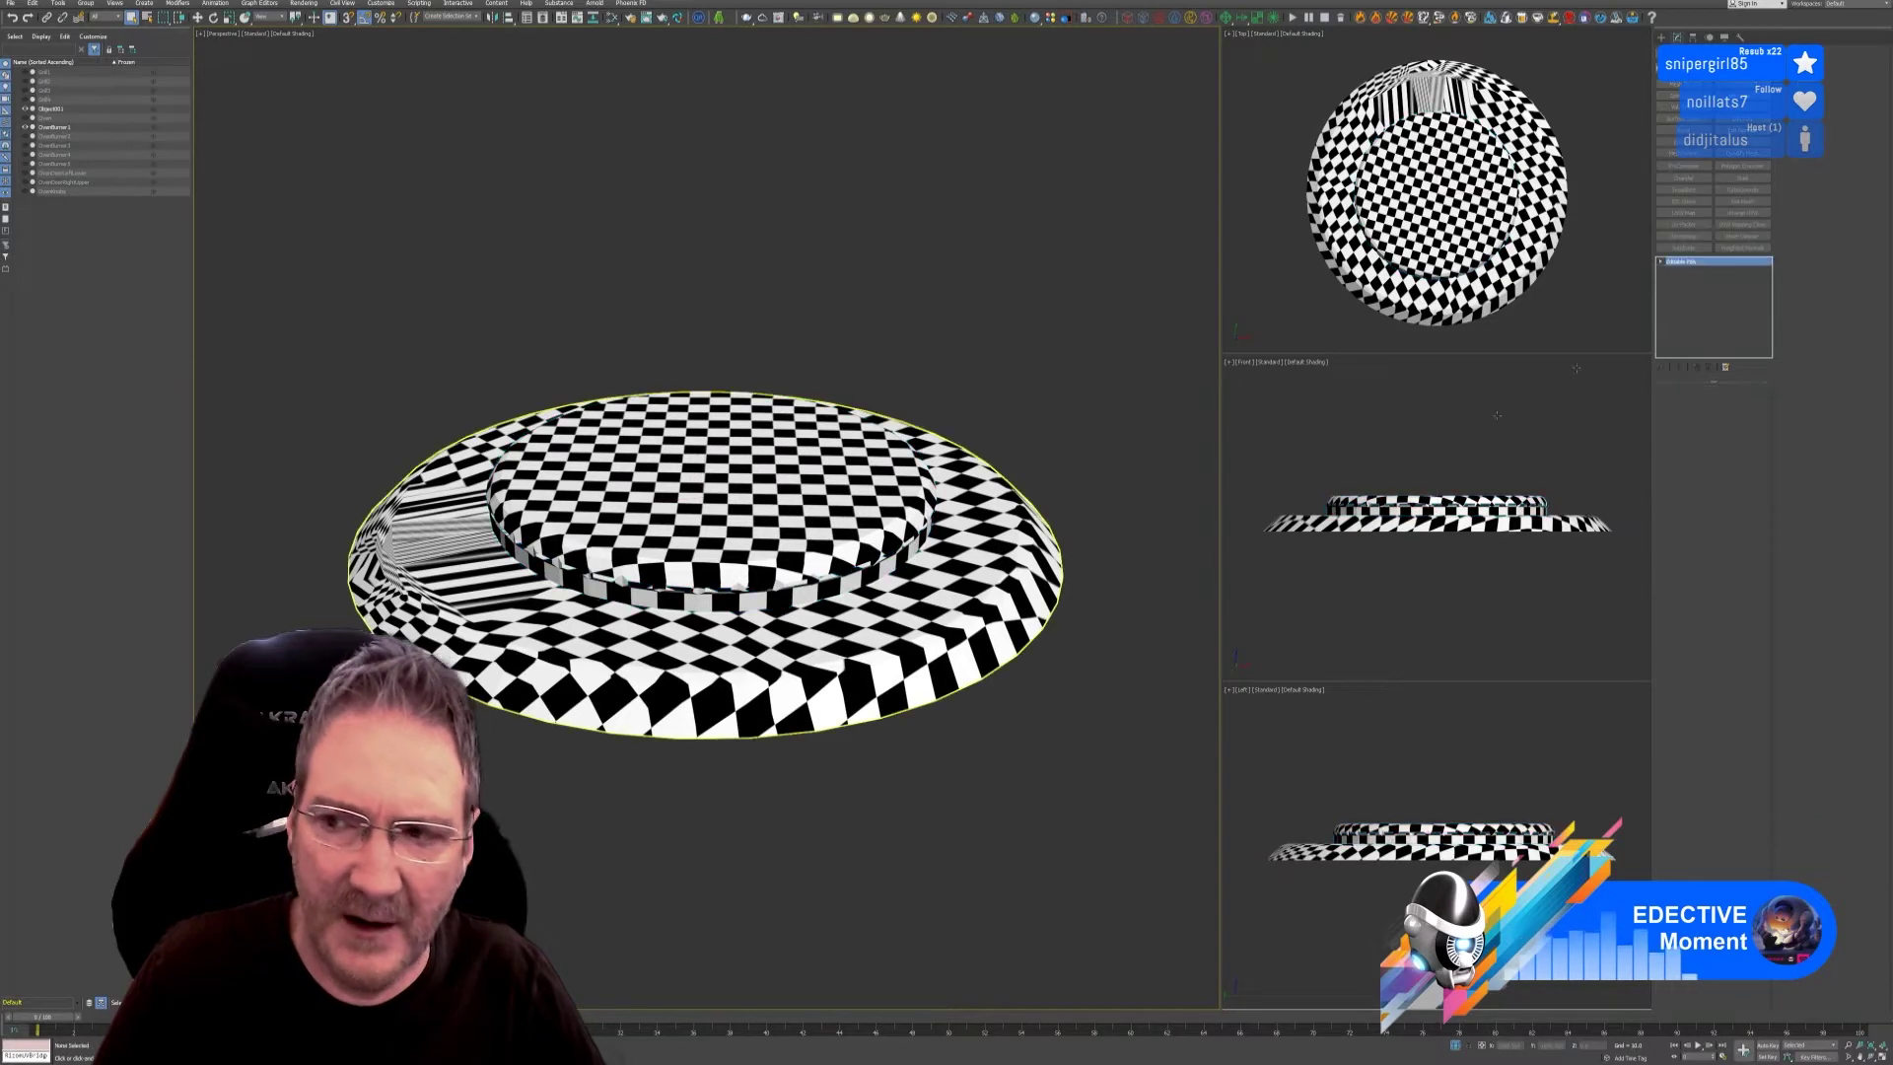
pyautogui.click(1577, 522)
pyautogui.click(1683, 212)
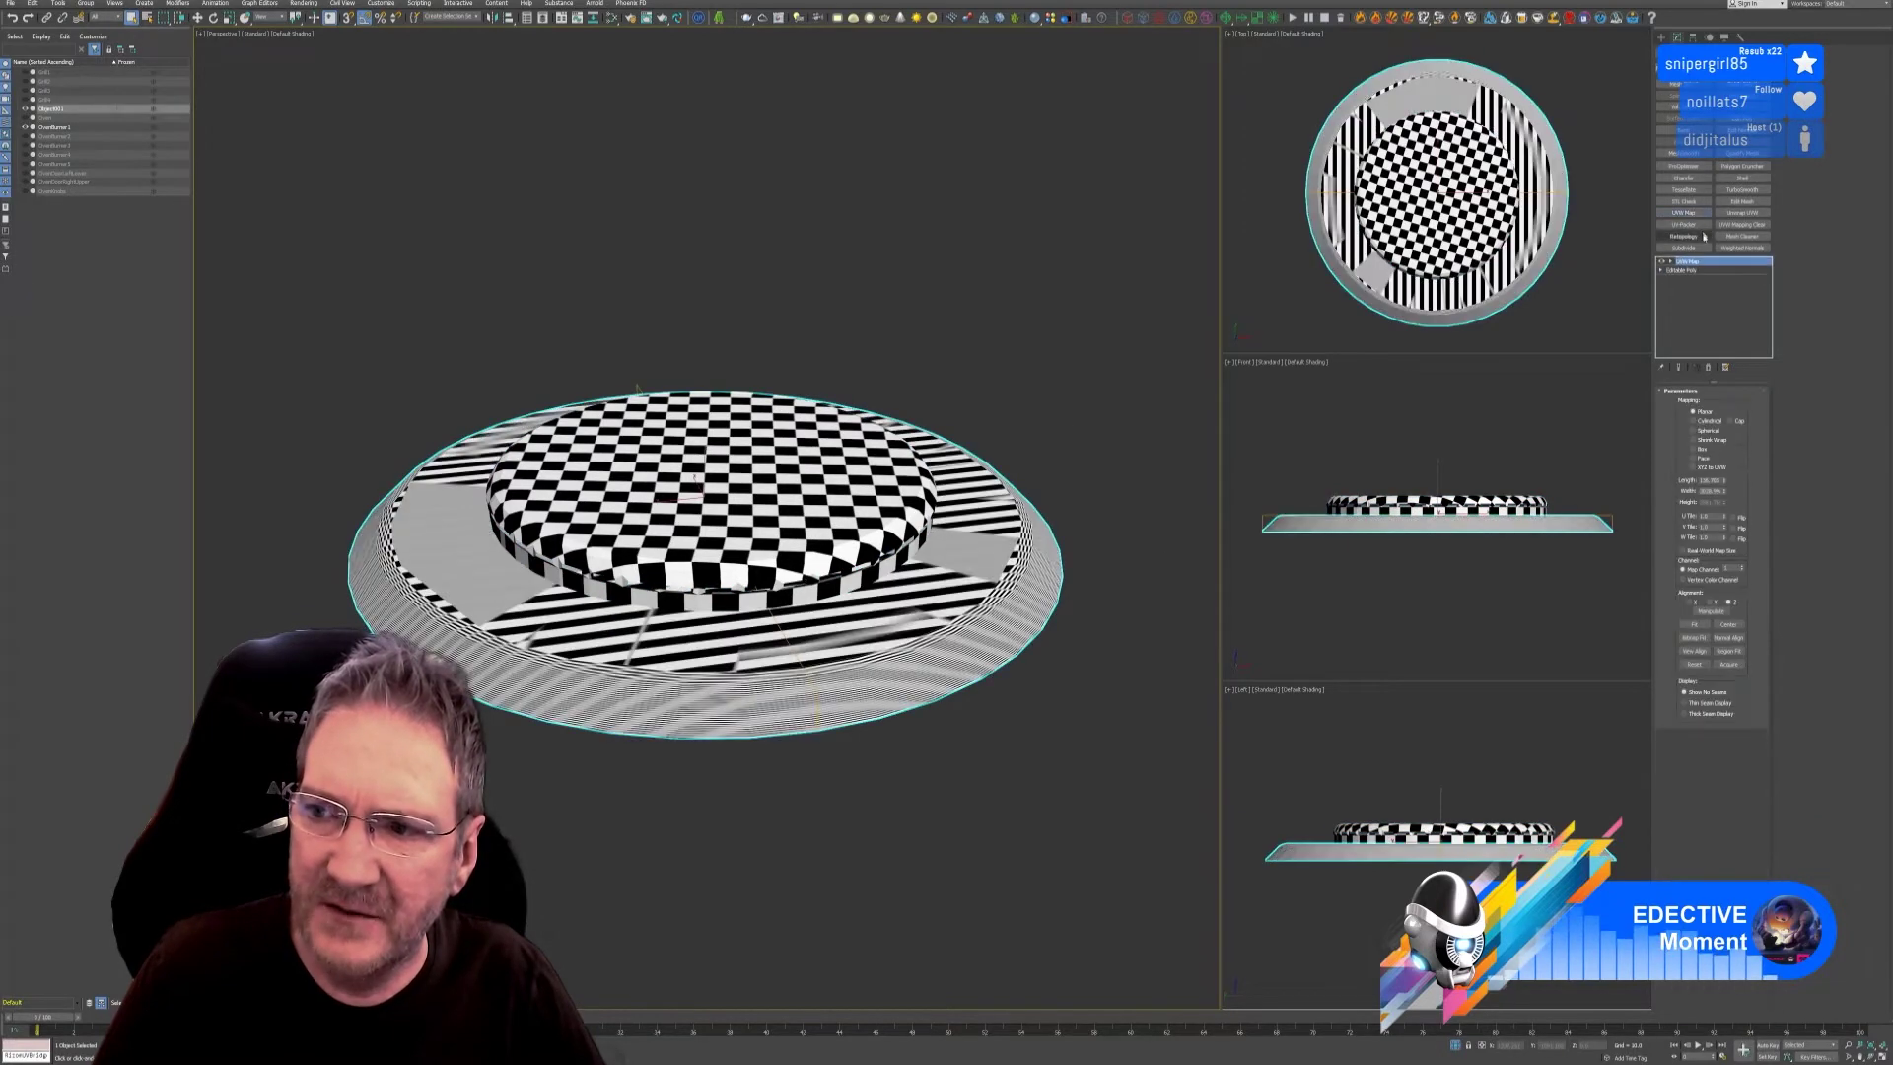
pyautogui.click(1722, 421)
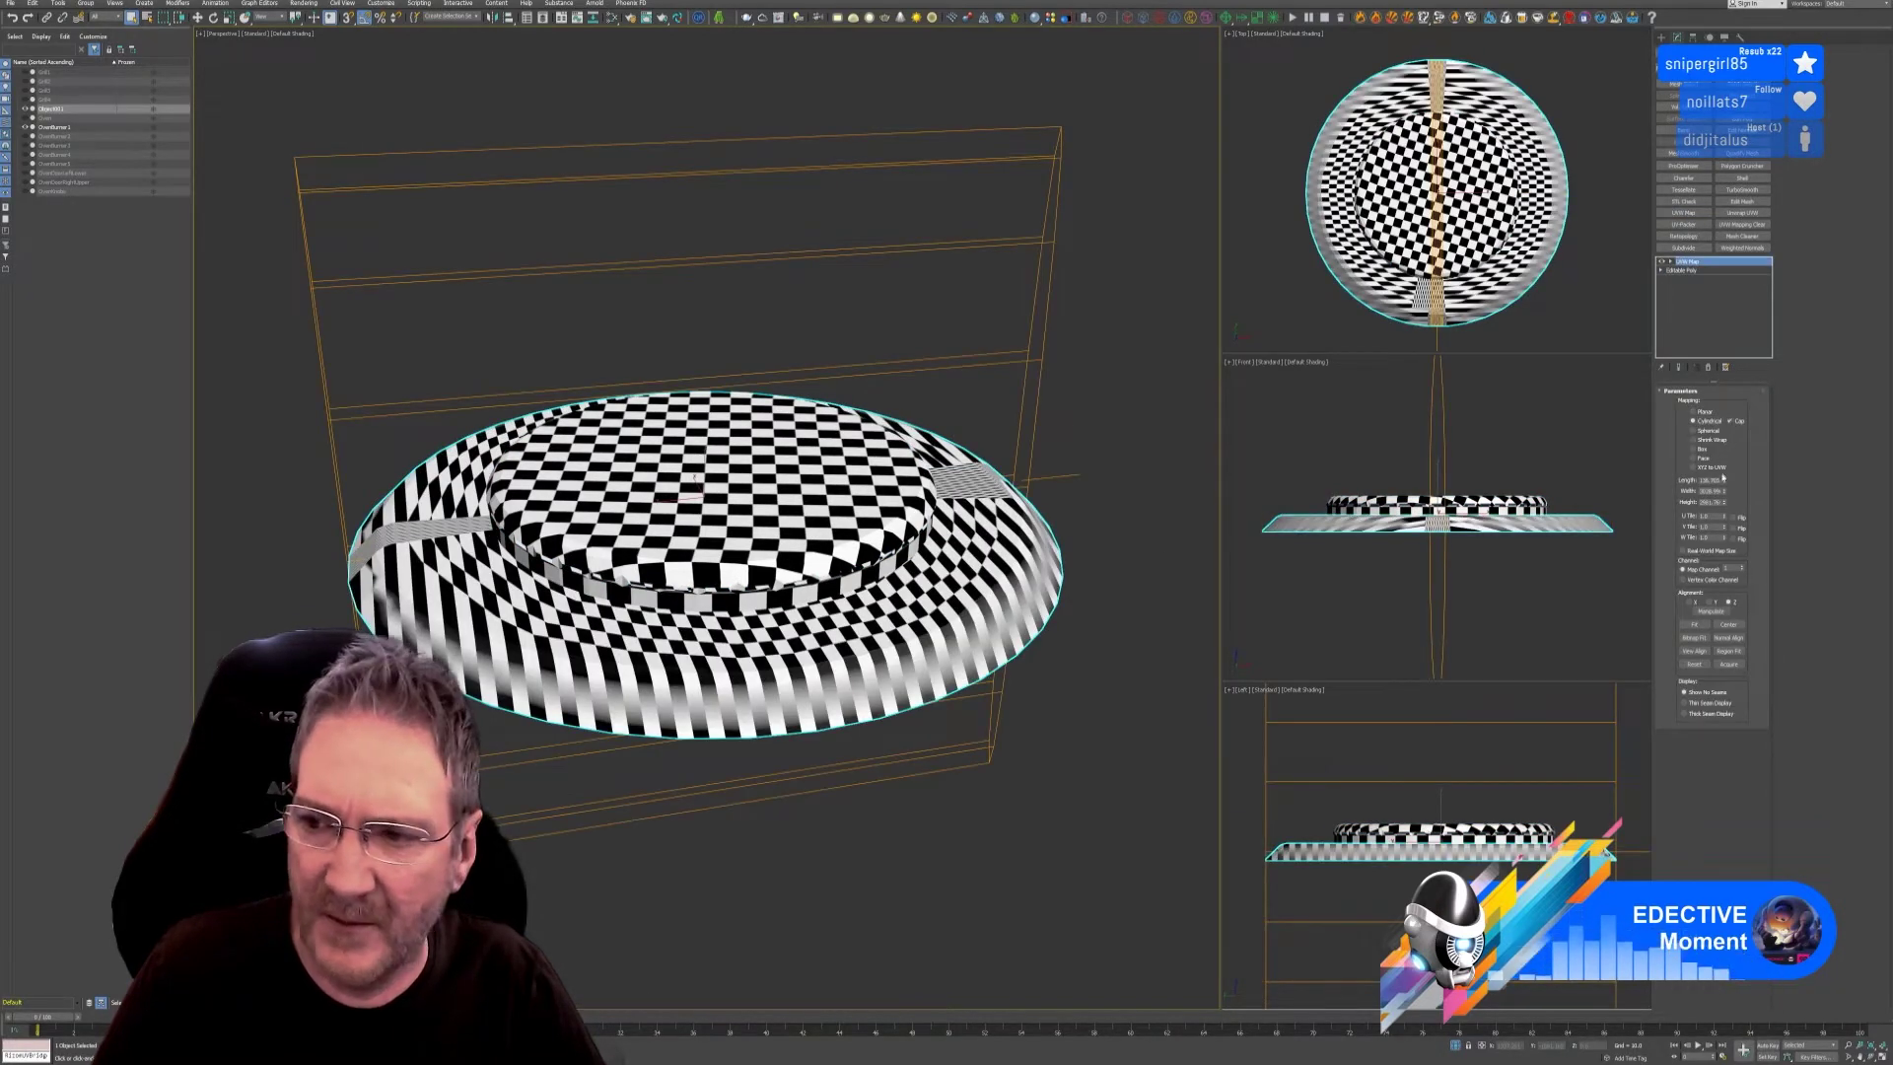
pyautogui.click(1694, 604)
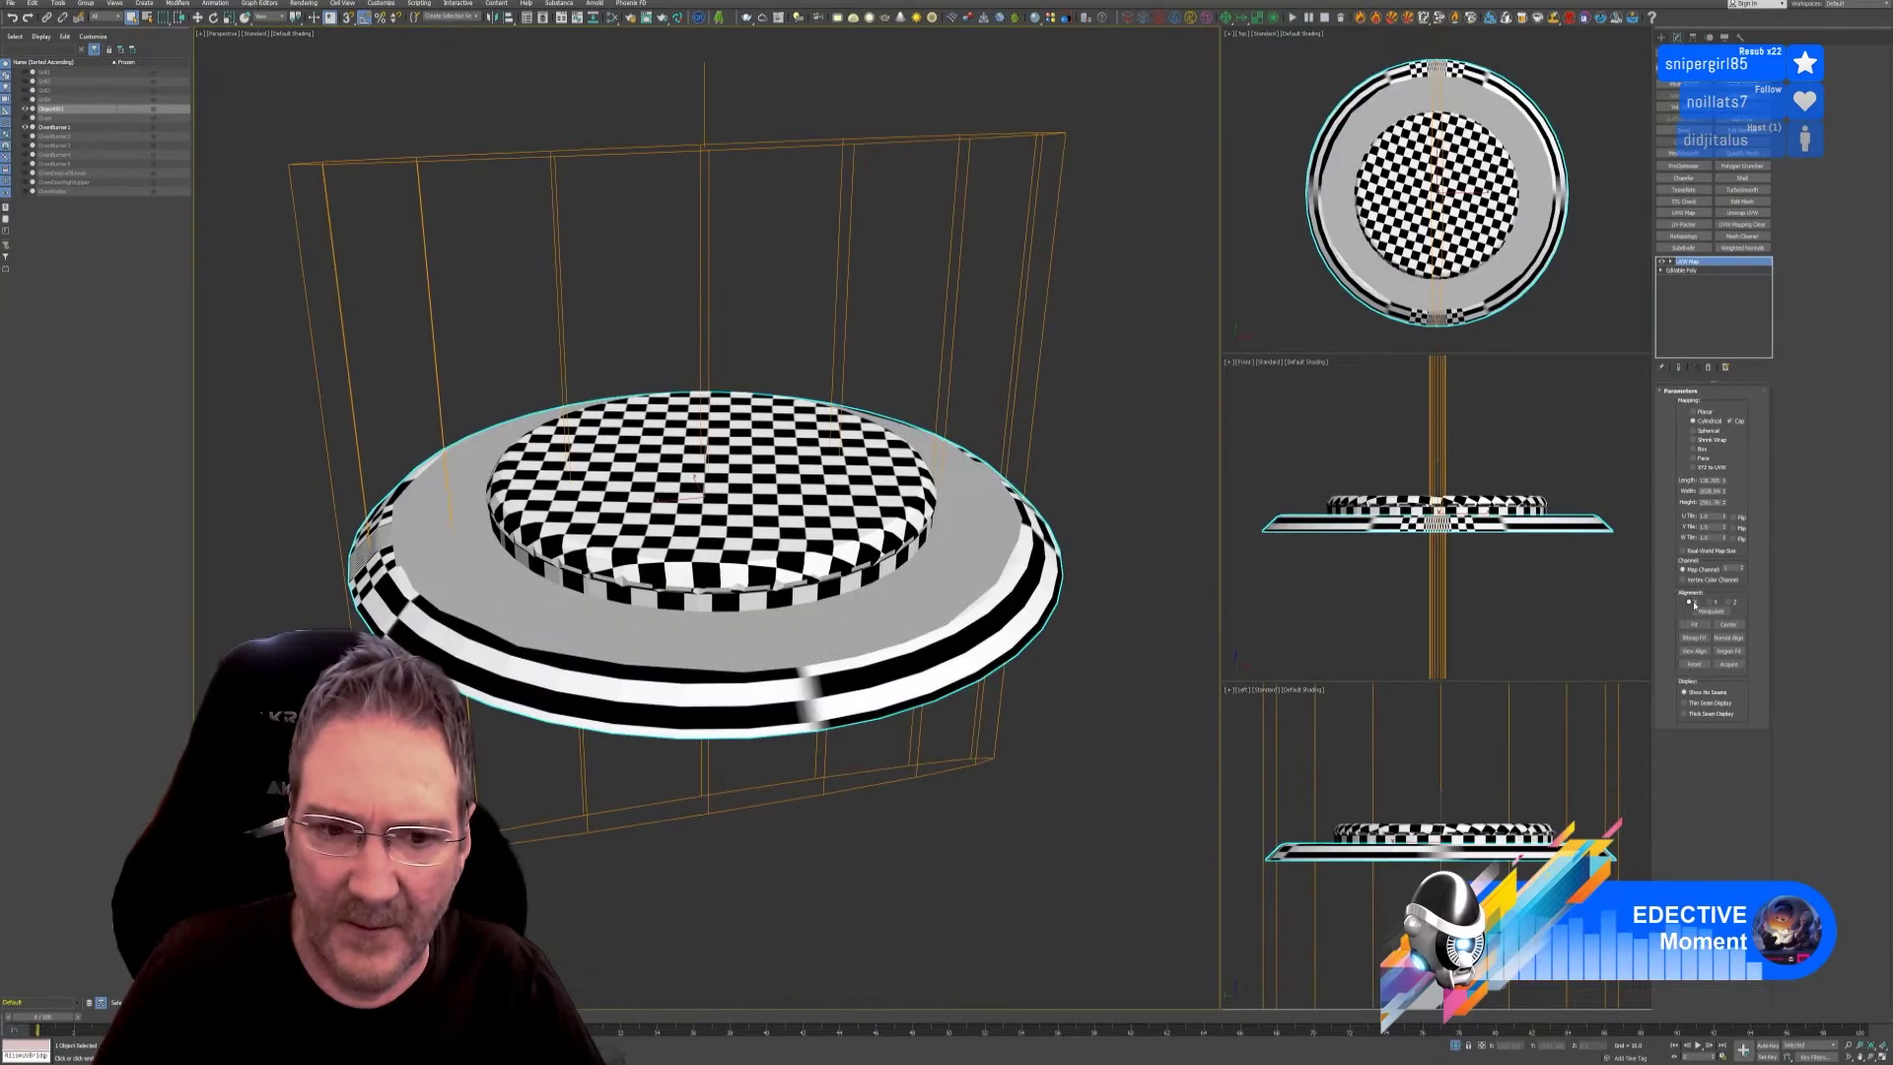
pyautogui.click(1695, 625)
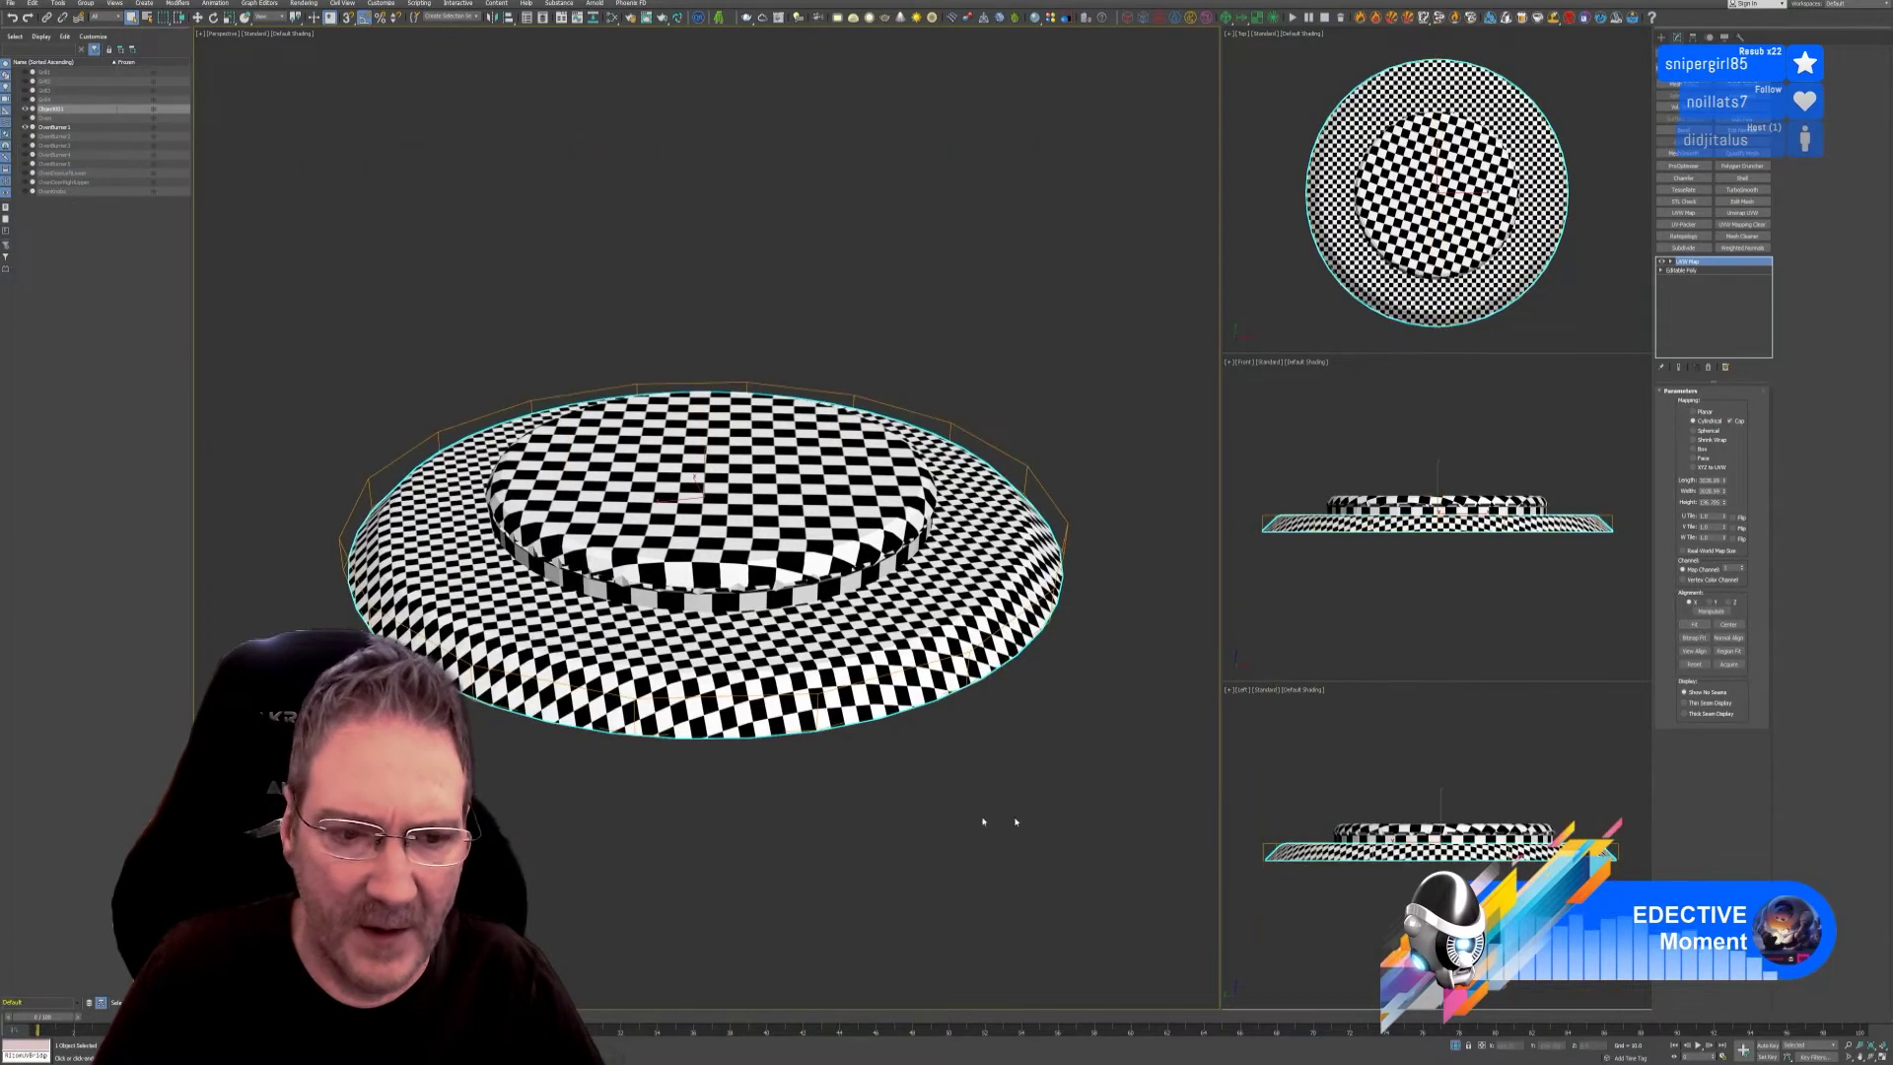
pyautogui.keyDown('alt'); pyautogui.moveTo(825, 821); pyautogui.dragTo(1072, 757, button='middle'); pyautogui.keyUp('alt')
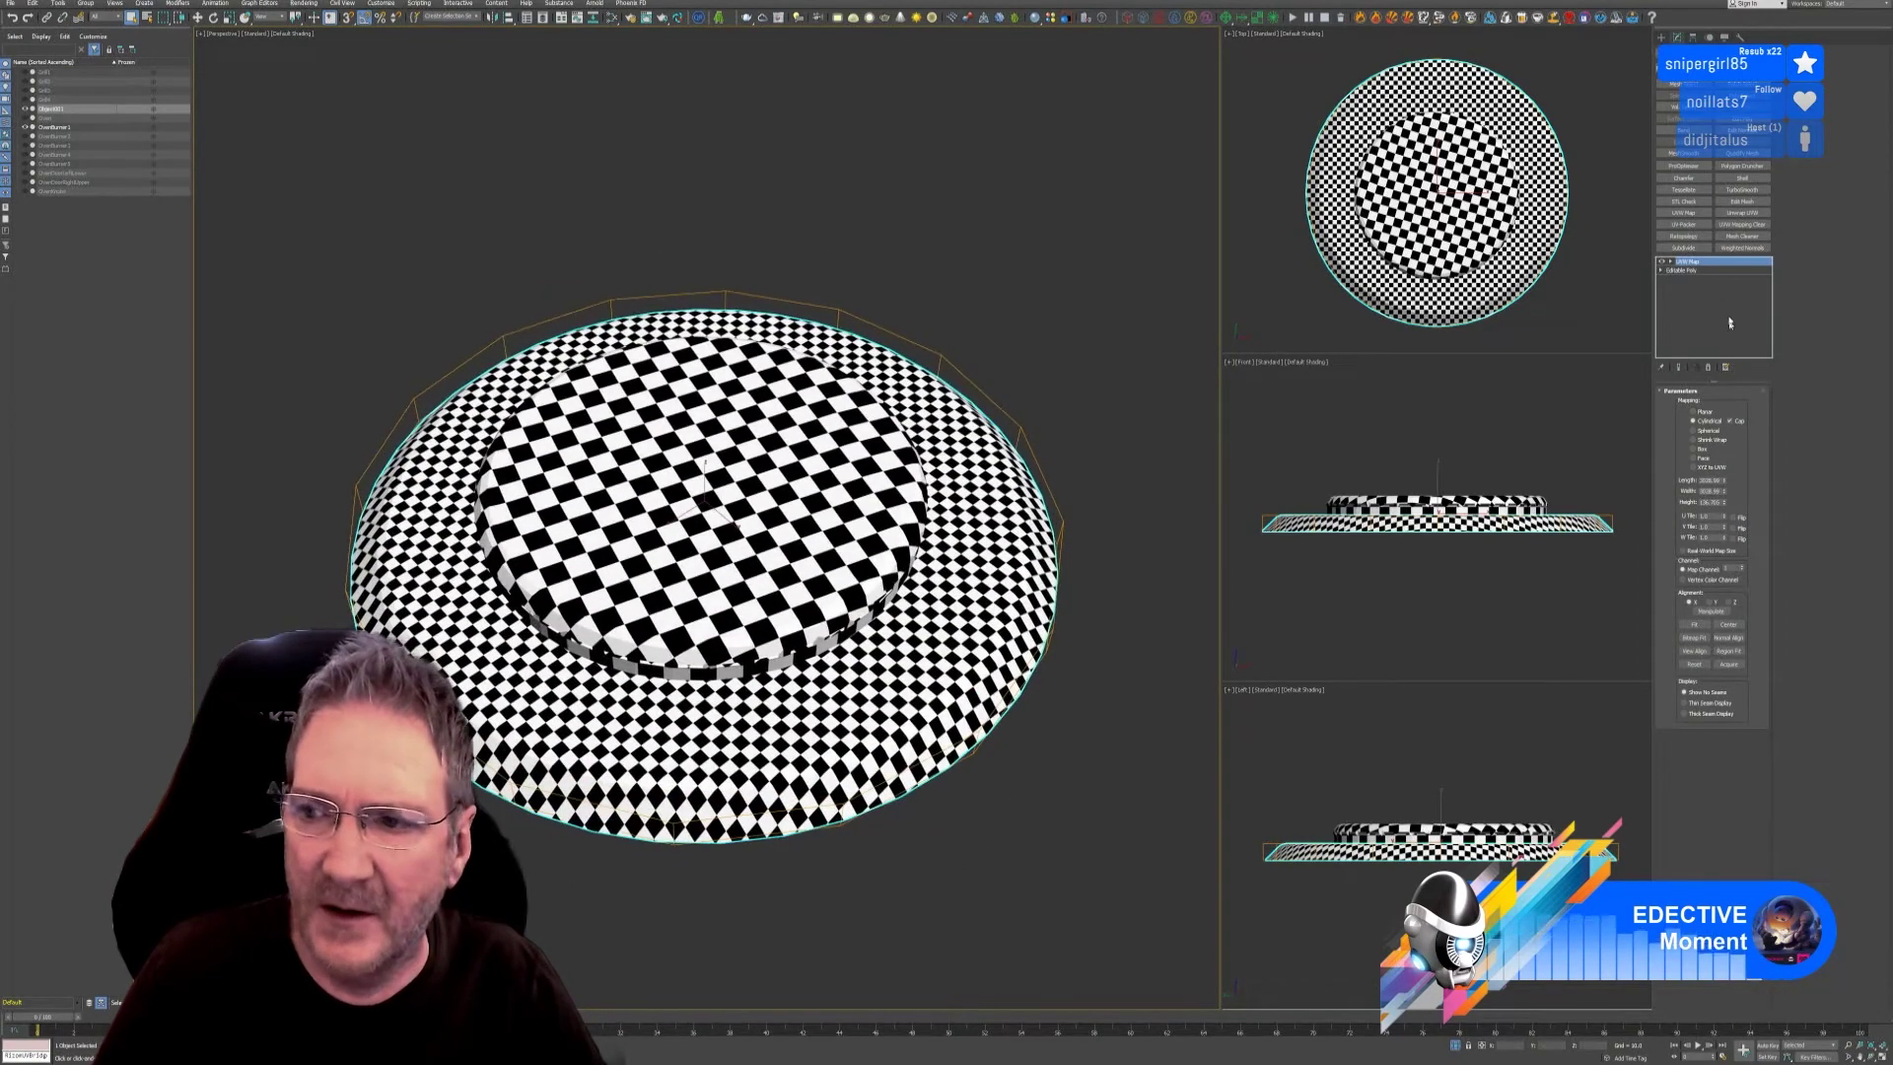
# Collapse the whole modifier stack of the mapped burner base.
pyautogui.rightClick(1705, 268)
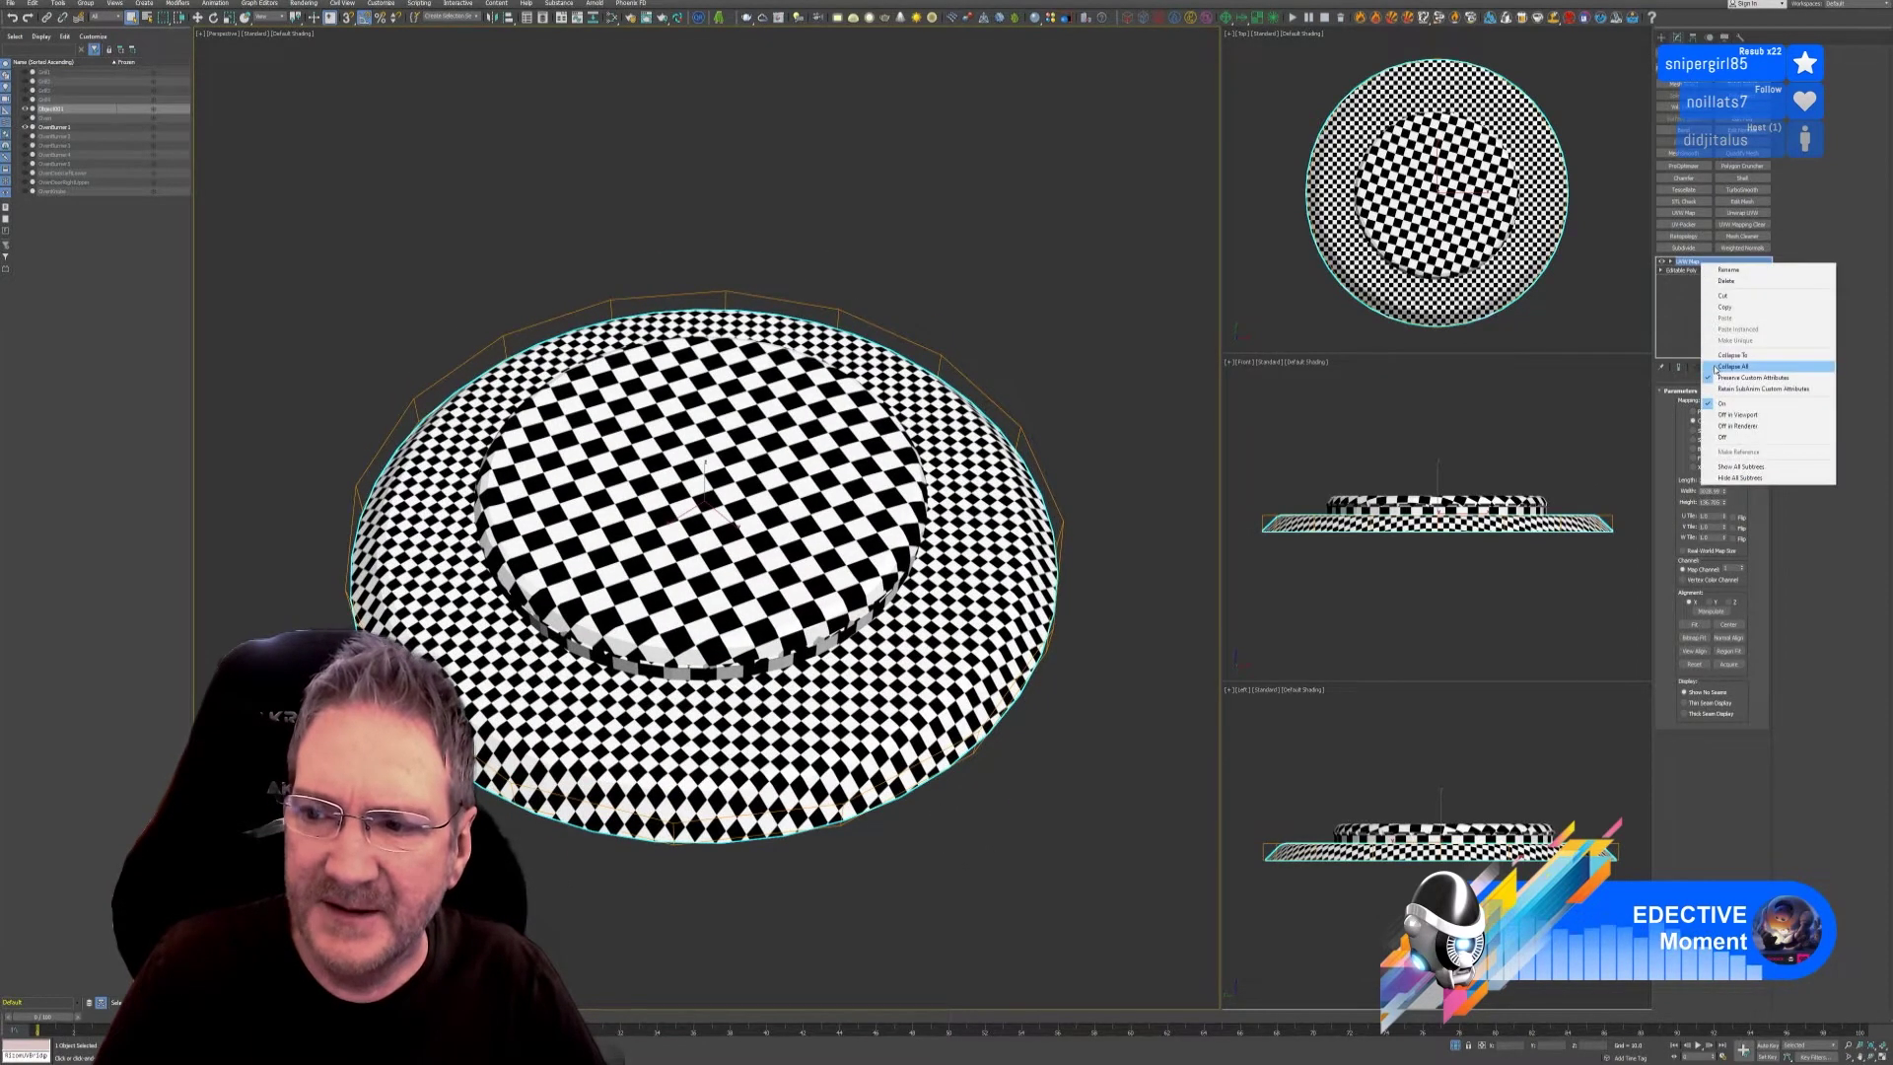
pyautogui.click(1720, 365)
pyautogui.click(993, 561)
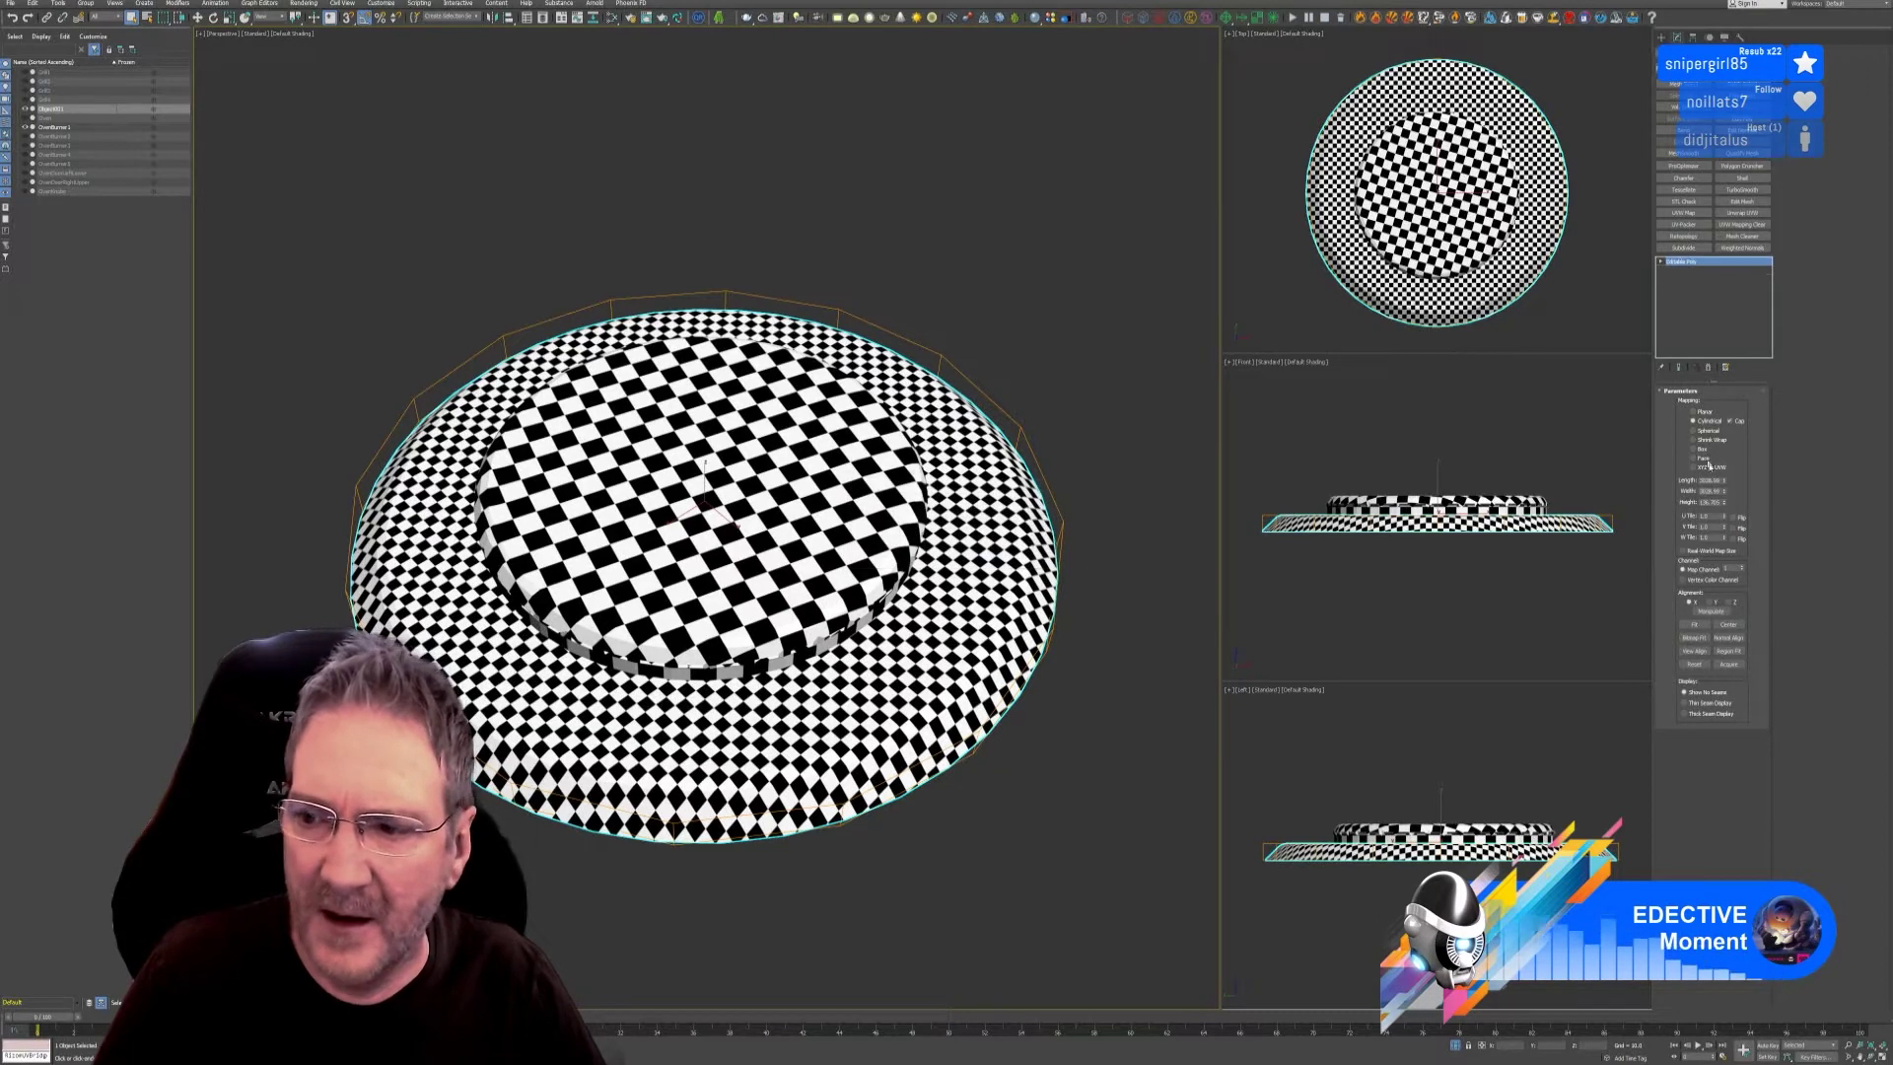
pyautogui.click(1097, 291)
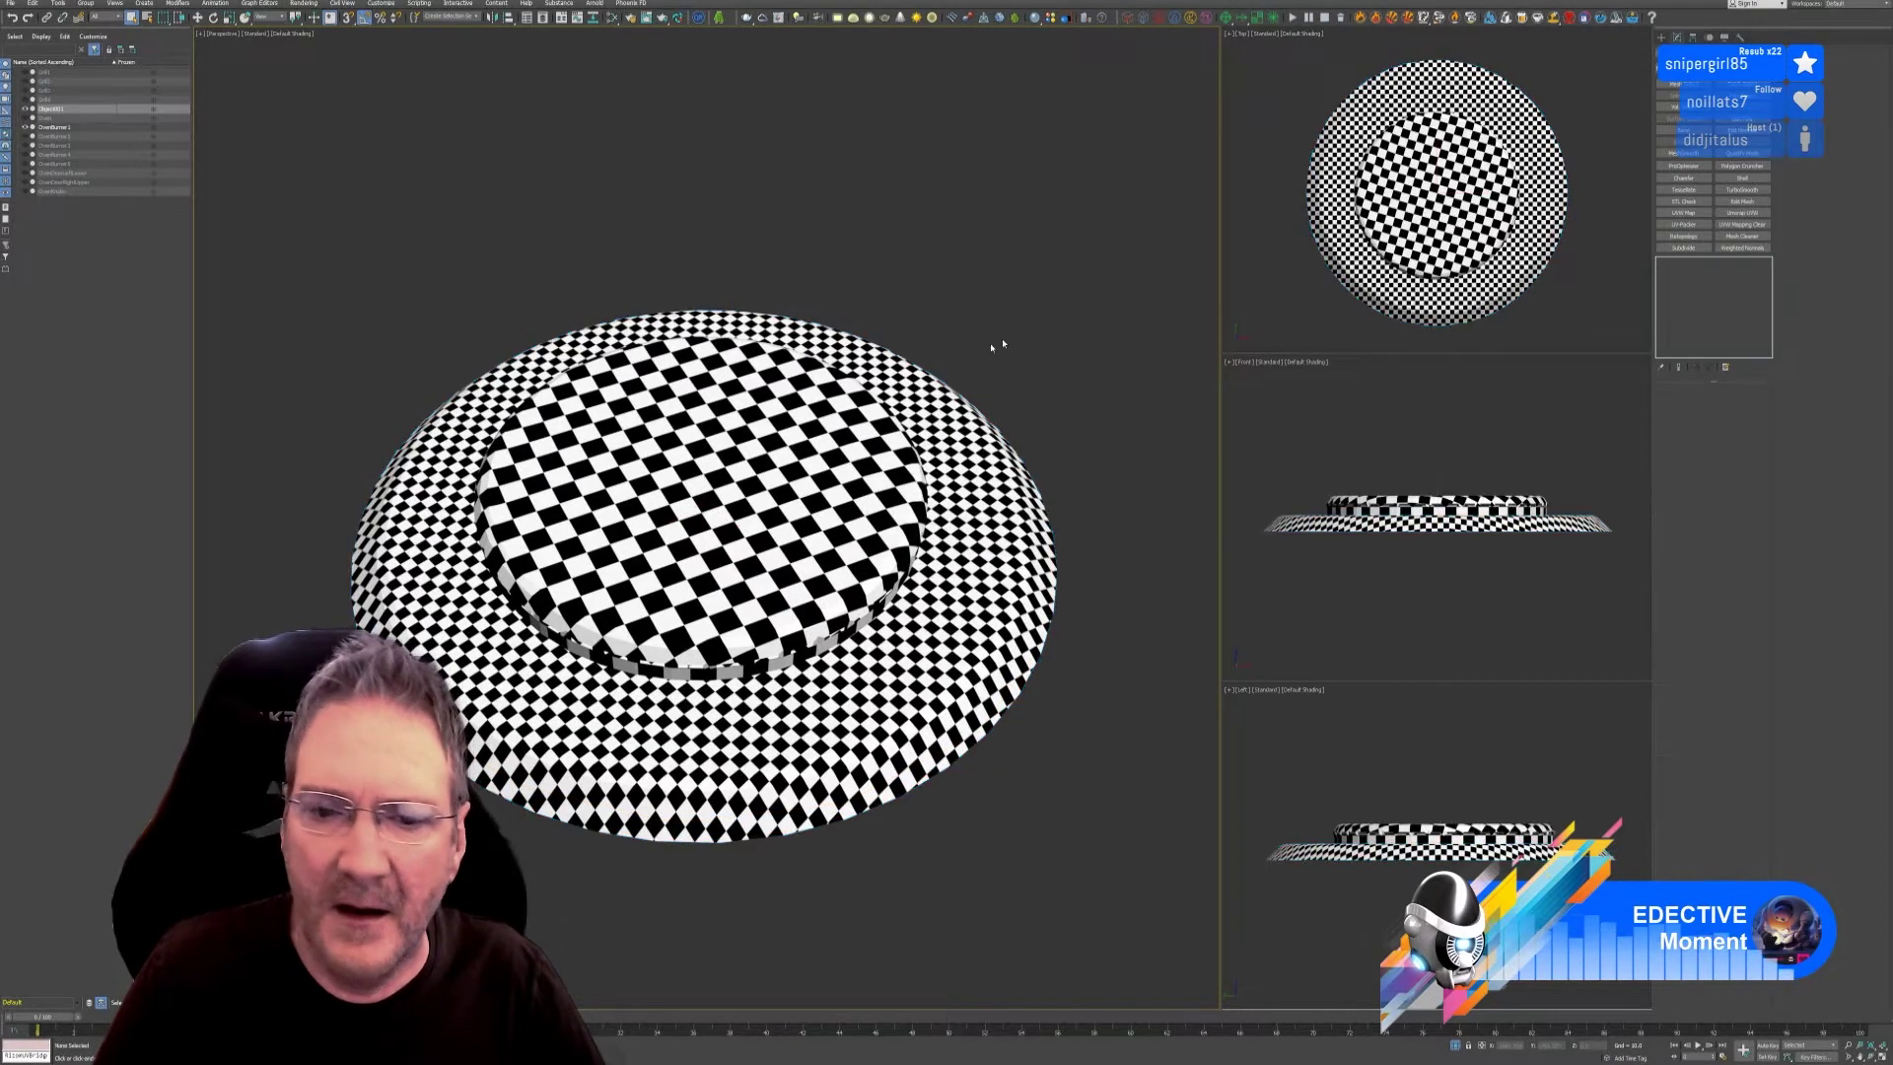
# Attach the mapped base back to the burner cap and end isolation to show the whole oven.
pyautogui.hotkey('ctrl', 'a')
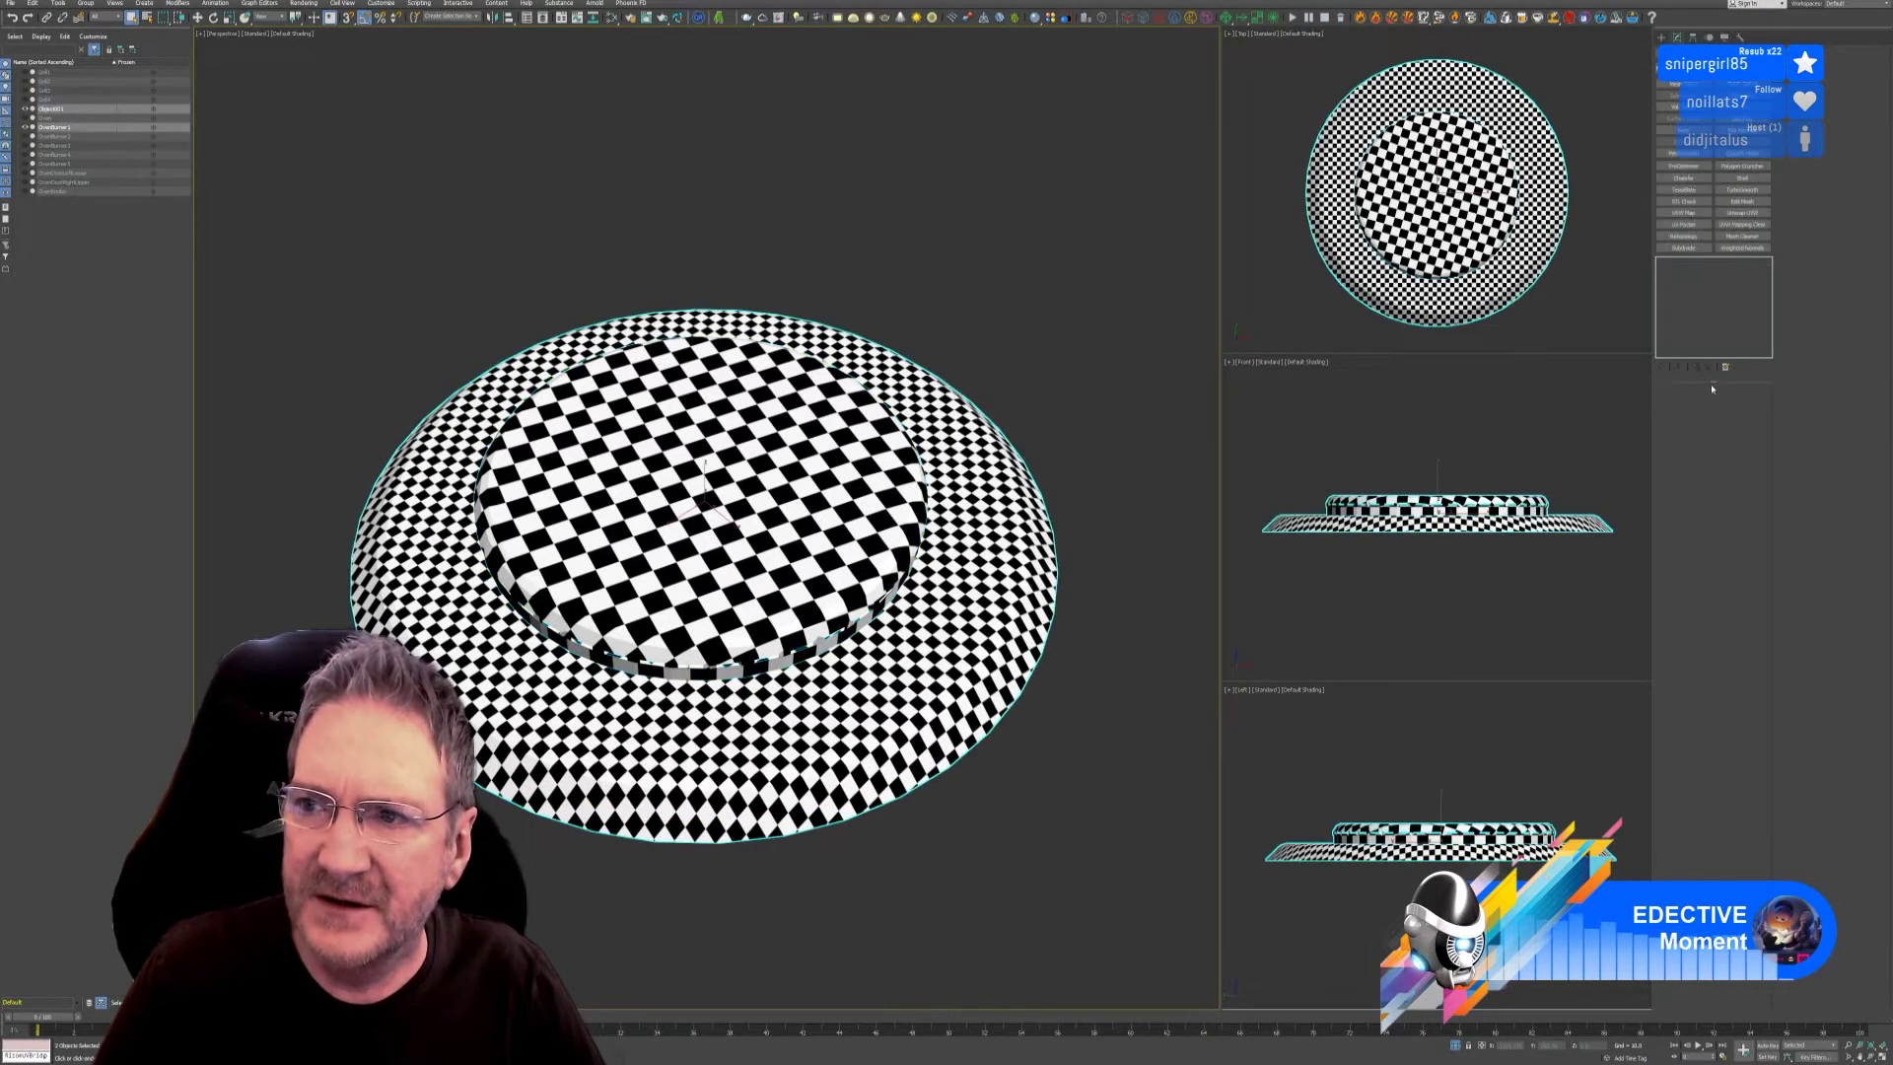
pyautogui.click(880, 483)
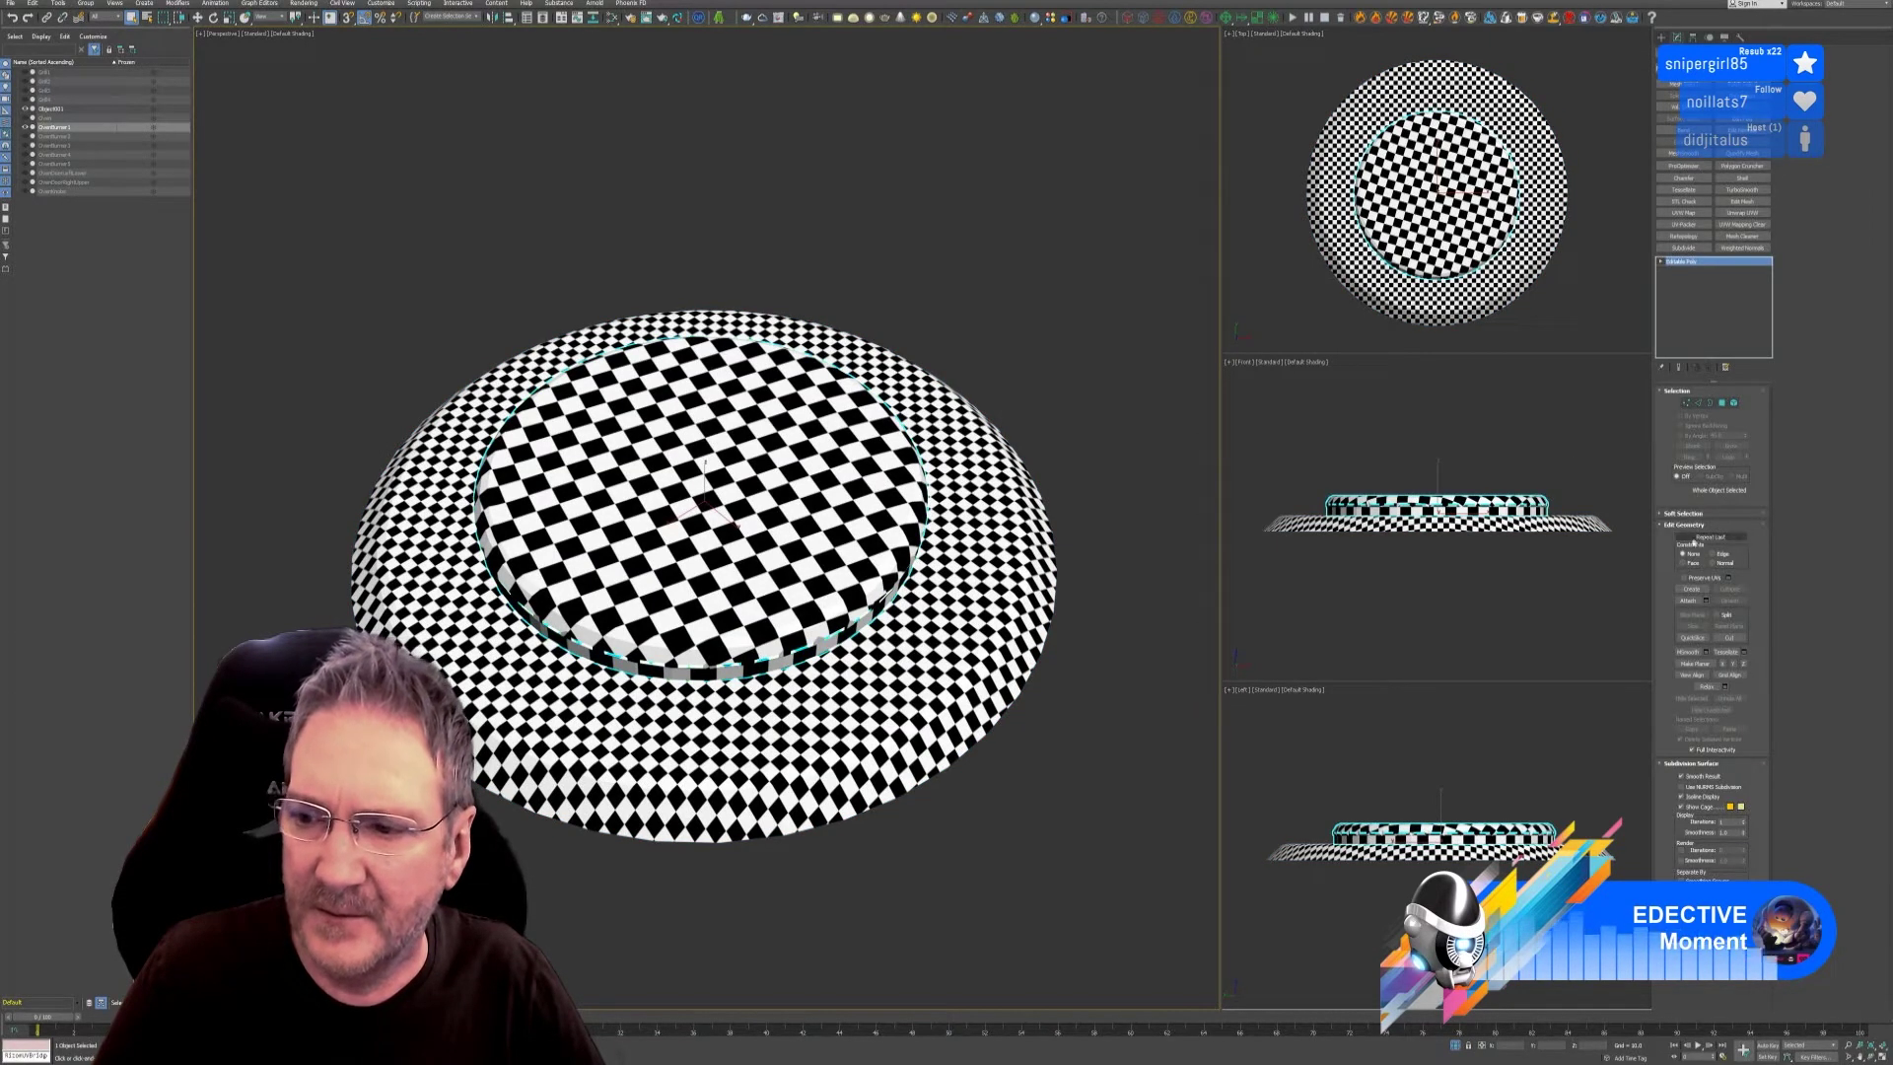
pyautogui.click(971, 564)
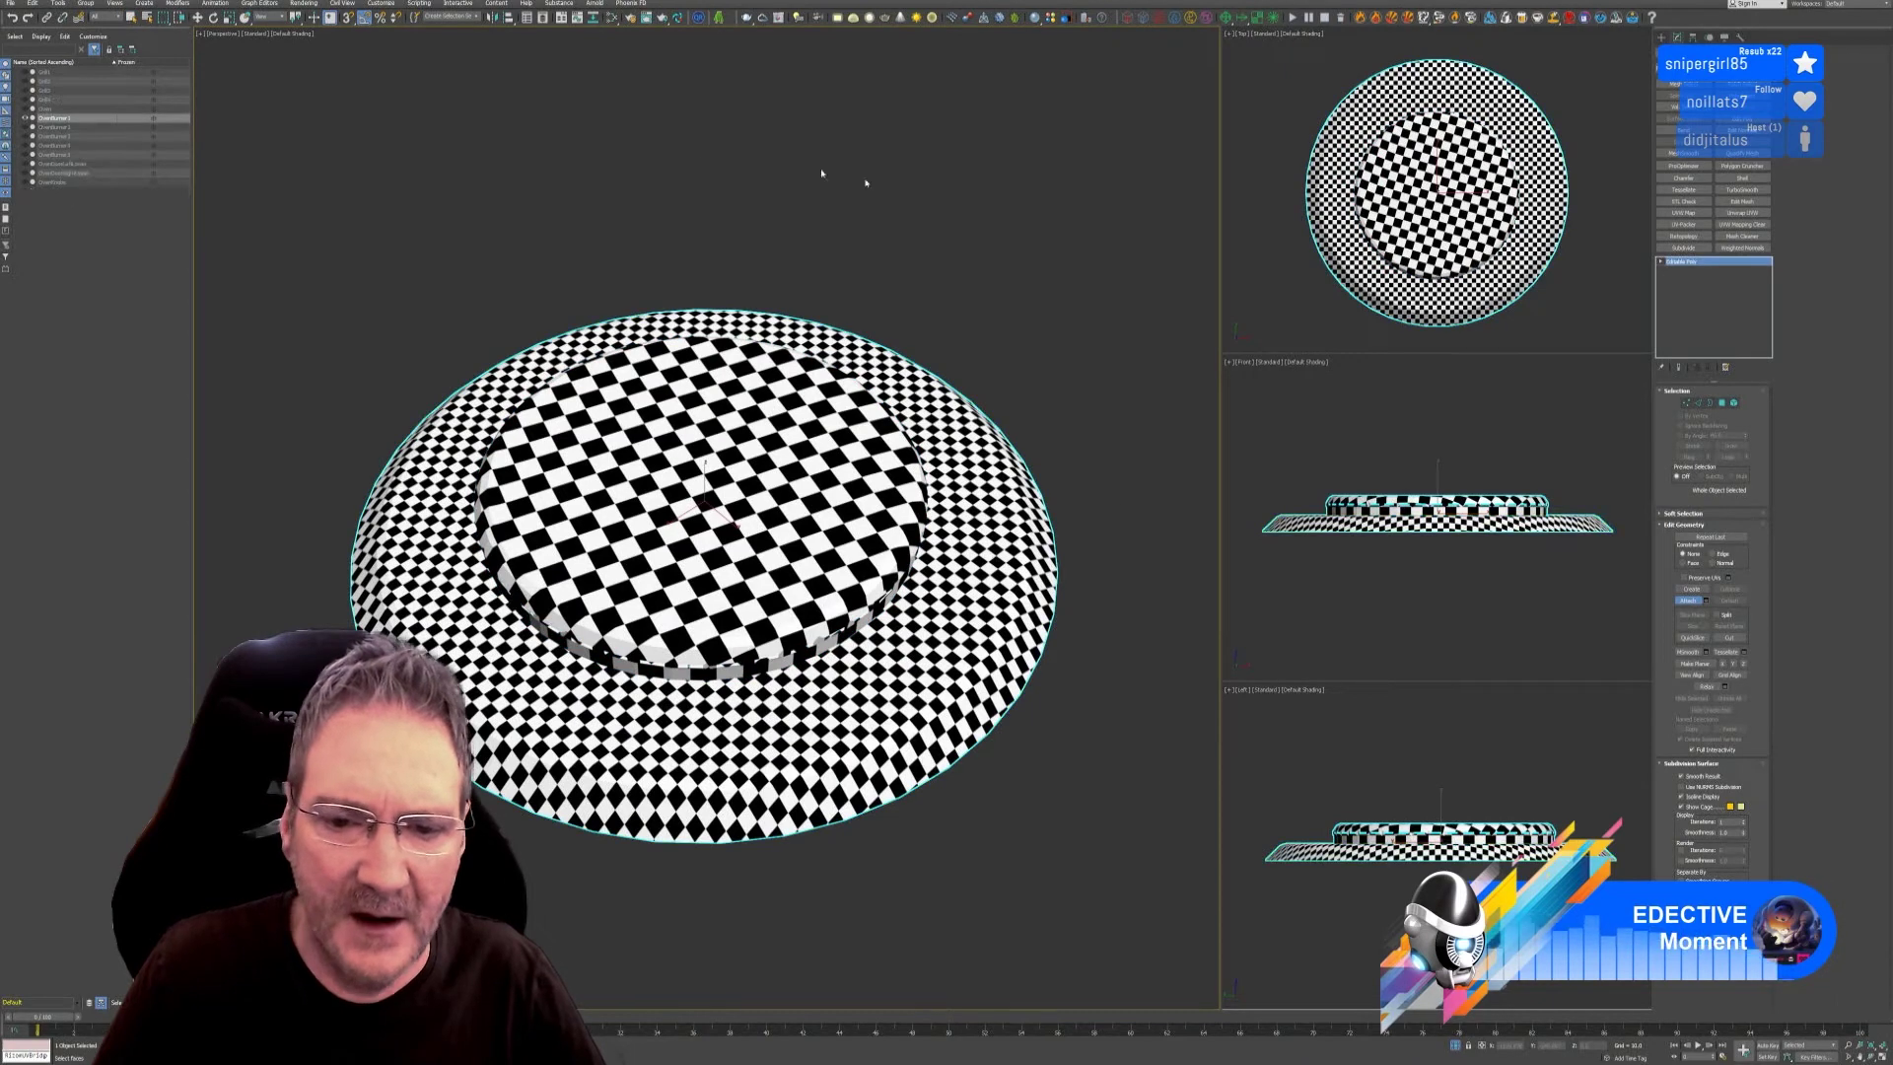
pyautogui.press('w')
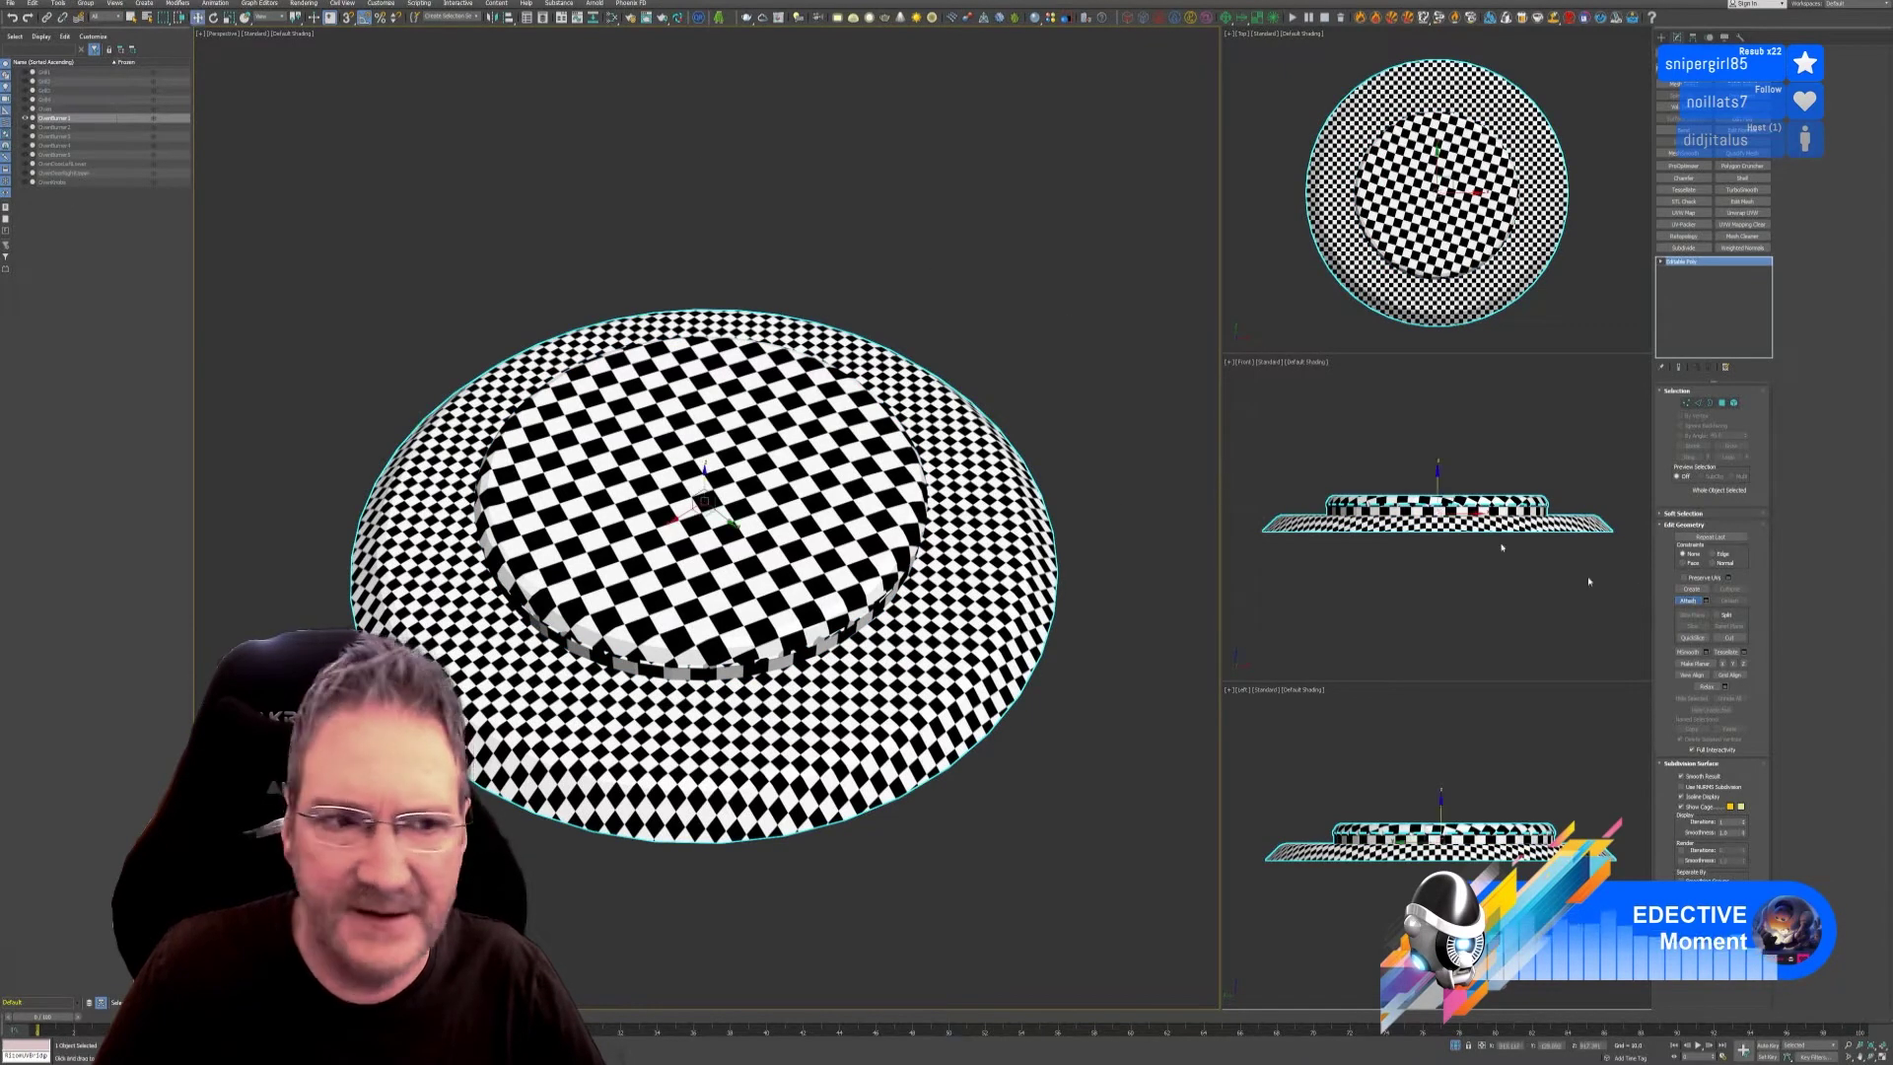
pyautogui.click(1457, 1046)
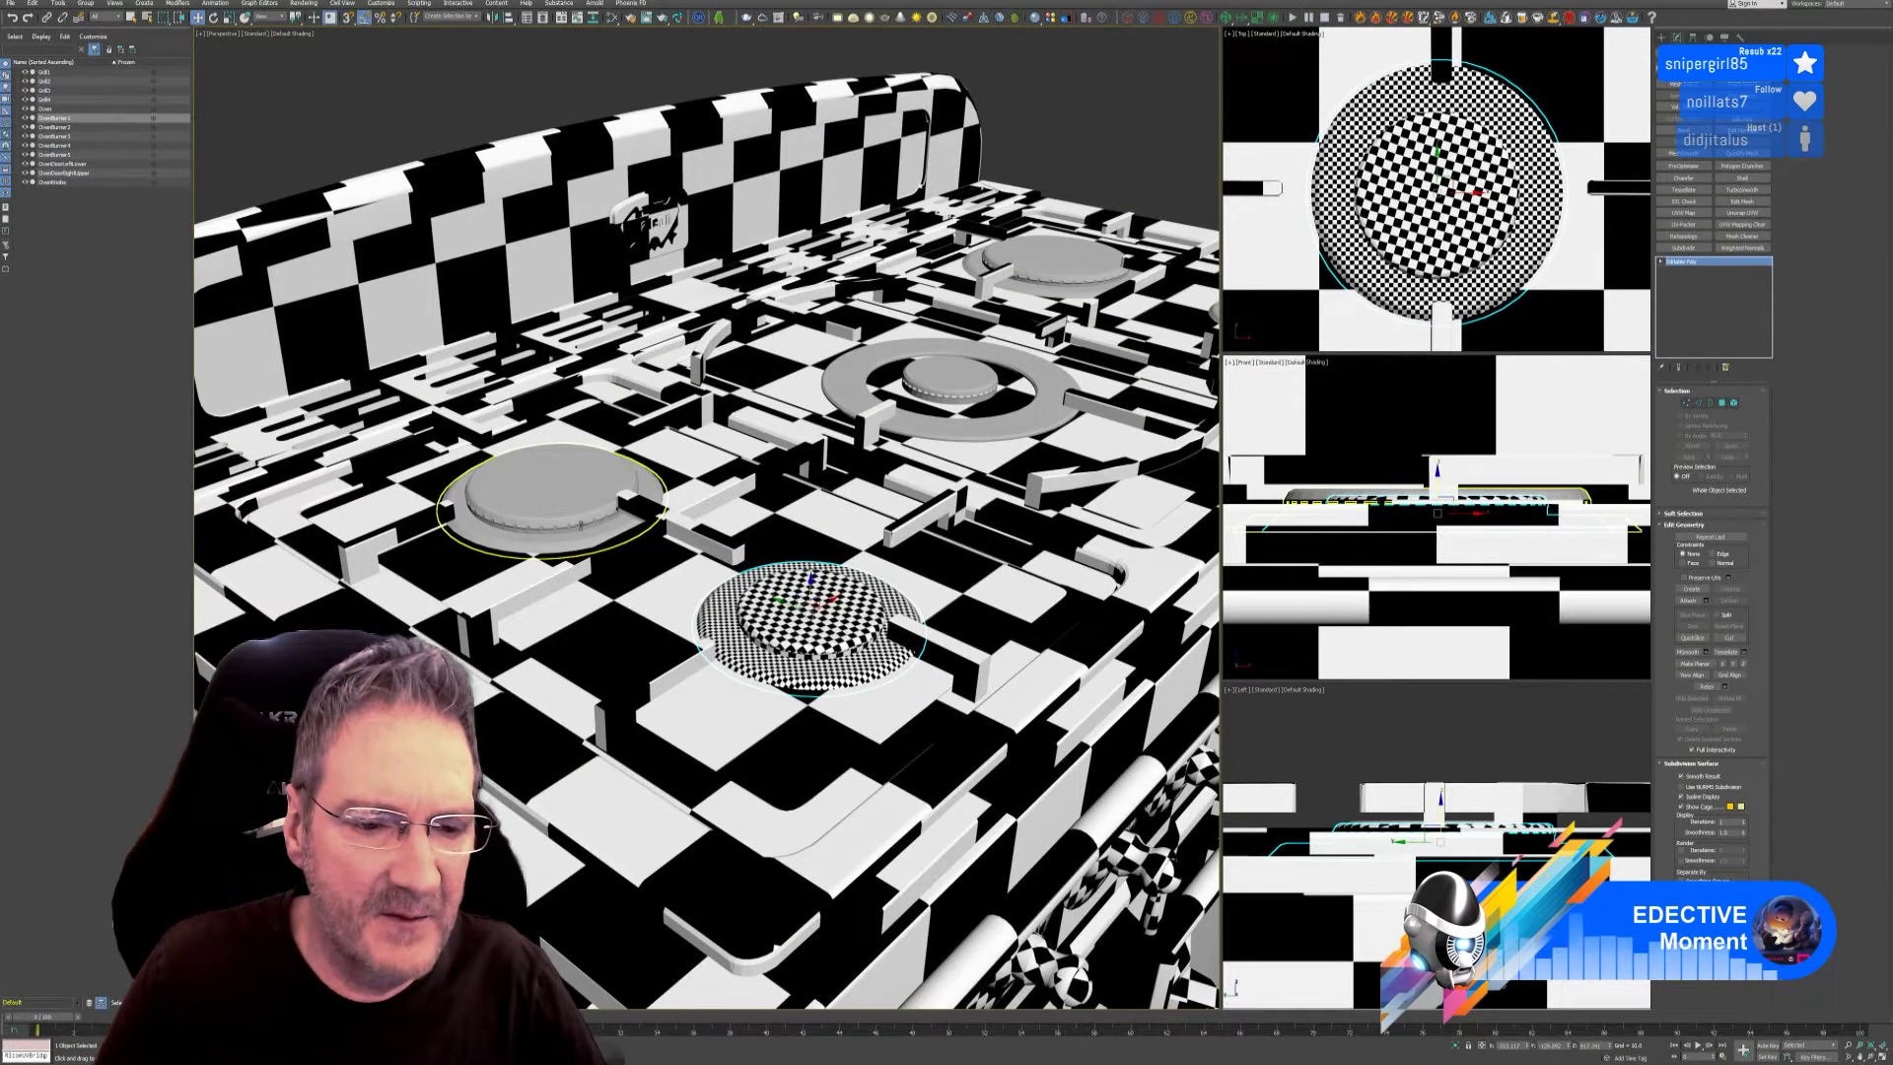
# Detach the lower base element of the untextured burner beside the finished one as a separate object.
pyautogui.click(565, 505)
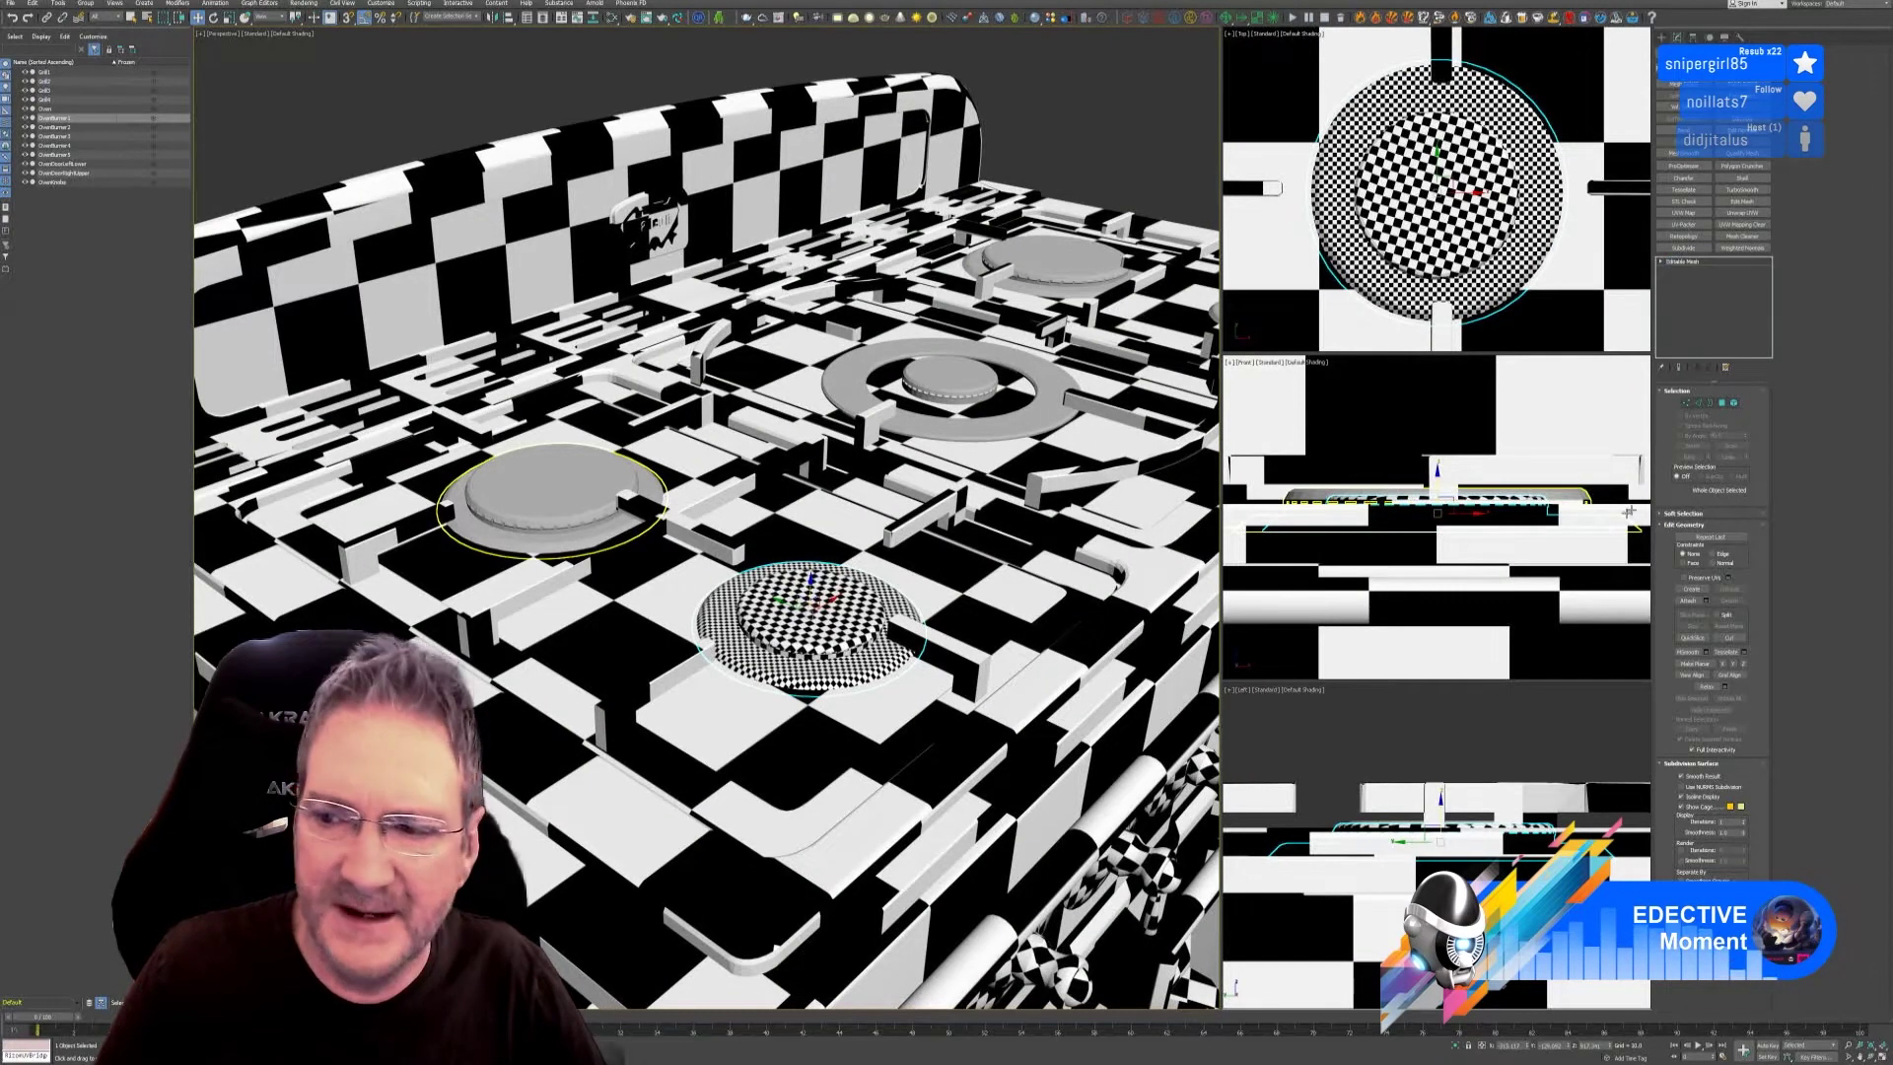
pyautogui.click(1734, 405)
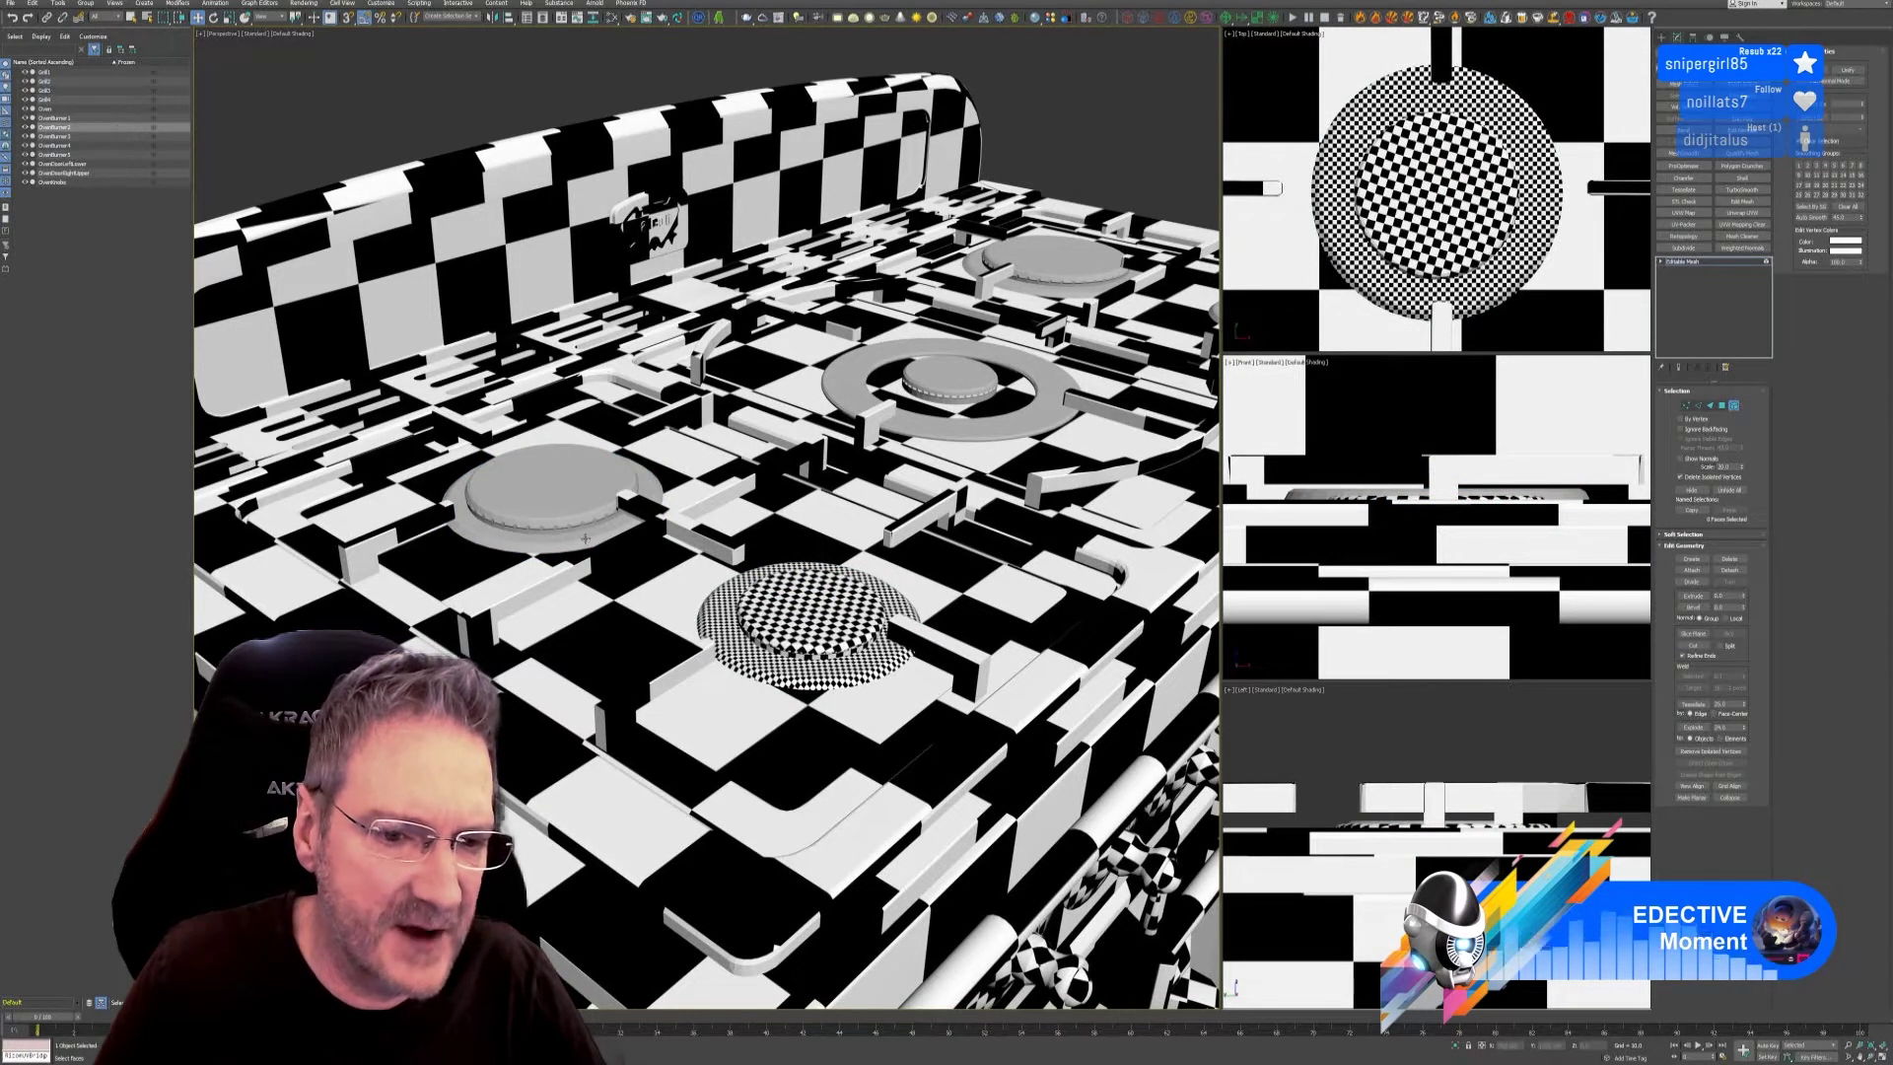
pyautogui.click(585, 538)
pyautogui.moveTo(606, 528); pyautogui.dragTo(603, 530)
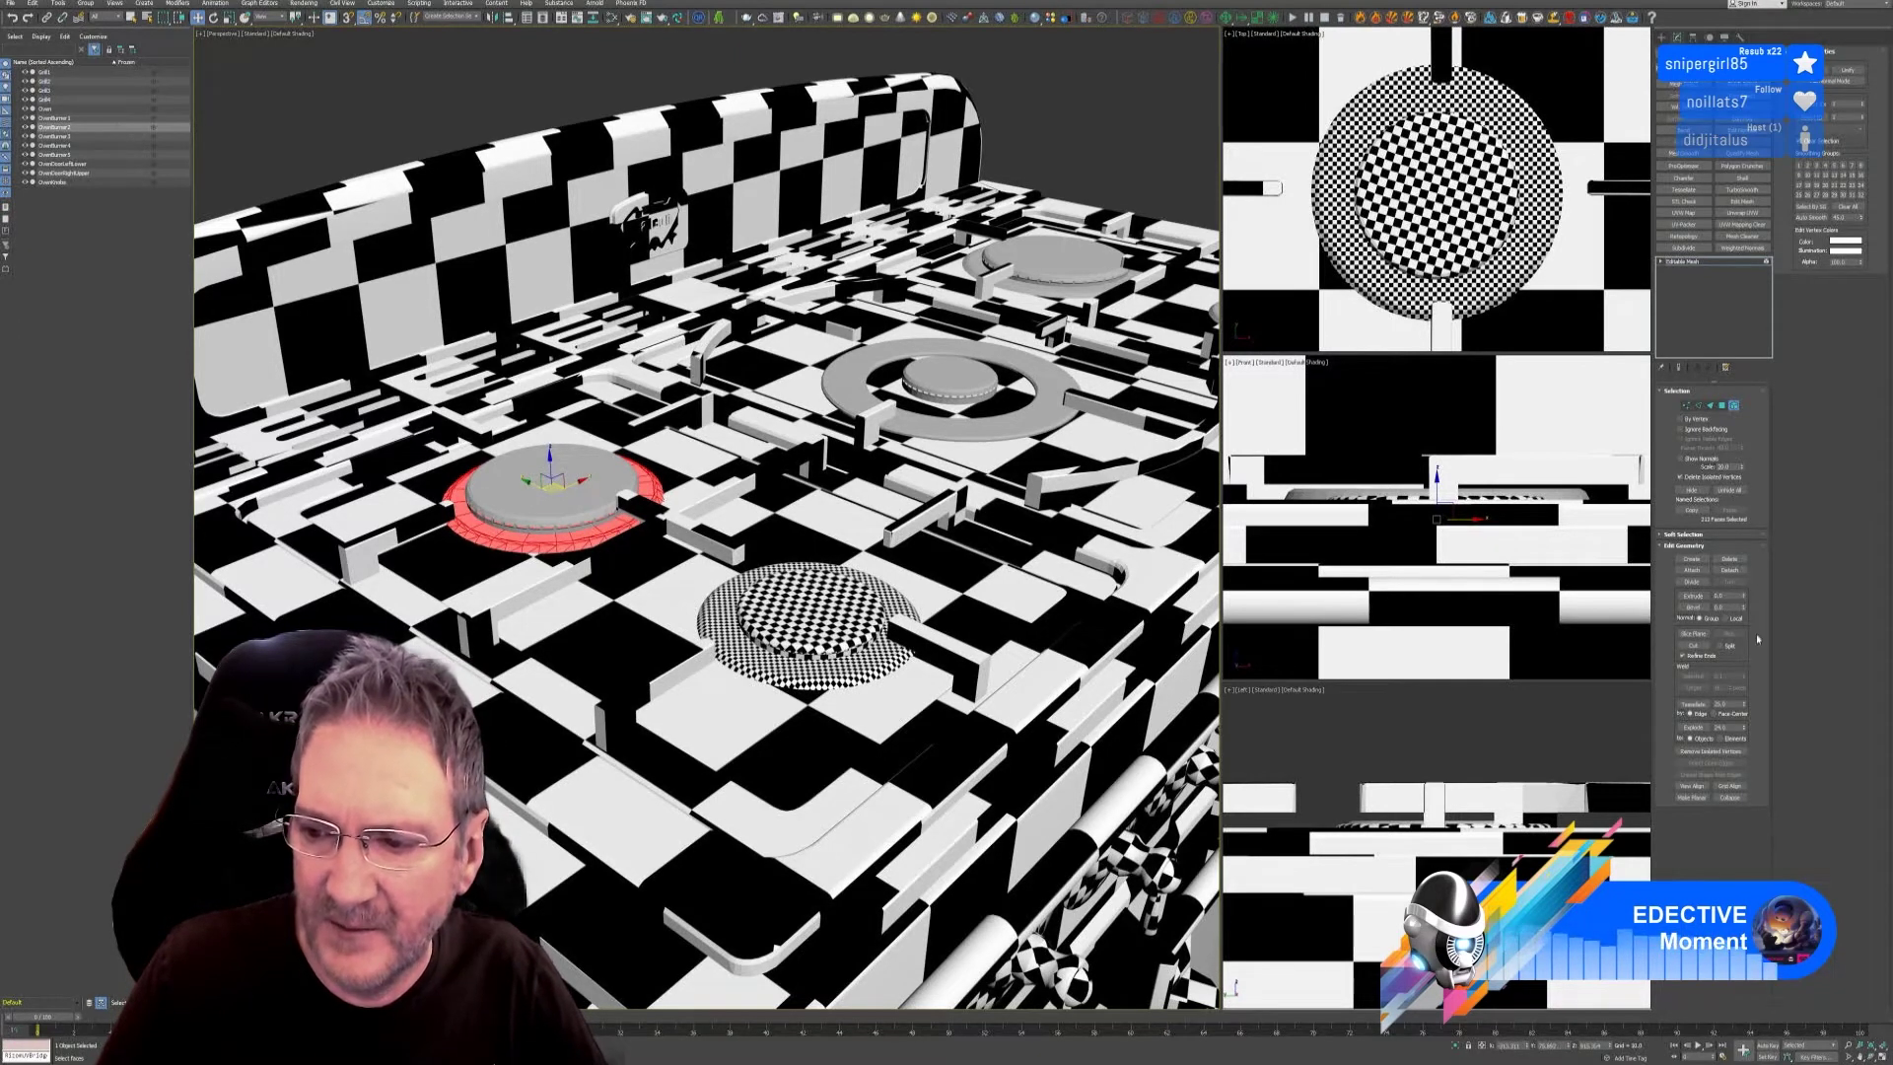
pyautogui.click(1735, 572)
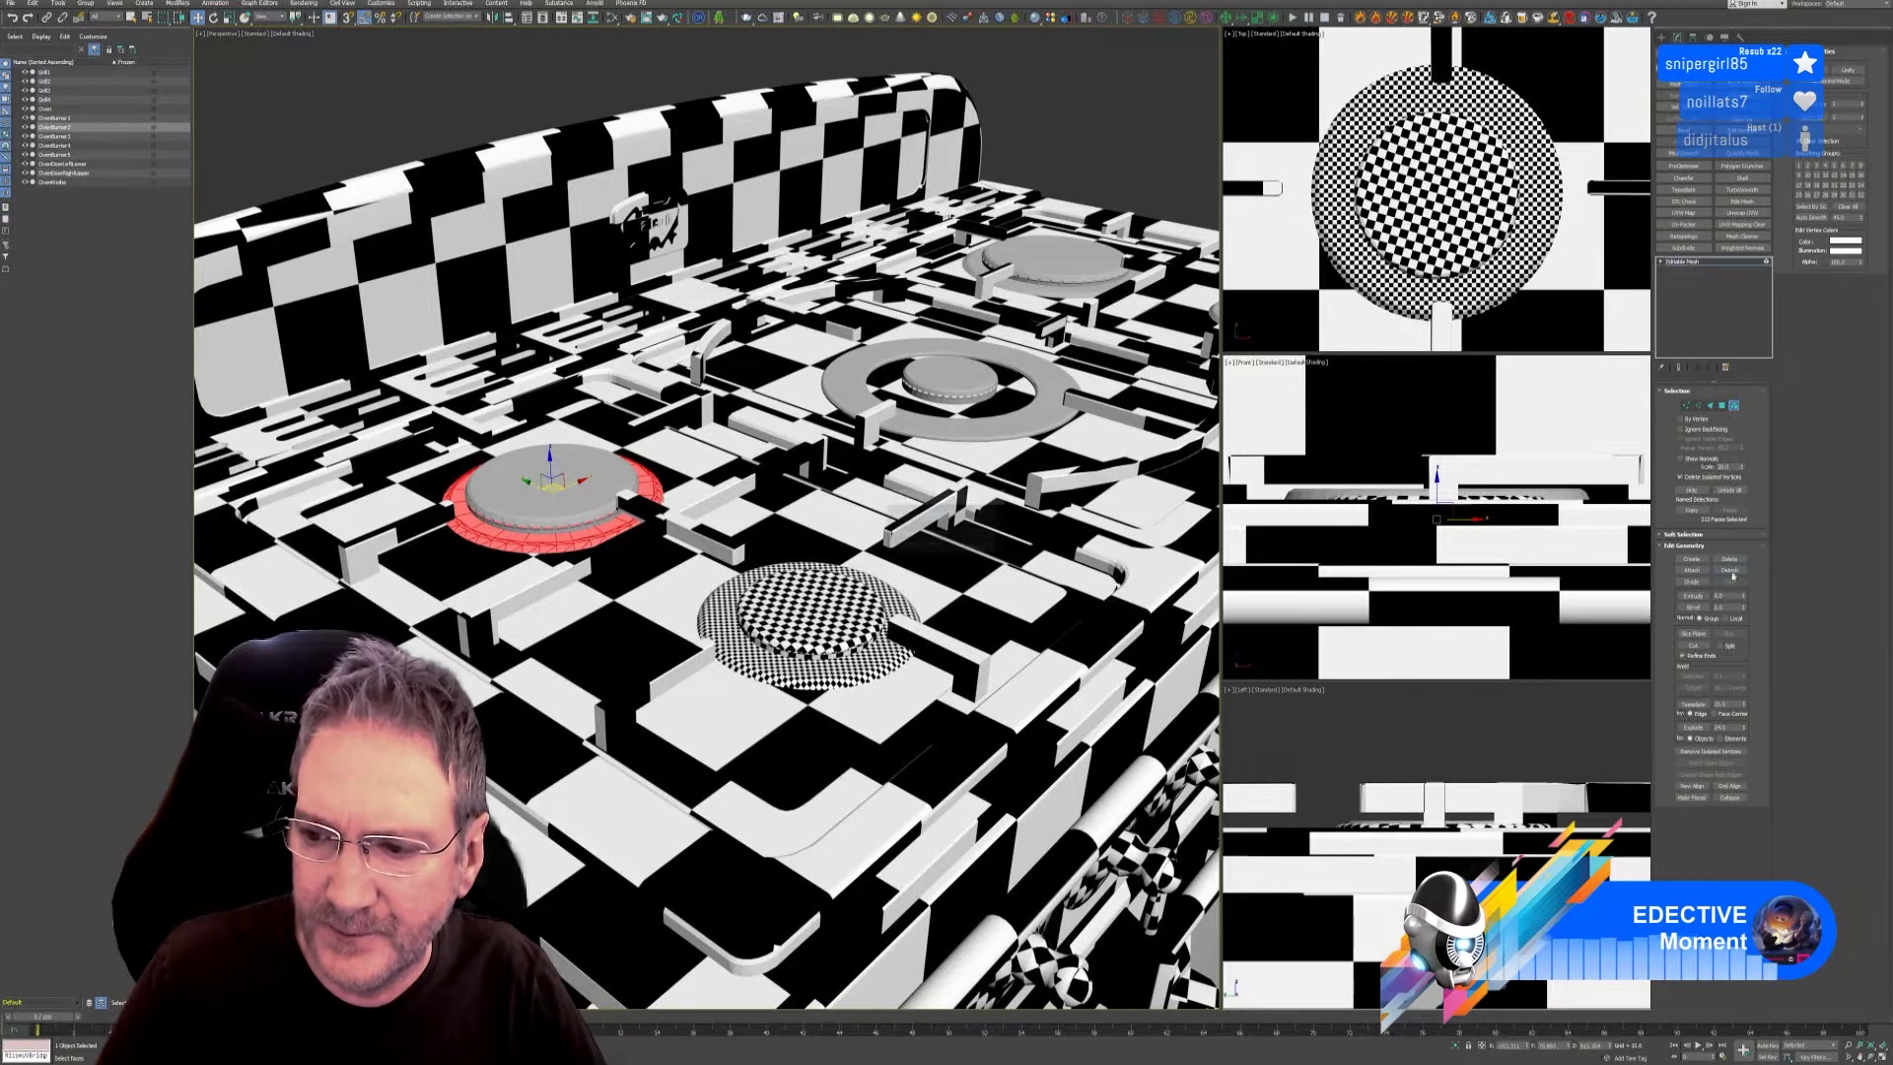
pyautogui.click(978, 534)
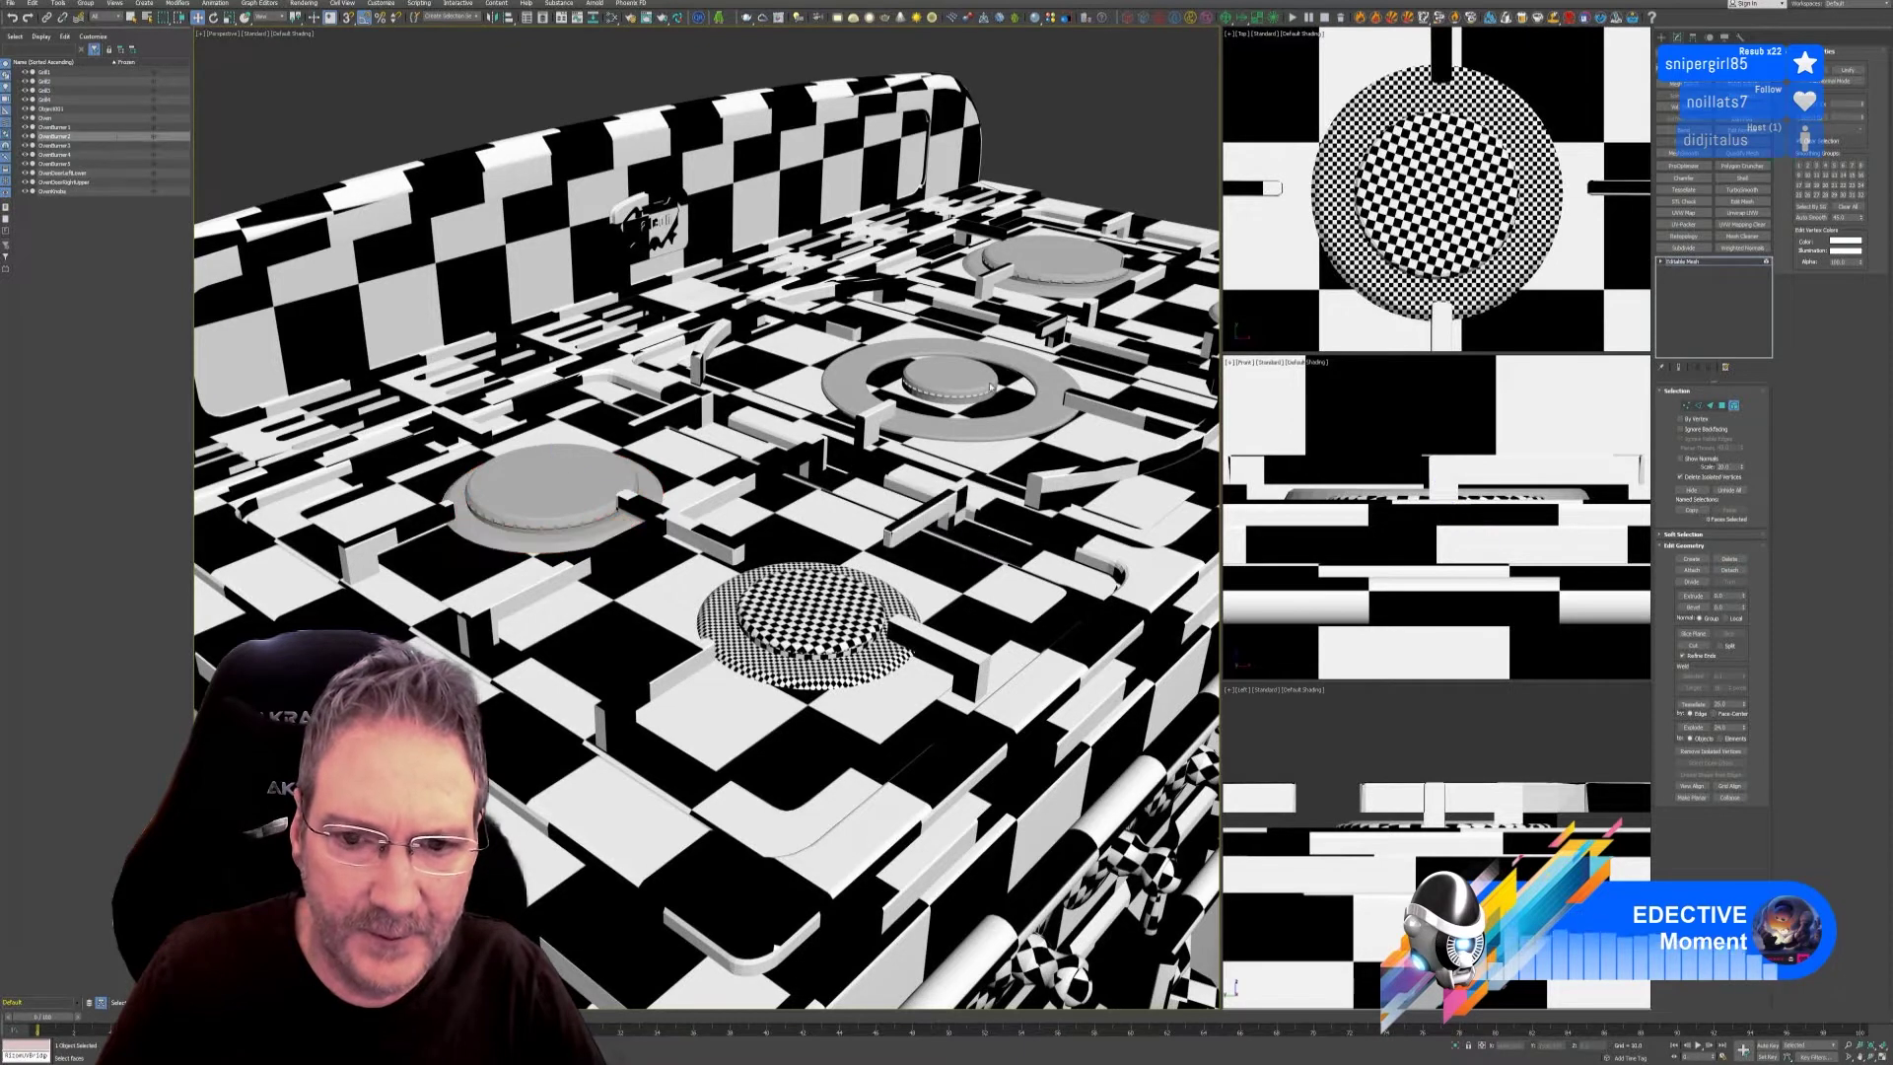
pyautogui.click(1735, 407)
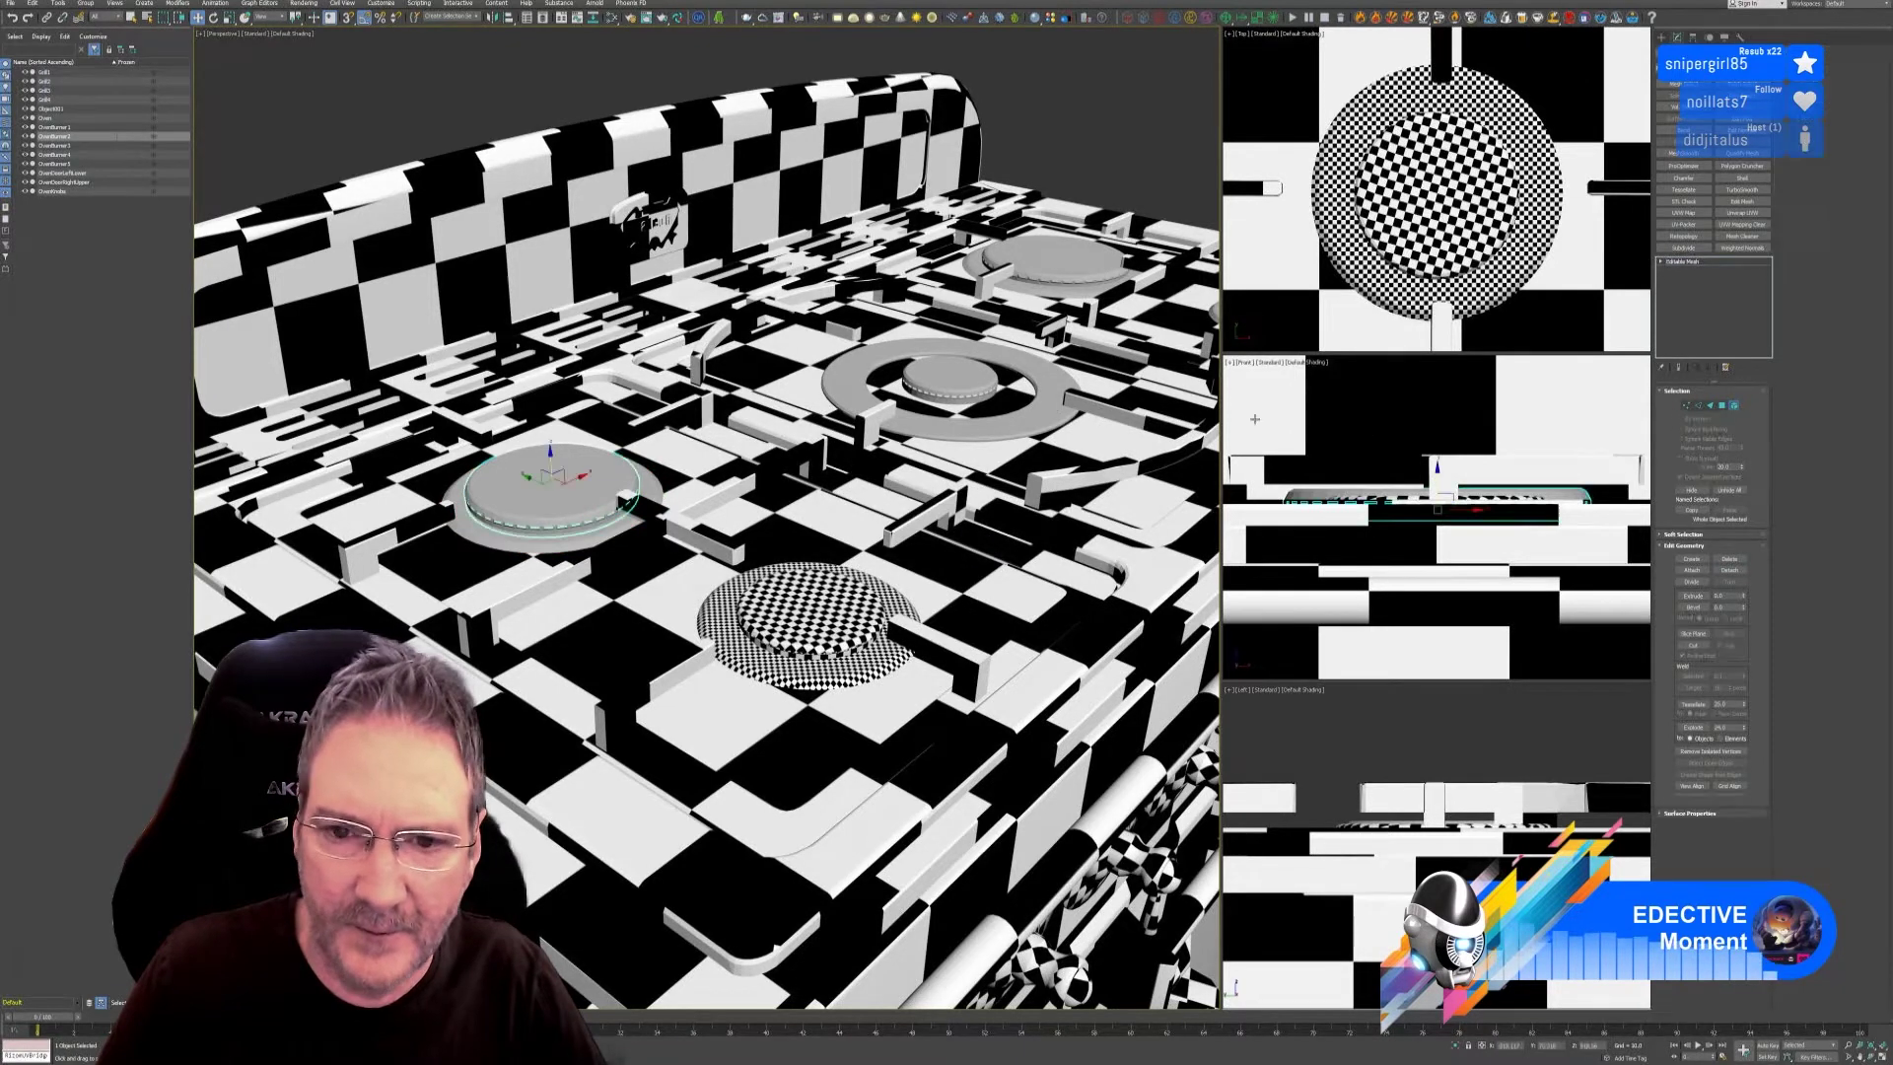
# Detach the inner cap element of the central ring-shaped burner as a separate object.
pyautogui.click(973, 427)
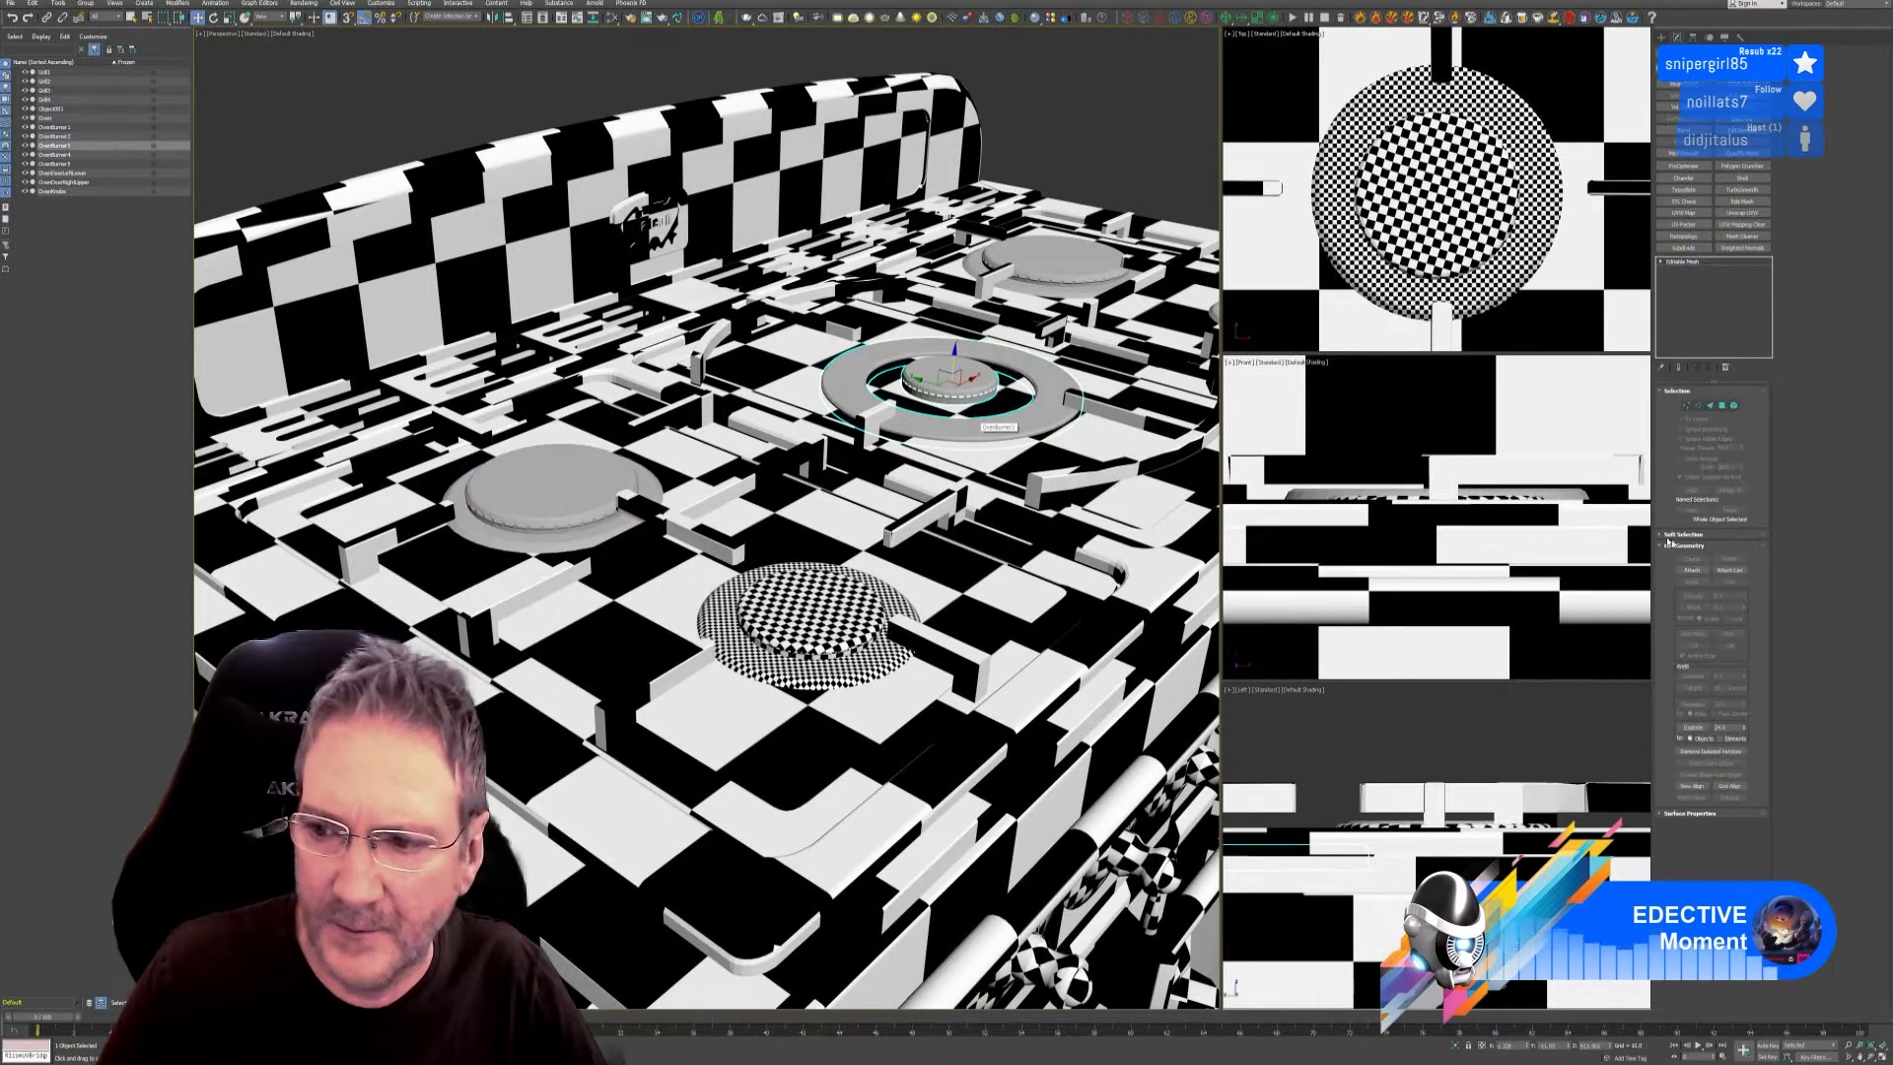
pyautogui.click(1734, 407)
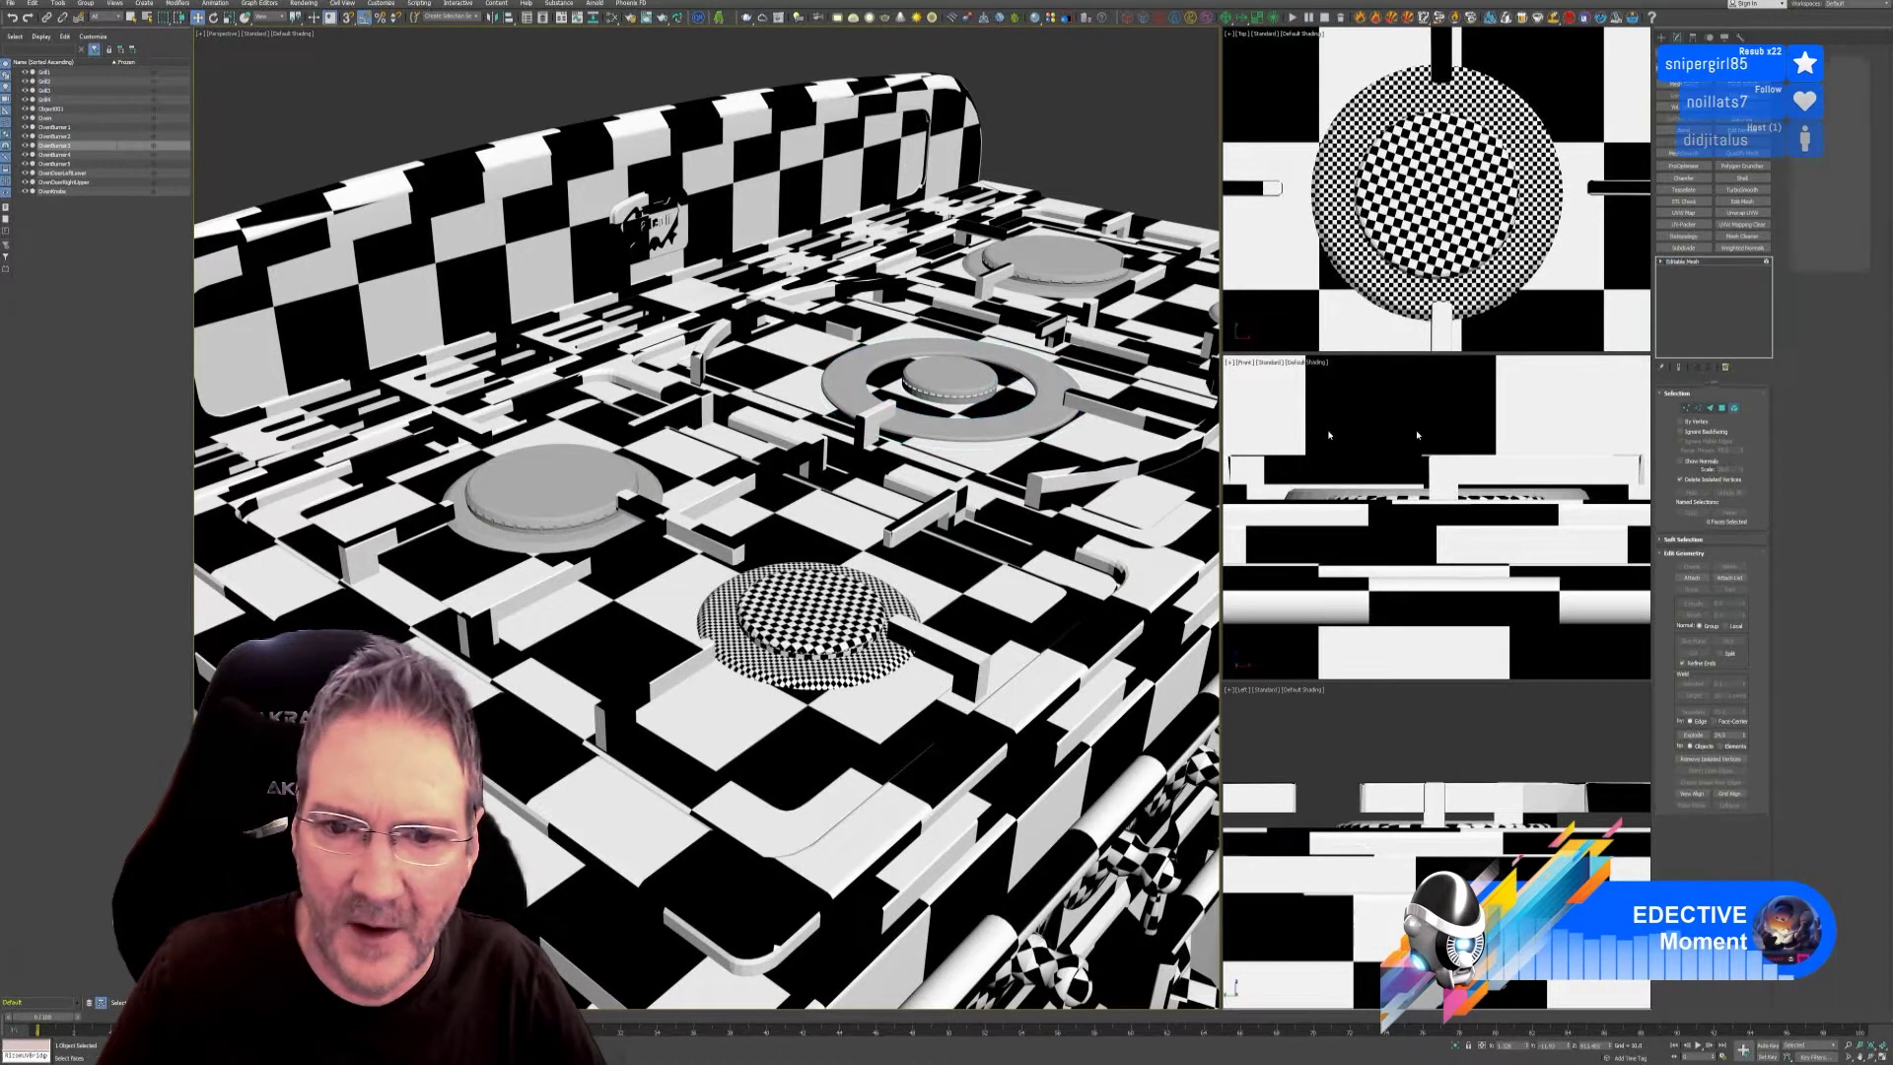
pyautogui.click(976, 381)
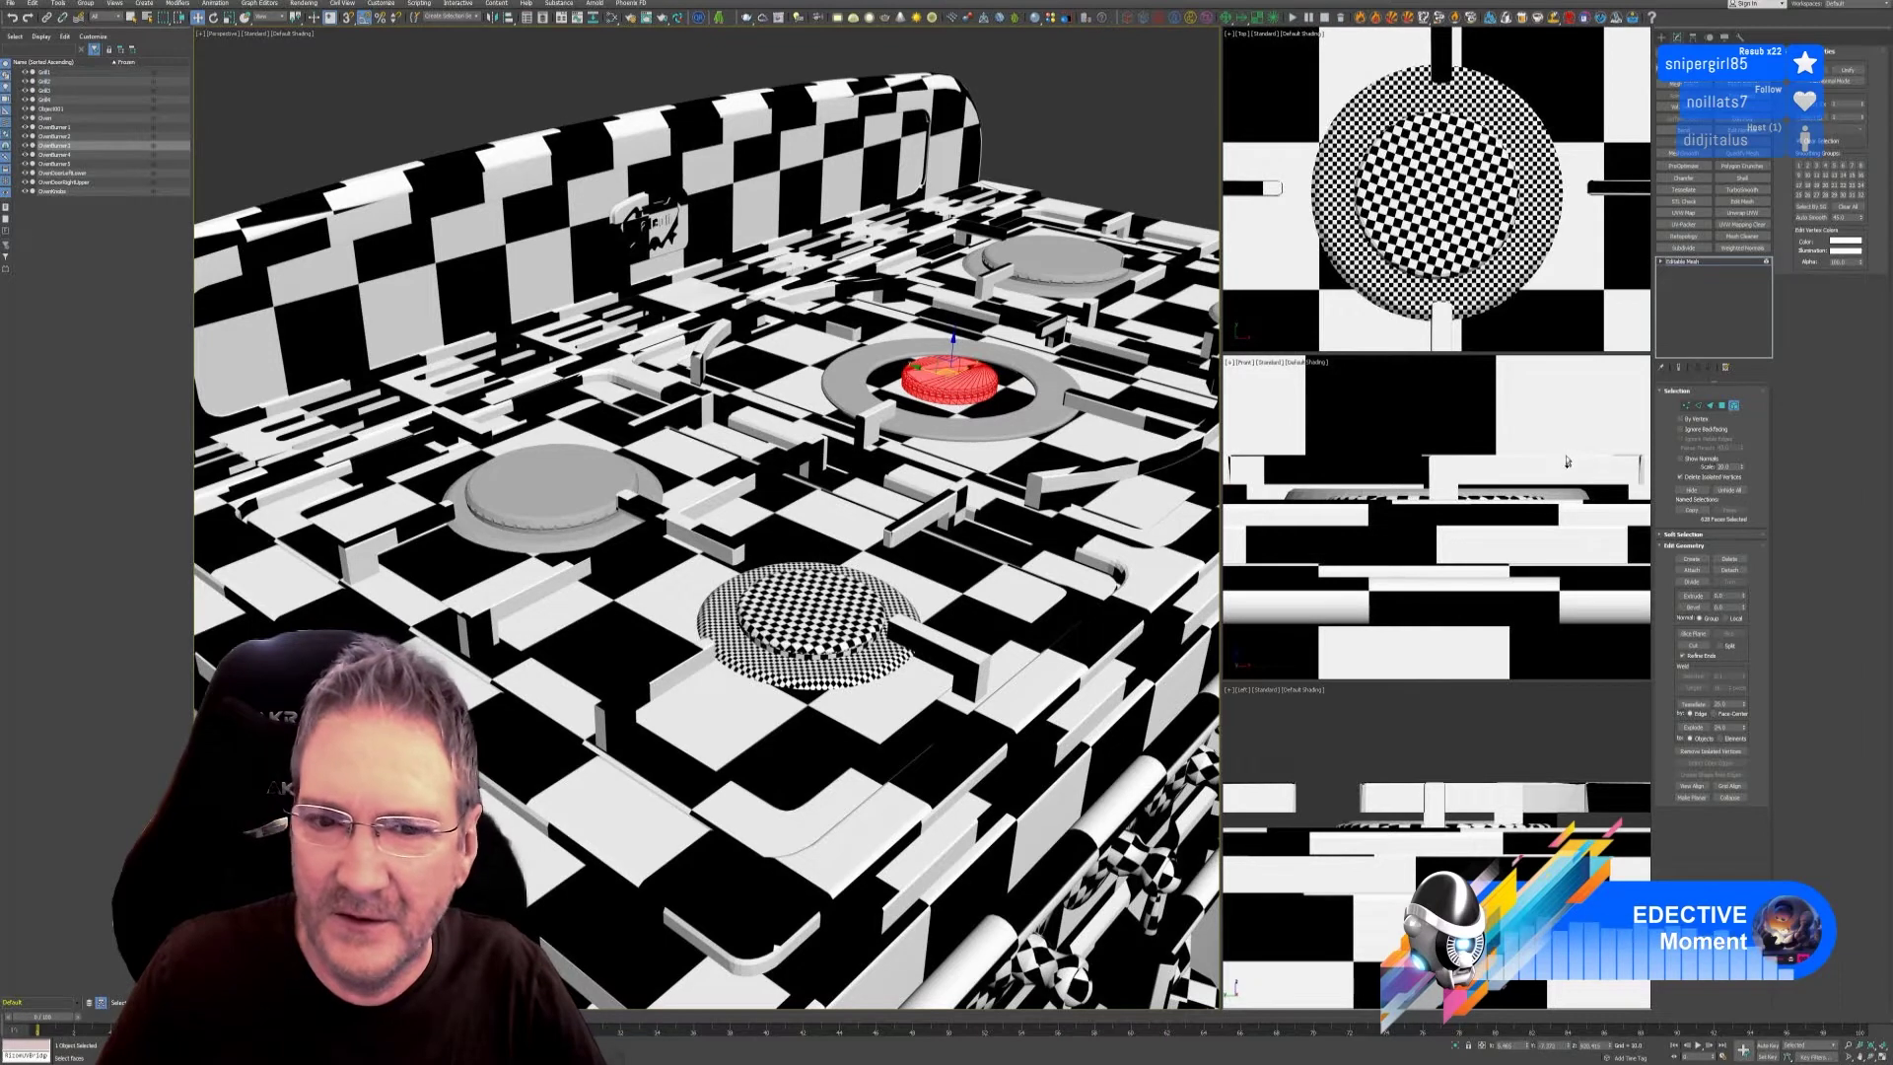
pyautogui.click(1543, 456)
pyautogui.click(951, 370)
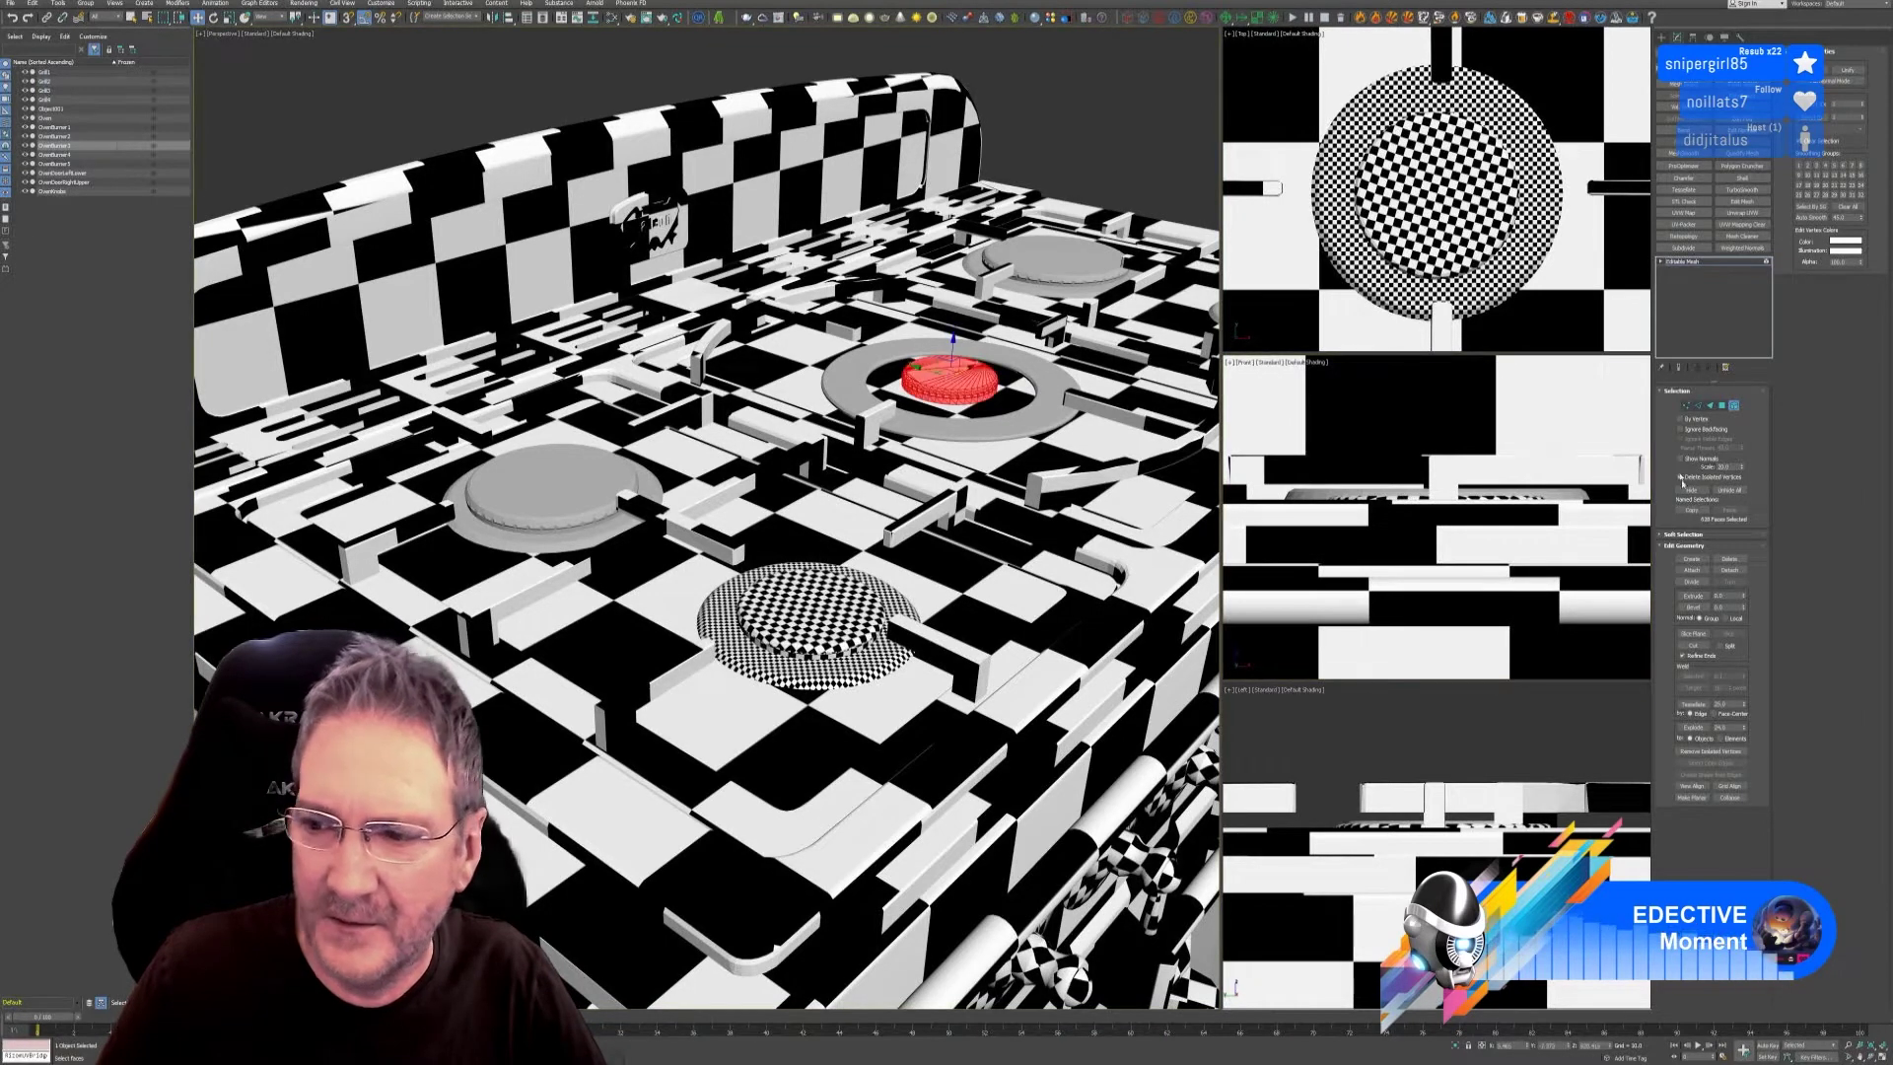
pyautogui.click(1731, 569)
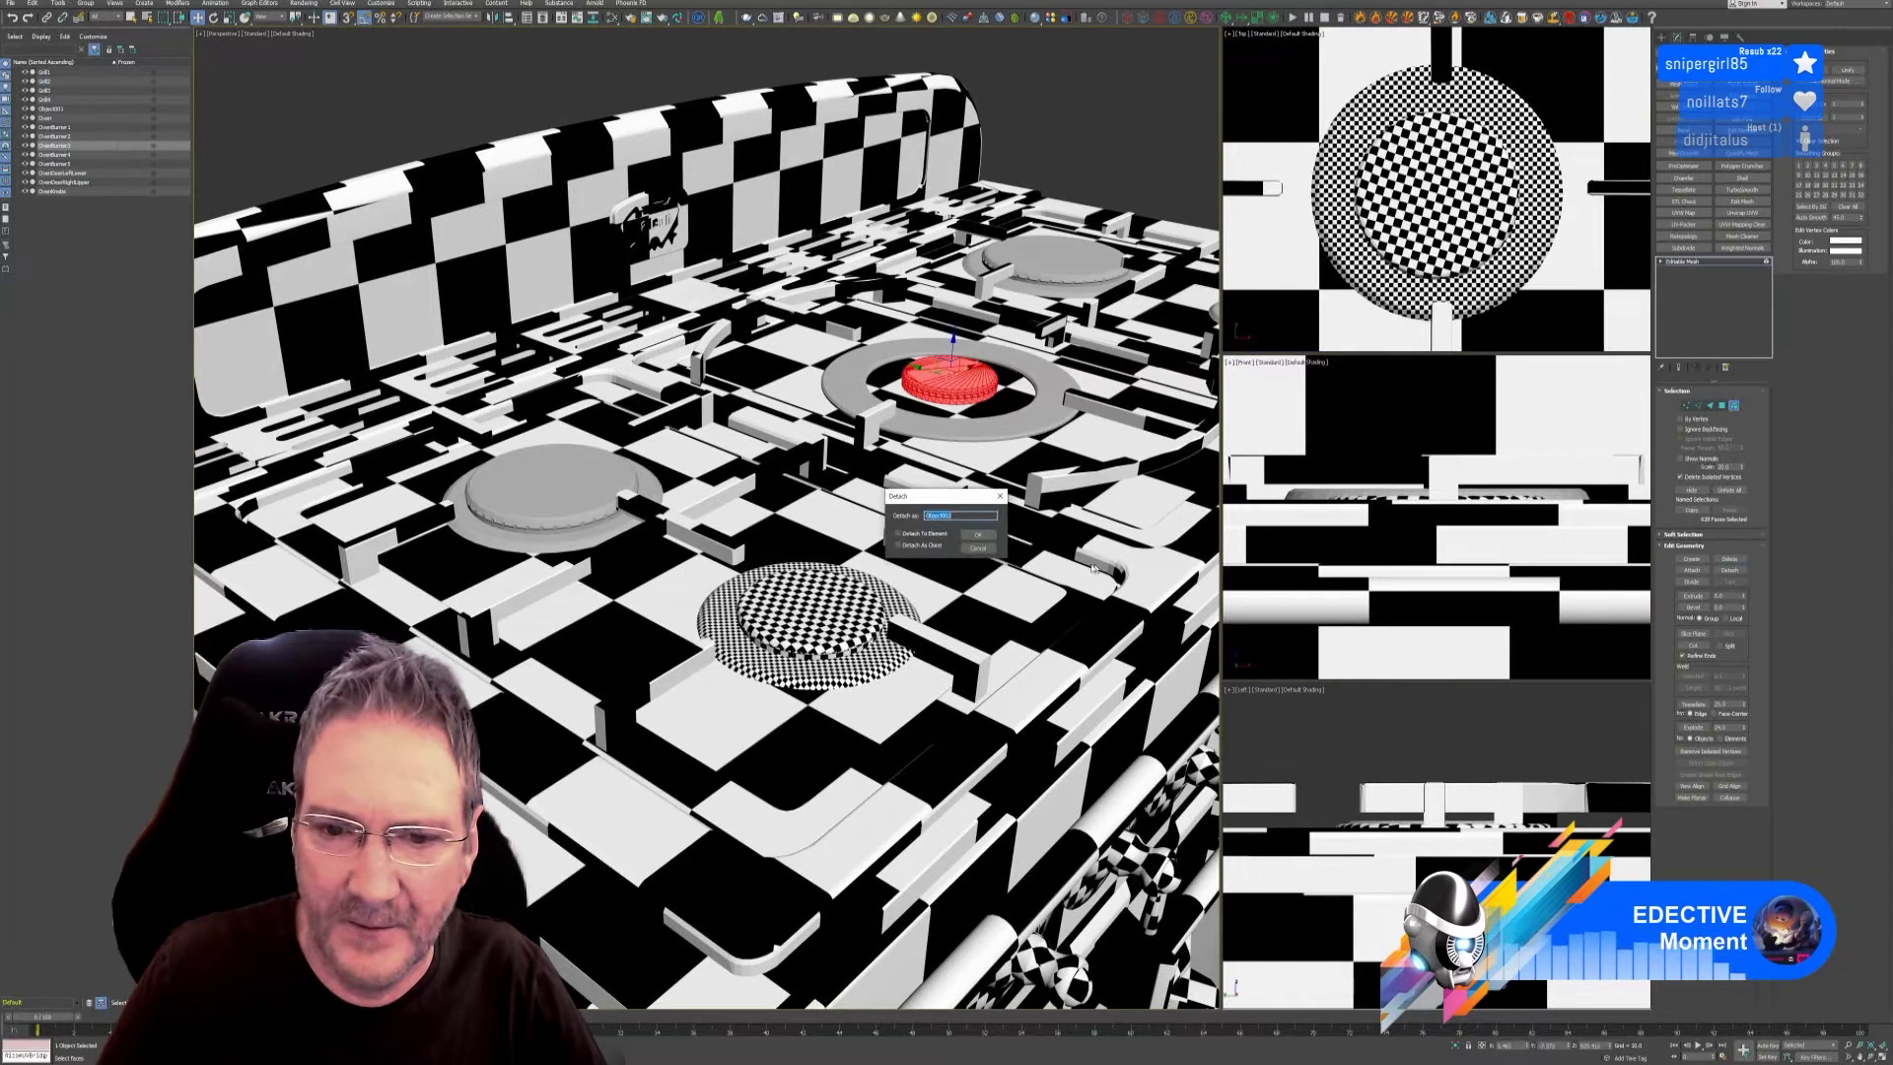
pyautogui.click(980, 533)
pyautogui.moveTo(1048, 493); pyautogui.dragTo(734, 554, button='middle')
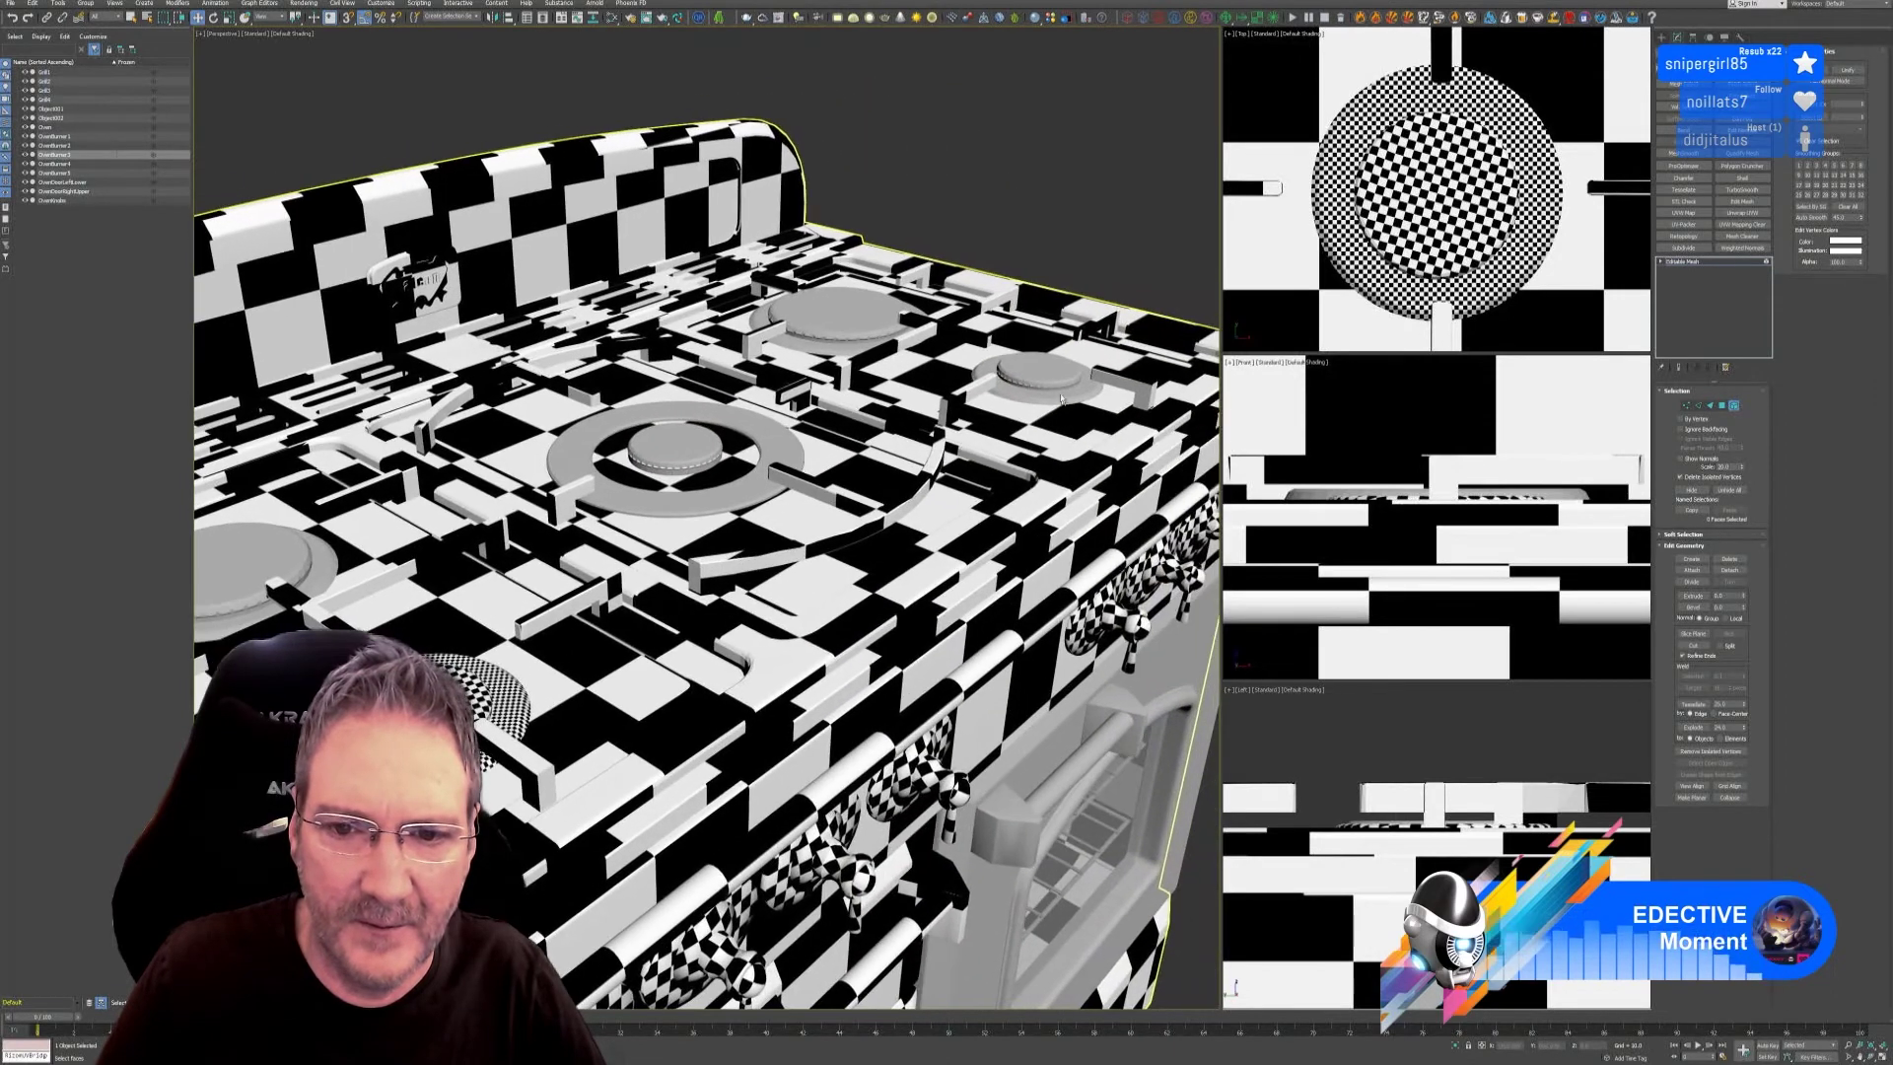
pyautogui.click(1725, 408)
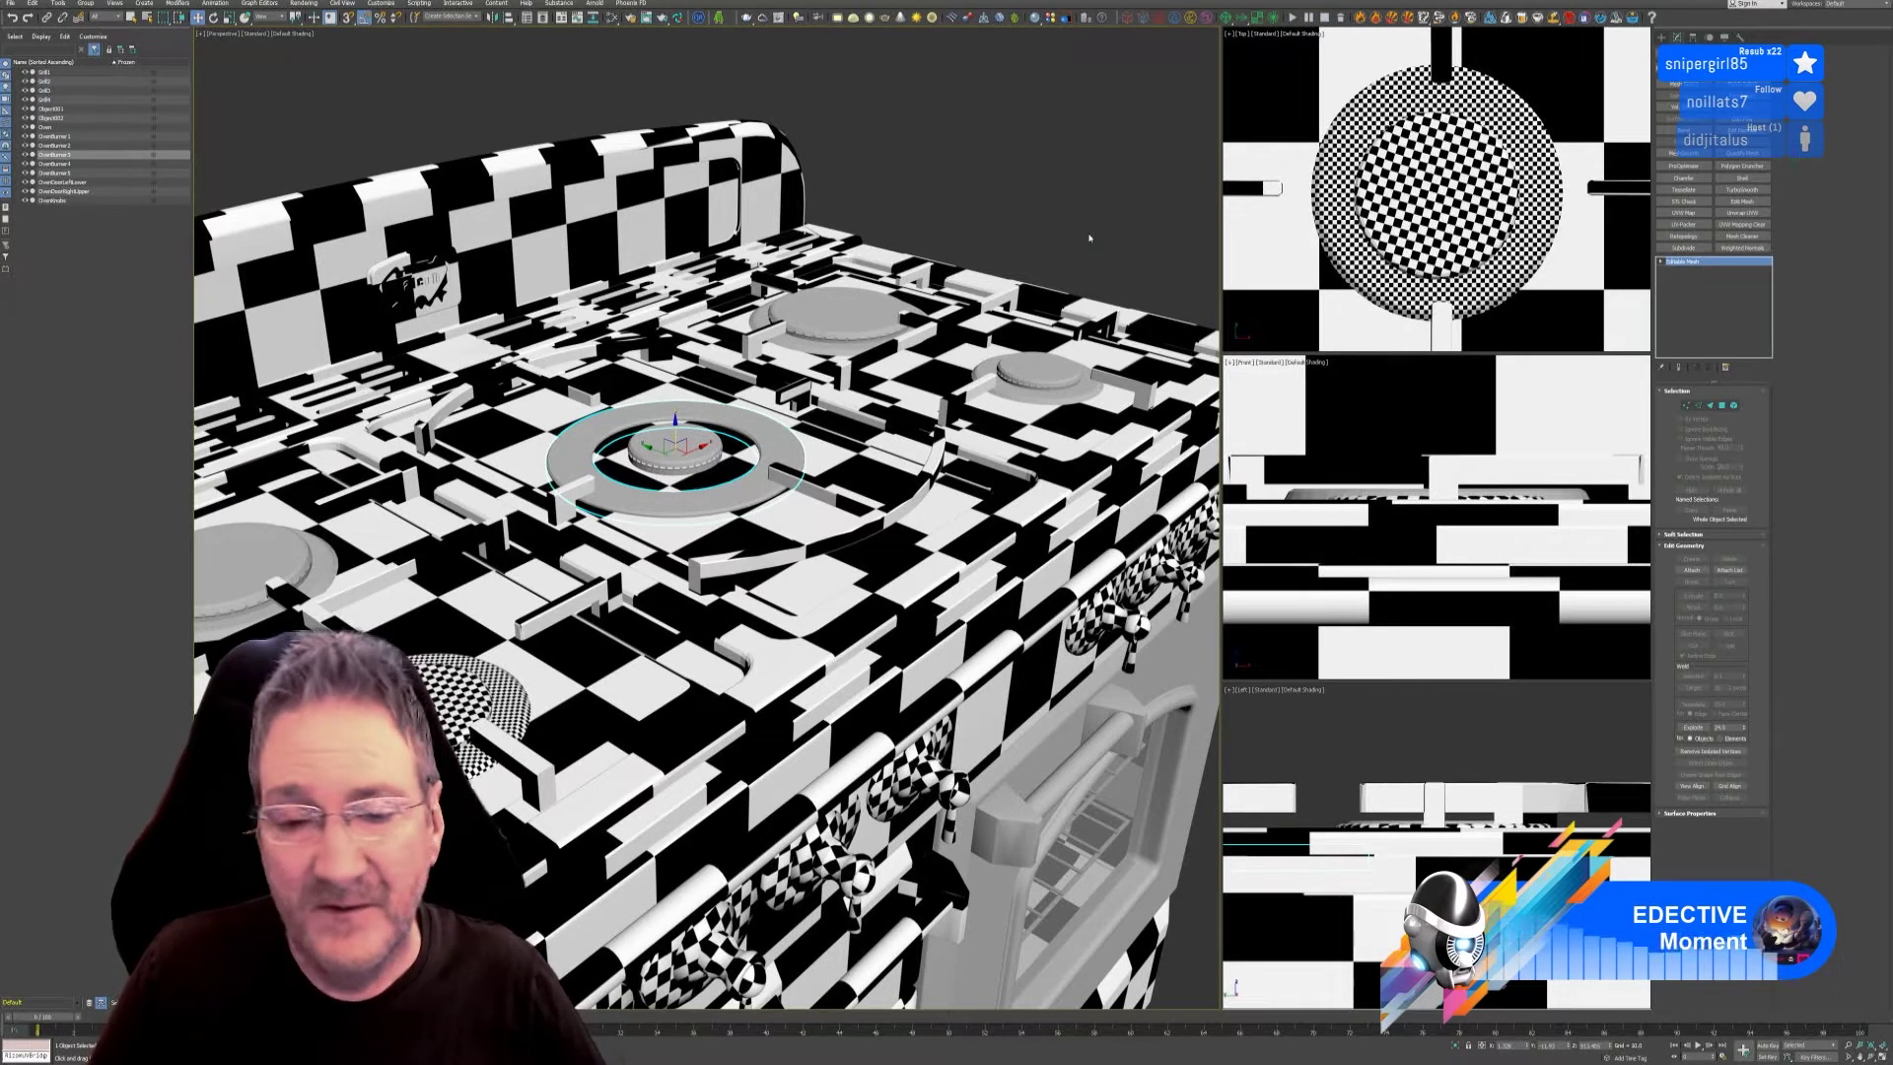
# Detach the raised cap element of the small burner at the hob's far front corner as a separate object.
pyautogui.click(1037, 377)
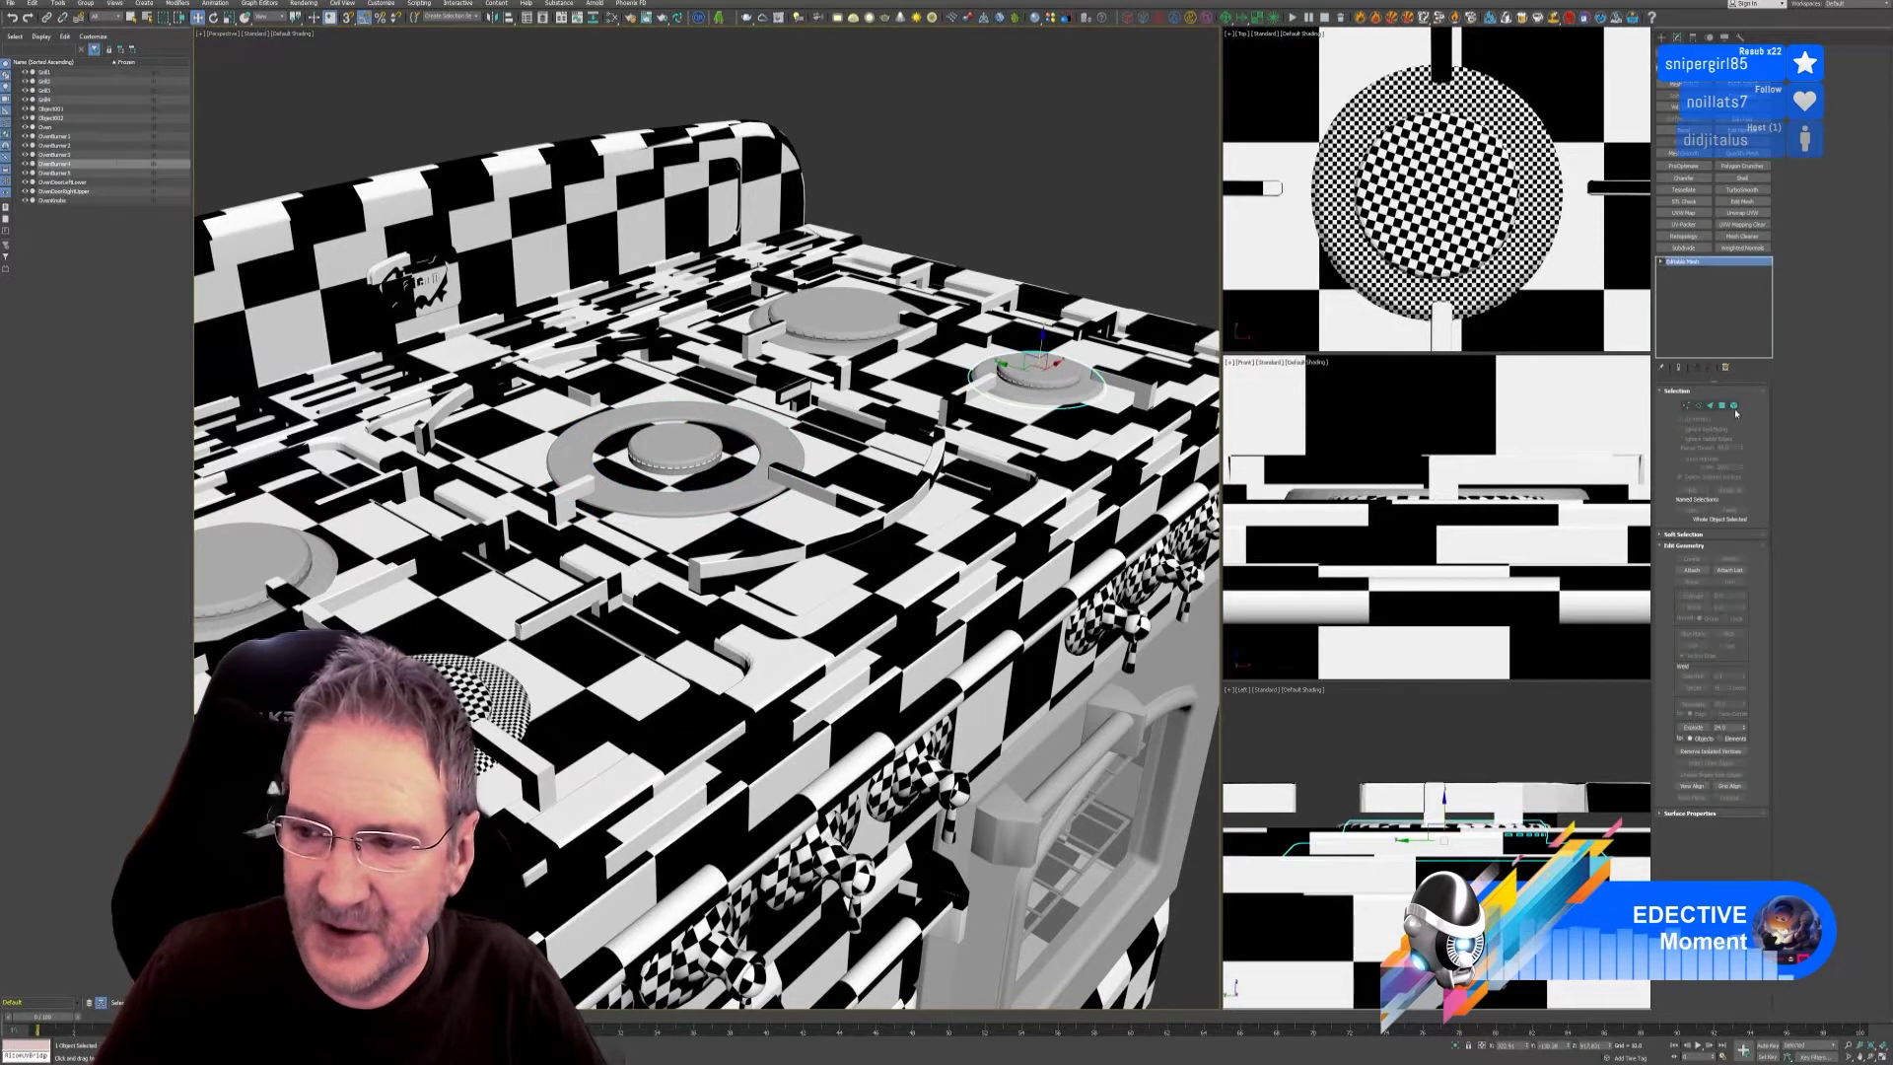
pyautogui.click(1734, 406)
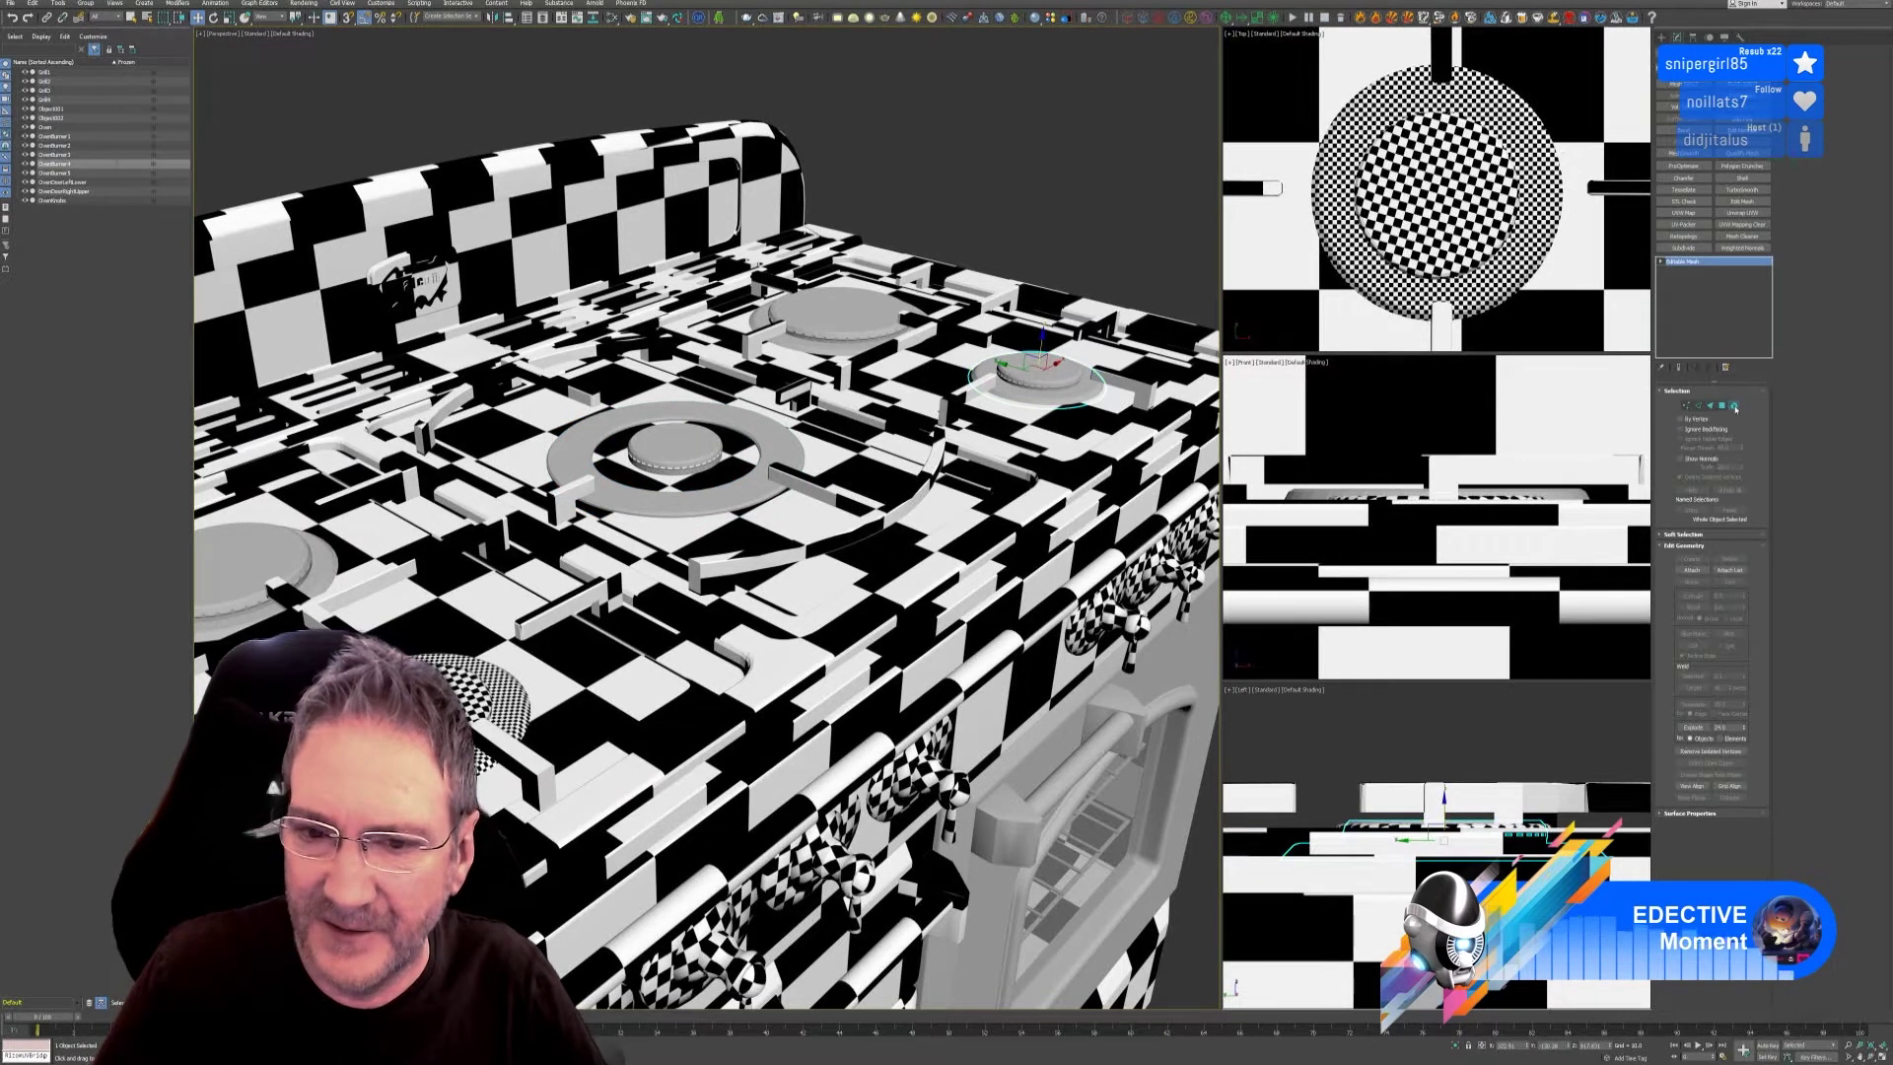
pyautogui.click(1043, 359)
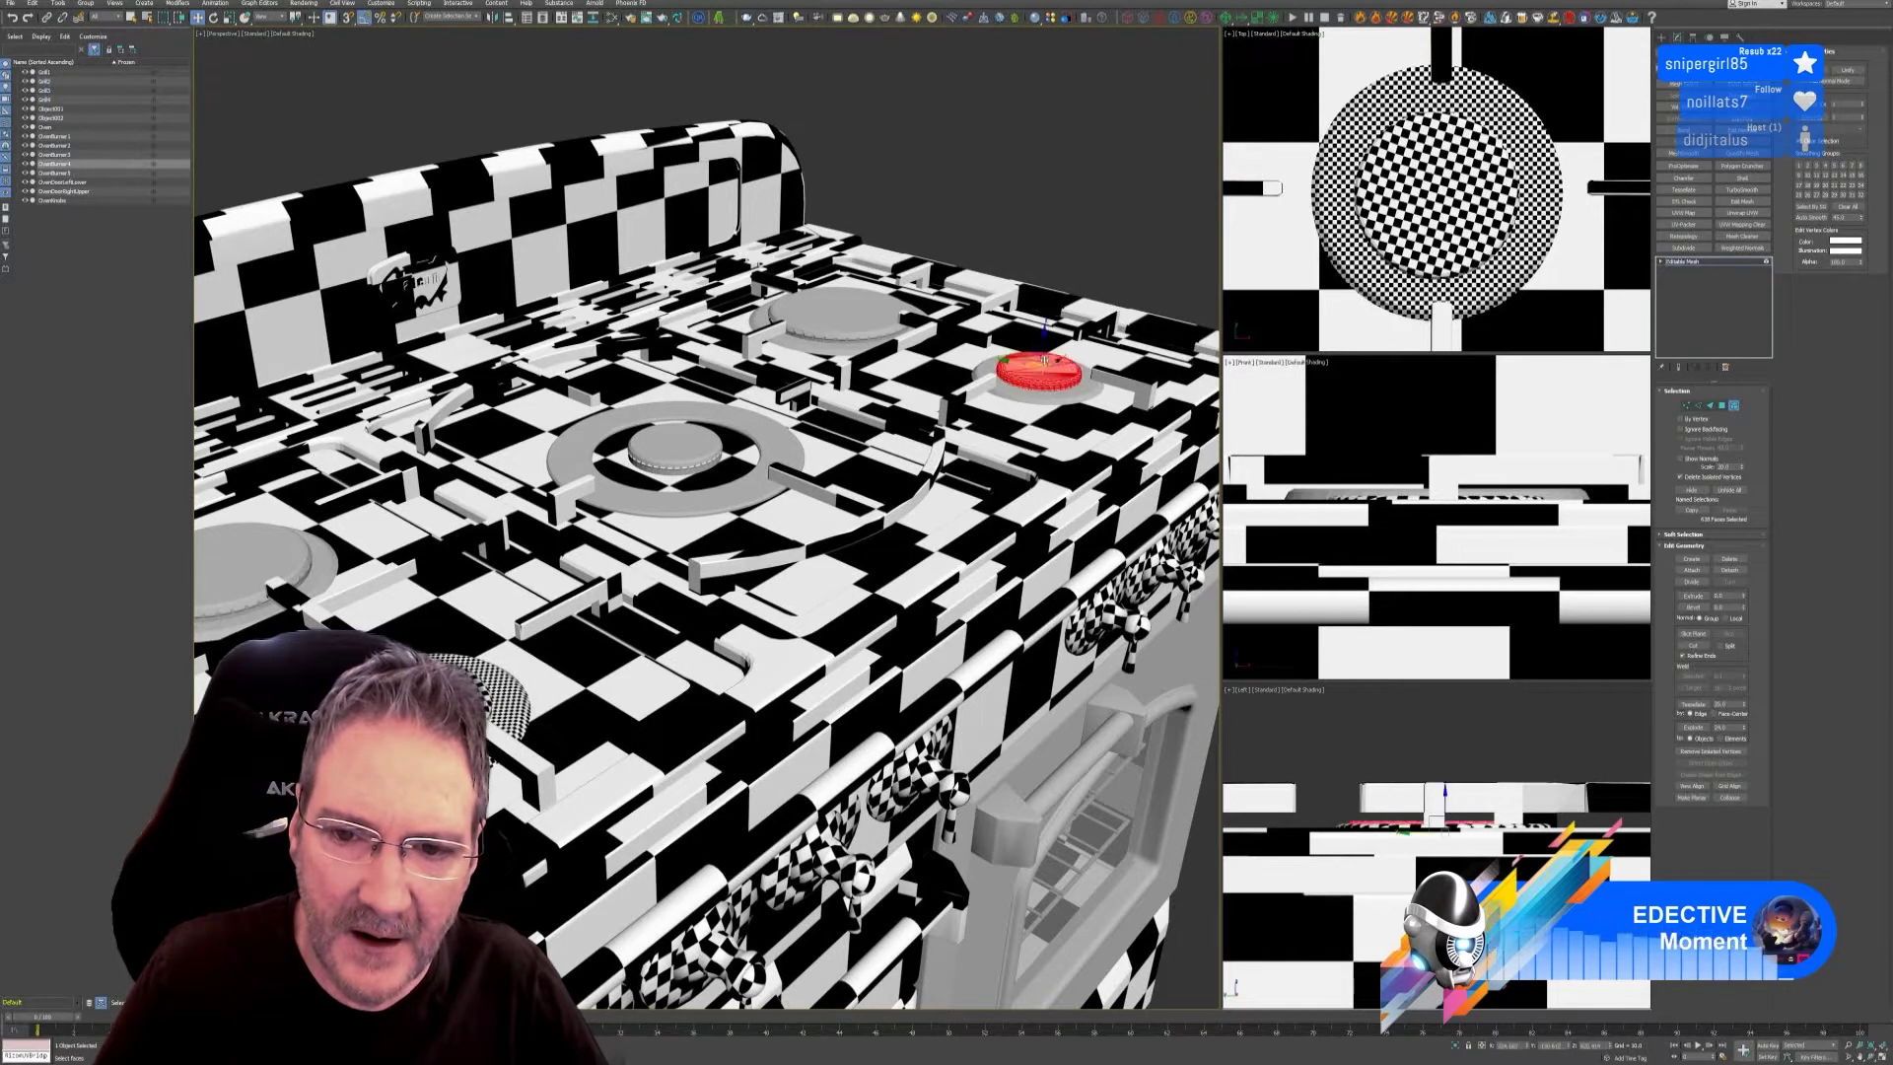
pyautogui.click(1739, 573)
pyautogui.click(979, 537)
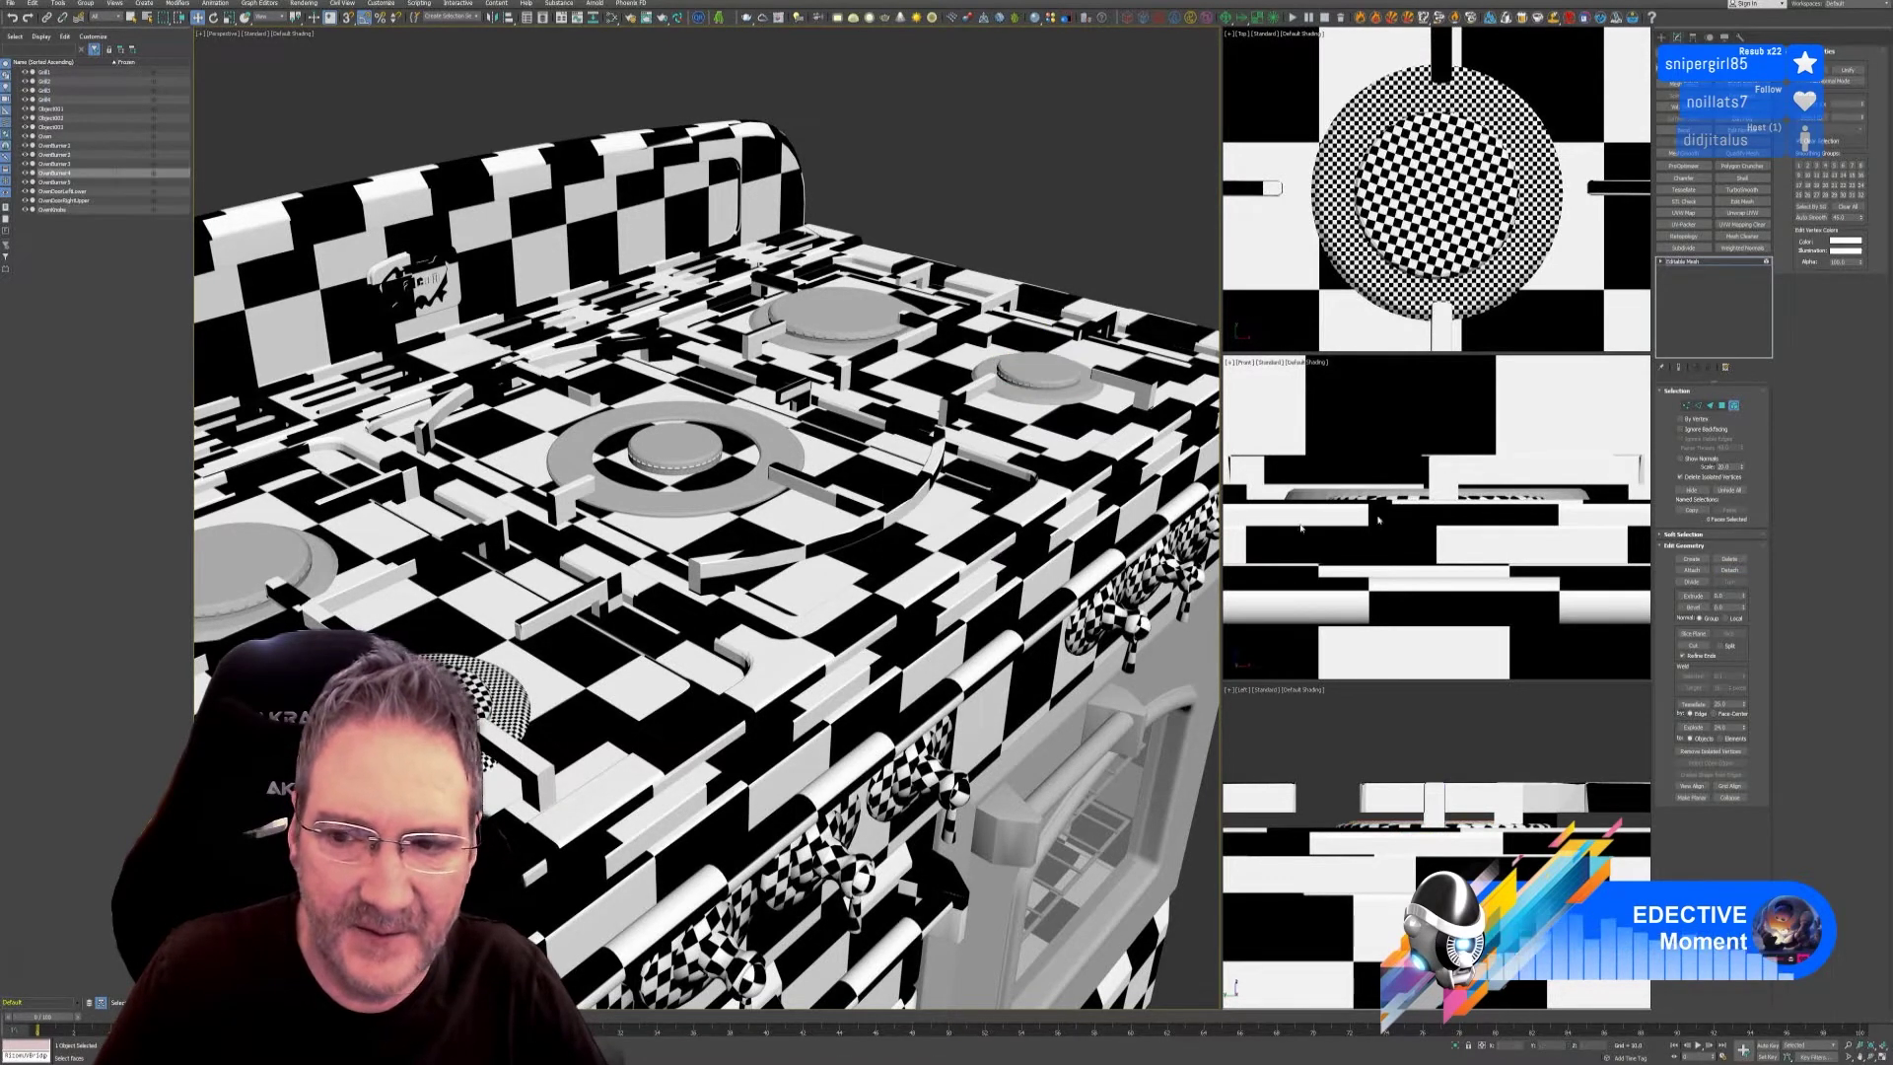
pyautogui.click(1735, 406)
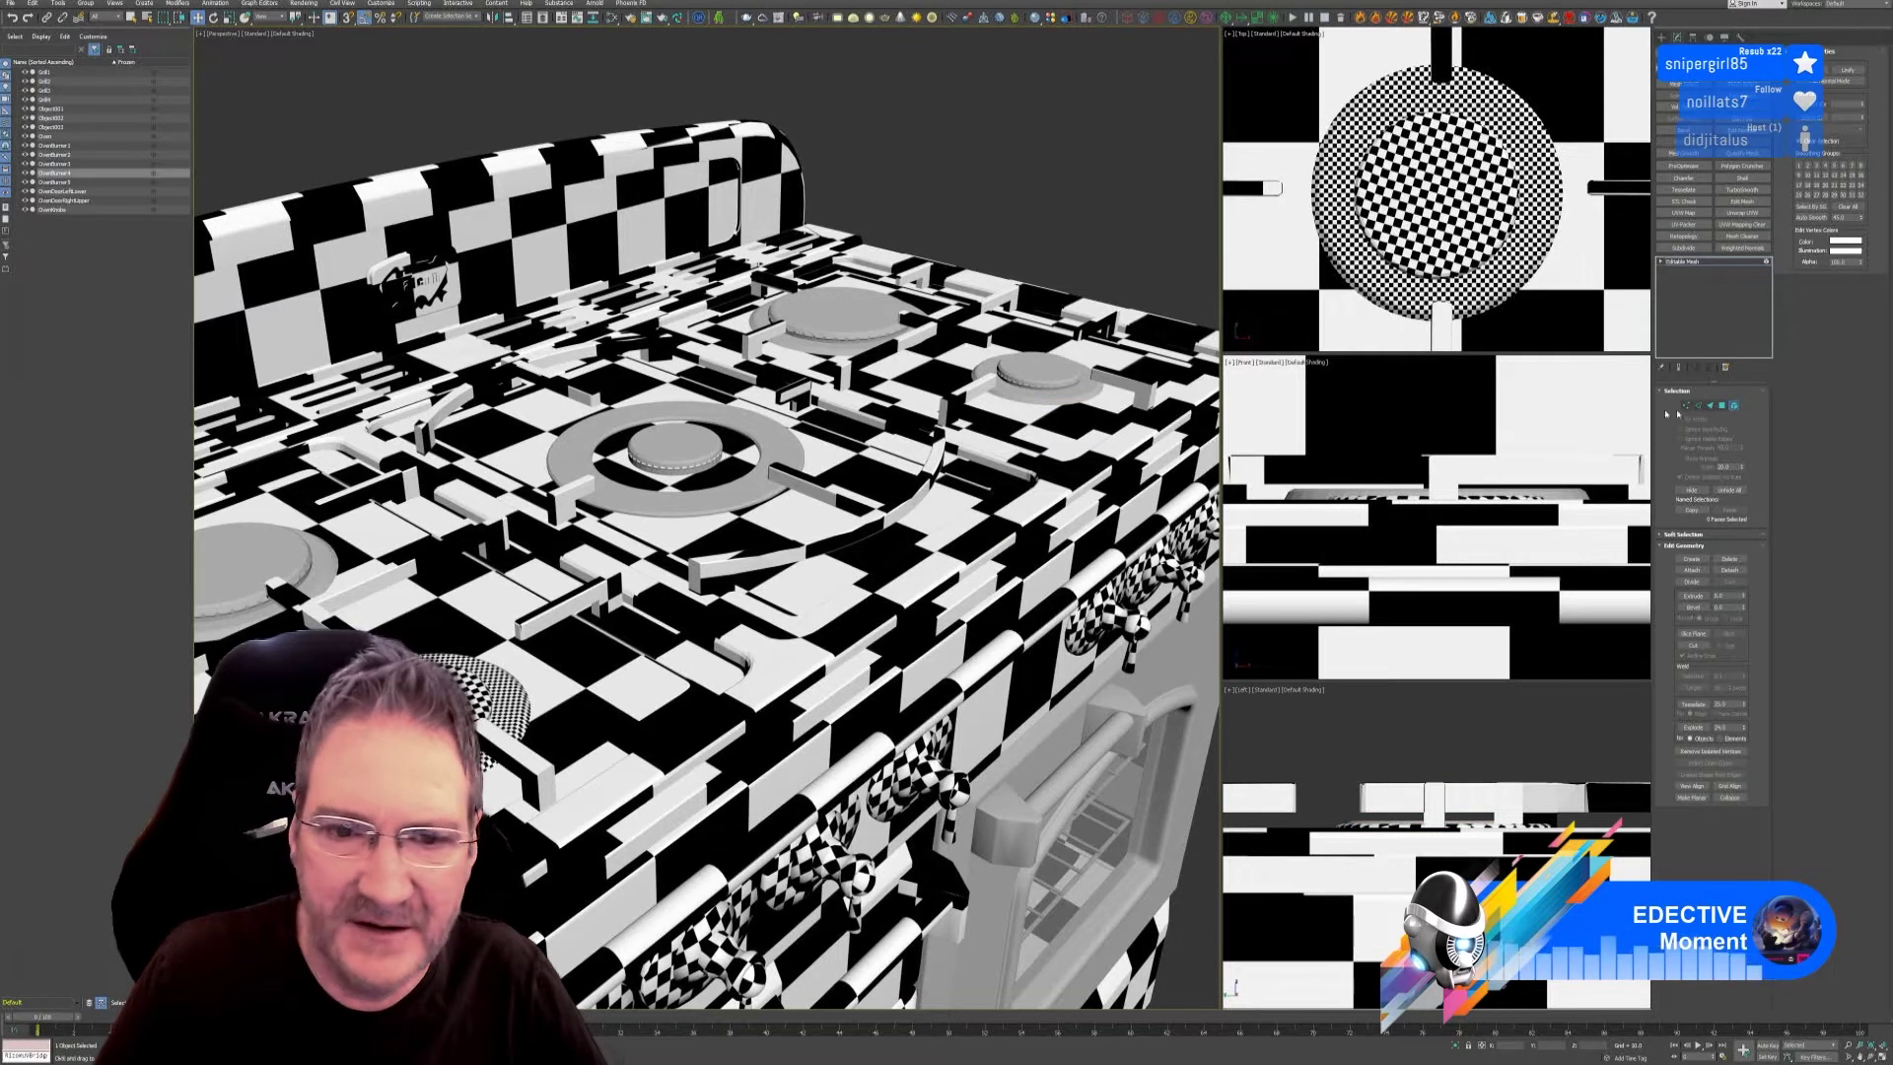
# Detach the raised cap element of the large burner at the hob's far rear corner as a separate object.
pyautogui.click(867, 325)
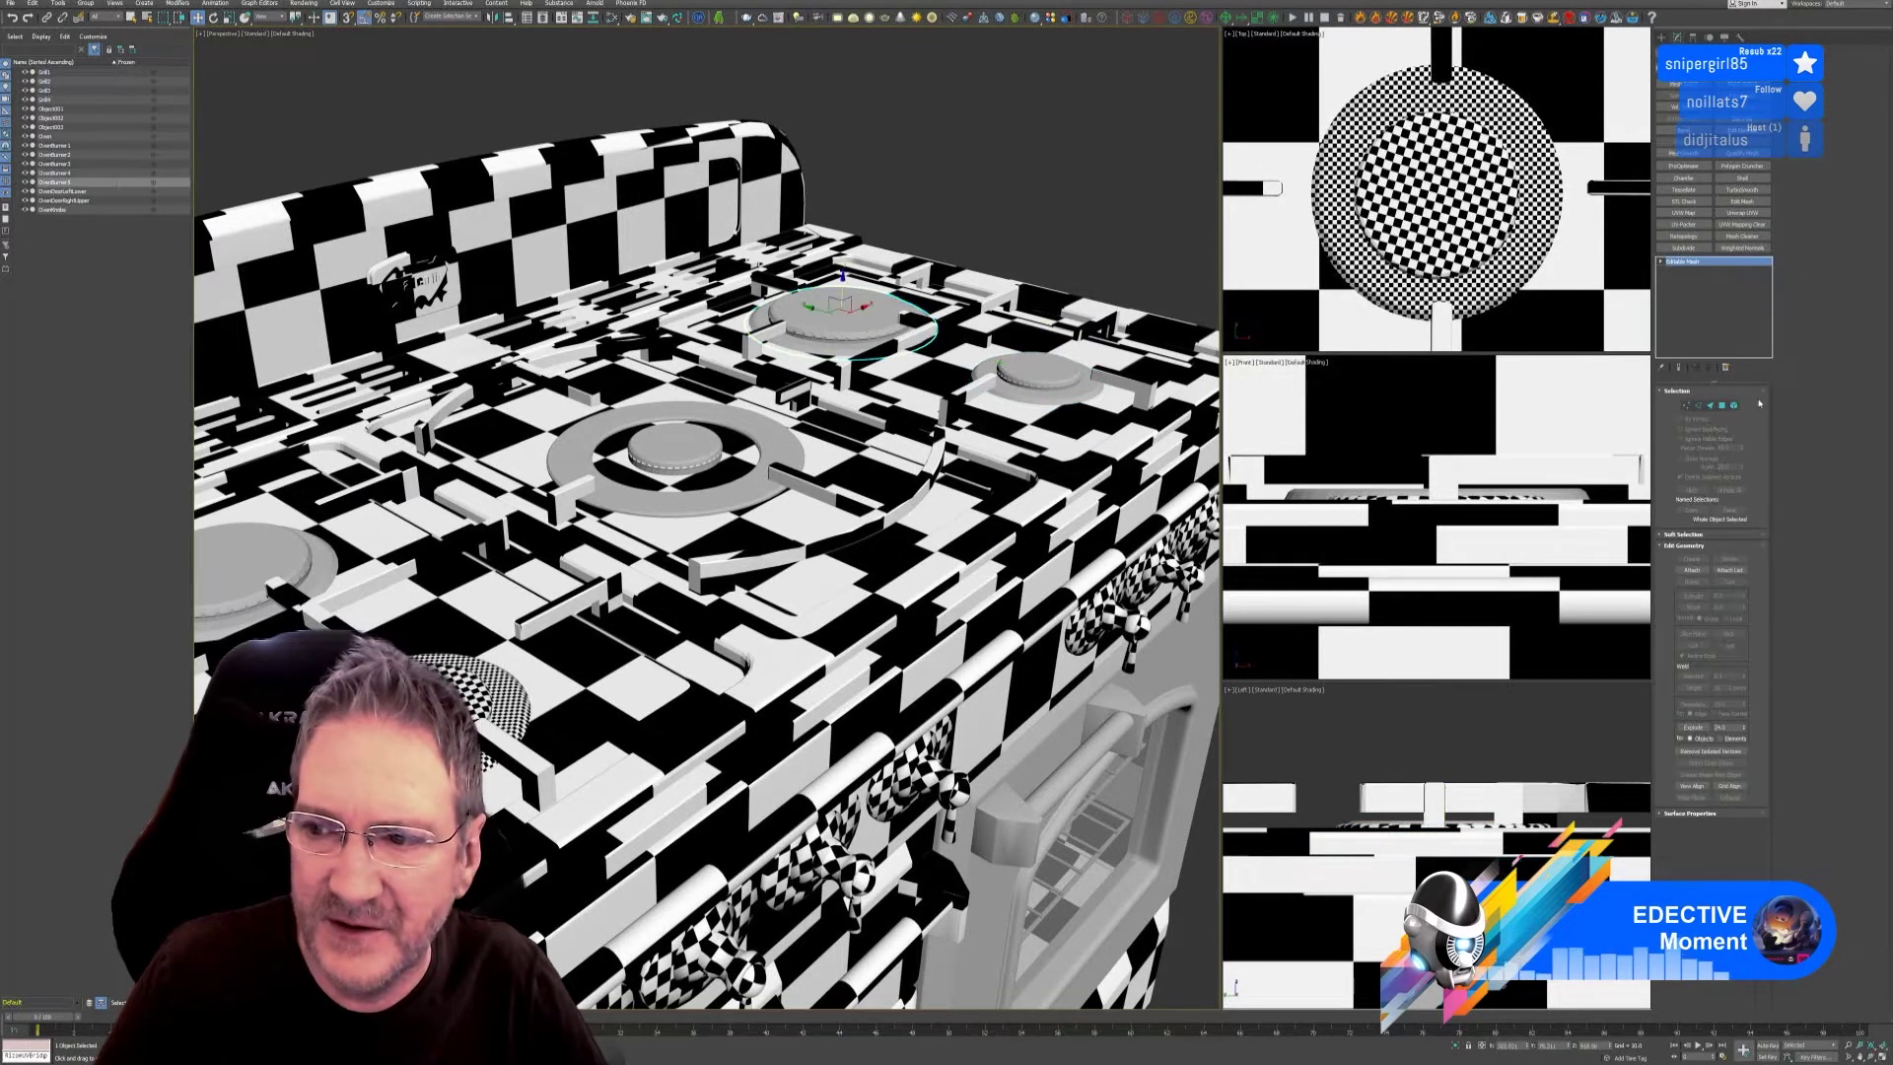
pyautogui.click(1734, 406)
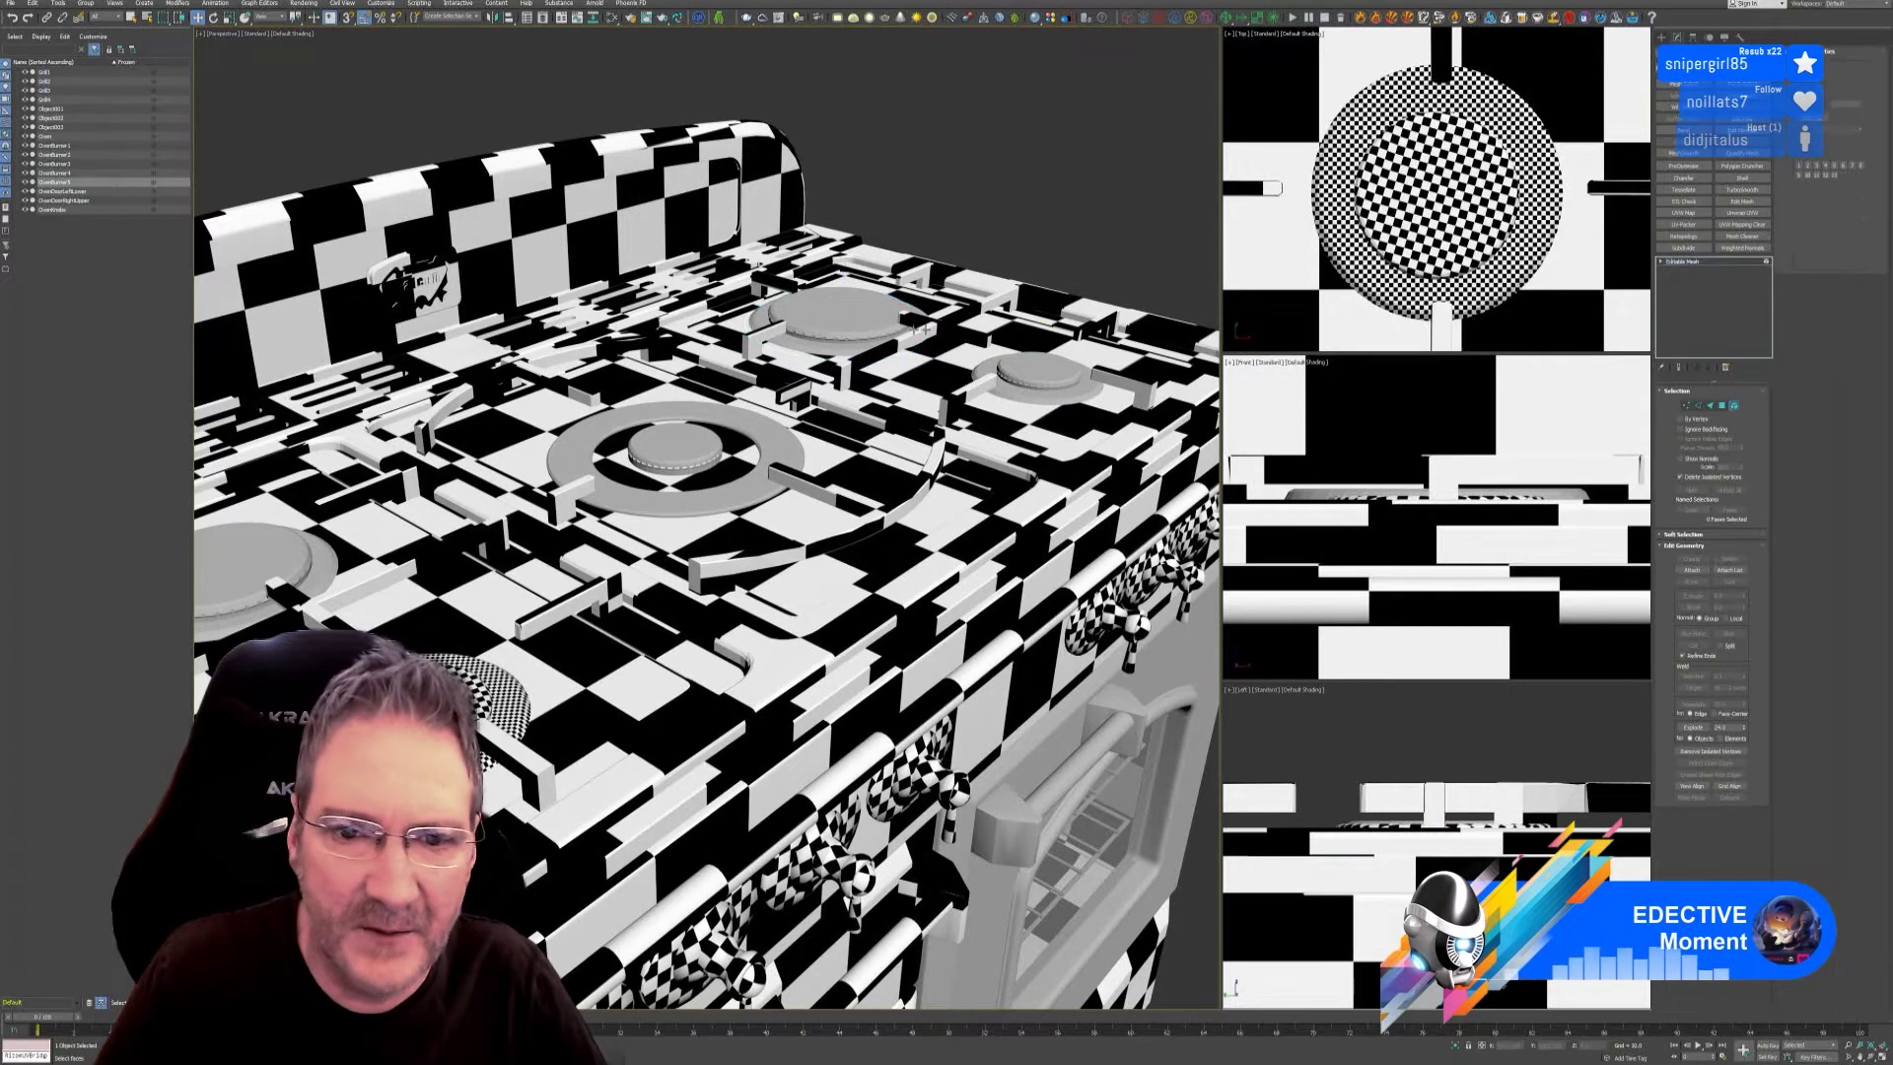
pyautogui.click(861, 318)
pyautogui.click(1729, 570)
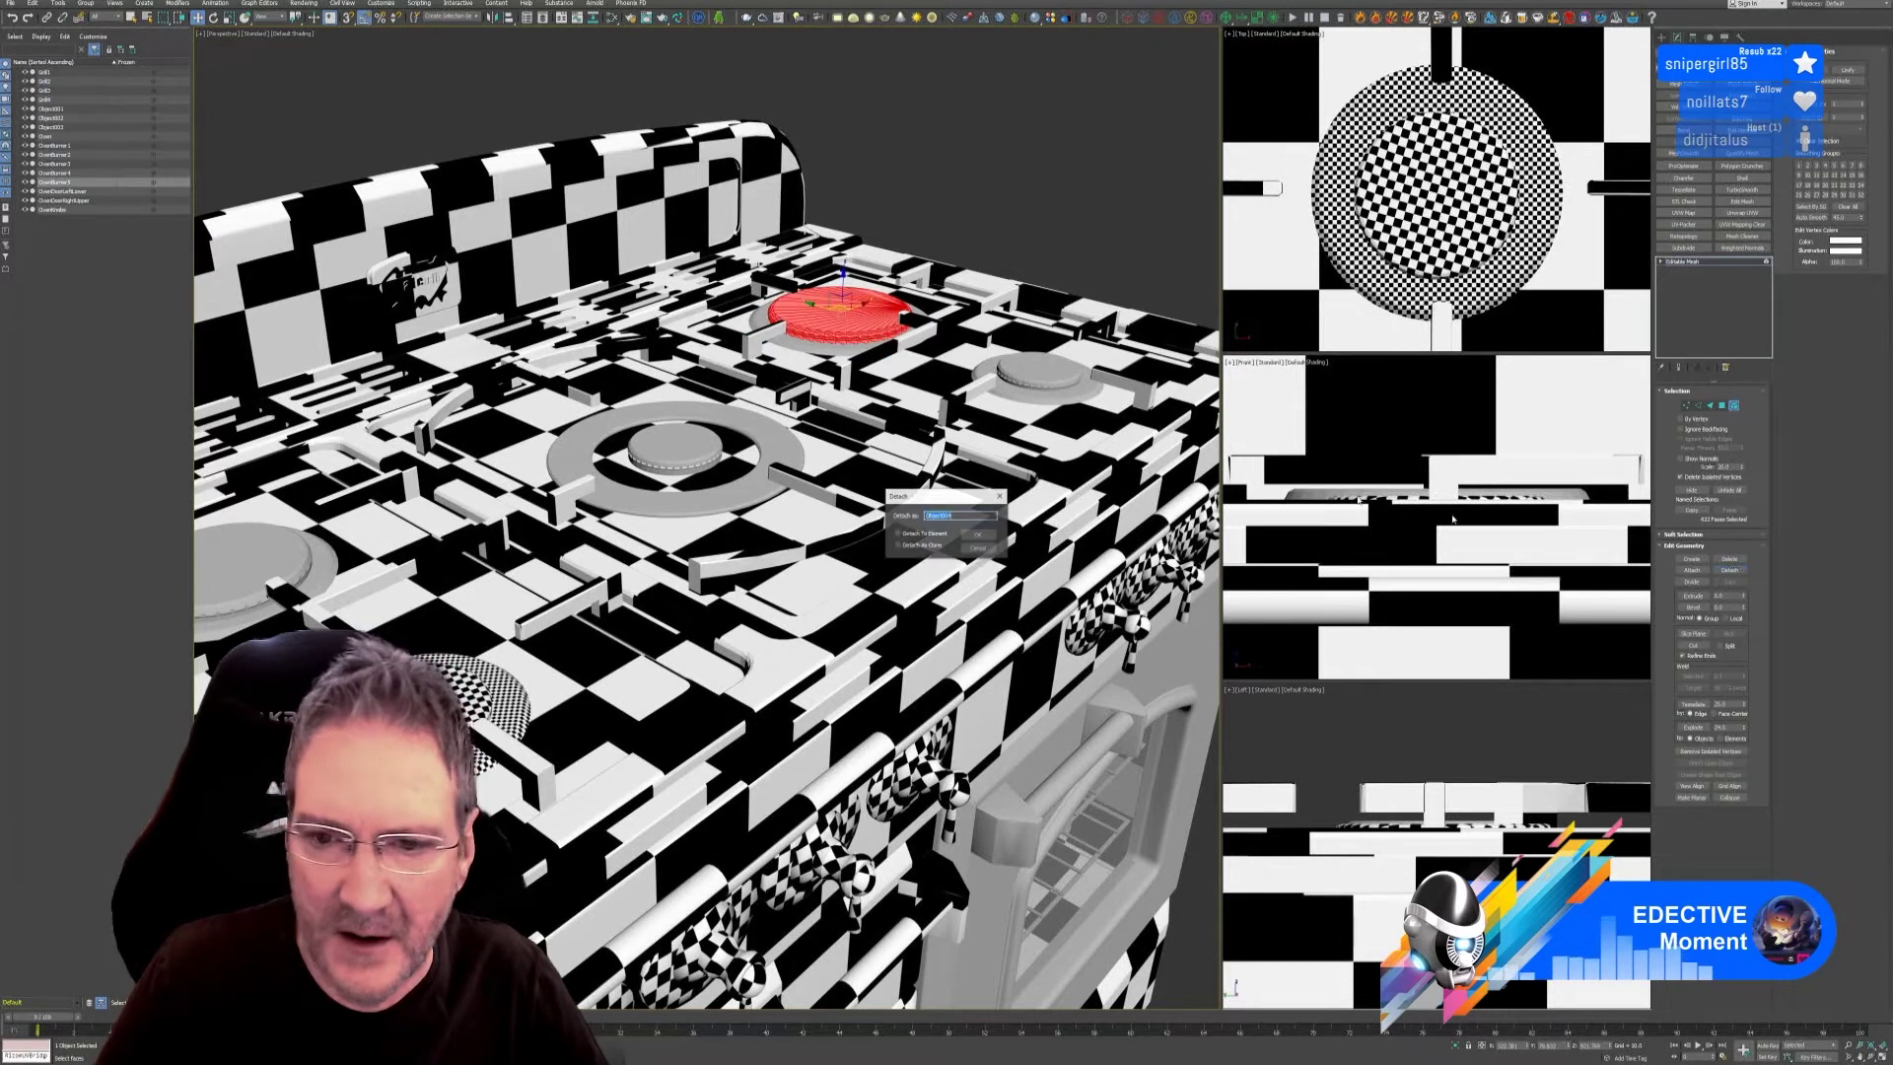
pyautogui.click(989, 538)
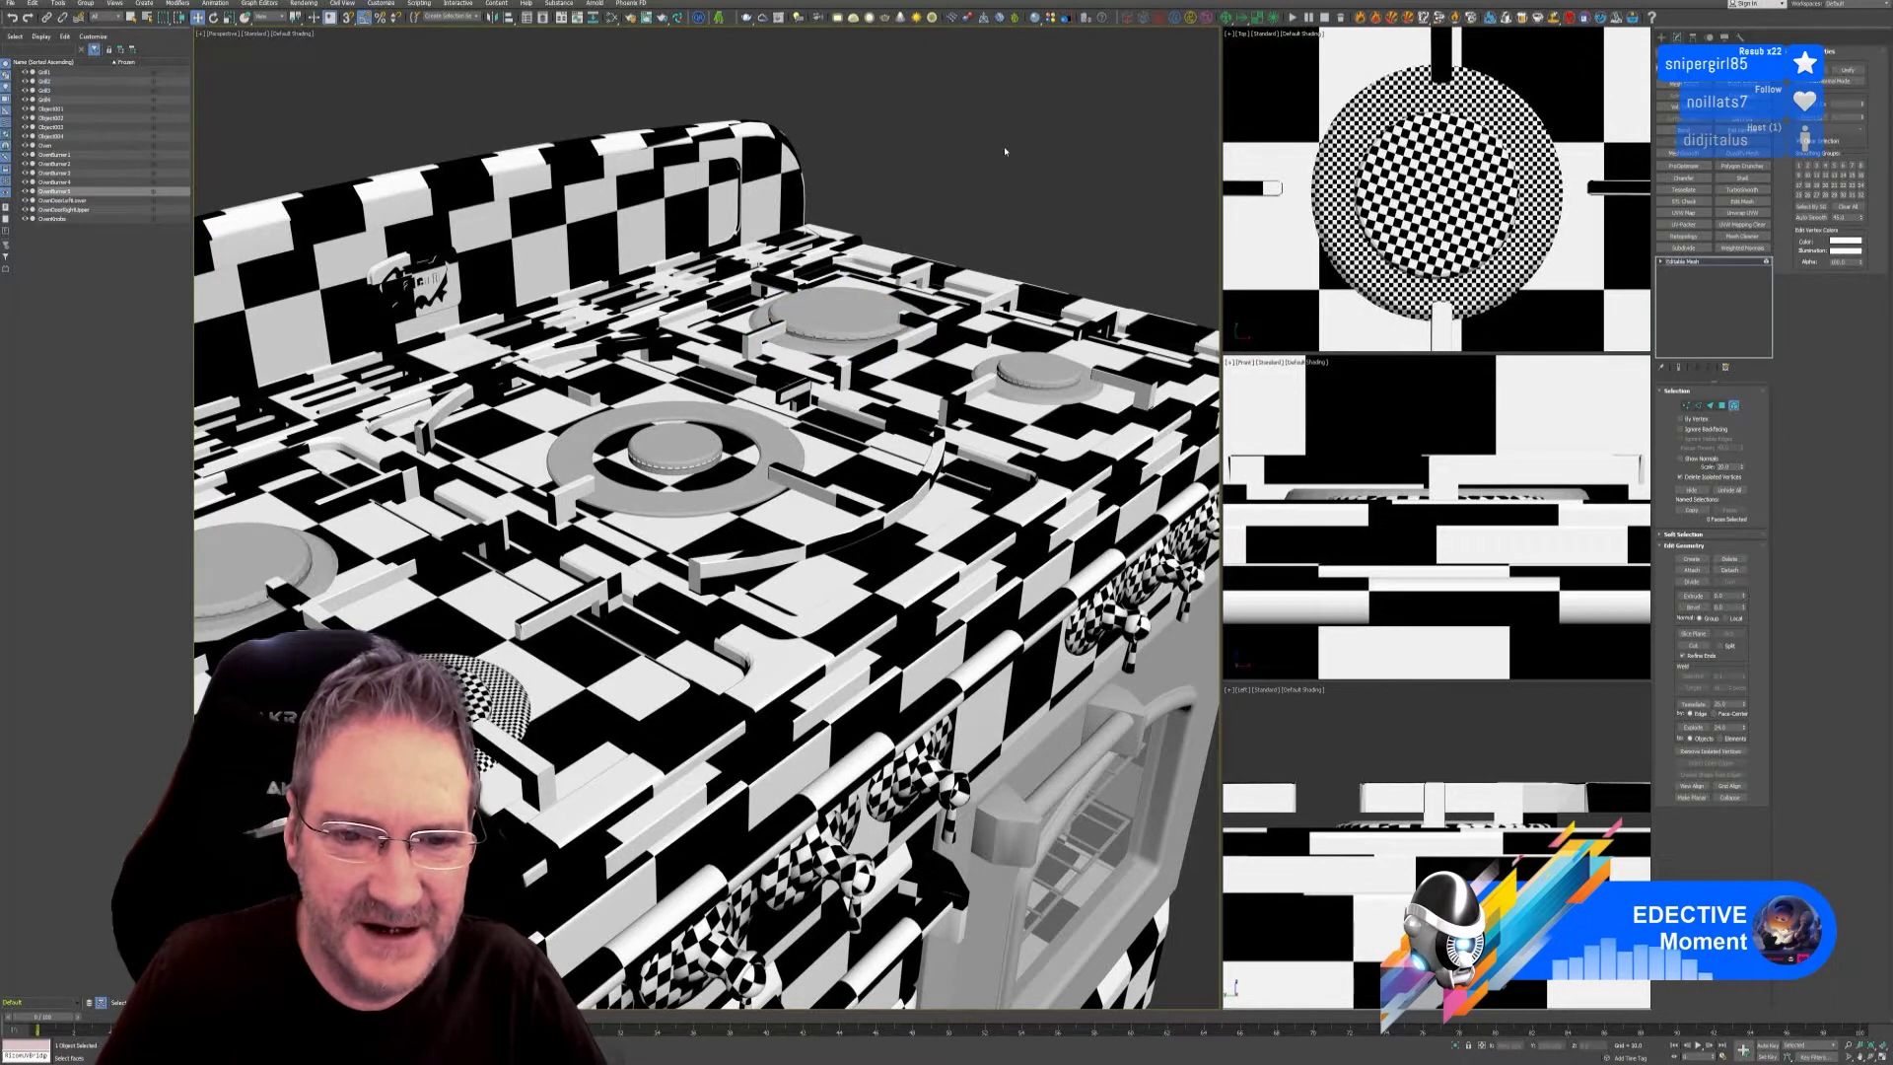
pyautogui.click(1733, 405)
# Convert the cap of the untextured burner beside the checkered one to Editable Poly and send it to RizomUV through the RizomUV Bridge.
pyautogui.scroll(-3, 583, 523)
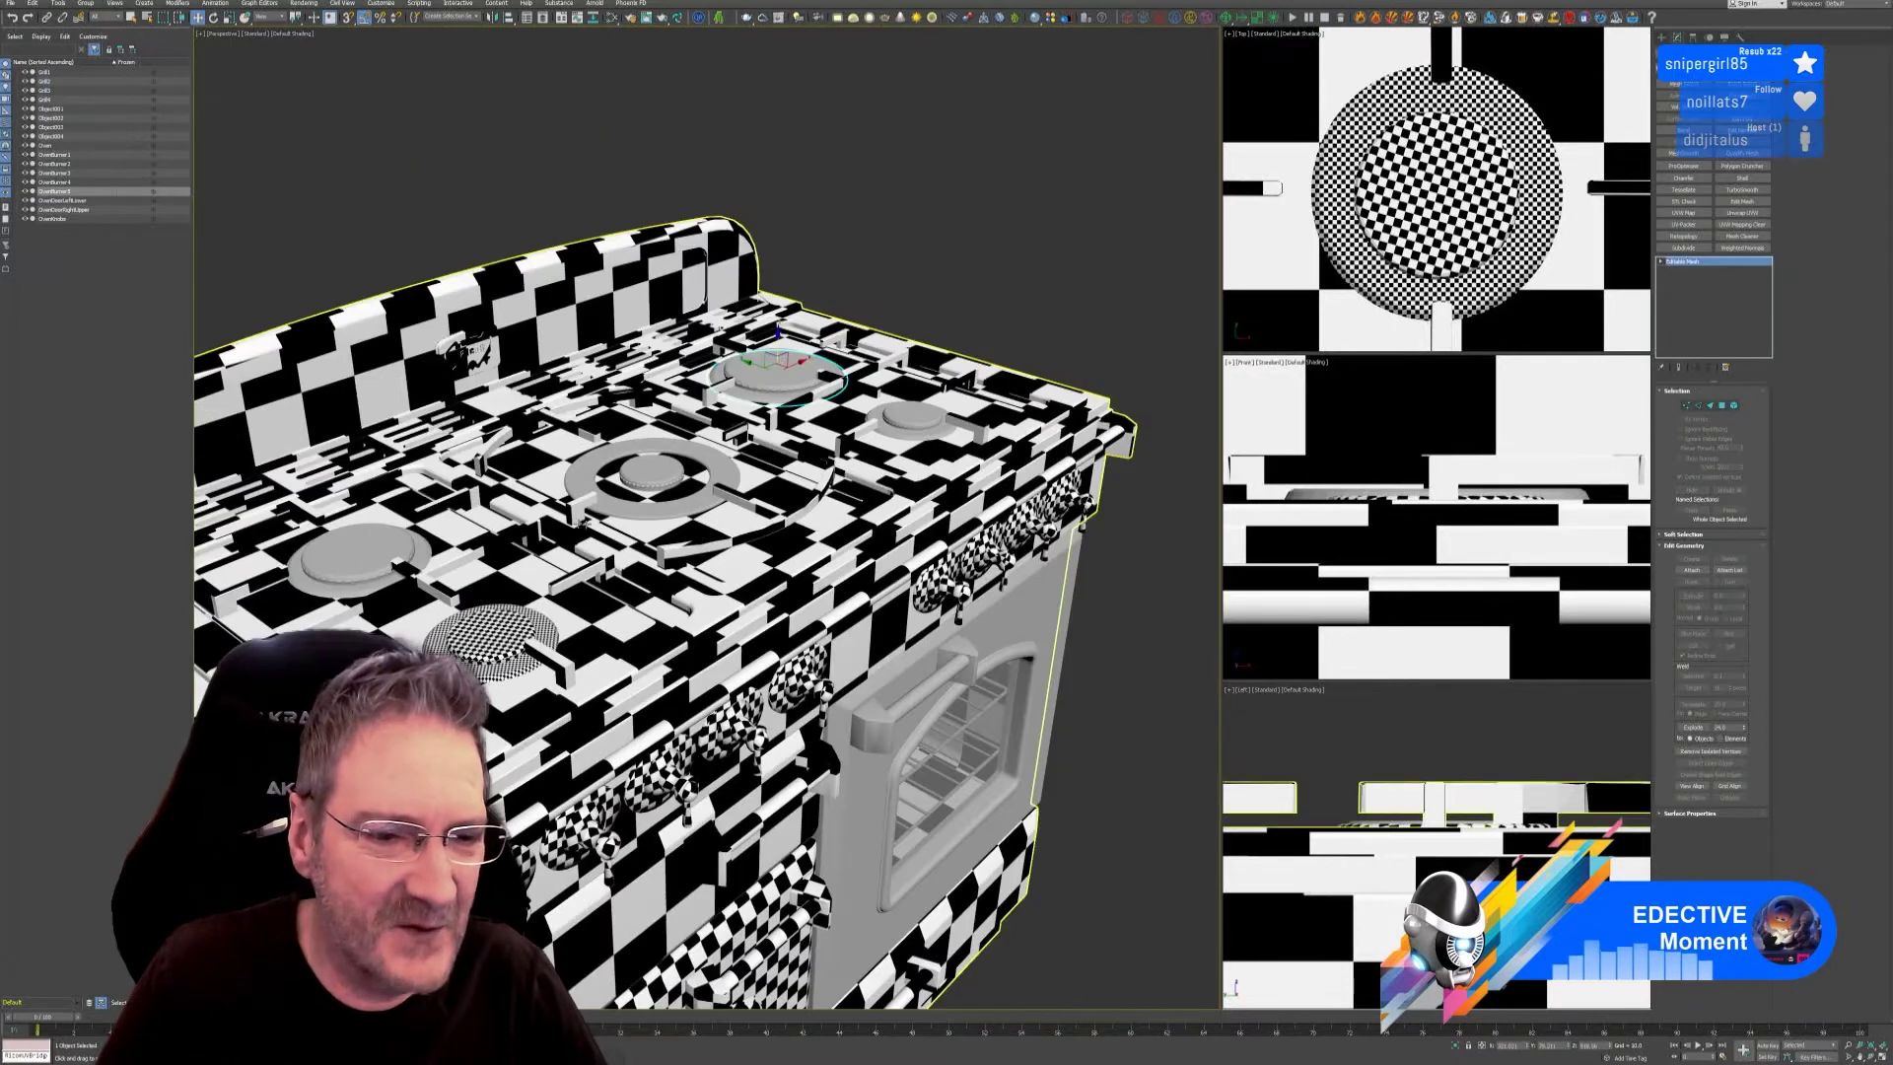
pyautogui.moveTo(623, 498); pyautogui.dragTo(704, 458, button='middle')
pyautogui.scroll(4, 704, 456)
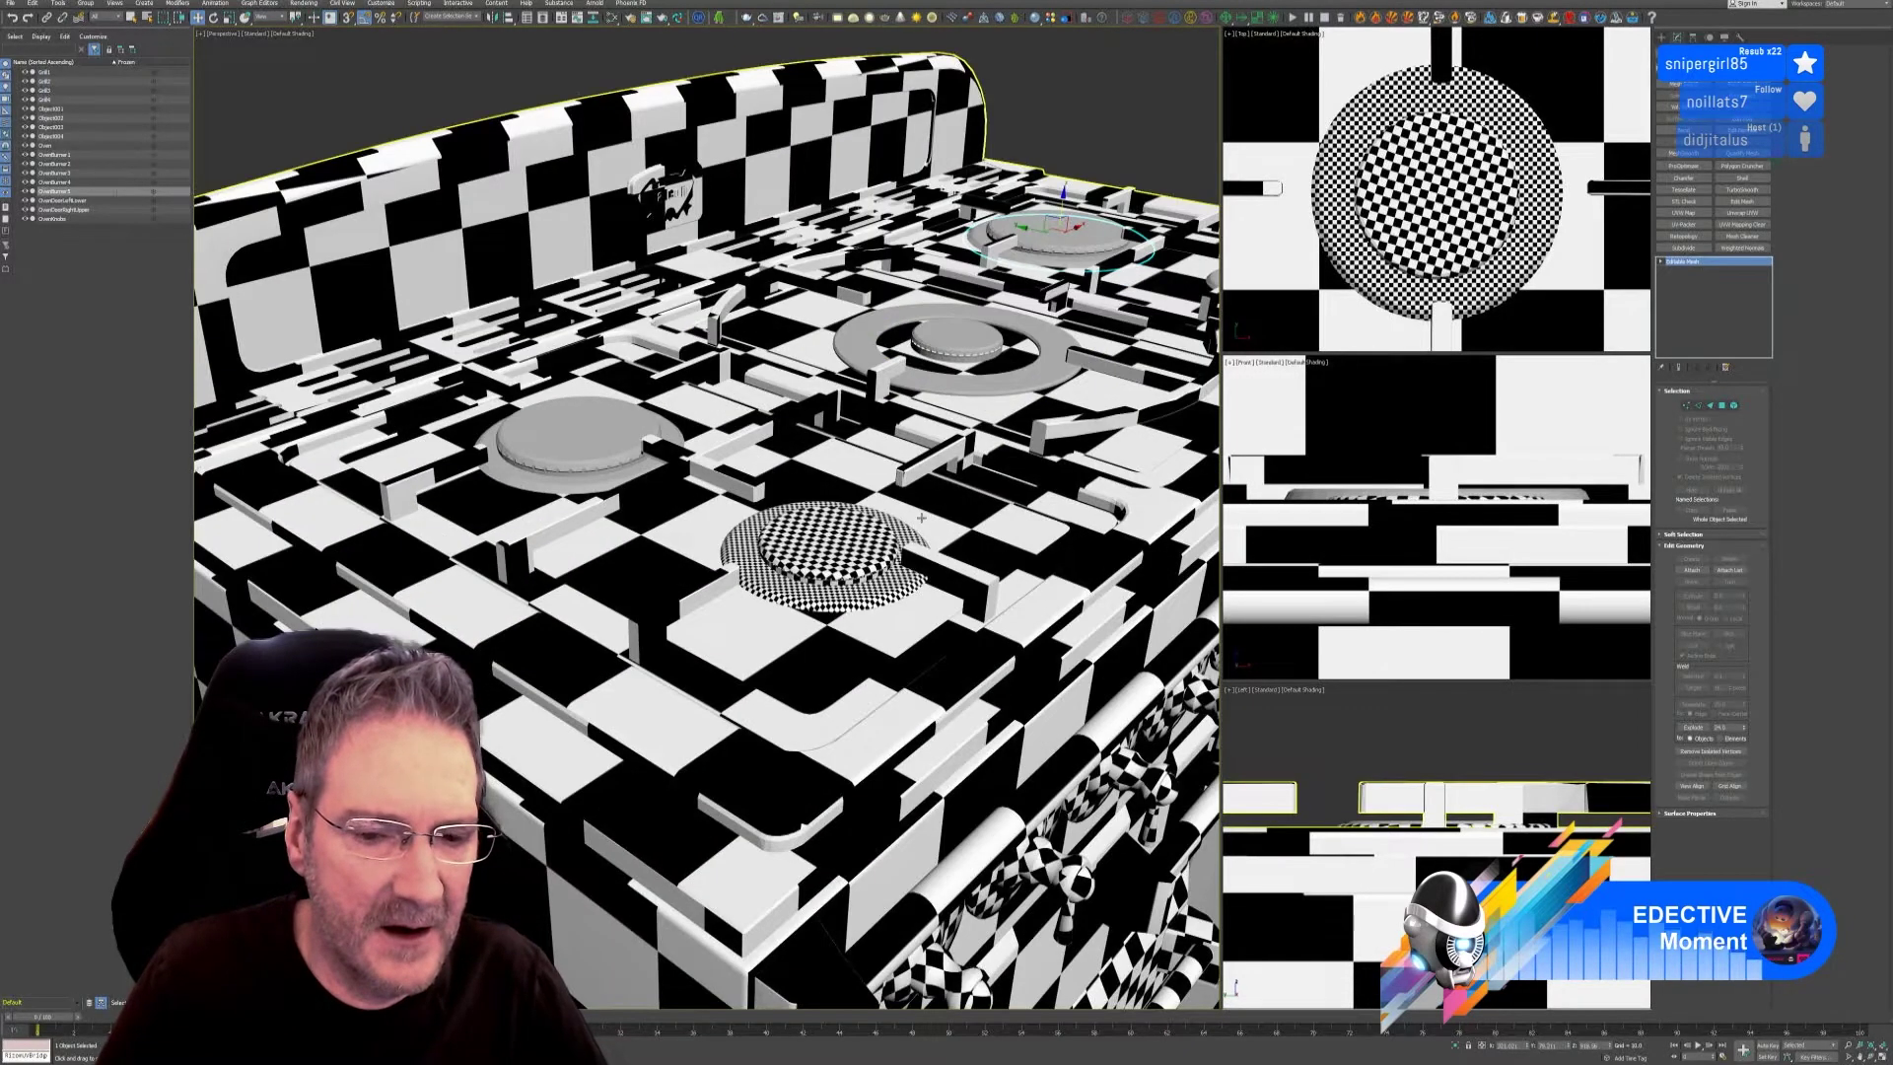
pyautogui.click(603, 472)
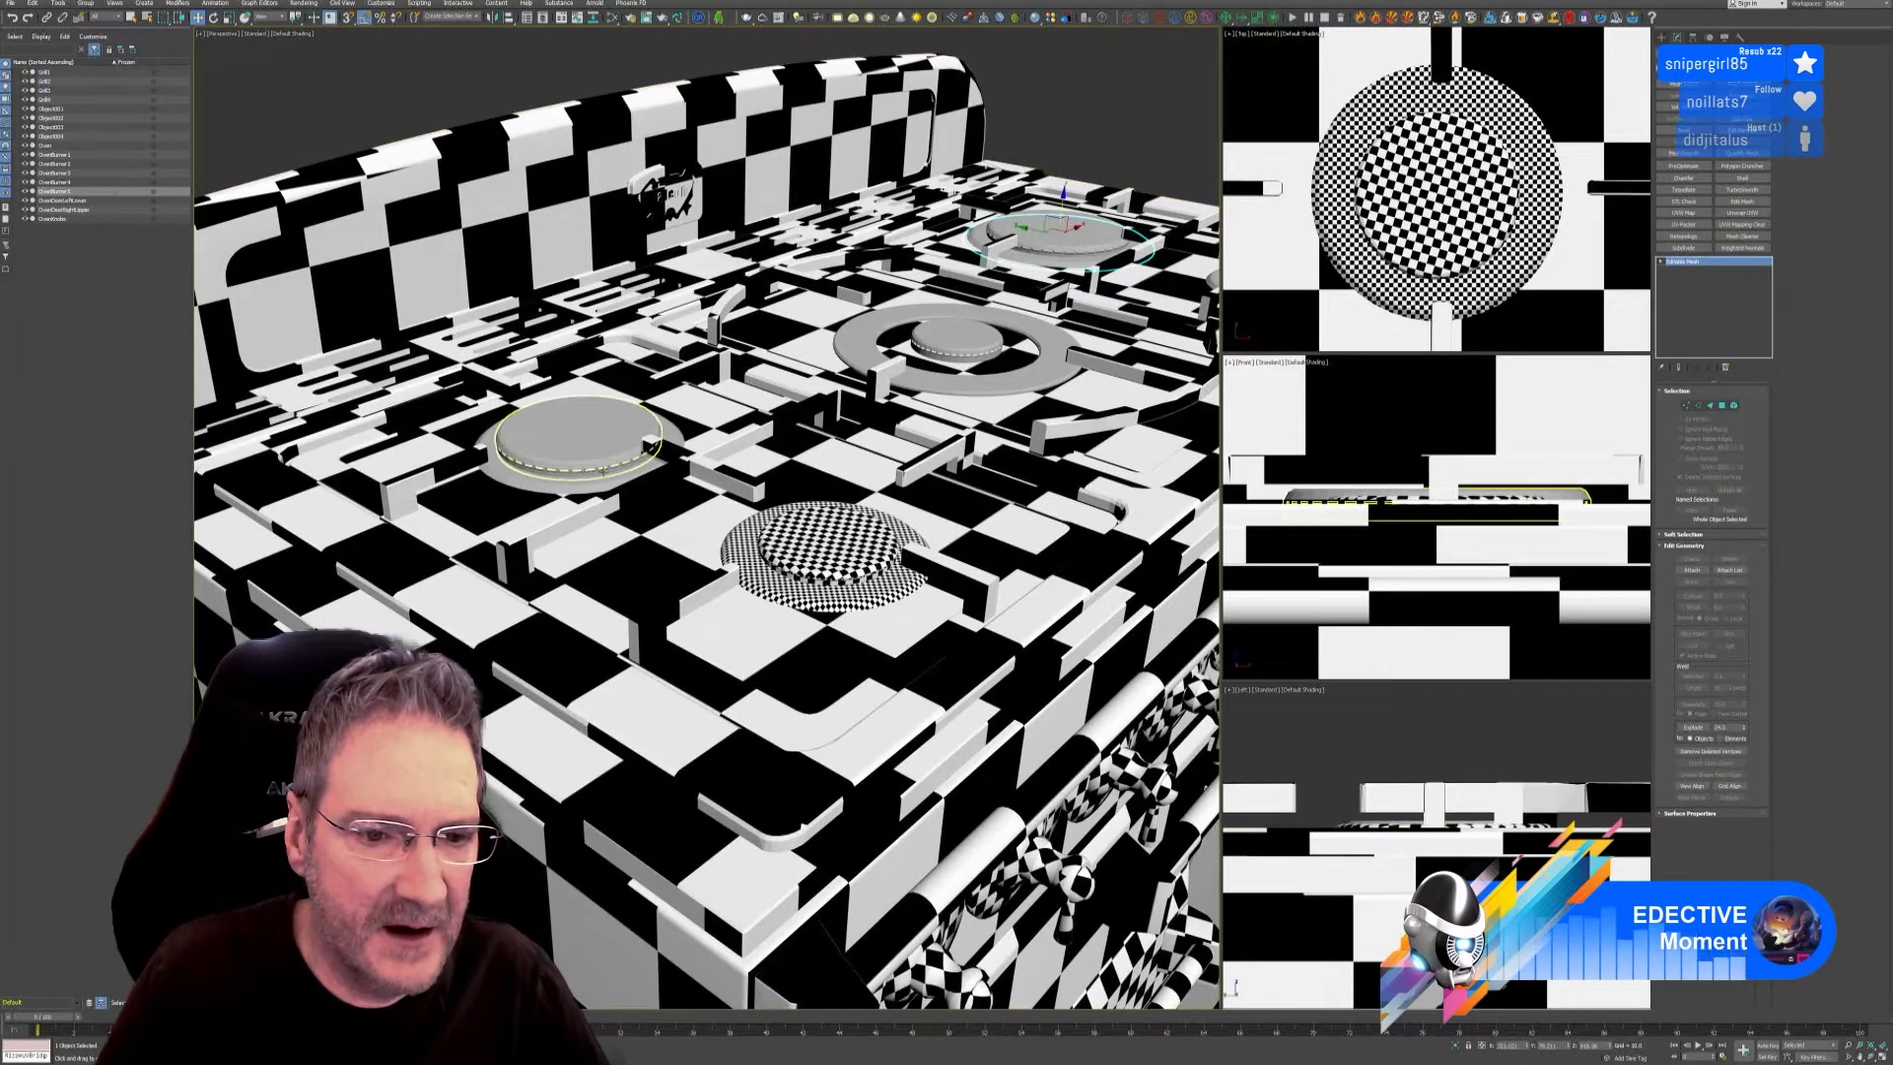
pyautogui.click(591, 451)
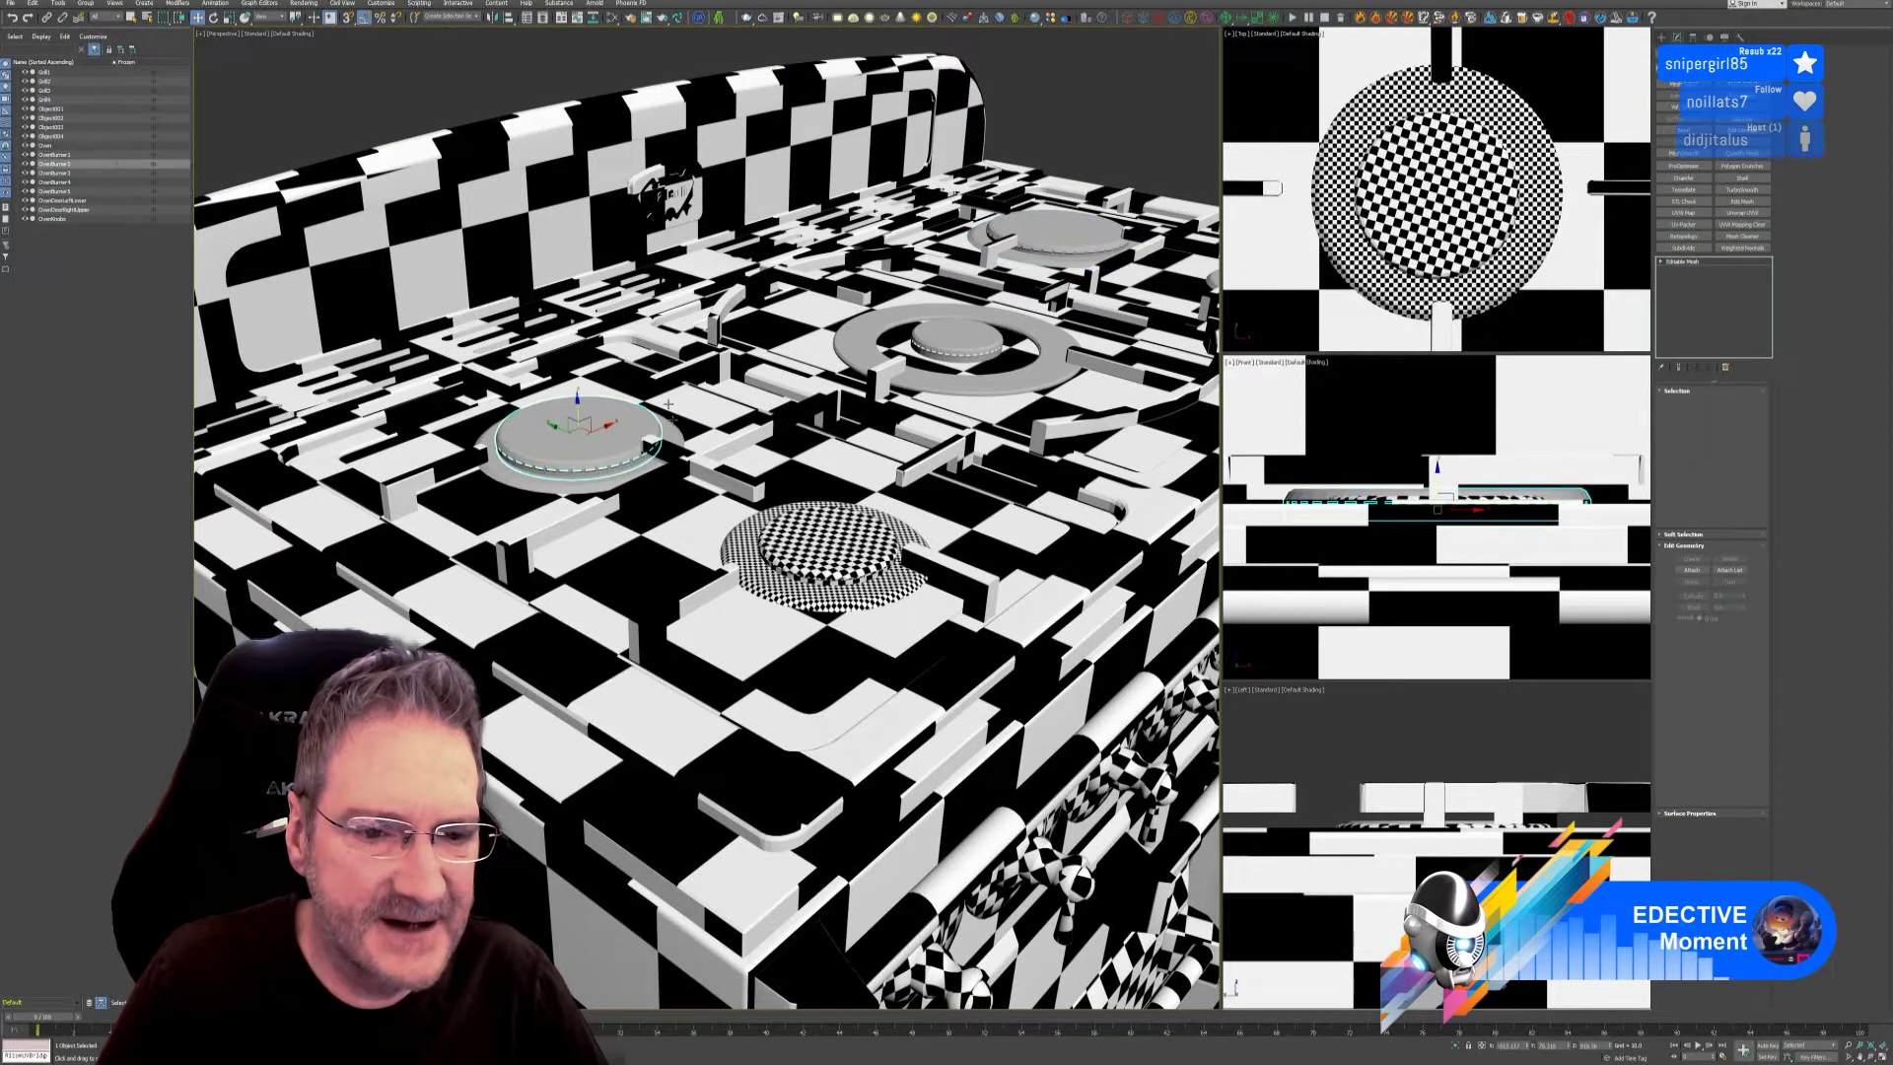
pyautogui.rightClick(1694, 274)
pyautogui.click(1736, 336)
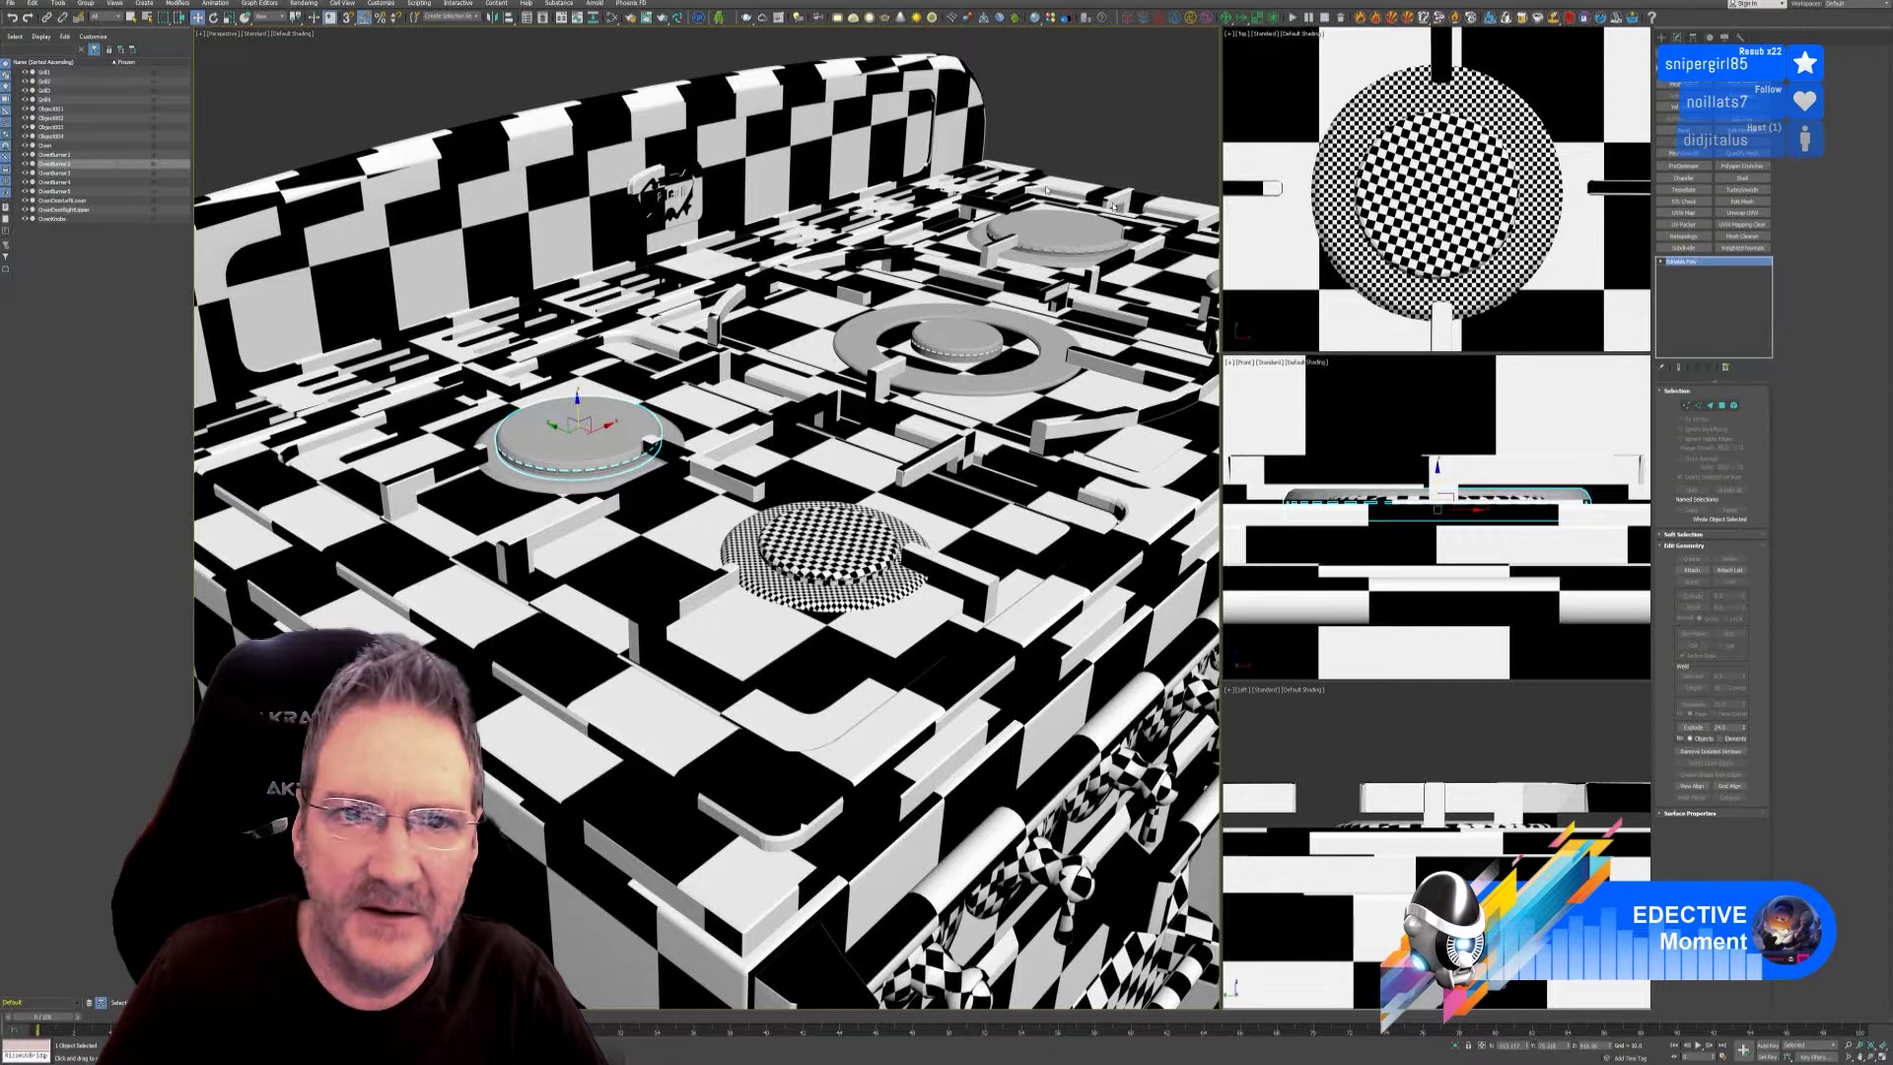
pyautogui.click(677, 19)
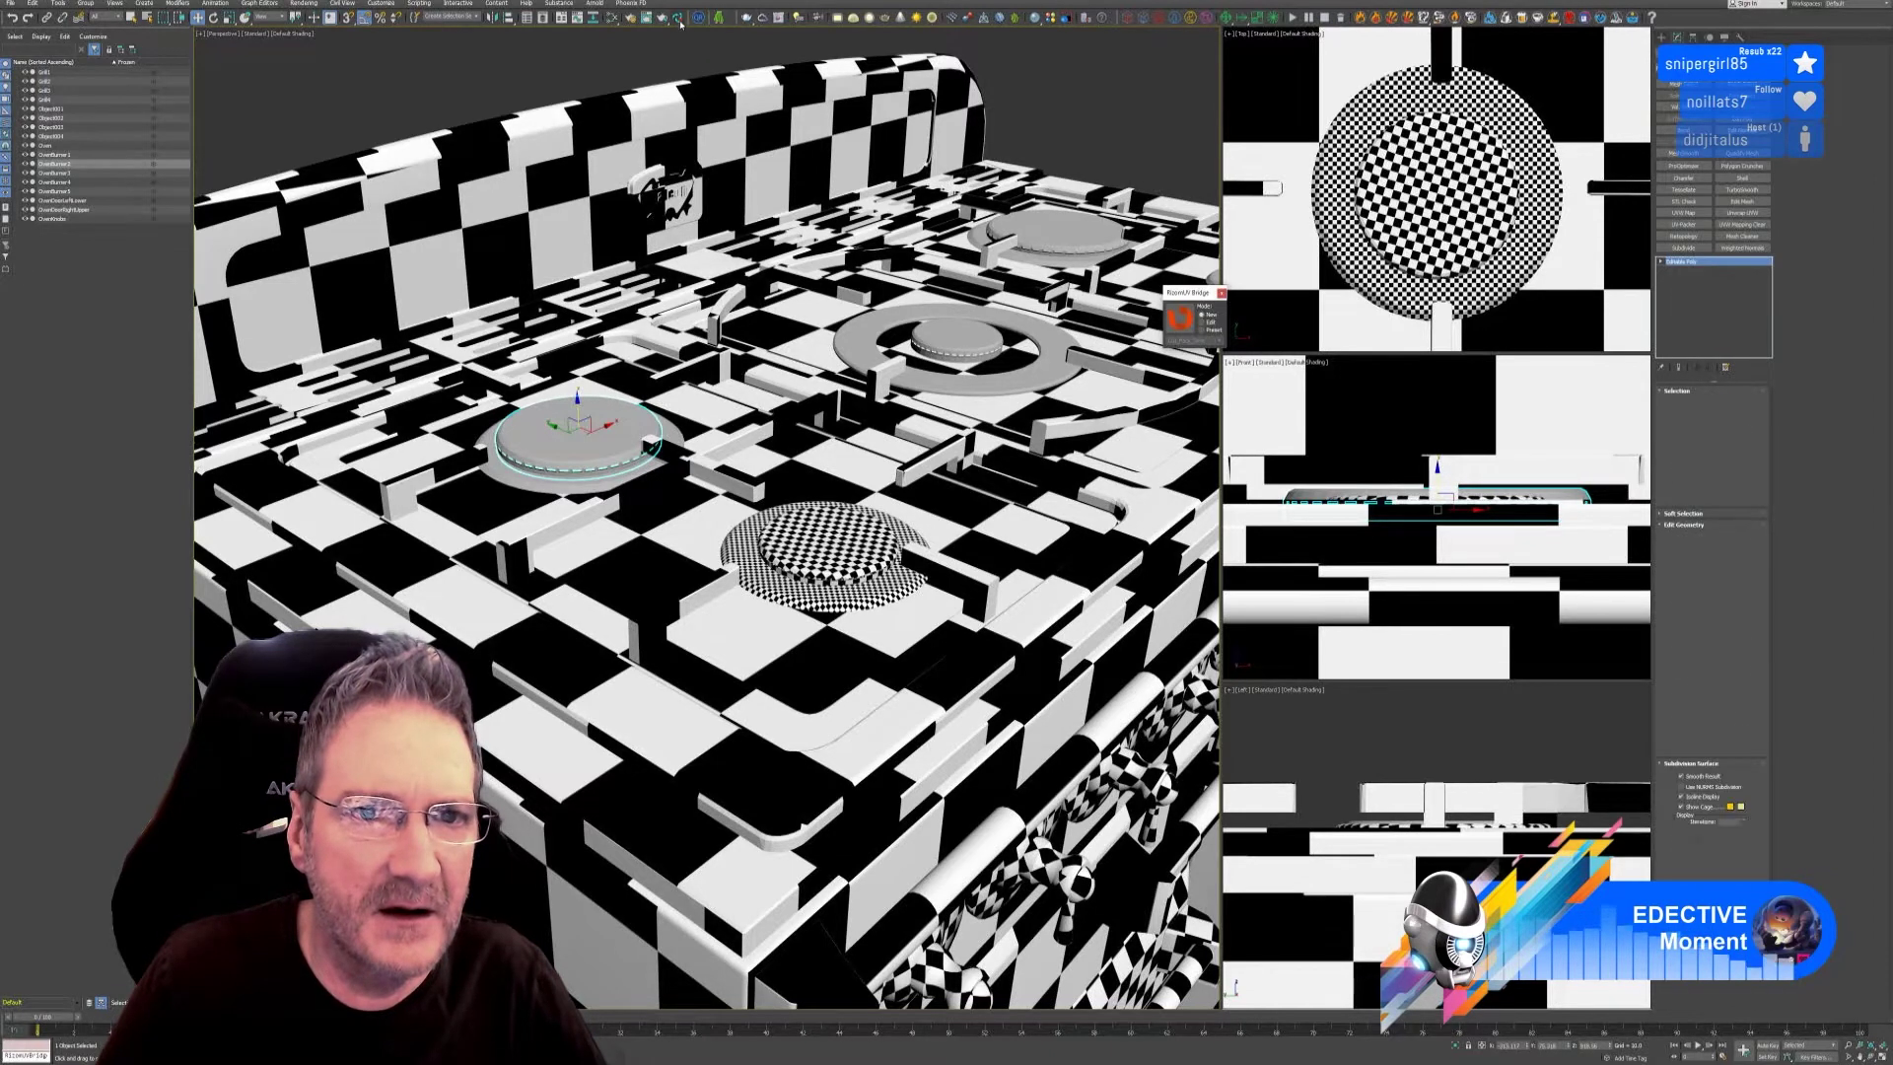
pyautogui.click(1180, 322)
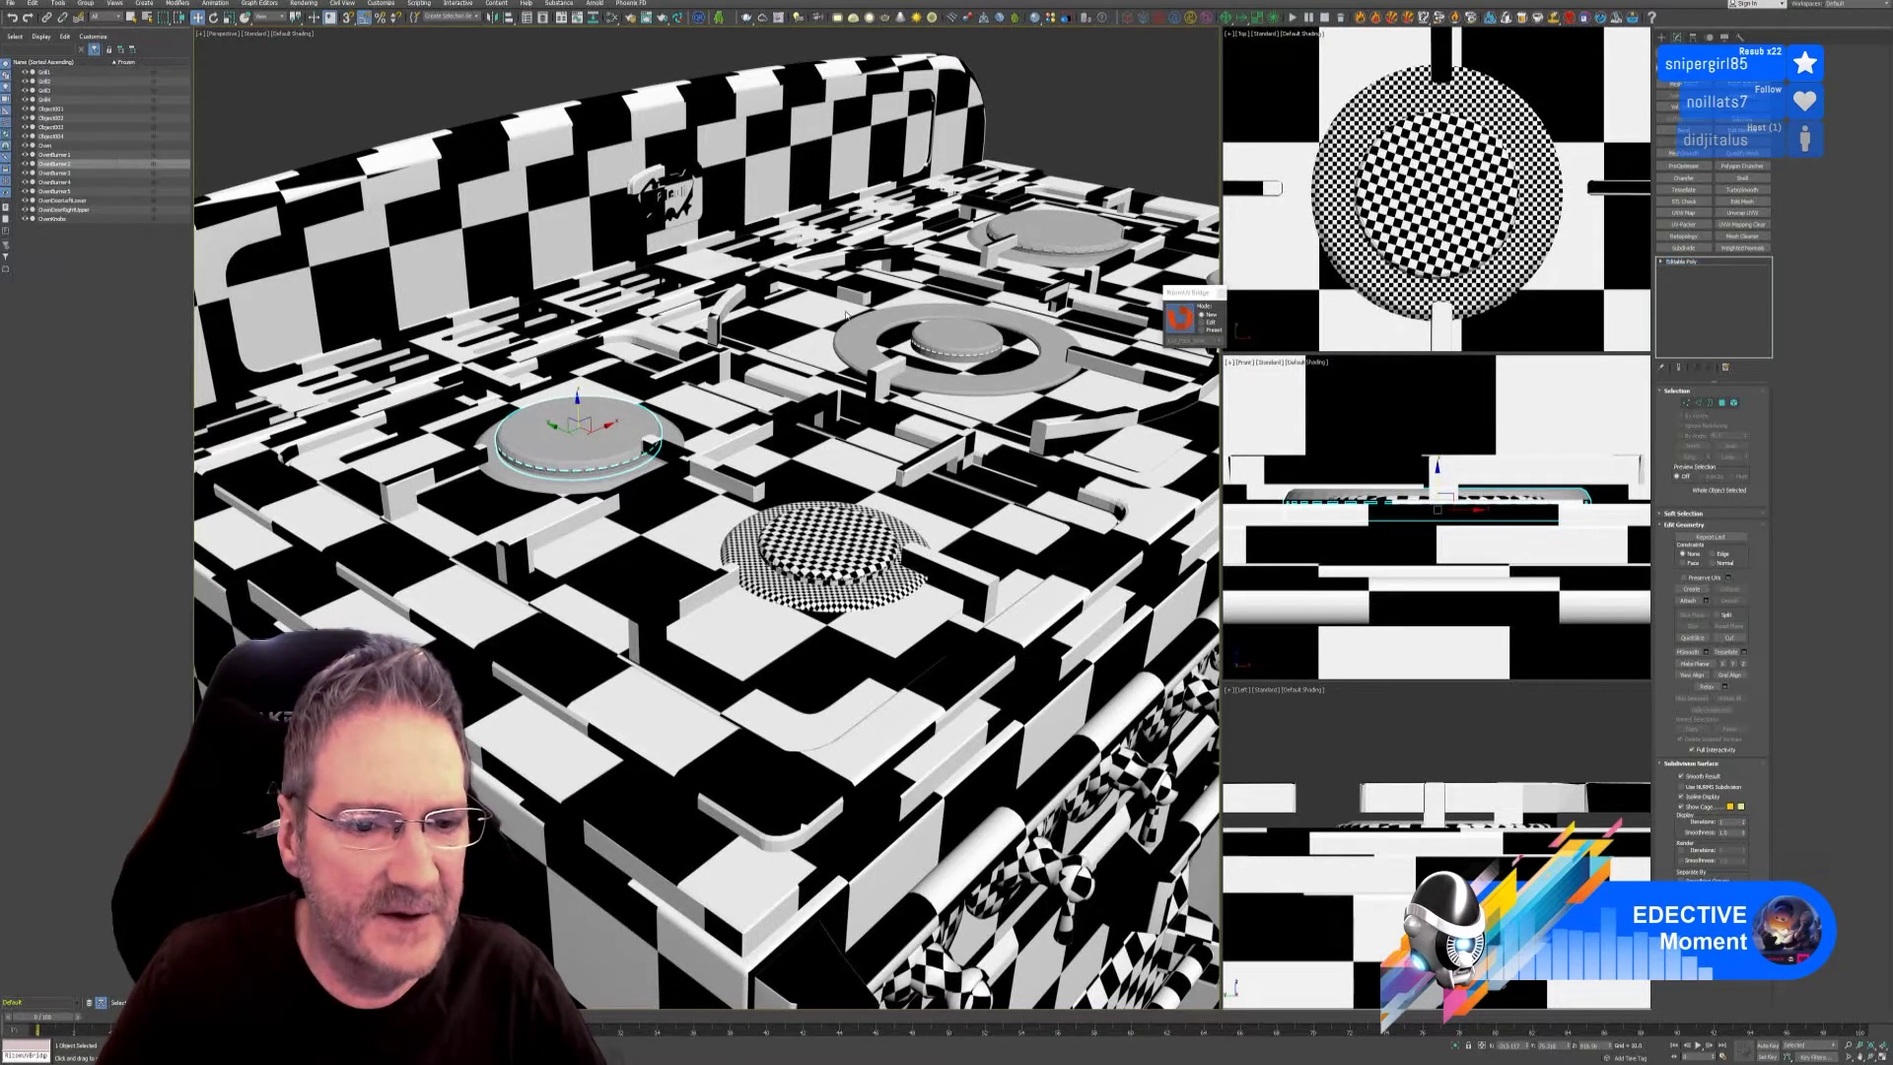
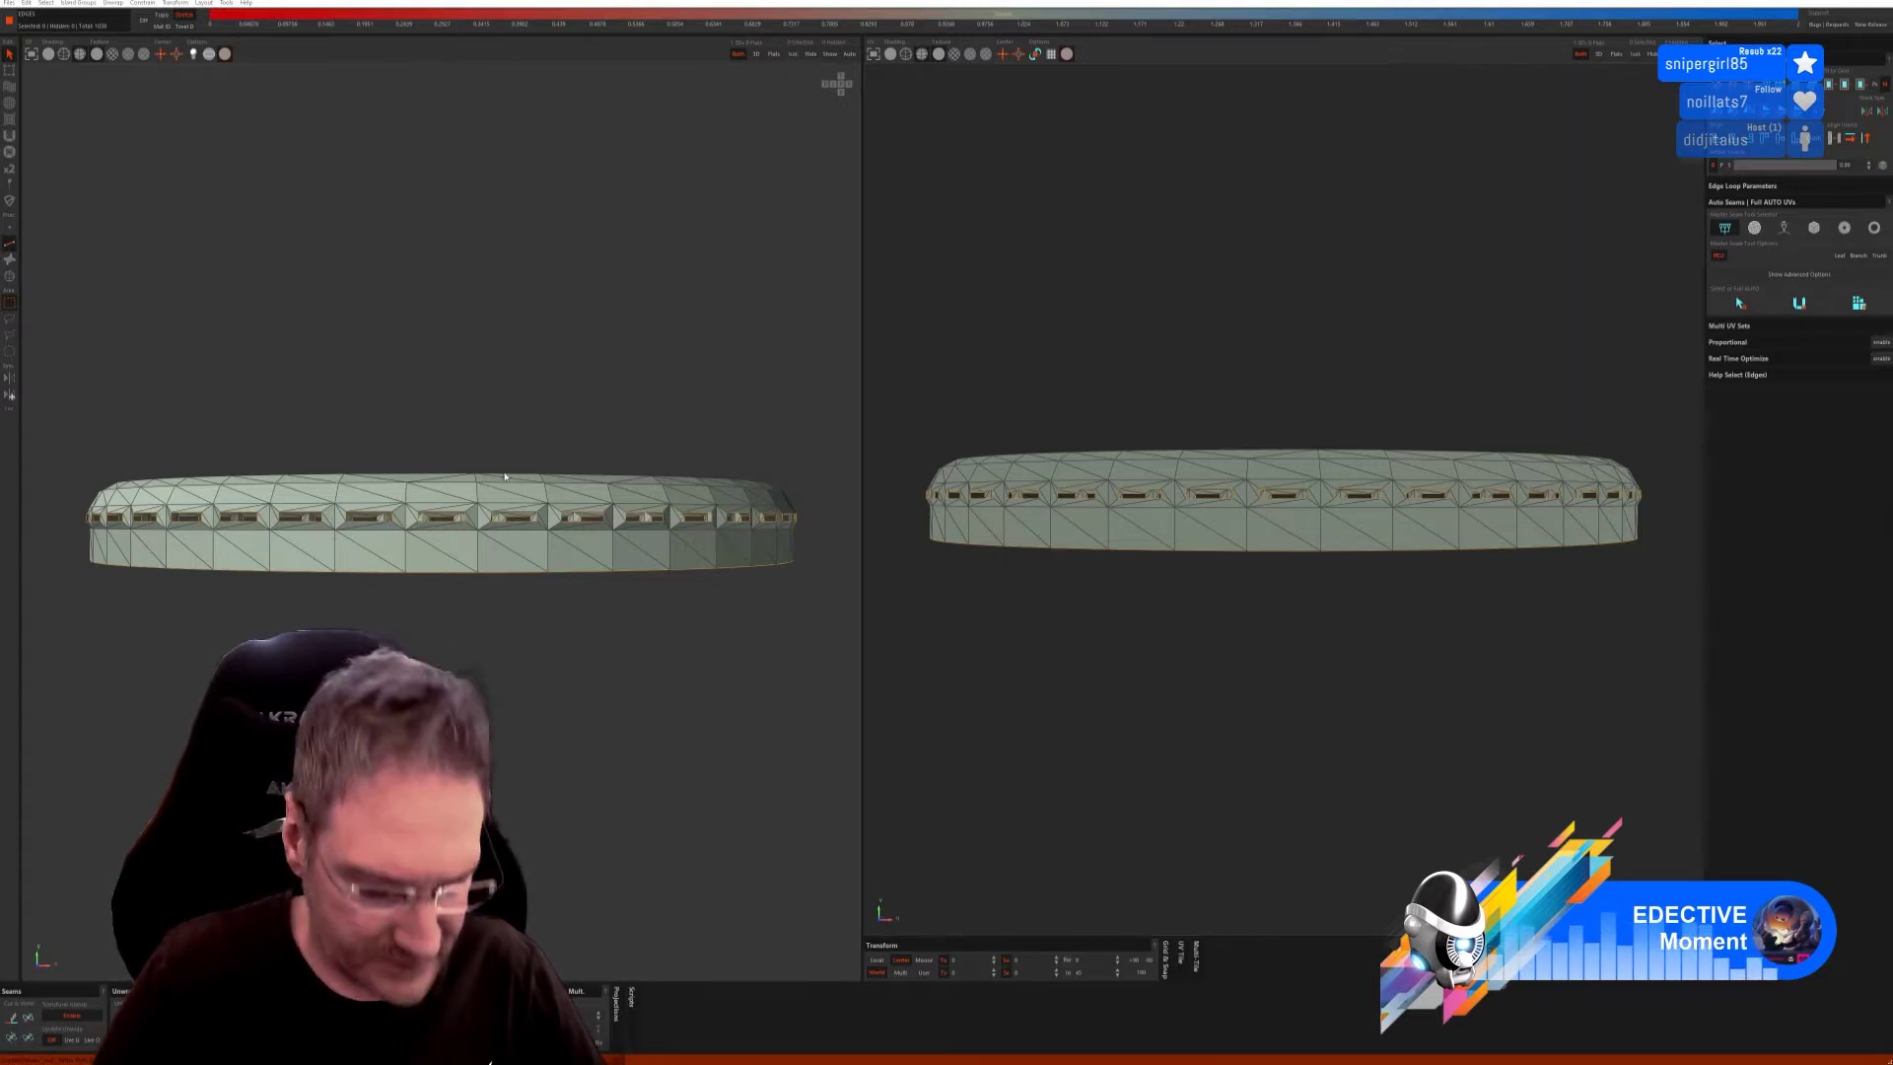
# Show the checker texture on the burner cap and automatically cut and flatten its UVs with the fourth Auto Seams mode.
pyautogui.keyDown('alt'); pyautogui.moveTo(473, 418); pyautogui.dragTo(470, 465); pyautogui.keyUp('alt')
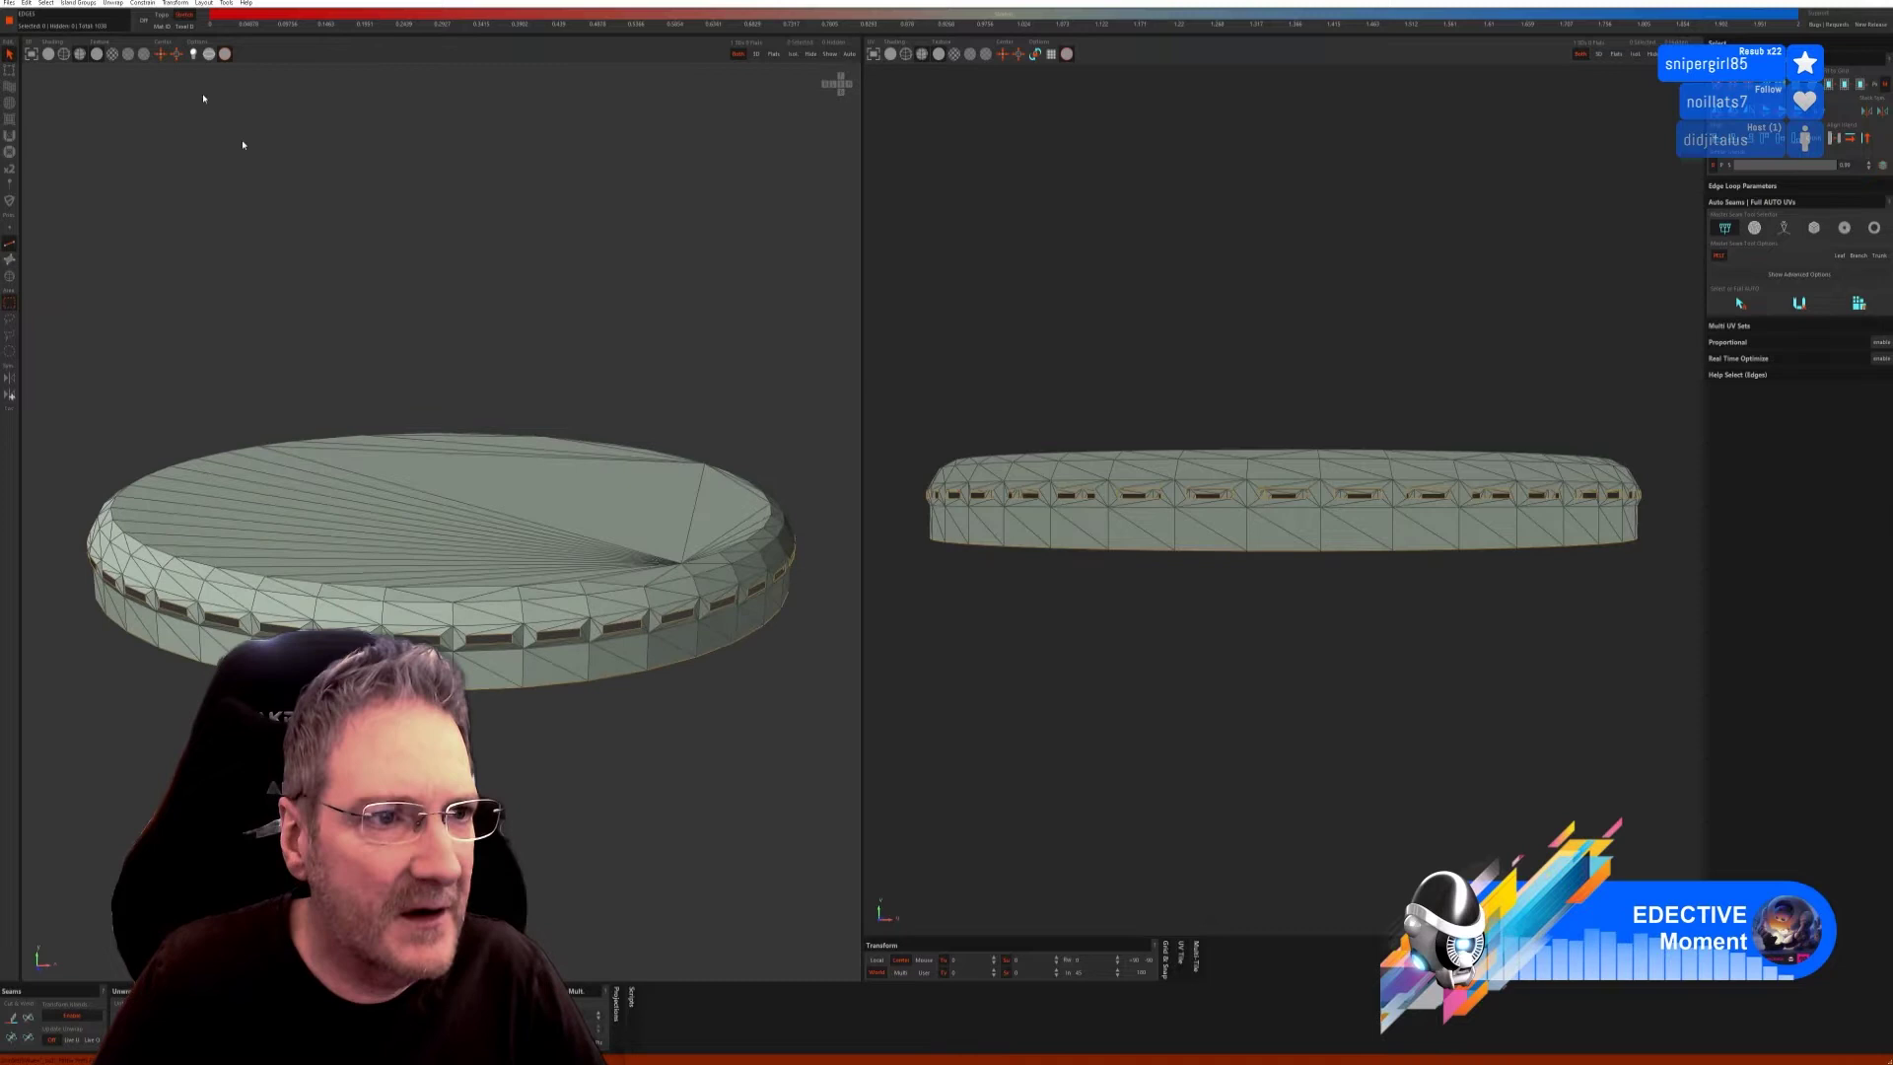
pyautogui.click(113, 54)
pyautogui.click(113, 56)
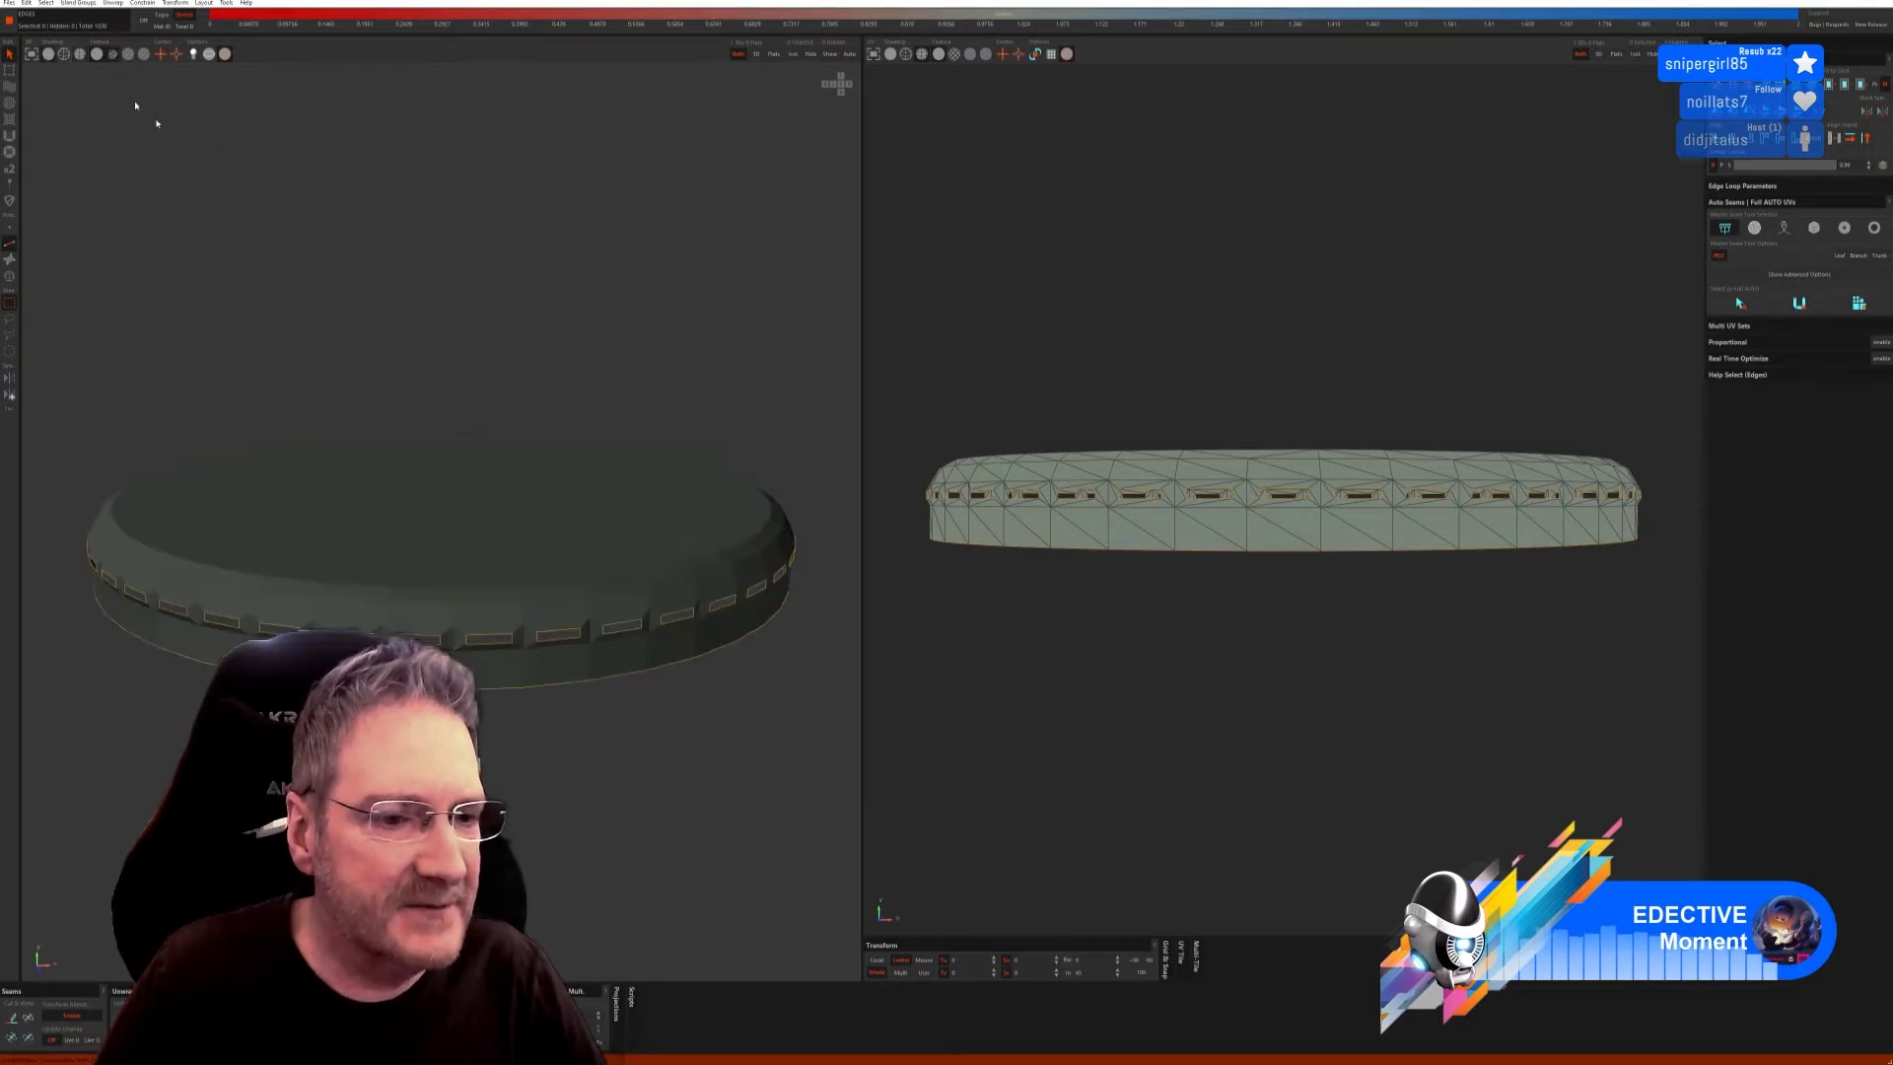
pyautogui.click(1784, 228)
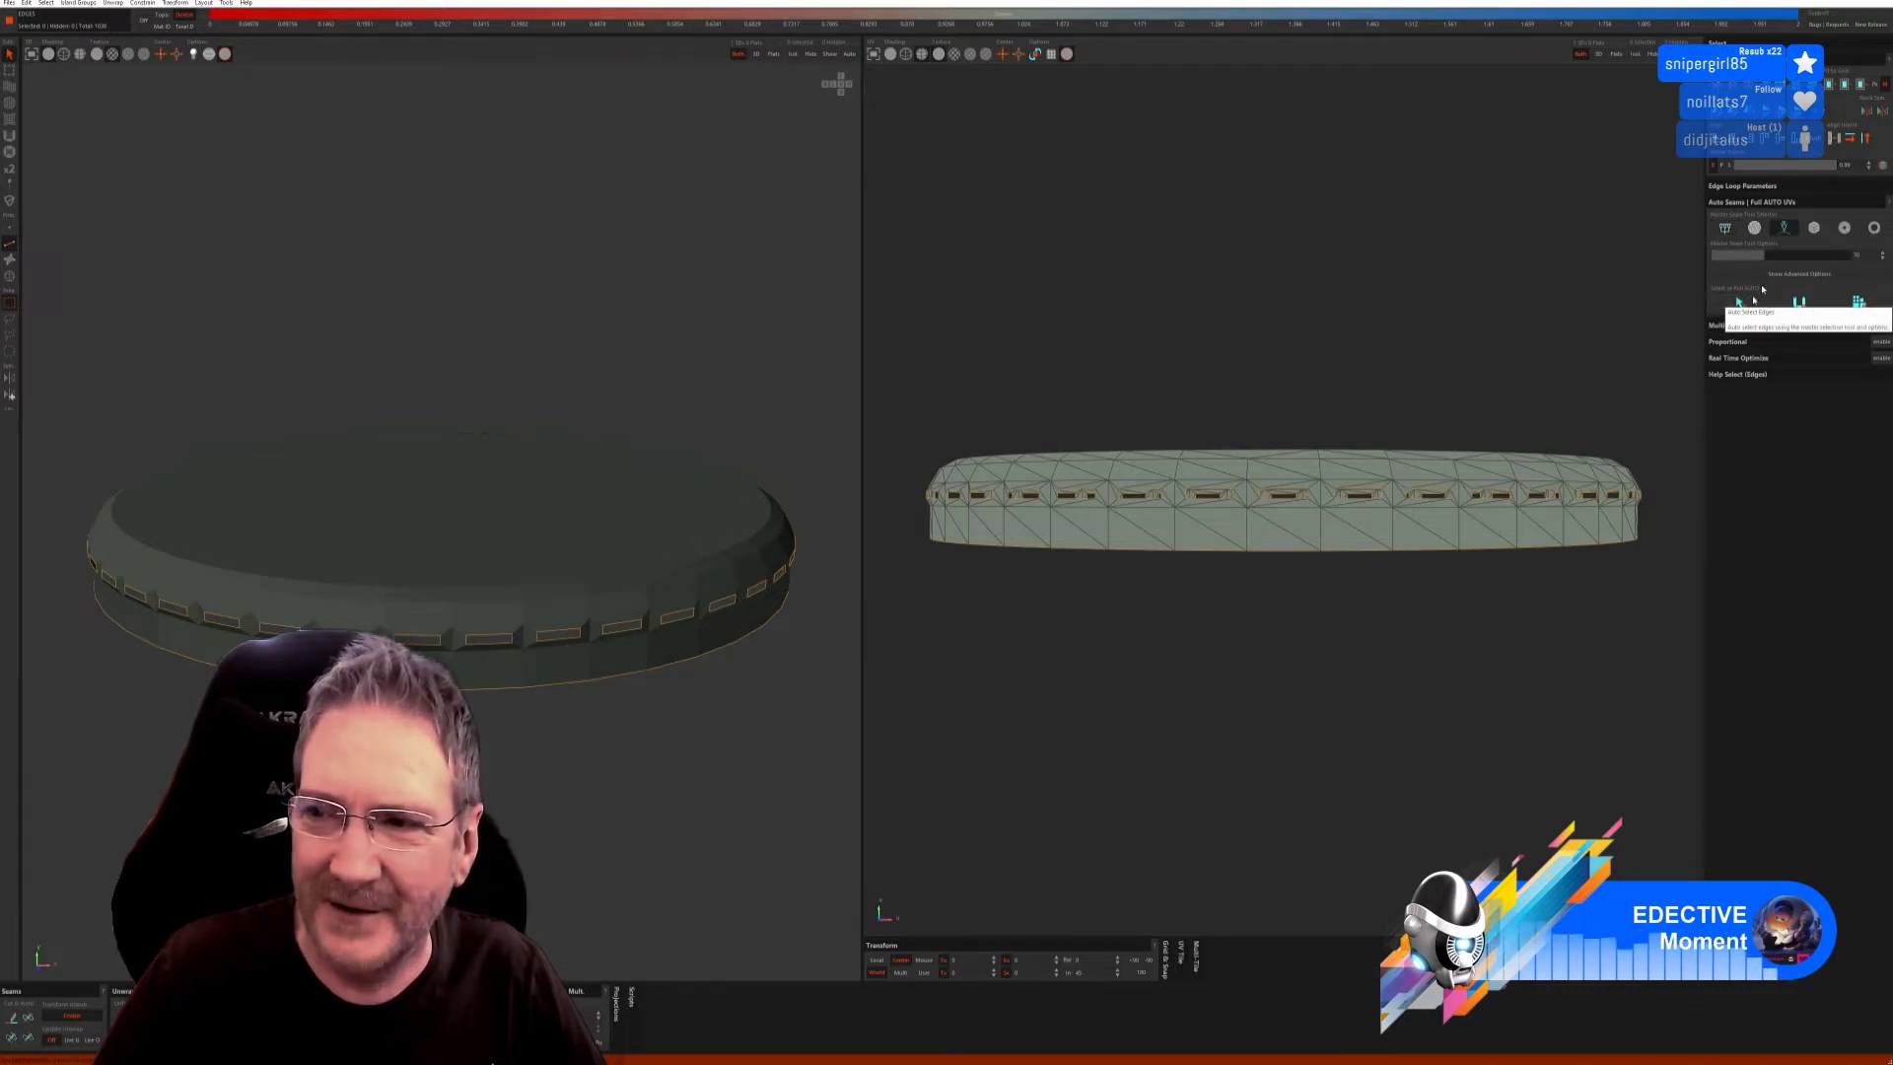
pyautogui.click(1725, 228)
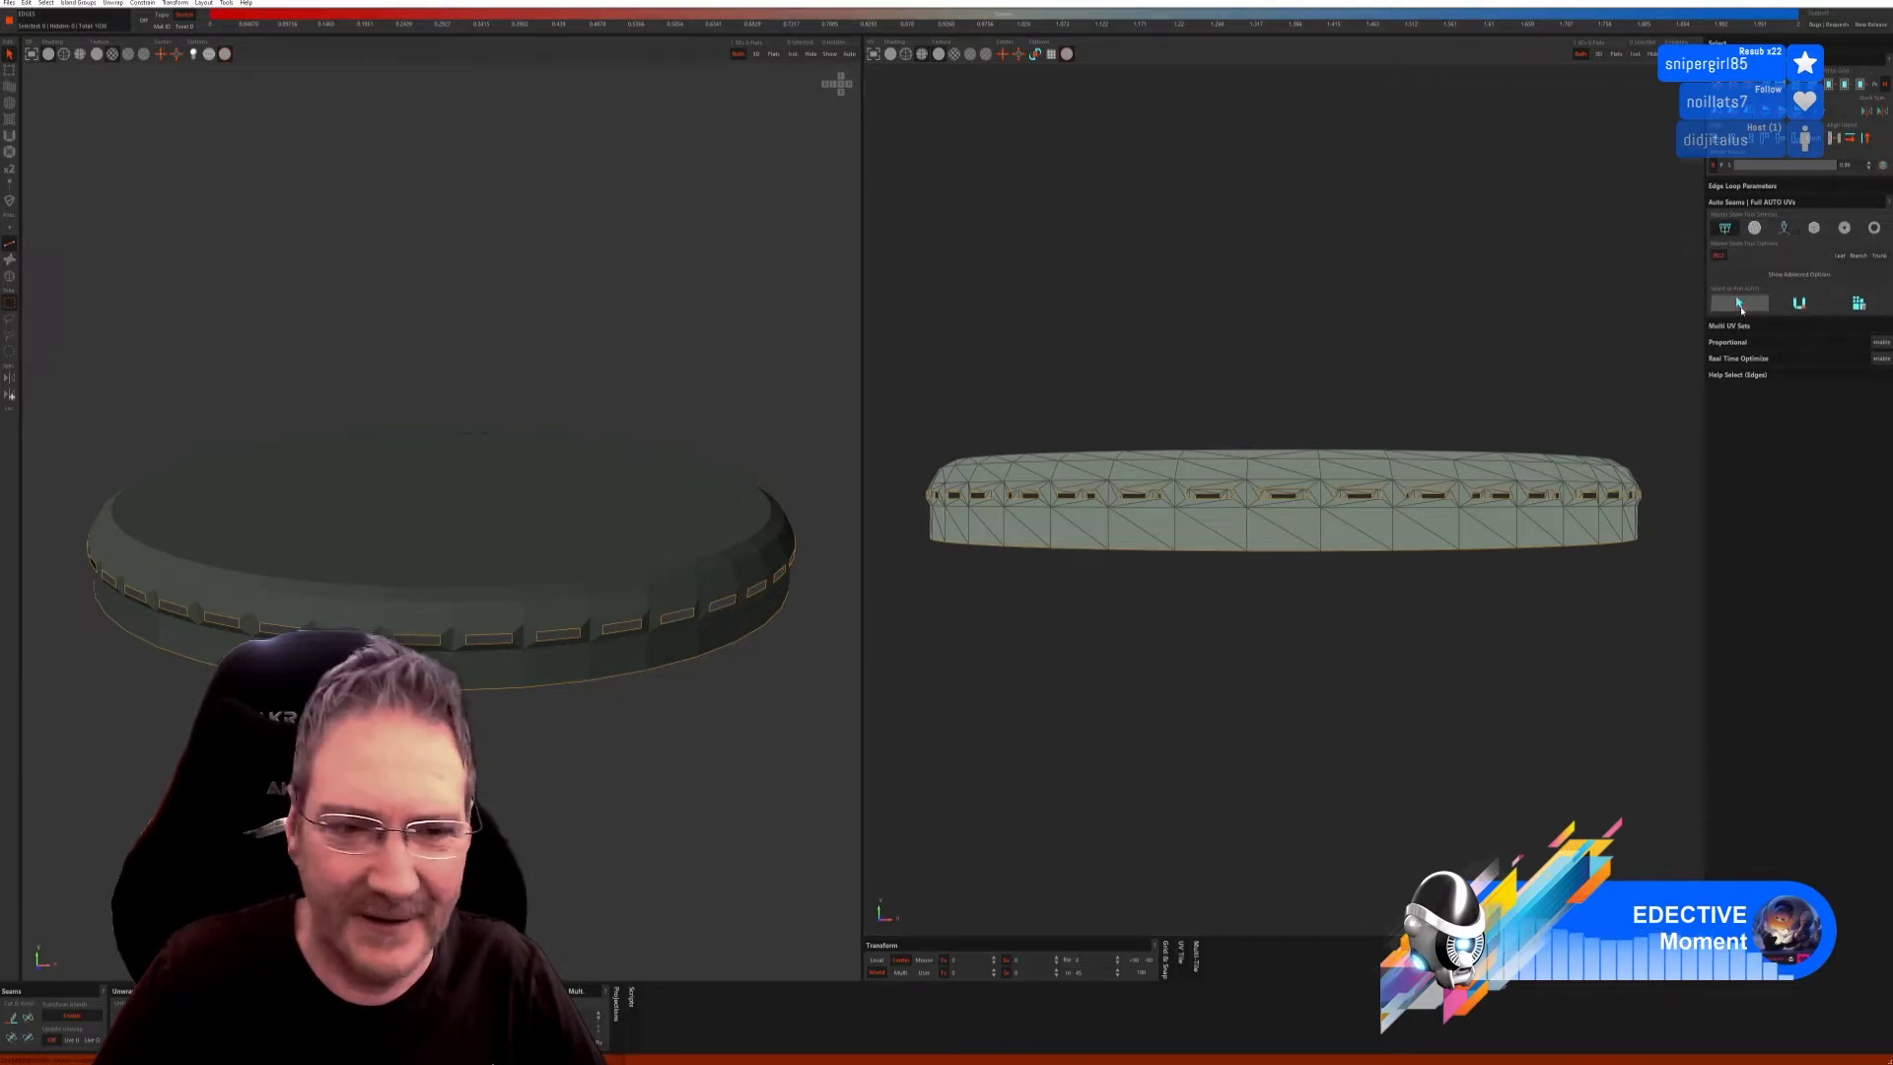
pyautogui.click(1813, 228)
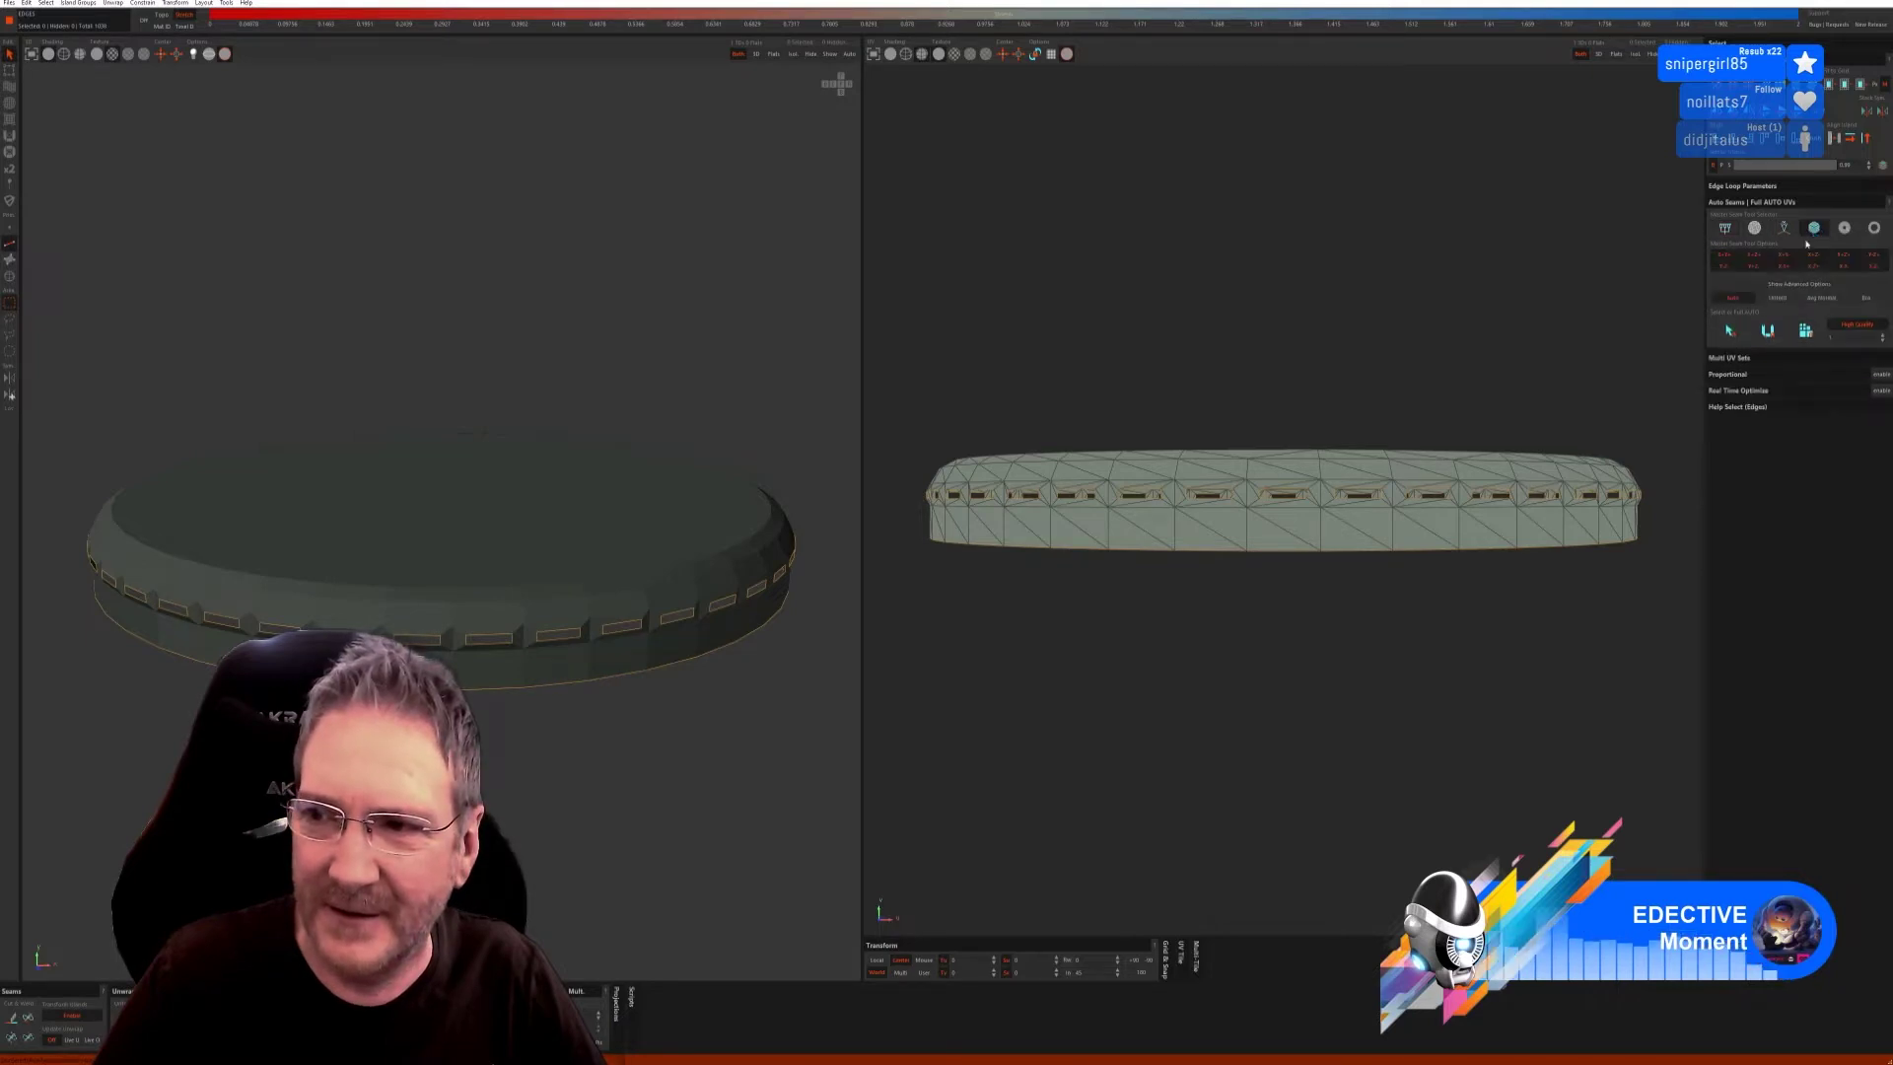
pyautogui.click(1768, 331)
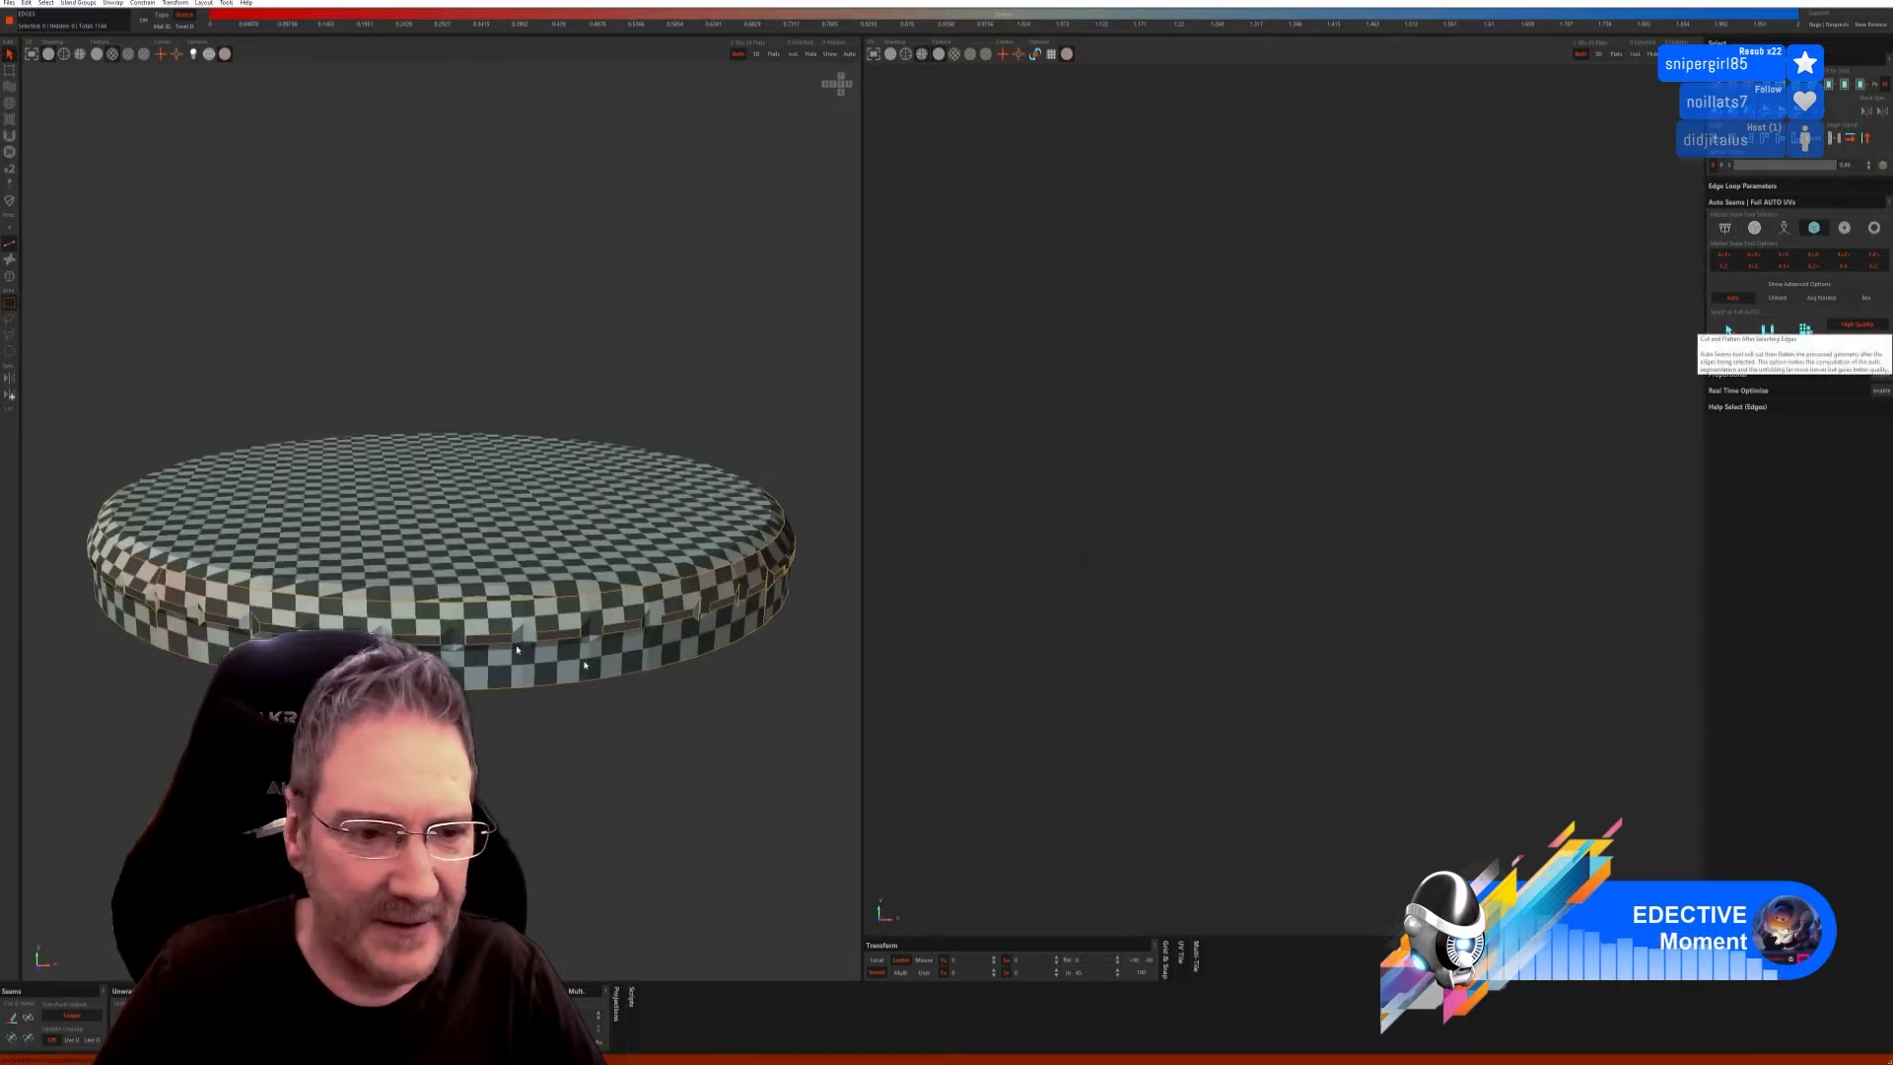
# Check the checker pattern around the unwrapped cap and save its UVs back to 3ds Max.
pyautogui.keyDown('alt'); pyautogui.moveTo(443, 631); pyautogui.dragTo(493, 702); pyautogui.keyUp('alt')
pyautogui.scroll(-8, 474, 671)
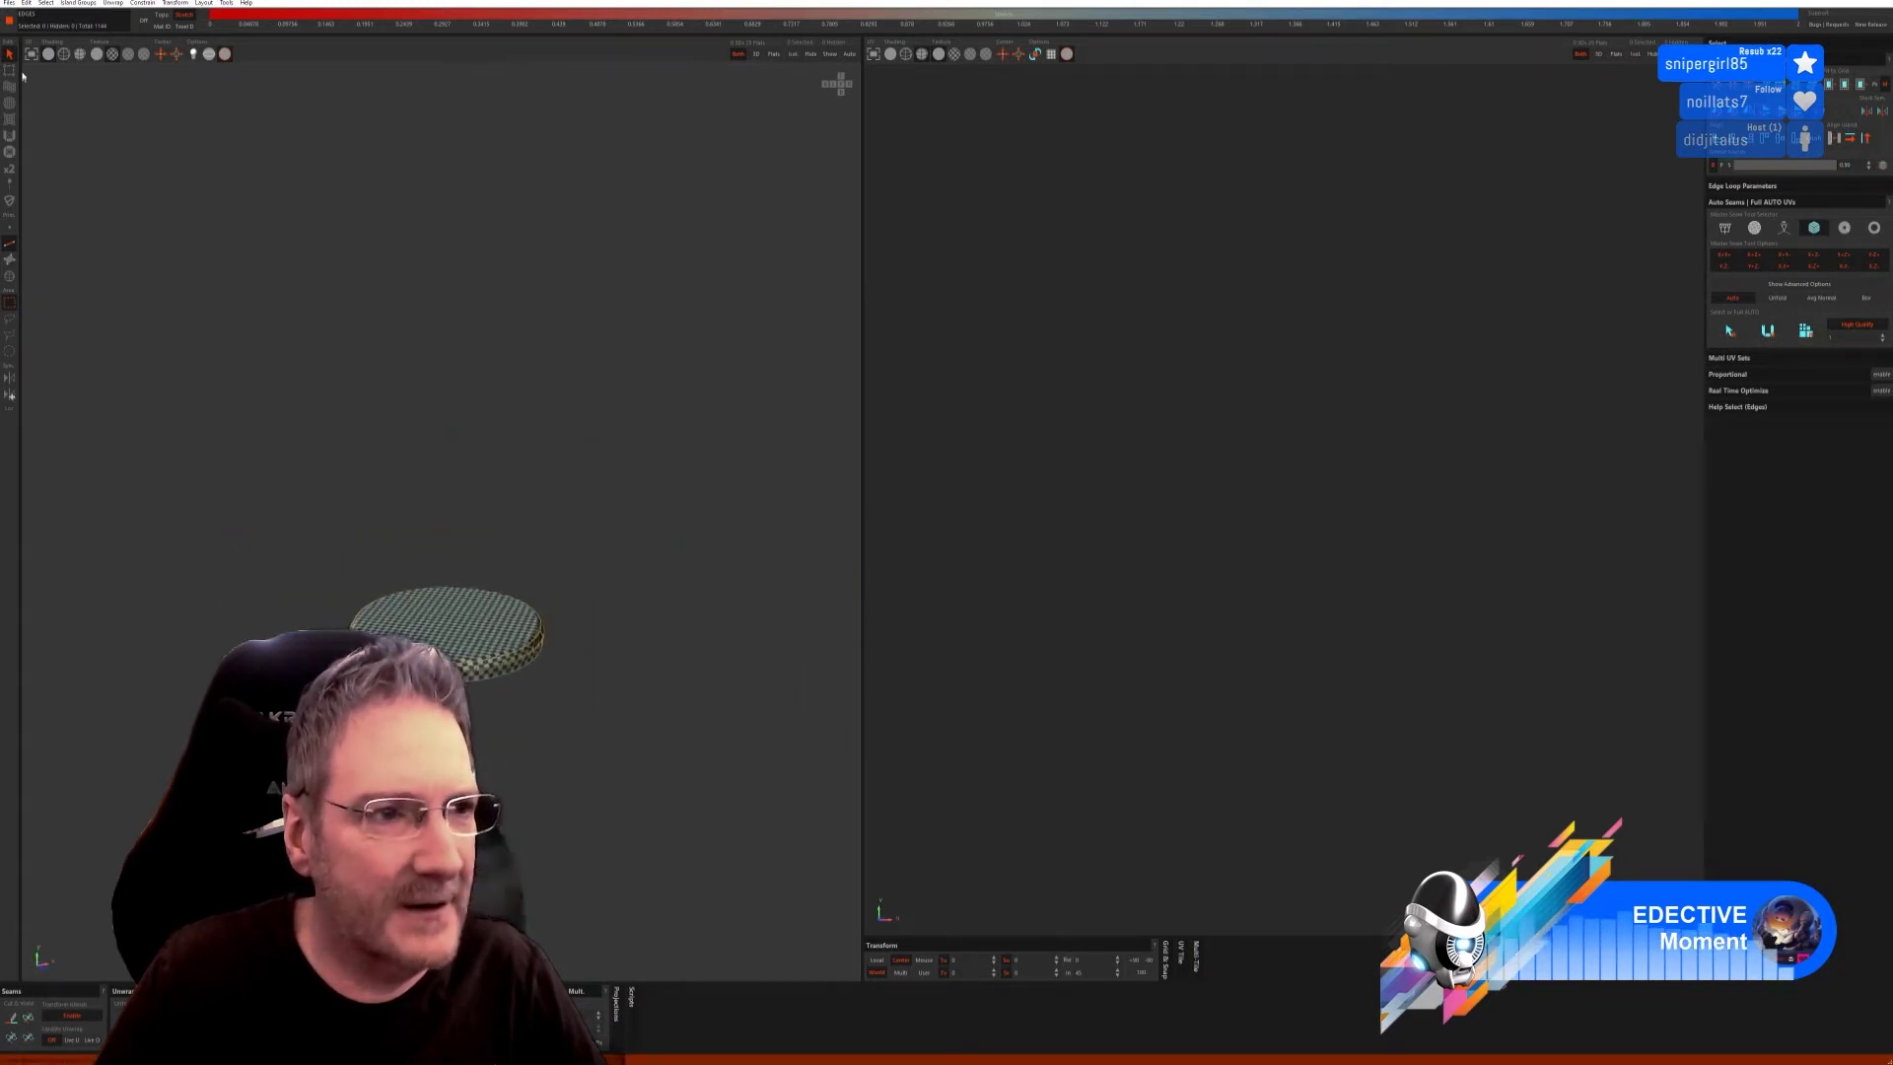
pyautogui.click(9, 3)
pyautogui.click(25, 63)
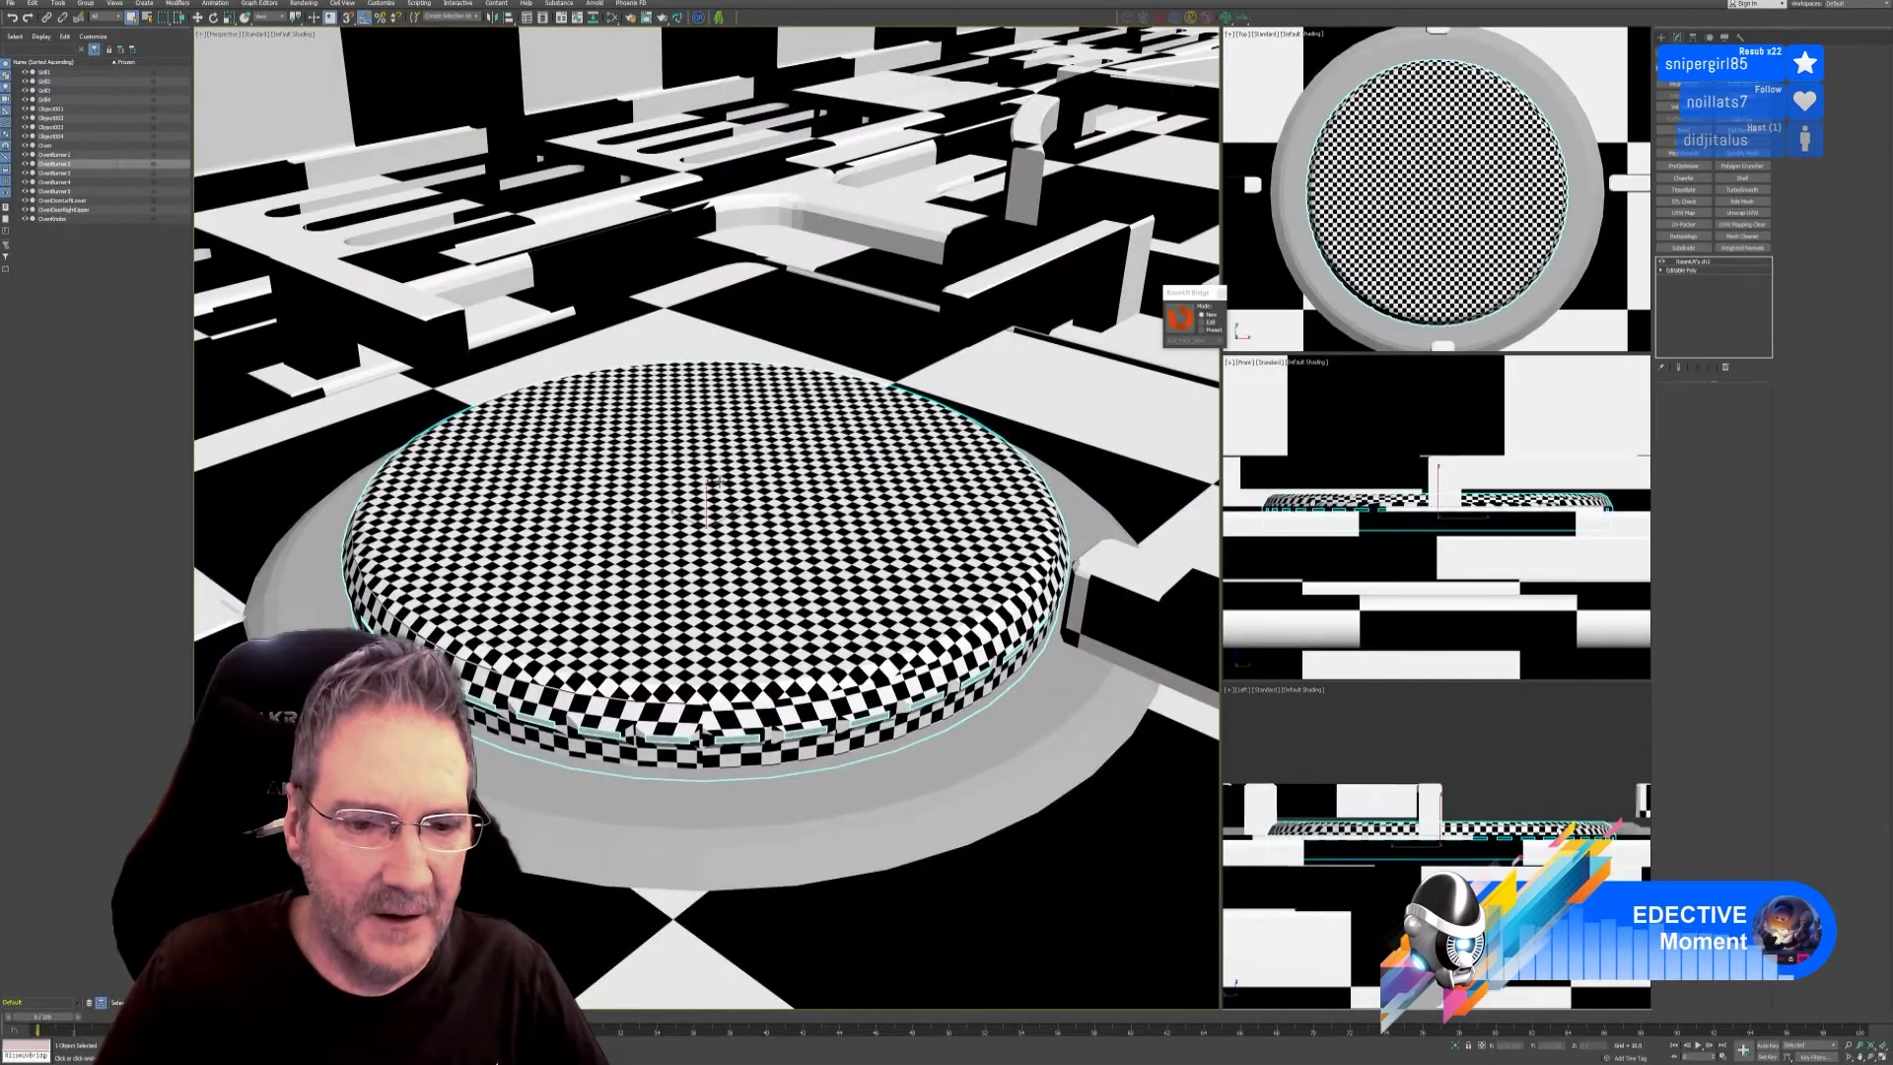
# Add a UVW Map modifier to this burner's base with capped cylindrical mapping, aligned to X and fitted to the object.
pyautogui.scroll(-5, 751, 408)
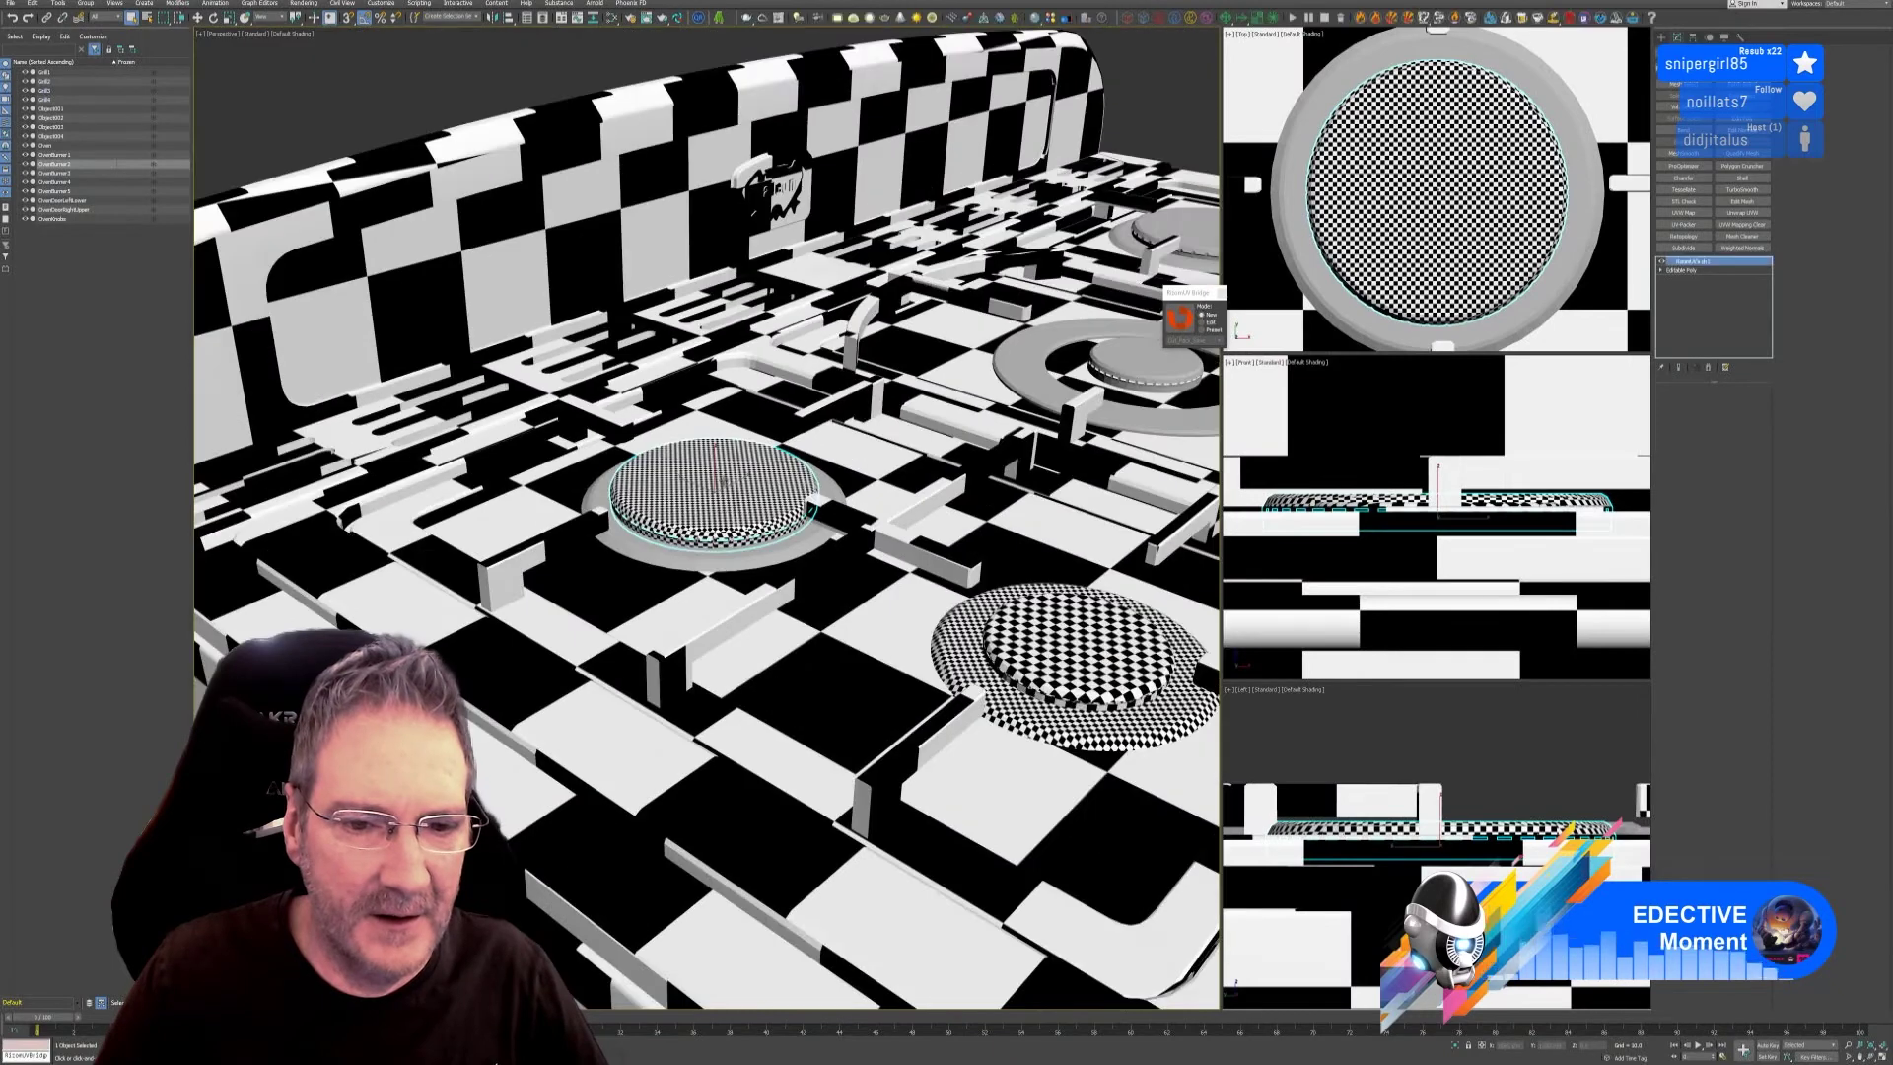
pyautogui.click(777, 555)
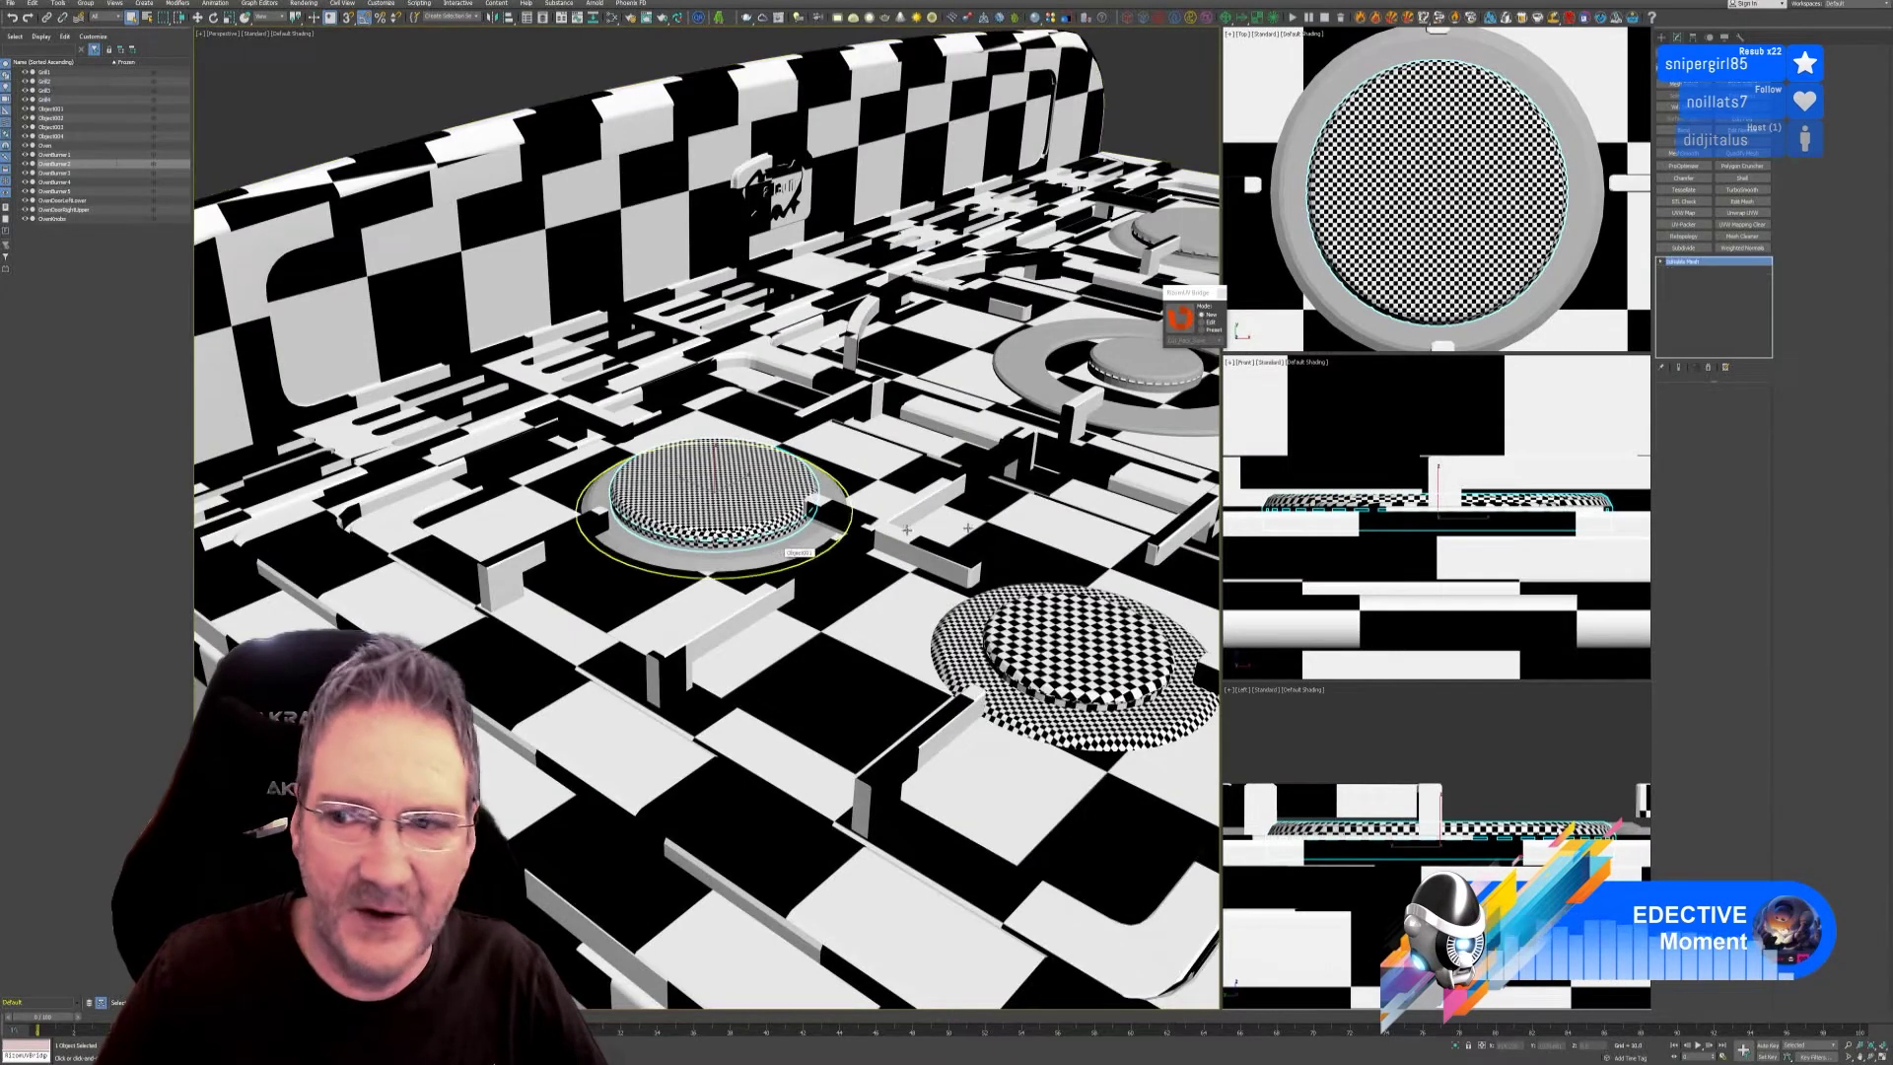
pyautogui.click(1685, 213)
pyautogui.click(1708, 422)
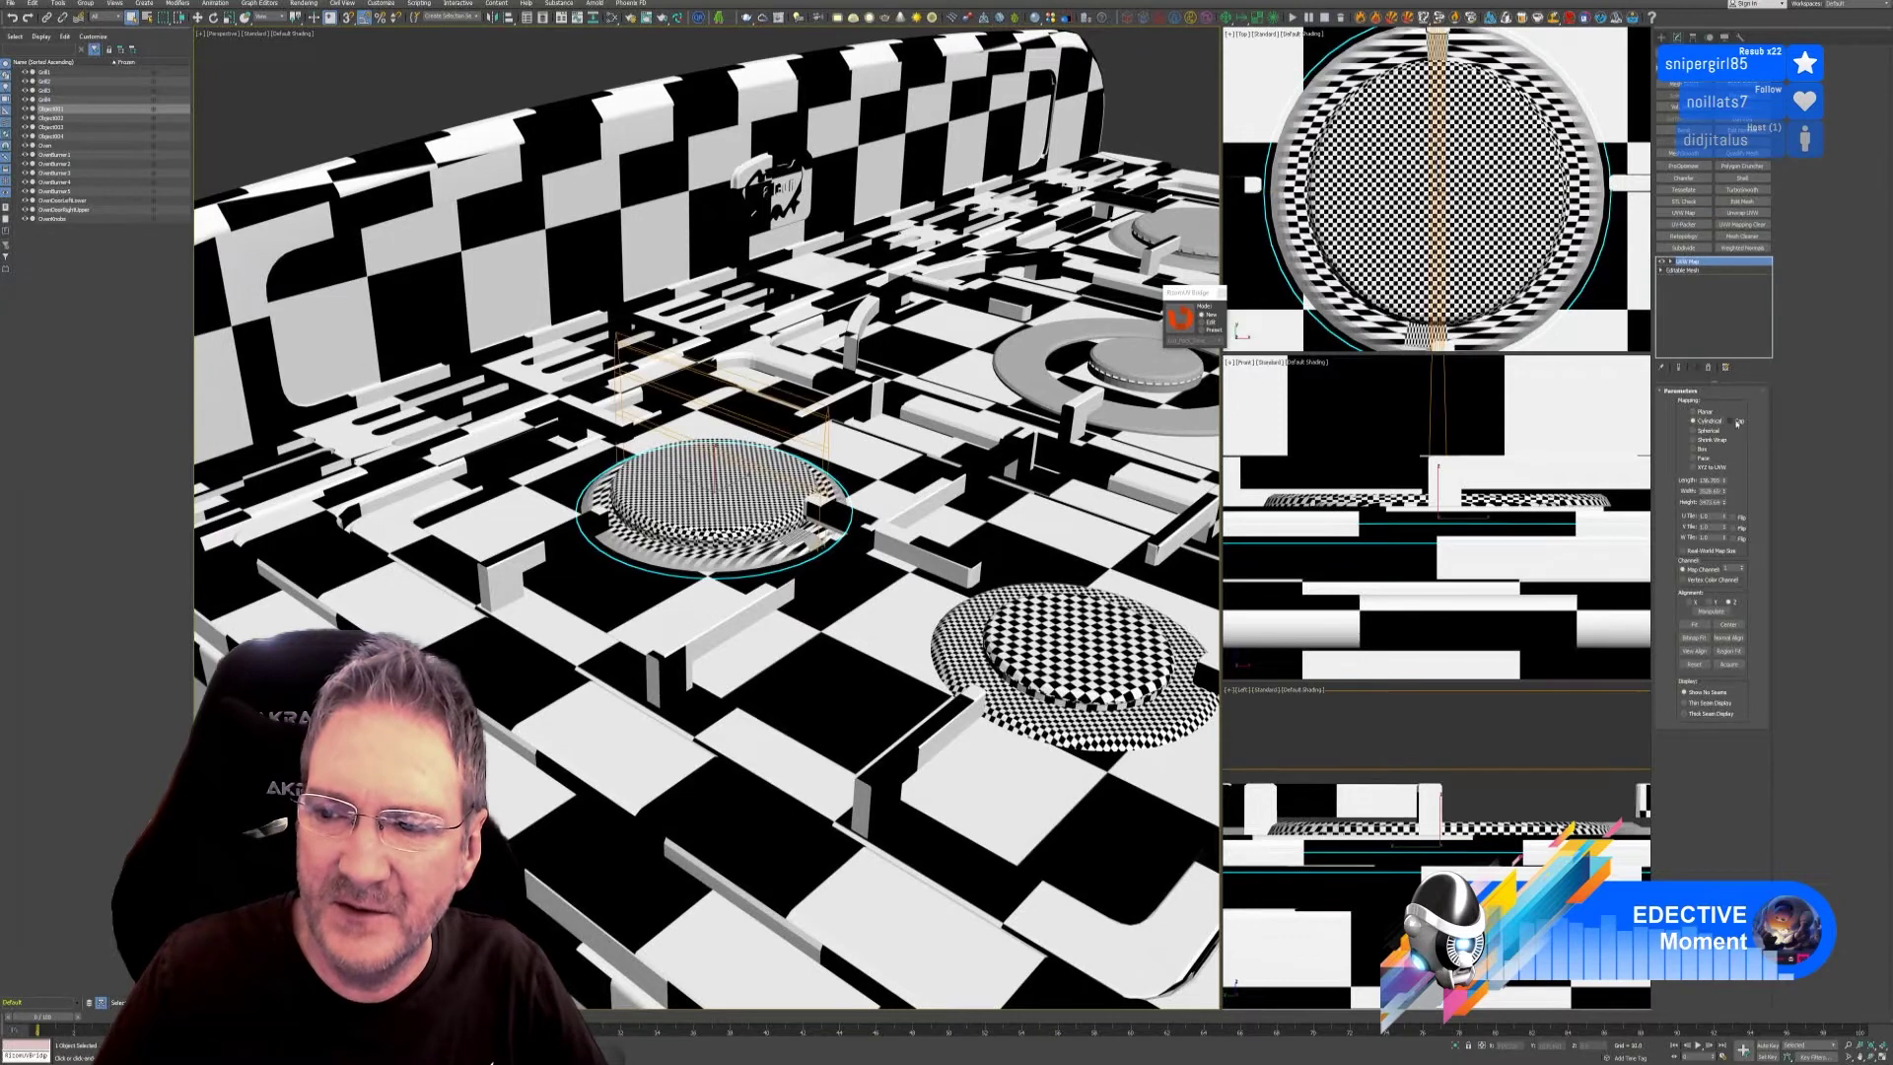
pyautogui.click(1690, 602)
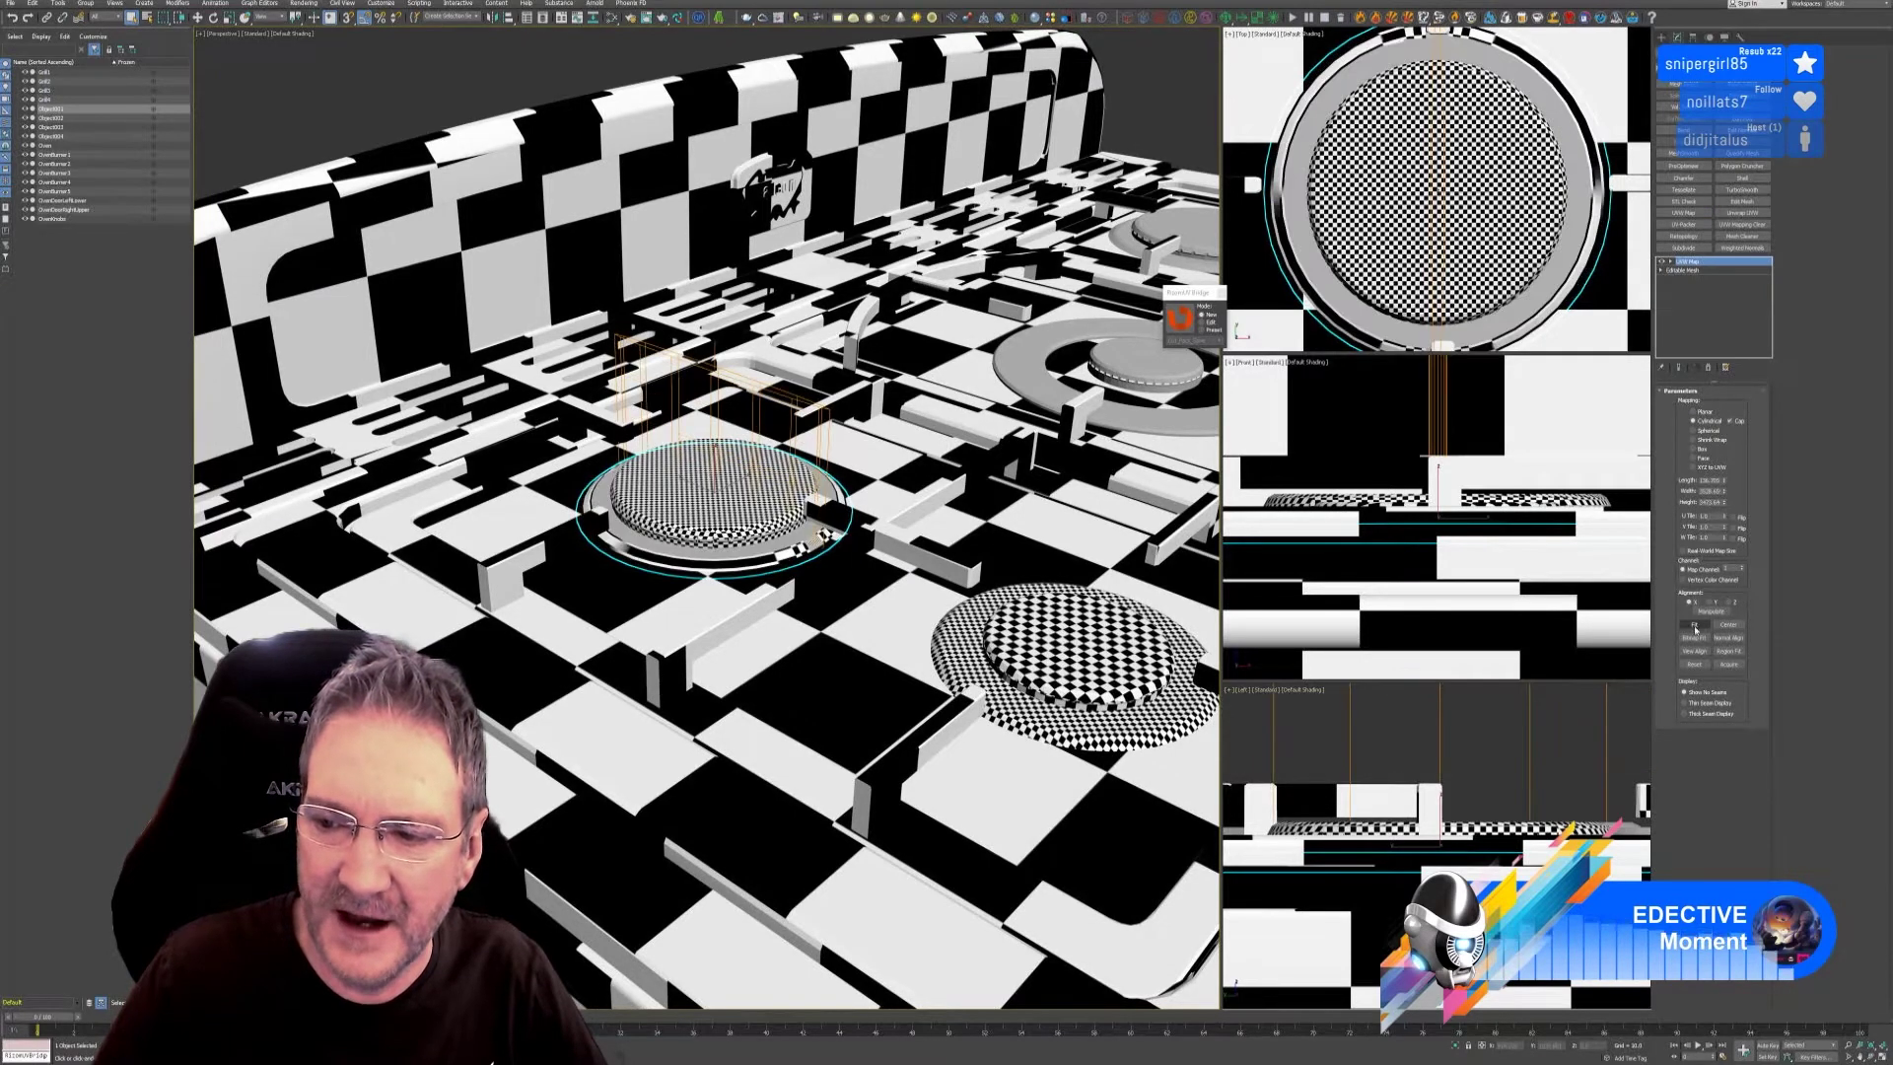
pyautogui.click(1694, 625)
# Convert the inner cap of the central ring-shaped burner to Editable Poly and send it to RizomUV.
pyautogui.keyDown('alt'); pyautogui.moveTo(905, 425); pyautogui.dragTo(548, 537, button='middle'); pyautogui.keyUp('alt')
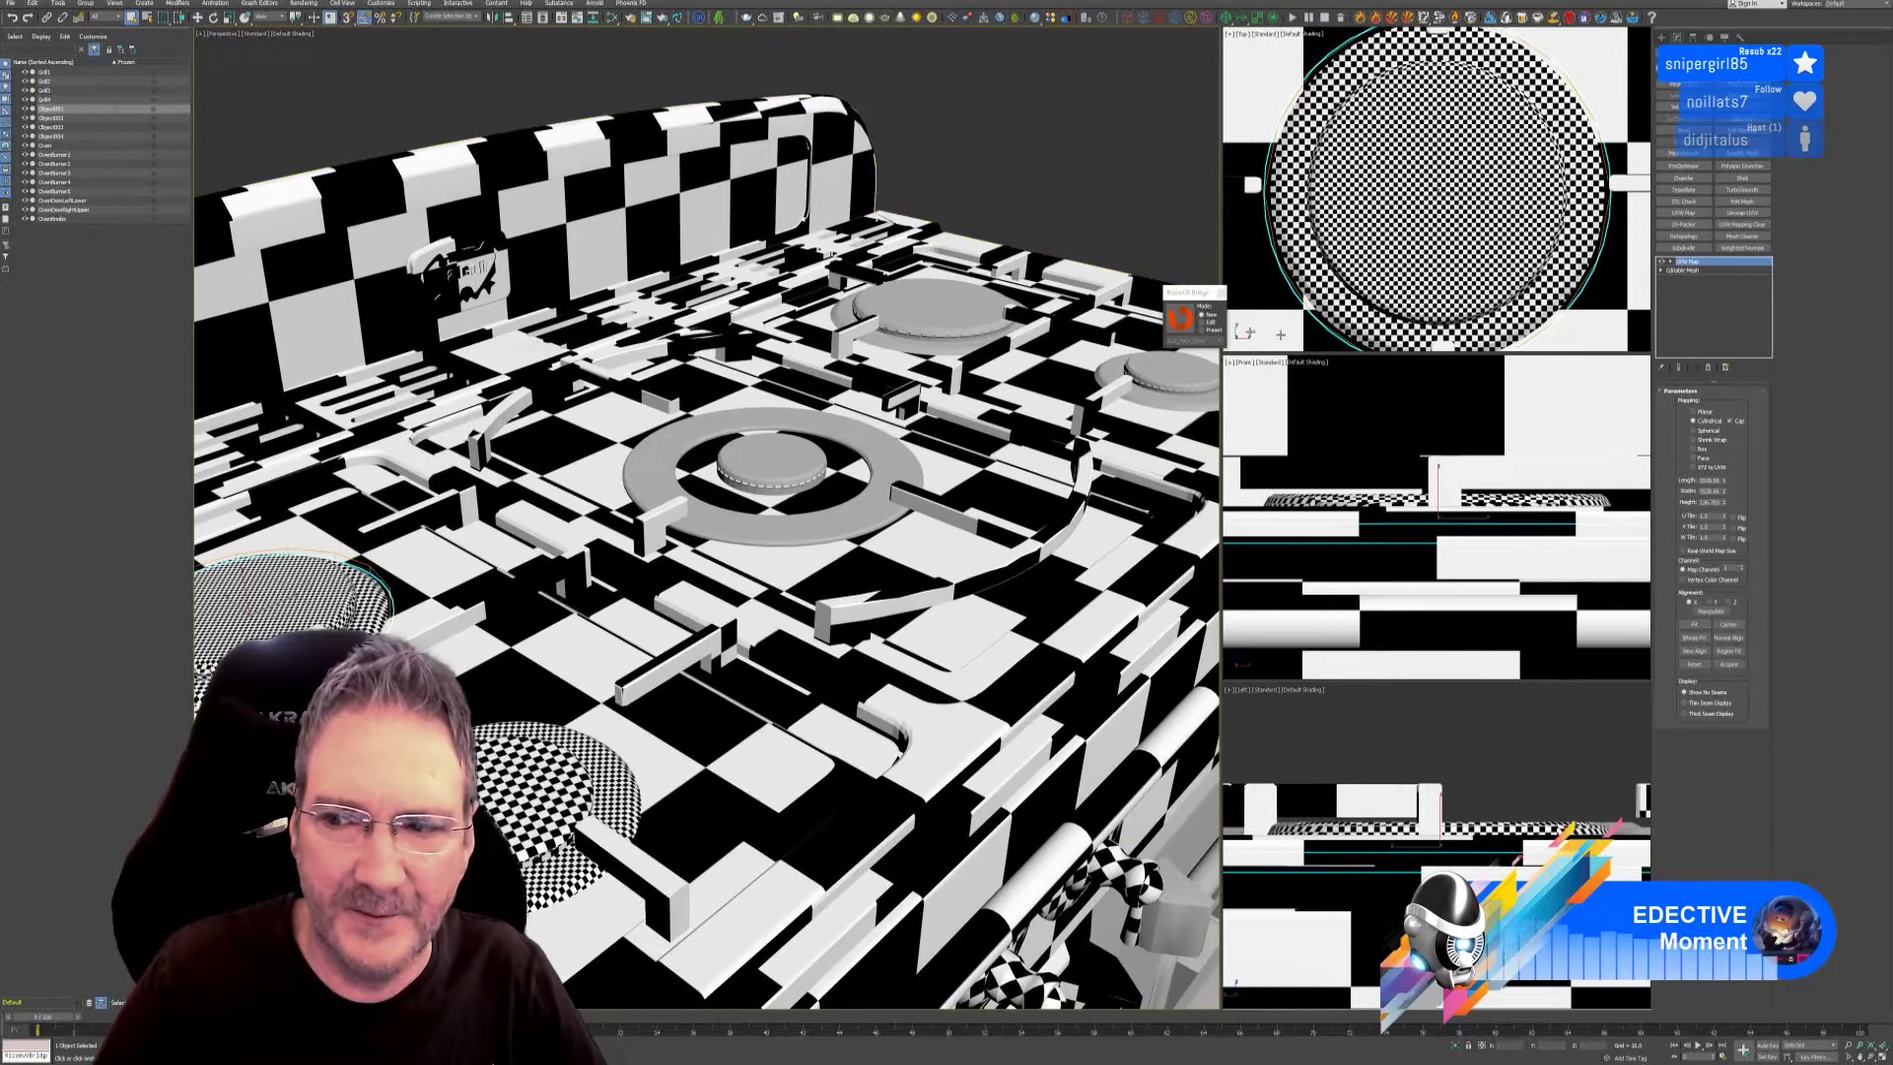
pyautogui.click(797, 469)
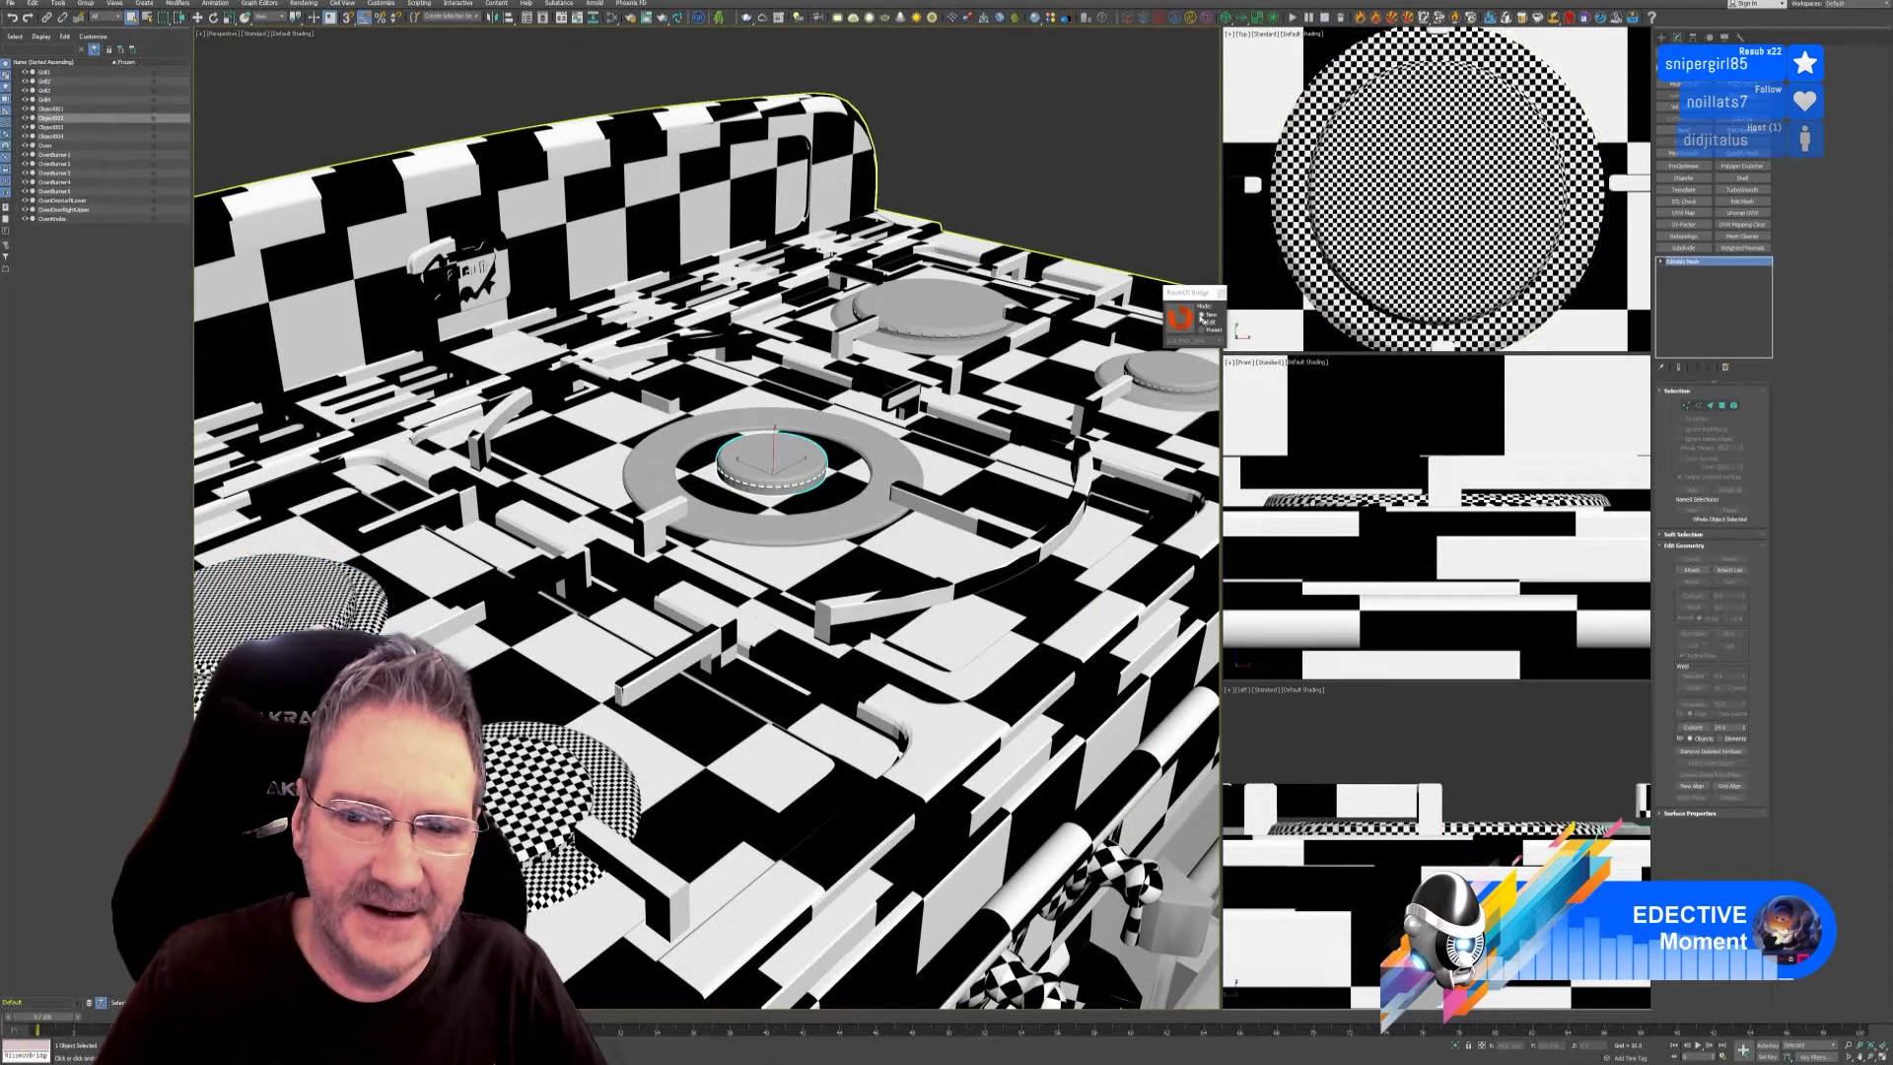
pyautogui.rightClick(1693, 267)
pyautogui.click(1720, 343)
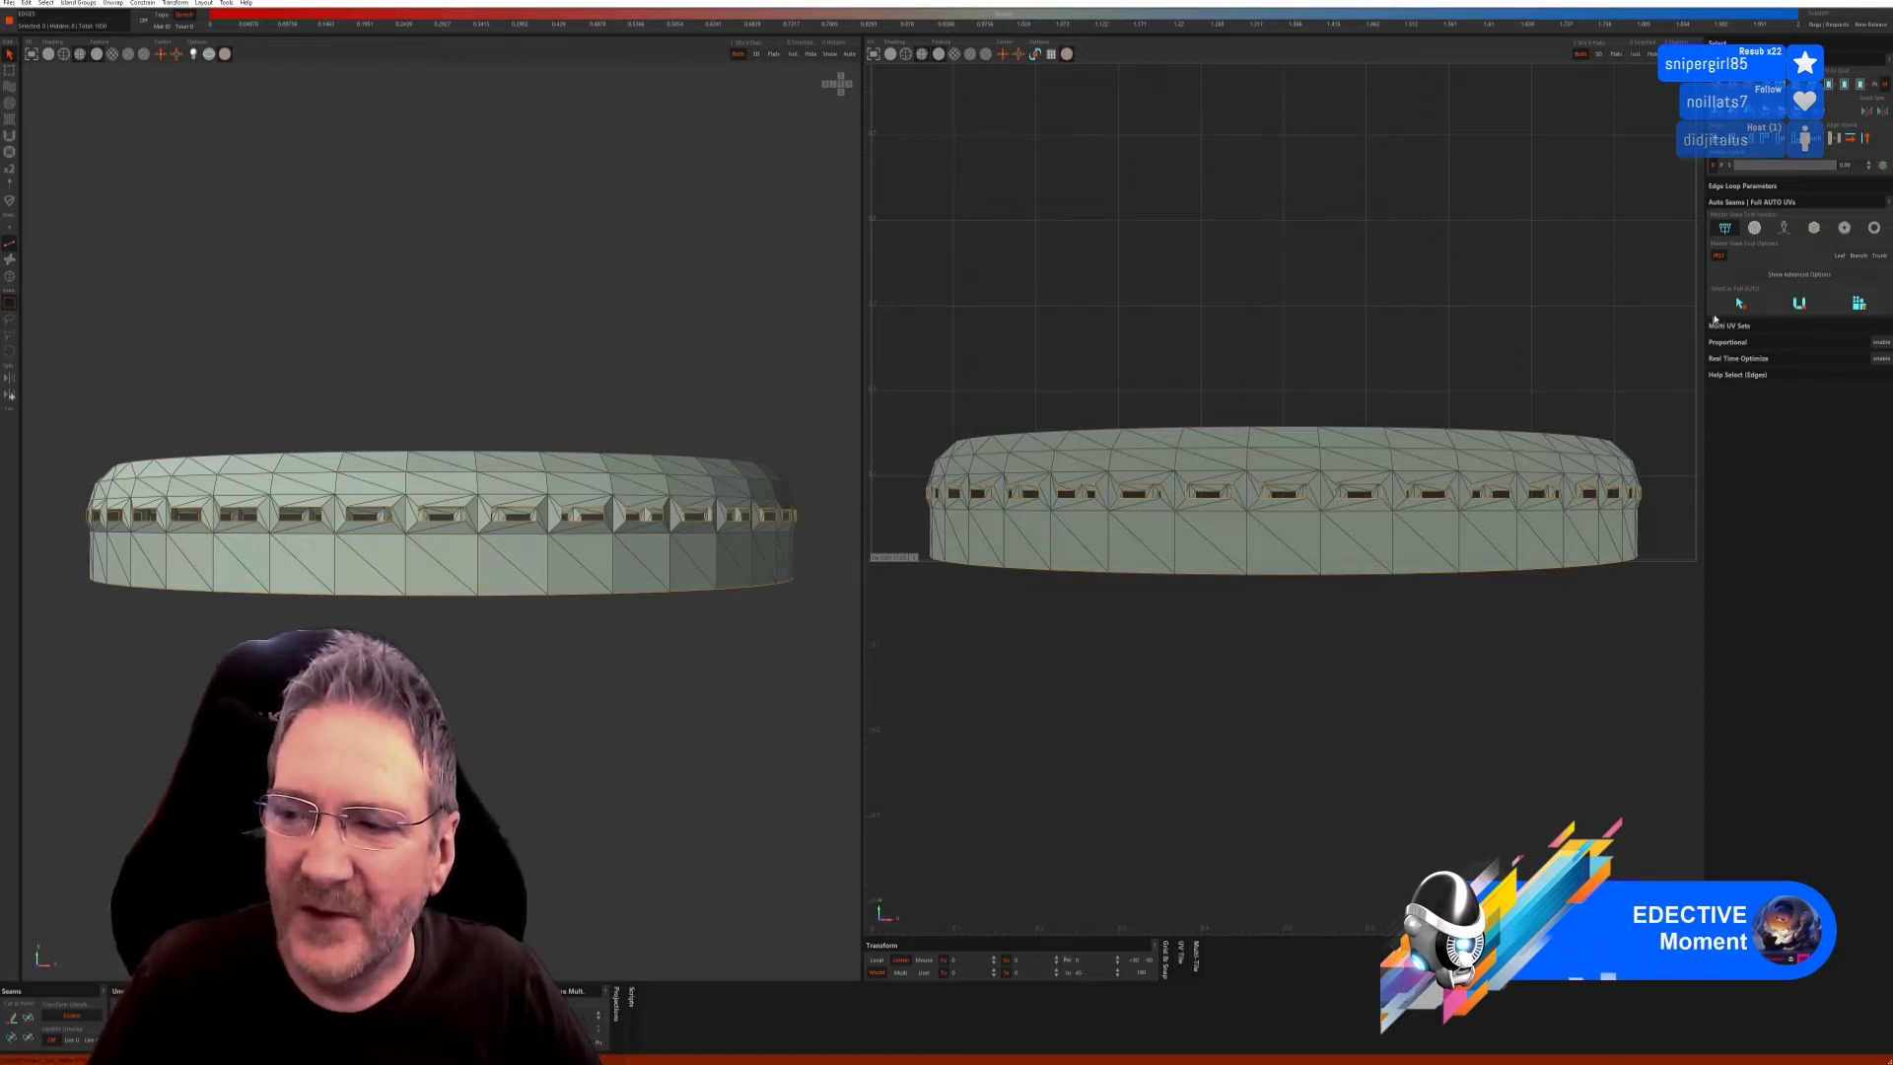
# Cut, unfold and pack the central cap's UVs with Auto Seams, previewing the checker texture, and save them back to 3ds Max.
pyautogui.click(1859, 303)
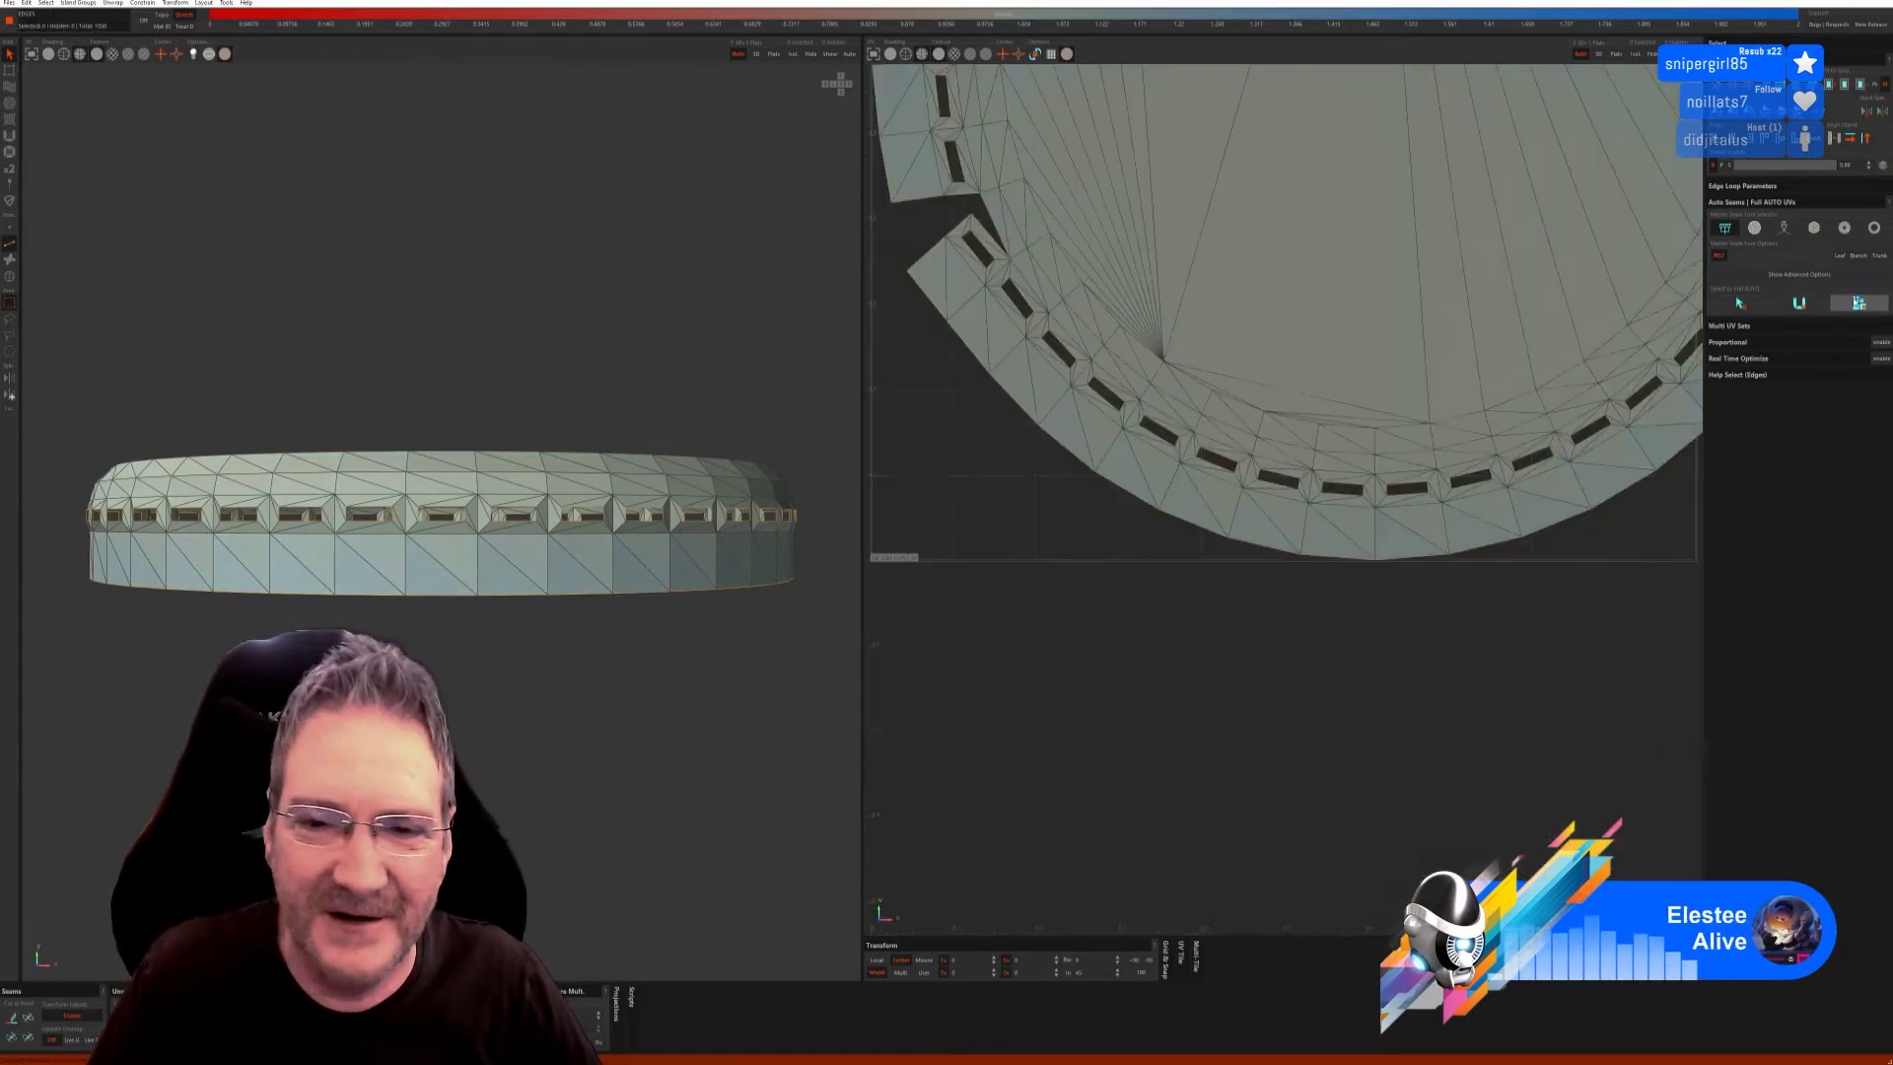
pyautogui.click(105, 55)
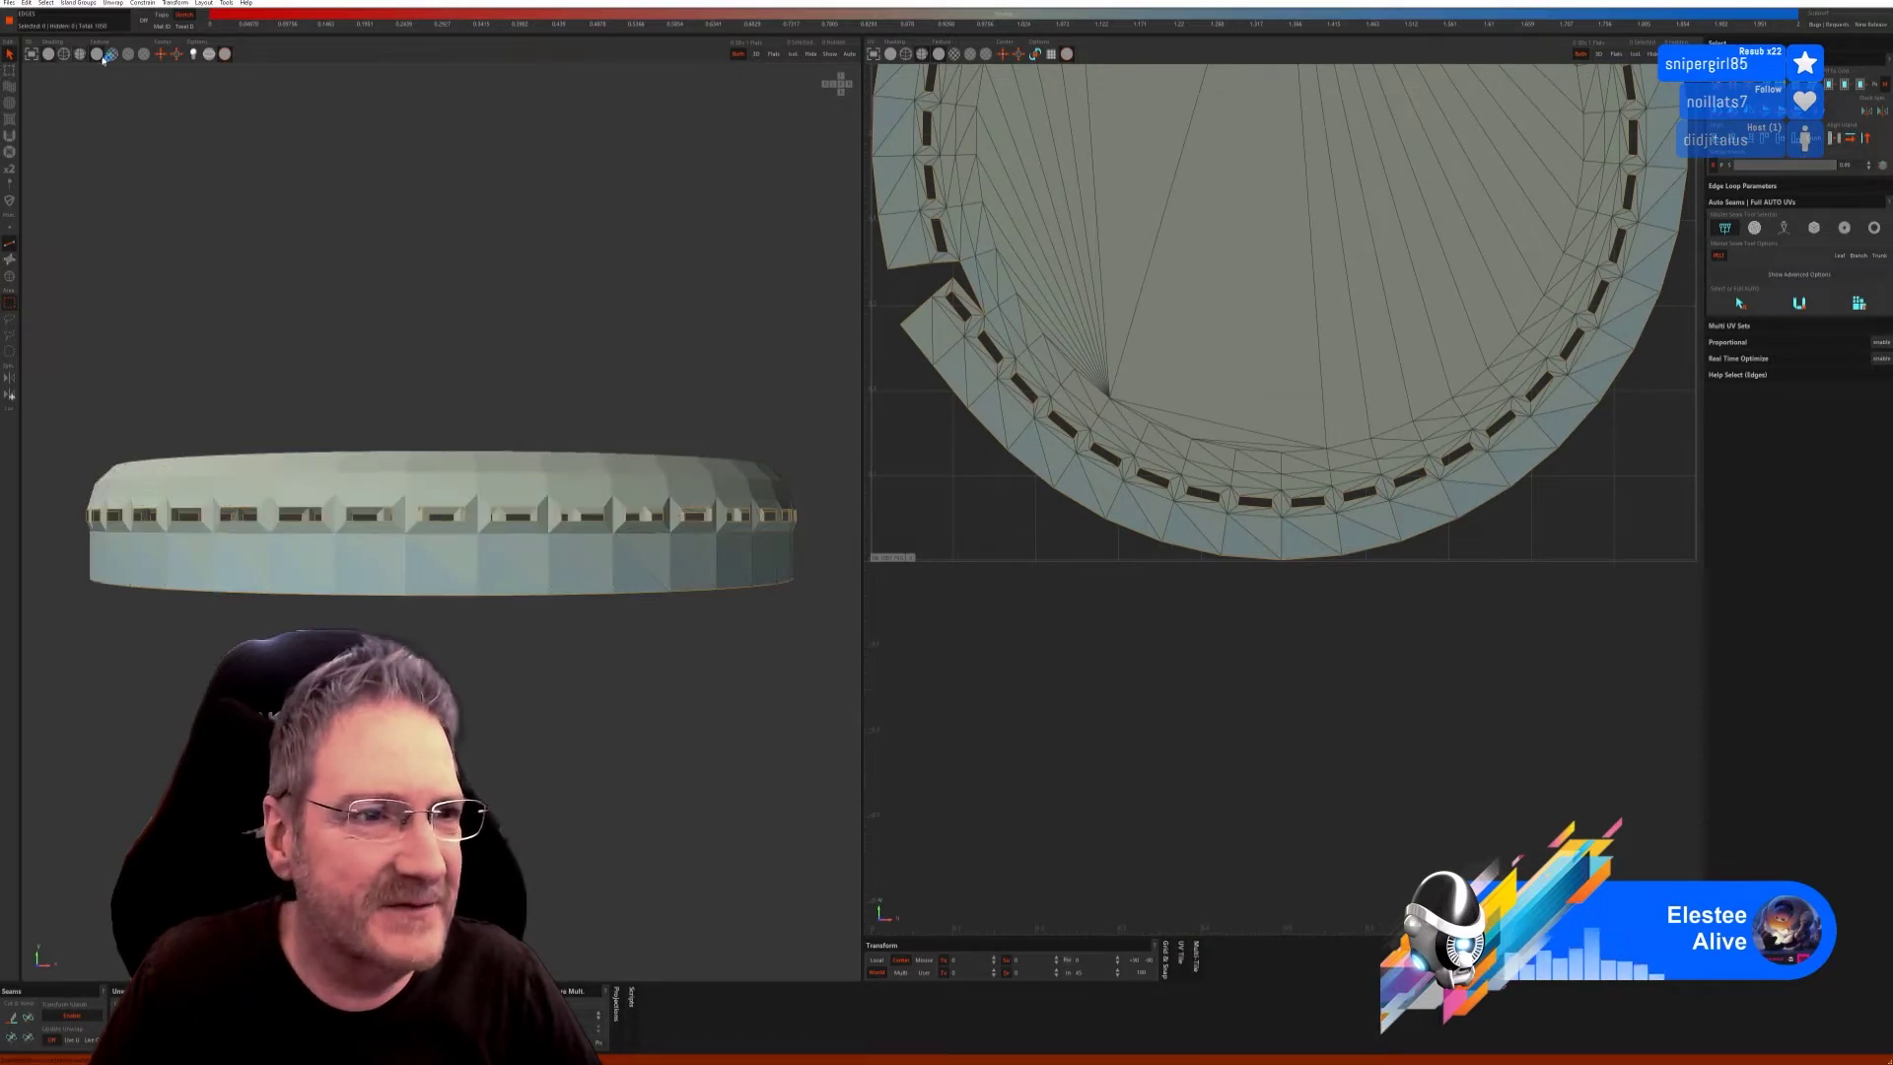
pyautogui.click(112, 55)
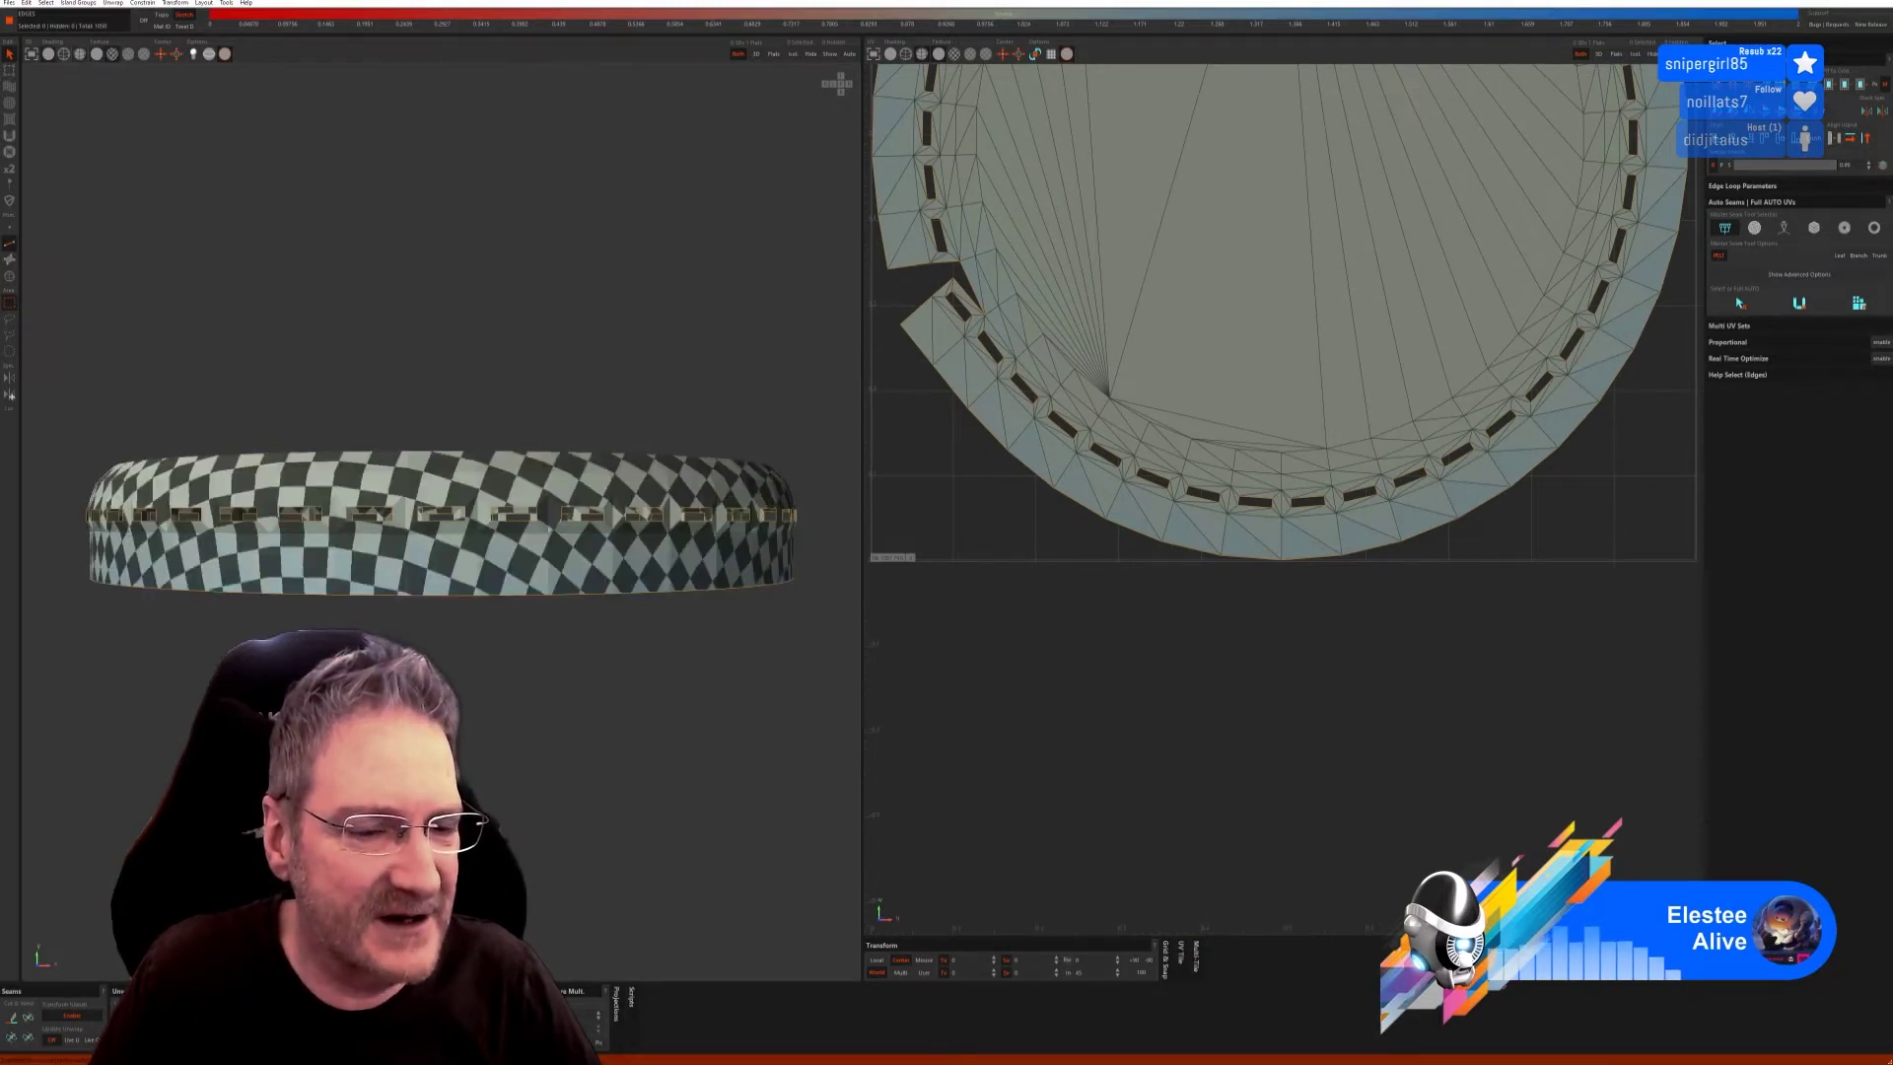
pyautogui.keyDown('alt'); pyautogui.moveTo(441, 444); pyautogui.dragTo(440, 562); pyautogui.keyUp('alt')
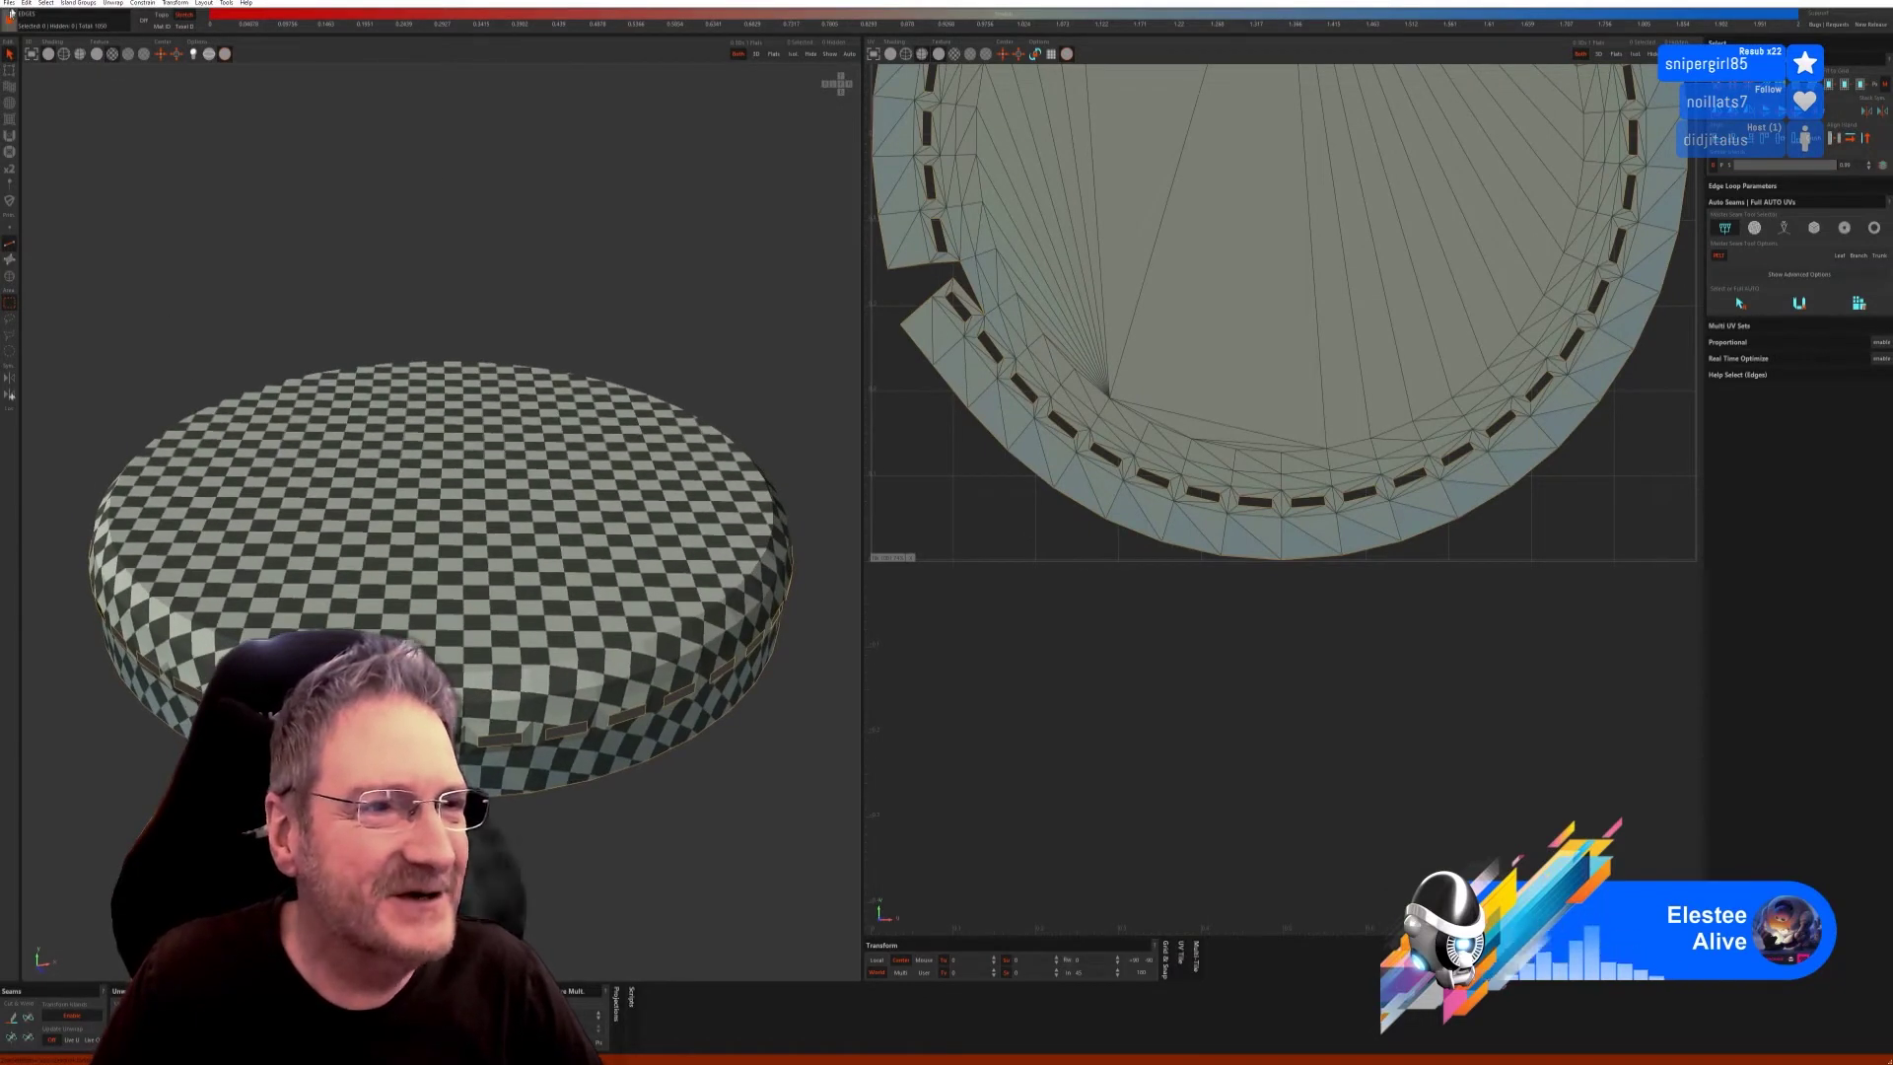
pyautogui.click(9, 3)
pyautogui.click(31, 67)
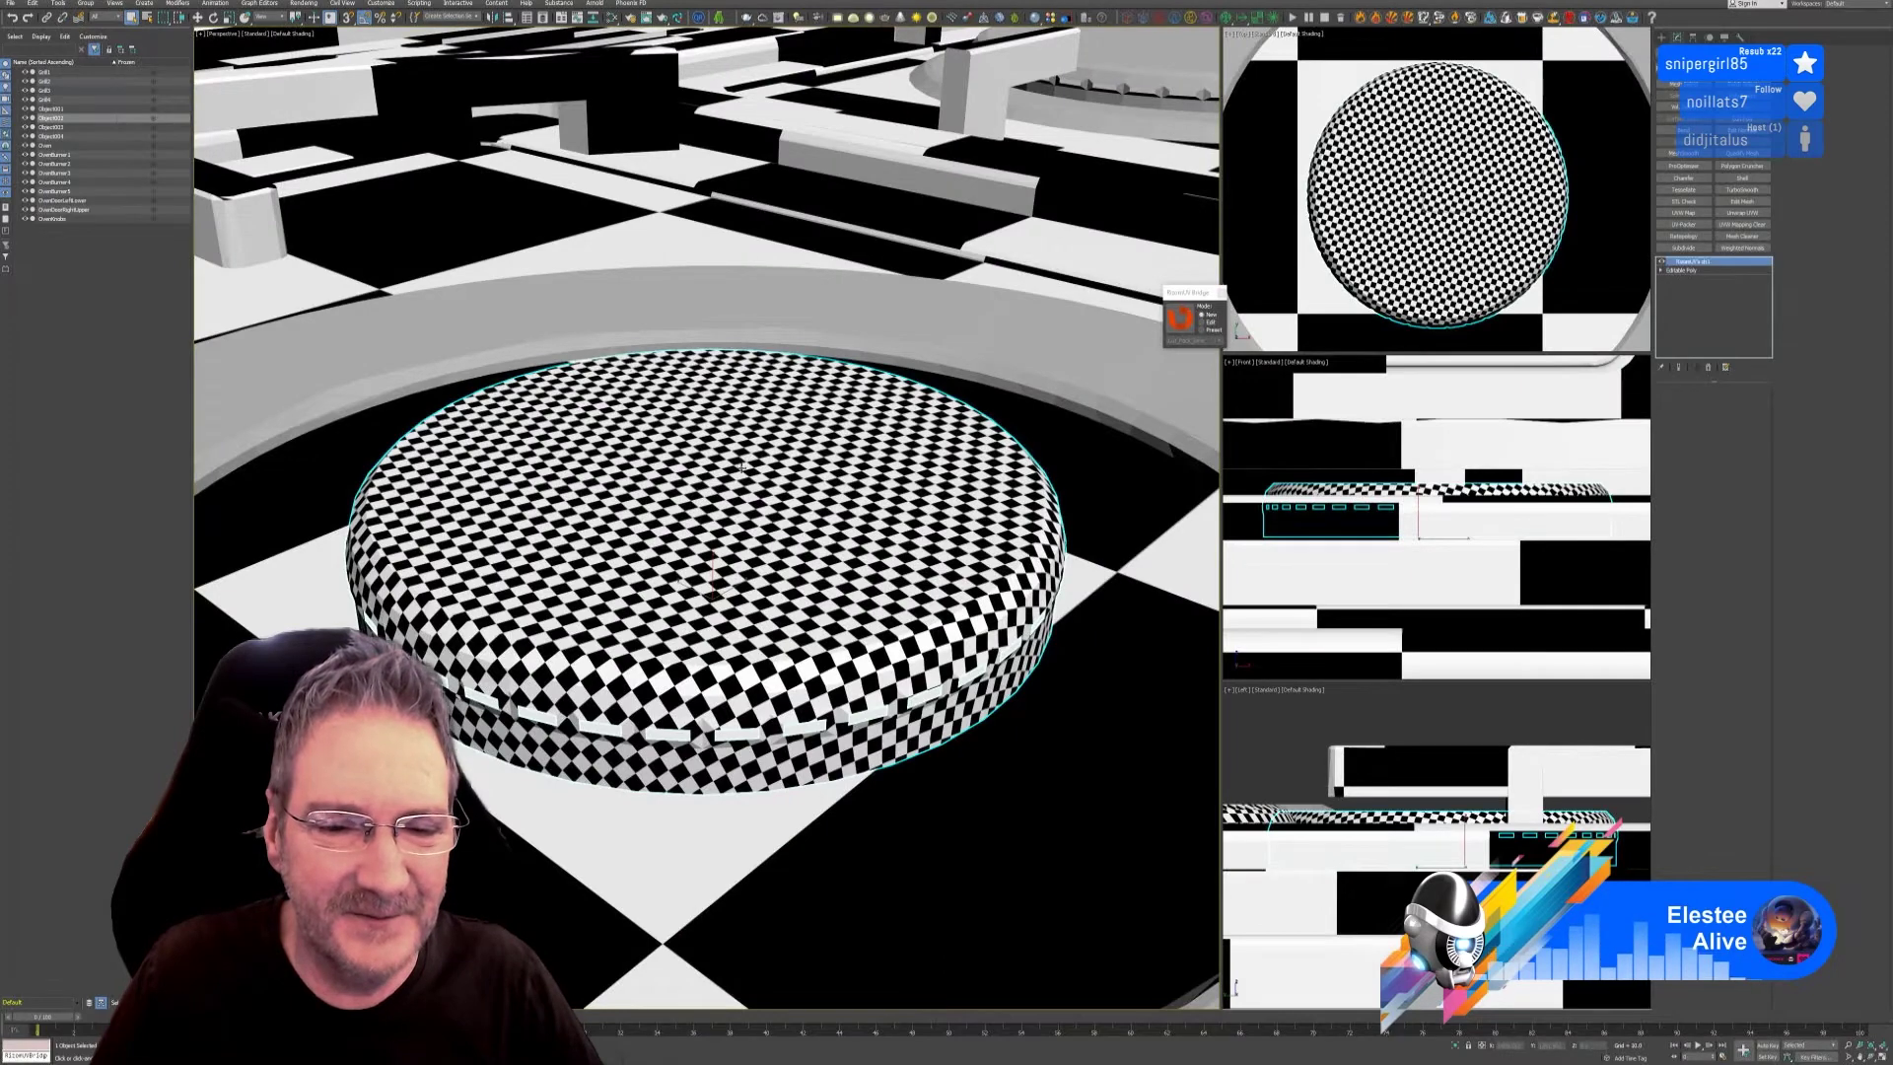
# Add a UVW Map modifier to the central burner's outer ring with capped cylindrical mapping, aligned to X and fitted to the ring.
pyautogui.scroll(-5, 732, 461)
pyautogui.click(976, 512)
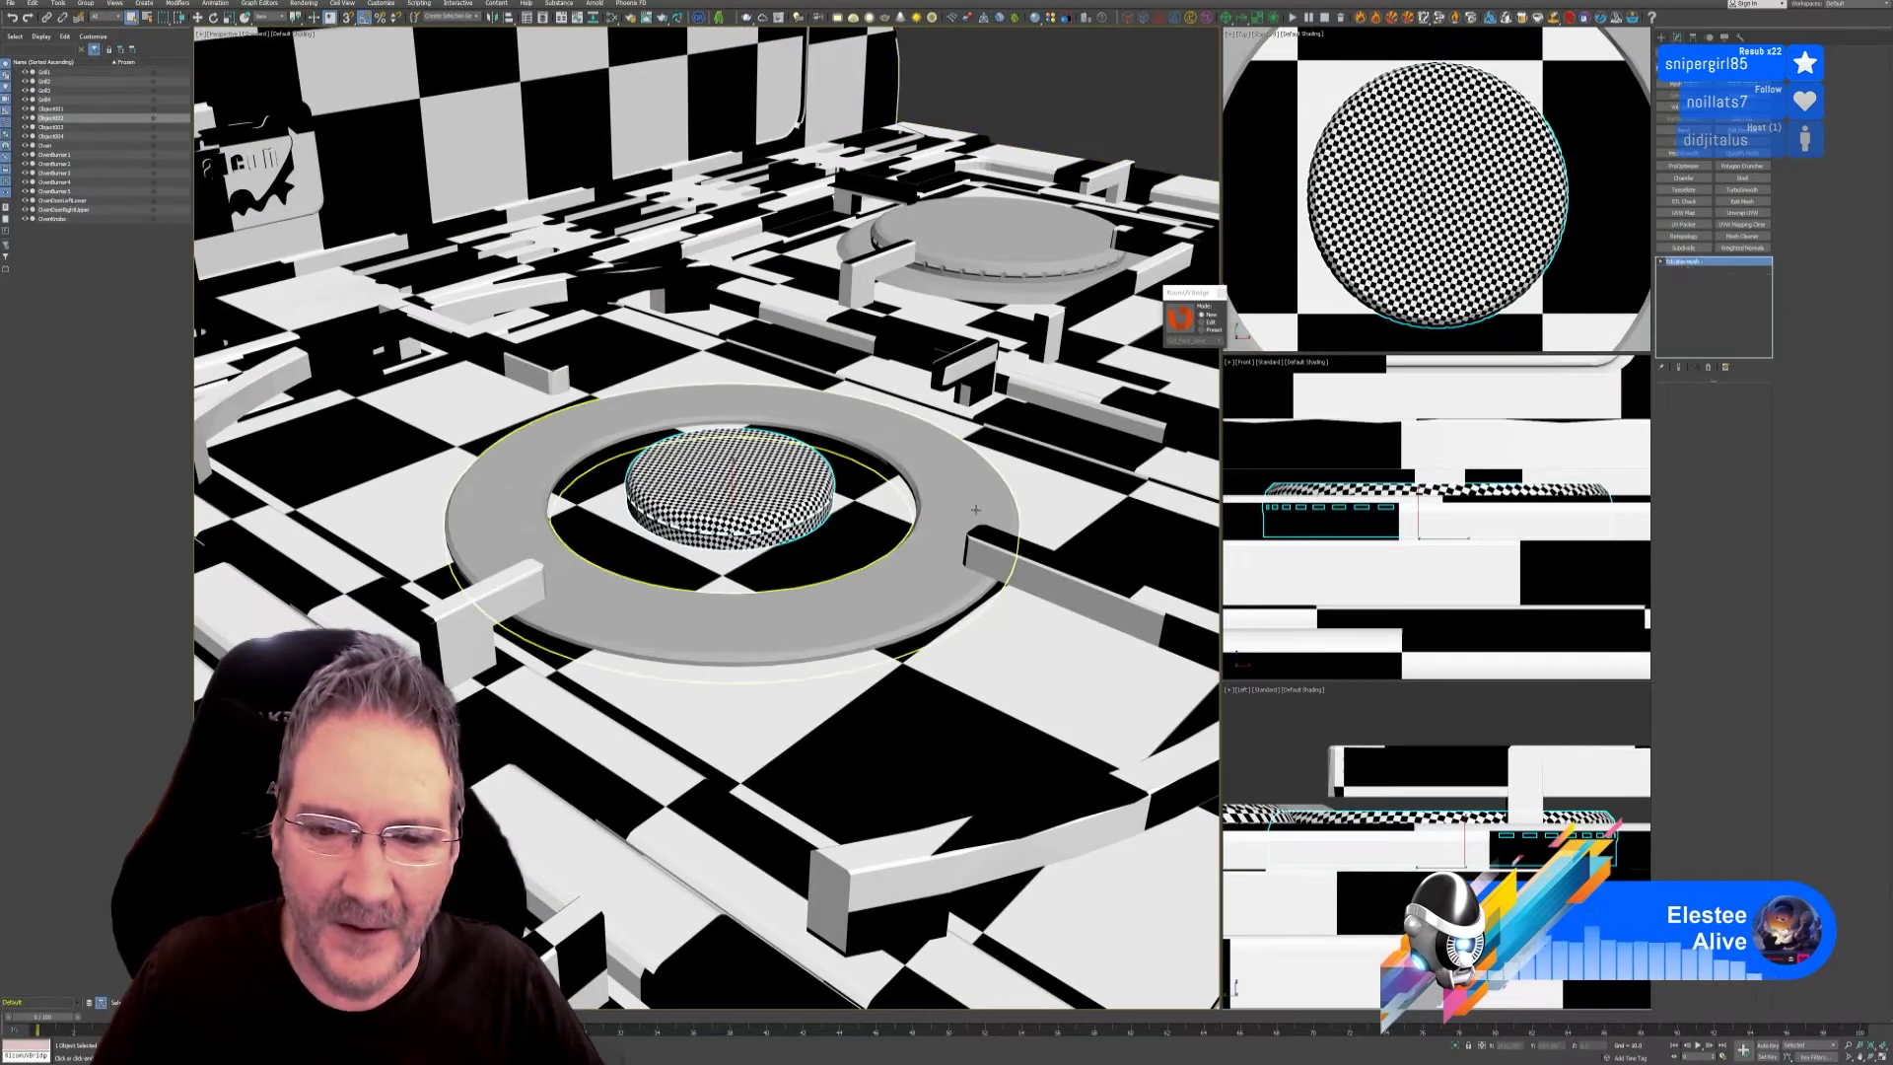
pyautogui.click(1682, 212)
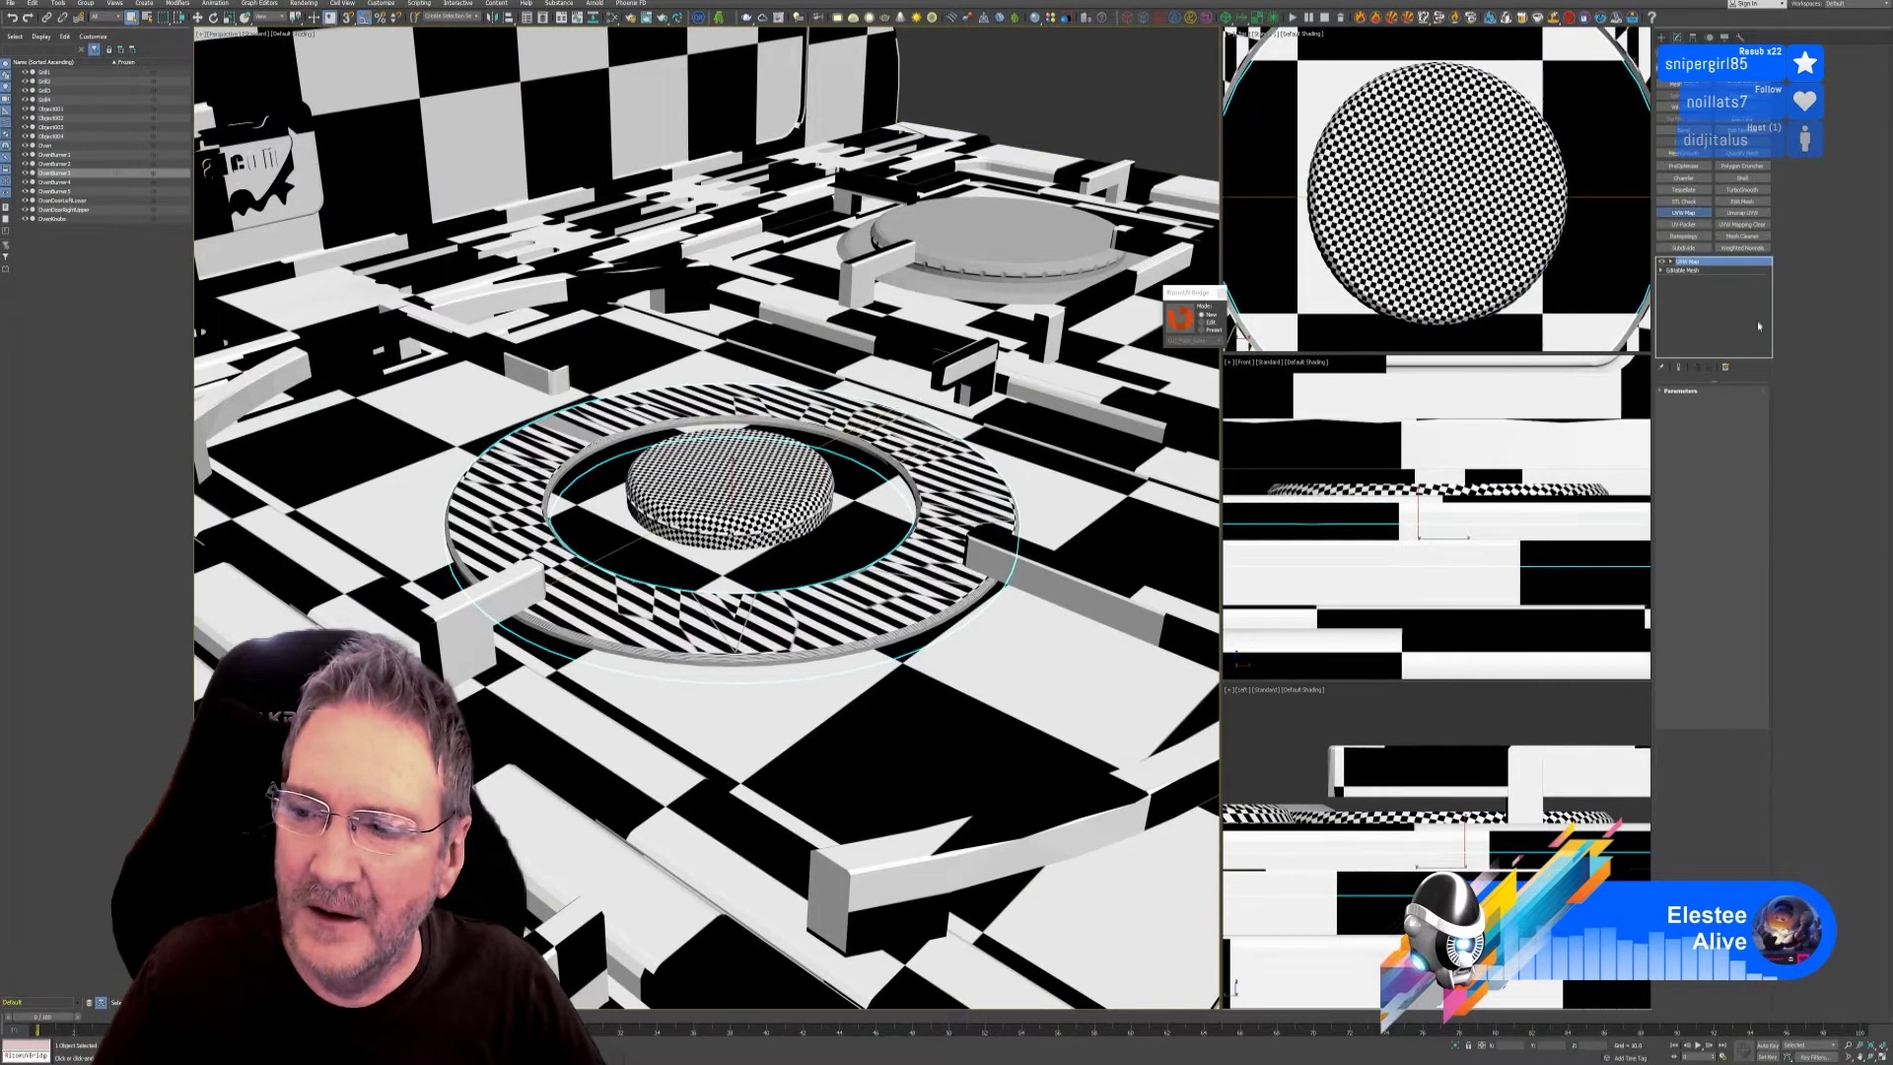
pyautogui.click(1711, 421)
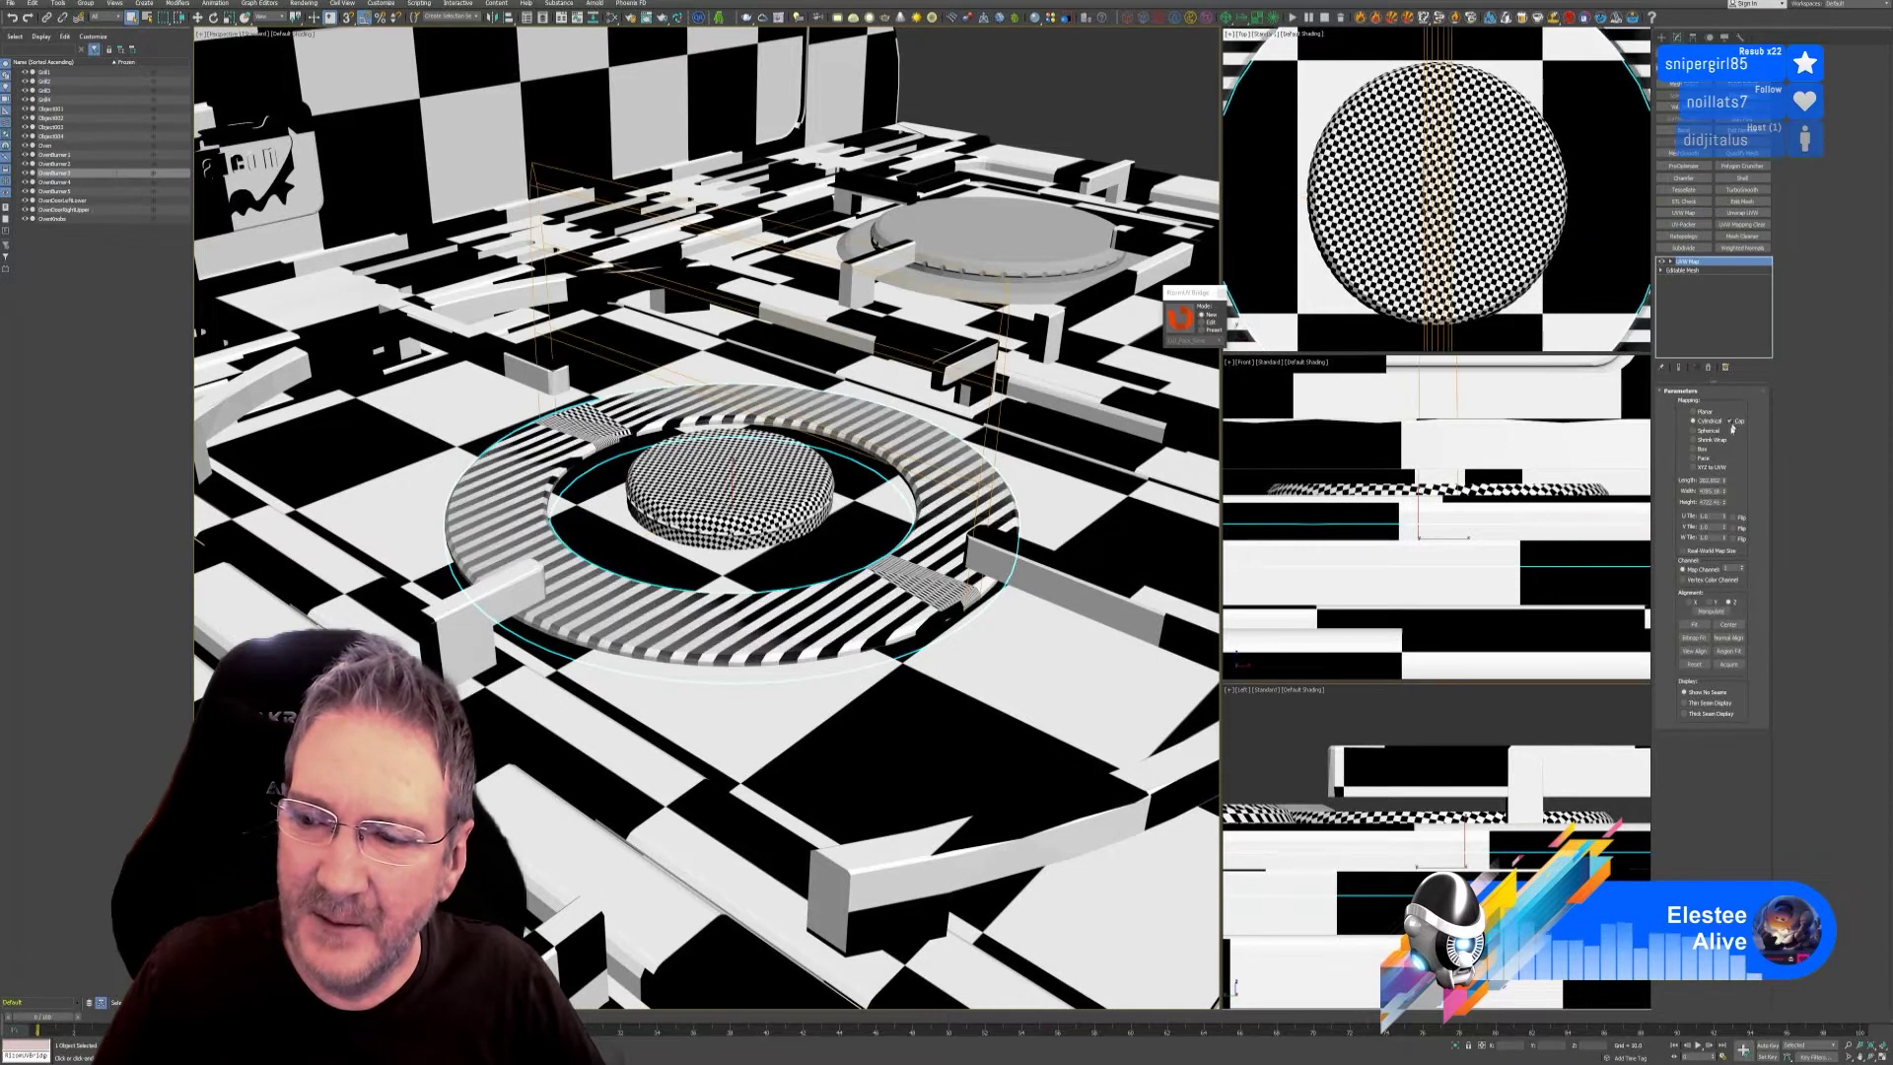
pyautogui.click(1689, 601)
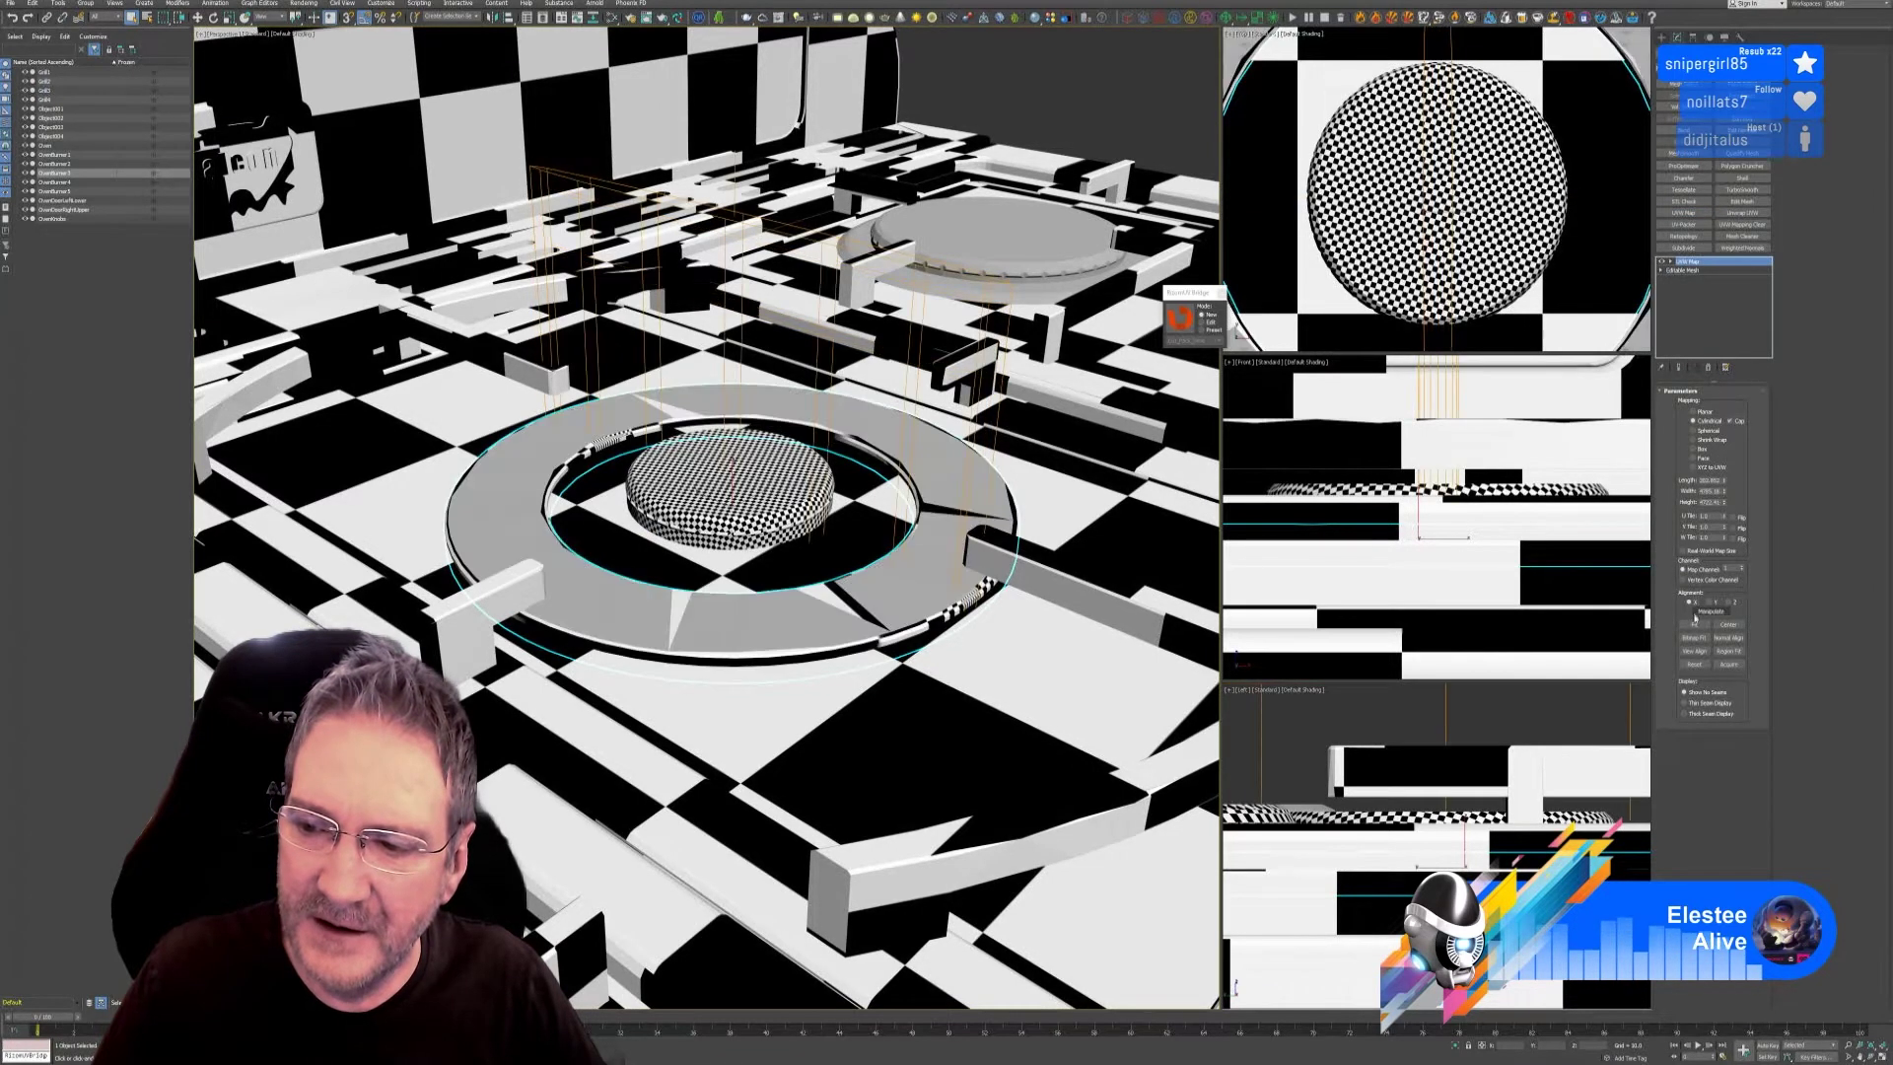
pyautogui.click(1693, 624)
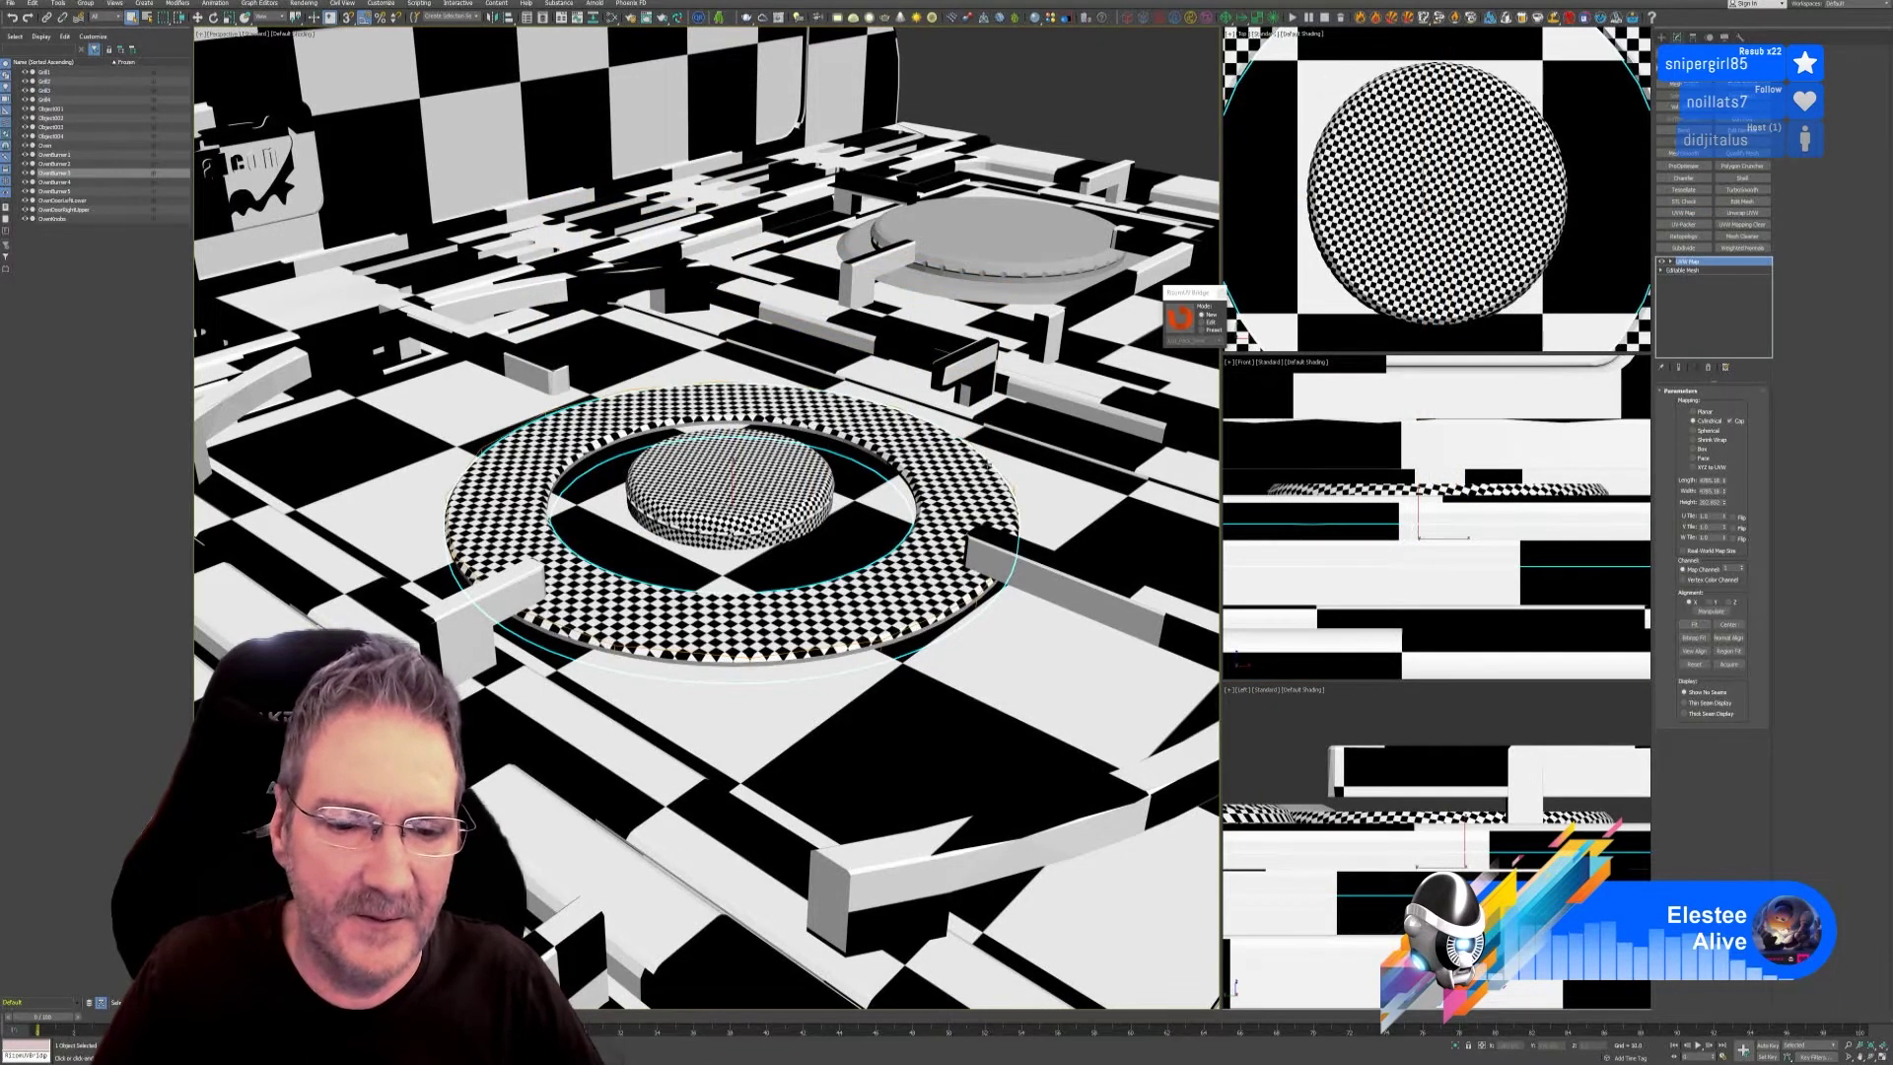
# Convert the small front-corner burner's cap to Editable Poly and send it to RizomUV through the RizomUV Bridge.
pyautogui.moveTo(989, 463); pyautogui.dragTo(221, 618, button='middle')
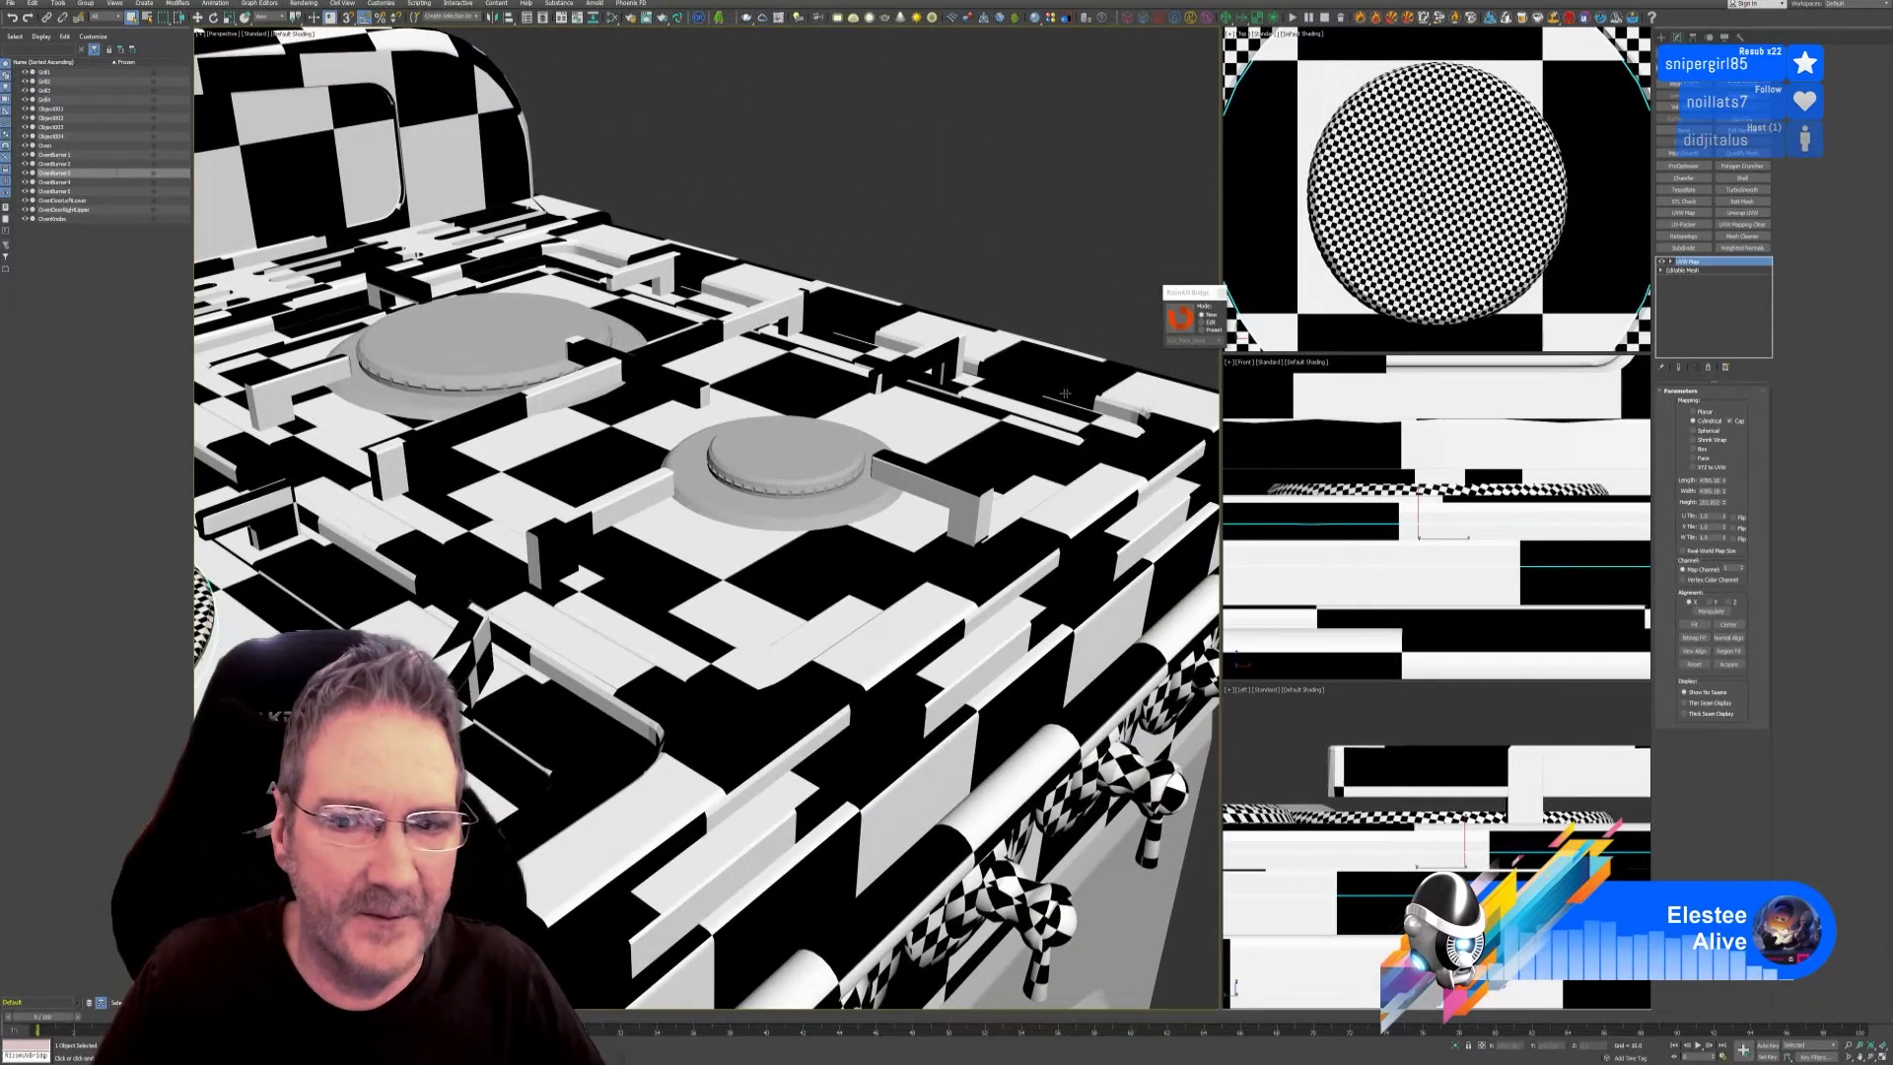
pyautogui.click(779, 454)
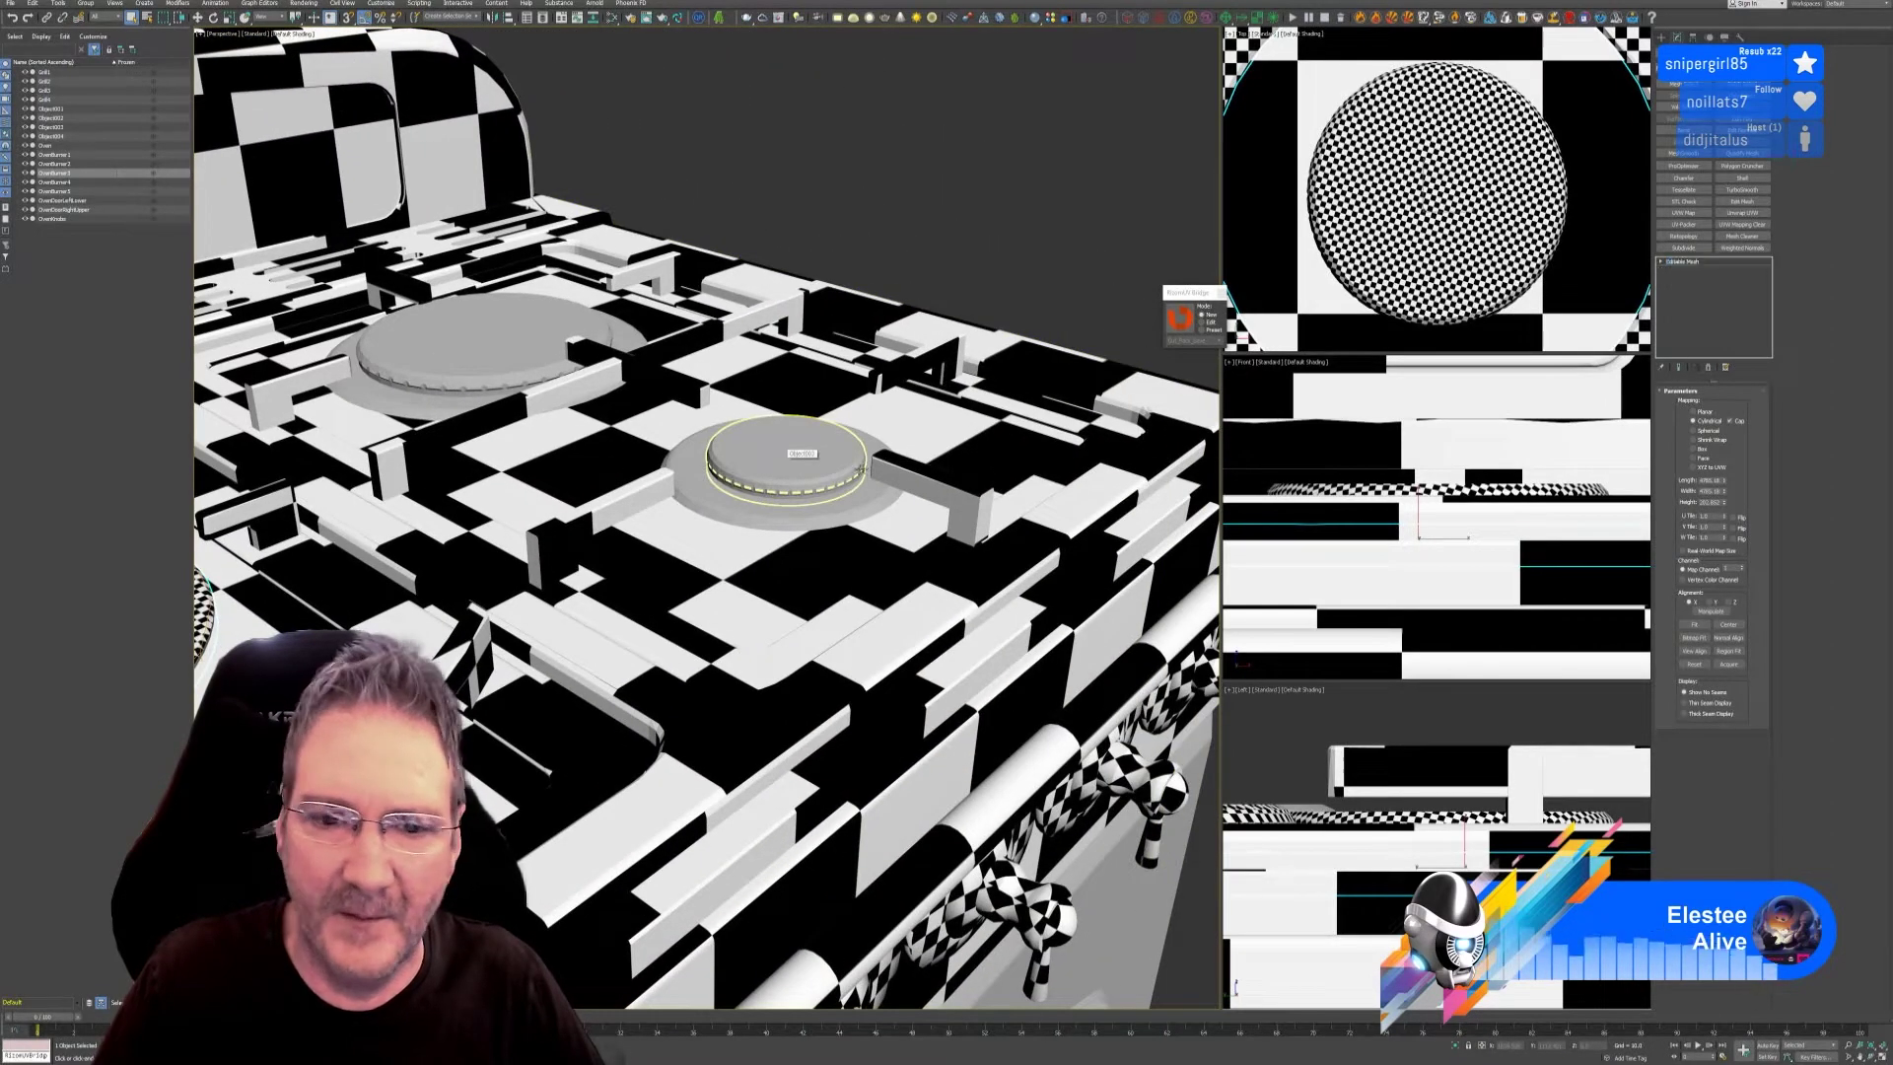
pyautogui.click(1182, 319)
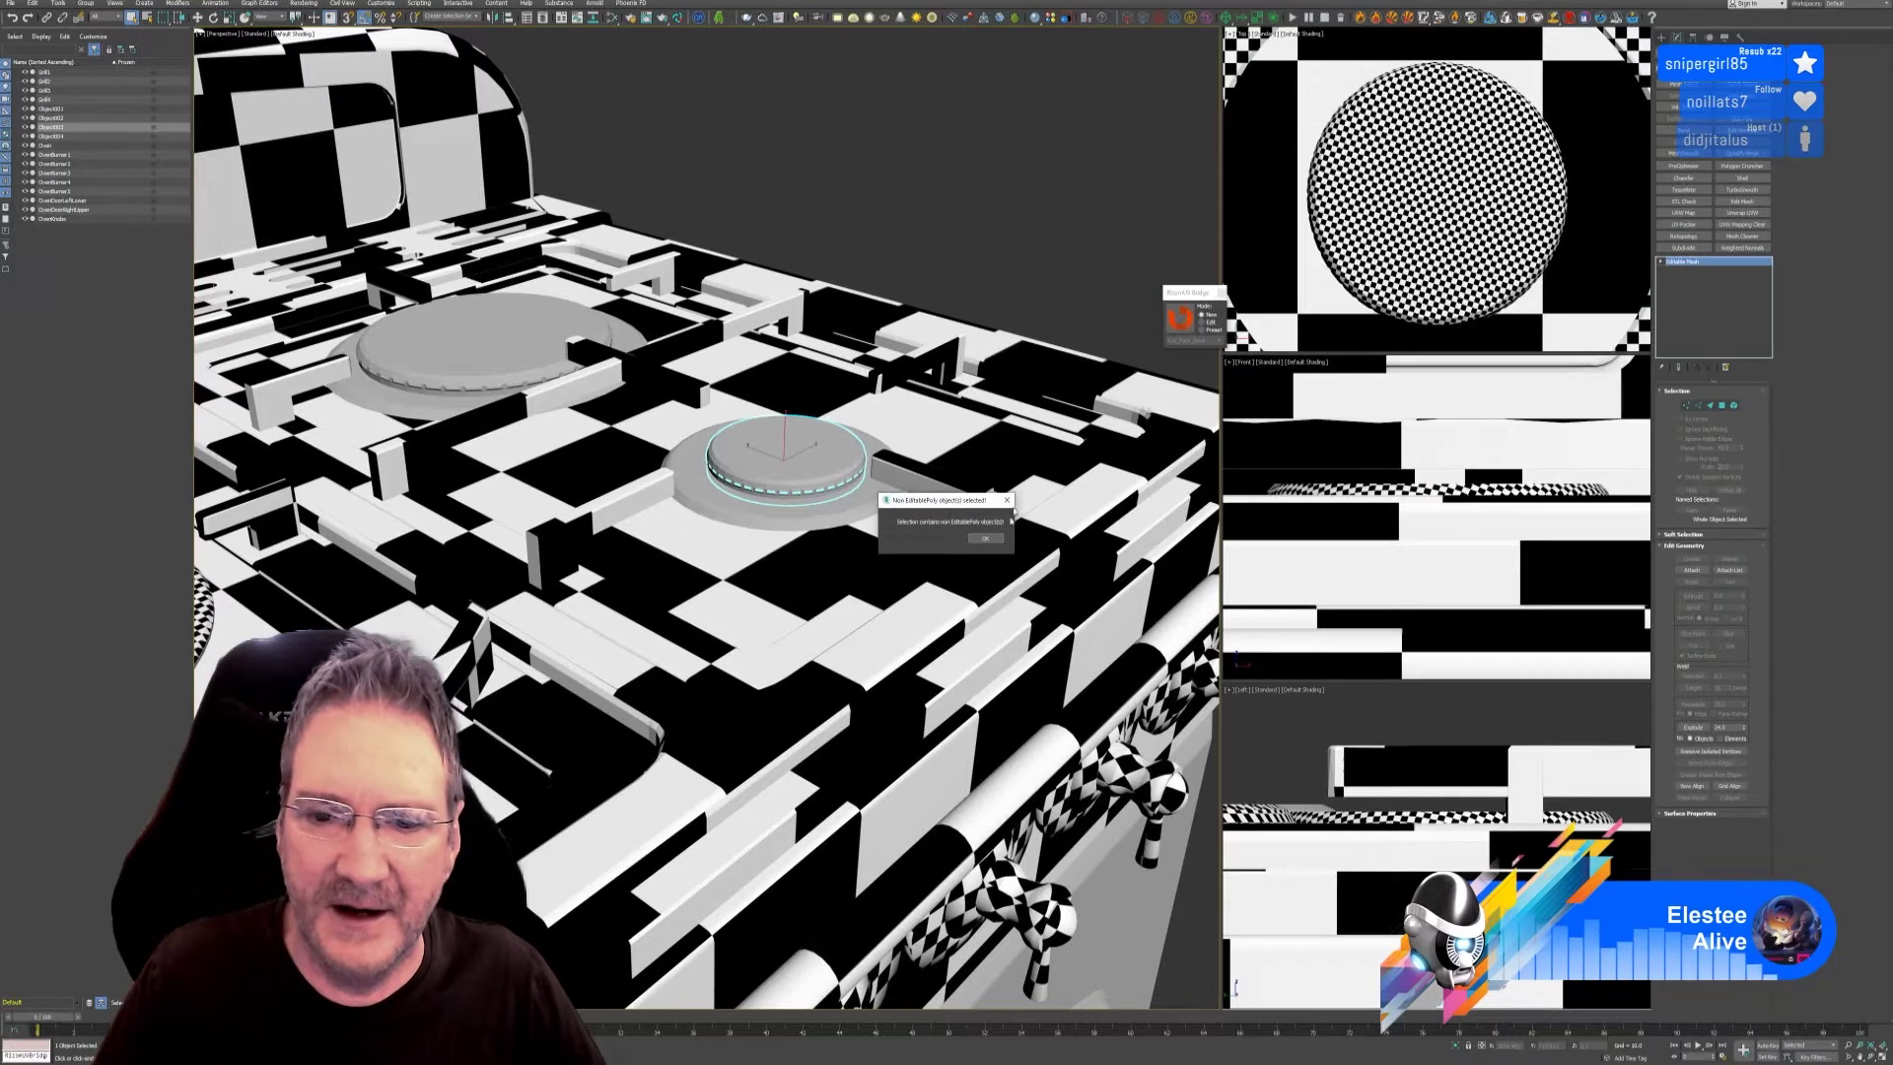
pyautogui.click(983, 537)
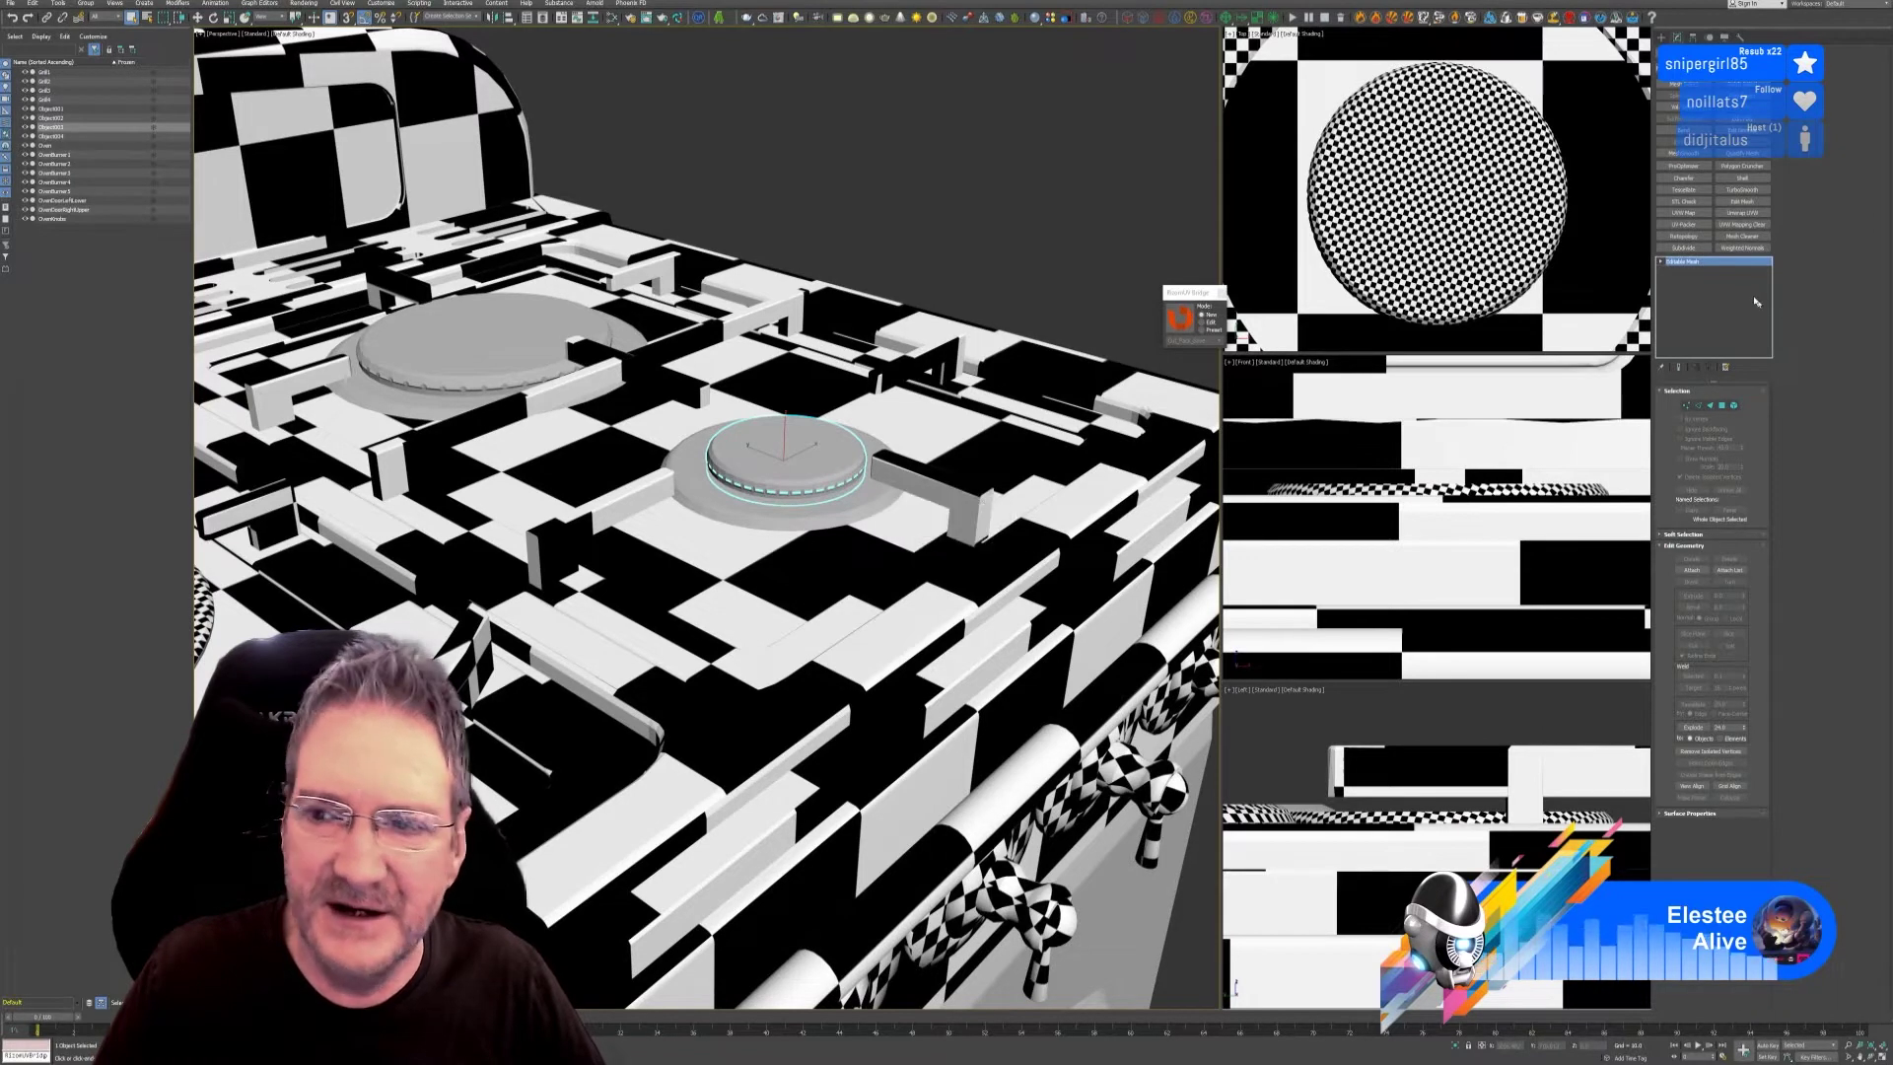
pyautogui.click(1689, 262)
pyautogui.rightClick(1690, 263)
pyautogui.click(1726, 338)
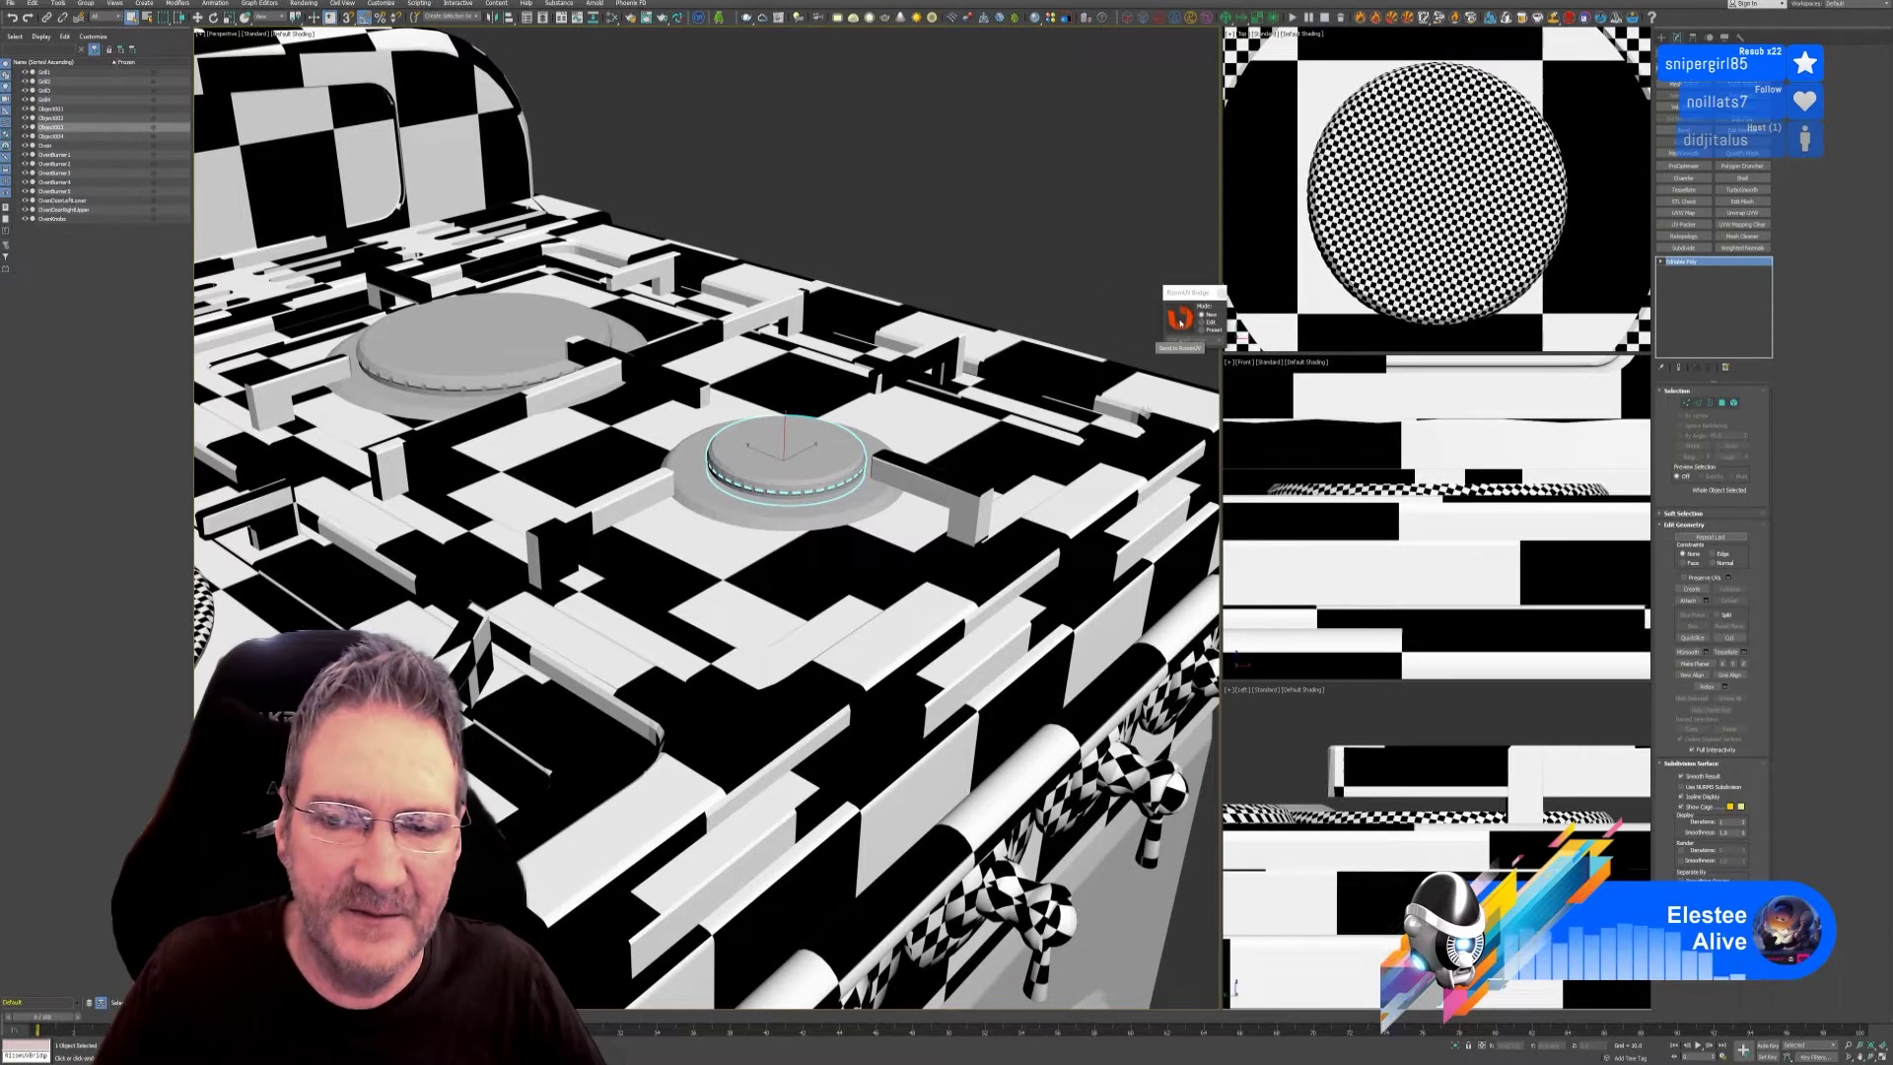
pyautogui.click(1180, 321)
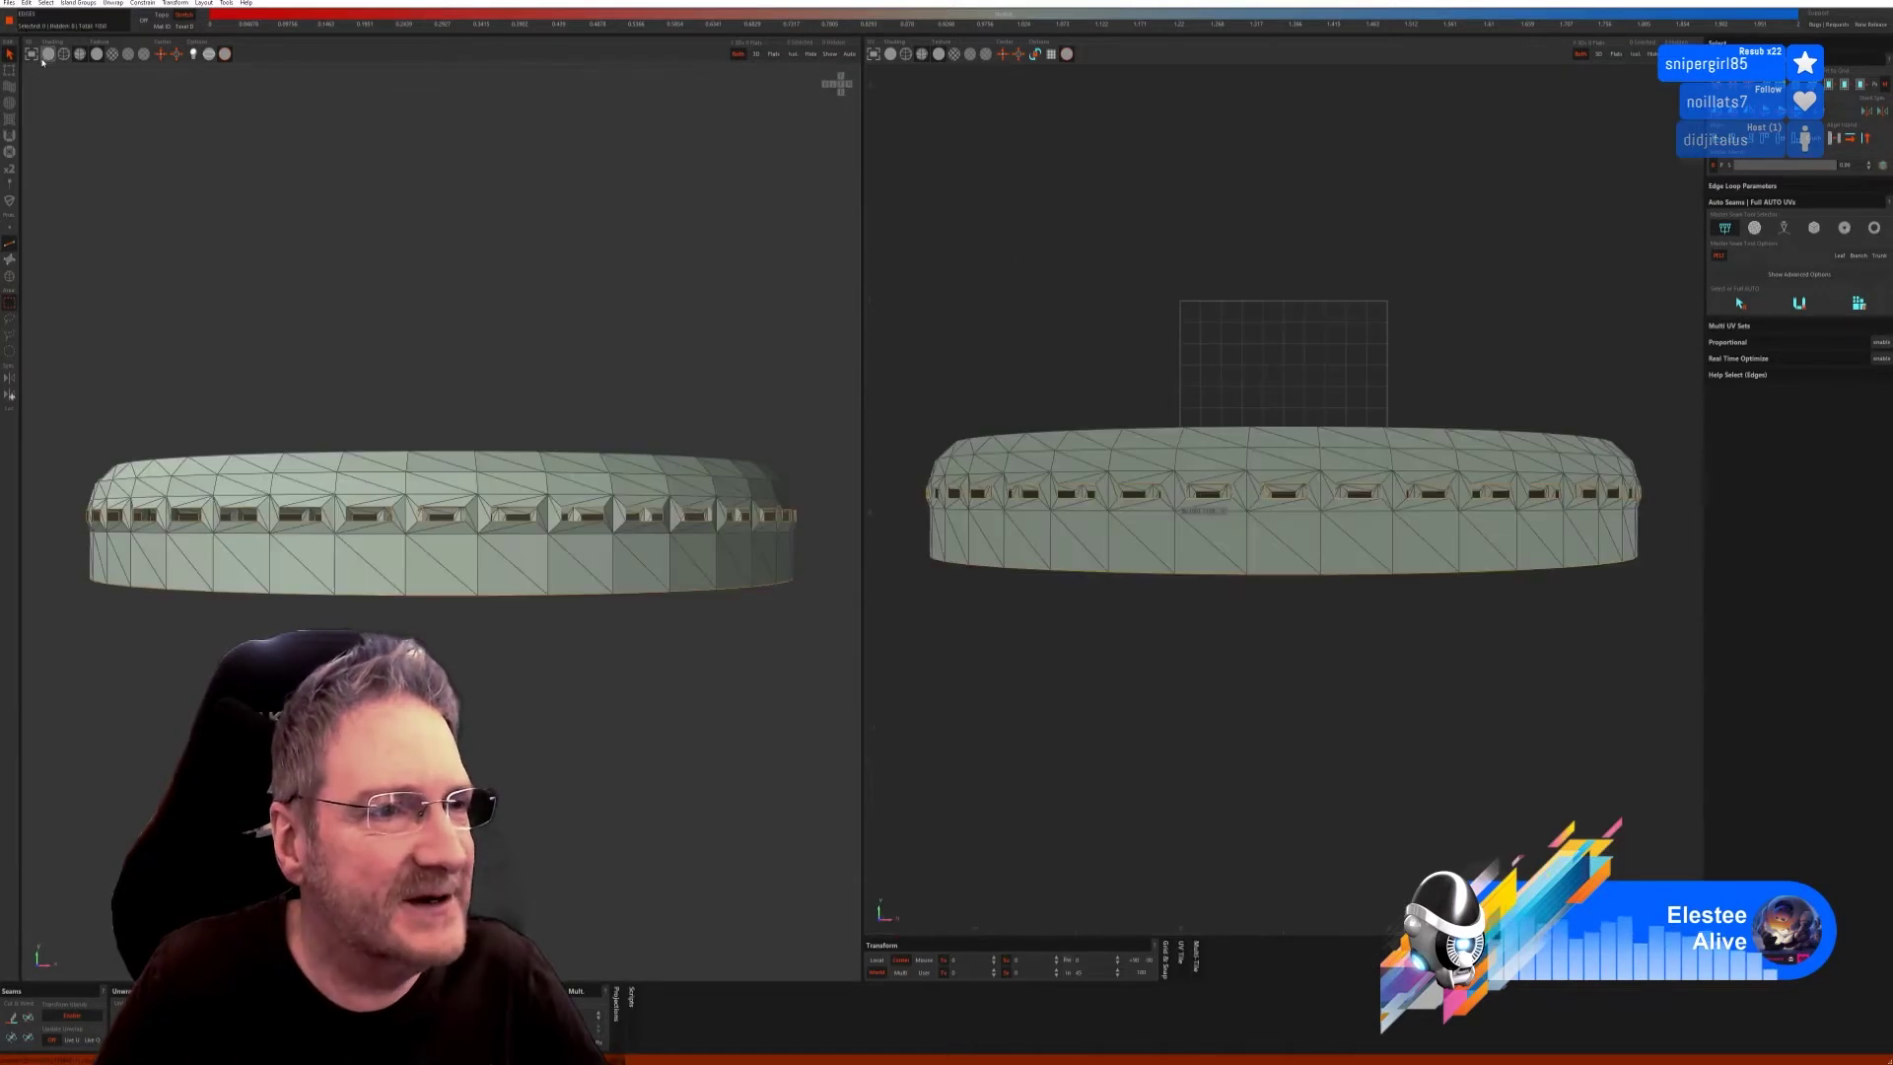
# Cut, unfold and pack the small burner cap's UVs with Auto Seams, previewing the checker texture, and save them back to 3ds Max.
pyautogui.click(48, 56)
pyautogui.click(112, 55)
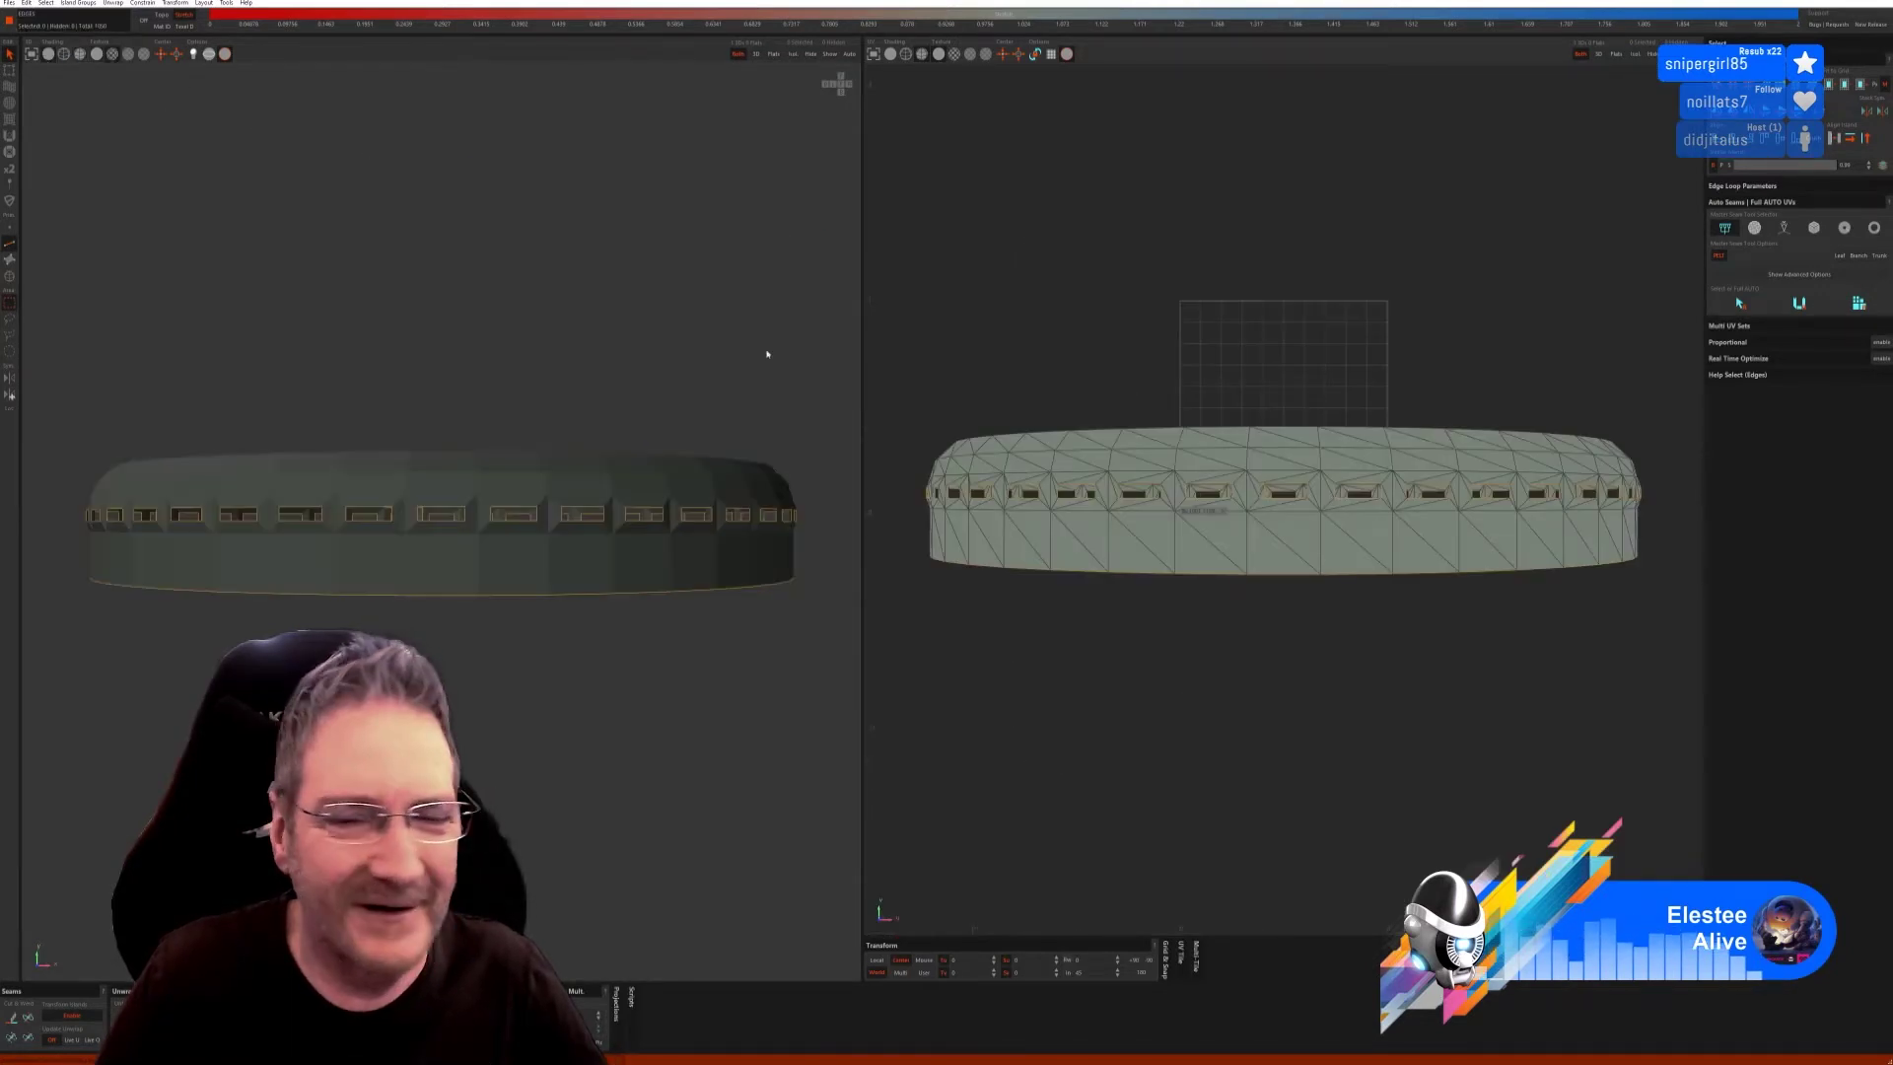
pyautogui.click(1799, 304)
pyautogui.click(1856, 304)
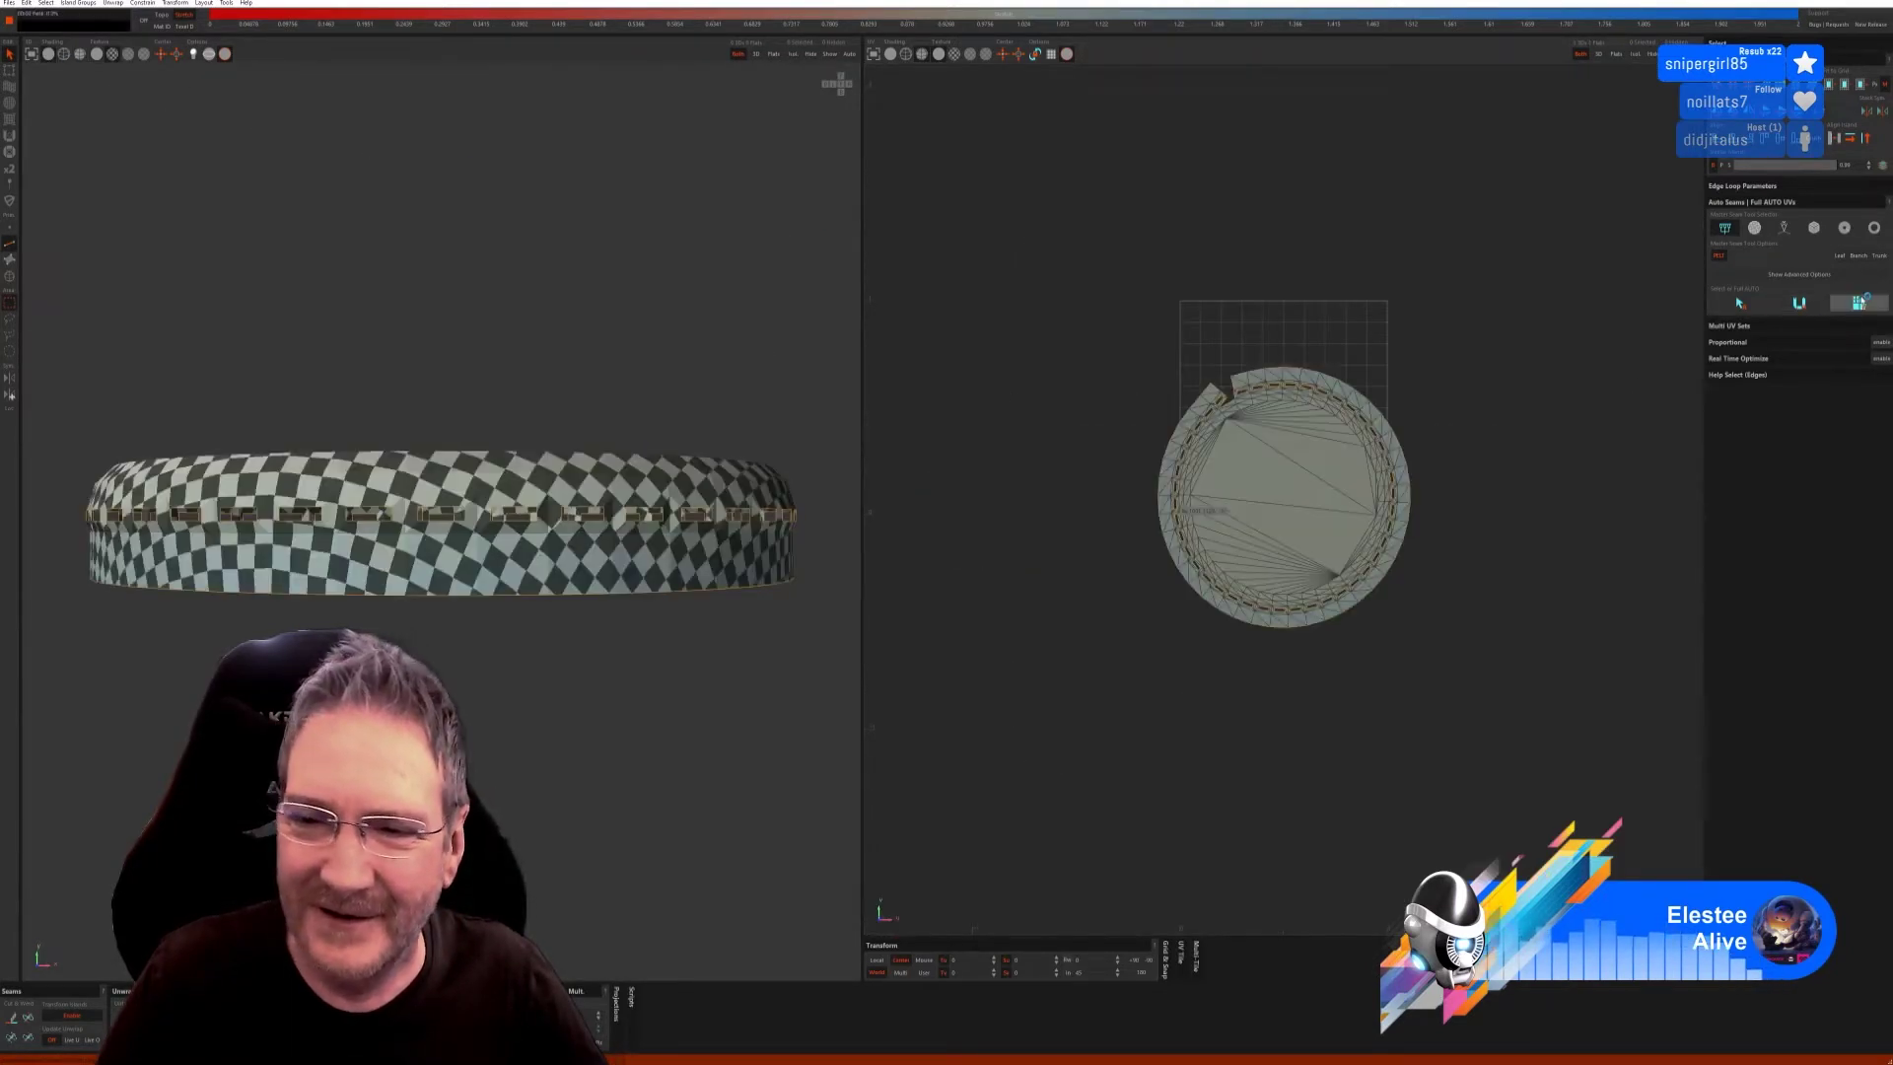
pyautogui.moveTo(520, 682); pyautogui.dragTo(221, 293, button='middle')
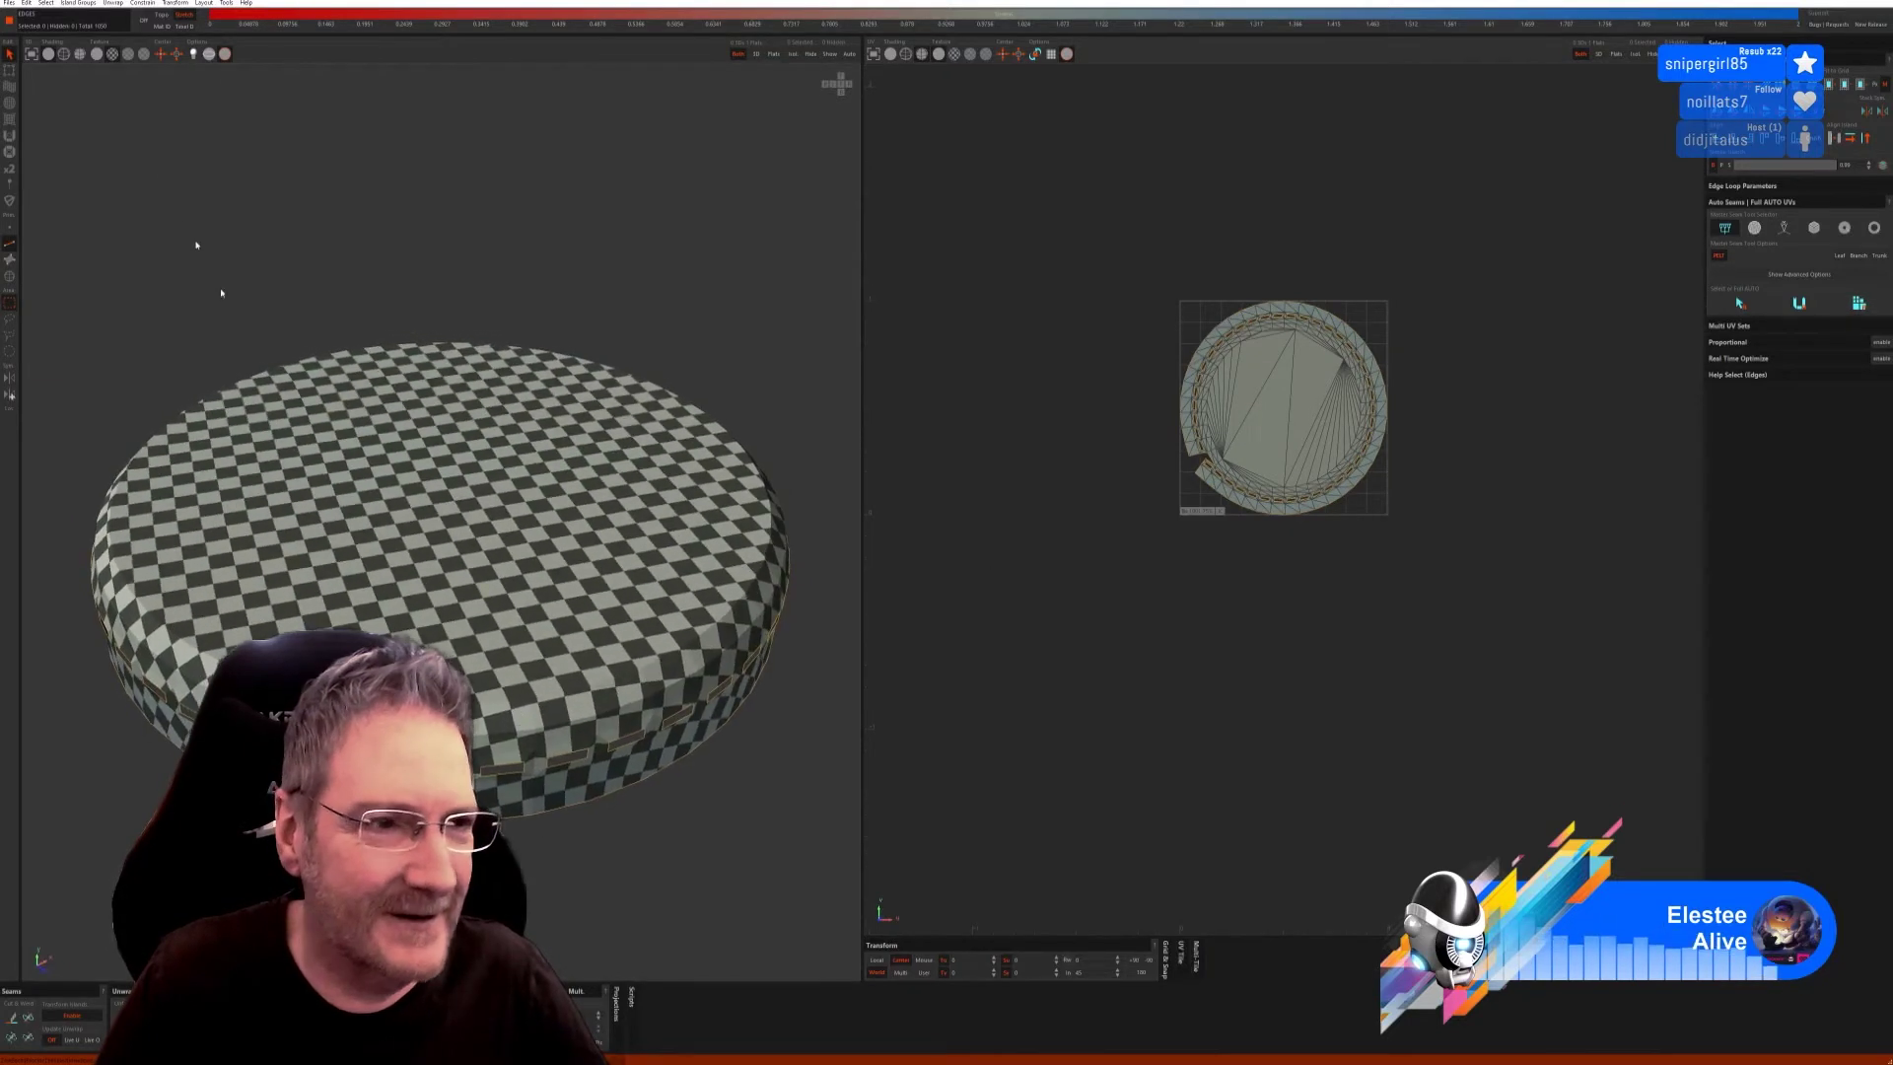
pyautogui.click(8, 3)
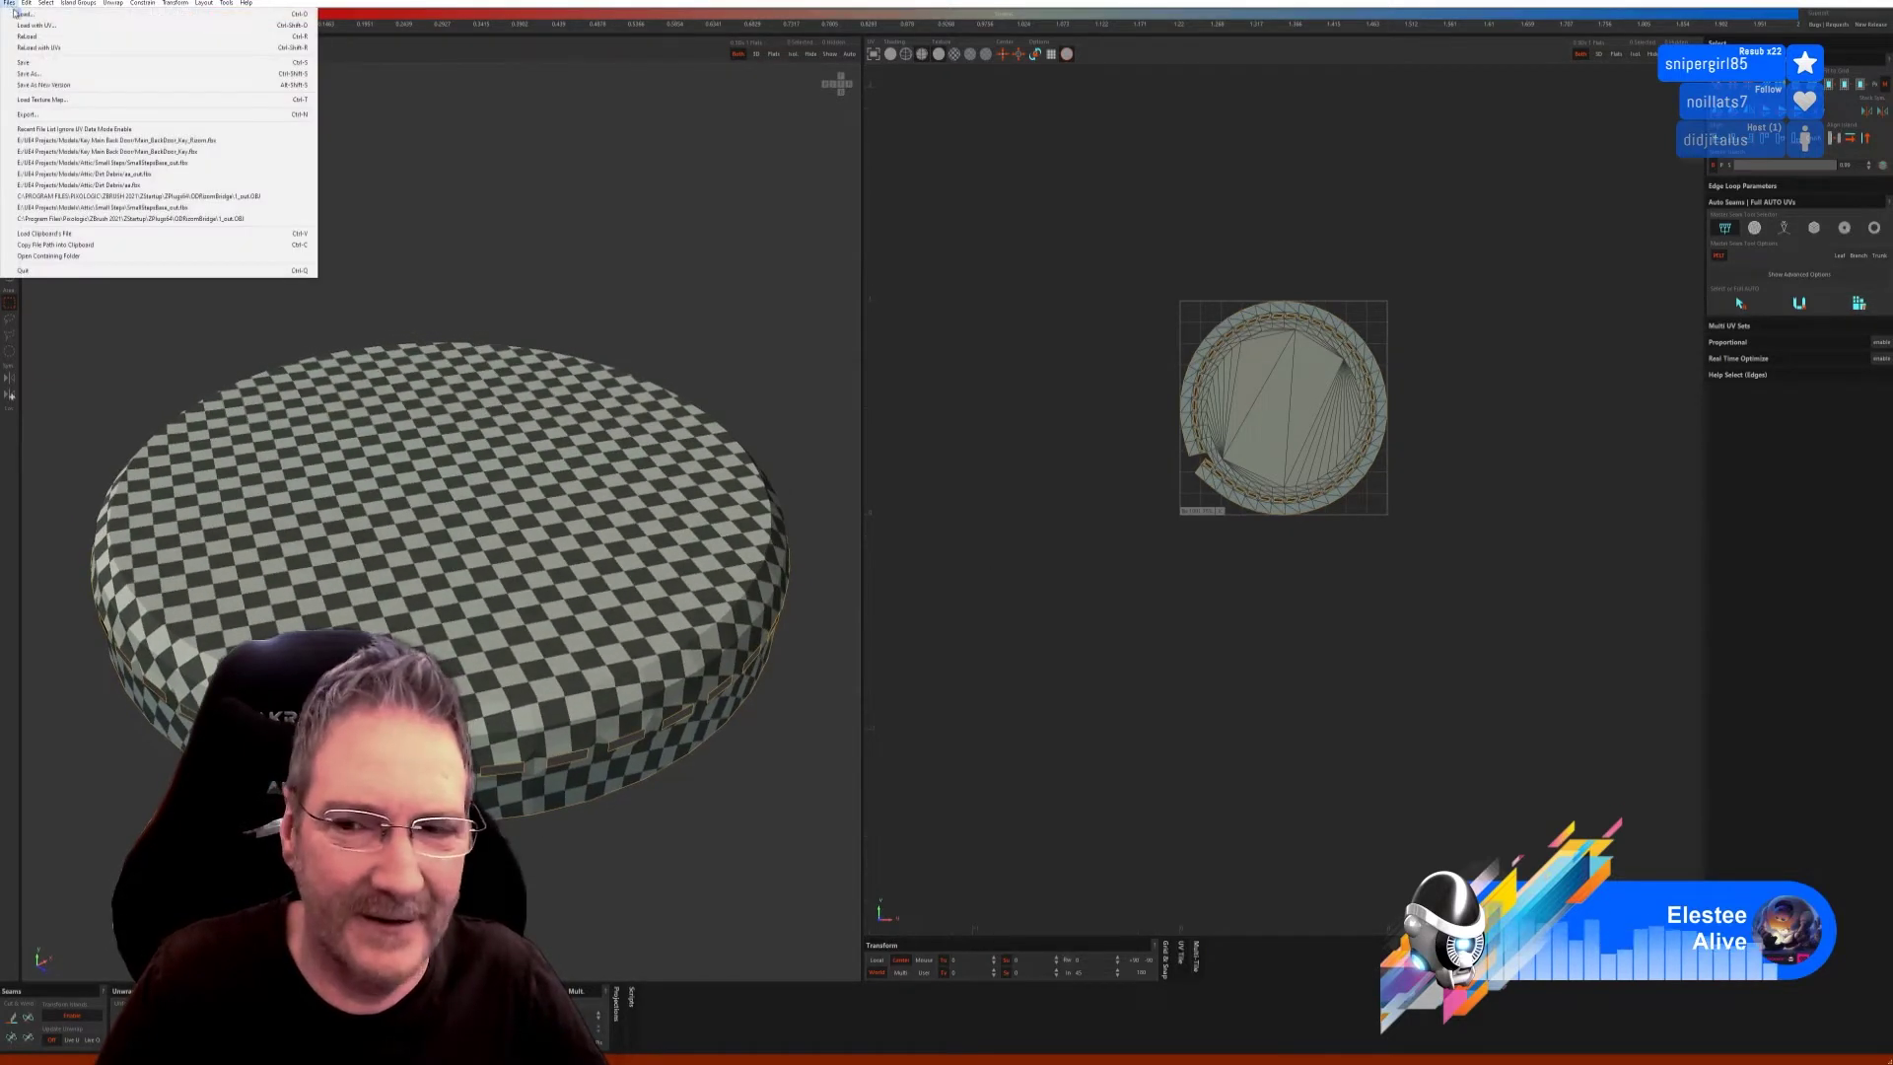
pyautogui.click(24, 62)
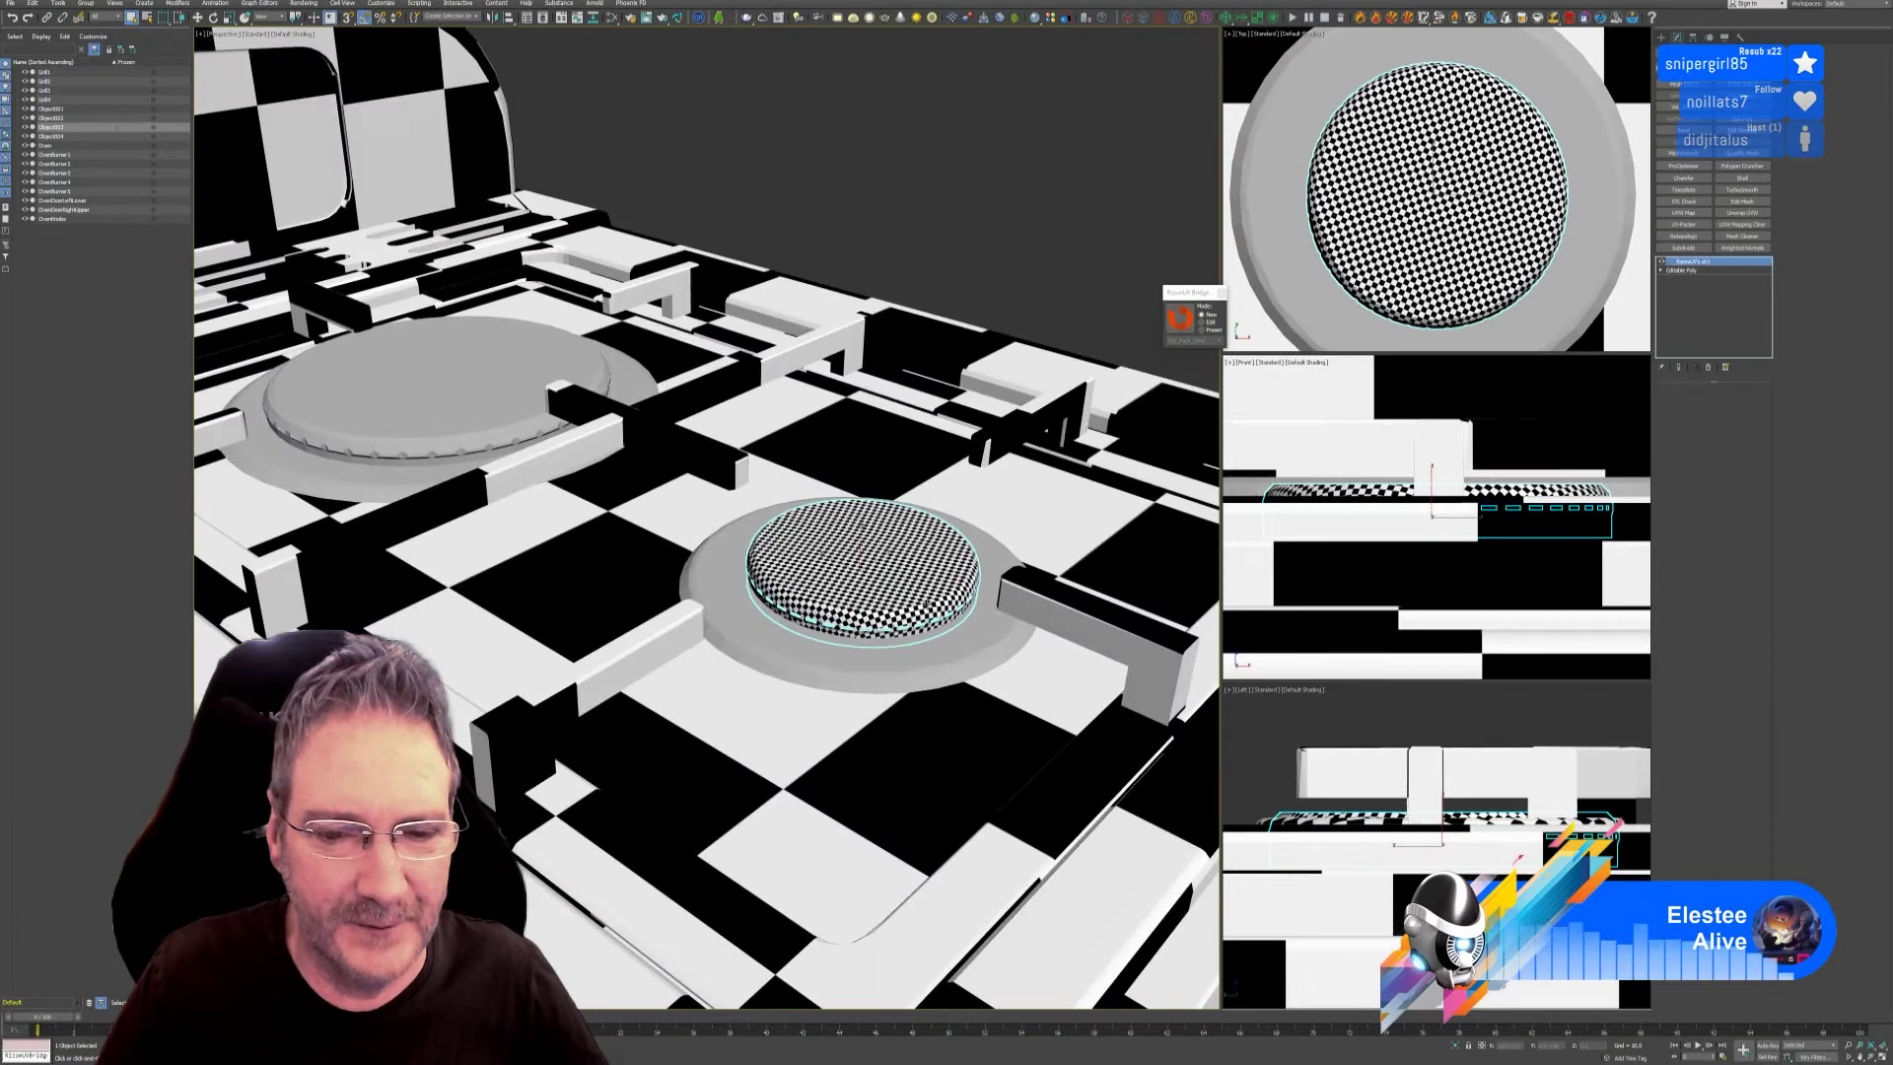
# Add a UVW Map modifier to the small front-corner burner's base with capped cylindrical mapping, aligned to X and fitted to the base.
pyautogui.click(872, 675)
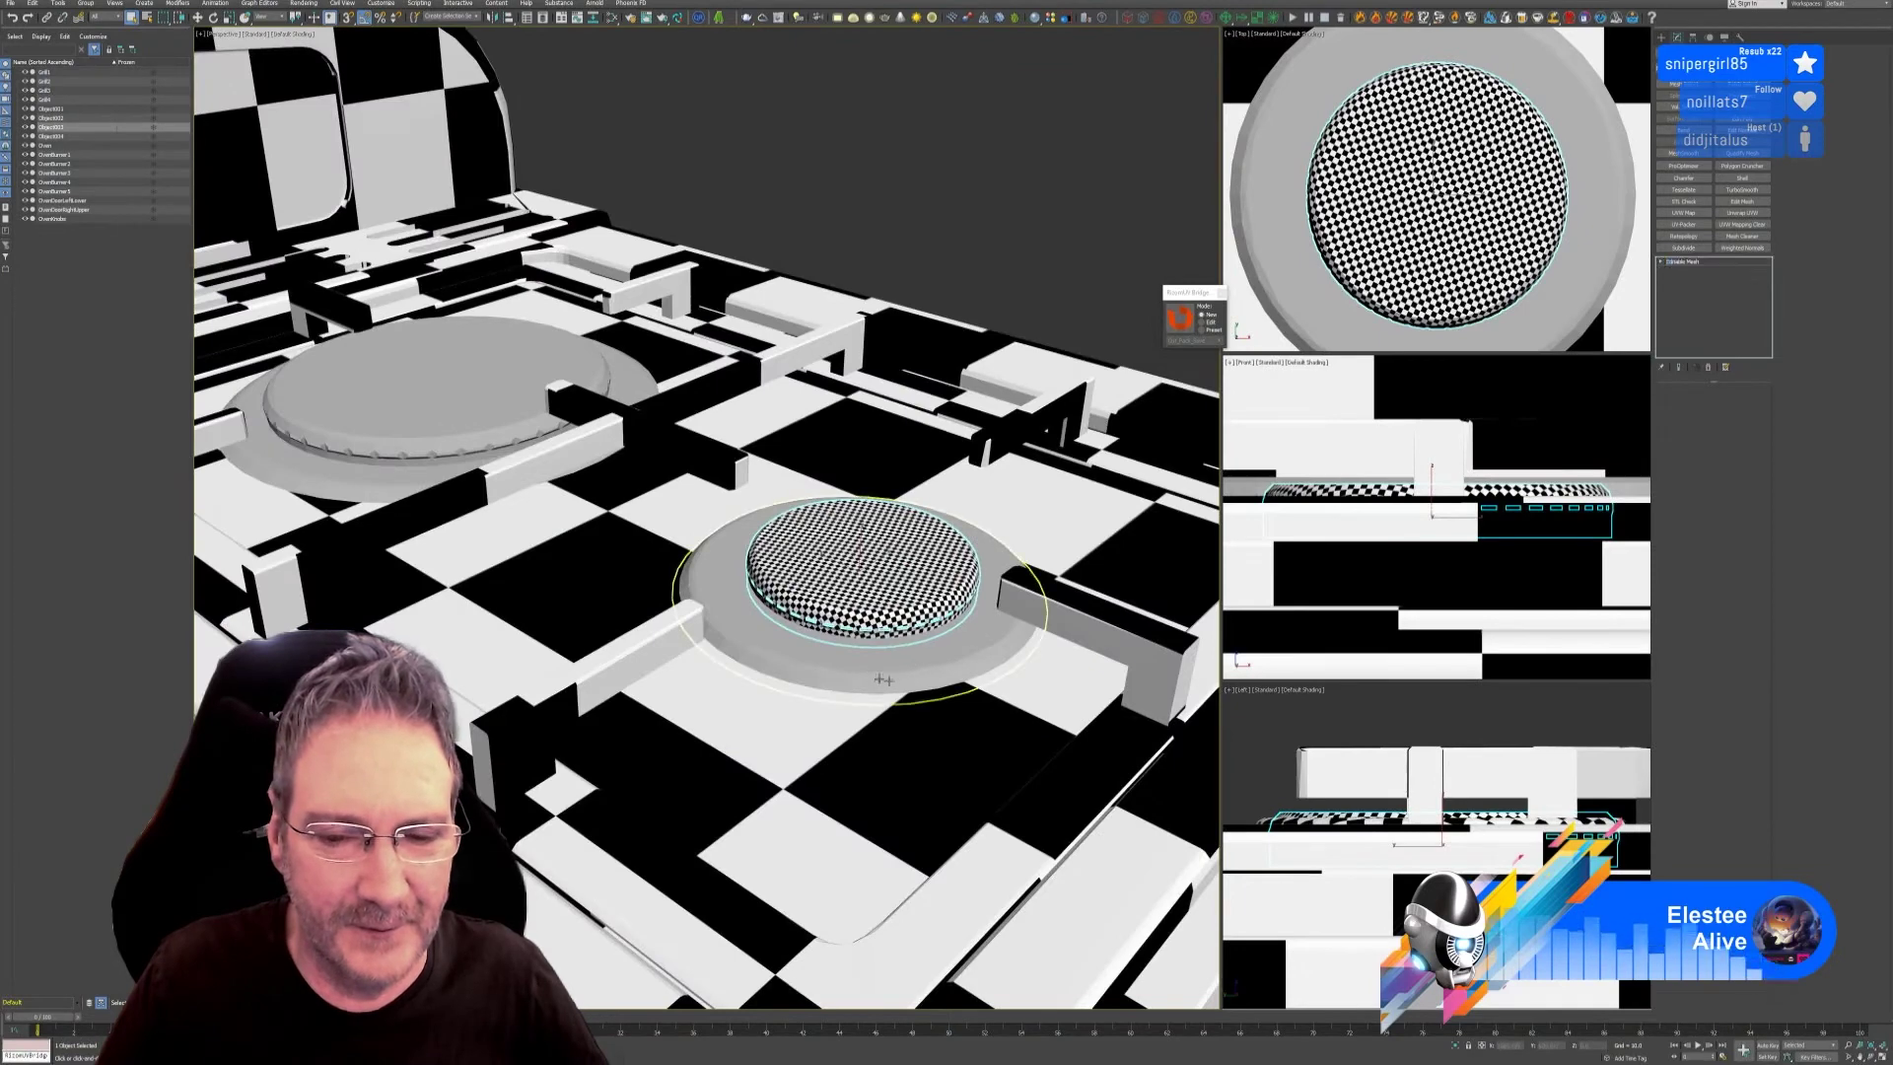
pyautogui.click(1683, 212)
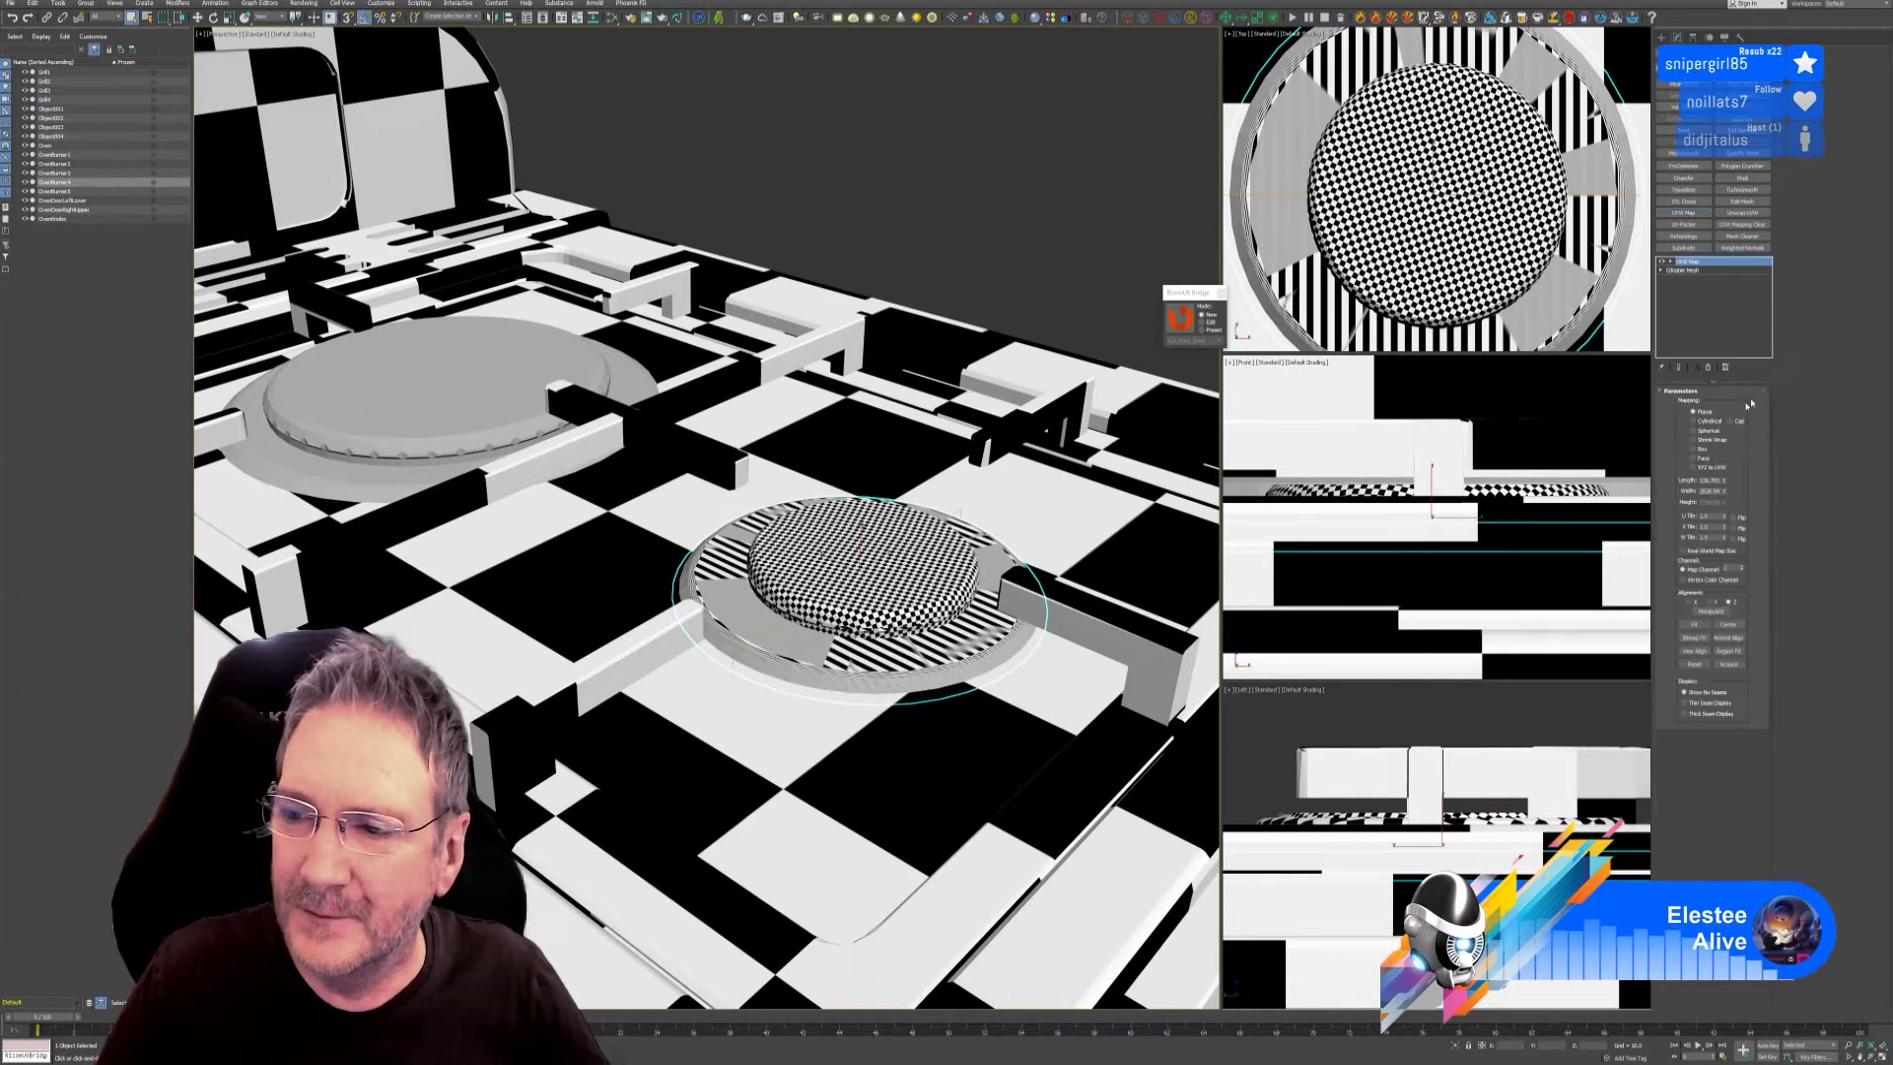
pyautogui.click(1706, 422)
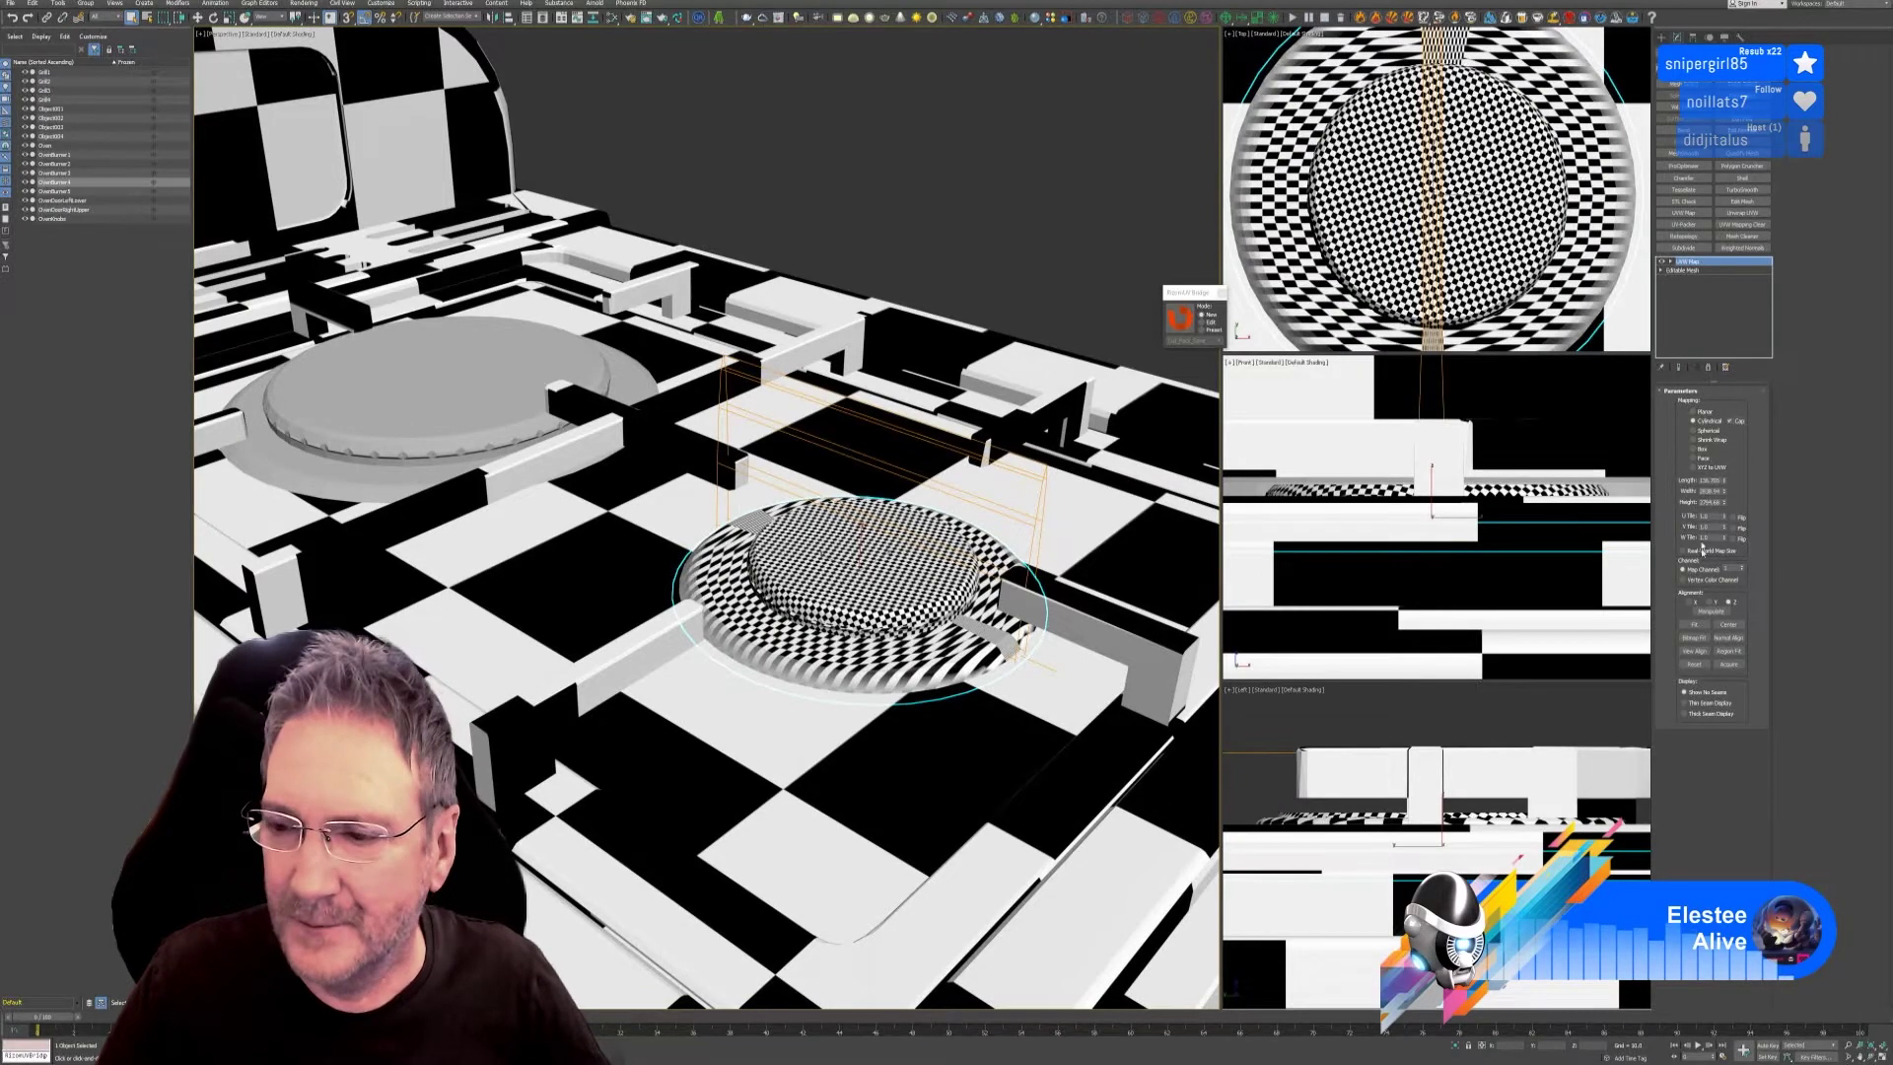
pyautogui.click(1689, 602)
pyautogui.click(1695, 624)
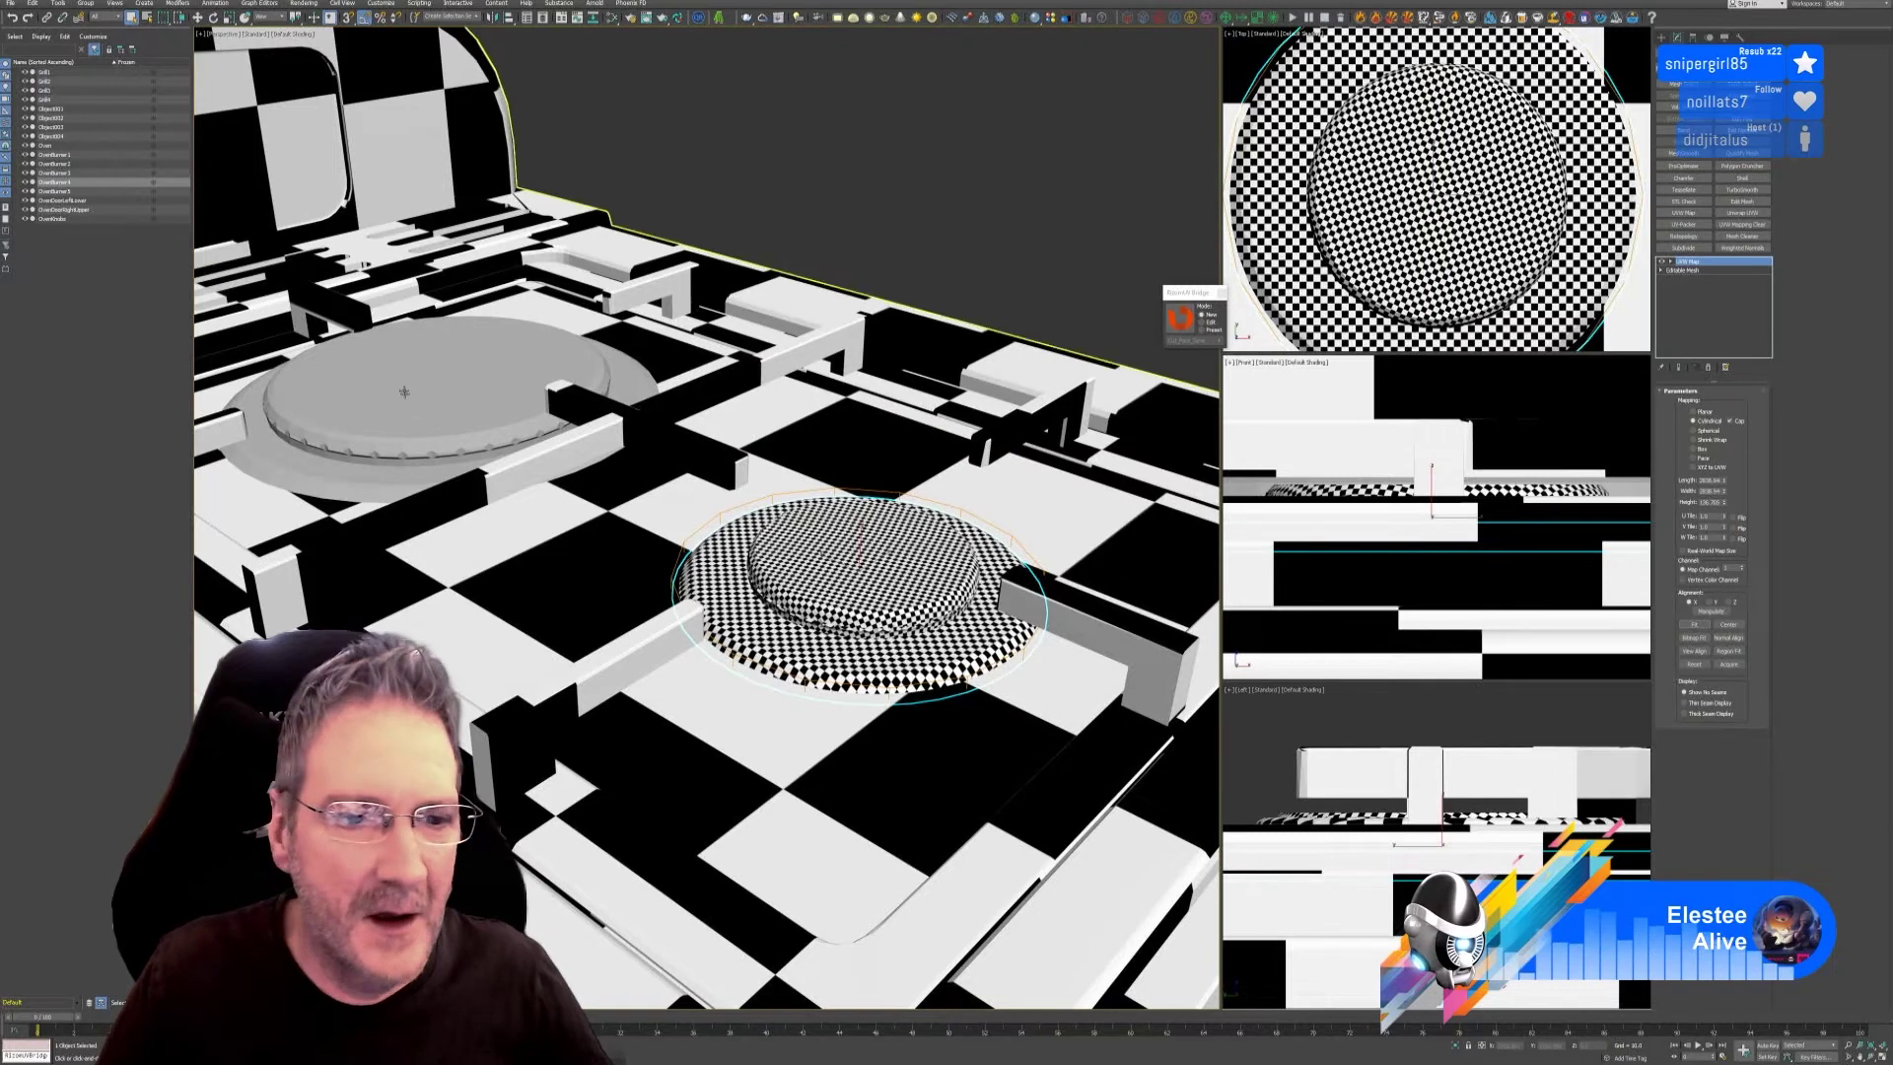
# Convert the large back-corner burner's cap to Editable Poly and send it to RizomUV.
pyautogui.click(434, 390)
pyautogui.rightClick(1698, 261)
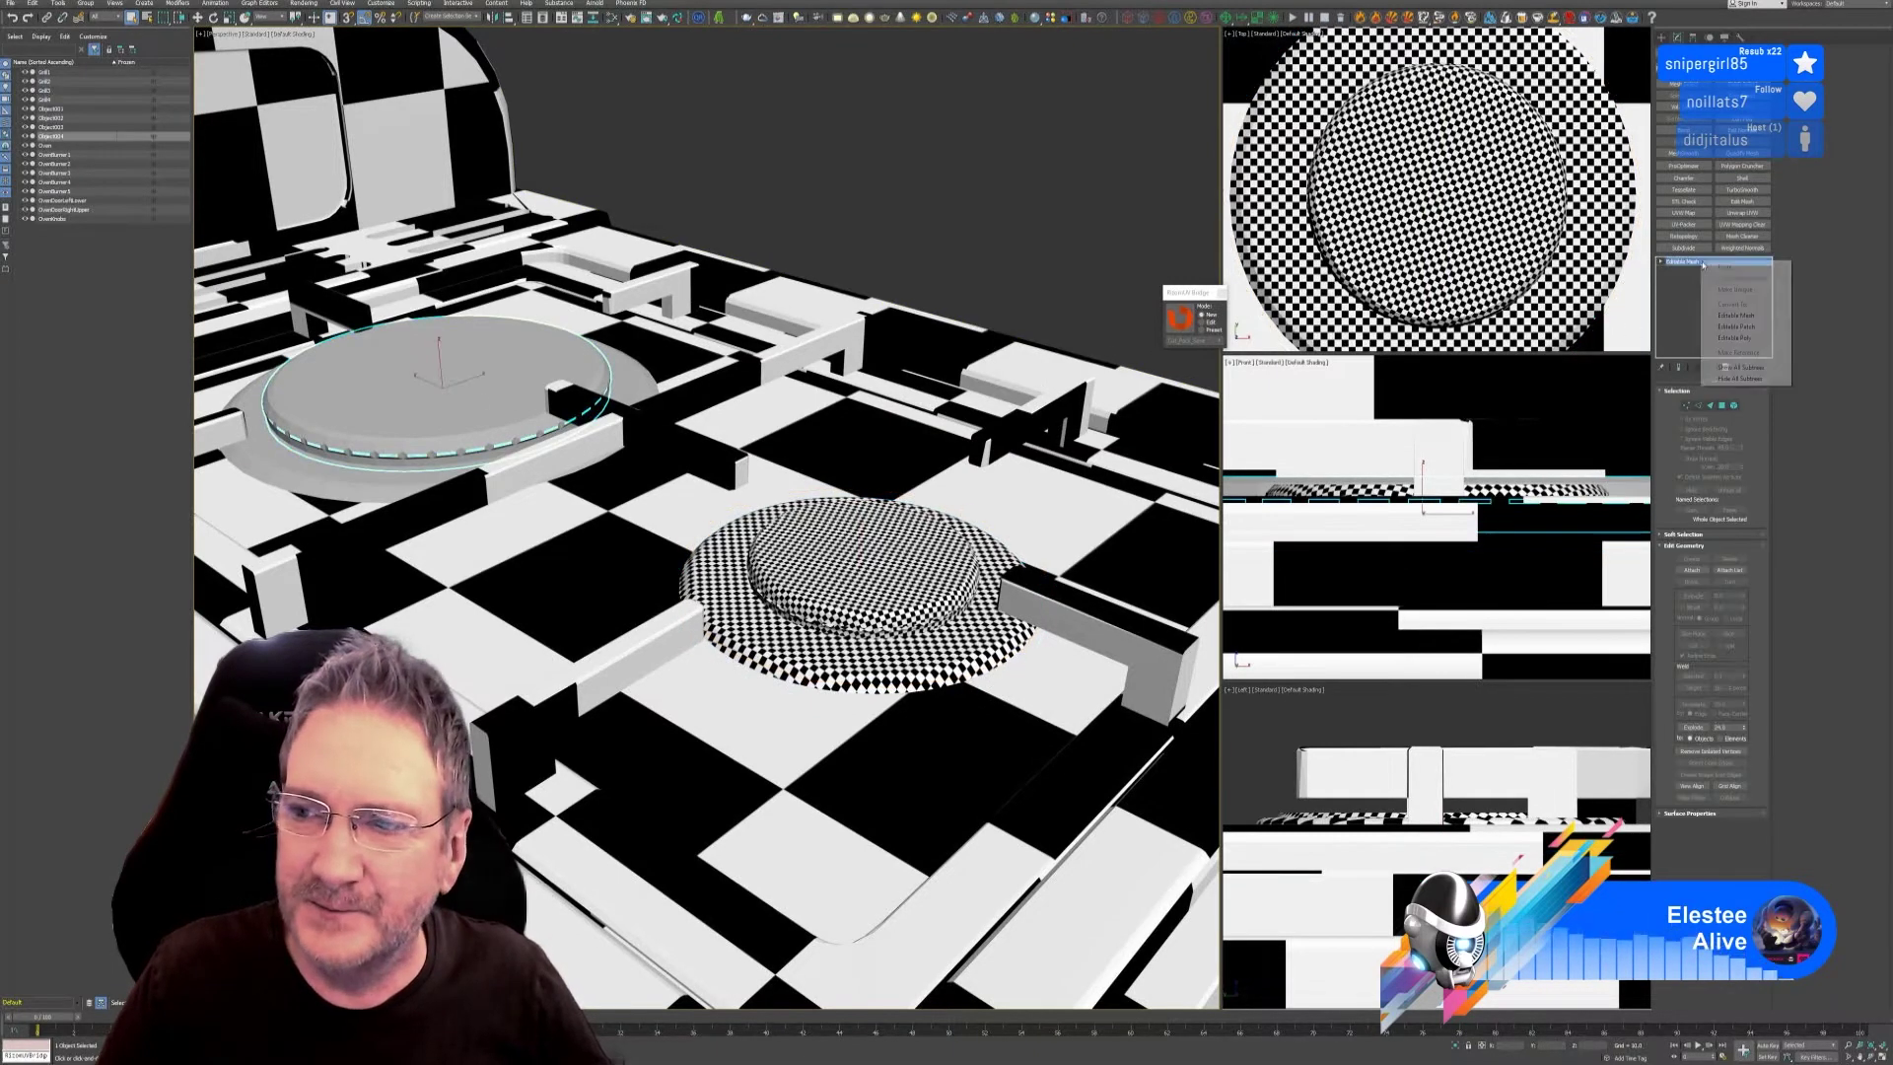
pyautogui.click(1740, 340)
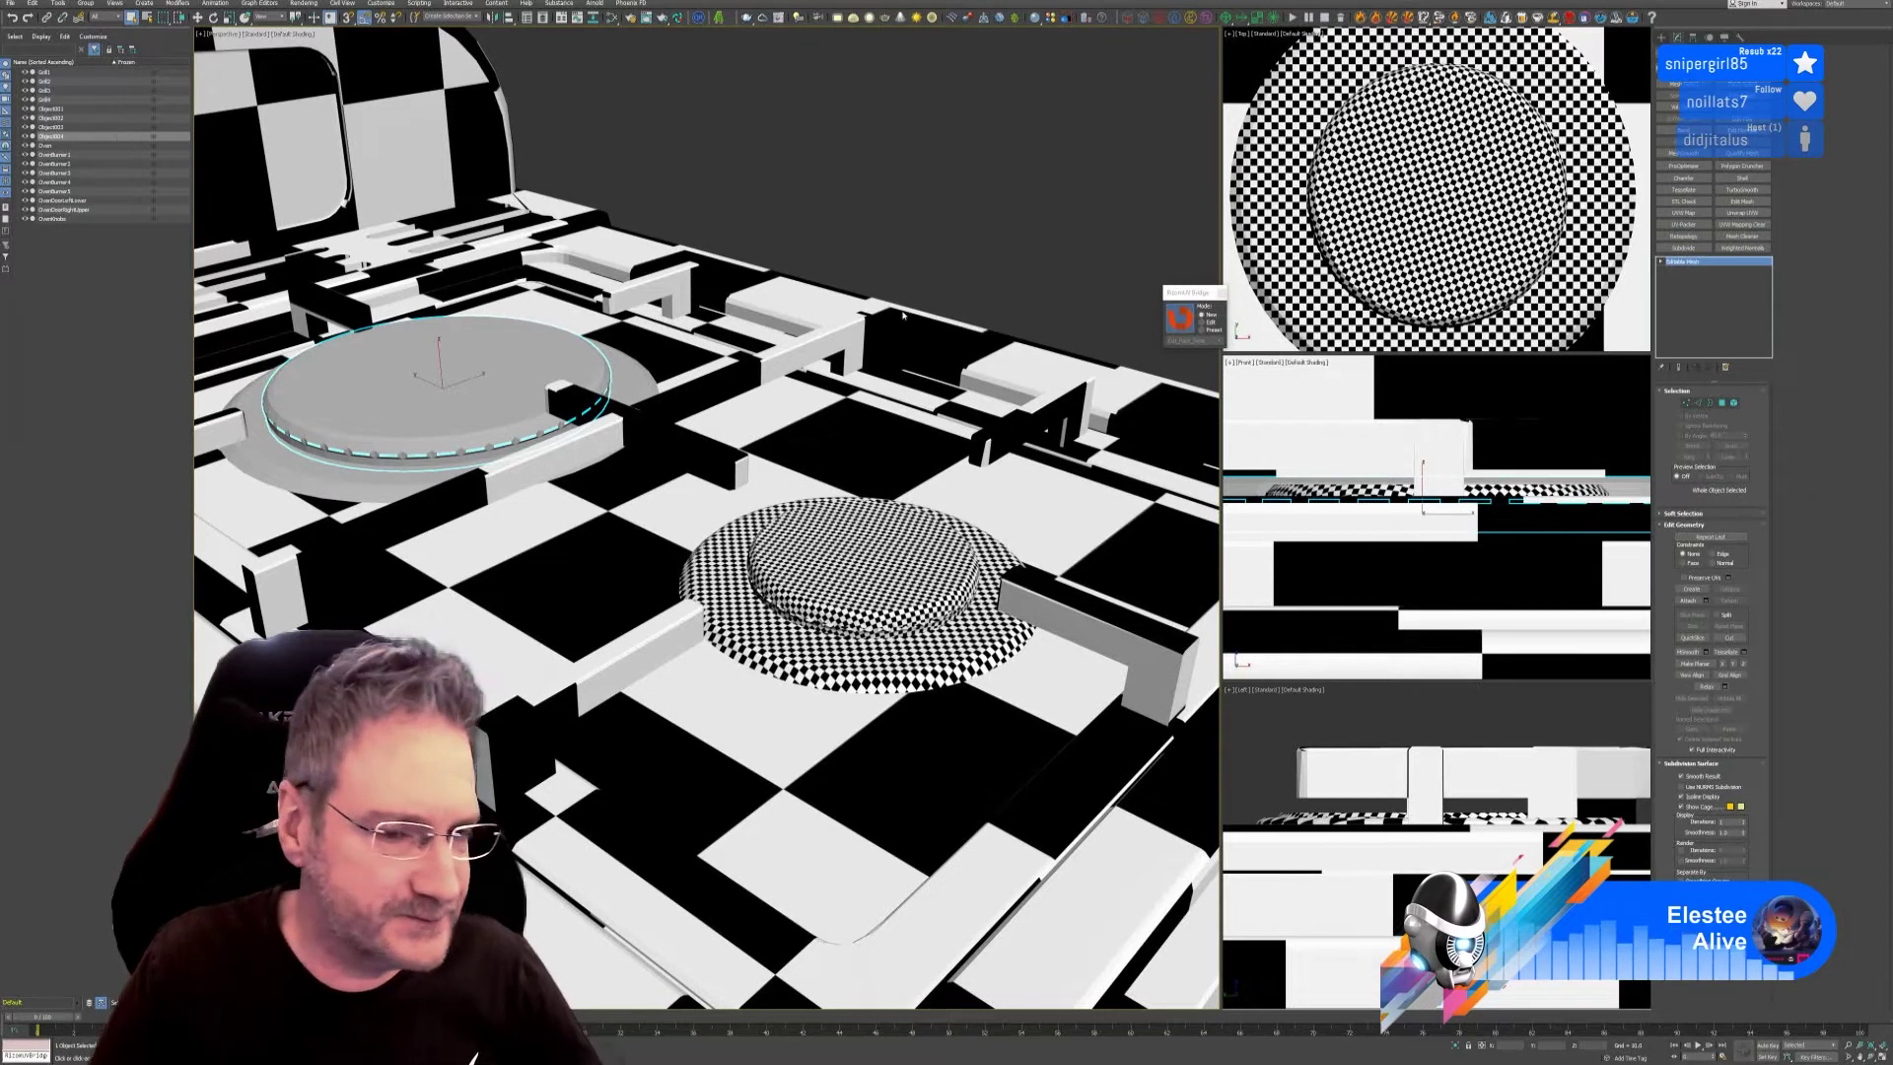
pyautogui.hotkey('ctrl', 's')
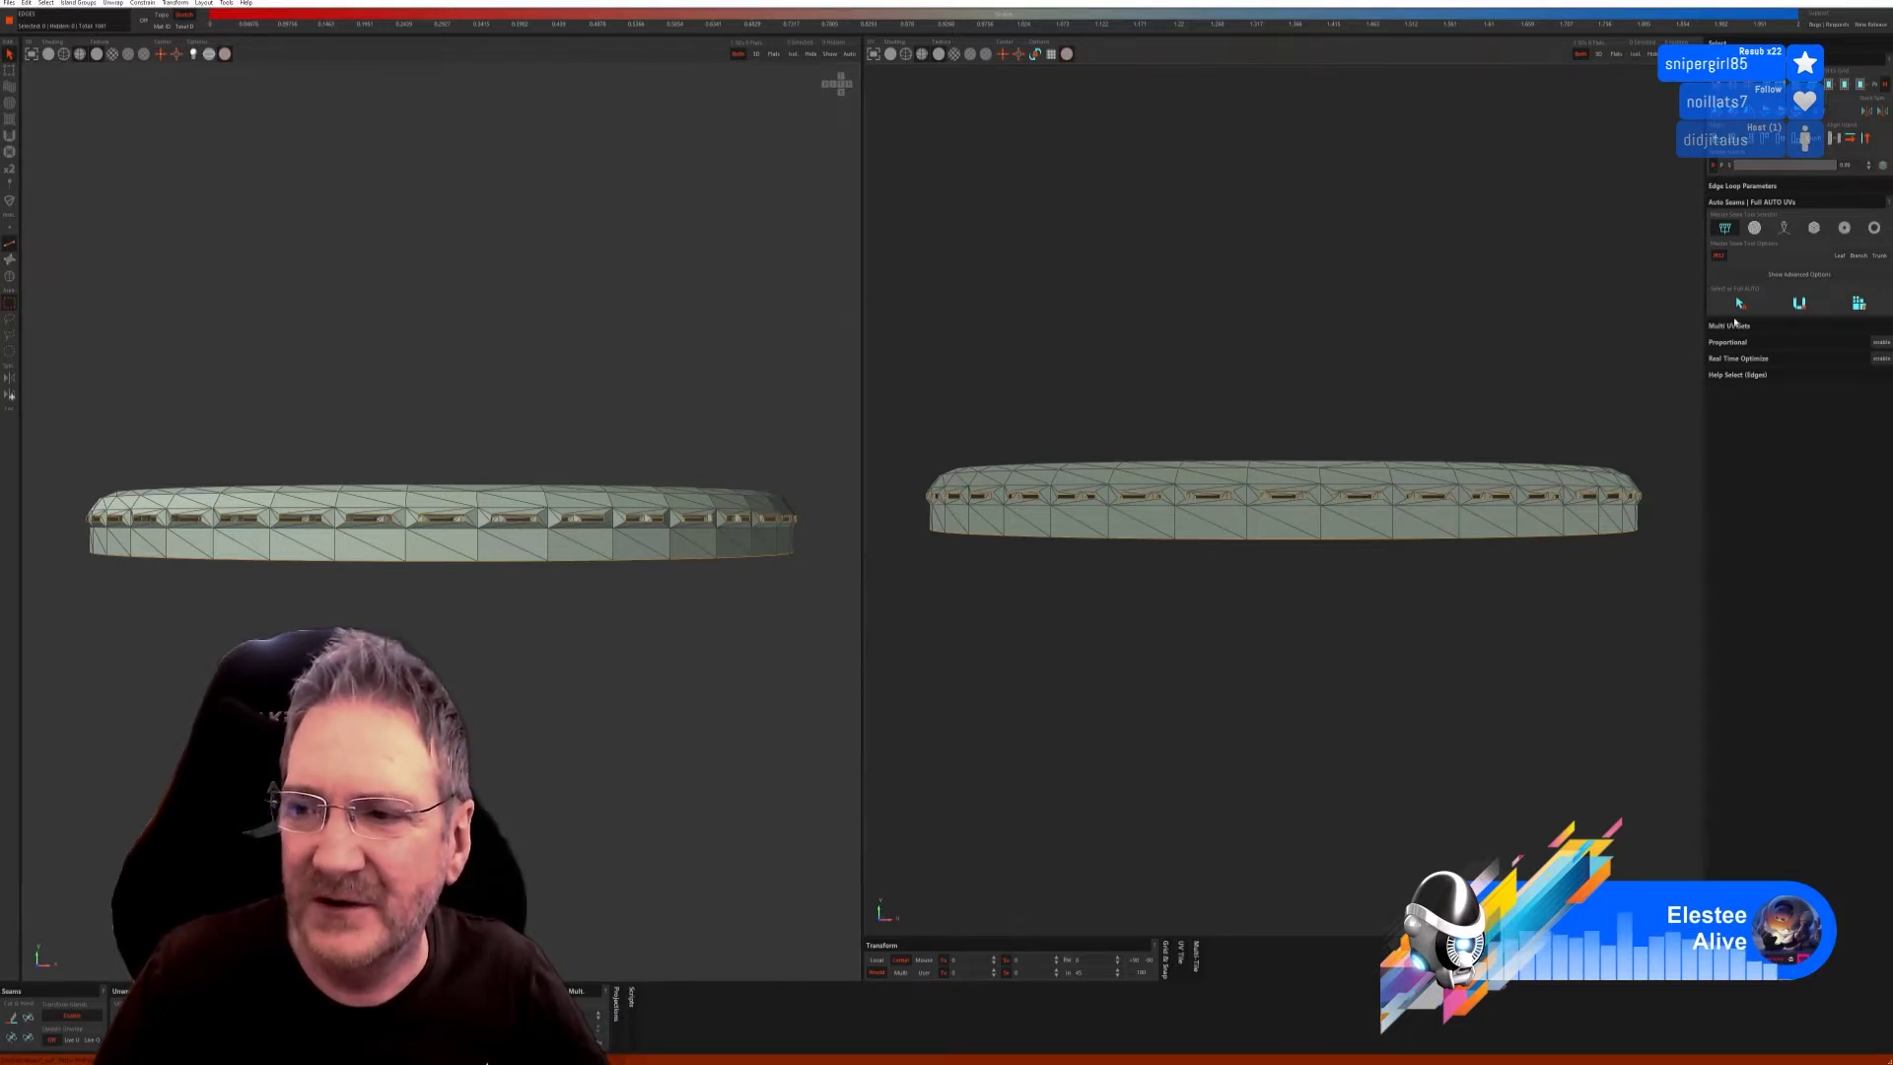
# Auto-seam, unfold and pack the large back-corner burner cap's UVs, check them with the checker texture, and save them back to 3ds Max.
pyautogui.click(1801, 304)
pyautogui.click(1866, 307)
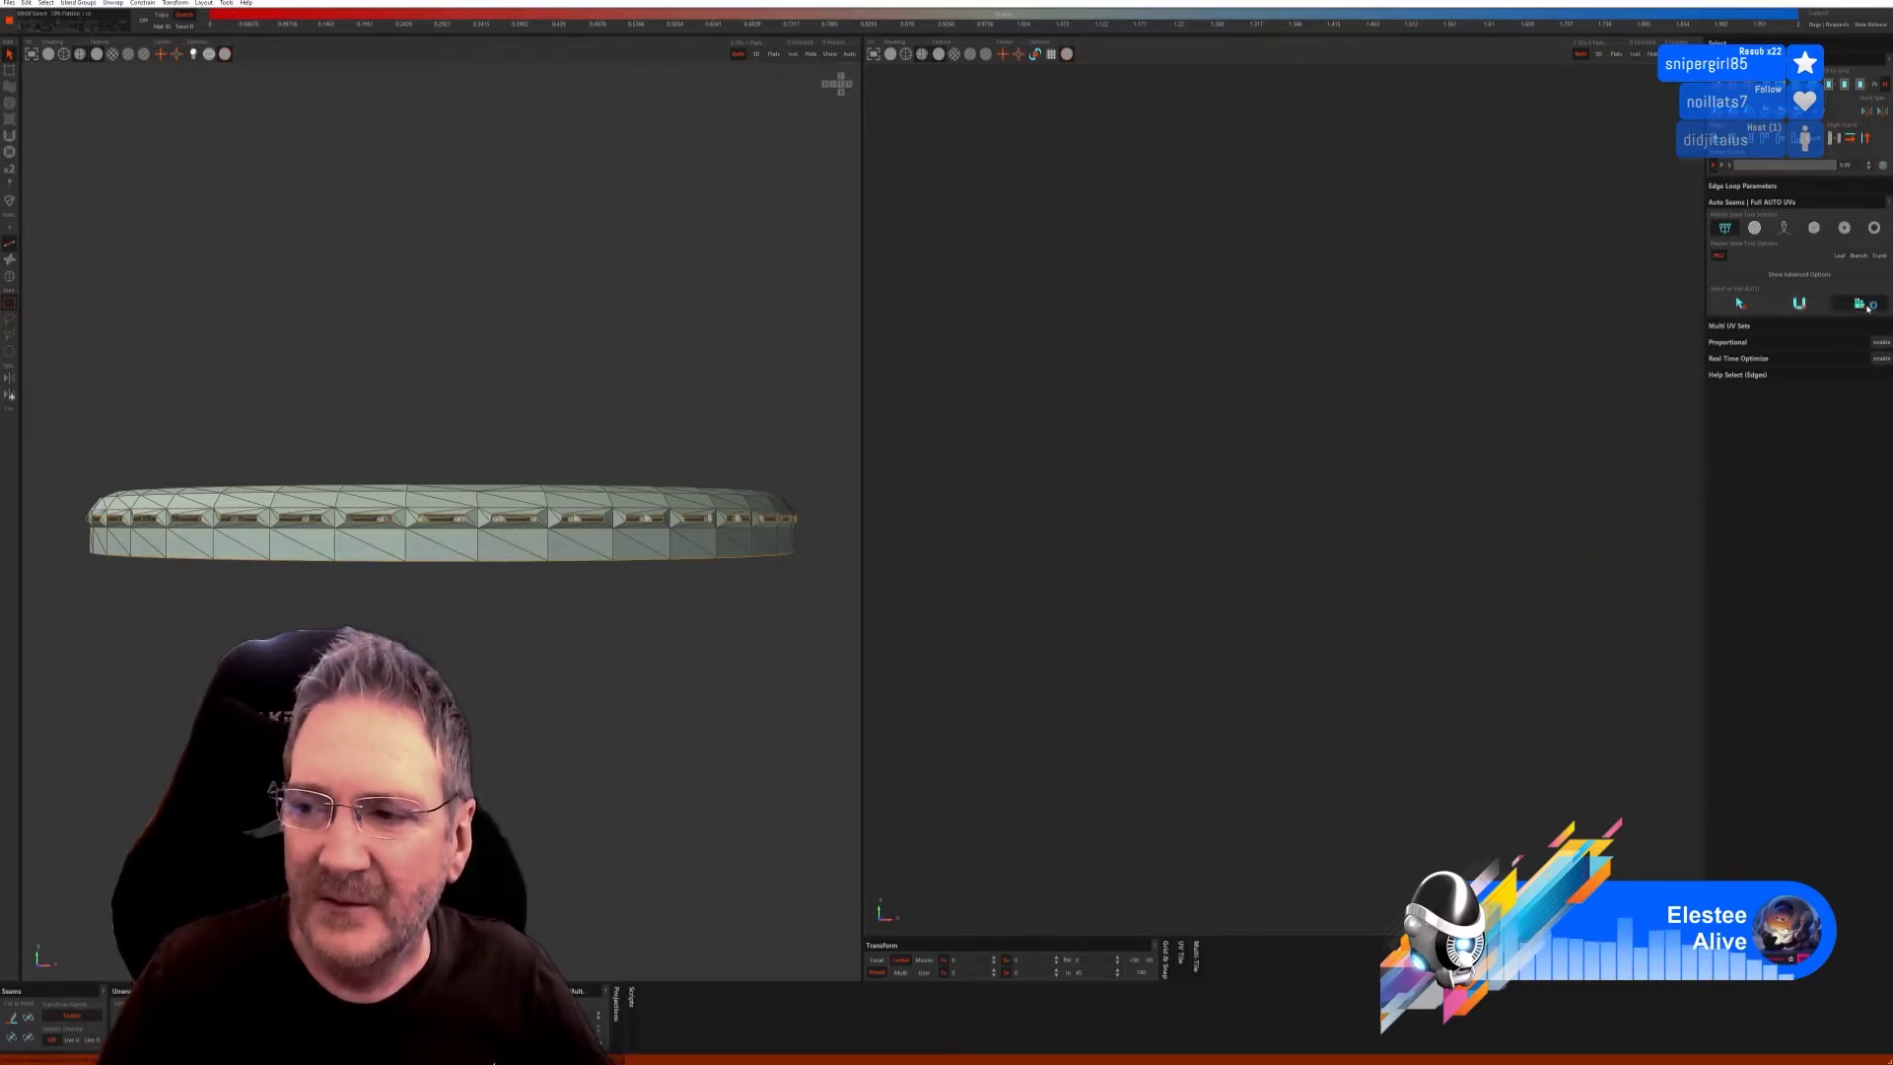
pyautogui.click(1863, 305)
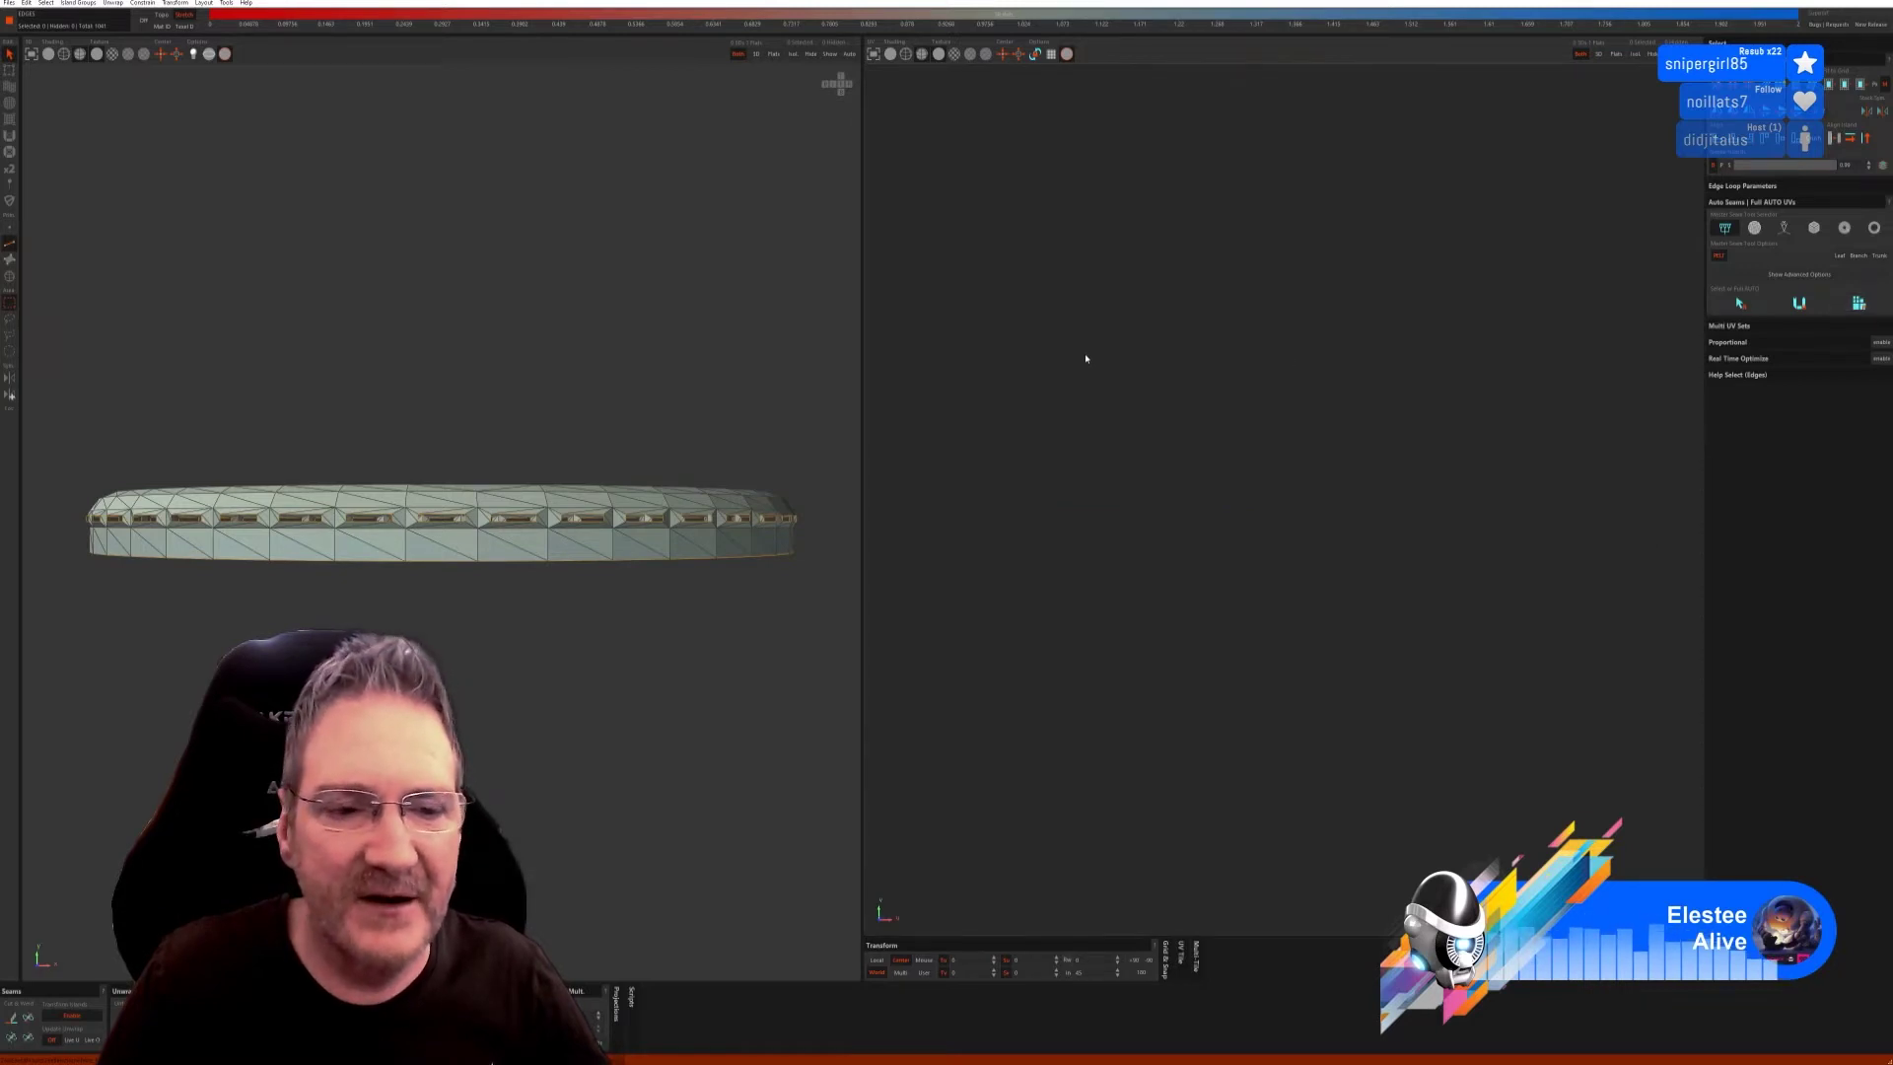
pyautogui.click(45, 57)
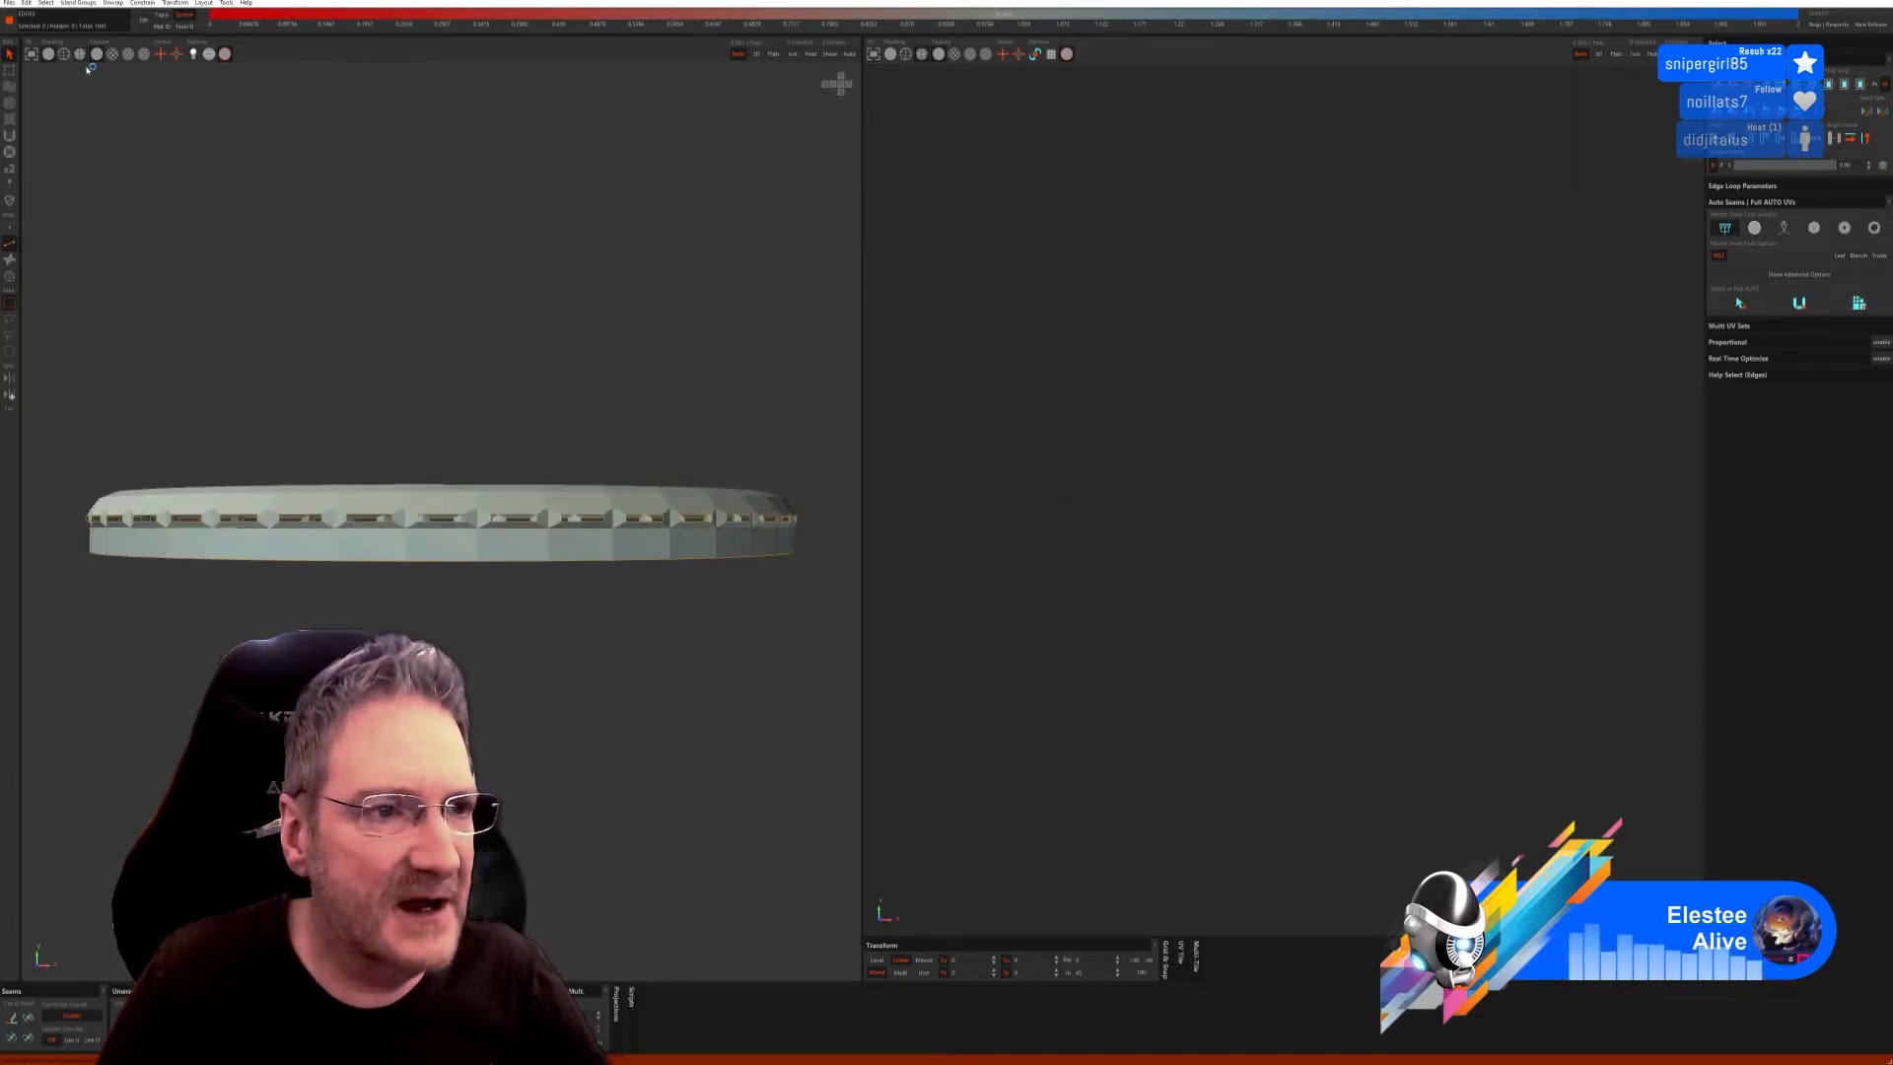
pyautogui.click(112, 55)
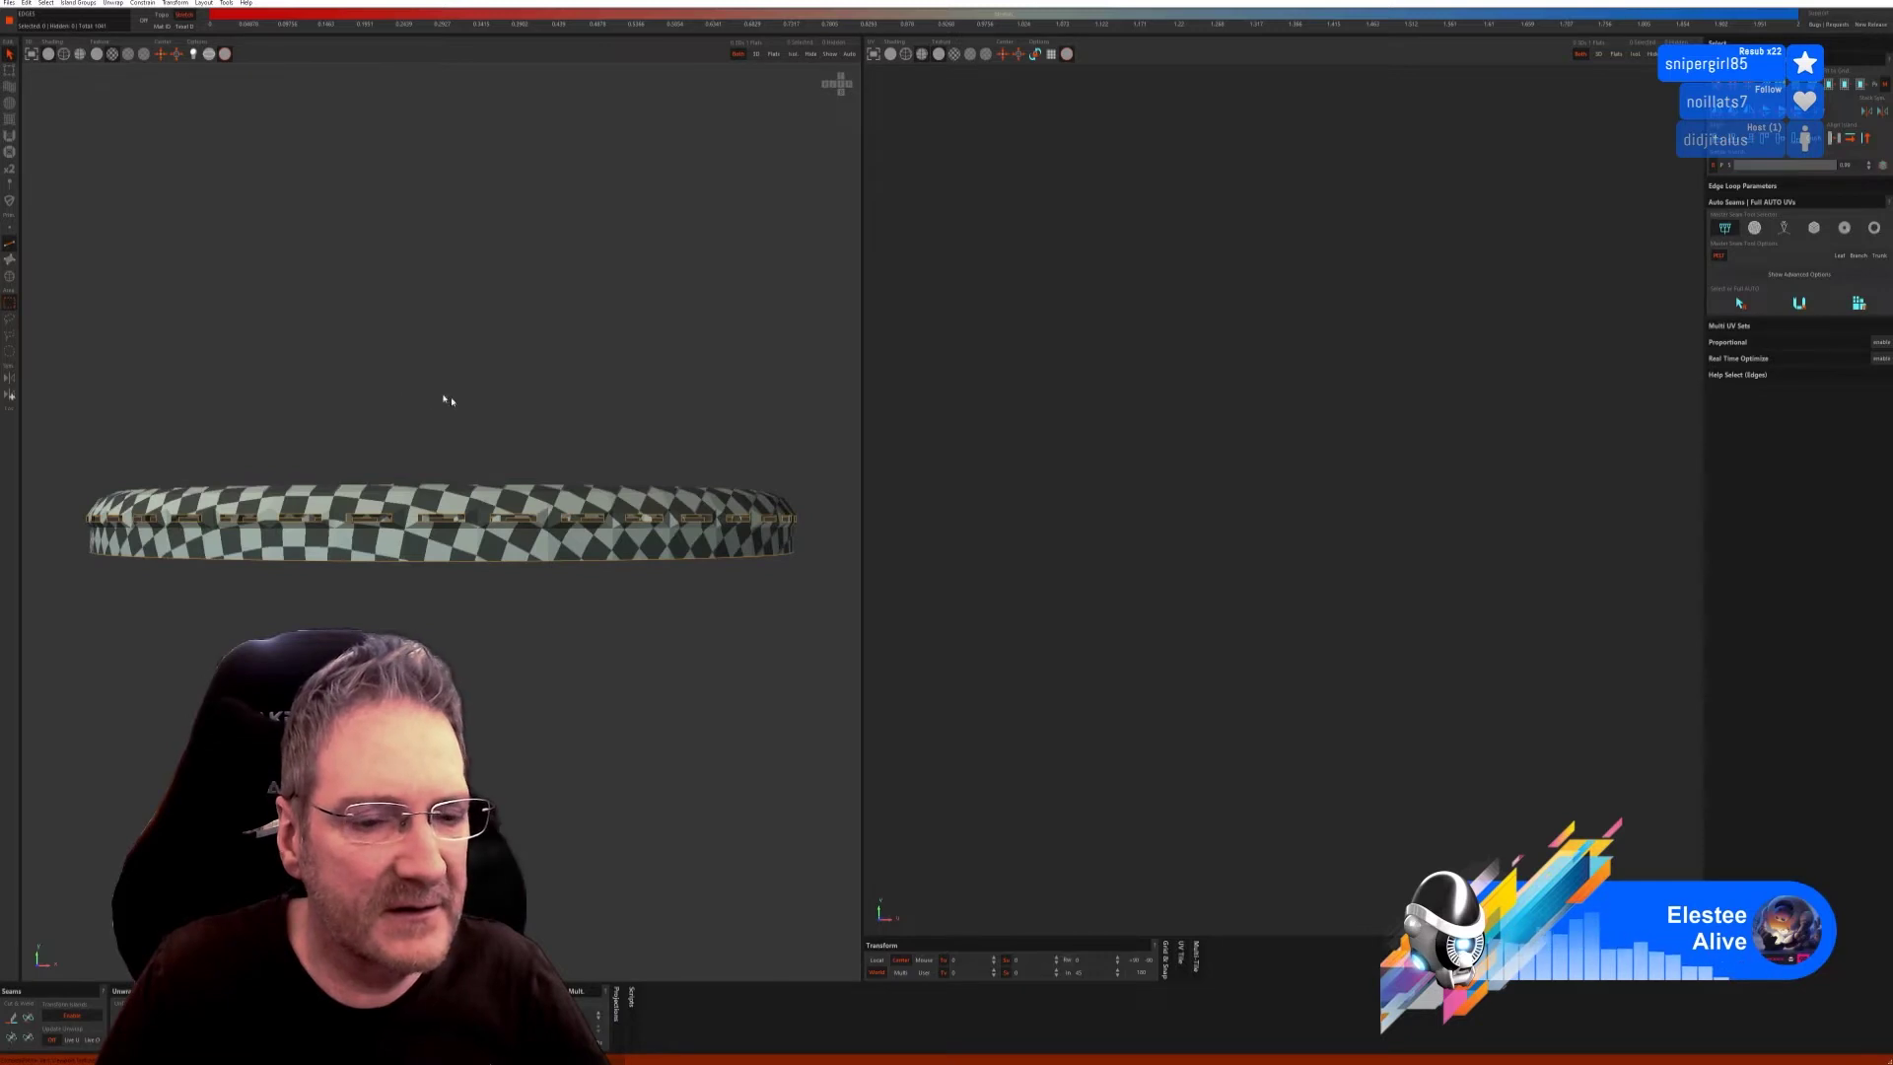
pyautogui.keyDown('alt'); pyautogui.moveTo(449, 400); pyautogui.dragTo(462, 427); pyautogui.keyUp('alt')
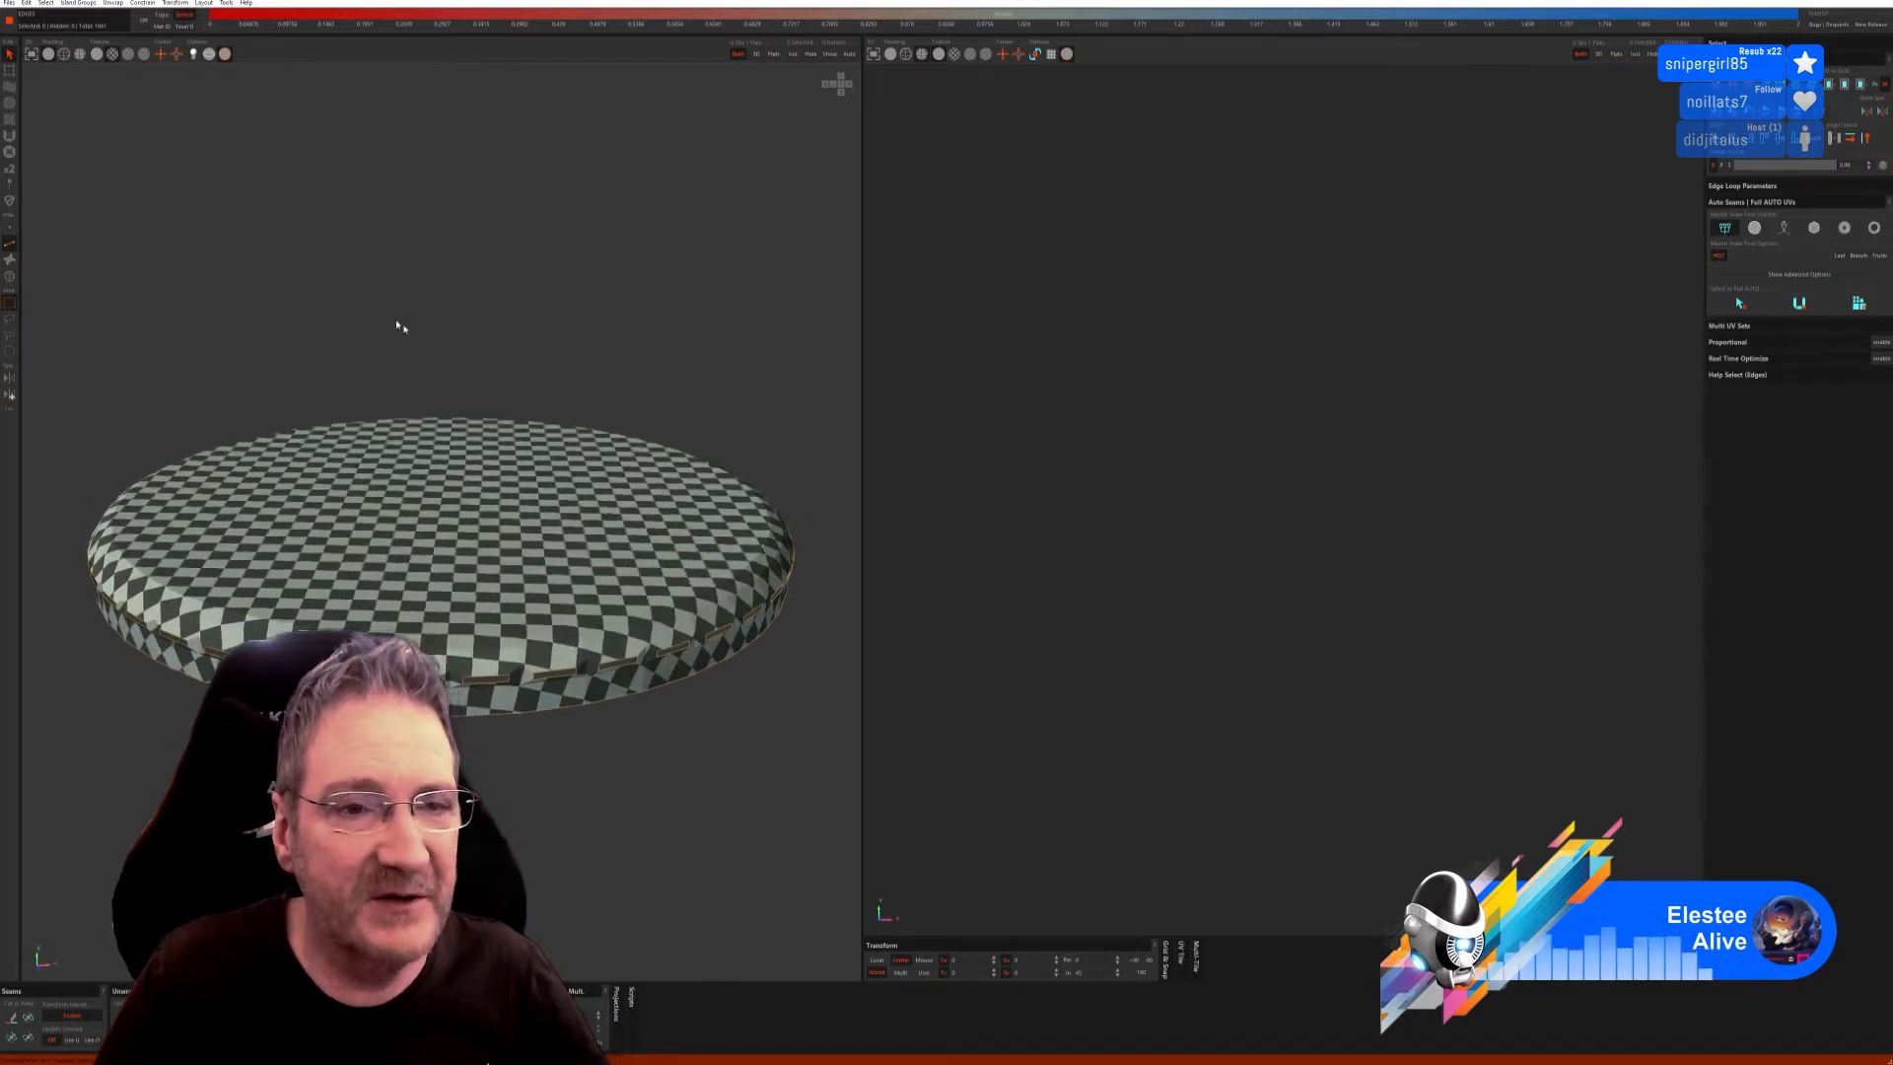
pyautogui.click(12, 3)
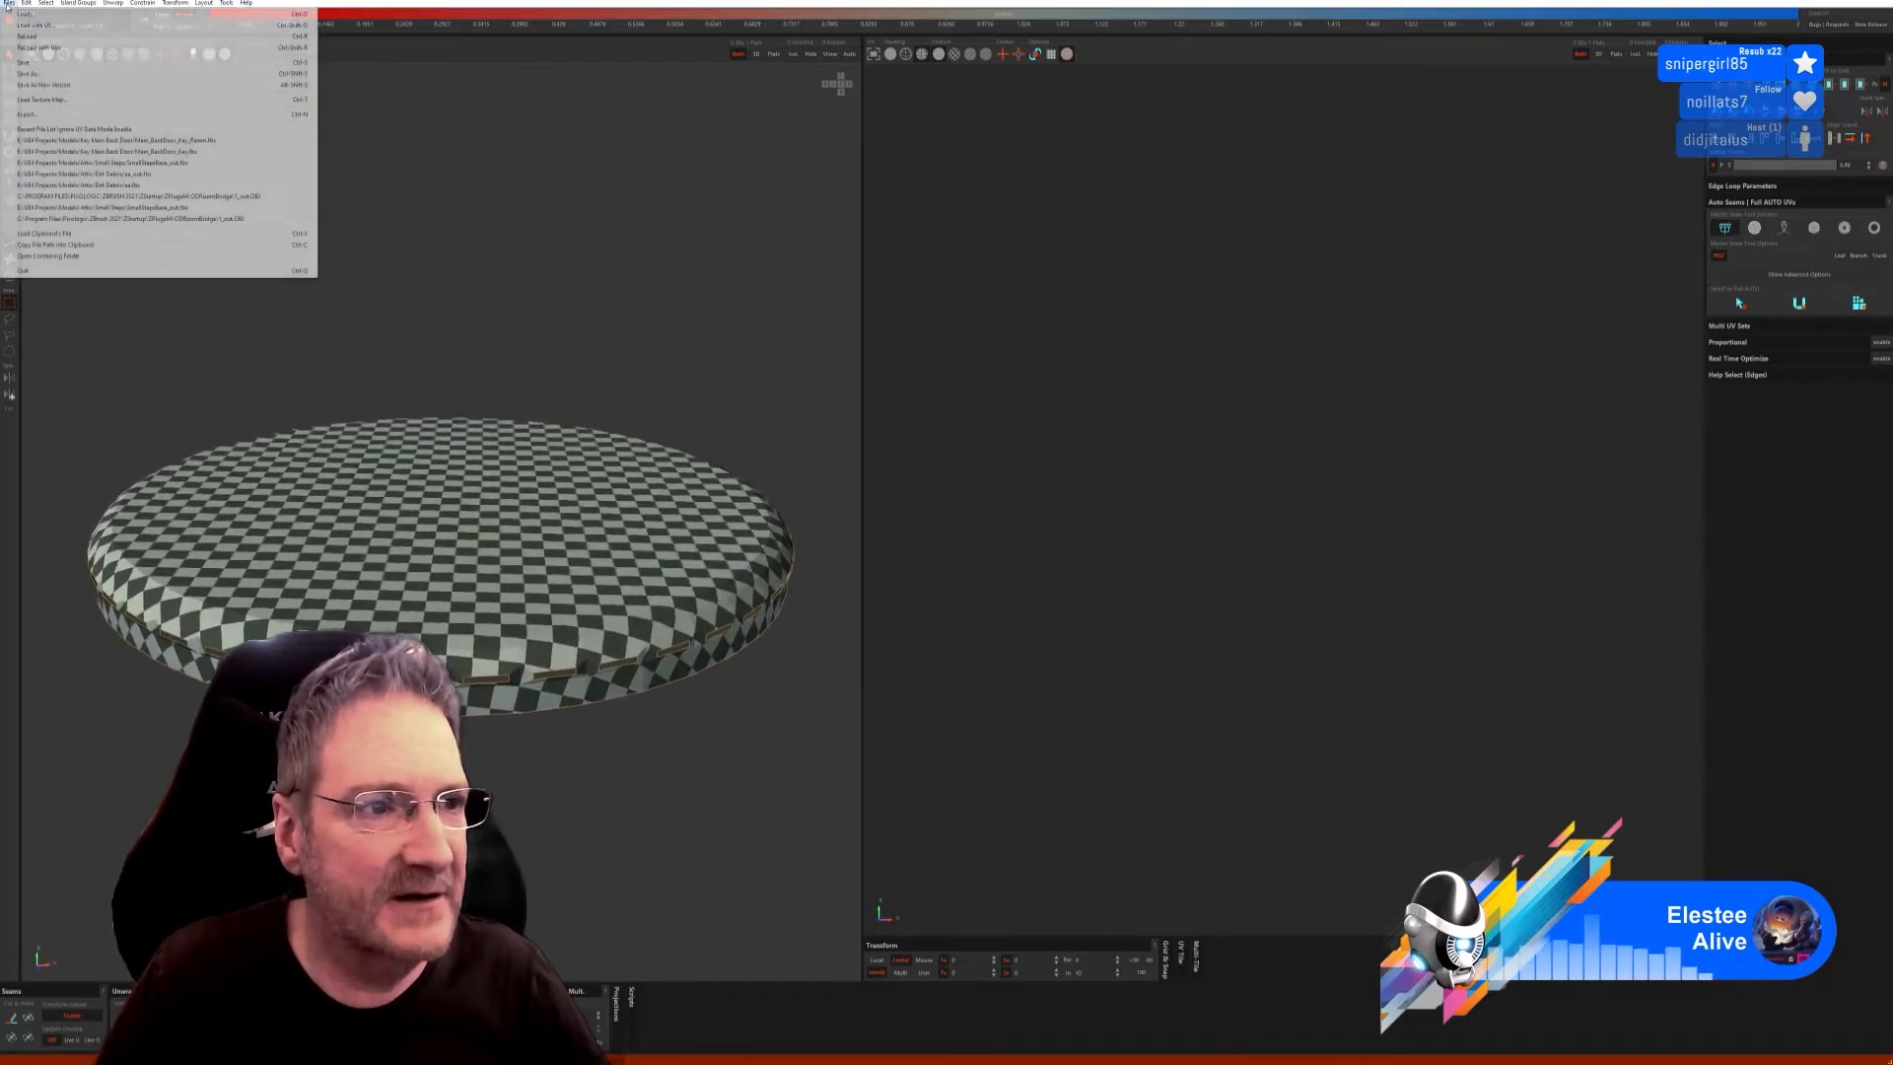
pyautogui.click(27, 63)
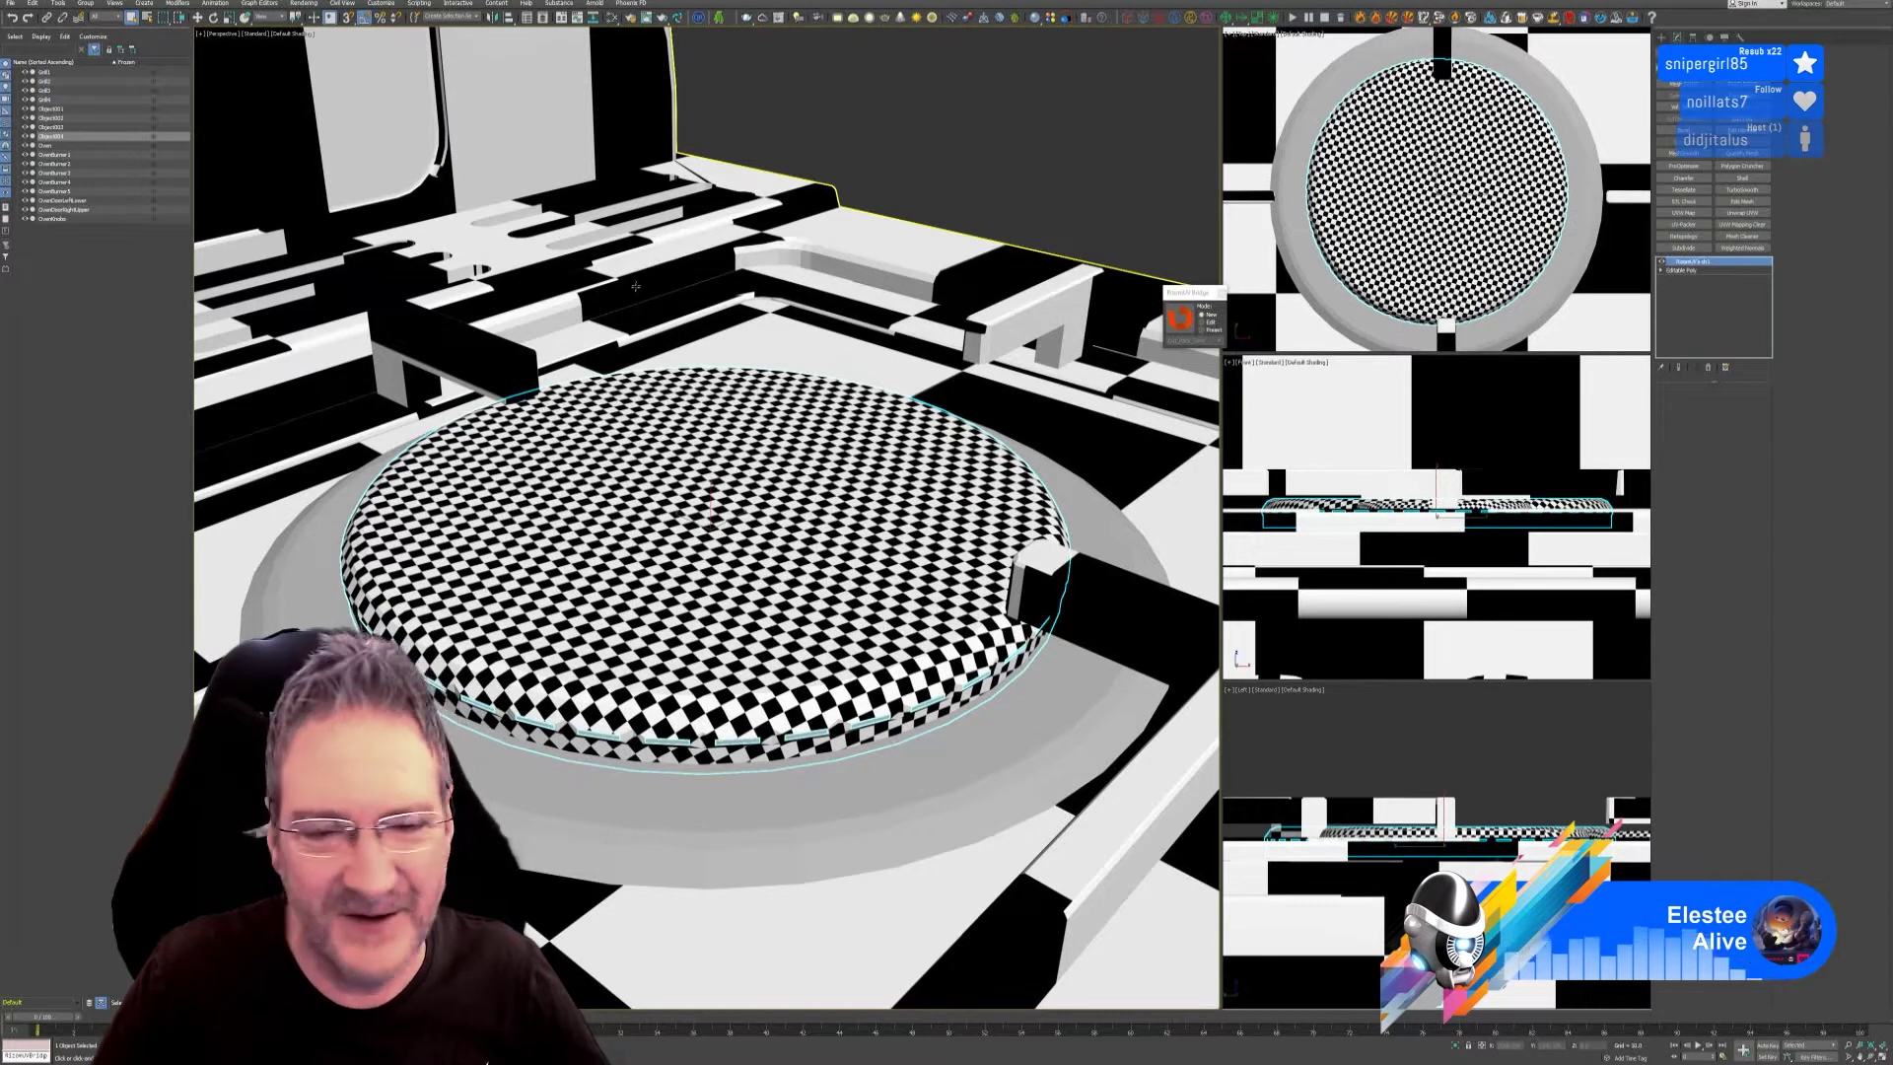
# Apply a UVW Map modifier to the large back-corner burner's base, using capped cylindrical mapping aligned to X and fitted to it.
pyautogui.scroll(-5, 808, 559)
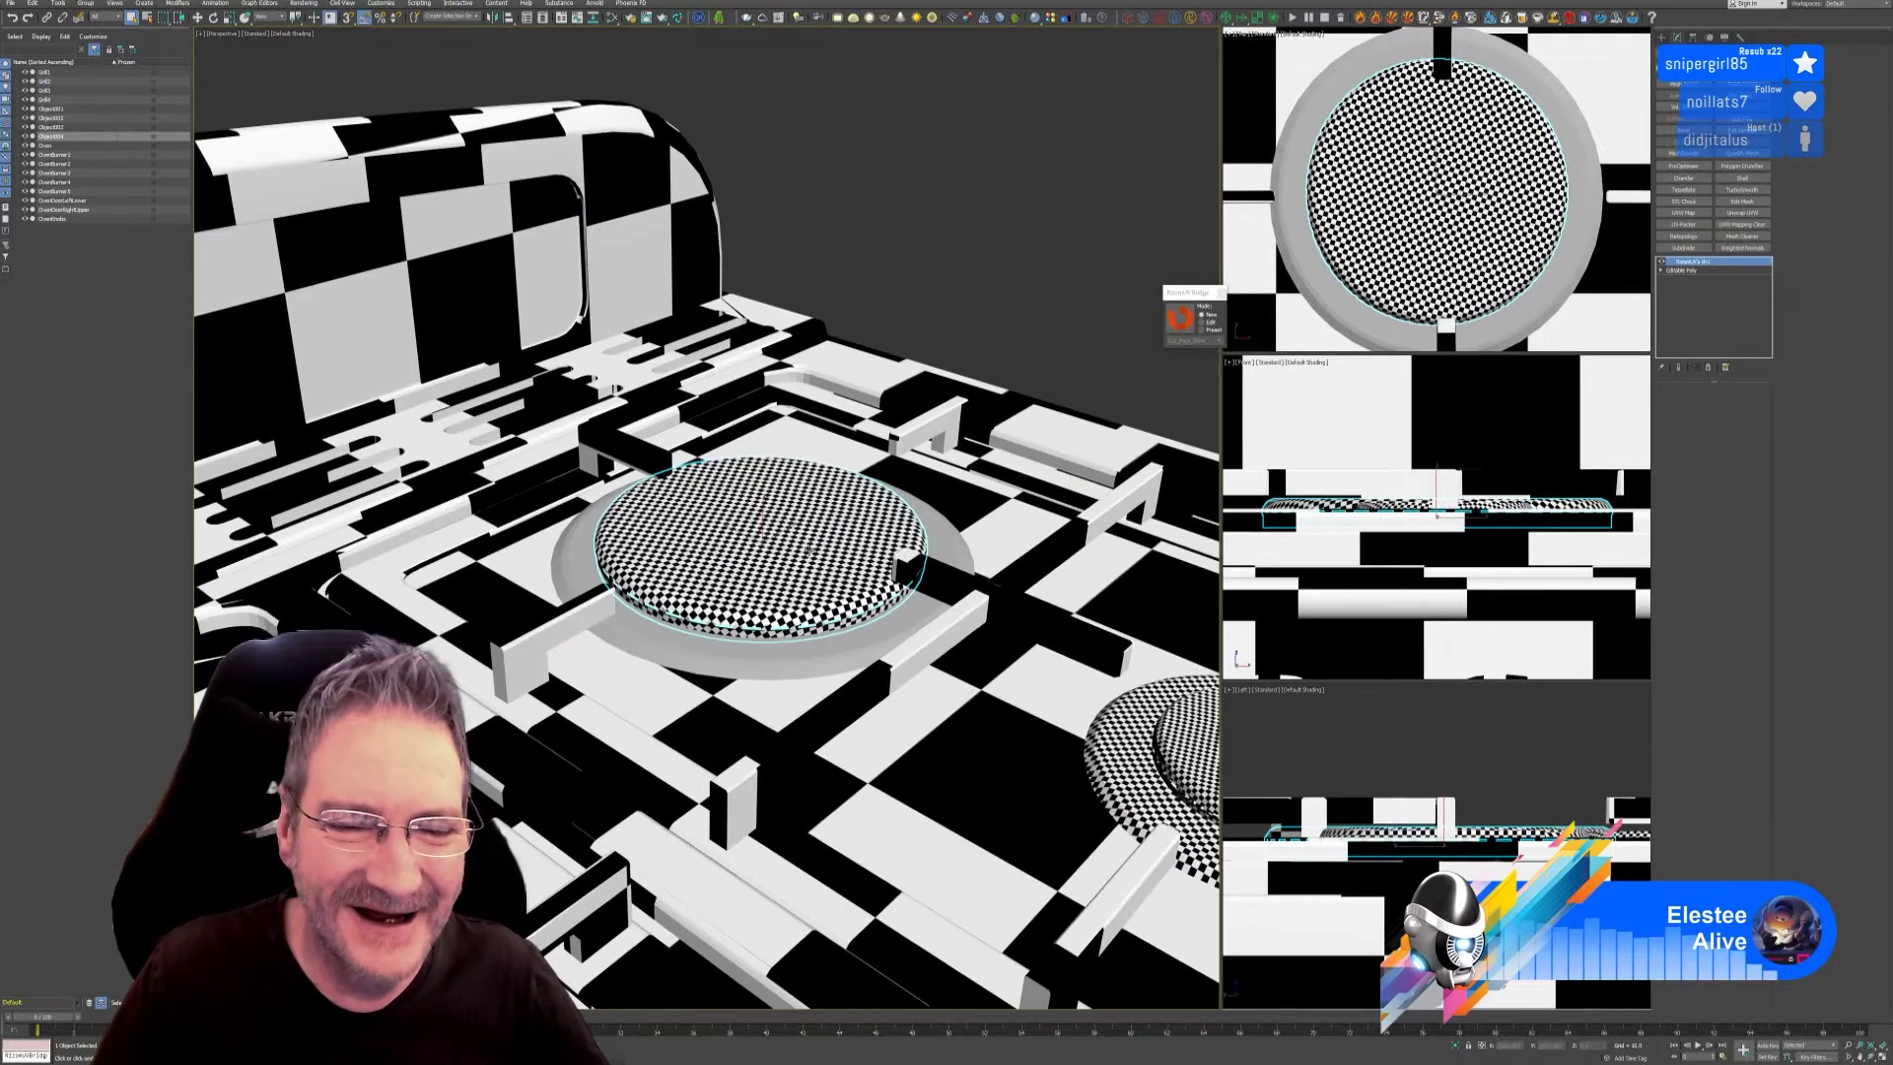
pyautogui.click(852, 642)
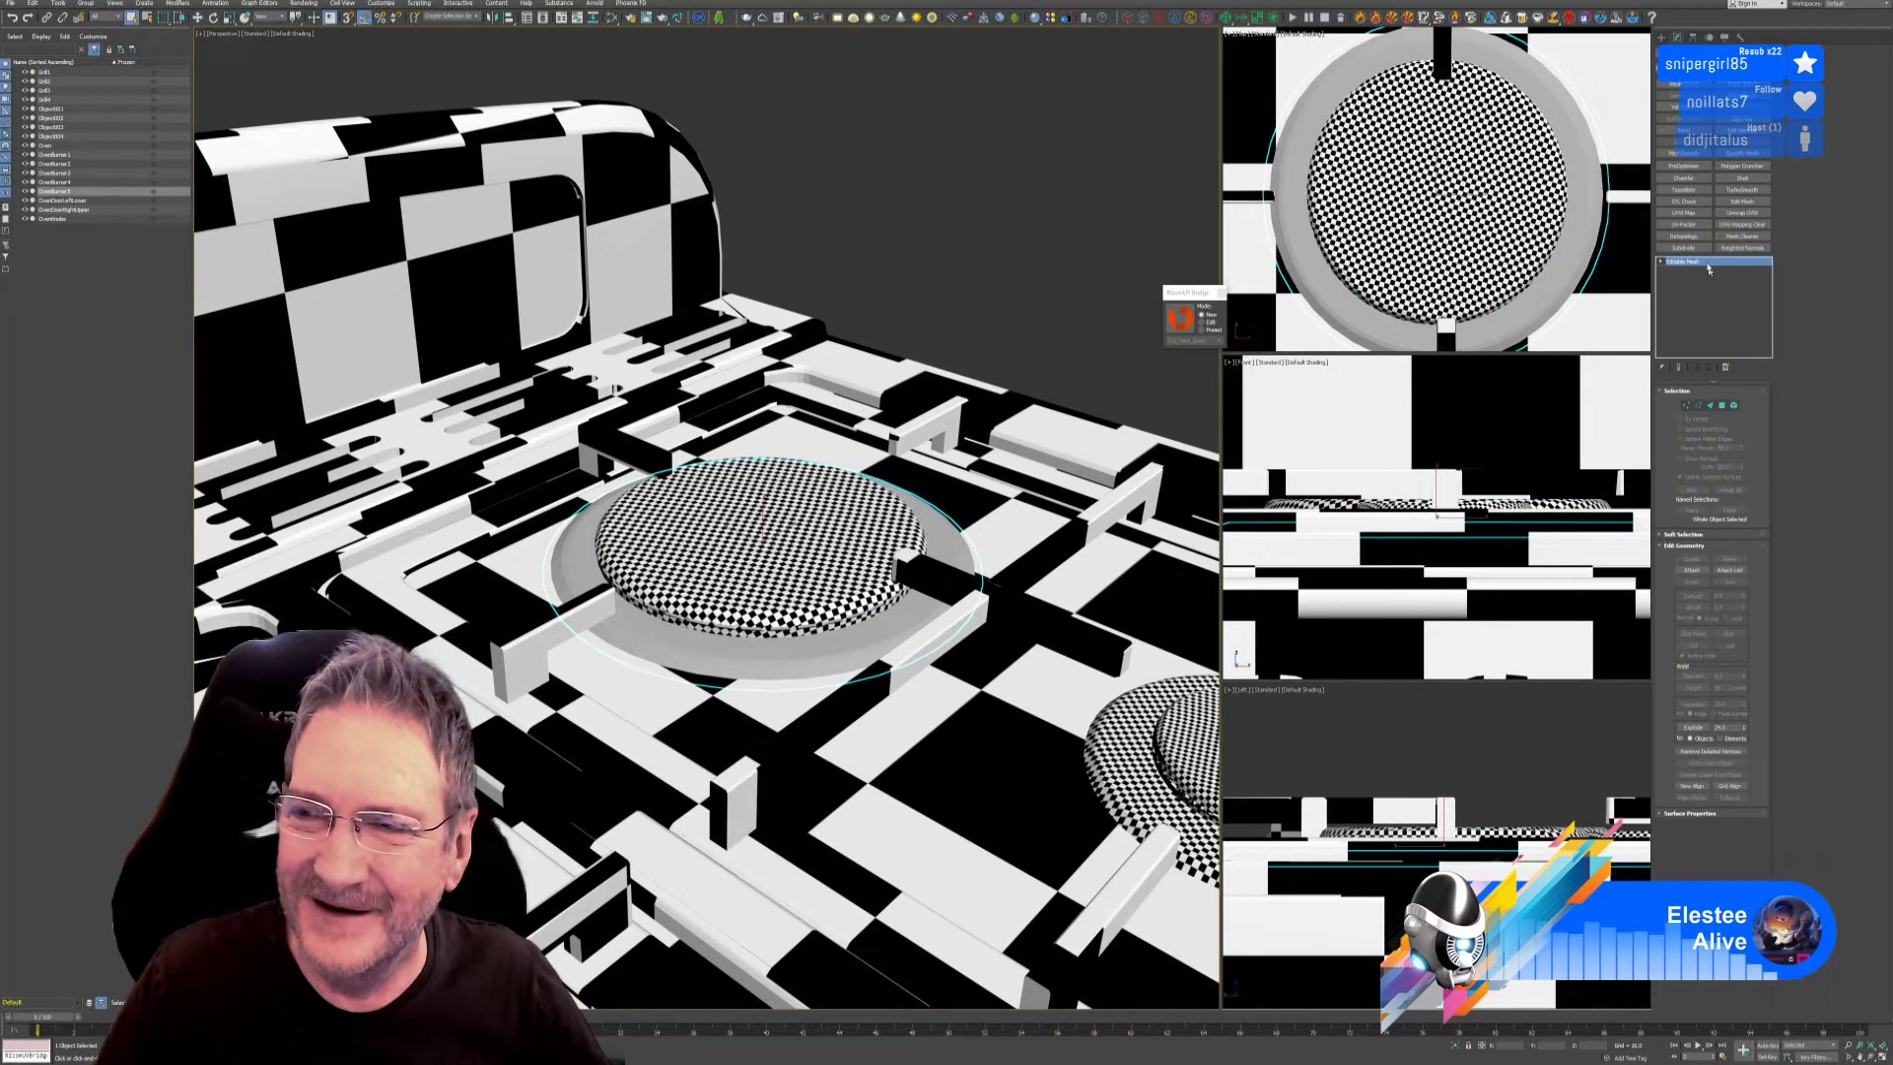
pyautogui.click(1684, 213)
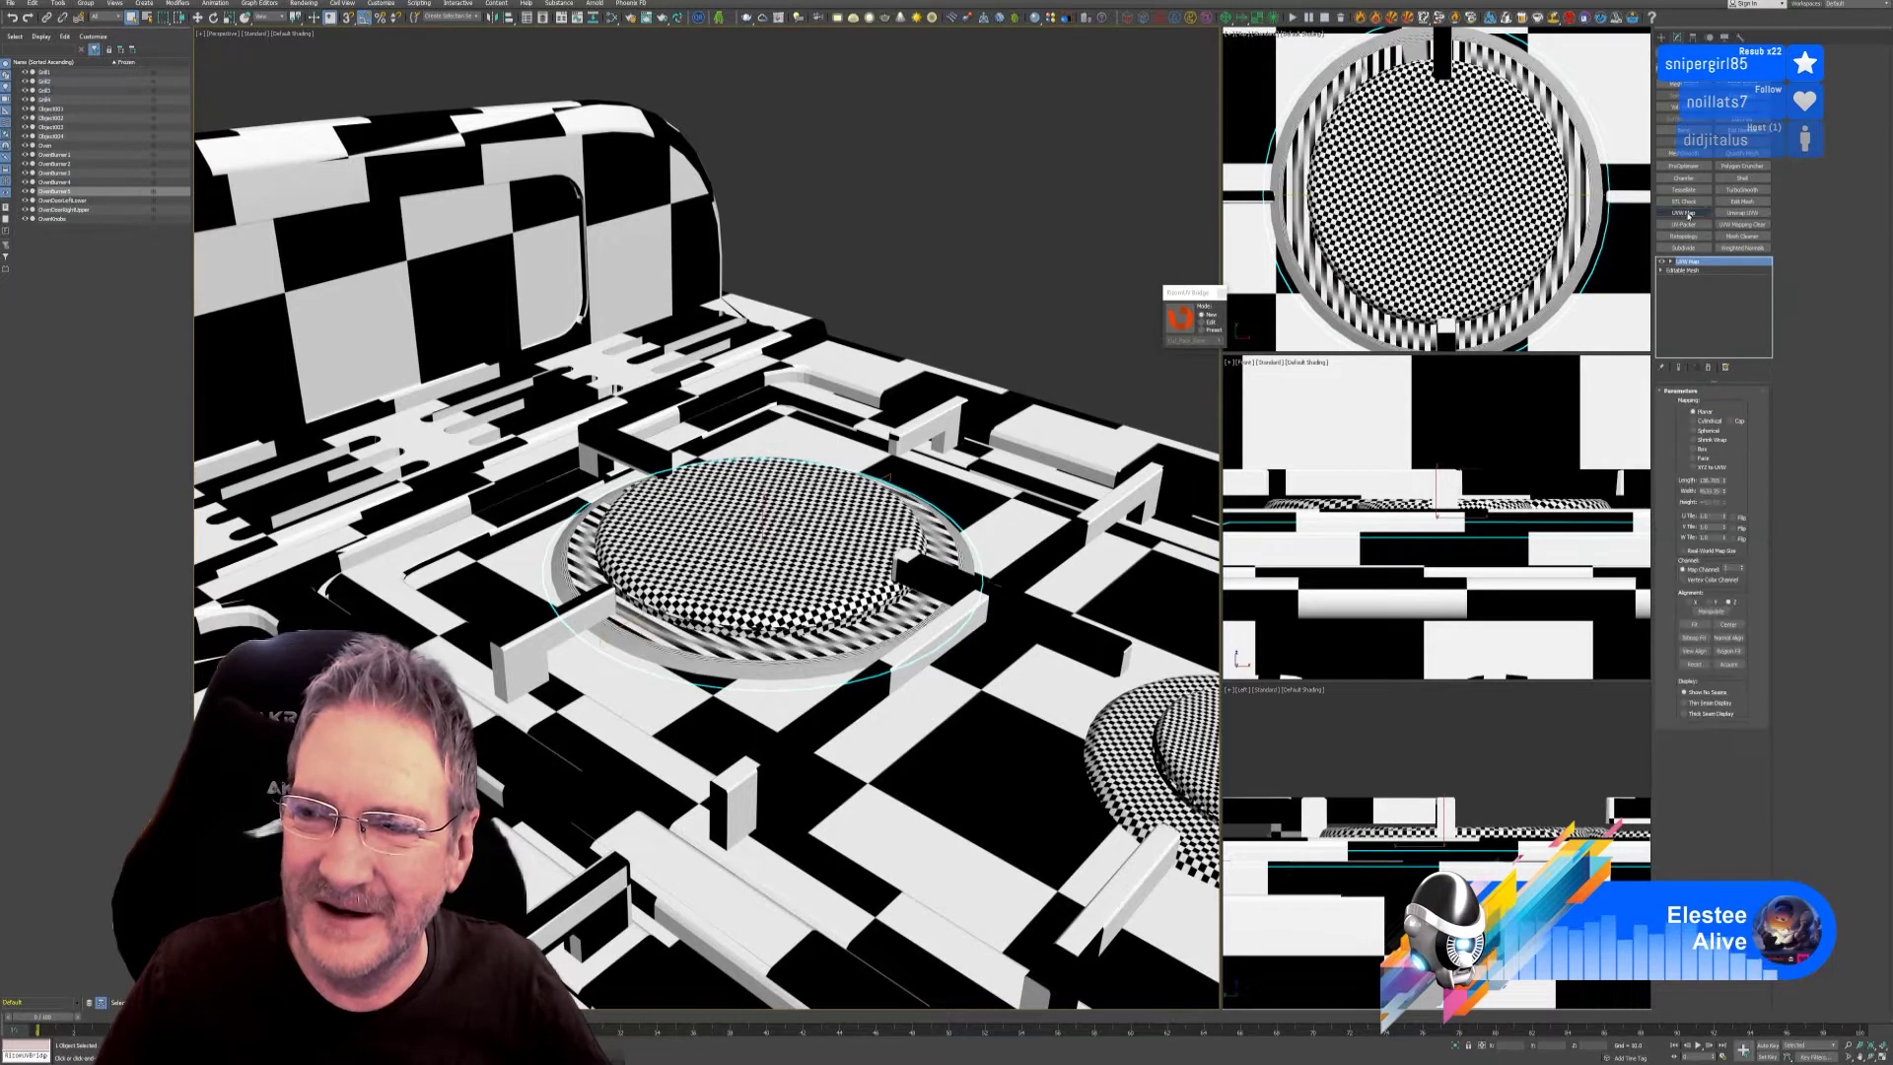
pyautogui.click(1710, 421)
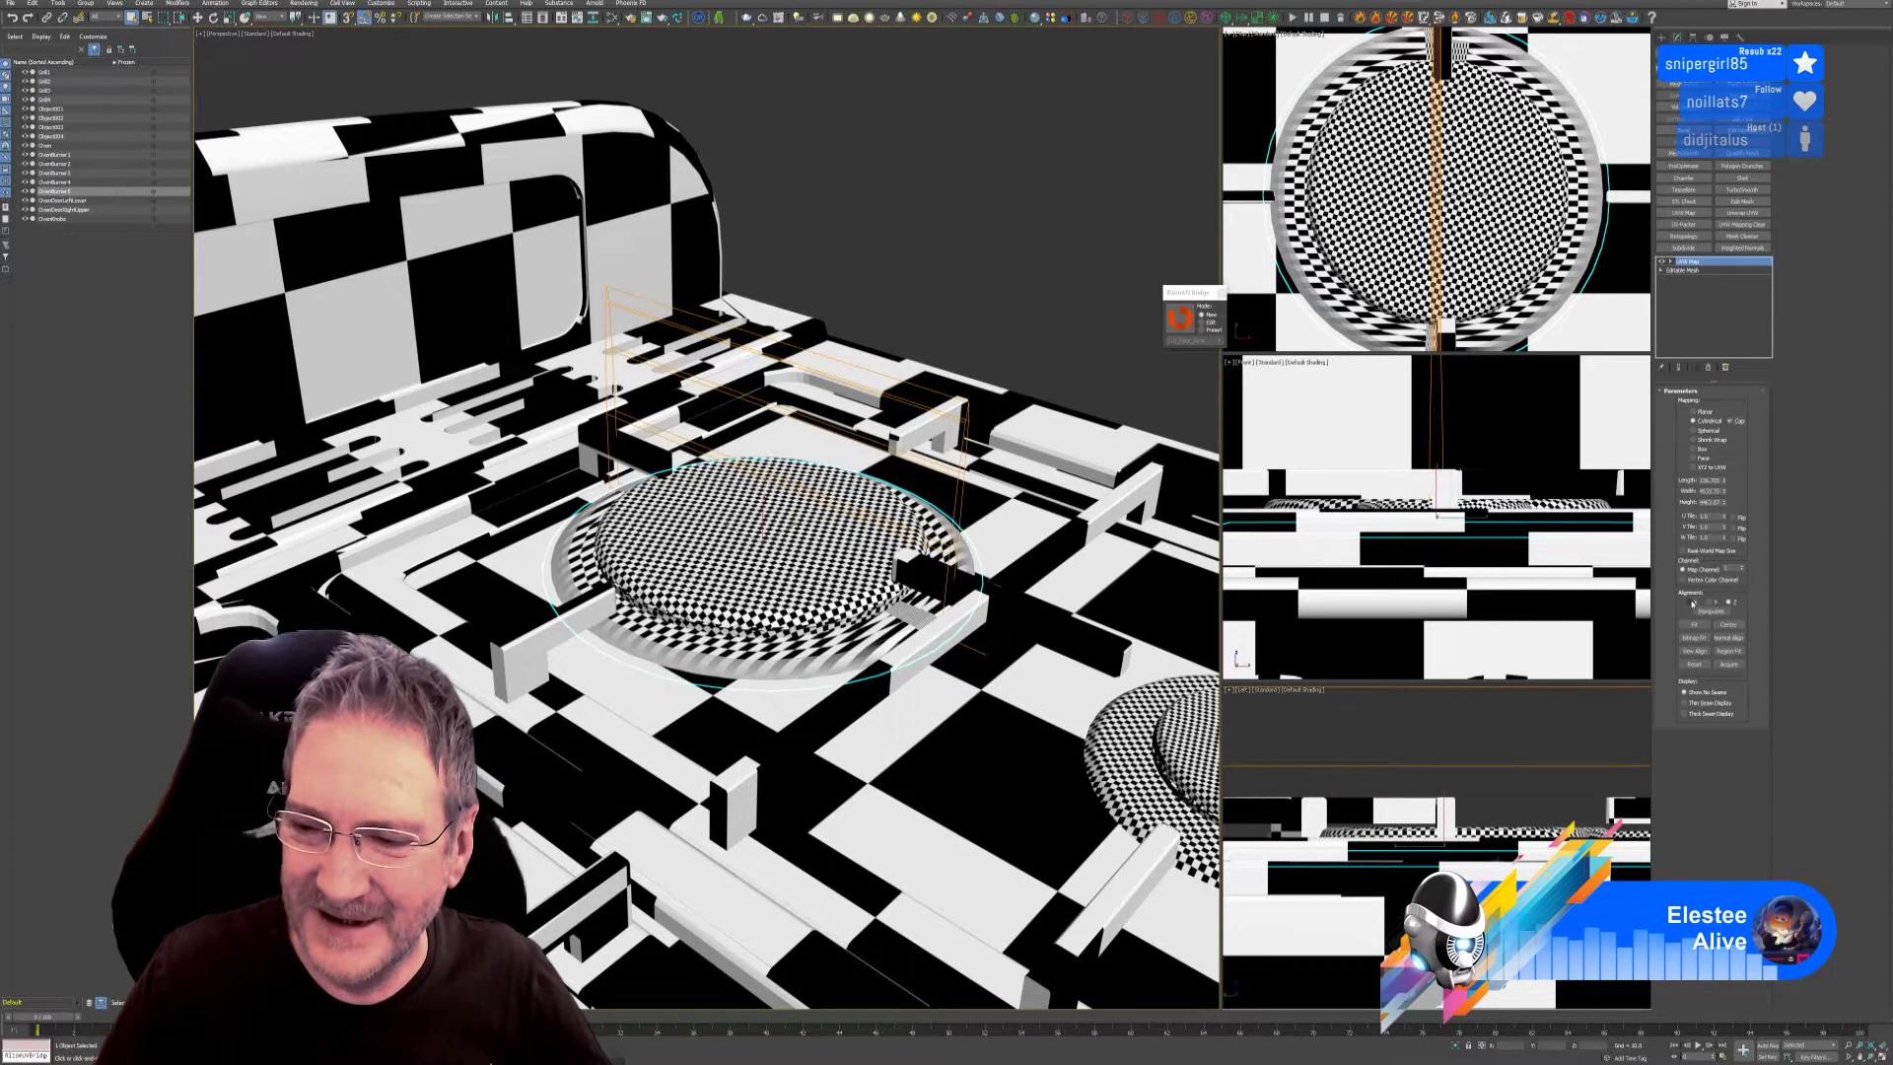
pyautogui.click(1689, 602)
pyautogui.click(1693, 624)
# Review the checker texture across the whole oven, close the RizomUV Bridge window and save the scene.
pyautogui.scroll(-4, 717, 499)
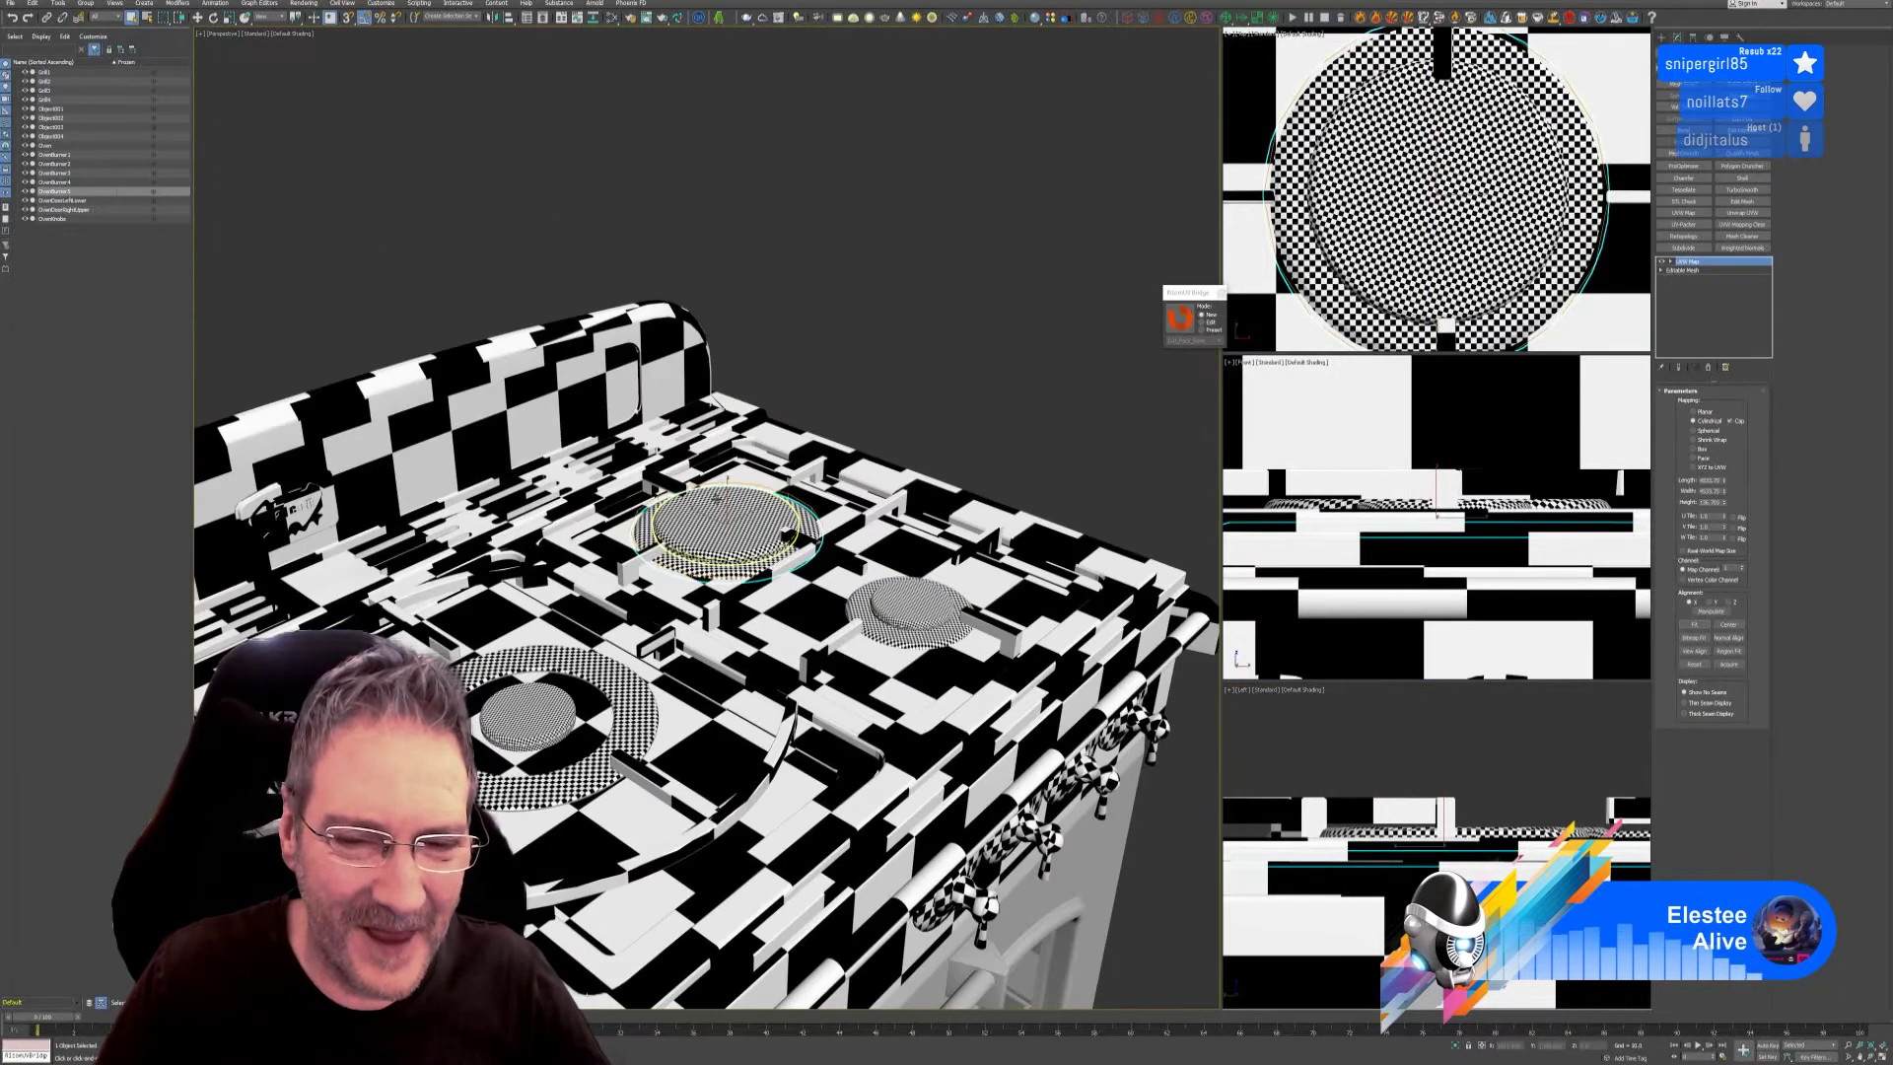
pyautogui.scroll(-5, 762, 397)
pyautogui.scroll(-3, 762, 397)
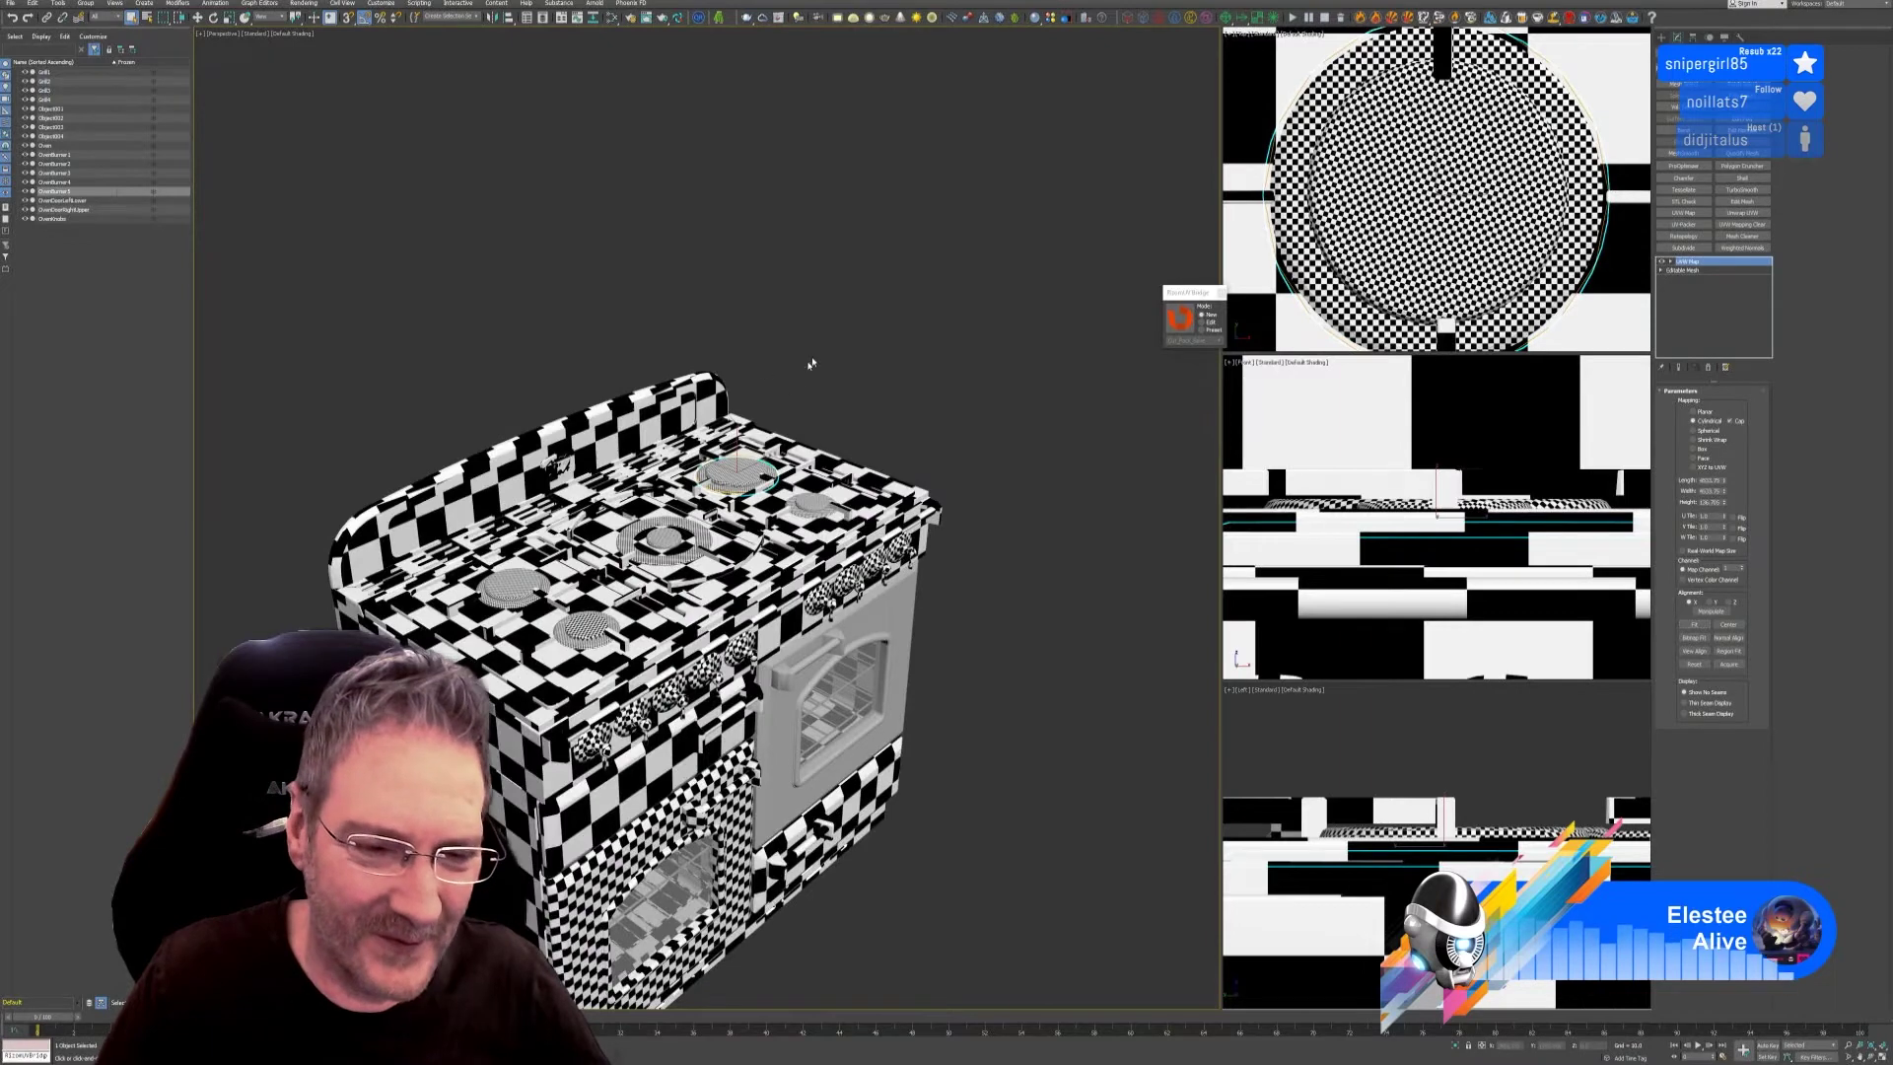
pyautogui.keyDown('alt'); pyautogui.moveTo(811, 364); pyautogui.dragTo(823, 300, button='middle'); pyautogui.keyUp('alt')
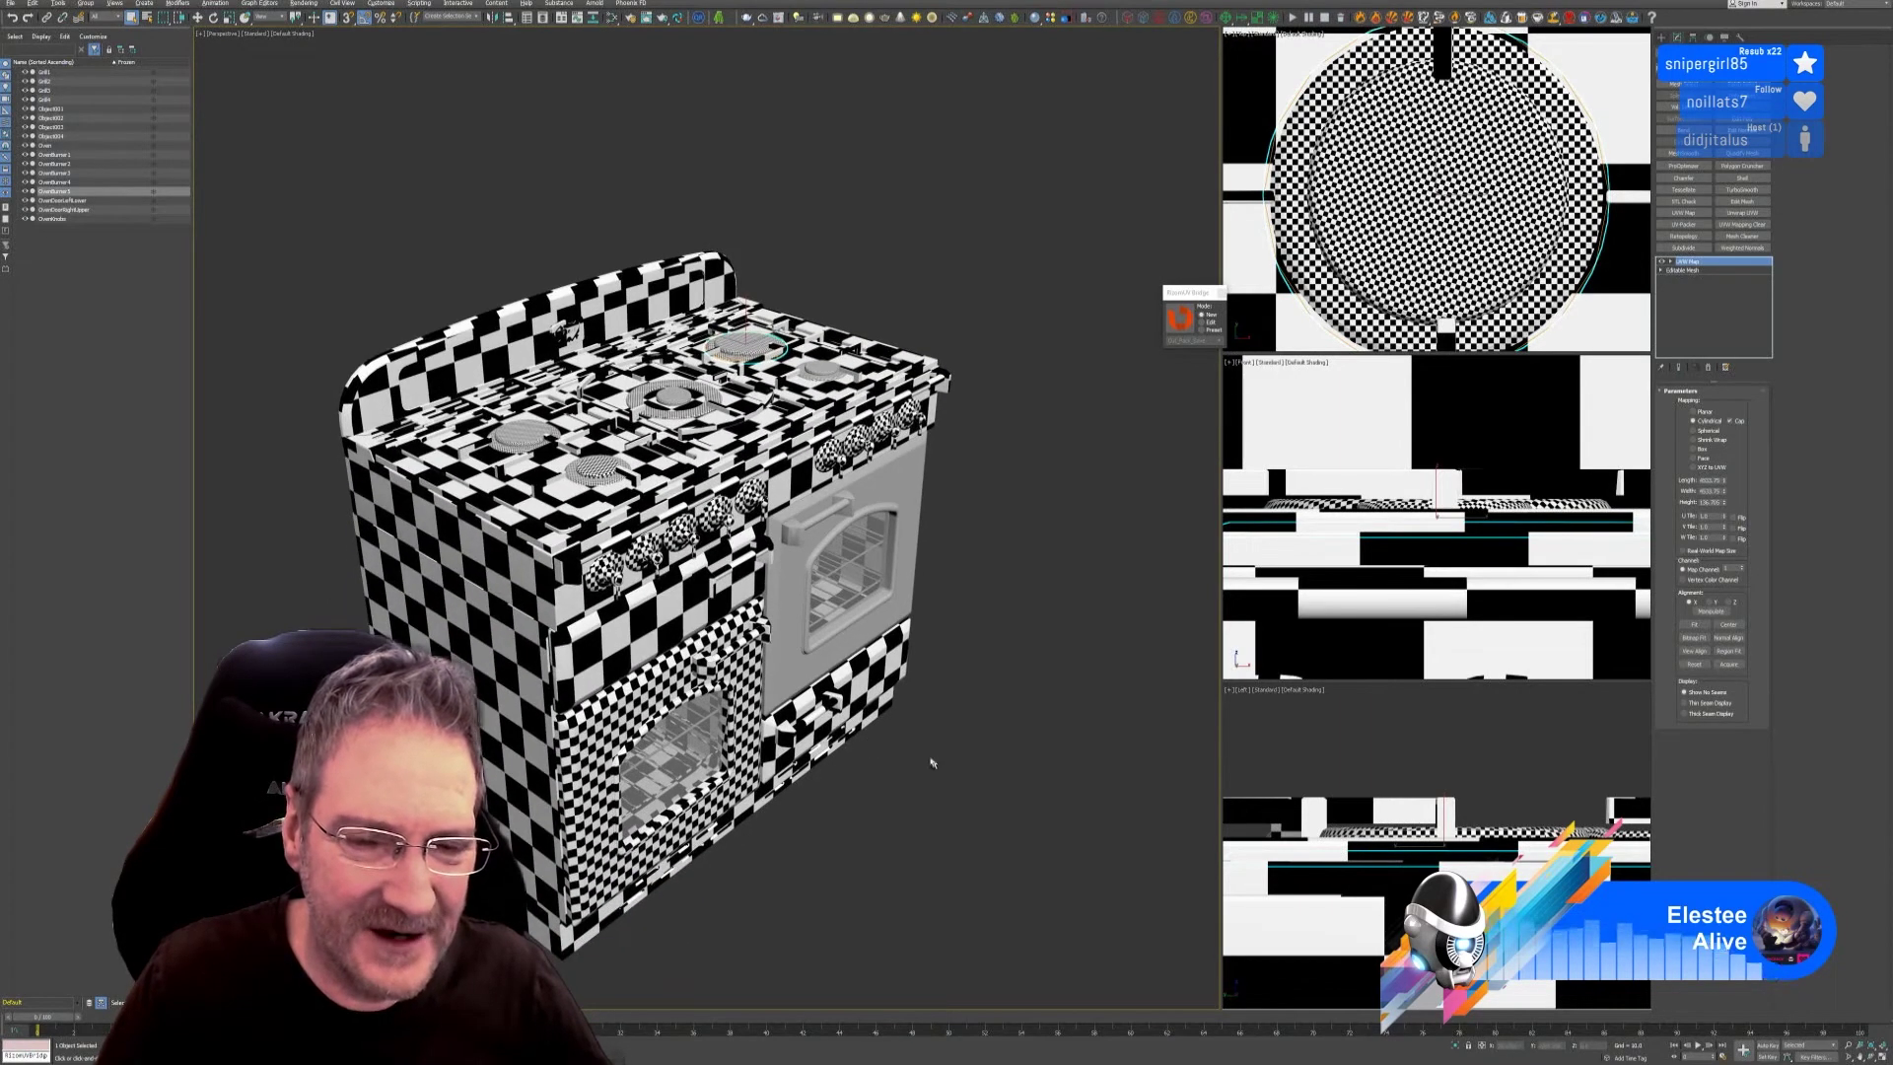
pyautogui.keyDown('alt'); pyautogui.moveTo(955, 706); pyautogui.dragTo(933, 694, button='middle'); pyautogui.keyUp('alt')
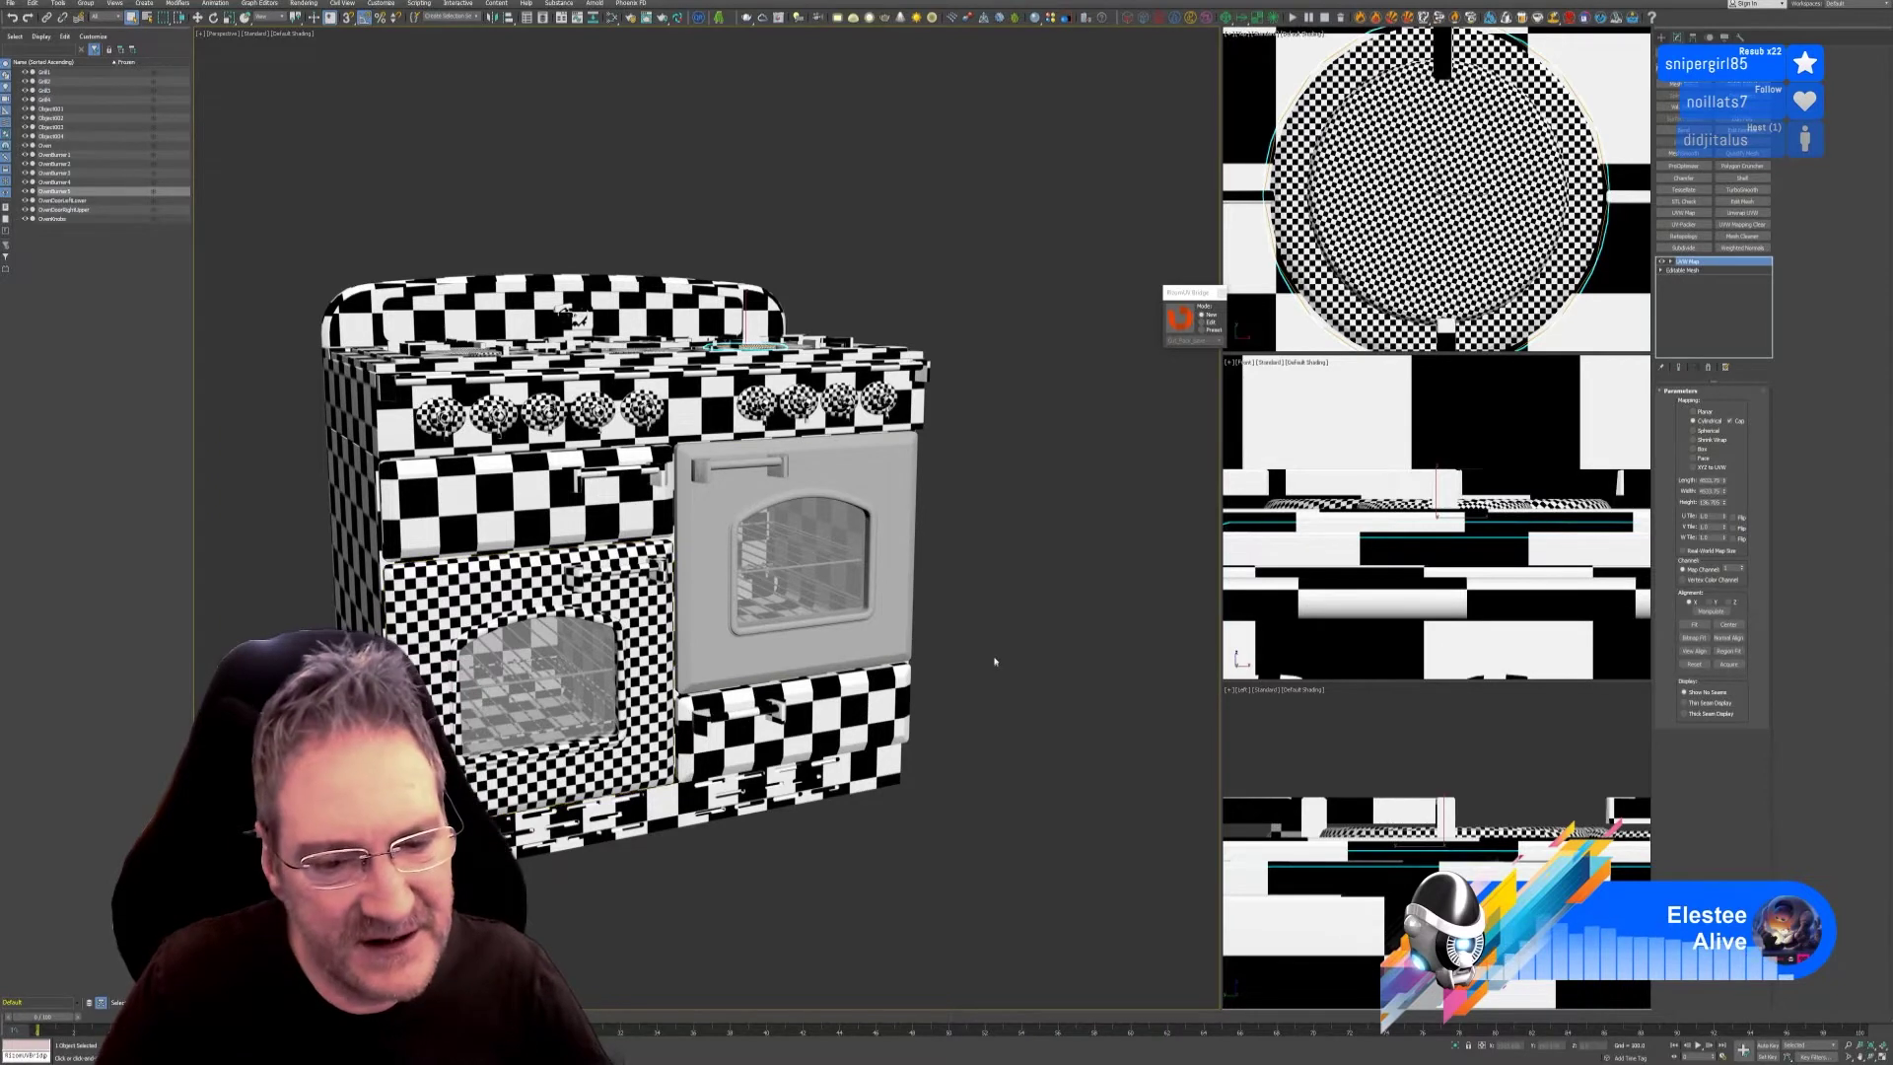
pyautogui.keyDown('alt'); pyautogui.moveTo(998, 632); pyautogui.dragTo(1011, 651, button='middle'); pyautogui.keyUp('alt')
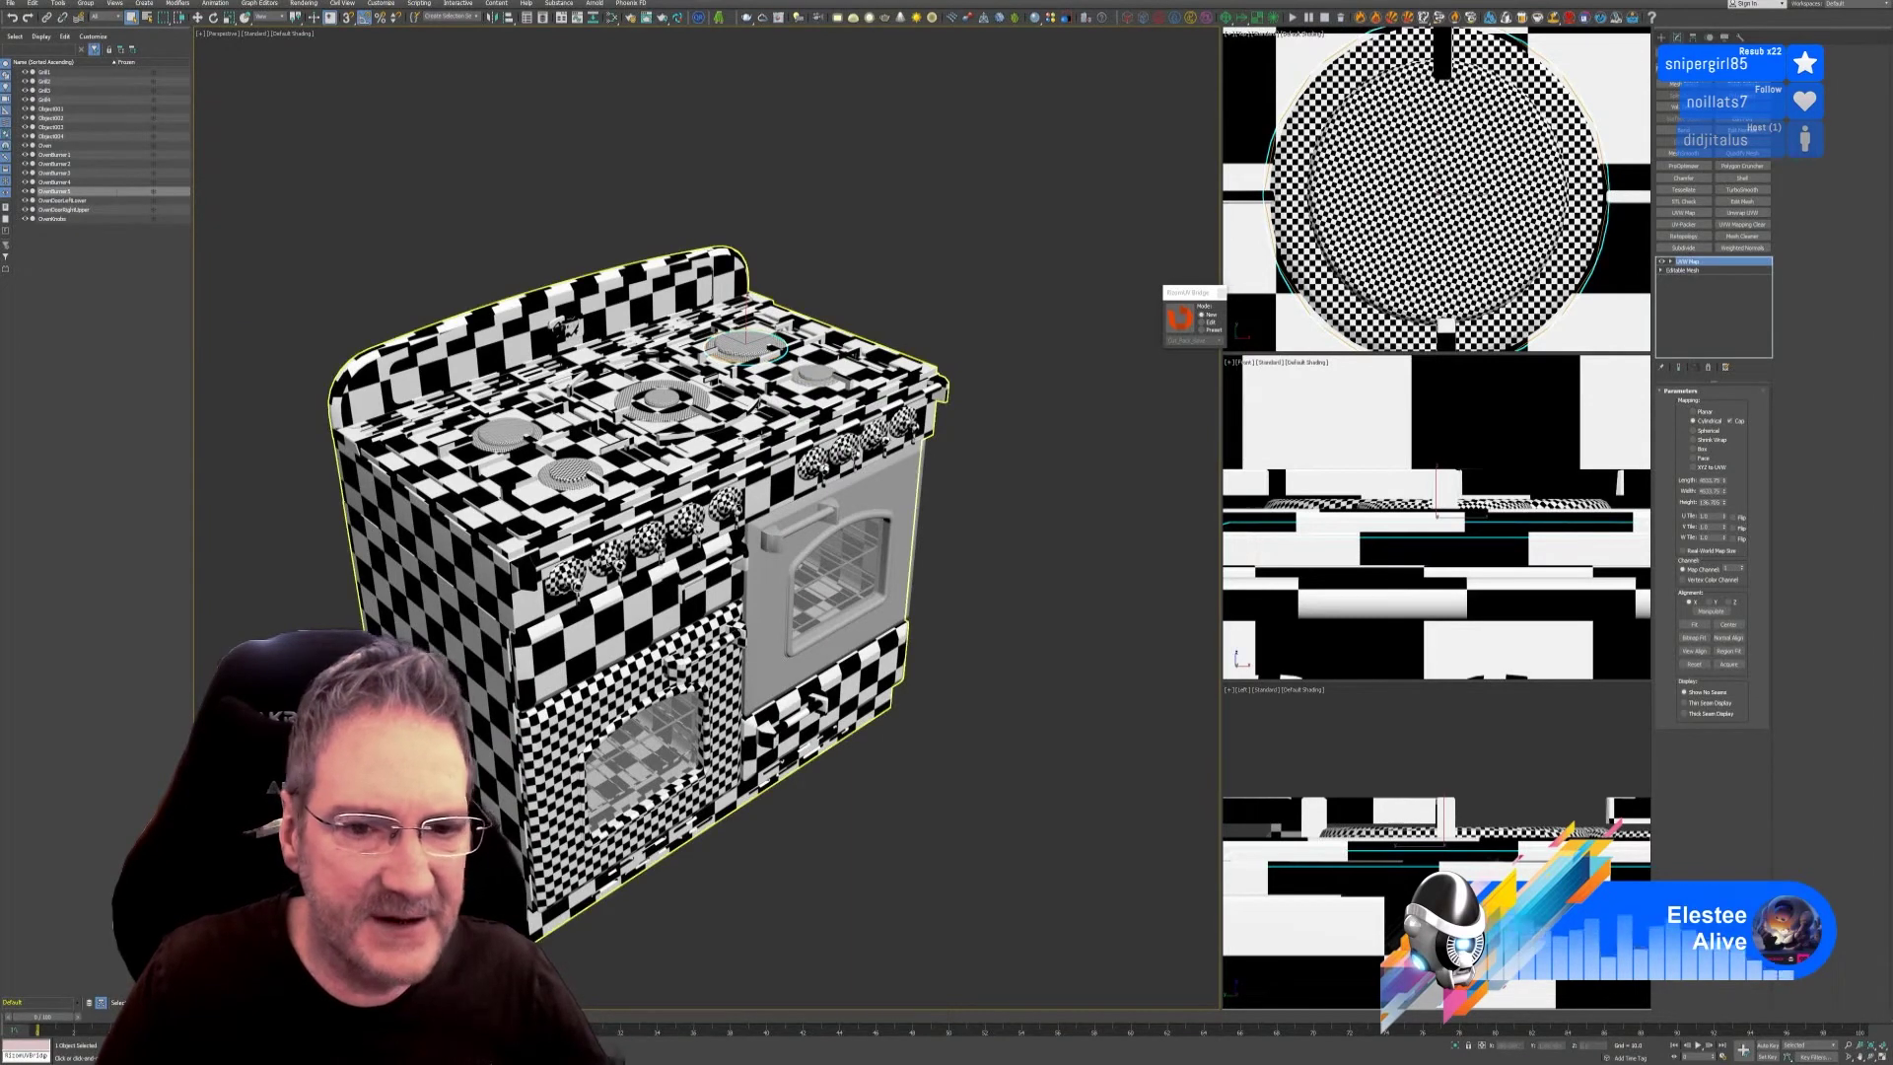
pyautogui.click(1221, 294)
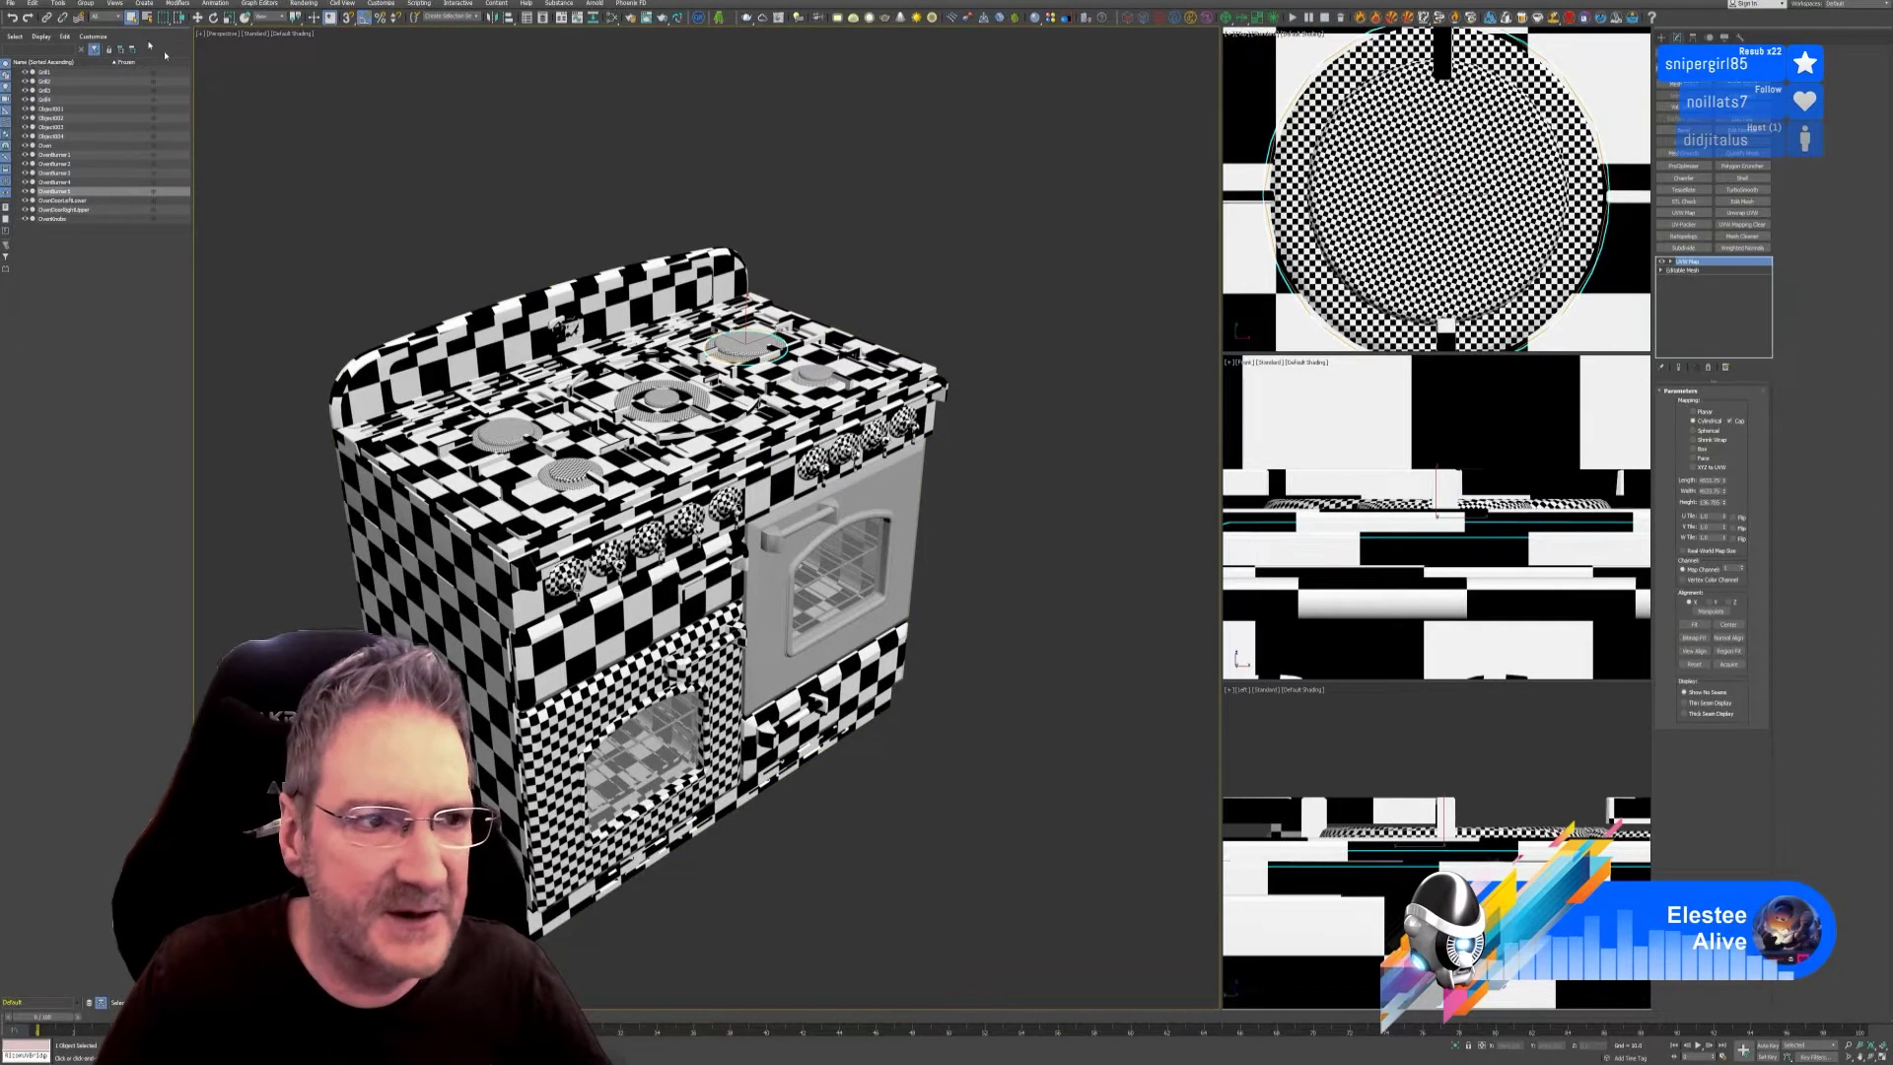
pyautogui.click(9, 5)
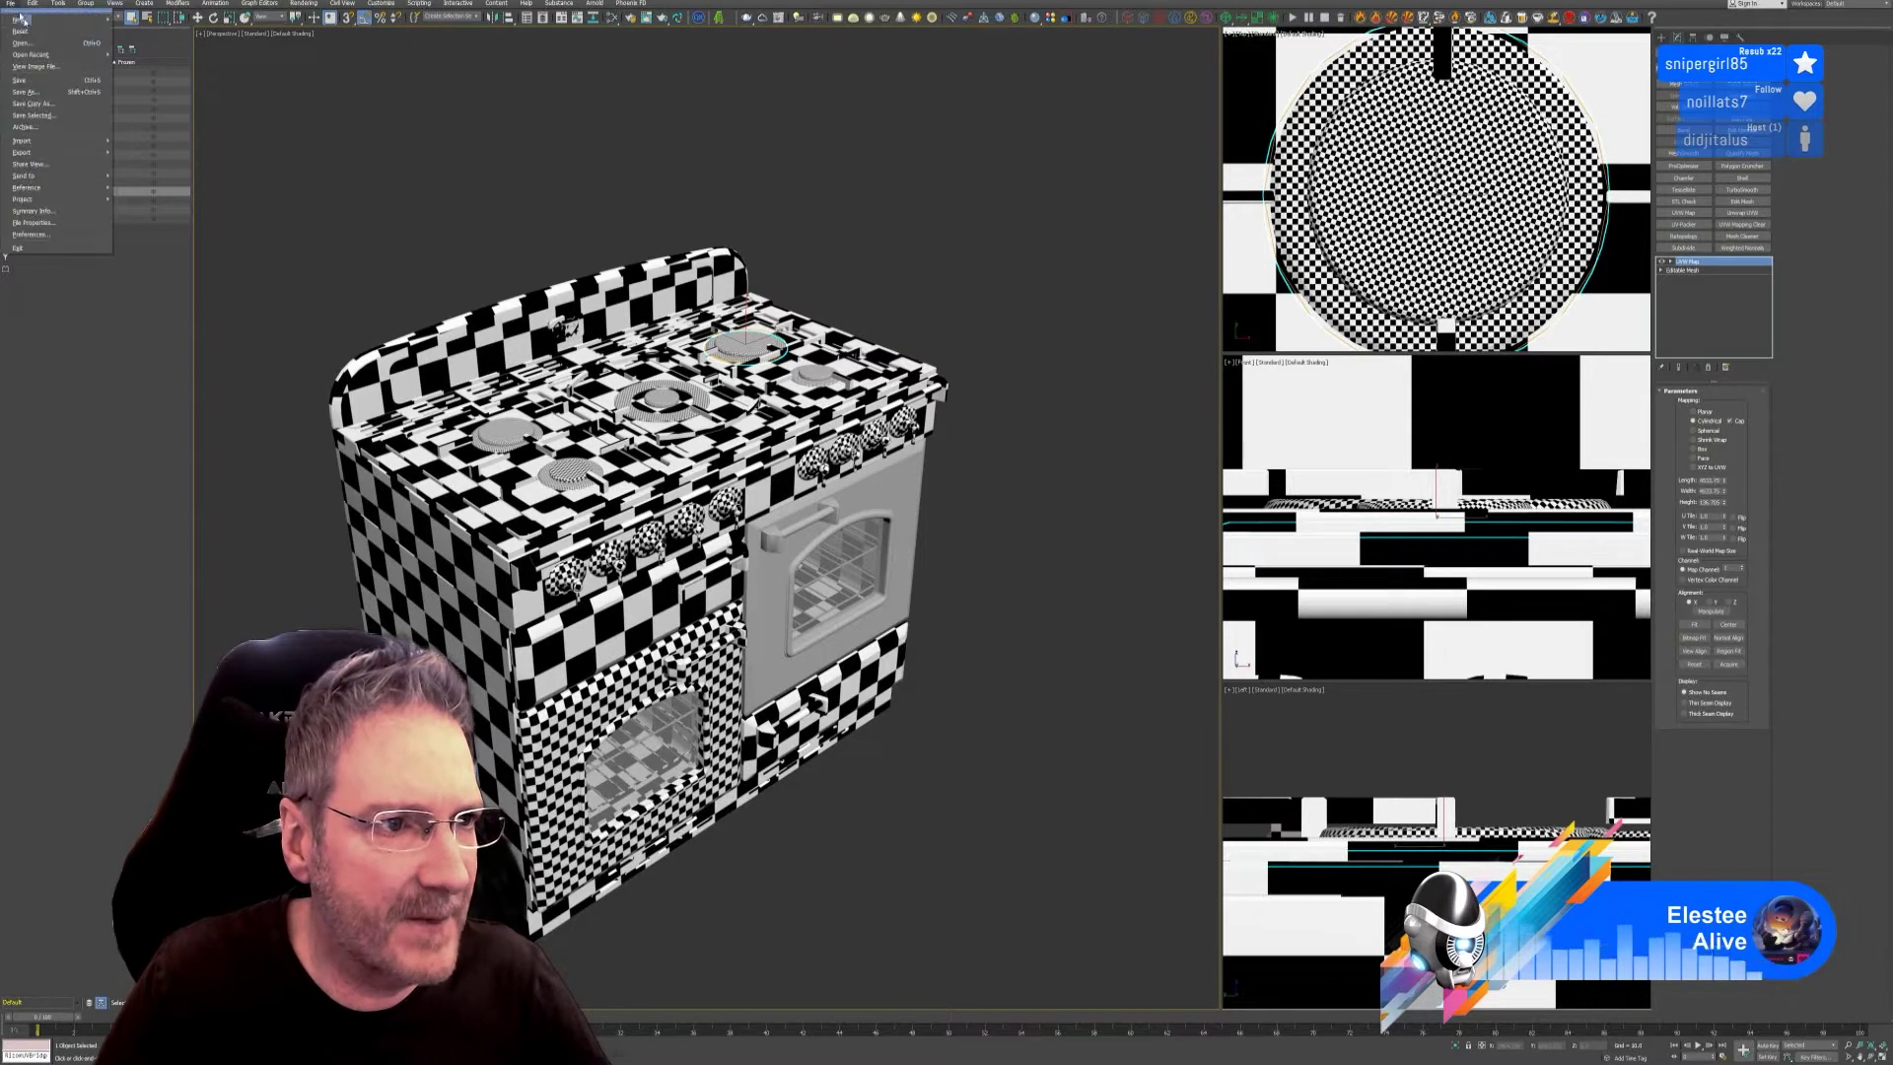
pyautogui.click(26, 81)
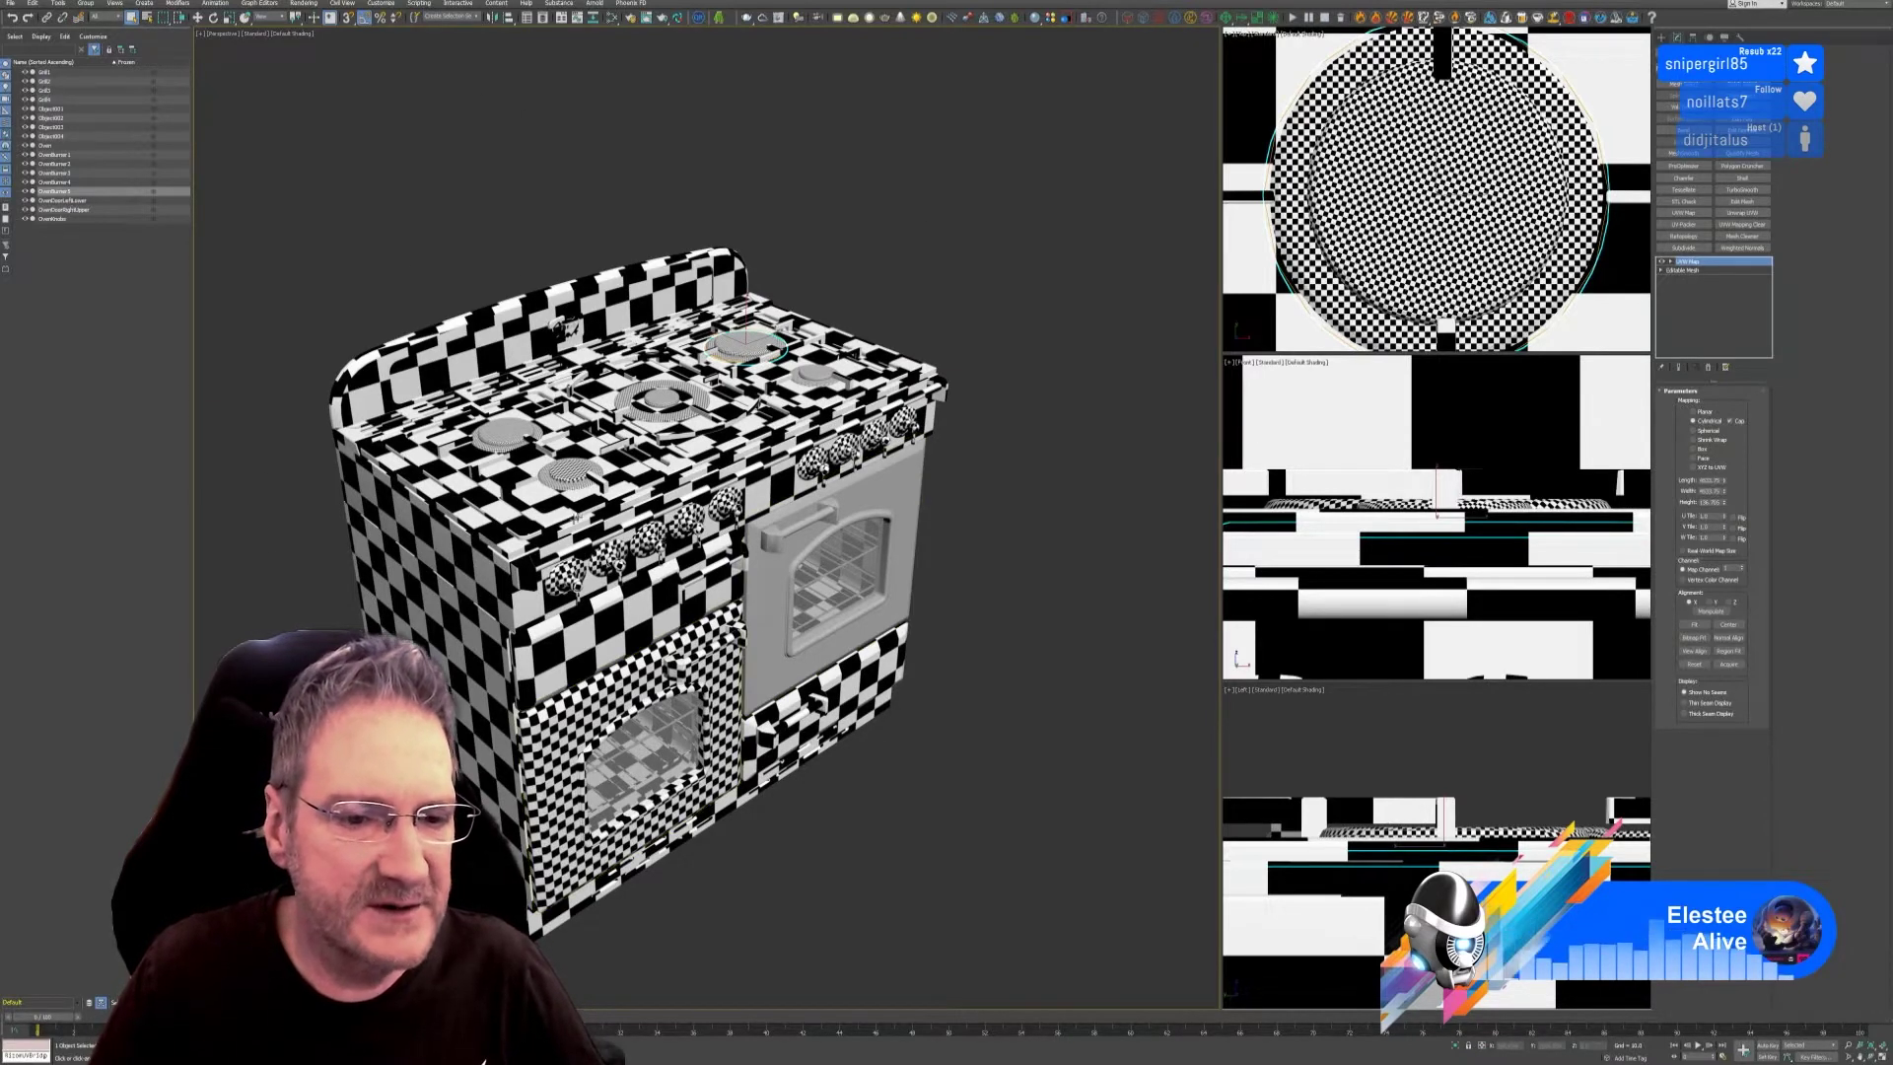
# Collapse the oven body's entire modifier stack to Editable Poly, accepting the Collapse All warning.
pyautogui.click(519, 562)
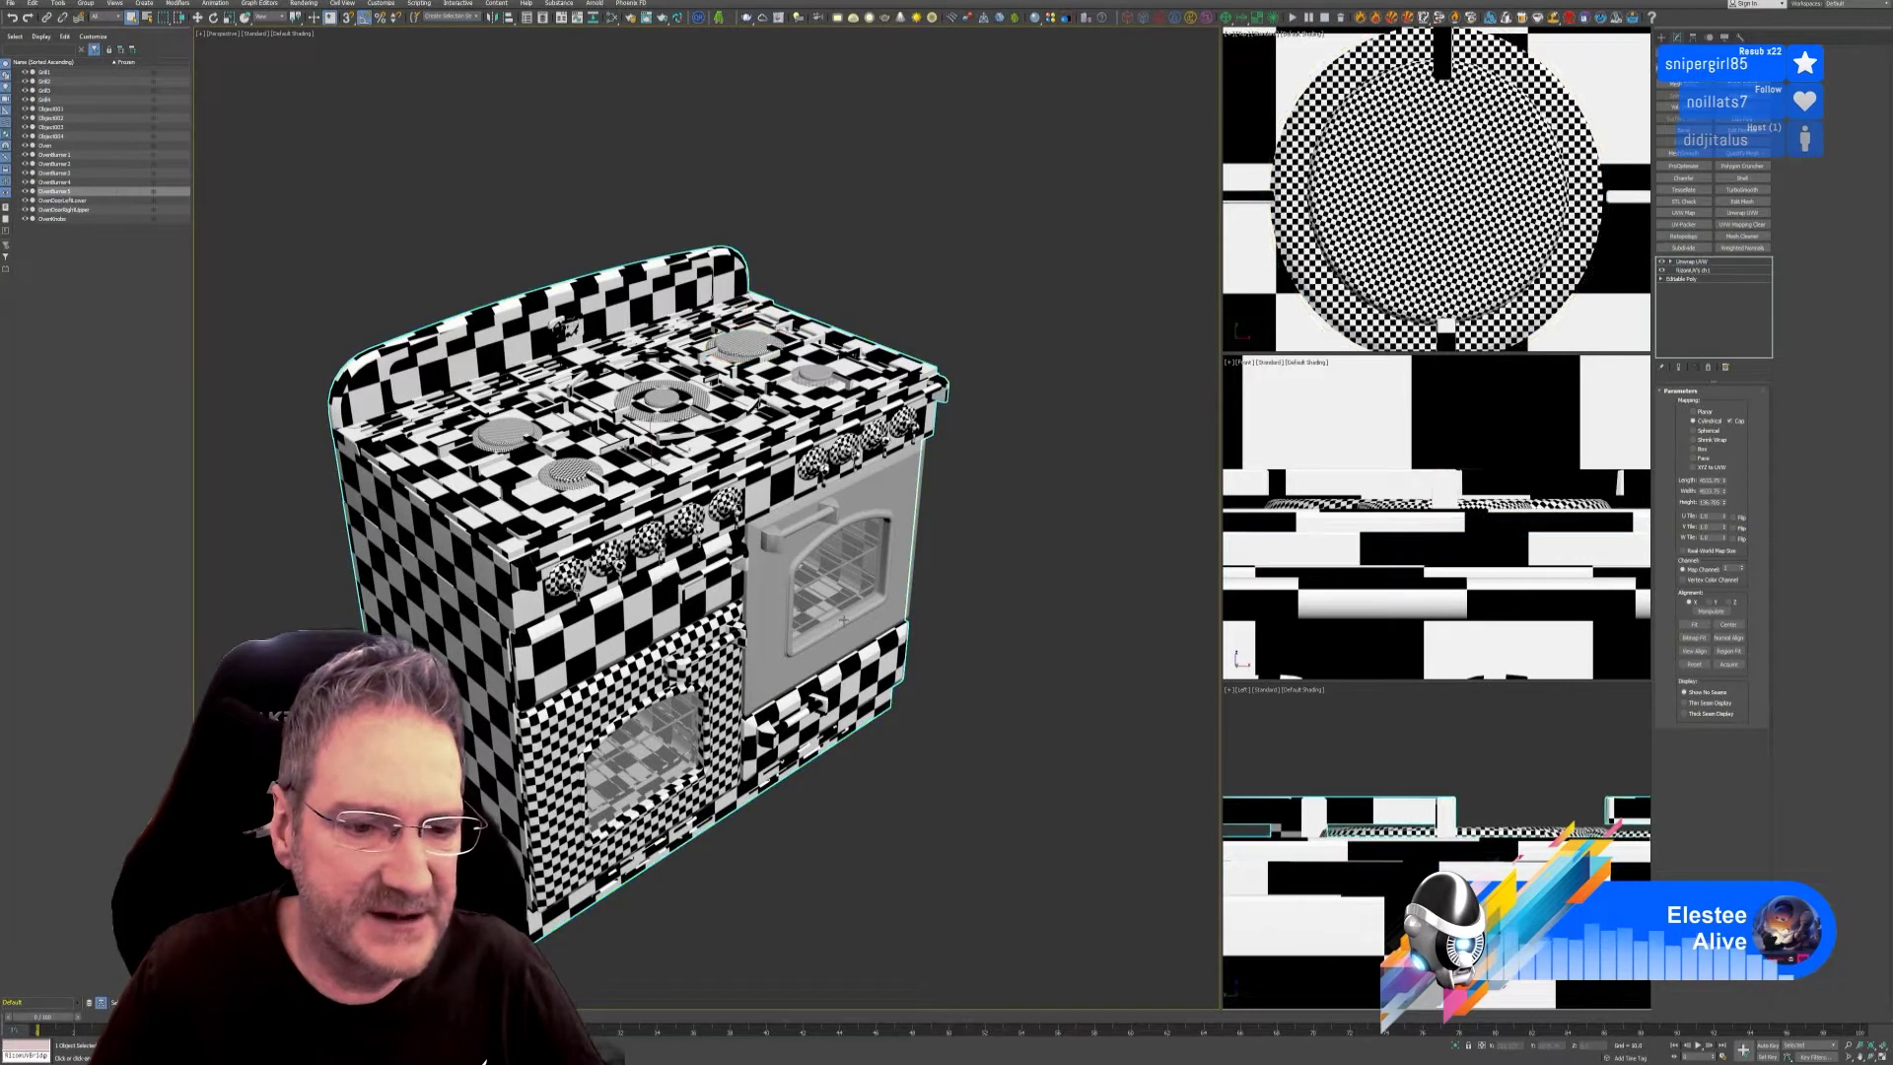
pyautogui.rightClick(1702, 261)
pyautogui.click(1740, 354)
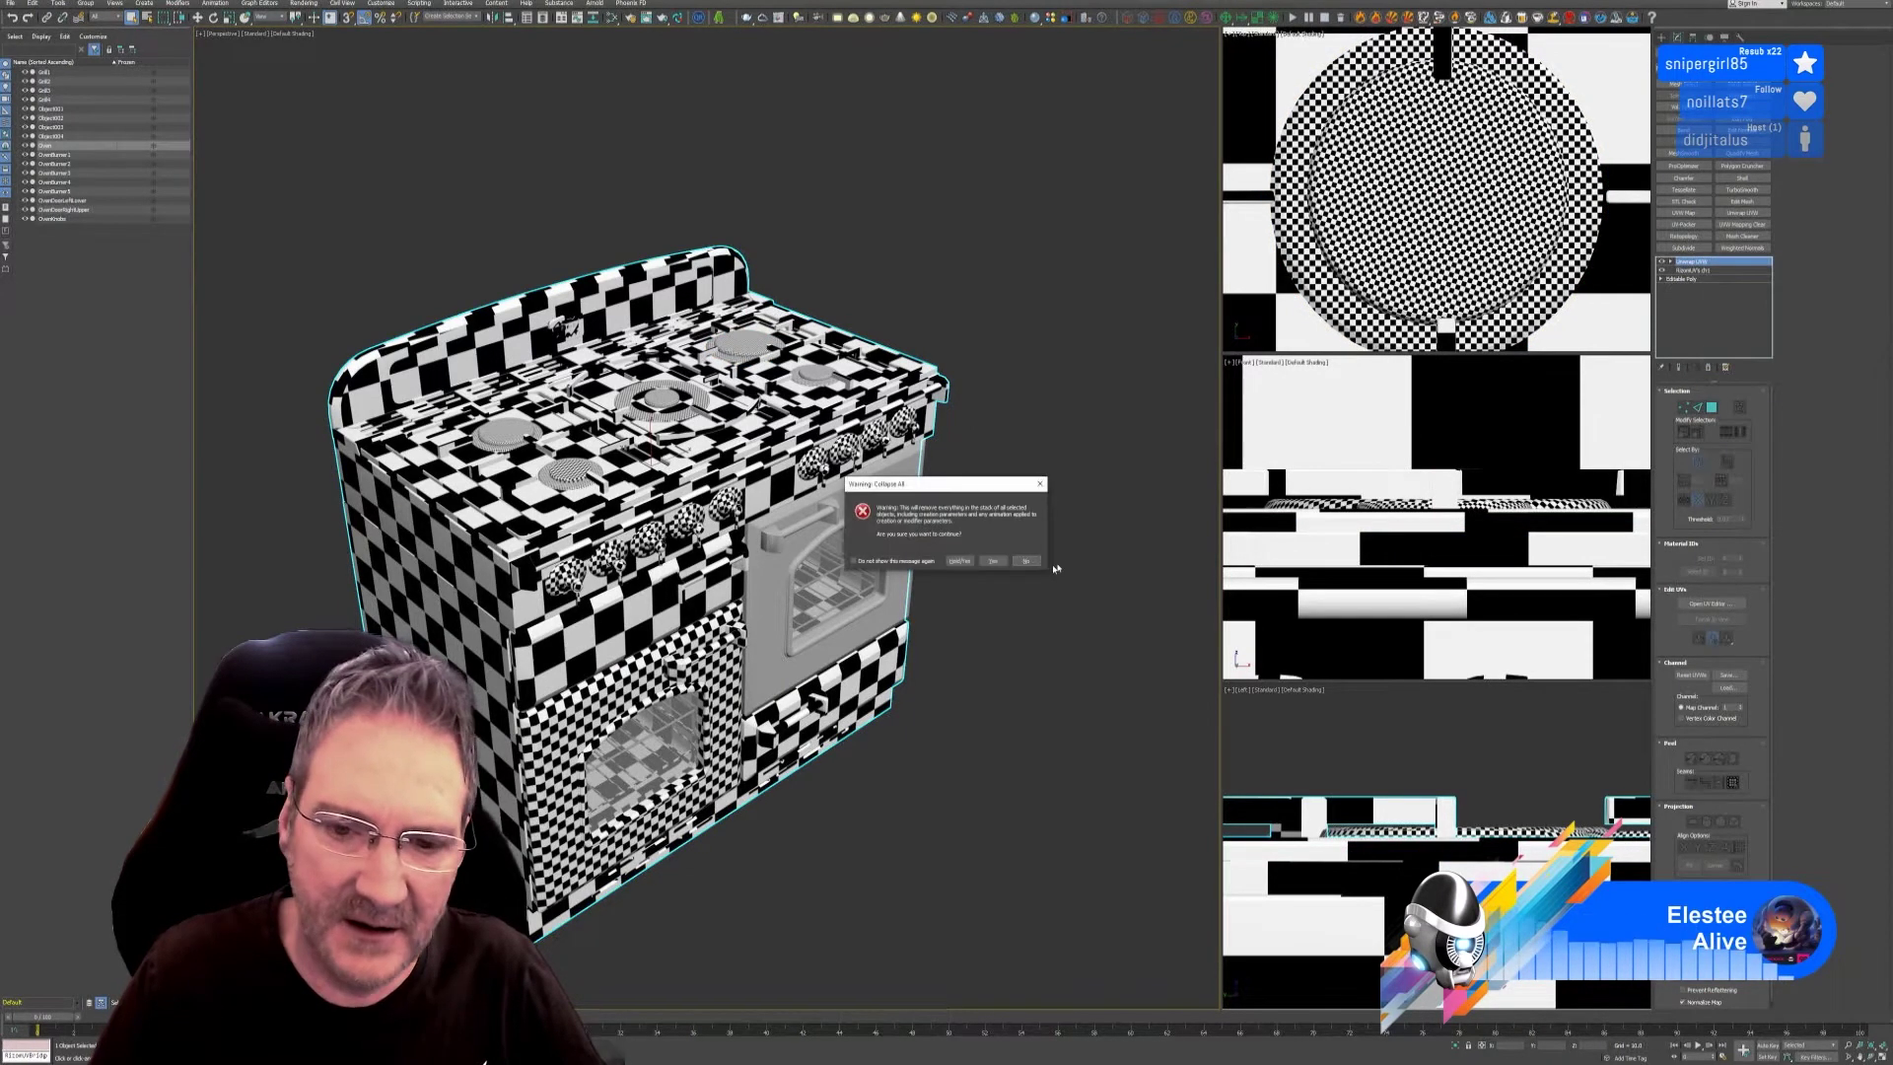
pyautogui.click(992, 560)
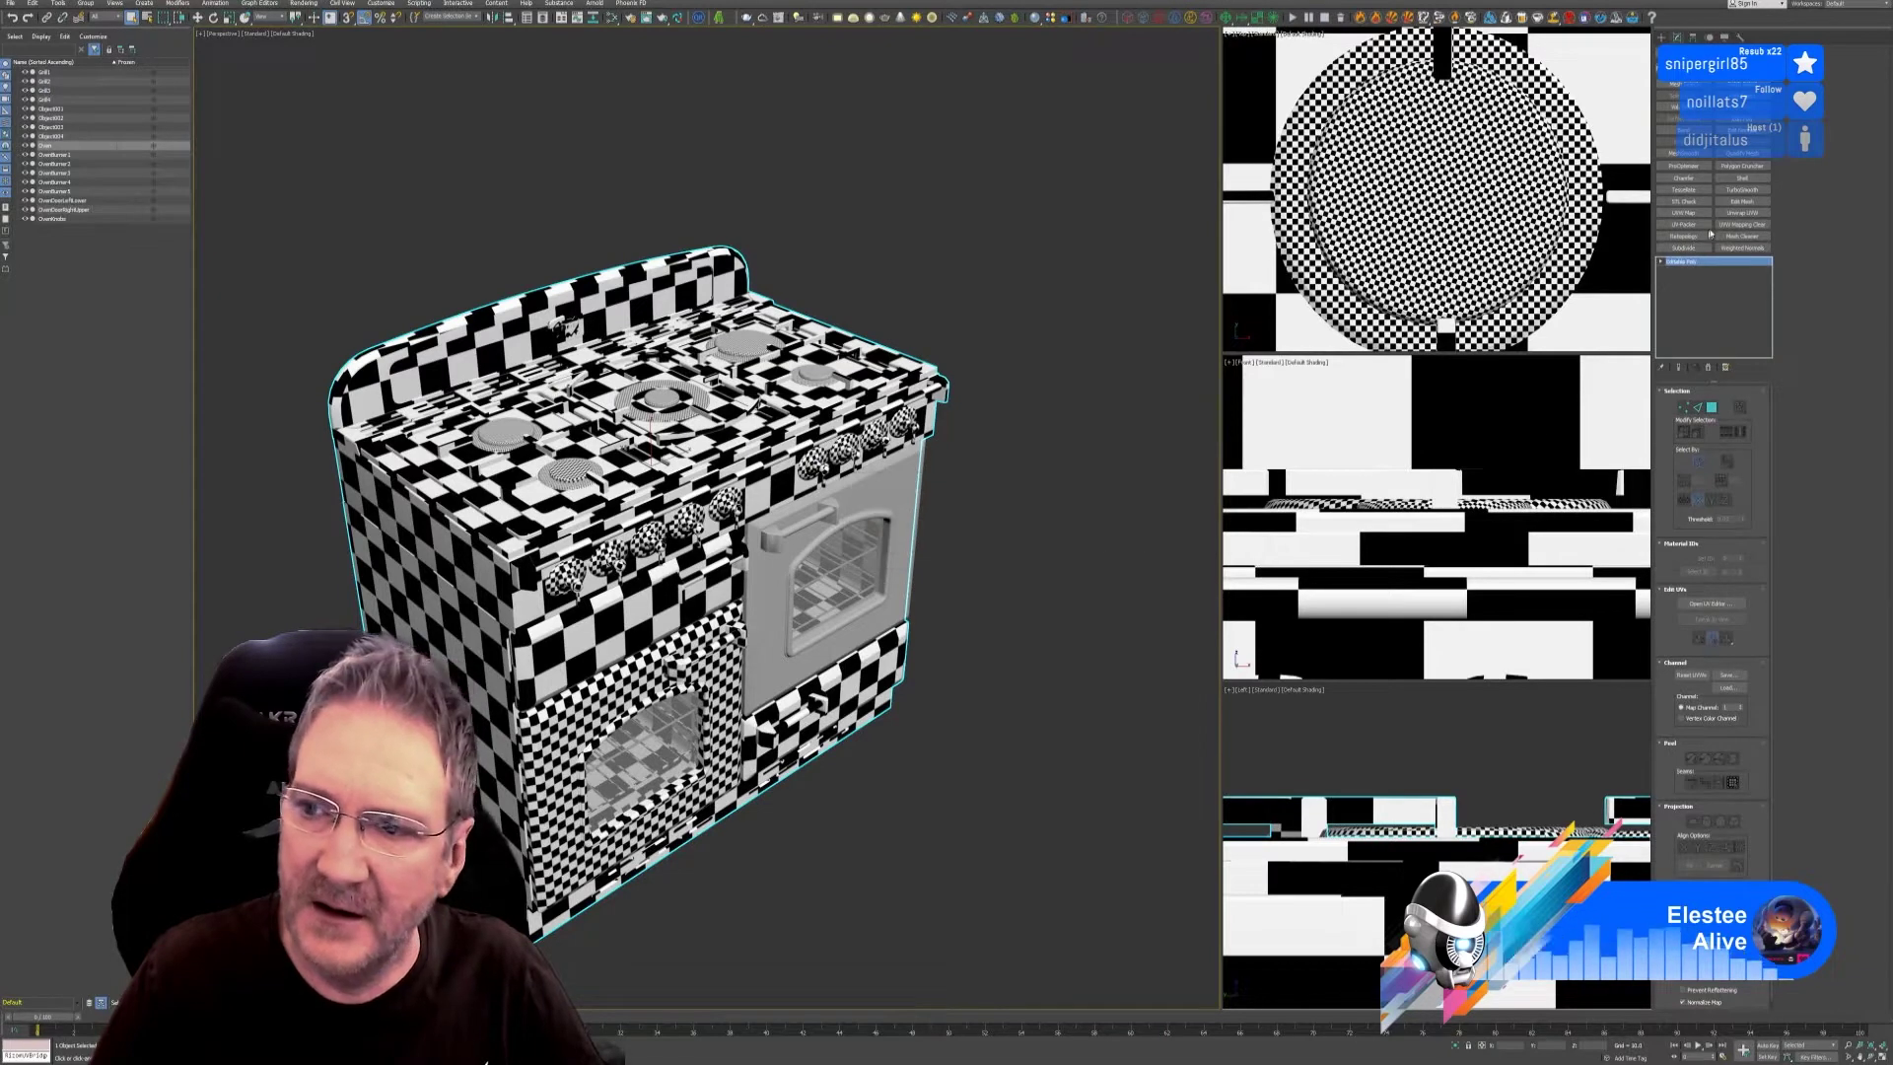
# Attach the caps and bases of all five hob burners to the oven body.
pyautogui.click(1688, 602)
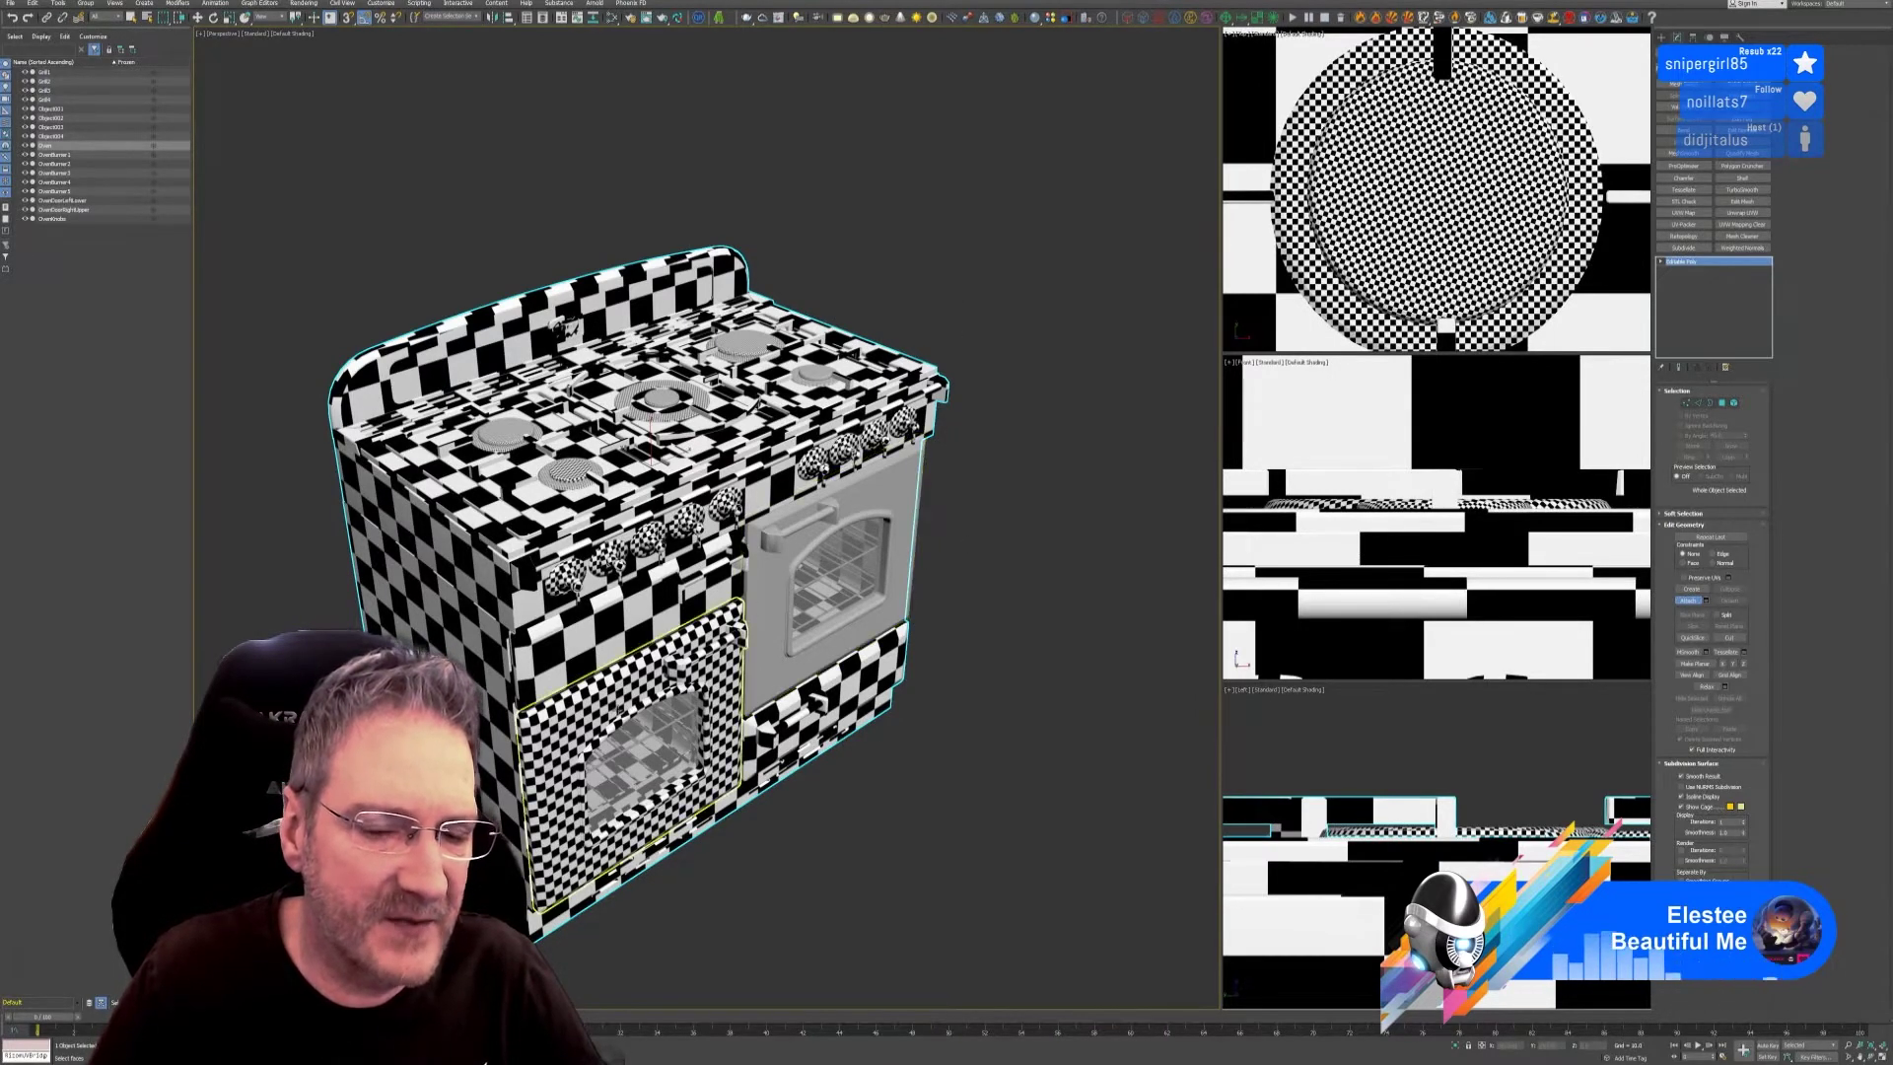
pyautogui.click(573, 471)
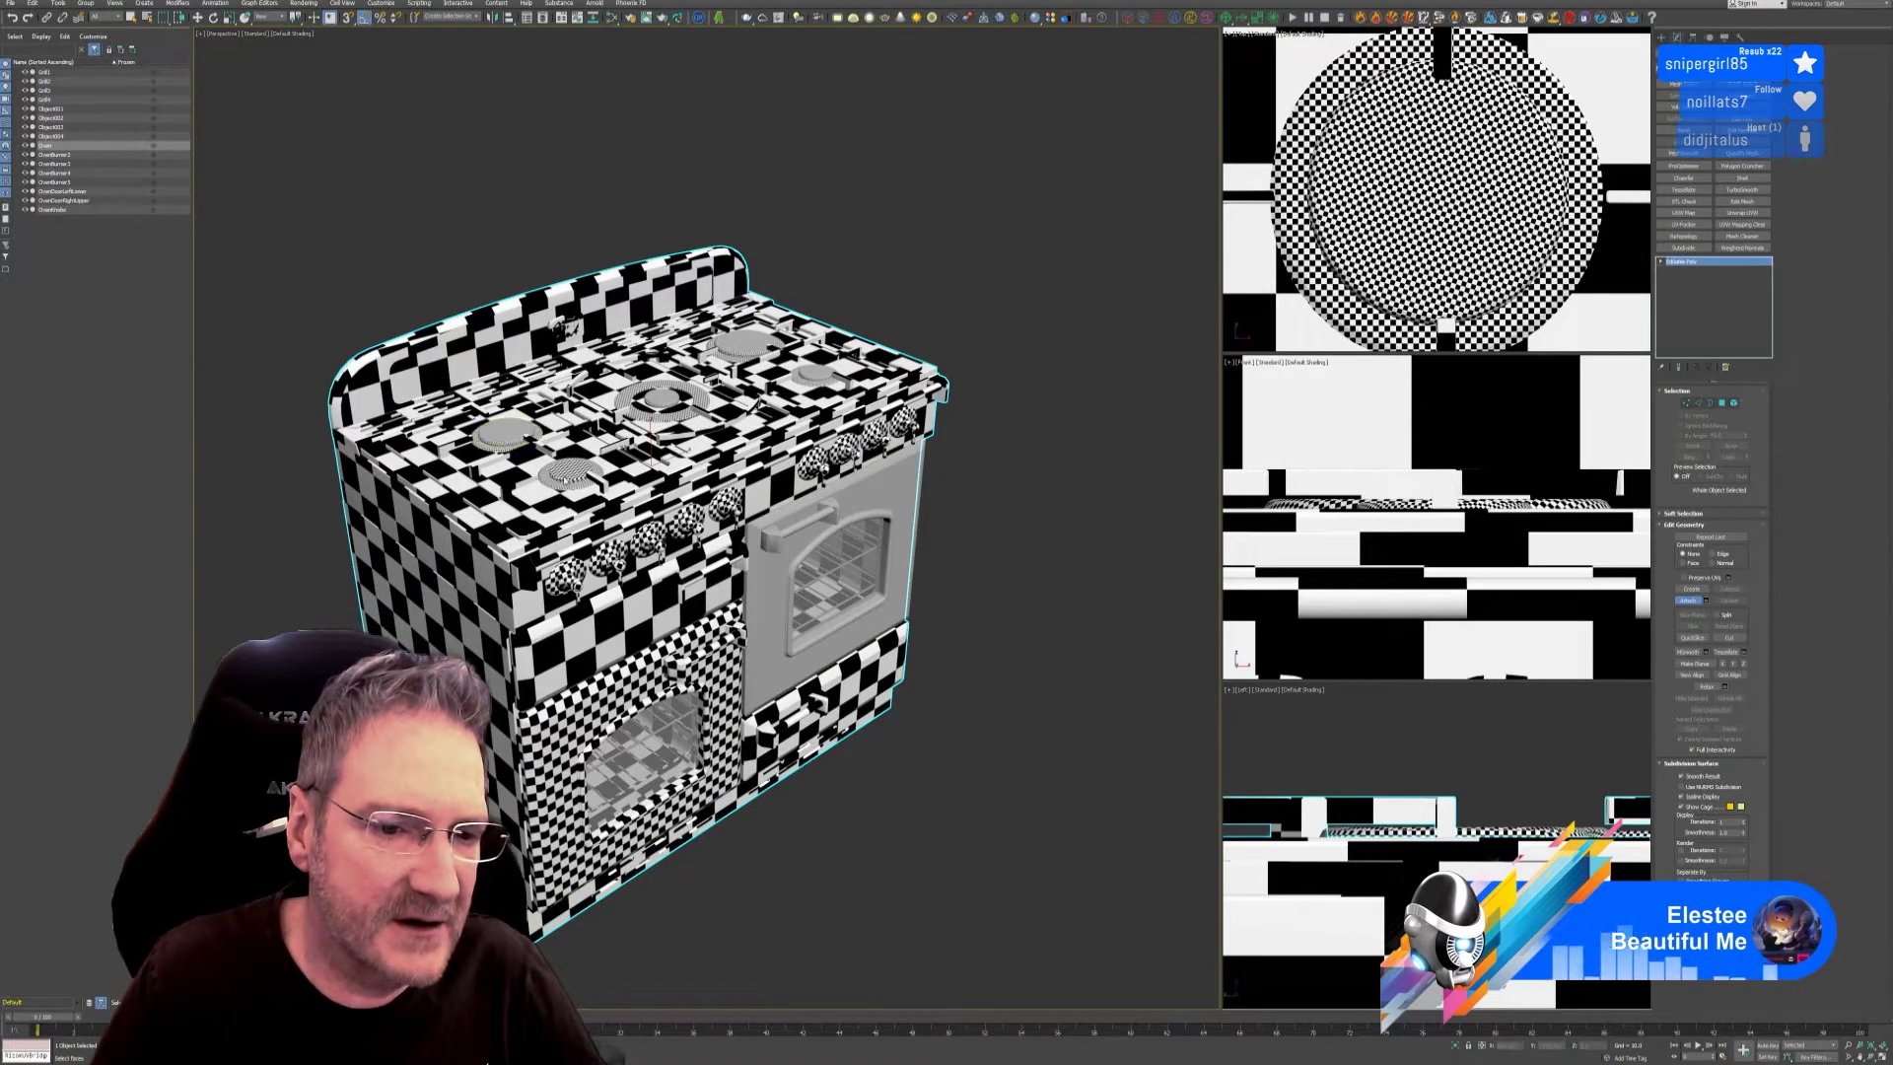
pyautogui.click(506, 438)
pyautogui.click(507, 437)
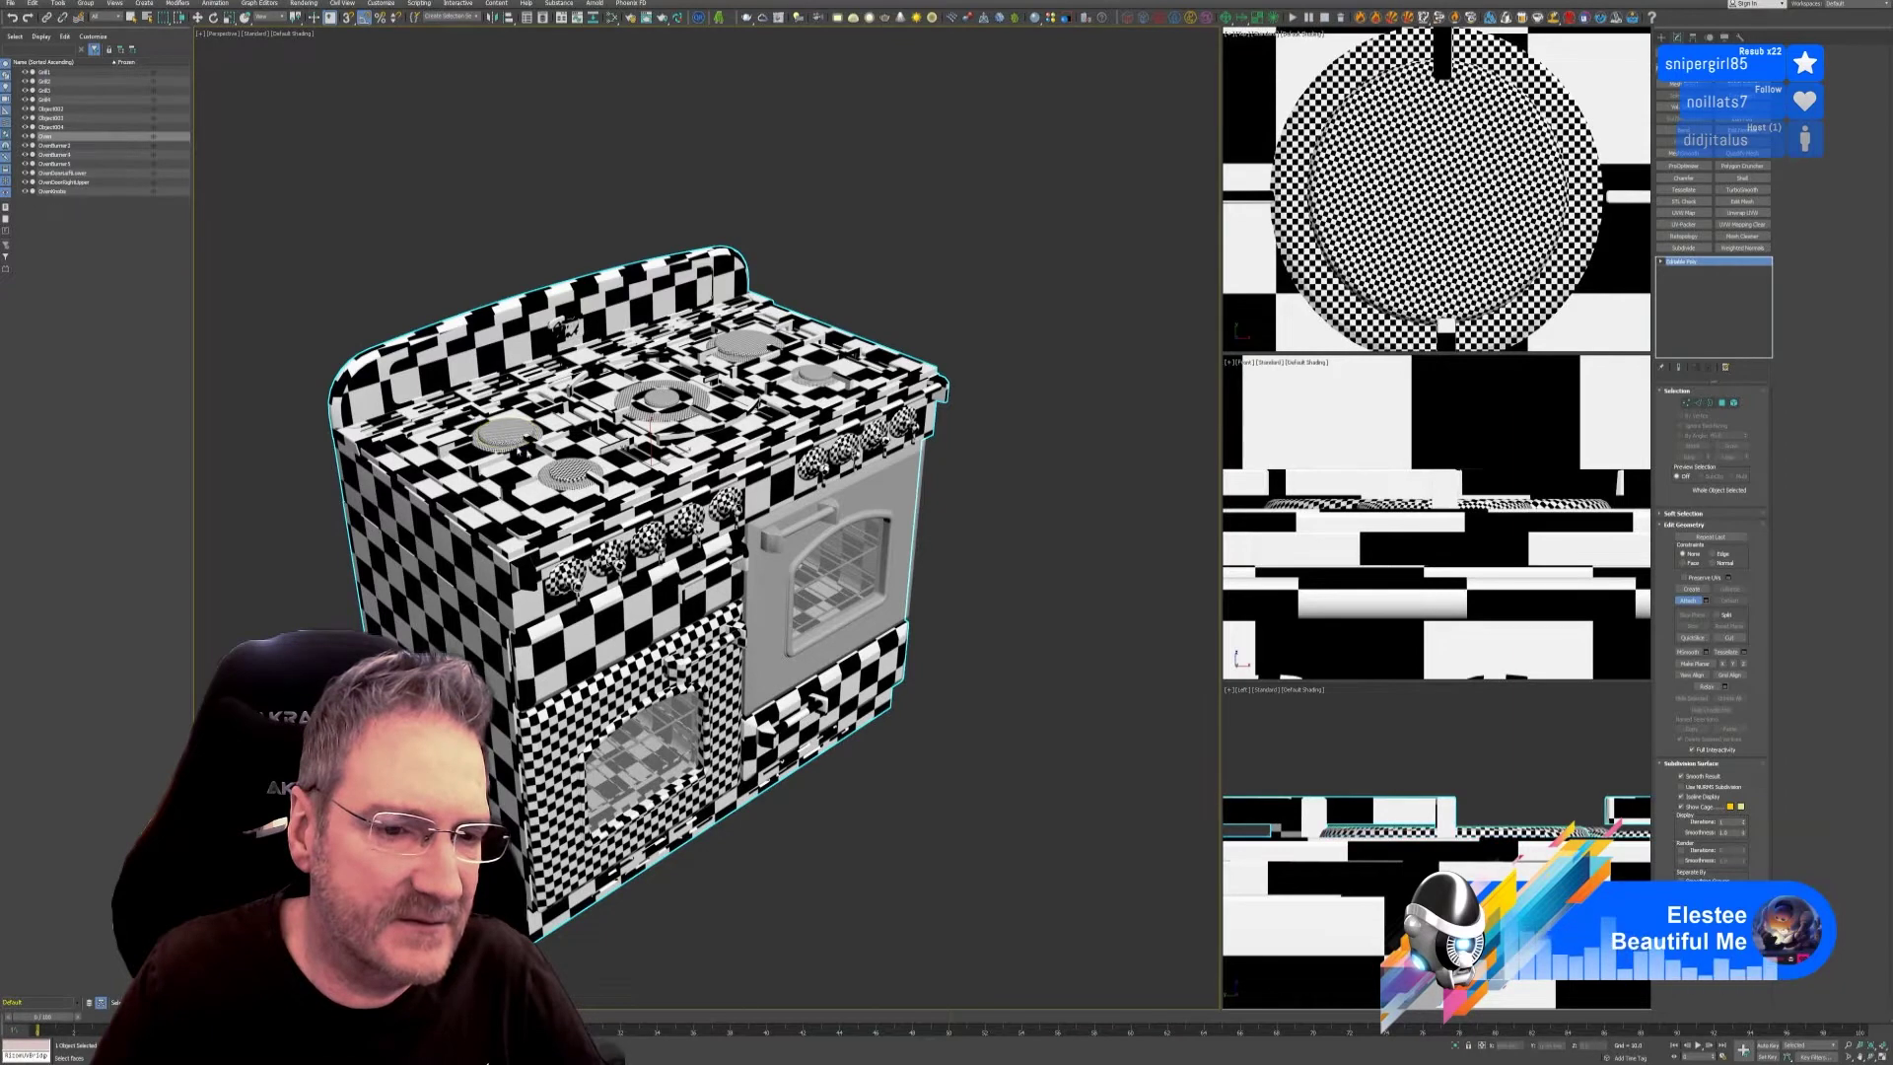
pyautogui.click(662, 402)
pyautogui.click(663, 402)
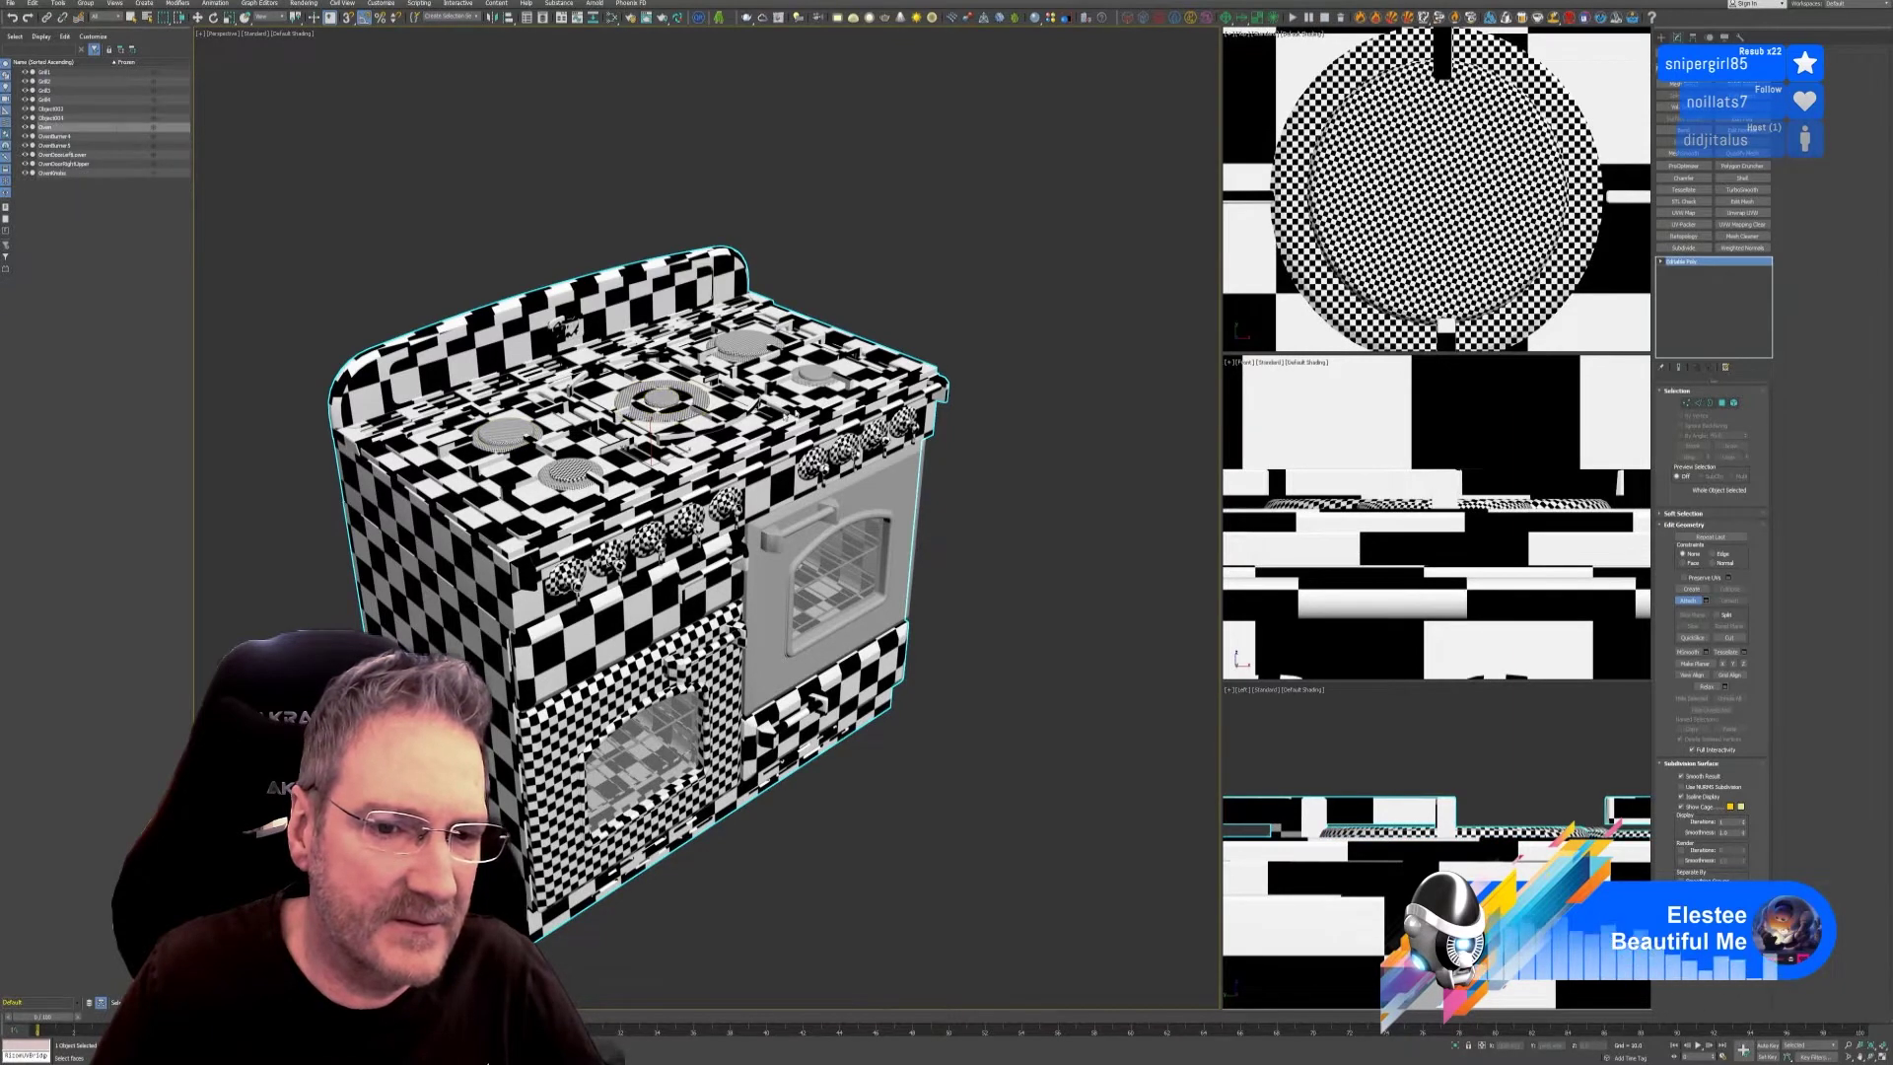
pyautogui.click(817, 374)
pyautogui.click(816, 375)
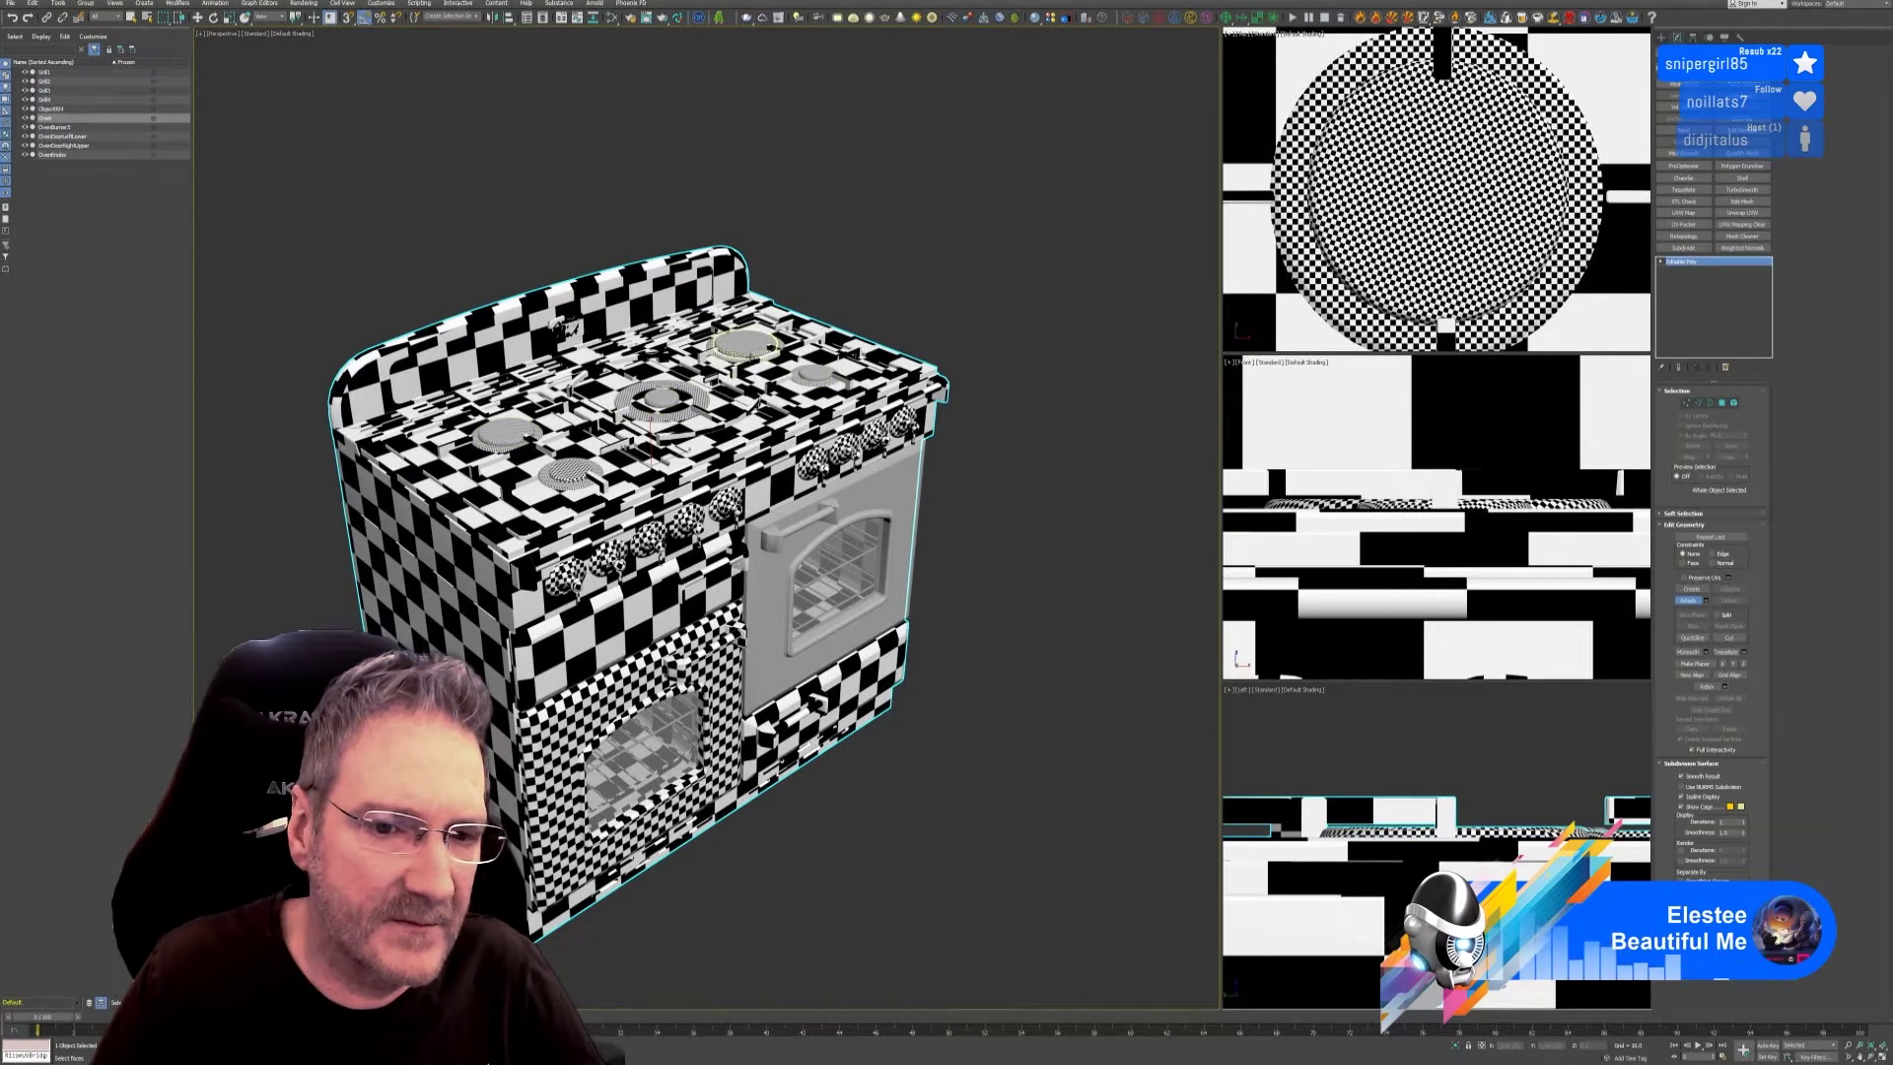
pyautogui.click(742, 351)
pyautogui.click(567, 471)
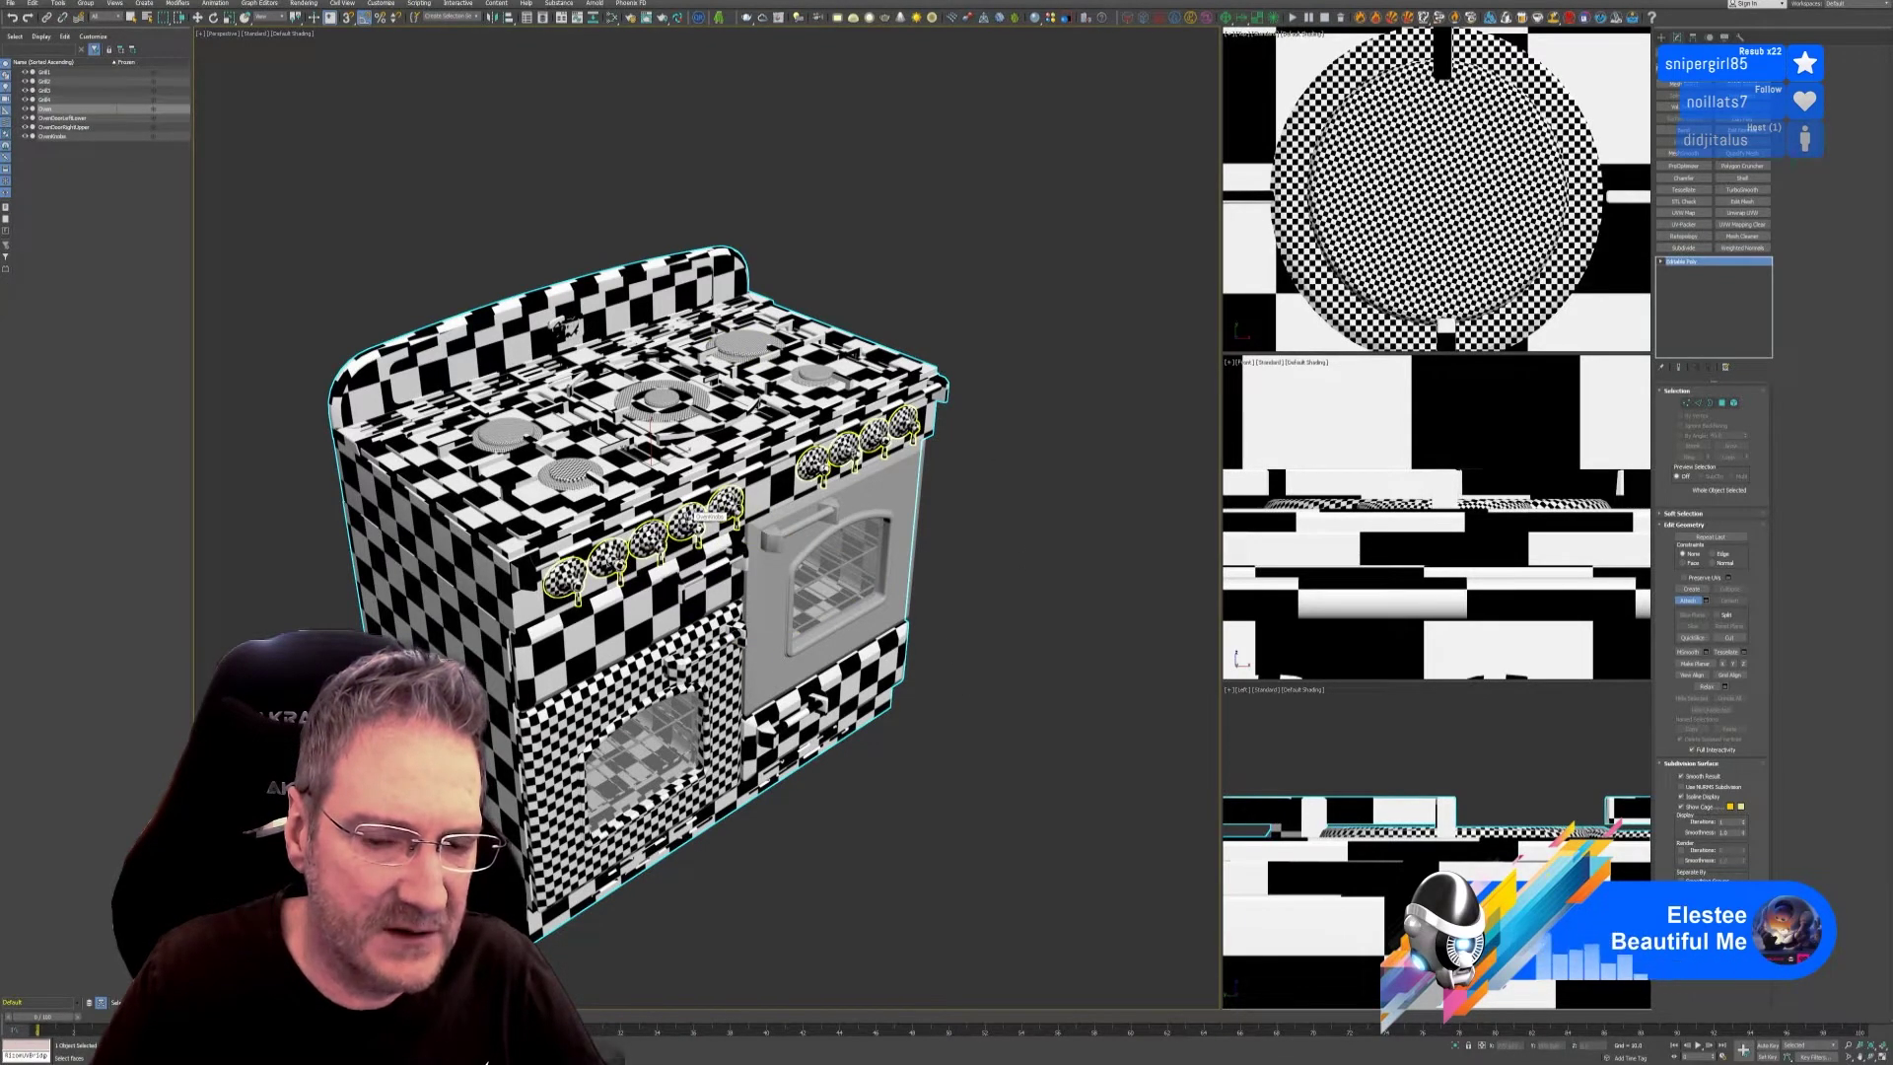
# Attach the front control knobs to the oven body and finish attaching, keeping both doors separate.
pyautogui.click(695, 512)
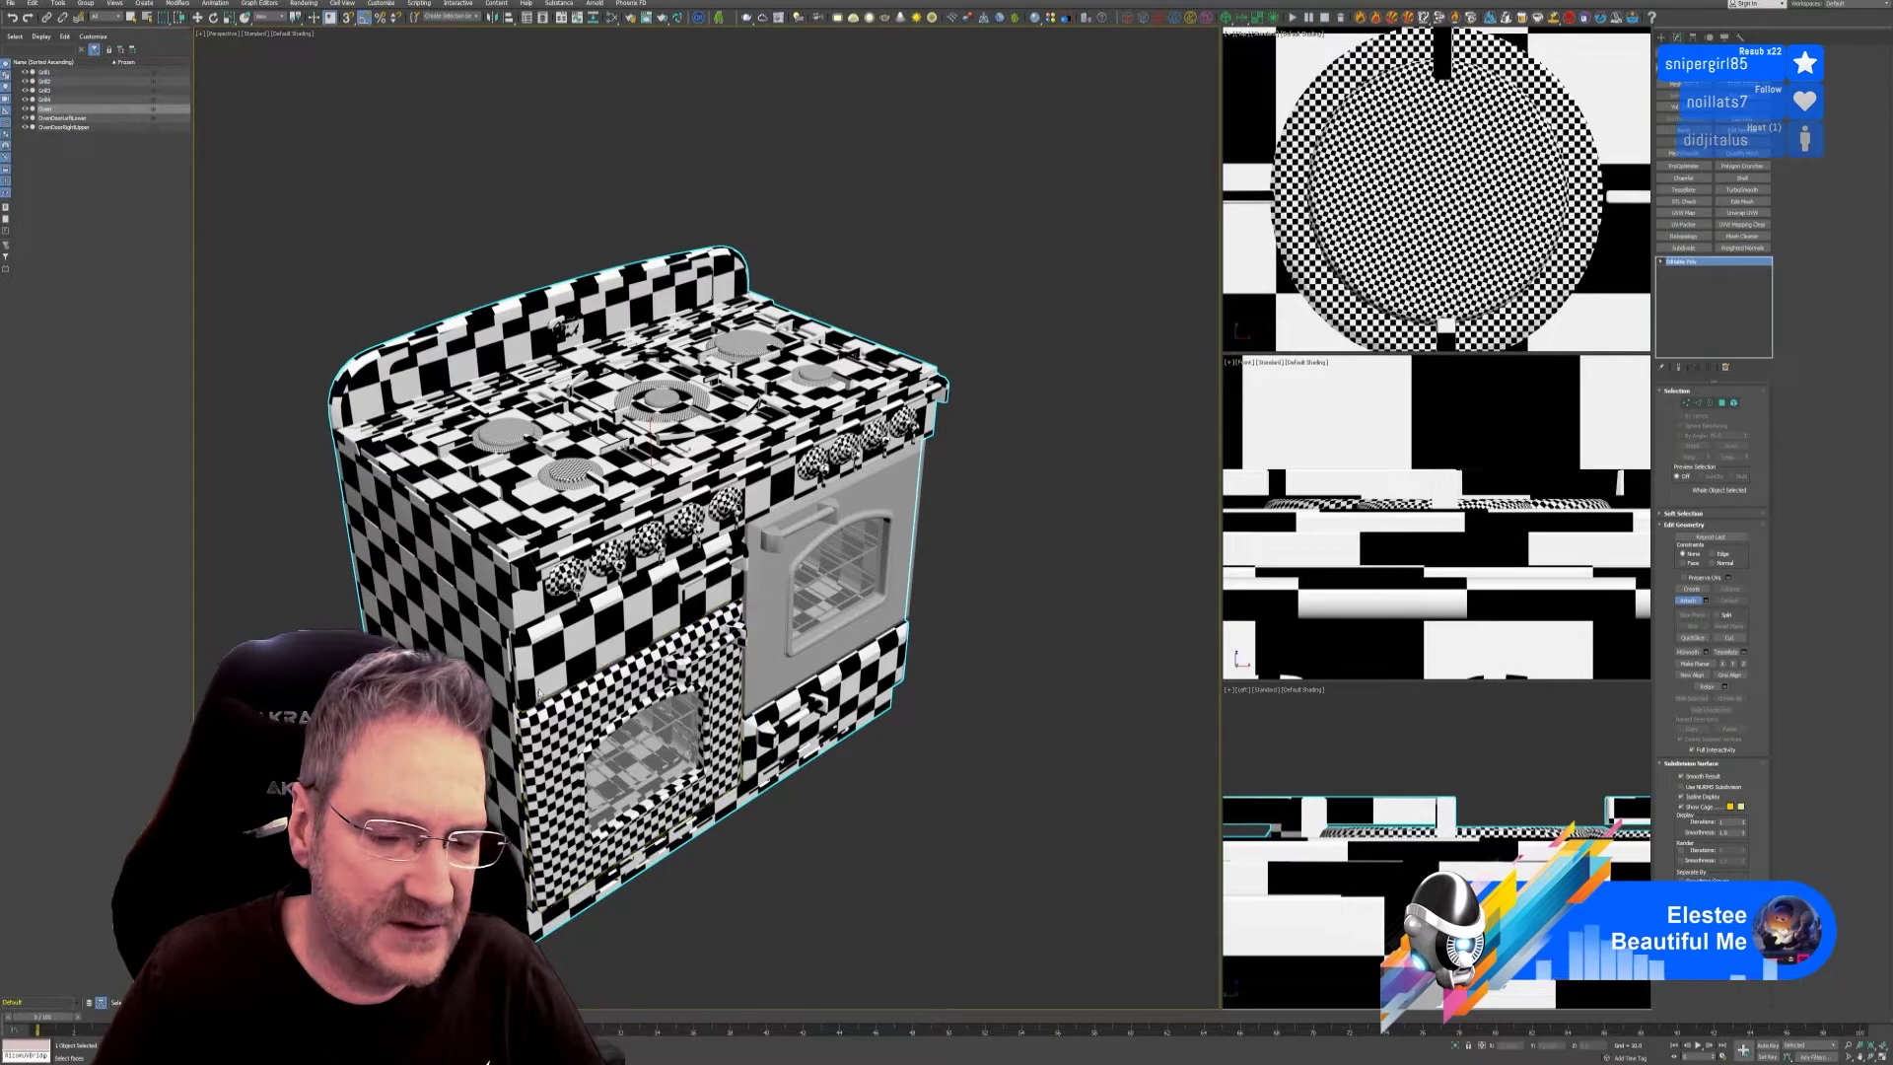
pyautogui.keyDown('alt'); pyautogui.moveTo(952, 559); pyautogui.dragTo(993, 435, button='middle'); pyautogui.keyUp('alt')
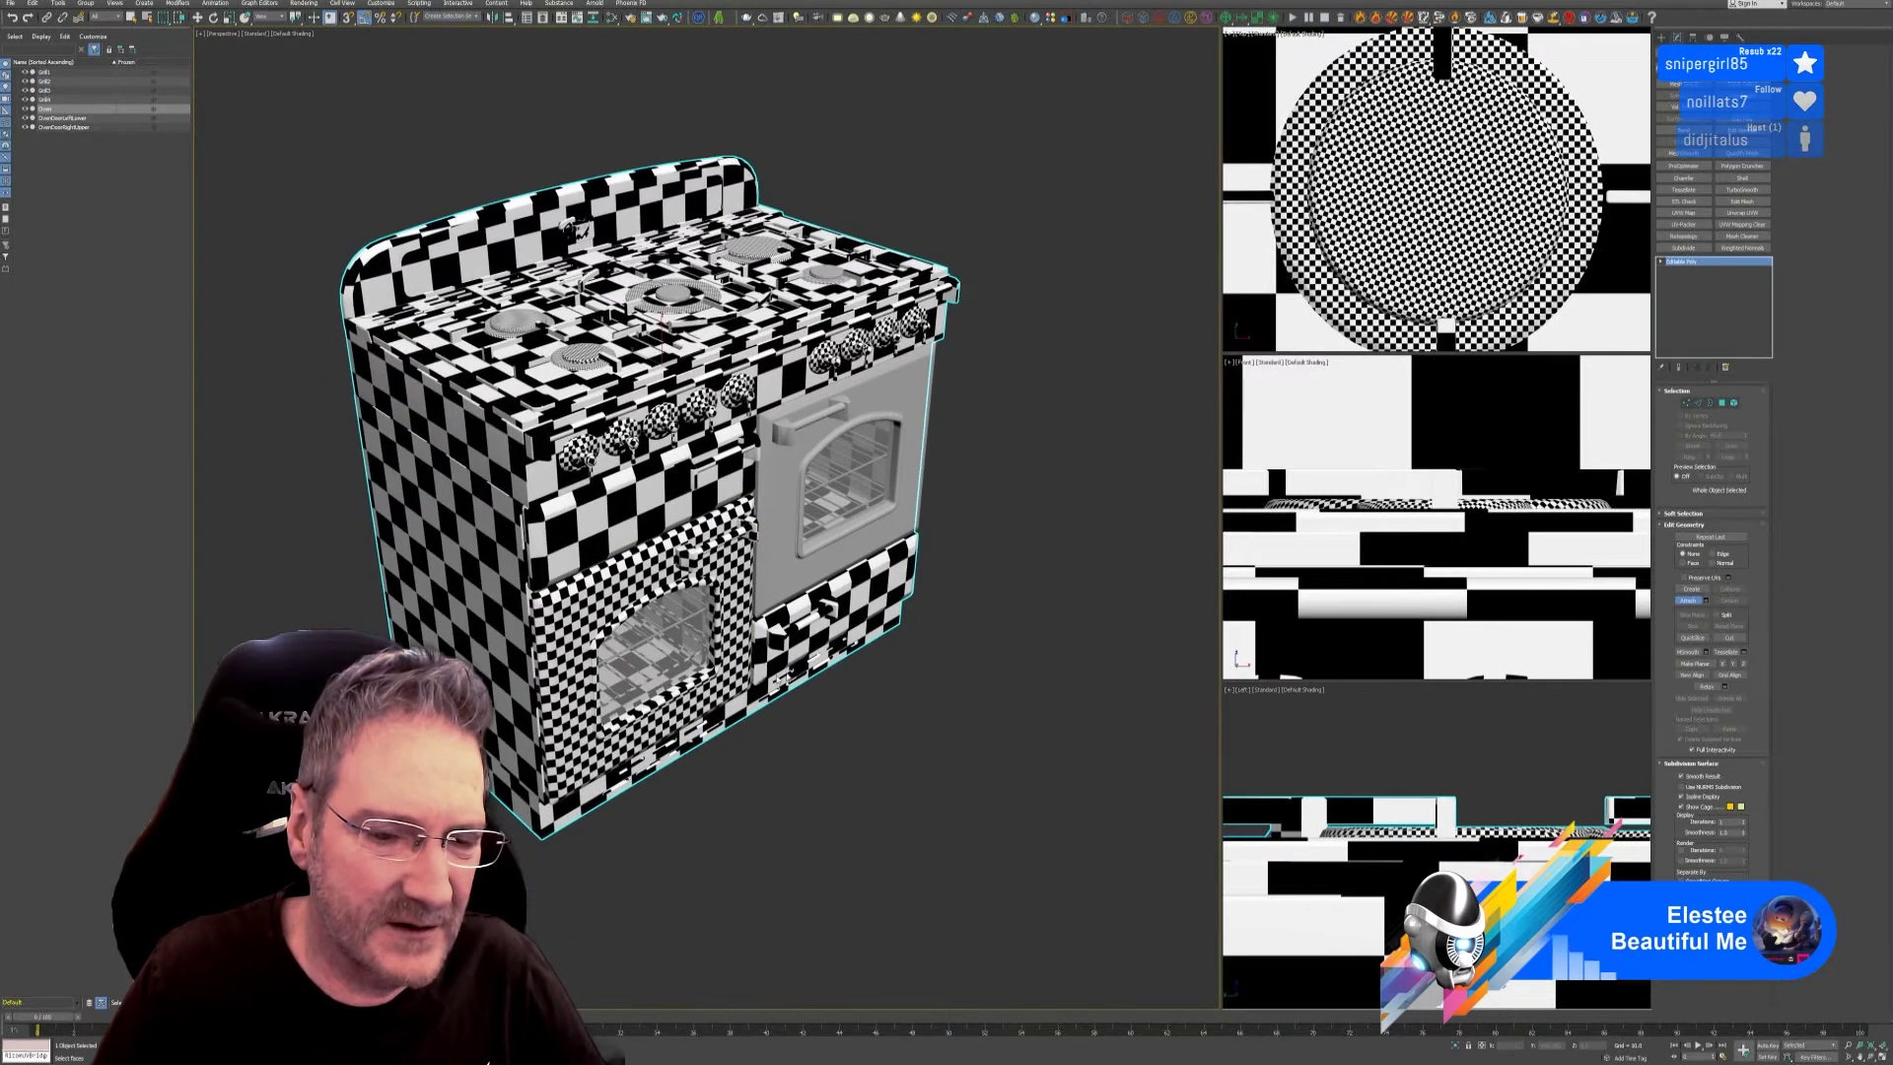
pyautogui.scroll(3, 993, 435)
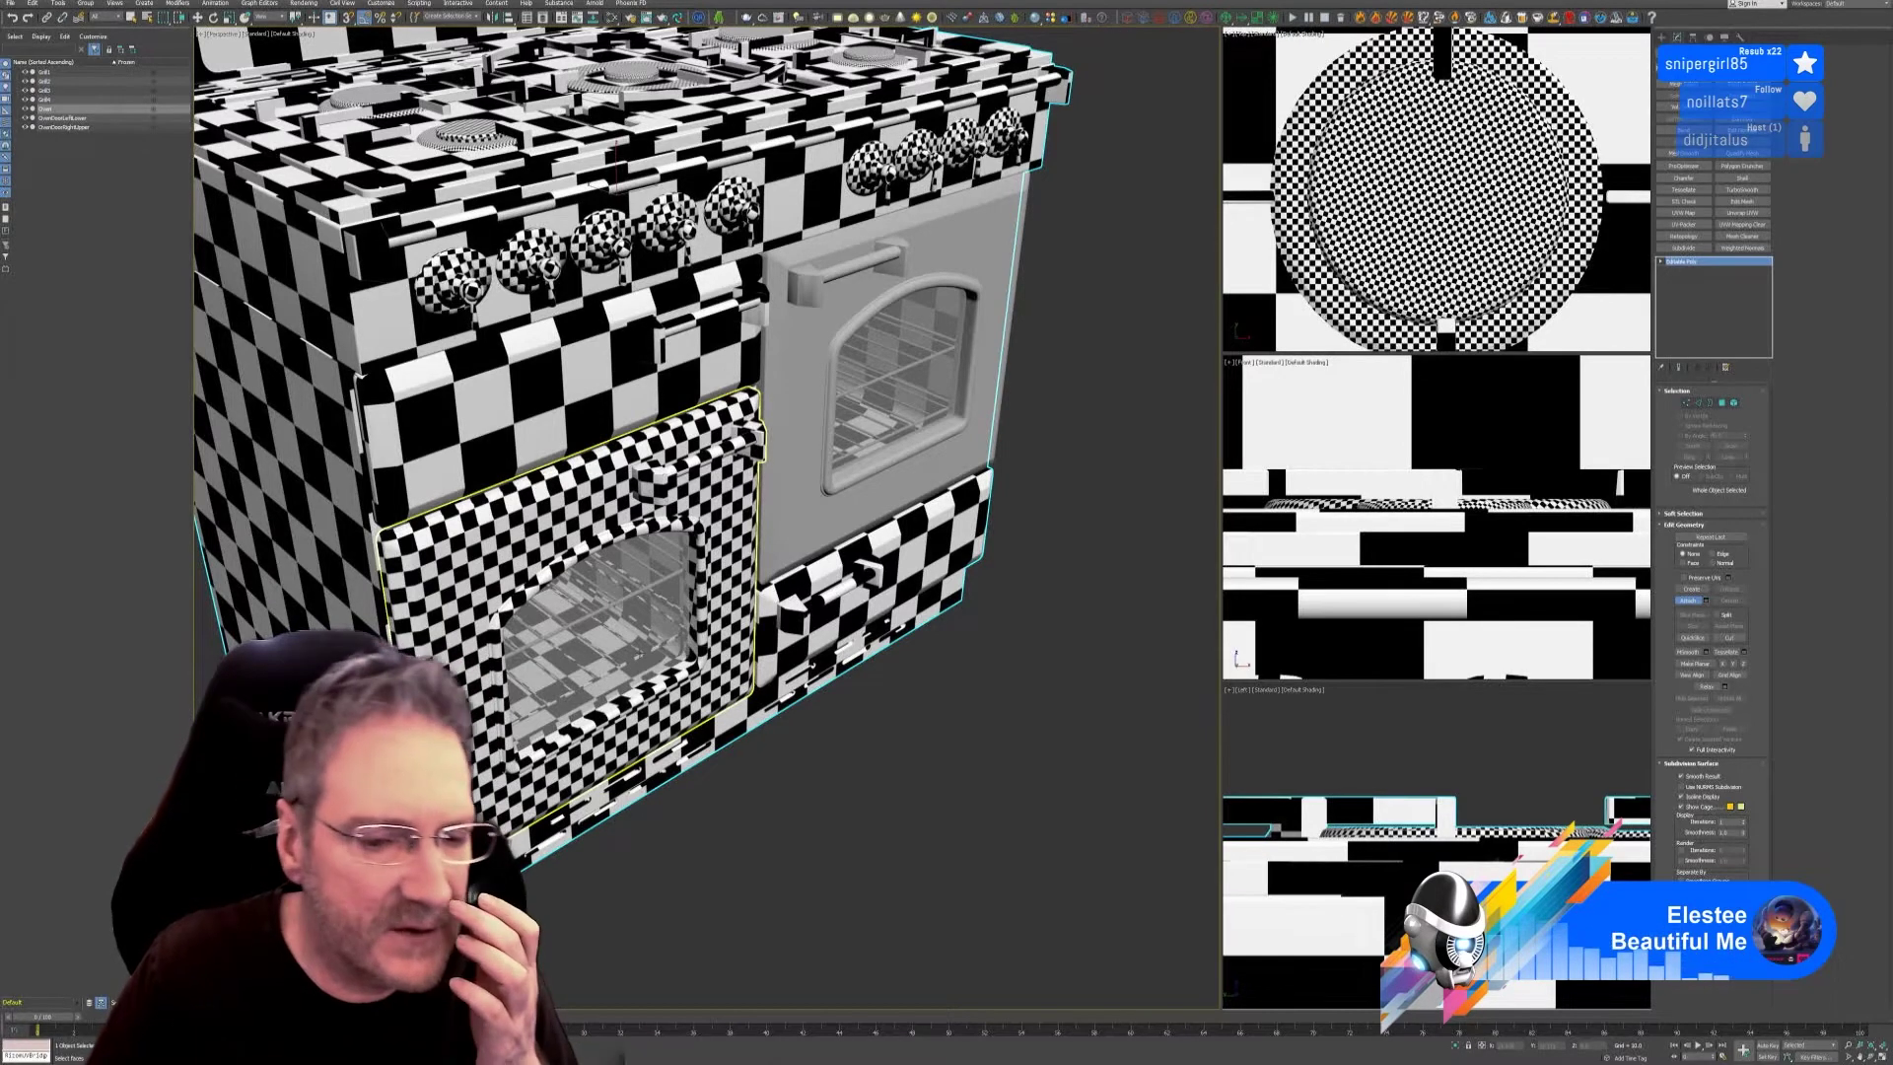
pyautogui.click(867, 418)
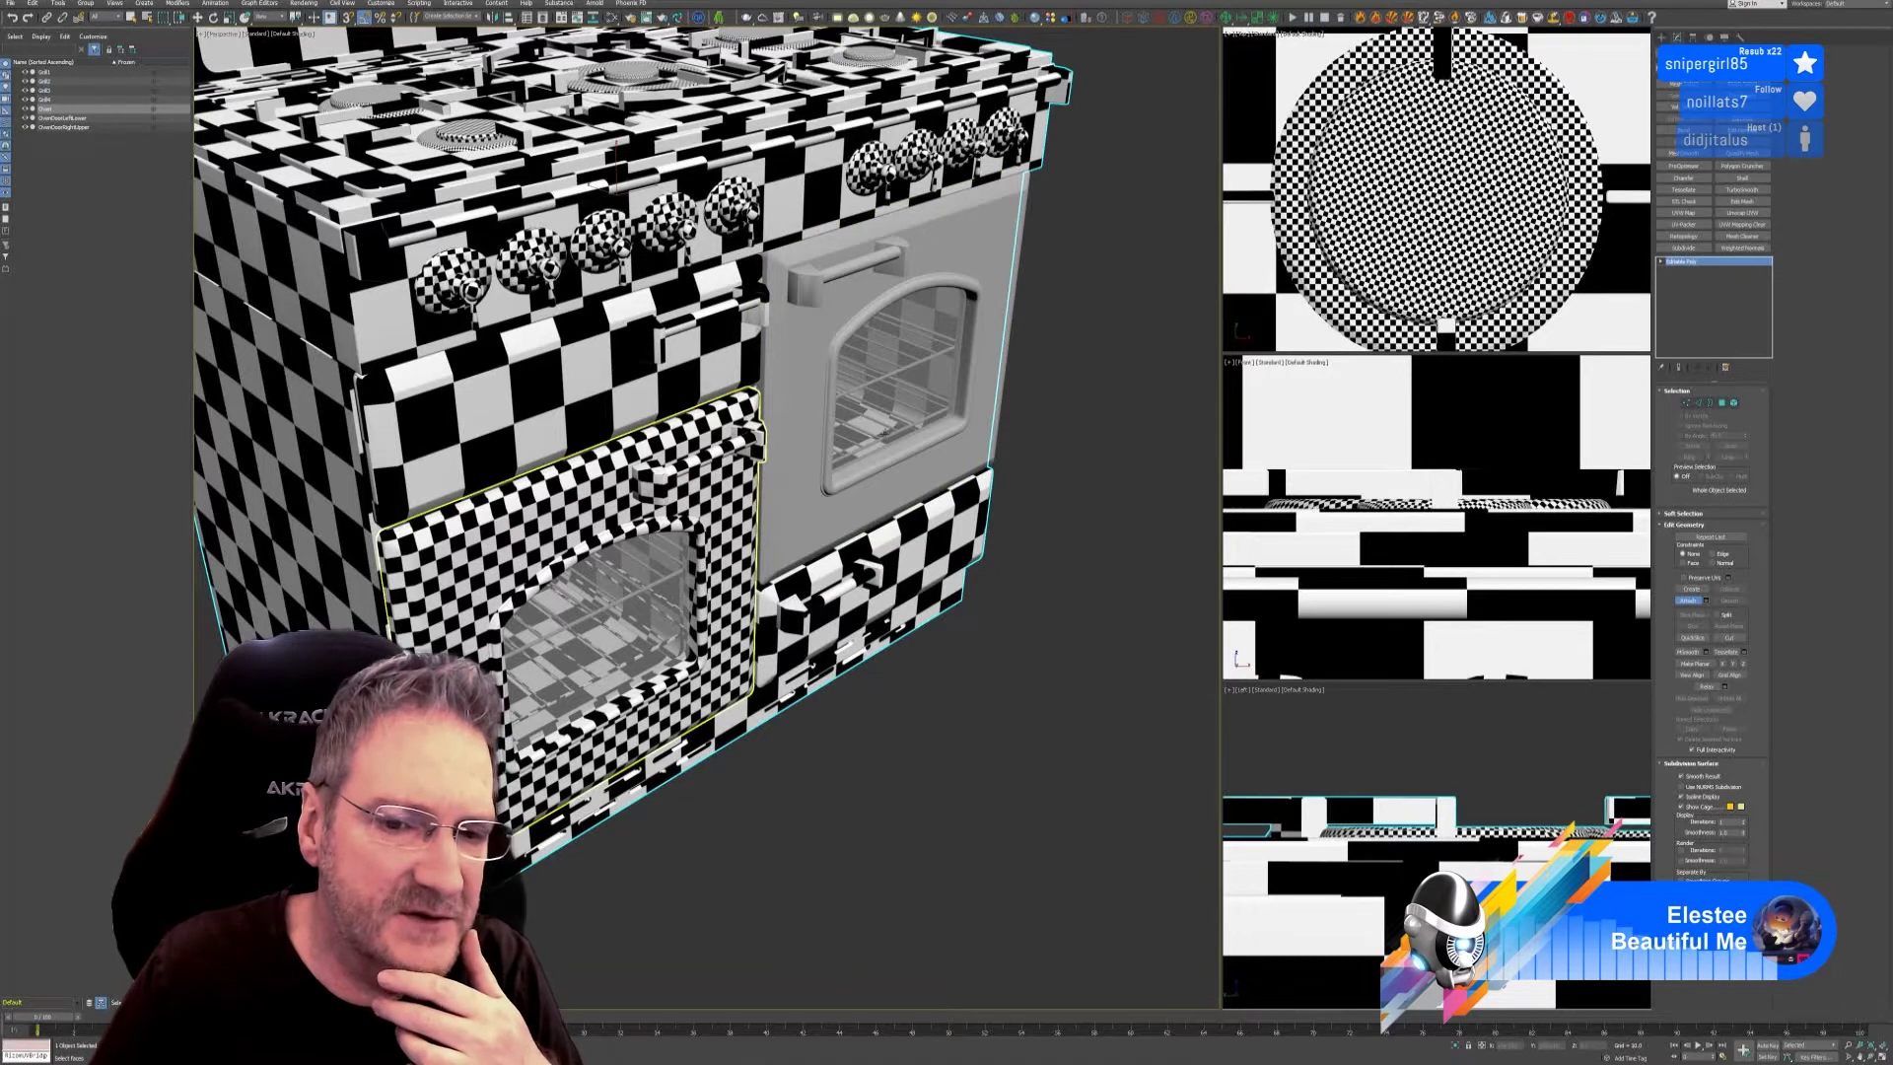
pyautogui.click(631, 473)
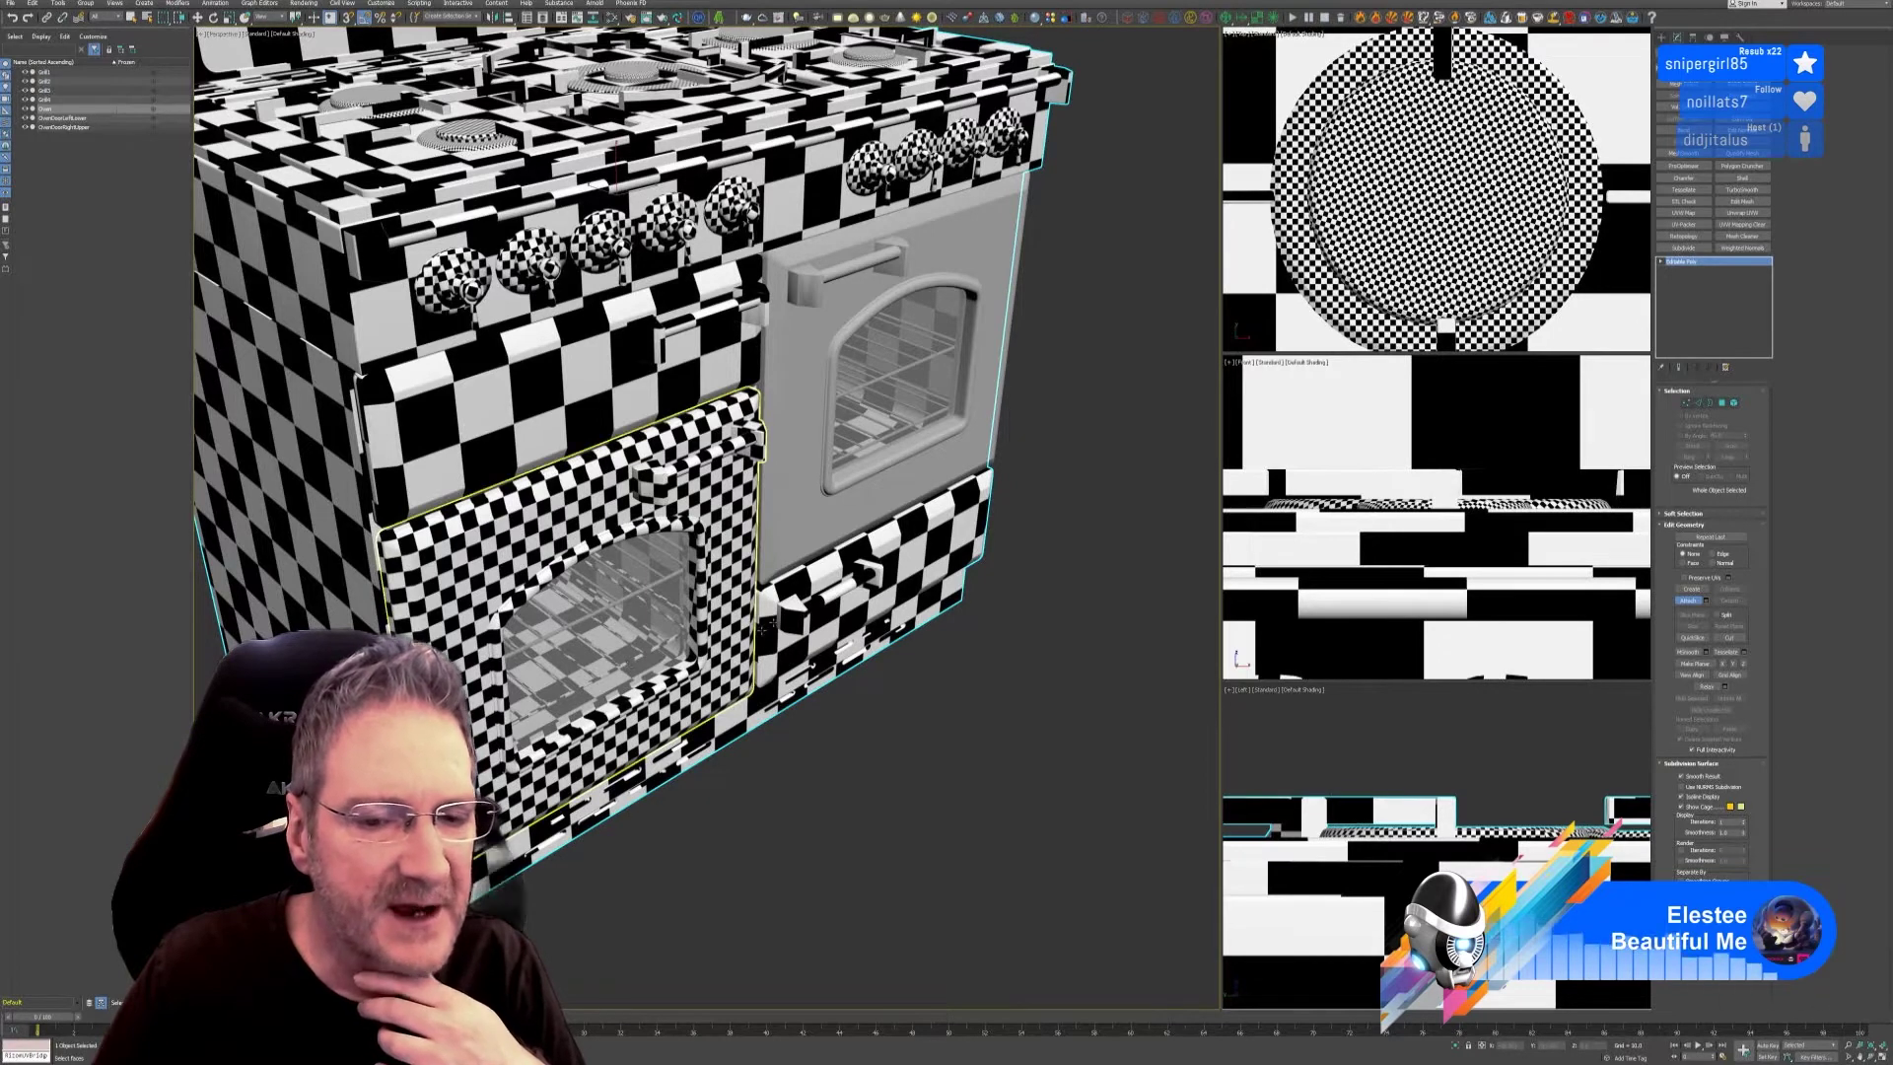
pyautogui.click(947, 463)
pyautogui.press('w')
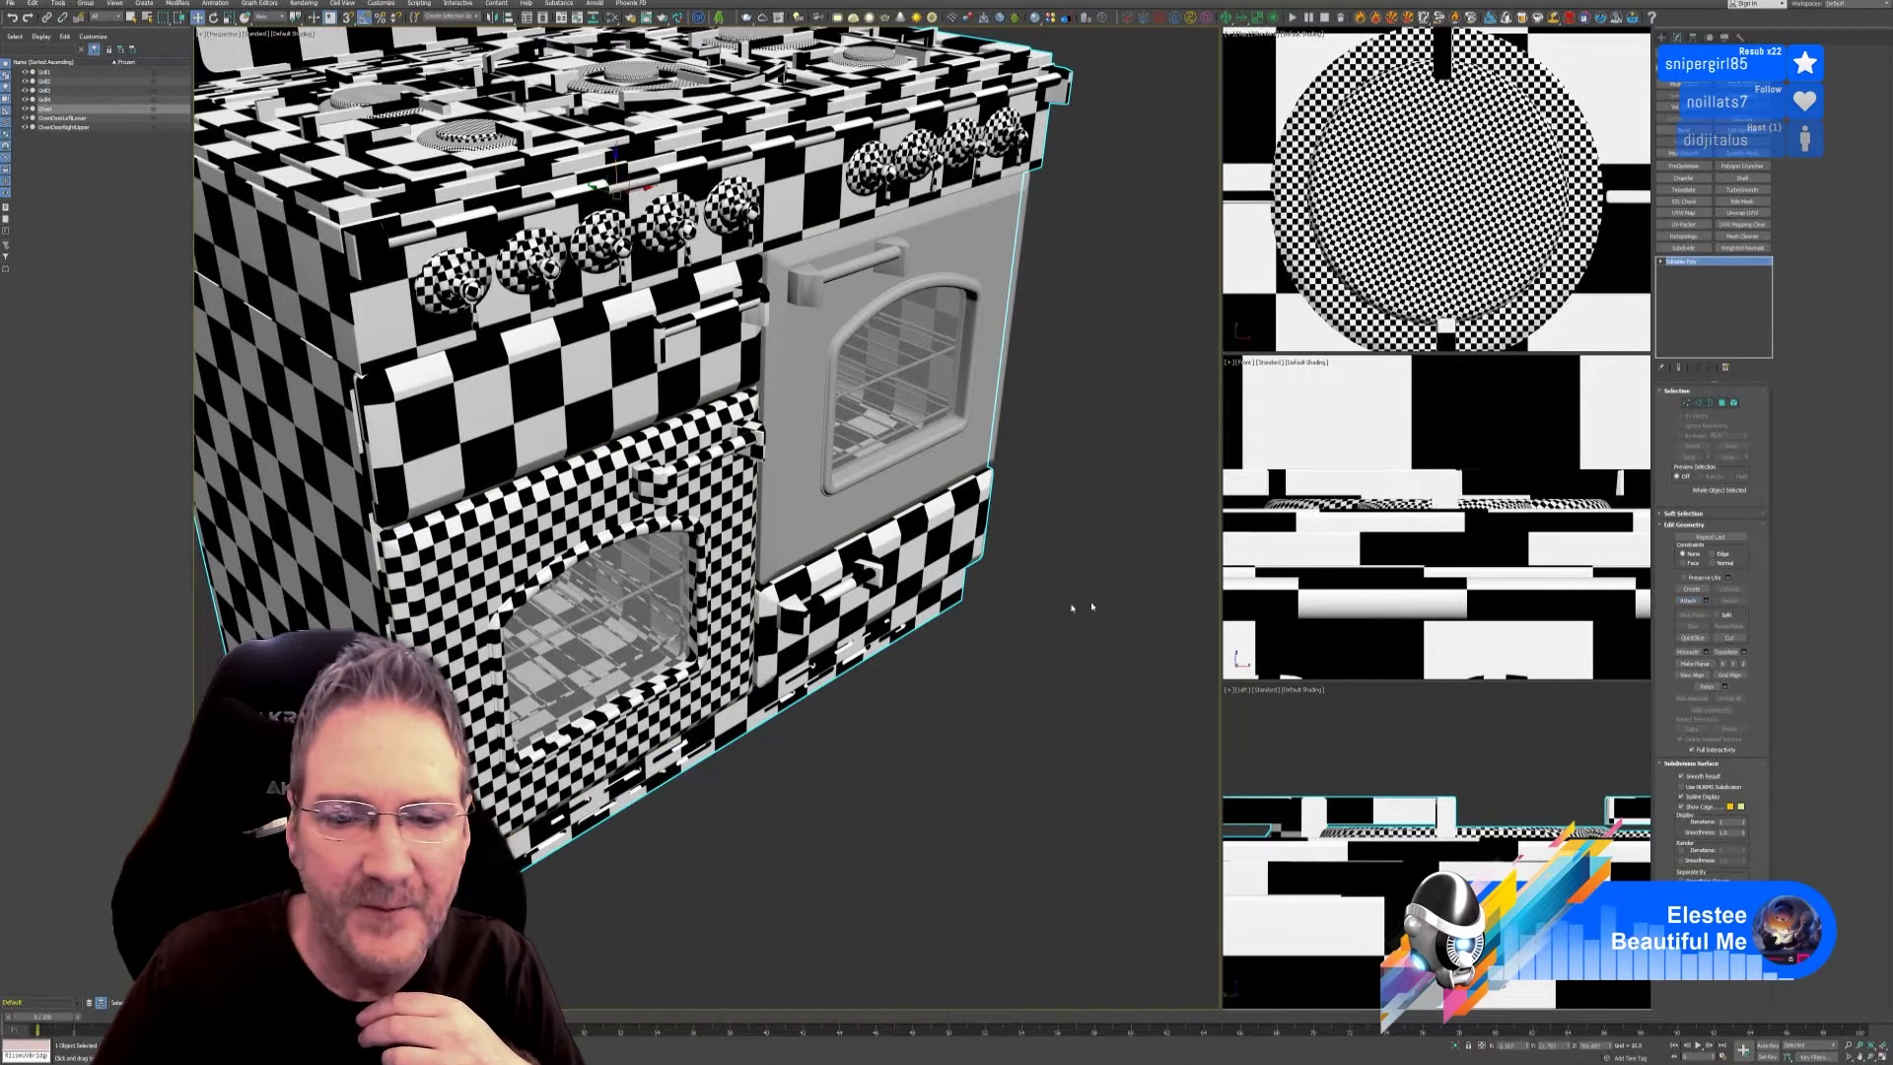
pyautogui.press('z')
pyautogui.keyDown('alt'); pyautogui.moveTo(1001, 417); pyautogui.dragTo(993, 422, button='middle'); pyautogui.keyUp('alt')
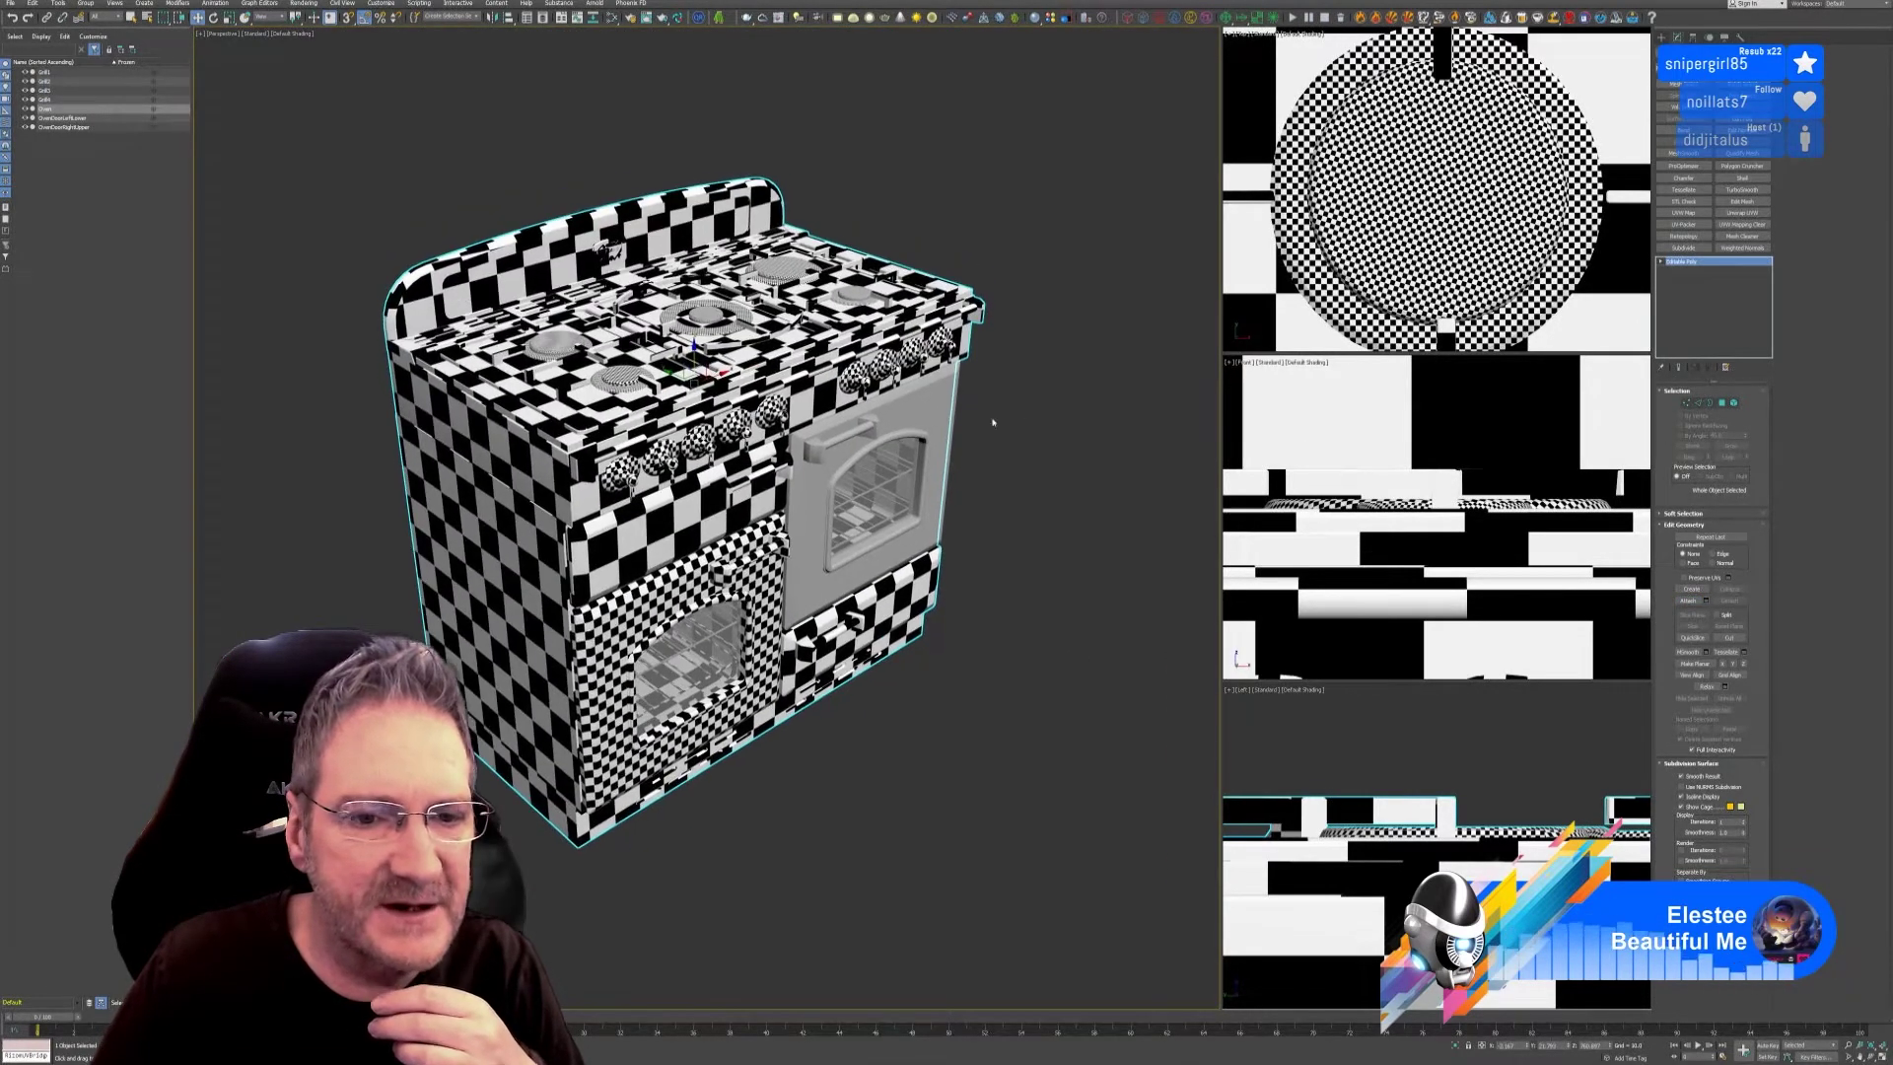
# Save the scene with Save As in the current project folder.
pyautogui.click(11, 4)
pyautogui.click(39, 90)
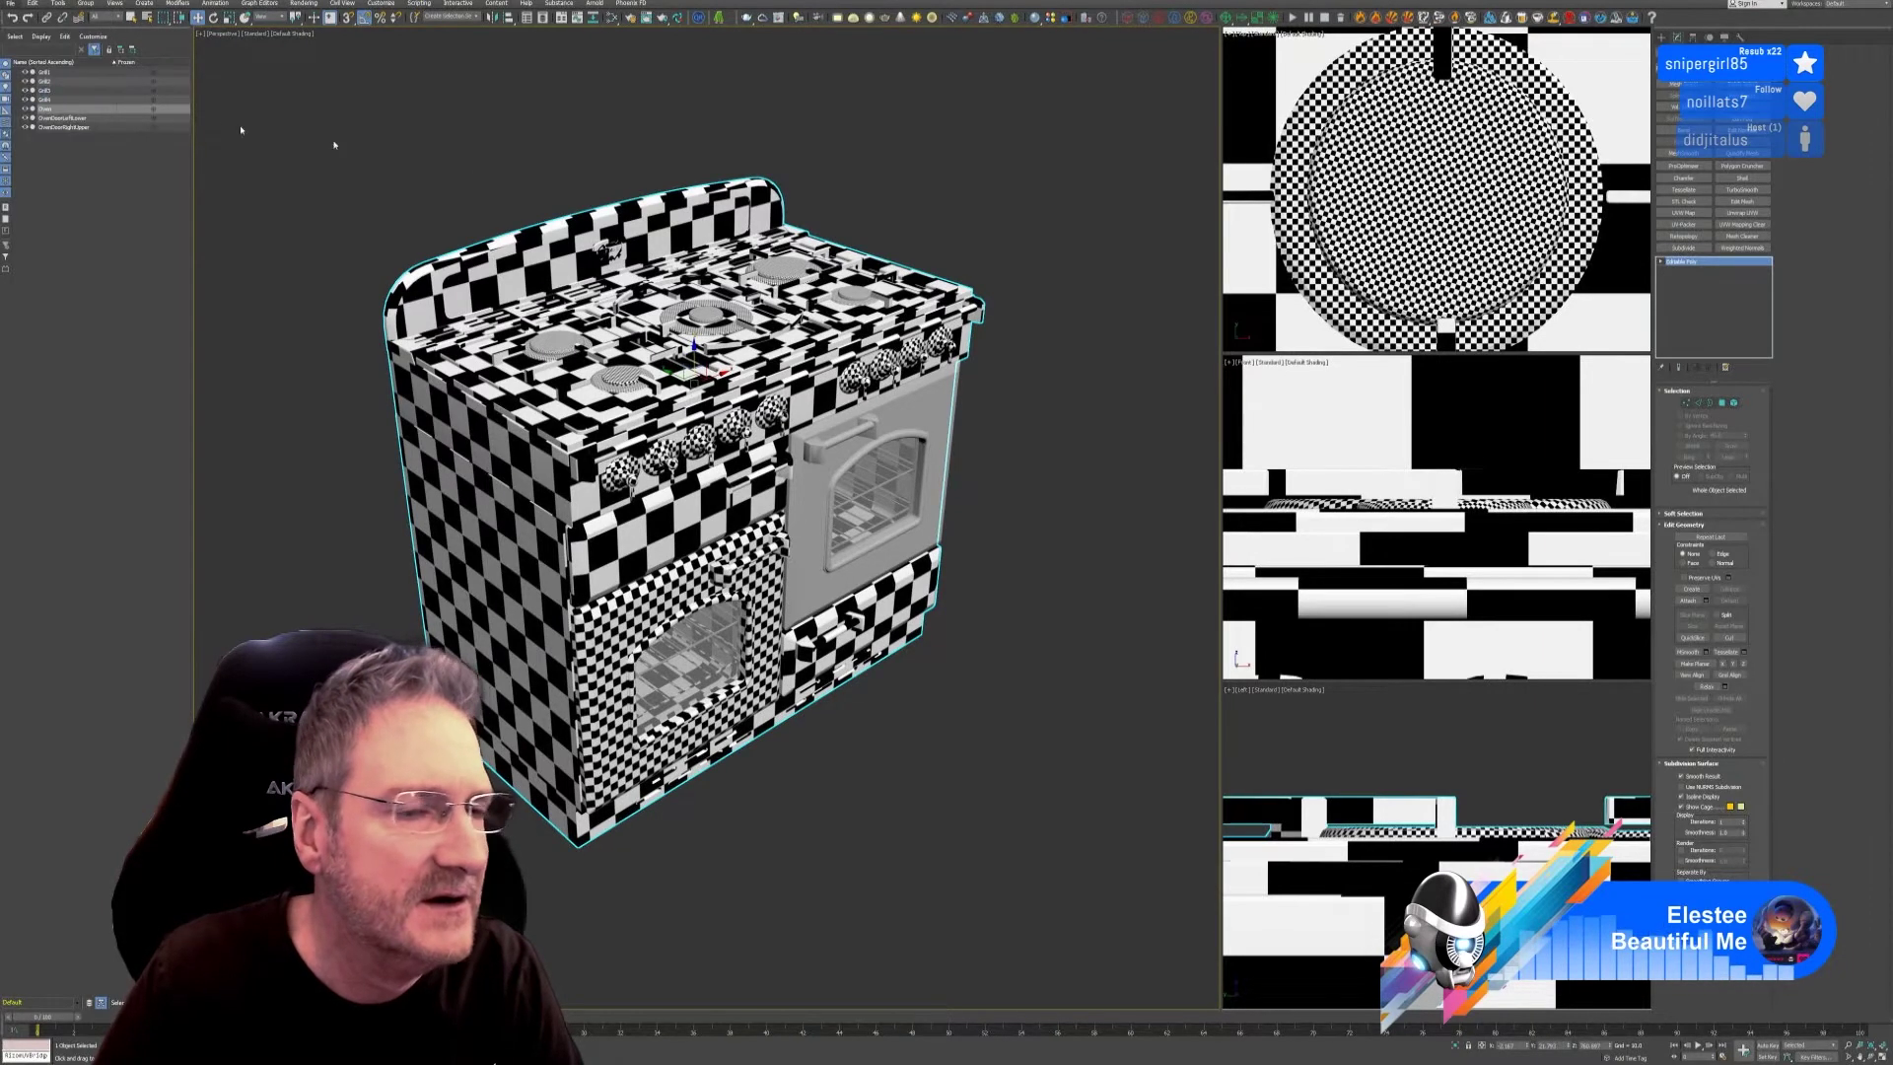
pyautogui.hotkey('ctrl', 'shift', 's')
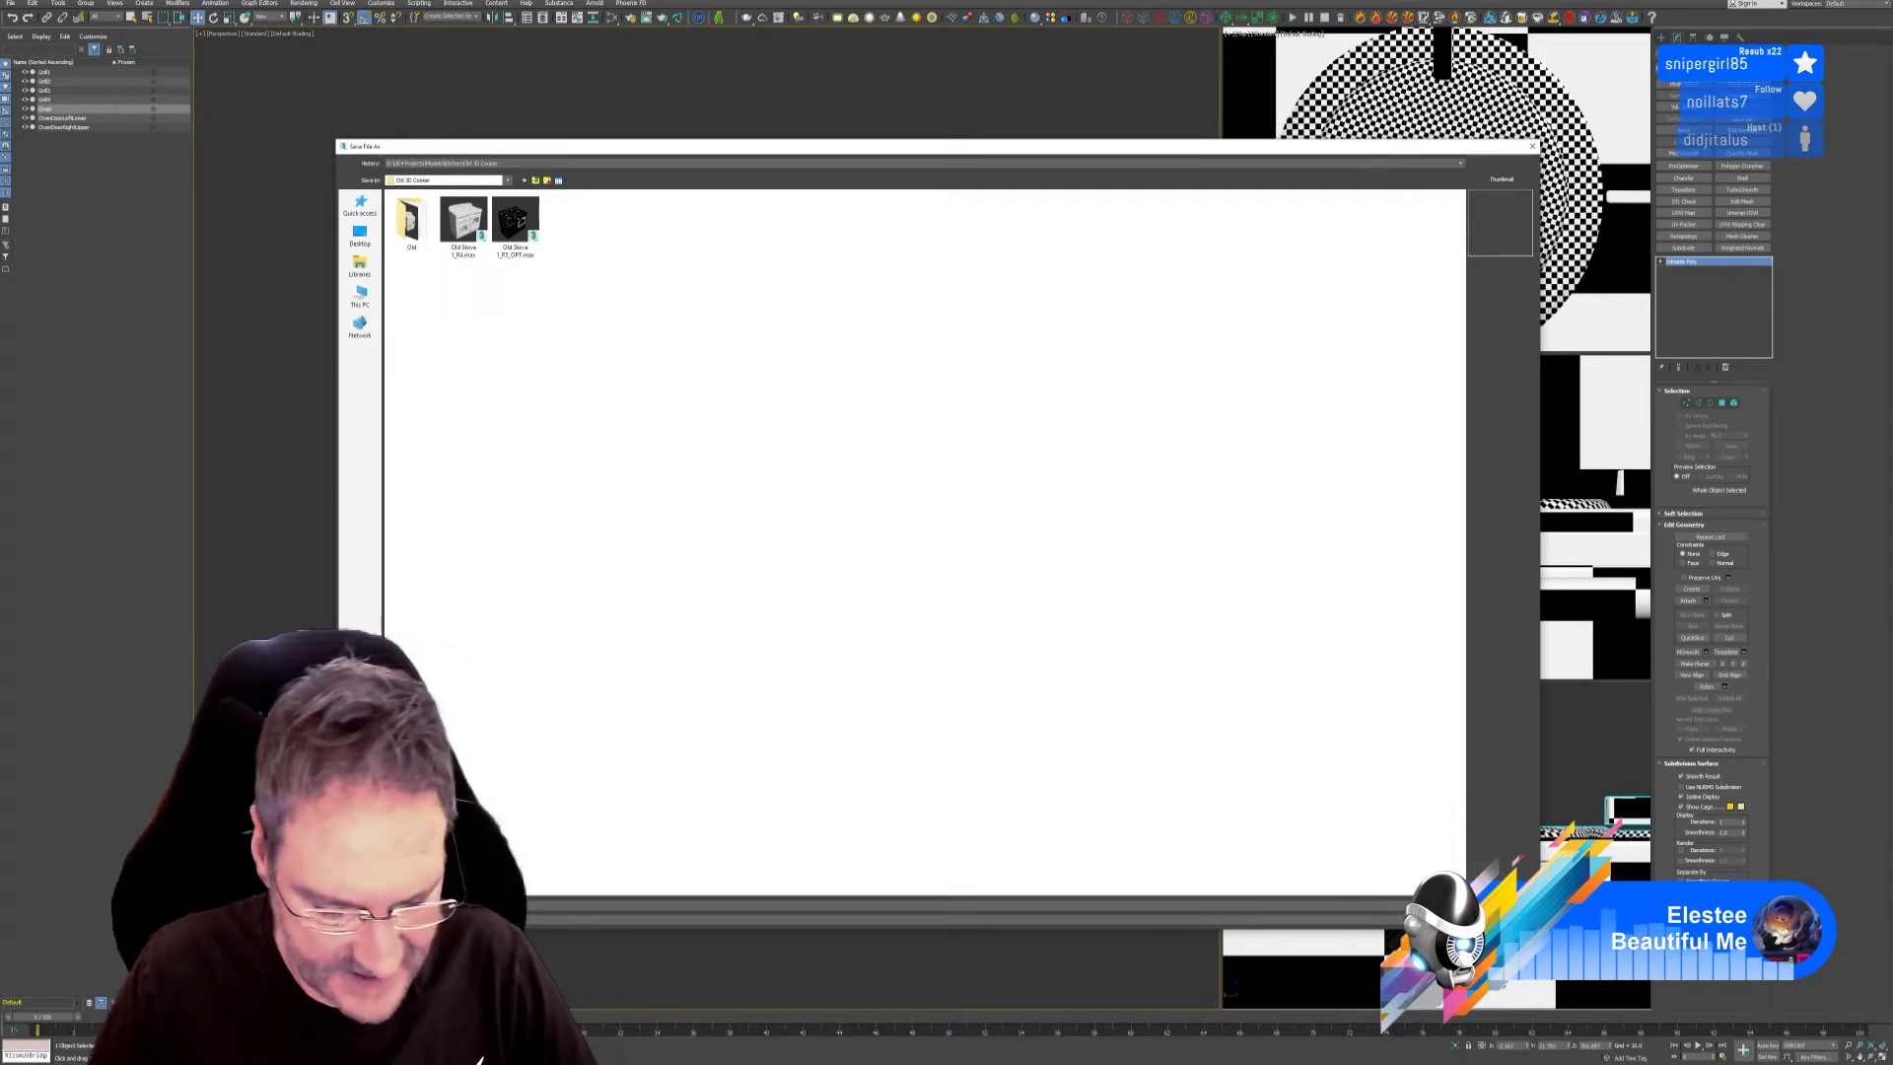
pyautogui.press('Return')
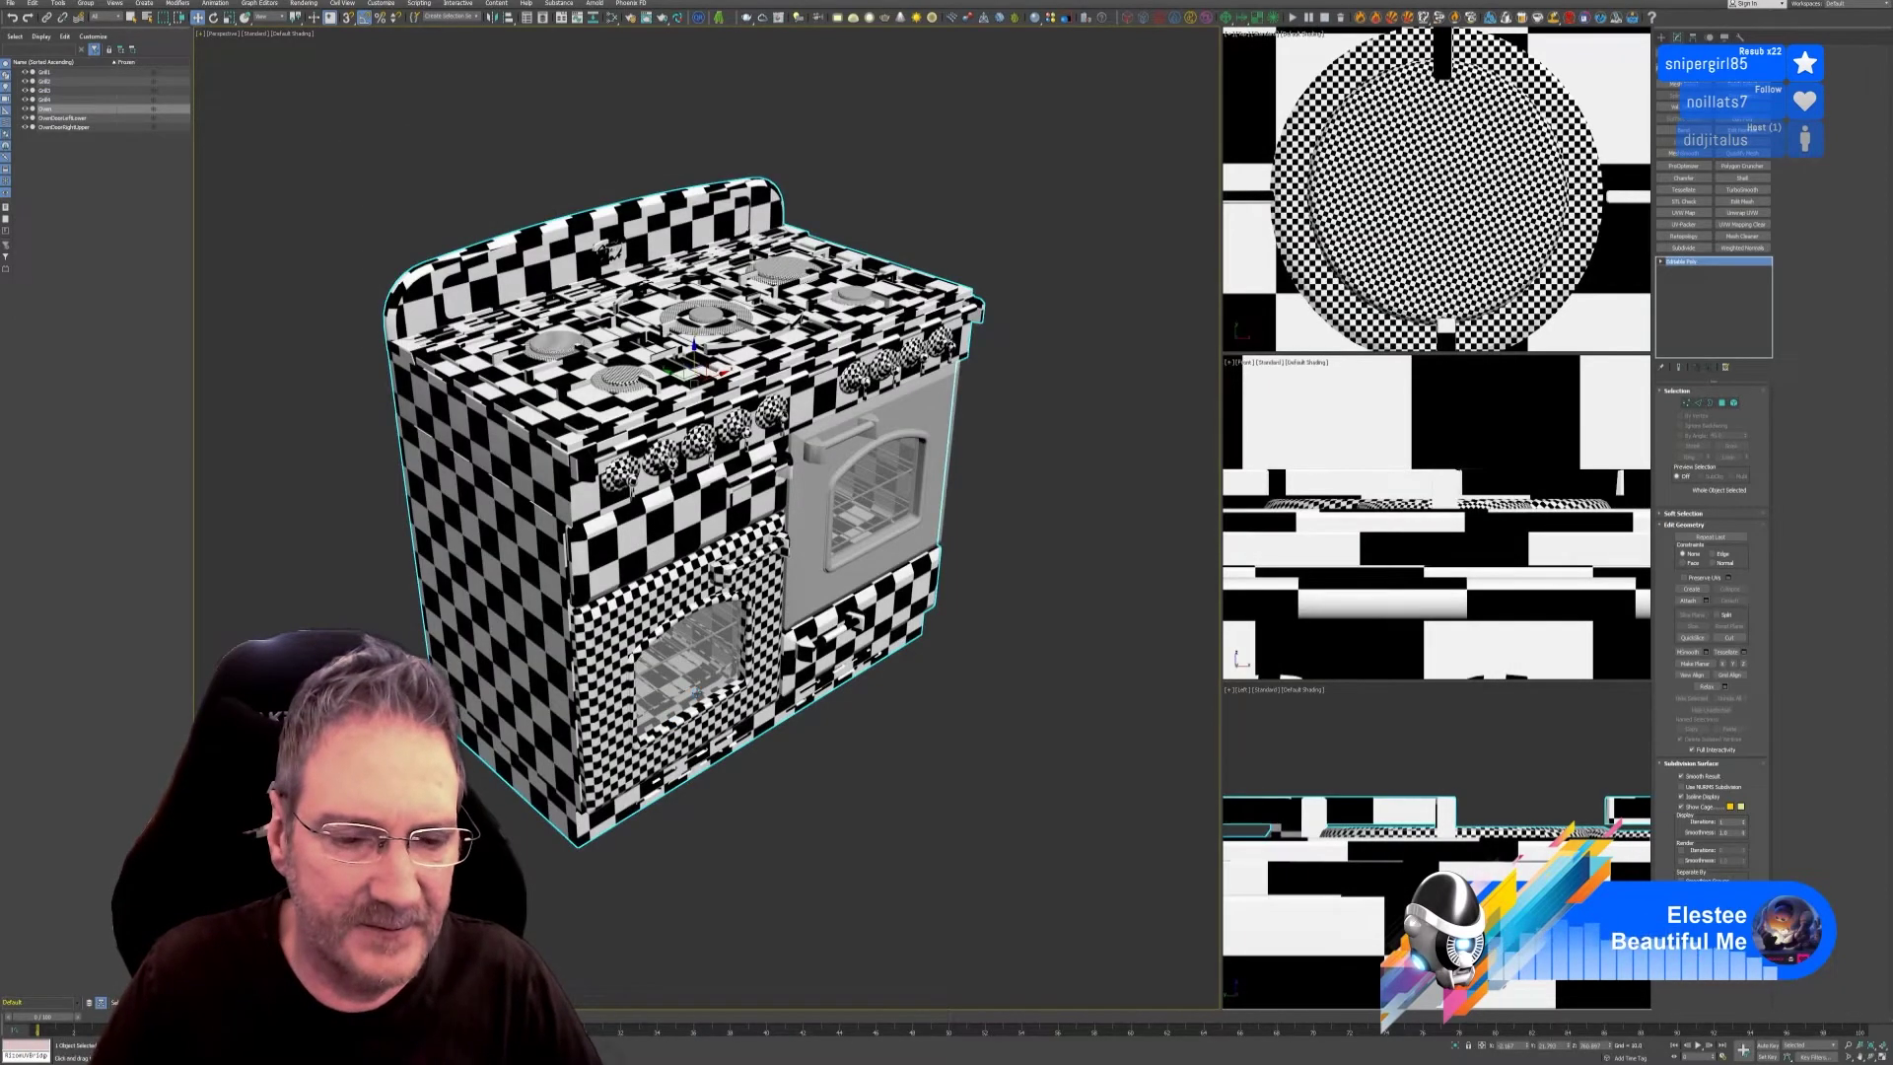
# Clone all the oven parts, placing the copy beside and behind the original, and clear the selection.
pyautogui.moveTo(963, 517); pyautogui.dragTo(1006, 474, button='middle')
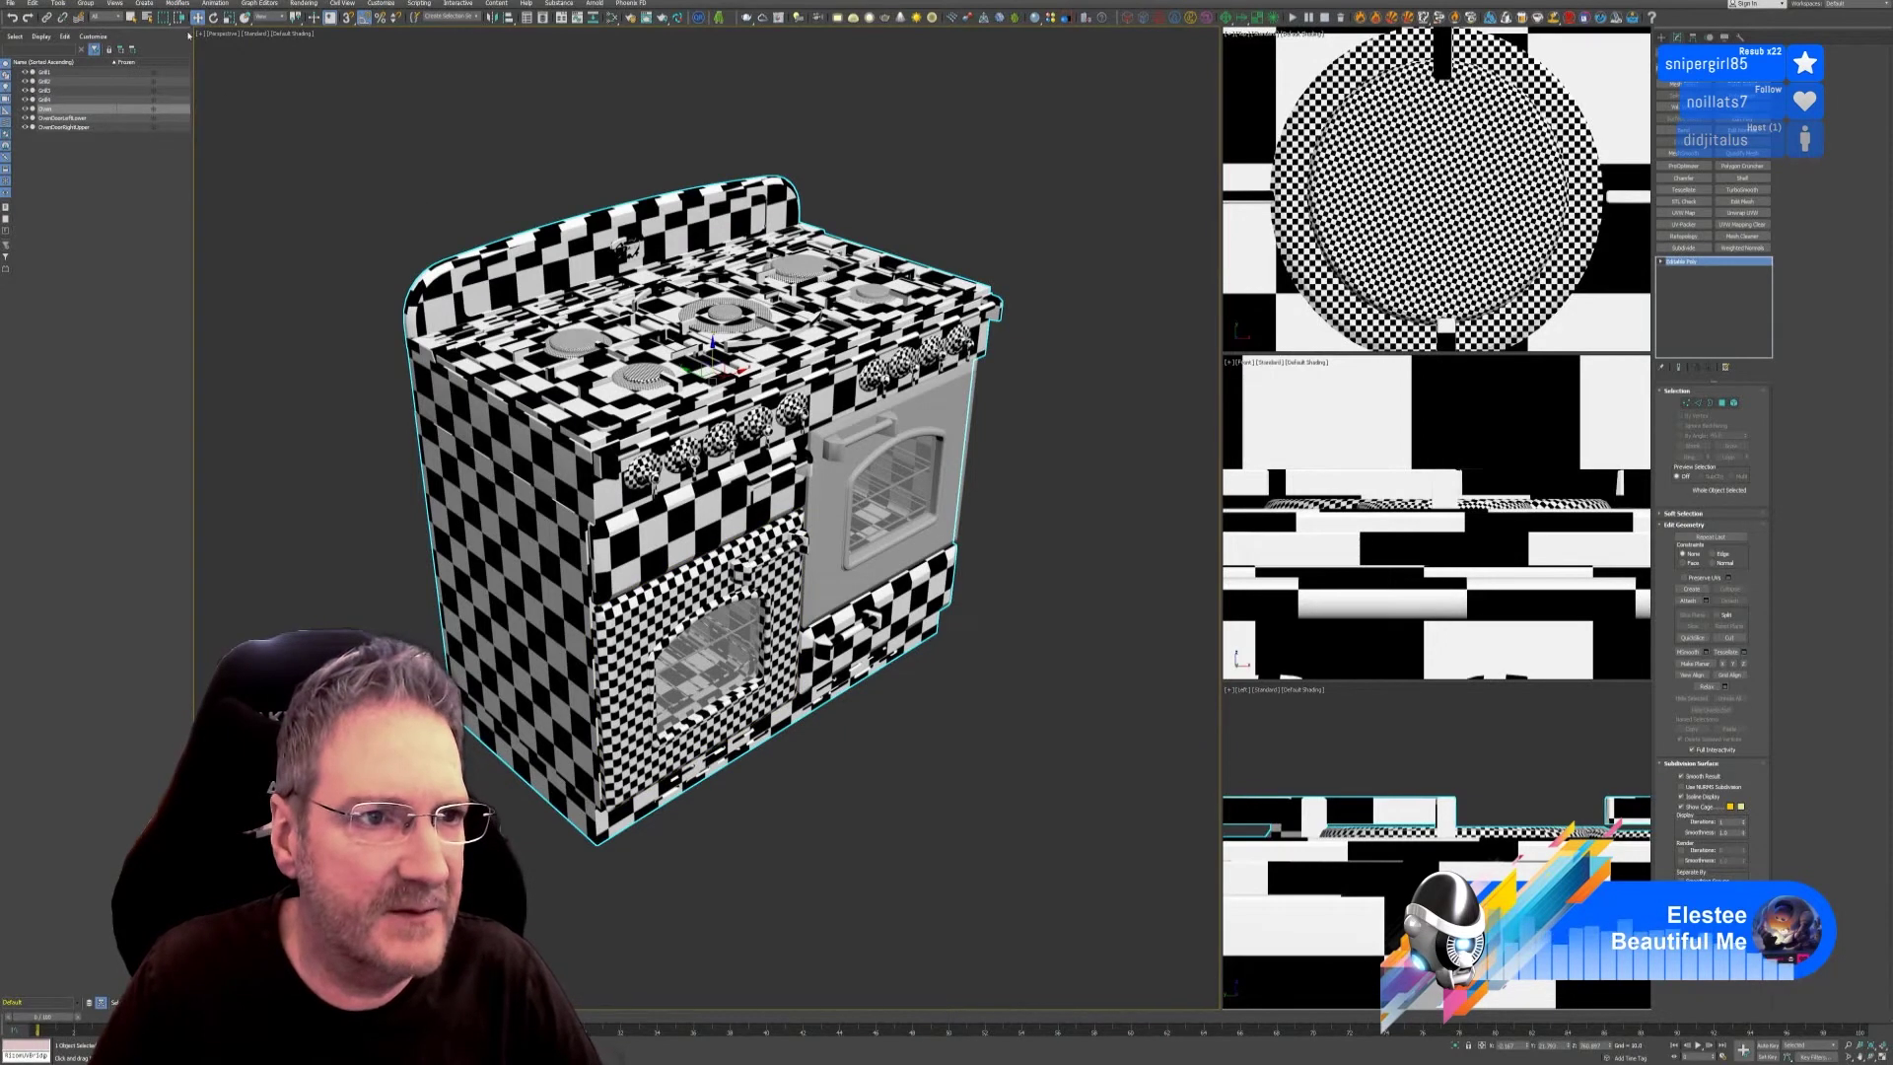
pyautogui.moveTo(1085, 384); pyautogui.dragTo(917, 518, button='middle')
pyautogui.scroll(-3, 1037, 422)
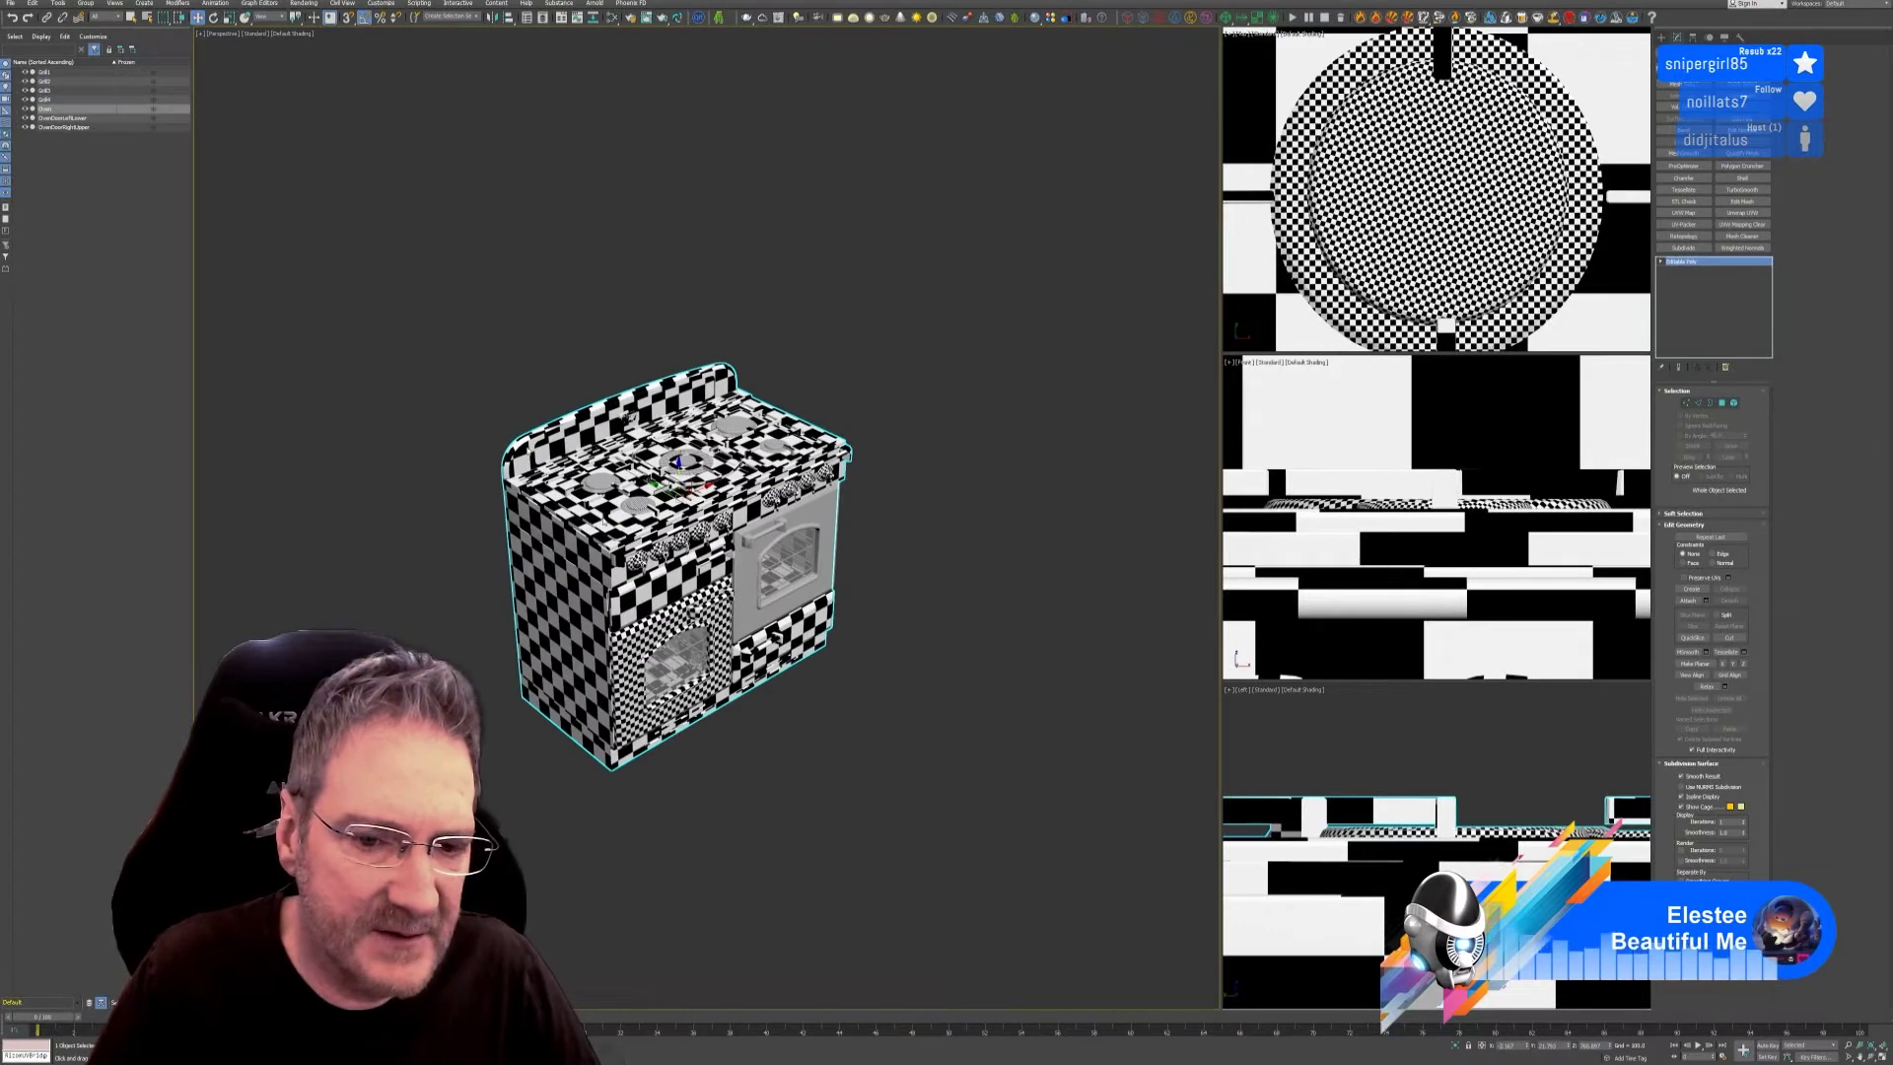
pyautogui.hotkey('ctrl', 'a')
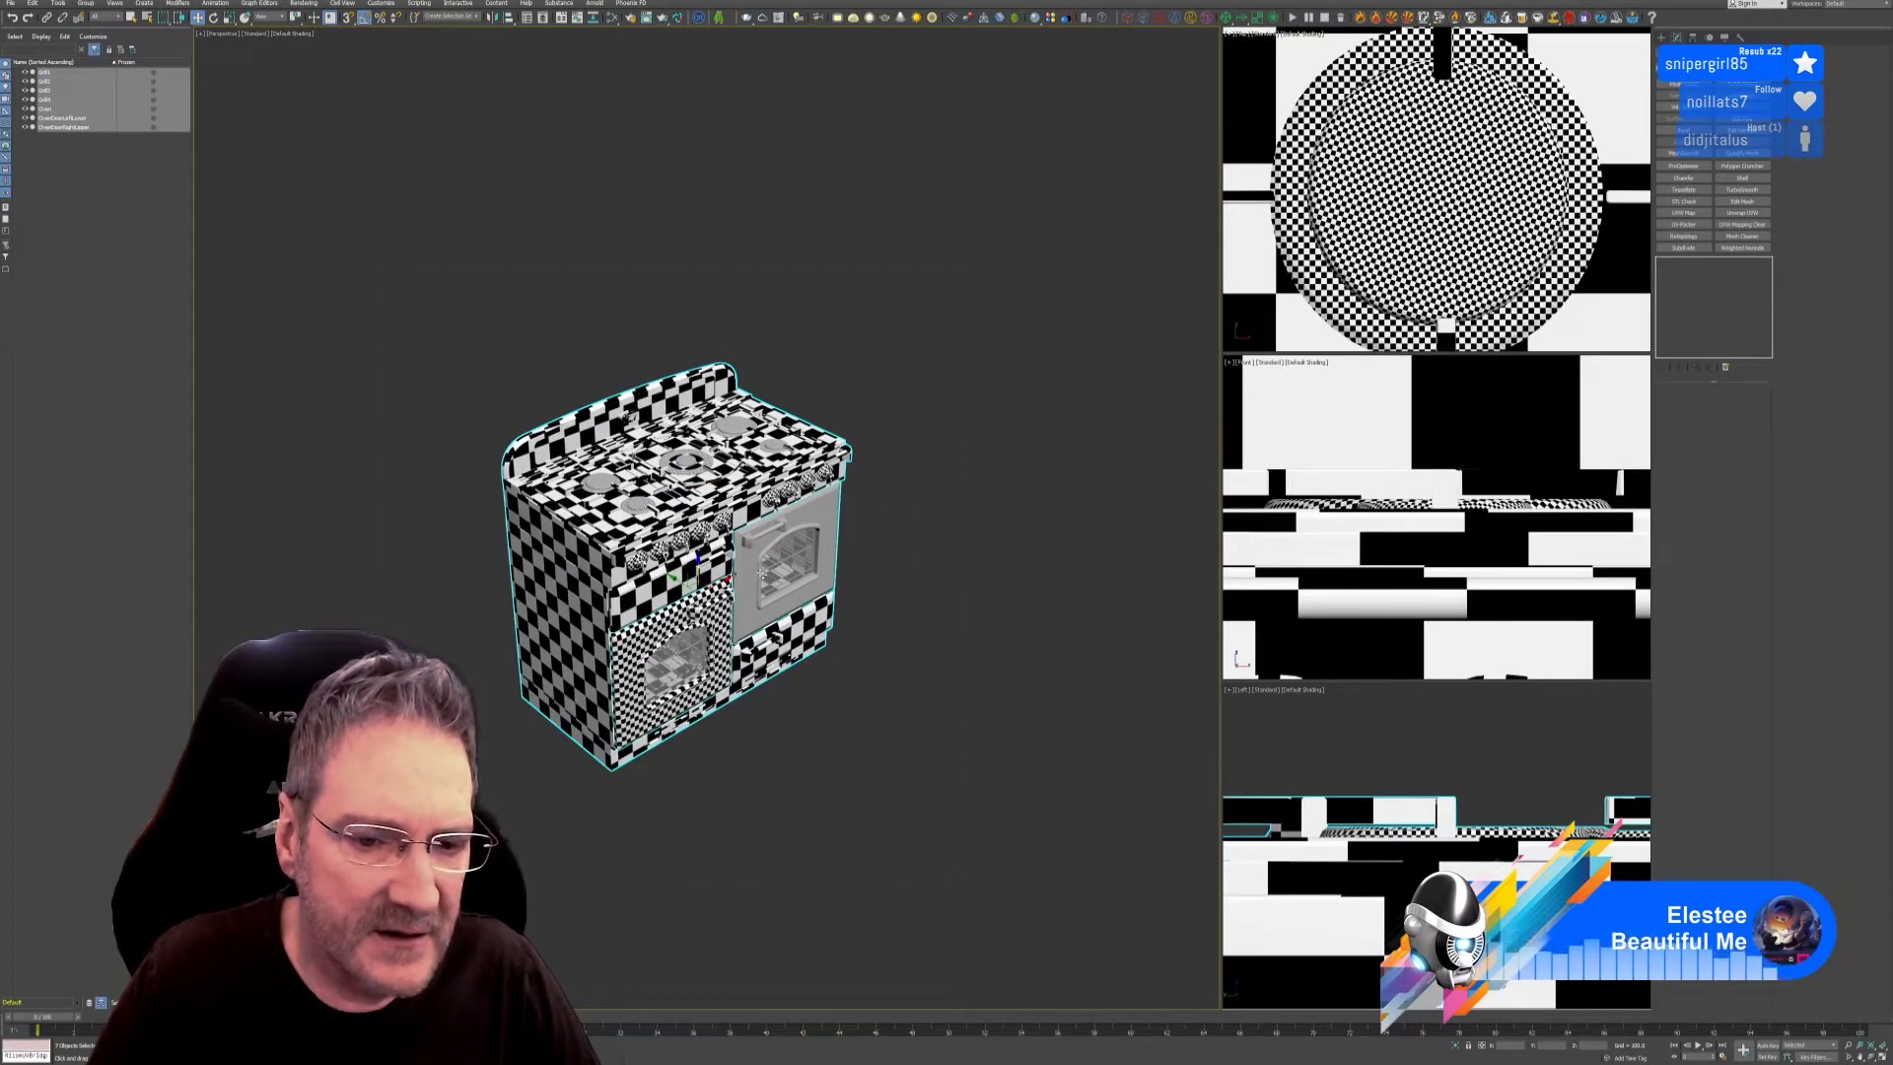
pyautogui.moveTo(762, 573)
pyautogui.keyDown('shift'); pyautogui.mouseDown()
pyautogui.moveTo(1085, 399)
pyautogui.moveTo(1028, 394)
pyautogui.mouseUp(); pyautogui.keyUp('shift')
pyautogui.click(947, 577)
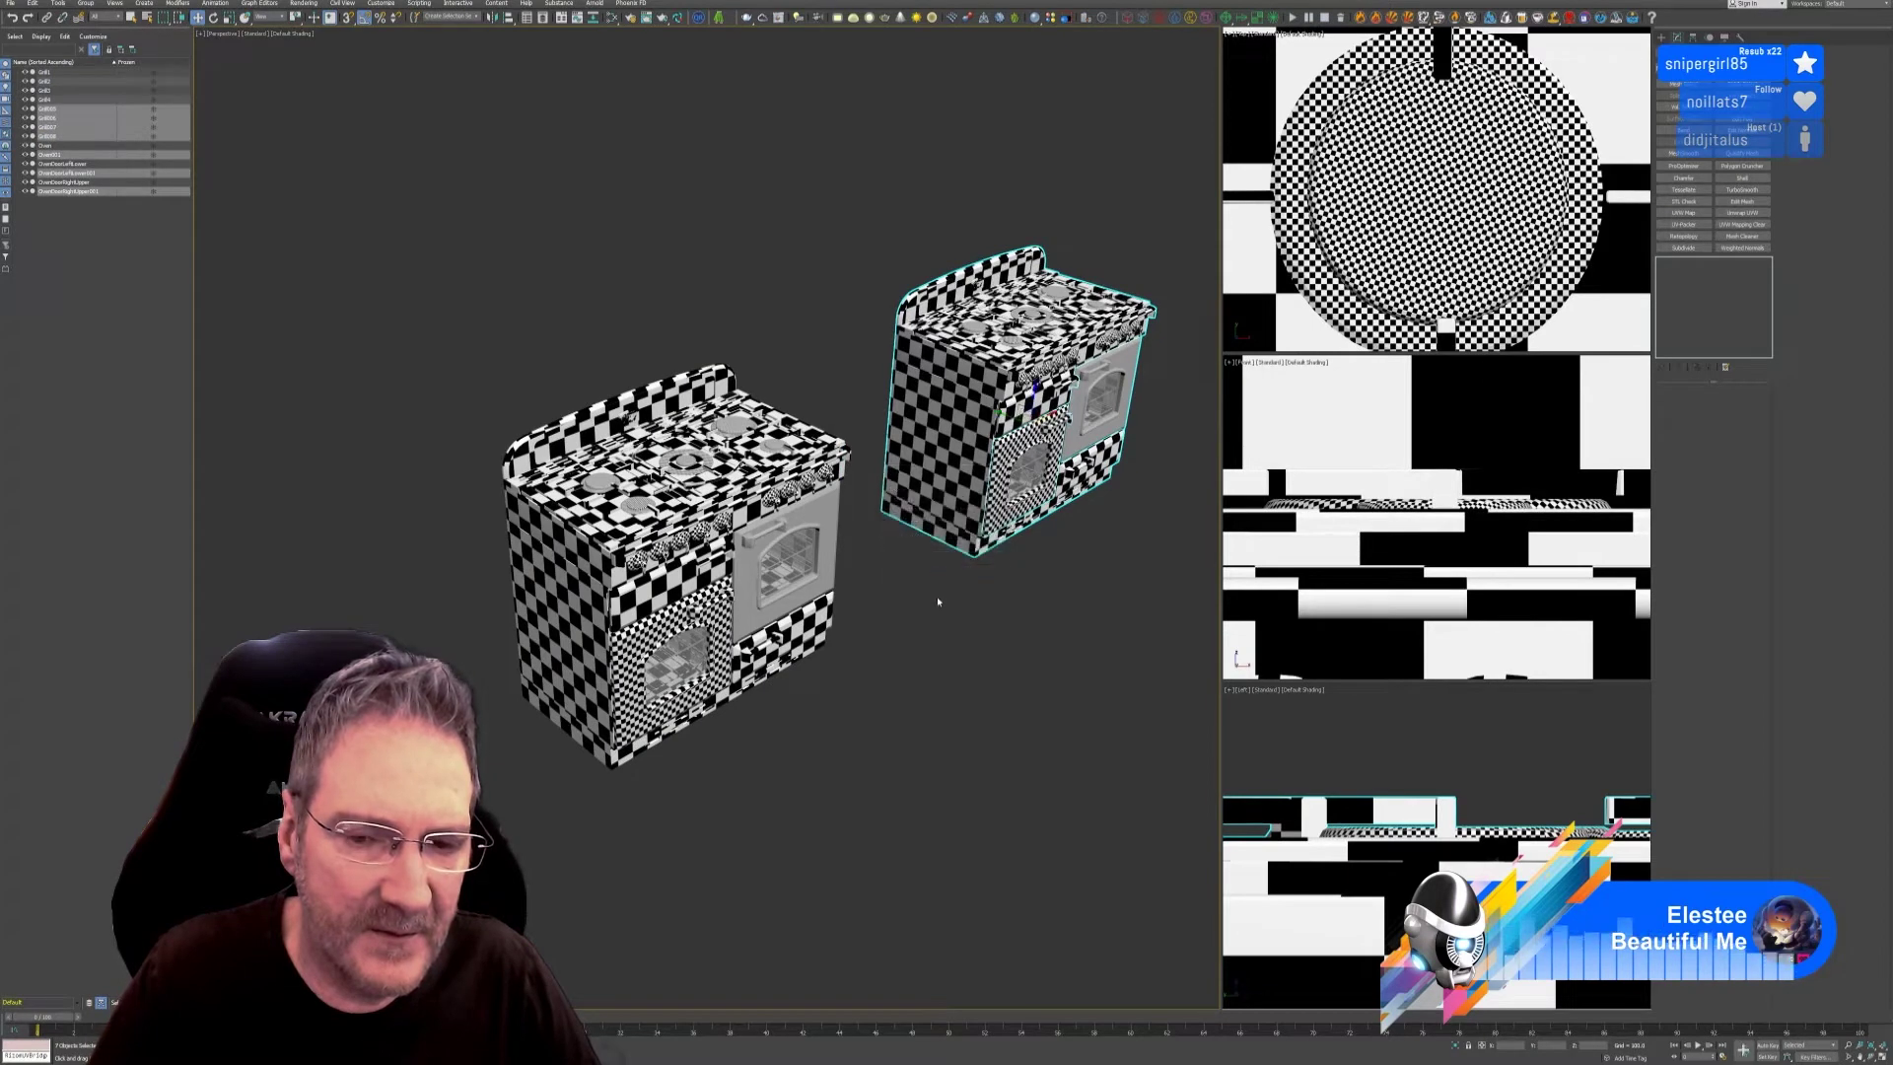
pyautogui.click(938, 600)
# Attach the checkered lower oven door to the body of the copied oven.
pyautogui.moveTo(875, 605); pyautogui.dragTo(790, 625, button='middle')
pyautogui.scroll(4, 929, 457)
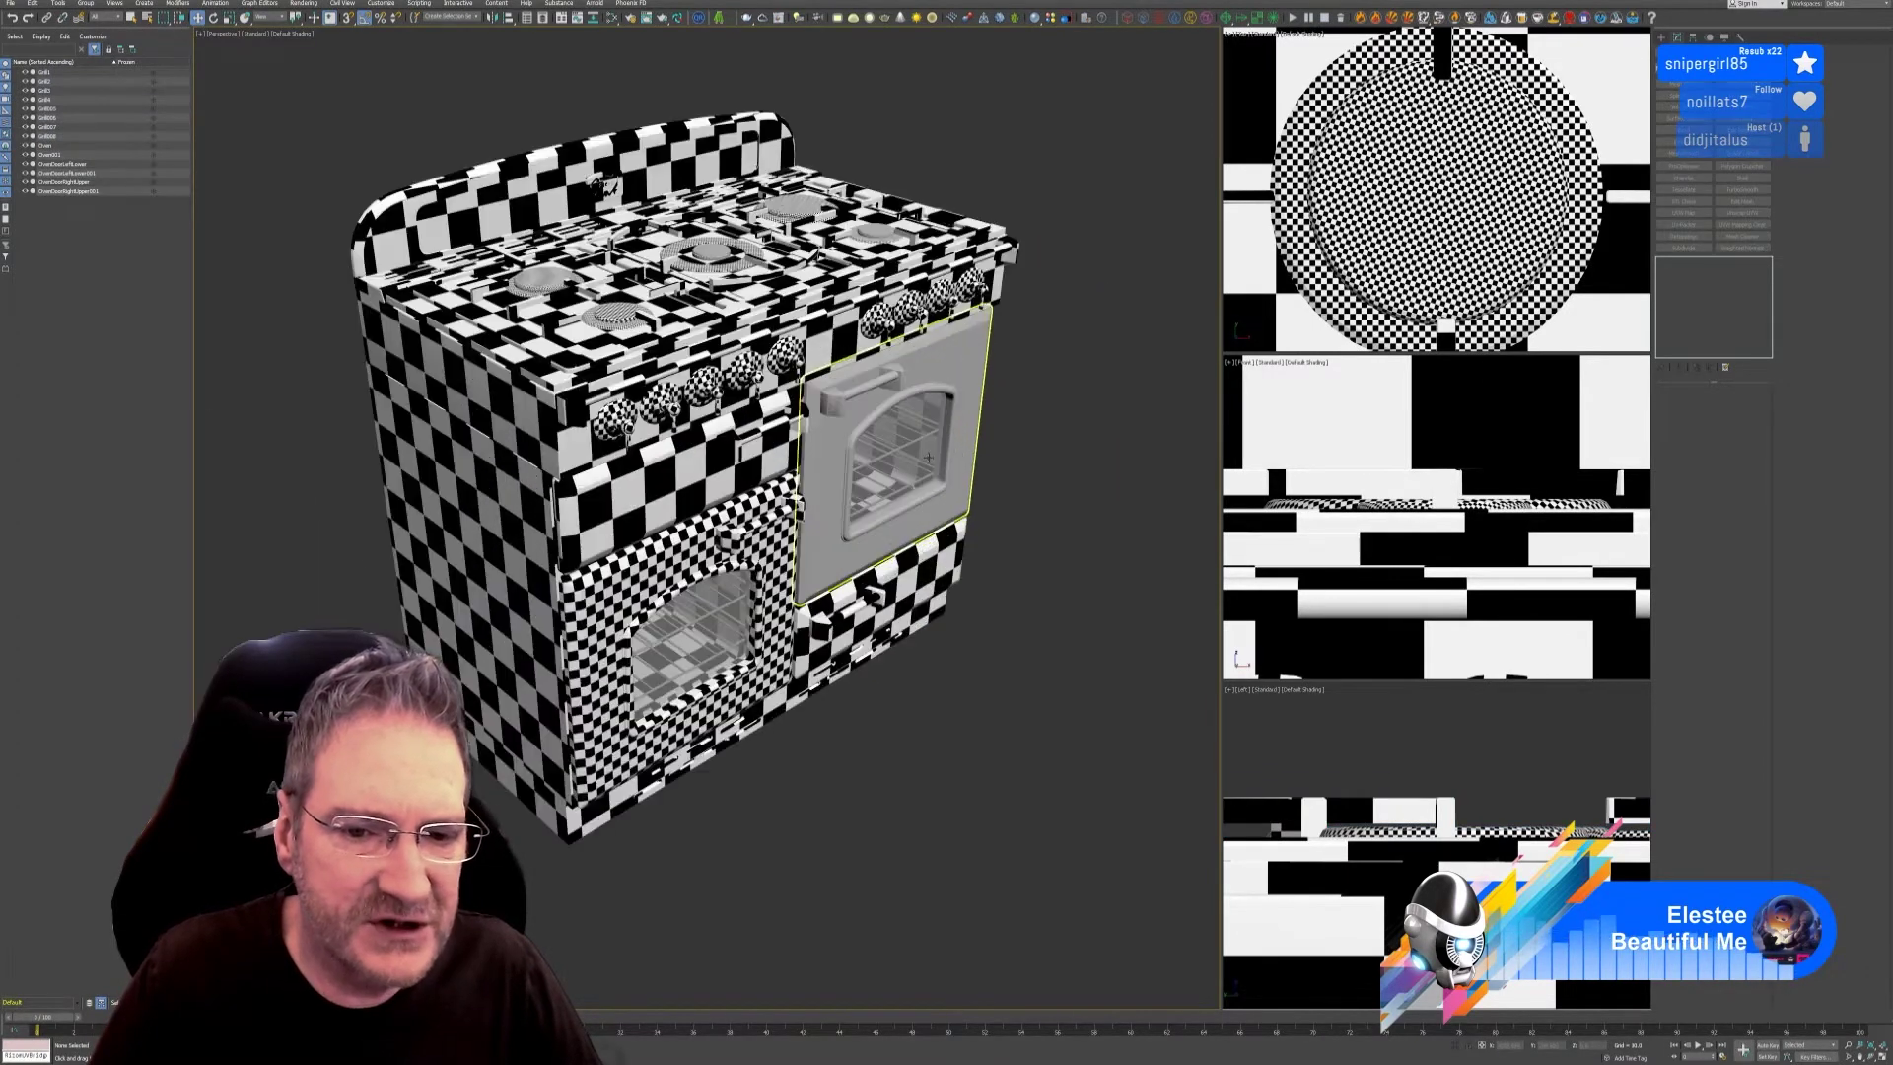
pyautogui.click(928, 456)
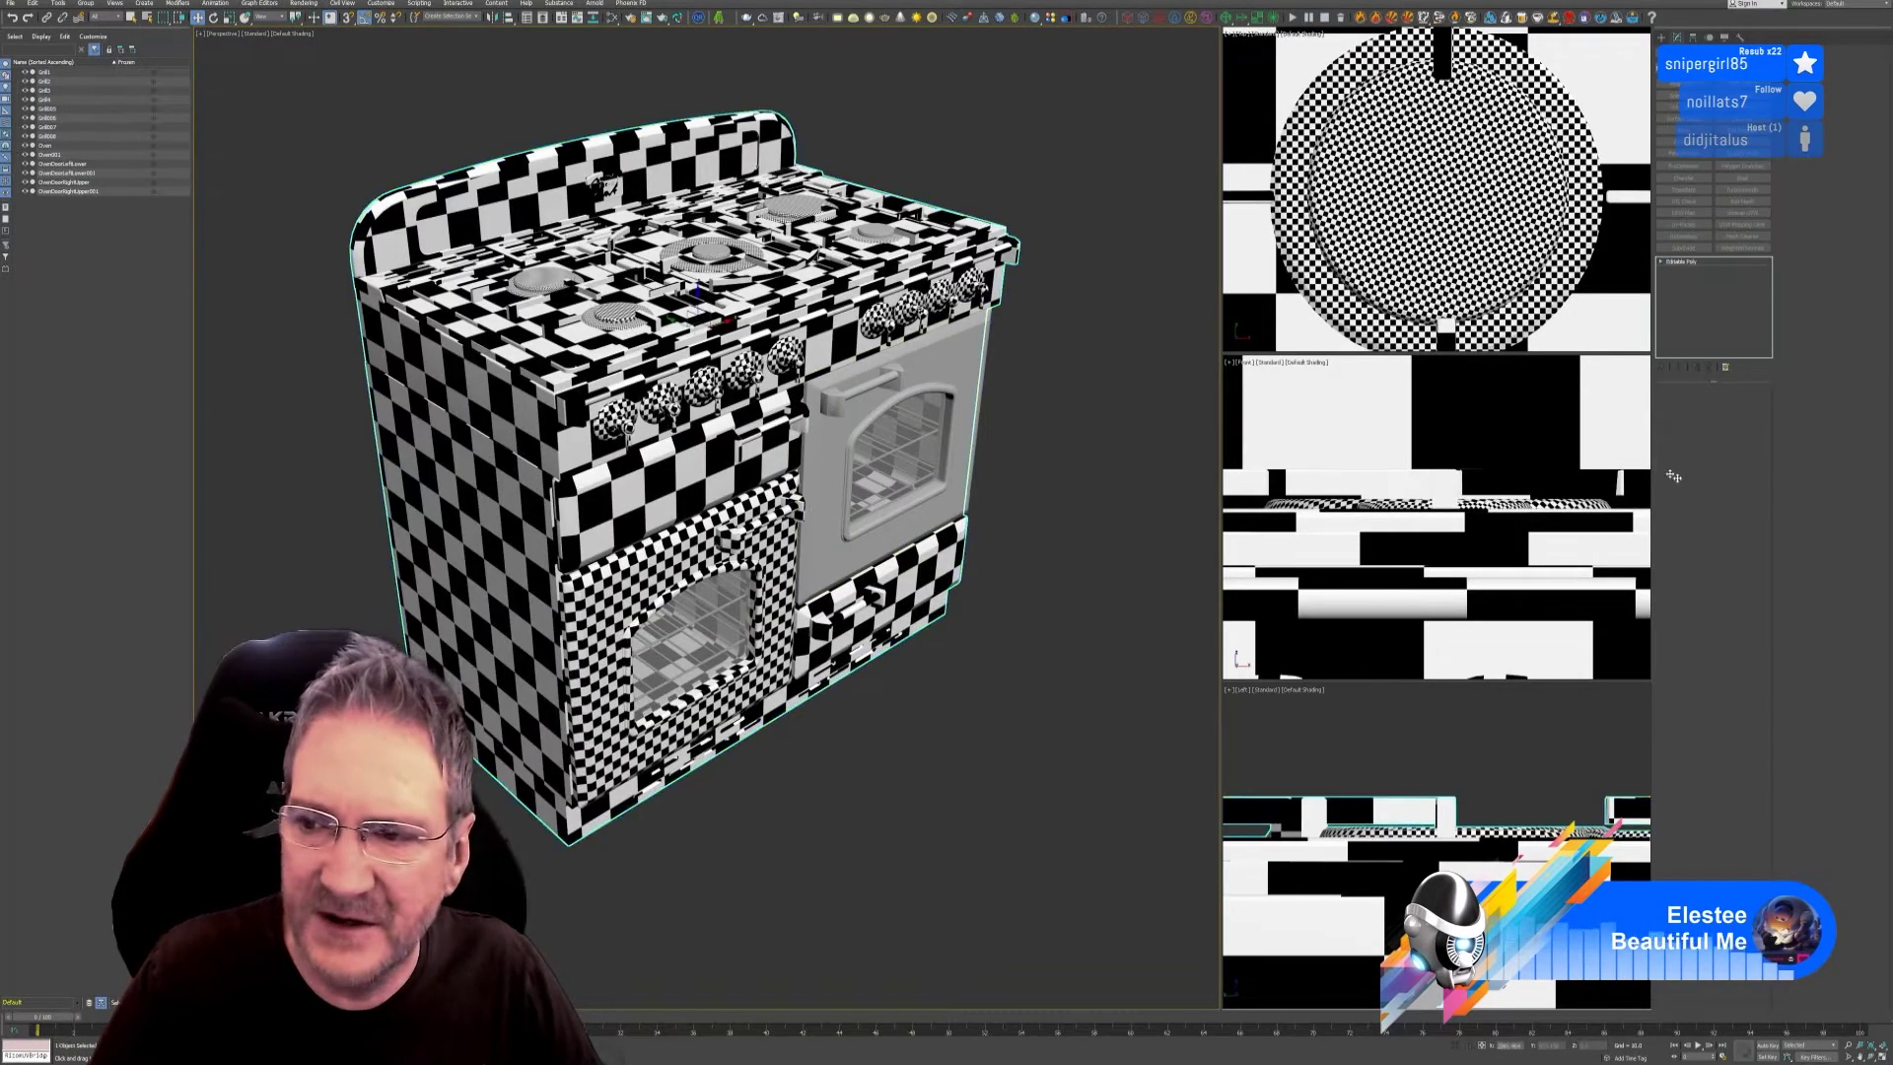
pyautogui.click(1688, 599)
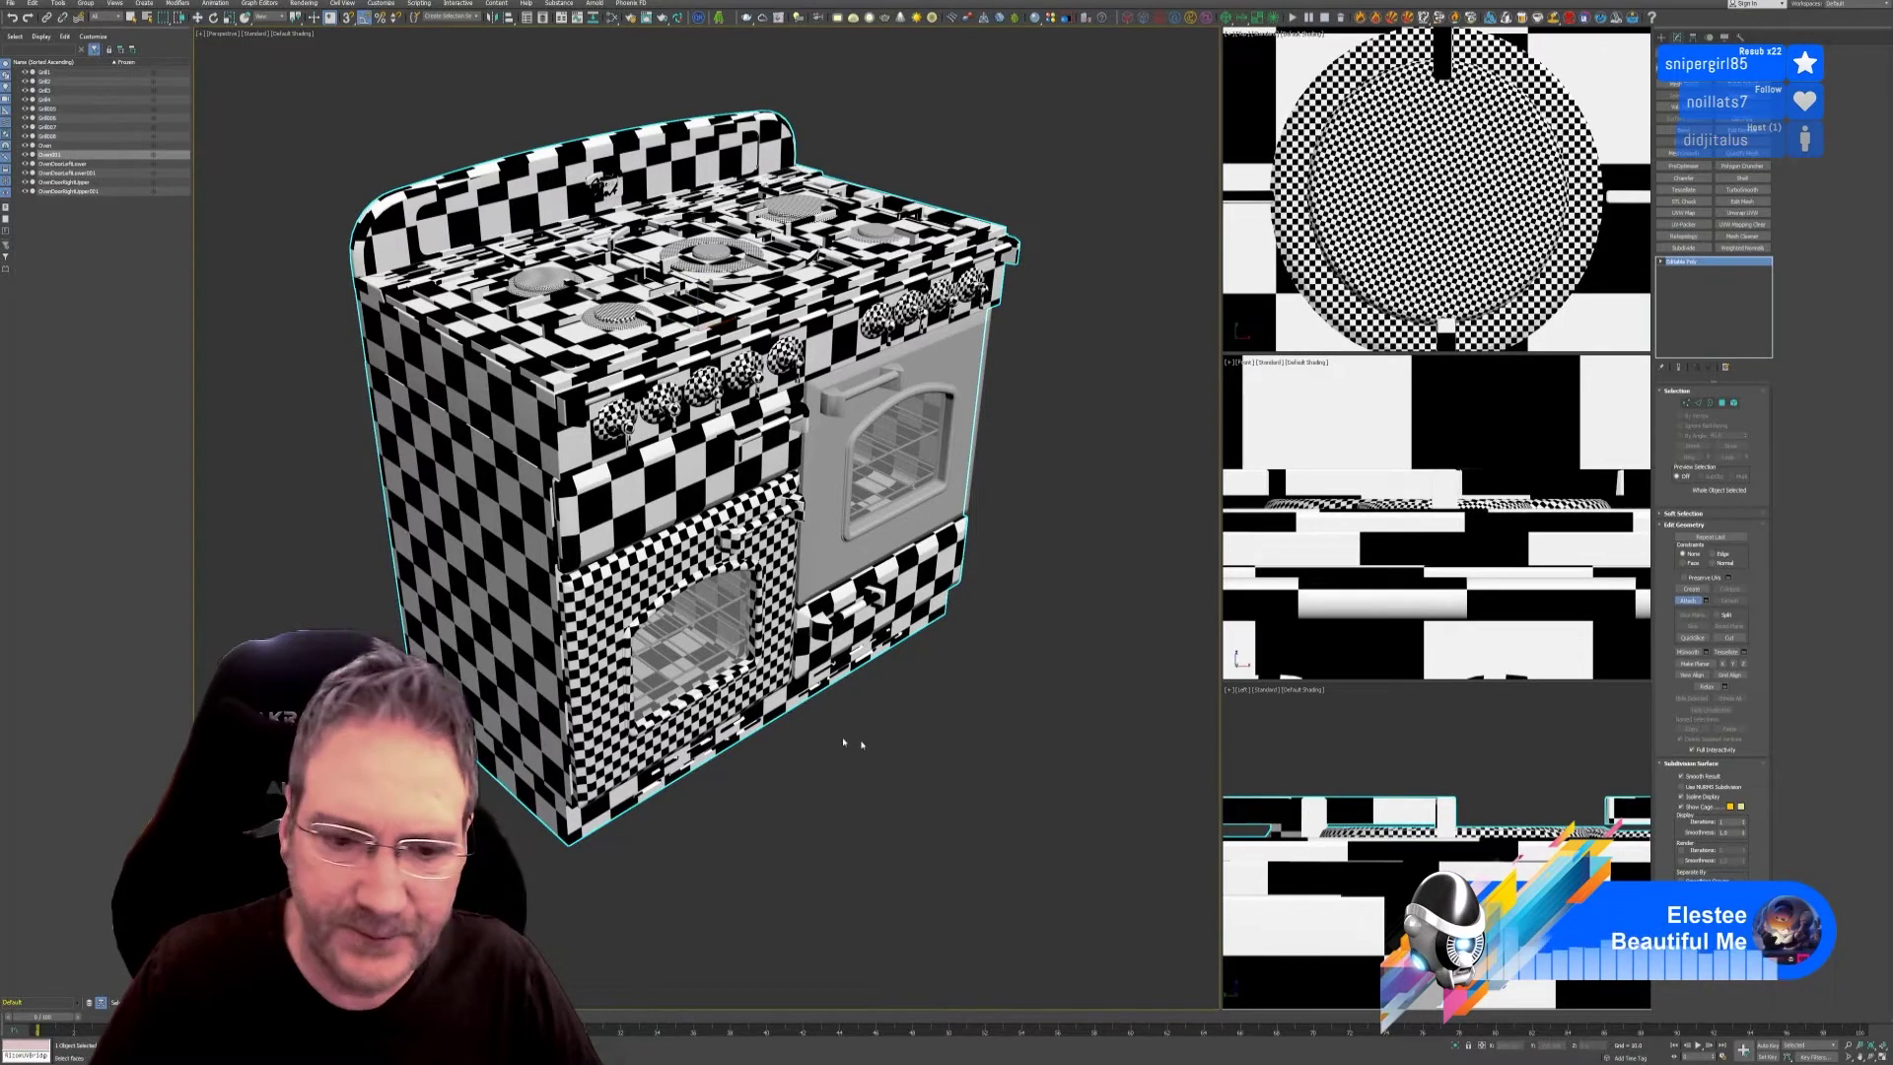
pyautogui.click(680, 720)
pyautogui.click(997, 515)
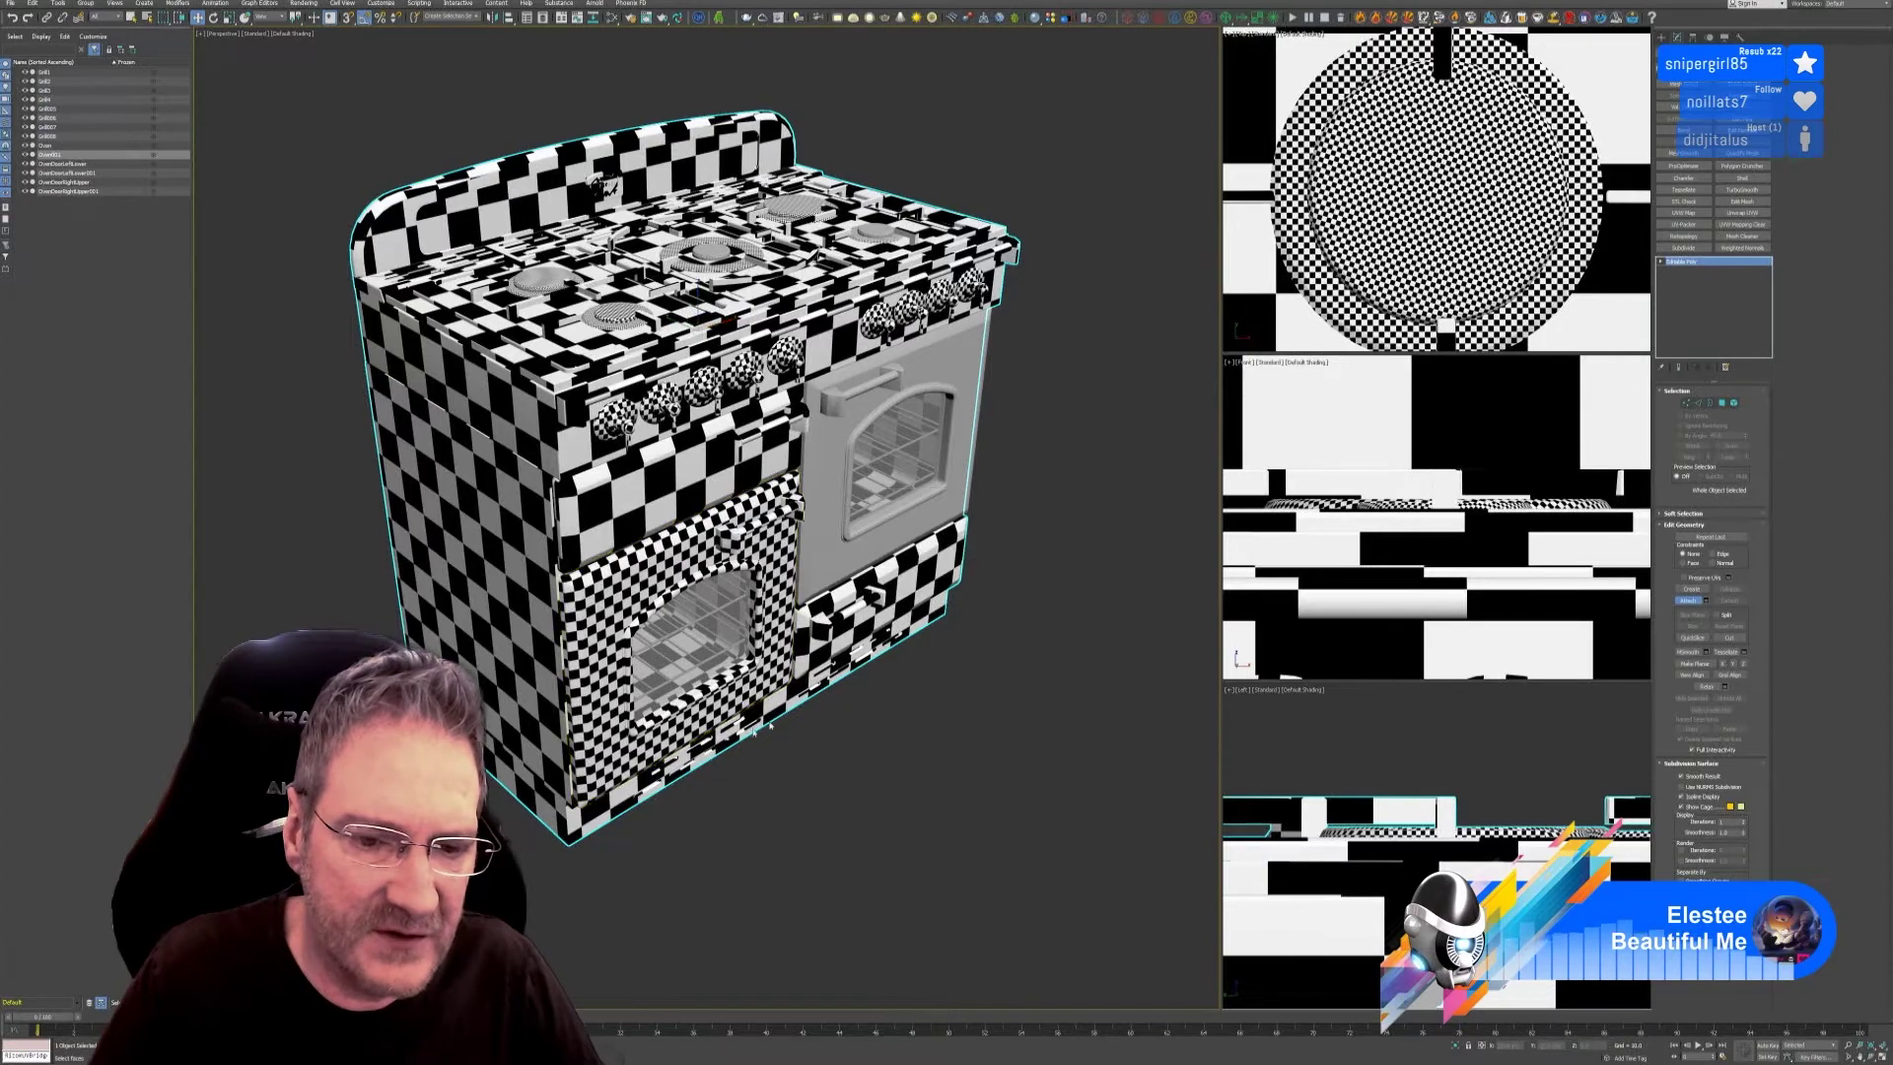
pyautogui.scroll(-5, 736, 671)
pyautogui.moveTo(601, 808); pyautogui.dragTo(760, 644, button='middle')
pyautogui.scroll(4, 538, 708)
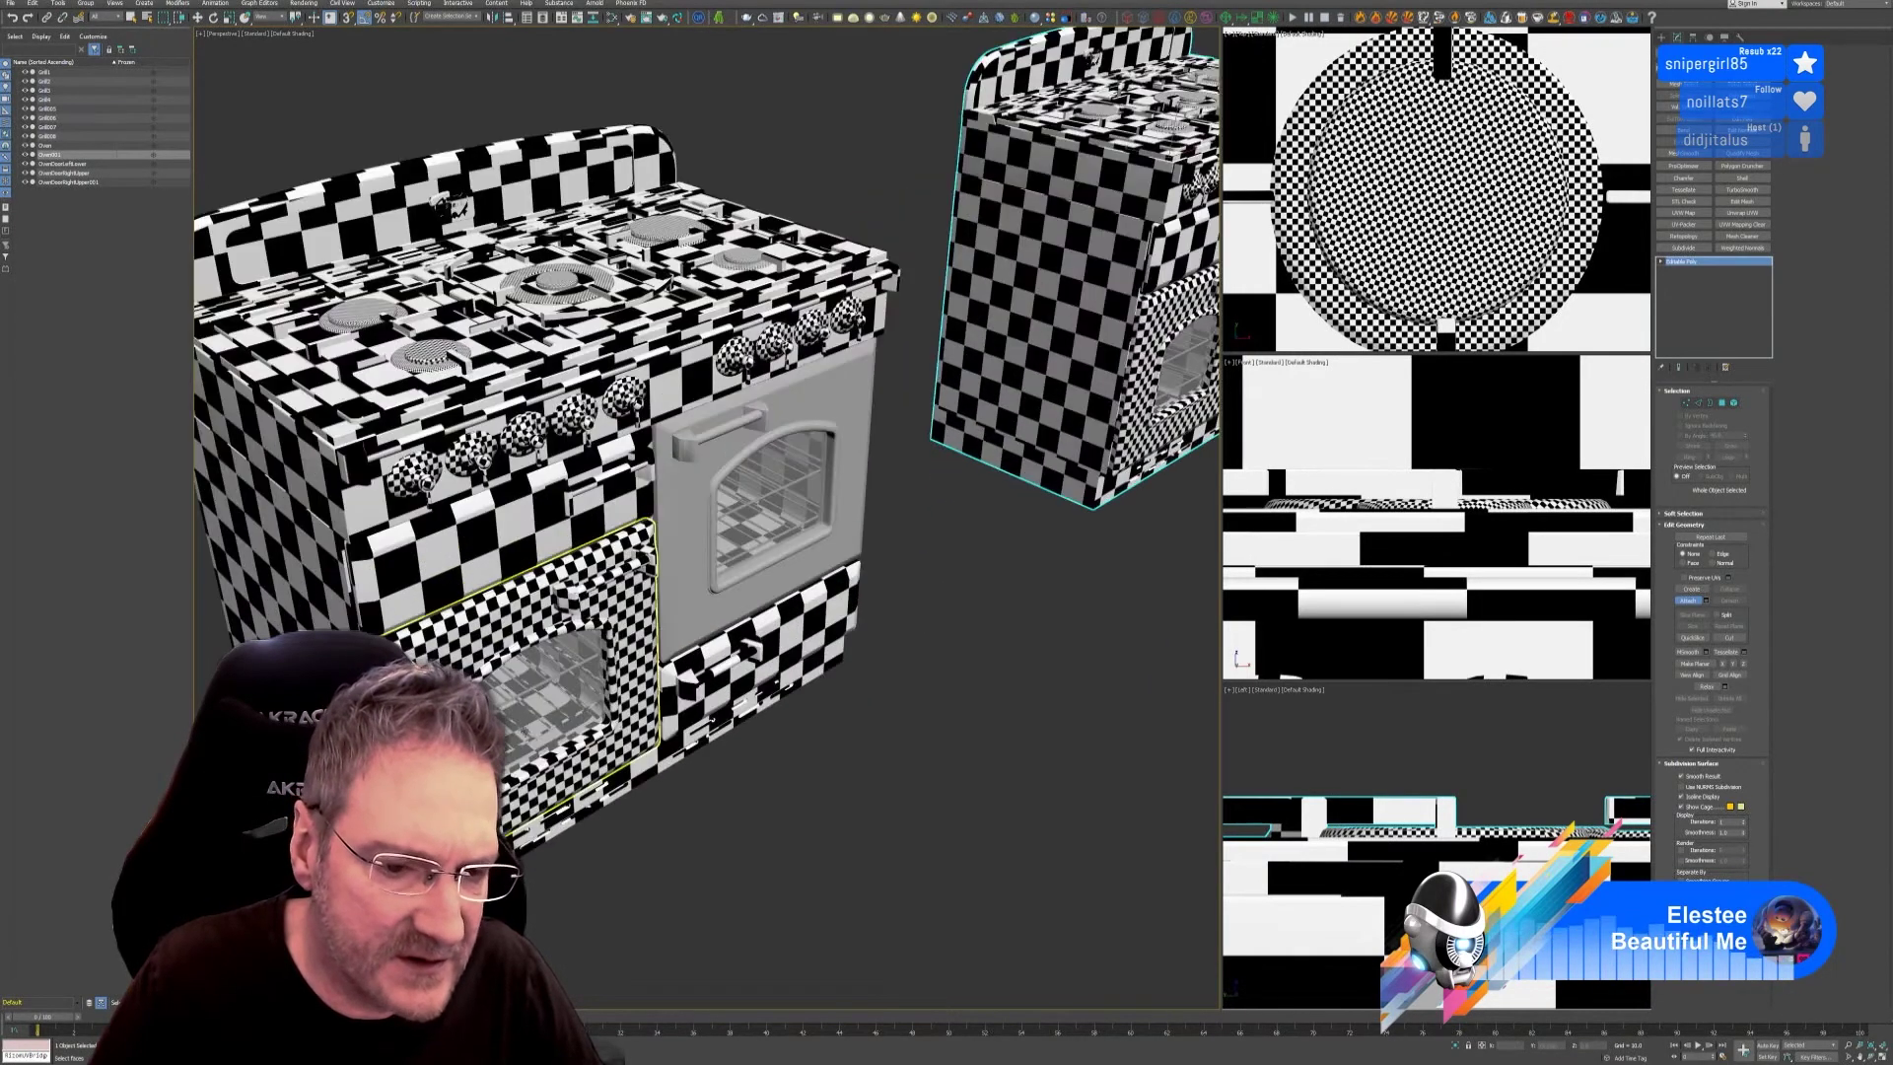
# Attach a wire rack inside the lower compartment to the copied oven's body, accepting the attach options, and finish attaching.
pyautogui.press('z')
pyautogui.scroll(6, 673, 533)
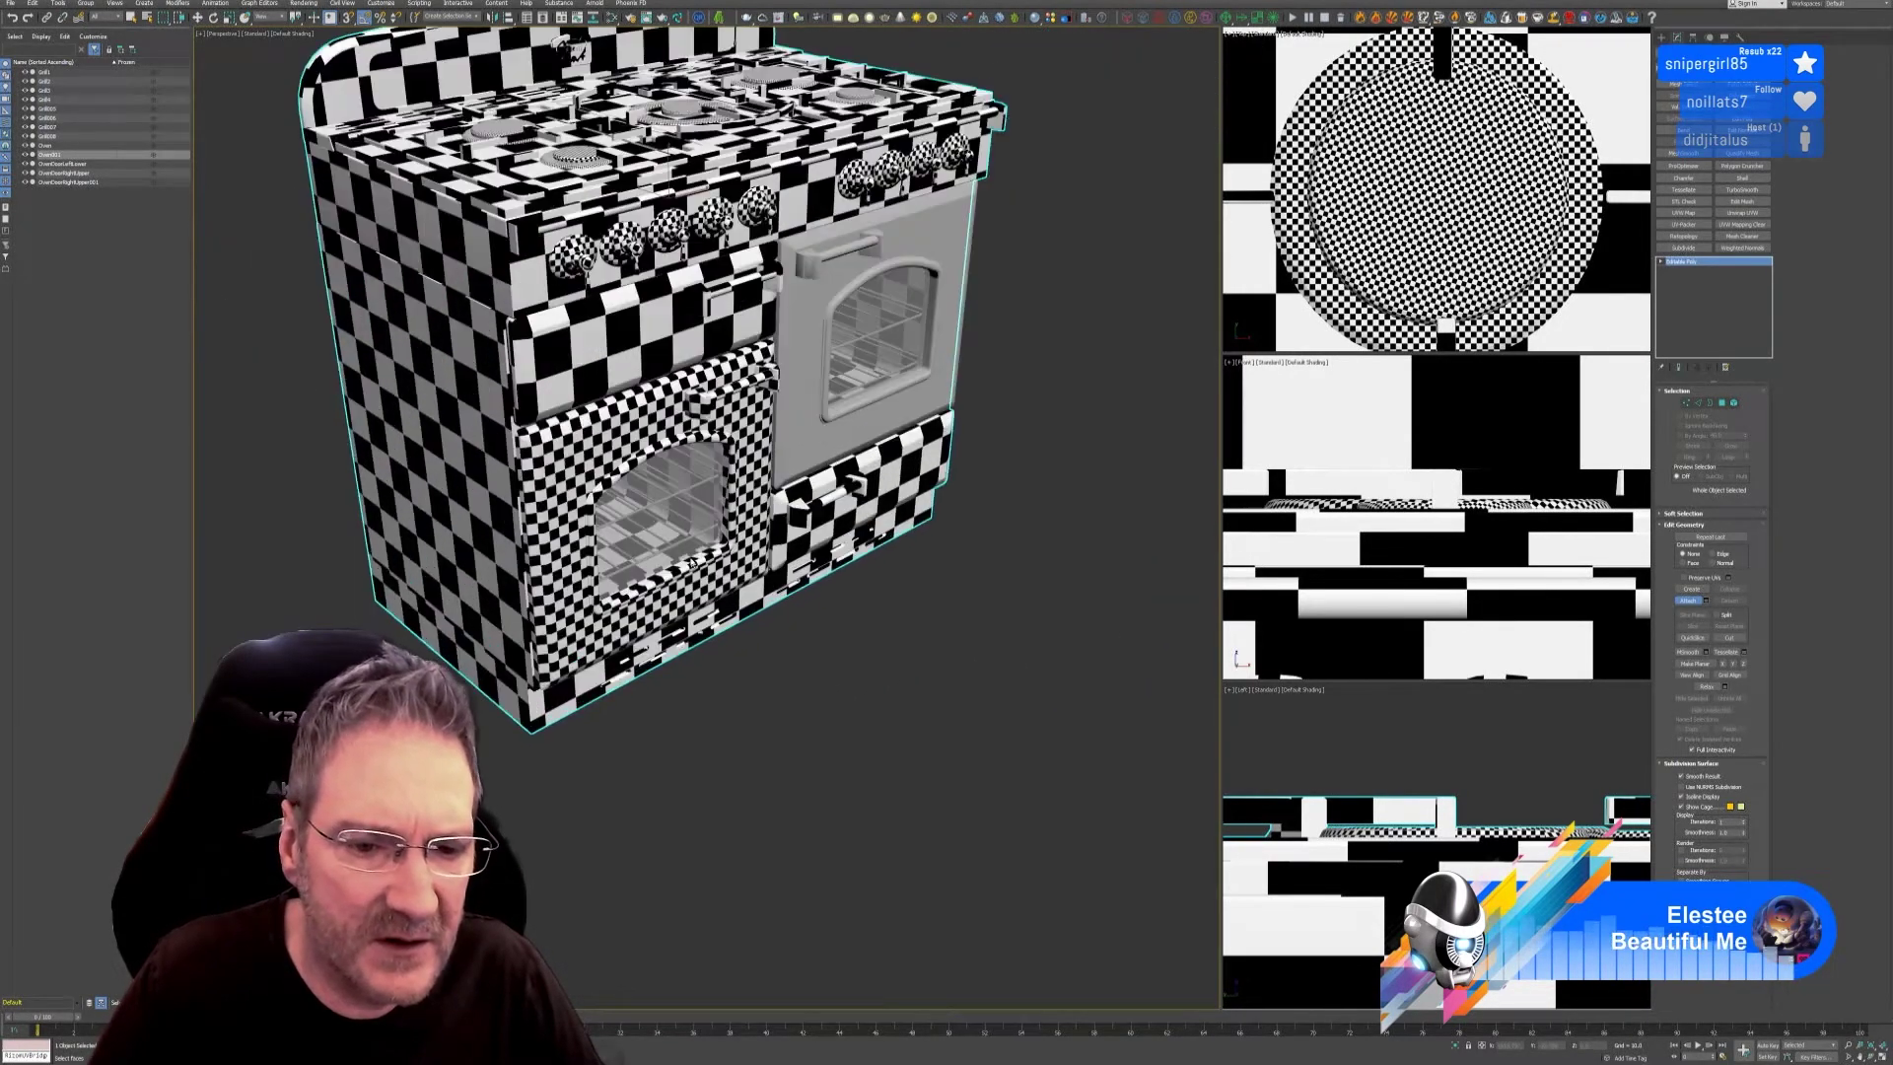
pyautogui.click(674, 528)
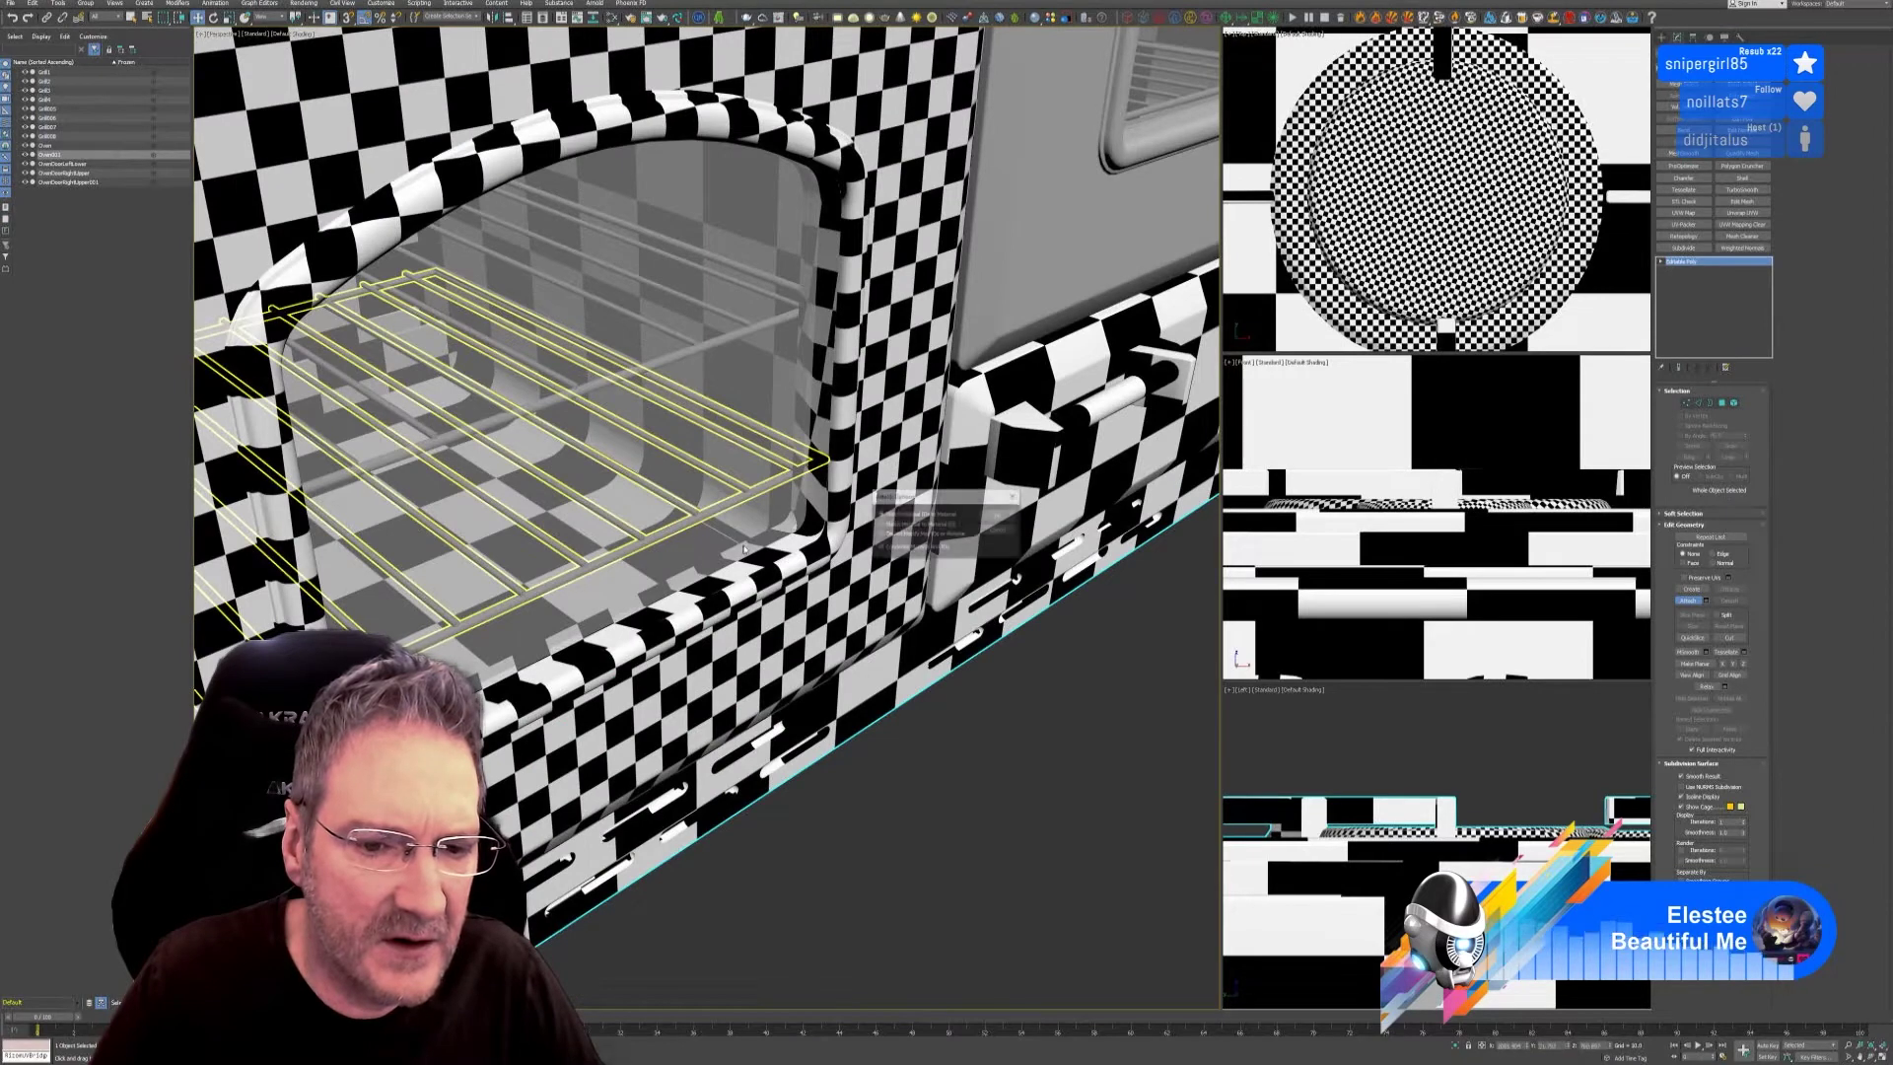
pyautogui.click(993, 517)
pyautogui.press('z')
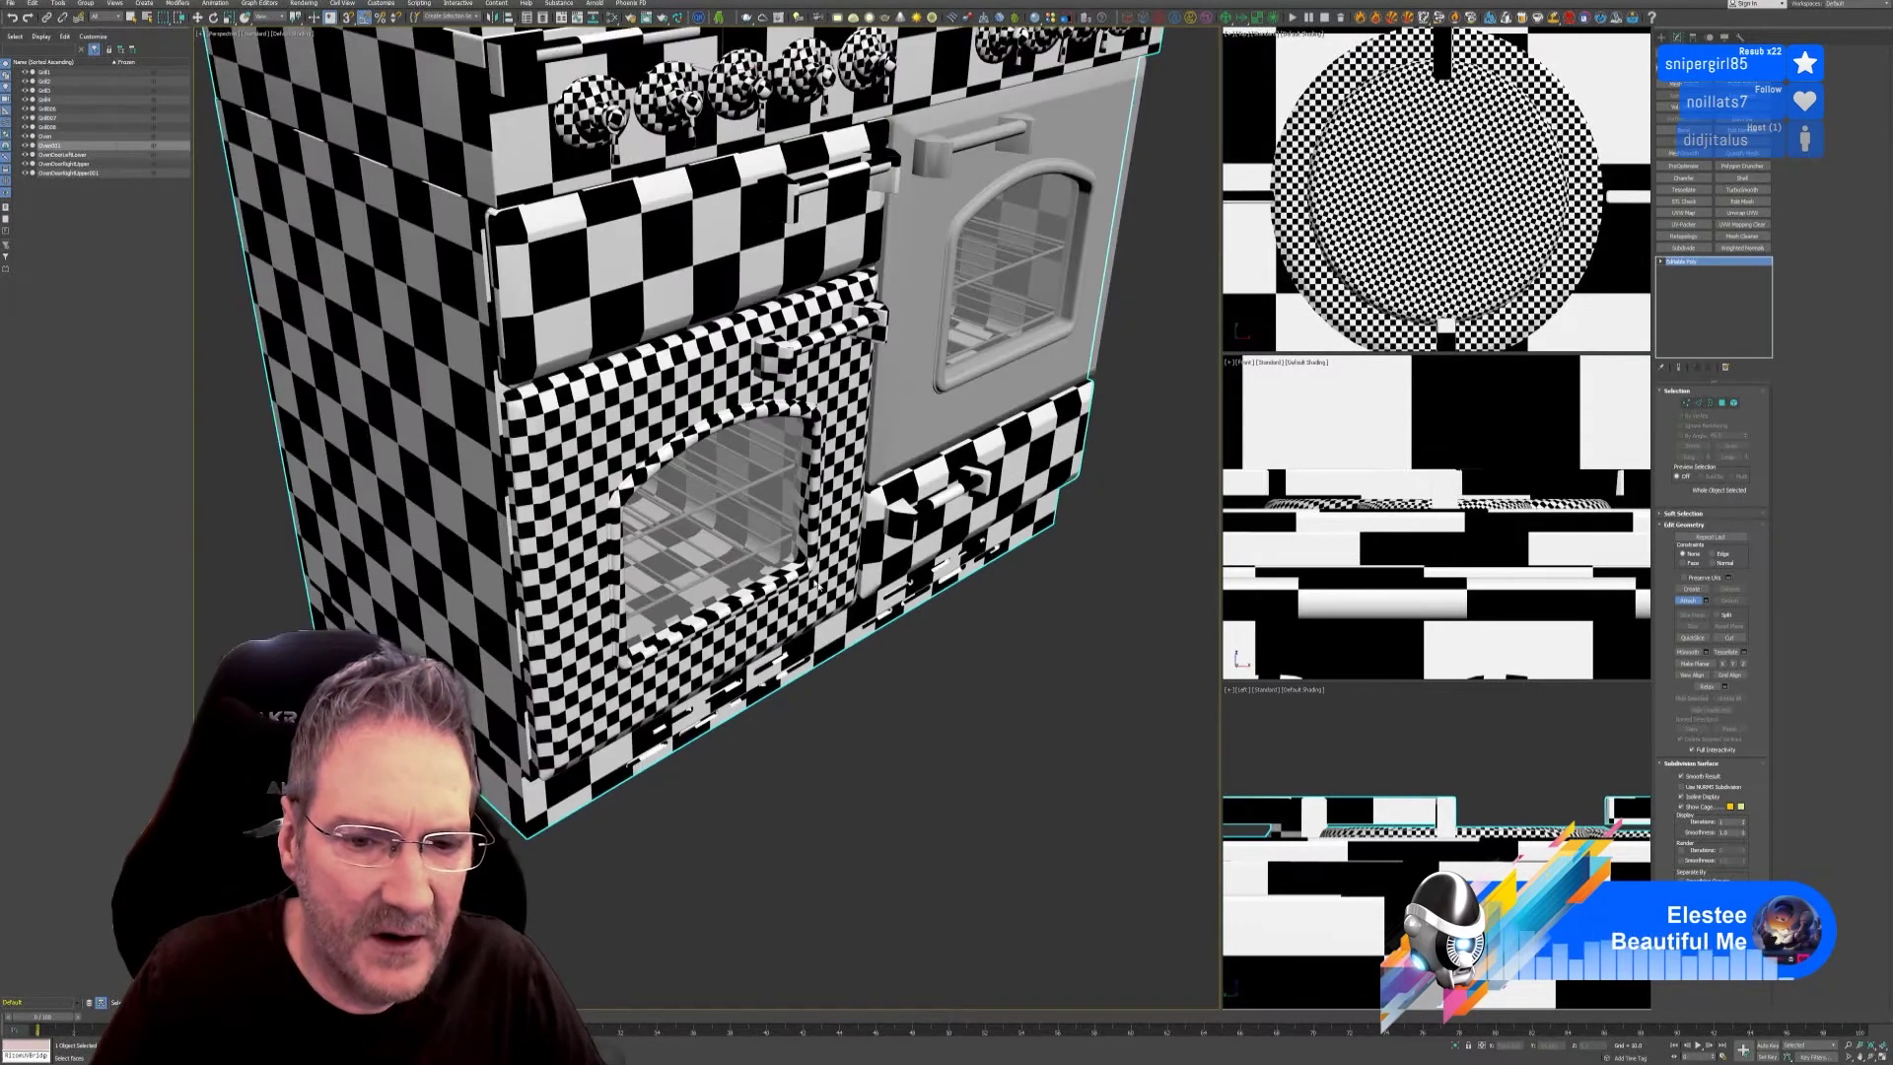
pyautogui.scroll(2, 831, 680)
pyautogui.scroll(-5, 827, 680)
pyautogui.moveTo(739, 743); pyautogui.dragTo(829, 670, button='middle')
pyautogui.moveTo(918, 506); pyautogui.dragTo(782, 560, button='middle')
pyautogui.click(1689, 602)
# Delete the copied oven's untextured upper door and the two wire racks behind it.
pyautogui.moveTo(932, 697); pyautogui.dragTo(915, 685, button='middle')
pyautogui.scroll(4, 968, 587)
pyautogui.moveTo(967, 587)
pyautogui.mouseDown(button='middle')
pyautogui.moveTo(981, 602)
pyautogui.moveTo(969, 590)
pyautogui.mouseUp(button='middle')
pyautogui.click(876, 500)
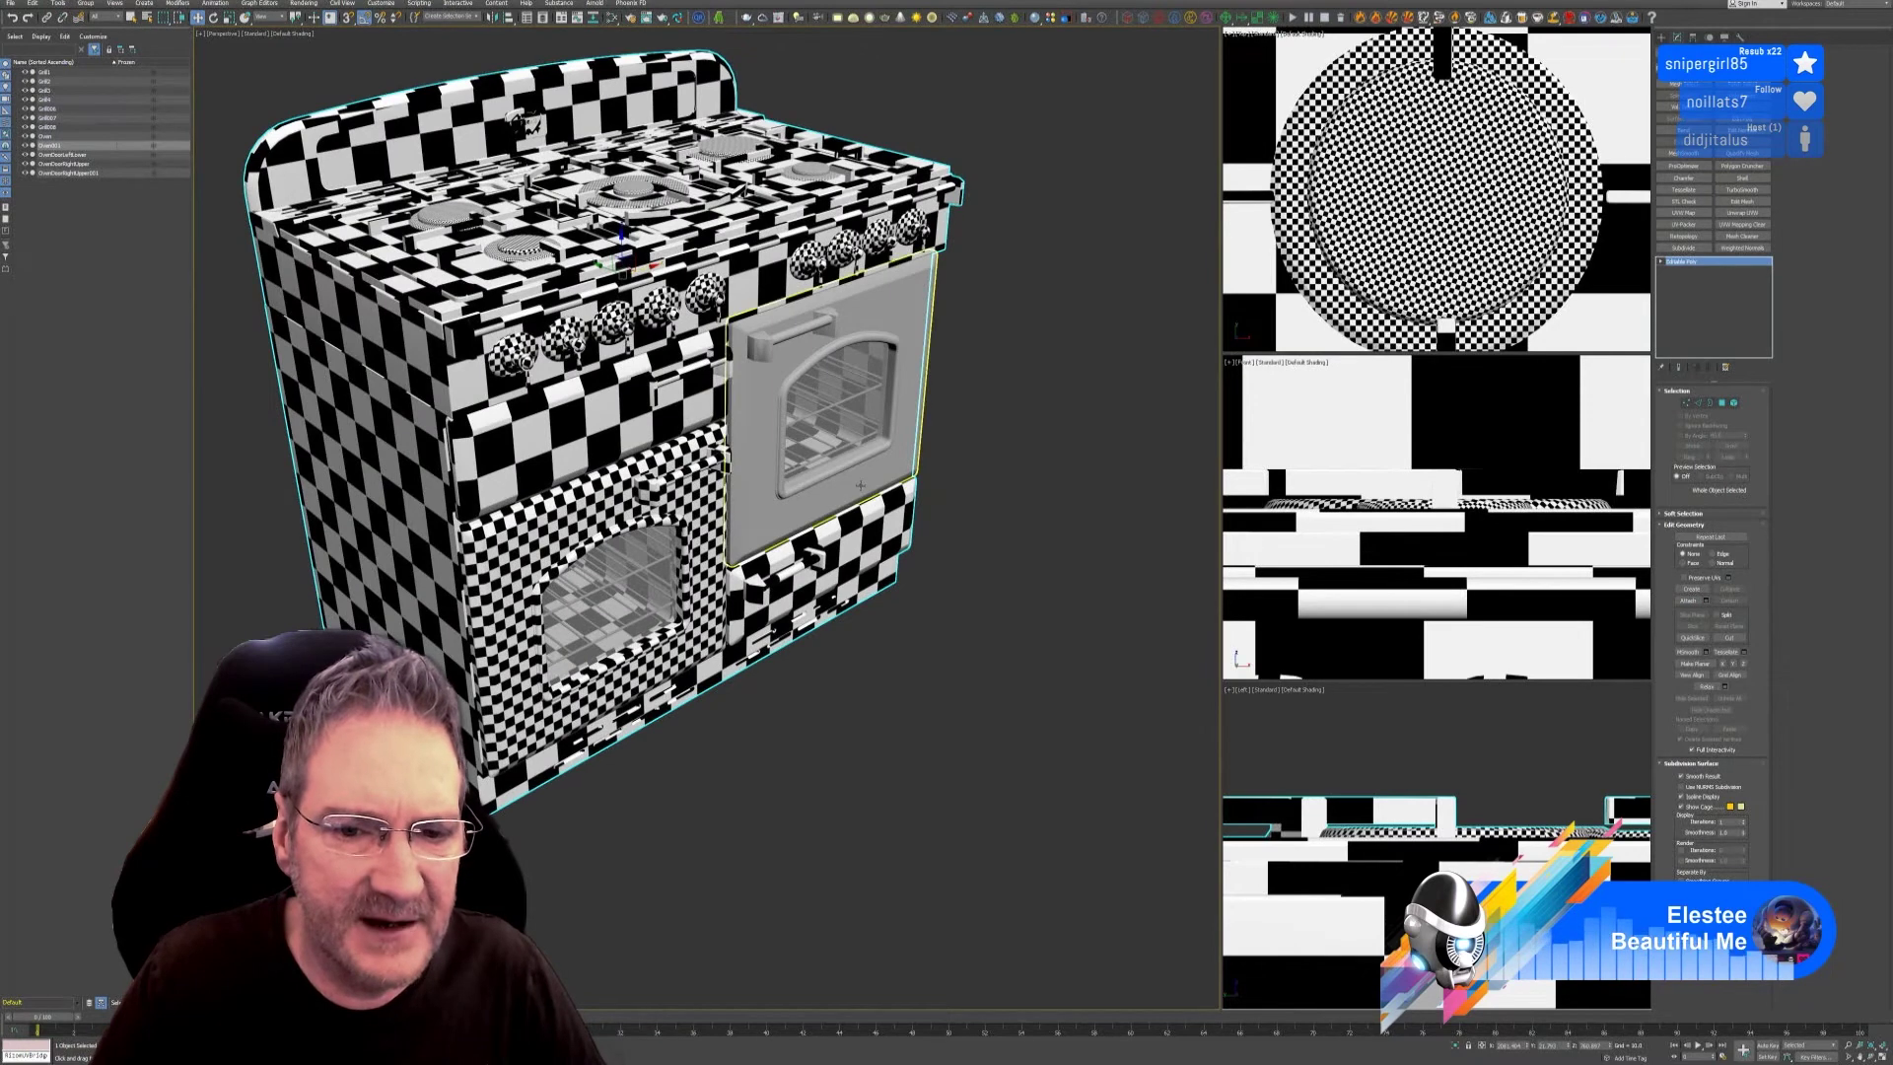
pyautogui.press('Delete')
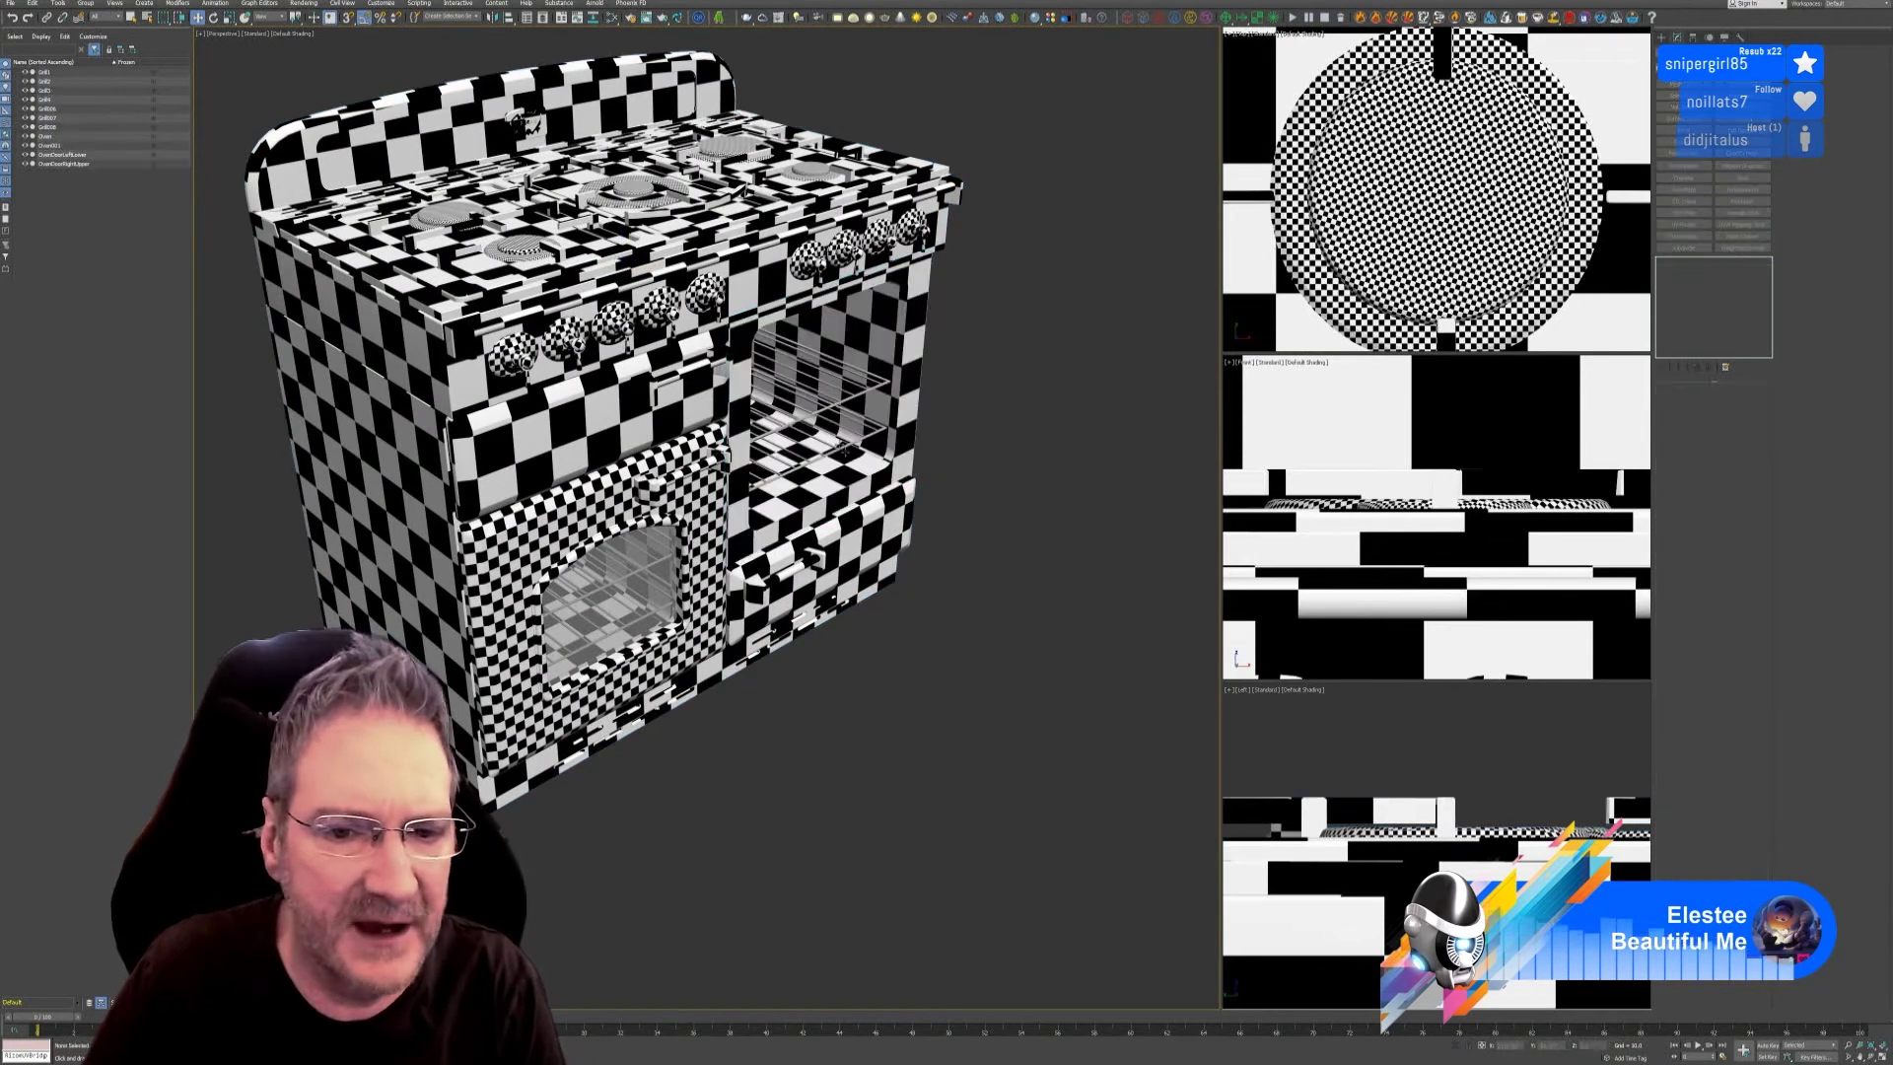
pyautogui.click(843, 434)
pyautogui.press('Delete')
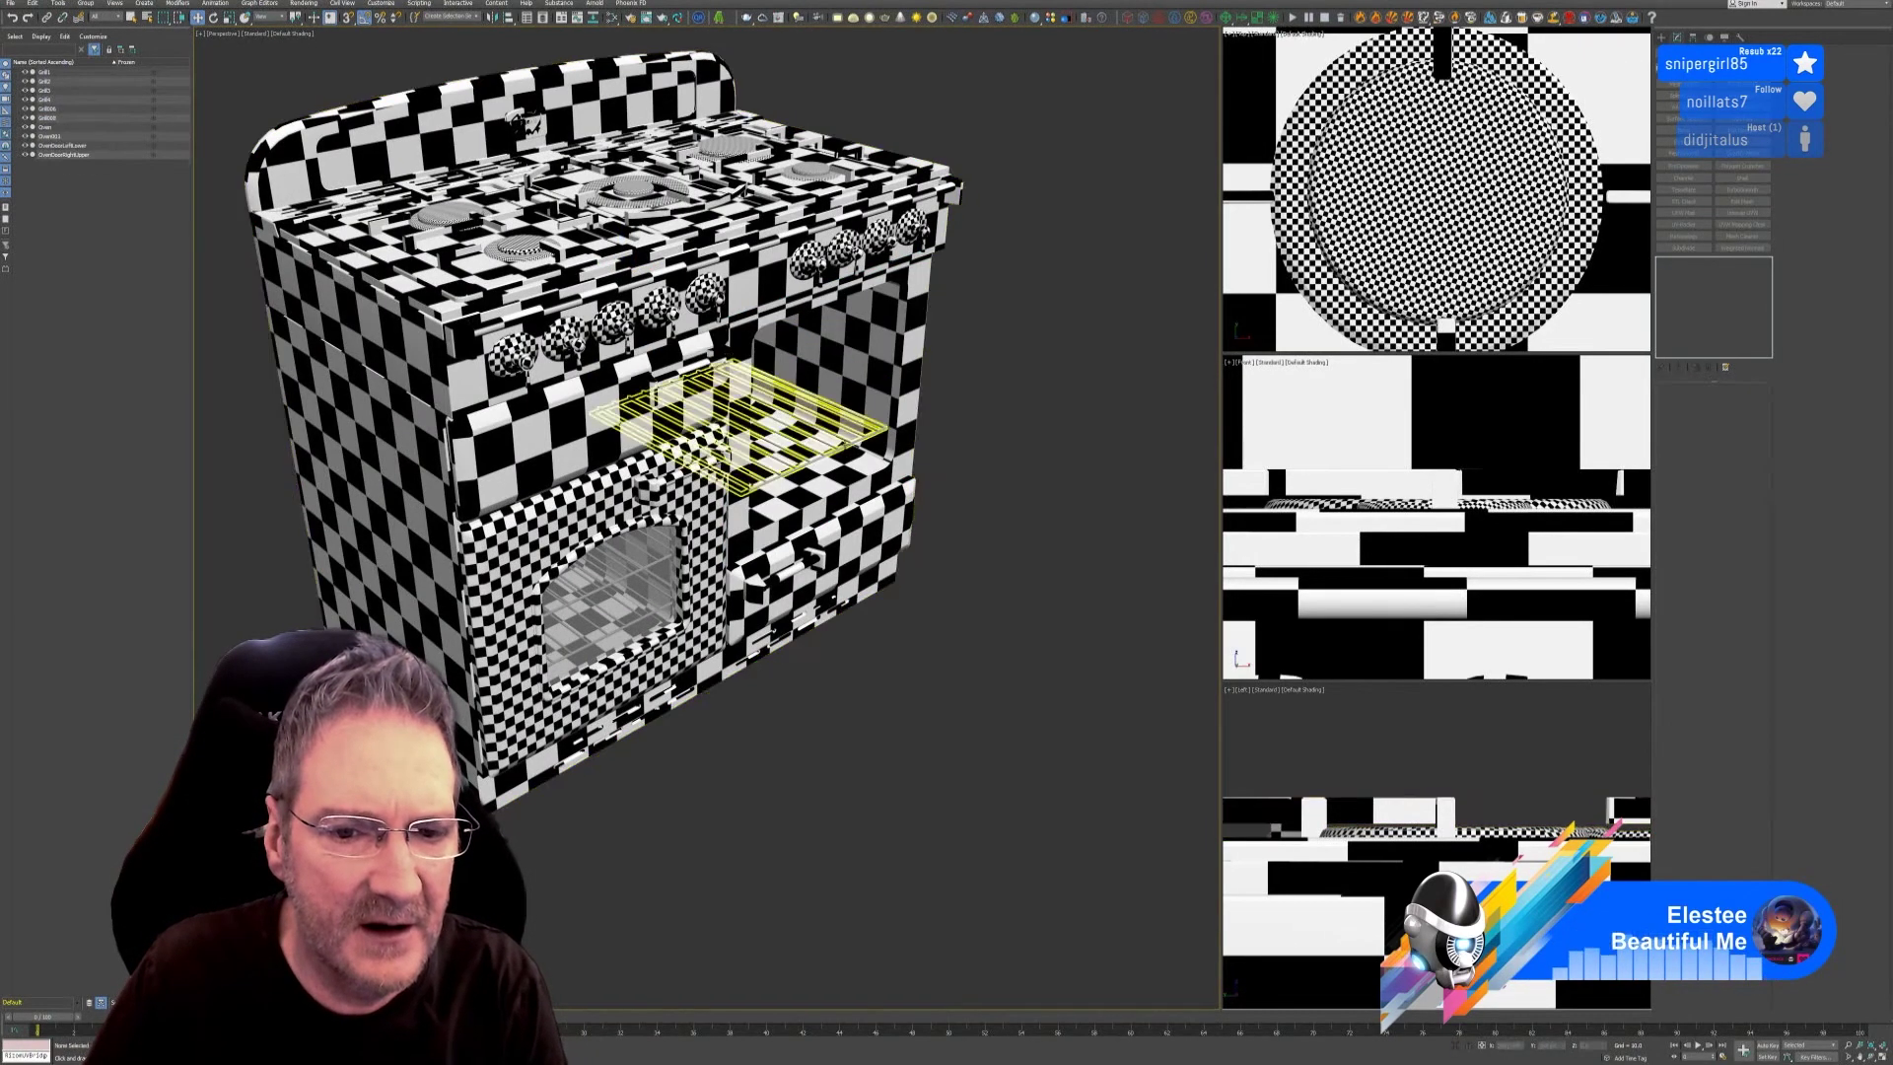
pyautogui.click(843, 448)
pyautogui.click(808, 444)
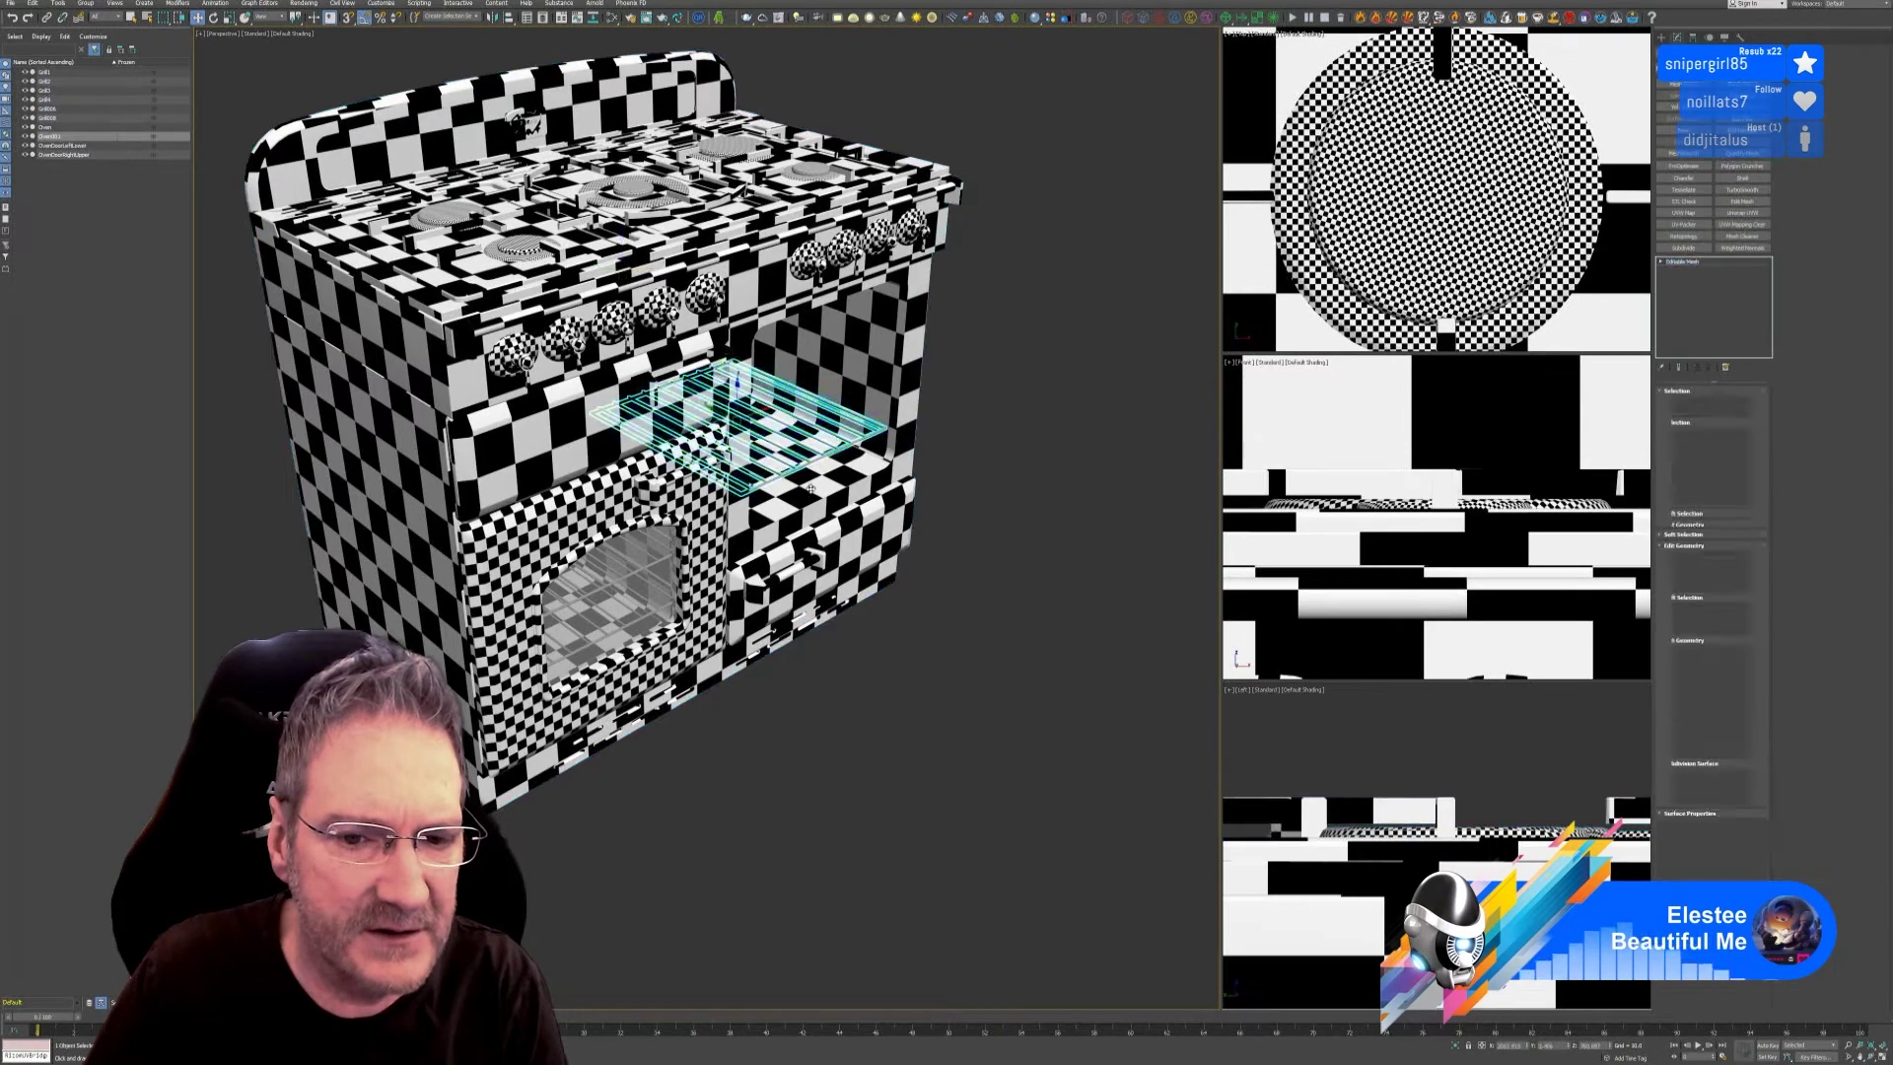
pyautogui.press('Delete')
# Examine the wire racks inside the copied oven through the arched glass of its lower door.
pyautogui.scroll(5, 634, 564)
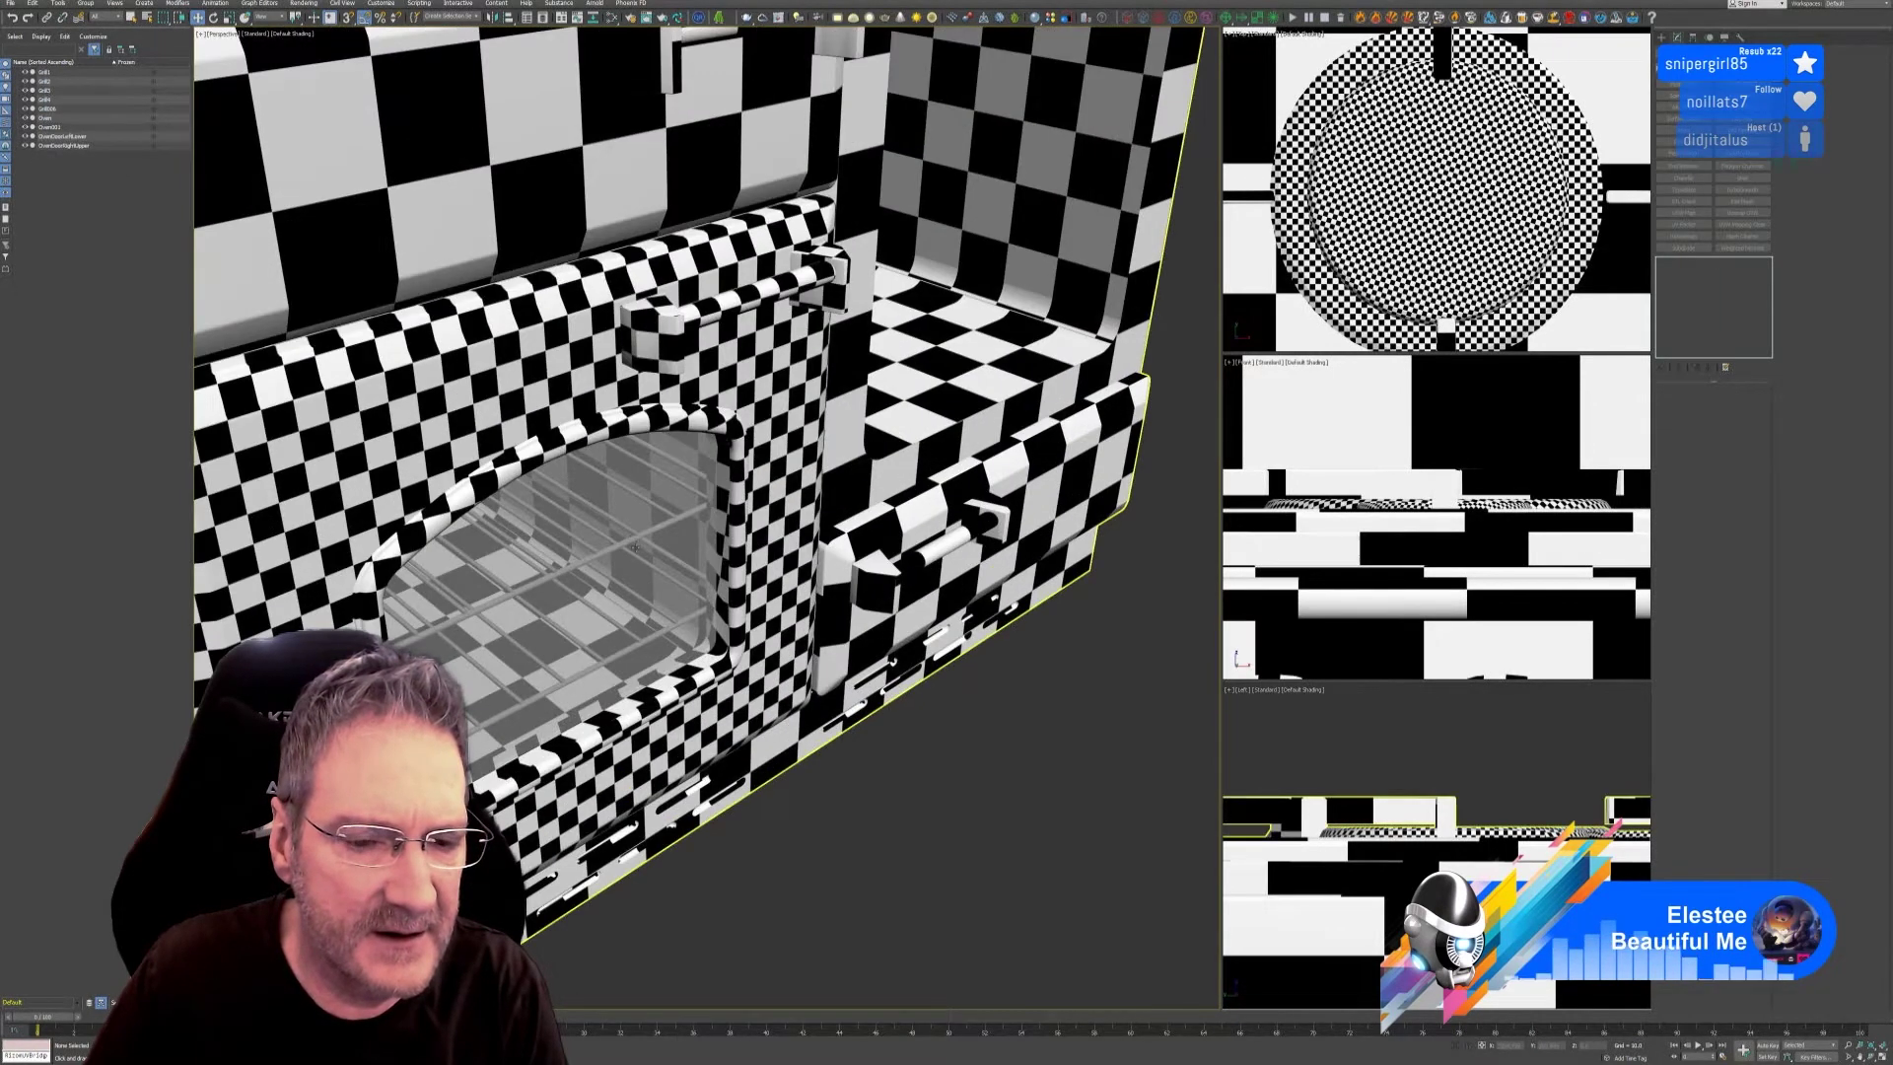
pyautogui.scroll(4, 634, 548)
pyautogui.scroll(2, 643, 511)
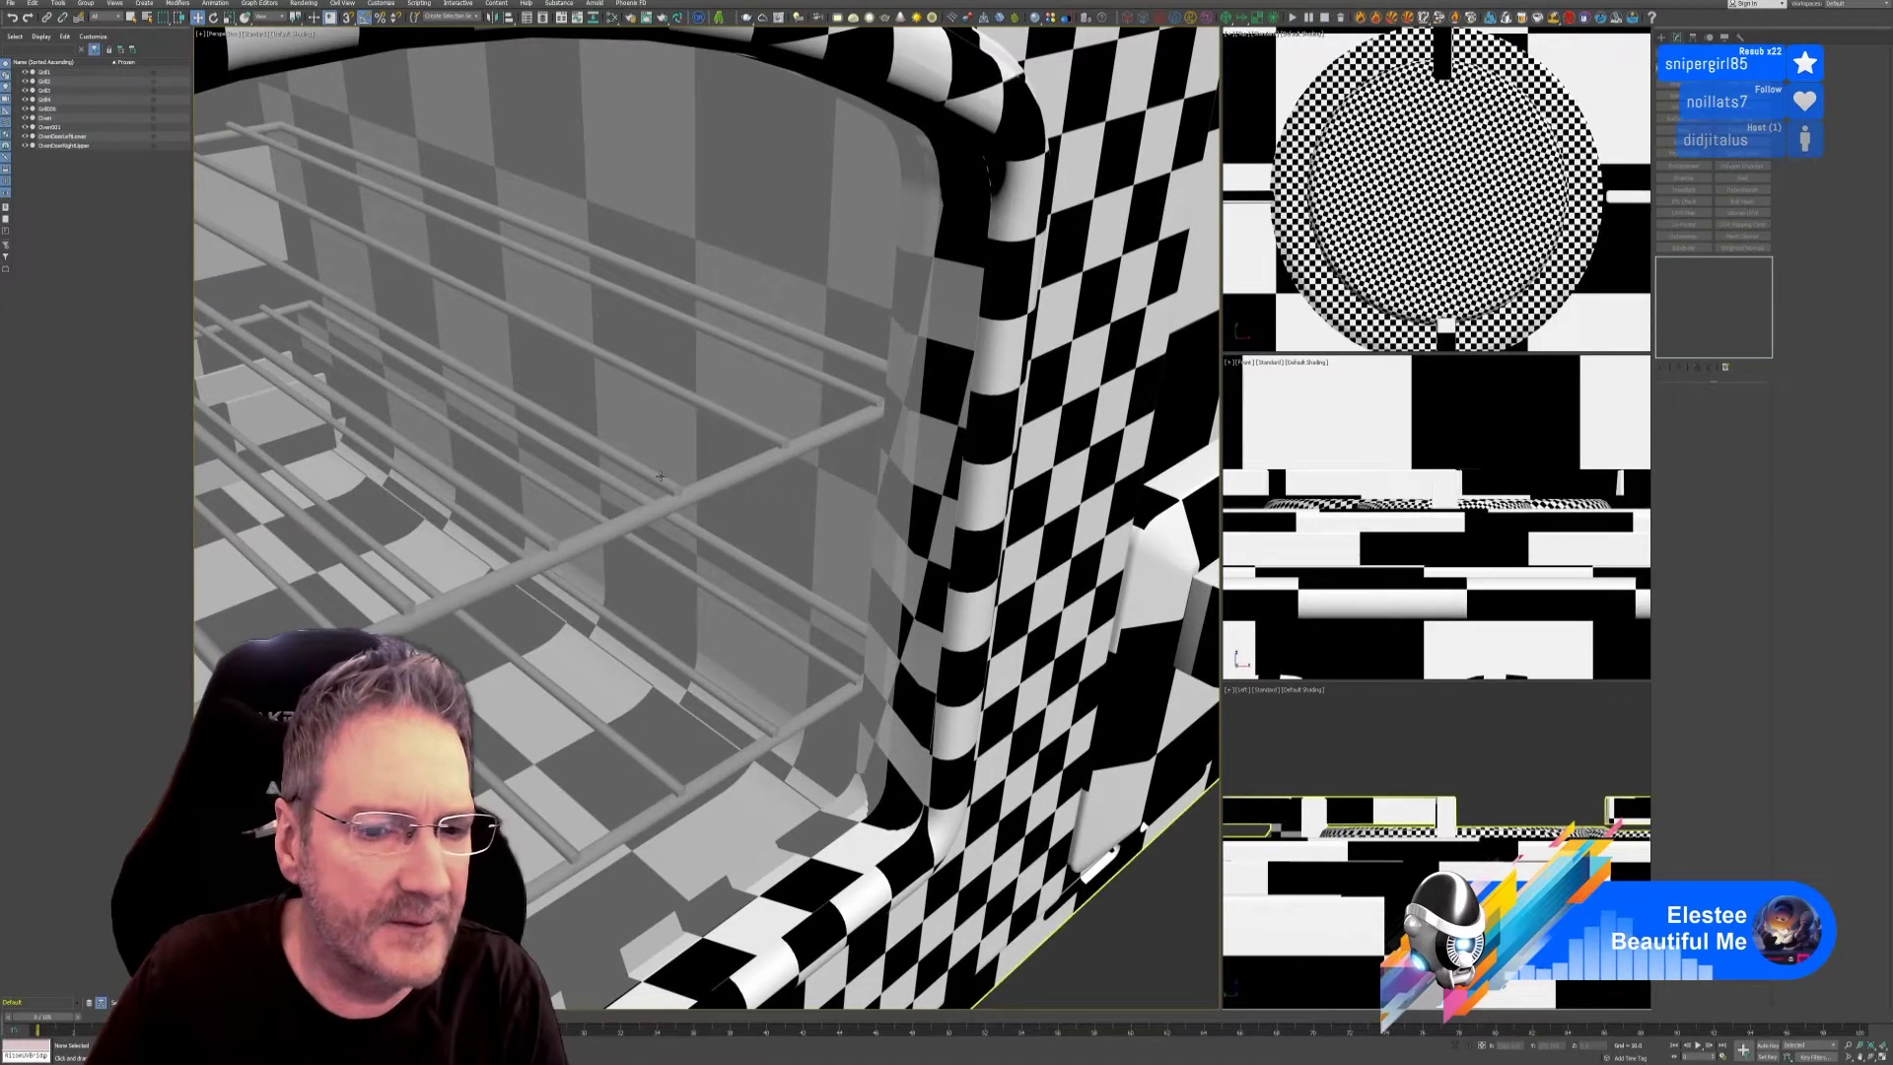
pyautogui.scroll(5, 536, 472)
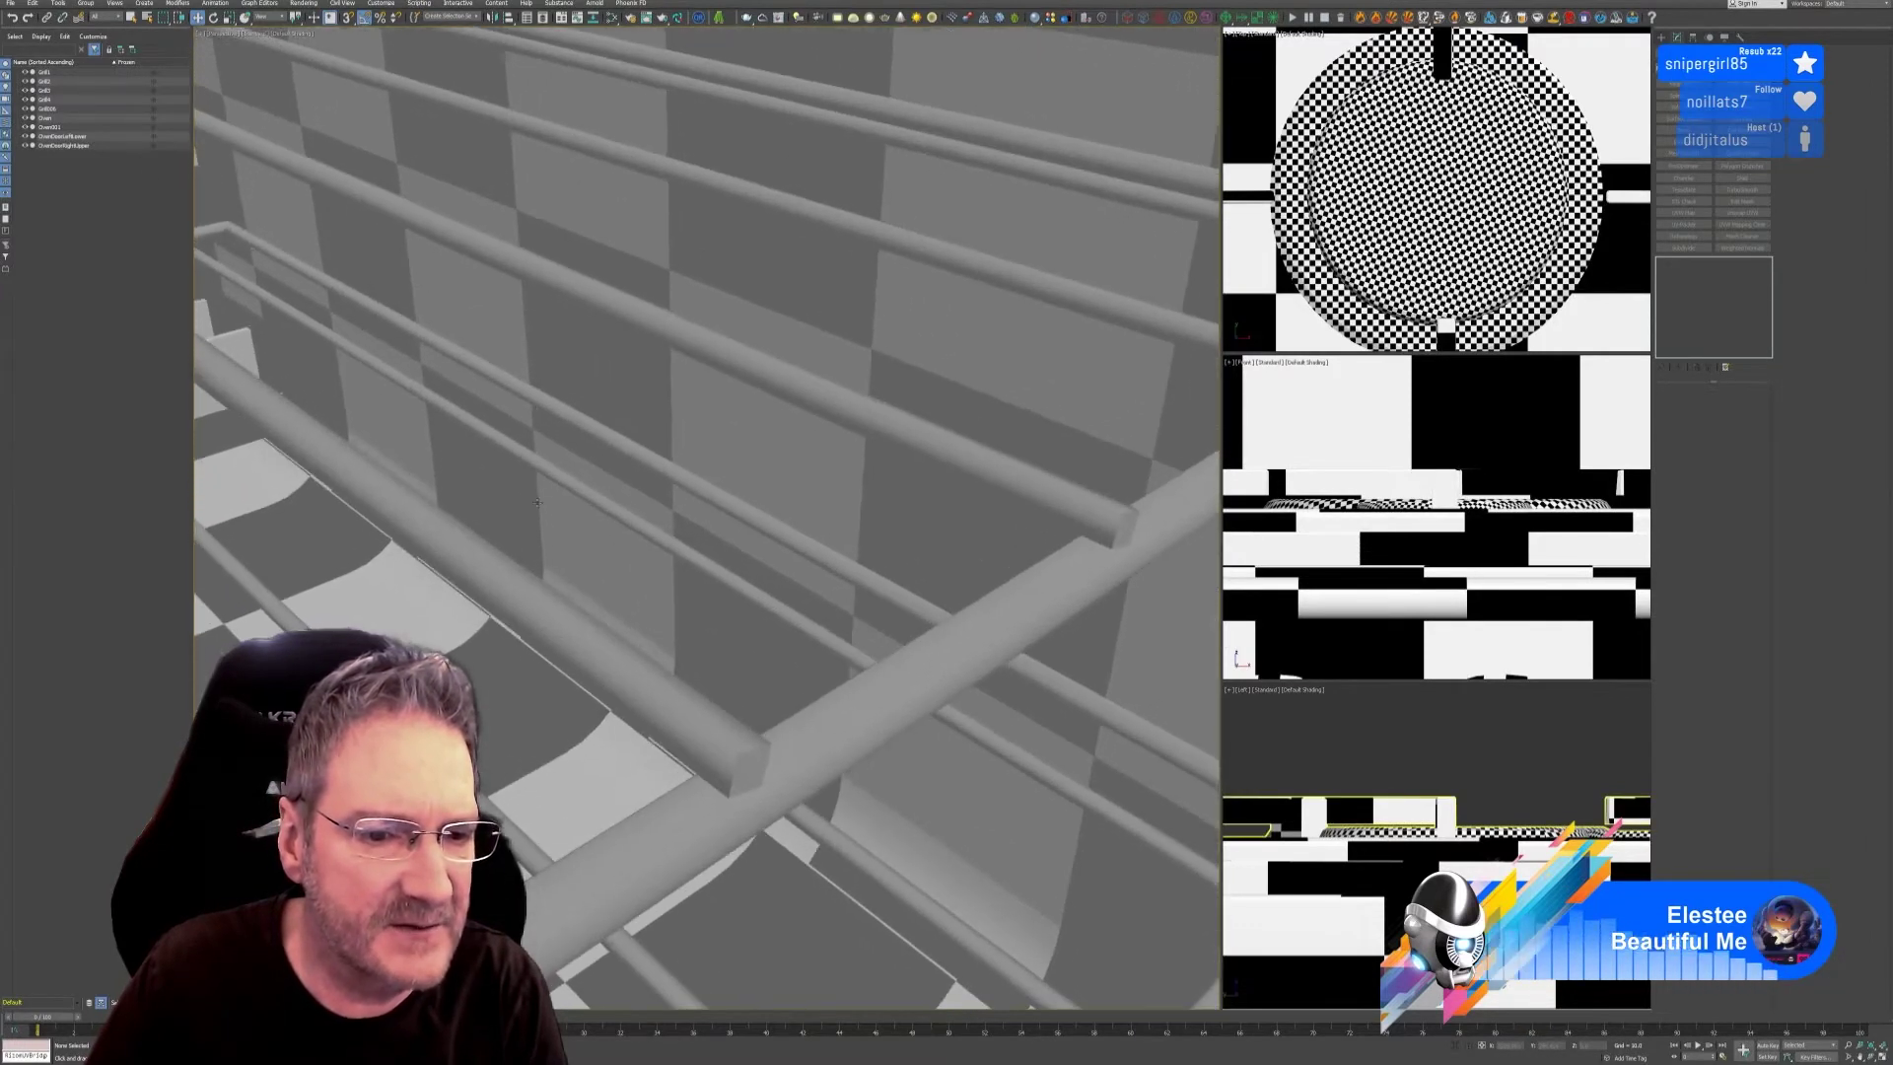
pyautogui.scroll(-3, 678, 574)
pyautogui.scroll(-5, 680, 569)
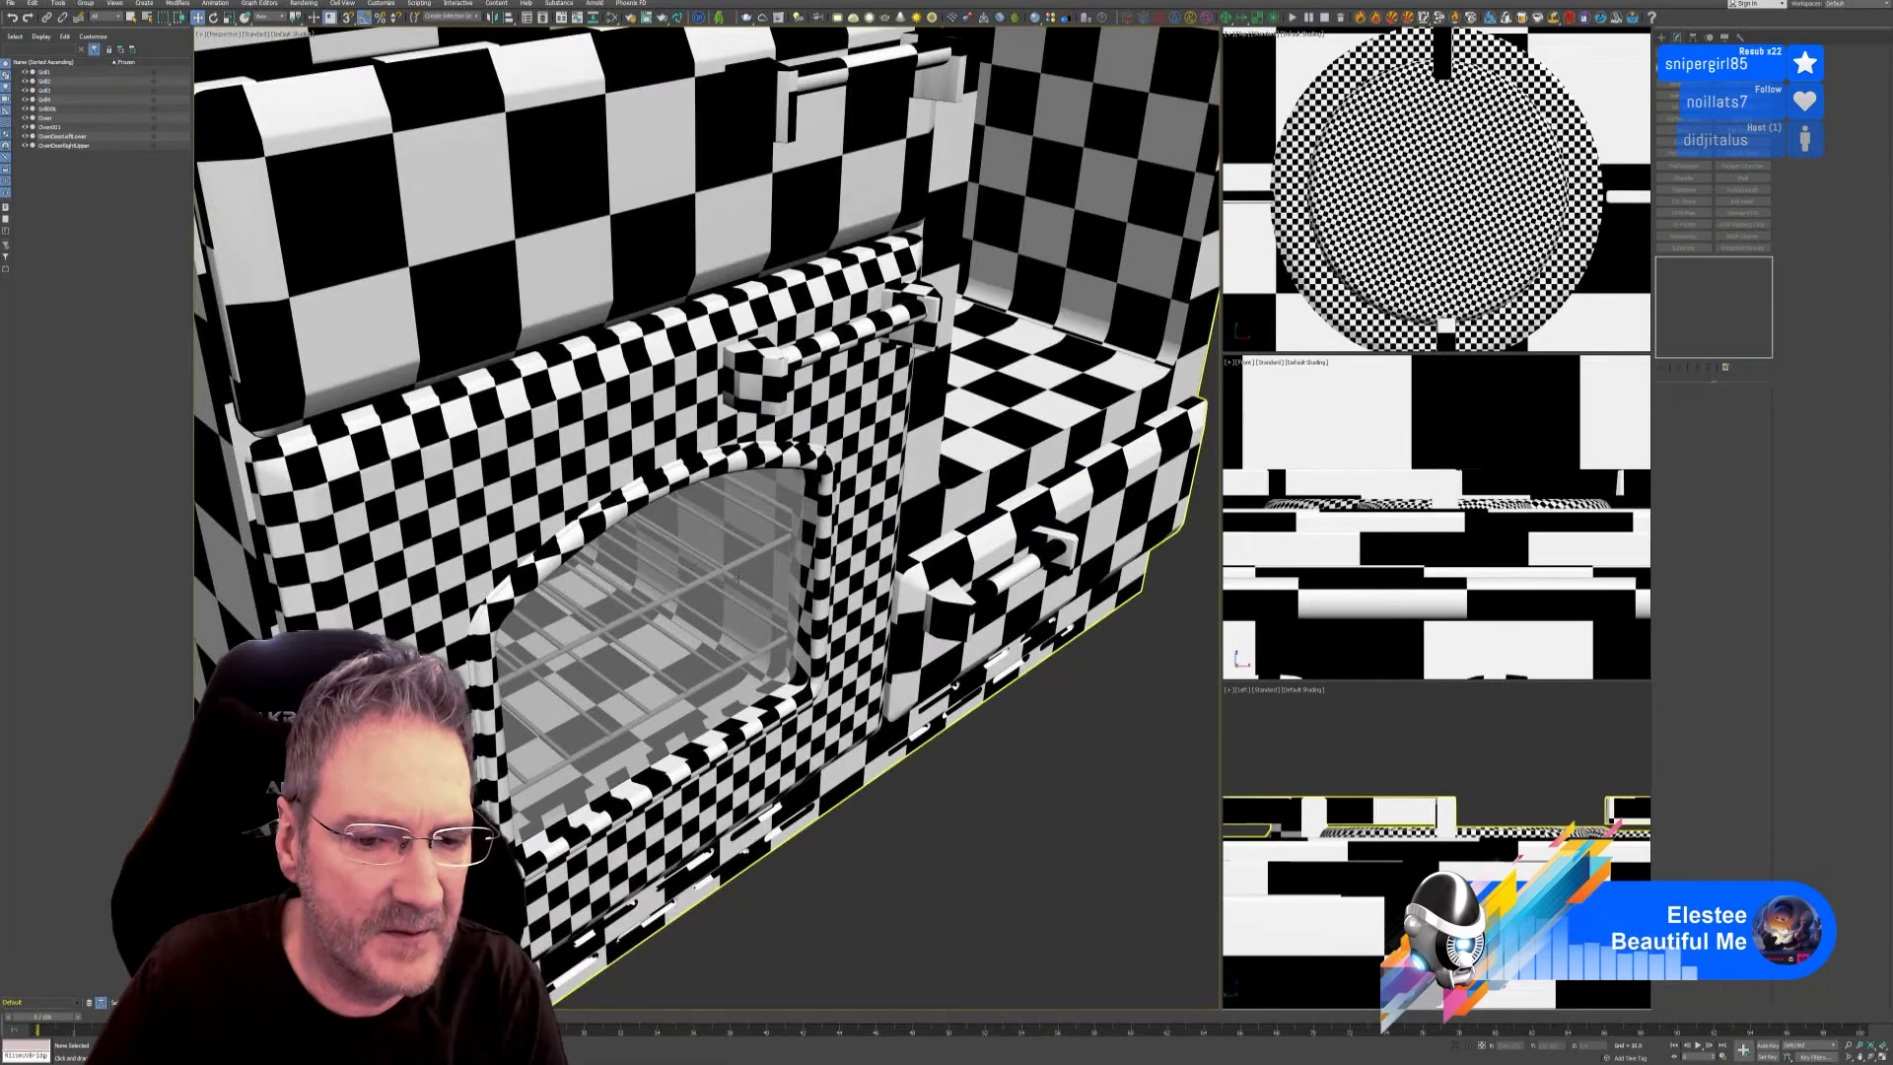
pyautogui.click(726, 568)
pyautogui.scroll(-5, 749, 584)
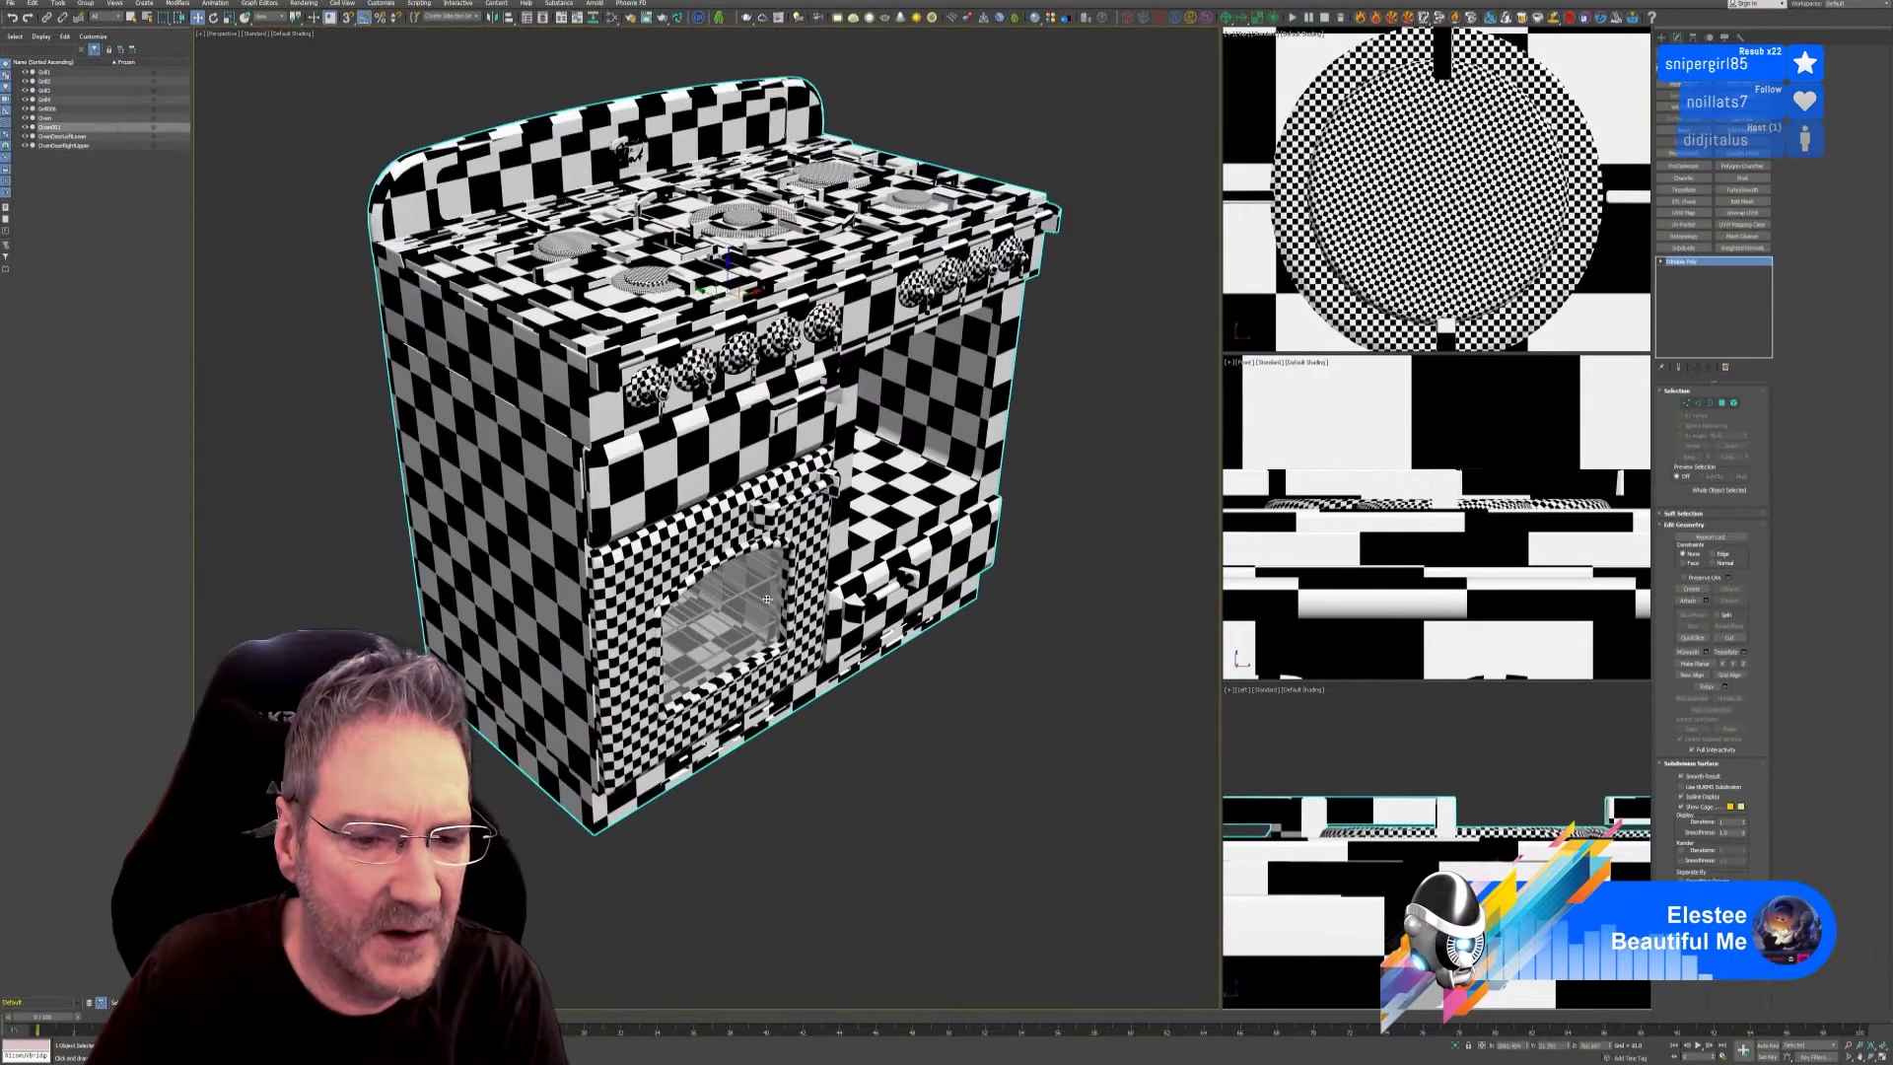
pyautogui.moveTo(908, 755); pyautogui.dragTo(884, 745, button='middle')
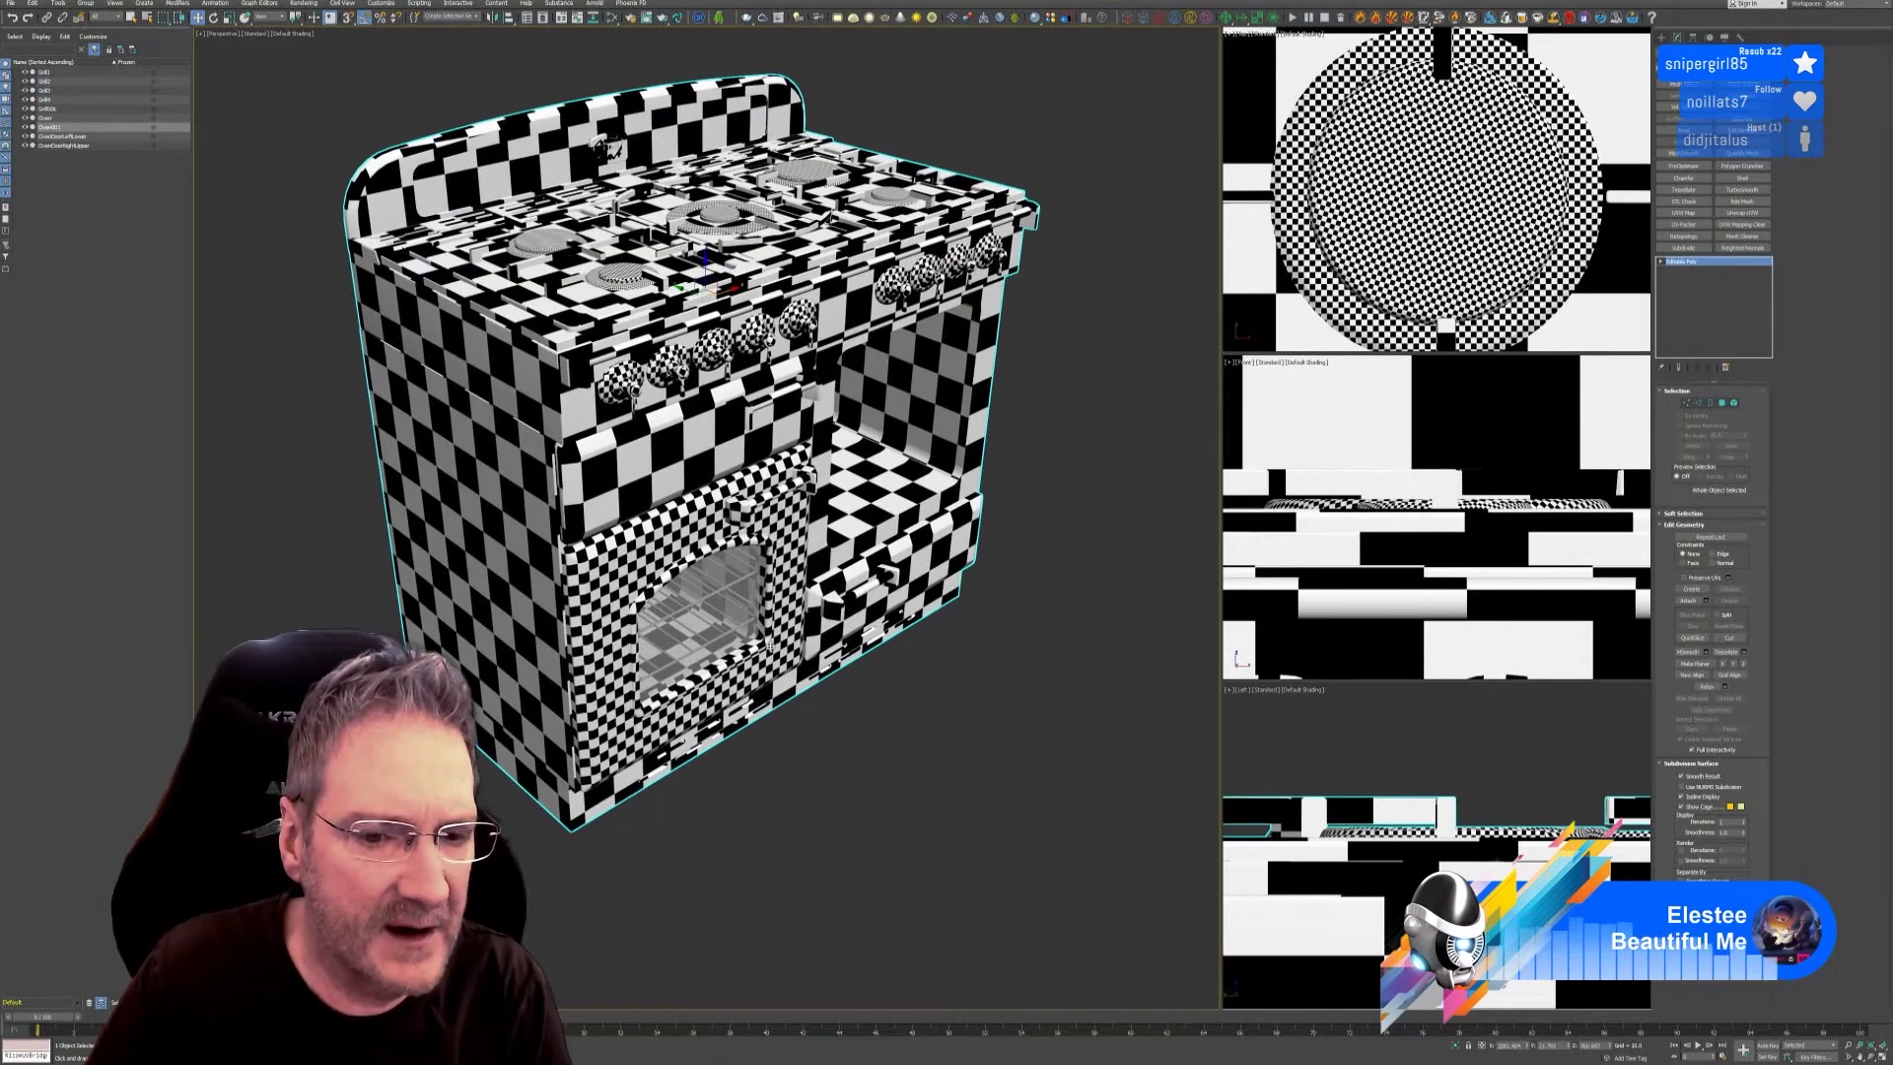
# Go through the scene's separate objects to find the leftover wire rack behind the lower door and delete it.
pyautogui.click(55, 74)
pyautogui.click(63, 82)
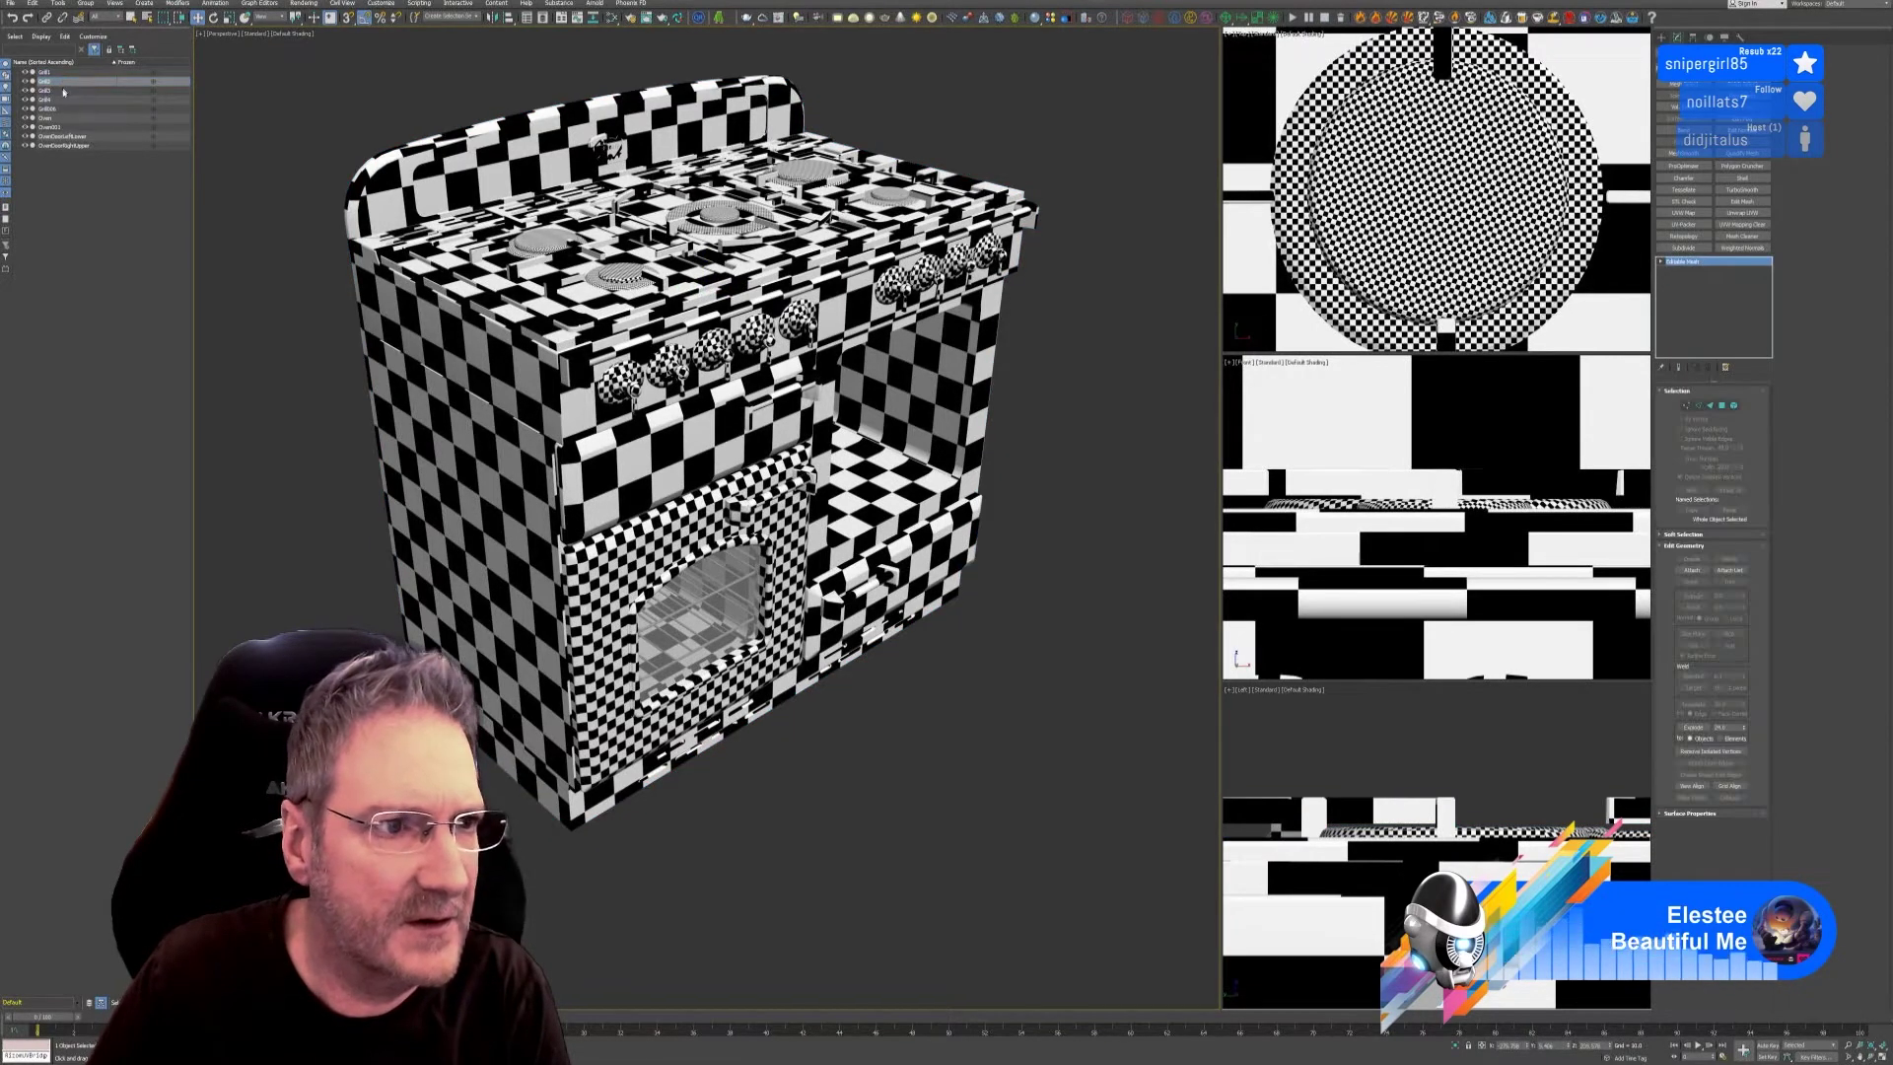
pyautogui.click(62, 91)
pyautogui.click(59, 99)
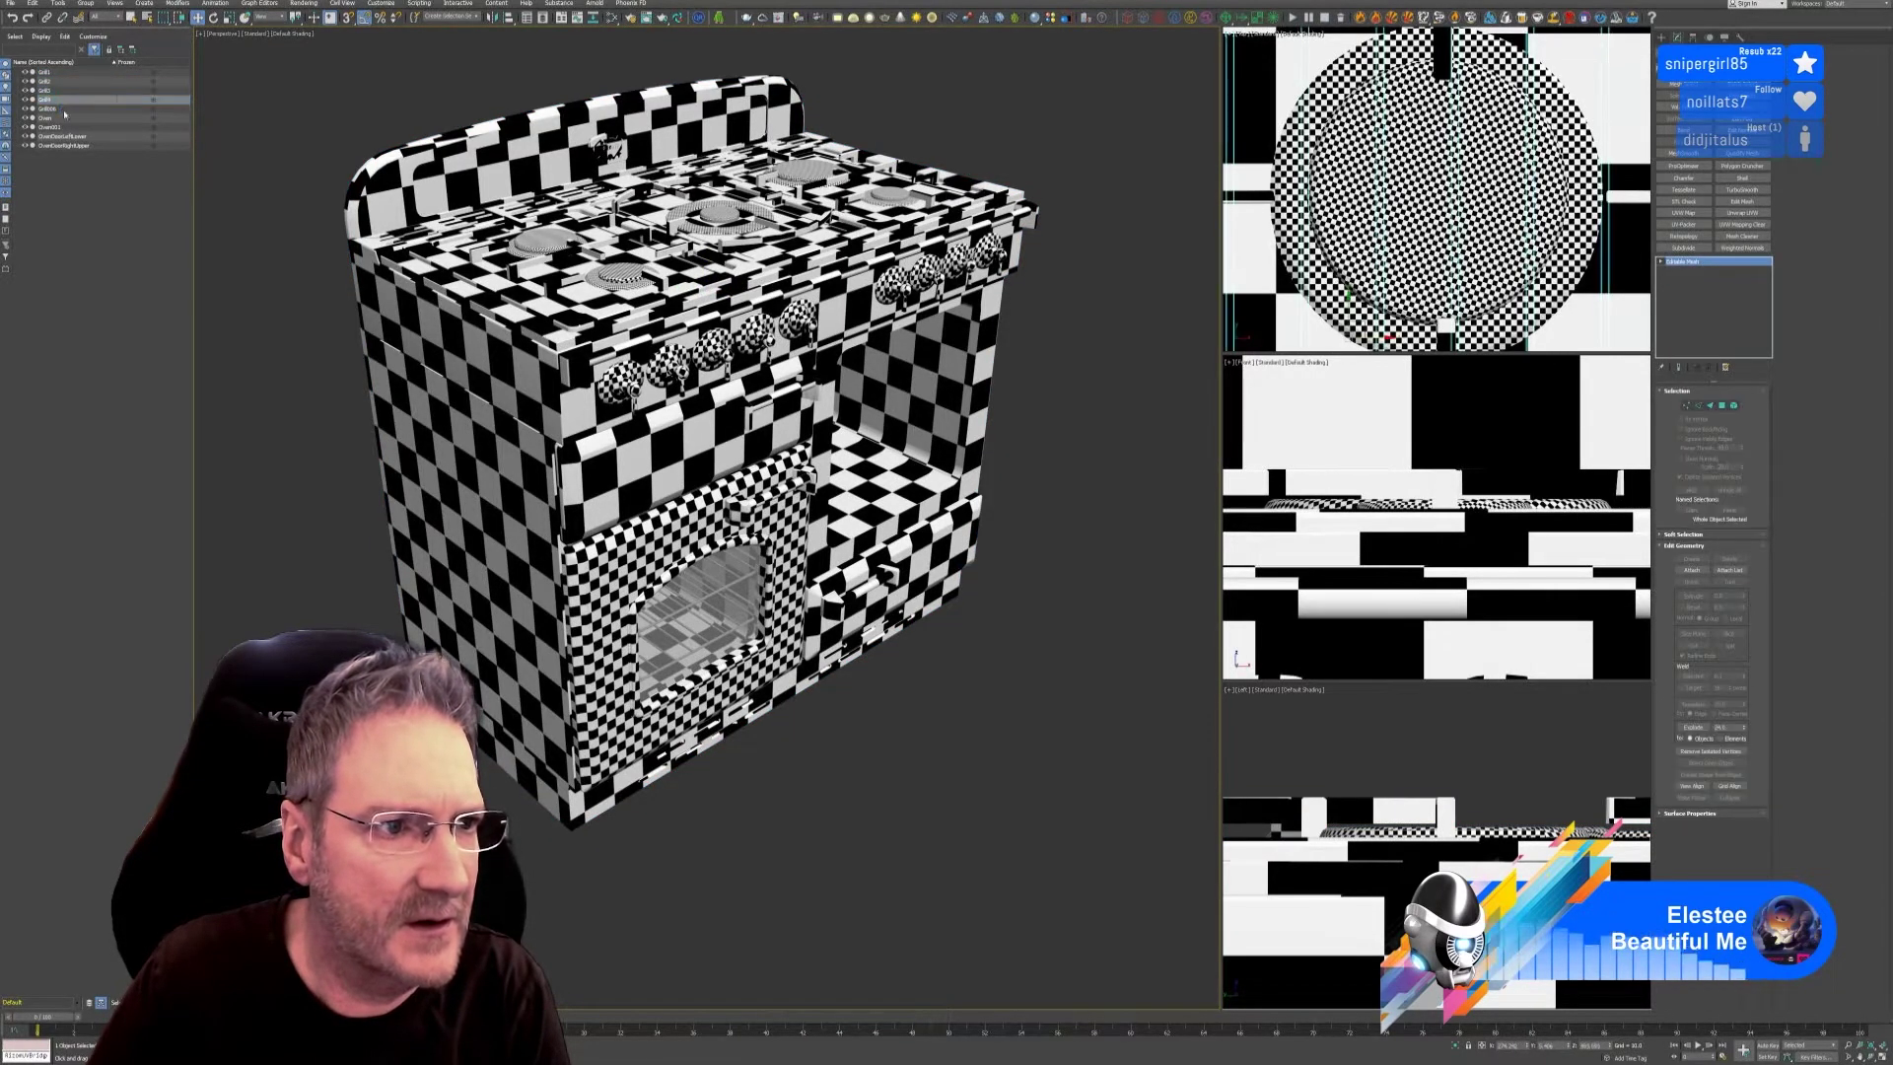
pyautogui.click(63, 109)
pyautogui.press('Delete')
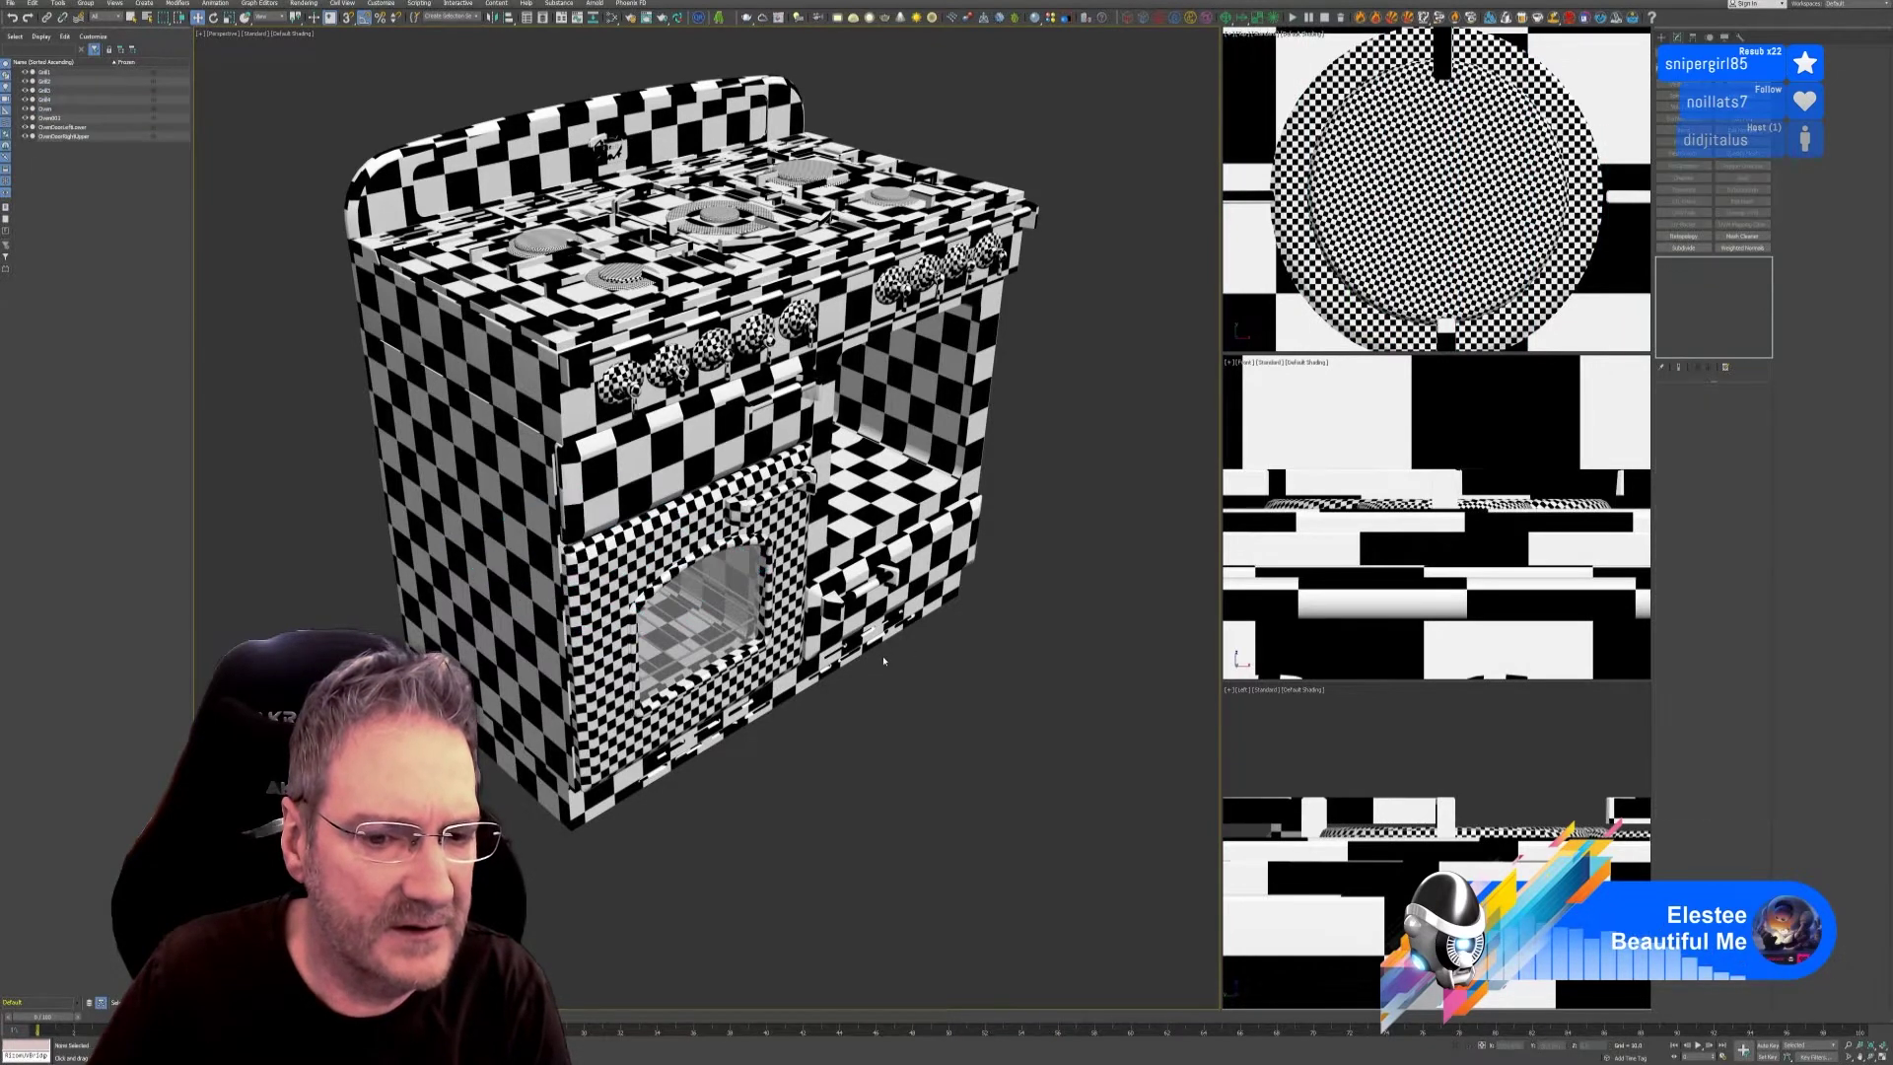
# Add an Unwrap UVW modifier to the combined copied oven, leave polygon selection, and open its UV editor.
pyautogui.scroll(-1, 885, 662)
pyautogui.scroll(-3, 884, 662)
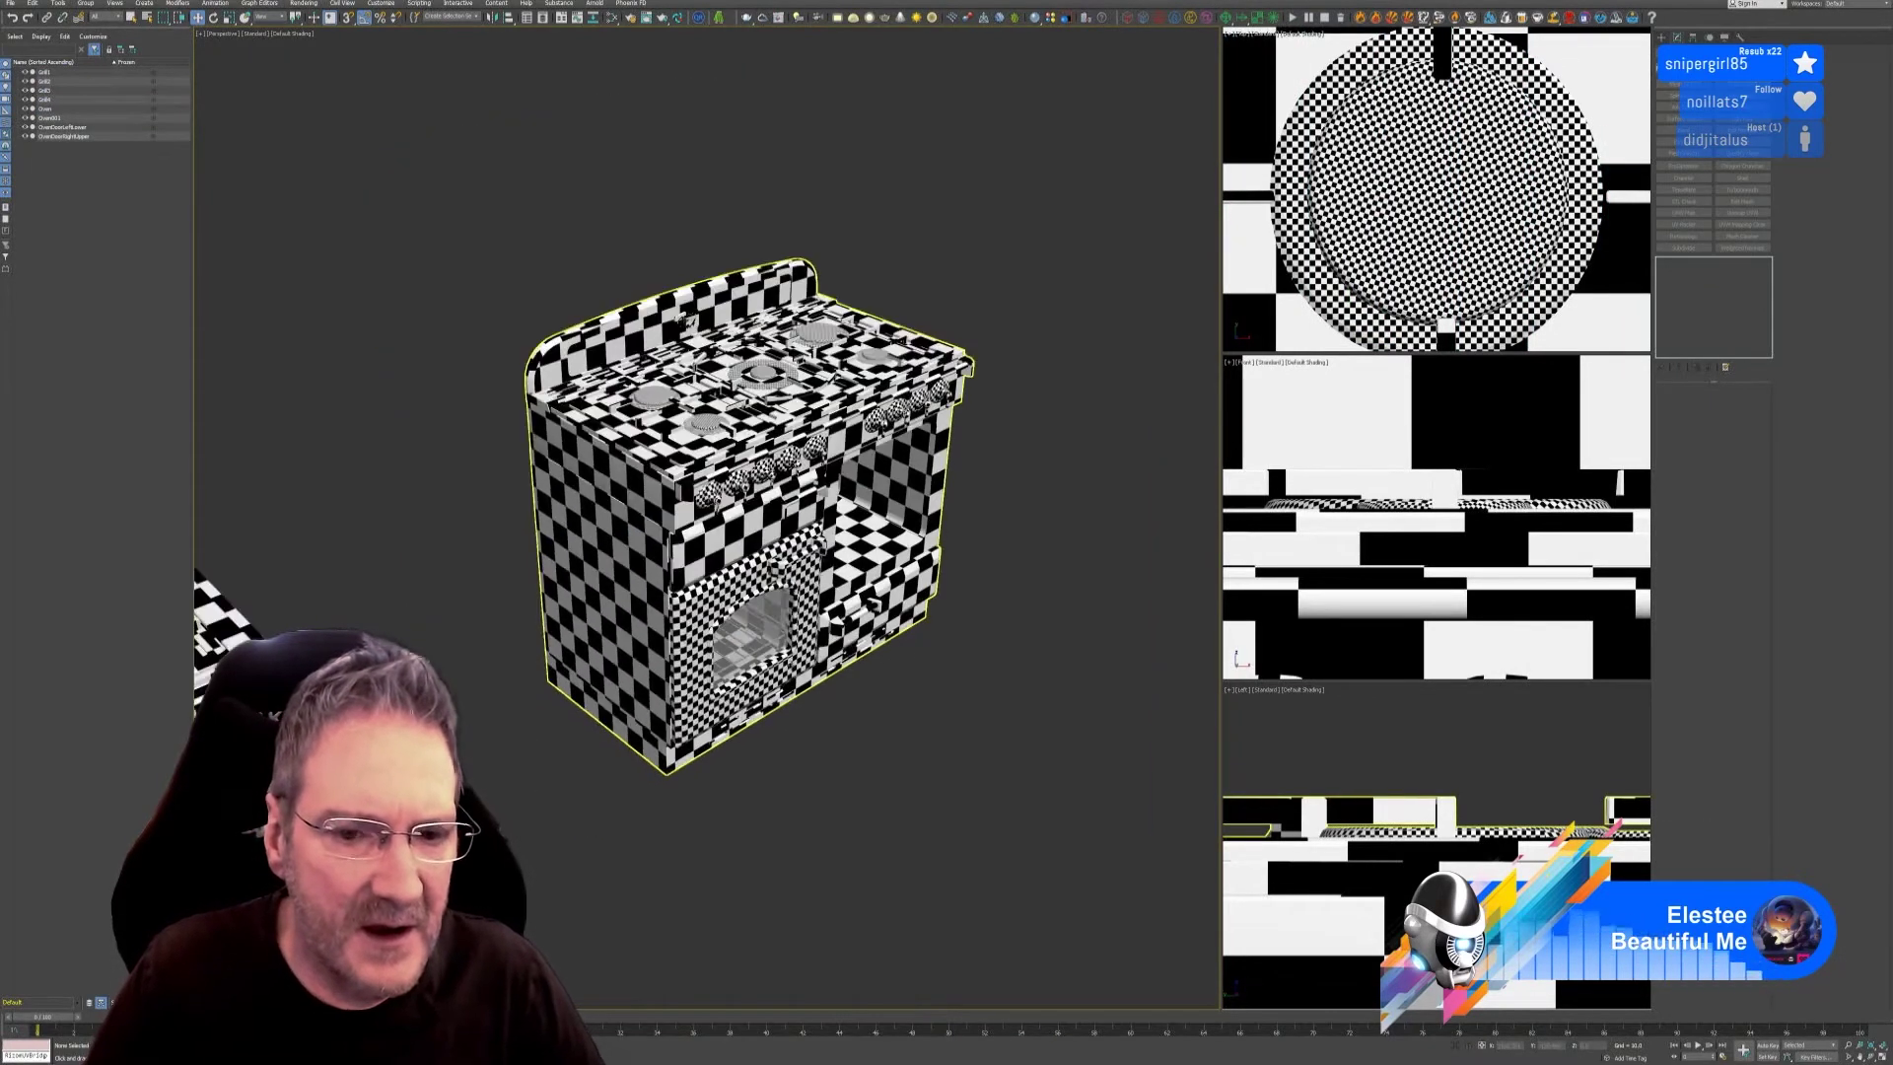
pyautogui.moveTo(894, 650); pyautogui.dragTo(919, 629, button='middle')
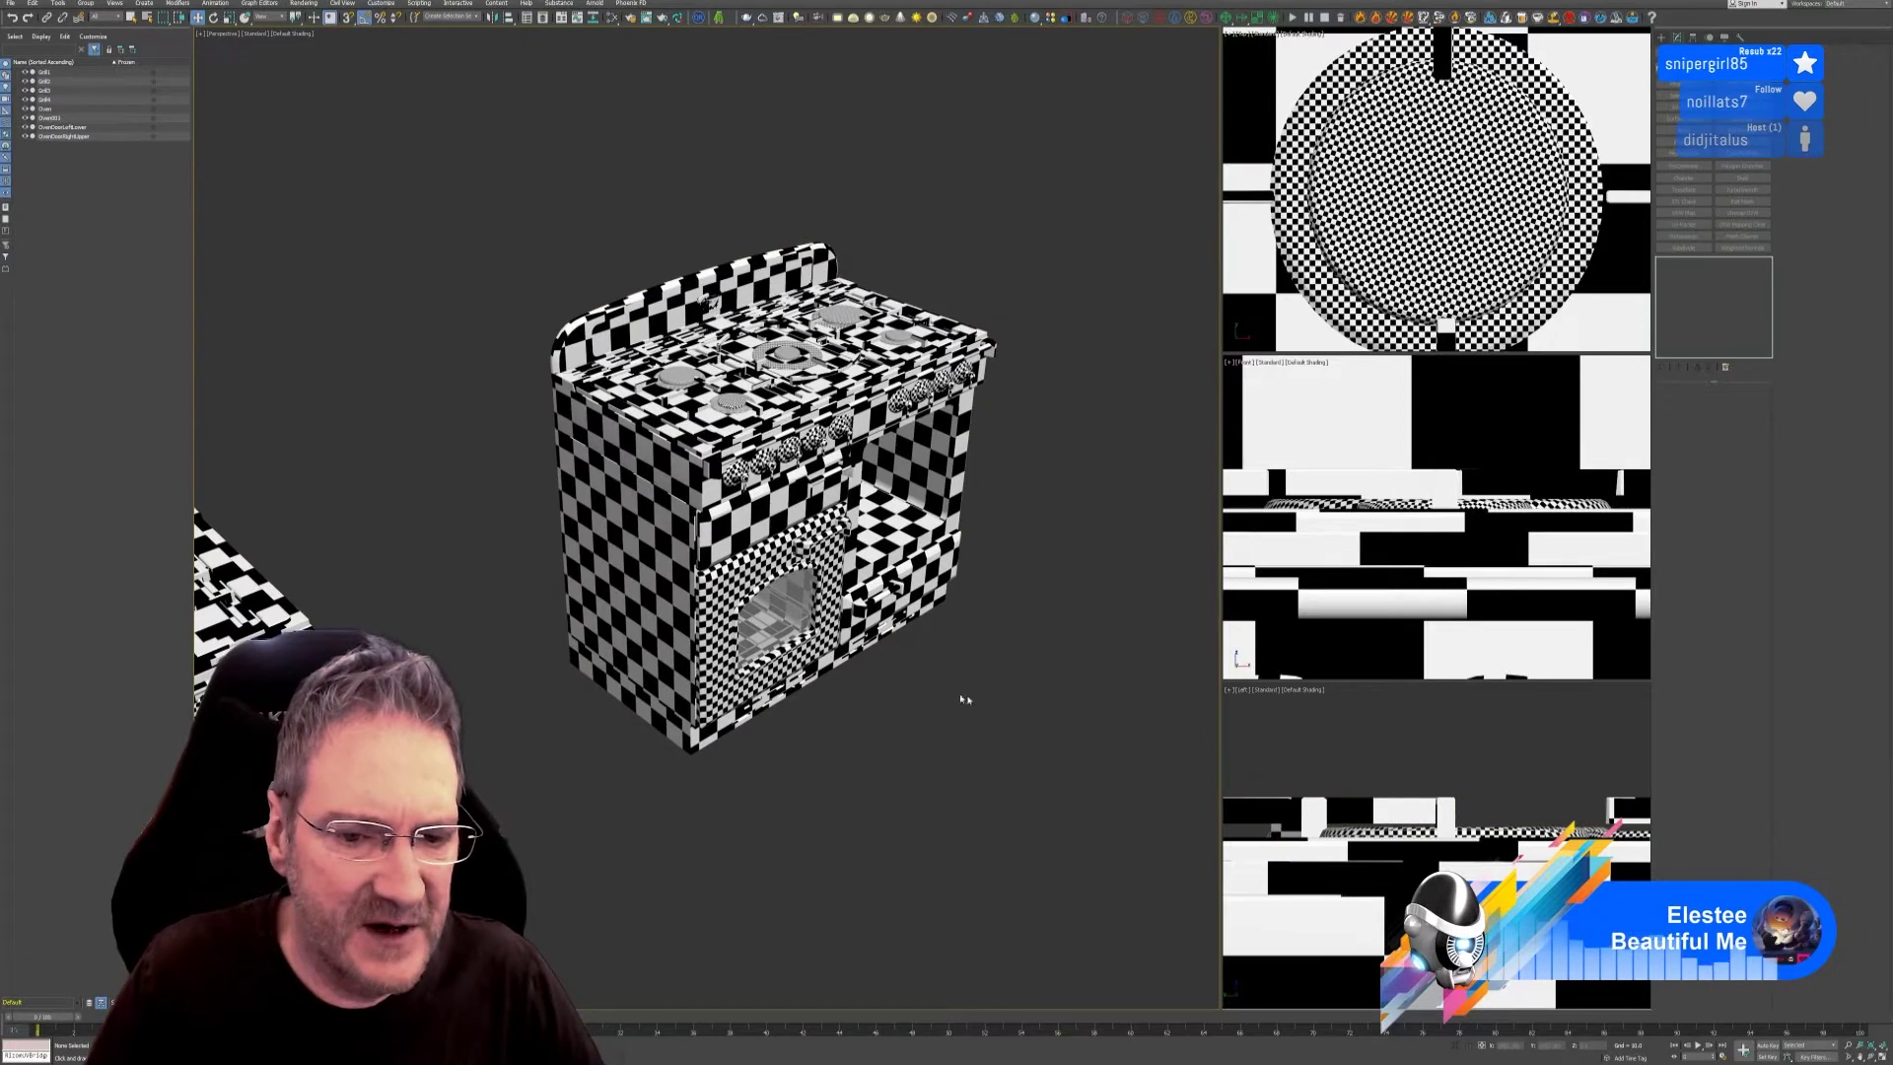
pyautogui.keyDown('alt'); pyautogui.moveTo(832, 784); pyautogui.dragTo(930, 741, button='middle'); pyautogui.keyUp('alt')
pyautogui.scroll(-3, 848, 773)
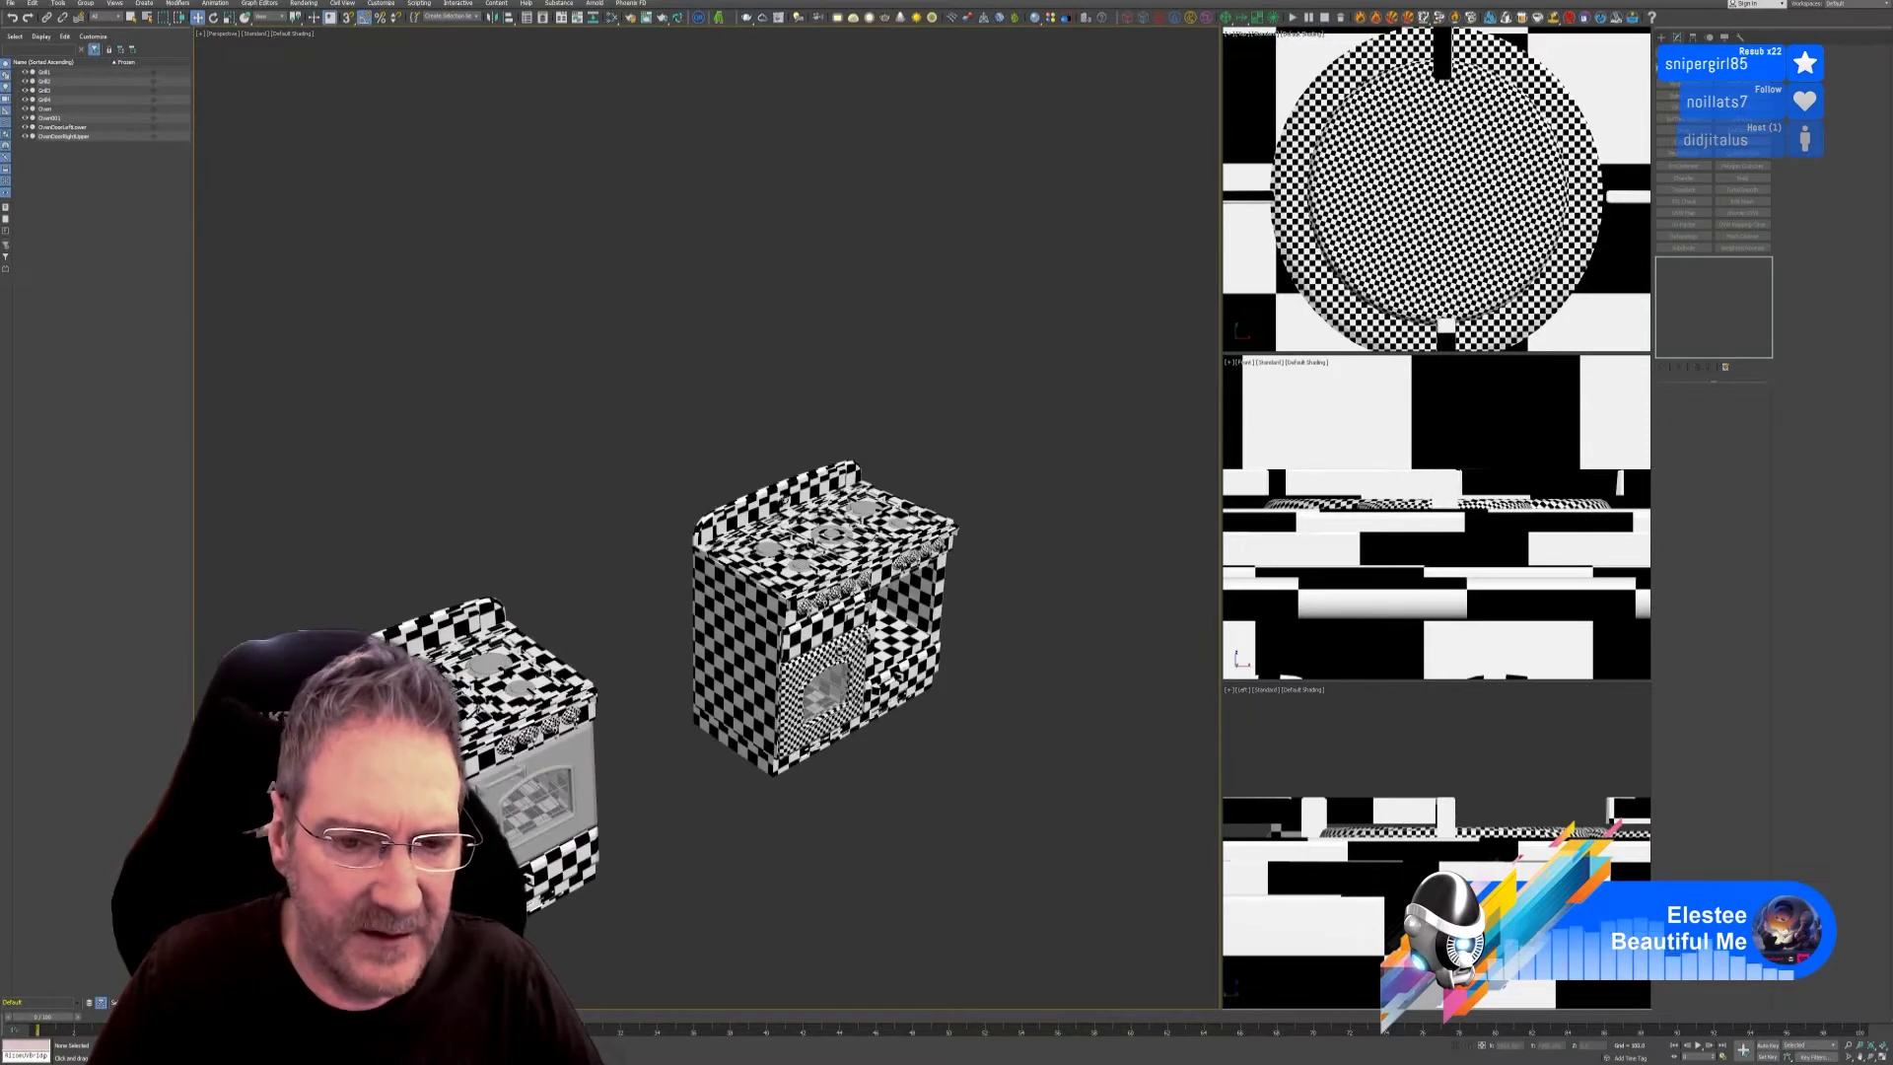
pyautogui.click(749, 532)
pyautogui.click(831, 540)
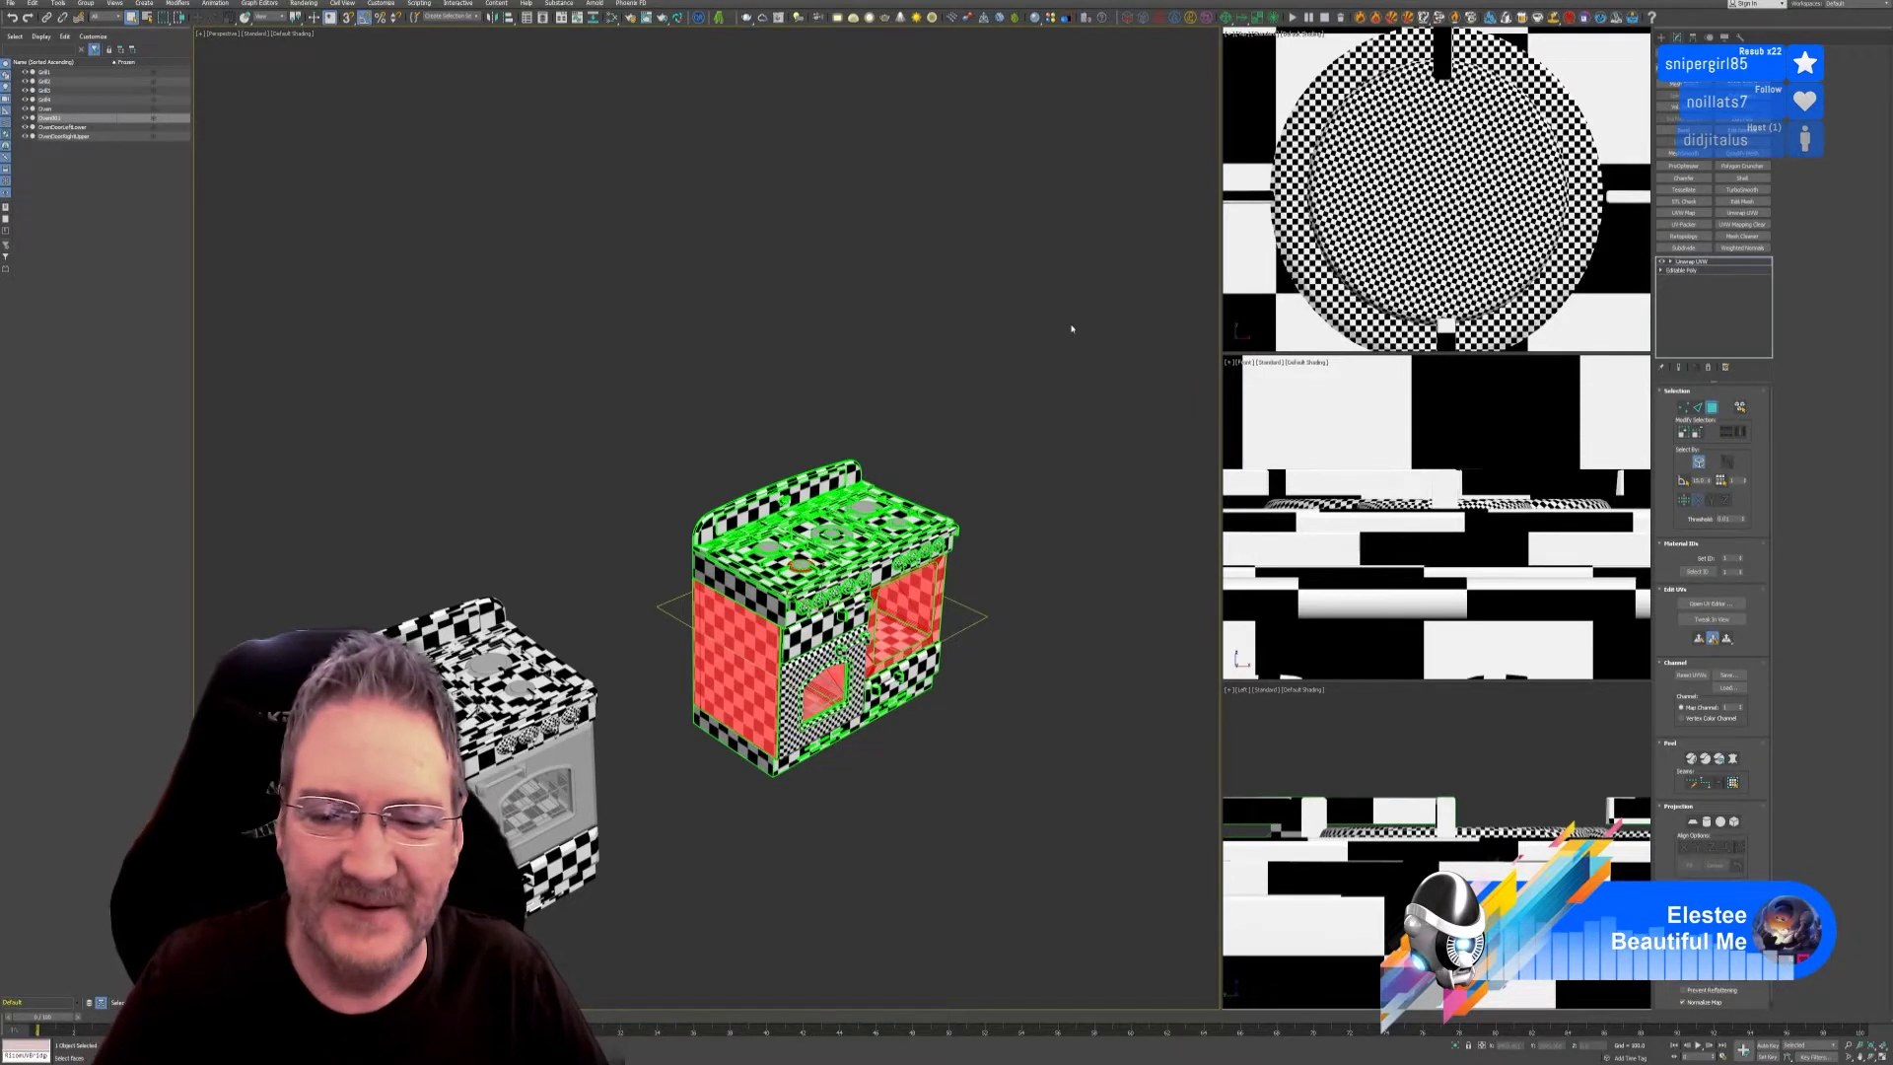
pyautogui.click(1711, 407)
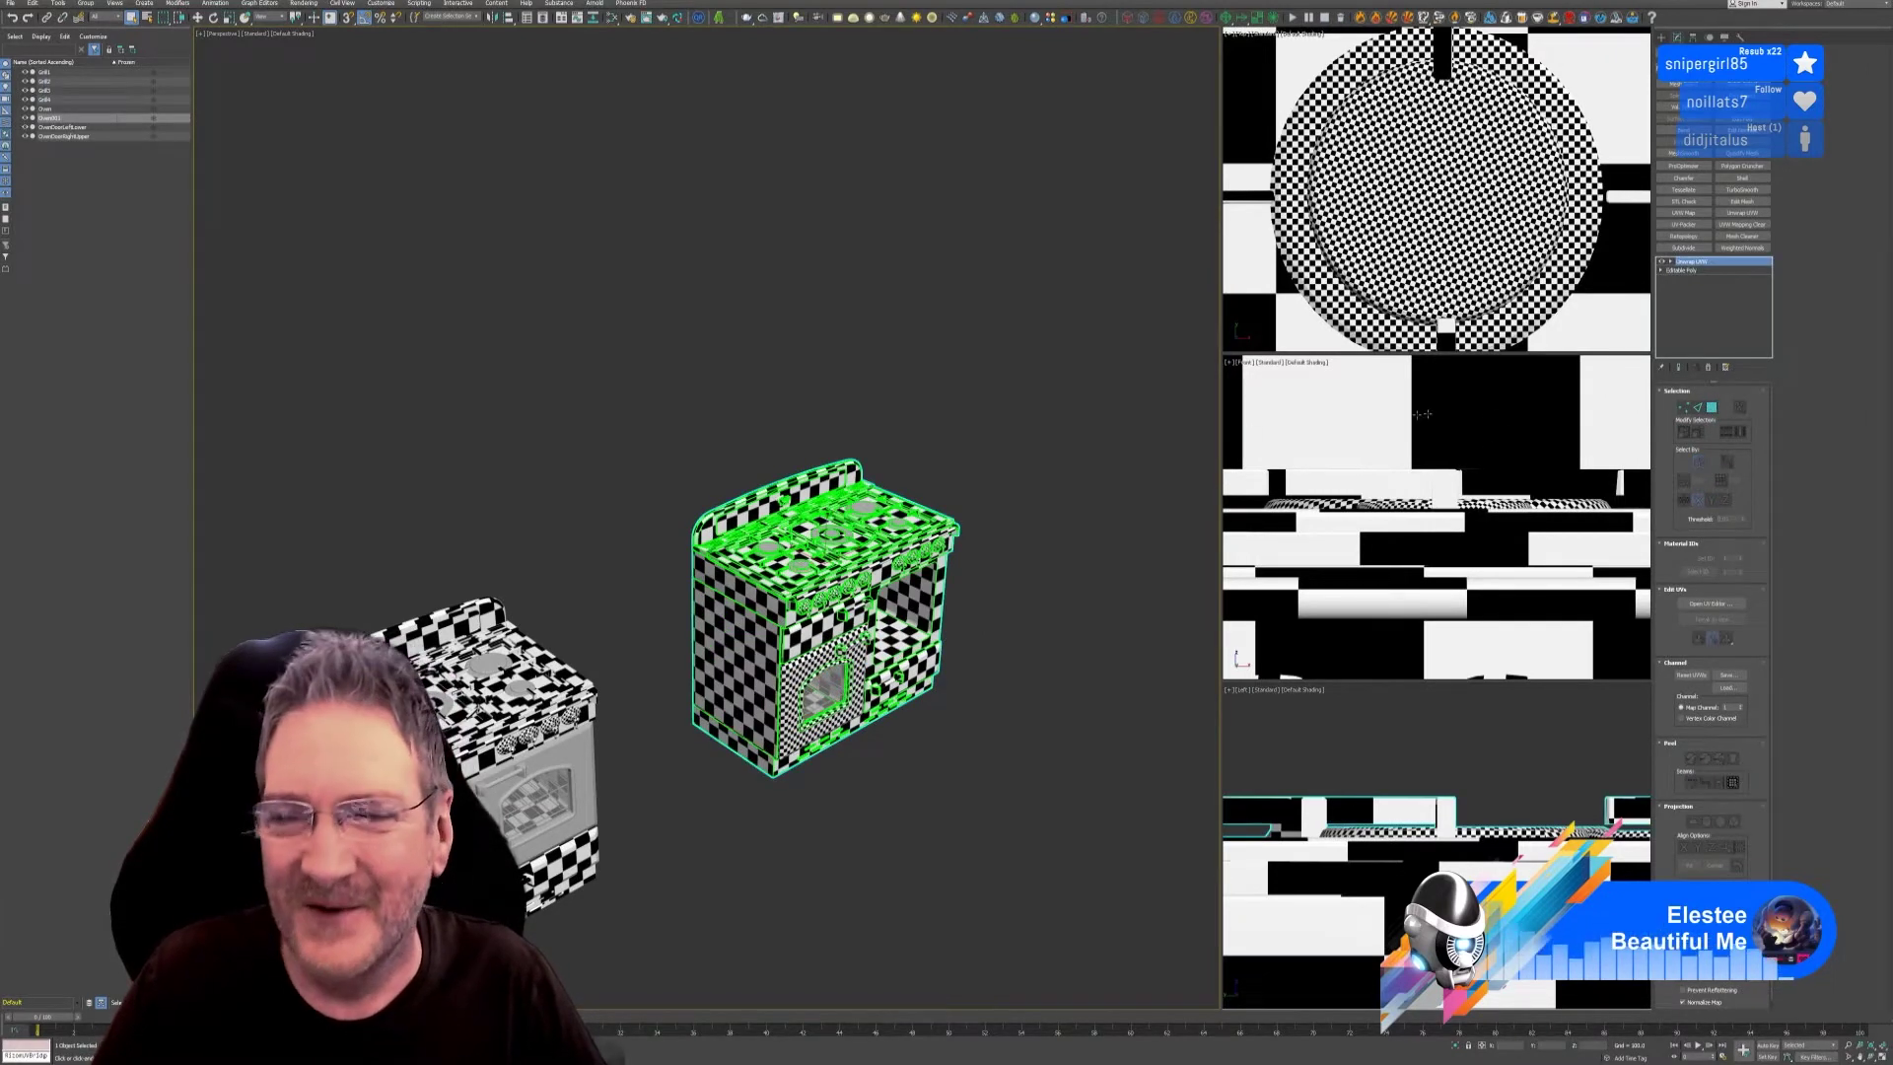
pyautogui.click(1726, 605)
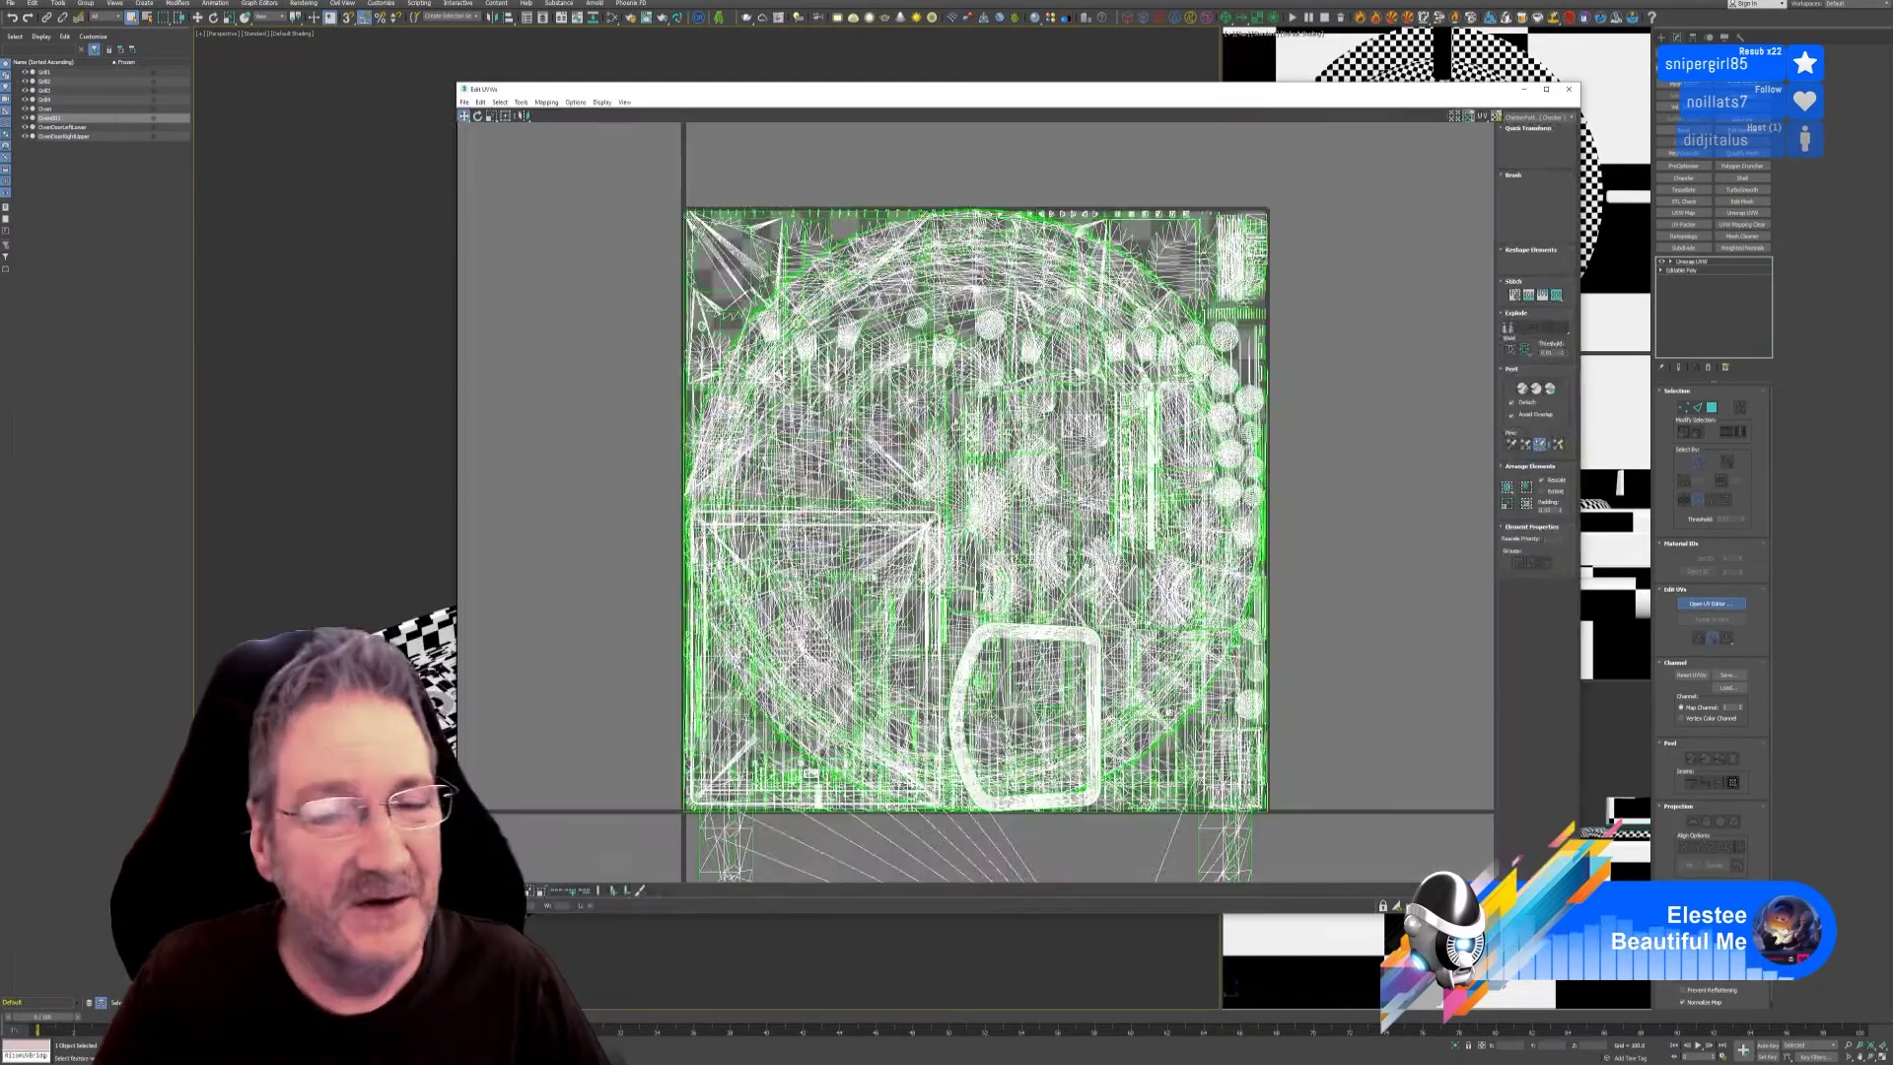
# Select all the copied oven's UV polygons, lay them out without overlaps inside the UV square, and close the editor.
pyautogui.scroll(-5, 940, 436)
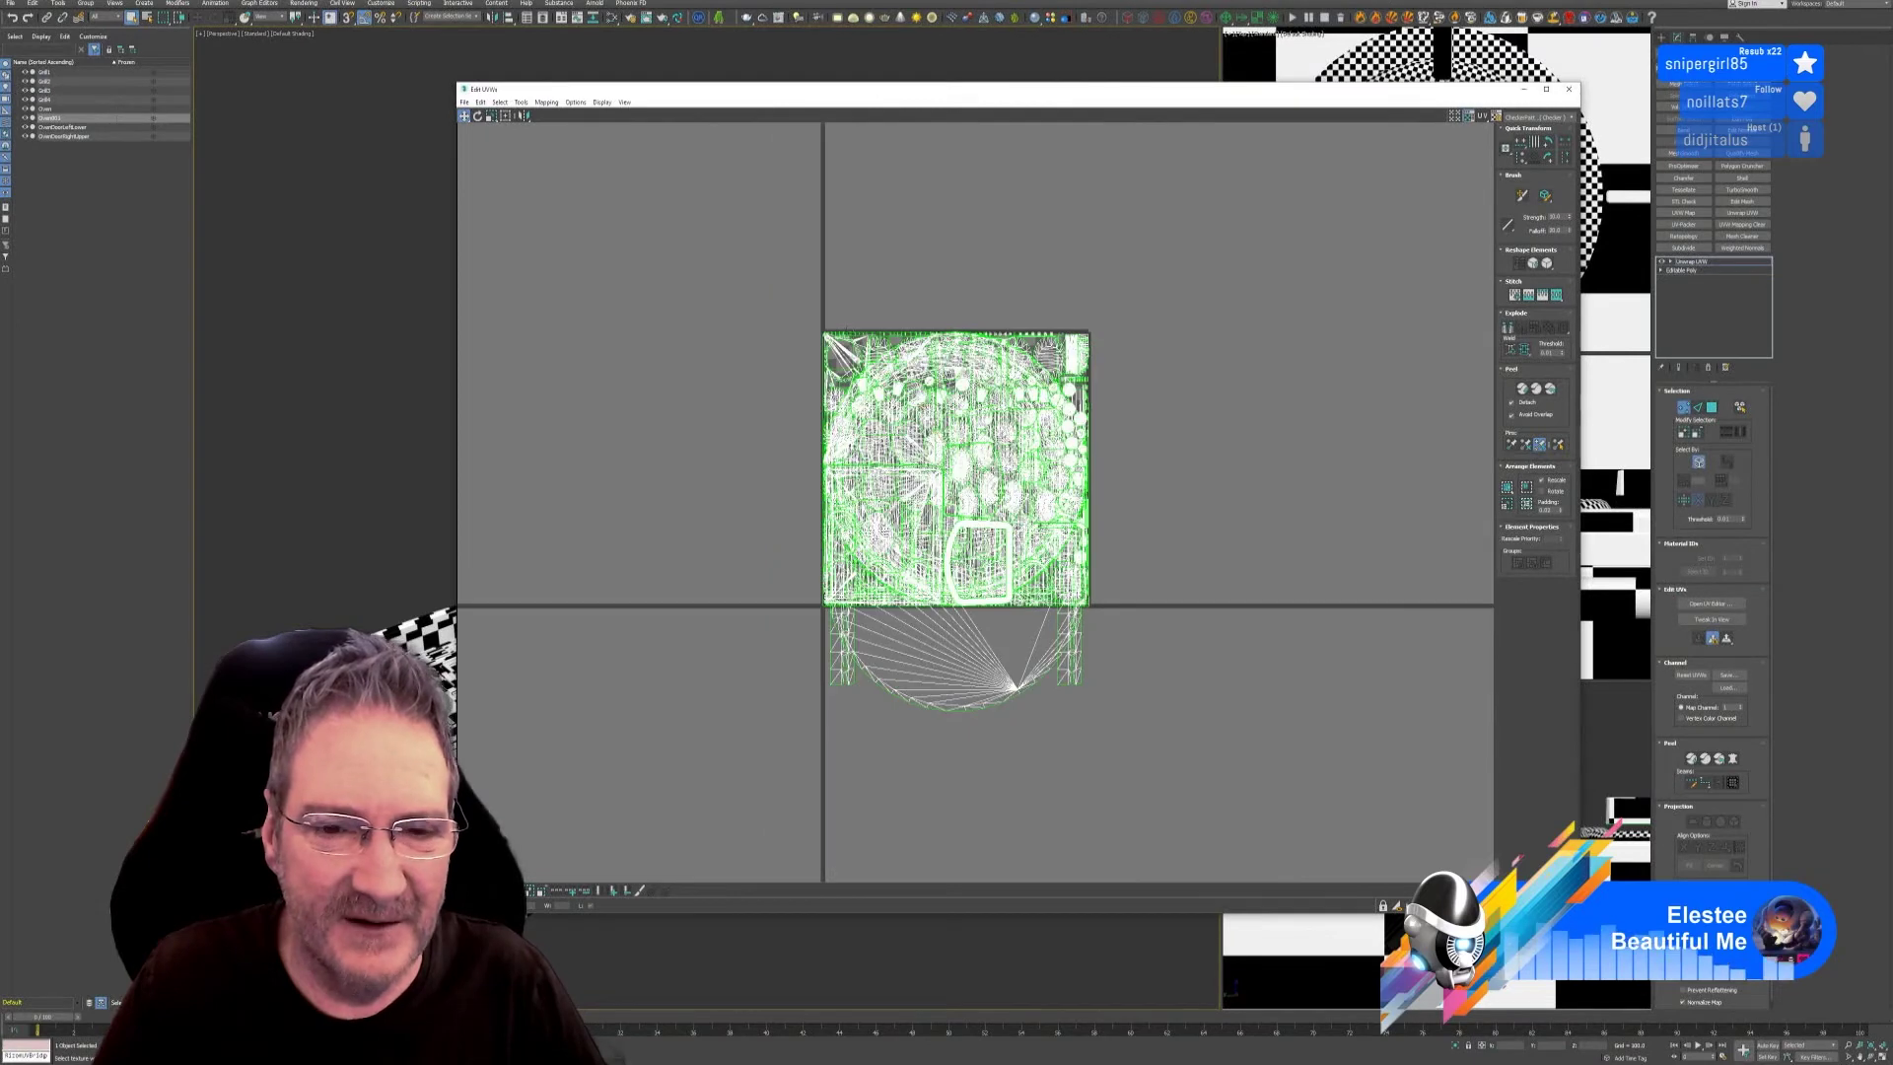
pyautogui.hotkey('ctrl', 'a')
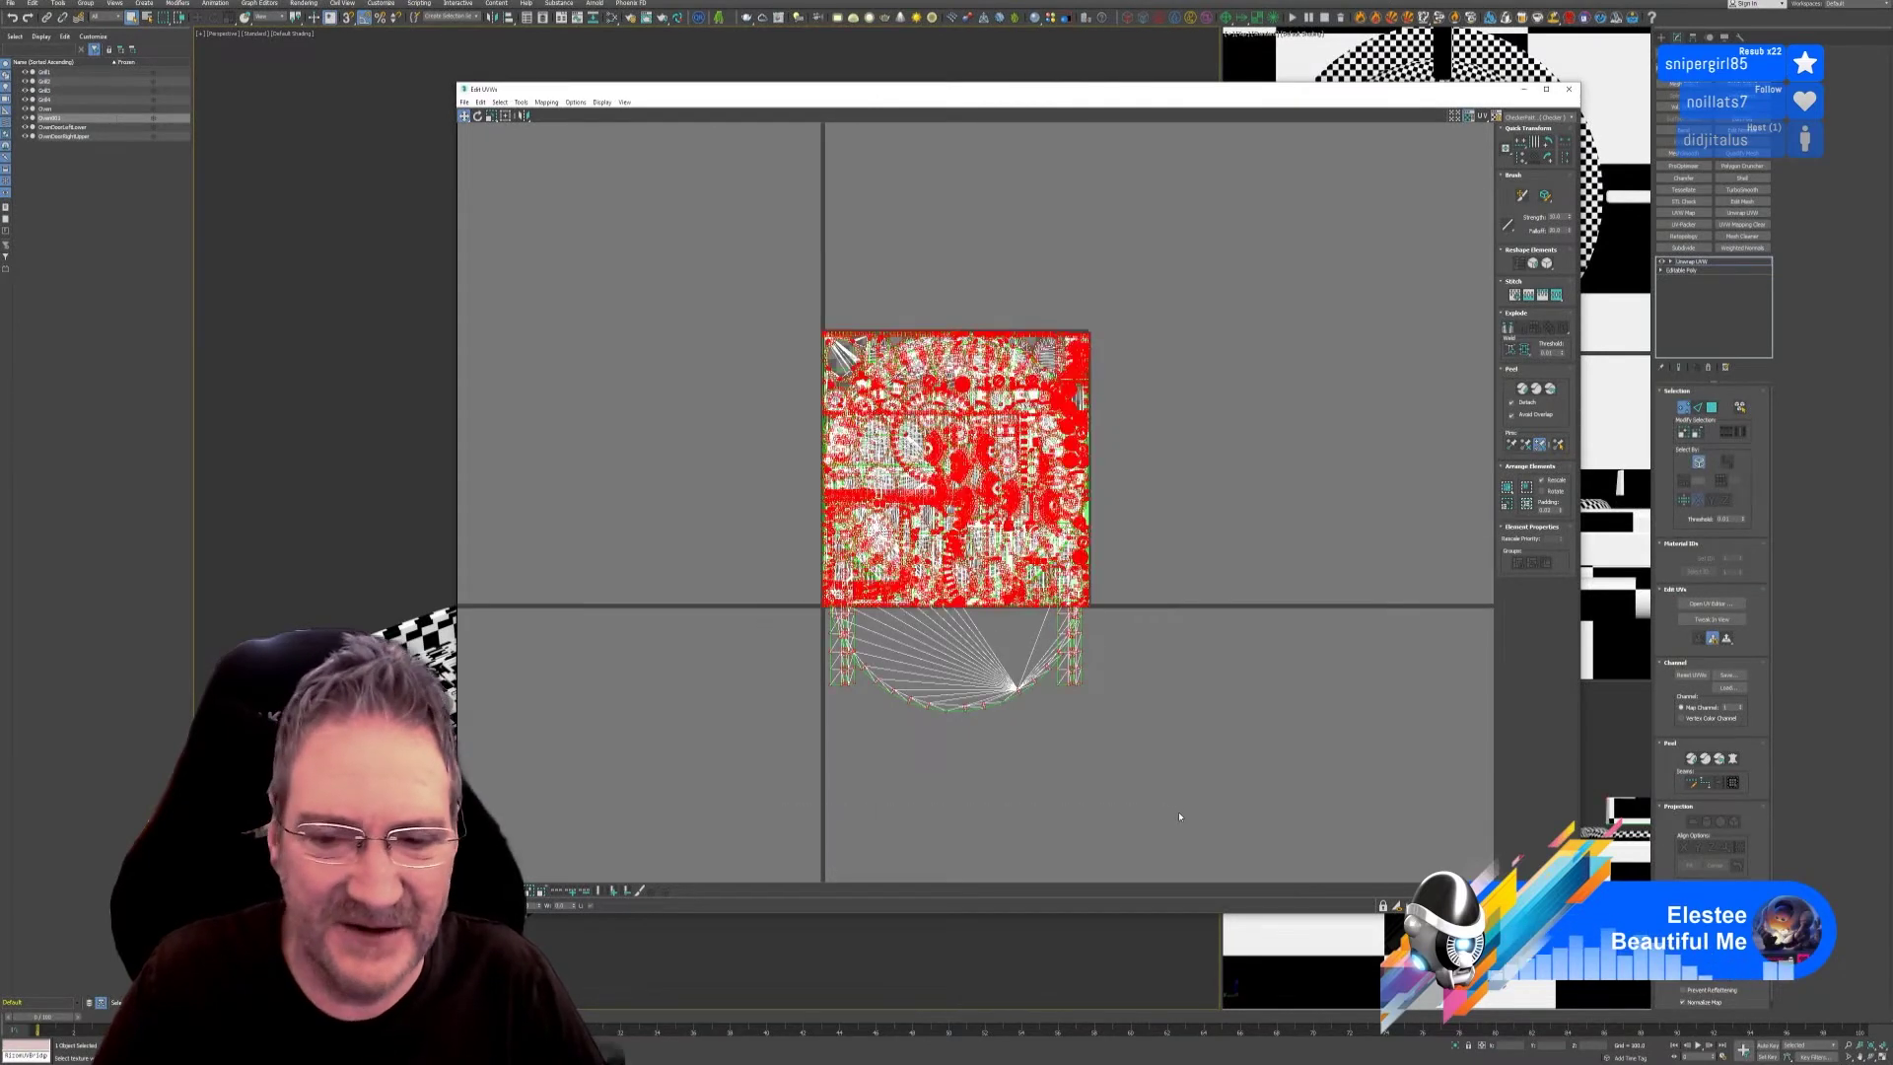
pyautogui.press('3')
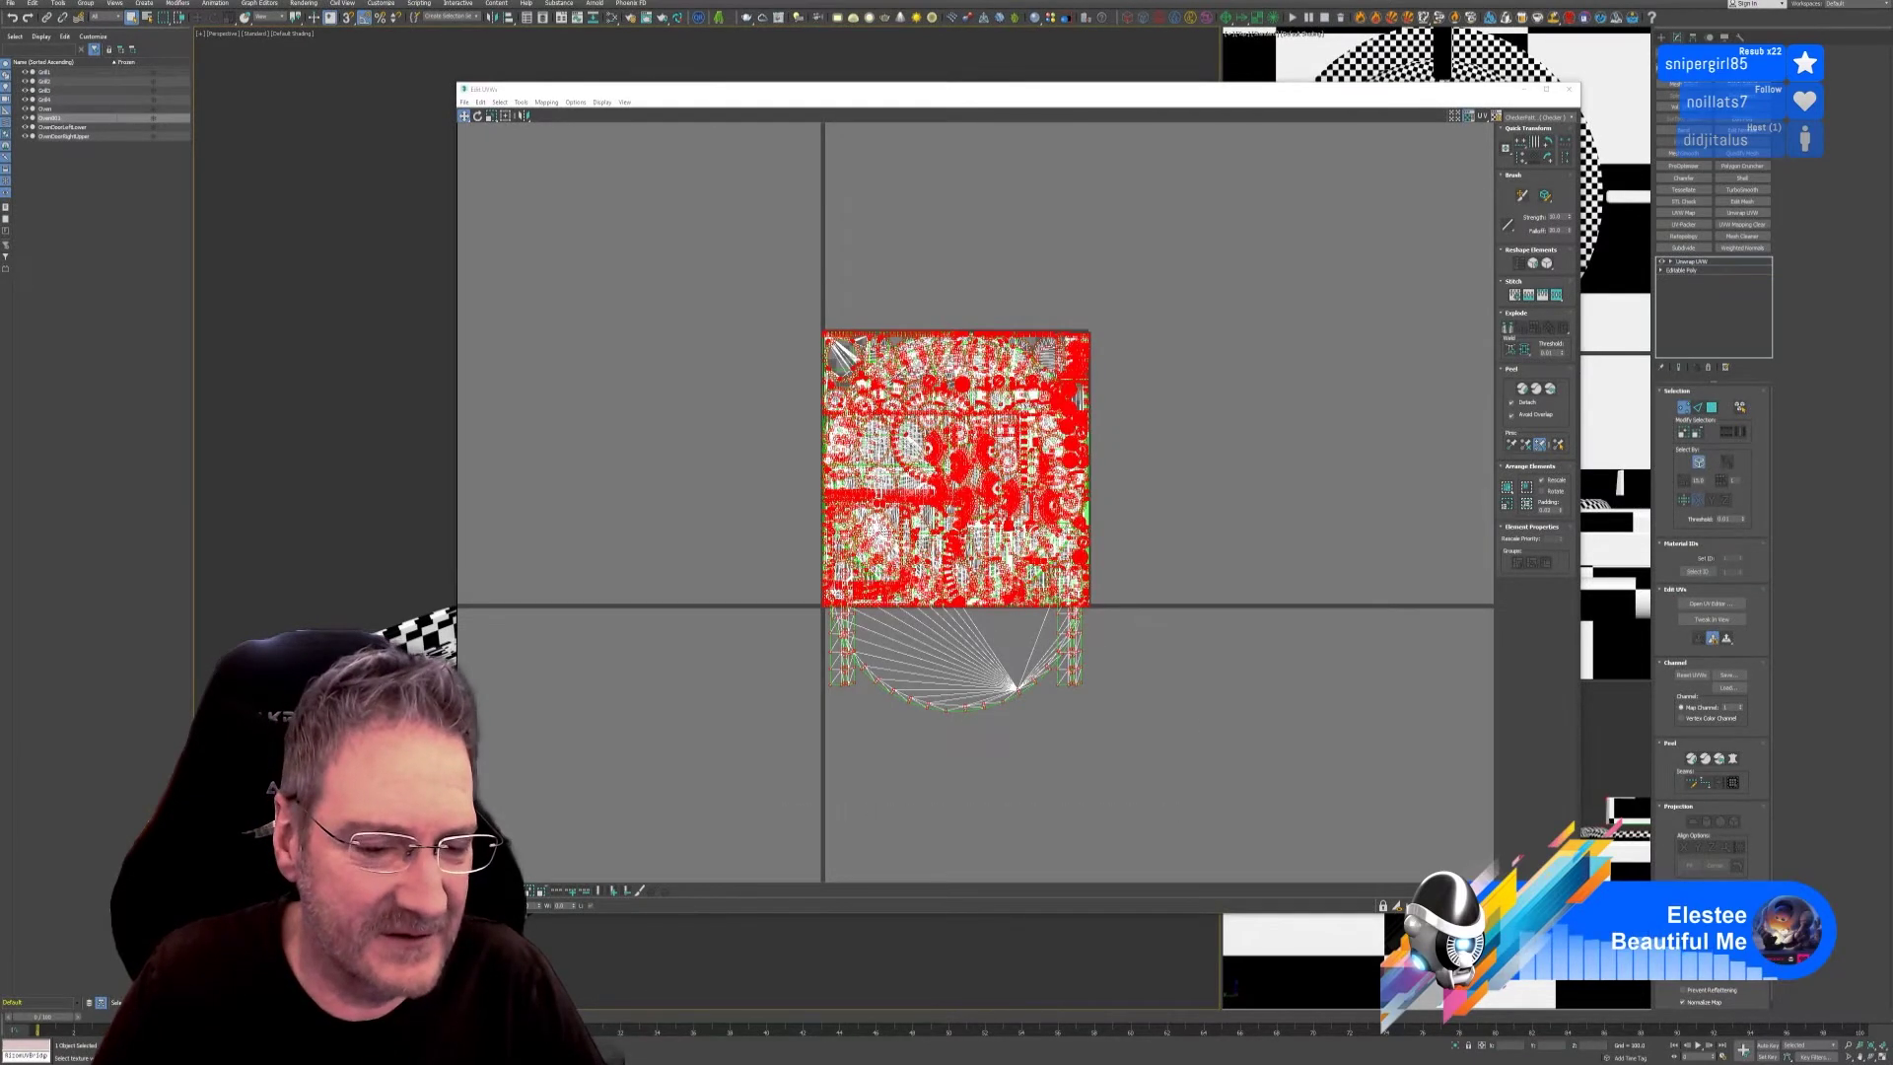
pyautogui.moveTo(761, 268); pyautogui.dragTo(1201, 790)
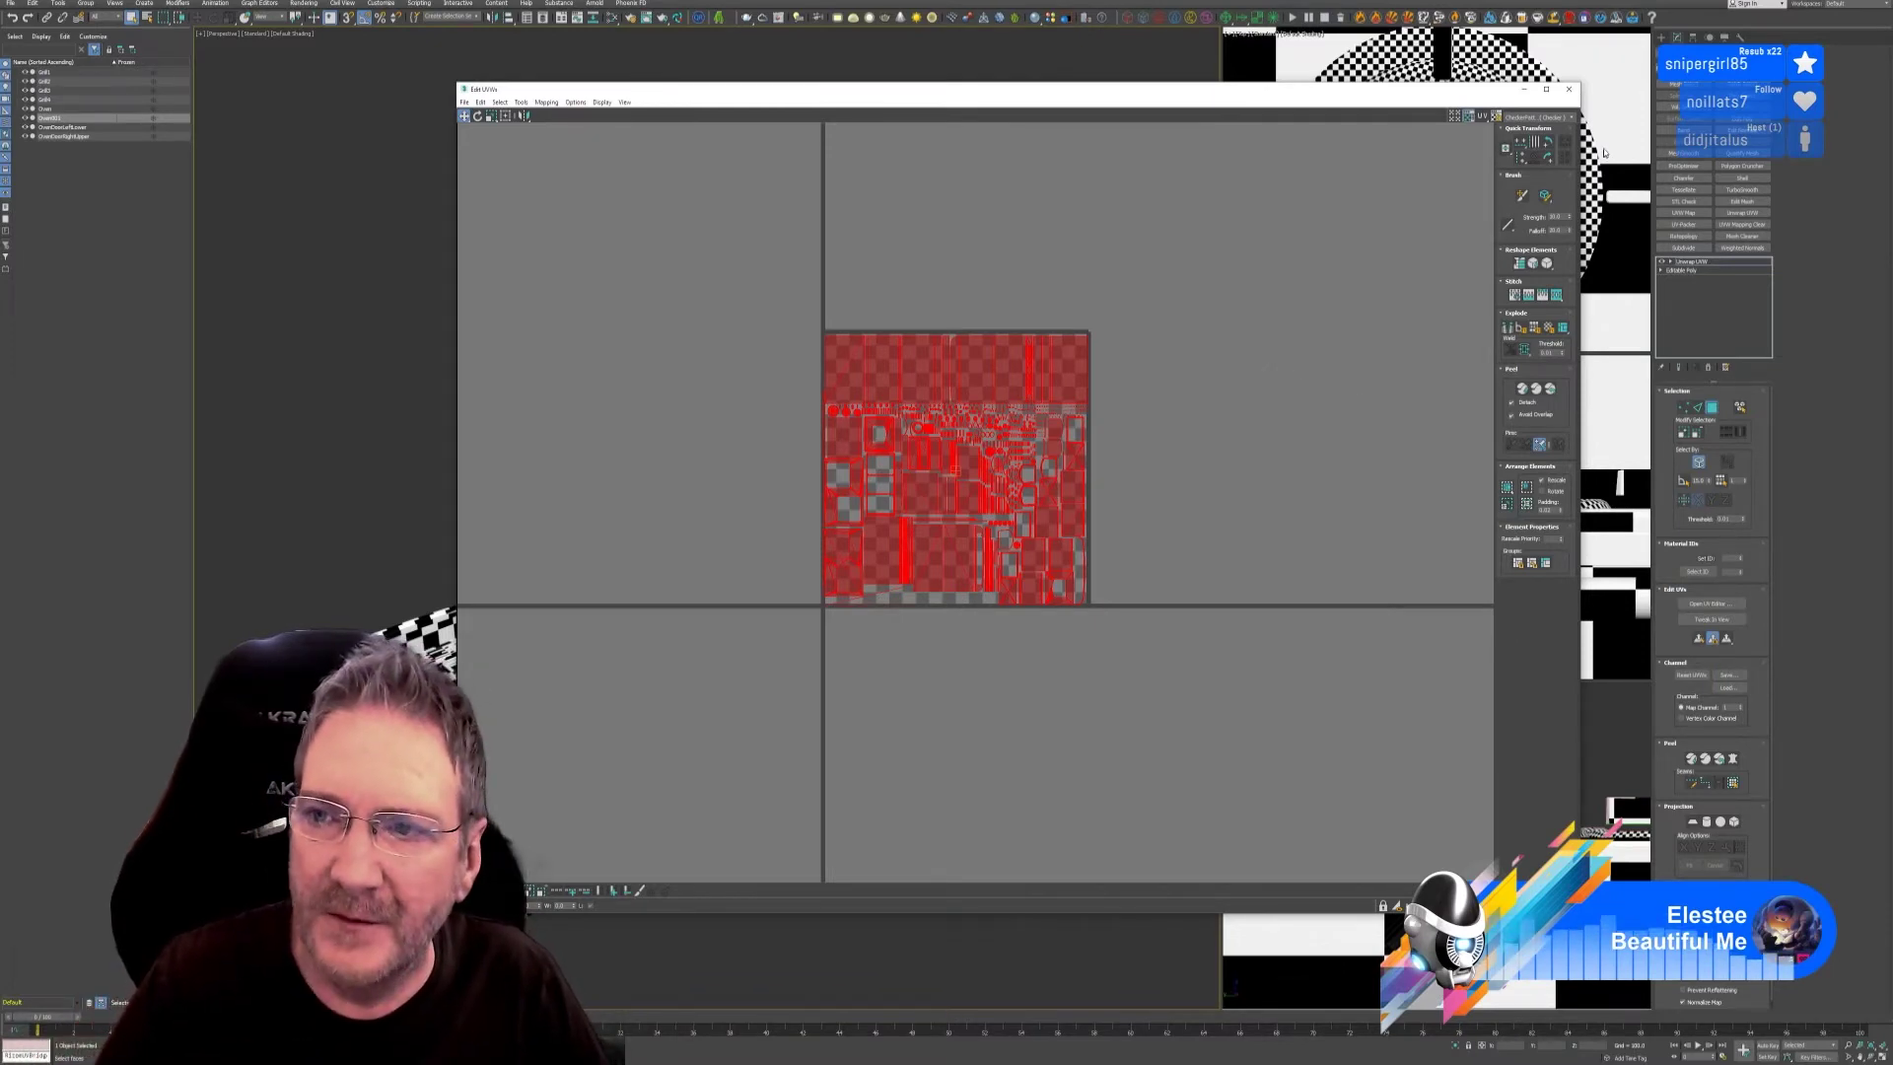
pyautogui.click(1568, 89)
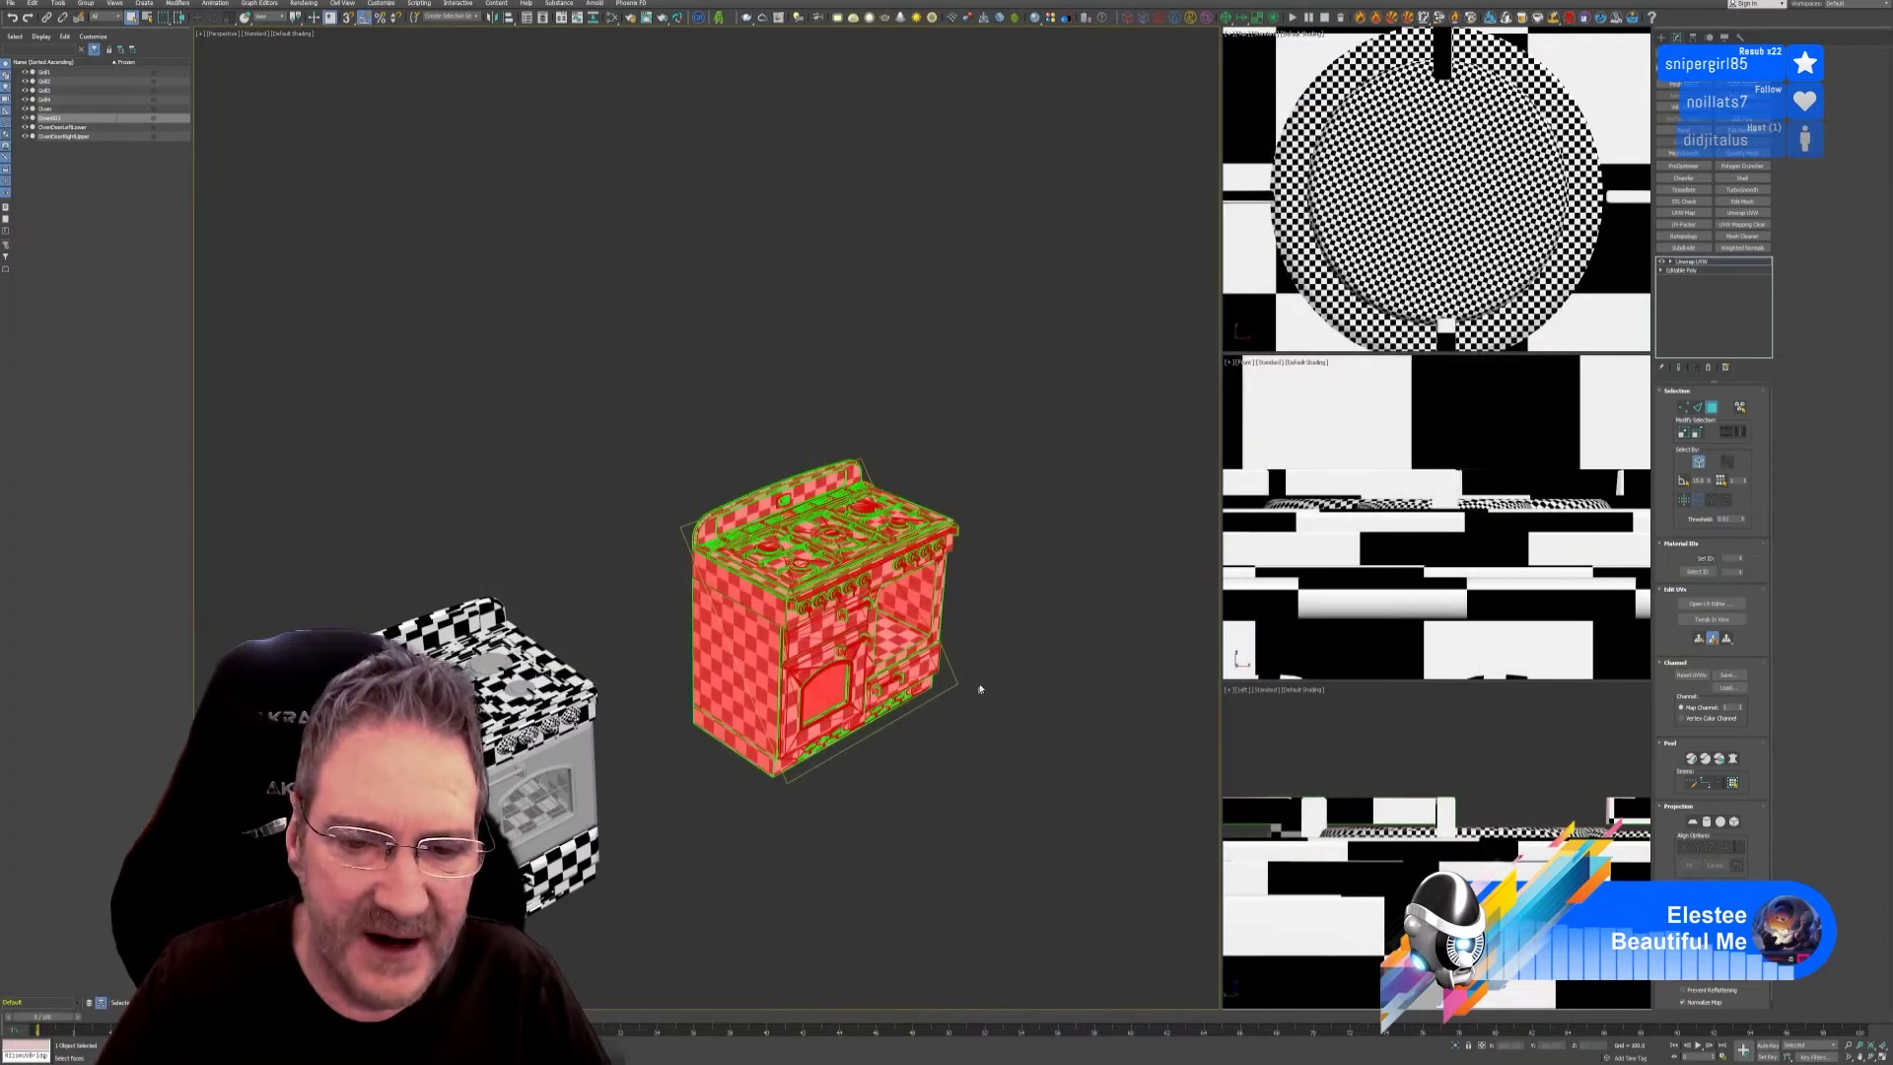
# Leave polygon selection, turn off the edged-faces display, and inspect the checker mapping on the copied oven.
pyautogui.click(1711, 407)
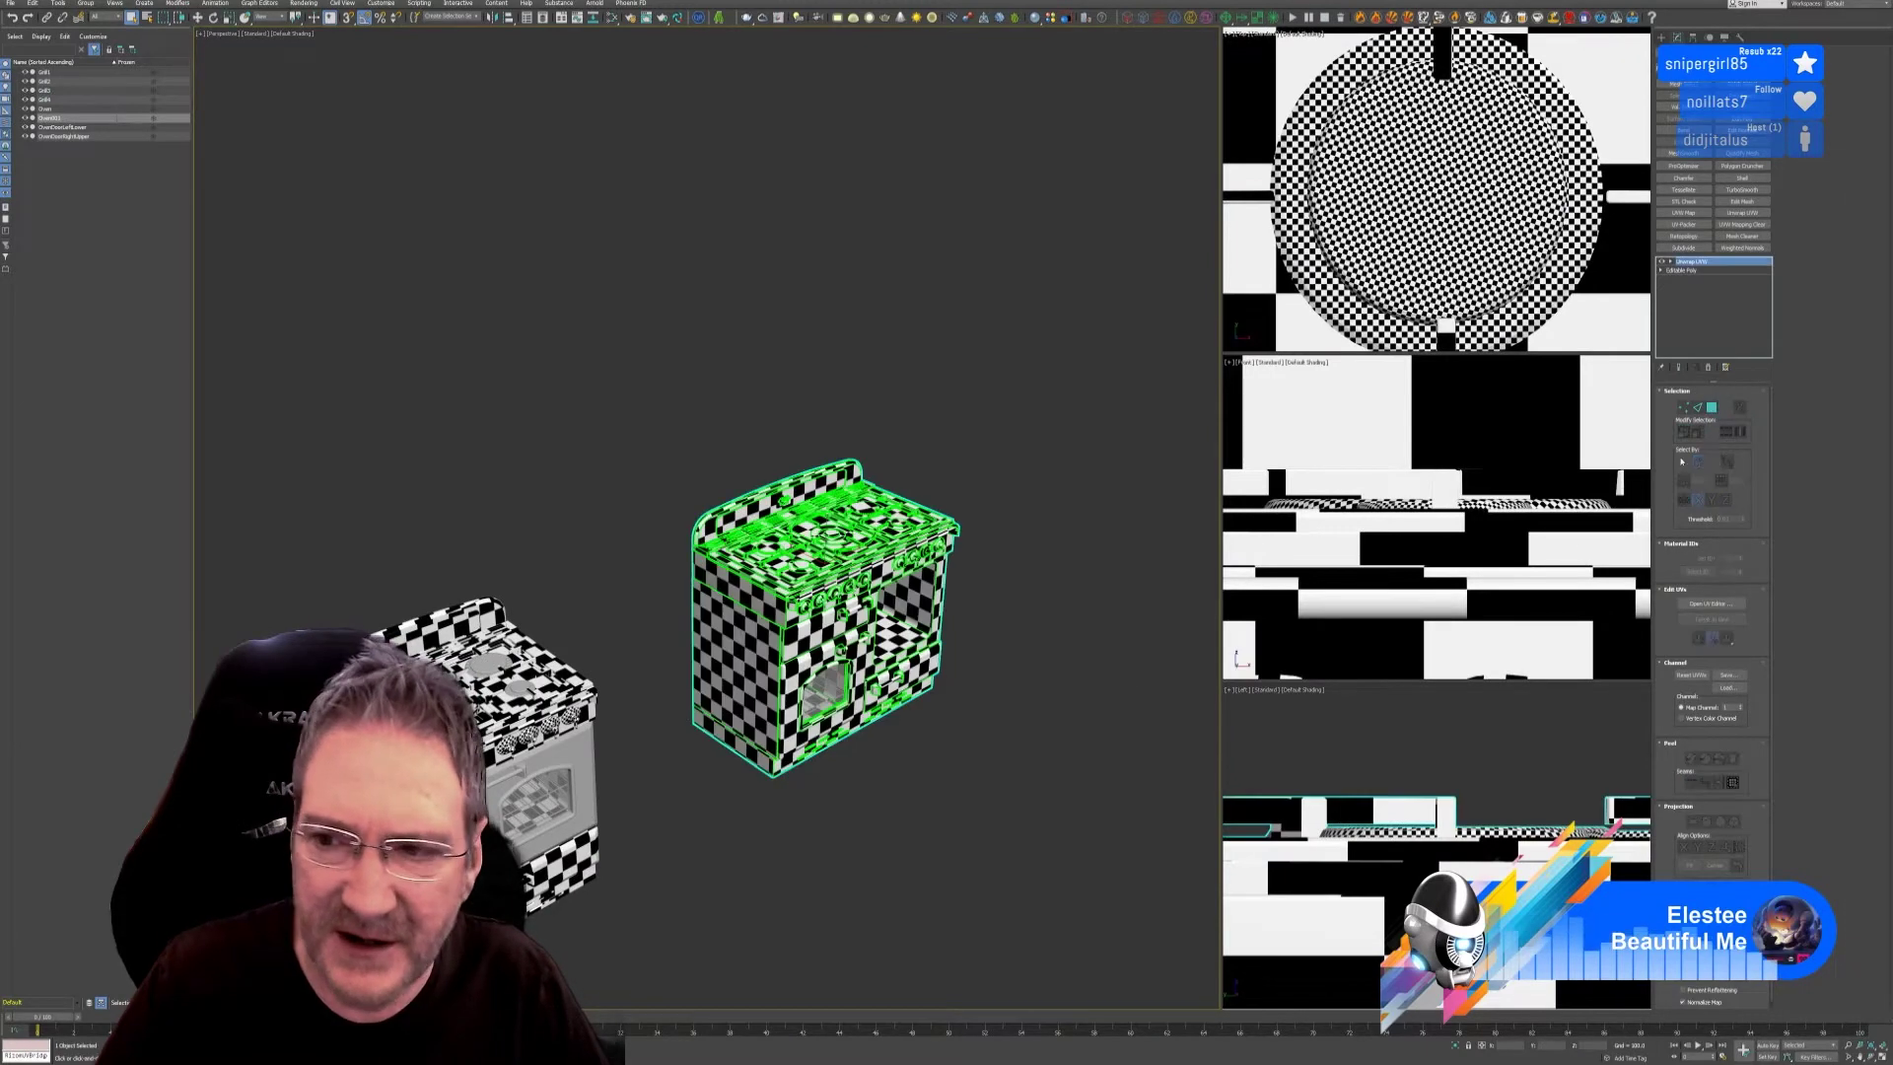
pyautogui.press('F4')
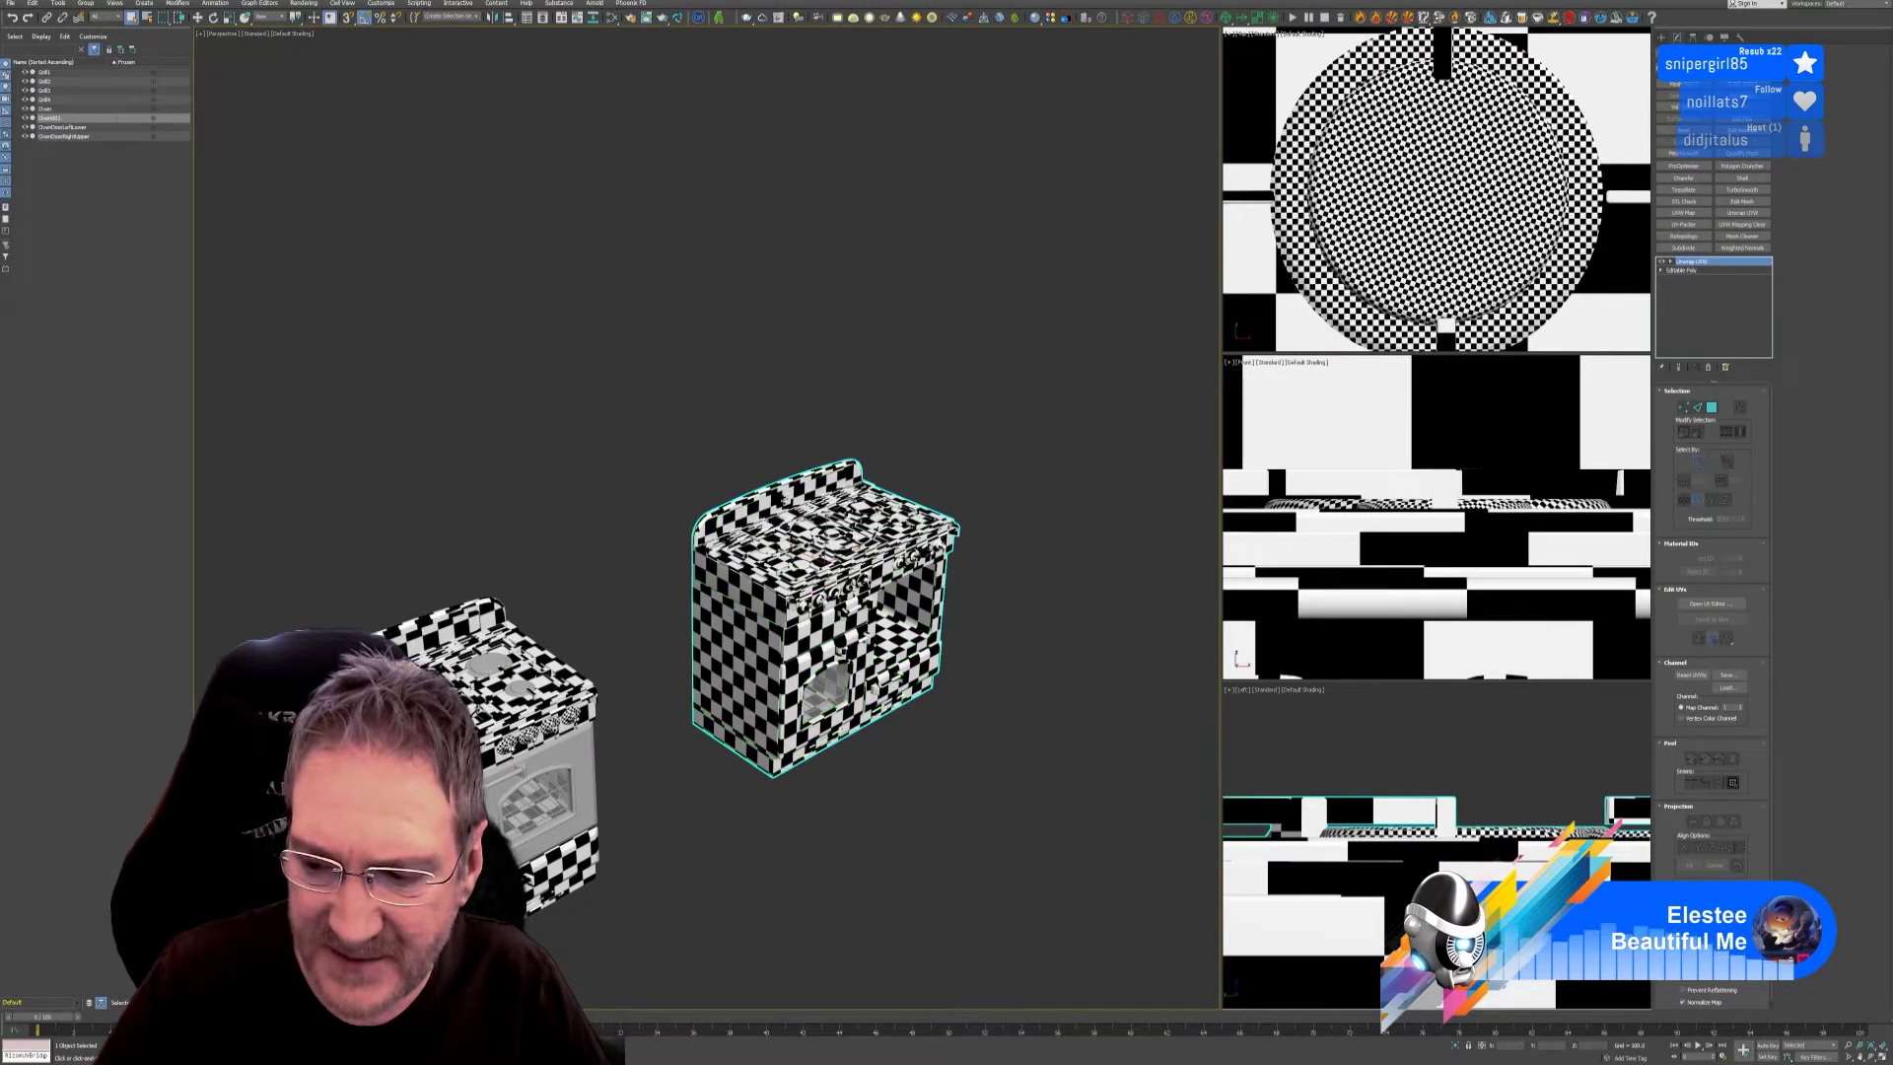
pyautogui.scroll(4, 980, 655)
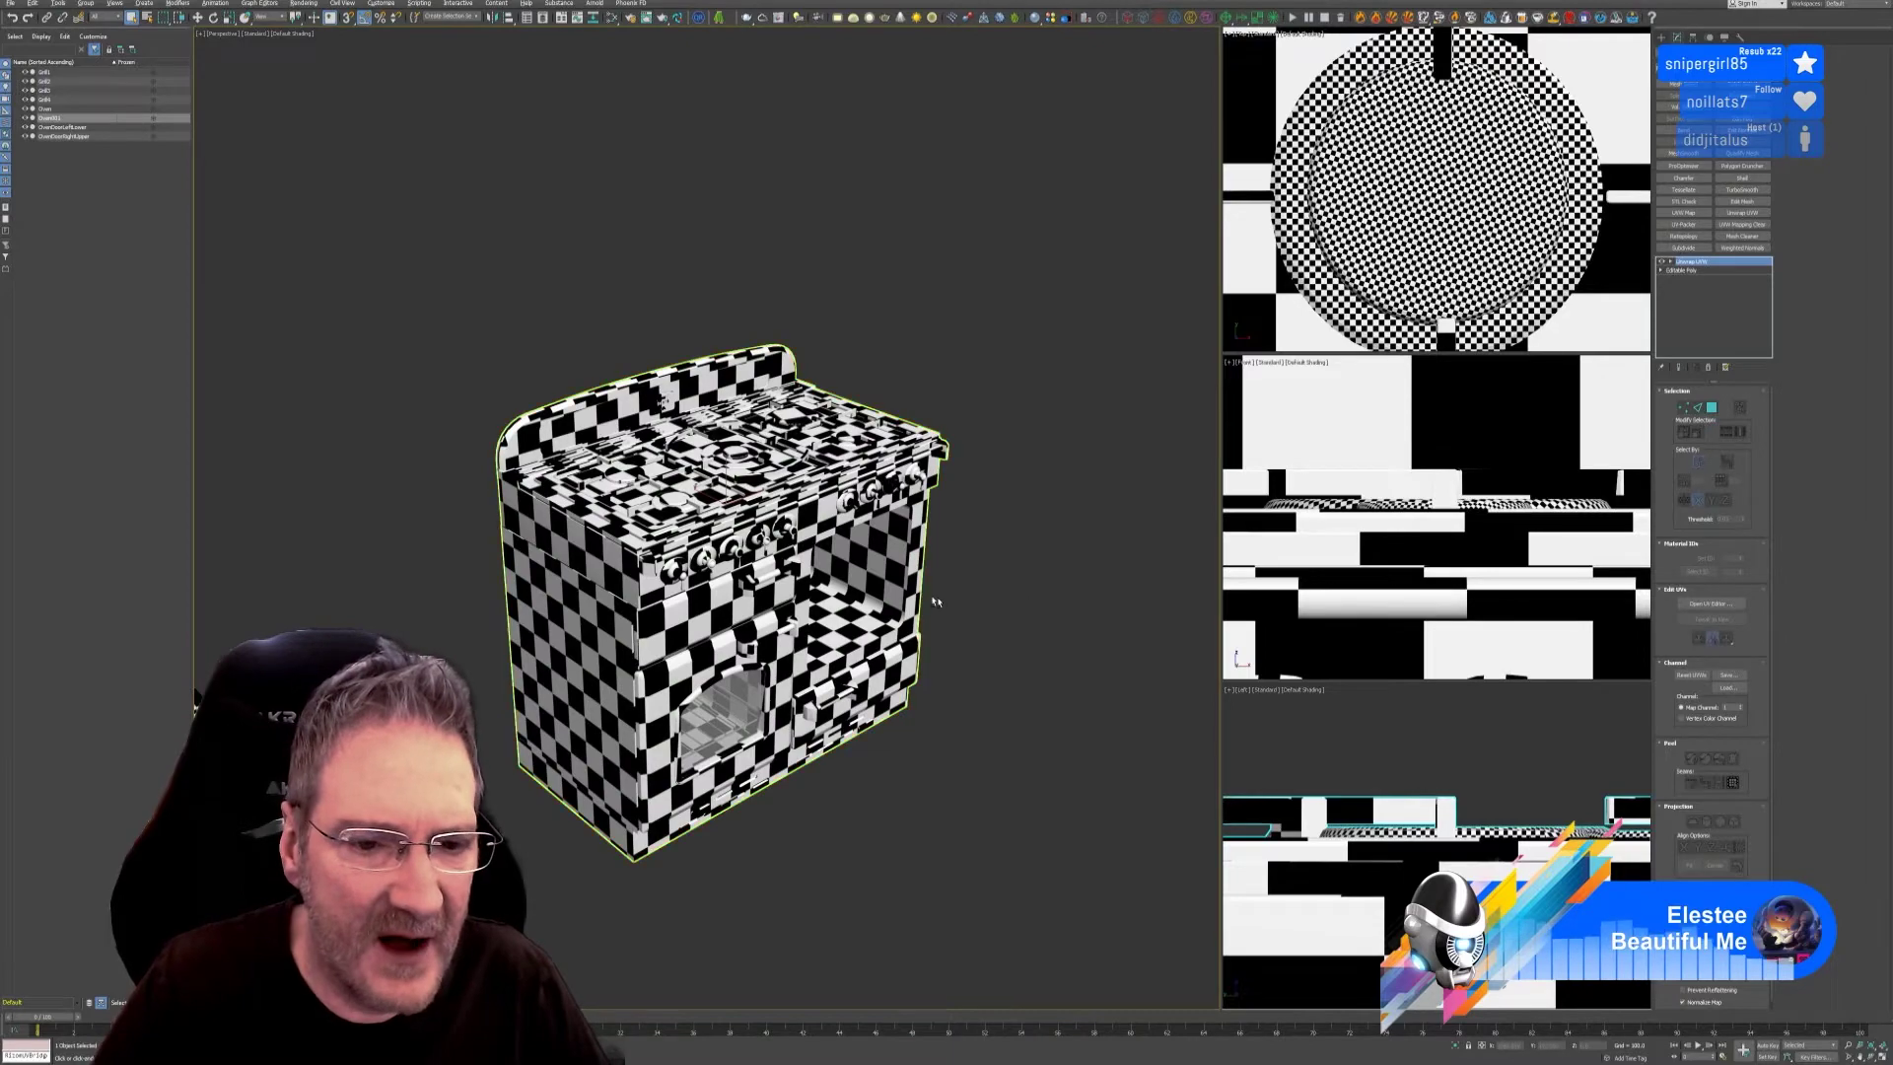
pyautogui.moveTo(948, 623)
pyautogui.keyDown('alt'); pyautogui.mouseDown(button='middle')
pyautogui.moveTo(967, 677)
pyautogui.moveTo(1073, 617)
pyautogui.moveTo(1060, 587)
pyautogui.moveTo(1006, 566)
pyautogui.moveTo(949, 572)
pyautogui.moveTo(923, 603)
pyautogui.moveTo(864, 592)
pyautogui.moveTo(938, 587)
pyautogui.mouseUp(button='middle'); pyautogui.keyUp('alt')
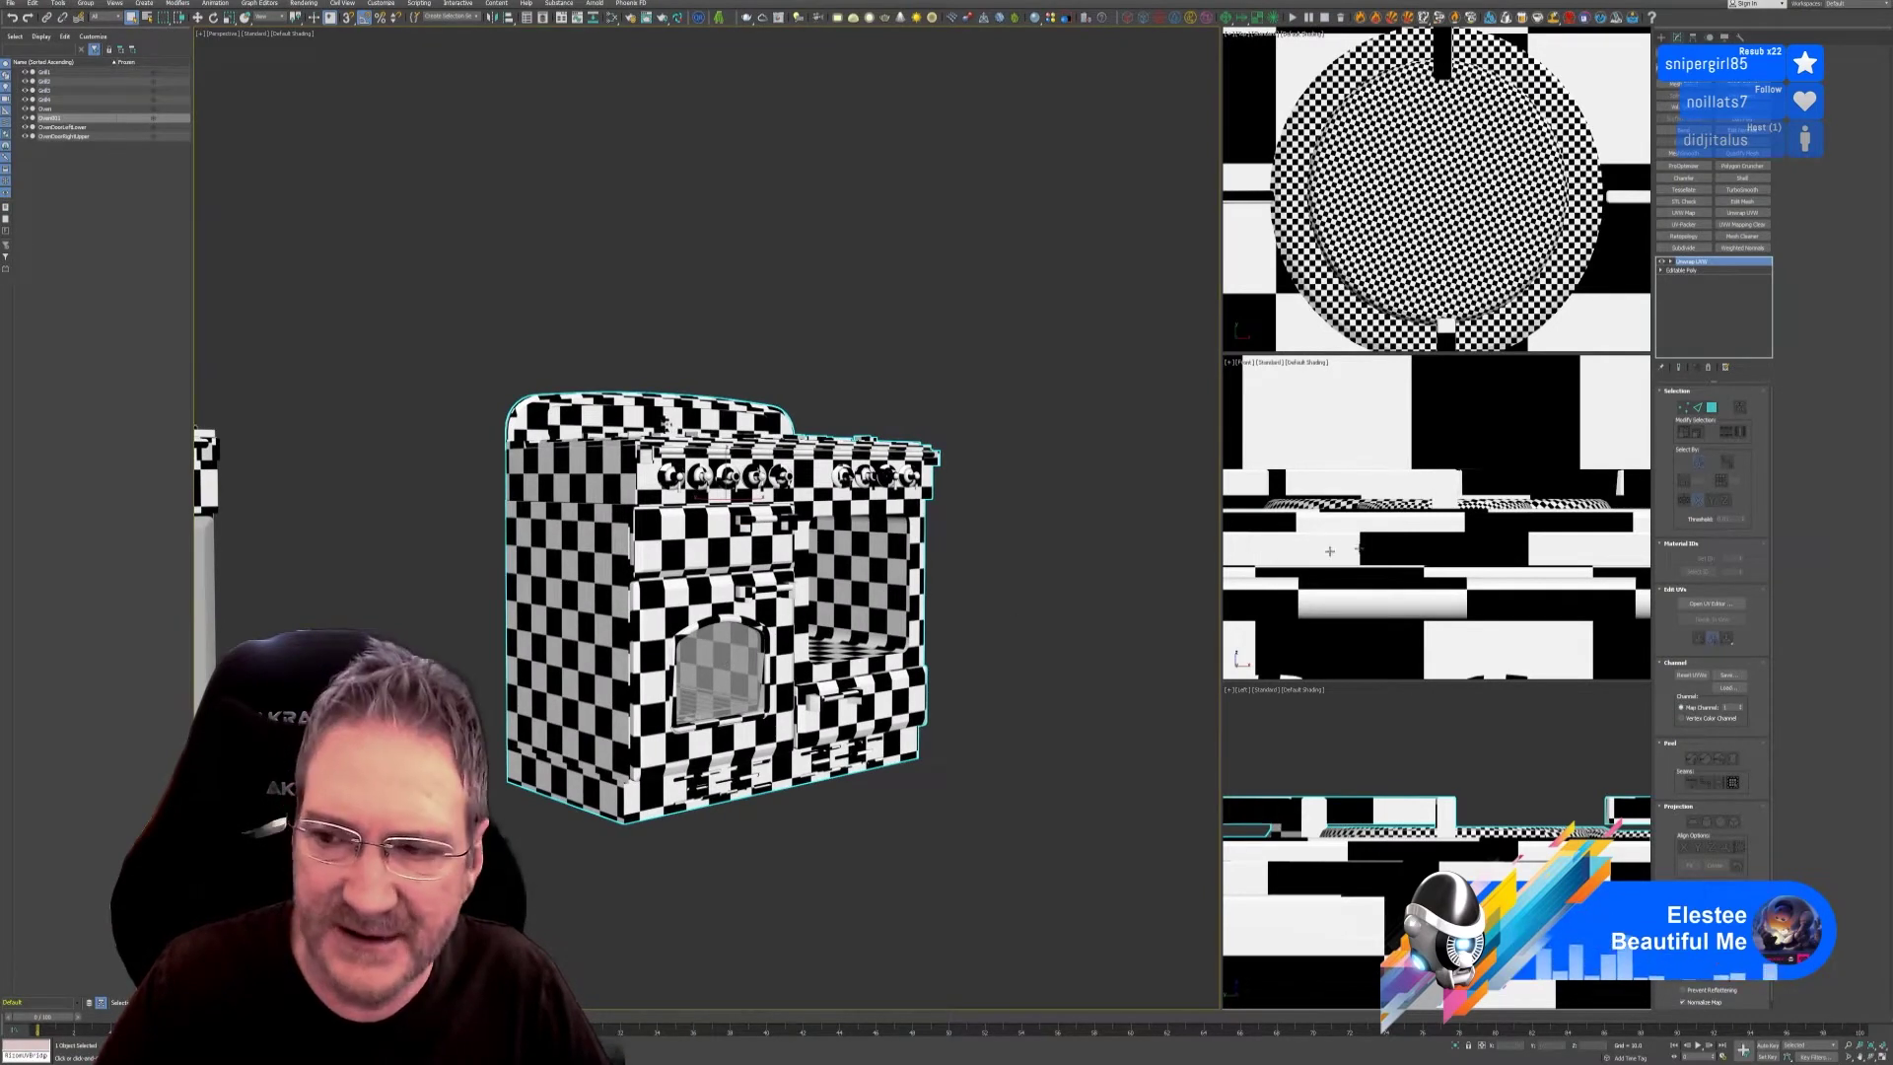
# Select the arched glass polygons of the copied oven's lower door and check their mapping up close.
pyautogui.click(1710, 408)
pyautogui.click(954, 667)
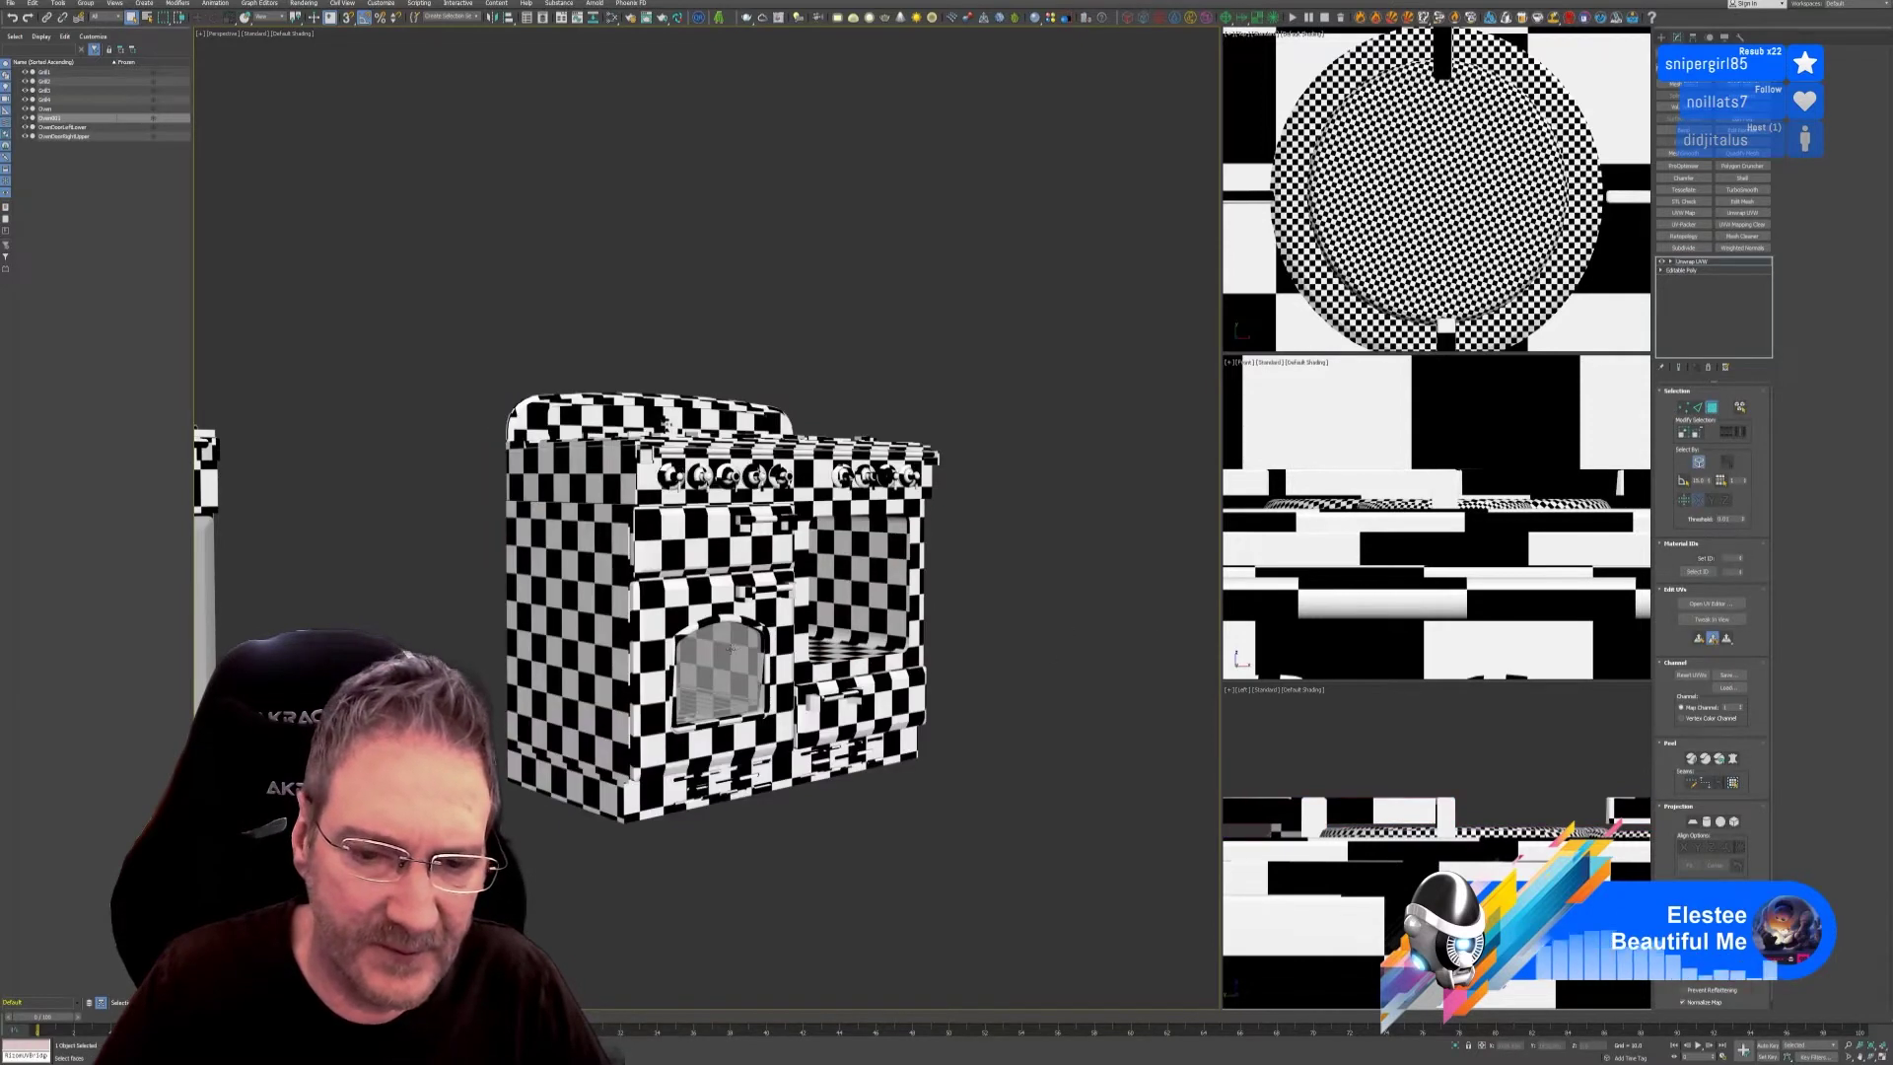
pyautogui.click(741, 667)
pyautogui.scroll(5, 730, 682)
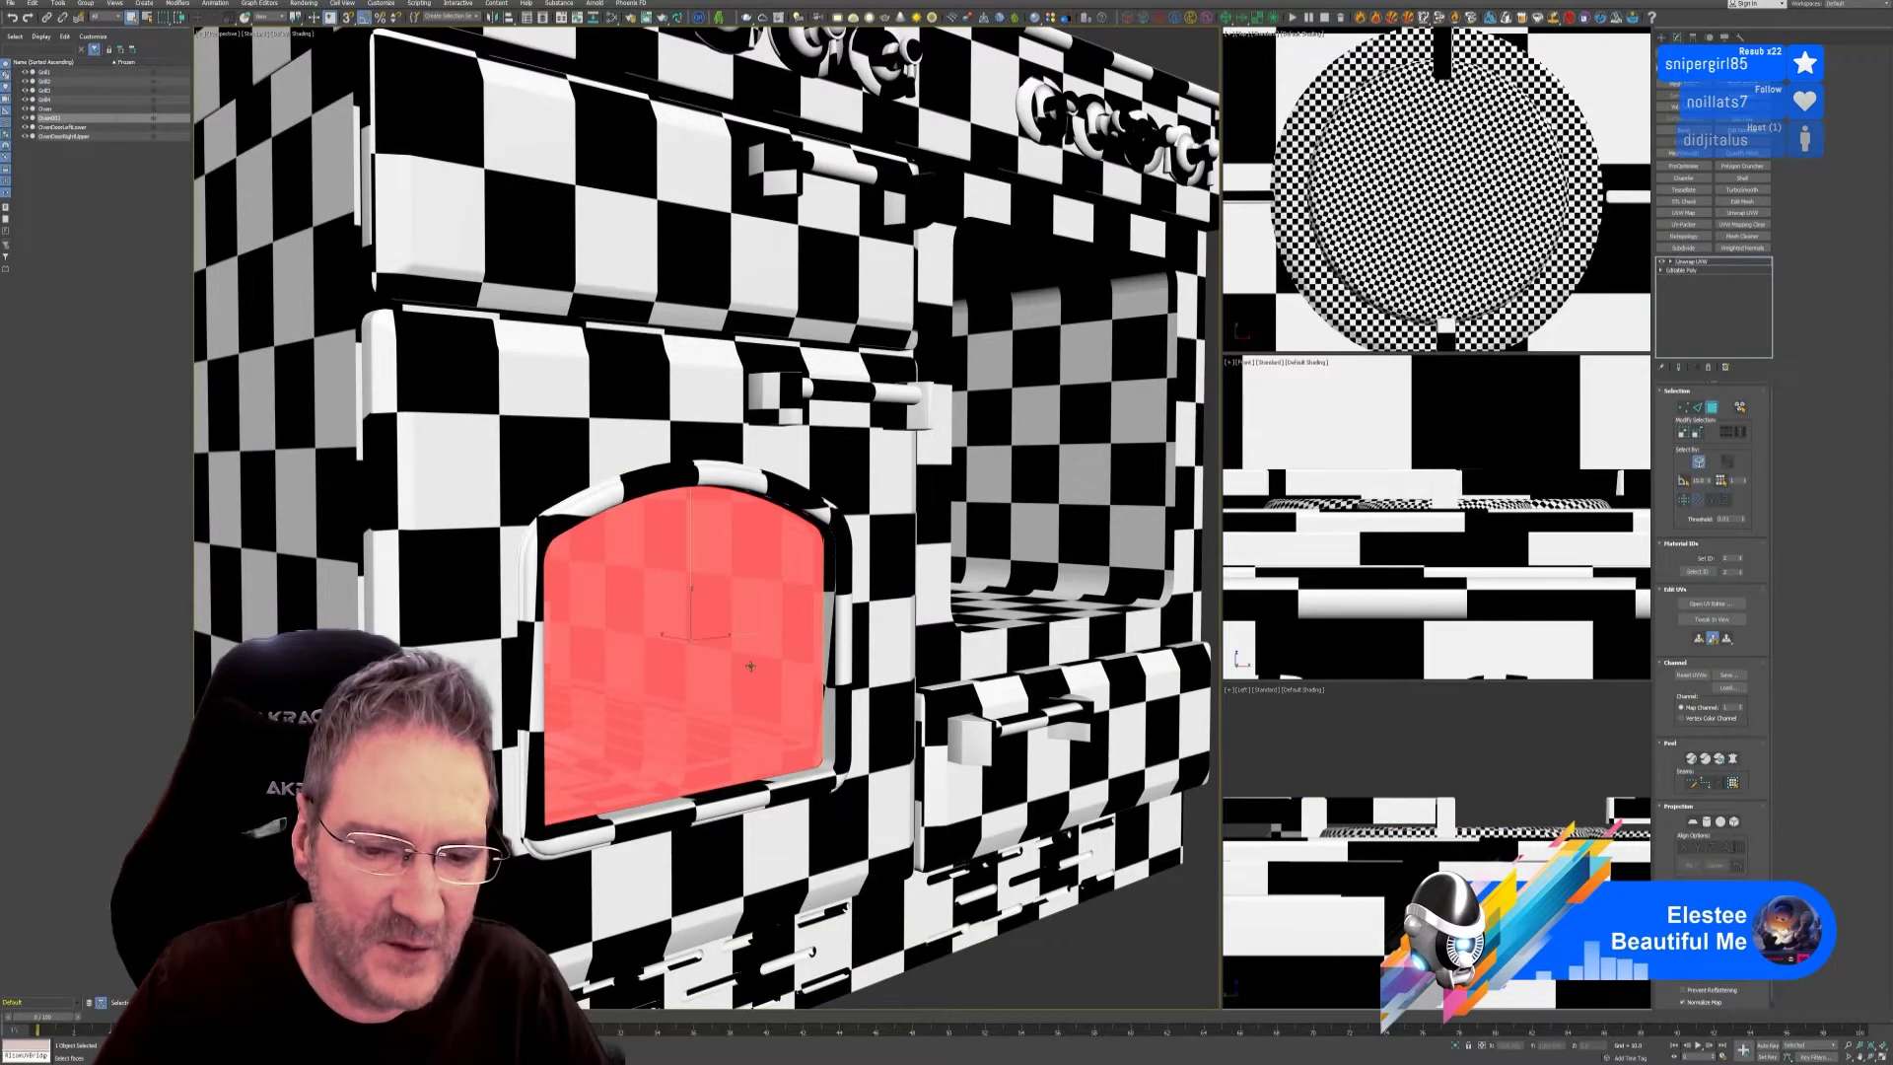
pyautogui.scroll(-3, 751, 666)
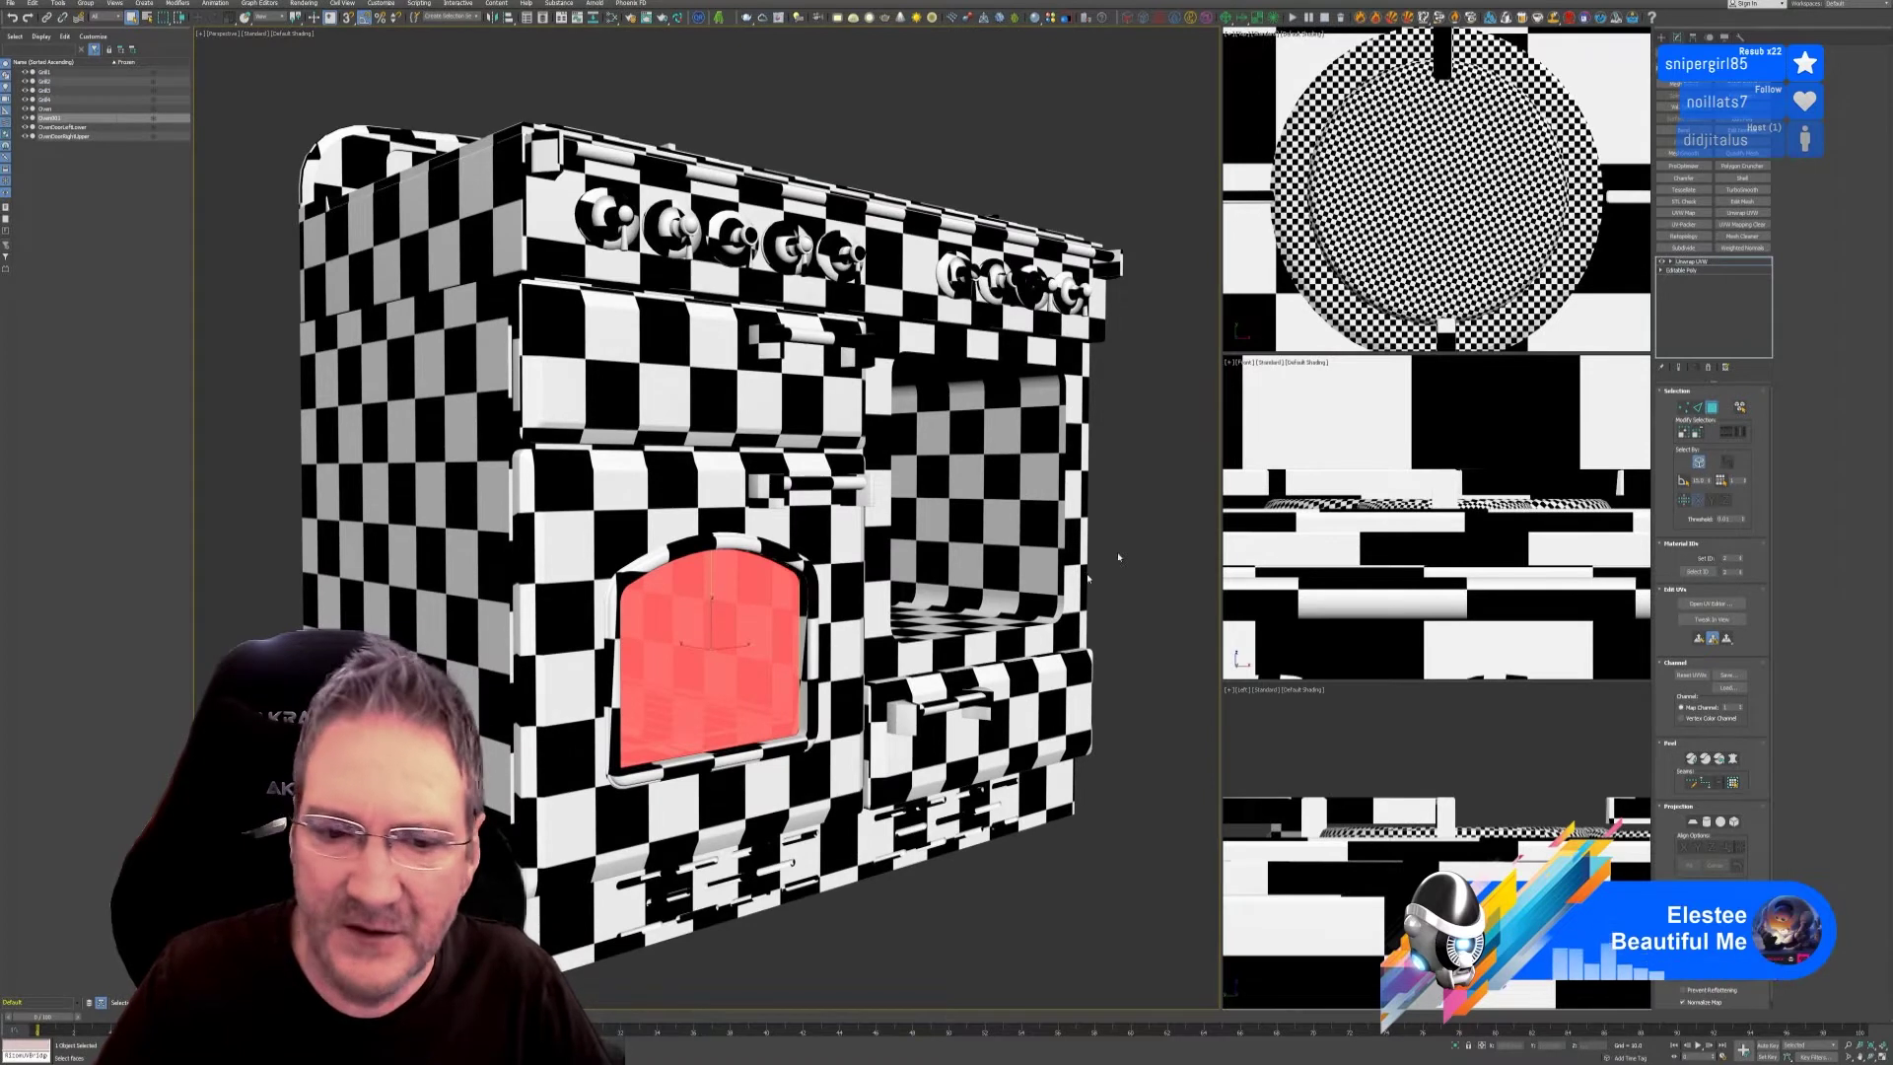
# Collapse the copied oven's whole modifier stack, including Unwrap UVW, into an editable poly.
pyautogui.click(1706, 262)
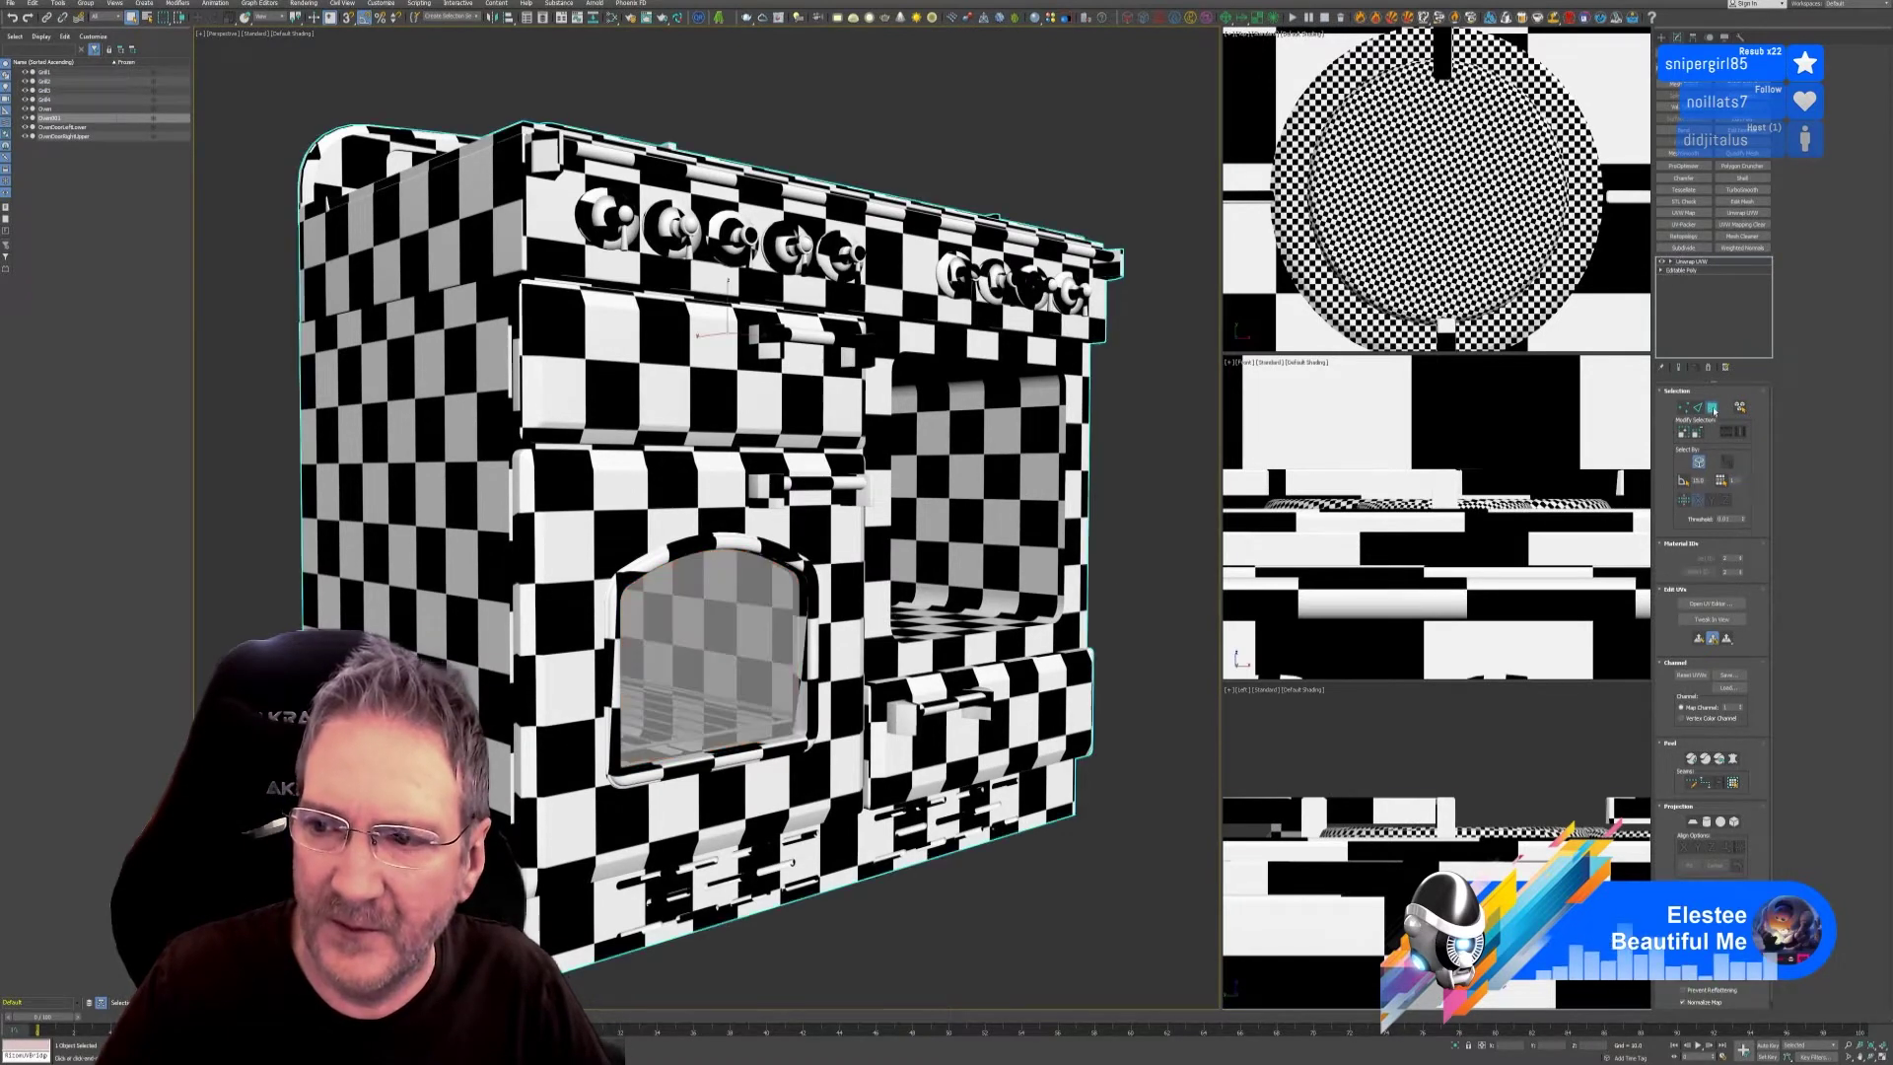
pyautogui.rightClick(1708, 264)
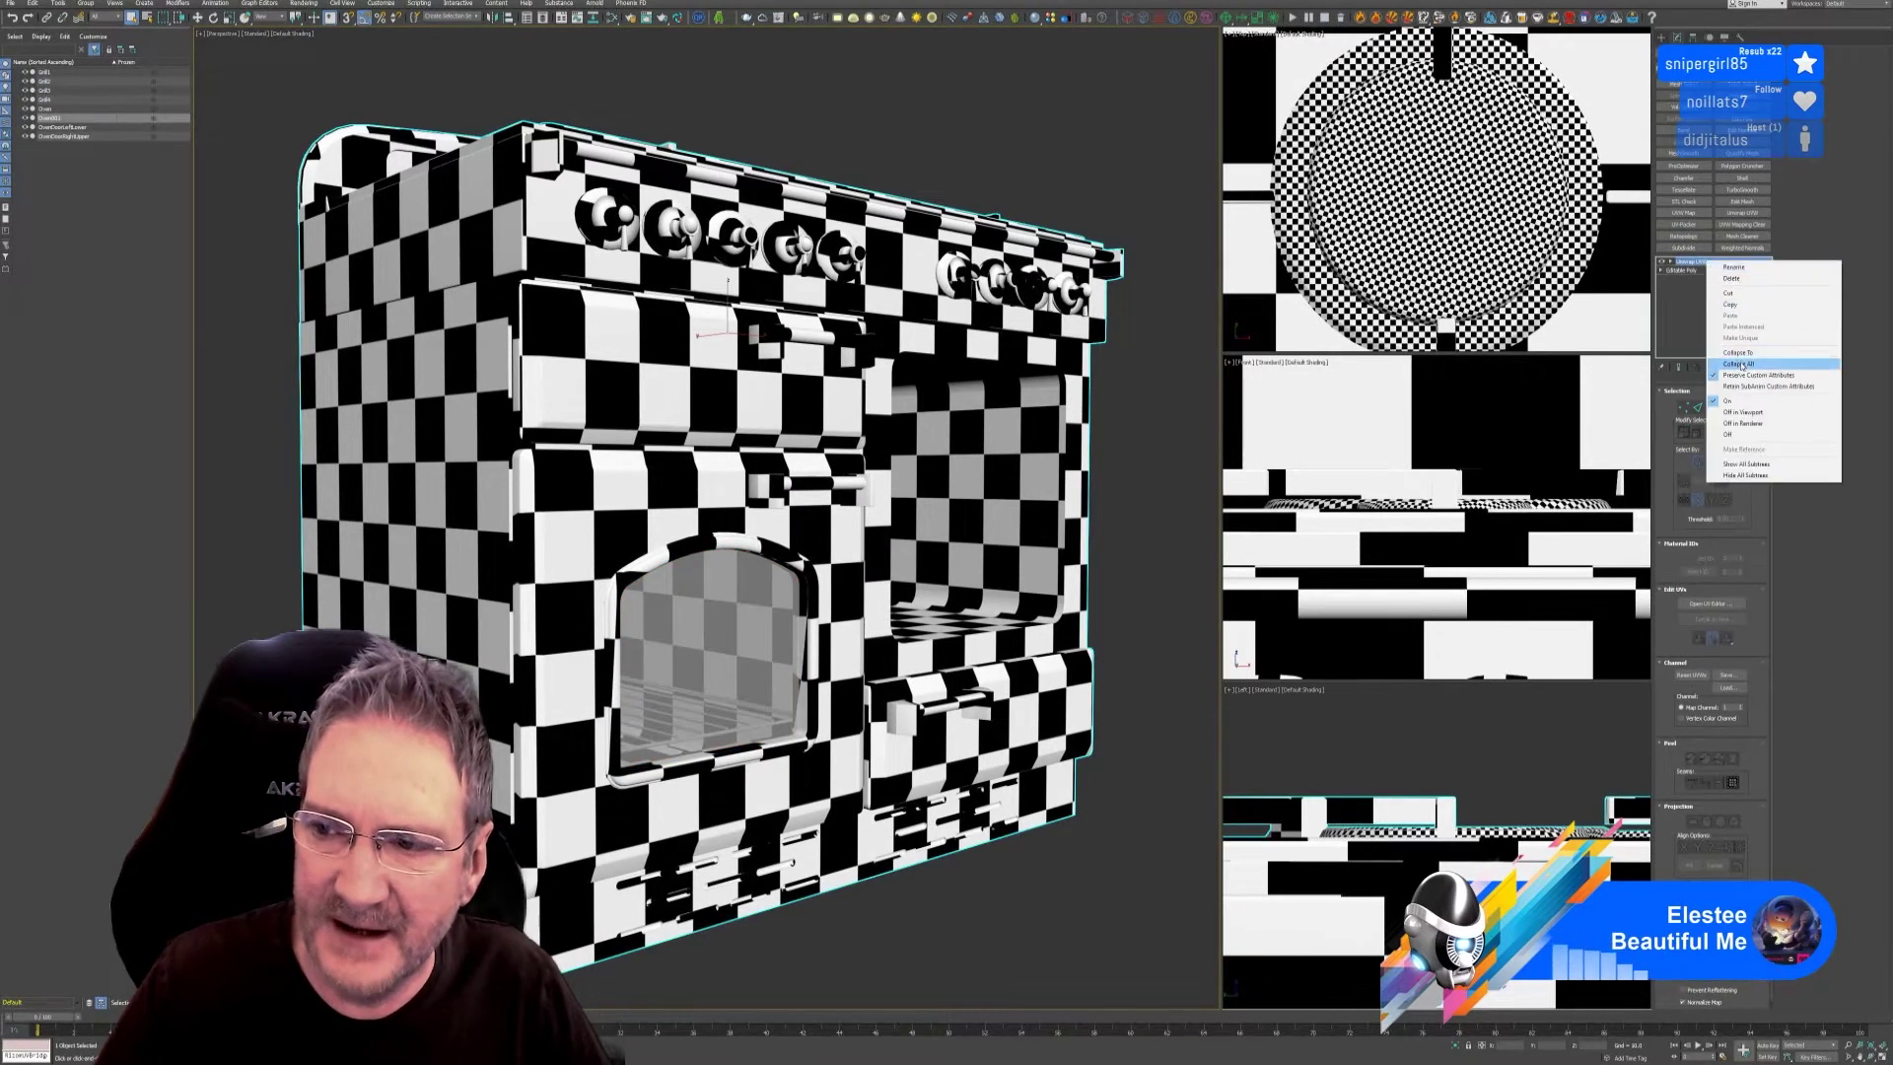
pyautogui.click(1755, 363)
pyautogui.click(993, 561)
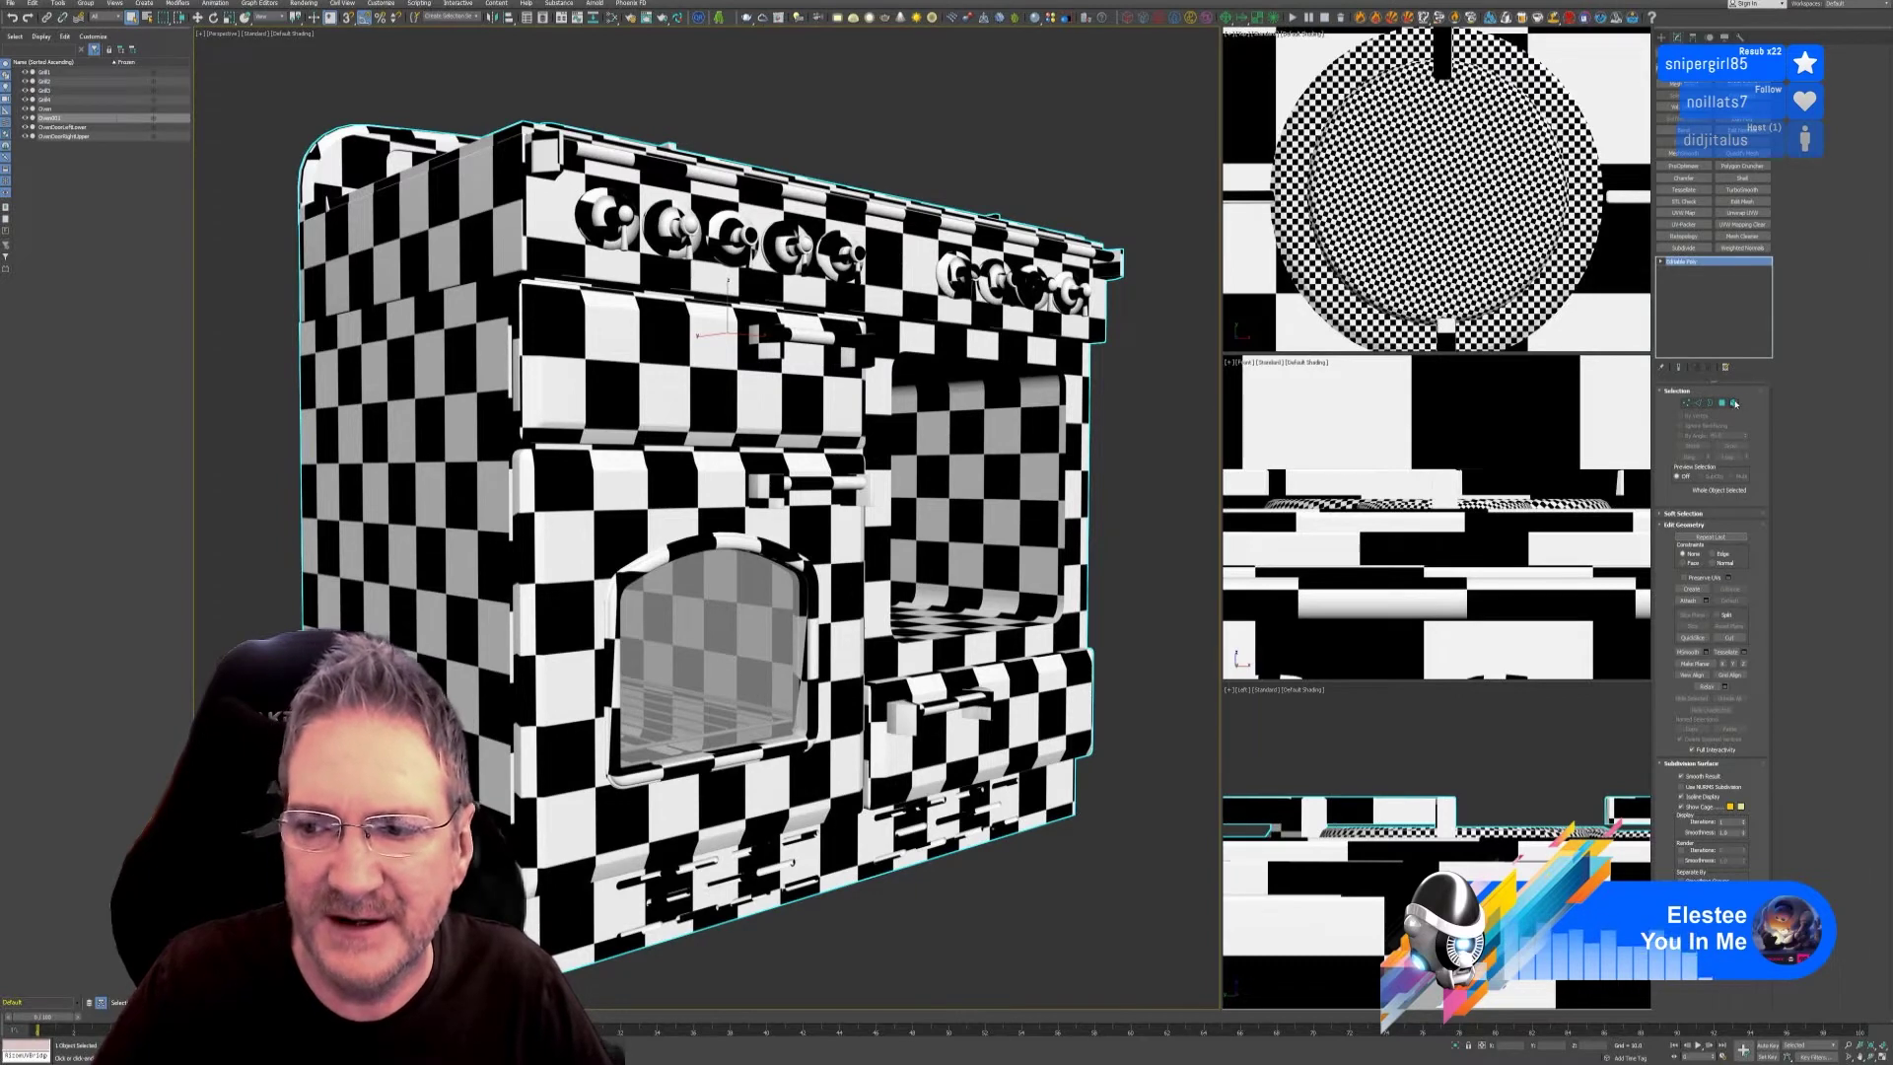
# Detach the lower door's arched glass element from the copied oven as a separate object, then reselect the oven body.
pyautogui.click(1734, 403)
pyautogui.scroll(-3, 824, 561)
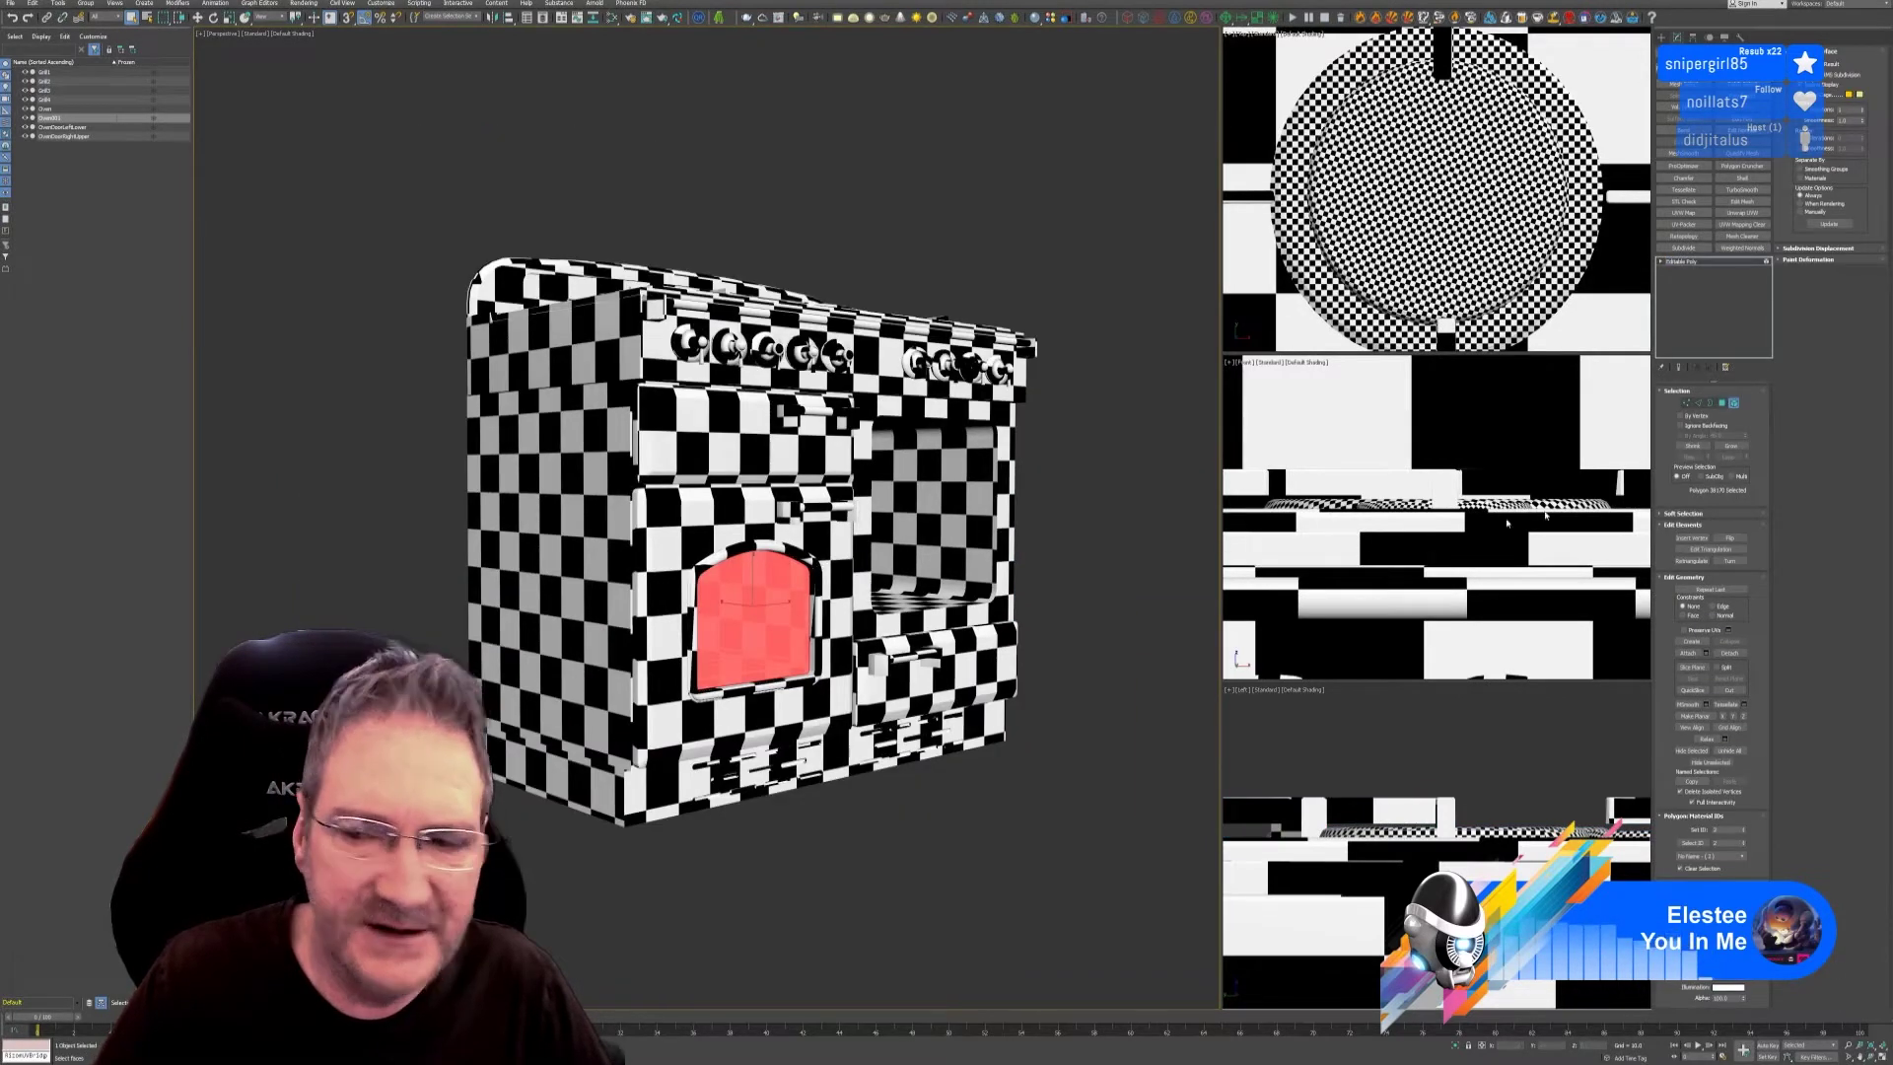
pyautogui.click(1729, 653)
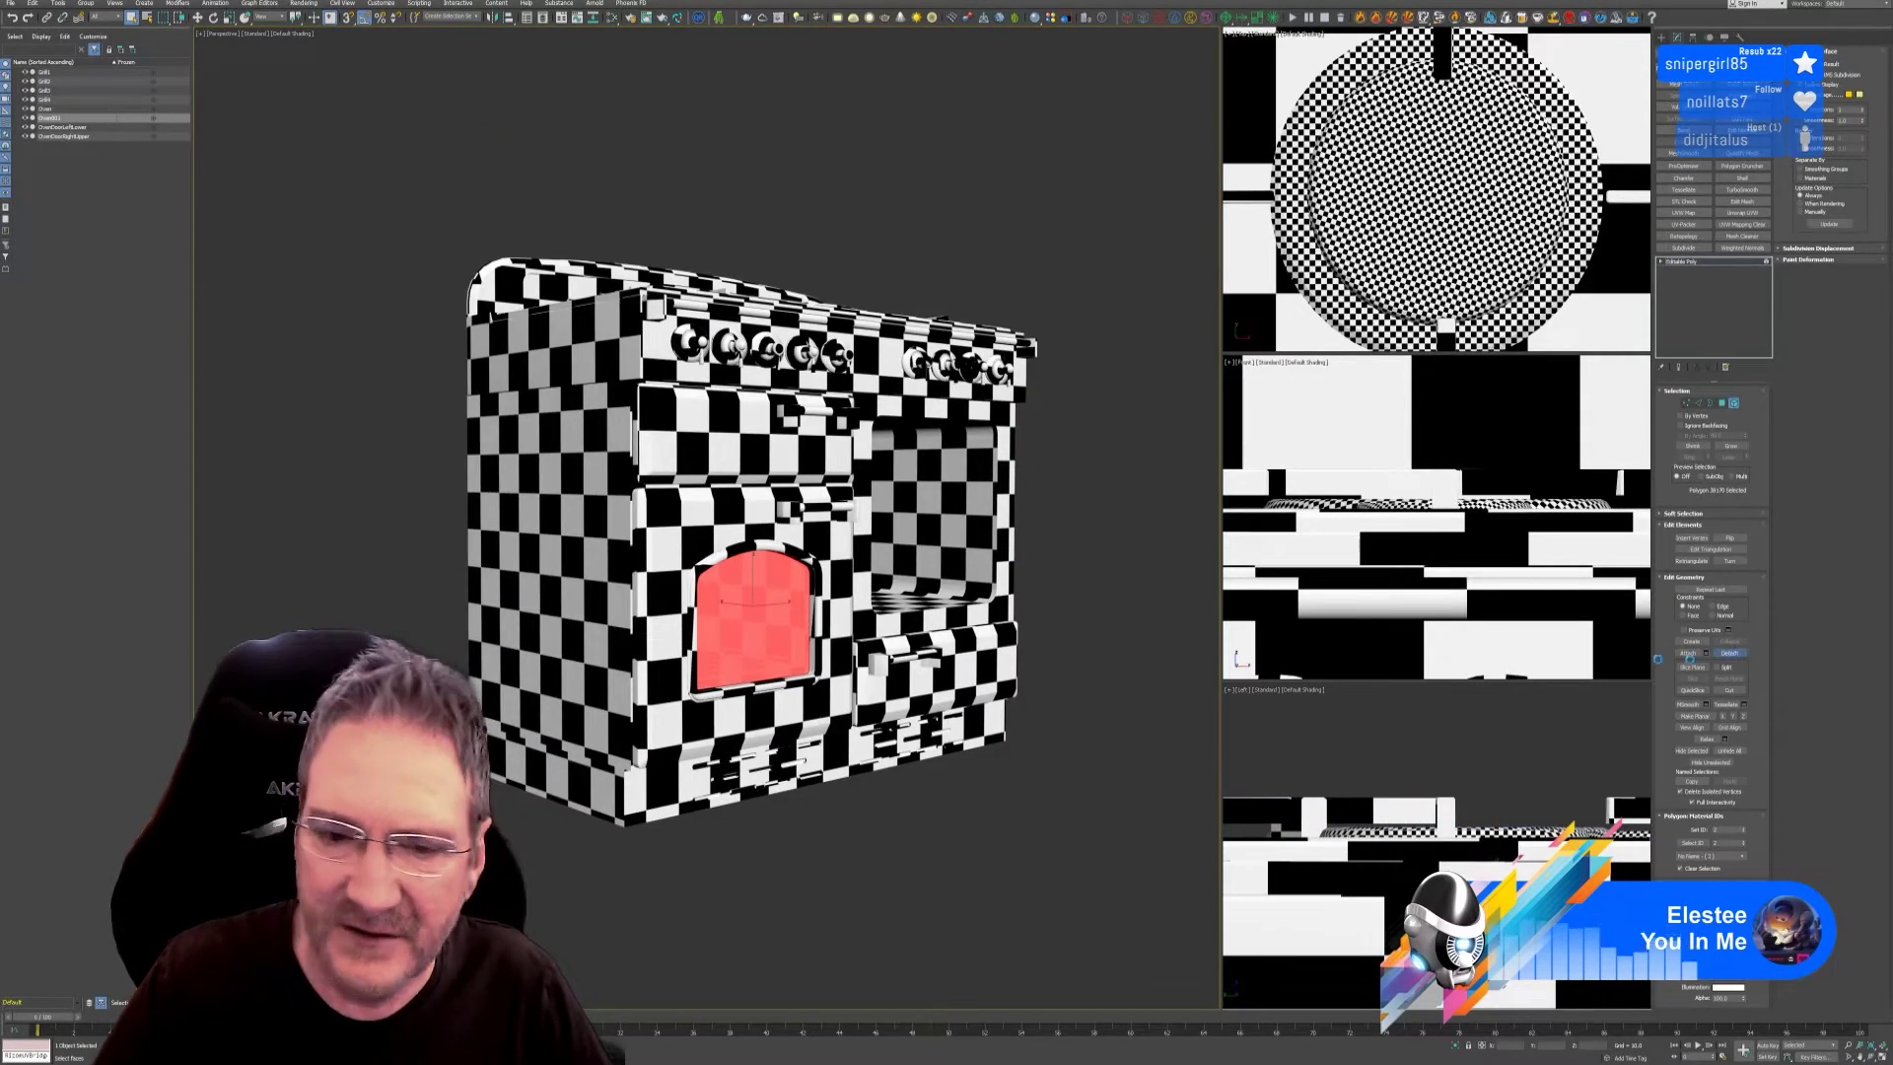
pyautogui.click(978, 535)
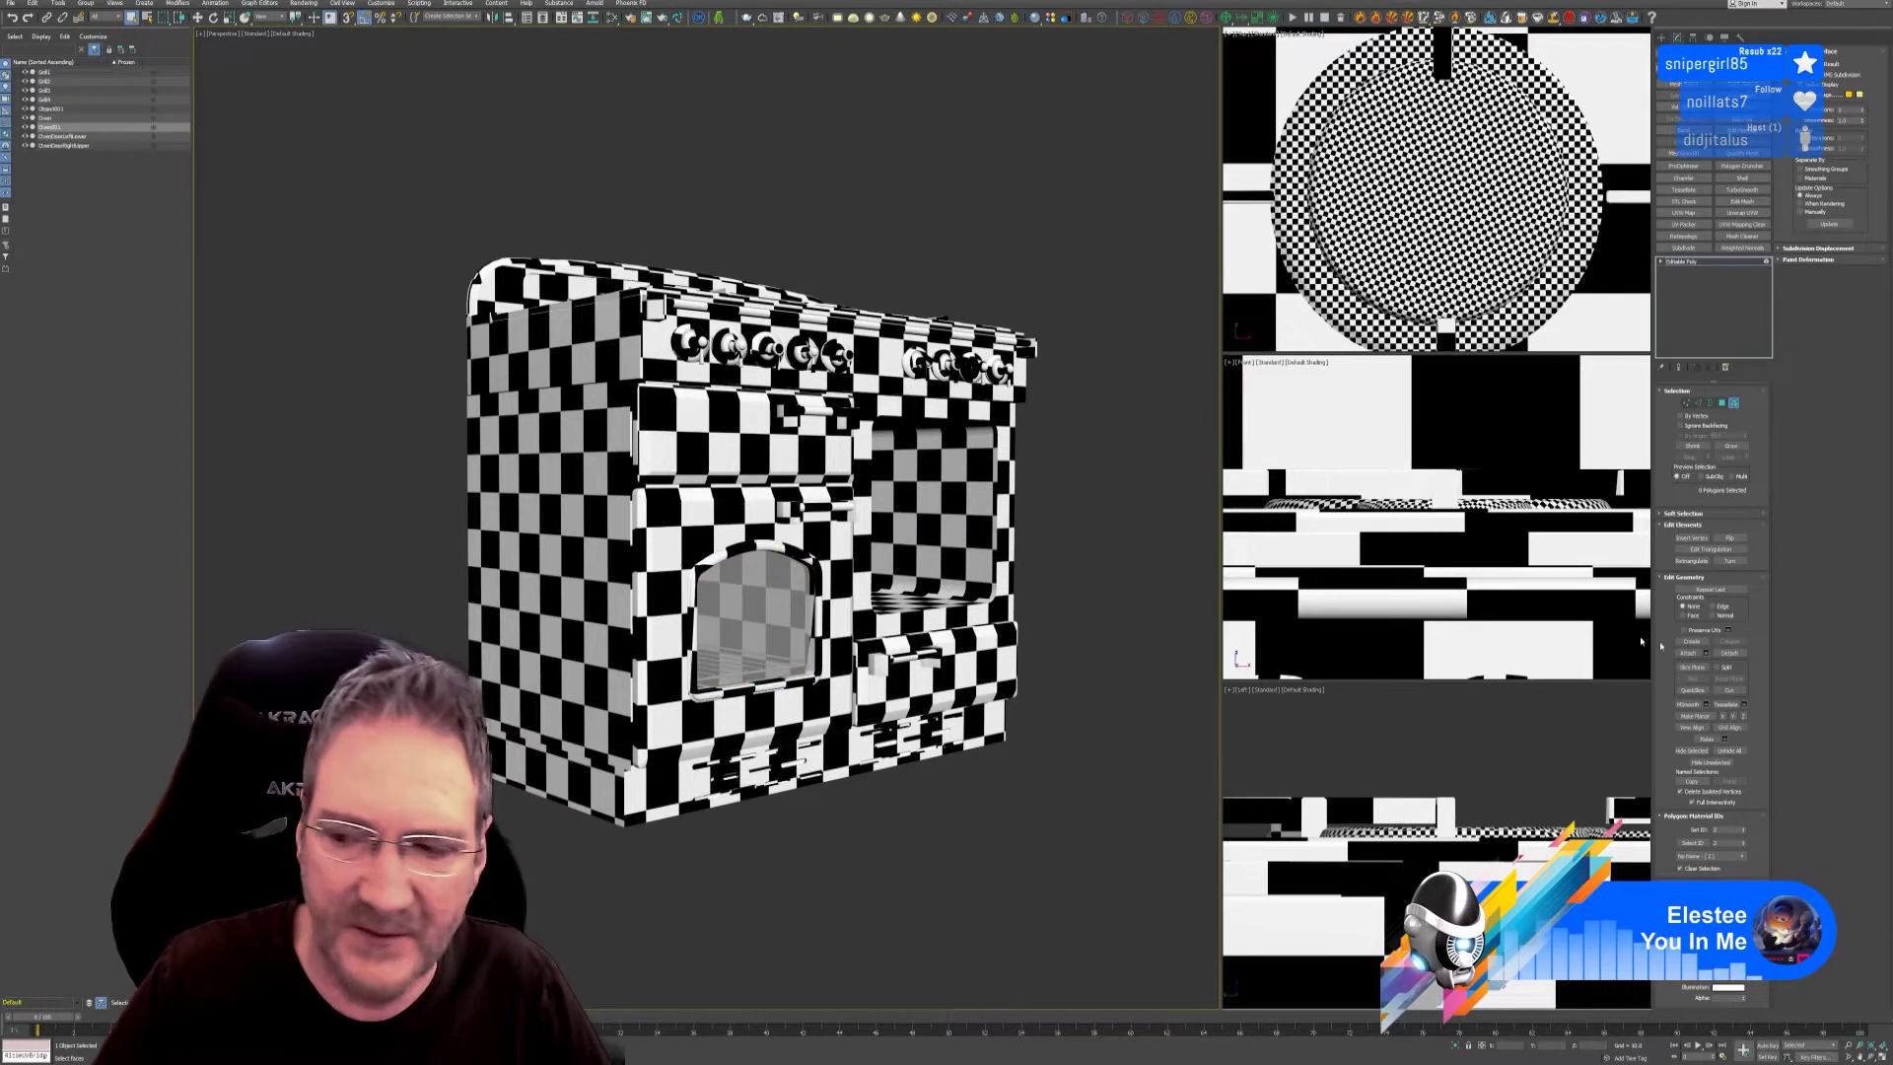
pyautogui.click(1736, 405)
pyautogui.click(967, 812)
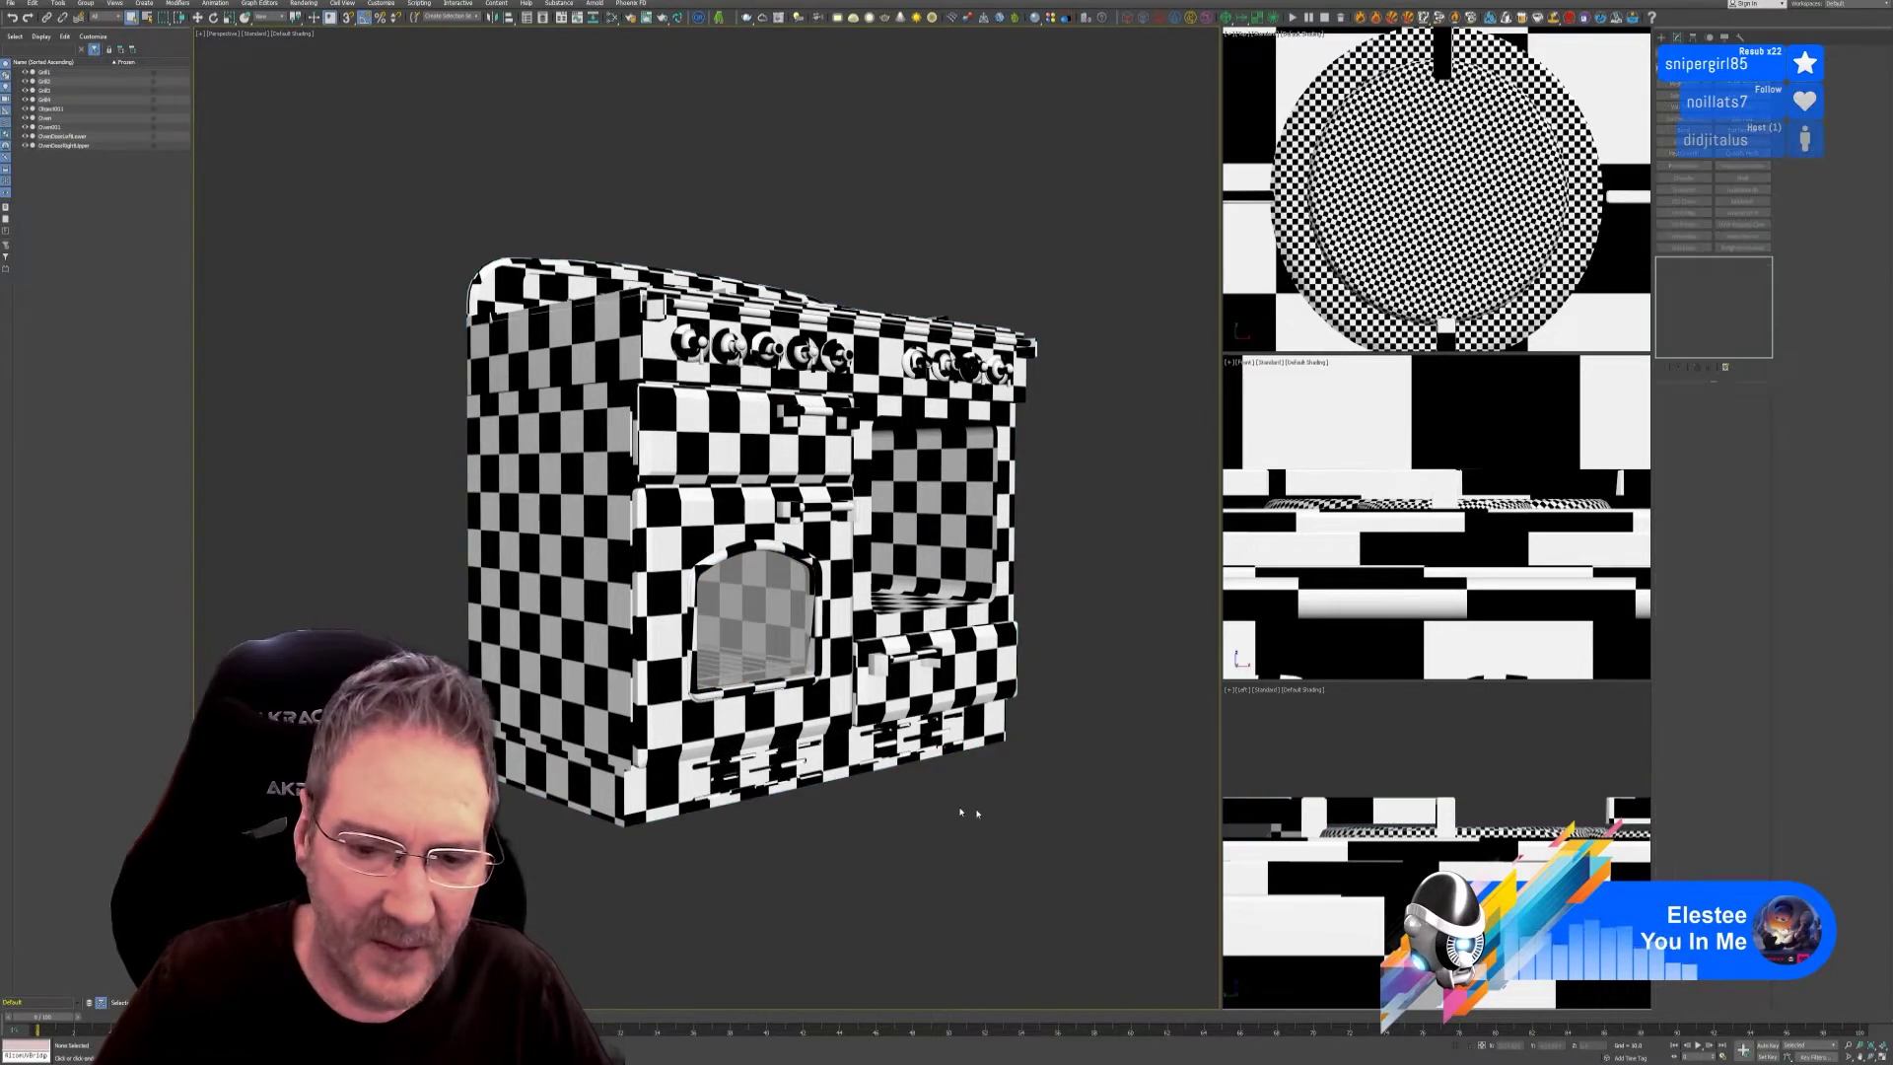
pyautogui.click(843, 643)
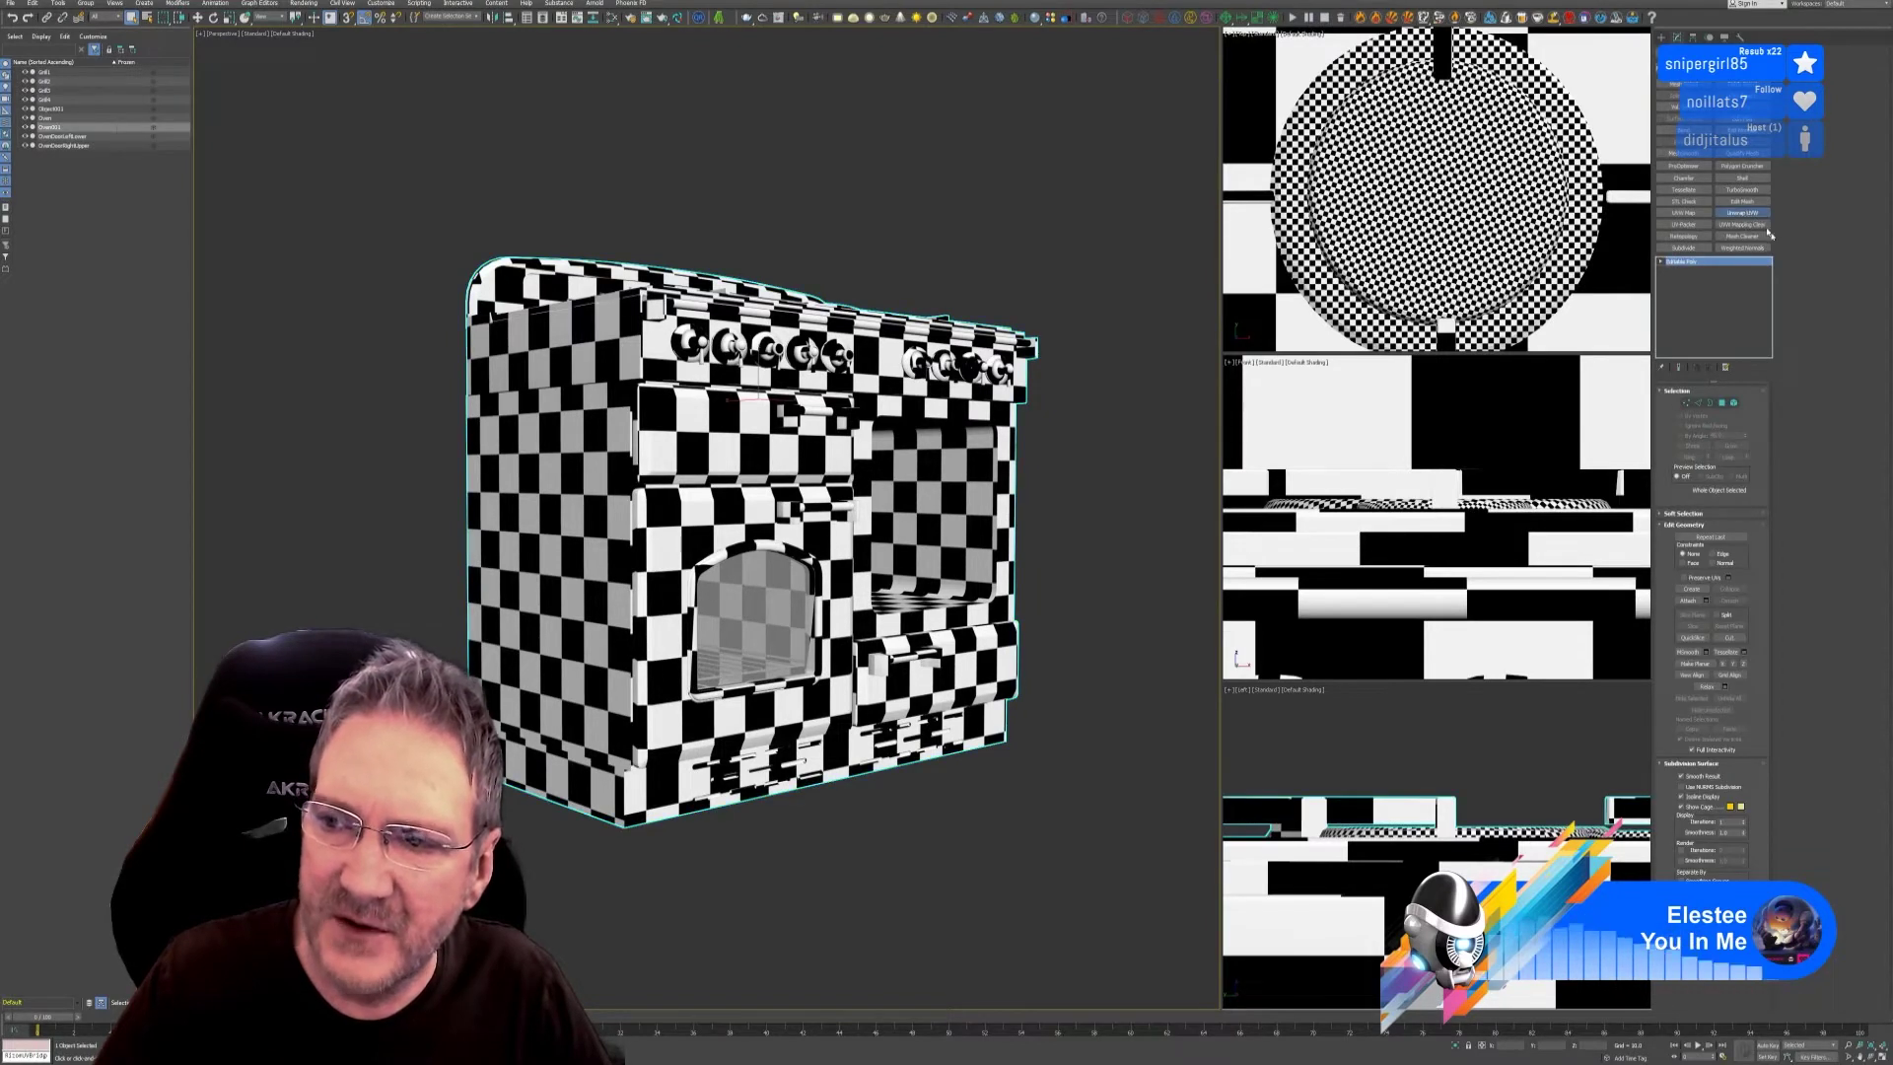
# Add Unwrap UVW to the copied oven body, repack all its UV shells, and leave polygon selection.
pyautogui.click(1742, 212)
pyautogui.click(1711, 603)
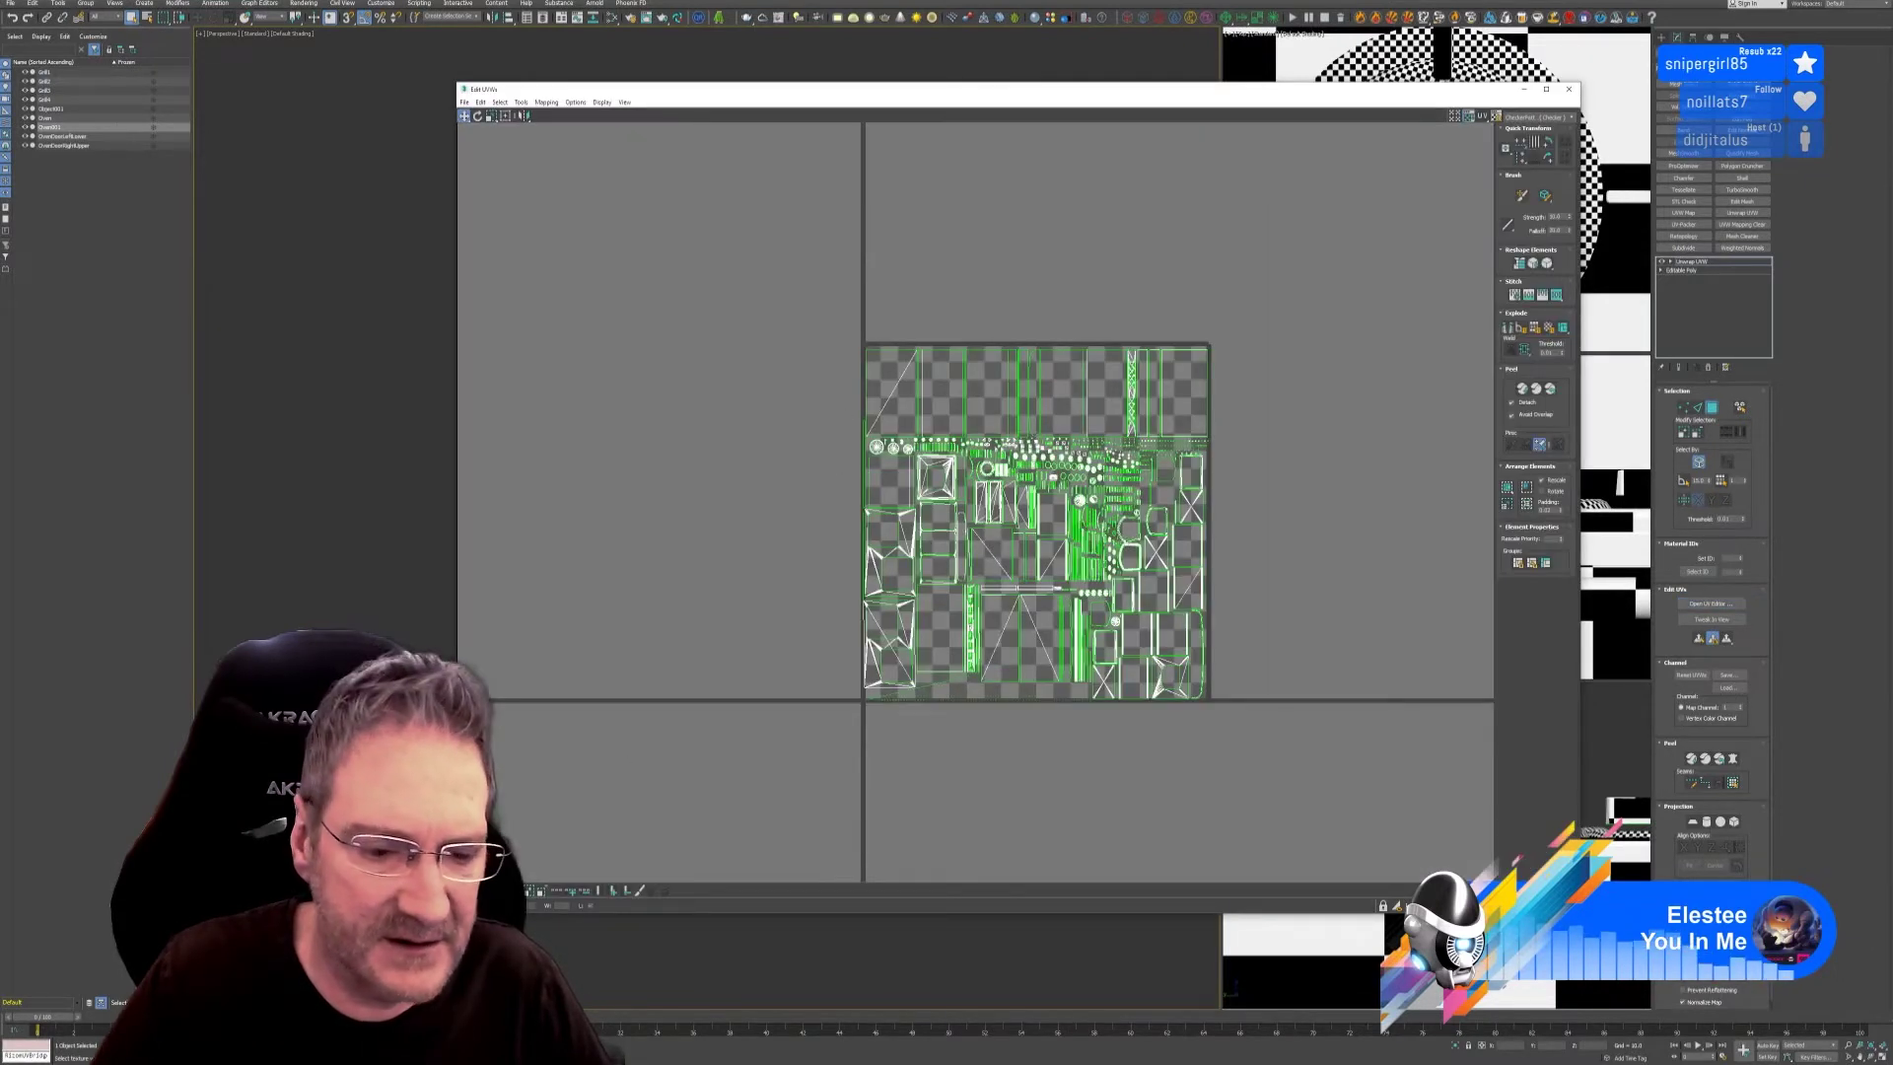
pyautogui.moveTo(801, 267); pyautogui.dragTo(1266, 811)
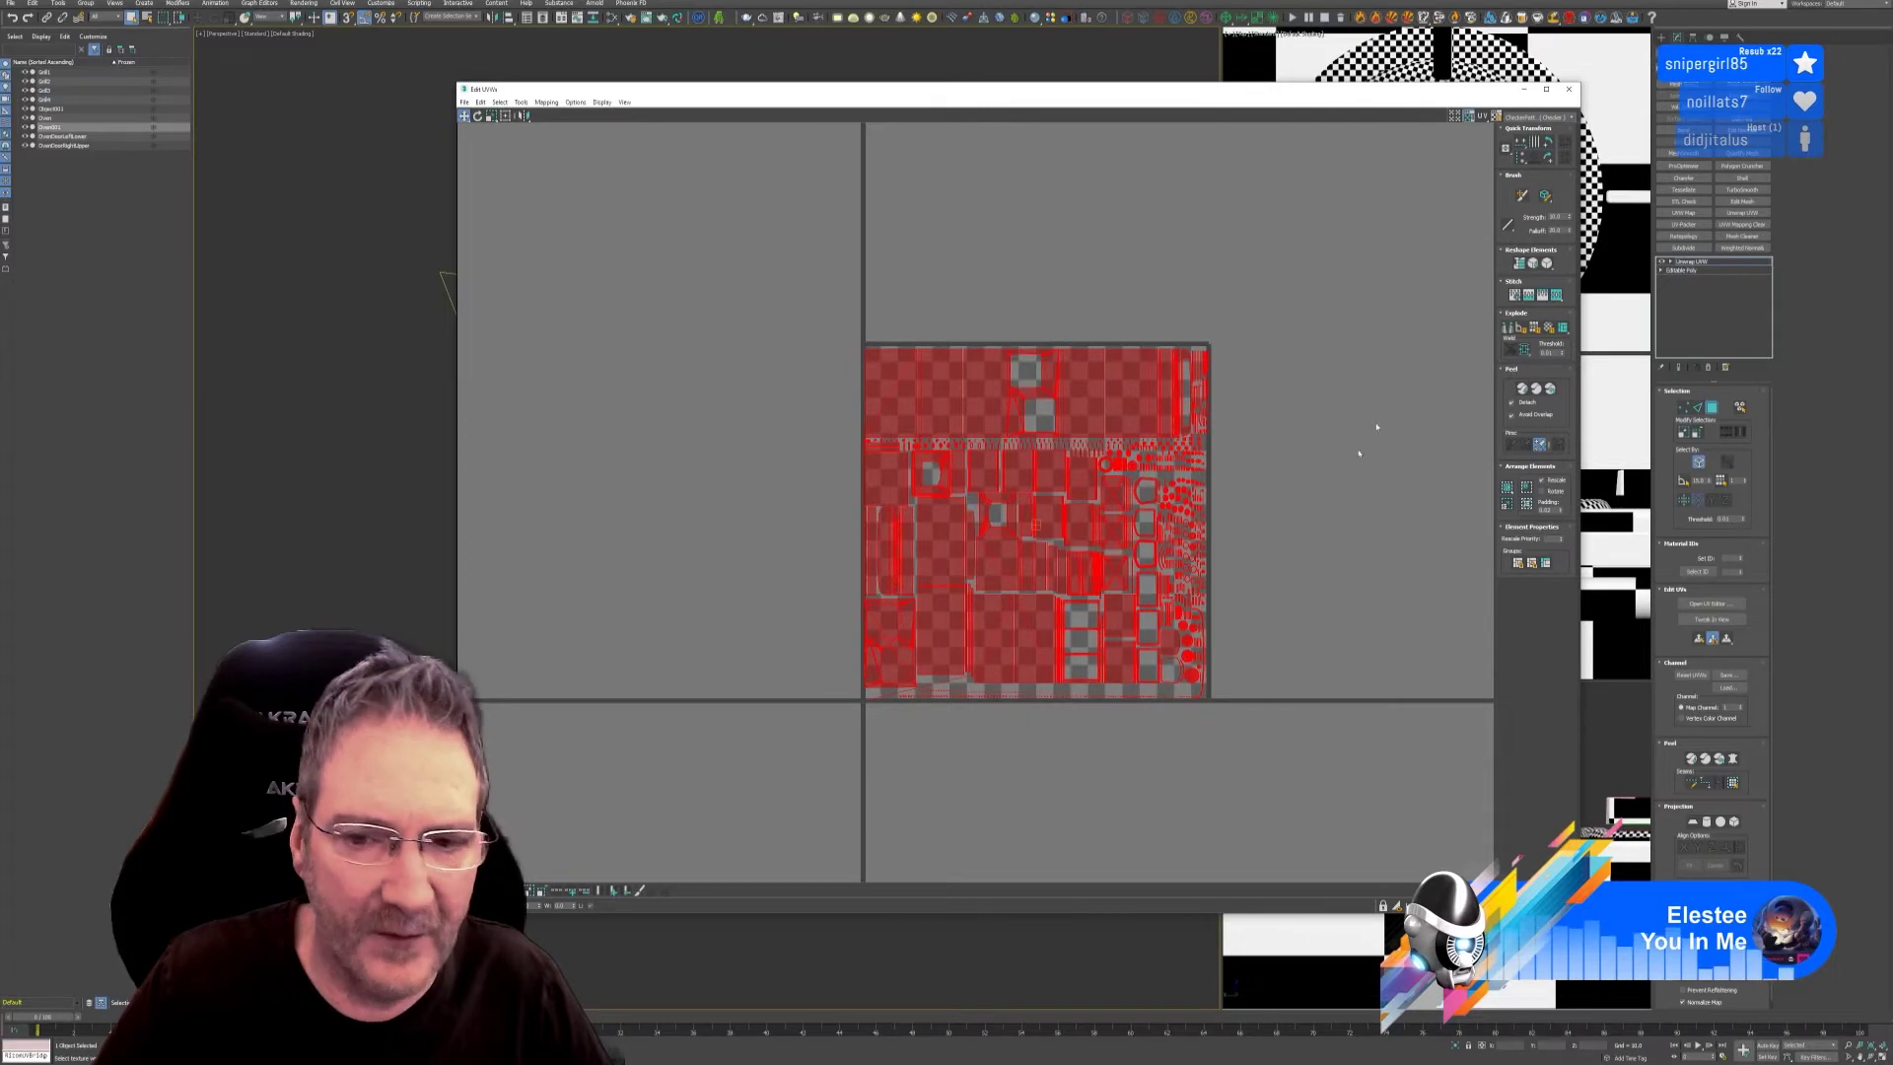
pyautogui.click(1568, 89)
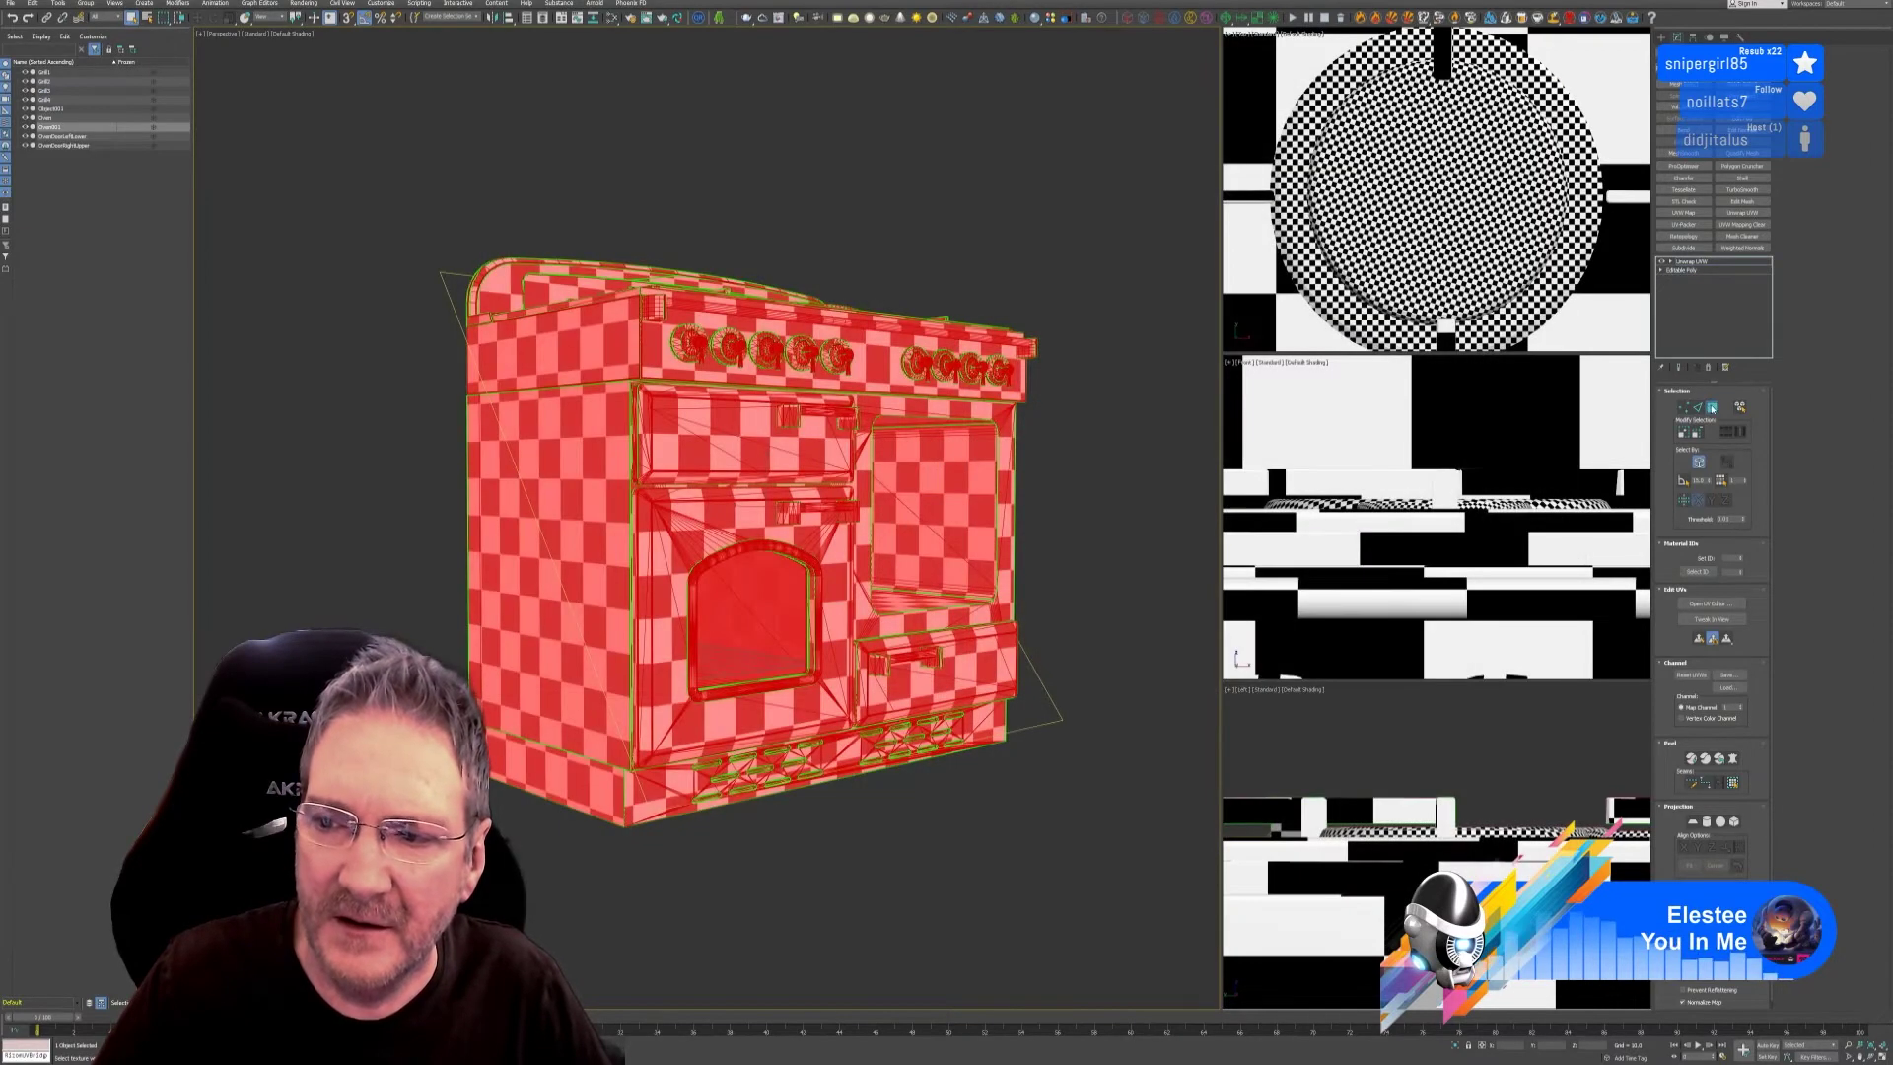
pyautogui.hotkey('ctrl', 'b')
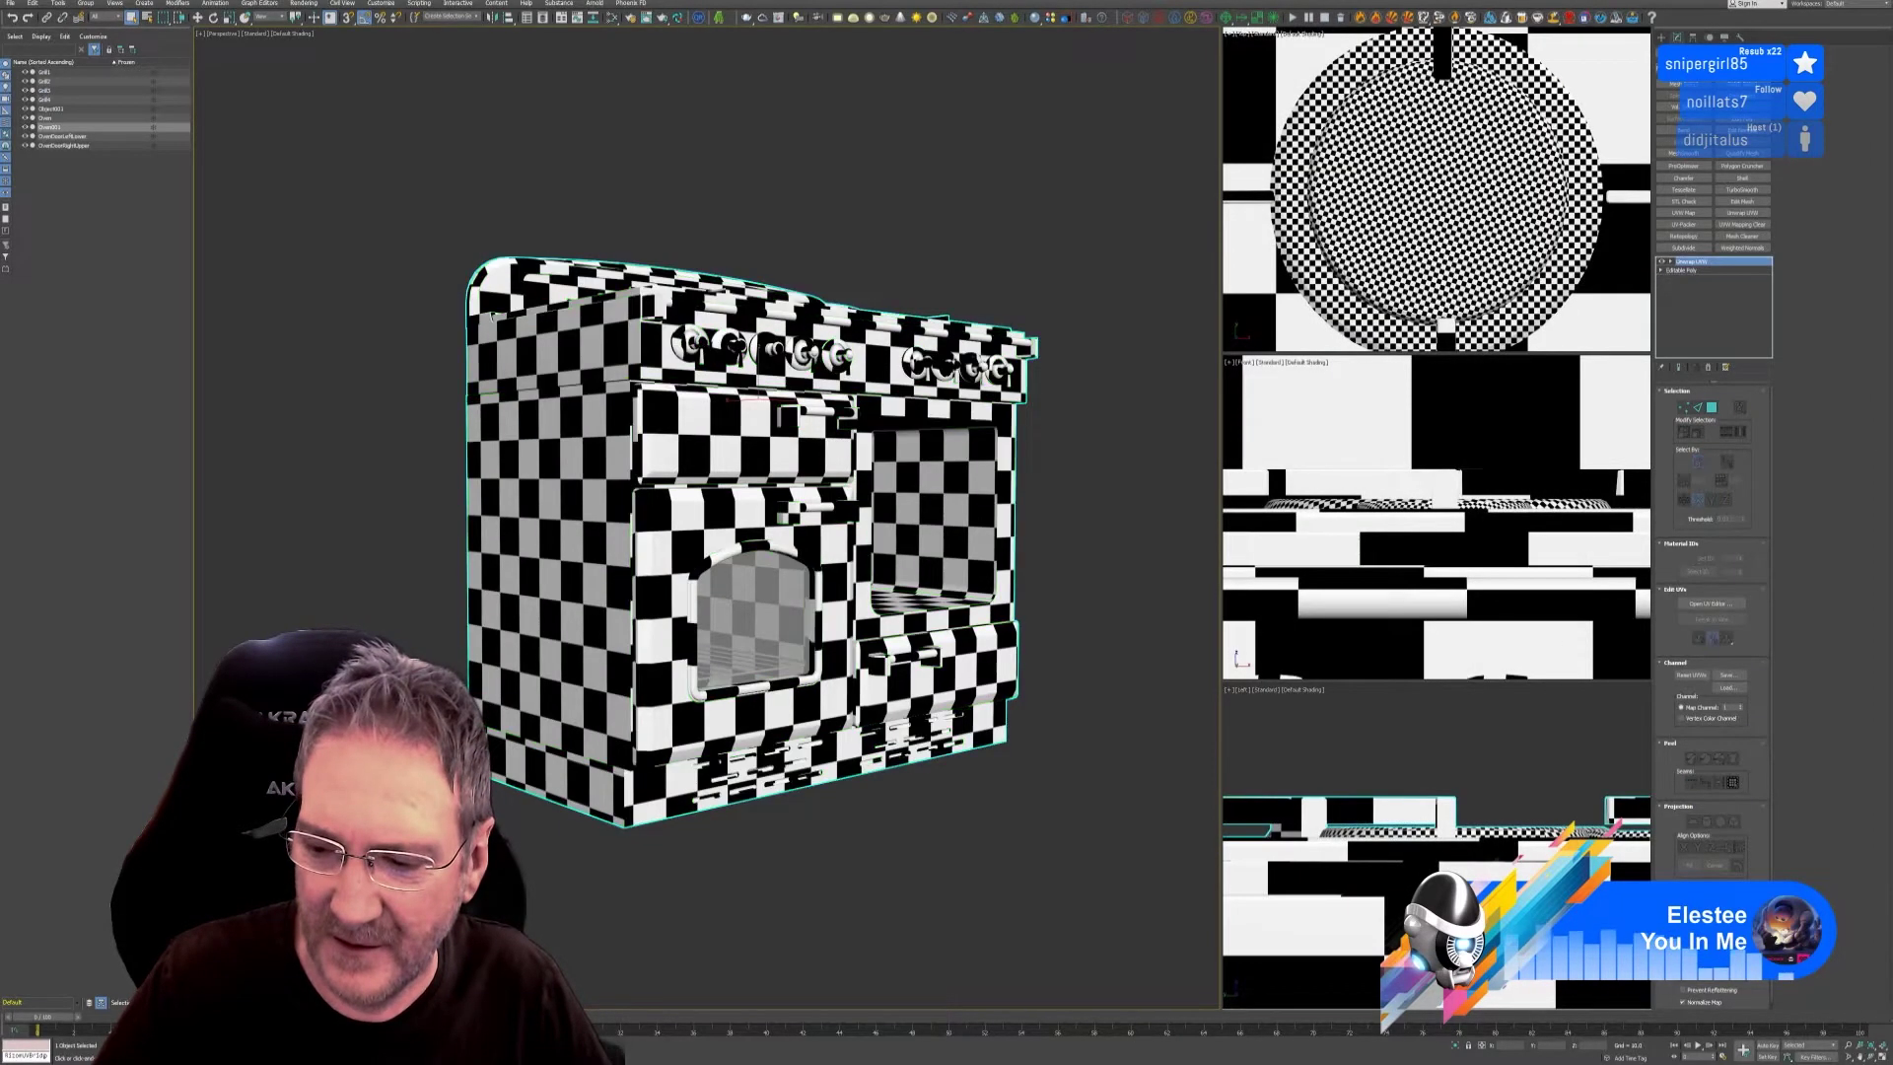
# Compare the checker mapping on the original and copied ovens, examining the copy's arched door glass and inner rack up close.
pyautogui.scroll(-3, 978, 790)
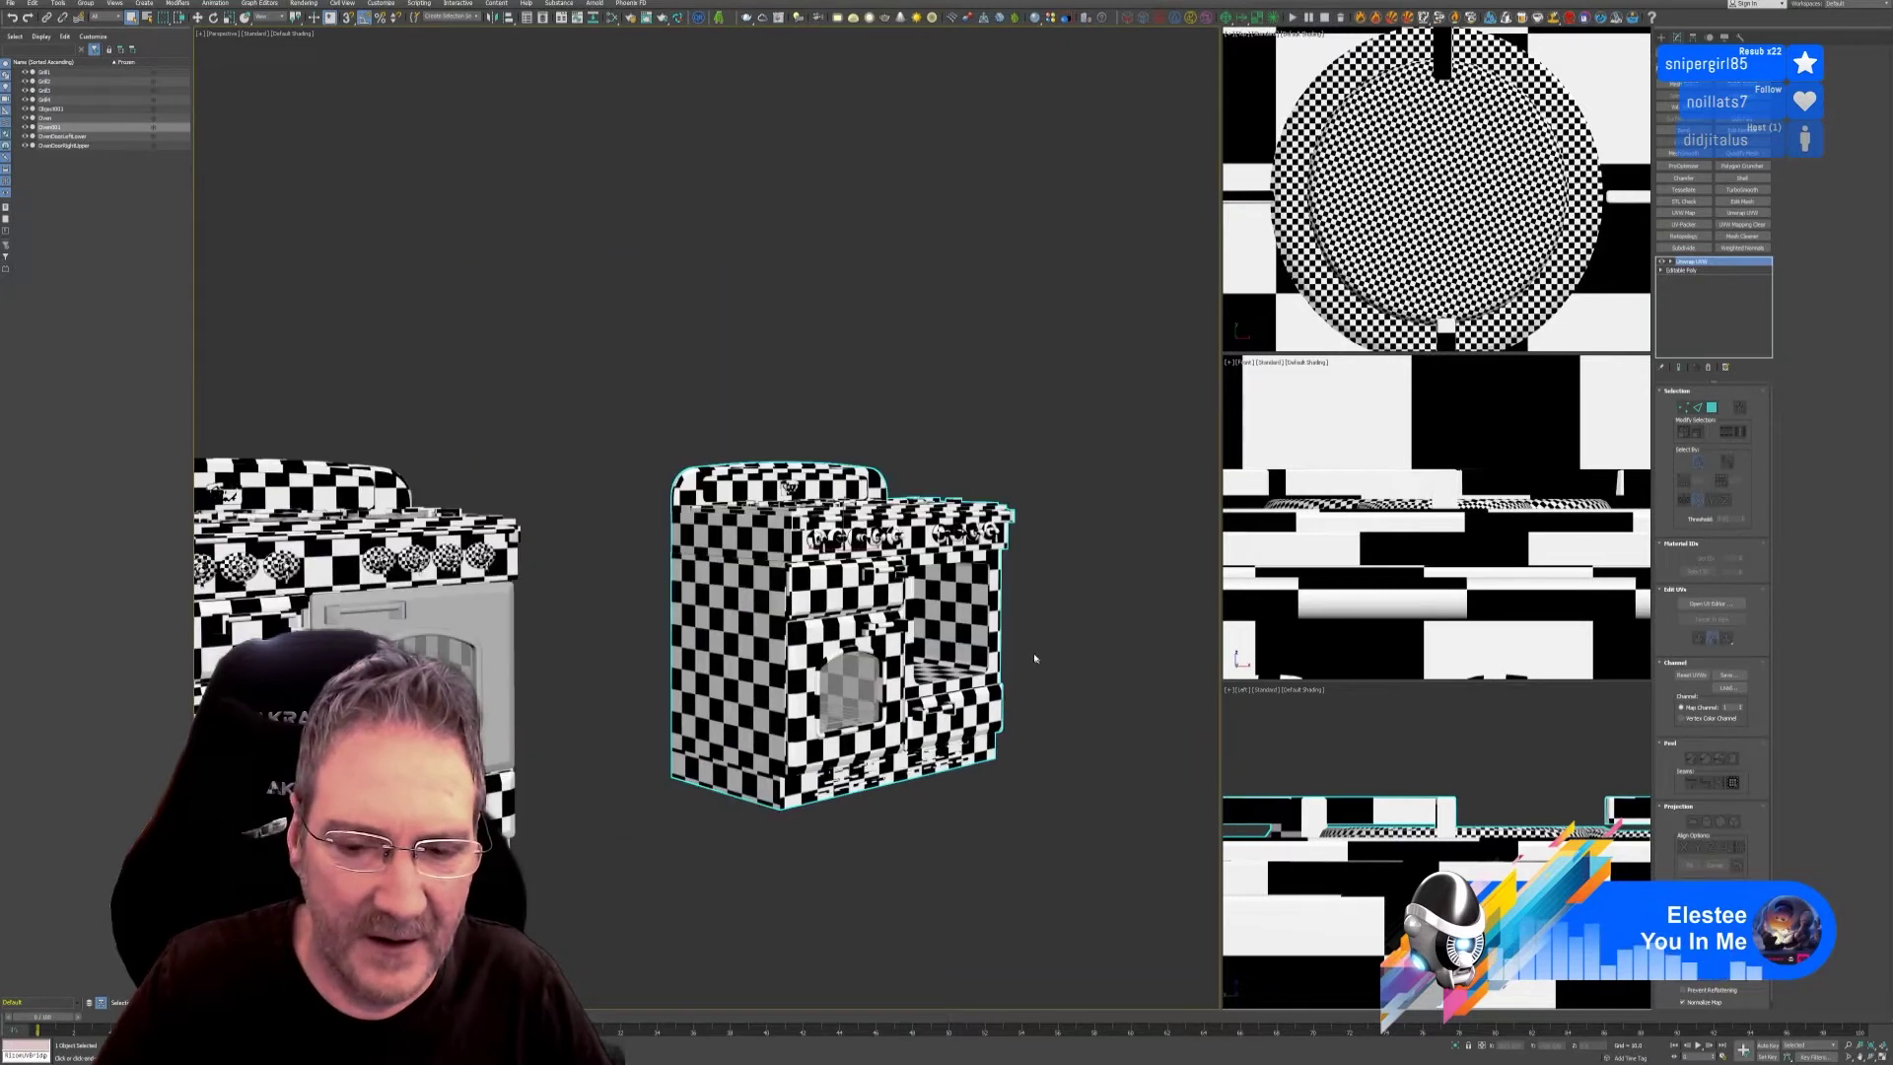
pyautogui.moveTo(1035, 659); pyautogui.dragTo(1003, 627, button='middle')
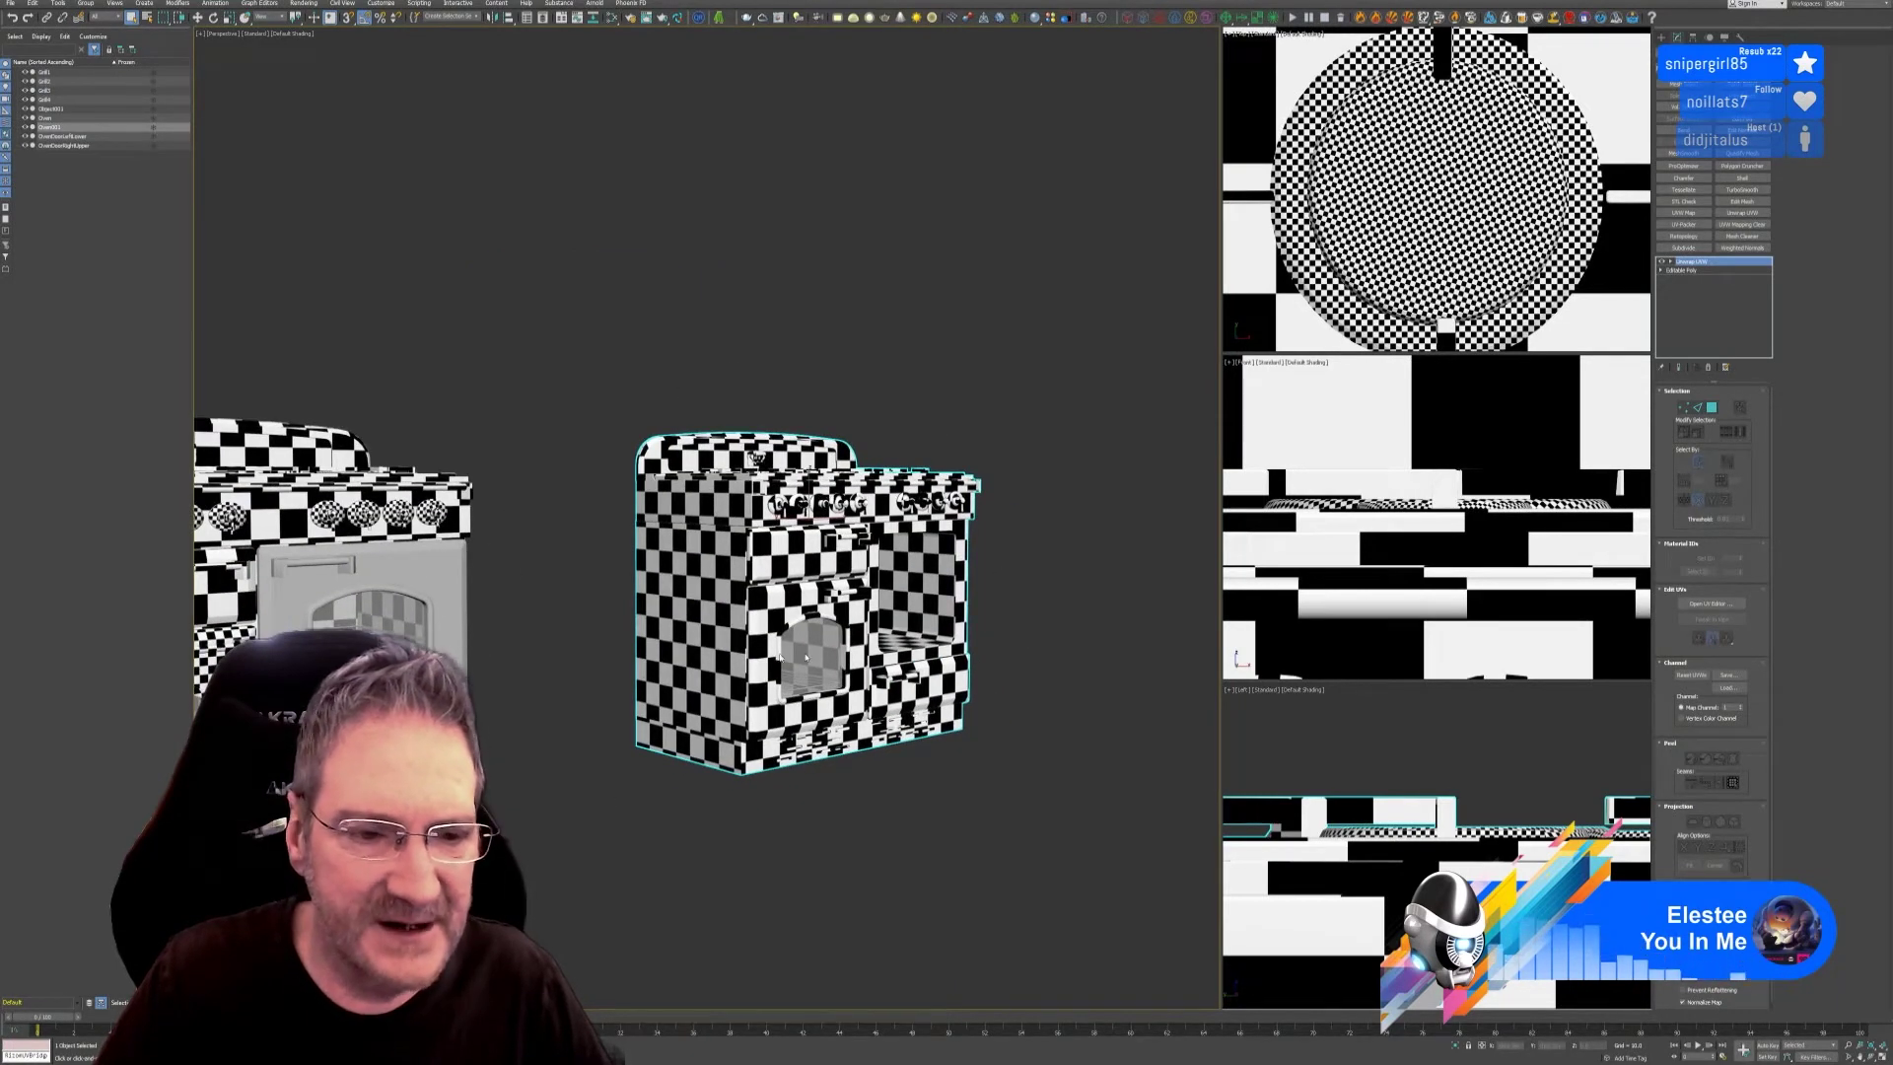
pyautogui.moveTo(782, 801); pyautogui.dragTo(961, 771, button='middle')
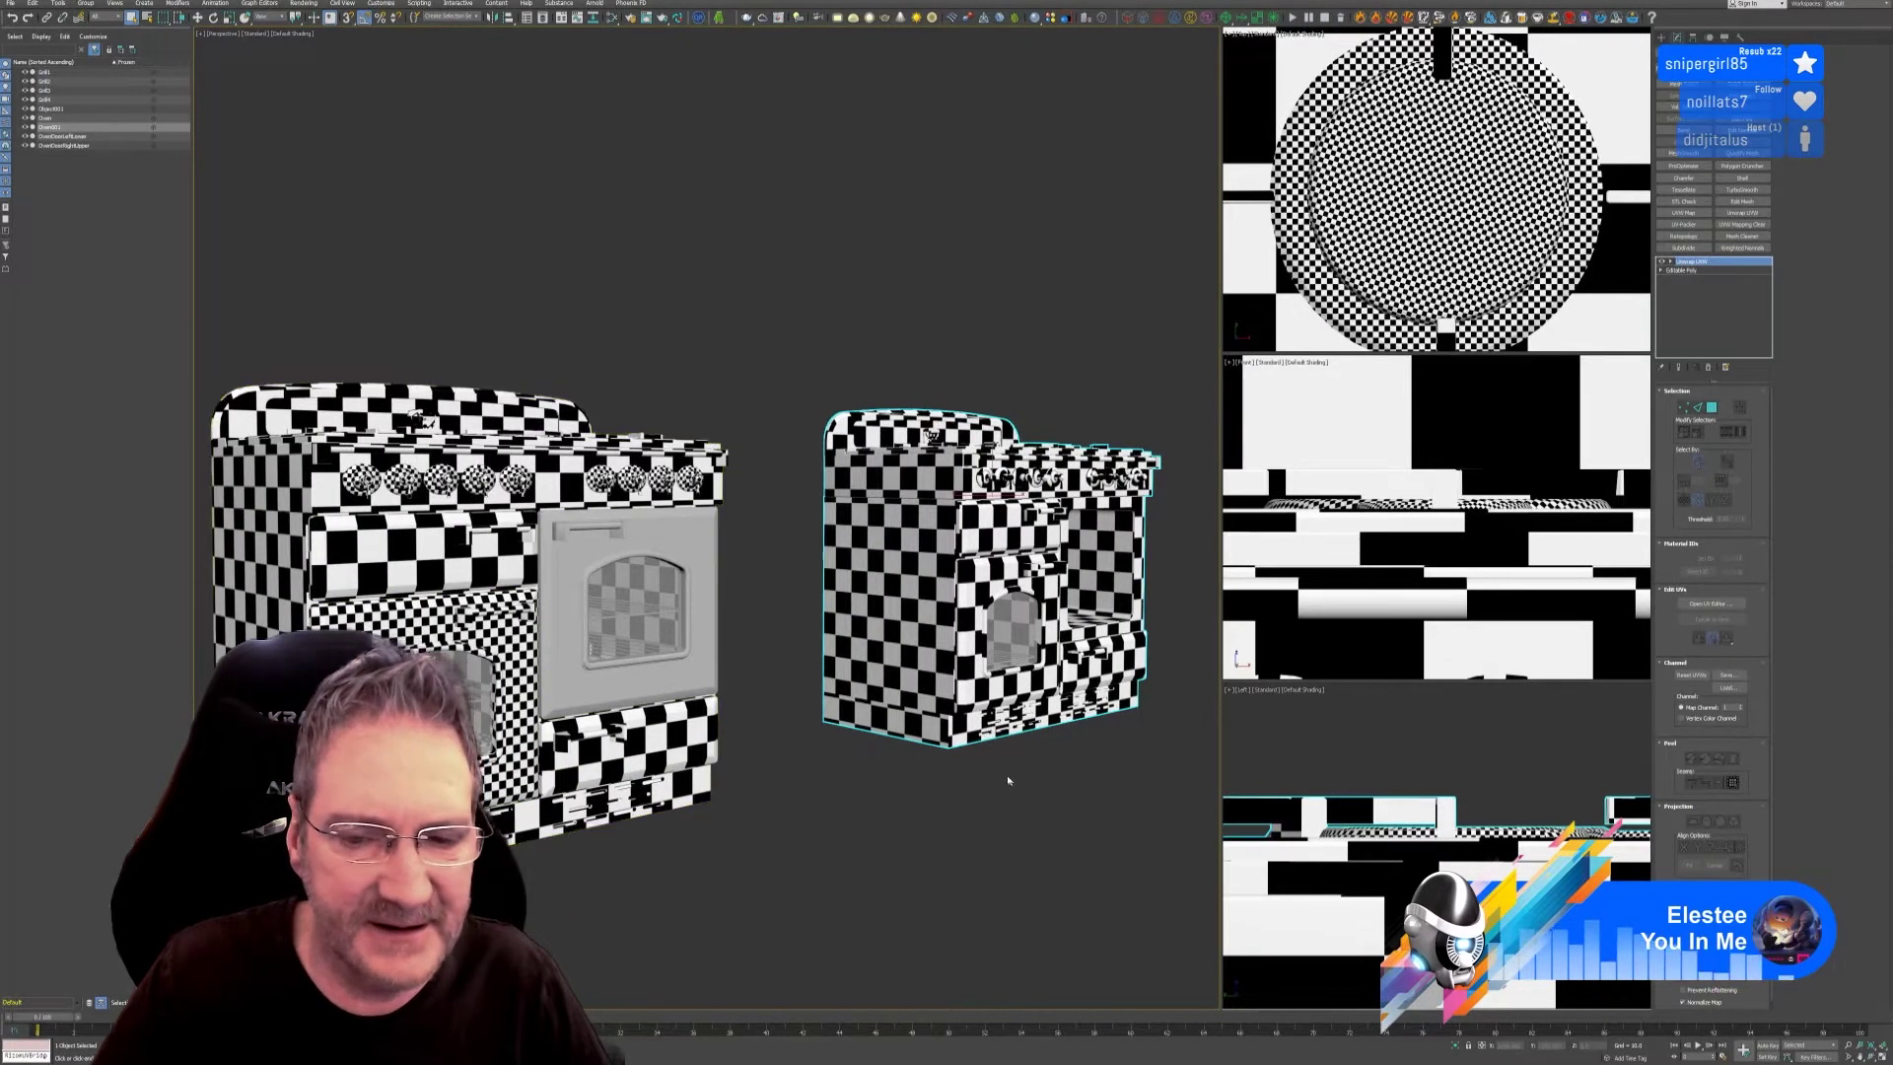
pyautogui.moveTo(1007, 780); pyautogui.dragTo(845, 815, button='middle')
pyautogui.scroll(12, 833, 779)
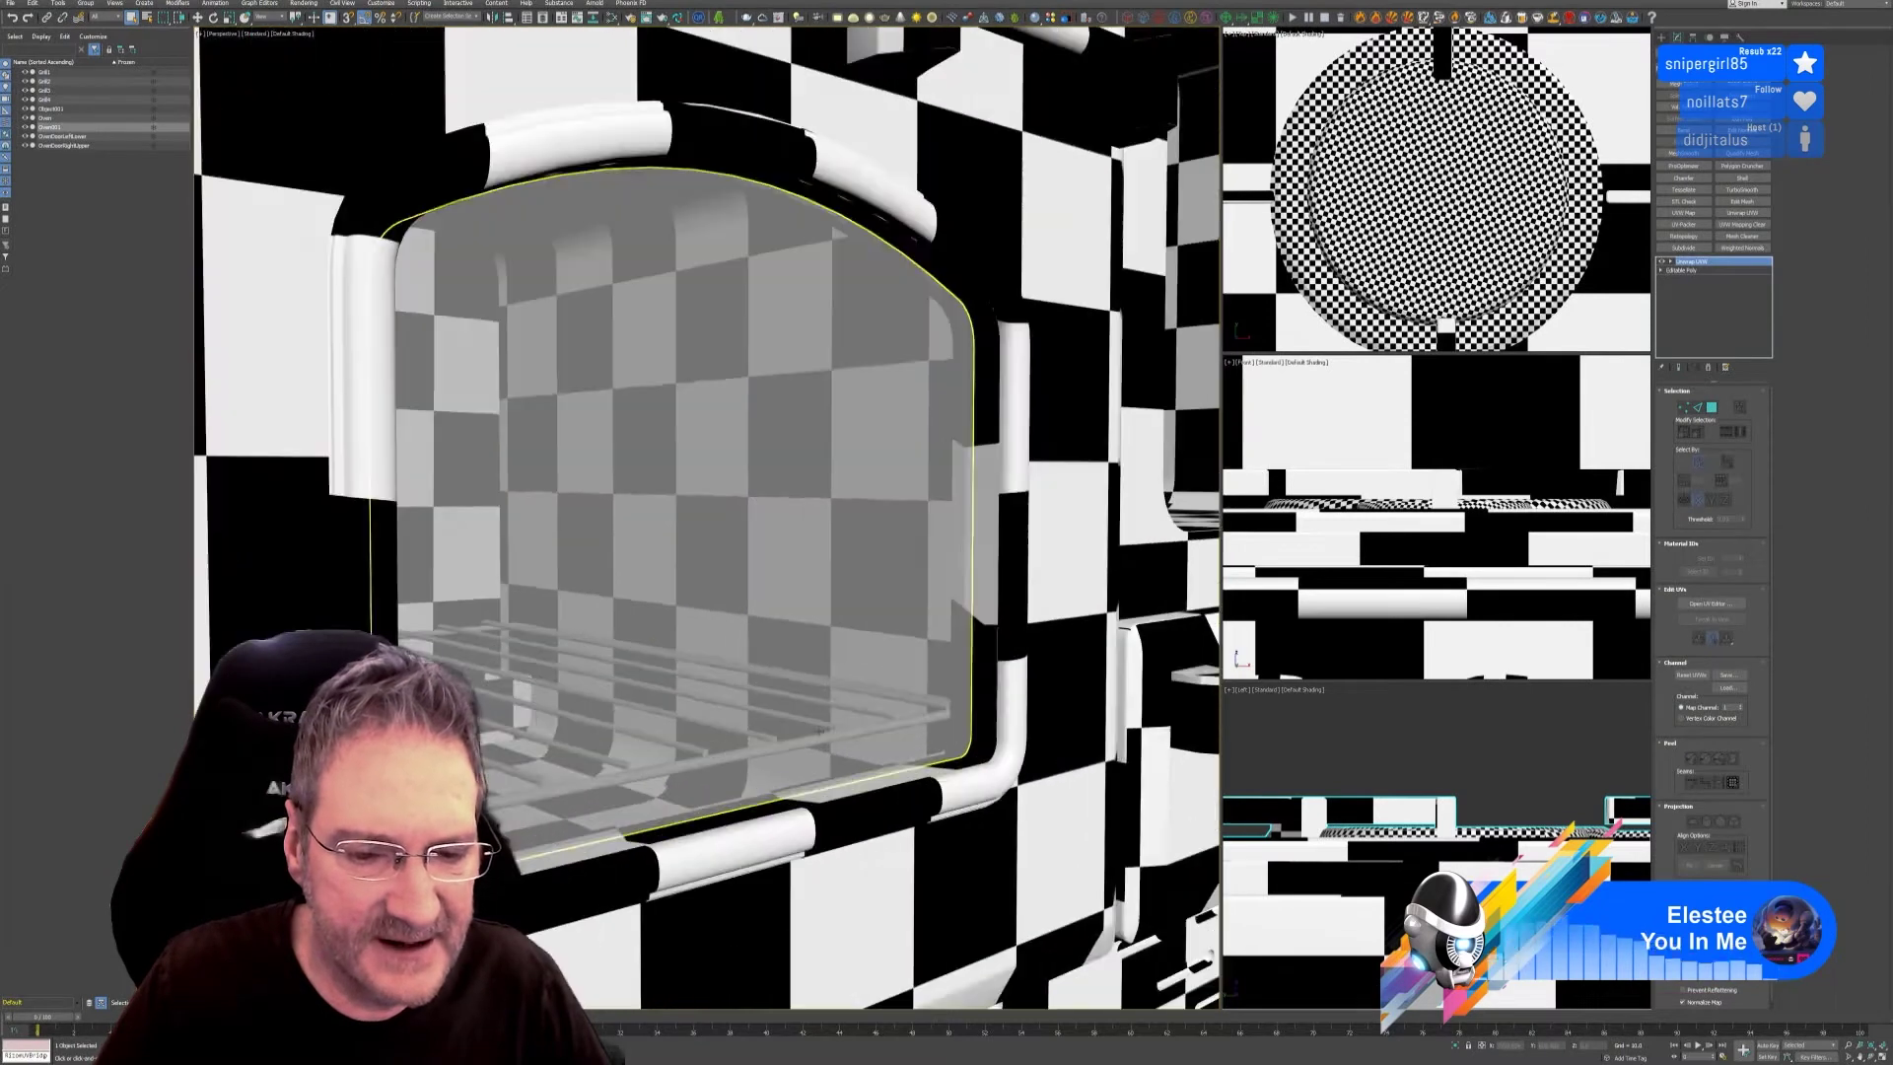
pyautogui.scroll(2, 823, 731)
pyautogui.scroll(-2, 825, 740)
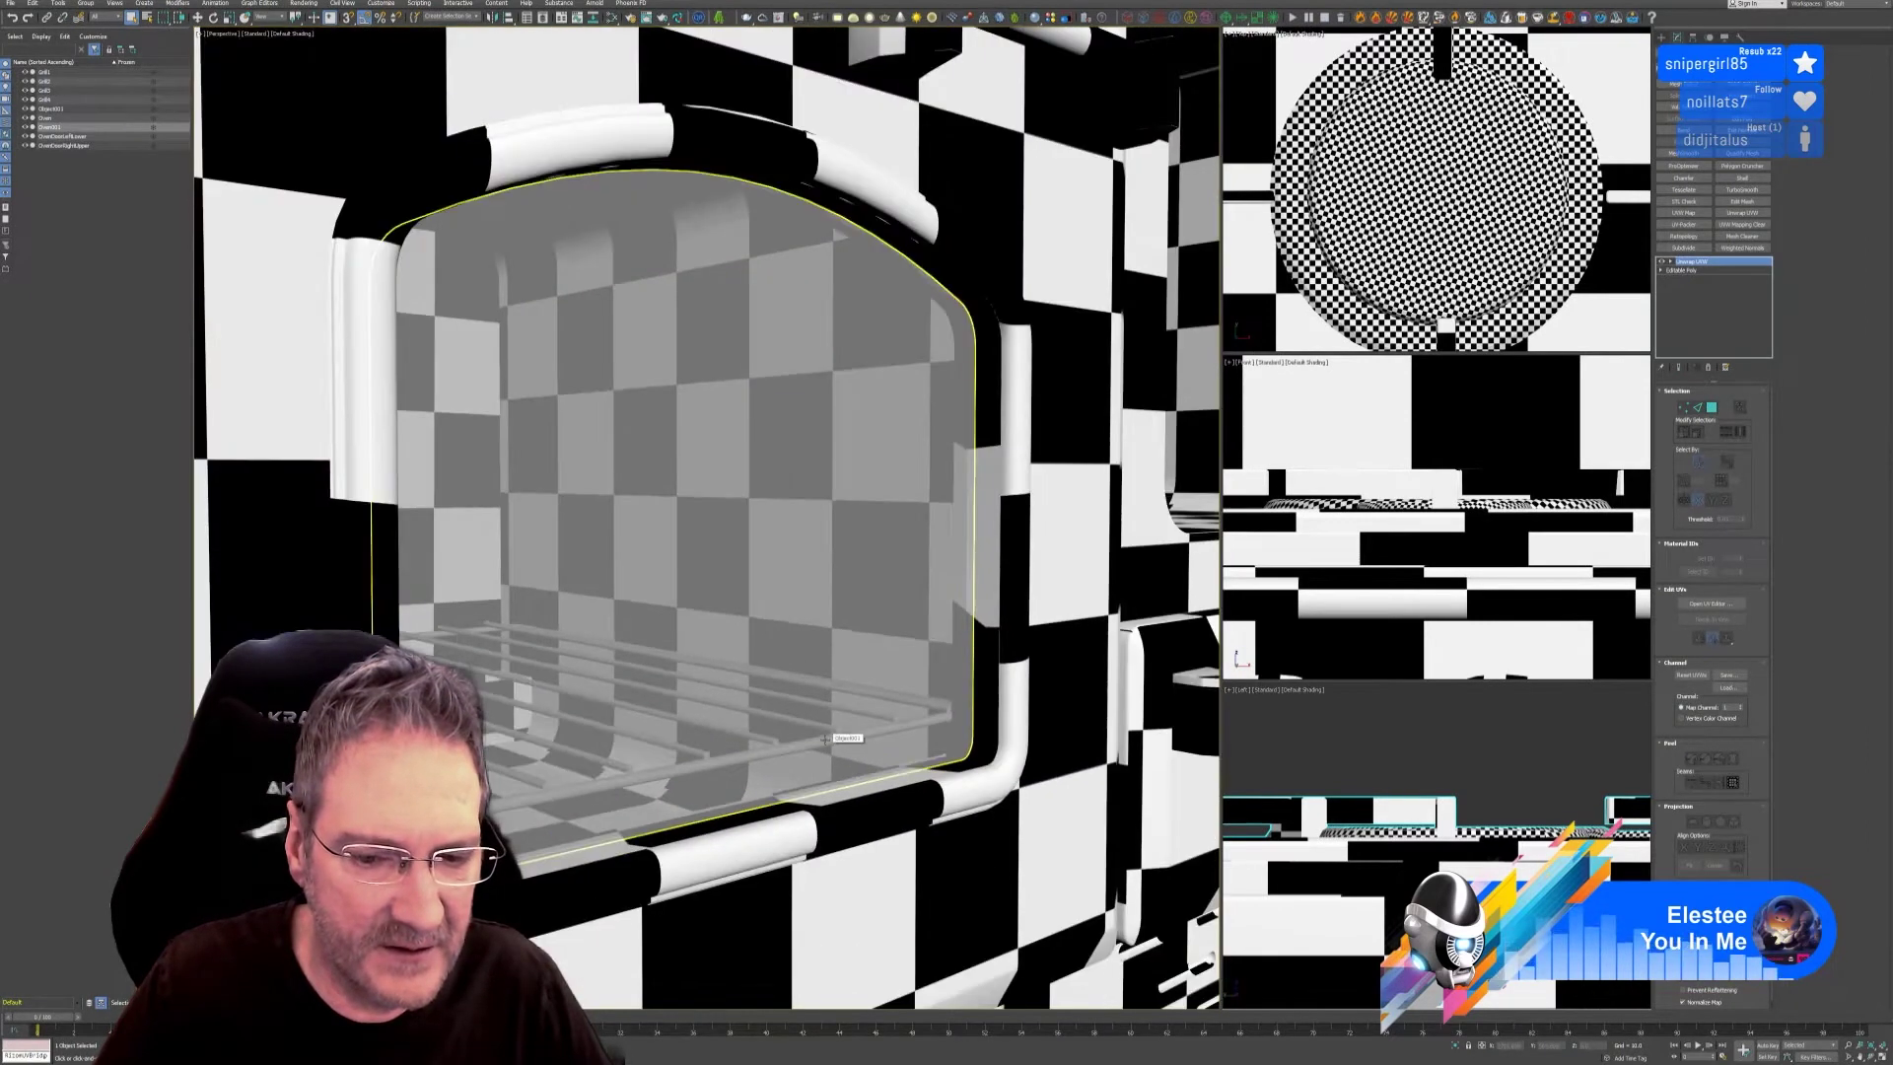
pyautogui.scroll(-3, 825, 739)
pyautogui.scroll(6, 806, 745)
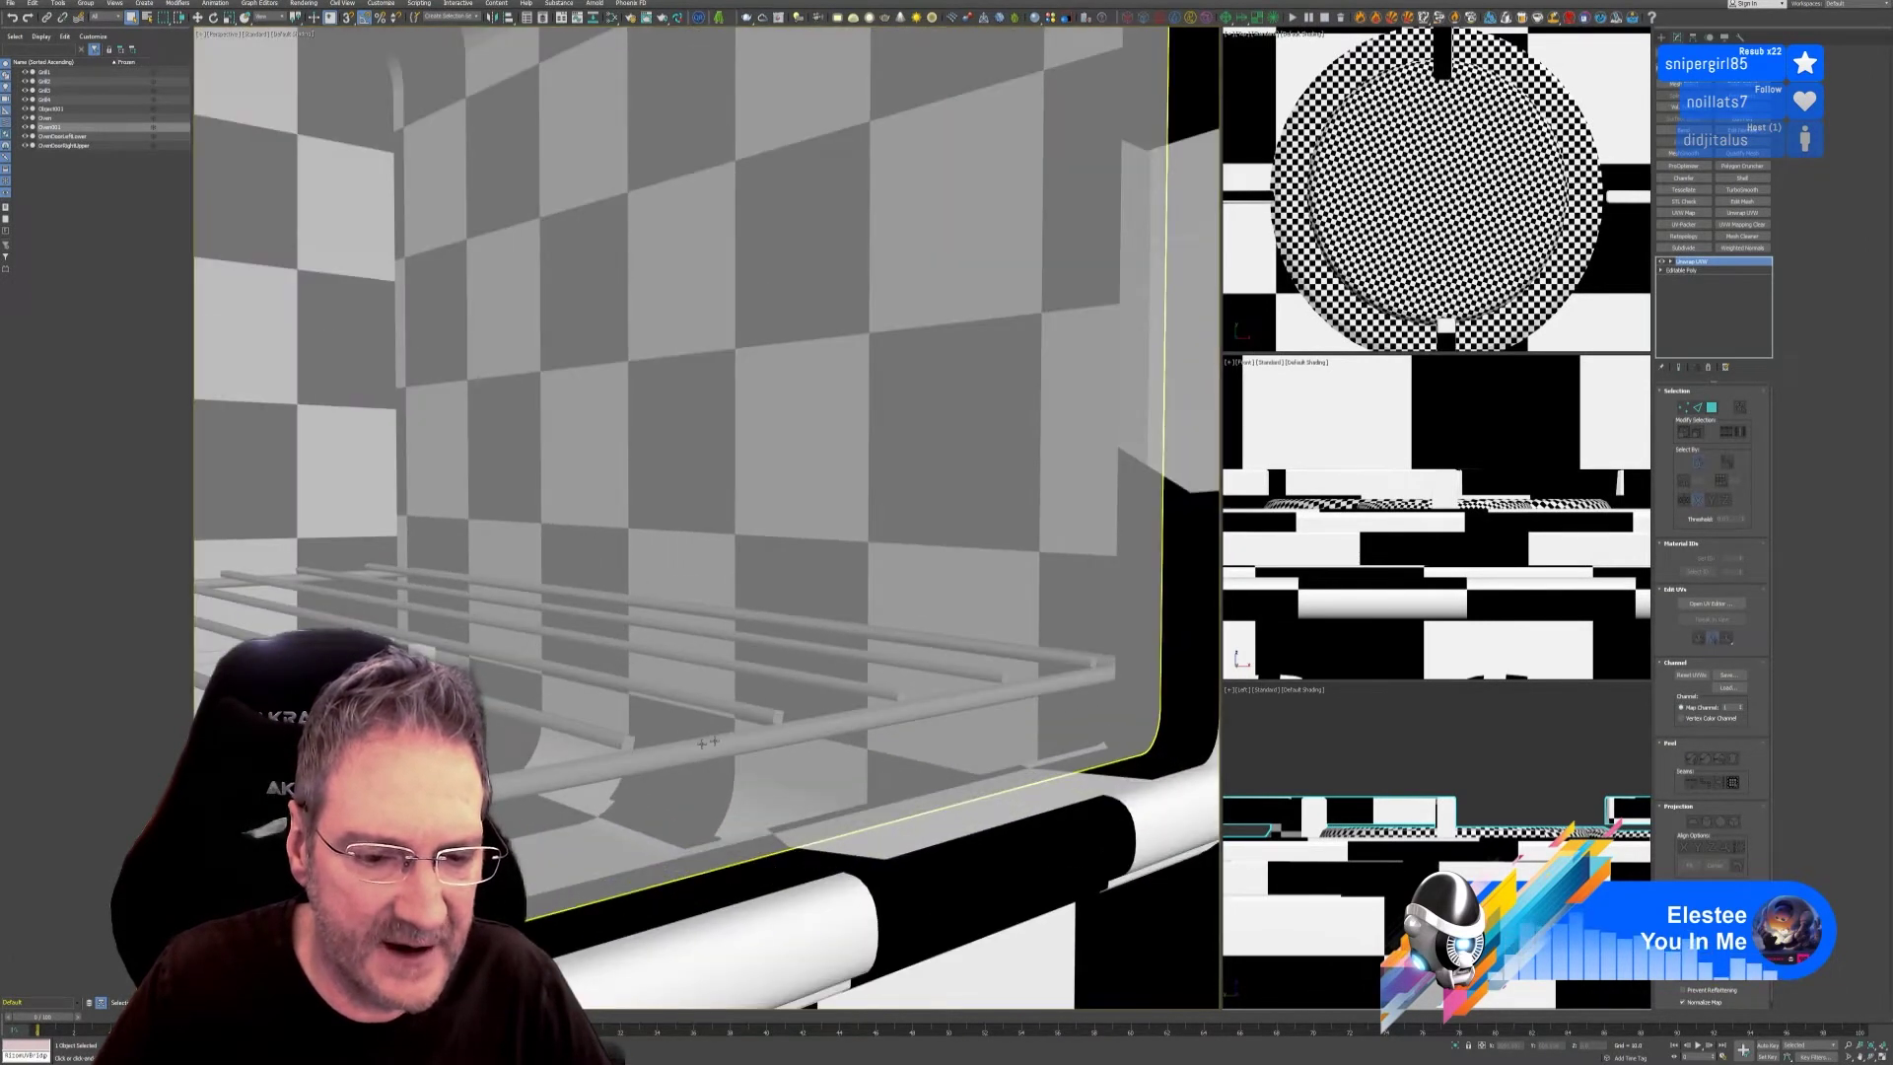
pyautogui.scroll(-10, 706, 741)
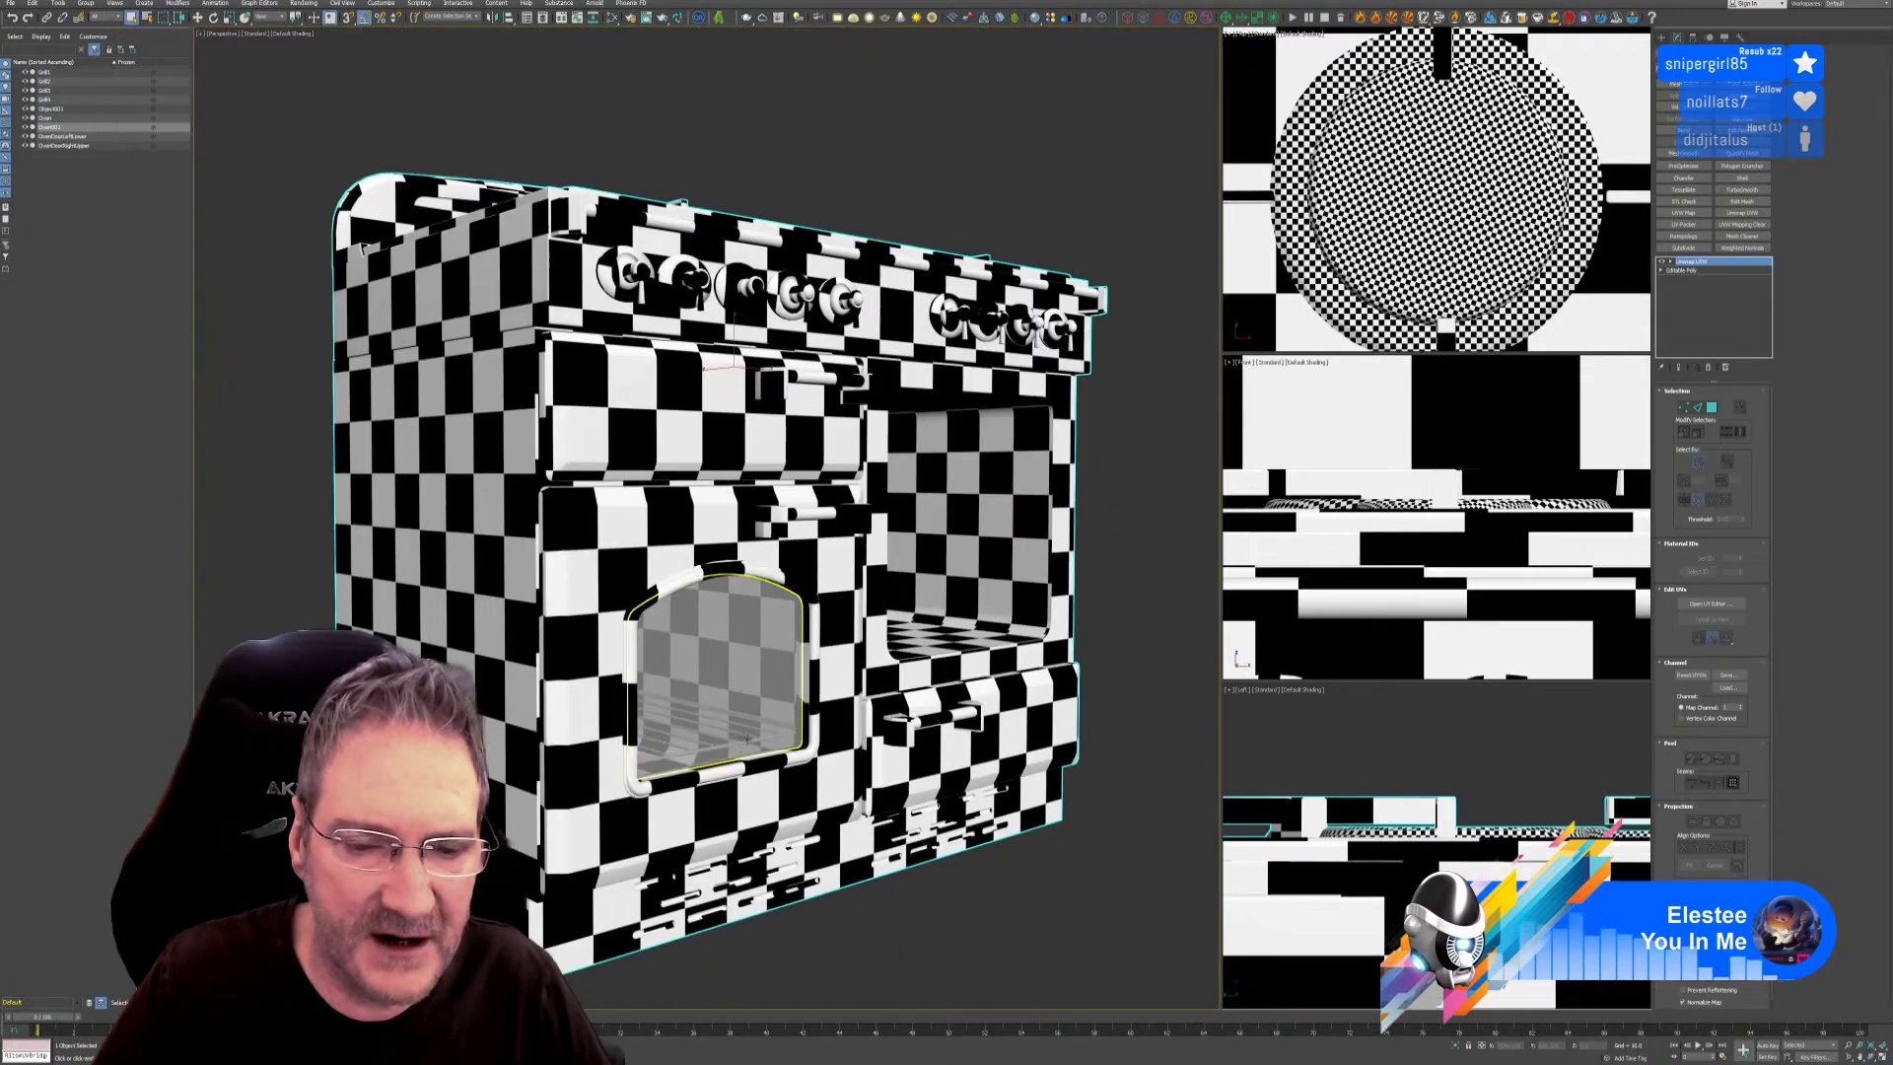
pyautogui.scroll(8, 746, 738)
pyautogui.scroll(-2, 741, 737)
pyautogui.scroll(1, 739, 737)
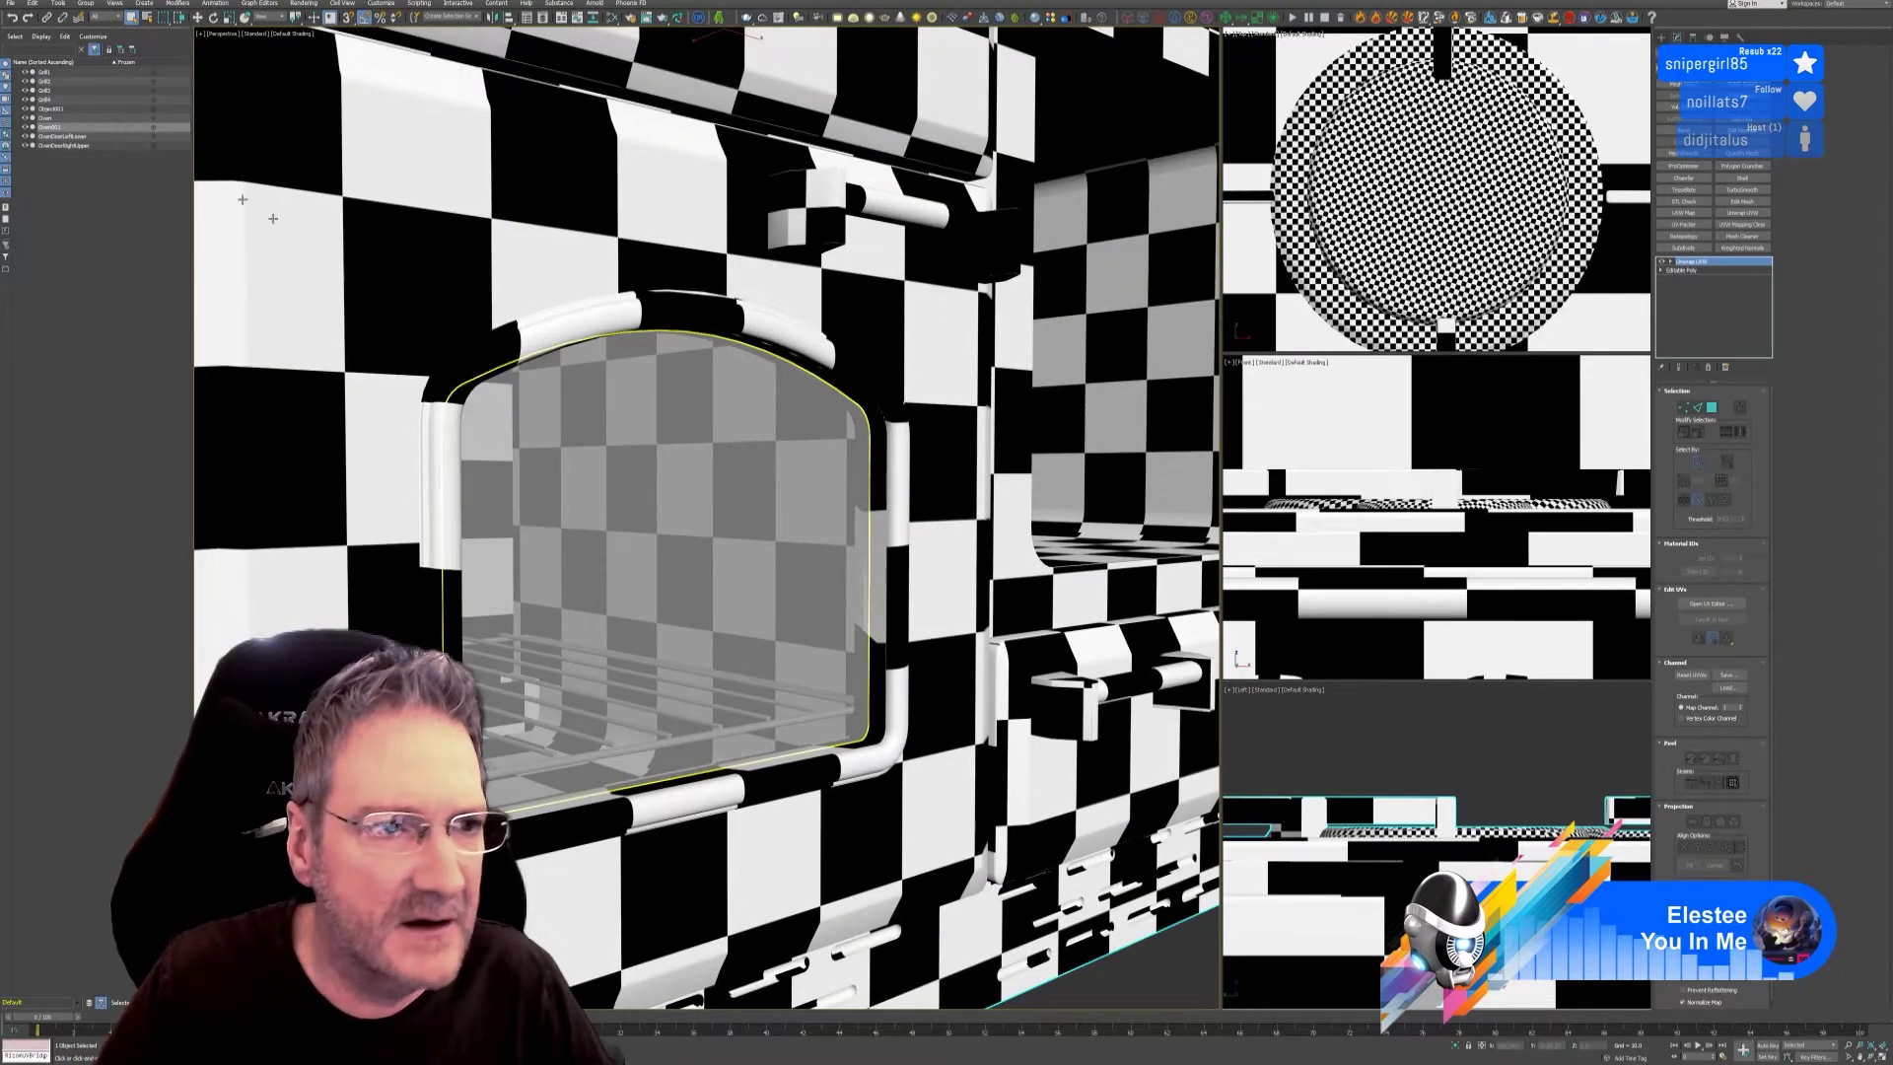
# Select the detached arched door glass, then reselect the copied oven body and check the lower door.
pyautogui.click(740, 738)
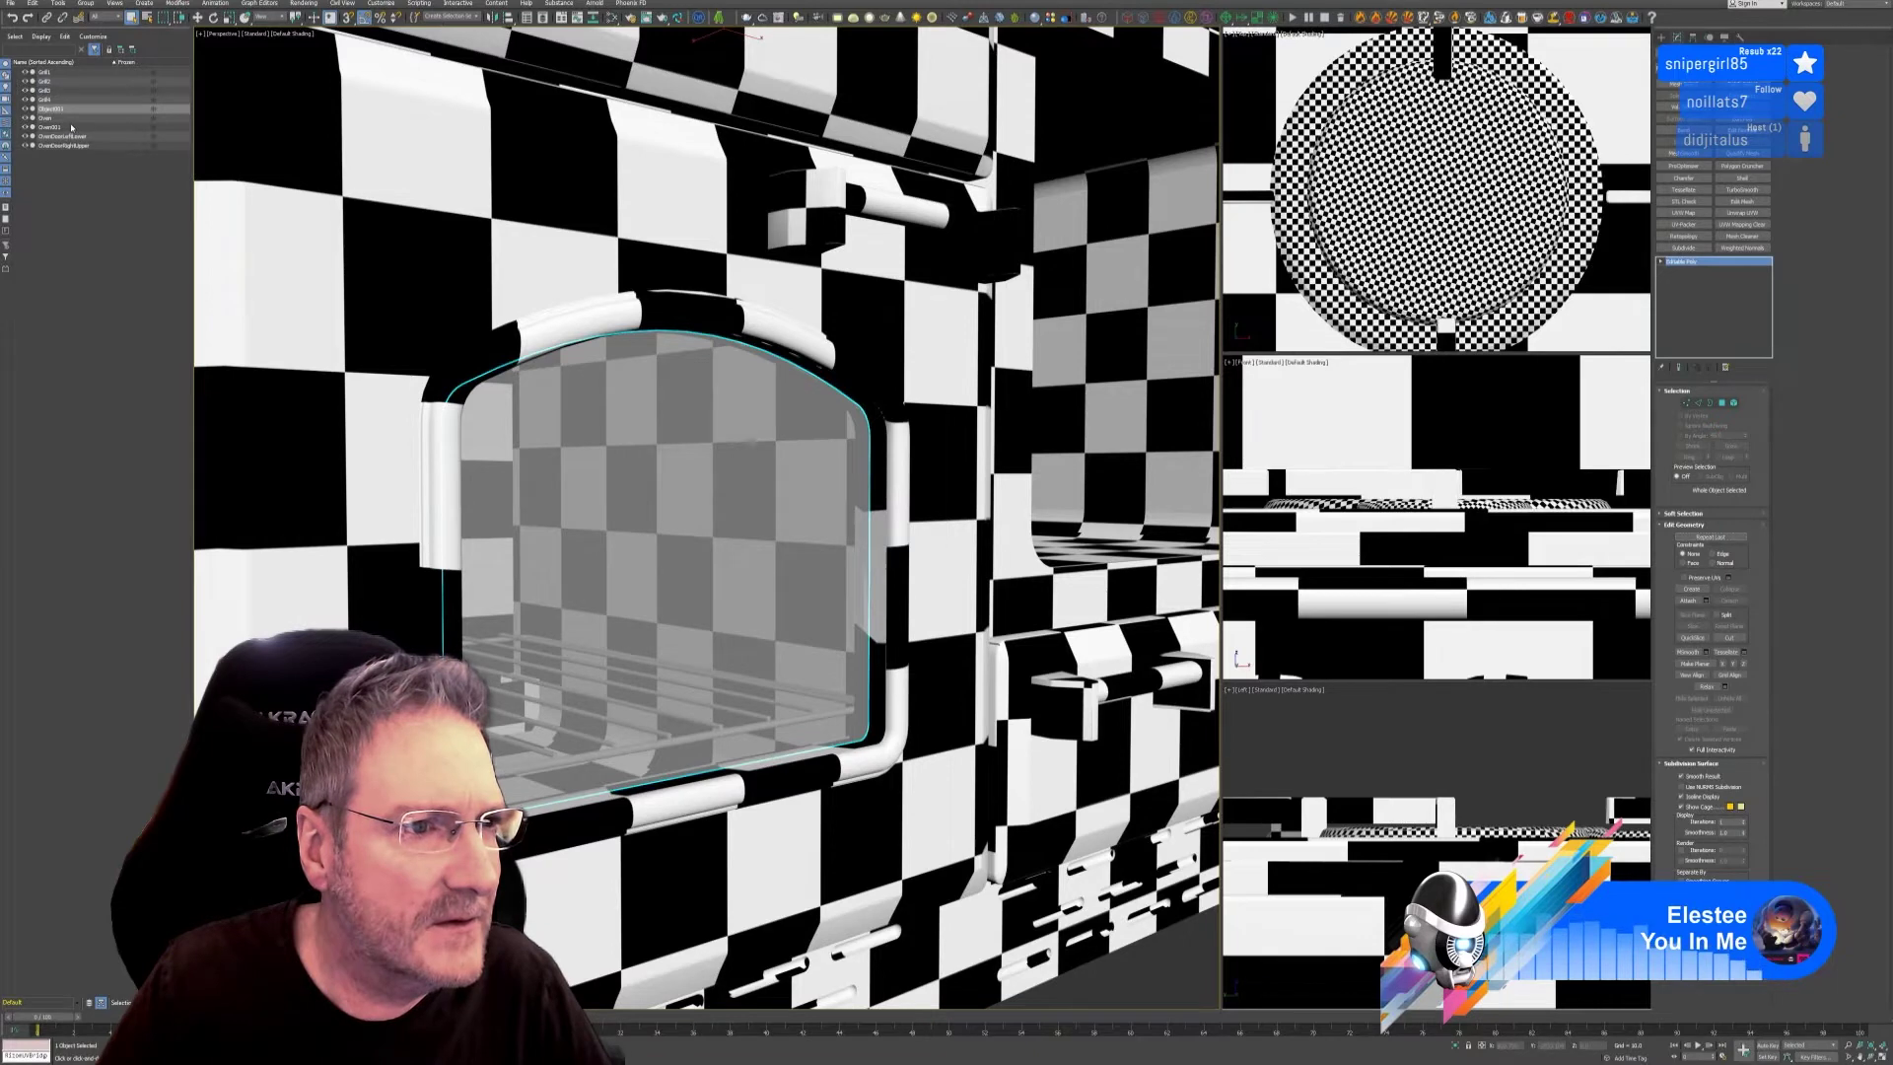
pyautogui.click(71, 126)
pyautogui.scroll(-10, 631, 473)
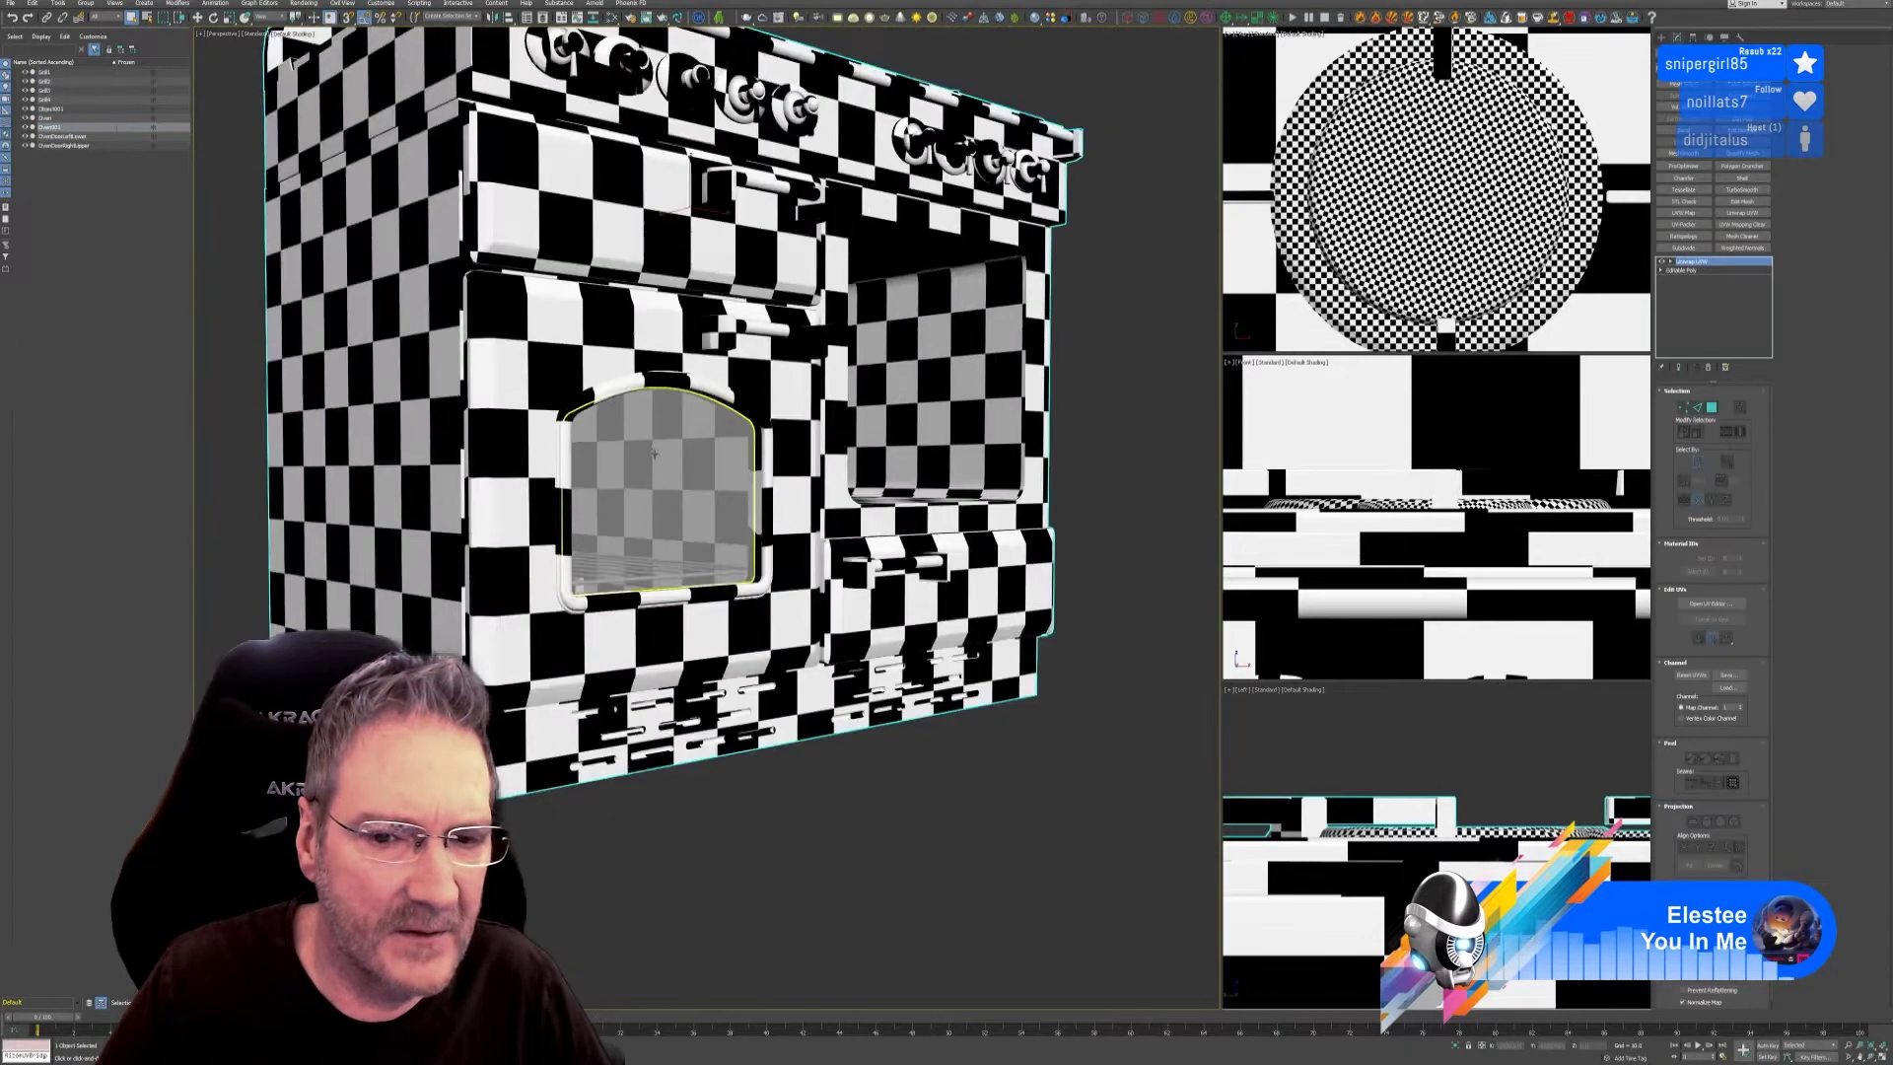
pyautogui.press('z')
pyautogui.scroll(4, 633, 474)
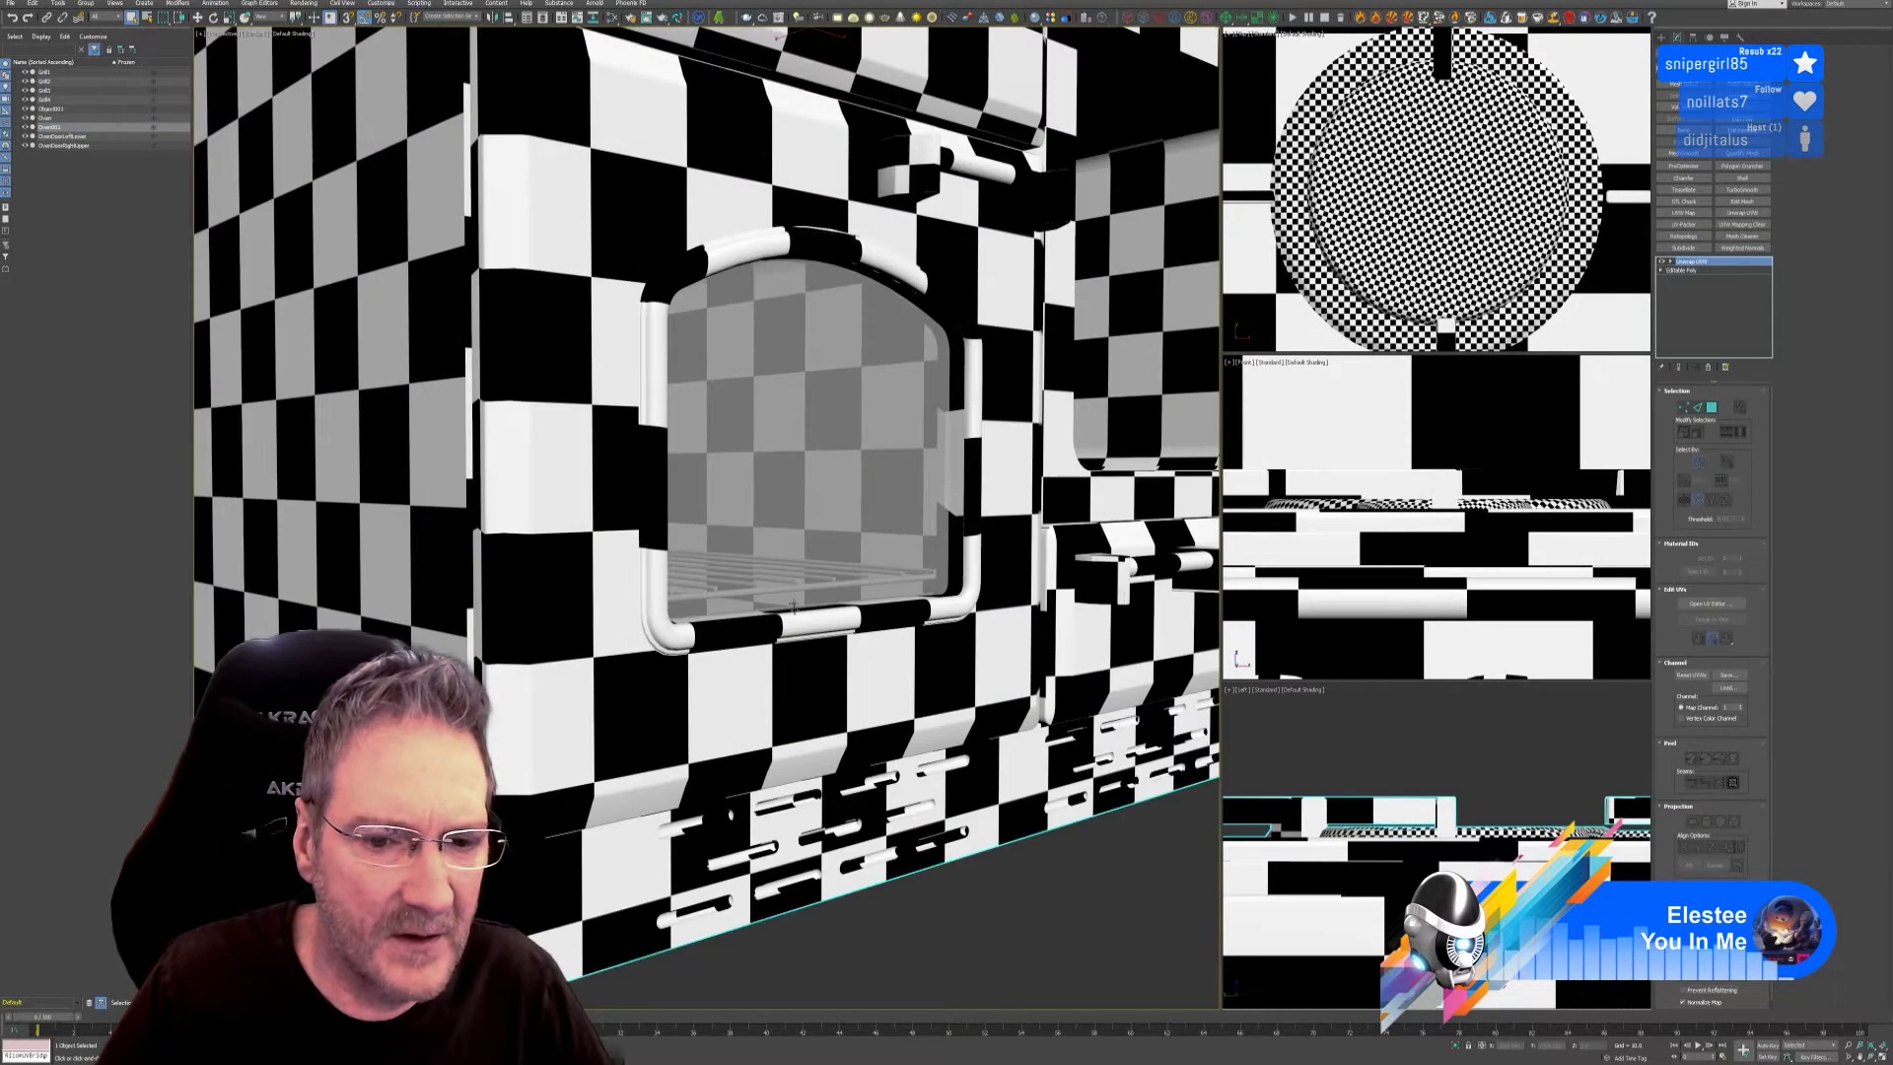
# Select the original oven and compare its door windows and interior with the copy.
pyautogui.click(59, 119)
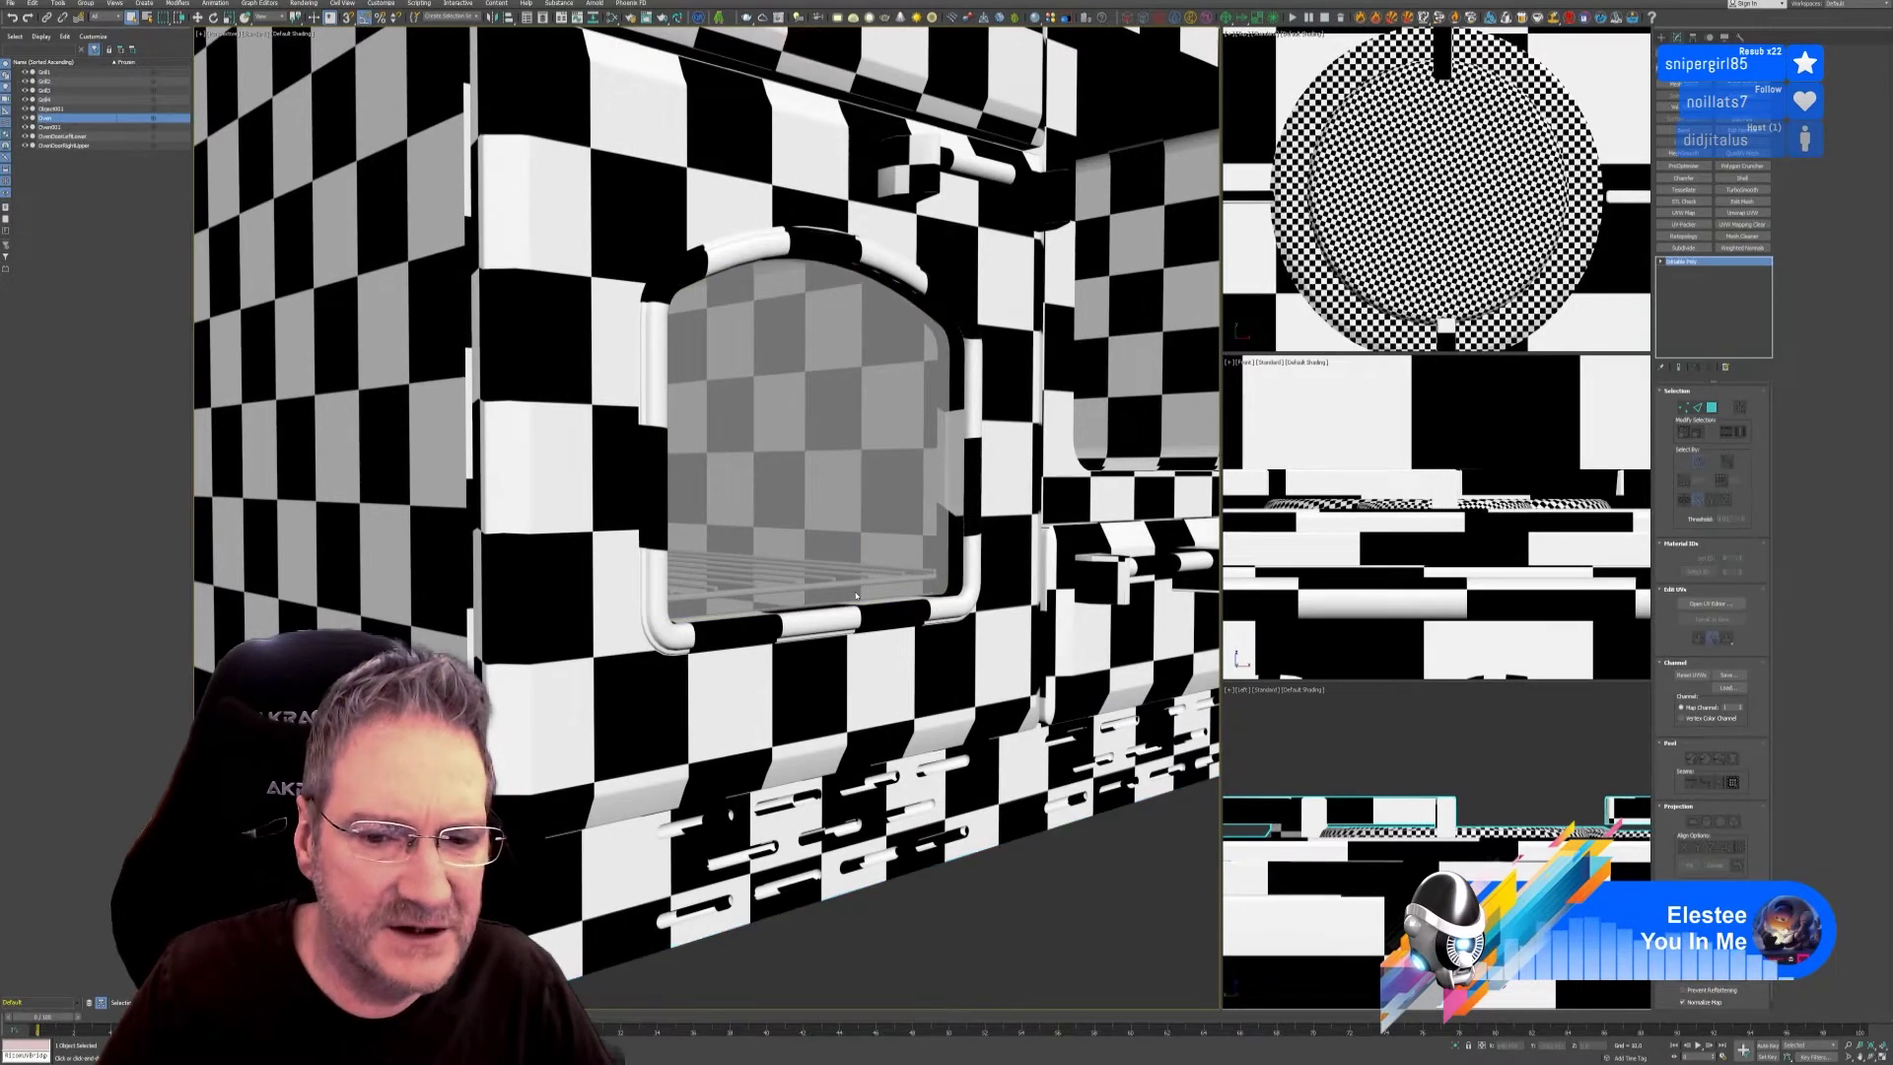
pyautogui.scroll(3, 855, 585)
pyautogui.scroll(-10, 737, 590)
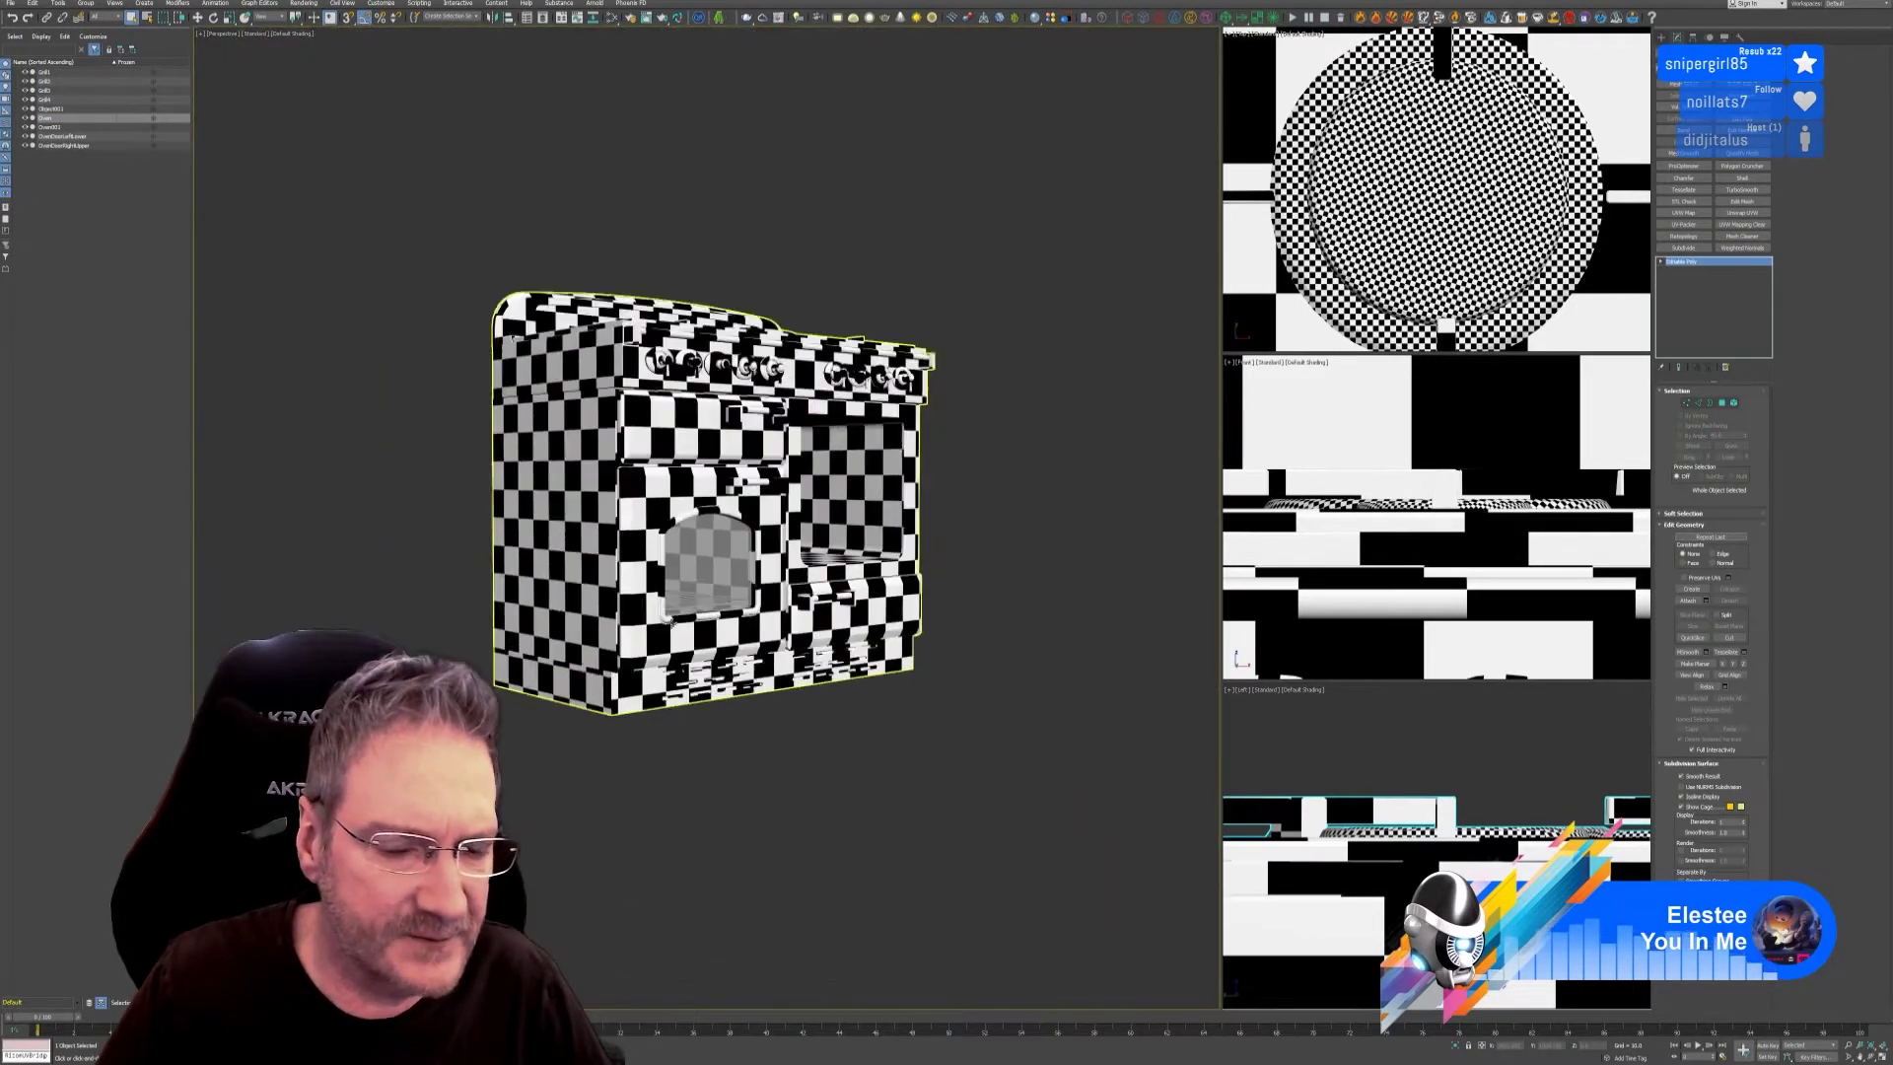
pyautogui.moveTo(494, 693); pyautogui.dragTo(726, 710, button='middle')
pyautogui.scroll(5, 591, 552)
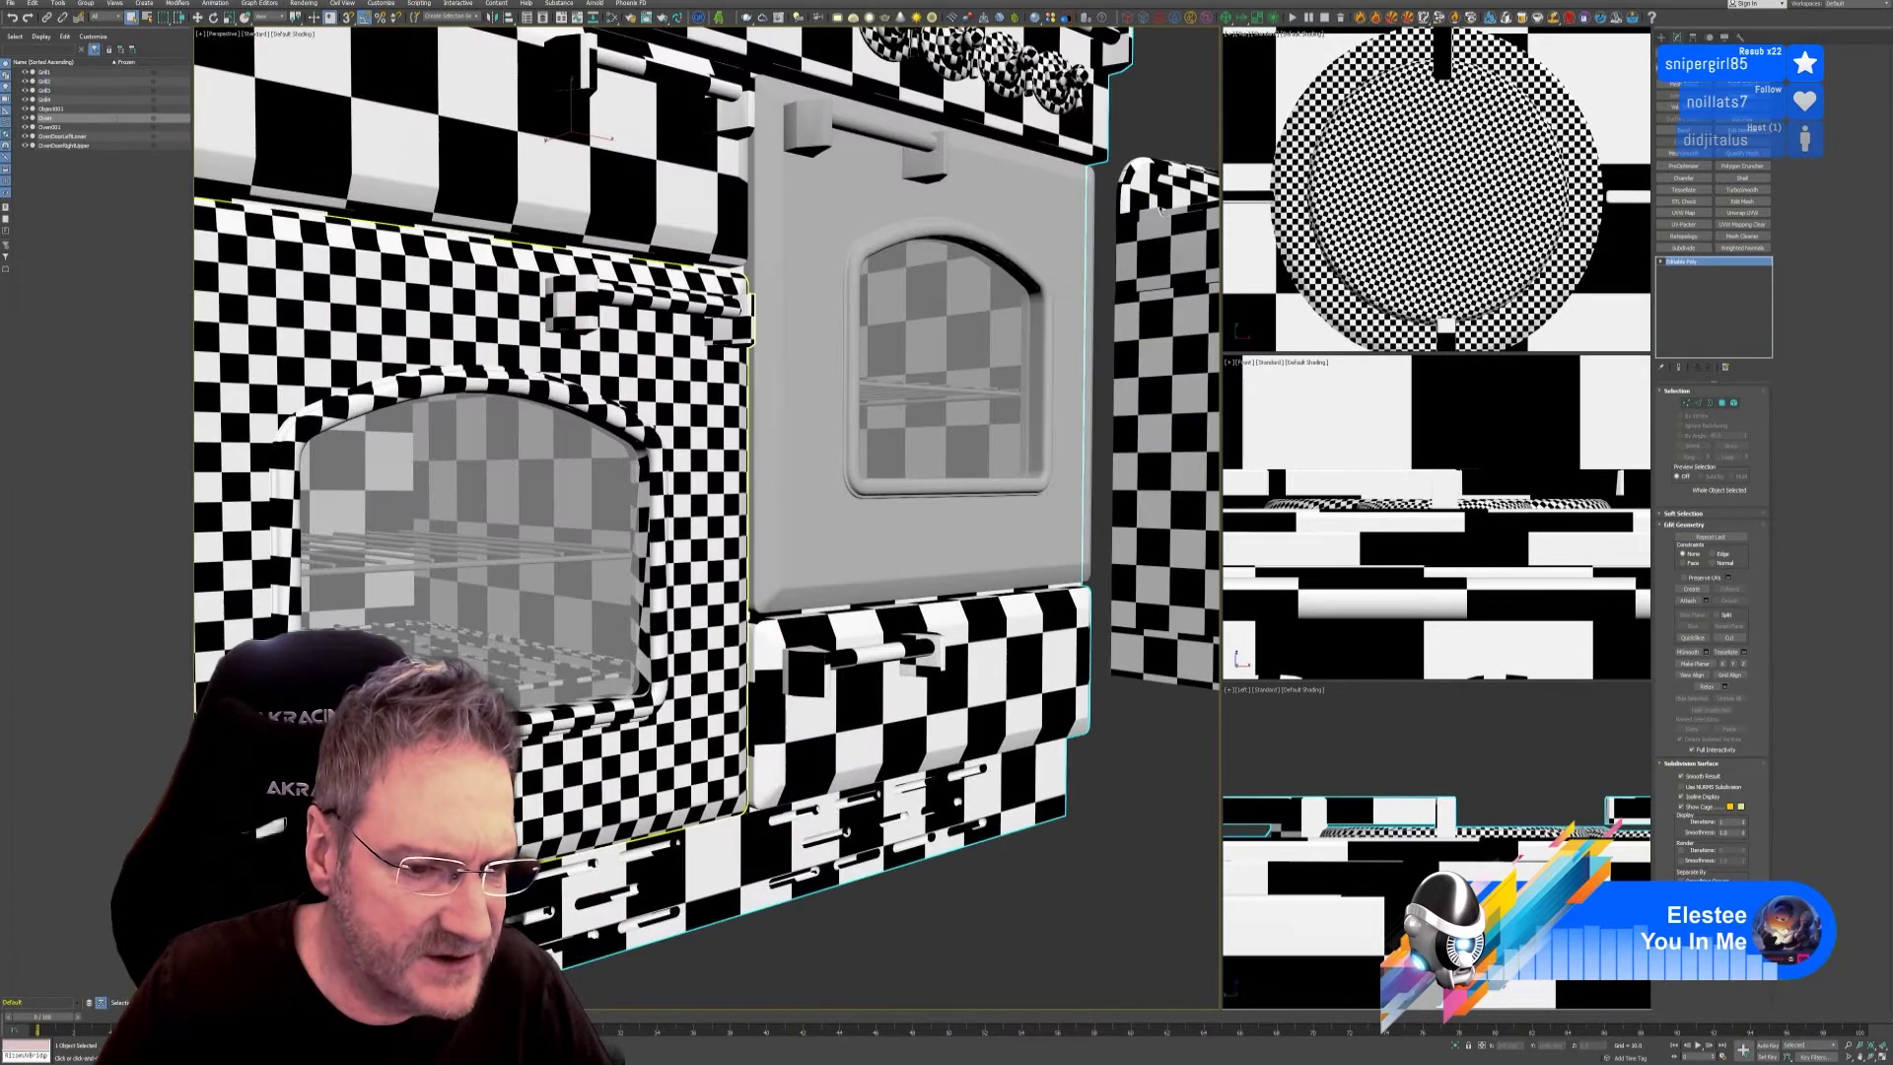
pyautogui.scroll(-4, 474, 695)
pyautogui.moveTo(1021, 755); pyautogui.dragTo(675, 789, button='middle')
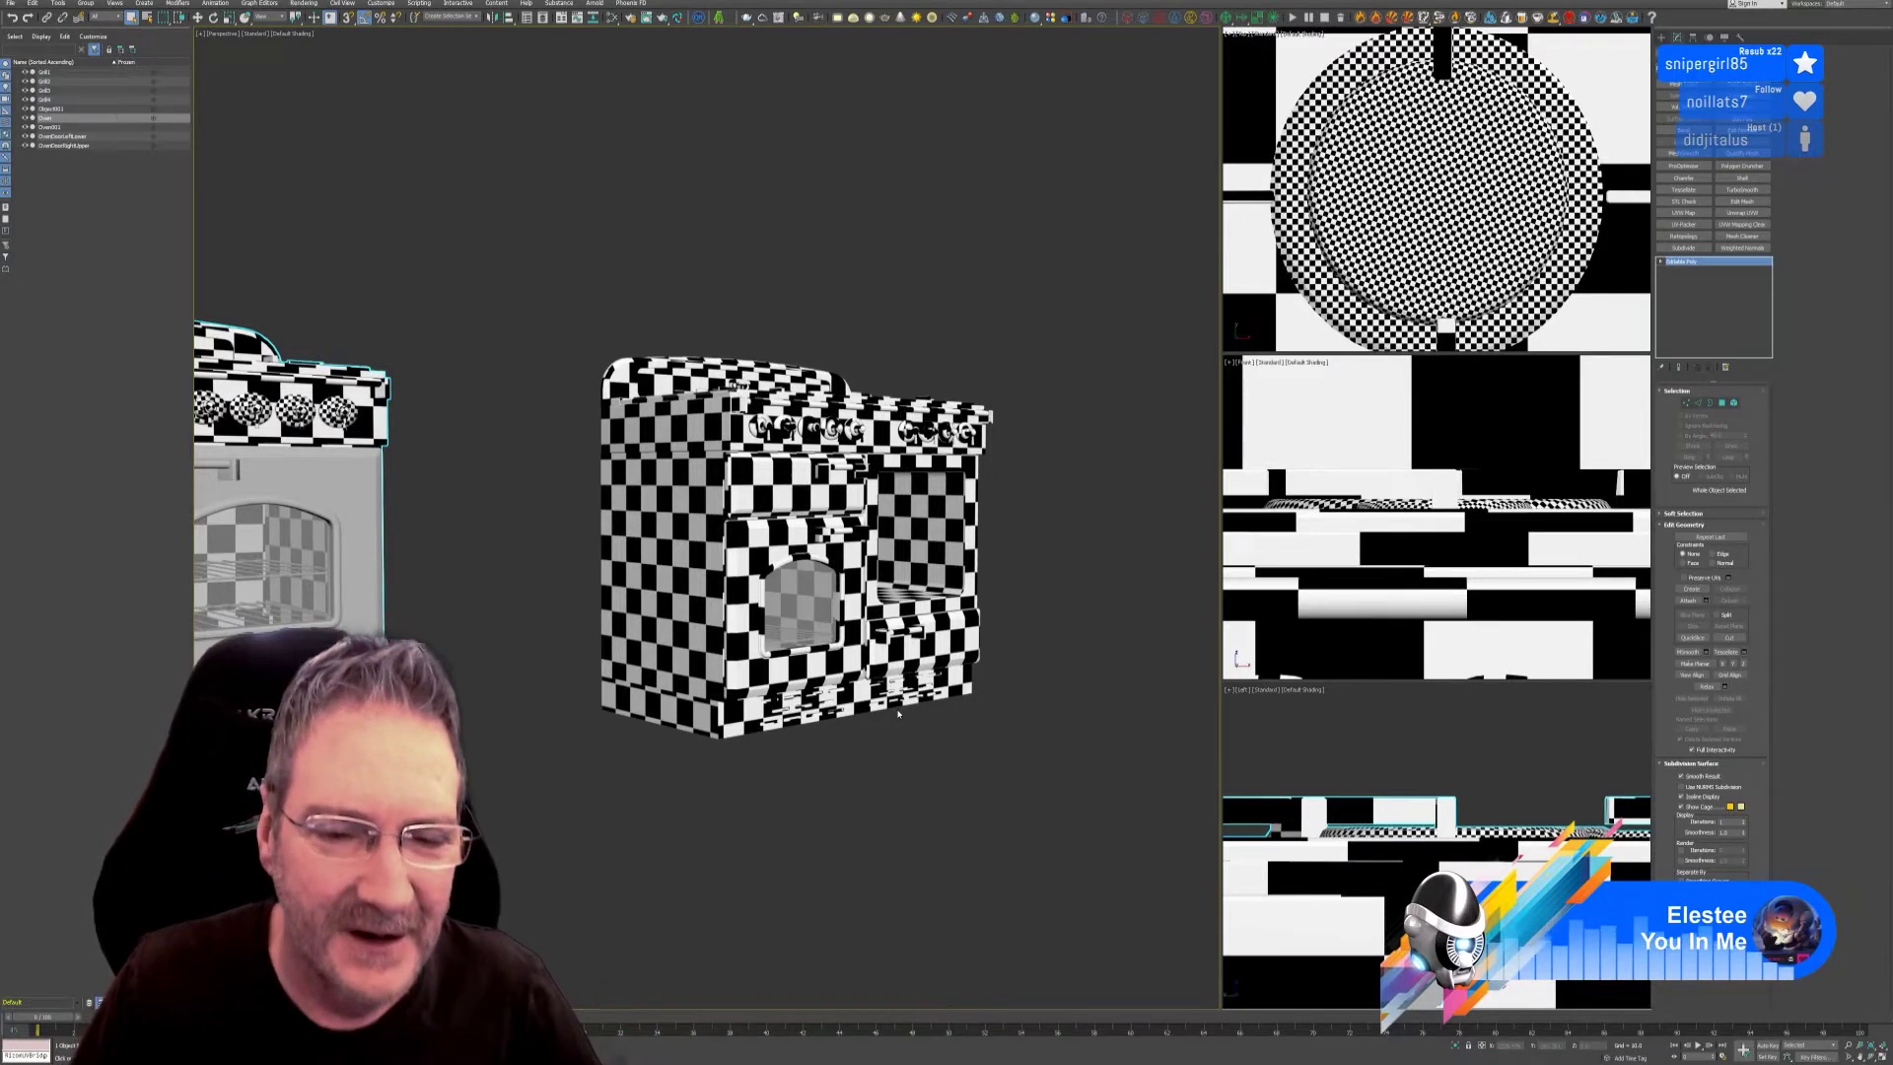
# Select the copied oven body and assign it the standard material that has the Checker map in its diffuse color.
pyautogui.click(898, 713)
pyautogui.press('z')
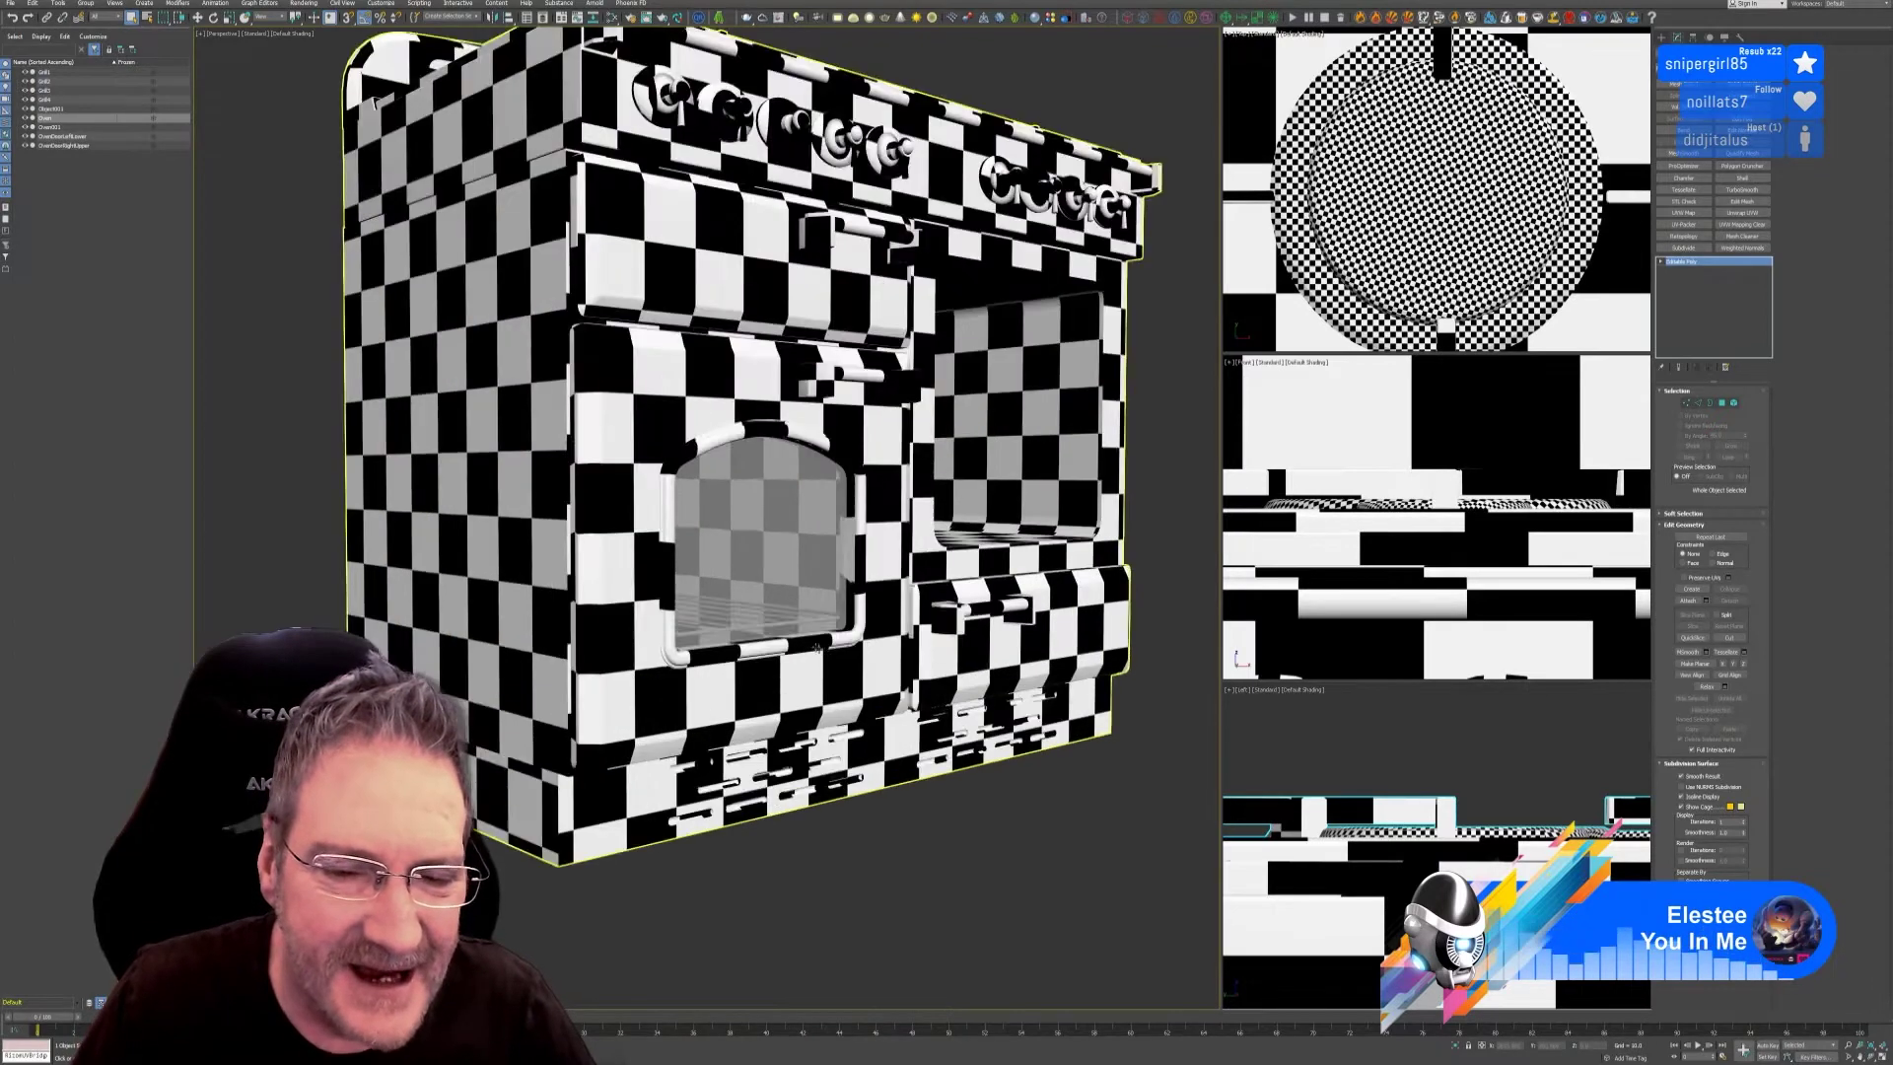
pyautogui.scroll(6, 809, 646)
pyautogui.scroll(-8, 774, 601)
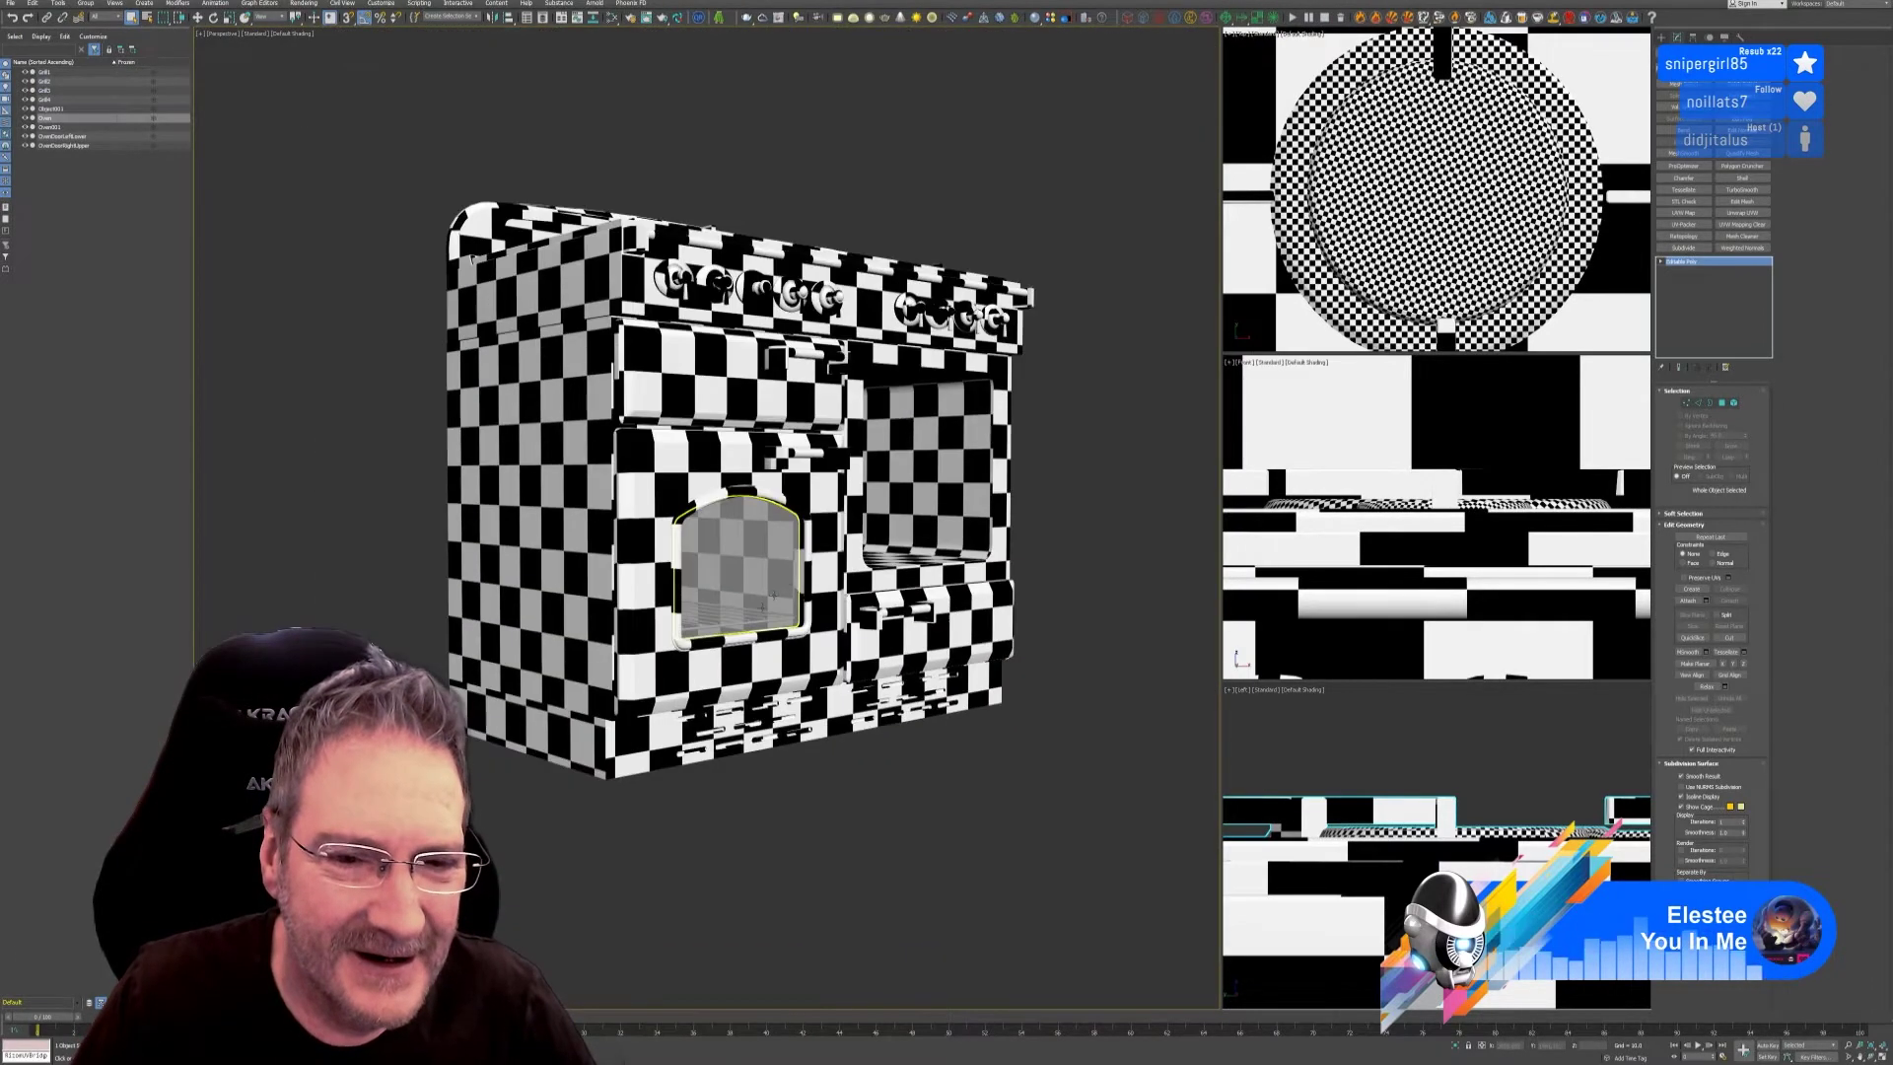
pyautogui.moveTo(774, 595); pyautogui.dragTo(733, 702, button='middle')
pyautogui.press('u')
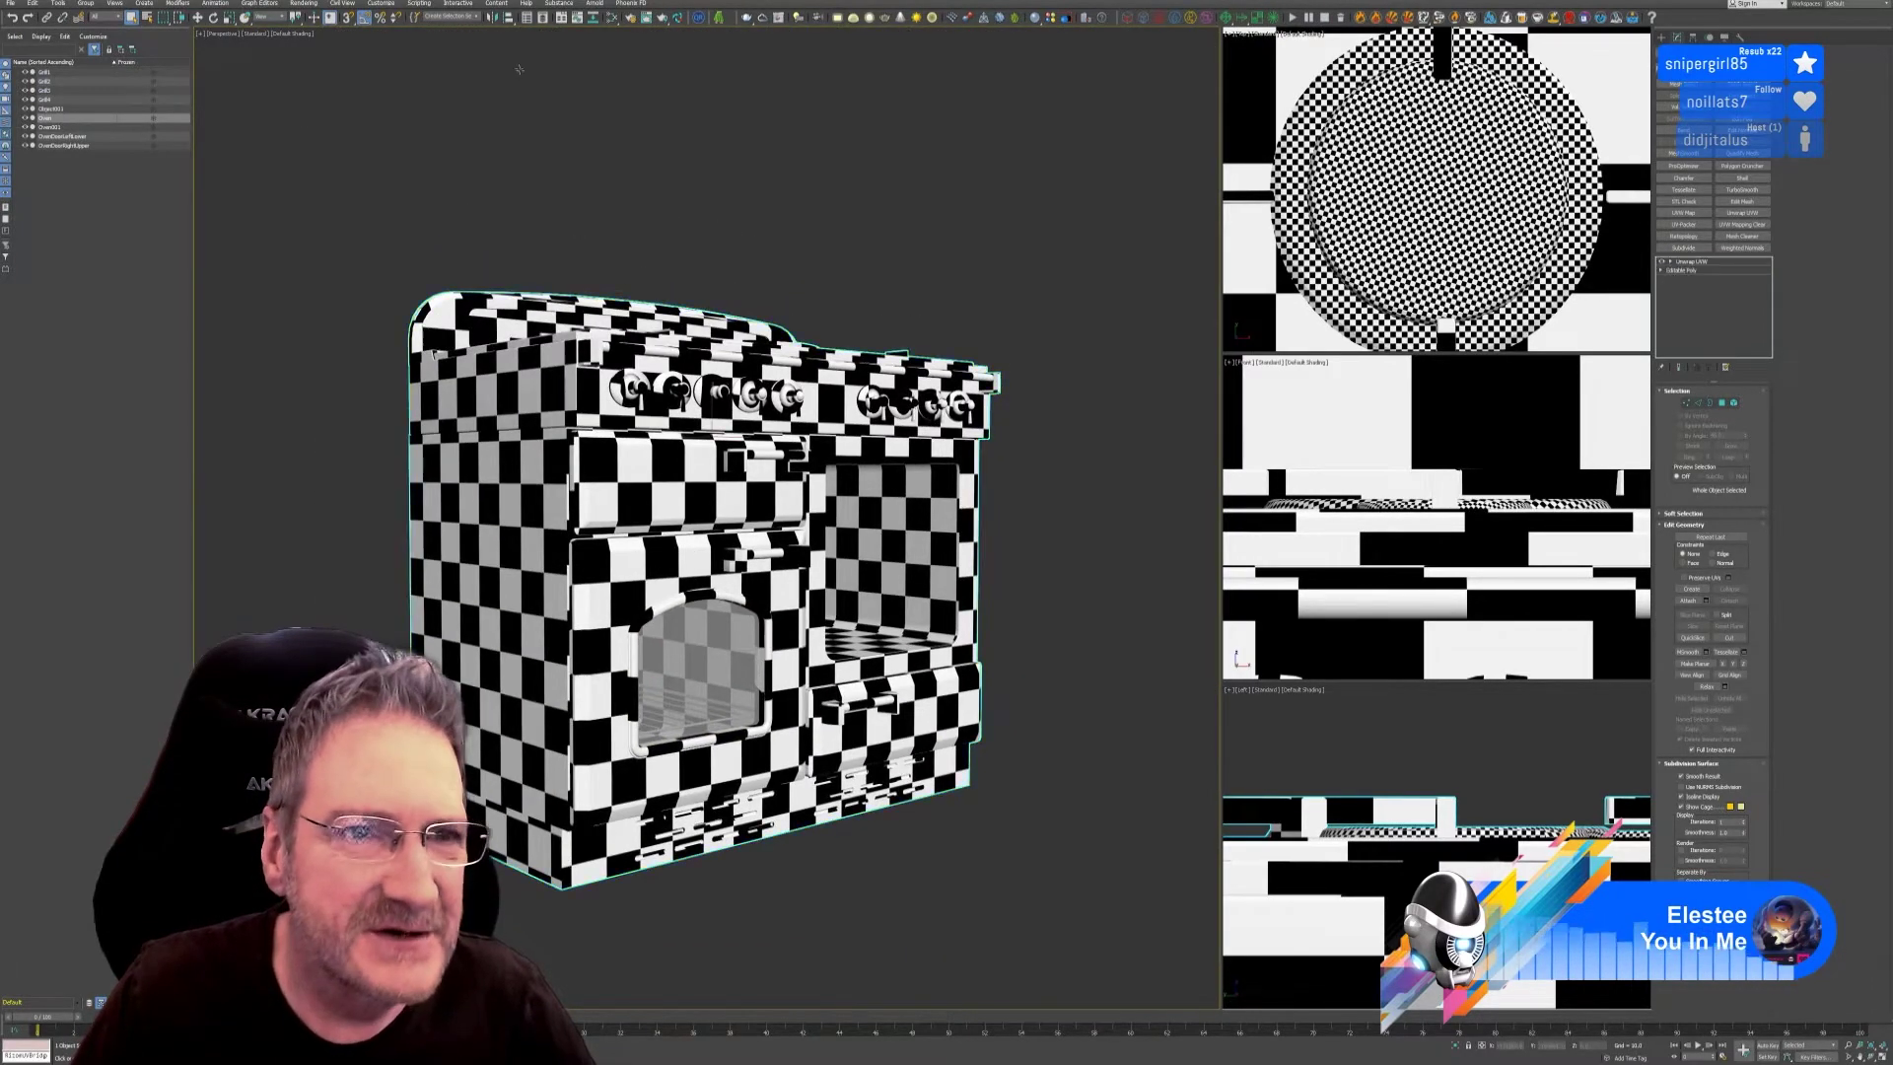
pyautogui.click(613, 18)
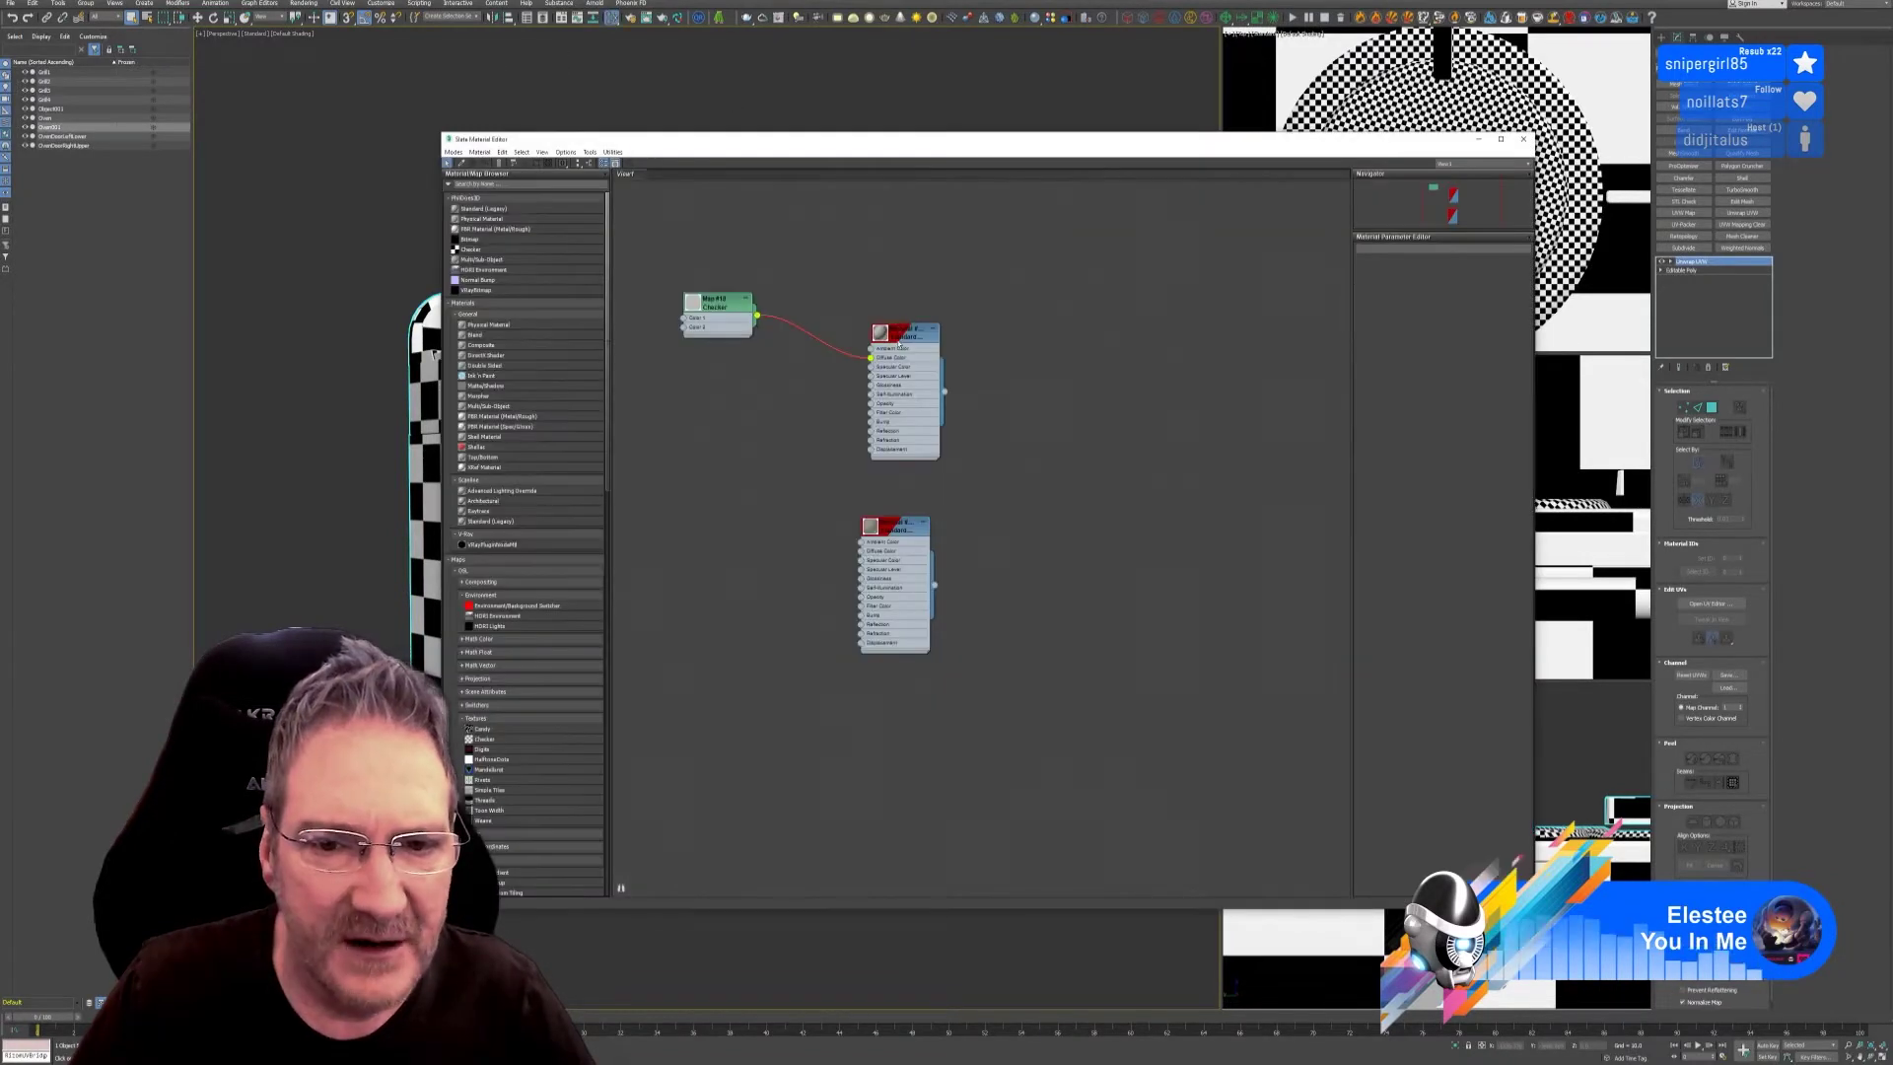
pyautogui.click(897, 340)
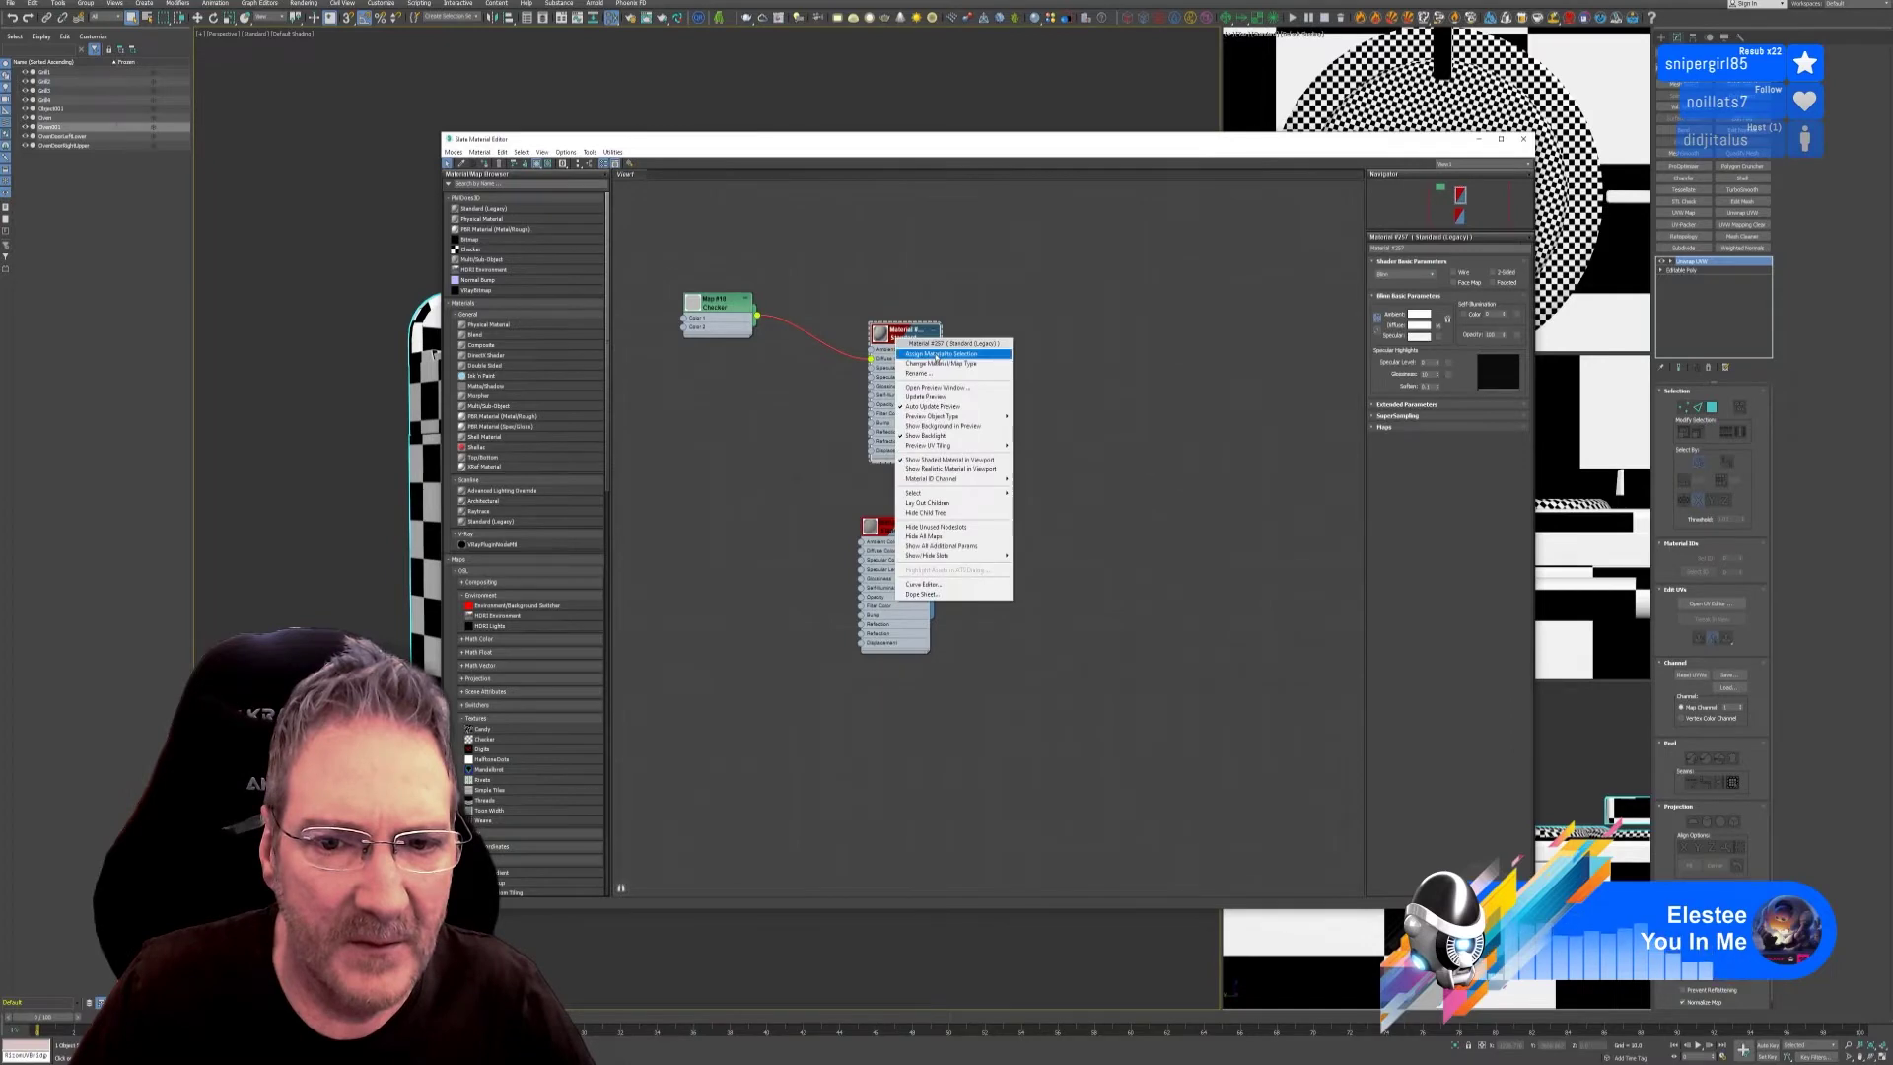
pyautogui.click(939, 353)
pyautogui.click(1523, 139)
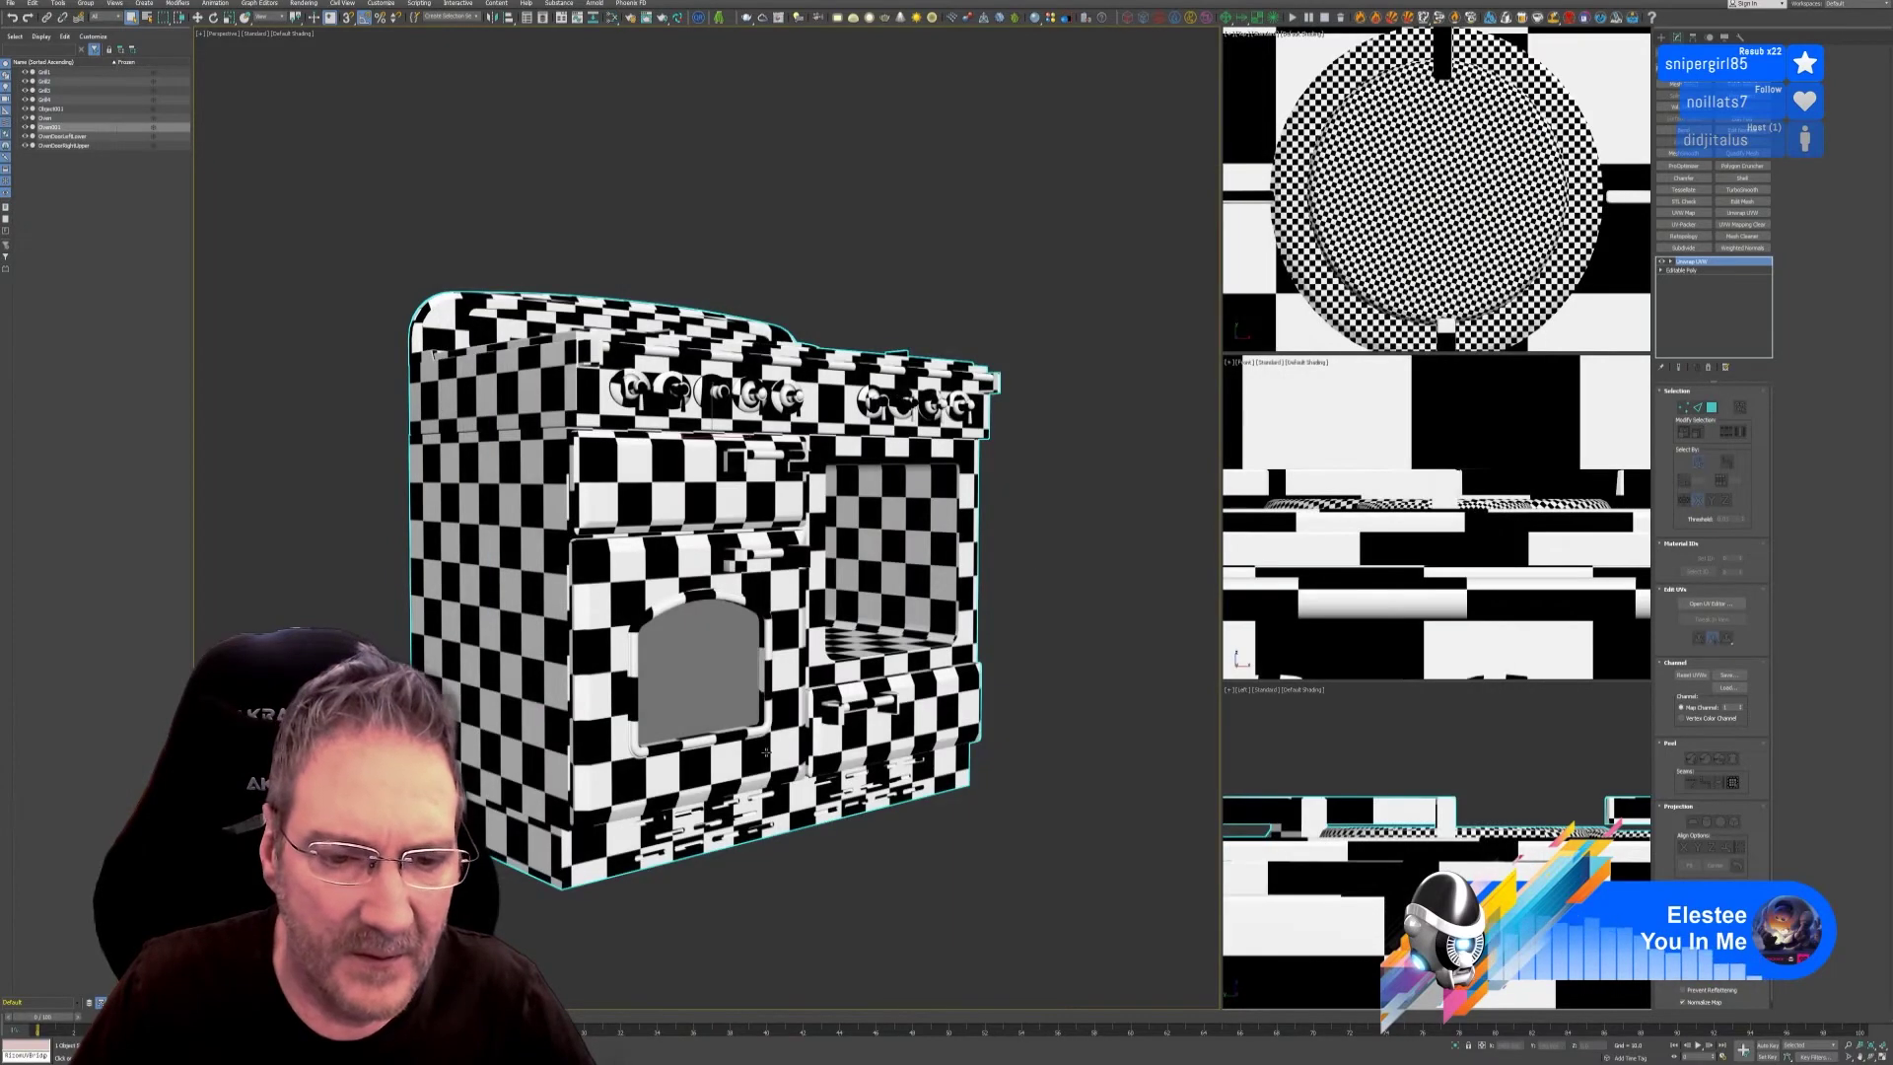
# Reselect the copied oven body, isolate it, and inspect its lower door opening and open compartment.
pyautogui.scroll(5, 691, 686)
pyautogui.scroll(-10, 703, 691)
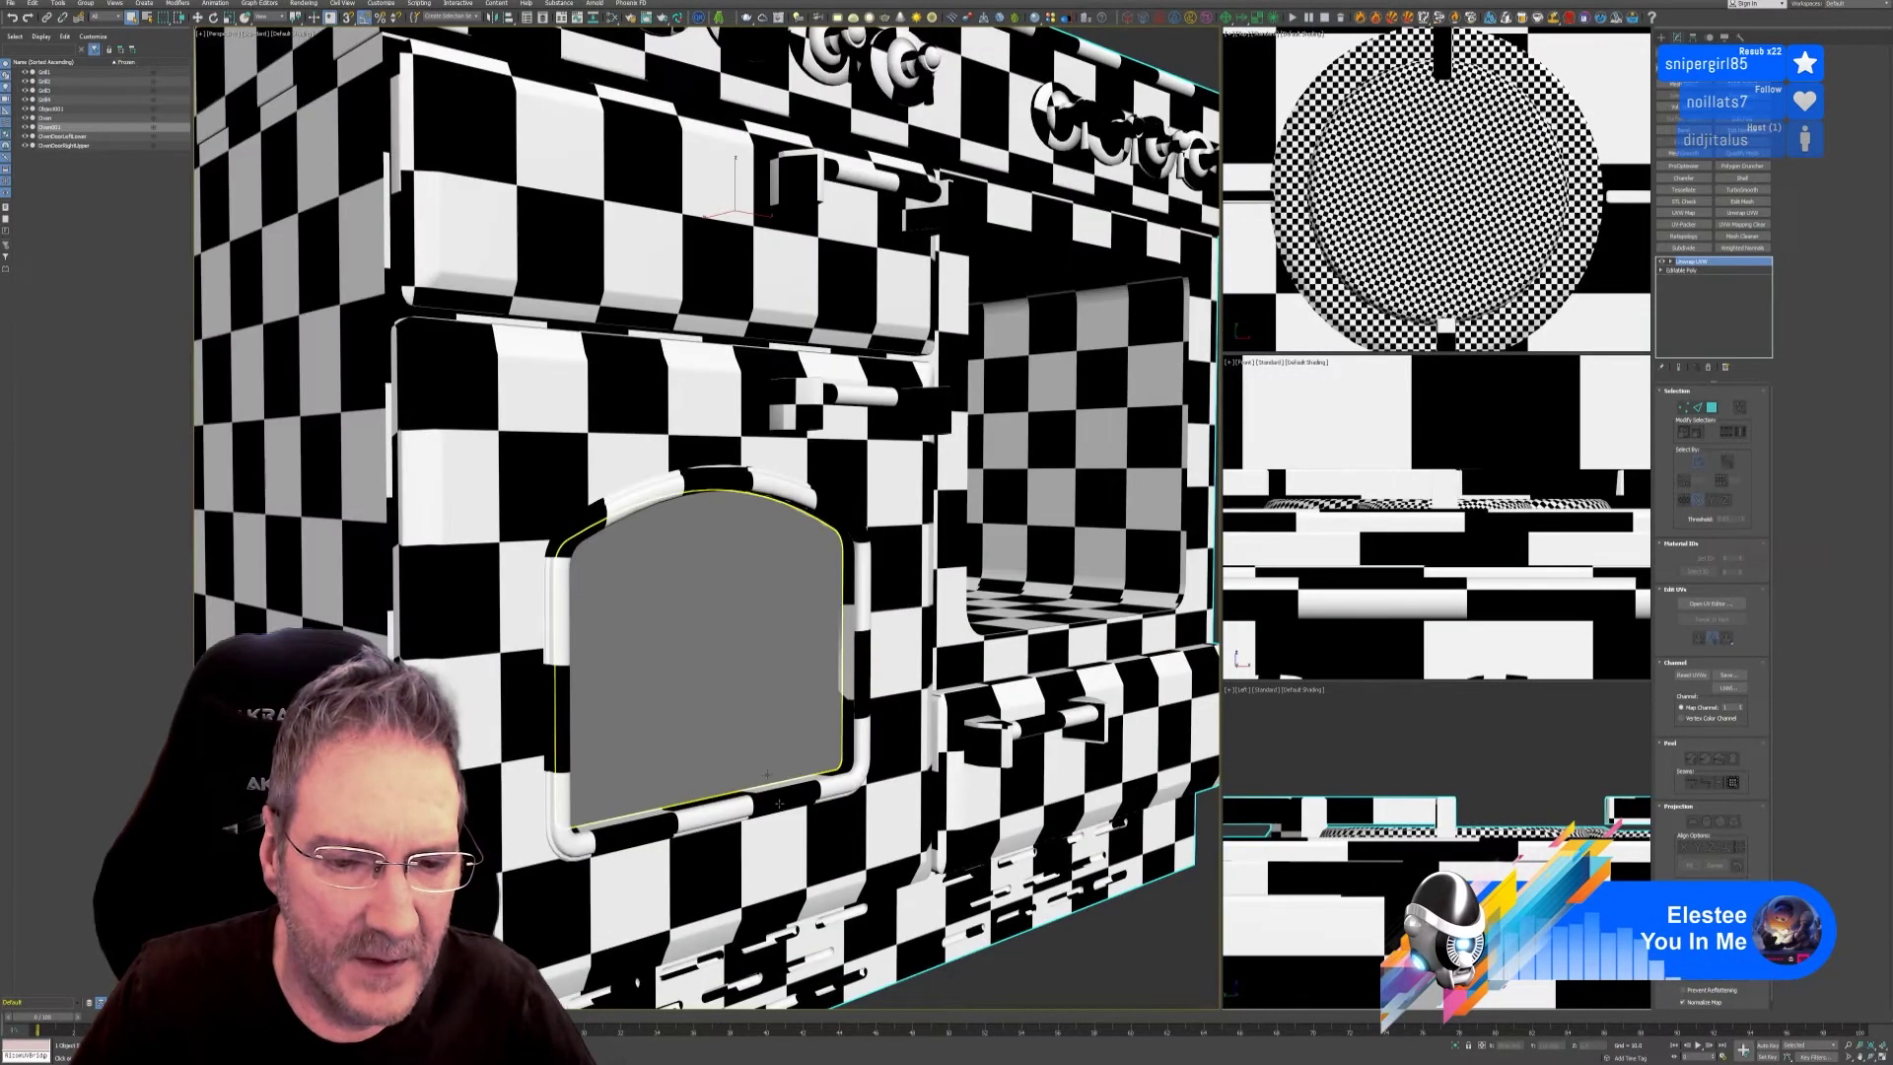
pyautogui.moveTo(1058, 883); pyautogui.dragTo(1033, 810, button='middle')
pyautogui.click(1033, 810)
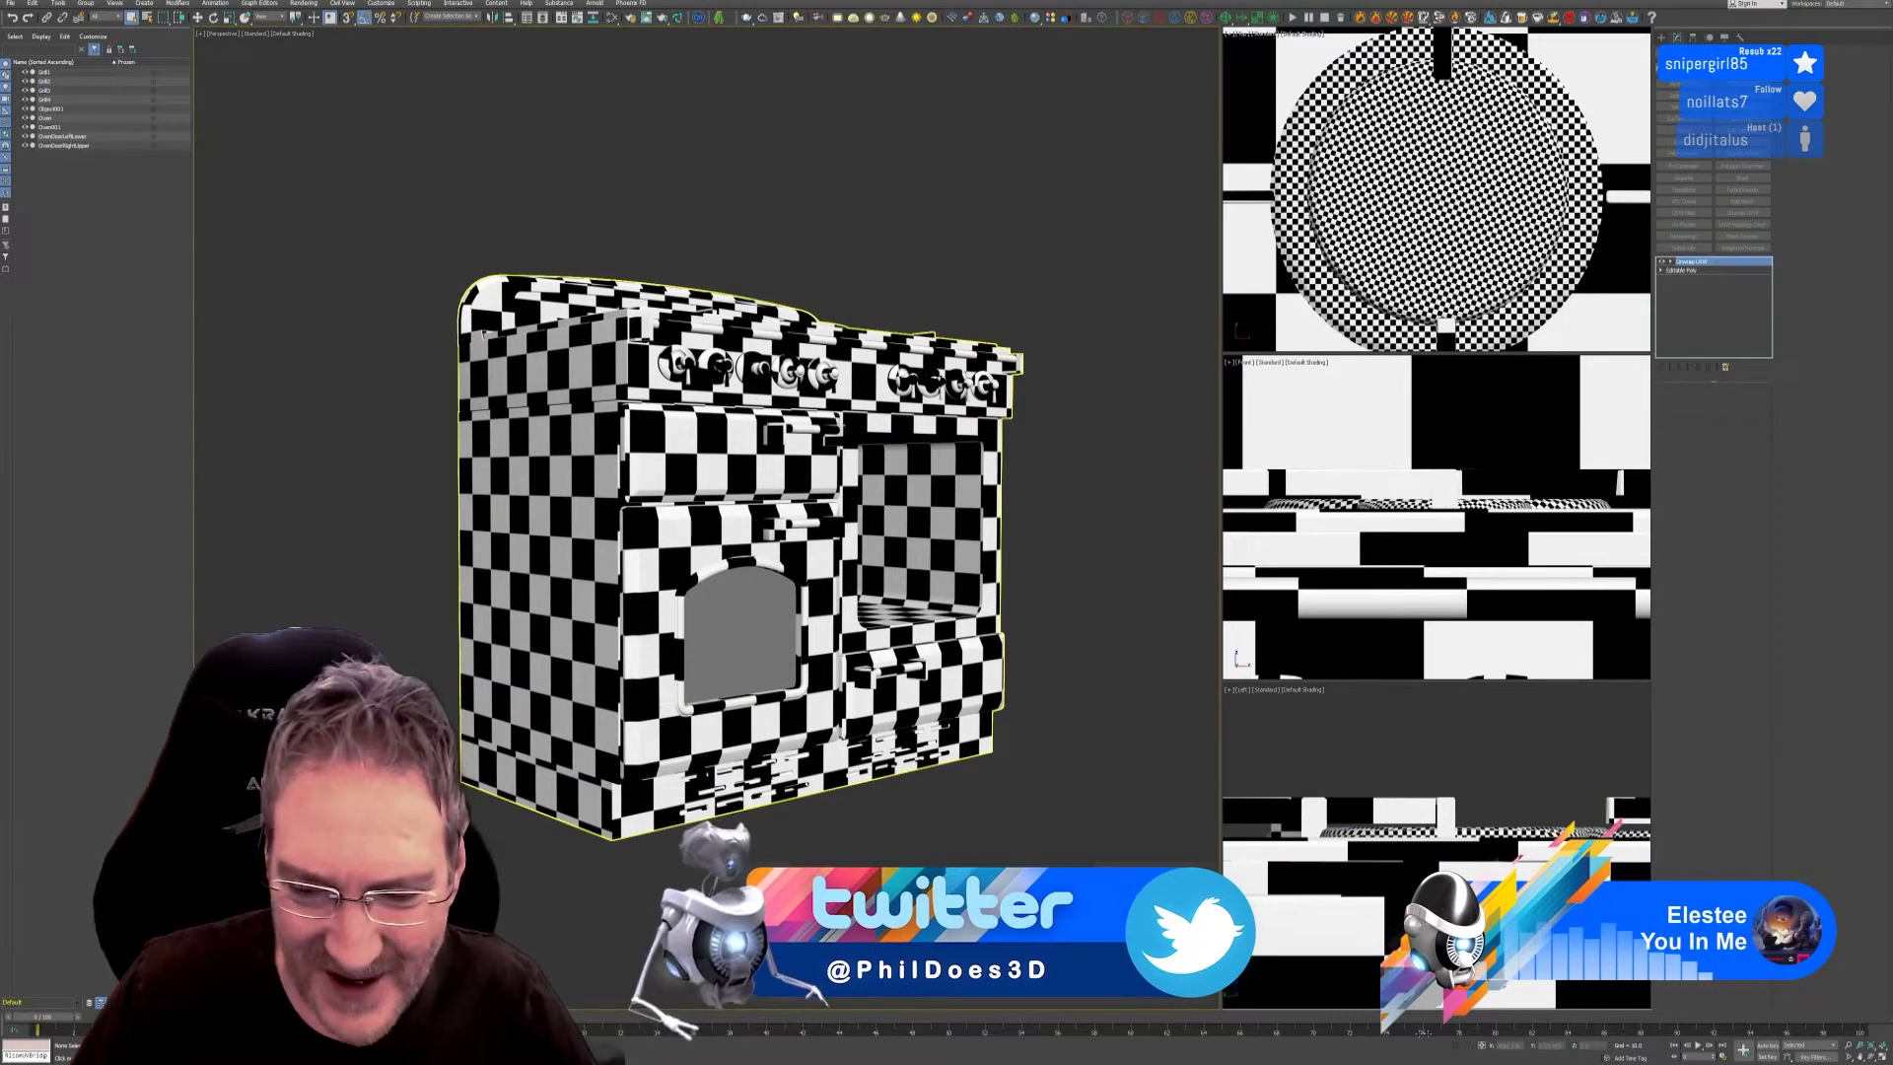
pyautogui.click(864, 660)
pyautogui.scroll(2, 864, 659)
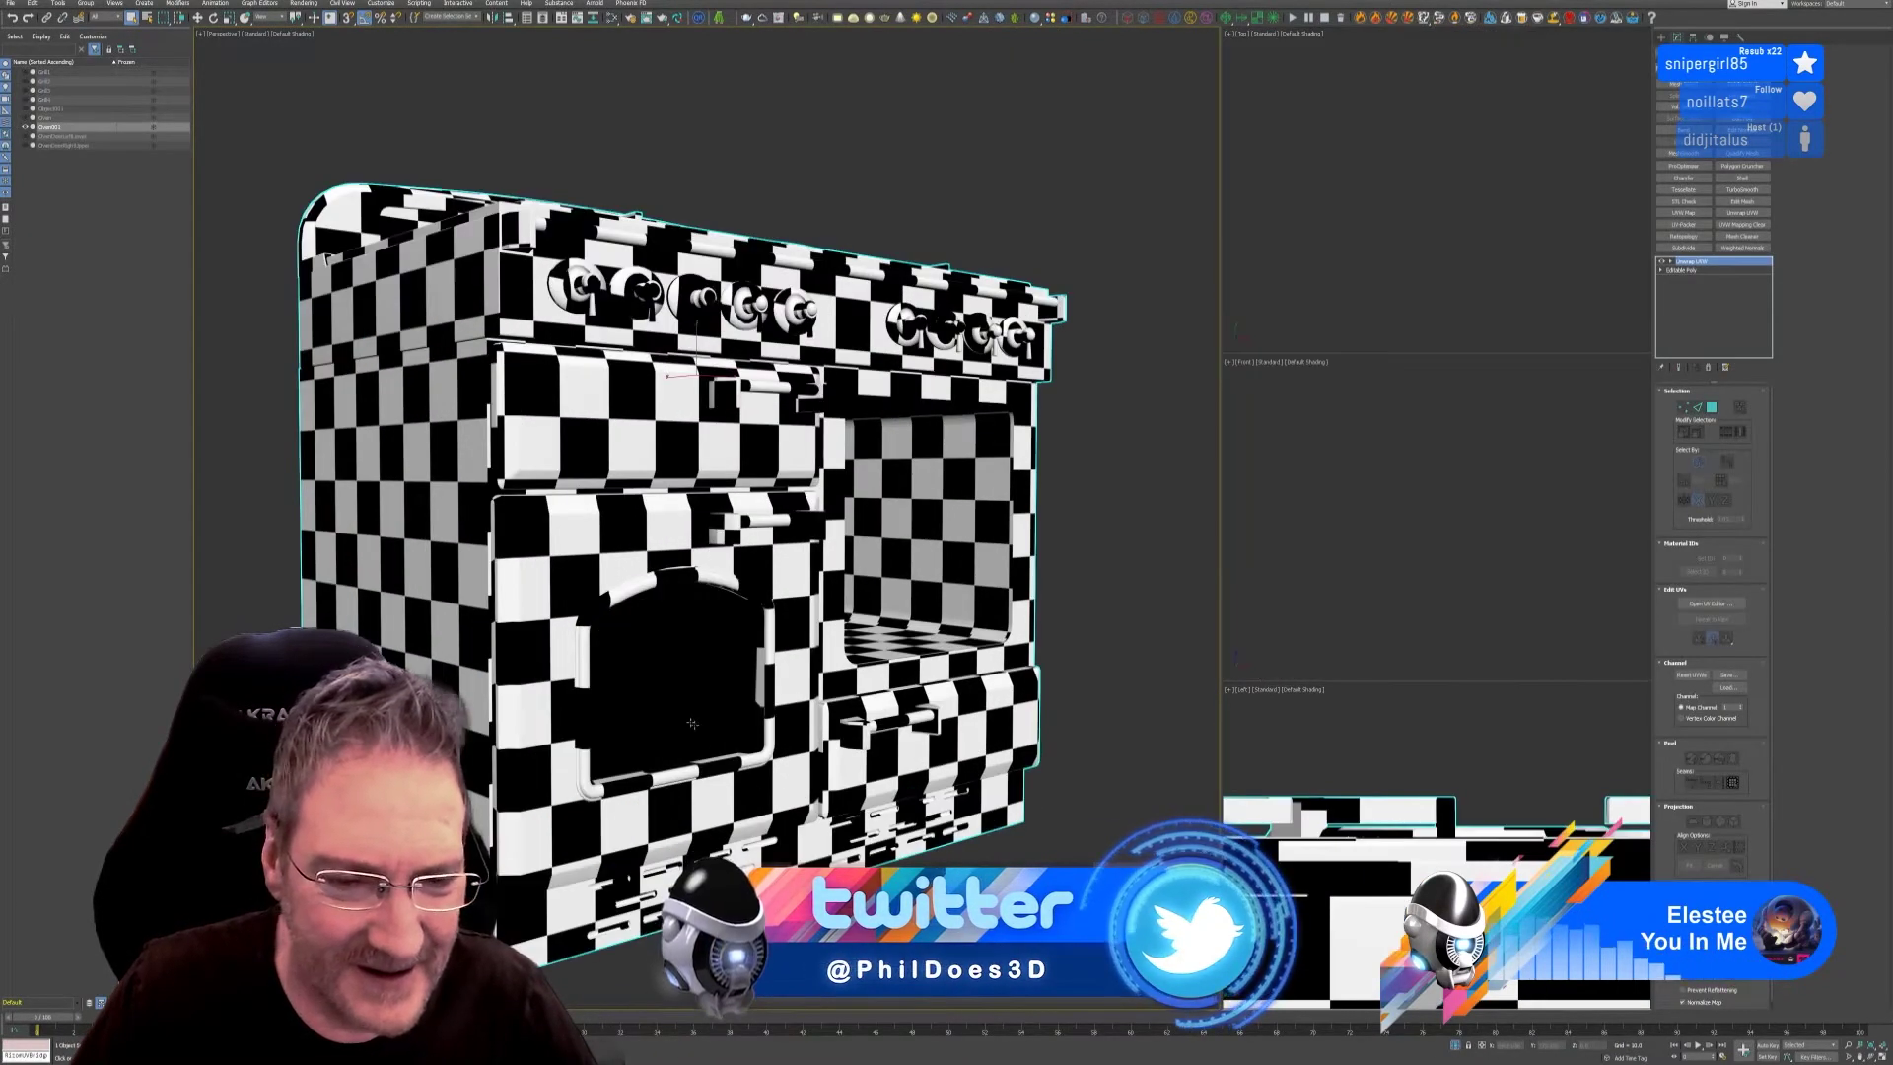
pyautogui.scroll(4, 679, 690)
pyautogui.scroll(-3, 679, 690)
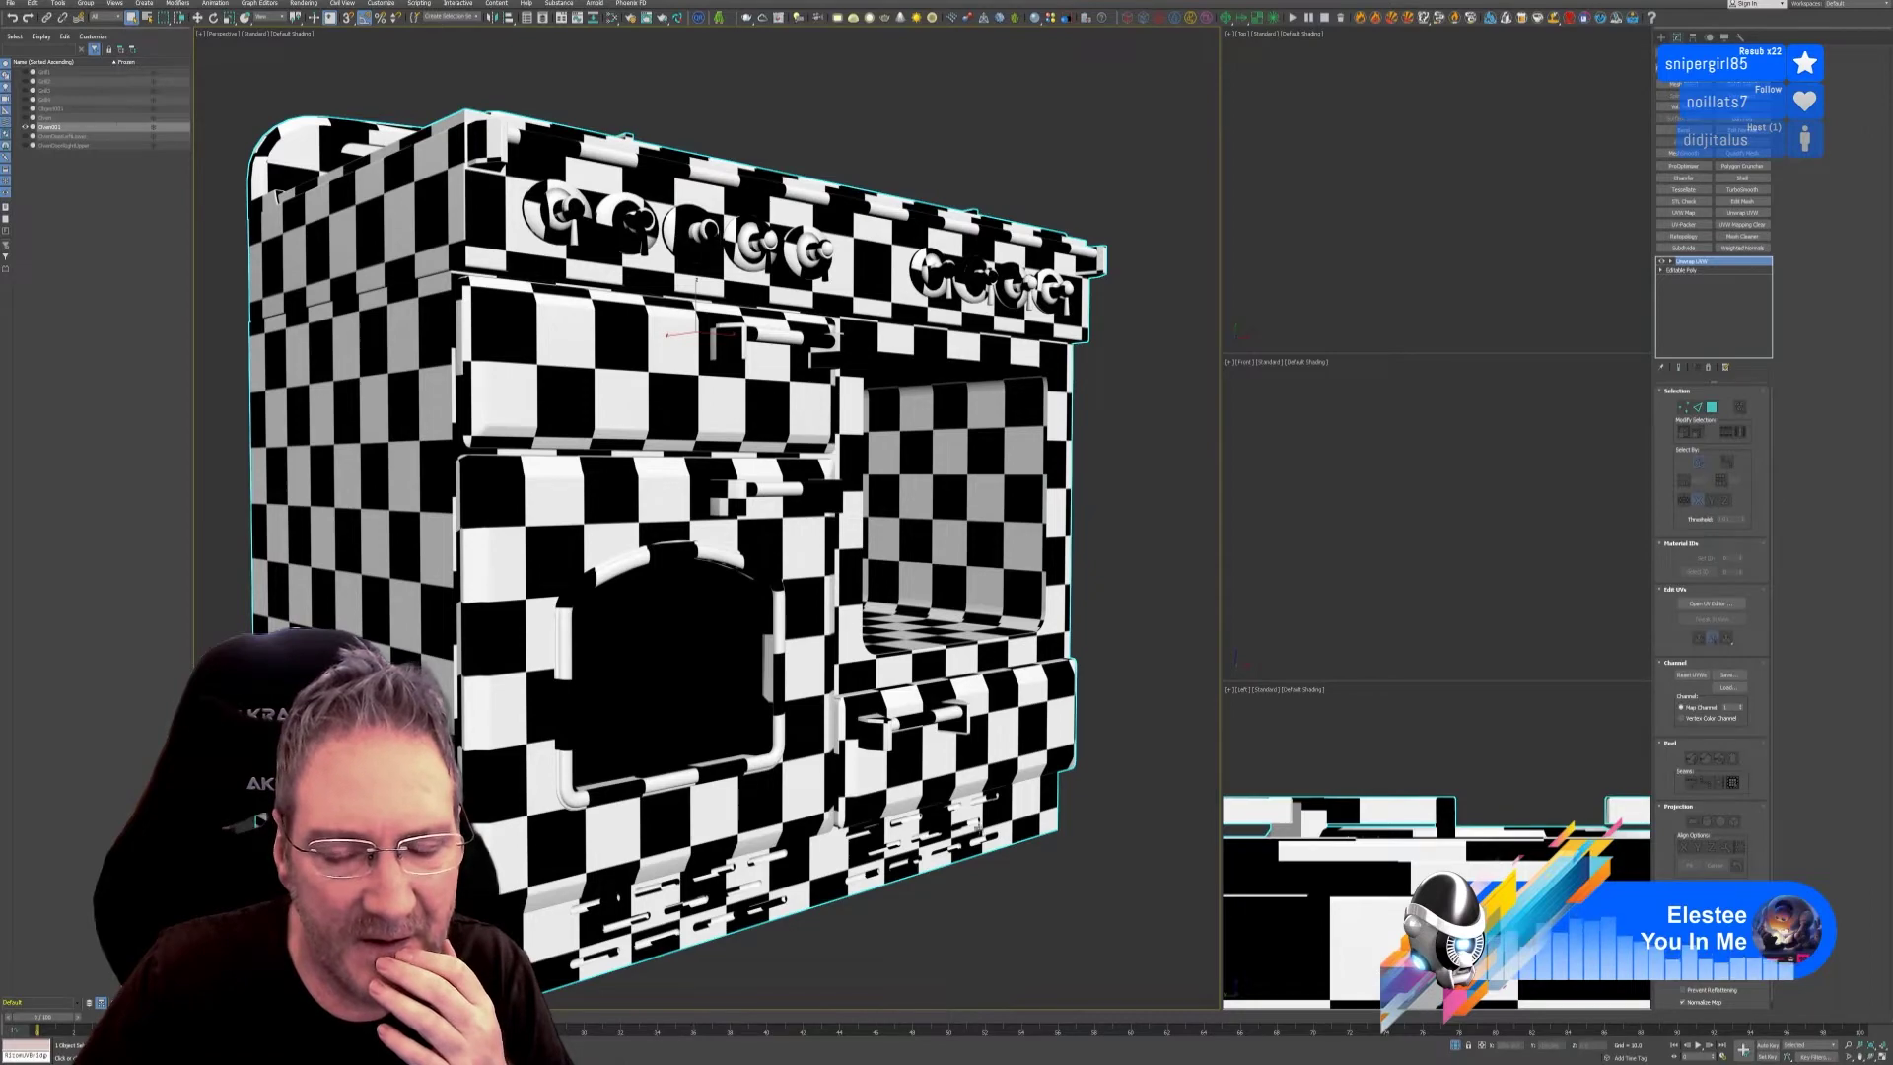
pyautogui.moveTo(1020, 800)
pyautogui.keyDown('alt'); pyautogui.mouseDown(button='middle')
pyautogui.moveTo(973, 808)
pyautogui.moveTo(1018, 788)
pyautogui.moveTo(998, 810)
pyautogui.mouseUp(button='middle'); pyautogui.keyUp('alt')
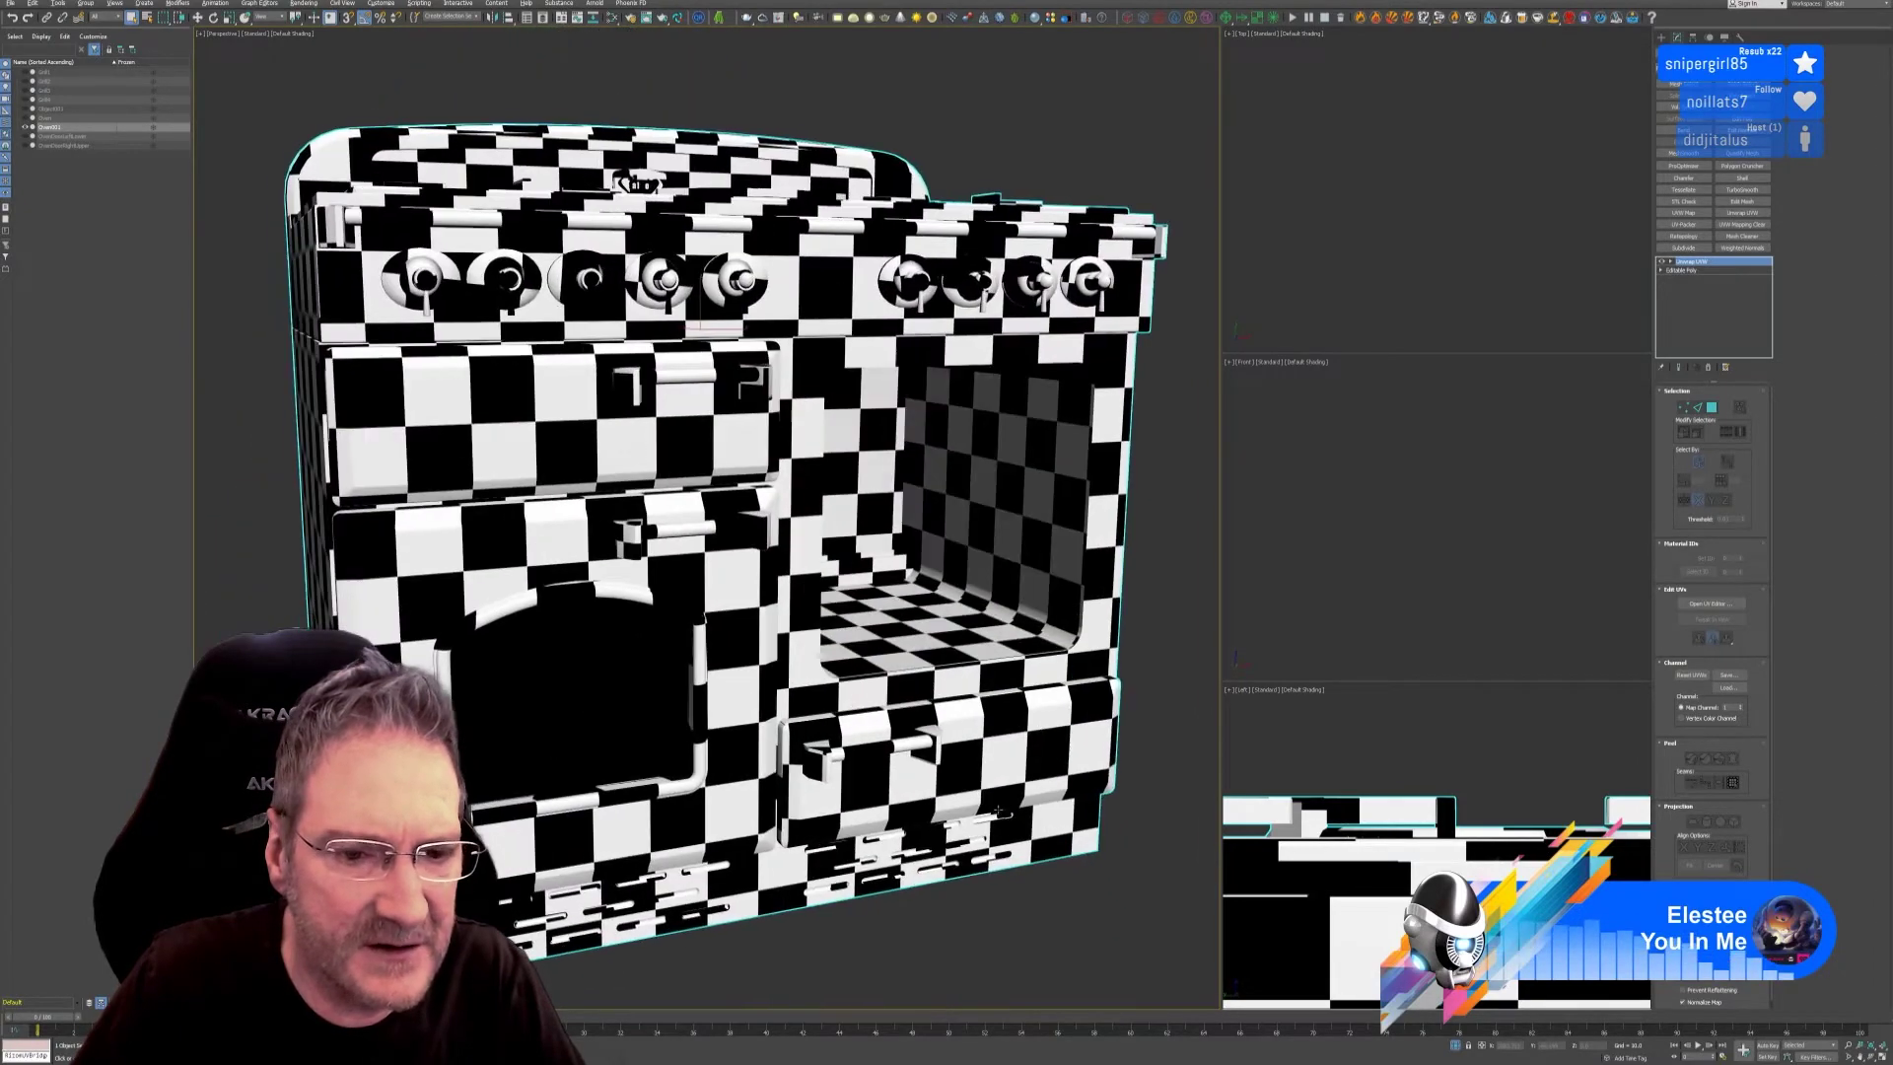
# Switch the perspective viewport to Flat Color shading and inspect the checker mapping inside the lower door opening.
pyautogui.click(297, 33)
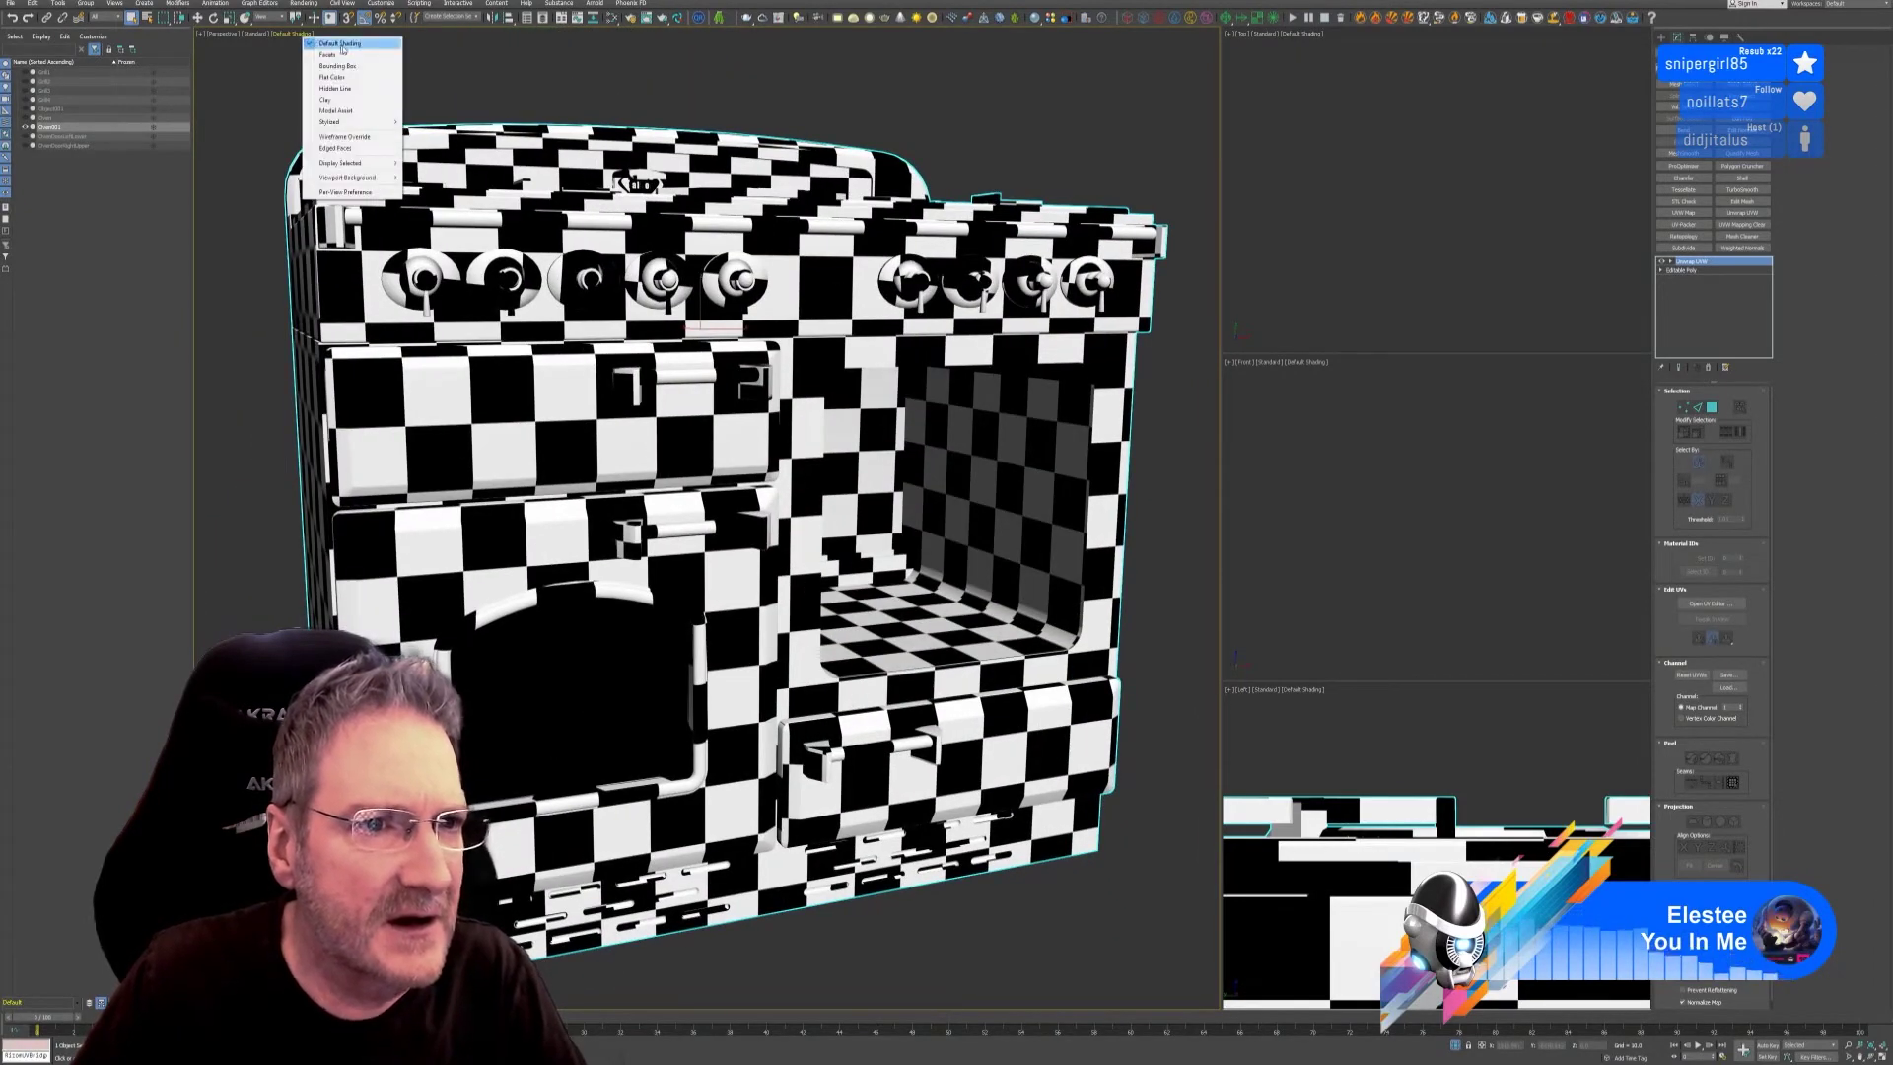
pyautogui.click(340, 78)
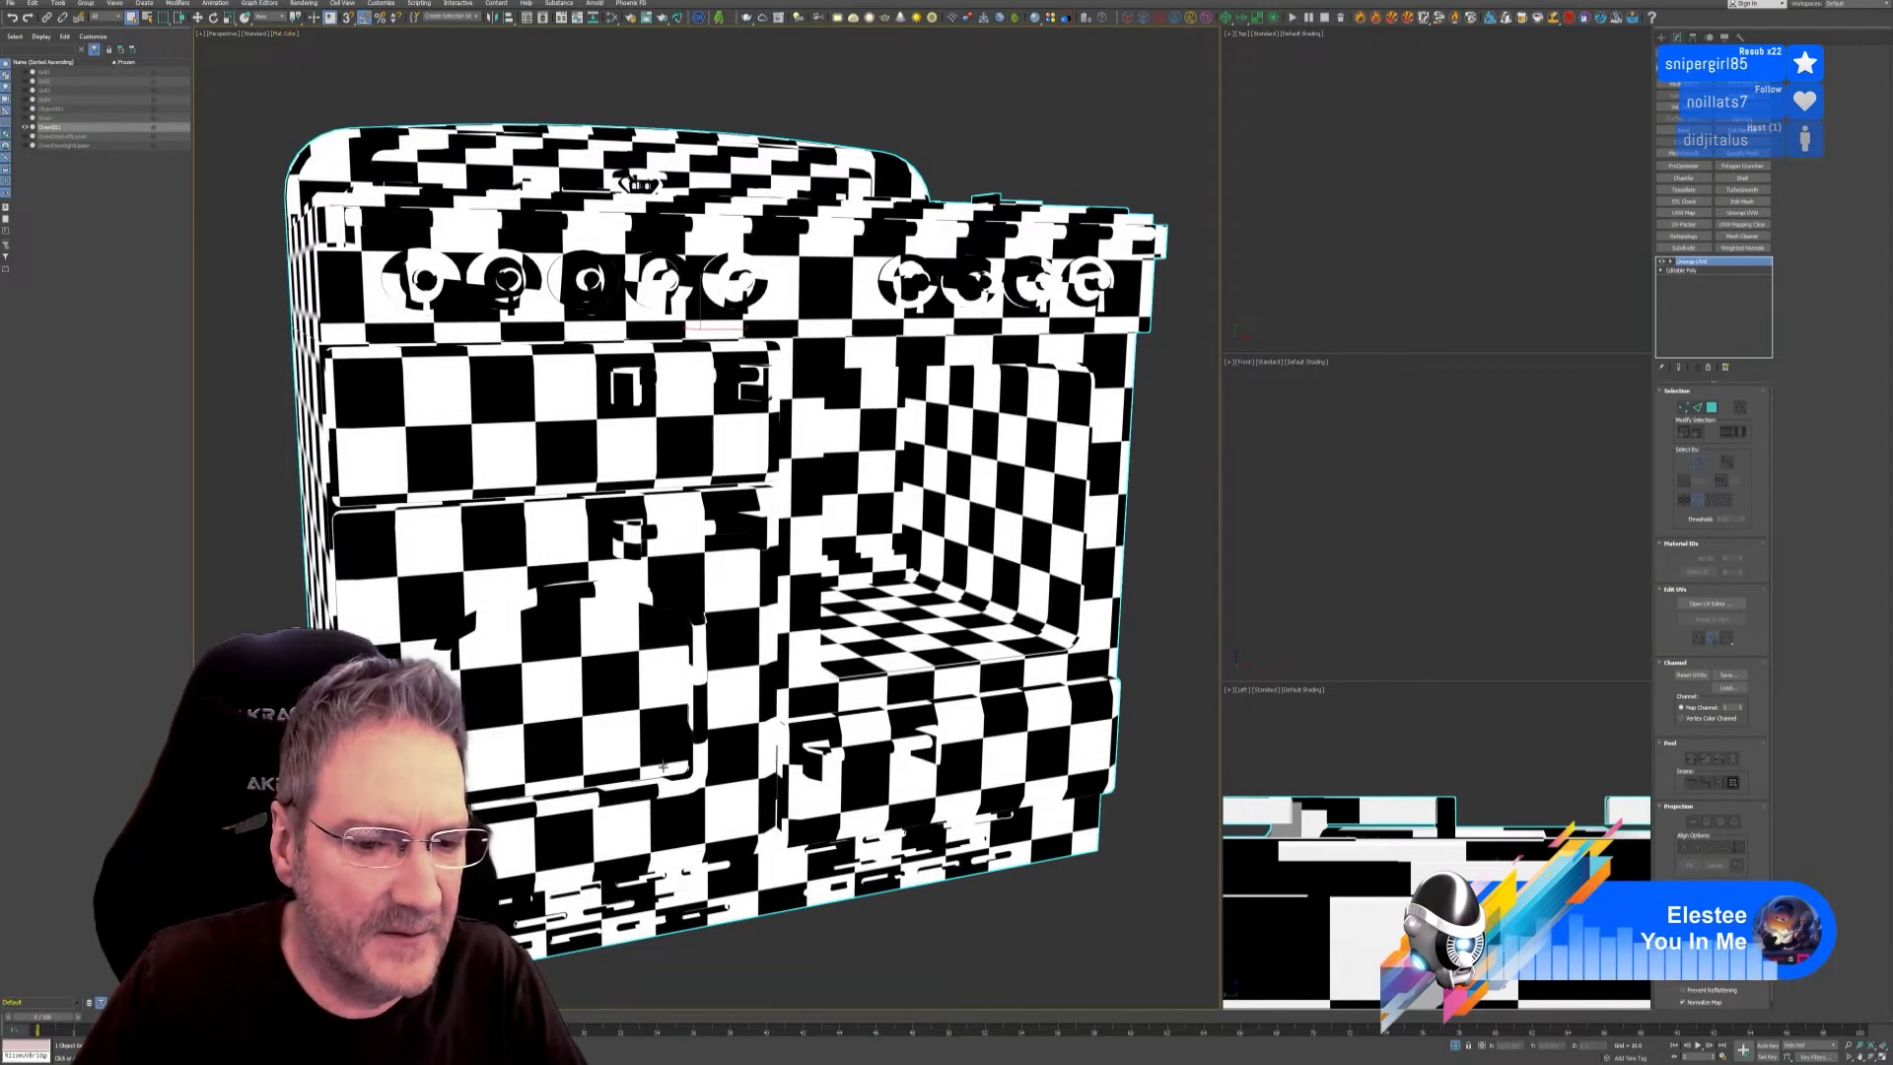
pyautogui.scroll(1, 661, 766)
pyautogui.scroll(3, 670, 717)
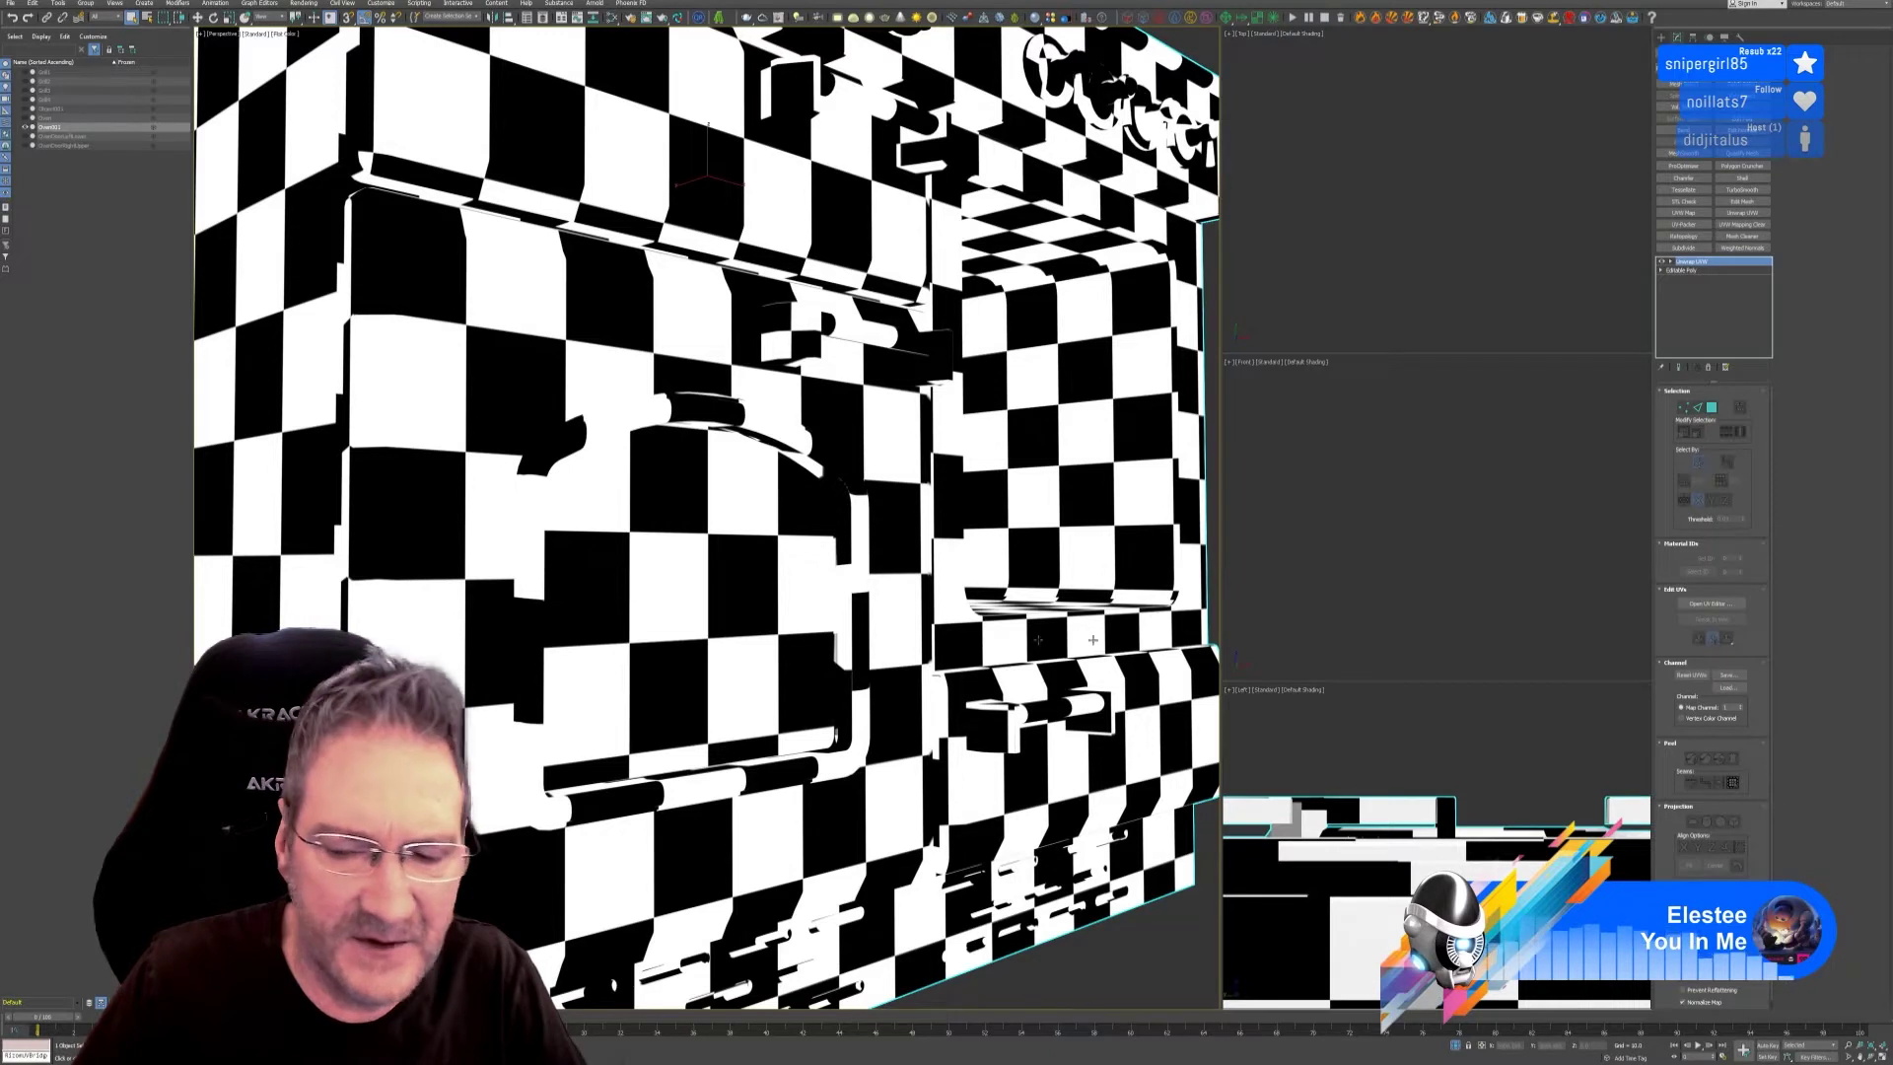
# Collapse the copied oven body's whole modifier stack, including its Unwrap UVW, into the Editable Poly.
pyautogui.rightClick(1724, 269)
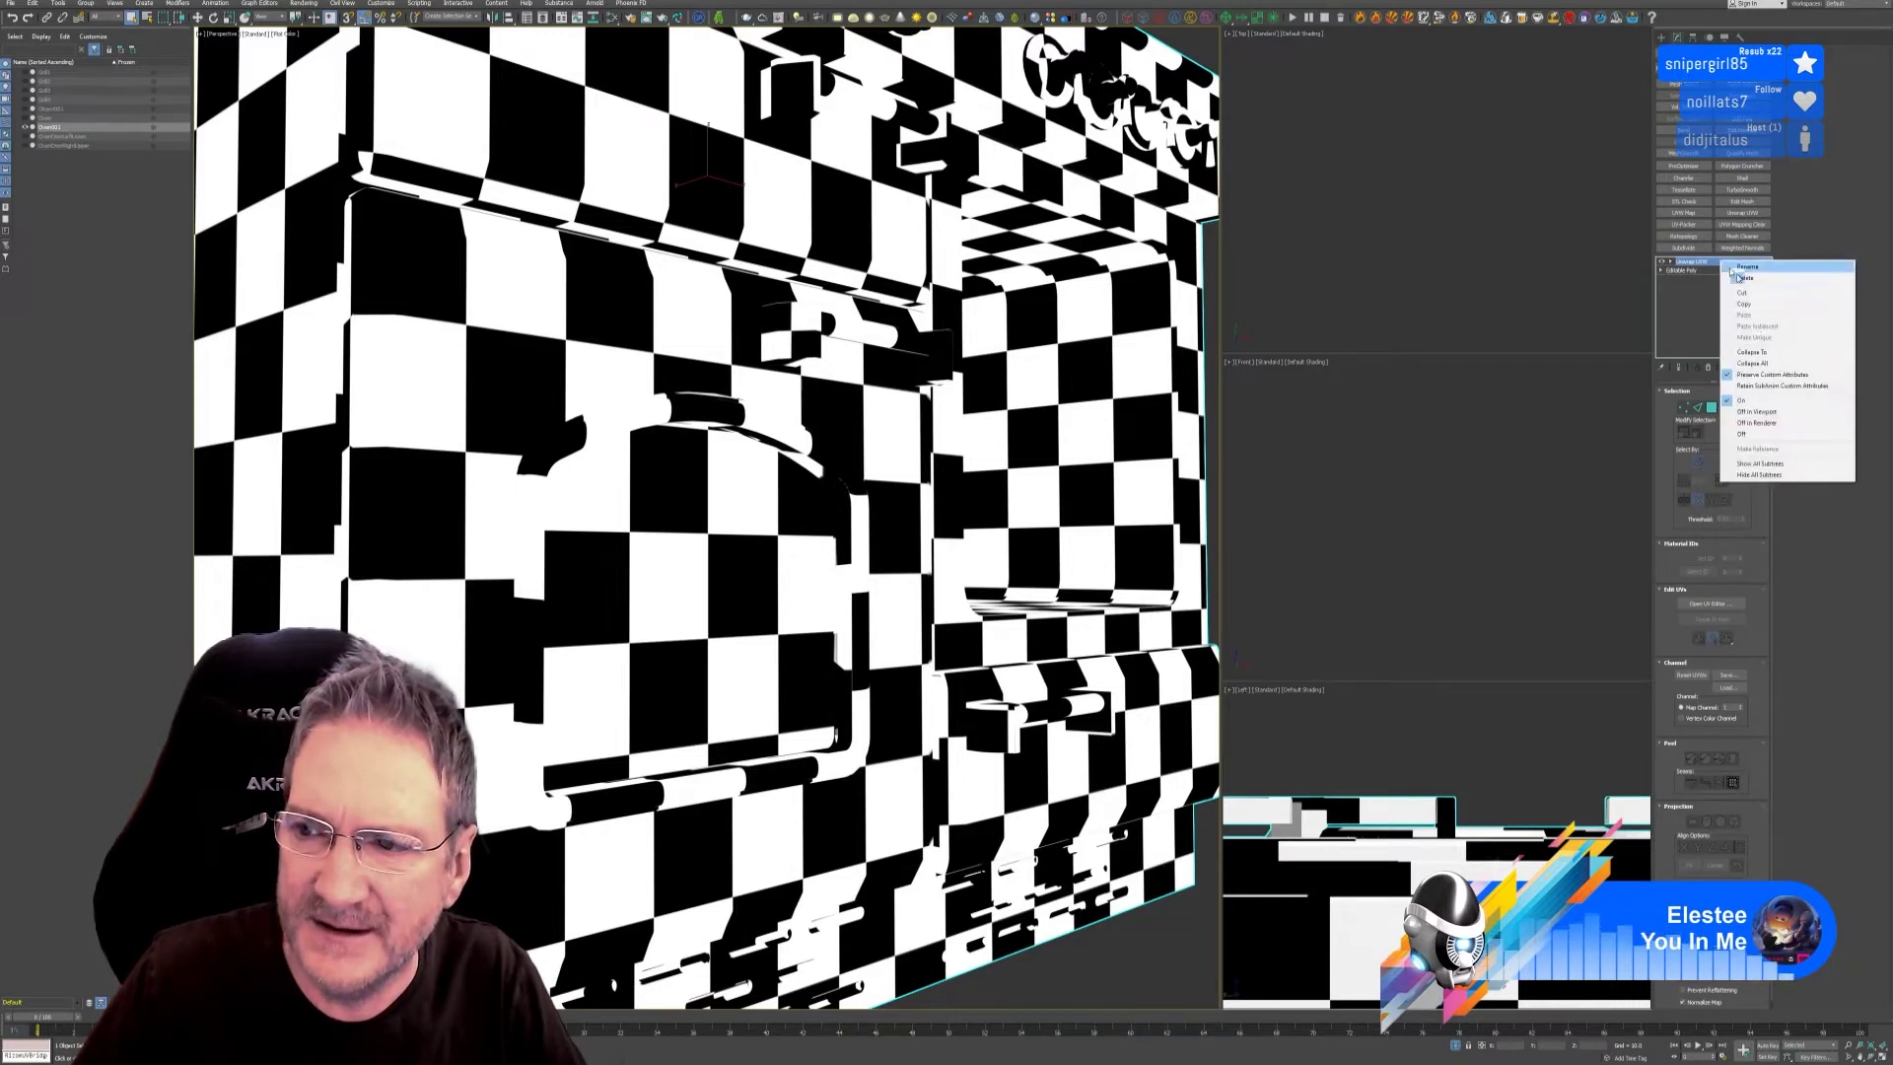
pyautogui.click(1745, 359)
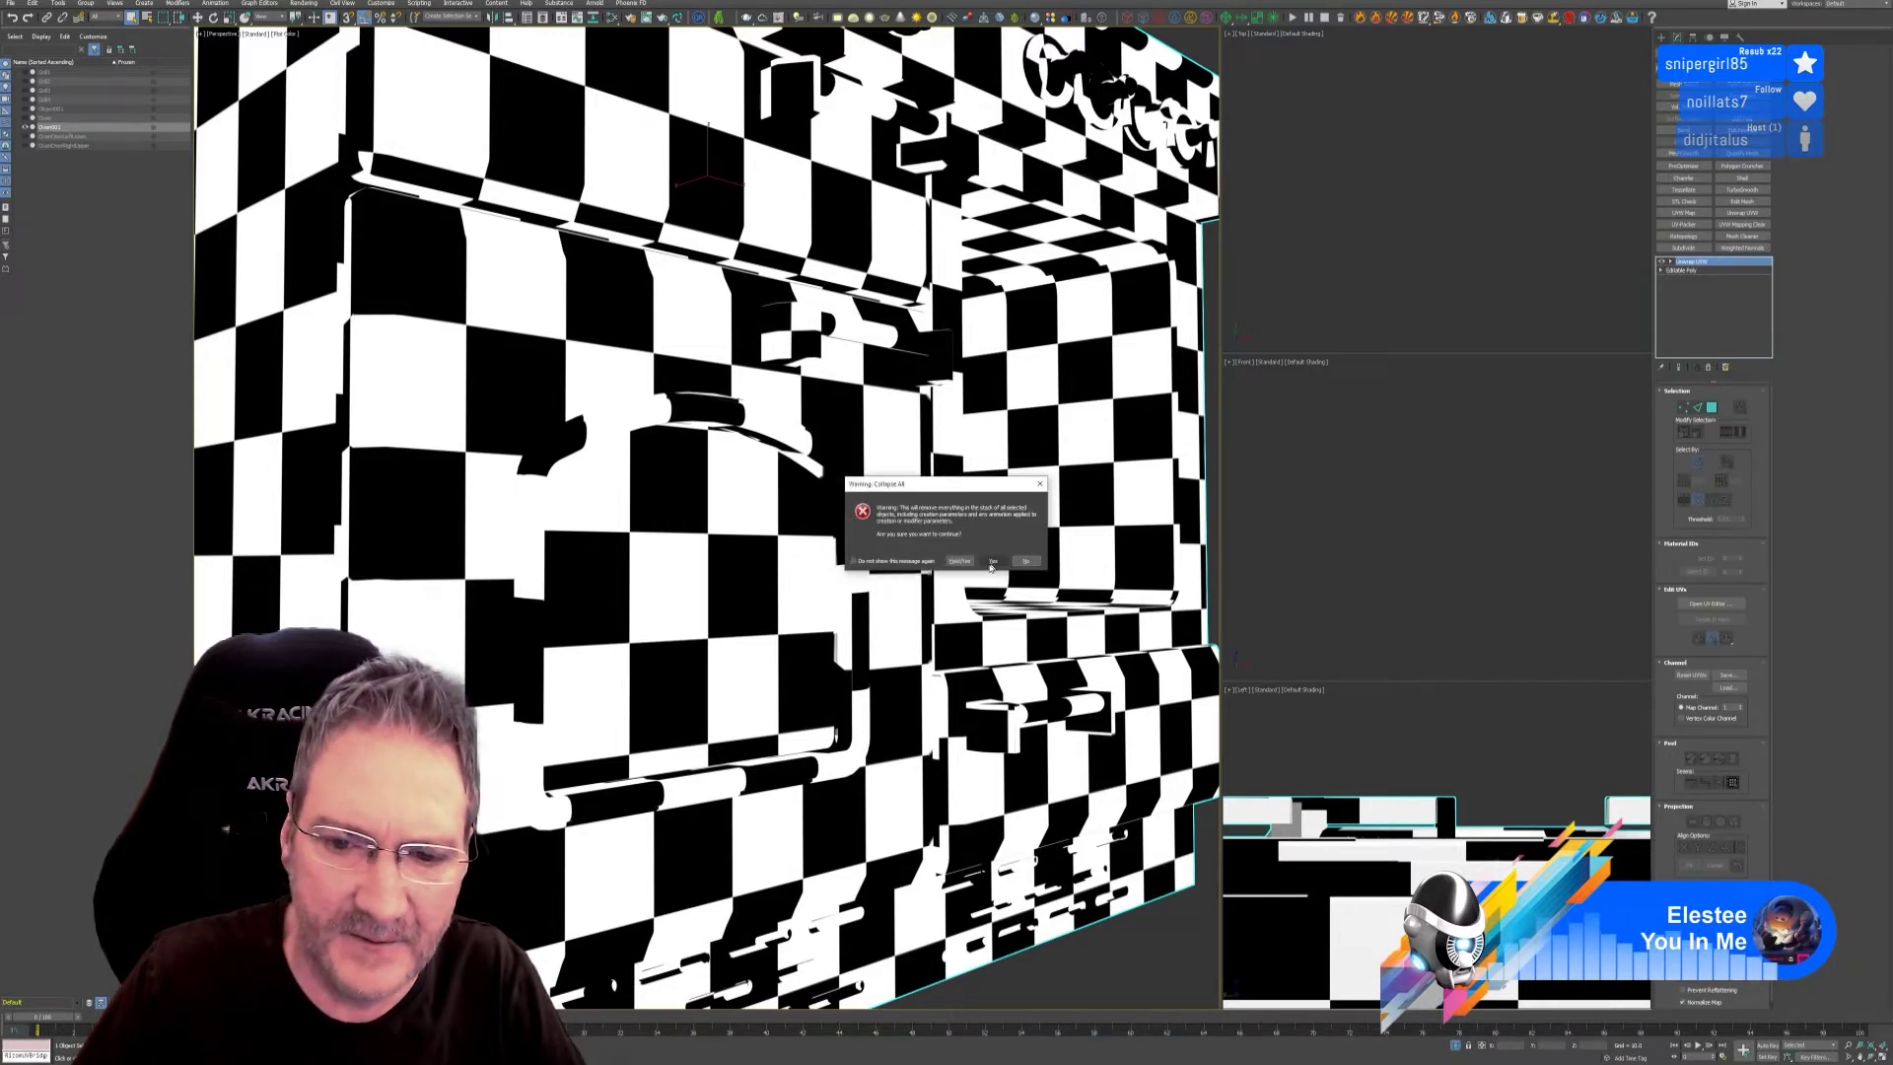
pyautogui.click(993, 560)
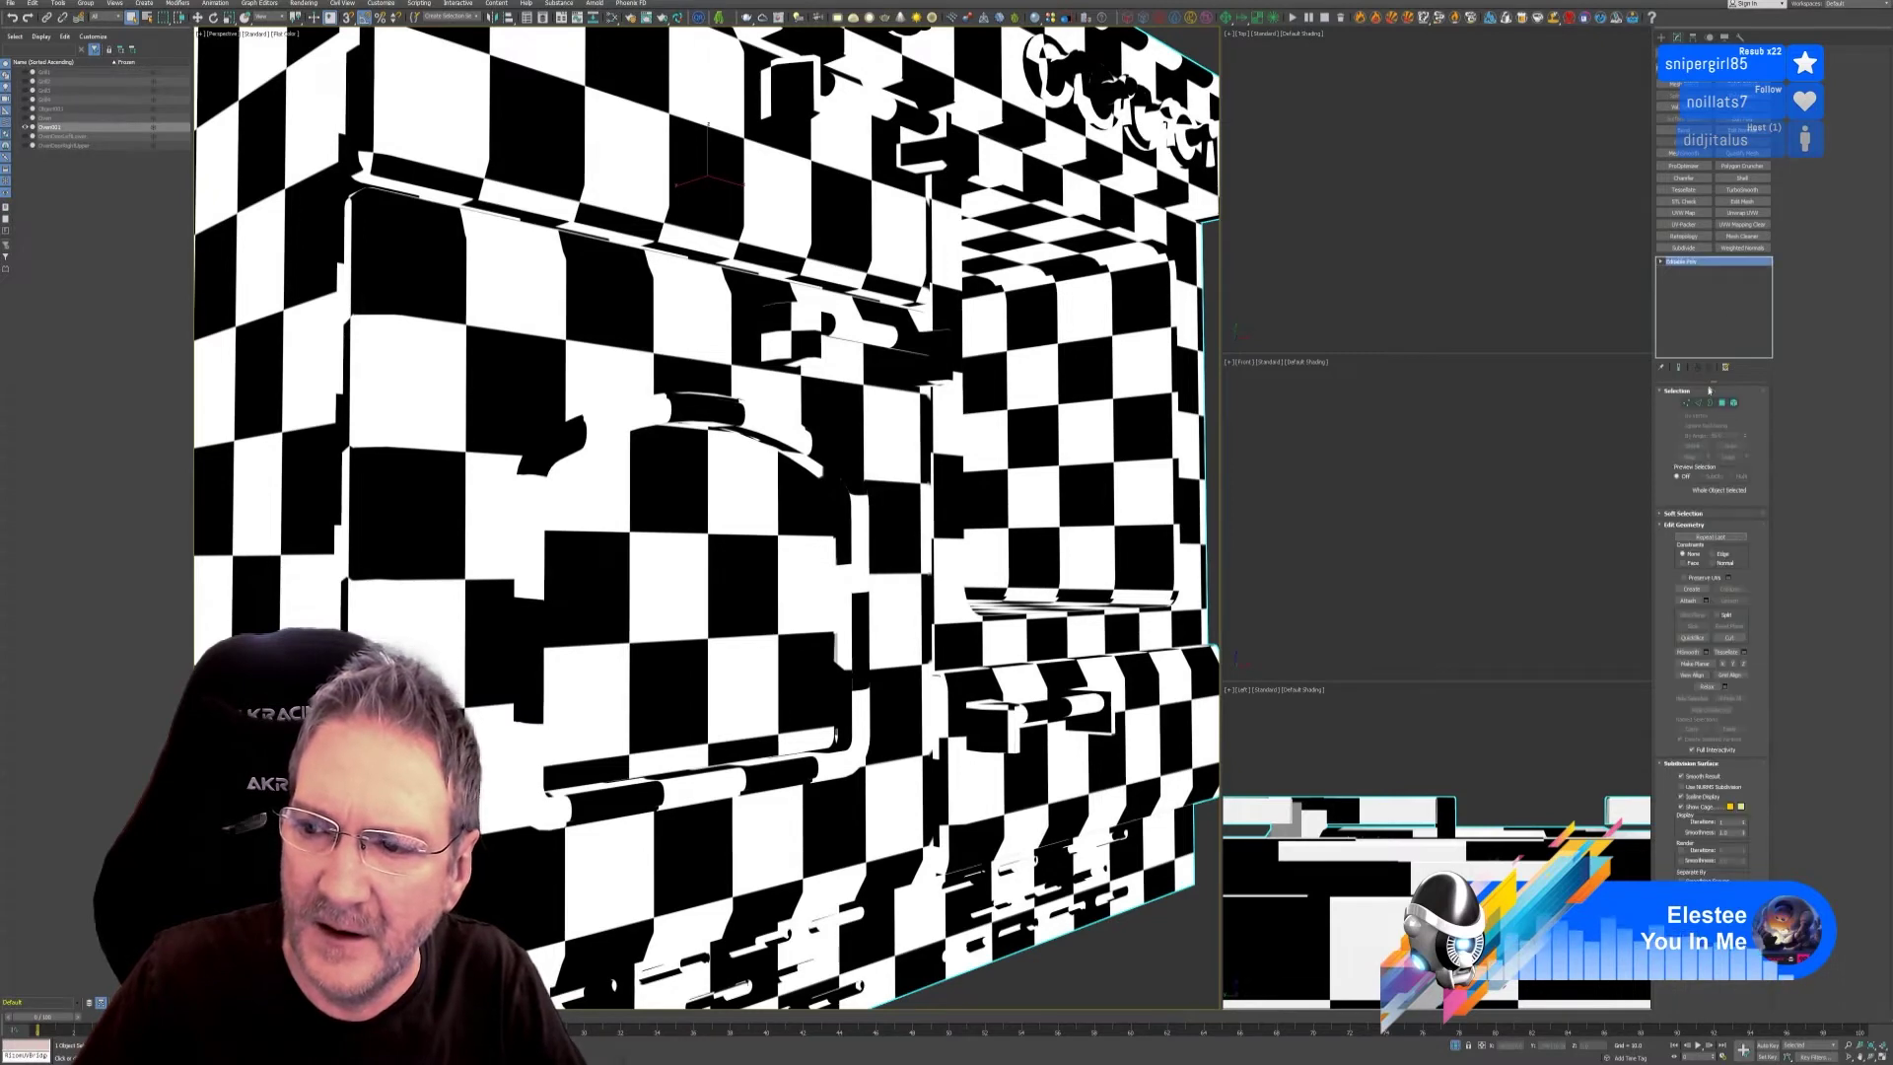
# Detach the glass element in the lower arched door window from the oven body as a separate object.
pyautogui.click(1733, 404)
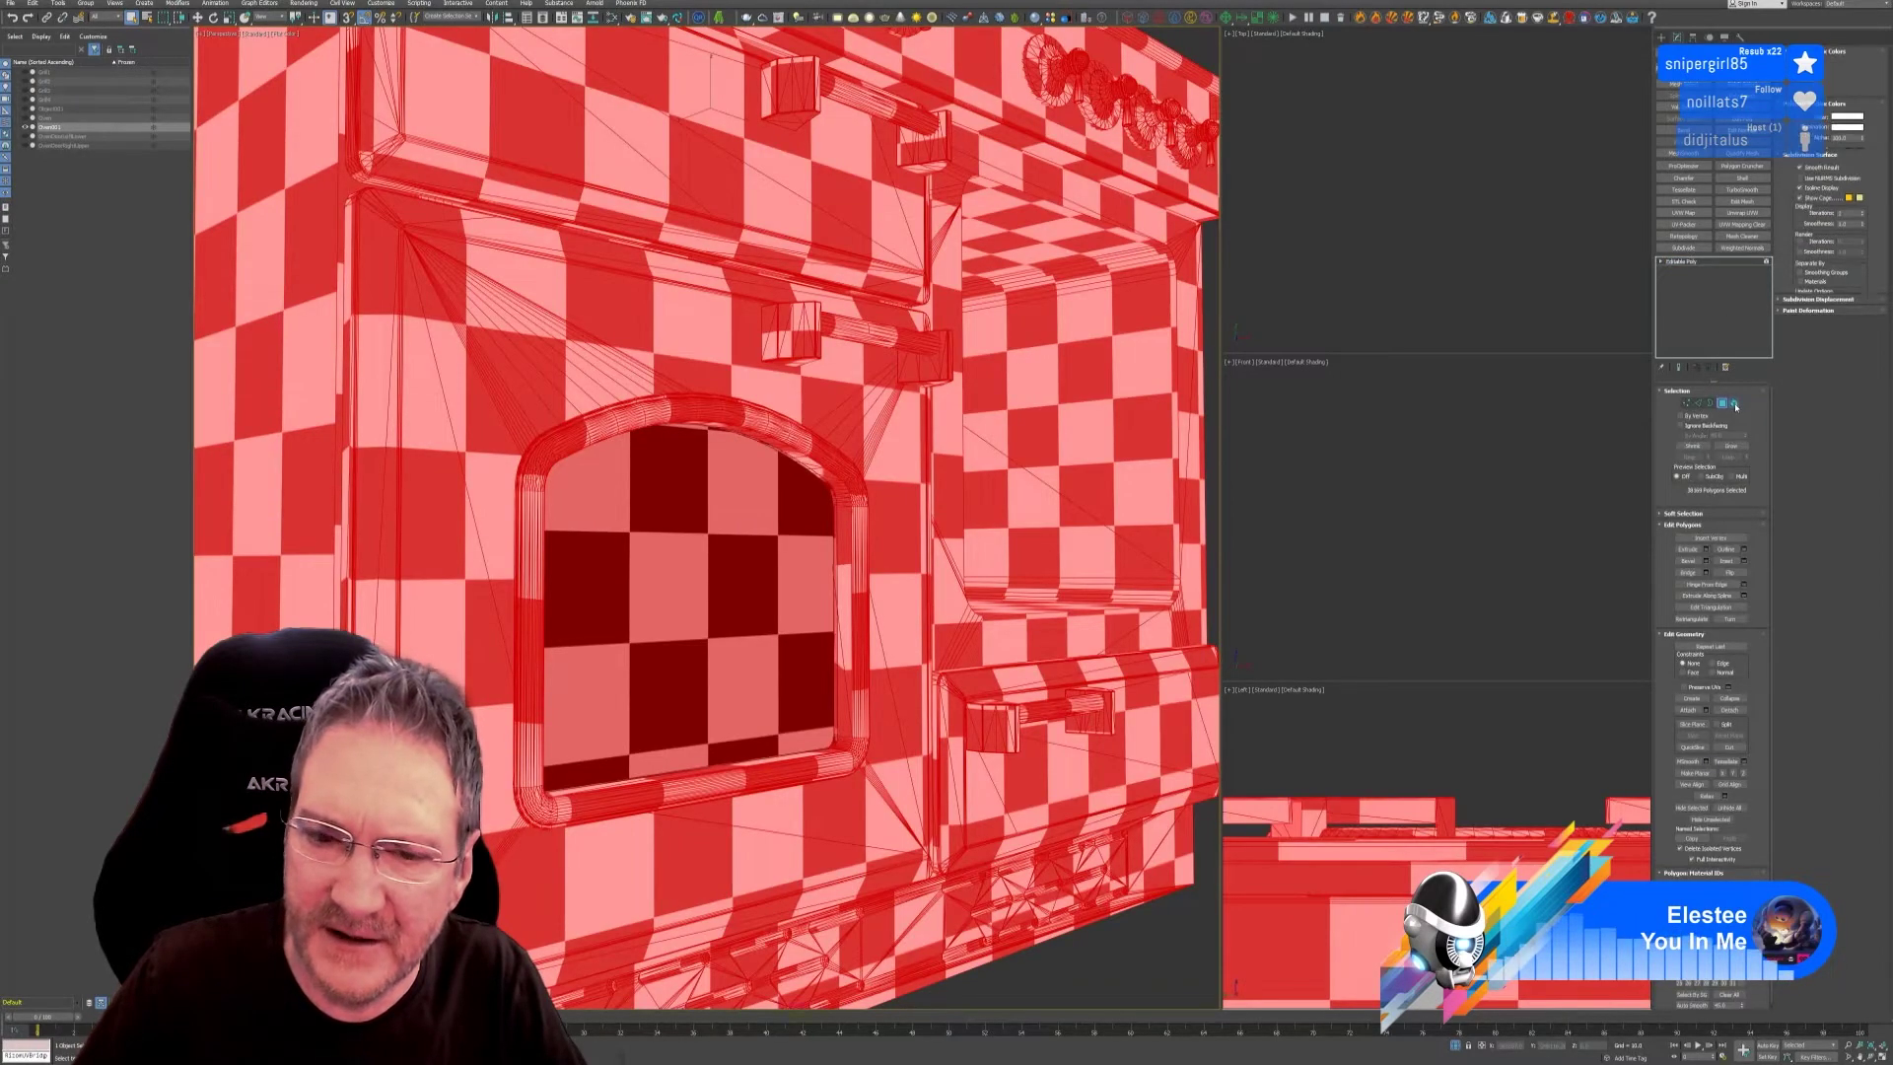
pyautogui.click(1411, 515)
pyautogui.click(675, 613)
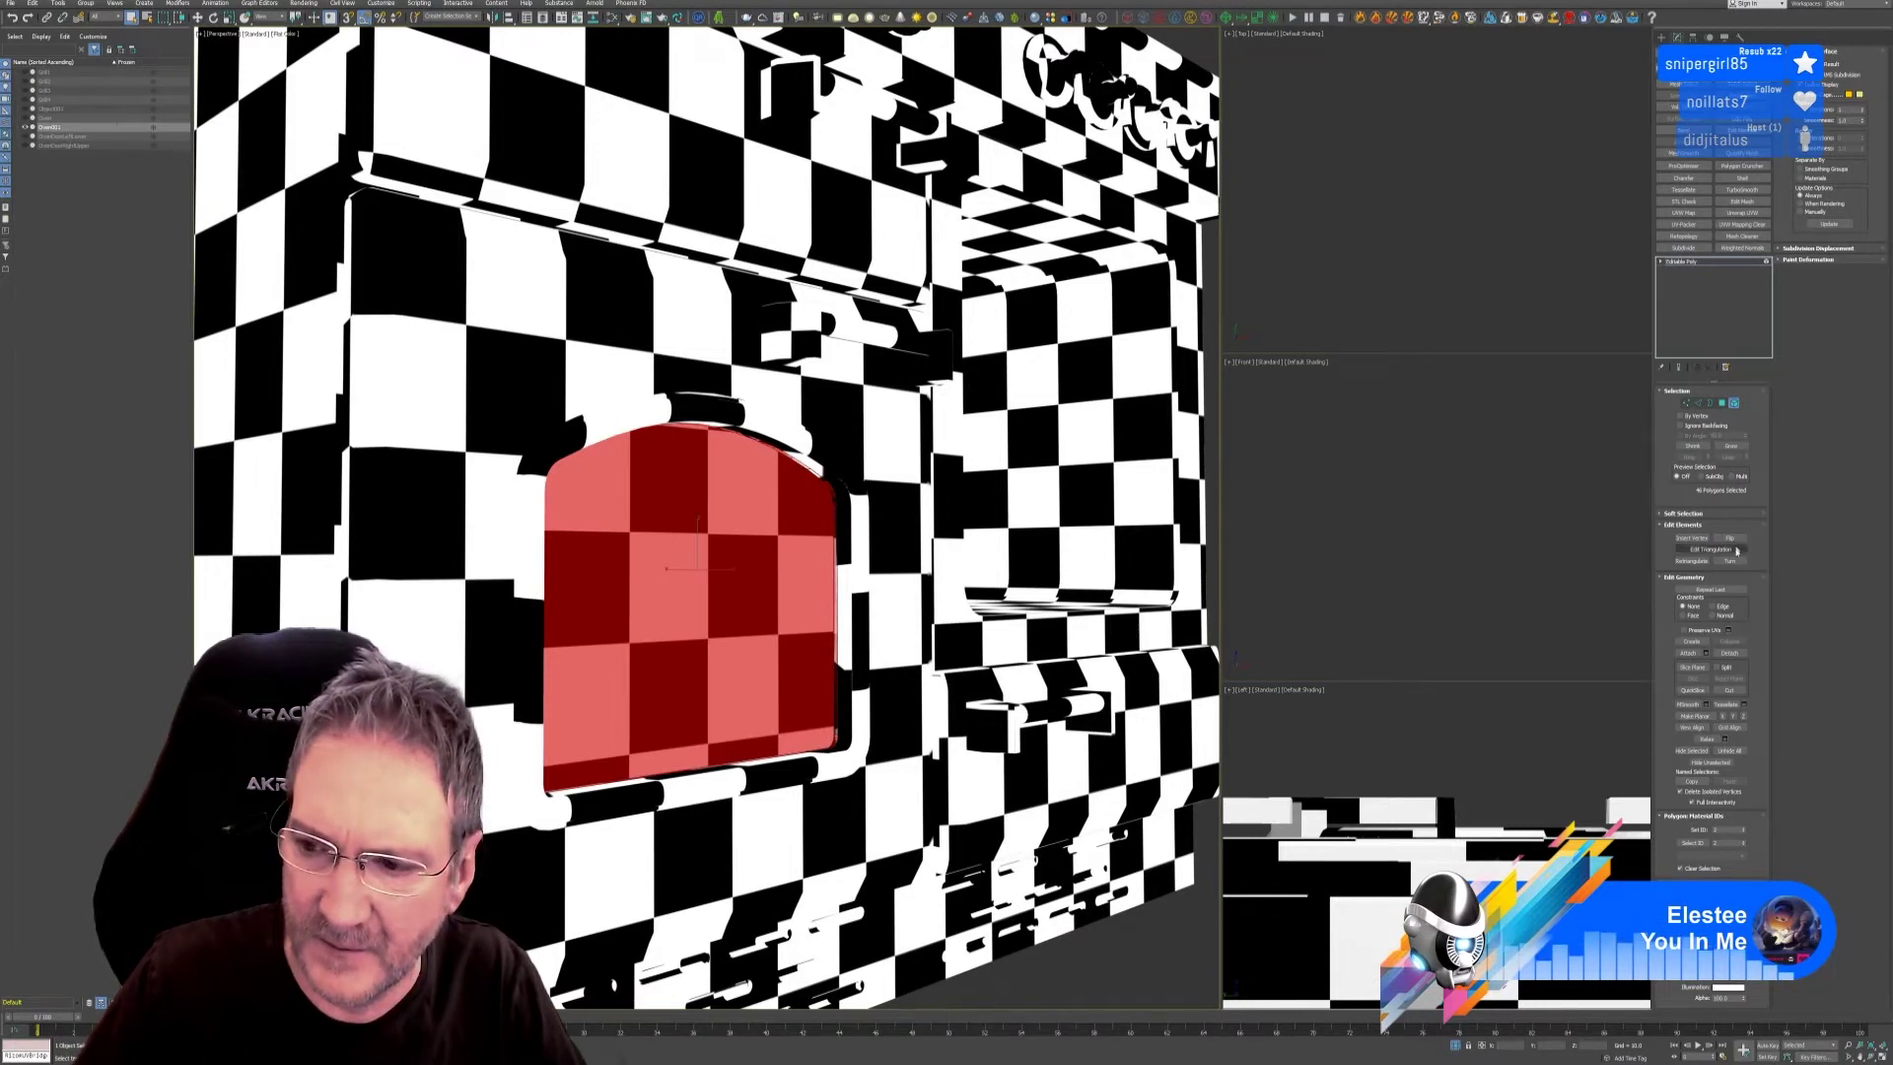
pyautogui.click(1728, 654)
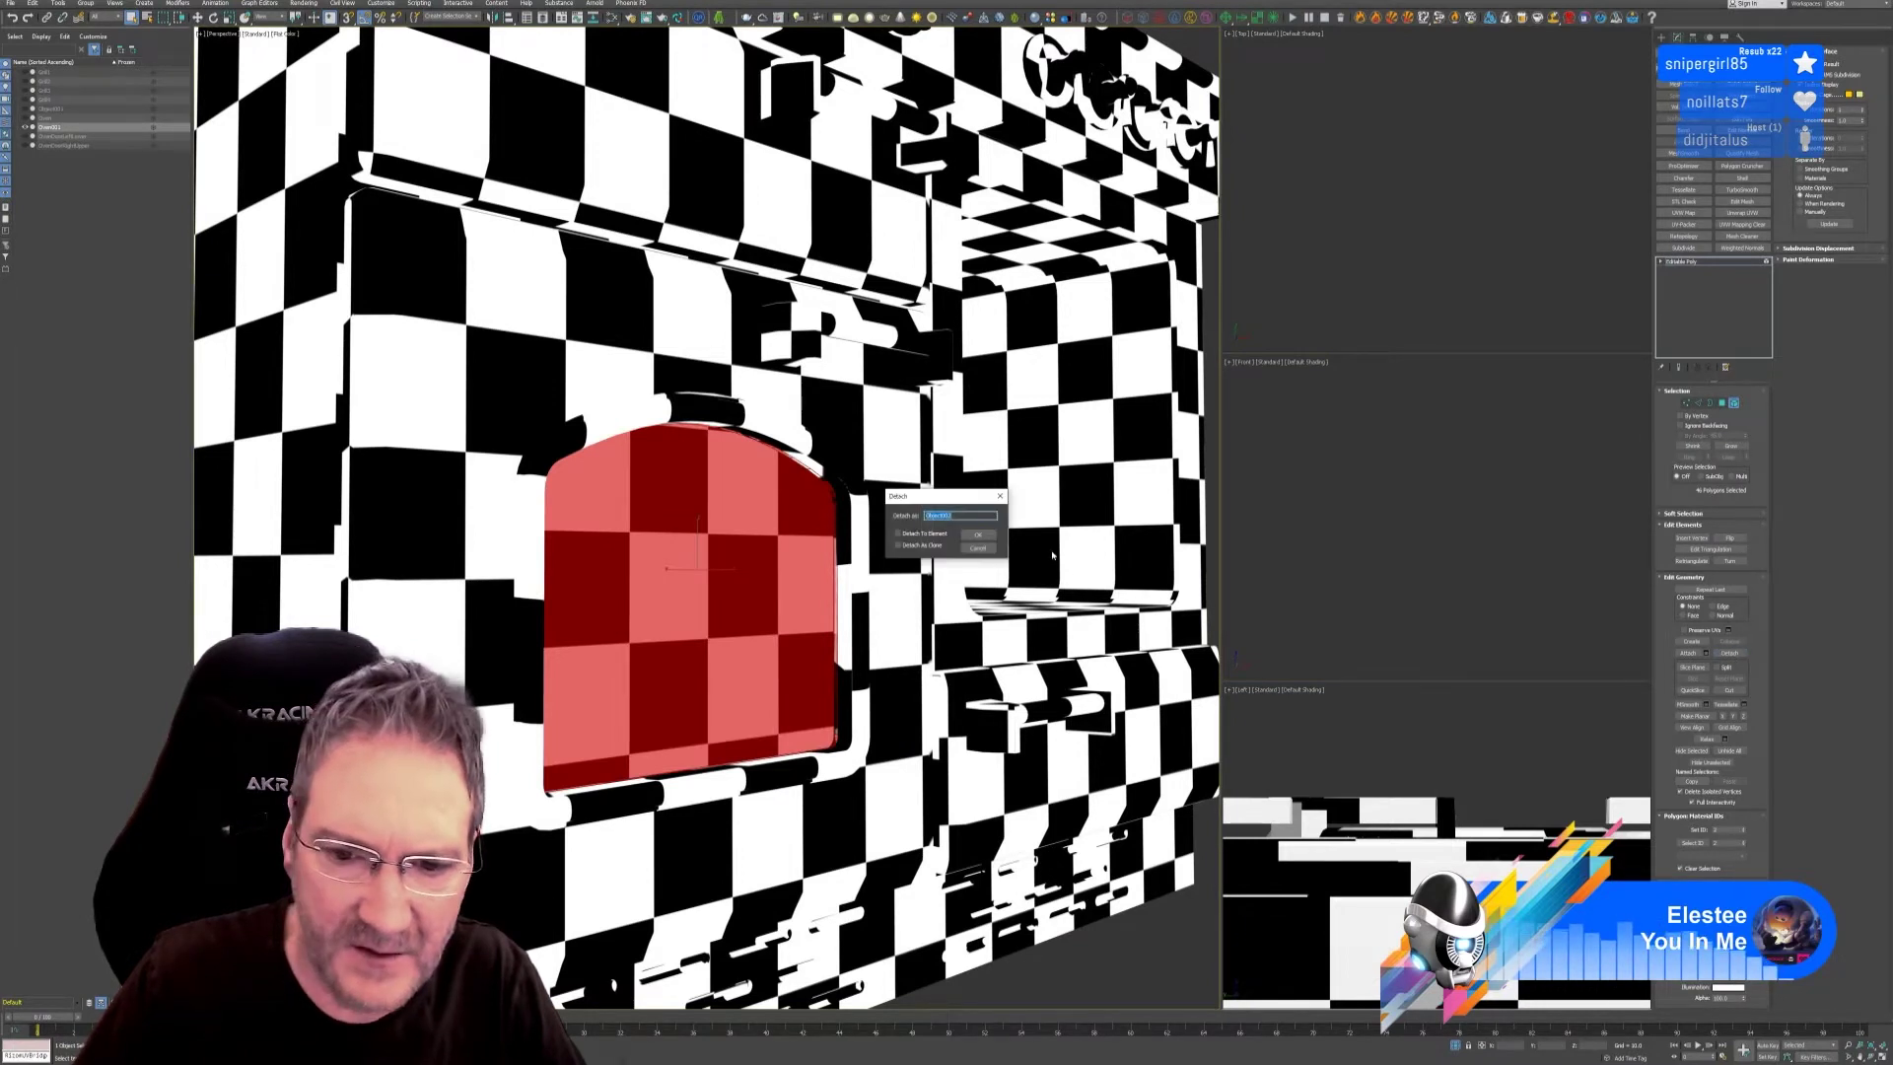
pyautogui.click(982, 538)
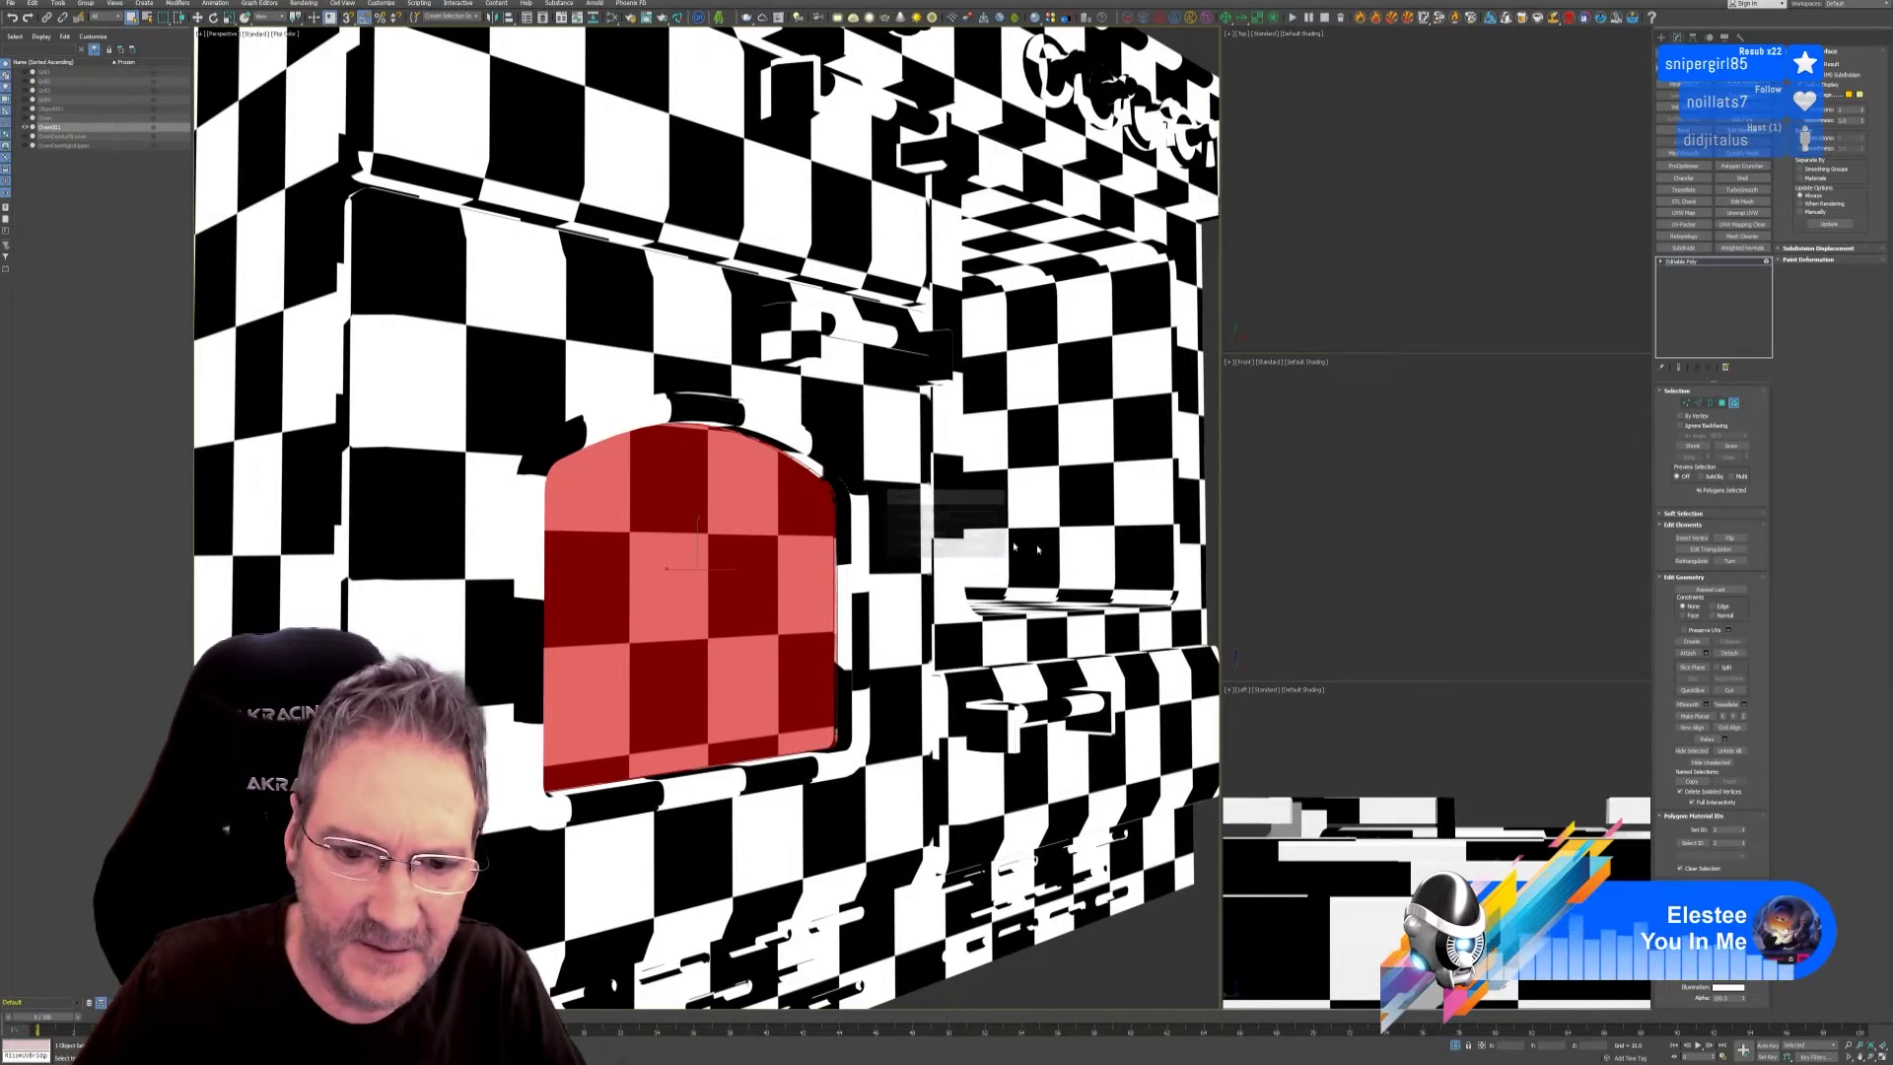
pyautogui.click(1734, 403)
# Reselect the oven body, isolate it without the detached glass, and inspect the lower compartment and its rack through the door opening.
pyautogui.click(1073, 967)
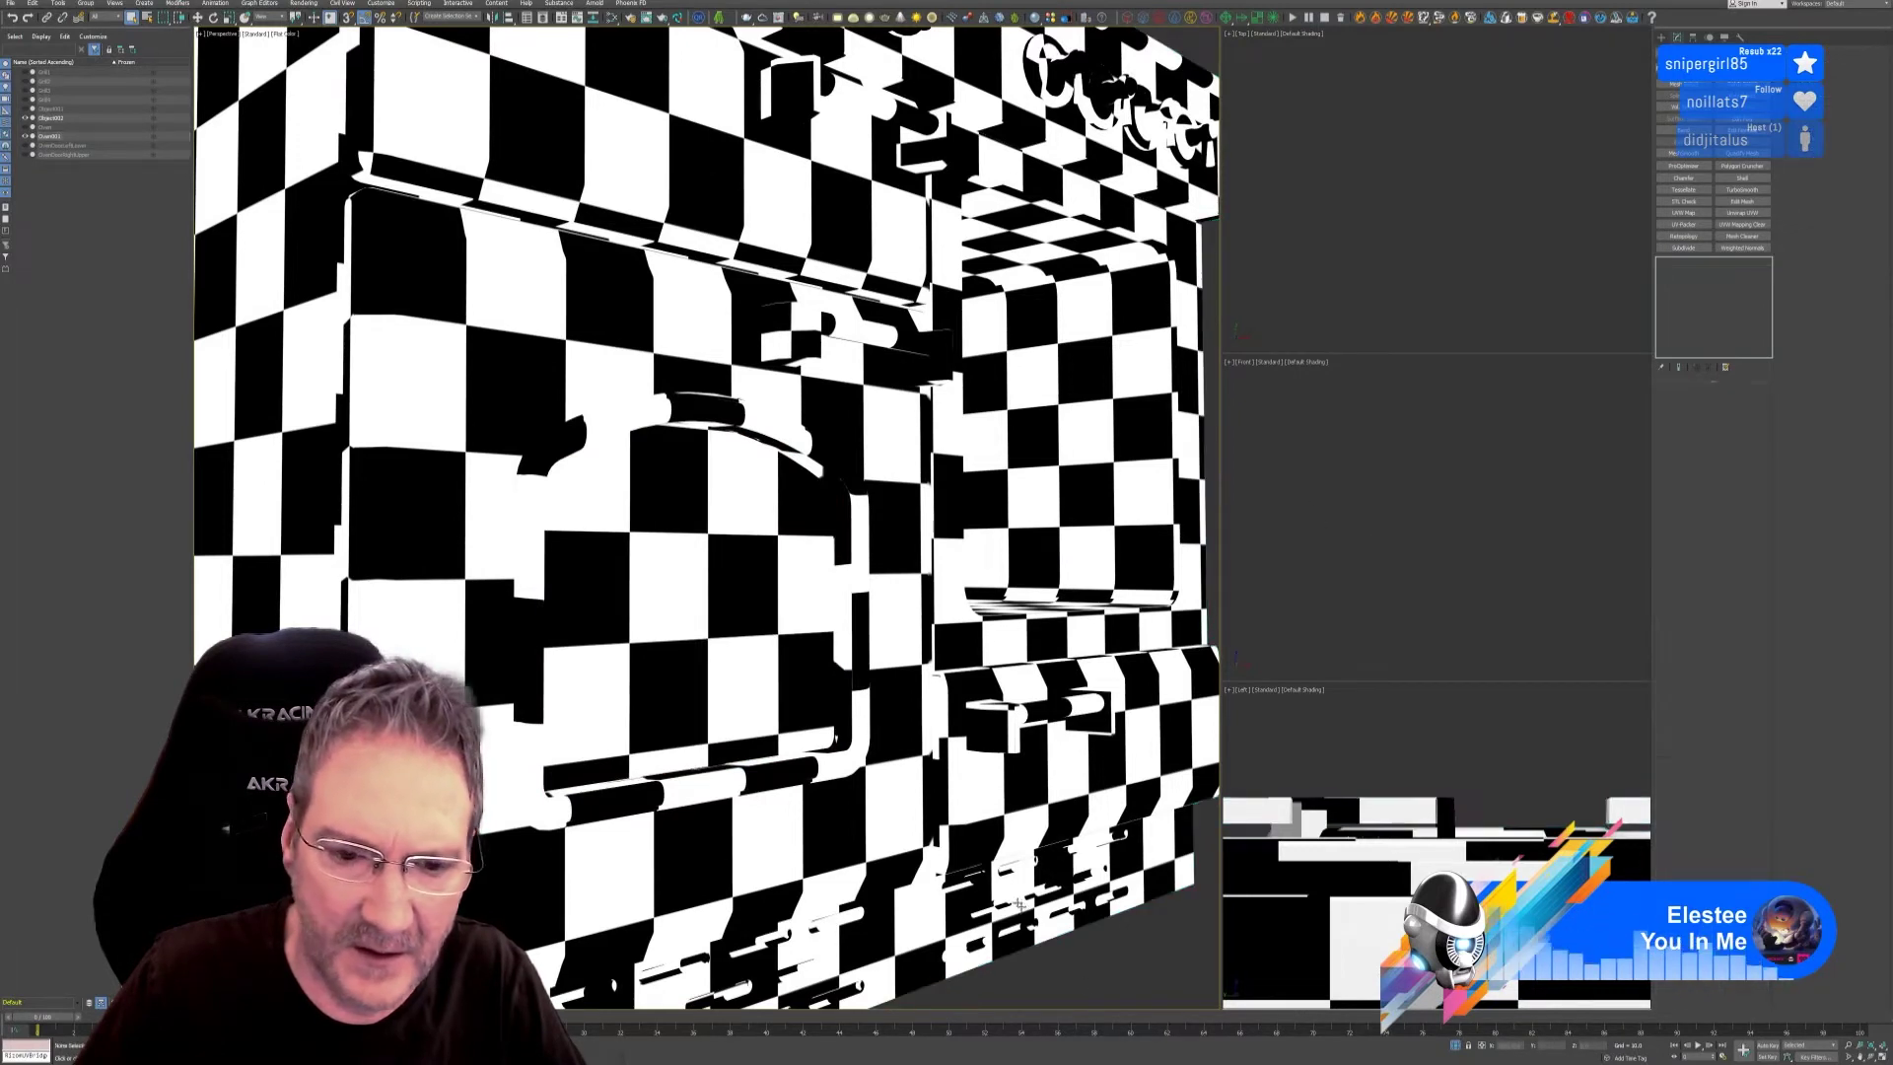
pyautogui.click(880, 612)
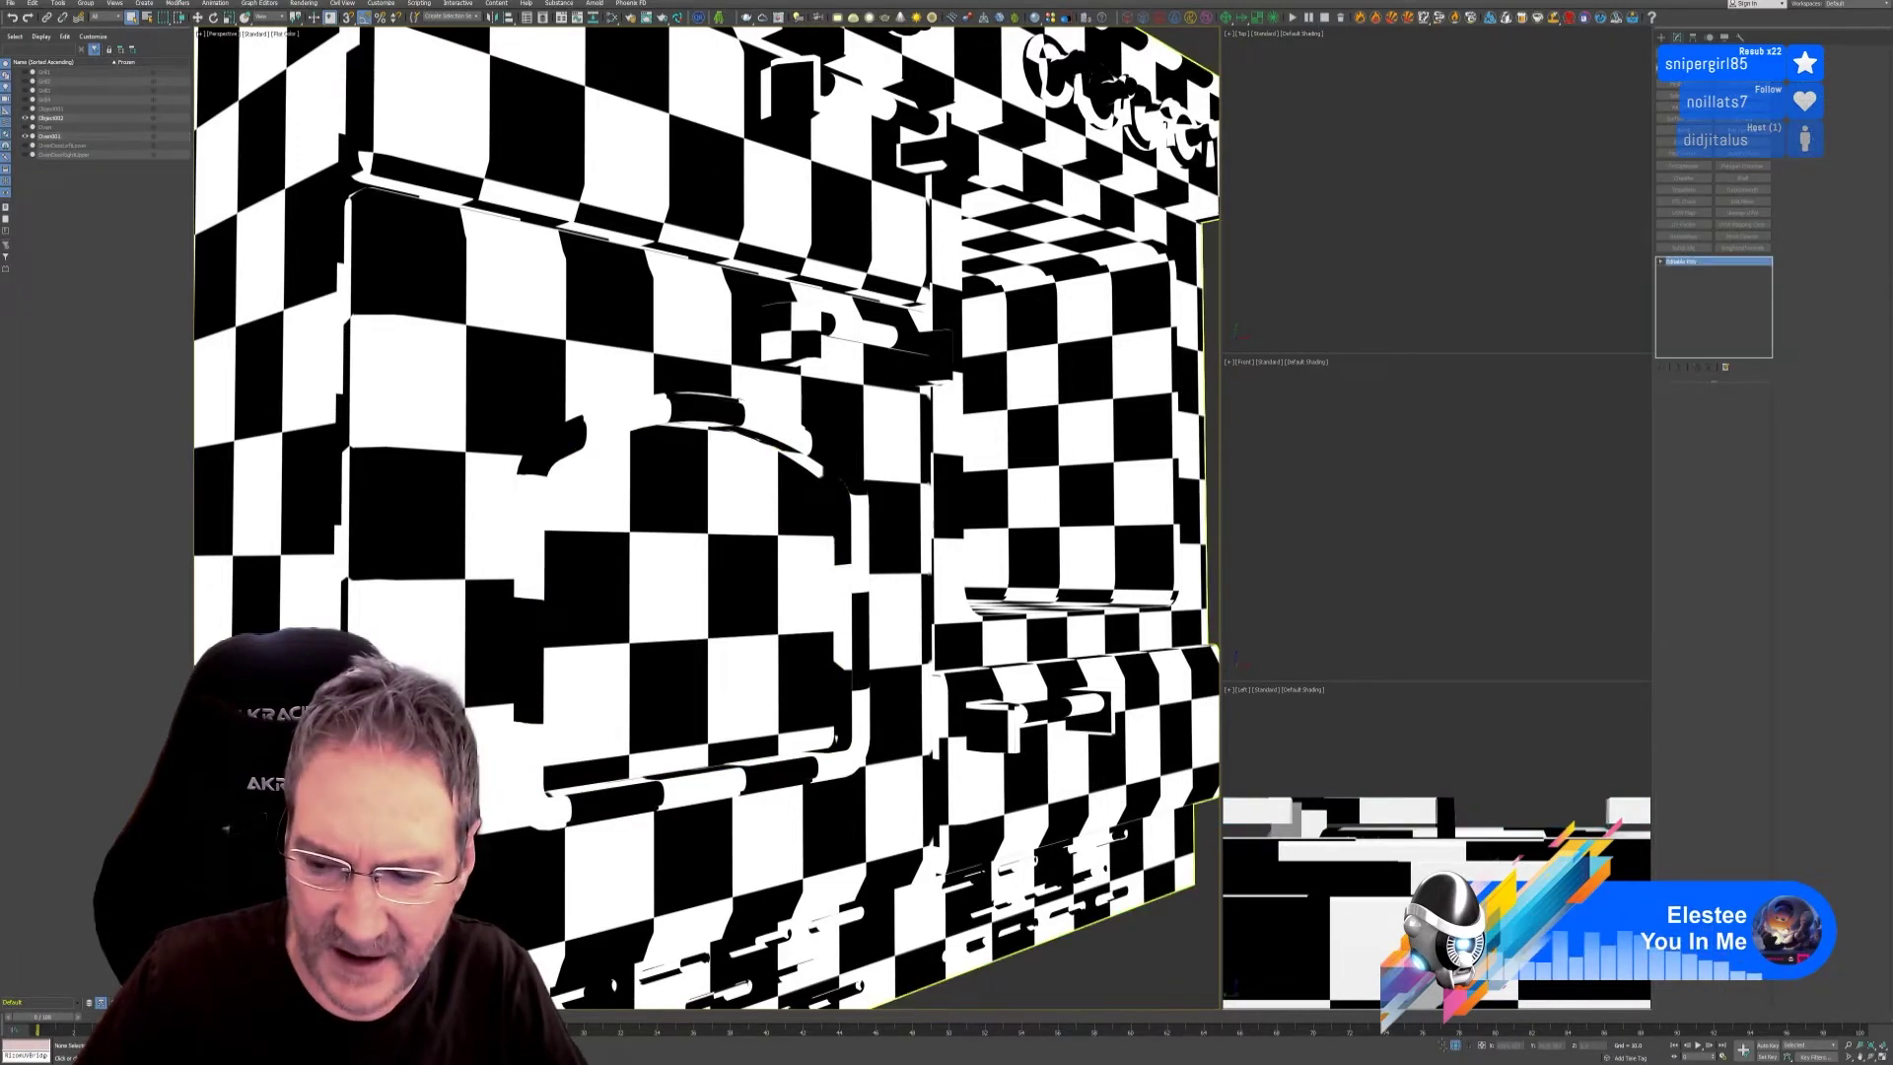
pyautogui.click(1455, 1045)
pyautogui.click(1455, 1045)
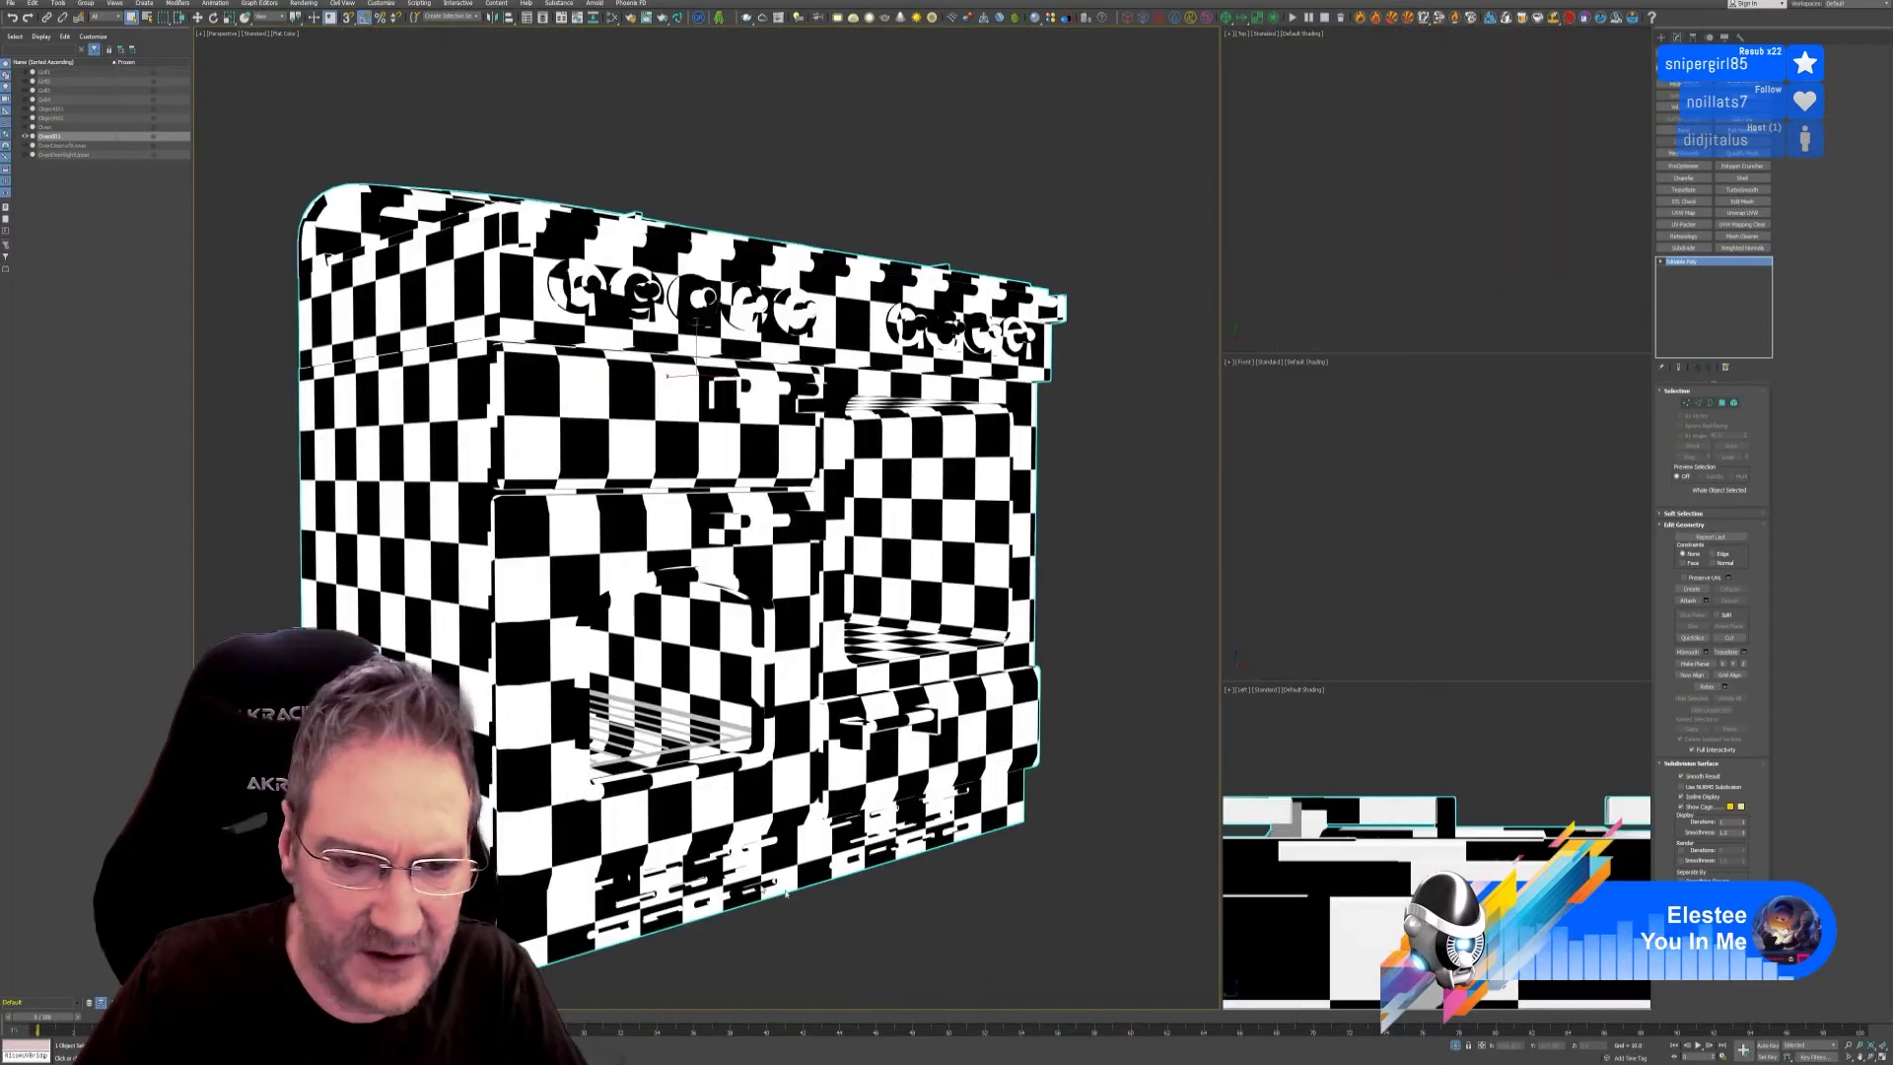
pyautogui.scroll(8, 680, 735)
pyautogui.scroll(-3, 738, 707)
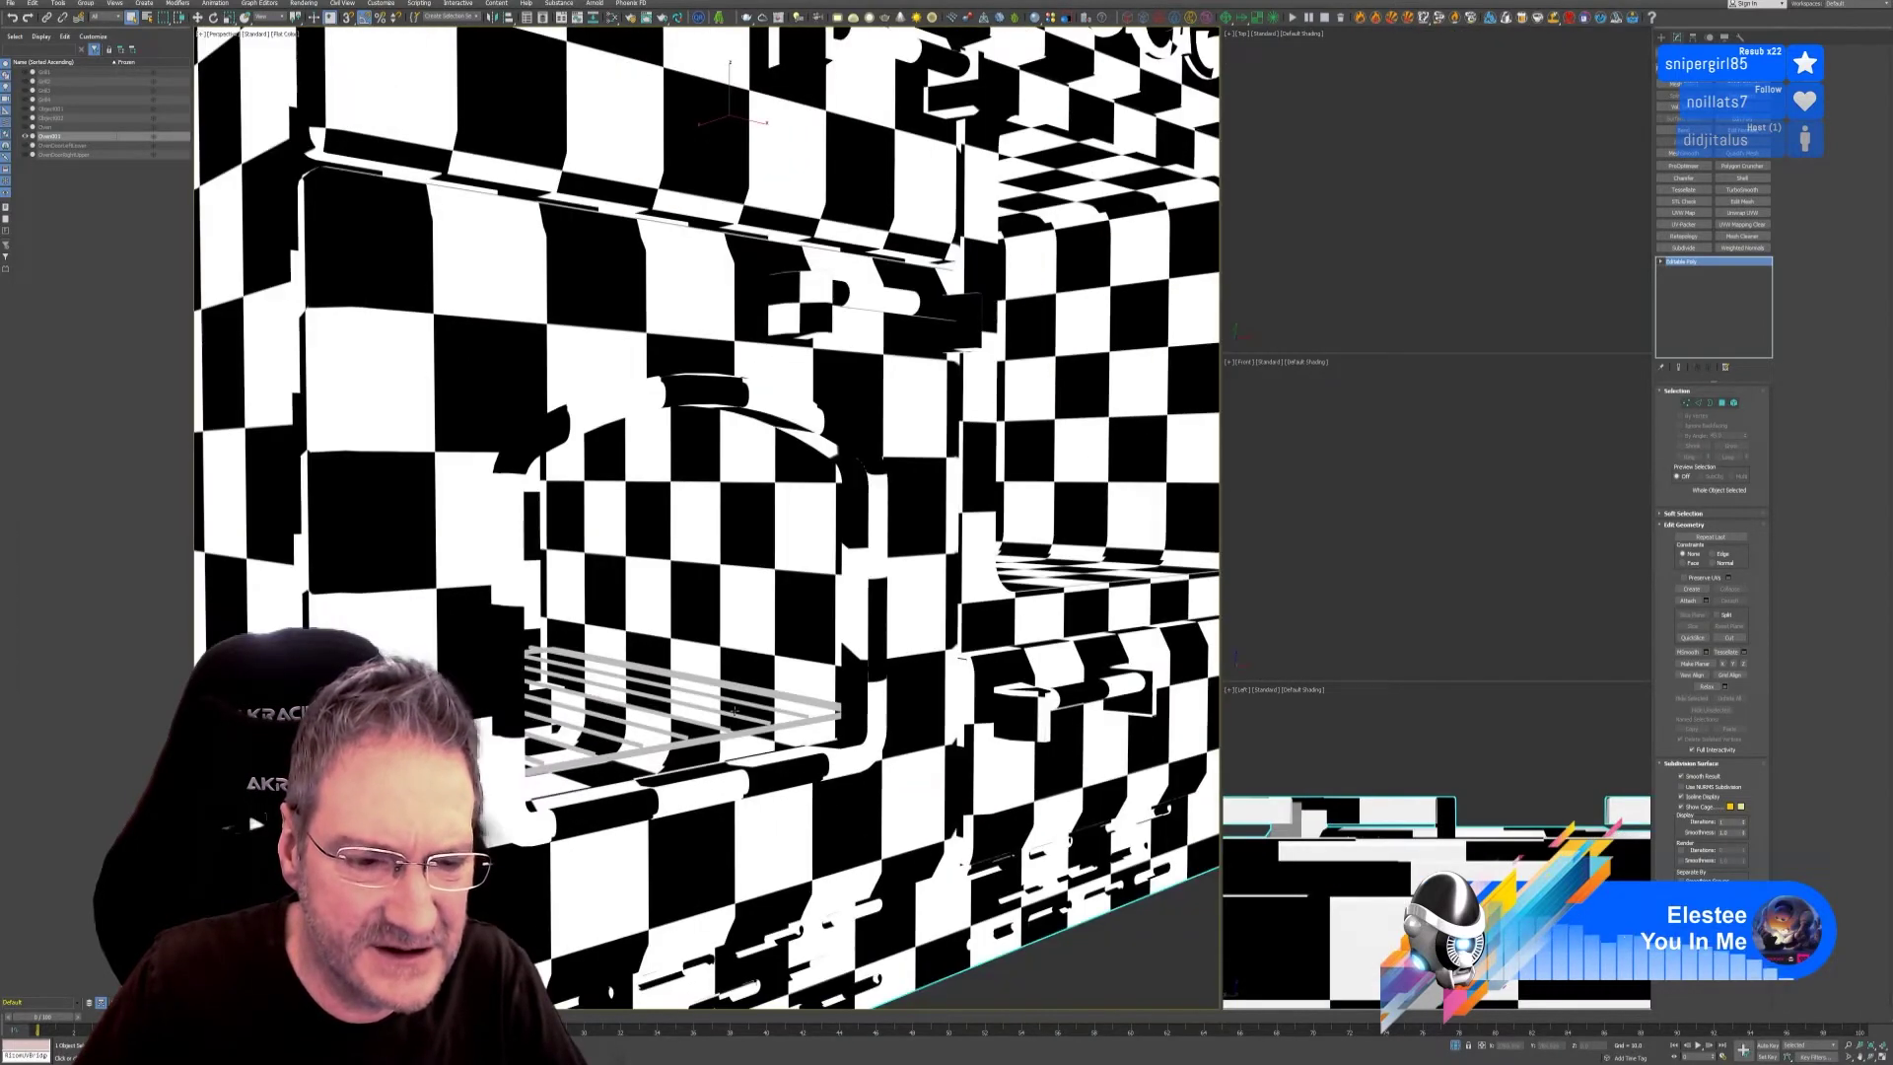
pyautogui.scroll(-6, 731, 714)
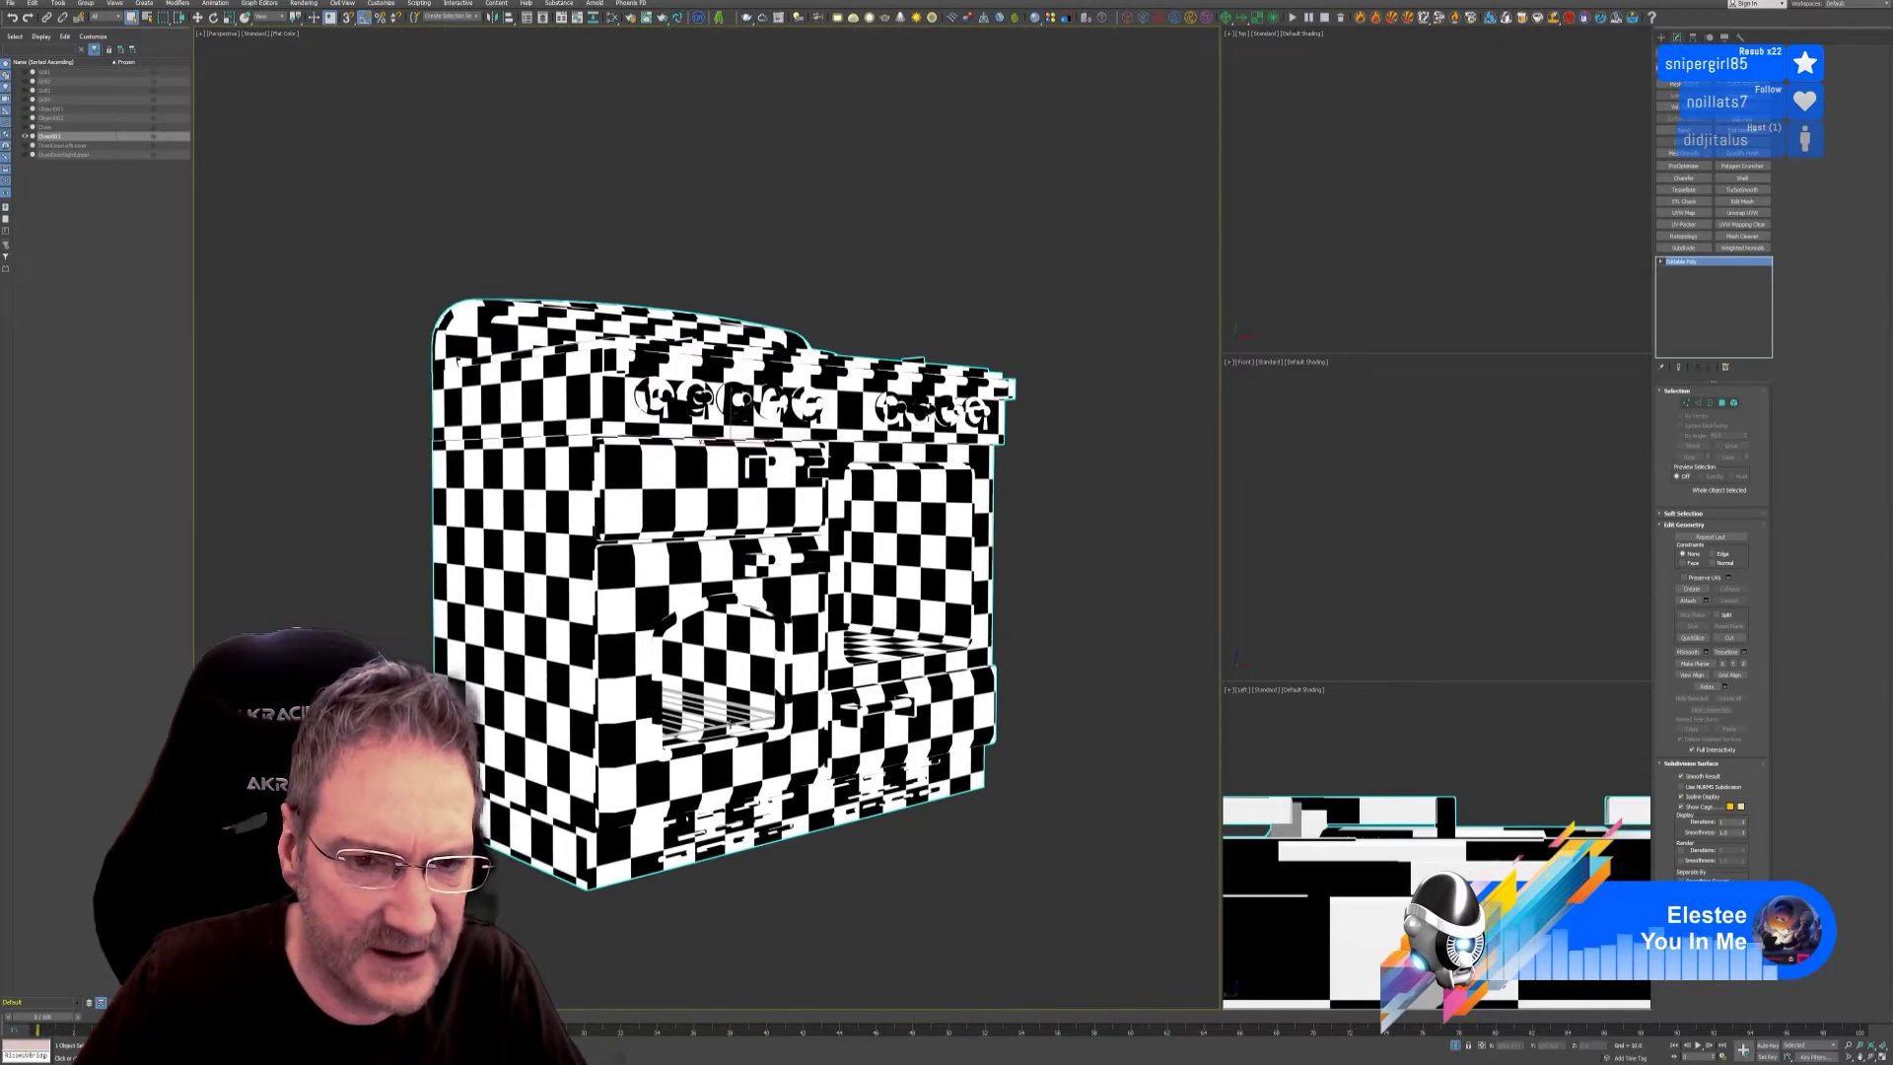
pyautogui.scroll(-2, 730, 720)
pyautogui.scroll(6, 731, 720)
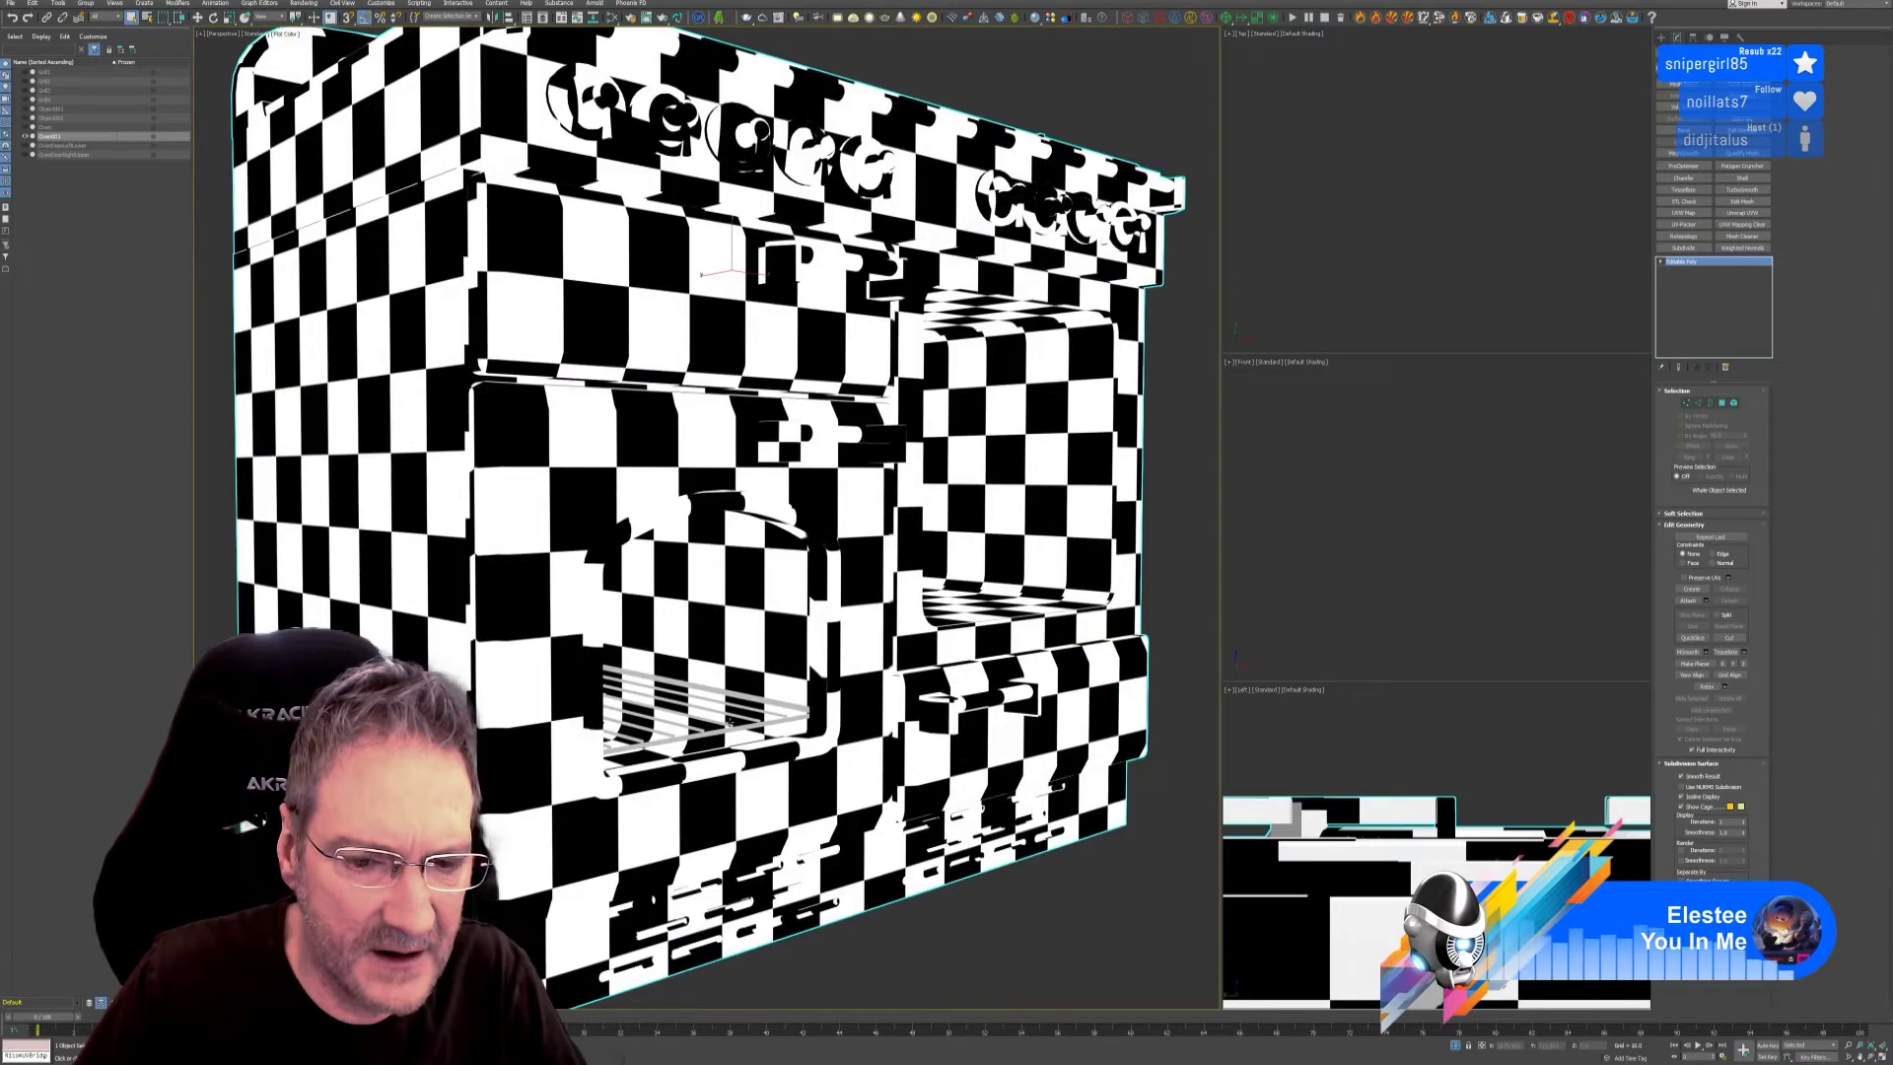
pyautogui.scroll(3, 730, 722)
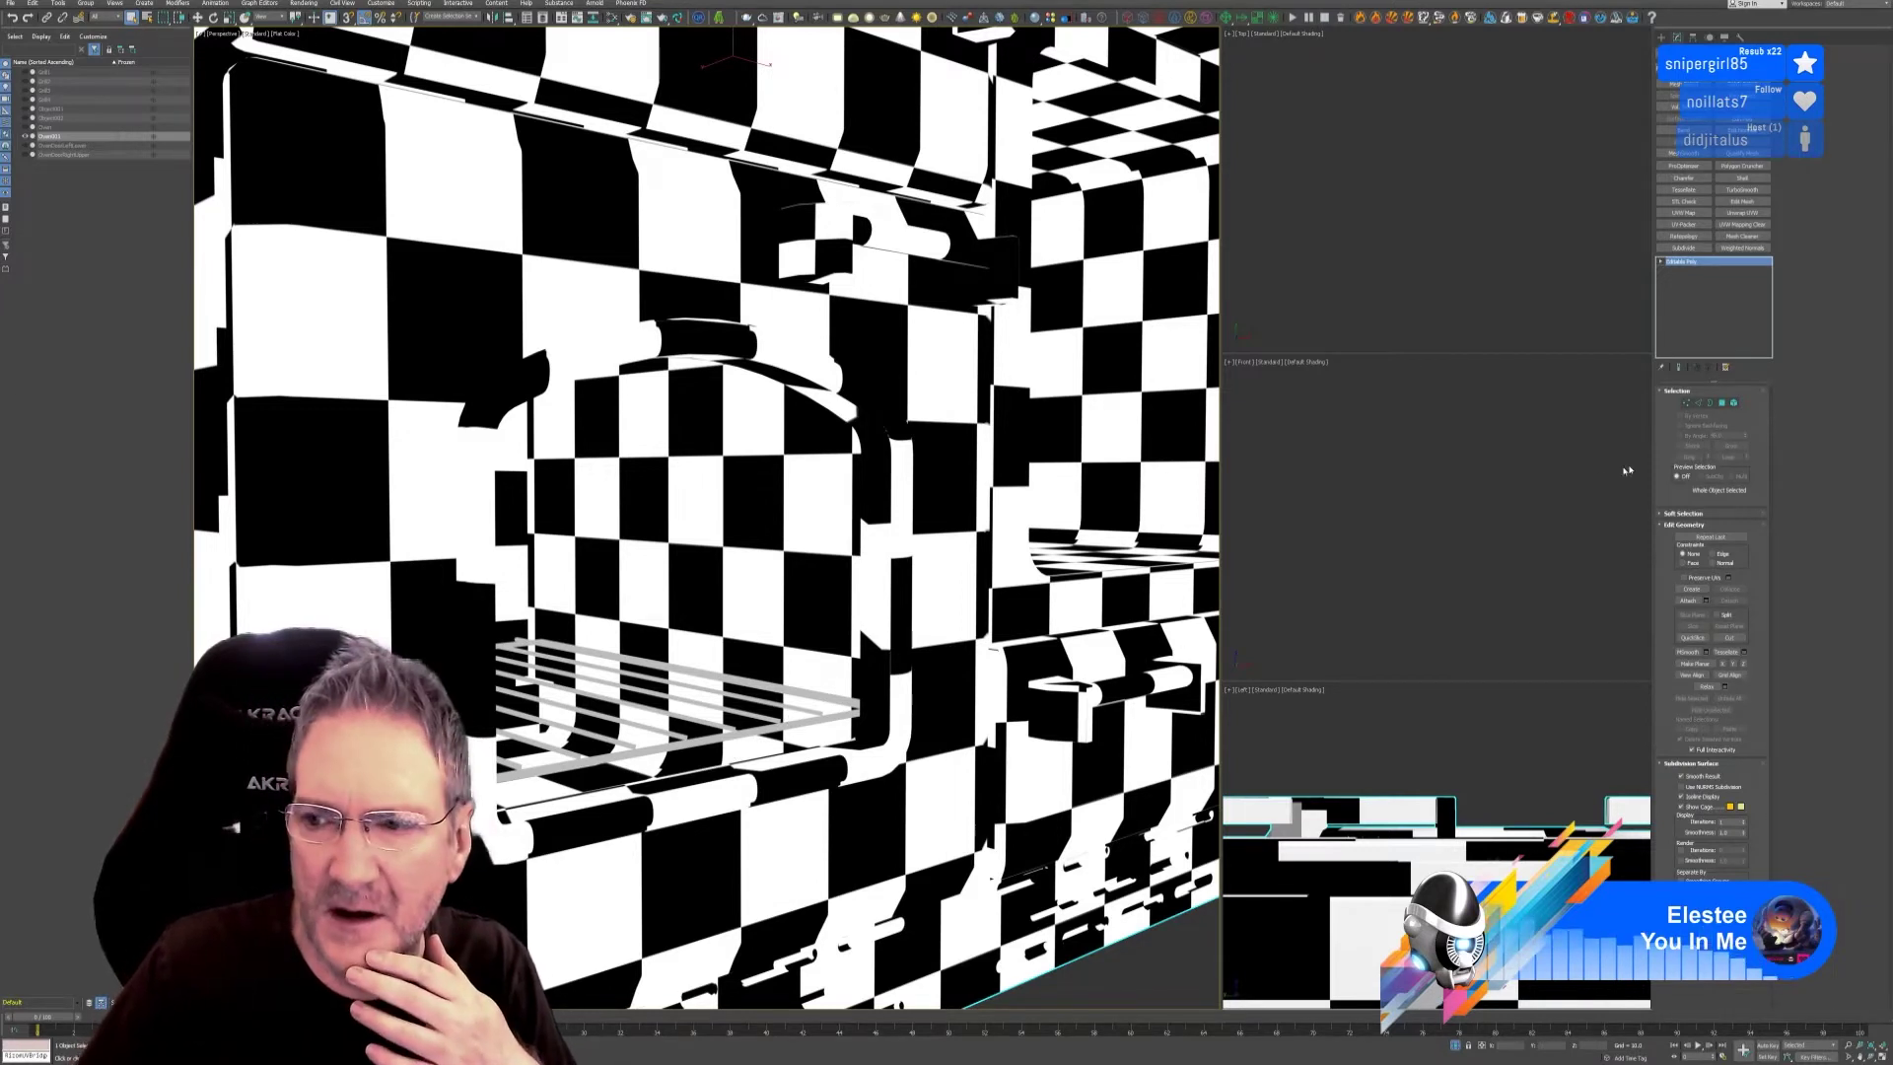
# Select the frame and the first crossbars of the lower compartment's rack as elements of the oven body.
pyautogui.click(1734, 403)
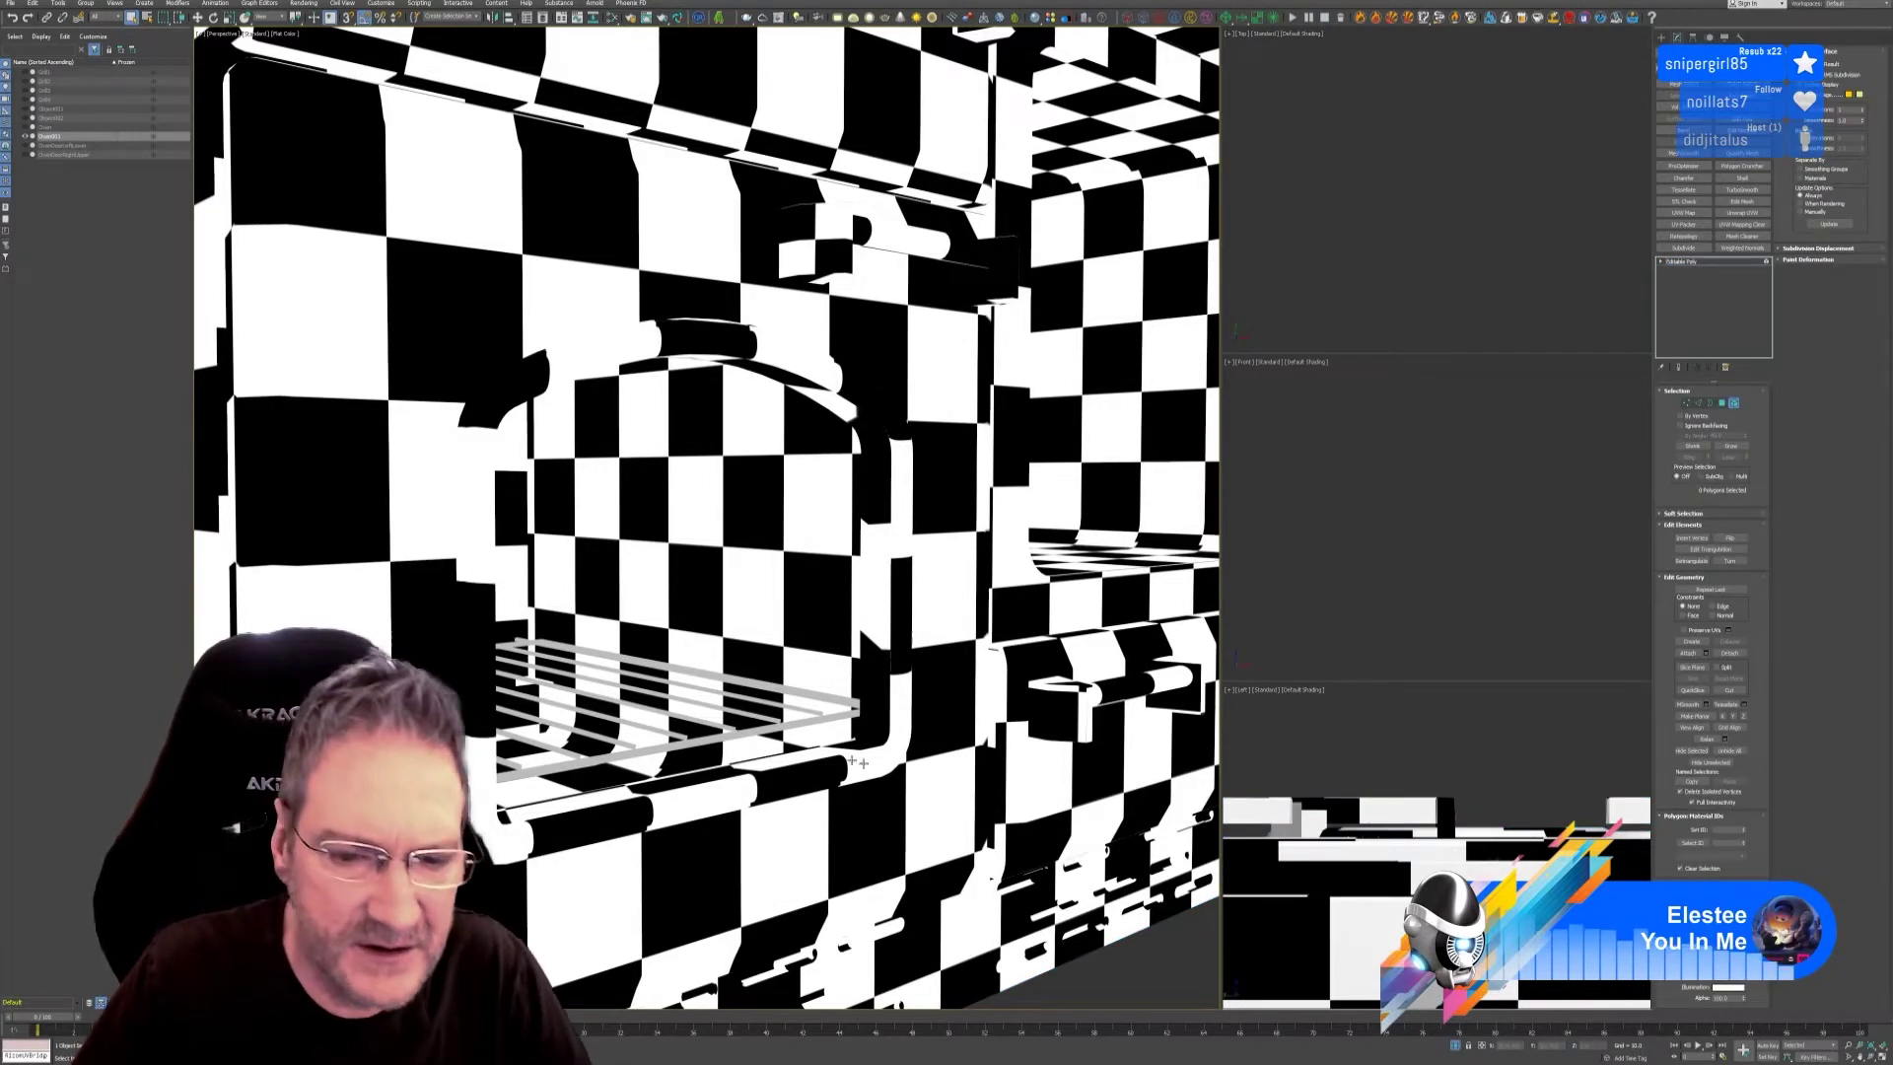
pyautogui.click(748, 733)
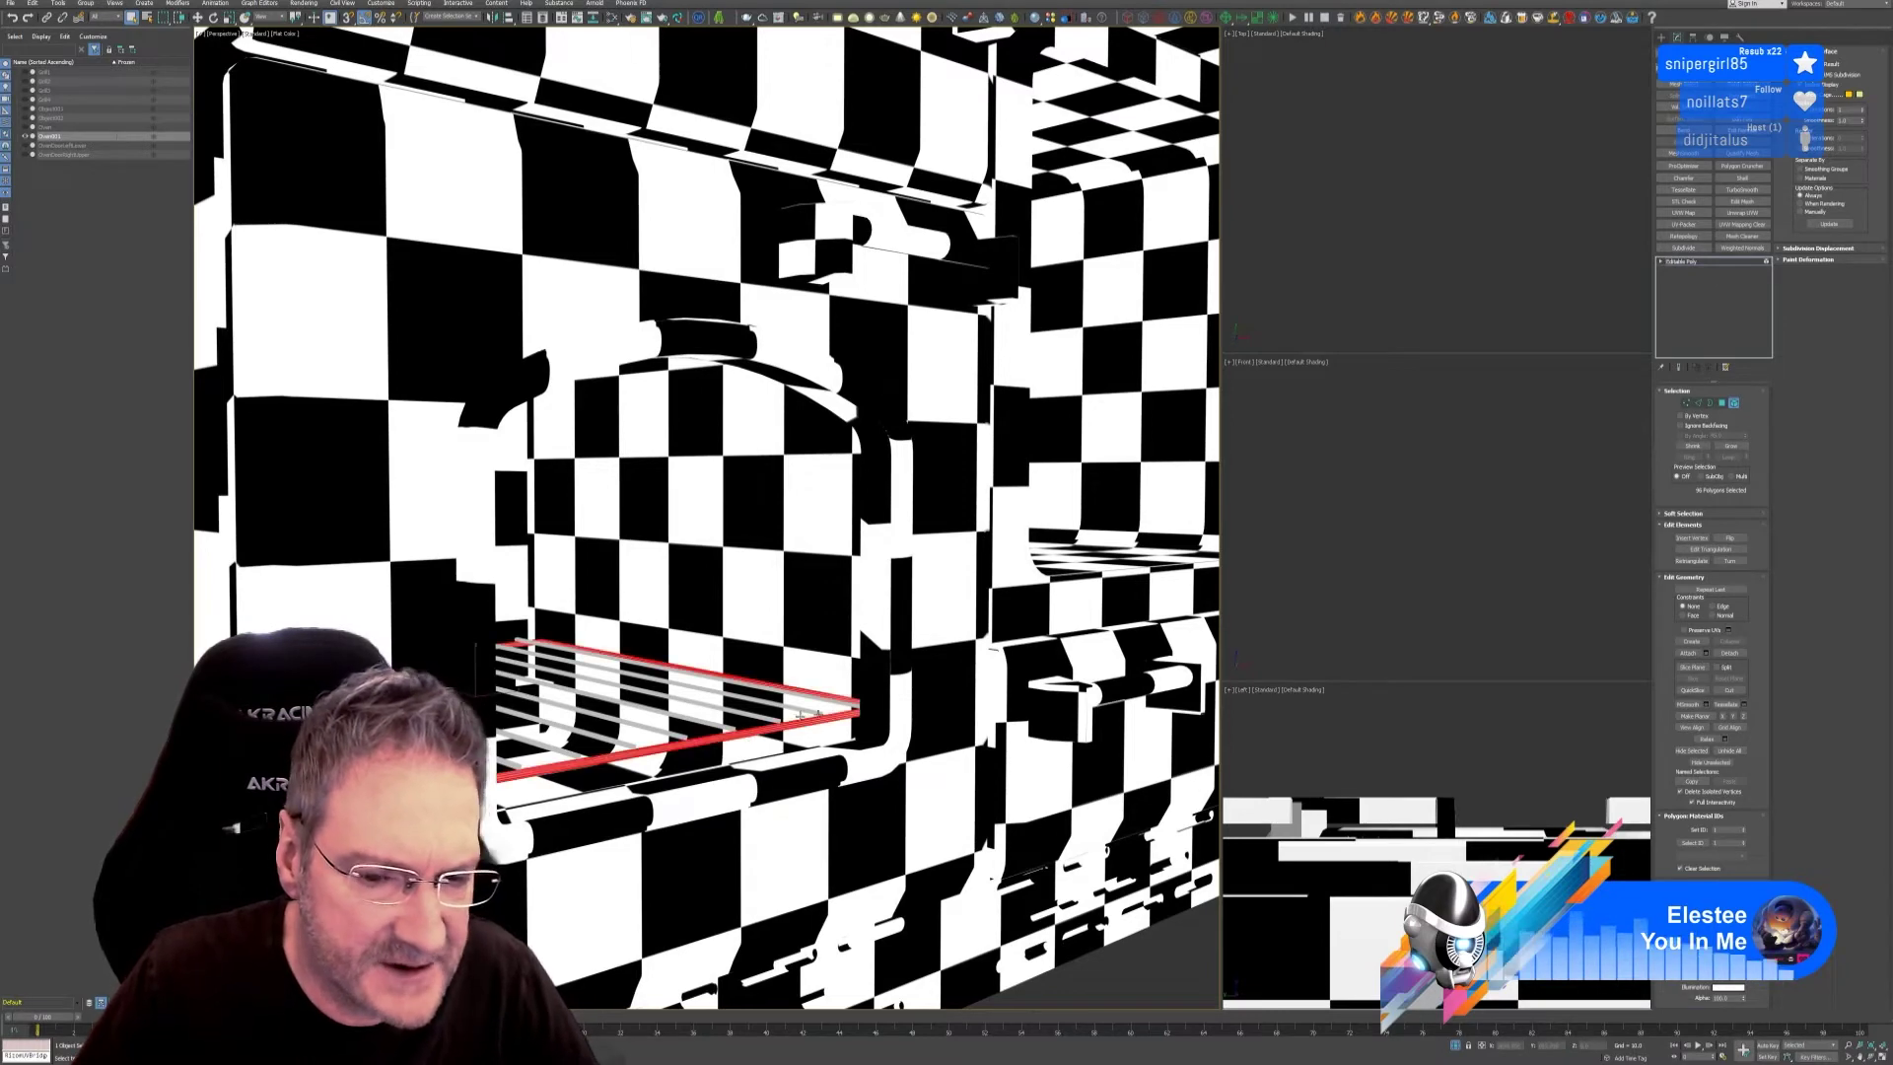
pyautogui.scroll(5, 820, 717)
pyautogui.keyDown('ctrl'); pyautogui.click(774, 710); pyautogui.keyUp('ctrl')
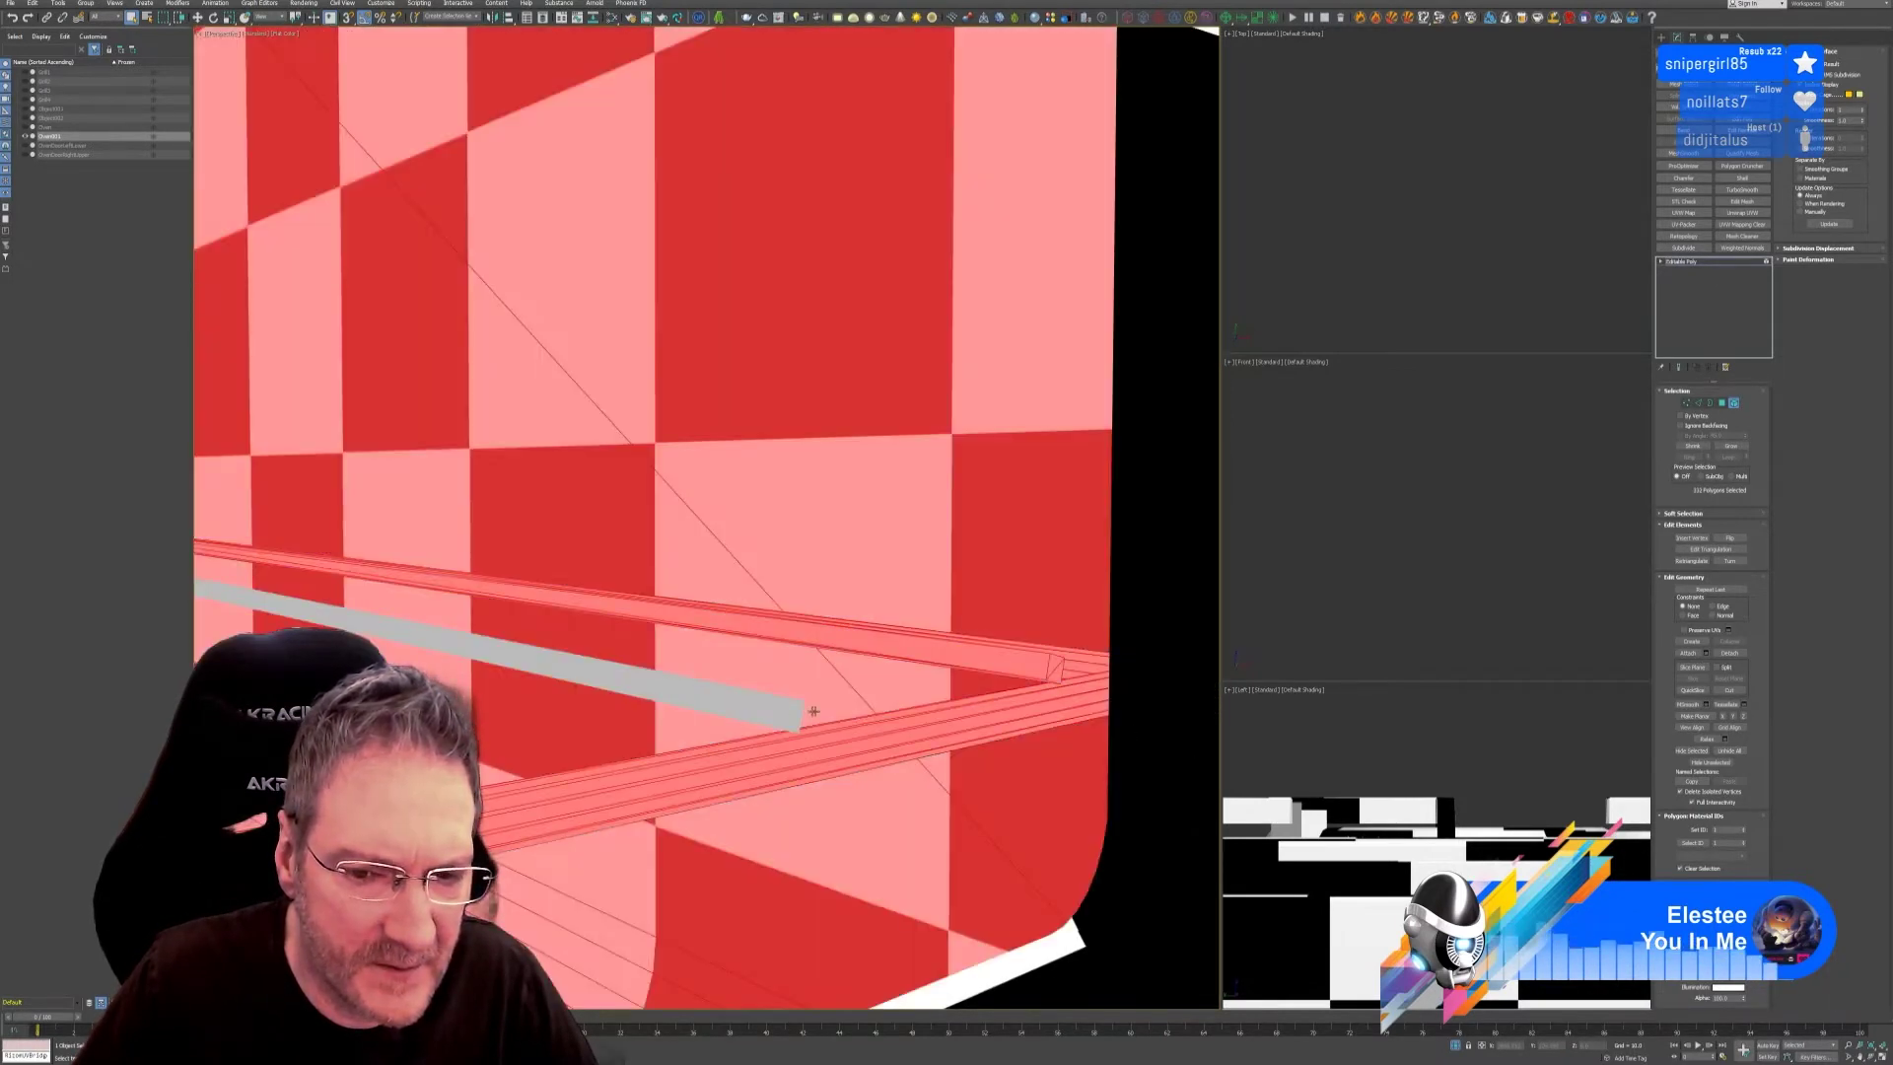
pyautogui.scroll(-3, 706, 517)
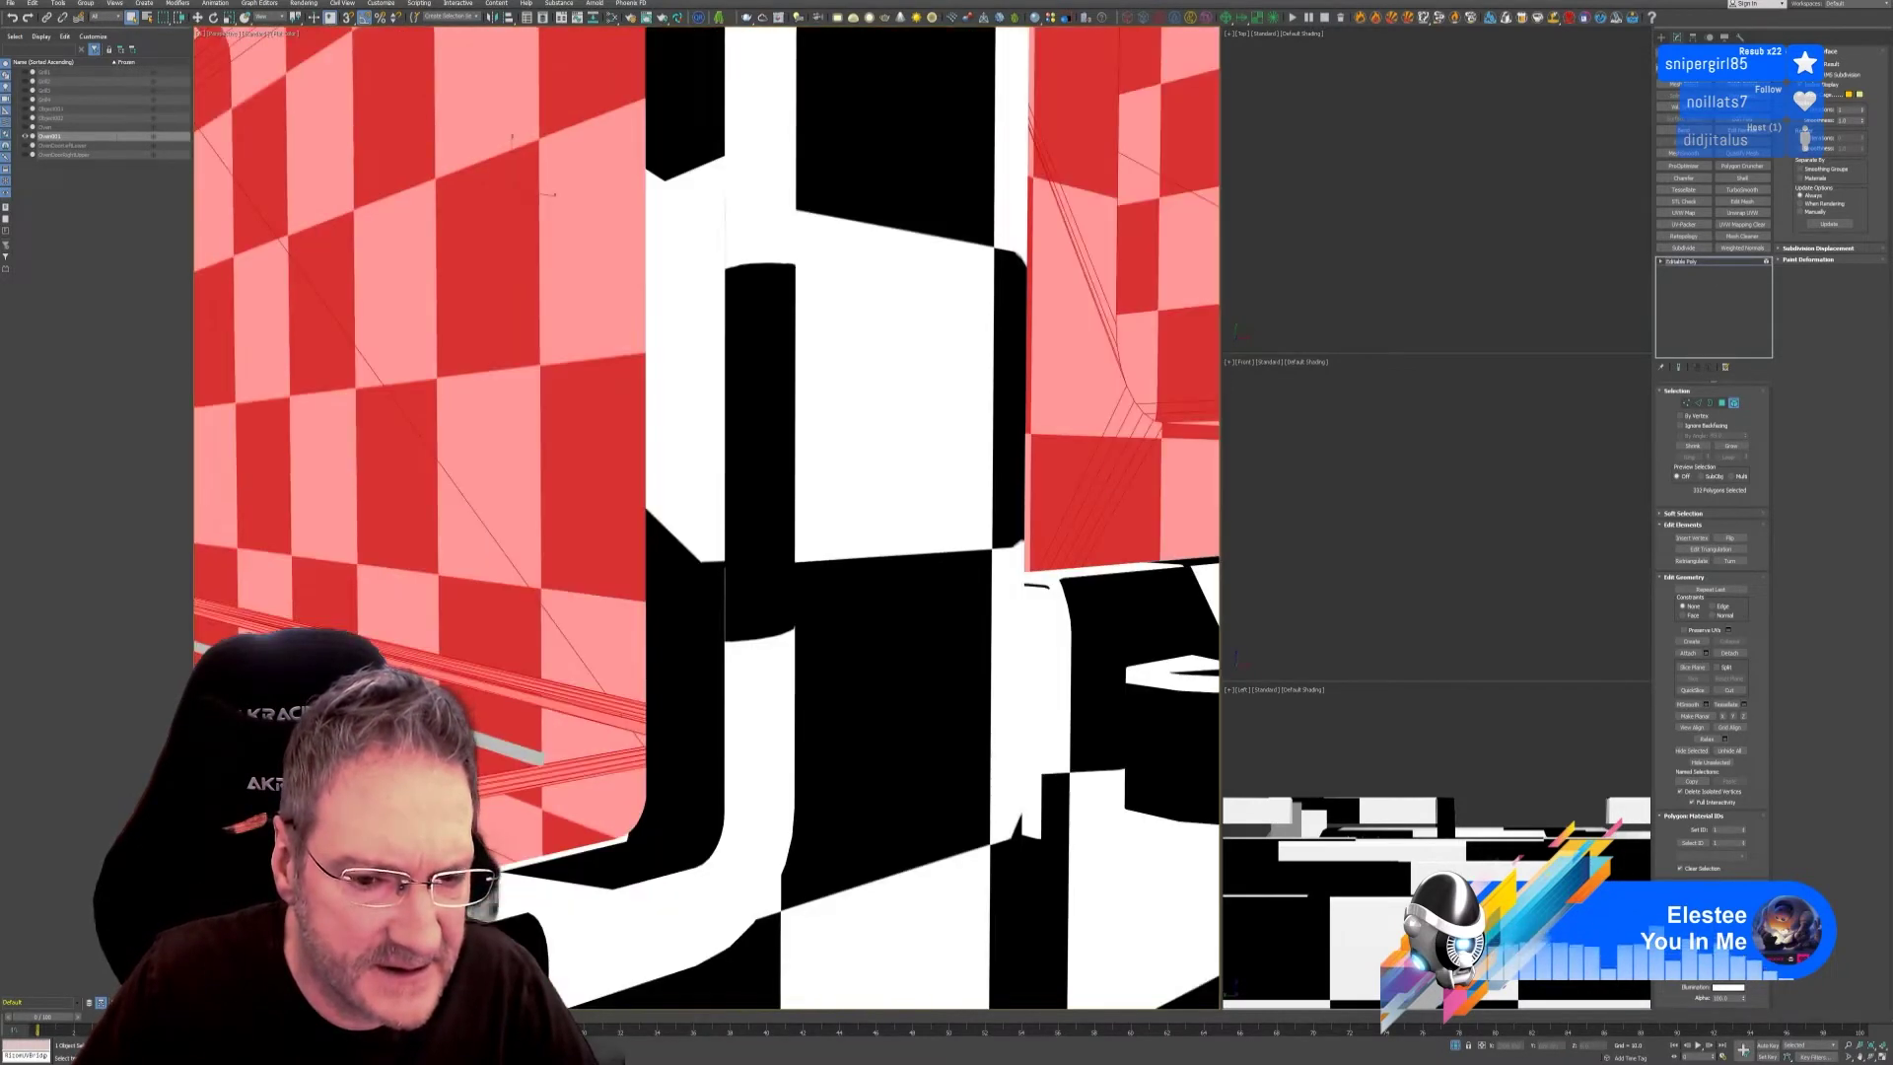
pyautogui.scroll(-3, 730, 698)
pyautogui.click(729, 698)
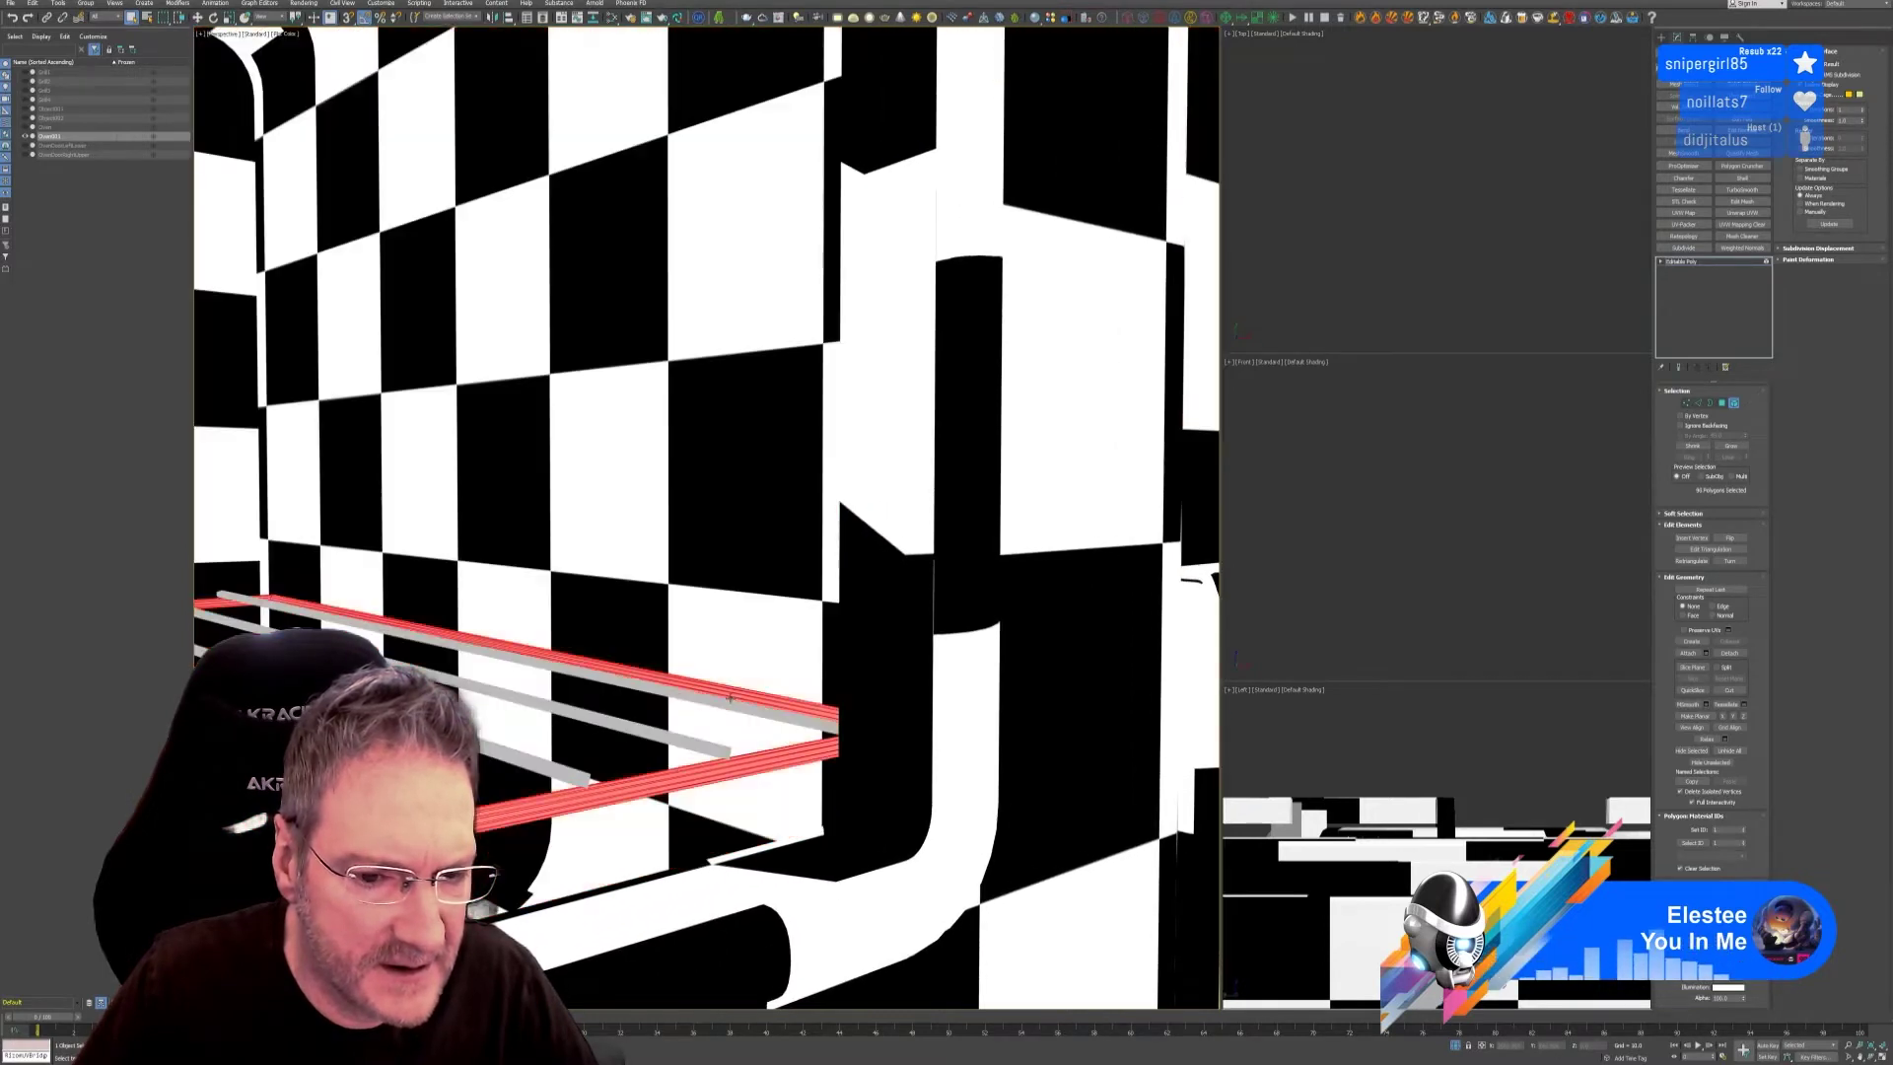
pyautogui.keyDown('ctrl'); pyautogui.click(656, 735); pyautogui.keyUp('ctrl')
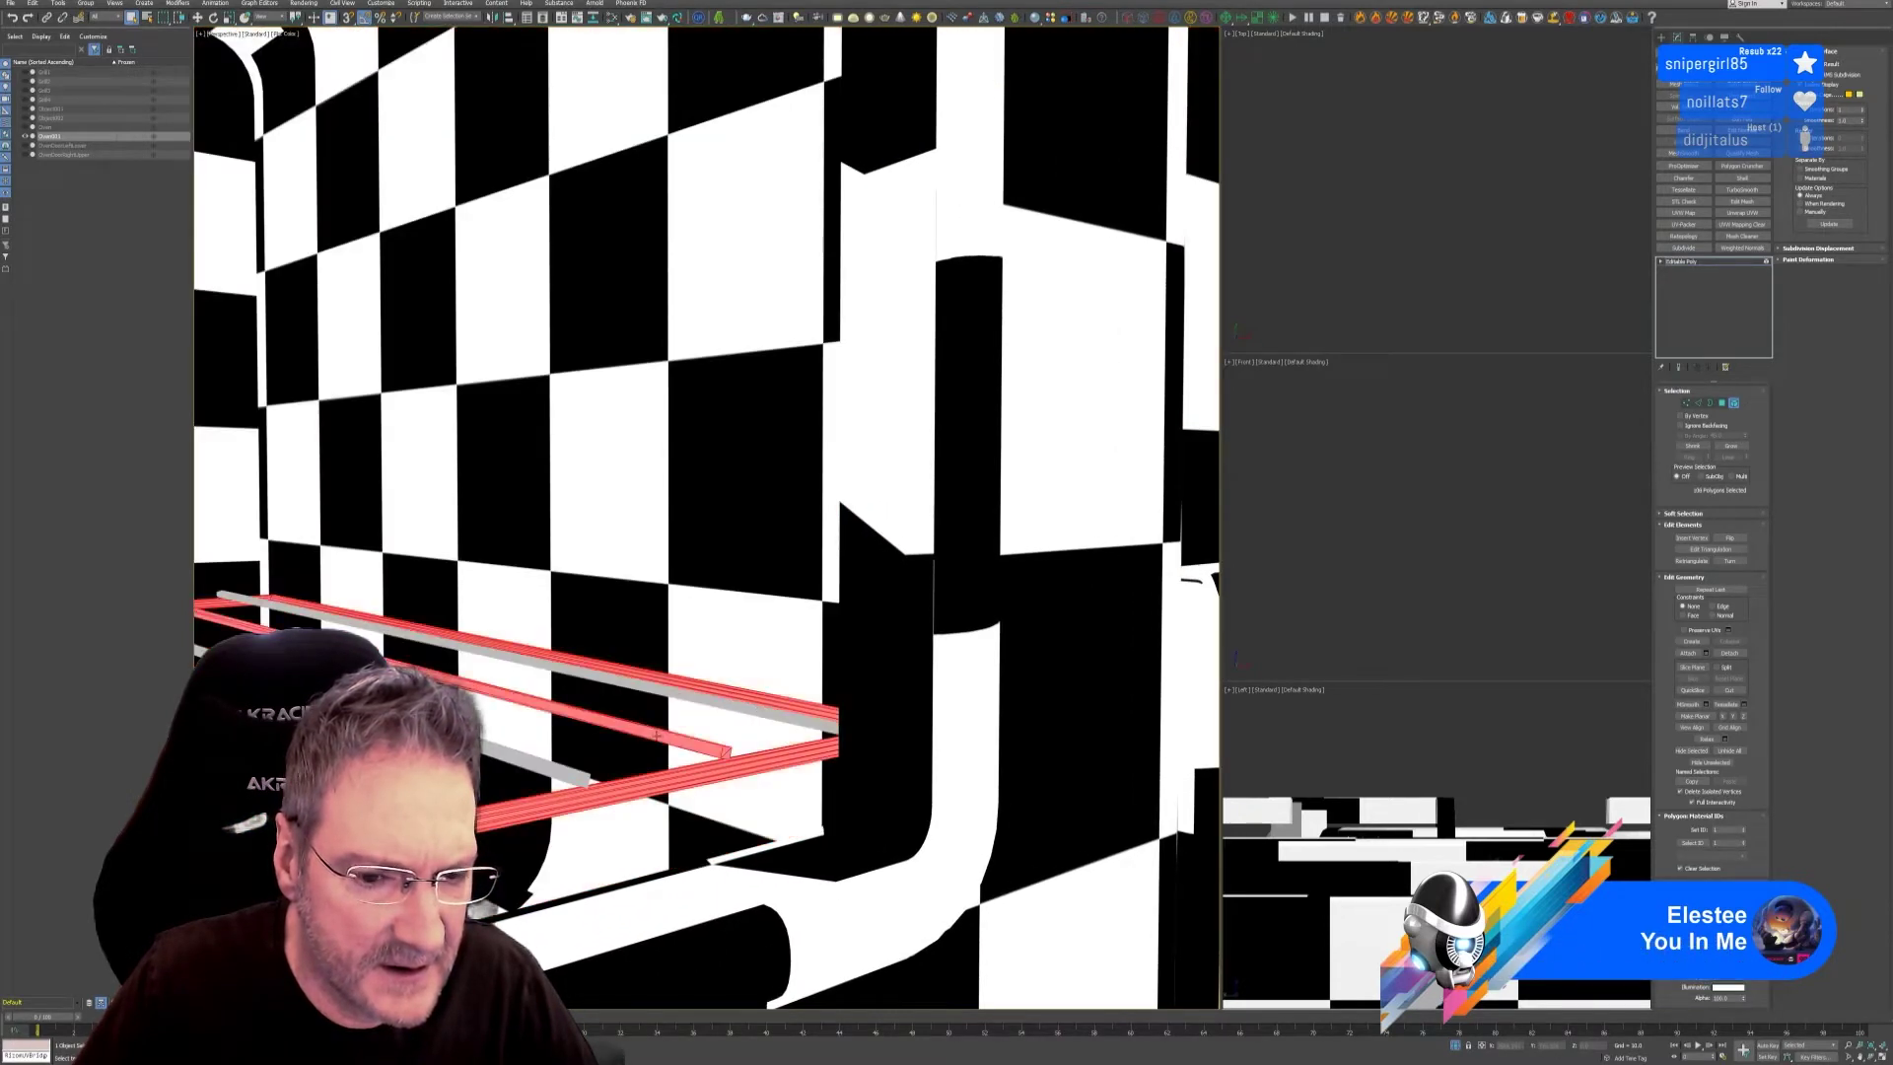
pyautogui.keyDown('ctrl'); pyautogui.click(584, 775); pyautogui.keyUp('ctrl')
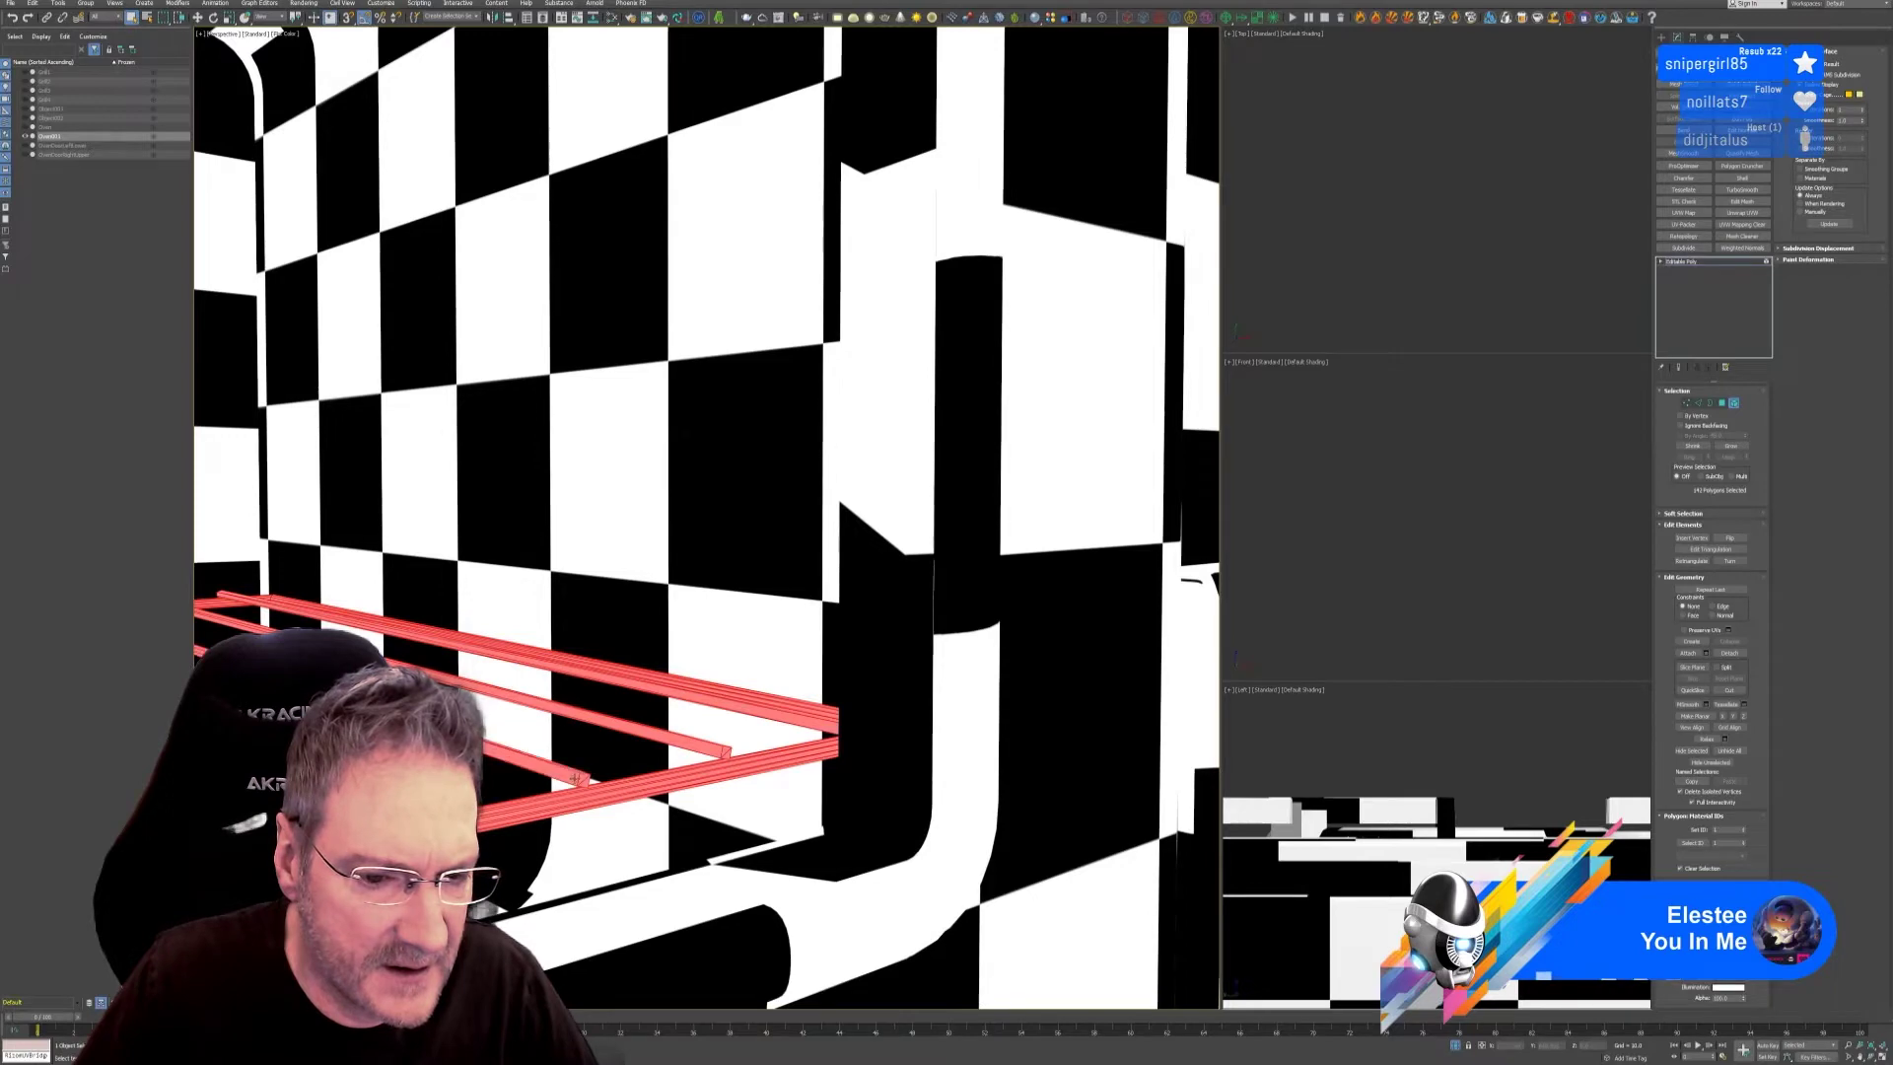
# Add the remaining crossbars of the lower rack to the element selection, leaving the compartment shell unselected.
pyautogui.scroll(2, 494, 771)
pyautogui.moveTo(494, 772); pyautogui.dragTo(572, 742, button='middle')
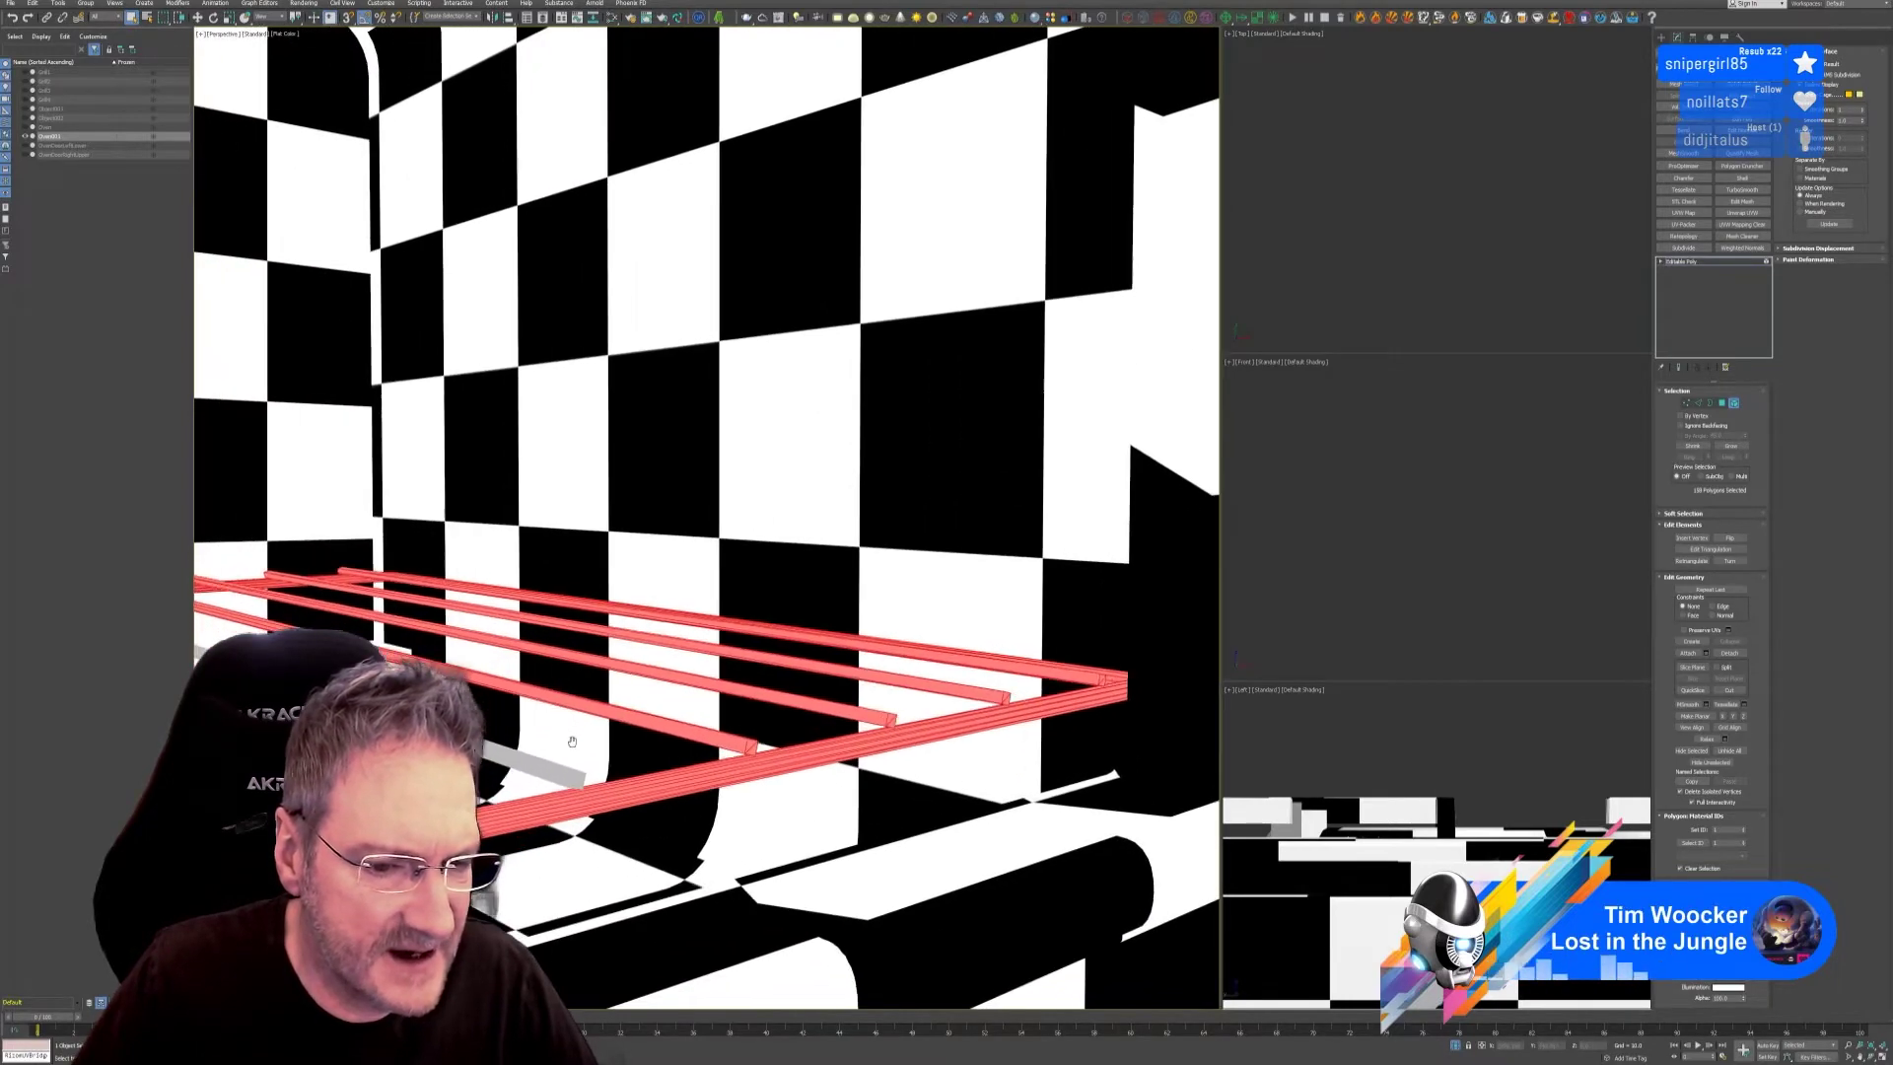
pyautogui.keyDown('ctrl'); pyautogui.click(572, 741); pyautogui.keyUp('ctrl')
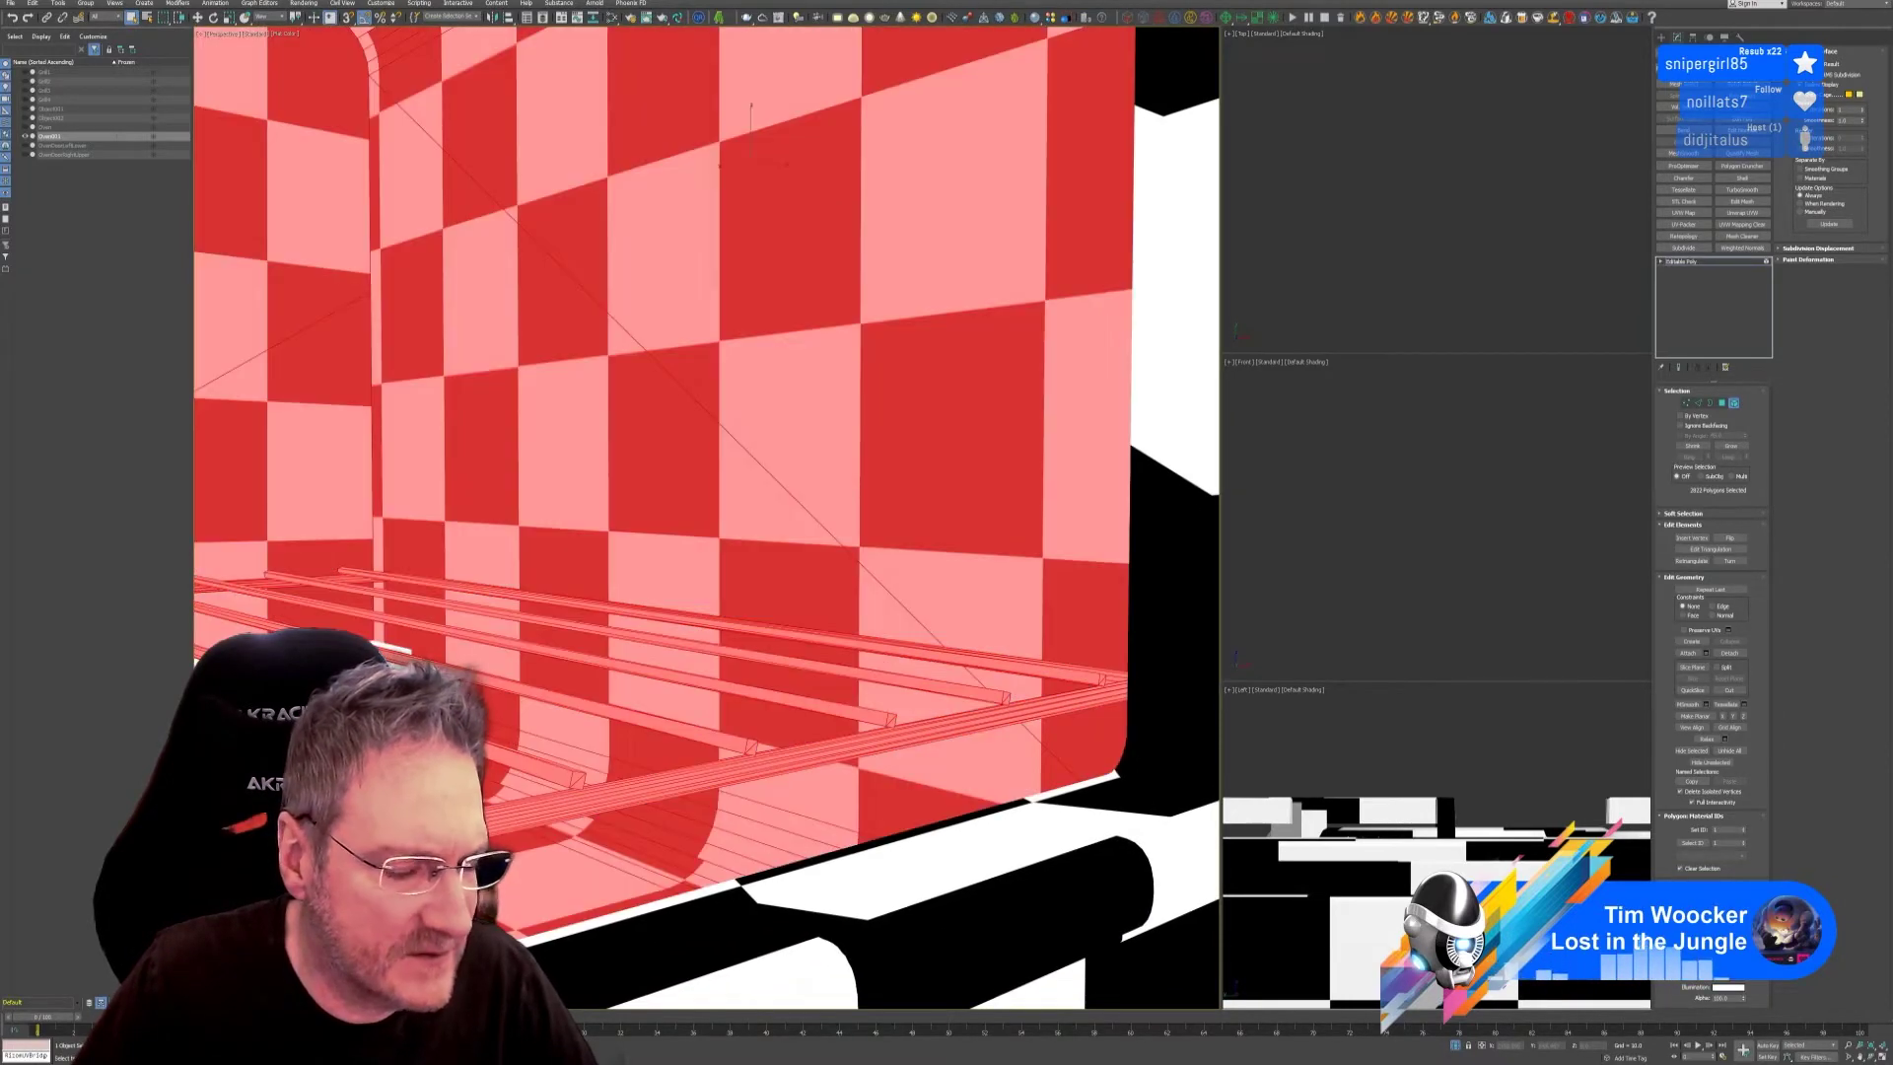
pyautogui.hotkey('ctrl', 'z')
pyautogui.keyDown('alt'); pyautogui.moveTo(572, 741); pyautogui.dragTo(563, 780, button='middle'); pyautogui.keyUp('alt')
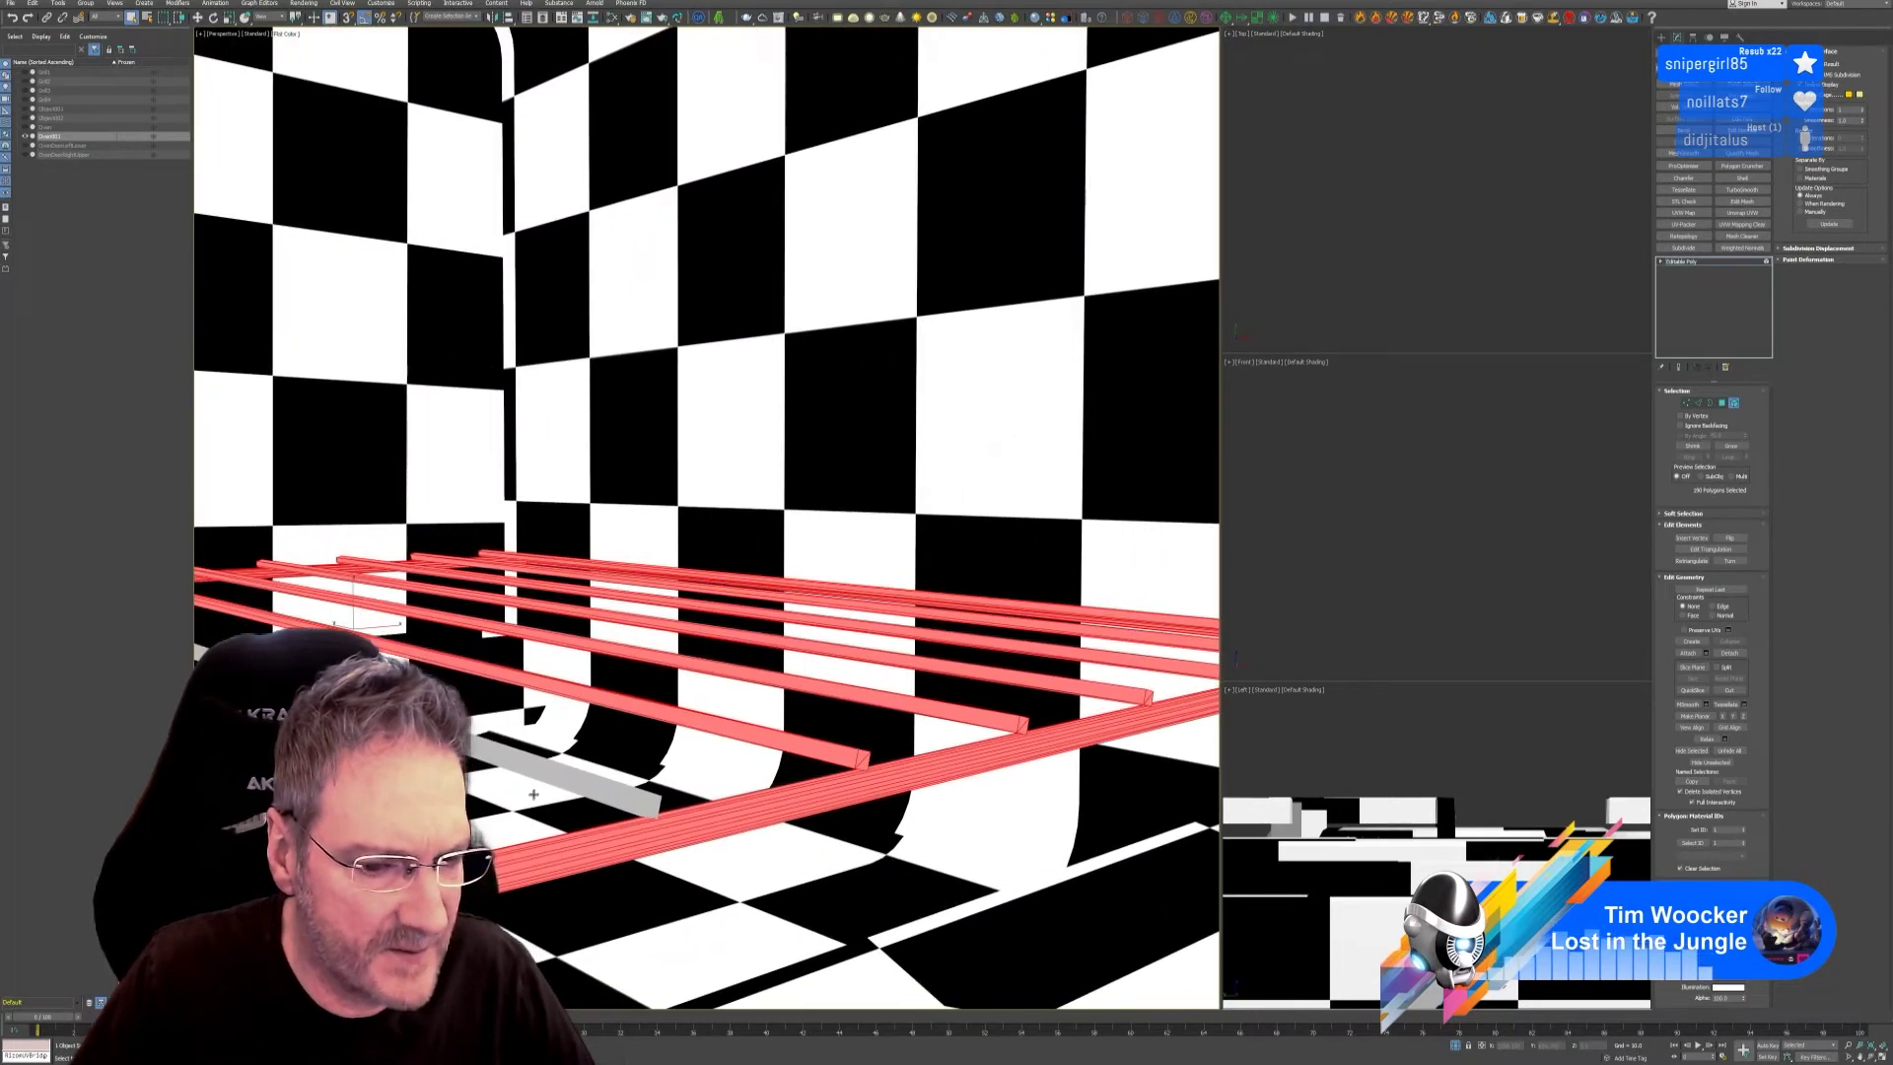
pyautogui.keyDown('ctrl'); pyautogui.click(563, 780); pyautogui.keyUp('ctrl')
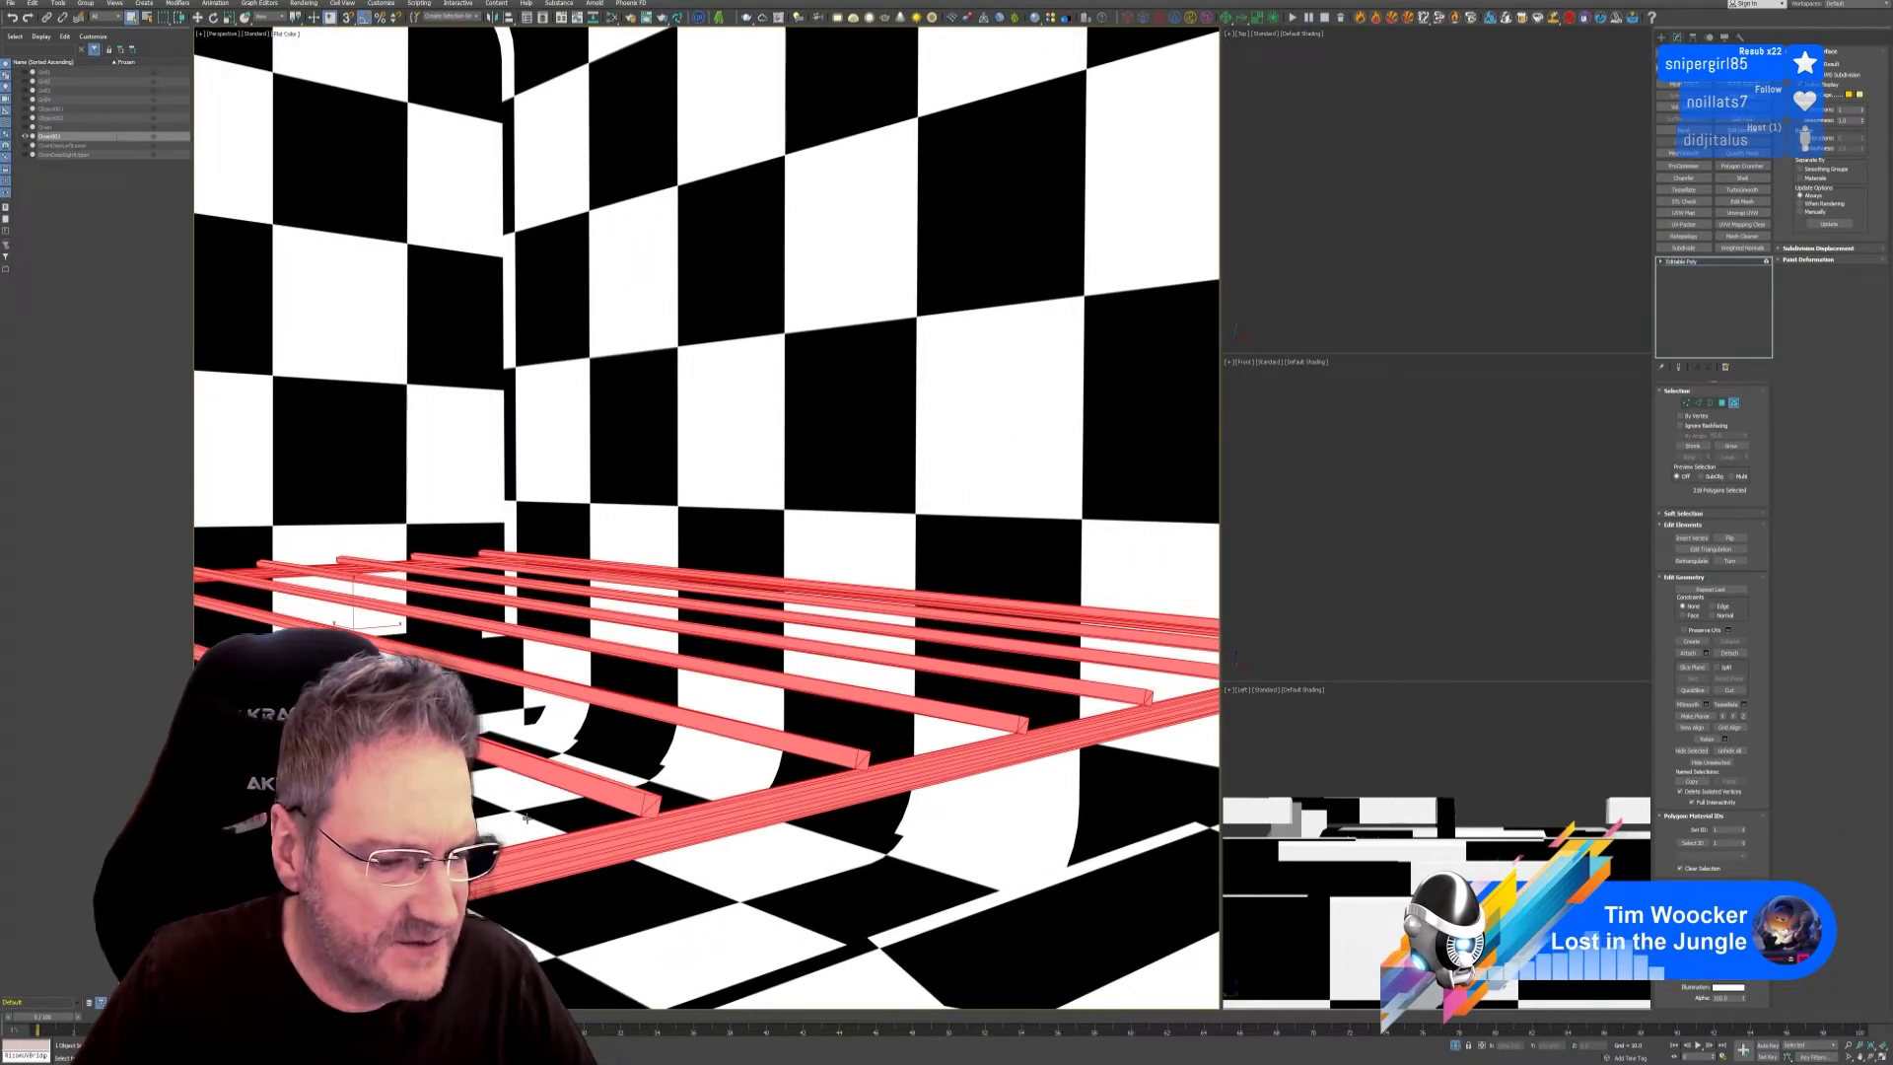
pyautogui.scroll(-5, 526, 817)
pyautogui.keyDown('alt'); pyautogui.moveTo(761, 822); pyautogui.dragTo(473, 769, button='middle'); pyautogui.keyUp('alt')
pyautogui.scroll(4, 473, 754)
pyautogui.scroll(4, 607, 719)
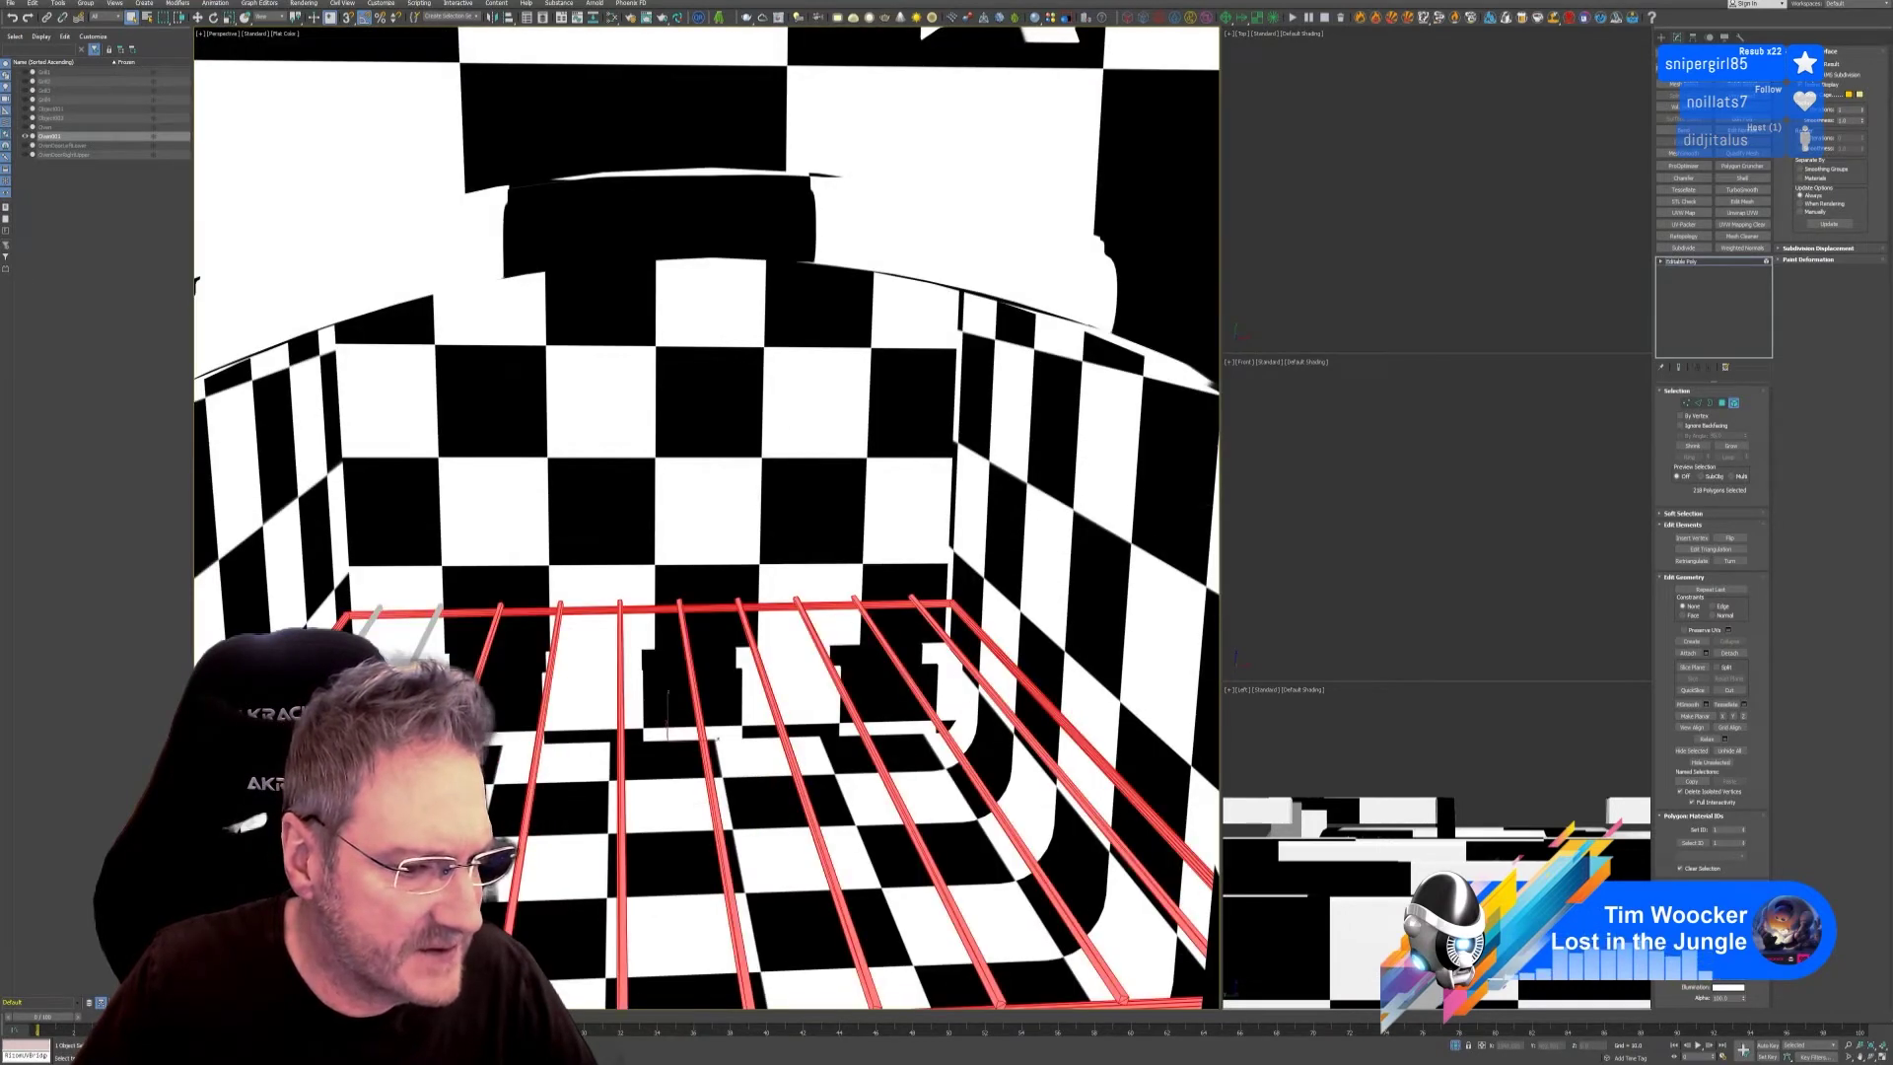
pyautogui.scroll(-5, 668, 715)
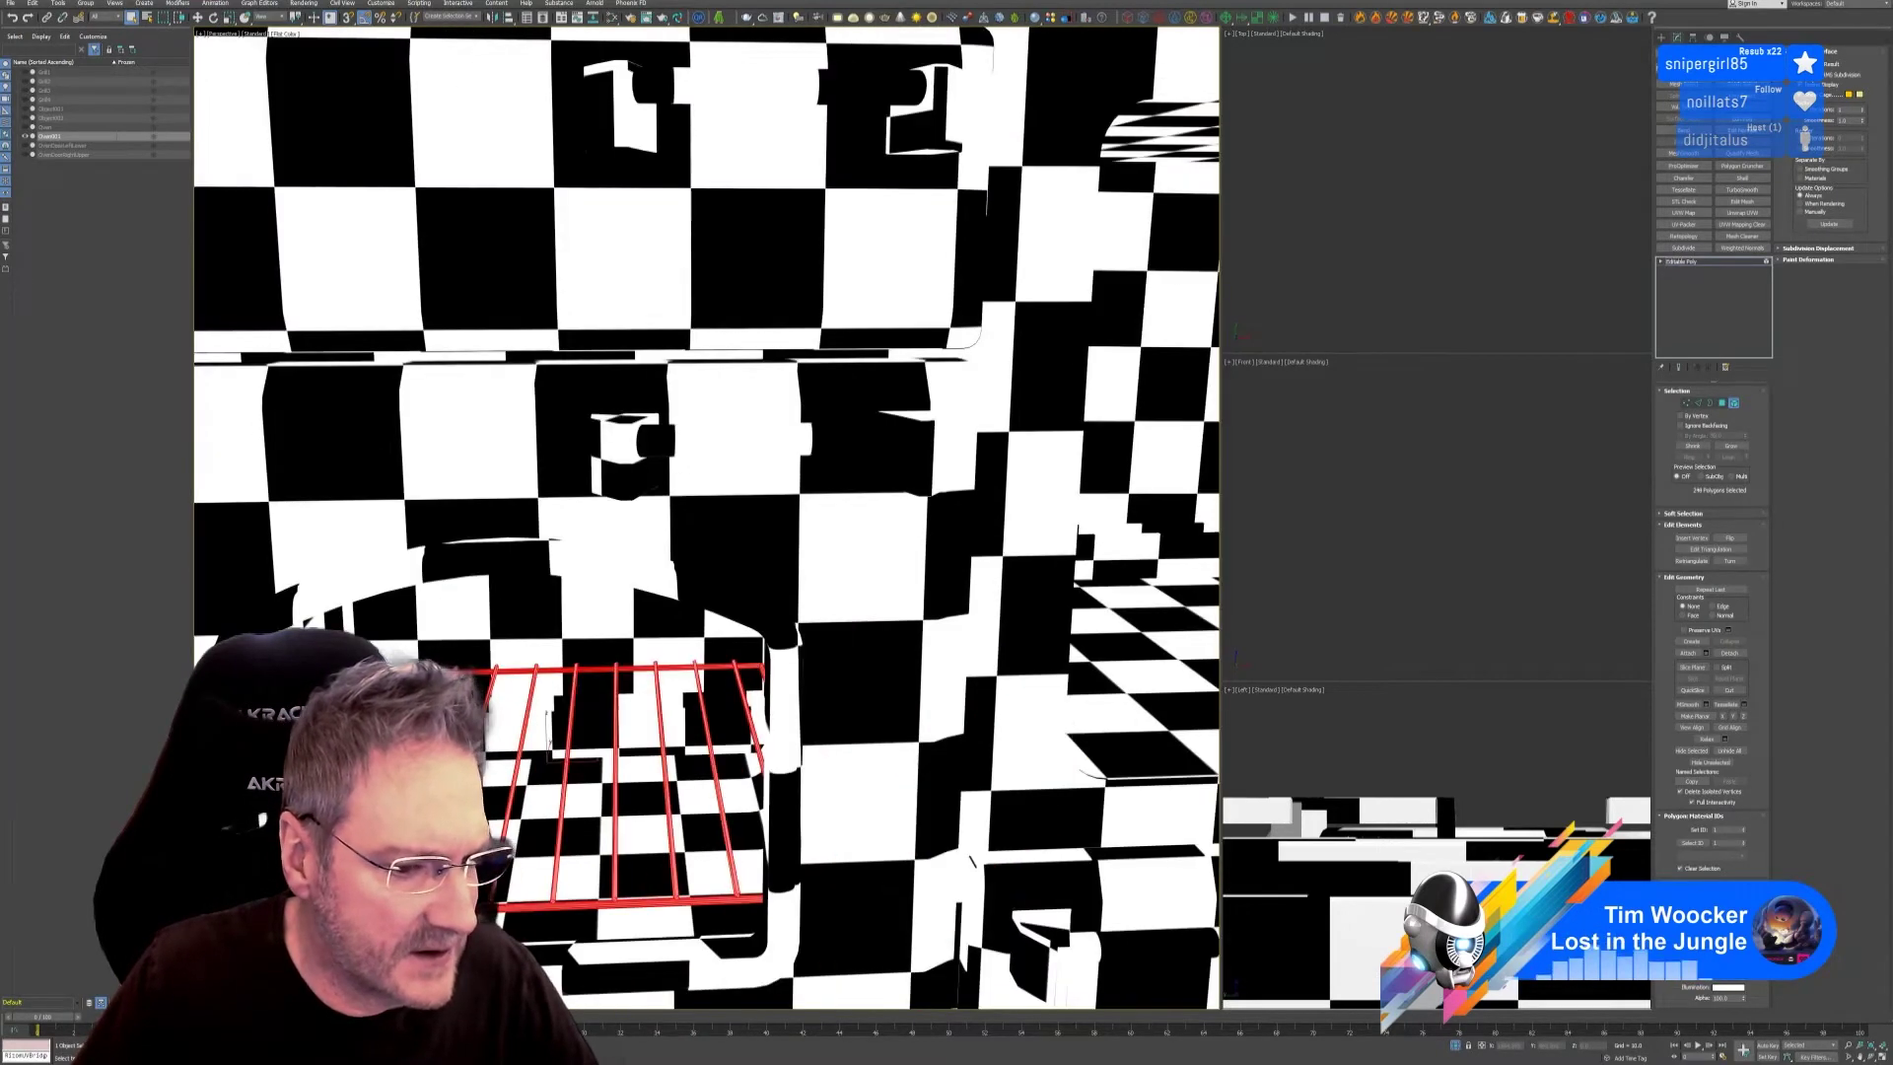
pyautogui.keyDown('alt'); pyautogui.moveTo(625, 895); pyautogui.dragTo(575, 829, button='middle'); pyautogui.keyUp('alt')
# Detach the selected rack elements from the oven body as a separate object and select the detached rack.
pyautogui.click(1729, 653)
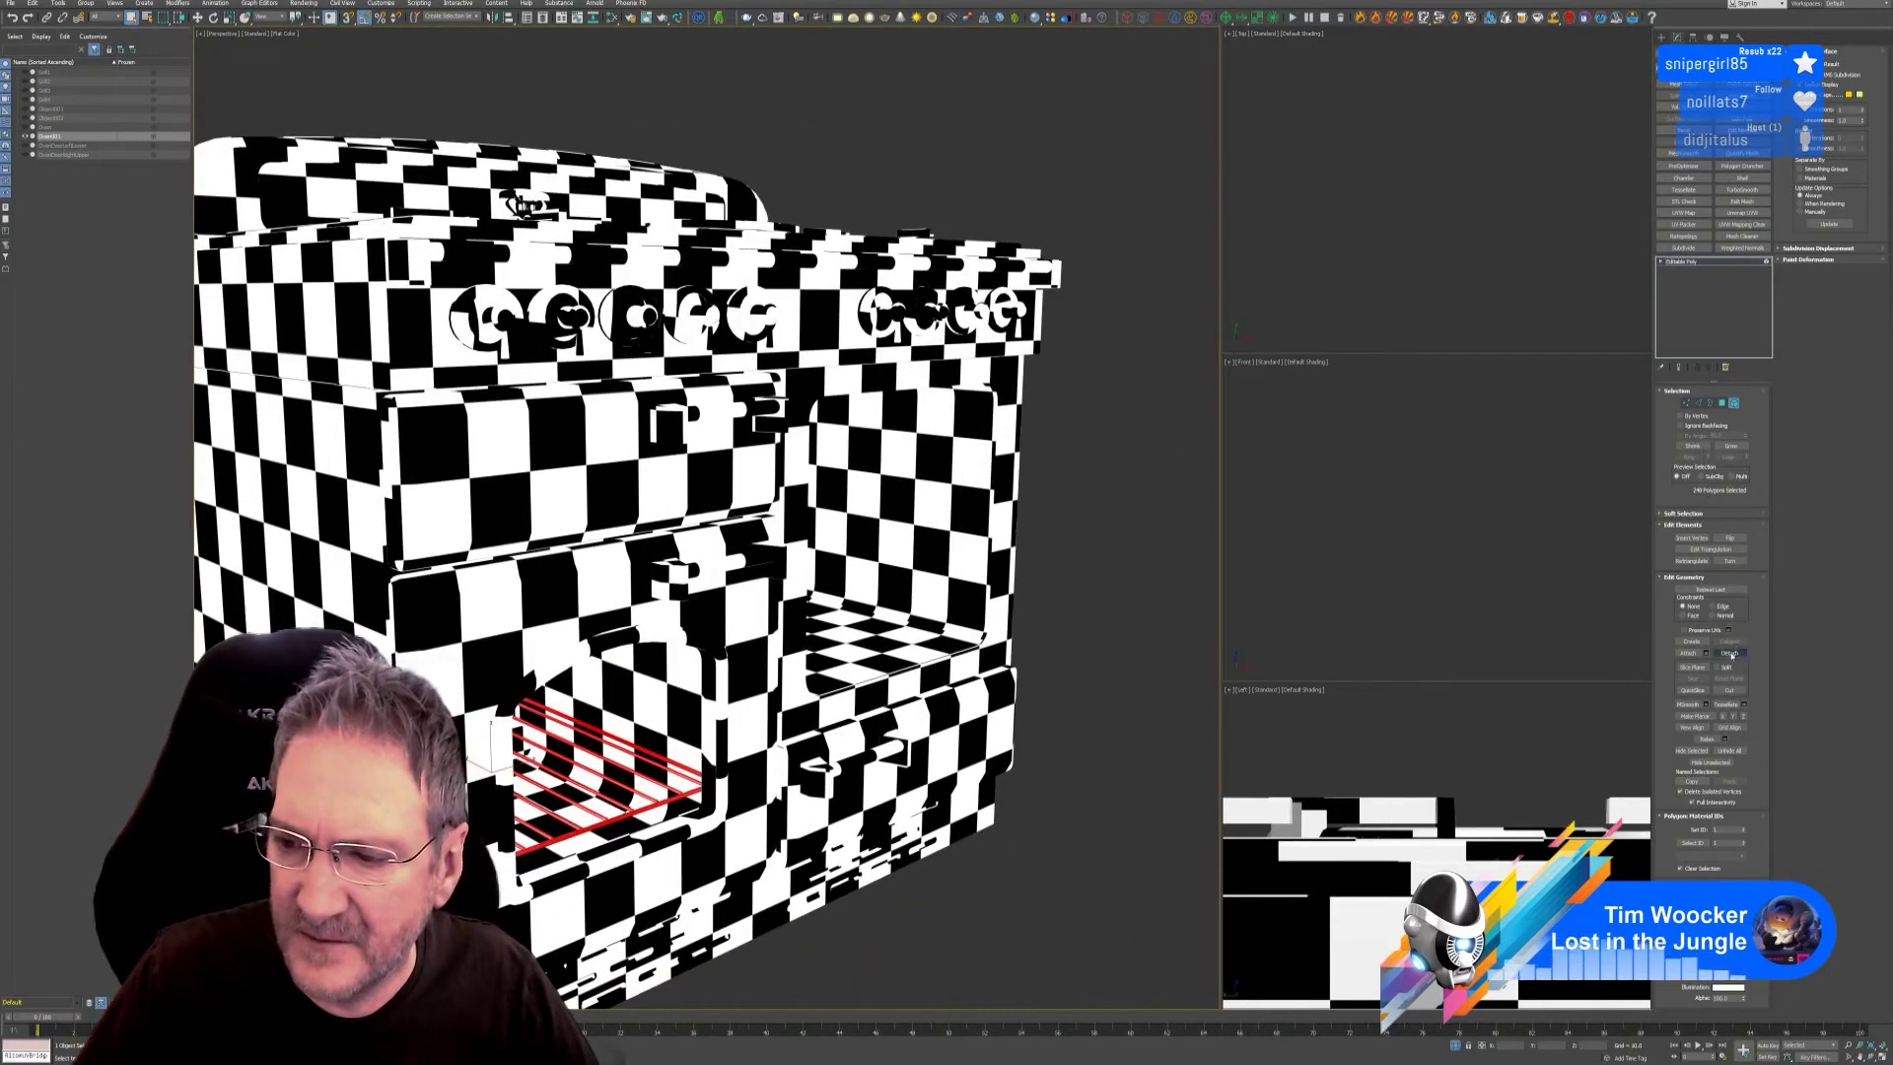
pyautogui.click(975, 537)
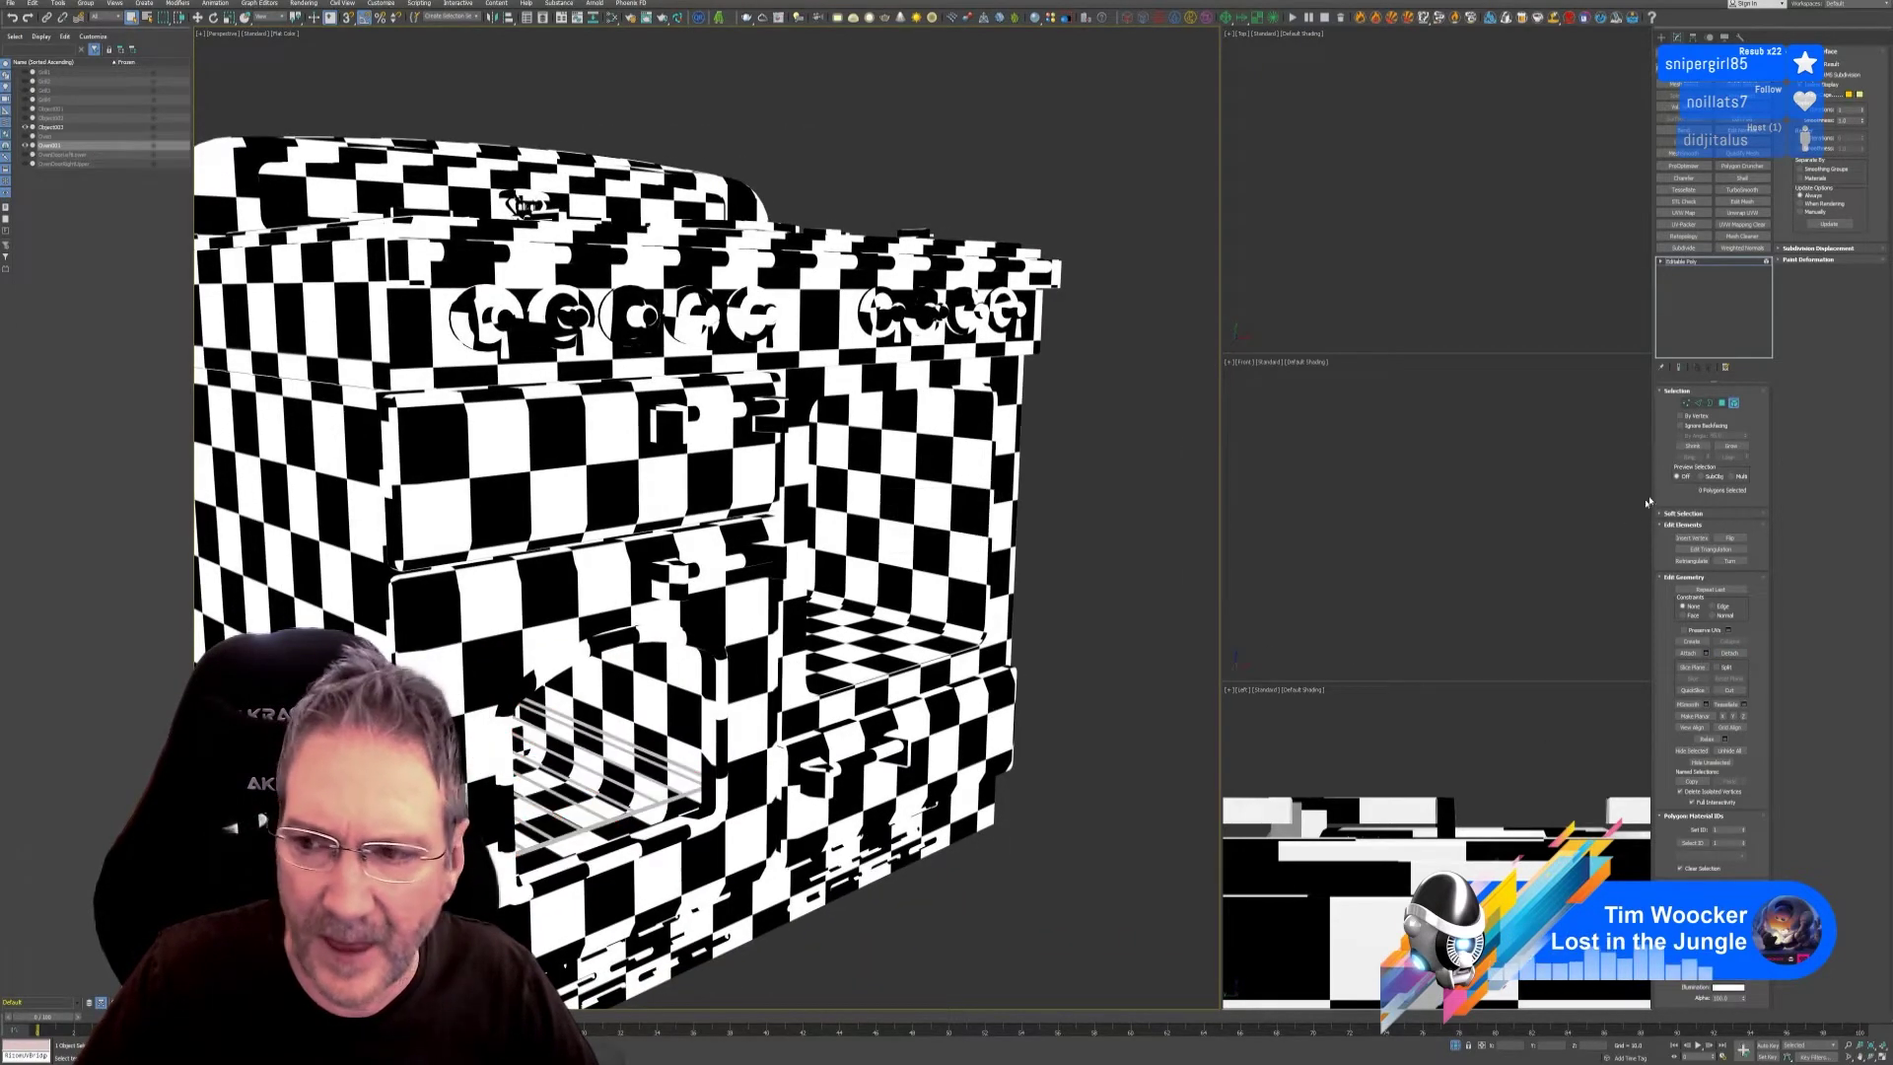
pyautogui.click(1077, 562)
pyautogui.click(732, 753)
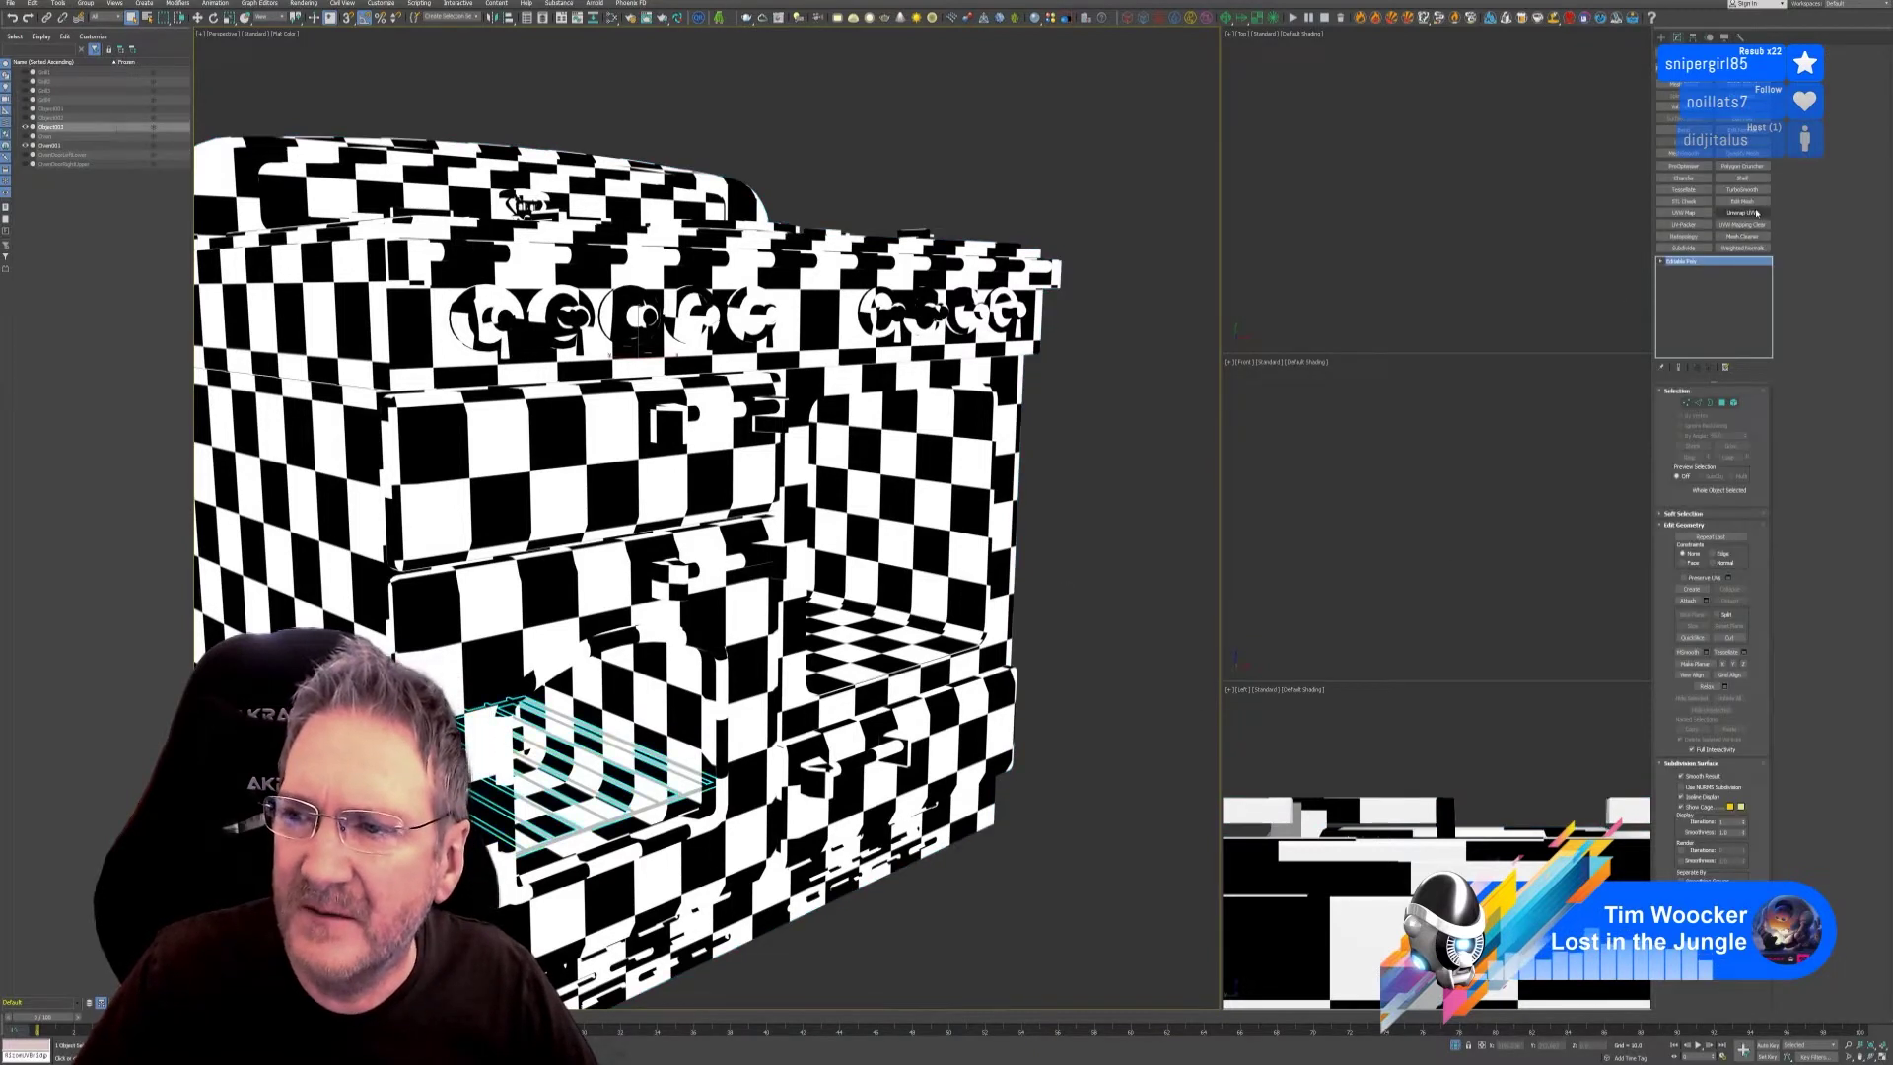
# Add an Unwrap UVW modifier to the detached rack and inspect its UV layout in the UV editor around the origin.
pyautogui.click(1742, 213)
pyautogui.click(1733, 604)
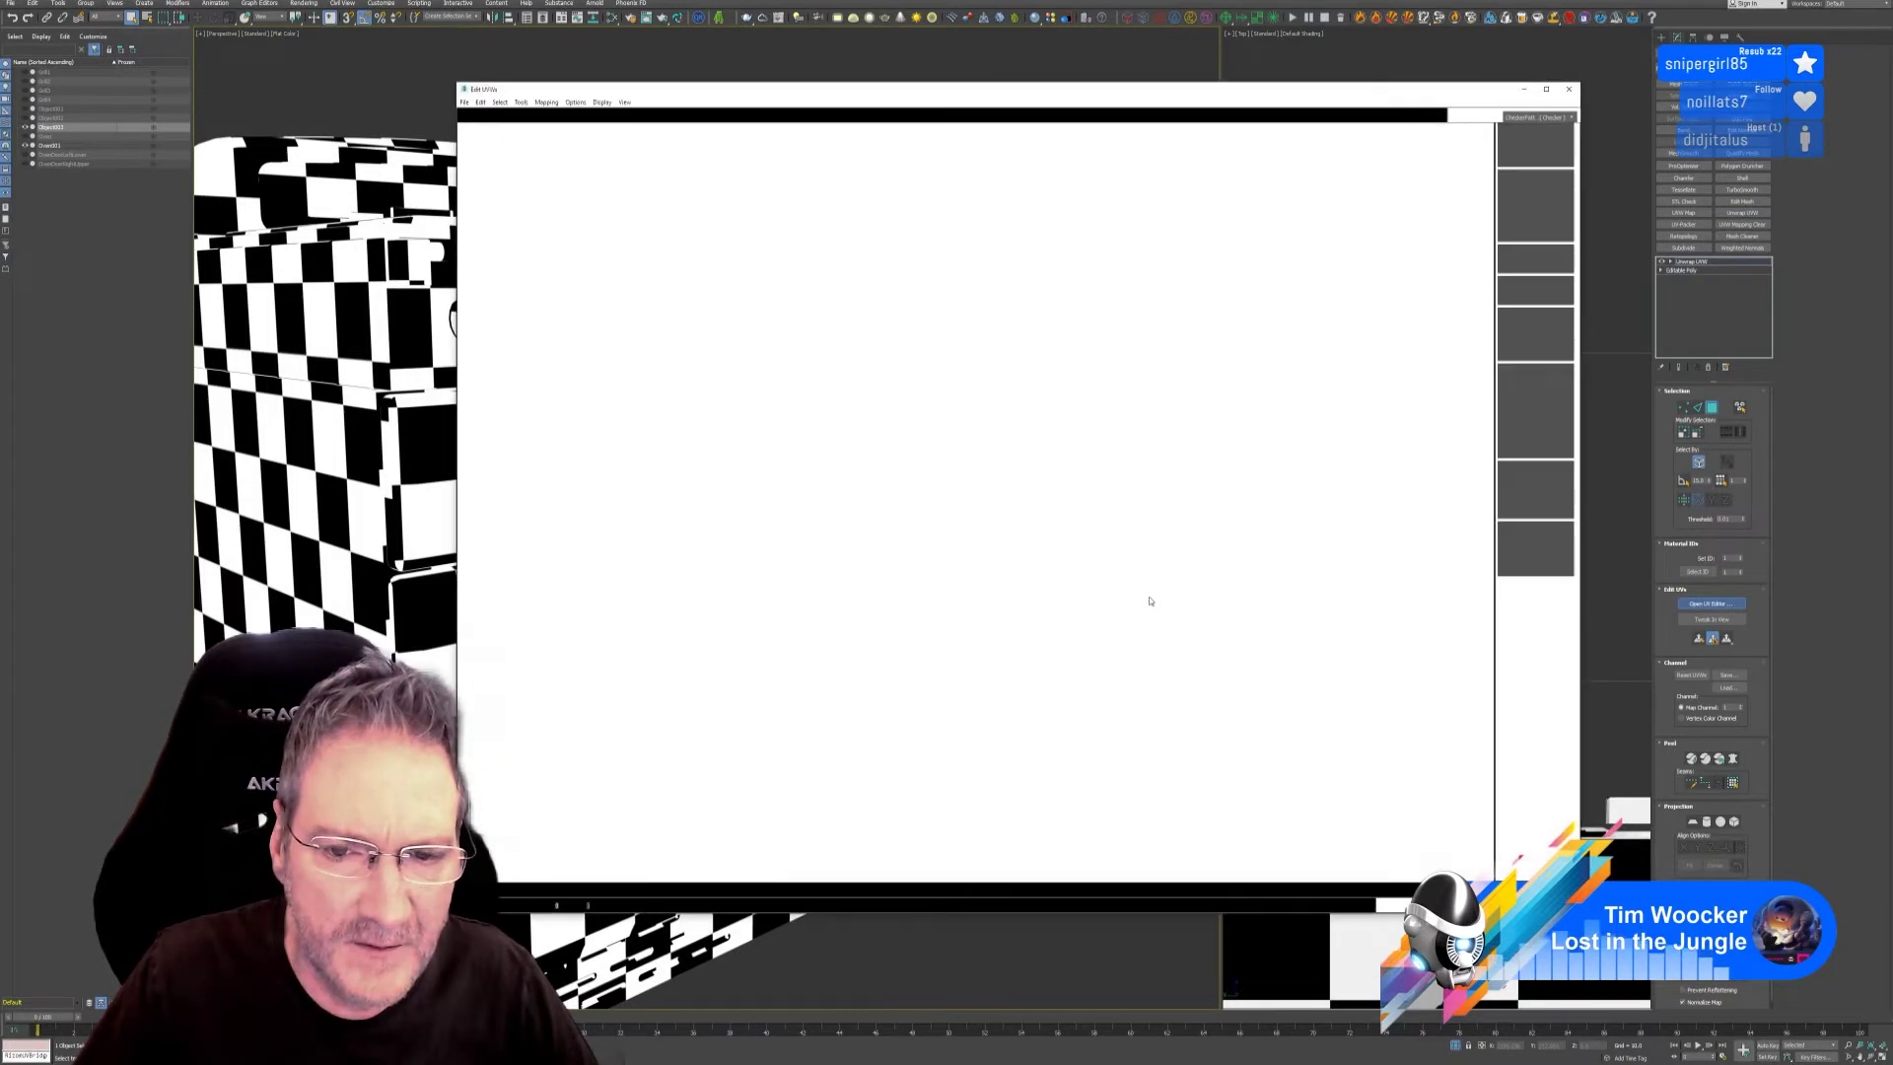
pyautogui.scroll(-5, 1144, 589)
pyautogui.scroll(6, 1017, 658)
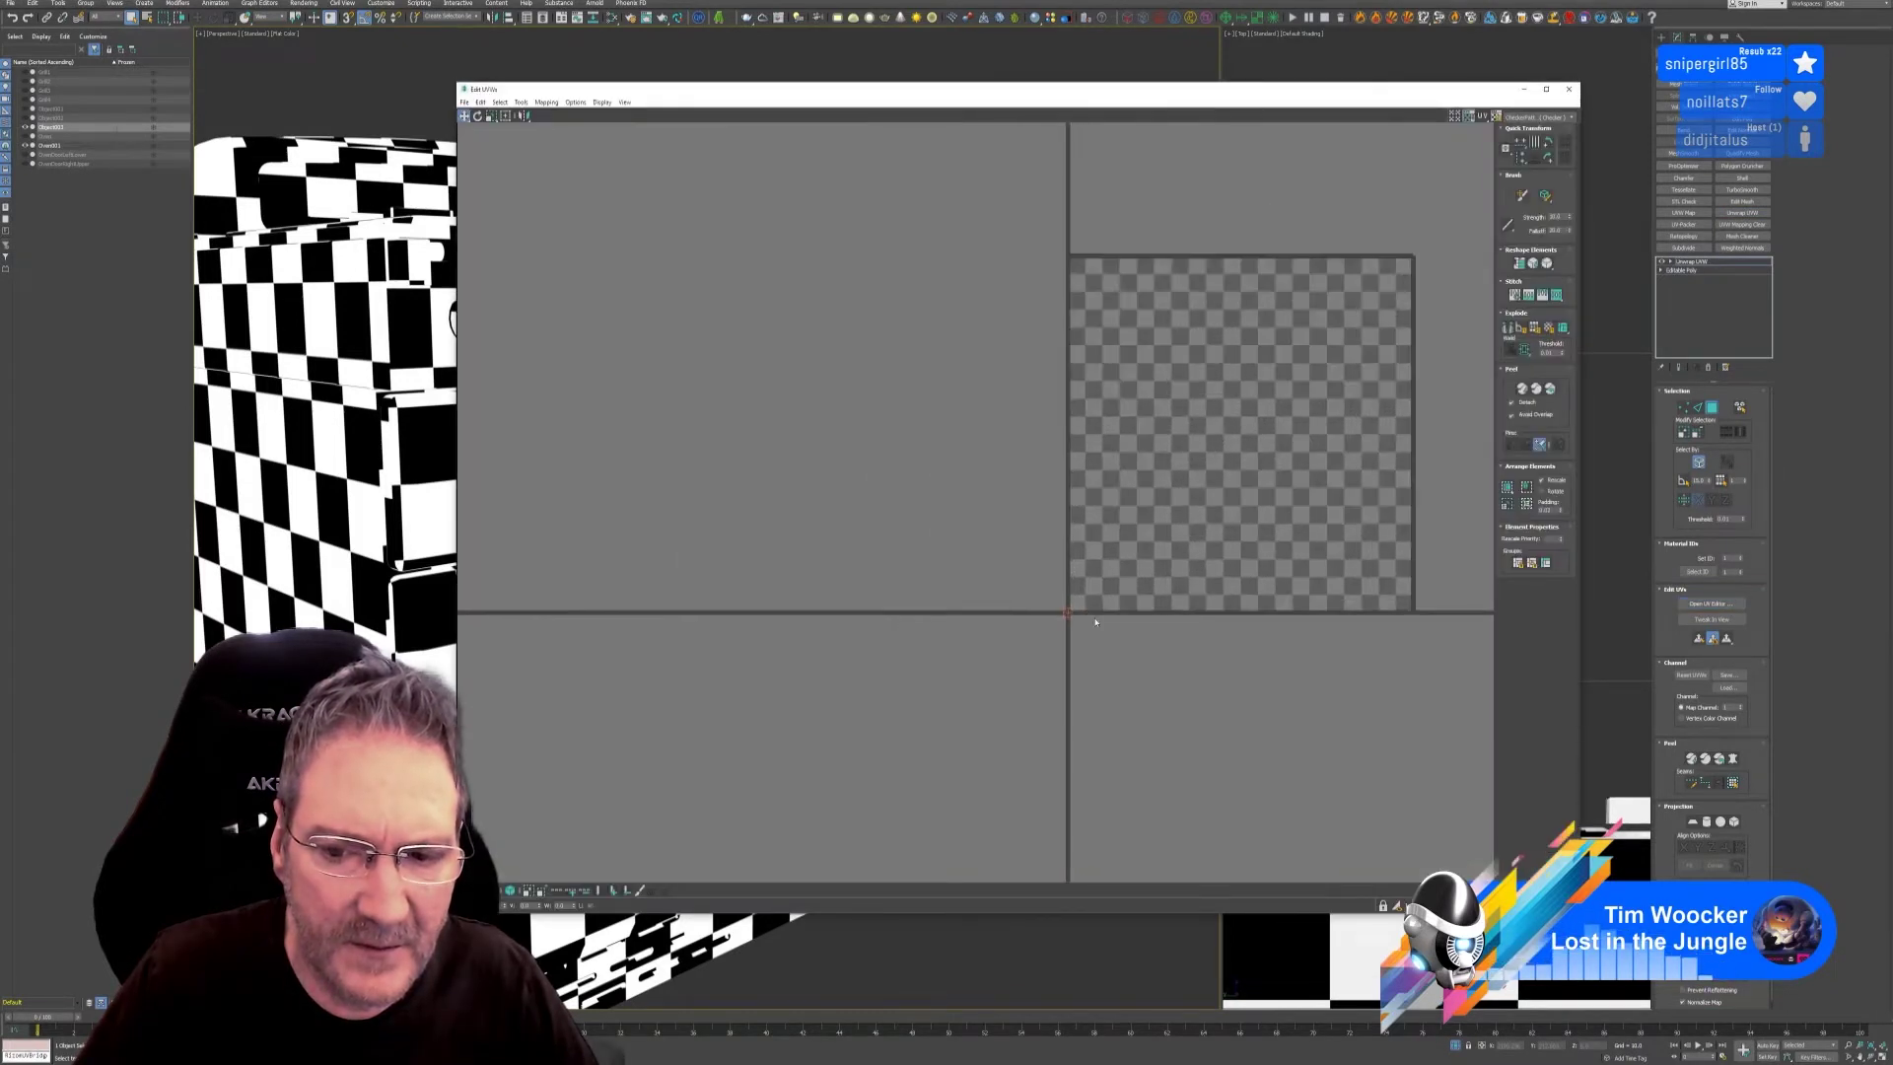
pyautogui.scroll(3, 997, 649)
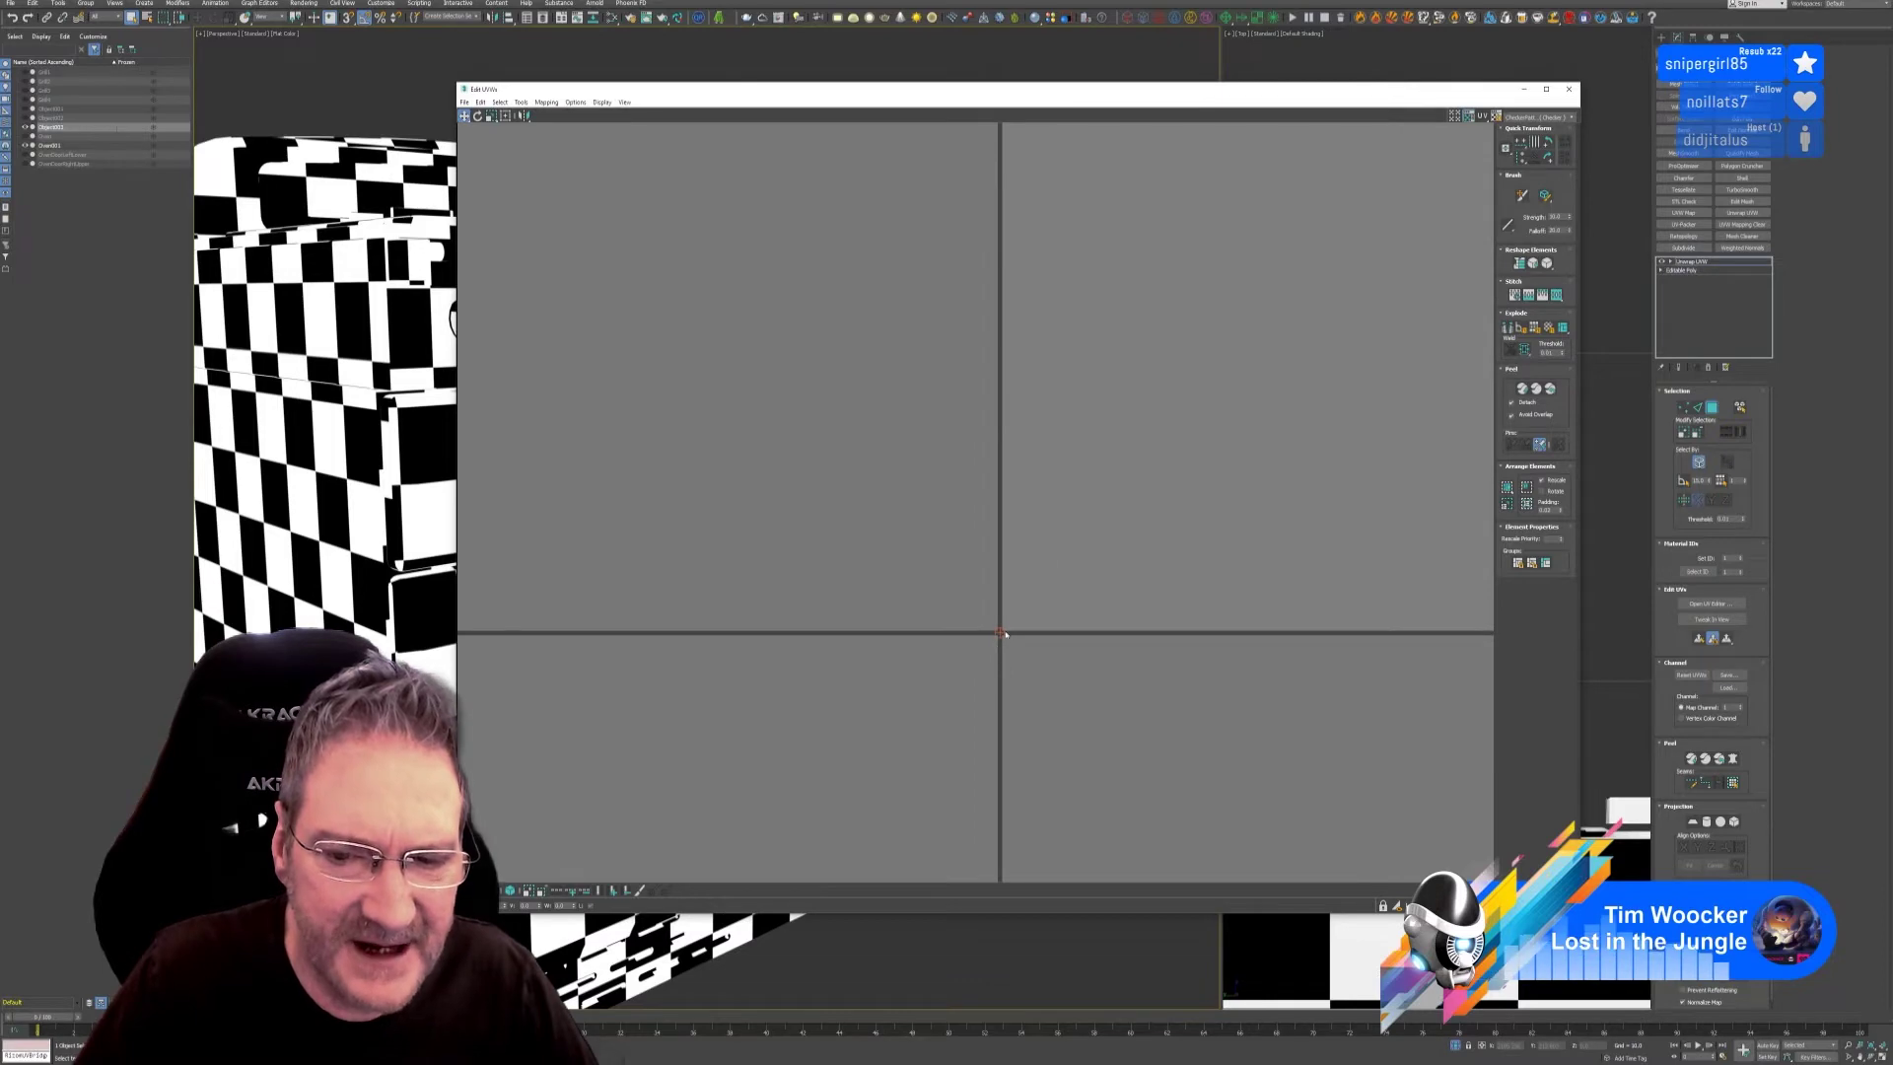
pyautogui.scroll(-8, 1035, 643)
pyautogui.scroll(-3, 1152, 502)
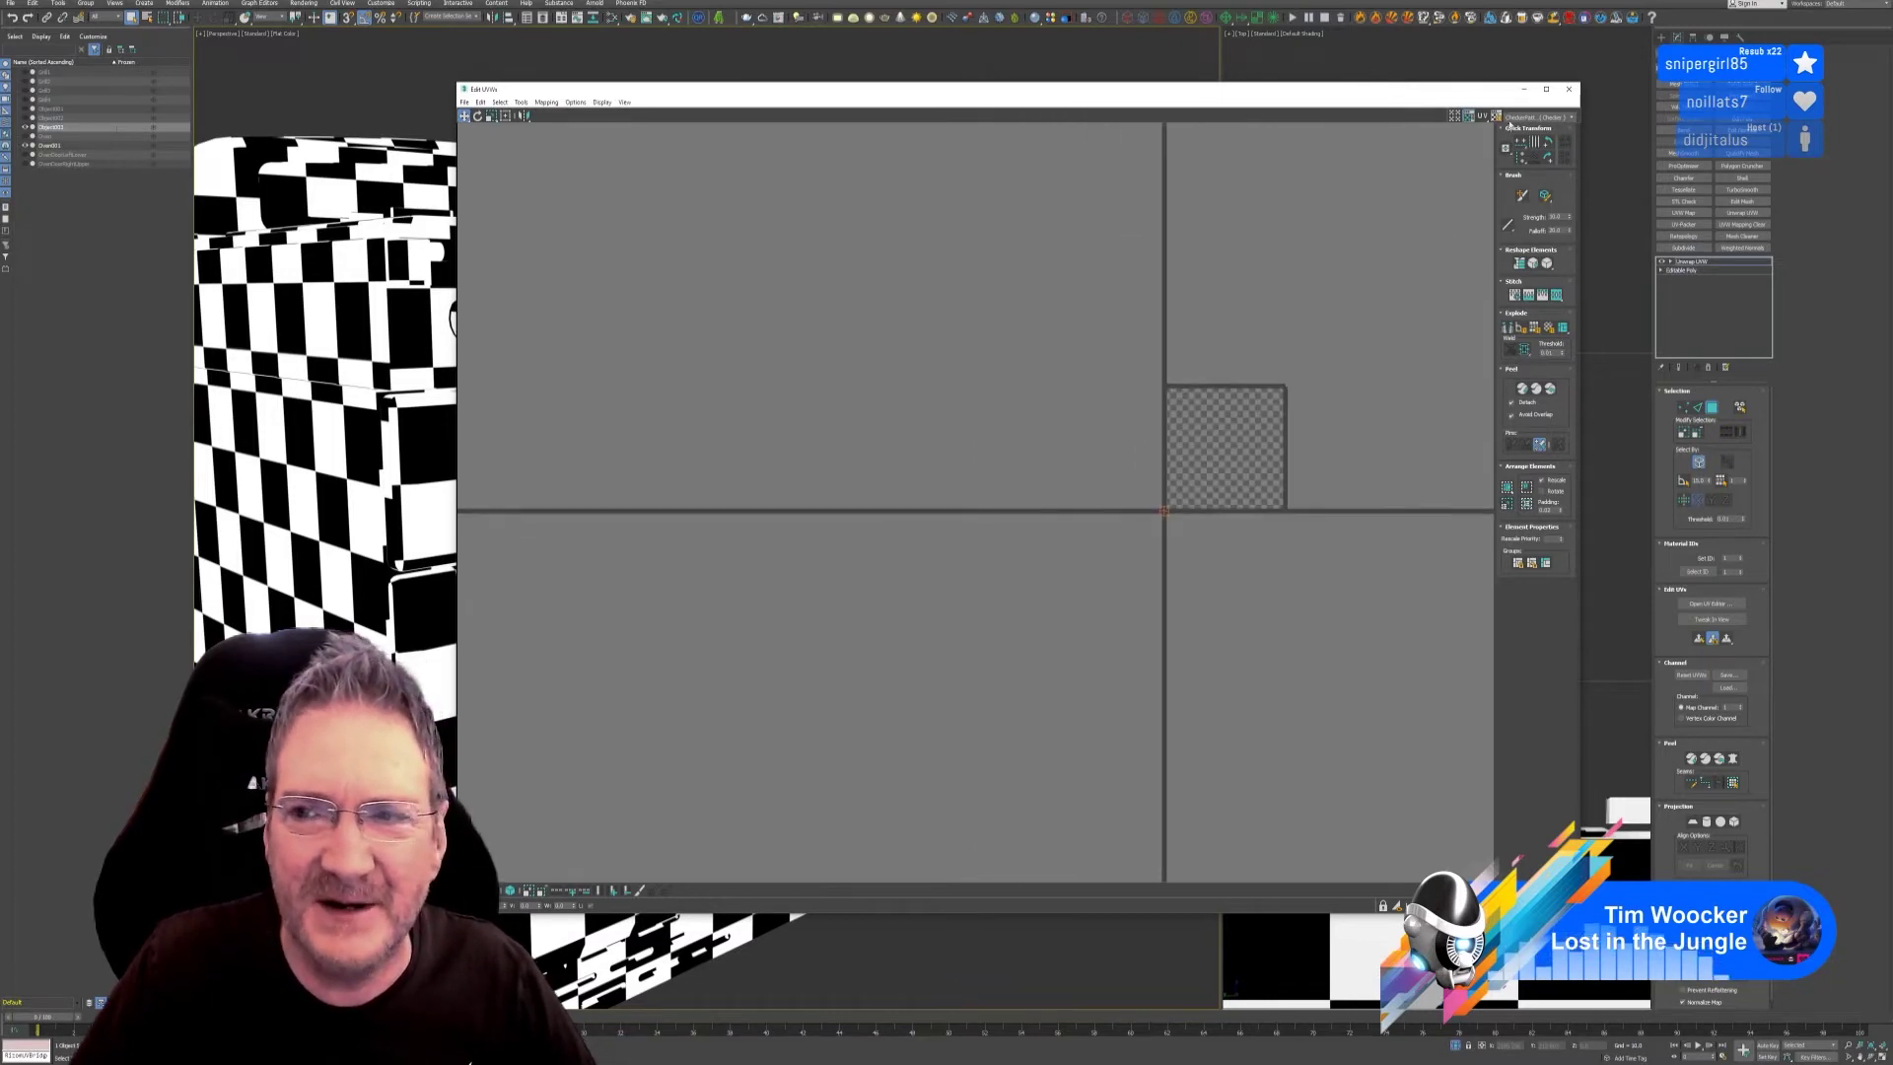
pyautogui.click(1569, 88)
pyautogui.click(1712, 408)
pyautogui.scroll(-4, 522, 720)
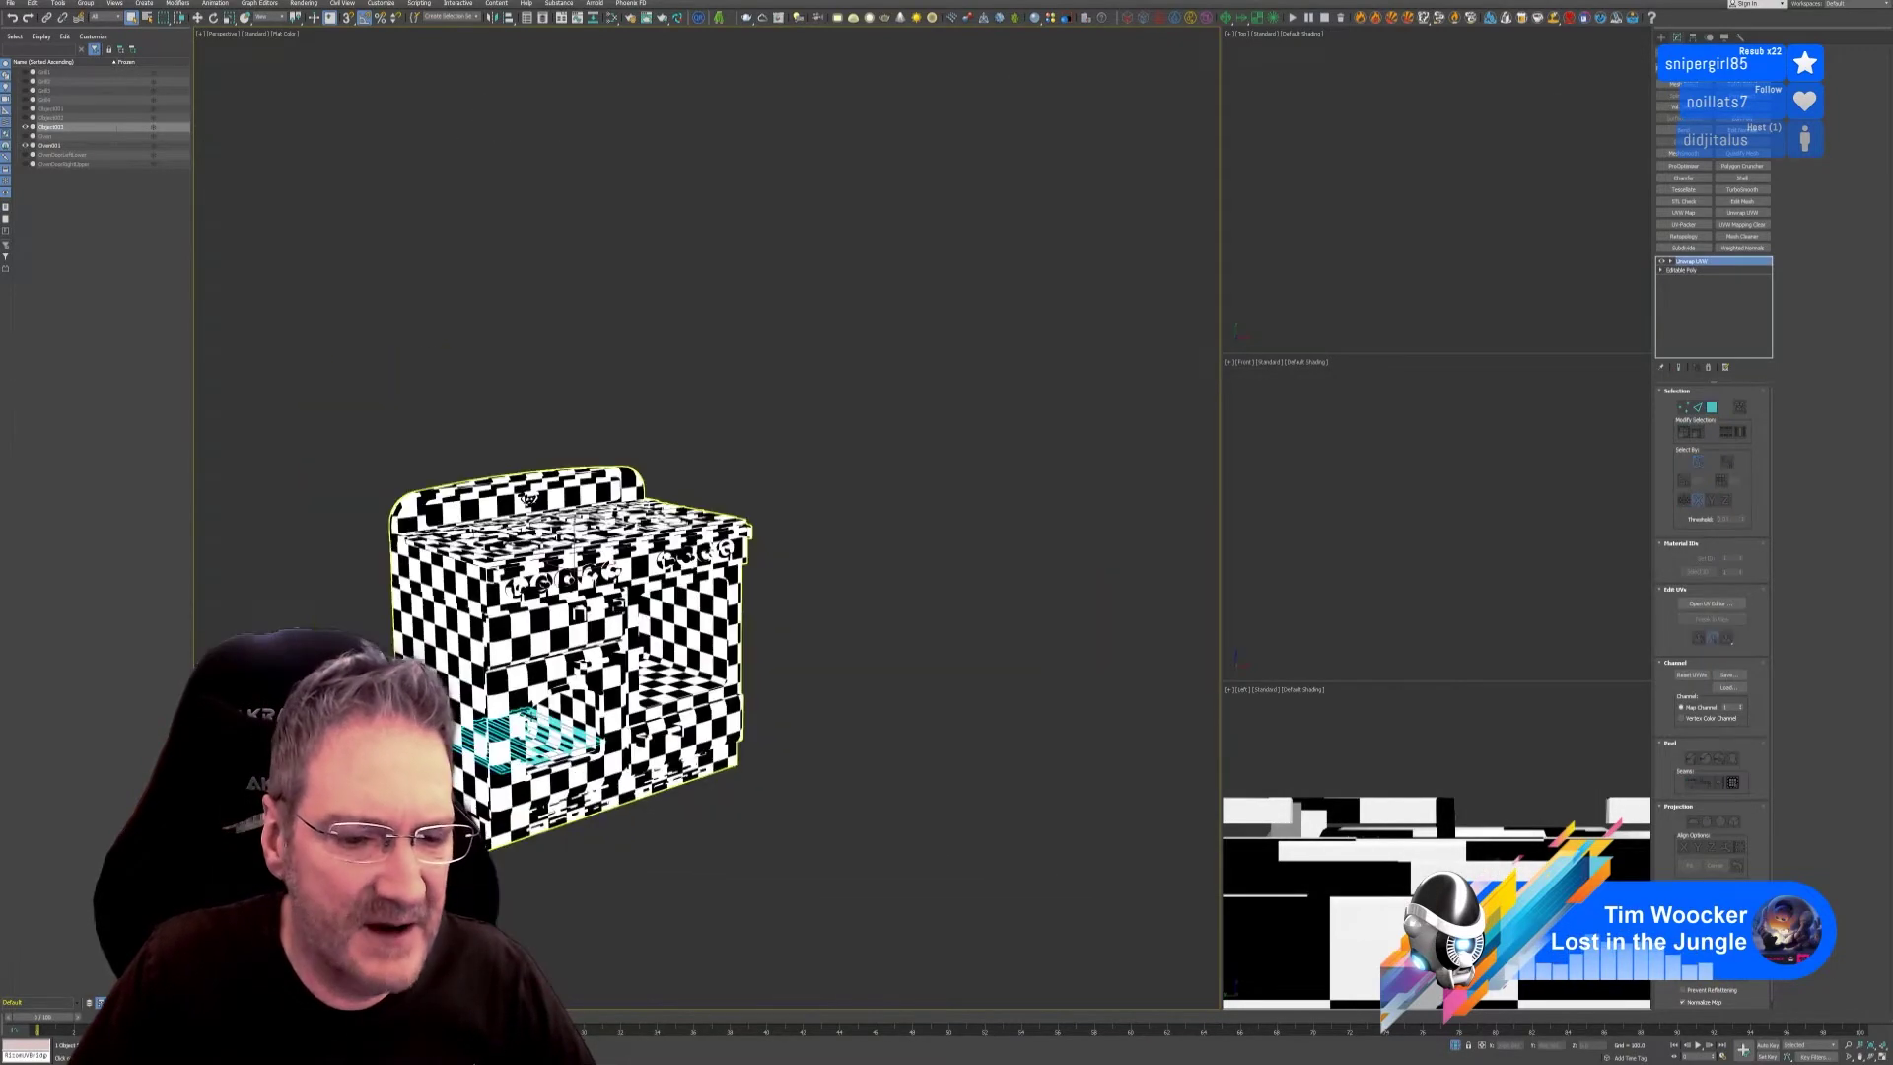
# Show the whole scene again and check which existing rack object belongs to each compartment of the original oven.
pyautogui.moveTo(528, 787); pyautogui.dragTo(905, 716, button='middle')
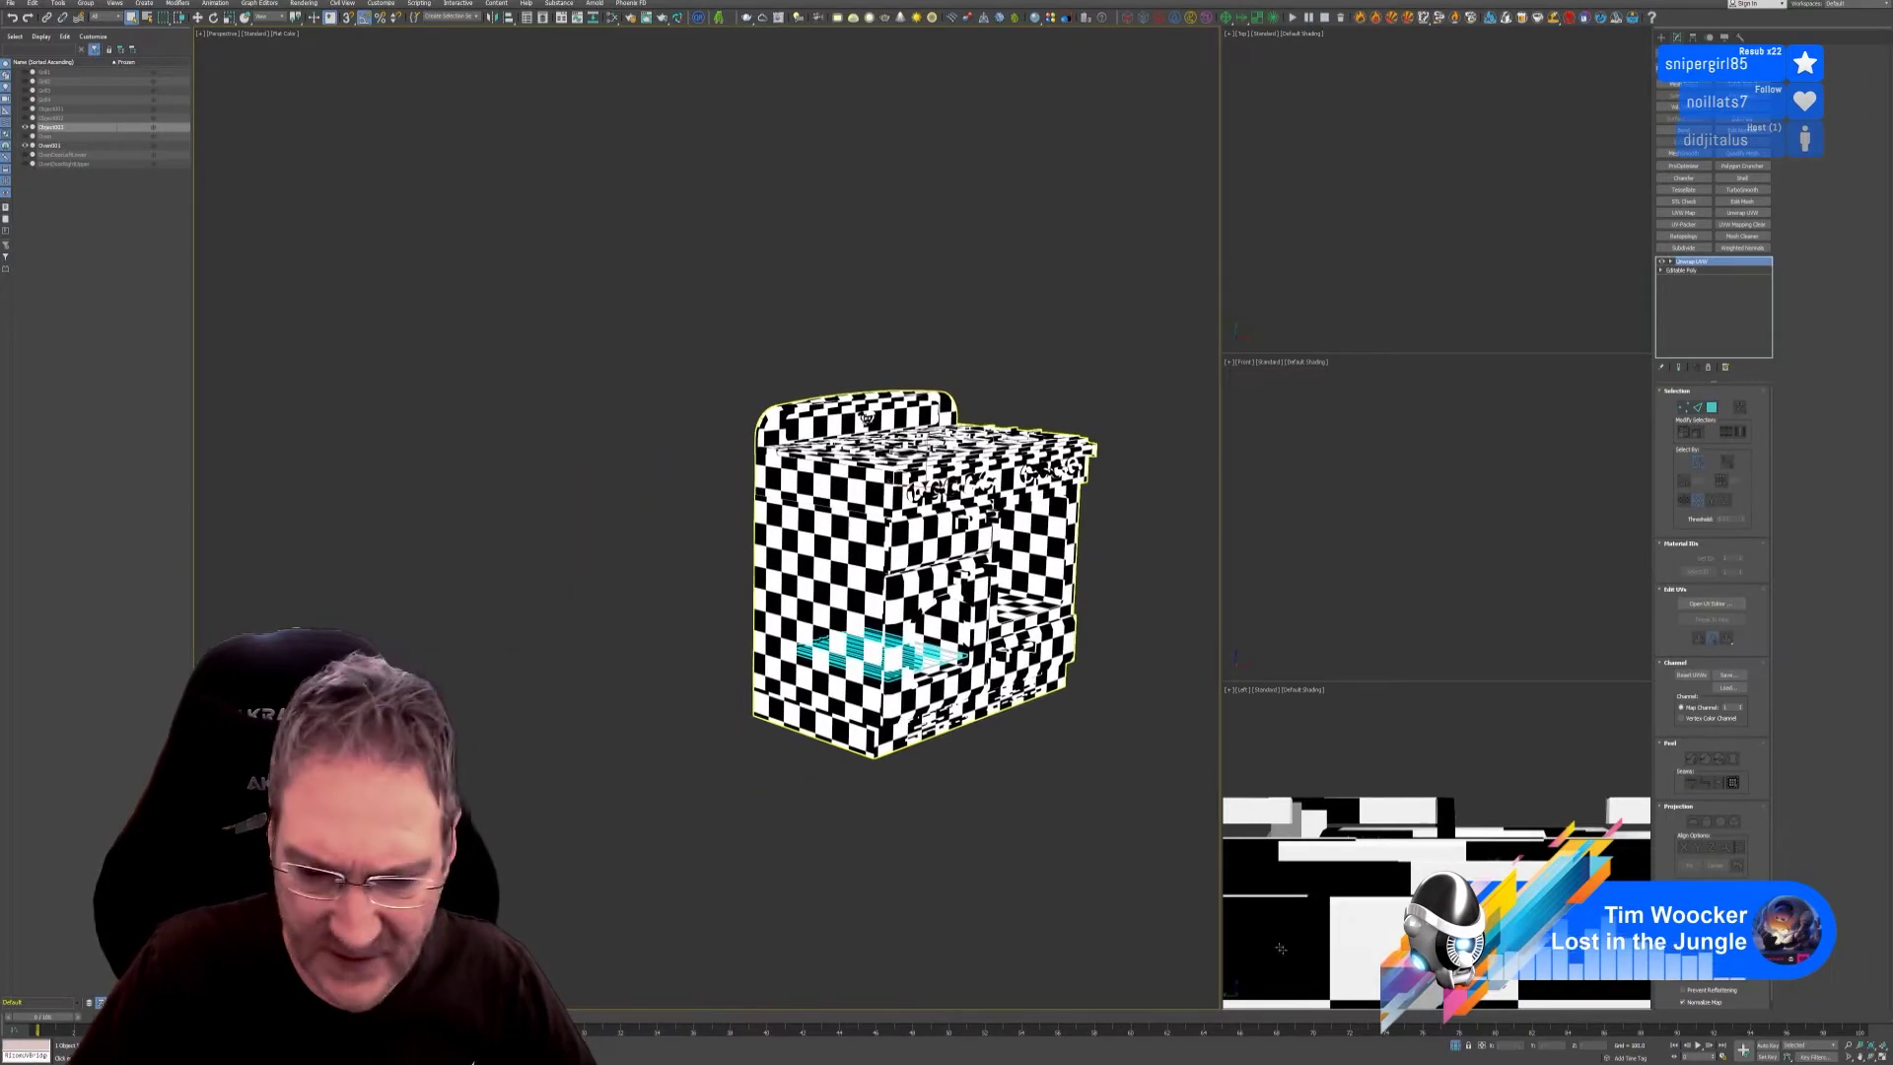
pyautogui.click(1455, 1046)
pyautogui.moveTo(695, 870); pyautogui.dragTo(772, 859, button='middle')
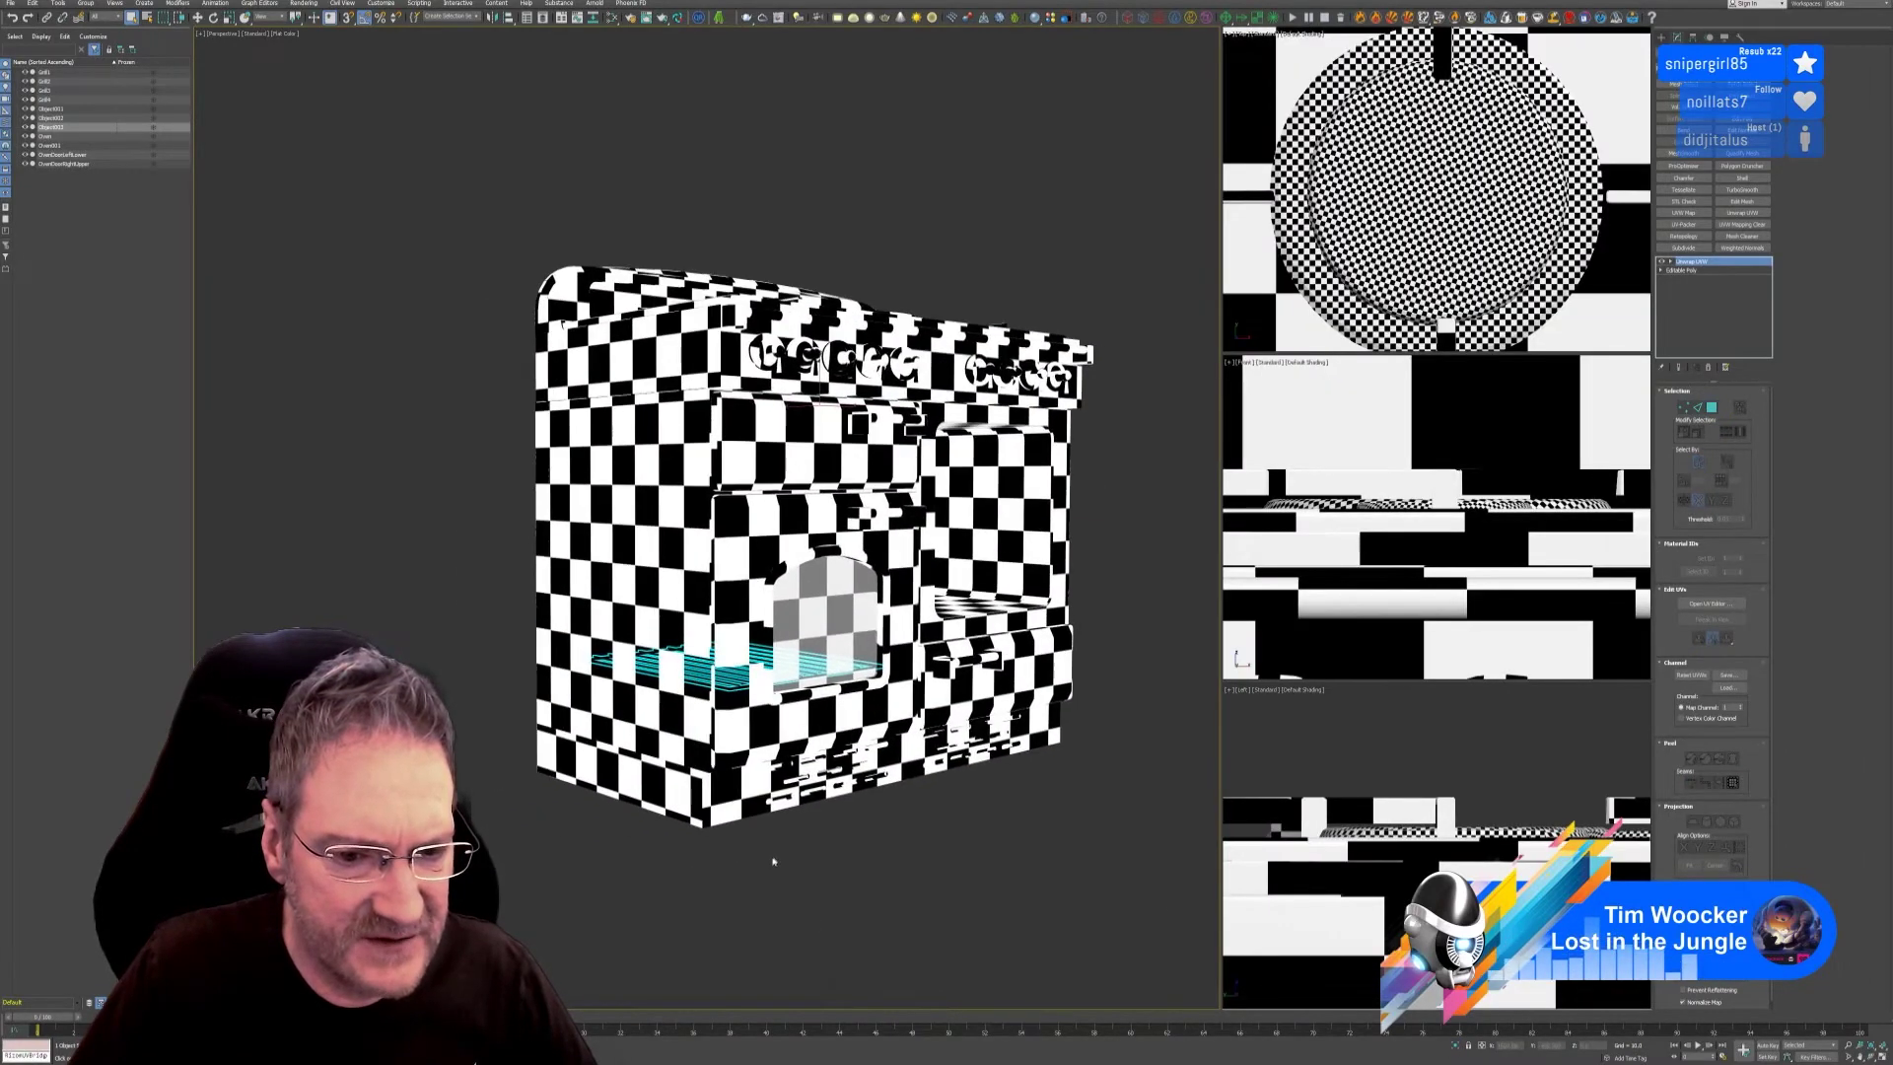
pyautogui.scroll(-5, 773, 859)
pyautogui.moveTo(505, 852); pyautogui.dragTo(589, 835, button='middle')
pyautogui.scroll(3, 473, 823)
pyautogui.scroll(5, 548, 831)
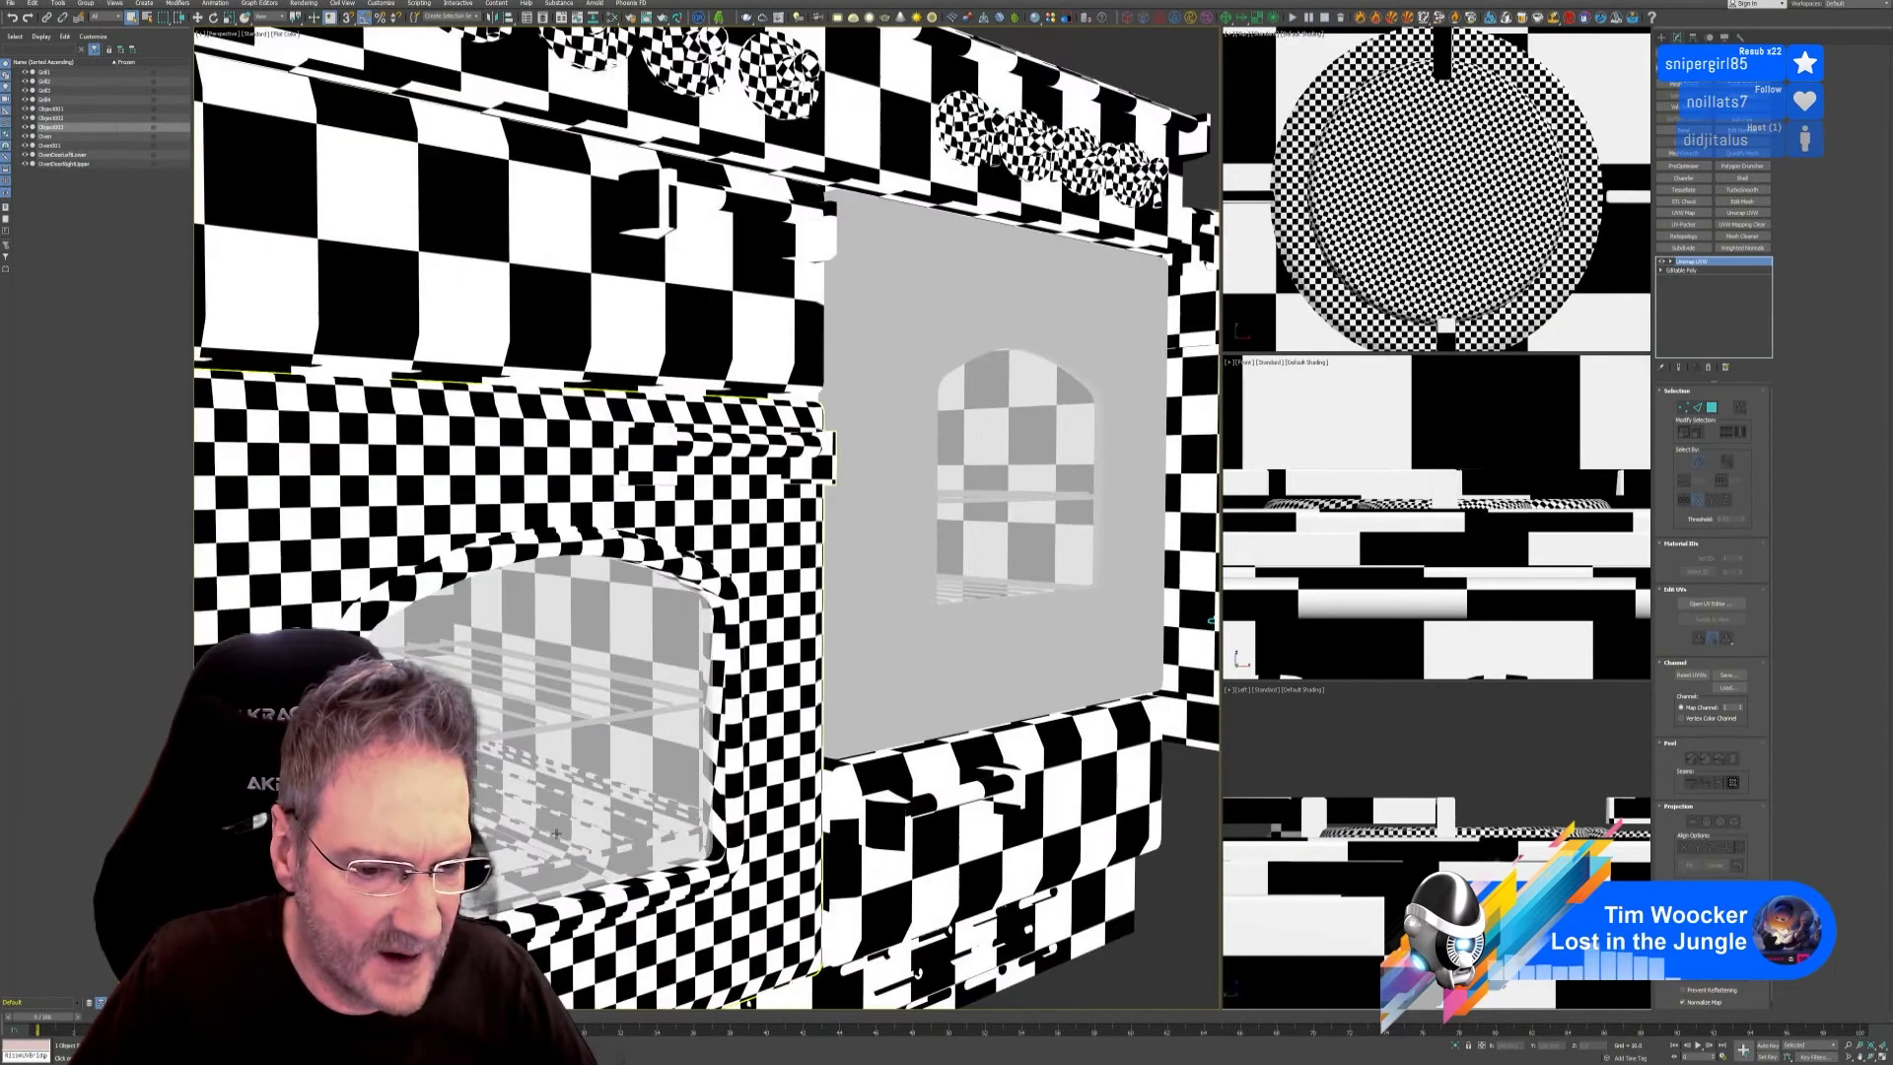
pyautogui.click(626, 850)
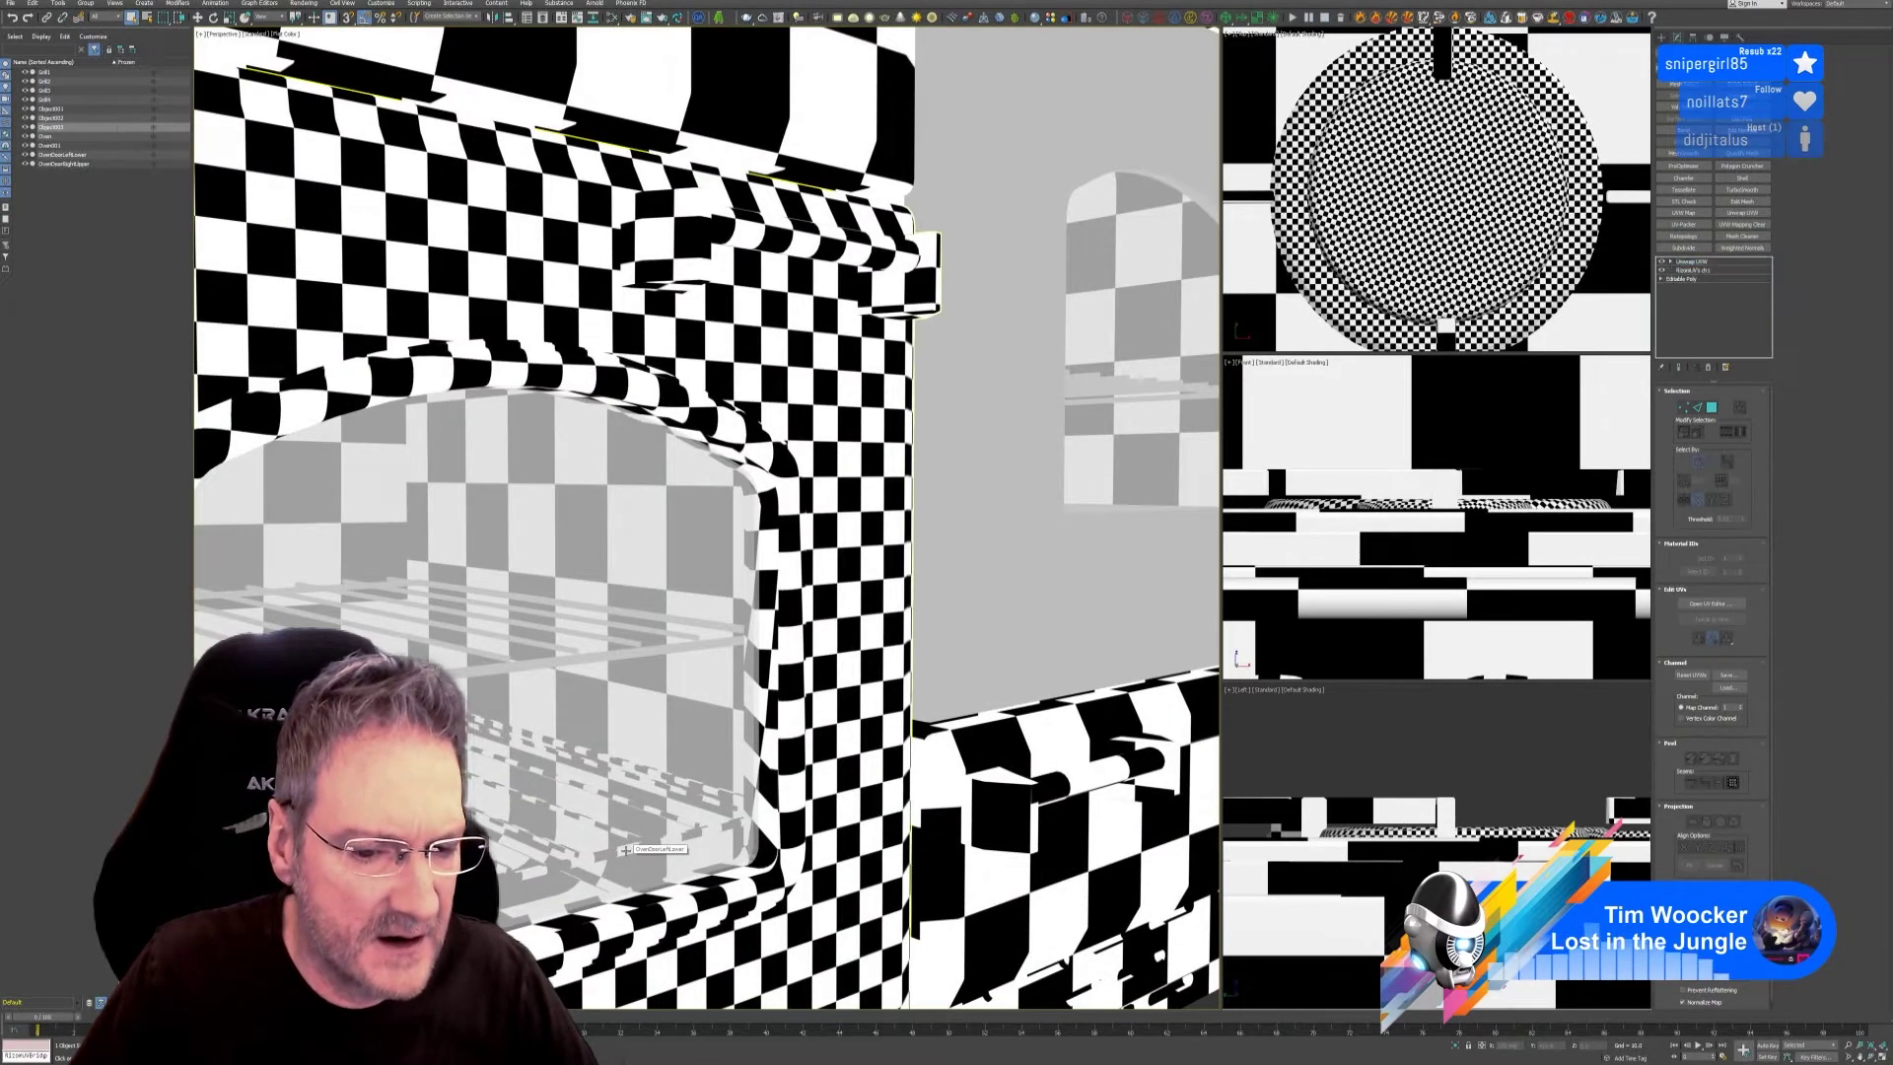
pyautogui.click(54, 100)
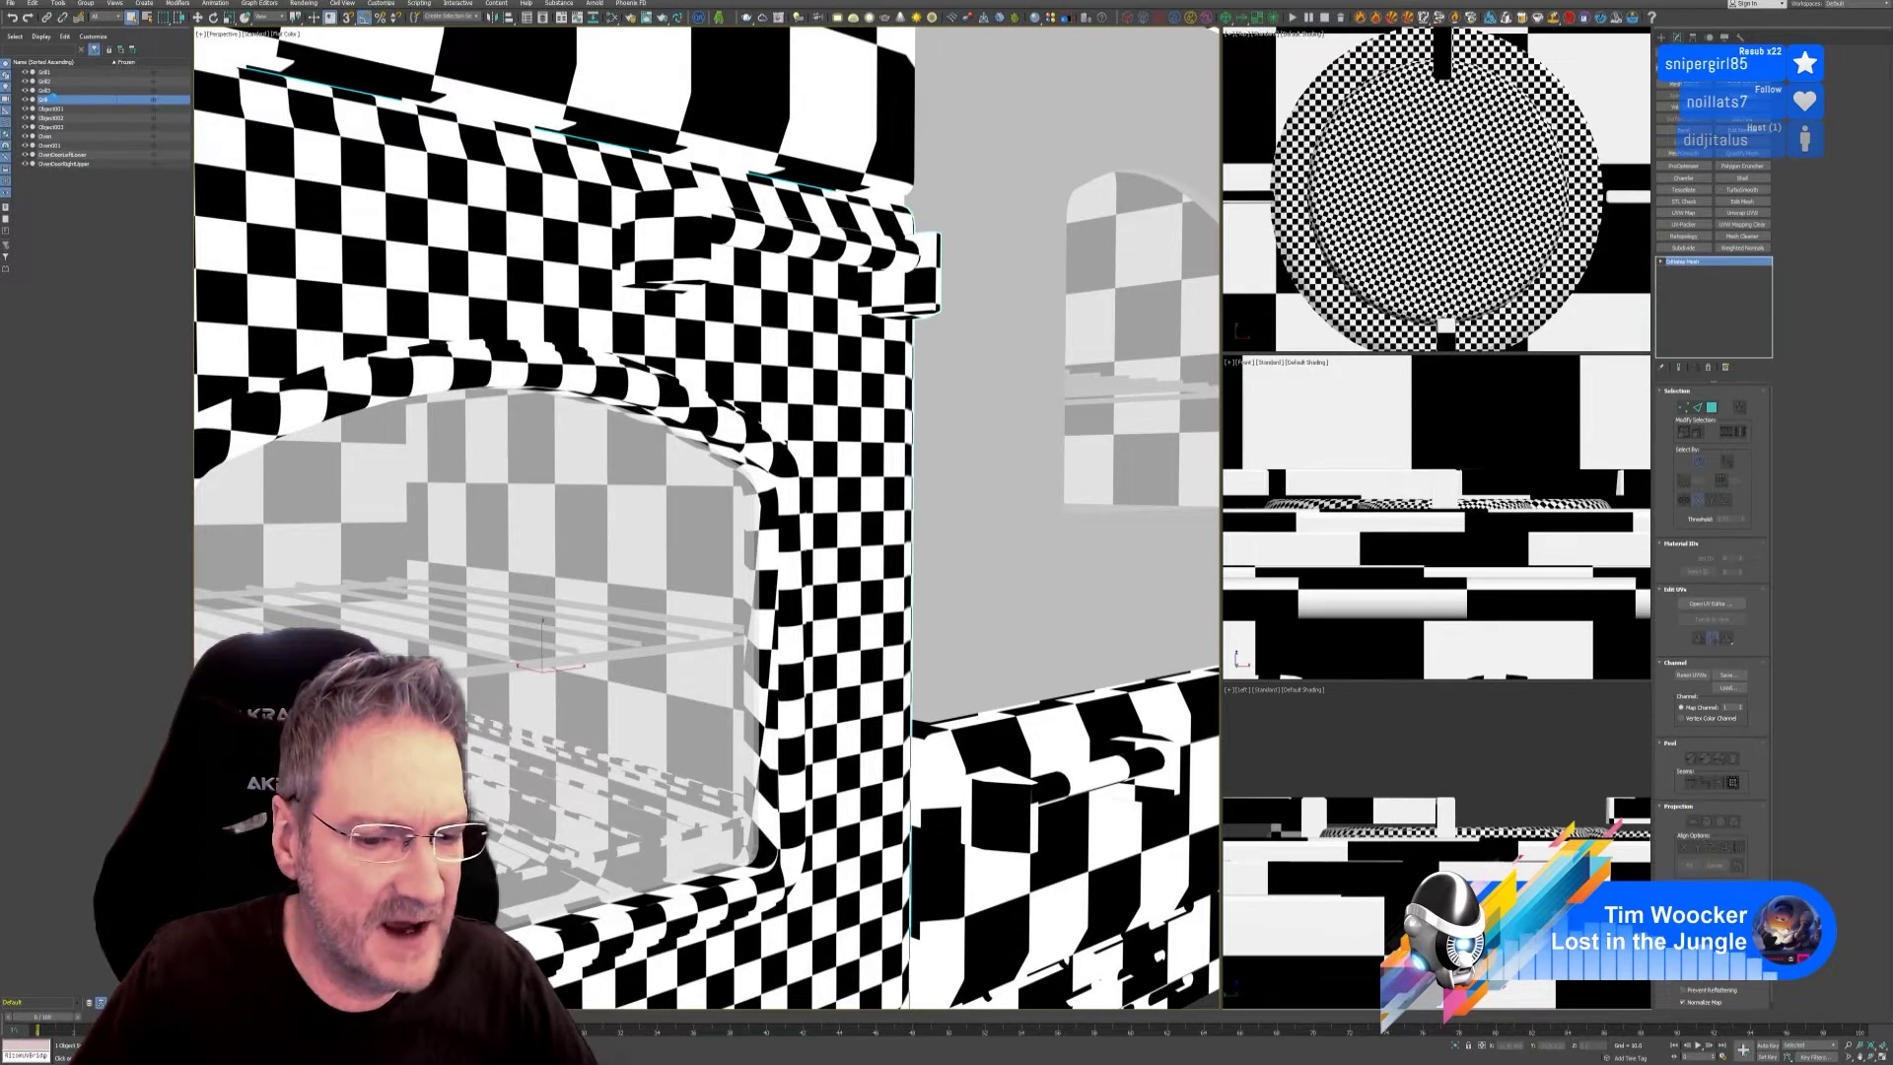
pyautogui.click(64, 82)
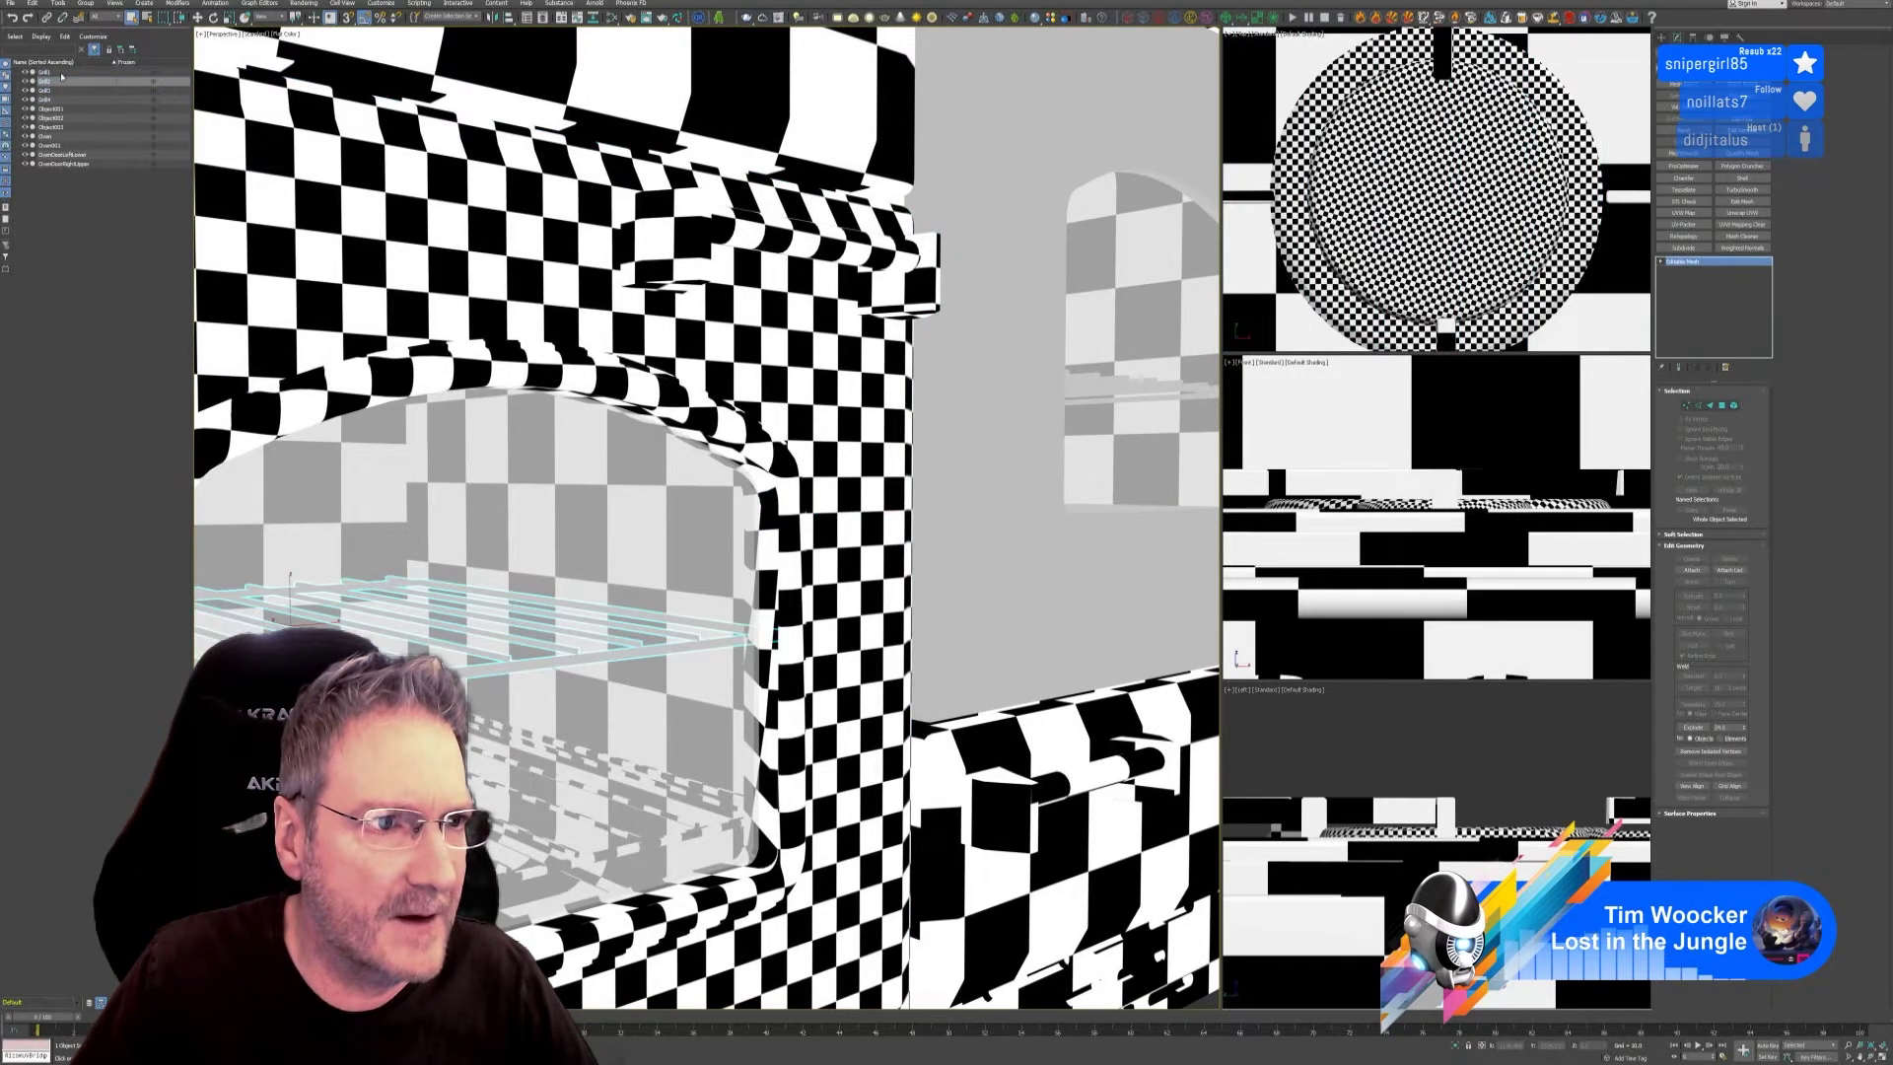
# Select the original oven's lower rack and copy the top modifier from its stack.
pyautogui.click(62, 74)
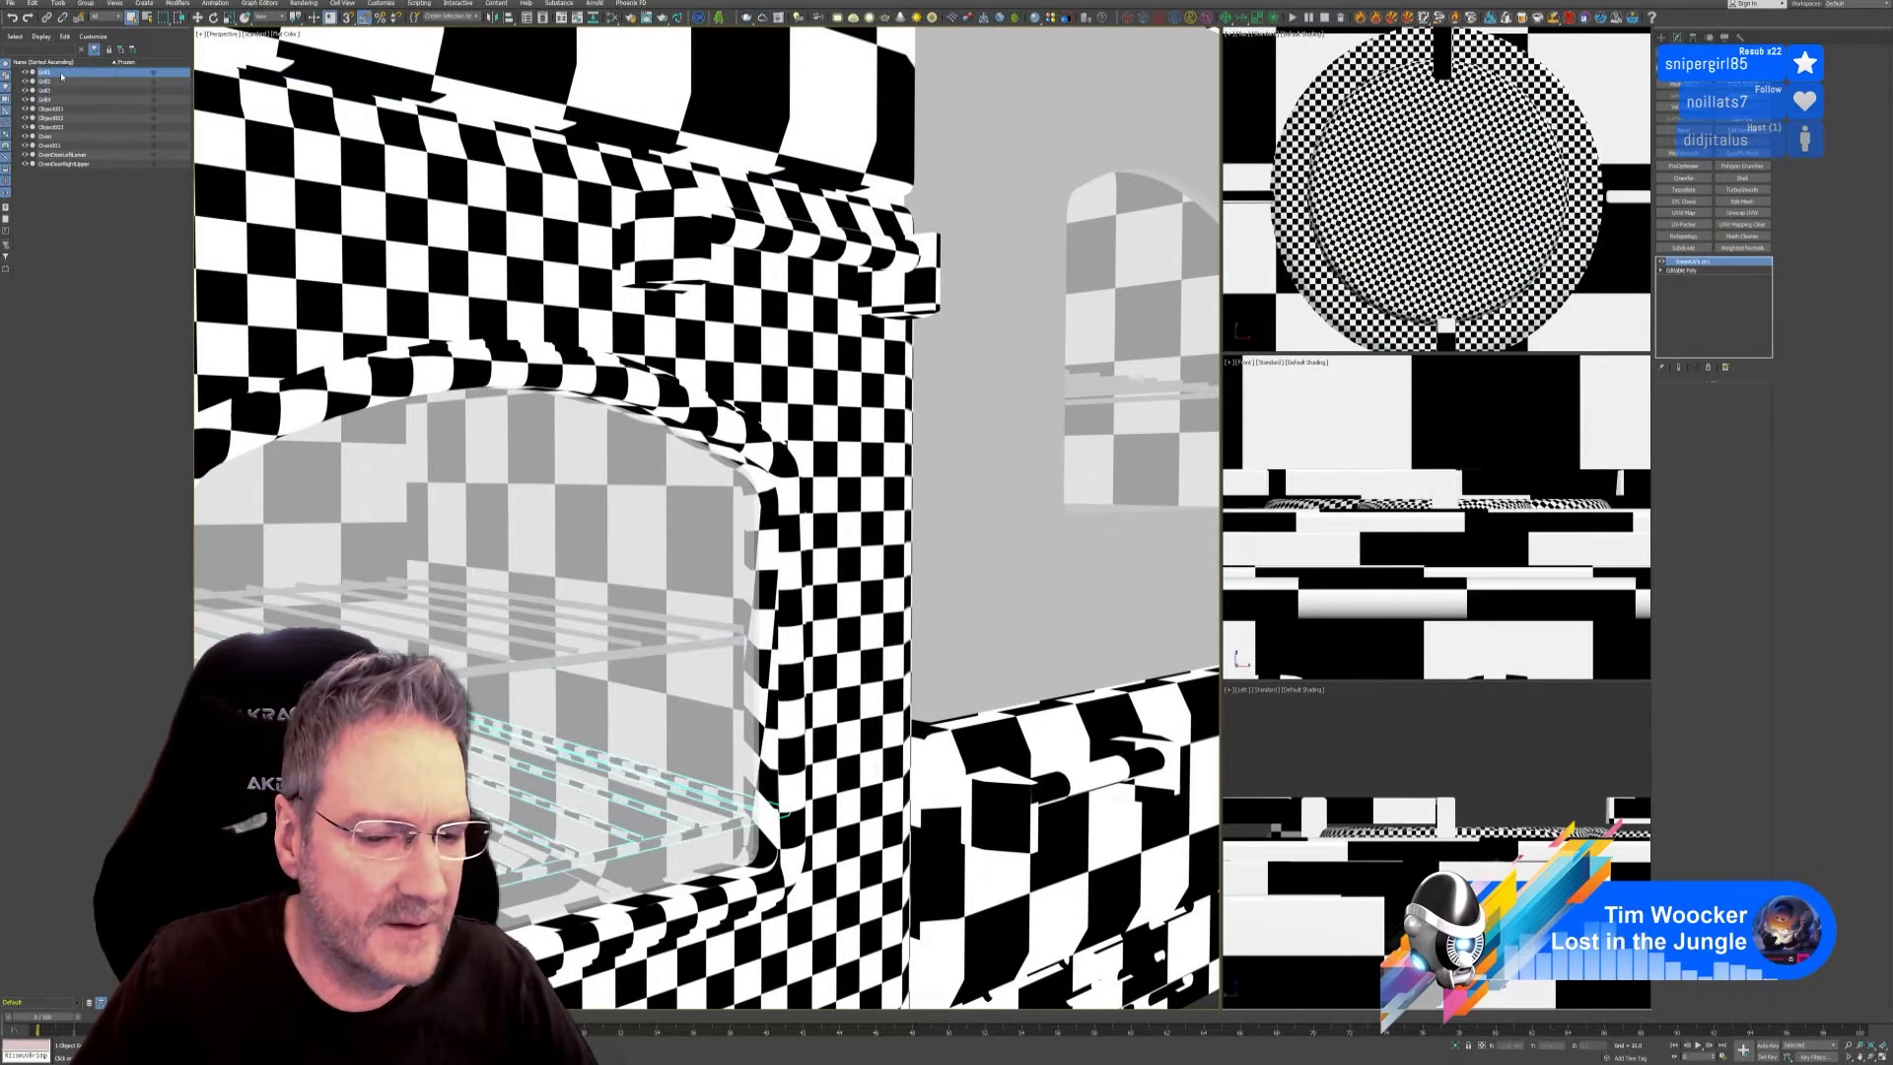
pyautogui.rightClick(1711, 265)
pyautogui.click(1745, 306)
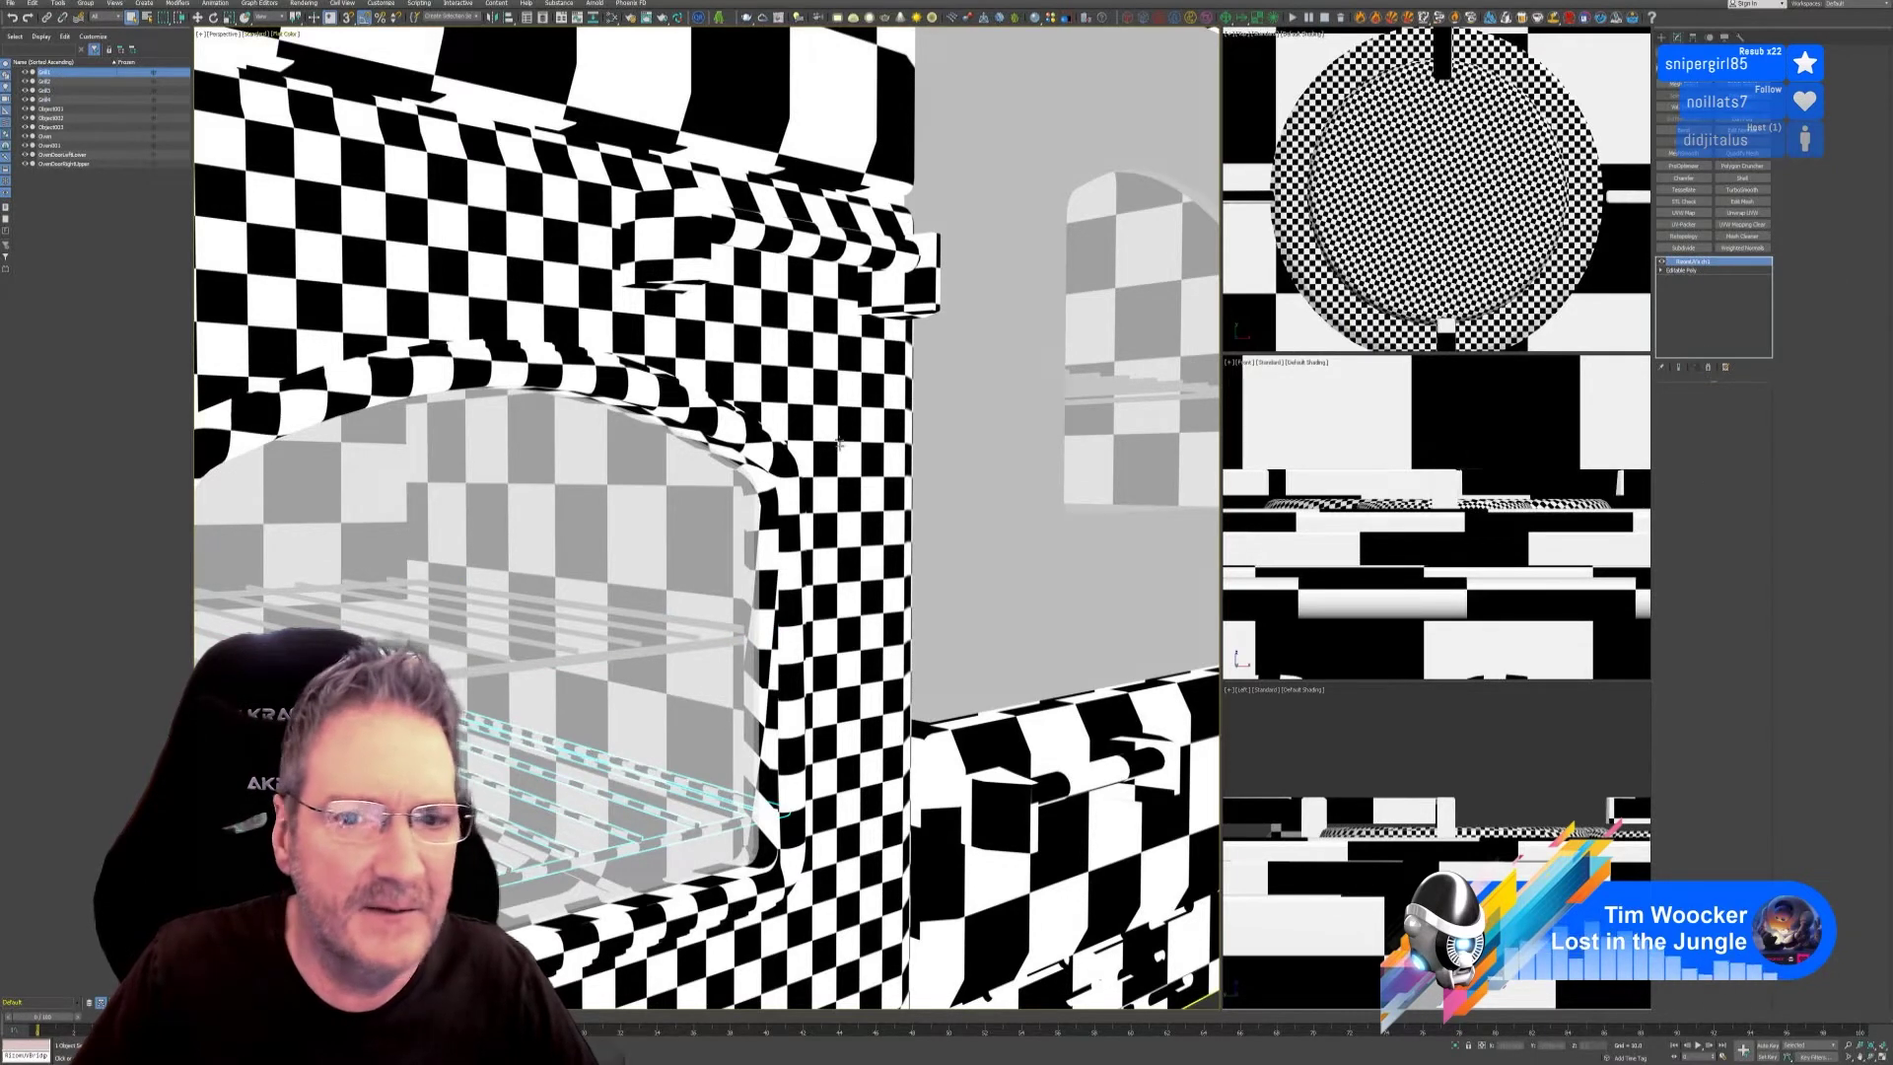
# Isolate the cloned oven's detached rack and paste the copied modifier above its Unwrap UVW modifier.
pyautogui.scroll(-8, 839, 445)
pyautogui.moveTo(891, 499); pyautogui.dragTo(345, 562, button='middle')
pyautogui.scroll(5, 964, 584)
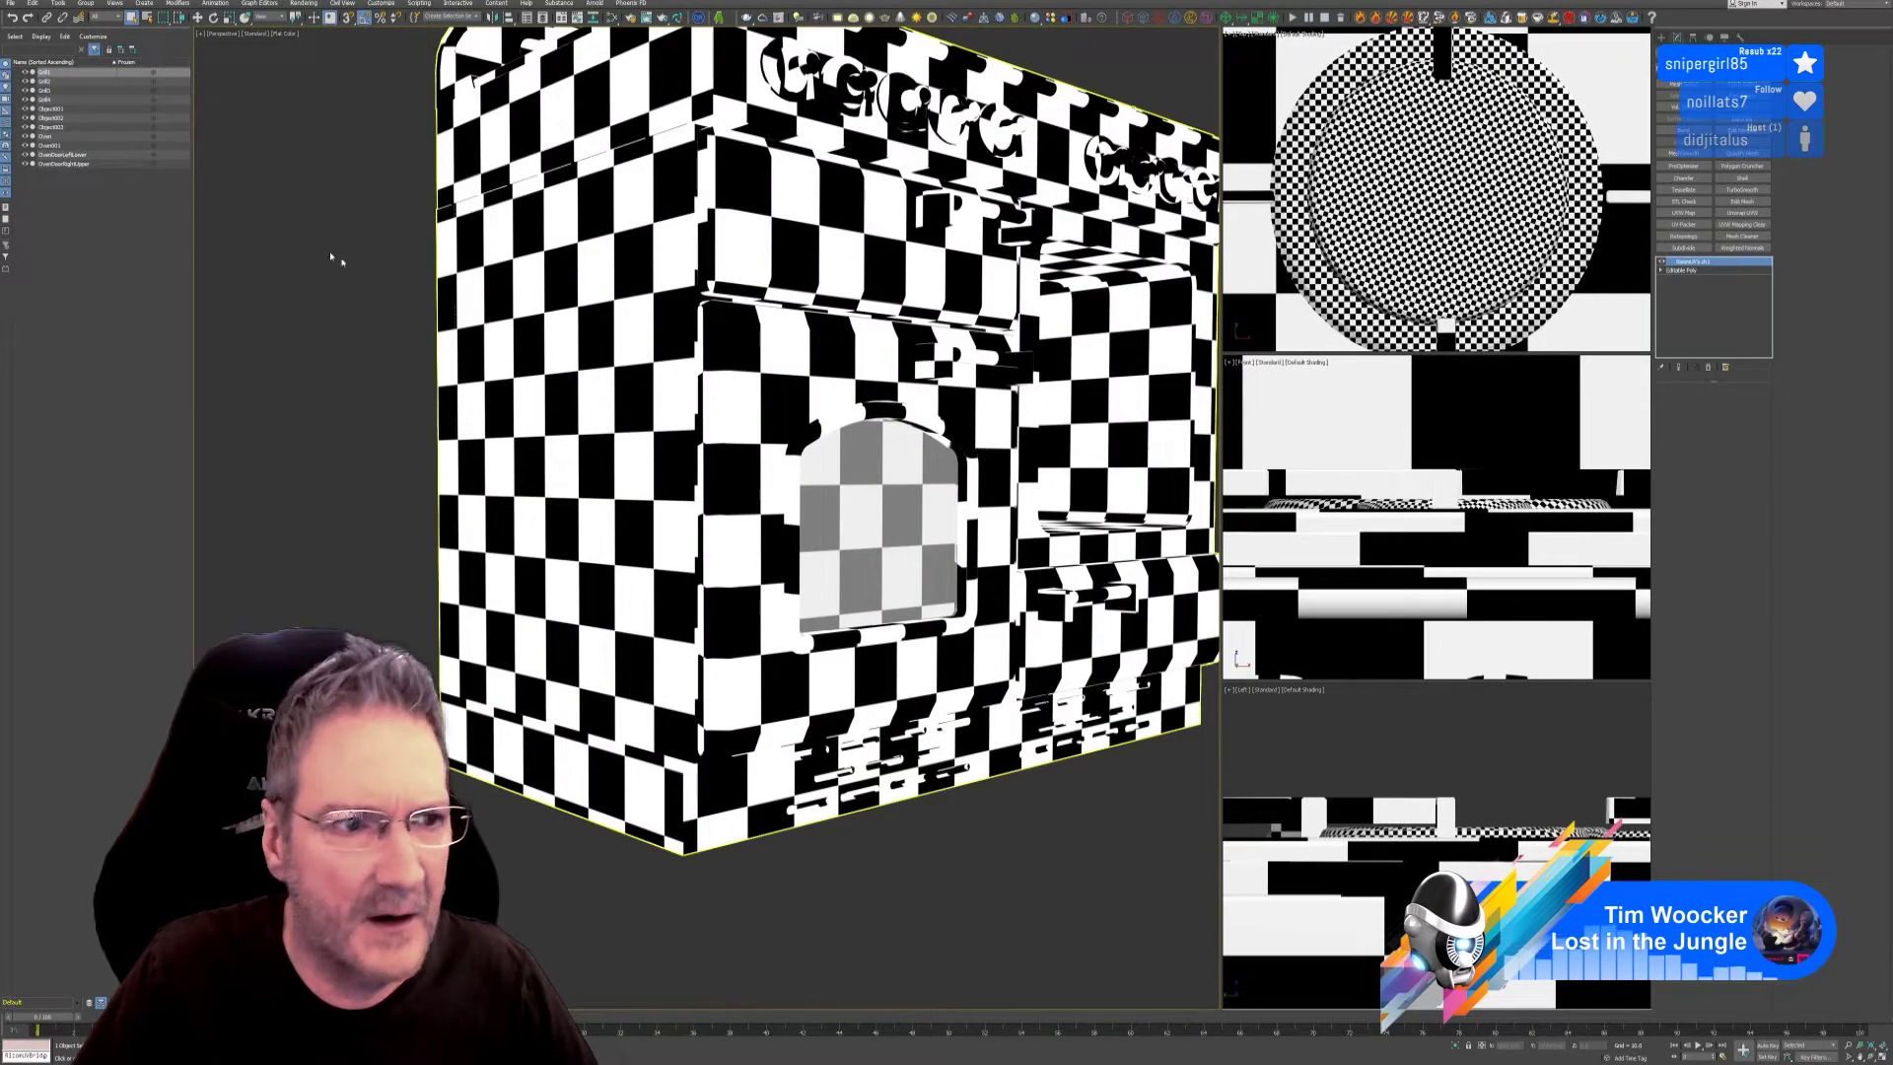
pyautogui.click(40, 148)
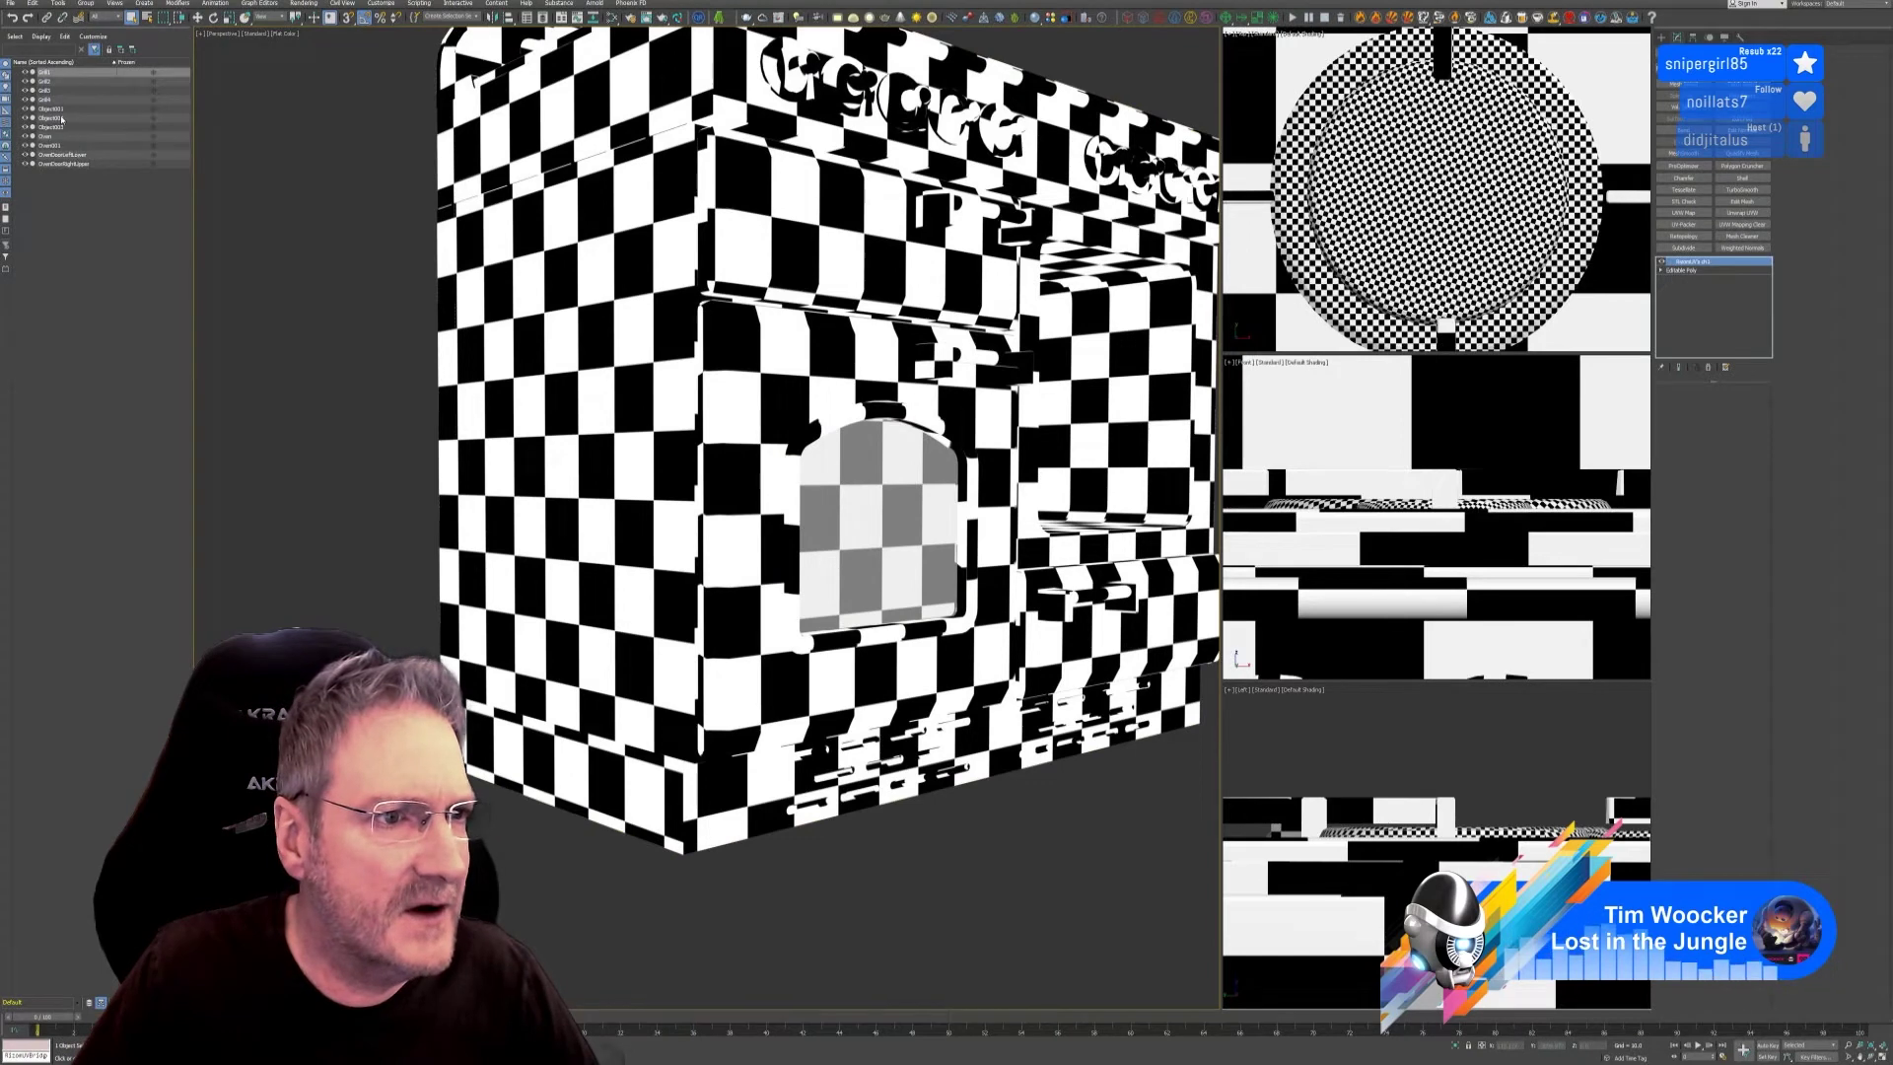
pyautogui.click(65, 128)
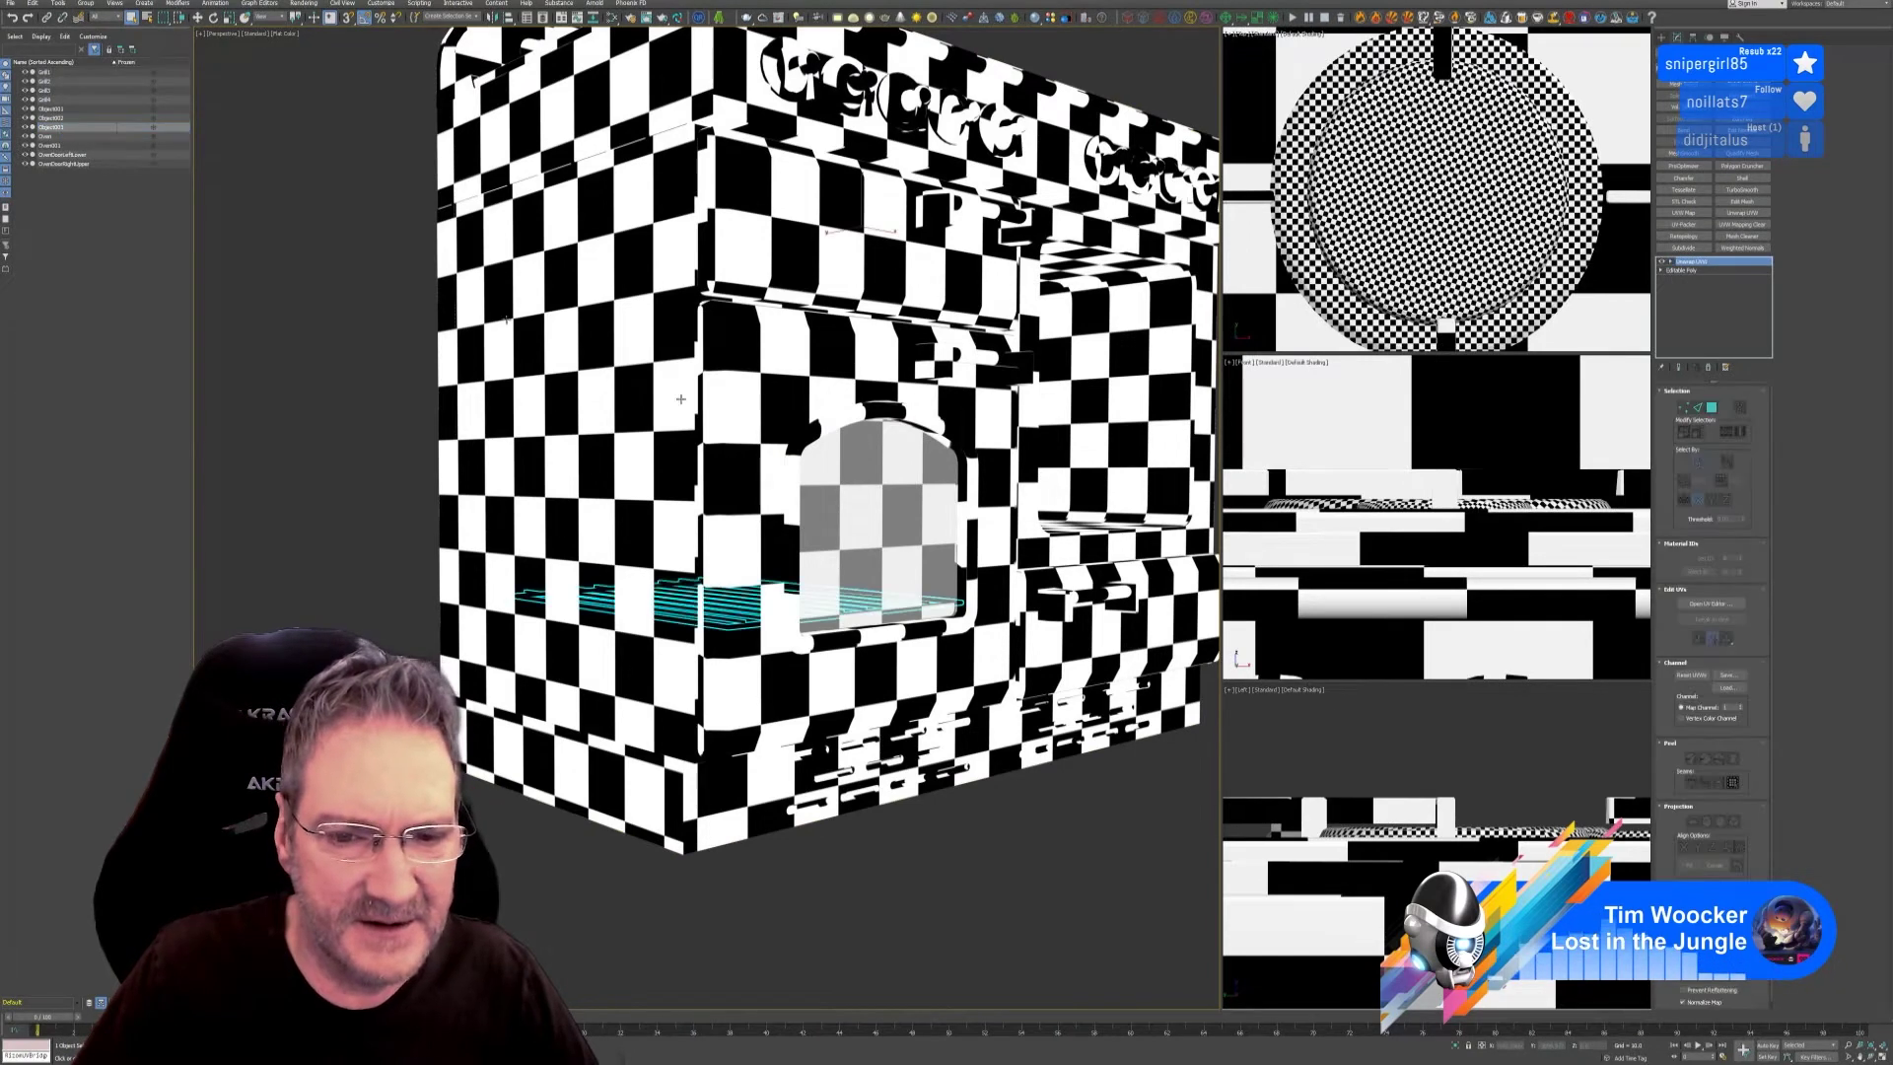
pyautogui.click(1455, 1046)
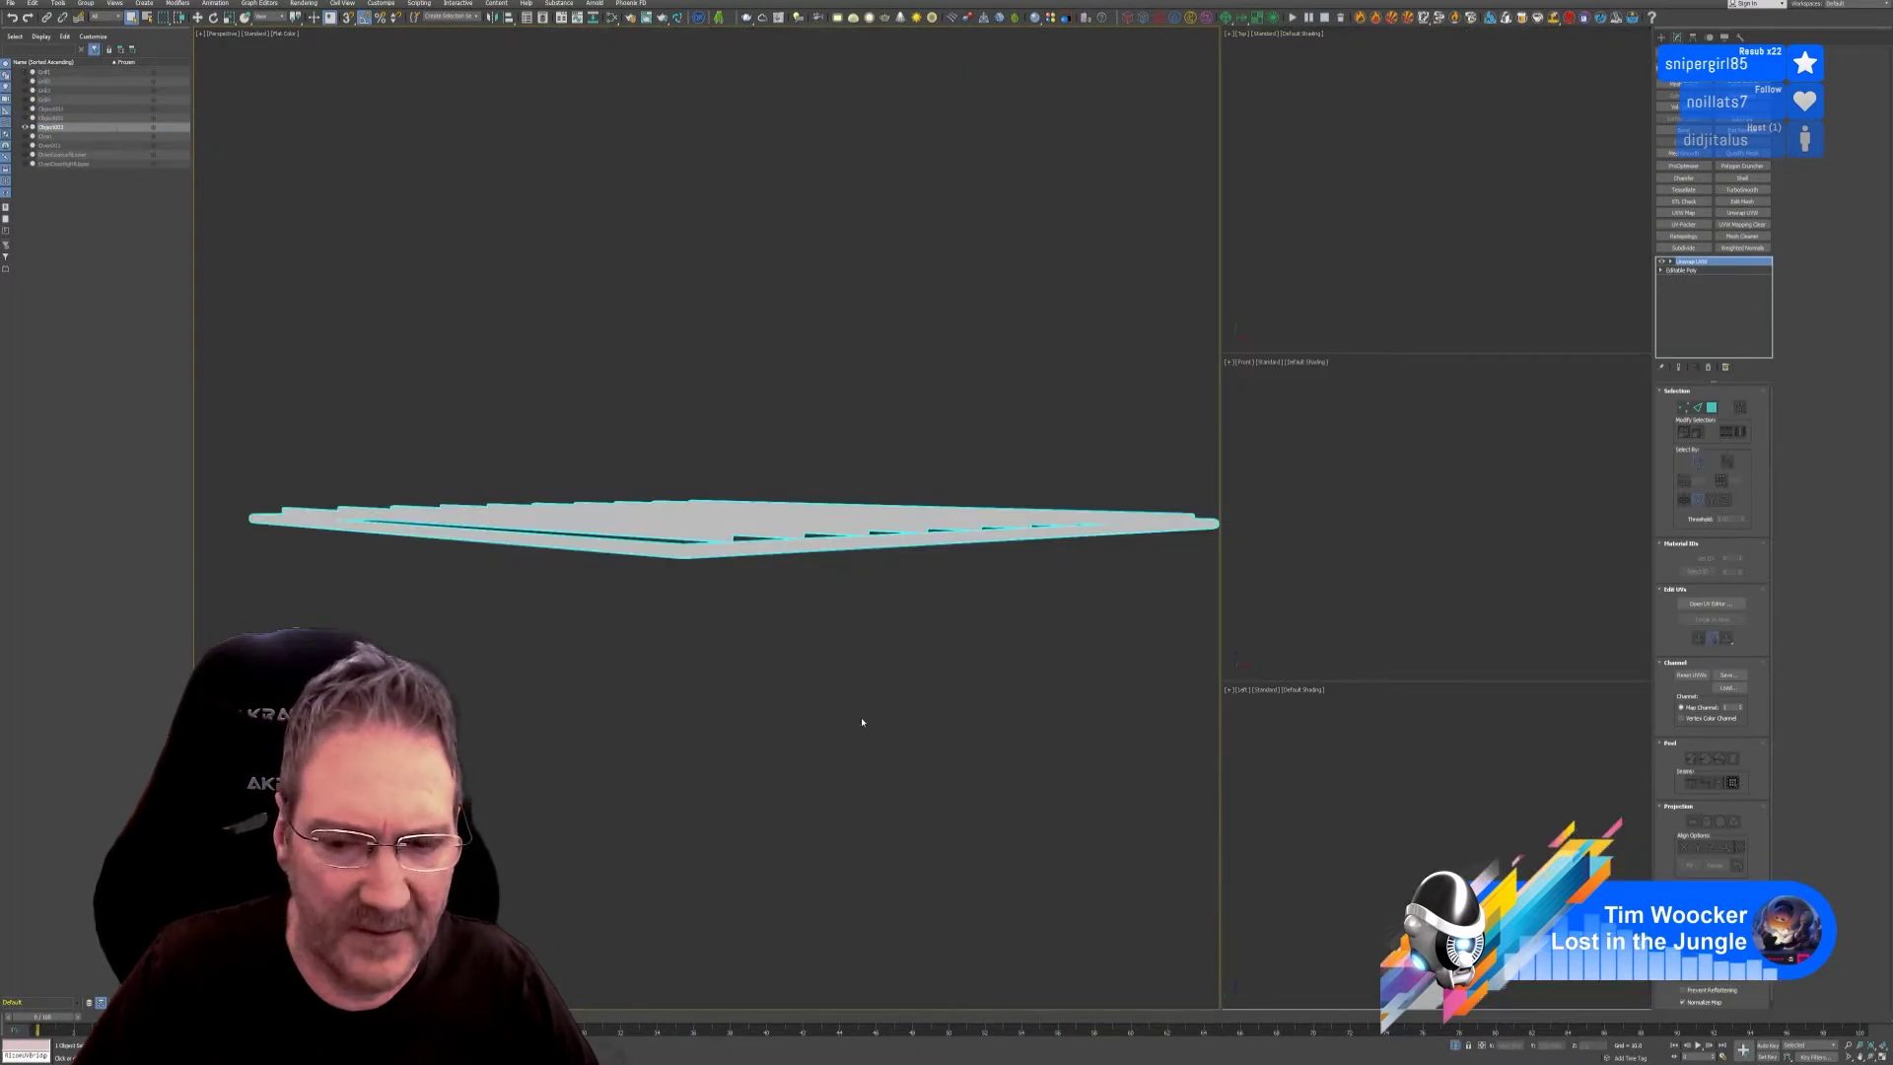
pyautogui.keyDown('alt'); pyautogui.moveTo(894, 740); pyautogui.dragTo(898, 758, button='middle'); pyautogui.keyUp('alt')
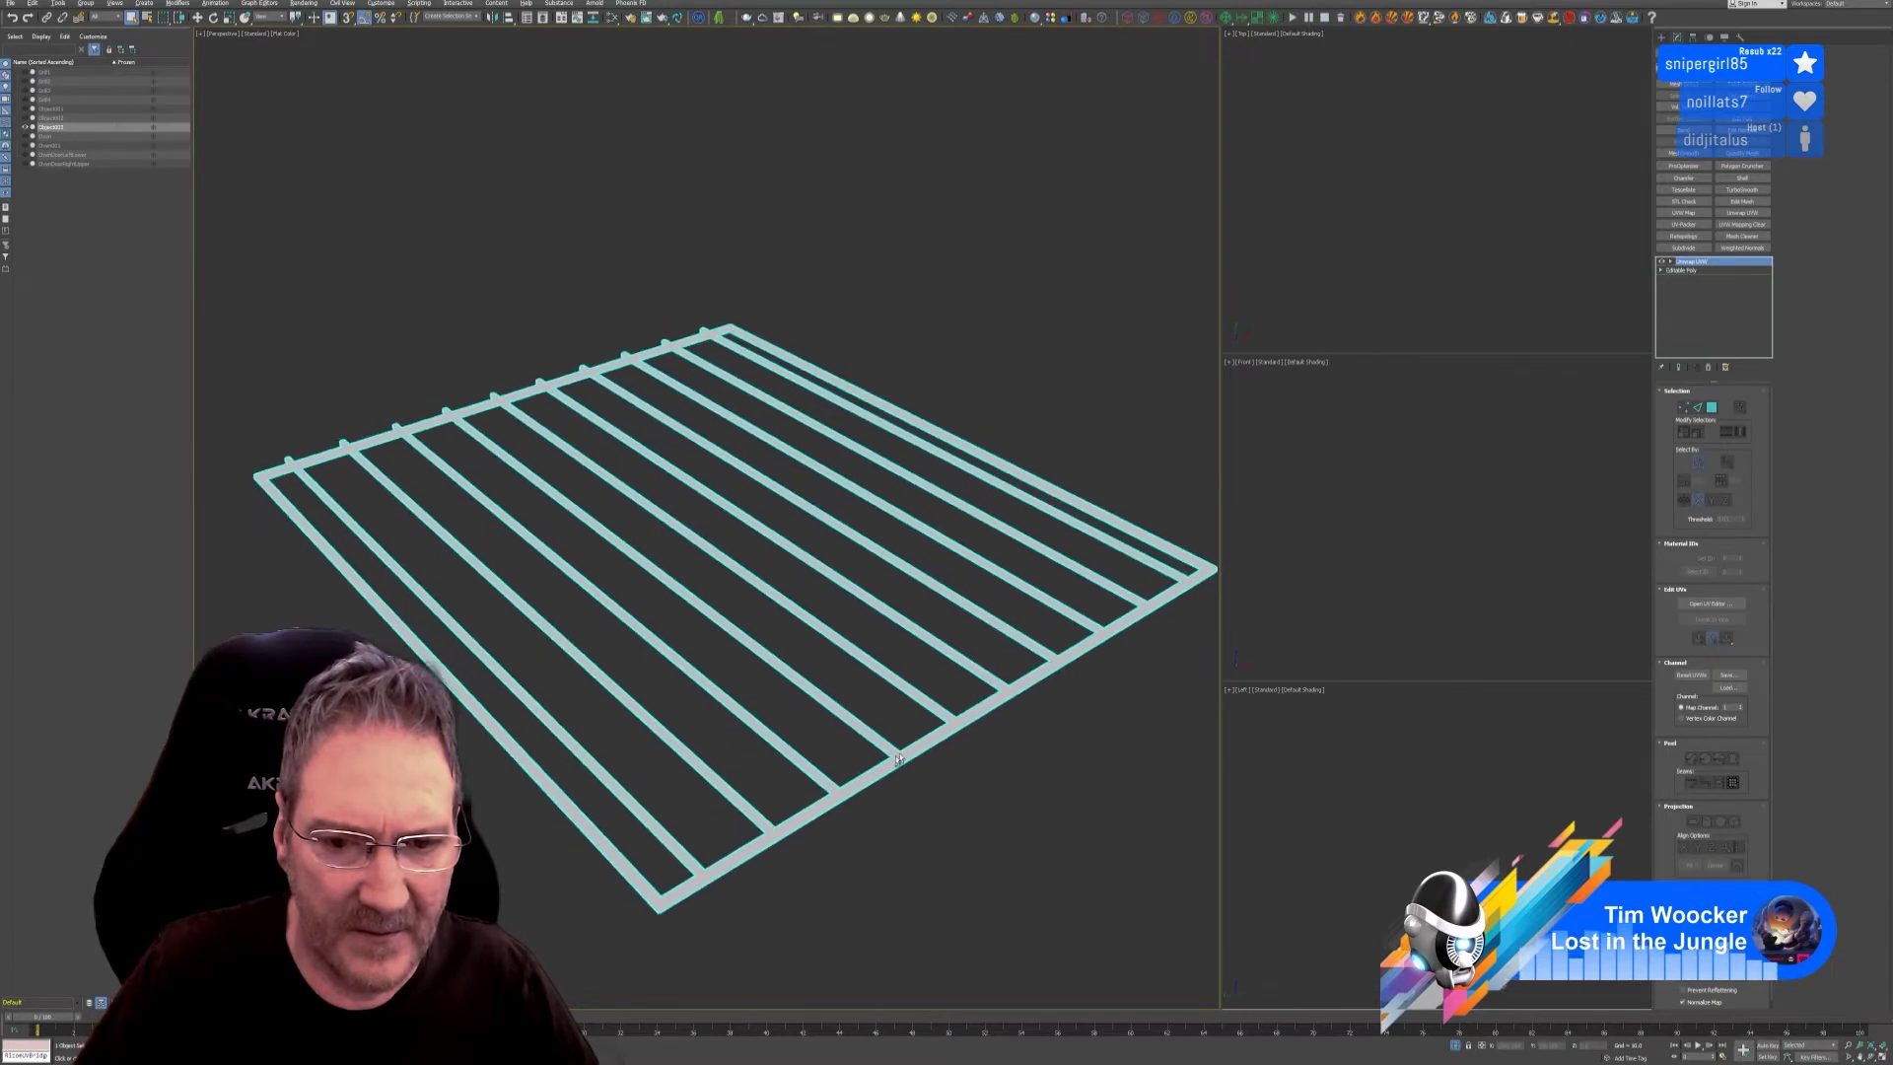
pyautogui.rightClick(1698, 272)
pyautogui.click(1729, 323)
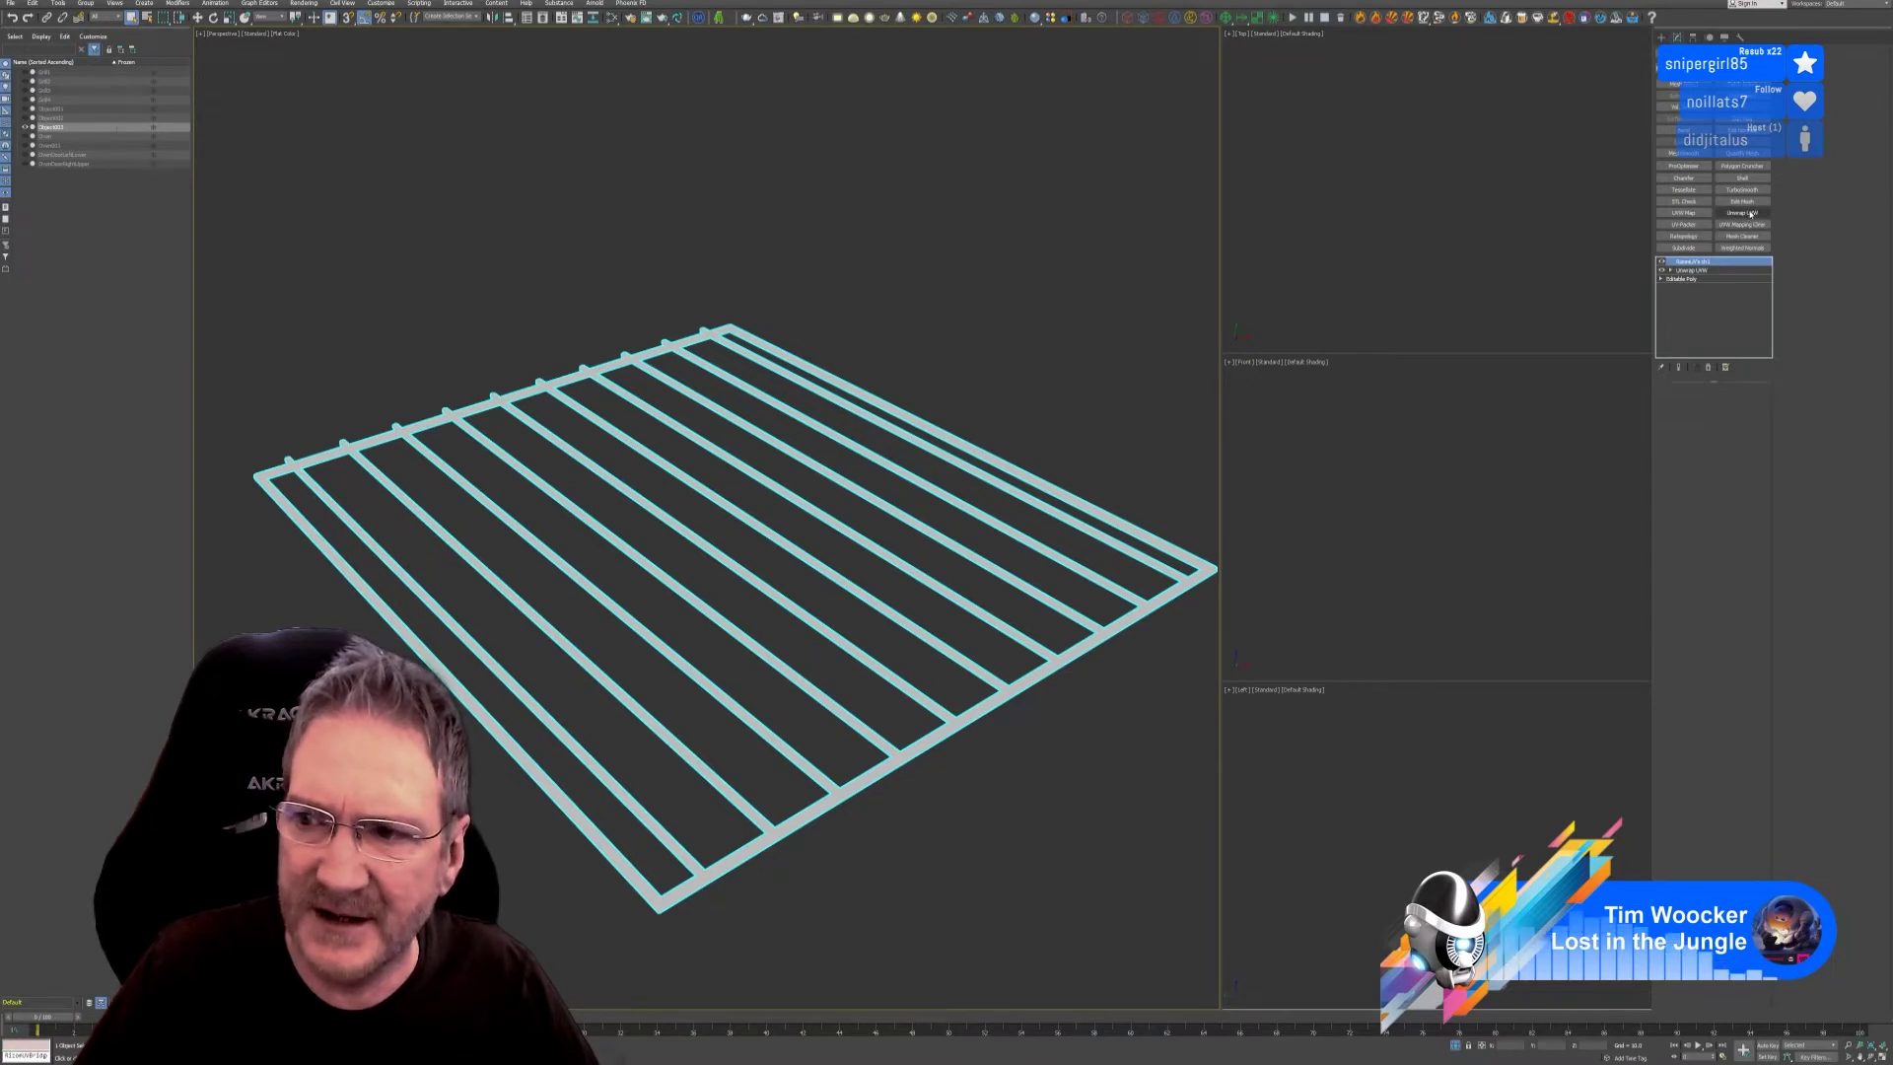
# Add another Unwrap UVW modifier to the isolated rack and check its layout in the UV editor.
pyautogui.click(1742, 213)
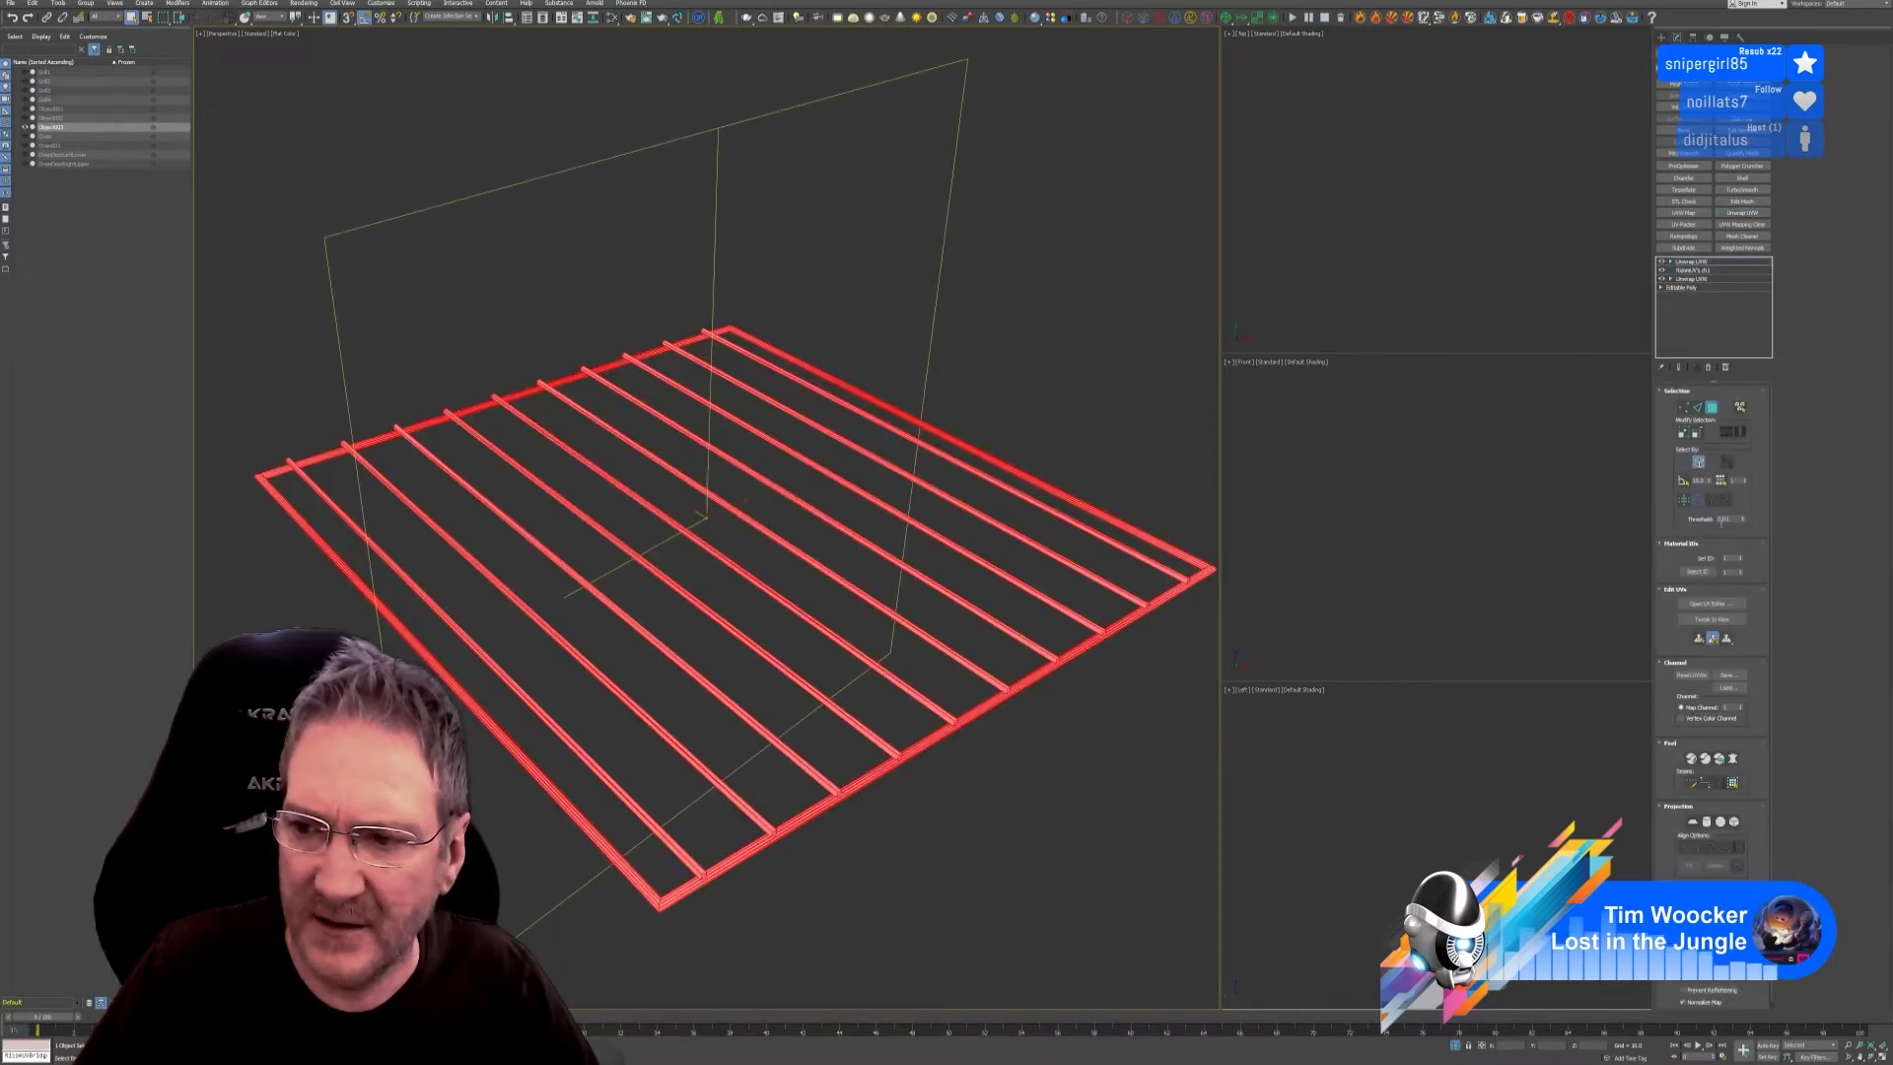
pyautogui.click(1707, 605)
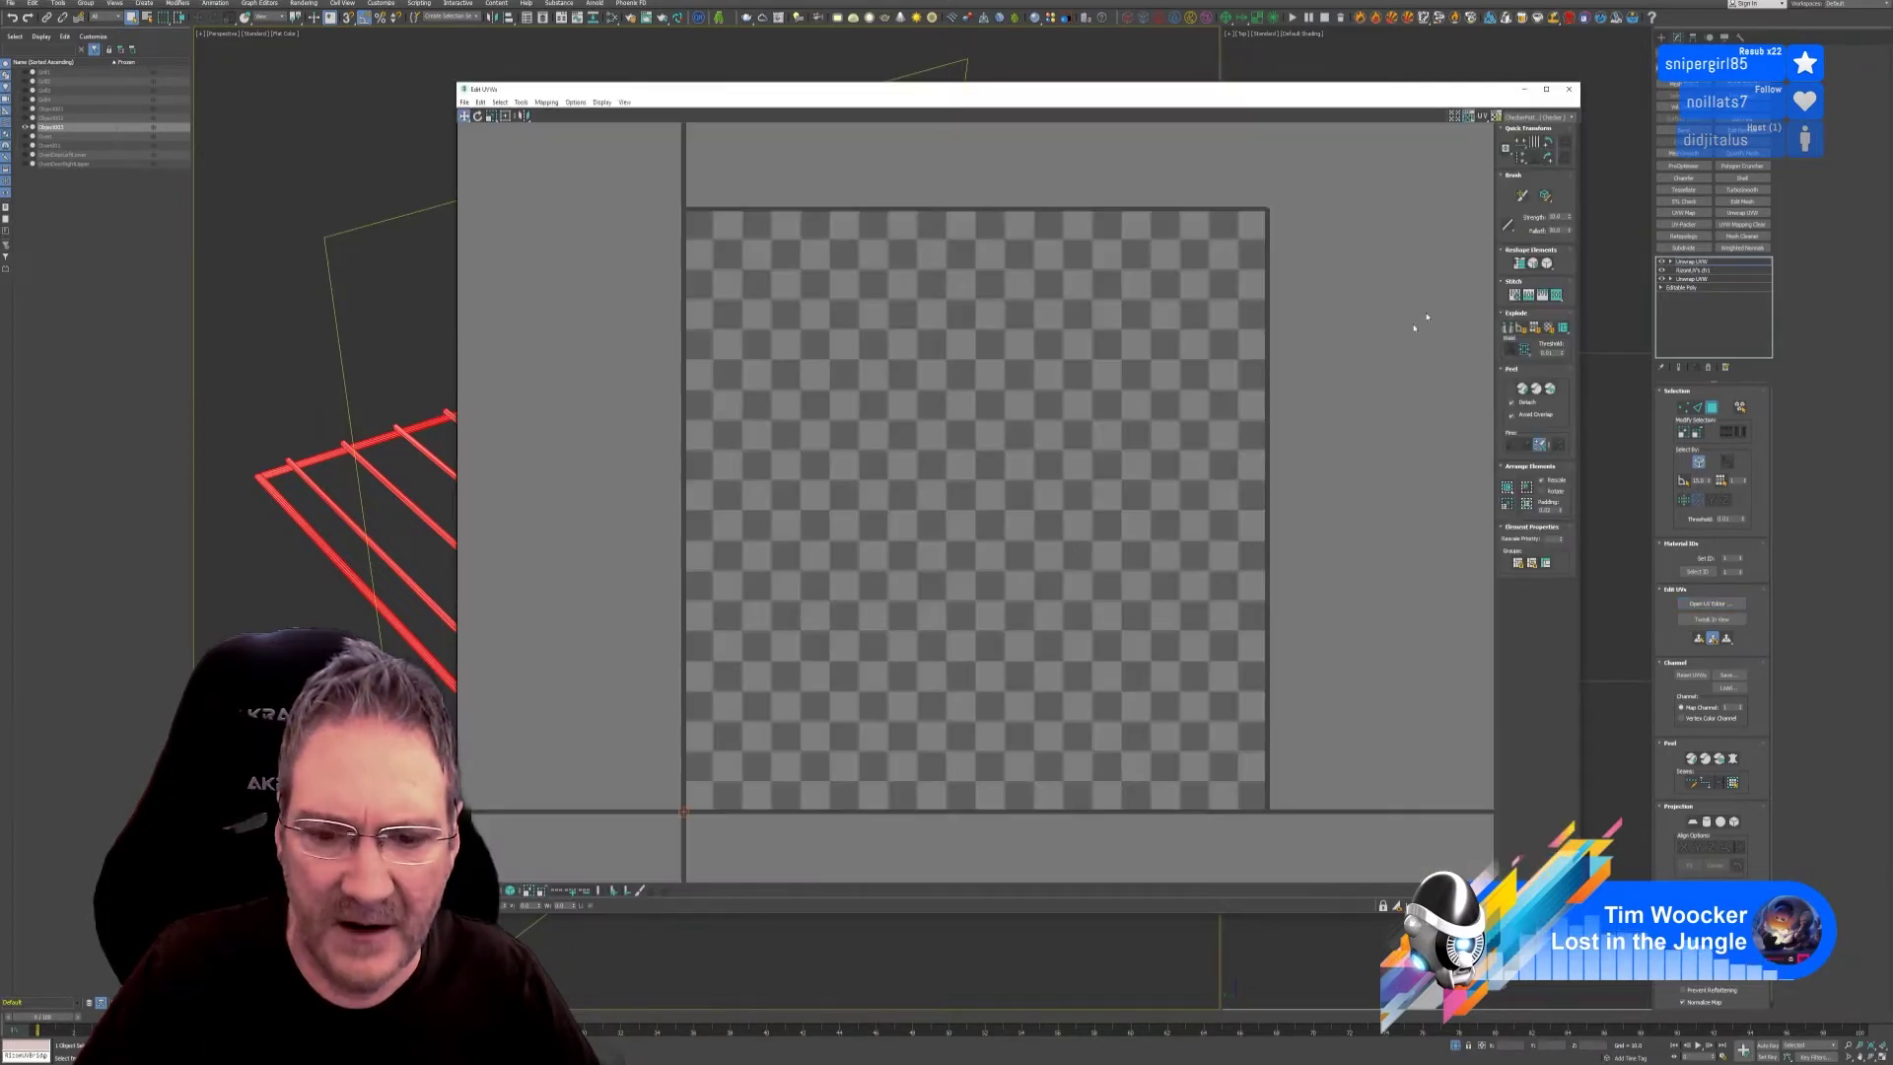
pyautogui.click(1568, 89)
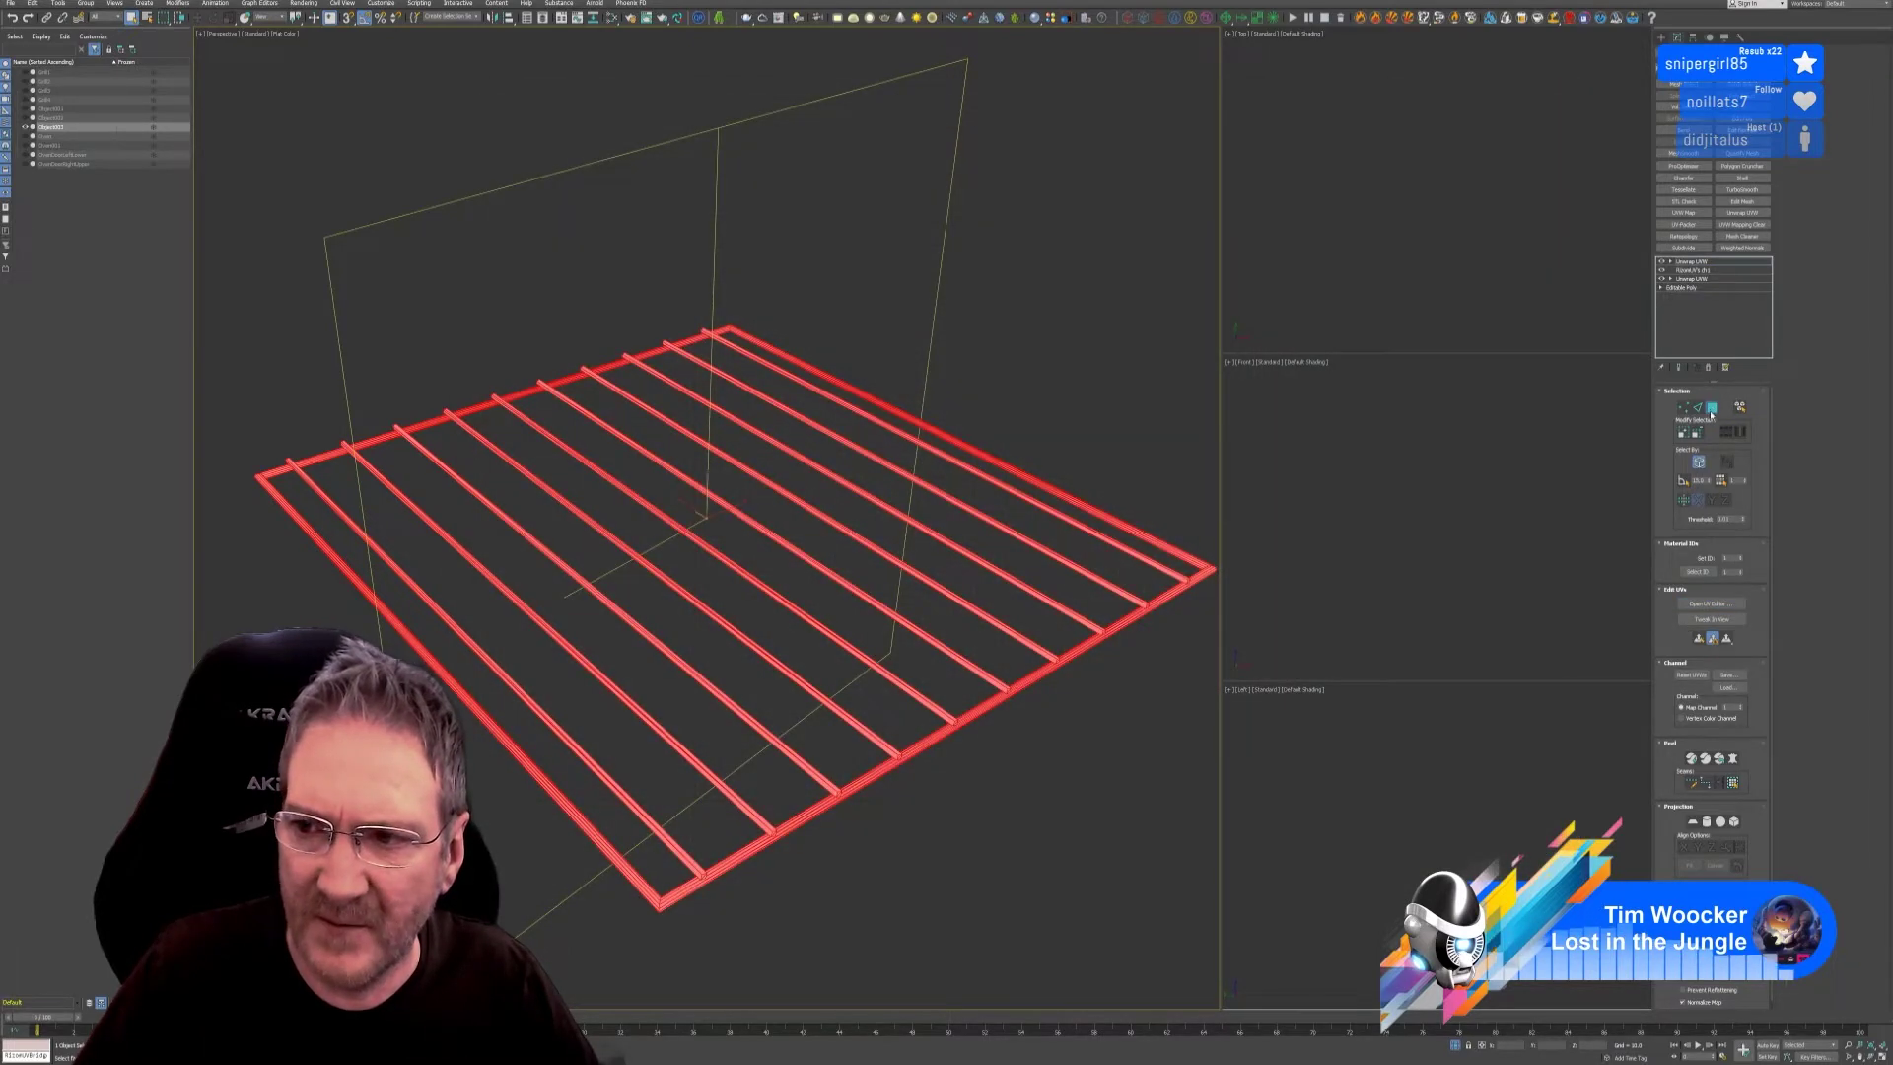
pyautogui.click(1692, 261)
# Leave isolation and delete the detached rack from the cloned oven.
pyautogui.scroll(-8, 936, 596)
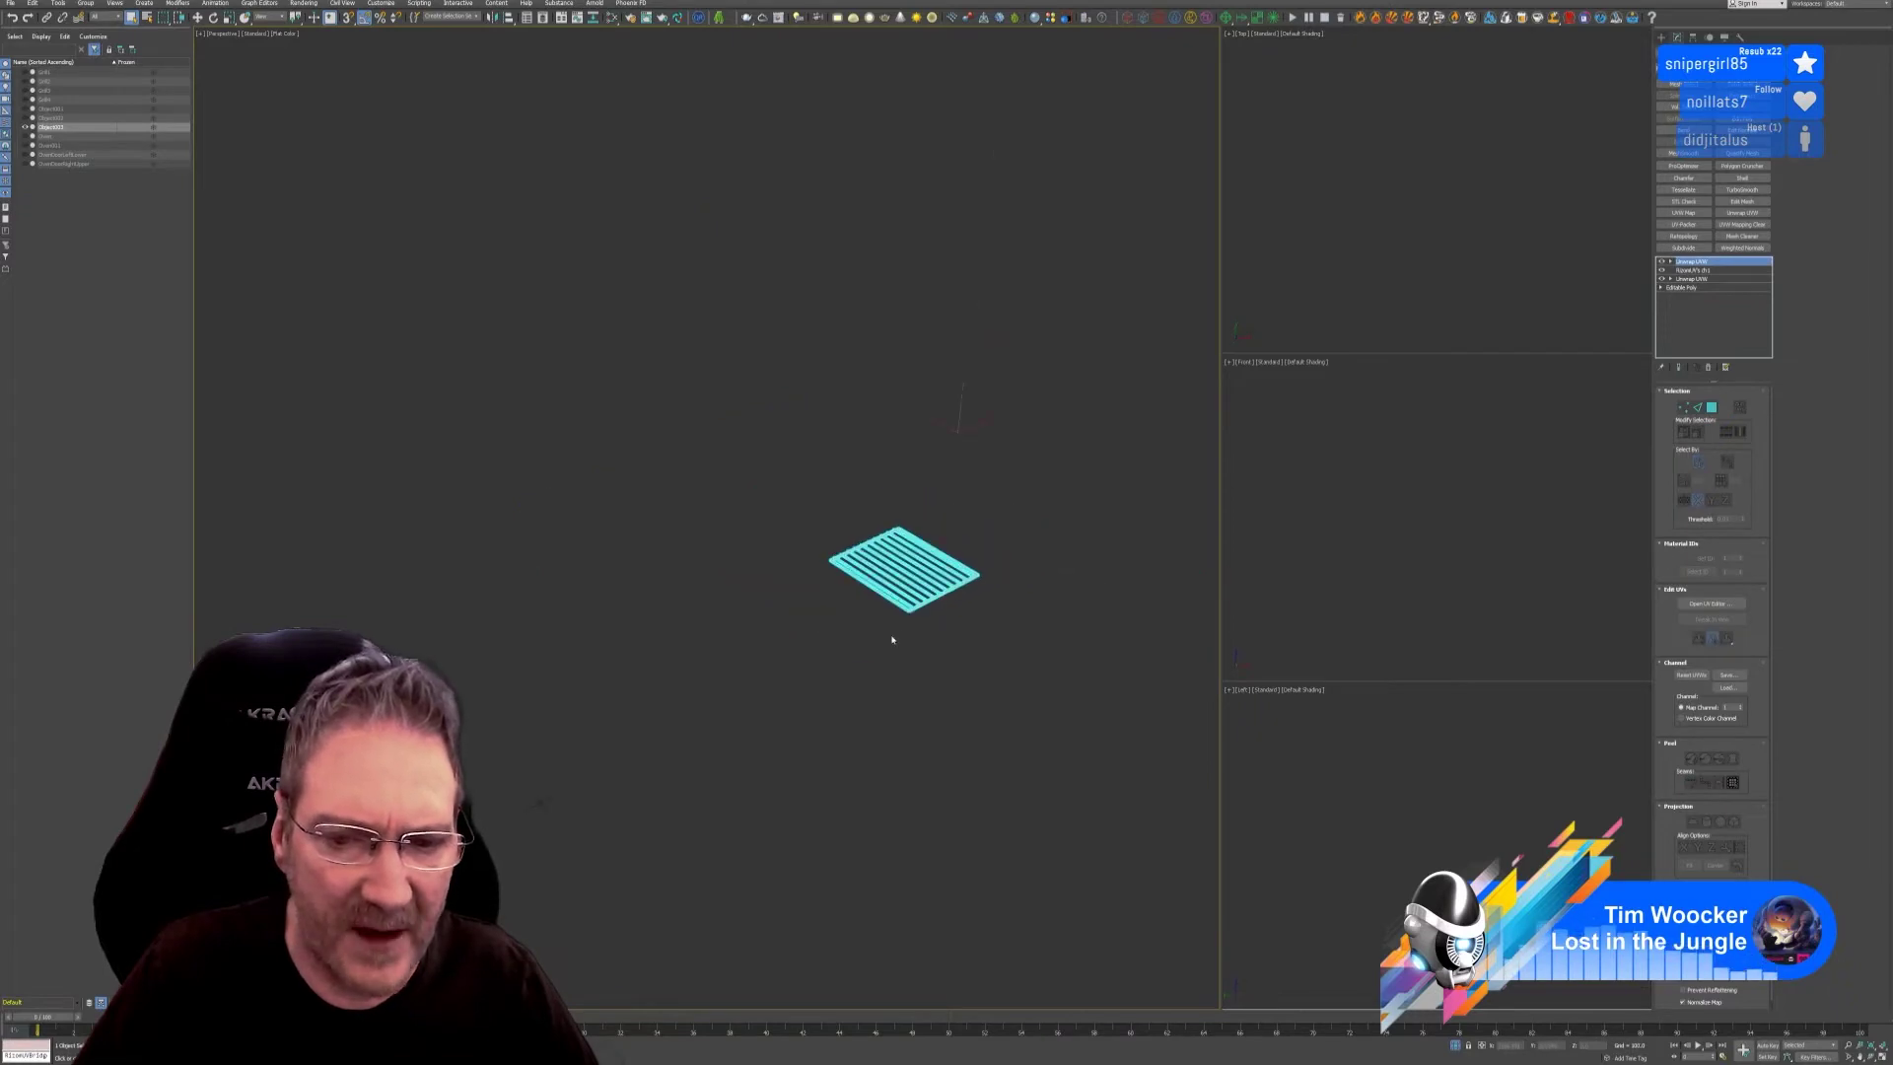
pyautogui.click(1455, 1046)
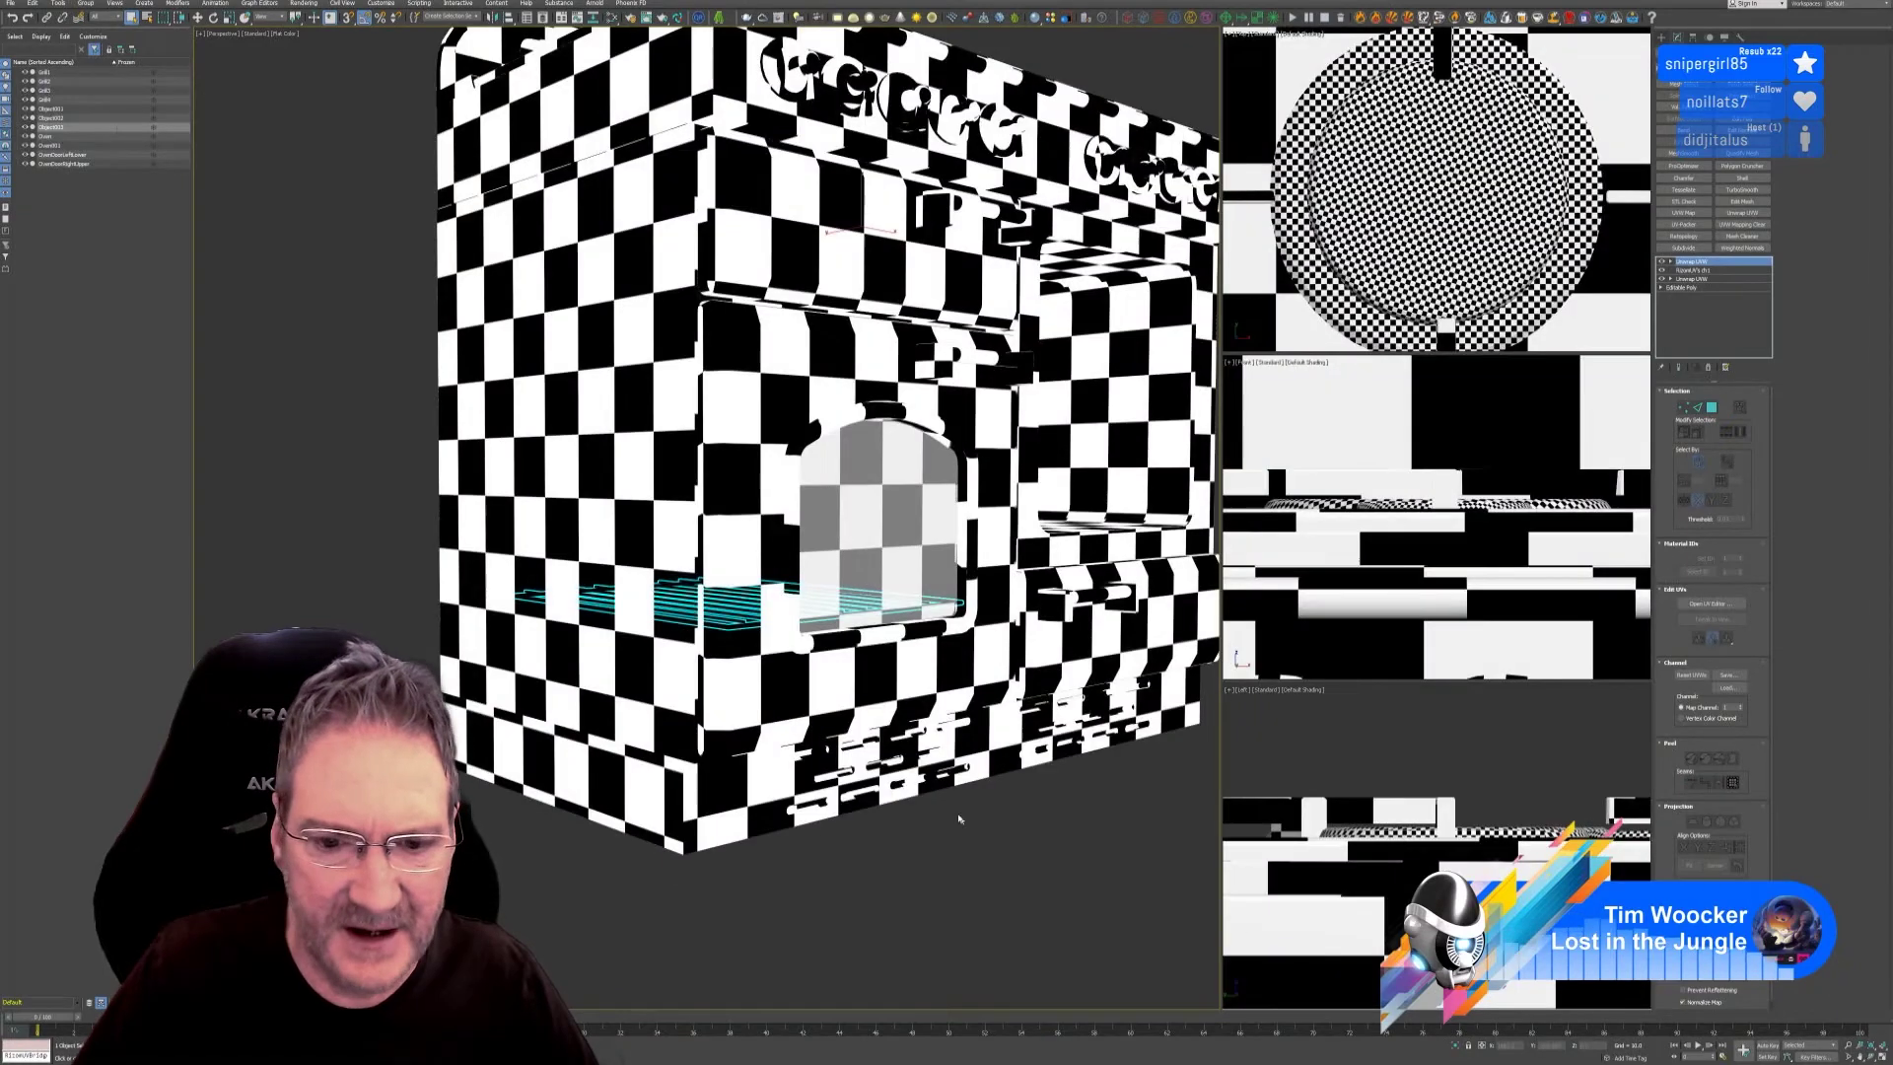
pyautogui.scroll(-6, 958, 818)
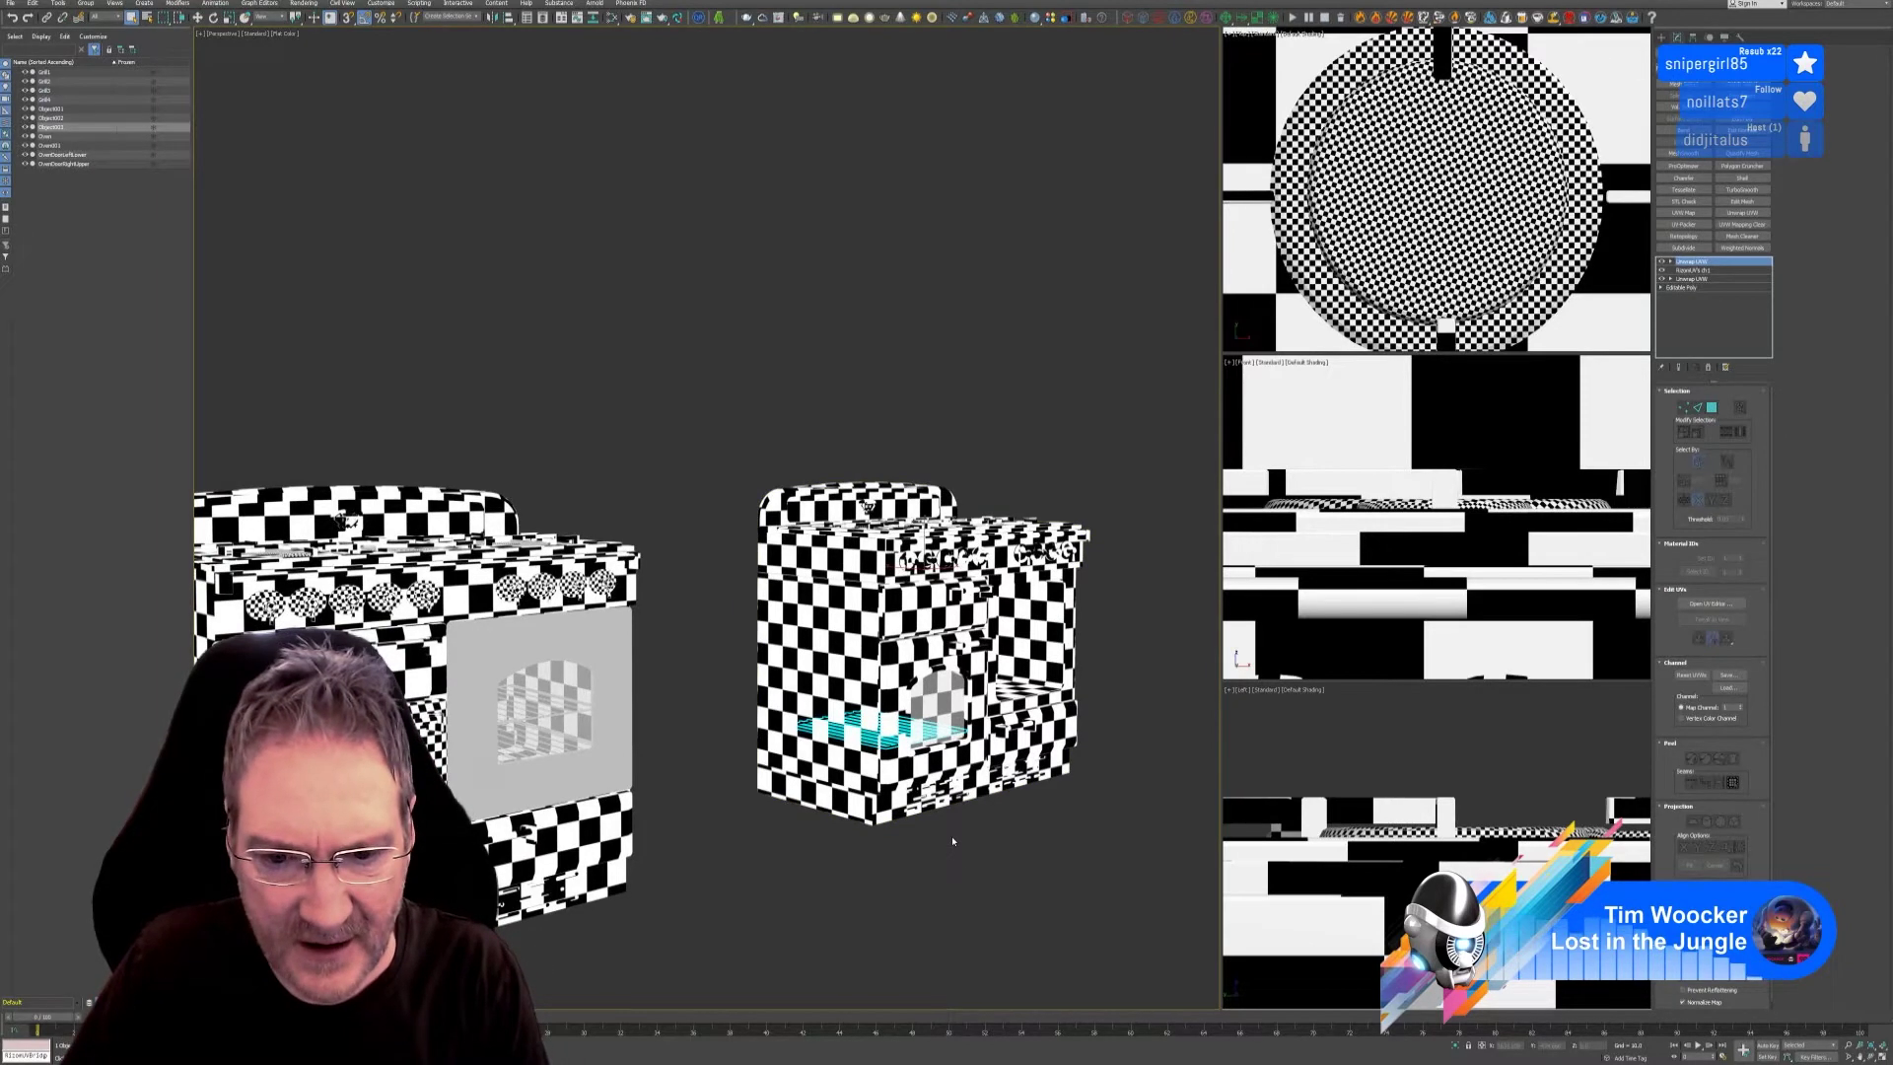
pyautogui.press('Delete')
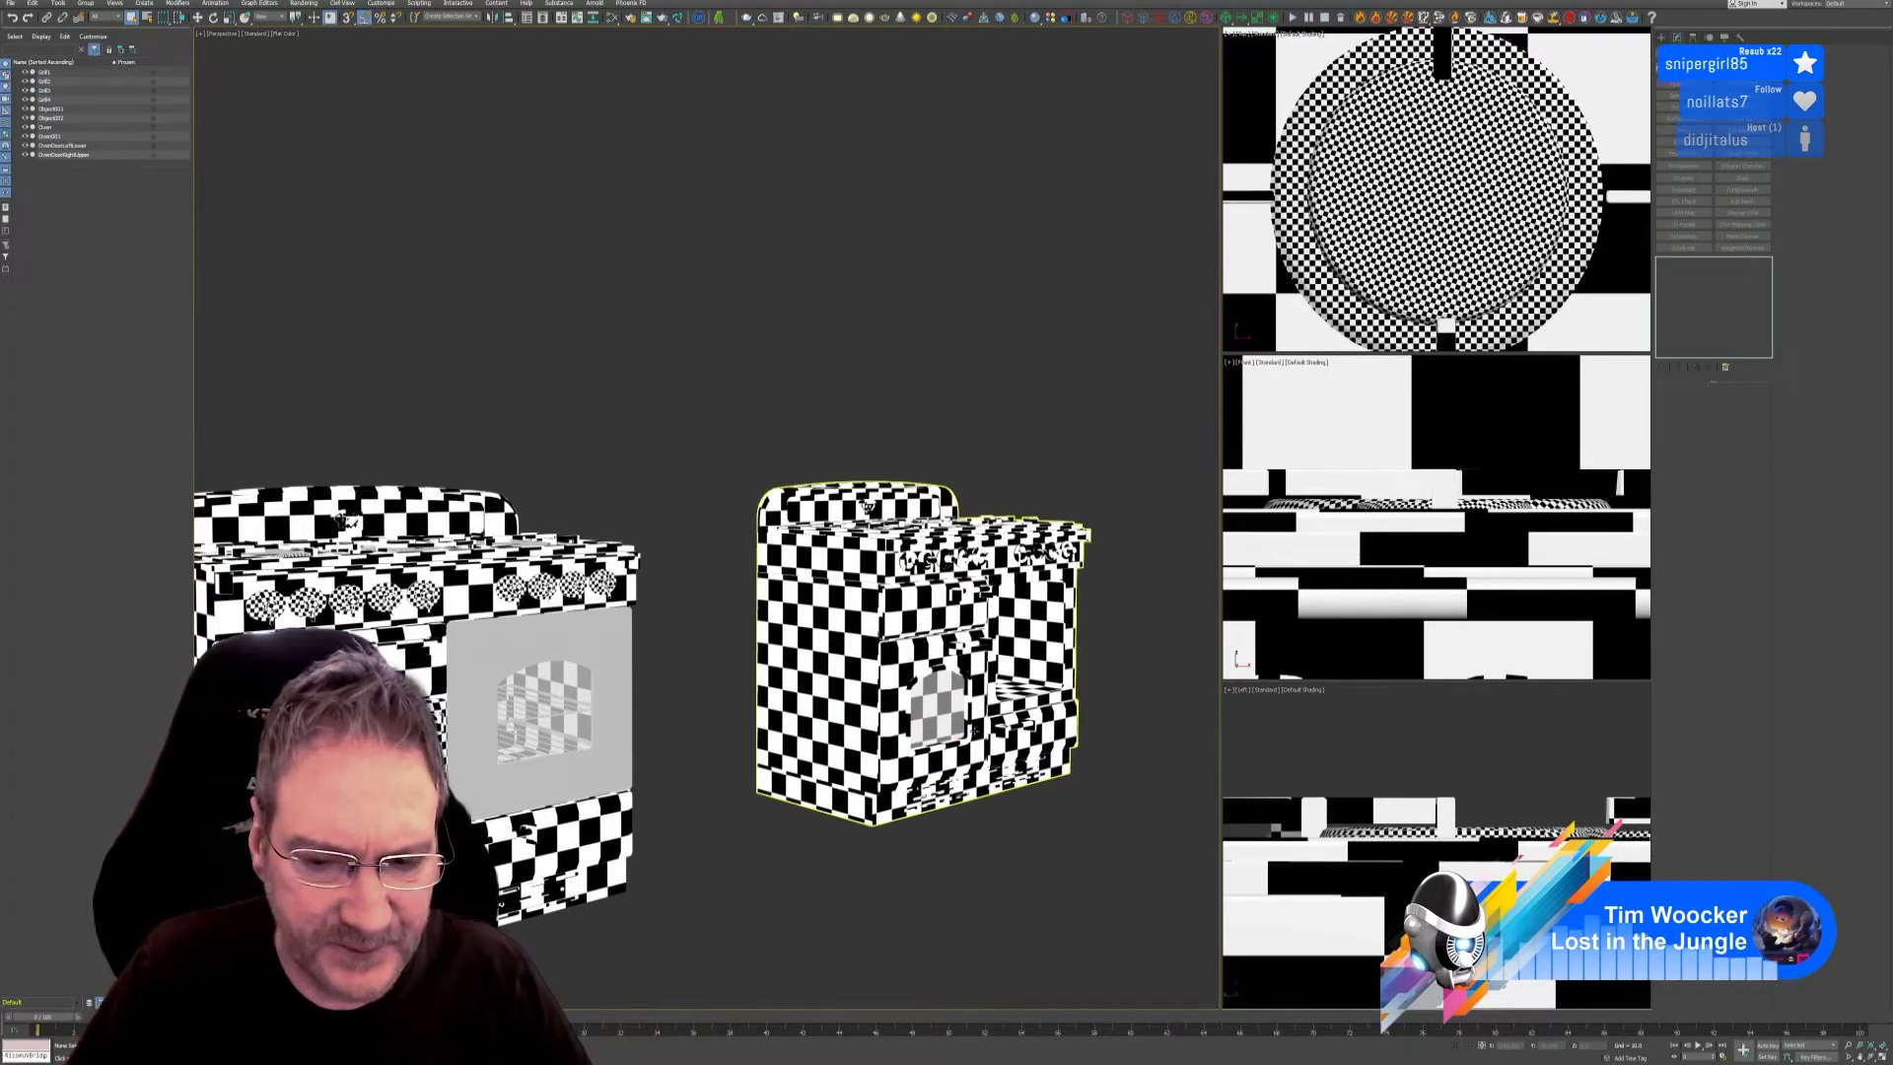
# Select both glass objects of the cloned oven's arched door window and isolate them.
pyautogui.scroll(5, 913, 707)
pyautogui.click(916, 697)
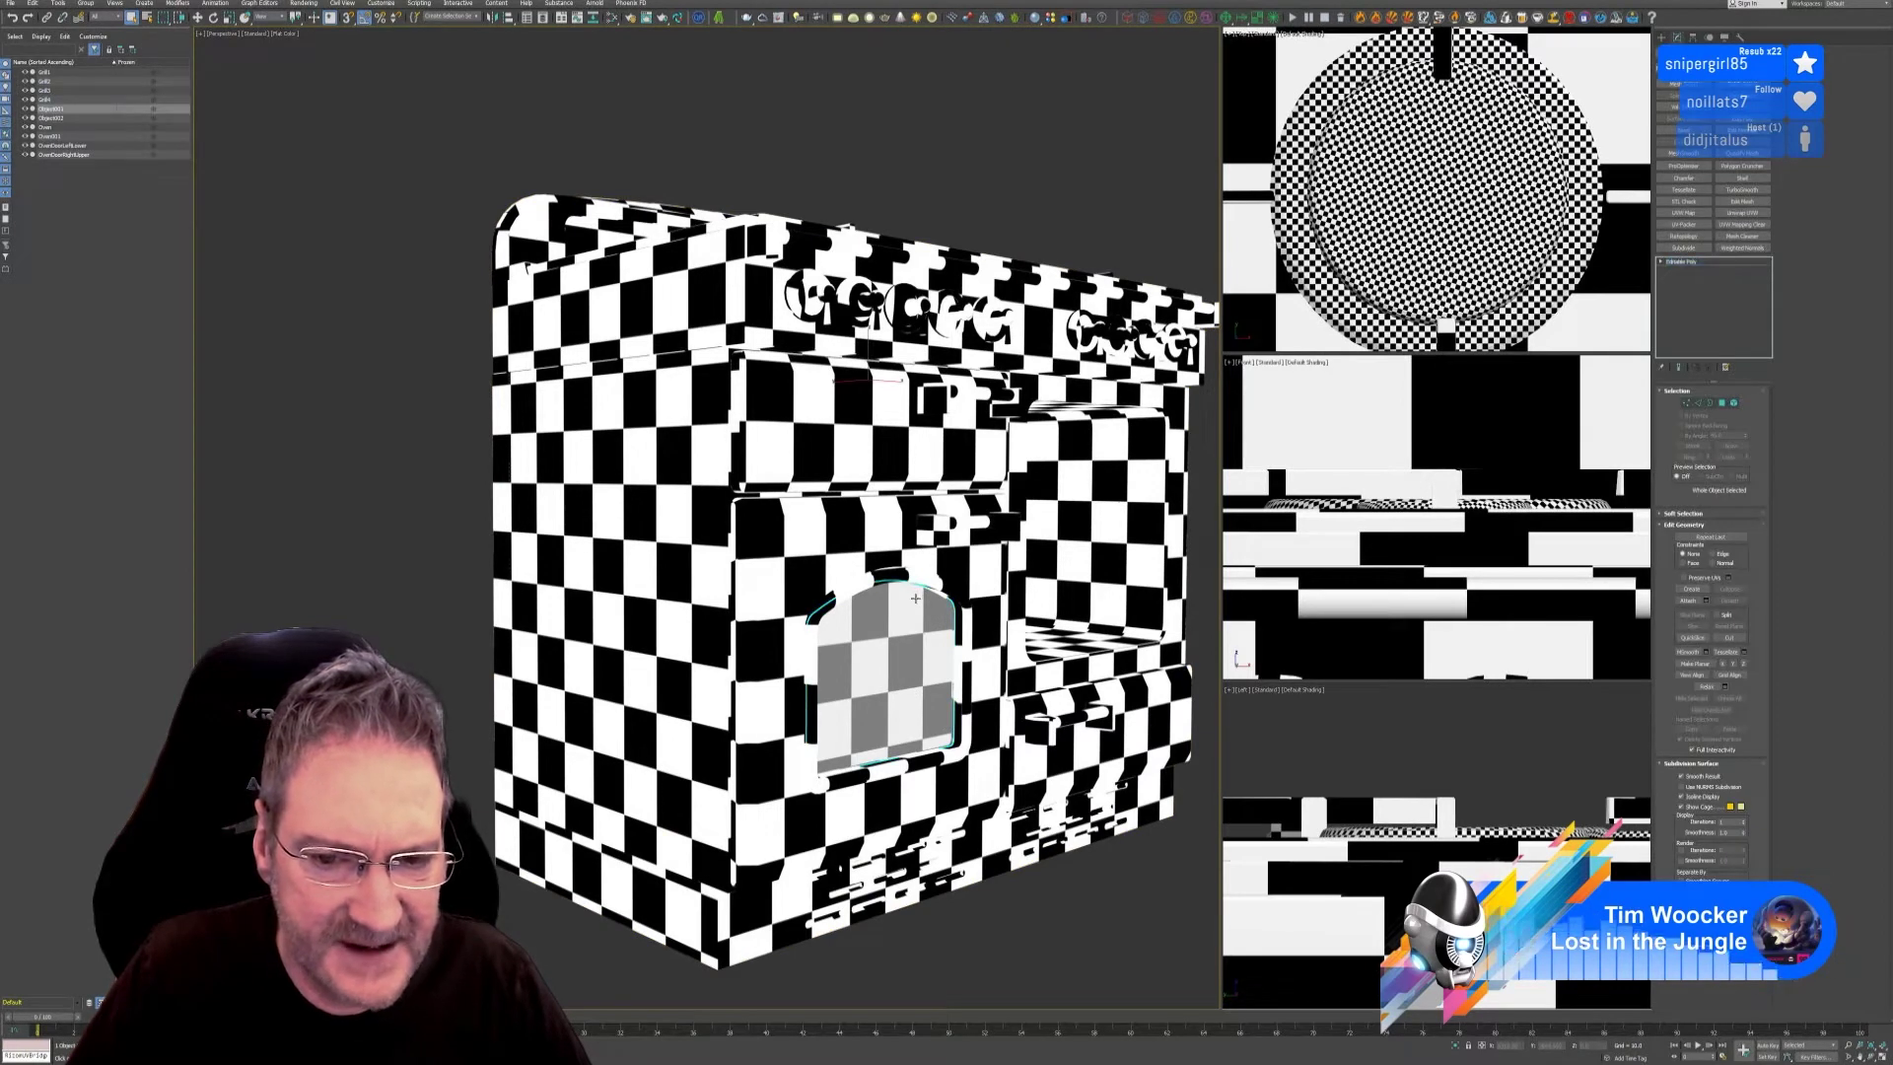
pyautogui.keyDown('ctrl'); pyautogui.click(65, 119); pyautogui.keyUp('ctrl')
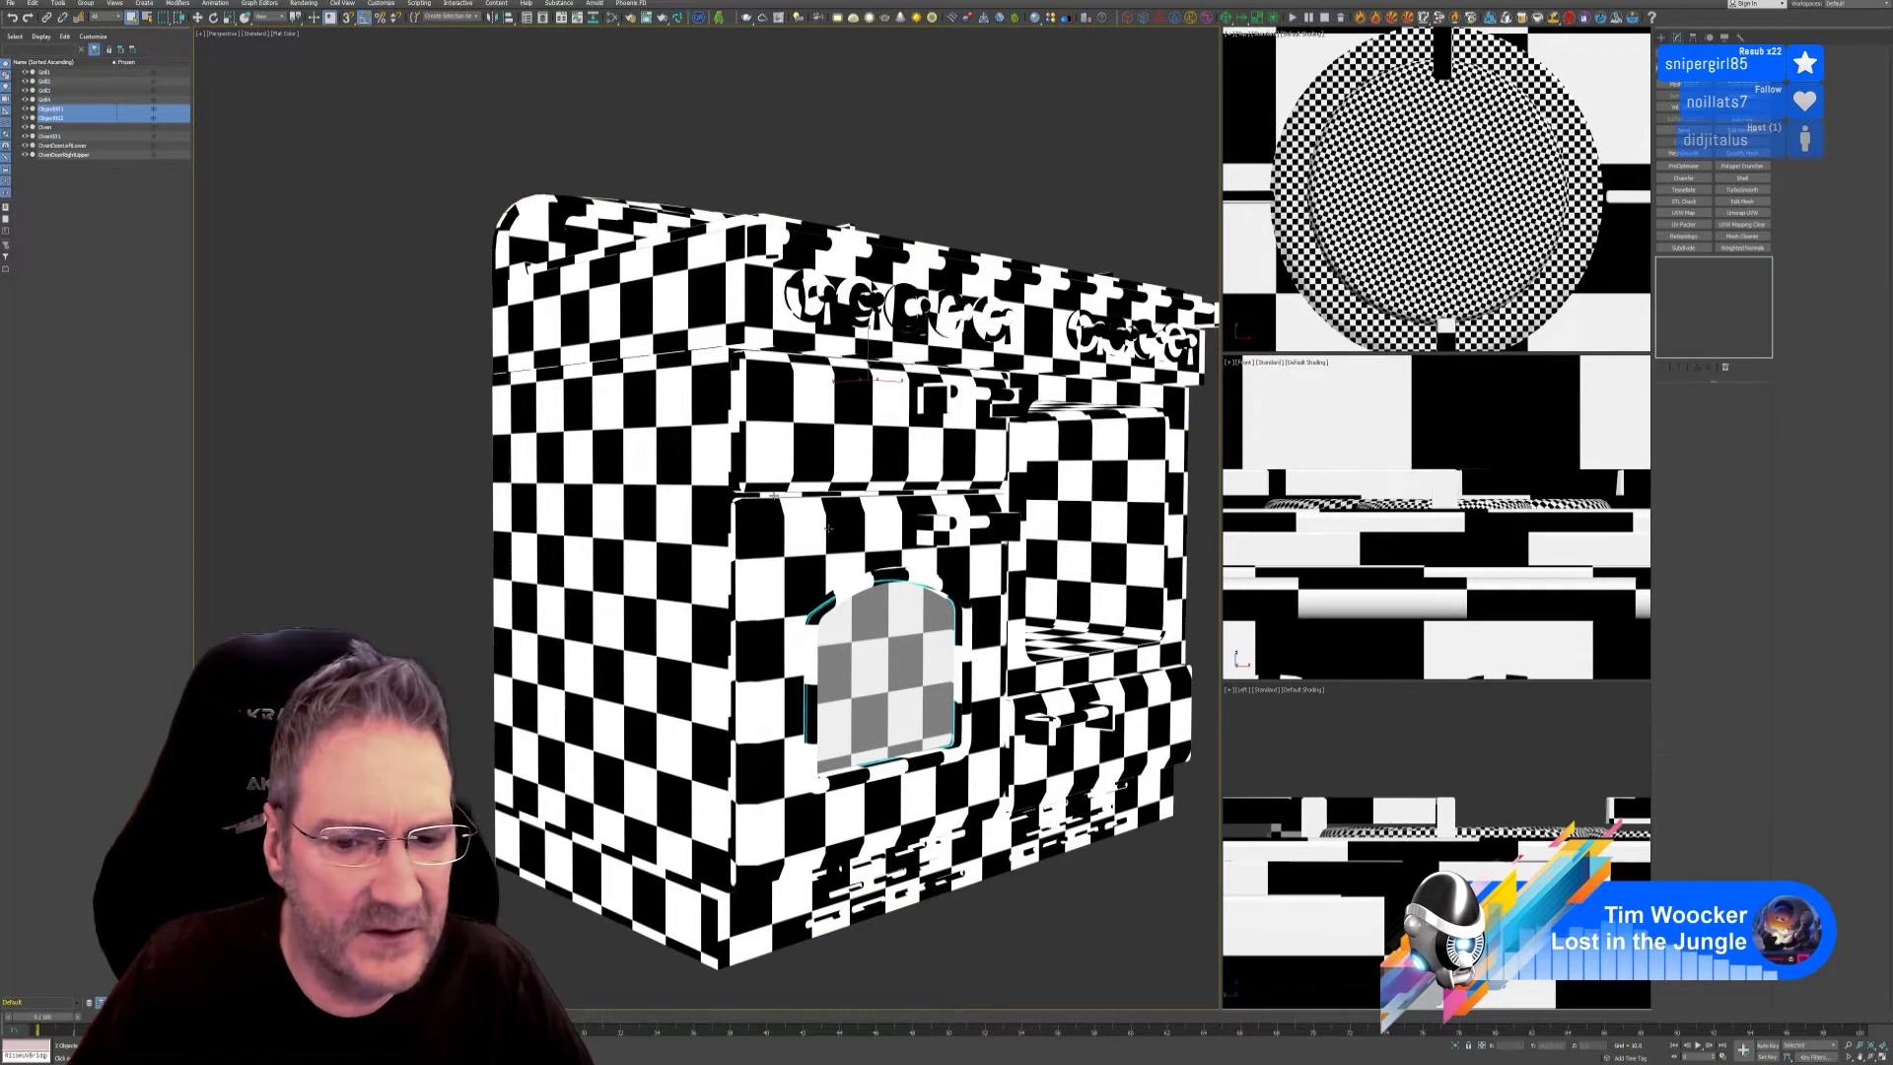
pyautogui.click(1457, 1046)
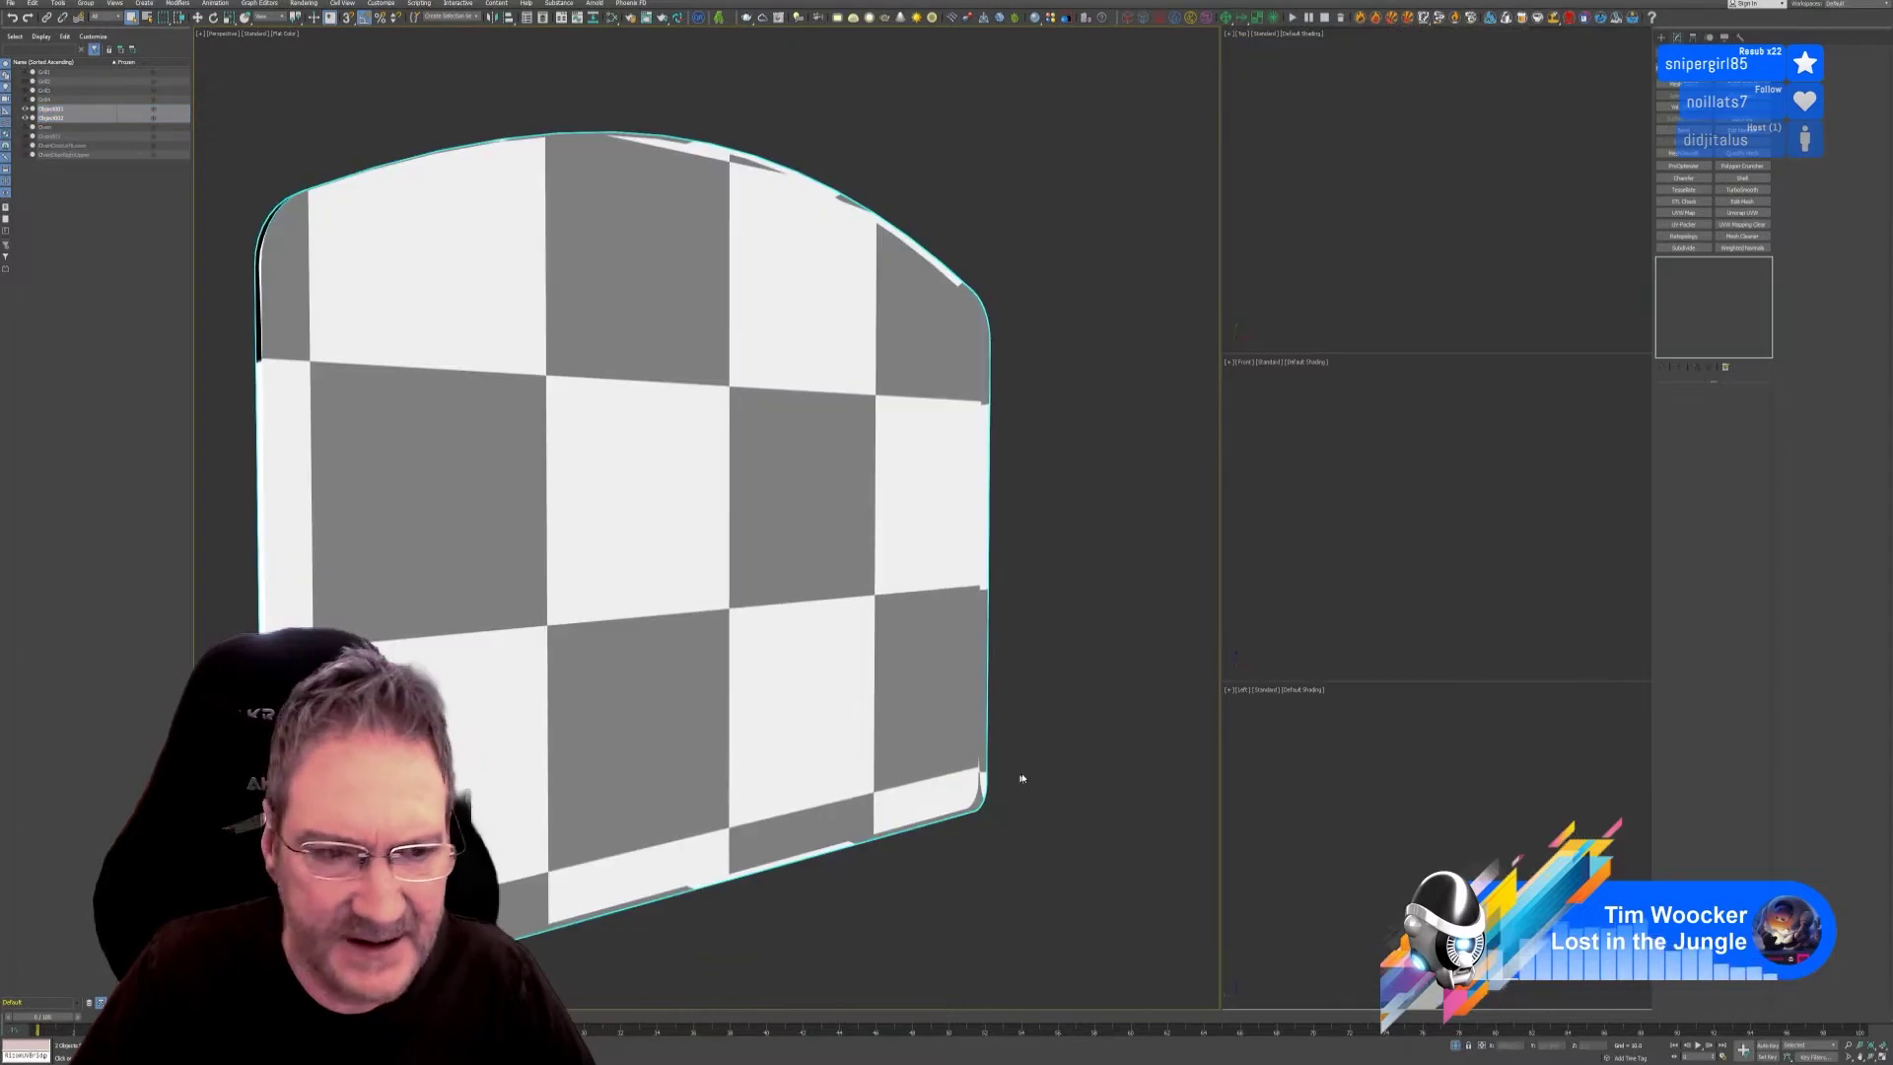
# Attach the second door glass pane to the first, using Match Material IDs to Material with condensed materials and IDs.
pyautogui.scroll(-6, 576, 587)
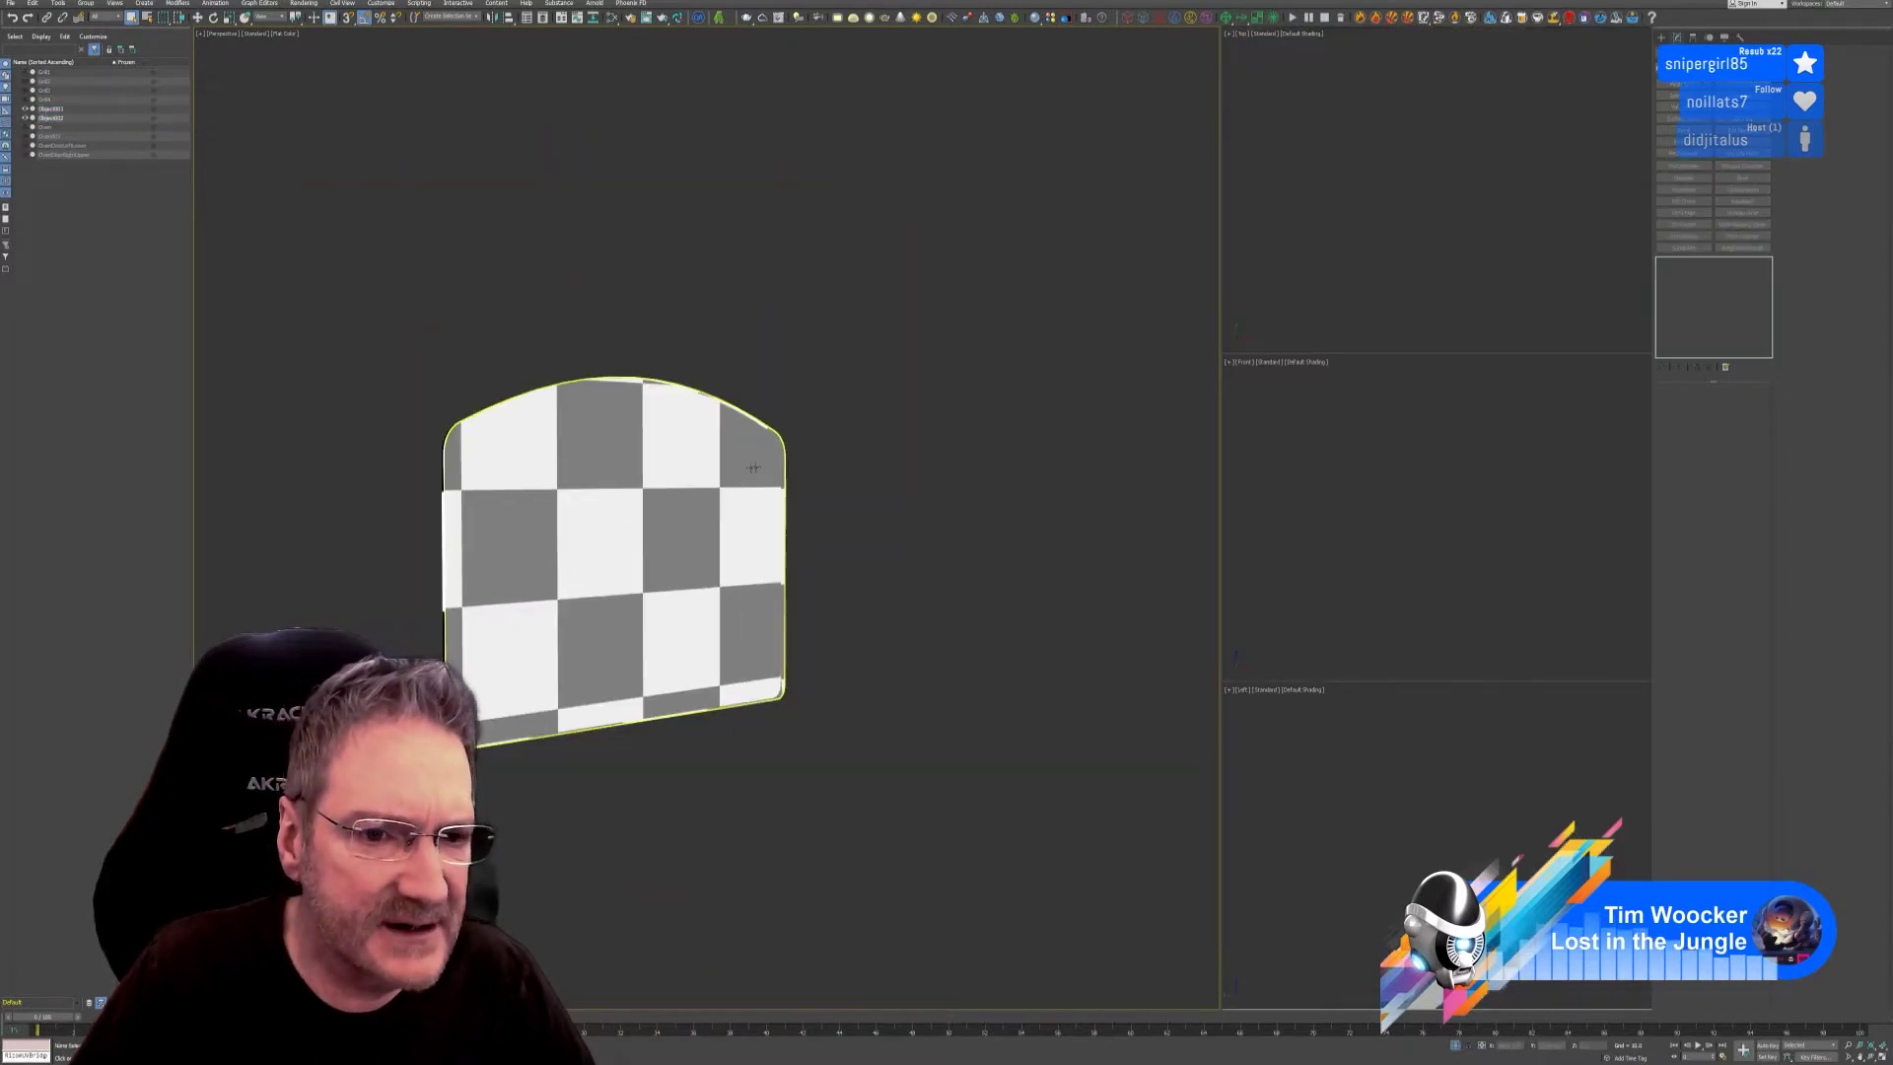
pyautogui.click(880, 539)
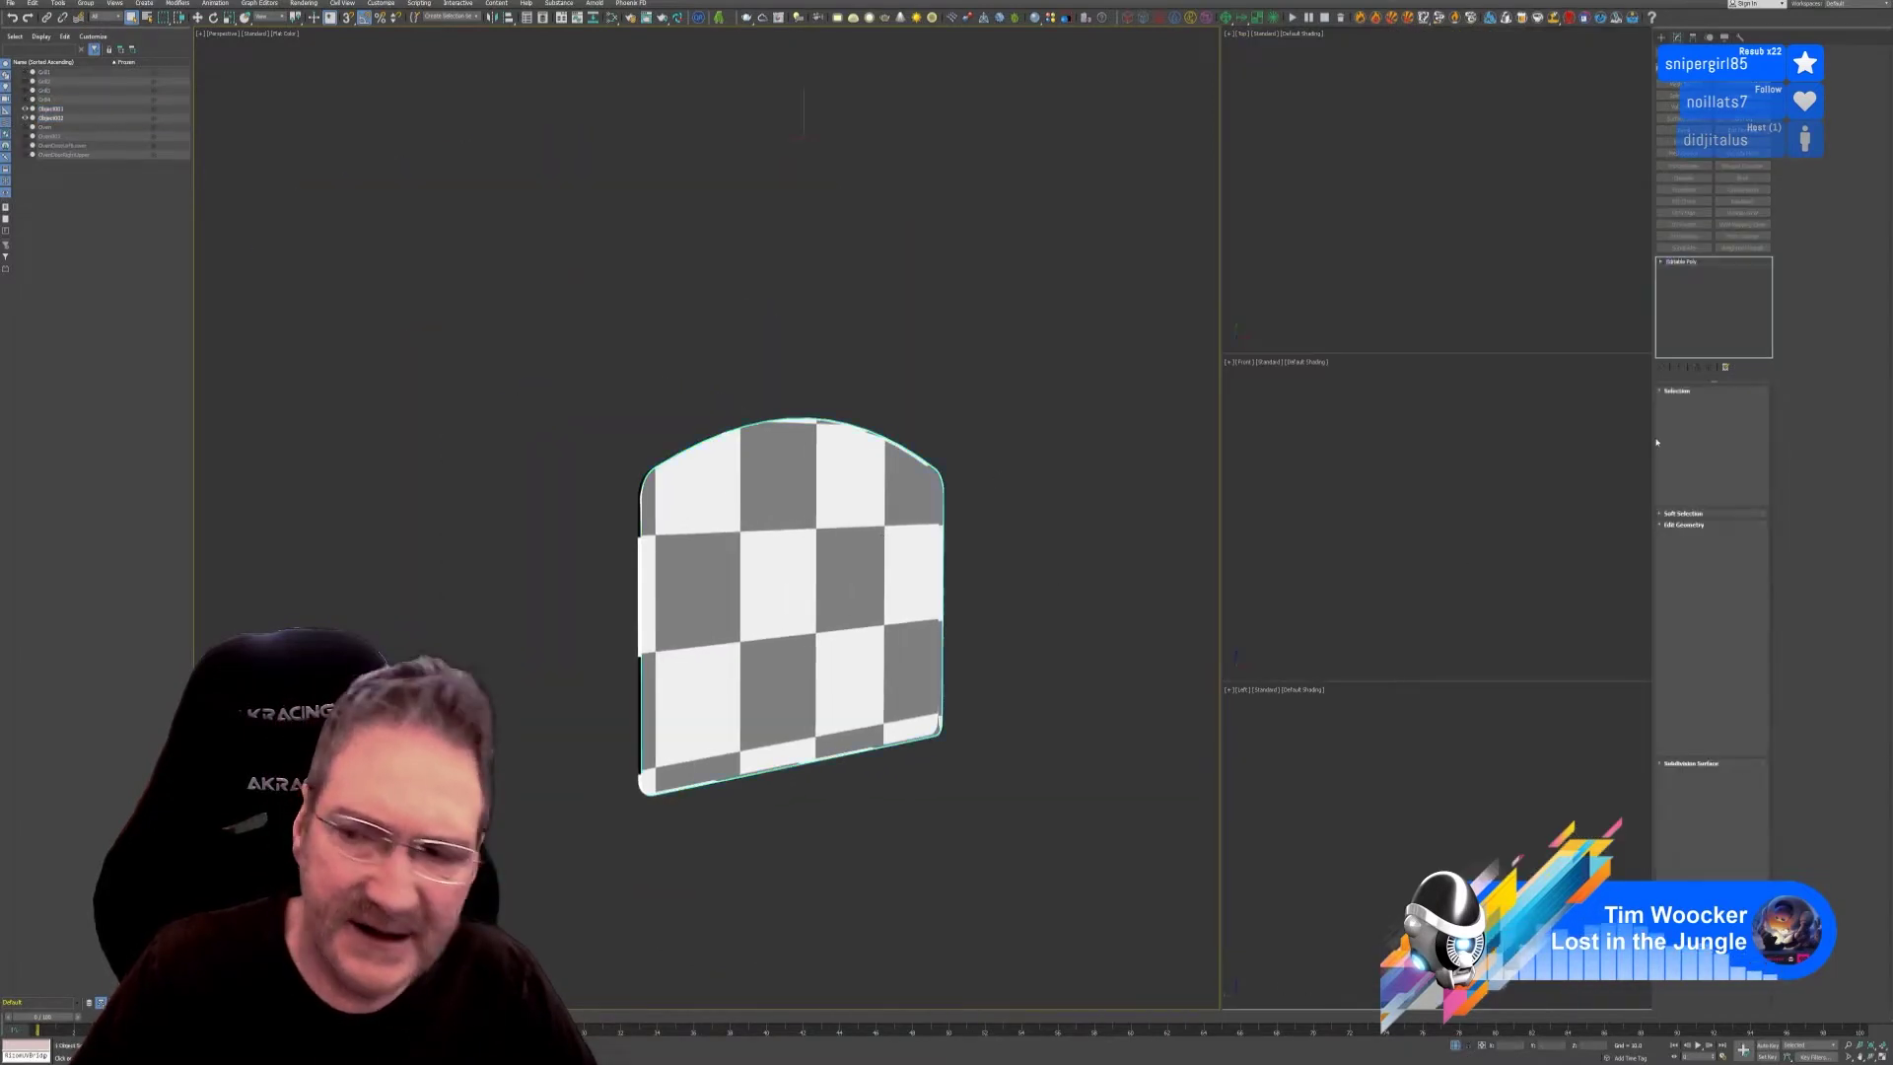
pyautogui.click(1687, 601)
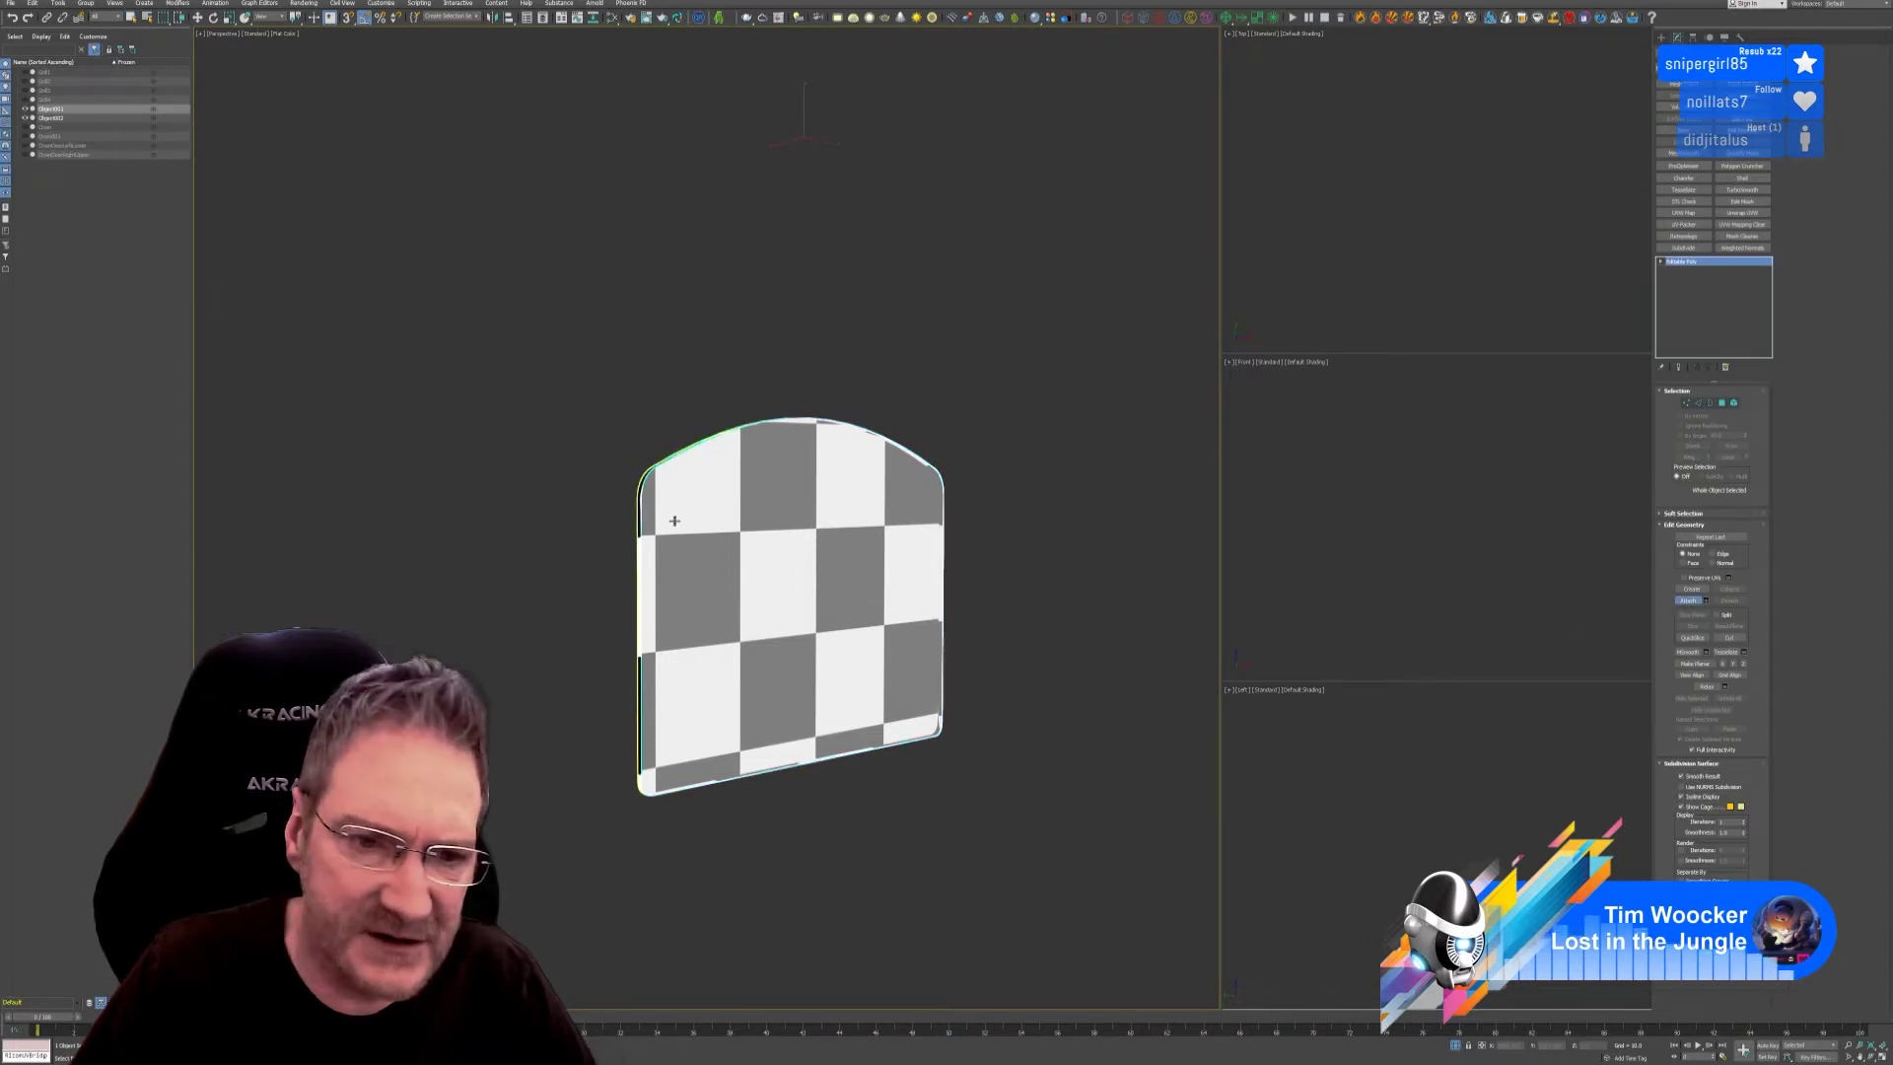
pyautogui.click(873, 587)
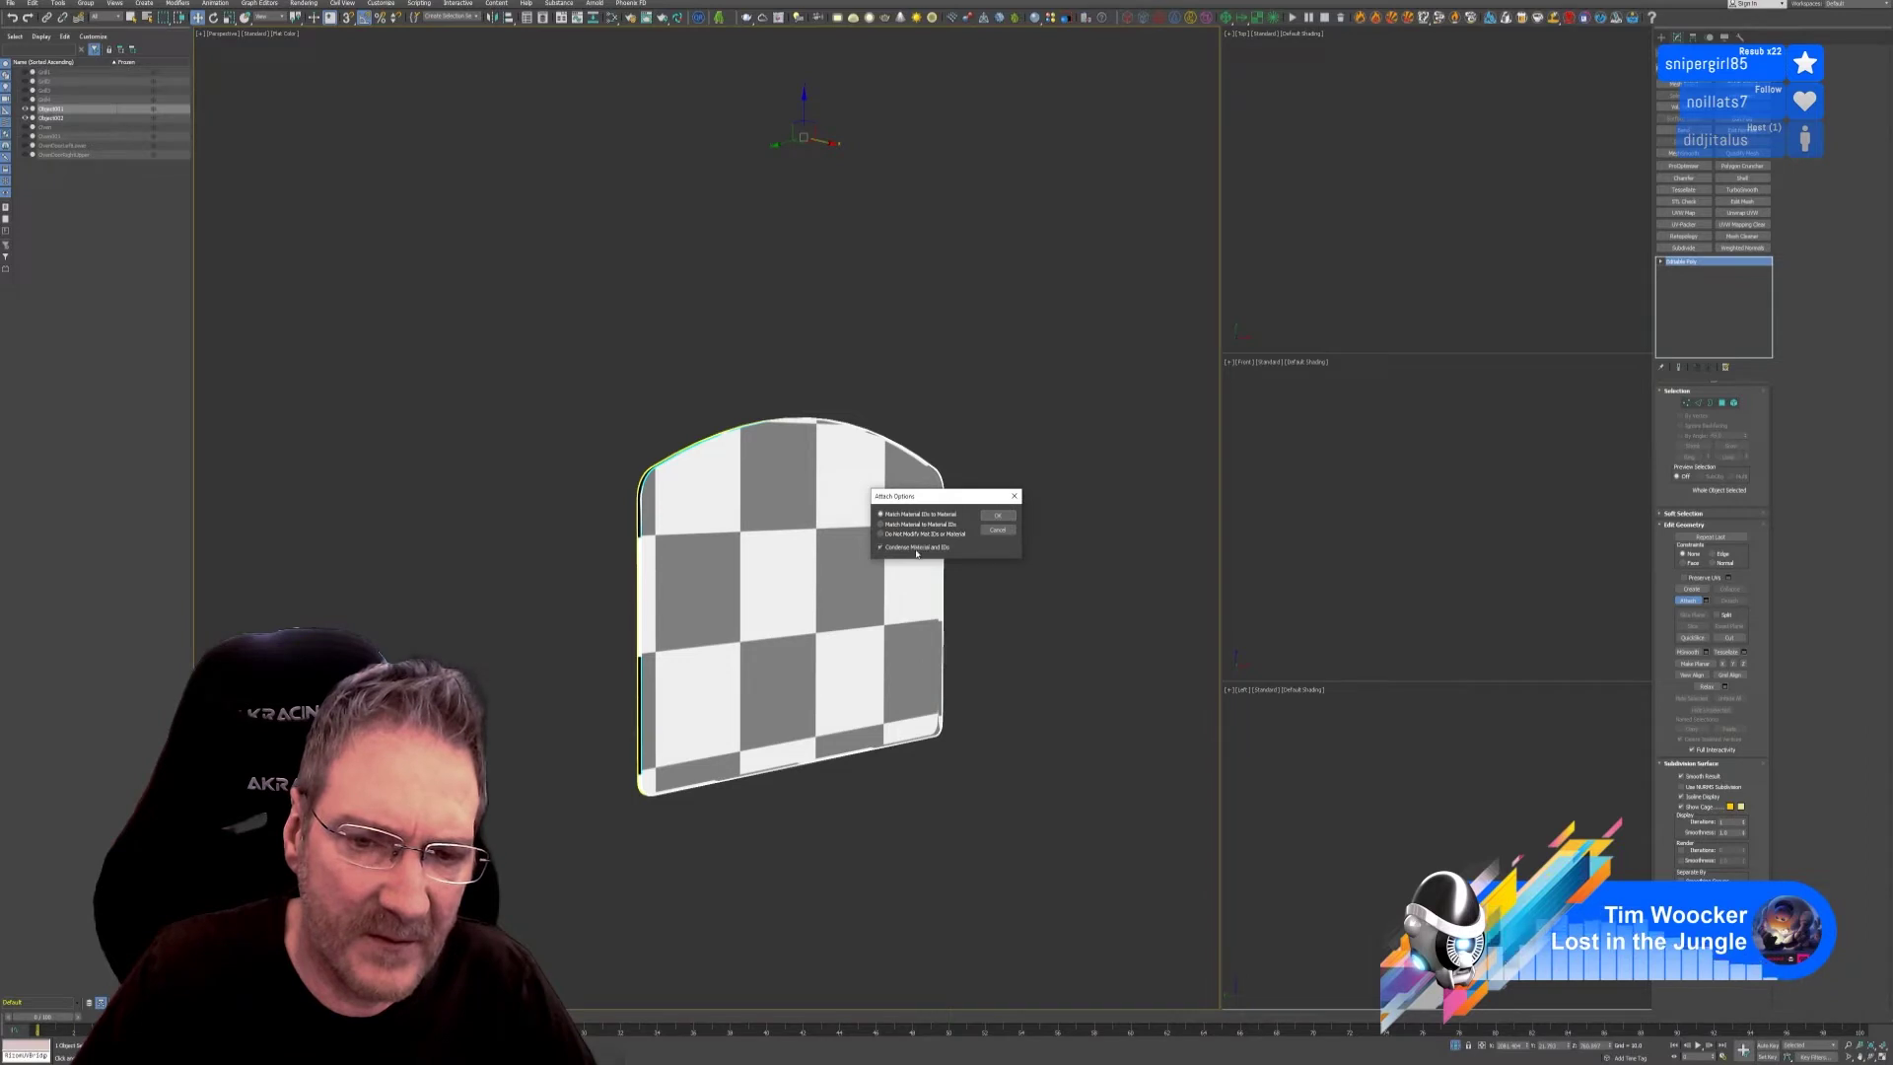
pyautogui.click(997, 515)
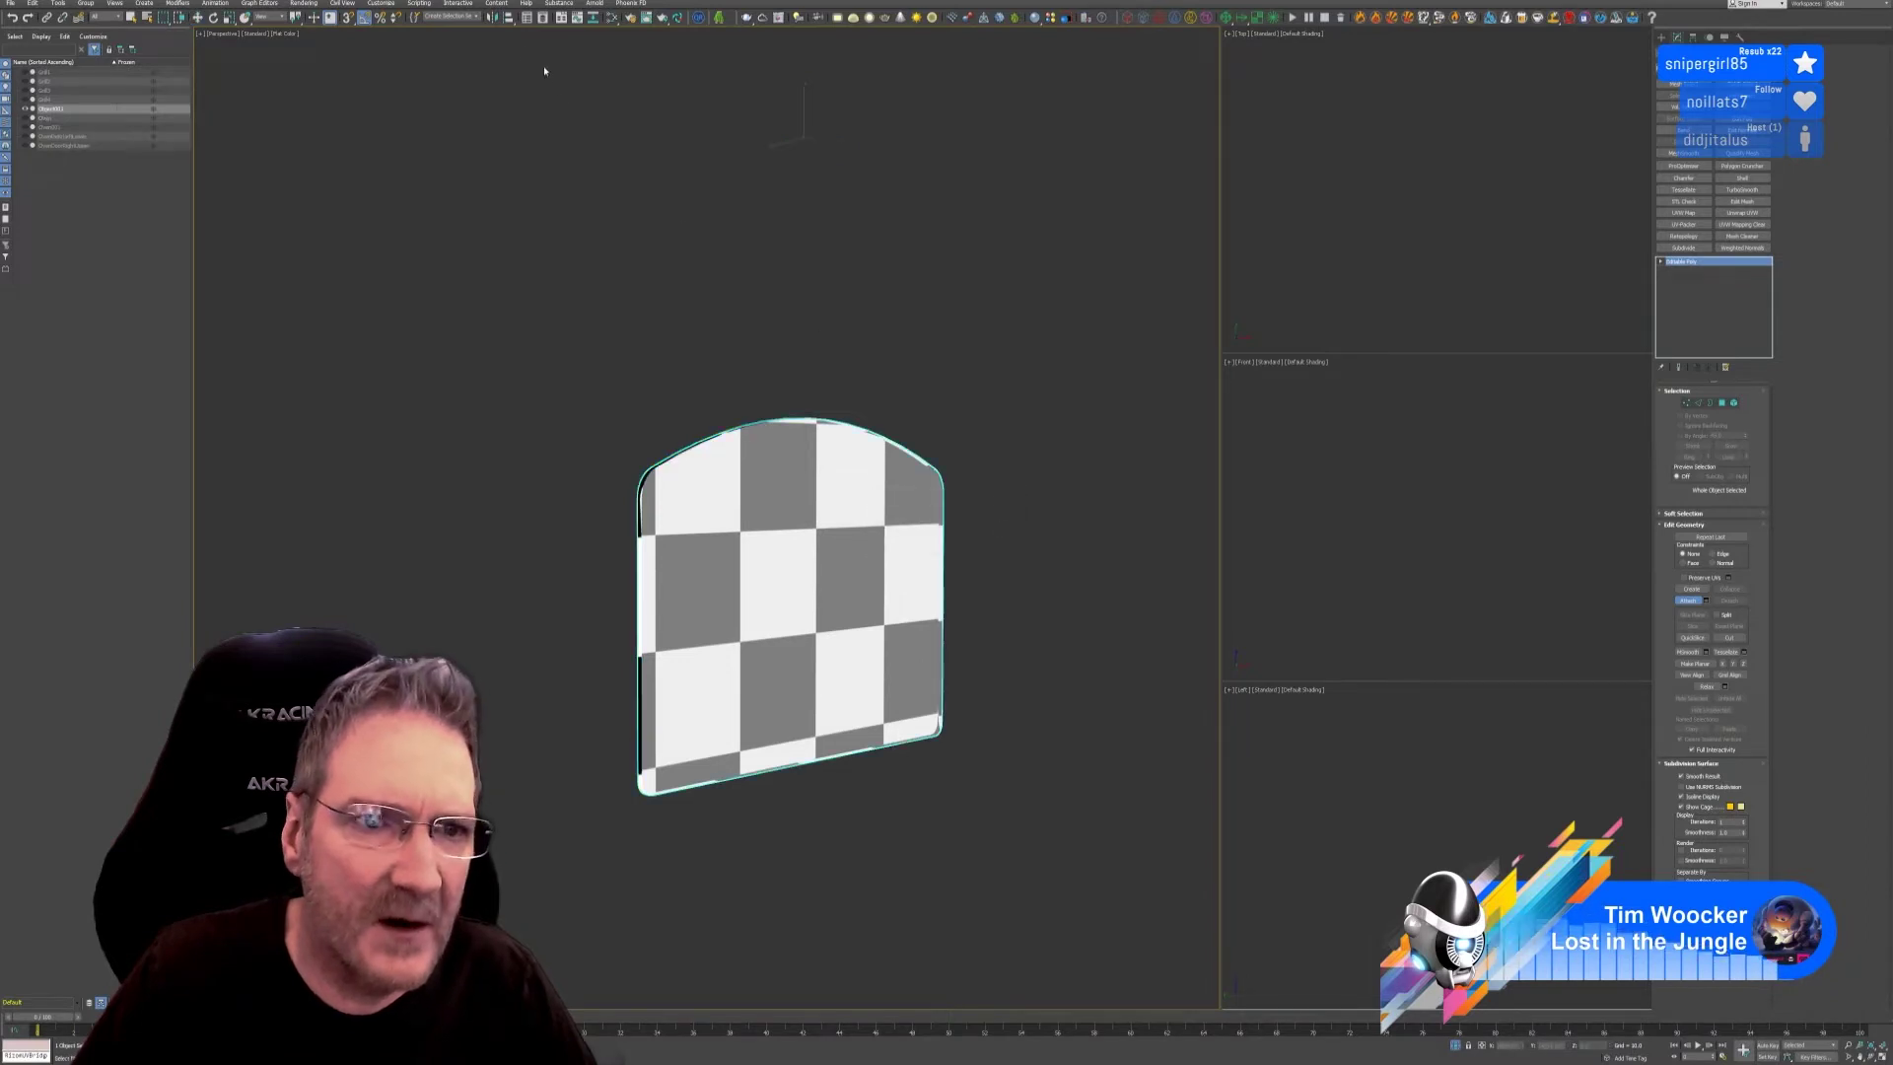
# Assign the plain Standard material without the checker map to the combined door glass in the Slate Material Editor.
pyautogui.click(615, 19)
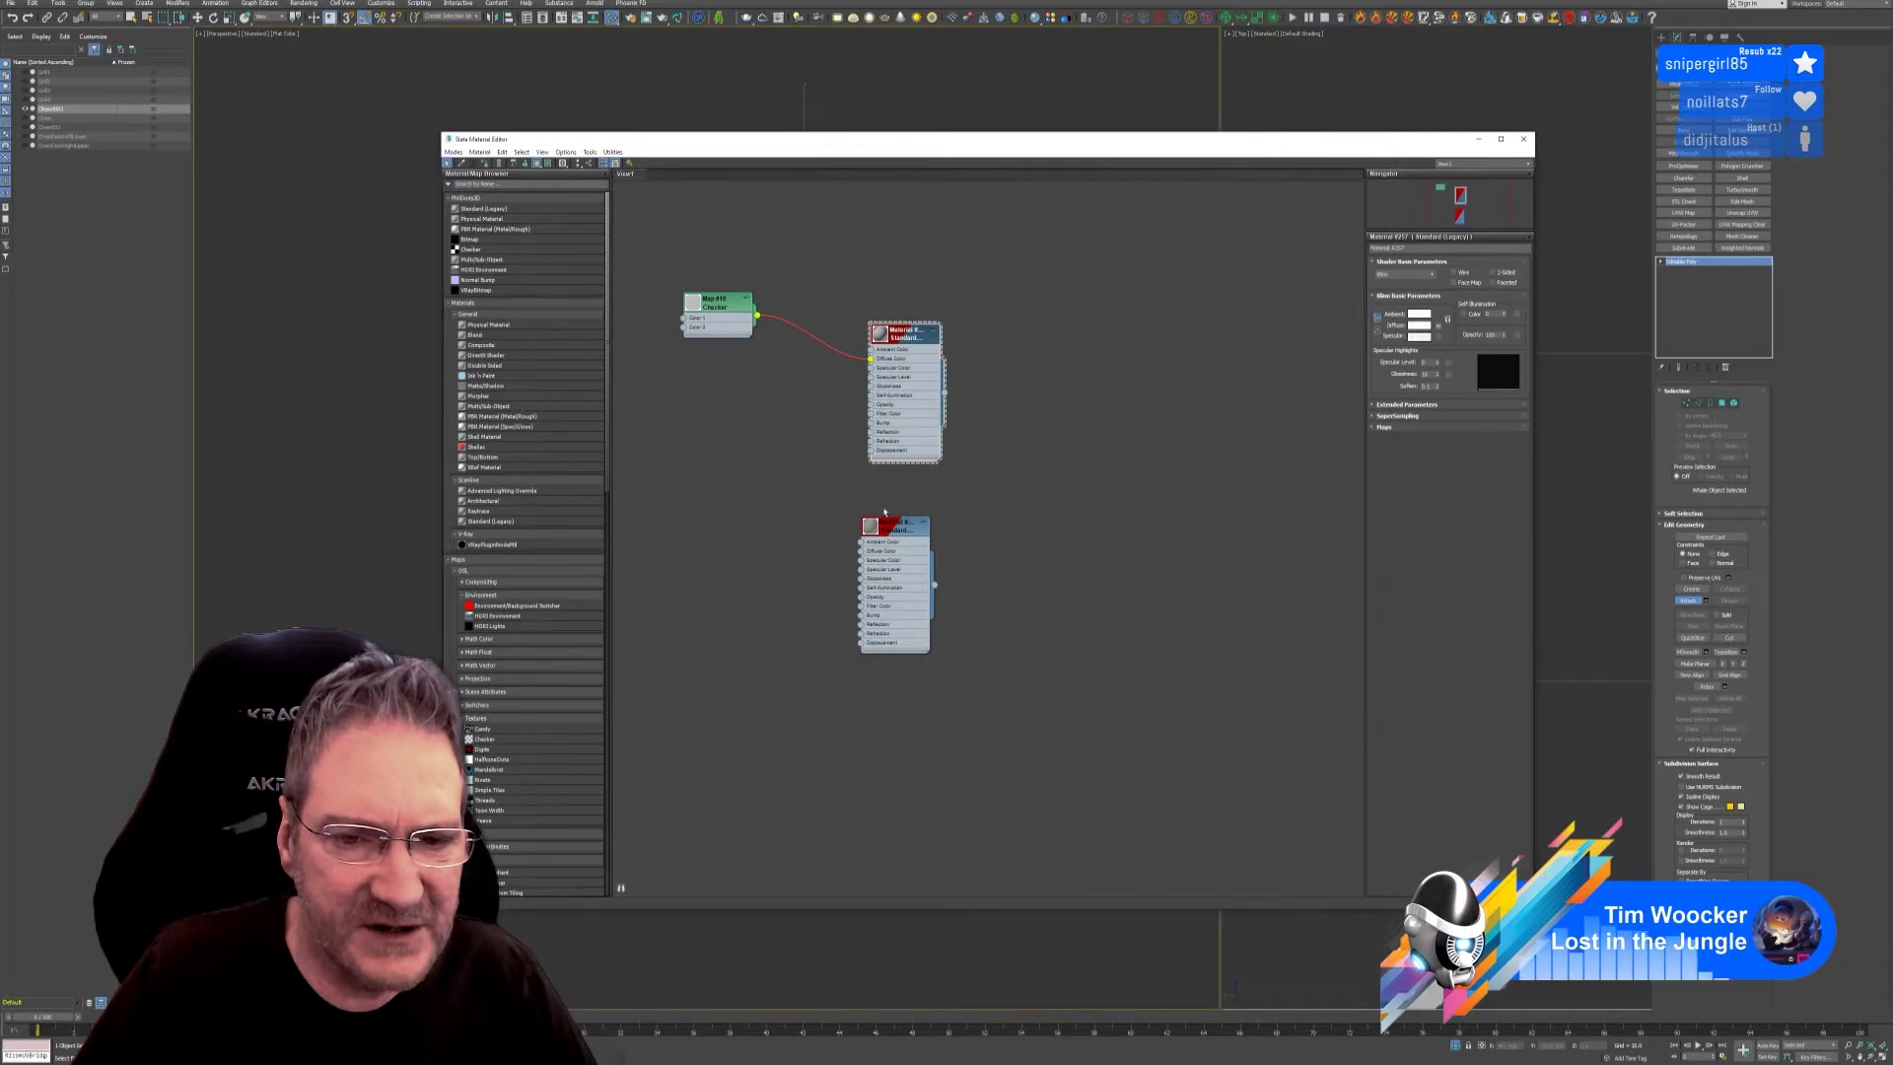
pyautogui.doubleClick(886, 529)
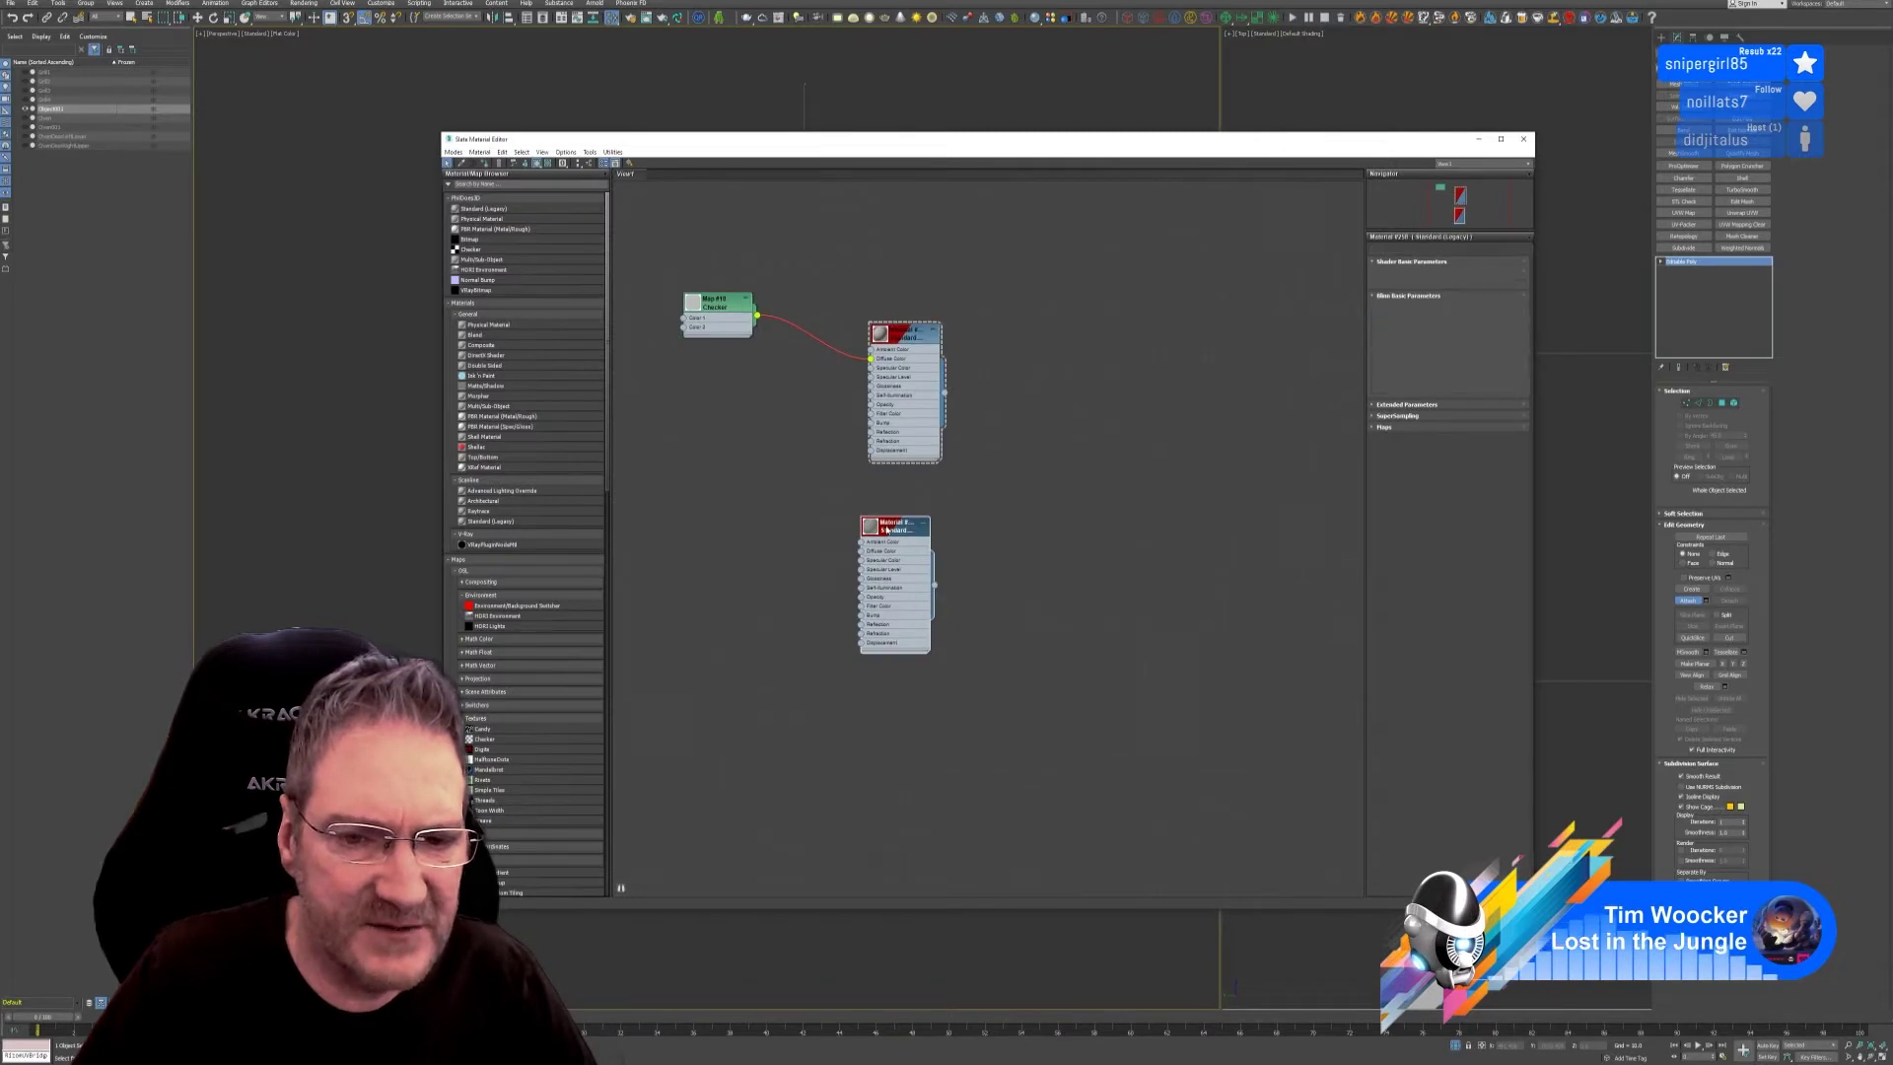
pyautogui.rightClick(886, 528)
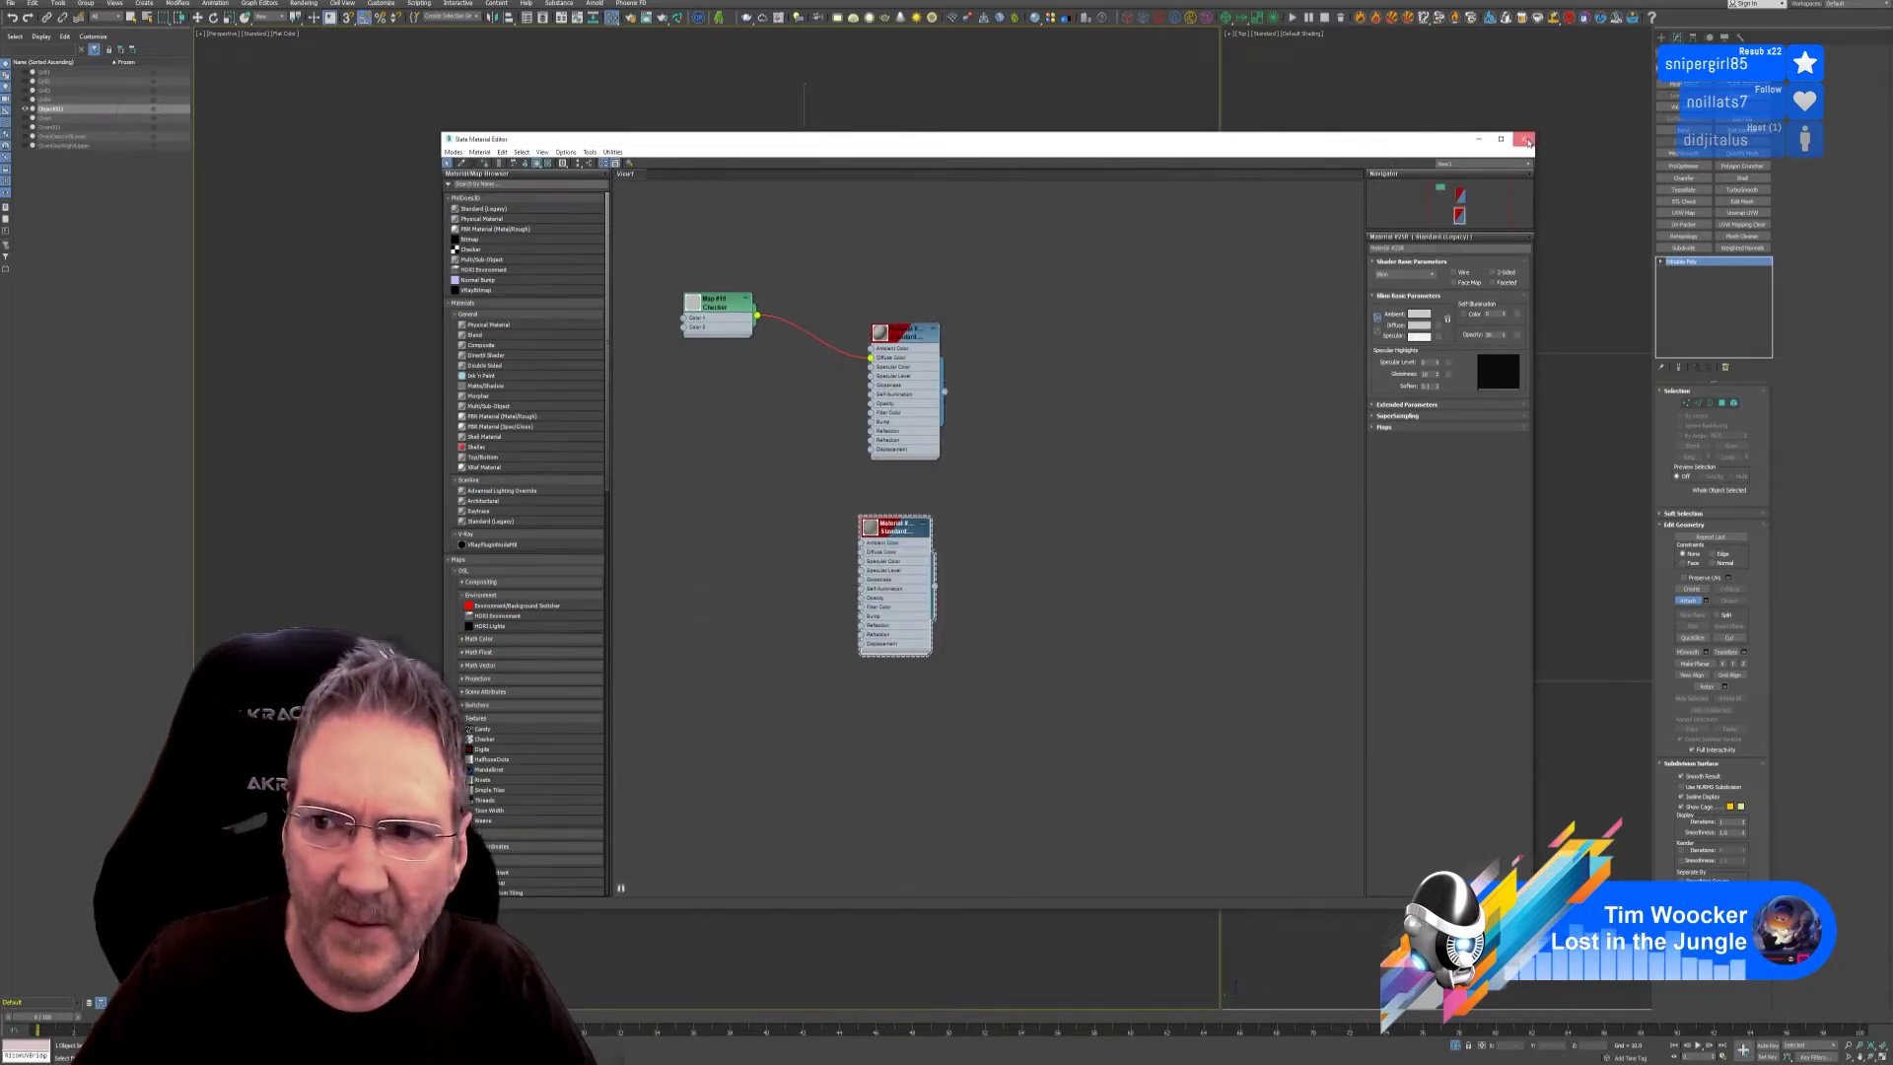
pyautogui.click(1523, 139)
# Add an Unwrap UVW modifier to the combined door glass and open its layout in the UV editor.
pyautogui.keyDown('alt'); pyautogui.moveTo(944, 812); pyautogui.dragTo(860, 786, button='middle'); pyautogui.keyUp('alt')
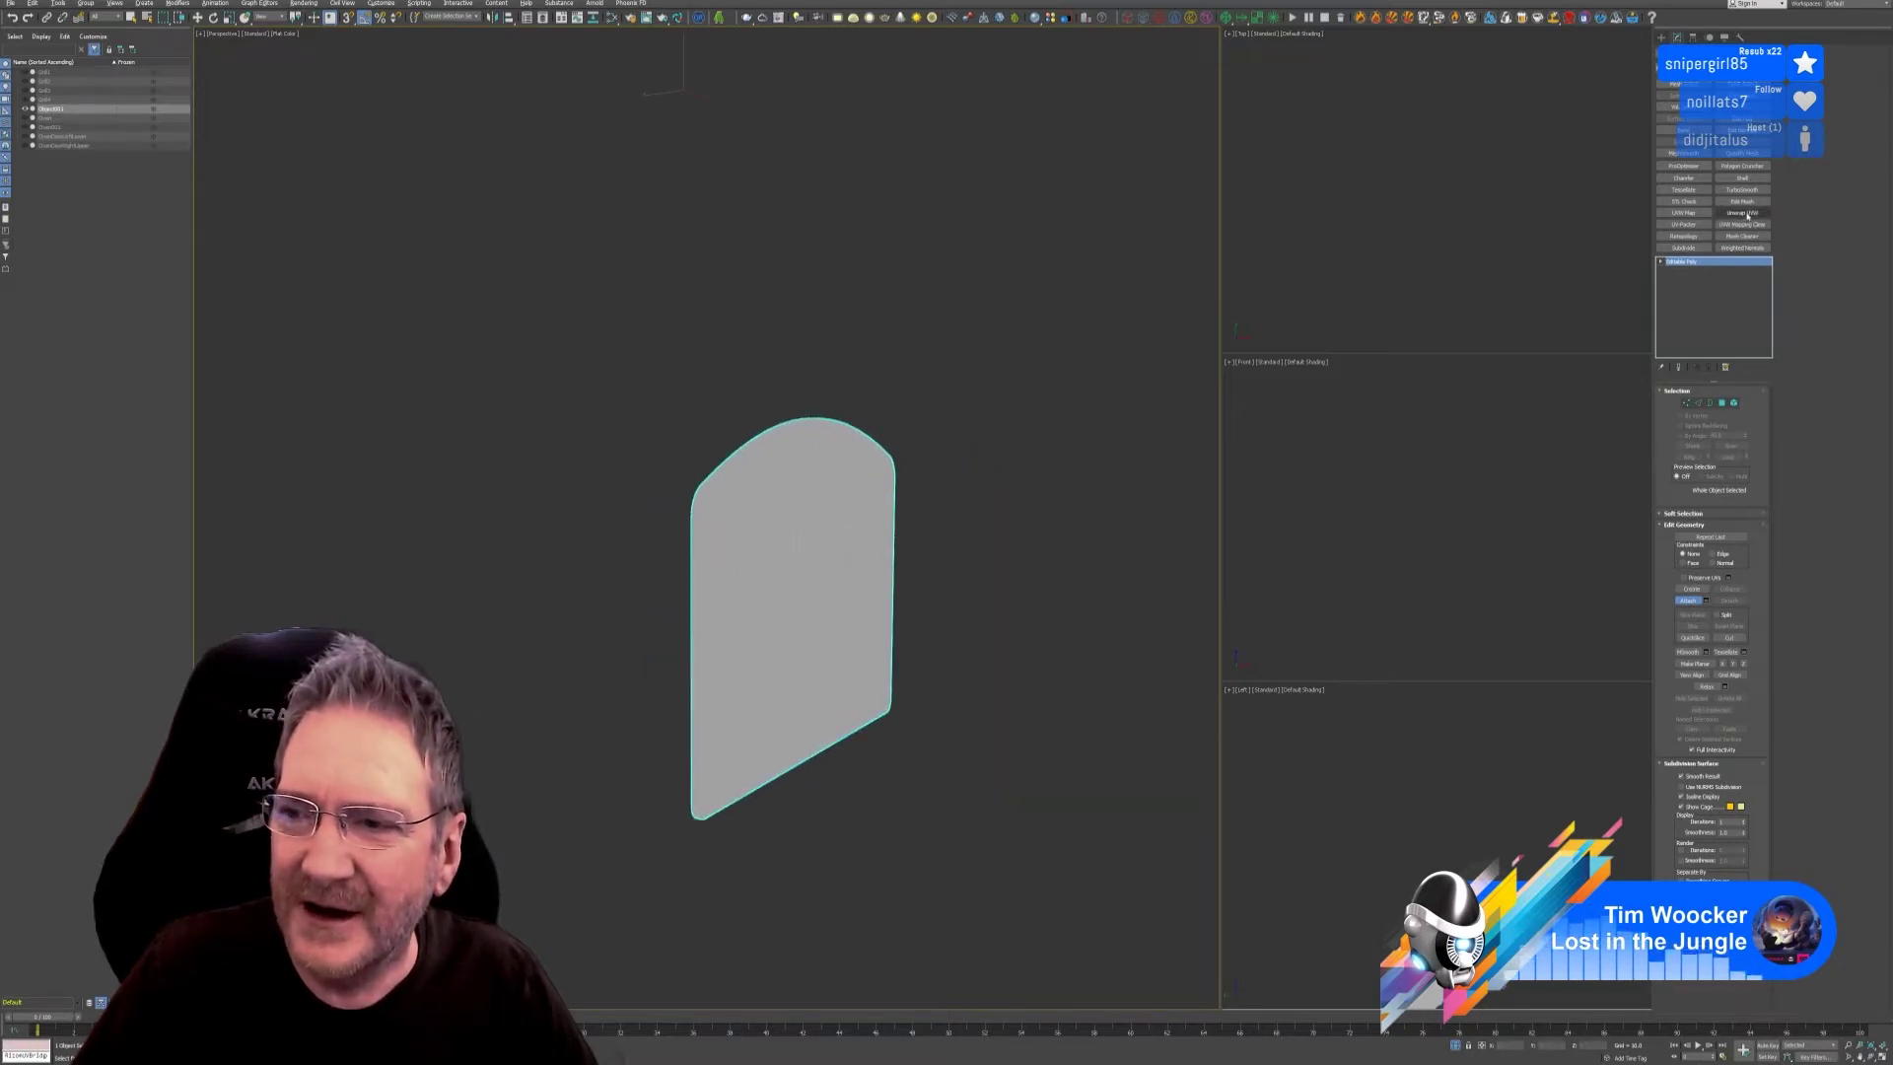
pyautogui.click(1743, 213)
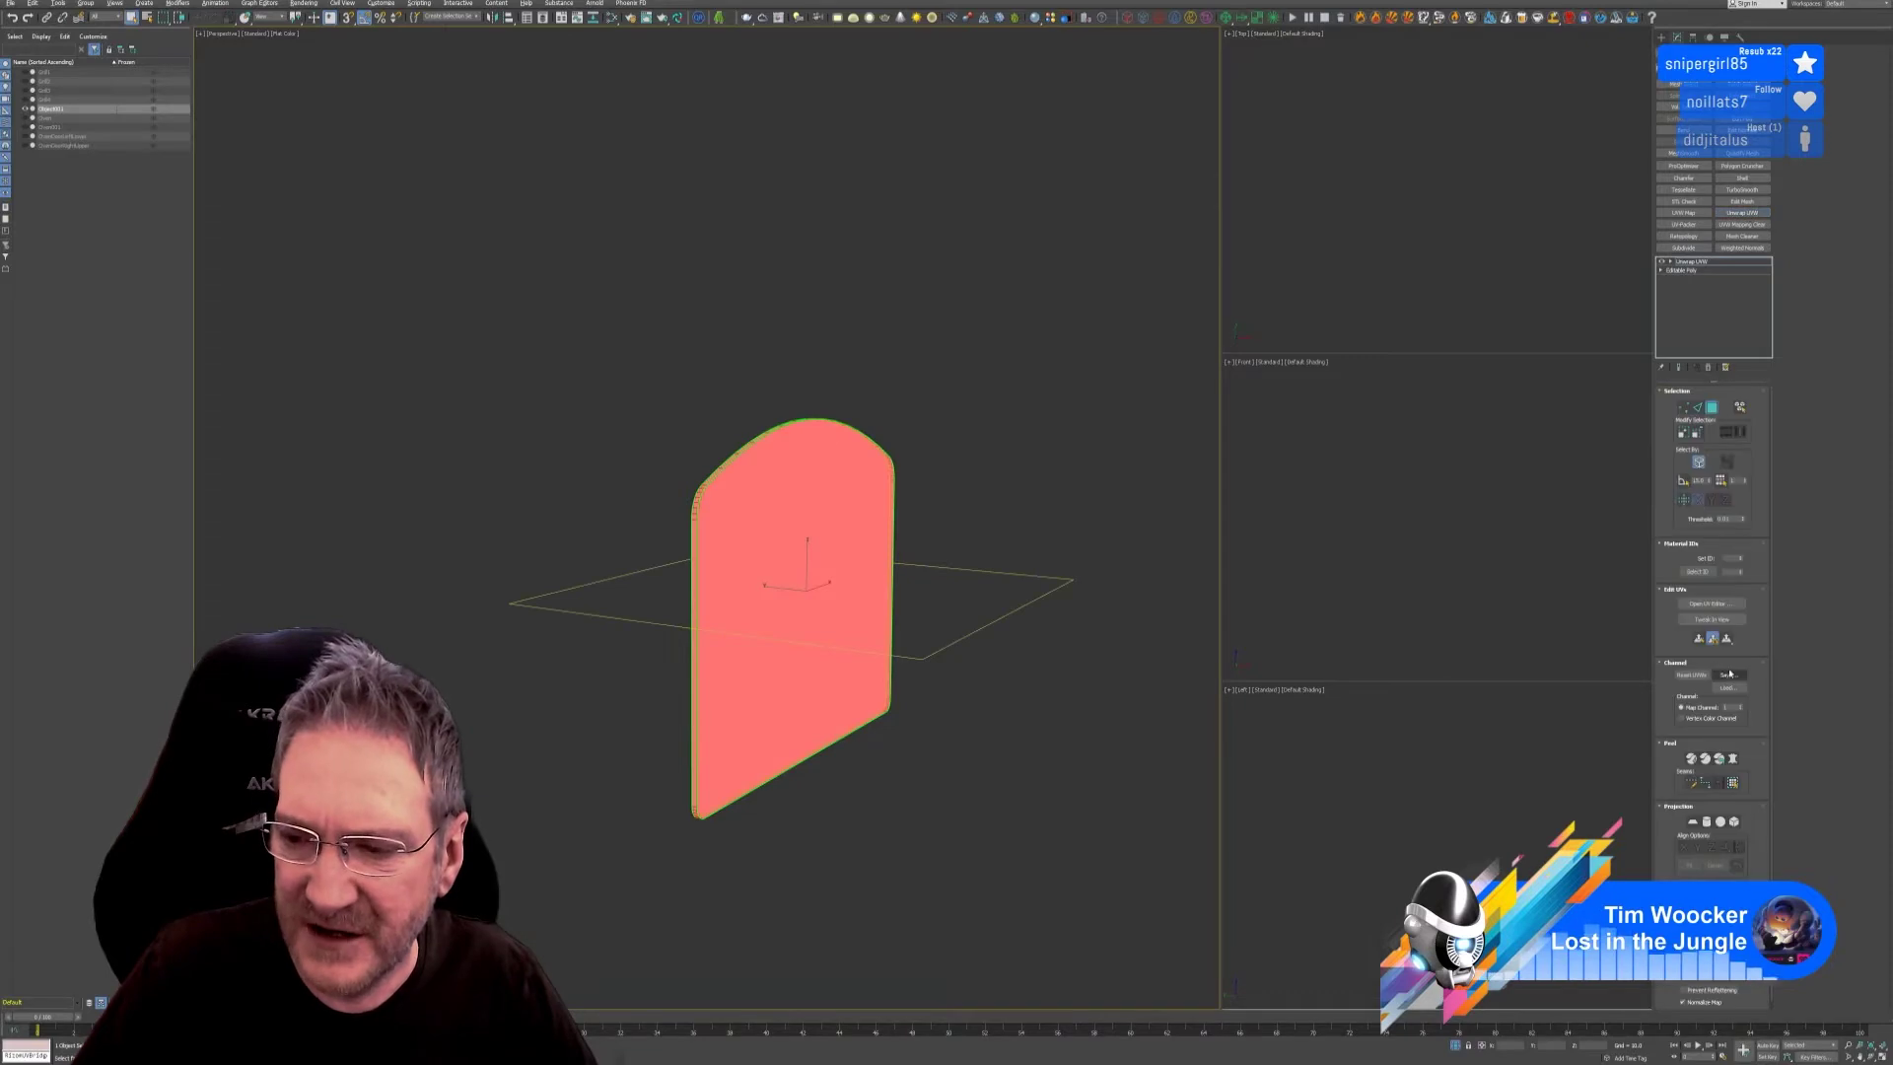
pyautogui.click(1723, 610)
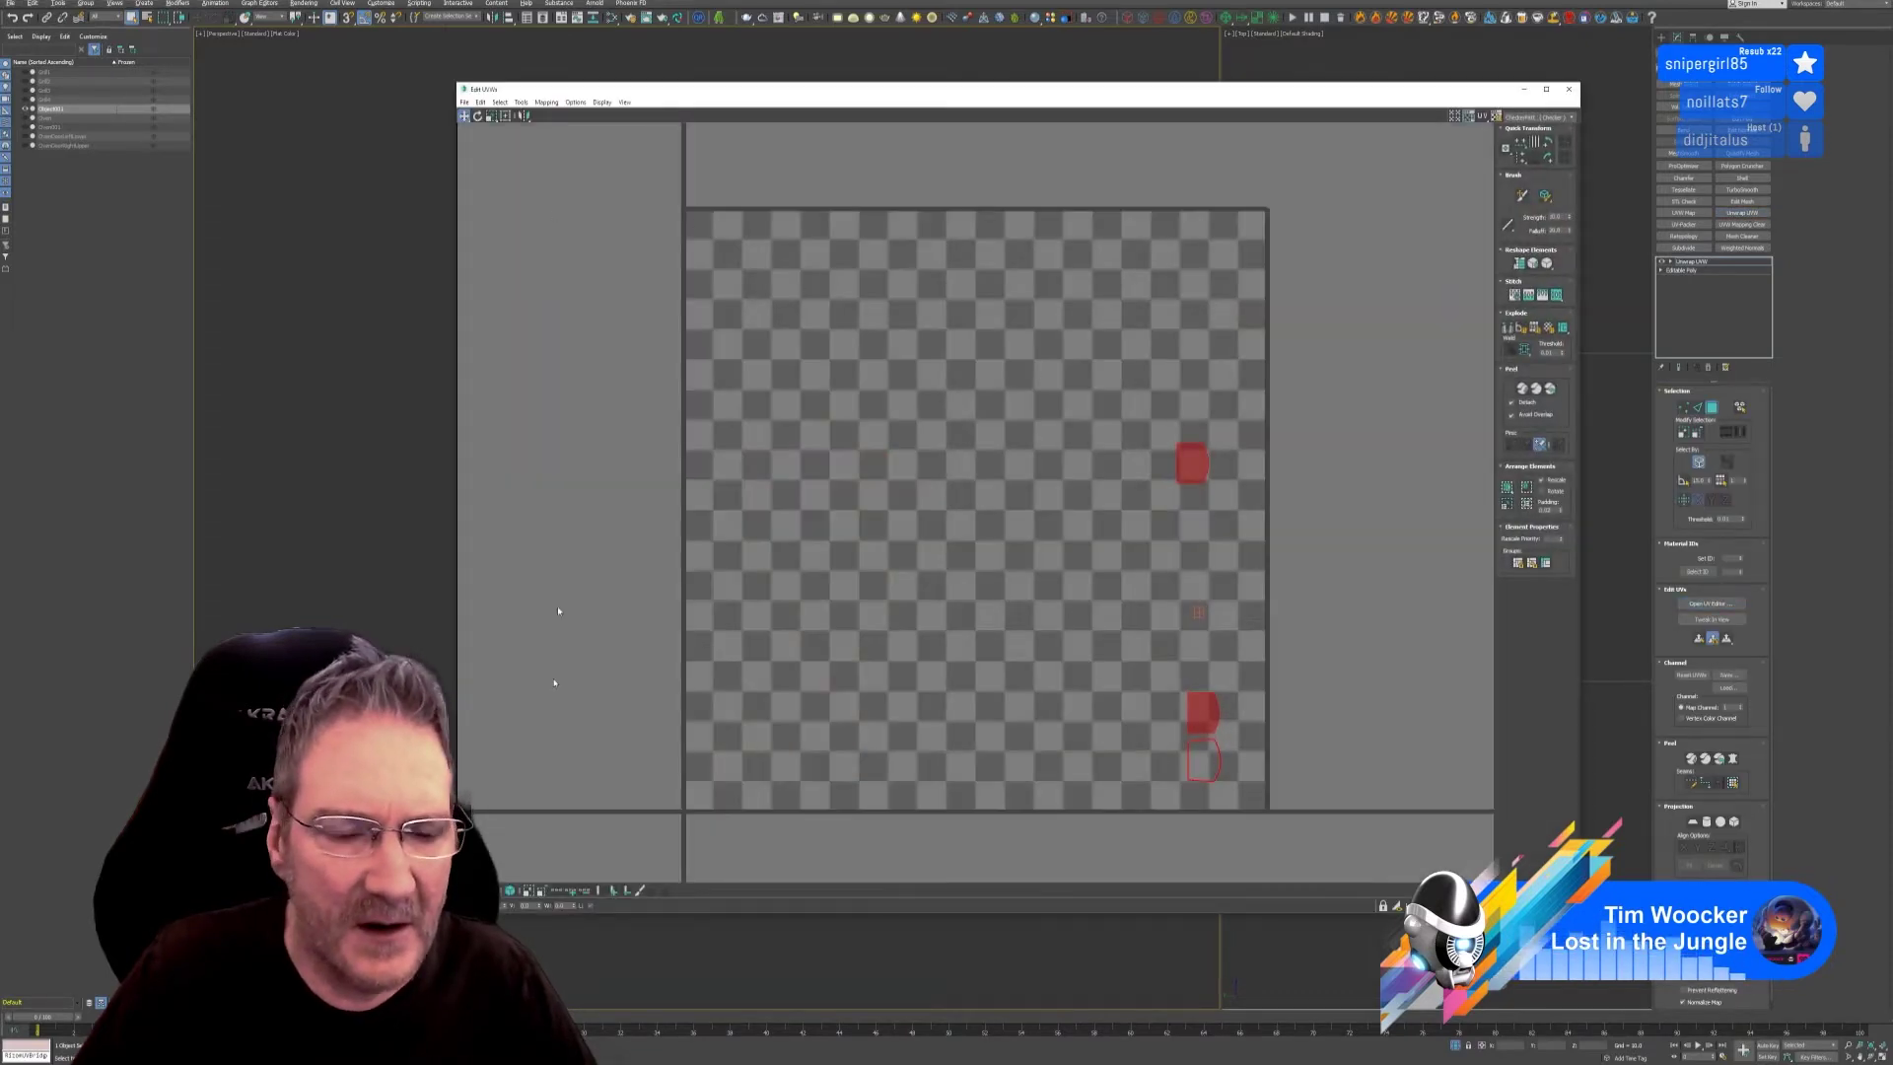
# Pack the door glass UV shells to fill the UV tile and close the UV editor.
pyautogui.click(1507, 487)
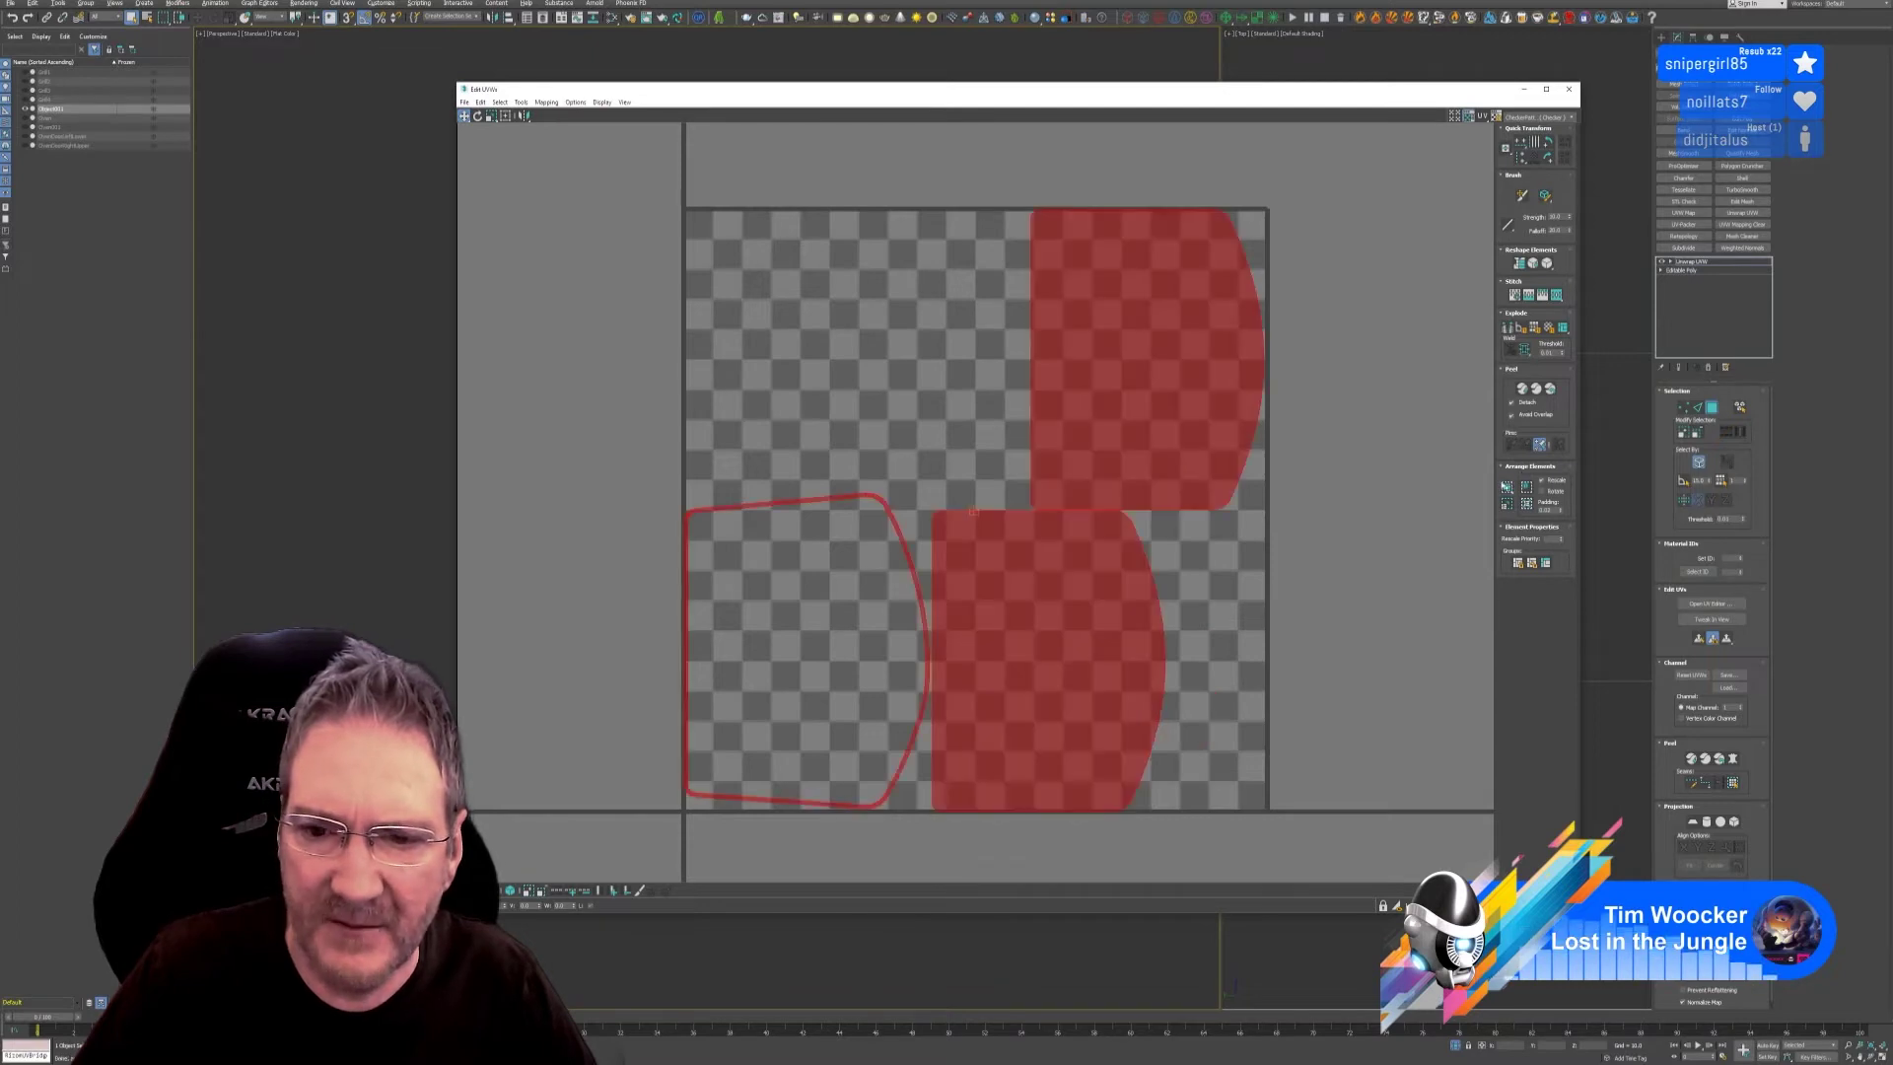
pyautogui.click(1568, 90)
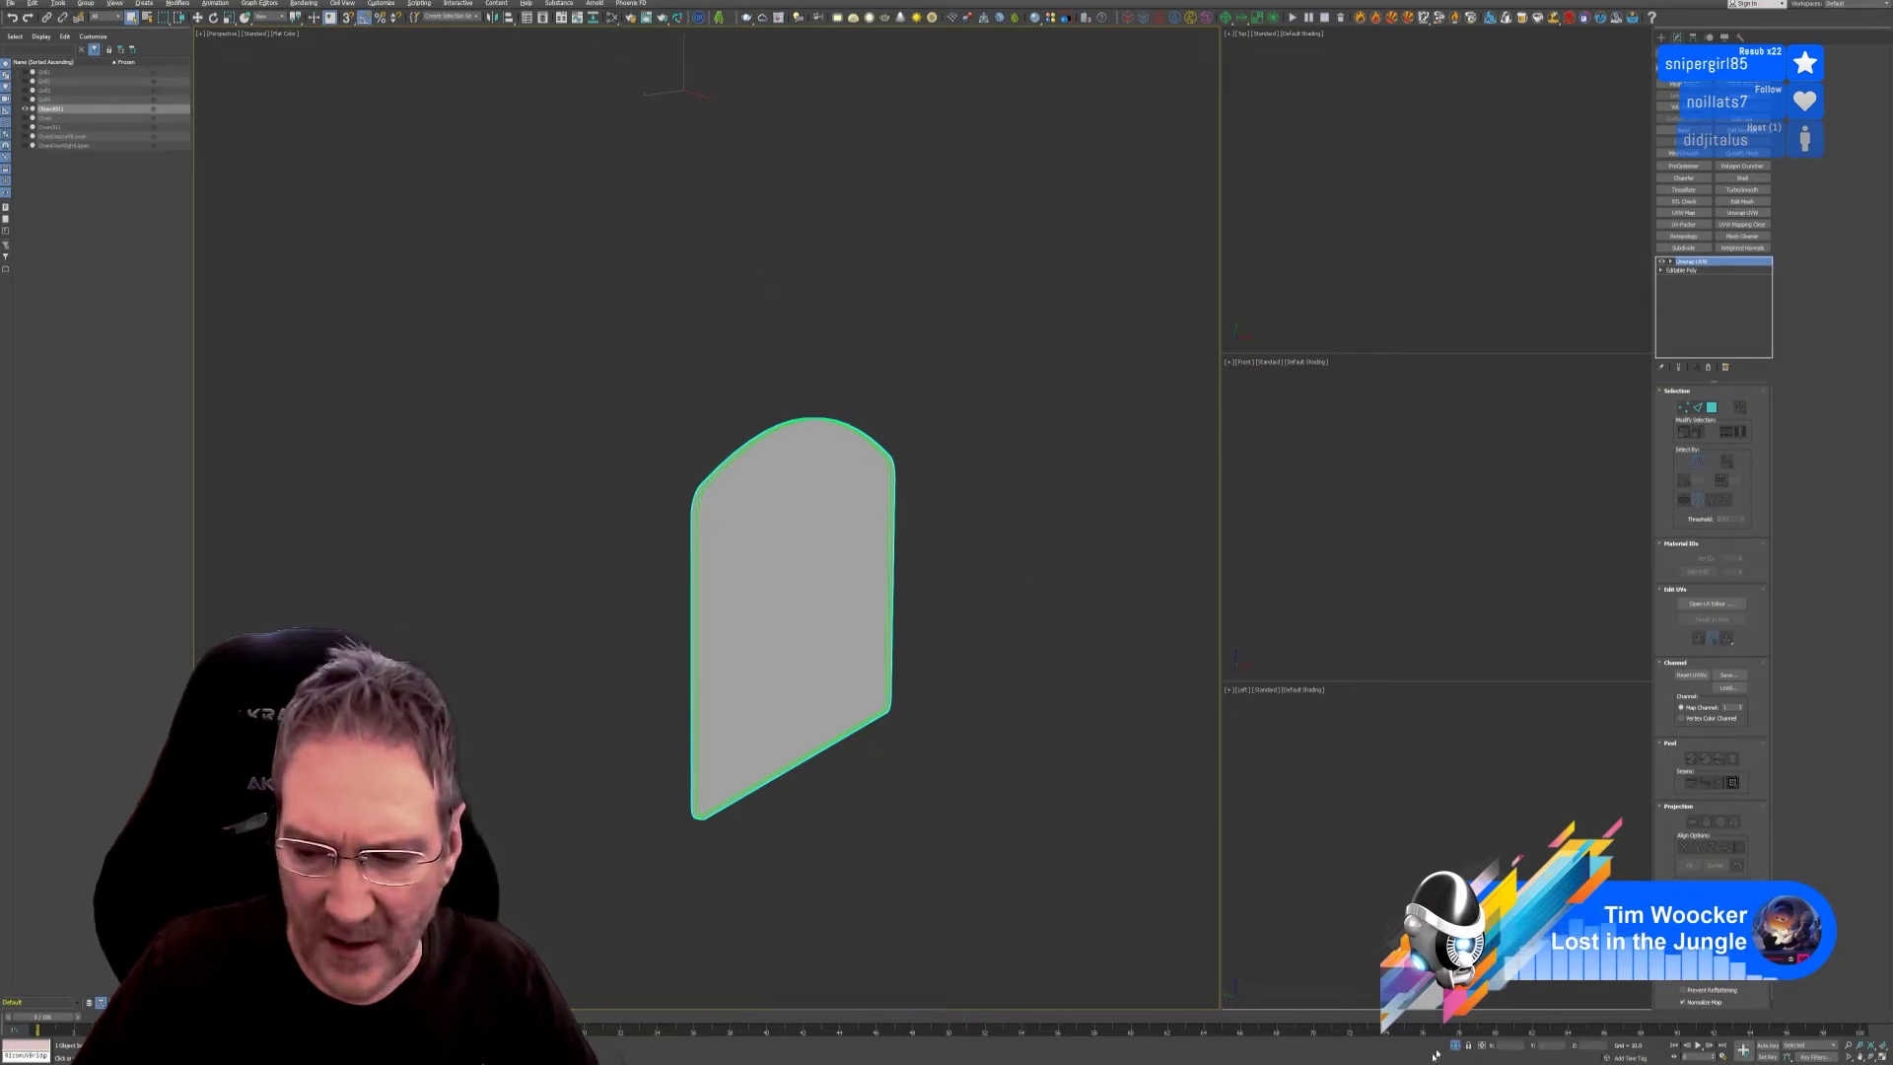
# Assign the checker-mapped Standard material to the combined door glass and inspect its texture scale.
pyautogui.press('m')
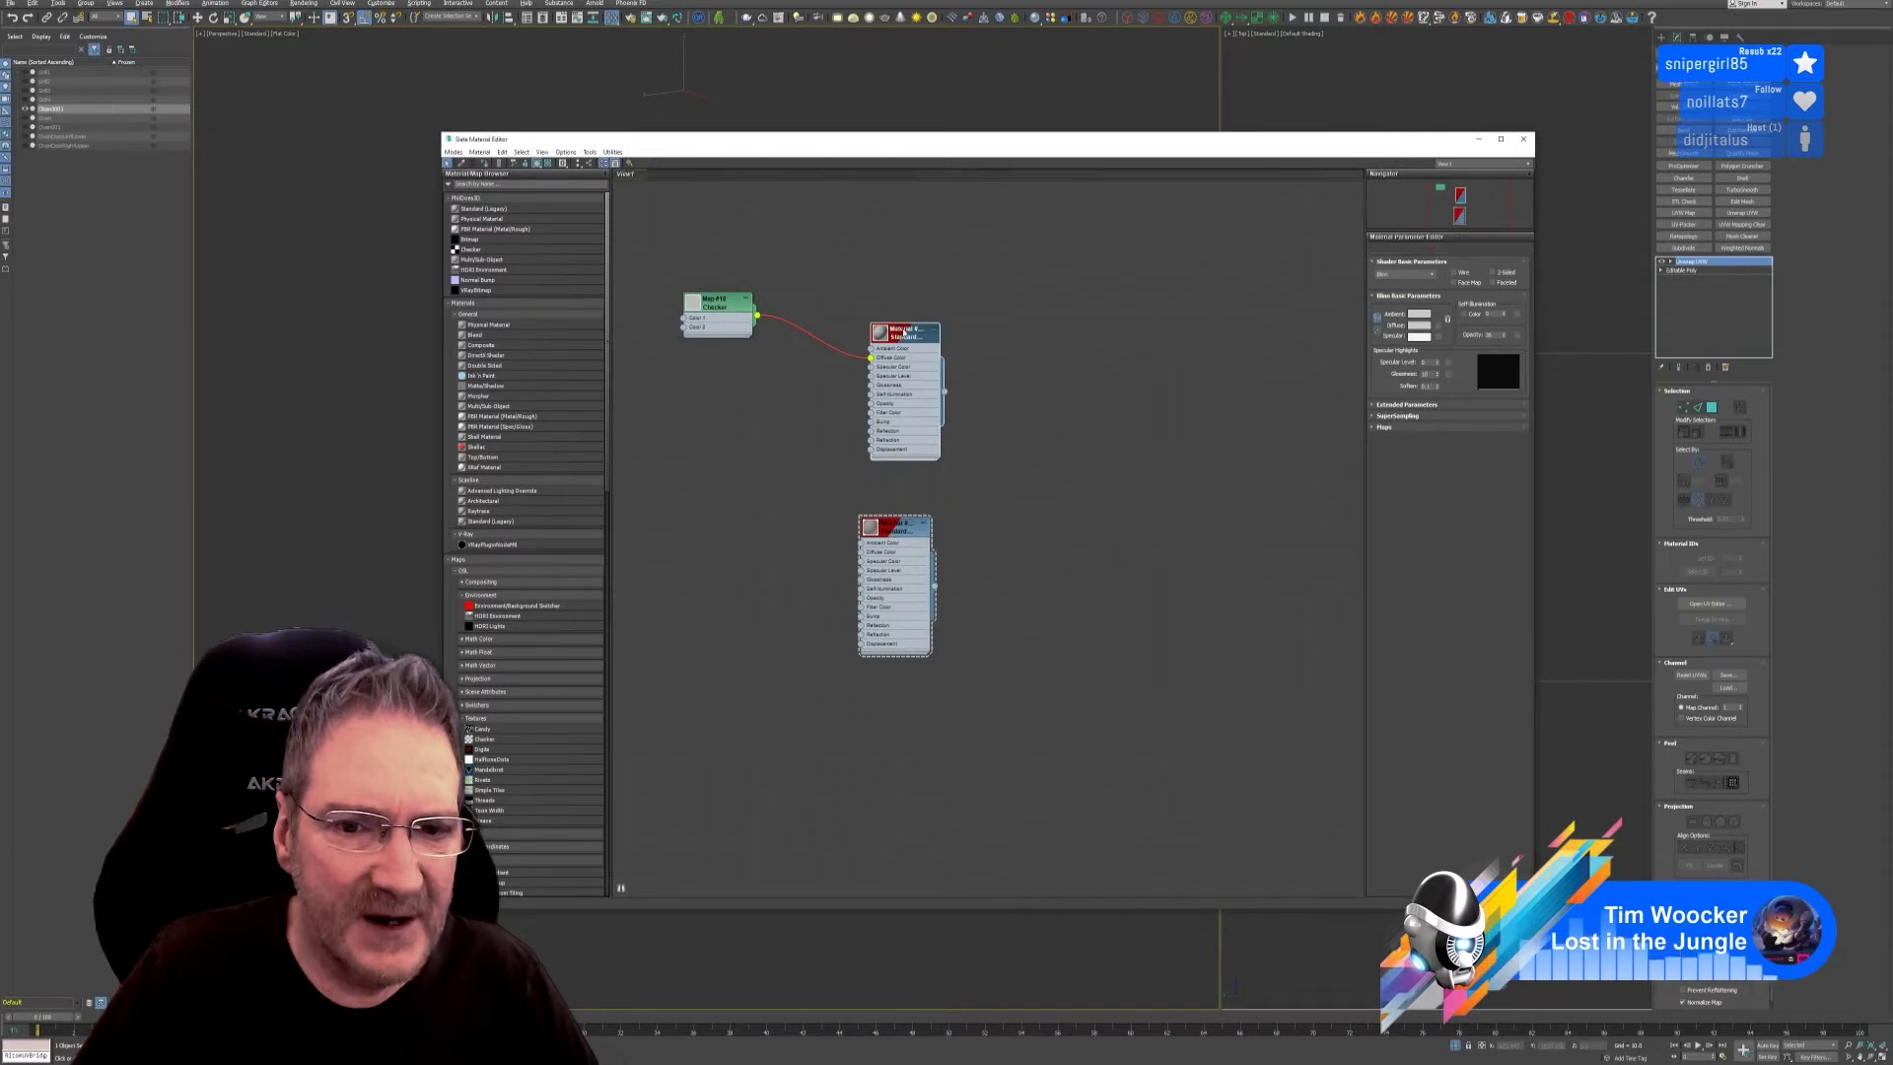
pyautogui.rightClick(905, 339)
pyautogui.click(943, 350)
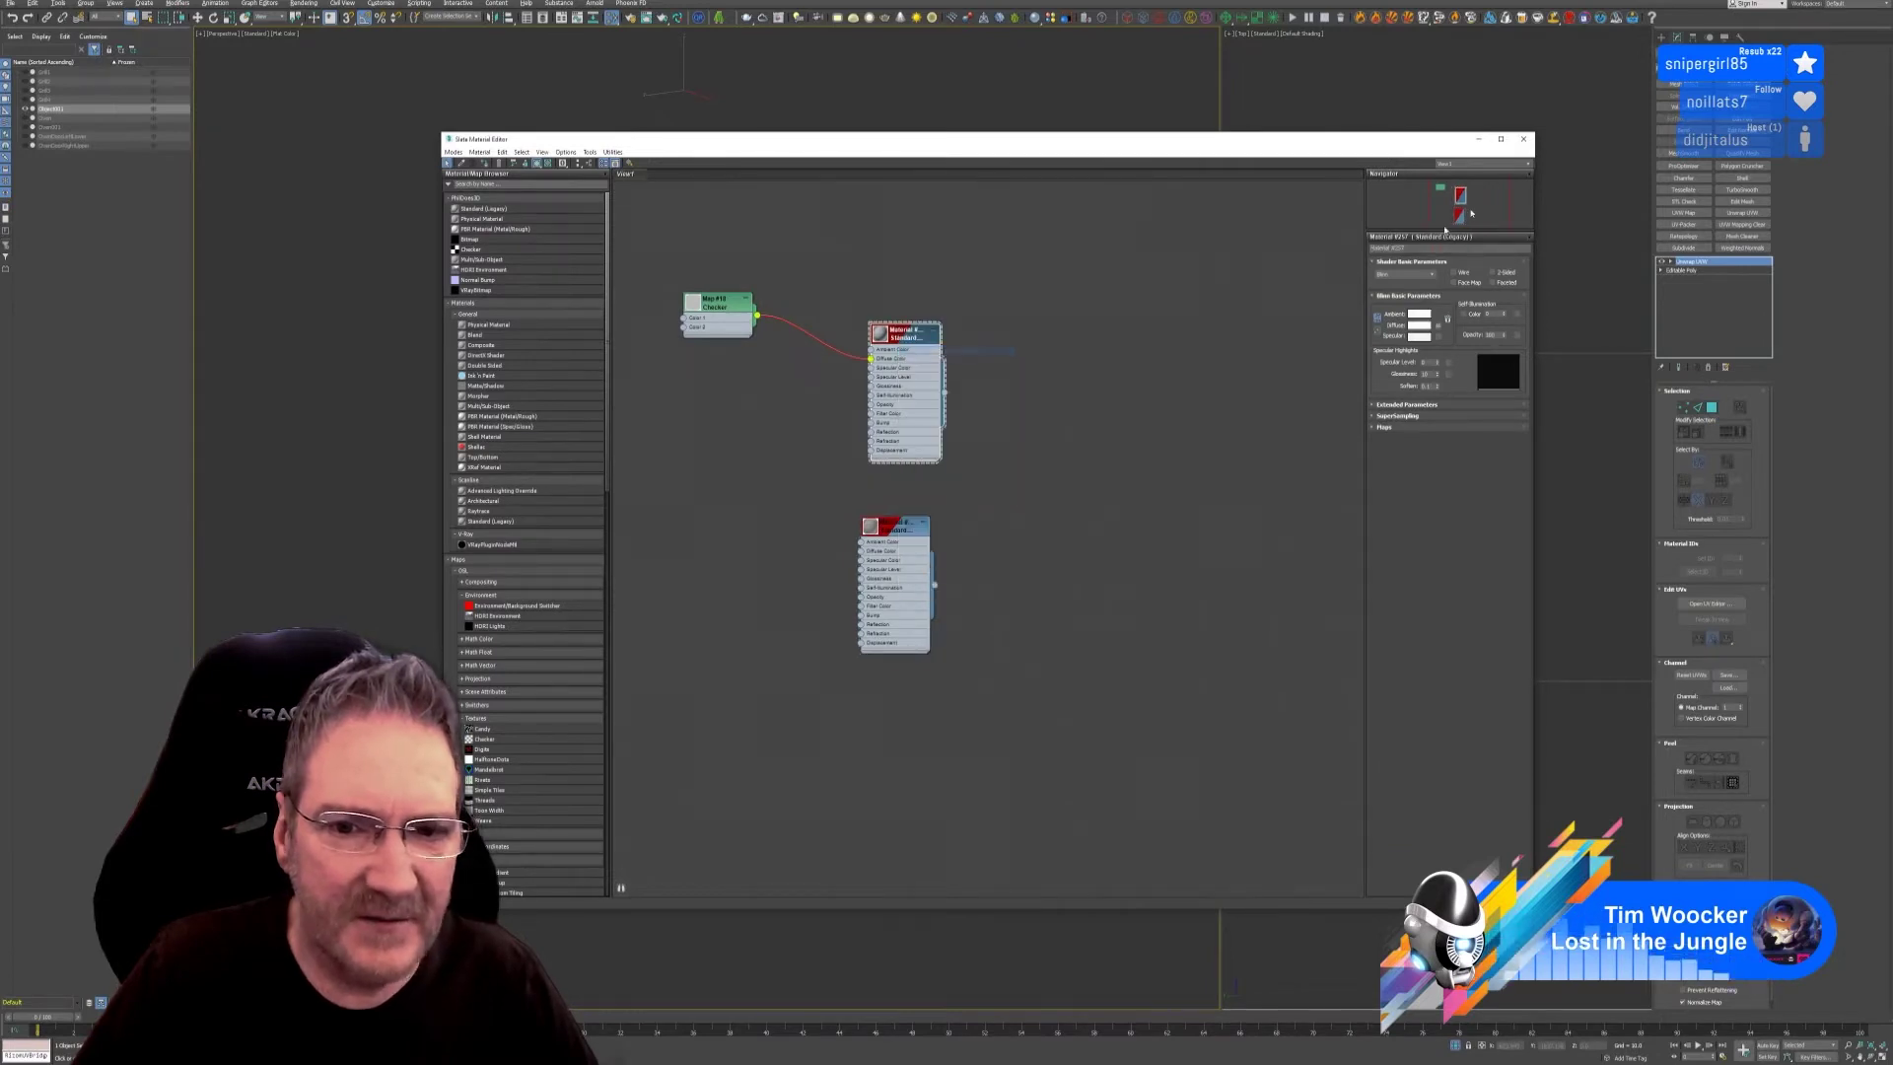
pyautogui.click(1523, 139)
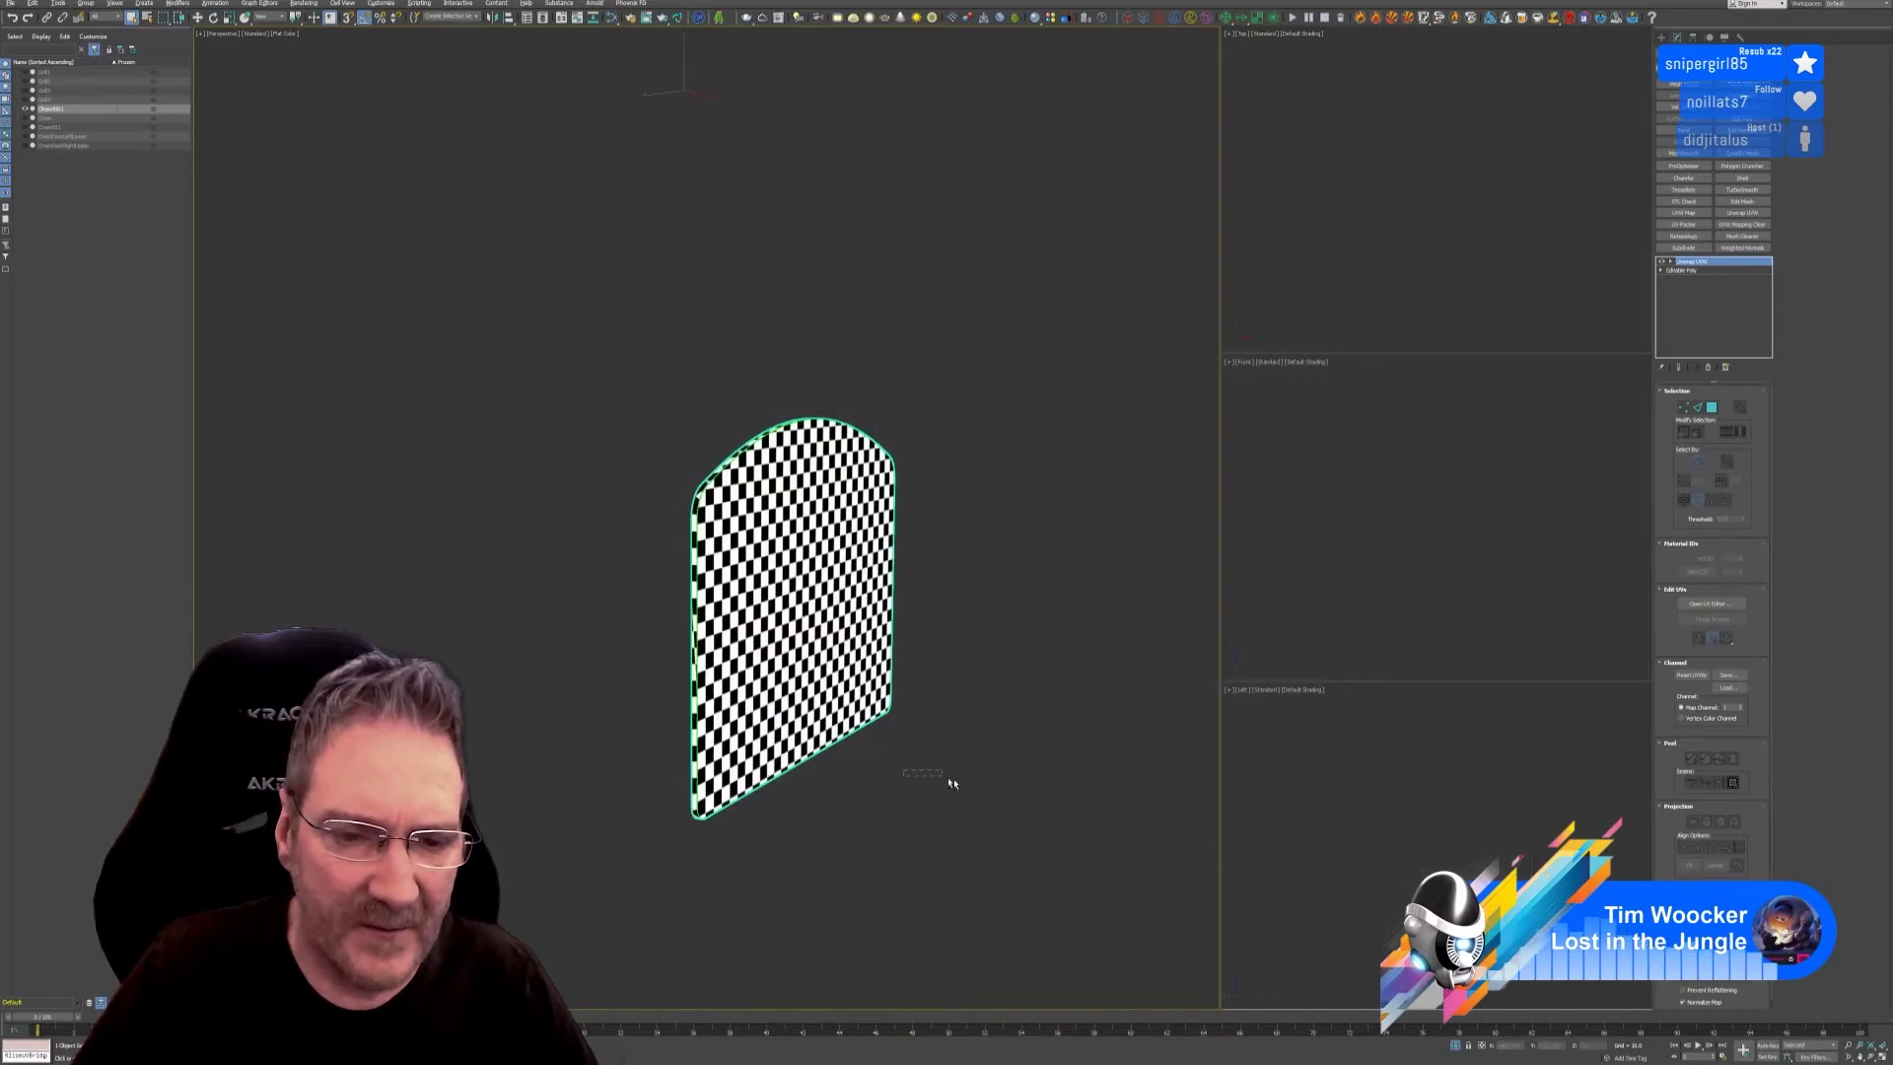
pyautogui.keyDown('alt'); pyautogui.moveTo(953, 783); pyautogui.dragTo(850, 597, button='middle'); pyautogui.keyUp('alt')
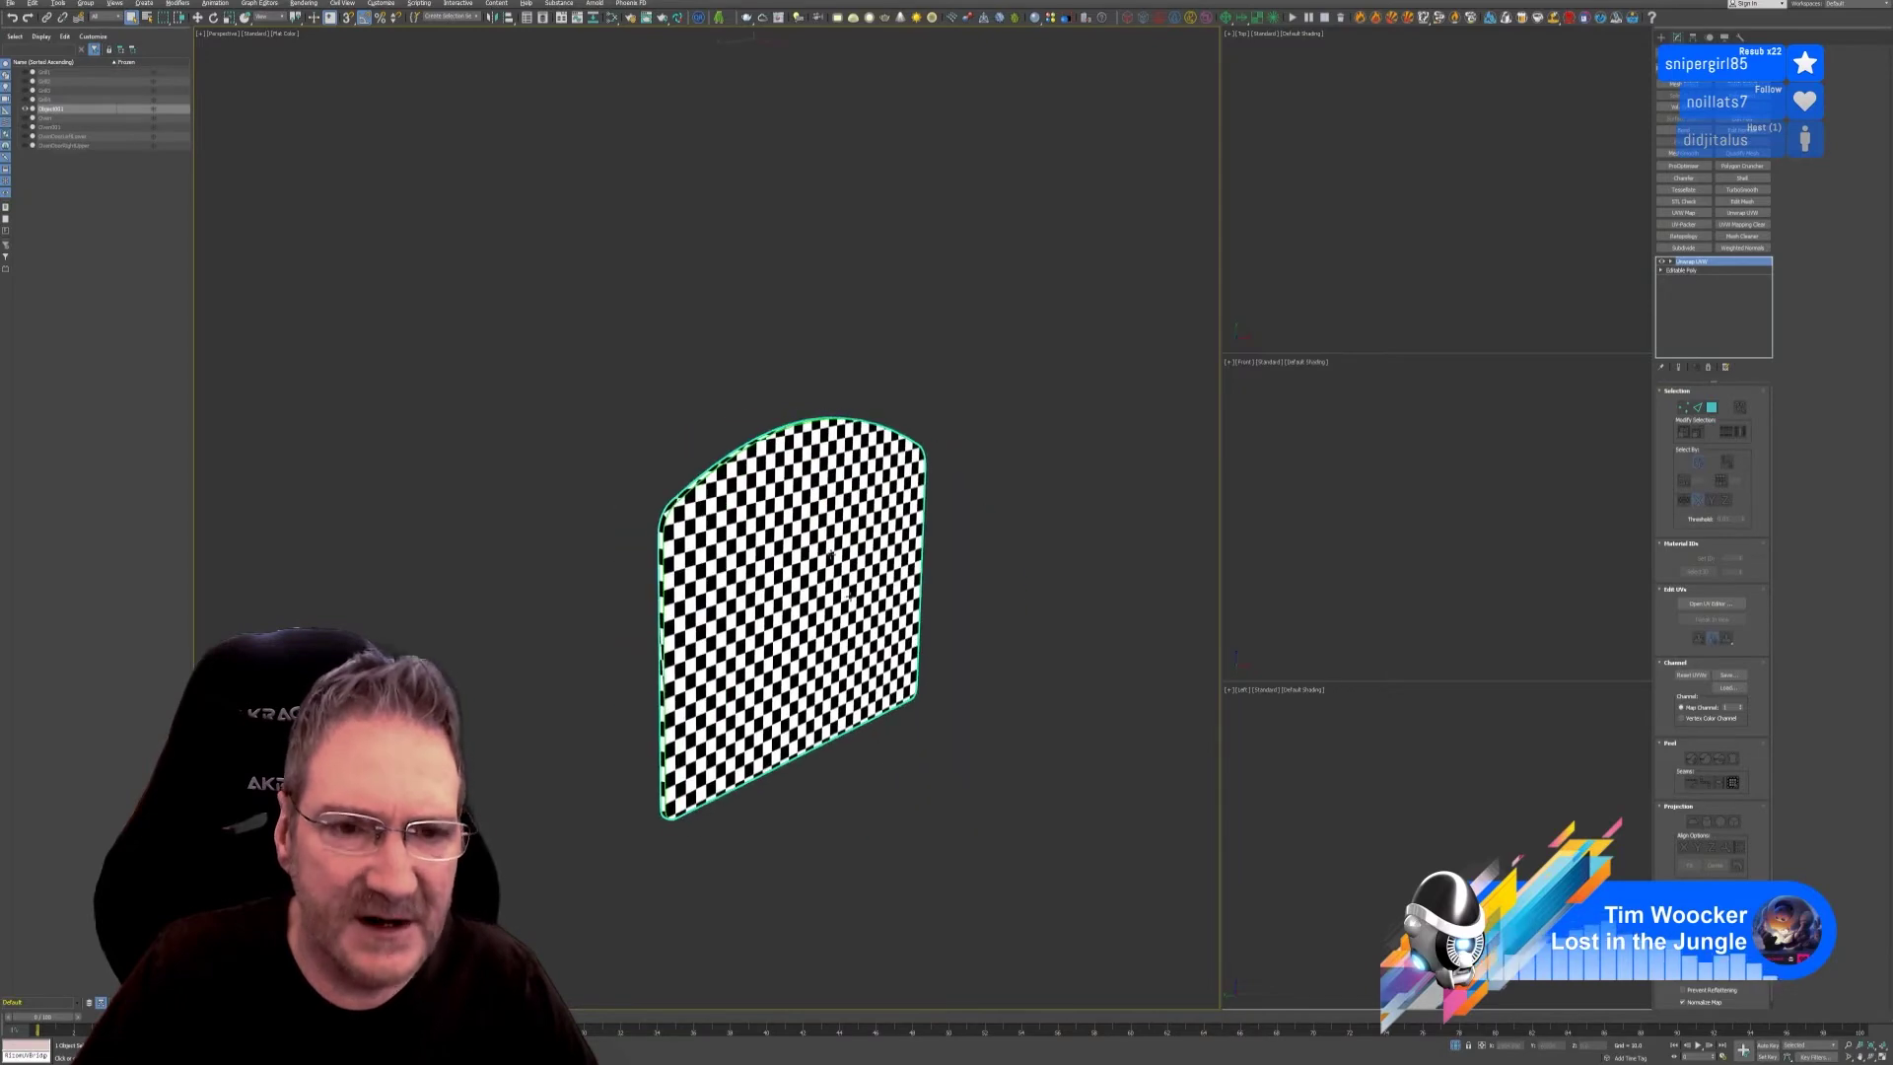
# Assign the plain Standard material back to the combined door glass and exit isolation to show the whole scene.
pyautogui.click(611, 19)
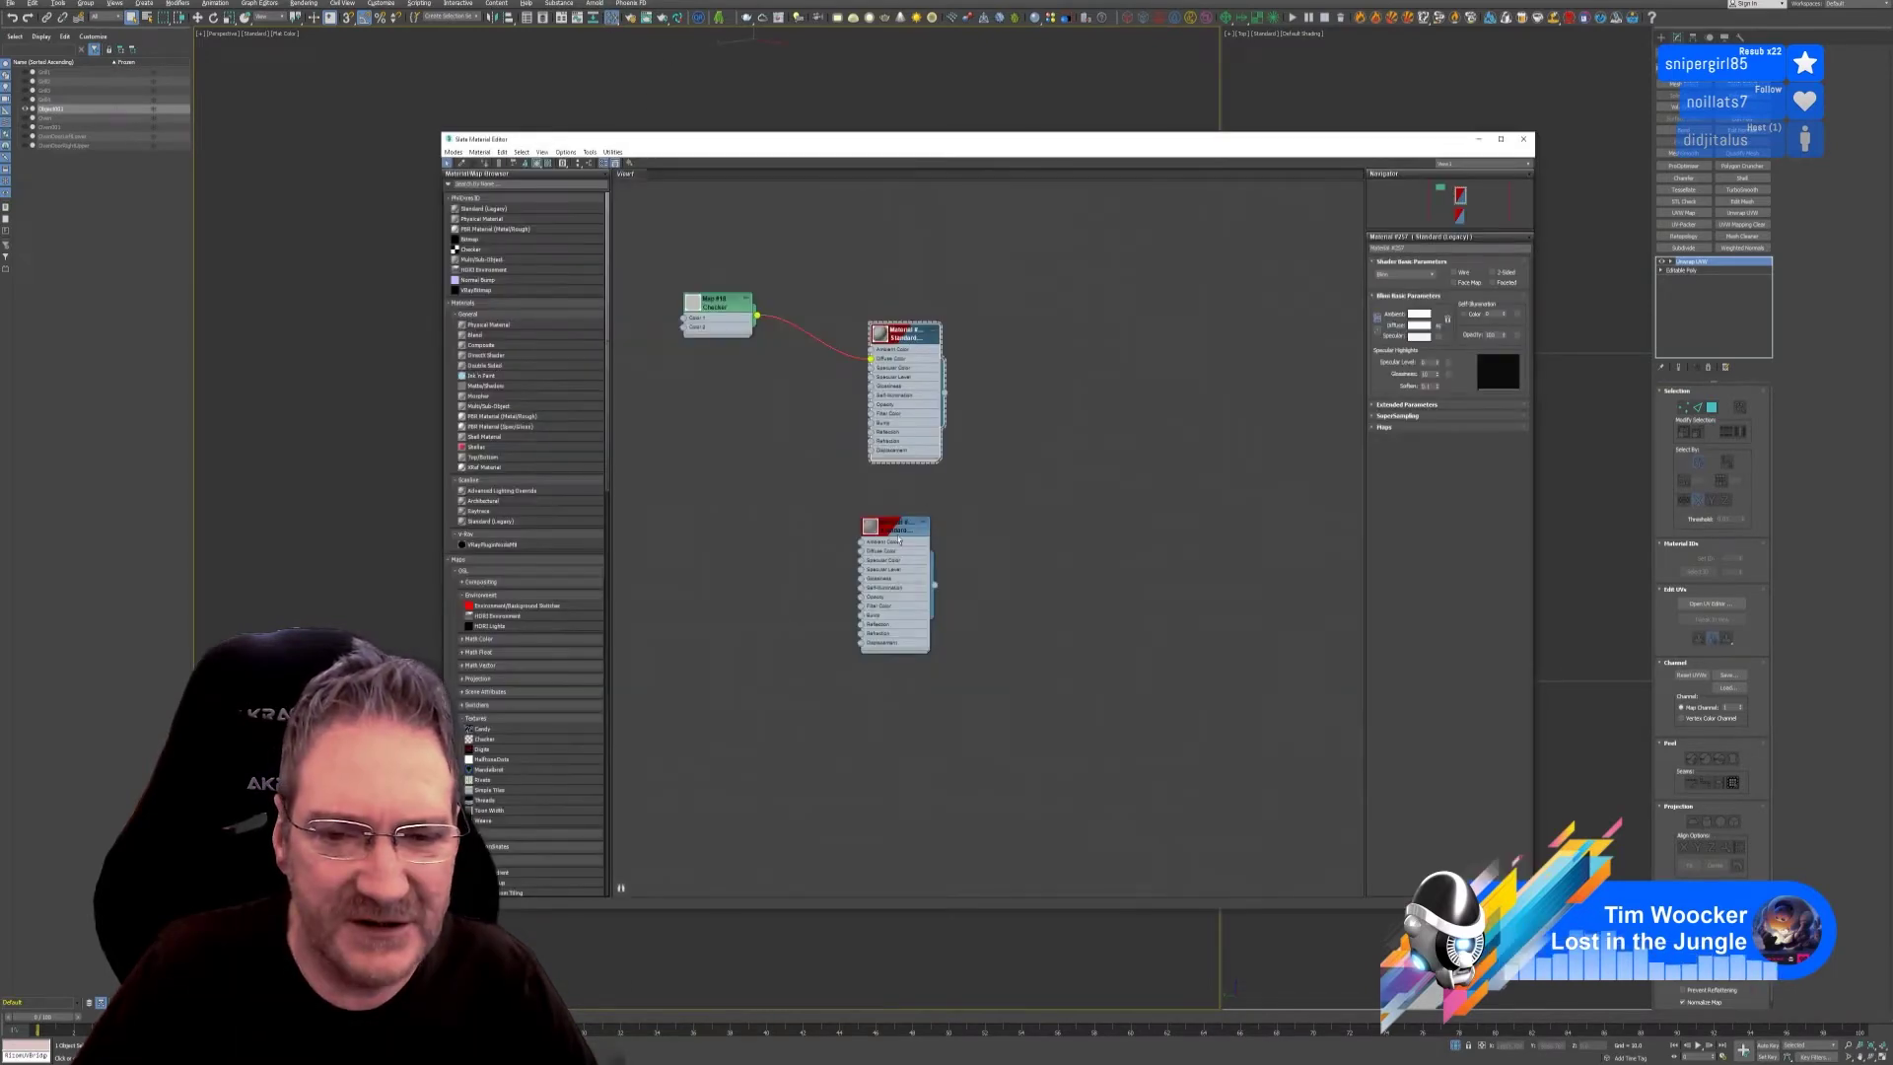
pyautogui.click(900, 540)
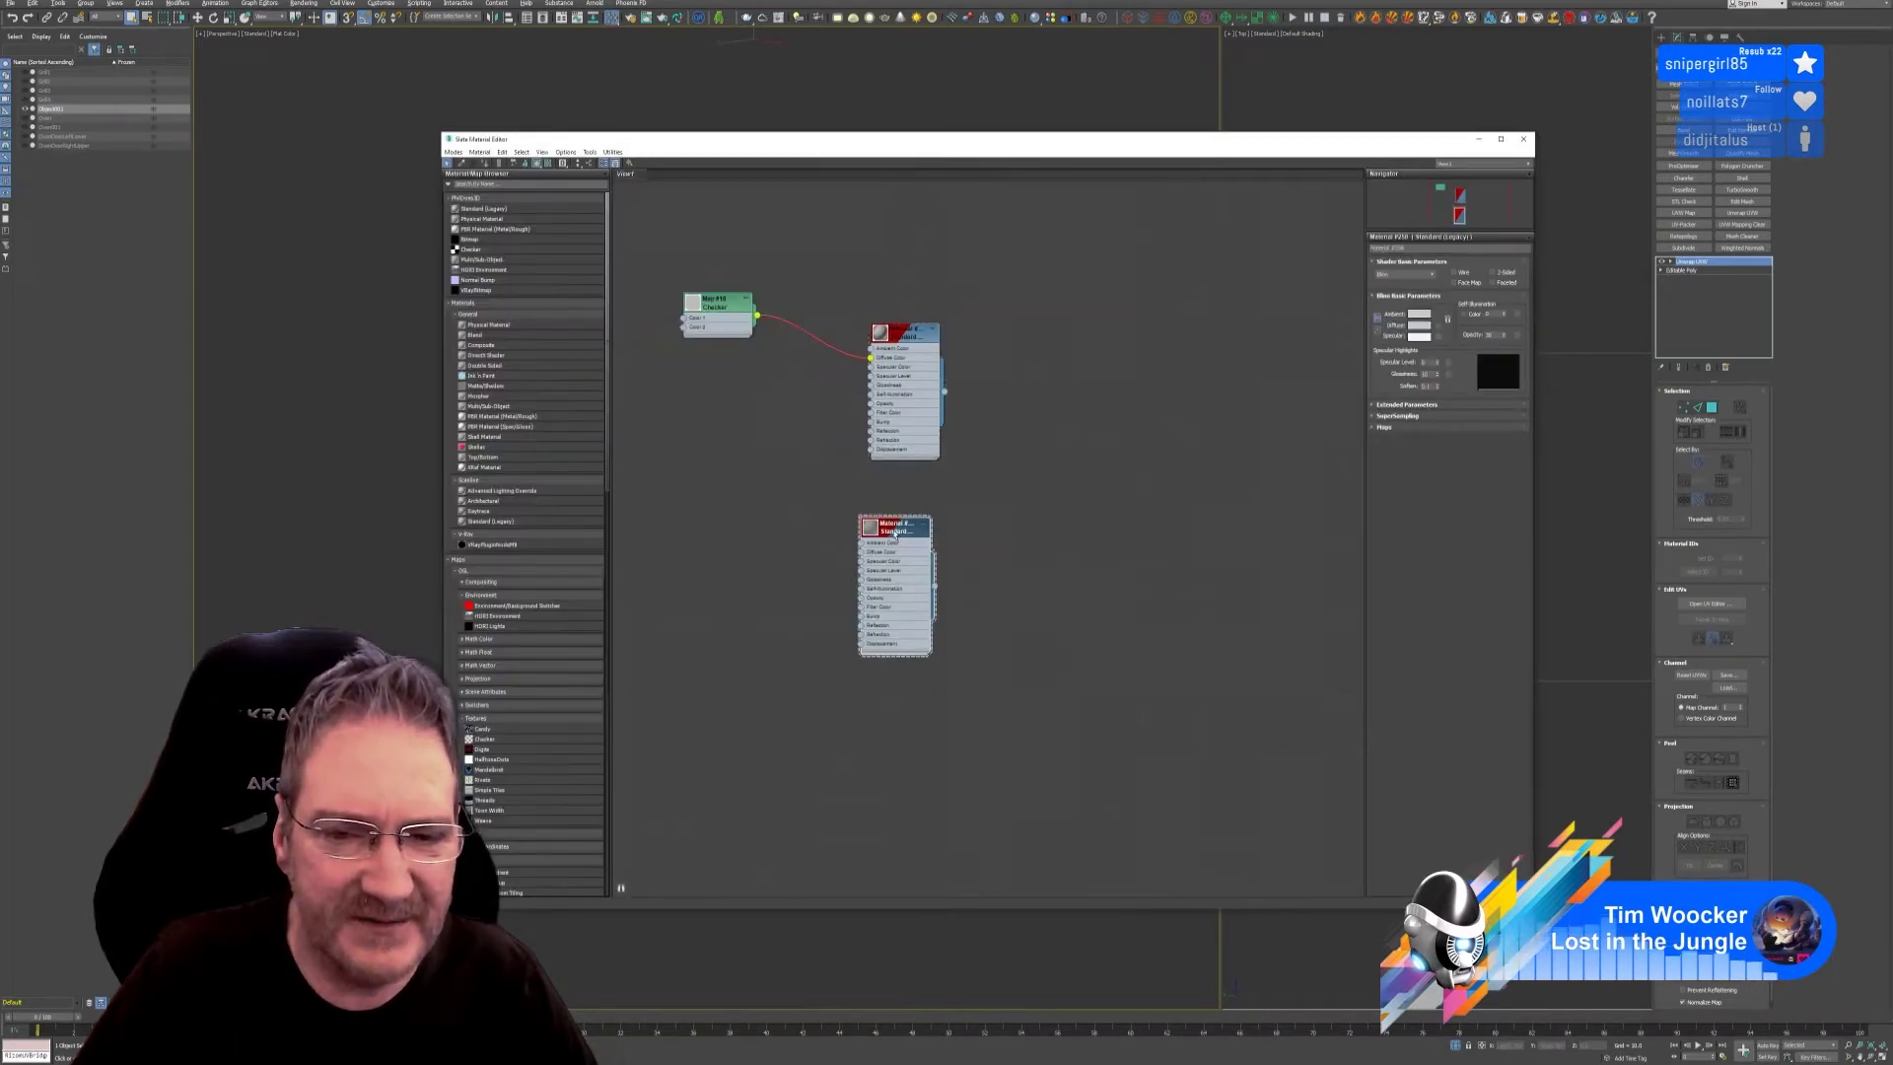
pyautogui.rightClick(895, 533)
pyautogui.click(939, 546)
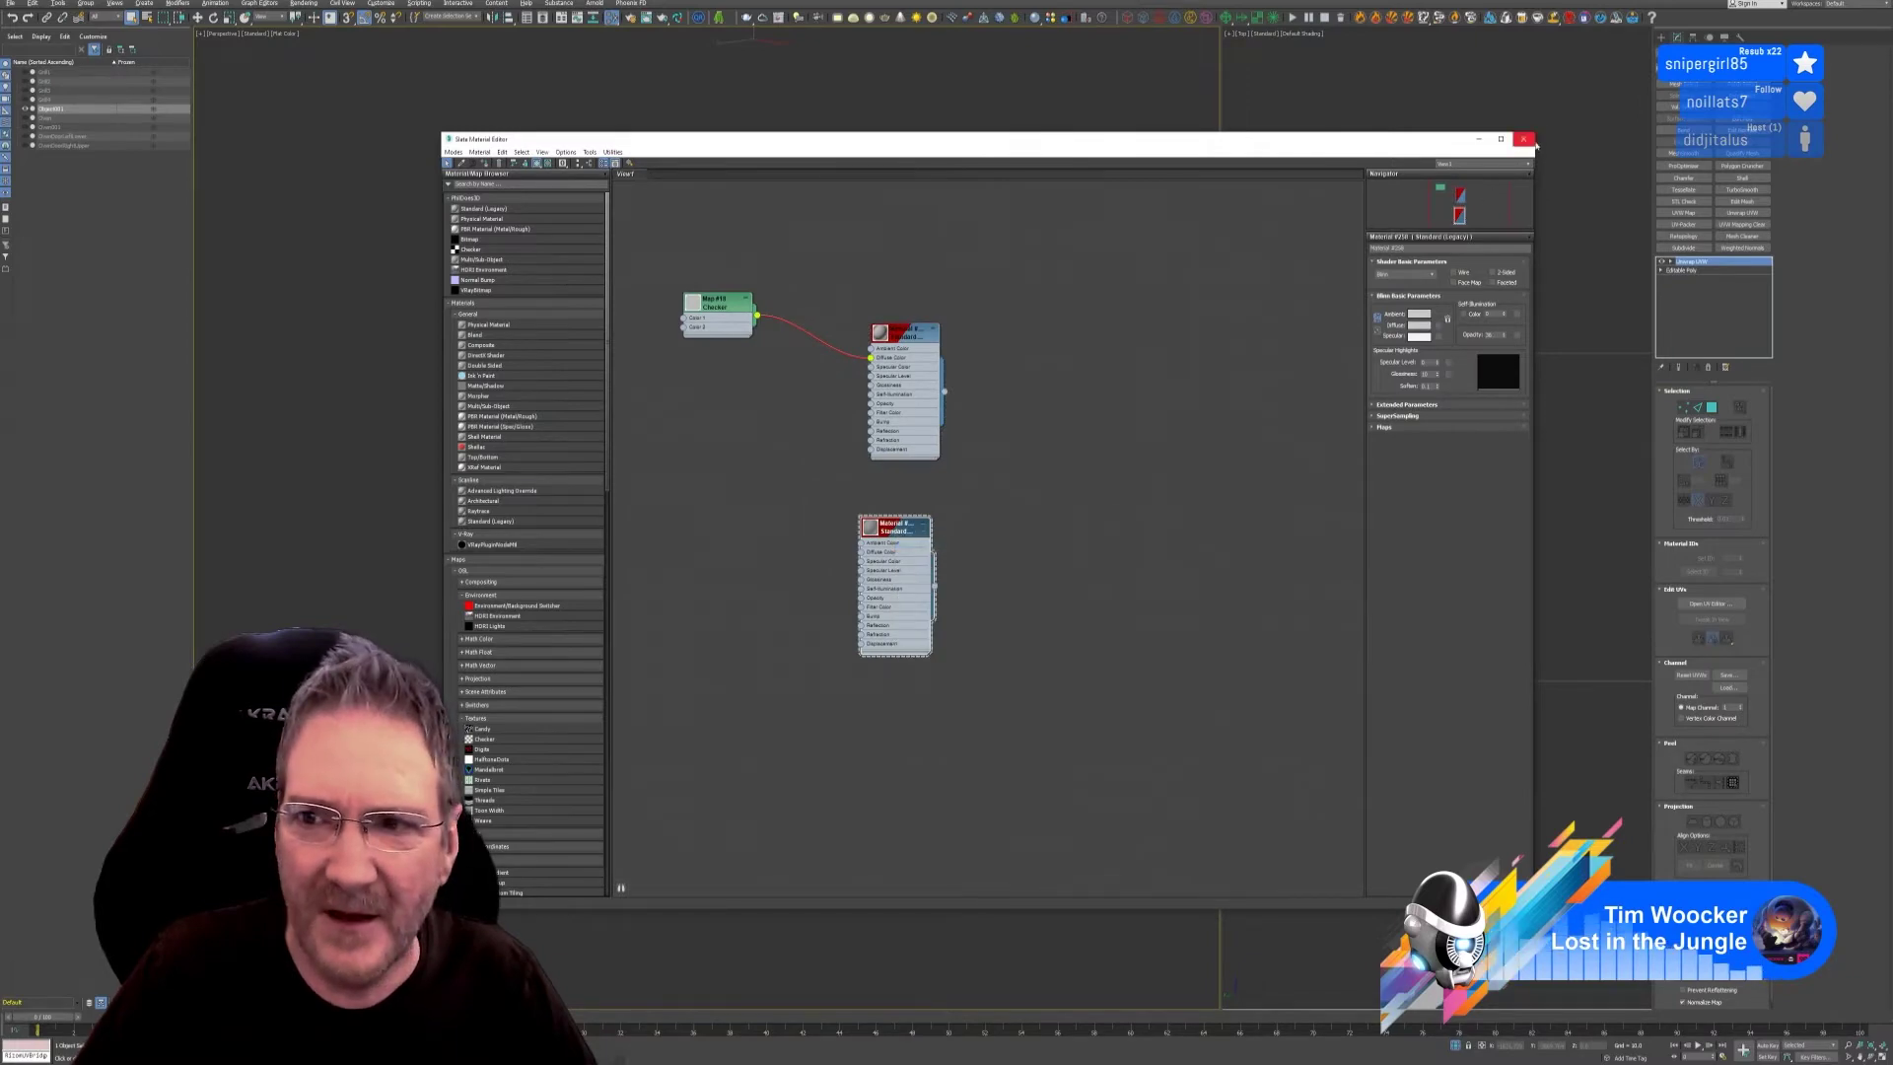
pyautogui.click(1523, 139)
pyautogui.click(1458, 1046)
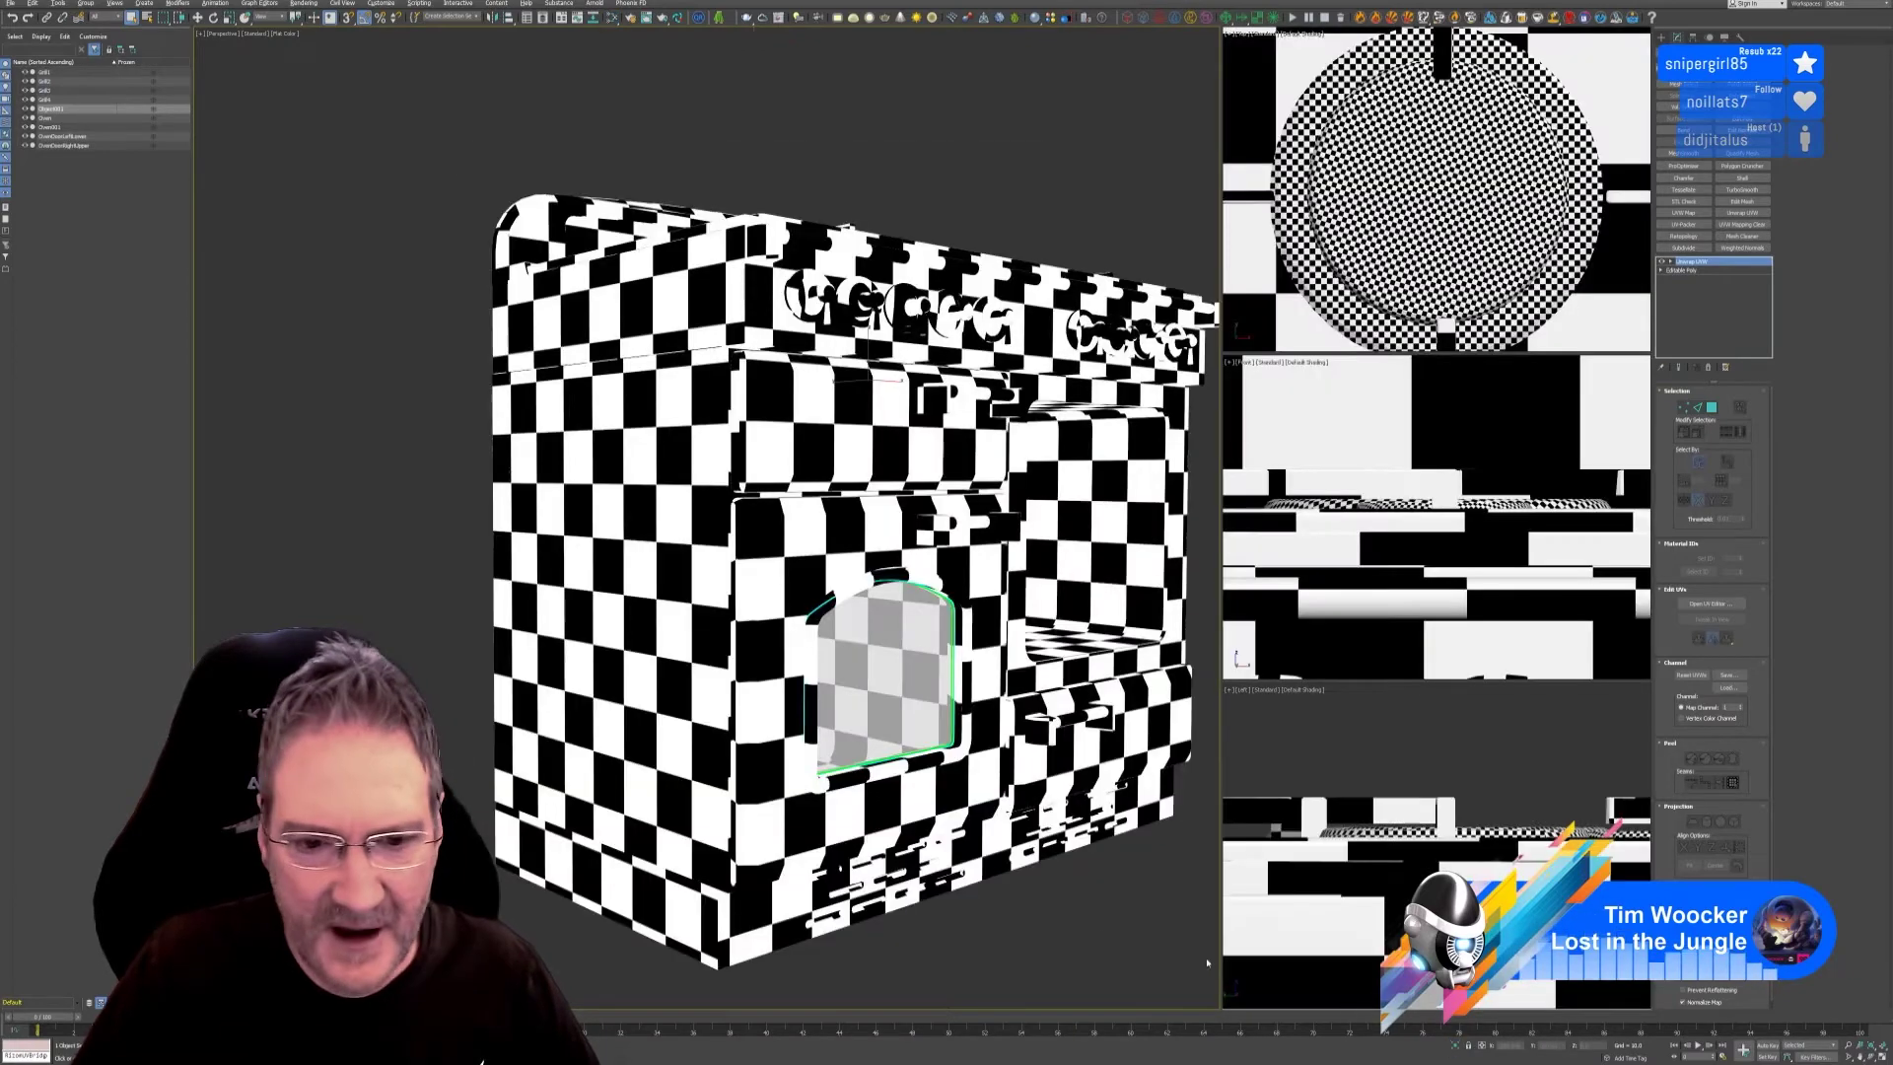
# Clone the lower rack of the original oven as a Copy placed between the two ovens.
pyautogui.press('z')
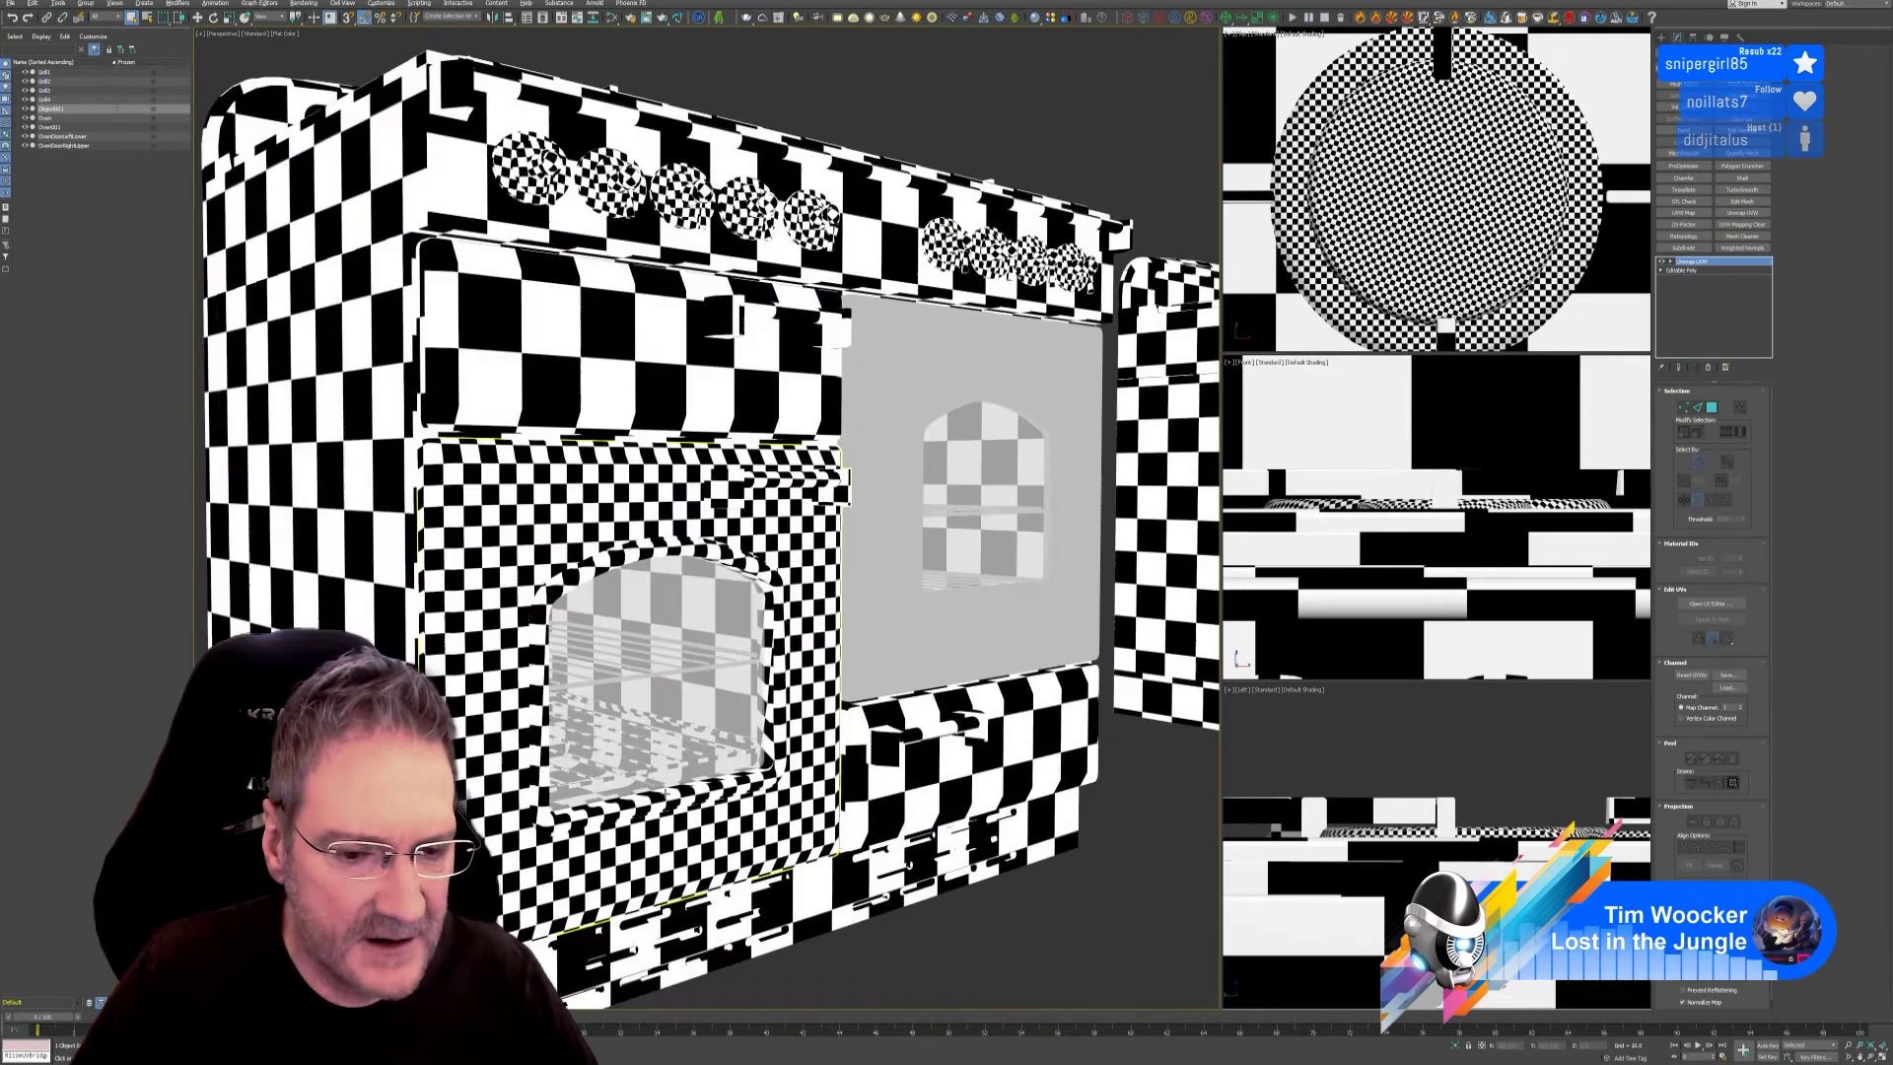
pyautogui.click(55, 74)
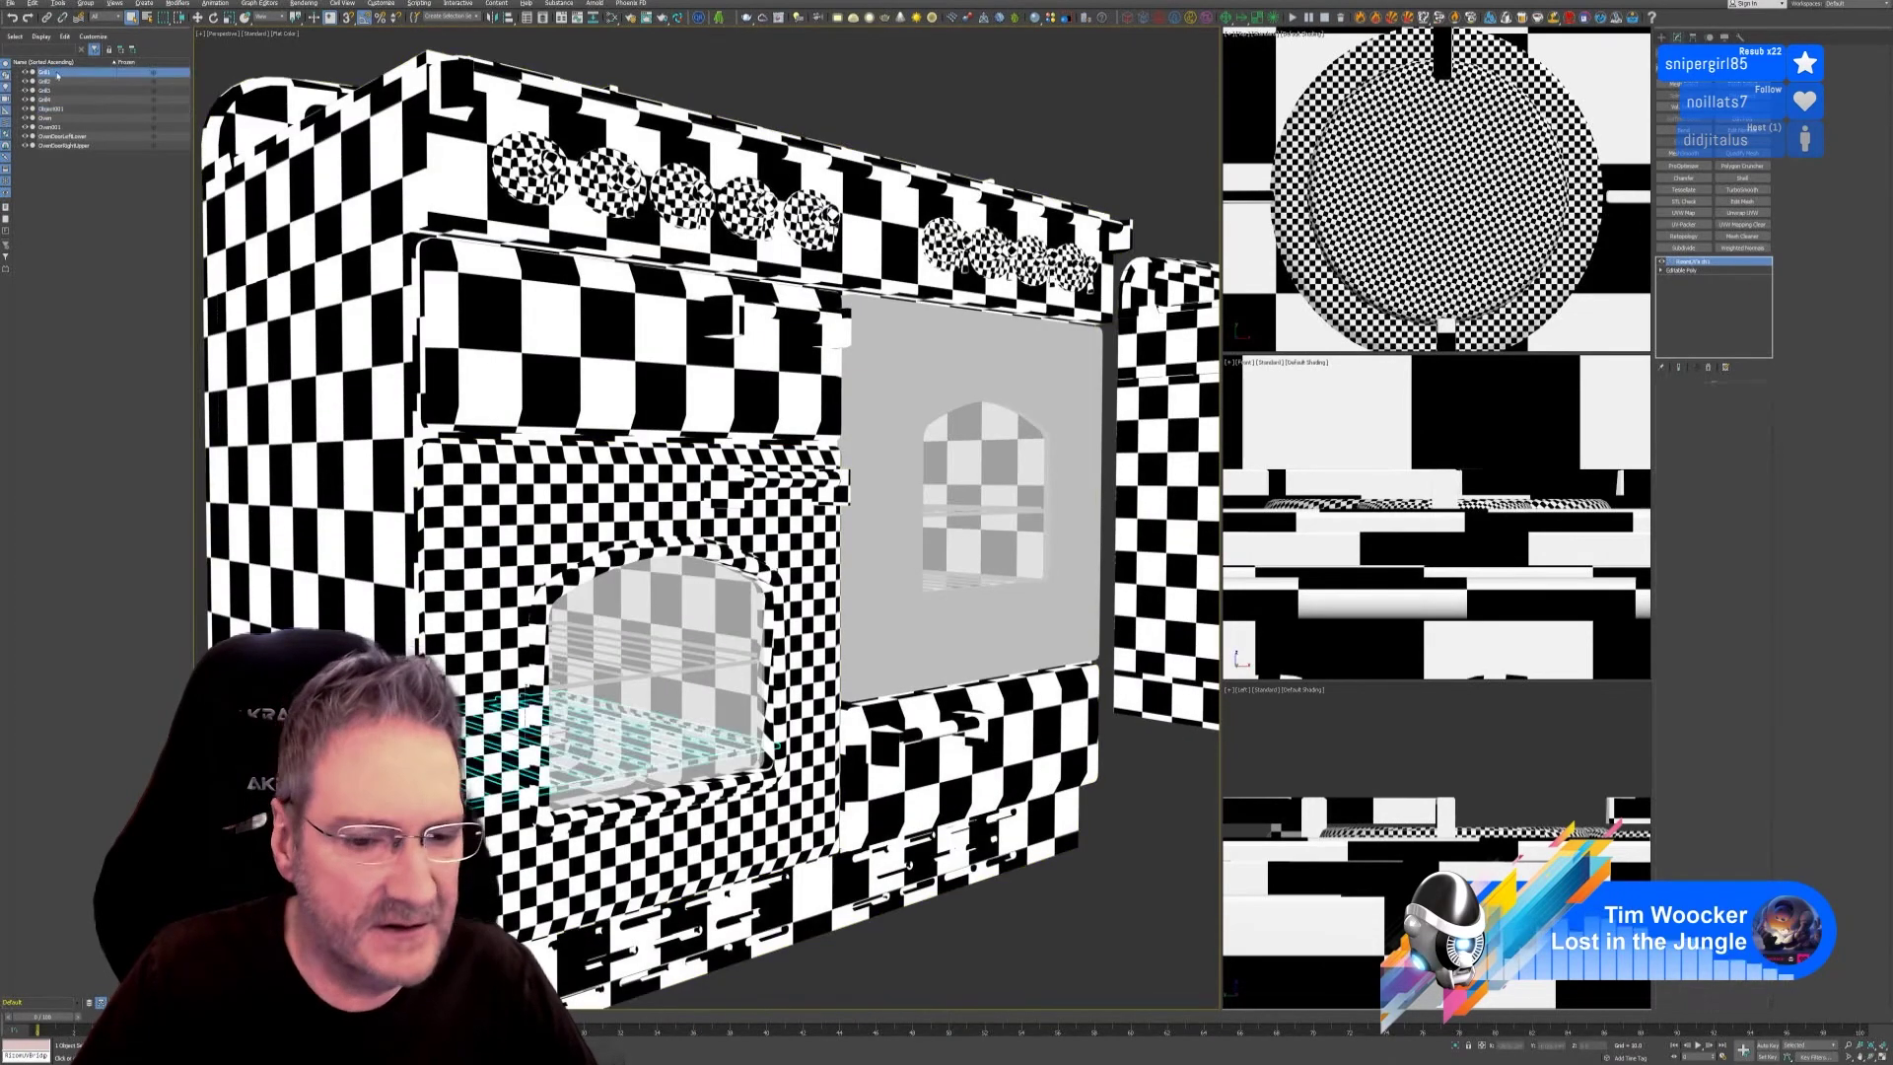
pyautogui.scroll(-4, 746, 379)
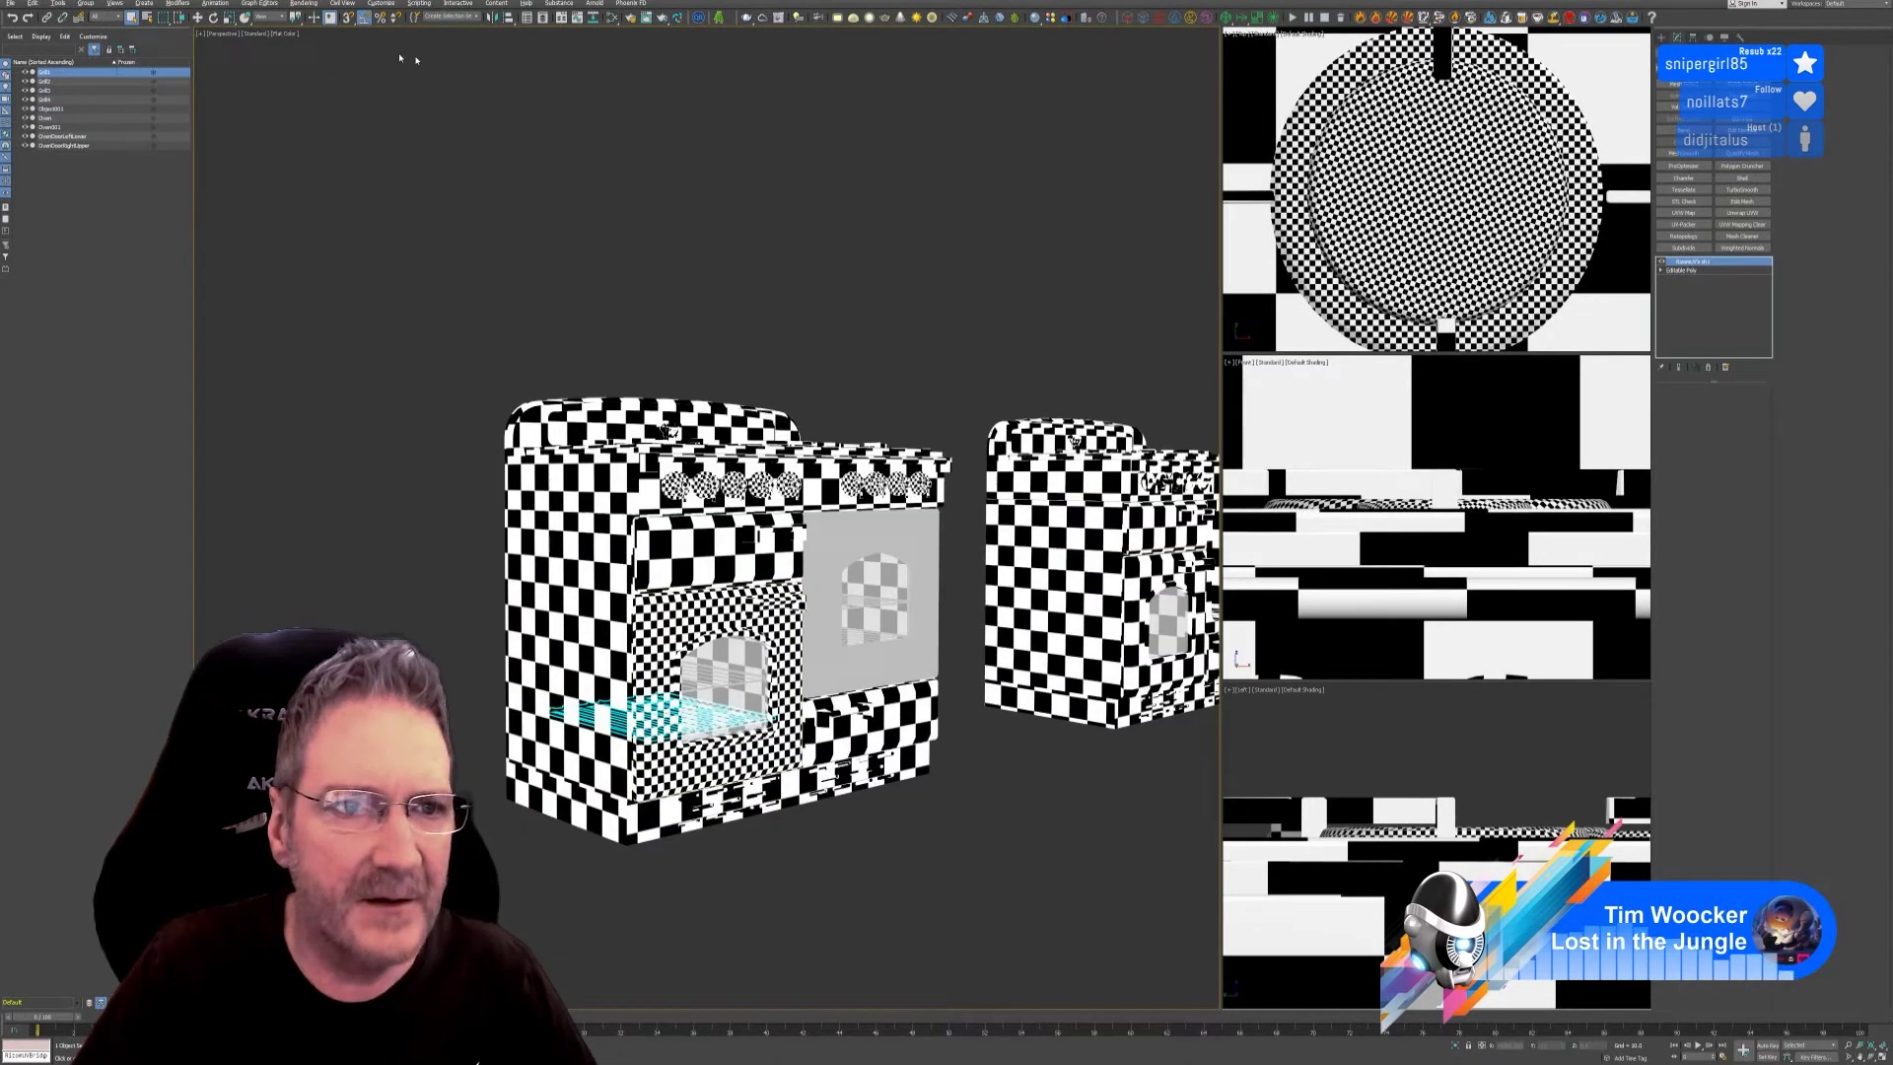
pyautogui.keyDown('alt'); pyautogui.moveTo(946, 848); pyautogui.dragTo(632, 907, button='middle'); pyautogui.keyUp('alt')
pyautogui.click(625, 913)
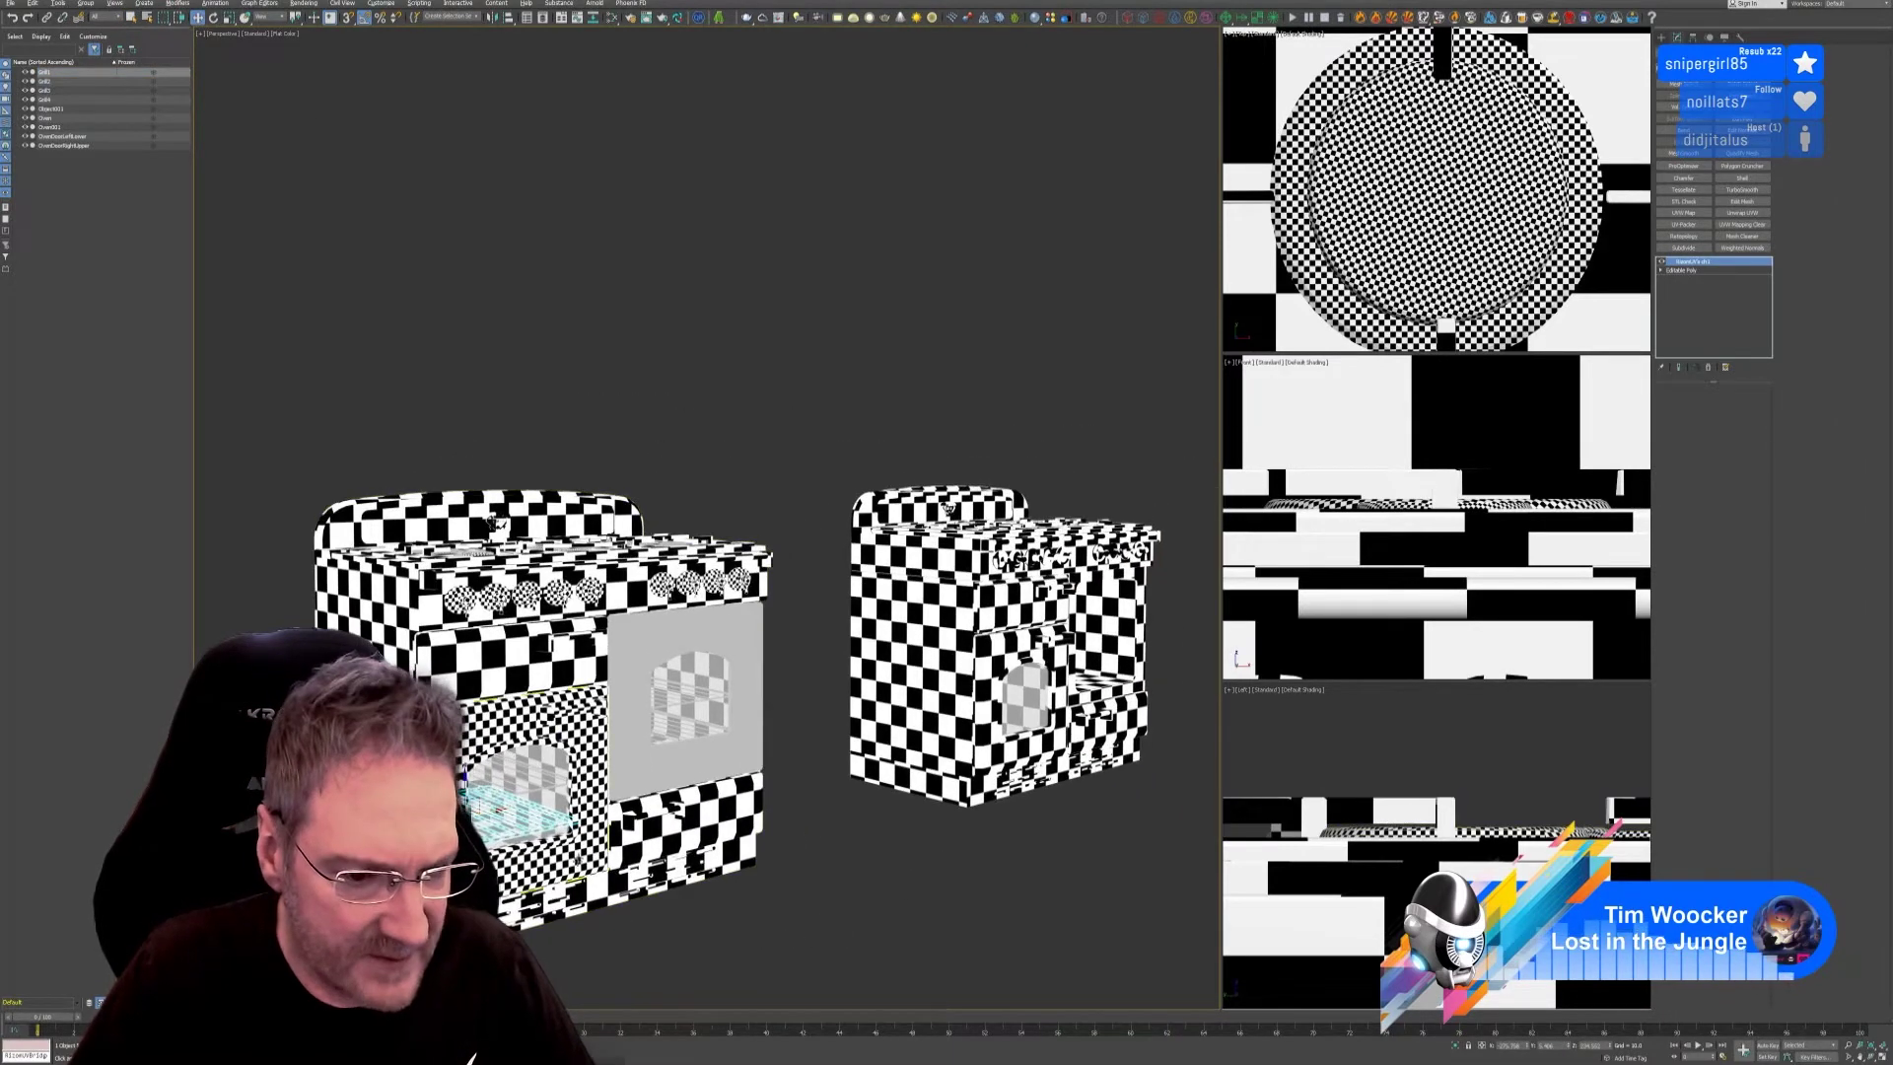
pyautogui.keyDown('shift'); pyautogui.moveTo(500, 811); pyautogui.dragTo(852, 803); pyautogui.keyUp('shift')
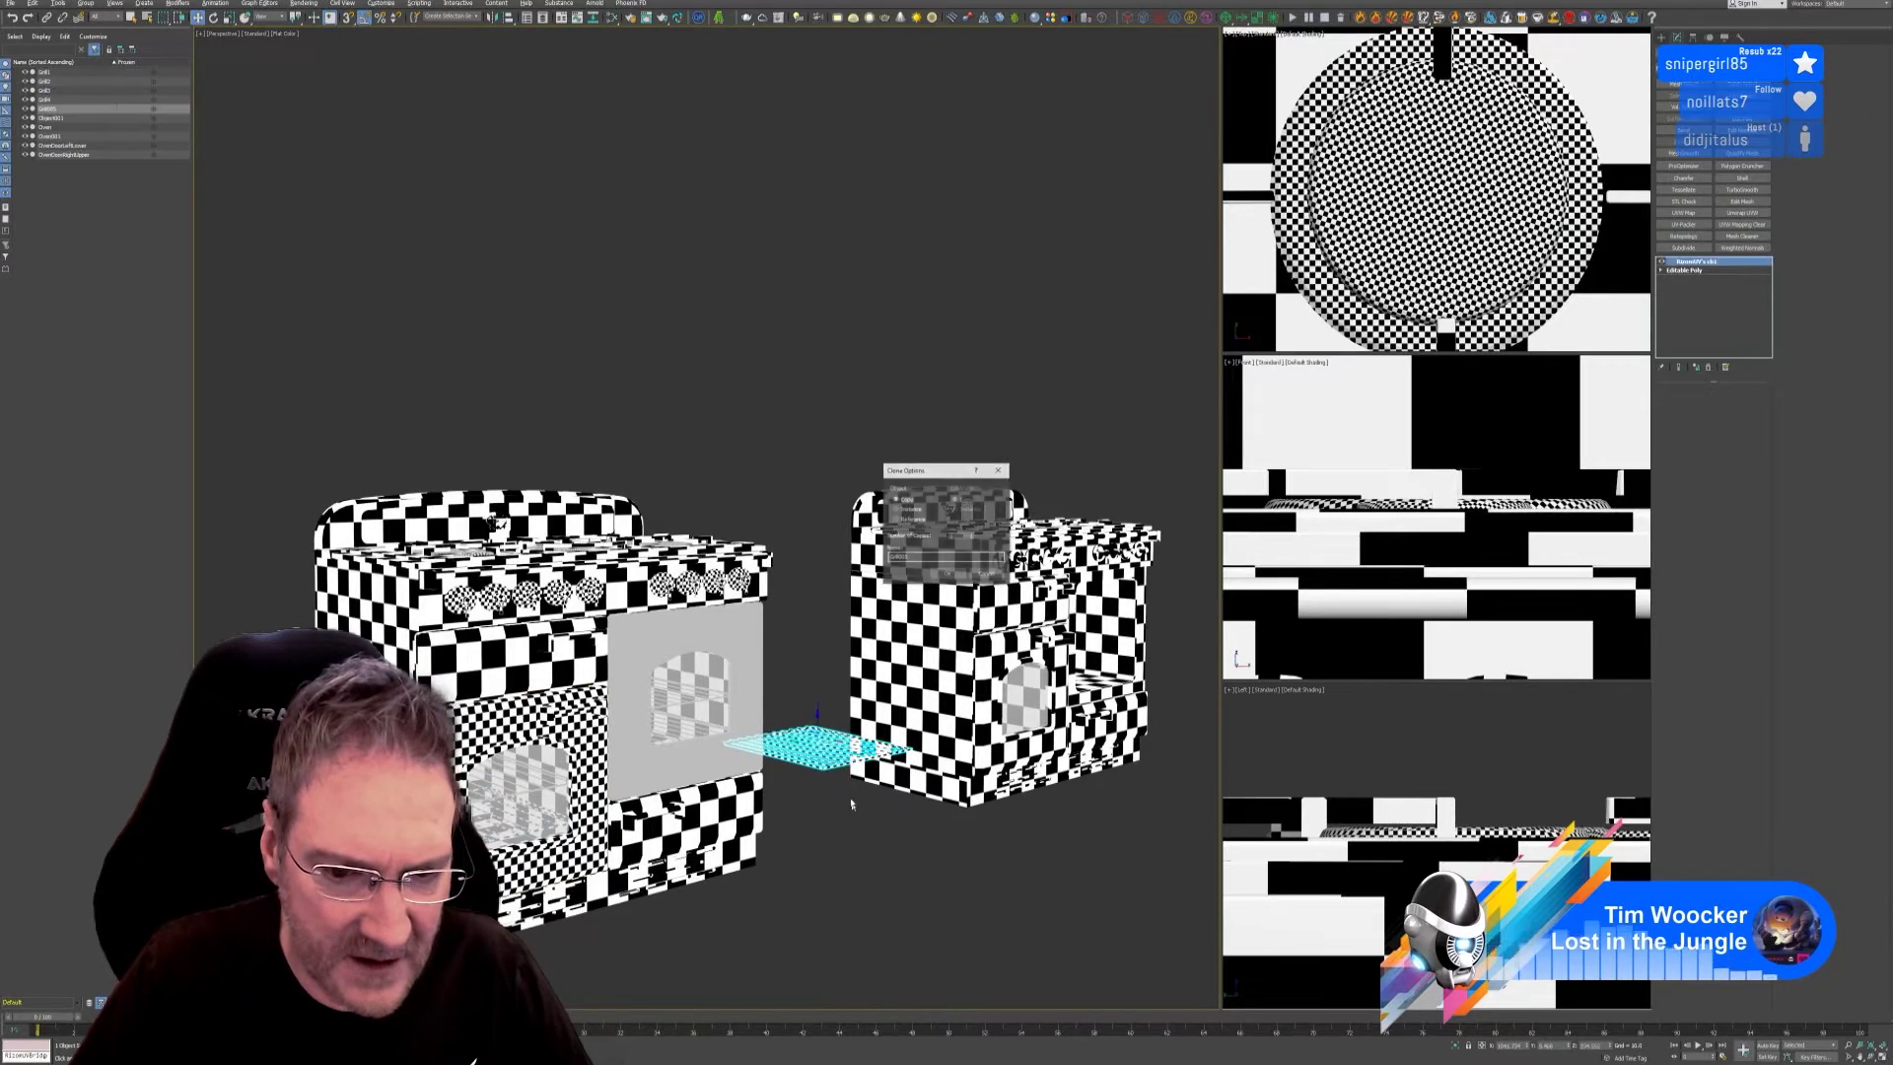
pyautogui.click(948, 574)
# Open Map Channel Info for the copied rack and move its window clear of the object list.
pyautogui.scroll(8, 643, 682)
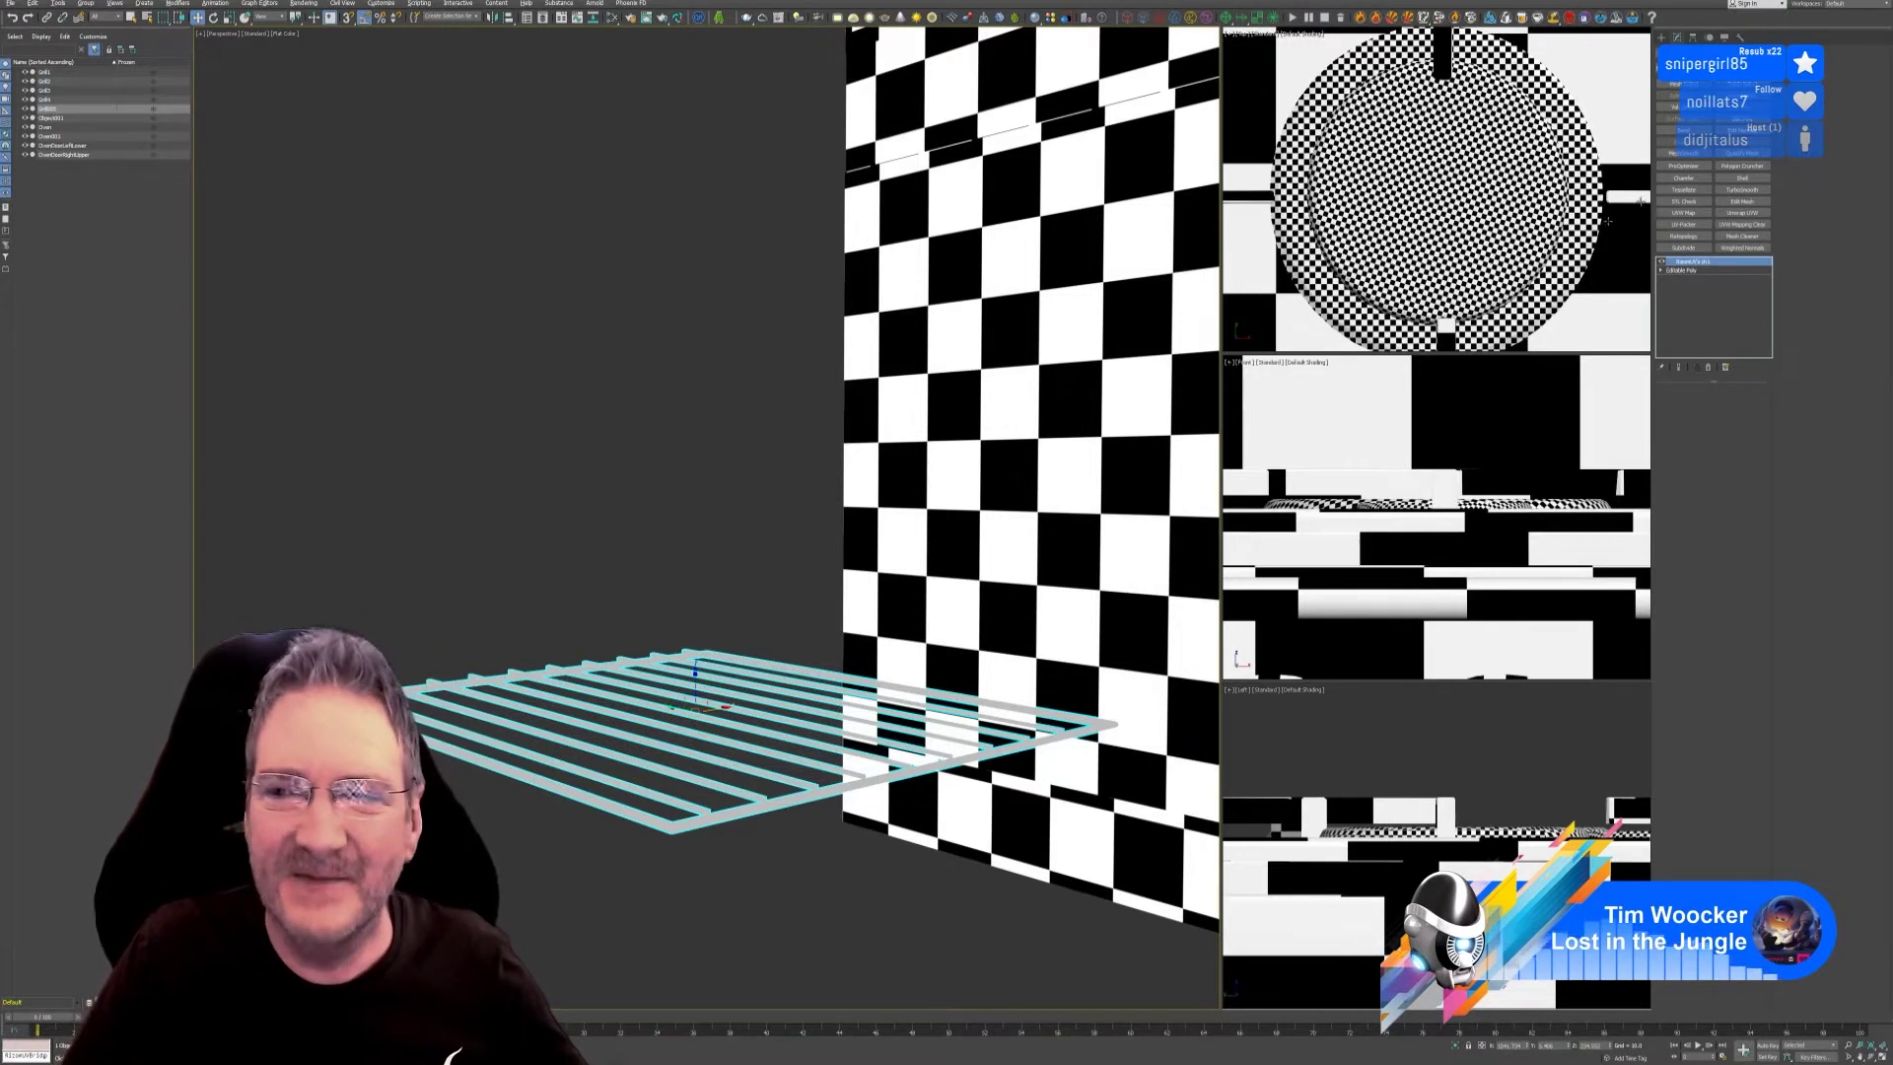
pyautogui.click(1740, 38)
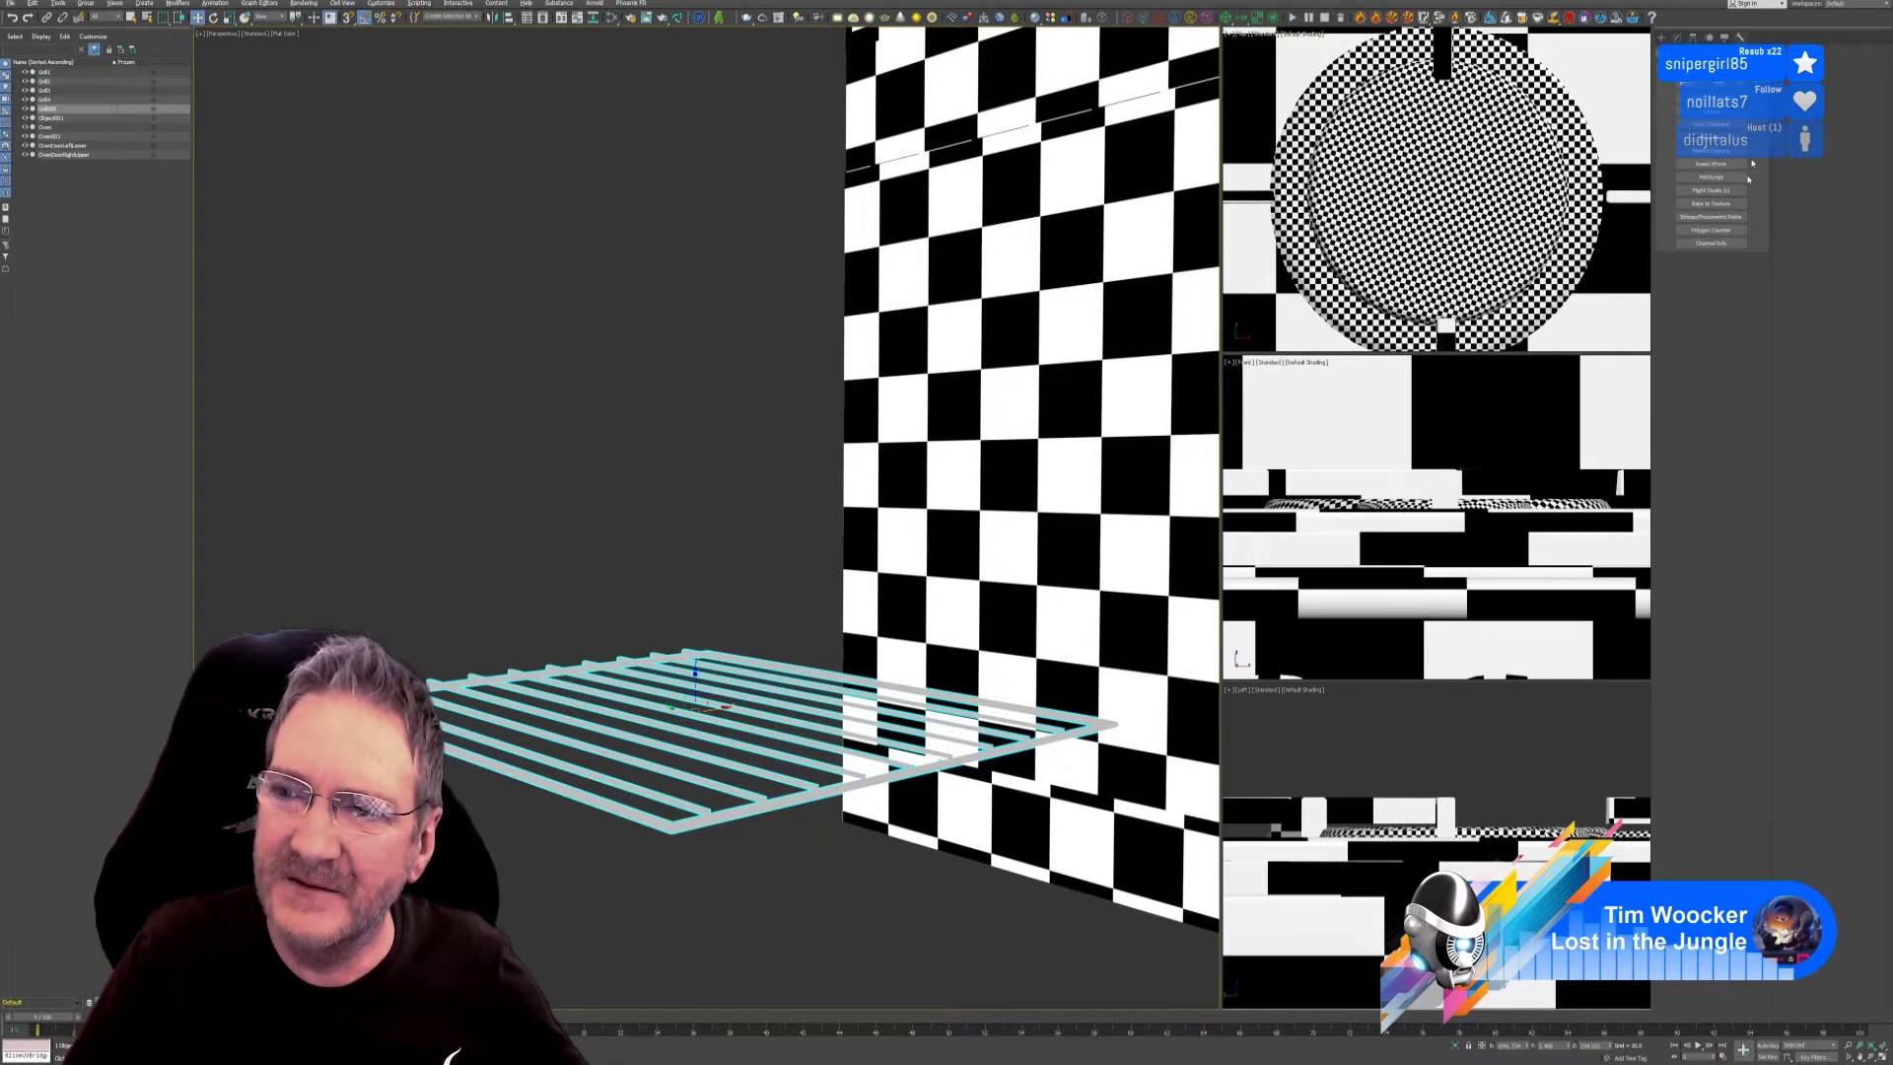
pyautogui.click(1711, 242)
pyautogui.click(1711, 277)
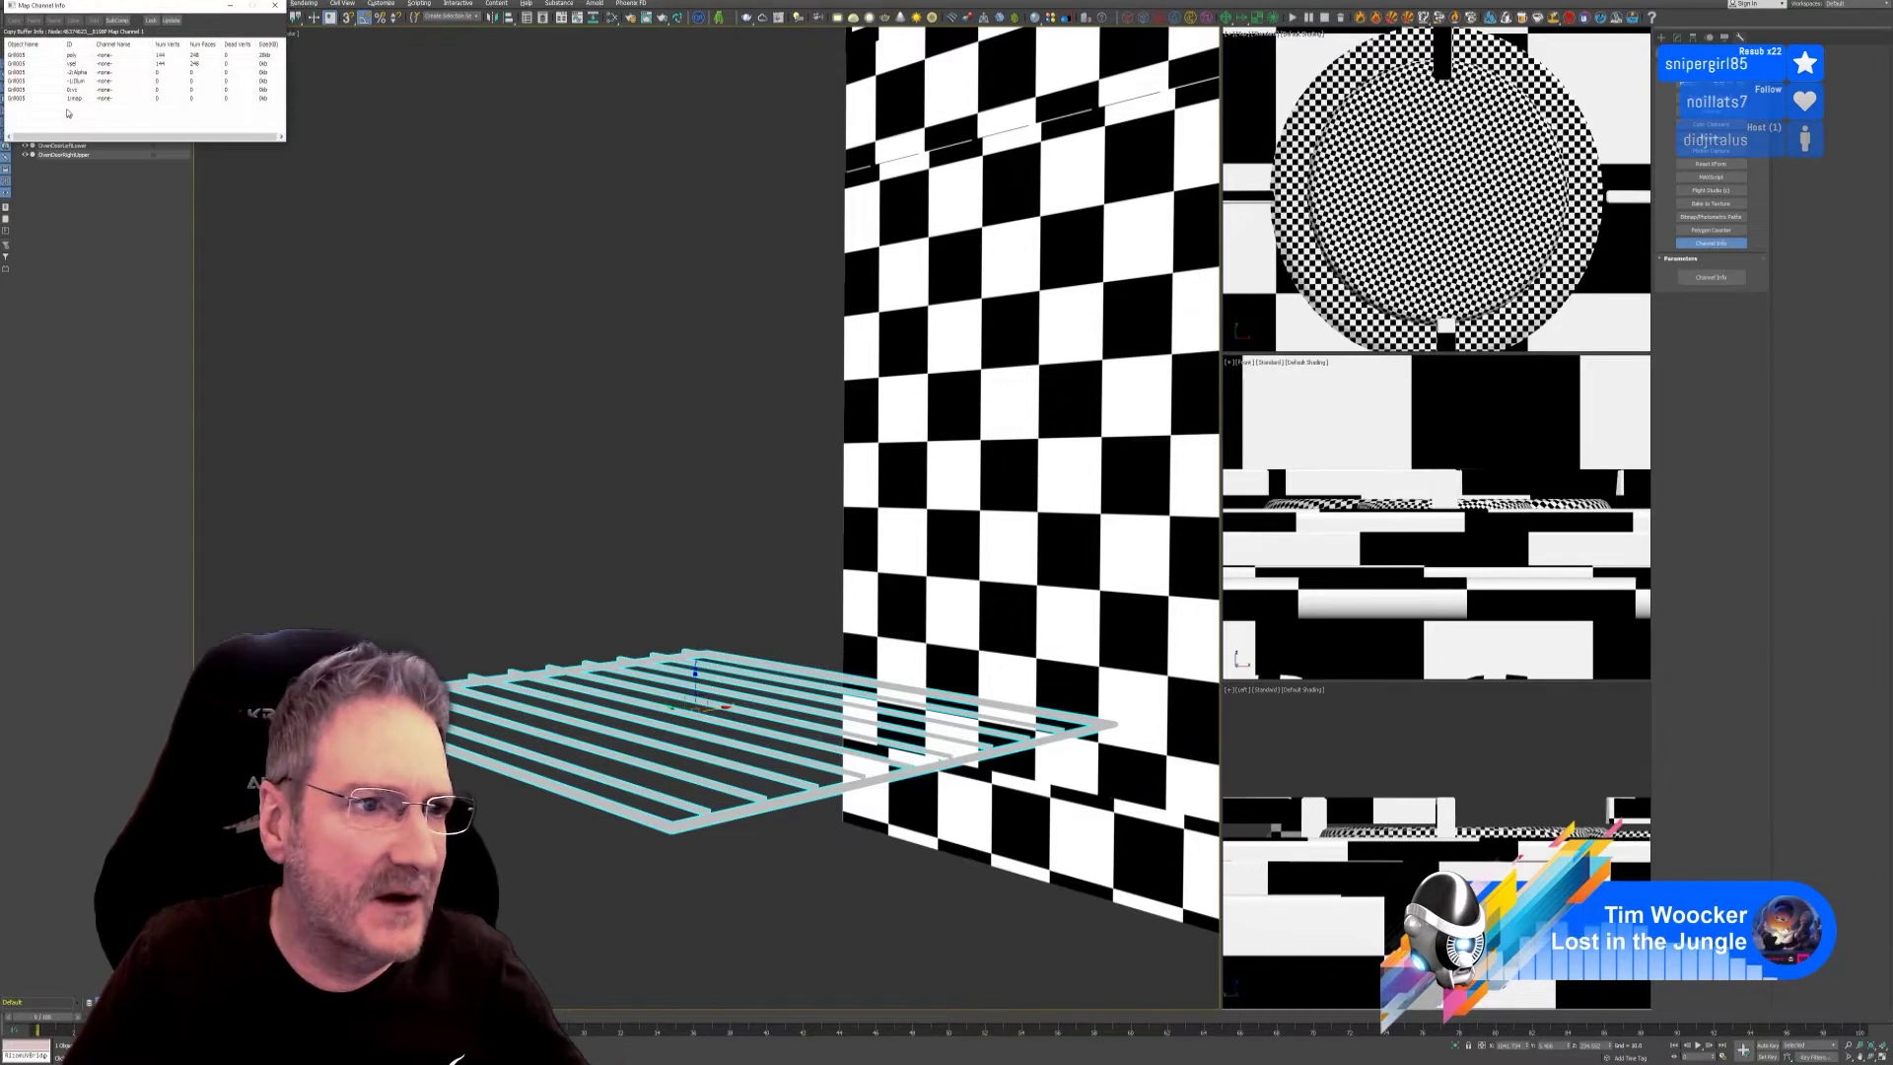
pyautogui.scroll(-4, 571, 561)
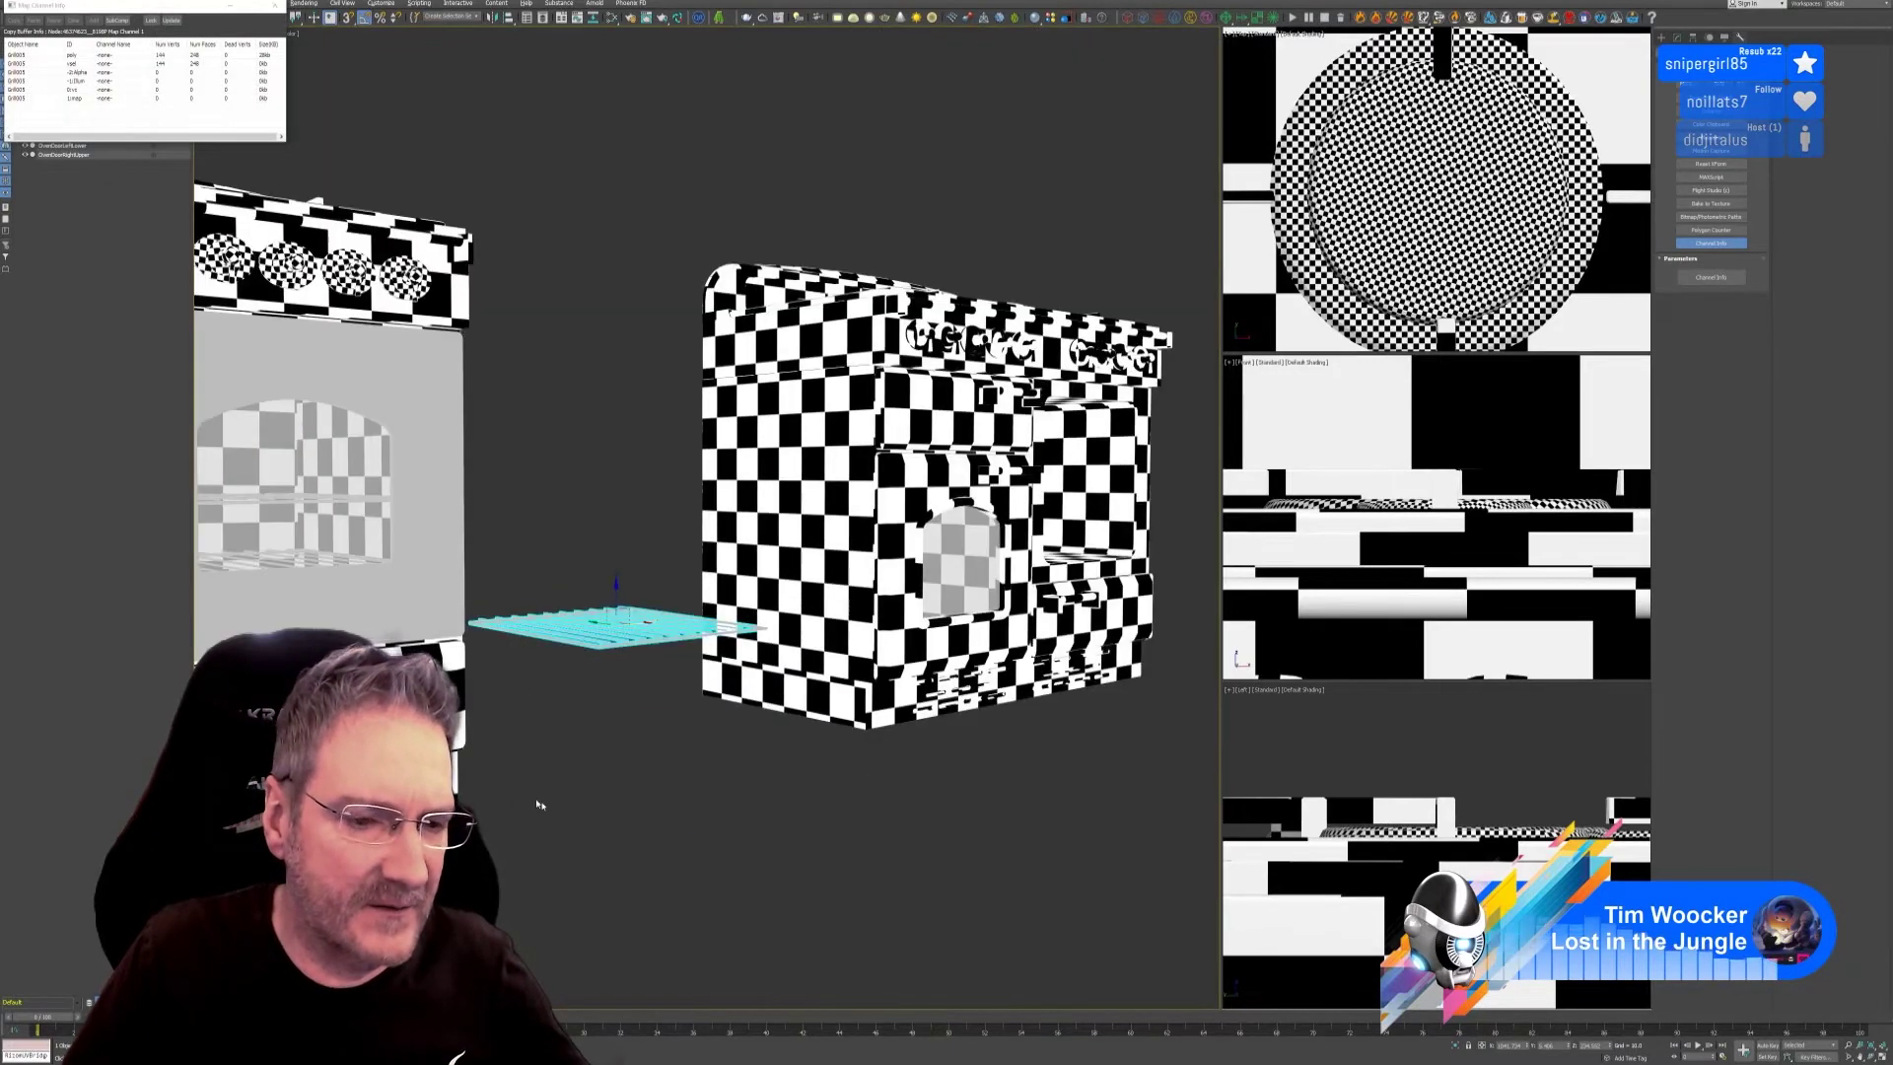
pyautogui.keyDown('alt'); pyautogui.moveTo(653, 829); pyautogui.dragTo(938, 842, button='middle'); pyautogui.keyUp('alt')
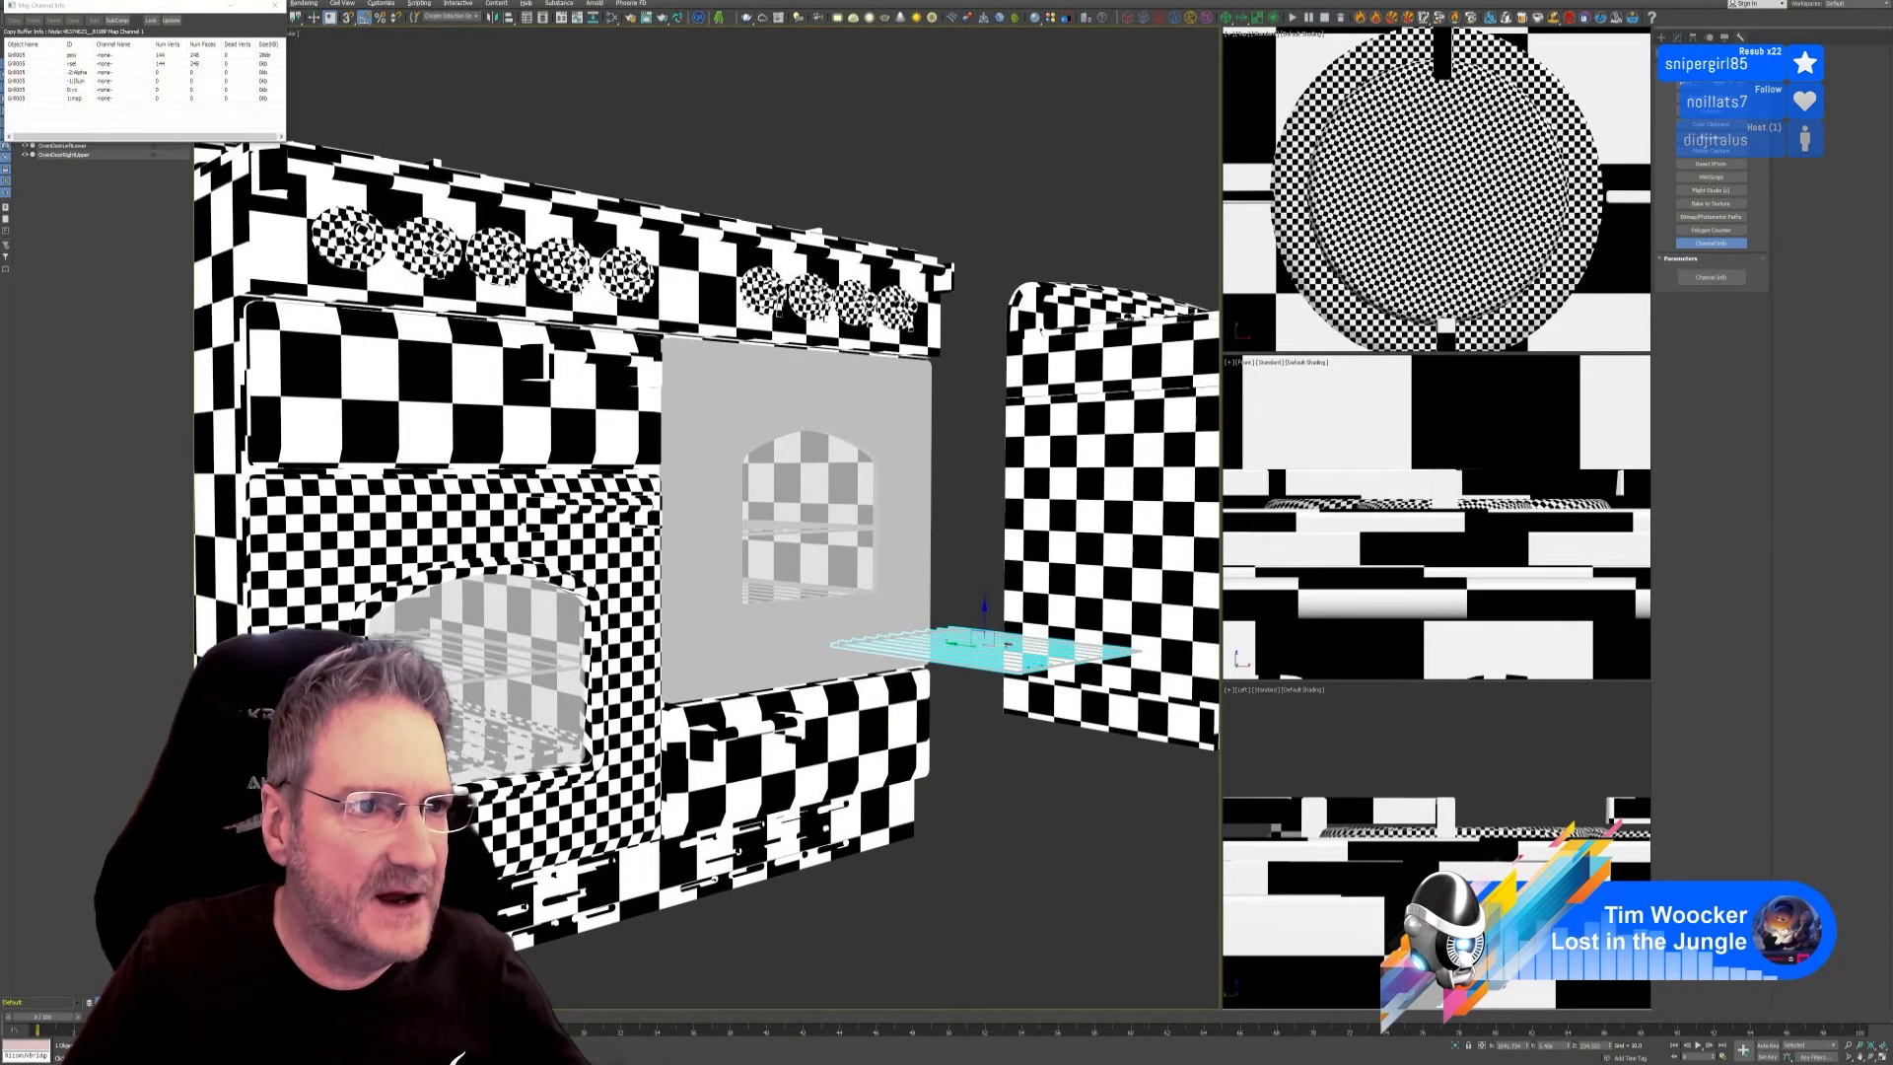
pyautogui.moveTo(190, 12); pyautogui.dragTo(894, 85)
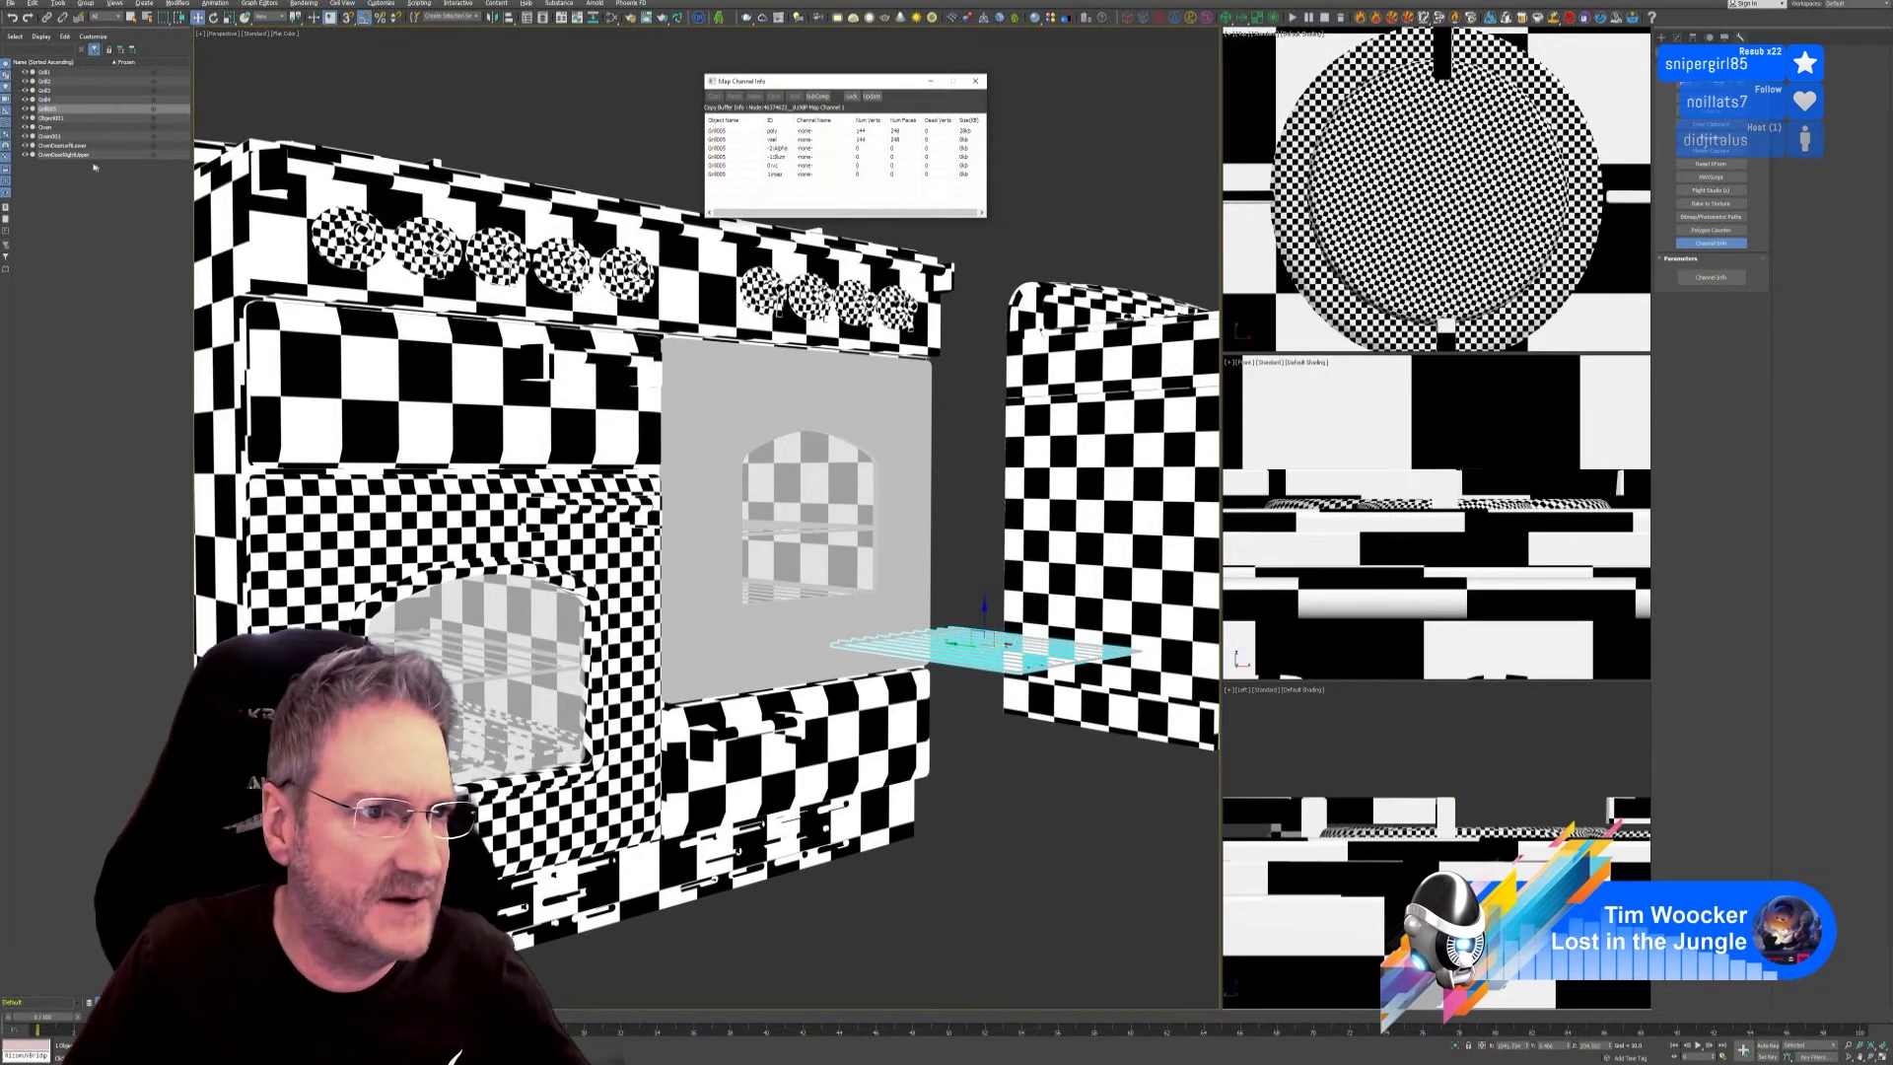
# Copy map channel 1 from the original rack, paste it into the copied rack's map channel 1, and close Map Channel Info.
pyautogui.click(53, 73)
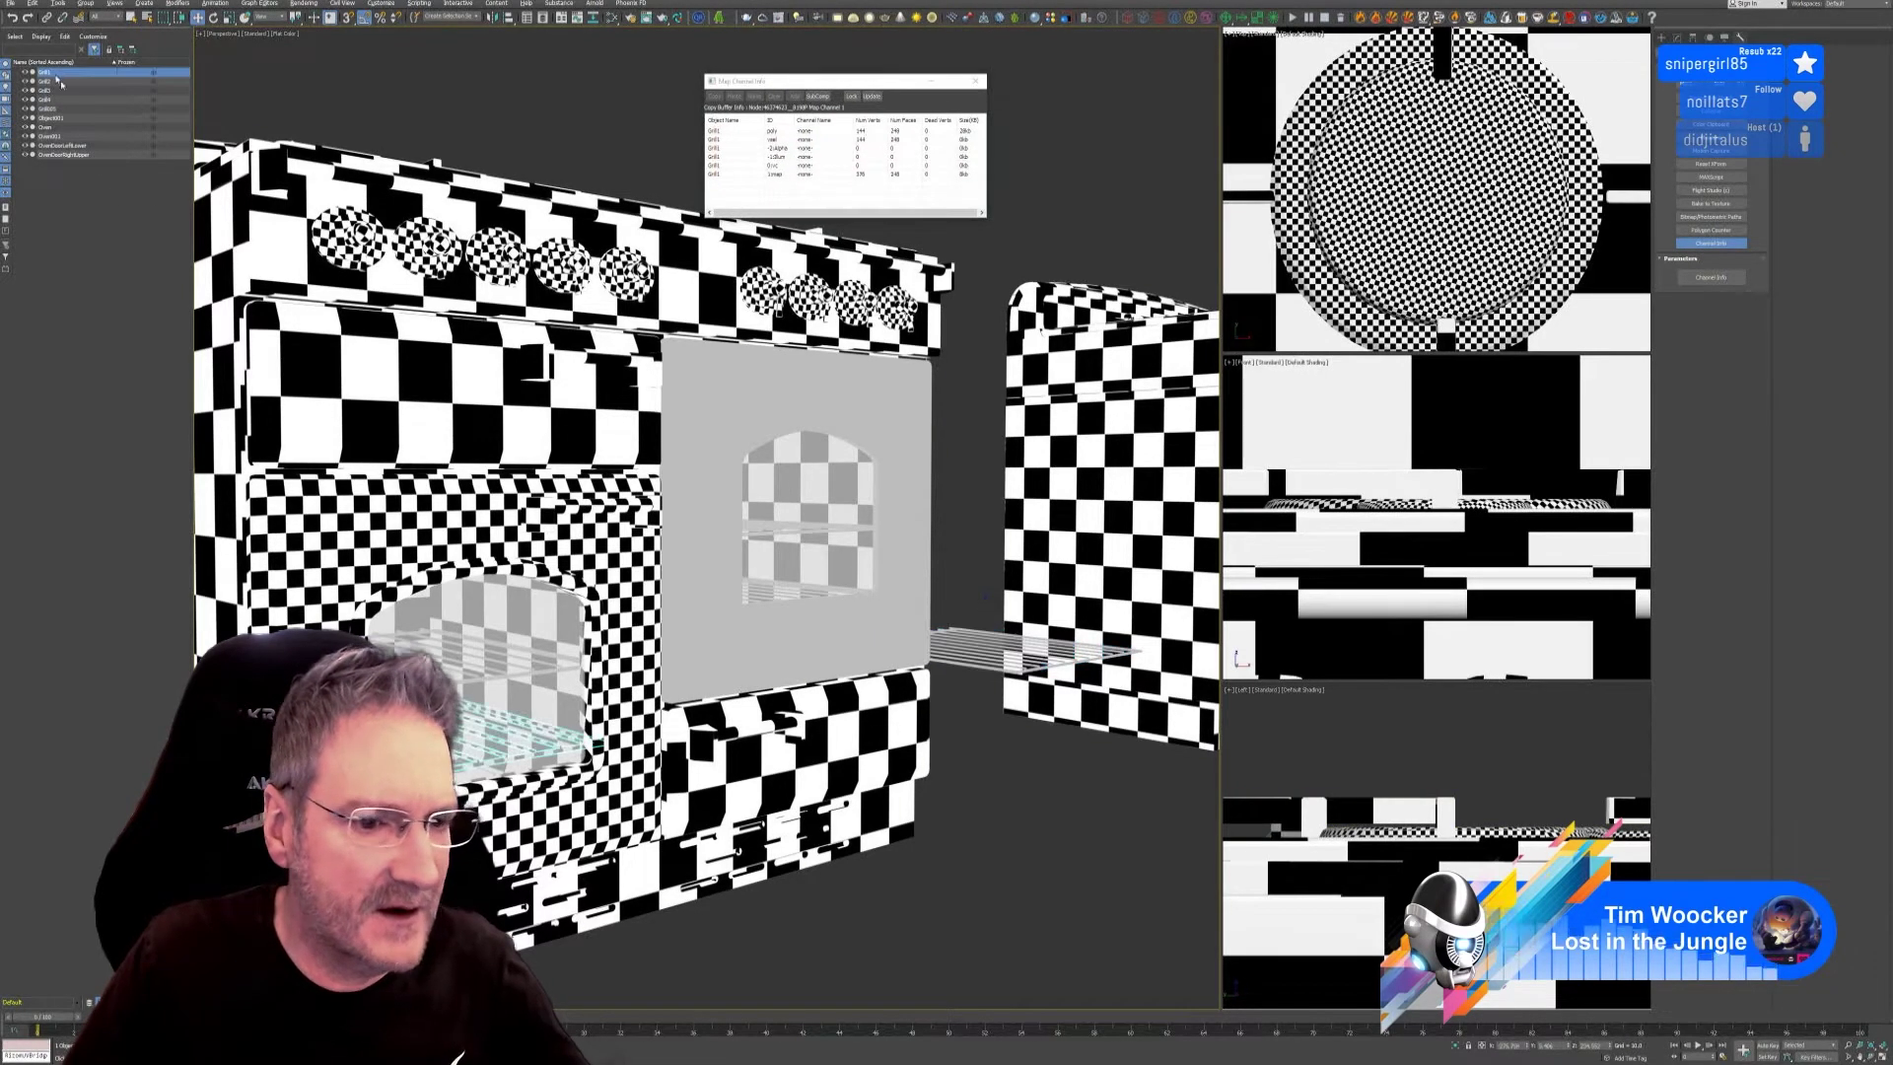
pyautogui.click(777, 175)
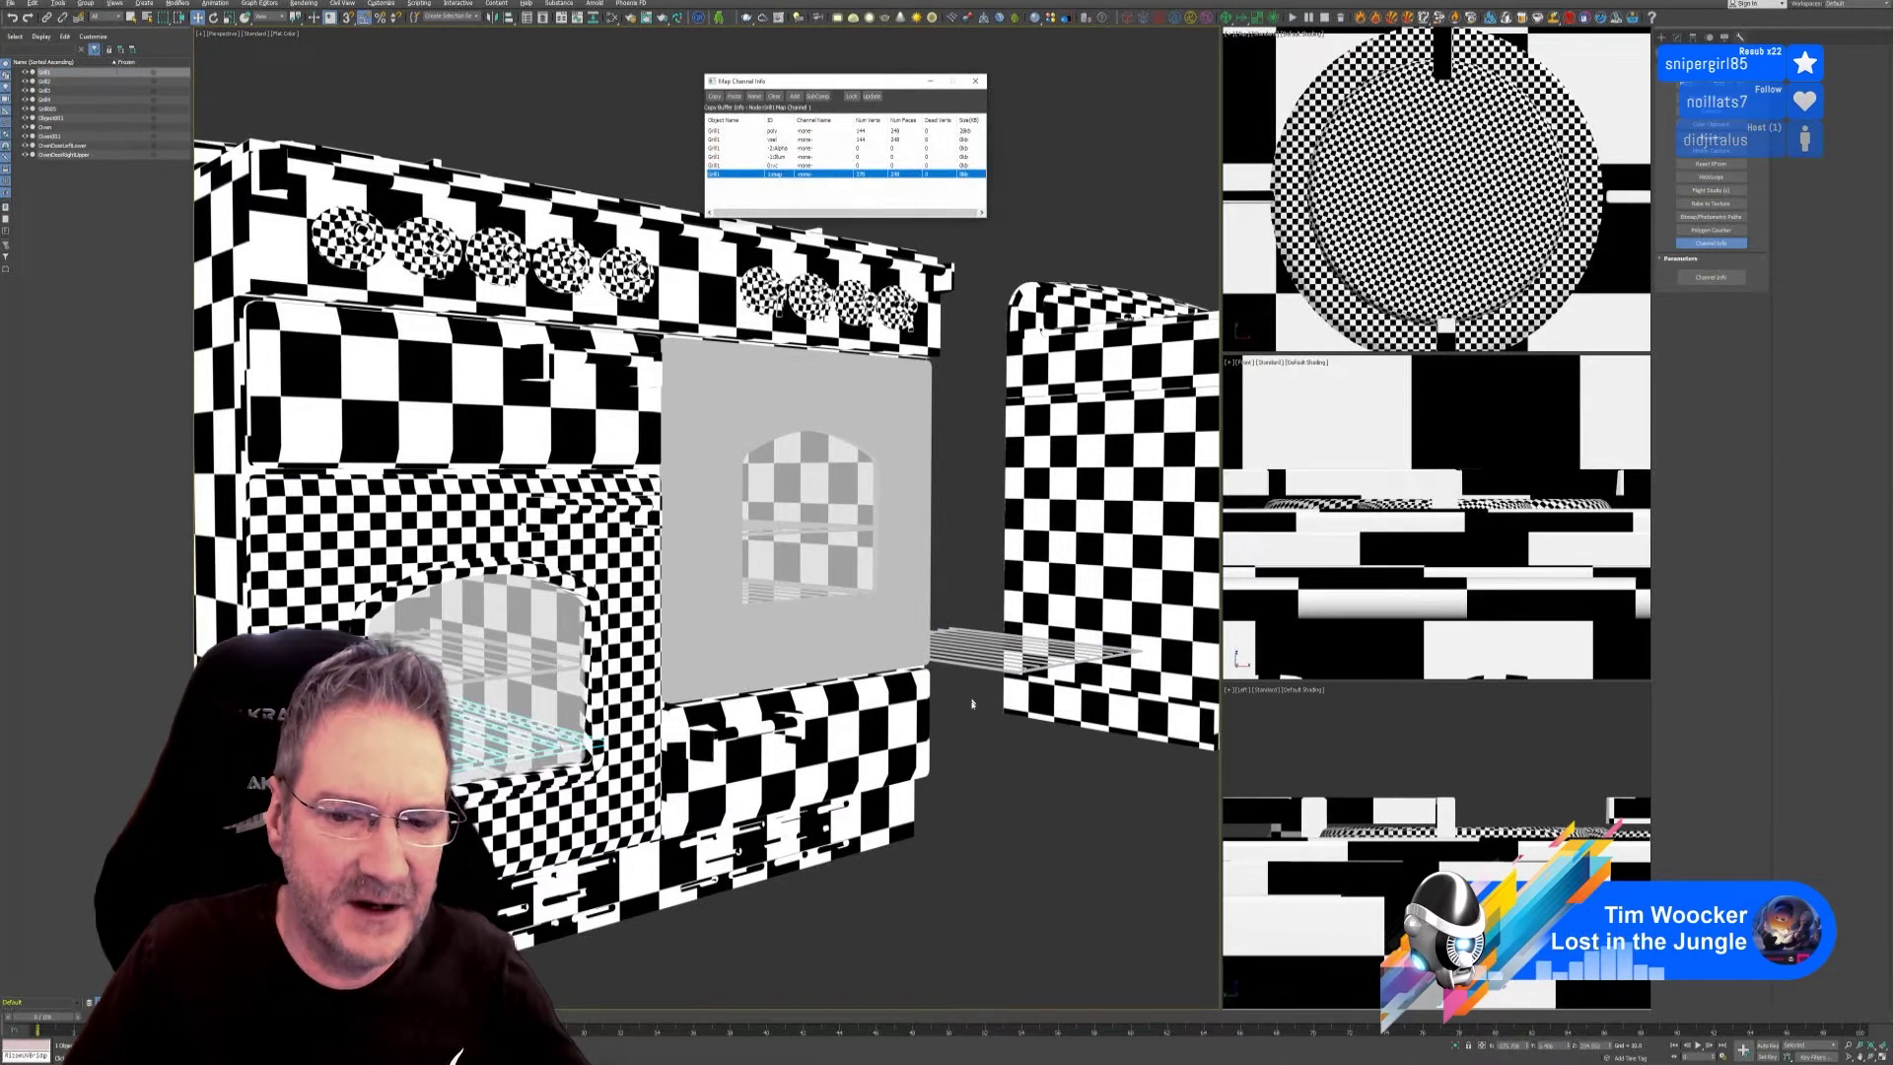
pyautogui.click(986, 651)
pyautogui.click(808, 178)
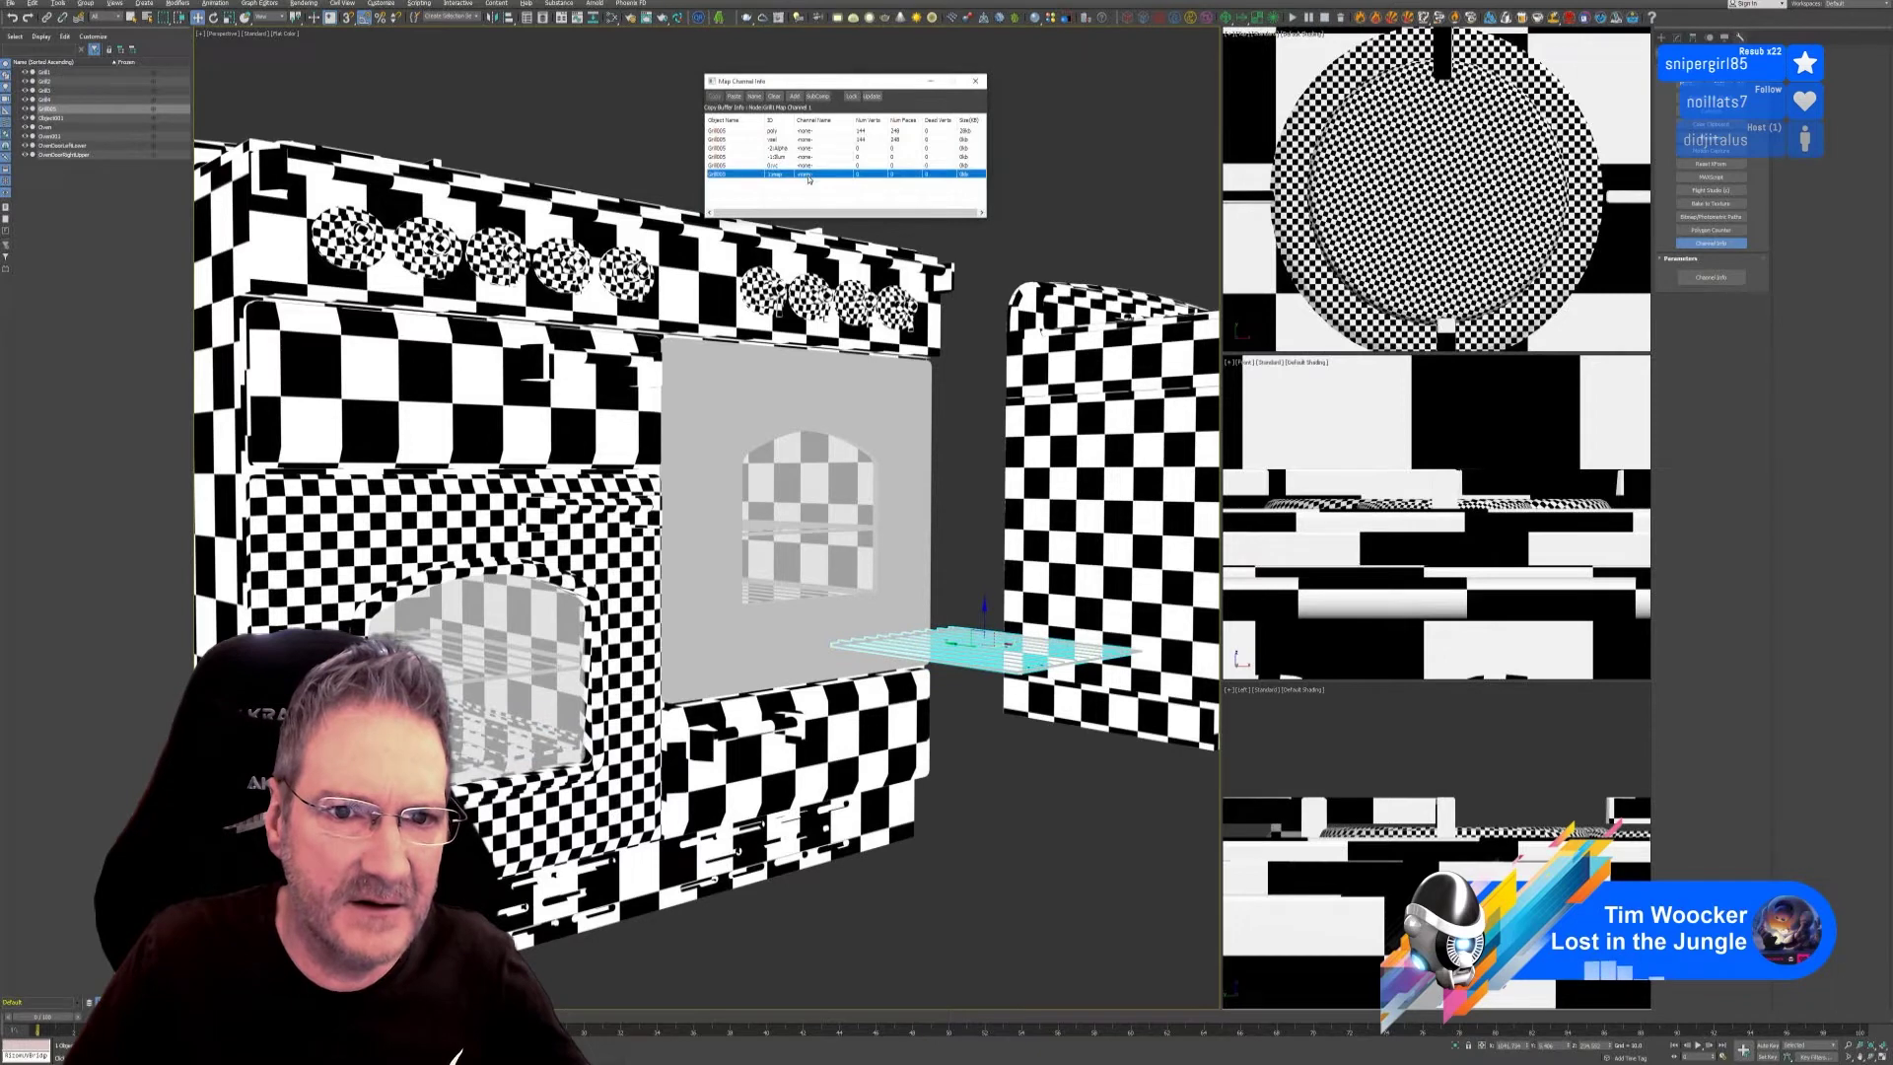
pyautogui.rightClick(809, 179)
pyautogui.click(835, 202)
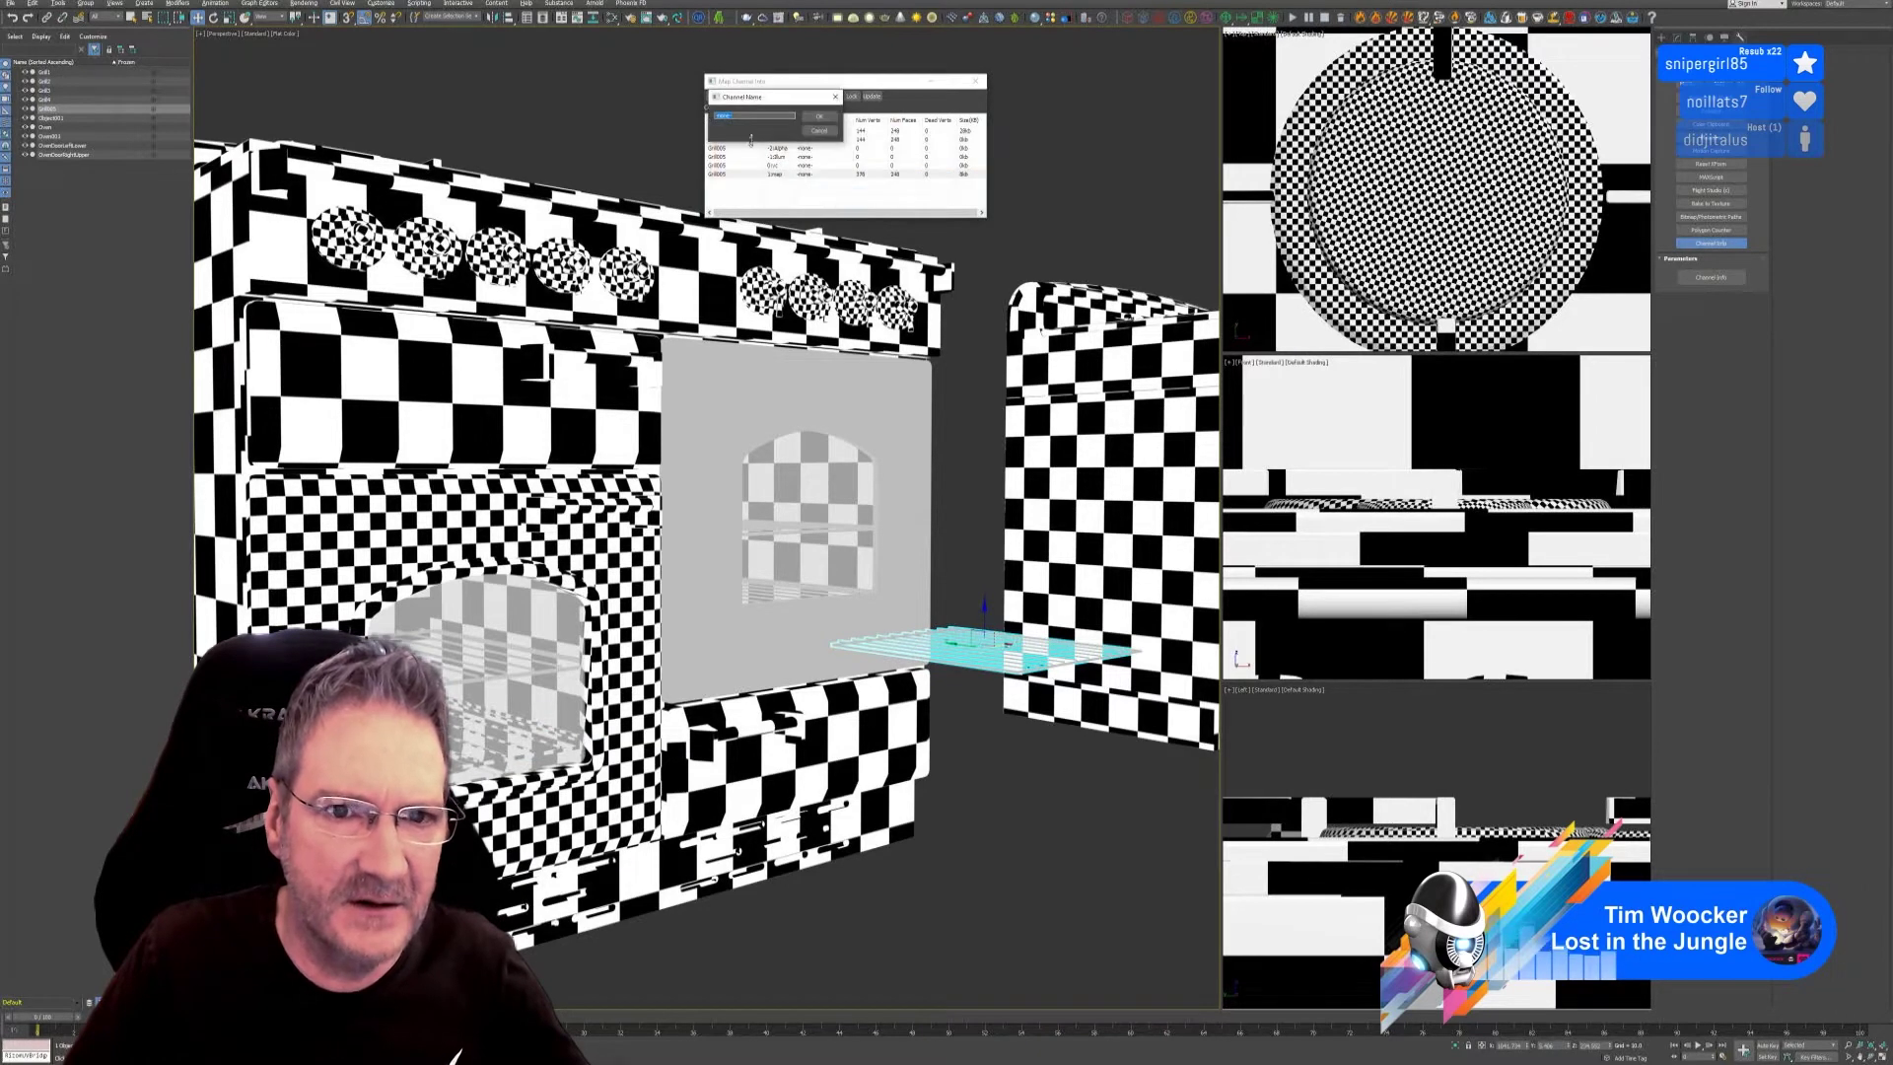
pyautogui.click(821, 120)
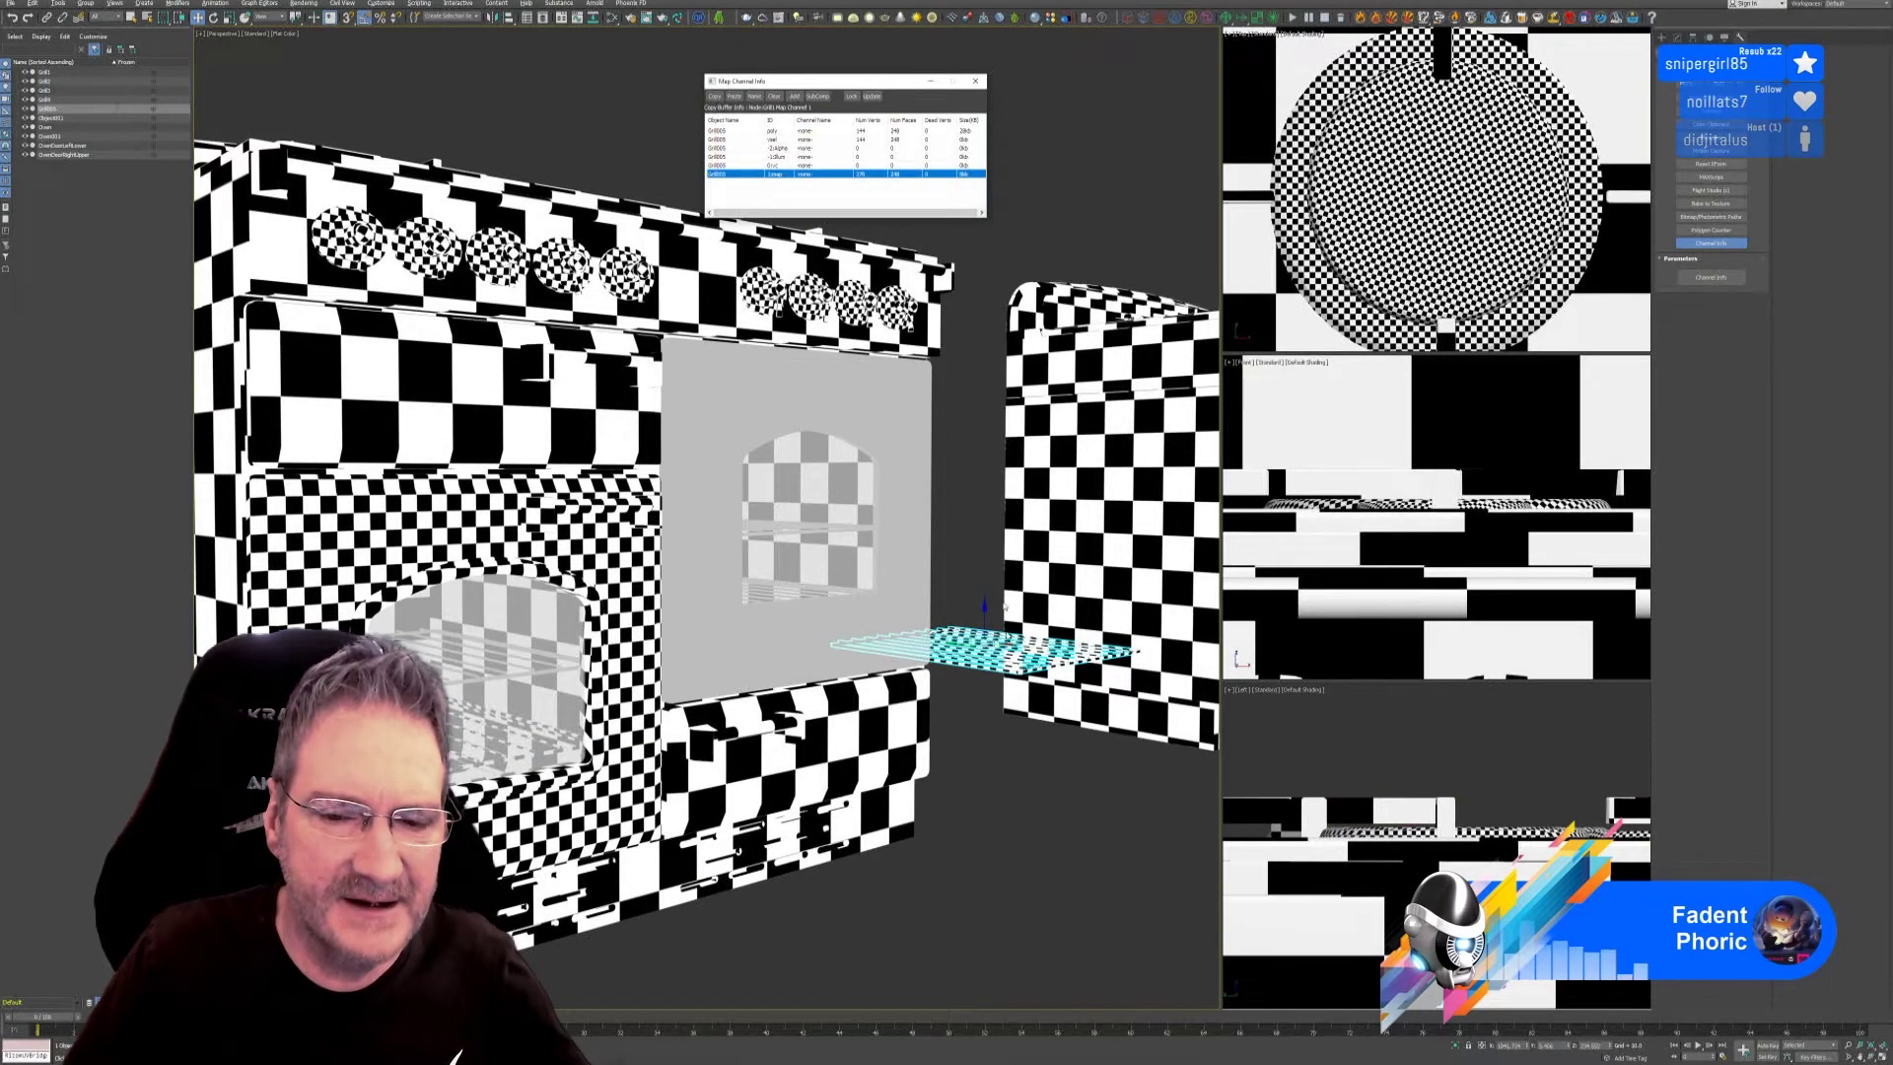
pyautogui.scroll(5, 1073, 672)
pyautogui.scroll(-7, 1008, 669)
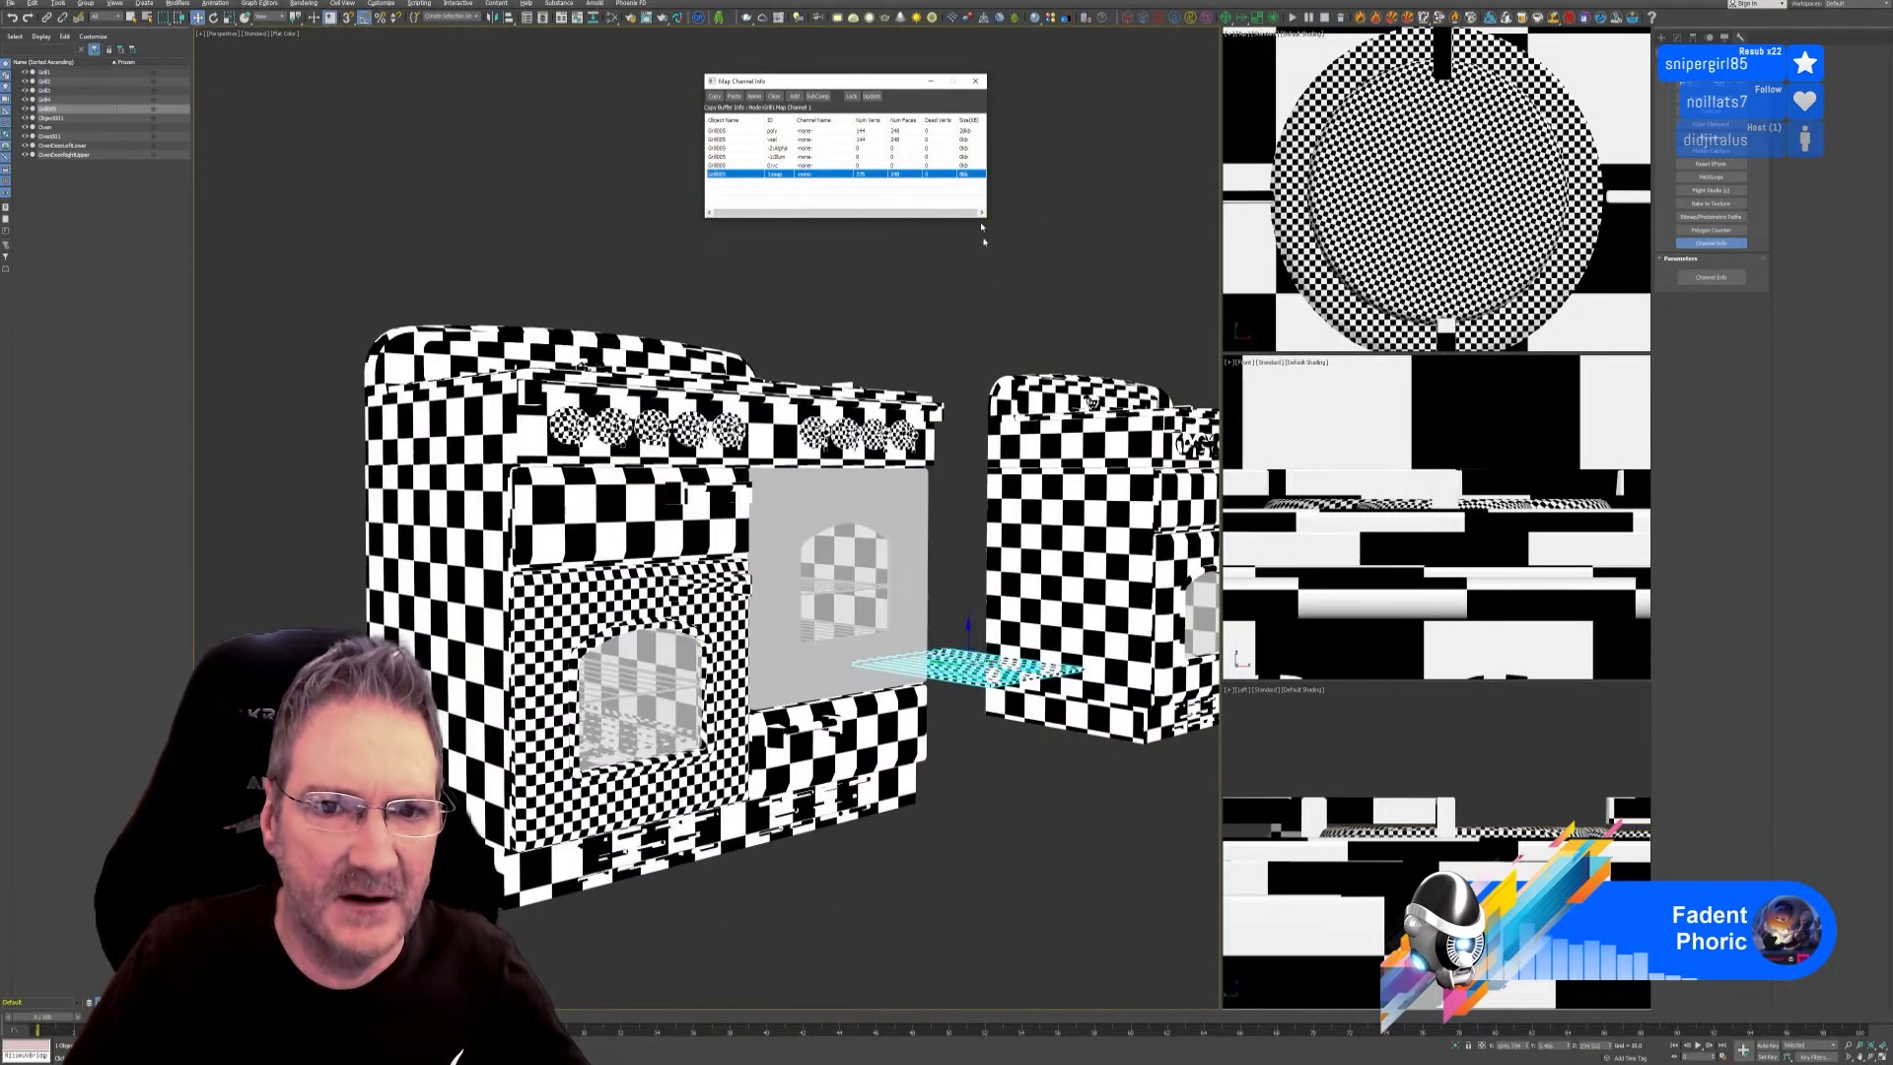
pyautogui.click(976, 82)
# Move the copied rack into the cloned oven, behind its arched door window.
pyautogui.moveTo(972, 295); pyautogui.dragTo(706, 328, button='middle')
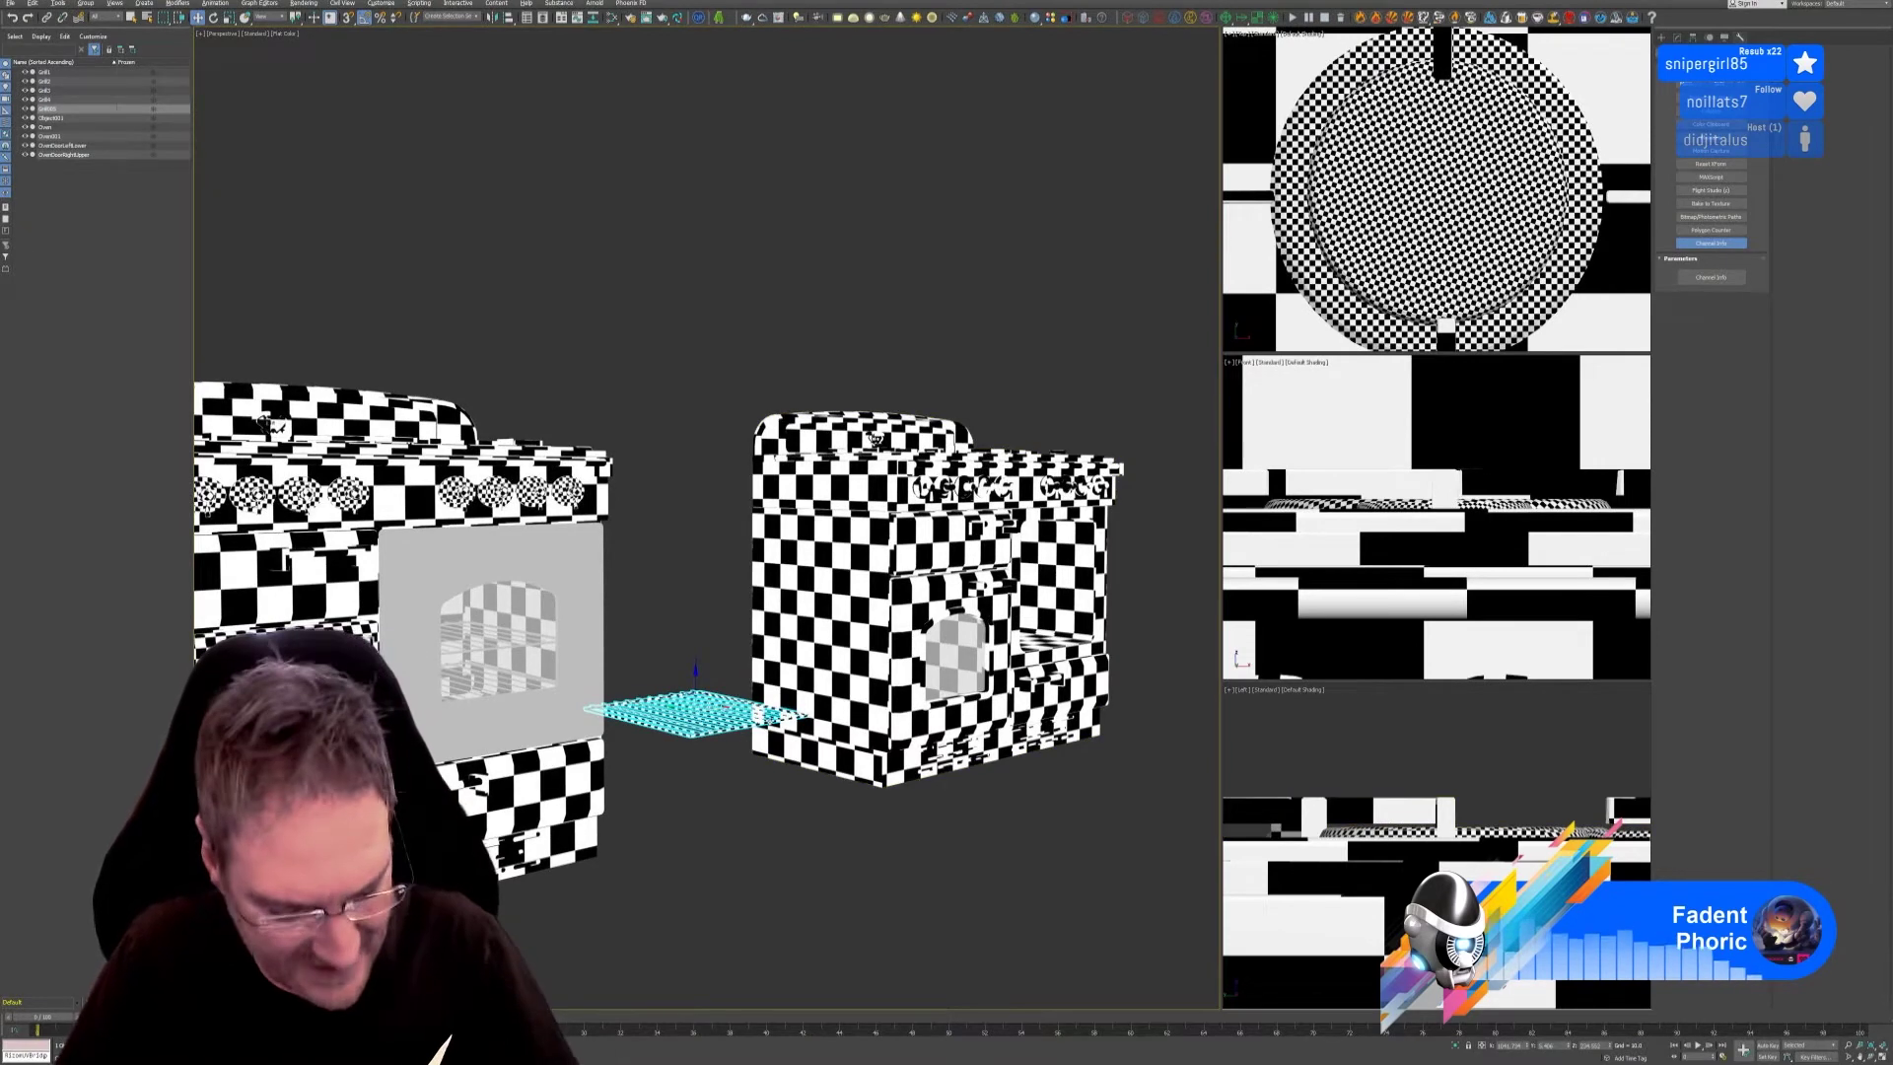
pyautogui.scroll(3, 744, 741)
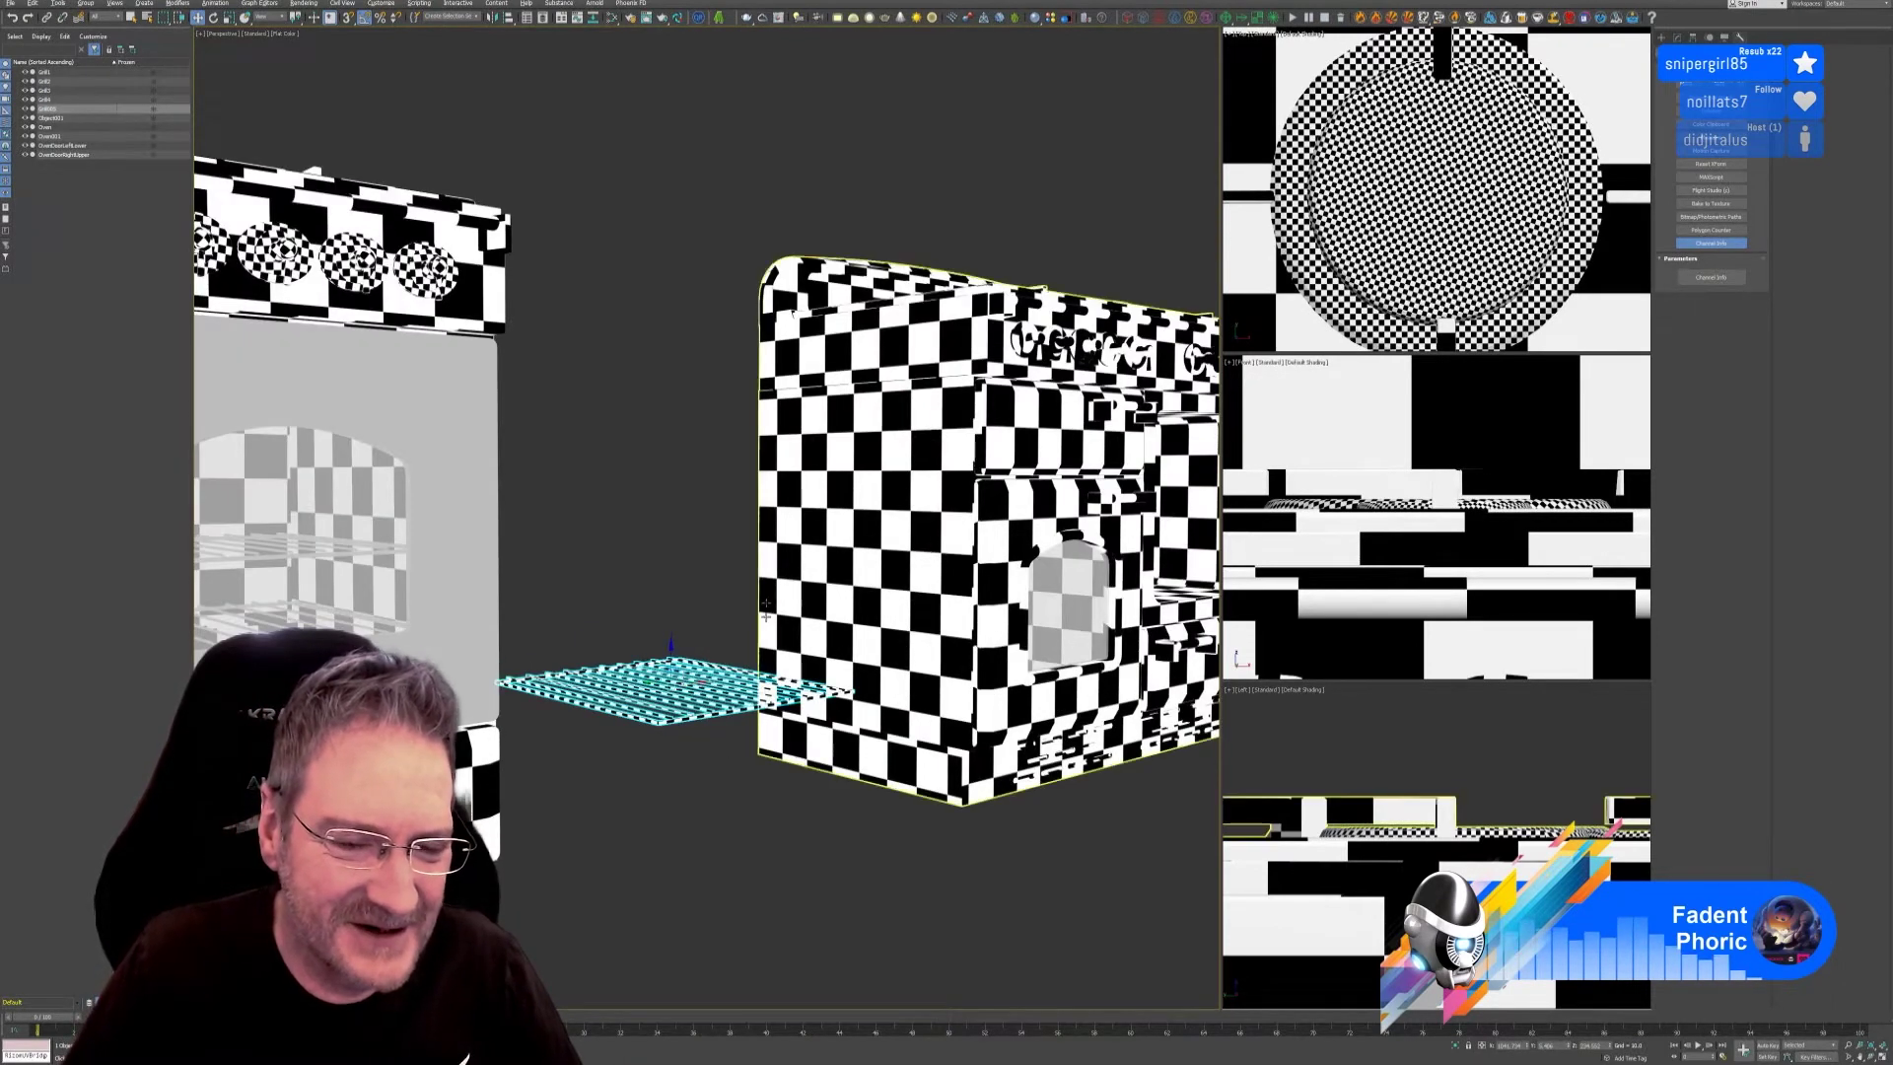
pyautogui.keyDown('alt'); pyautogui.moveTo(700, 523); pyautogui.dragTo(699, 530, button='middle'); pyautogui.keyUp('alt')
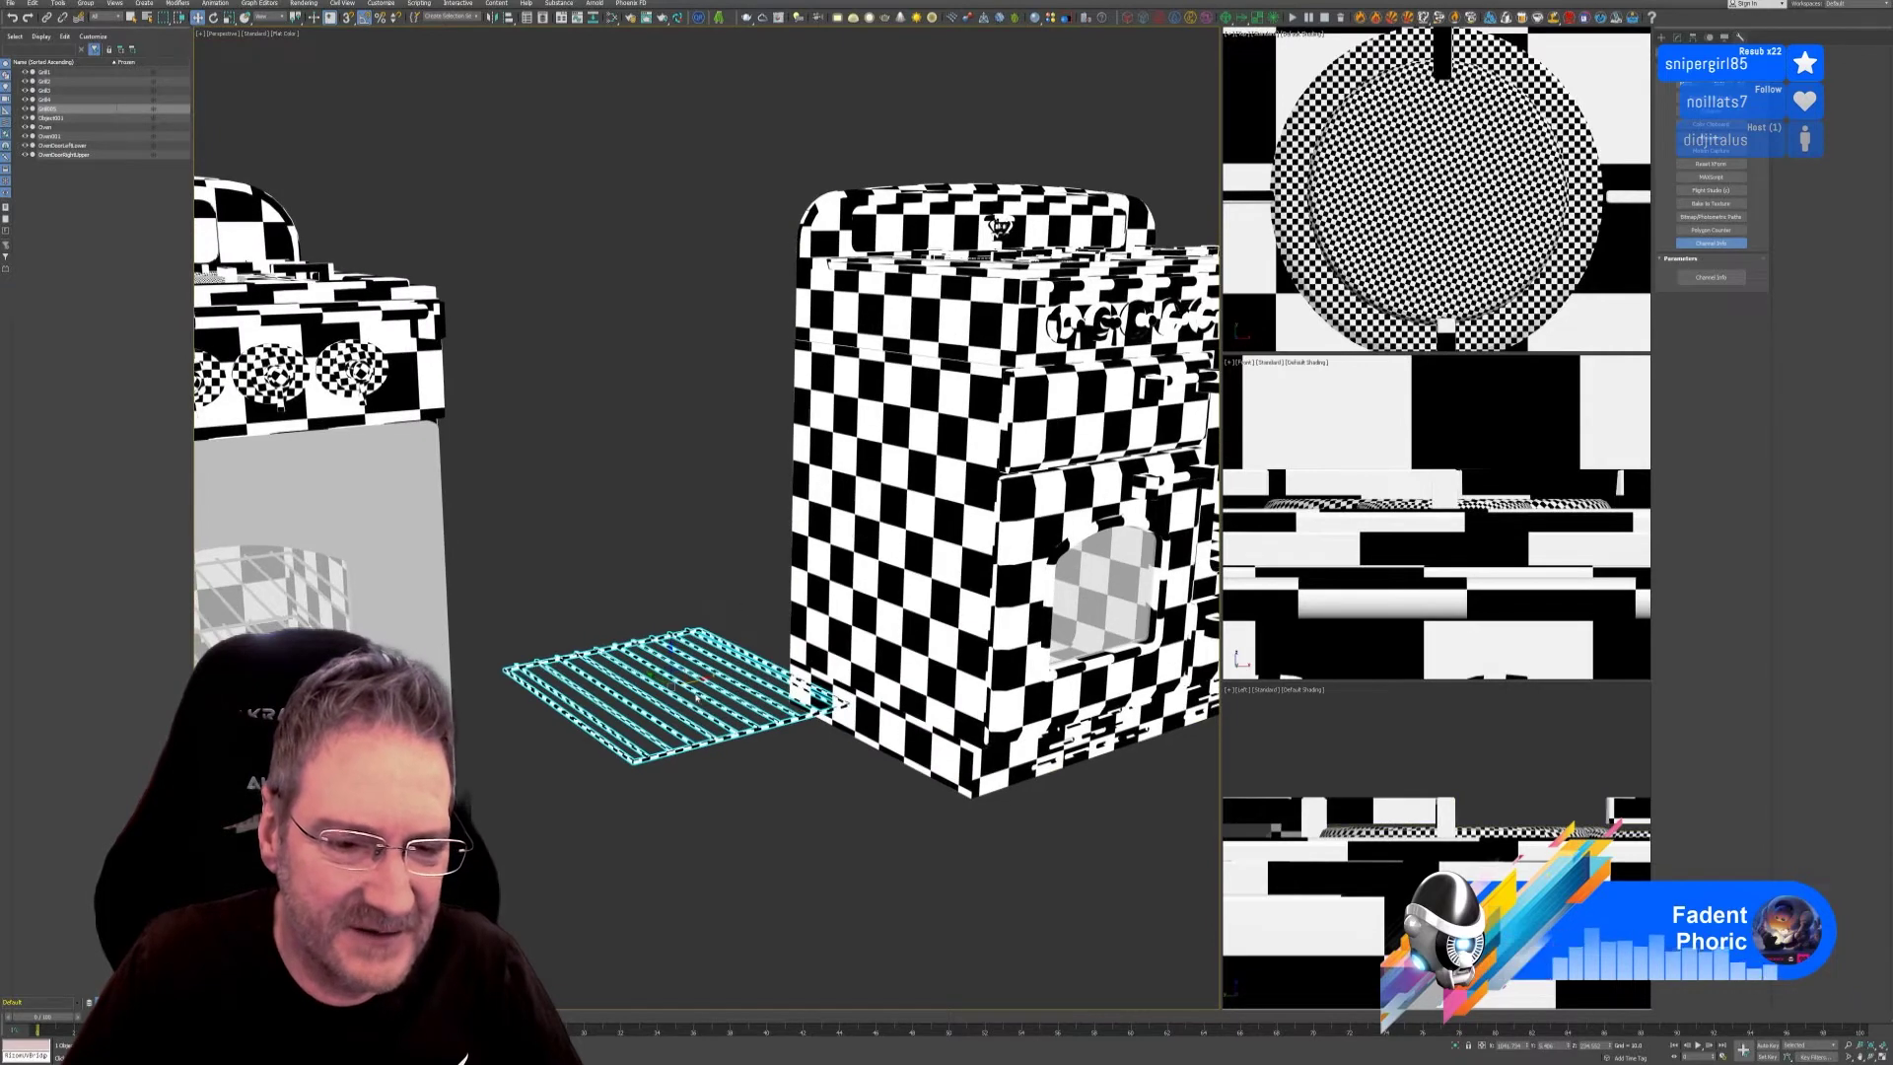
pyautogui.moveTo(698, 682); pyautogui.dragTo(1043, 575)
pyautogui.keyDown('alt'); pyautogui.moveTo(1048, 943); pyautogui.dragTo(1006, 887, button='middle'); pyautogui.keyUp('alt')
# Shift the copied rack slightly along the X axis to adjust its fit inside the cloned oven's compartment.
pyautogui.scroll(10, 1028, 636)
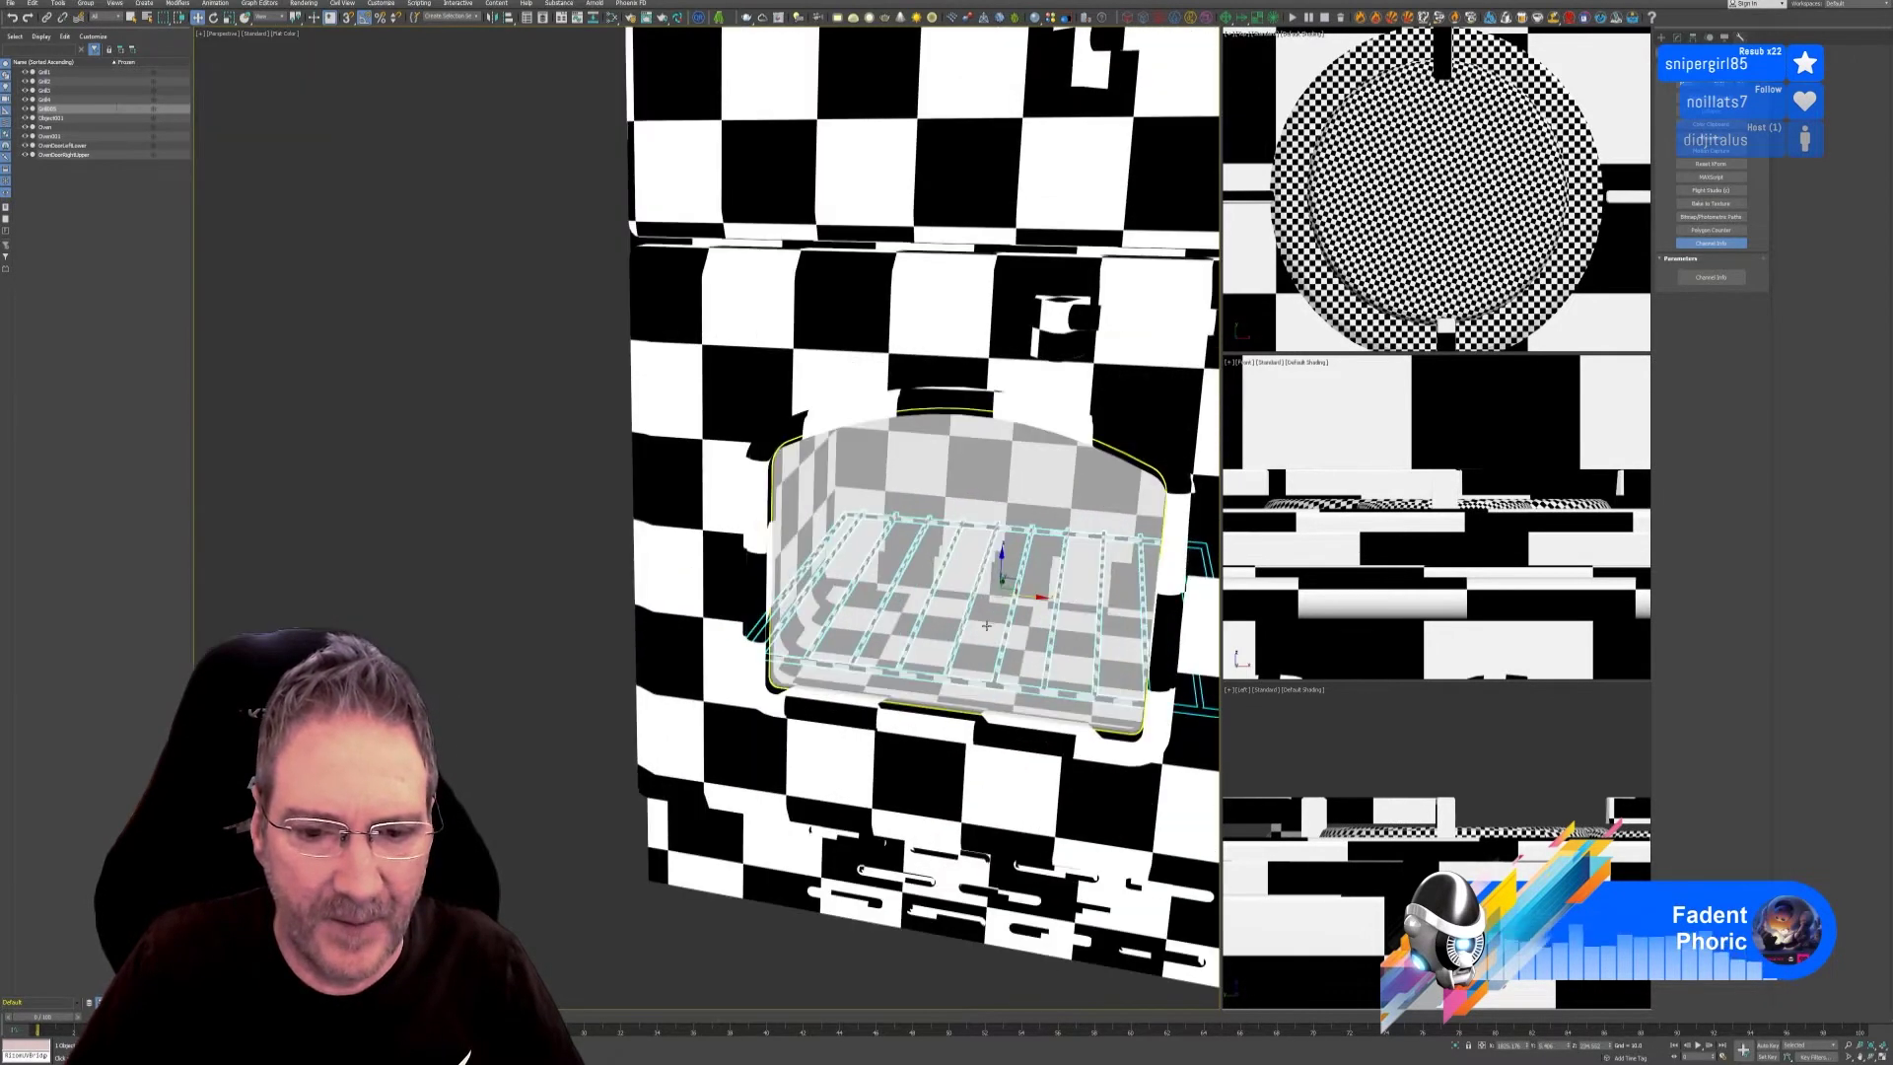
pyautogui.keyDown('alt'); pyautogui.moveTo(1027, 636); pyautogui.dragTo(963, 747, button='middle'); pyautogui.keyUp('alt')
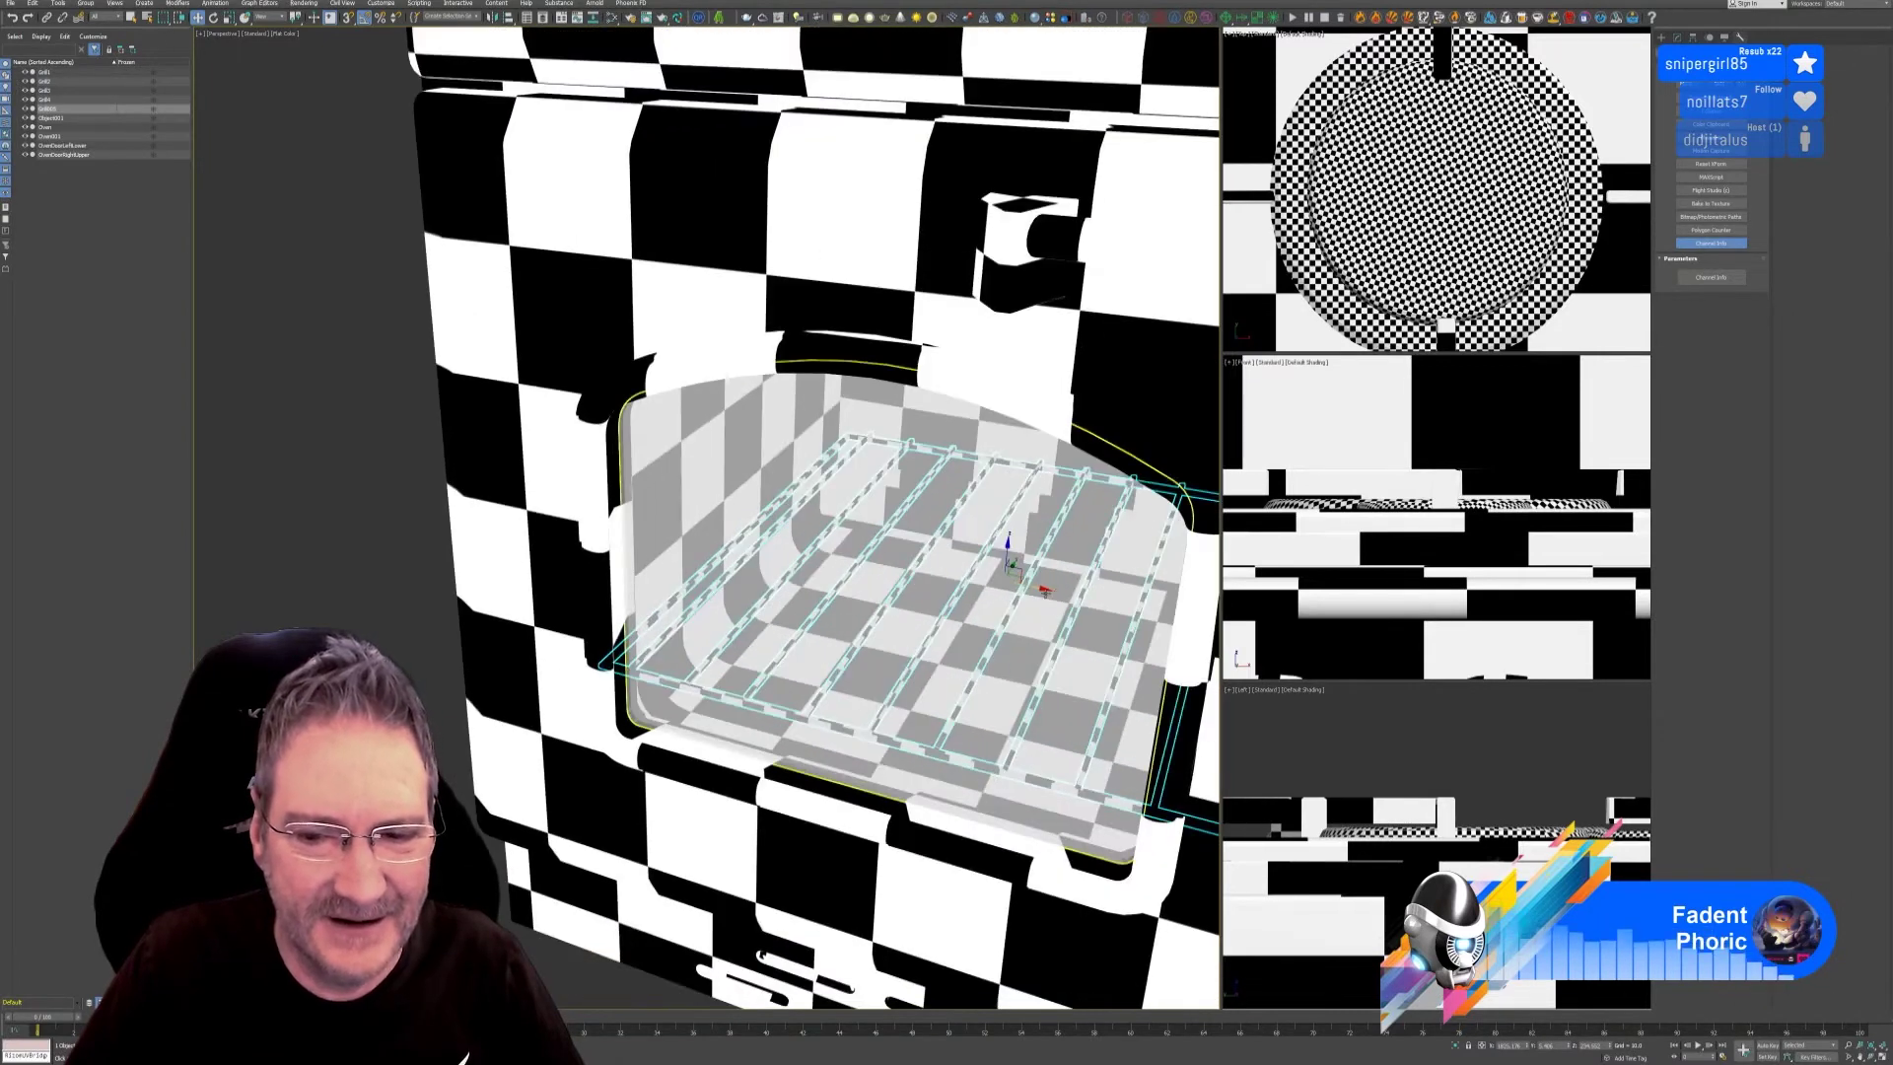
pyautogui.moveTo(1044, 590); pyautogui.dragTo(1011, 578)
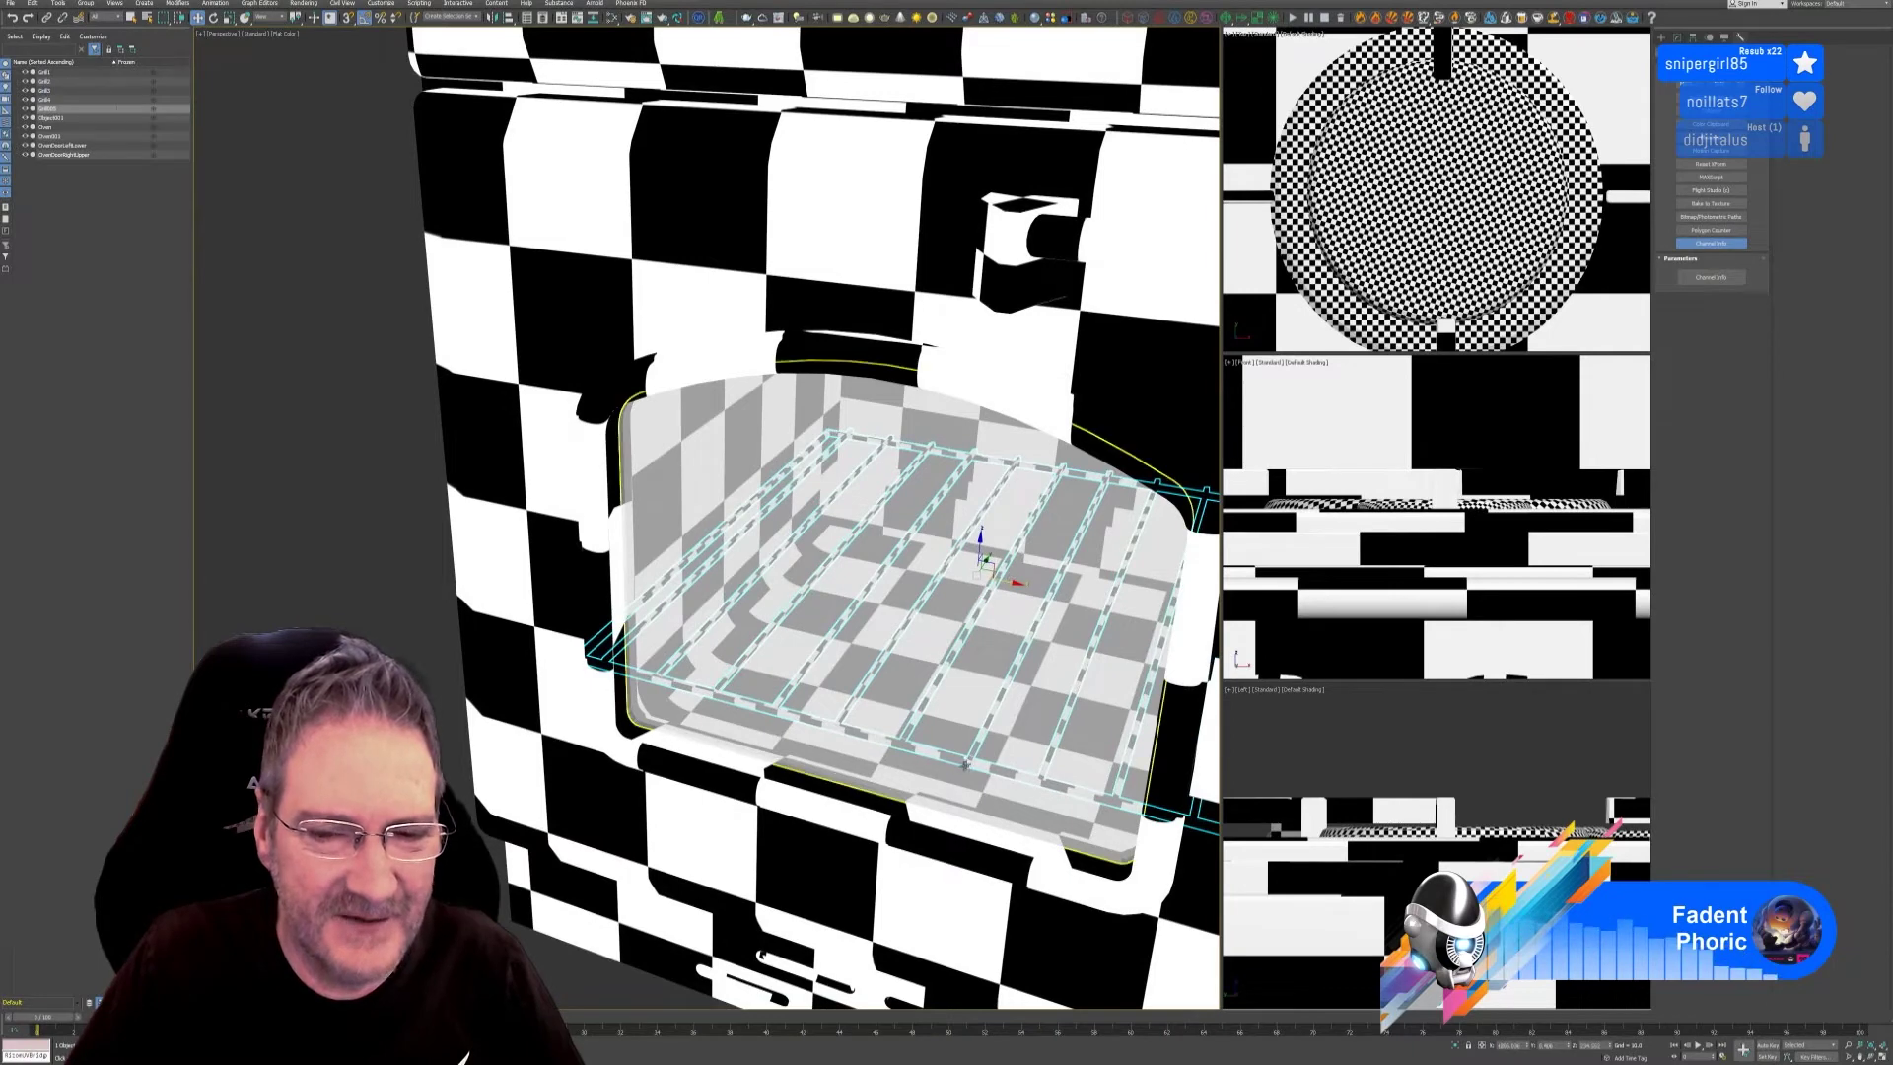
pyautogui.keyDown('alt'); pyautogui.moveTo(1021, 616); pyautogui.dragTo(1011, 762, button='middle'); pyautogui.keyUp('alt')
pyautogui.scroll(-8, 998, 759)
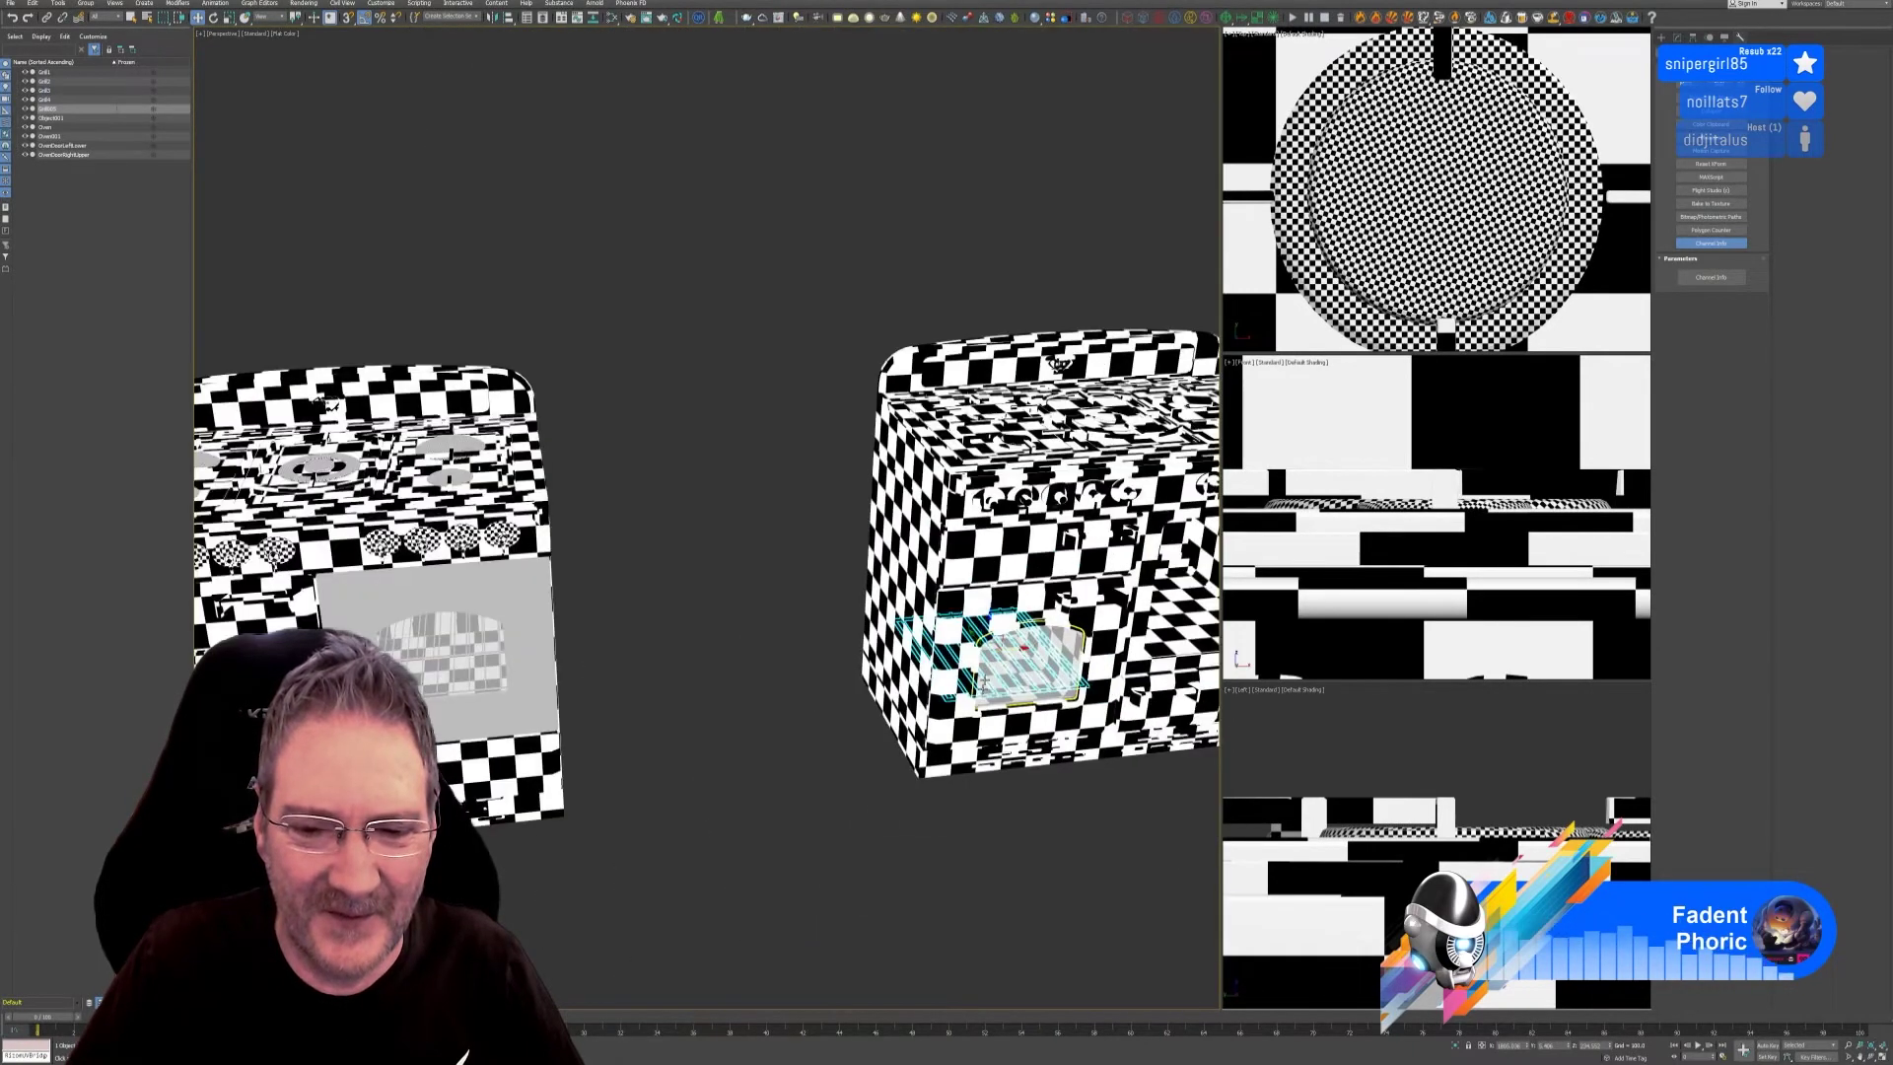
pyautogui.keyDown('alt'); pyautogui.moveTo(945, 803); pyautogui.dragTo(827, 725, button='middle'); pyautogui.keyUp('alt')
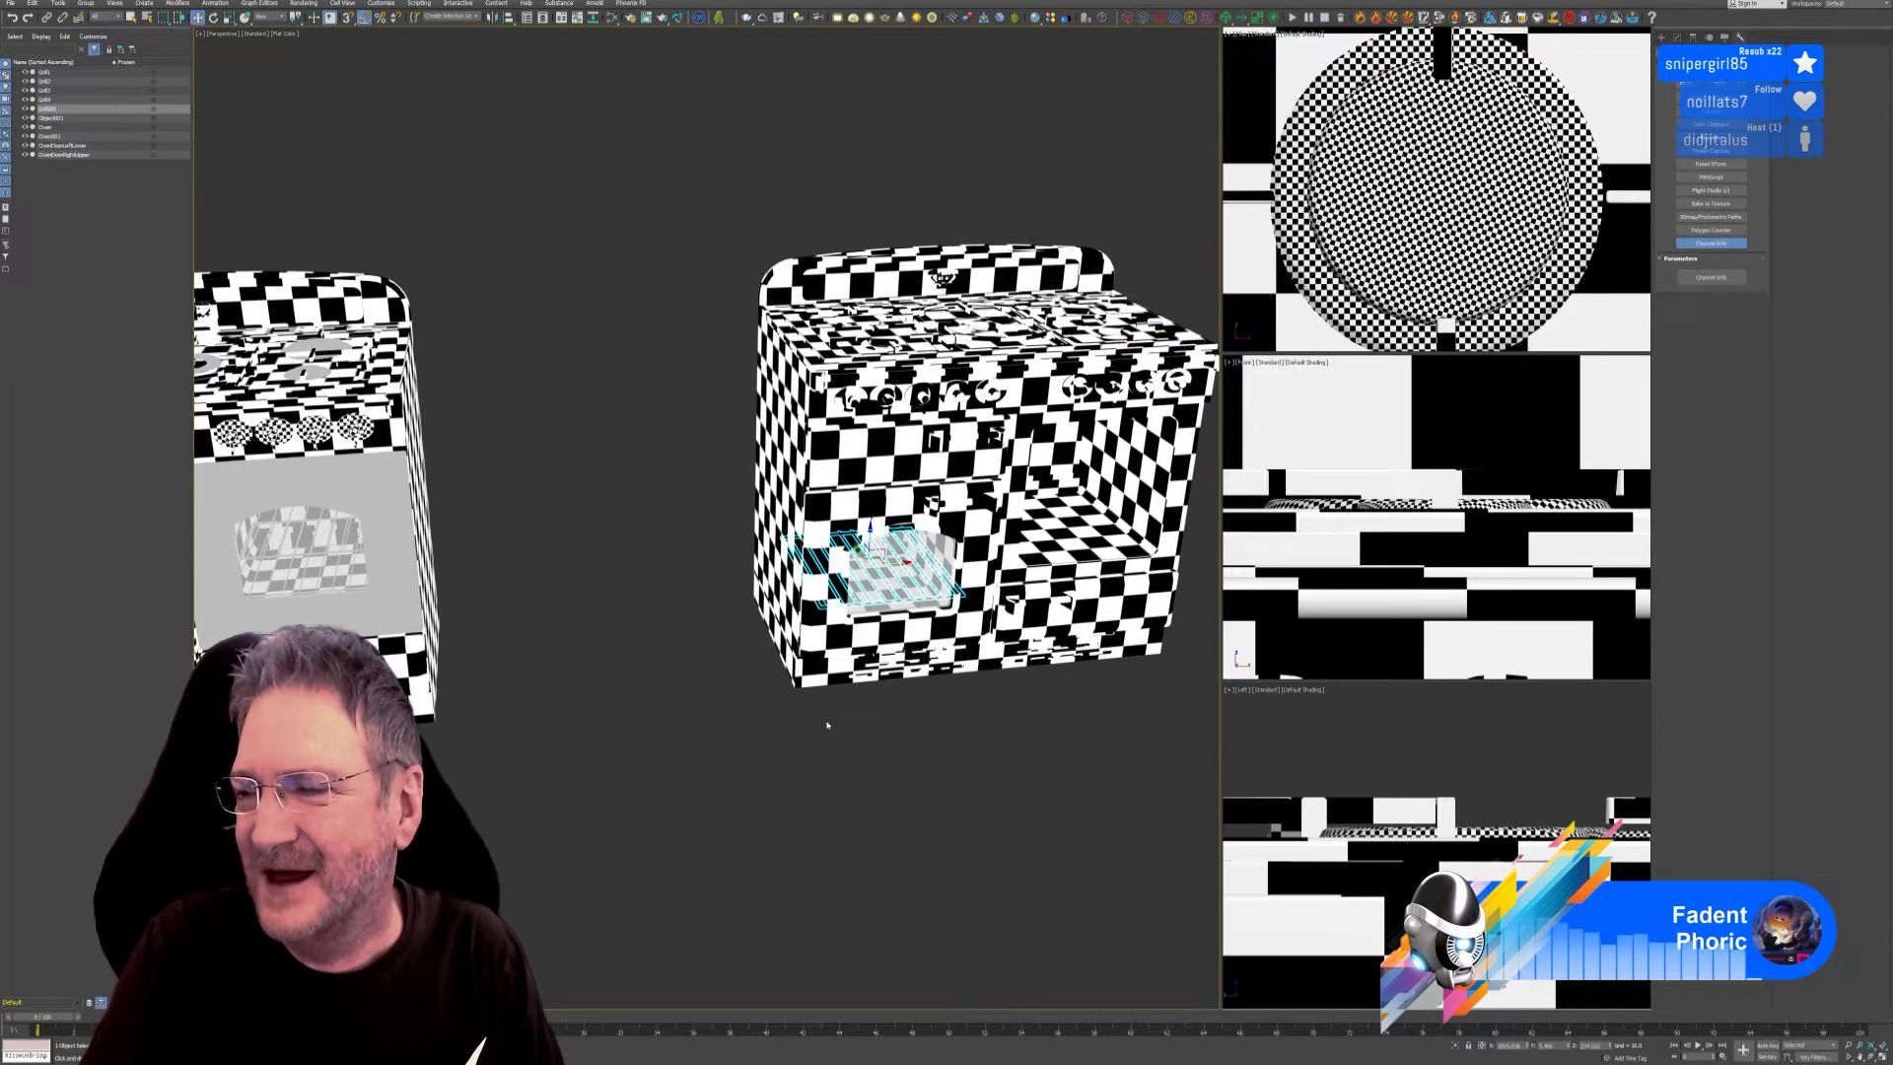
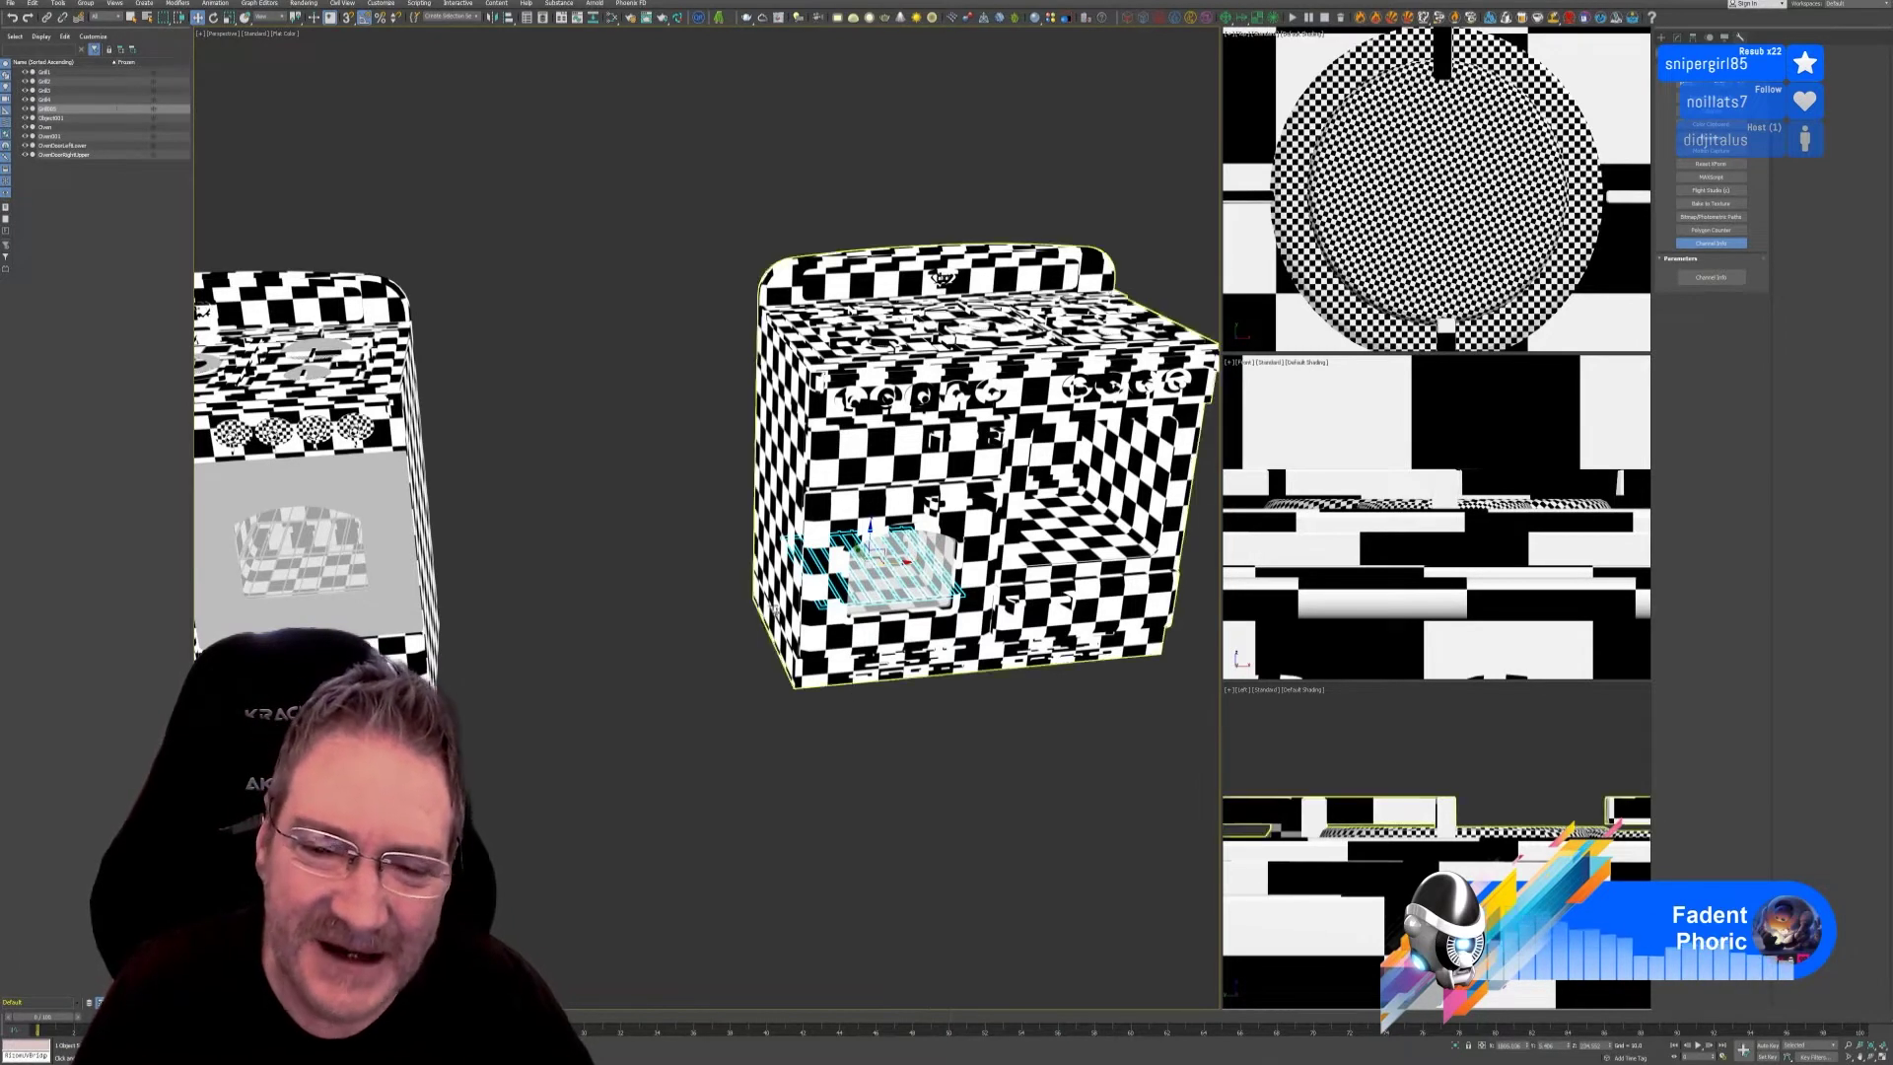
# Collapse the selected oven rack's whole modifier stack down to an editable poly.
pyautogui.moveTo(683, 603); pyautogui.dragTo(606, 582, button='middle')
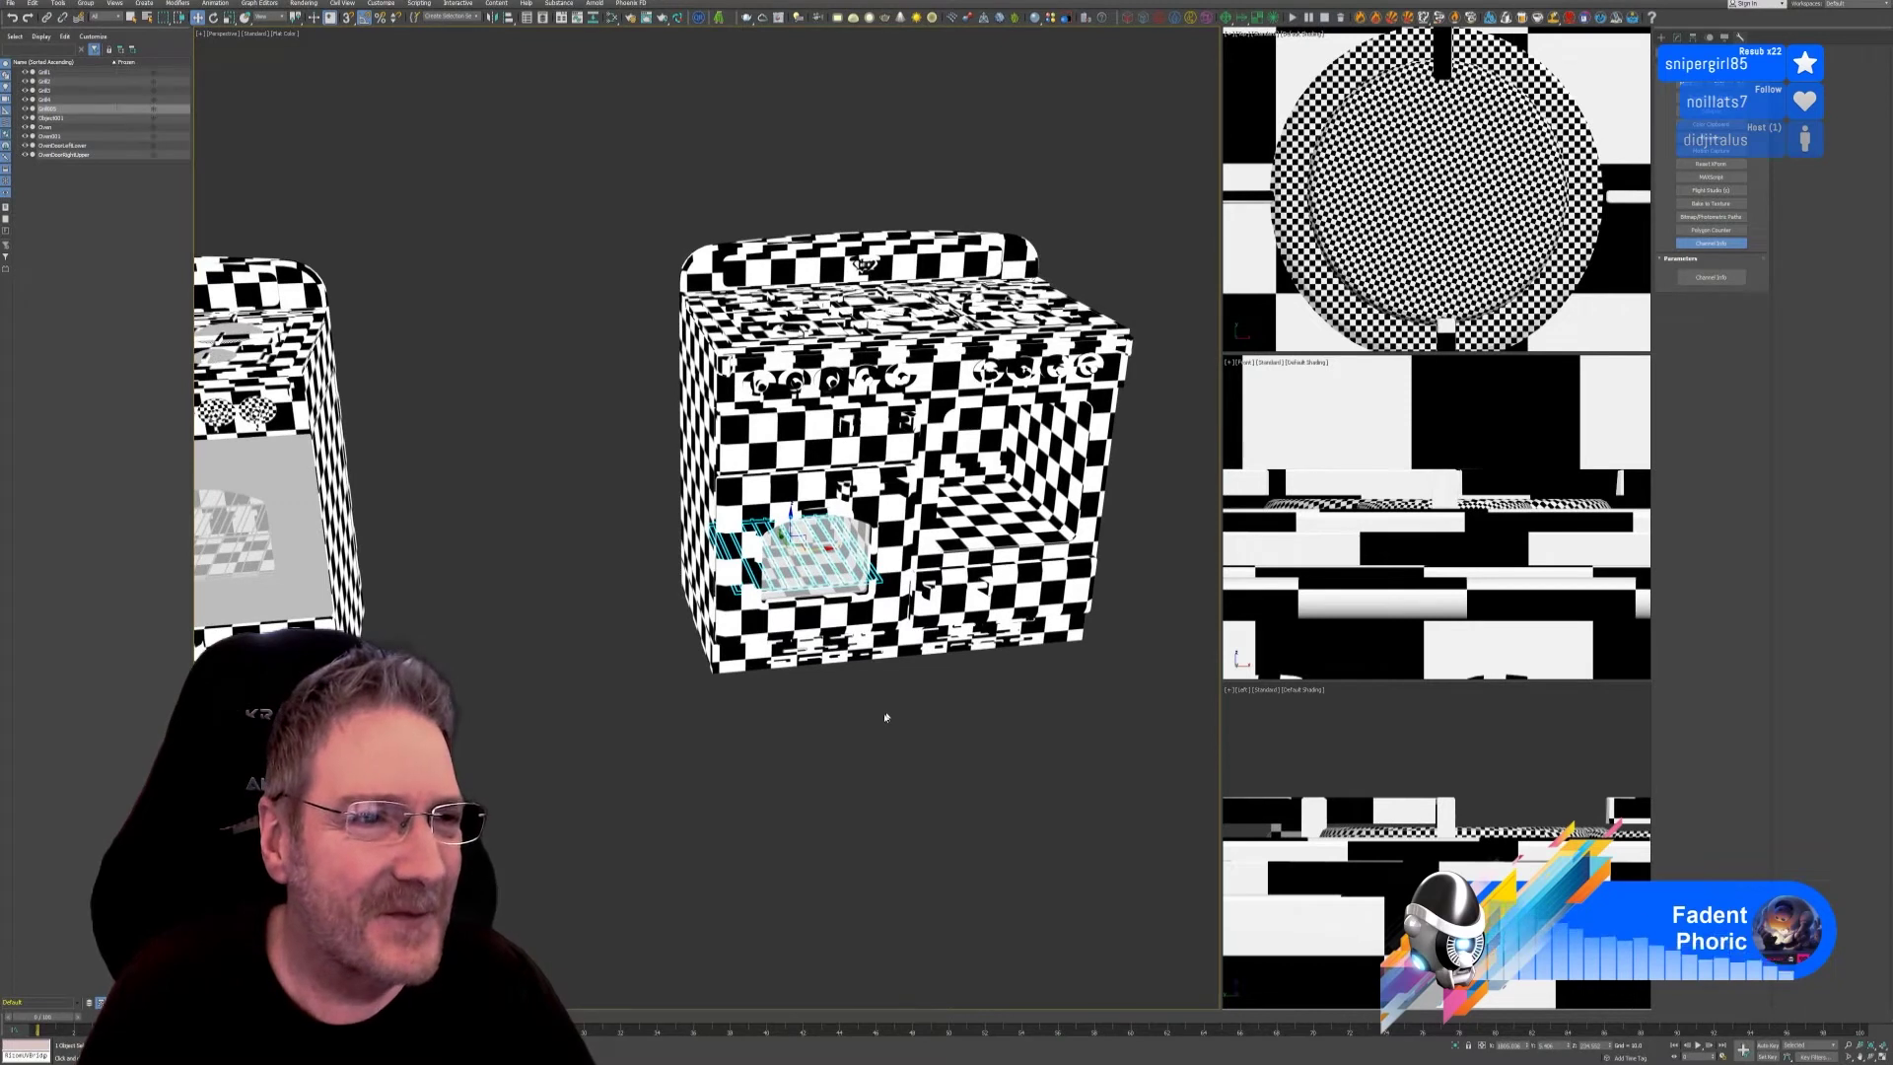
pyautogui.click(1676, 37)
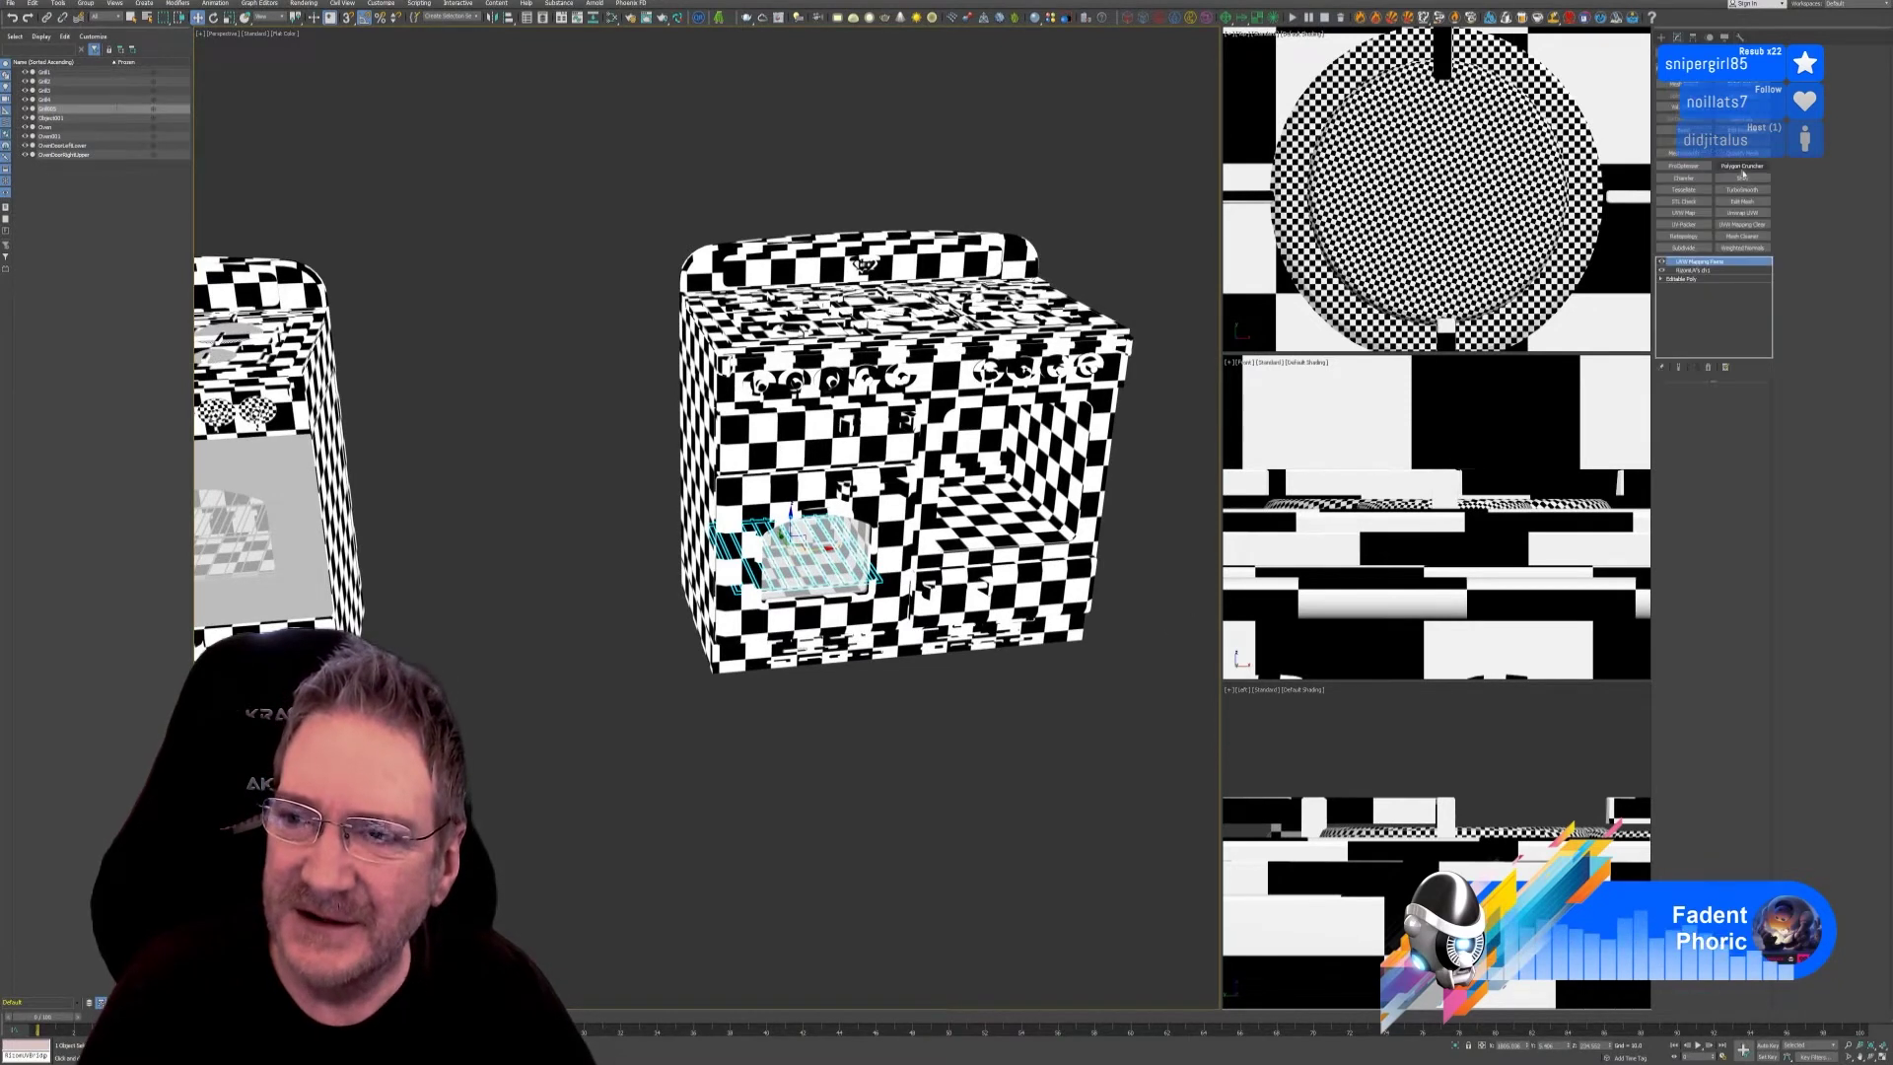
pyautogui.rightClick(1706, 263)
pyautogui.click(1735, 363)
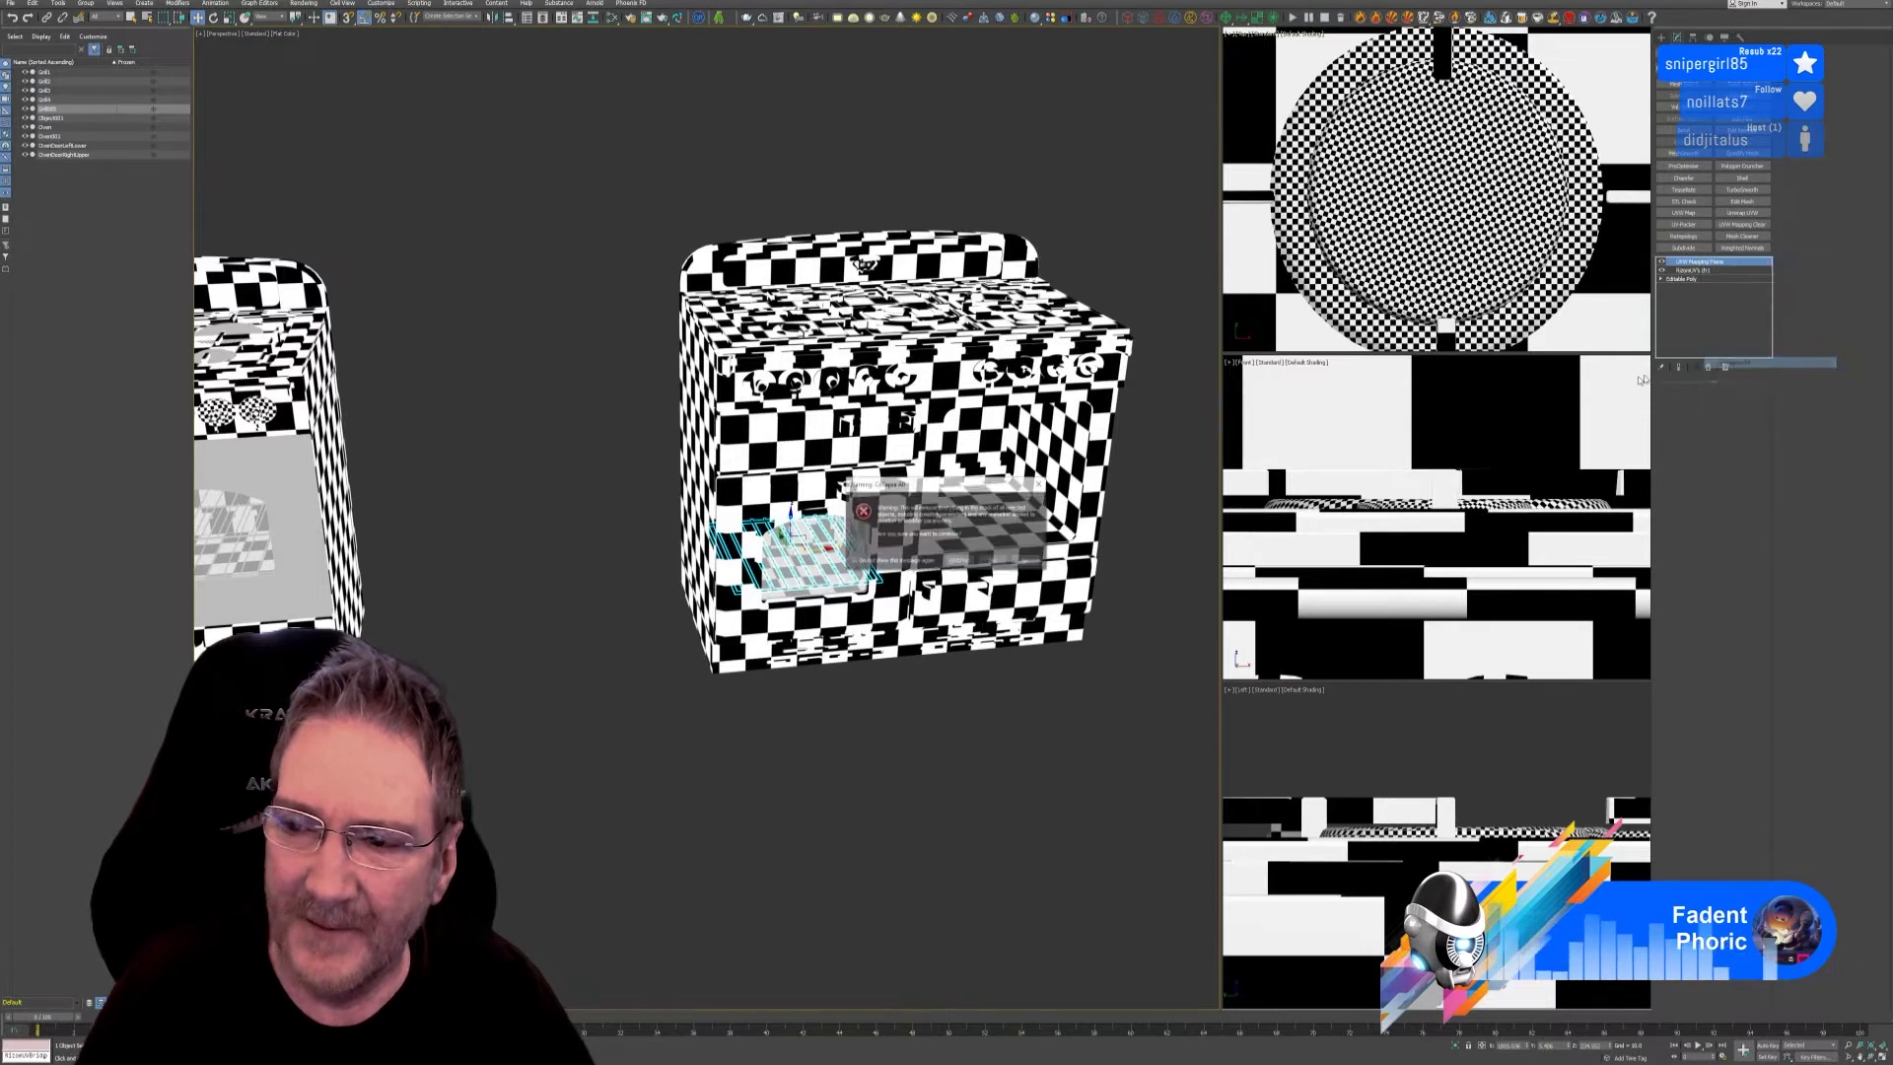
pyautogui.click(995, 561)
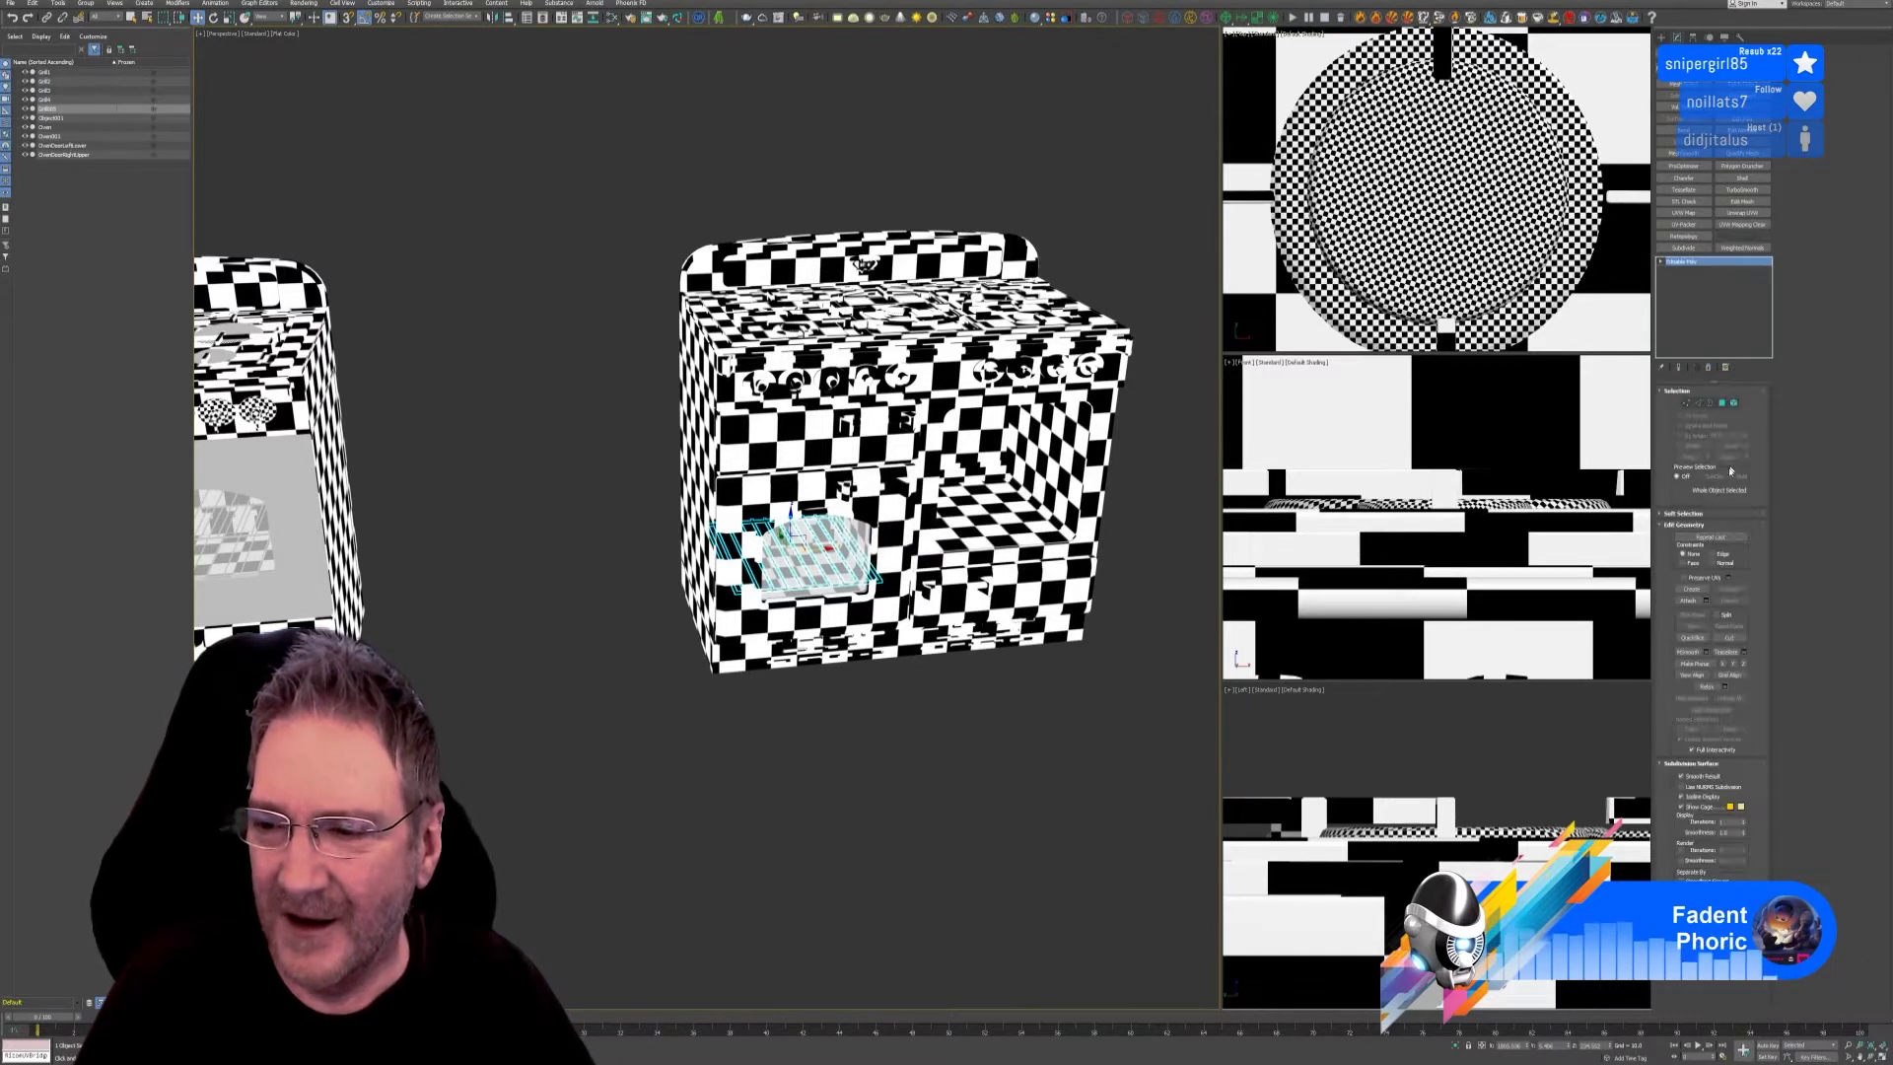
# Attach the right-hand oven's body to the selected rack mesh inside it.
pyautogui.click(1689, 601)
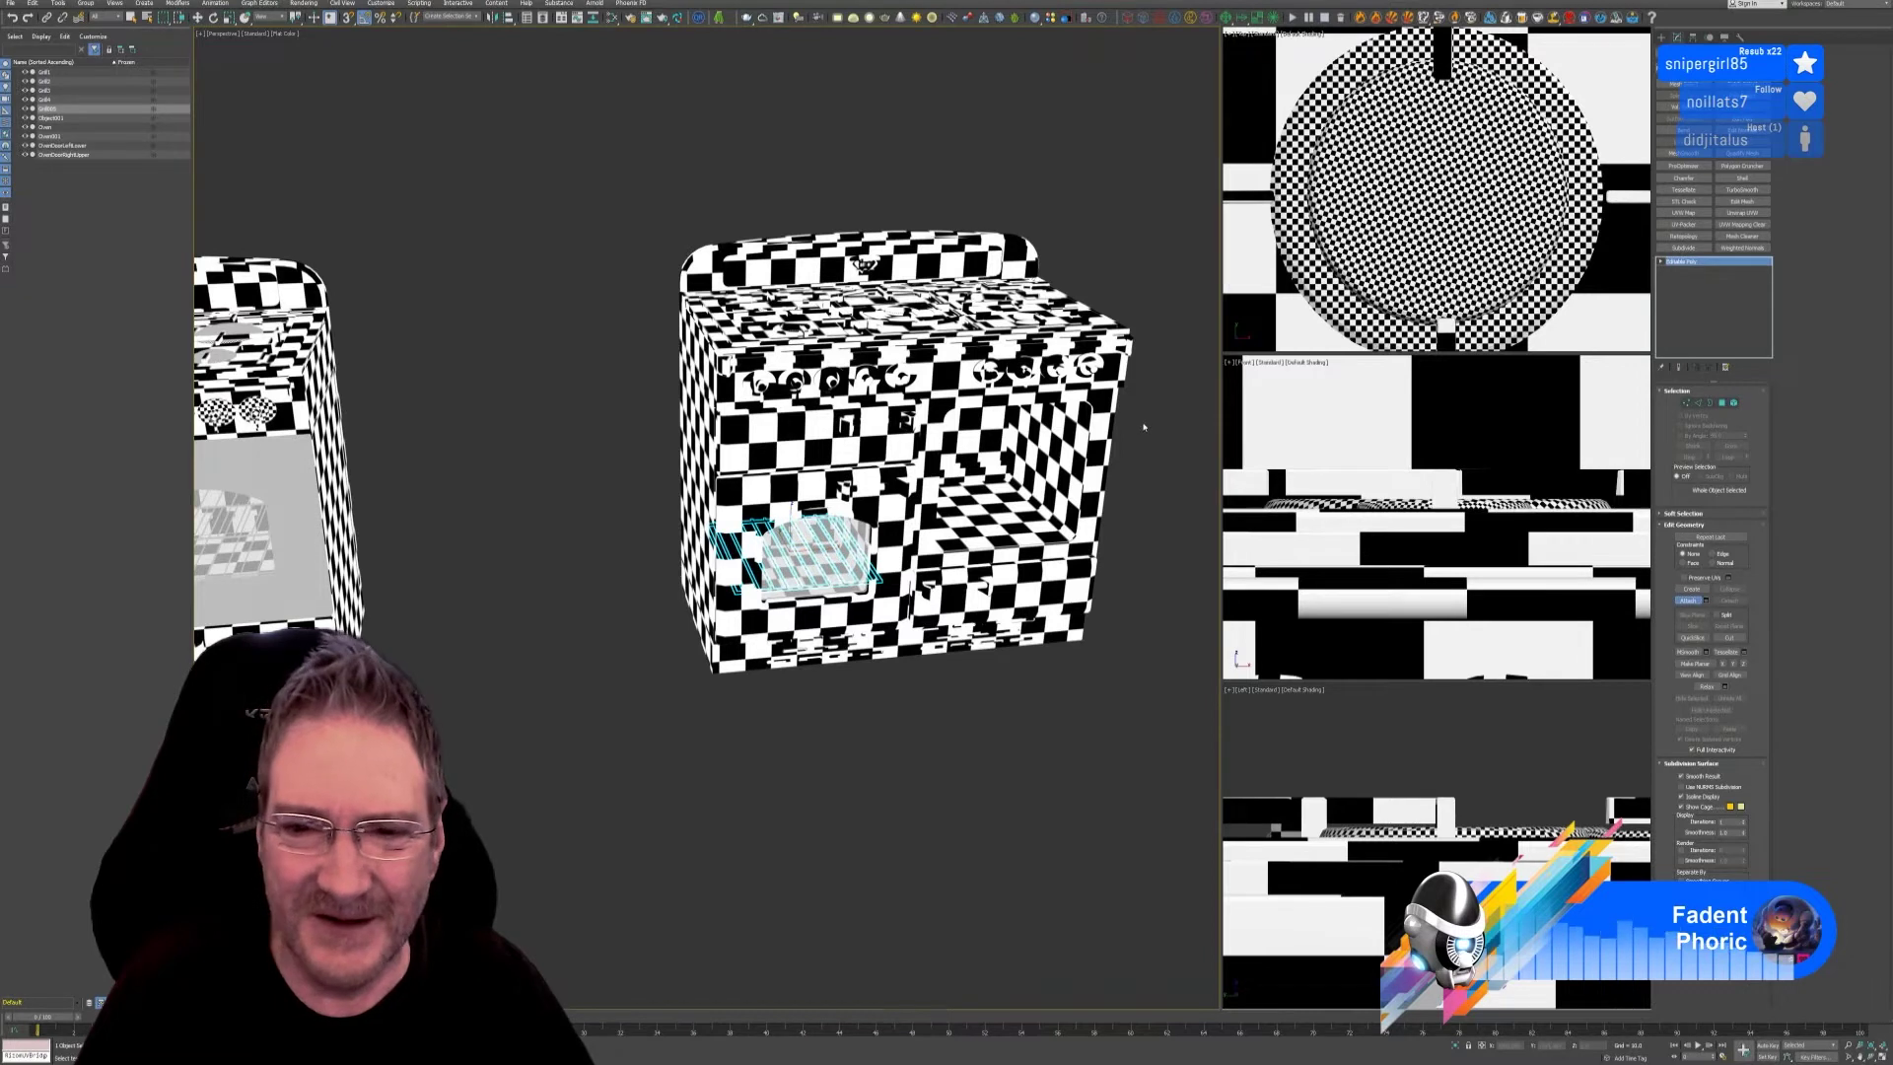
pyautogui.click(803, 552)
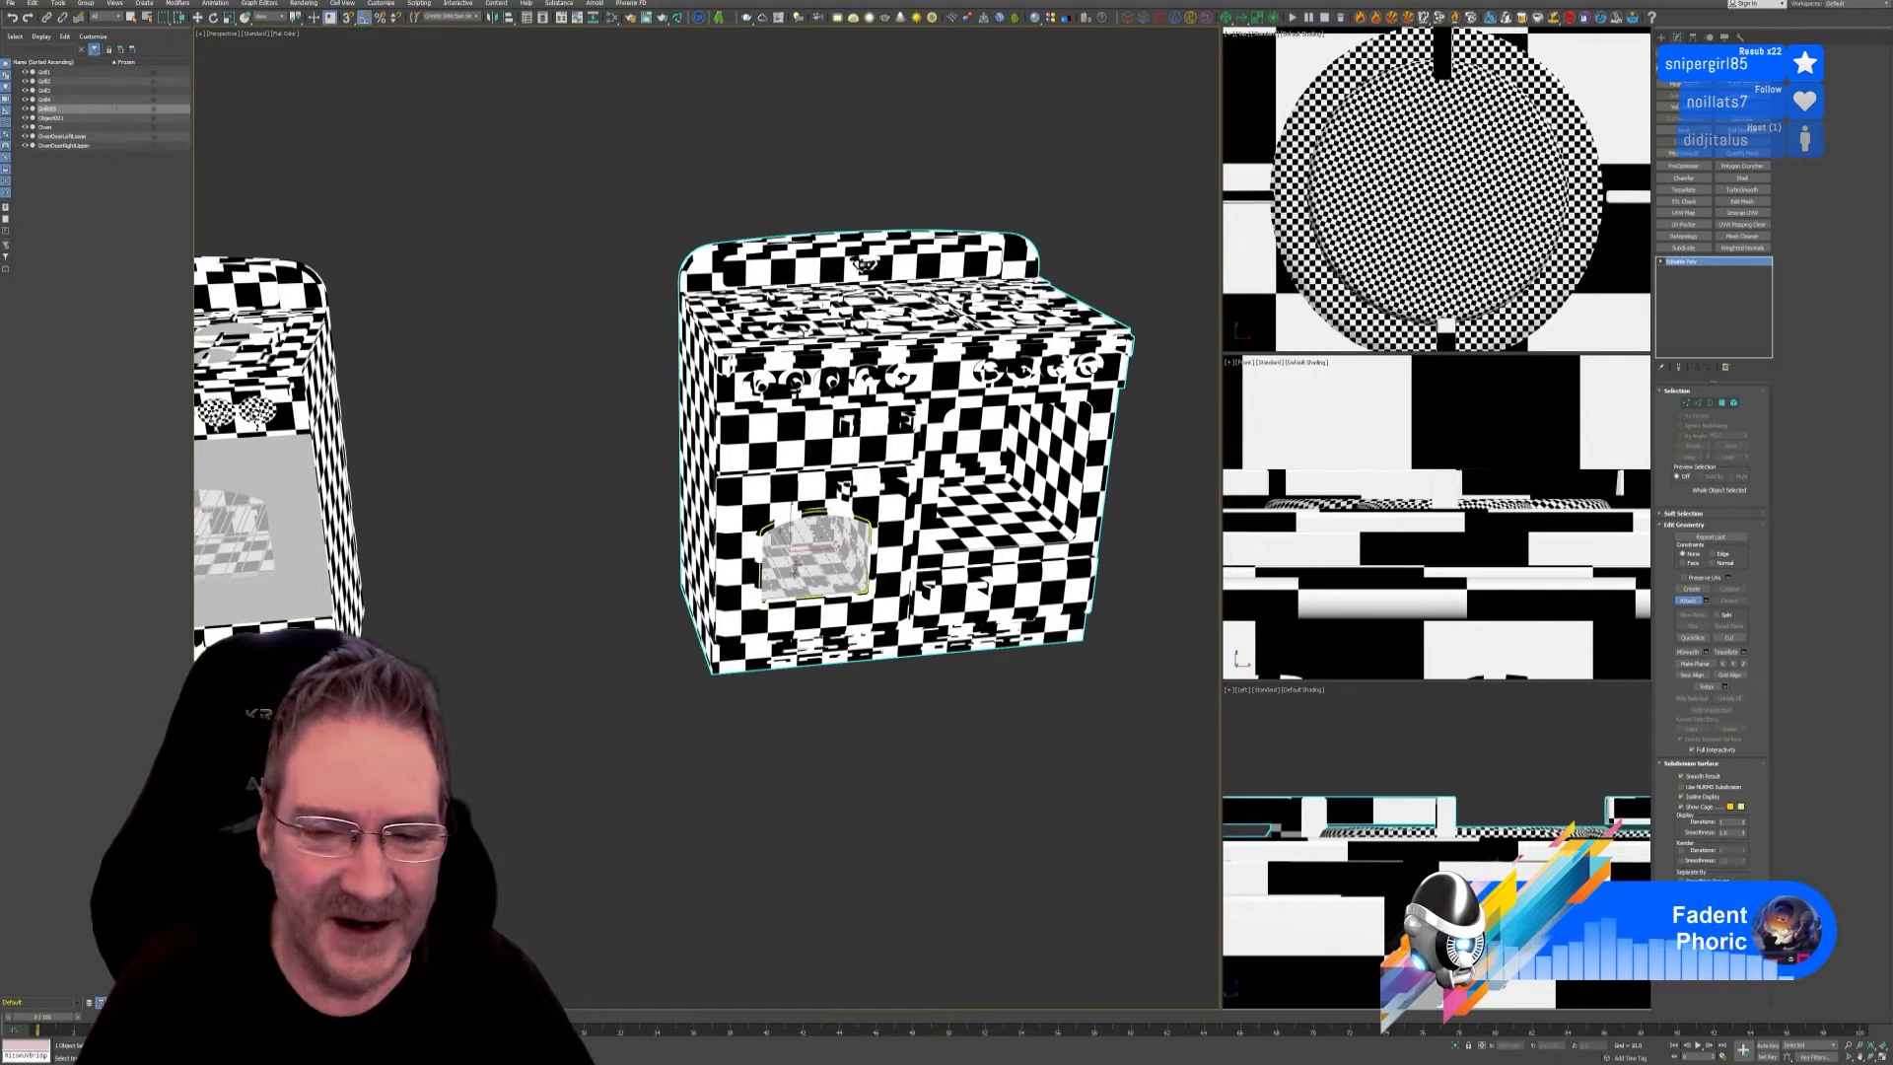
pyautogui.click(813, 552)
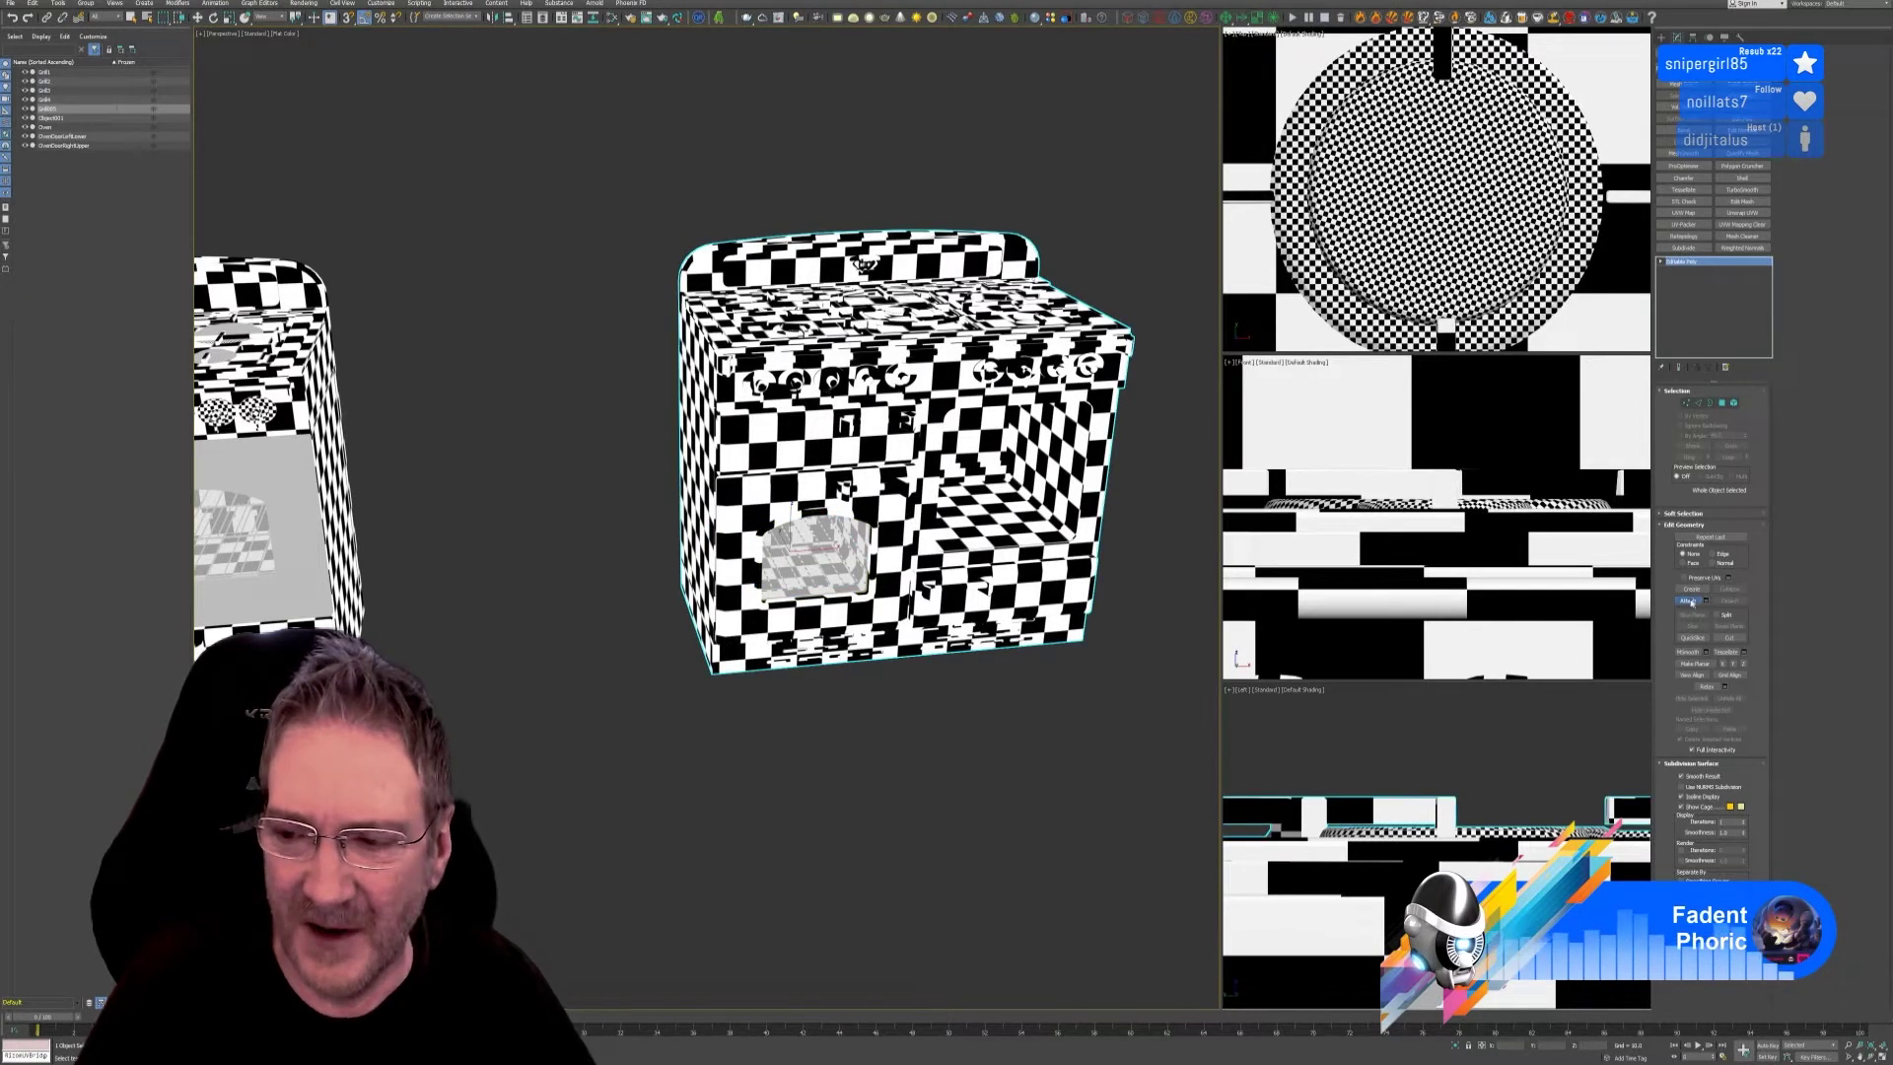
pyautogui.press('w')
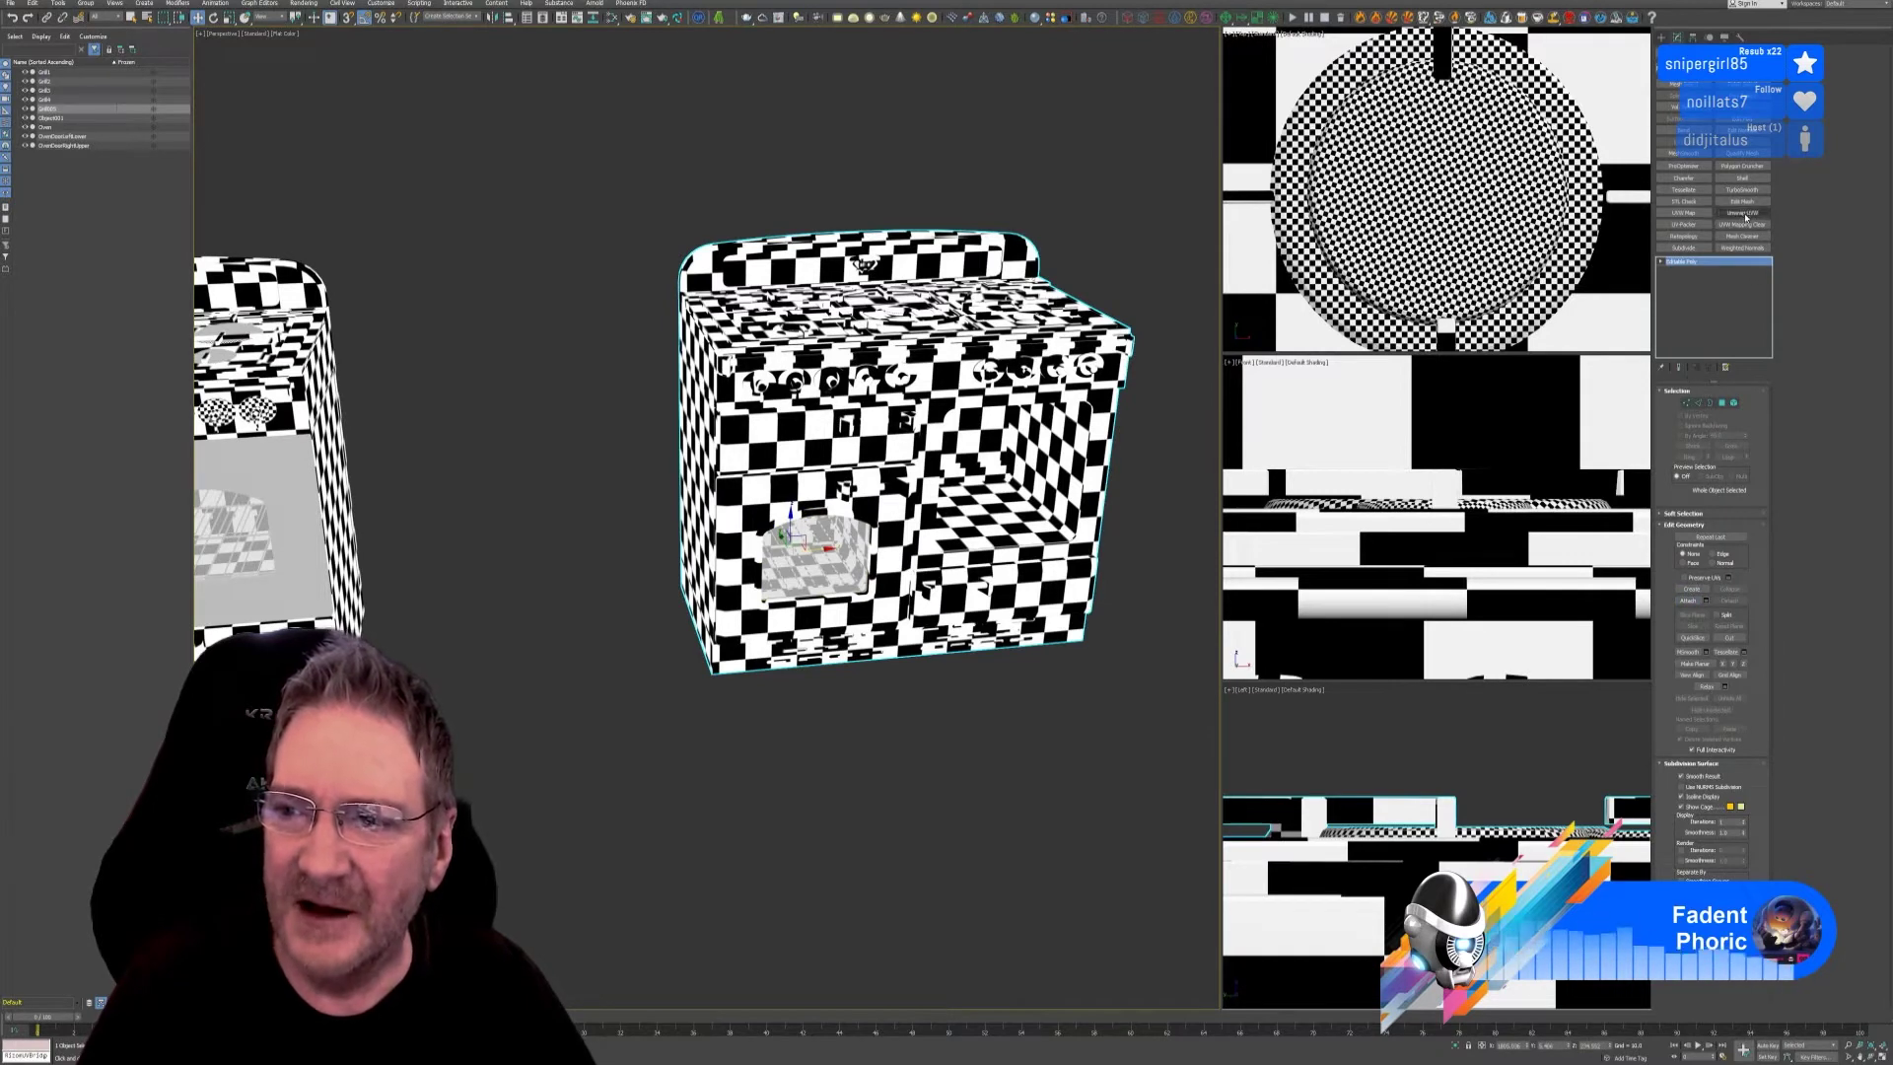
# Apply Unwrap UVW to the attached oven, select all its UV faces and repack them within the UV tile.
pyautogui.click(1742, 212)
pyautogui.click(1710, 603)
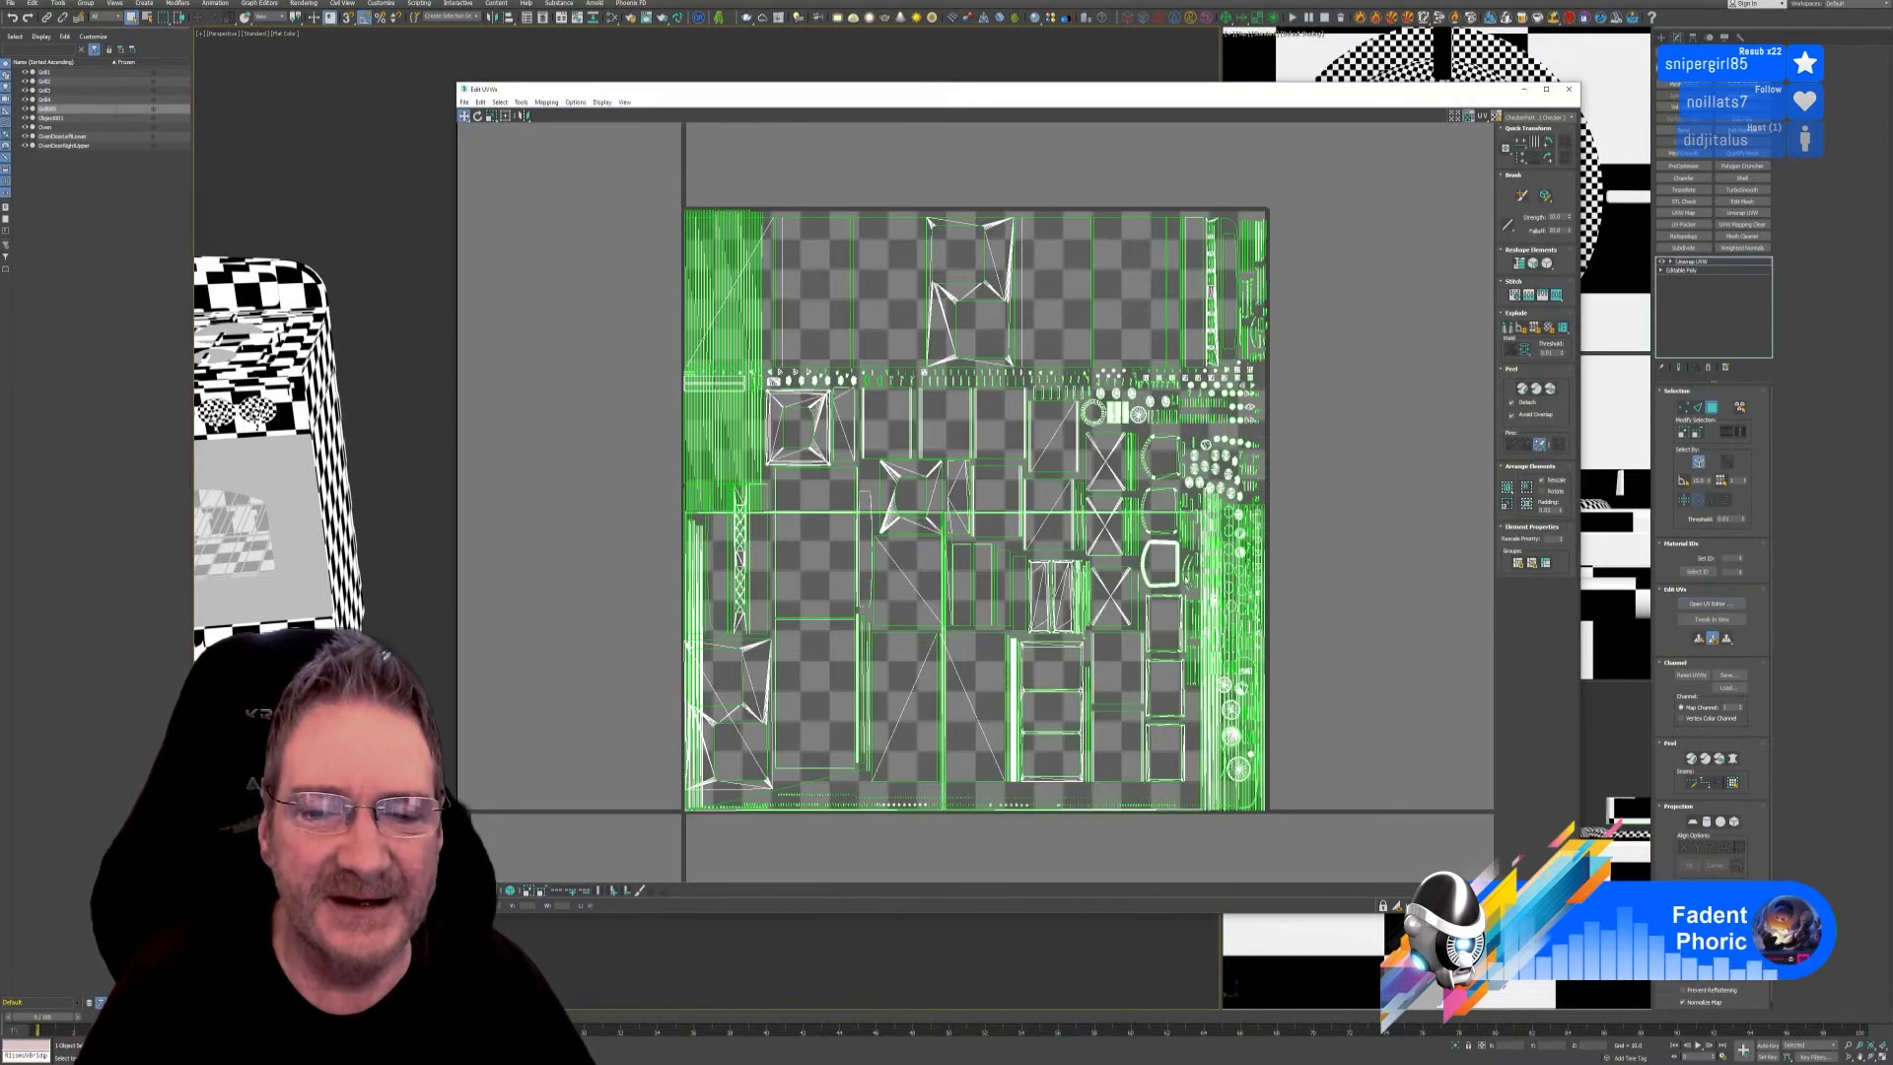
pyautogui.scroll(-3, 1186, 576)
pyautogui.moveTo(797, 312); pyautogui.dragTo(1349, 799)
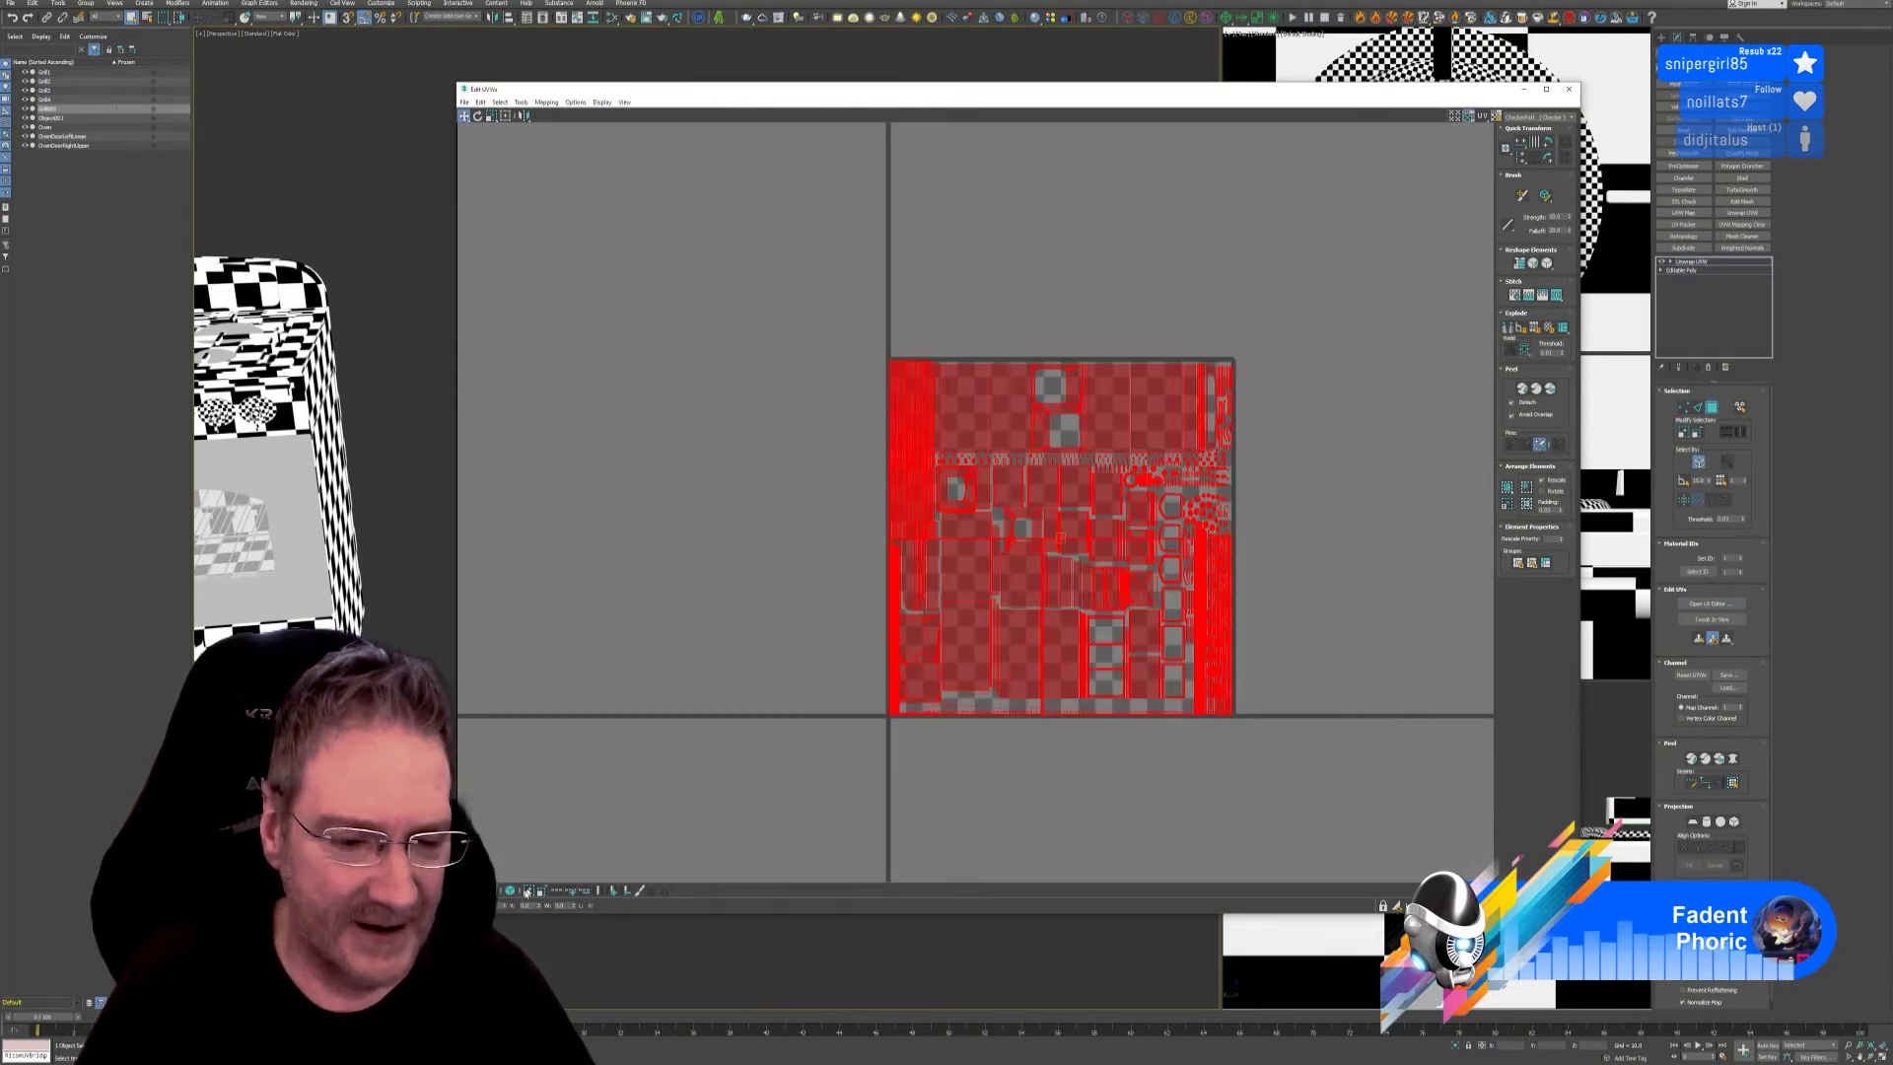
pyautogui.moveTo(747, 317); pyautogui.dragTo(1343, 805)
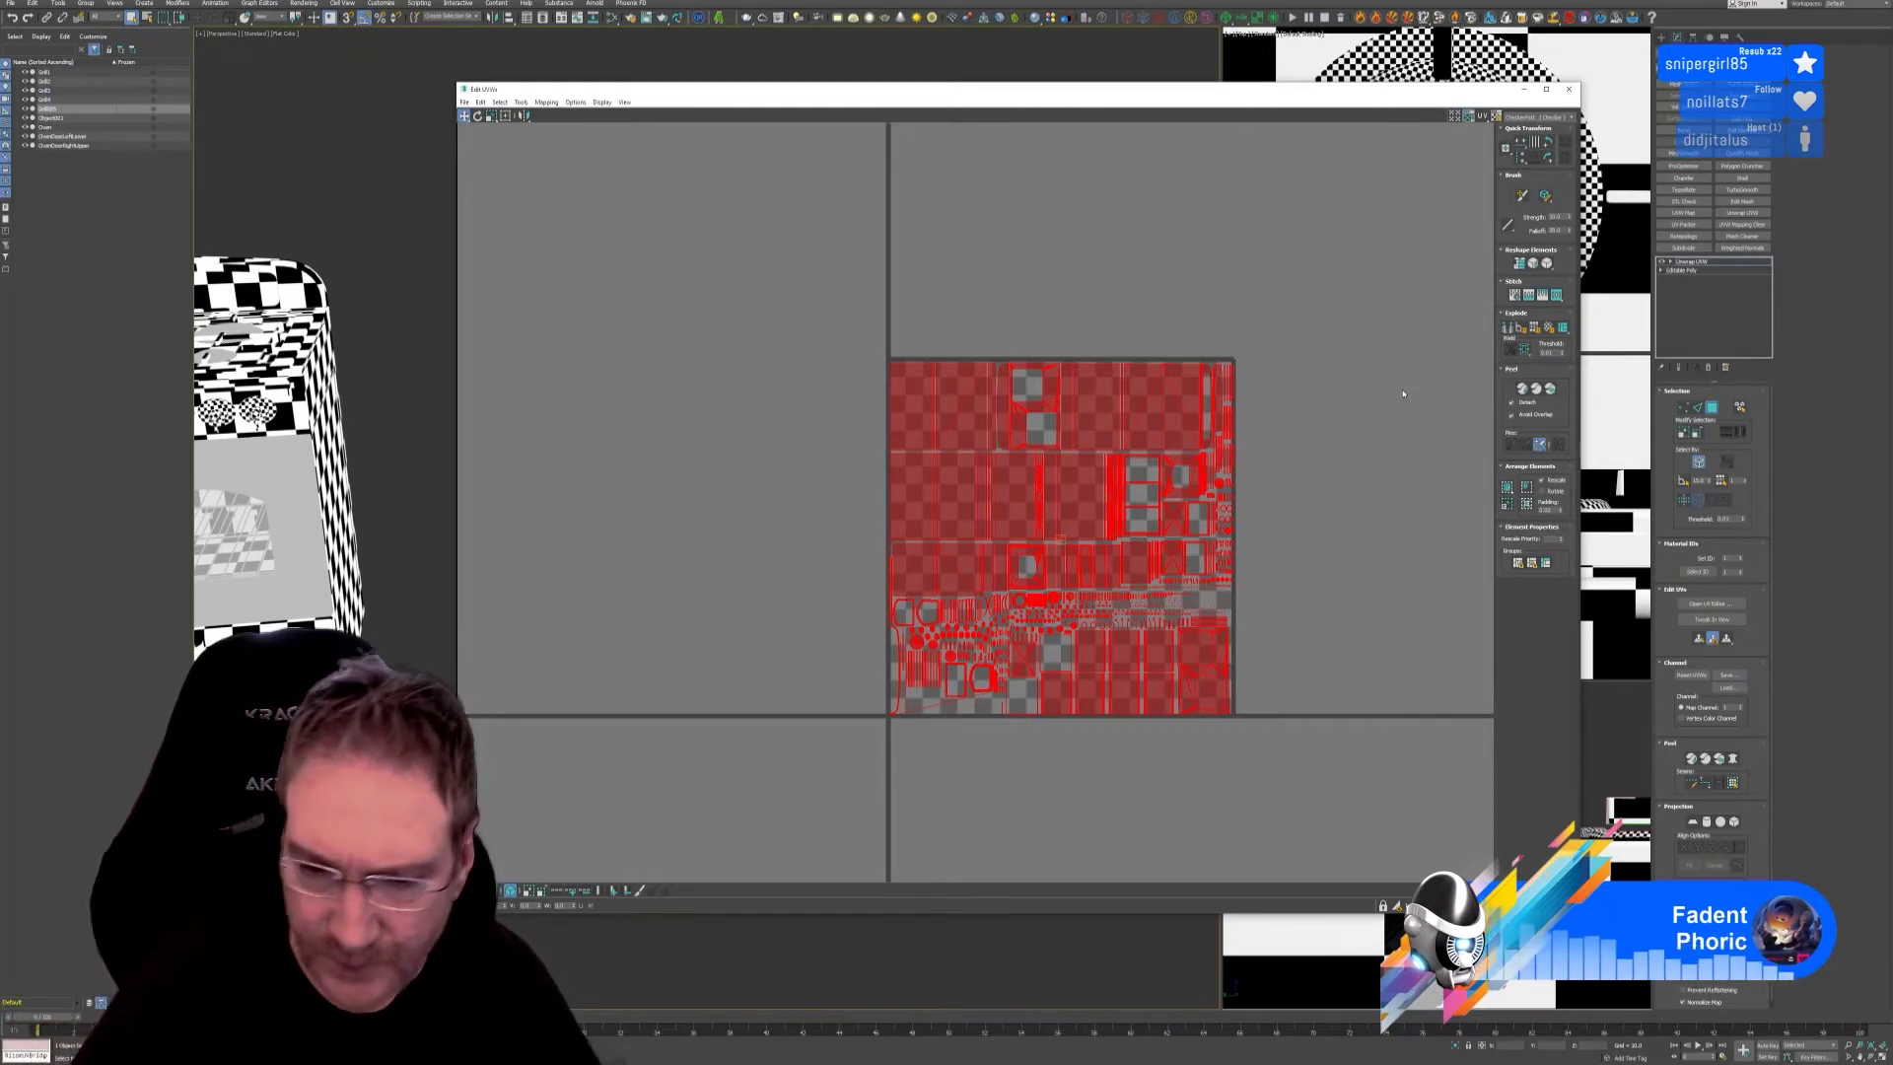
pyautogui.scroll(2, 1289, 597)
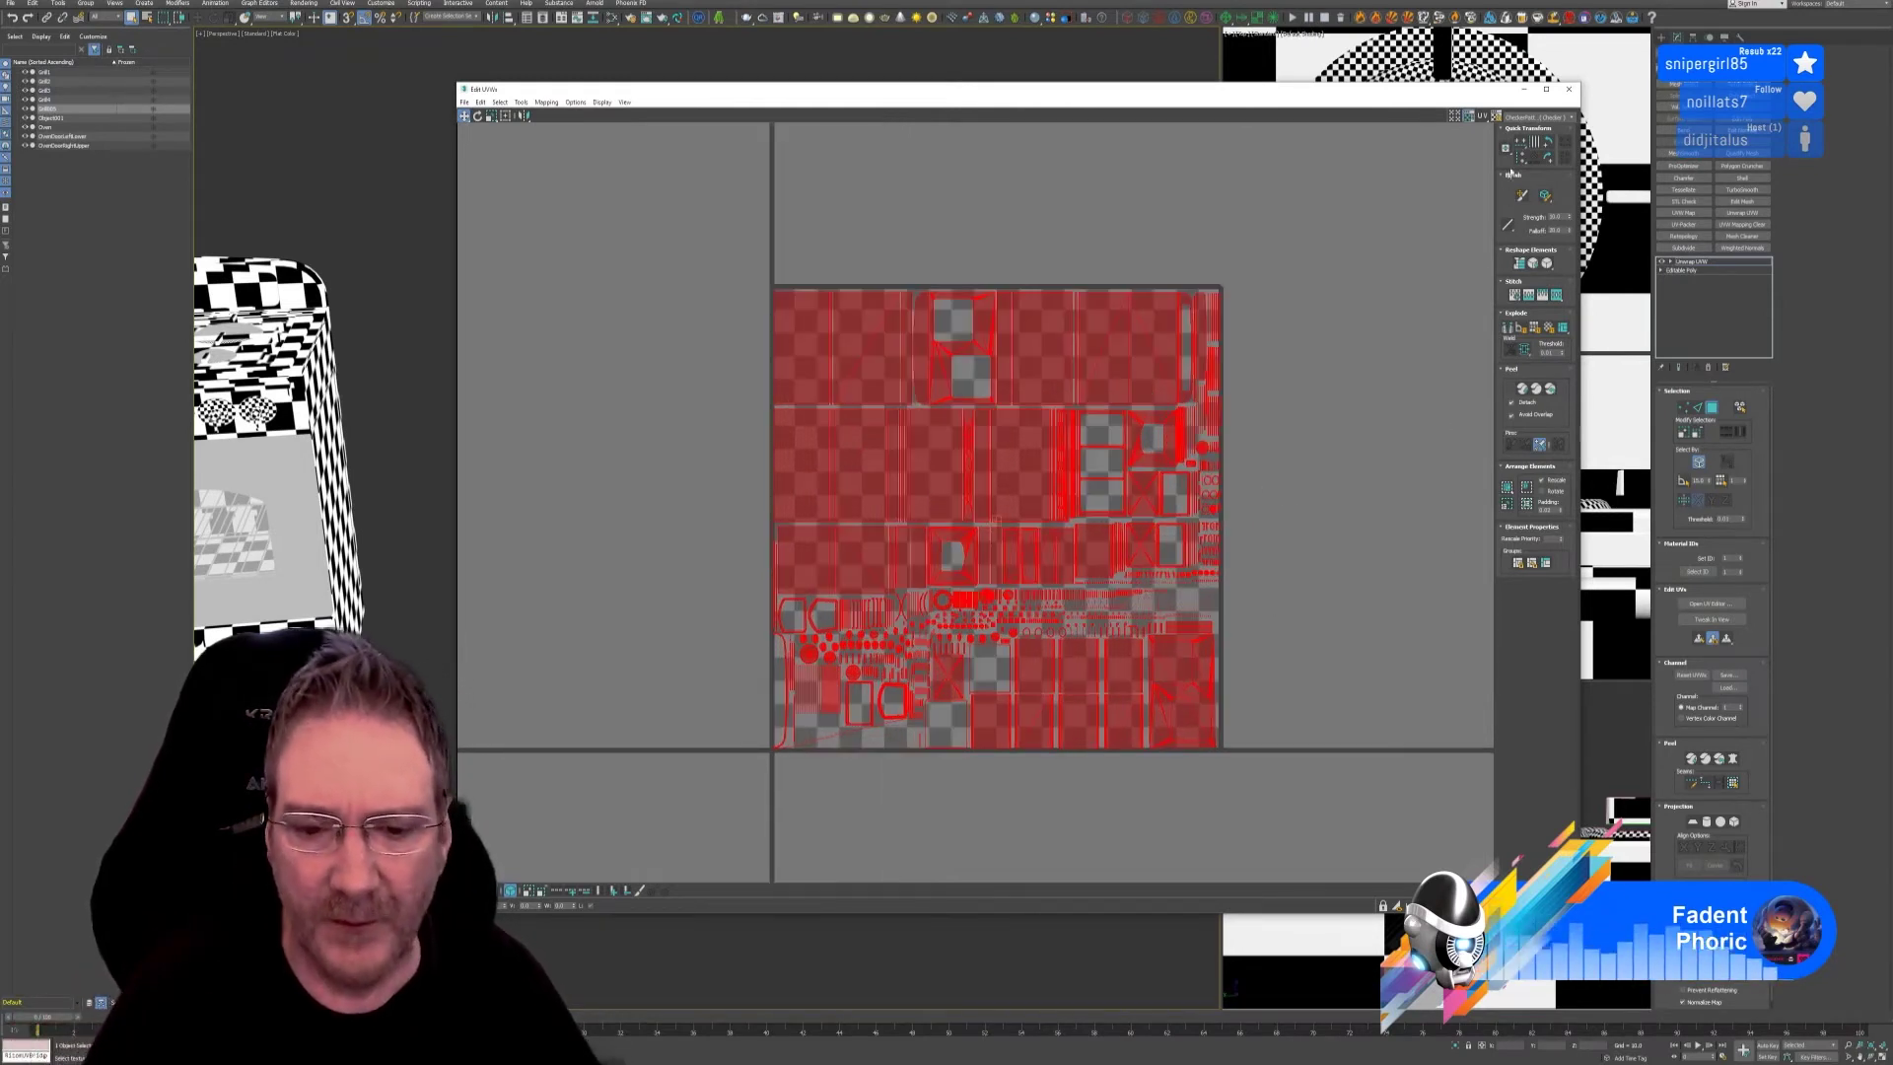
pyautogui.click(1566, 90)
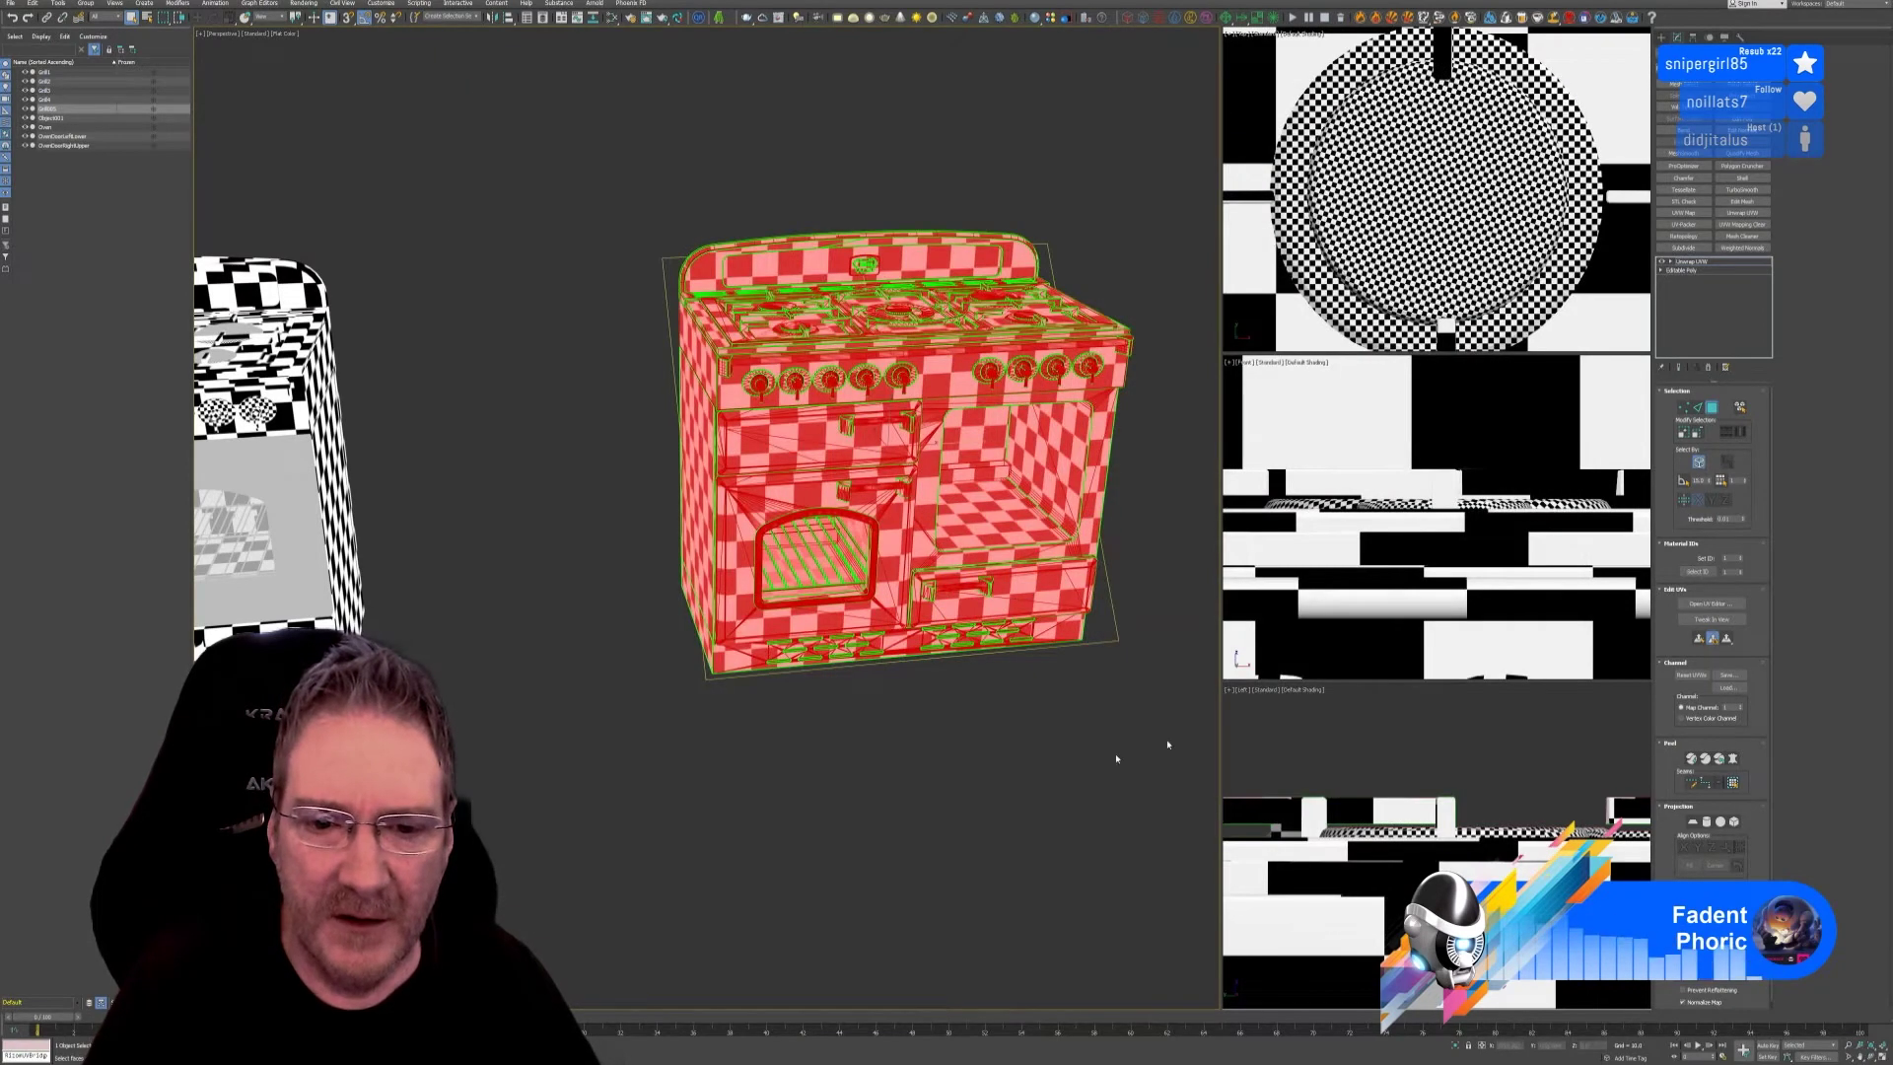
pyautogui.click(1711, 408)
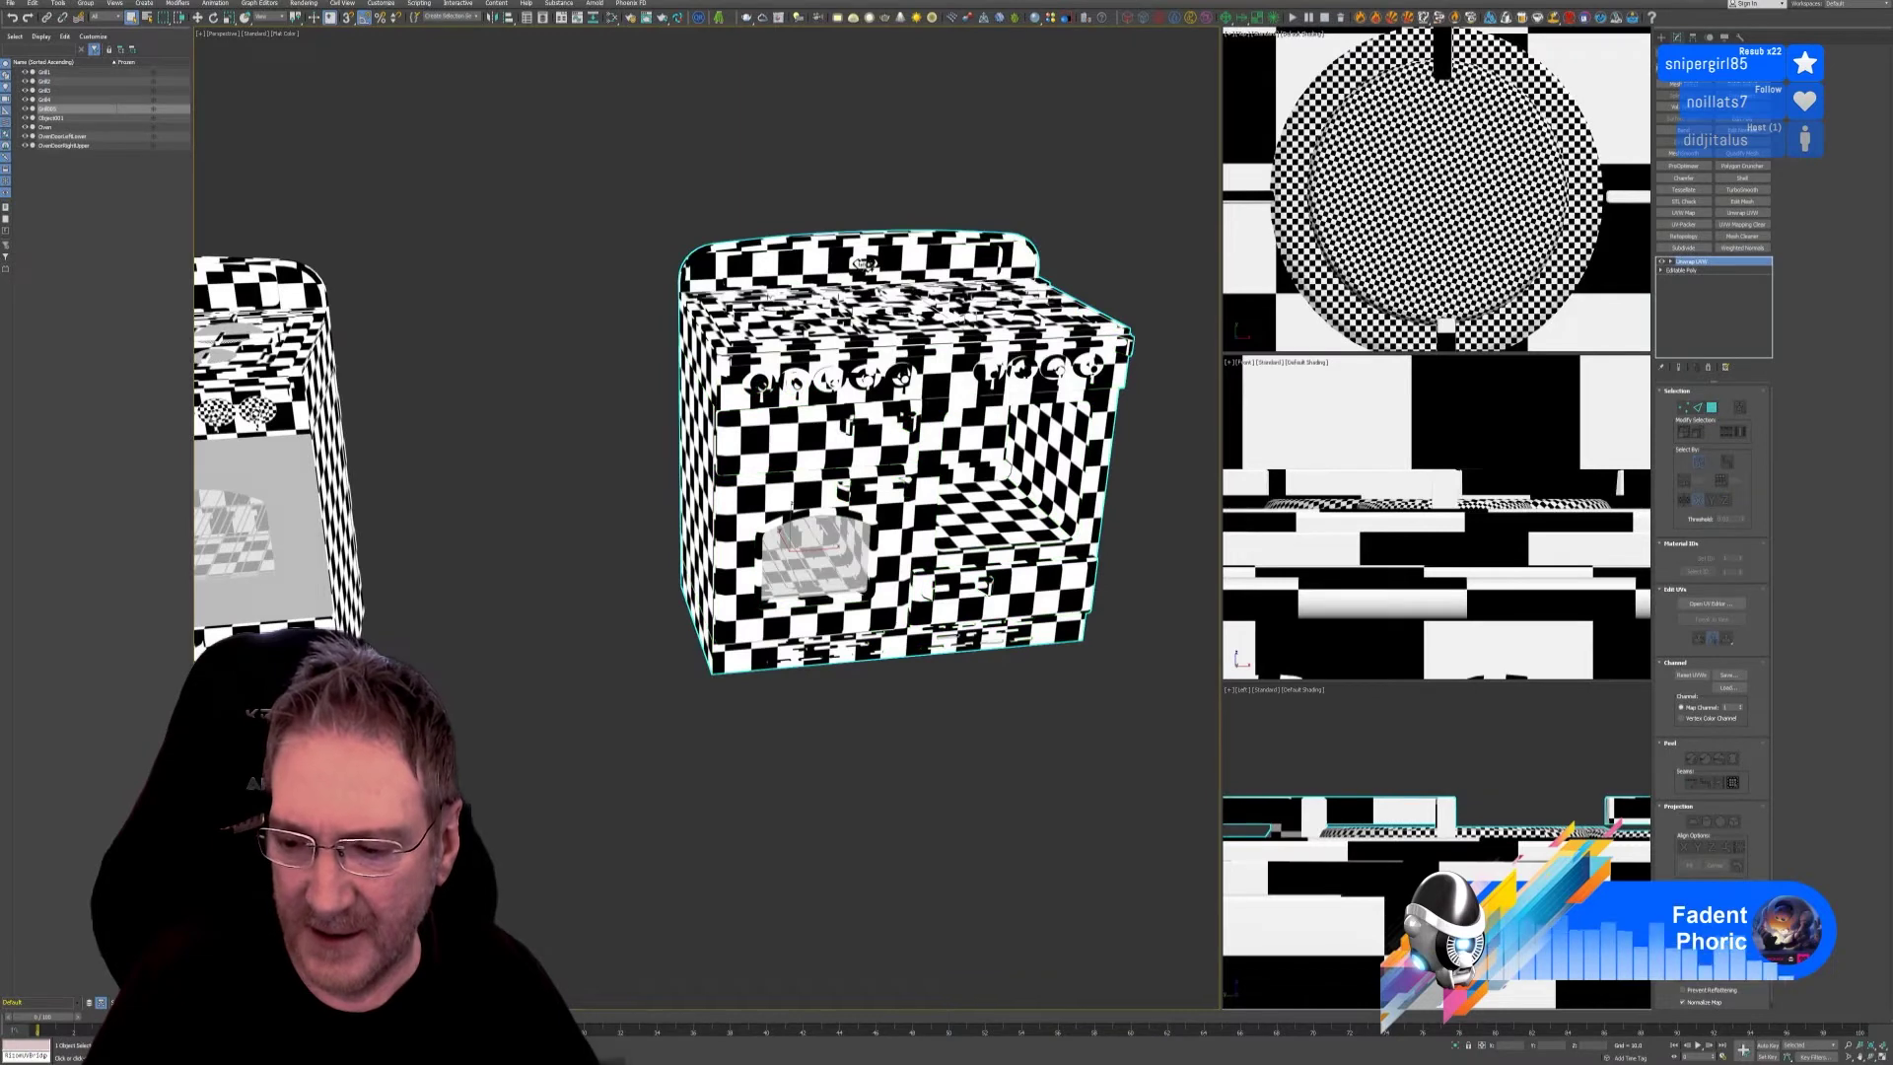
# Inspect the checker pattern on the repacked oven up close and compare it with the original oven beside it.
pyautogui.keyDown('alt'); pyautogui.moveTo(839, 773); pyautogui.dragTo(849, 559, button='middle'); pyautogui.keyUp('alt')
pyautogui.scroll(6, 849, 559)
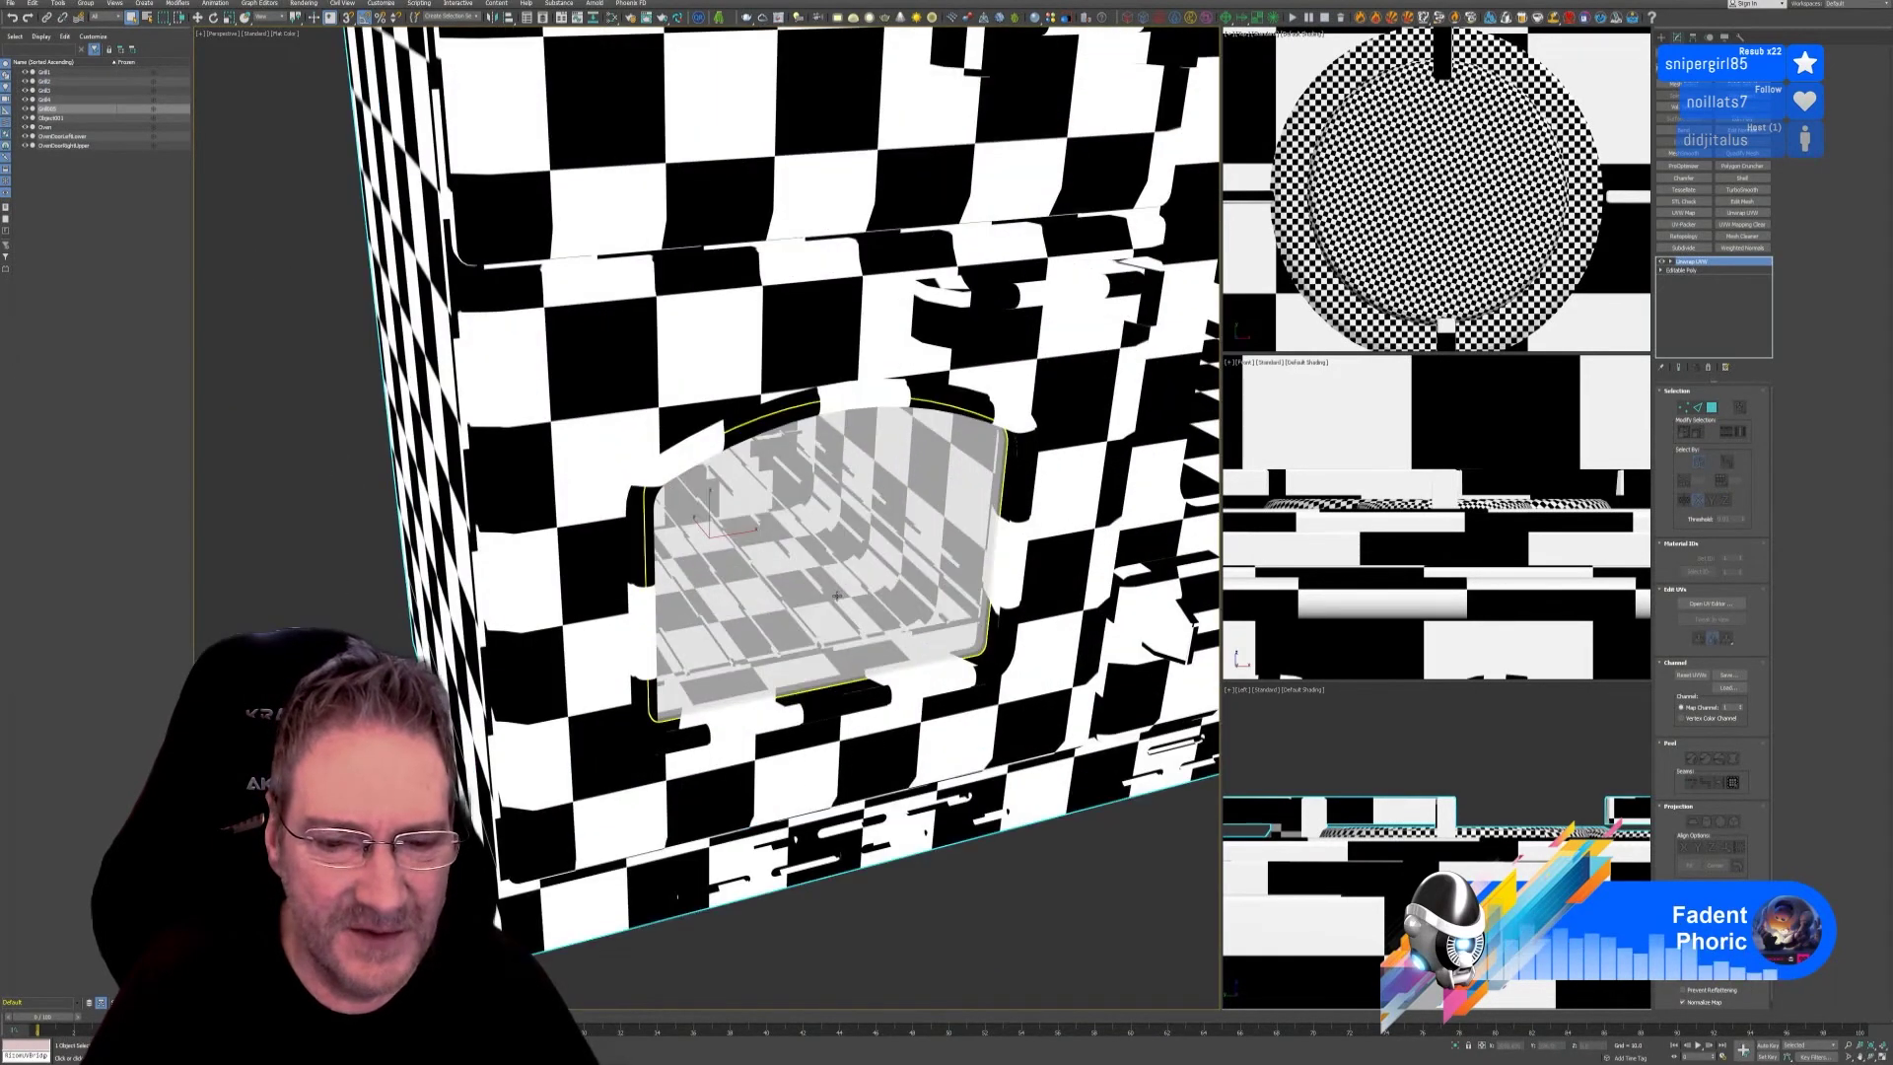
pyautogui.scroll(-4, 818, 631)
pyautogui.scroll(-3, 815, 651)
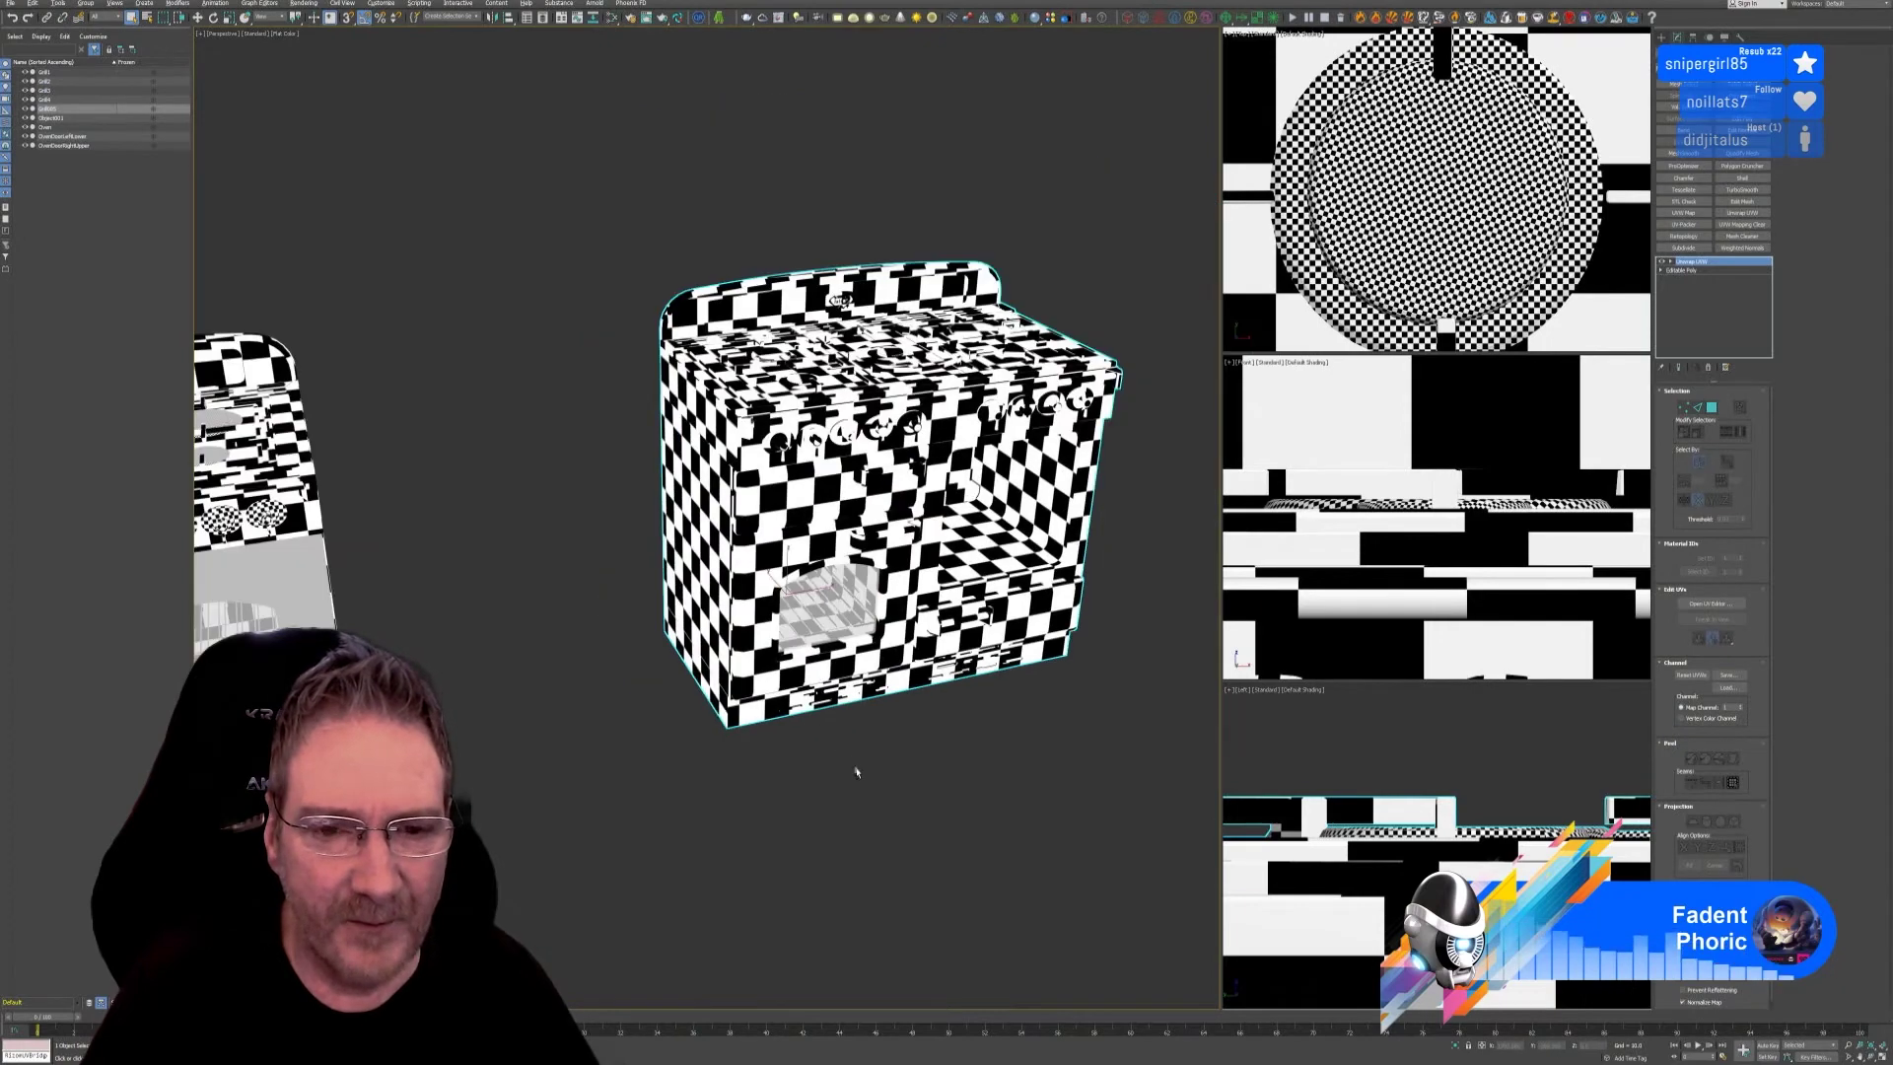
pyautogui.keyDown('alt'); pyautogui.moveTo(856, 772); pyautogui.dragTo(825, 721, button='middle'); pyautogui.keyUp('alt')
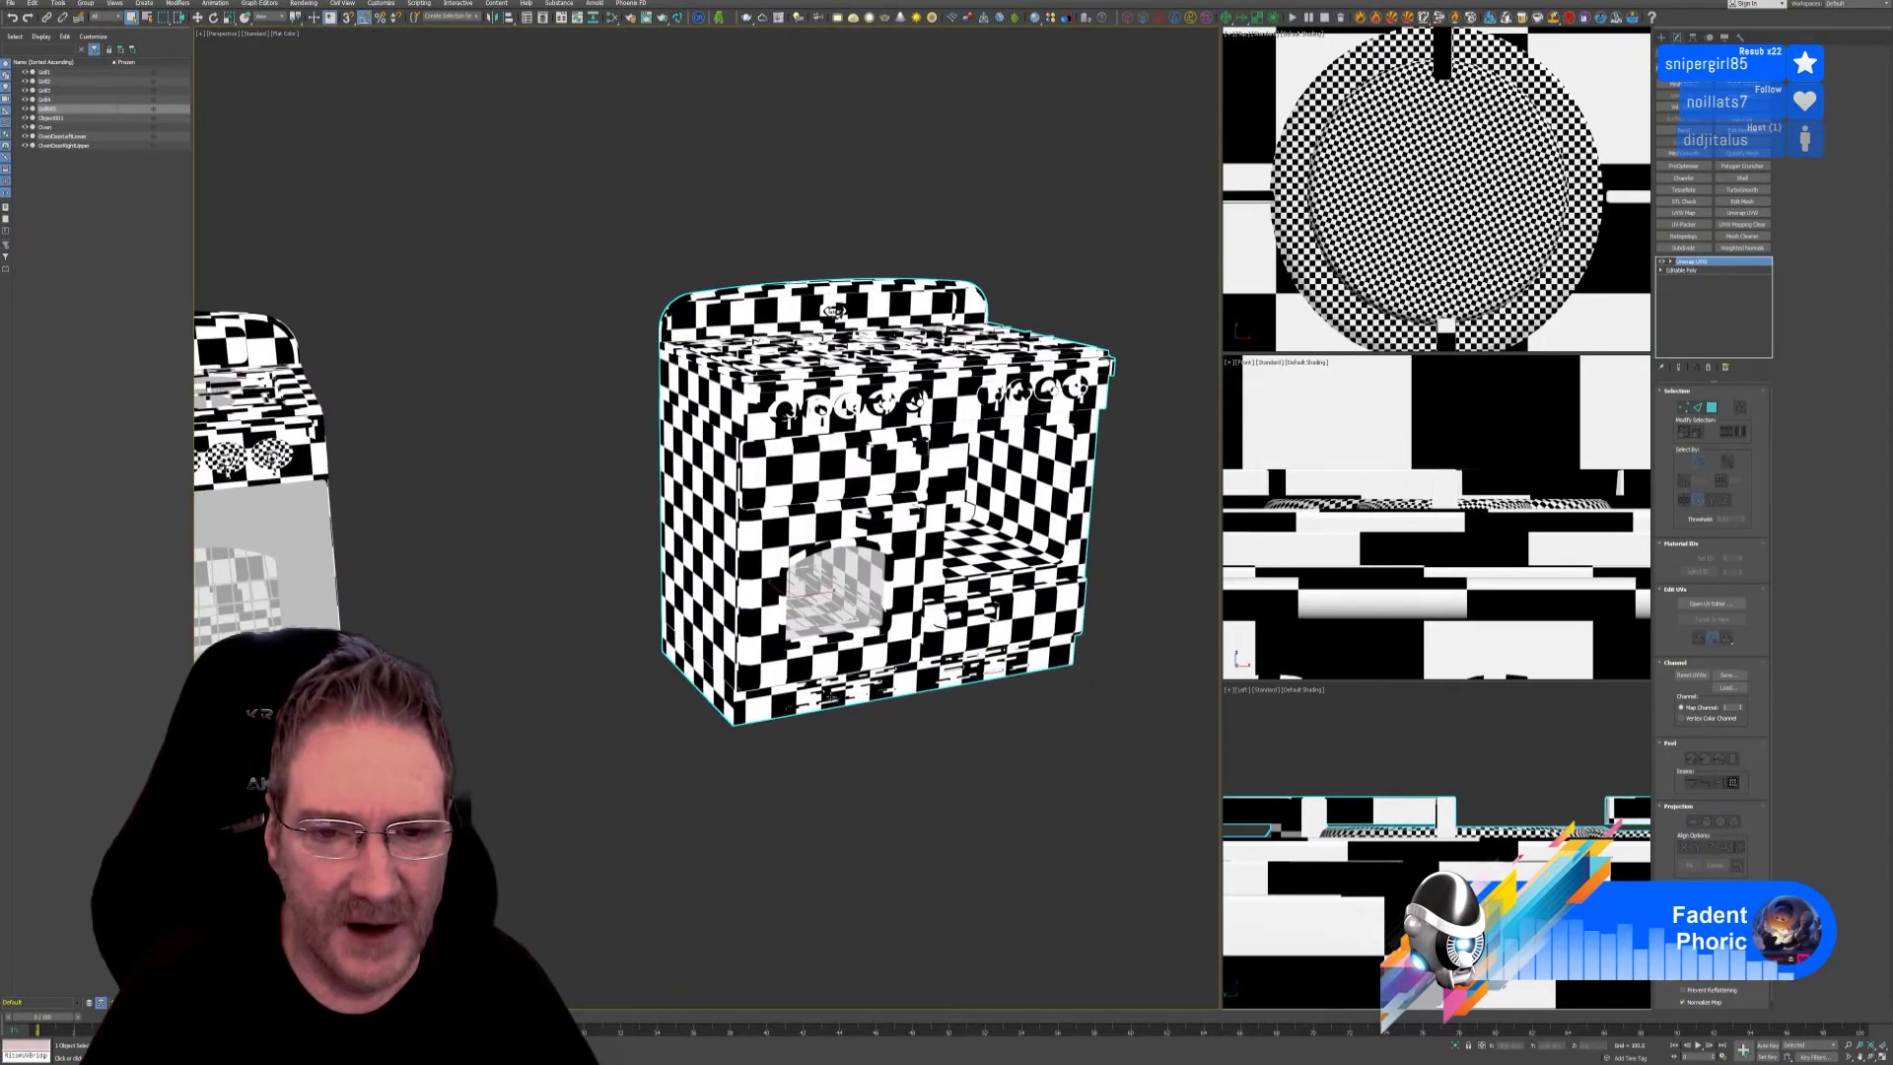
pyautogui.moveTo(479, 579); pyautogui.dragTo(731, 518, button='middle')
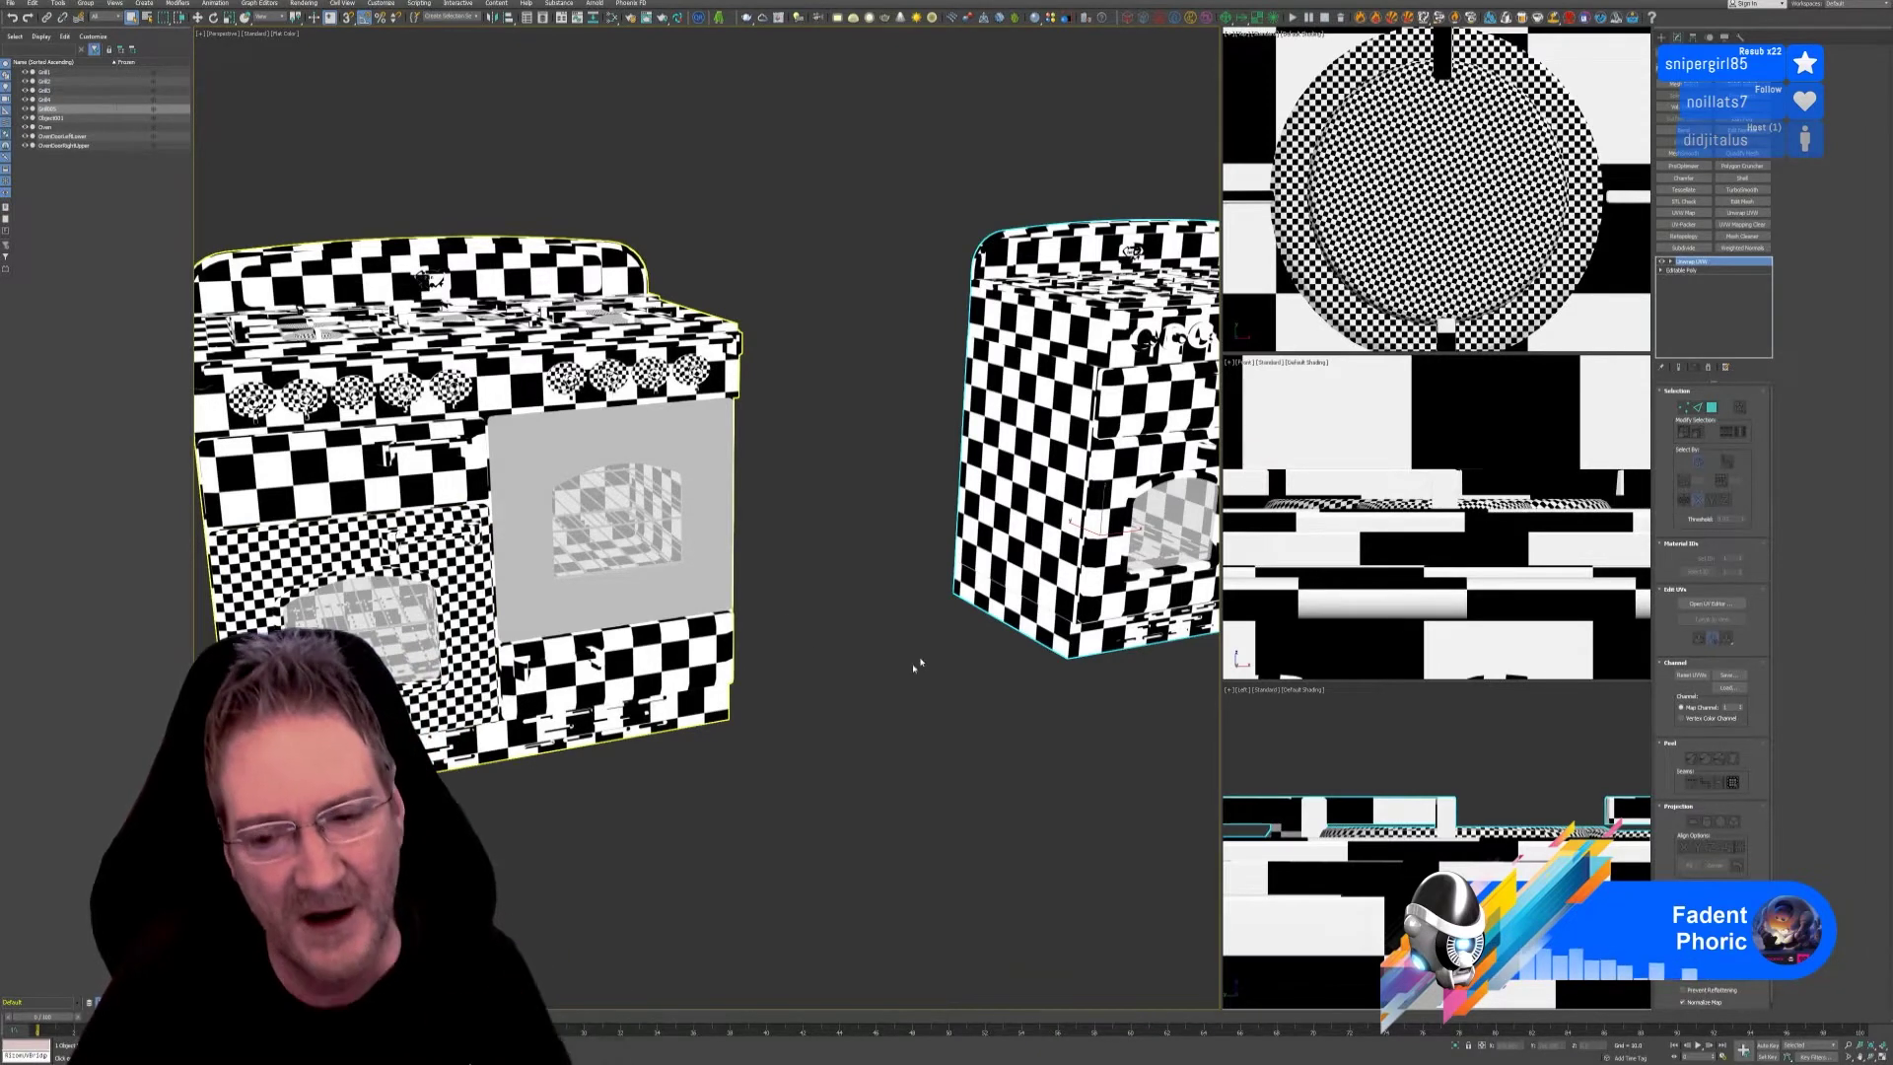
pyautogui.press('z')
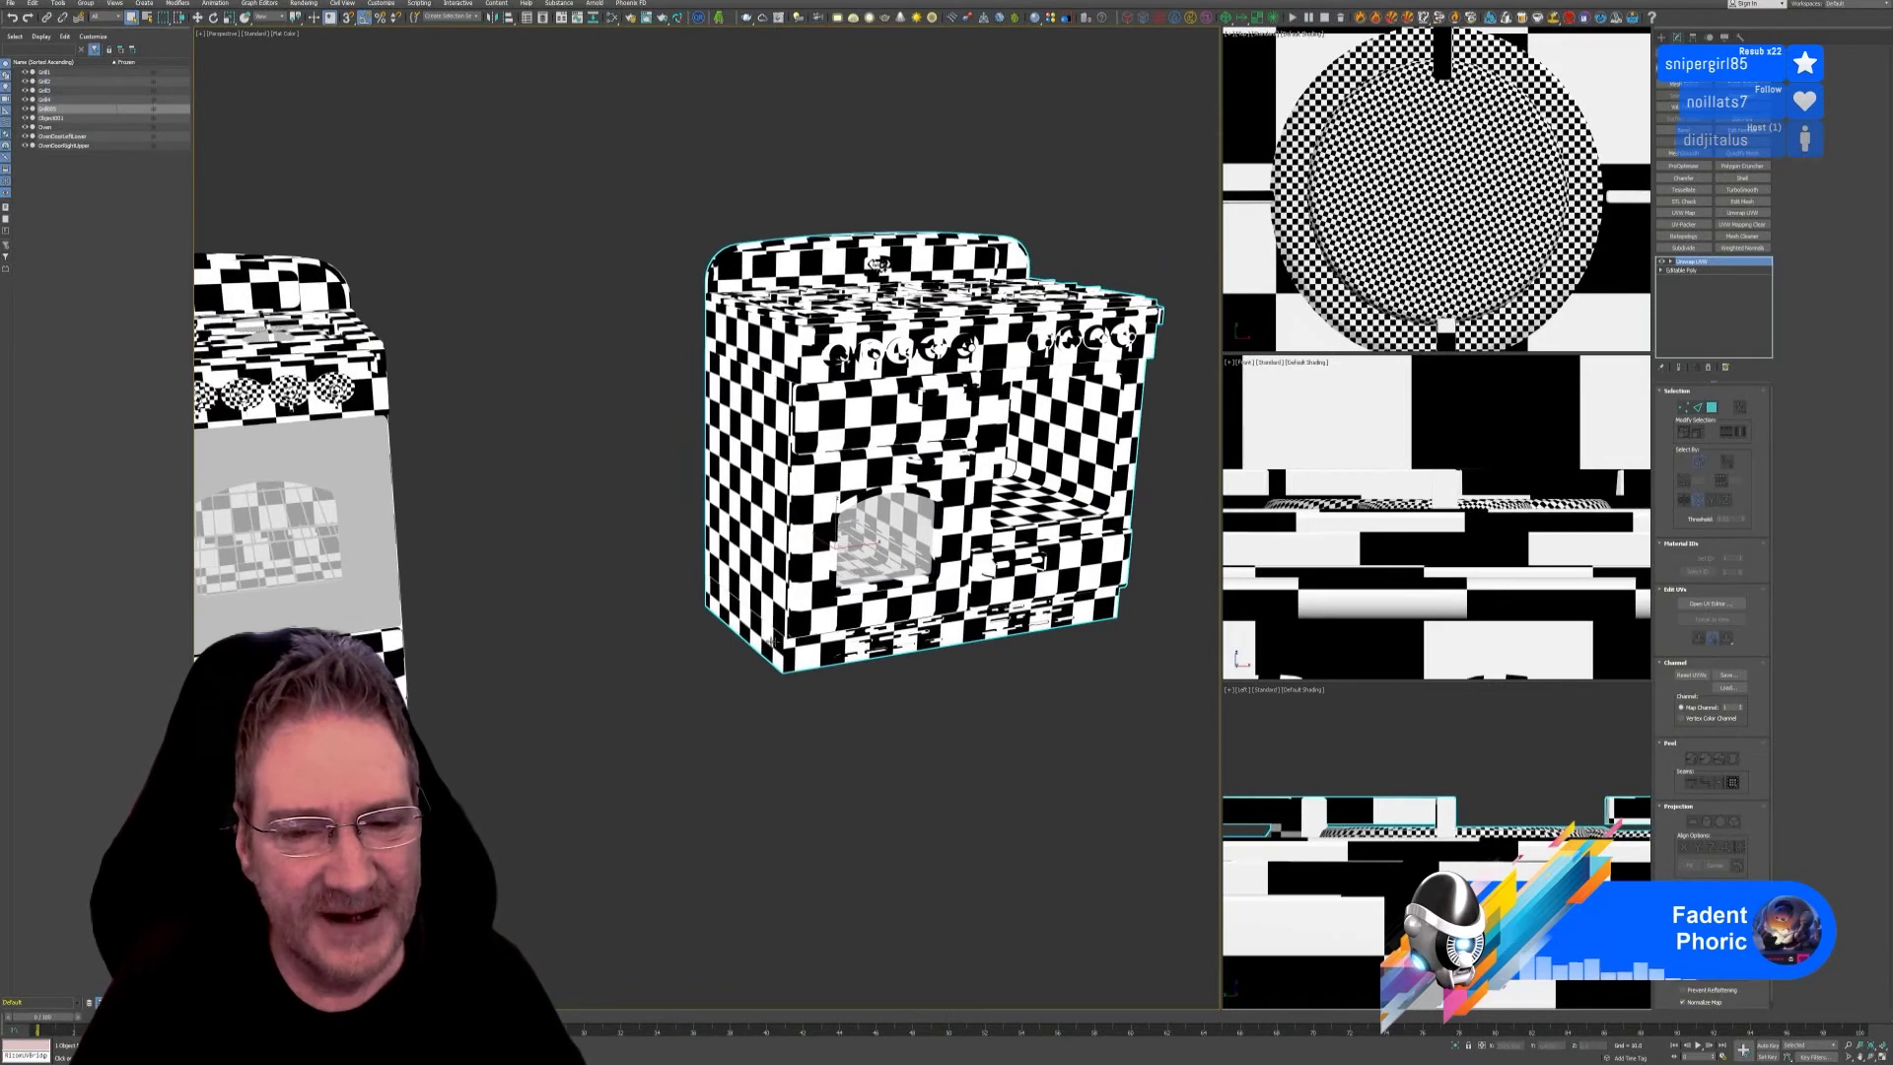
pyautogui.moveTo(577, 723); pyautogui.dragTo(814, 683, button='middle')
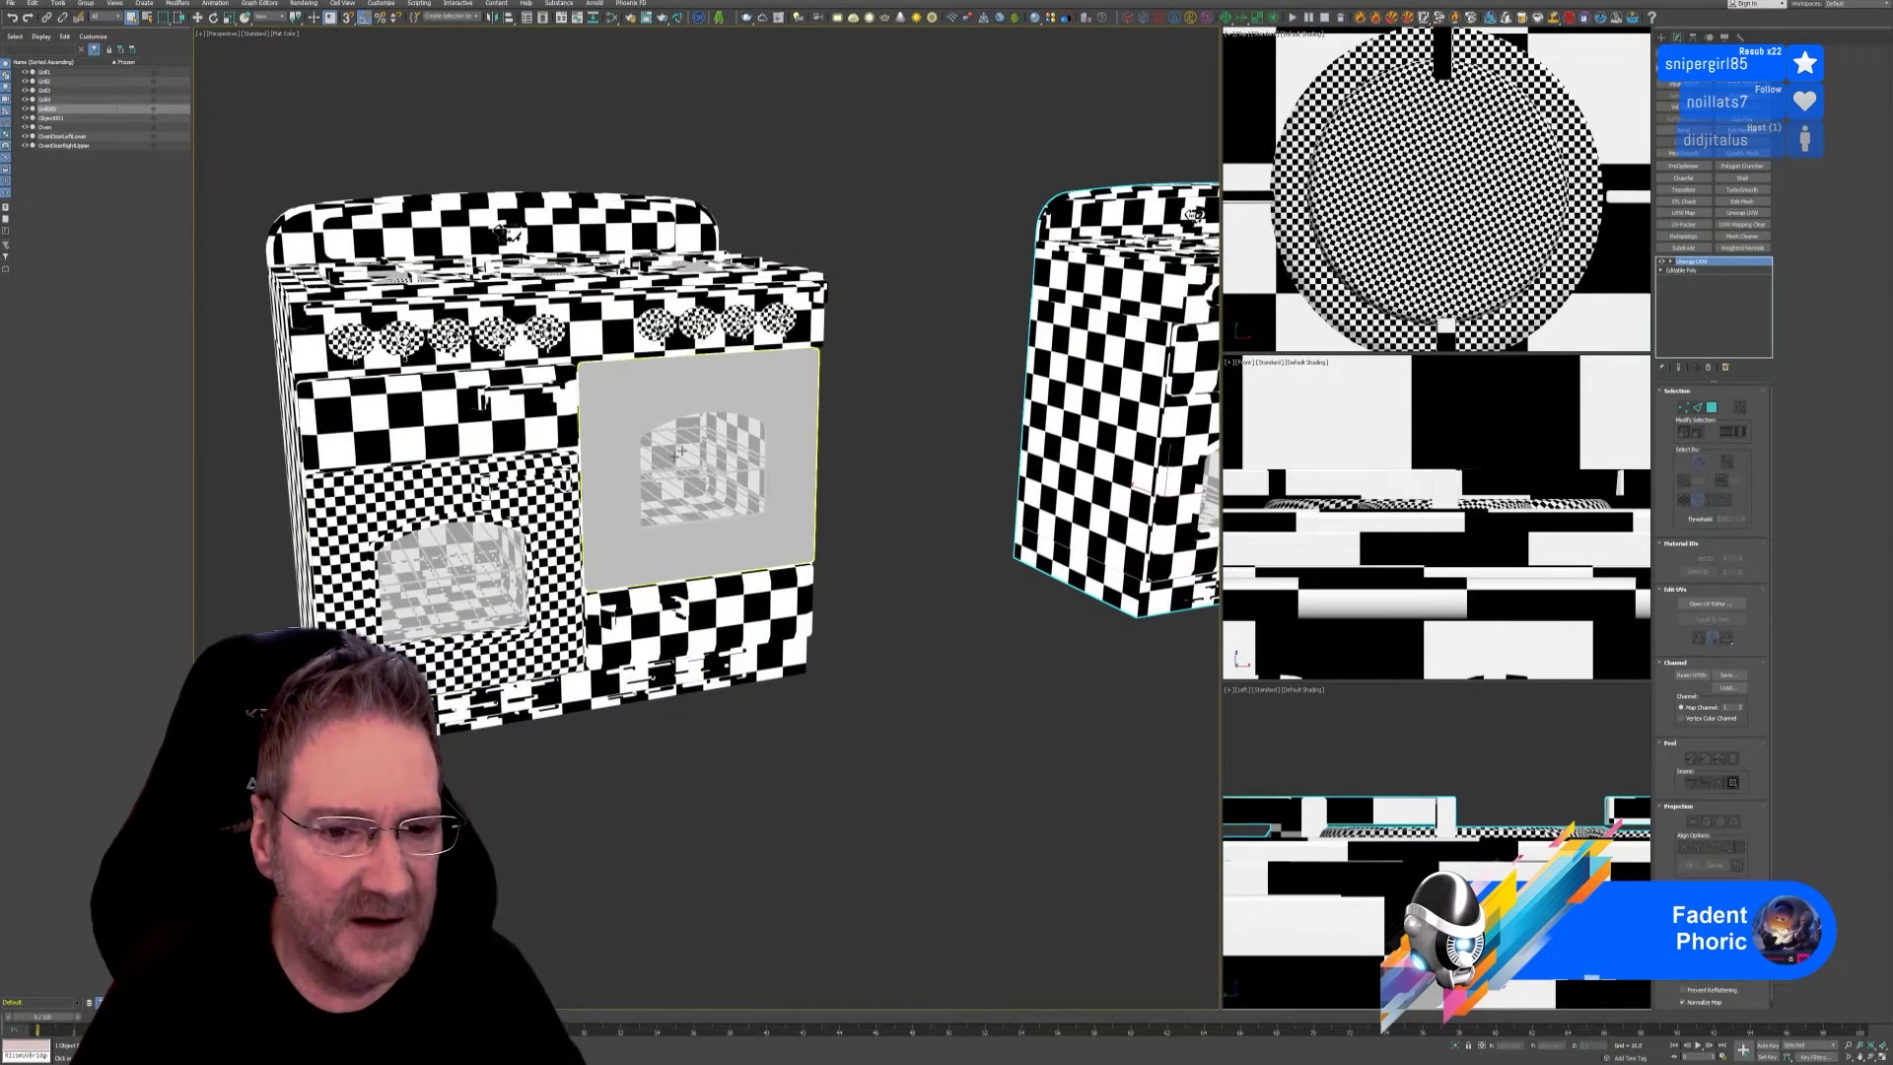
pyautogui.moveTo(954, 635); pyautogui.dragTo(723, 676, button='middle')
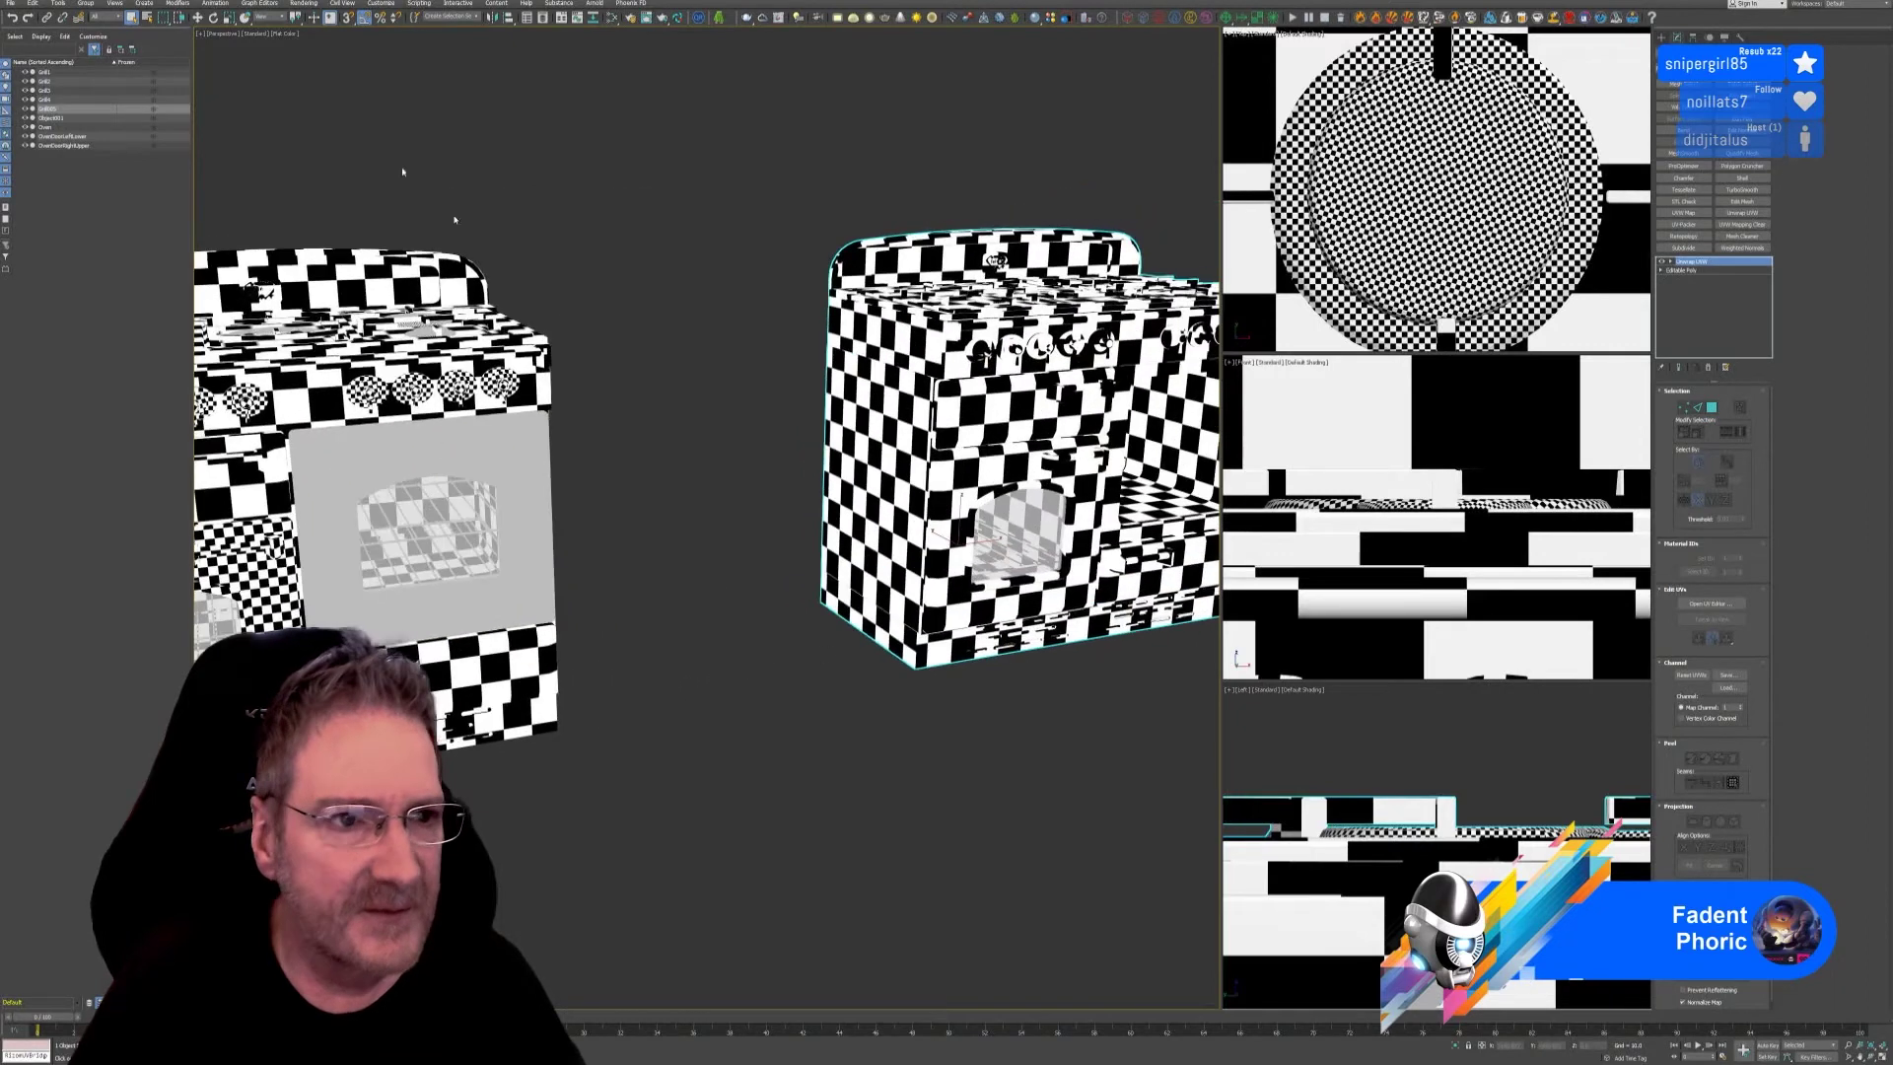
# Switch the perspective viewport's shading to Default Shading.
pyautogui.click(286, 33)
pyautogui.click(313, 44)
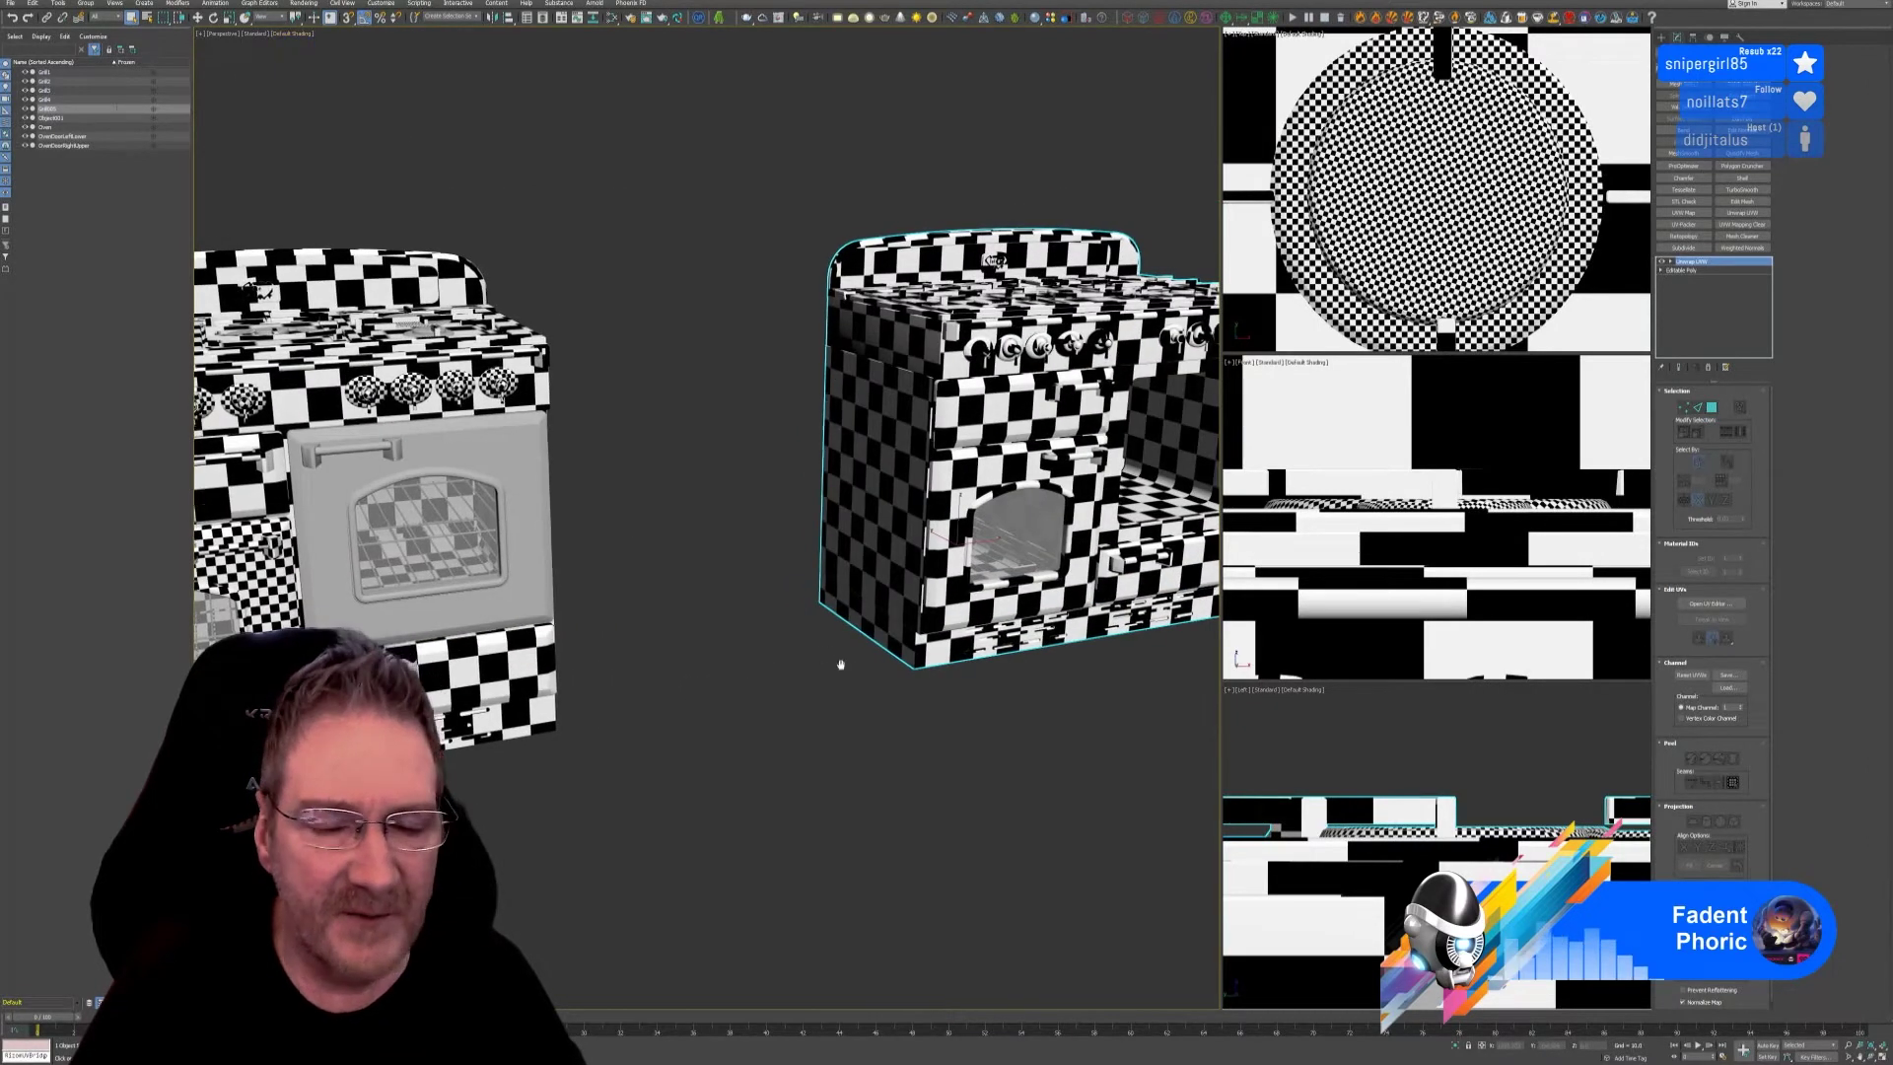
pyautogui.press('z')
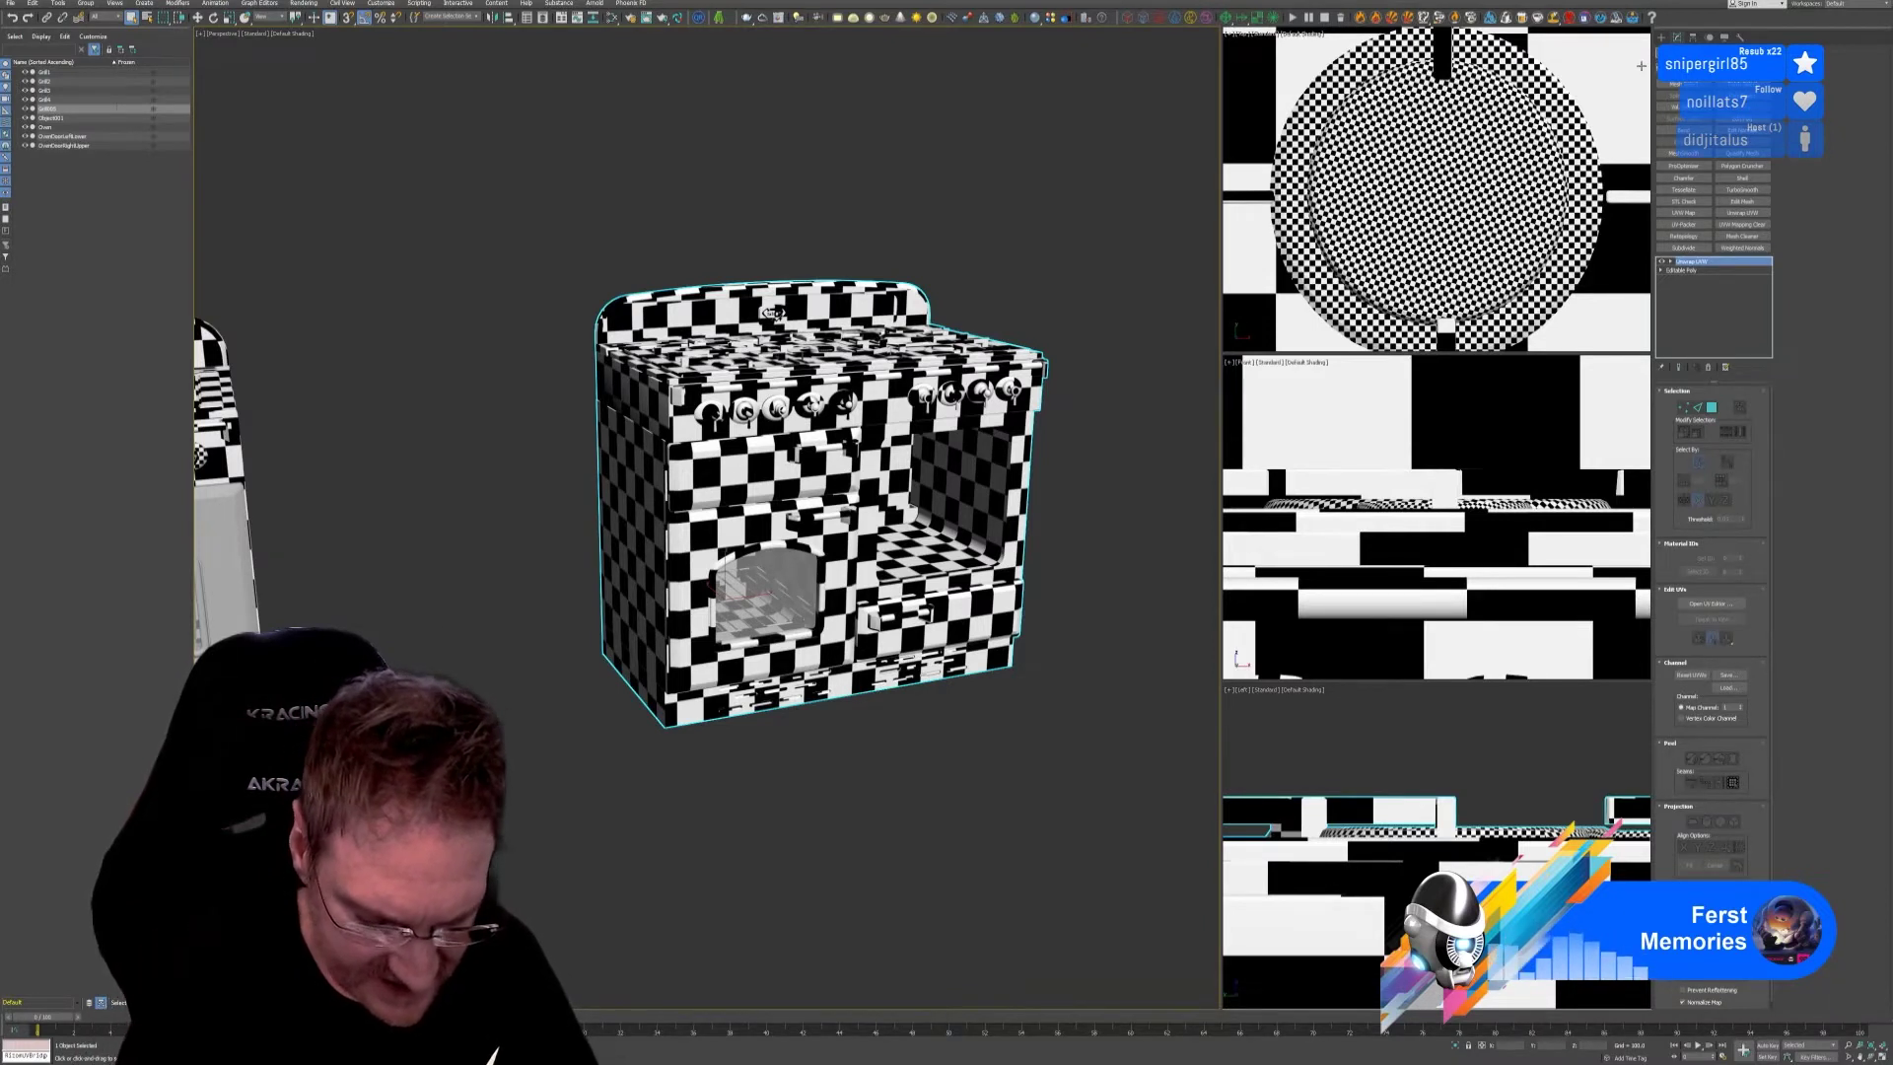
# Rename the attached oven object as Oven_Attached.
pyautogui.write('Oven_Attached')
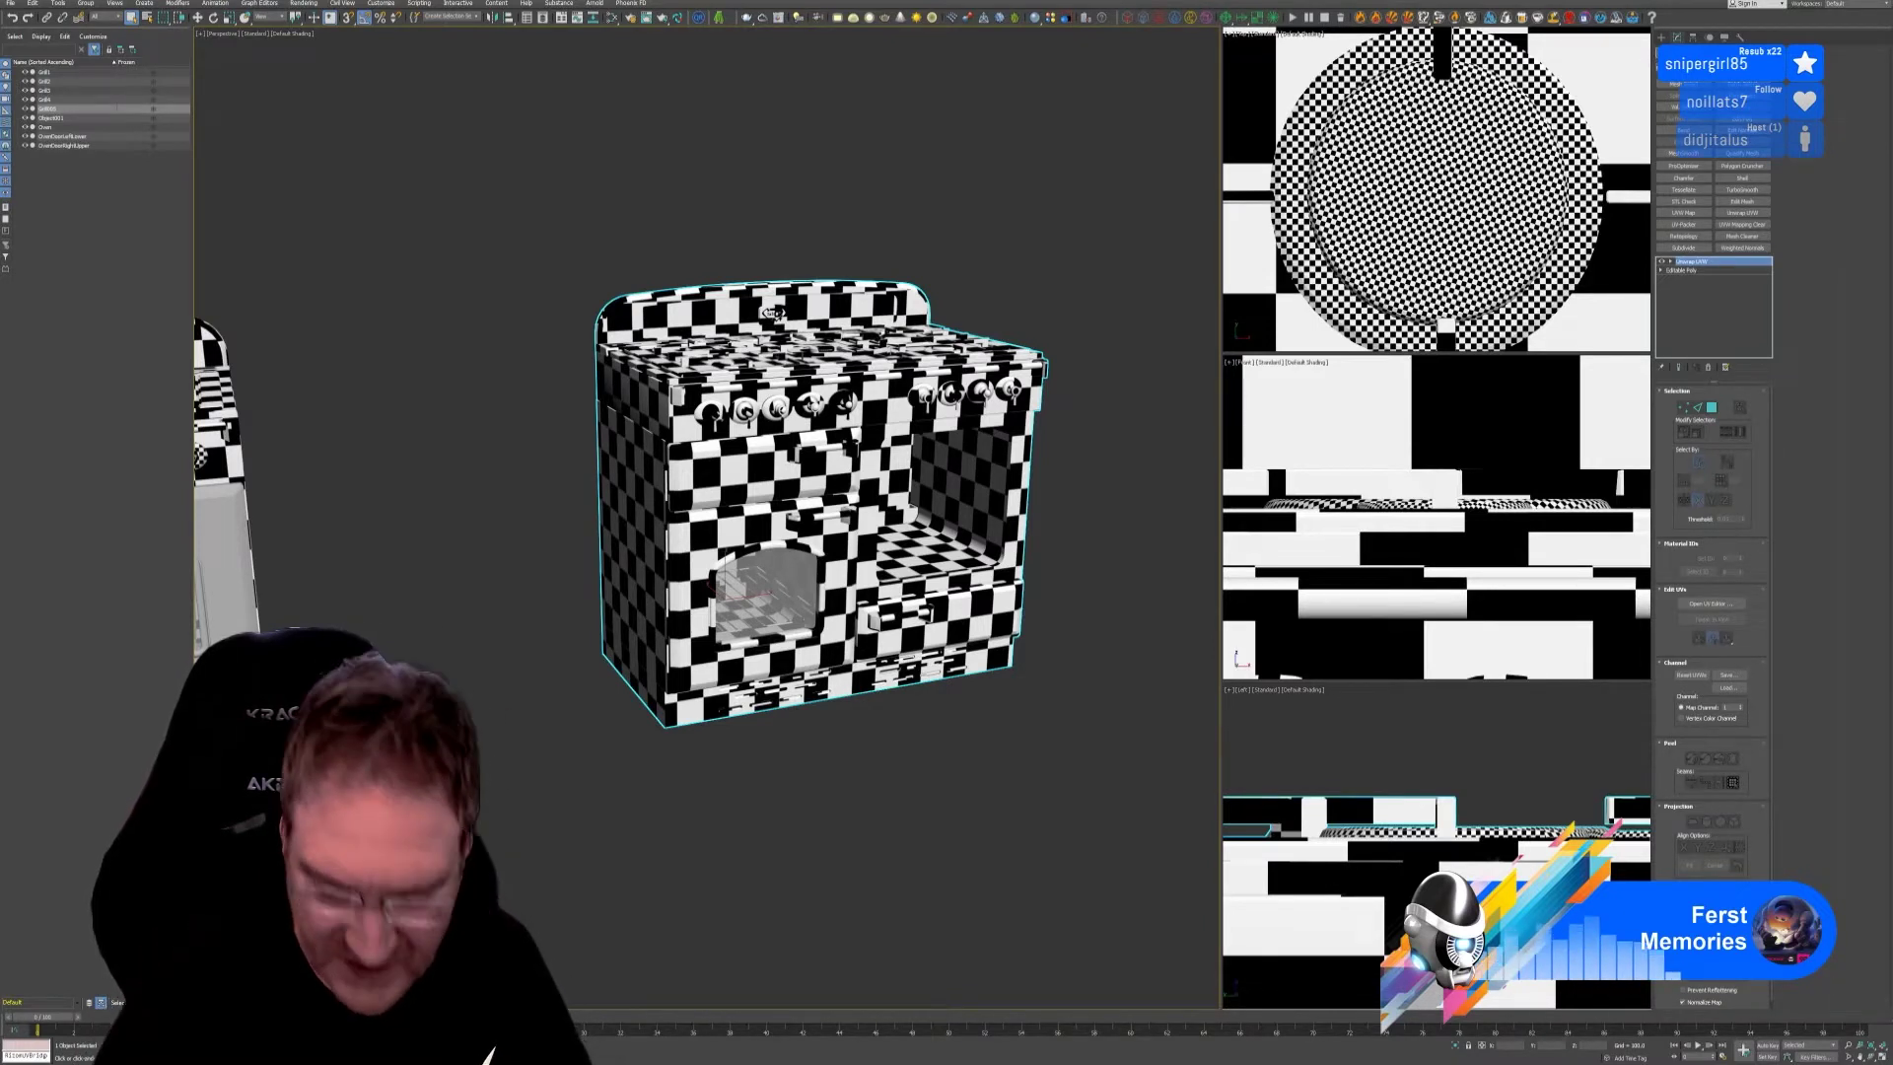
pyautogui.press('Return')
# Frame the ovens in the top, front, left and perspective viewports to view them whole.
pyautogui.press('z')
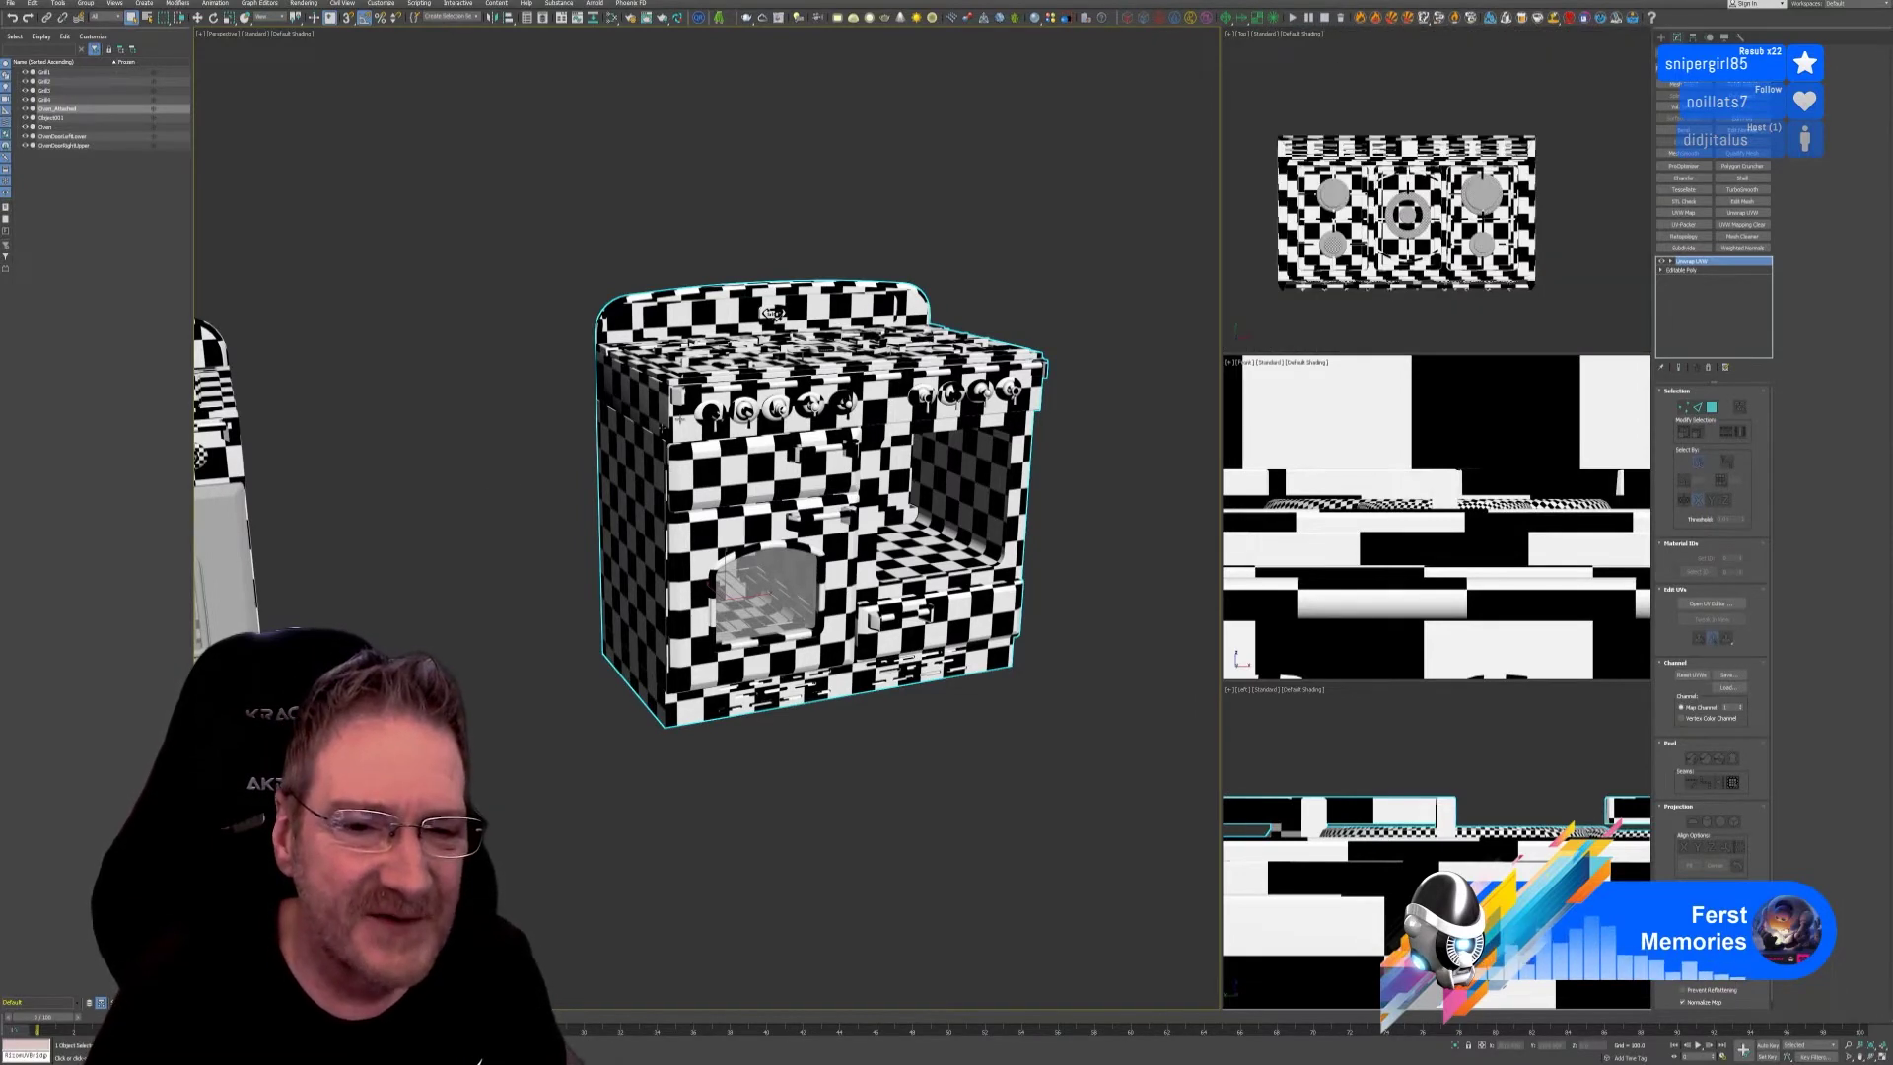
pyautogui.moveTo(542, 471); pyautogui.dragTo(512, 503, button='middle')
pyautogui.scroll(-2, 1489, 479)
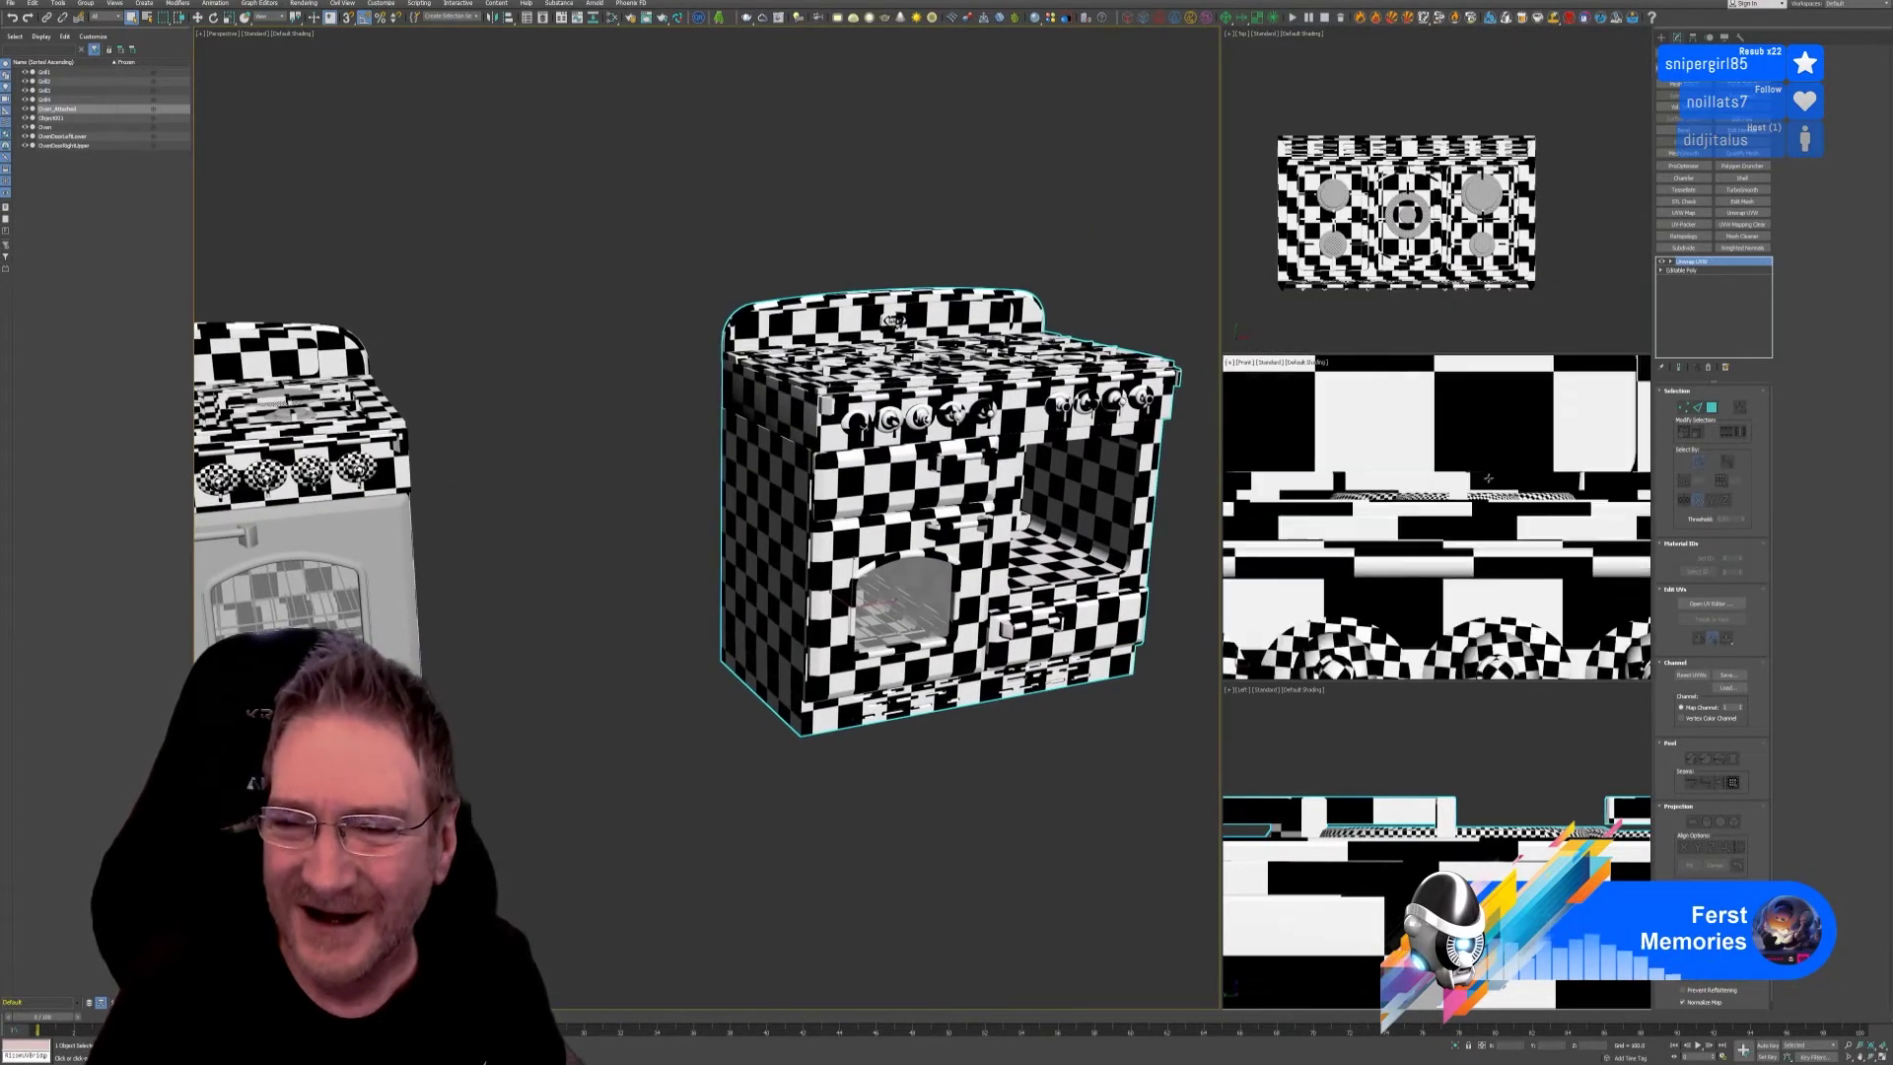
pyautogui.press('z')
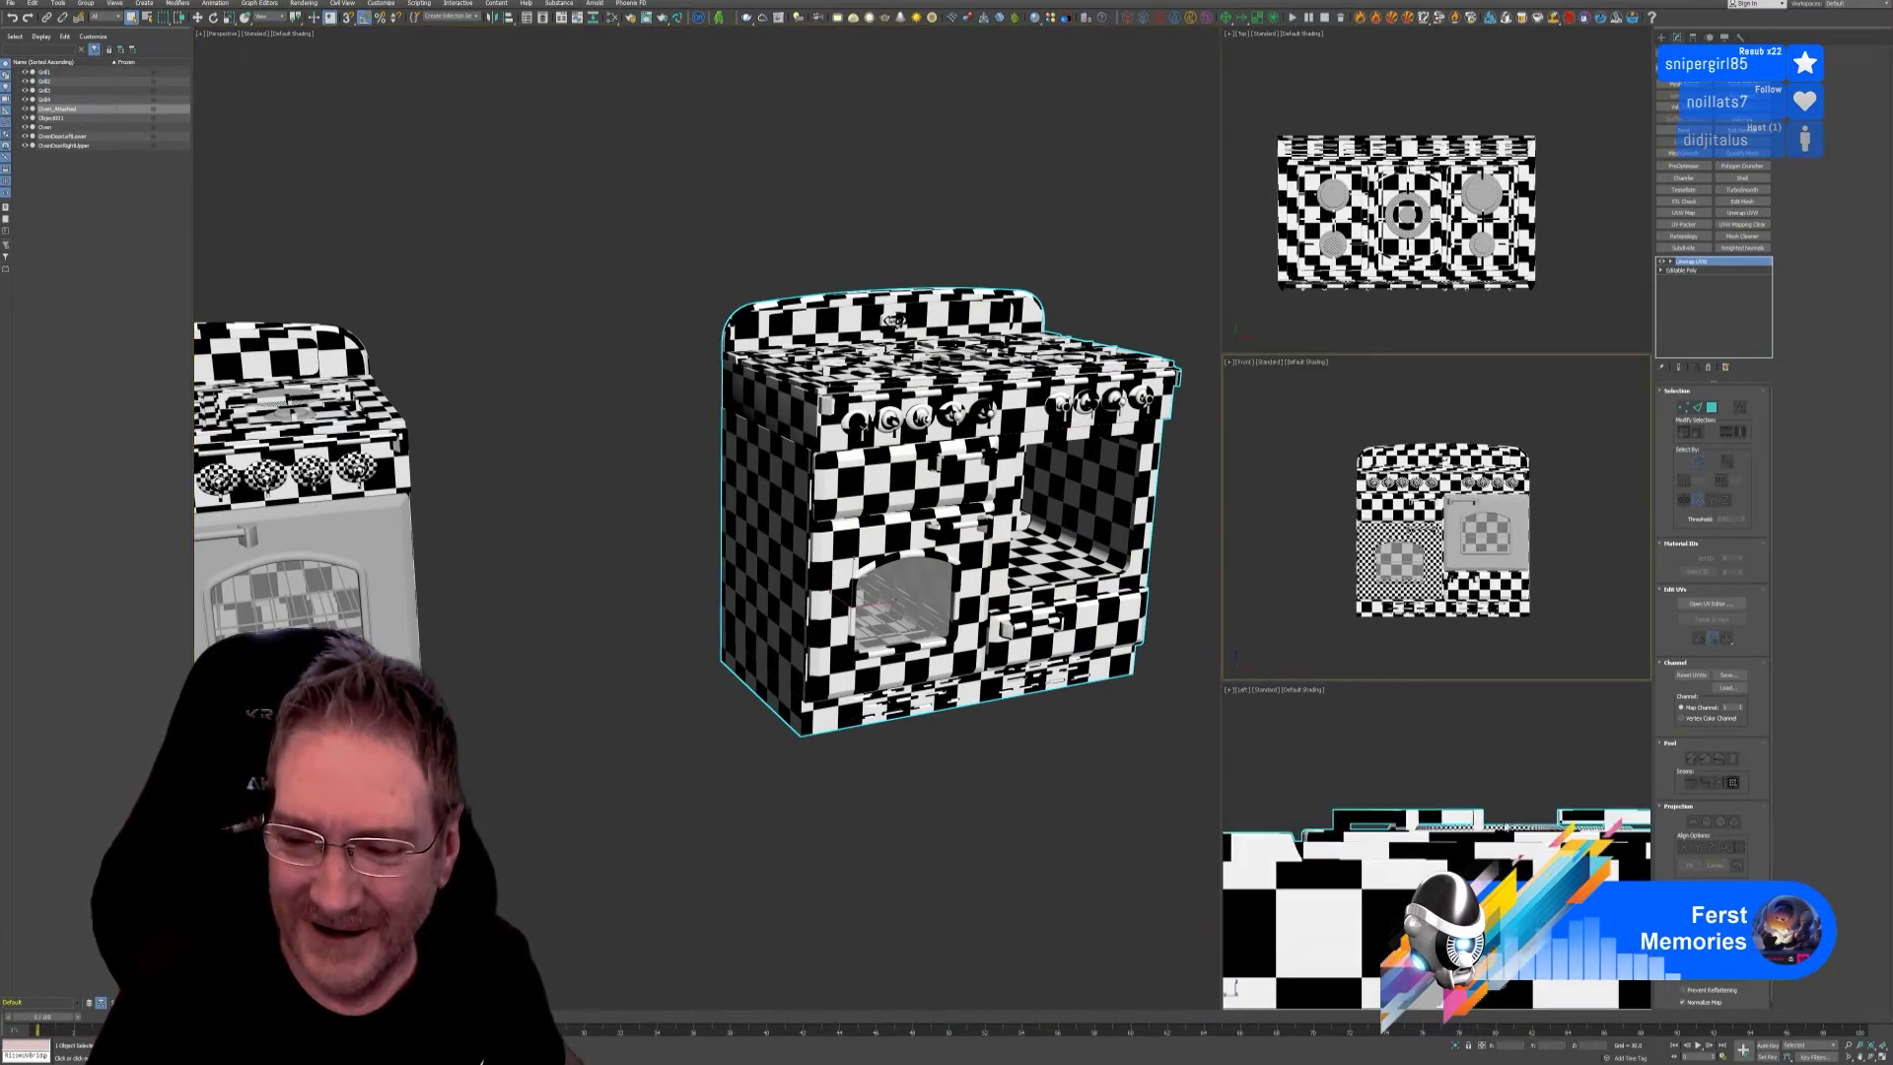
pyautogui.middleClick(1506, 827)
pyautogui.press('z')
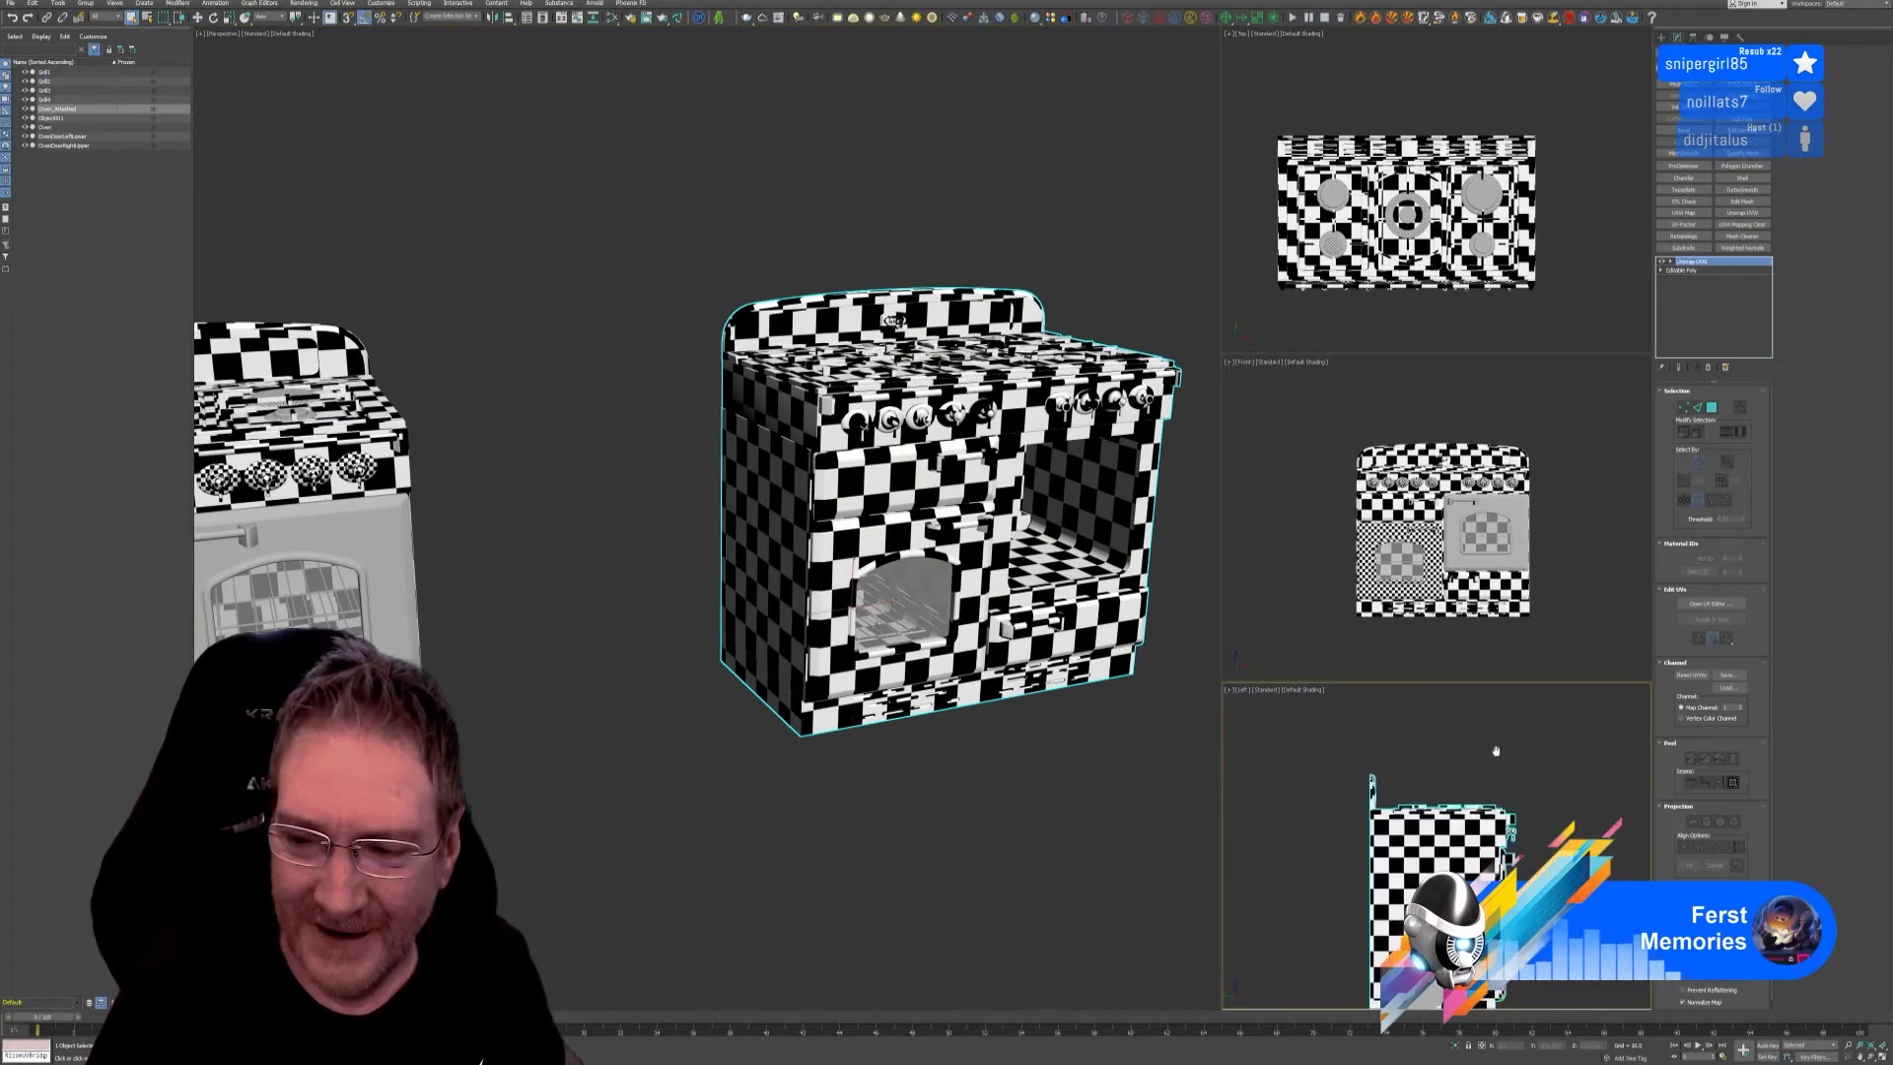
pyautogui.middleClick(921, 765)
pyautogui.press('z')
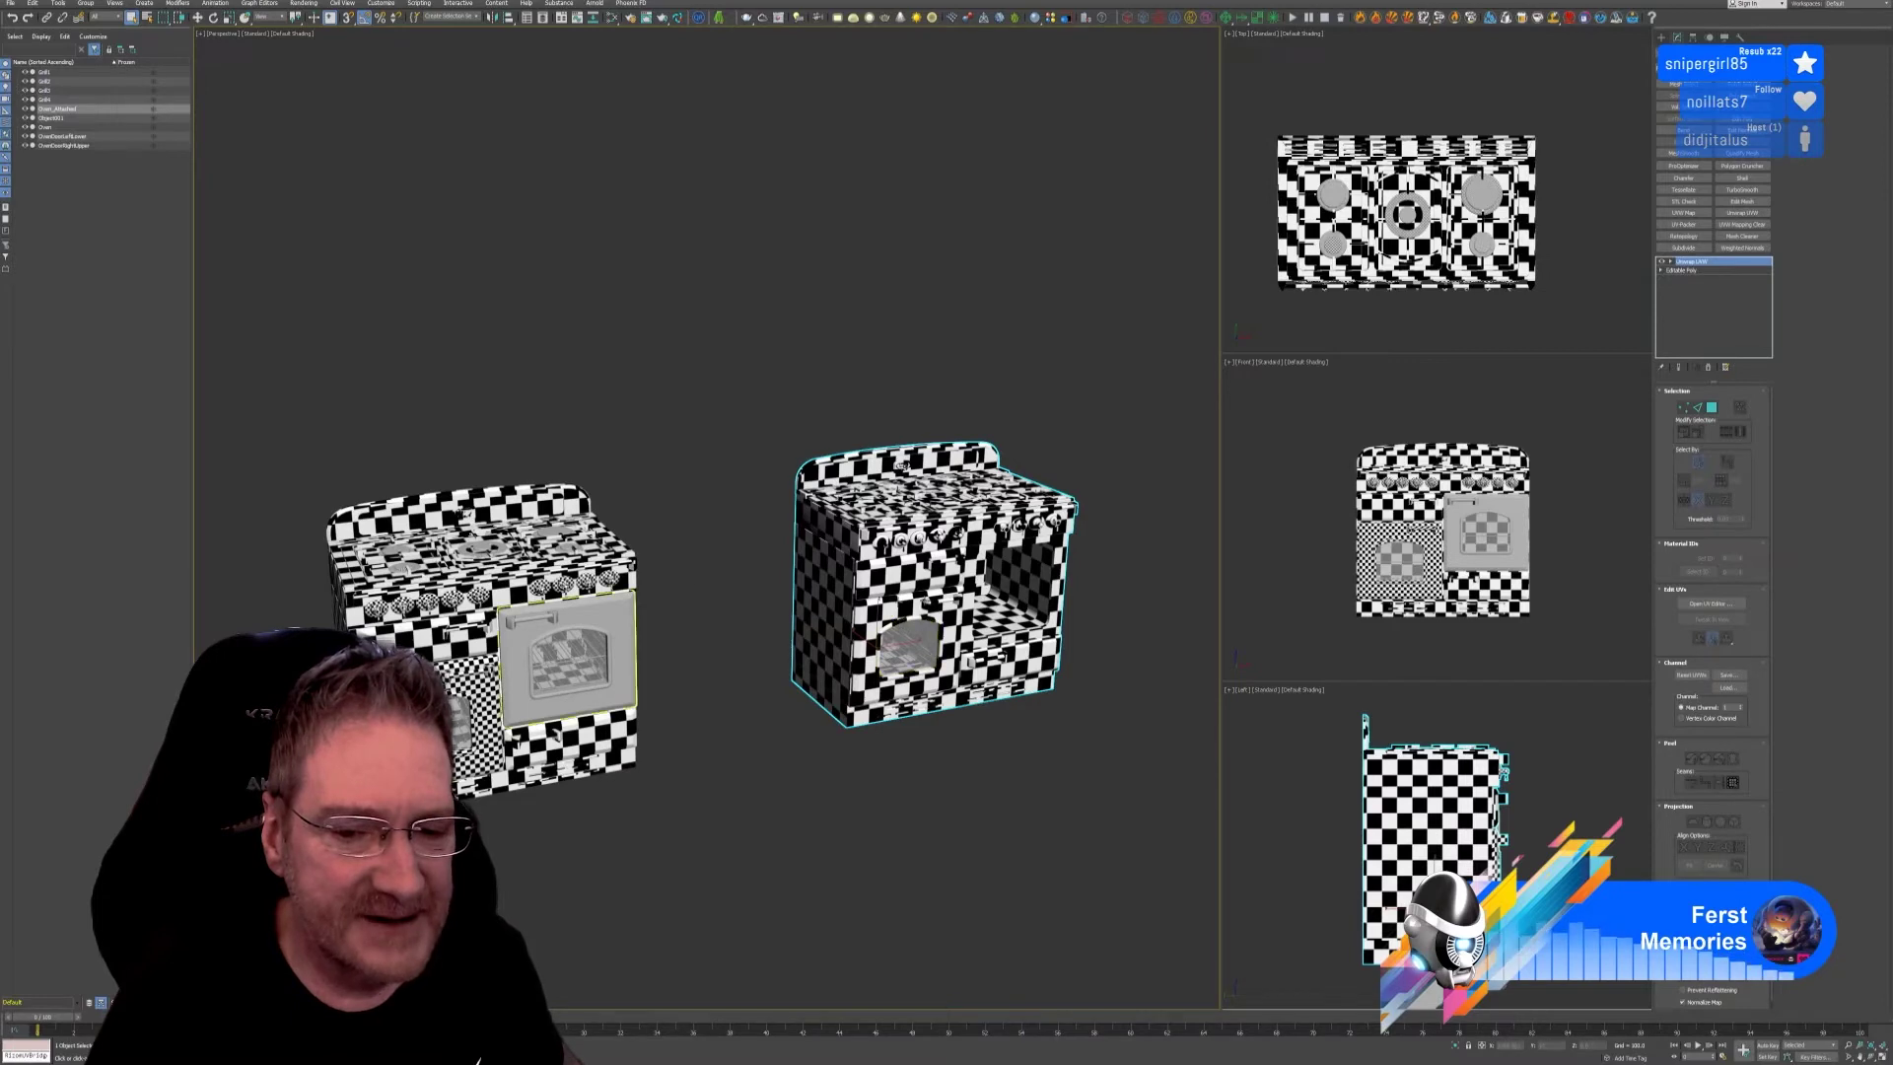
pyautogui.keyDown('alt'); pyautogui.moveTo(724, 500); pyautogui.dragTo(670, 435, button='middle'); pyautogui.keyUp('alt')
pyautogui.scroll(3, 670, 435)
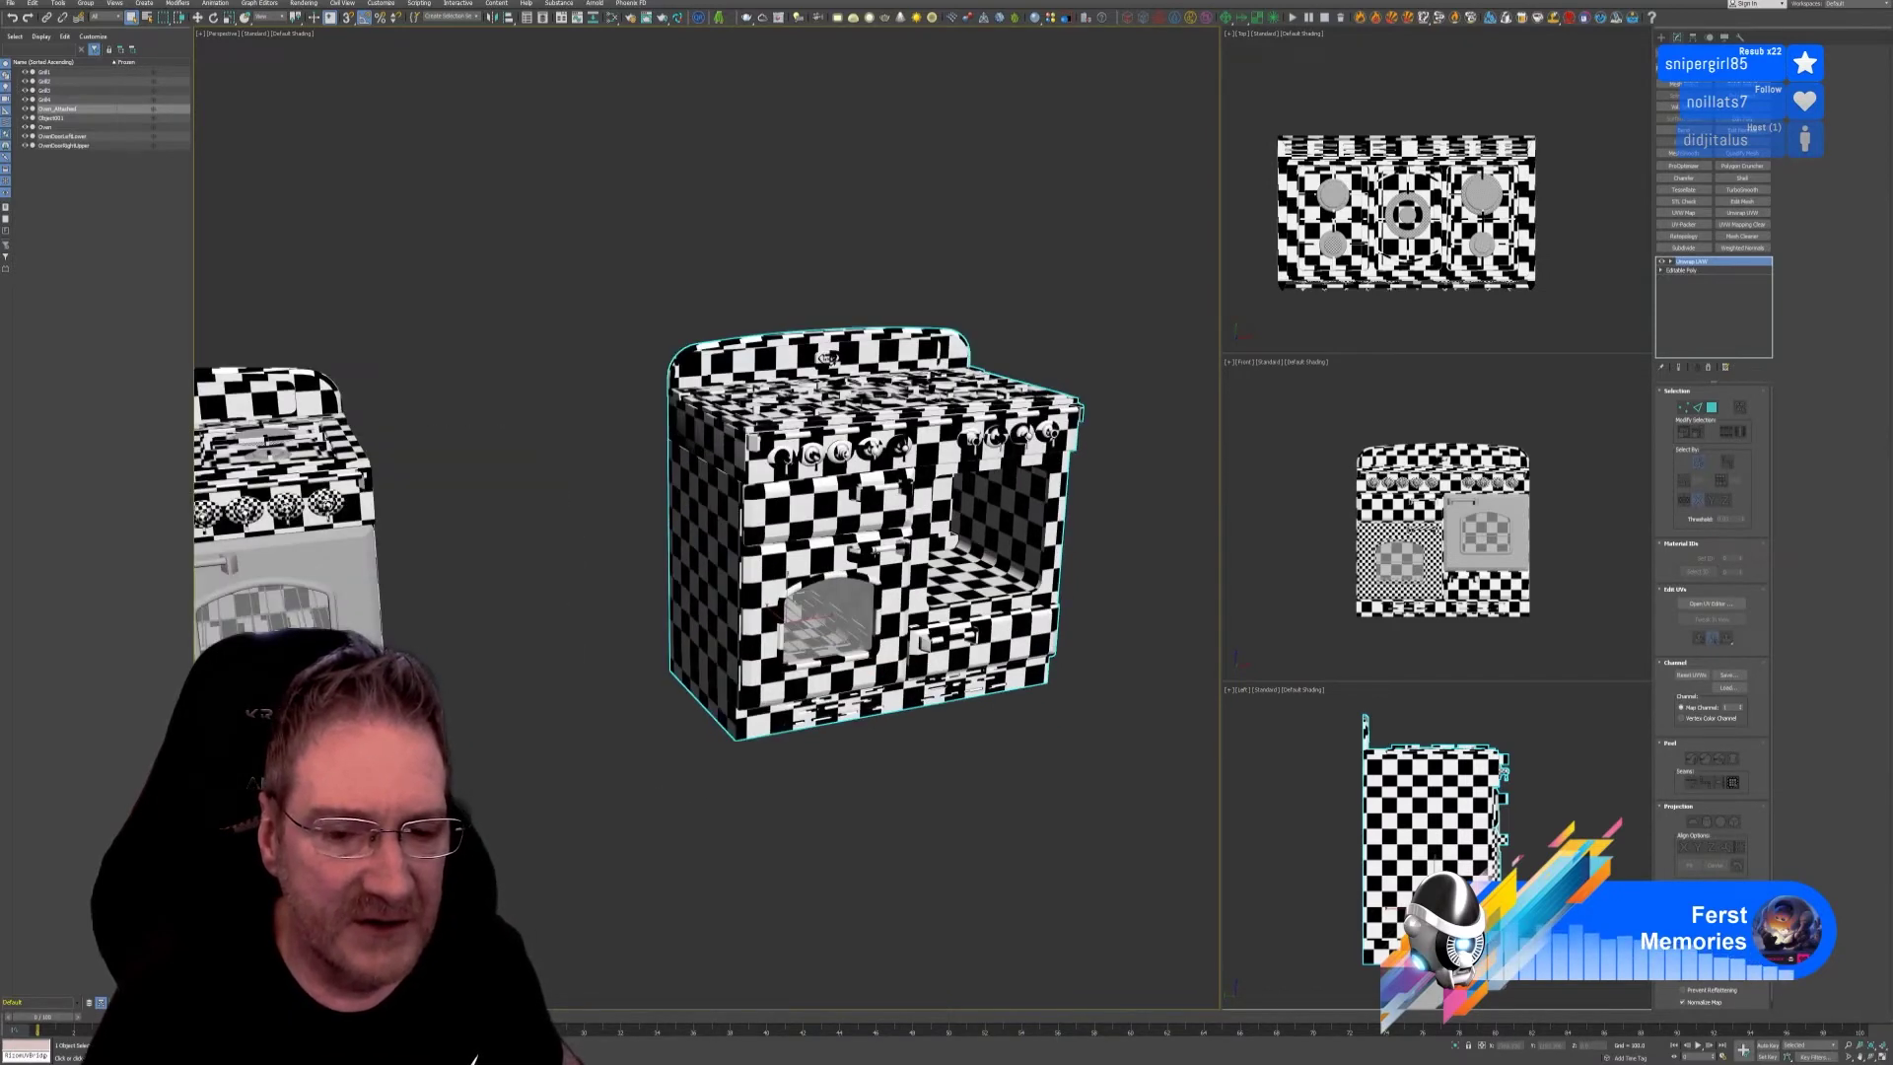
pyautogui.scroll(-3, 855, 556)
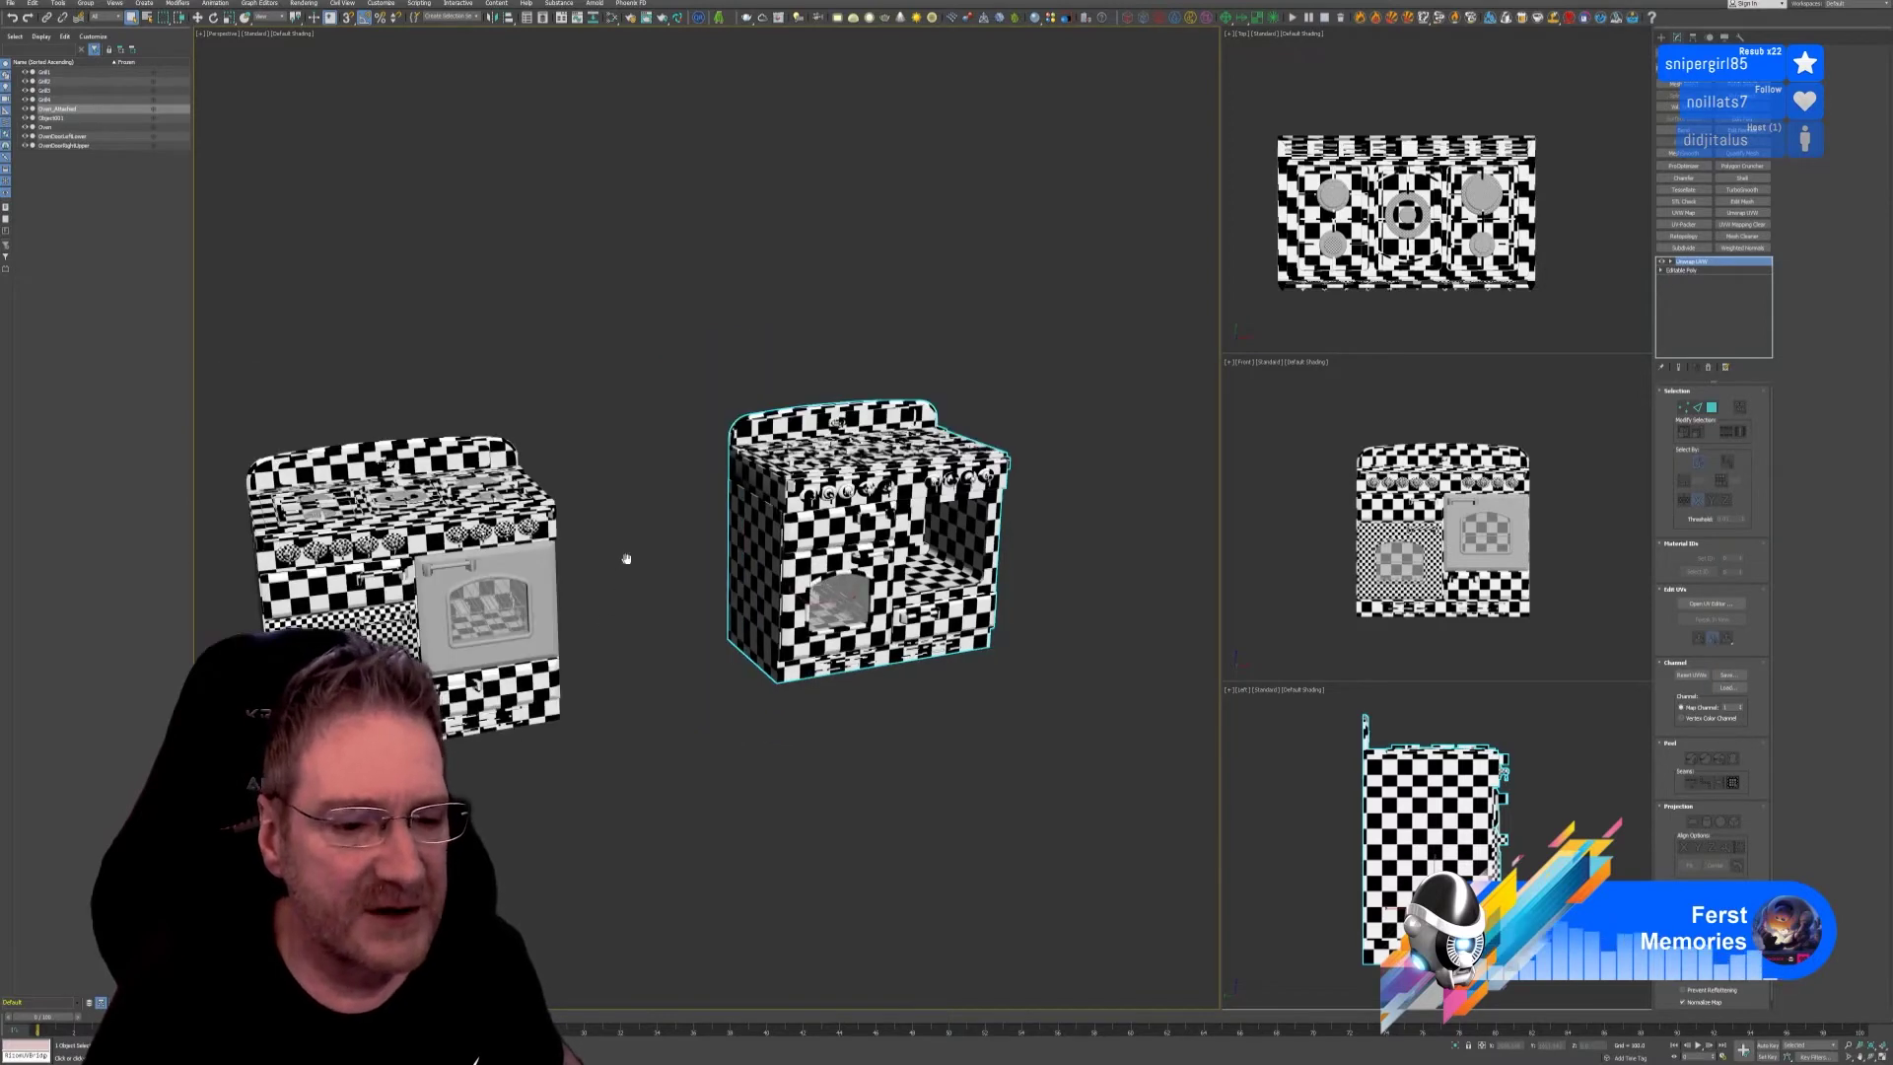
pyautogui.moveTo(626, 559); pyautogui.dragTo(642, 567, button='middle')
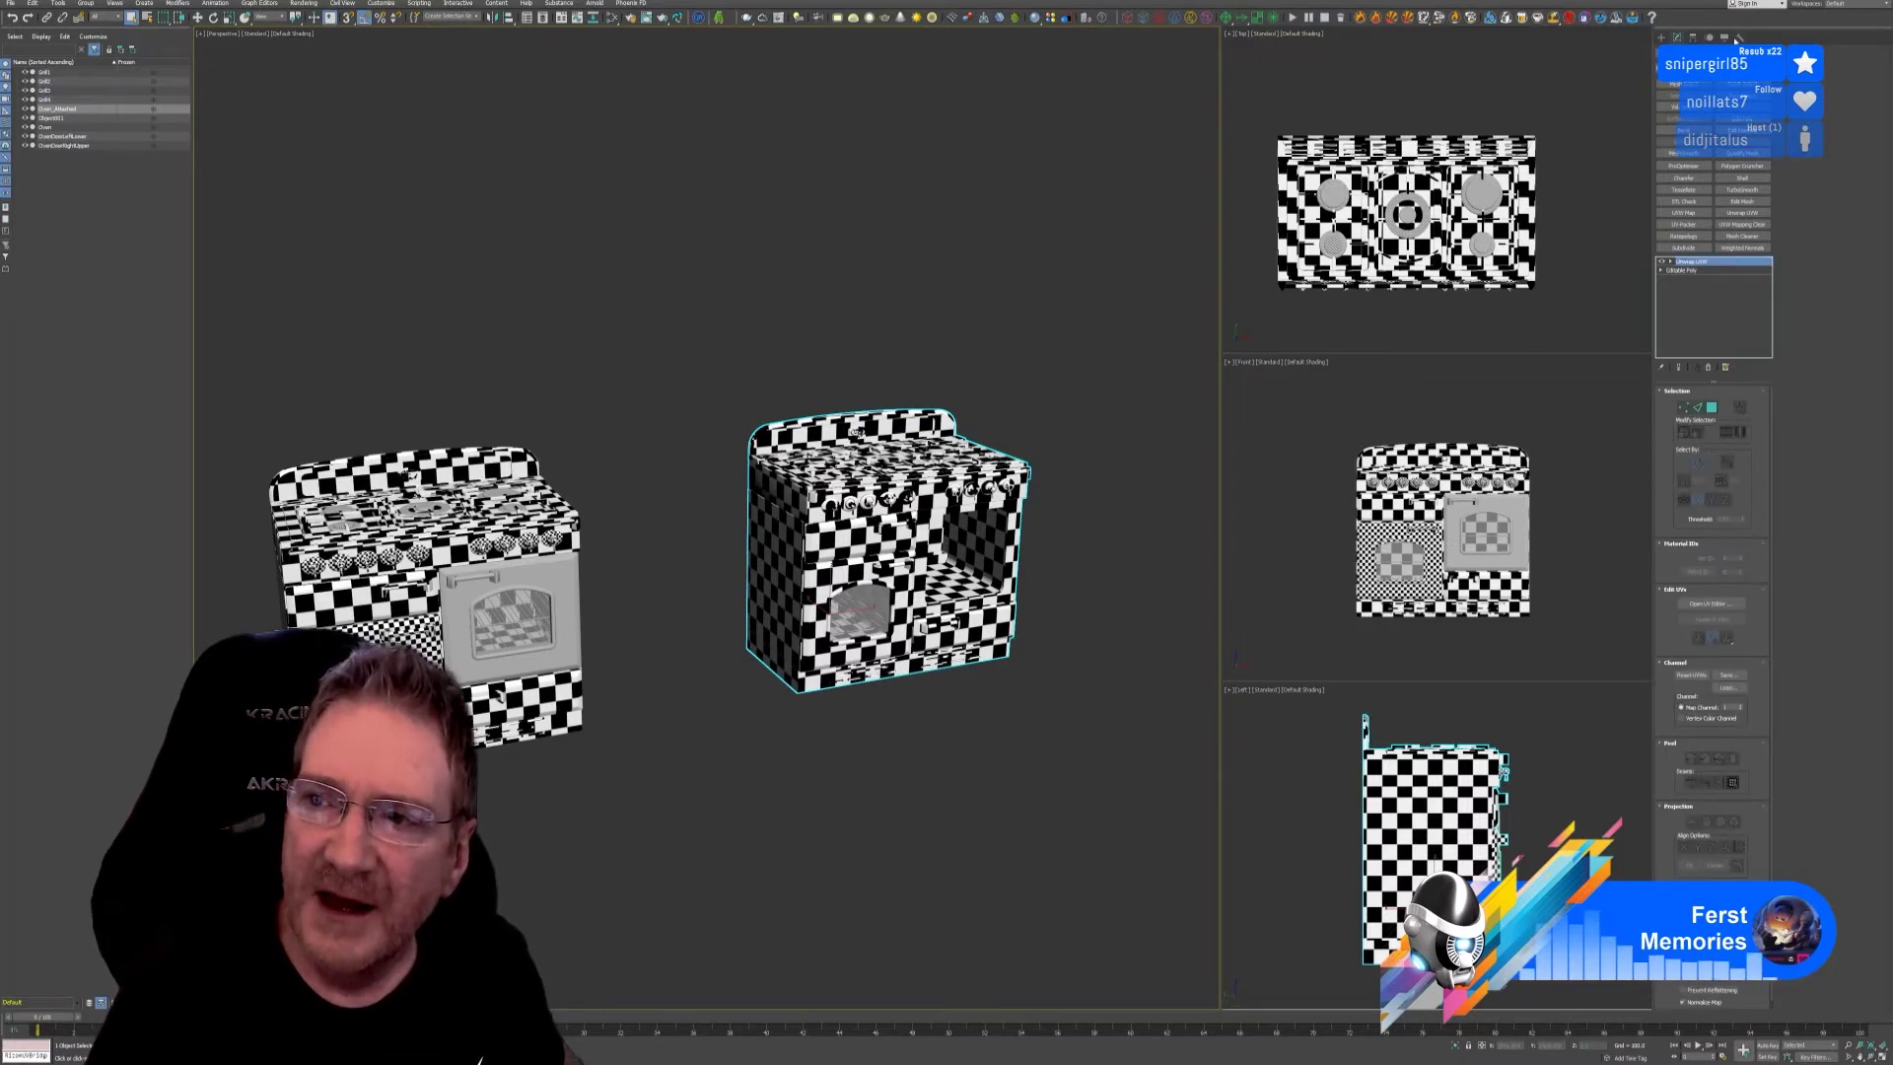
# Open Channel Info for Oven_Attached, copy its UV map channel and deselect the object.
pyautogui.click(1739, 36)
pyautogui.click(1713, 279)
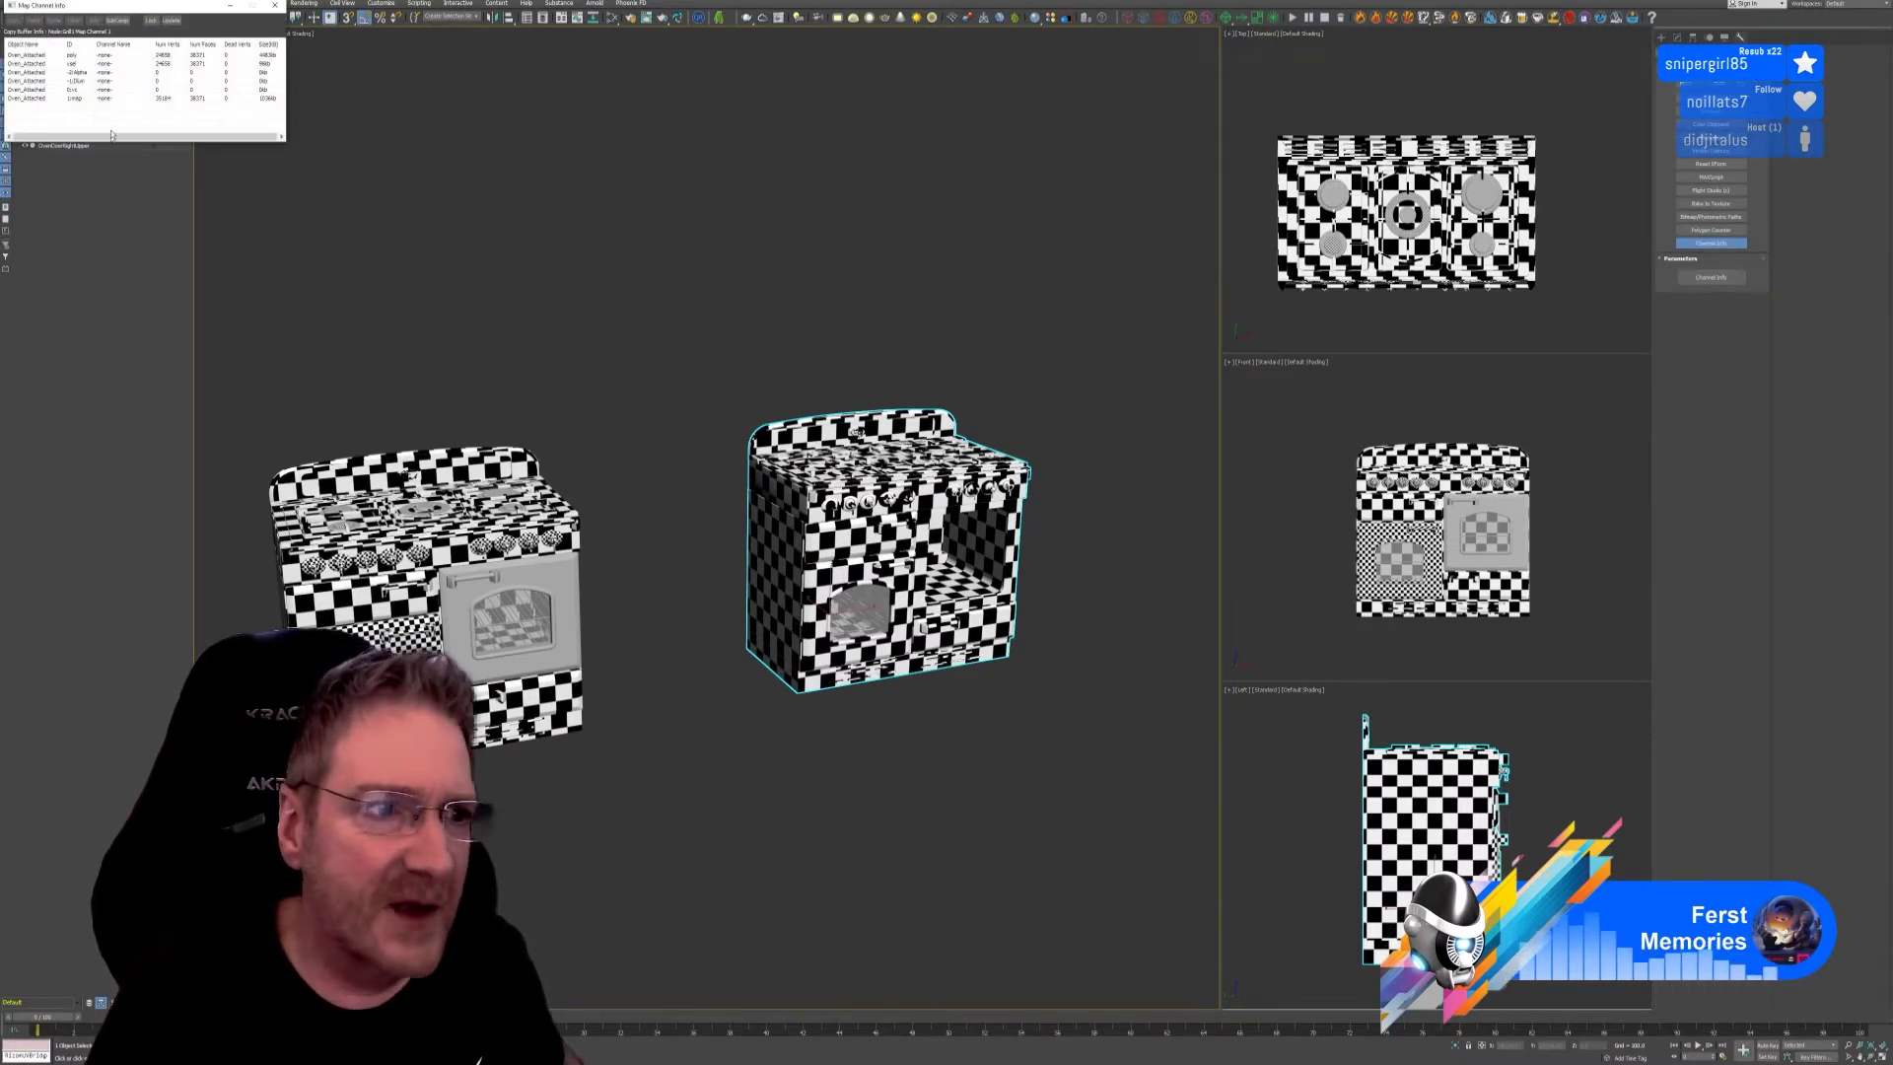
pyautogui.click(77, 106)
pyautogui.rightClick(77, 107)
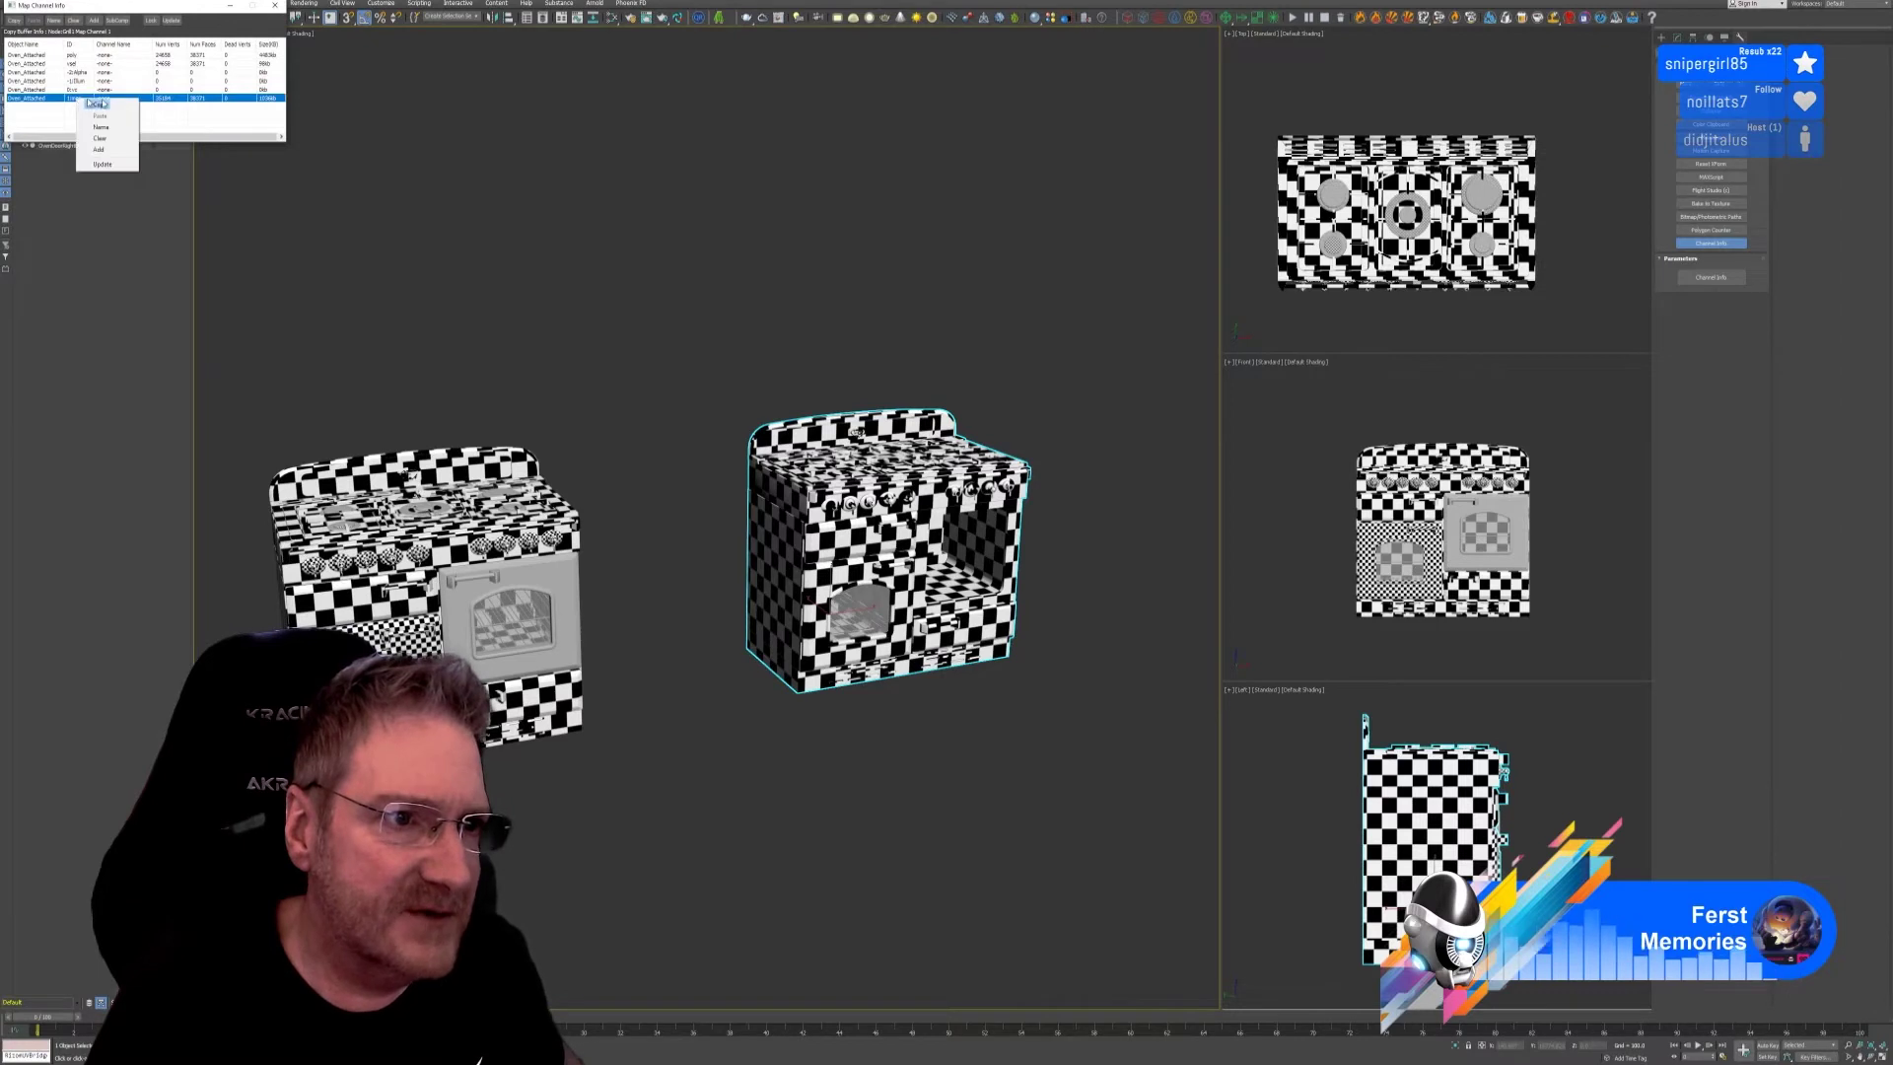
pyautogui.click(233, 381)
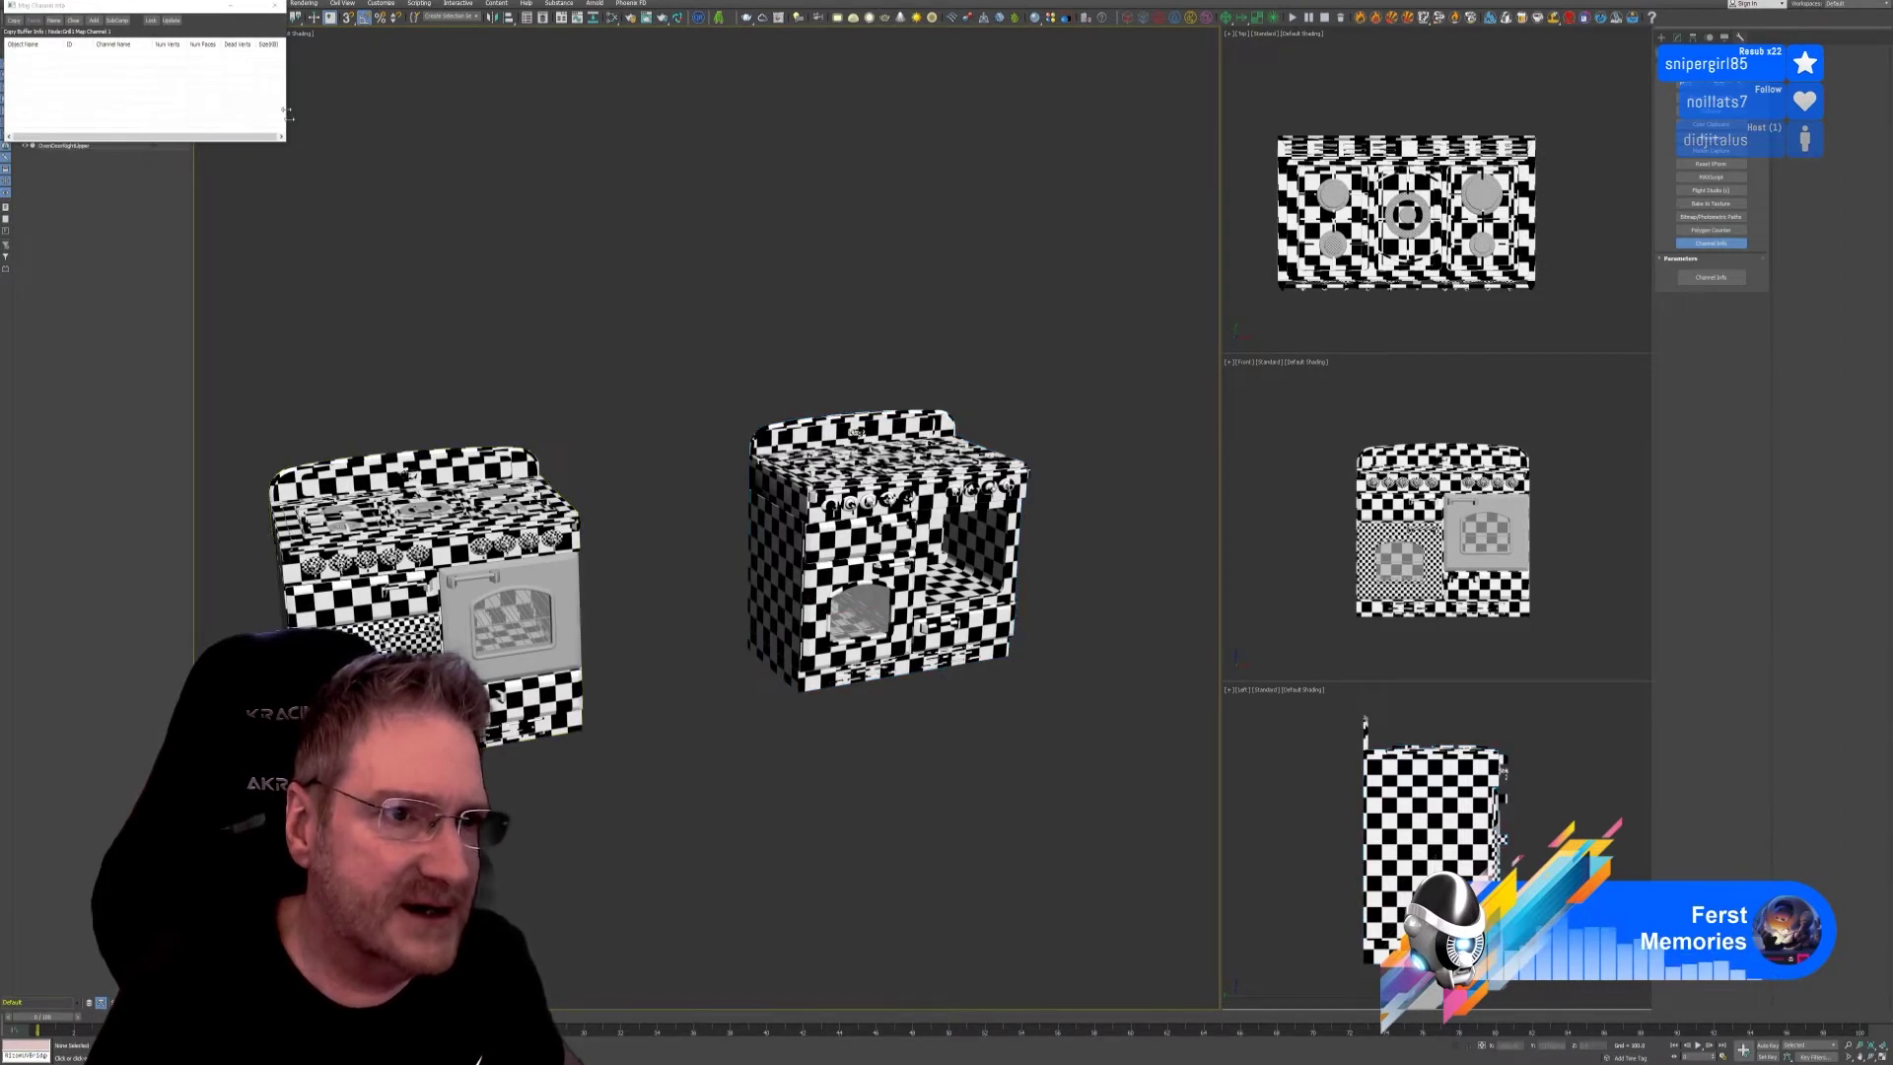
# Close the channel information window and save the oven scene.
pyautogui.click(275, 5)
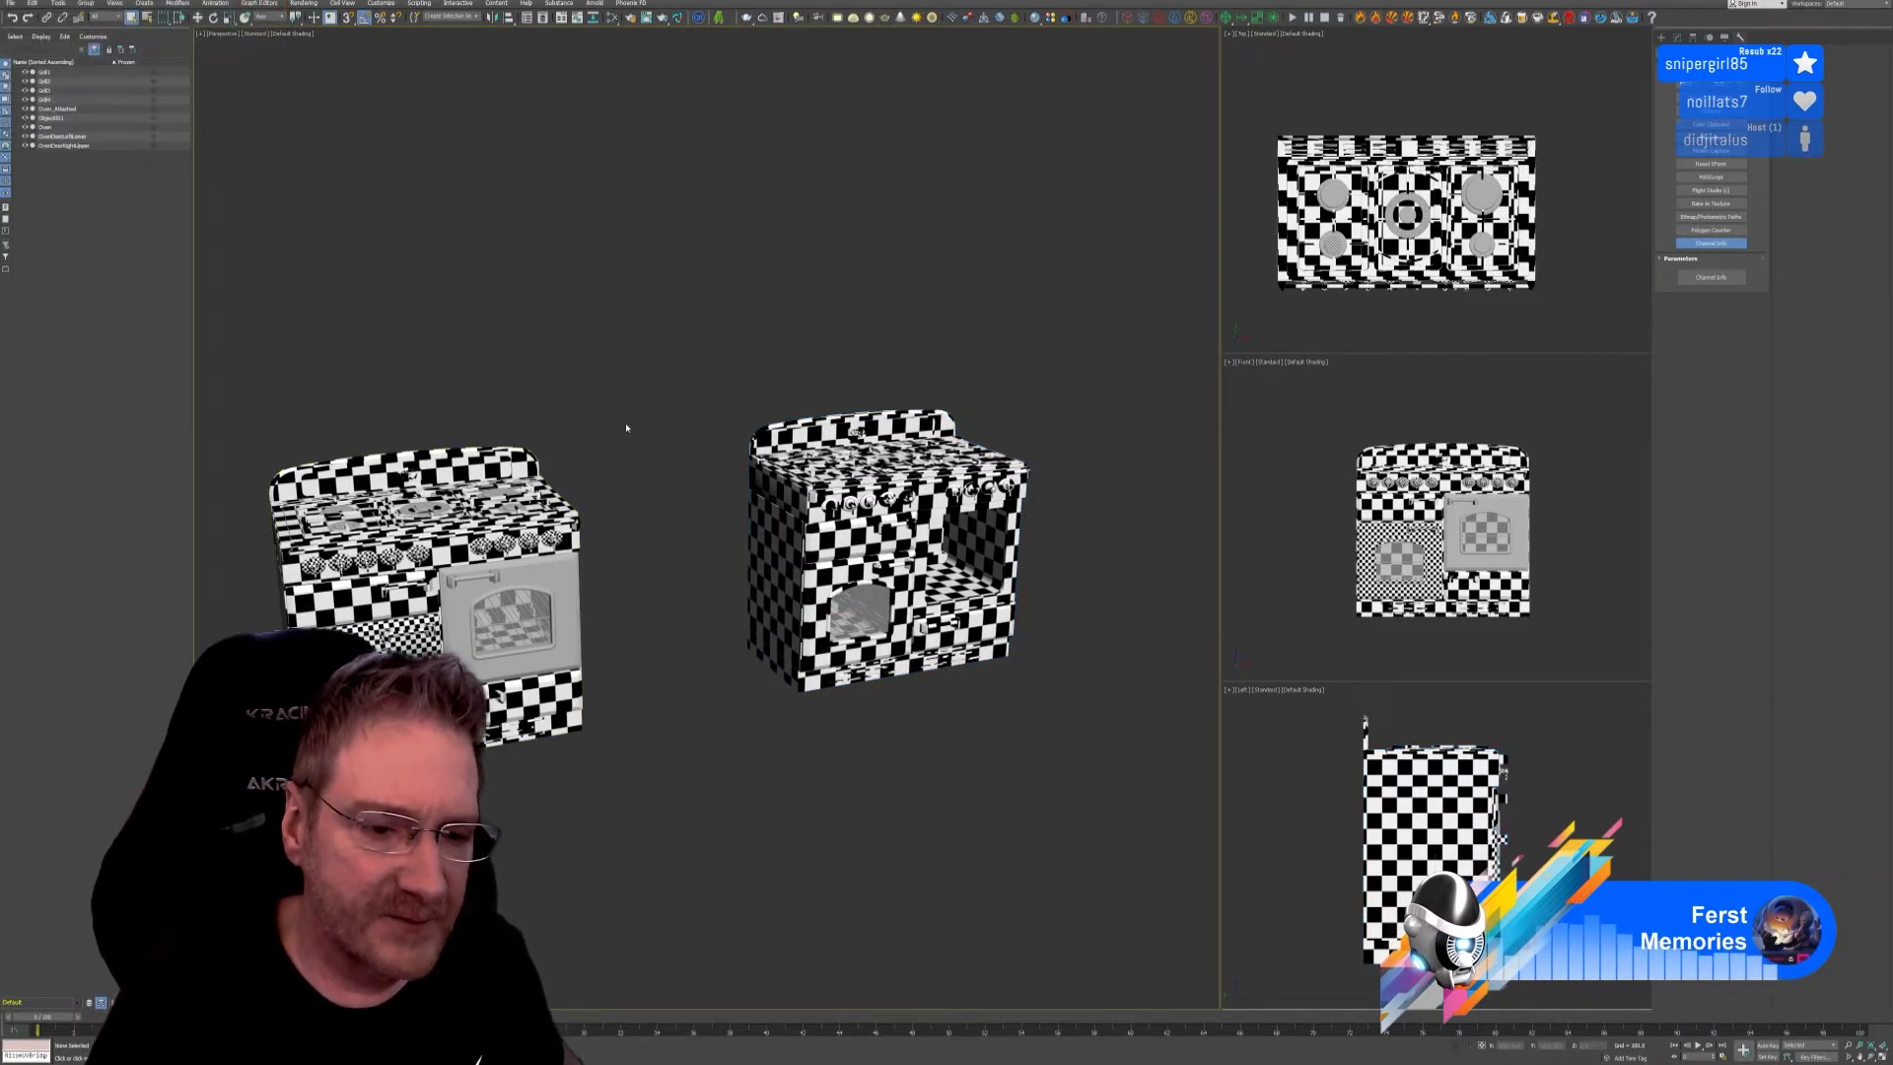
pyautogui.moveTo(626, 427); pyautogui.dragTo(656, 424, button='middle')
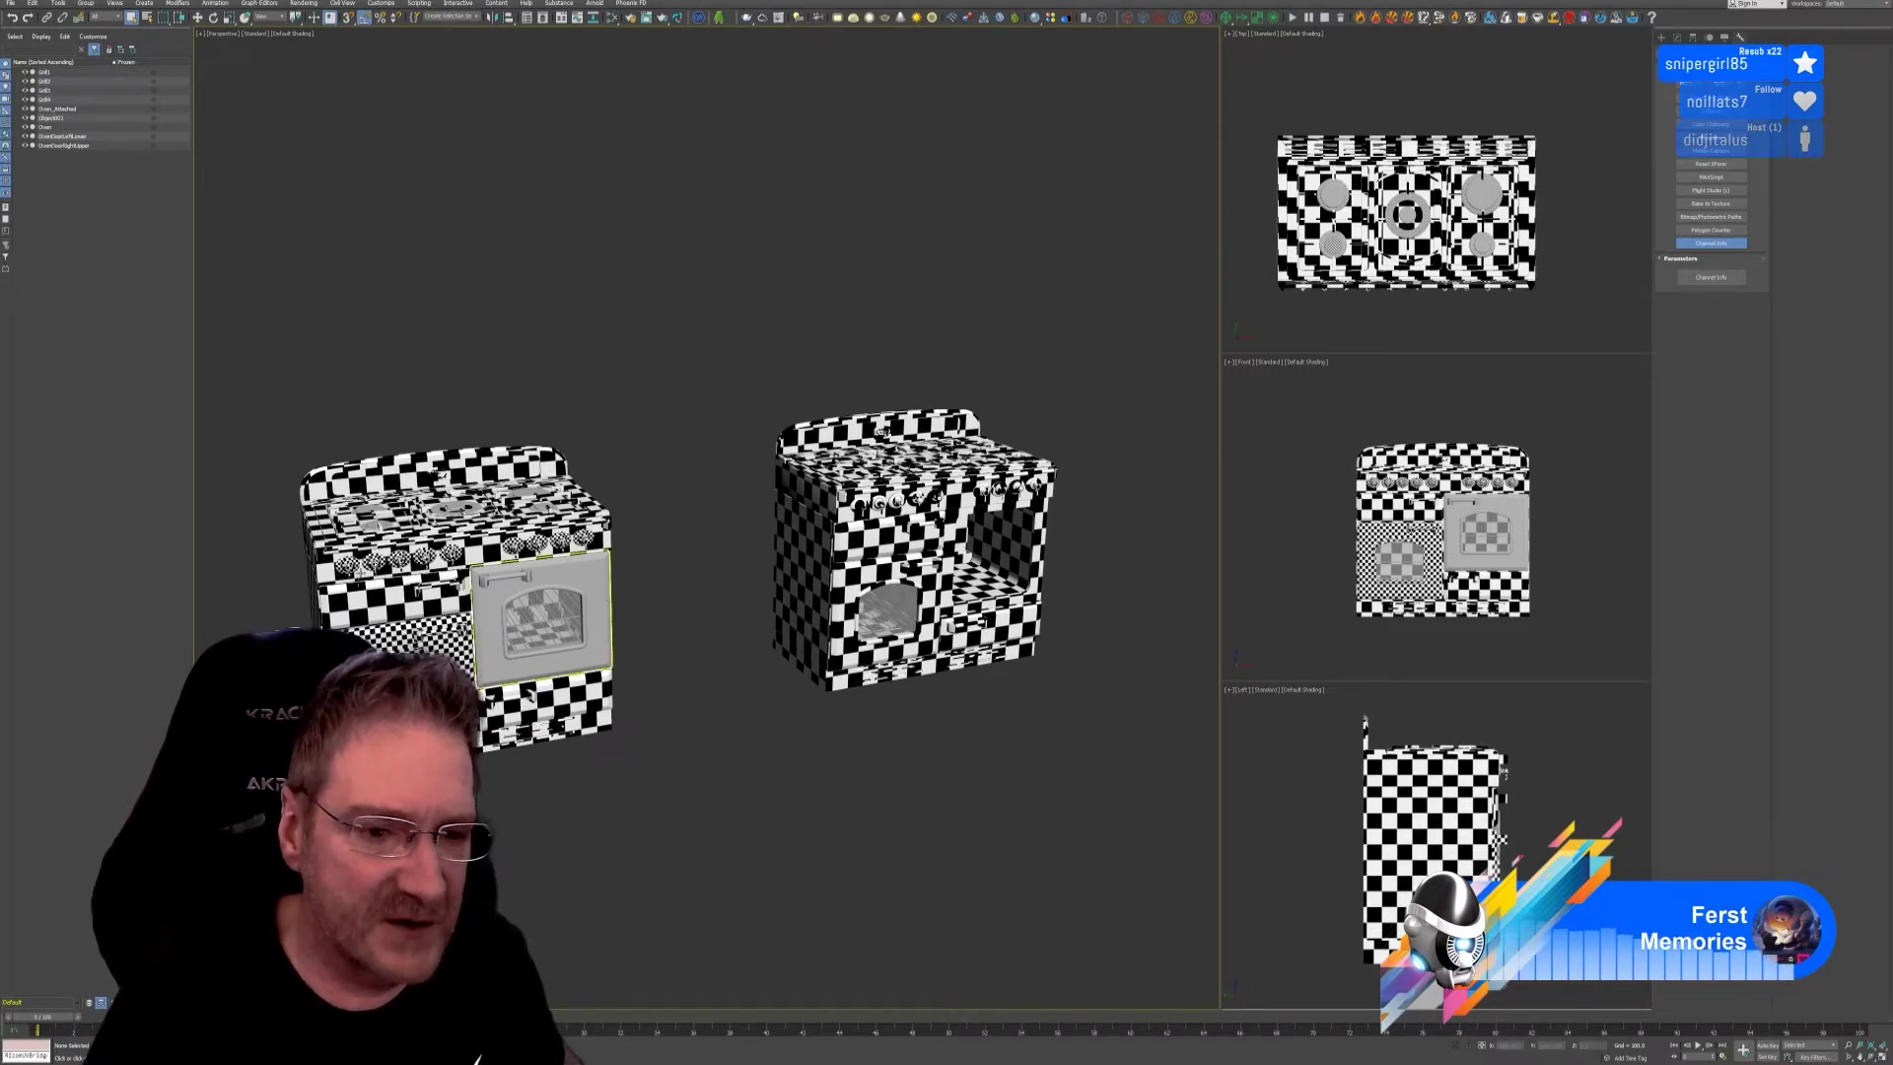
pyautogui.moveTo(737, 306); pyautogui.dragTo(772, 311, button='middle')
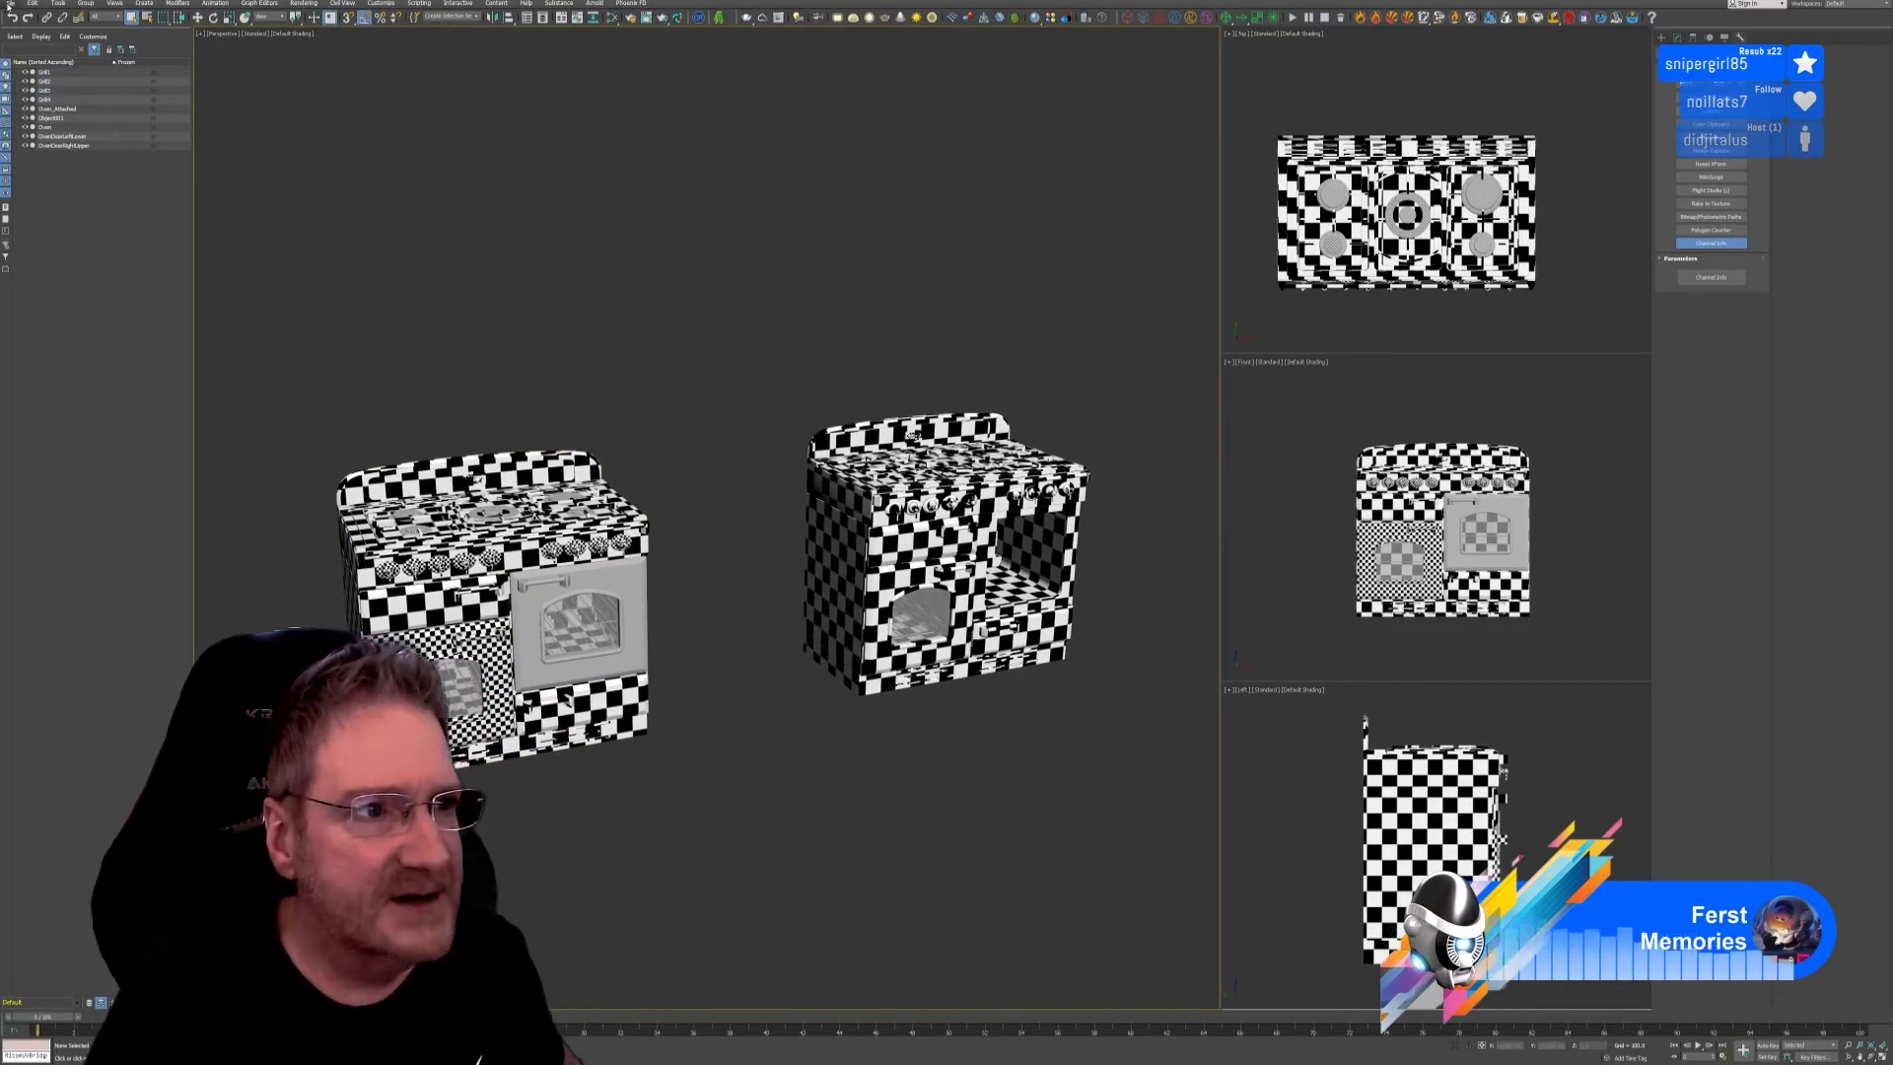
pyautogui.click(7, 4)
pyautogui.click(30, 83)
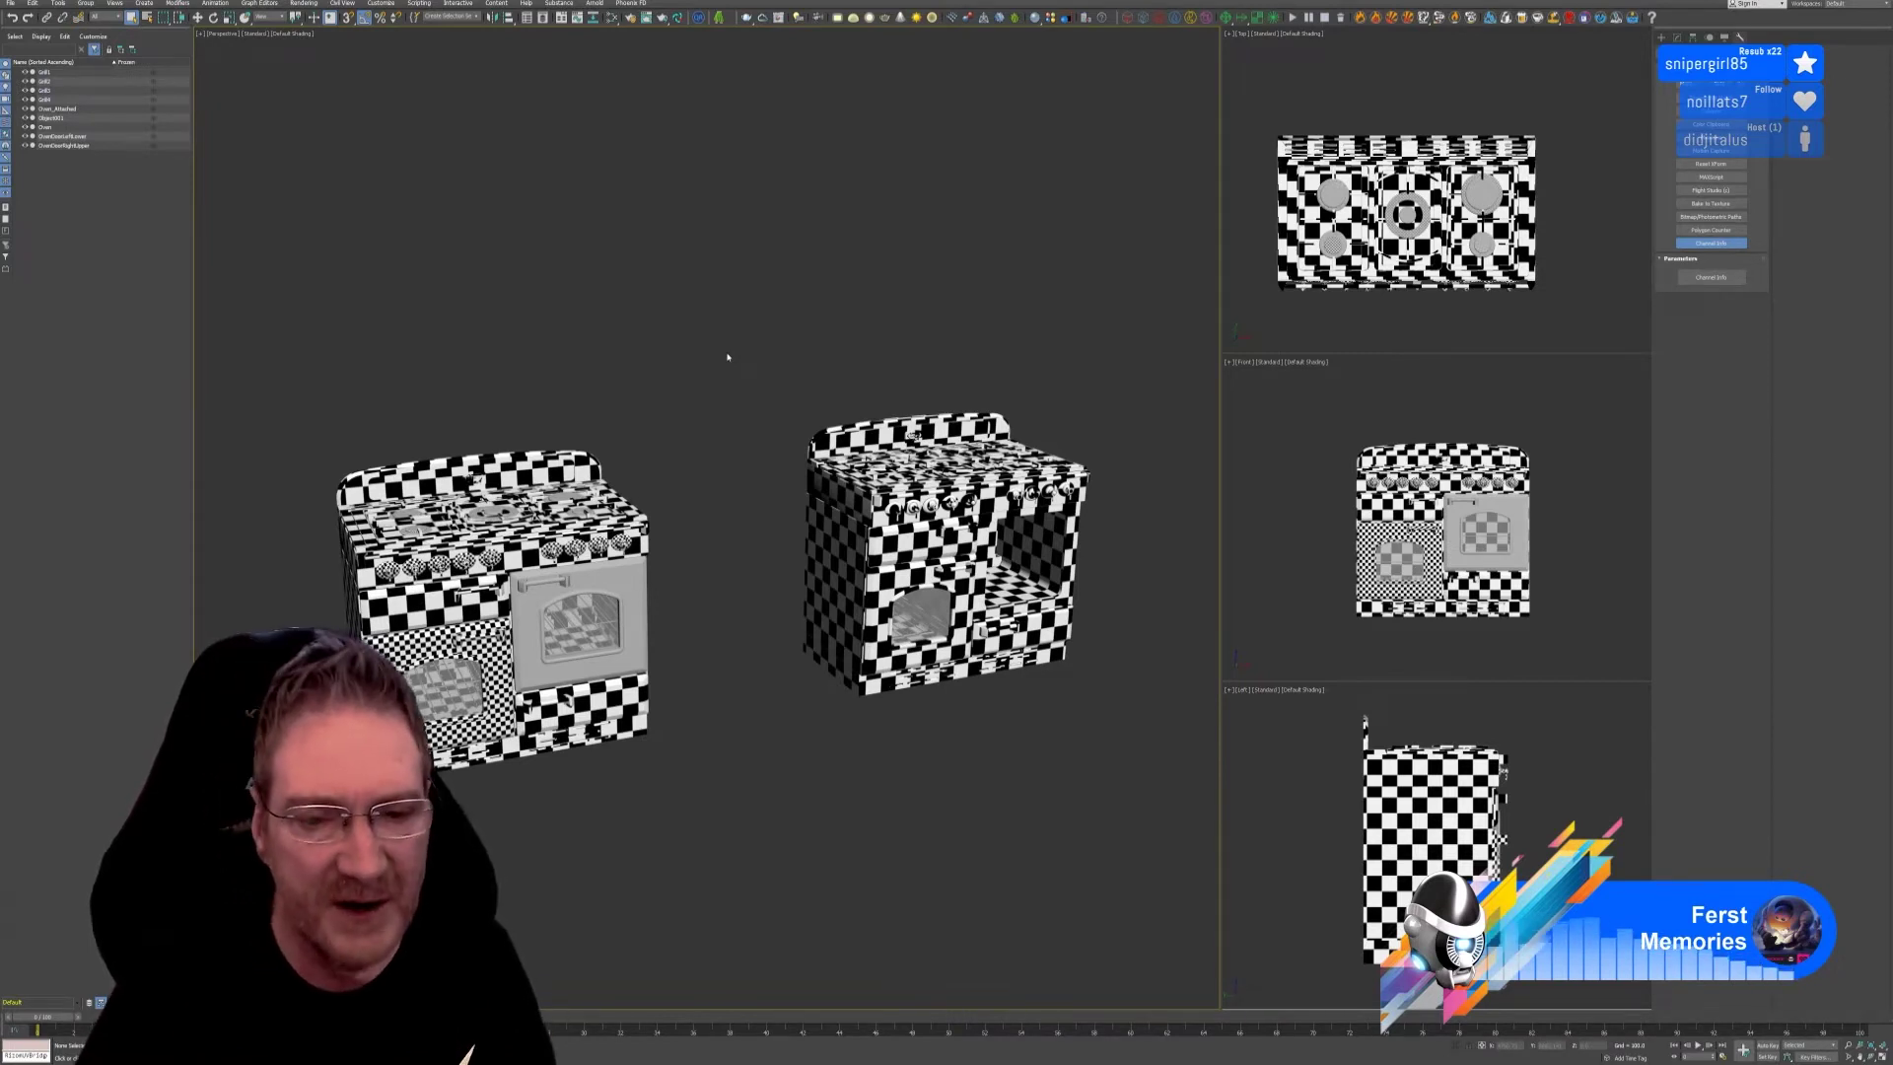
# Open the latest fridge scene, the R9 version, from the neighbouring OldFridge folder.
pyautogui.click(10, 3)
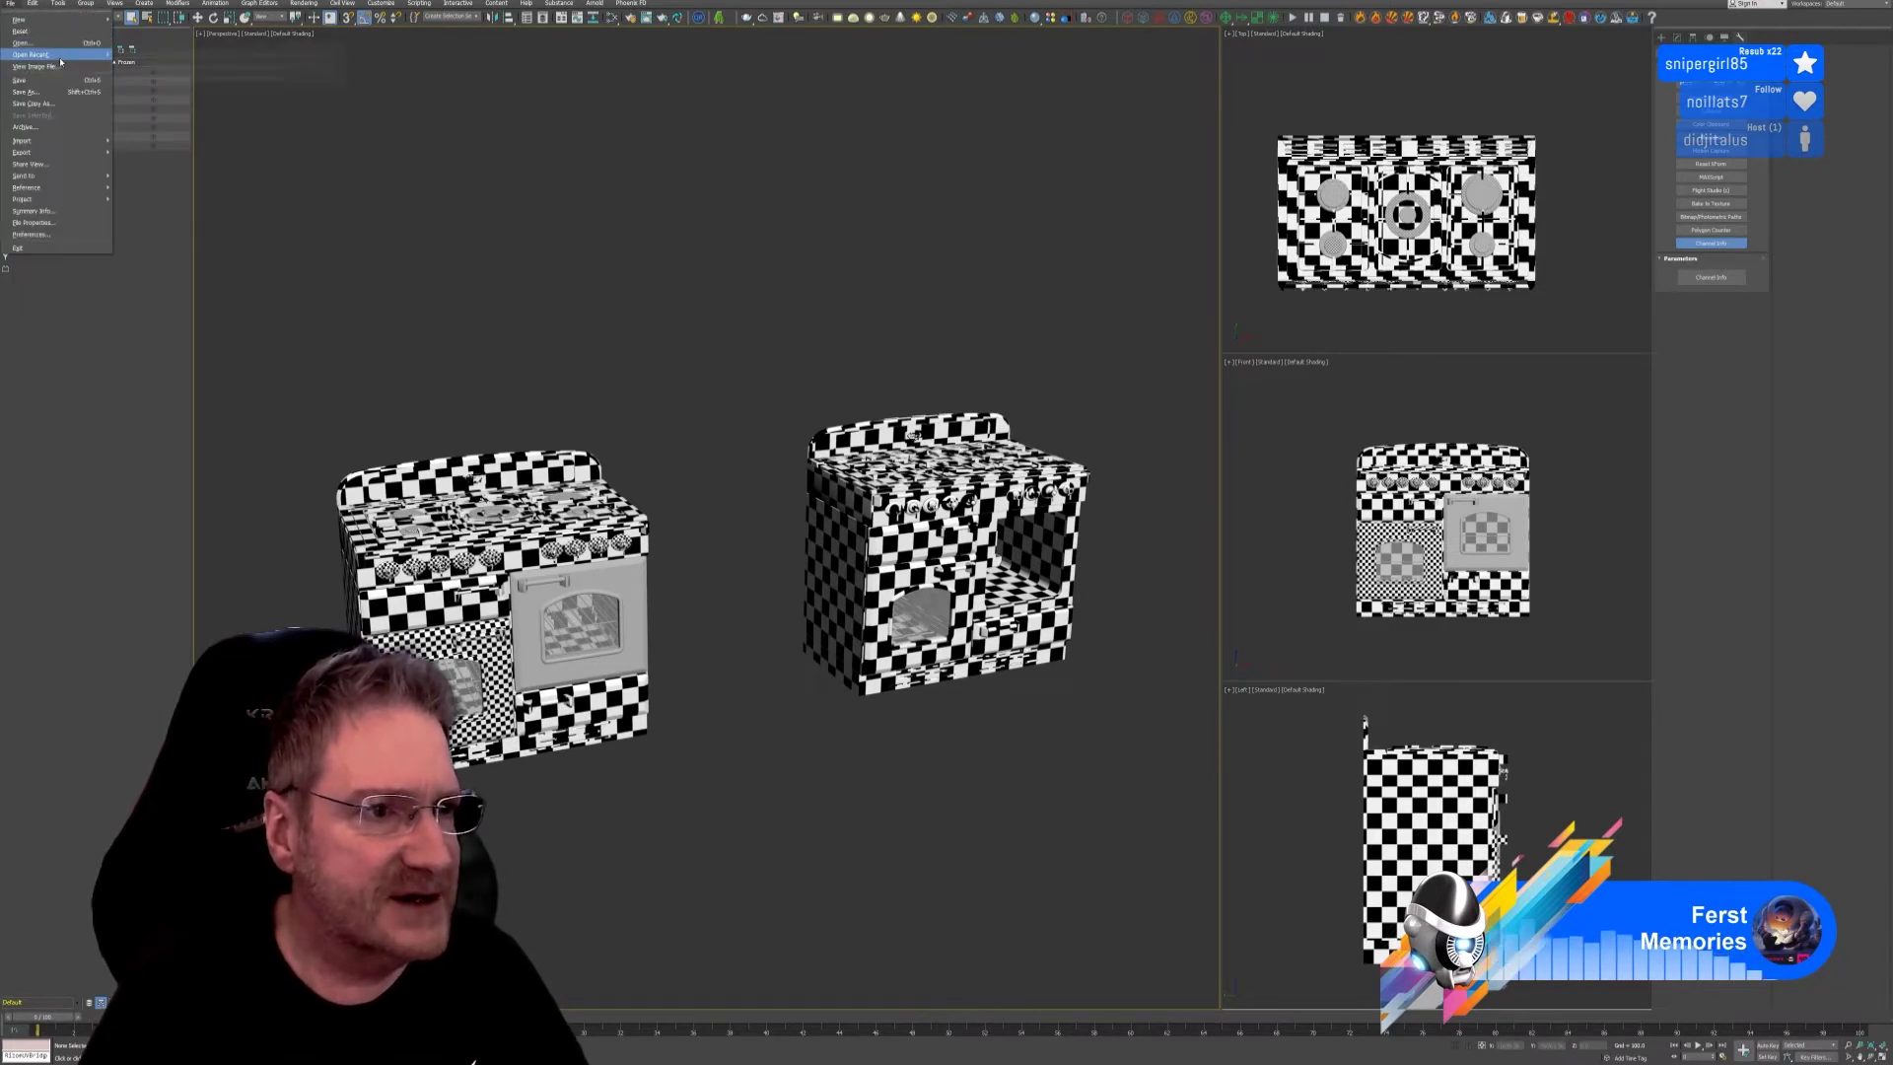
pyautogui.moveTo(81, 57)
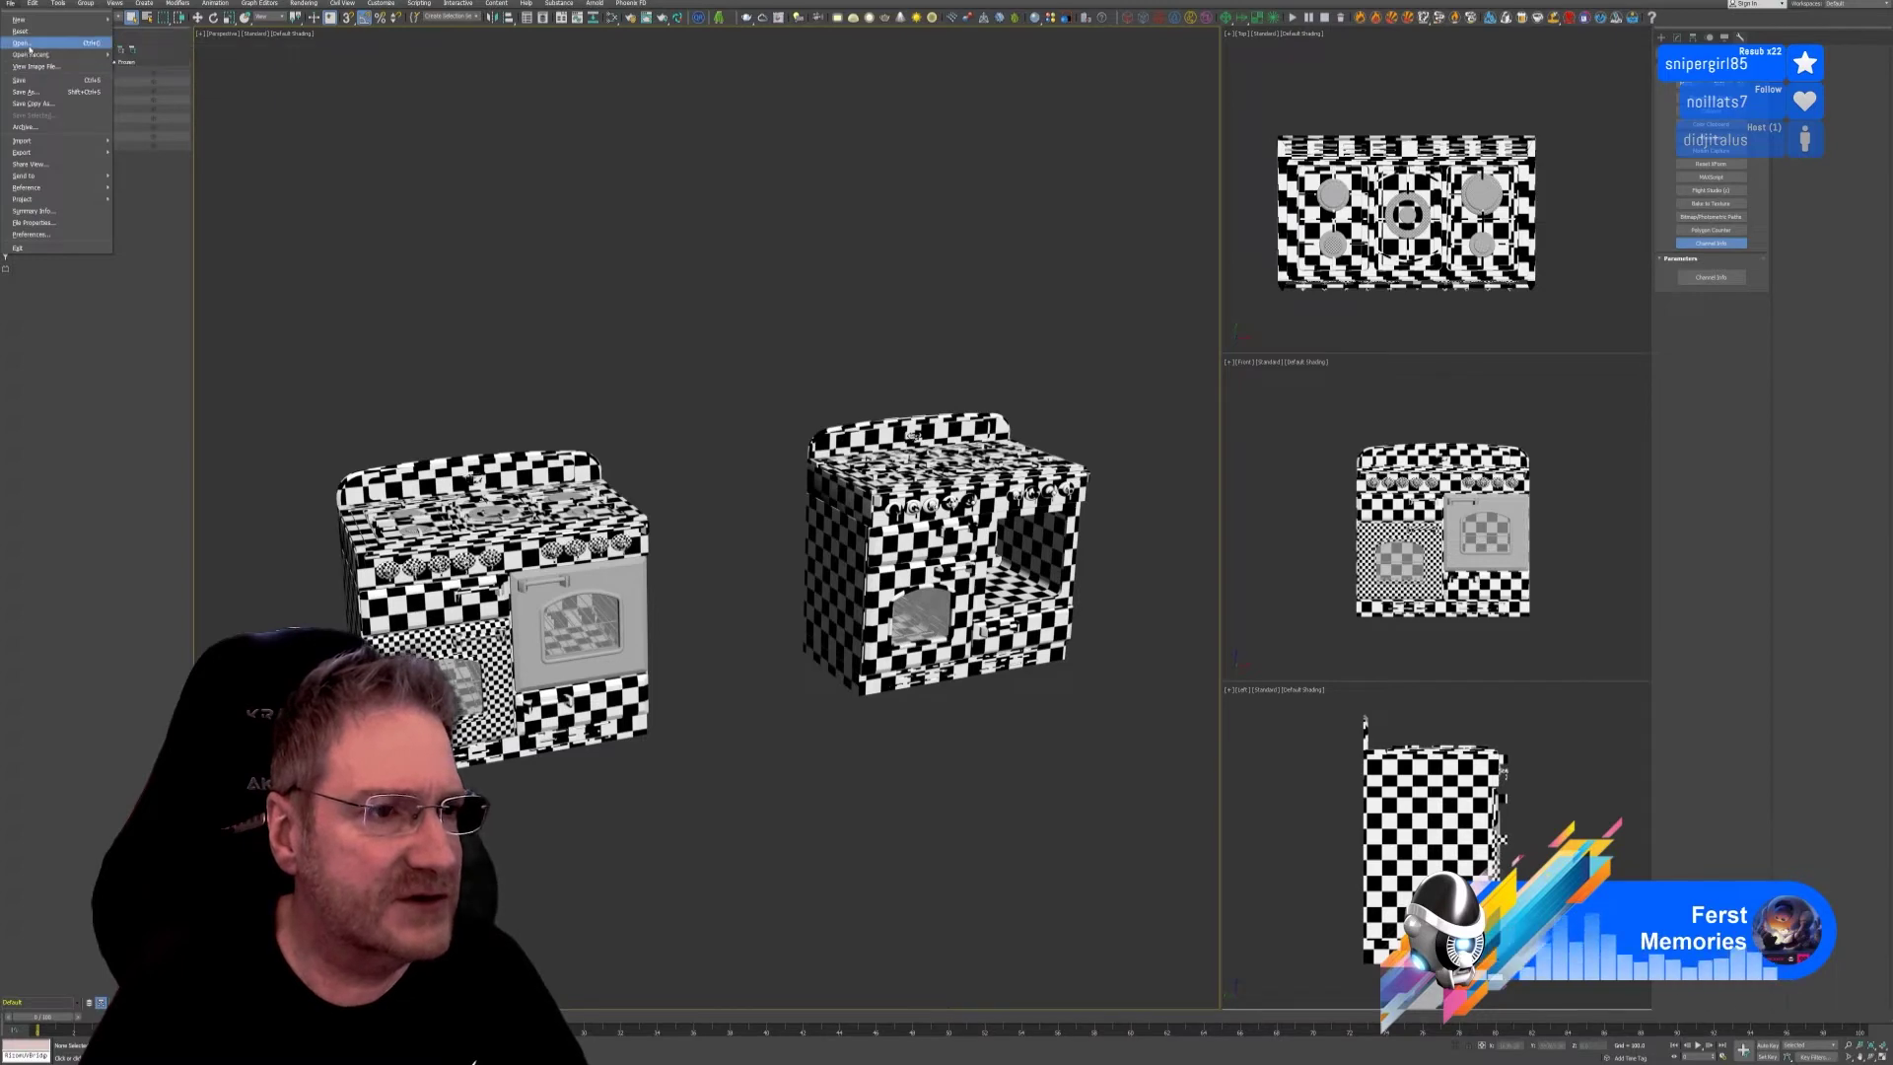
pyautogui.click(27, 42)
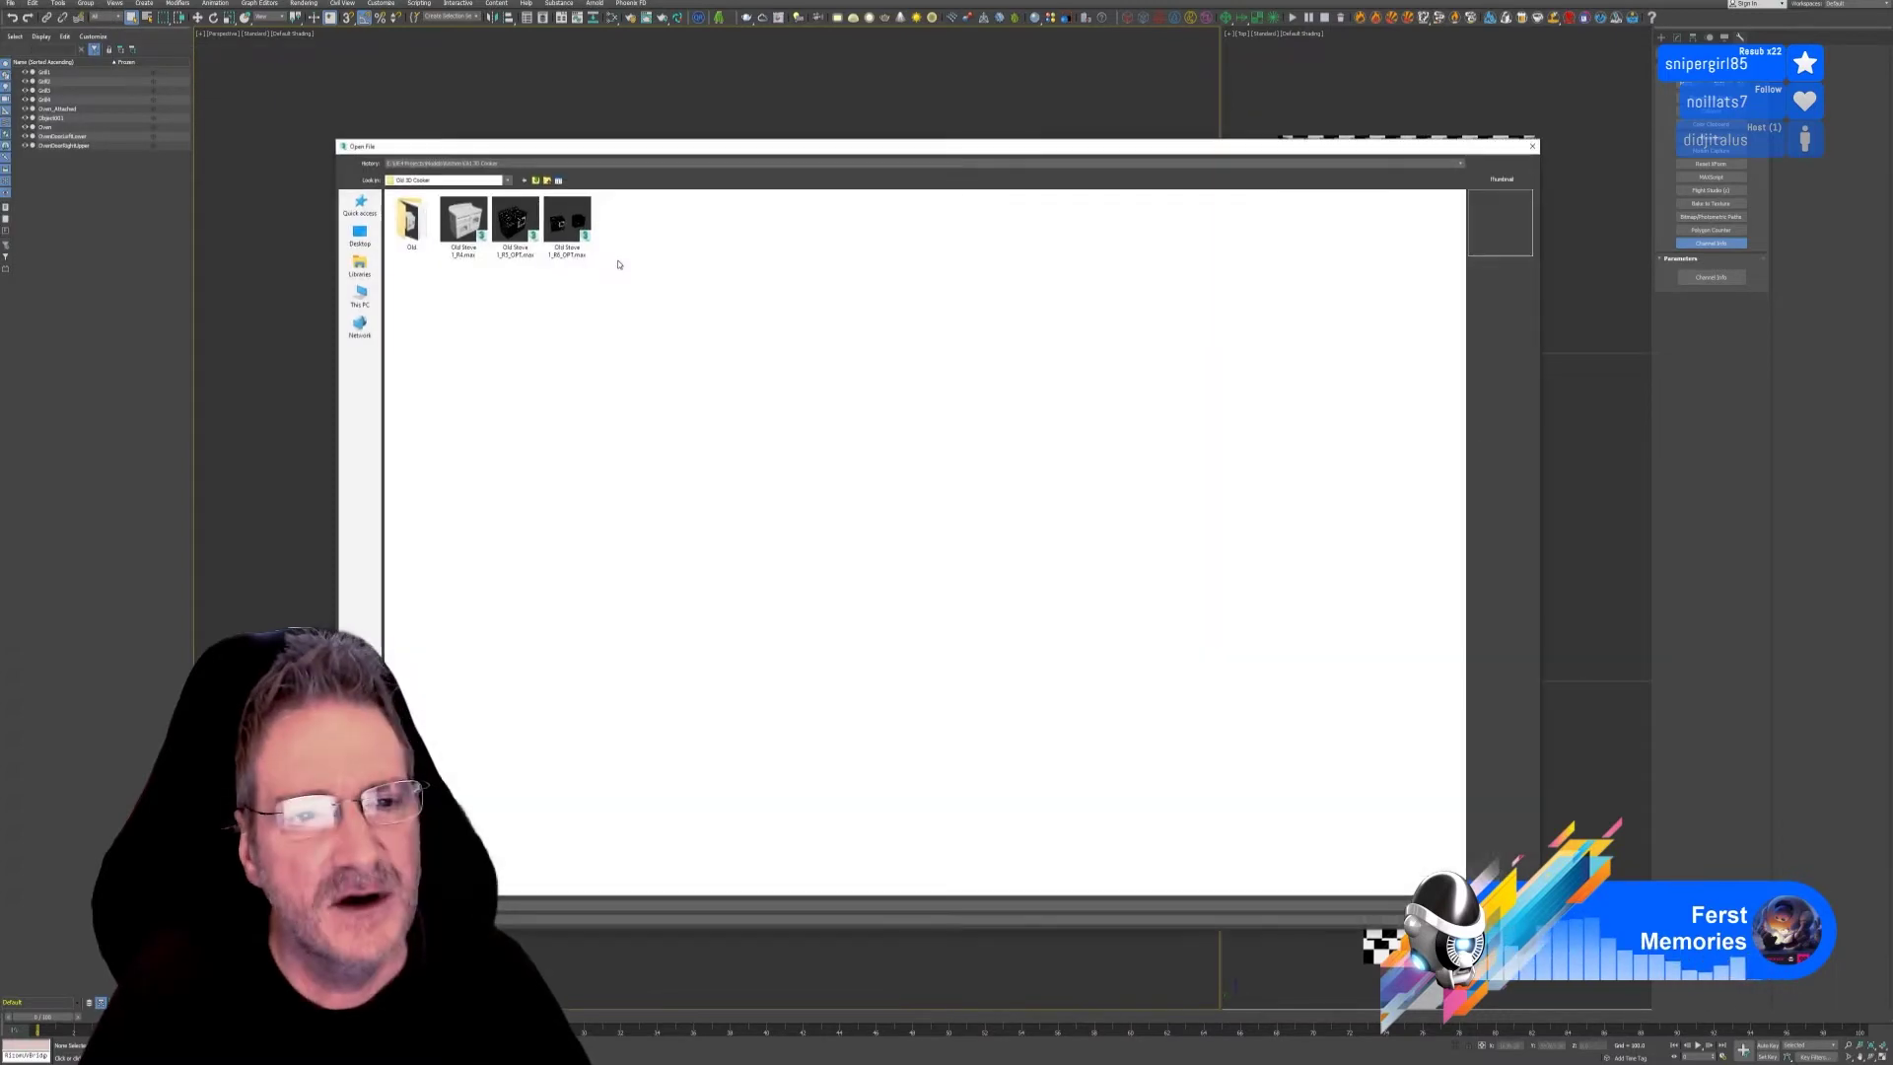
pyautogui.click(535, 180)
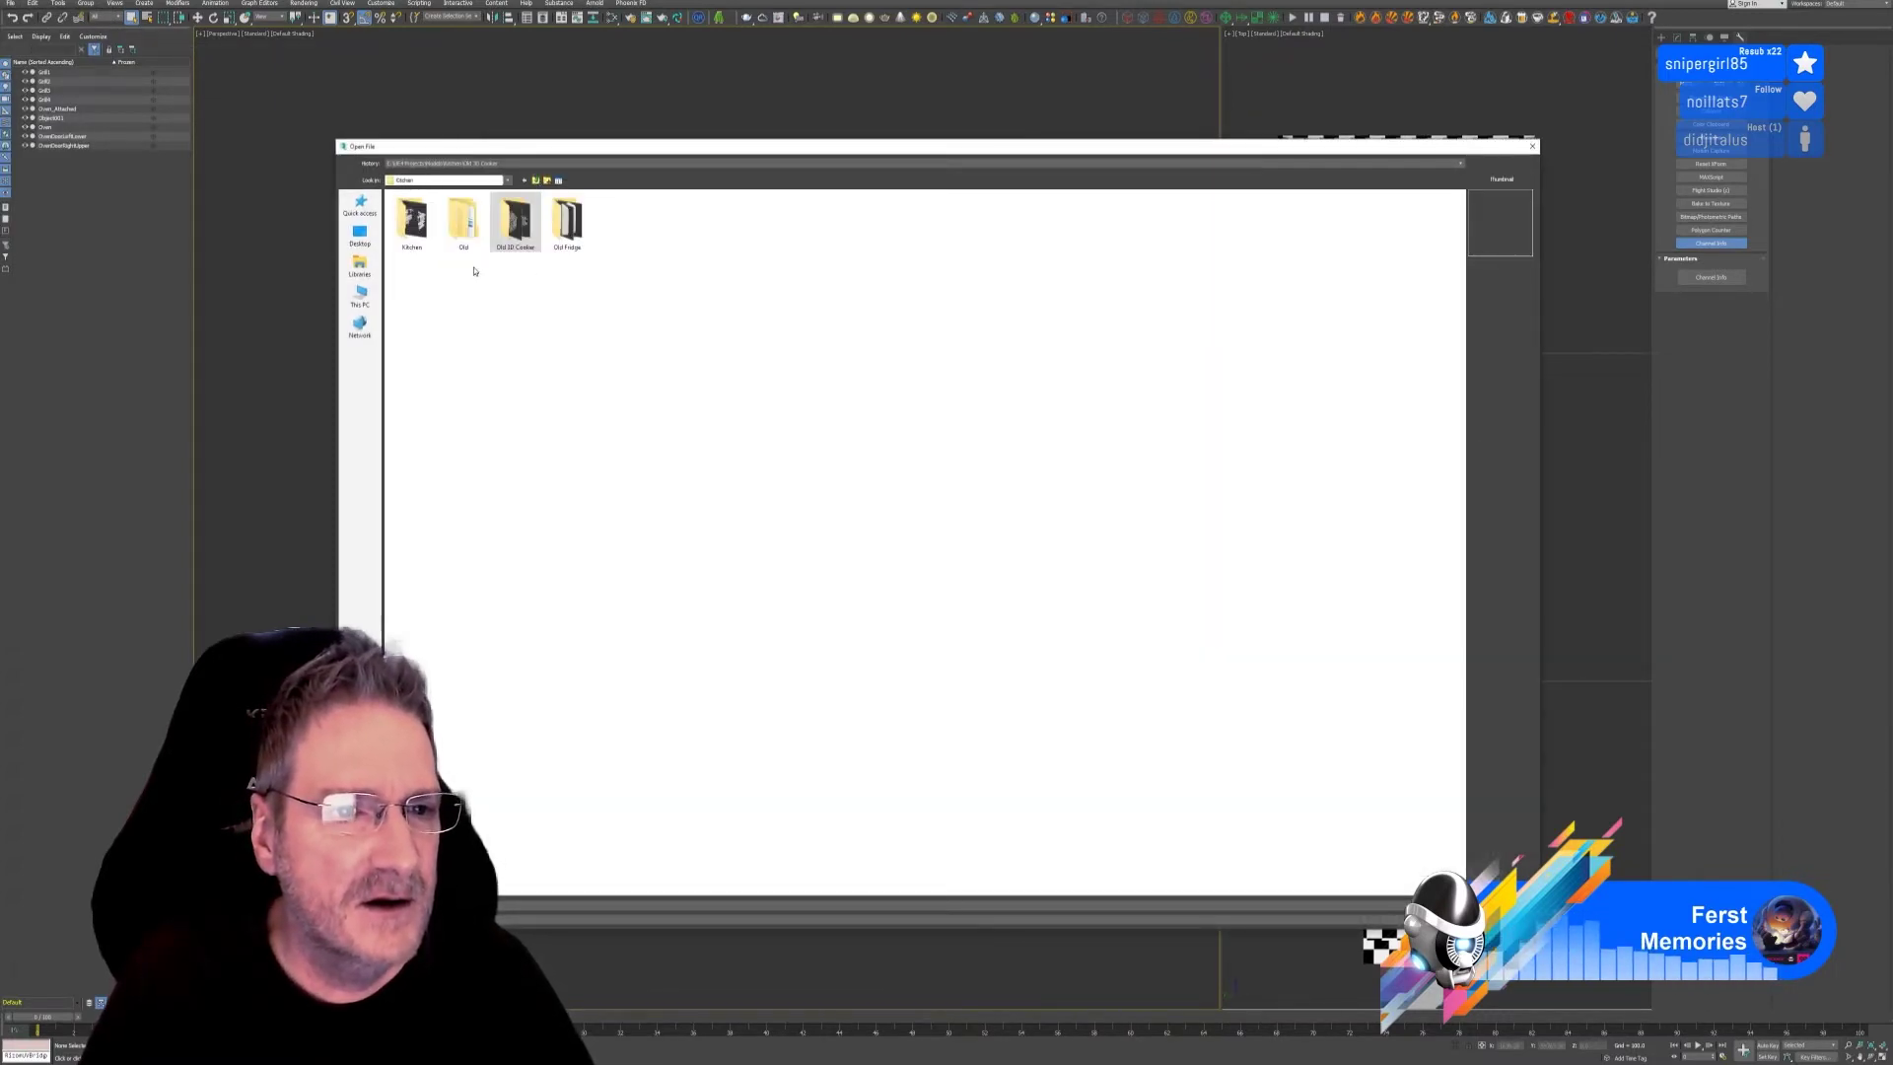
pyautogui.click(568, 220)
pyautogui.press('Return')
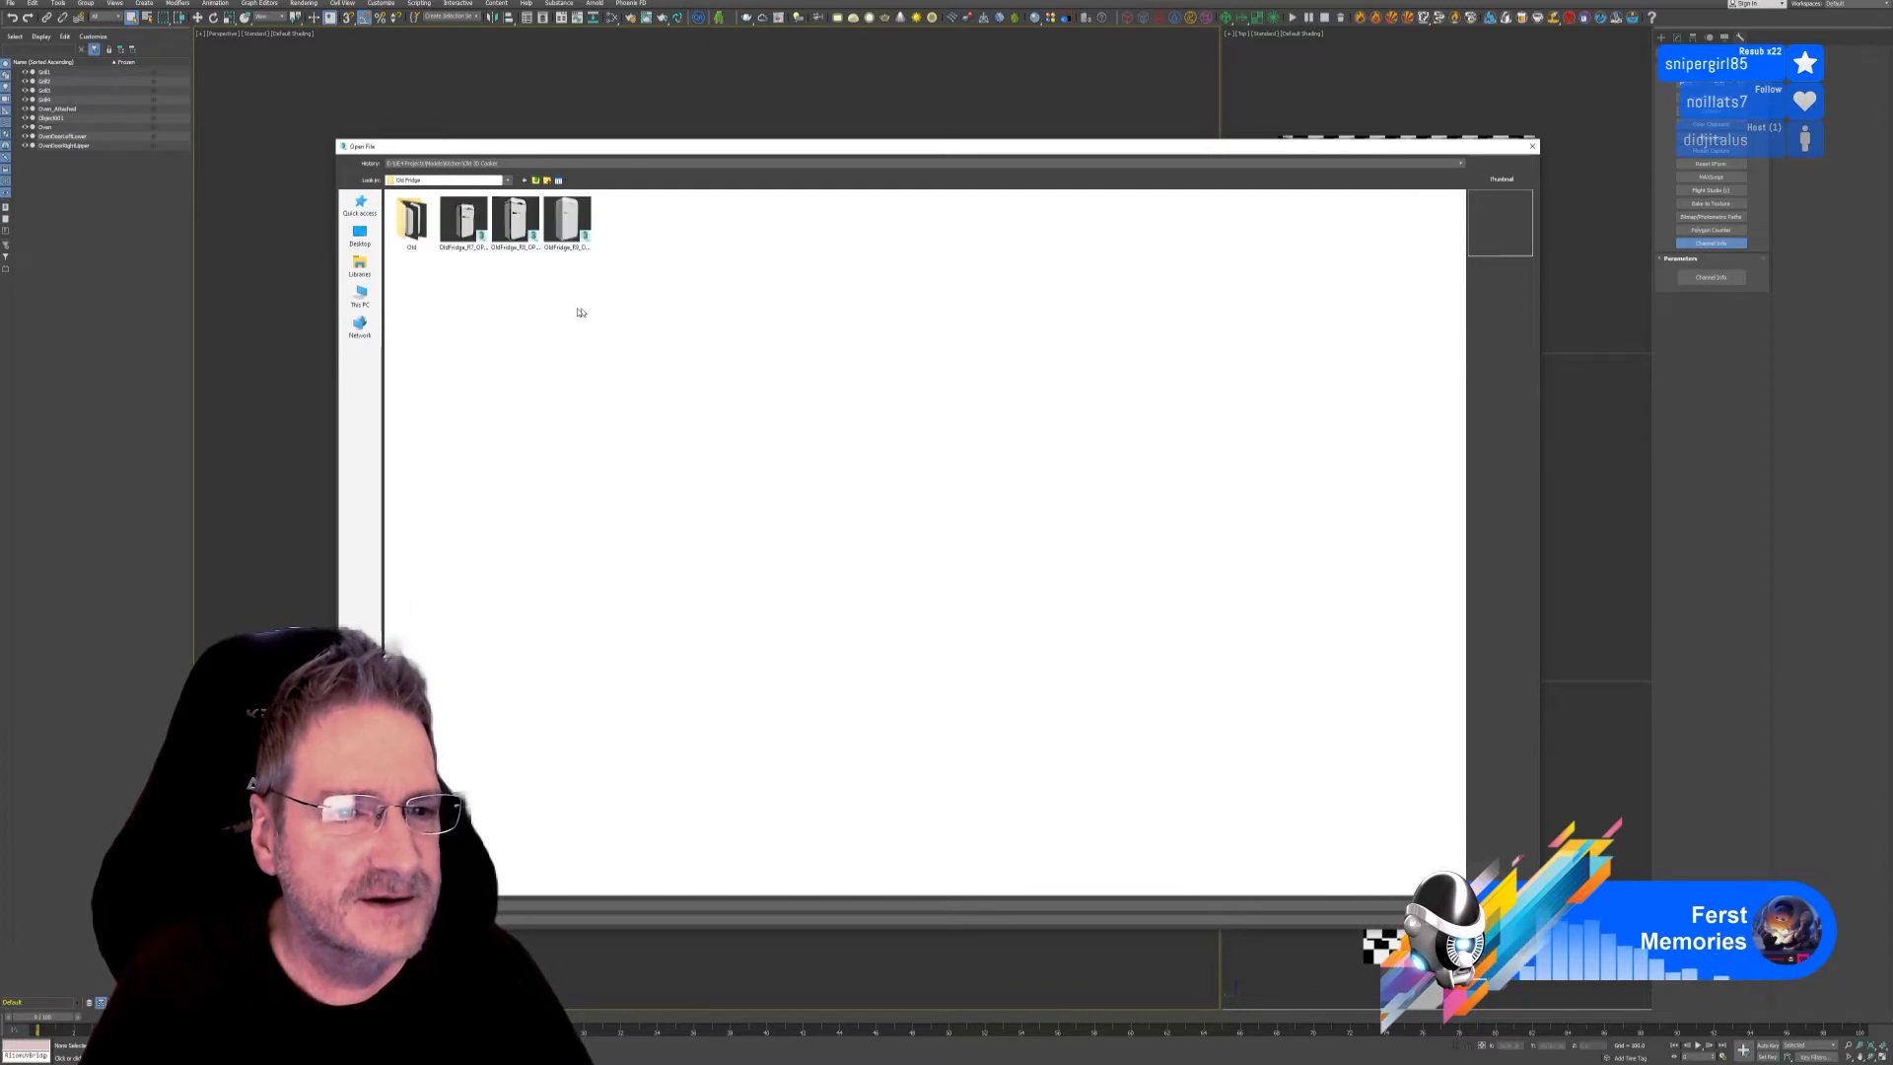
pyautogui.click(567, 223)
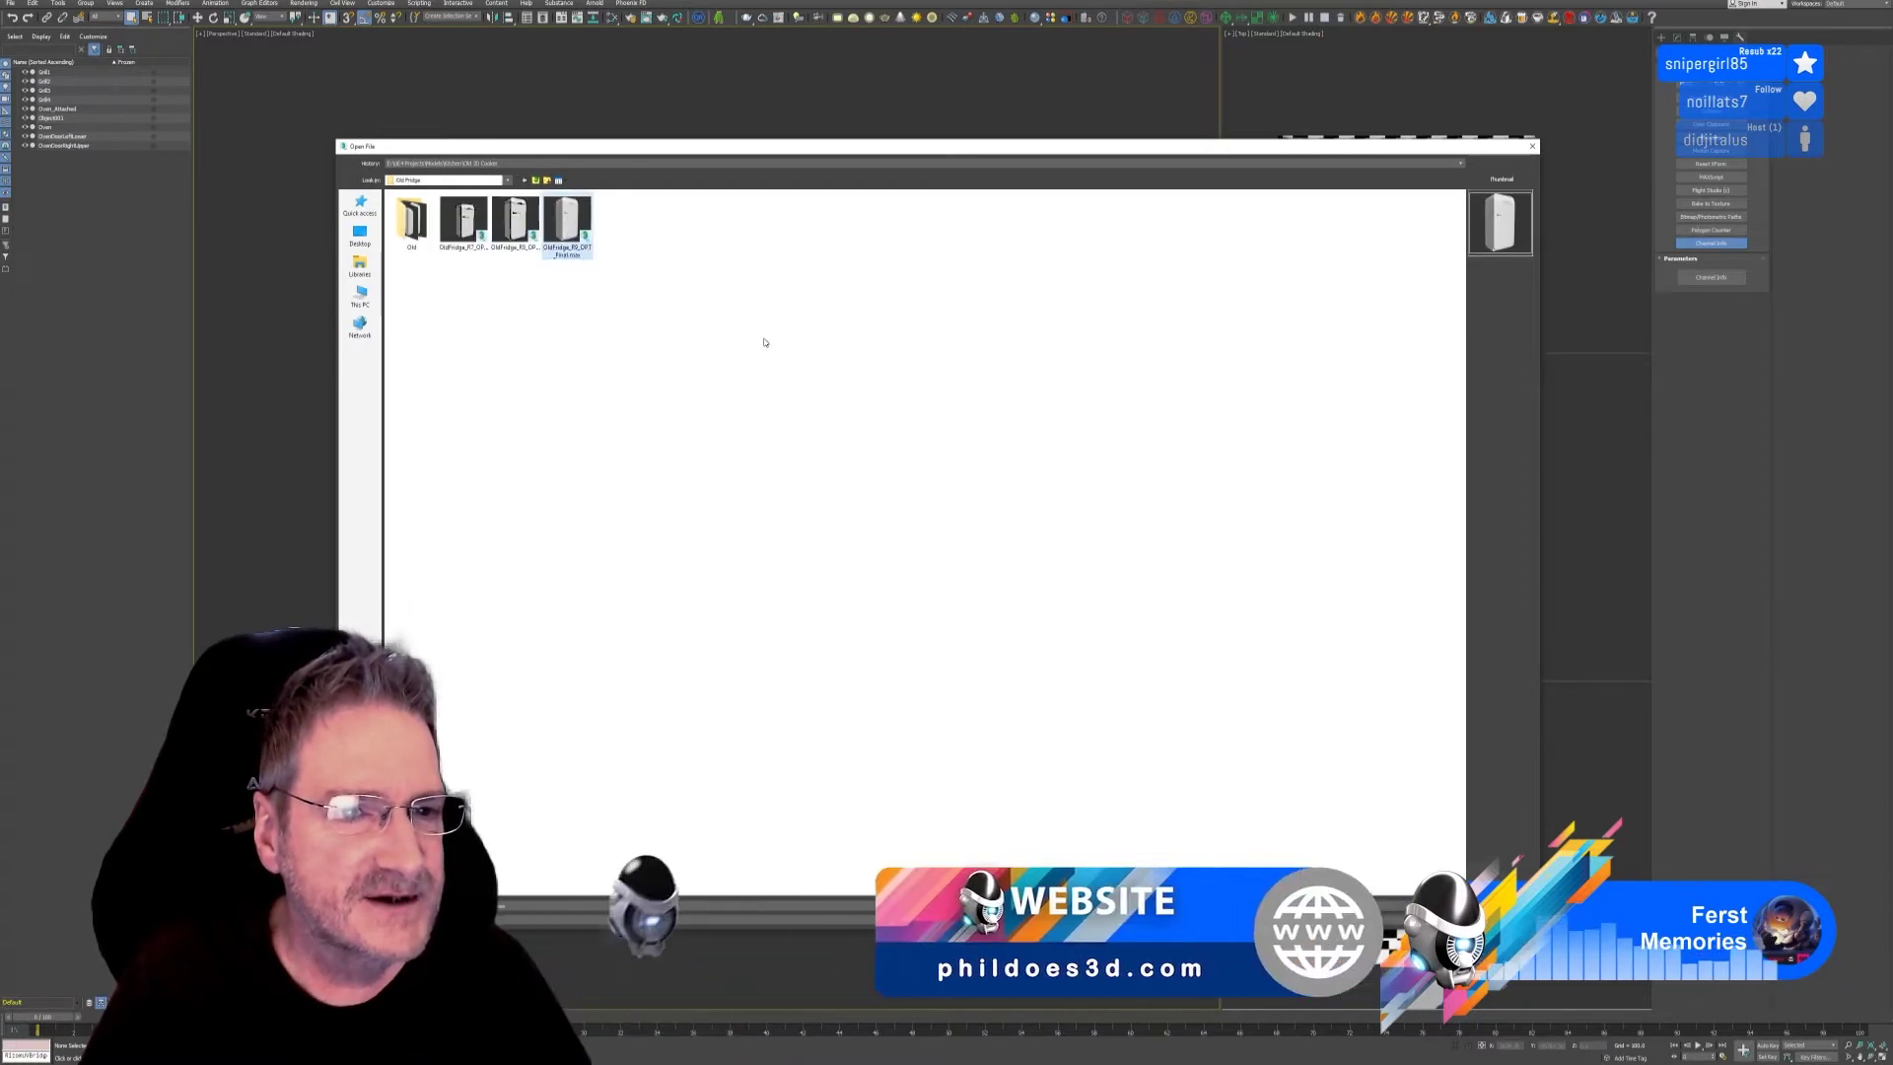
pyautogui.press('Return')
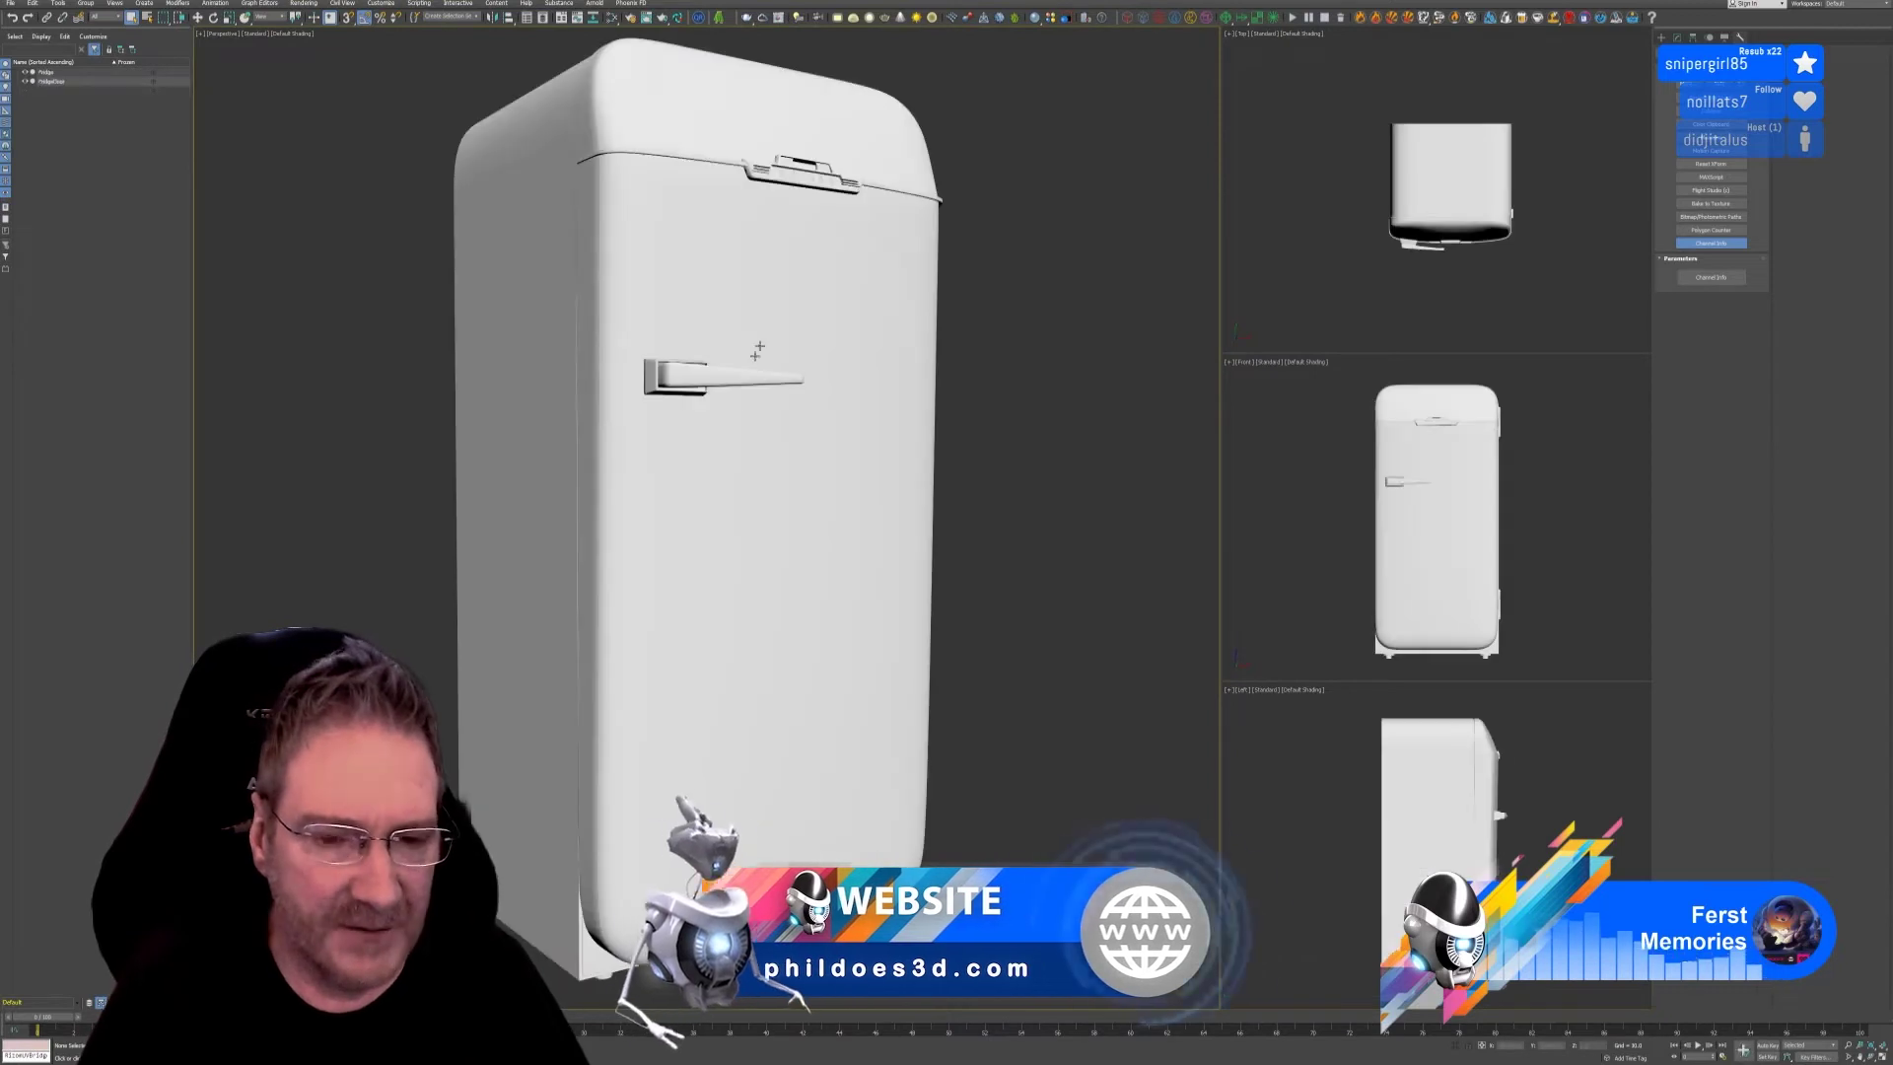
# Copy the fridge body and its door together along the X axis to make a second fridge beside the original.
pyautogui.scroll(-3, 777, 451)
pyautogui.scroll(3, 774, 428)
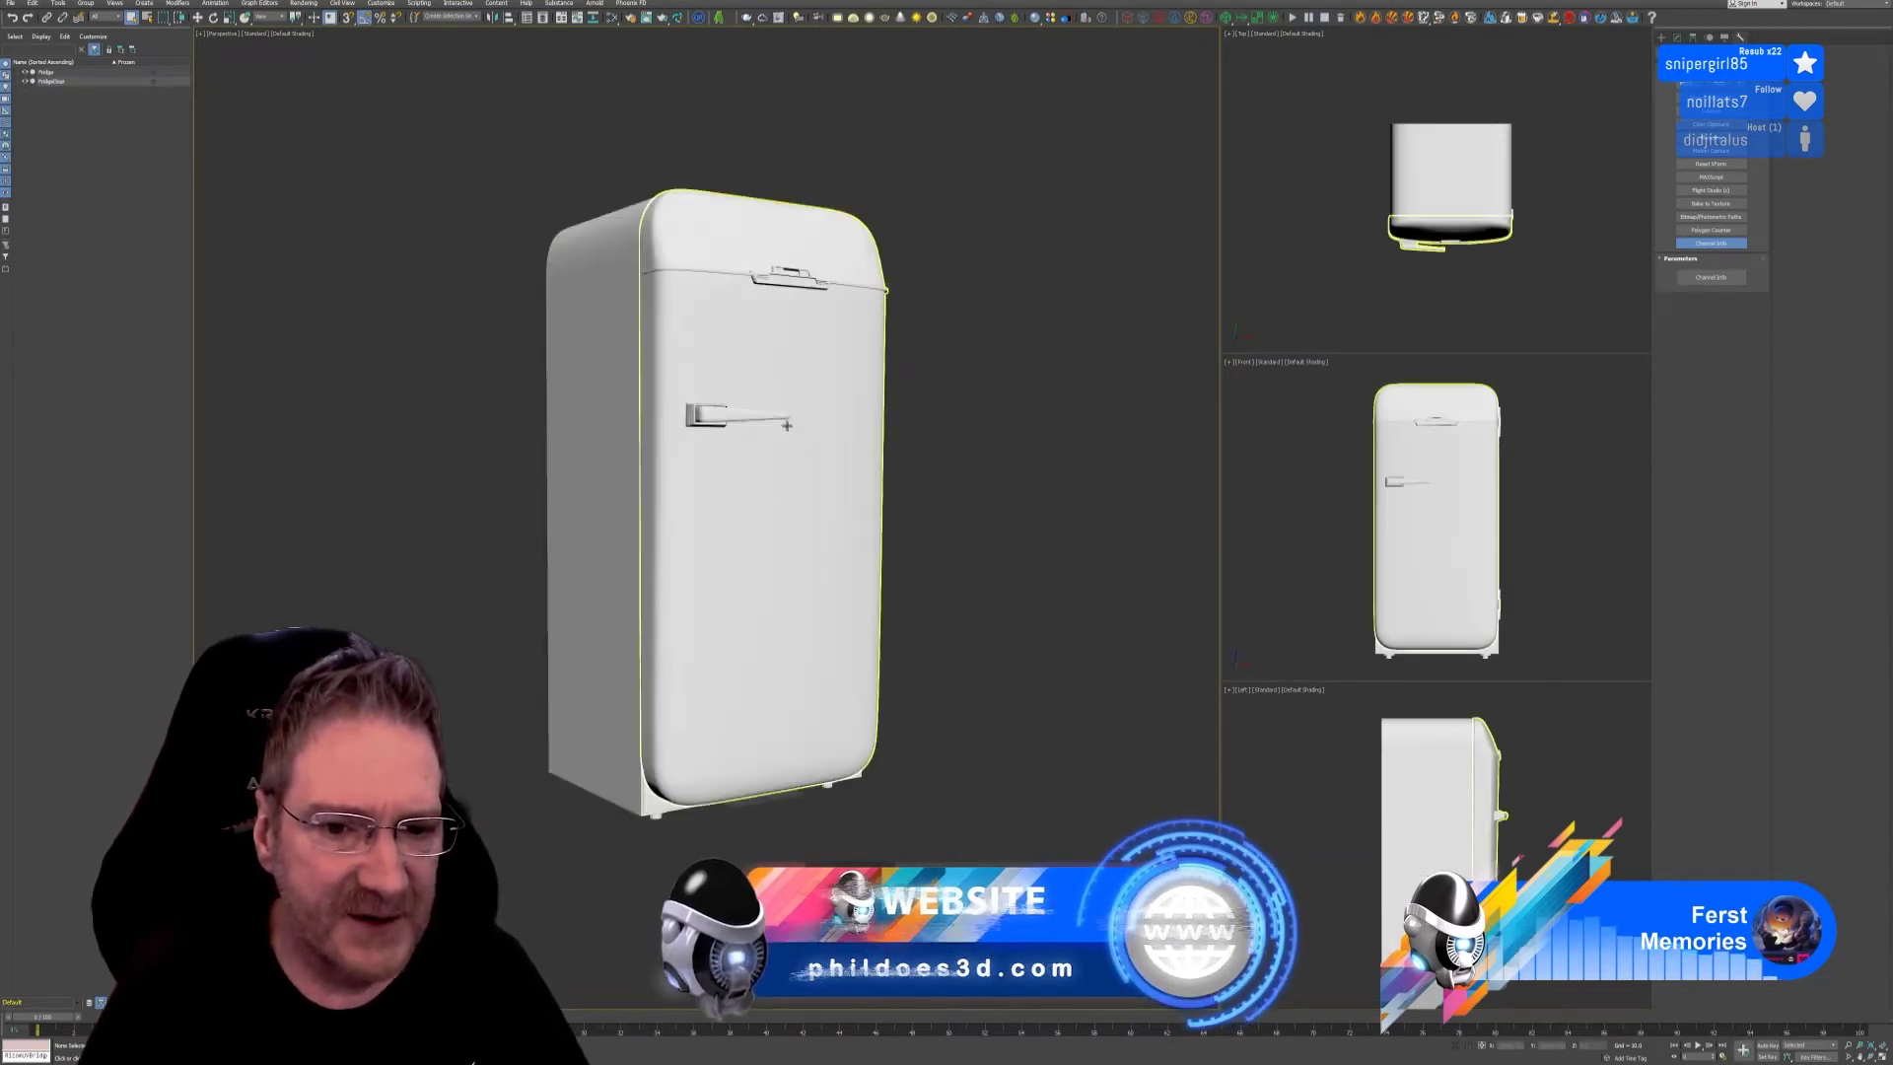
pyautogui.moveTo(938, 406); pyautogui.dragTo(898, 448, button='middle')
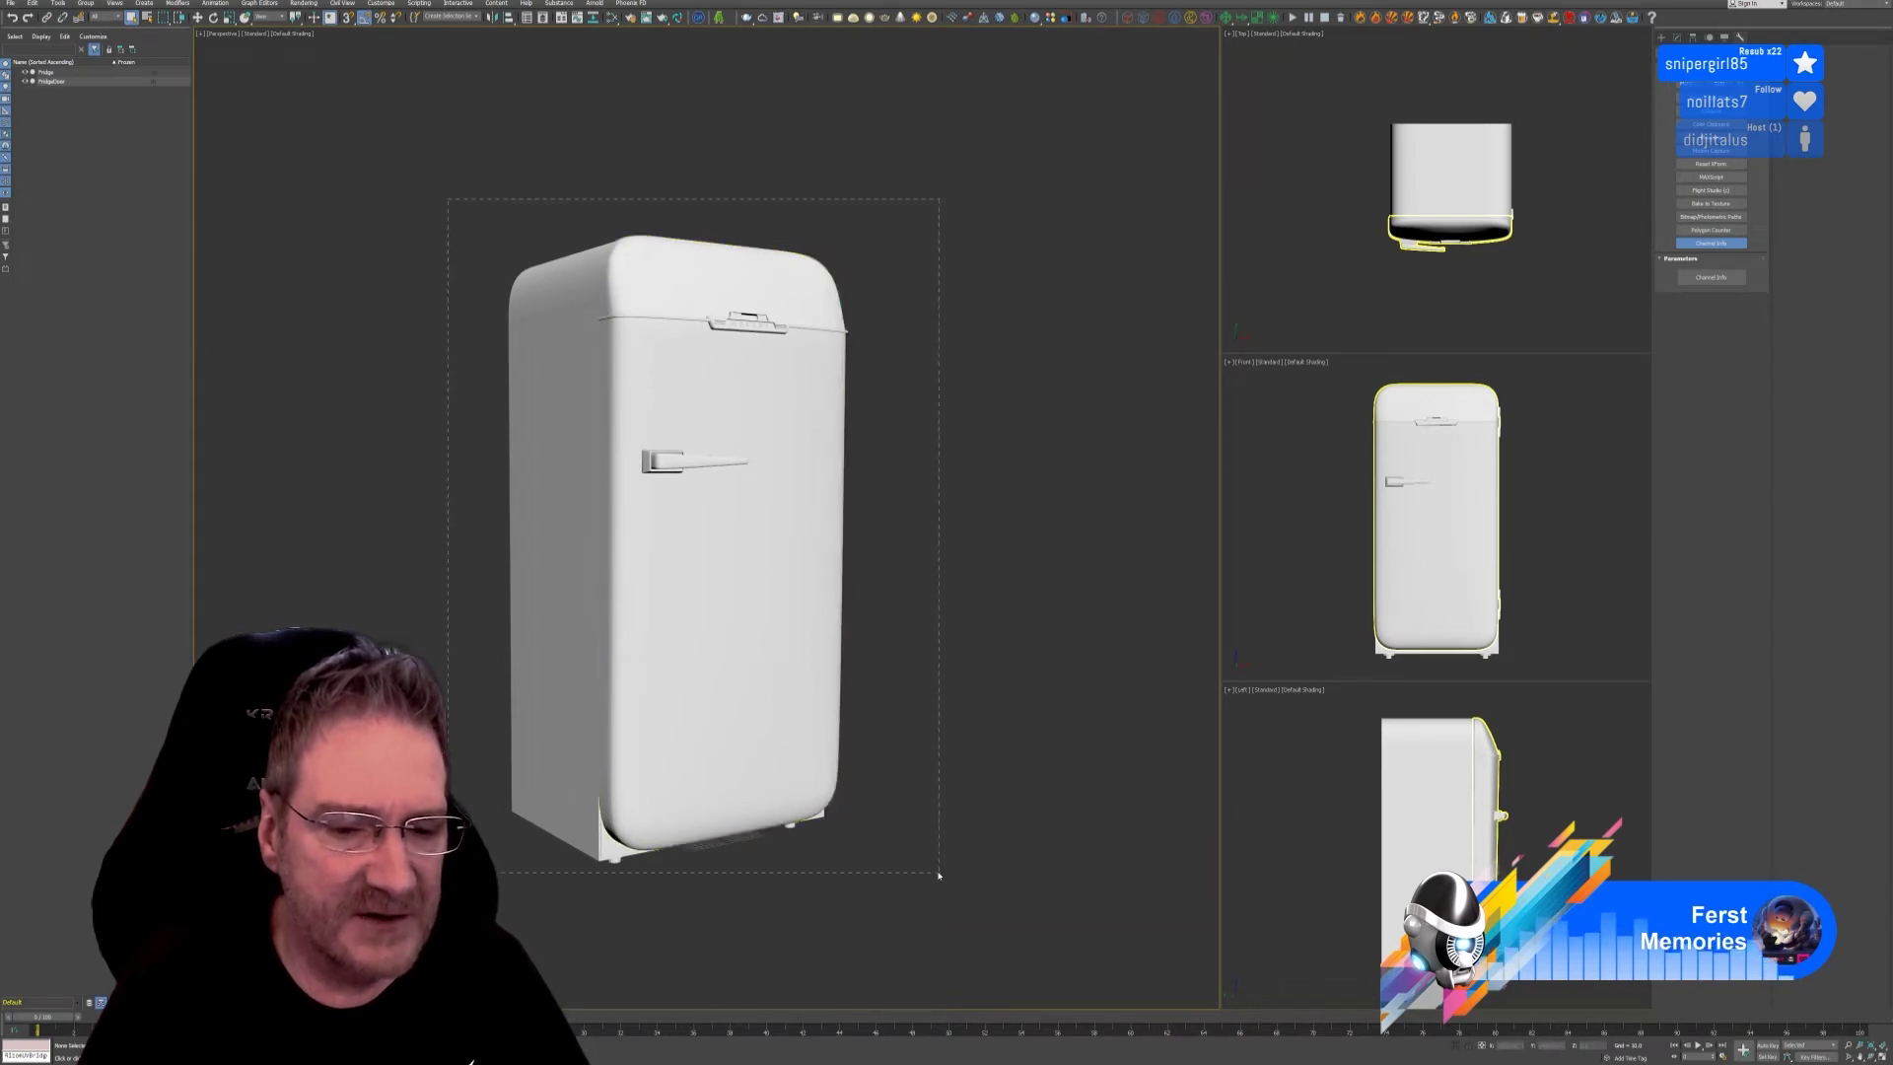
pyautogui.moveTo(938, 874); pyautogui.dragTo(938, 874)
pyautogui.click(197, 17)
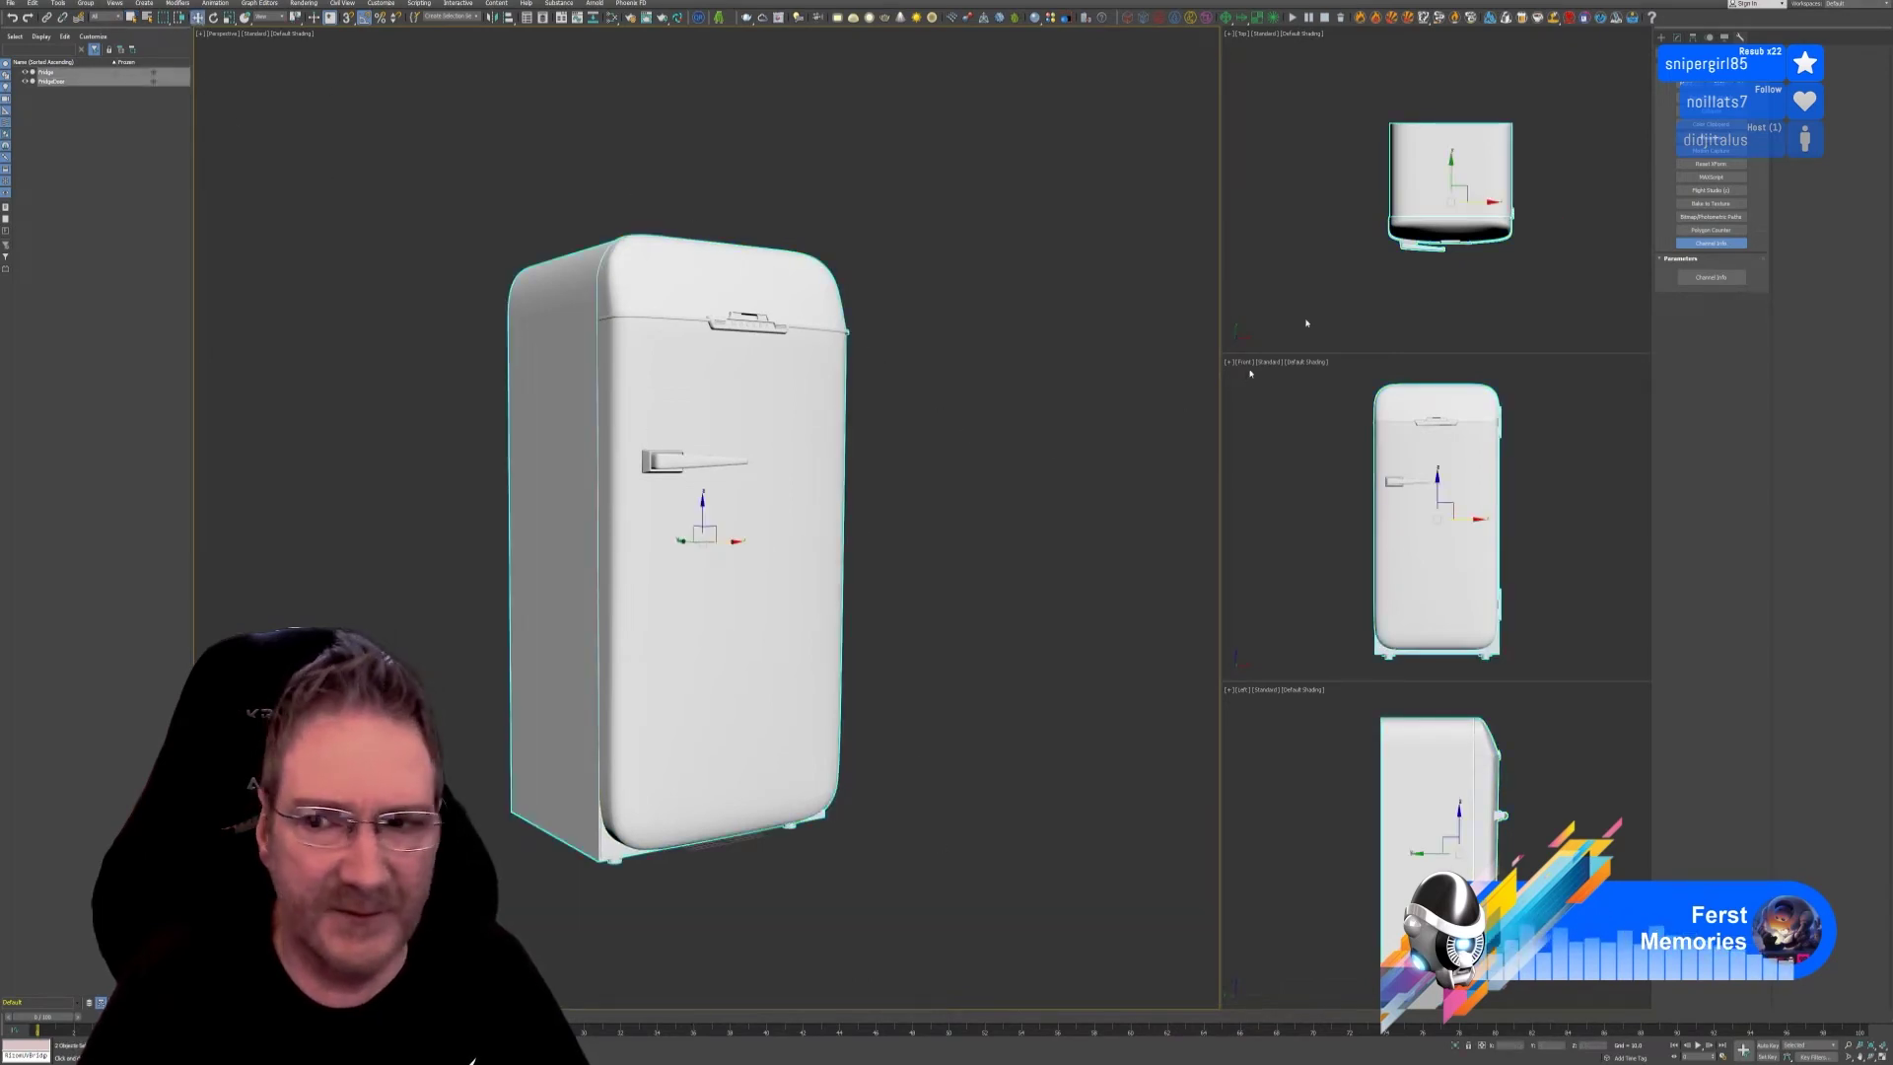
pyautogui.scroll(-2, 1292, 276)
pyautogui.moveTo(1493, 265); pyautogui.dragTo(1440, 253, button='middle')
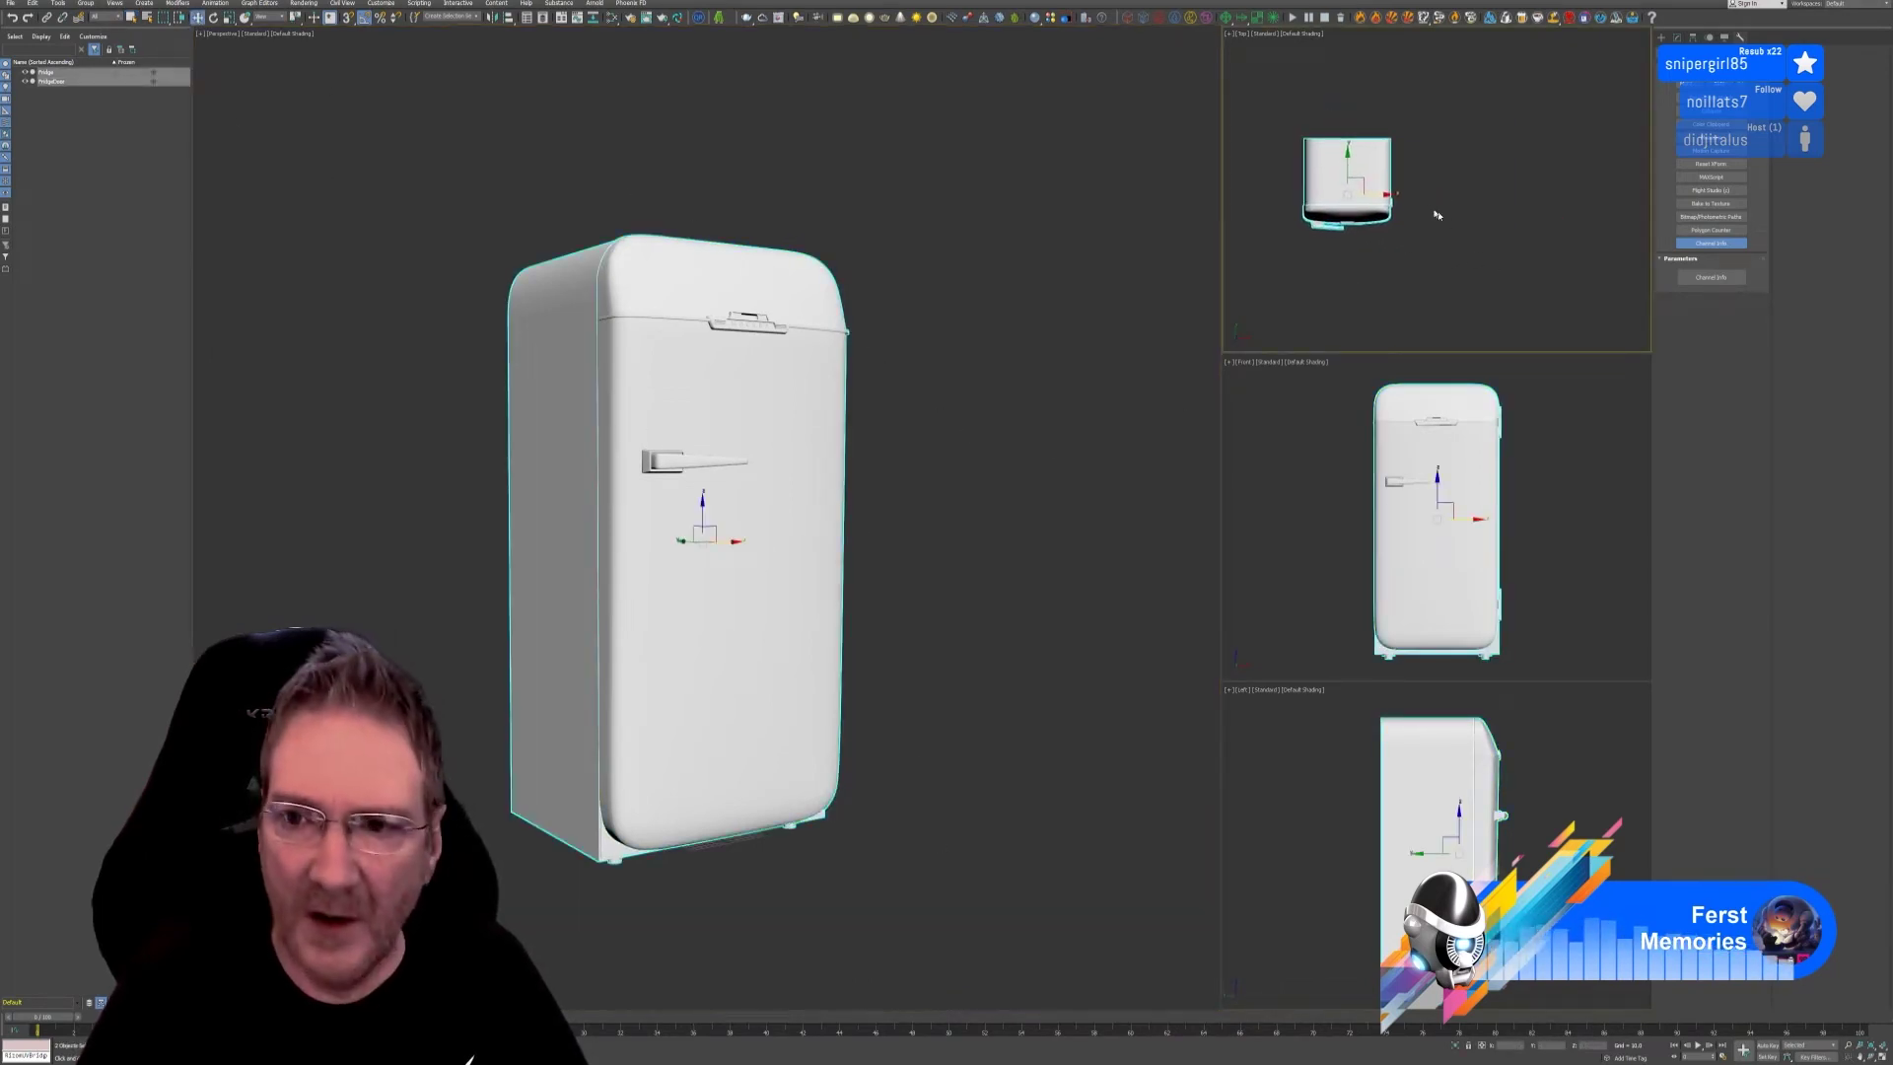
pyautogui.keyDown('shift'); pyautogui.moveTo(1381, 192); pyautogui.dragTo(1527, 193); pyautogui.keyUp('shift')
pyautogui.click(948, 573)
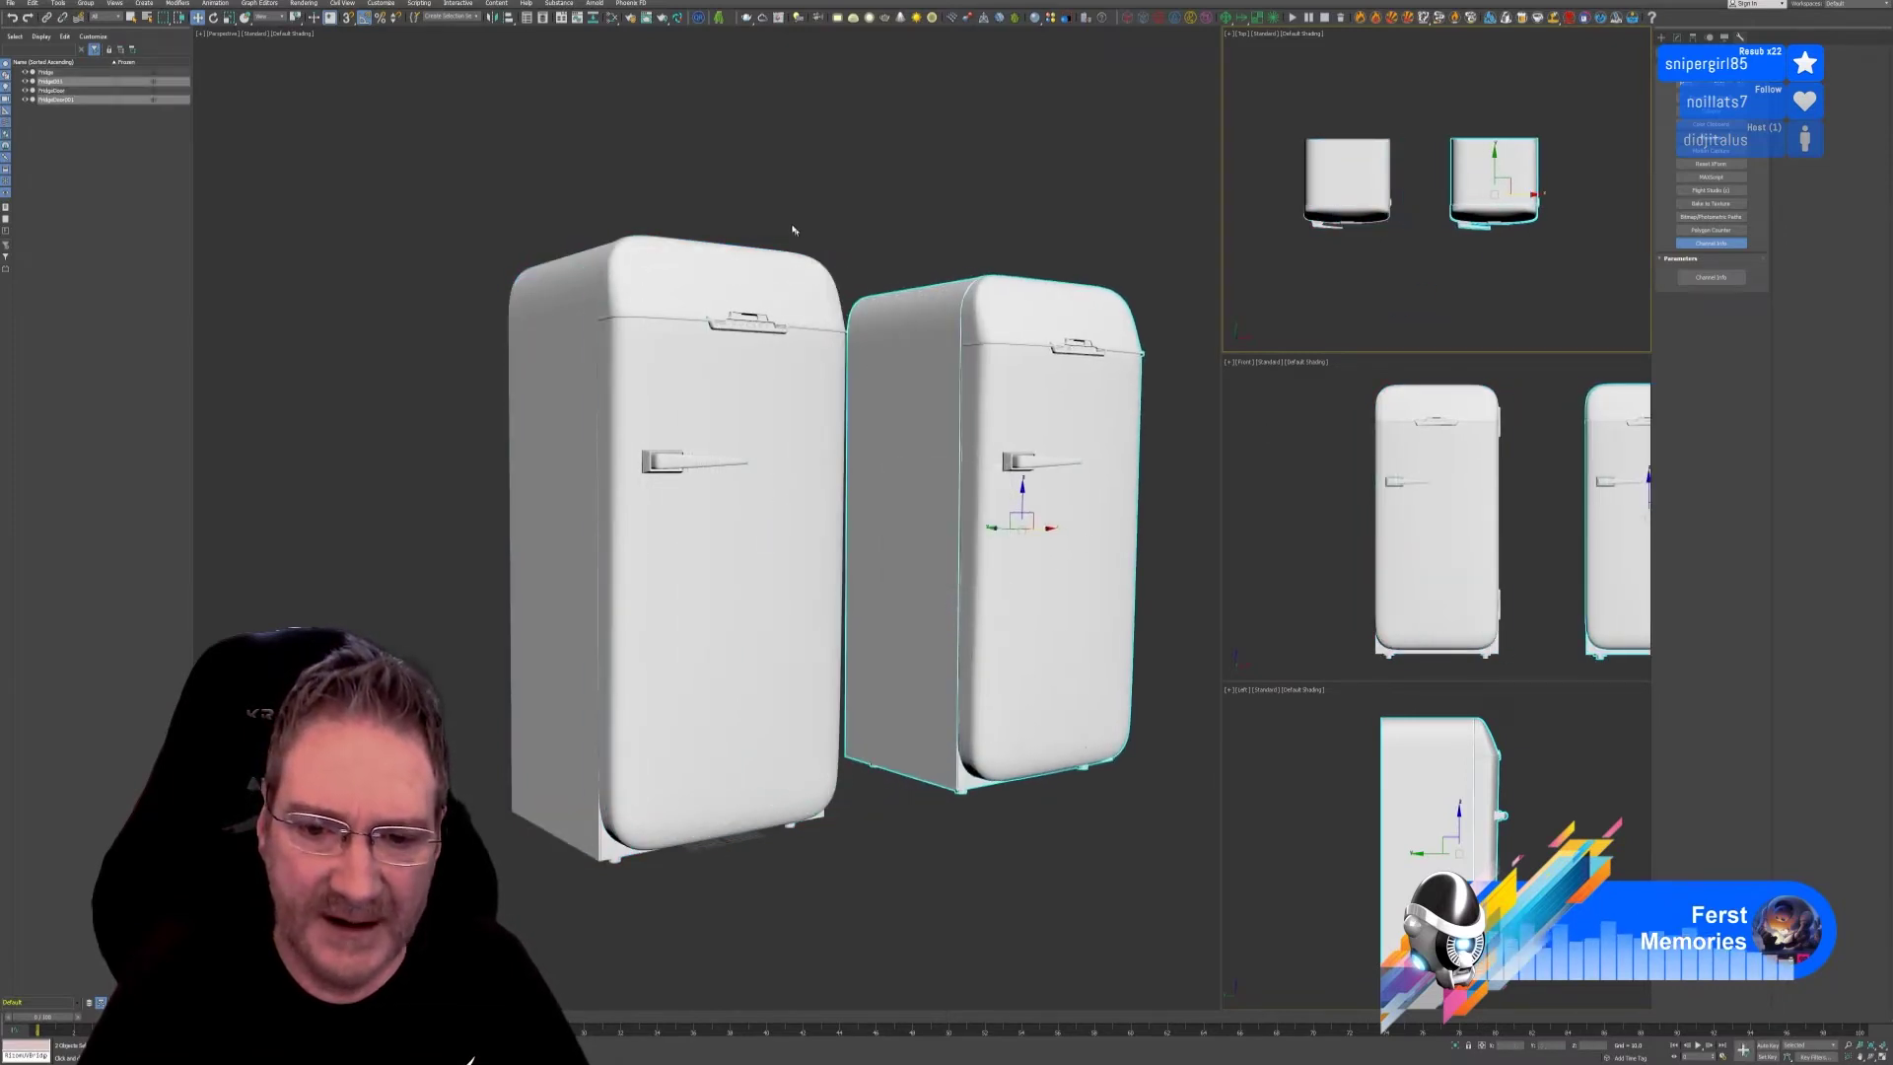
pyautogui.moveTo(795, 232)
pyautogui.keyDown('alt'); pyautogui.mouseDown(button='middle')
pyautogui.moveTo(637, 240)
pyautogui.moveTo(1002, 220)
pyautogui.mouseUp(button='middle'); pyautogui.keyUp('alt')
pyautogui.click(1001, 227)
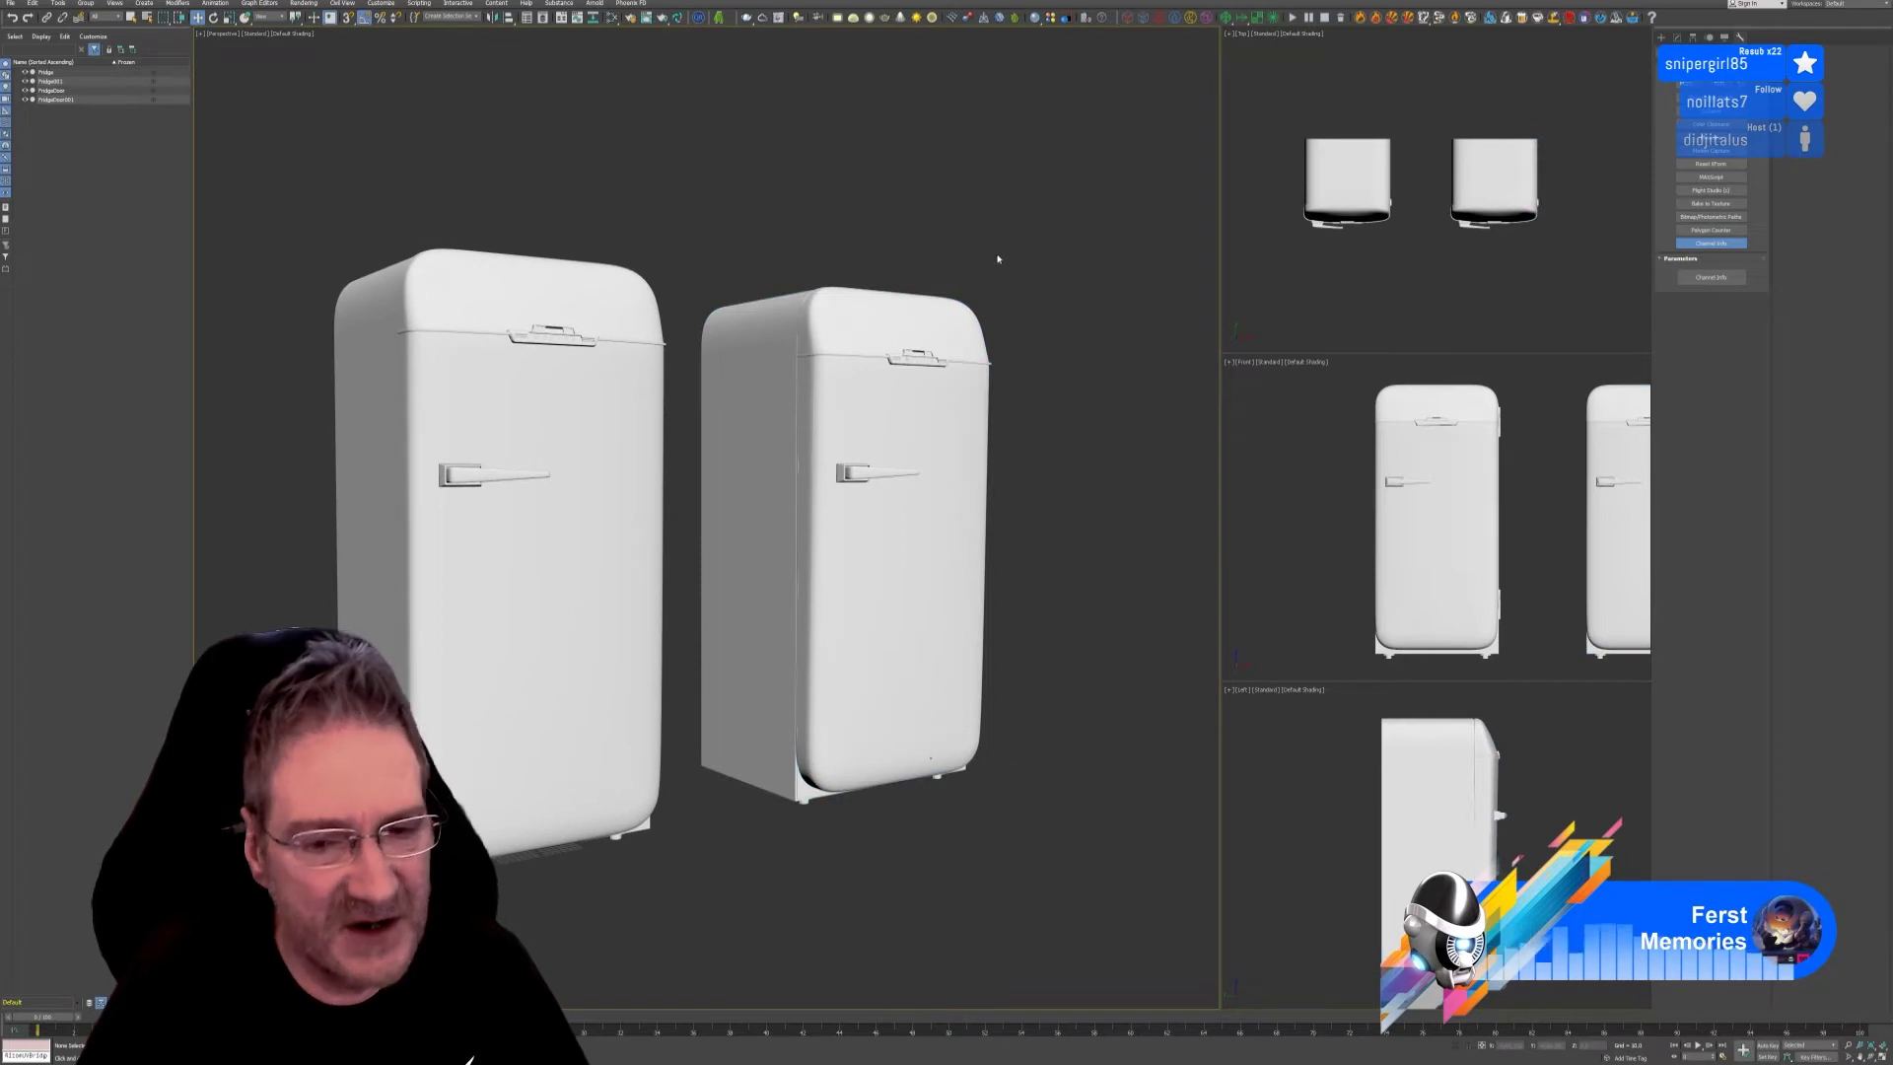
# Add another Unwrap UVW modifier to the copied fridge's door and examine its UV layout in the UV editor.
pyautogui.click(932, 434)
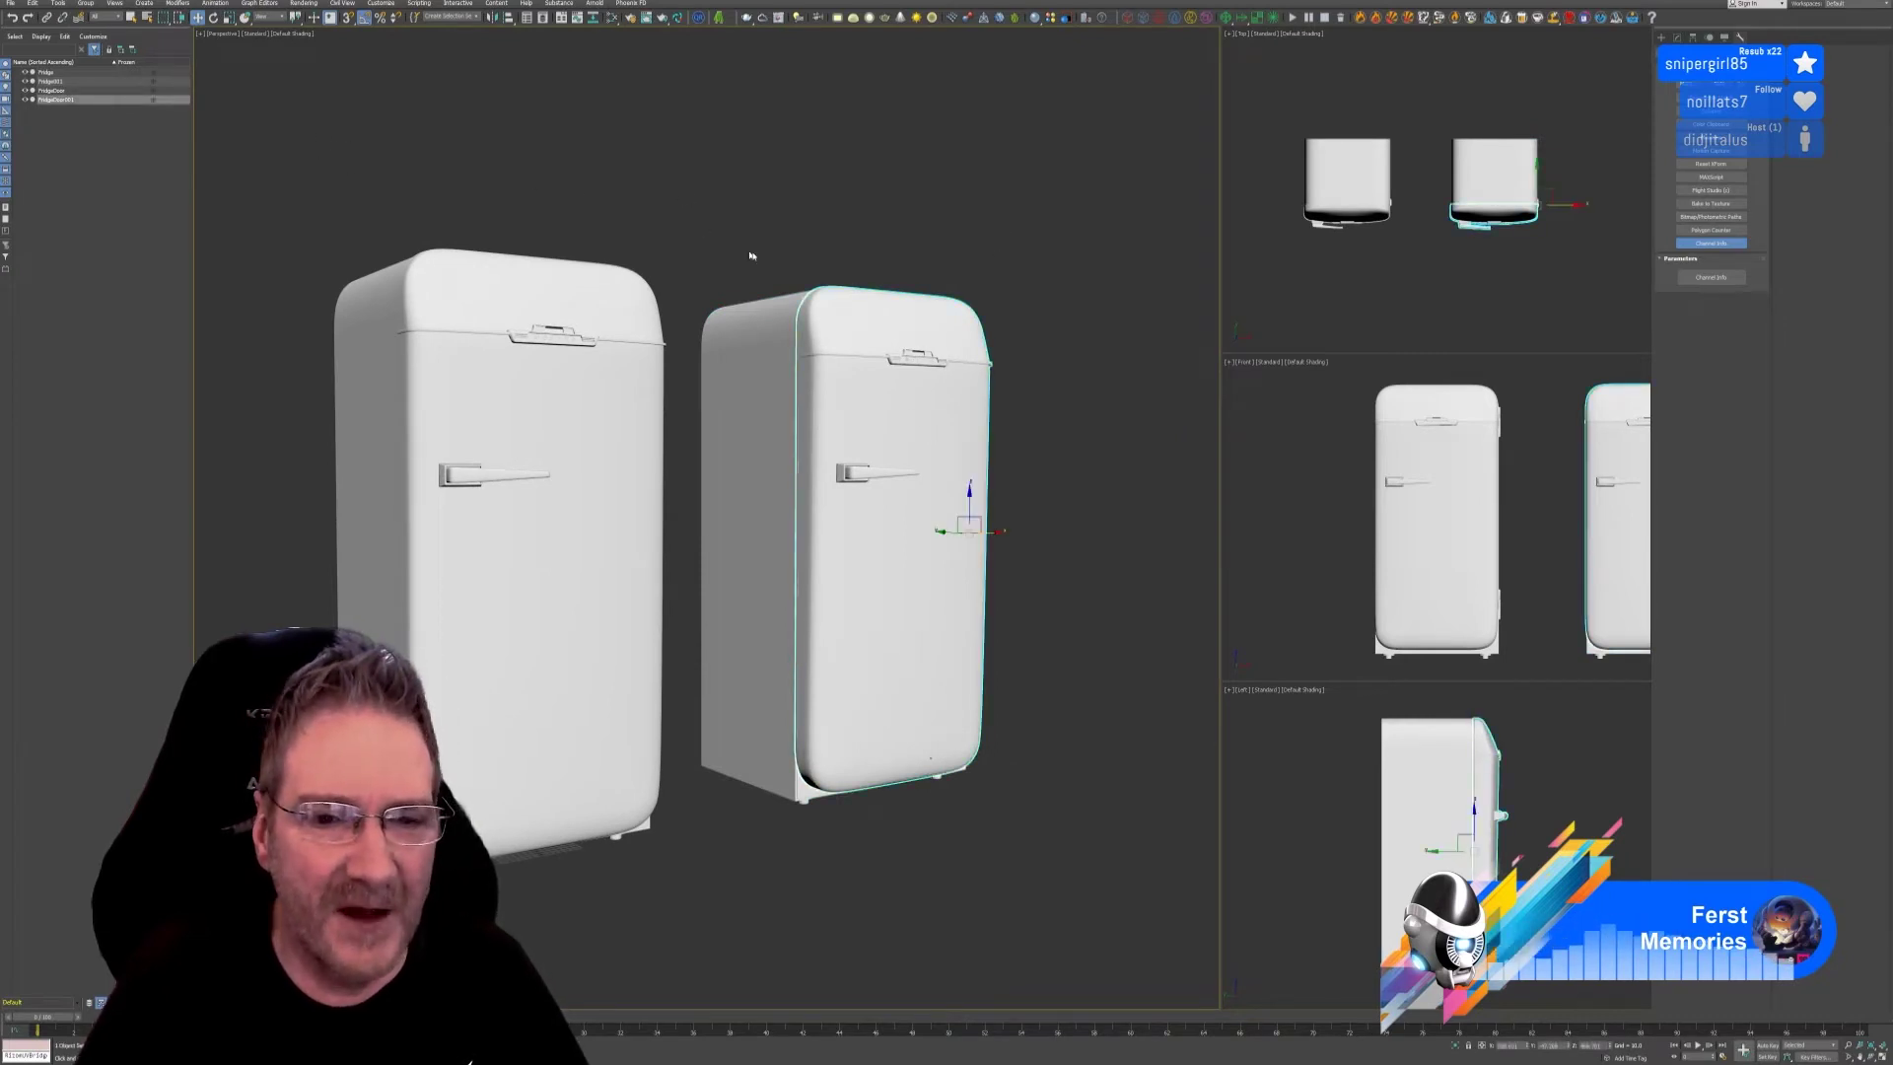
pyautogui.click(1676, 37)
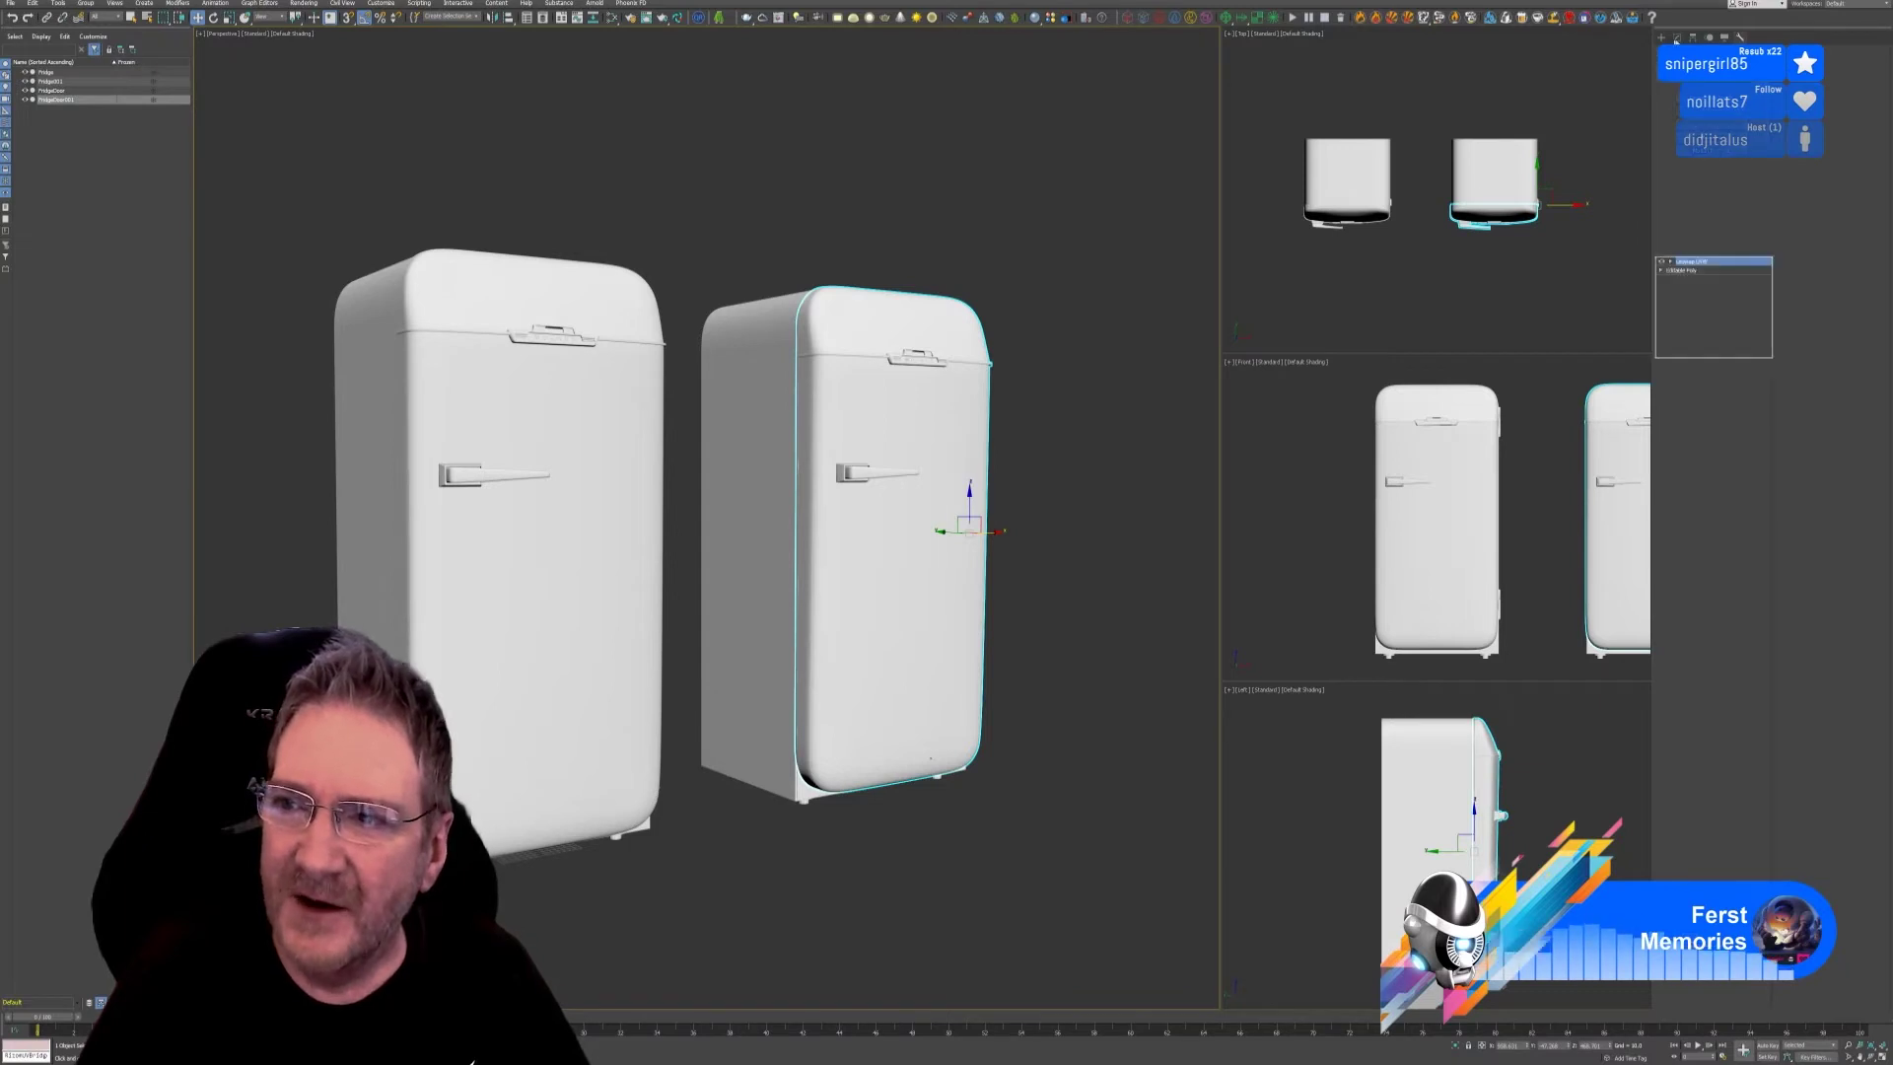
pyautogui.click(1741, 213)
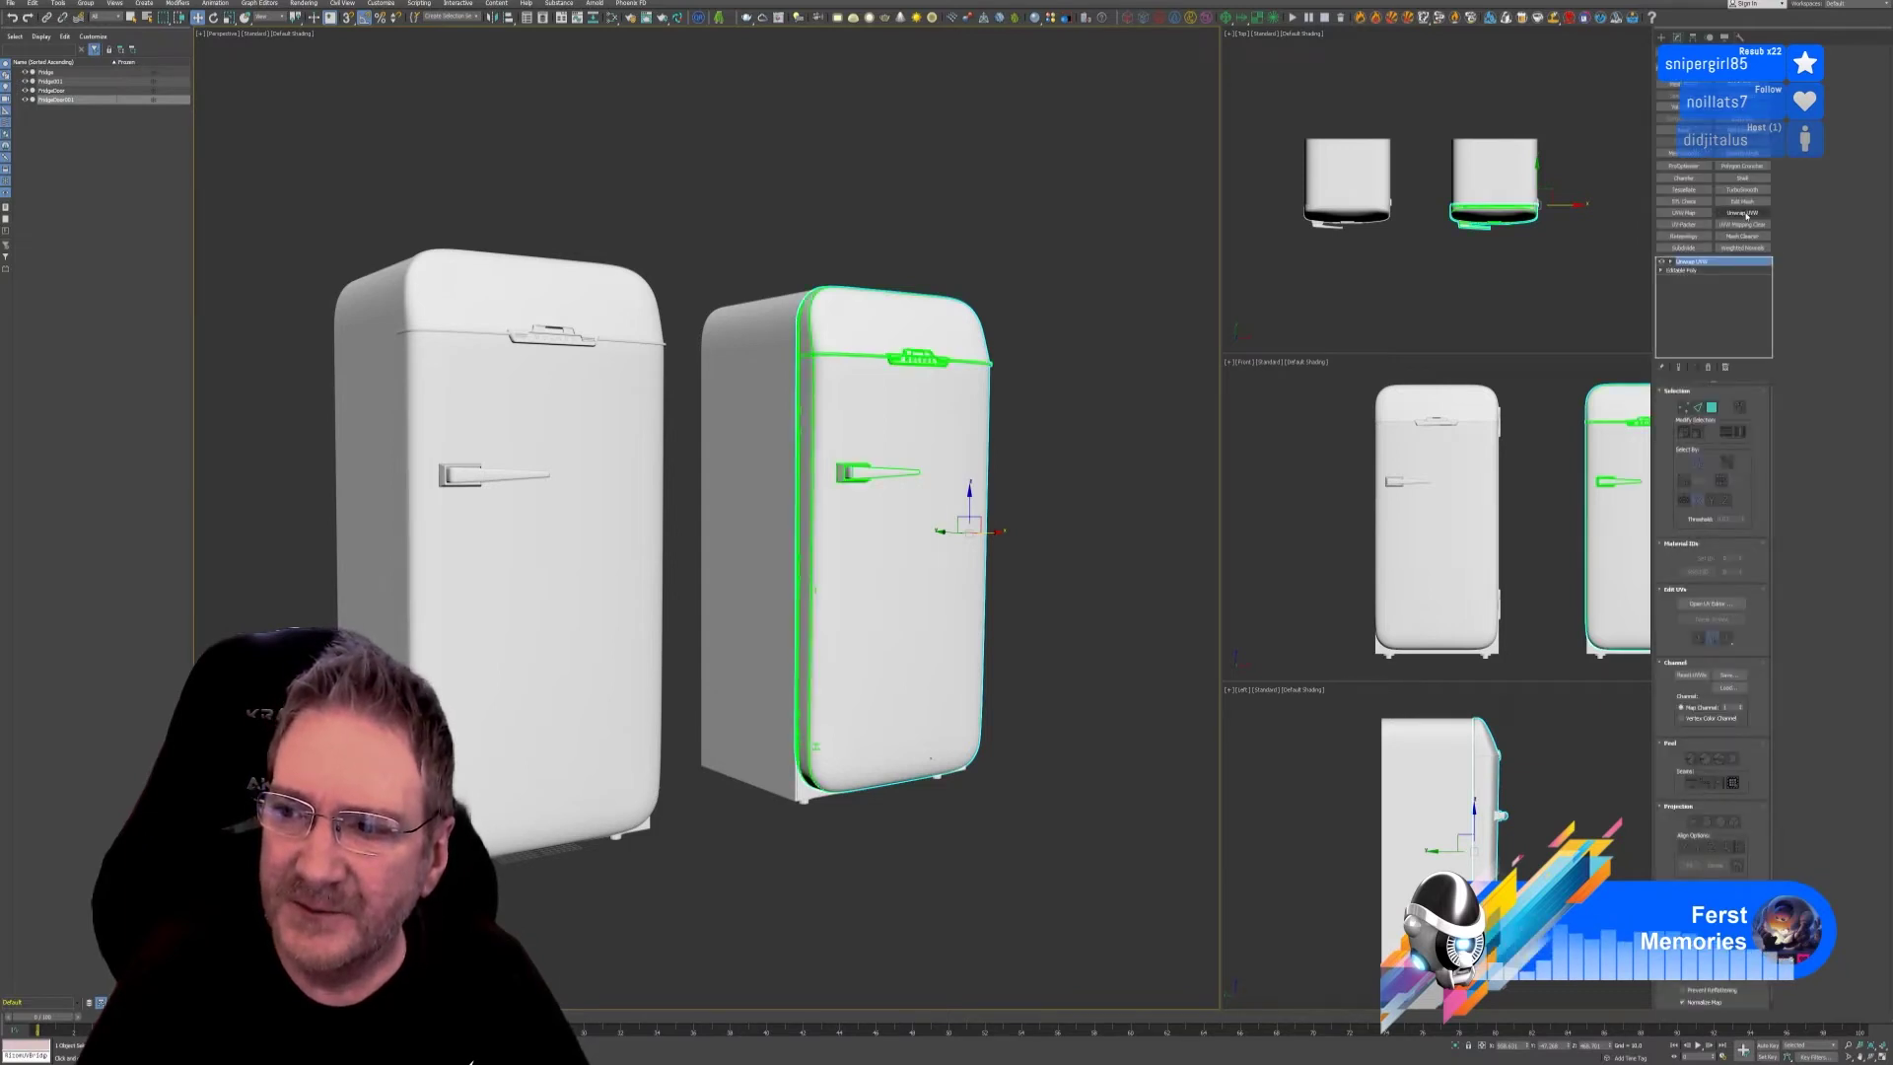
pyautogui.click(1742, 212)
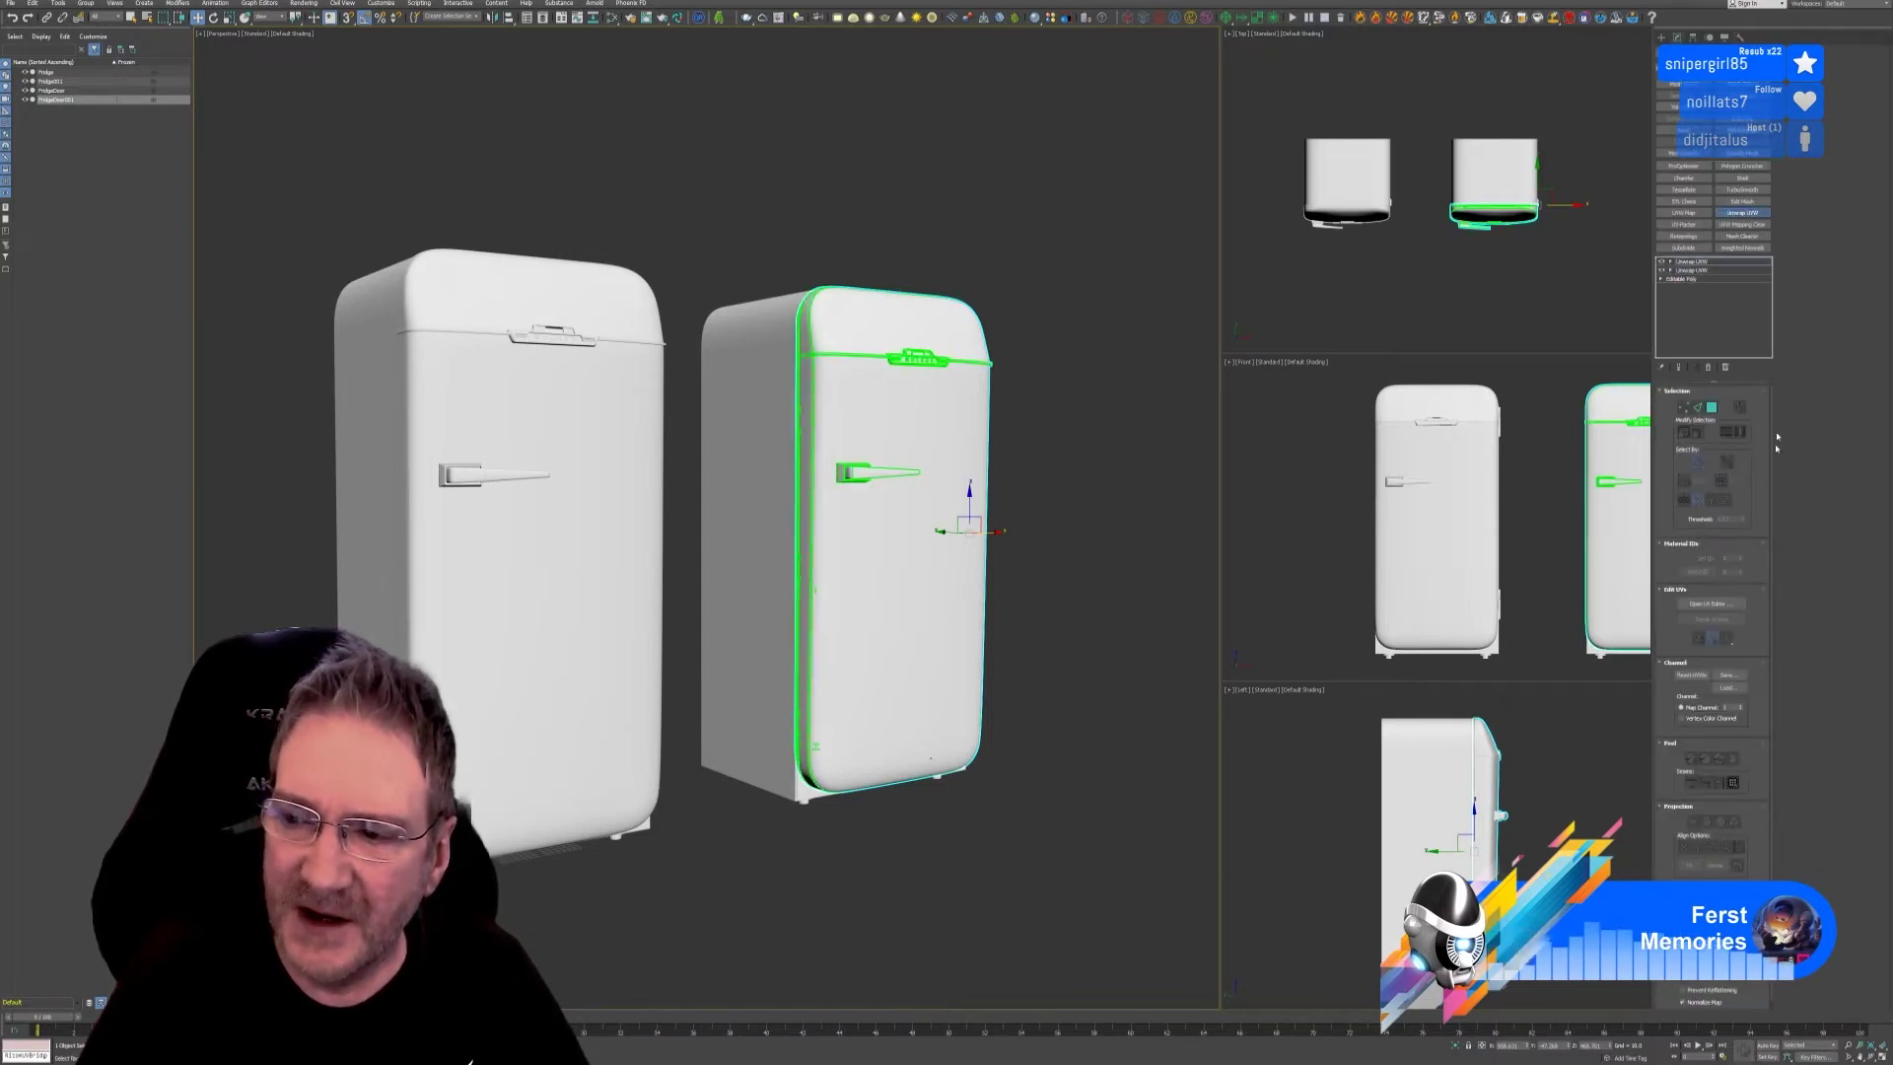
pyautogui.click(1710, 603)
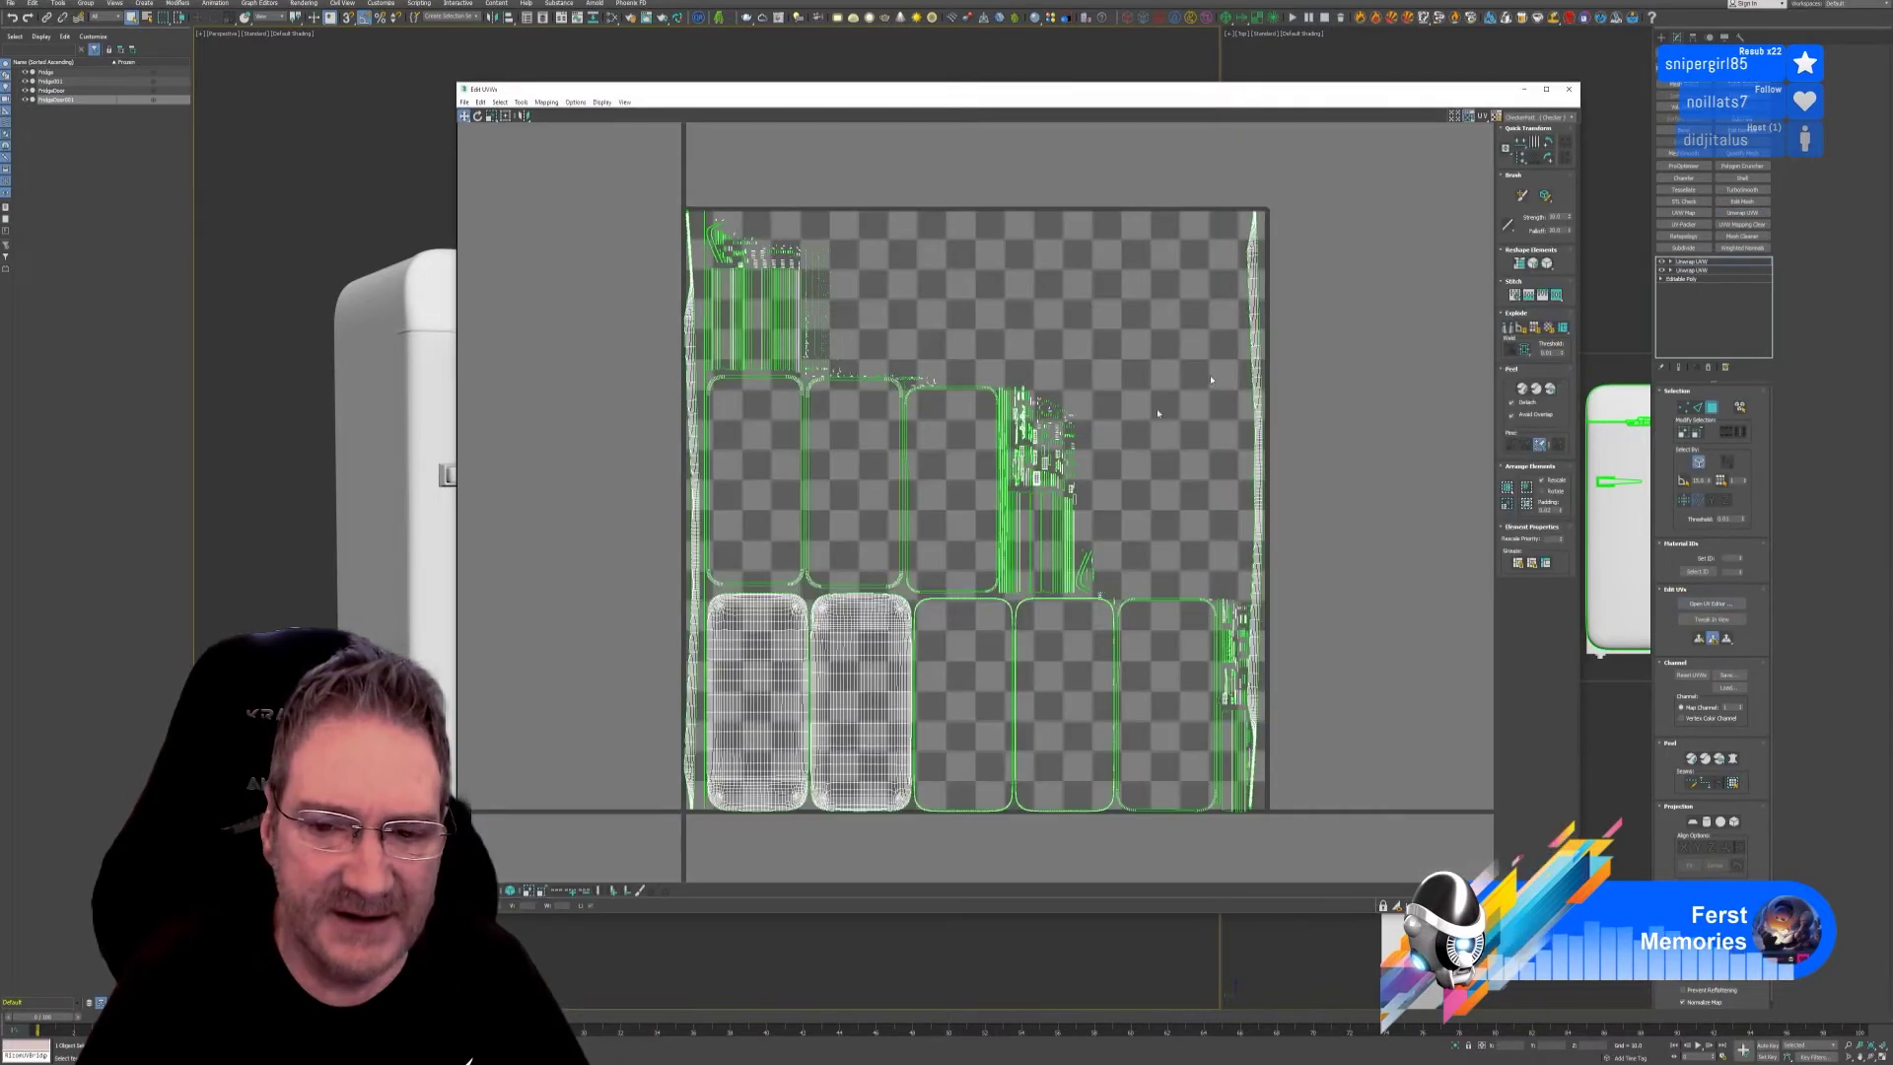
pyautogui.click(1568, 89)
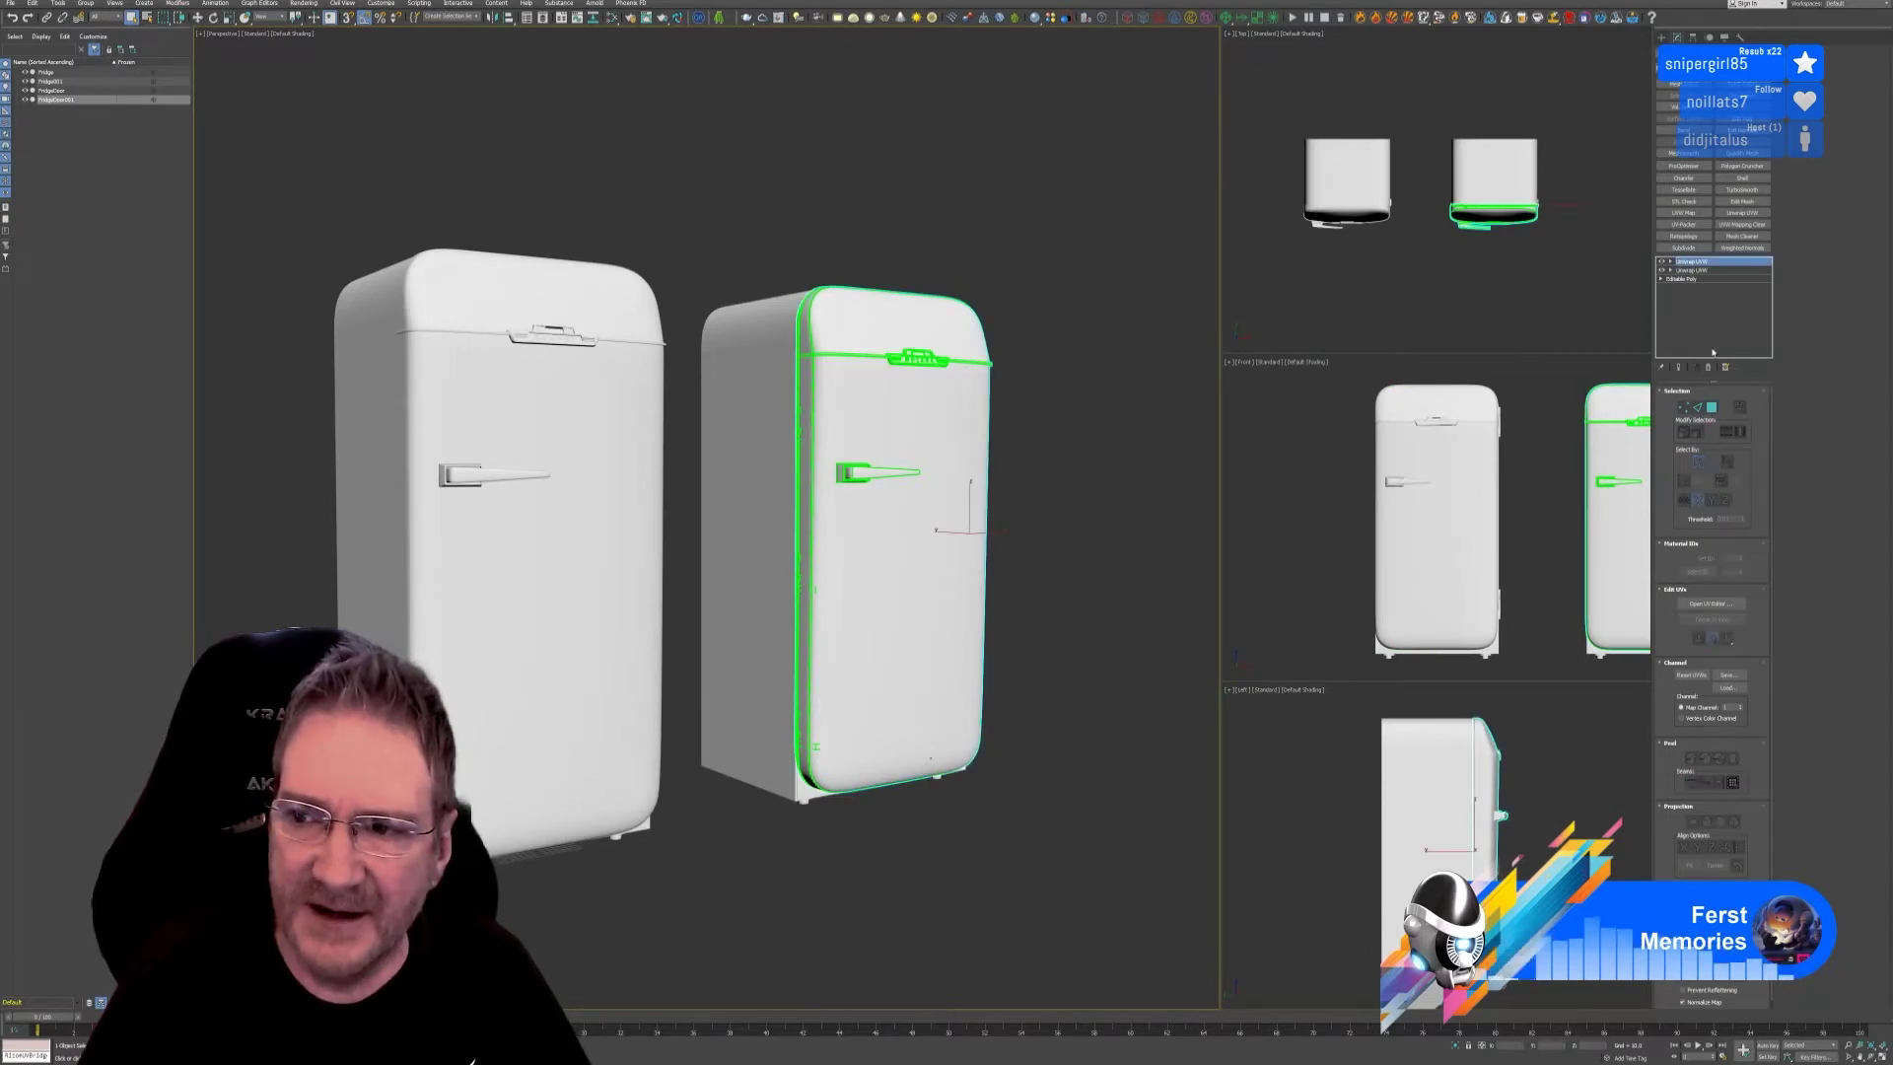
# Collapse all modifiers on the copied fridge's door into its base mesh and deselect it.
pyautogui.rightClick(1703, 264)
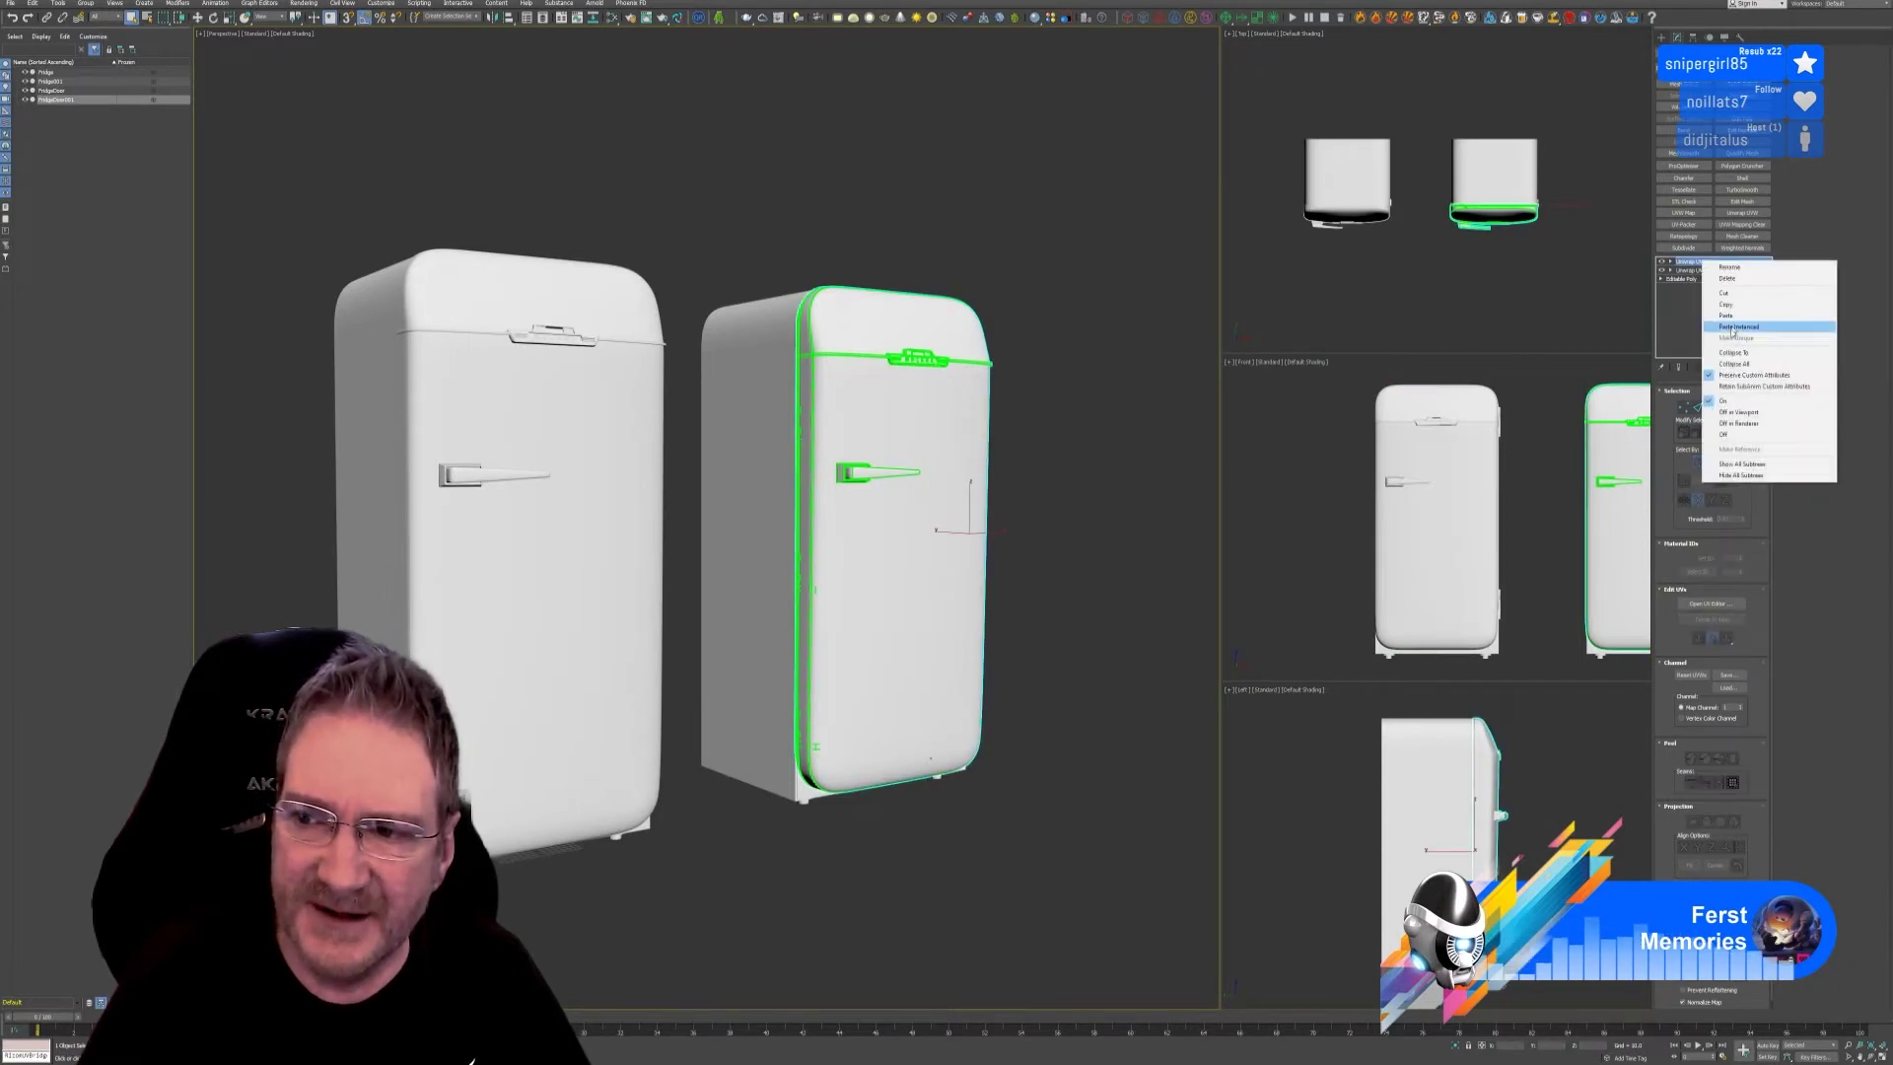
pyautogui.click(1725, 362)
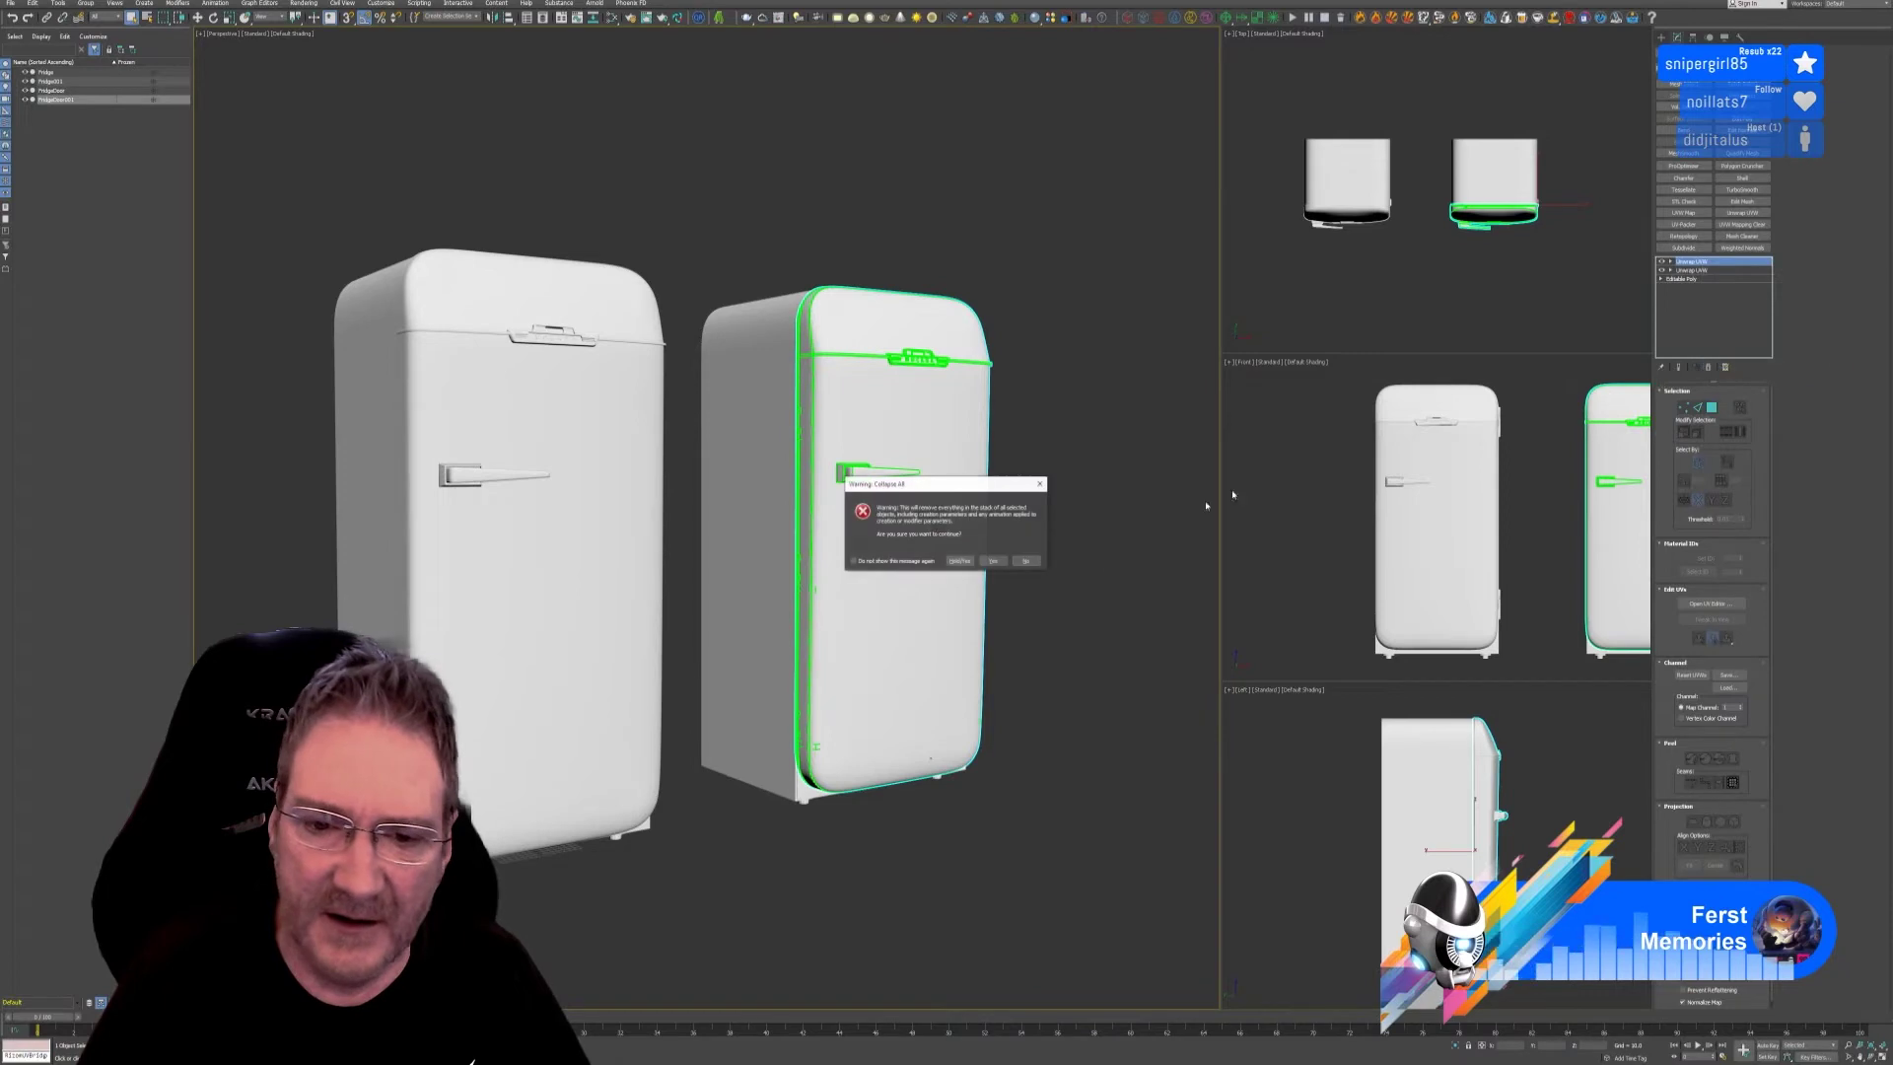
pyautogui.click(993, 560)
pyautogui.click(1048, 507)
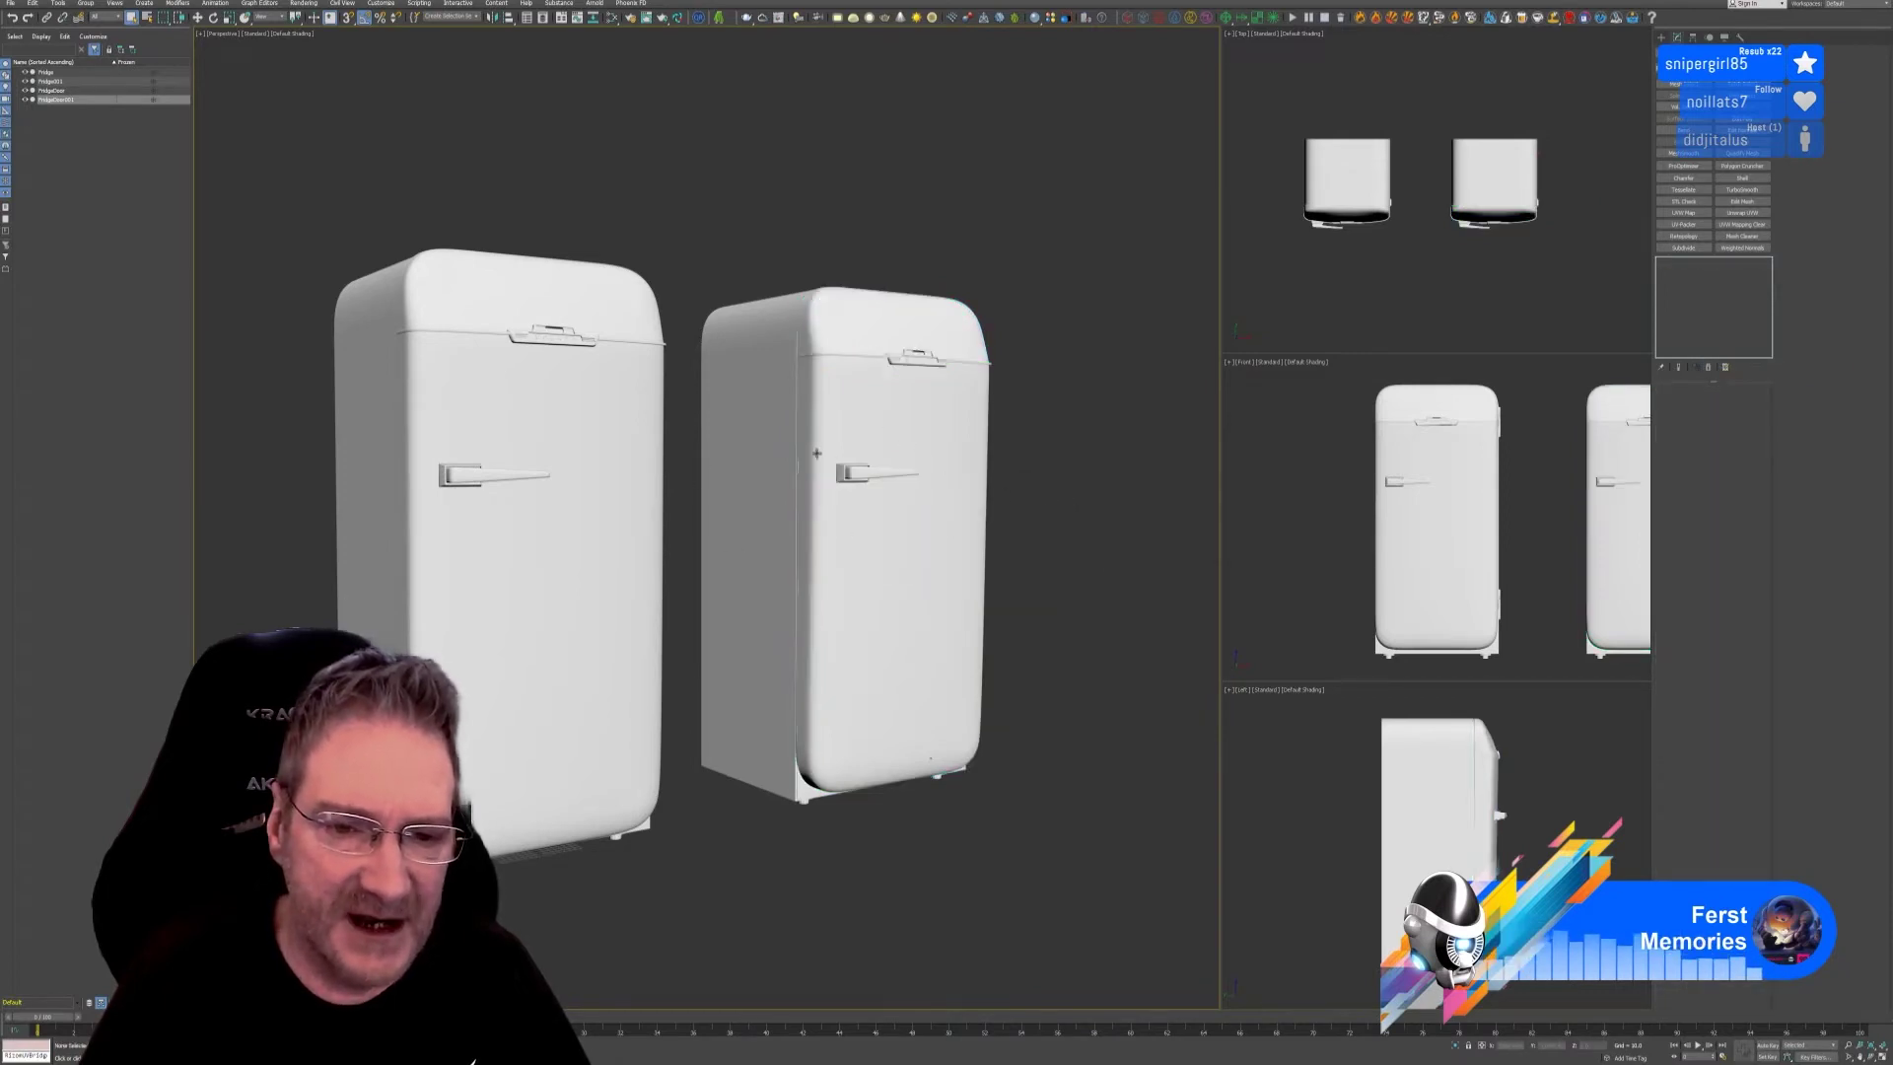
# Rotate the copied fridge's door outward around its hinge to expose the shelves and the door's inside.
pyautogui.click(974, 423)
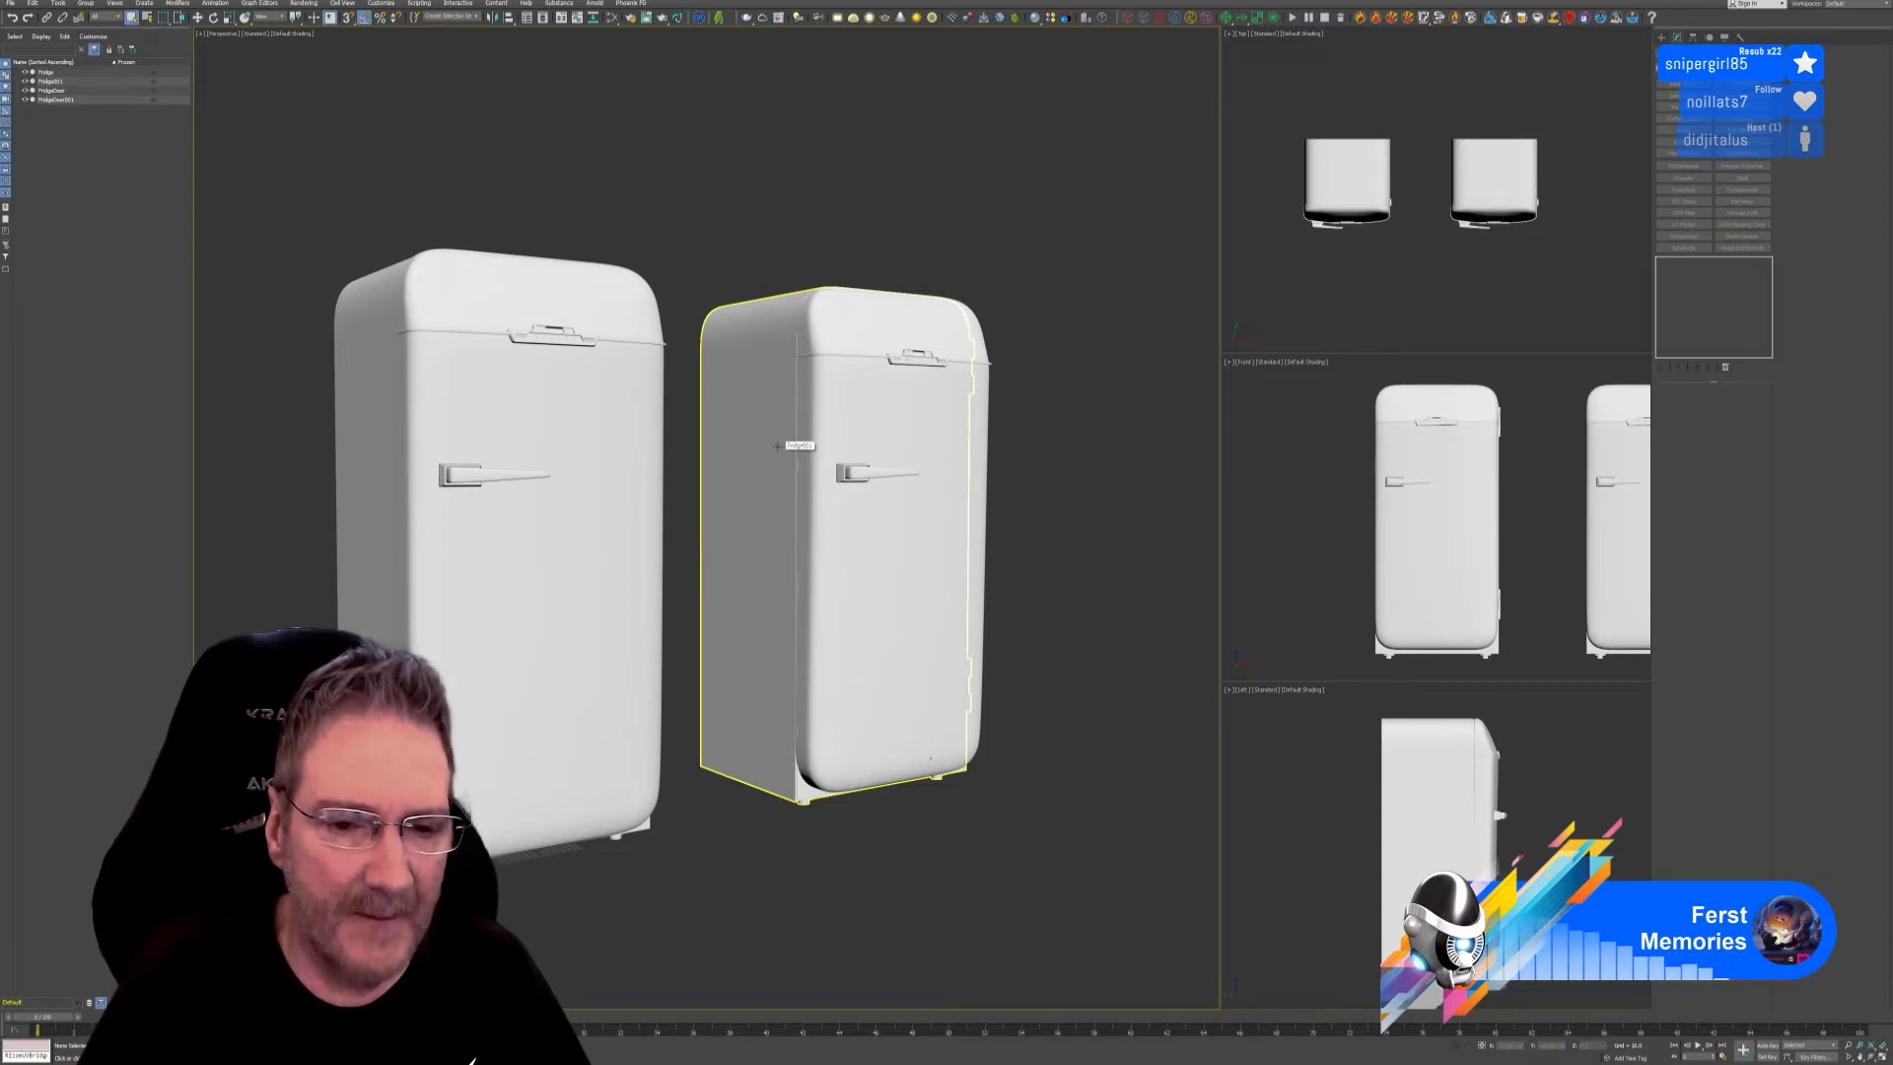
pyautogui.click(835, 424)
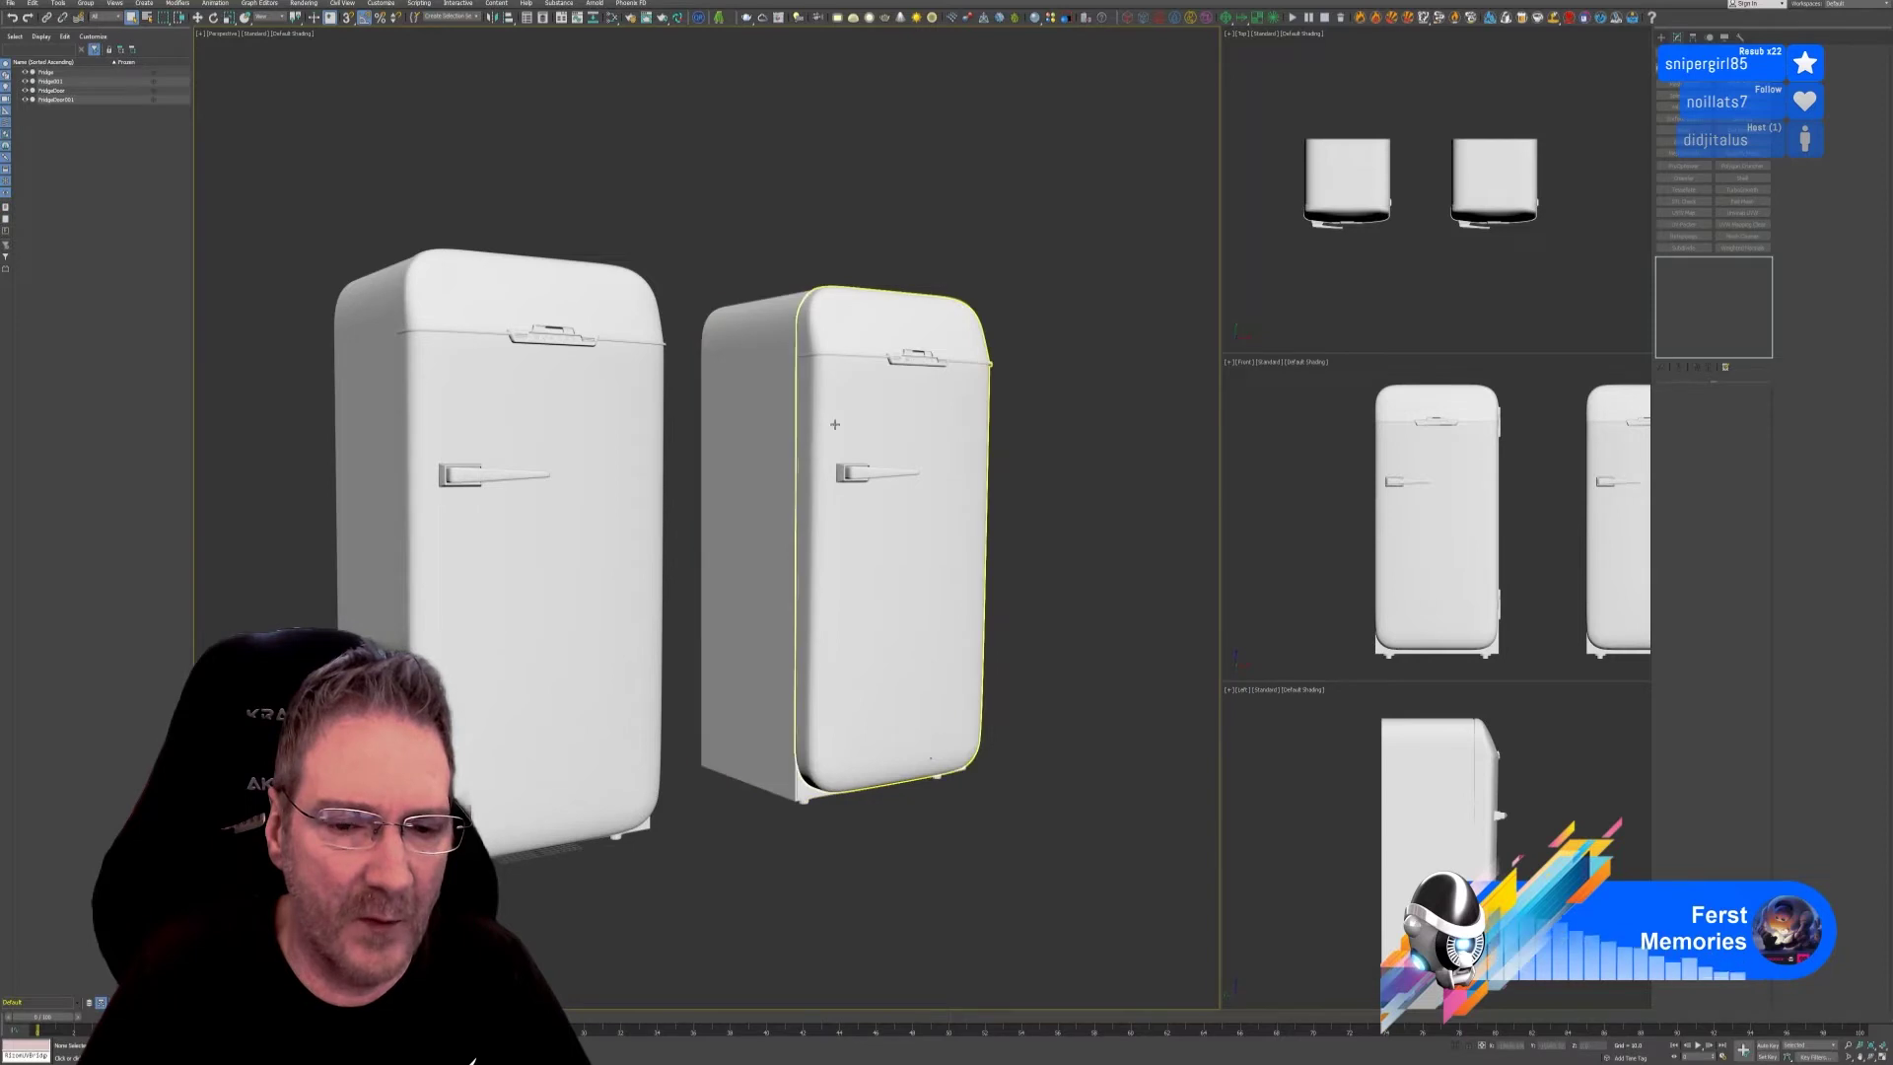
pyautogui.click(835, 424)
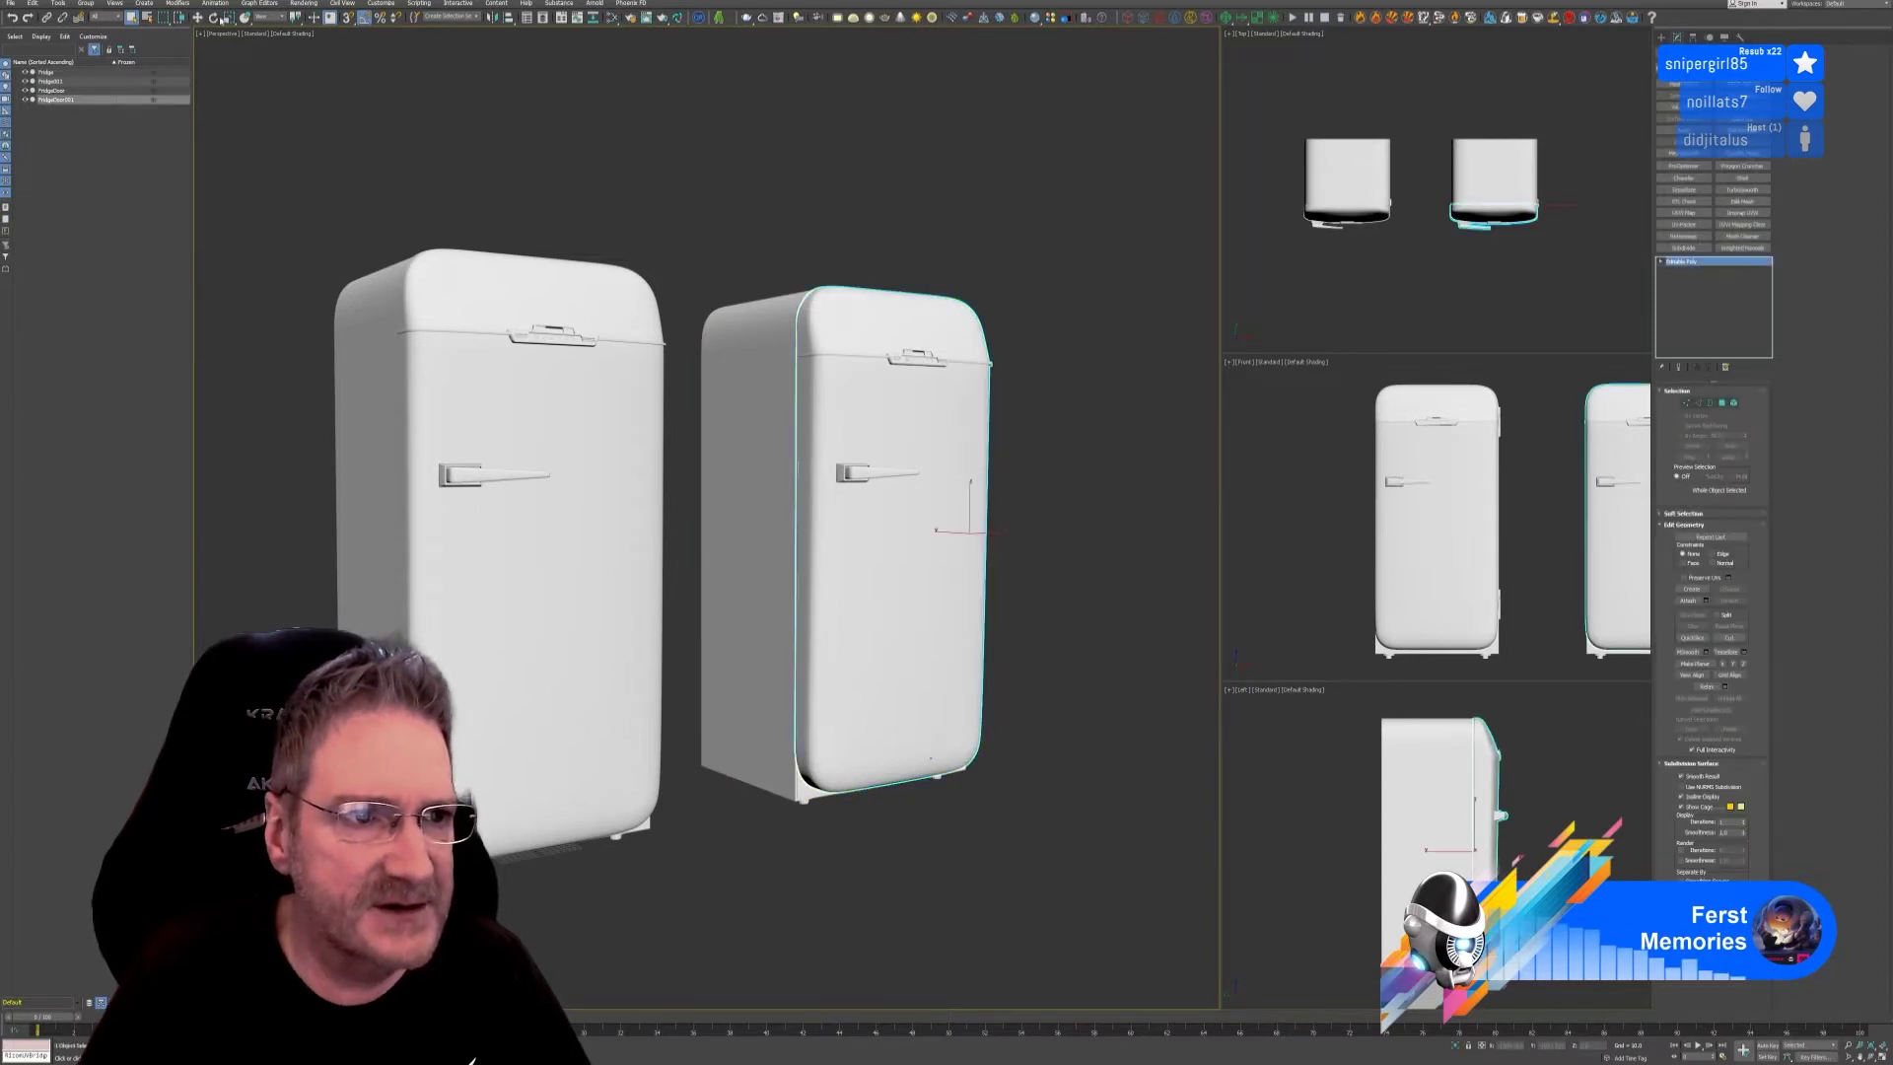
pyautogui.press('e')
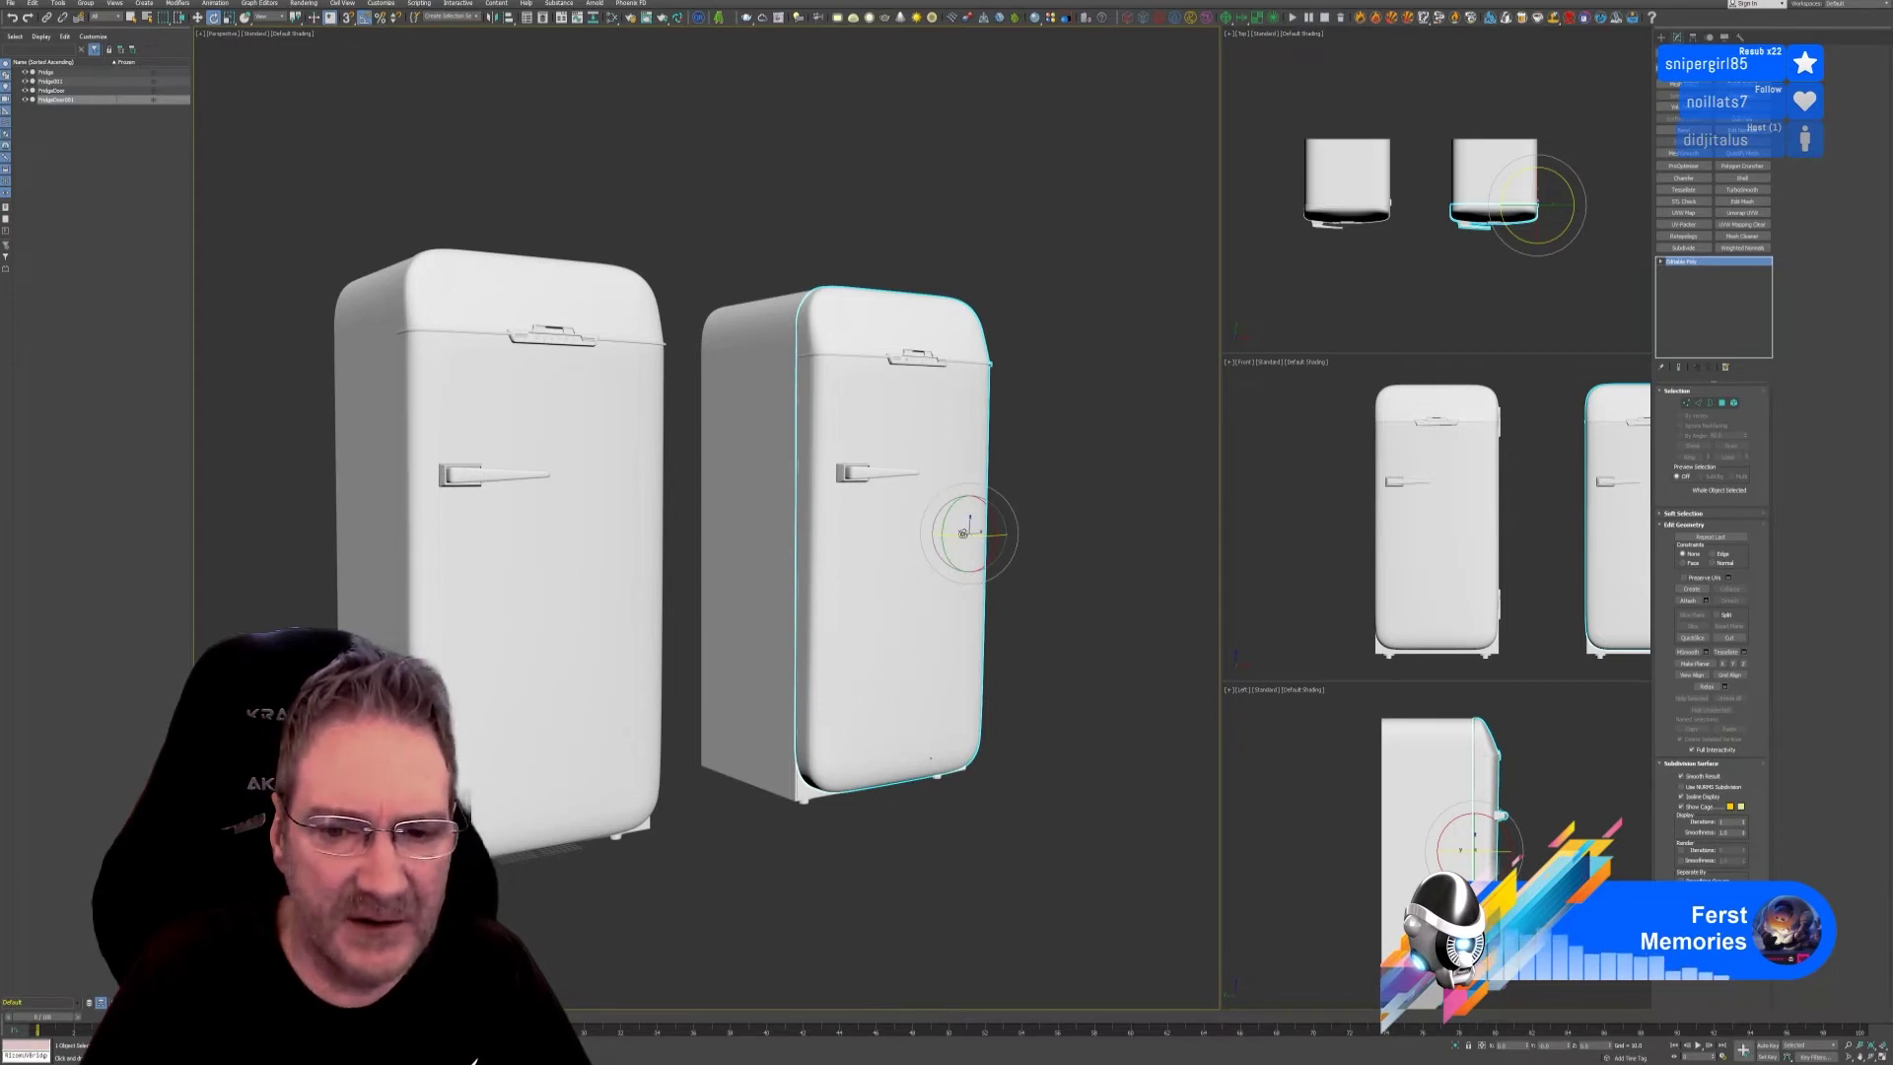
pyautogui.moveTo(965, 533); pyautogui.dragTo(1022, 520)
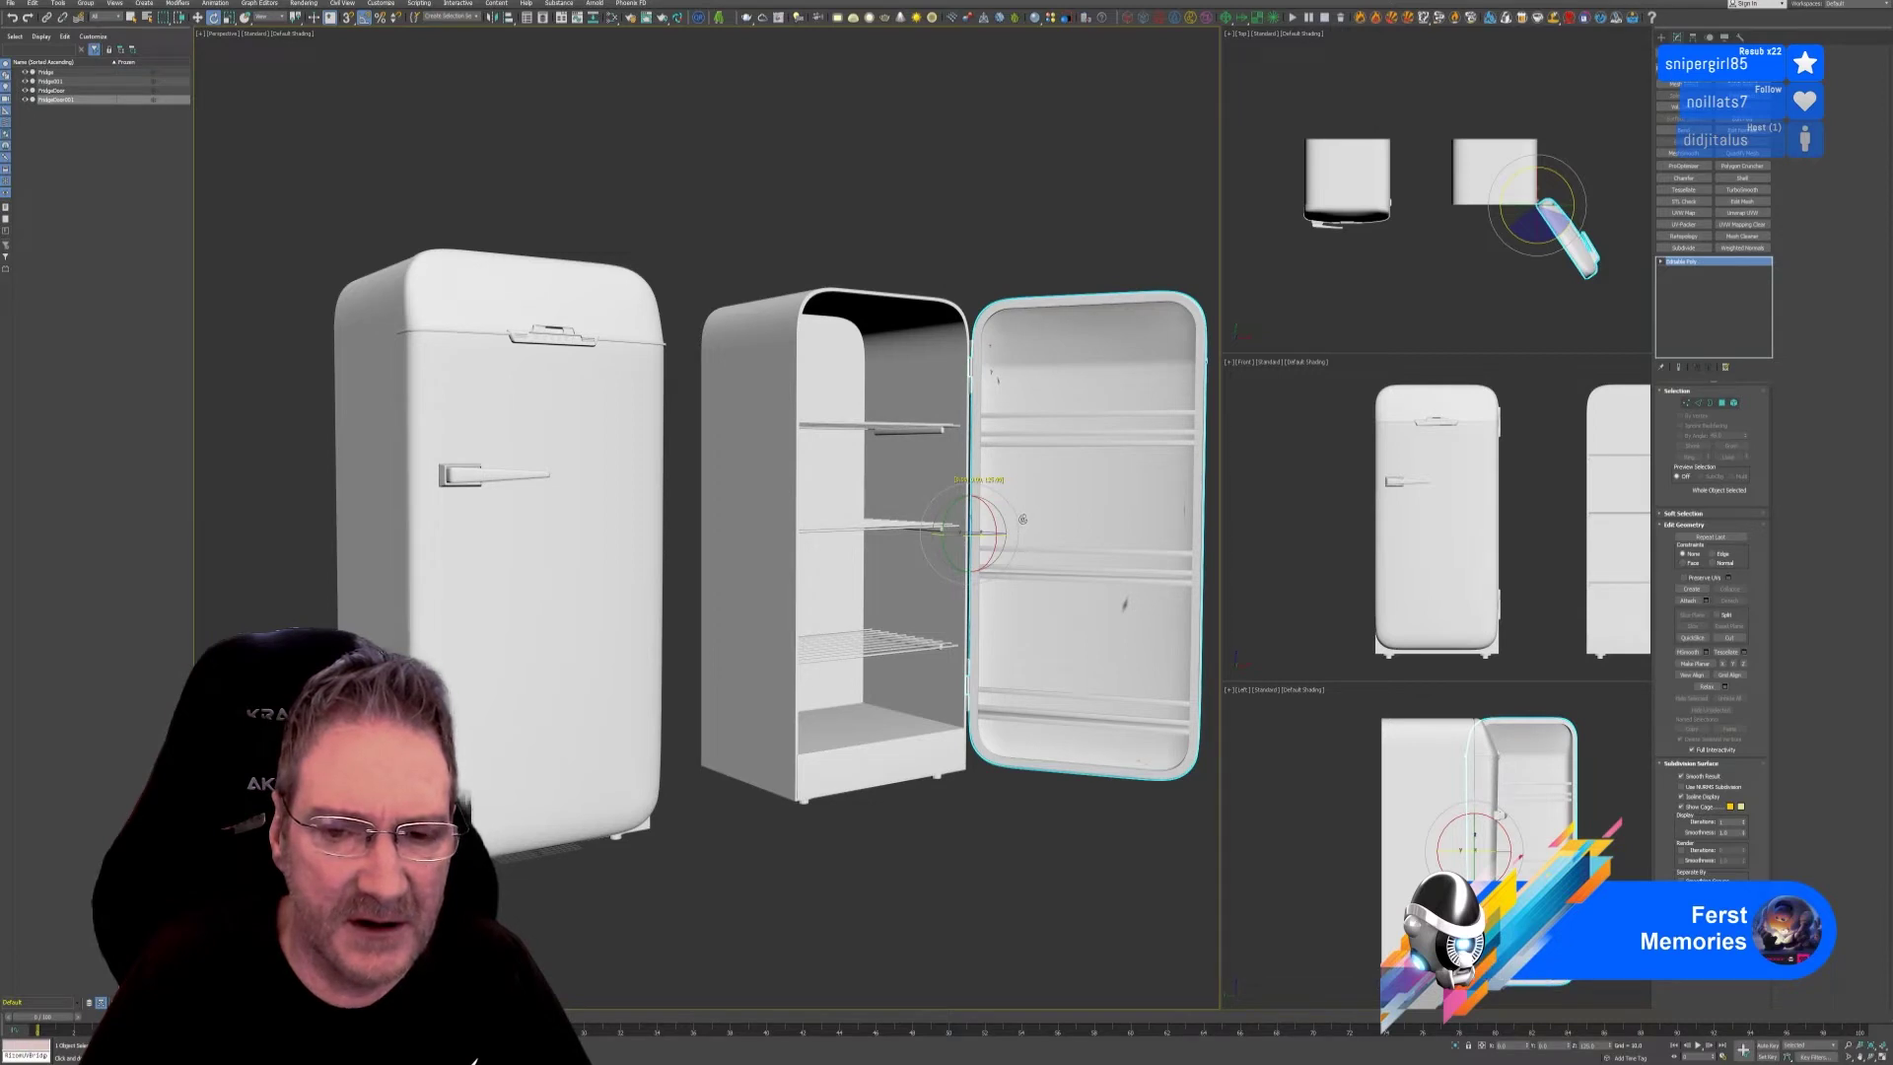
pyautogui.moveTo(1024, 517); pyautogui.dragTo(1024, 517)
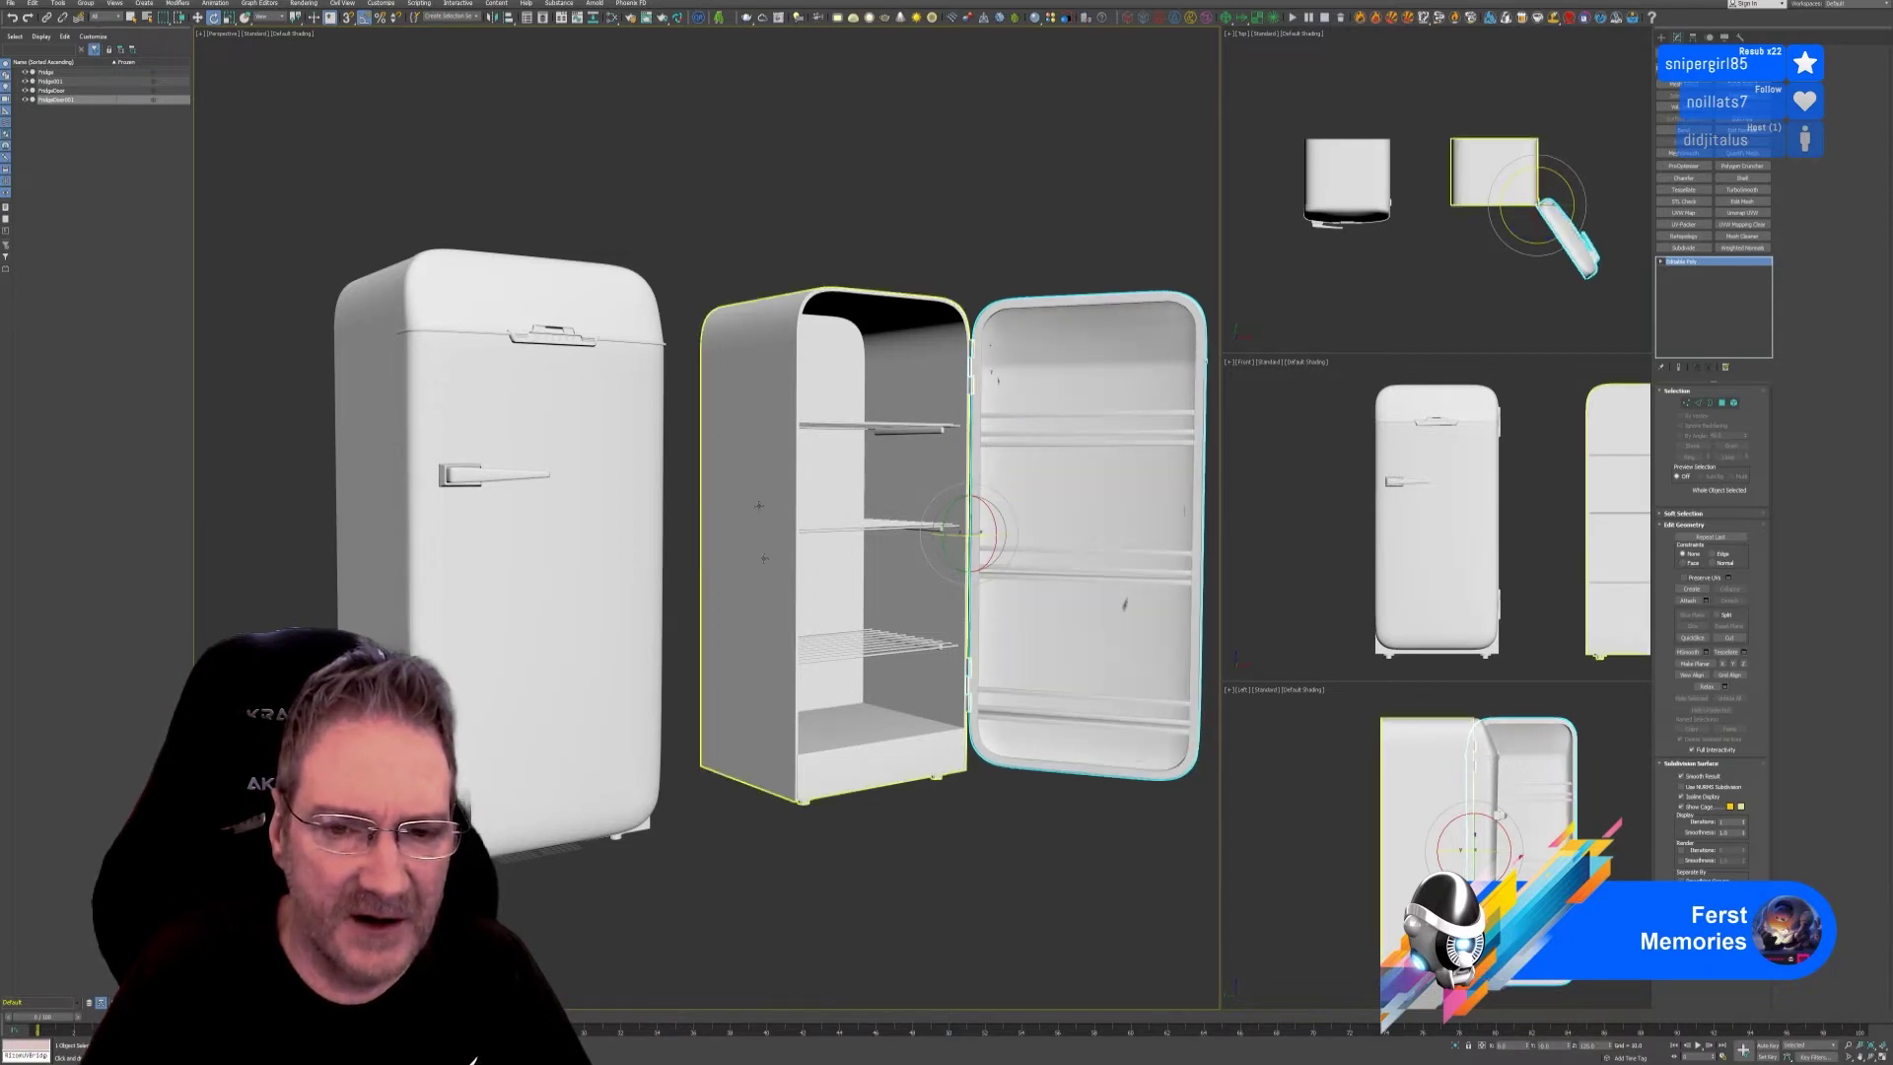
pyautogui.moveTo(920, 822); pyautogui.dragTo(786, 828, button='middle')
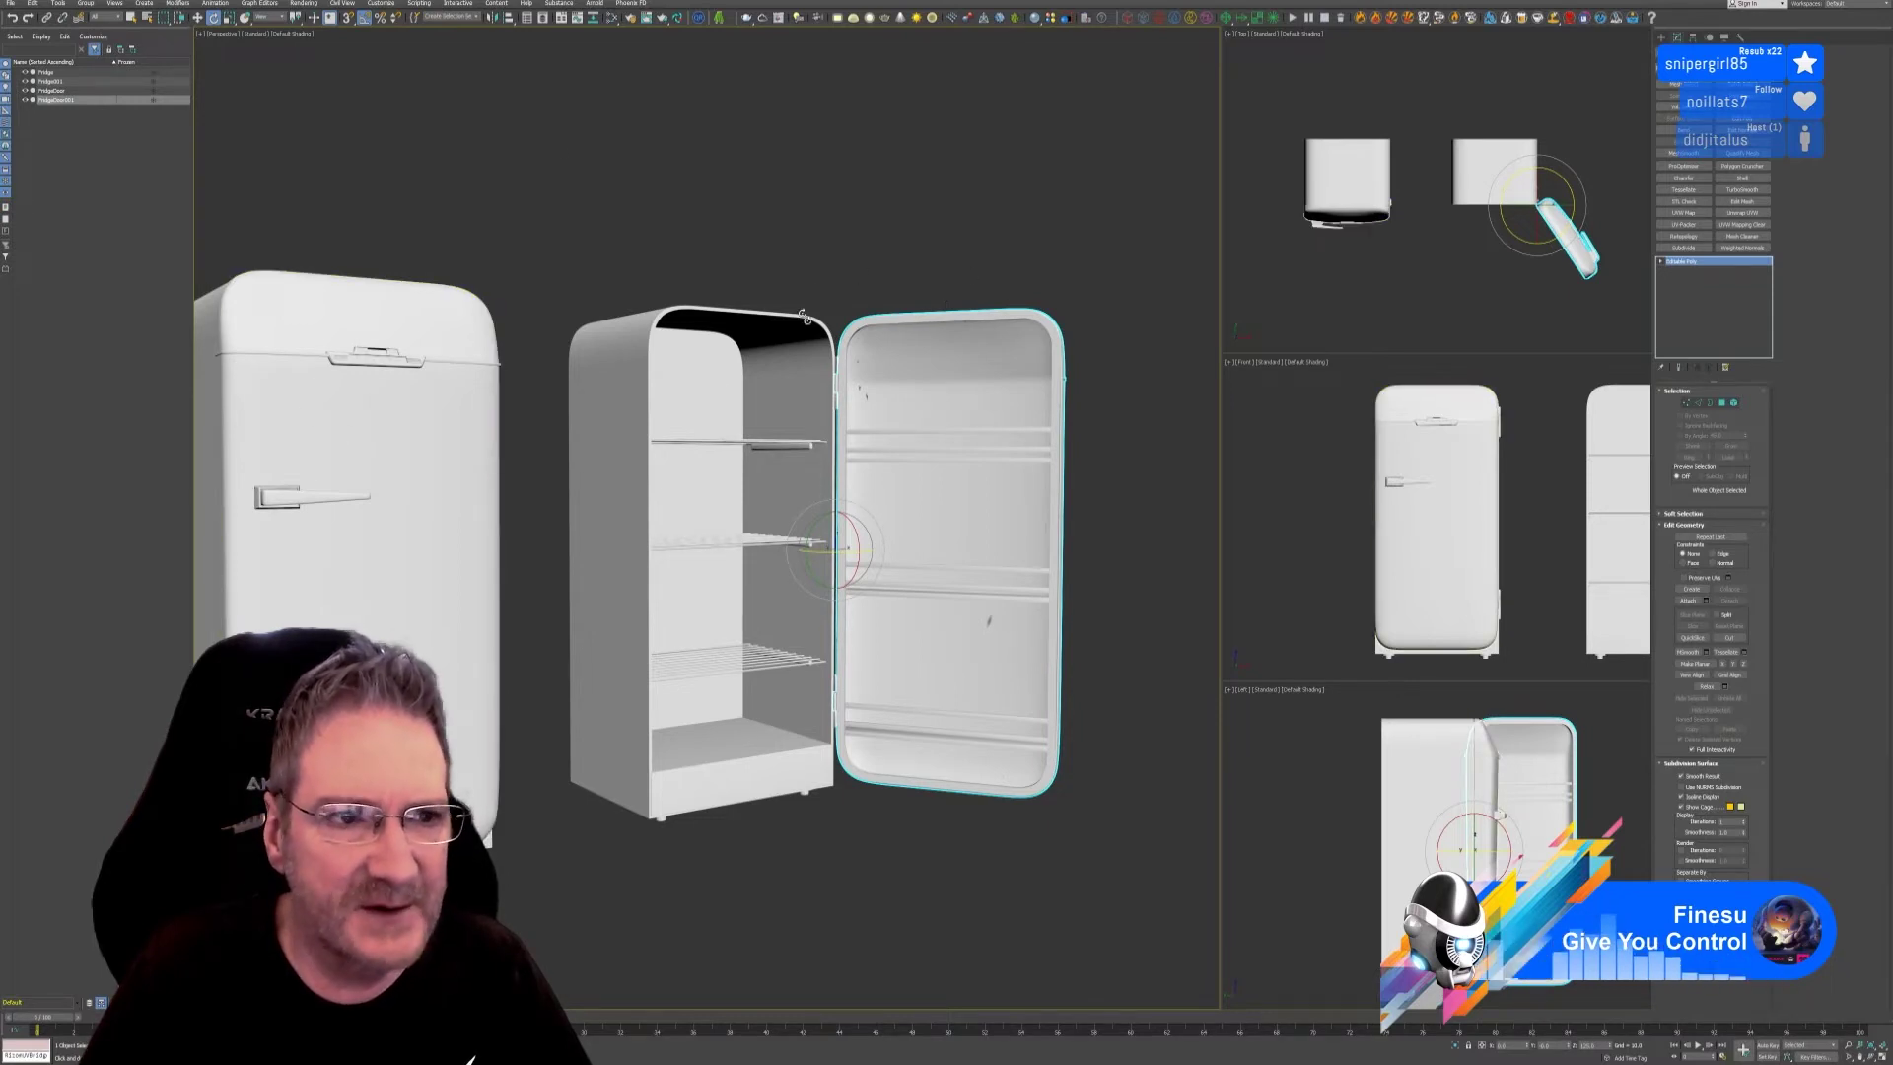
# Select the copied fridge's body and collapse all its modifiers into the base mesh.
pyautogui.click(654, 156)
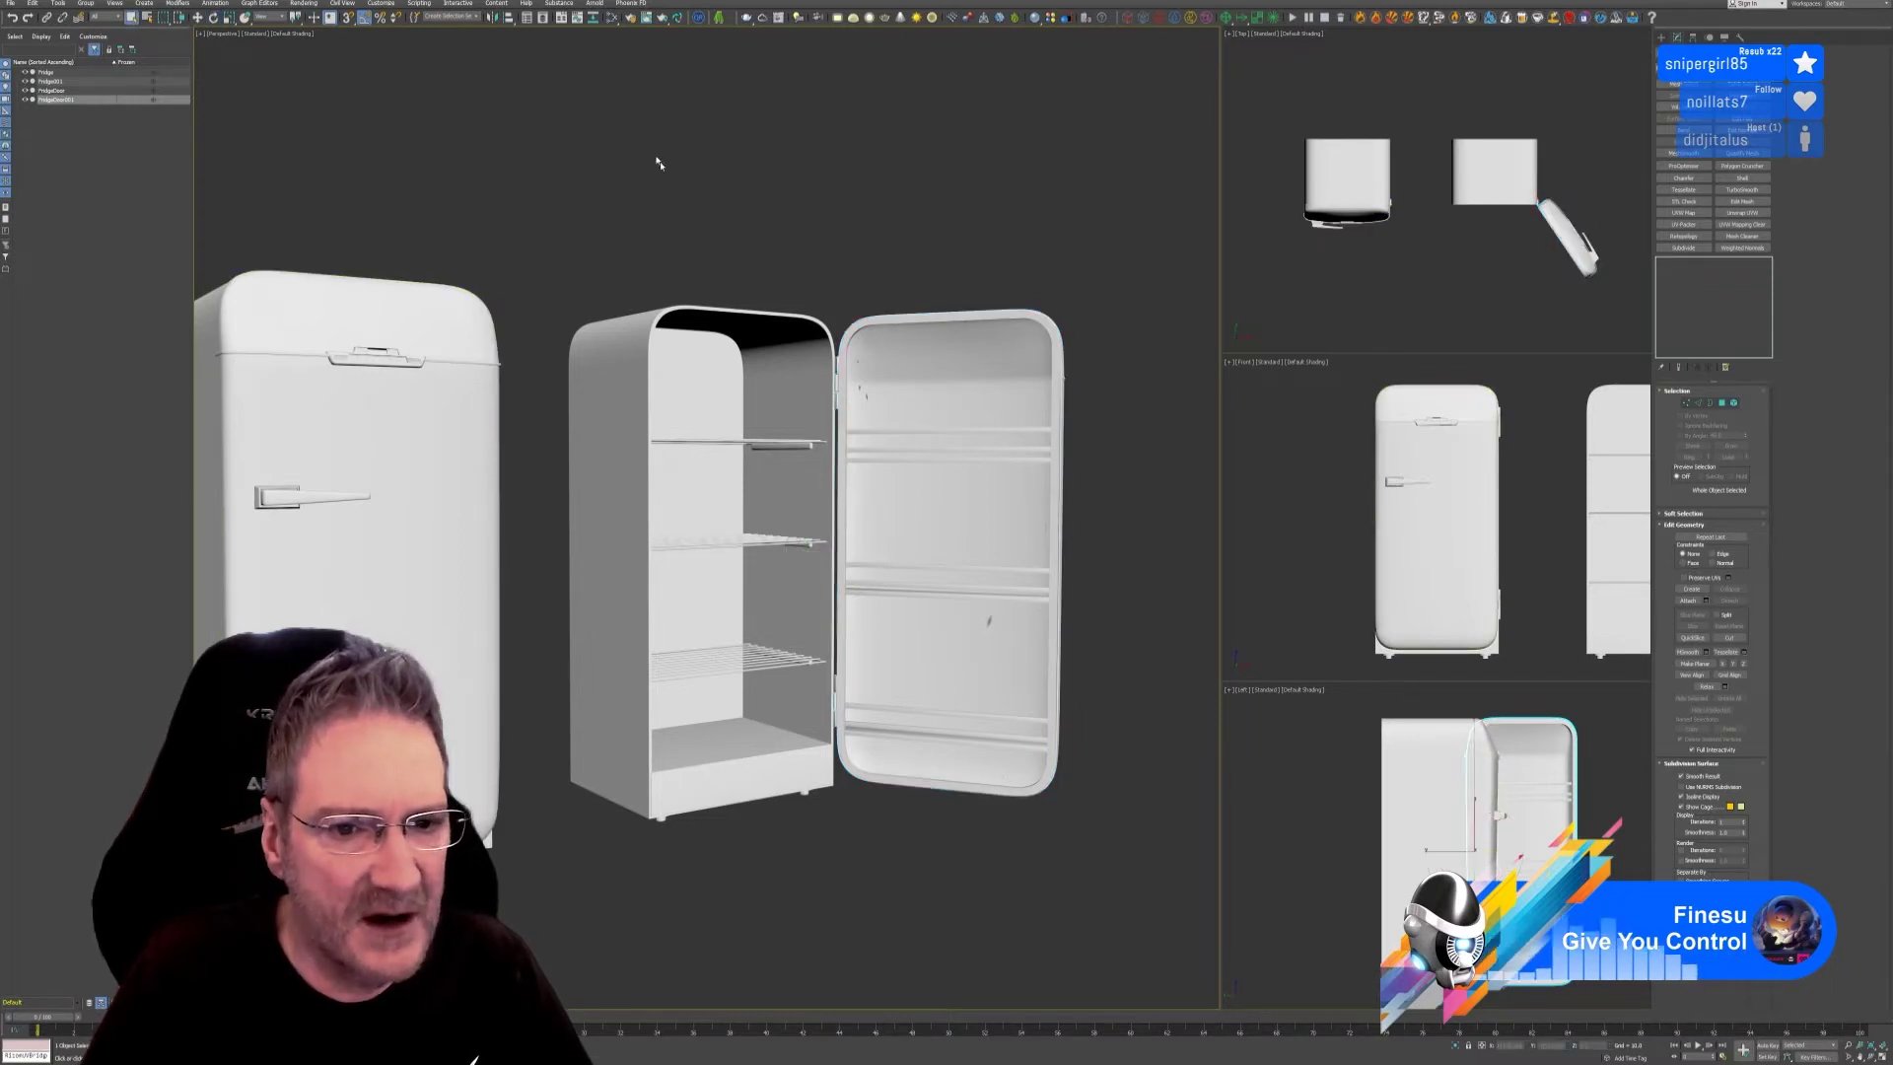
pyautogui.click(671, 379)
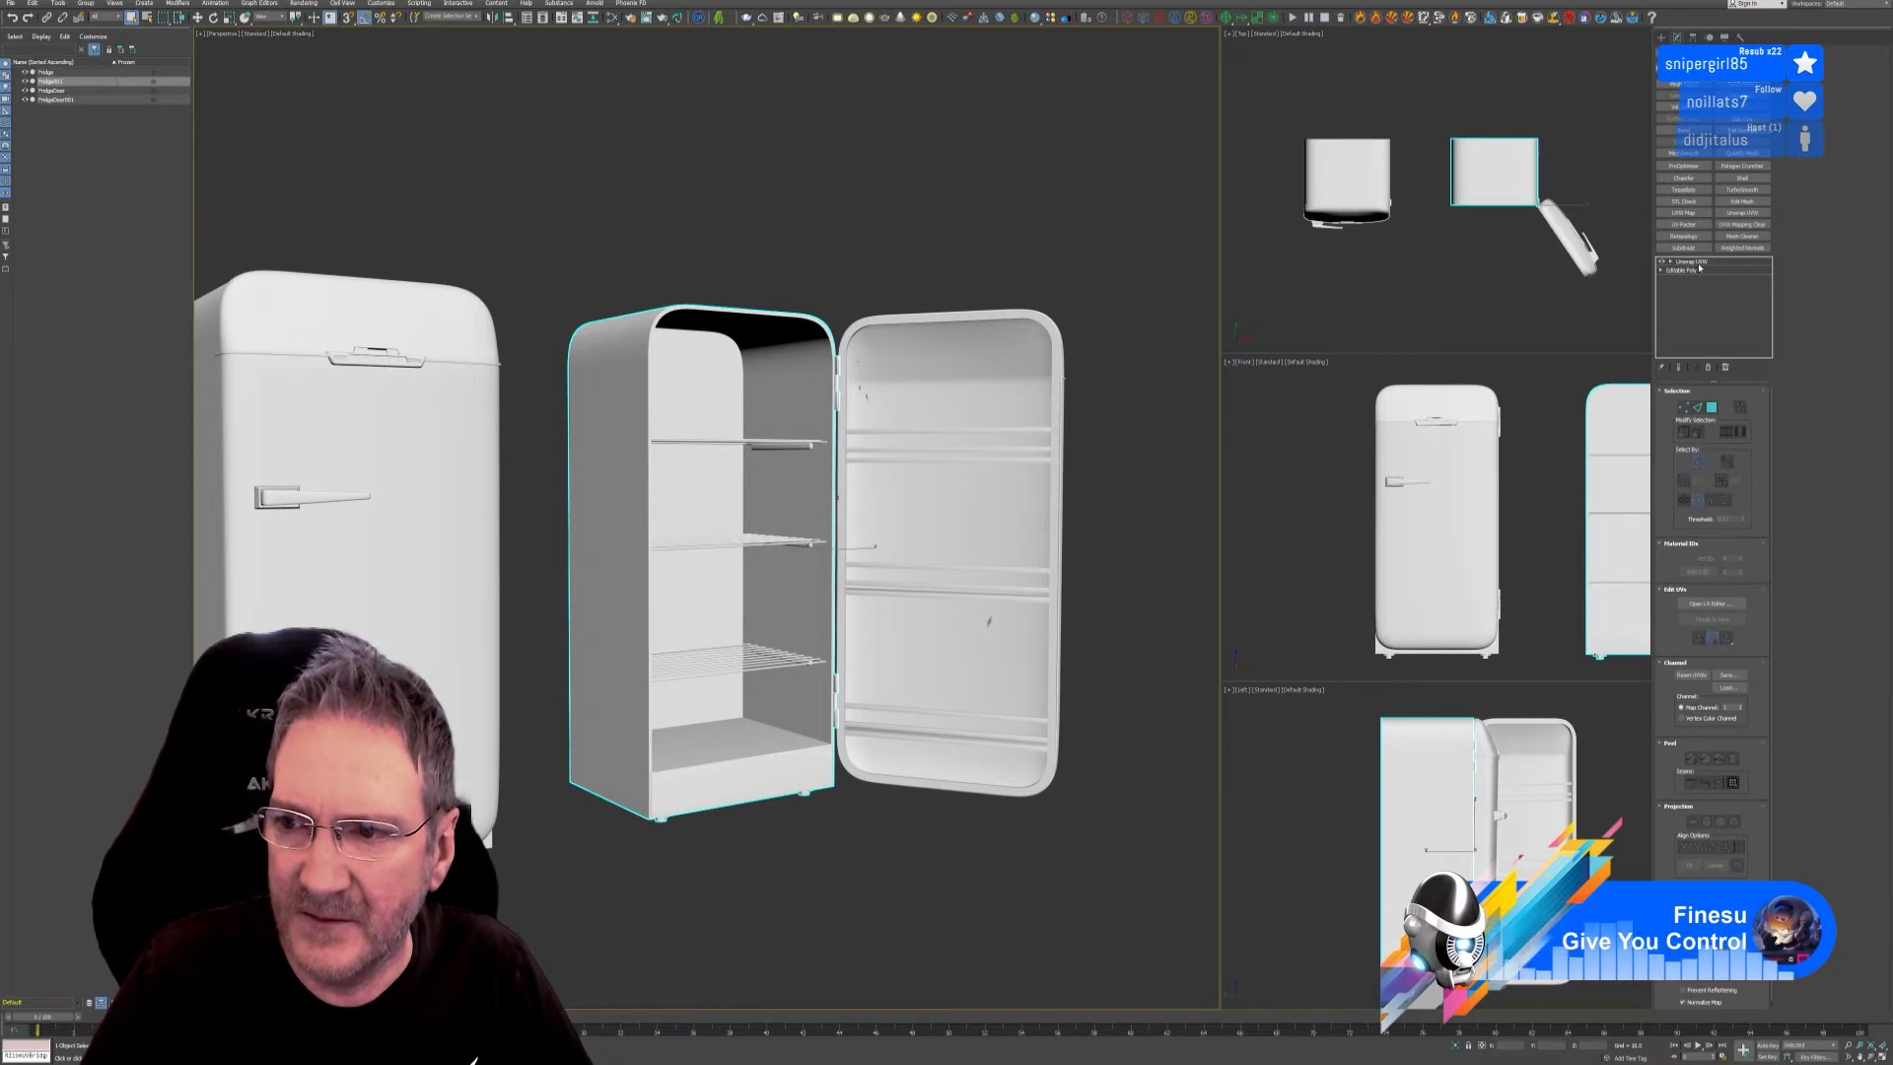
pyautogui.rightClick(1688, 262)
pyautogui.click(1729, 366)
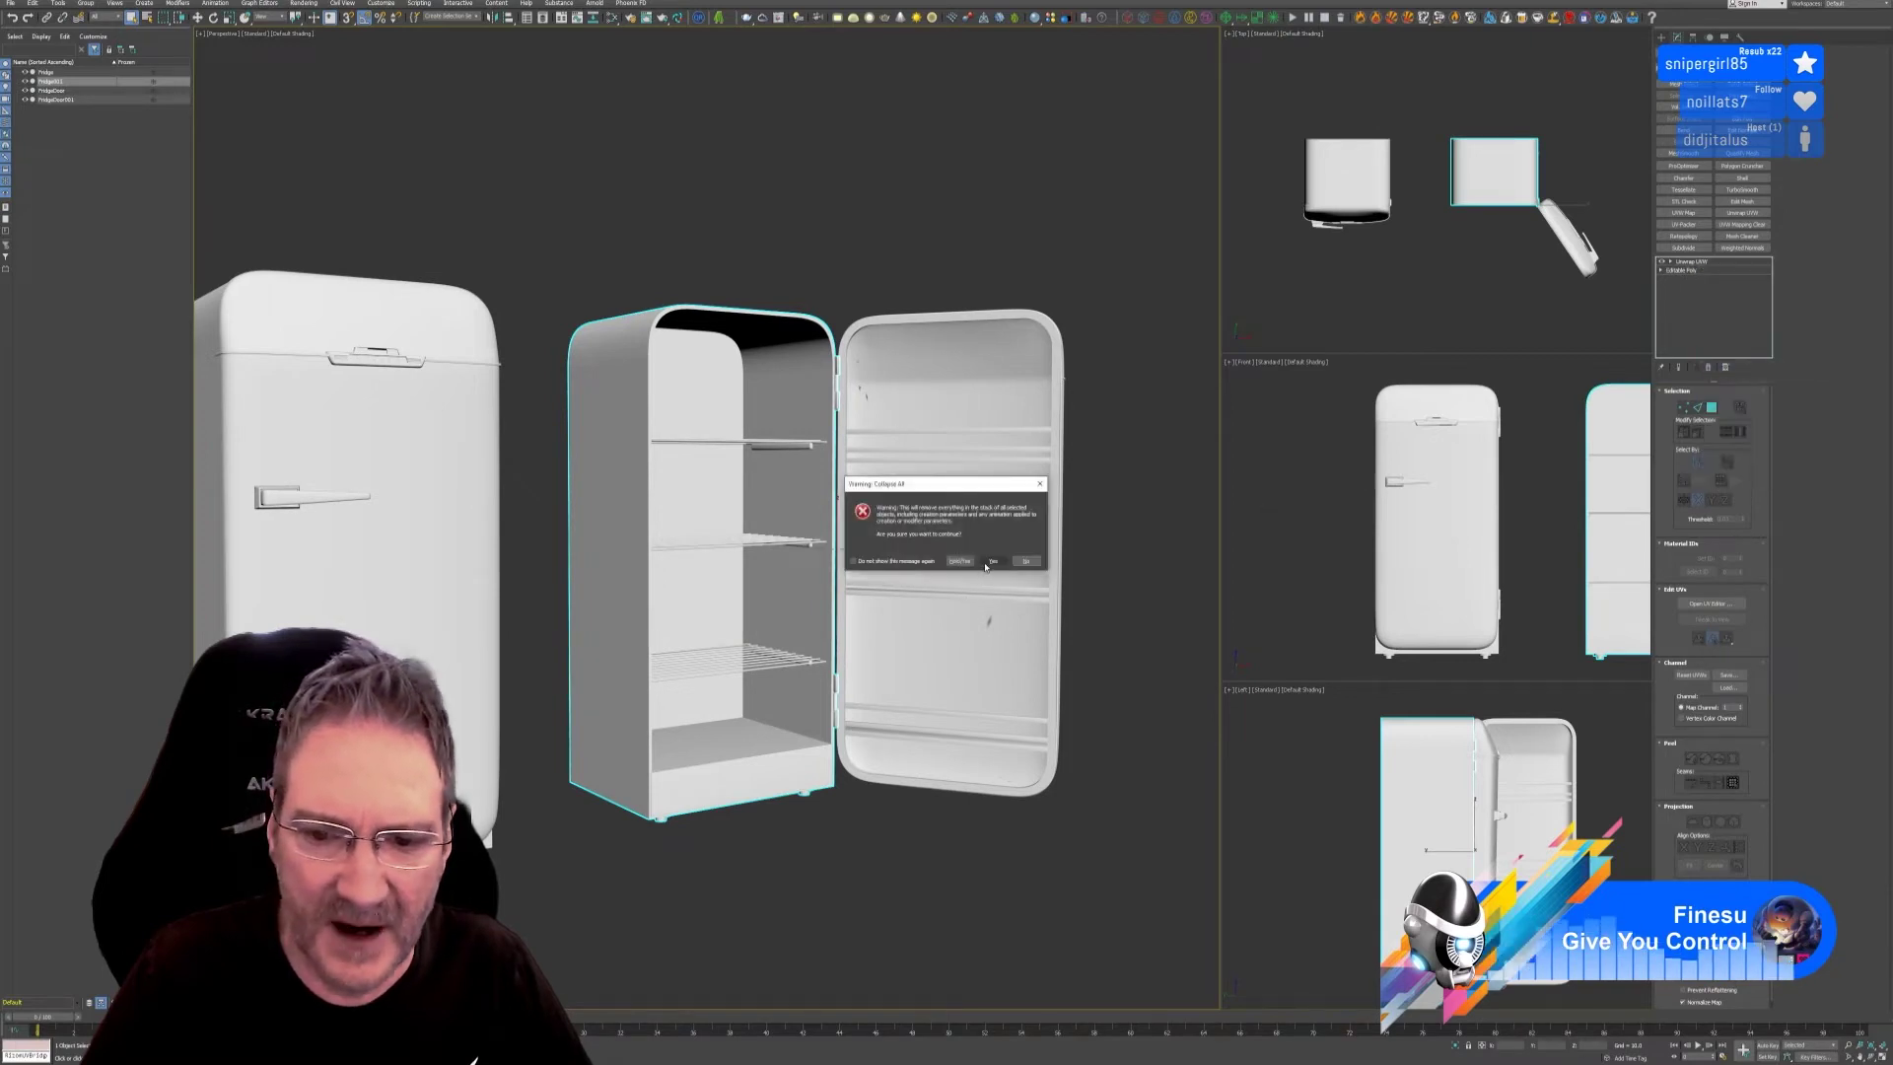
pyautogui.click(994, 564)
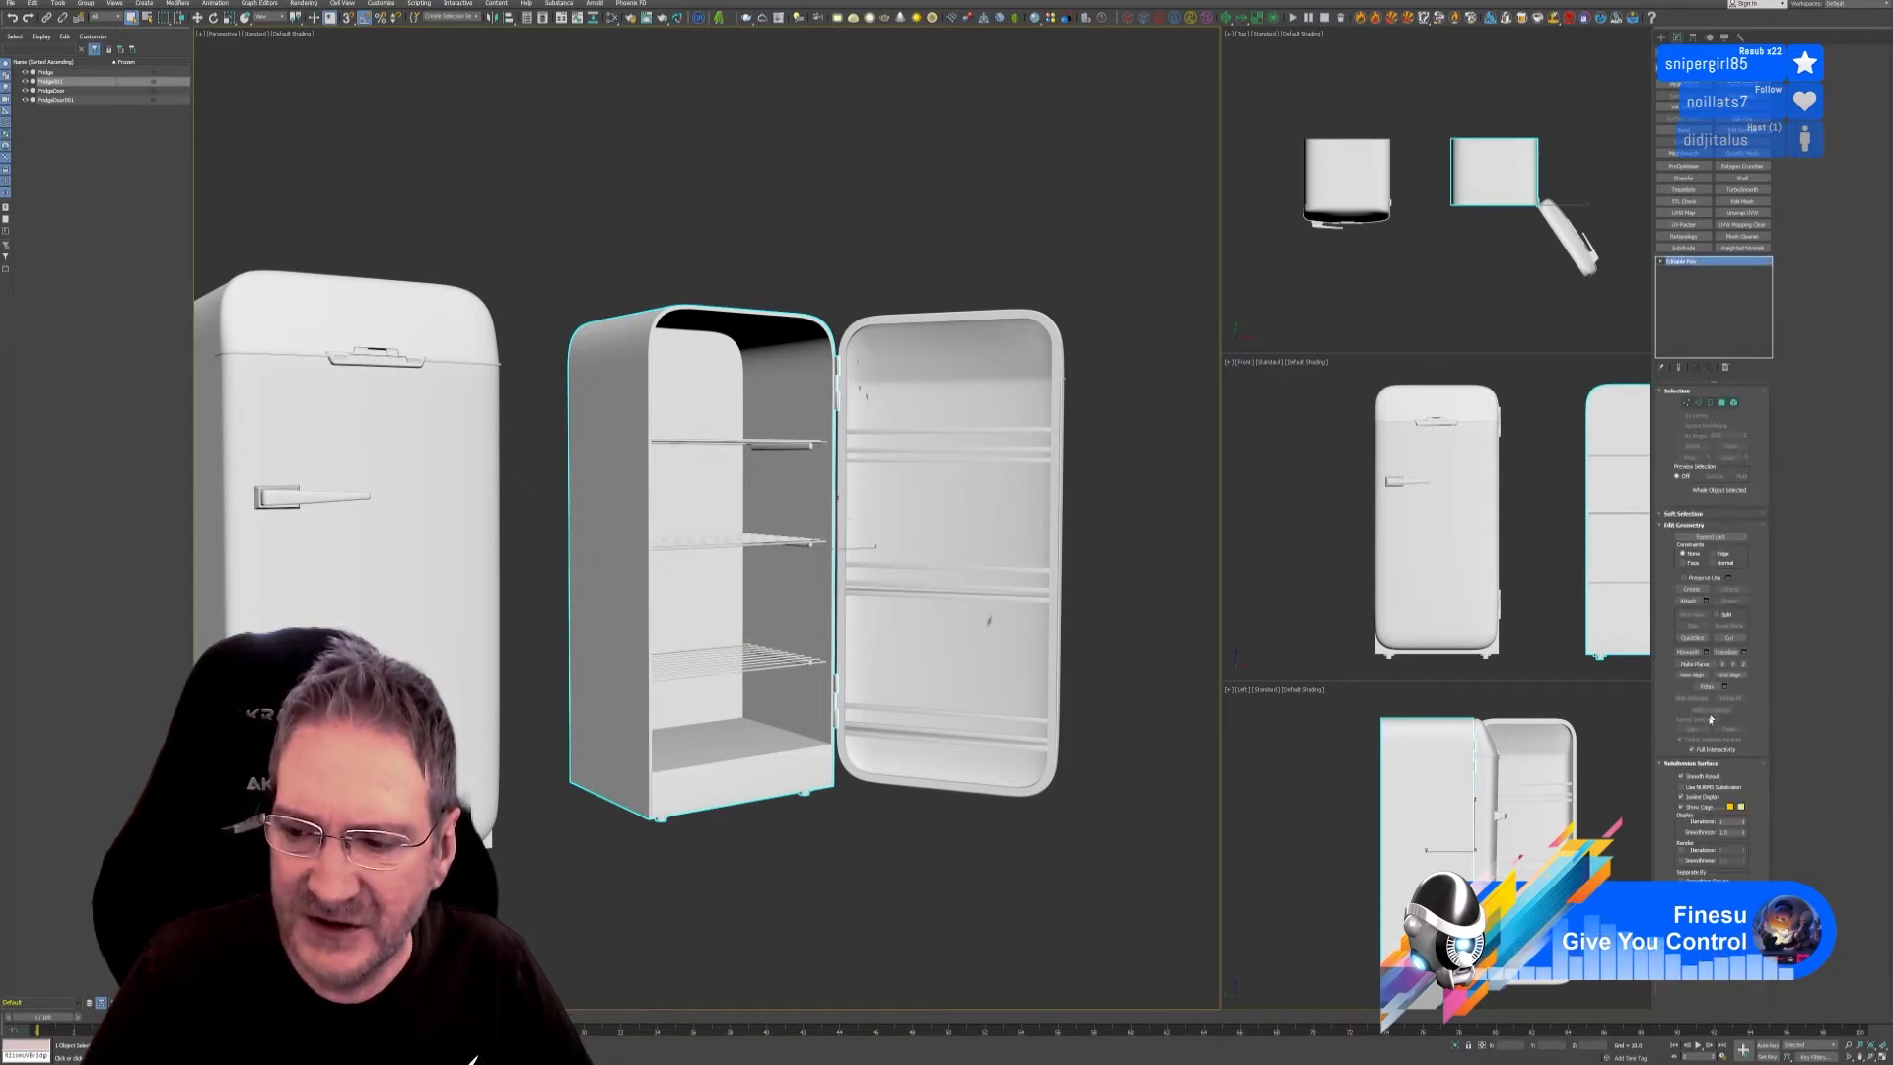
# Attach the open door to the copied fridge's body so both form one object.
pyautogui.click(1684, 601)
pyautogui.click(1684, 601)
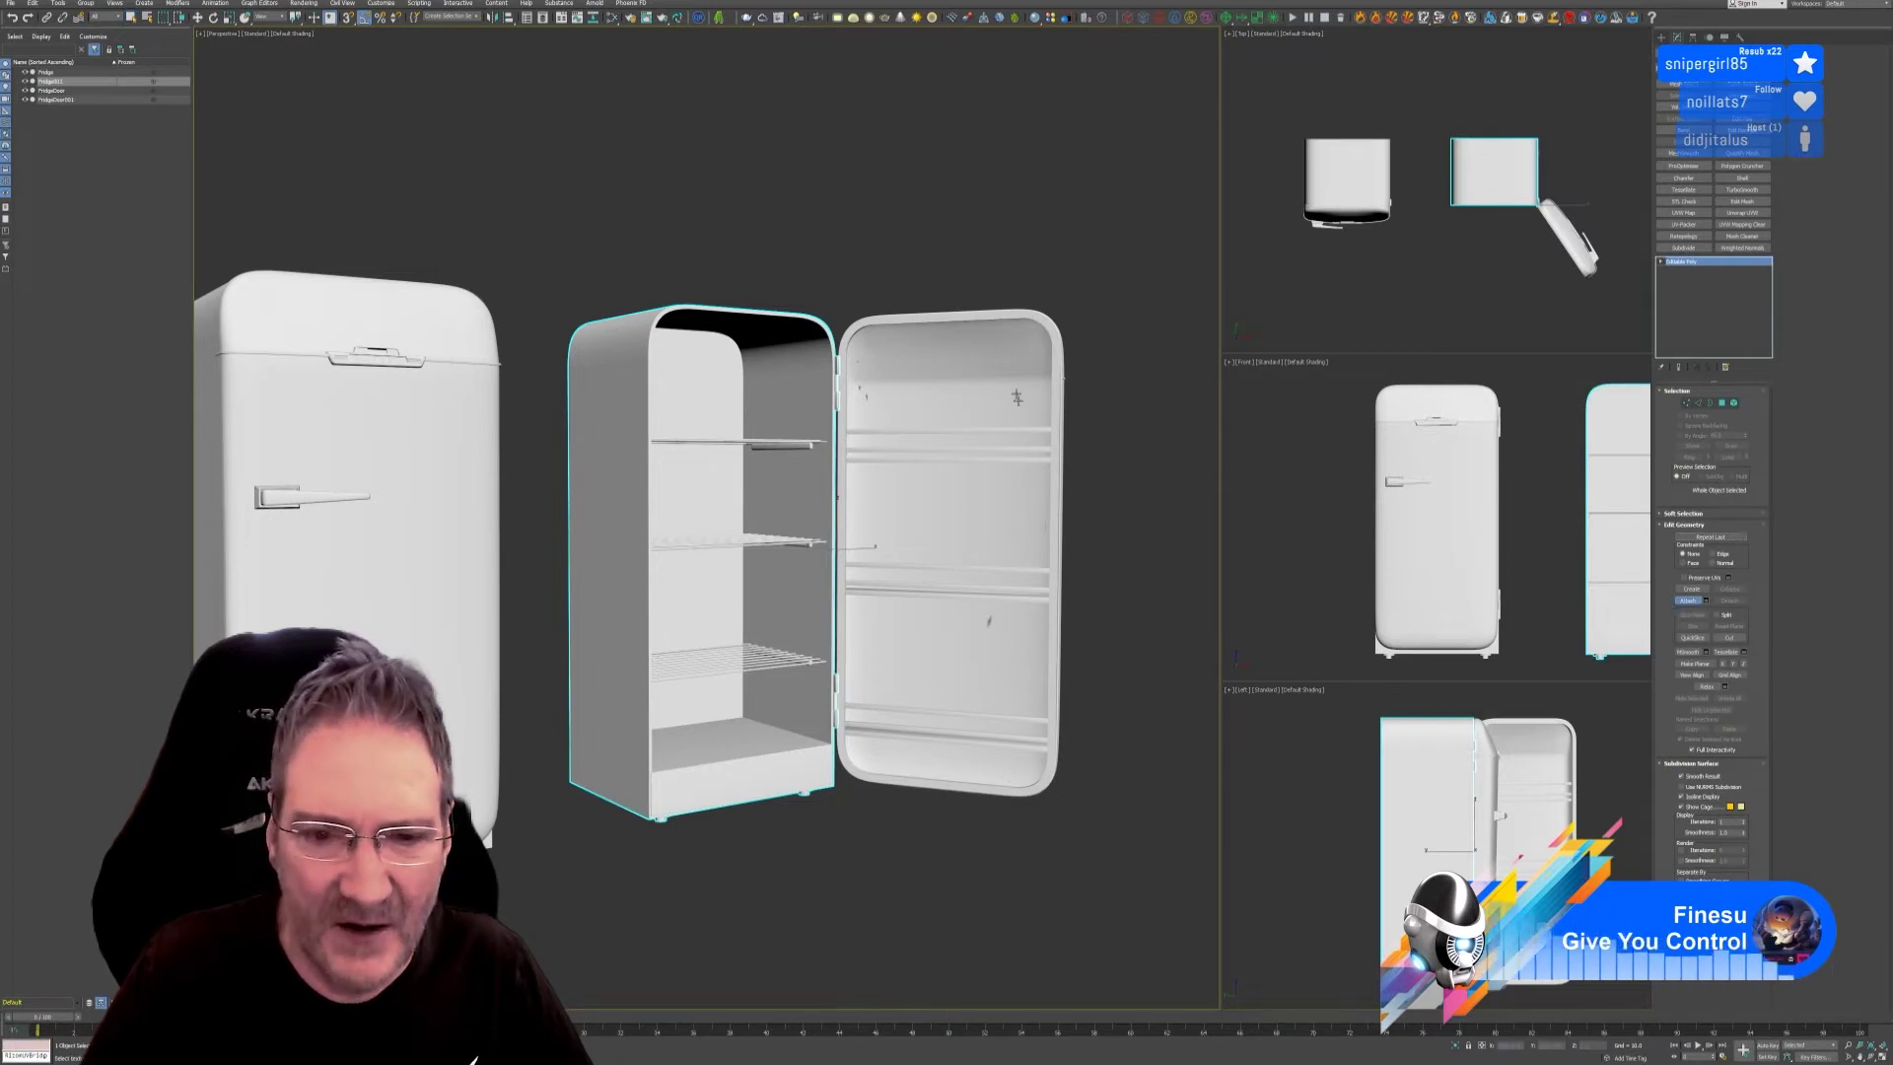
pyautogui.click(934, 326)
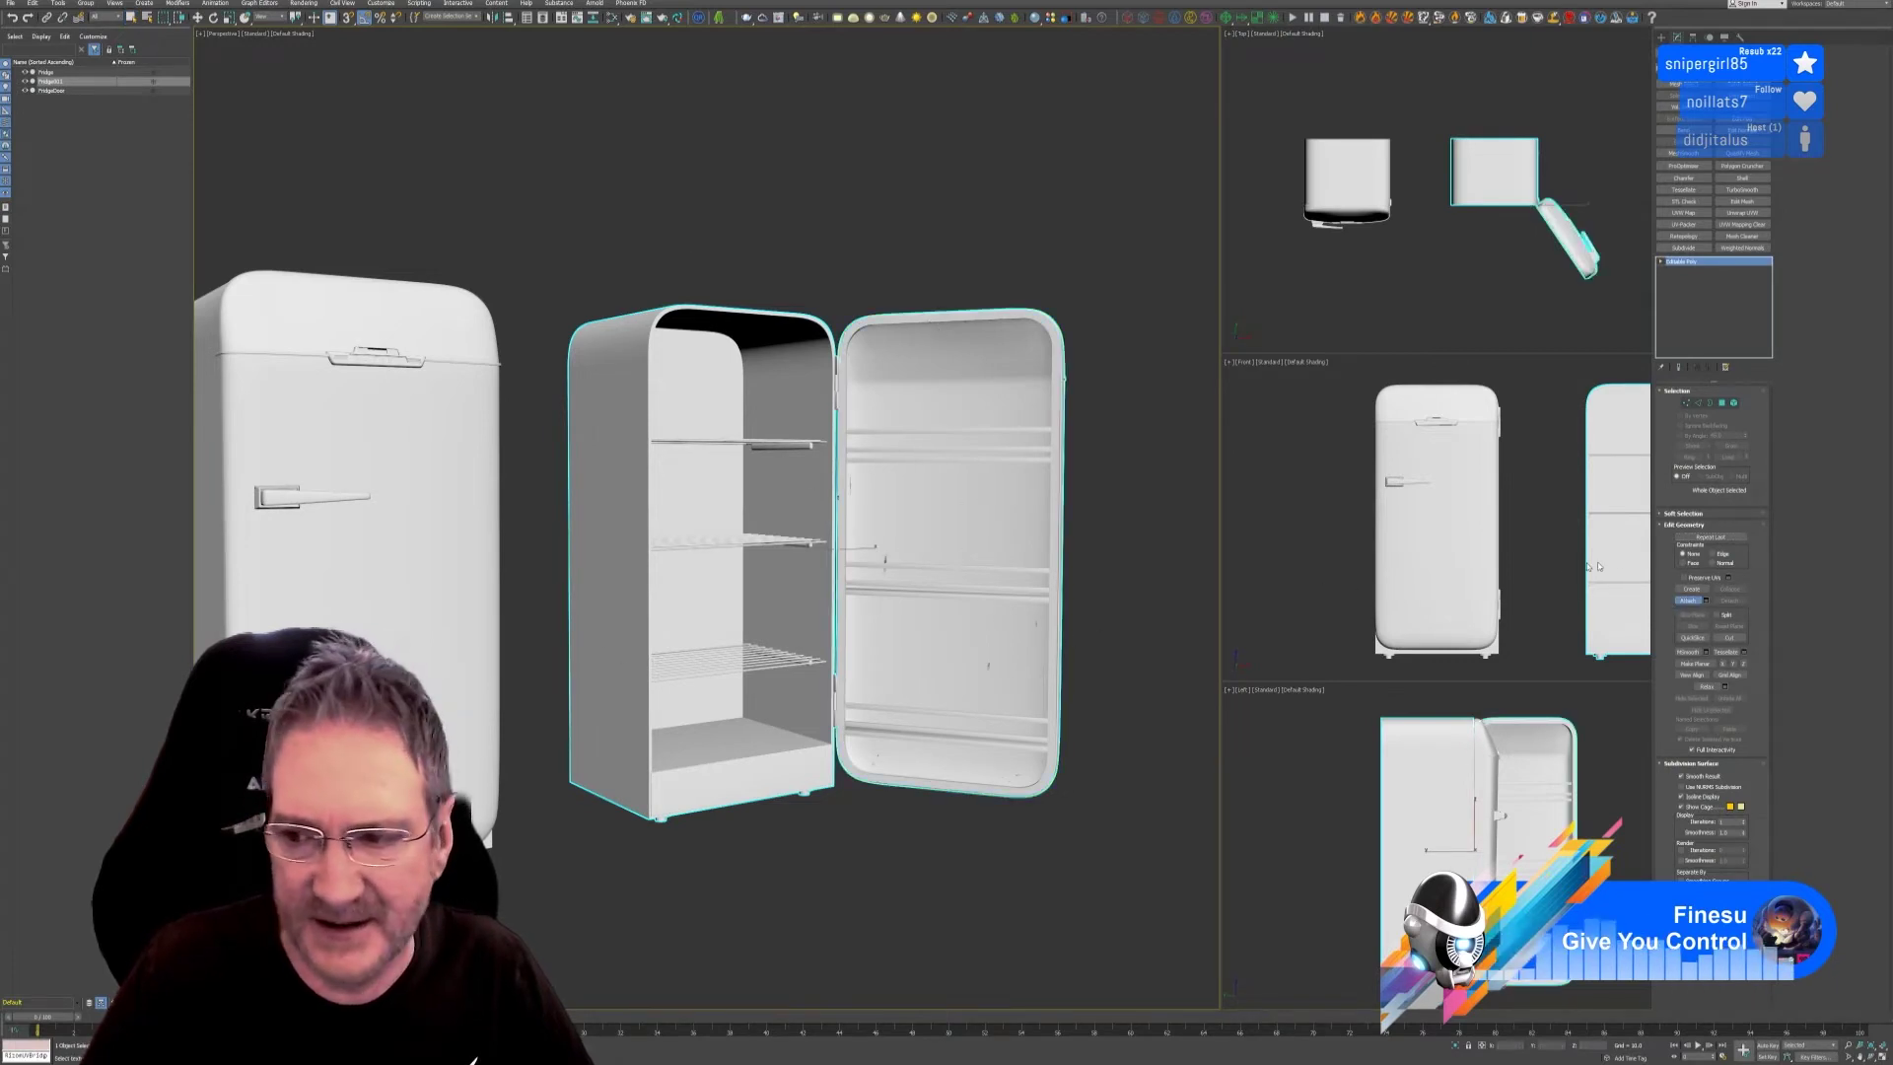
pyautogui.click(1686, 601)
pyautogui.press('w')
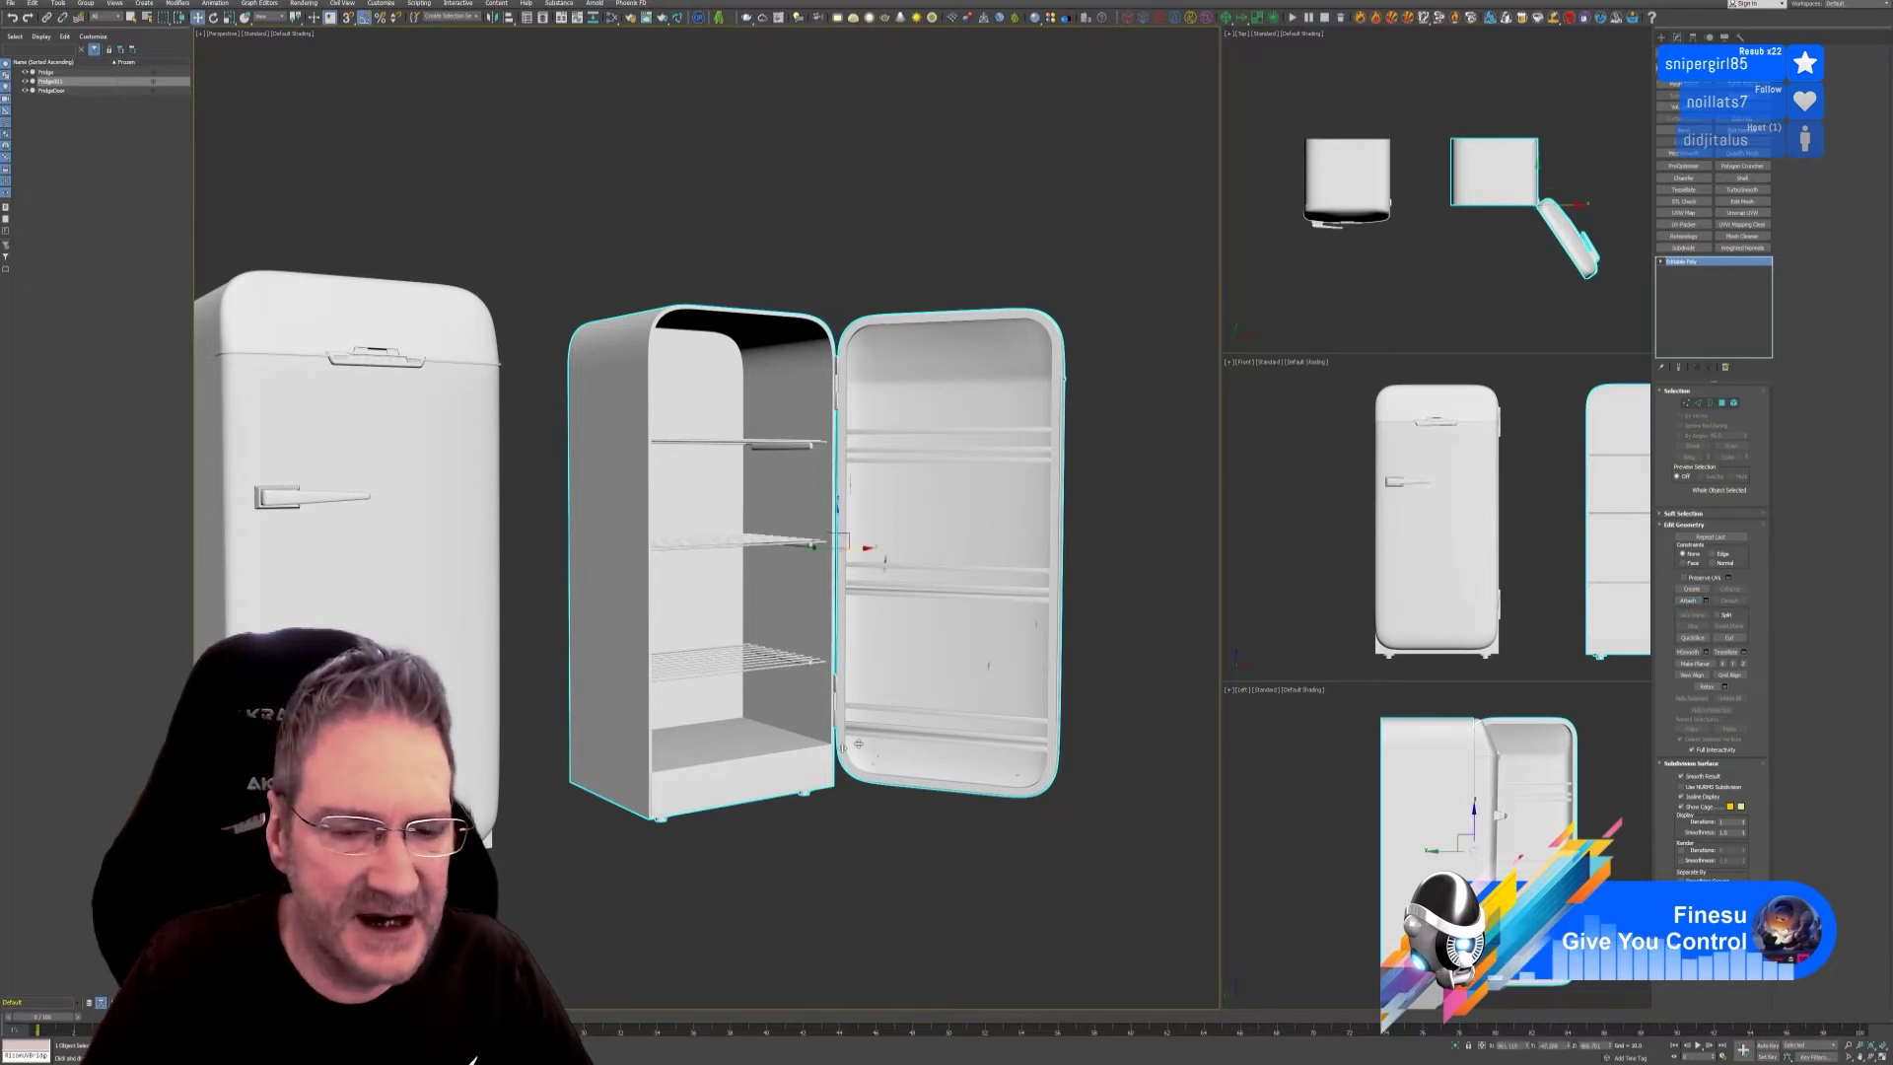
pyautogui.moveTo(638, 248); pyautogui.dragTo(604, 271, button='middle')
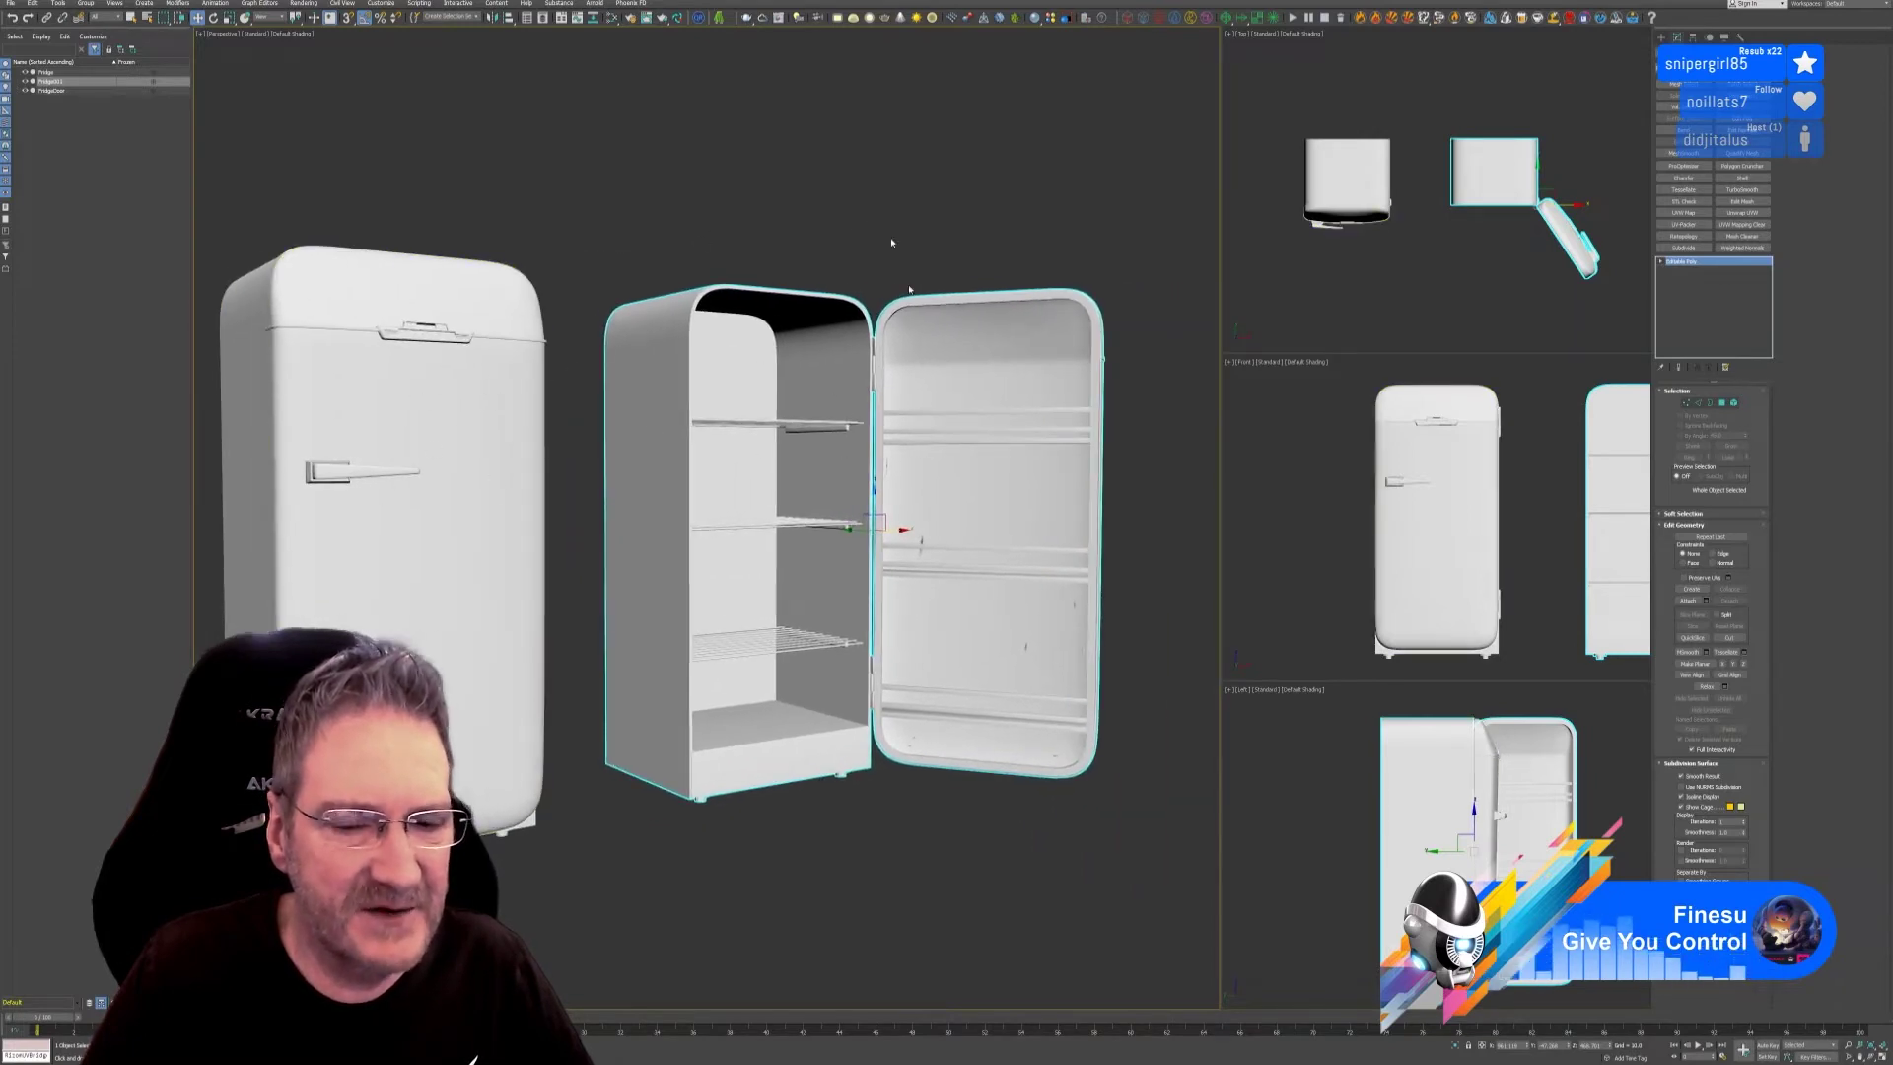
pyautogui.moveTo(835, 188); pyautogui.dragTo(821, 212, button='middle')
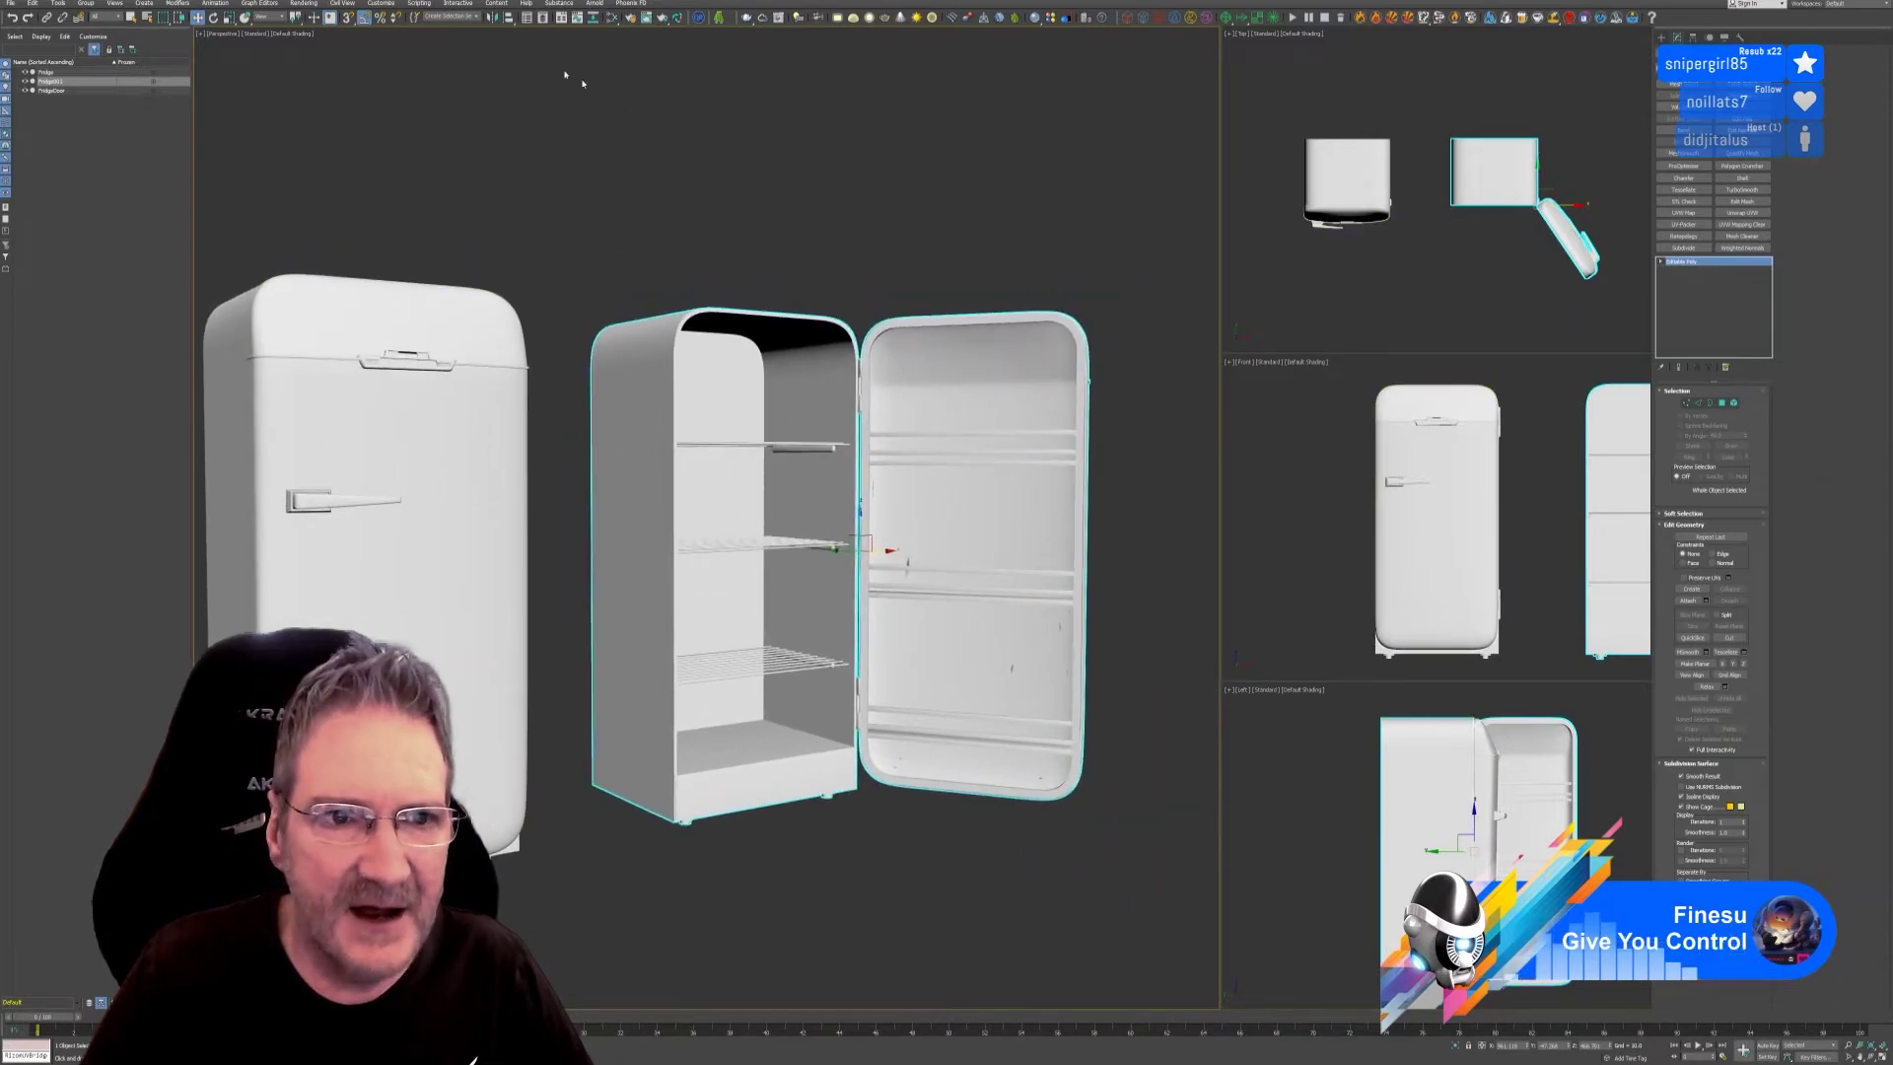
# Connect the Checker map to the fridge material's Diffuse Color and inspect the pattern on both fridges.
pyautogui.press('m')
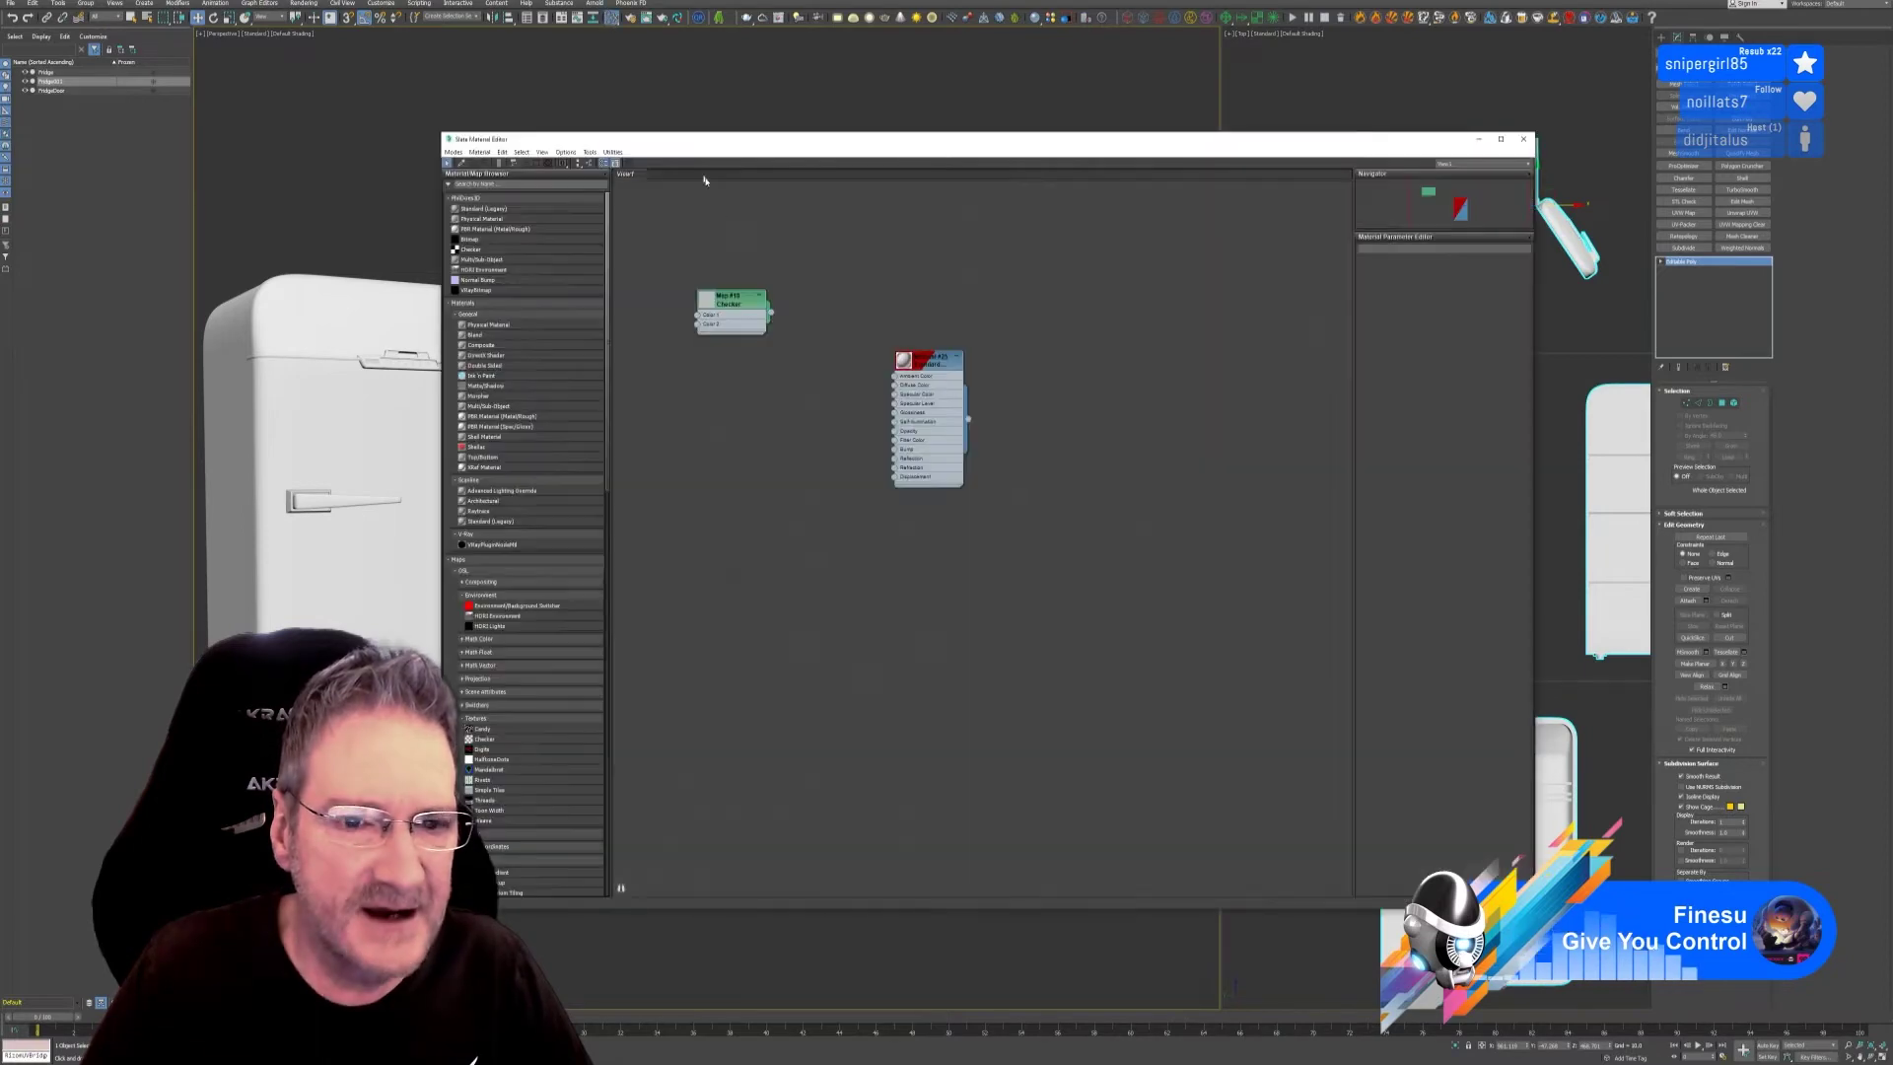
pyautogui.moveTo(770, 312); pyautogui.dragTo(894, 385)
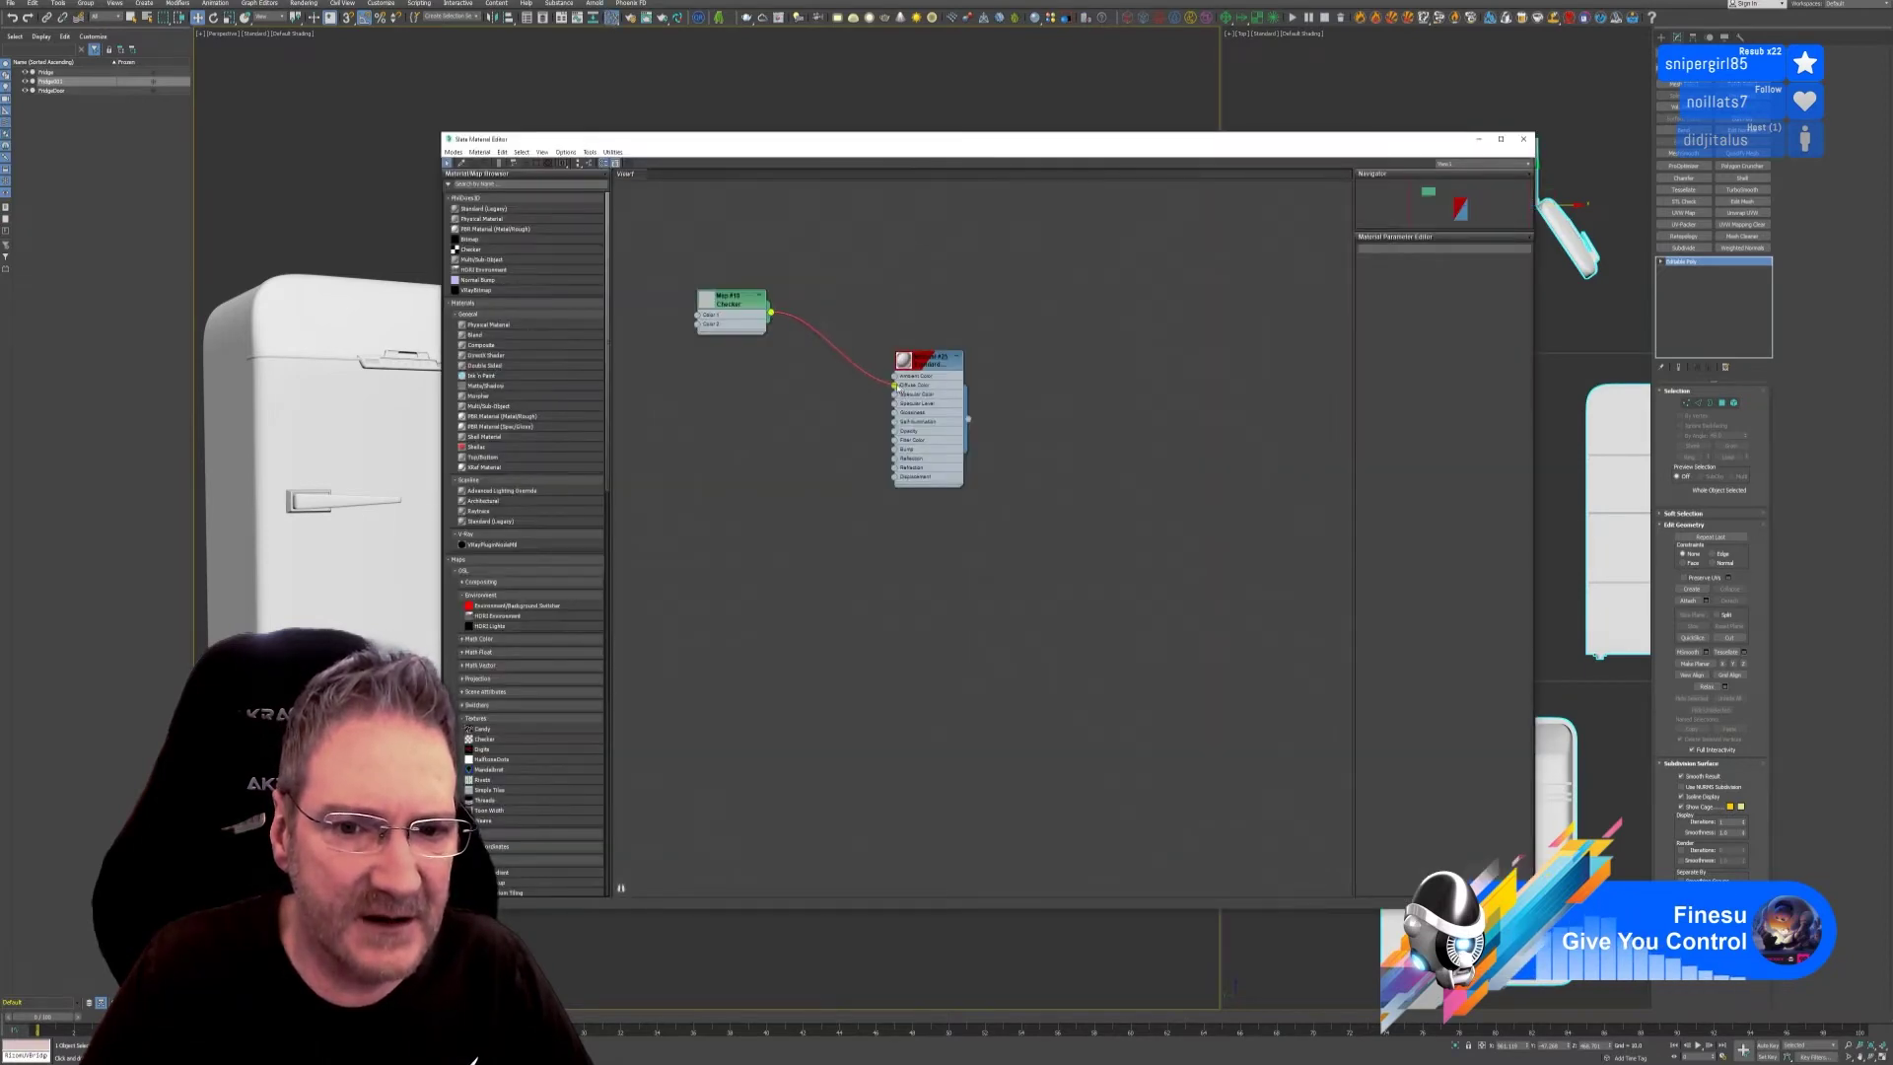
pyautogui.click(1523, 139)
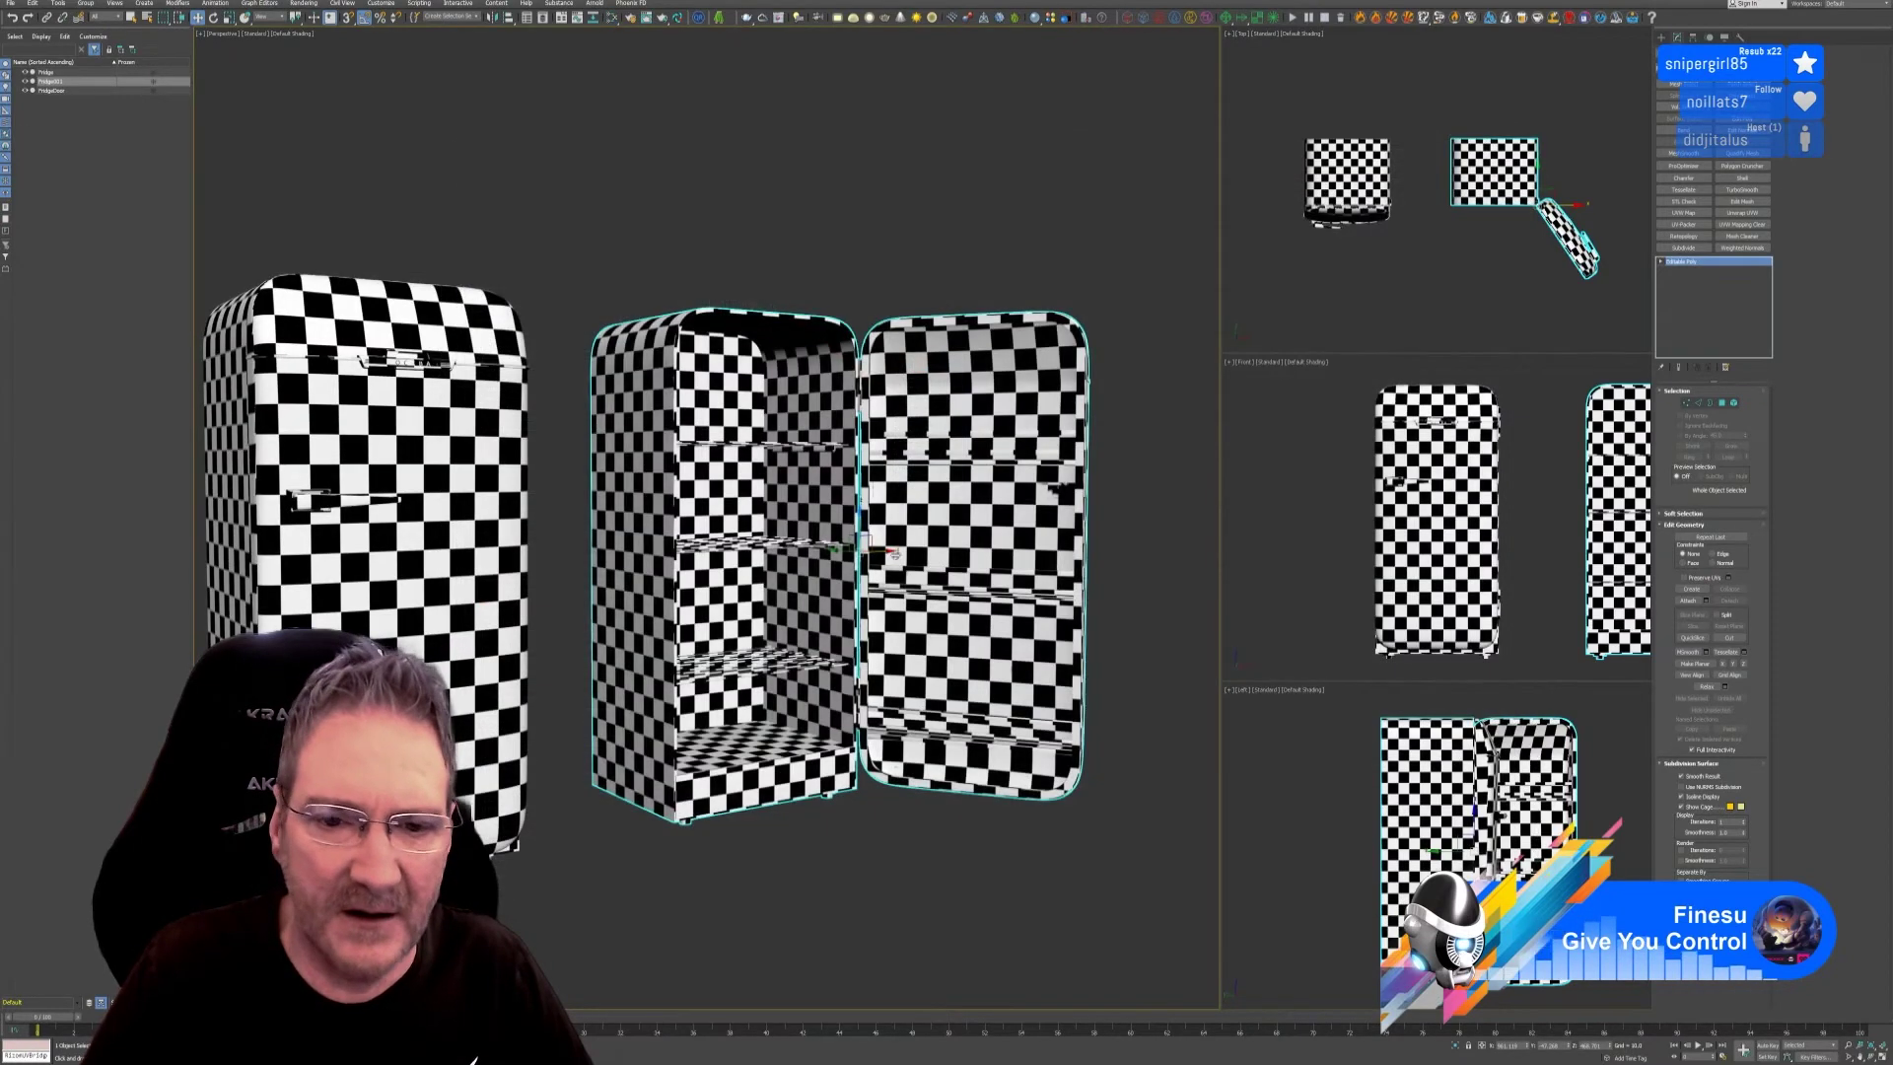
pyautogui.keyDown('alt'); pyautogui.moveTo(939, 680); pyautogui.dragTo(909, 565, button='middle'); pyautogui.keyUp('alt')
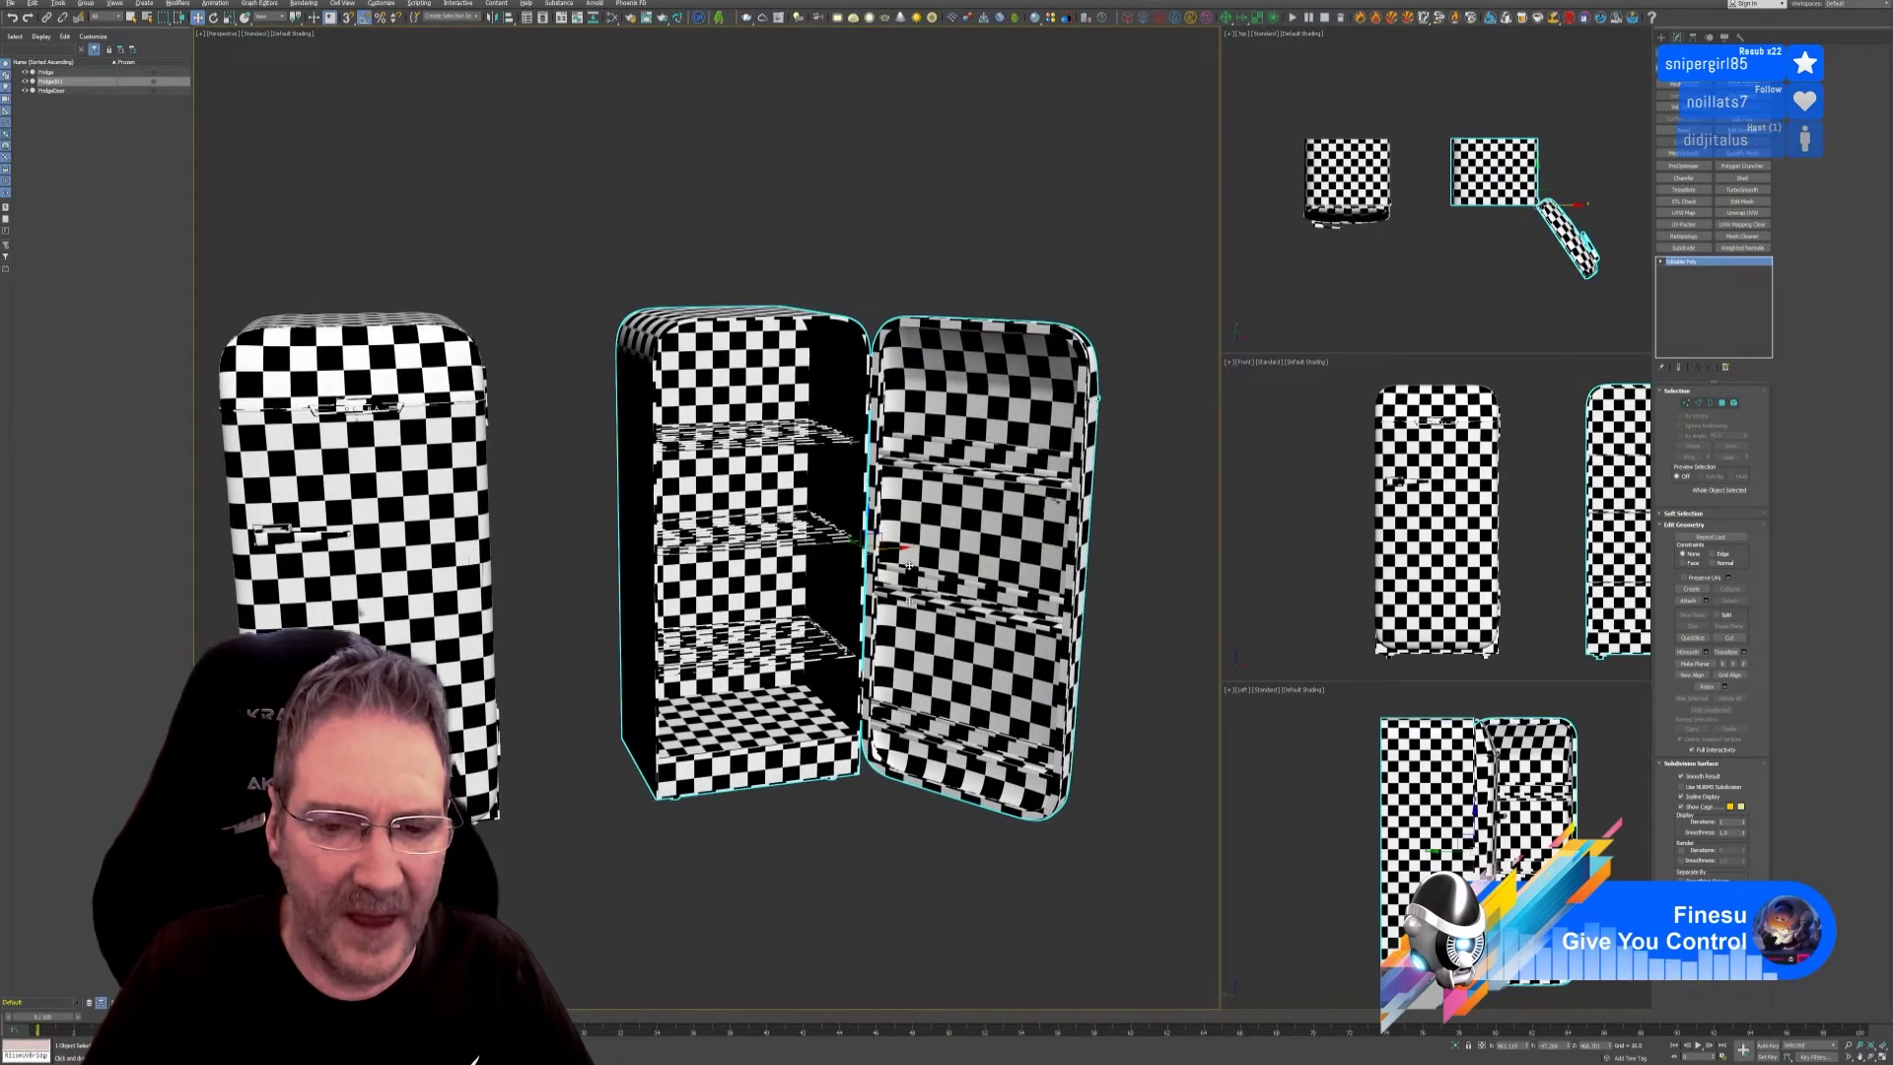
# Disconnect the Checker map from the fridge material's Diffuse Color.
pyautogui.click(612, 18)
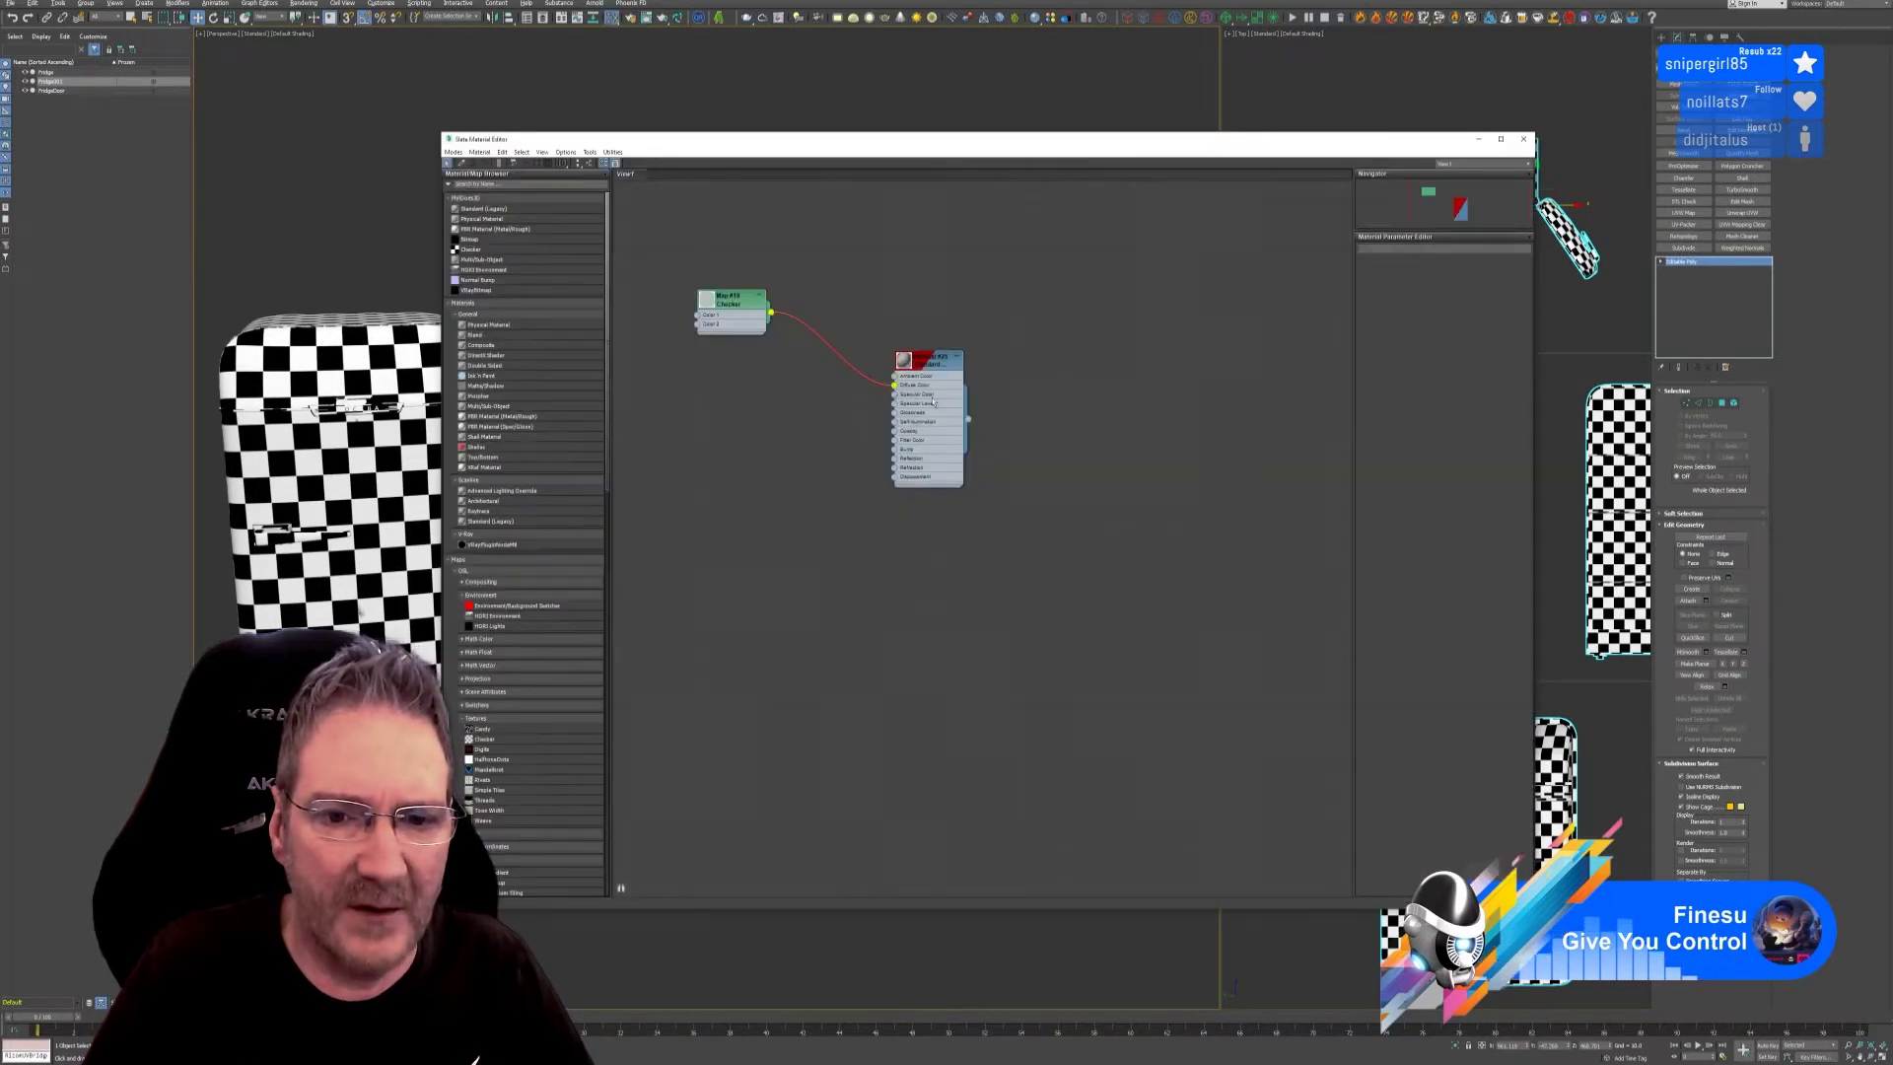
pyautogui.moveTo(894, 386); pyautogui.dragTo(872, 398)
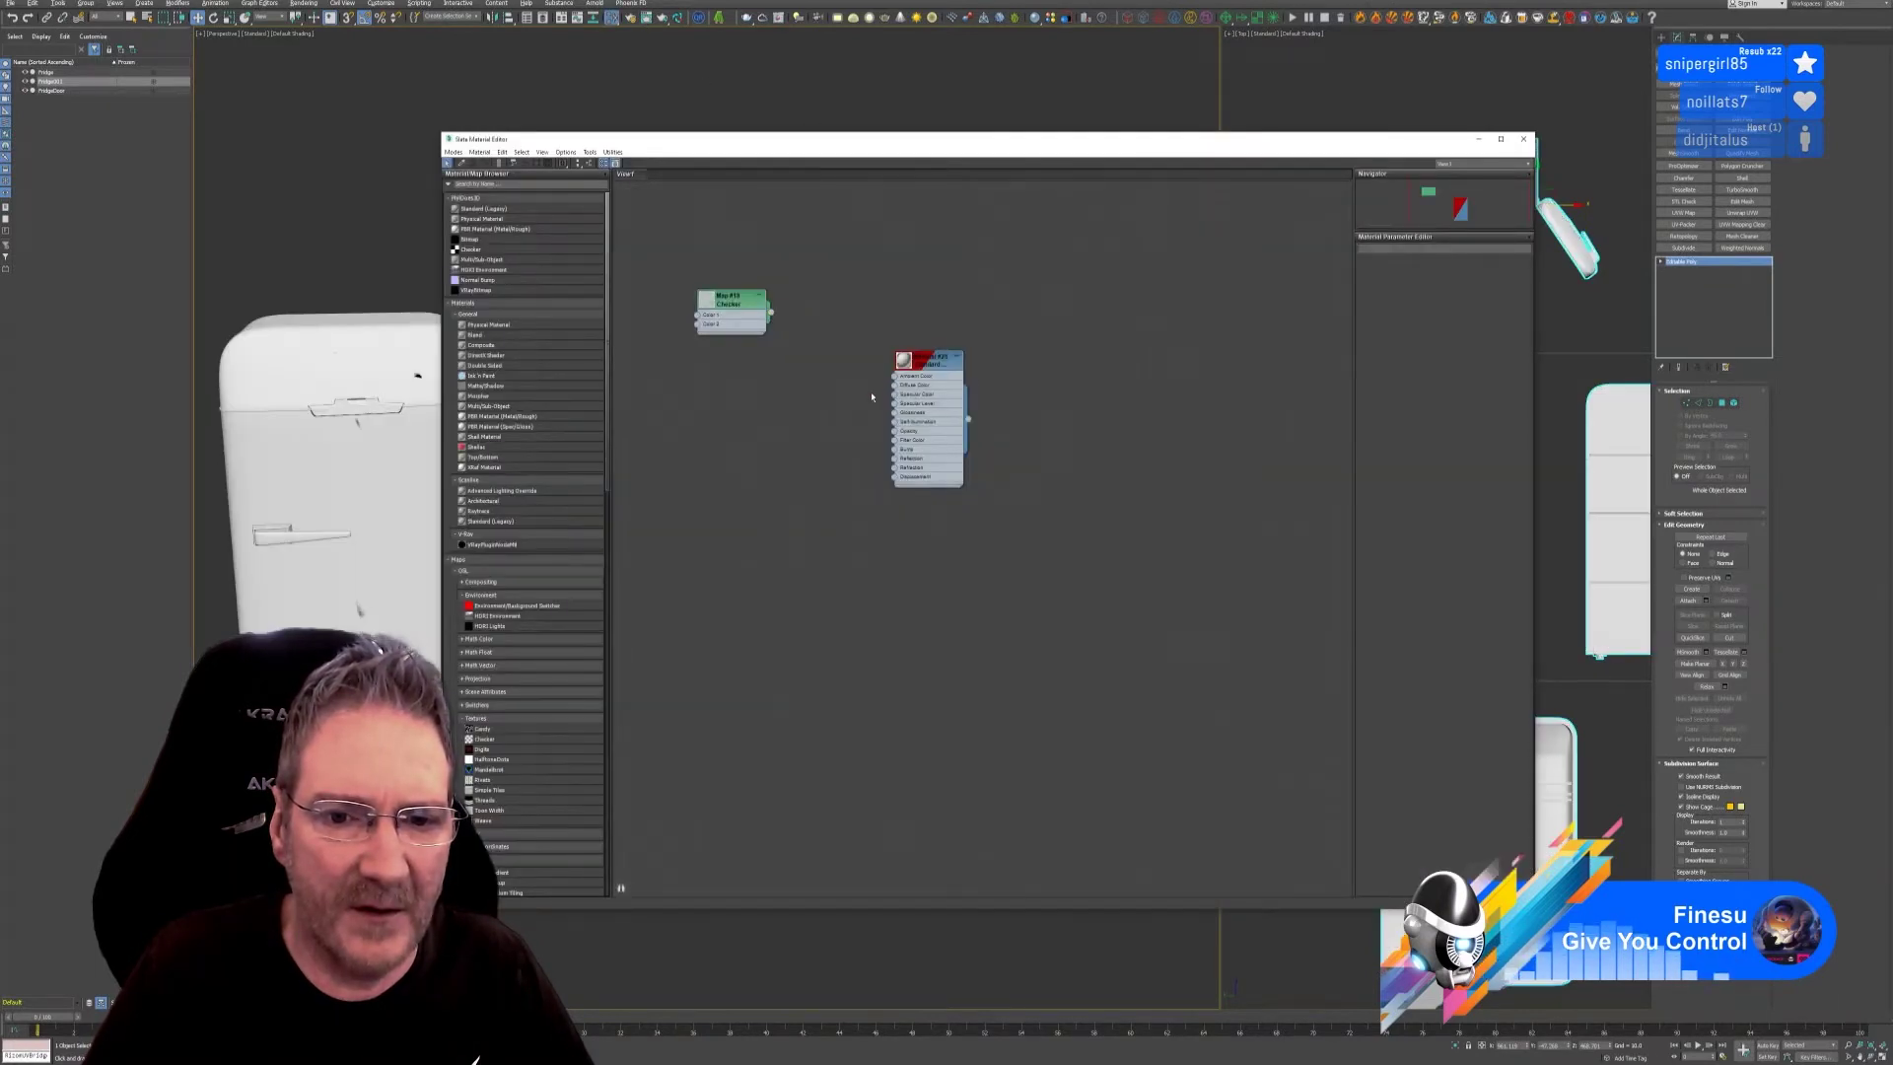
pyautogui.click(1524, 139)
# Rename the copied fridge with the open door as Fridge_Attached and save the scene.
pyautogui.click(855, 204)
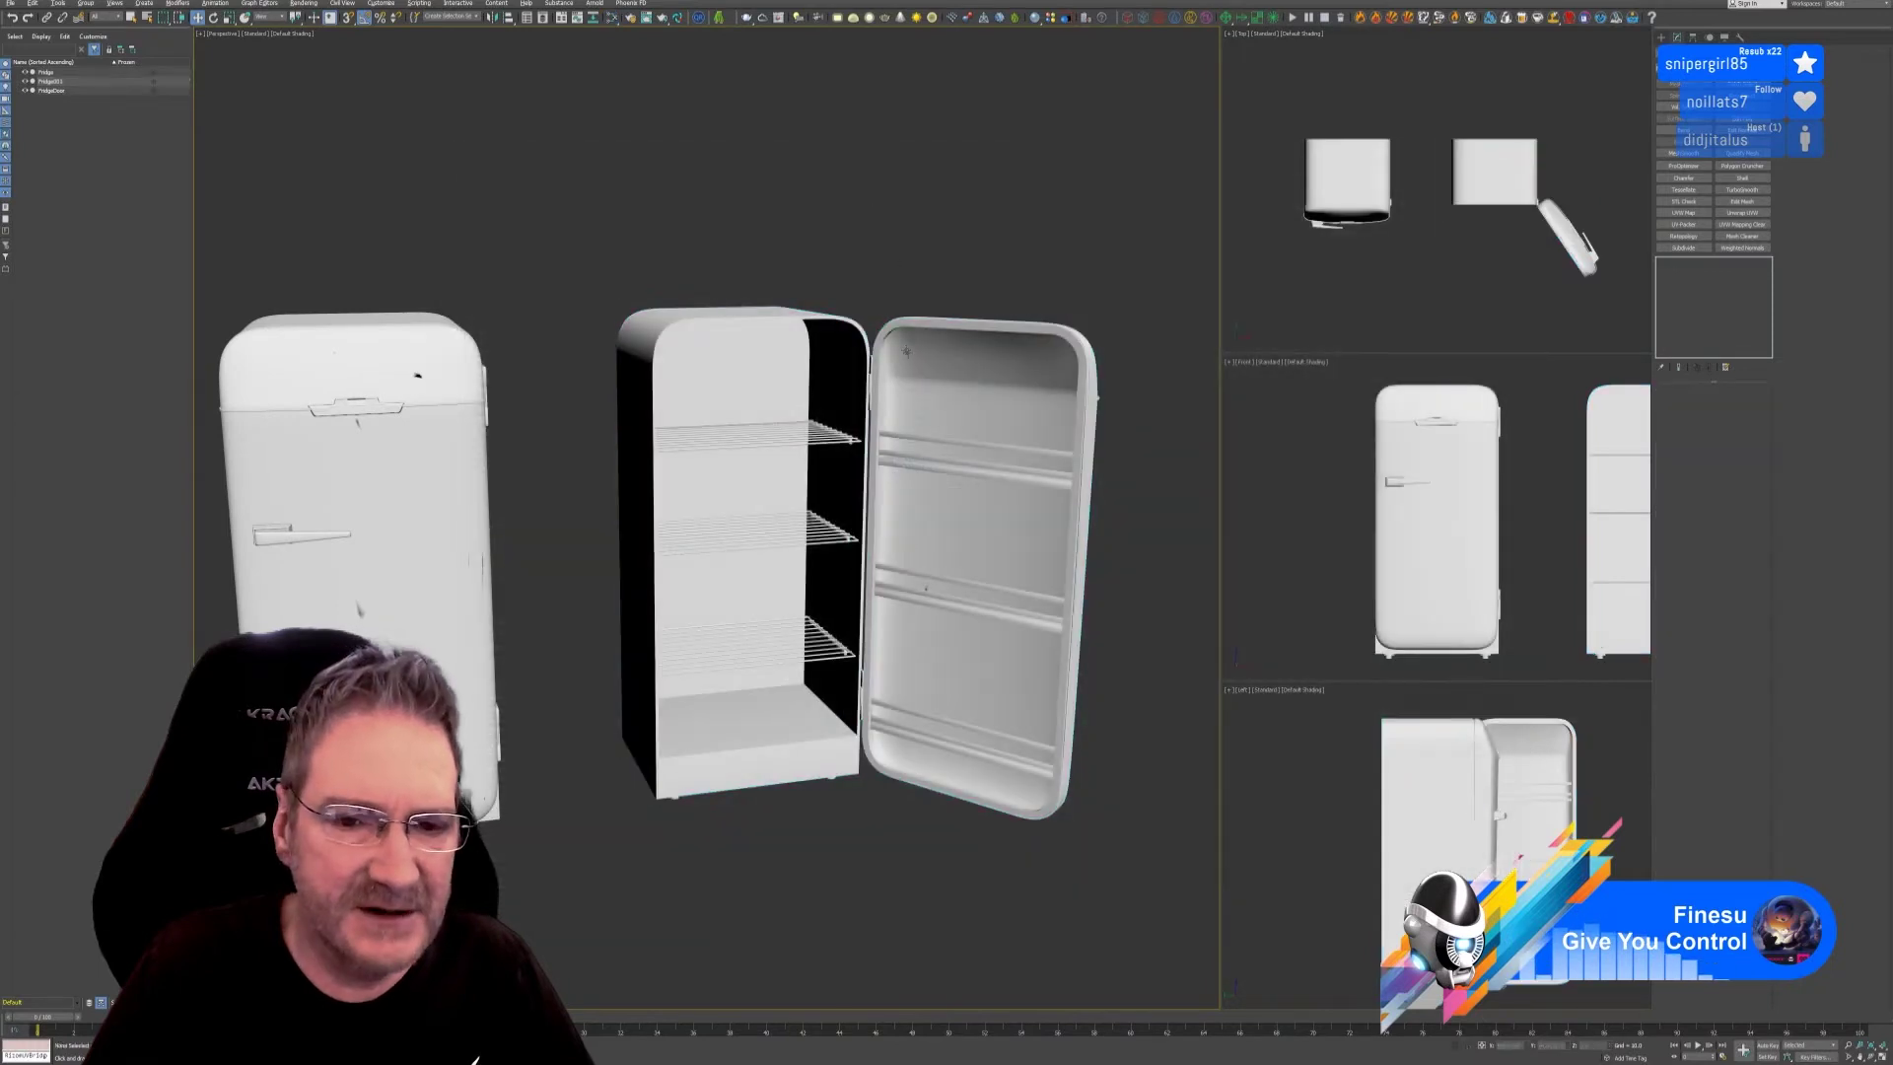
pyautogui.click(913, 360)
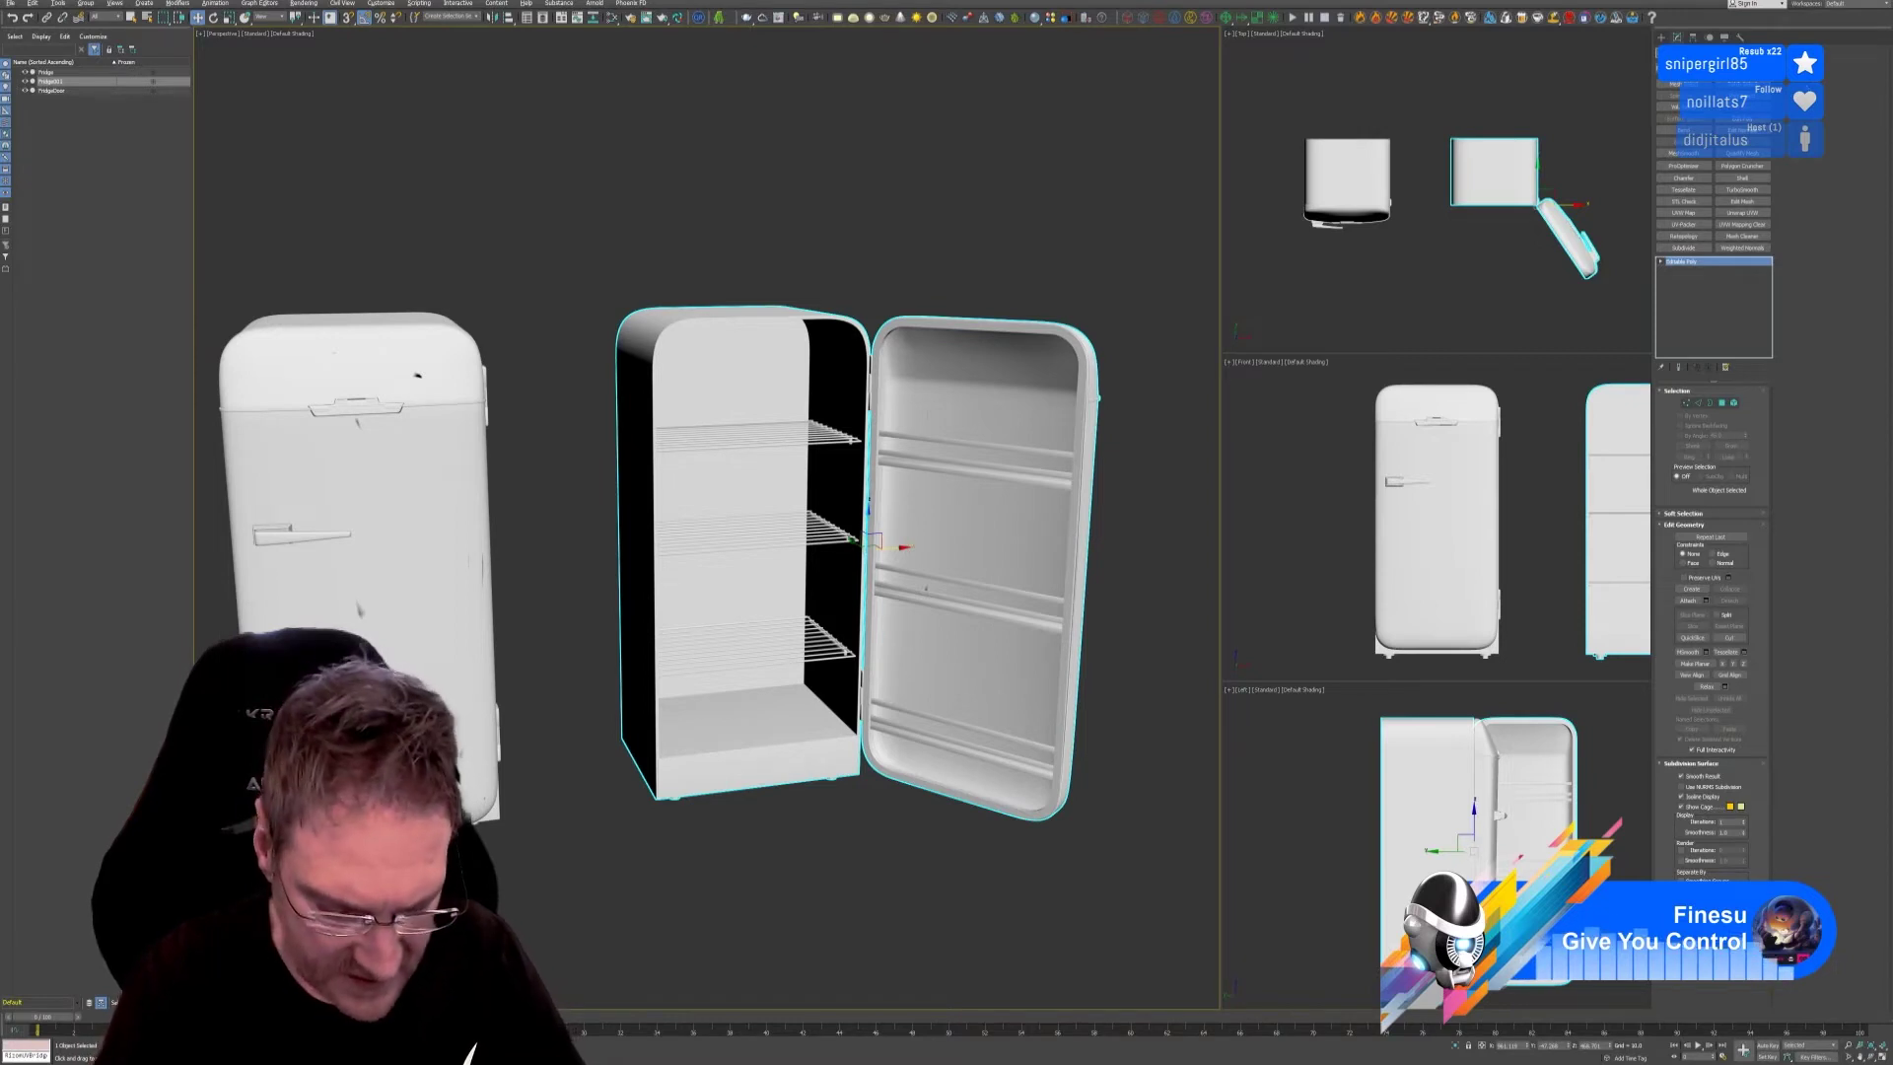
pyautogui.write('Fridge_Attached')
pyautogui.press('Return')
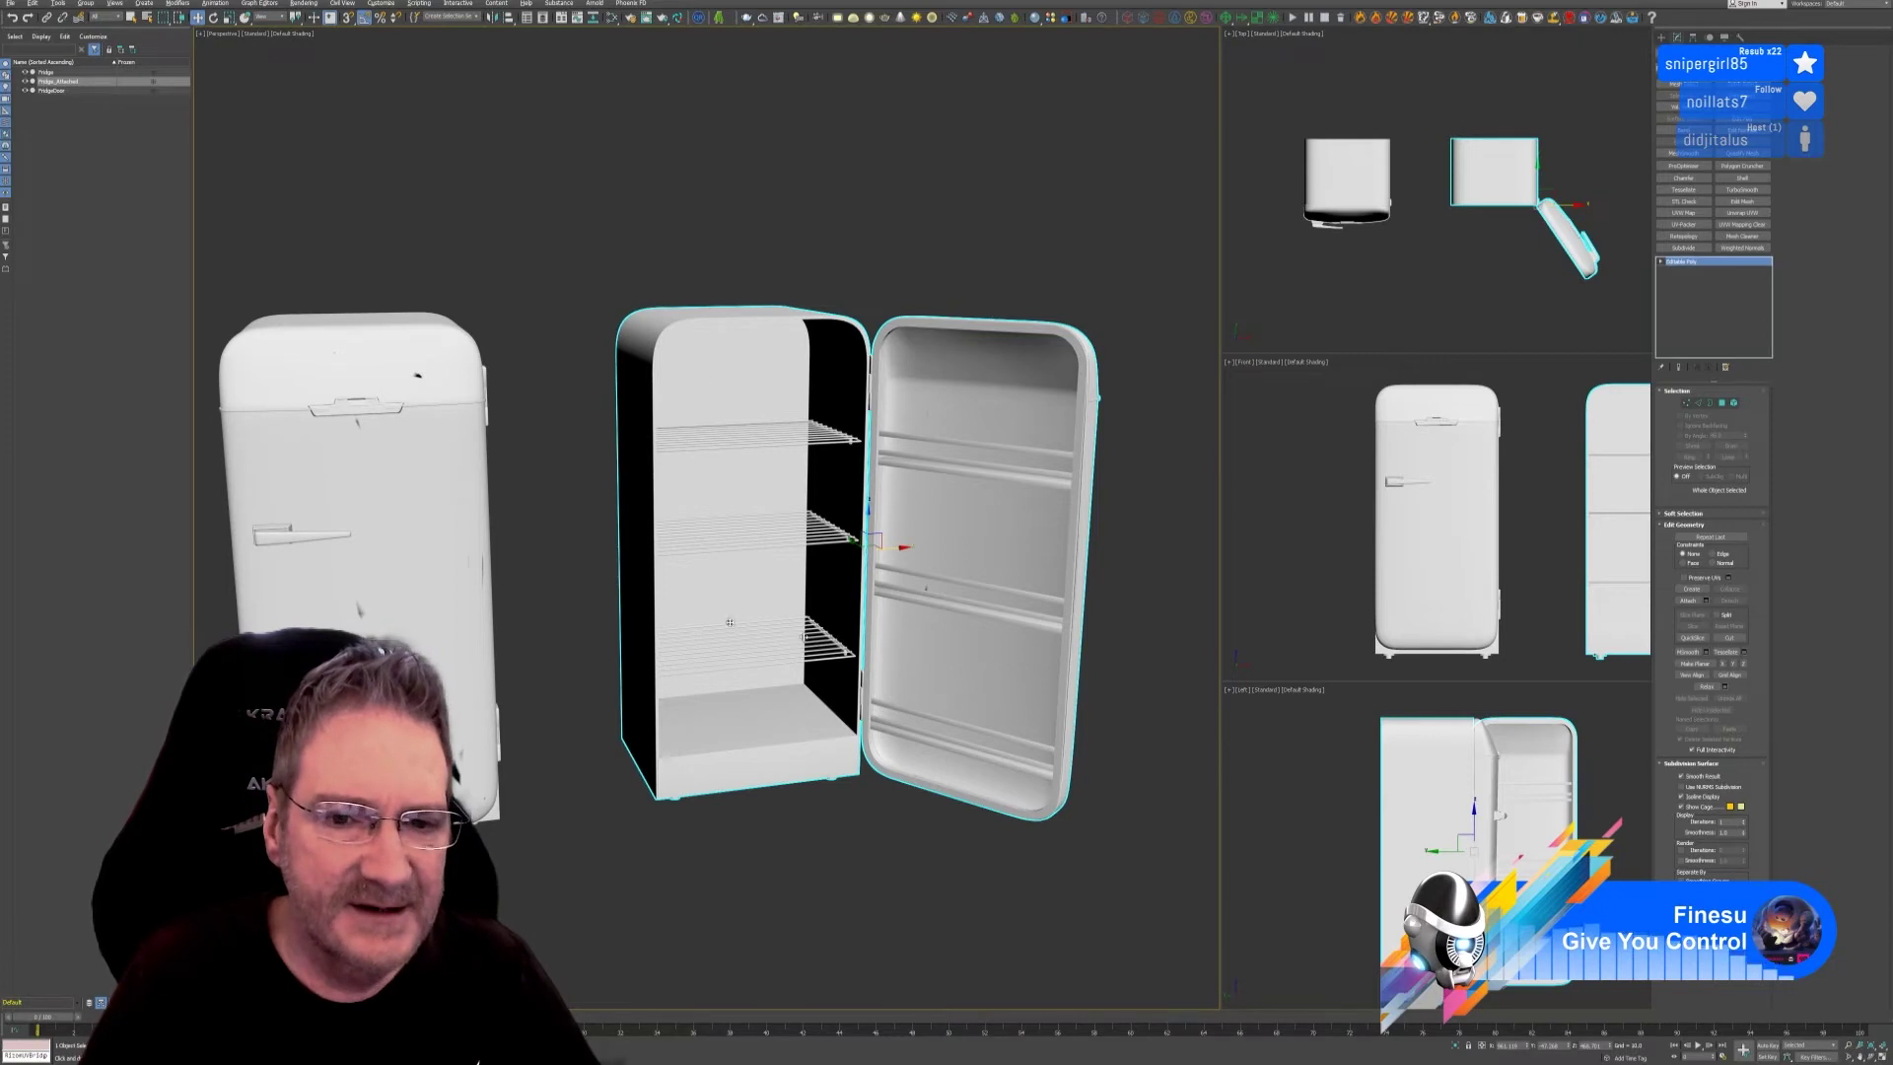
pyautogui.scroll(4, 308, 237)
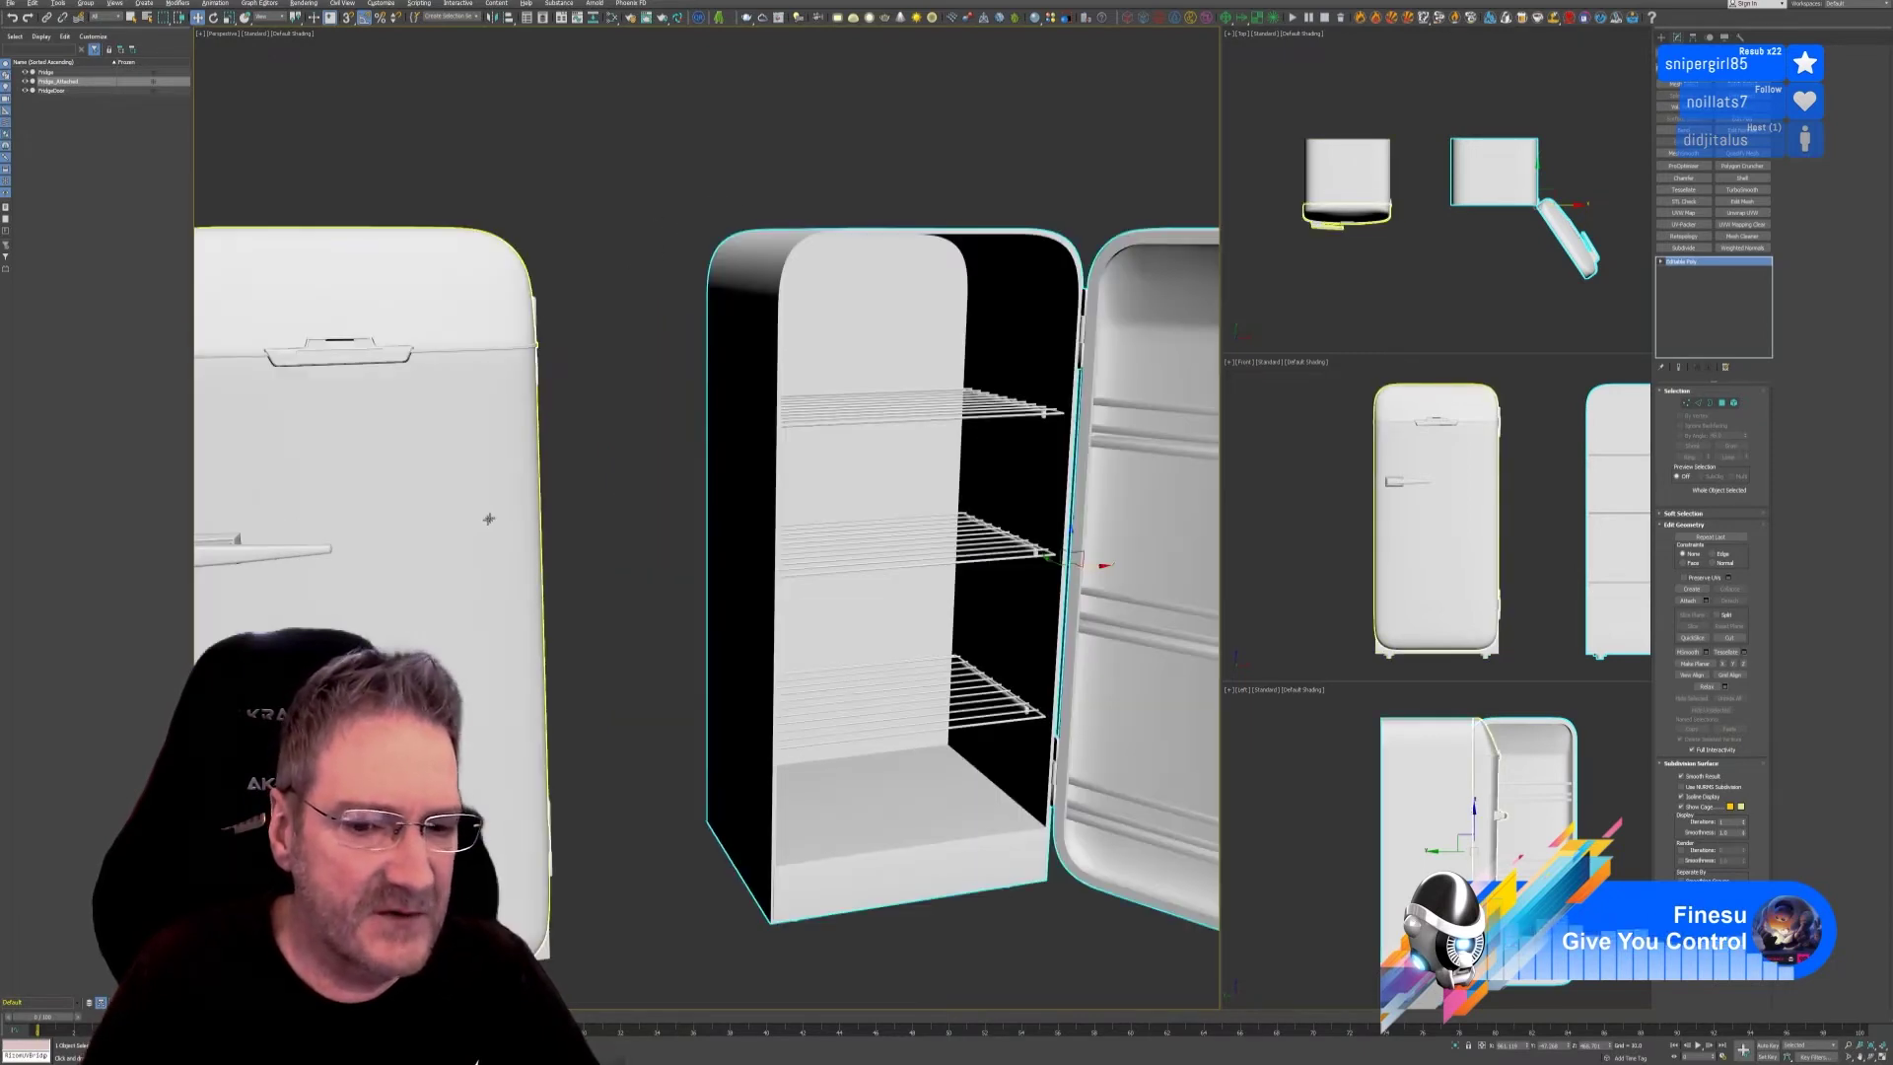
pyautogui.click(11, 3)
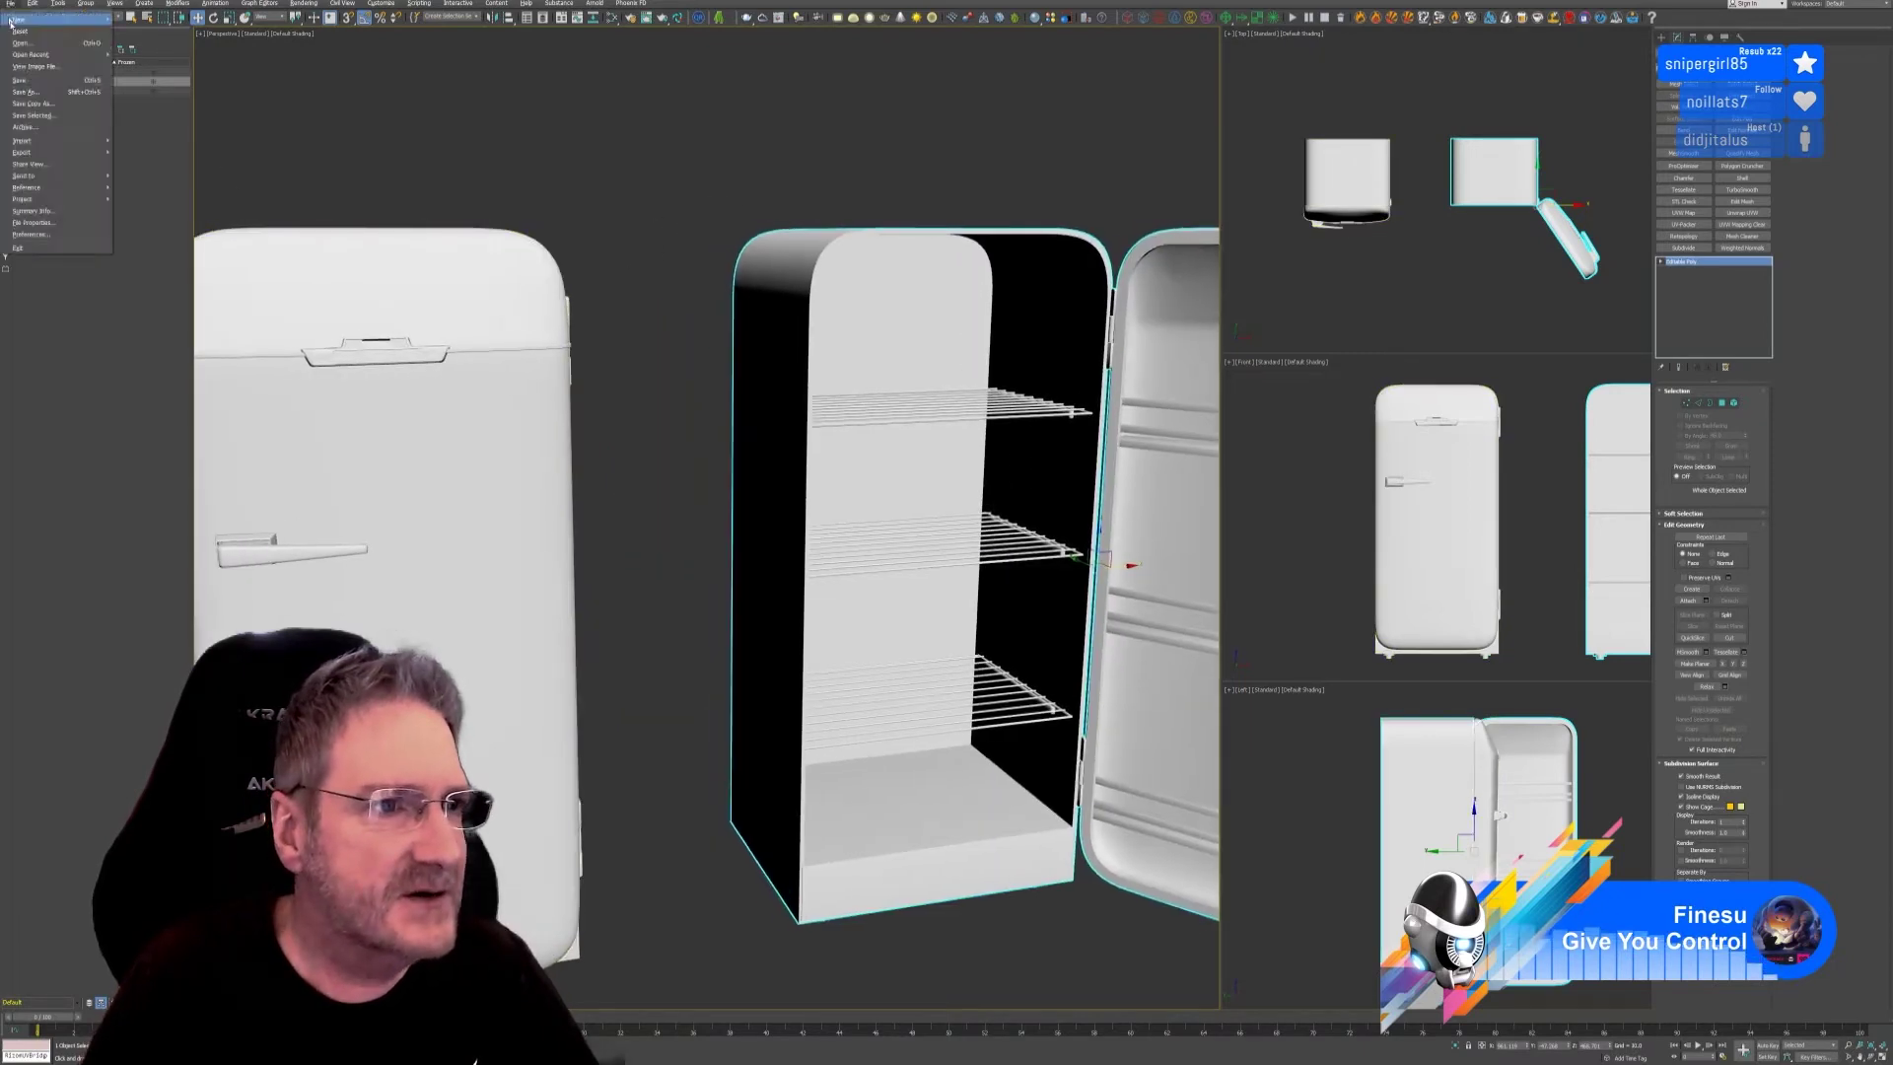
pyautogui.click(19, 82)
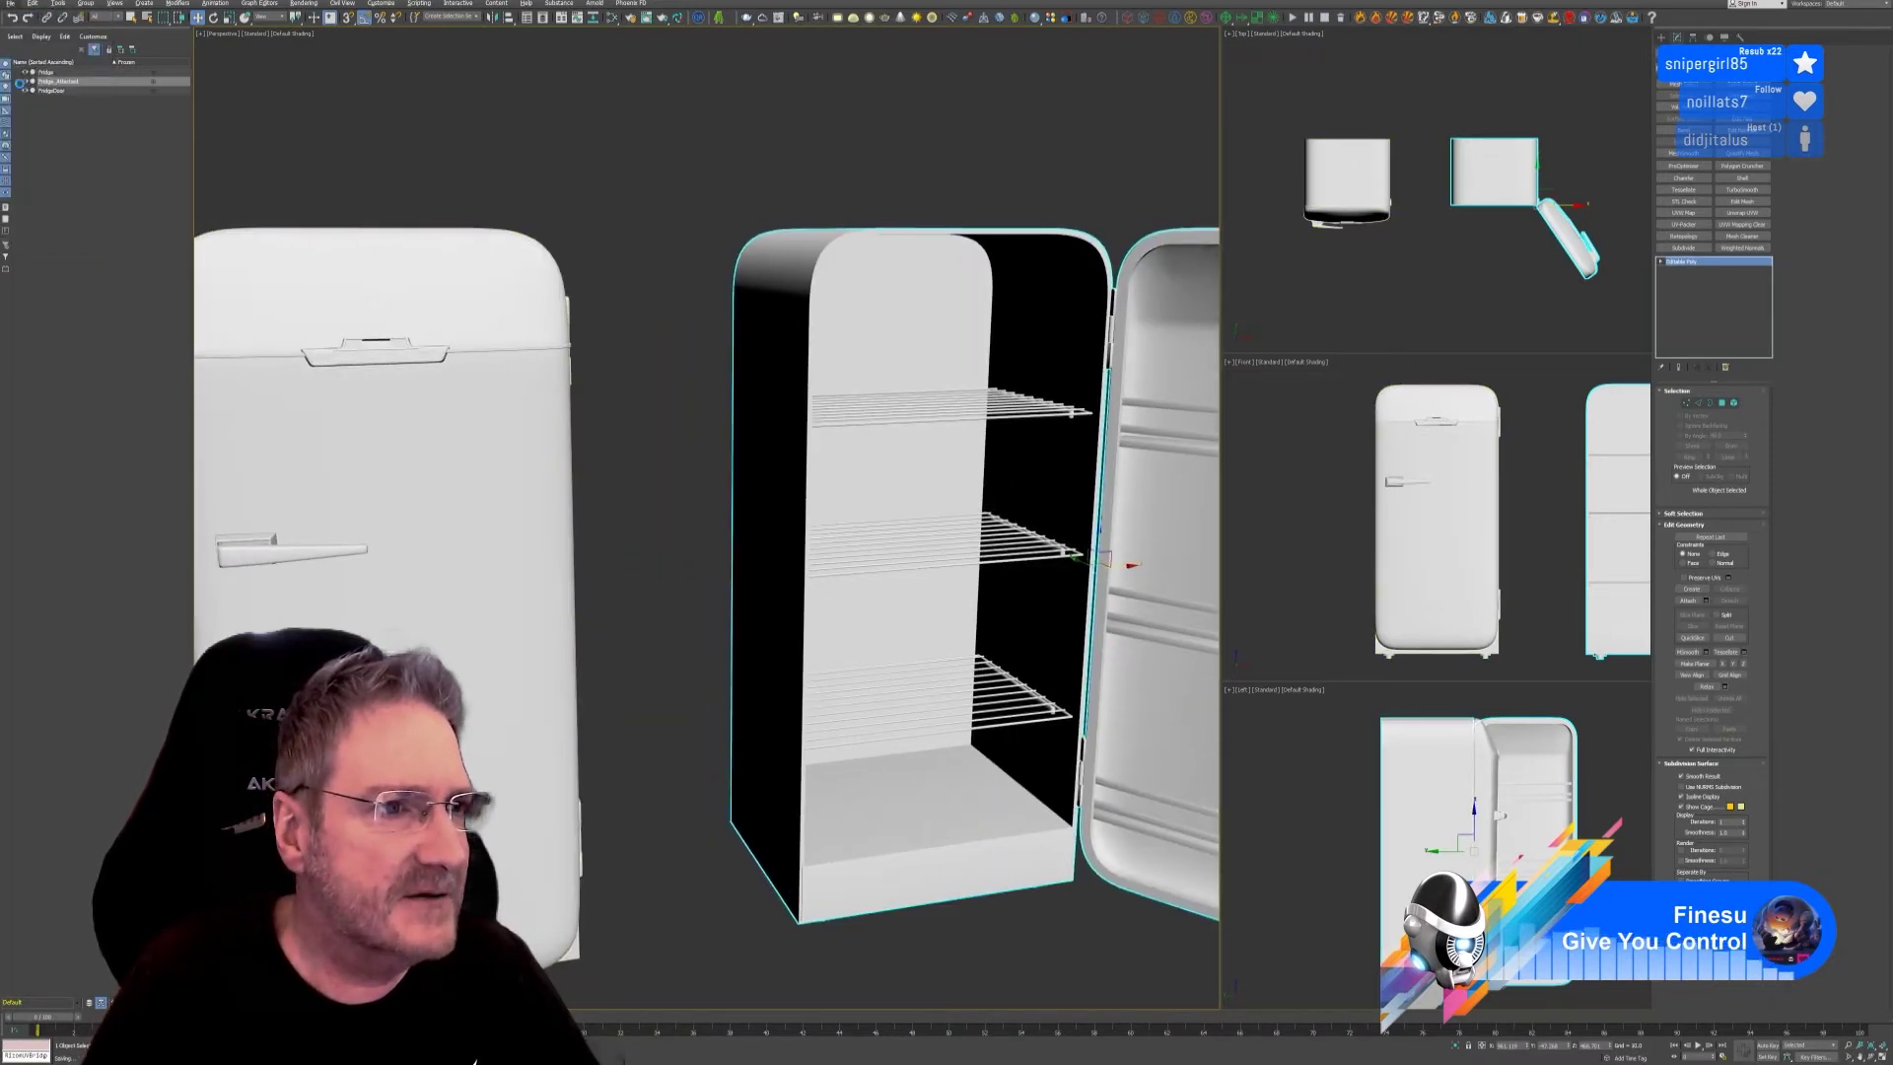
# Open the last optimised Old Stove scene from the old cooker's folder, one level above the fridge folder.
pyautogui.click(10, 5)
pyautogui.click(30, 45)
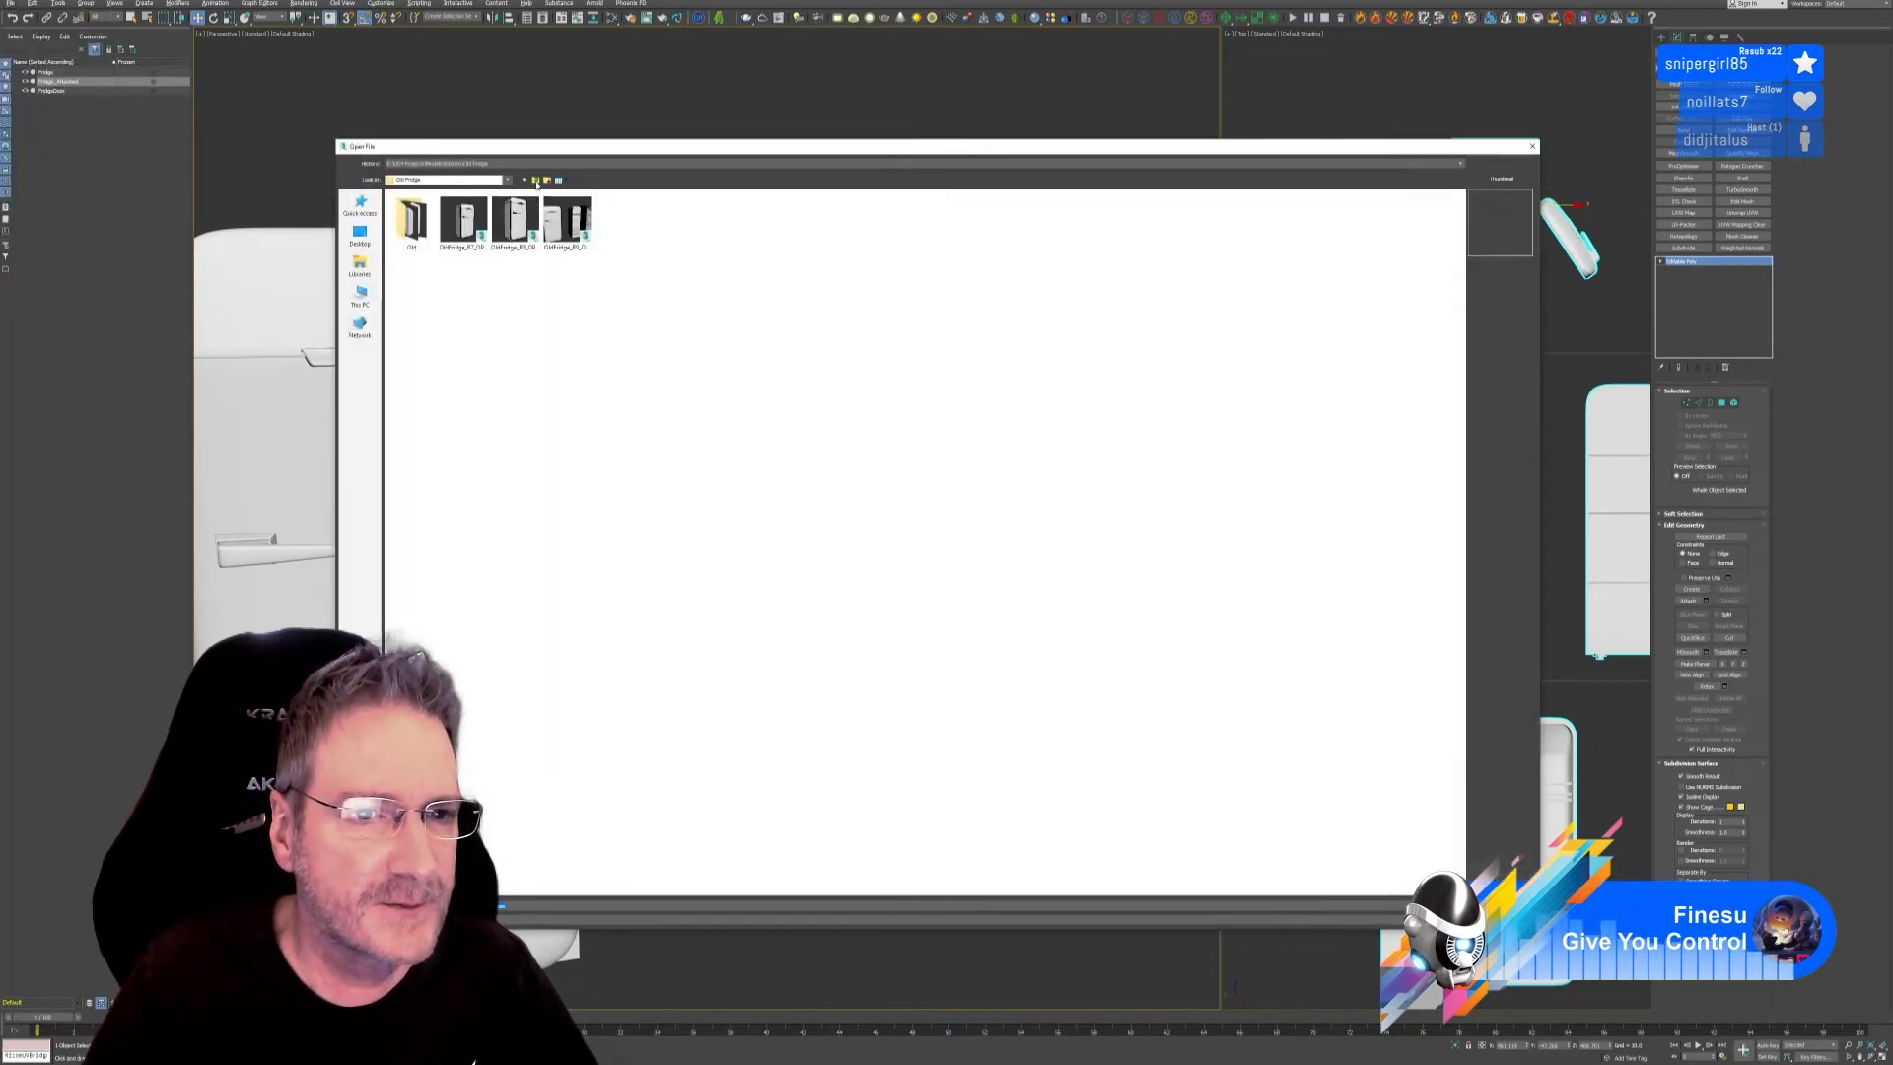
pyautogui.click(535, 180)
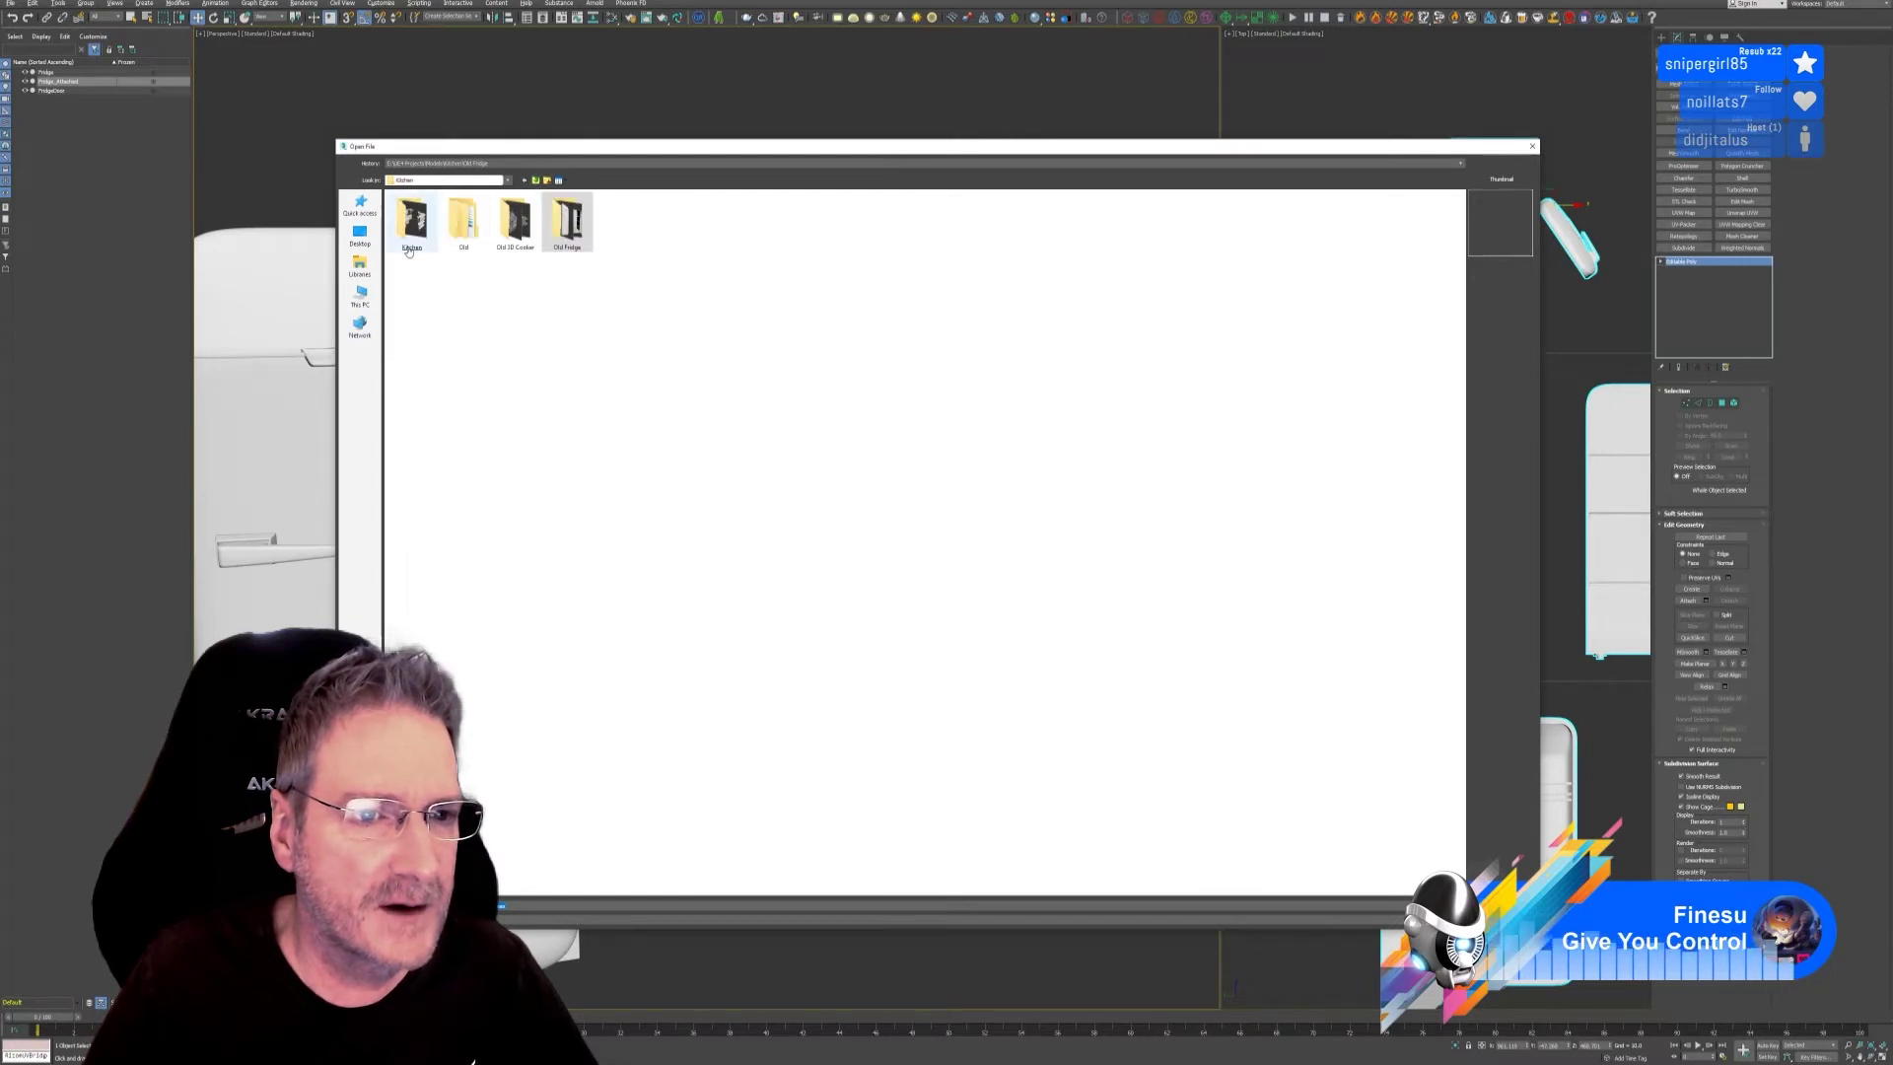
pyautogui.click(514, 222)
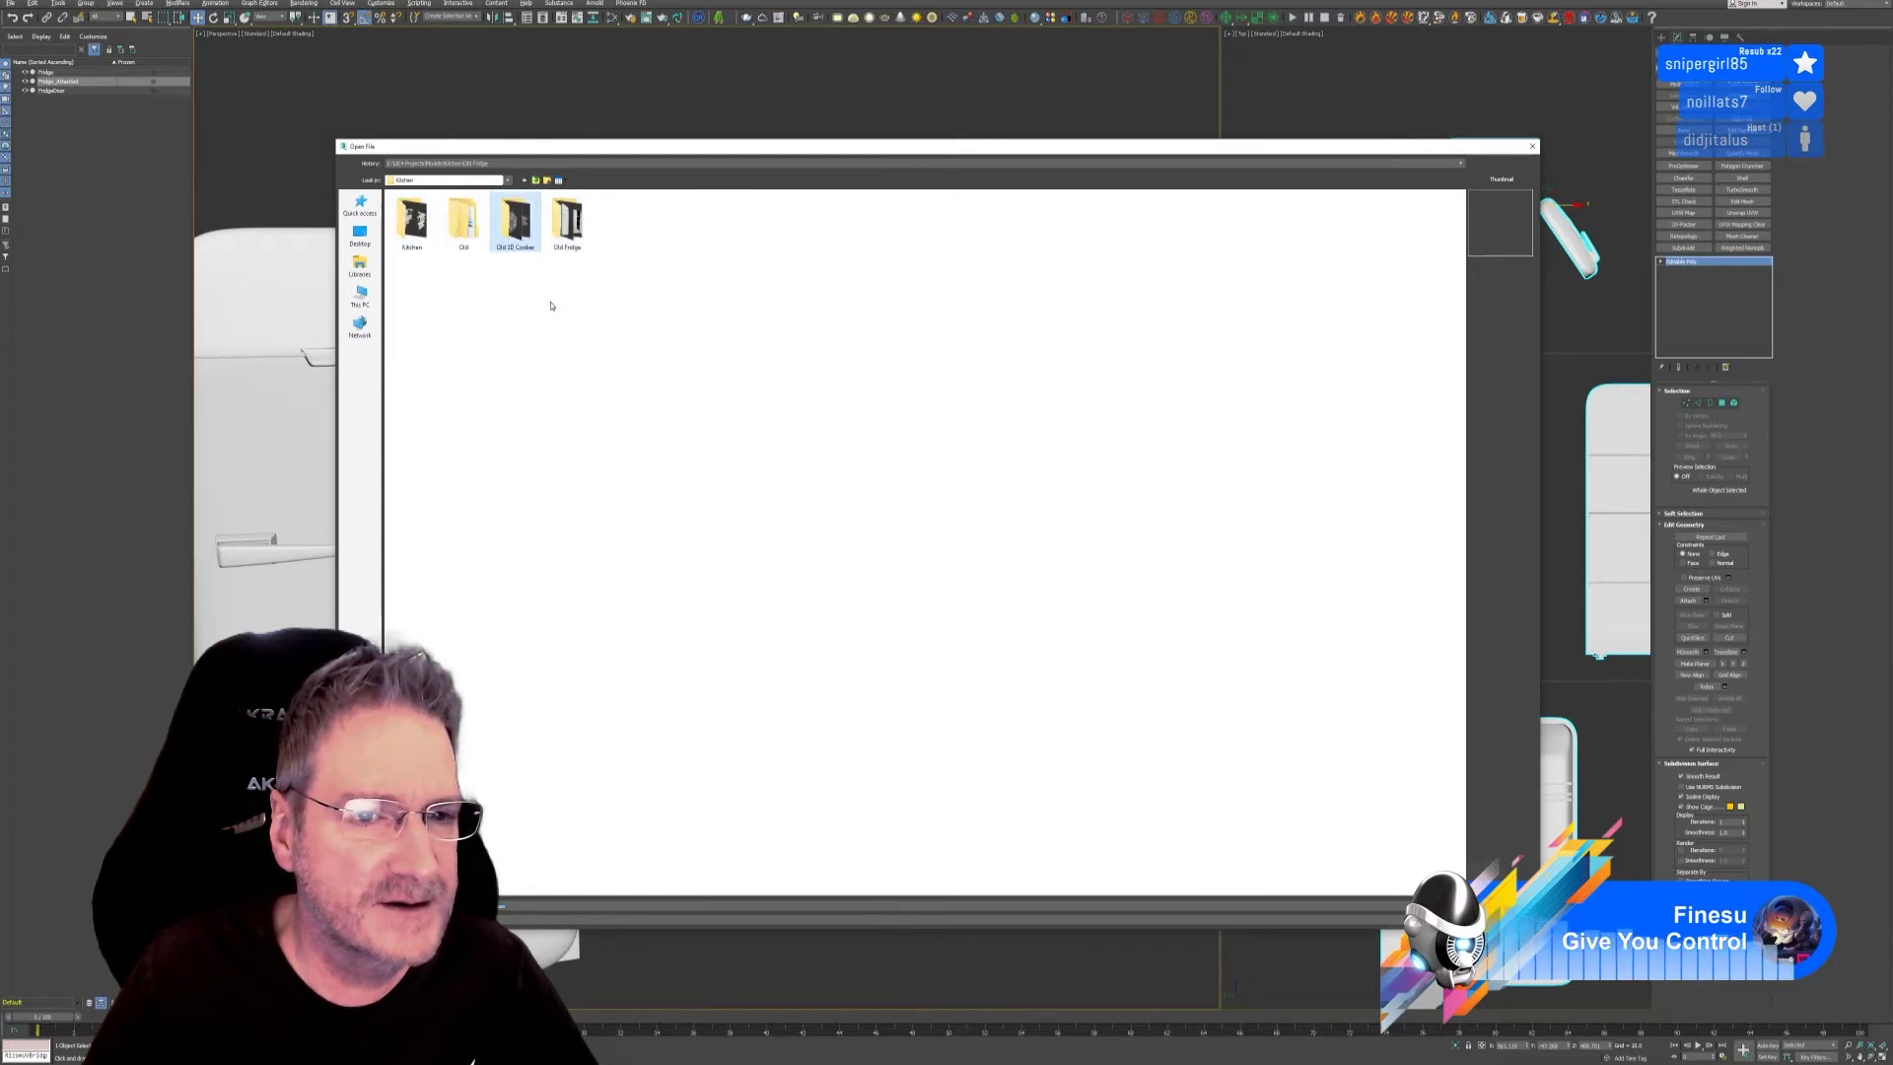
pyautogui.press('Return')
pyautogui.click(567, 237)
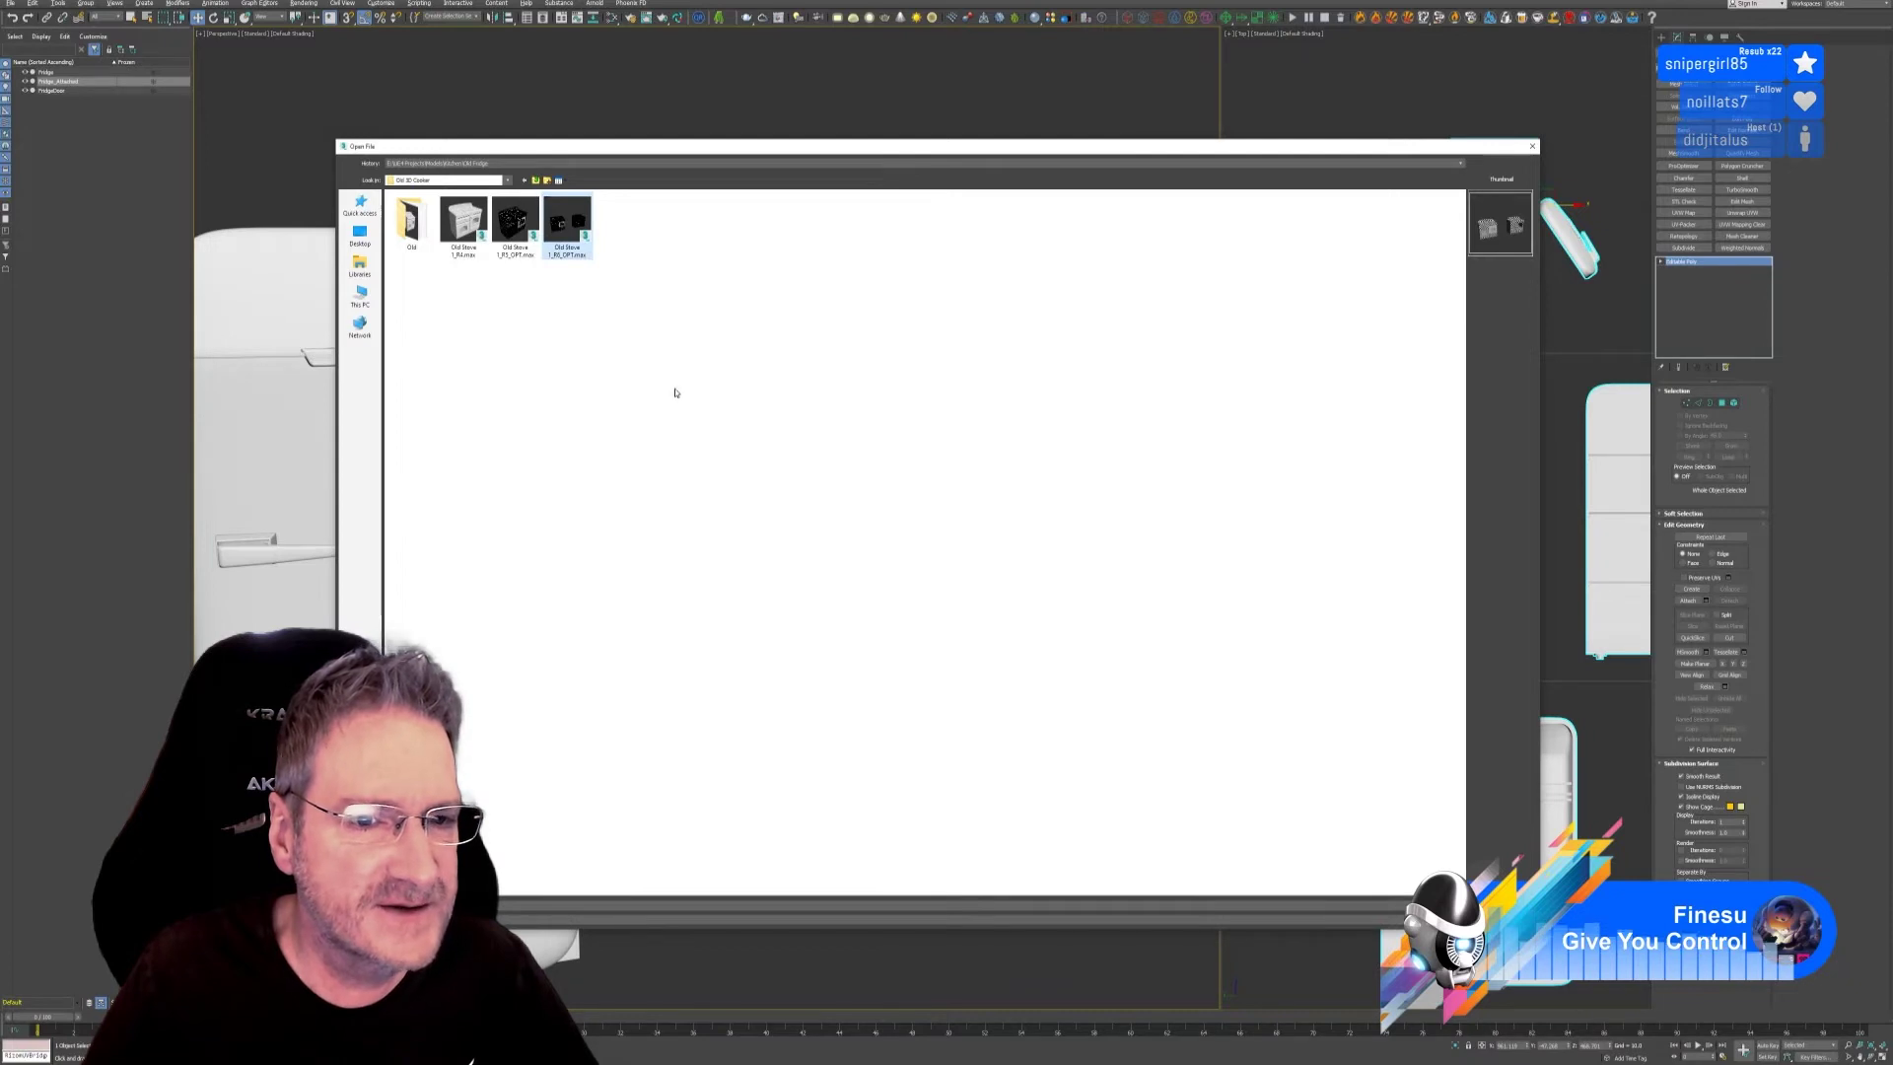
pyautogui.press('Return')
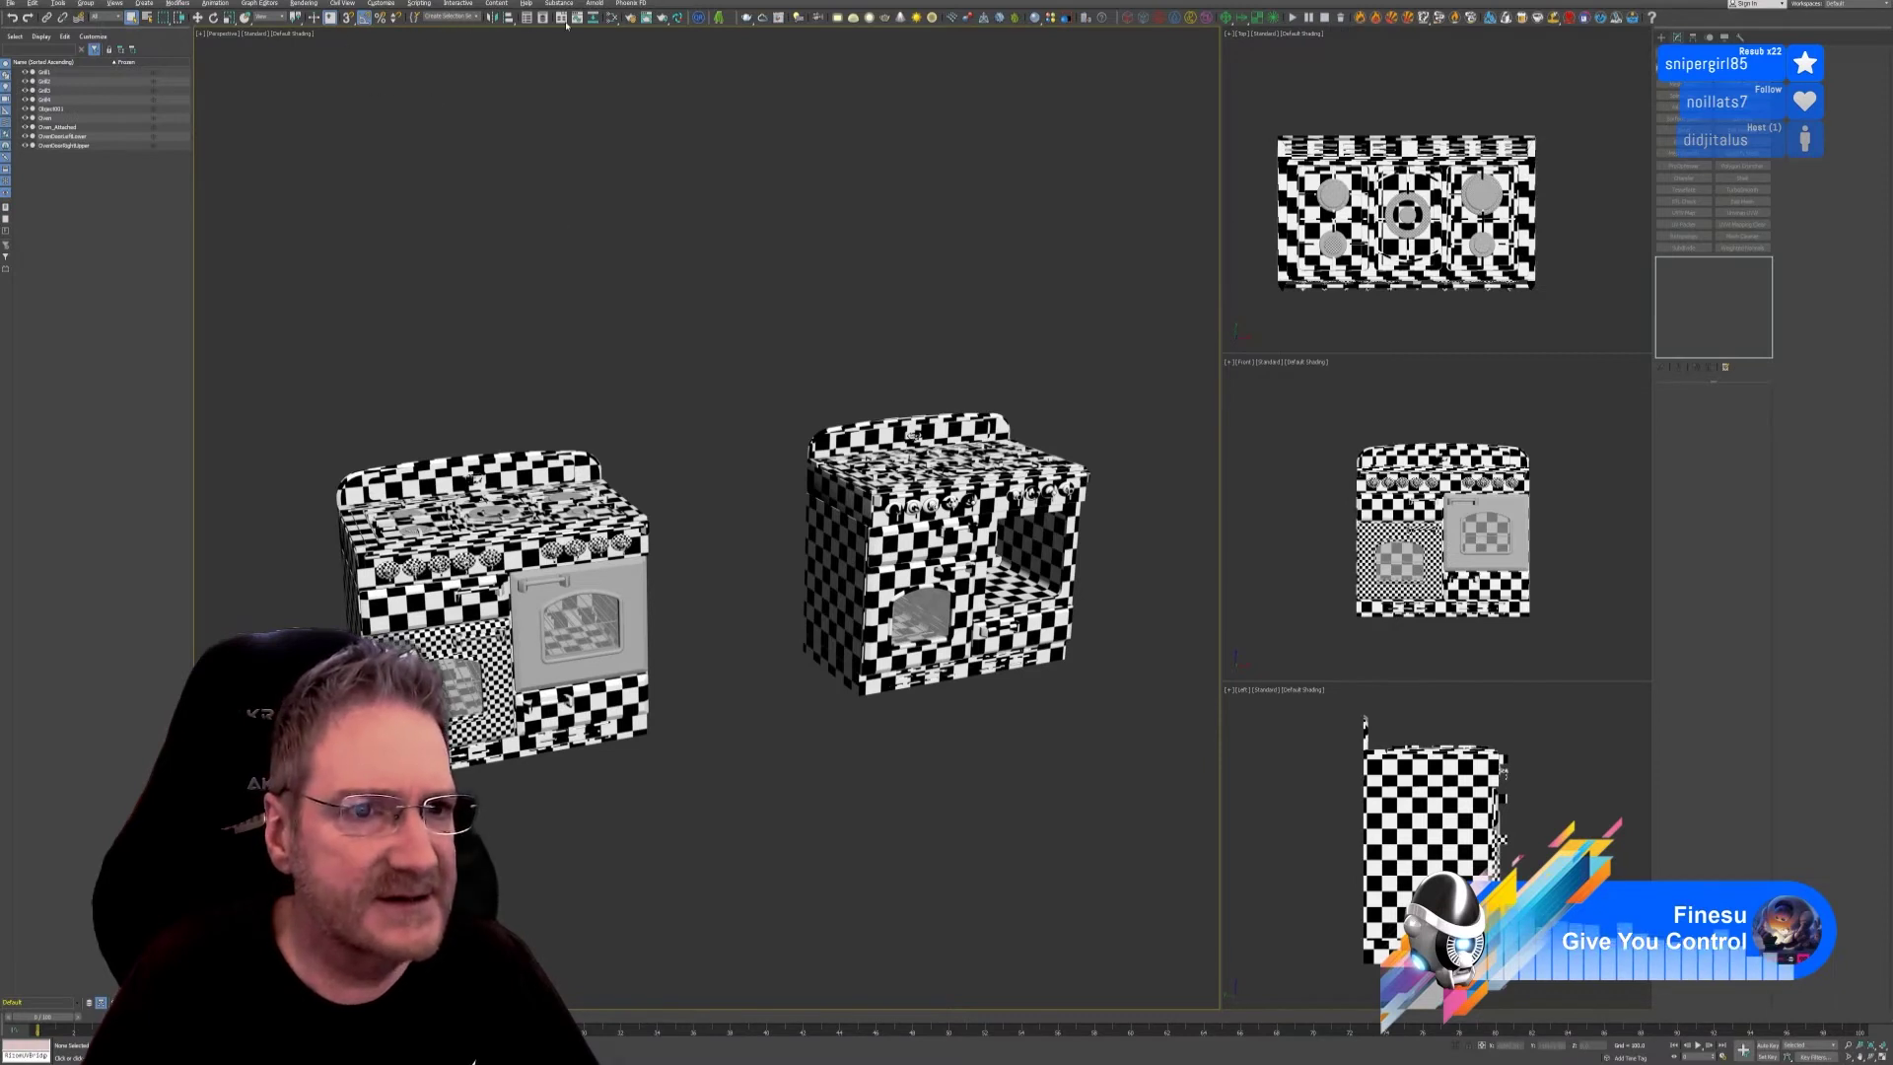
# Disconnect the Checker map from both stove materials to restore their plain shading.
pyautogui.click(612, 17)
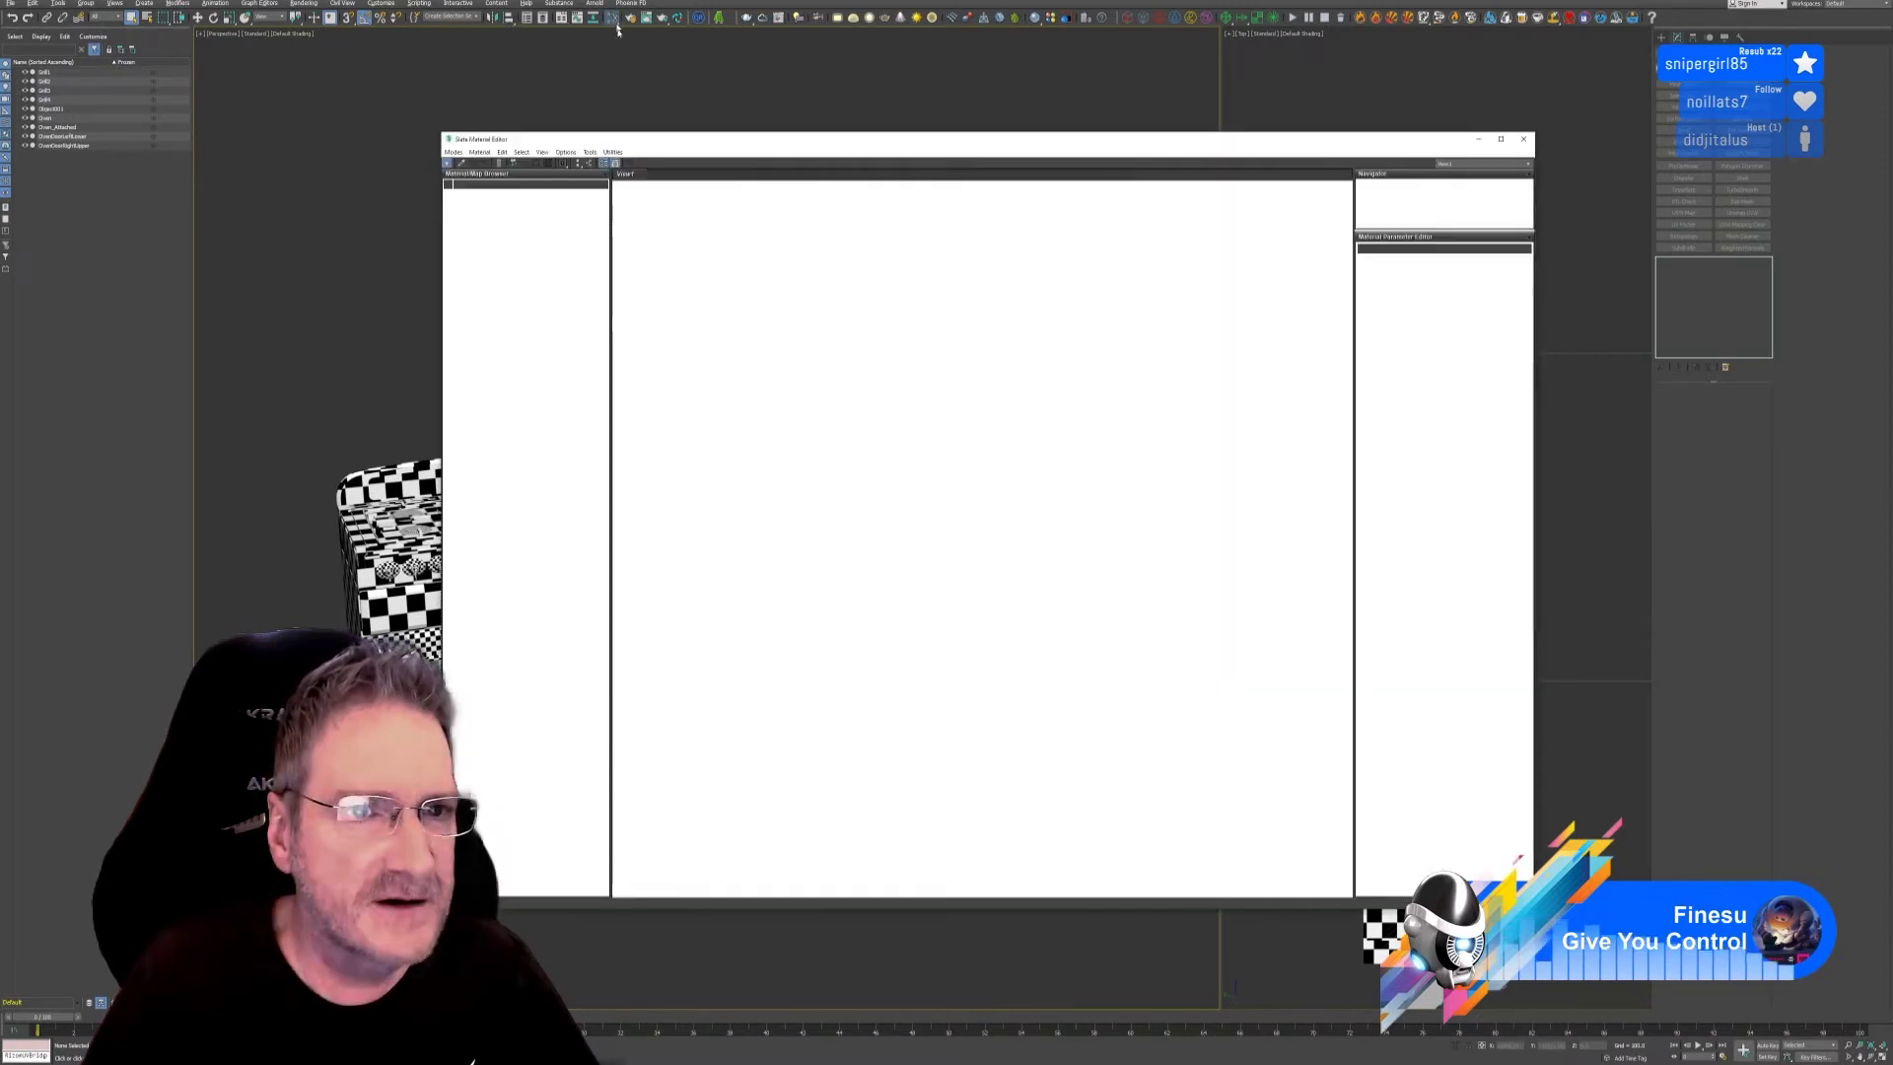
pyautogui.moveTo(871, 359); pyautogui.dragTo(855, 360)
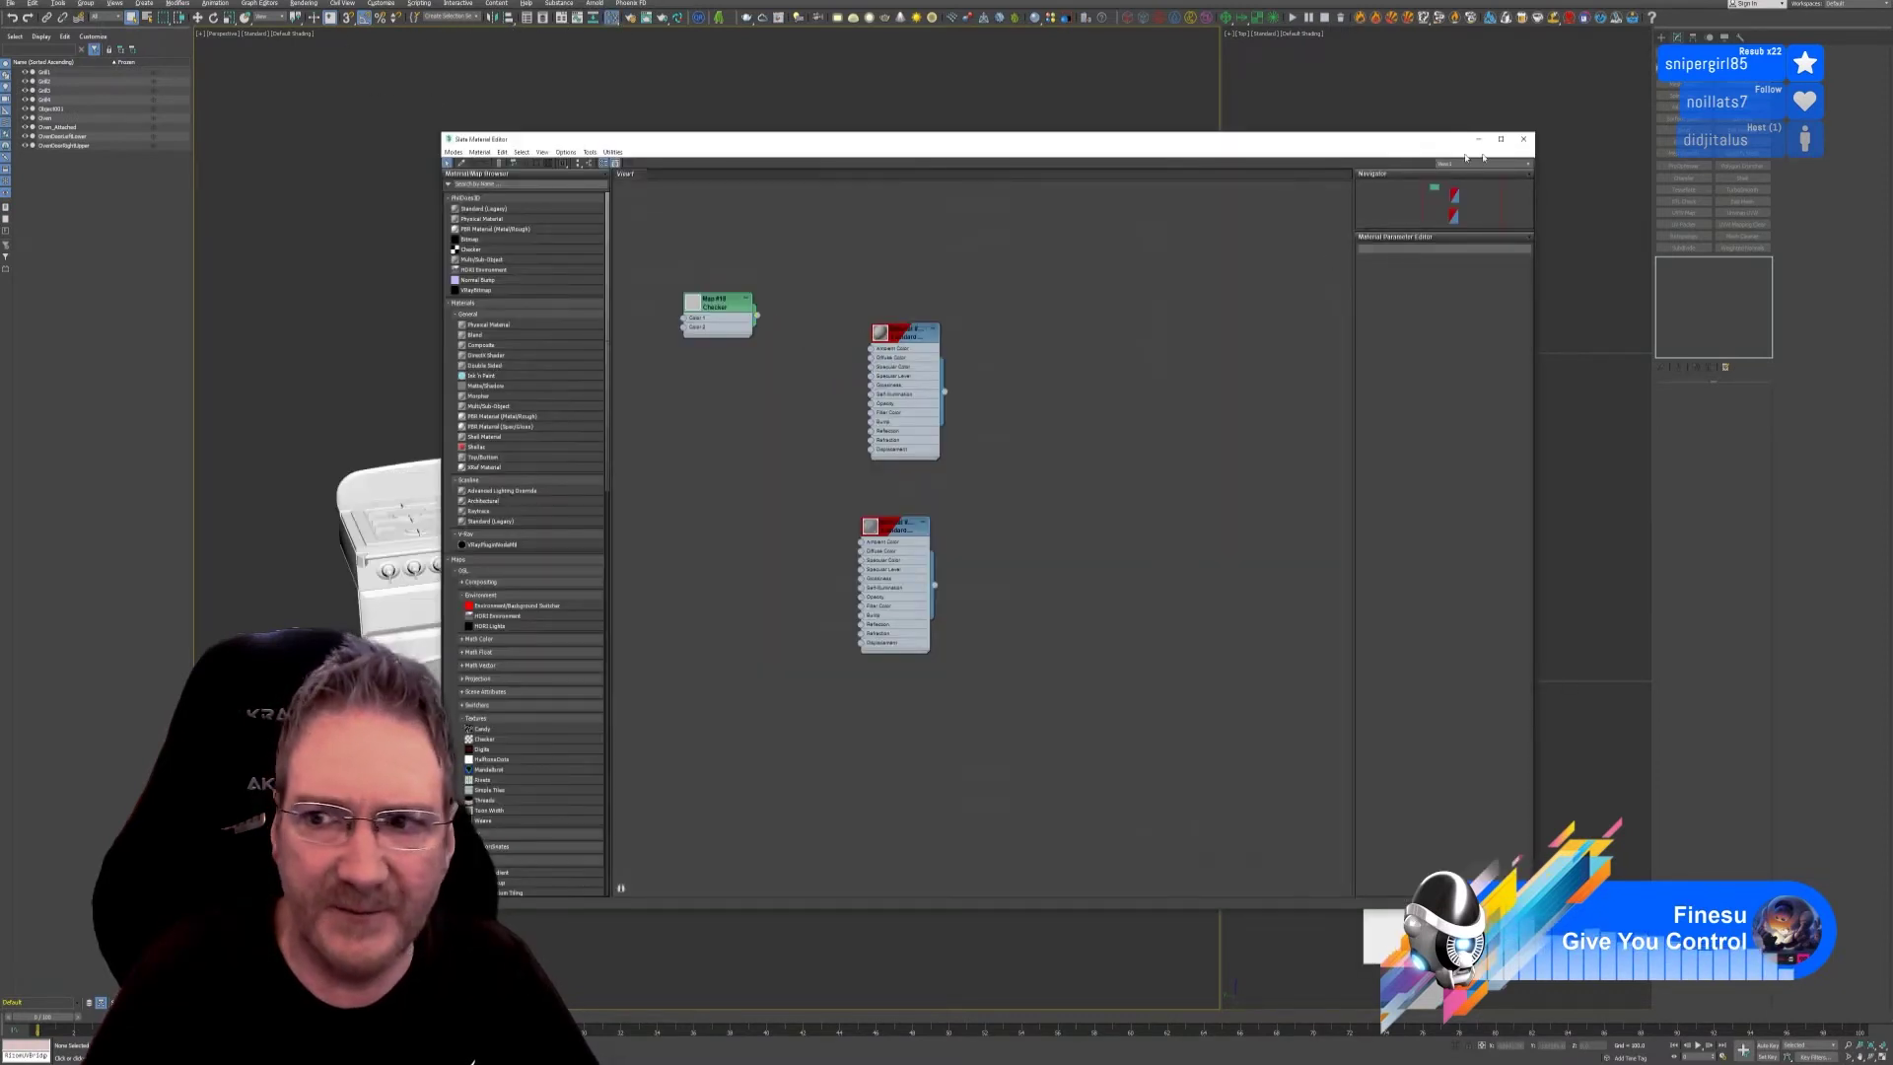
pyautogui.click(1523, 139)
# Select the attached oven copy and save the stove scene as a new optimised version.
pyautogui.click(1035, 462)
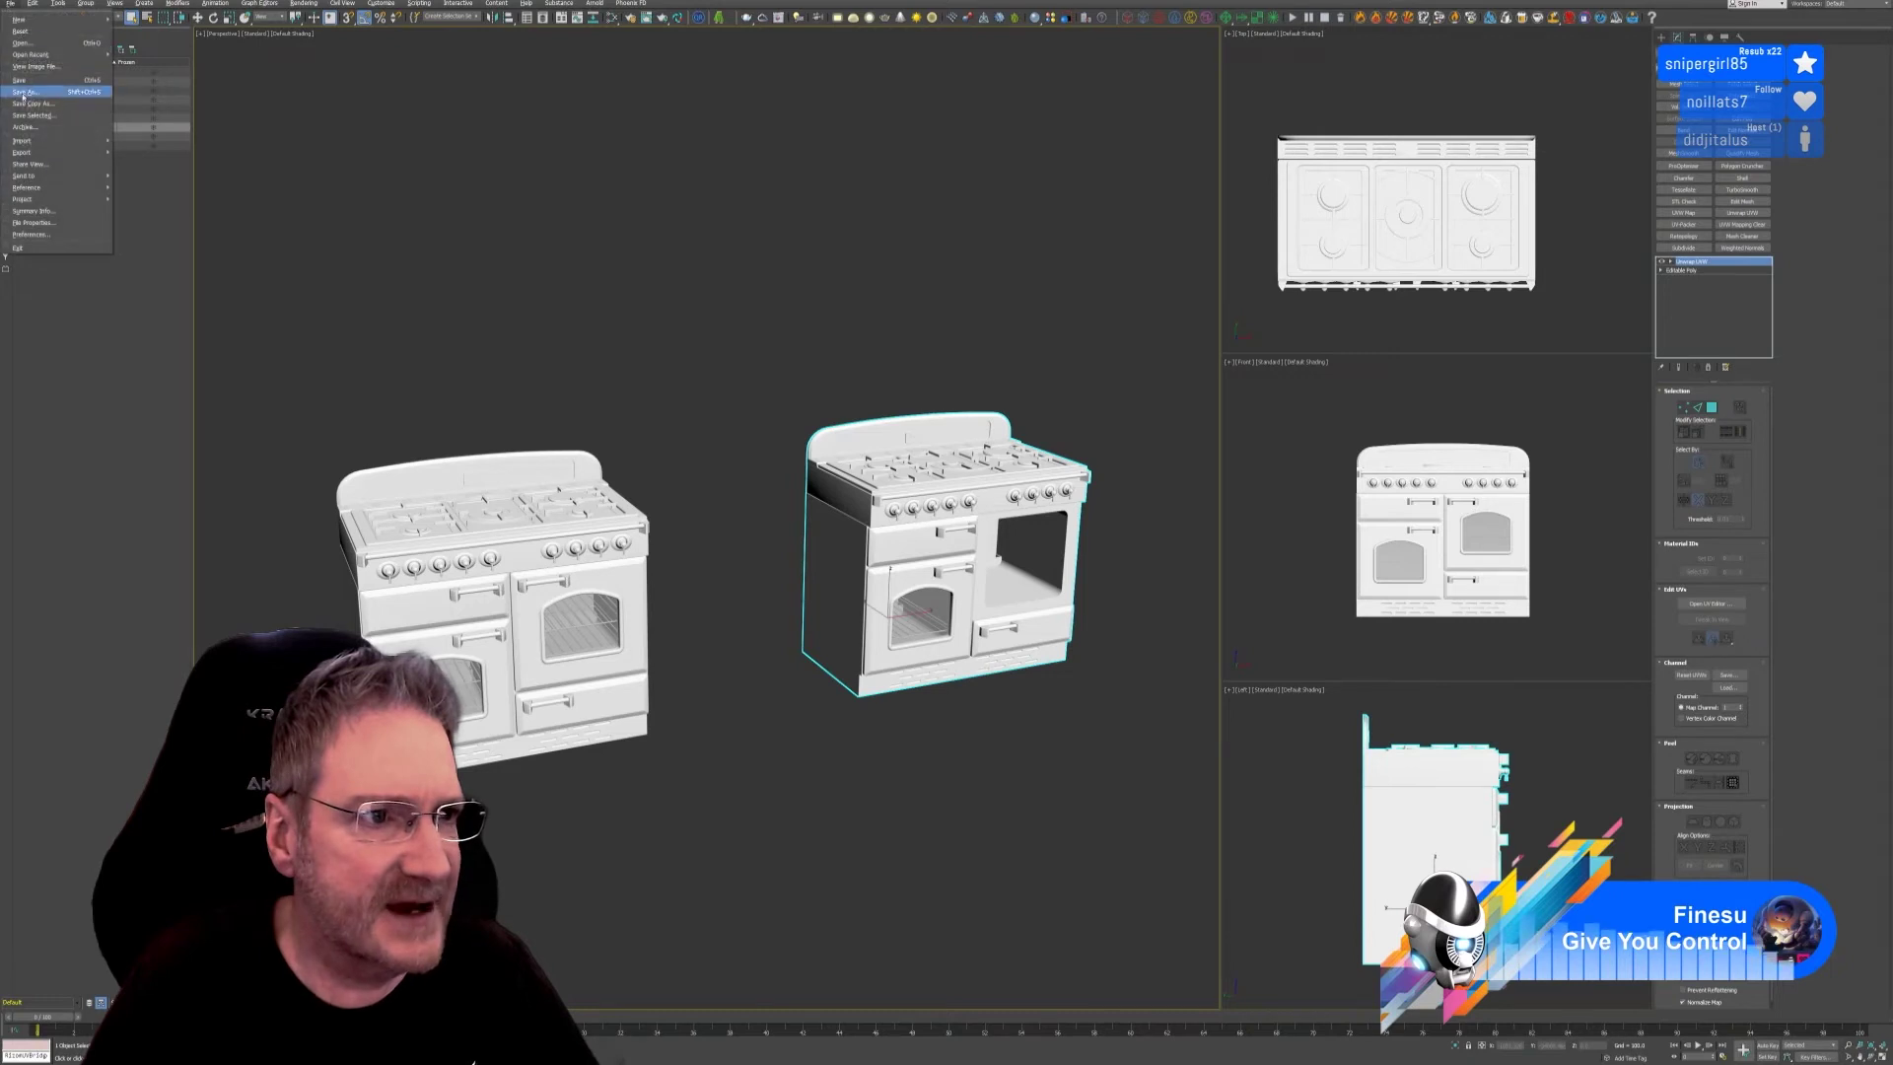
pyautogui.hotkey('ctrl', 'shift', 's')
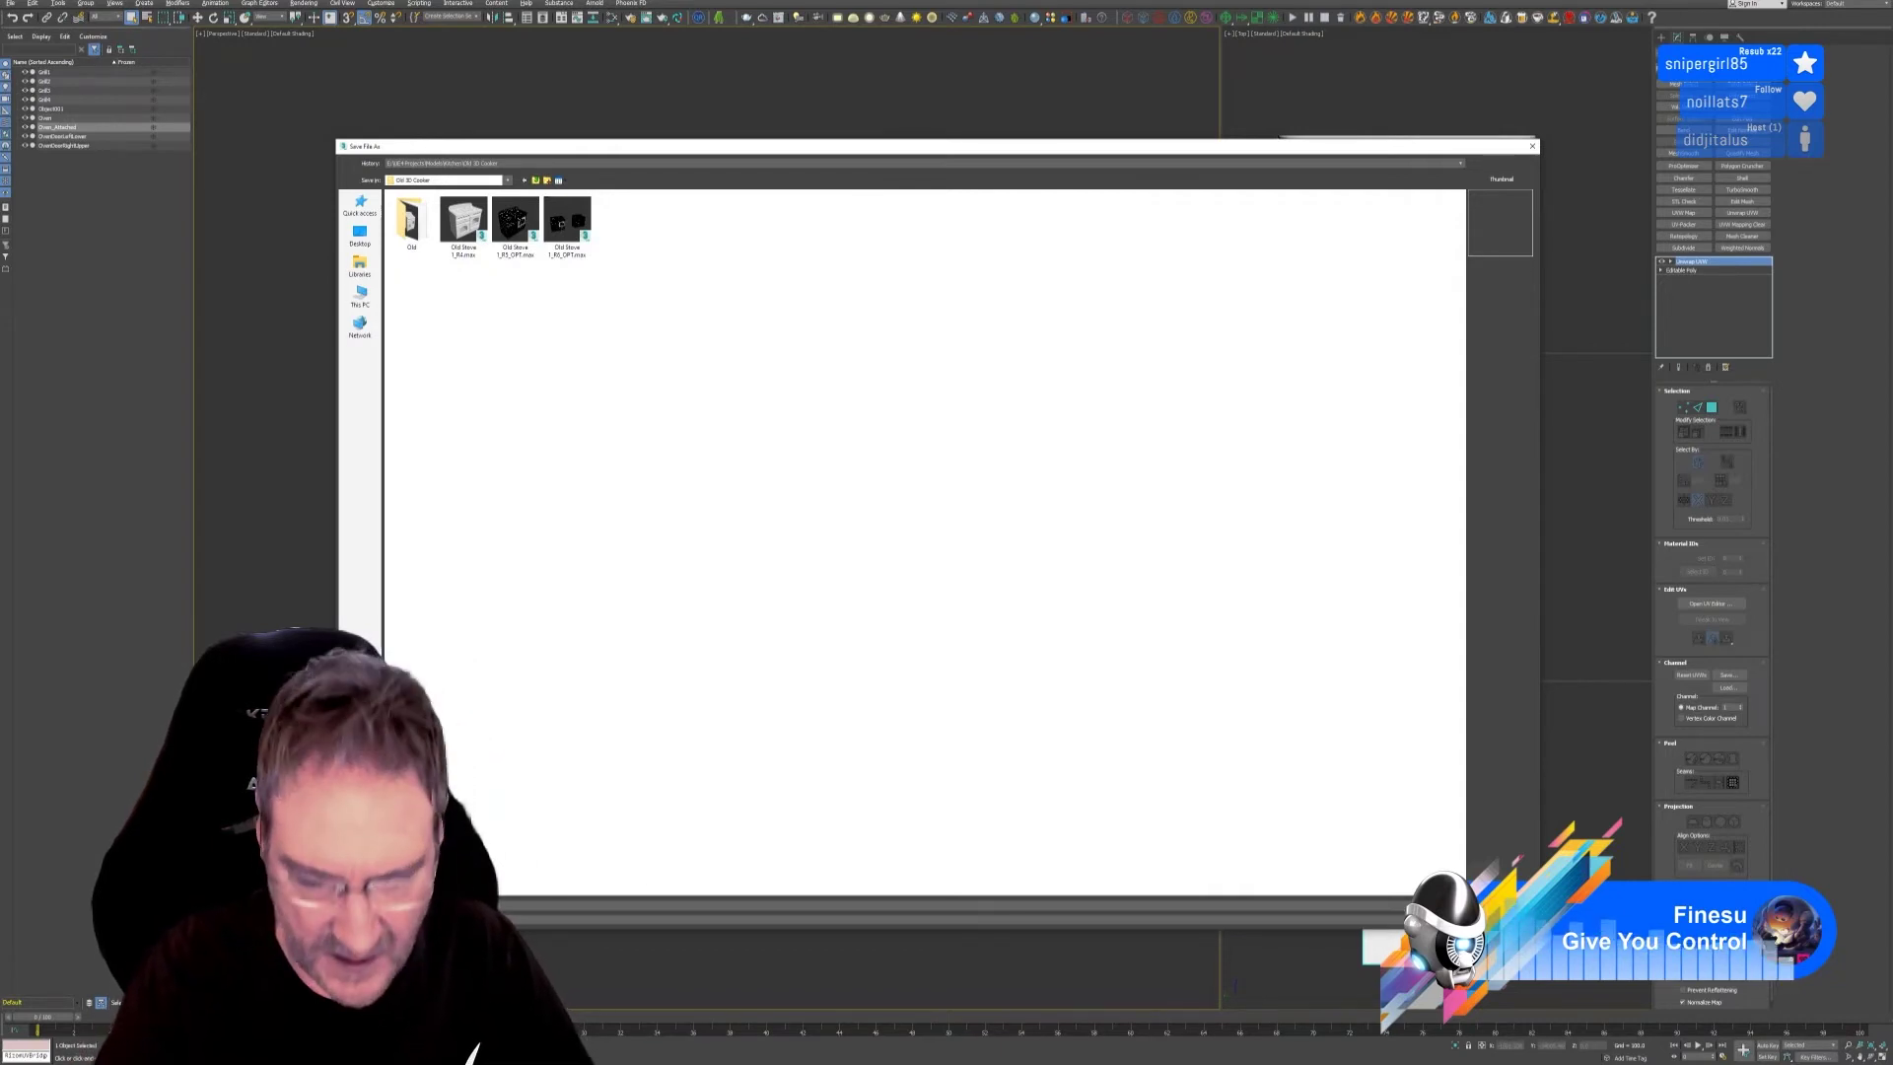
pyautogui.press('Return')
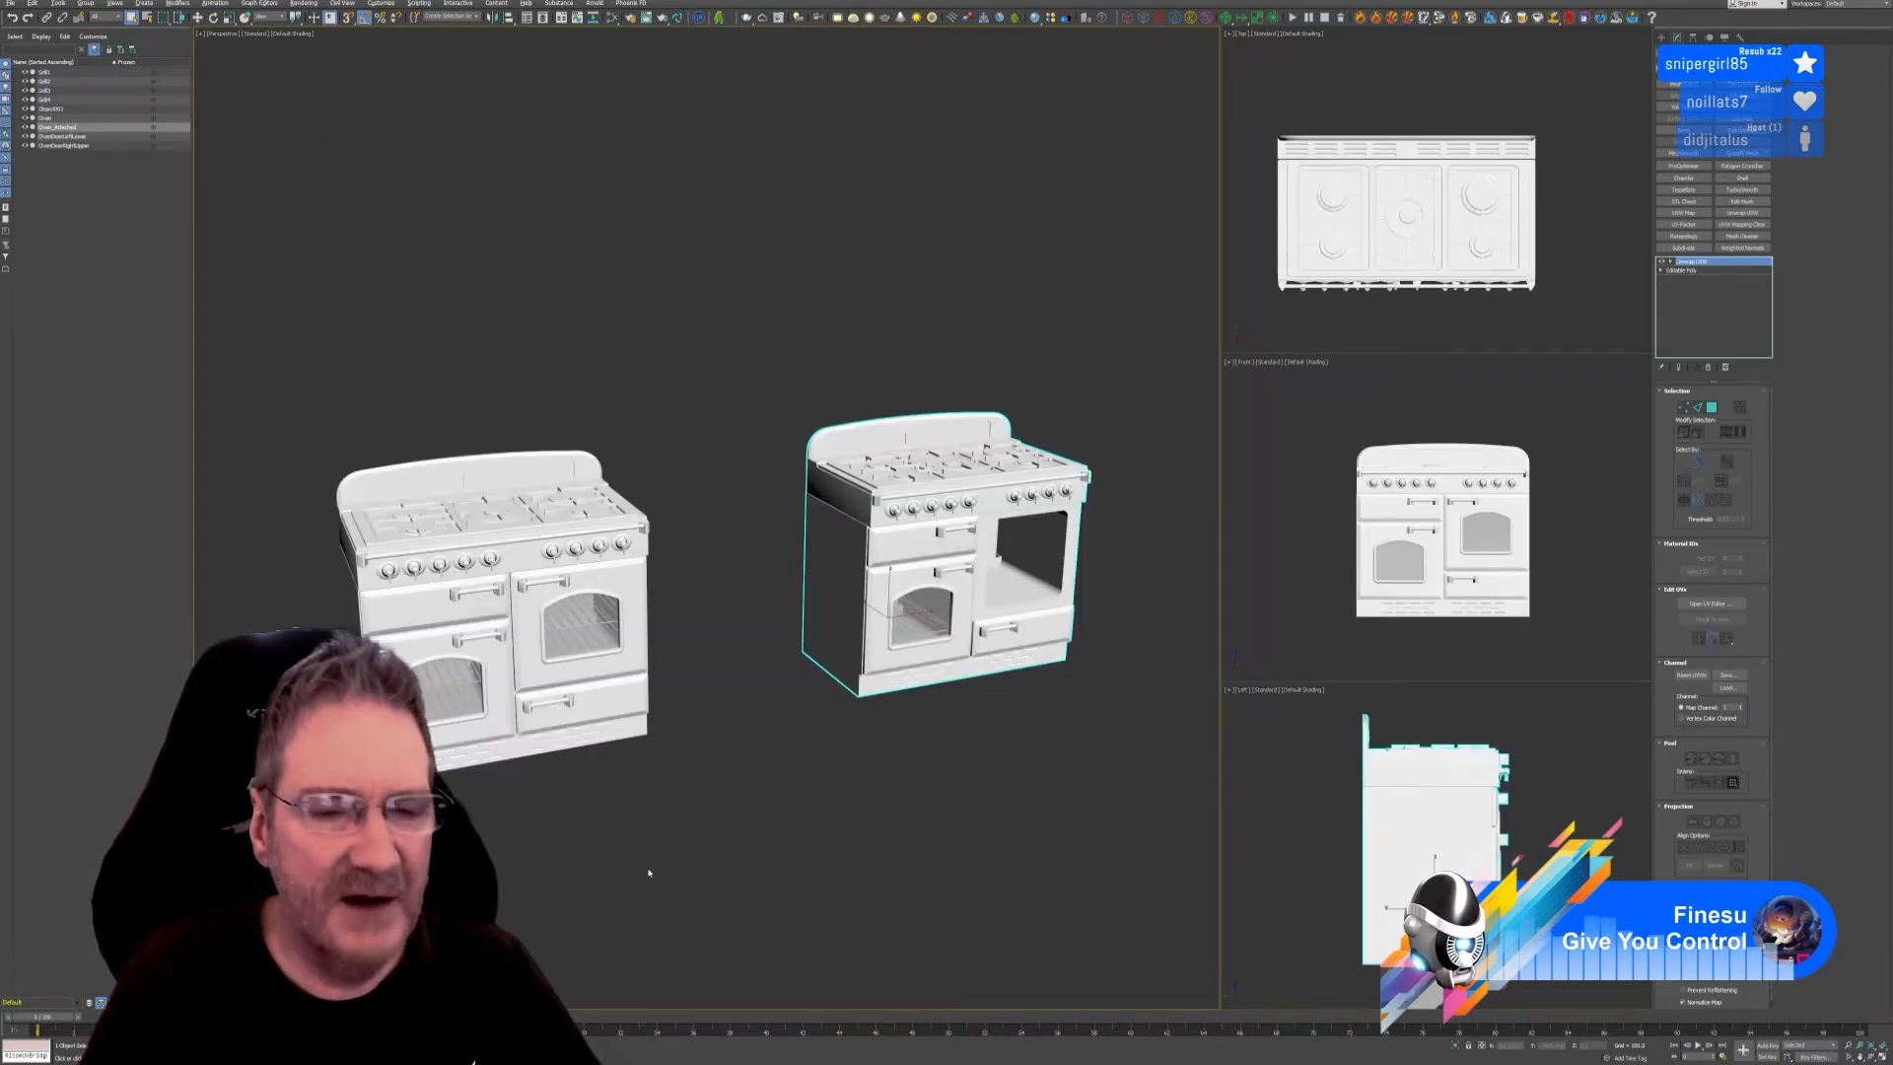
# Open the kitchen scene from the Kitchen folder and look over its worktops and cabinets.
pyautogui.click(8, 4)
pyautogui.click(25, 44)
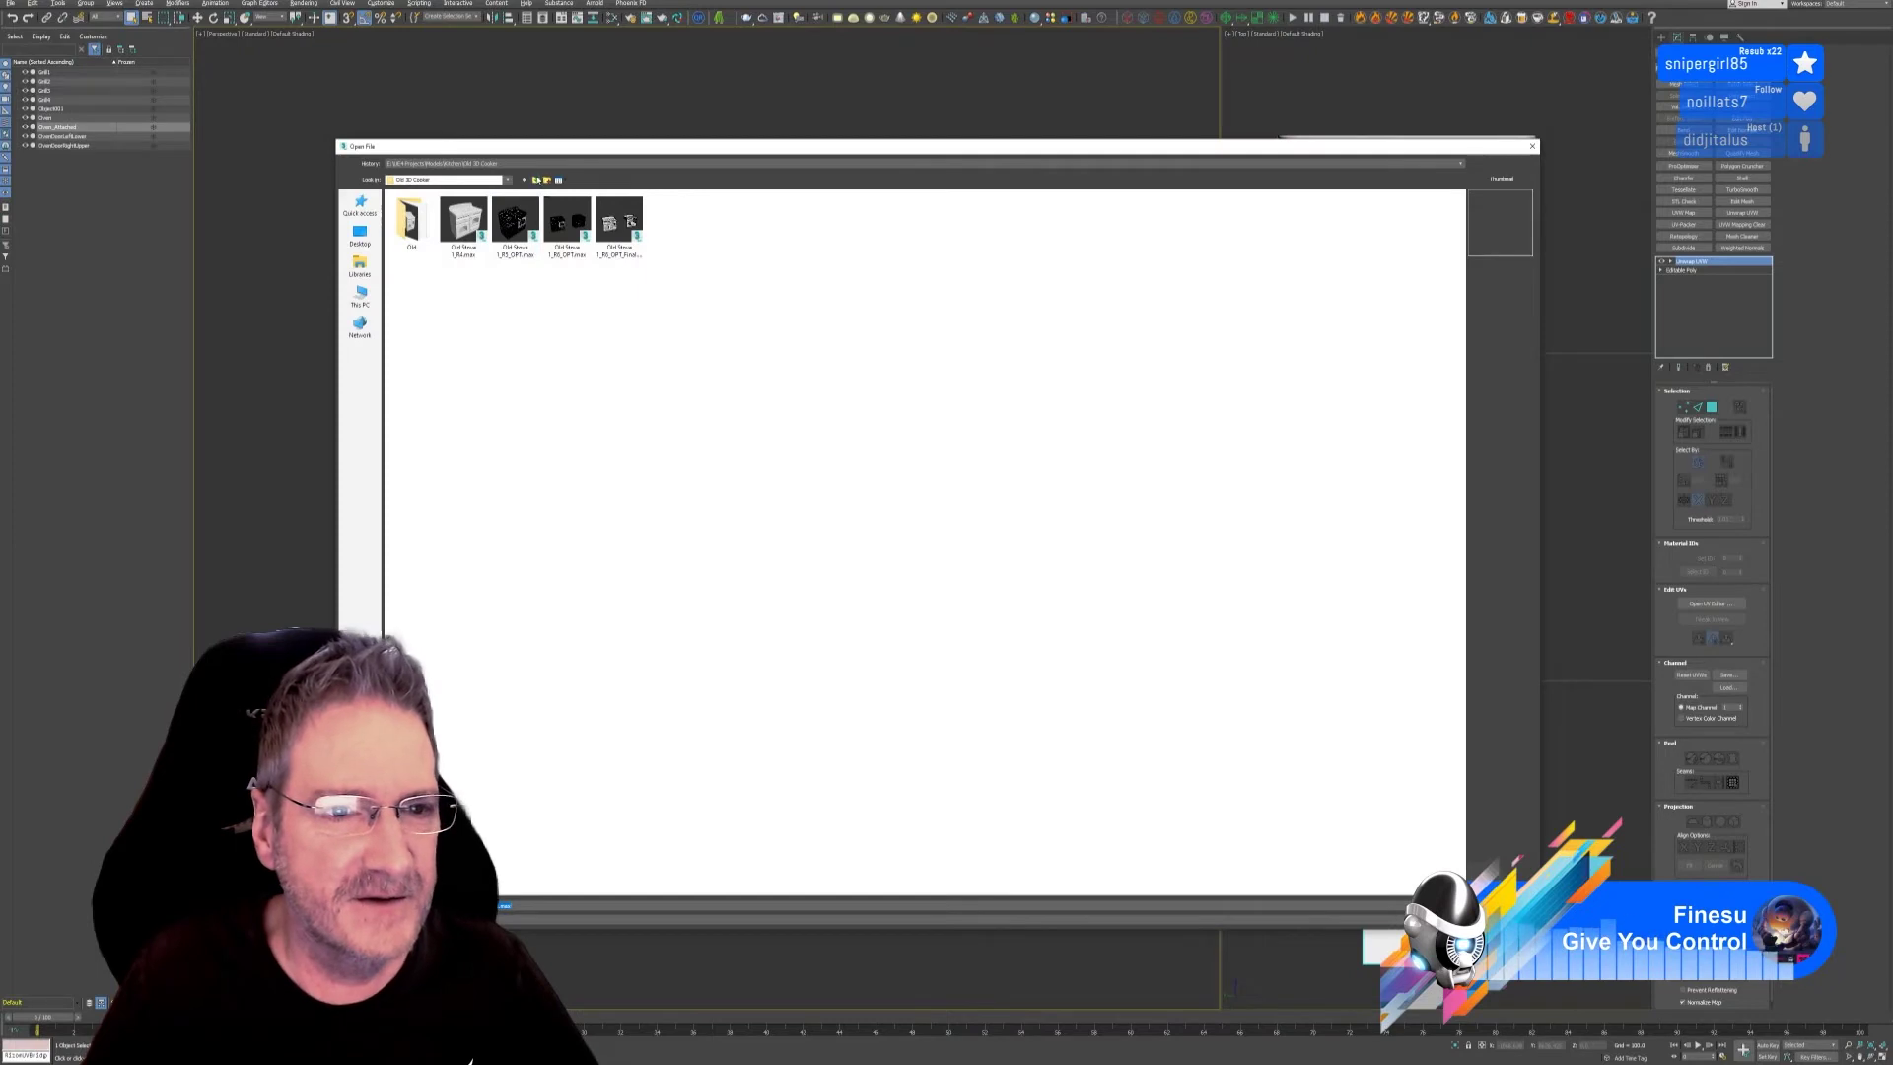
pyautogui.click(536, 180)
pyautogui.doubleClick(412, 225)
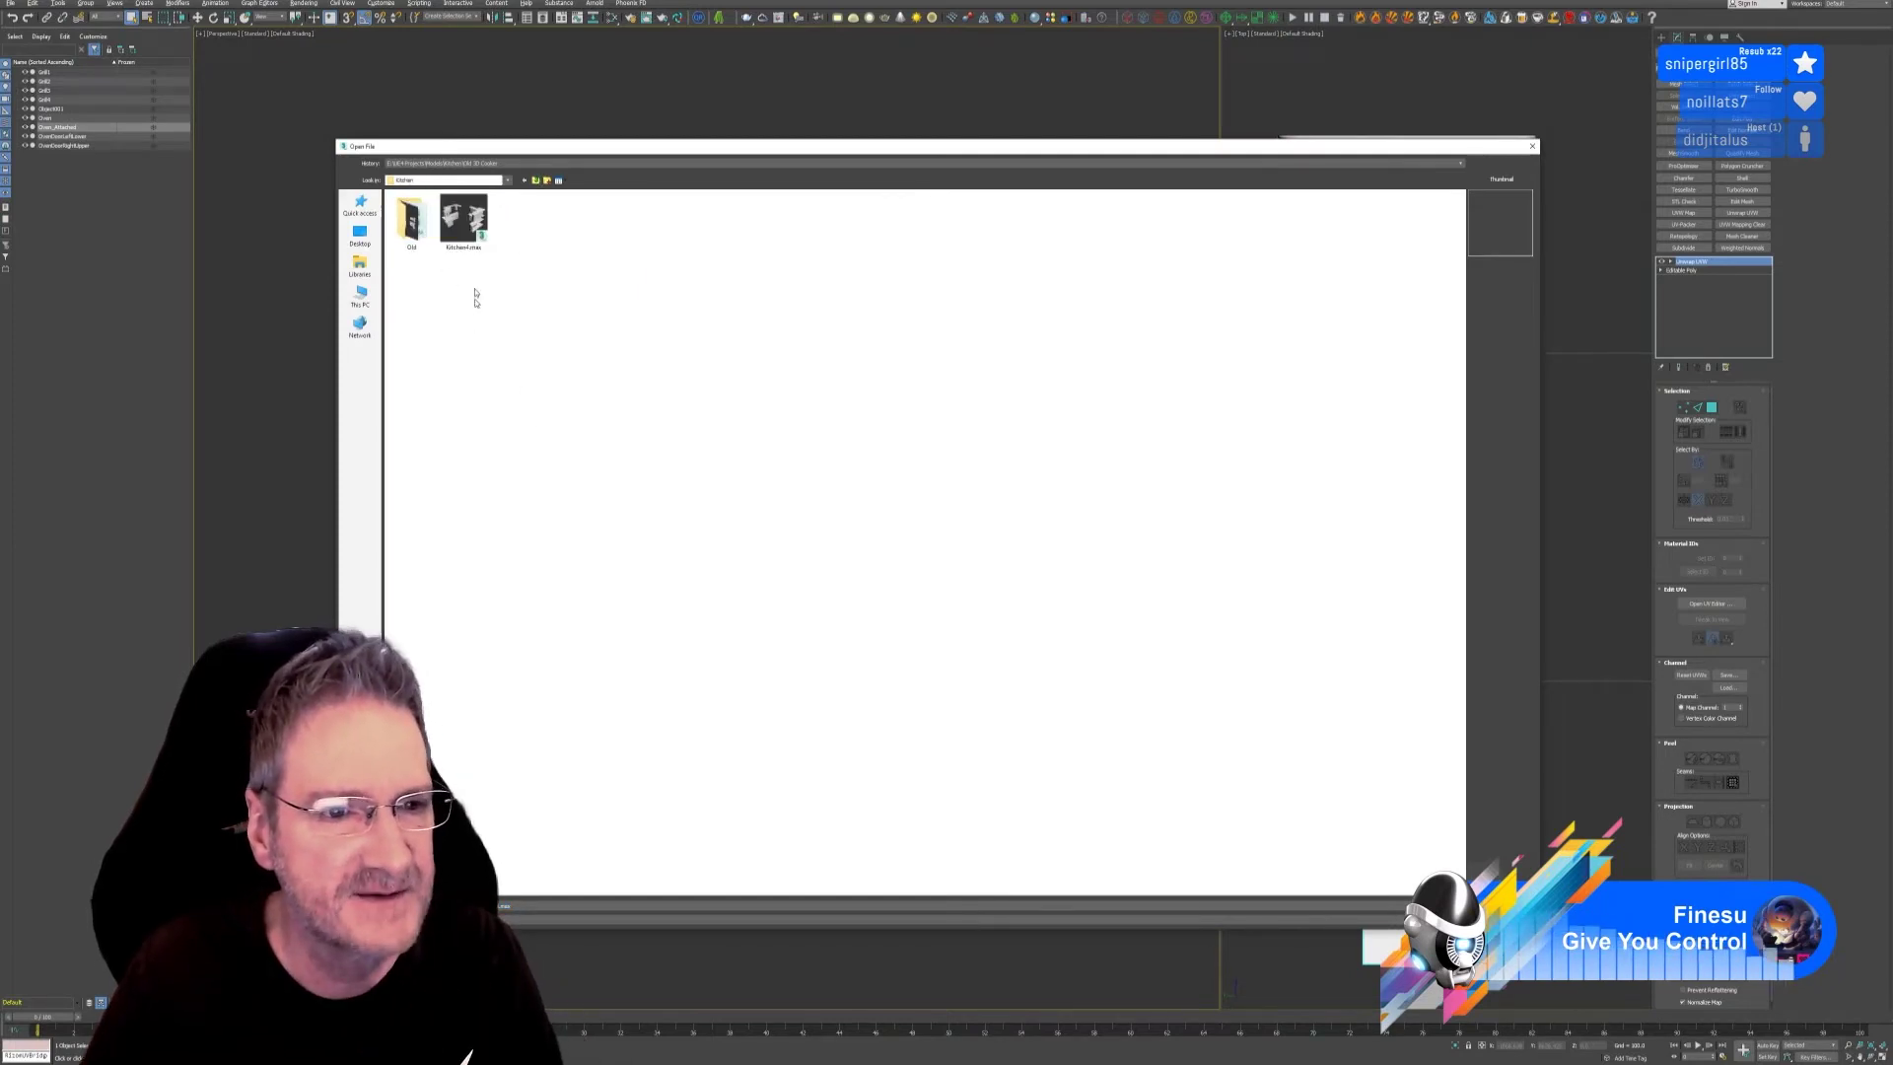
pyautogui.doubleClick(463, 219)
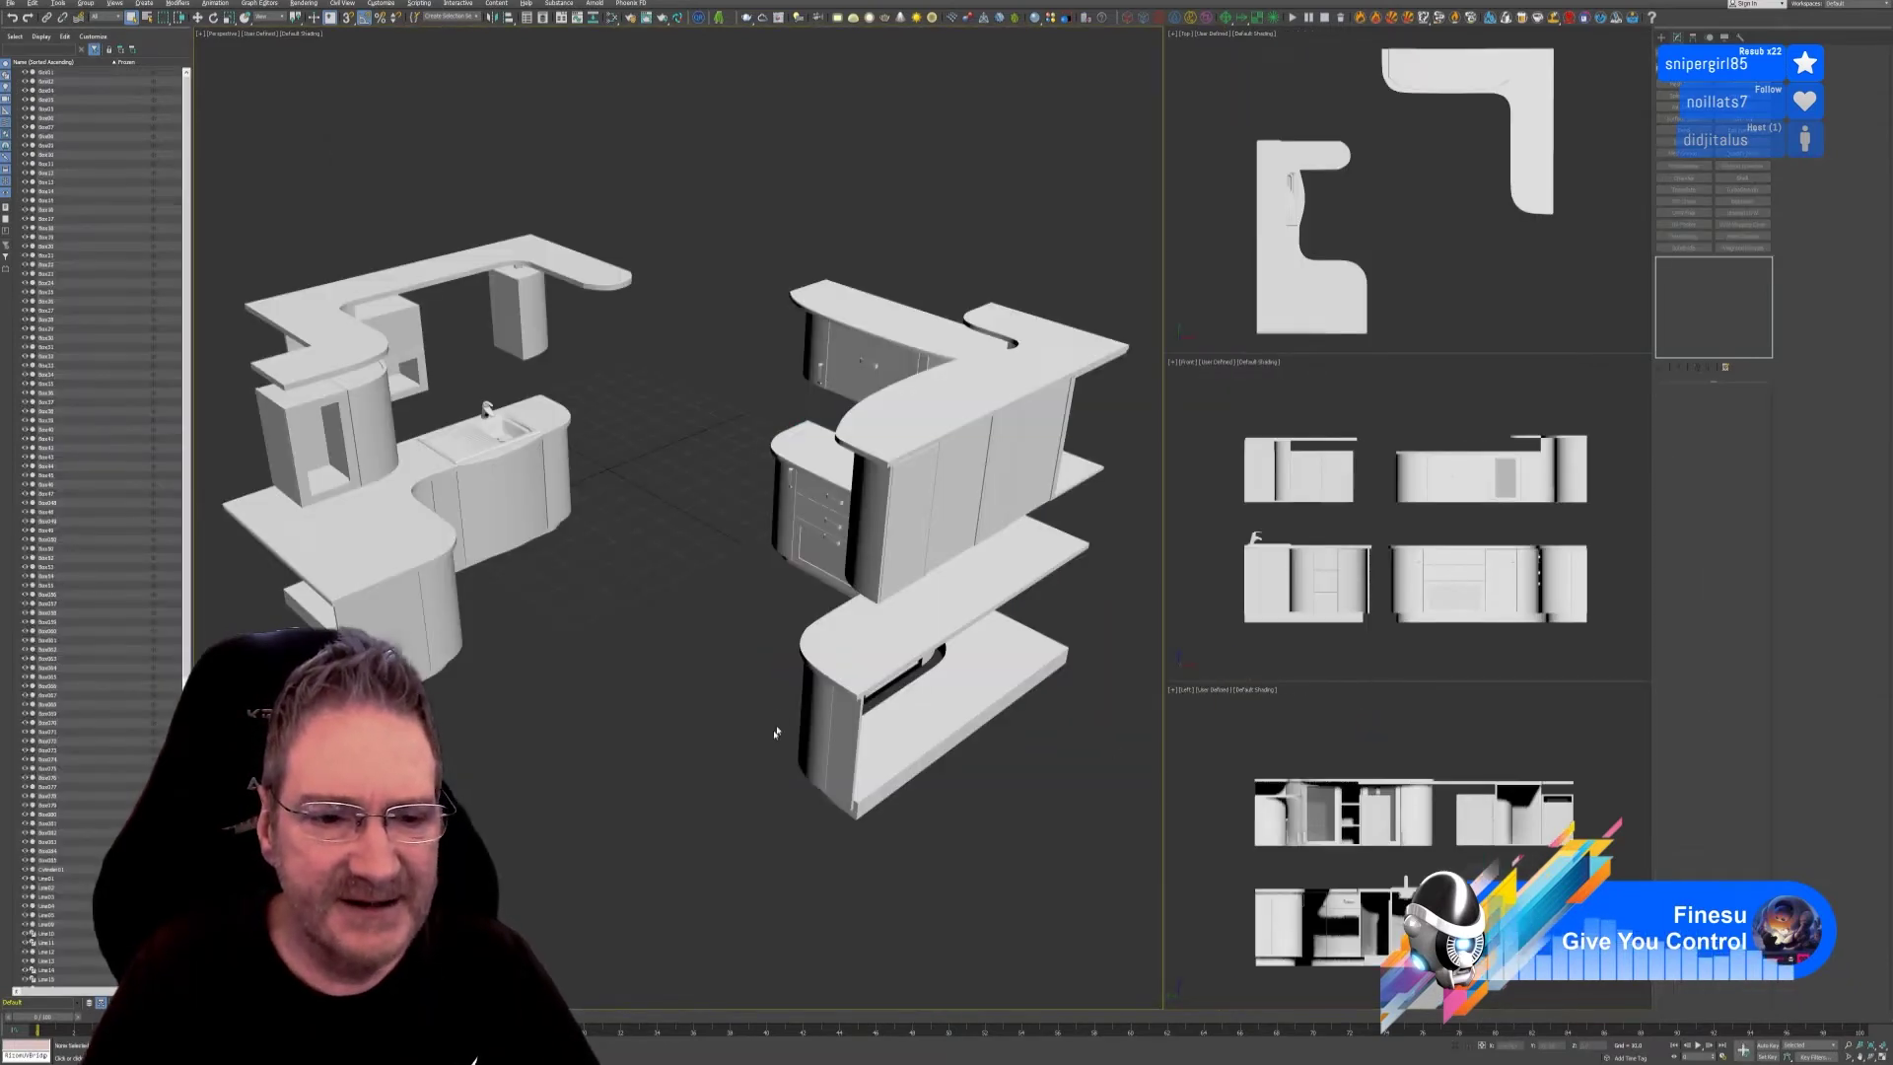
pyautogui.moveTo(746, 647)
pyautogui.keyDown('alt'); pyautogui.mouseDown(button='middle')
pyautogui.moveTo(830, 628)
pyautogui.moveTo(719, 645)
pyautogui.moveTo(765, 625)
pyautogui.moveTo(782, 642)
pyautogui.mouseUp(button='middle'); pyautogui.keyUp('alt')
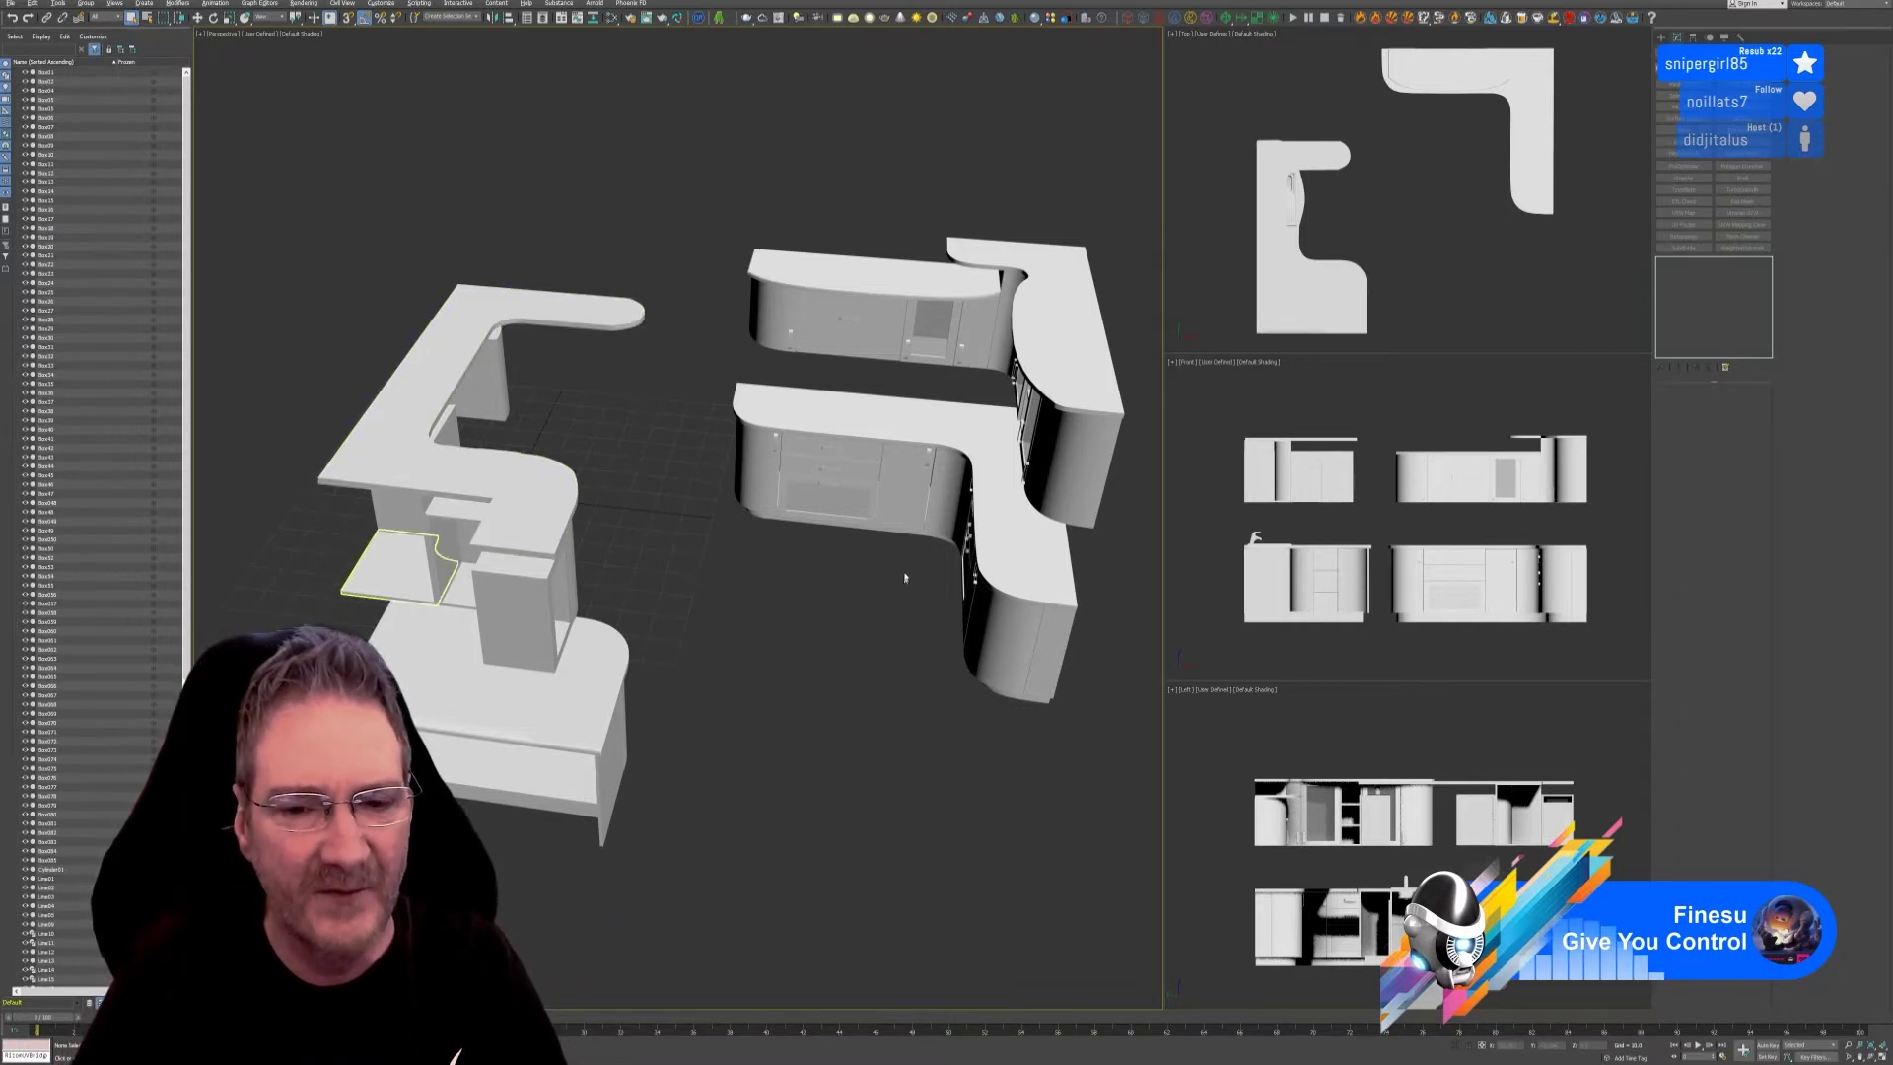
# Examine the kitchen layout from several sides, covering the worktops, base units and wall cabinets of both runs.
pyautogui.keyDown('alt'); pyautogui.moveTo(779, 675); pyautogui.dragTo(838, 672, button='middle'); pyautogui.keyUp('alt')
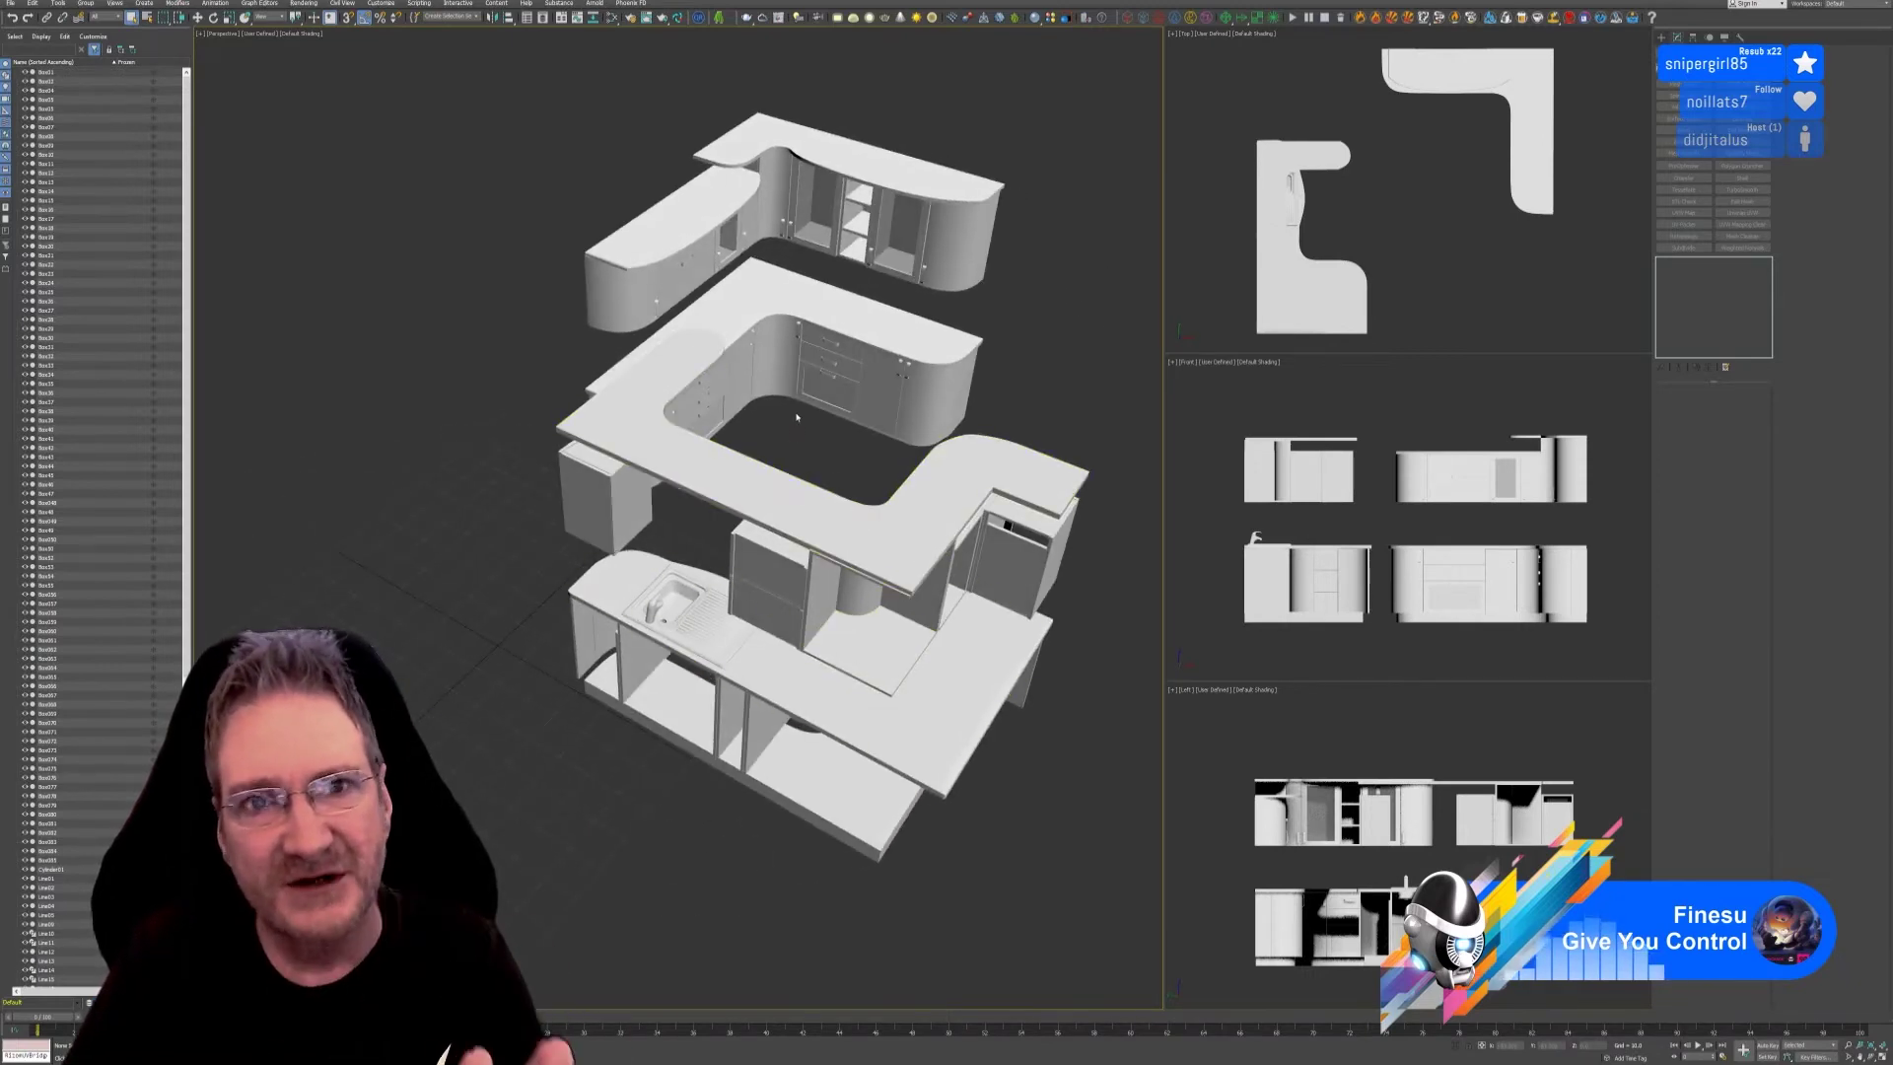
pyautogui.keyDown('alt'); pyautogui.moveTo(779, 432); pyautogui.dragTo(806, 462, button='middle'); pyautogui.keyUp('alt')
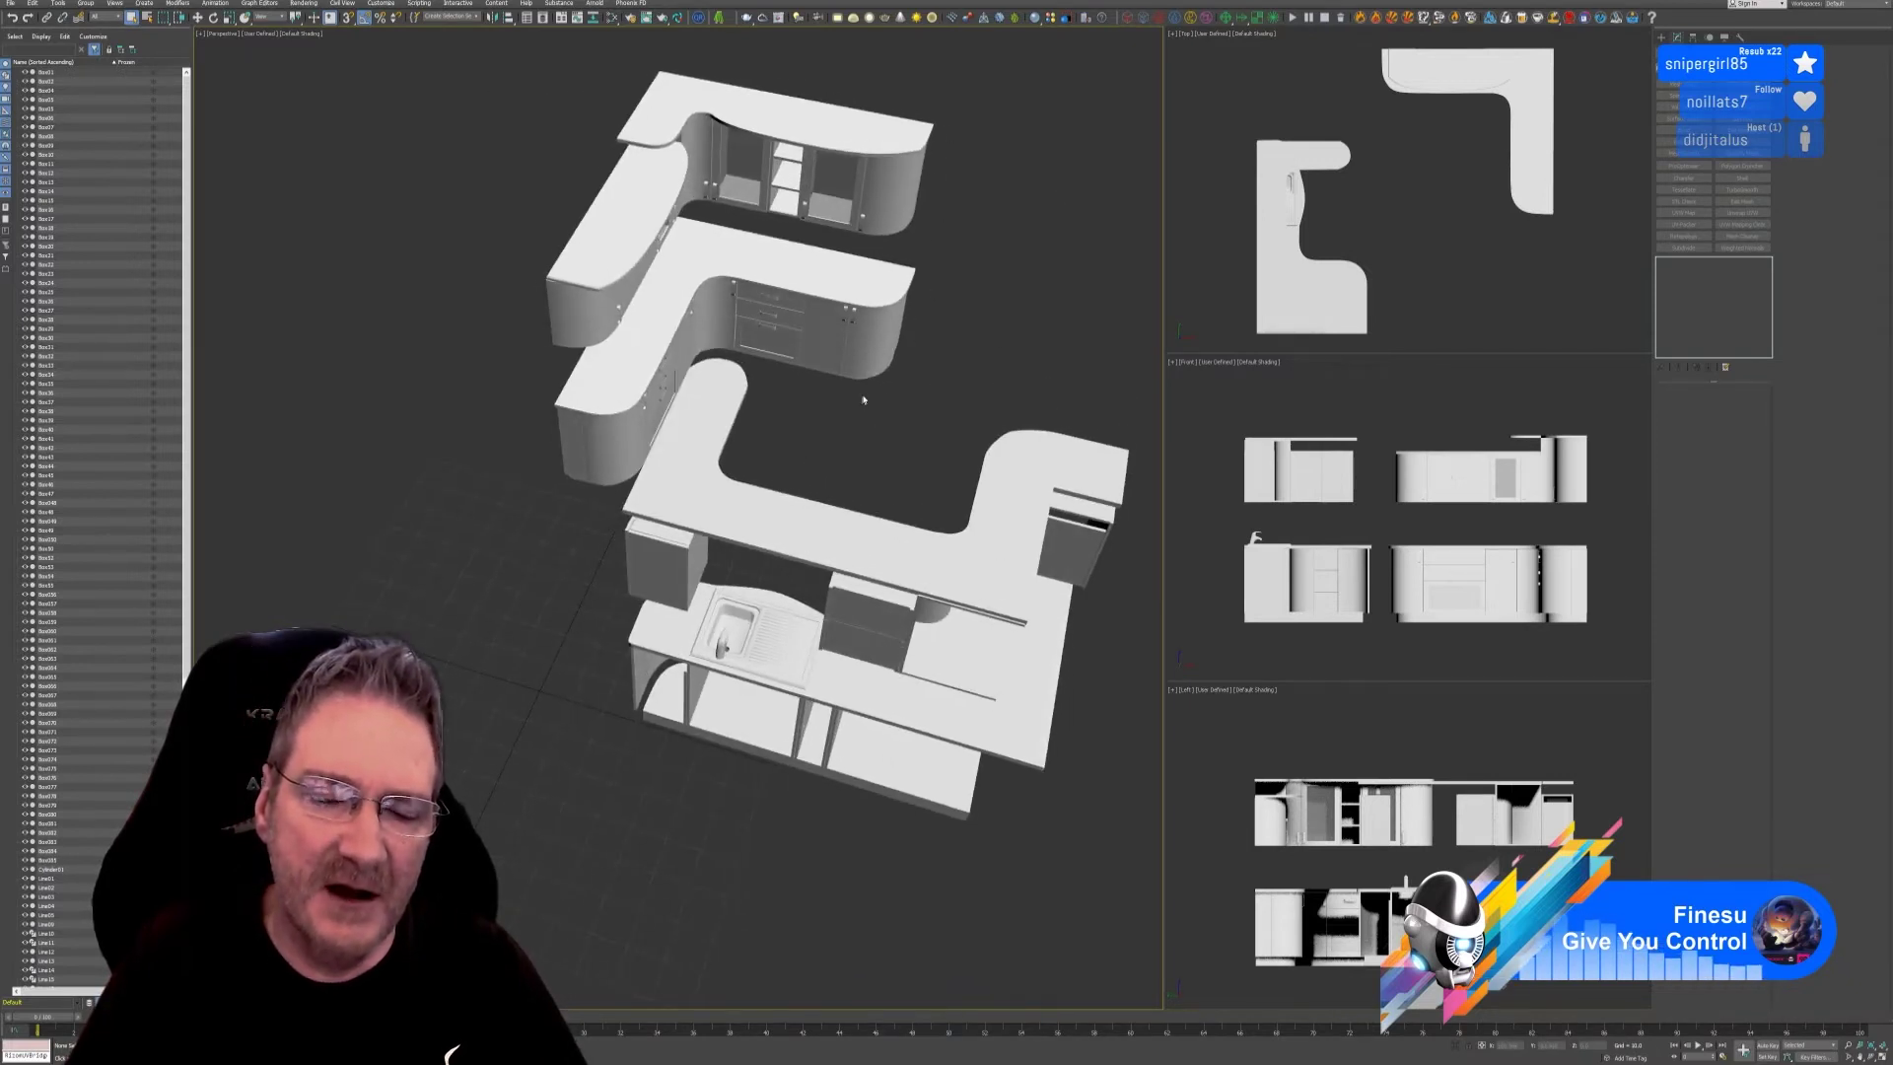
pyautogui.keyDown('alt'); pyautogui.moveTo(933, 390); pyautogui.dragTo(1016, 385, button='middle'); pyautogui.keyUp('alt')
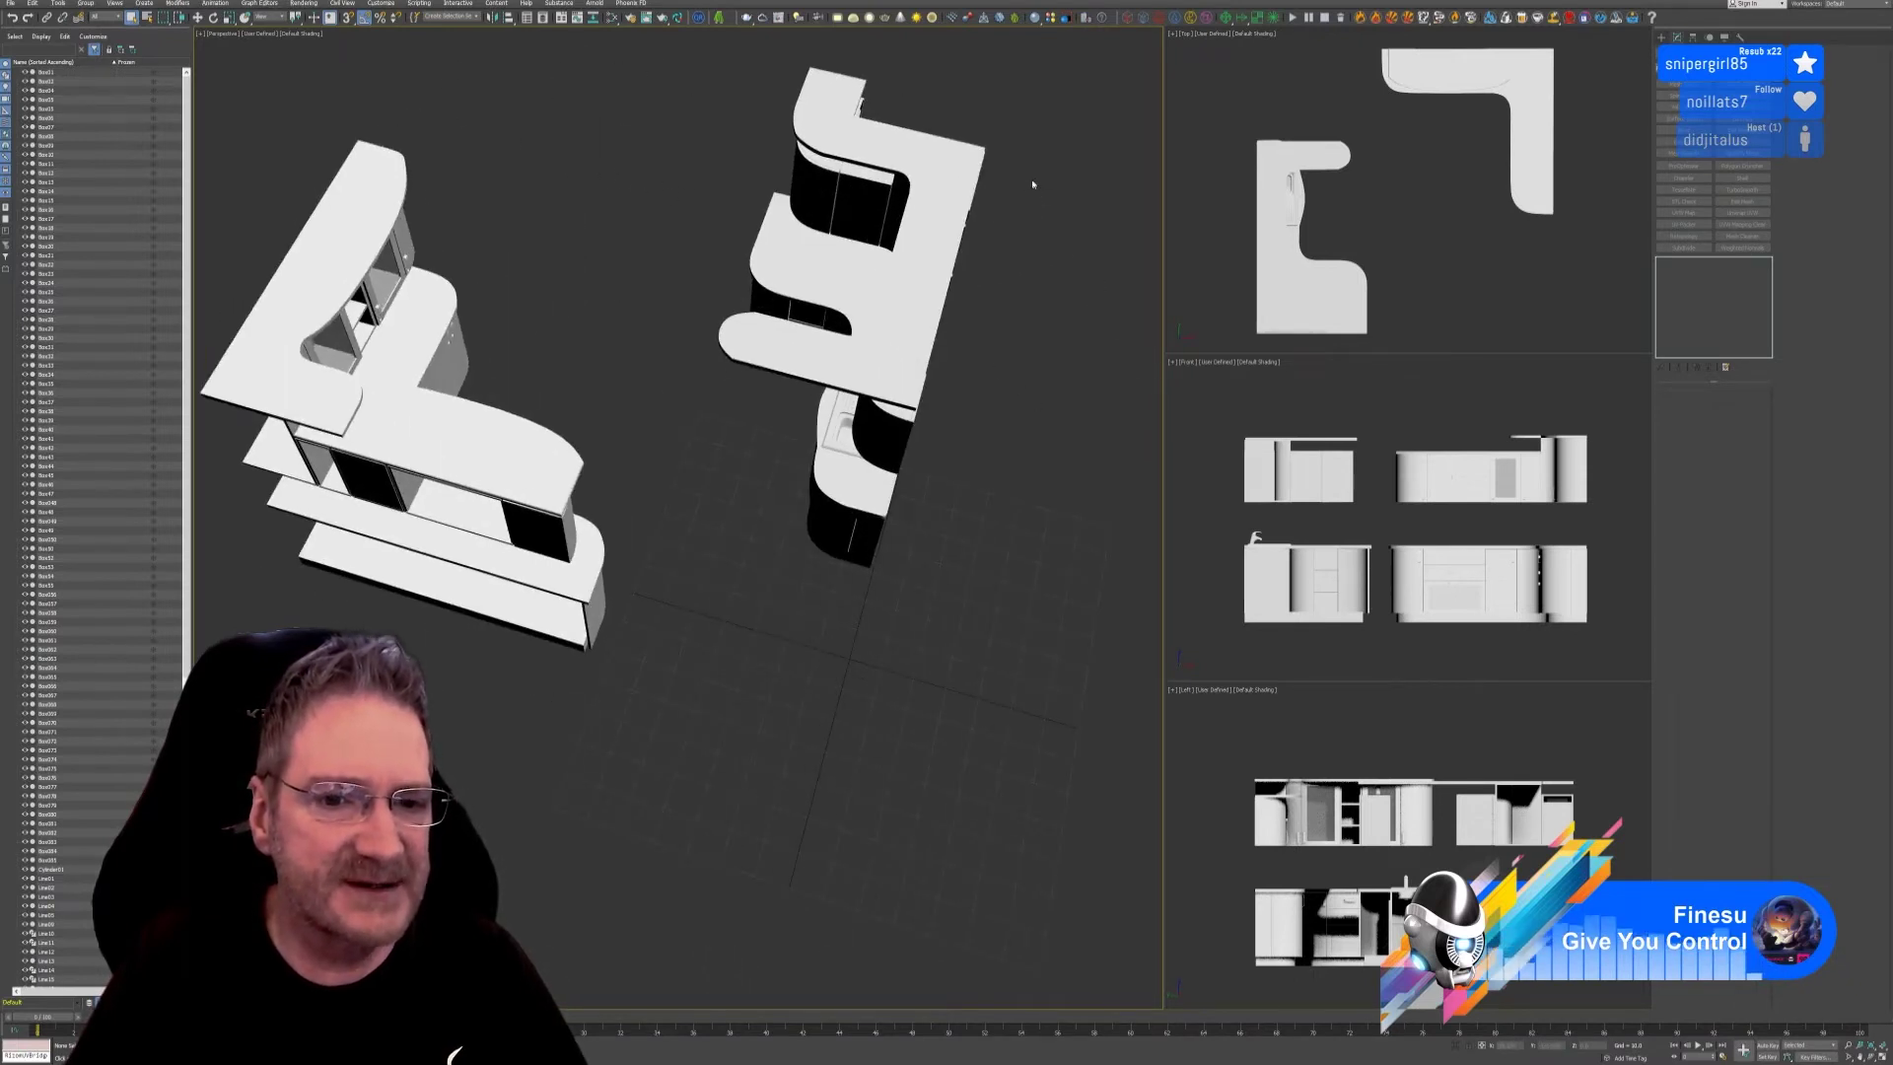
pyautogui.moveTo(645, 267)
pyautogui.keyDown('alt'); pyautogui.mouseDown(button='middle')
pyautogui.moveTo(604, 286)
pyautogui.moveTo(634, 280)
pyautogui.mouseUp(button='middle'); pyautogui.keyUp('alt')
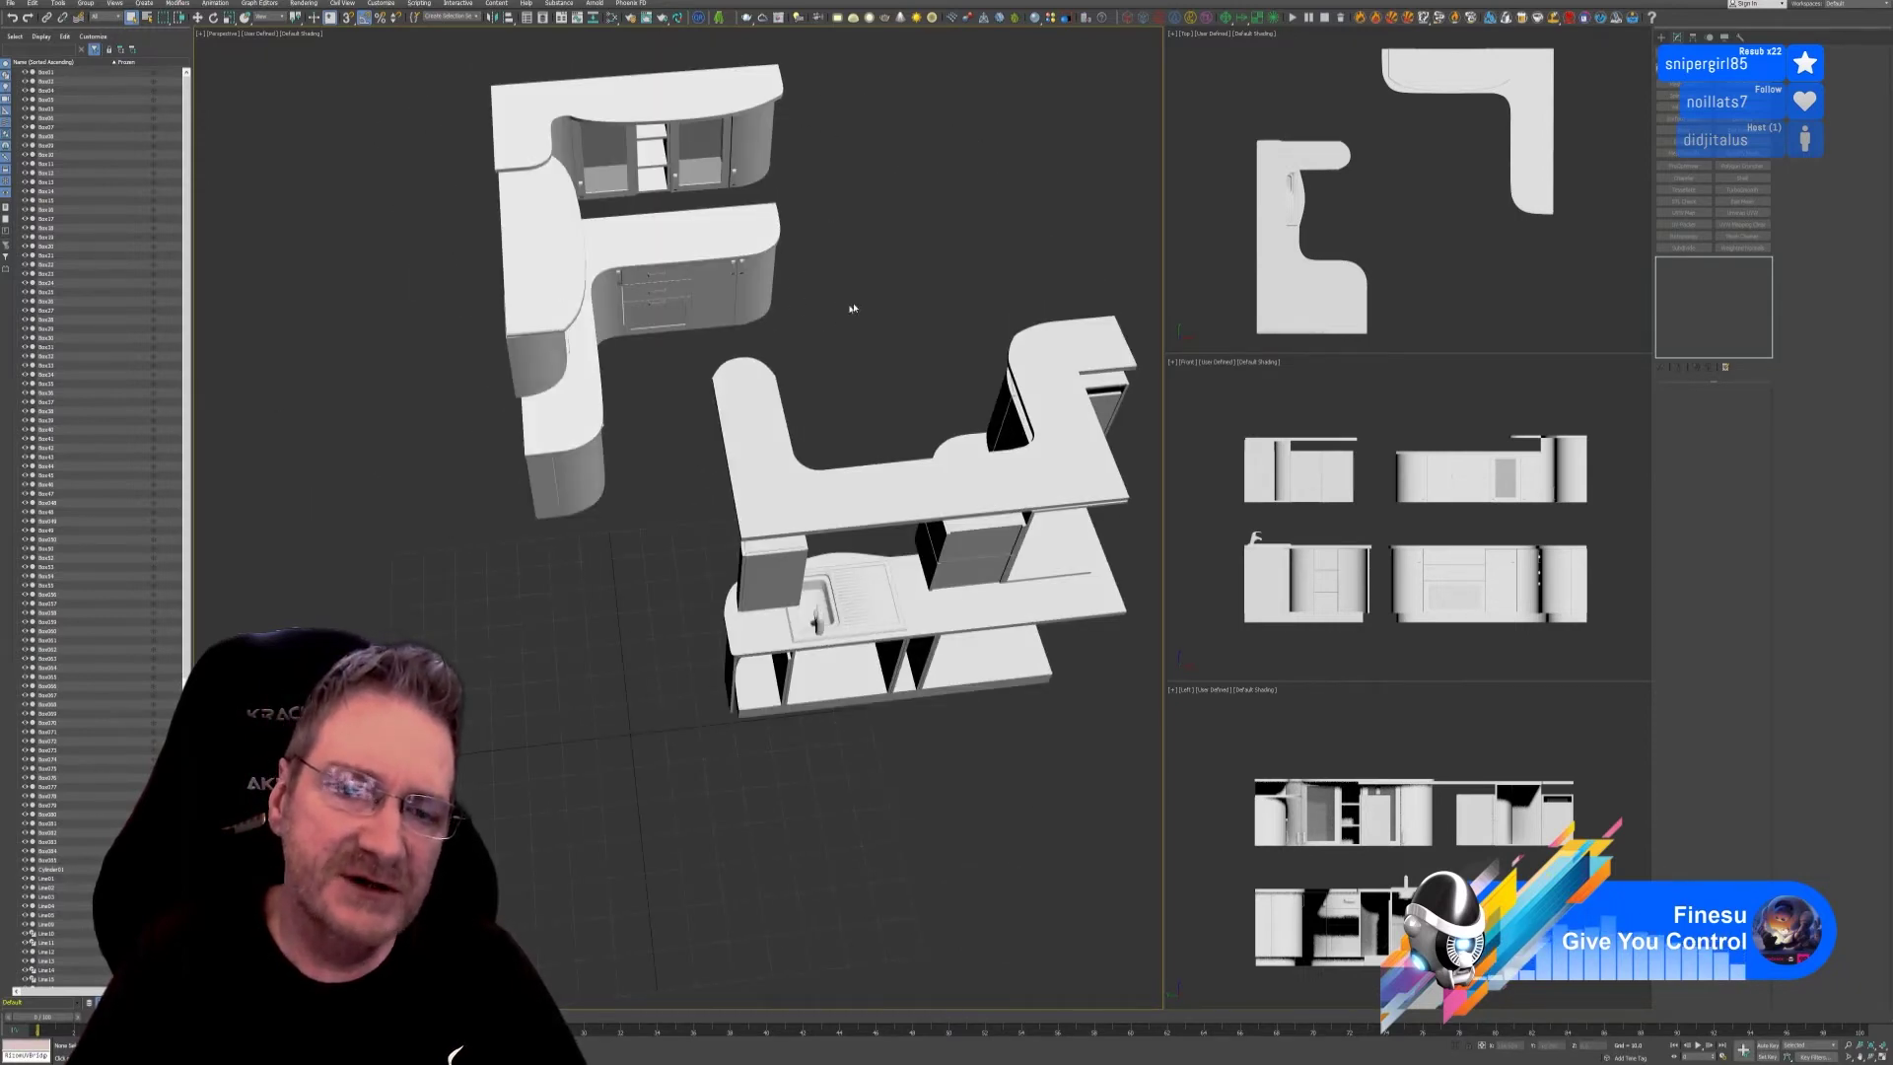
pyautogui.keyDown('alt'); pyautogui.moveTo(853, 308); pyautogui.dragTo(680, 471, button='middle'); pyautogui.keyUp('alt')
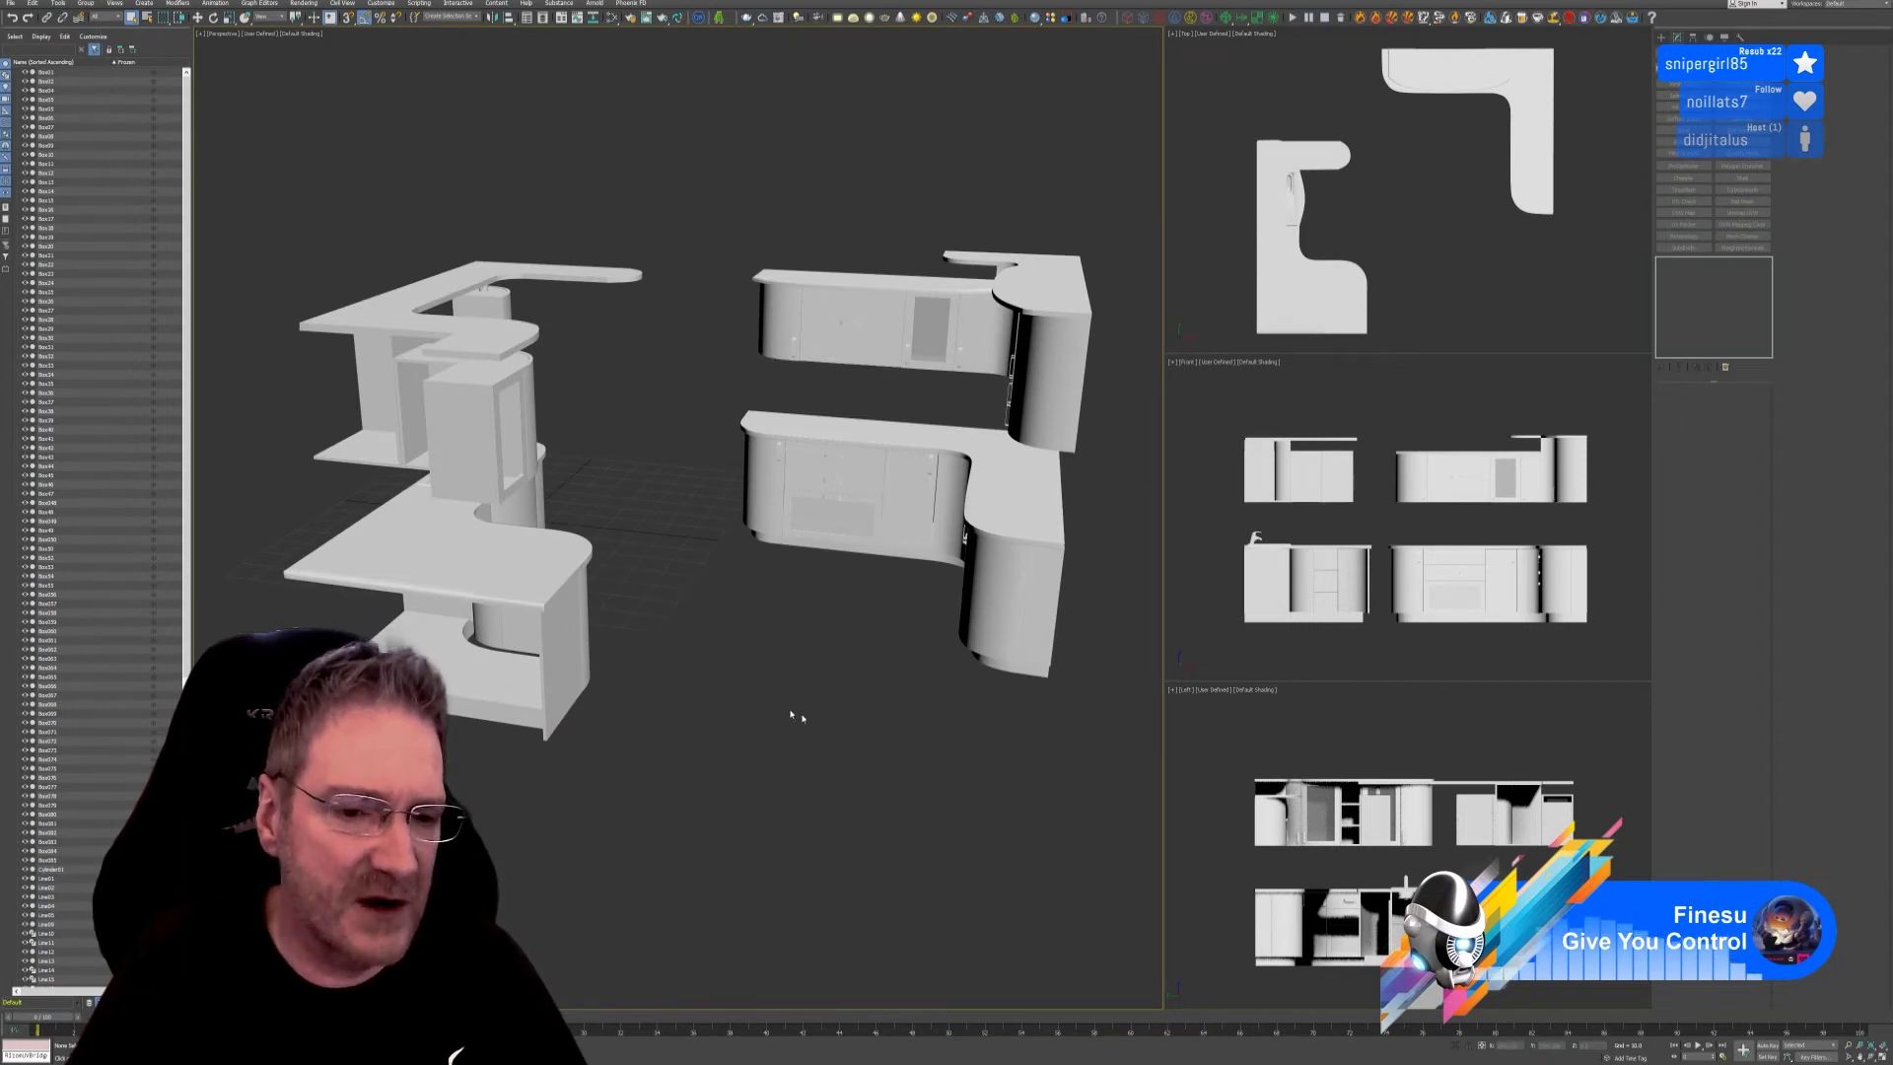
pyautogui.keyDown('alt'); pyautogui.moveTo(786, 702); pyautogui.dragTo(757, 699, button='middle'); pyautogui.keyUp('alt')
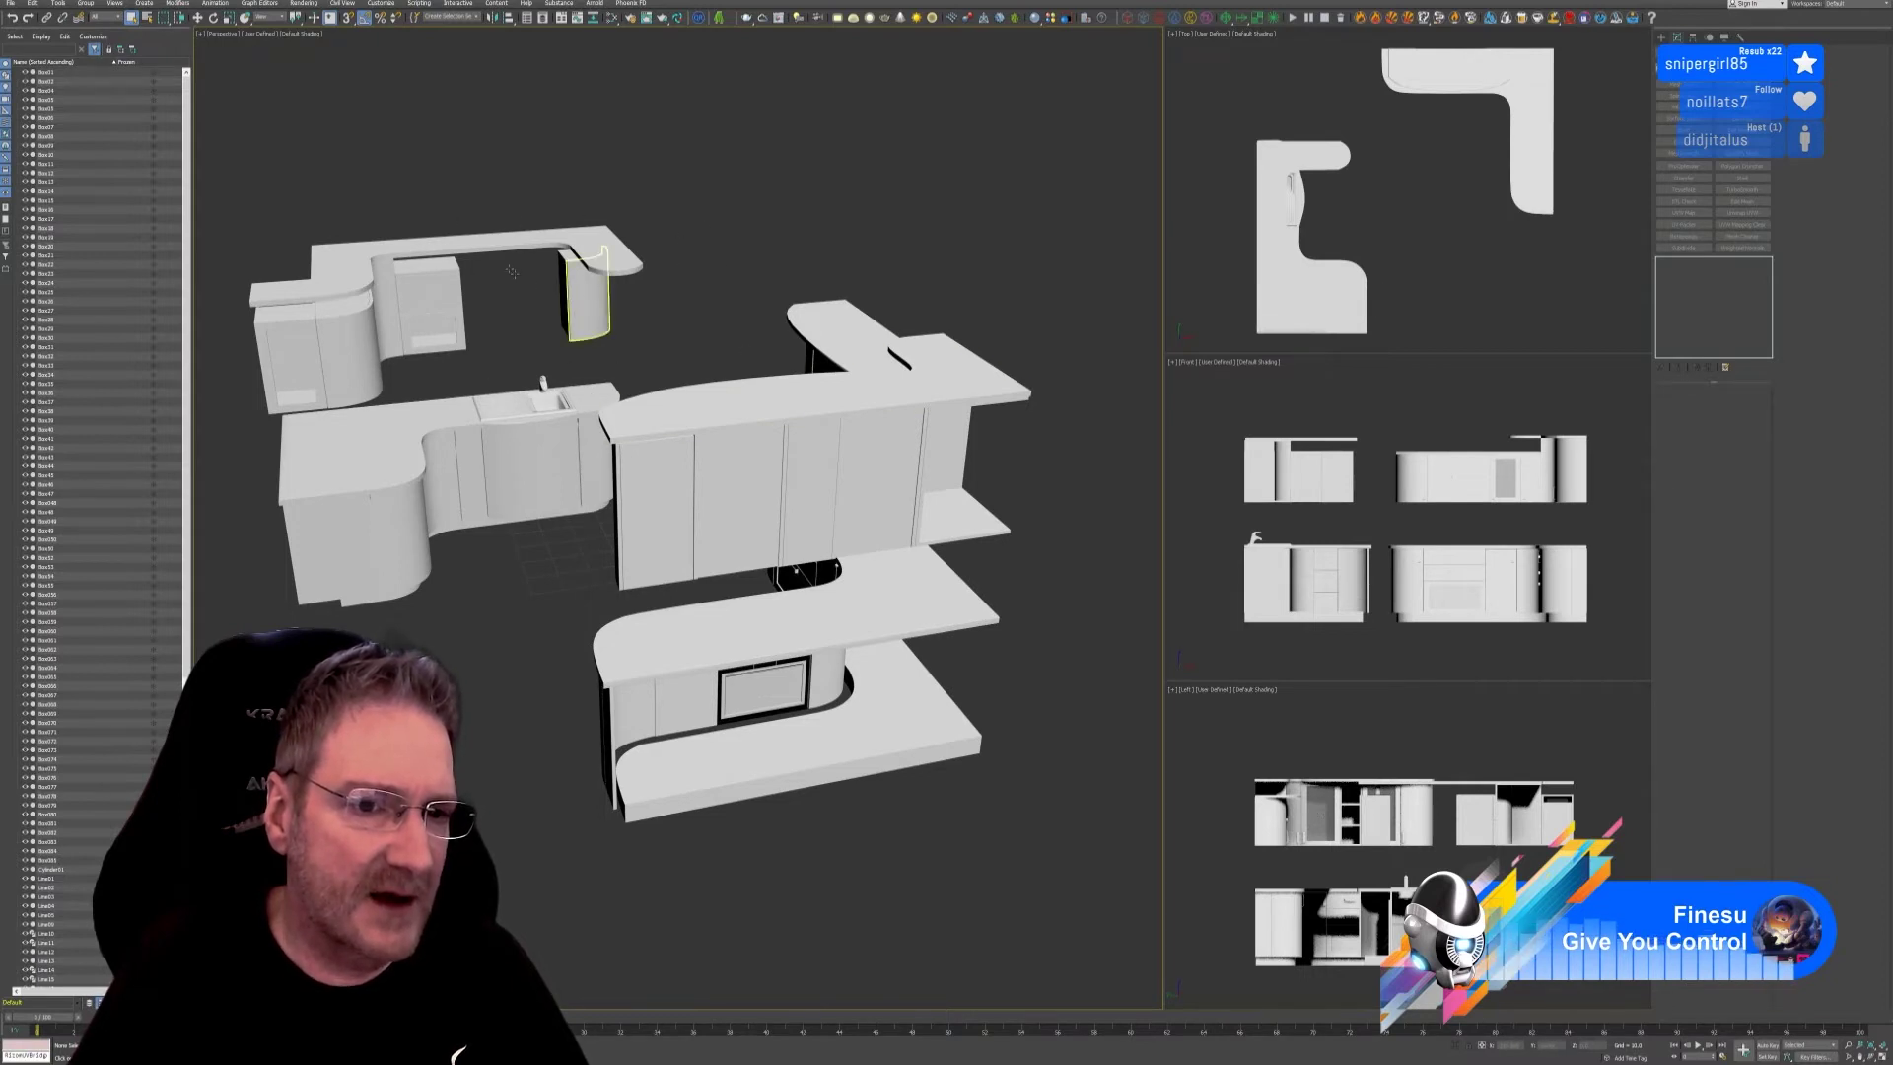
pyautogui.keyDown('alt'); pyautogui.moveTo(637, 315); pyautogui.dragTo(625, 317, button='middle'); pyautogui.keyUp('alt')
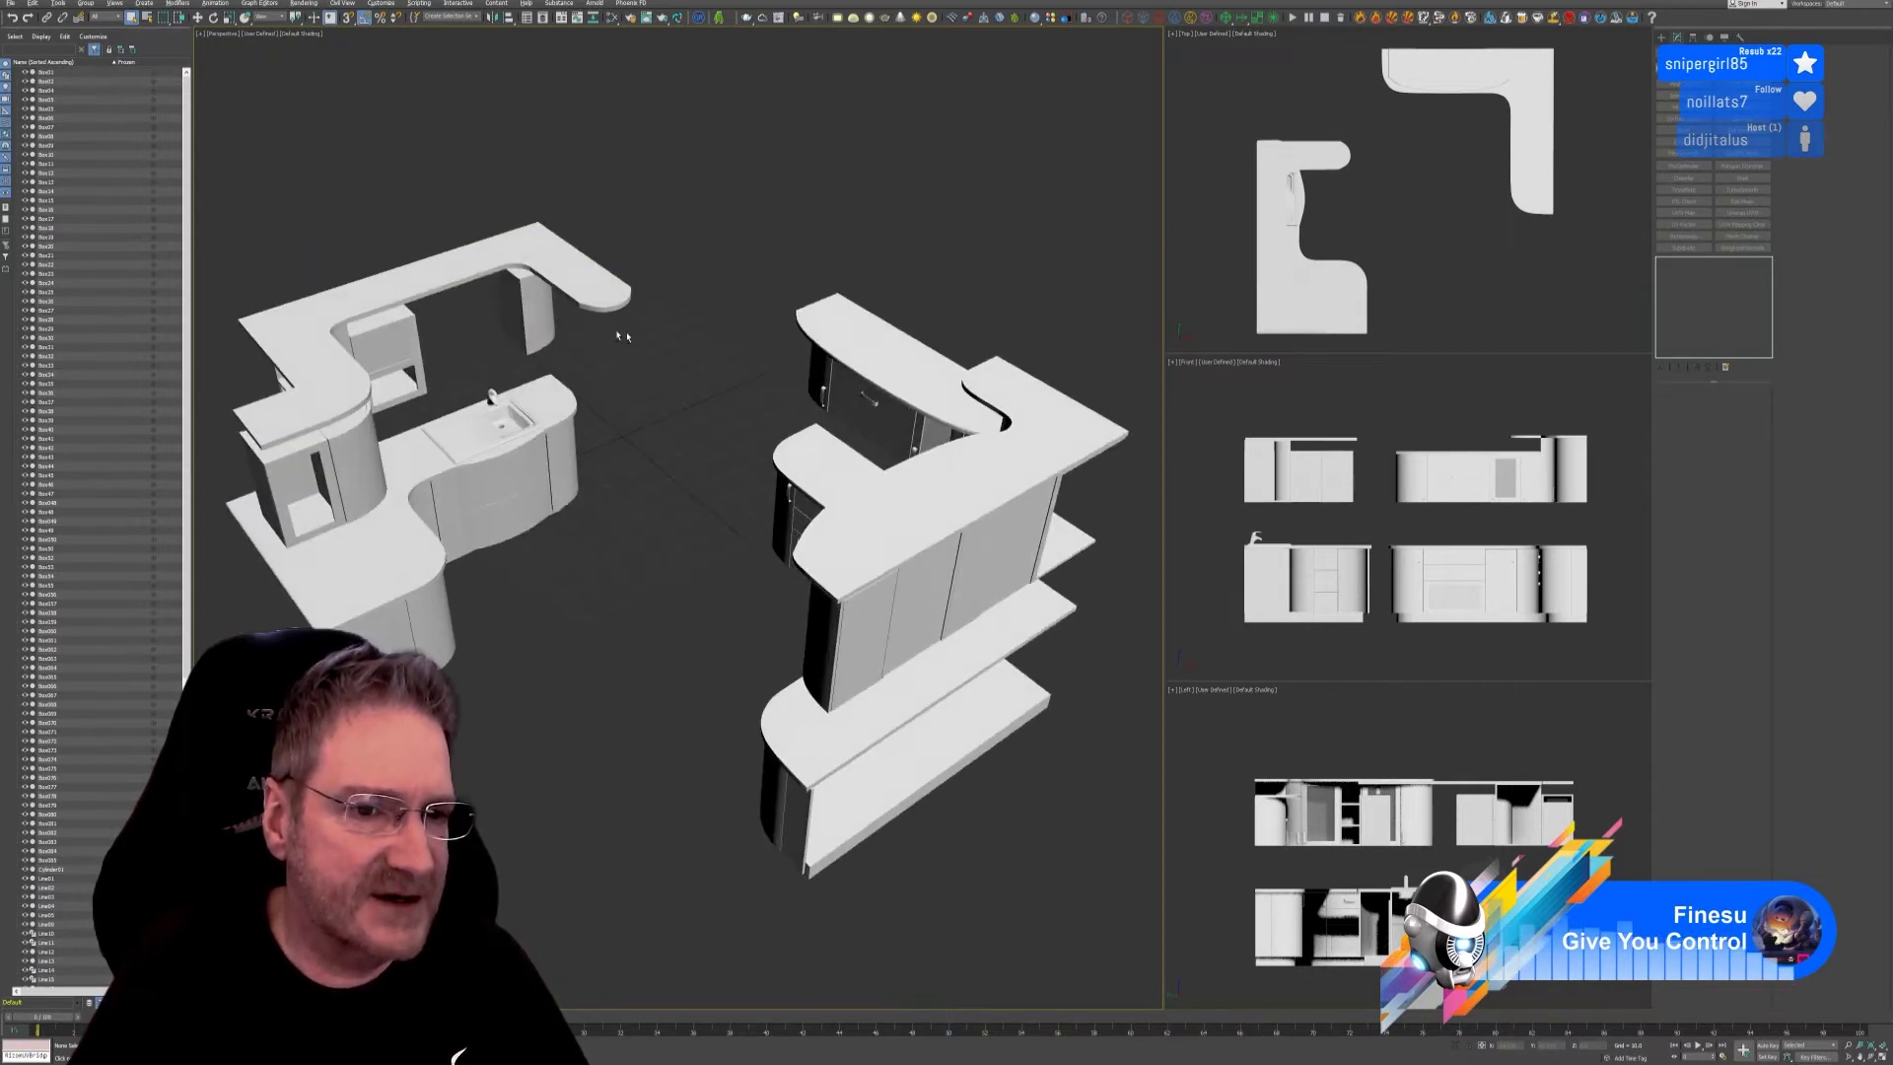
pyautogui.scroll(5, 601, 395)
pyautogui.keyDown('alt'); pyautogui.moveTo(591, 424); pyautogui.dragTo(584, 420, button='middle'); pyautogui.keyUp('alt')
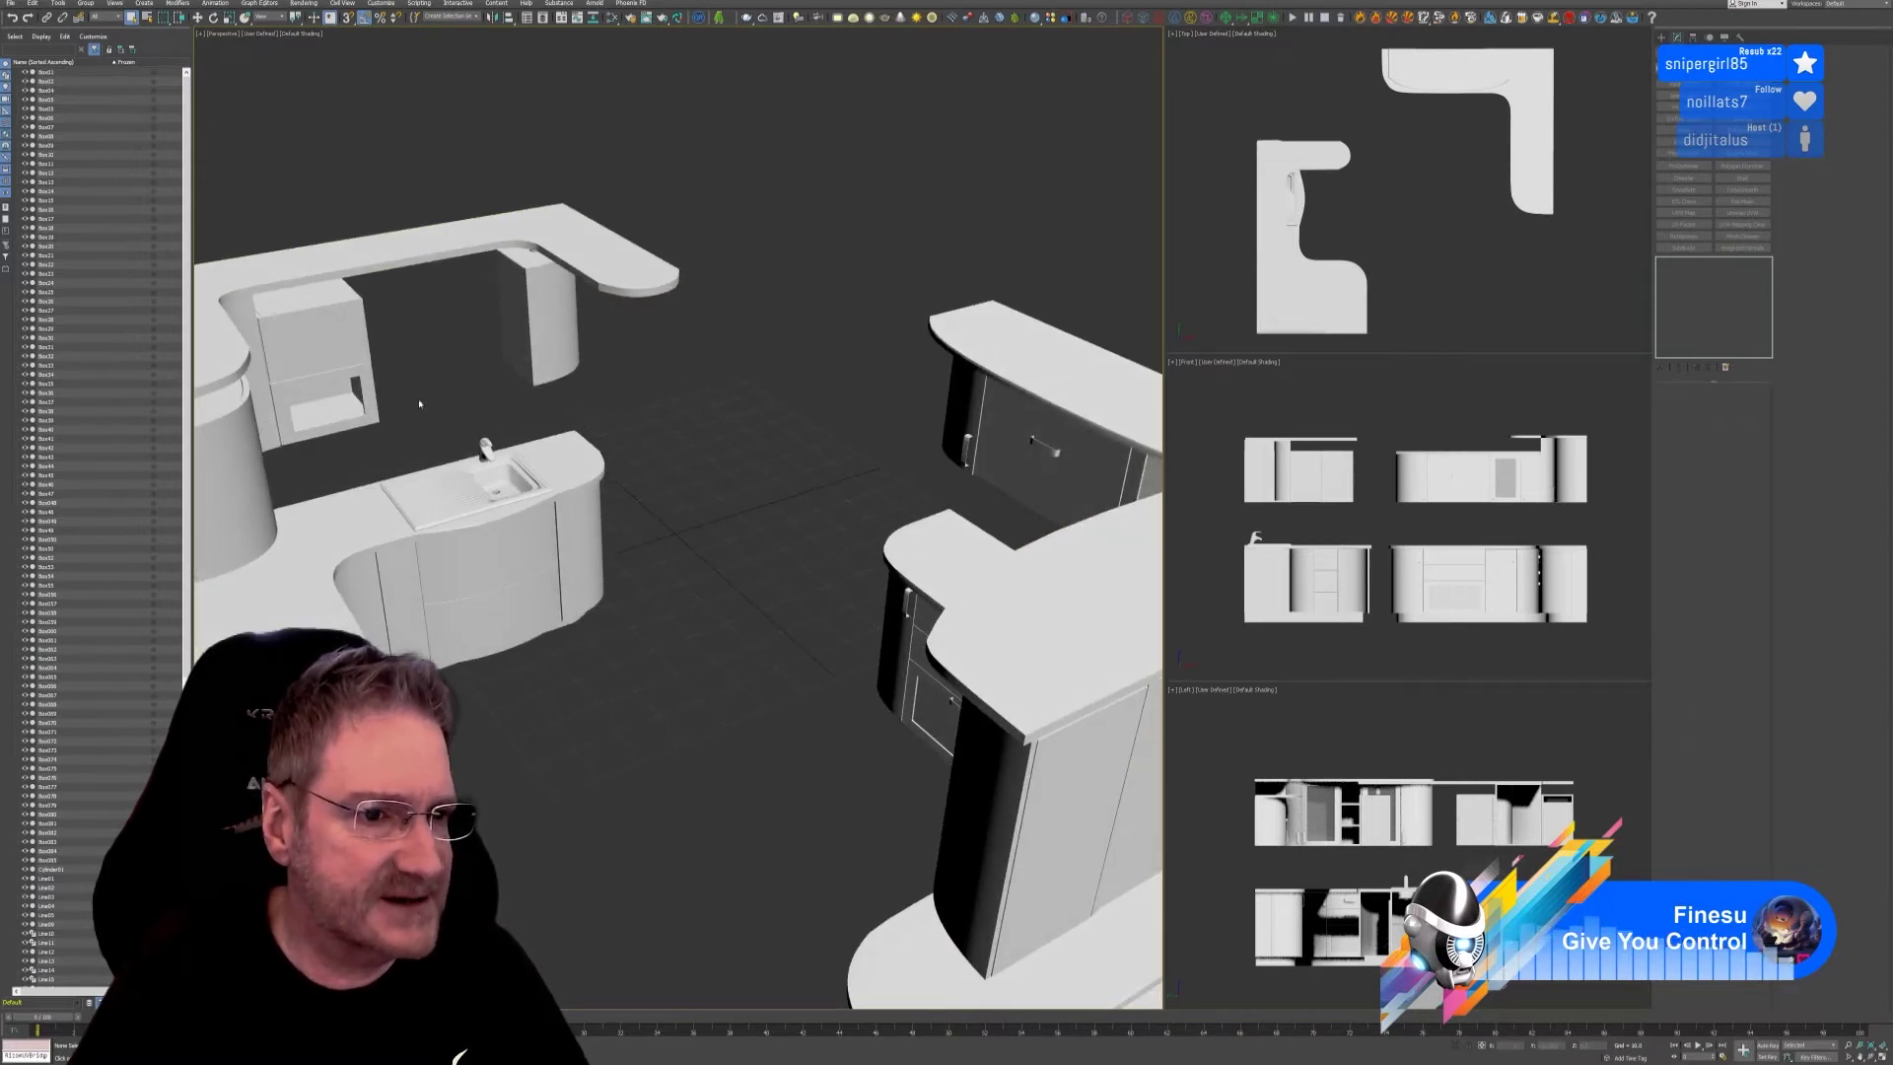
pyautogui.keyDown('alt'); pyautogui.moveTo(681, 459); pyautogui.dragTo(638, 447, button='middle'); pyautogui.keyUp('alt')
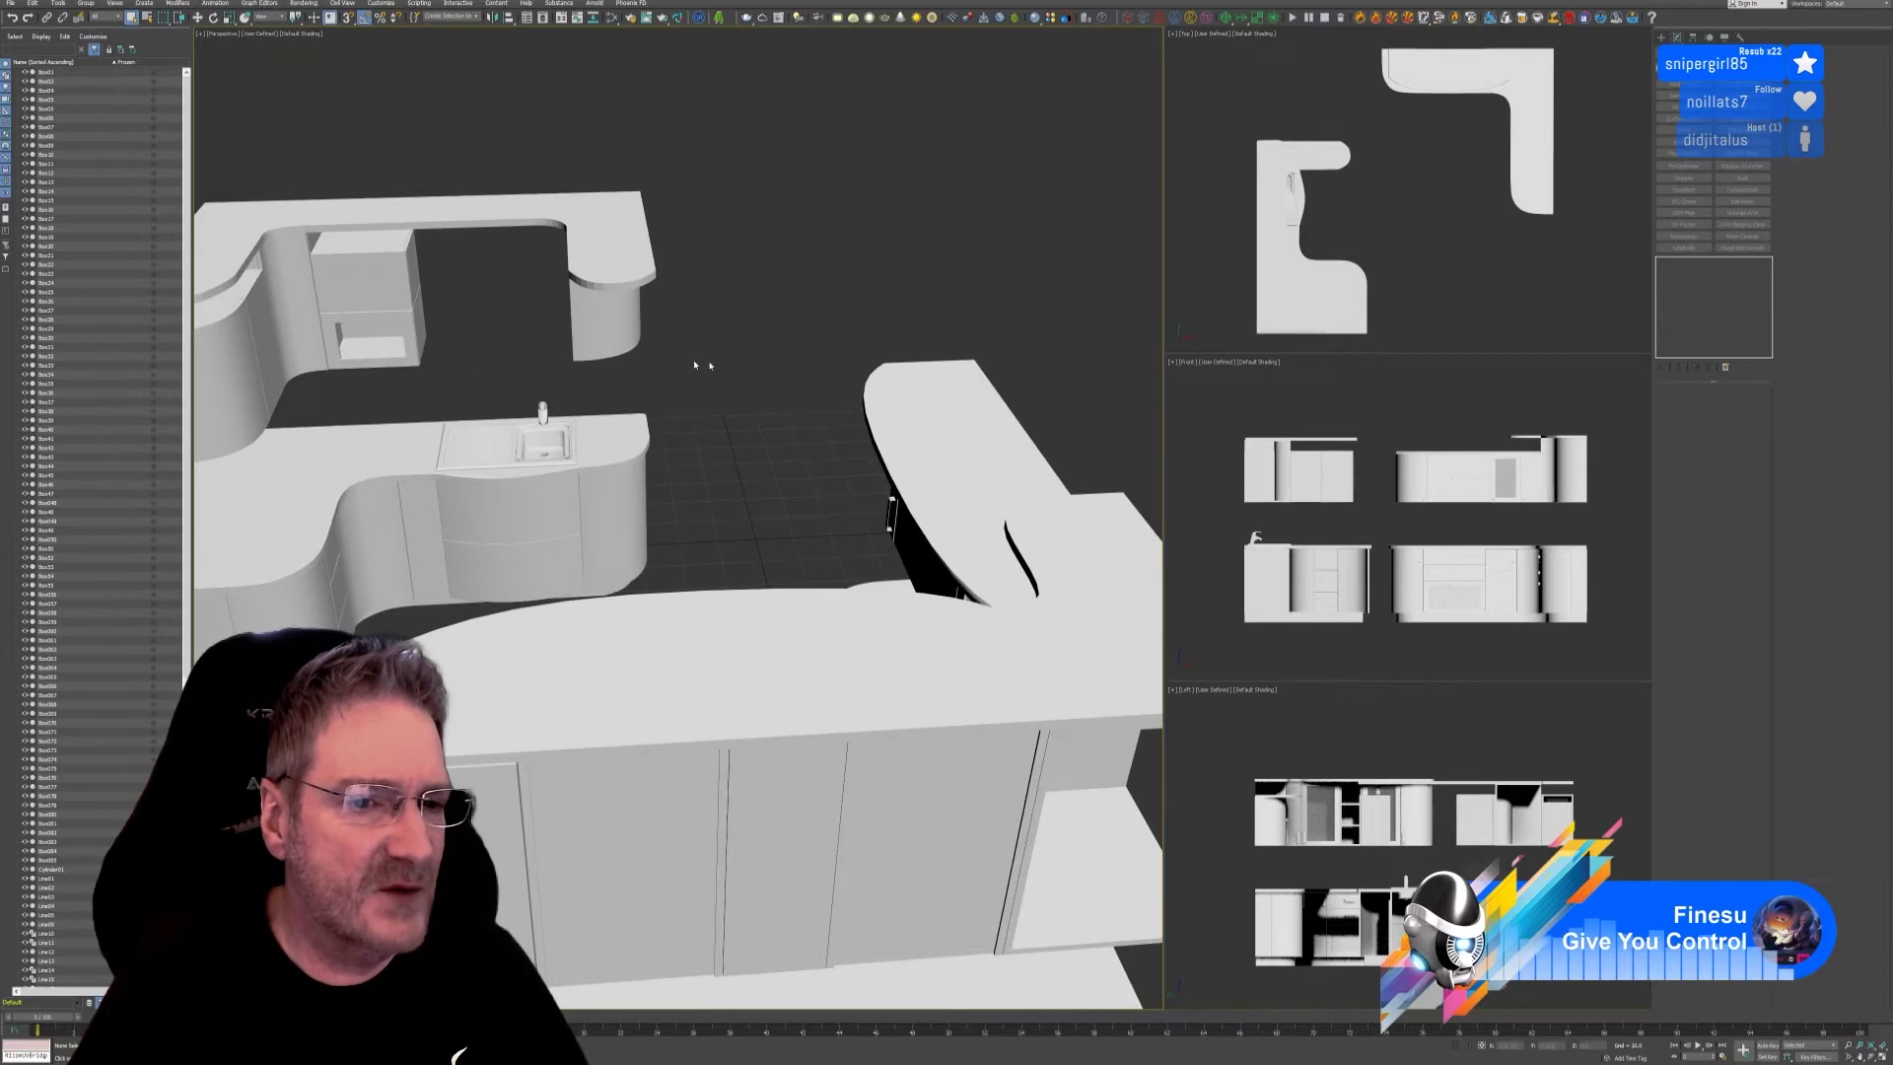
pyautogui.keyDown('alt'); pyautogui.moveTo(694, 365); pyautogui.dragTo(721, 393, button='middle'); pyautogui.keyUp('alt')
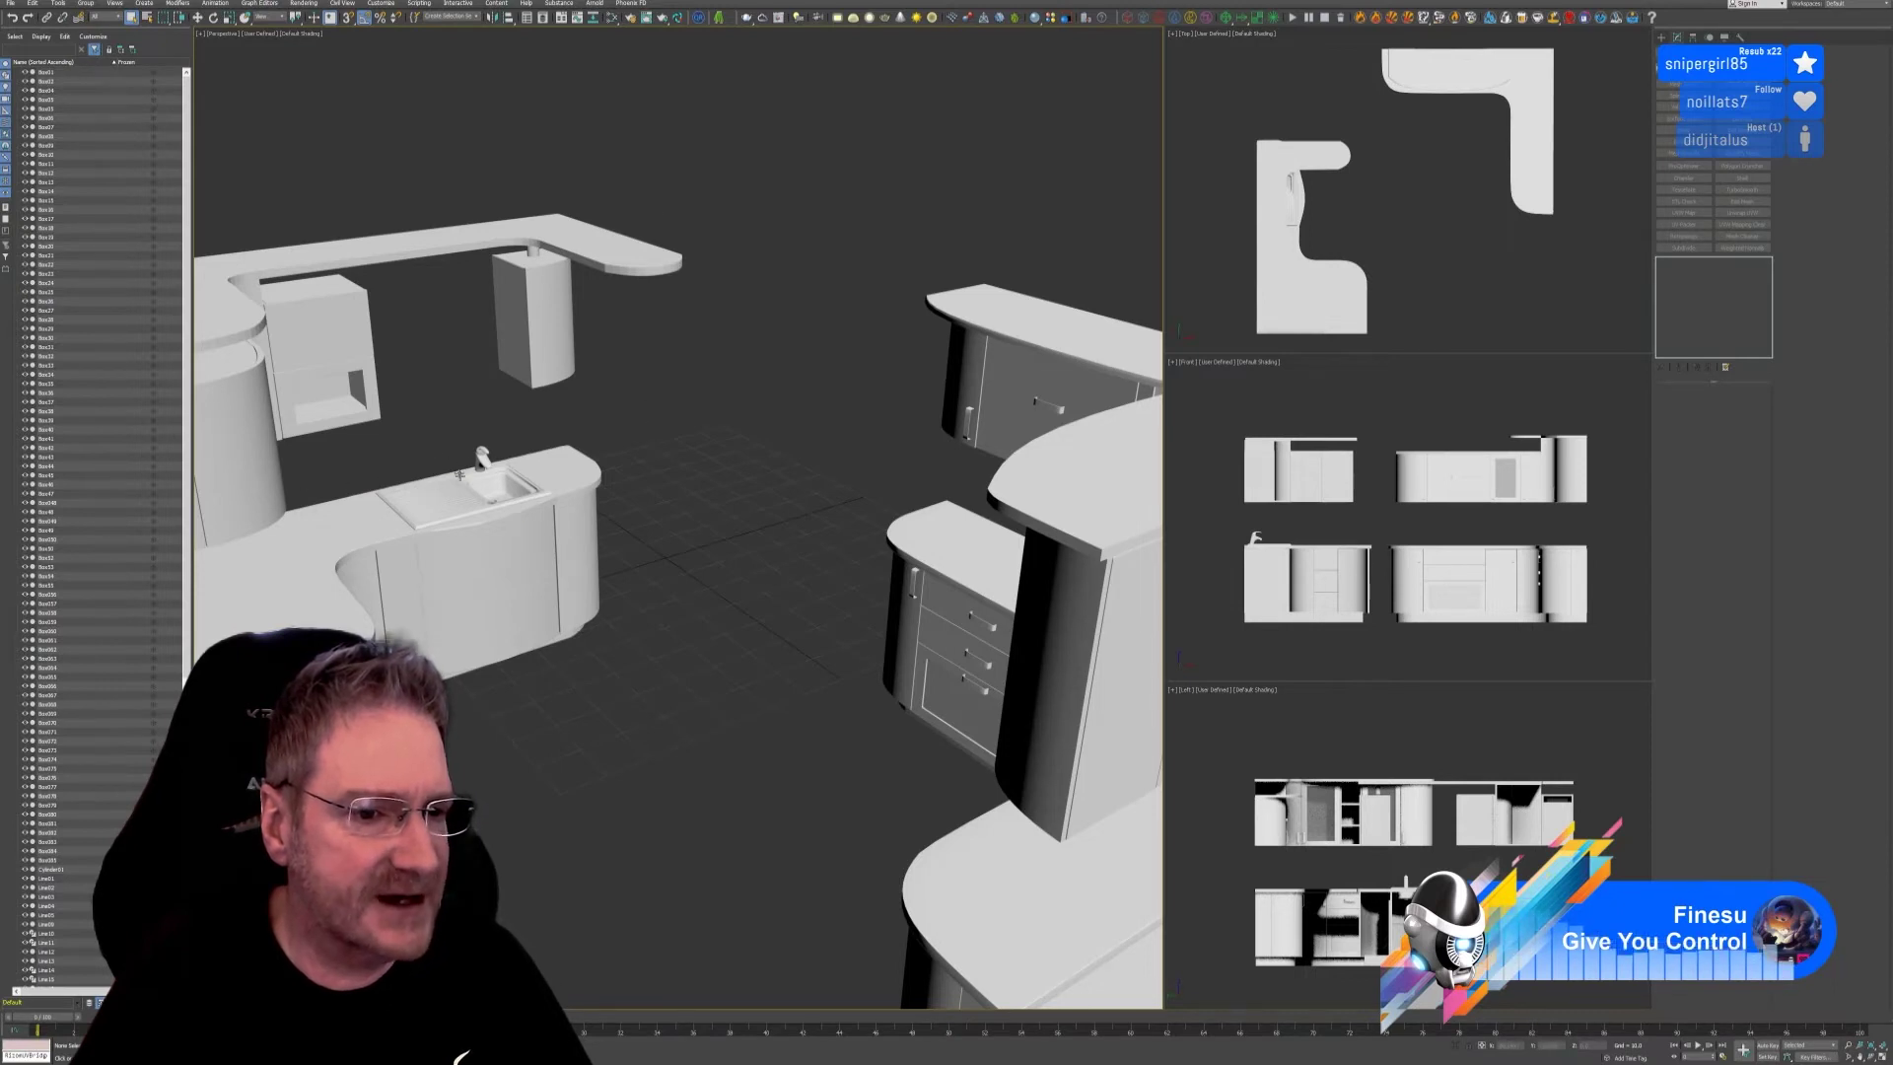
# Inspect the sink run closely, including the tap, the curved base units and the wall cabinets above it.
pyautogui.scroll(5, 459, 475)
pyautogui.scroll(-3, 490, 470)
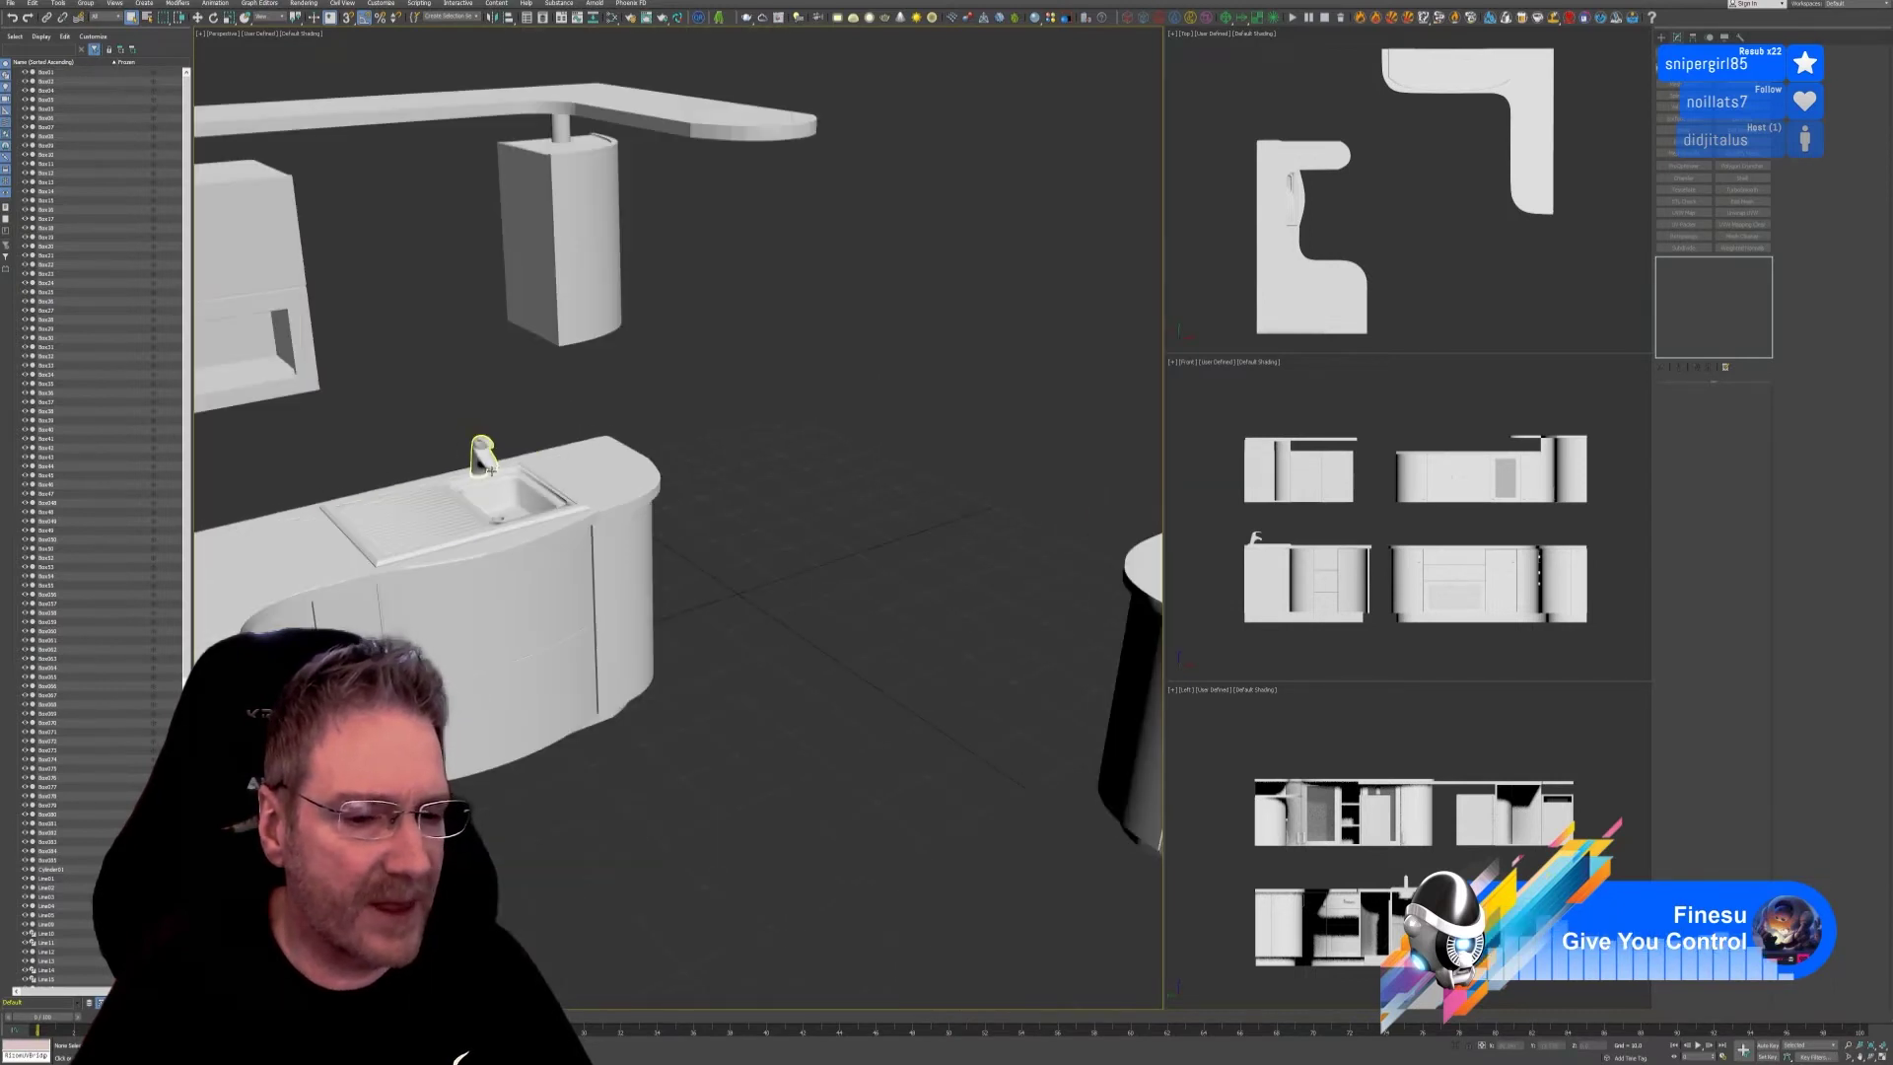
pyautogui.scroll(-3, 656, 550)
pyautogui.keyDown('alt'); pyautogui.moveTo(706, 641); pyautogui.dragTo(708, 593, button='middle'); pyautogui.keyUp('alt')
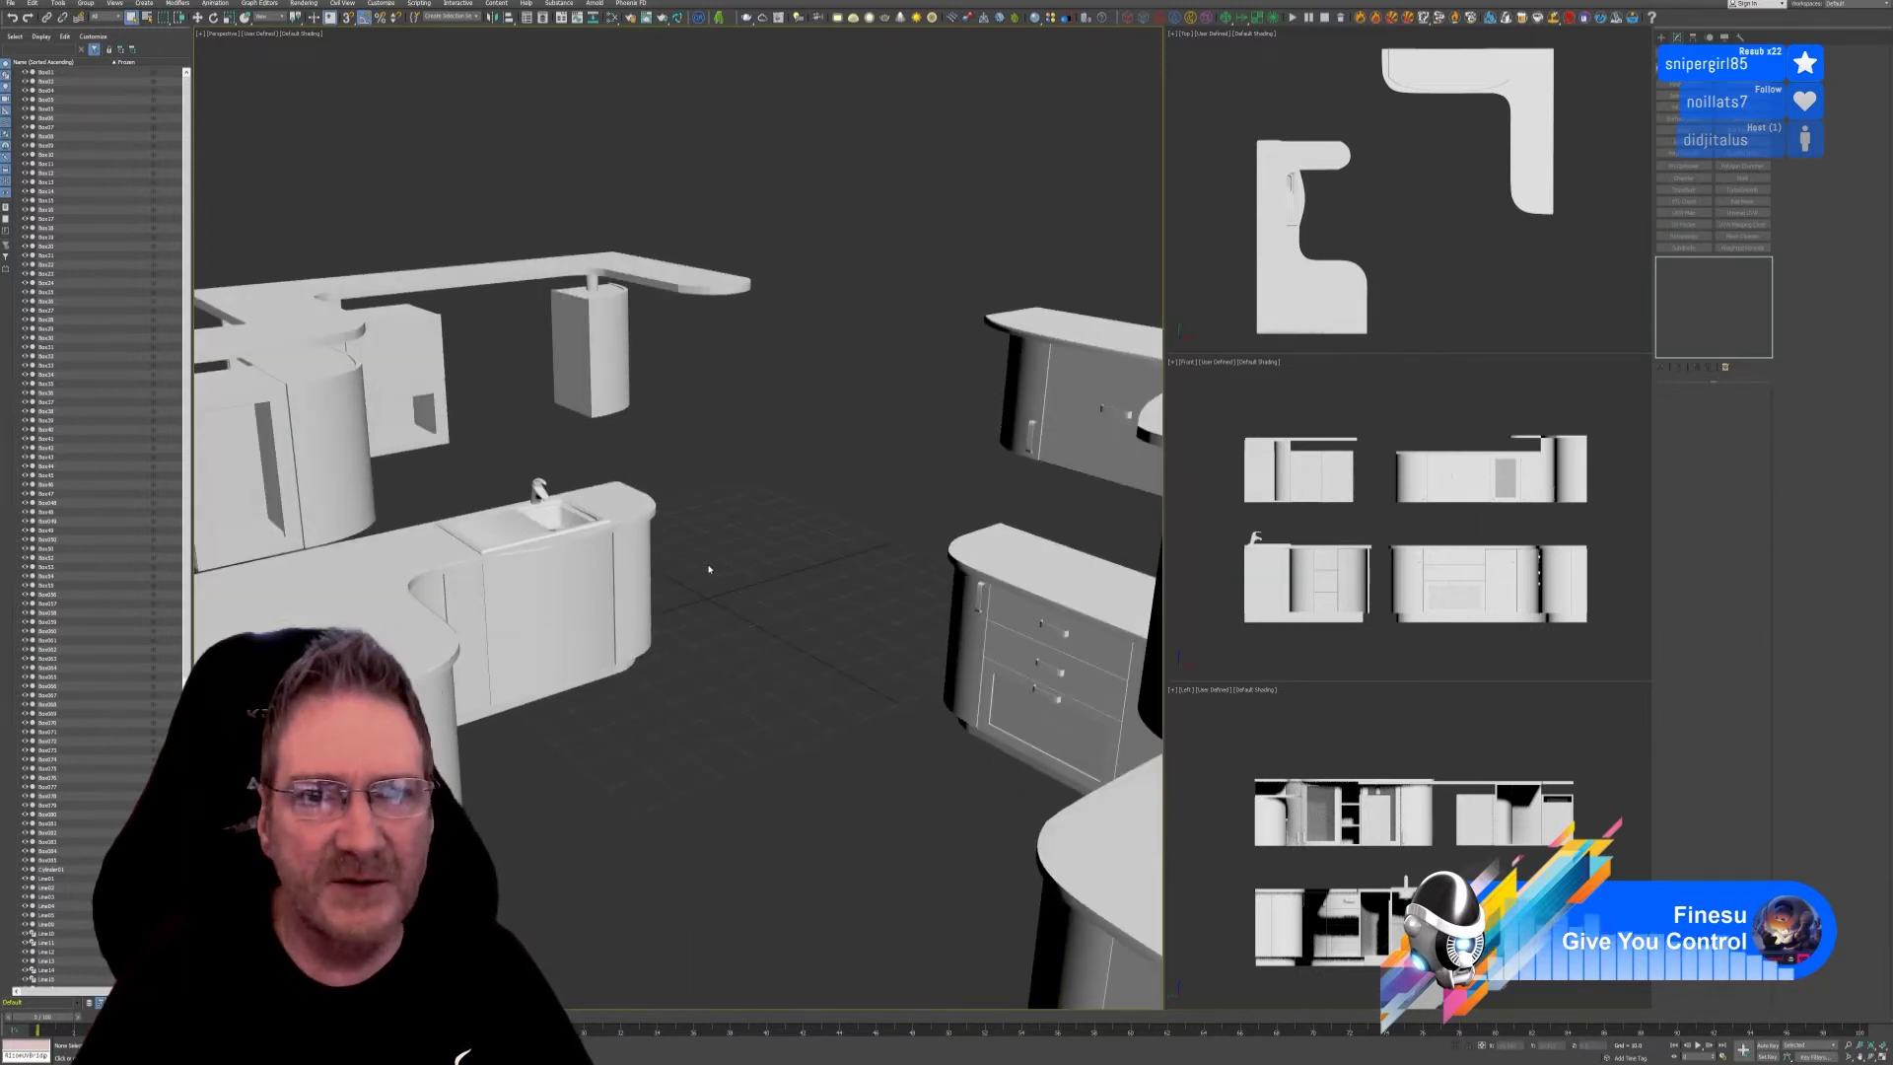
pyautogui.rightClick(702, 541)
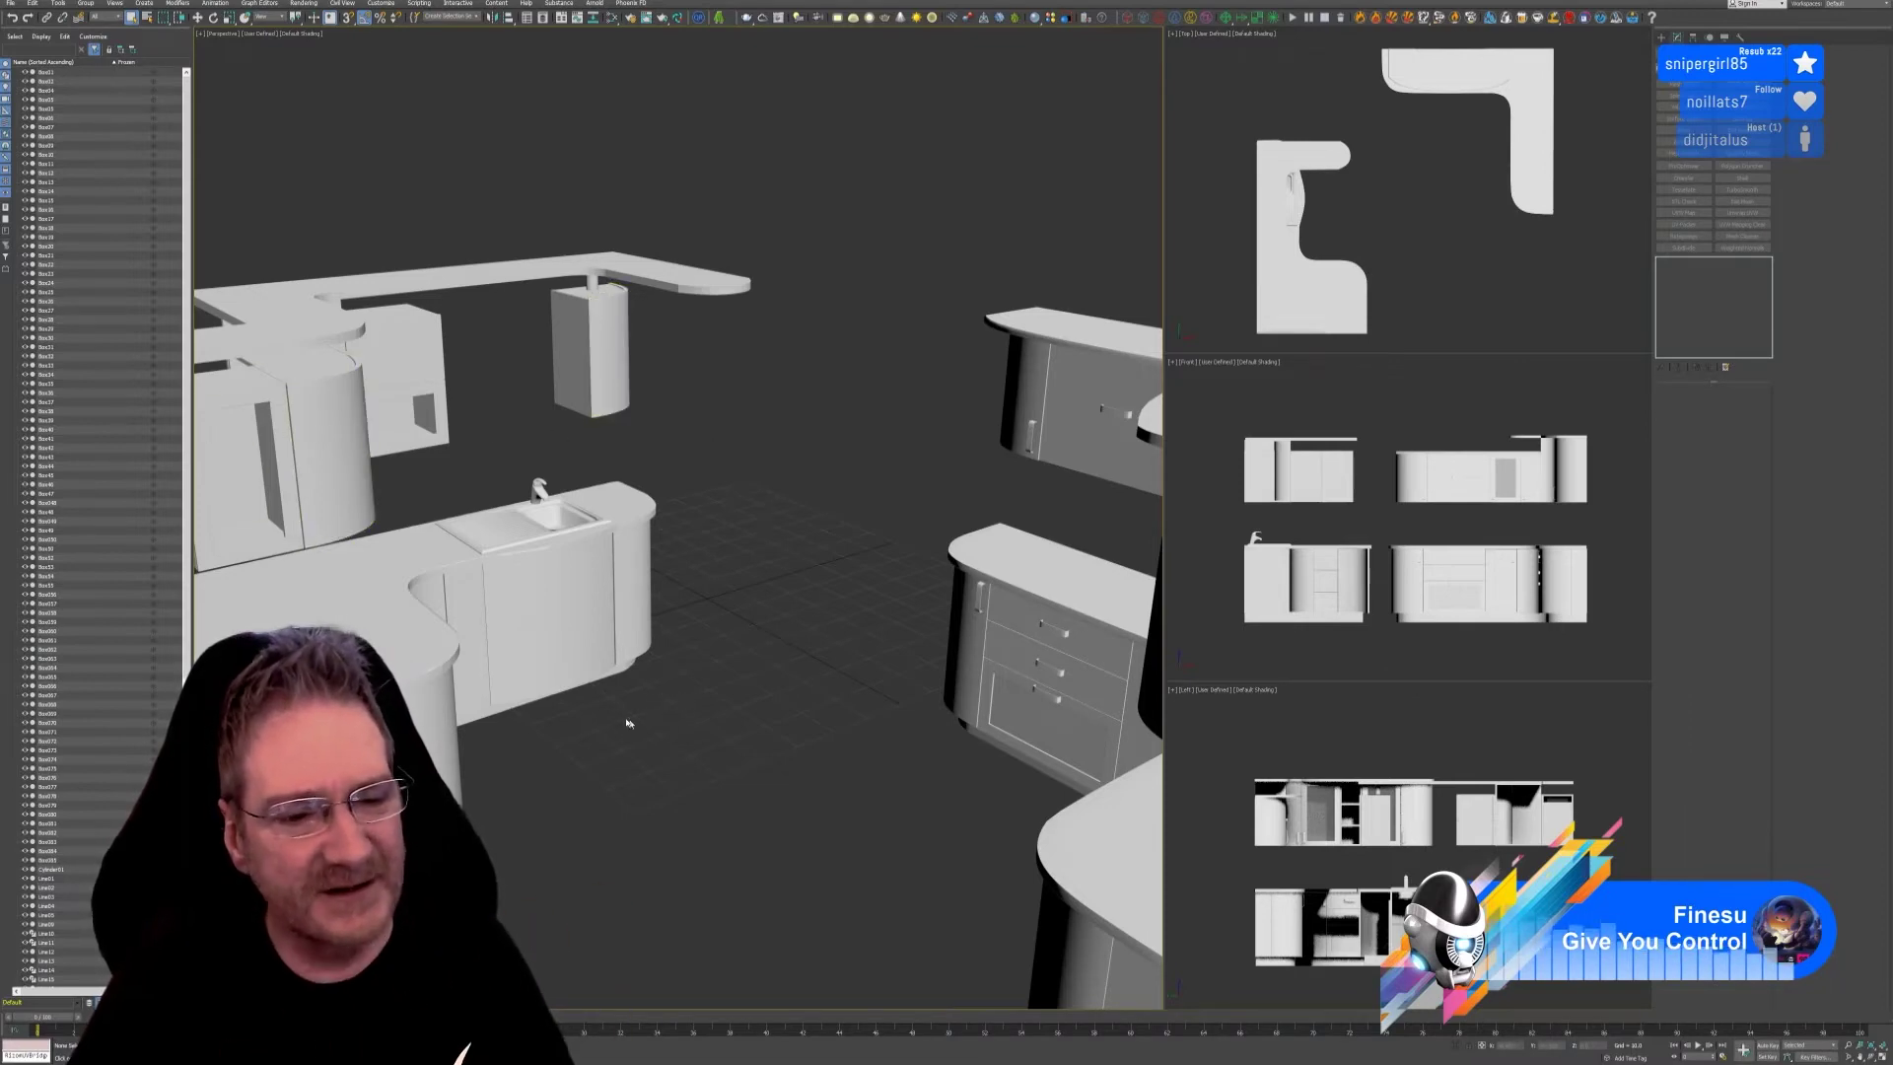
pyautogui.moveTo(627, 722)
pyautogui.keyDown('alt'); pyautogui.mouseDown(button='middle')
pyautogui.moveTo(662, 745)
pyautogui.moveTo(818, 745)
pyautogui.moveTo(622, 734)
pyautogui.mouseUp(button='middle'); pyautogui.keyUp('alt')
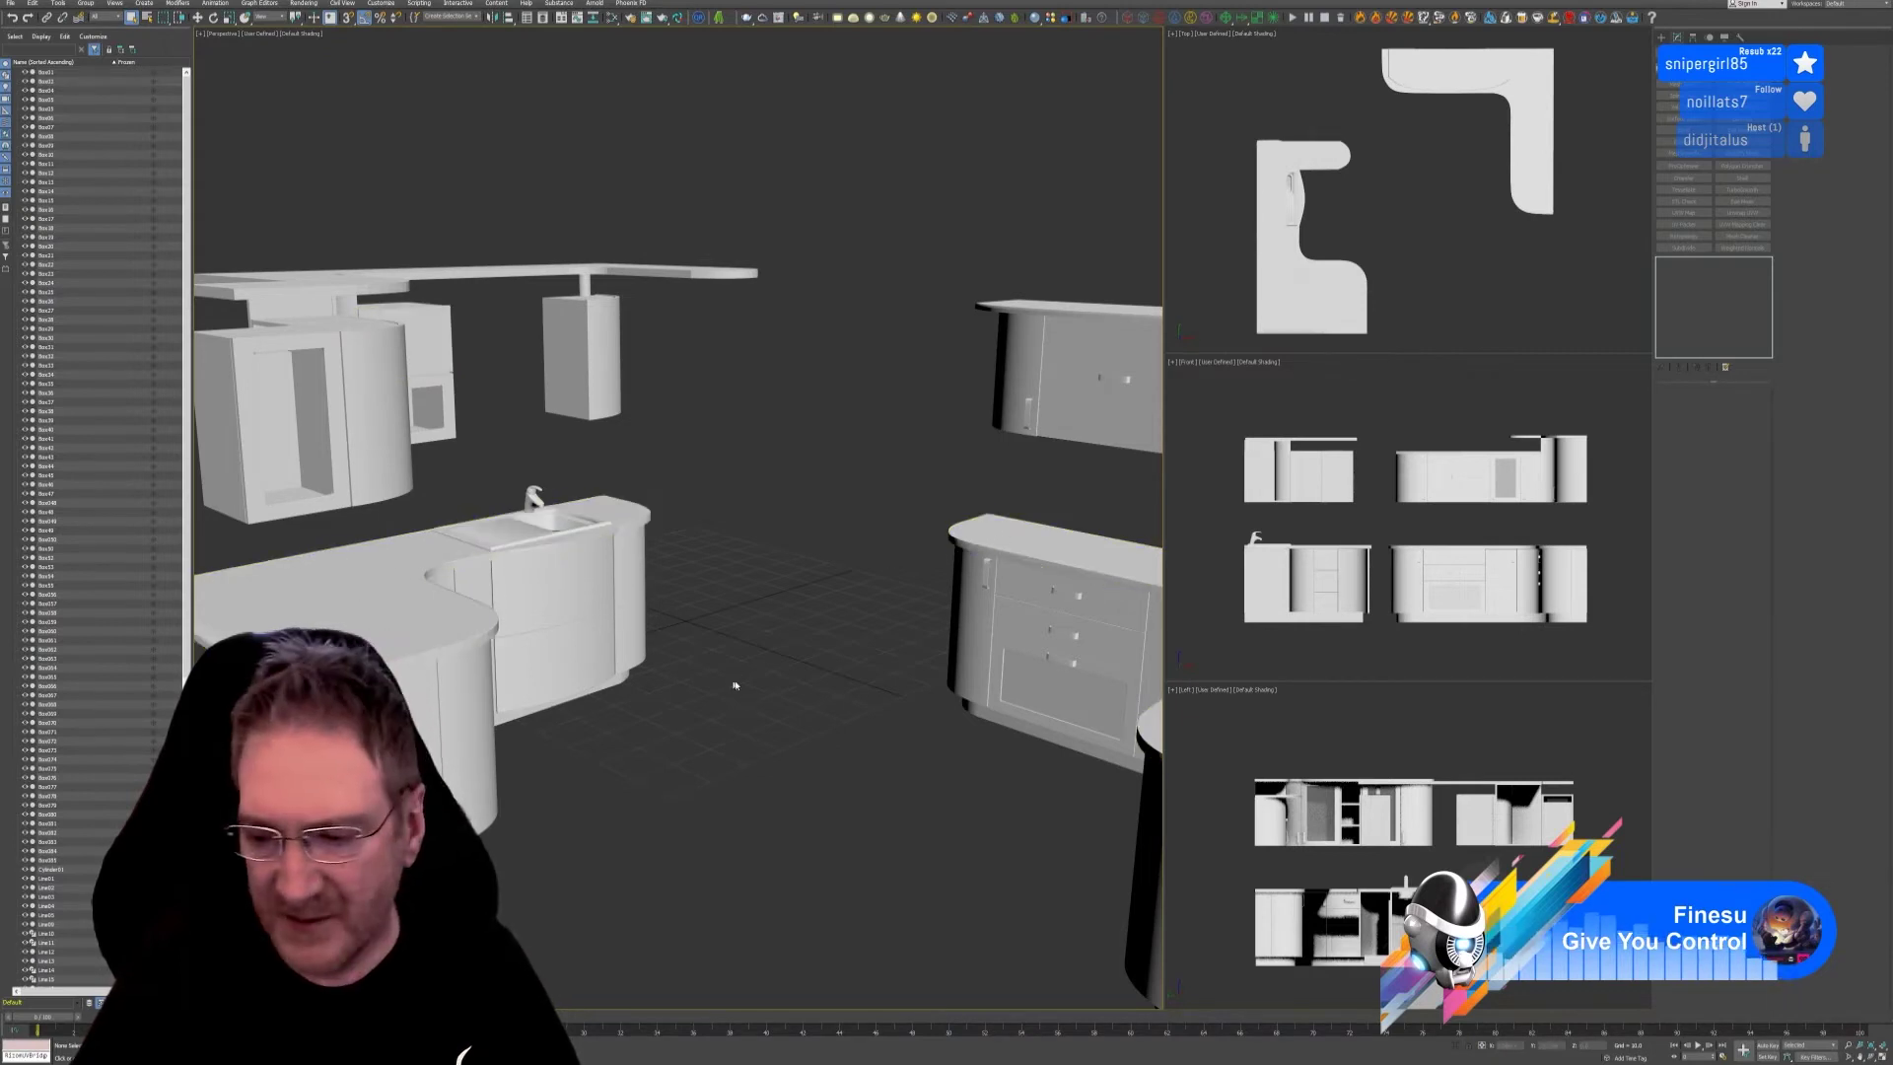
pyautogui.keyDown('alt'); pyautogui.moveTo(729, 710); pyautogui.dragTo(768, 688, button='middle'); pyautogui.keyUp('alt')
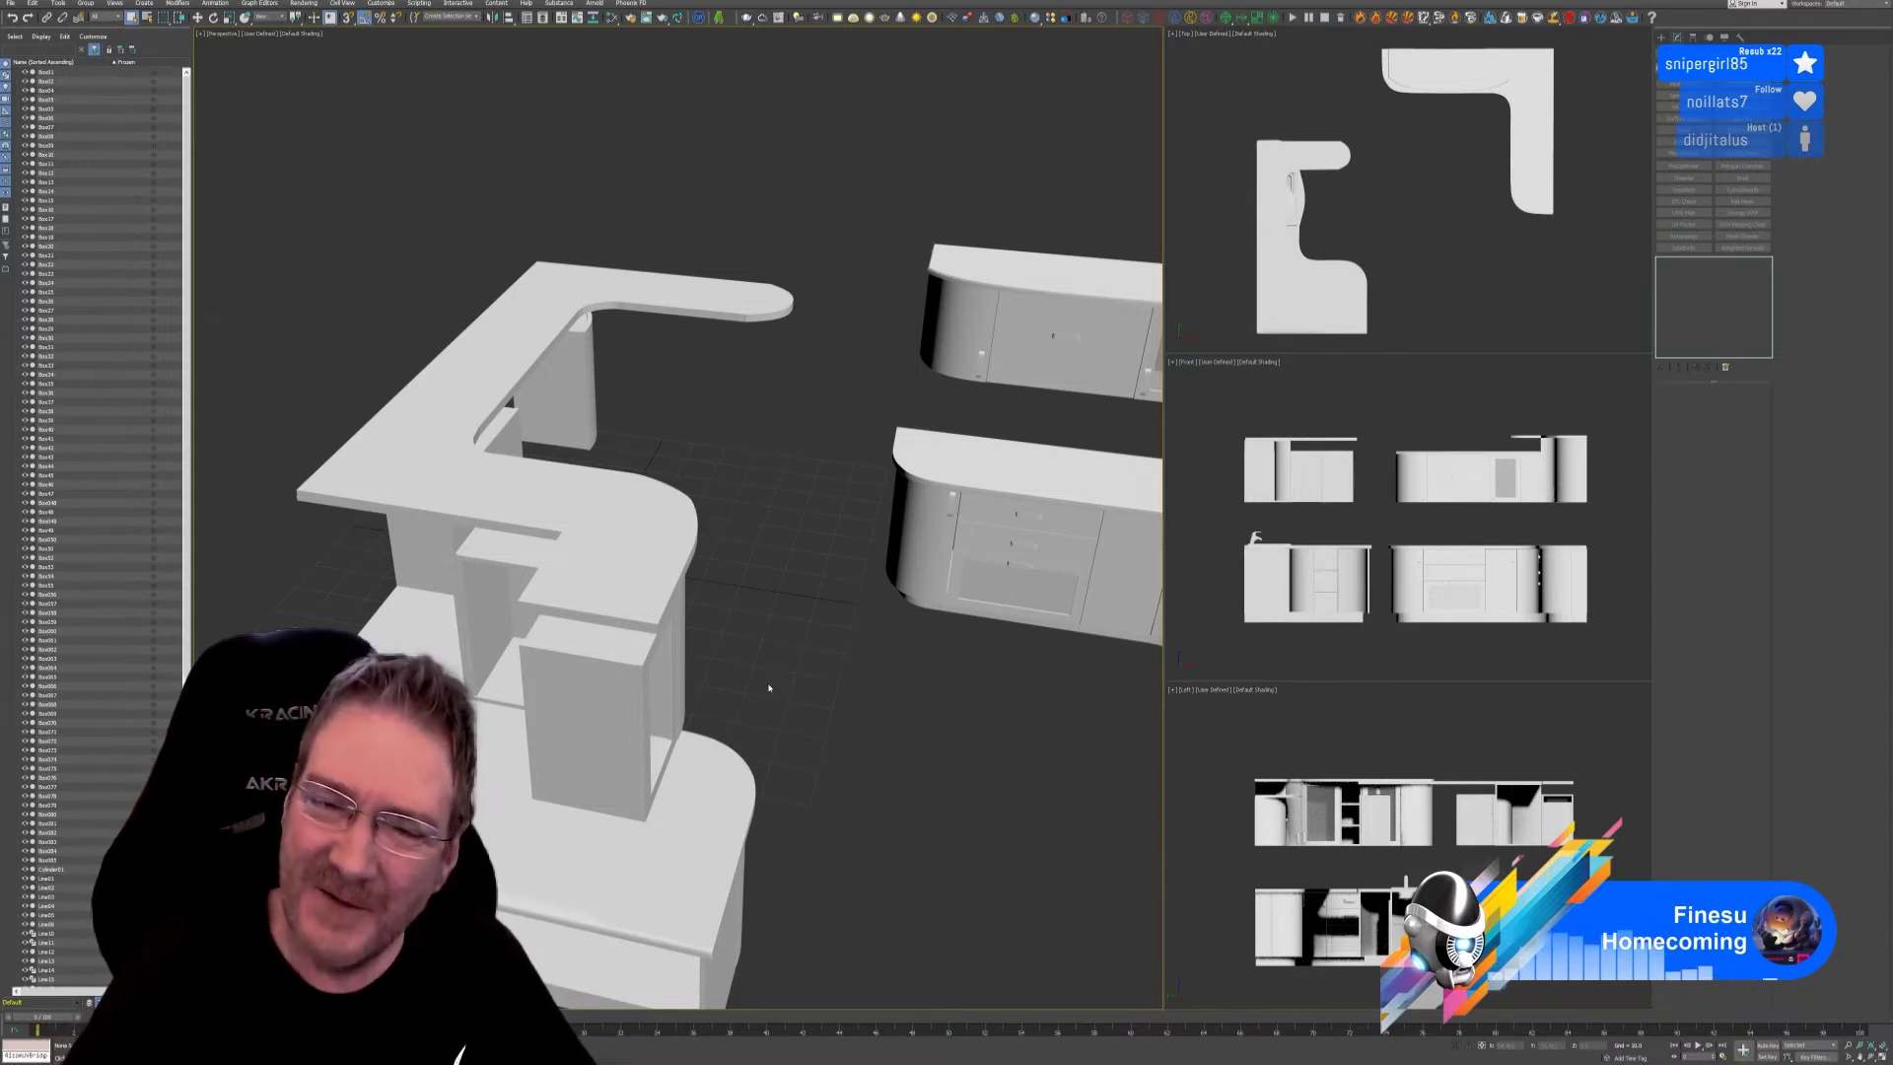
pyautogui.keyDown('alt'); pyautogui.moveTo(740, 509); pyautogui.dragTo(668, 473, button='middle'); pyautogui.keyUp('alt')
pyautogui.keyDown('alt'); pyautogui.moveTo(716, 602); pyautogui.dragTo(846, 592, button='middle'); pyautogui.keyUp('alt')
# Compare the glazed doors of the L-shaped wall cabinets with the framed door on the sink run's end wall cabinet.
pyautogui.scroll(3, 957, 260)
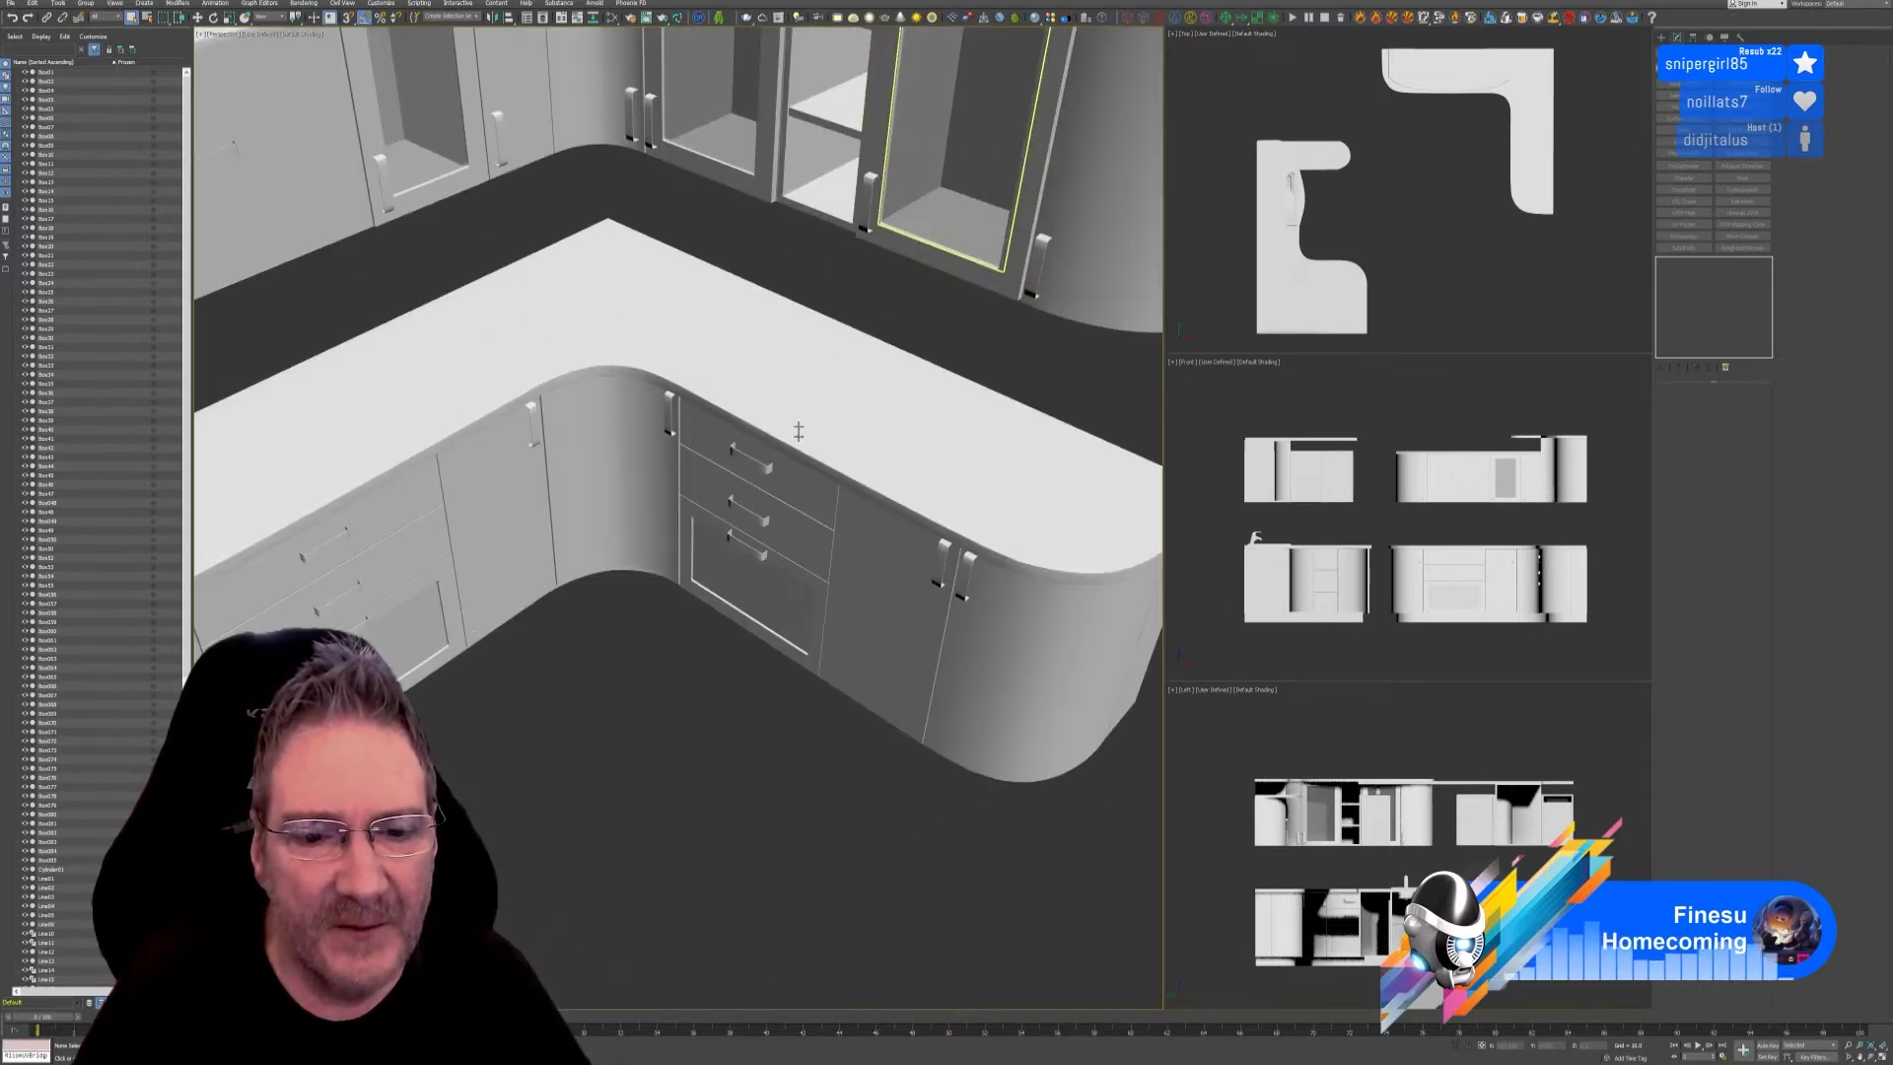
pyautogui.keyDown('alt'); pyautogui.moveTo(769, 517); pyautogui.dragTo(881, 503, button='middle'); pyautogui.keyUp('alt')
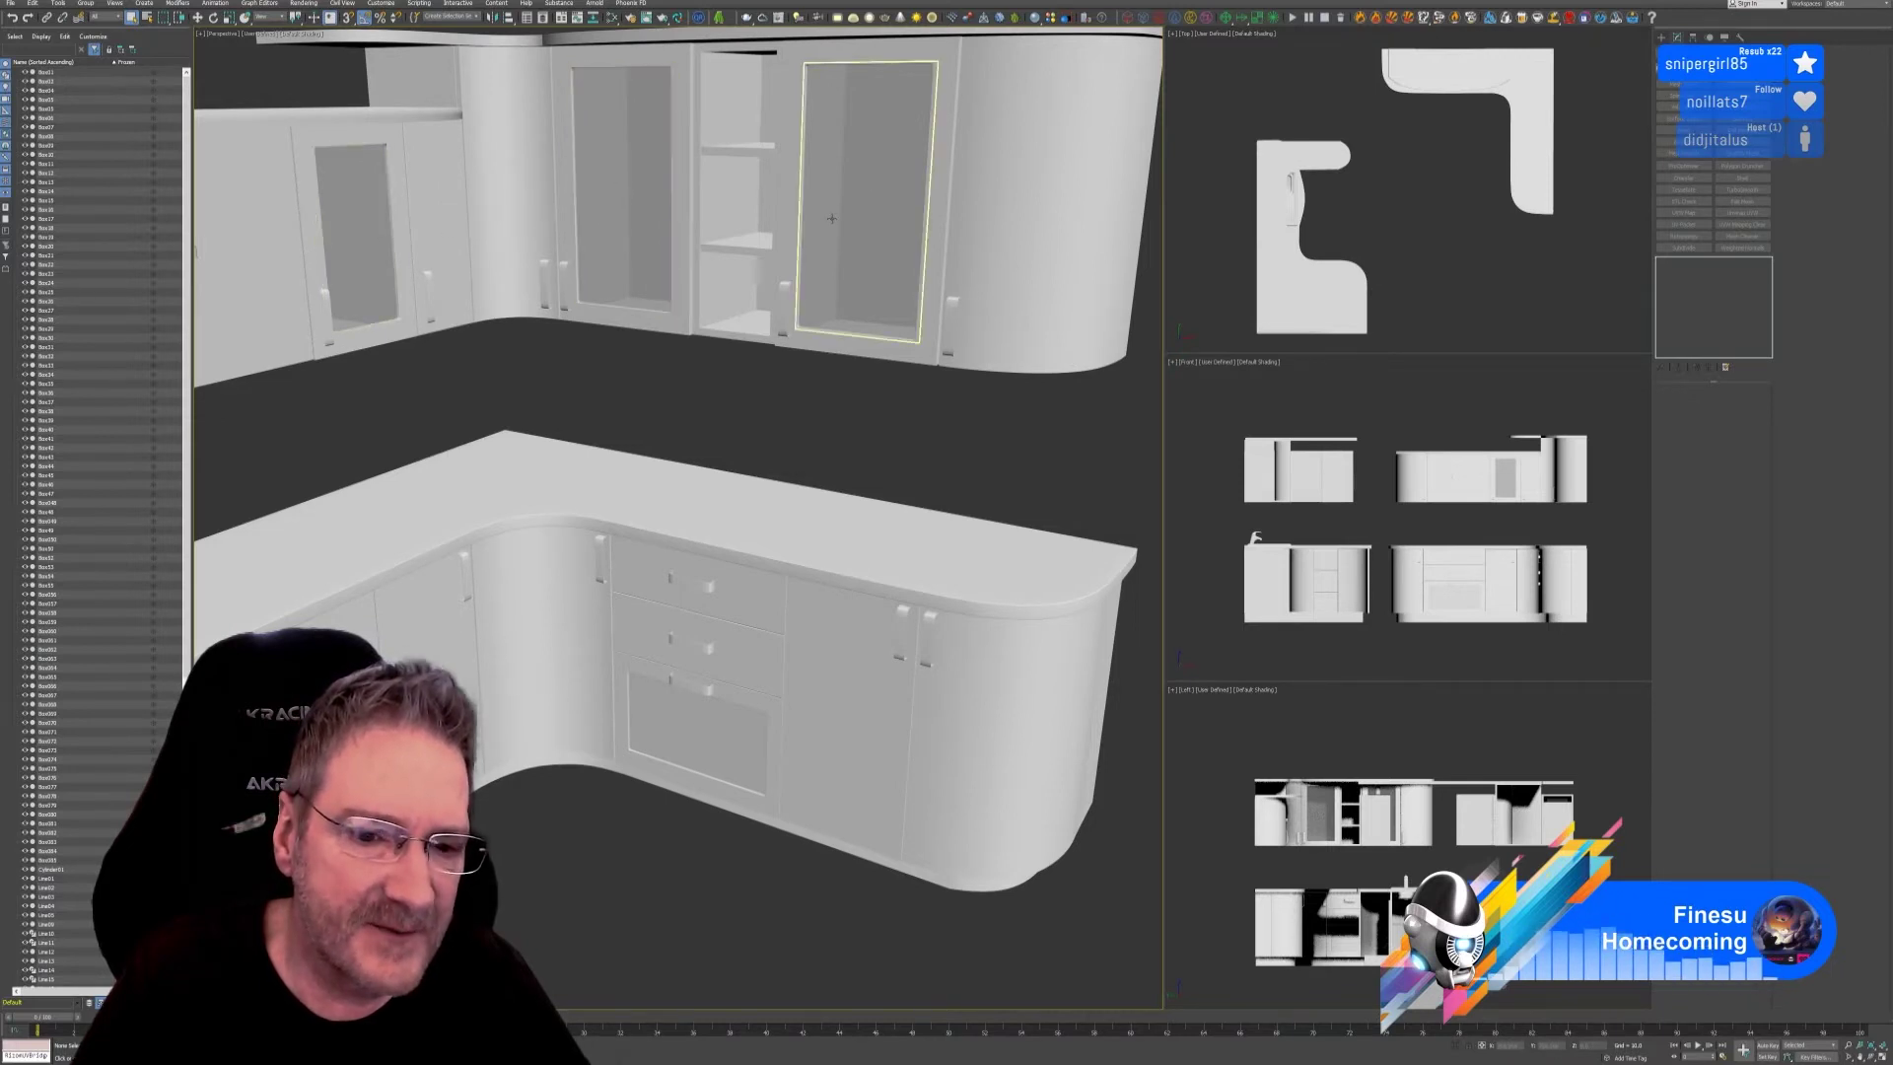
pyautogui.keyDown('alt'); pyautogui.moveTo(893, 838); pyautogui.dragTo(720, 821, button='middle'); pyautogui.keyUp('alt')
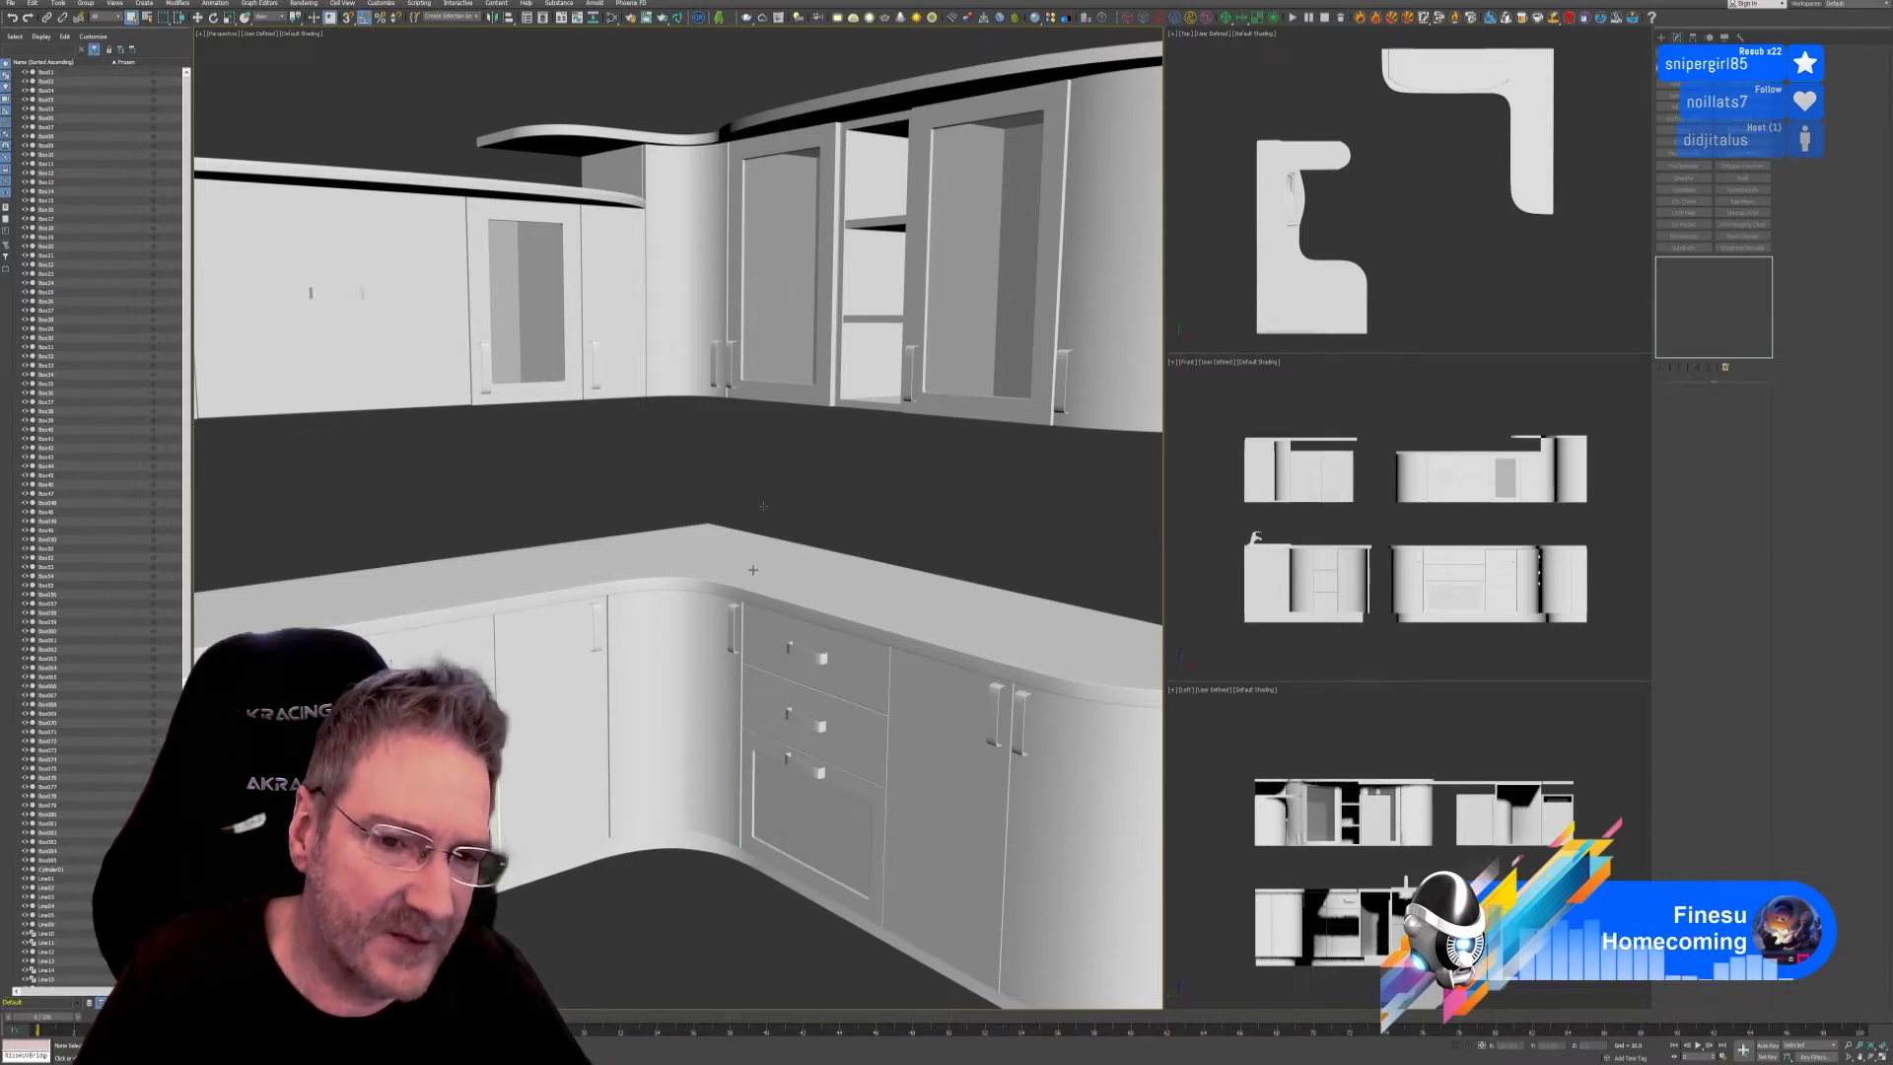
pyautogui.keyDown('alt'); pyautogui.moveTo(651, 778); pyautogui.dragTo(838, 818, button='middle'); pyautogui.keyUp('alt')
pyautogui.scroll(-5, 404, 641)
pyautogui.moveTo(405, 622); pyautogui.dragTo(639, 599, button='middle')
pyautogui.keyDown('alt'); pyautogui.moveTo(650, 683); pyautogui.dragTo(669, 637, button='middle'); pyautogui.keyUp('alt')
pyautogui.scroll(6, 395, 424)
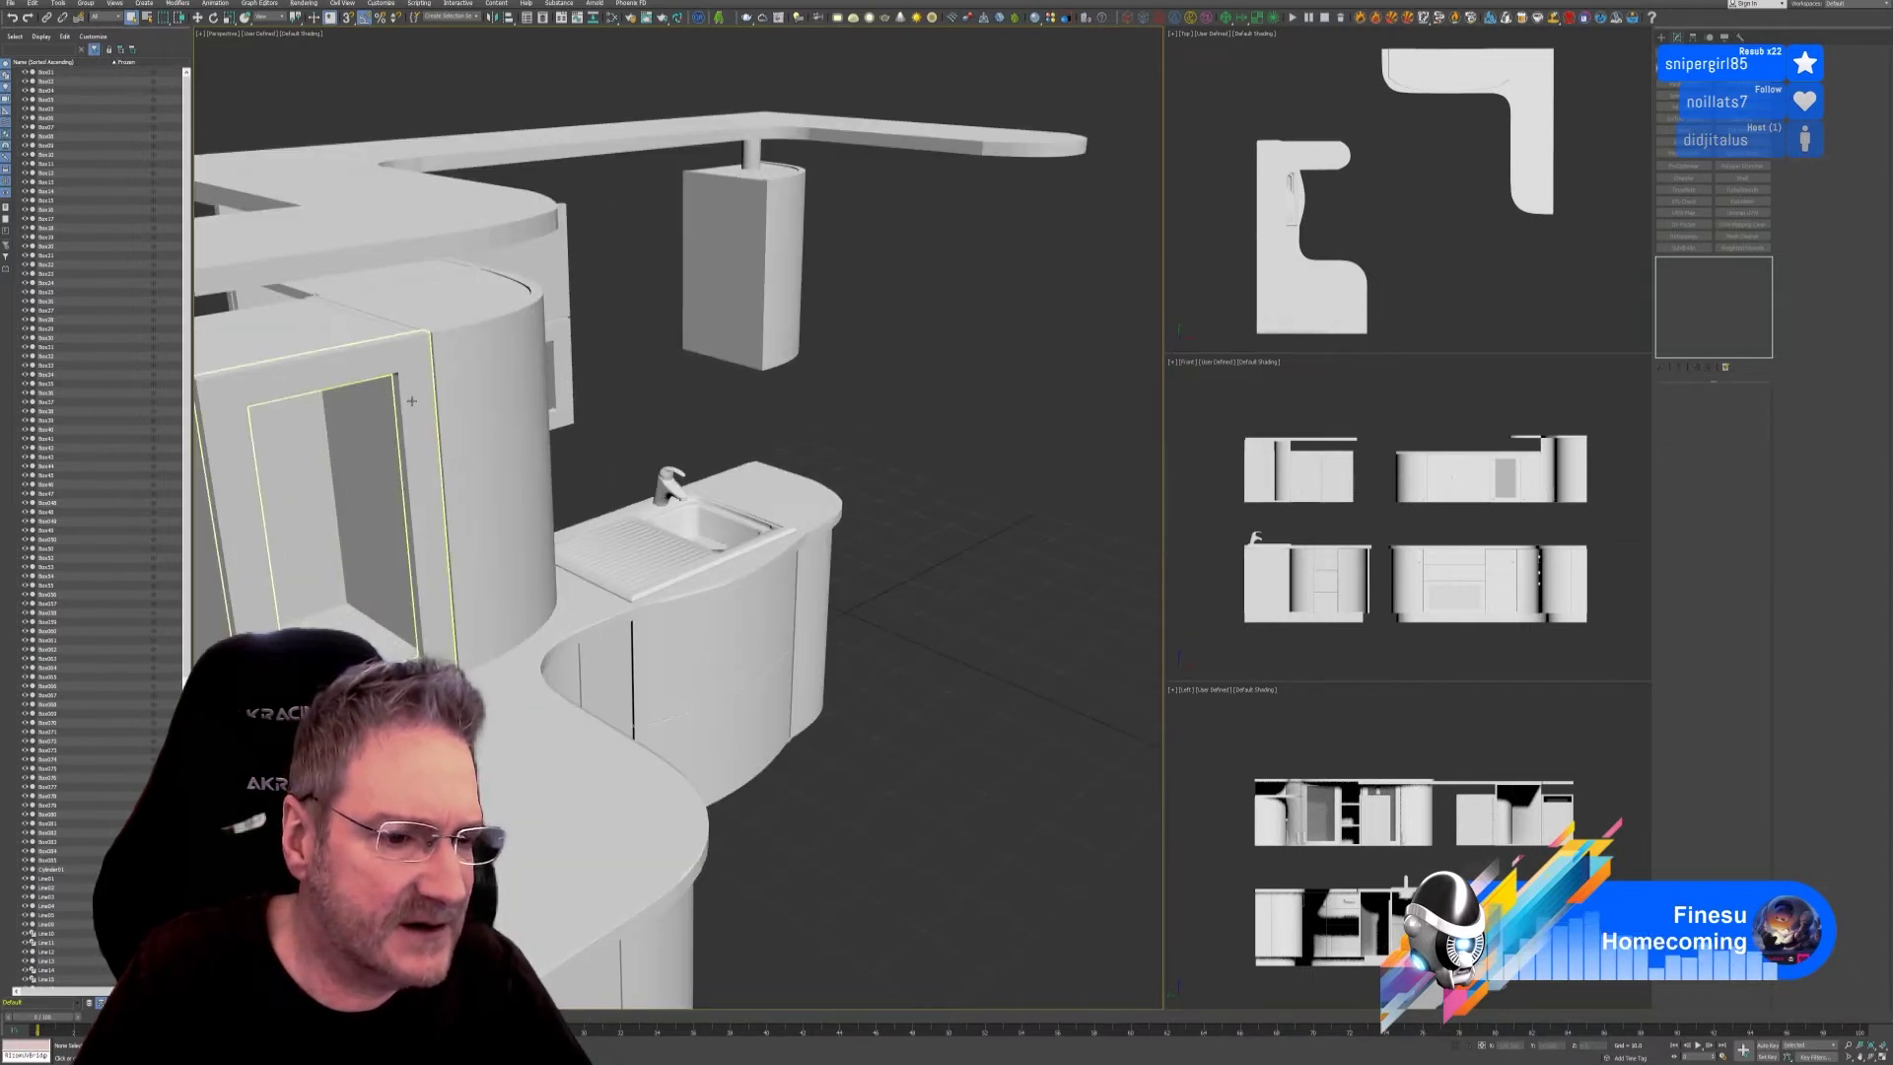
pyautogui.keyDown('alt'); pyautogui.moveTo(436, 474); pyautogui.dragTo(422, 523, button='middle'); pyautogui.keyUp('alt')
pyautogui.keyDown('alt'); pyautogui.moveTo(678, 559); pyautogui.dragTo(880, 654, button='middle'); pyautogui.keyUp('alt')
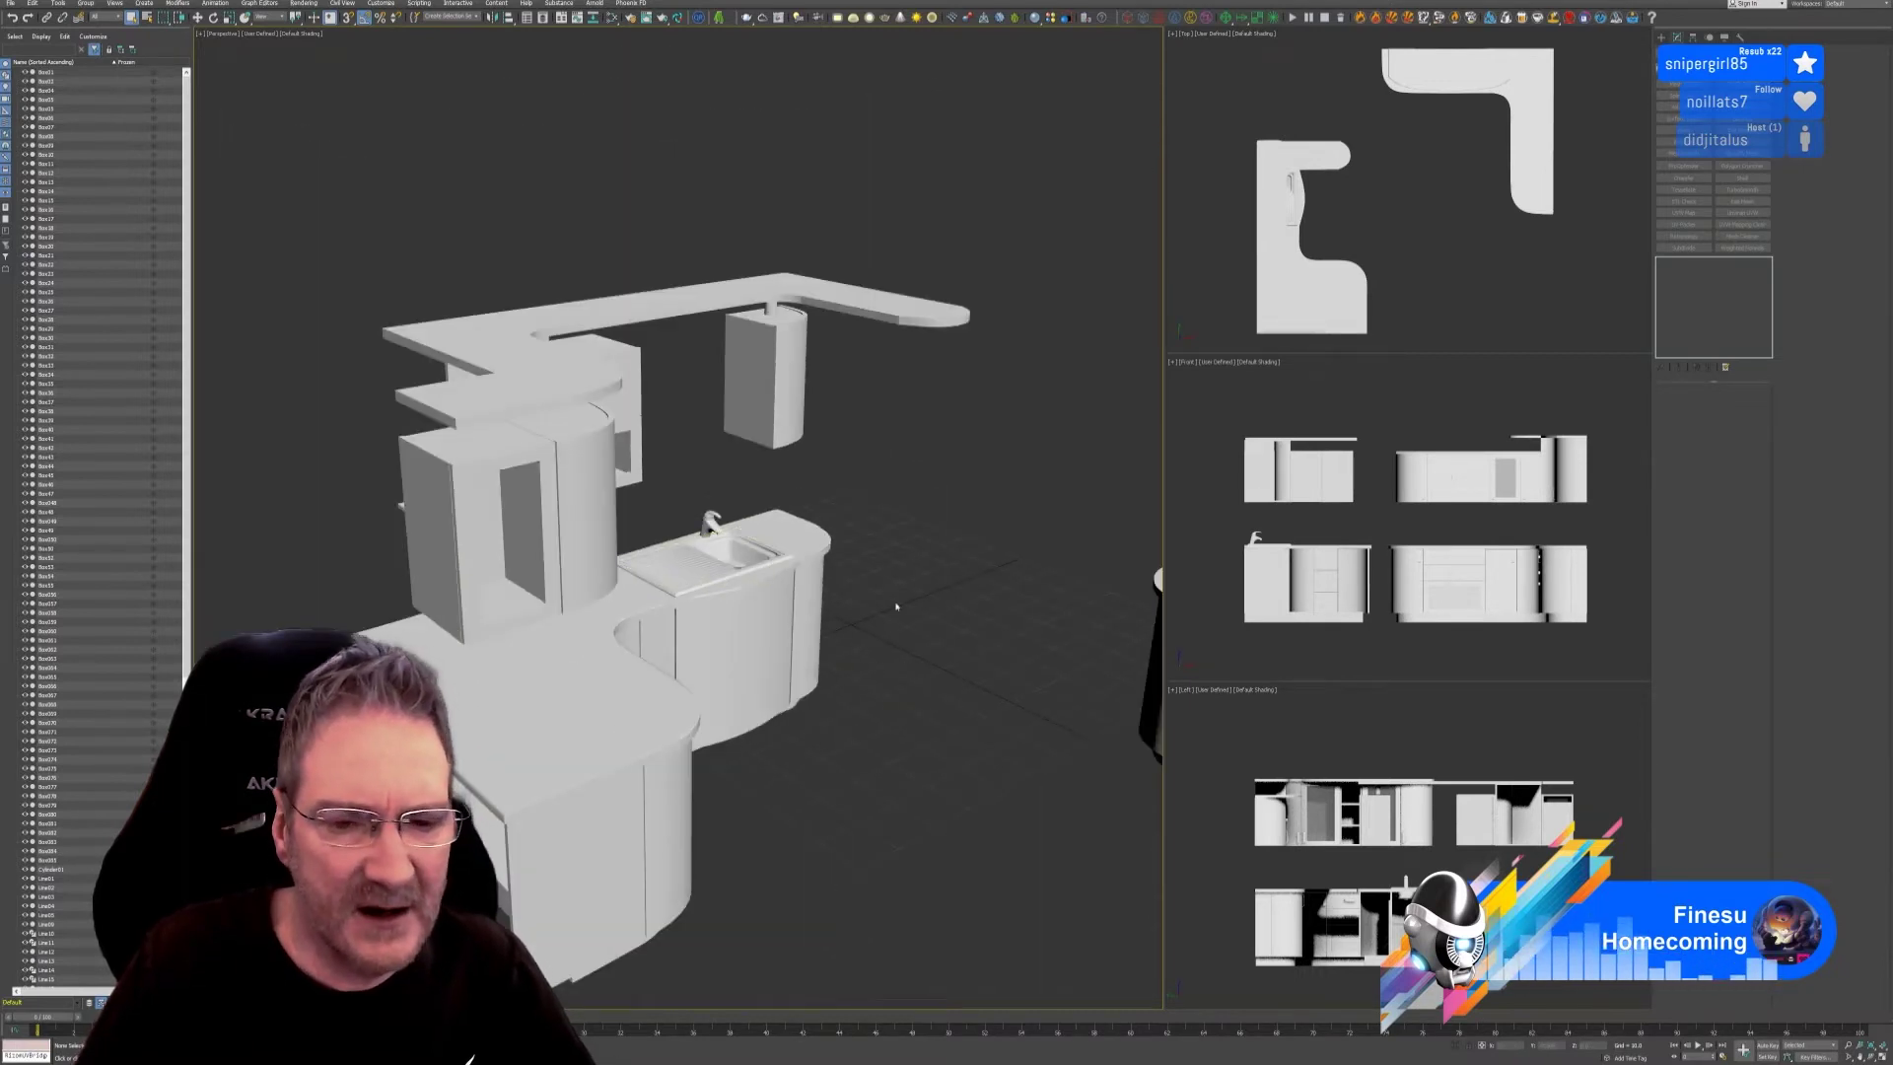
pyautogui.scroll(6, 896, 599)
pyautogui.scroll(-7, 773, 546)
pyautogui.moveTo(939, 479); pyautogui.dragTo(783, 648, button='middle')
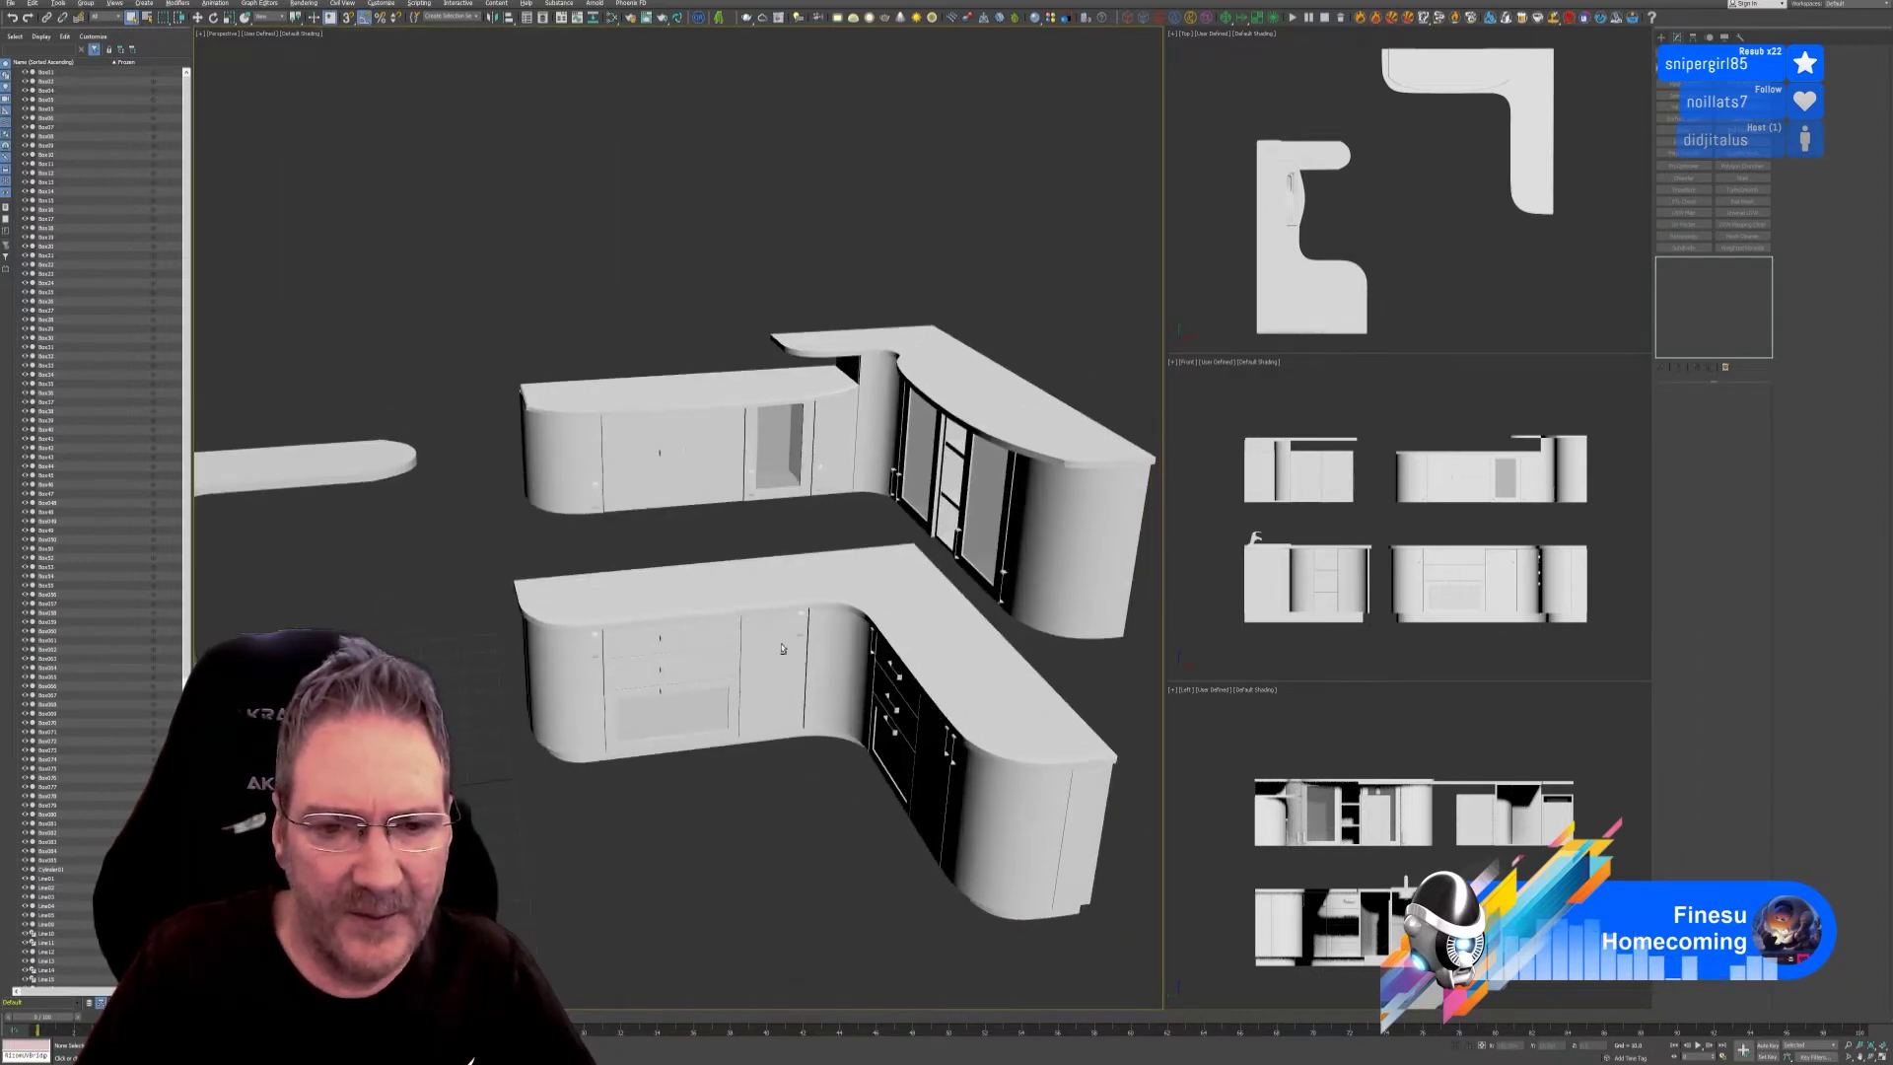
# Clone the glass pane of the single glazed wall cabinet door as a Copy placed in the open floor area.
pyautogui.scroll(6, 769, 454)
pyautogui.click(728, 449)
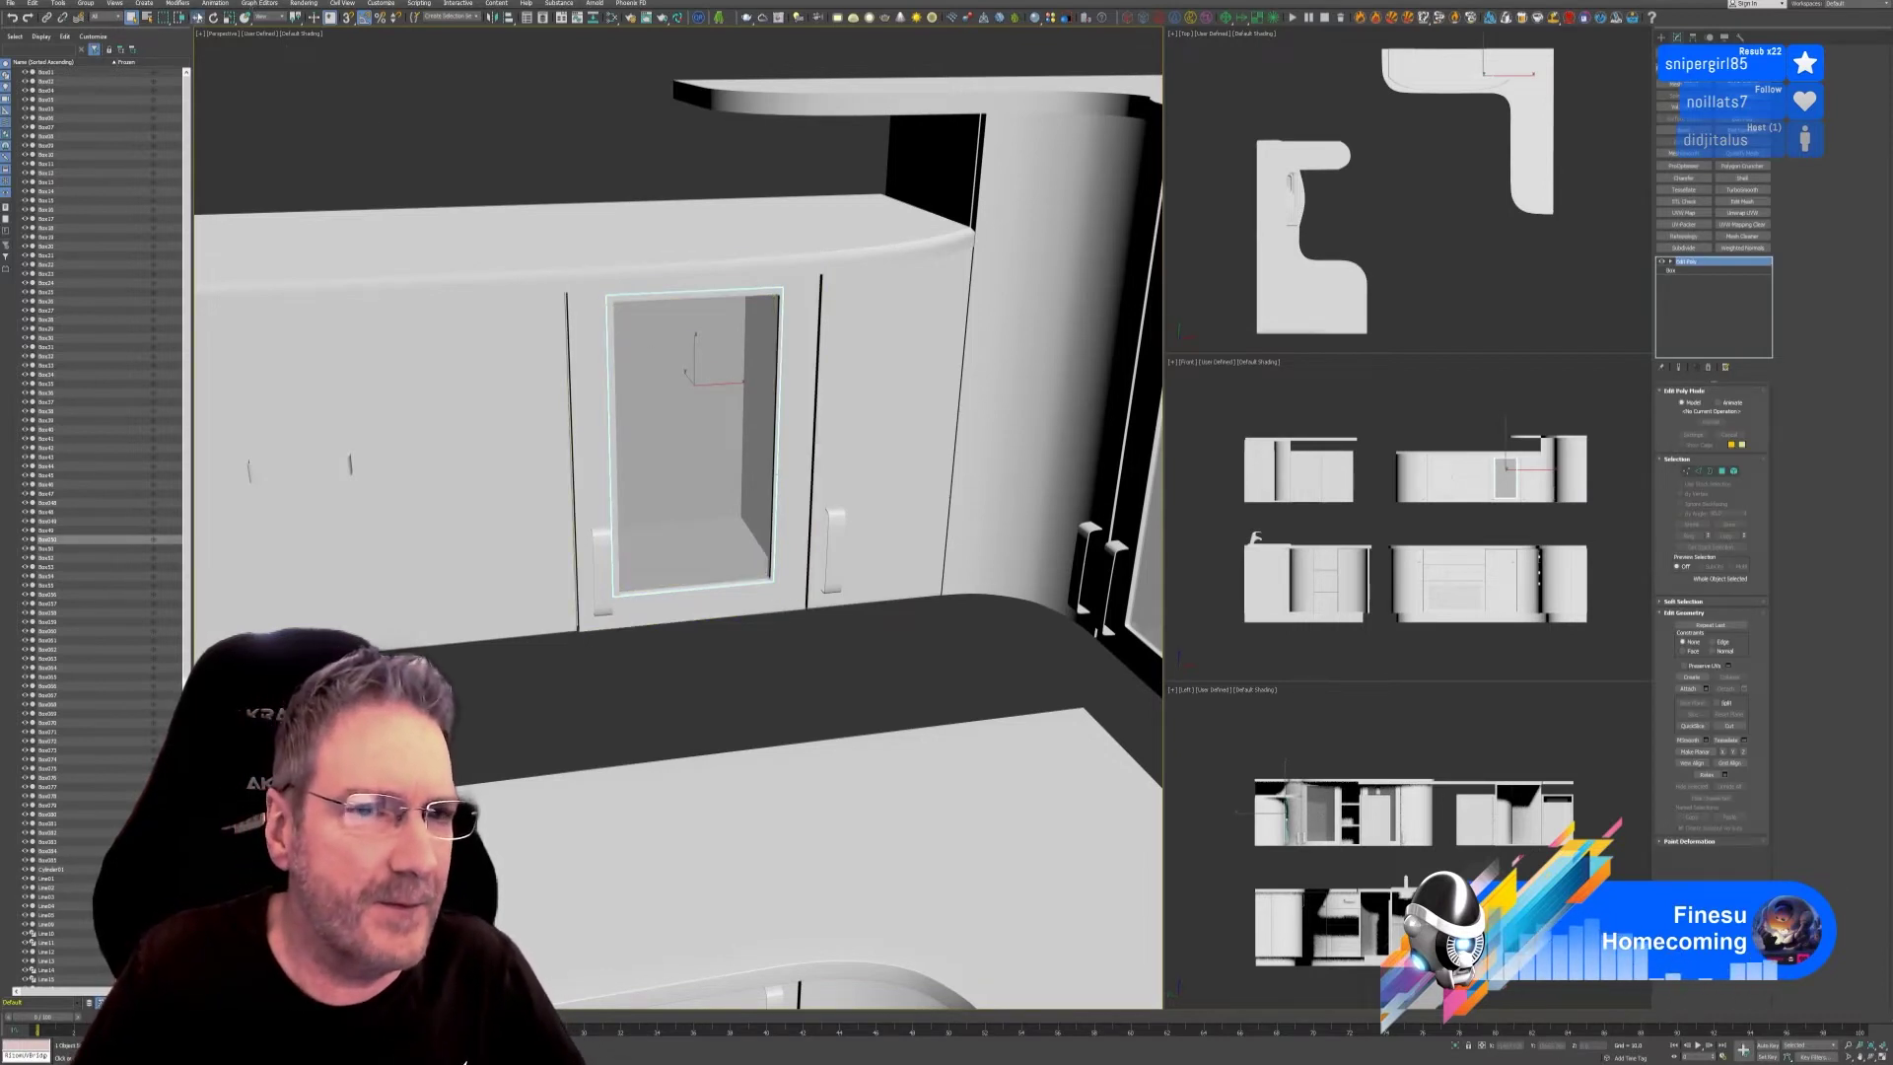
pyautogui.click(197, 17)
pyautogui.moveTo(1383, 168); pyautogui.dragTo(1369, 173, button='middle')
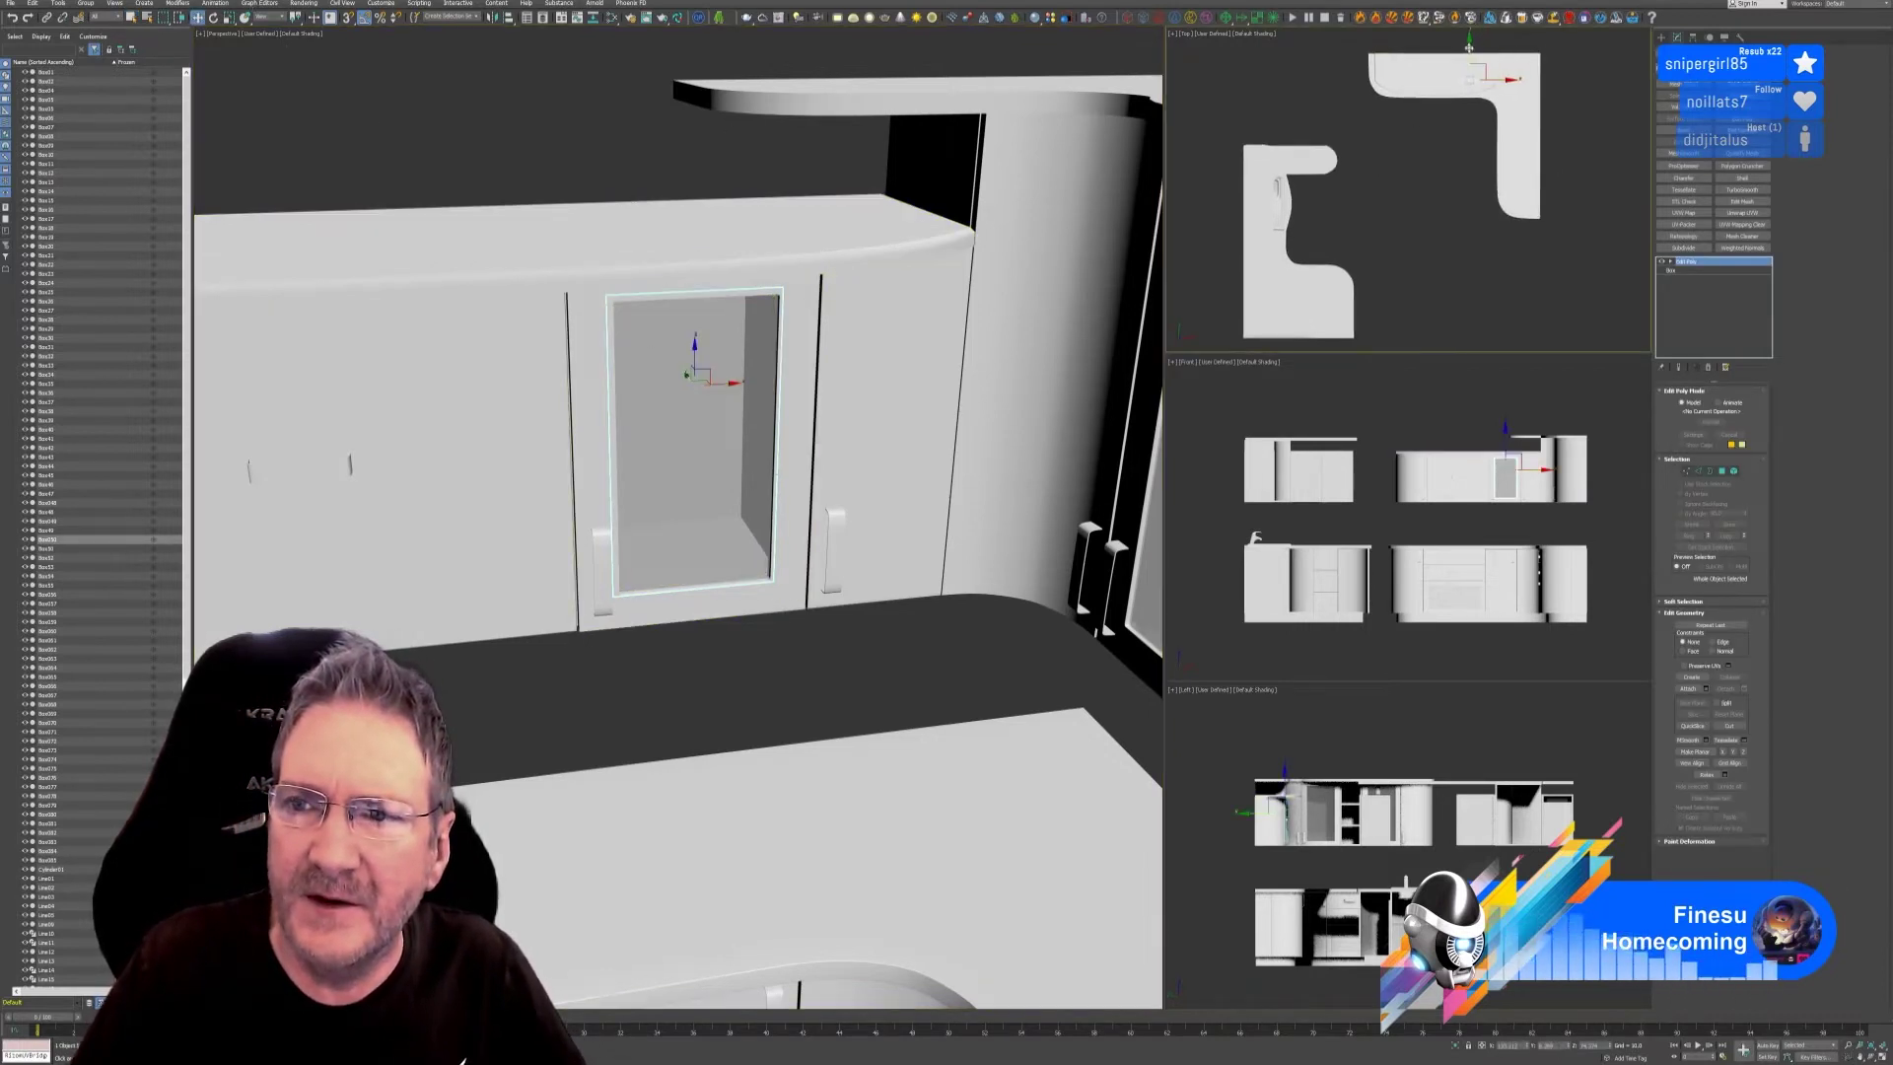
pyautogui.keyDown('shift'); pyautogui.moveTo(1459, 136); pyautogui.dragTo(1463, 237); pyautogui.keyUp('shift')
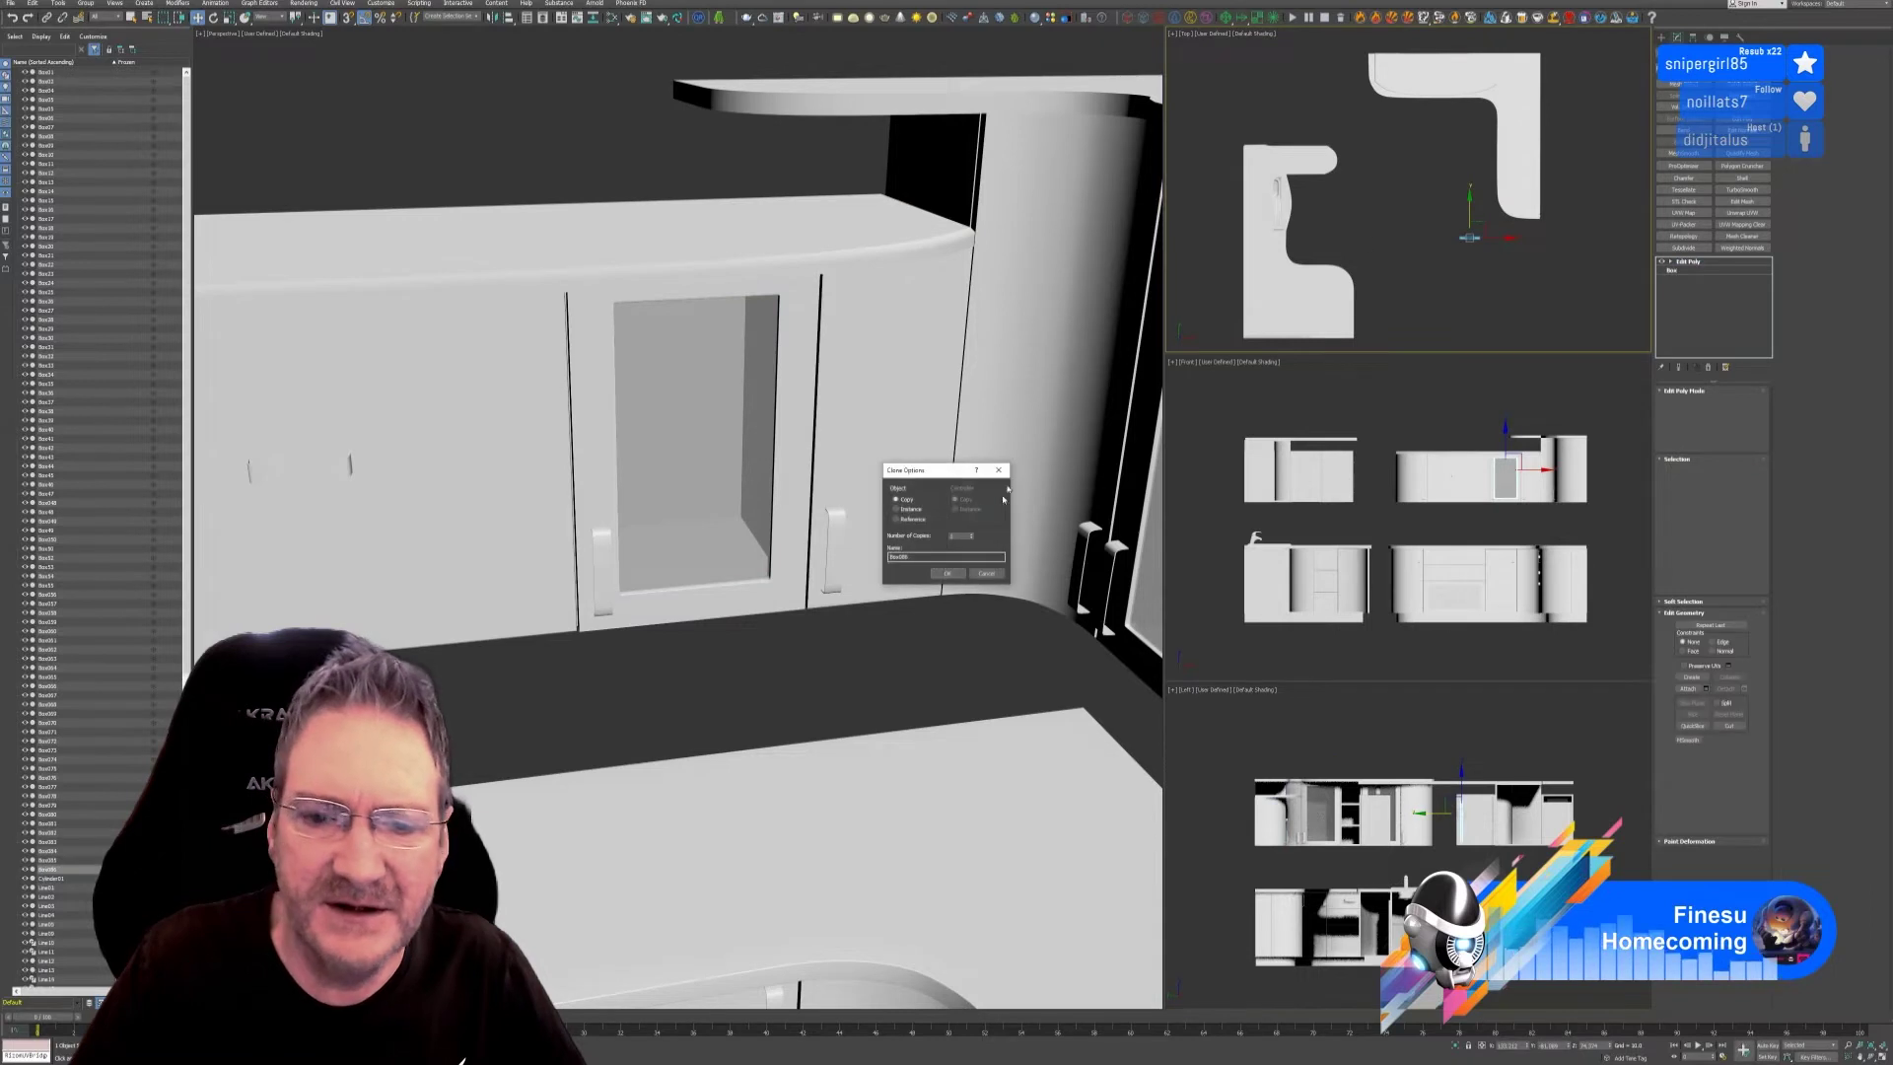
pyautogui.click(946, 574)
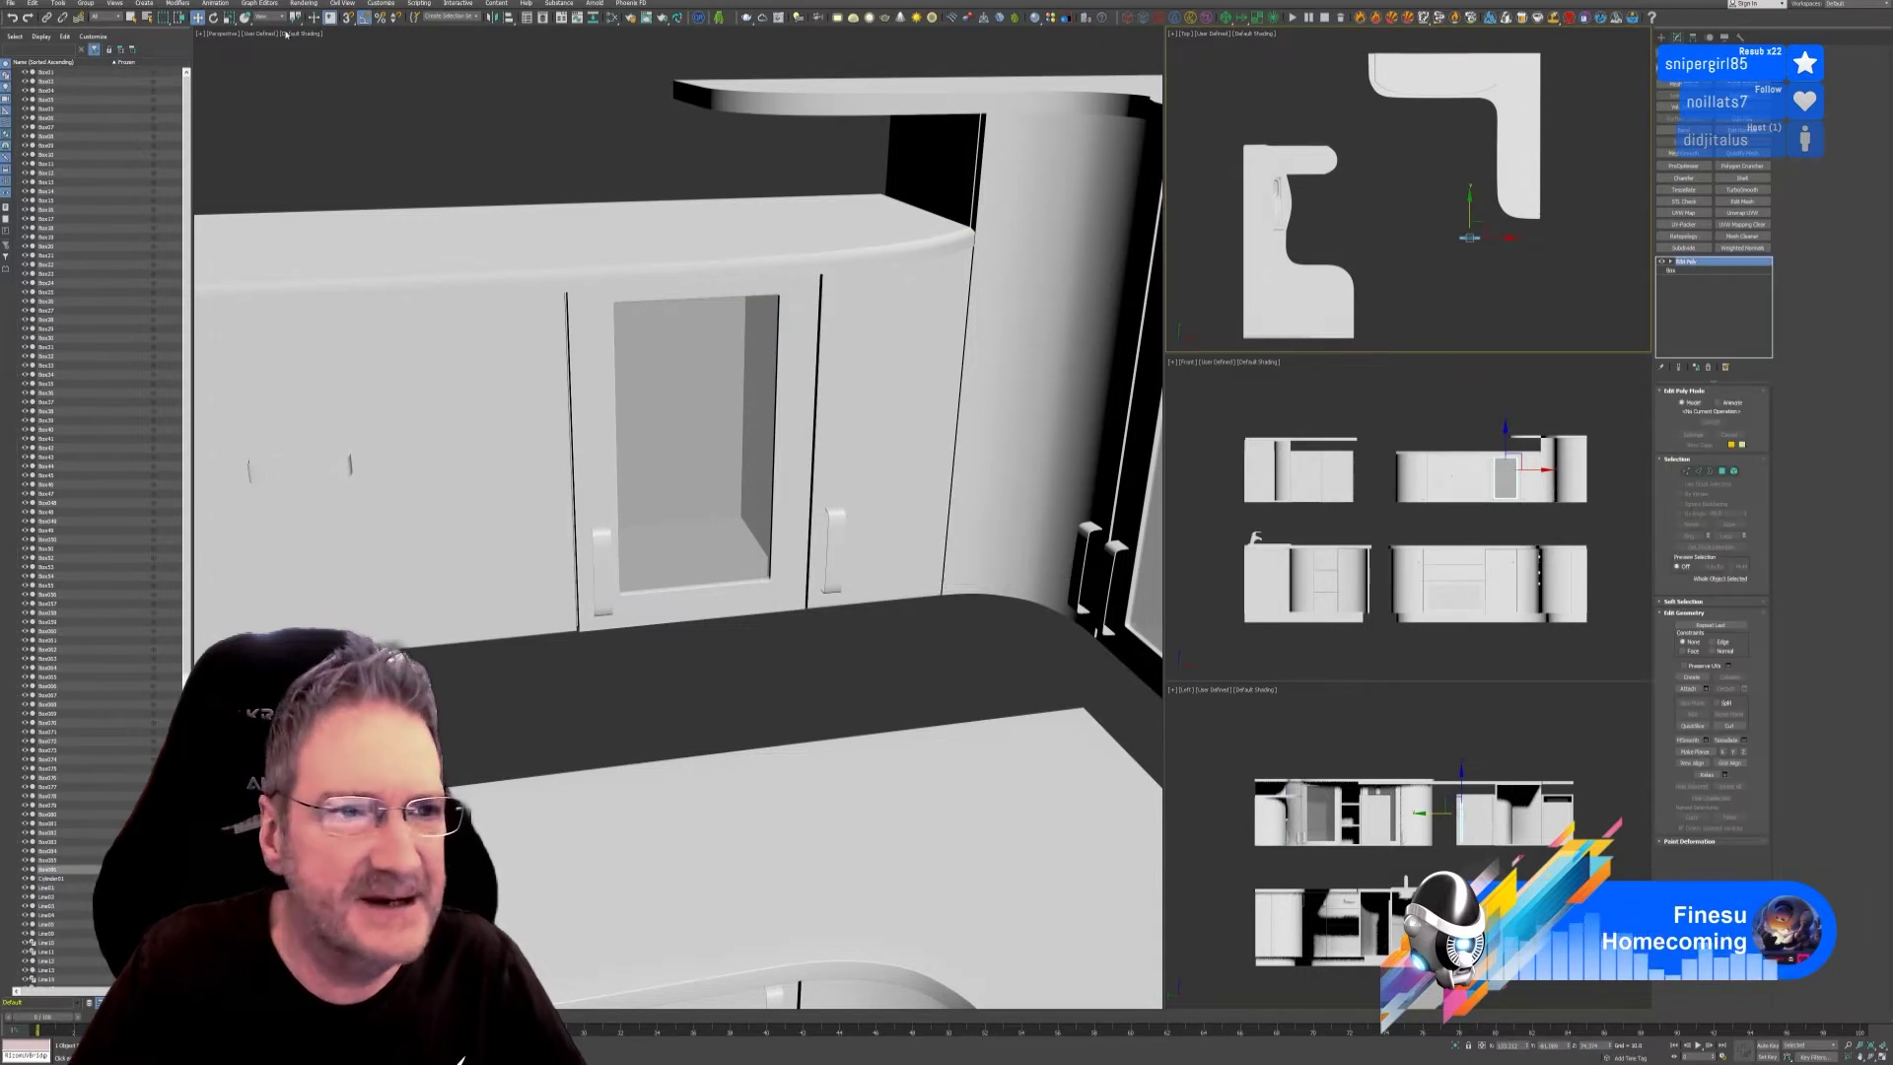
# Rotate the copied glass pane a quarter turn in plan to match the direction of the end cabinet's door.
pyautogui.click(215, 18)
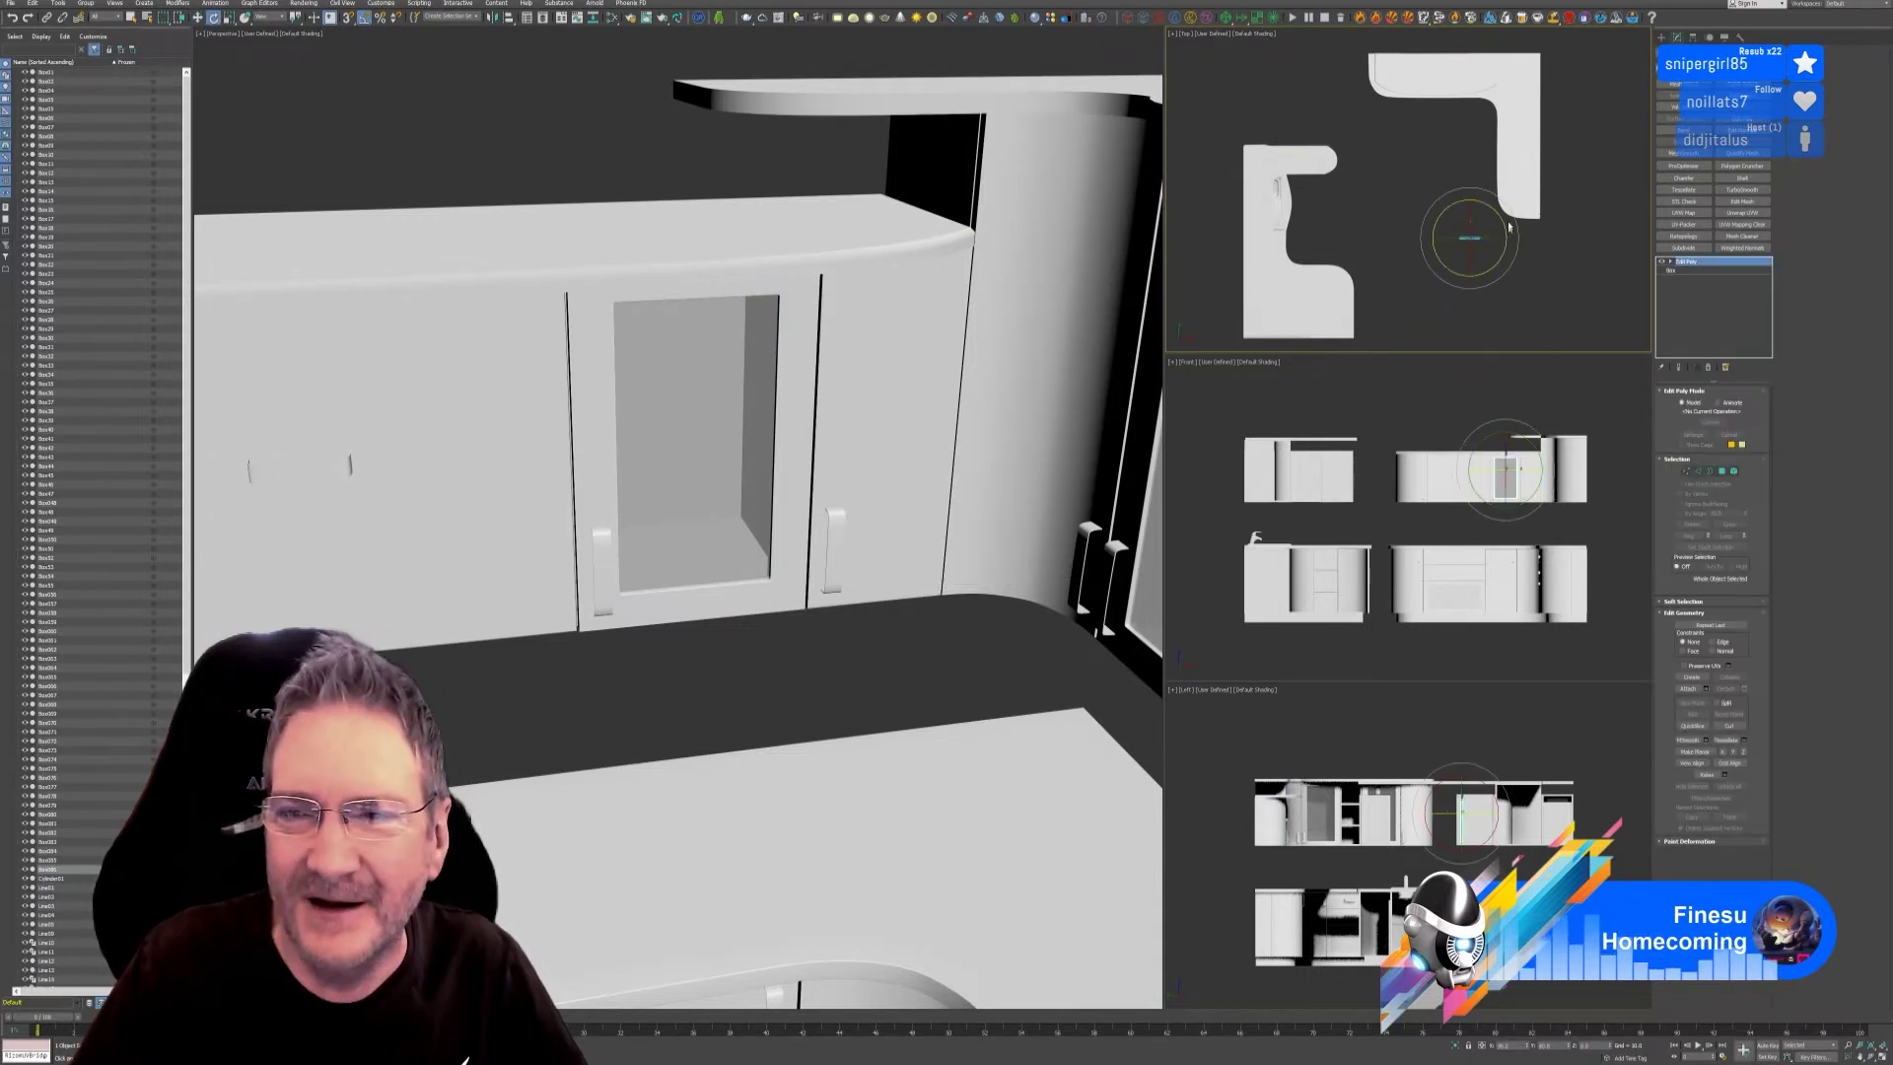
pyautogui.moveTo(1499, 216)
pyautogui.mouseDown()
pyautogui.moveTo(1527, 257)
pyautogui.moveTo(1480, 241)
pyautogui.mouseUp()
pyautogui.scroll(4, 1489, 234)
pyautogui.click(197, 18)
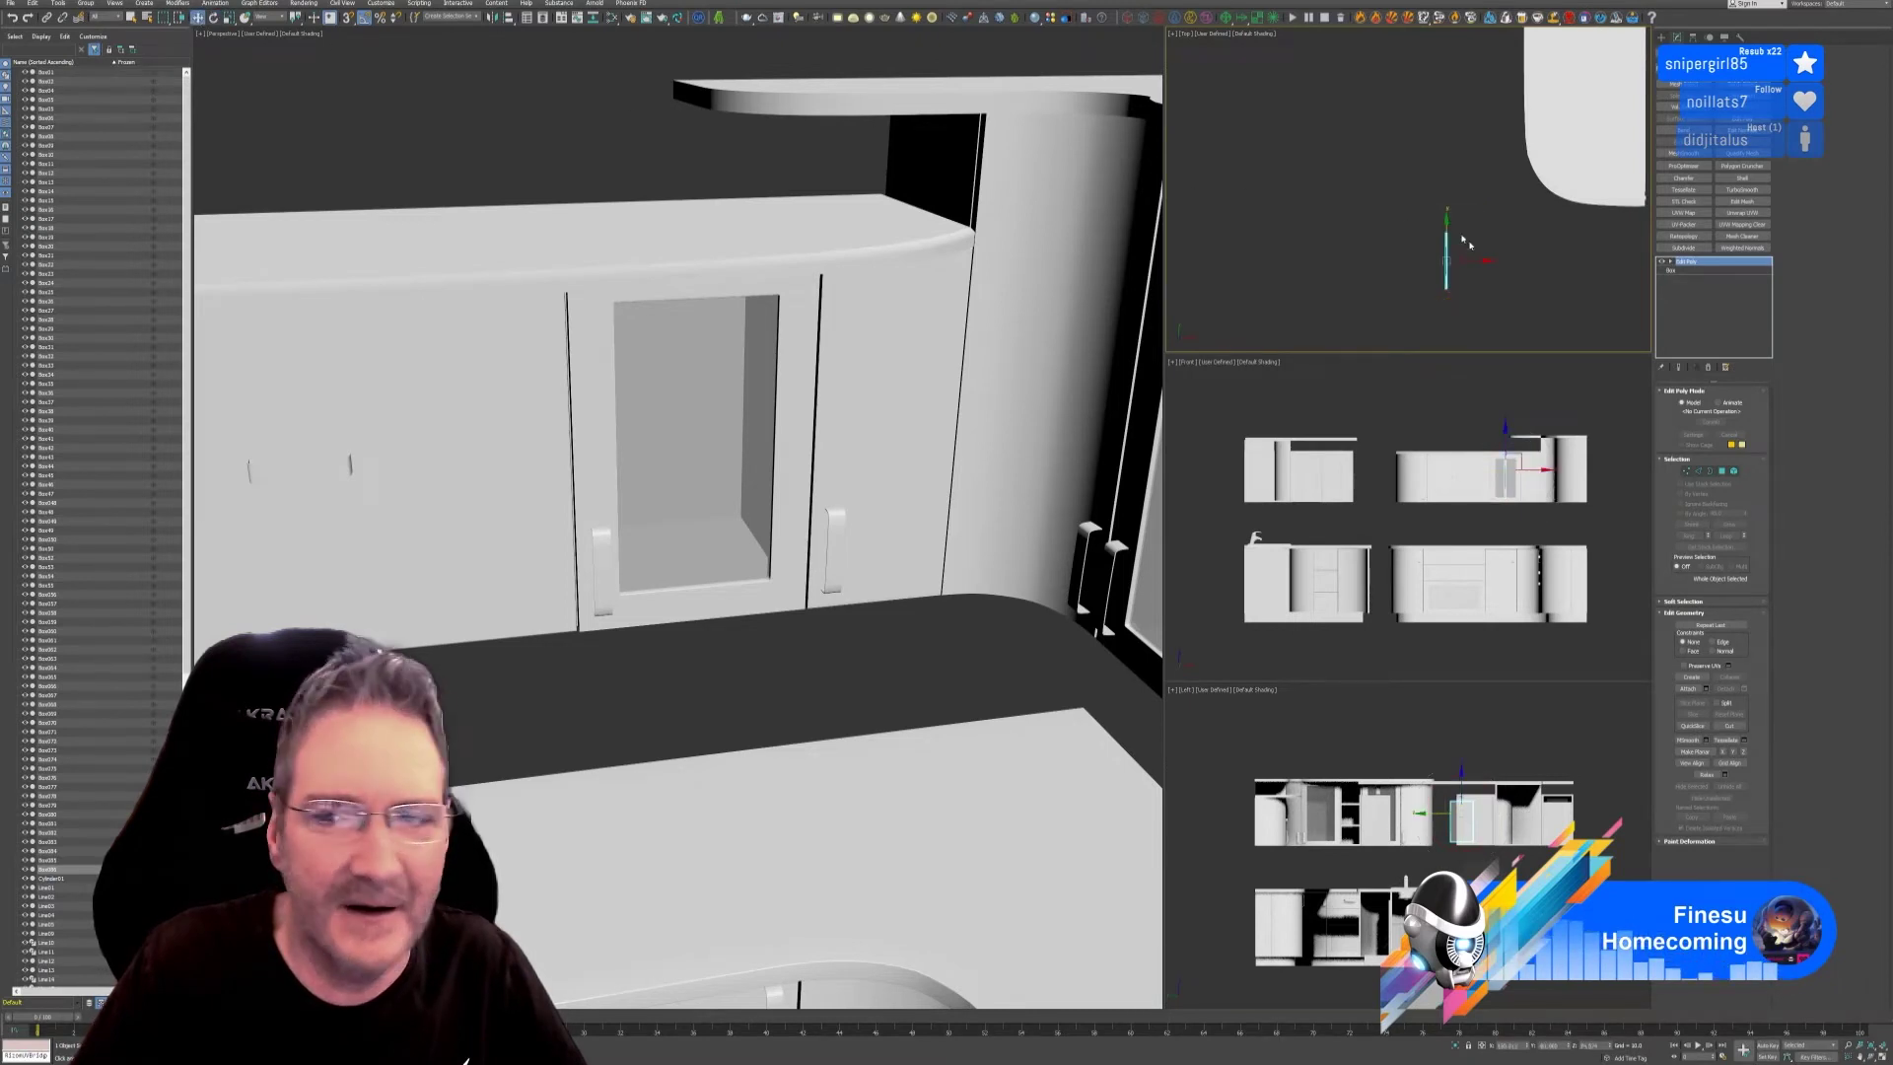
pyautogui.scroll(-5, 1477, 188)
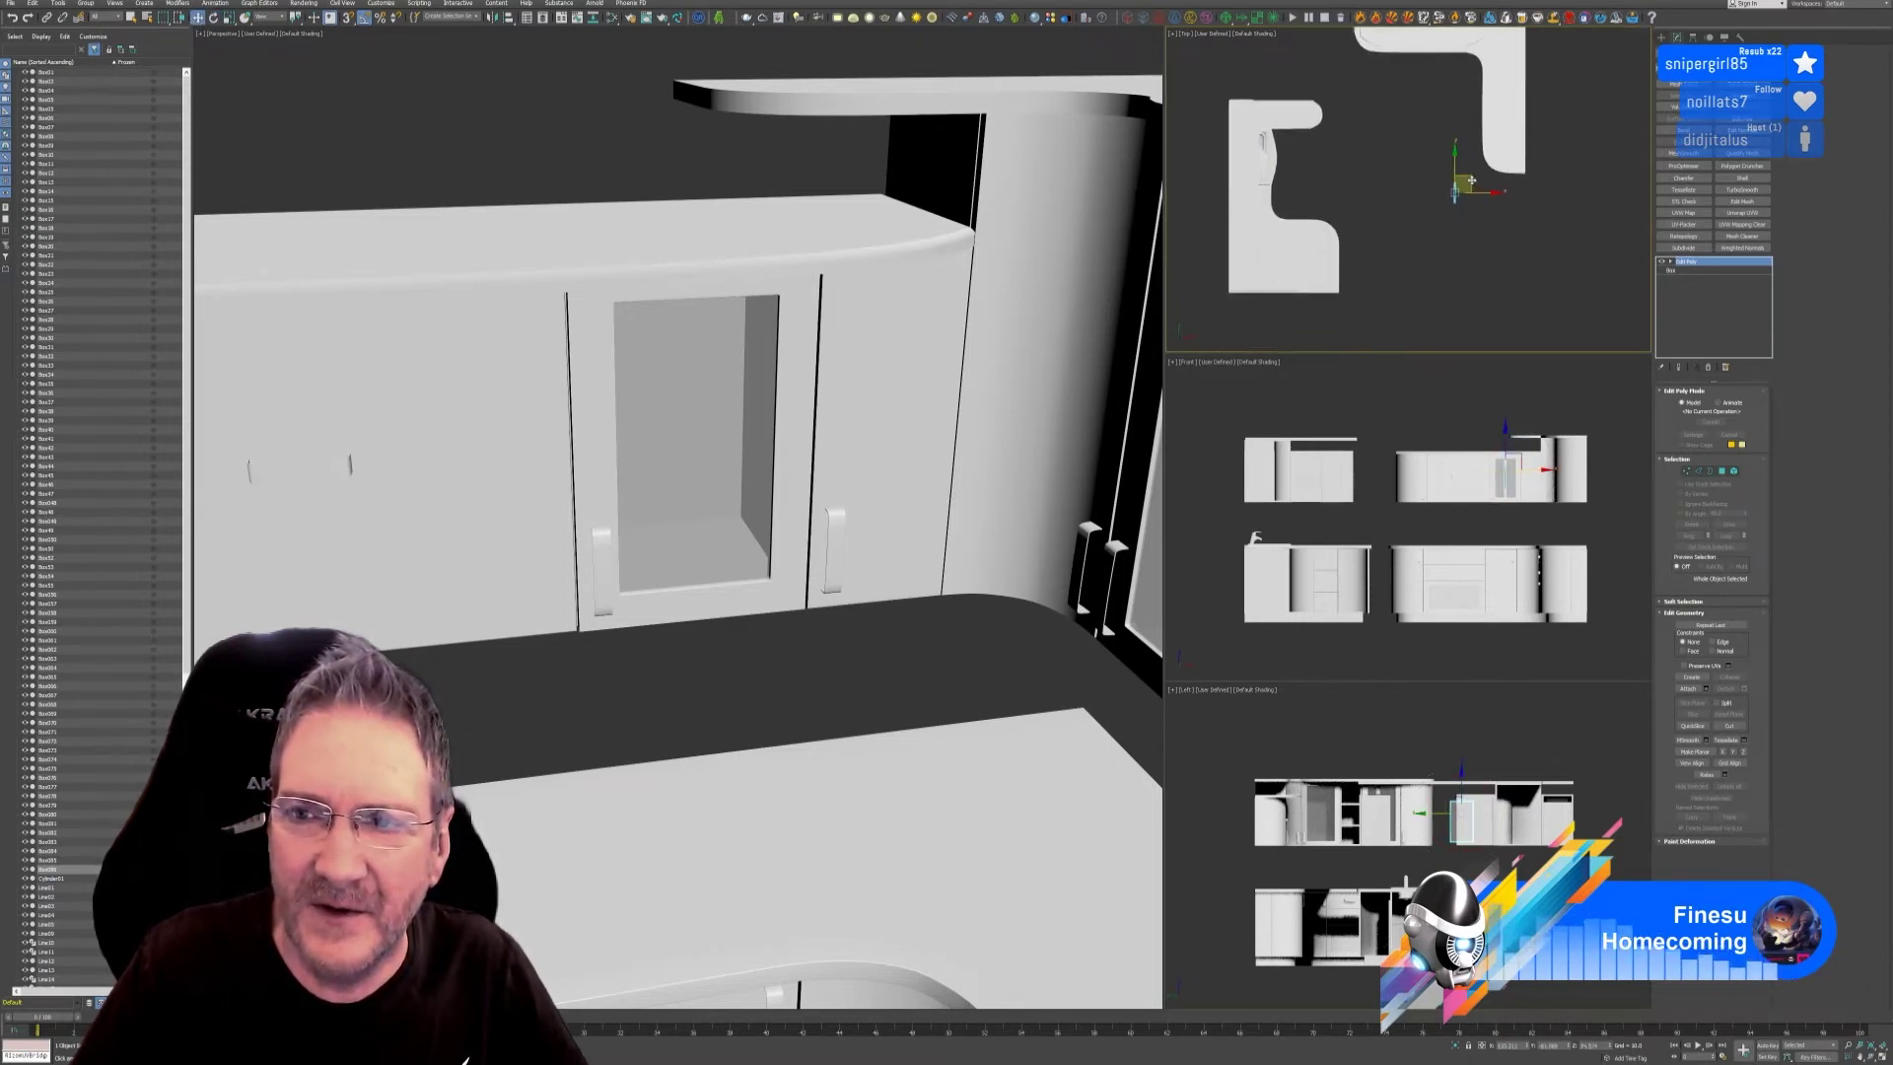
# Move the copied glass pane across to the empty door frame of the sink run's end wall cabinet.
pyautogui.moveTo(1477, 188); pyautogui.dragTo(1368, 274)
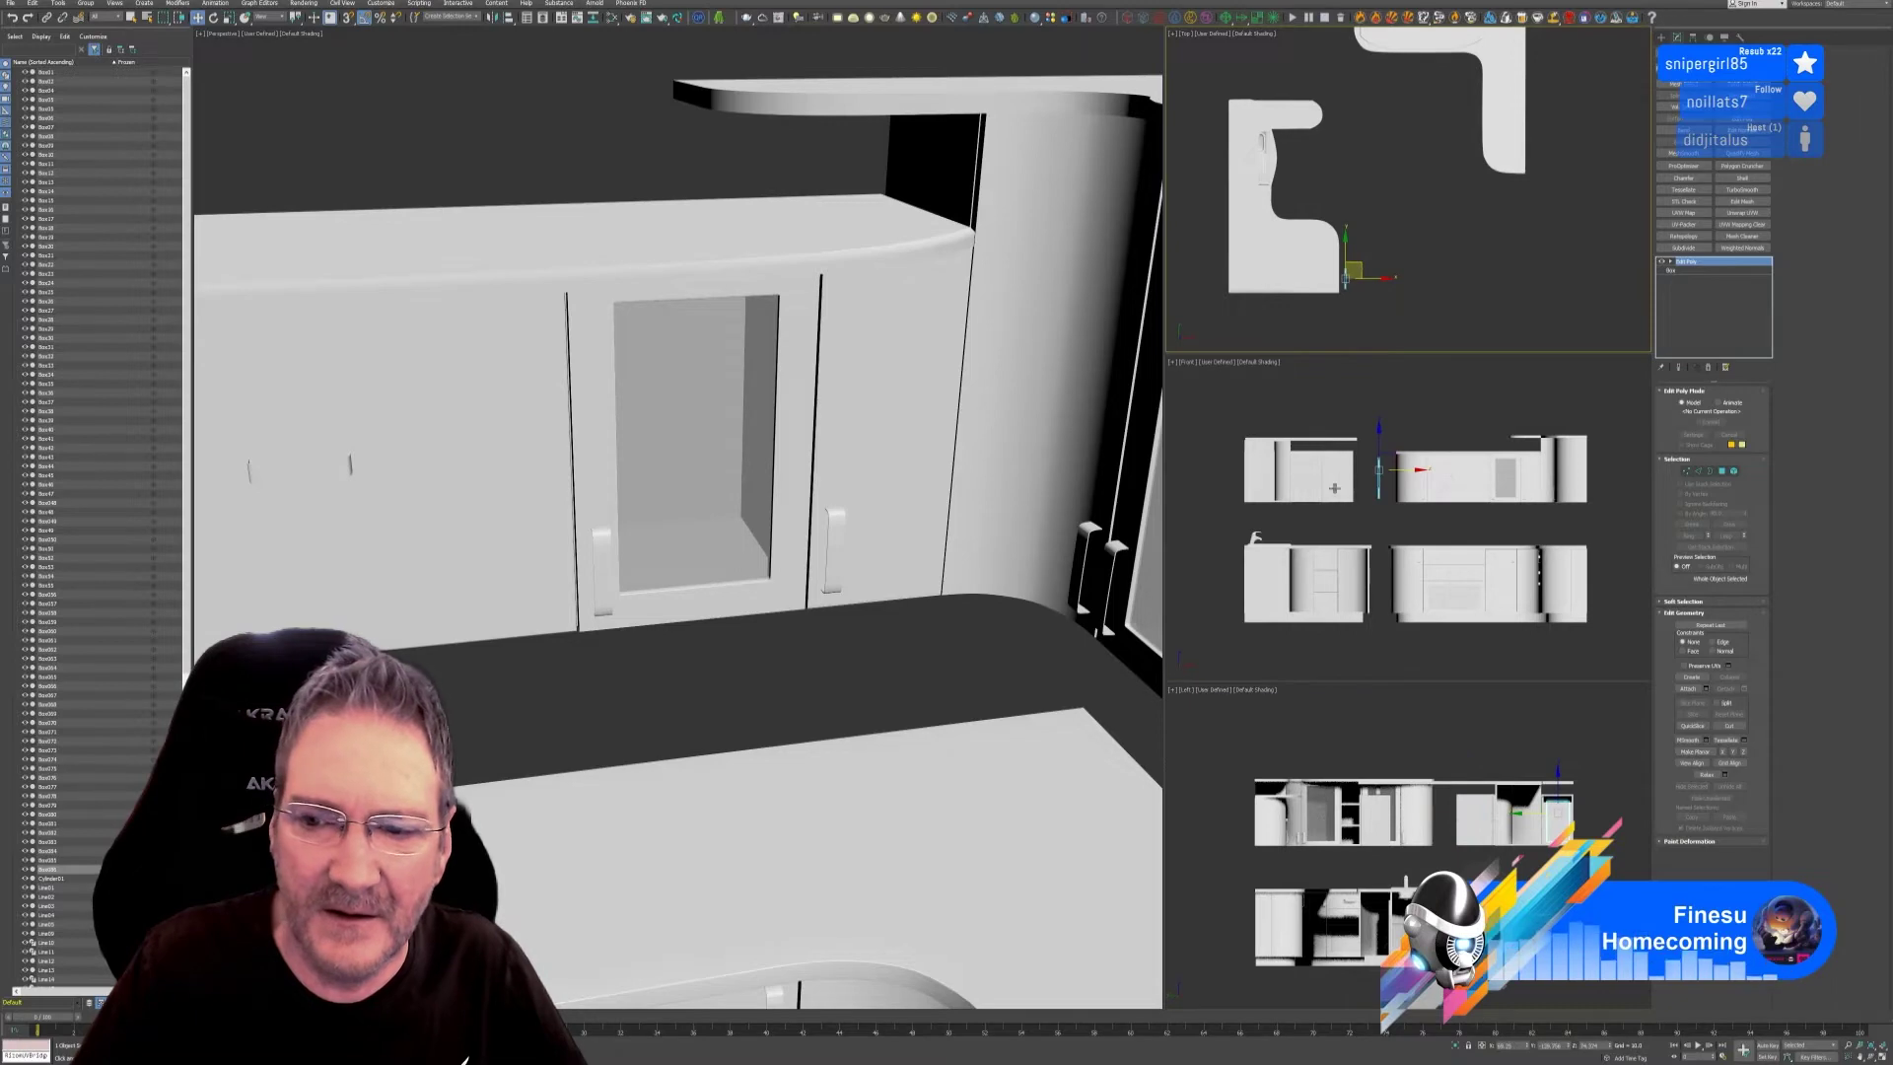
pyautogui.moveTo(1335, 488); pyautogui.dragTo(1325, 486, button='middle')
pyautogui.scroll(-6, 498, 503)
pyautogui.moveTo(498, 502); pyautogui.dragTo(680, 784, button='middle')
pyautogui.click(676, 787)
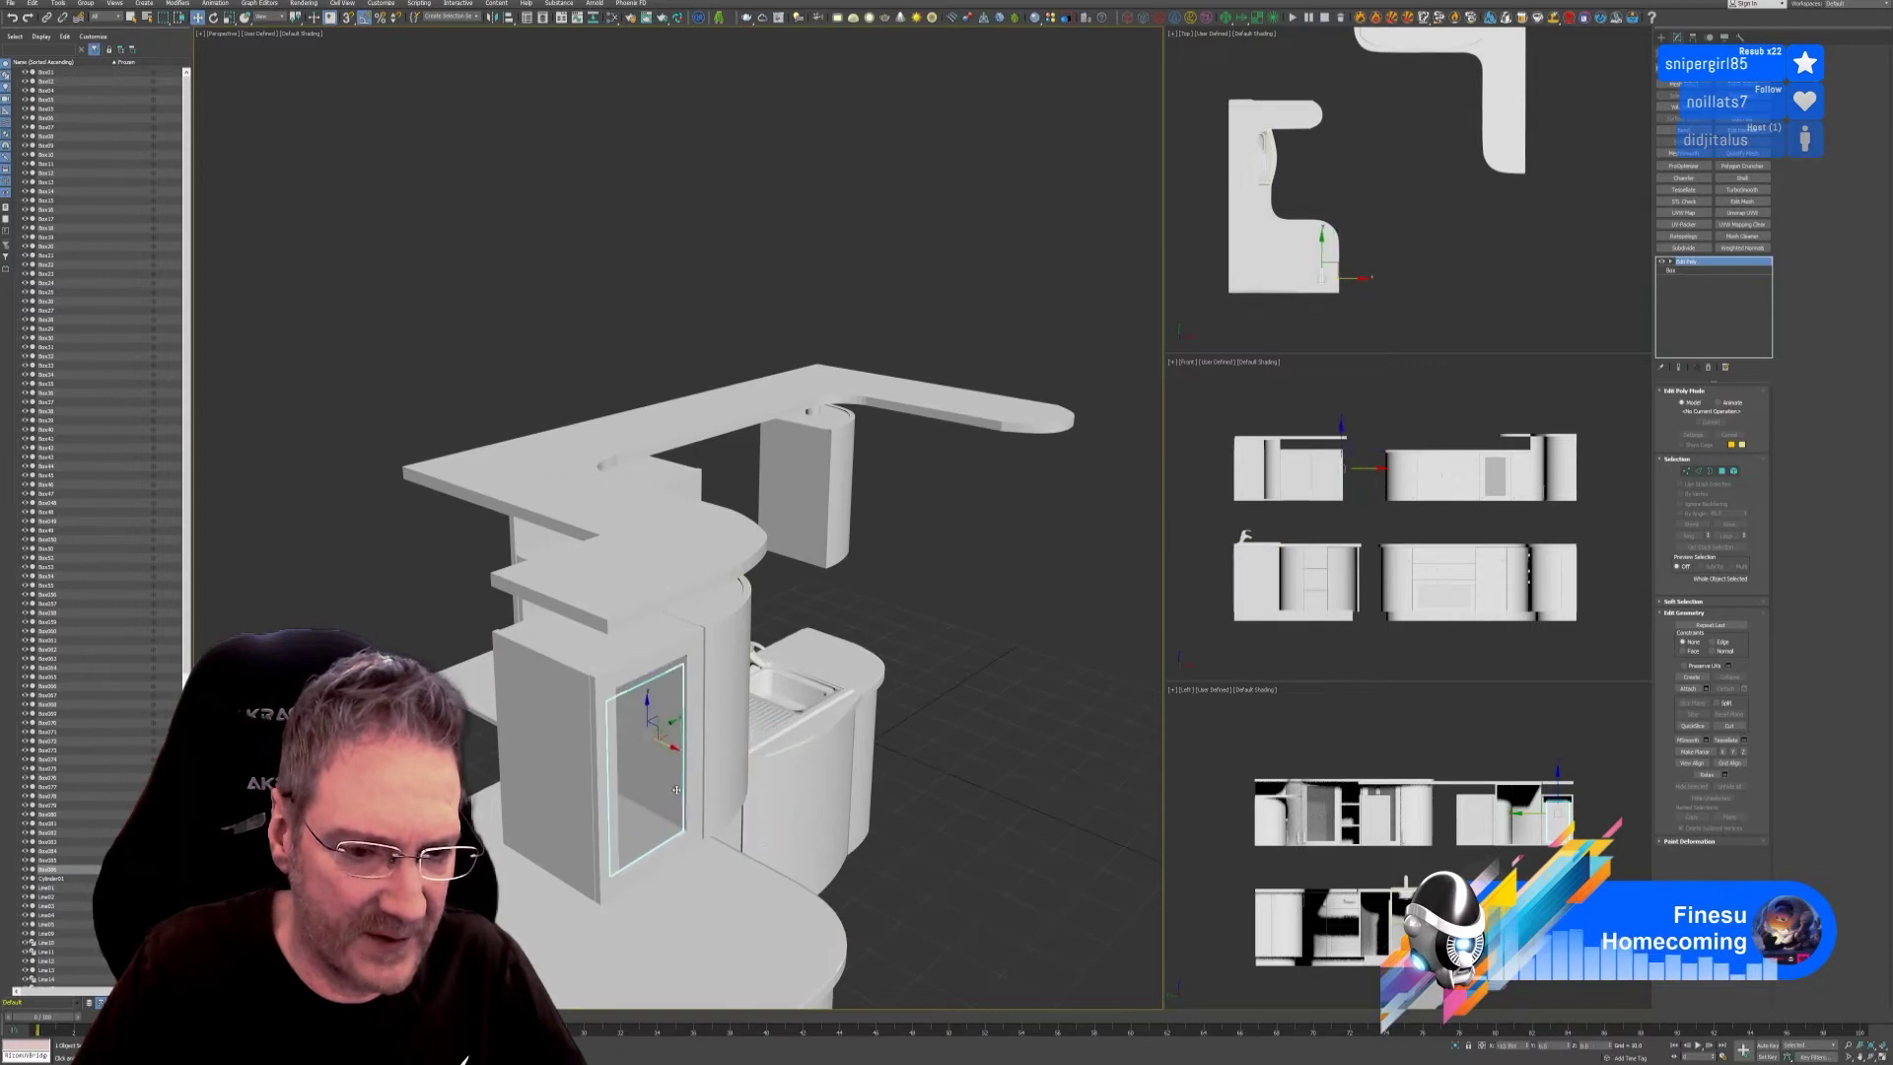
pyautogui.moveTo(676, 788); pyautogui.dragTo(683, 785)
pyautogui.scroll(3, 631, 751)
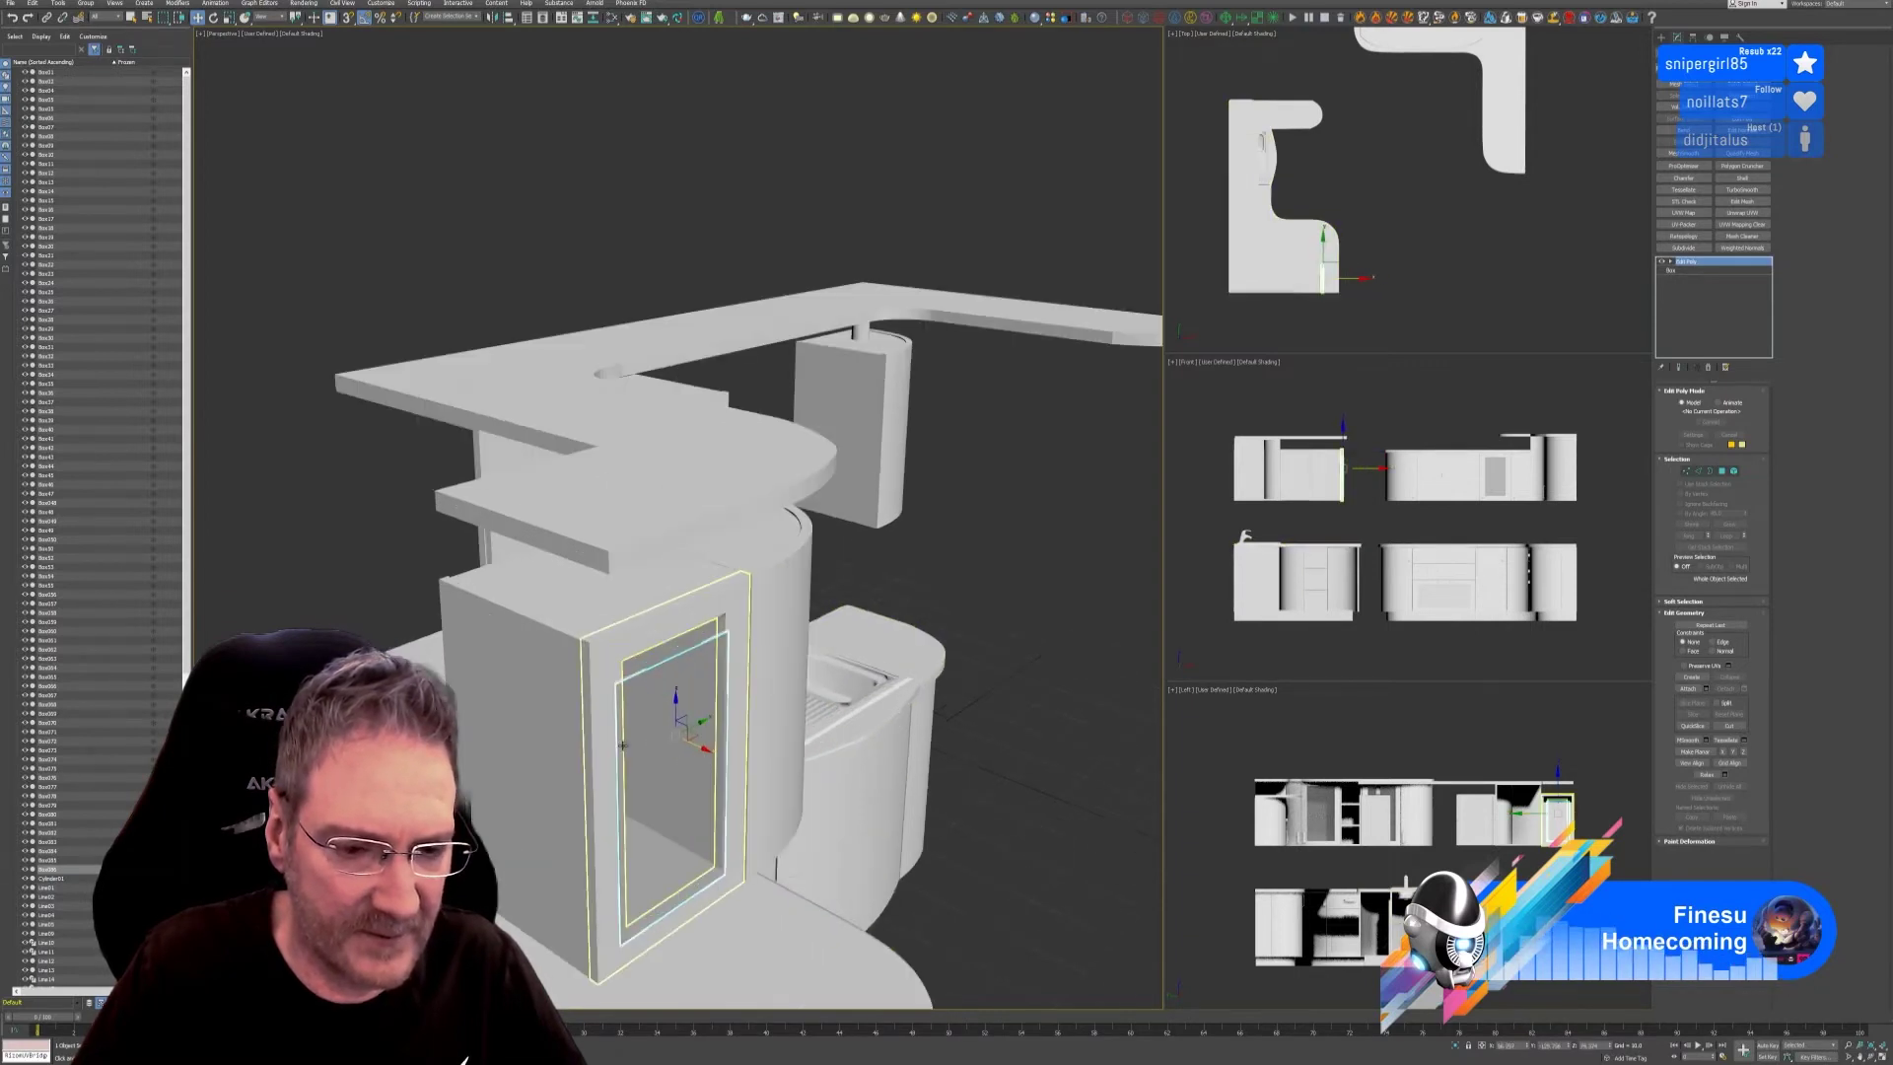
# Isolate the copied glass pane together with the end cabinet's door frame, close in for alignment.
pyautogui.keyDown('alt'); pyautogui.moveTo(854, 821); pyautogui.dragTo(778, 721, button='middle'); pyautogui.keyUp('alt')
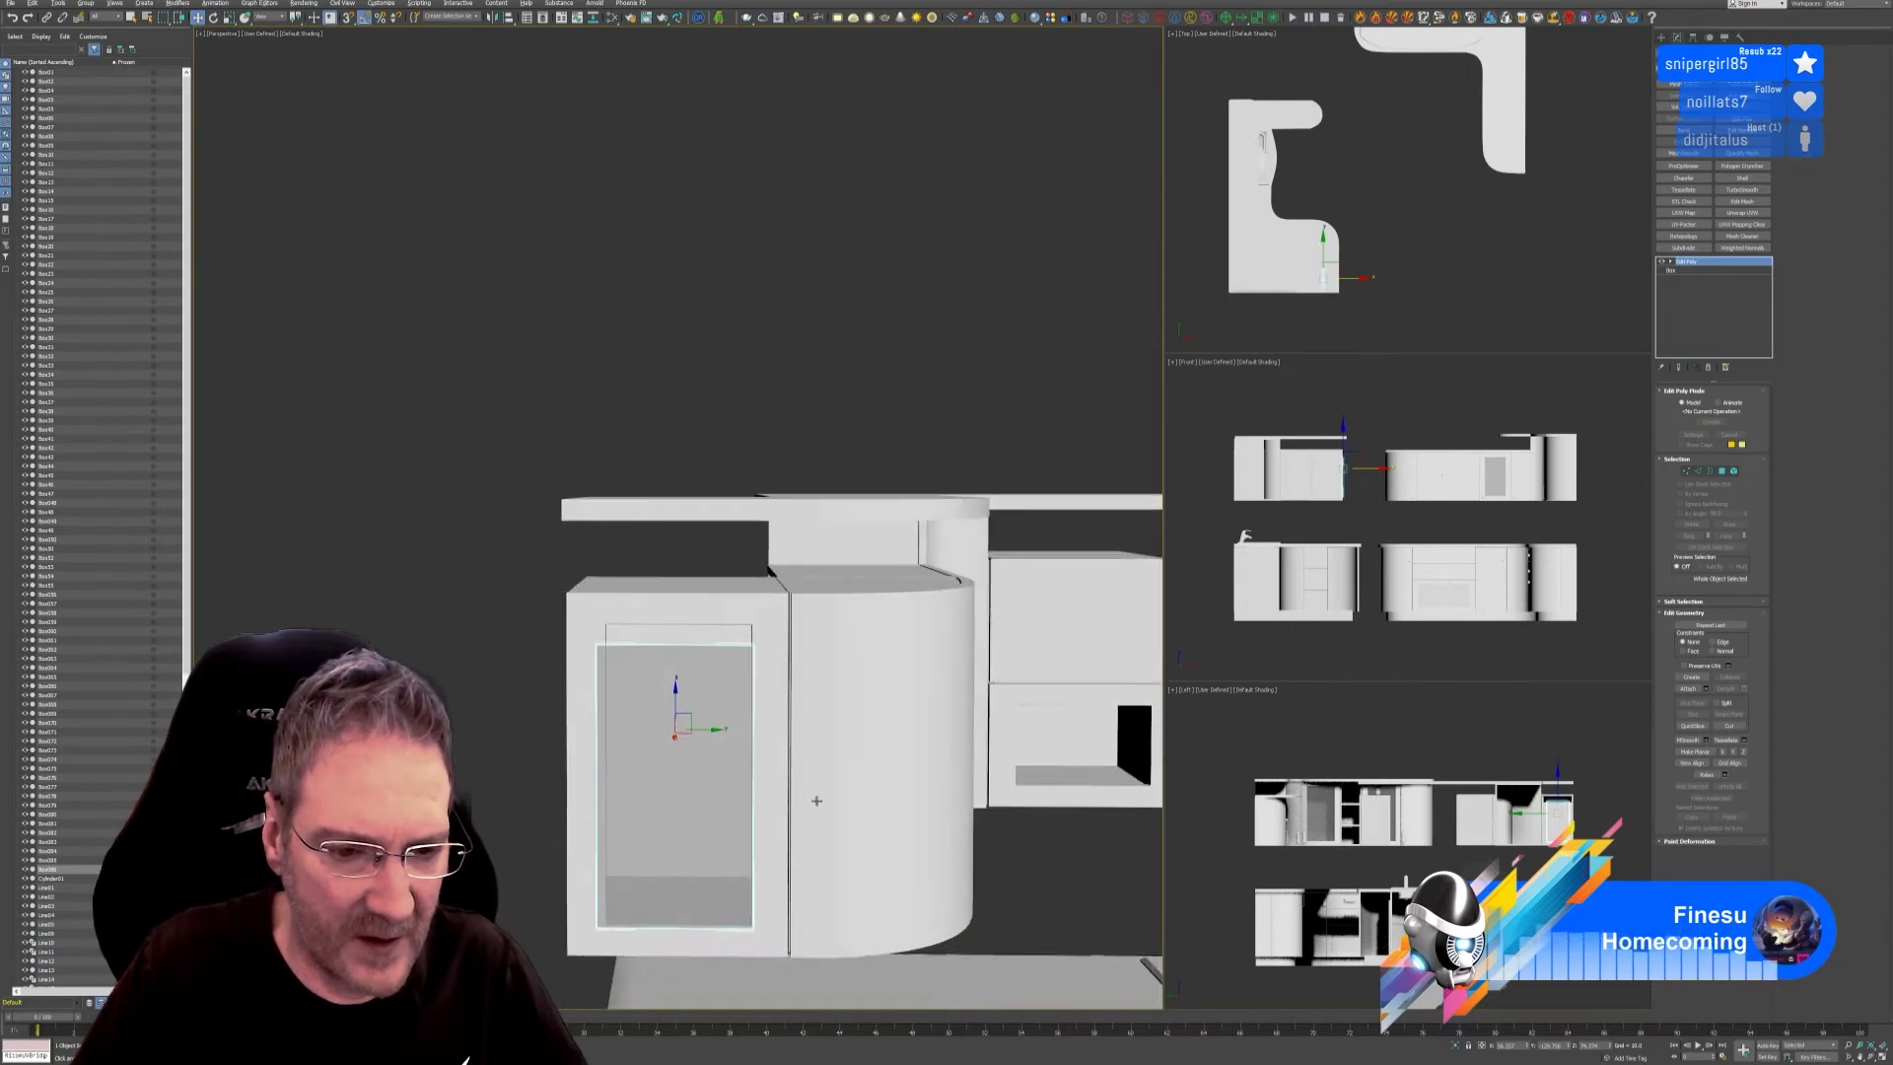
pyautogui.keyDown('ctrl'); pyautogui.click(781, 735); pyautogui.keyUp('ctrl')
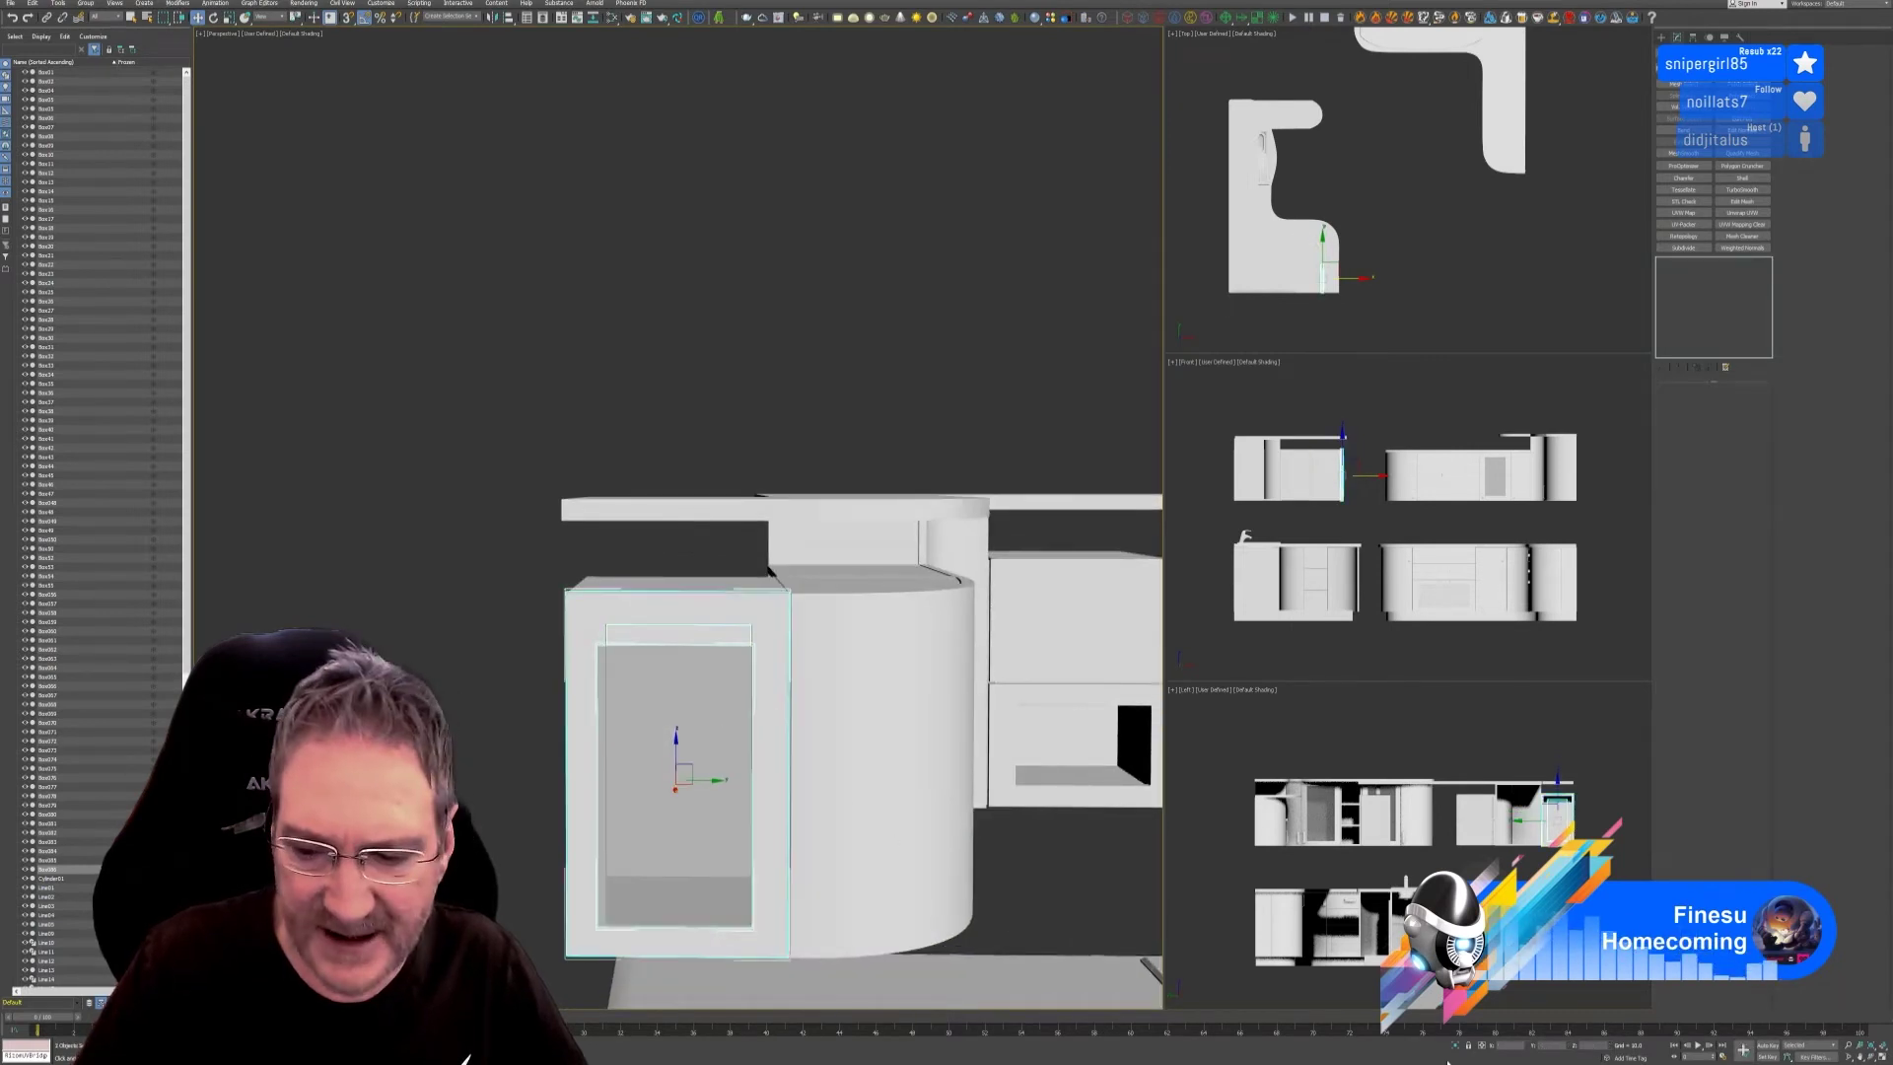
pyautogui.hotkey('alt', 'q')
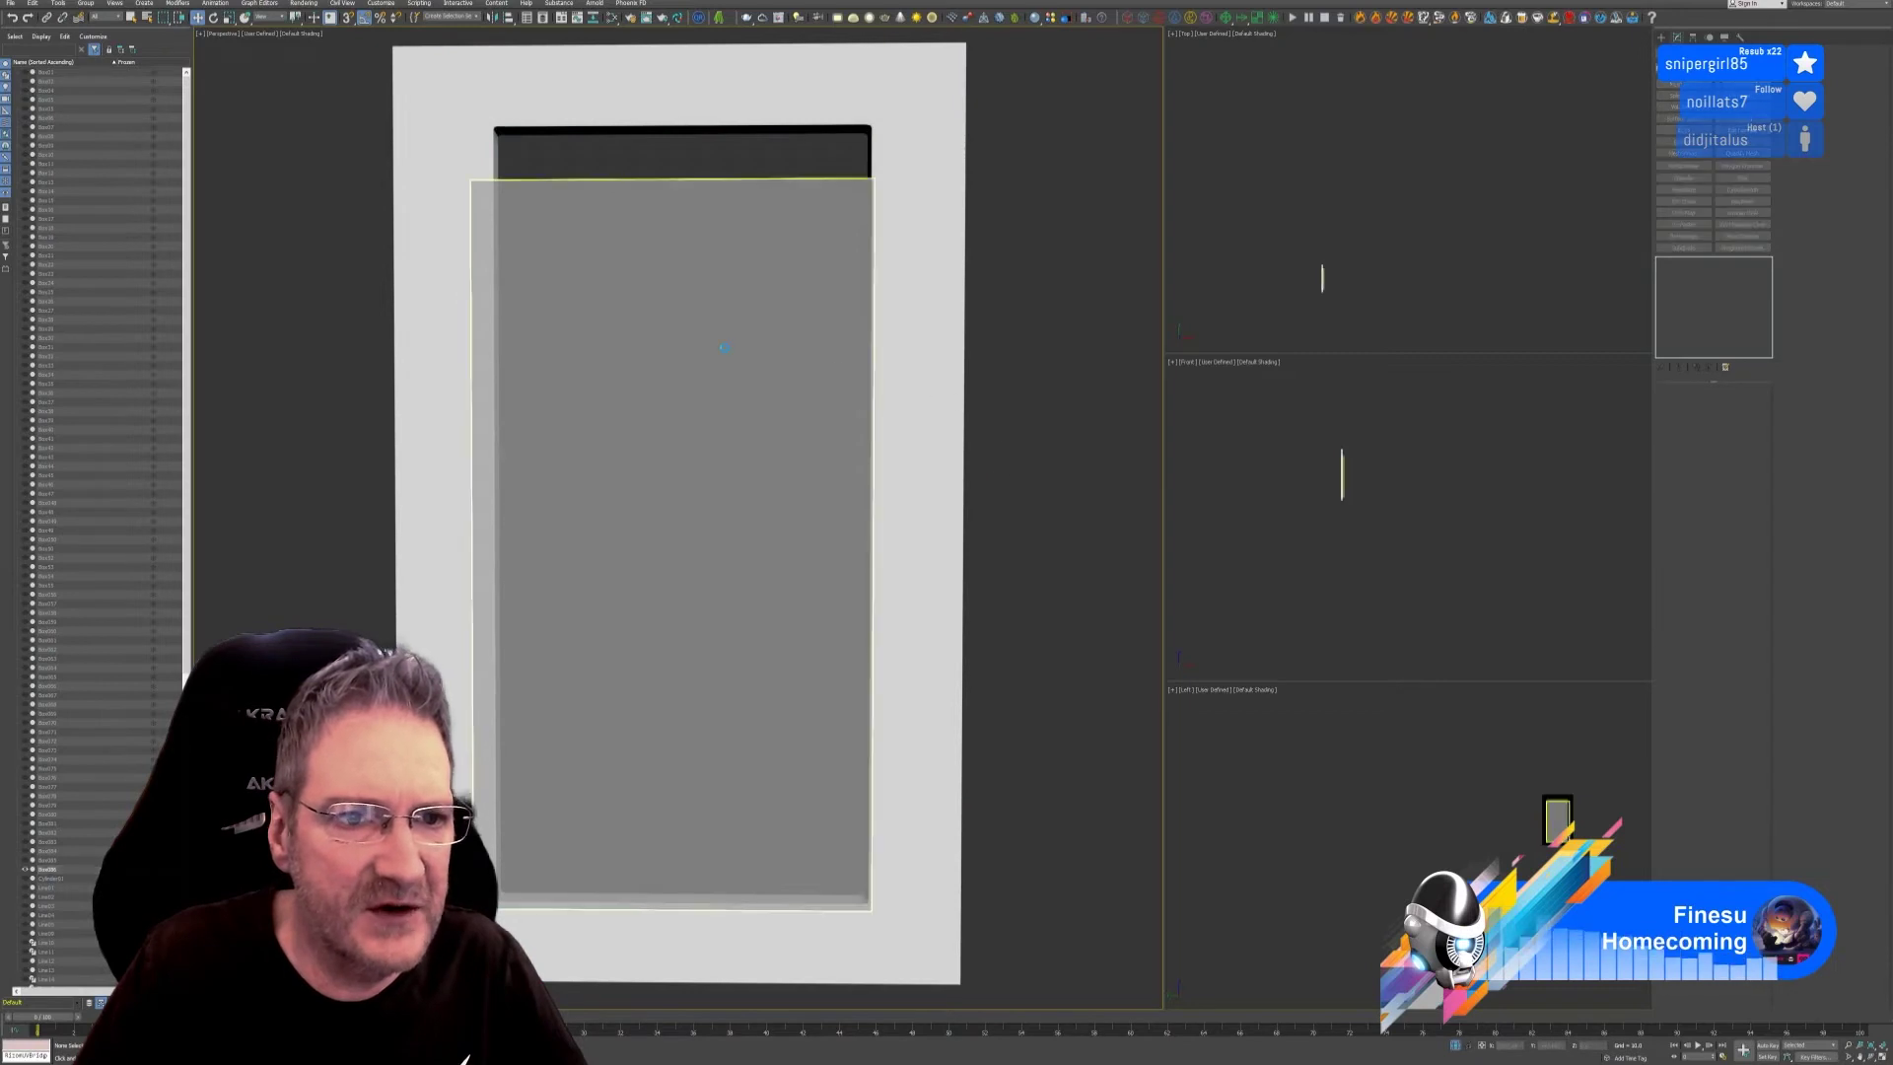
pyautogui.scroll(10, 1419, 247)
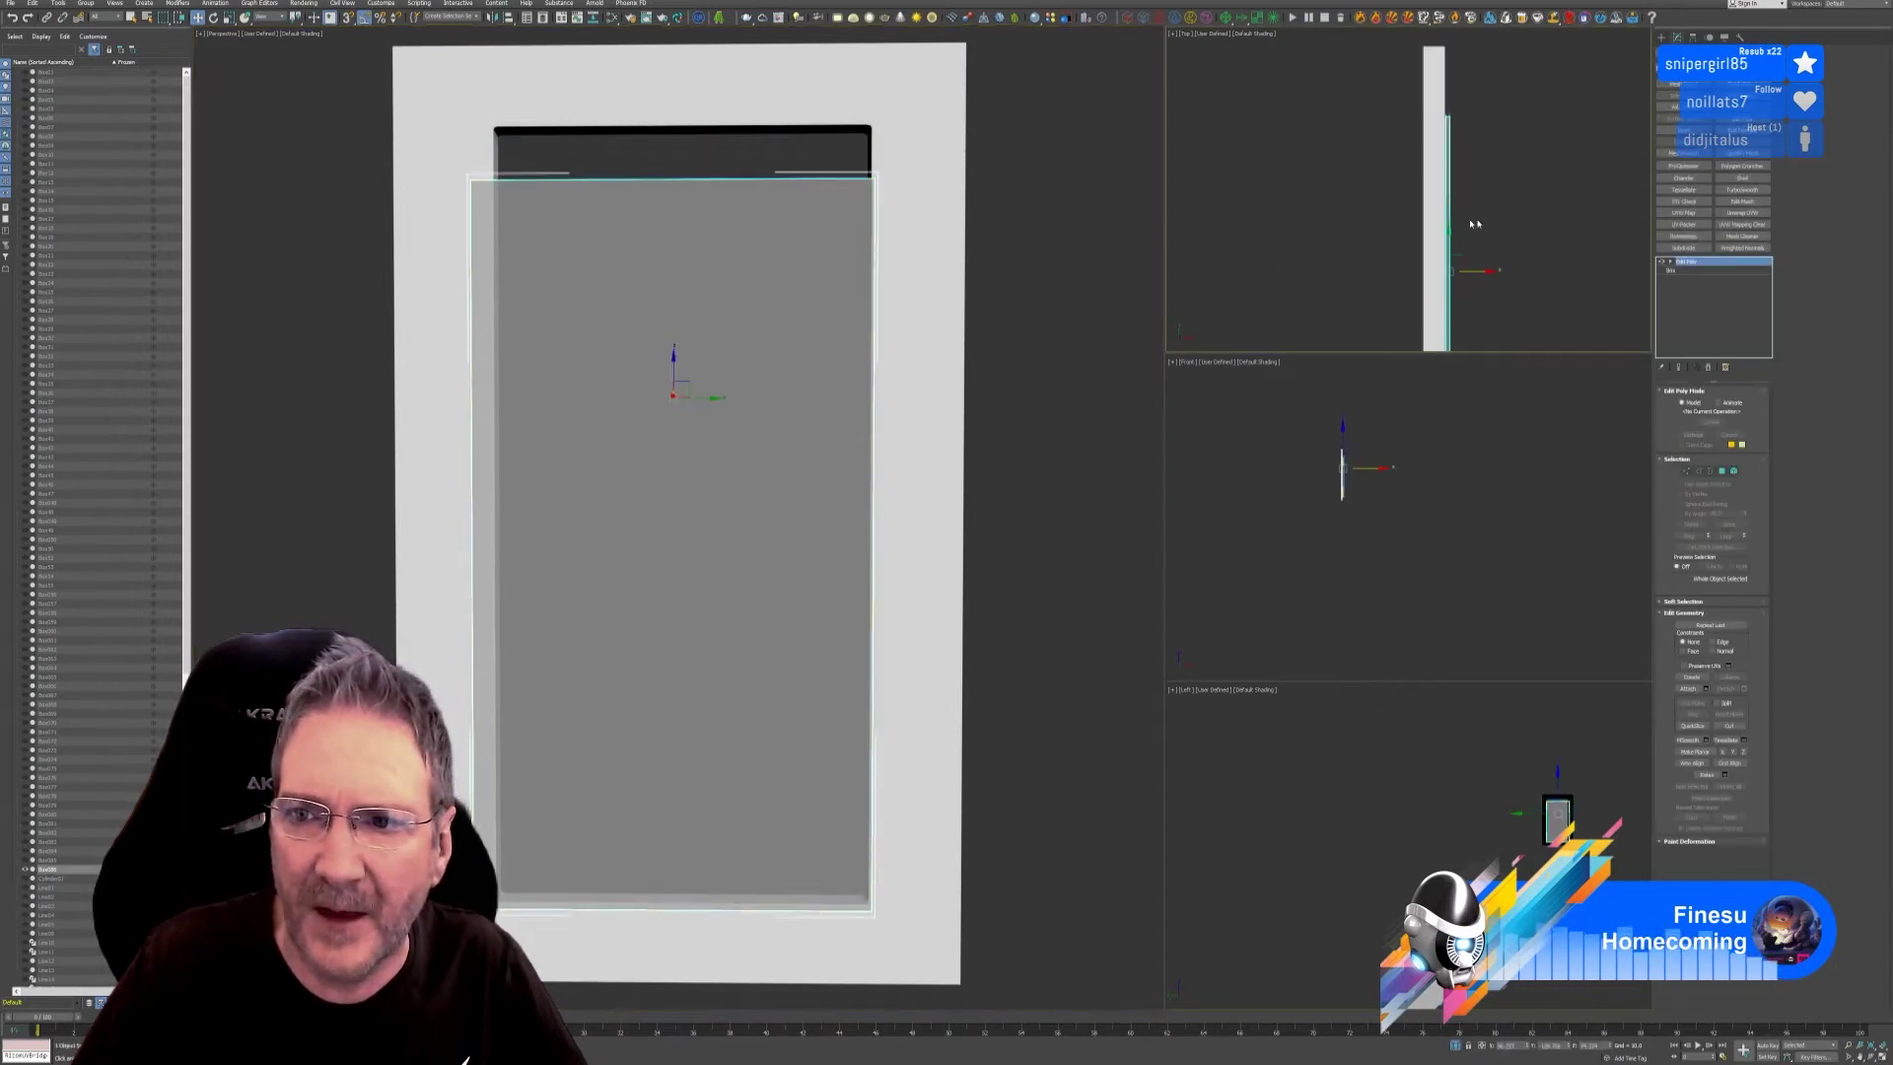
# Seat the glass pane within the end cabinet door frame's thickness, stretch its height, centre it over the opening and leave isolation.
pyautogui.moveTo(1414, 263); pyautogui.dragTo(1401, 263)
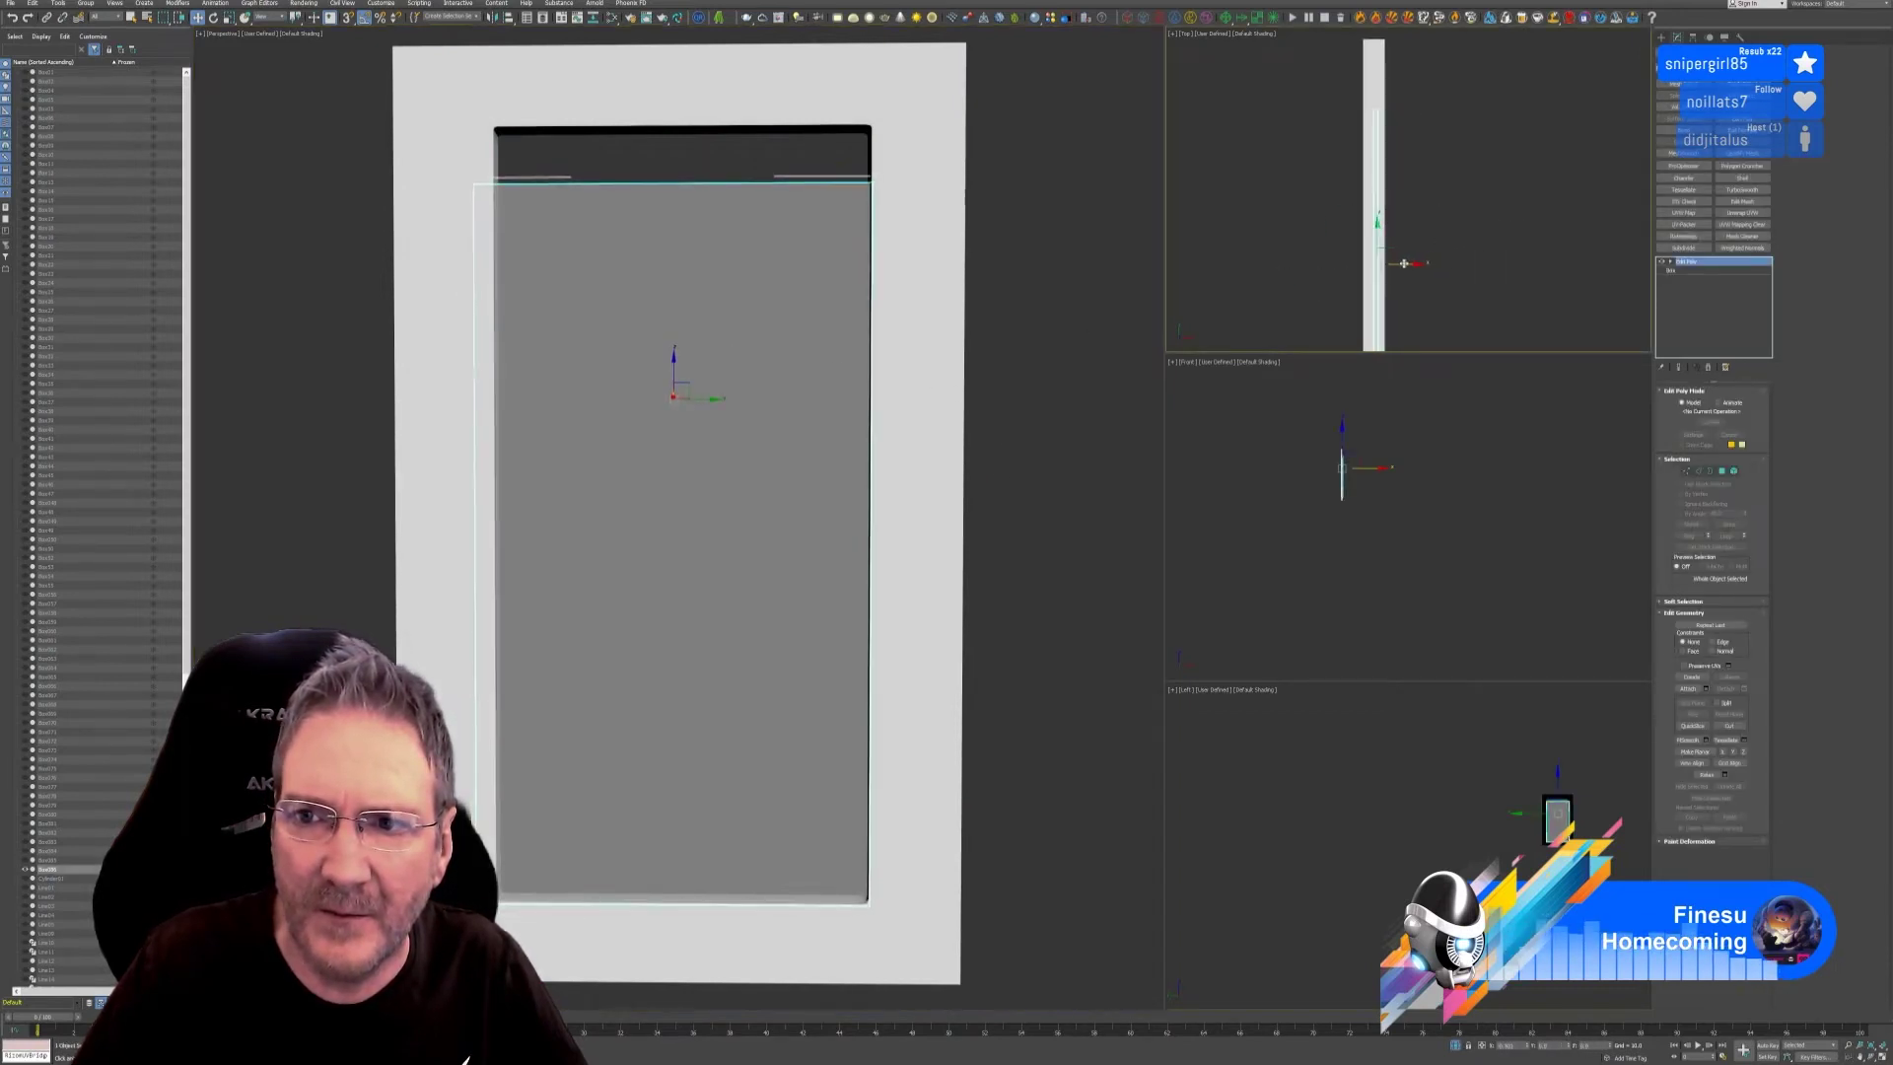
pyautogui.moveTo(760, 360); pyautogui.dragTo(757, 344, button='middle')
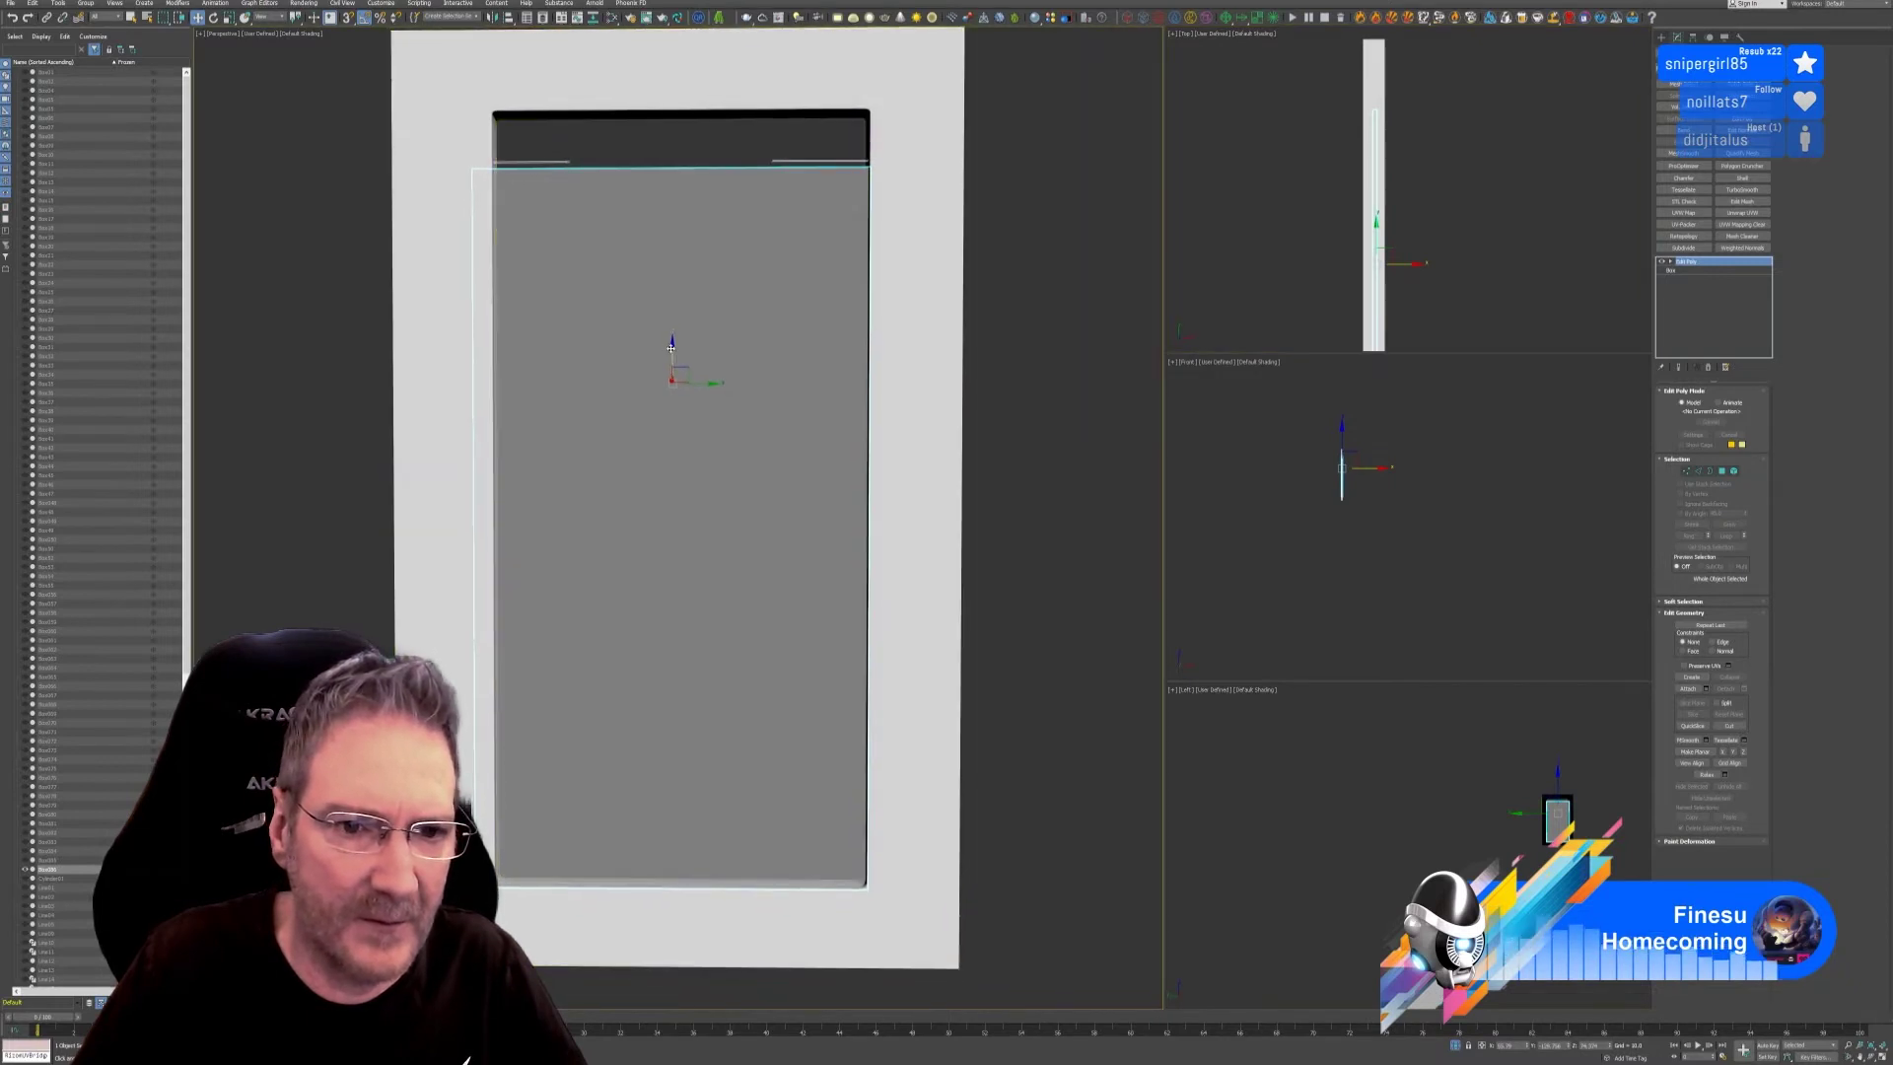
pyautogui.moveTo(677, 348); pyautogui.dragTo(695, 305)
pyautogui.click(228, 19)
pyautogui.press('w')
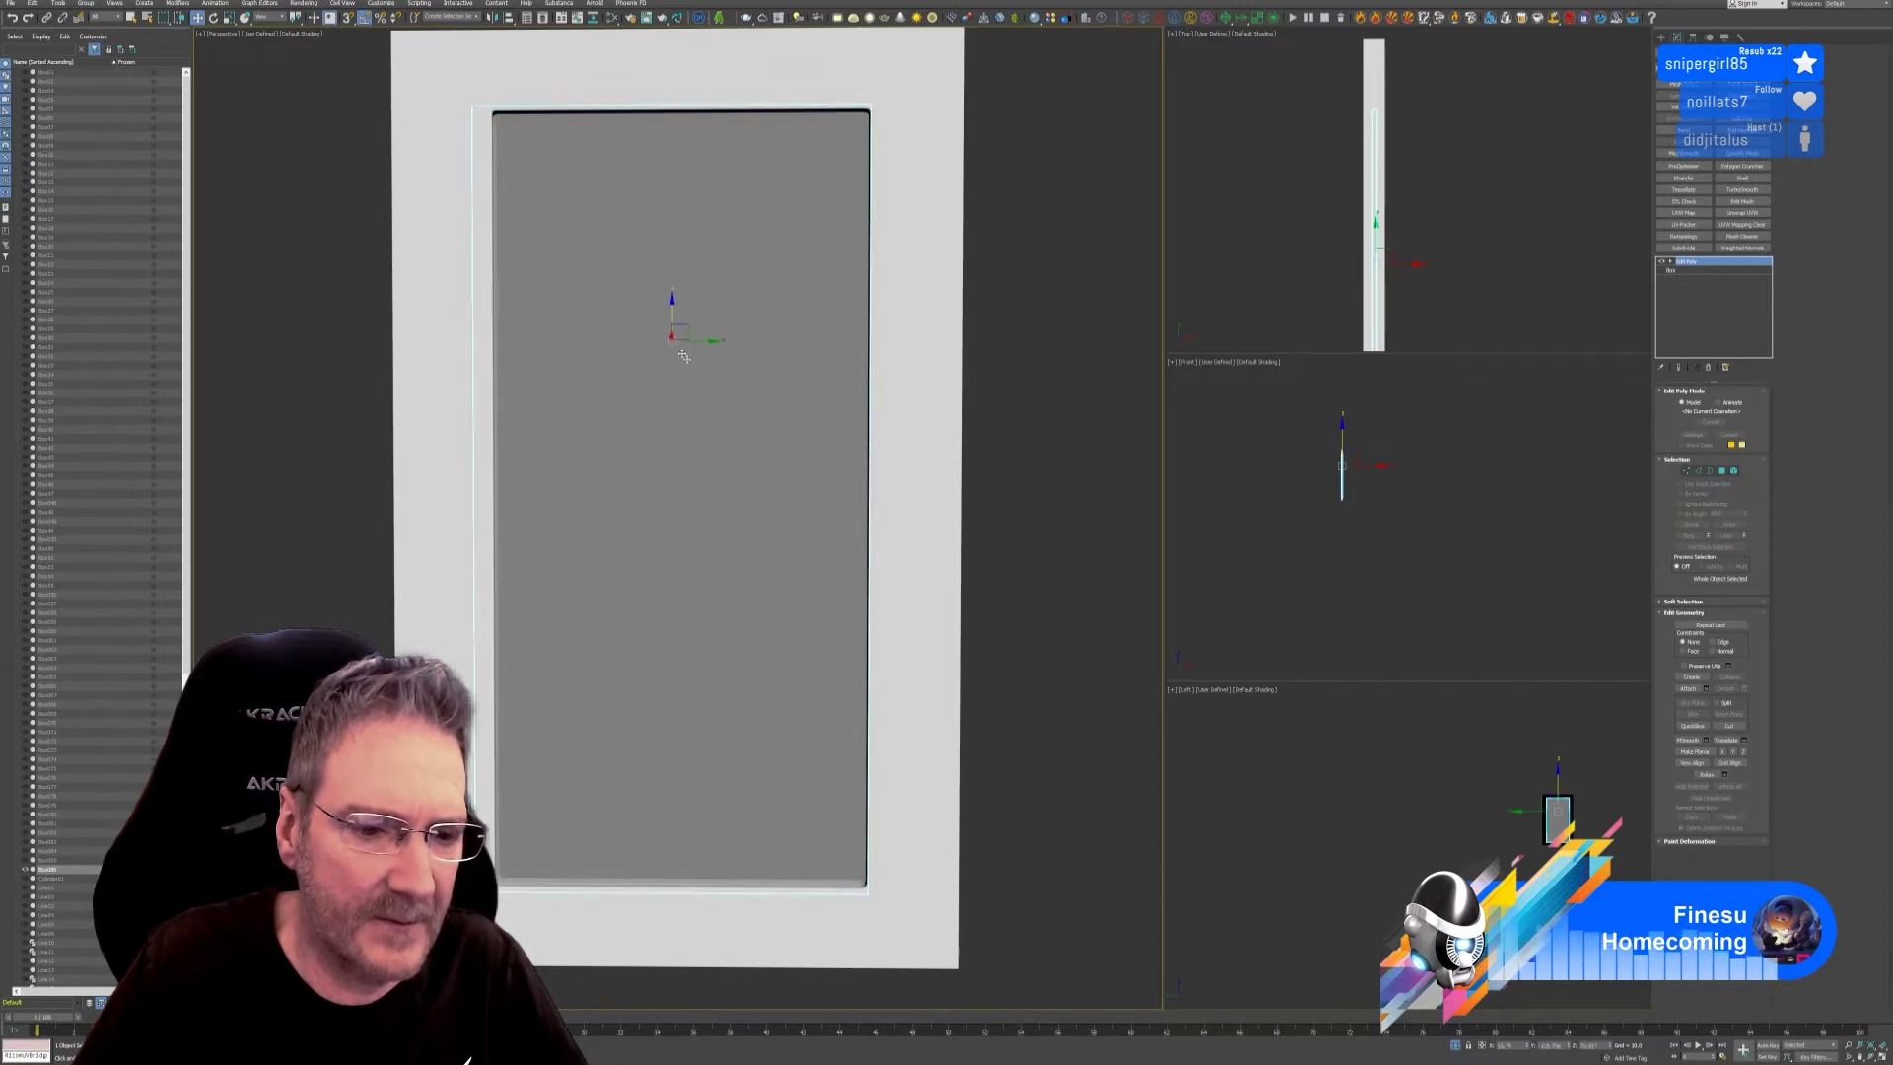
pyautogui.moveTo(699, 342); pyautogui.dragTo(711, 343)
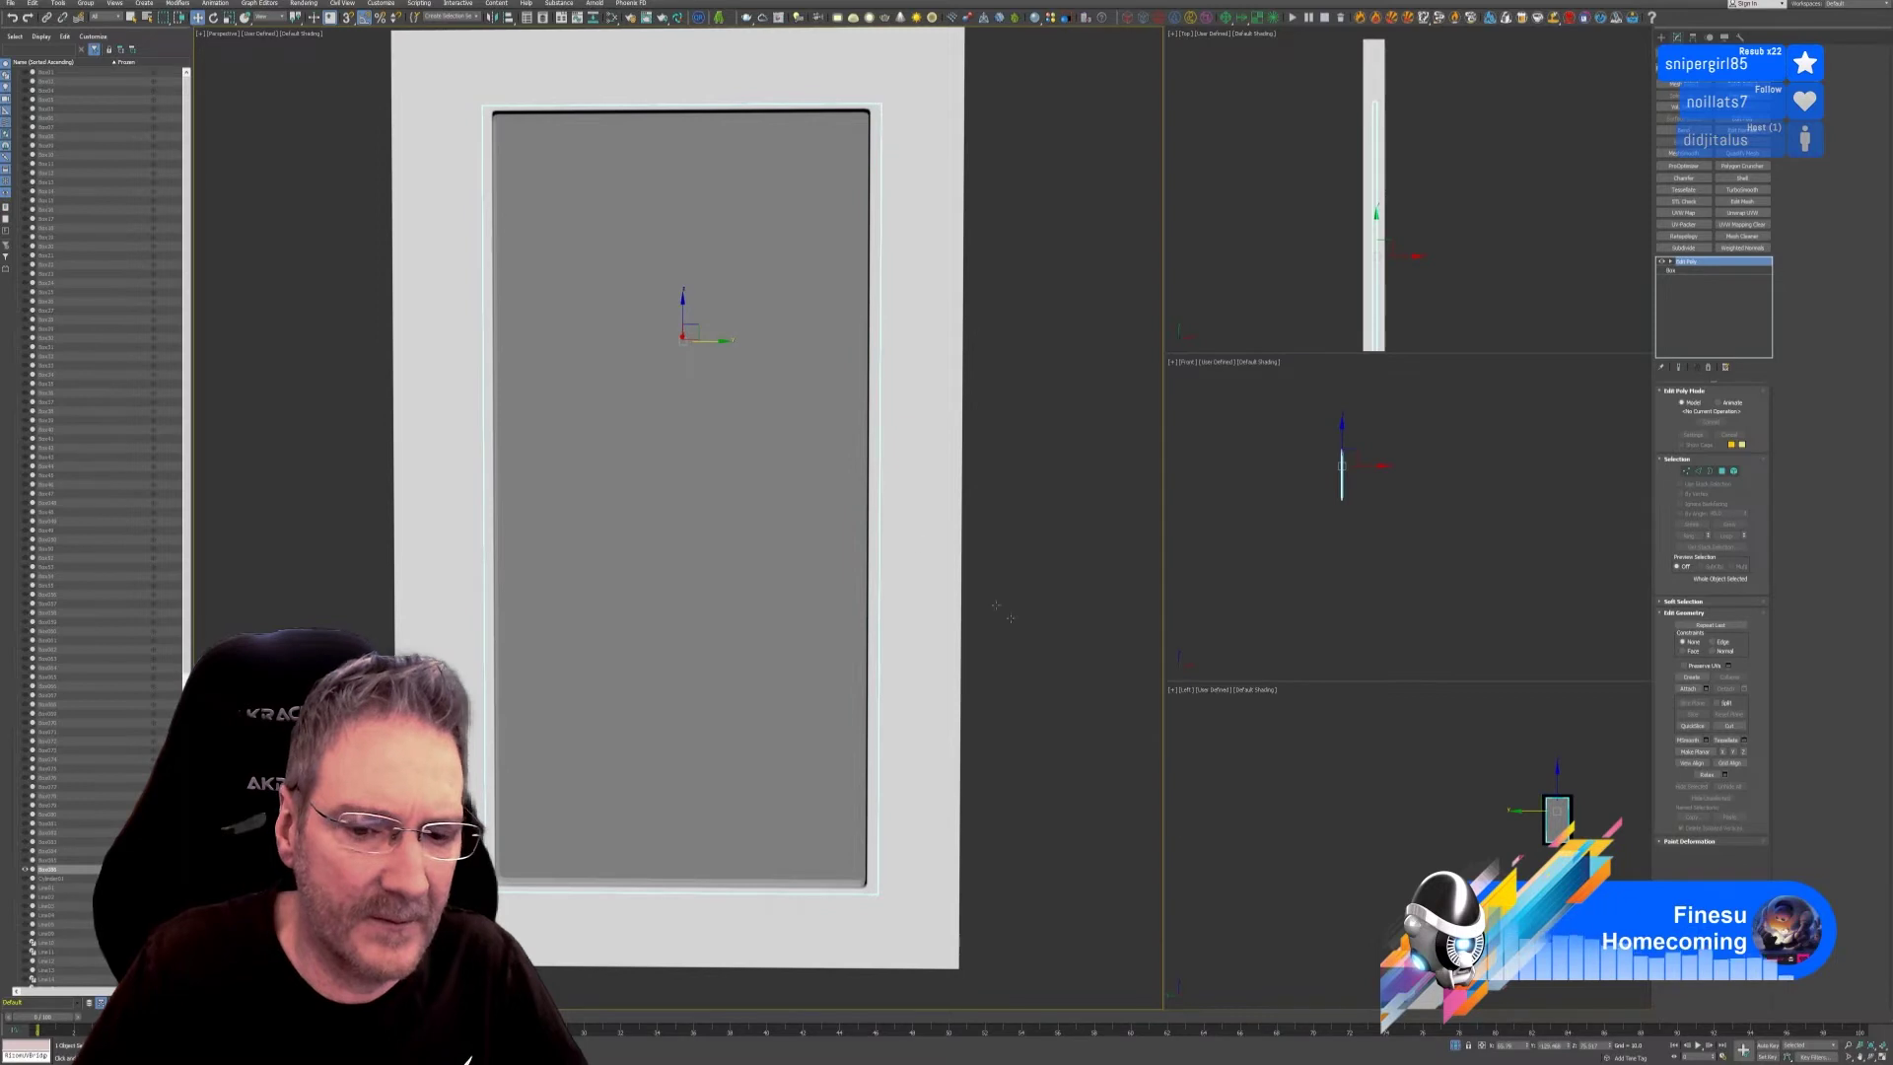
pyautogui.click(1457, 1045)
# Examine the small rectangular door opening and surrounding joints of the wall cabinet beyond the curved corner unit.
pyautogui.keyDown('alt'); pyautogui.moveTo(814, 769); pyautogui.dragTo(883, 775, button='middle'); pyautogui.keyUp('alt')
pyautogui.scroll(-3, 829, 762)
pyautogui.keyDown('alt'); pyautogui.moveTo(956, 719); pyautogui.dragTo(946, 680, button='middle'); pyautogui.keyUp('alt')
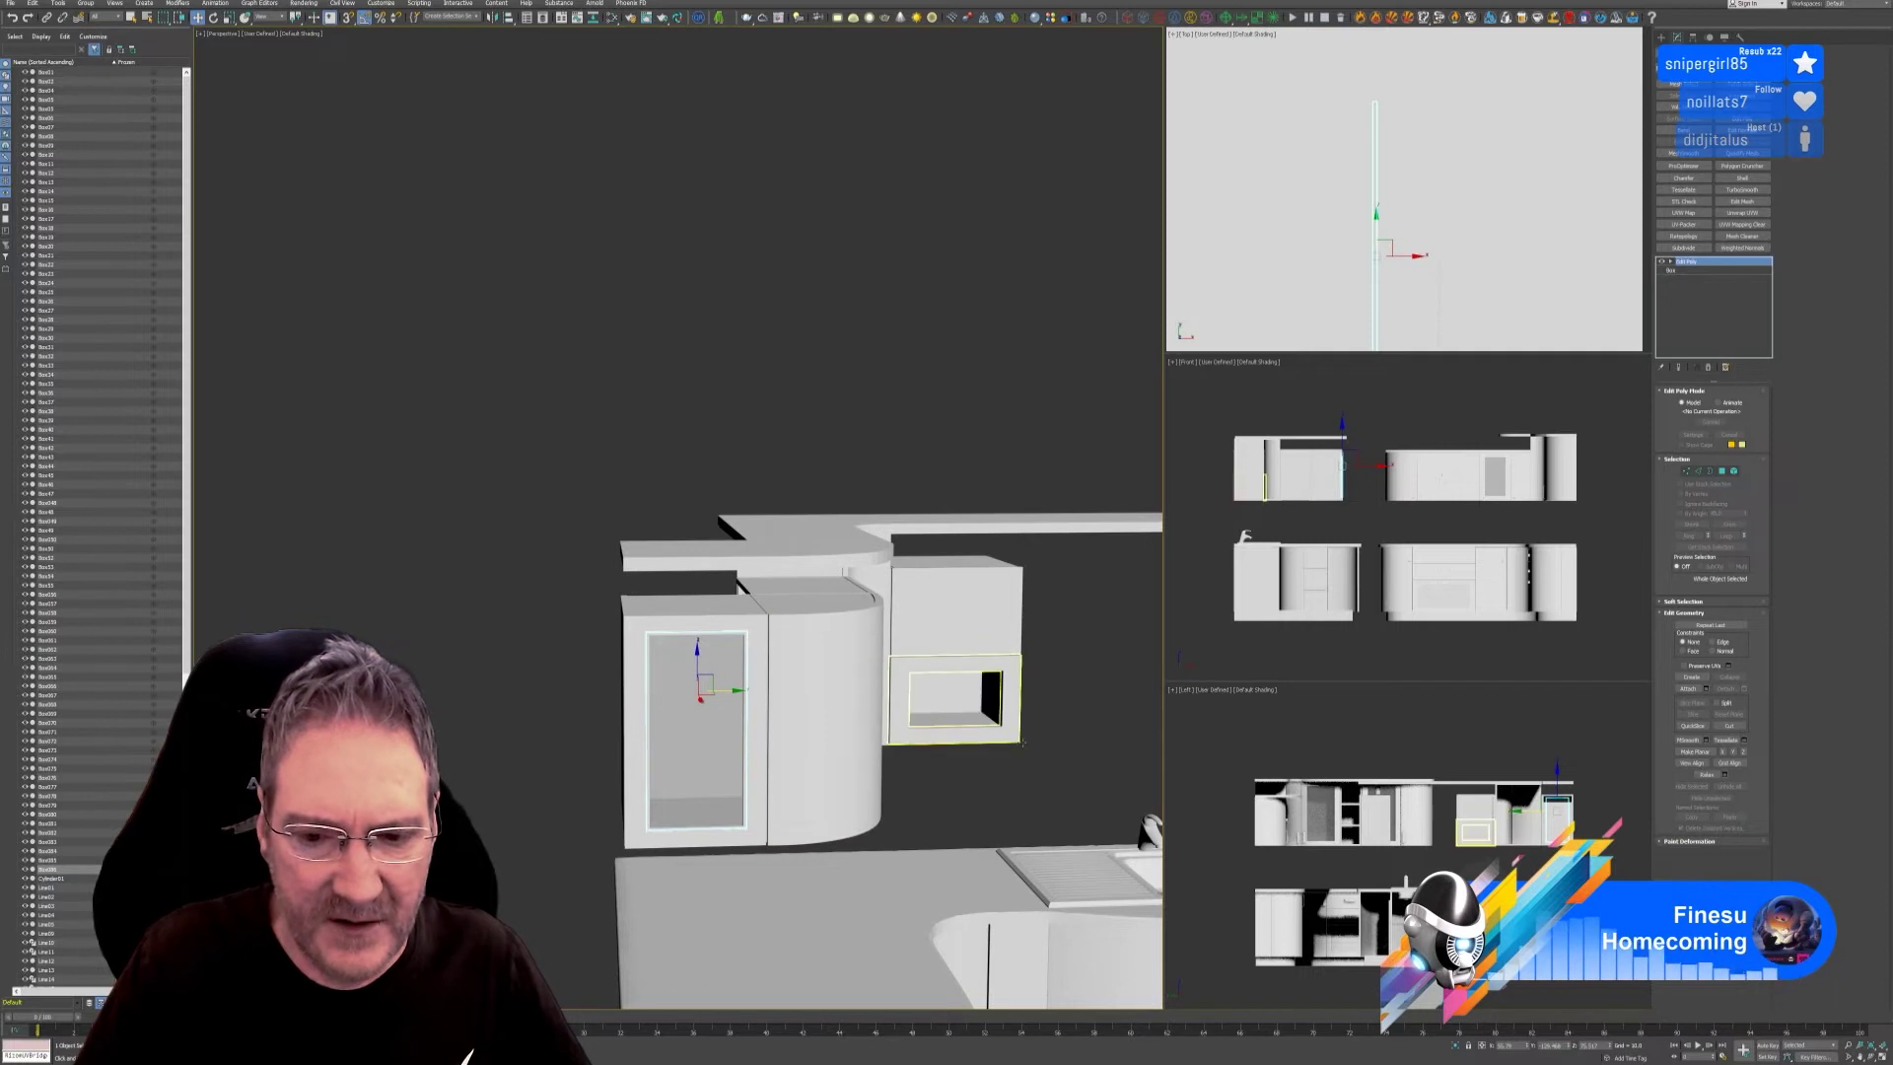
pyautogui.scroll(8, 1008, 739)
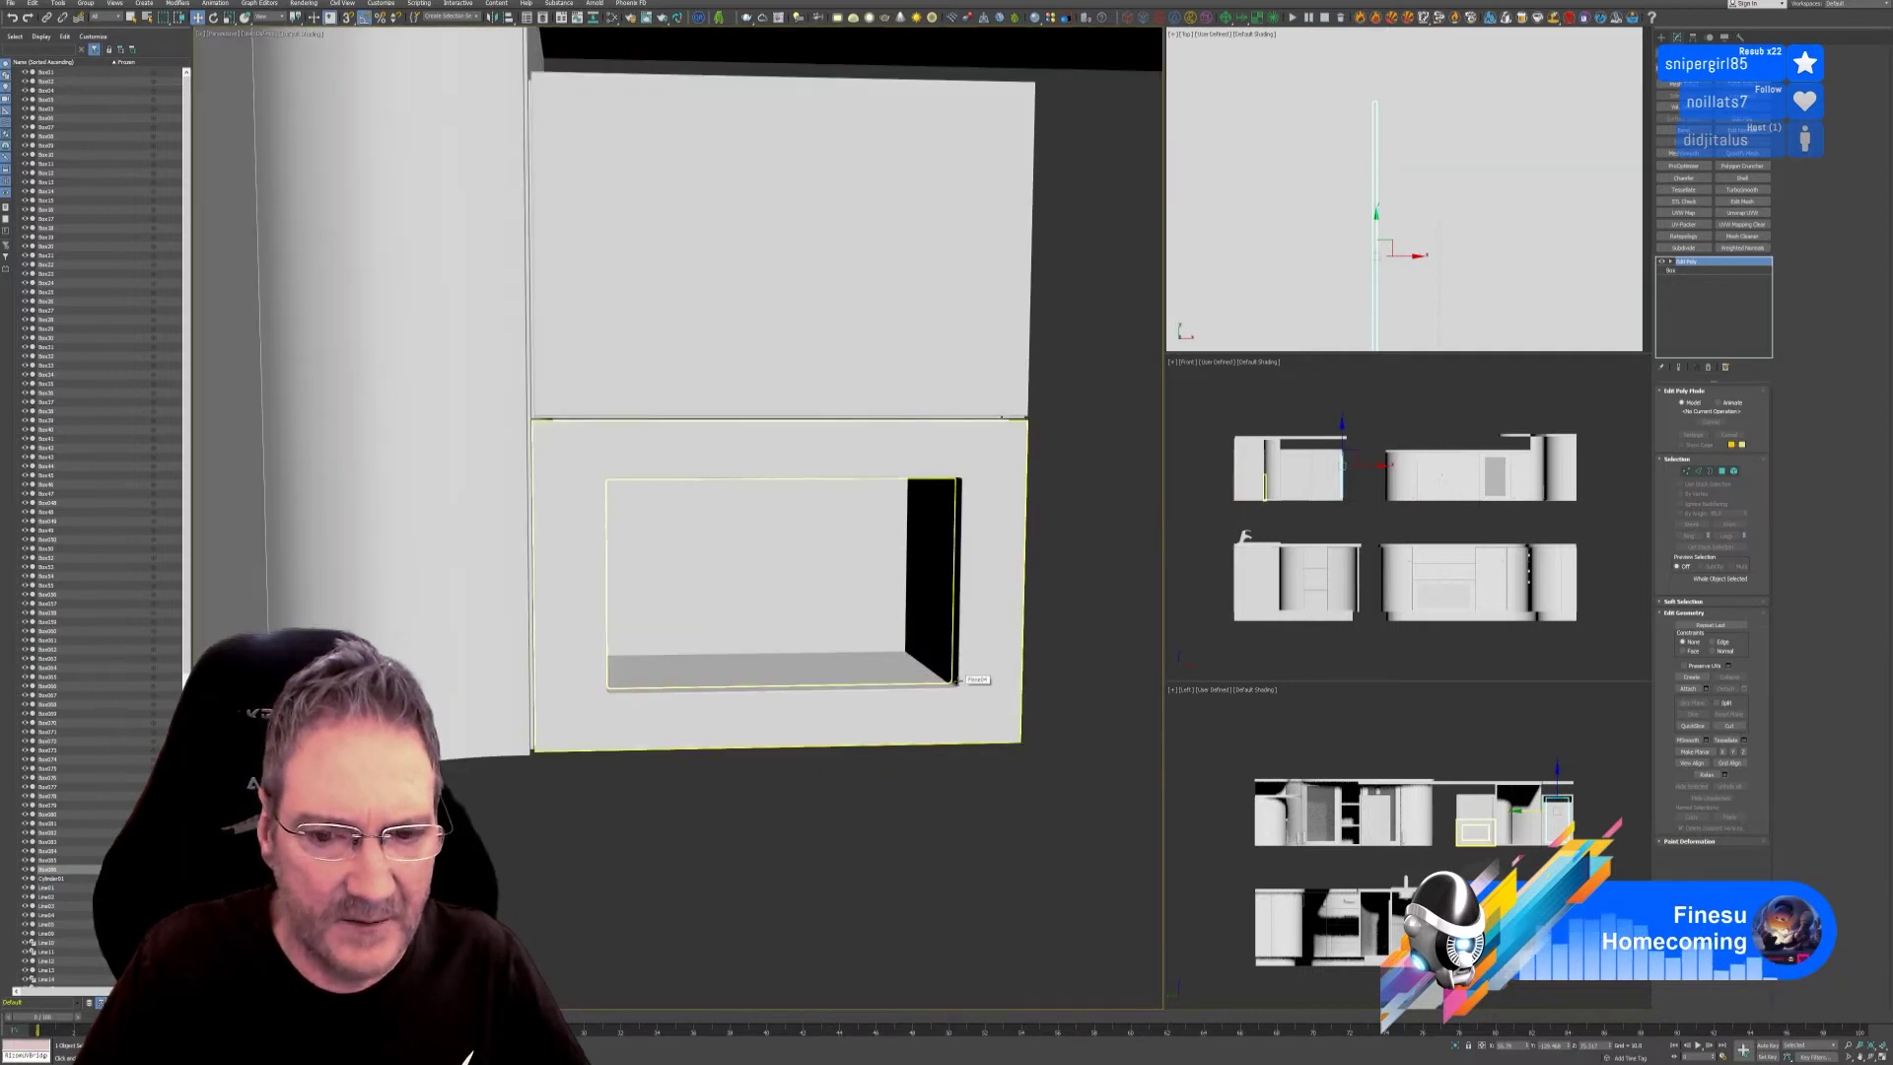
pyautogui.scroll(3, 933, 684)
pyautogui.scroll(-3, 933, 684)
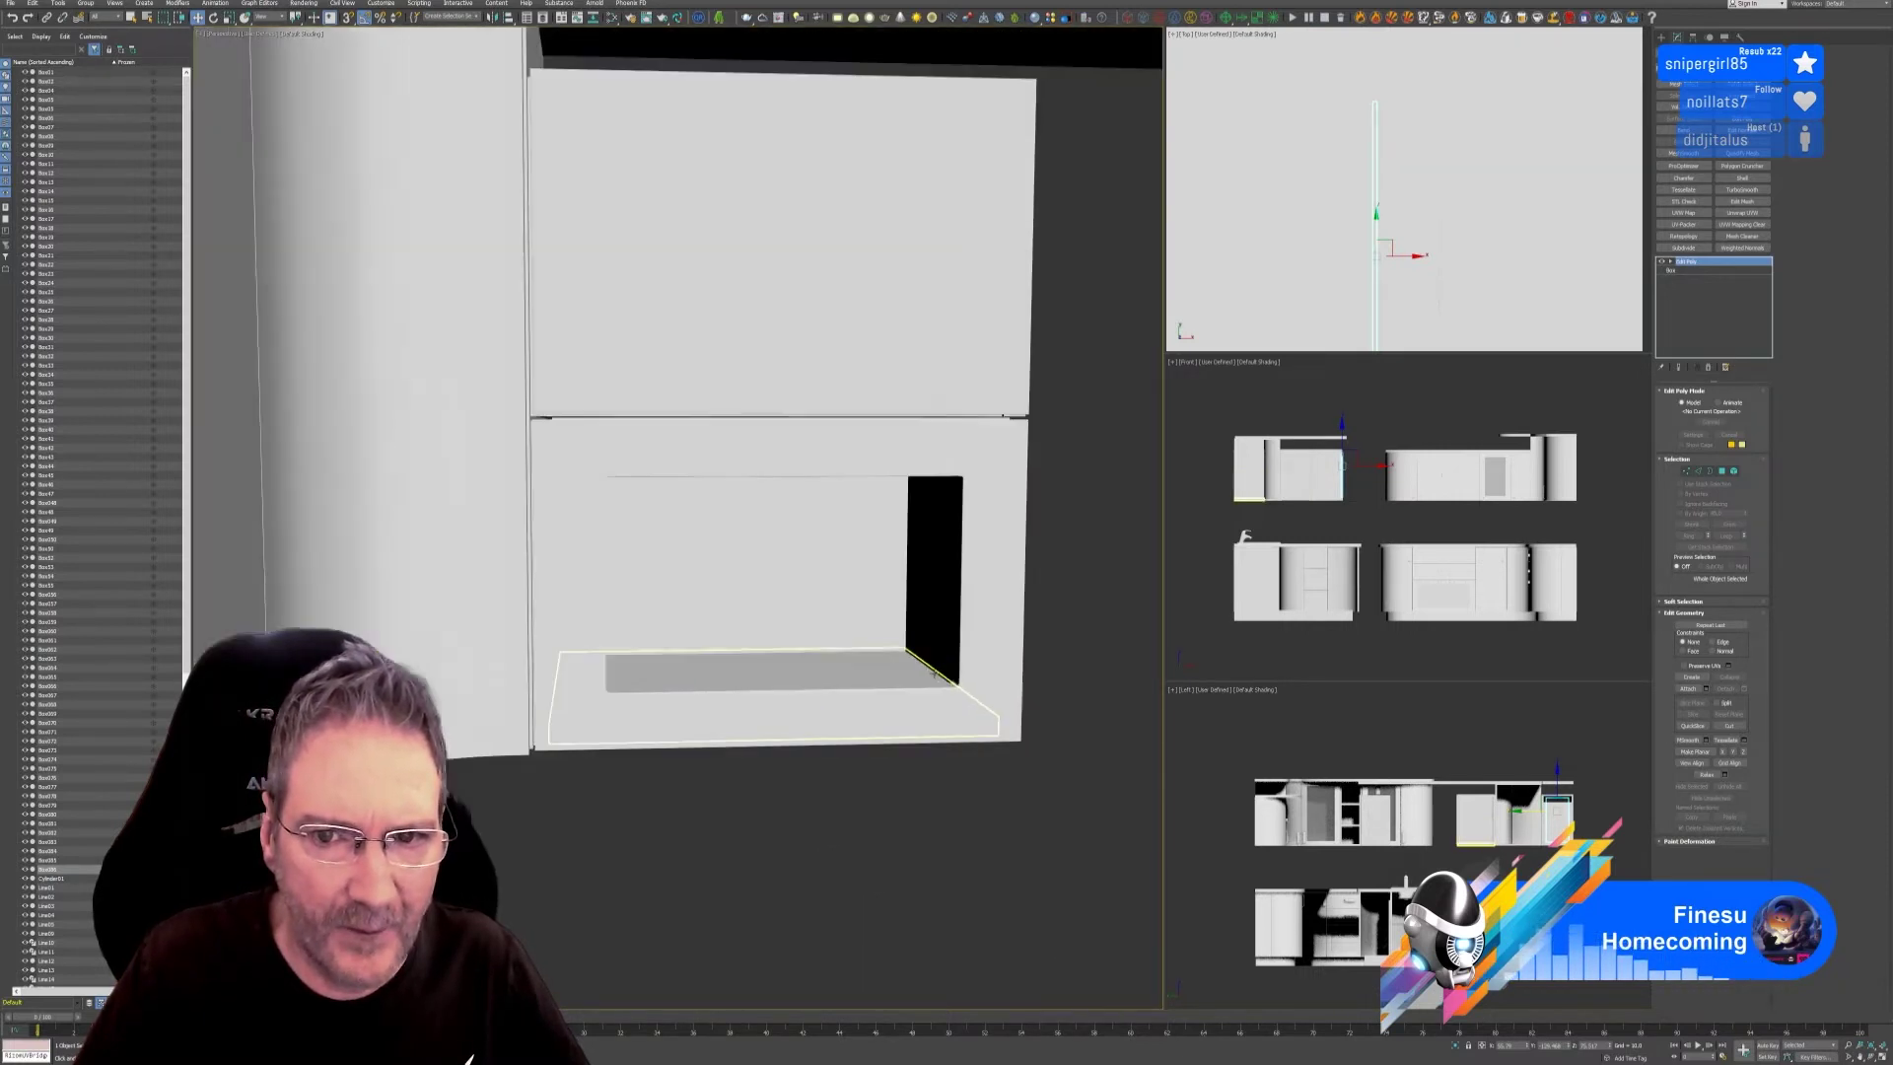
pyautogui.scroll(3, 665, 434)
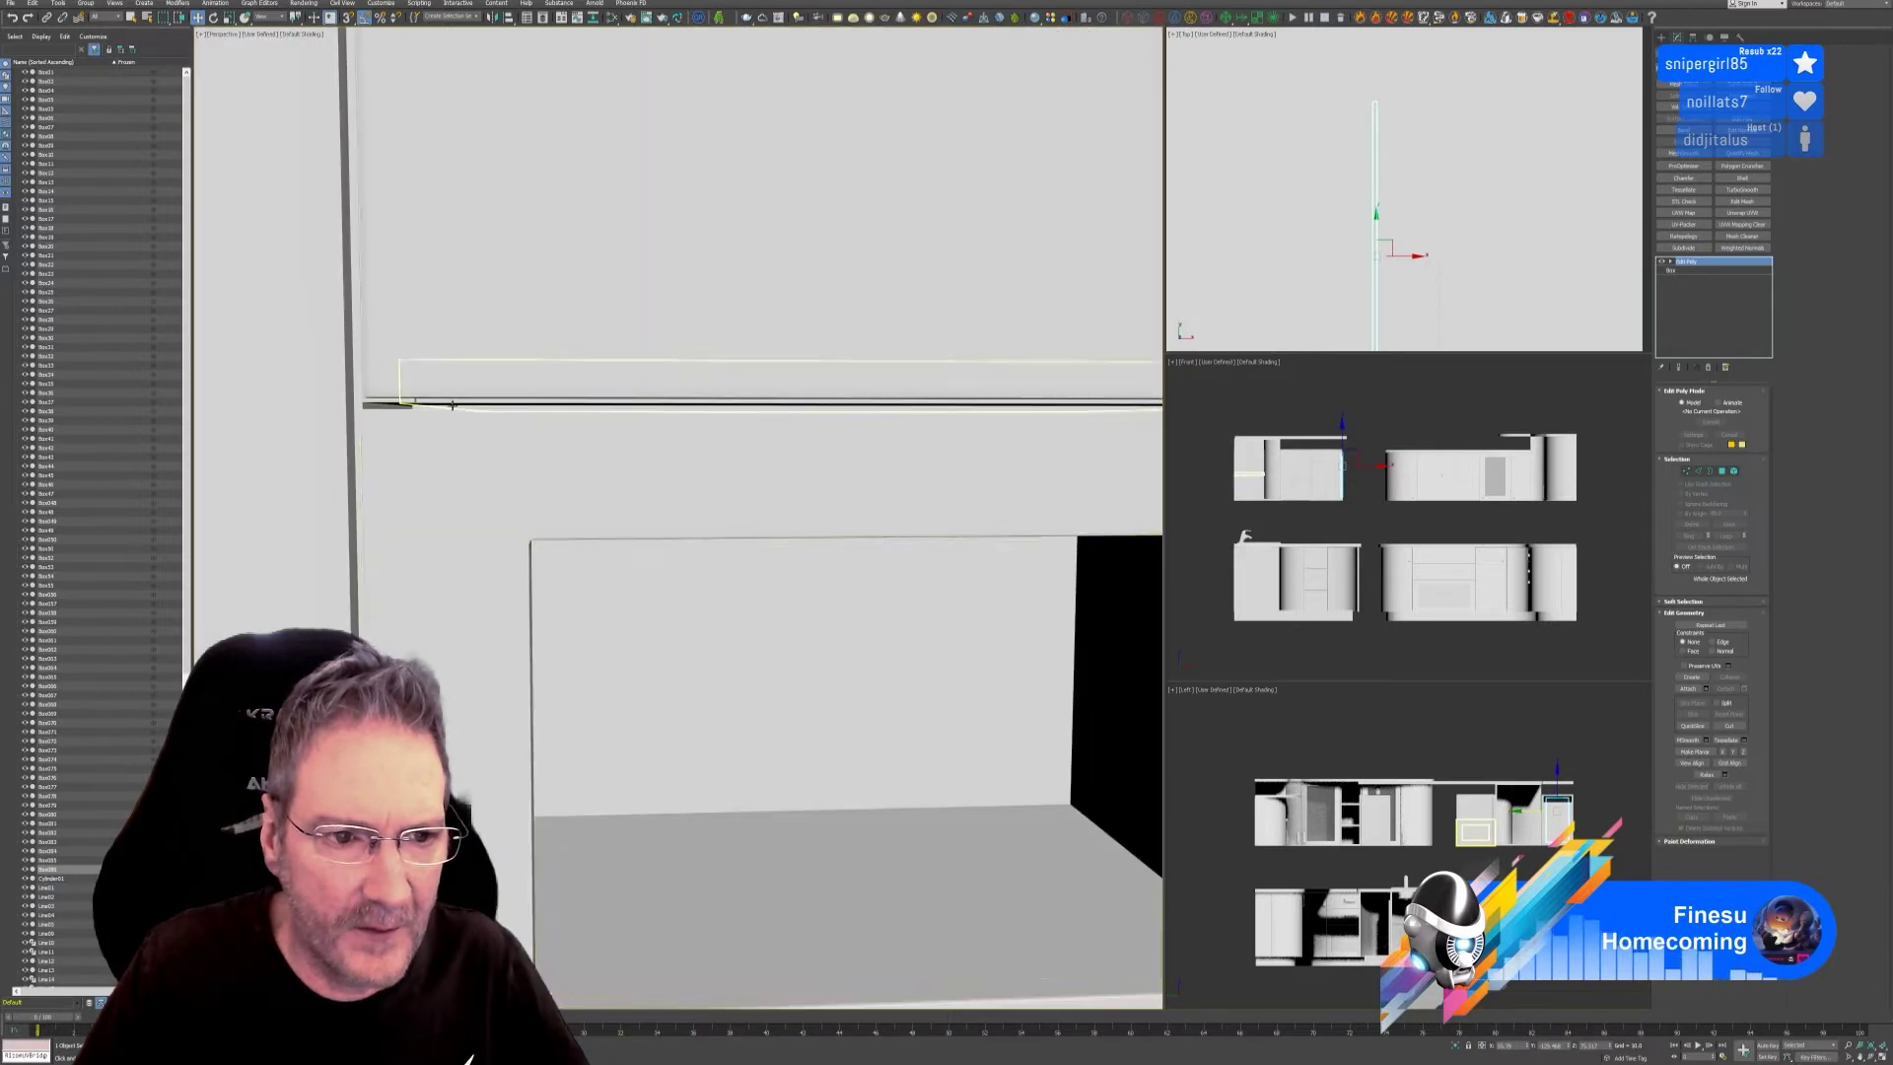
pyautogui.scroll(2, 680, 429)
pyautogui.moveTo(680, 429); pyautogui.dragTo(435, 434, button='middle')
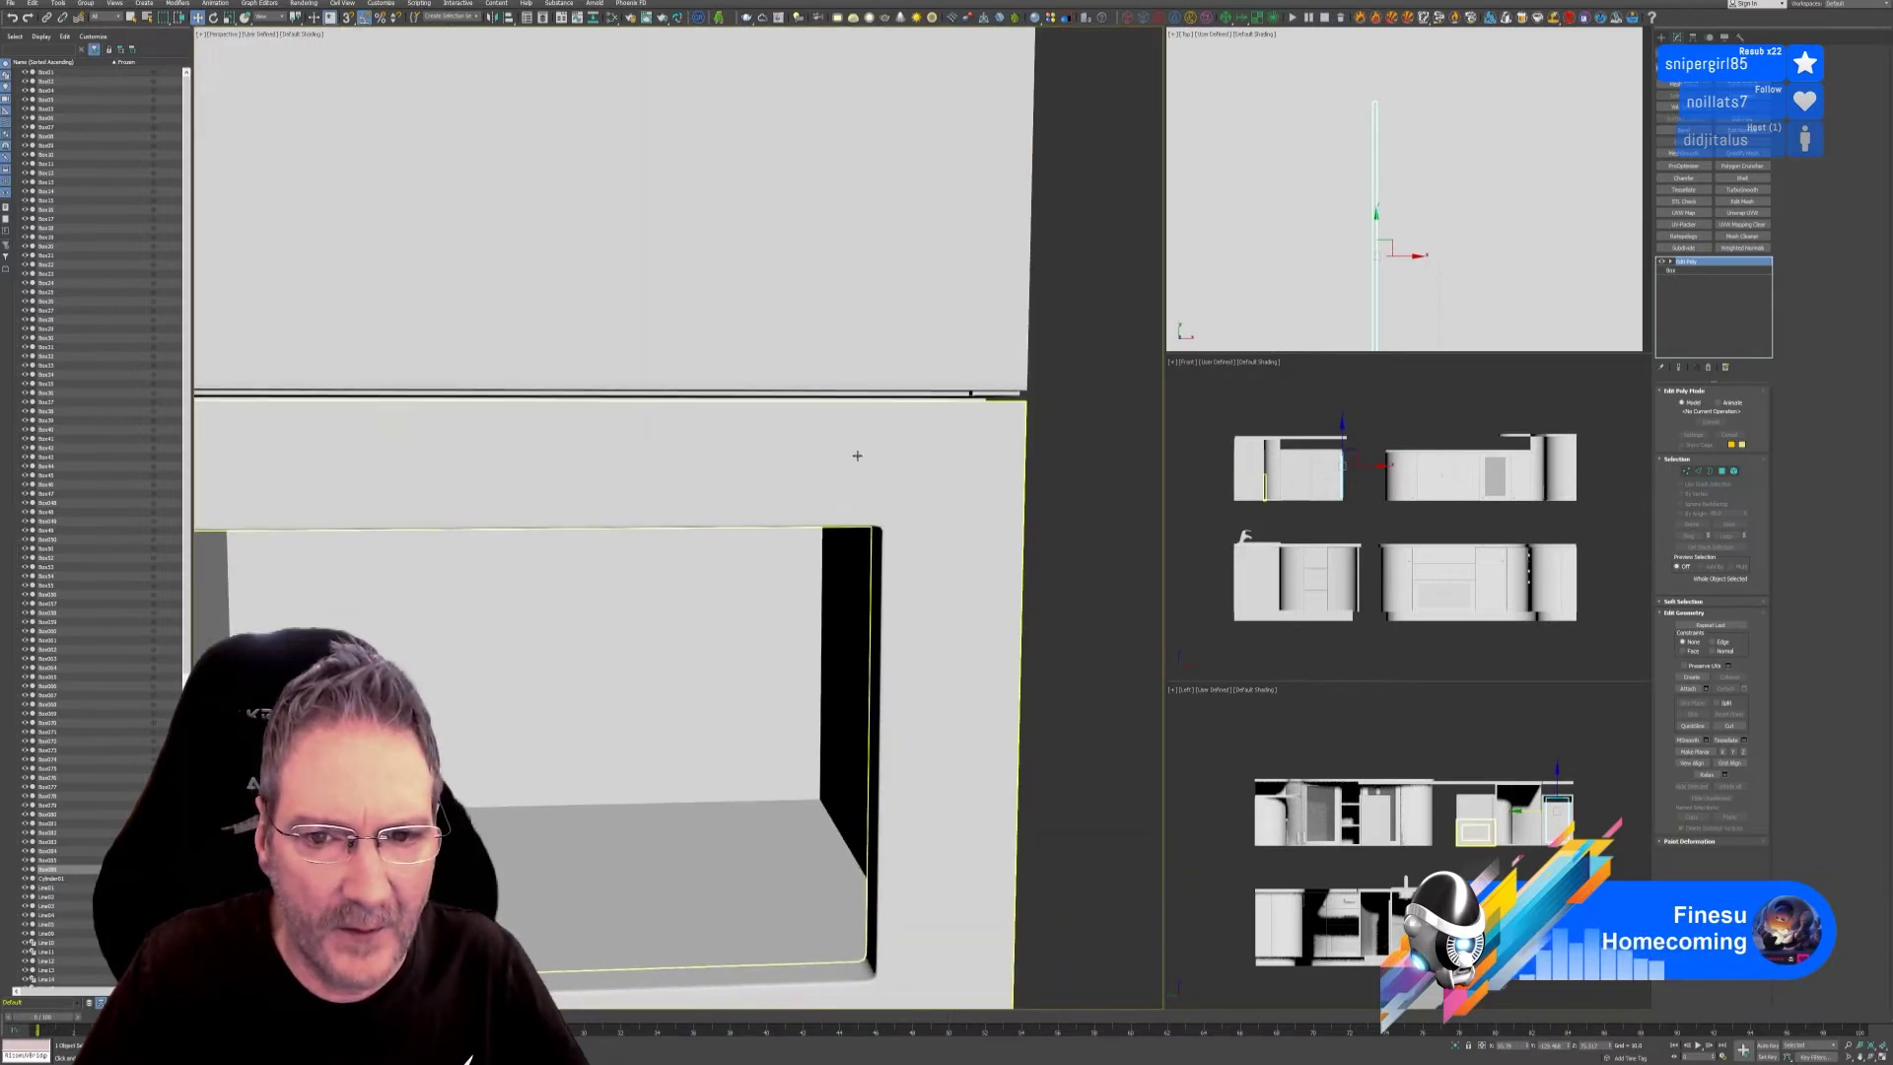
pyautogui.moveTo(829, 459); pyautogui.dragTo(994, 332, button='middle')
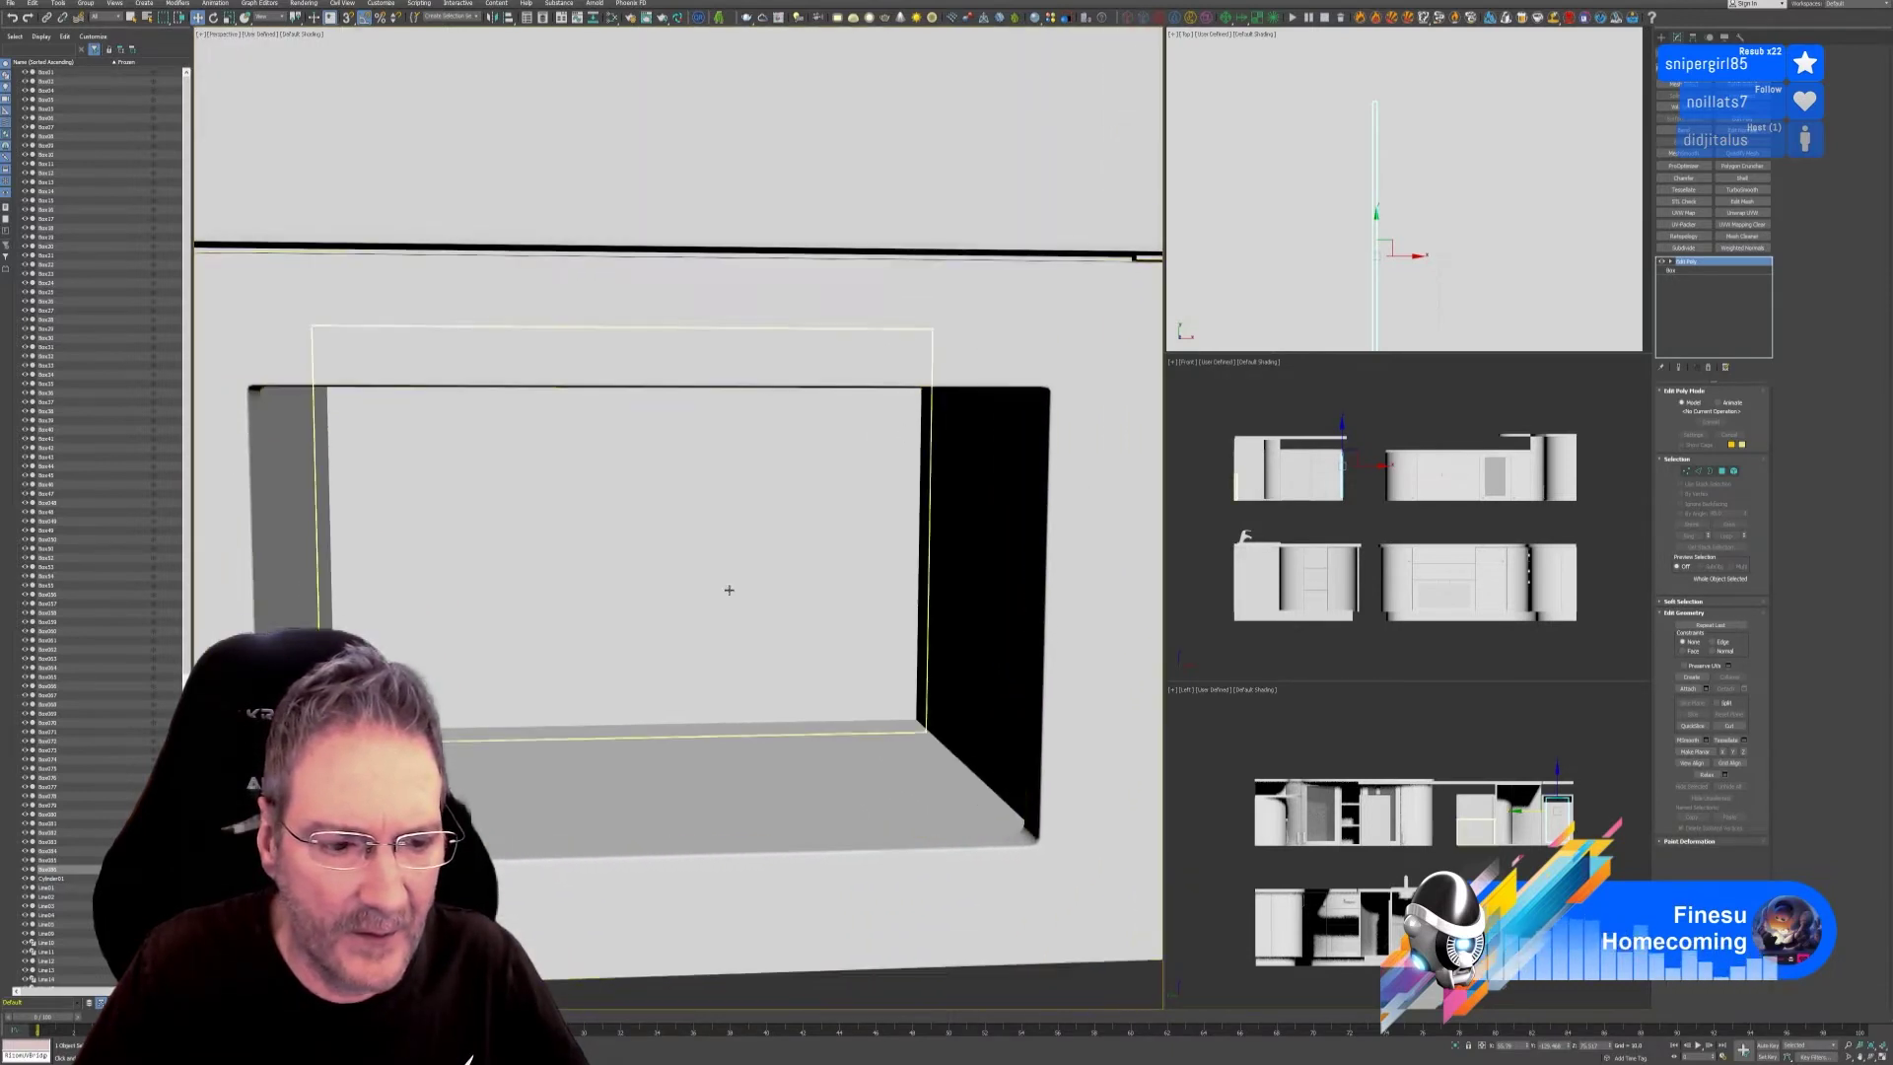
pyautogui.scroll(-8, 729, 589)
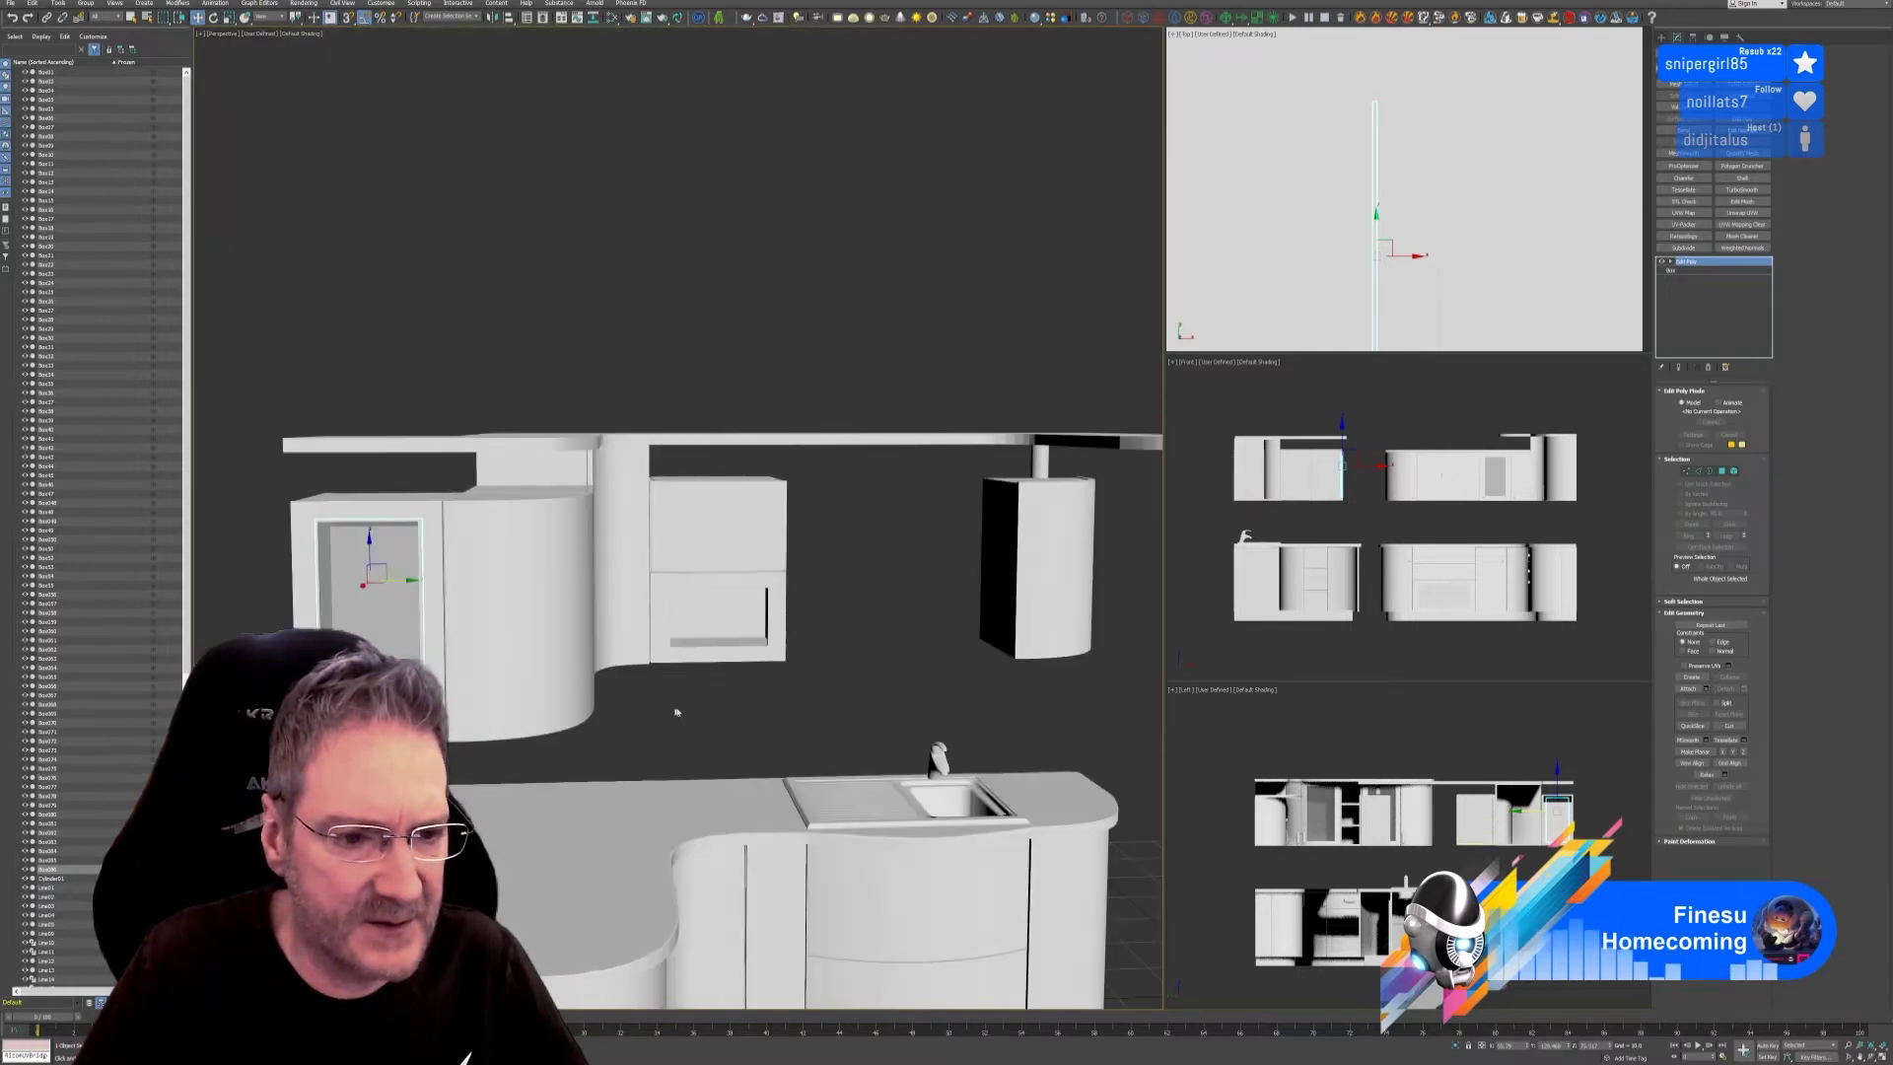
# Clone the fitted glass pane as a Copy beside the small wall cabinet and isolate it with that cabinet's open door frame.
pyautogui.moveTo(675, 711); pyautogui.dragTo(709, 690, button='middle')
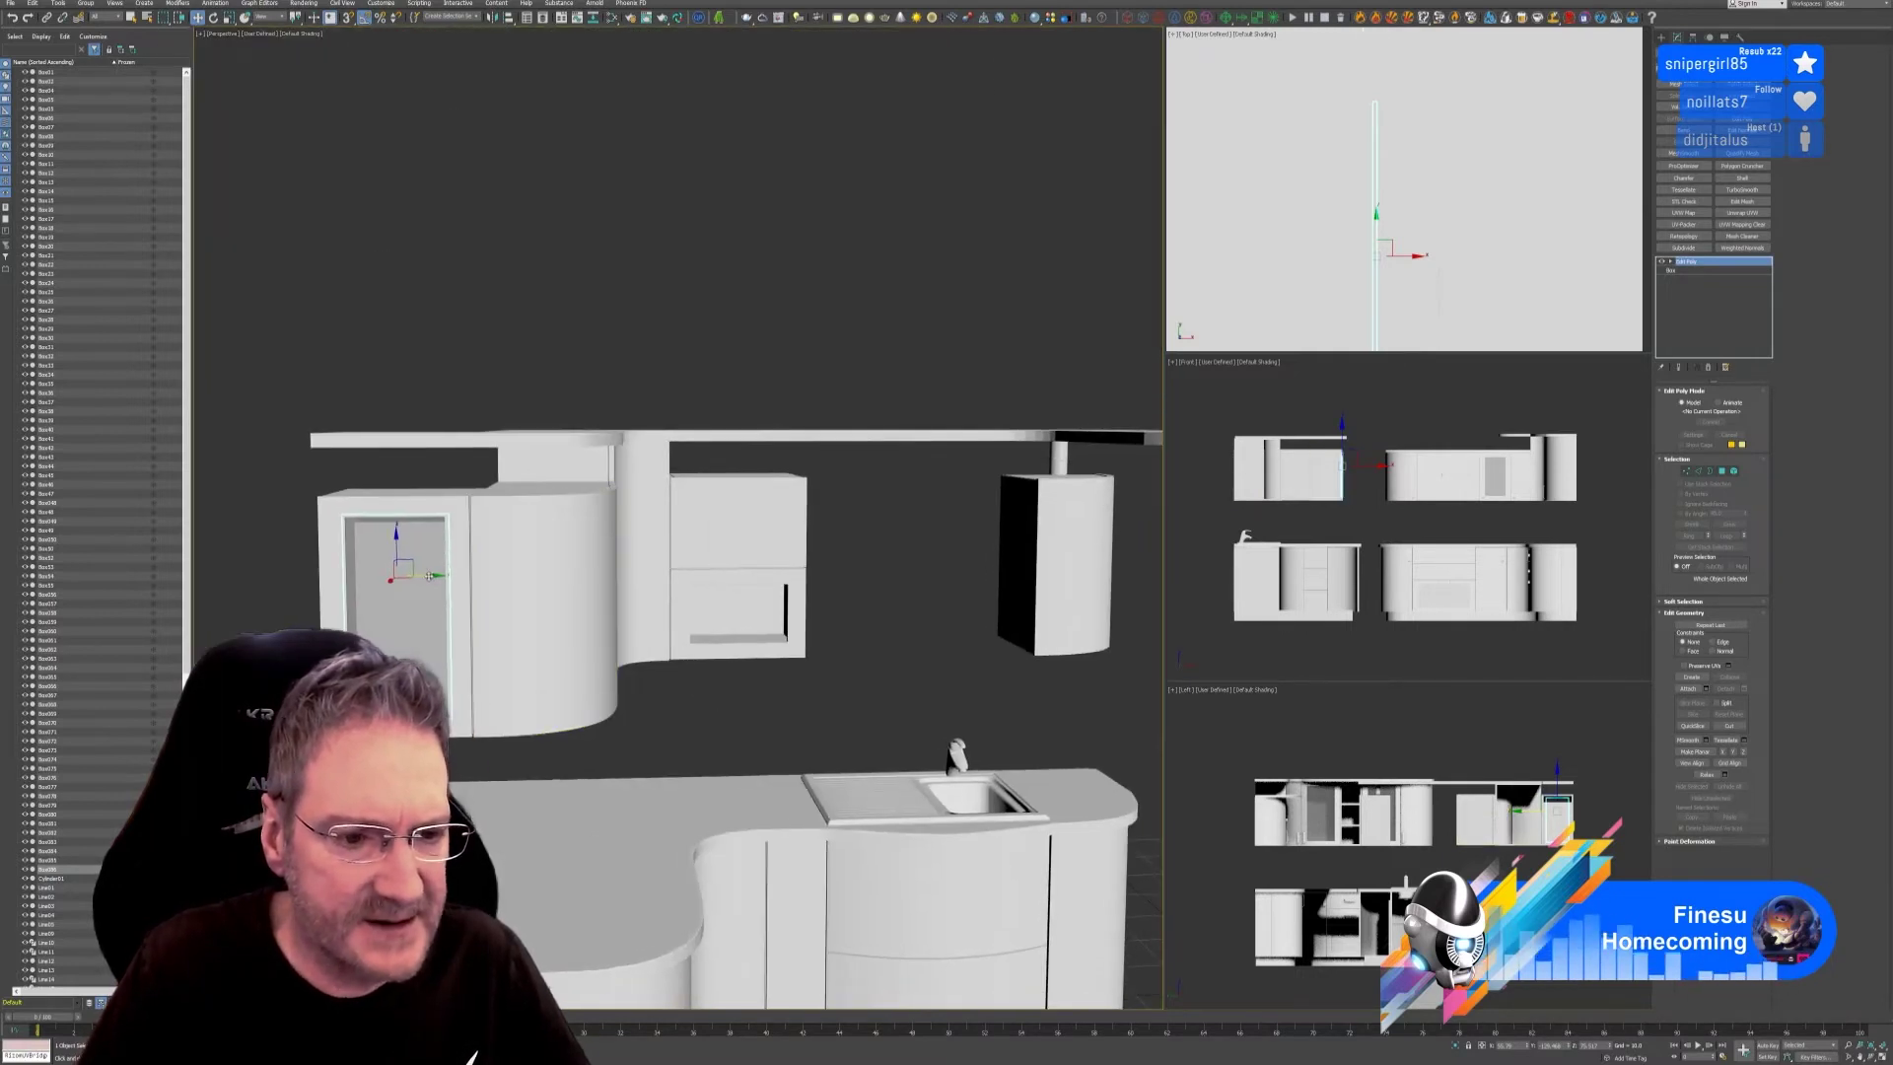
pyautogui.keyDown('shift'); pyautogui.moveTo(492, 574); pyautogui.dragTo(855, 574); pyautogui.keyUp('shift')
pyautogui.click(946, 572)
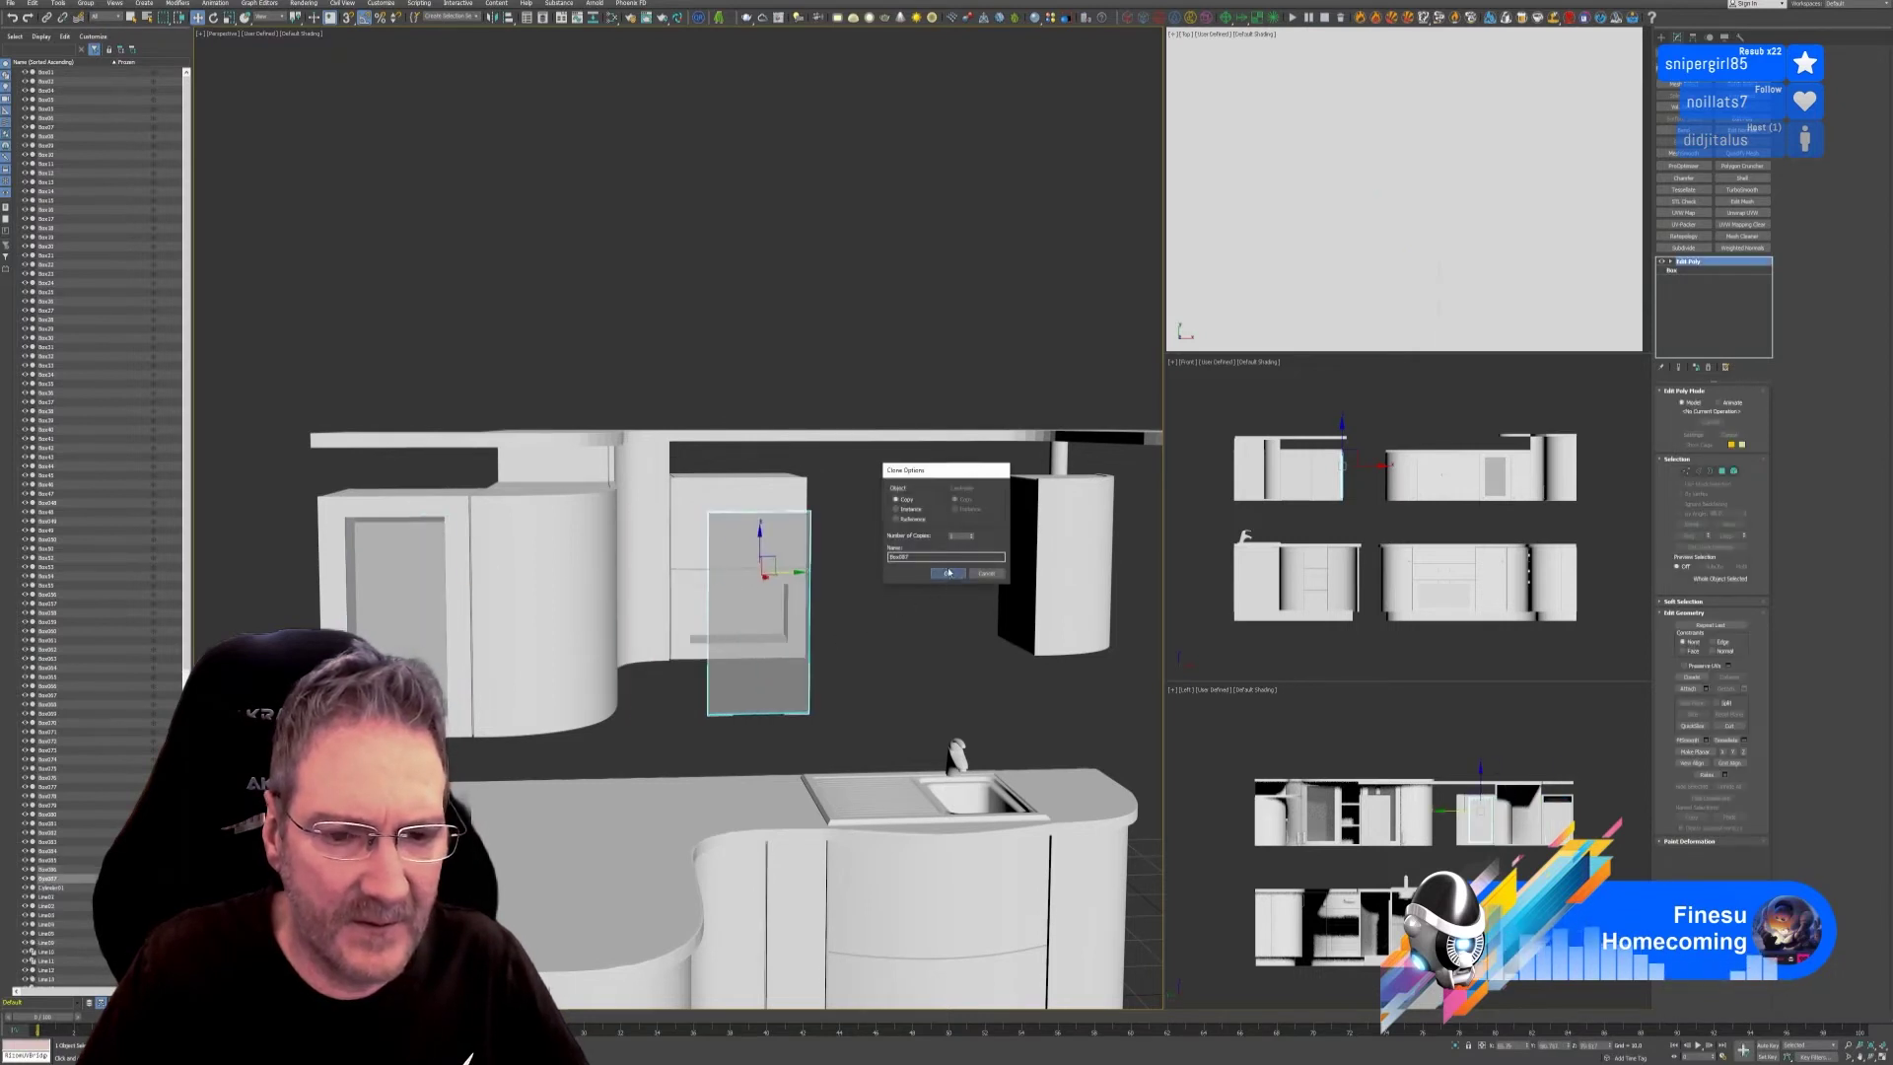
pyautogui.keyDown('ctrl'); pyautogui.click(681, 607); pyautogui.keyUp('ctrl')
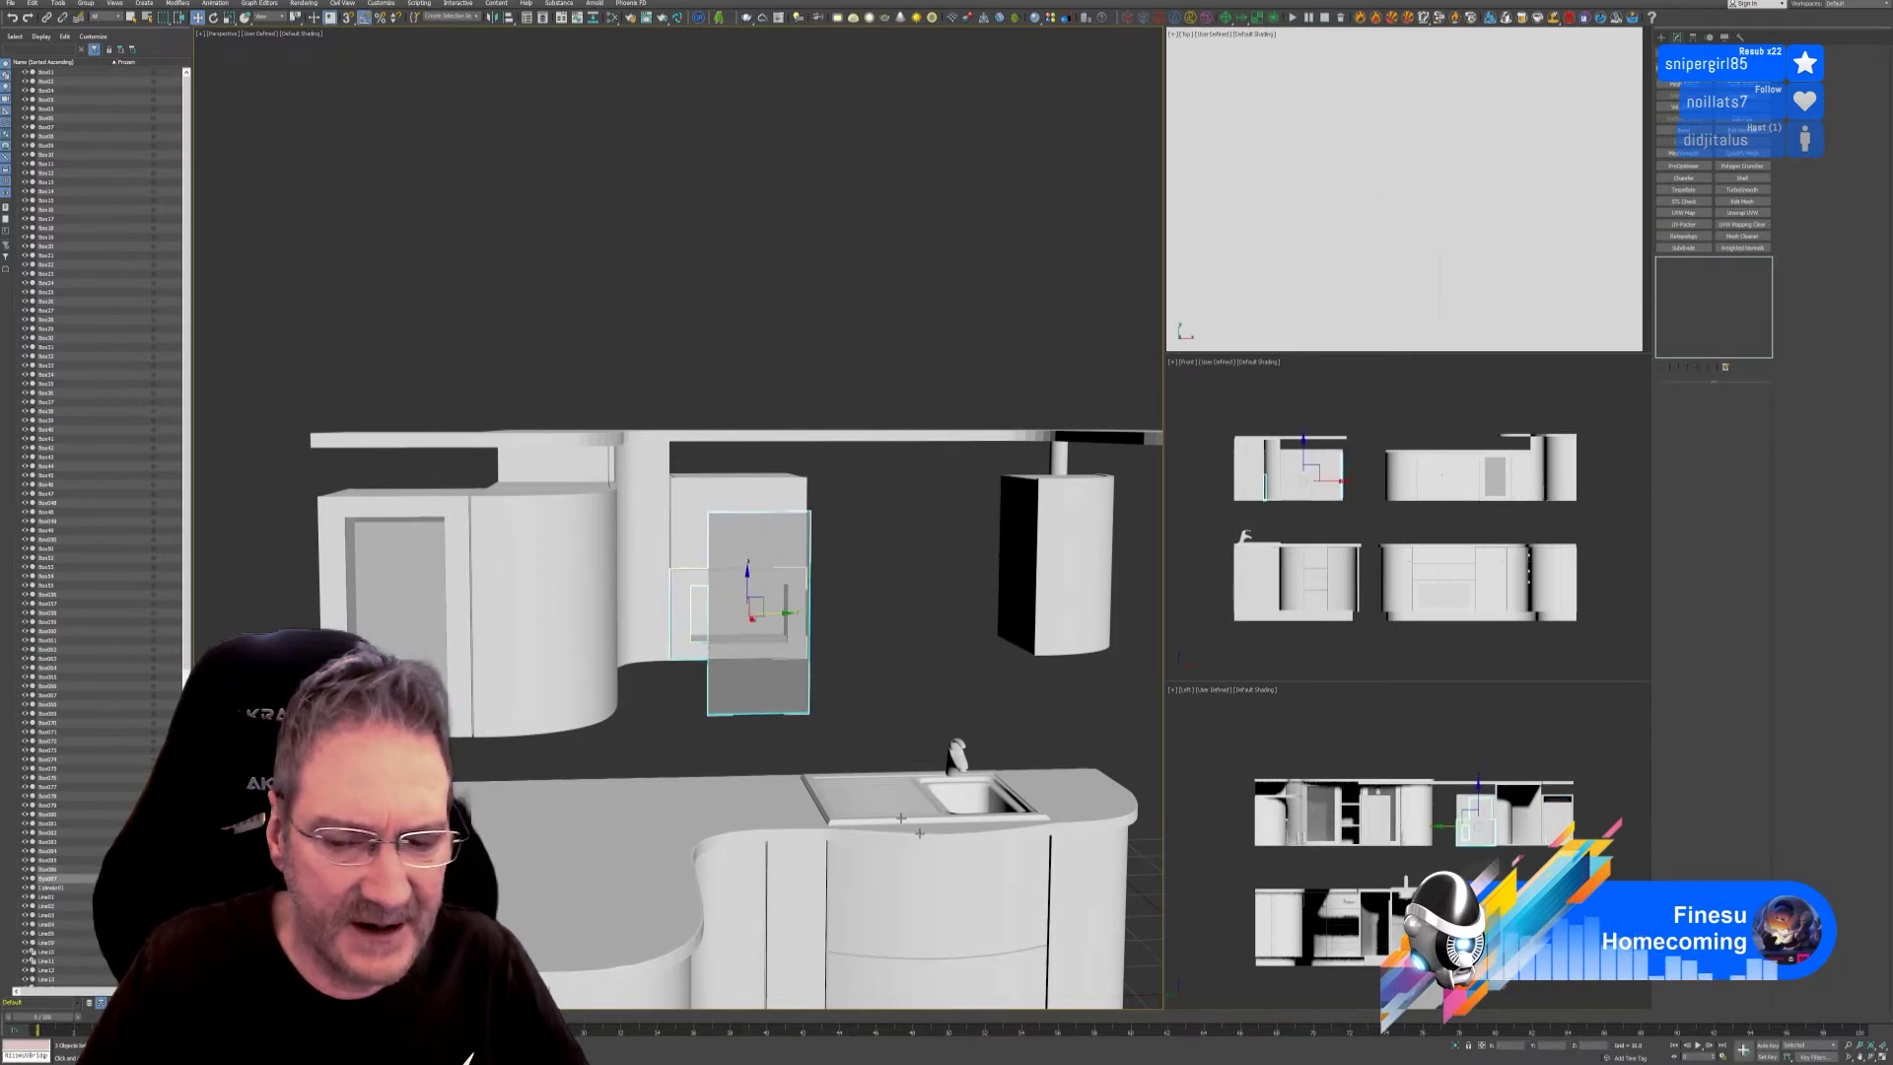
pyautogui.click(1455, 1047)
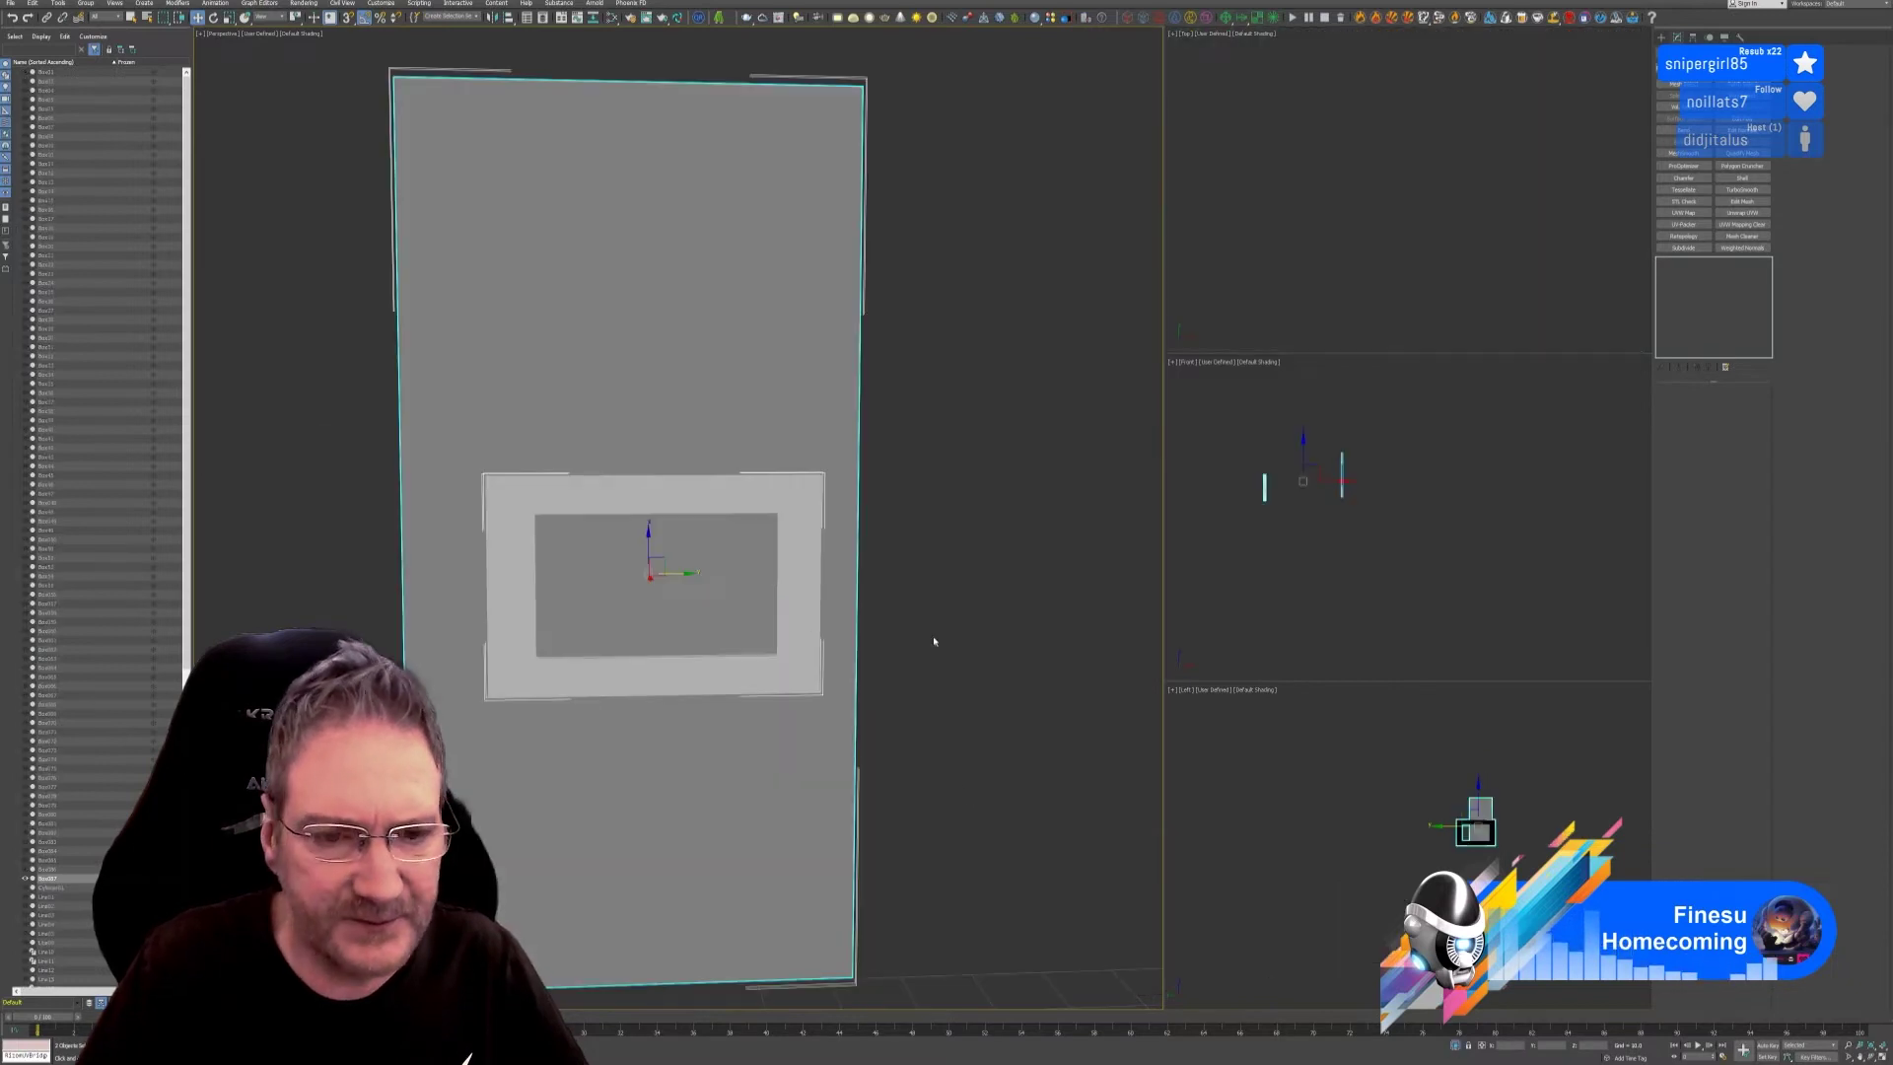
# Move the newly copied pane in depth until it sits within the thickness of the small door frame.
pyautogui.click(833, 715)
pyautogui.scroll(2, 1326, 483)
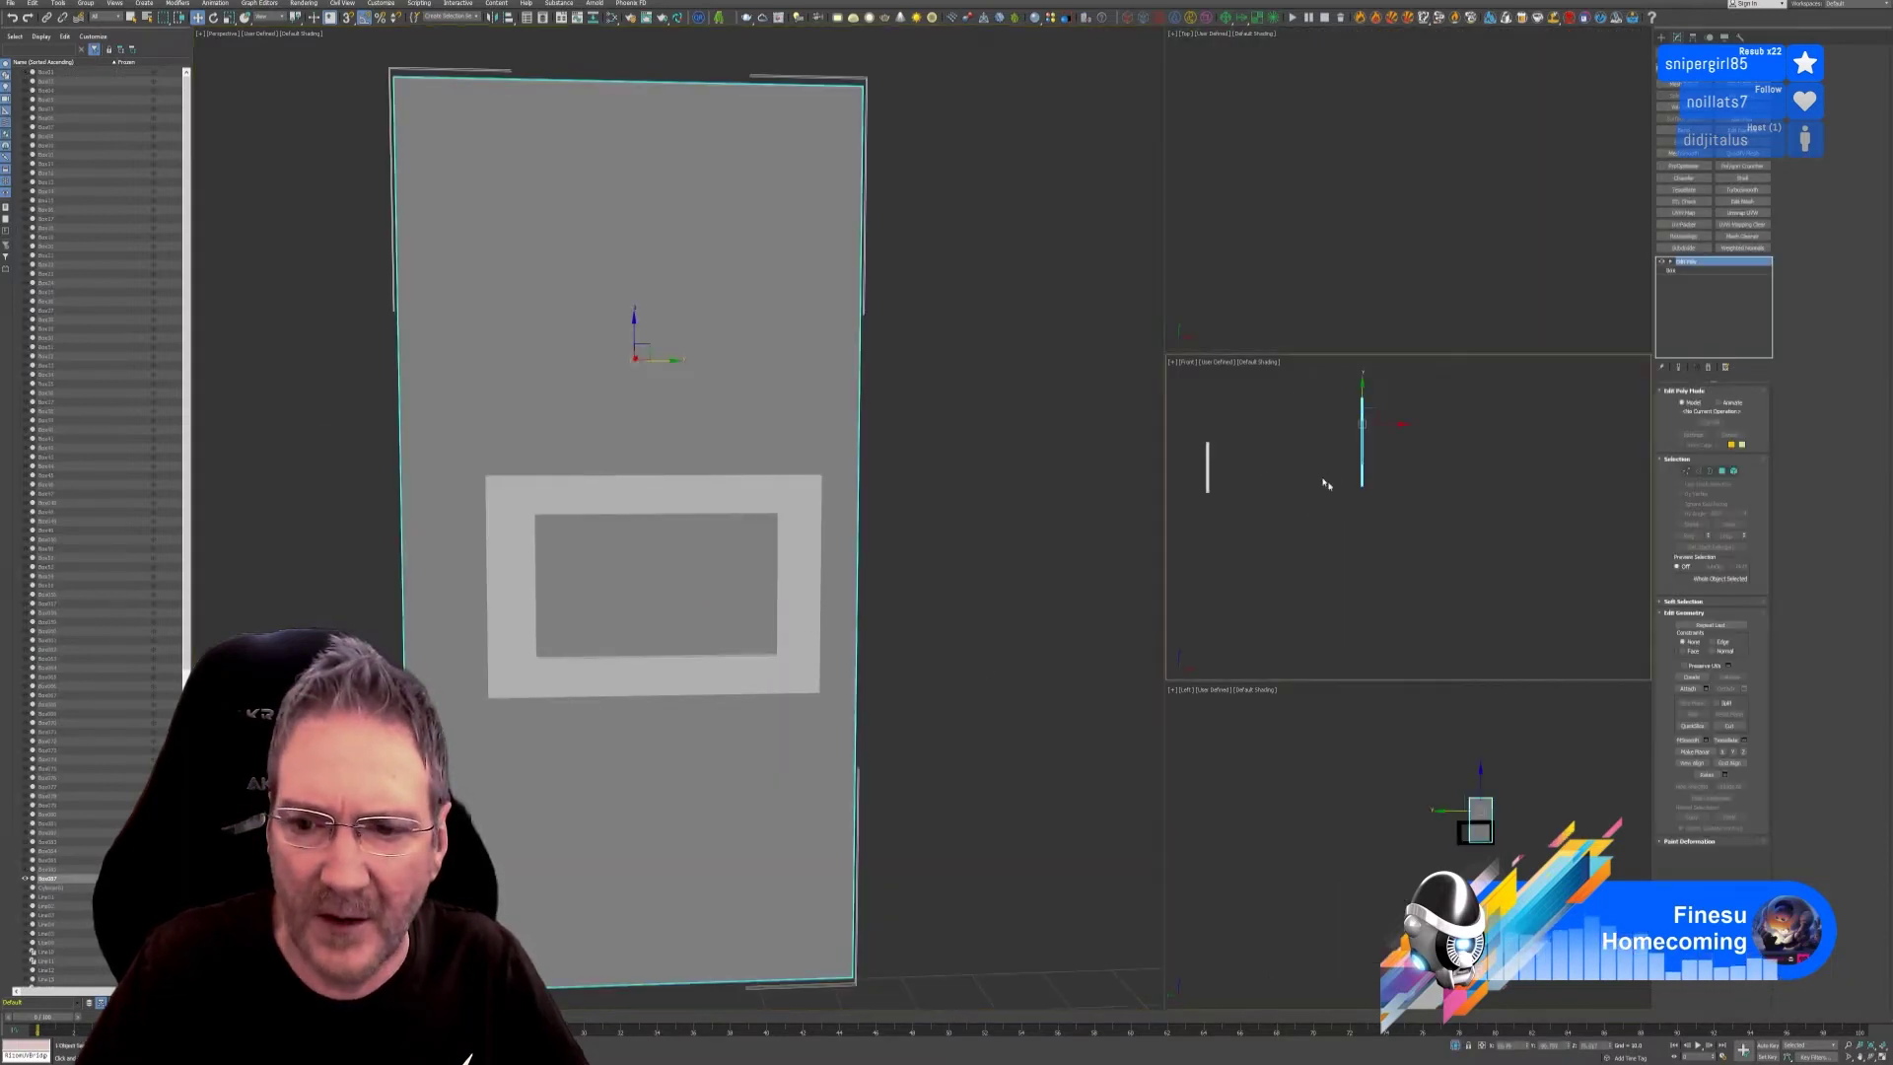
pyautogui.moveTo(1326, 483); pyautogui.dragTo(1404, 542, button='middle')
pyautogui.moveTo(1469, 486); pyautogui.dragTo(1319, 453)
pyautogui.scroll(5, 1285, 523)
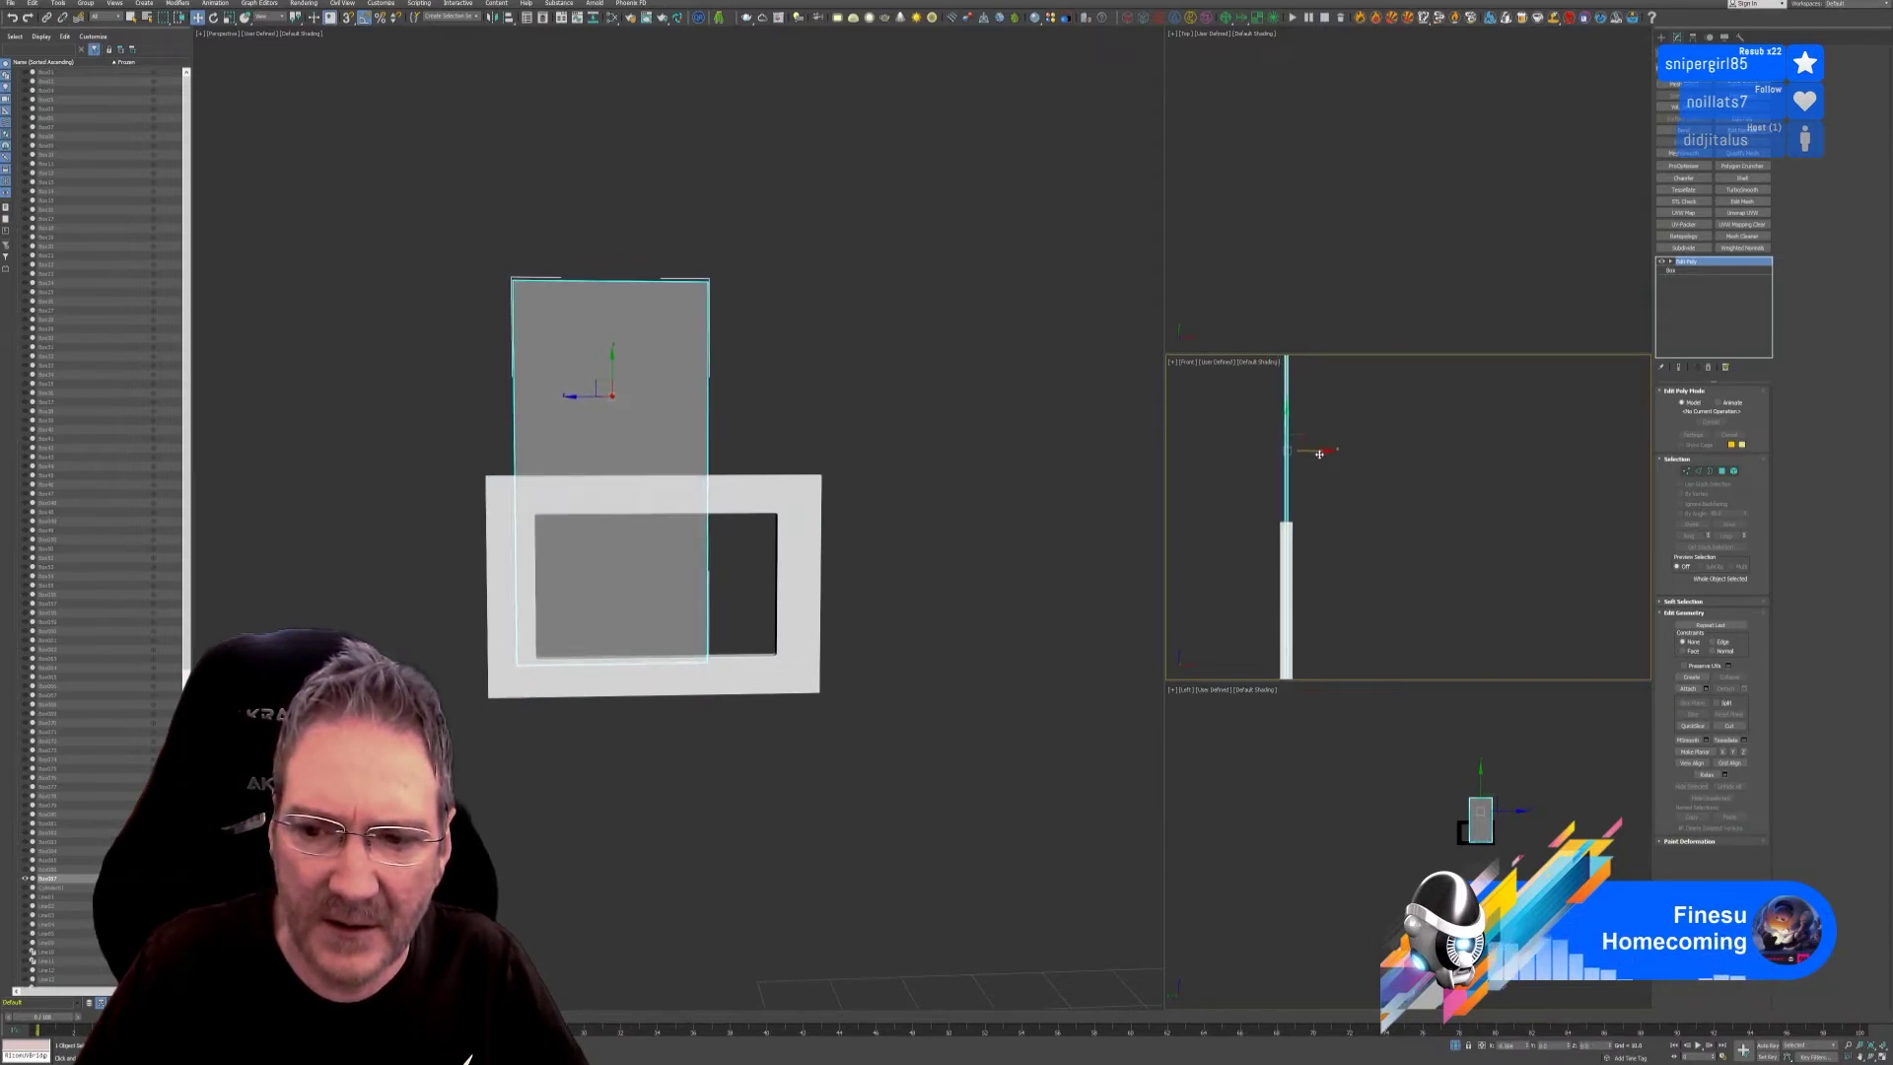
# Lower the pane onto the small door opening and scale it to a landscape shape that overlaps the opening.
pyautogui.moveTo(777, 436); pyautogui.dragTo(785, 447, button='middle')
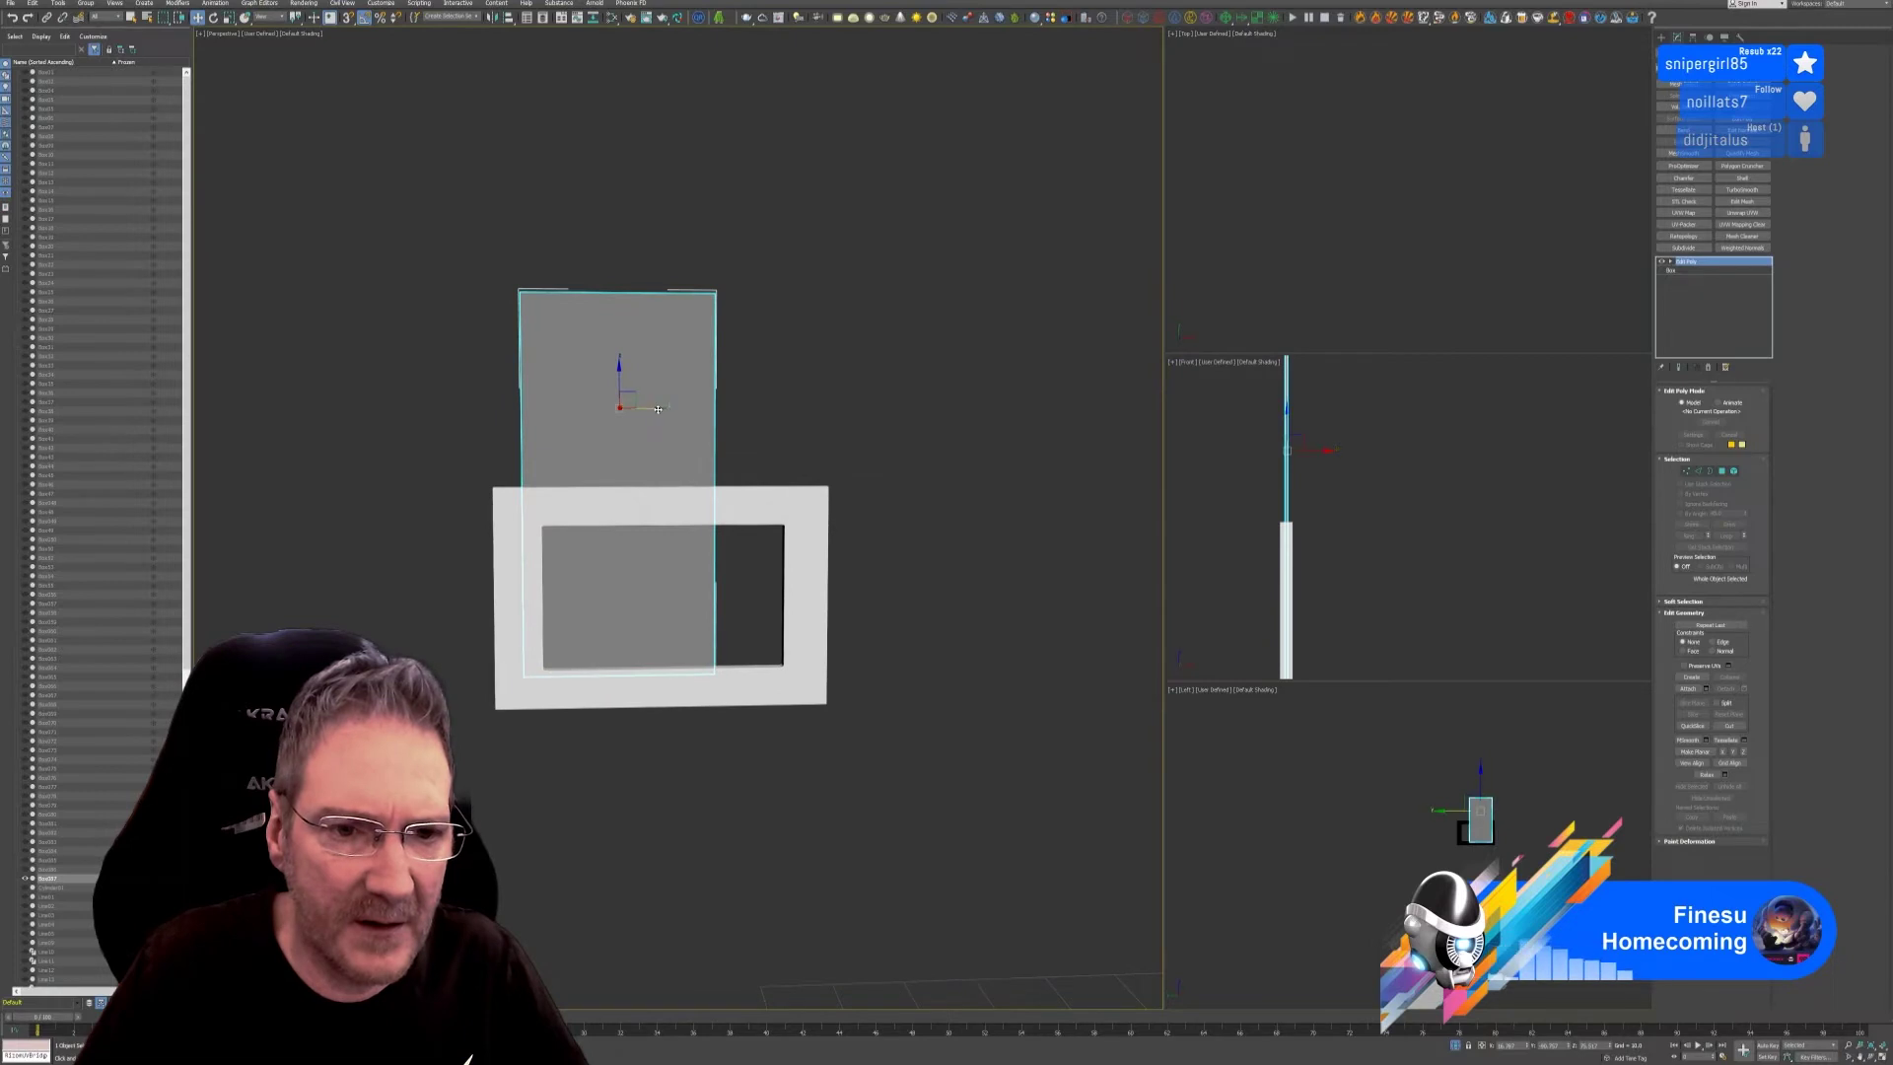
pyautogui.moveTo(658, 408); pyautogui.dragTo(651, 533)
pyautogui.press('r')
pyautogui.press('w')
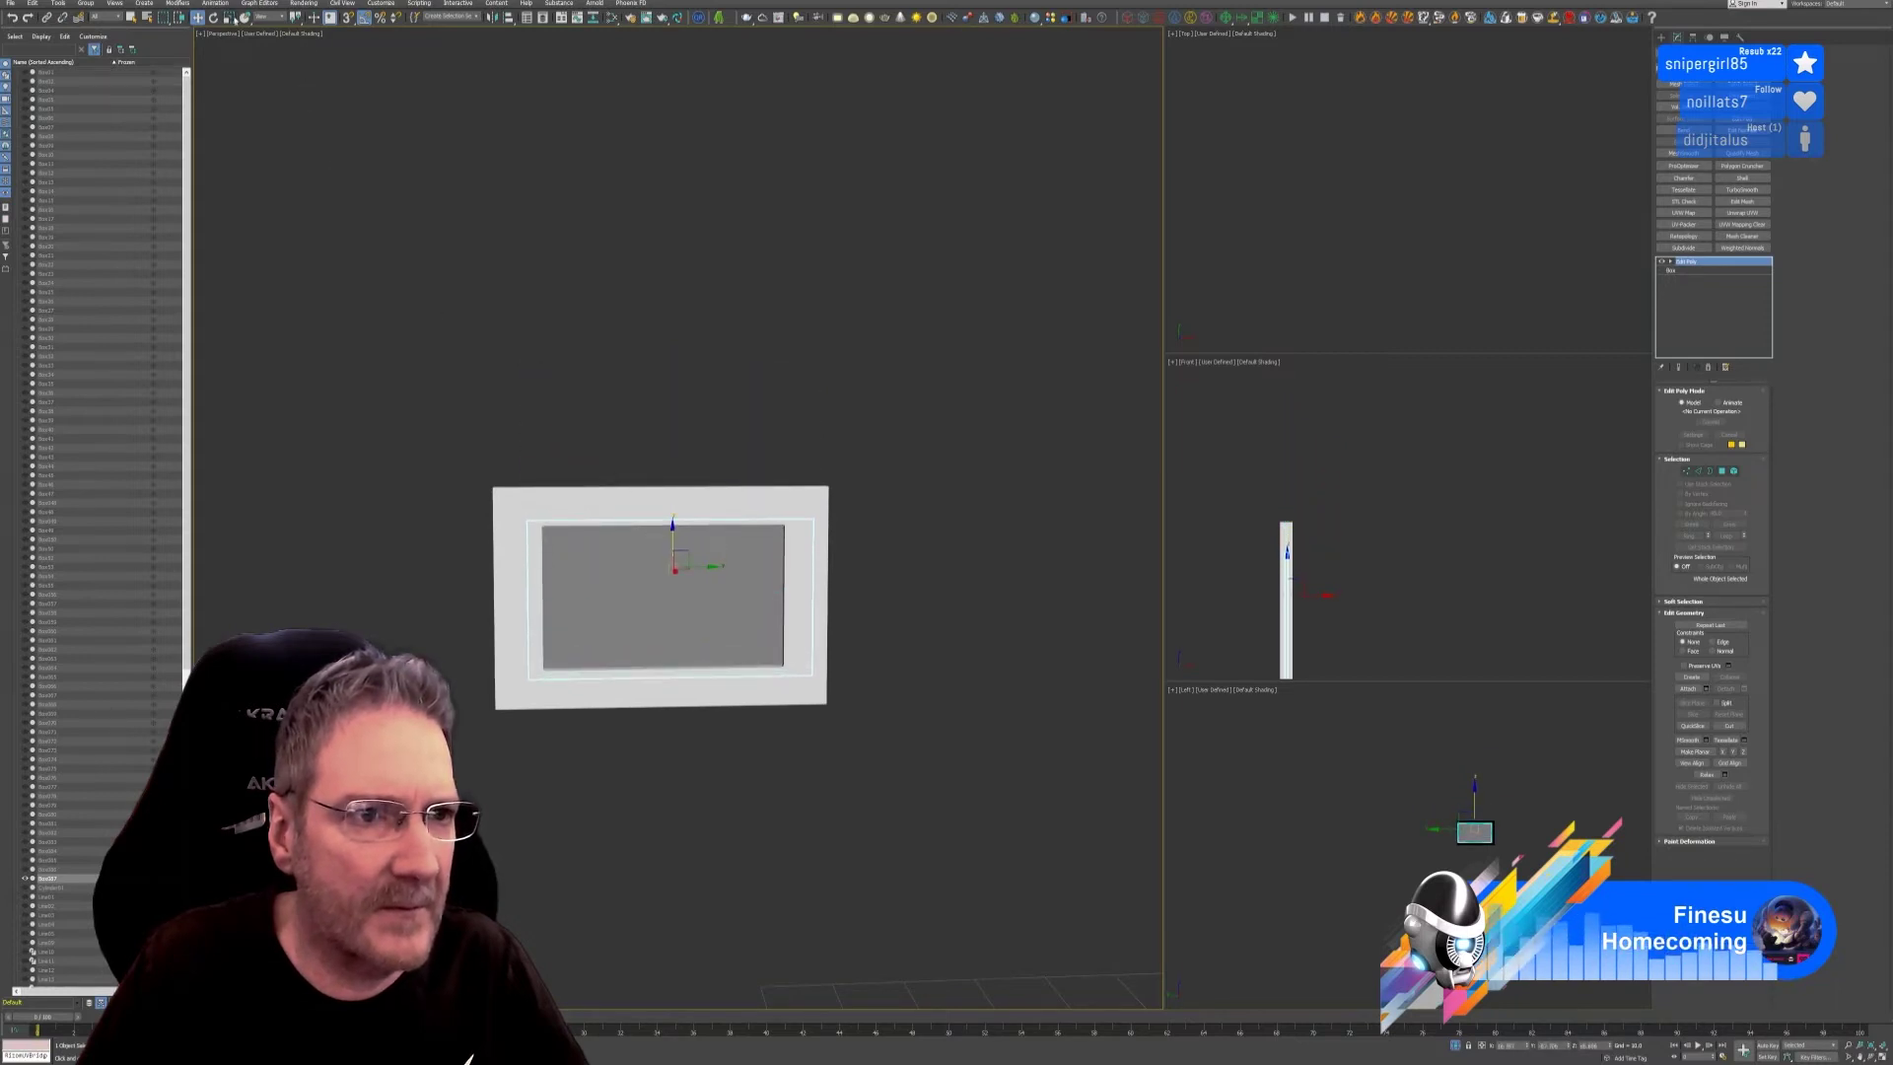
# Narrow the pane slightly, centre it over the small door opening and bring back the rest of the kitchen.
pyautogui.press('r')
pyautogui.moveTo(624, 568); pyautogui.dragTo(539, 452)
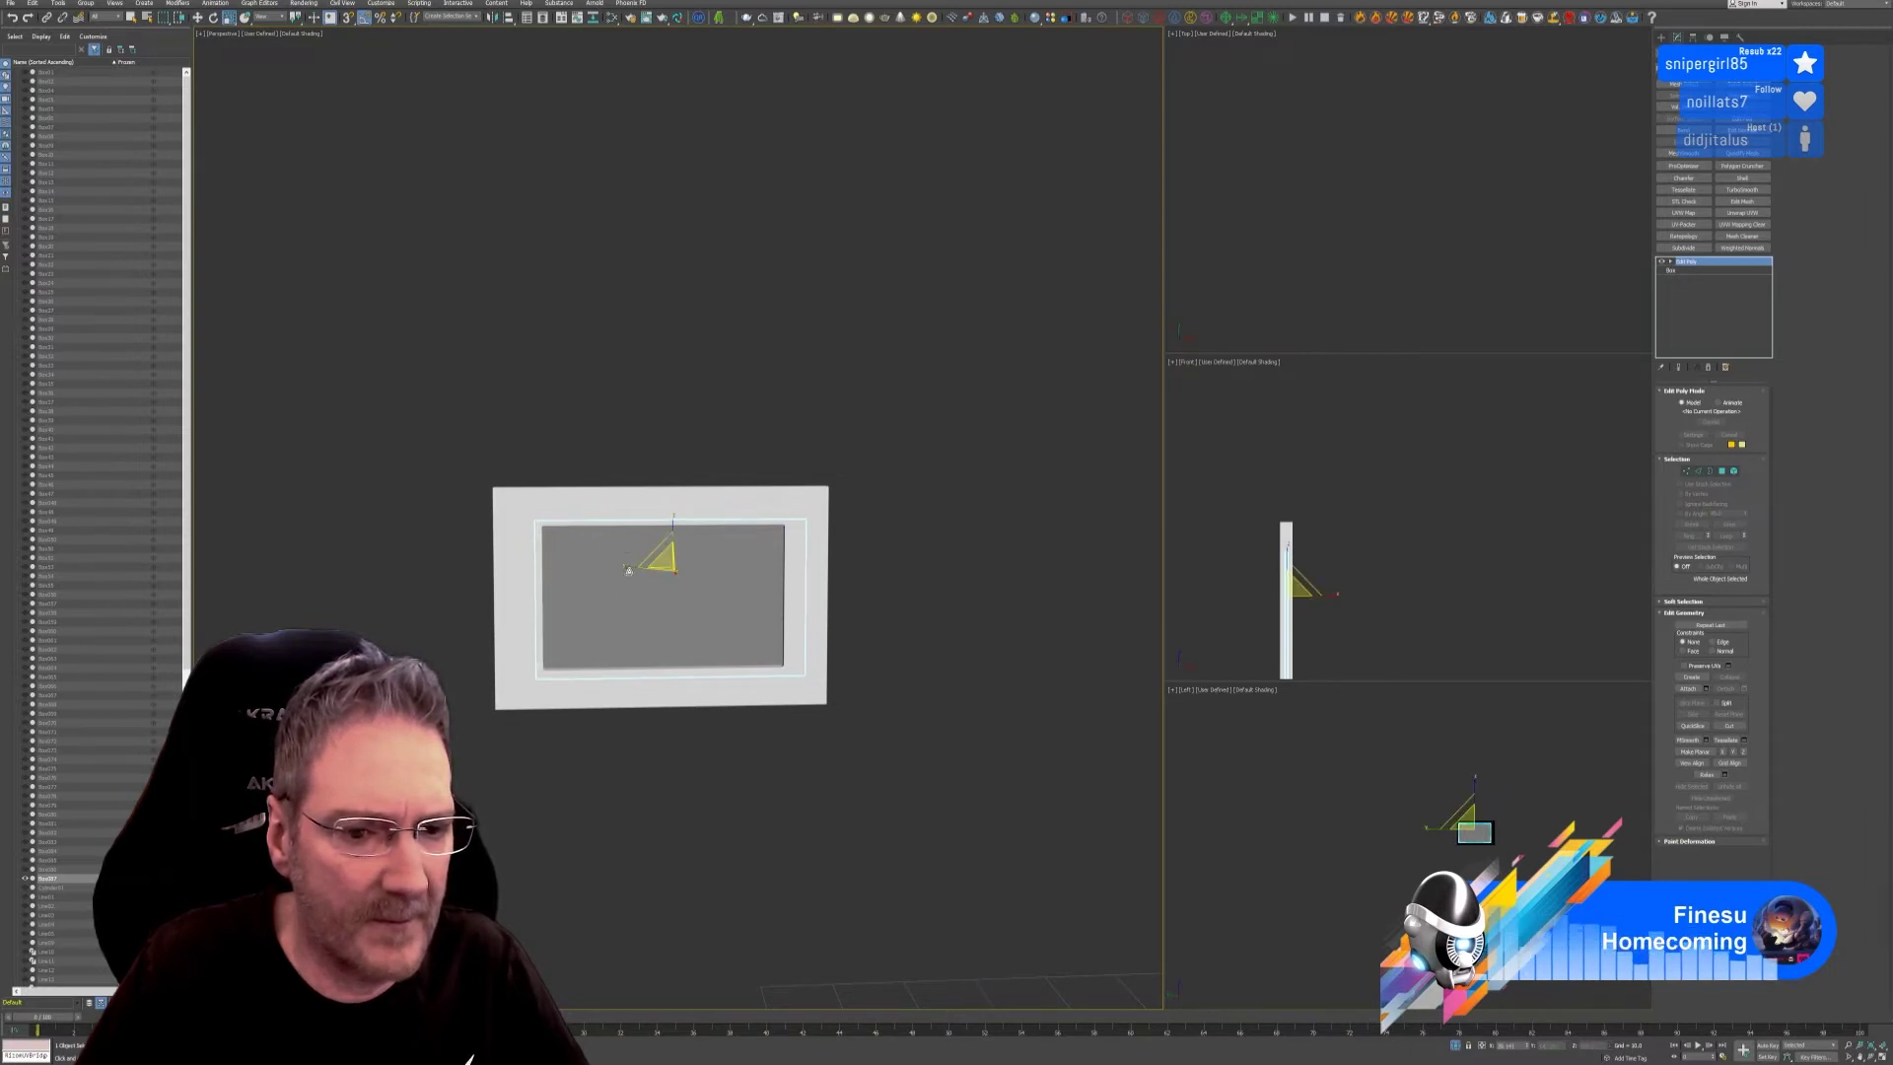
pyautogui.press('w')
pyautogui.moveTo(628, 566); pyautogui.dragTo(707, 567)
pyautogui.press('w')
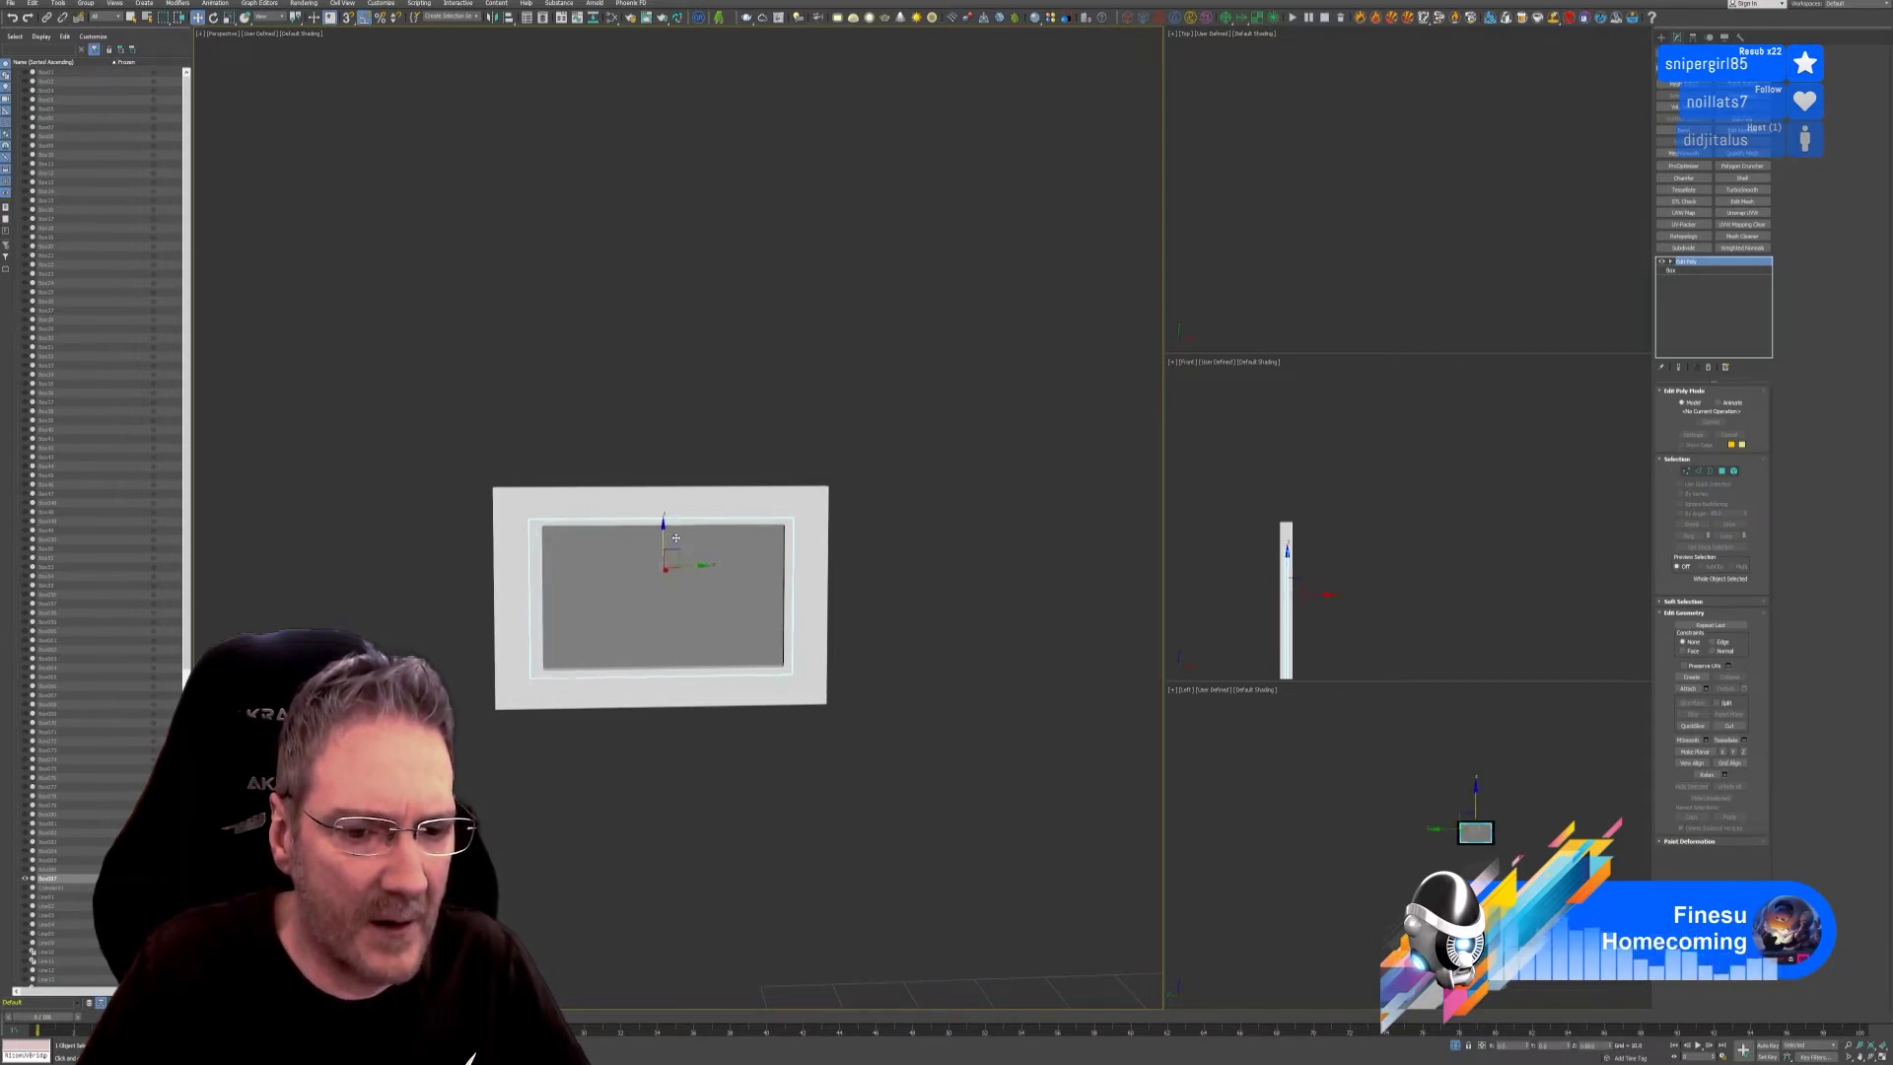
pyautogui.keyDown('alt'); pyautogui.moveTo(897, 764); pyautogui.dragTo(942, 764, button='middle'); pyautogui.keyUp('alt')
pyautogui.click(1457, 1044)
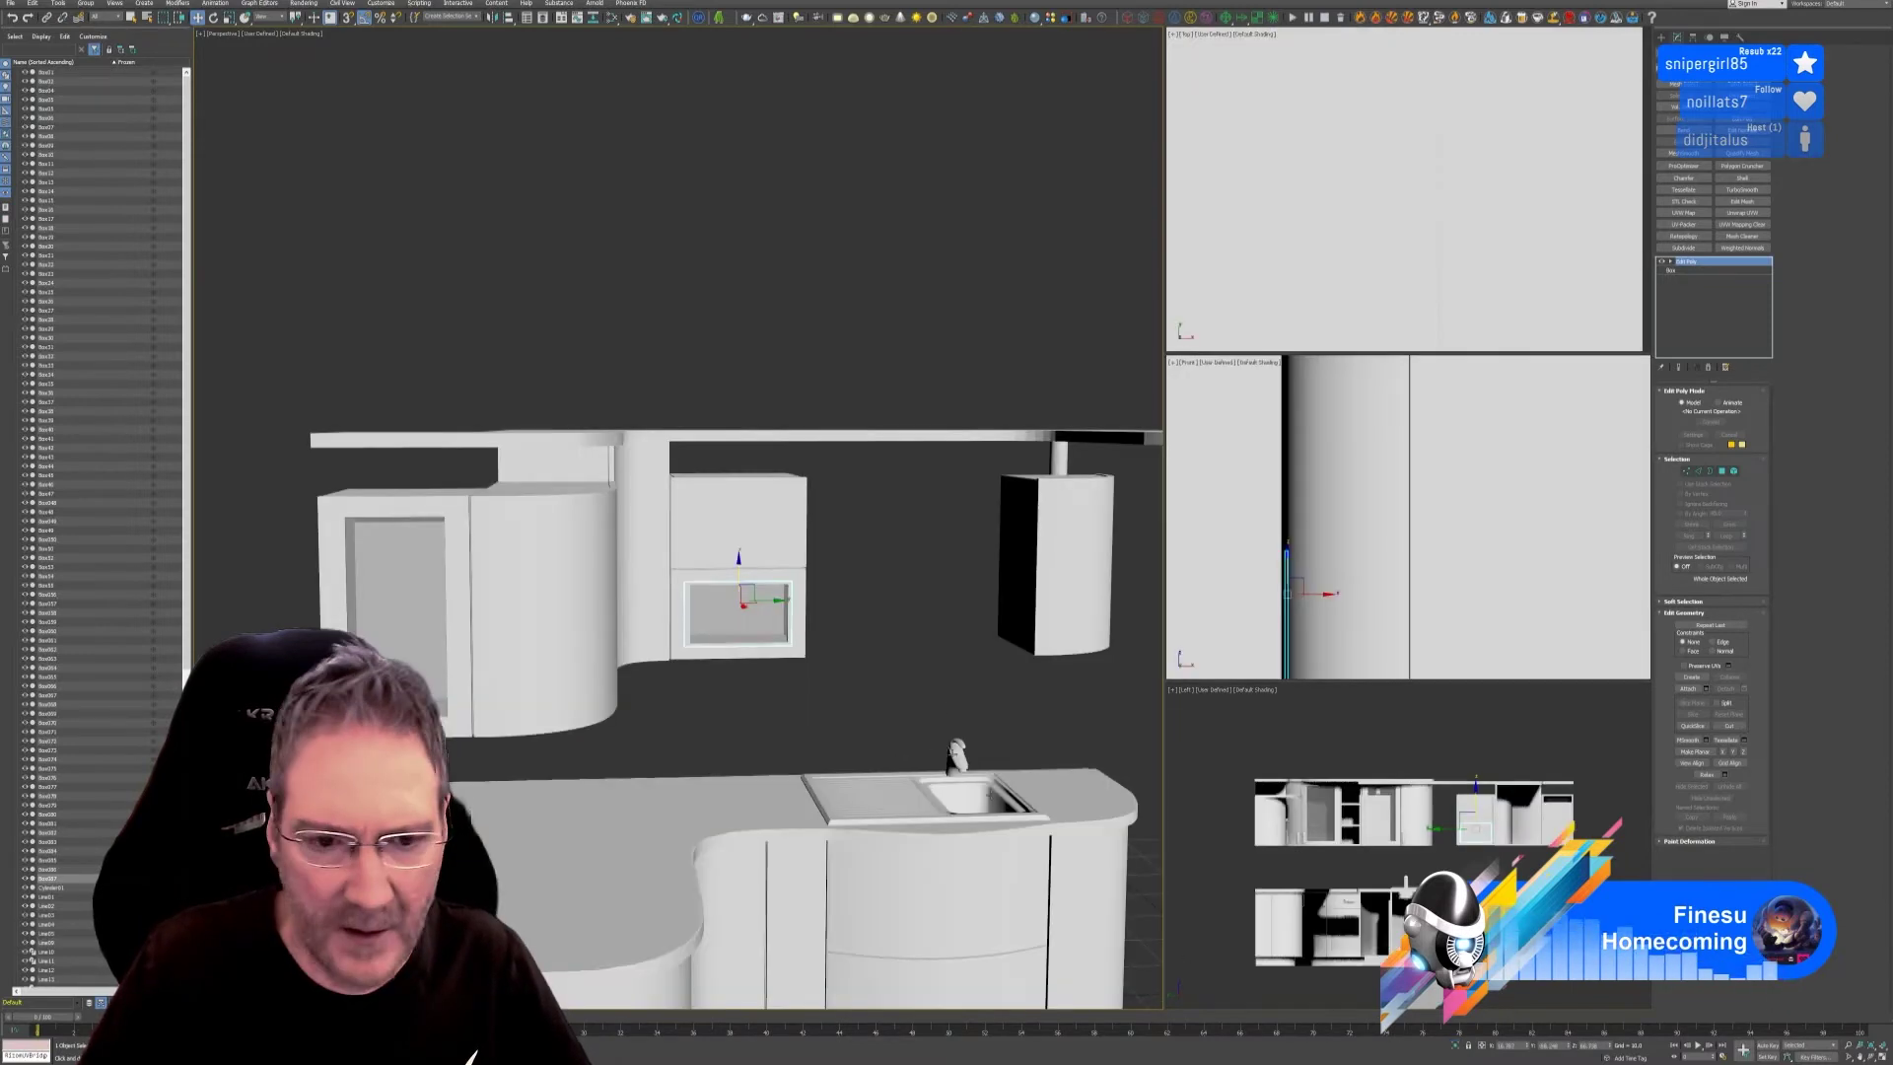
# Clone the door handle of the opposite run's single glazed wall cabinet as a Copy placed in the open floor area.
pyautogui.scroll(-3, 926, 658)
pyautogui.moveTo(926, 658); pyautogui.dragTo(783, 569, button='middle')
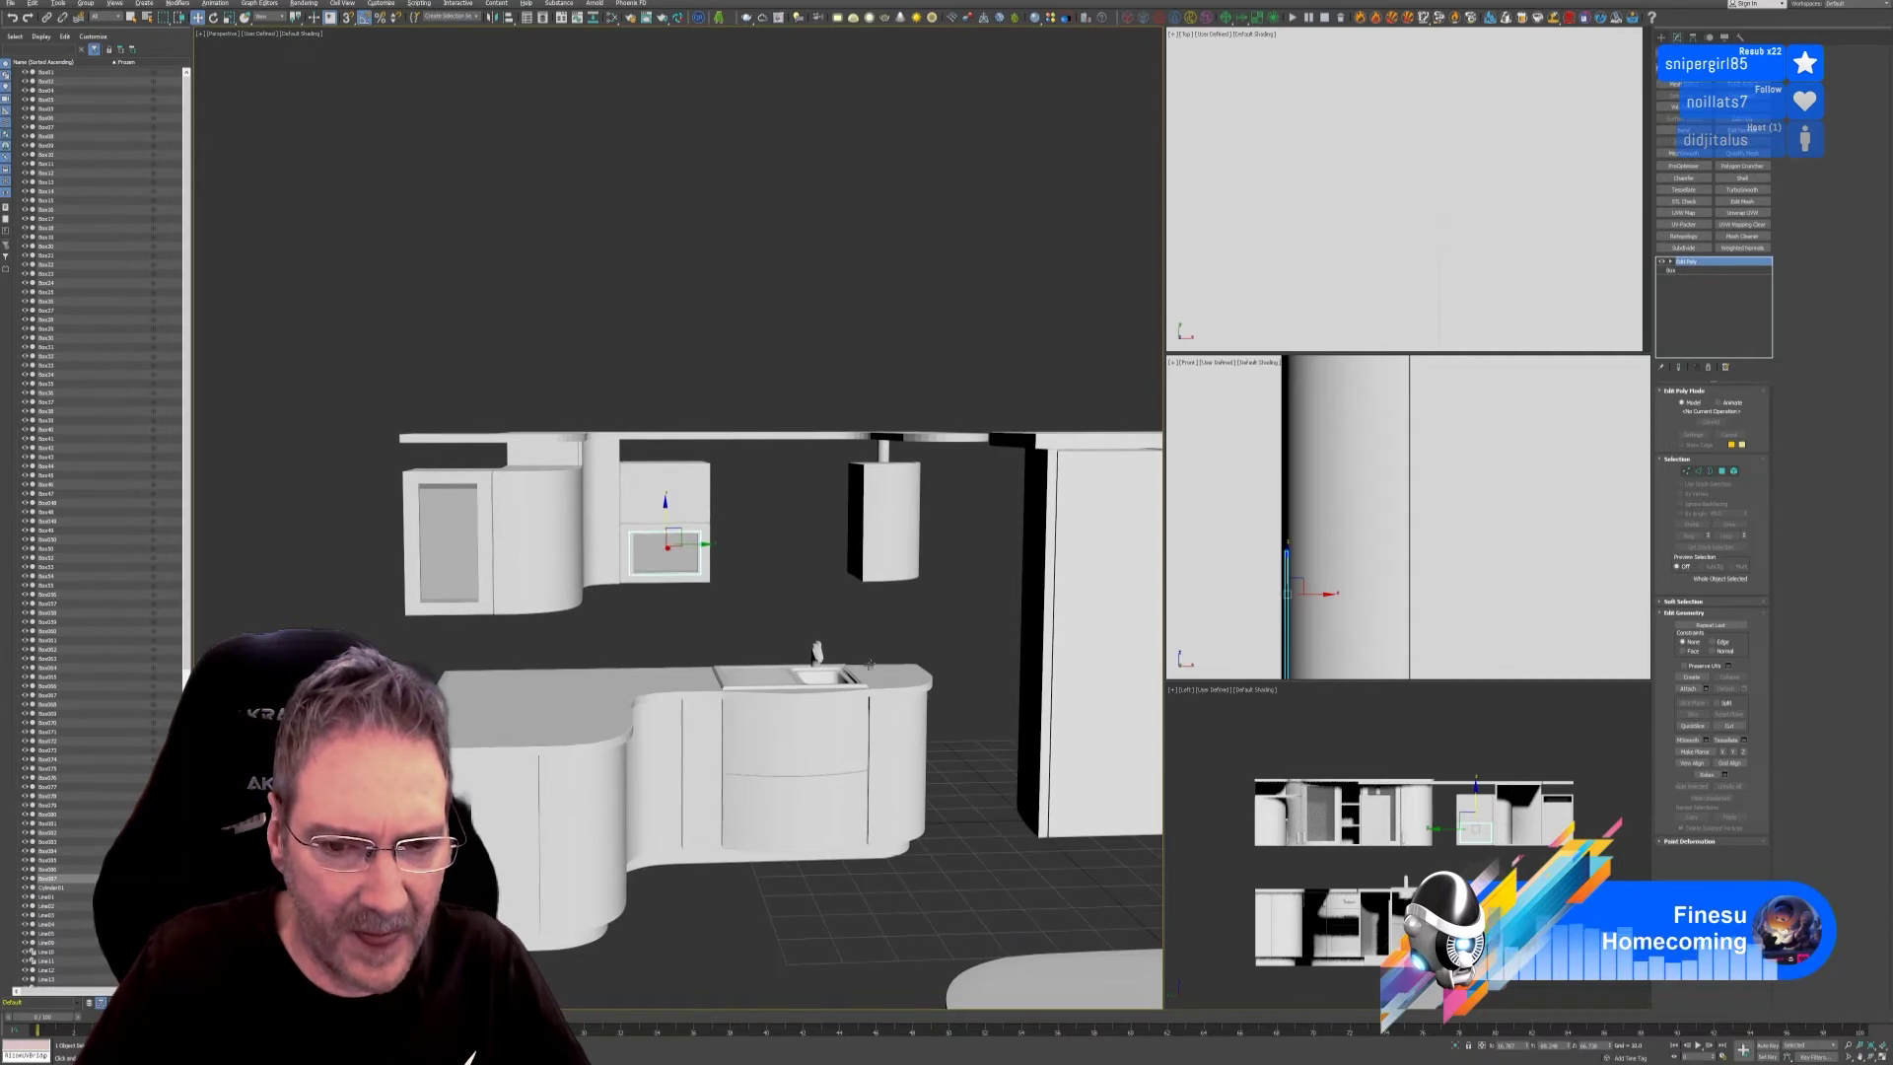
pyautogui.keyDown('alt'); pyautogui.moveTo(813, 636); pyautogui.dragTo(995, 650, button='middle'); pyautogui.keyUp('alt')
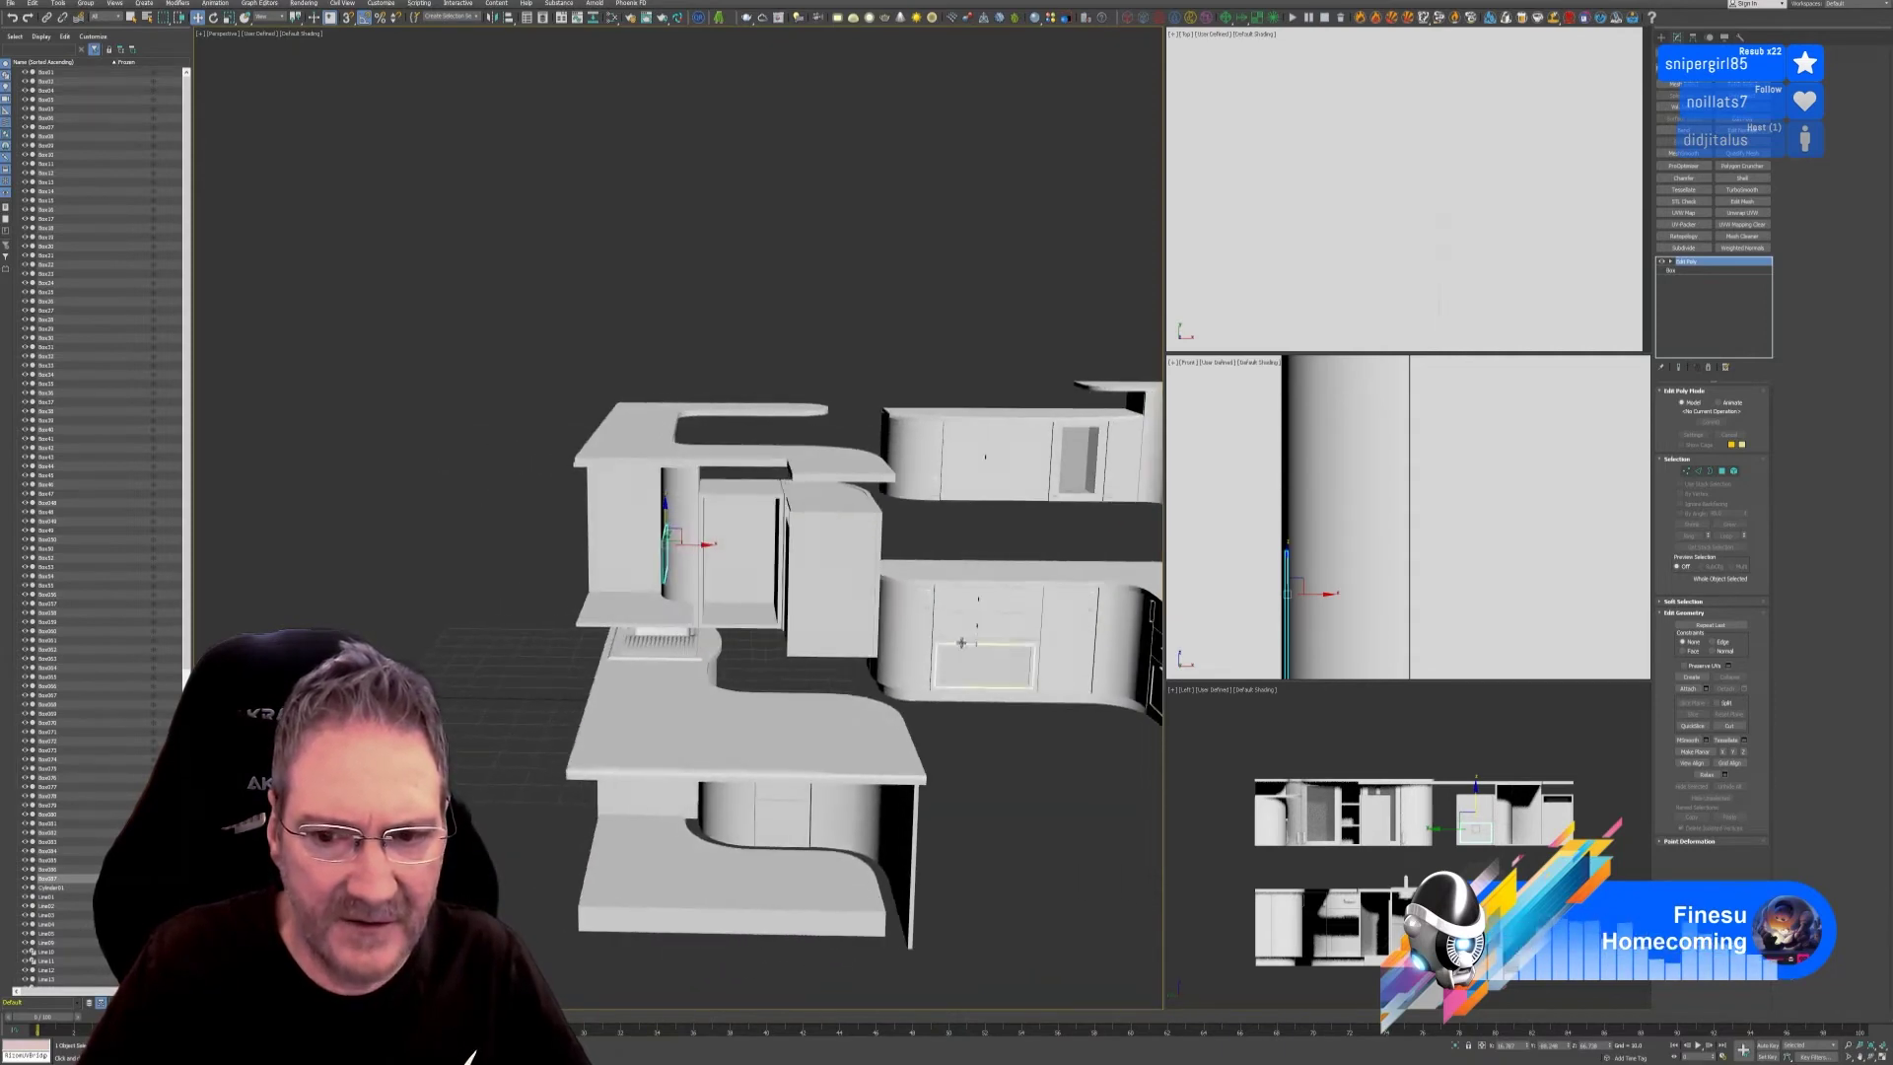
pyautogui.scroll(5, 966, 463)
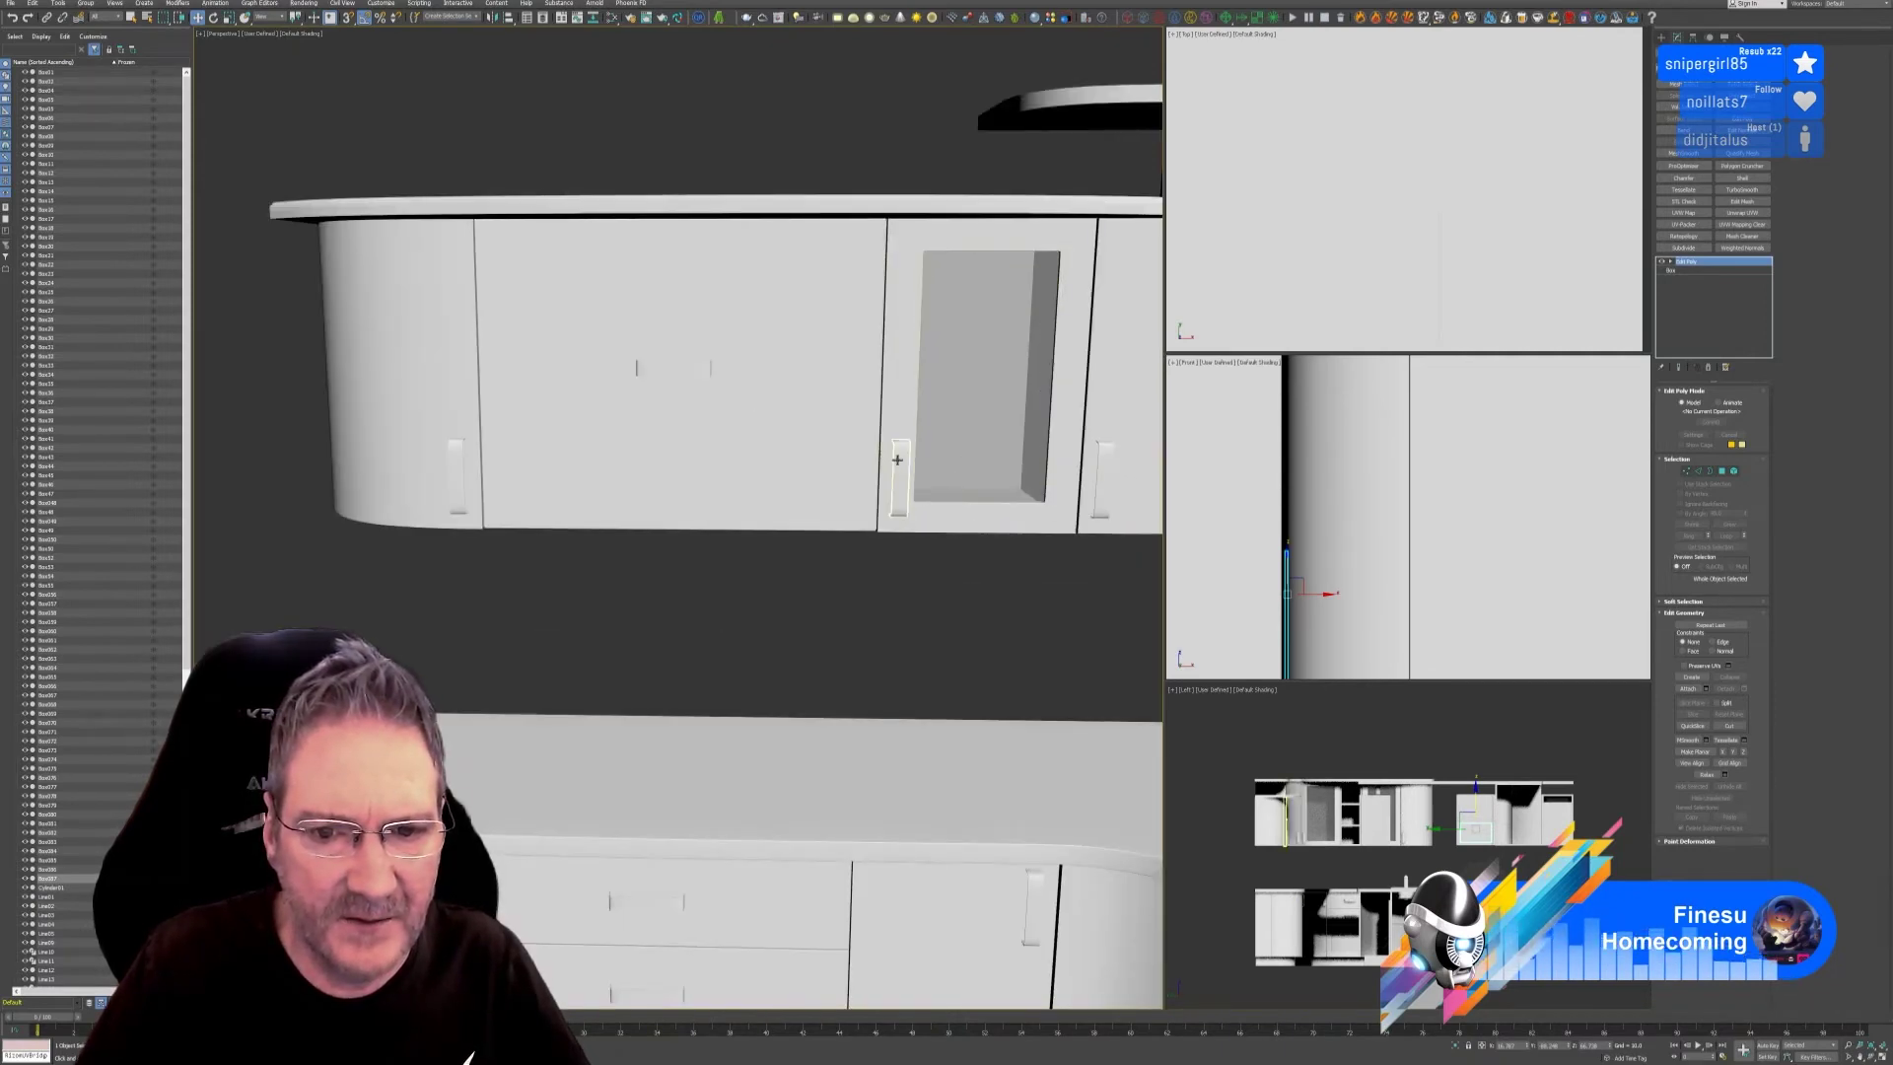
pyautogui.click(905, 459)
pyautogui.scroll(-5, 1361, 202)
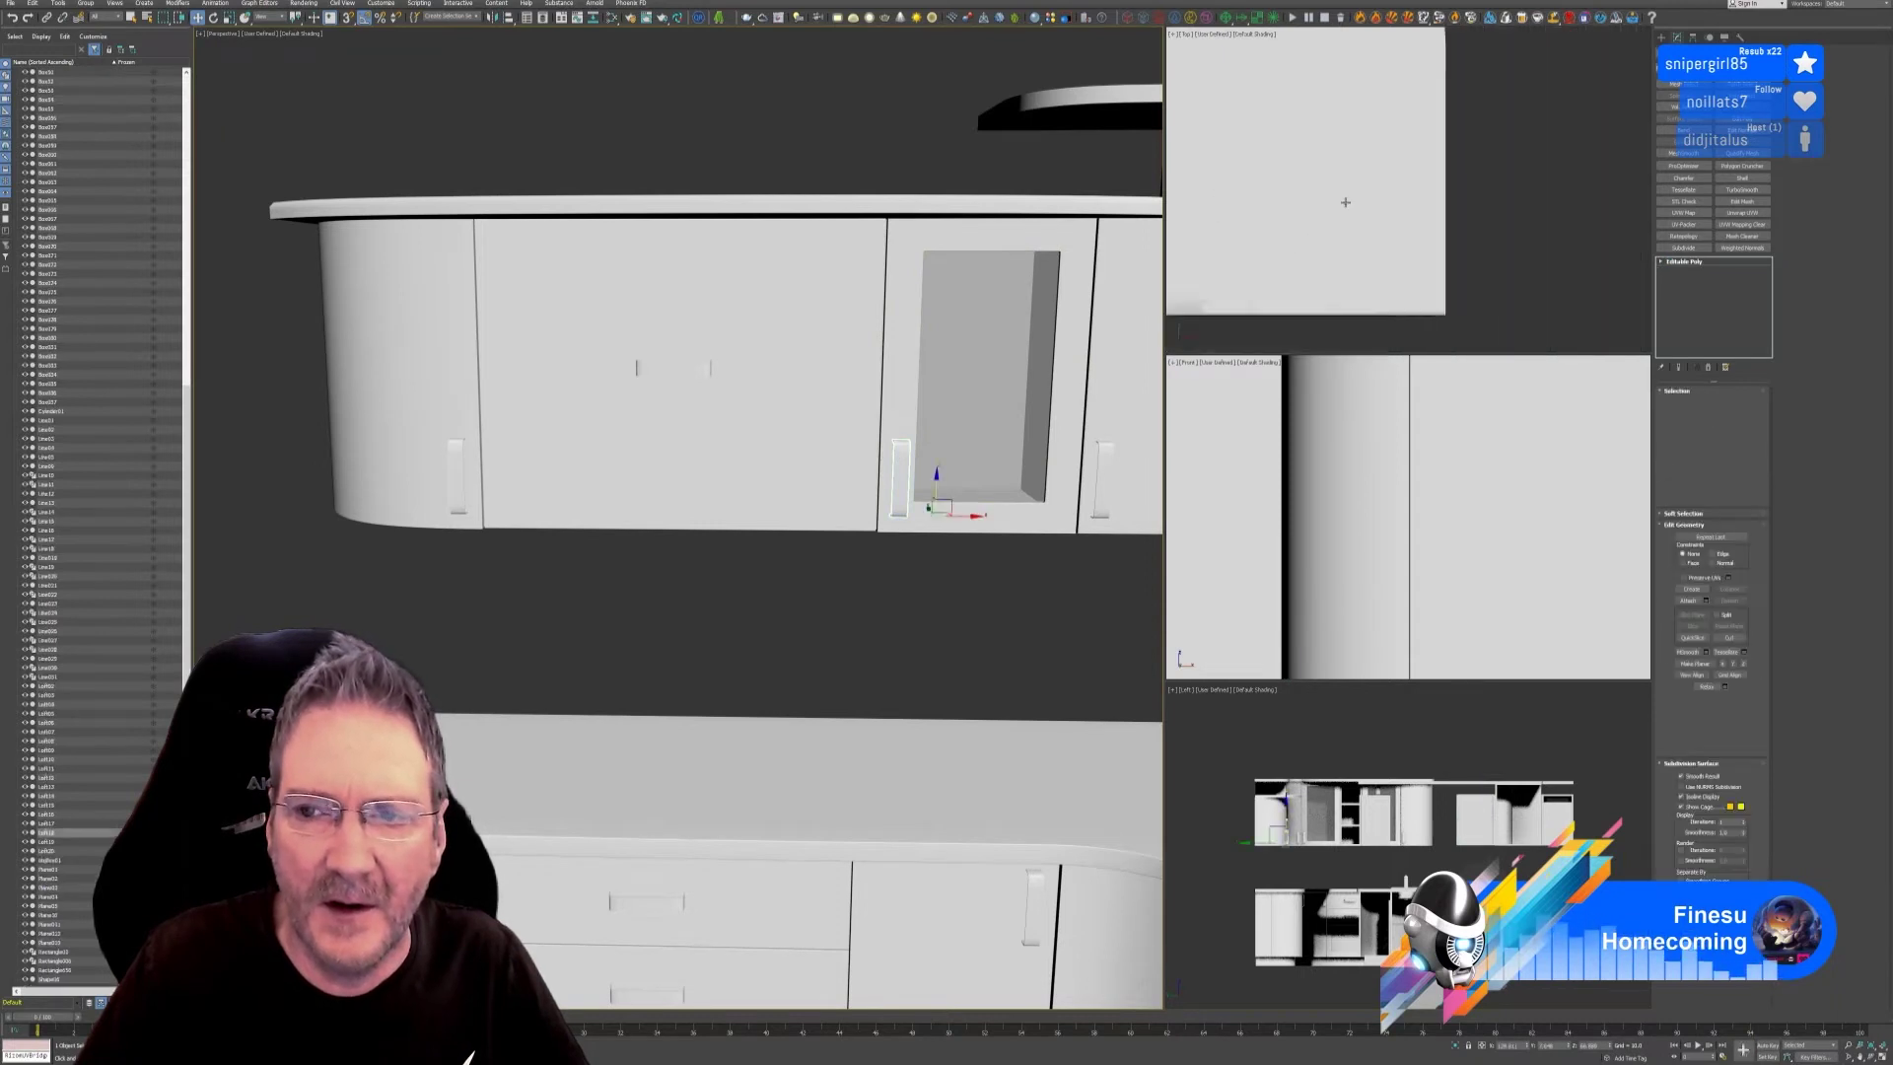
pyautogui.scroll(-3, 1380, 217)
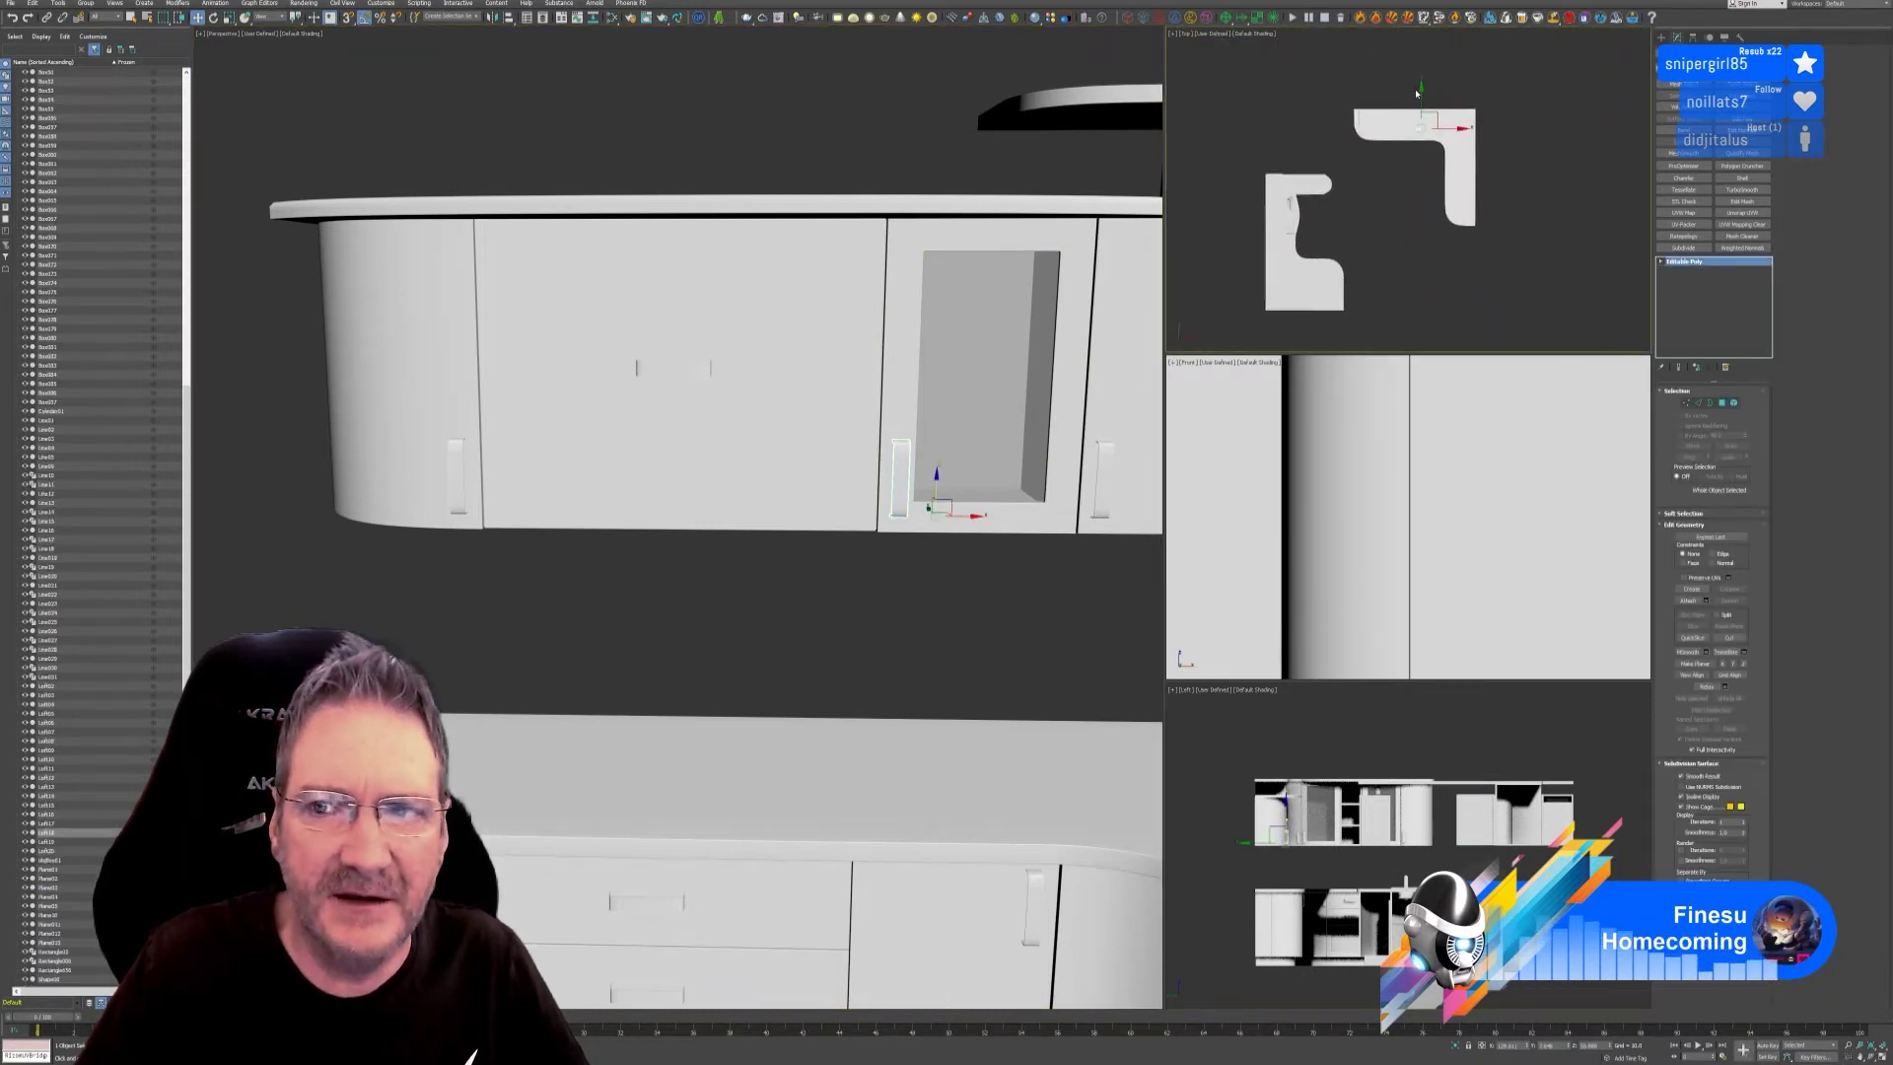
pyautogui.keyDown('shift'); pyautogui.moveTo(1421, 99); pyautogui.dragTo(1420, 257); pyautogui.keyUp('shift')
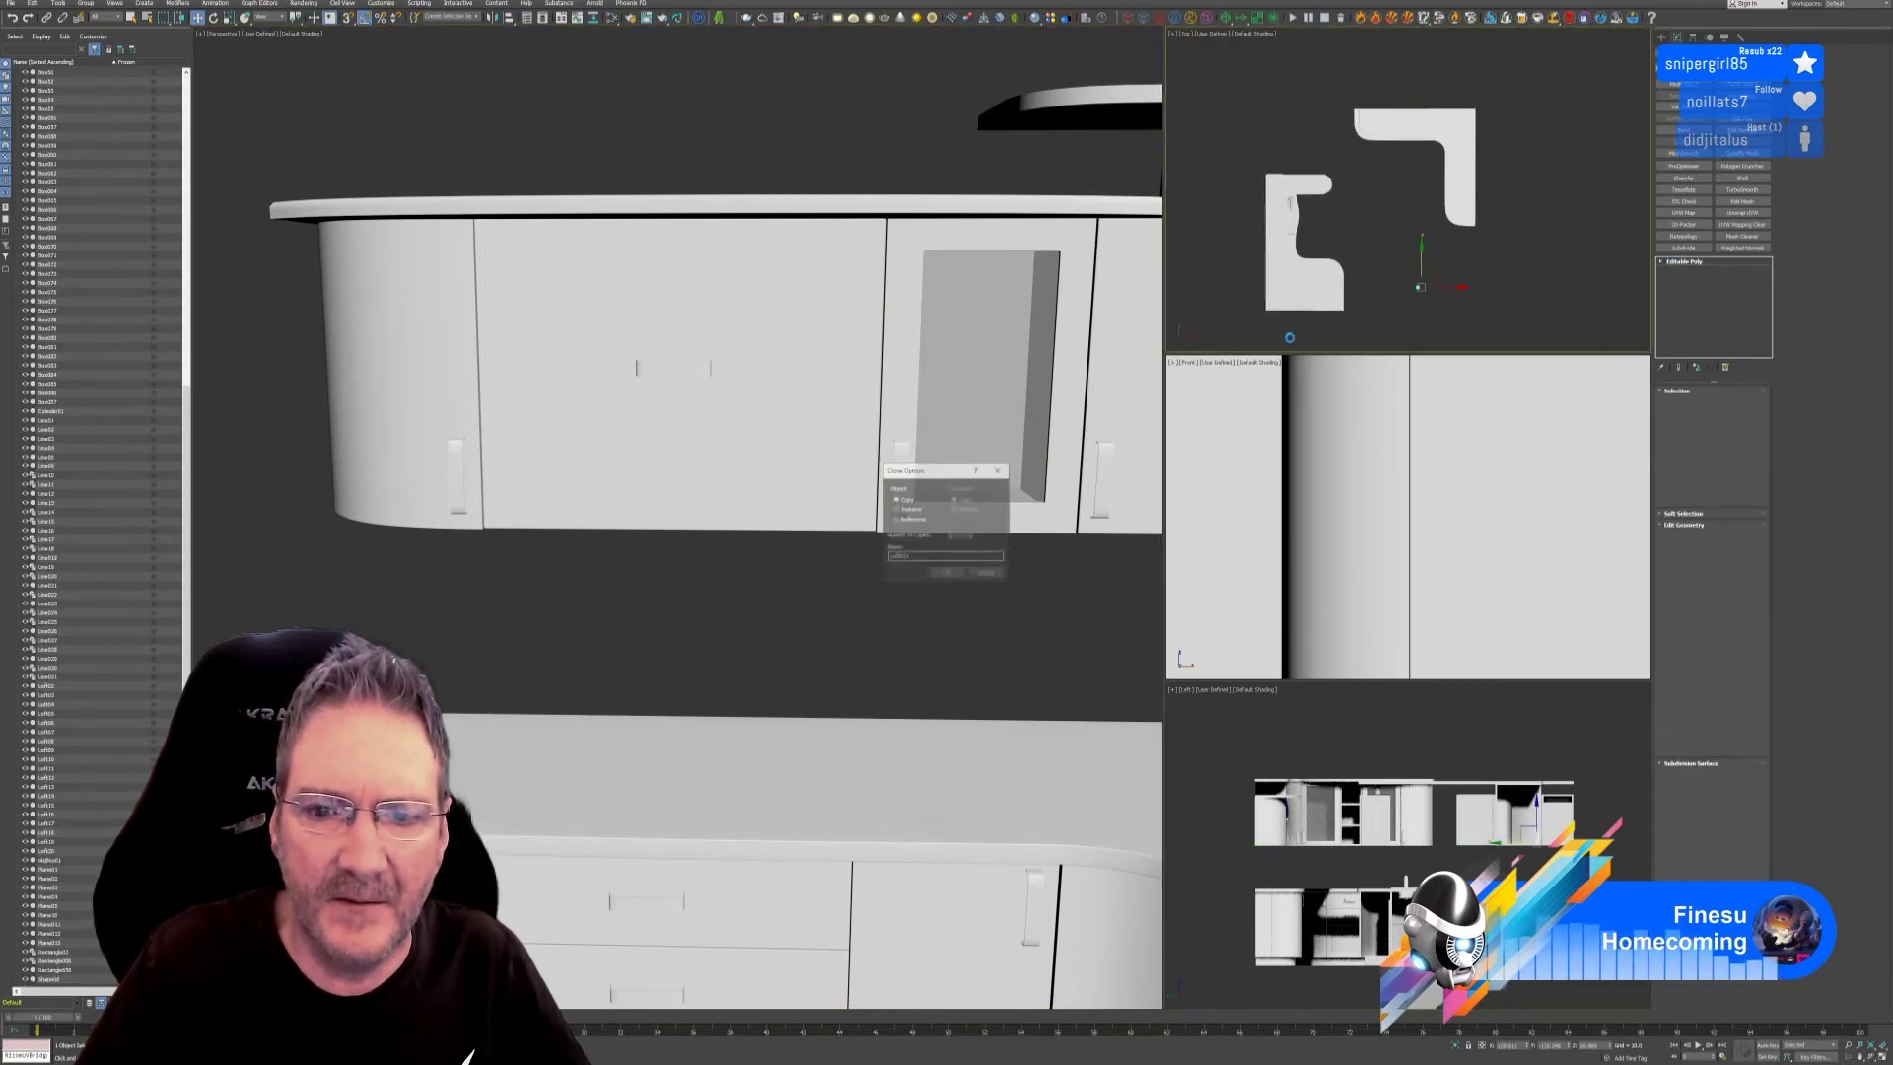
pyautogui.click(948, 574)
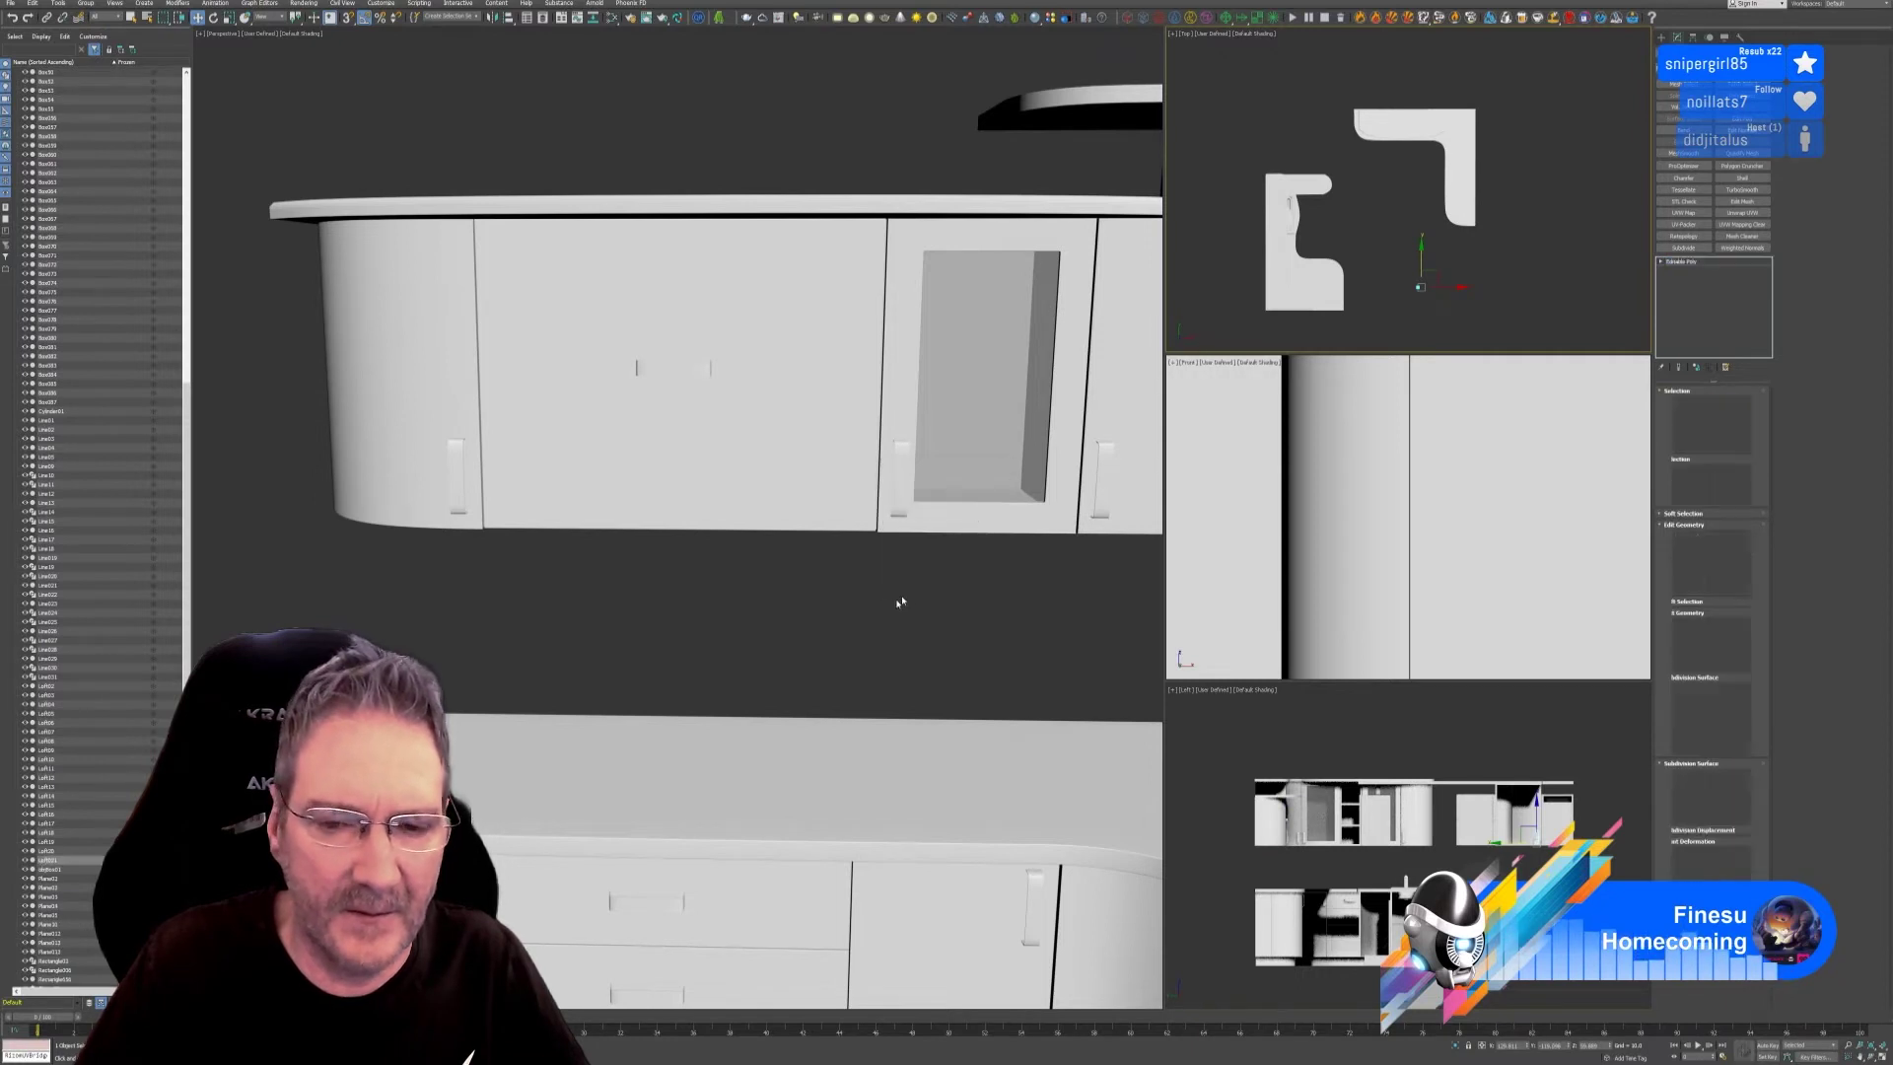
# Rotate the copied door handle a quarter turn in plan to match the direction of the end cabinet's door.
pyautogui.scroll(-6, 887, 609)
pyautogui.moveTo(939, 819); pyautogui.dragTo(926, 823, button='middle')
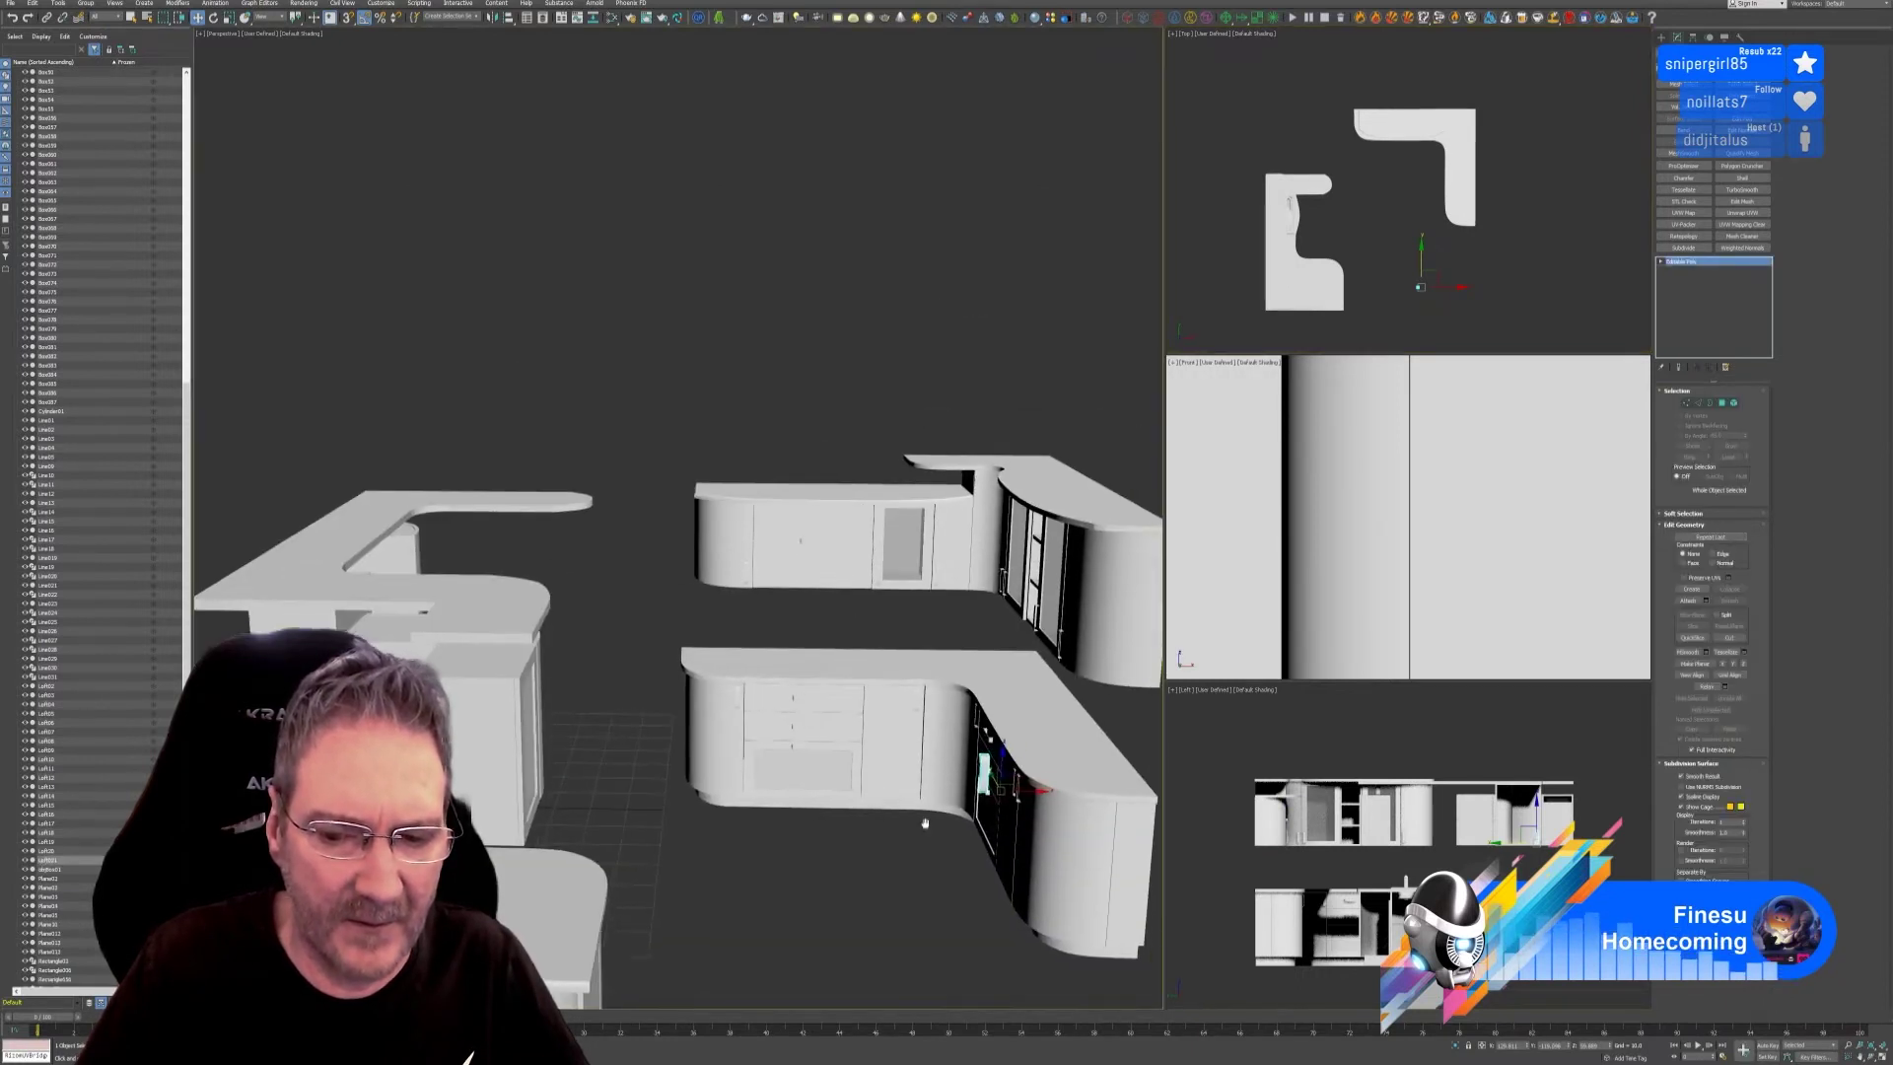
pyautogui.click(214, 18)
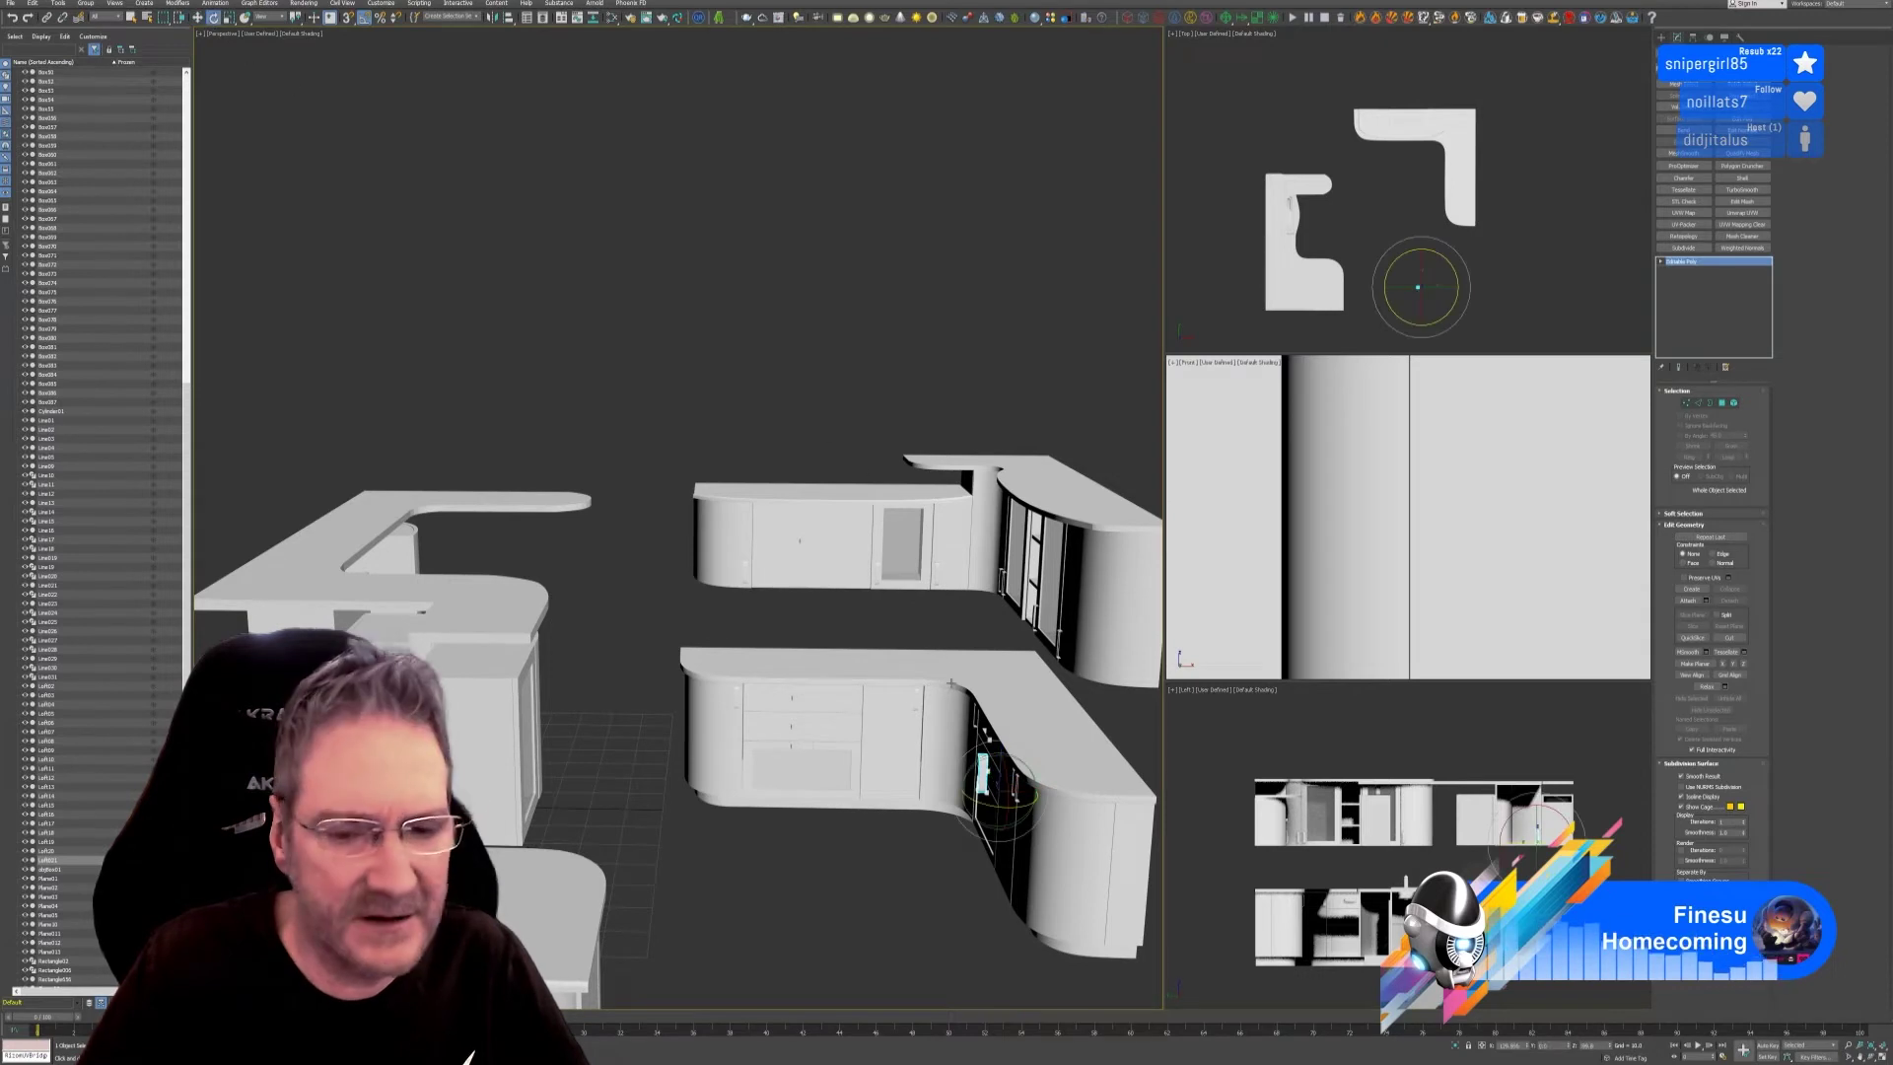
pyautogui.moveTo(1018, 808); pyautogui.dragTo(1039, 808)
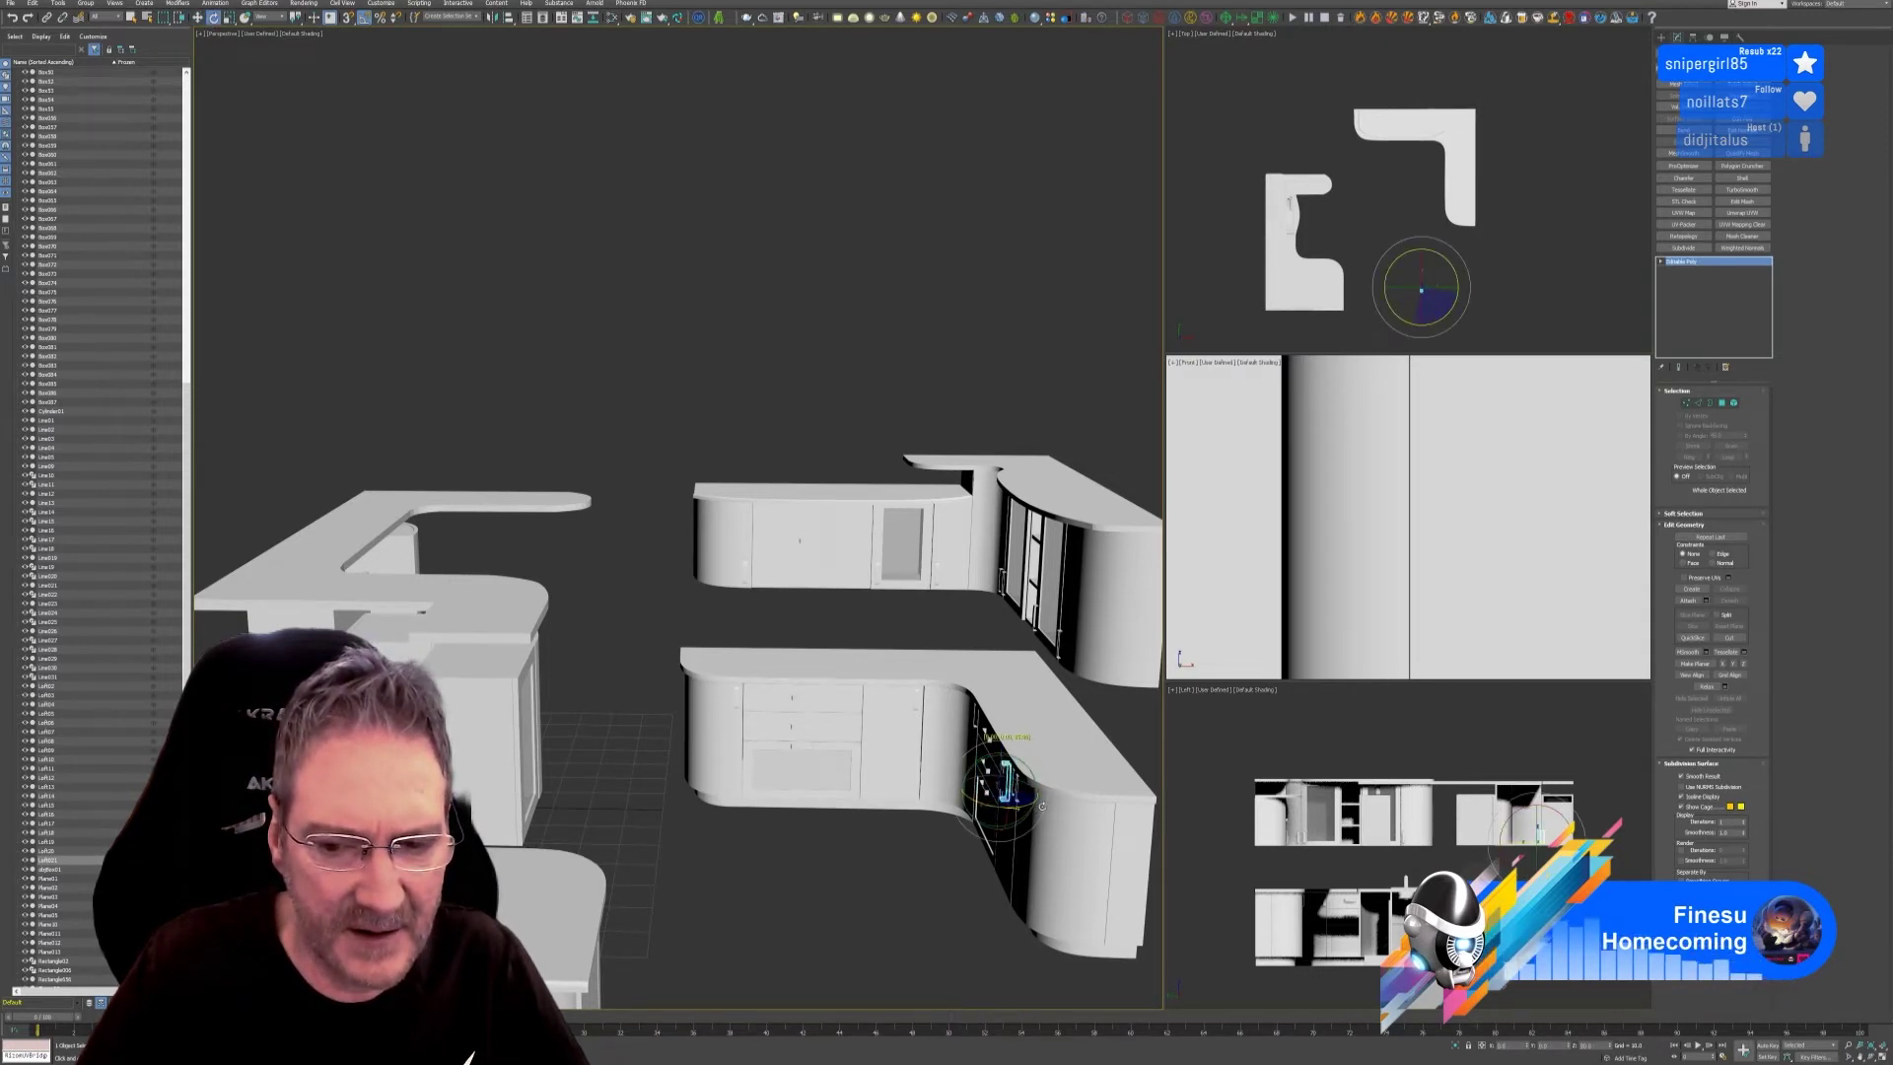
pyautogui.click(198, 19)
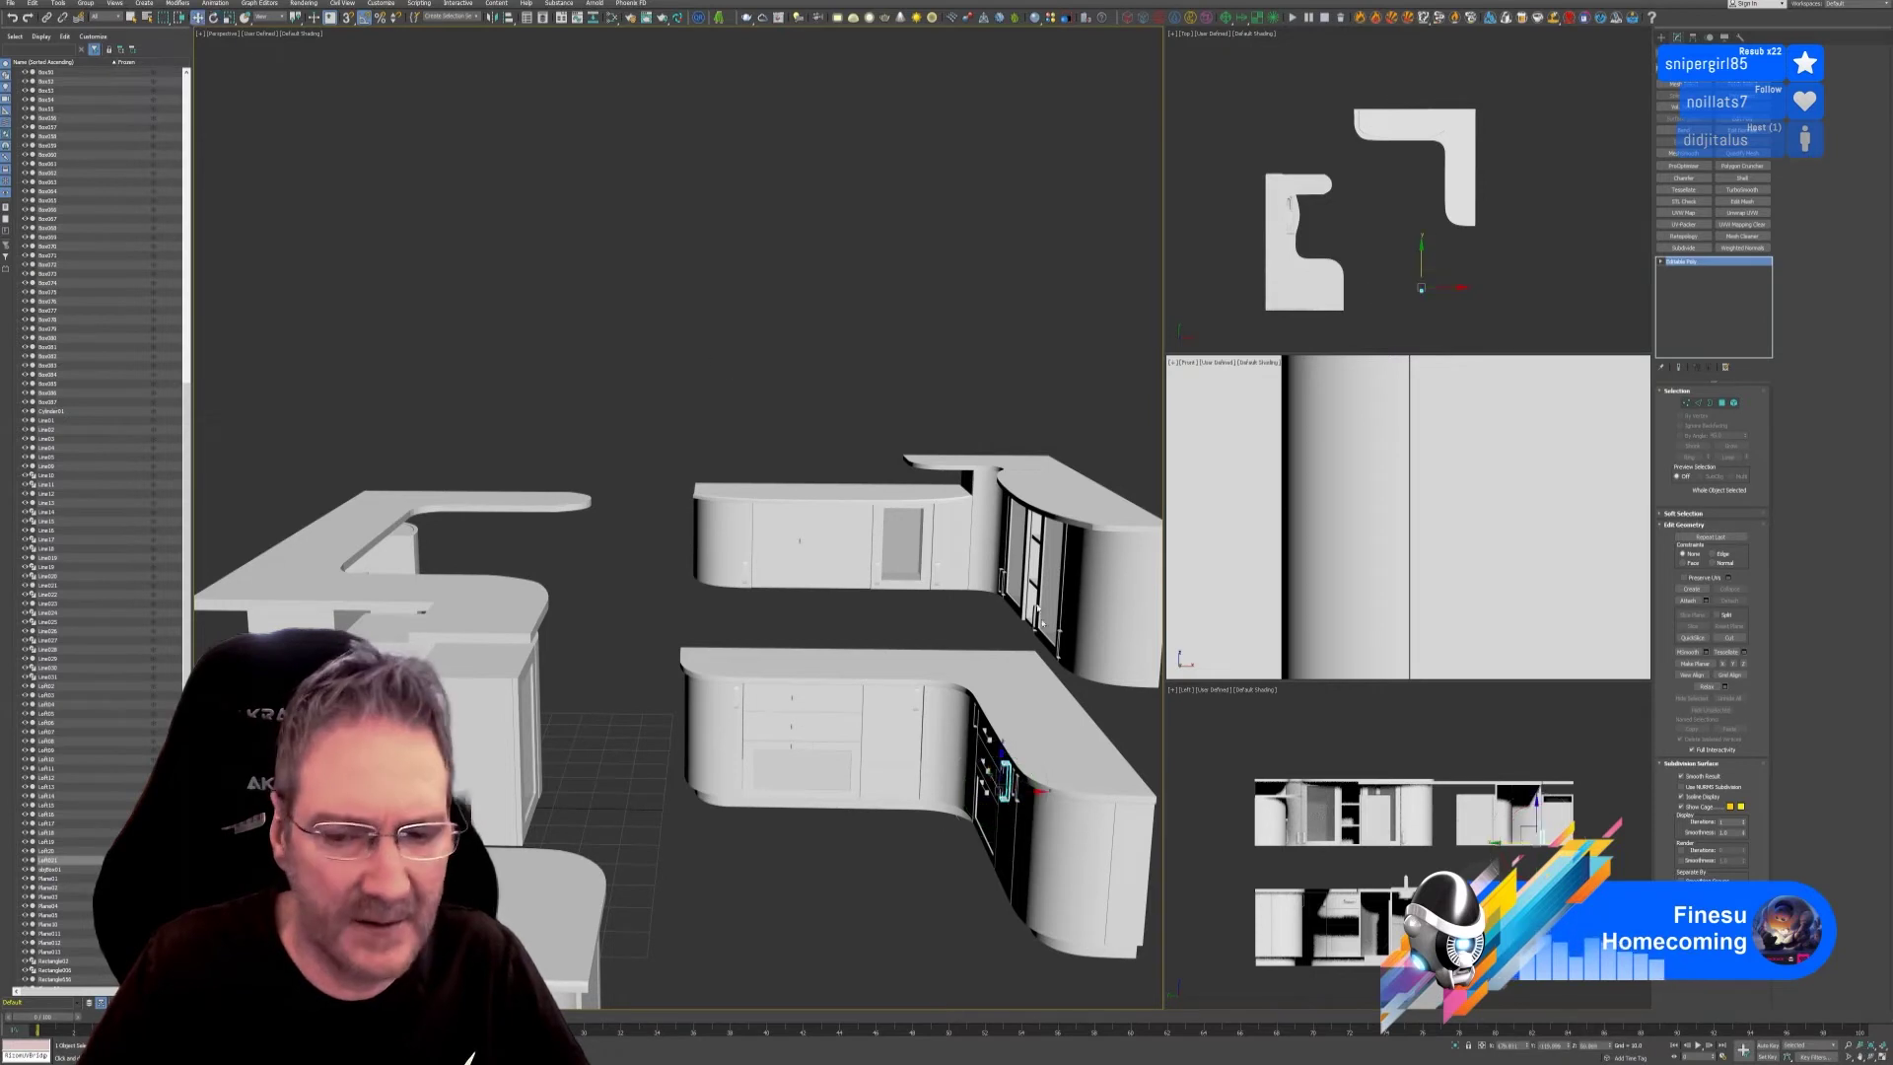
# Move the copied door handle from the open floor onto the lower corner of the end cabinet's glazed door.
pyautogui.moveTo(962, 792); pyautogui.dragTo(542, 786)
pyautogui.keyDown('alt'); pyautogui.moveTo(739, 794); pyautogui.dragTo(655, 784, button='middle'); pyautogui.keyUp('alt')
pyautogui.scroll(4, 658, 769)
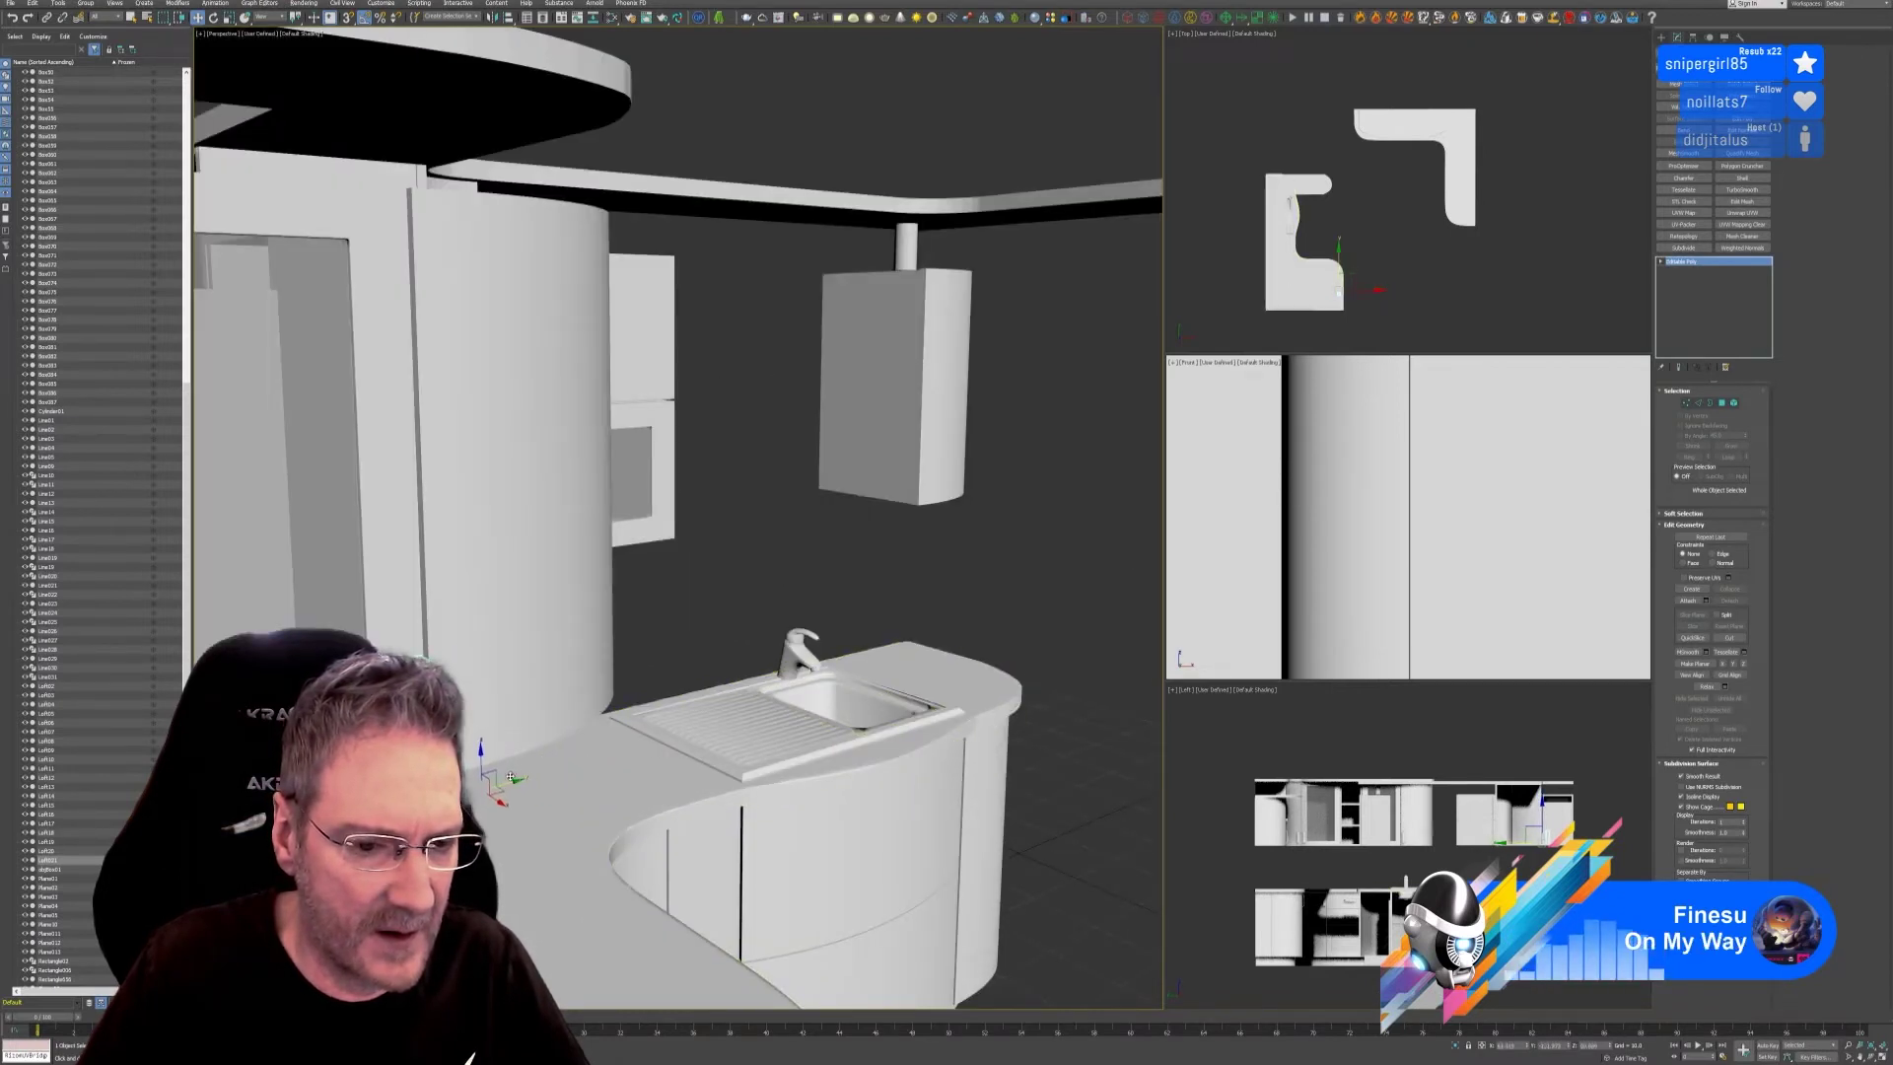
pyautogui.moveTo(500, 807); pyautogui.dragTo(485, 798)
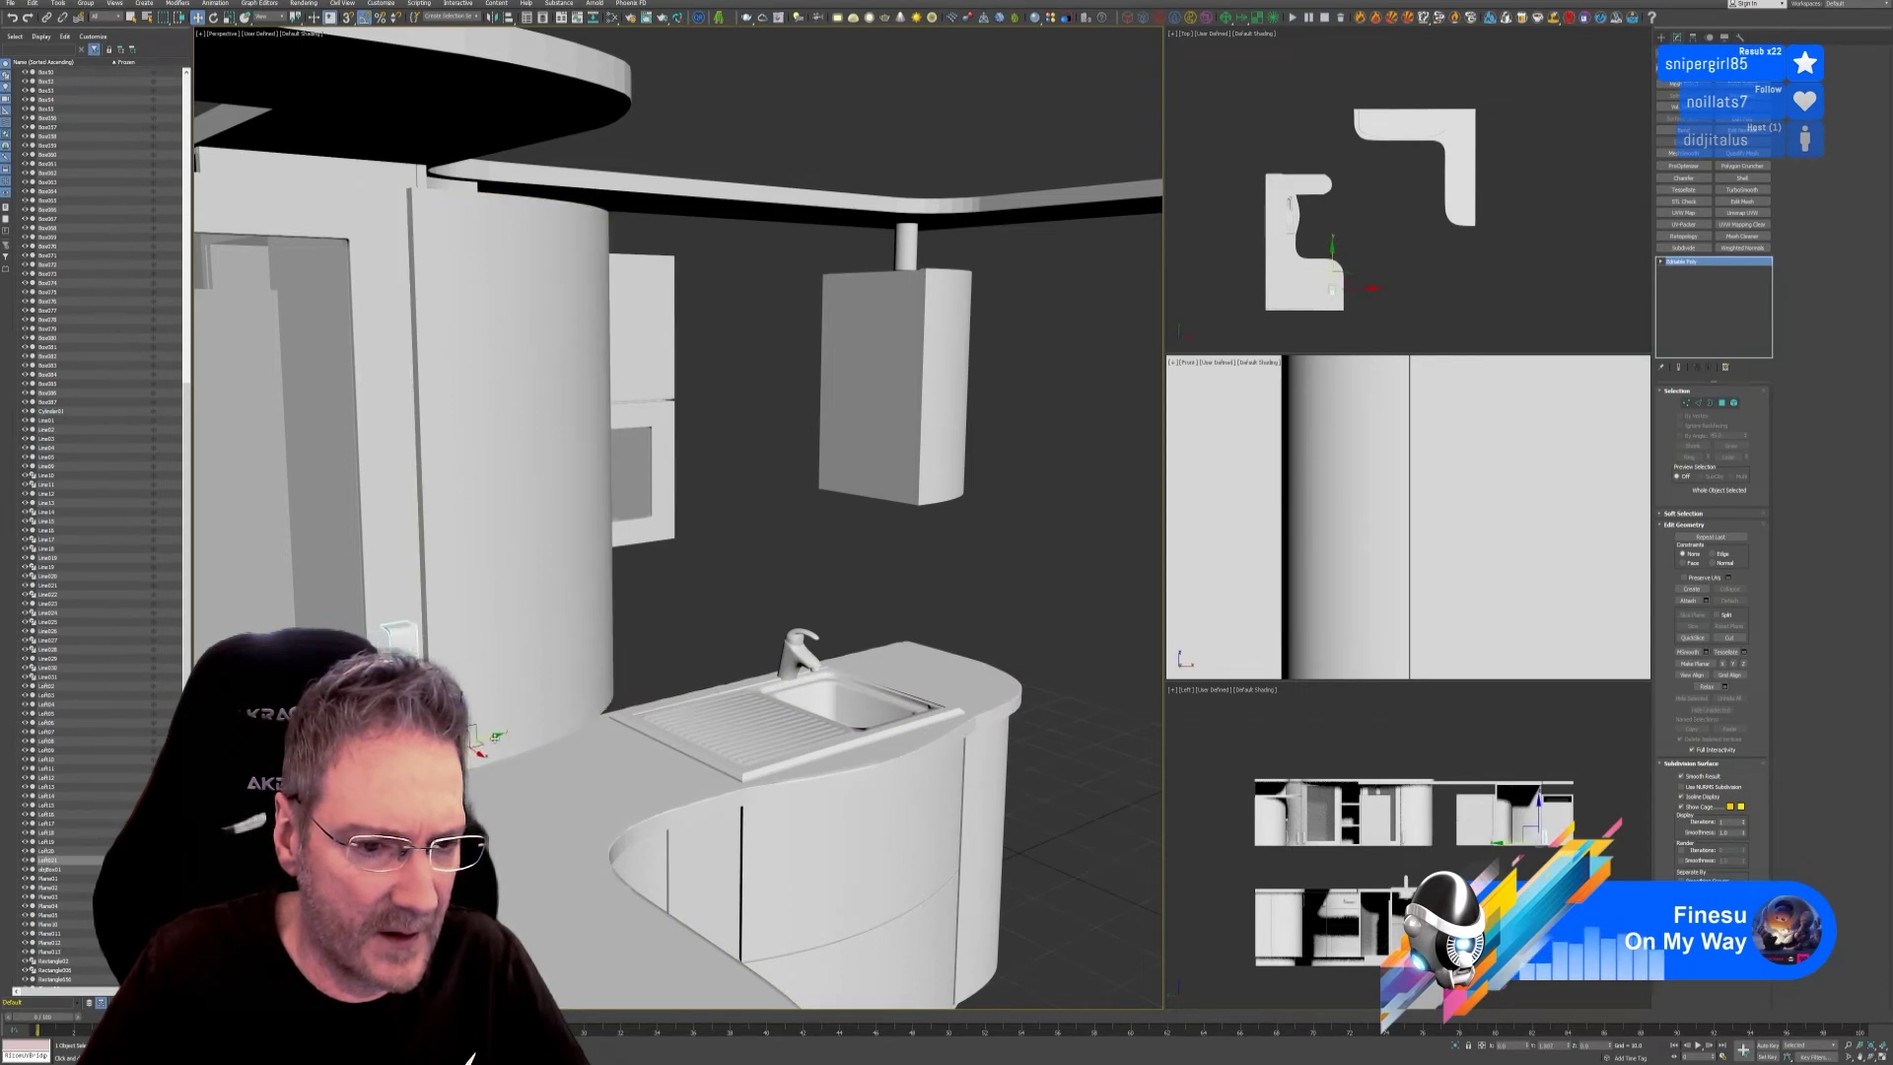
# Examine how the door handles are placed on the opposite run's wall cabinets, both on the glazed and the solid doors.
pyautogui.scroll(-10, 829, 878)
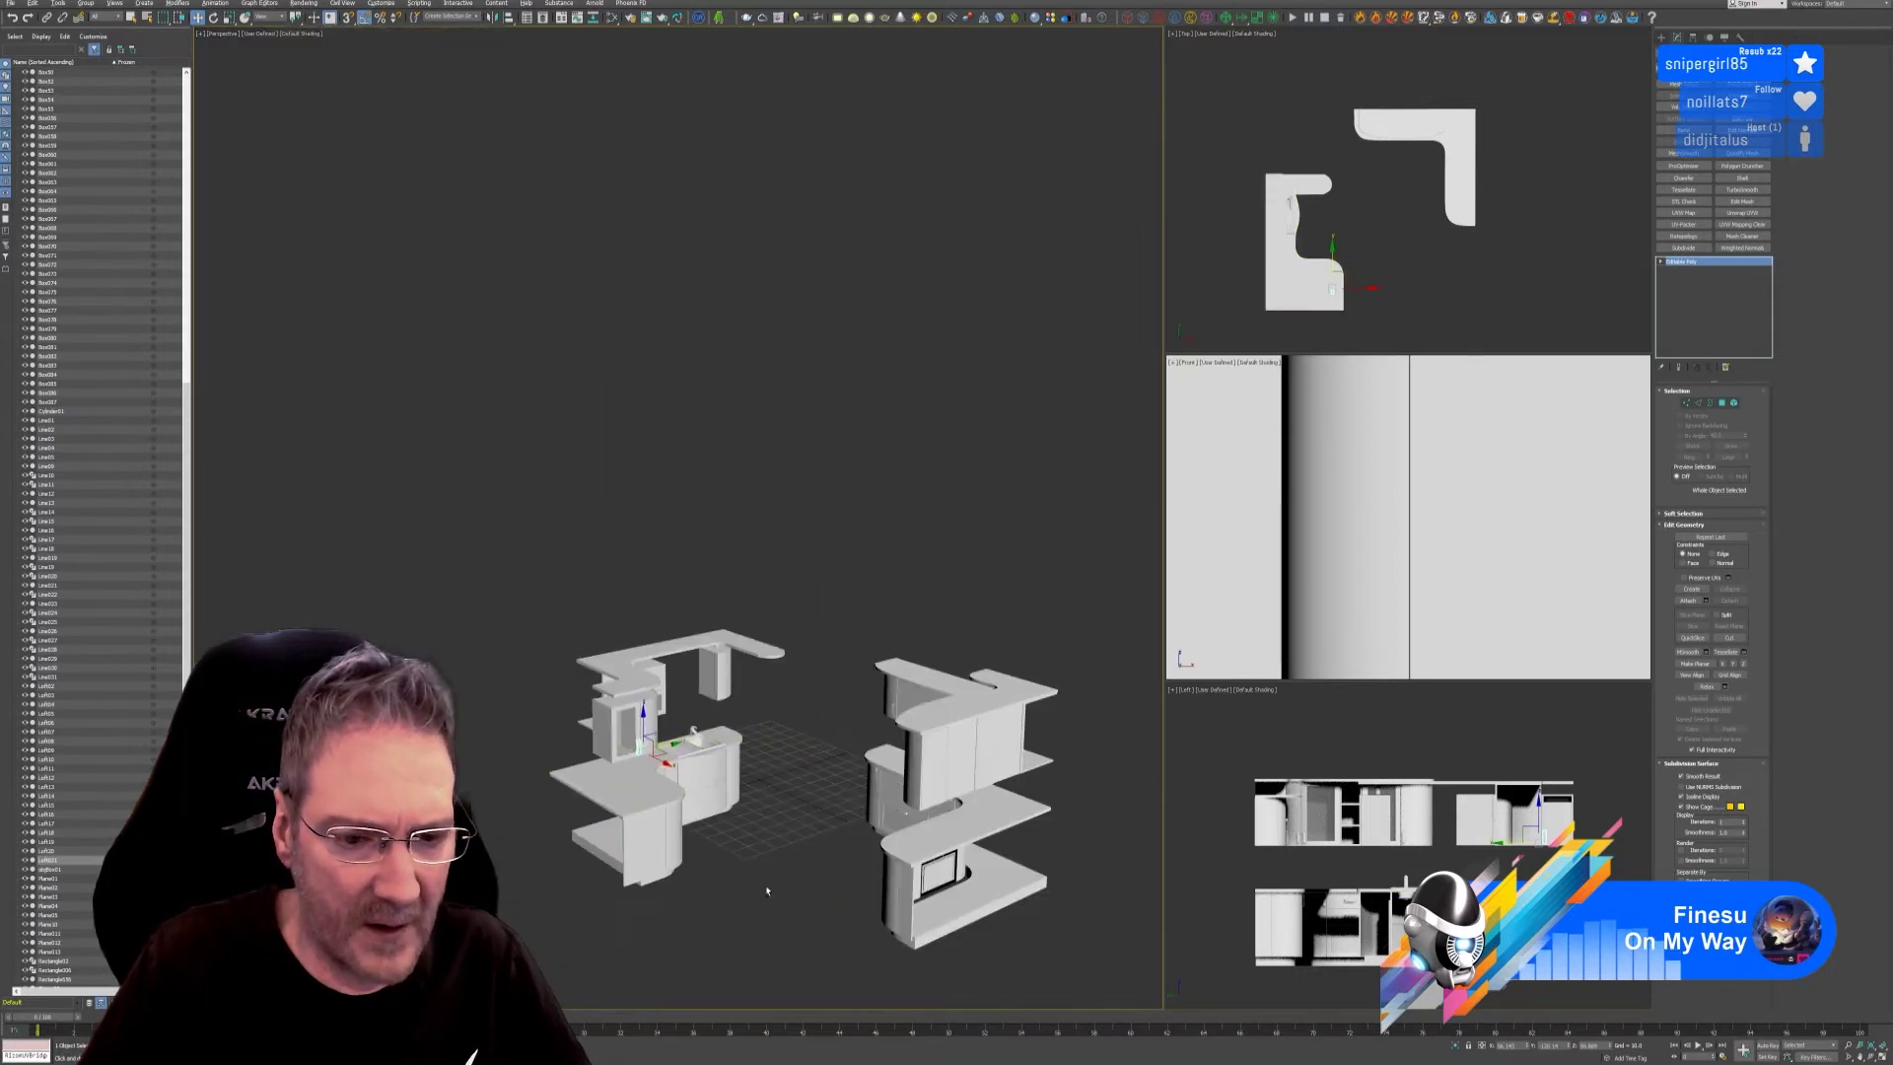
pyautogui.keyDown('alt'); pyautogui.moveTo(829, 878); pyautogui.dragTo(853, 869, button='middle'); pyautogui.keyUp('alt')
pyautogui.scroll(5, 721, 694)
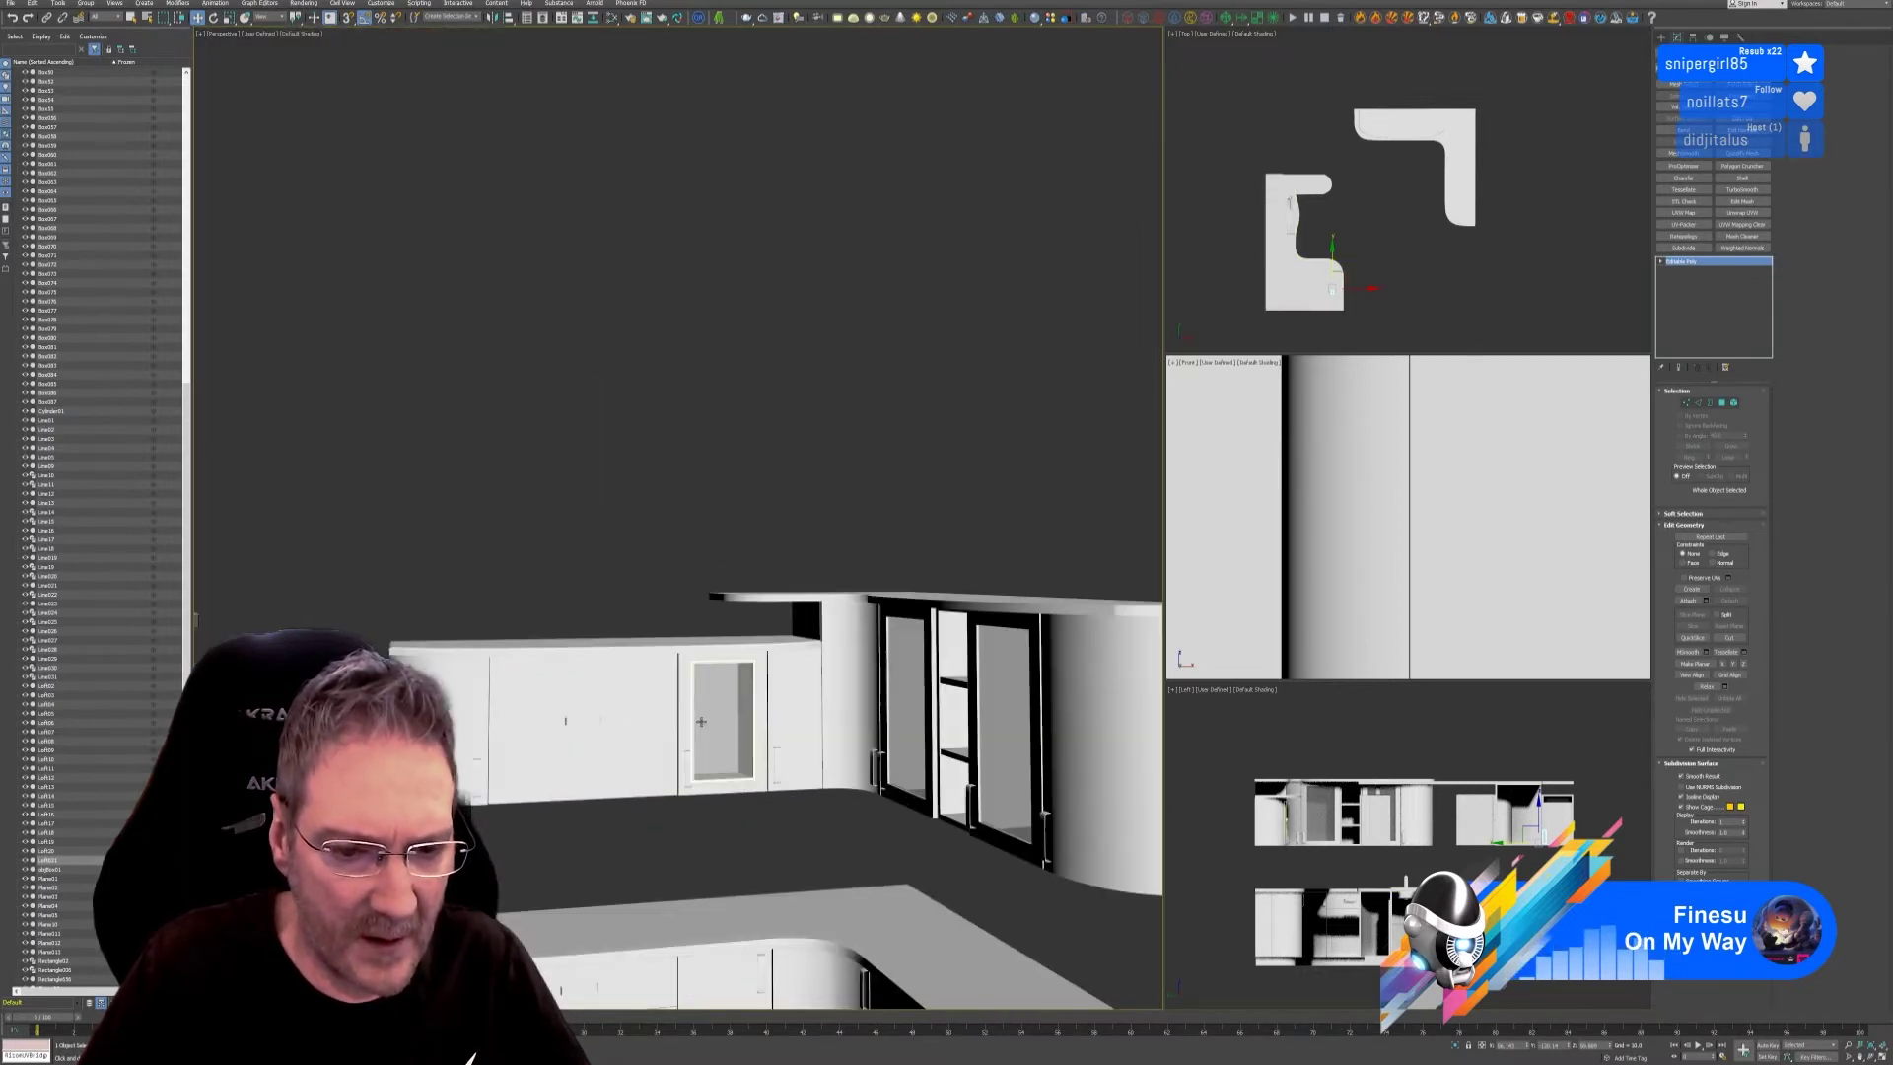
pyautogui.scroll(-3, 693, 824)
pyautogui.moveTo(683, 934)
pyautogui.keyDown('alt'); pyautogui.mouseDown(button='middle')
pyautogui.moveTo(655, 929)
pyautogui.moveTo(676, 904)
pyautogui.mouseUp(button='middle'); pyautogui.keyUp('alt')
pyautogui.scroll(4, 786, 839)
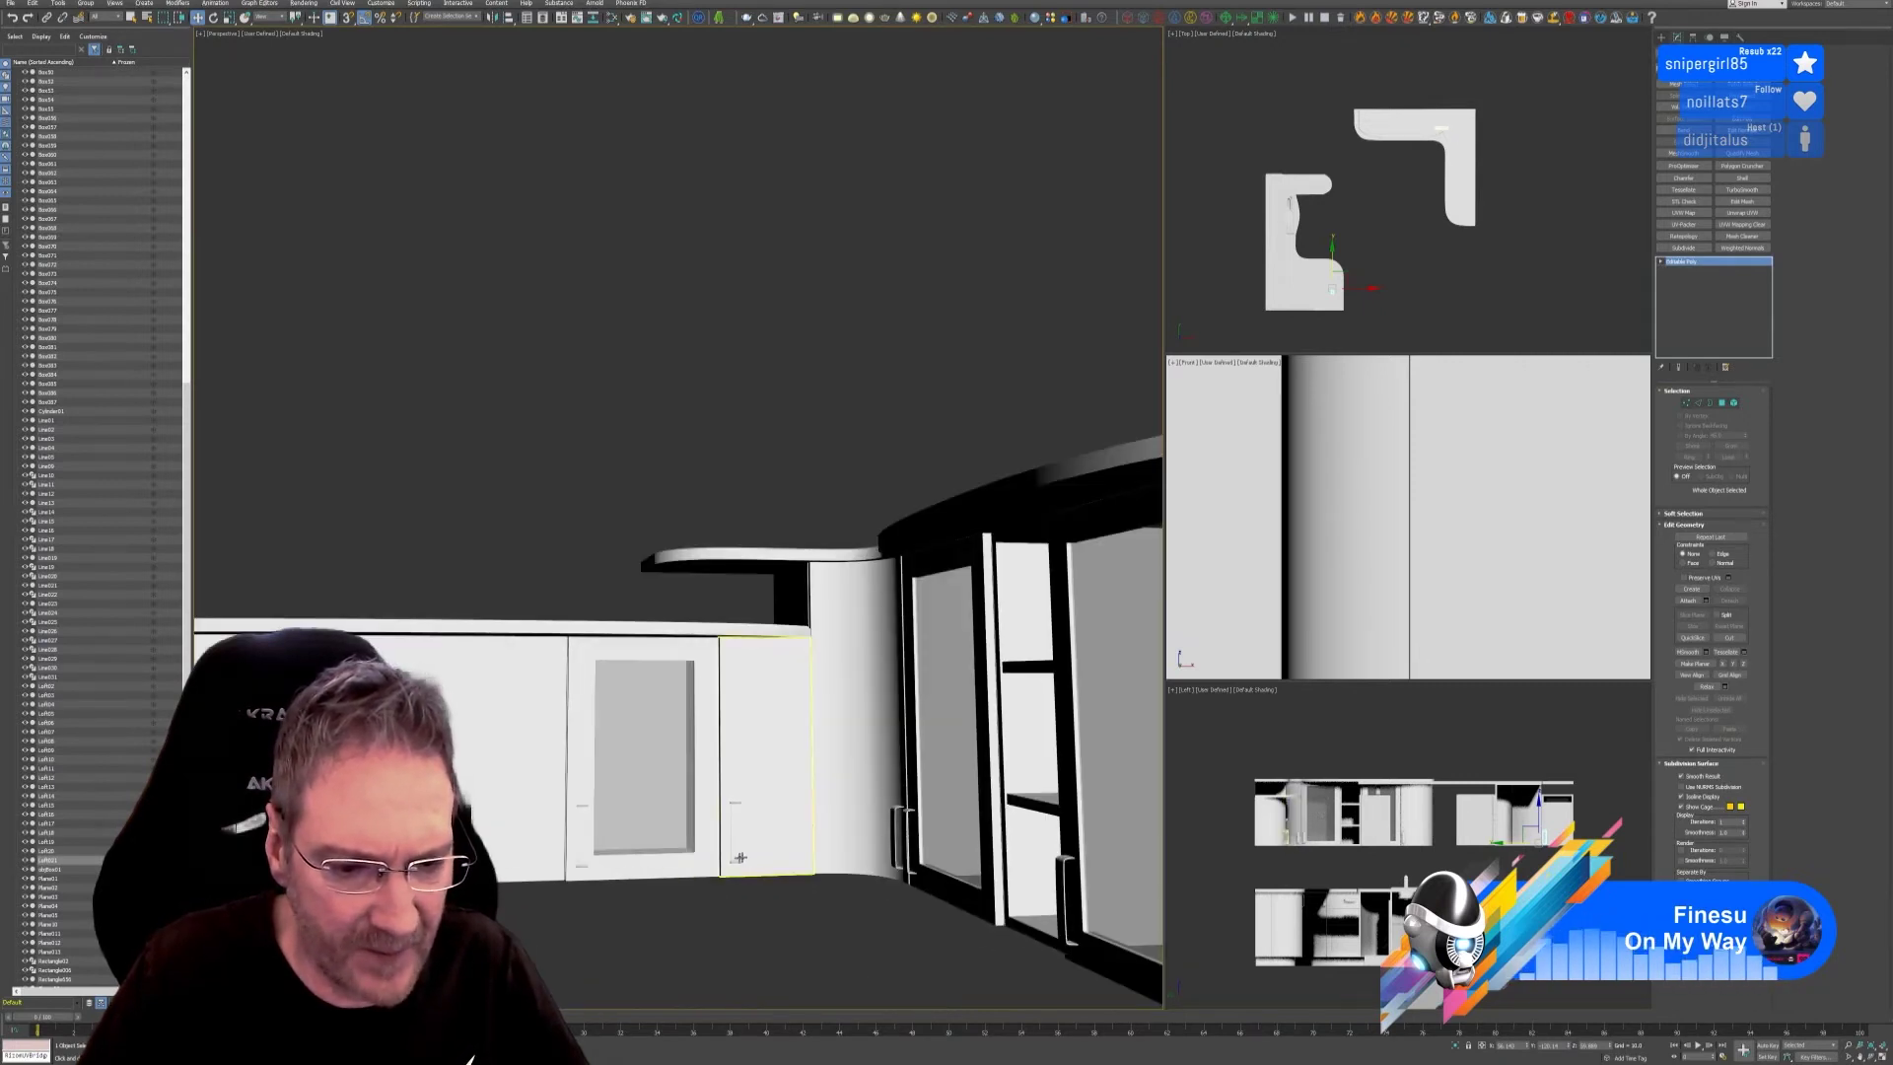
pyautogui.scroll(-2, 759, 878)
pyautogui.scroll(2, 751, 888)
pyautogui.keyDown('alt'); pyautogui.moveTo(751, 889); pyautogui.dragTo(640, 914, button='middle'); pyautogui.keyUp('alt')
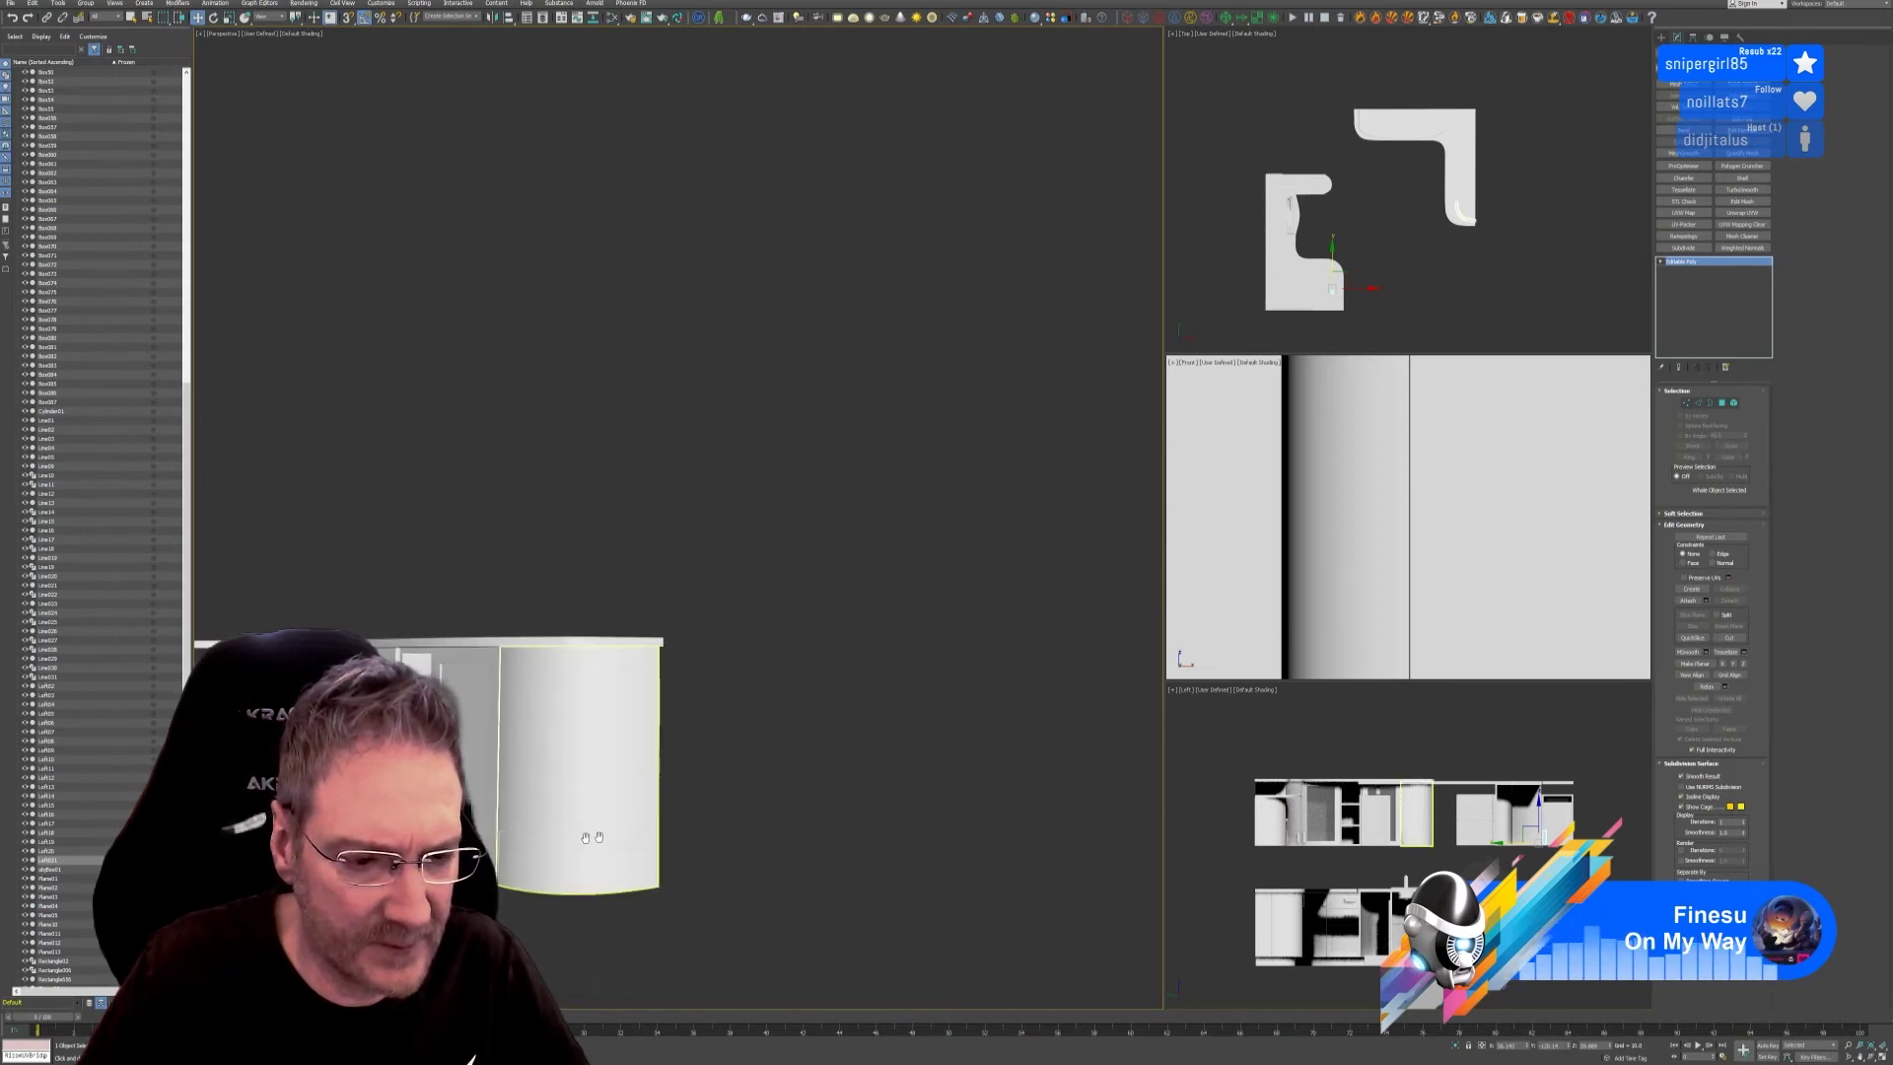
pyautogui.moveTo(592, 837); pyautogui.dragTo(830, 822, button='middle')
pyautogui.scroll(2, 830, 822)
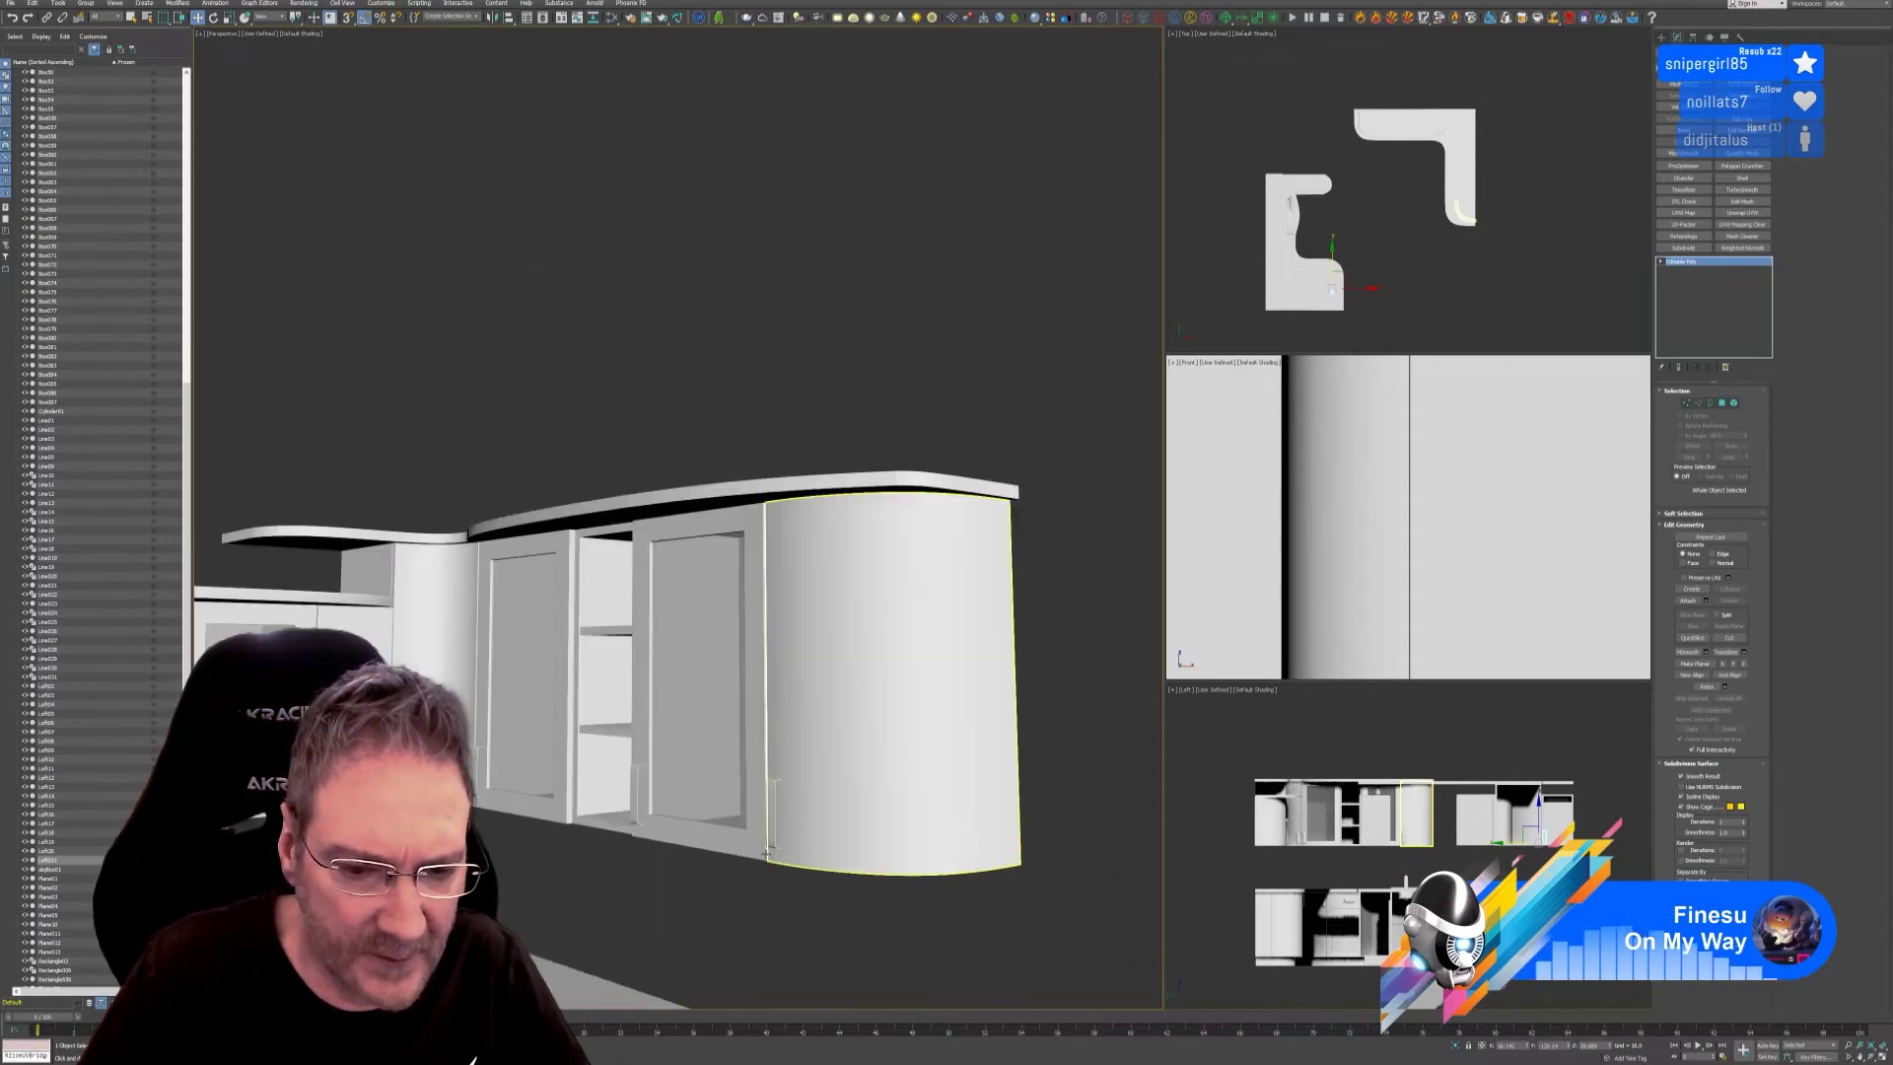
pyautogui.scroll(-2, 795, 841)
pyautogui.keyDown('alt'); pyautogui.moveTo(832, 891); pyautogui.dragTo(805, 894, button='middle'); pyautogui.keyUp('alt')
pyautogui.hotkey('shift', 'z')
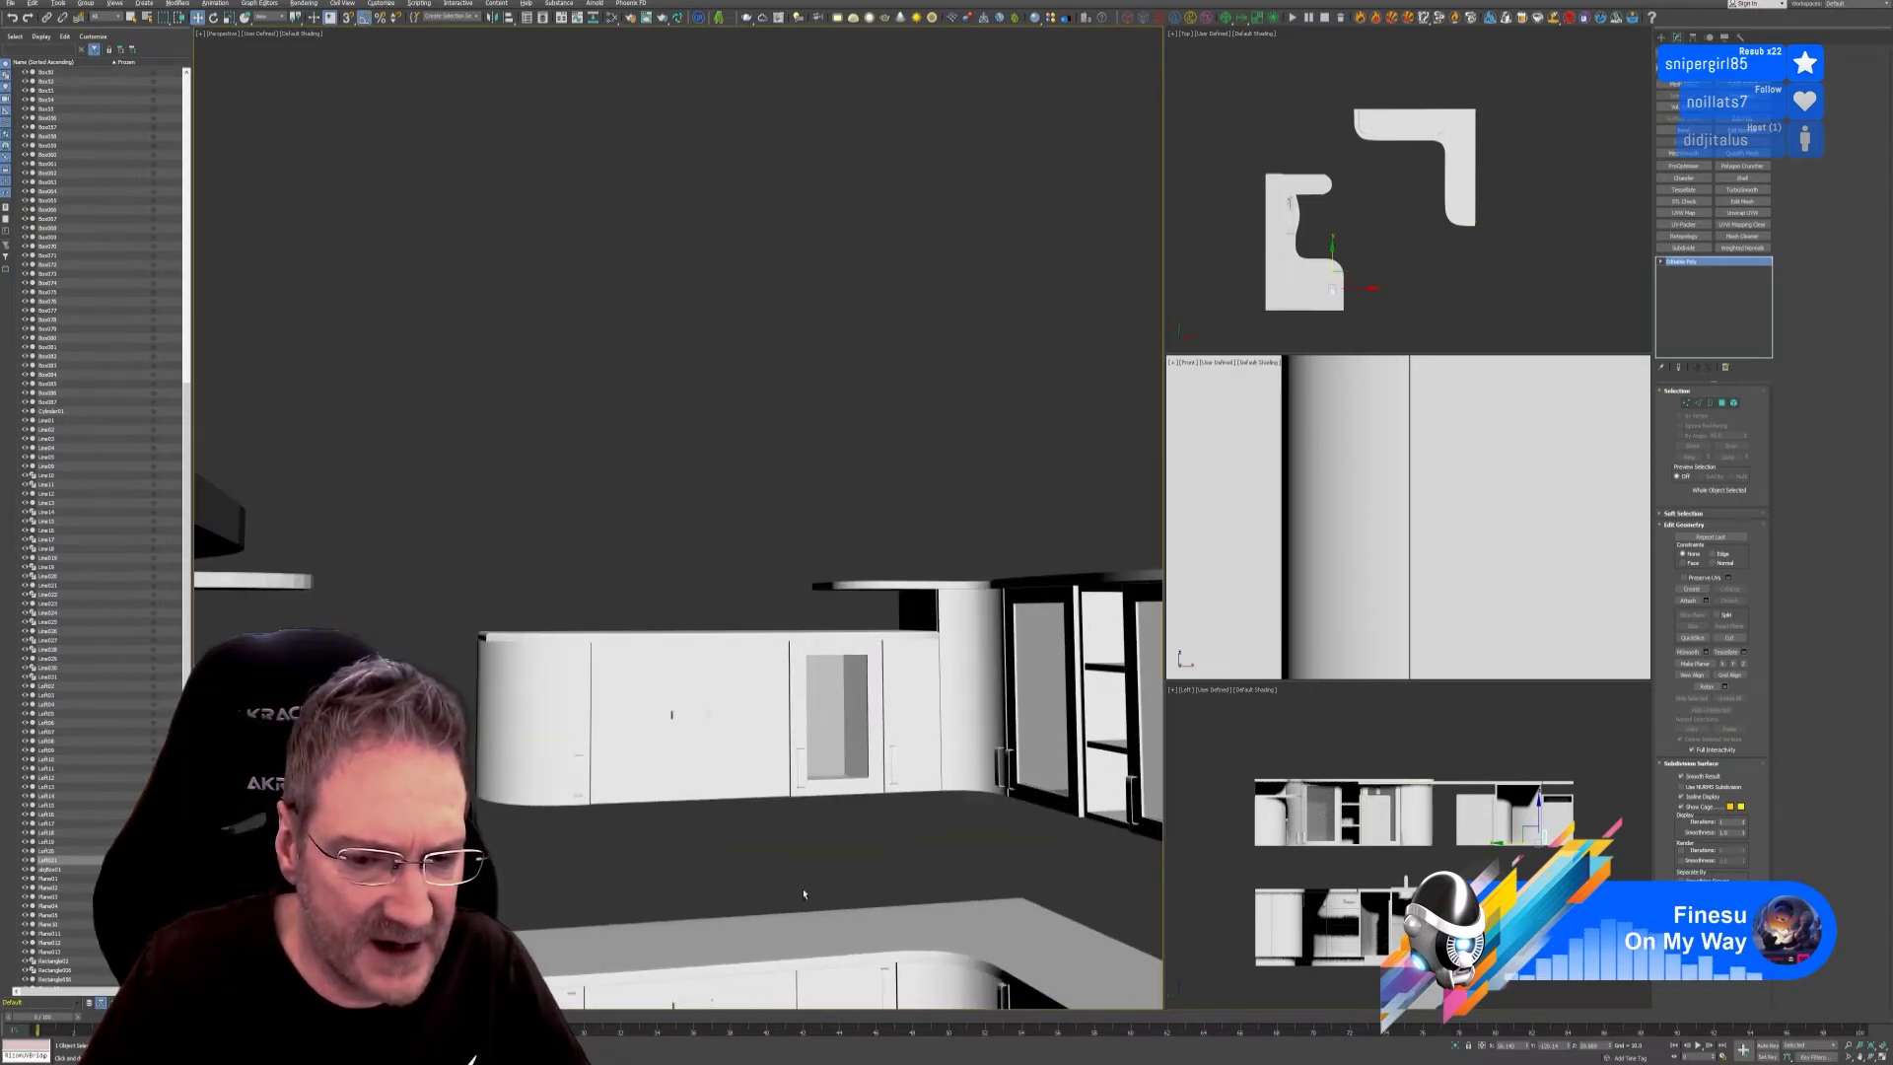
pyautogui.hotkey('shift', 'z')
pyautogui.hotkey('shift', 'z')
pyautogui.hotkey('shift', 'z')
pyautogui.hotkey('shift', 'z')
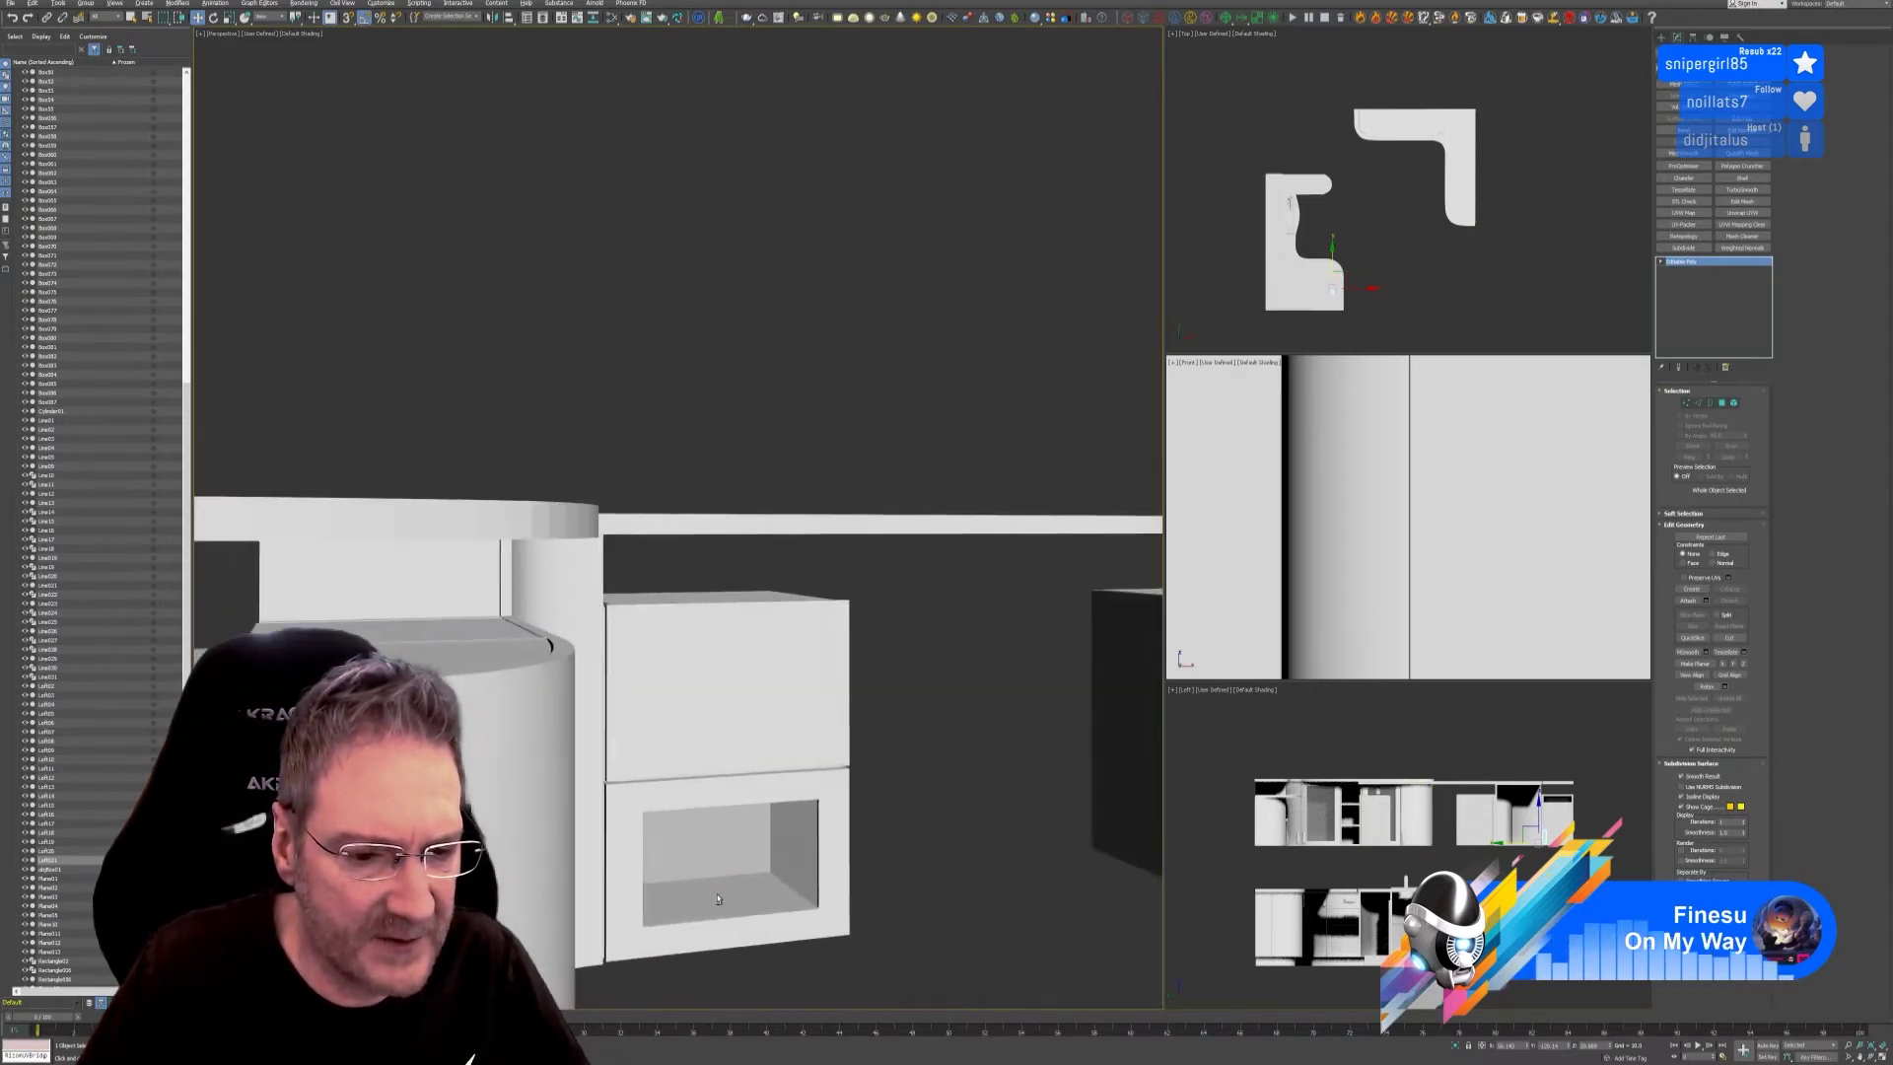
# Try the handle on the opposite side of the end cabinet's glazed door and bring it back beside the curved unit.
pyautogui.scroll(-2, 623, 884)
pyautogui.keyDown('alt'); pyautogui.moveTo(623, 884); pyautogui.dragTo(669, 800, button='middle'); pyautogui.keyUp('alt')
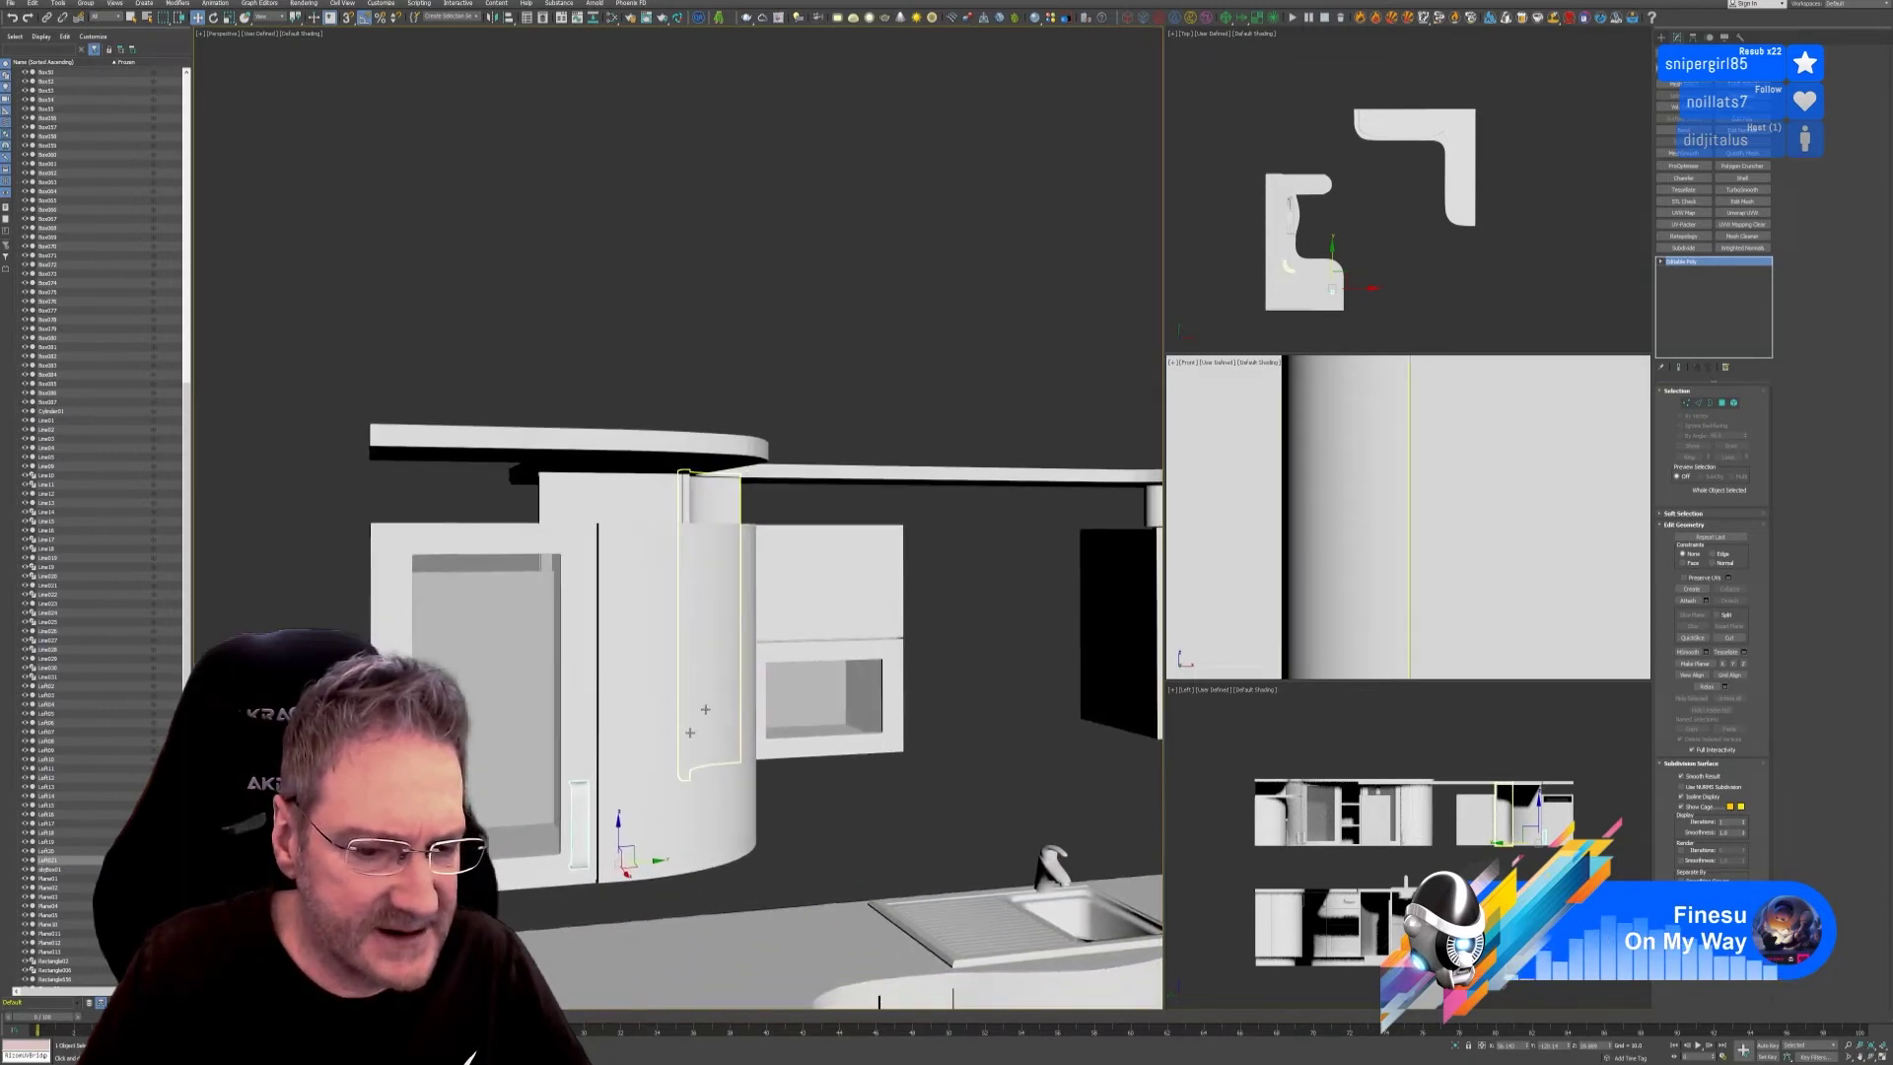
pyautogui.moveTo(659, 859); pyautogui.dragTo(501, 901)
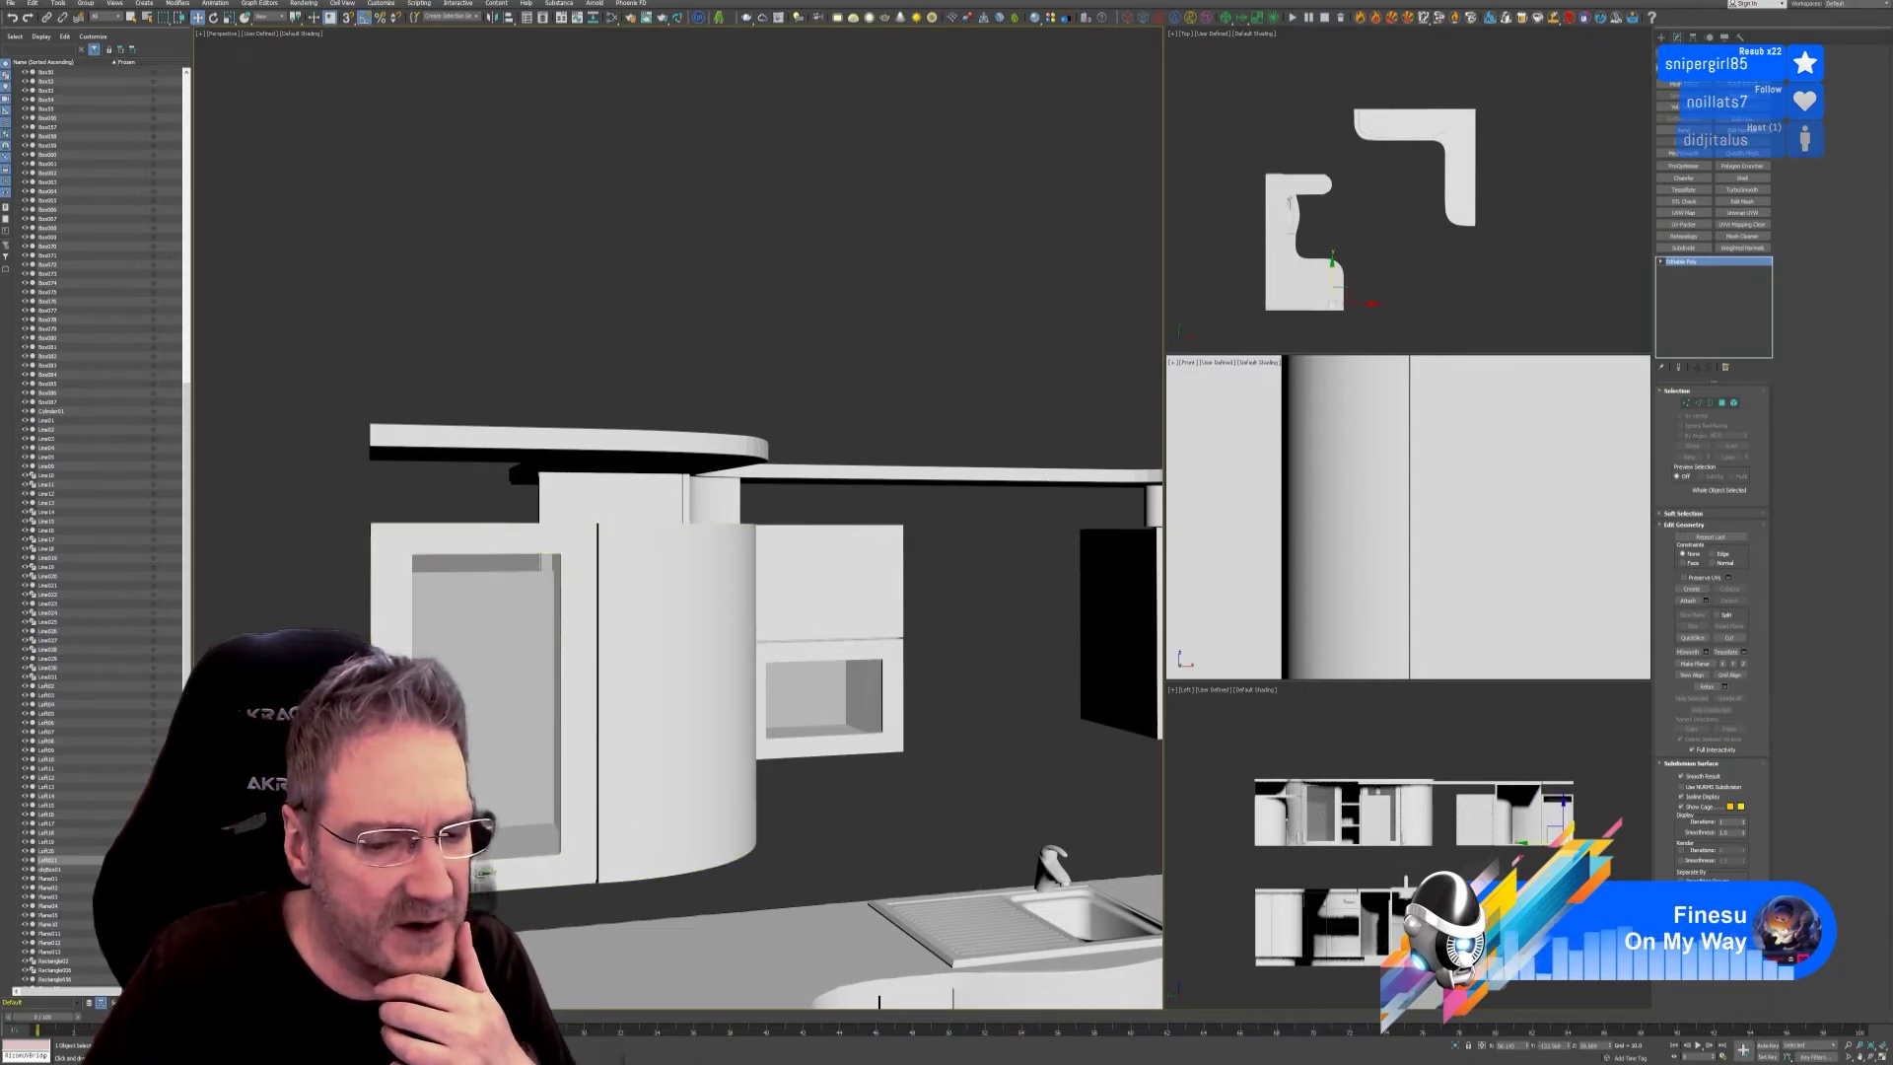
pyautogui.moveTo(501, 901); pyautogui.dragTo(650, 888)
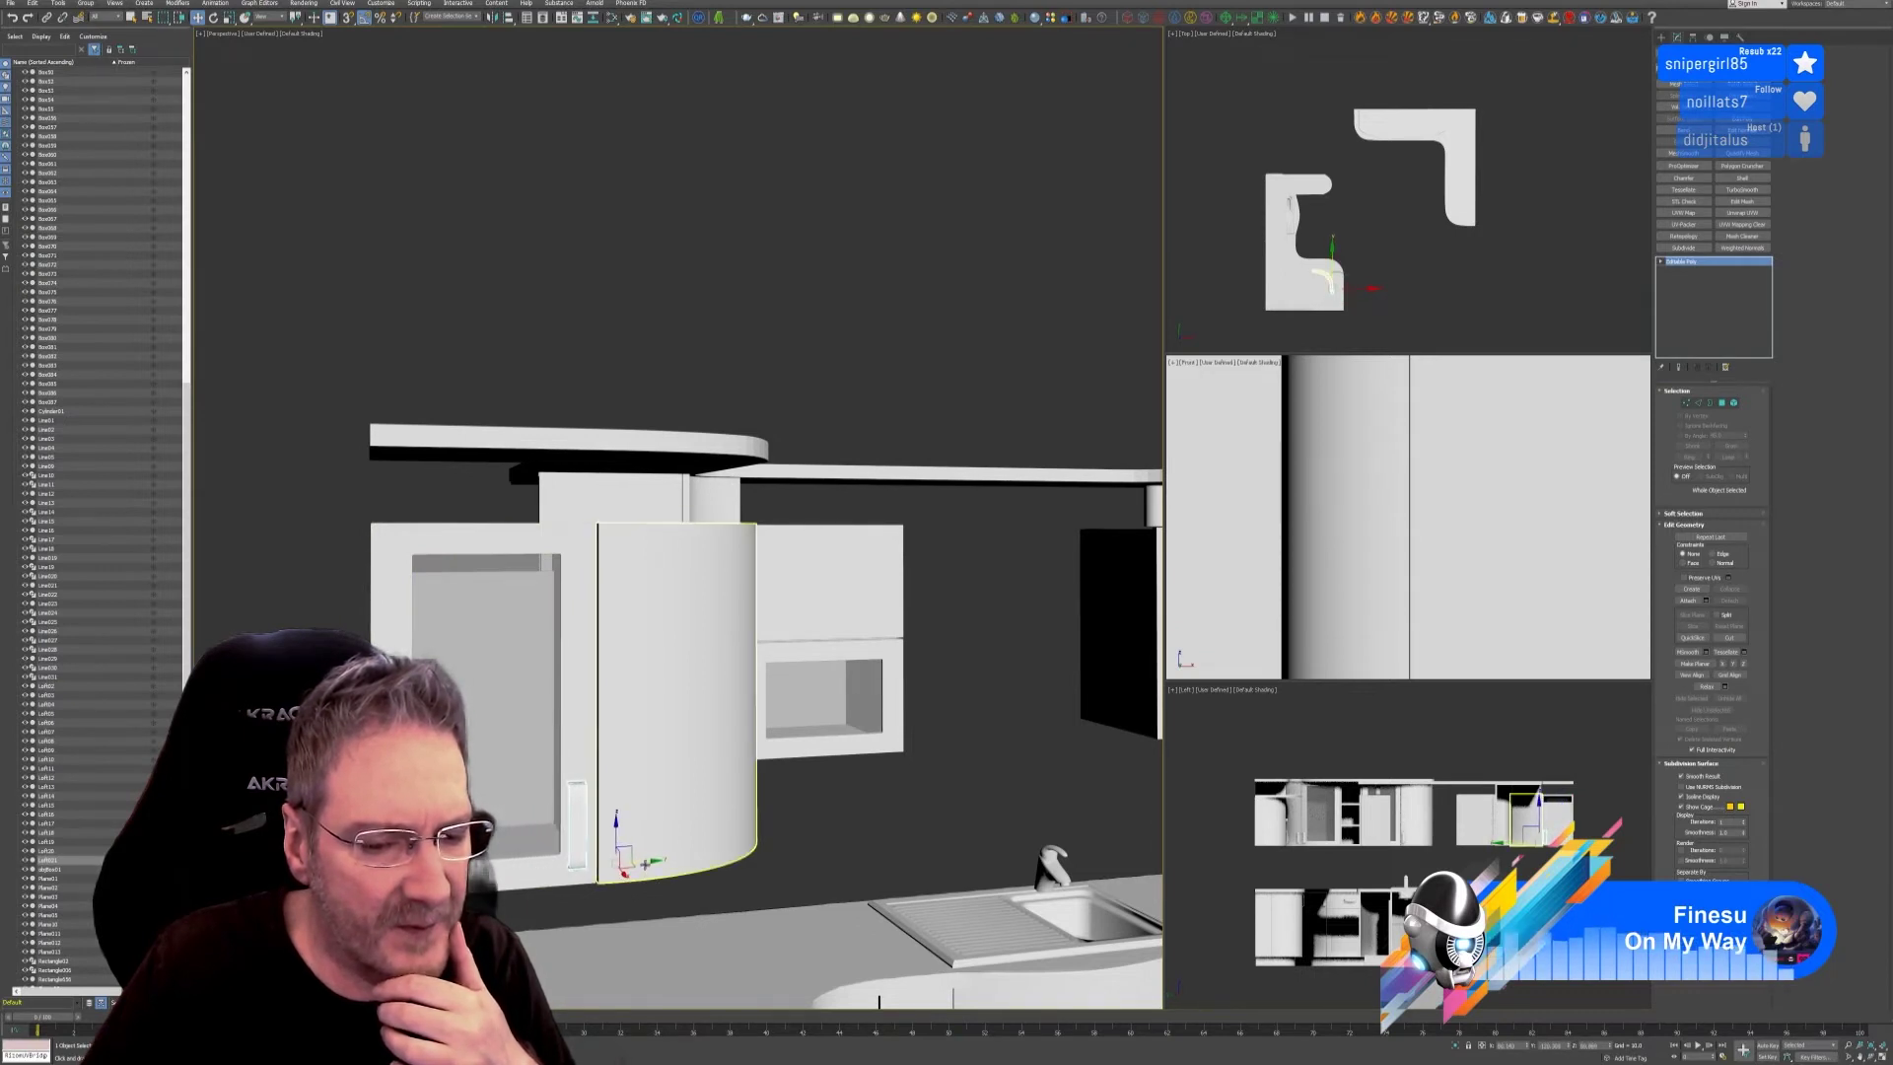
# Clone the handle, place the copy at the lower corner of the small glazed wall cabinet, and delete that copy again.
pyautogui.moveTo(840, 755); pyautogui.dragTo(743, 721, button='middle')
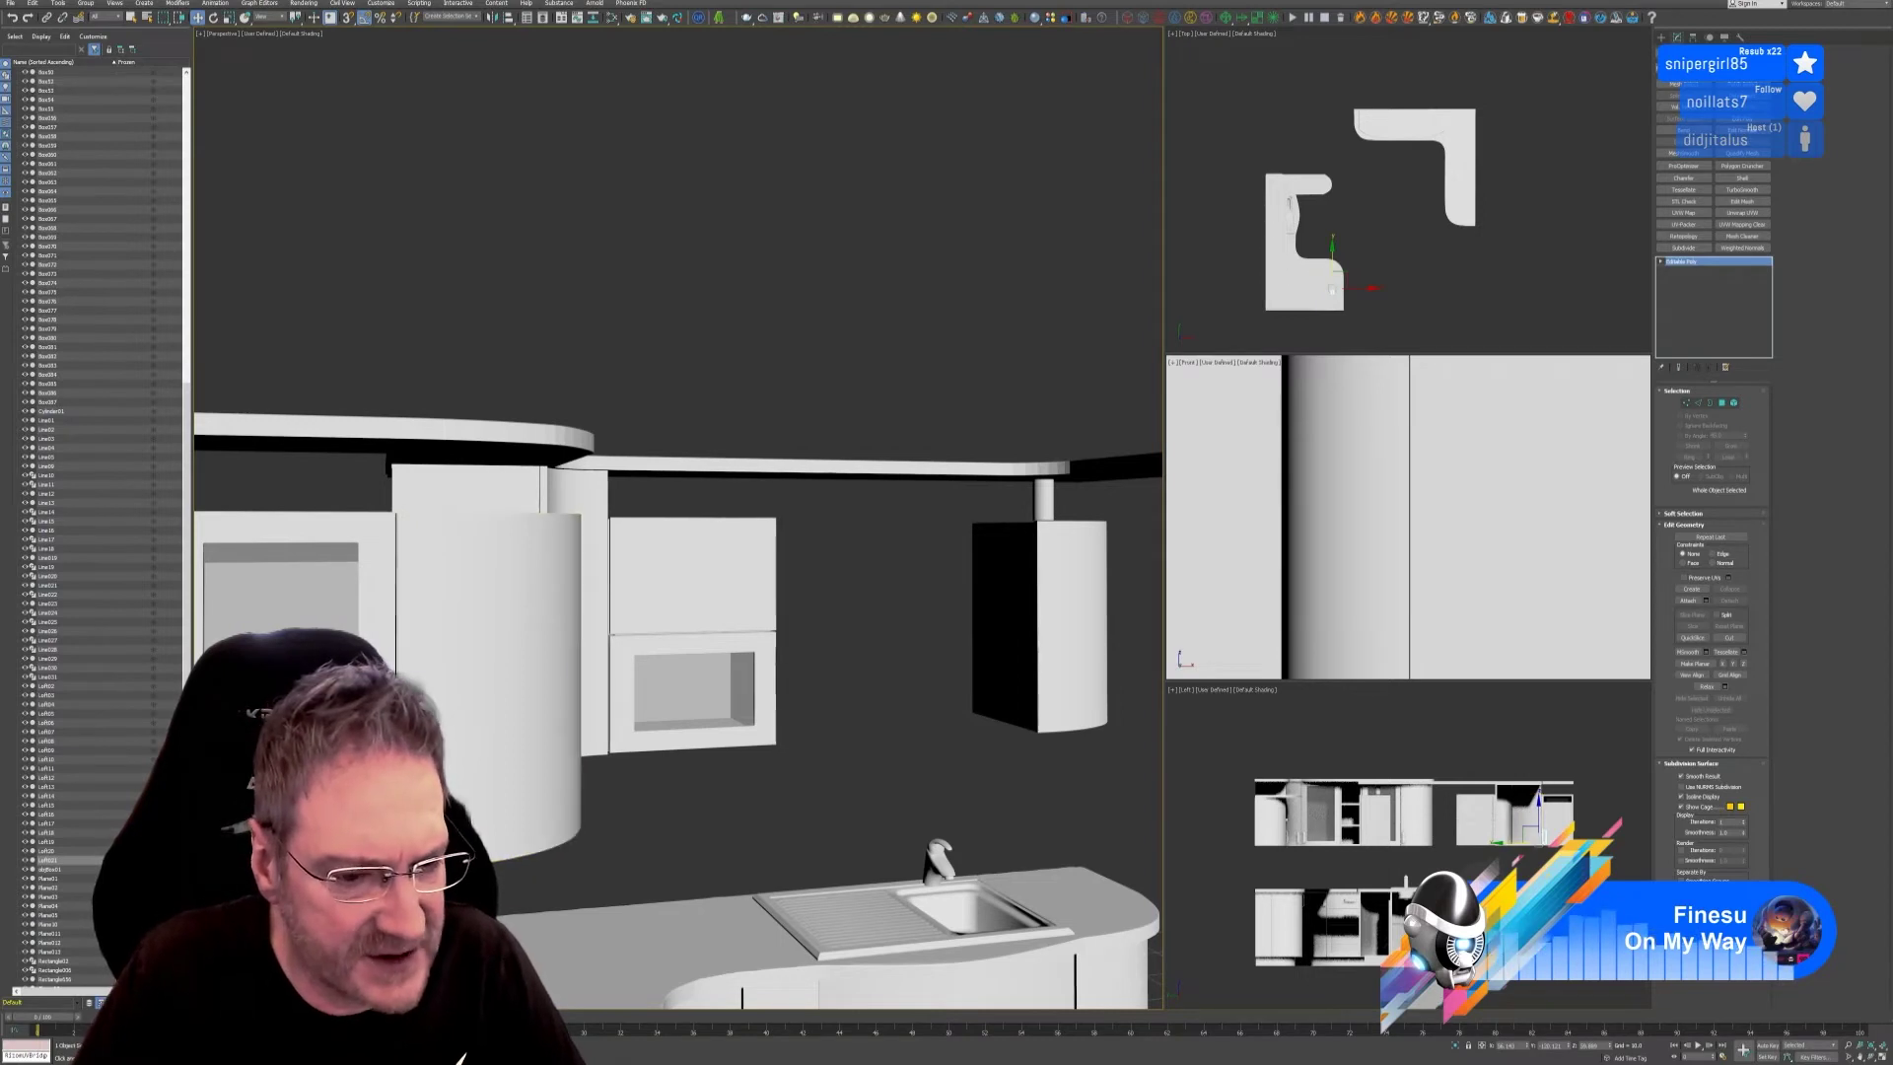
pyautogui.keyDown('shift'); pyautogui.moveTo(623, 828); pyautogui.dragTo(732, 828); pyautogui.keyUp('shift')
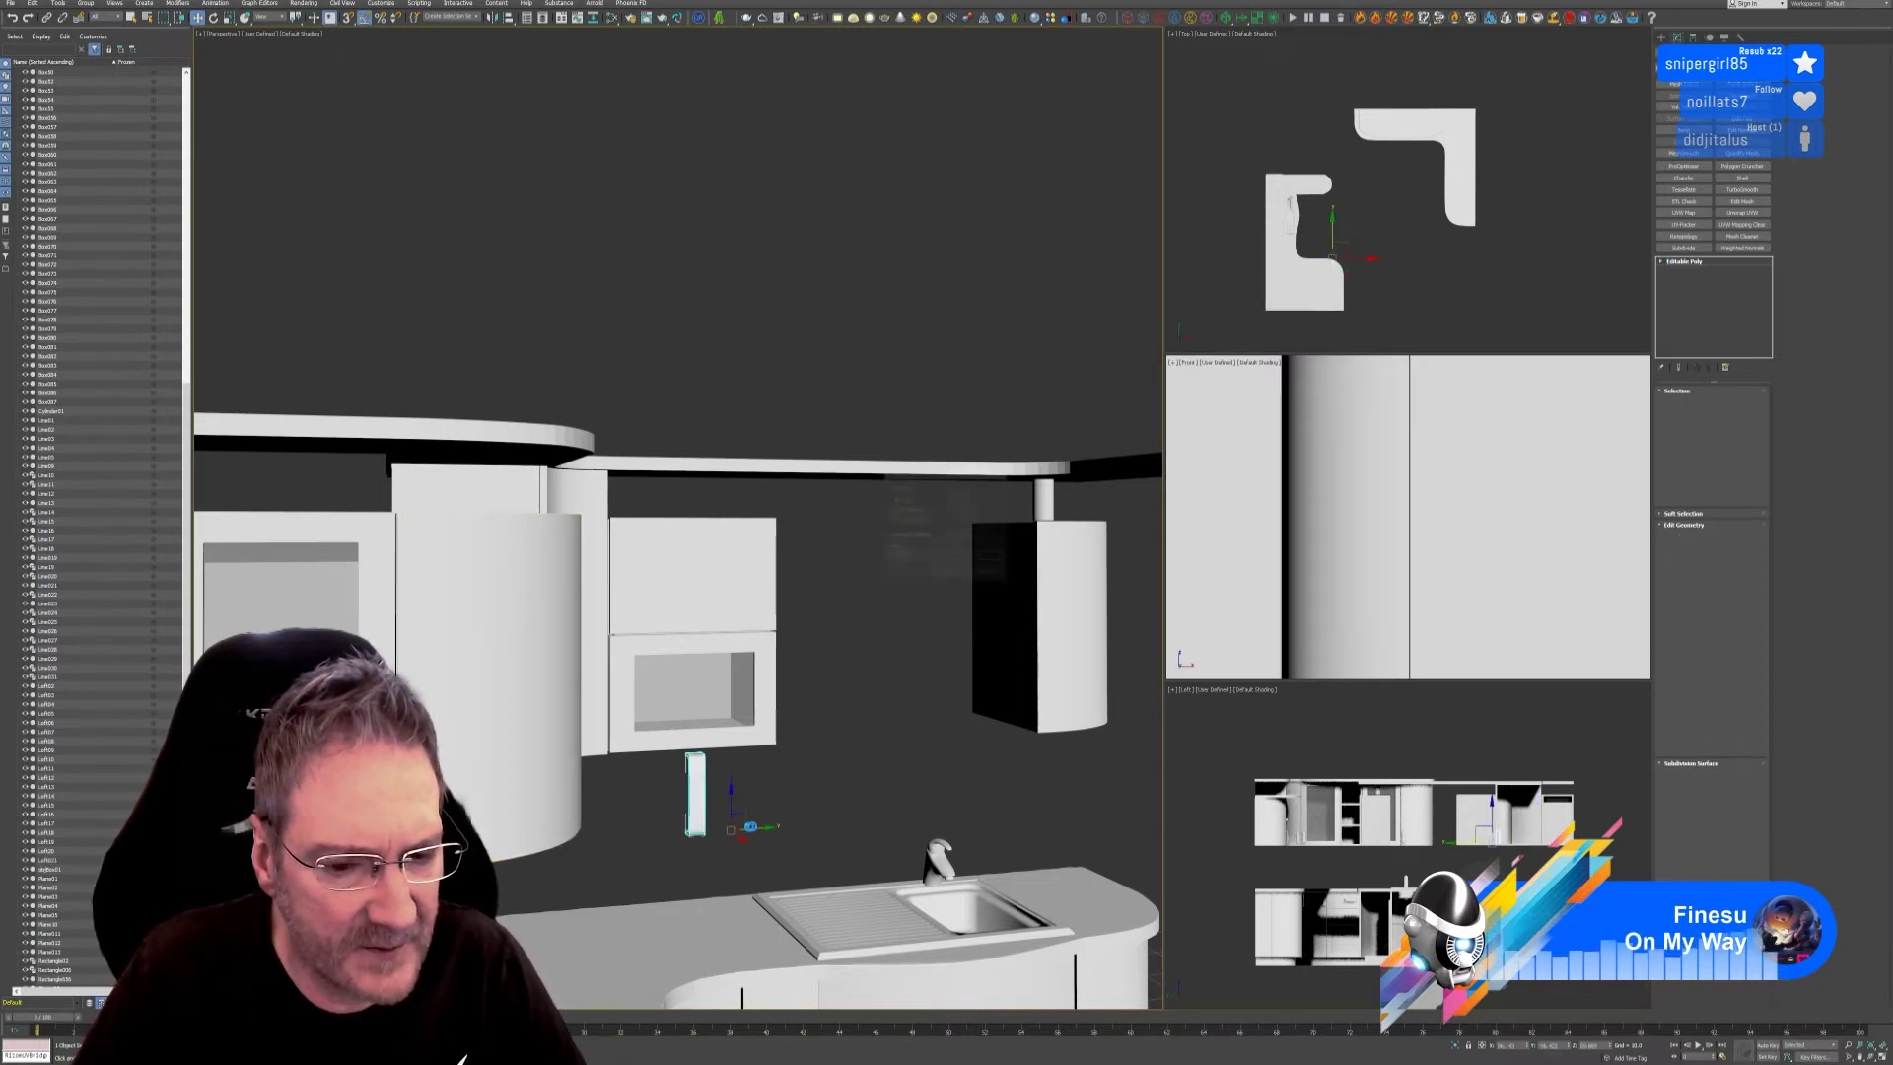
pyautogui.click(946, 573)
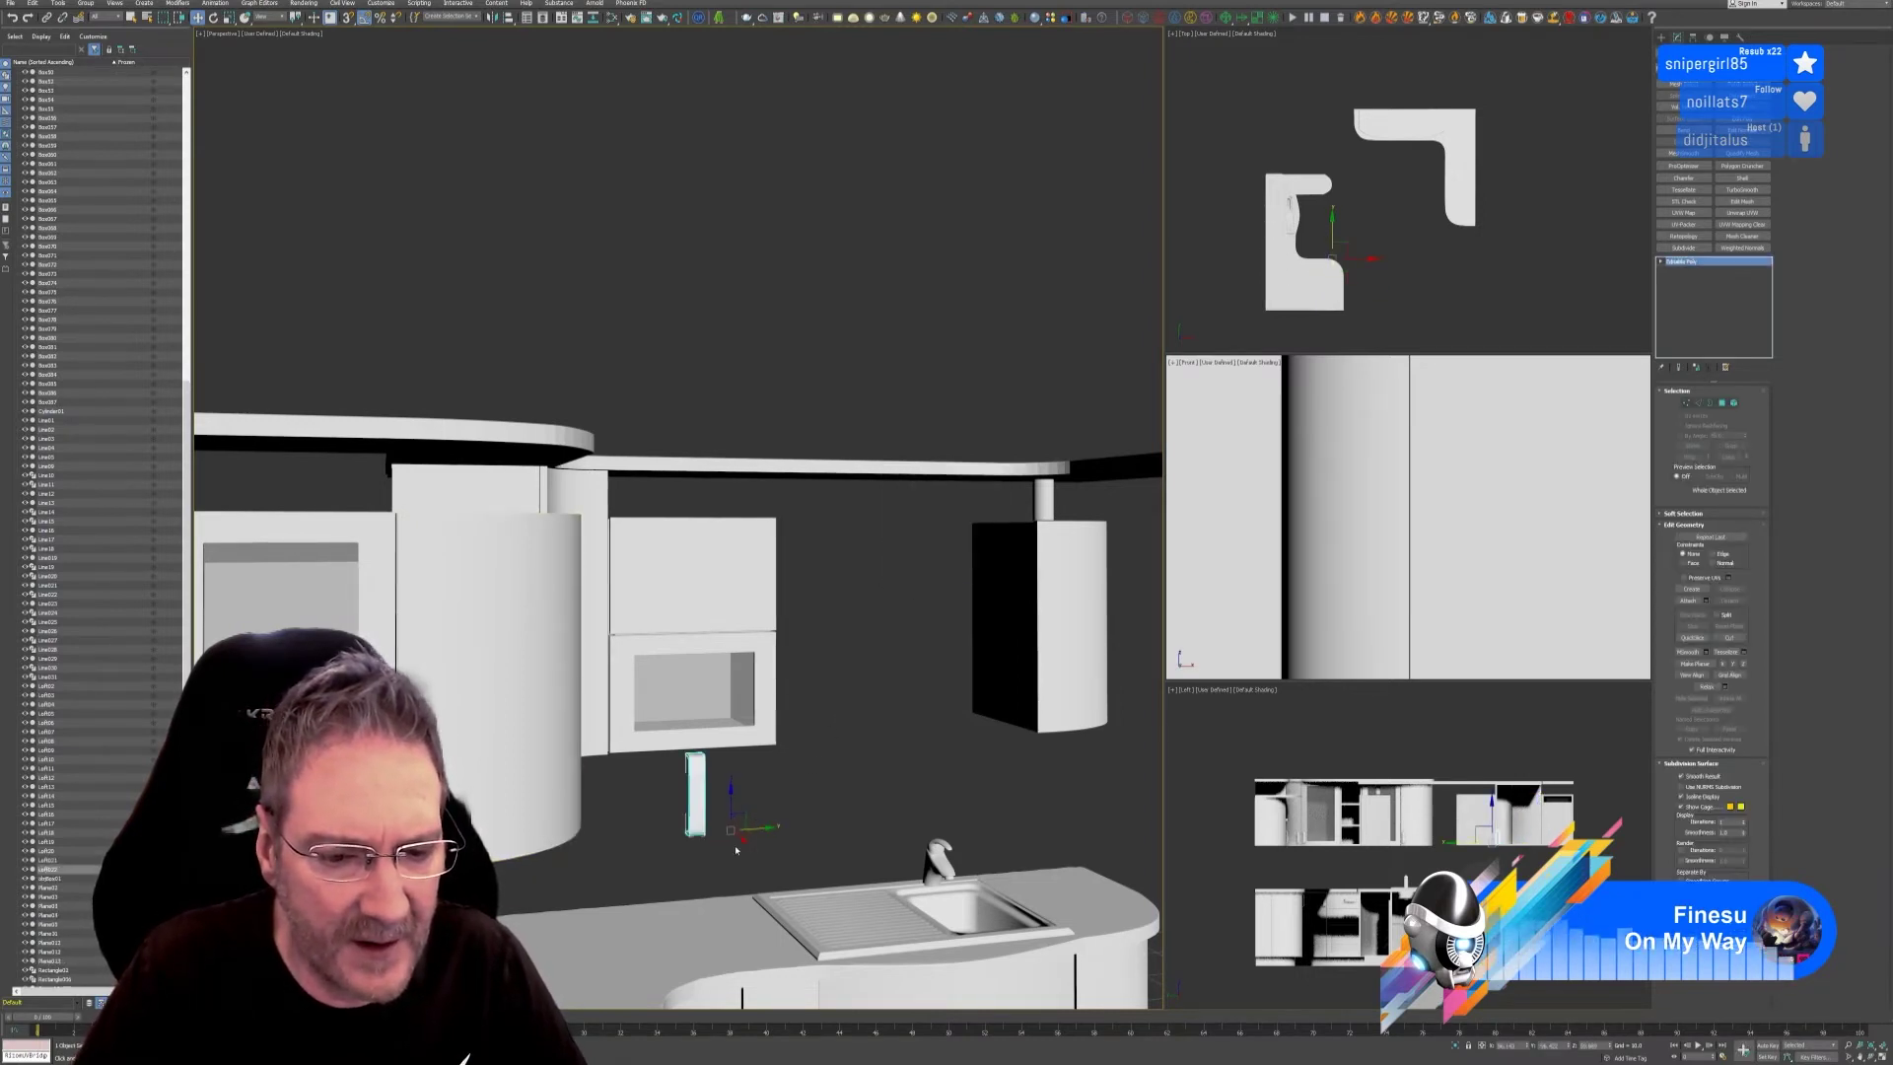
pyautogui.moveTo(742, 843); pyautogui.dragTo(830, 761)
pyautogui.scroll(4, 806, 749)
pyautogui.scroll(-5, 728, 735)
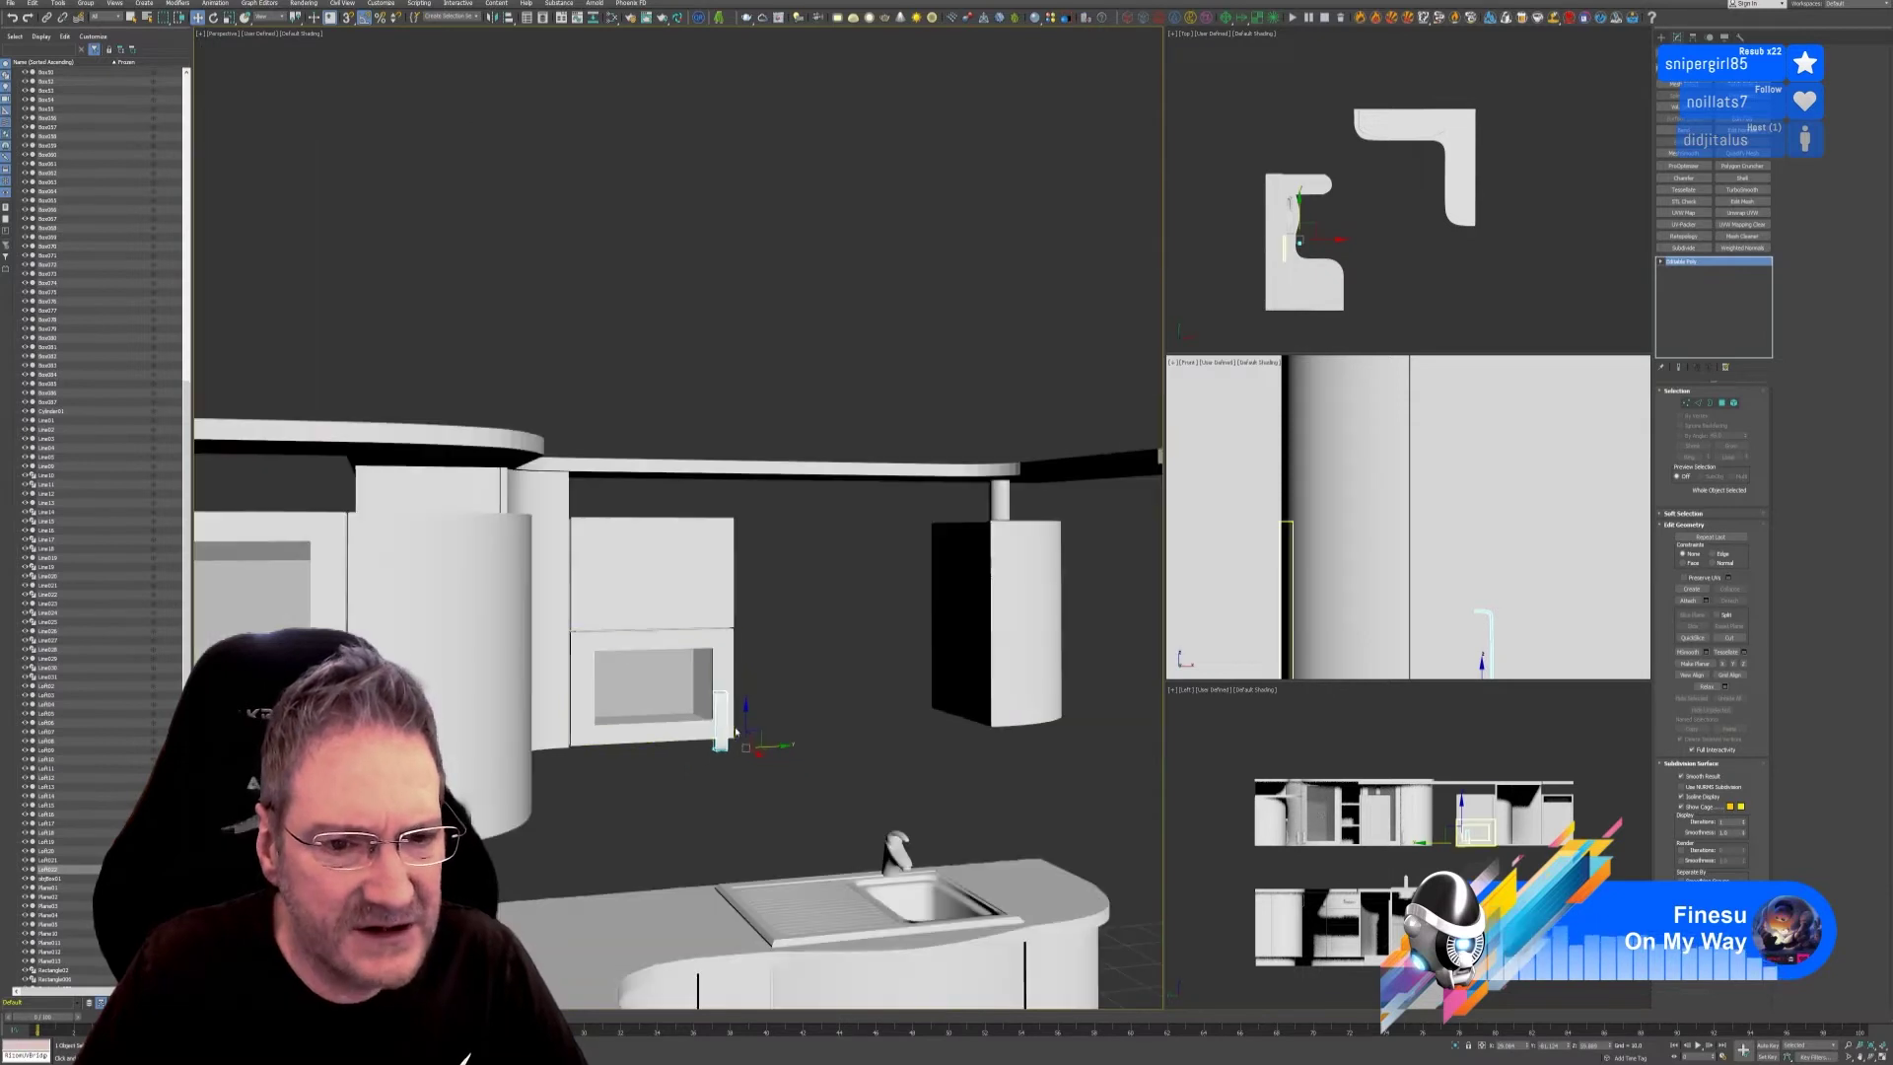
pyautogui.scroll(1, 836, 751)
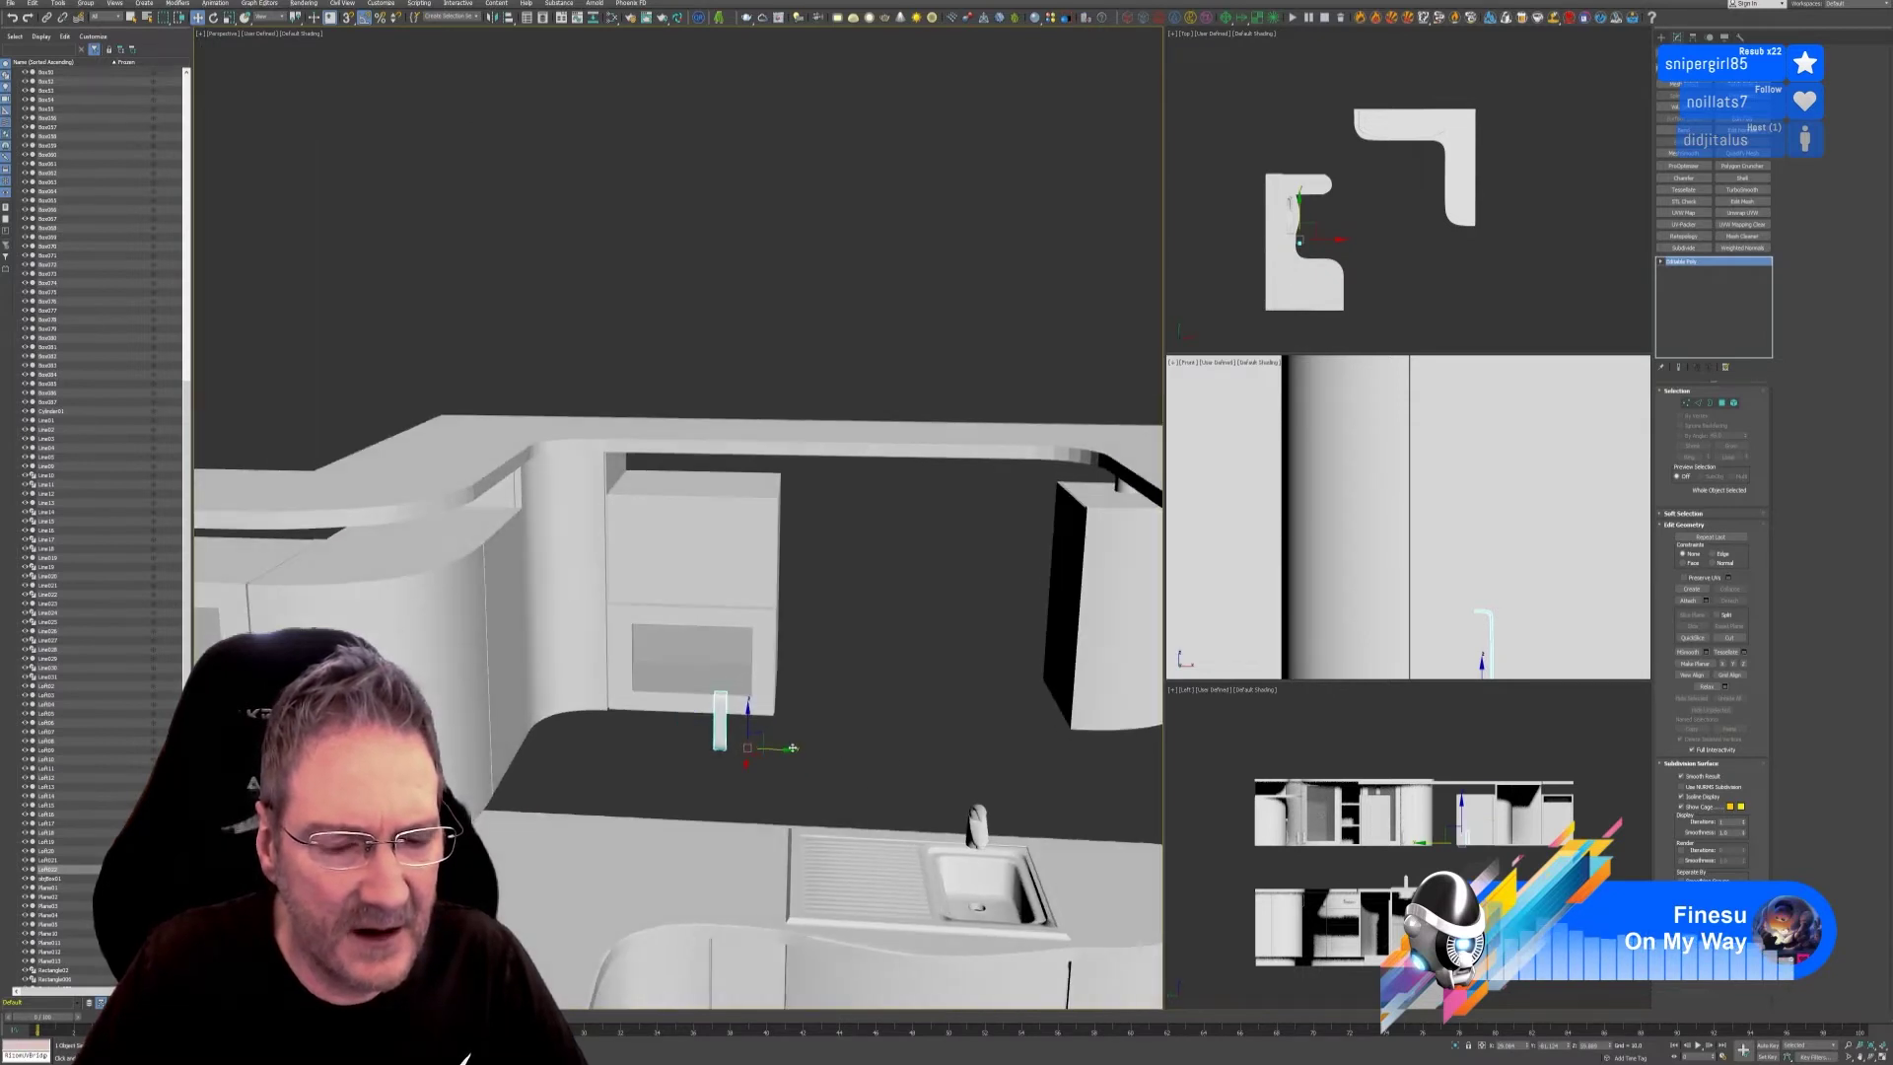
pyautogui.scroll(-2, 806, 669)
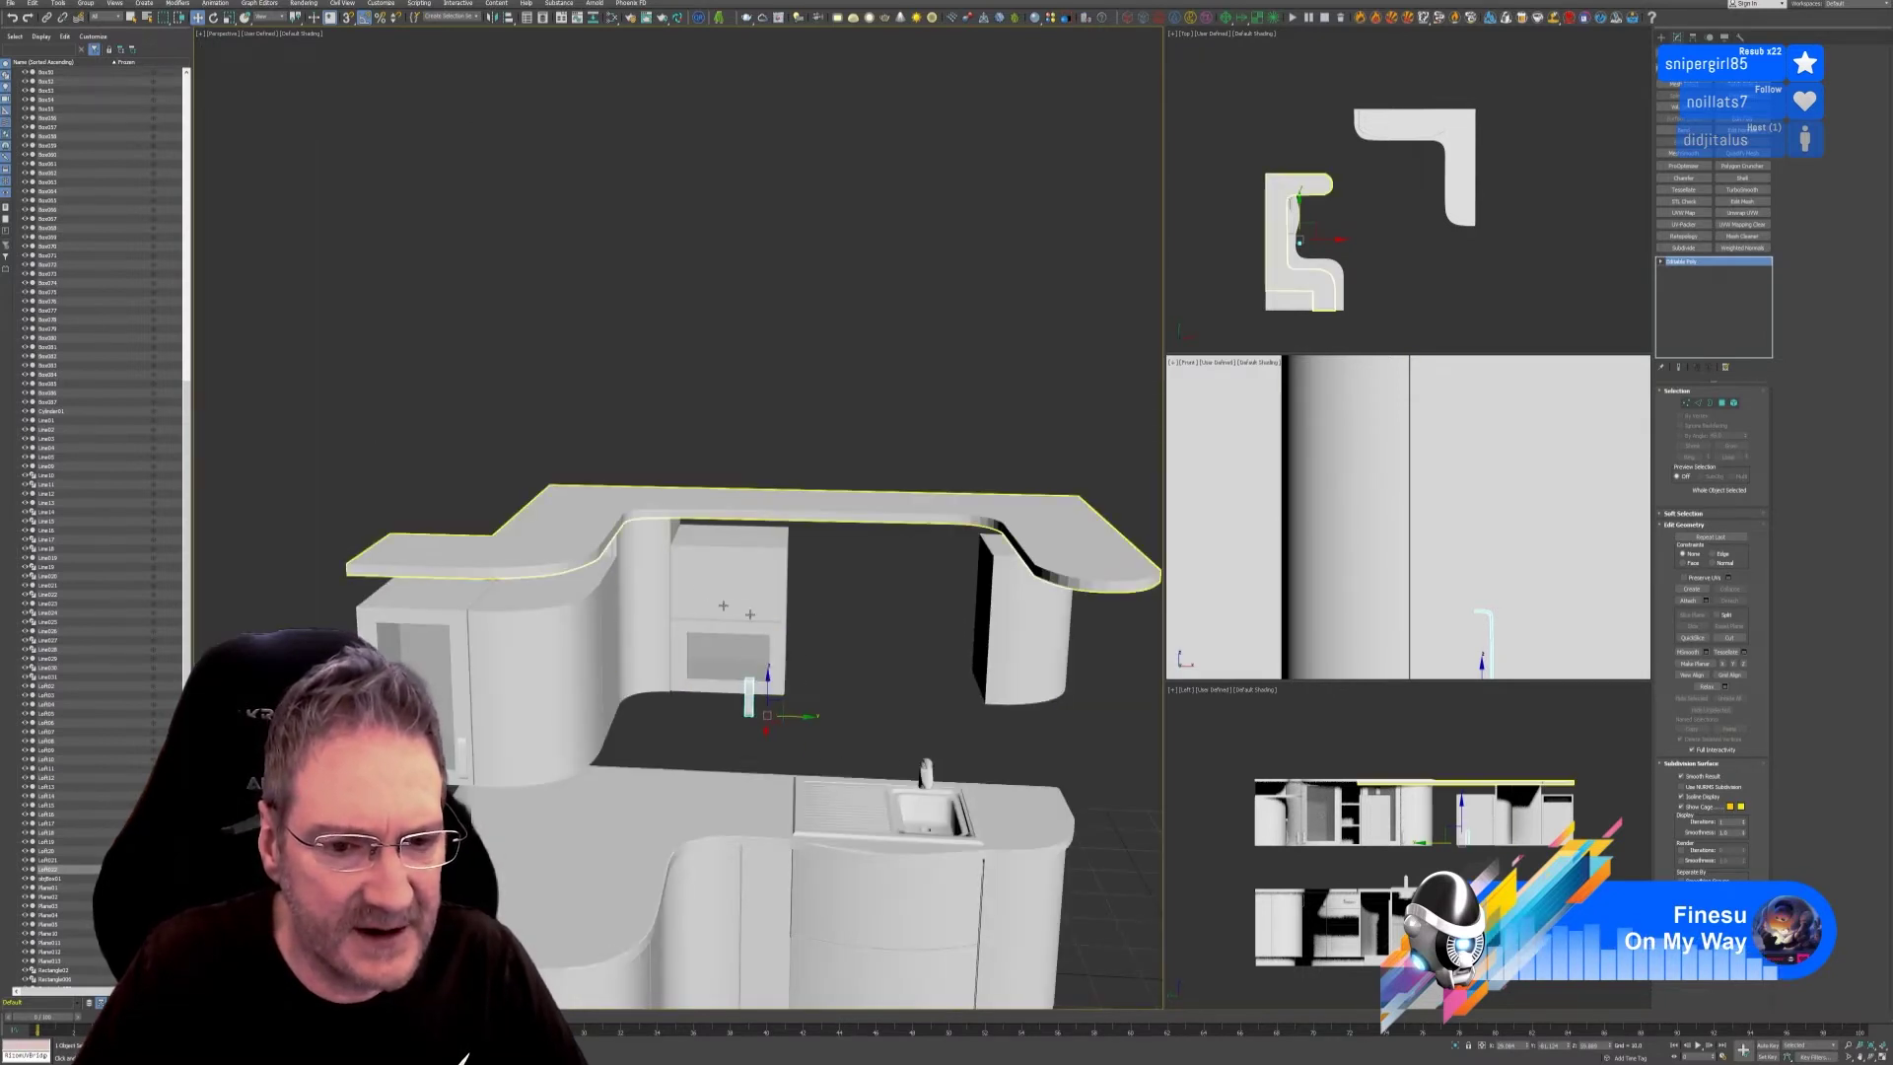
pyautogui.press('Delete')
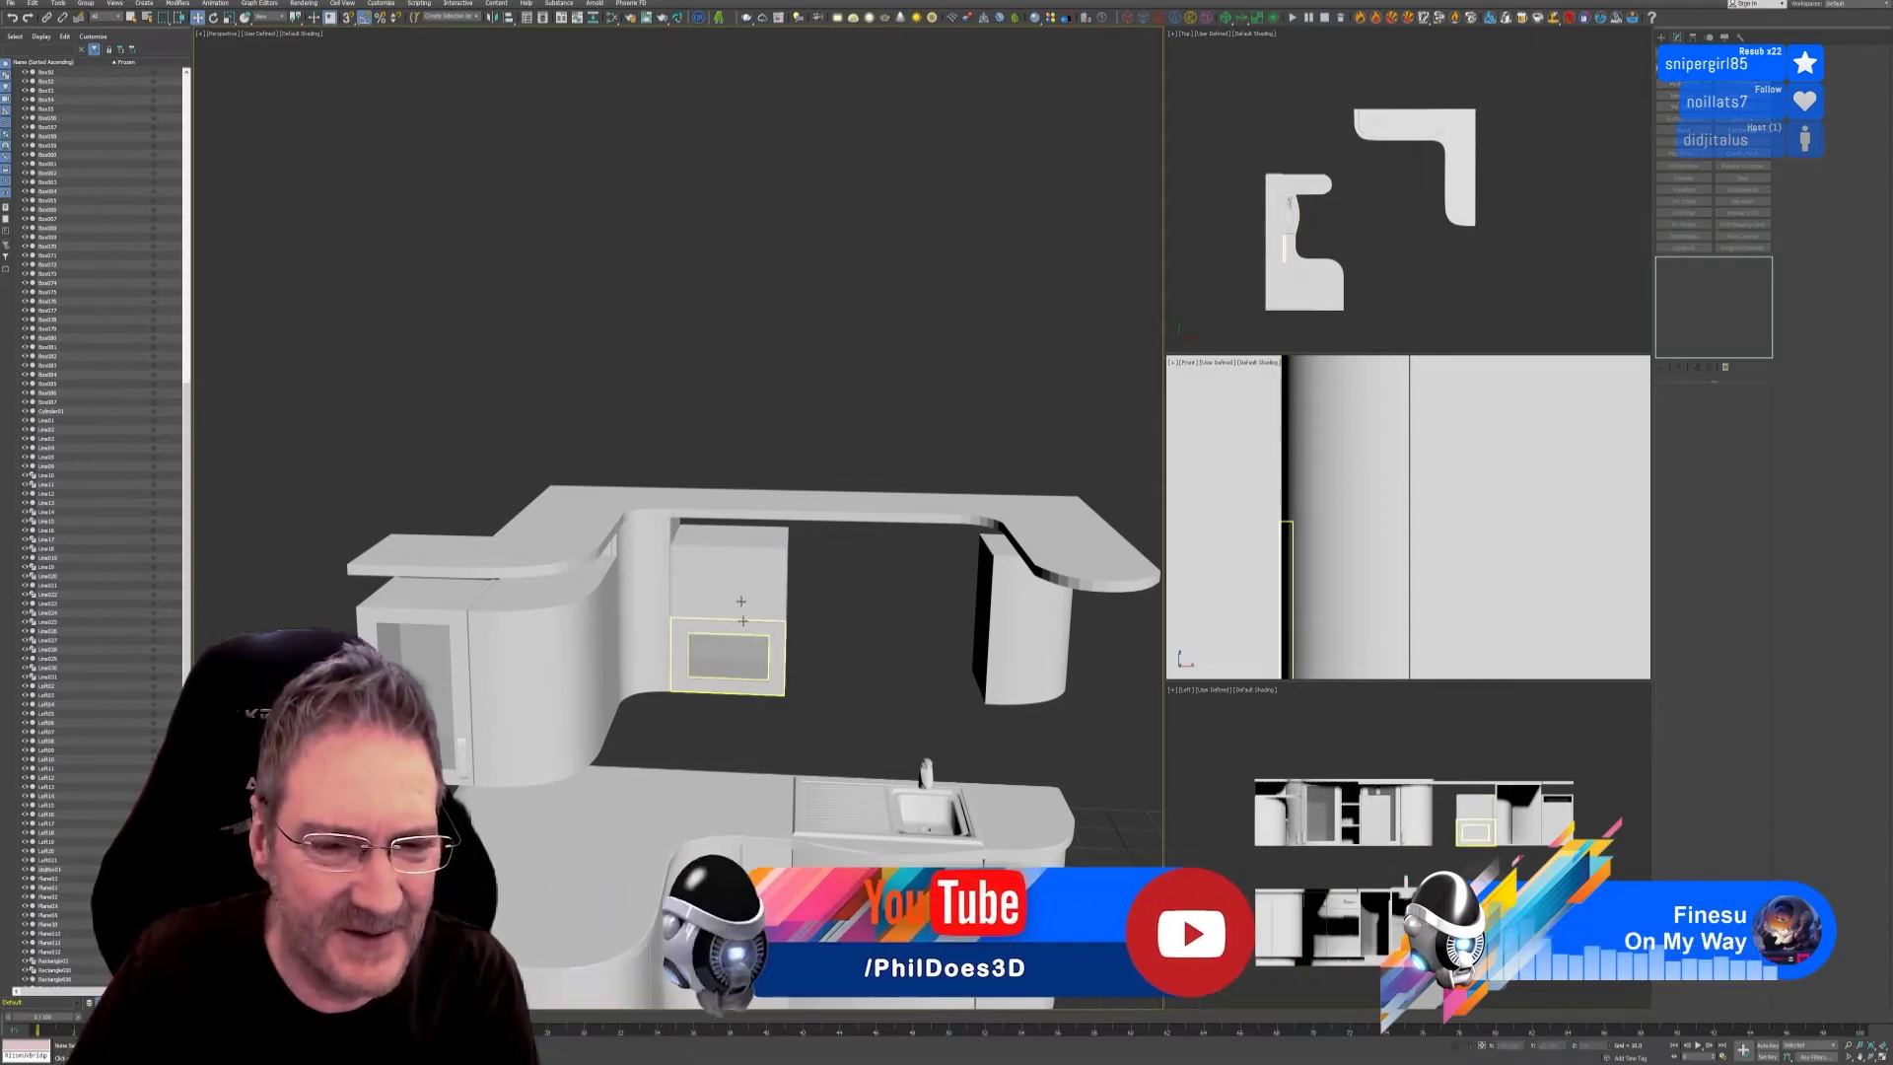
# Delete all the parts of the small glazed wall cabinet above the sink run, including its doors, carcass and side panel.
pyautogui.click(804, 603)
pyautogui.press('Delete')
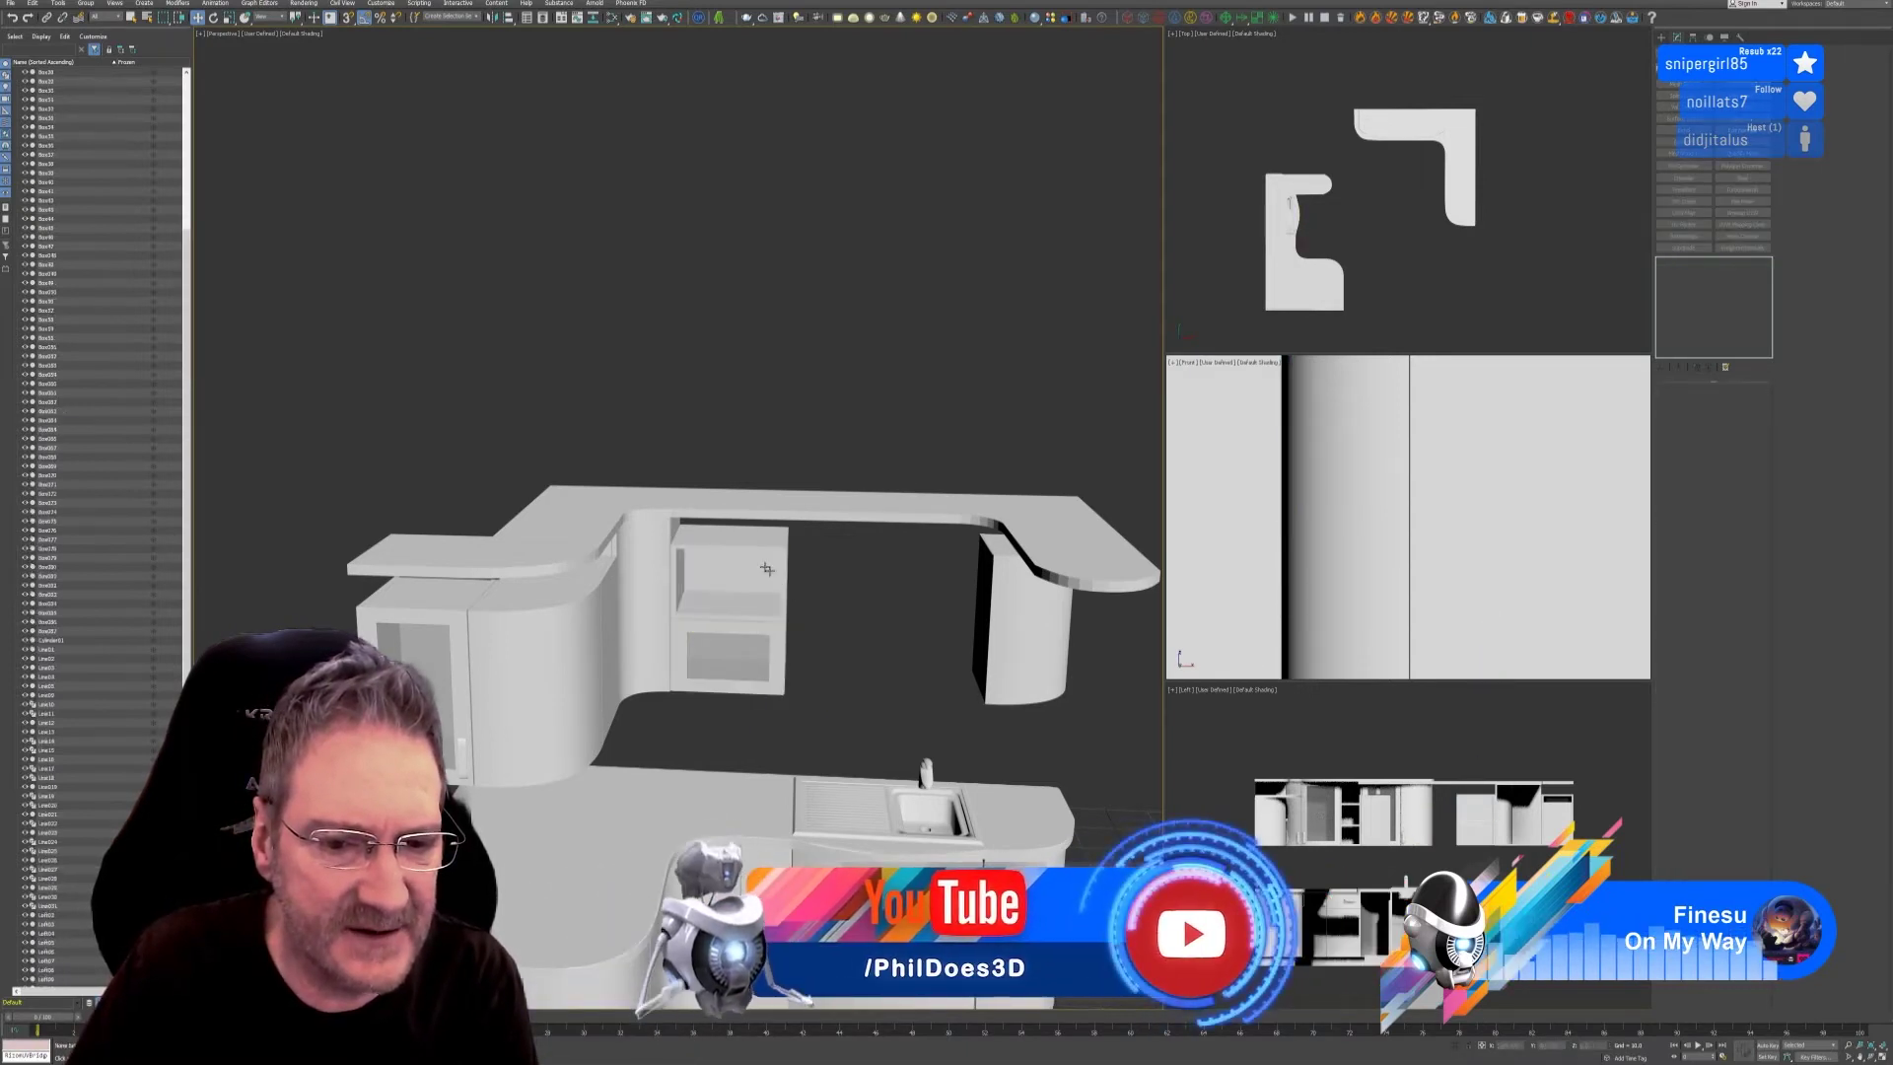
pyautogui.click(804, 581)
pyautogui.press('Delete')
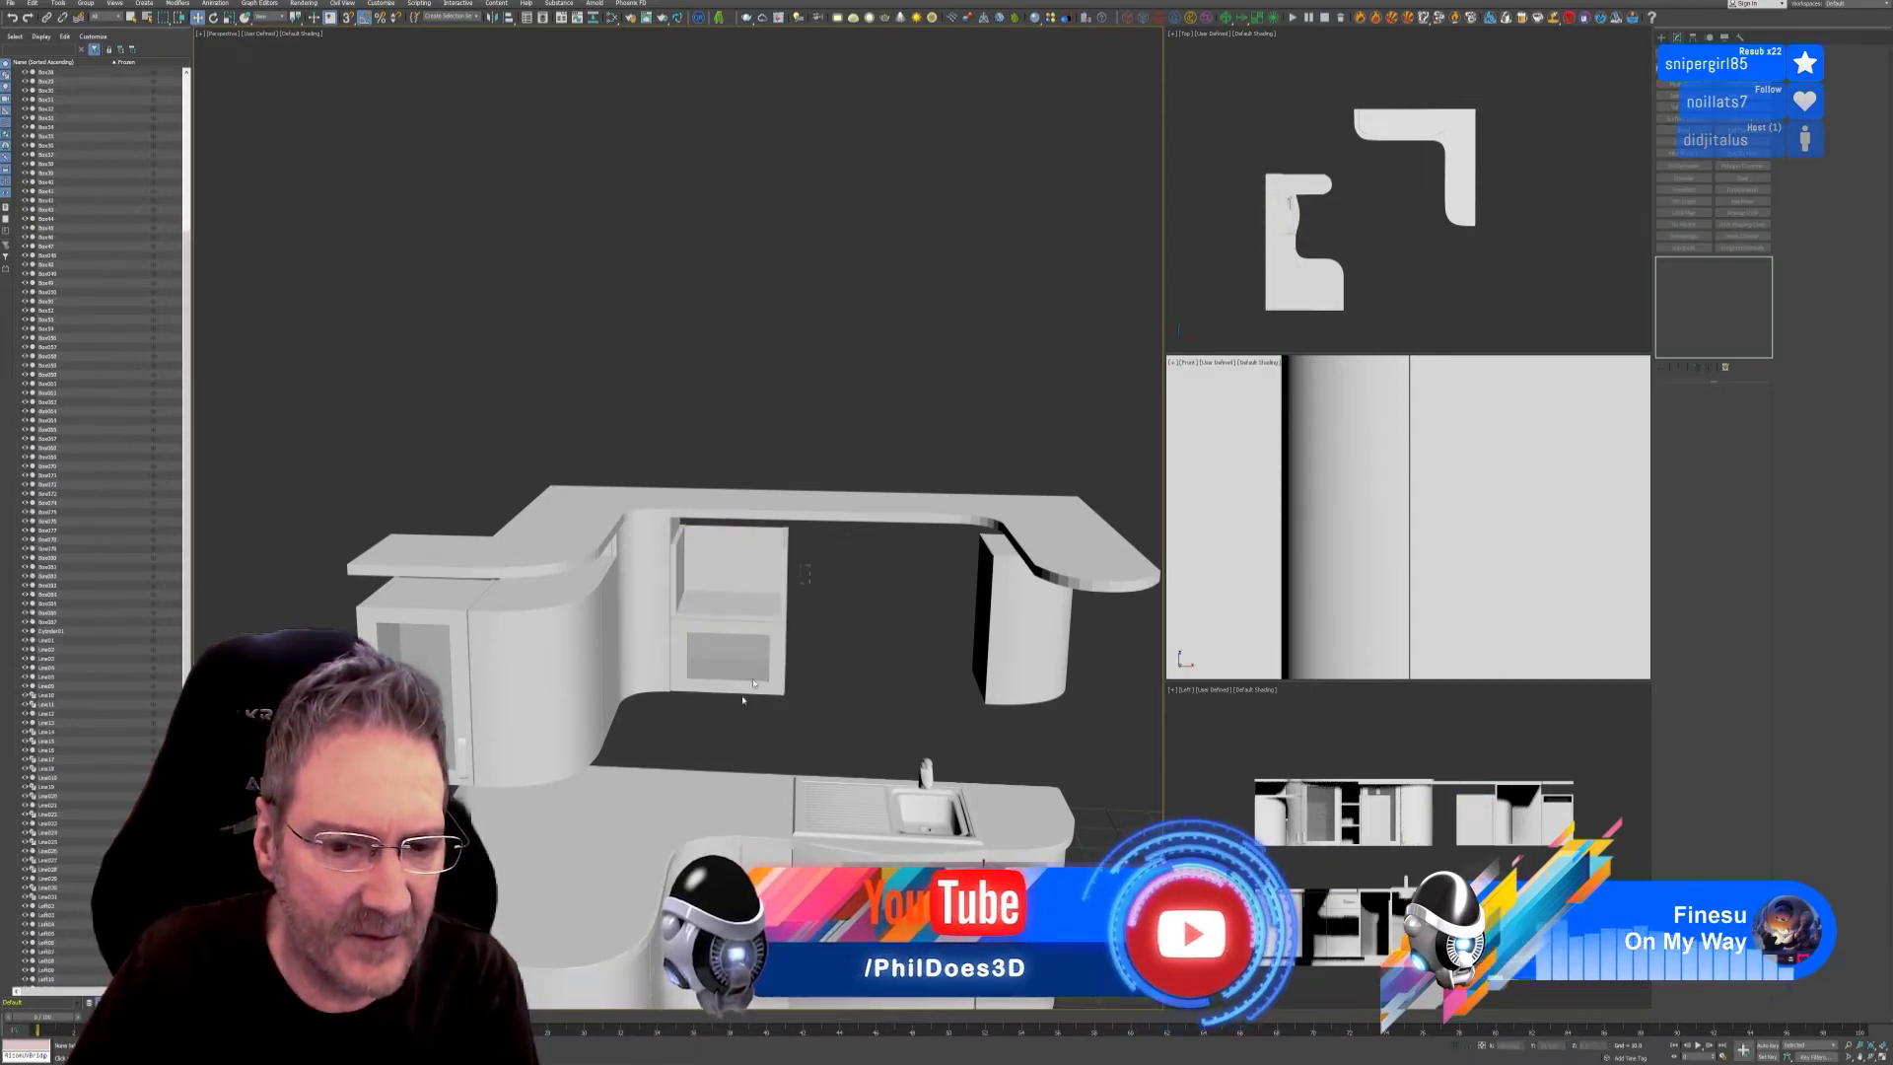
pyautogui.click(728, 631)
pyautogui.press('Delete')
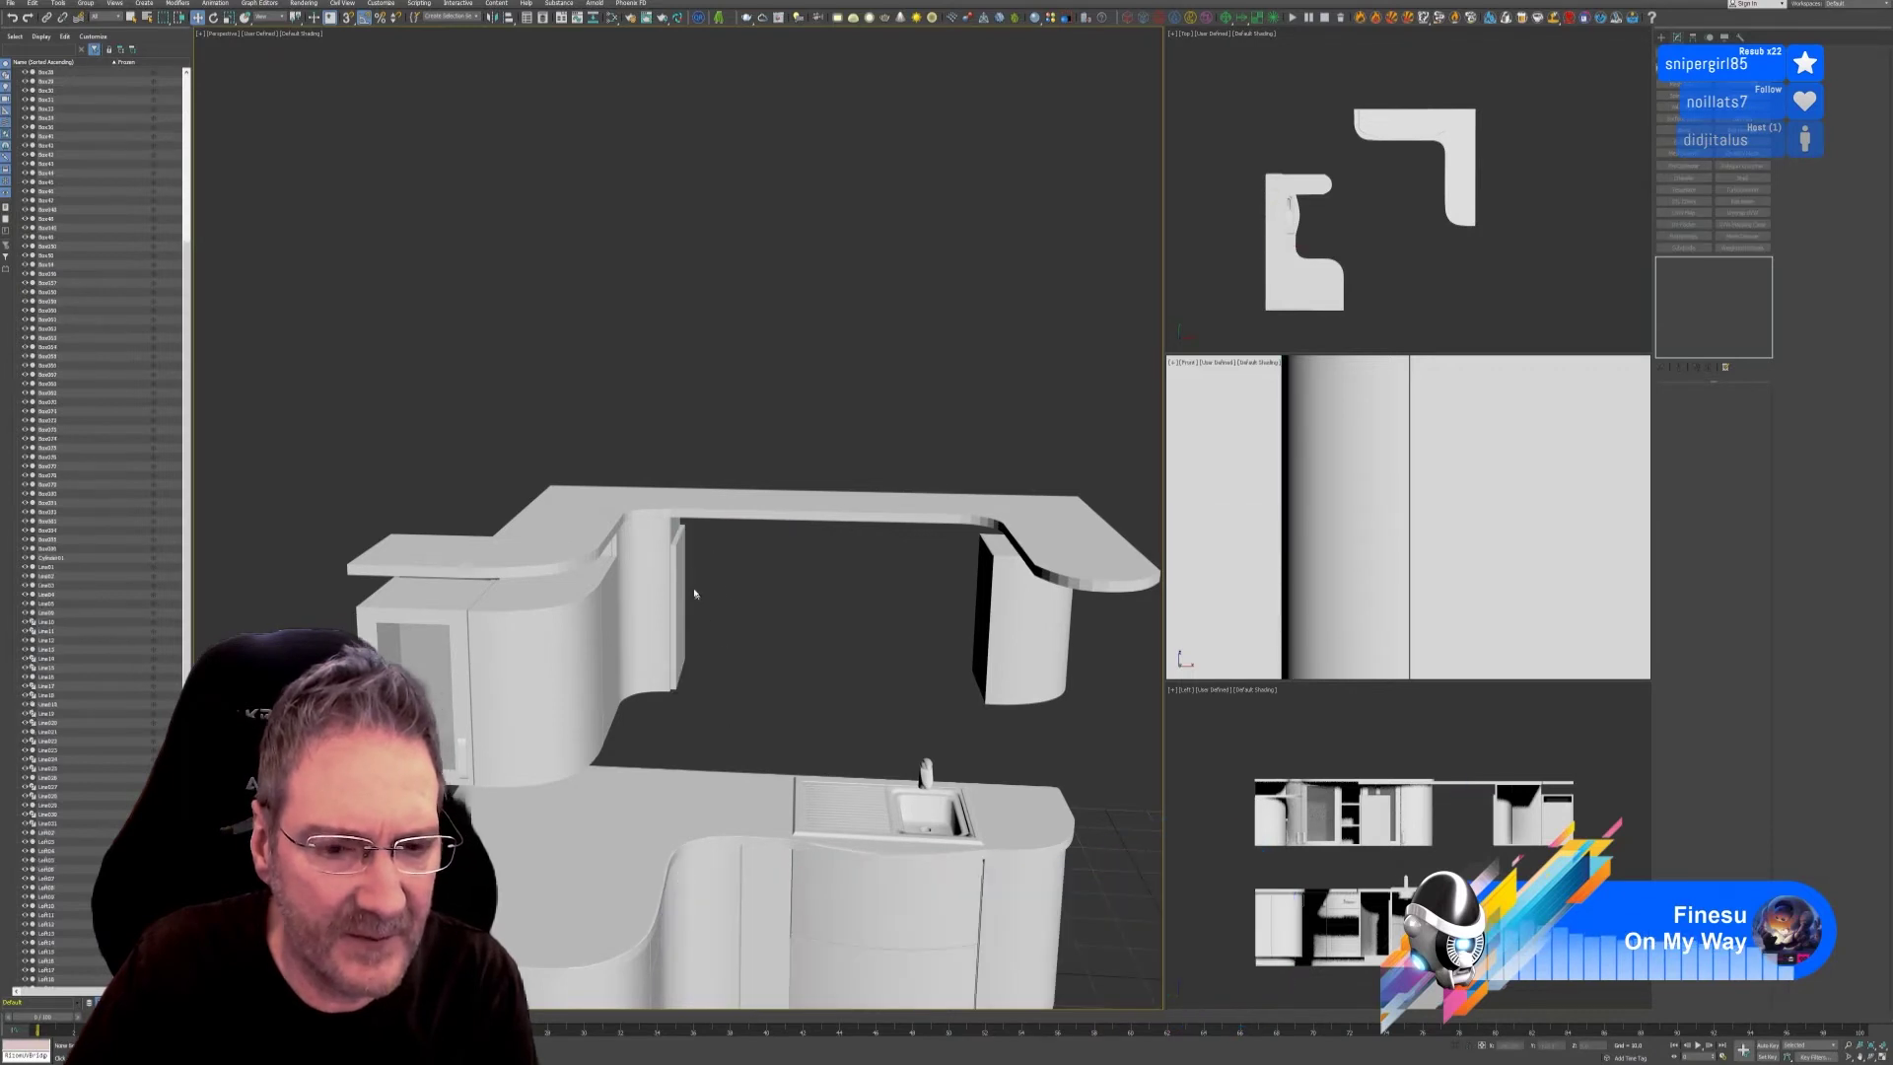
pyautogui.click(678, 619)
pyautogui.press('Delete')
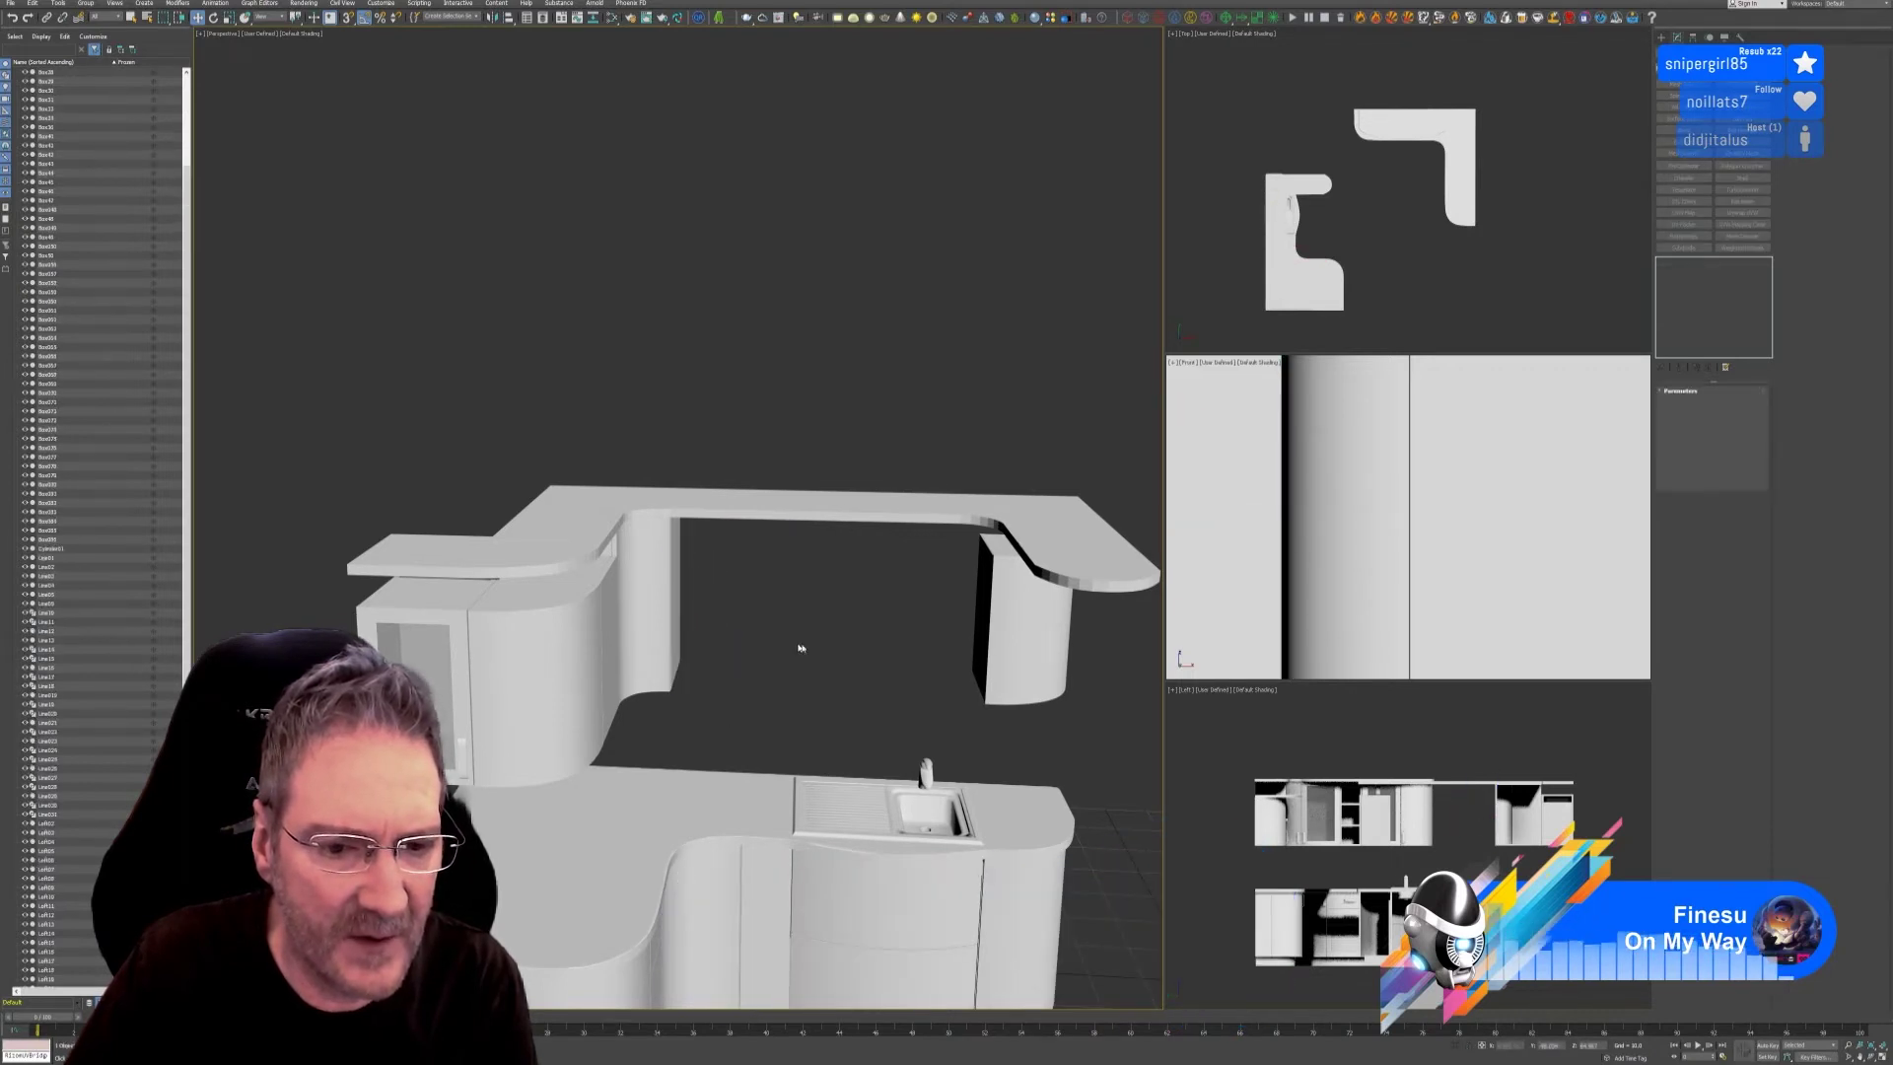
# Delete the isolated curved wall cabinet at the far end of the sink run together with its leftover support piece.
pyautogui.click(1018, 688)
pyautogui.press('Delete')
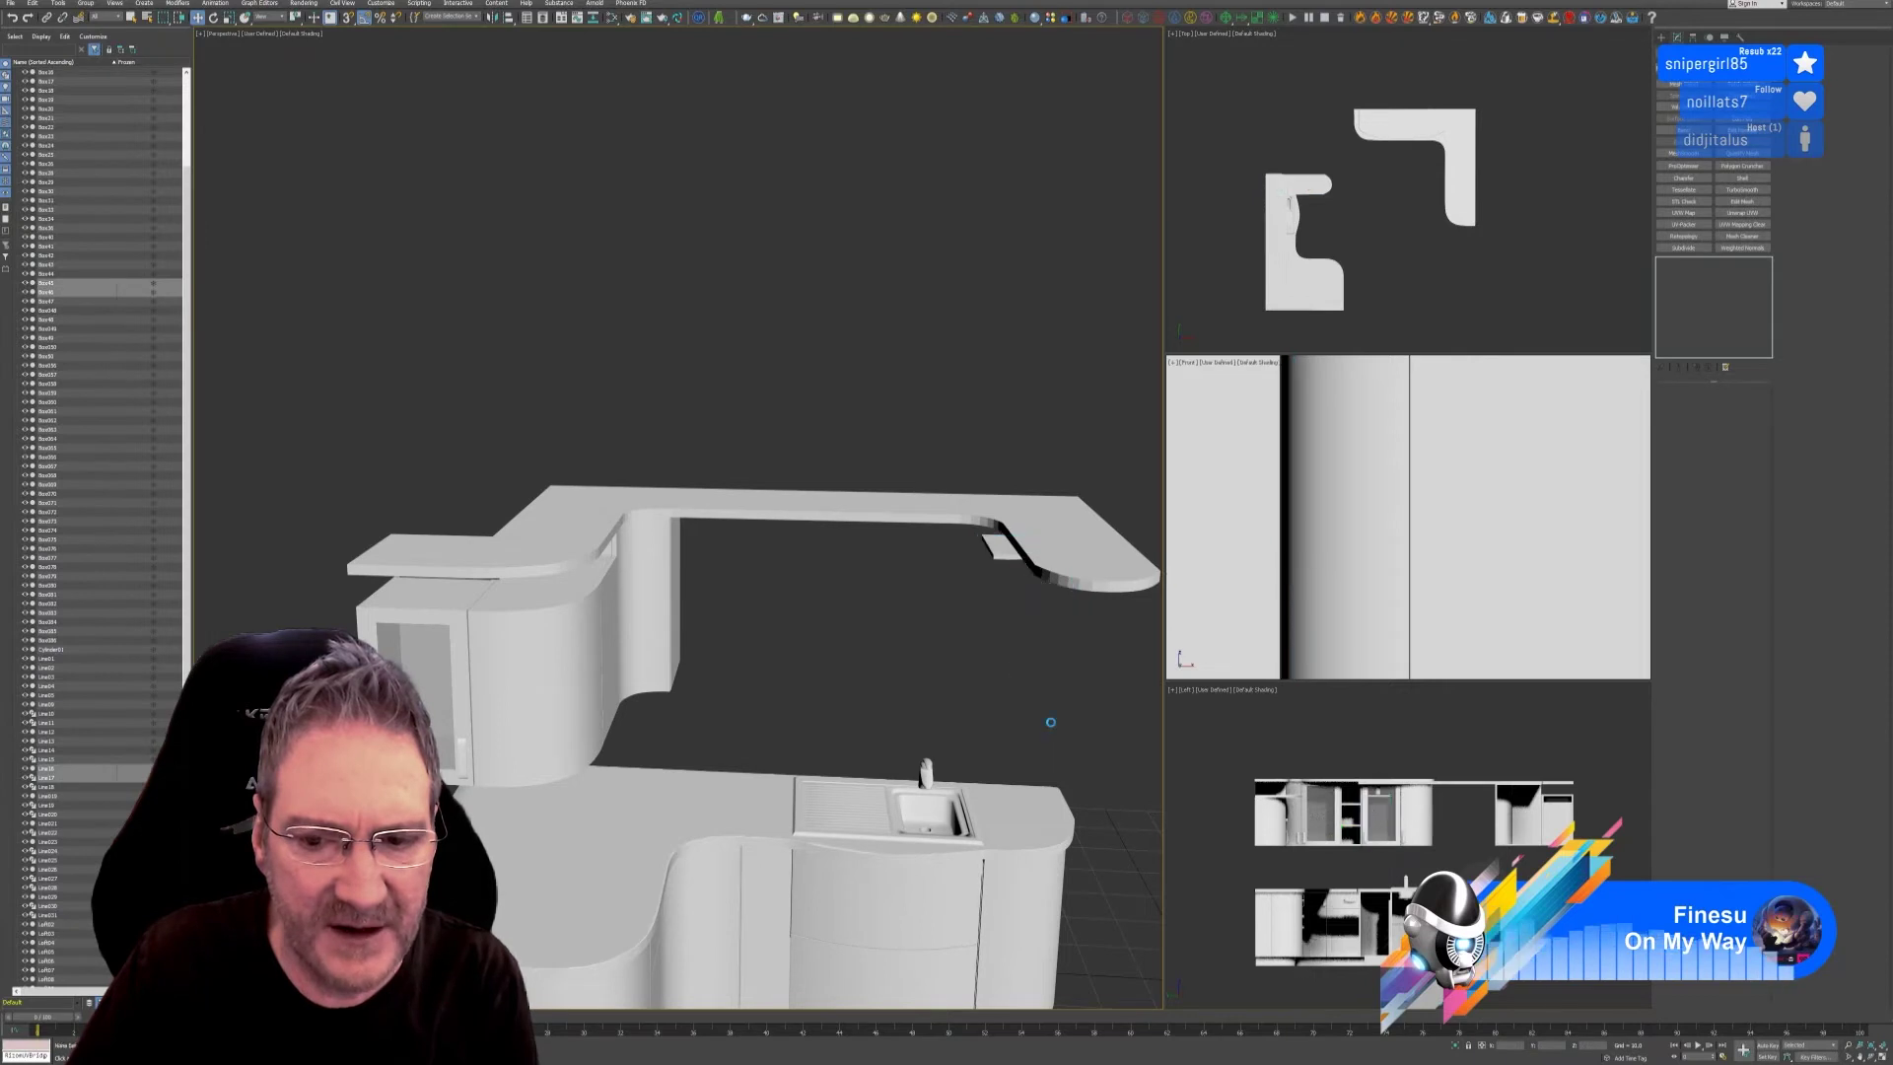
pyautogui.click(984, 559)
pyautogui.press('Delete')
# Select the whole element of the canopy panel above the sink run, working in a maximised Top view.
pyautogui.moveTo(967, 599); pyautogui.dragTo(857, 634, button='middle')
pyautogui.click(1005, 564)
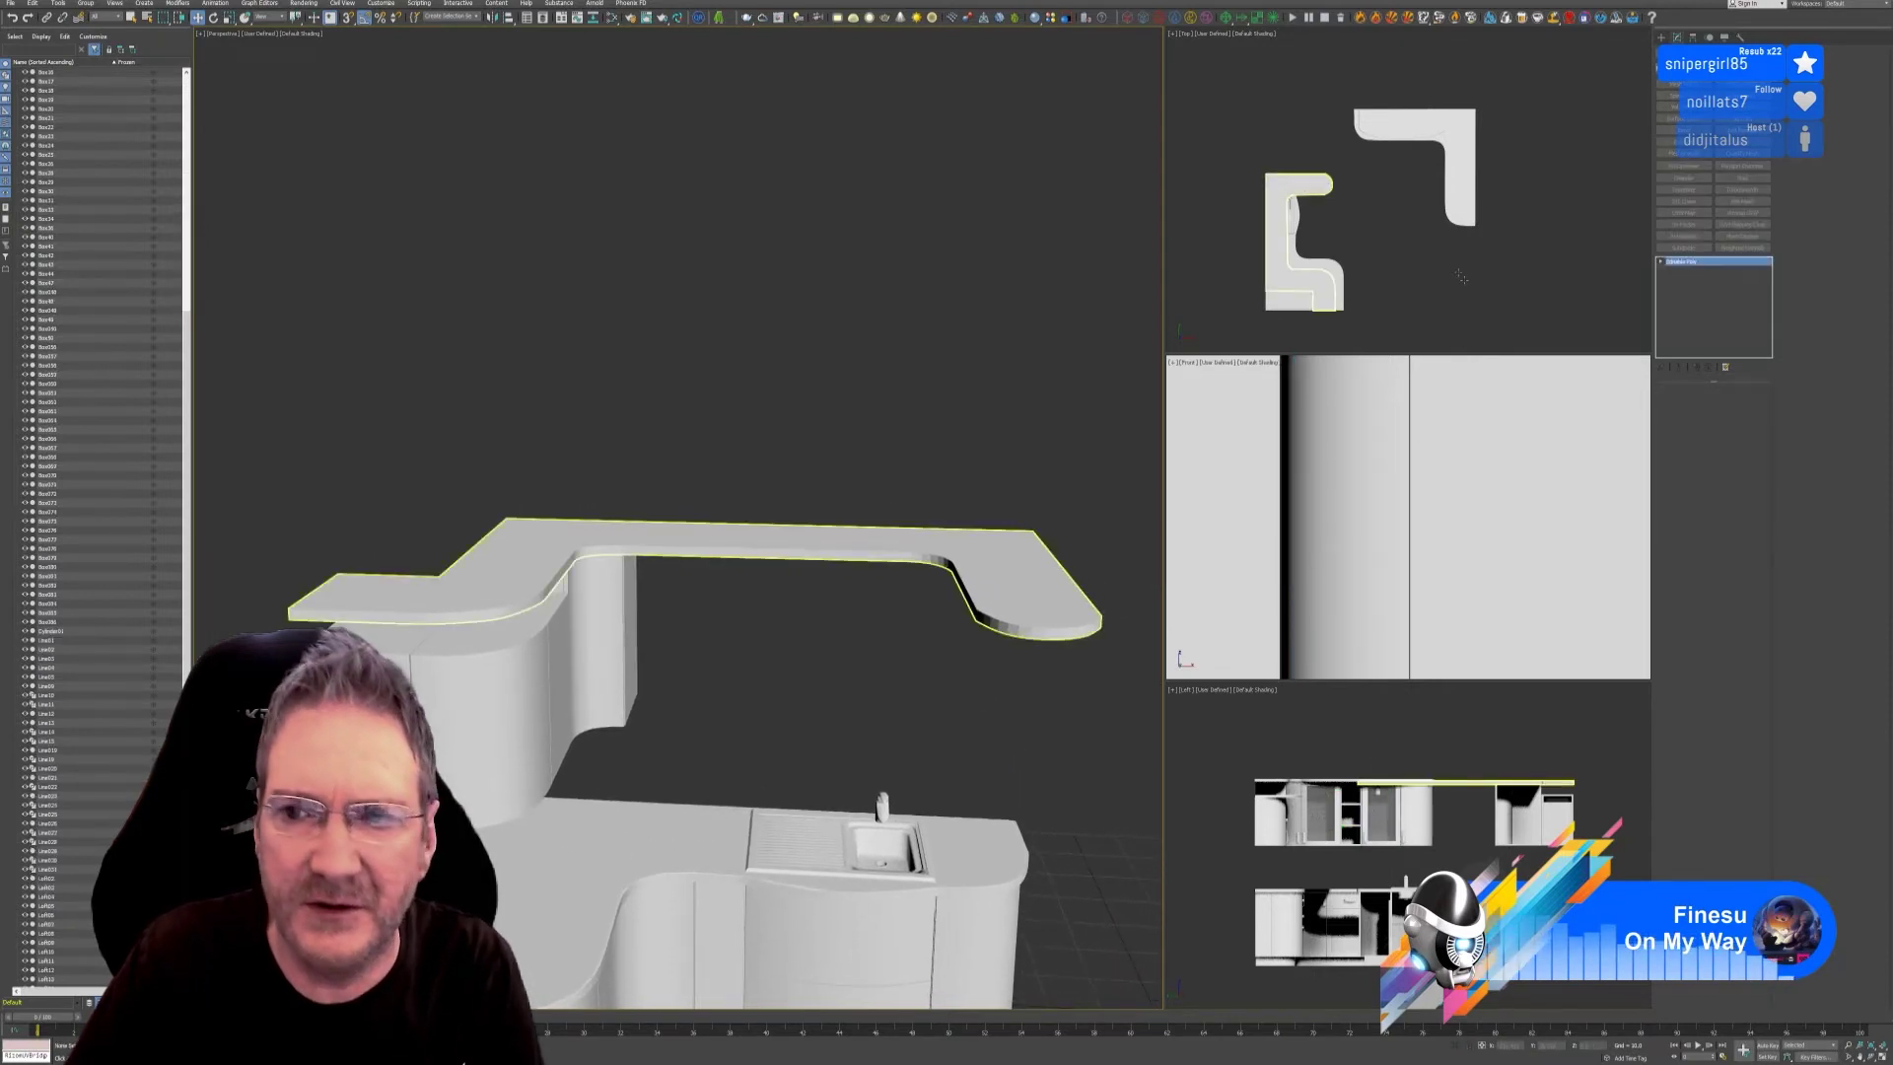
pyautogui.moveTo(1360, 182); pyautogui.dragTo(1374, 185, button='middle')
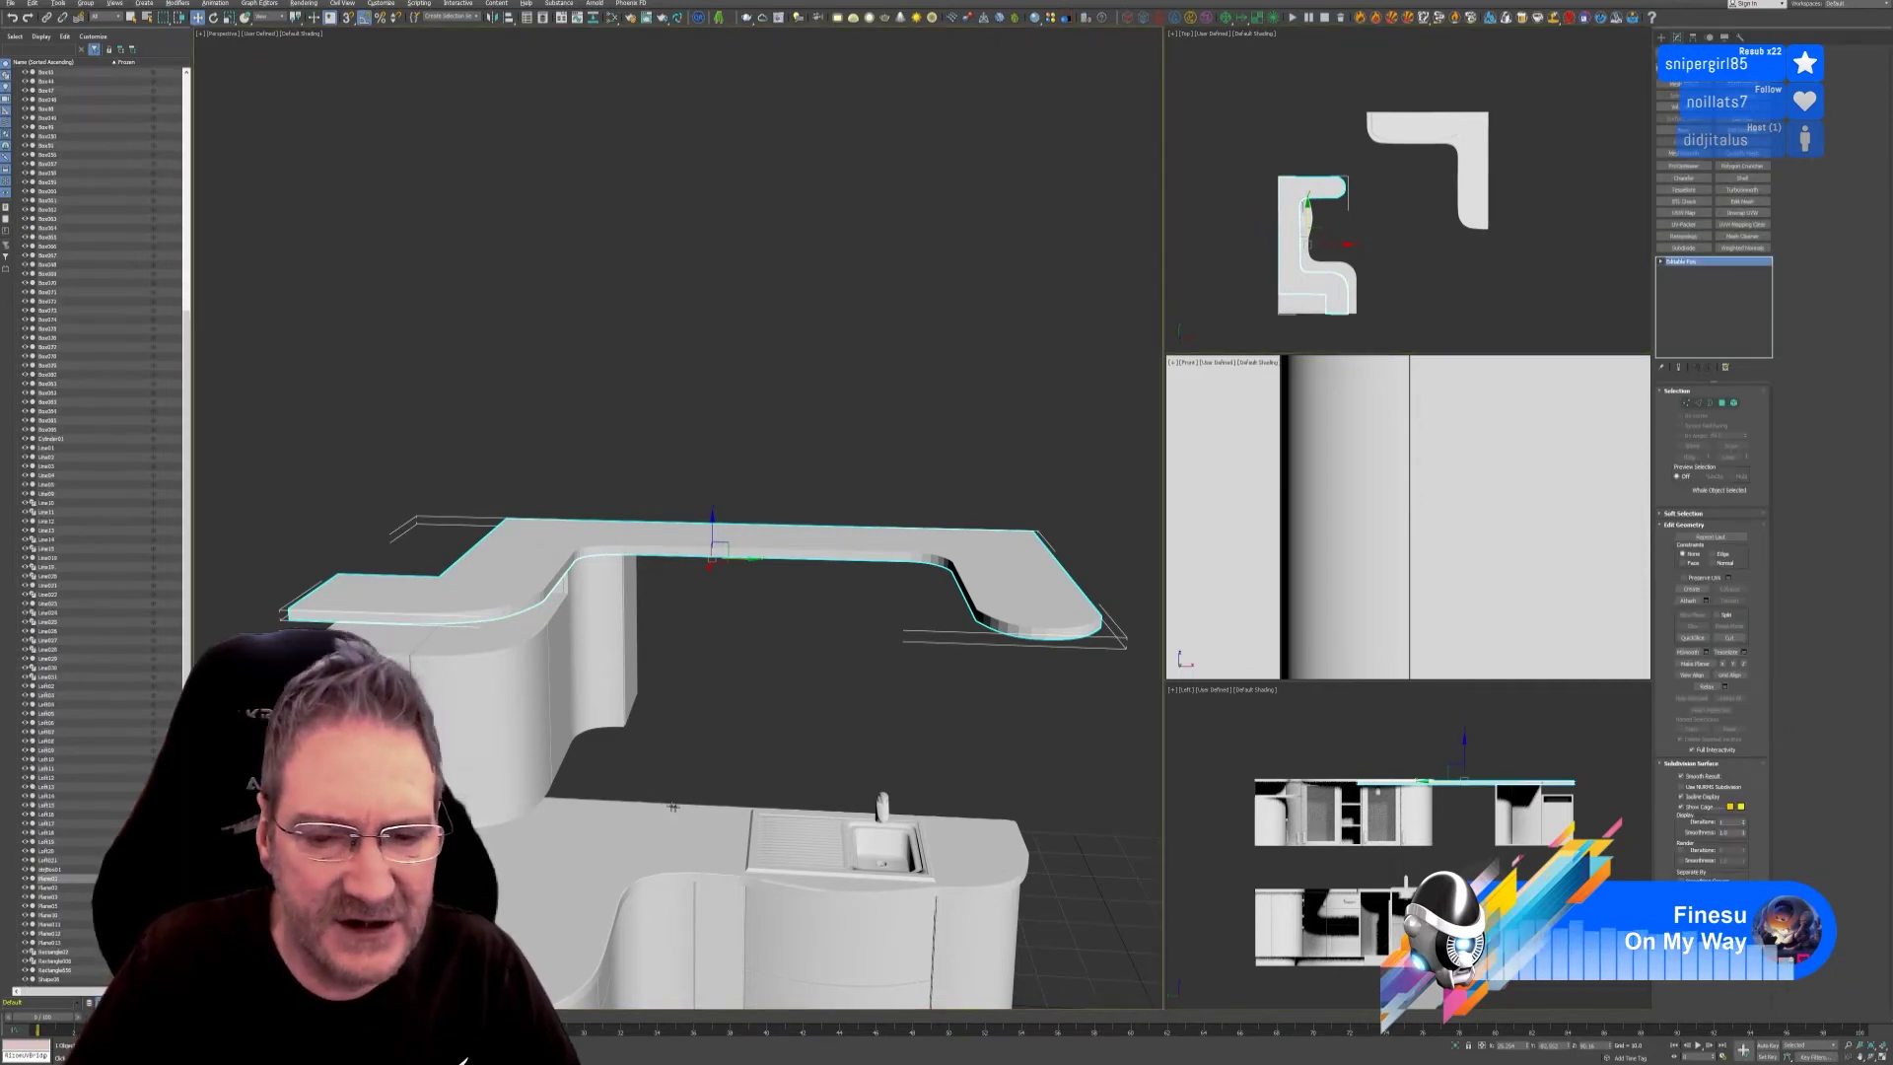
pyautogui.keyDown('alt'); pyautogui.moveTo(749, 788); pyautogui.dragTo(684, 824, button='middle'); pyautogui.keyUp('alt')
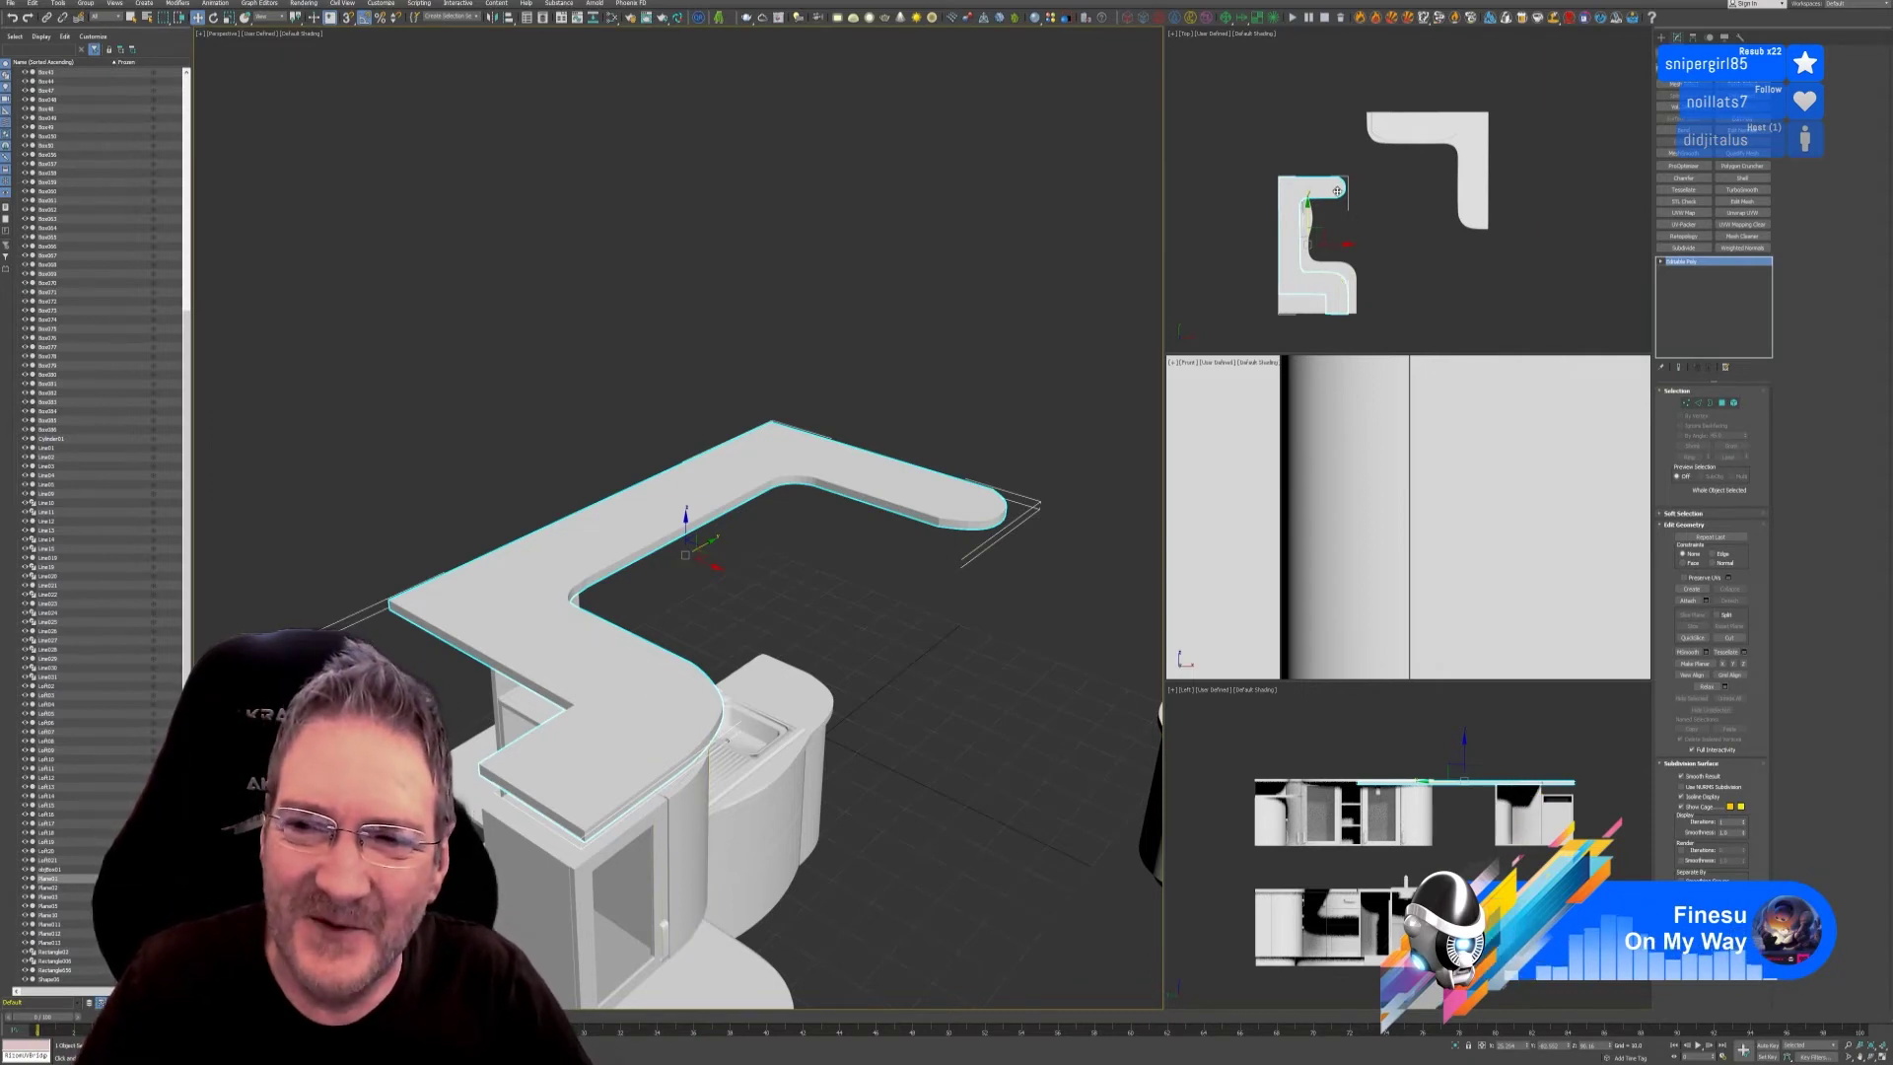
pyautogui.moveTo(1368, 206); pyautogui.dragTo(1396, 186, button='middle')
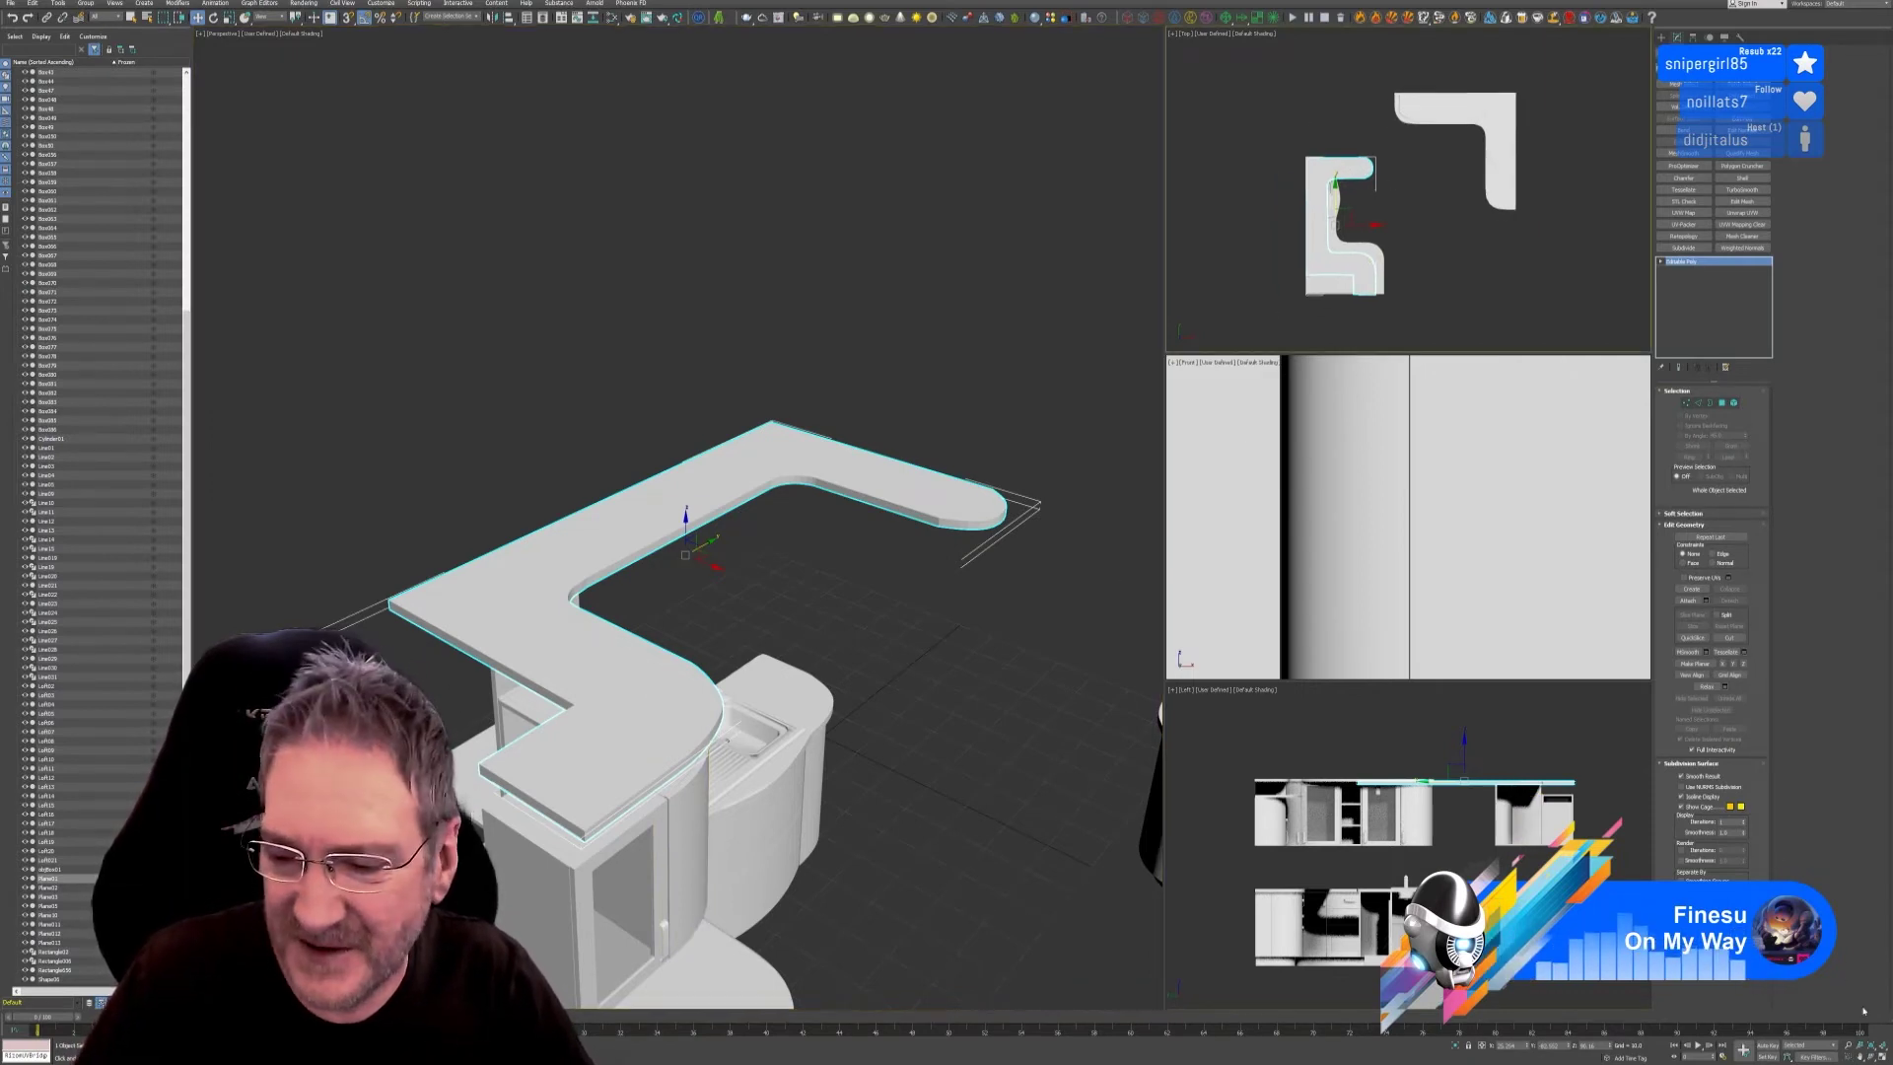
pyautogui.click(1881, 1056)
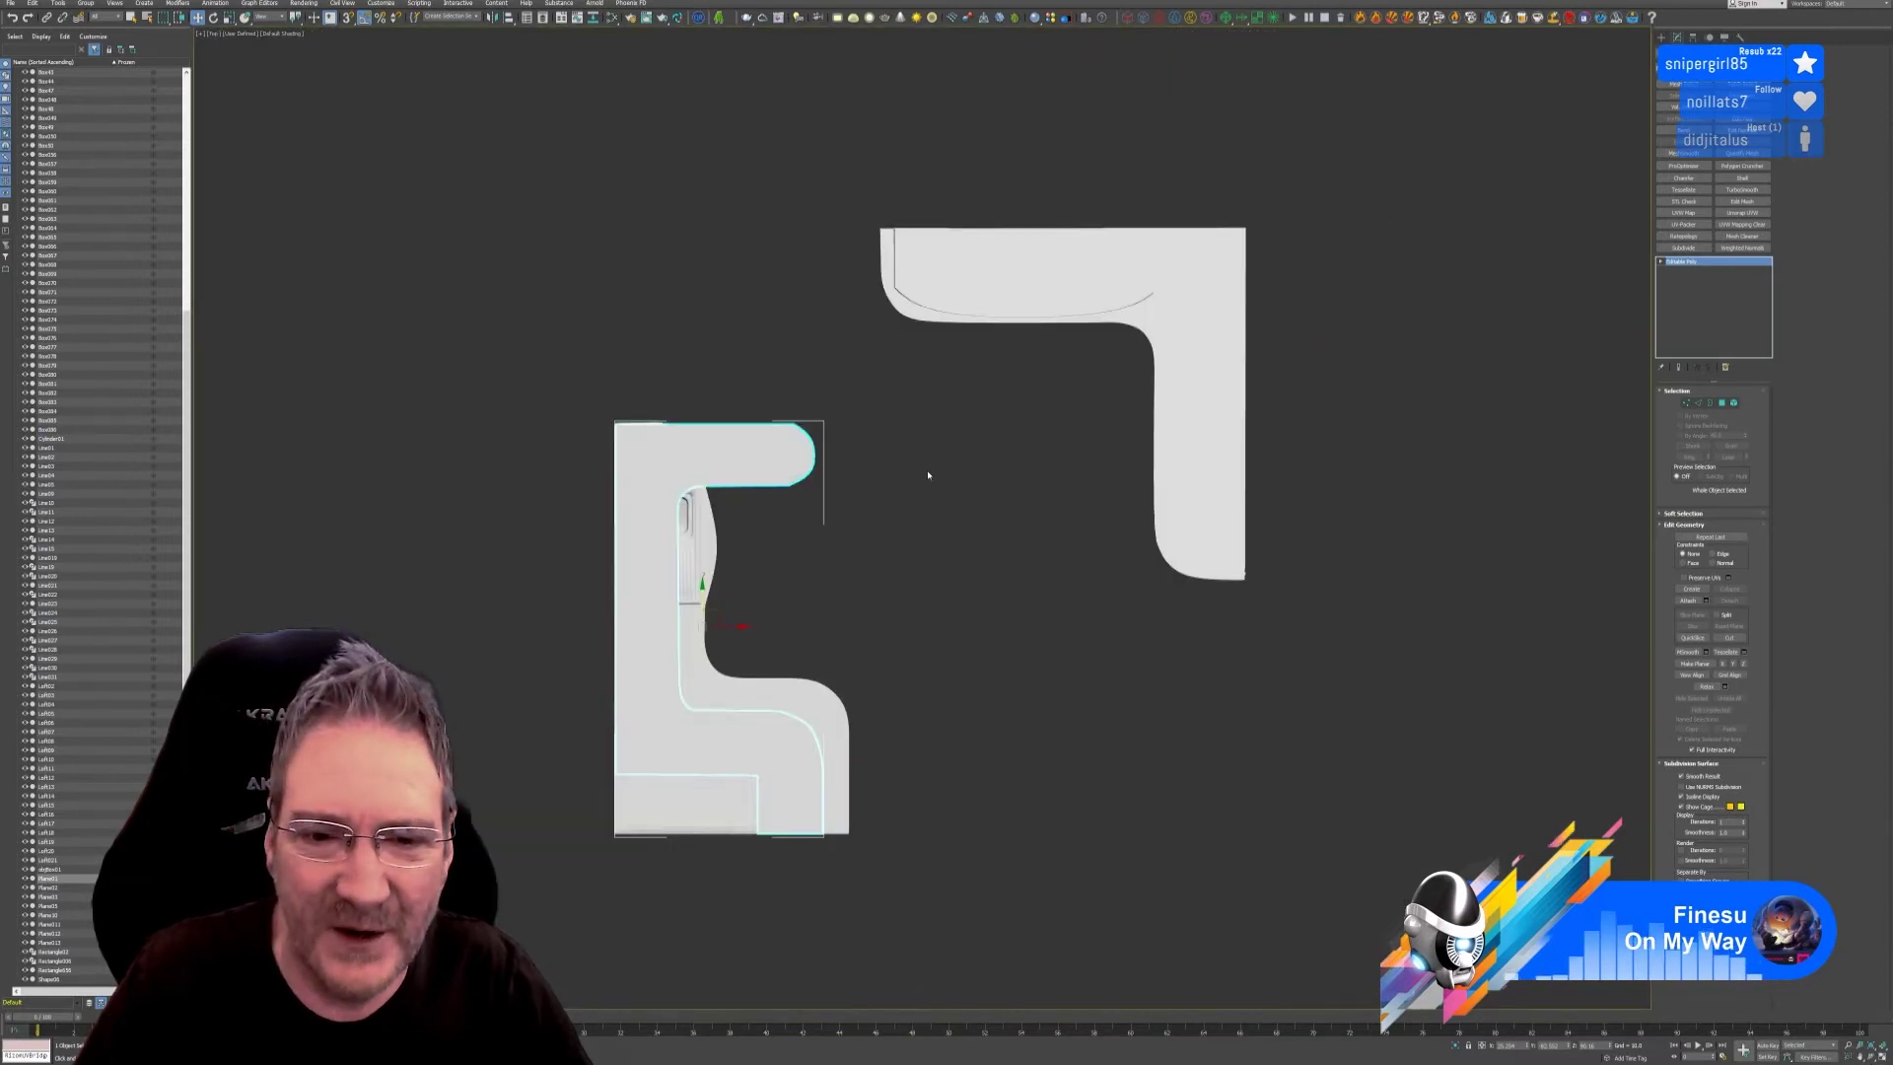
pyautogui.moveTo(928, 476); pyautogui.dragTo(982, 430, button='middle')
pyautogui.scroll(3, 859, 466)
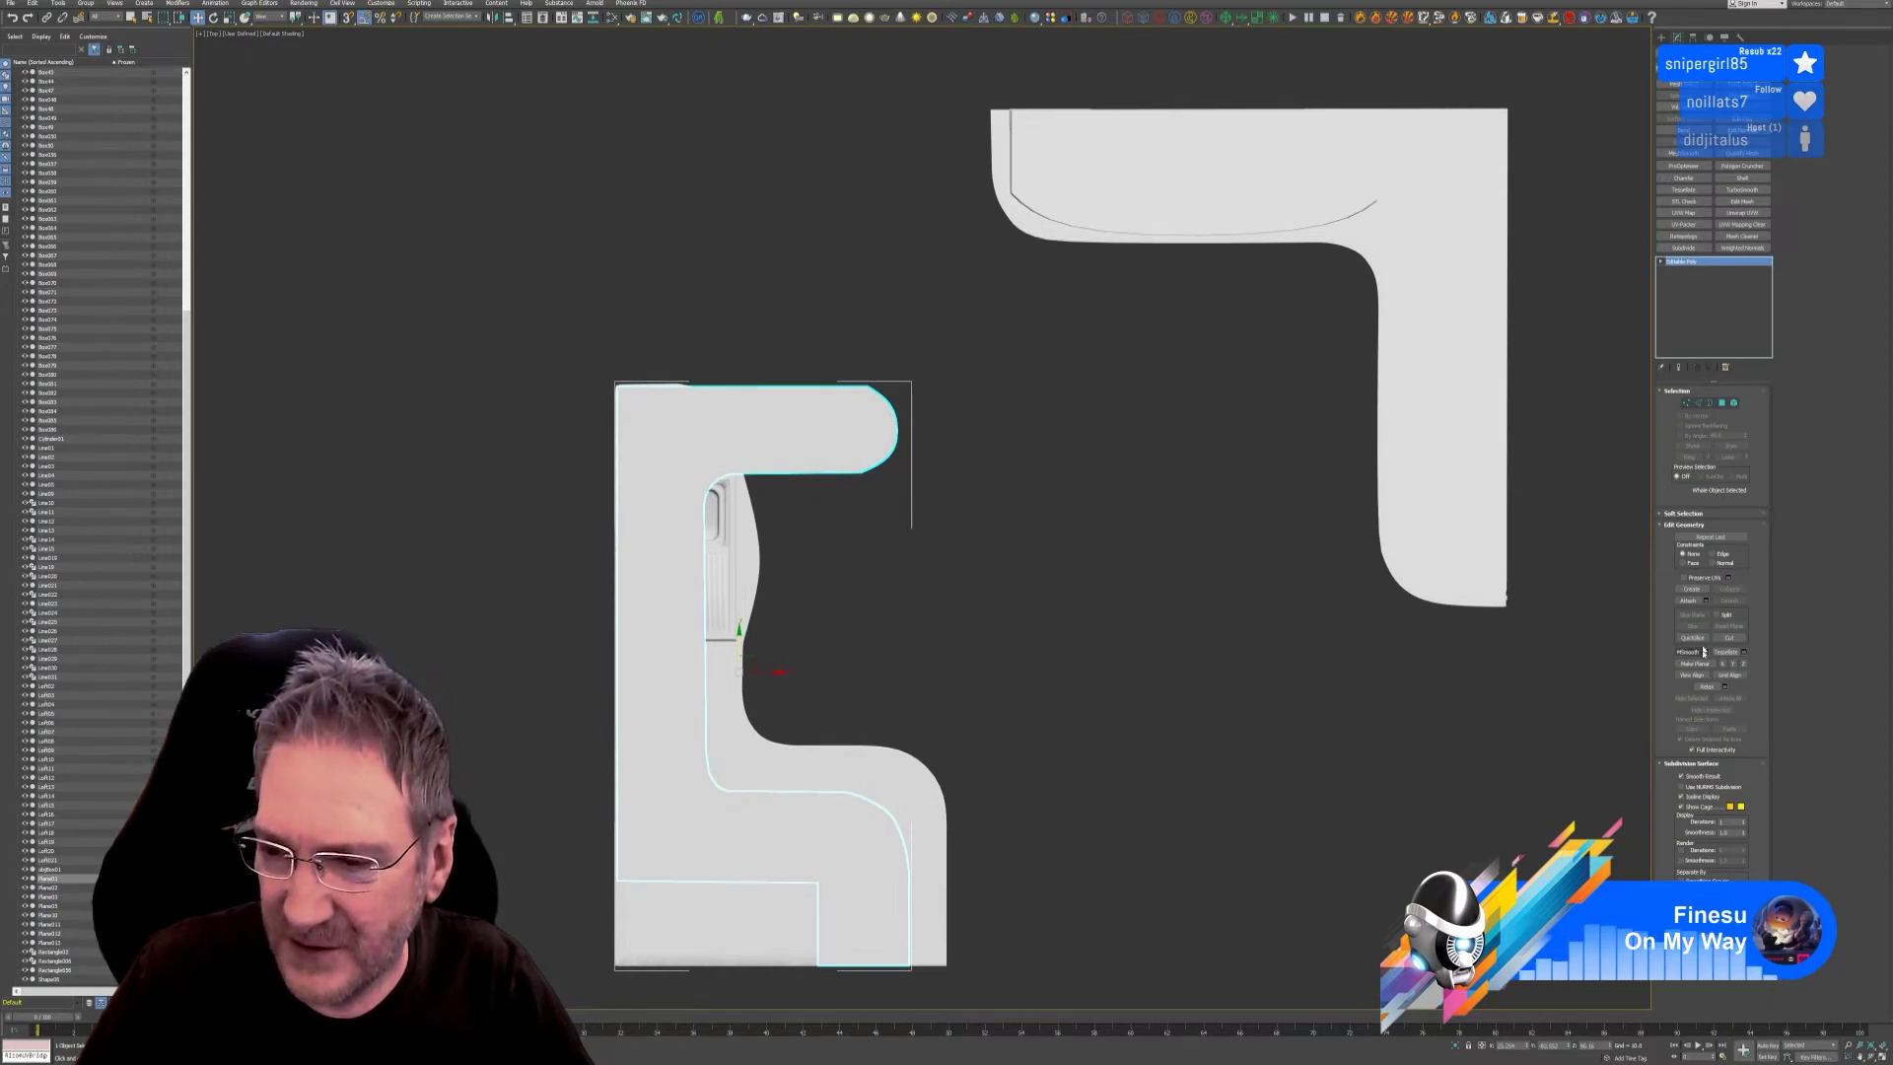
pyautogui.click(1733, 403)
pyautogui.click(873, 423)
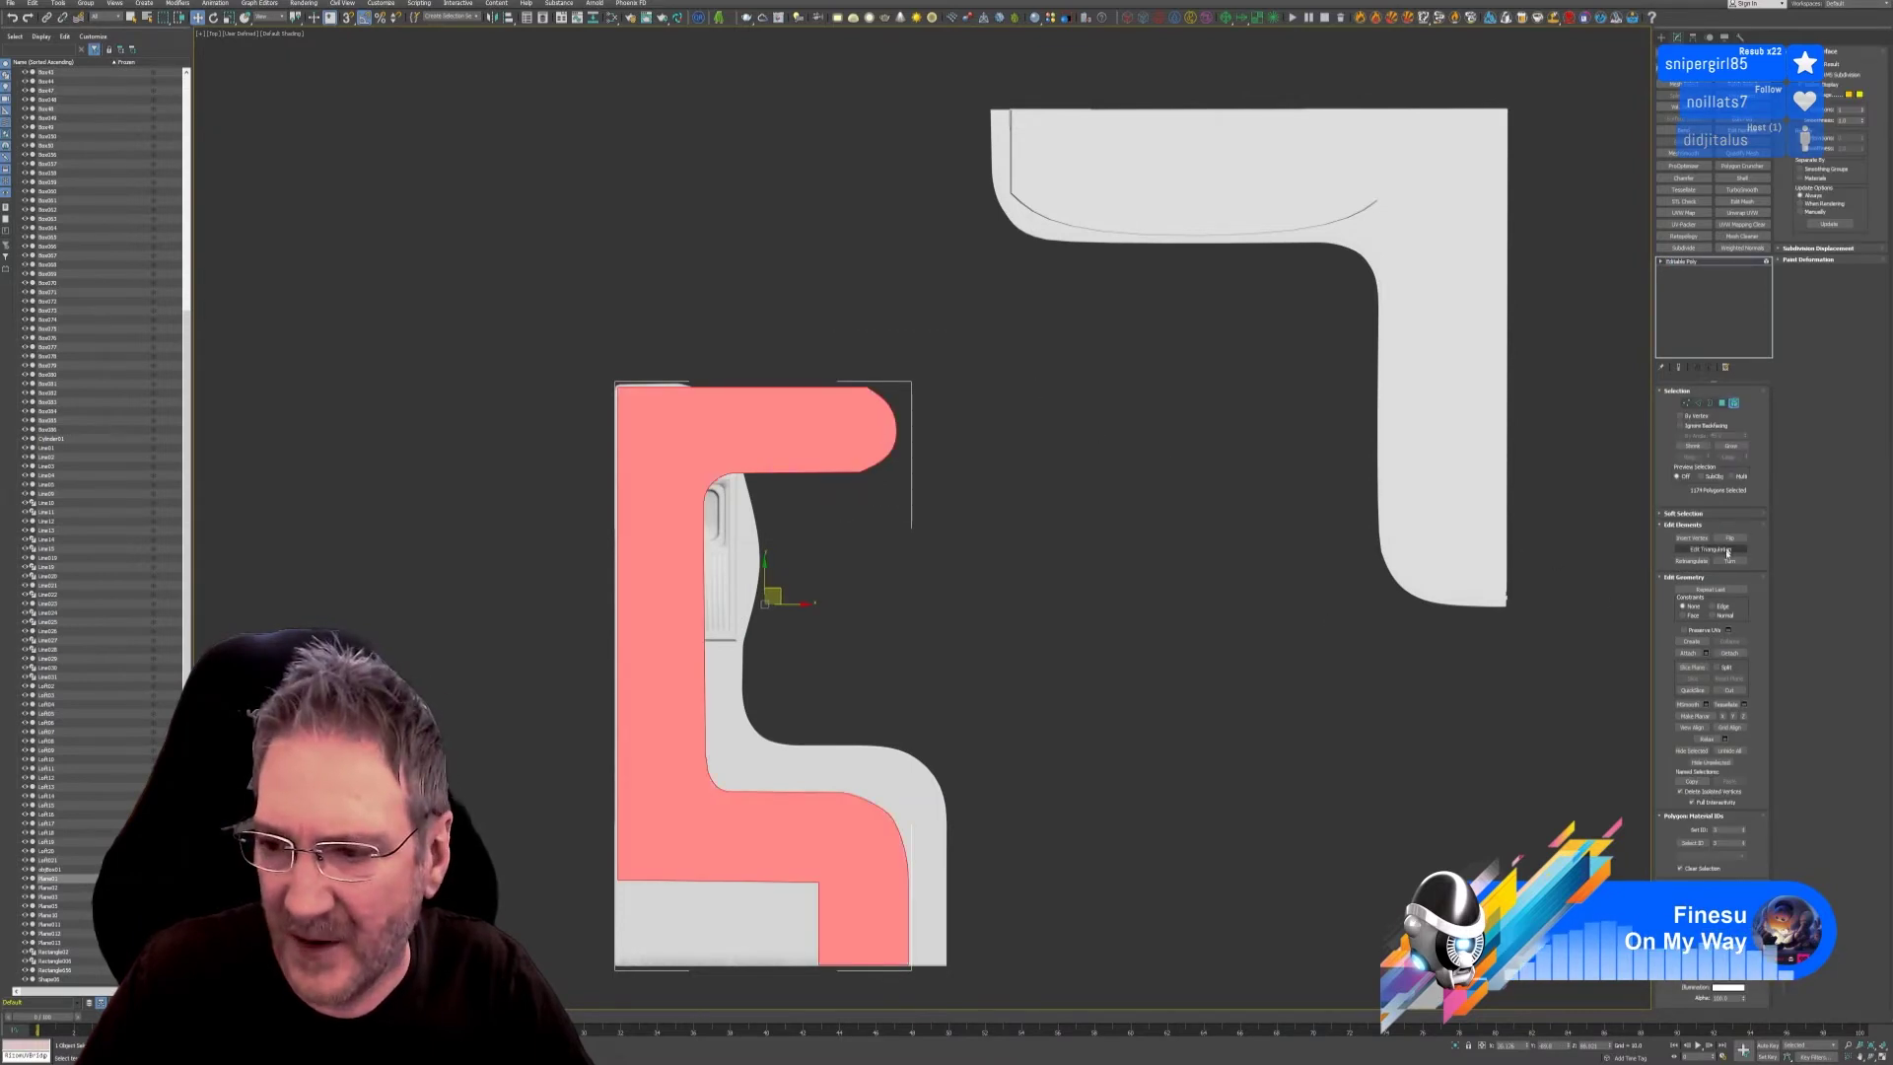
# Slice the selected canopy element with a vertical slice plane placed just before its rounded end on the upper arm.
pyautogui.click(1692, 667)
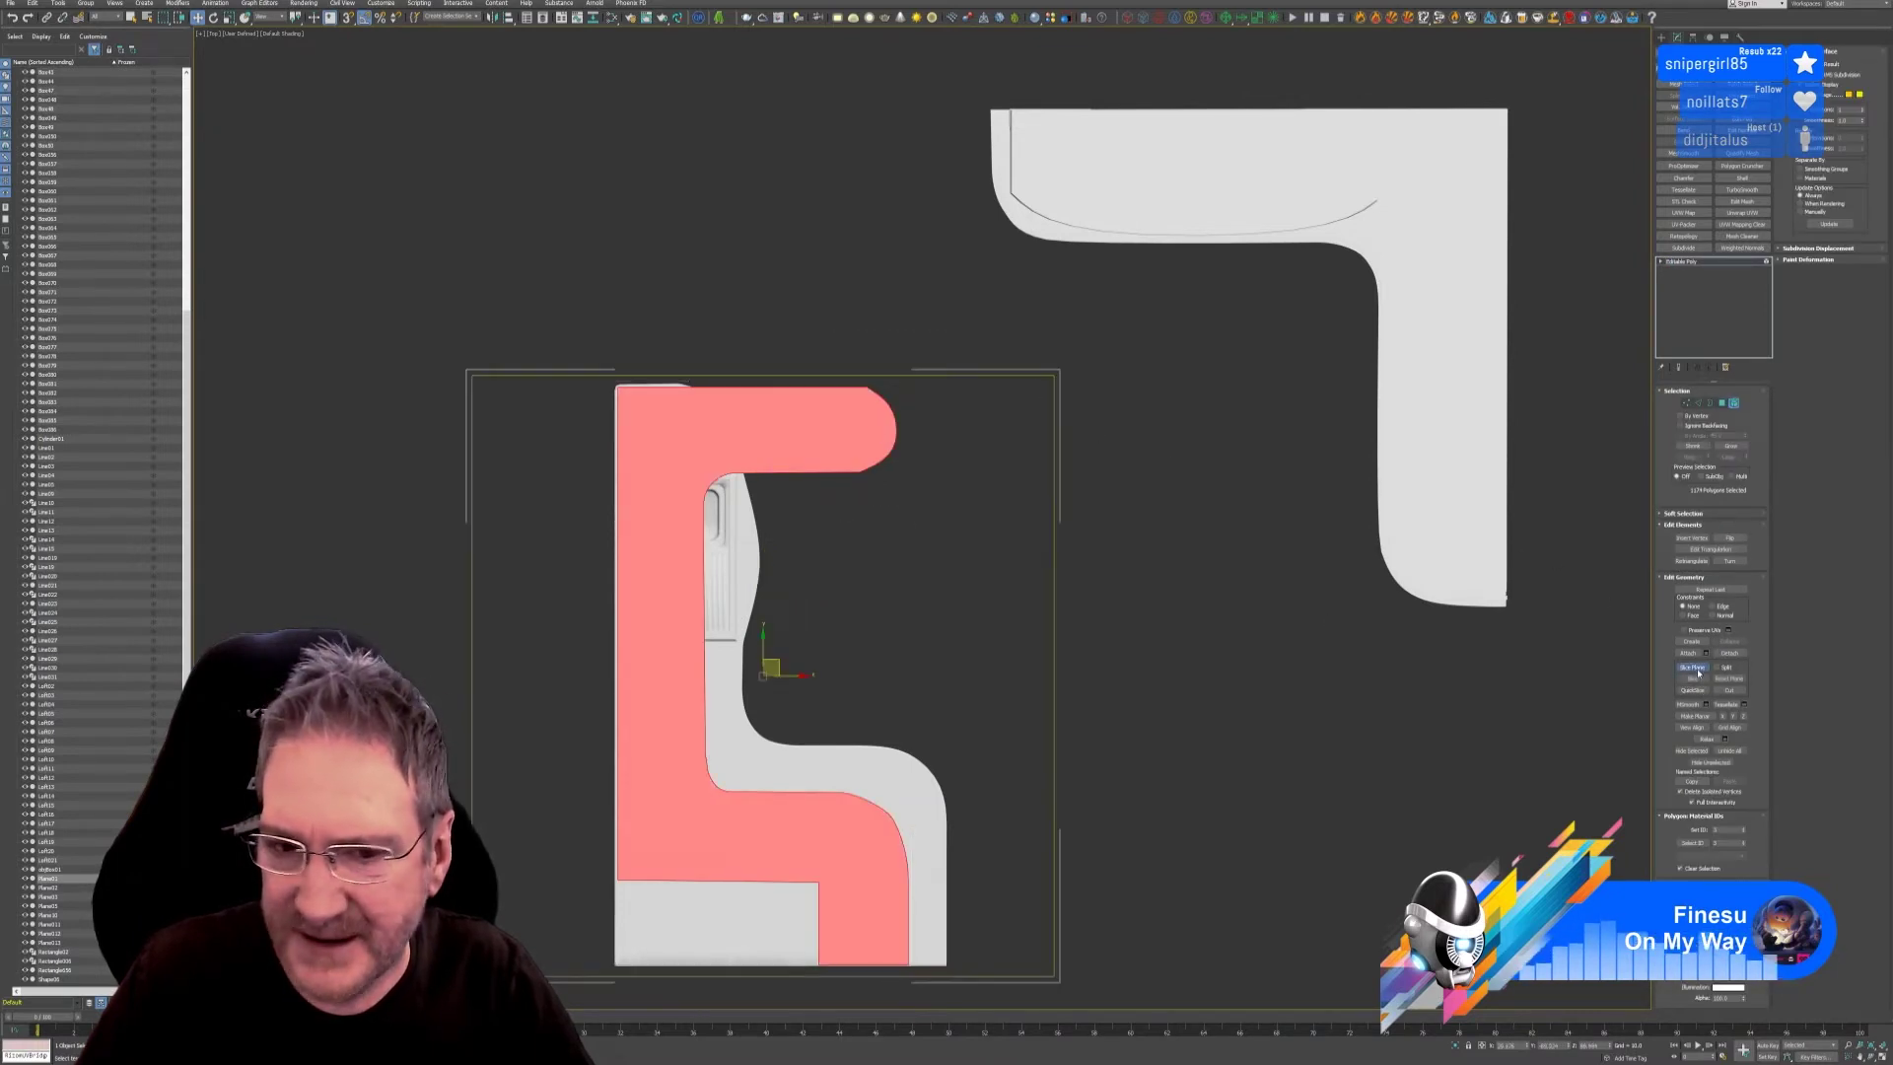
pyautogui.click(213, 18)
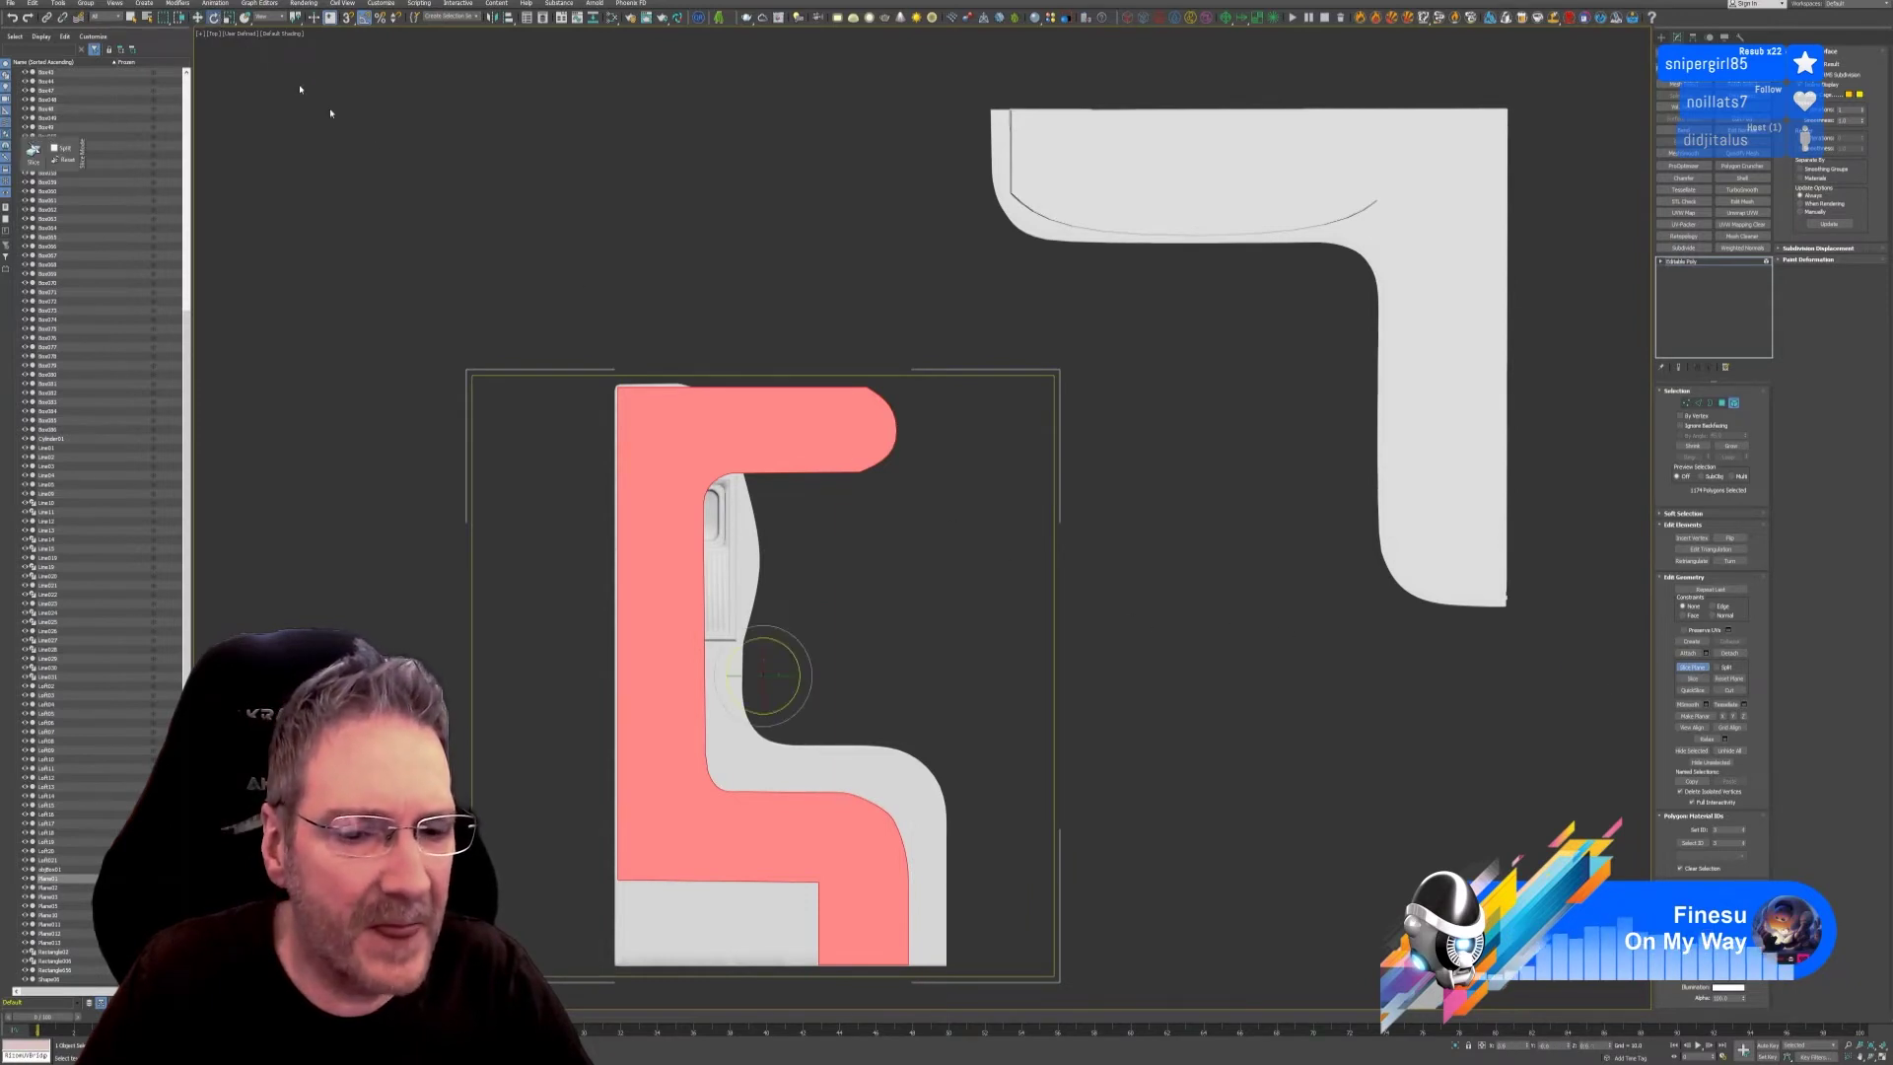
pyautogui.moveTo(761, 660); pyautogui.dragTo(826, 683)
pyautogui.click(197, 19)
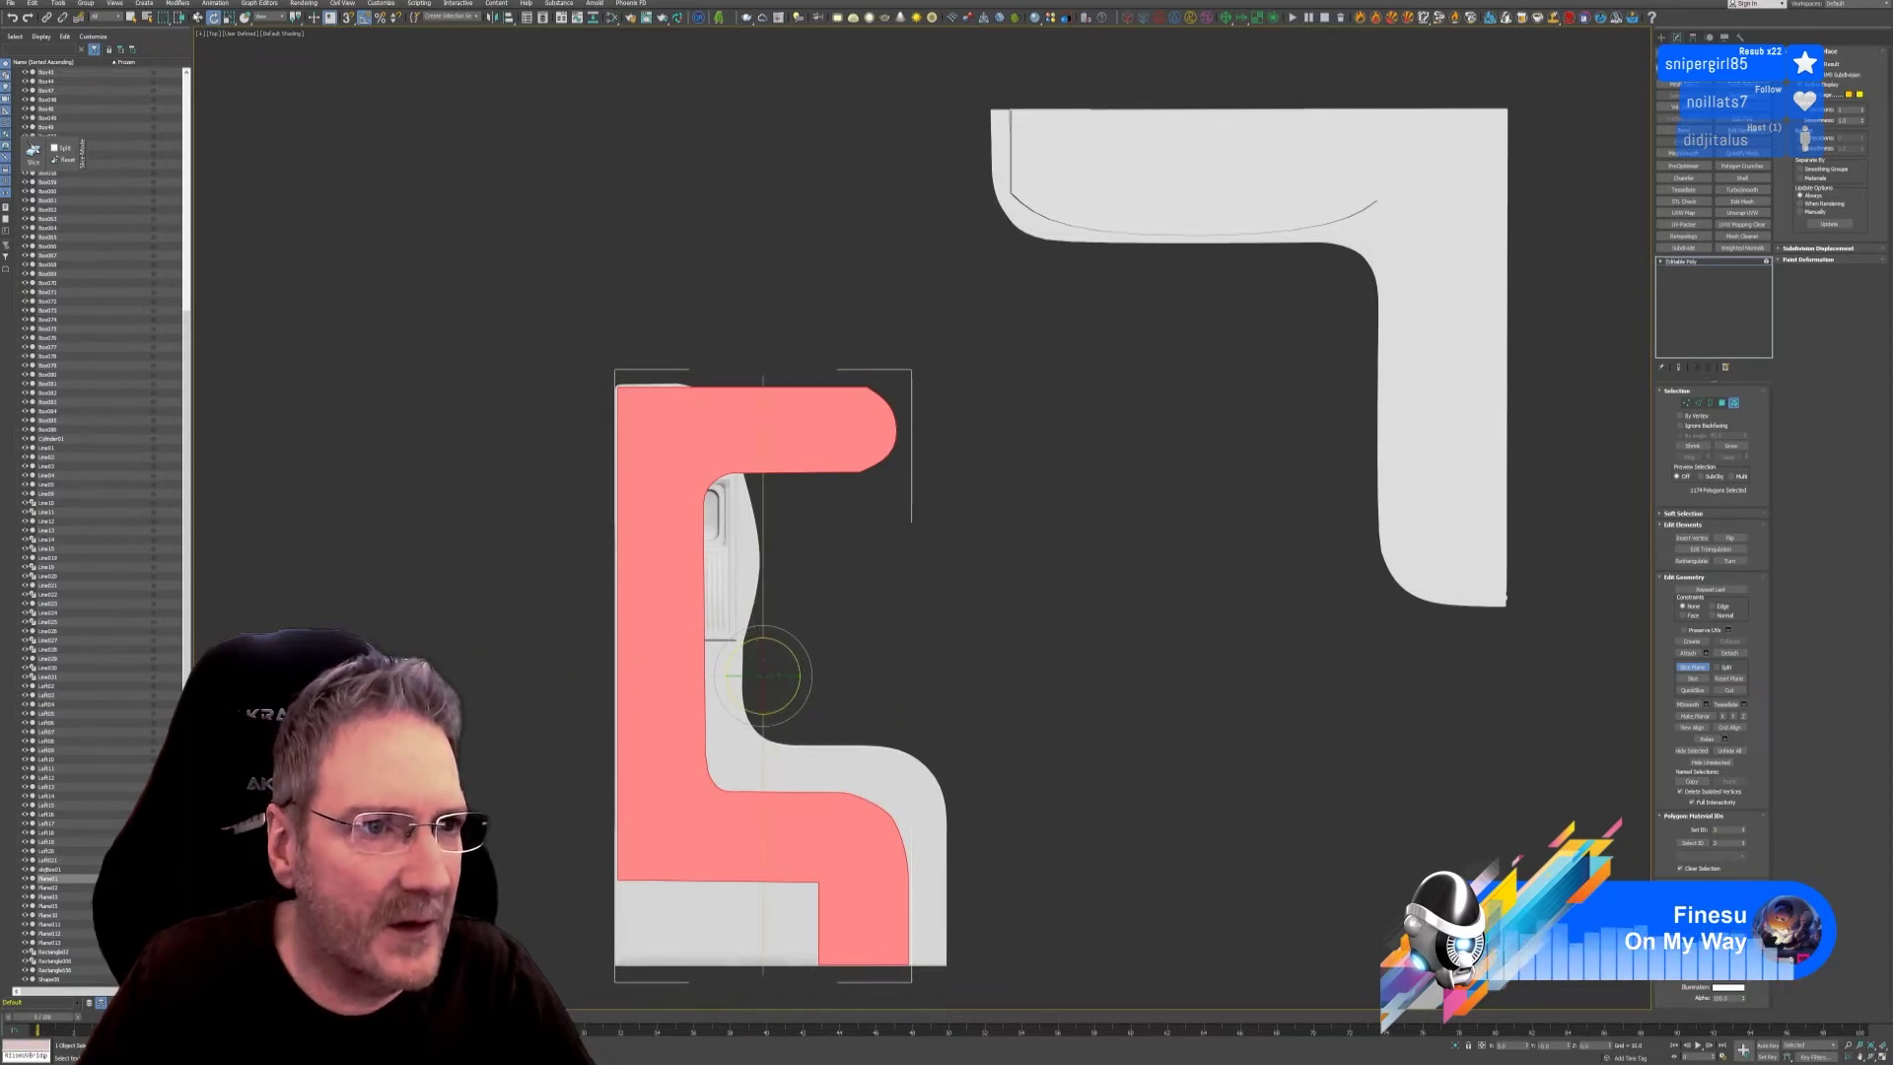
pyautogui.moveTo(781, 540); pyautogui.dragTo(864, 213)
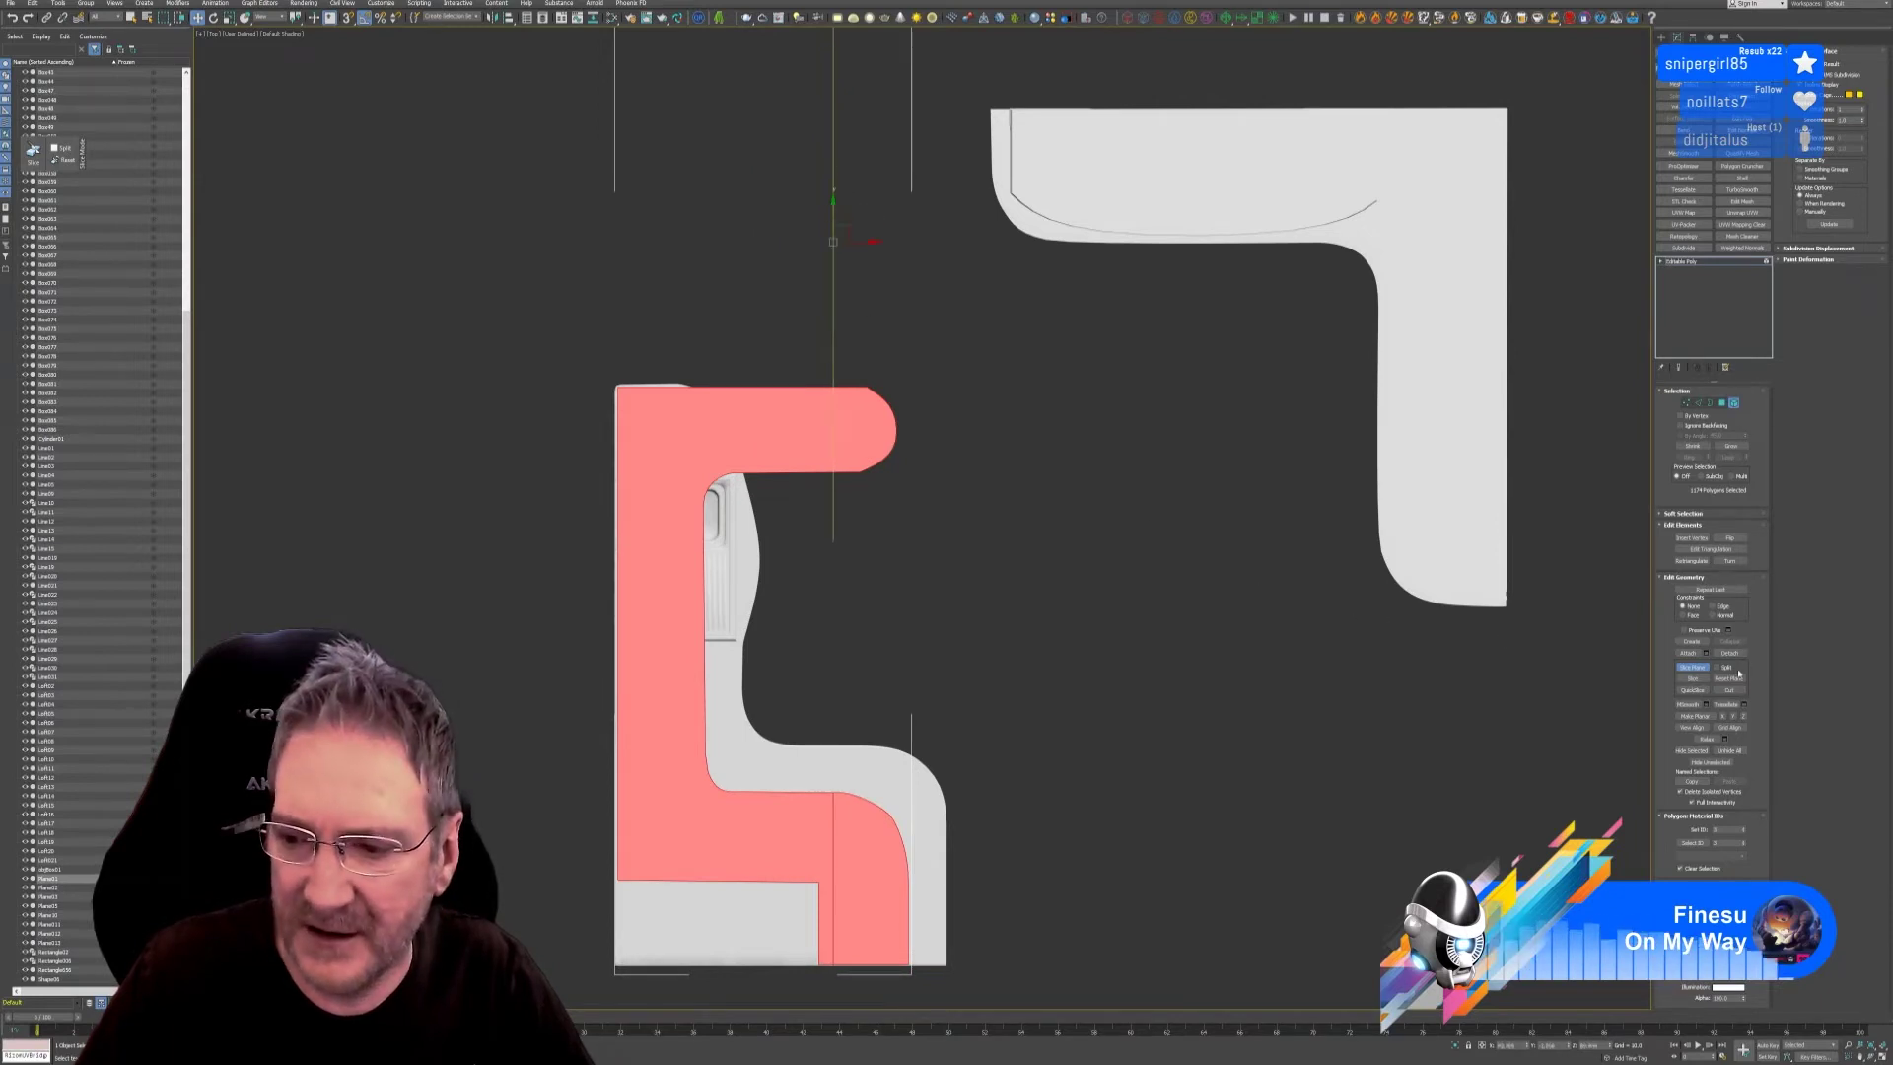
pyautogui.click(1693, 678)
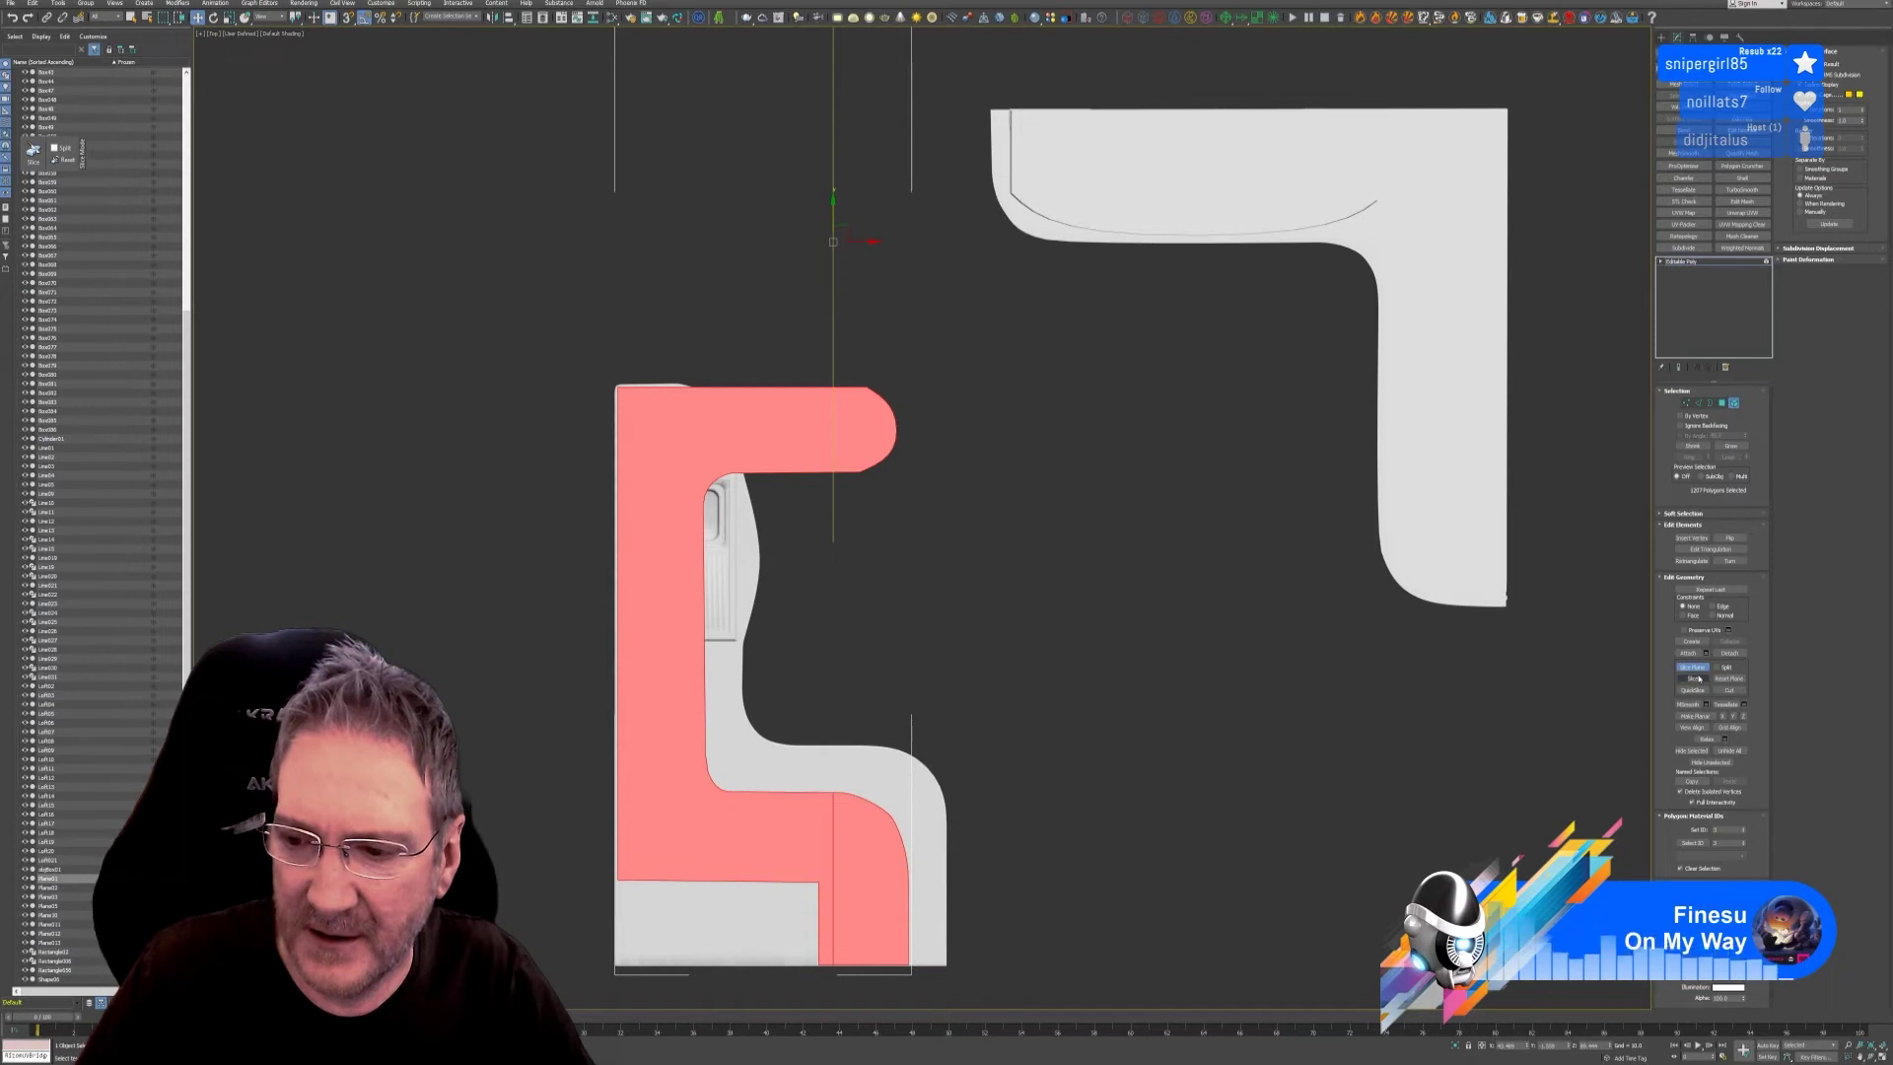
pyautogui.click(1700, 667)
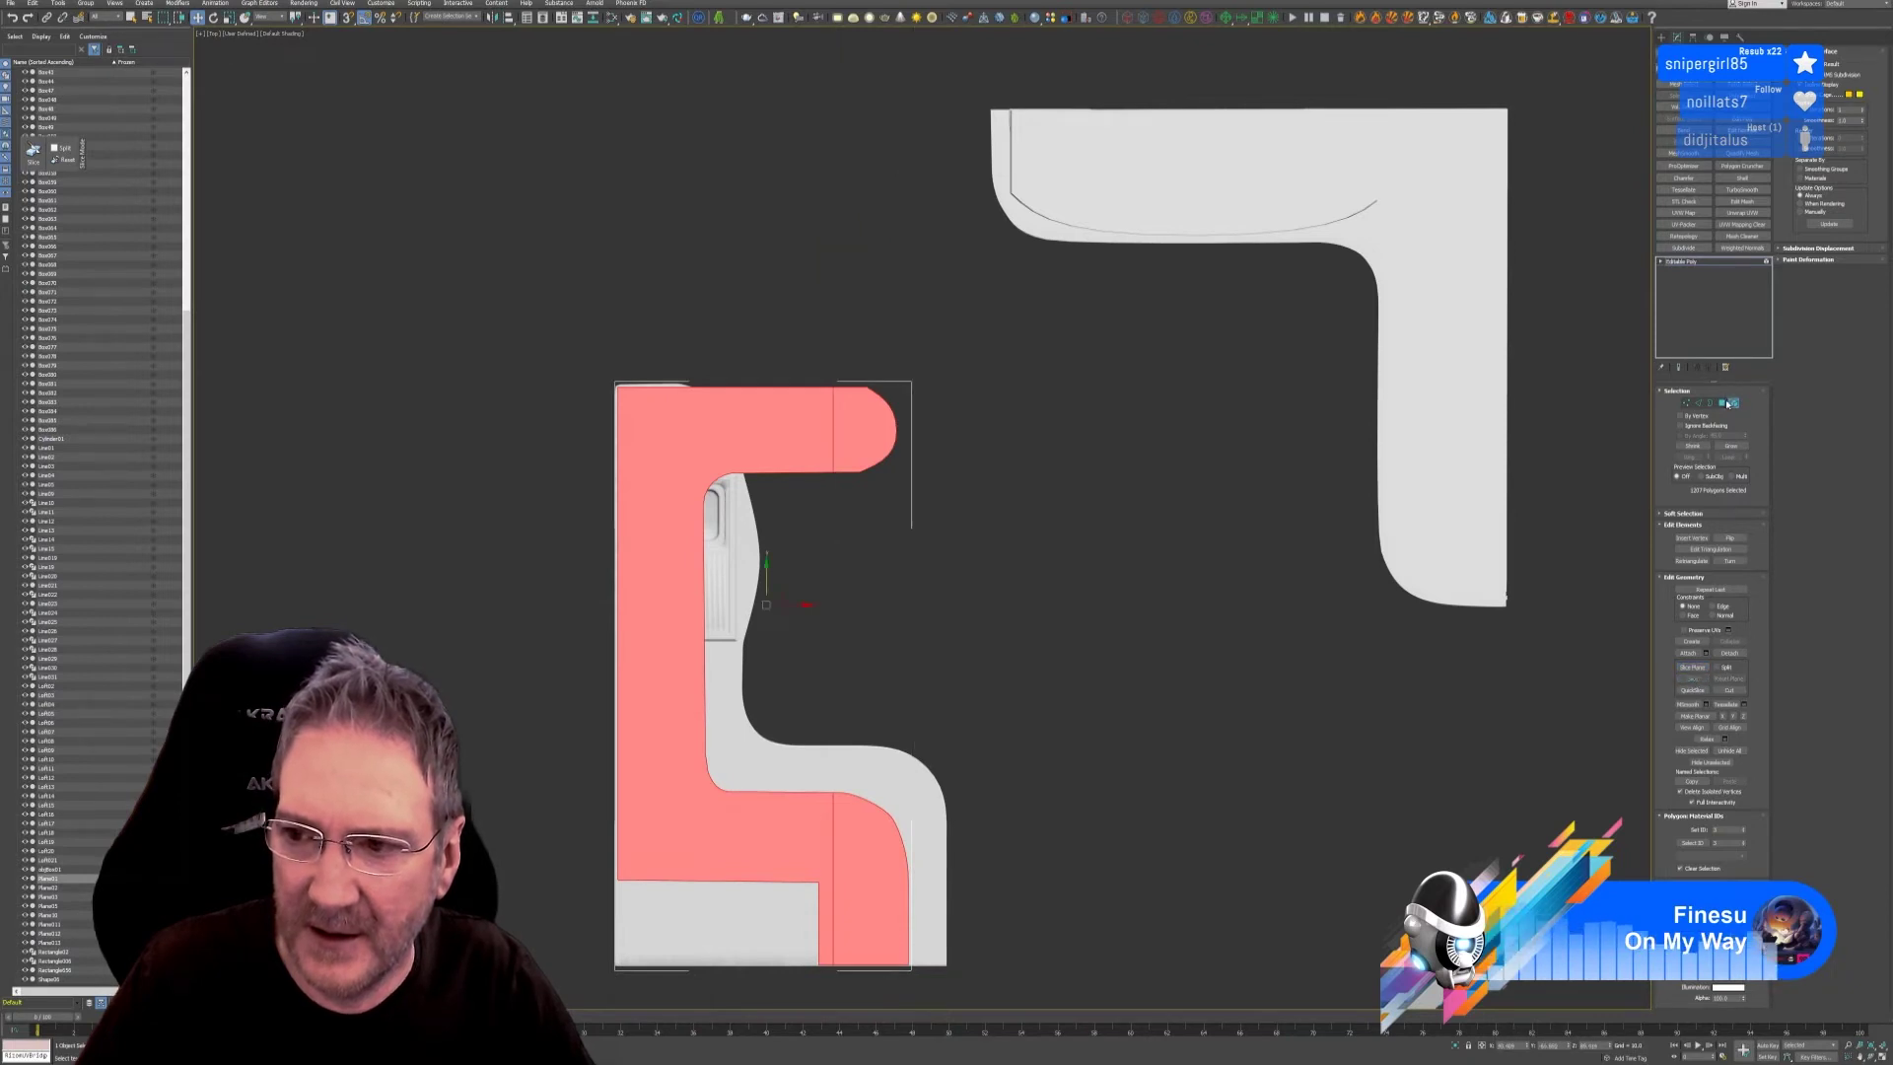
# Switch to polygon level in the four-view layout and region-select the canopy's rounded end beyond the slice.
pyautogui.click(936, 337)
pyautogui.moveTo(845, 523); pyautogui.dragTo(846, 526)
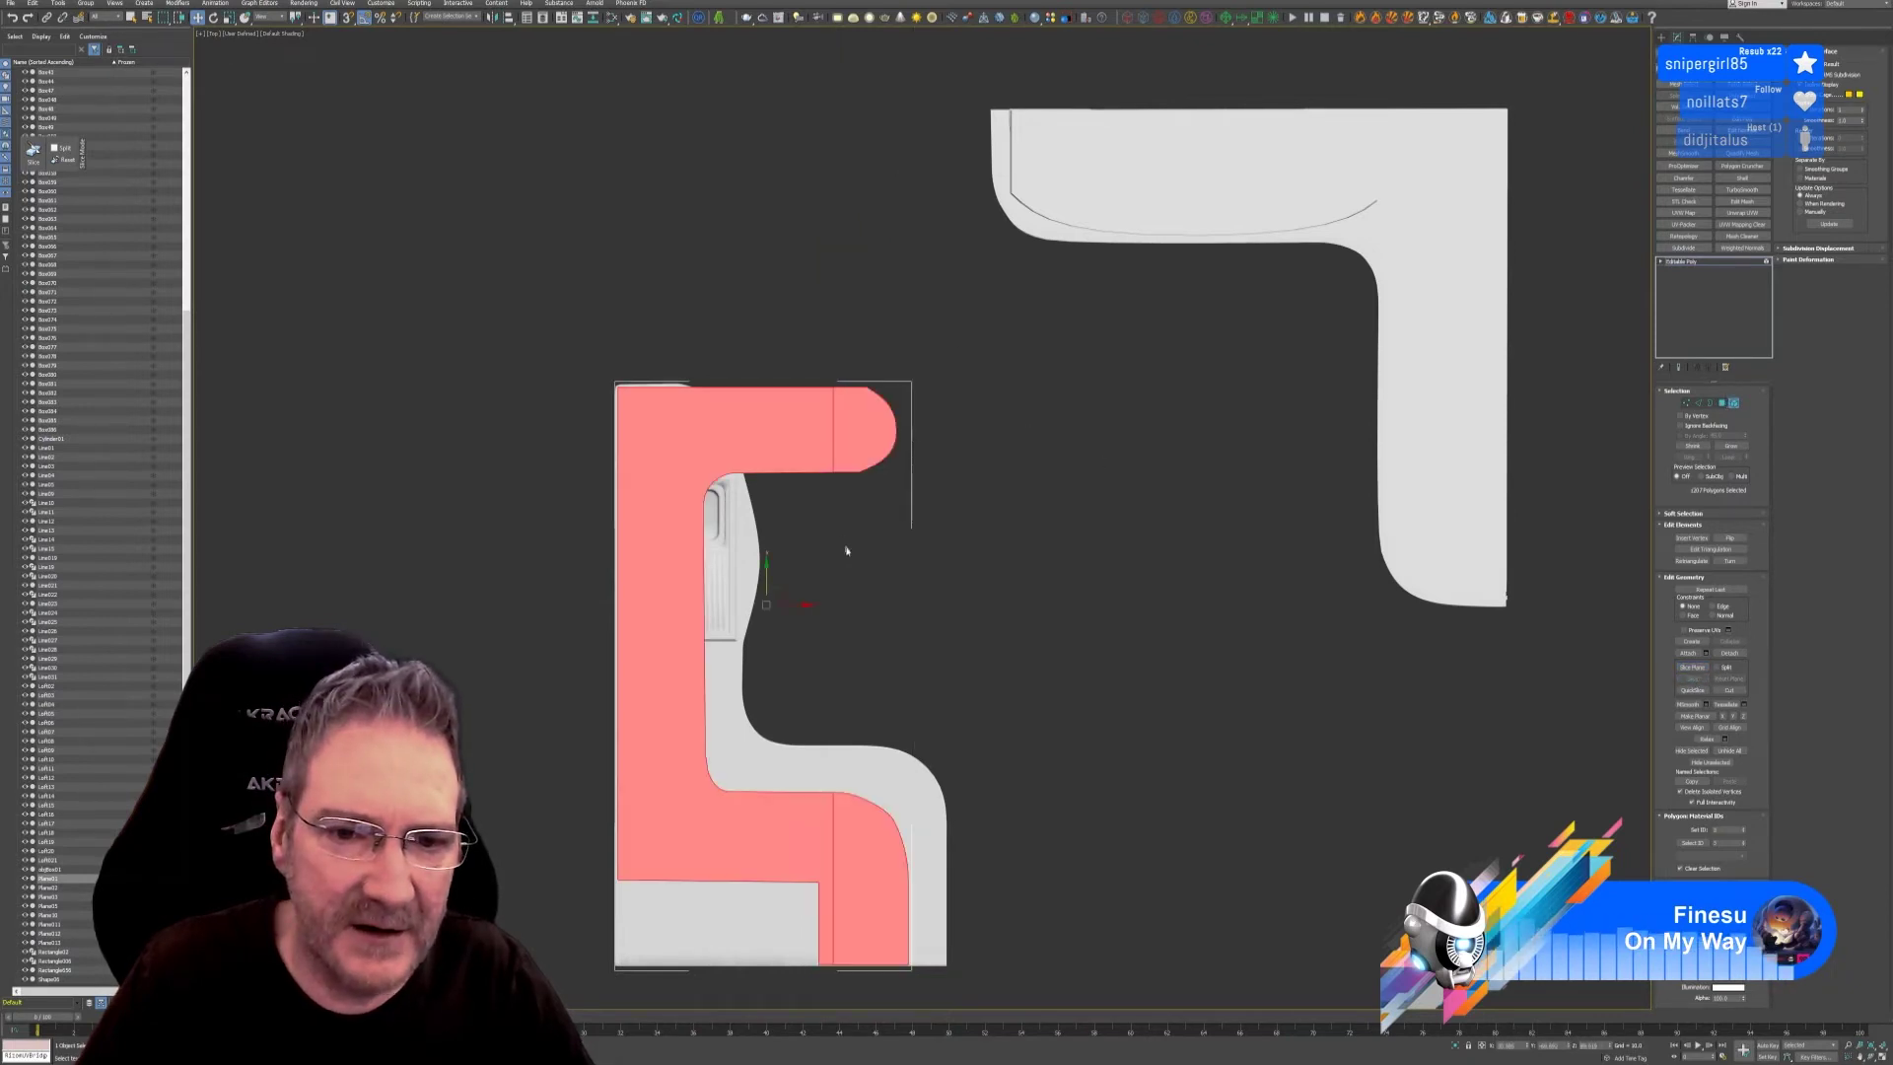
pyautogui.moveTo(938, 363); pyautogui.dragTo(864, 502)
pyautogui.click(952, 436)
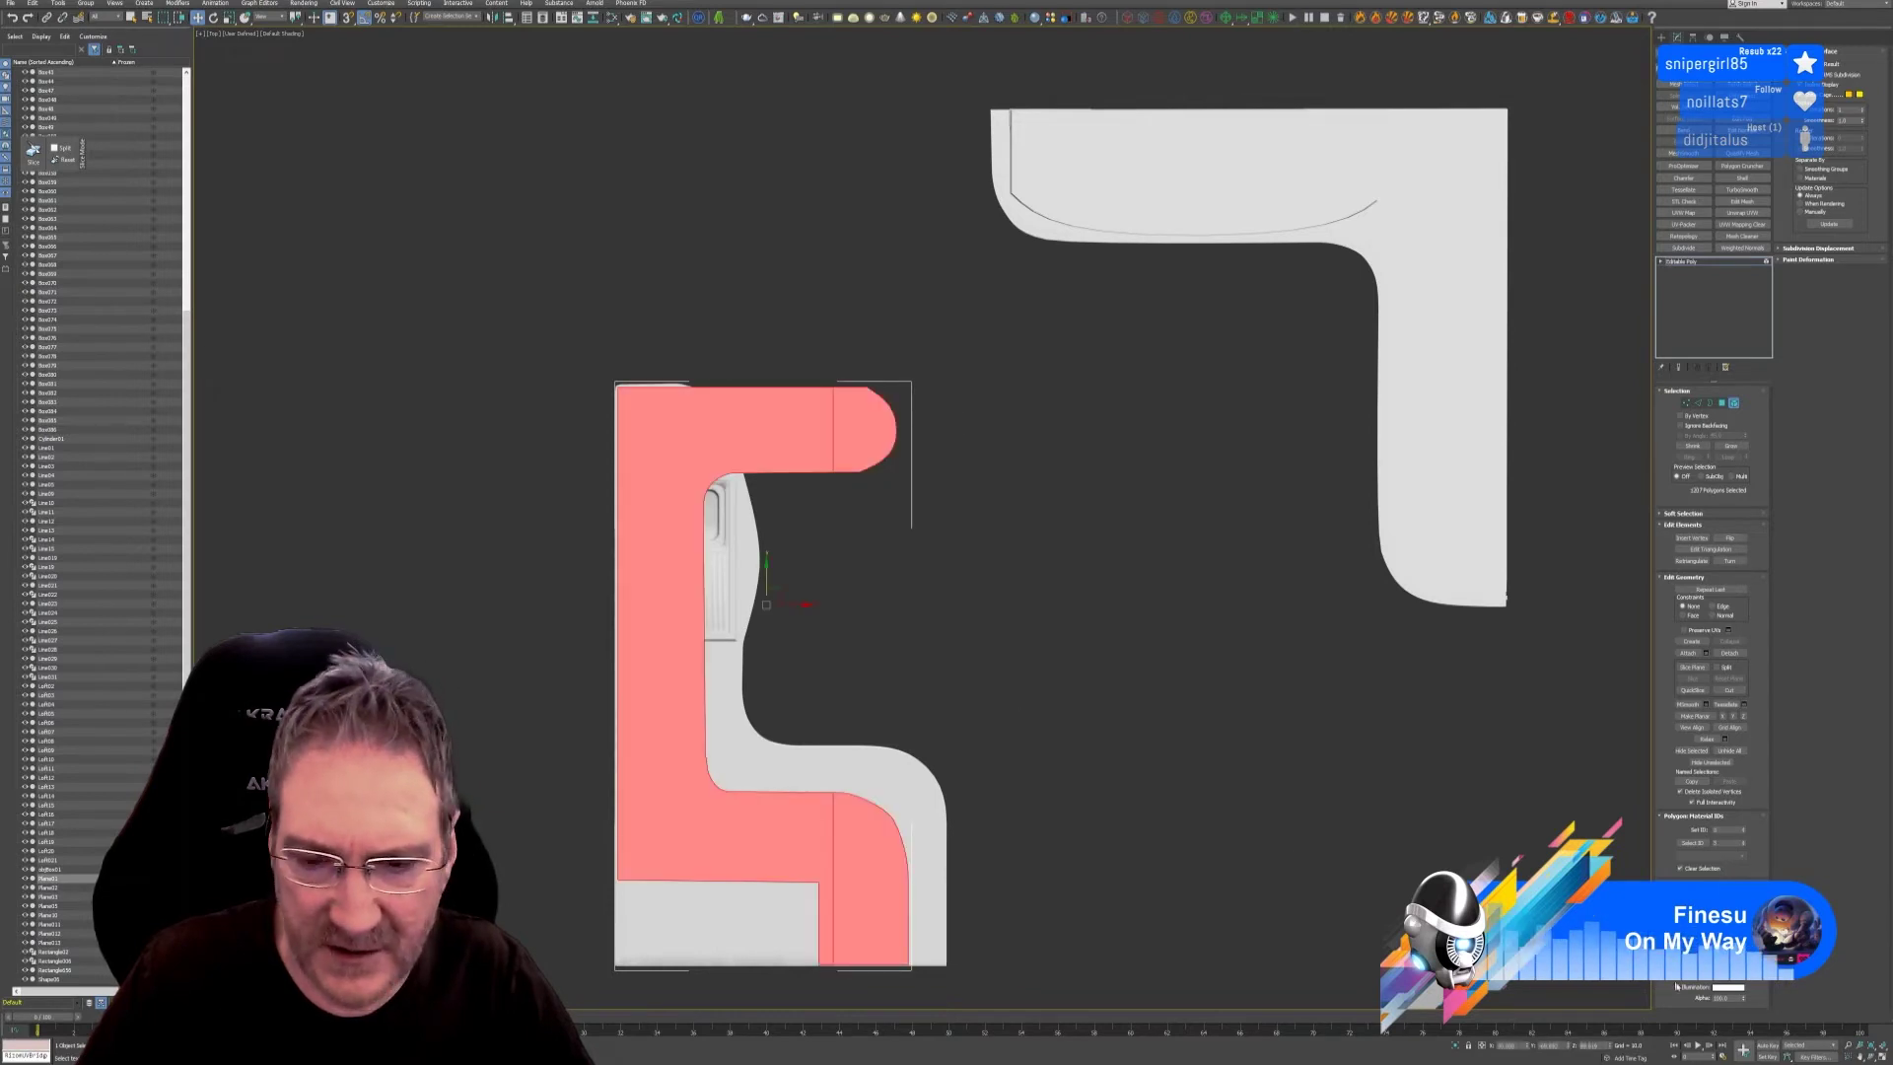
pyautogui.hotkey('alt', 'w')
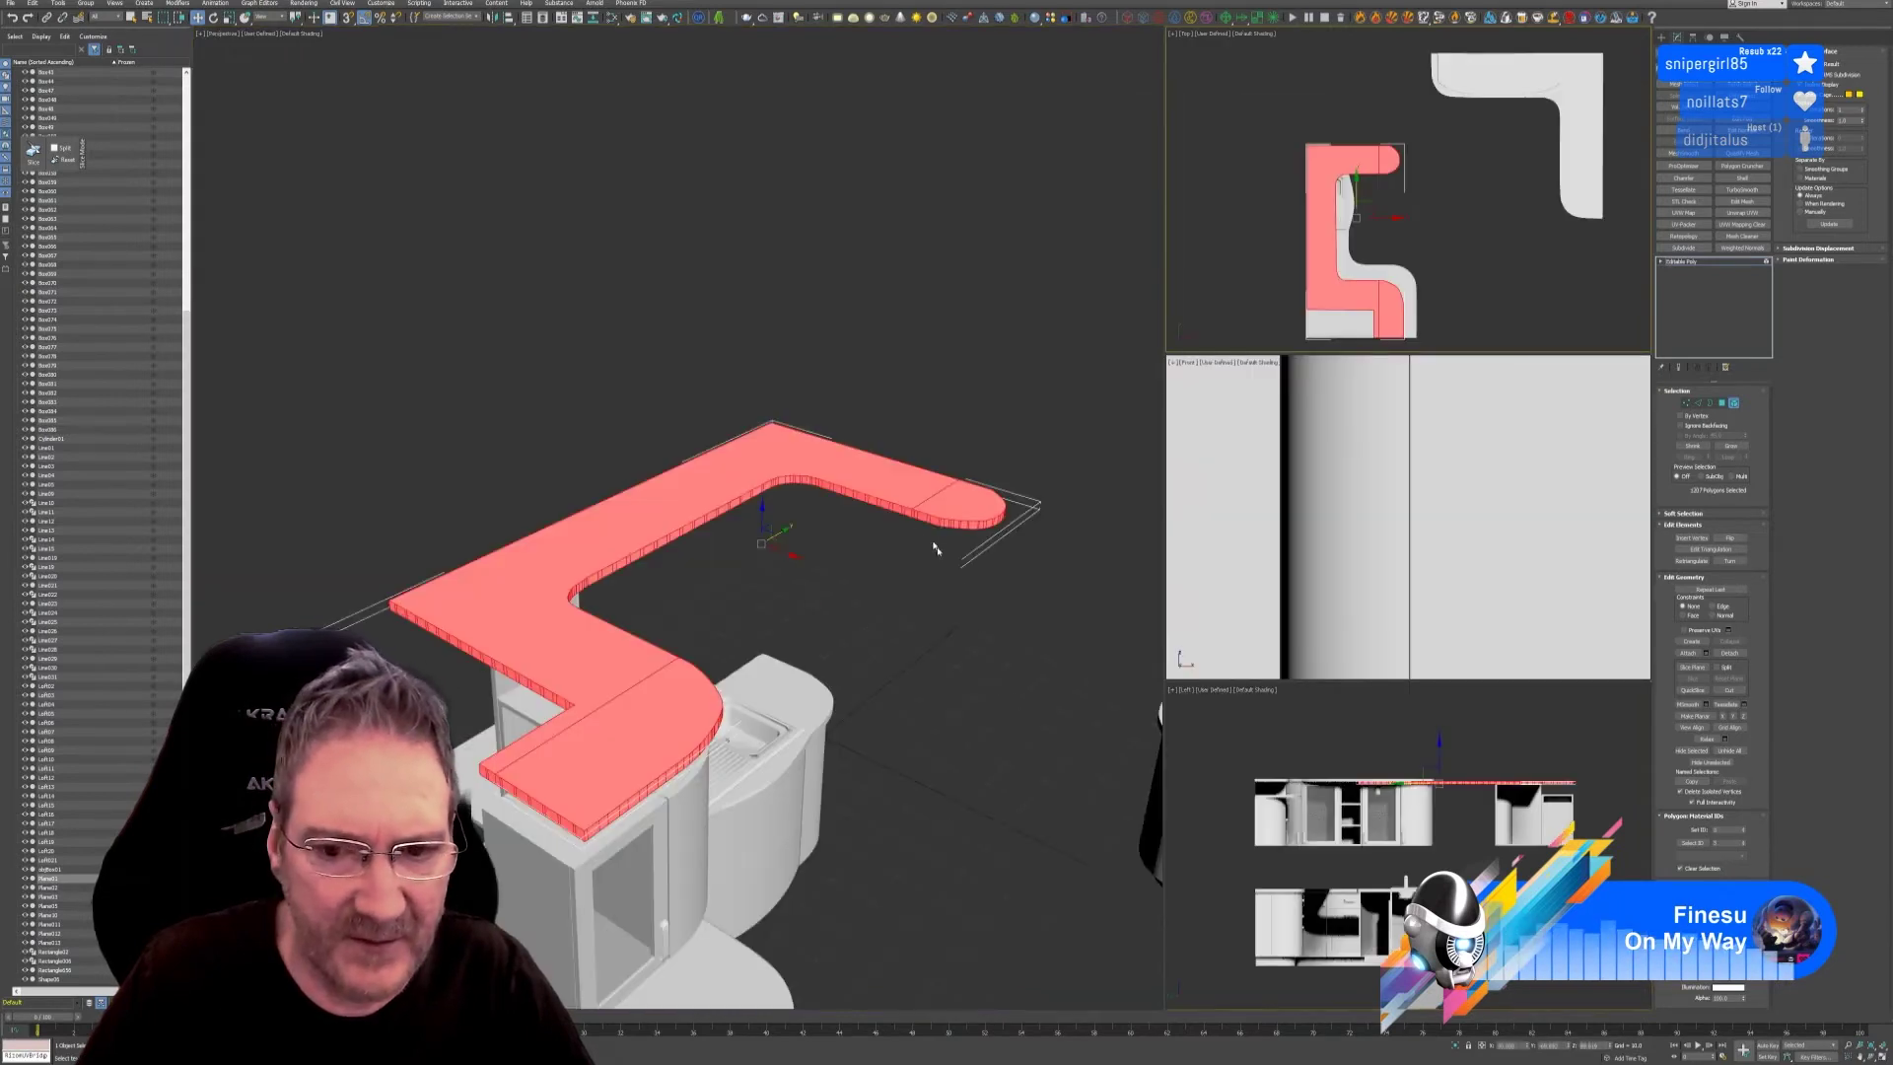
pyautogui.scroll(6, 935, 550)
pyautogui.moveTo(932, 535); pyautogui.dragTo(845, 571, button='middle')
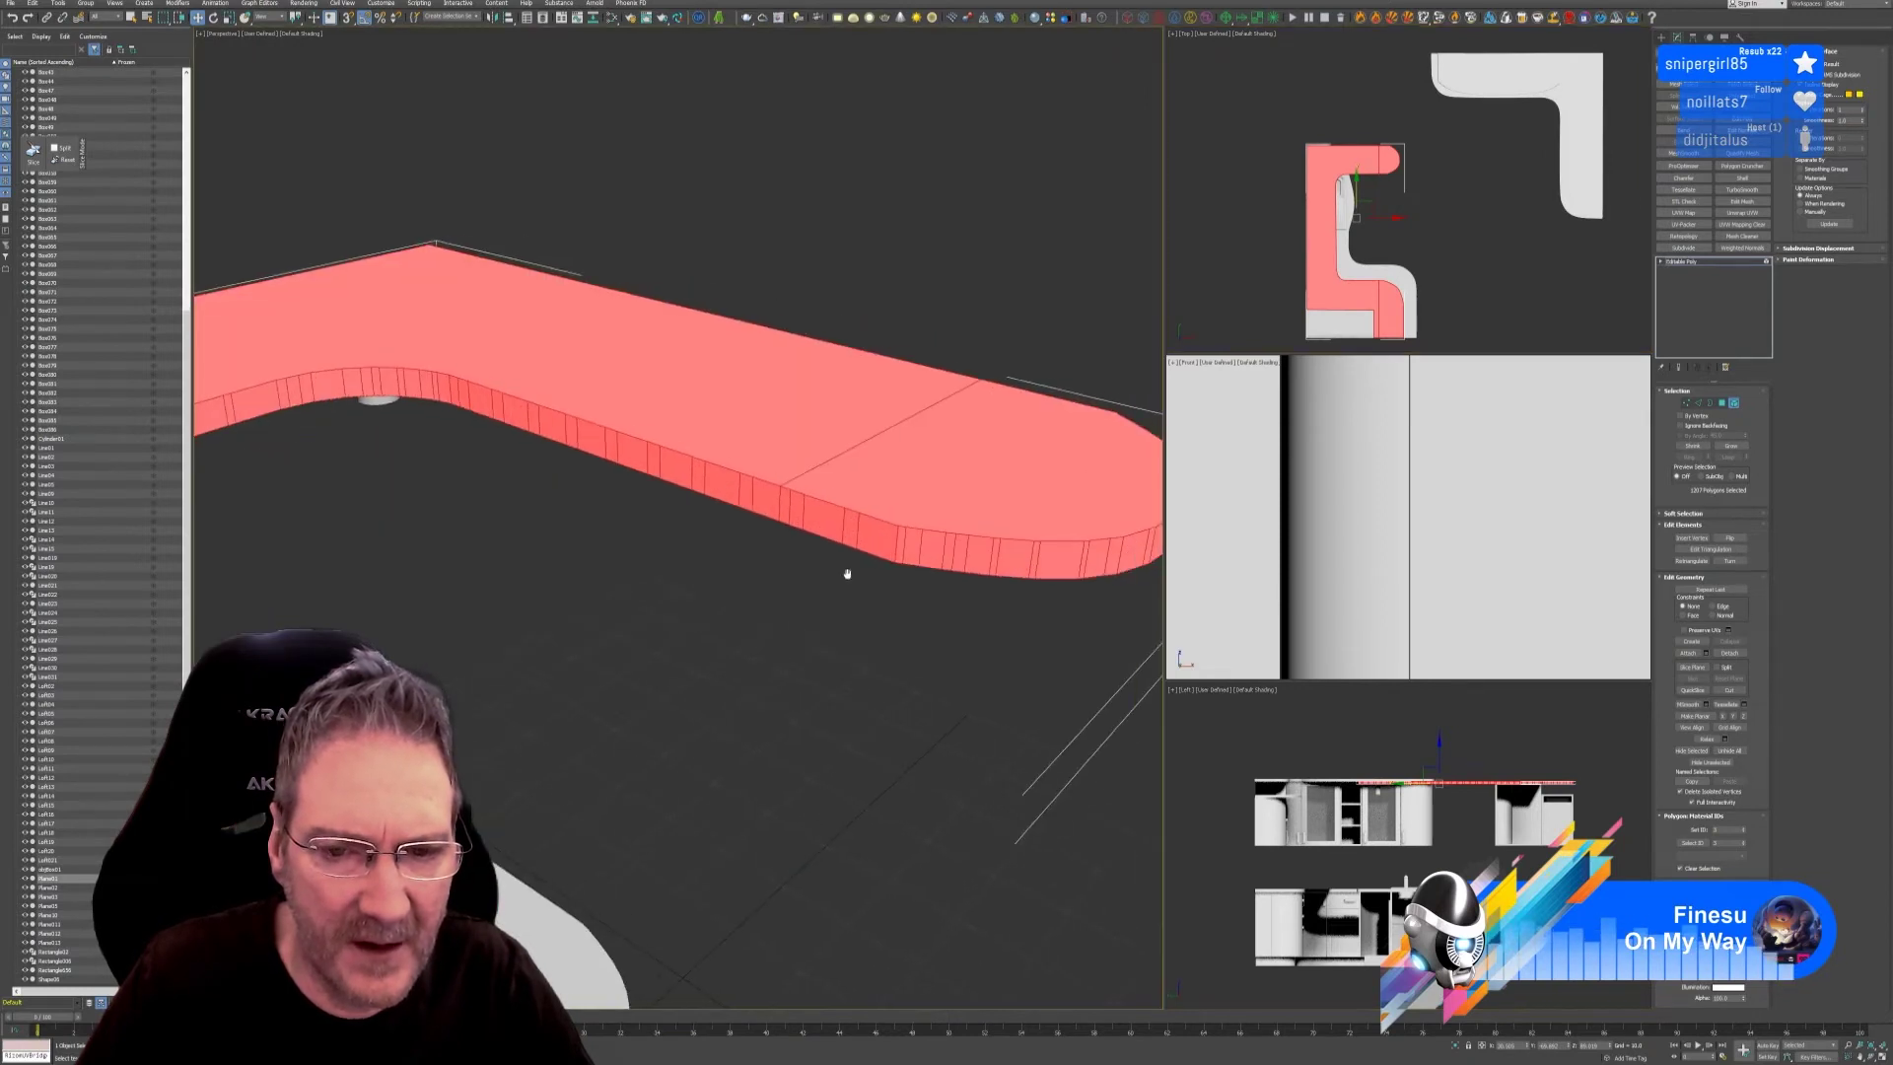
pyautogui.click(1722, 403)
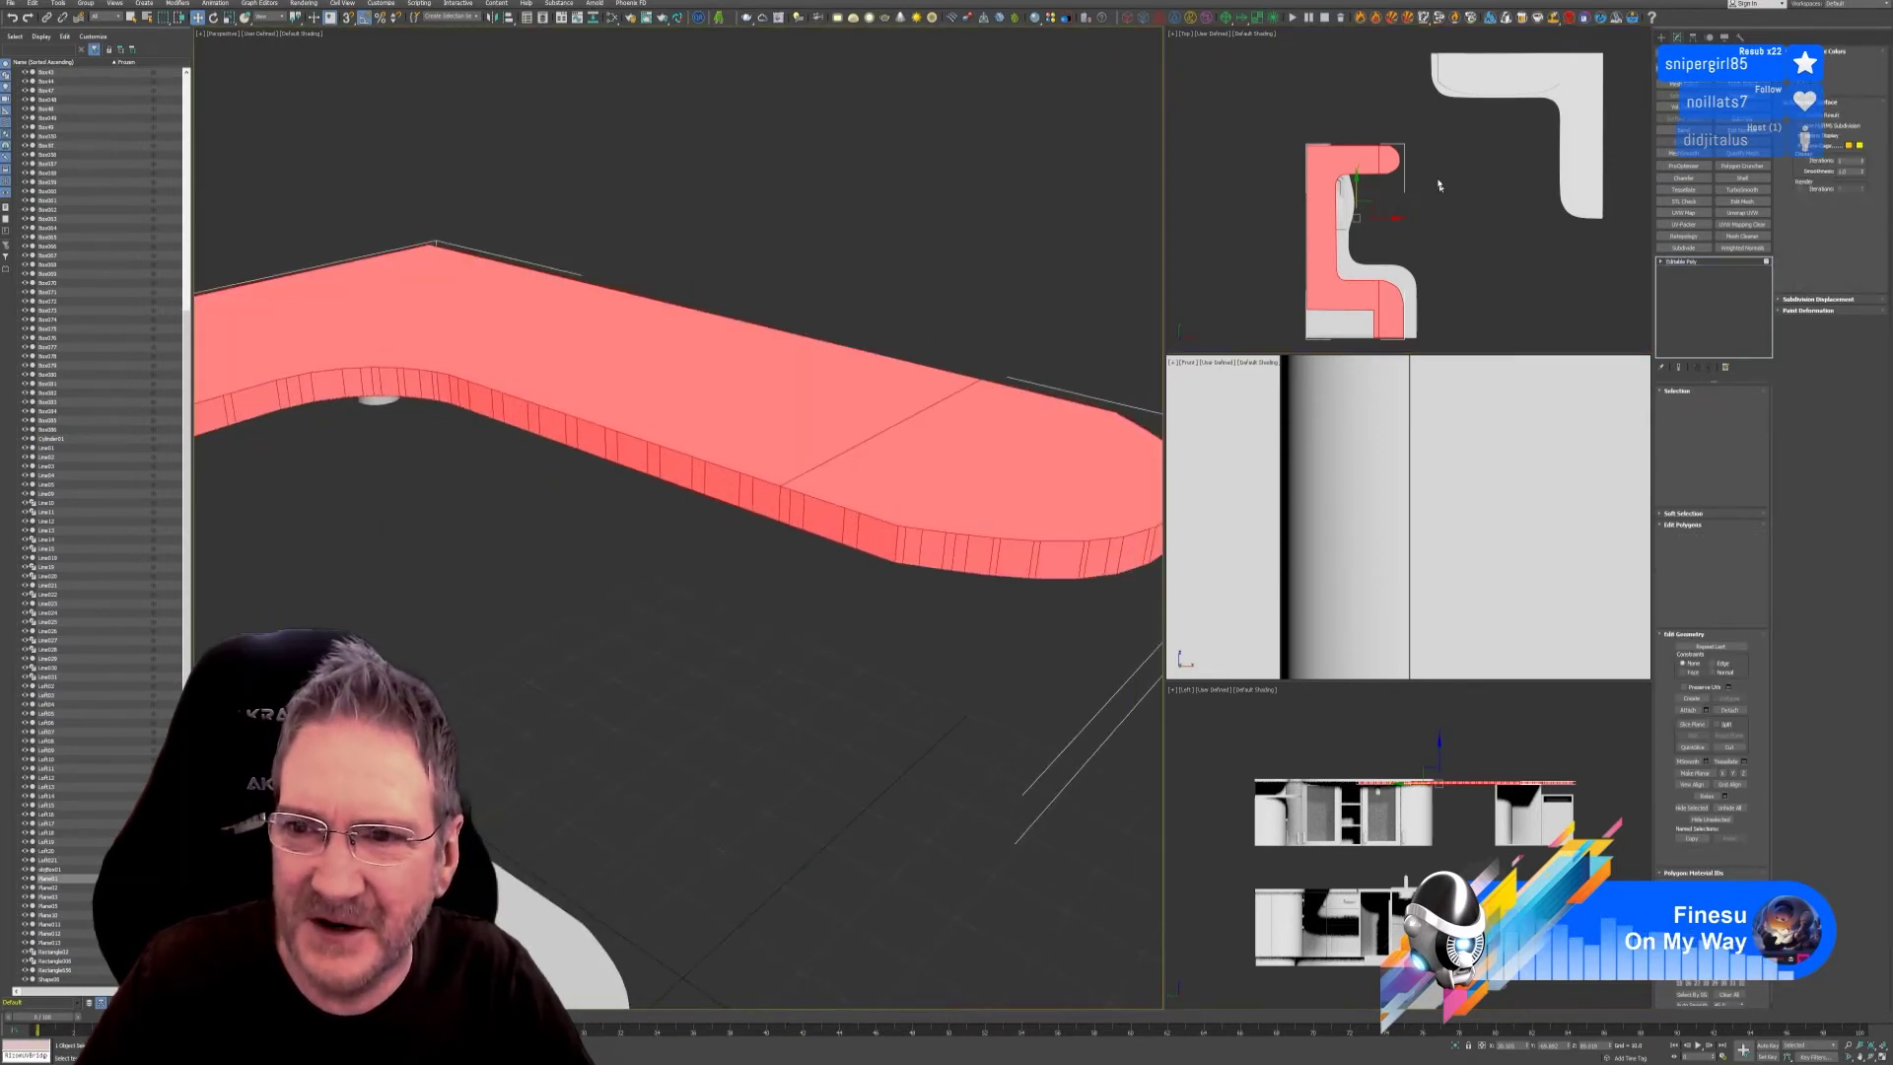
pyautogui.scroll(3, 1409, 145)
pyautogui.click(1444, 120)
pyautogui.moveTo(1446, 116); pyautogui.dragTo(1364, 243)
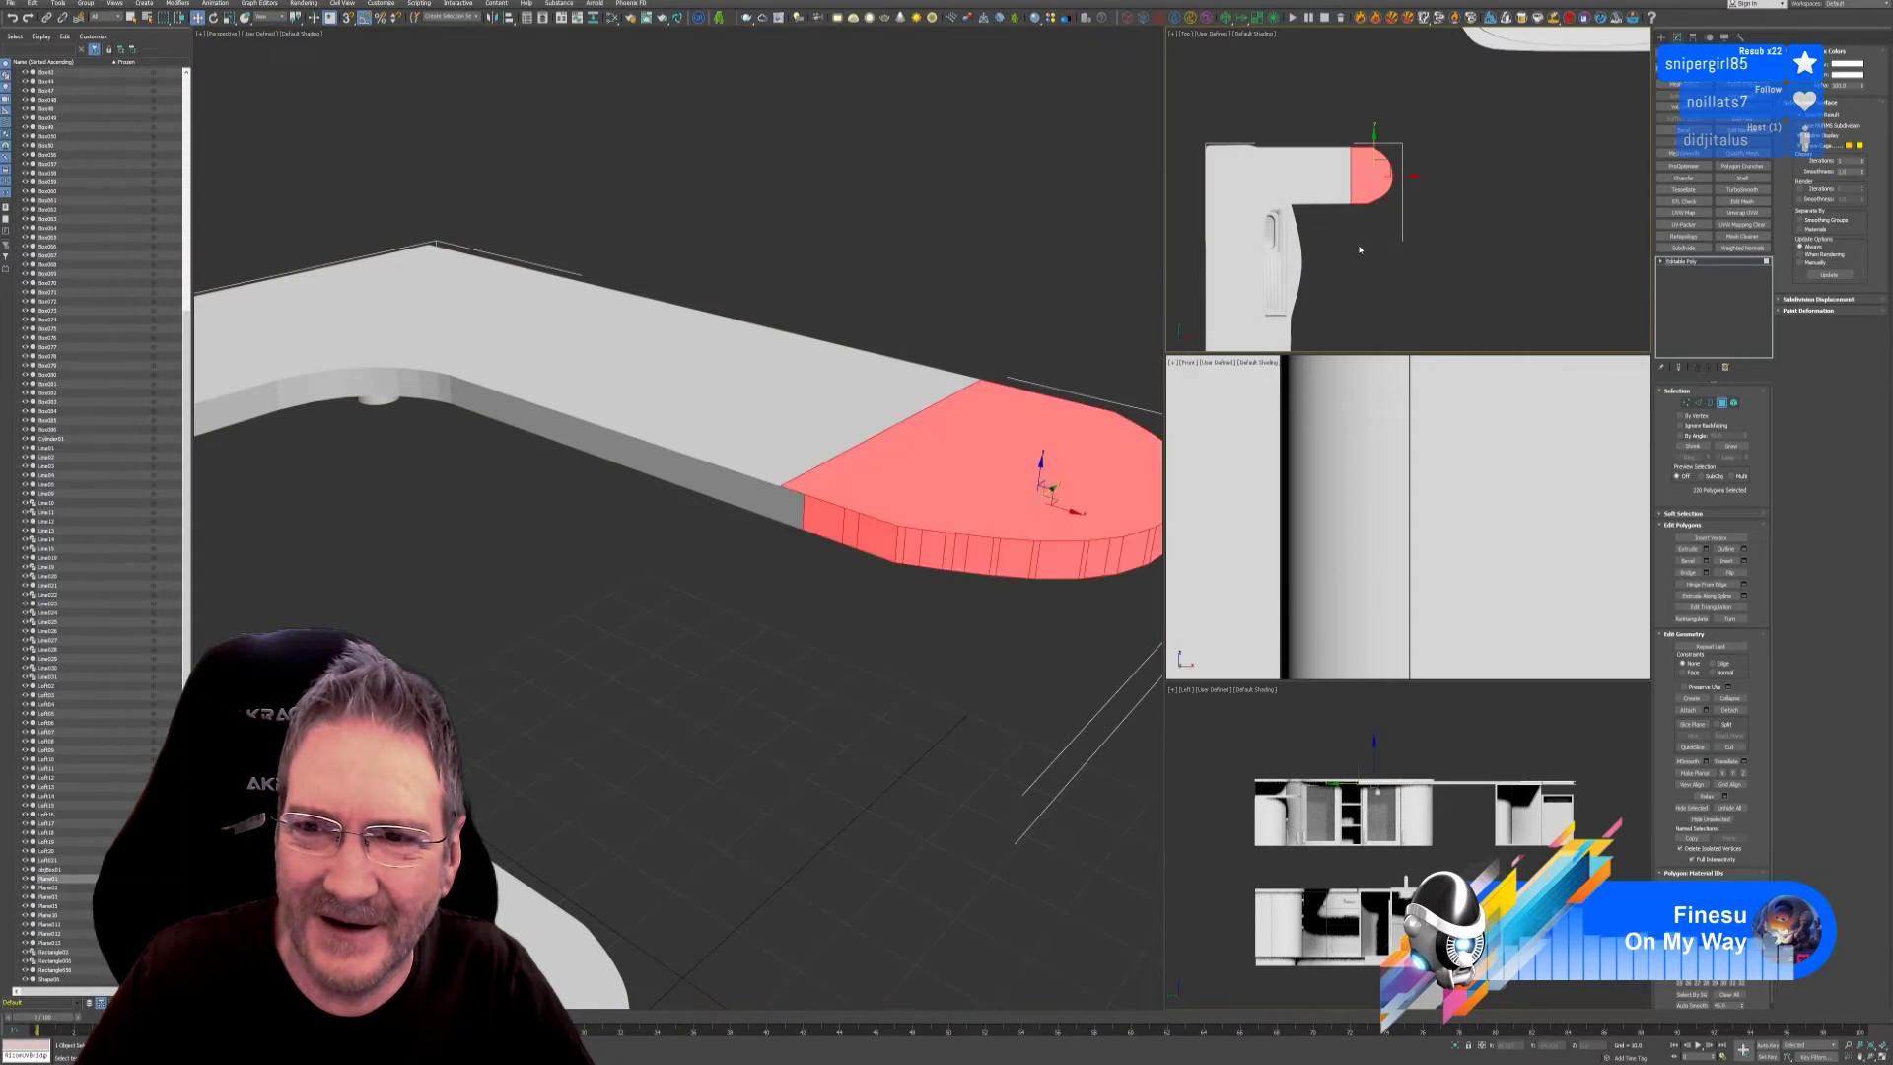
# Add the missing front edge polygons up to the cut and deselect the stray underside polygons past it.
pyautogui.middleClick(793, 579)
pyautogui.keyDown('ctrl'); pyautogui.click(797, 509); pyautogui.keyUp('ctrl')
pyautogui.keyDown('ctrl'); pyautogui.moveTo(798, 521); pyautogui.dragTo(806, 533); pyautogui.keyUp('ctrl')
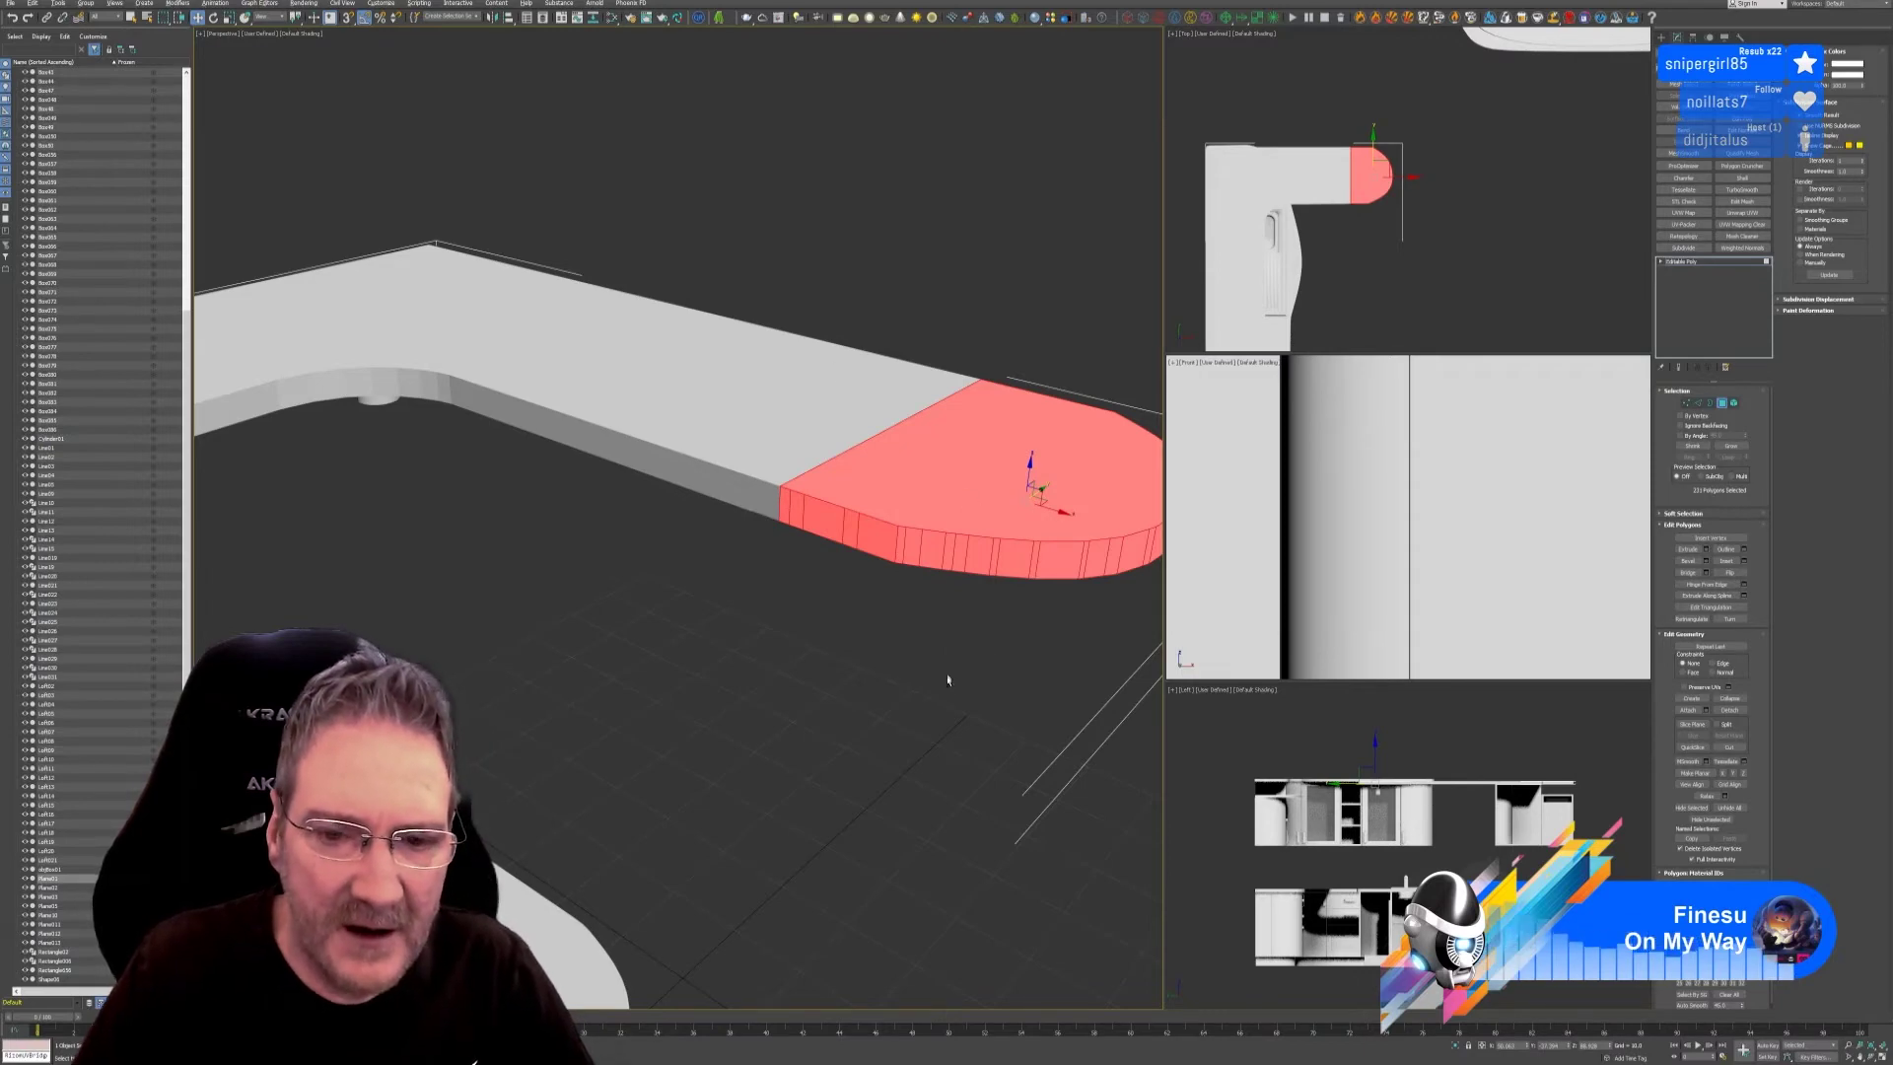
pyautogui.keyDown('alt'); pyautogui.moveTo(947, 676); pyautogui.dragTo(806, 610, button='middle'); pyautogui.keyUp('alt')
pyautogui.moveTo(871, 555); pyautogui.dragTo(671, 552, button='middle')
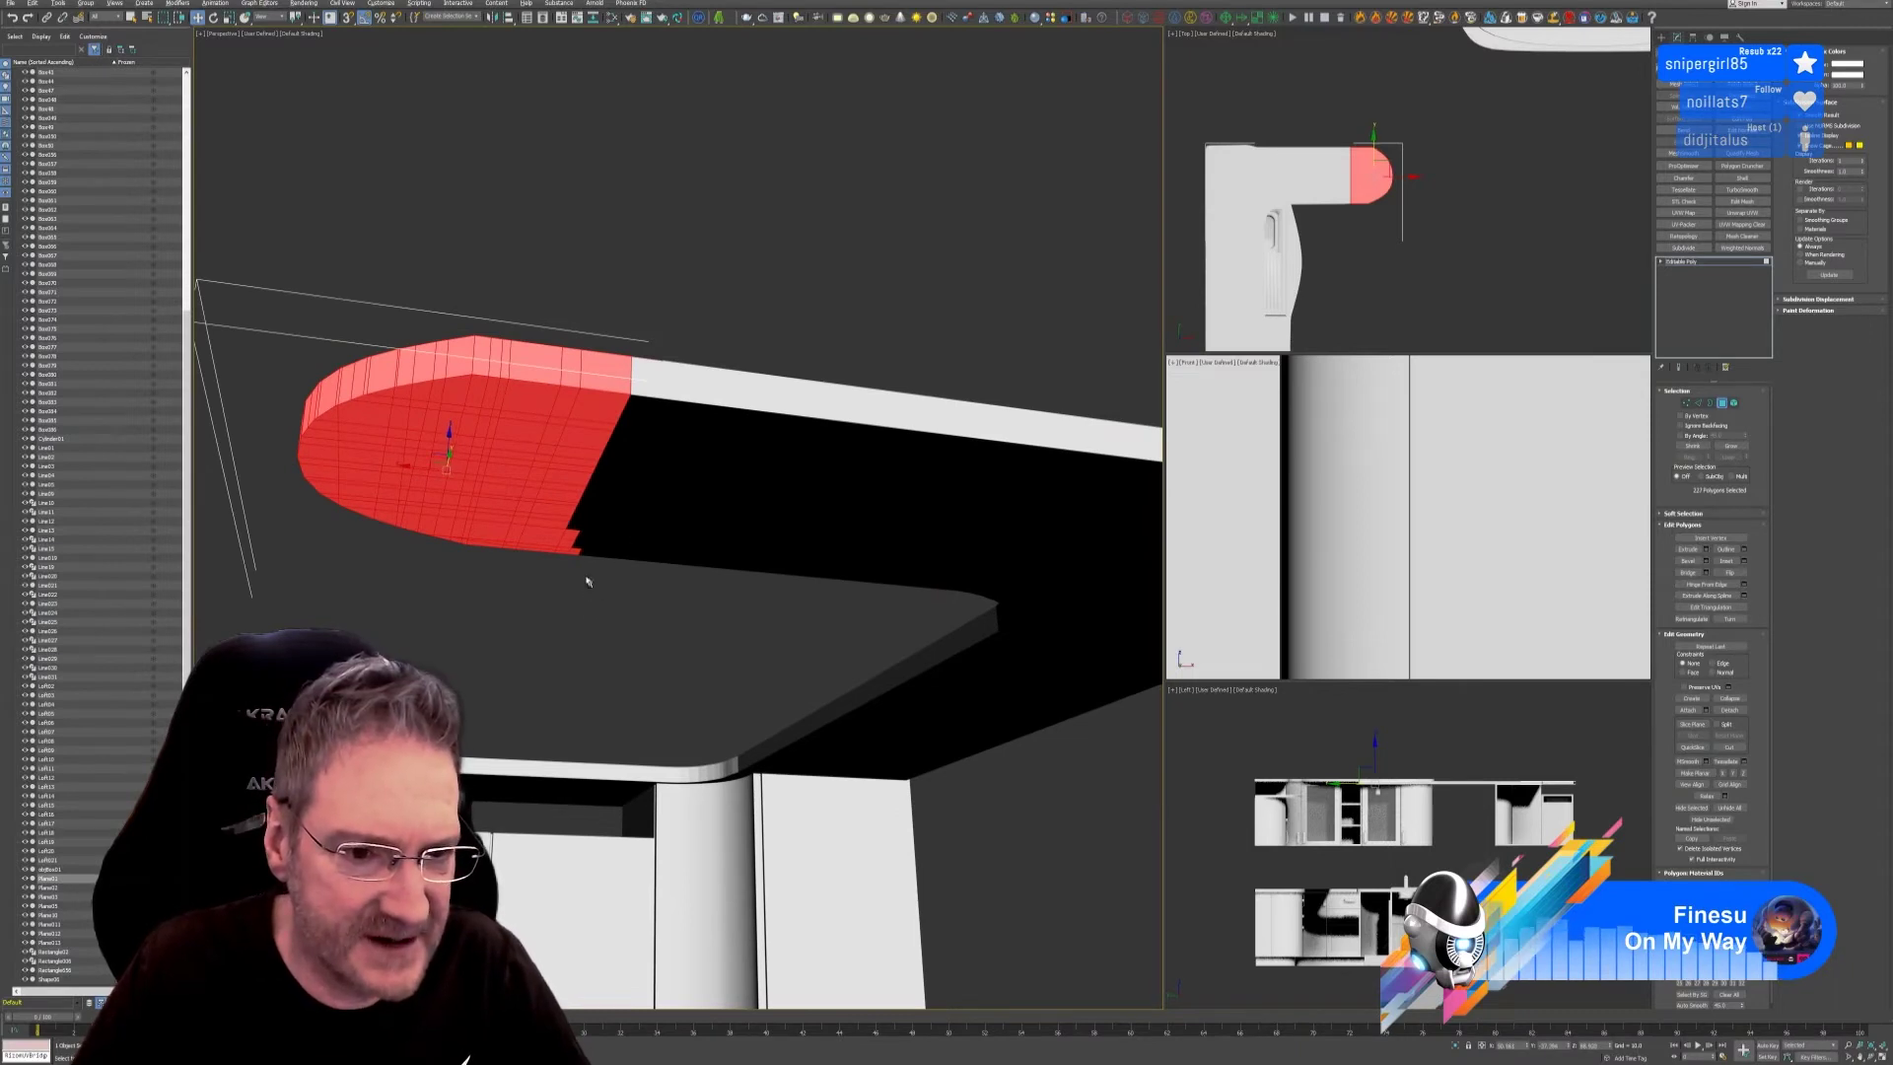
pyautogui.keyDown('alt'); pyautogui.click(580, 542); pyautogui.keyUp('alt')
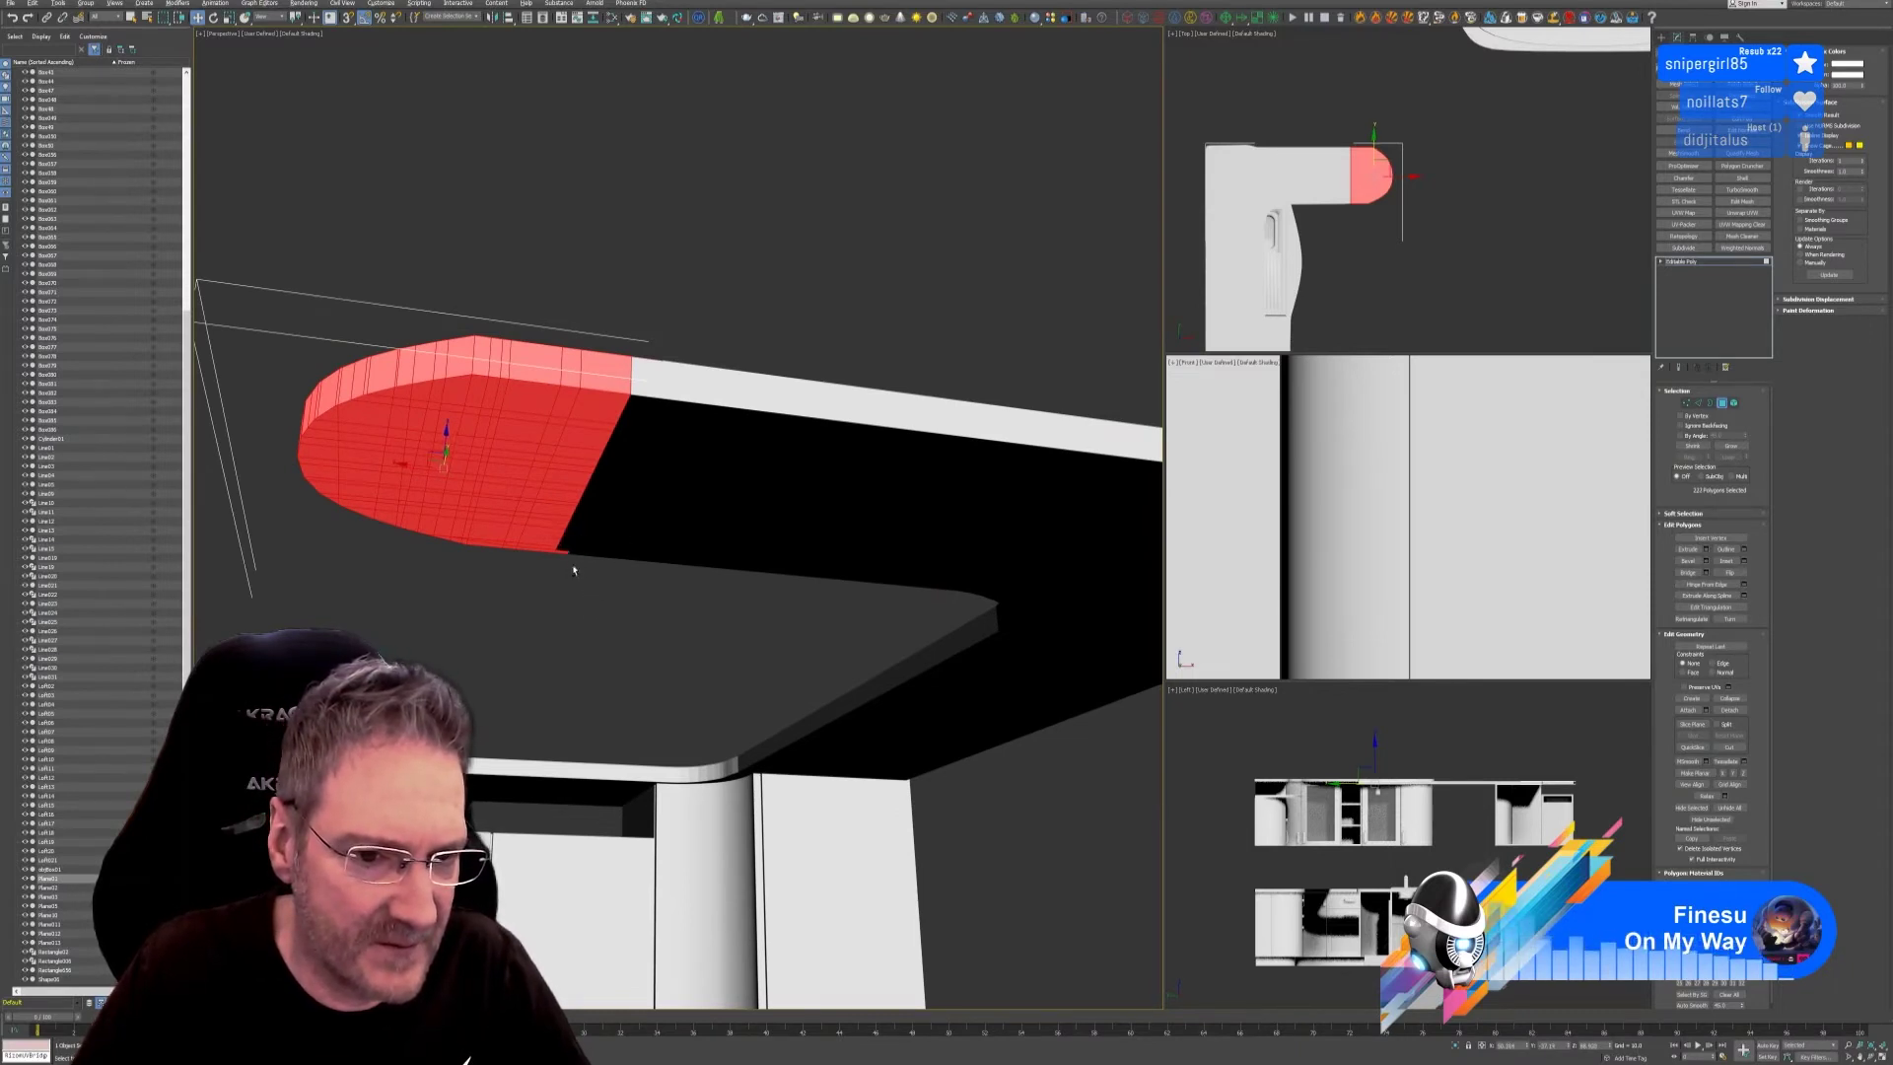
pyautogui.keyDown('alt'); pyautogui.click(566, 553); pyautogui.keyUp('alt')
pyautogui.keyDown('alt'); pyautogui.moveTo(669, 614); pyautogui.dragTo(603, 668, button='middle'); pyautogui.keyUp('alt')
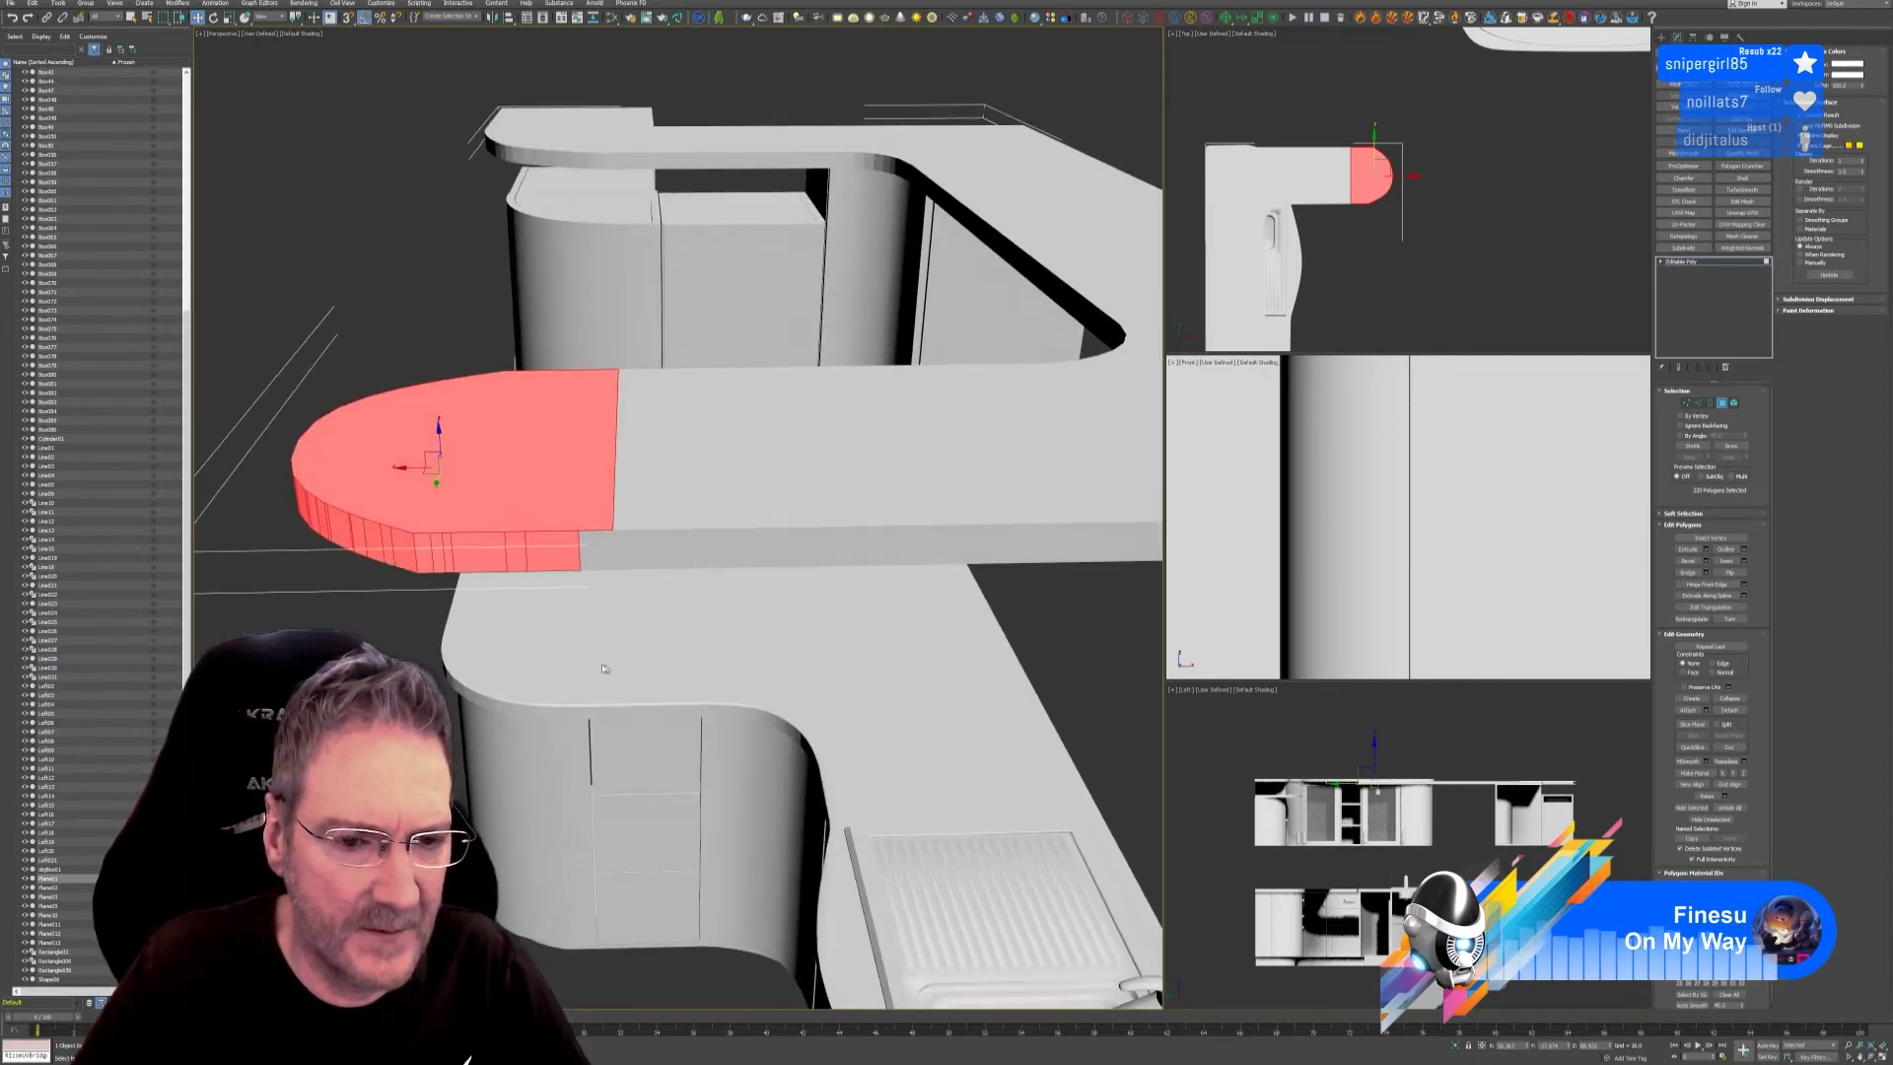
# Try to correct the remaining edge and underside polygons of the rounded end's selection individually beside the cut.
pyautogui.keyDown('alt'); pyautogui.click(601, 519); pyautogui.keyUp('alt')
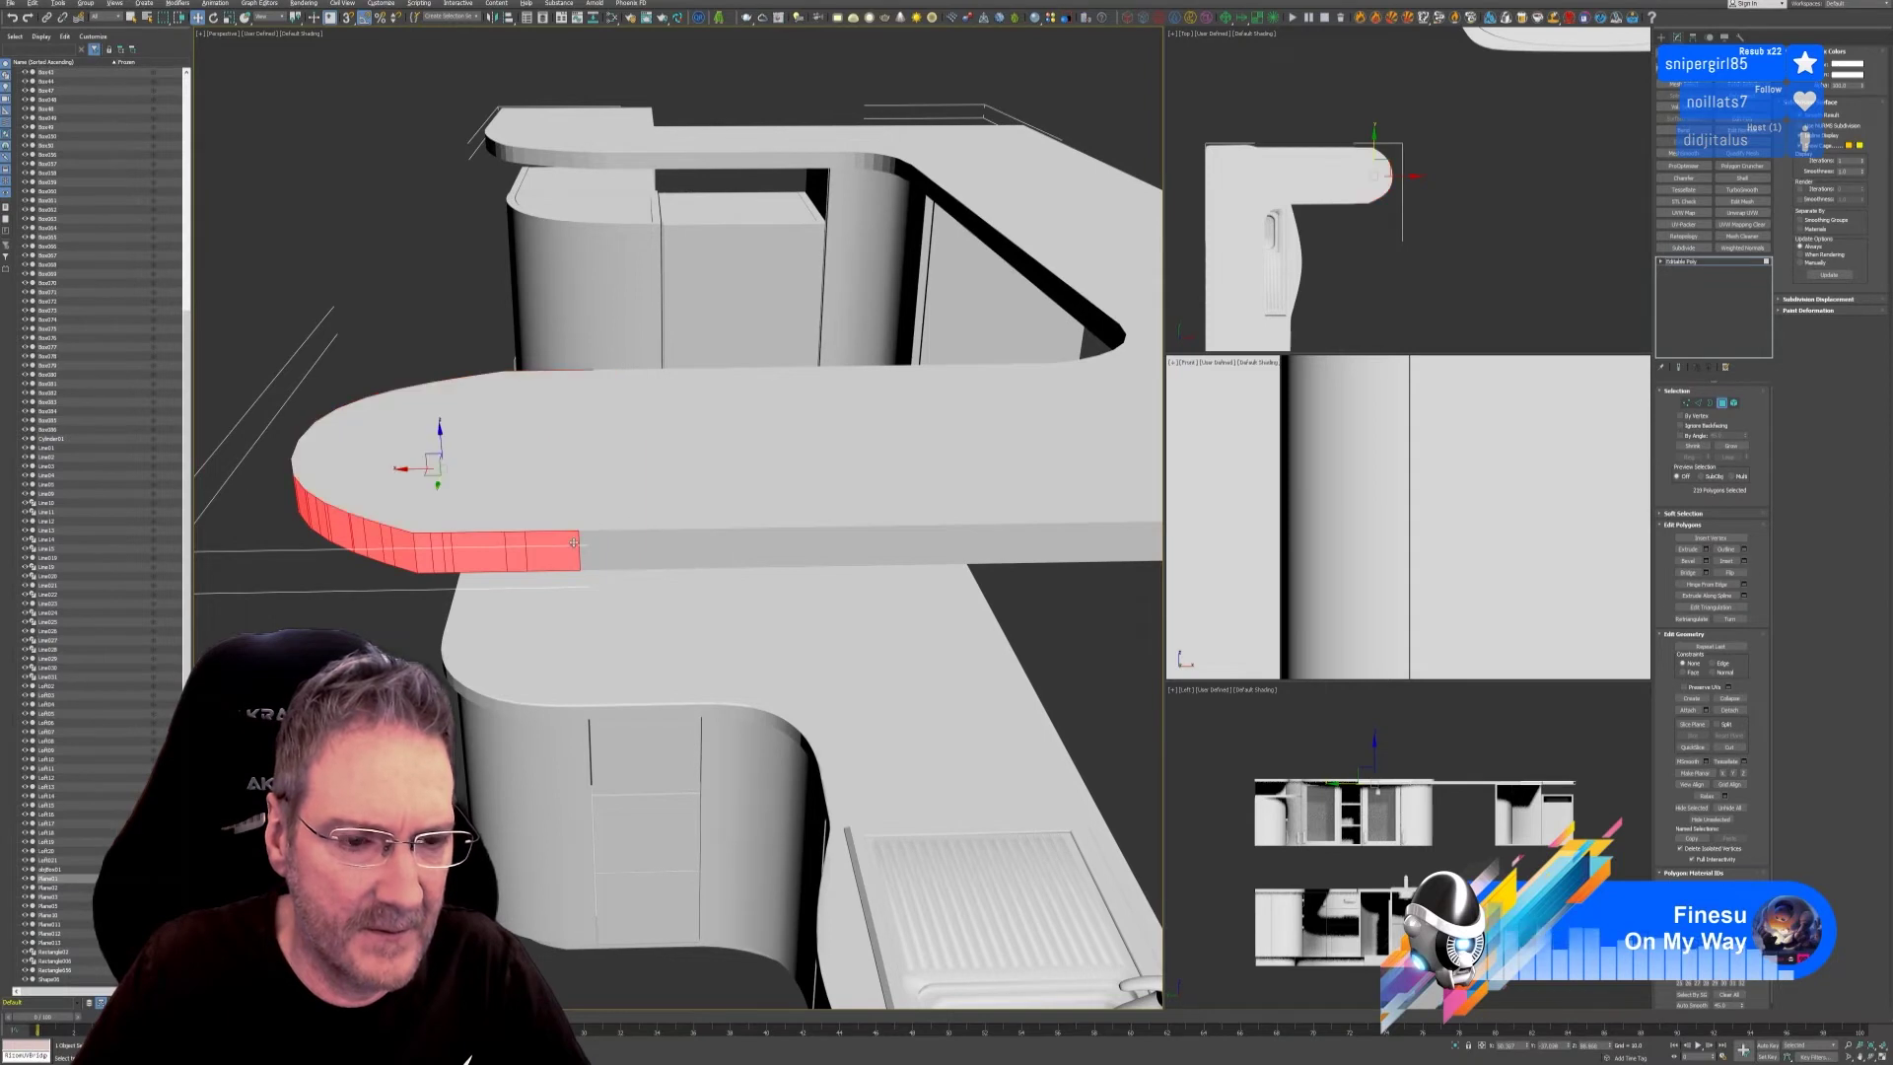
pyautogui.keyDown('ctrl'); pyautogui.click(557, 519); pyautogui.keyUp('ctrl')
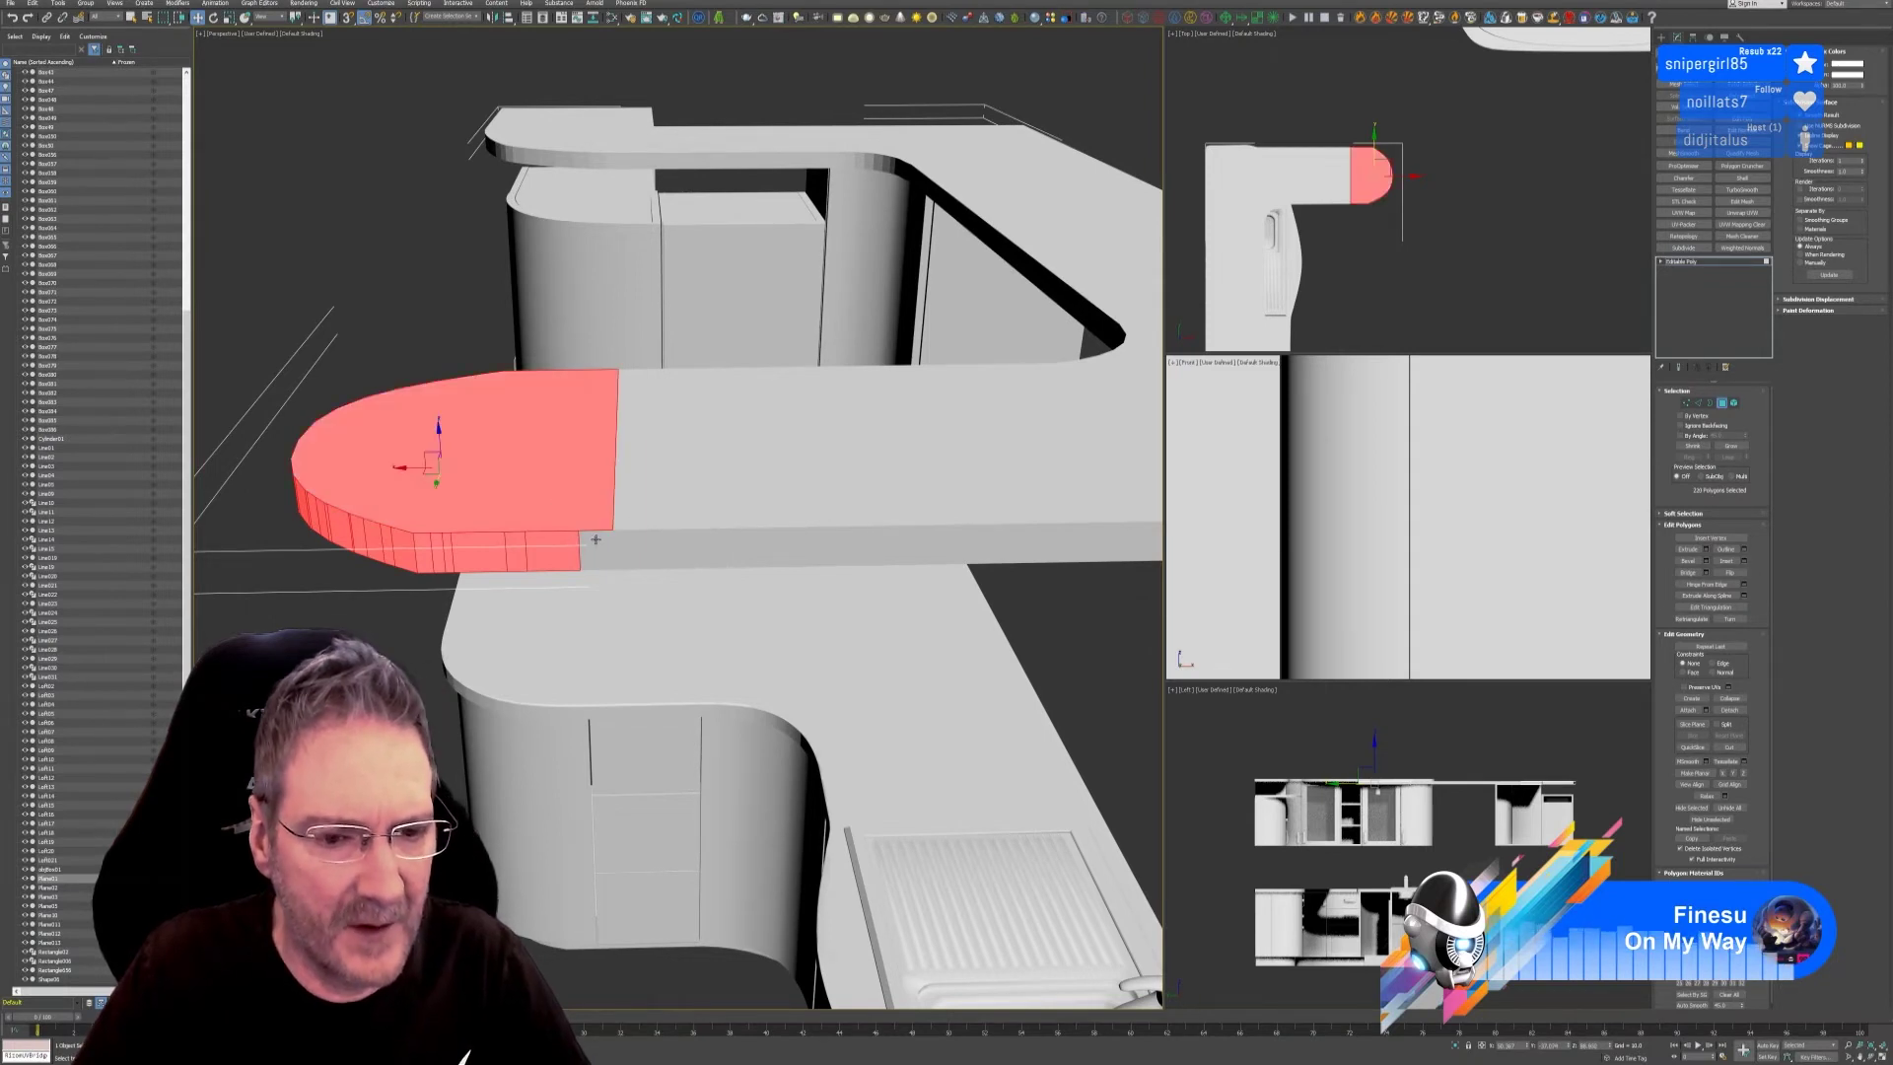
pyautogui.keyDown('ctrl'); pyautogui.click(589, 544); pyautogui.keyUp('ctrl')
pyautogui.keyDown('ctrl'); pyautogui.click(604, 539); pyautogui.keyUp('ctrl')
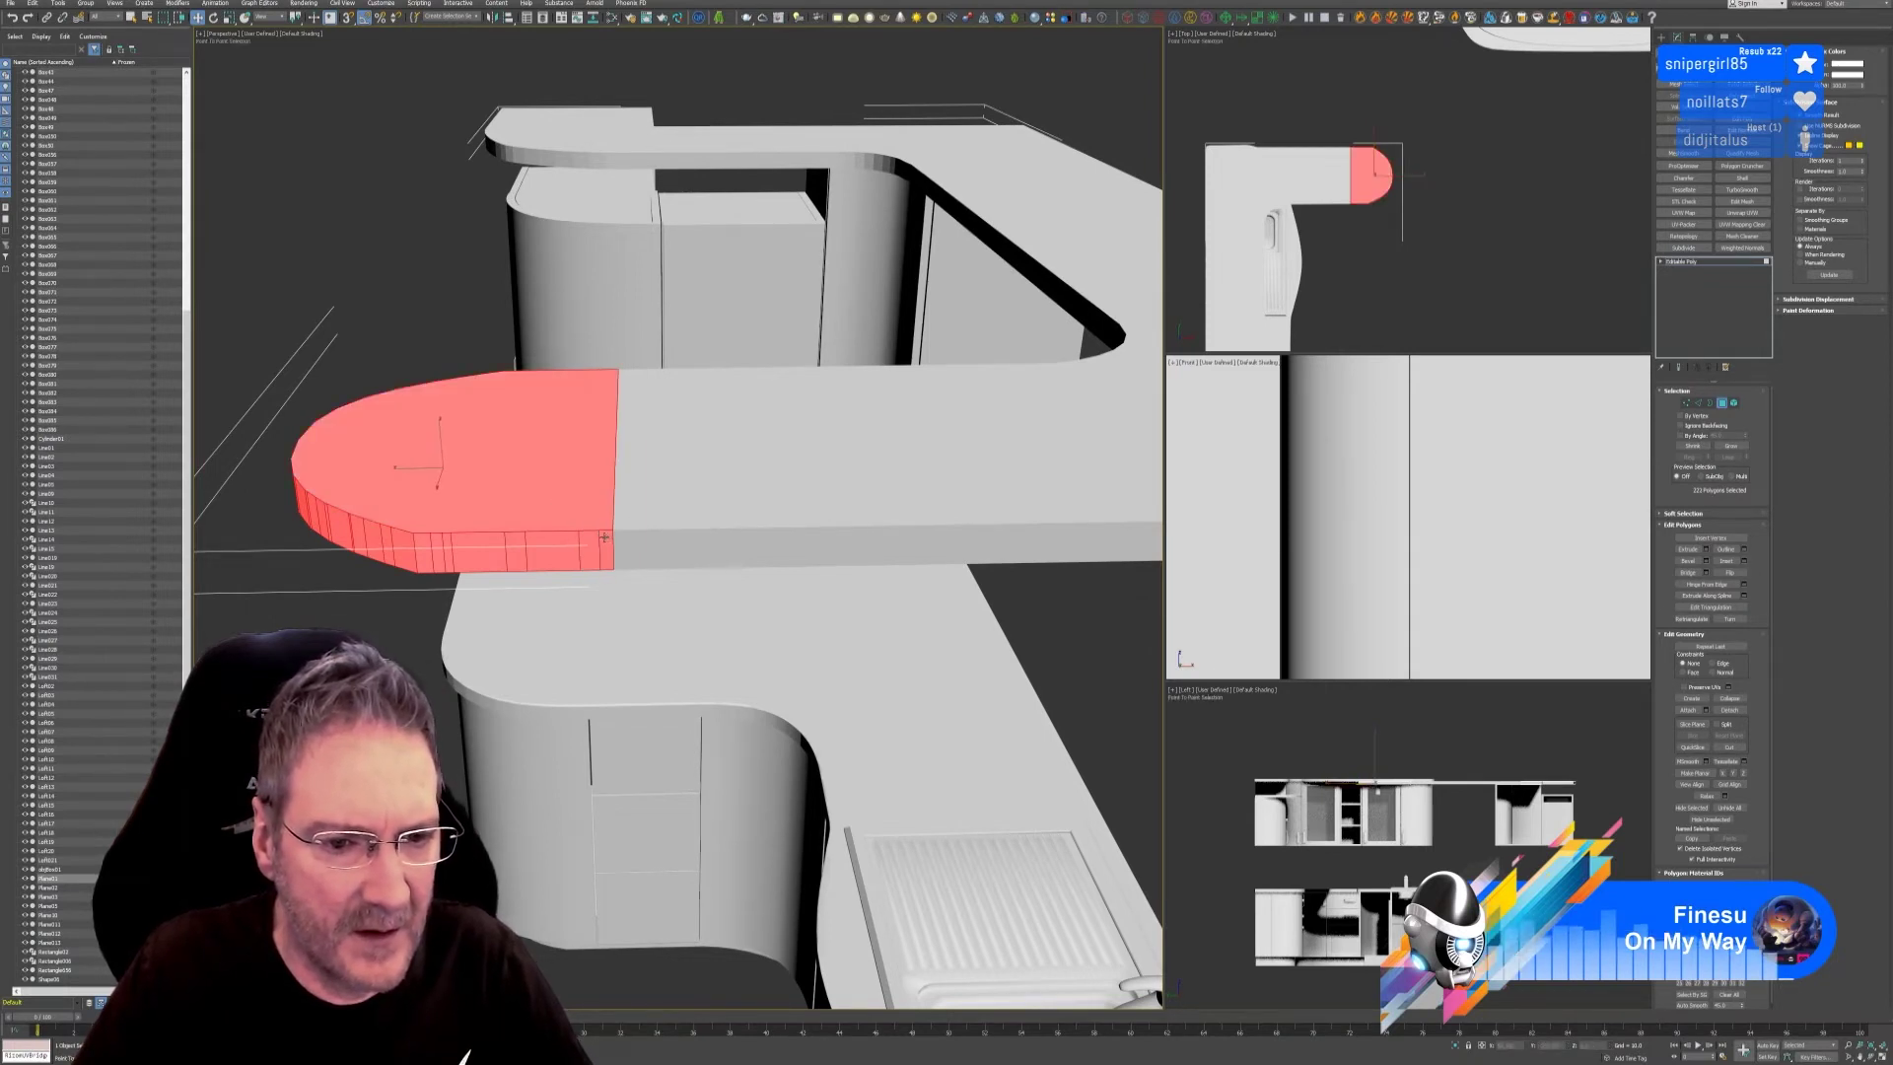
pyautogui.keyDown('alt'); pyautogui.moveTo(526, 571); pyautogui.dragTo(513, 625, button='middle'); pyautogui.keyUp('alt')
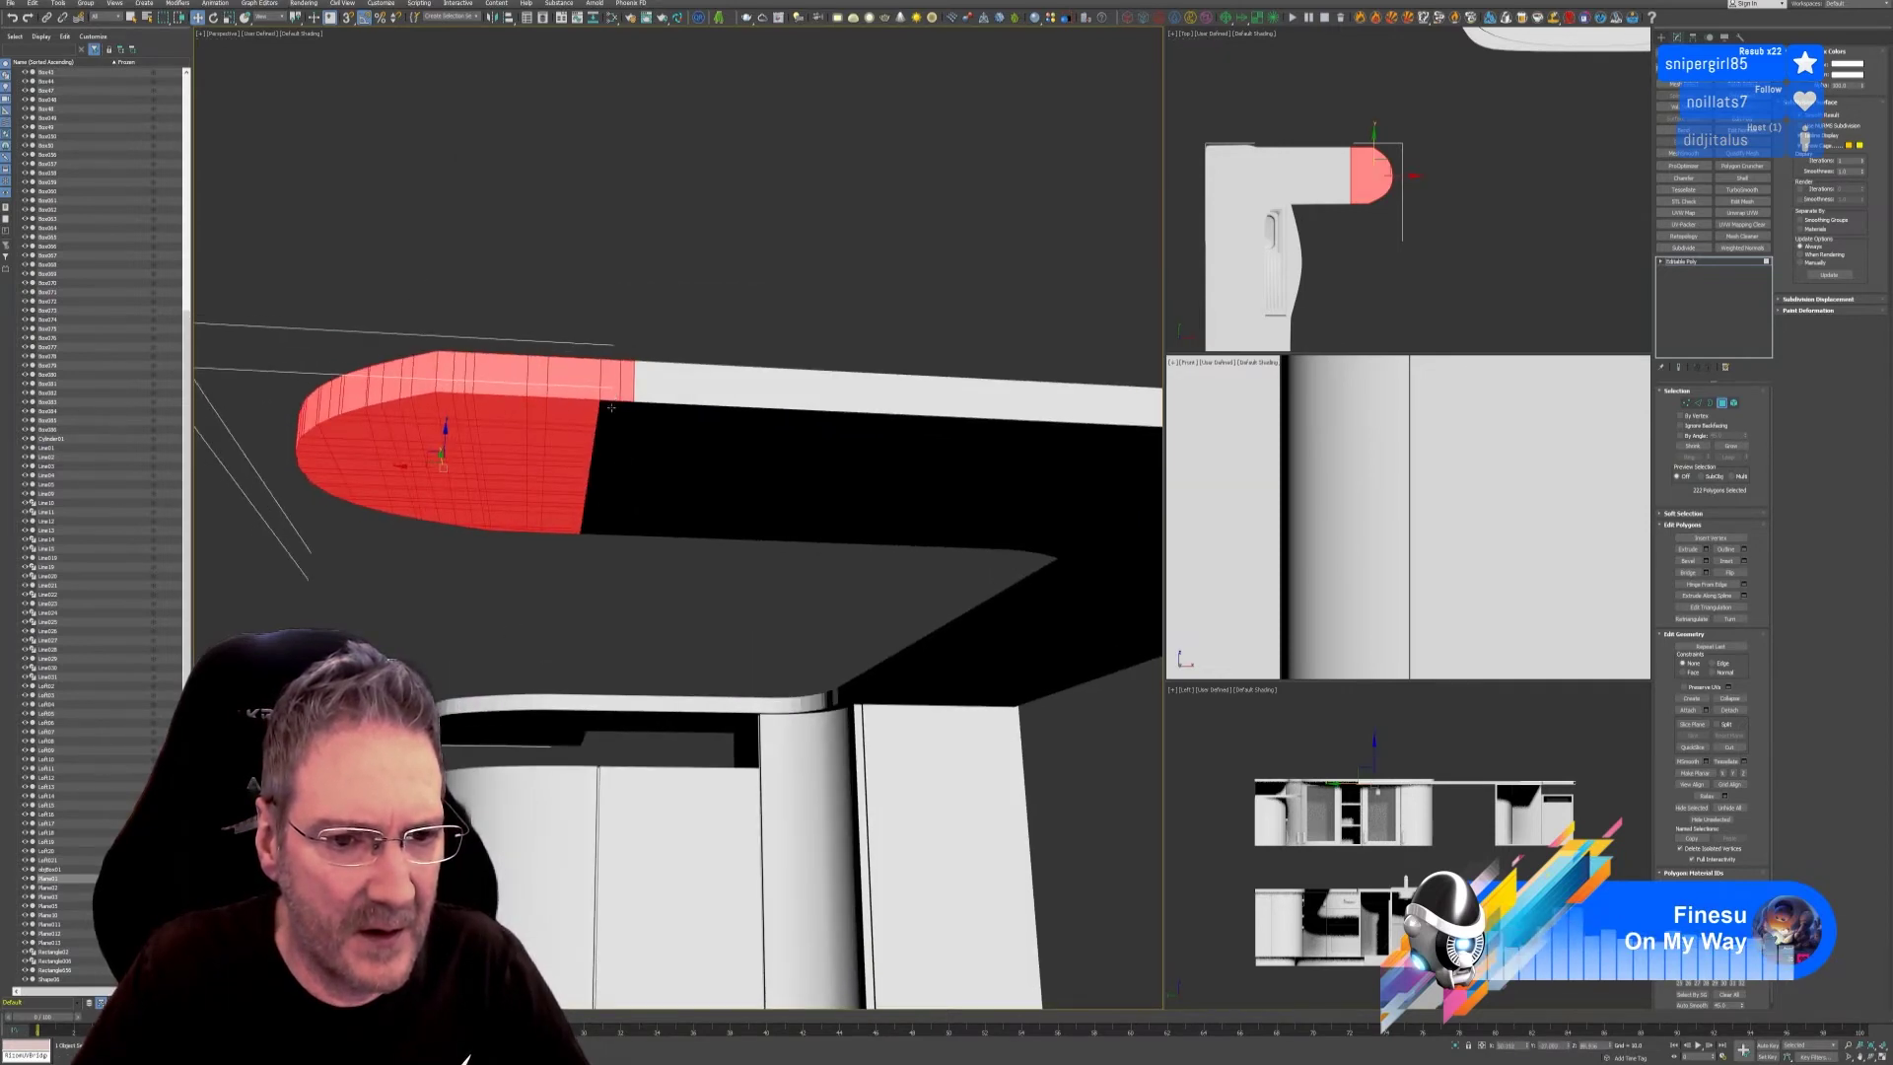
pyautogui.keyDown('ctrl'); pyautogui.click(615, 437); pyautogui.keyUp('ctrl')
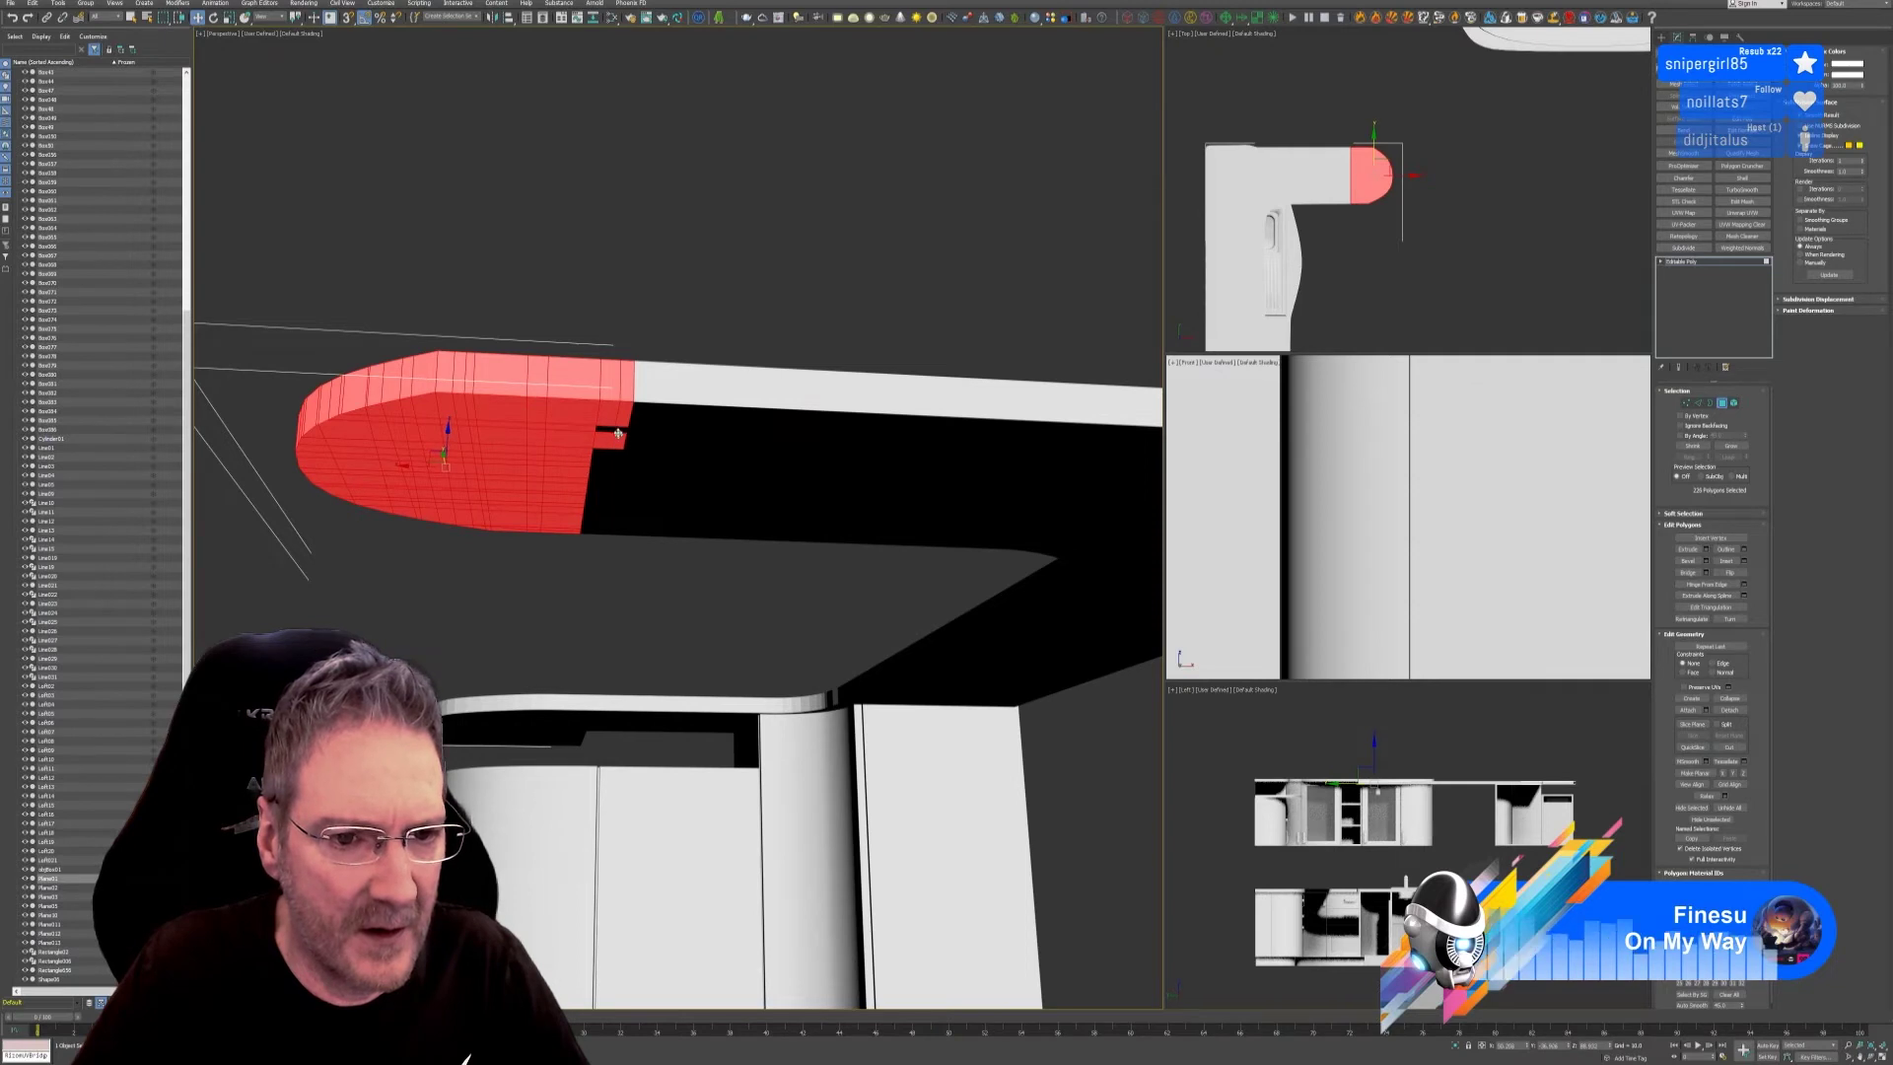
pyautogui.hotkey('ctrl', 'z')
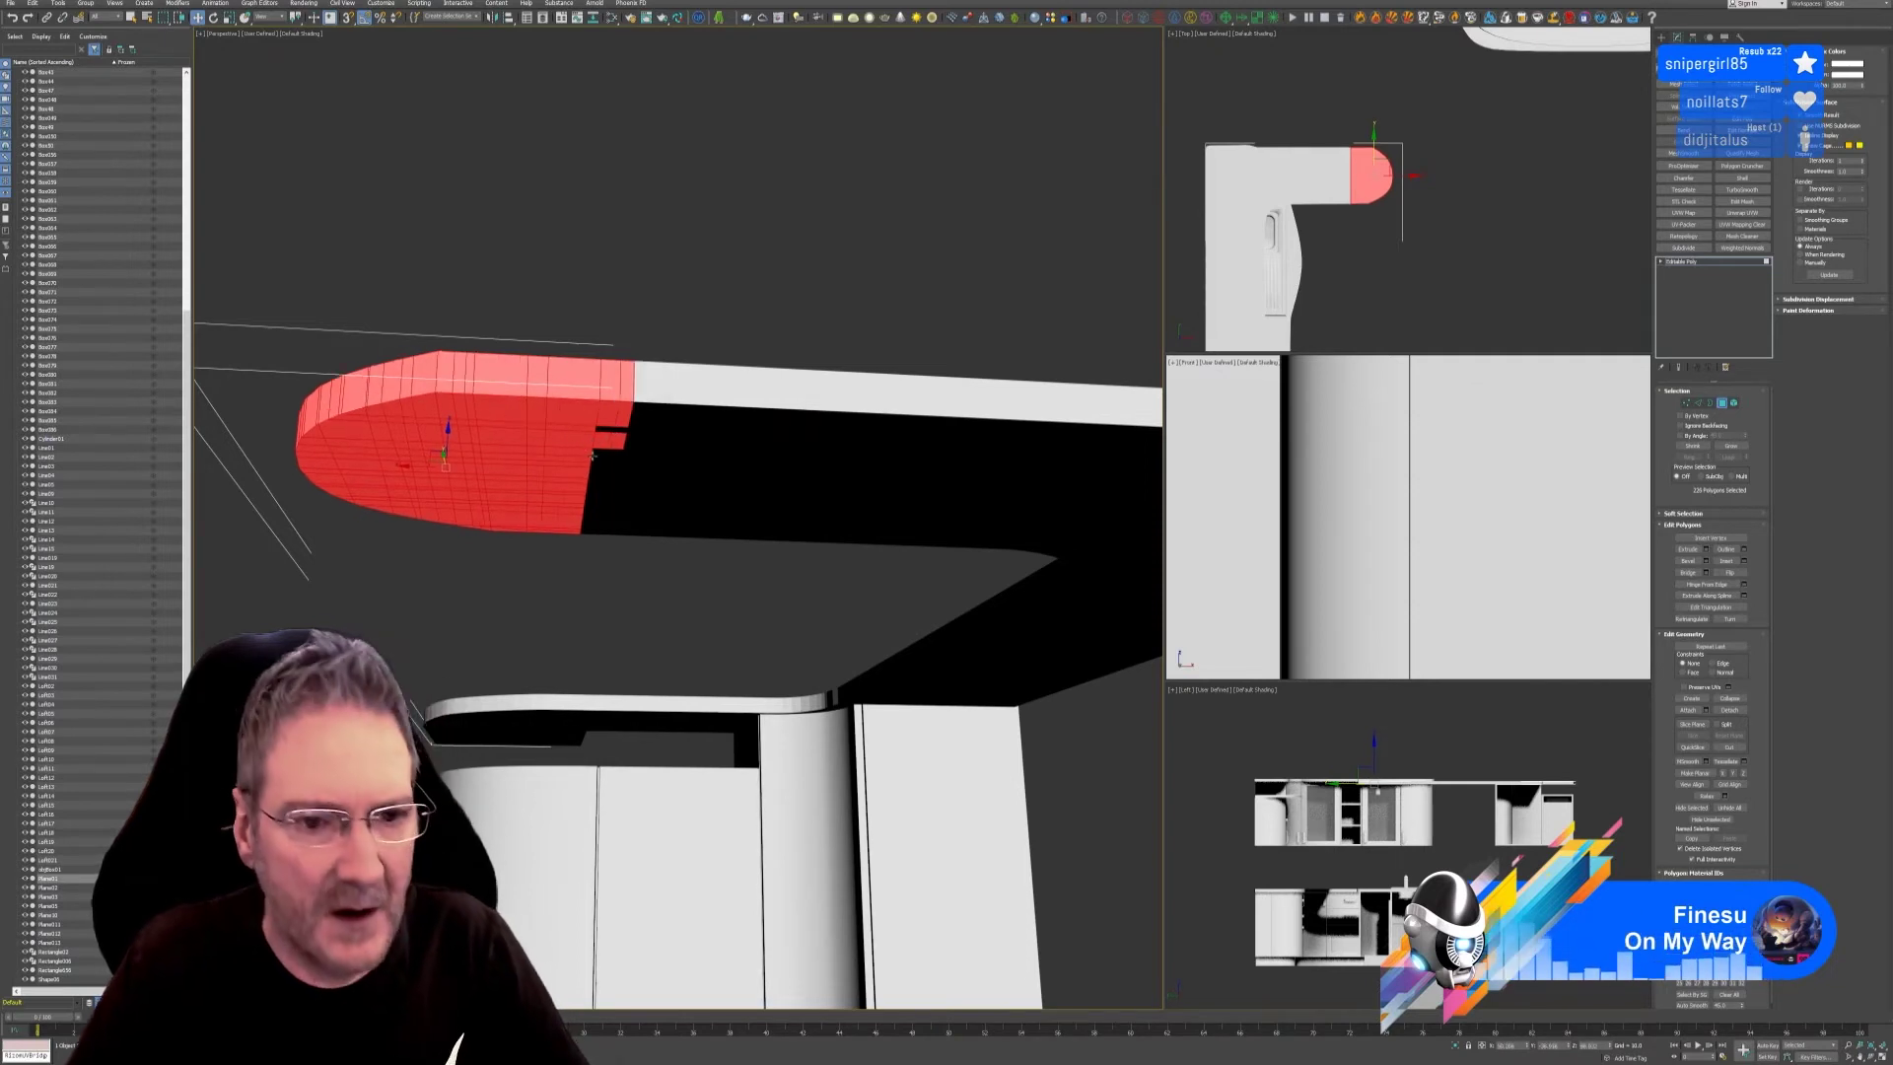
# Reselect the canopy's rounded end with a wider region in the Top view and subtract the rest of the canopy.
pyautogui.click(1443, 117)
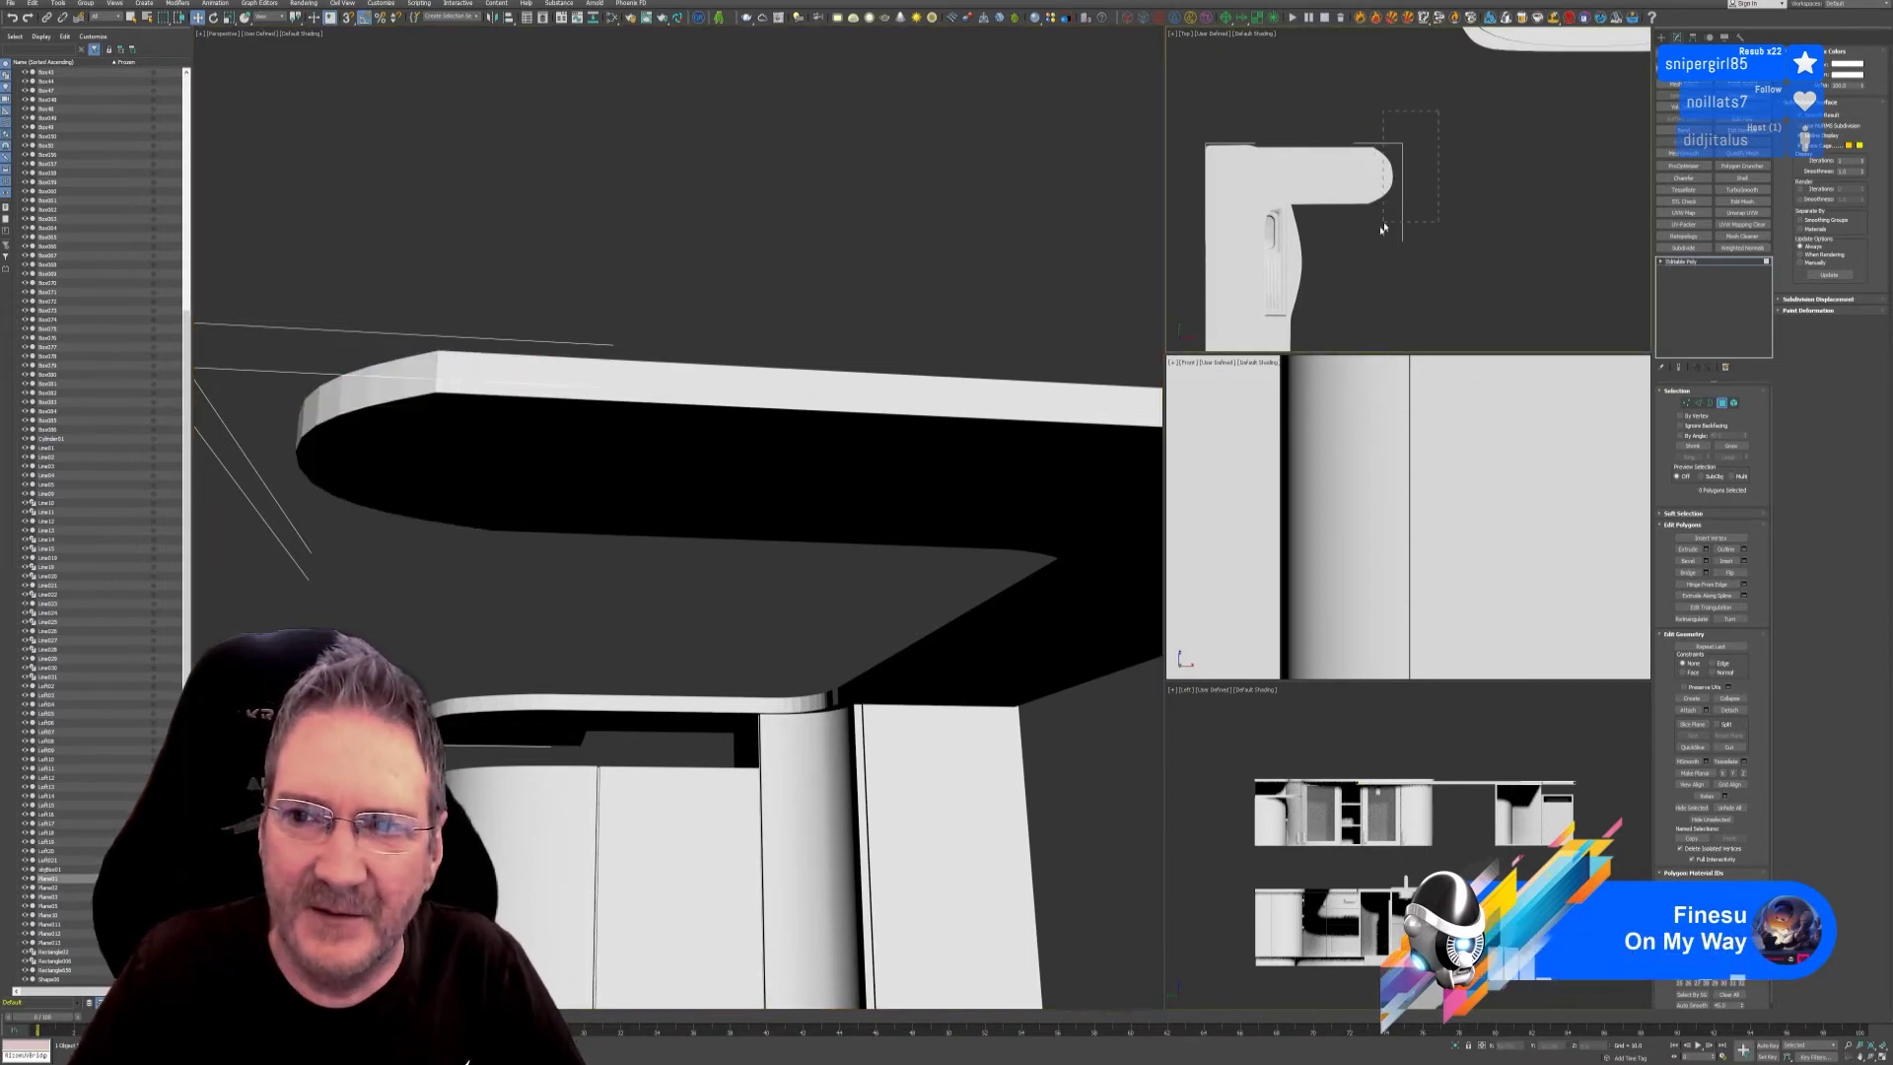
pyautogui.moveTo(1355, 246); pyautogui.dragTo(1348, 248)
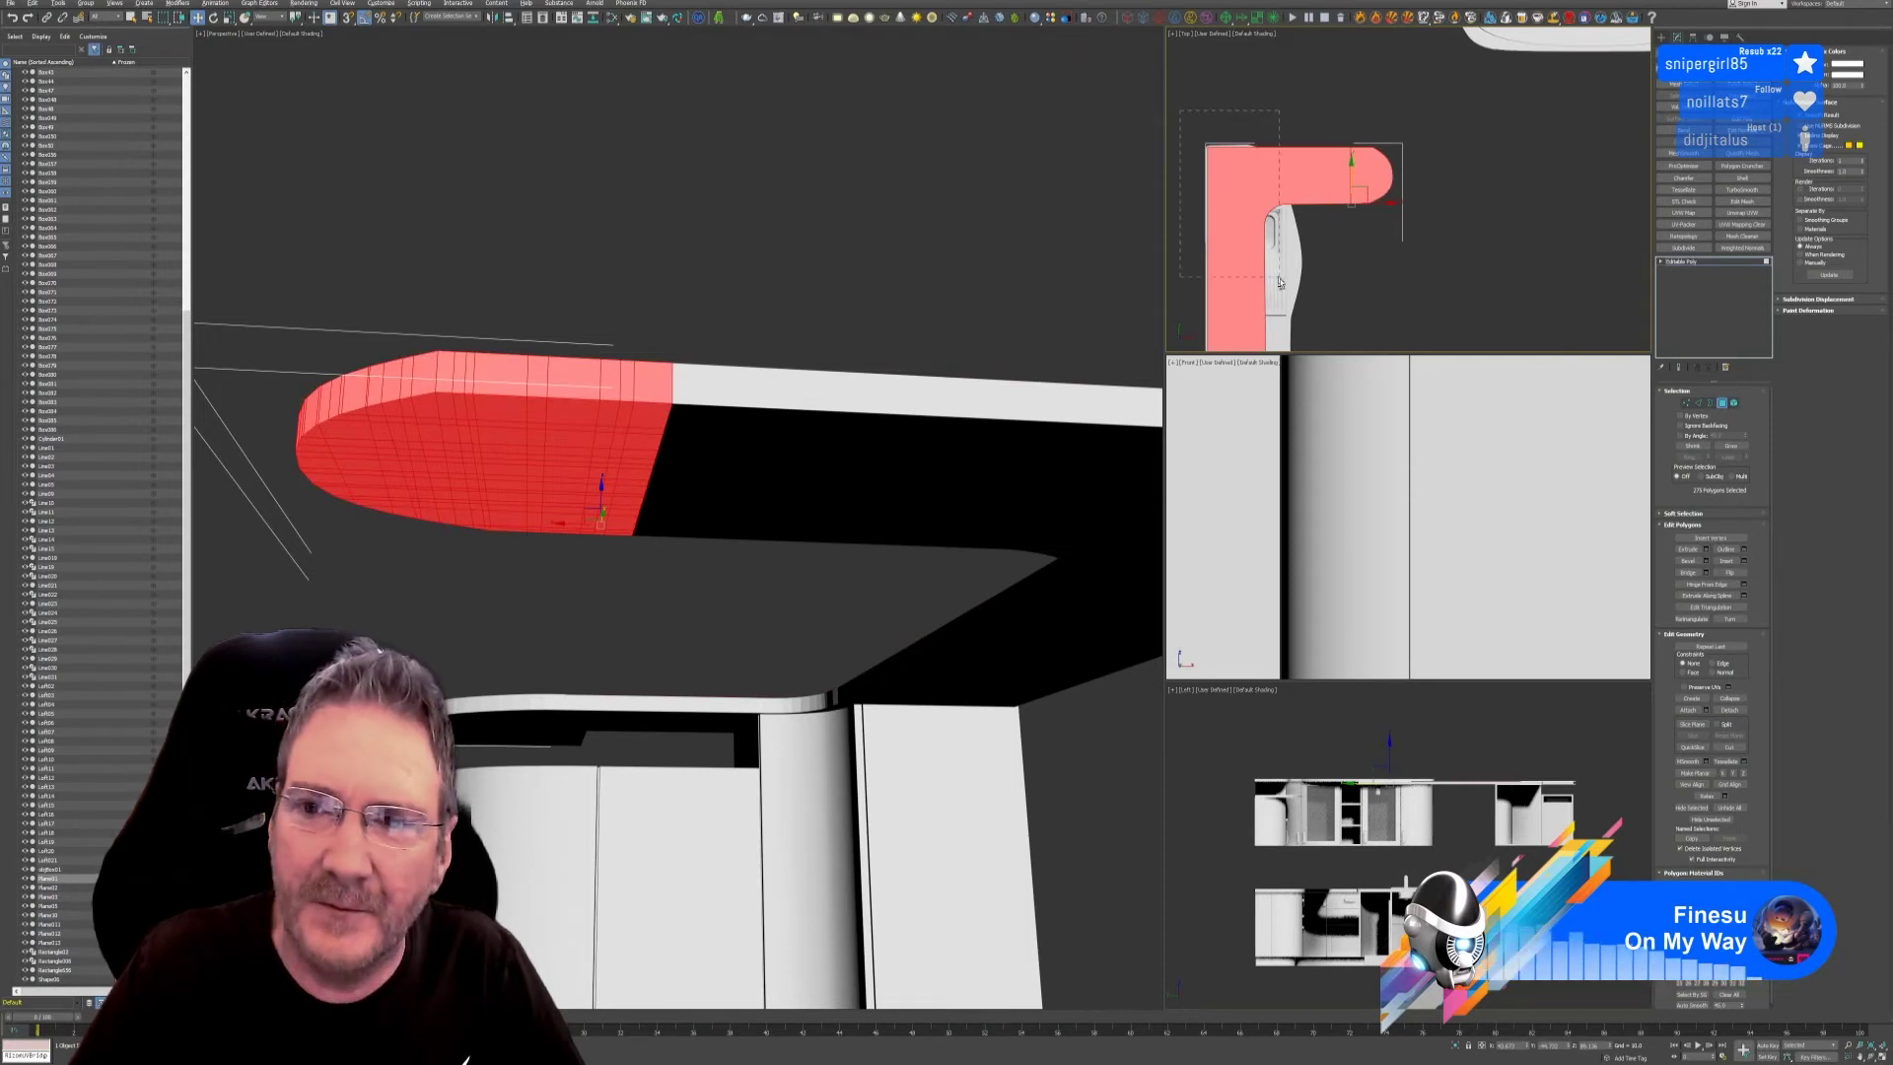
pyautogui.keyDown('alt'); pyautogui.click(1262, 332); pyautogui.keyUp('alt')
pyautogui.keyDown('alt'); pyautogui.moveTo(758, 532); pyautogui.dragTo(670, 607, button='middle'); pyautogui.keyUp('alt')
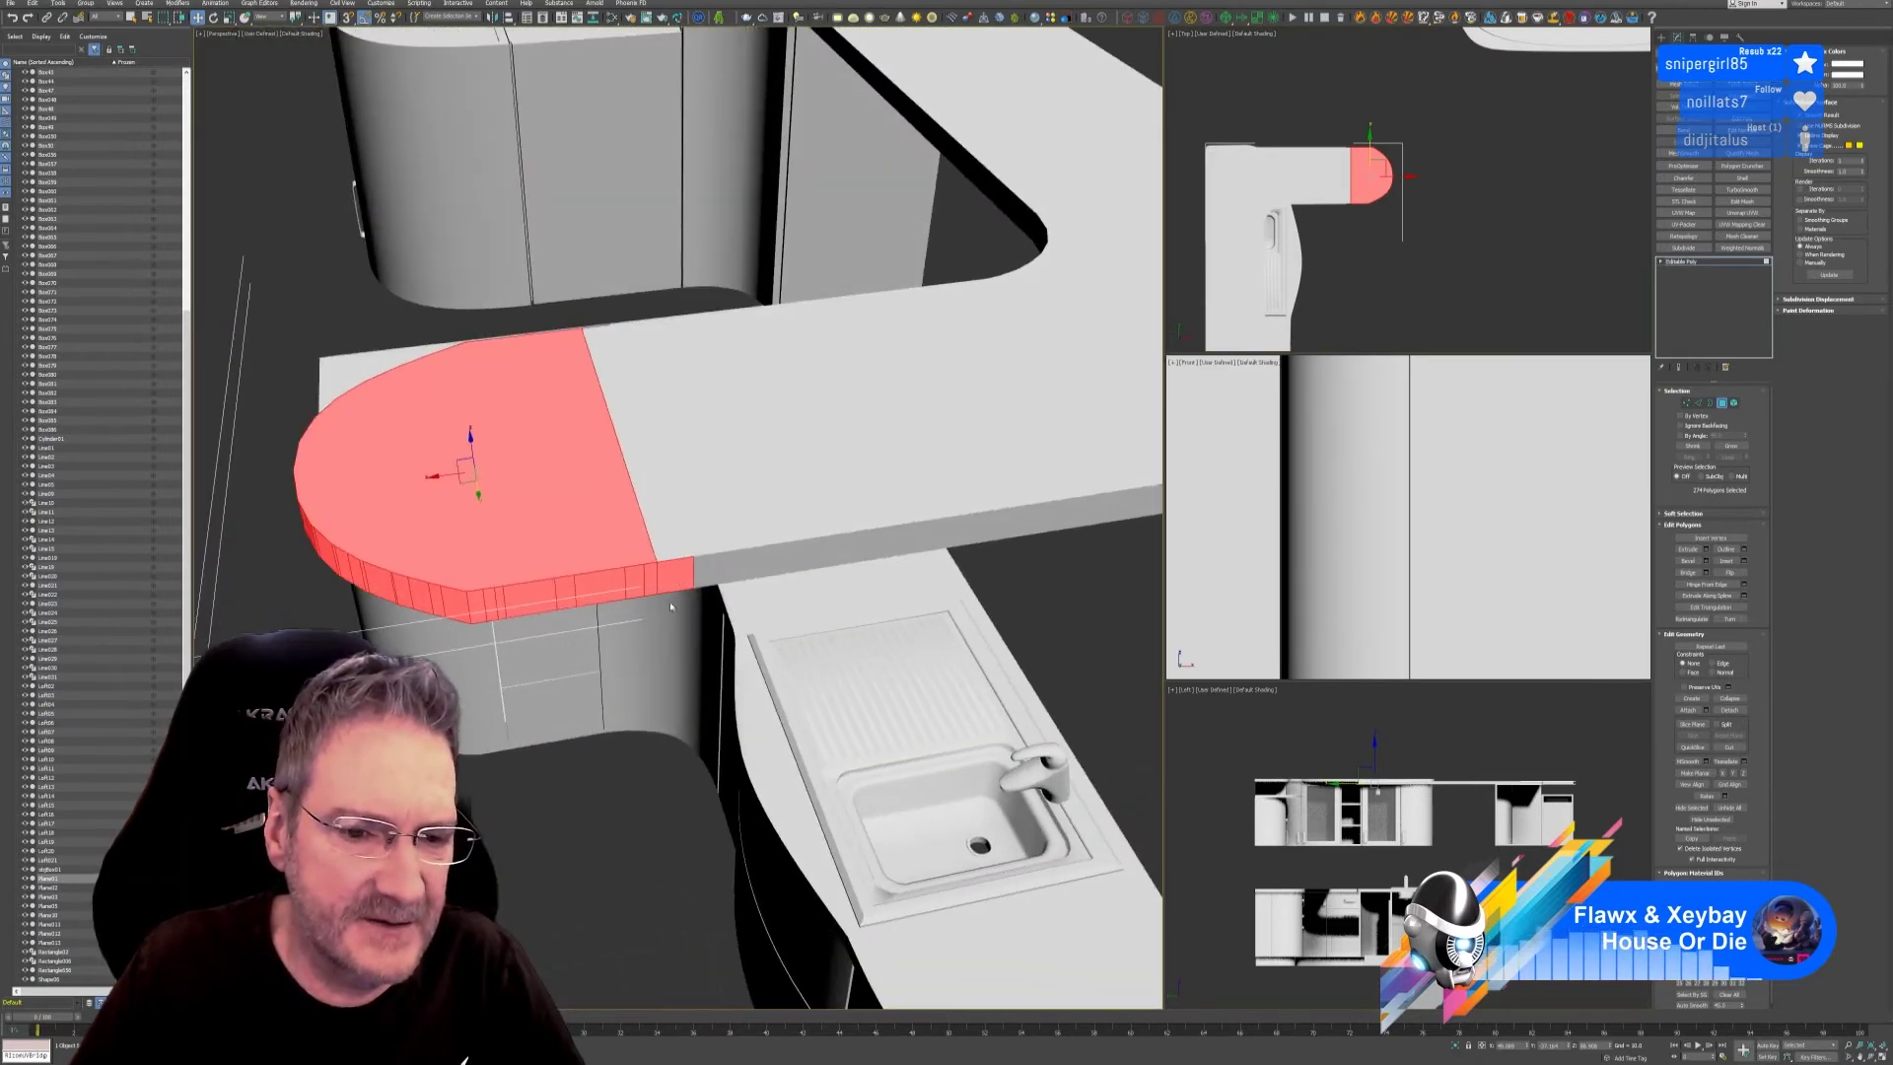
pyautogui.keyDown('shift'); pyautogui.click(670, 548); pyautogui.keyUp('shift')
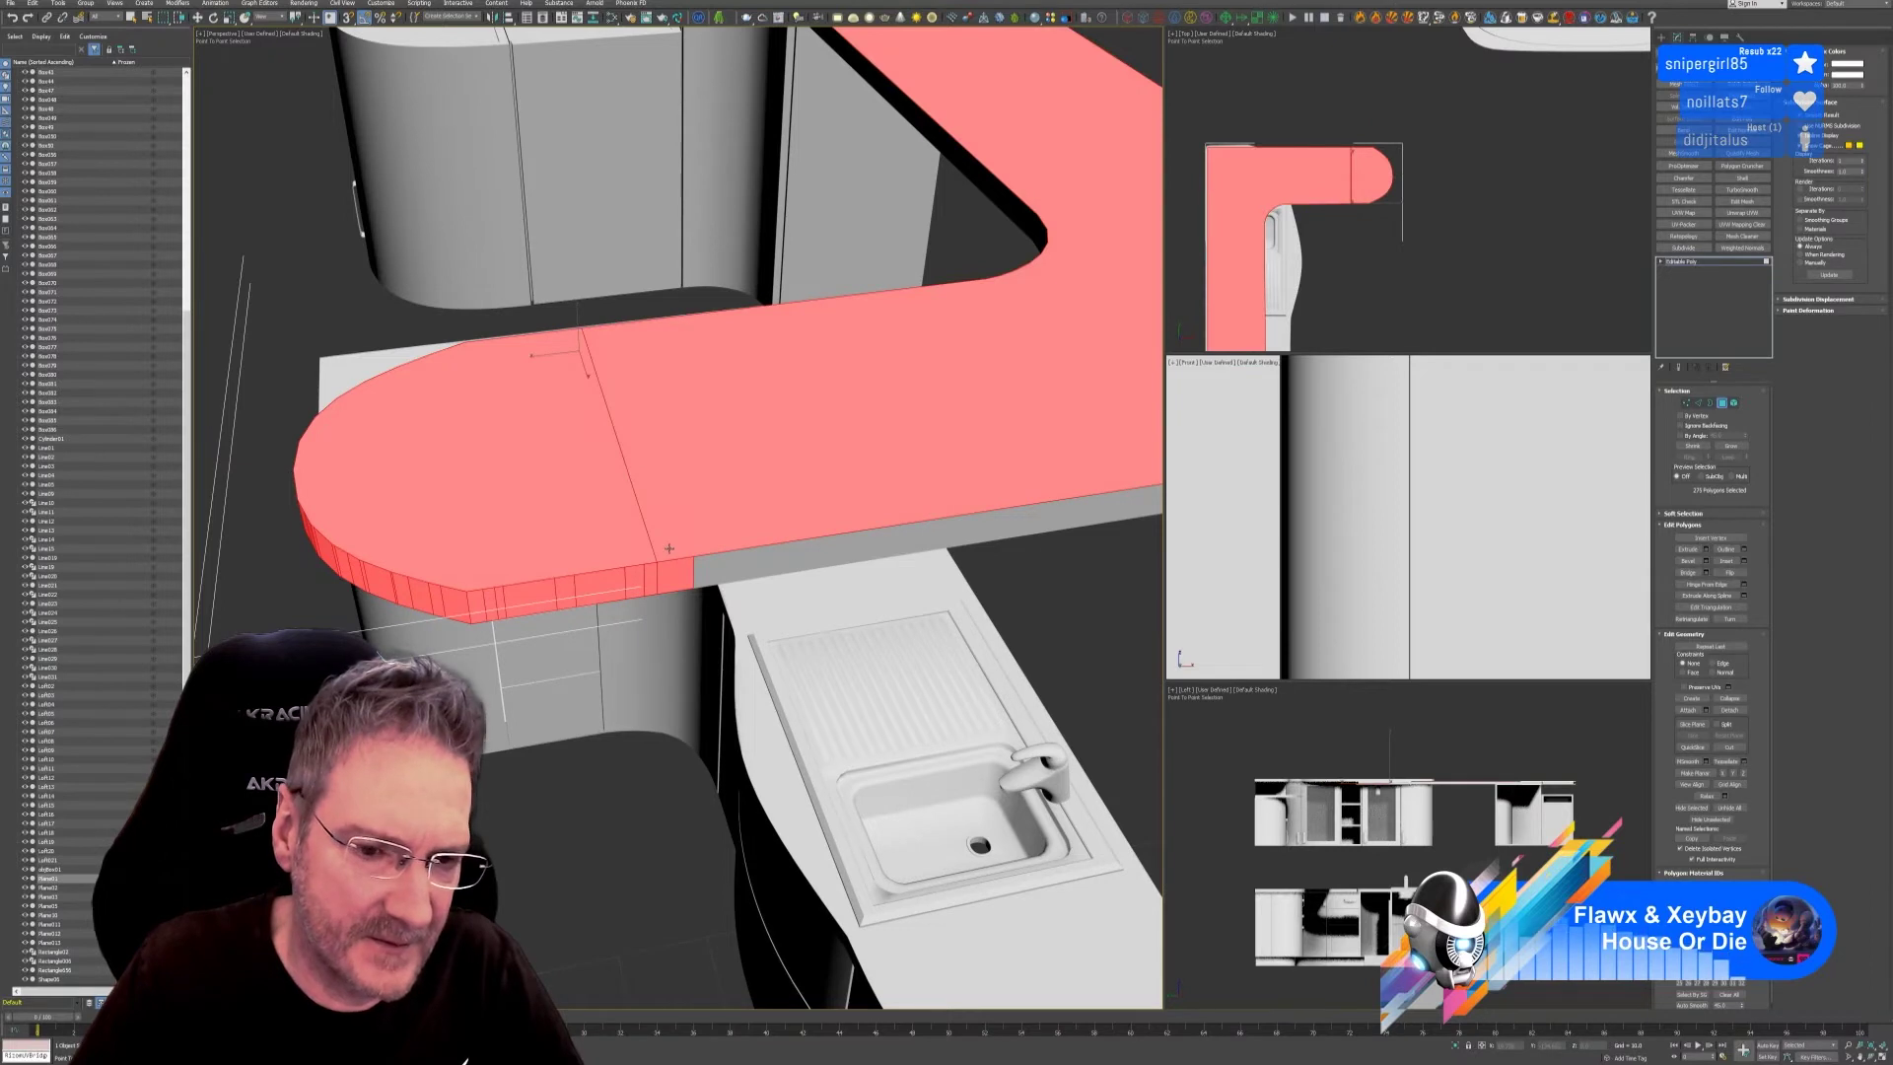
pyautogui.rightClick(665, 533)
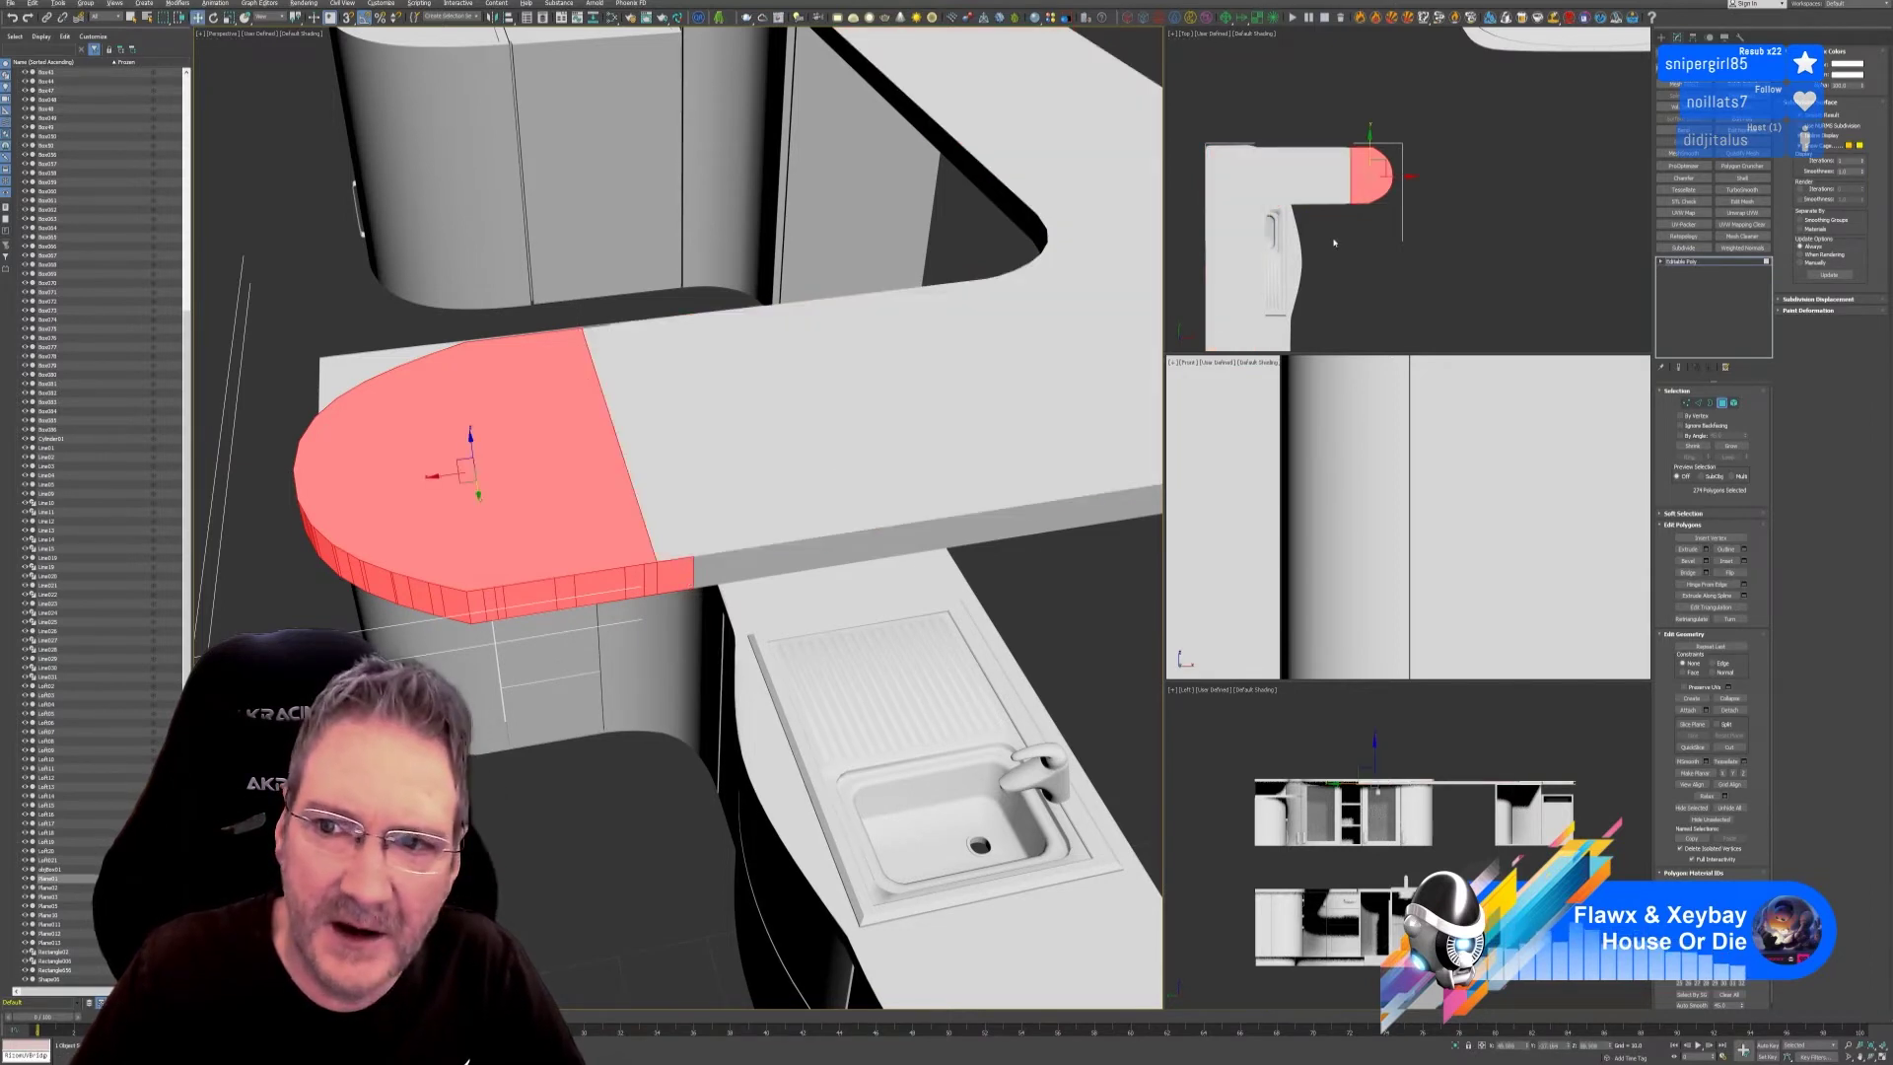
# Subtract the leftover edge polygons on the canopy side of the cut from the selection in the Top view.
pyautogui.scroll(5, 1350, 176)
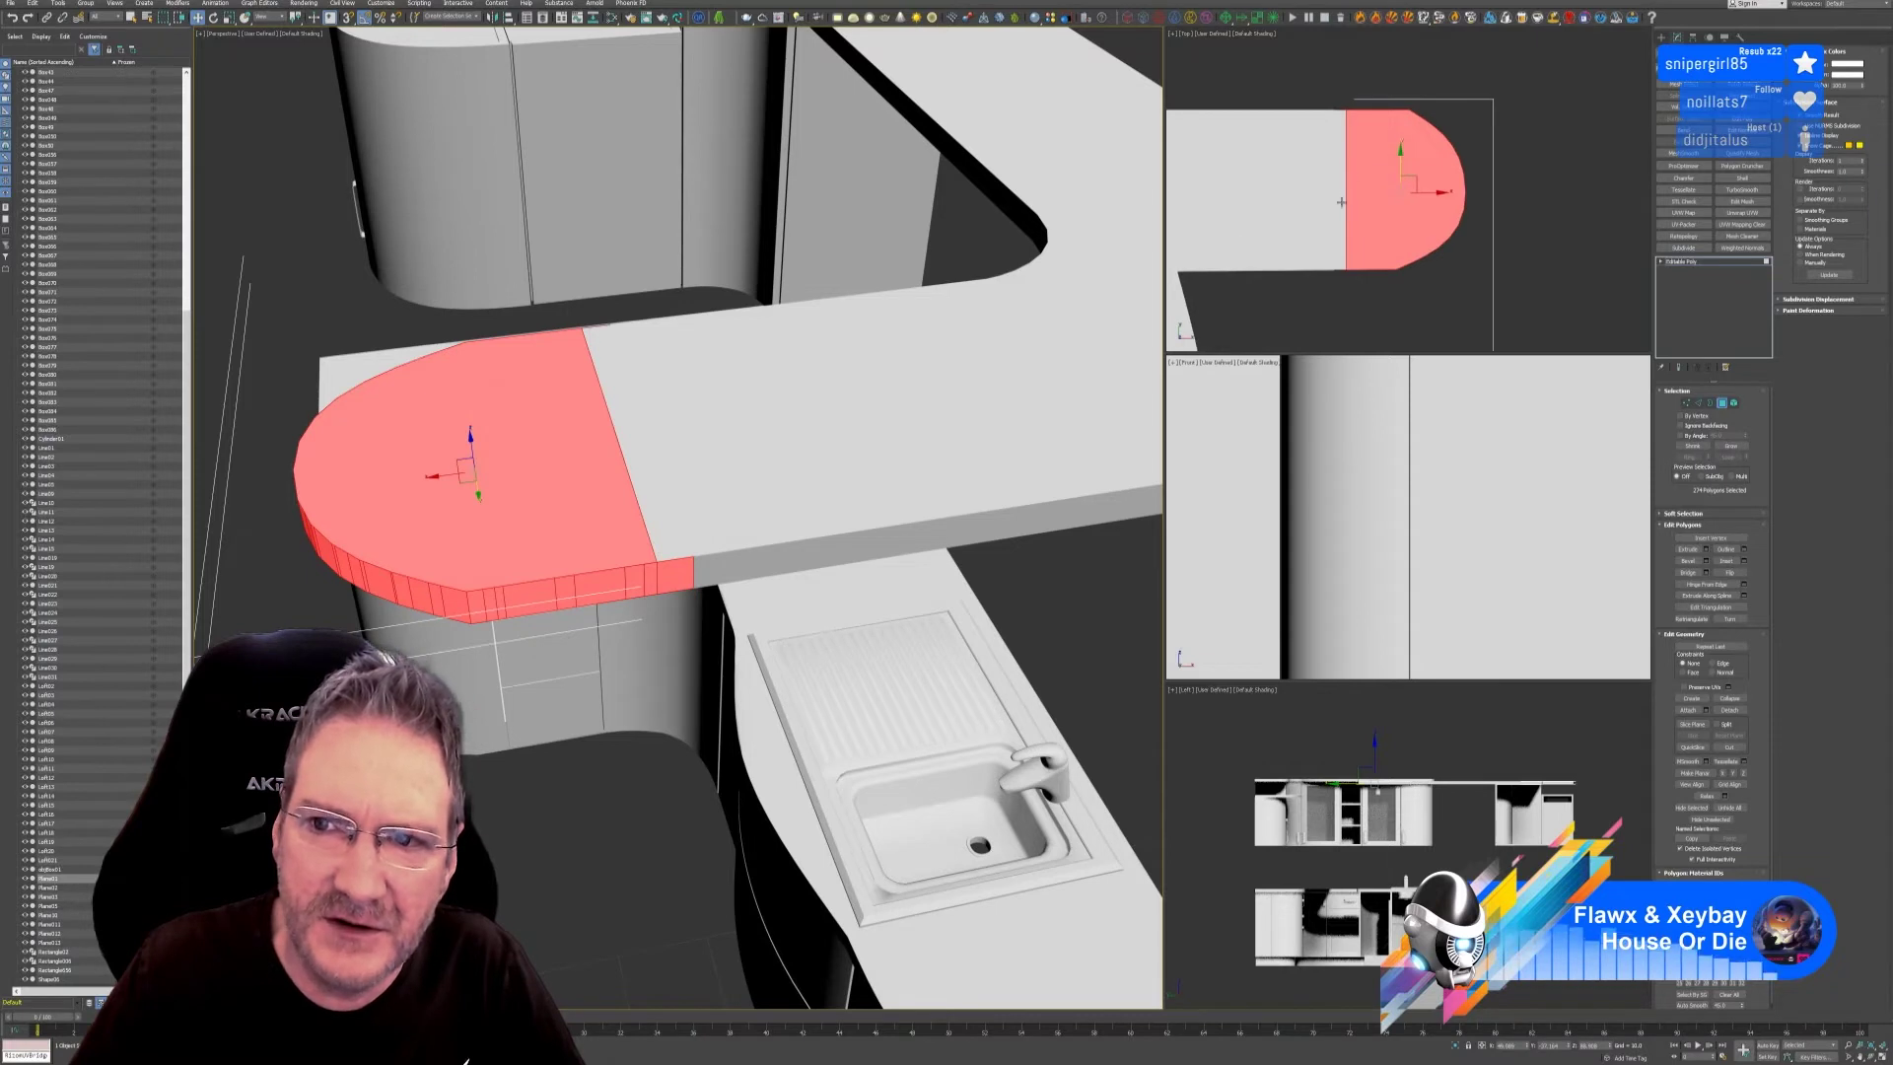
pyautogui.click(1315, 78)
pyautogui.keyDown('alt'); pyautogui.moveTo(1339, 151); pyautogui.dragTo(1314, 328); pyautogui.keyUp('alt')
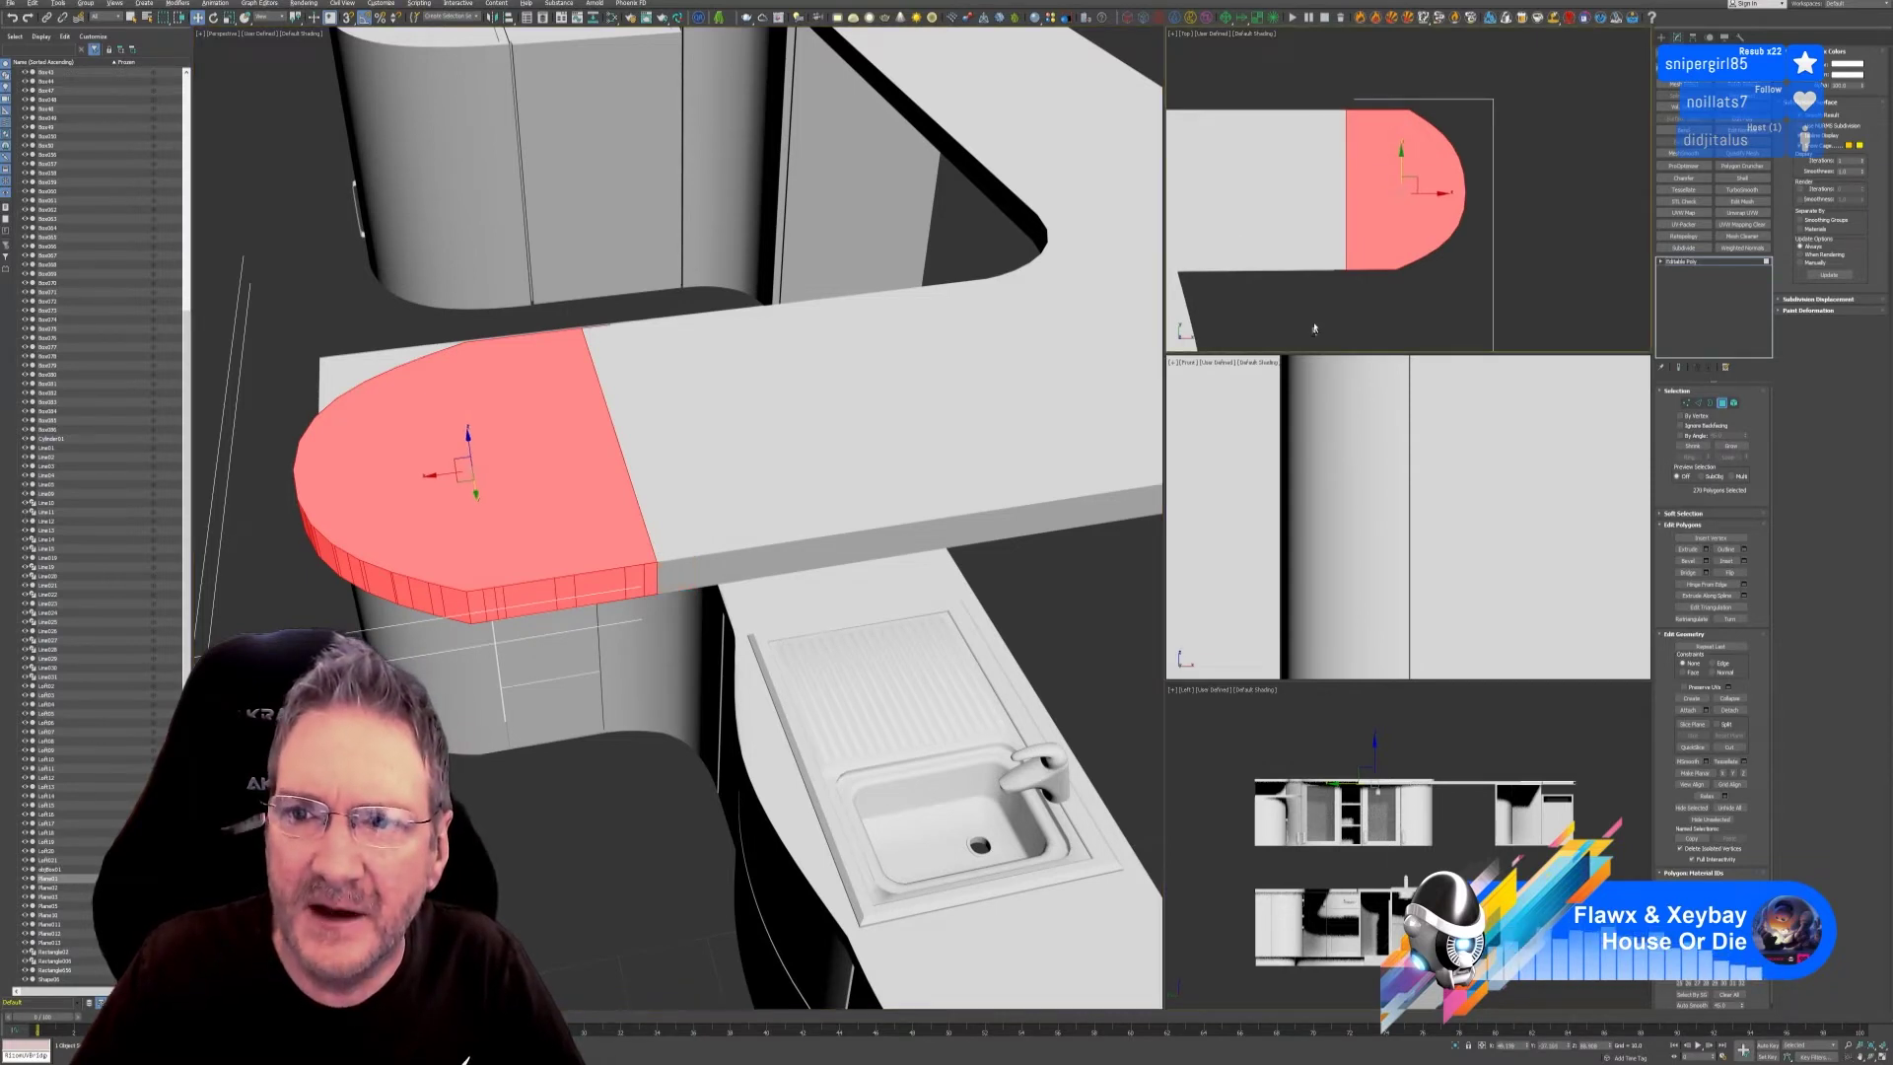
pyautogui.keyDown('alt'); pyautogui.moveTo(1341, 265); pyautogui.dragTo(1341, 261); pyautogui.keyUp('alt')
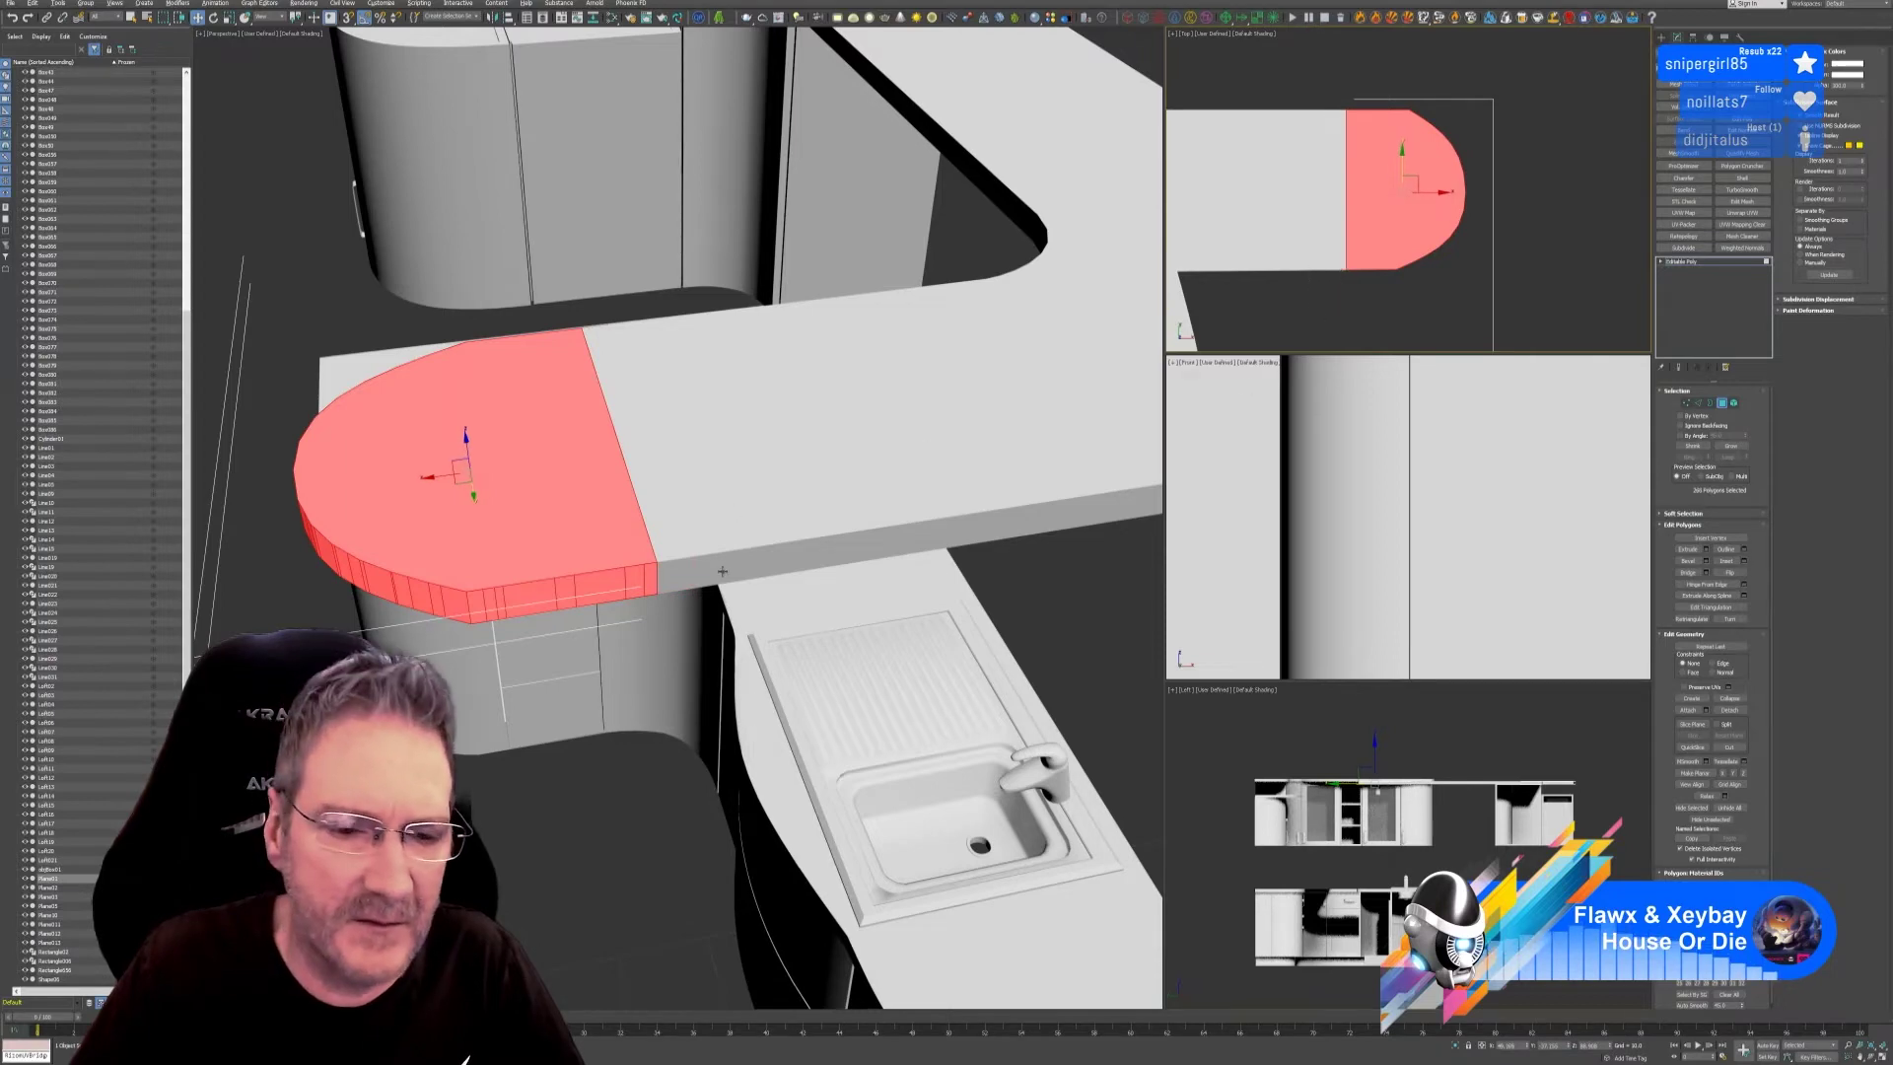
# Deselect the stray underside polygons past the cut, keeping only the canopy's rounded end selected.
pyautogui.keyDown('alt'); pyautogui.moveTo(723, 571); pyautogui.dragTo(751, 485, button='middle'); pyautogui.keyUp('alt')
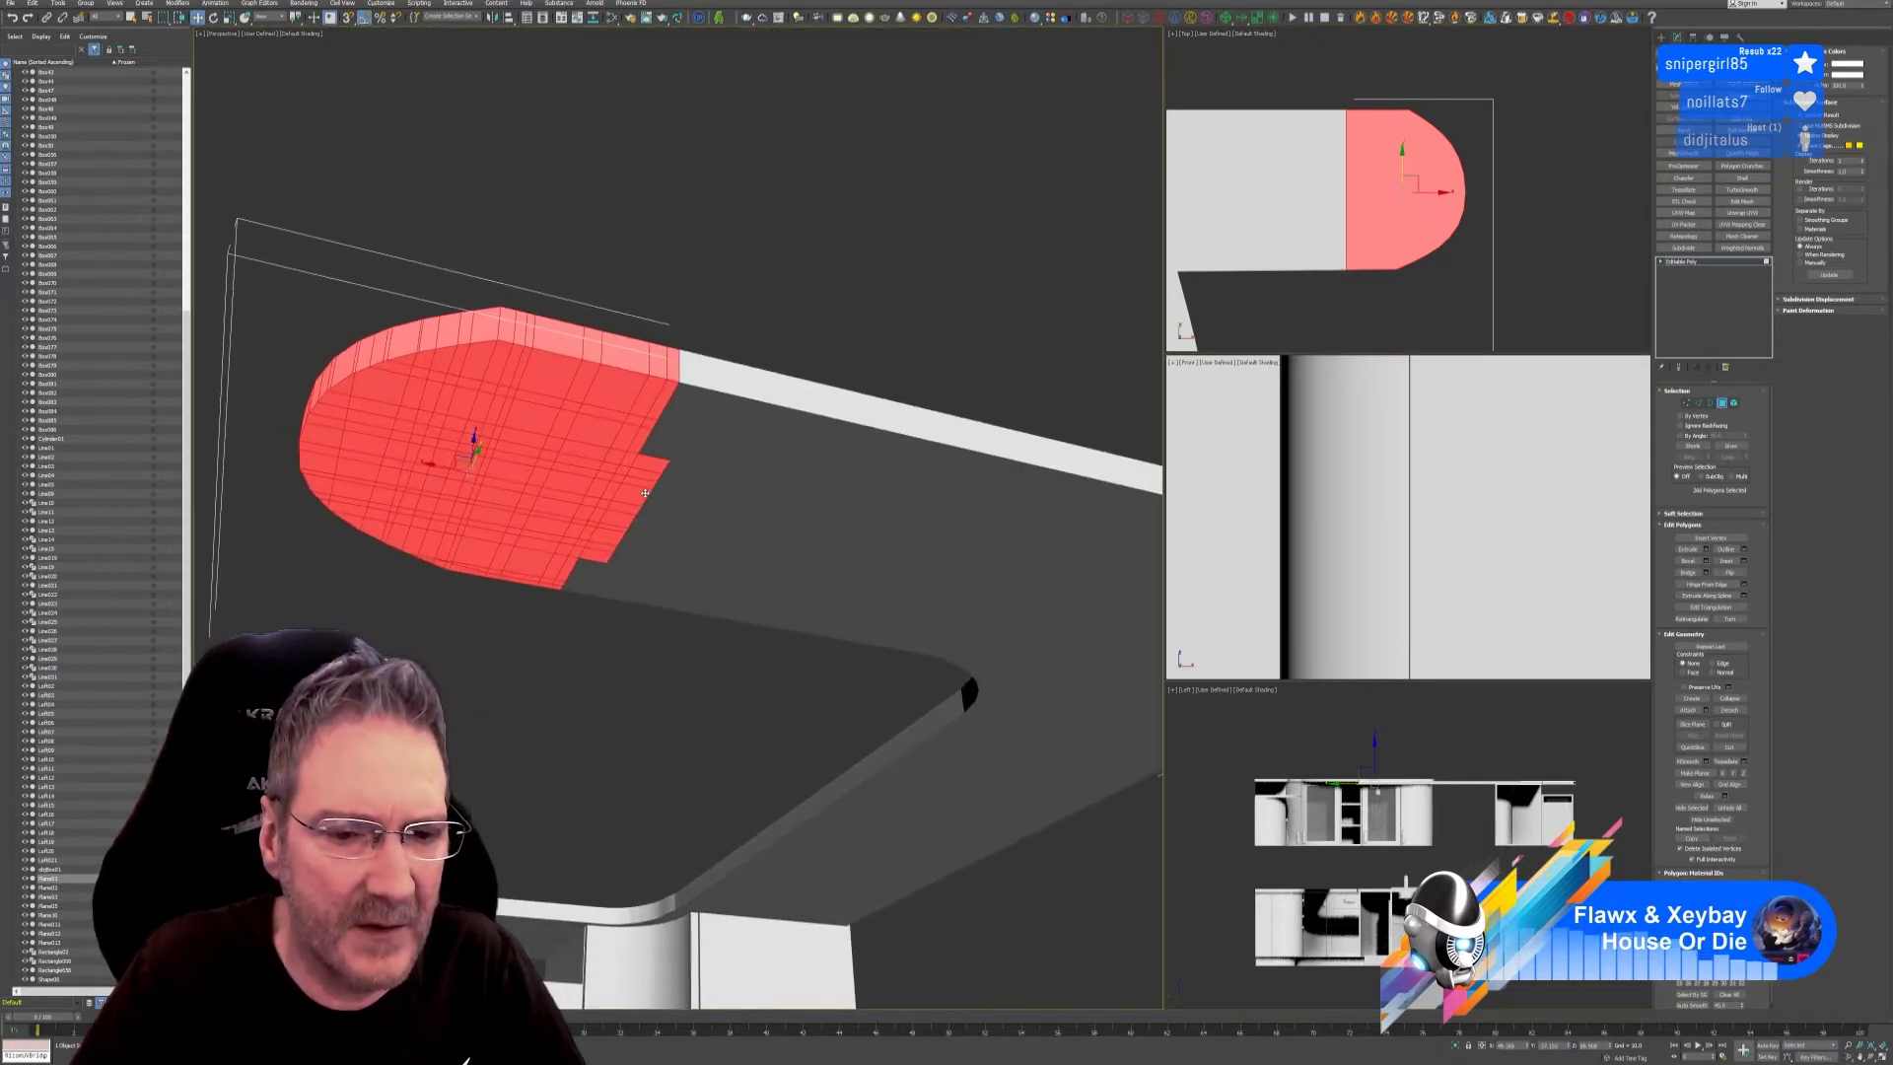
pyautogui.keyDown('alt'); pyautogui.click(651, 462); pyautogui.keyUp('alt')
pyautogui.keyDown('alt'); pyautogui.click(658, 478); pyautogui.keyUp('alt')
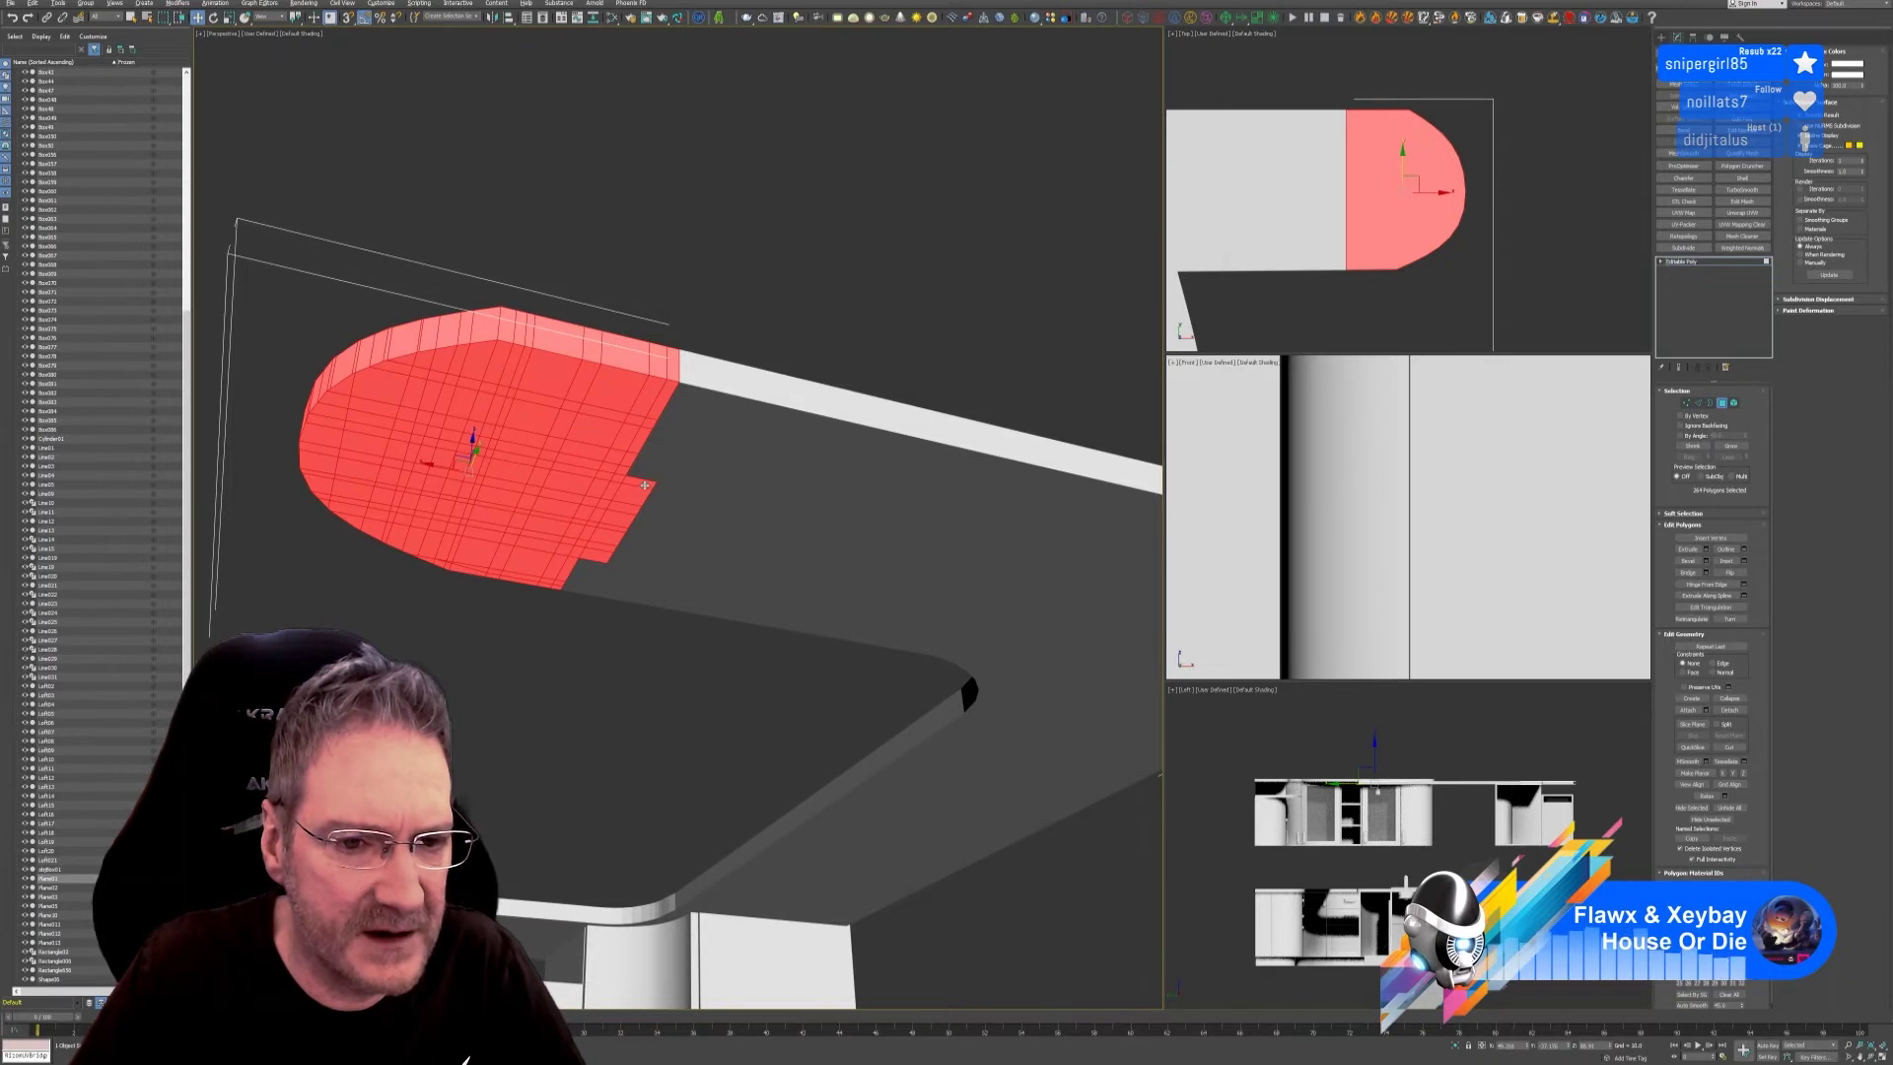
pyautogui.keyDown('alt'); pyautogui.click(645, 485); pyautogui.keyUp('alt')
pyautogui.keyDown('alt'); pyautogui.click(636, 497); pyautogui.keyUp('alt')
pyautogui.keyDown('alt'); pyautogui.click(629, 508); pyautogui.keyUp('alt')
pyautogui.keyDown('alt'); pyautogui.click(621, 519); pyautogui.keyUp('alt')
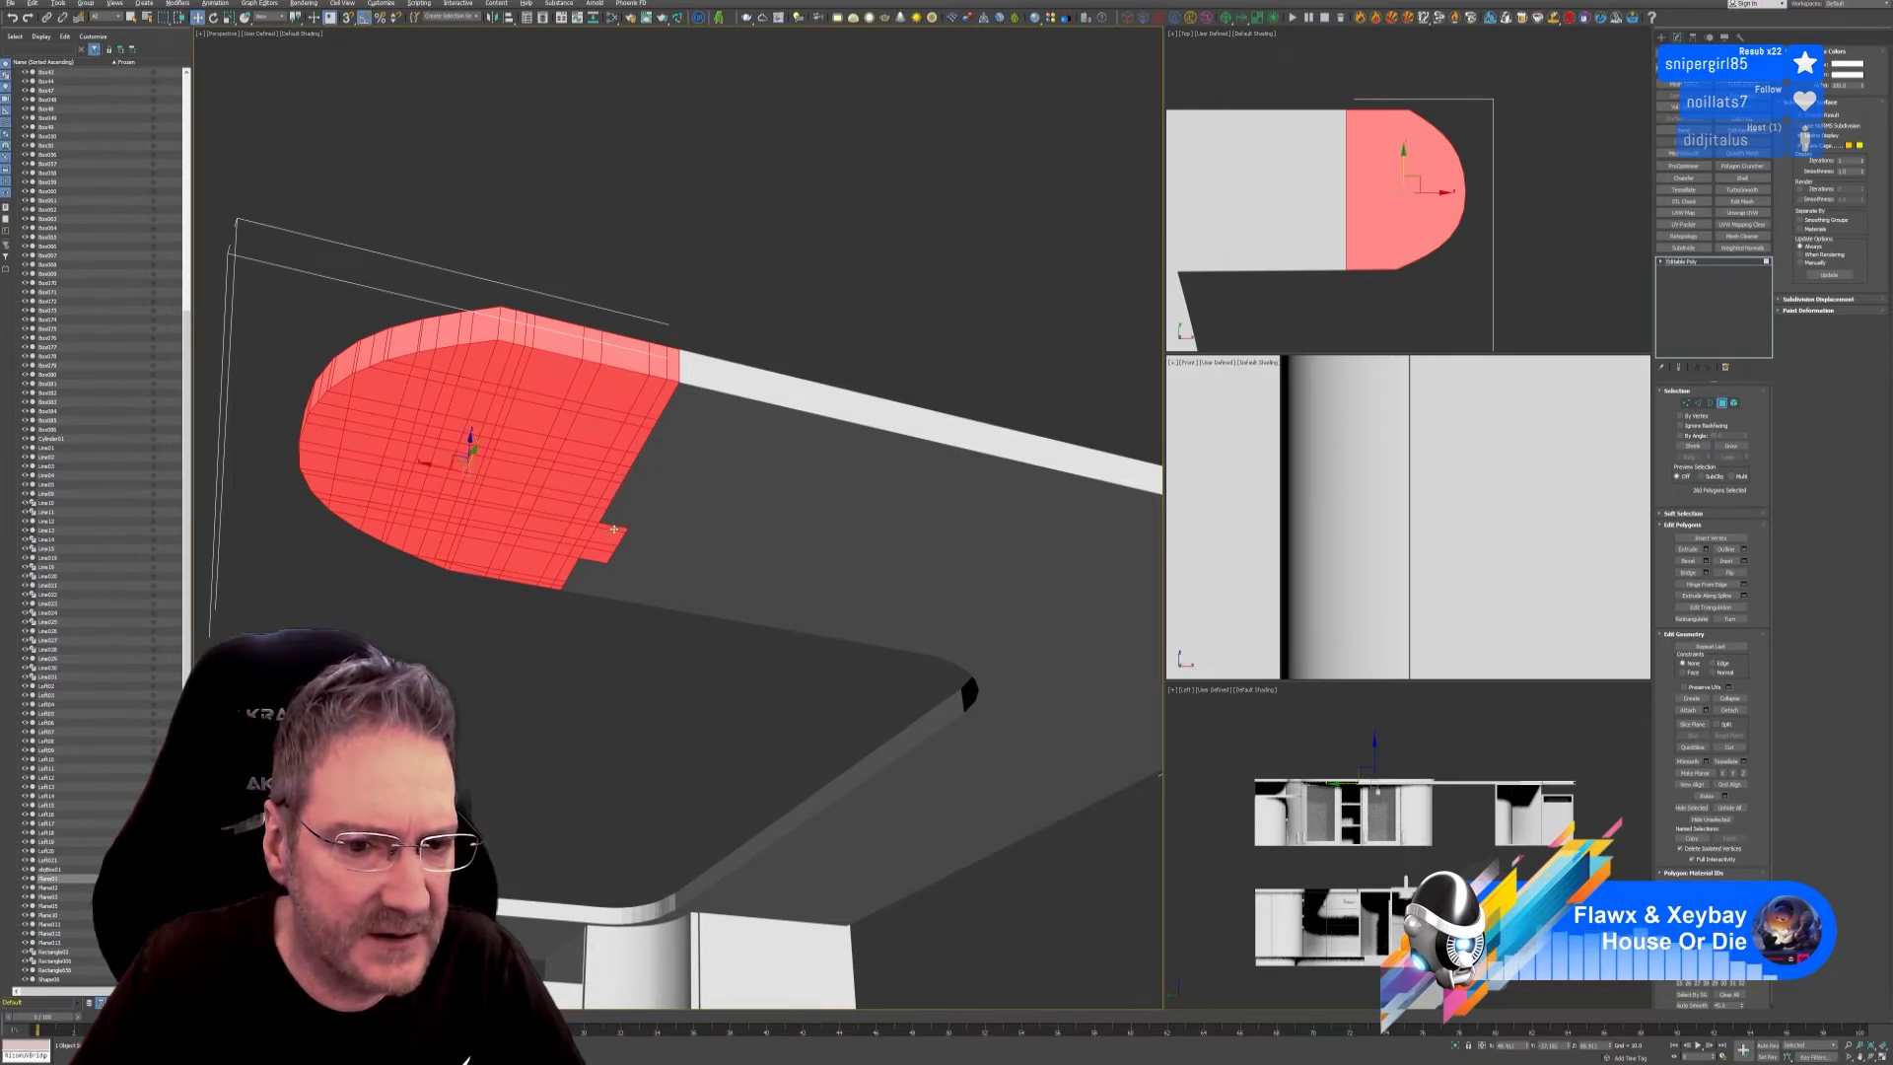
pyautogui.keyDown('alt'); pyautogui.click(607, 536); pyautogui.keyUp('alt')
pyautogui.keyDown('alt'); pyautogui.click(595, 549); pyautogui.keyUp('alt')
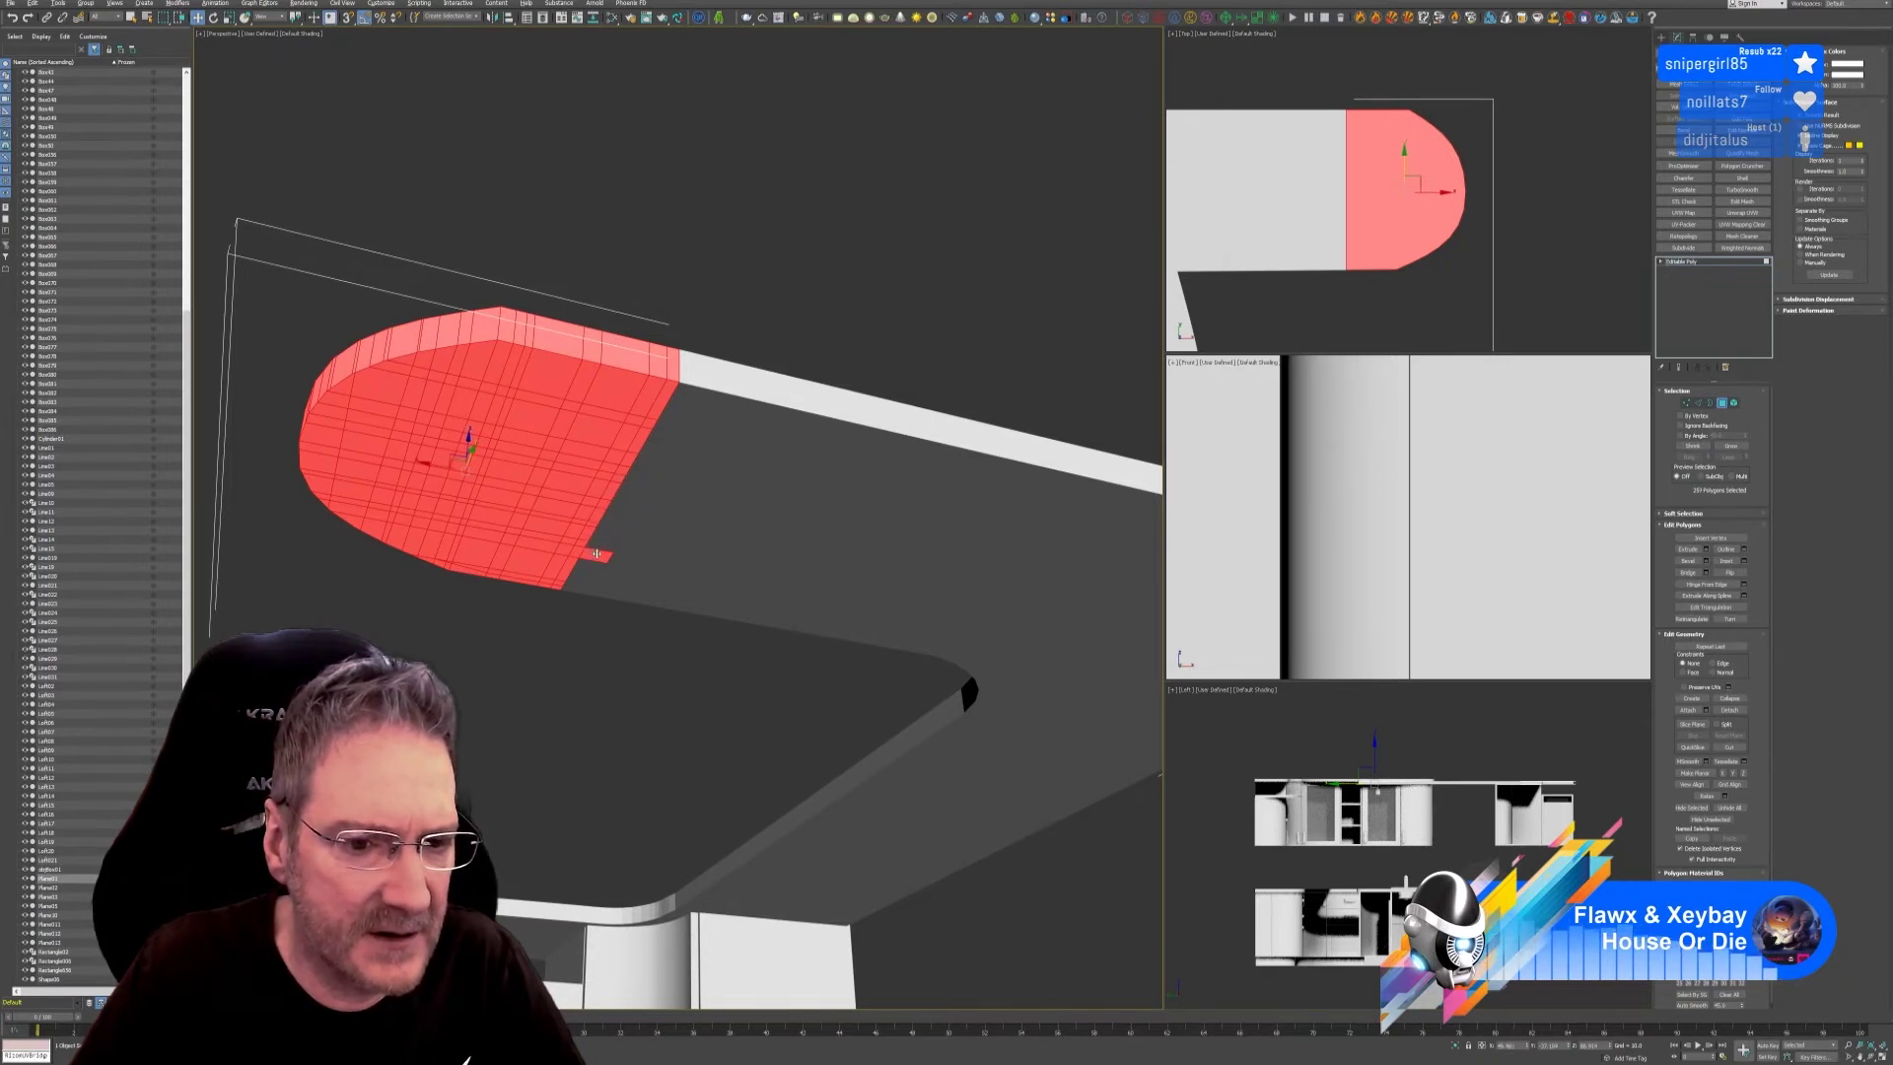
pyautogui.keyDown('alt'); pyautogui.click(591, 557); pyautogui.keyUp('alt')
pyautogui.keyDown('alt'); pyautogui.moveTo(717, 513); pyautogui.dragTo(855, 569, button='middle'); pyautogui.keyUp('alt')
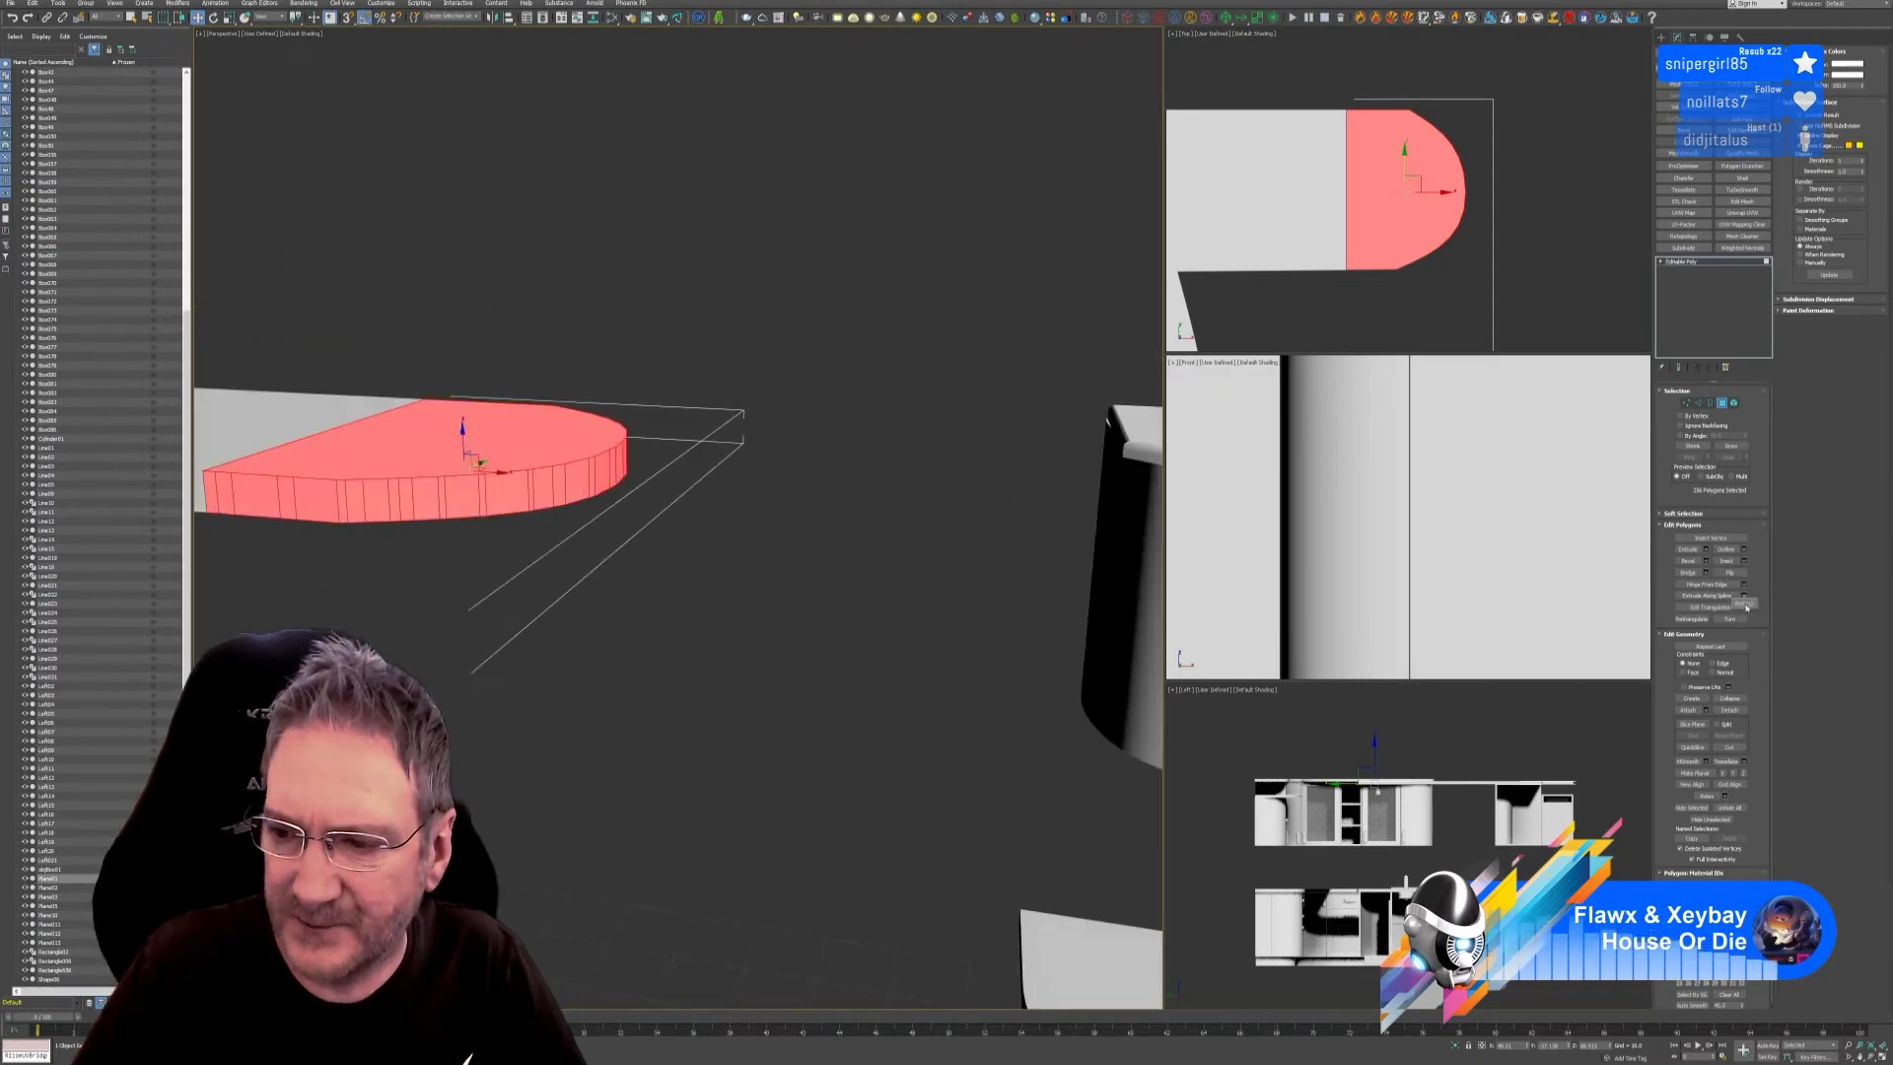
# Detach the selected rounded end from the canopy as a separate object and select the detached piece.
pyautogui.click(1729, 710)
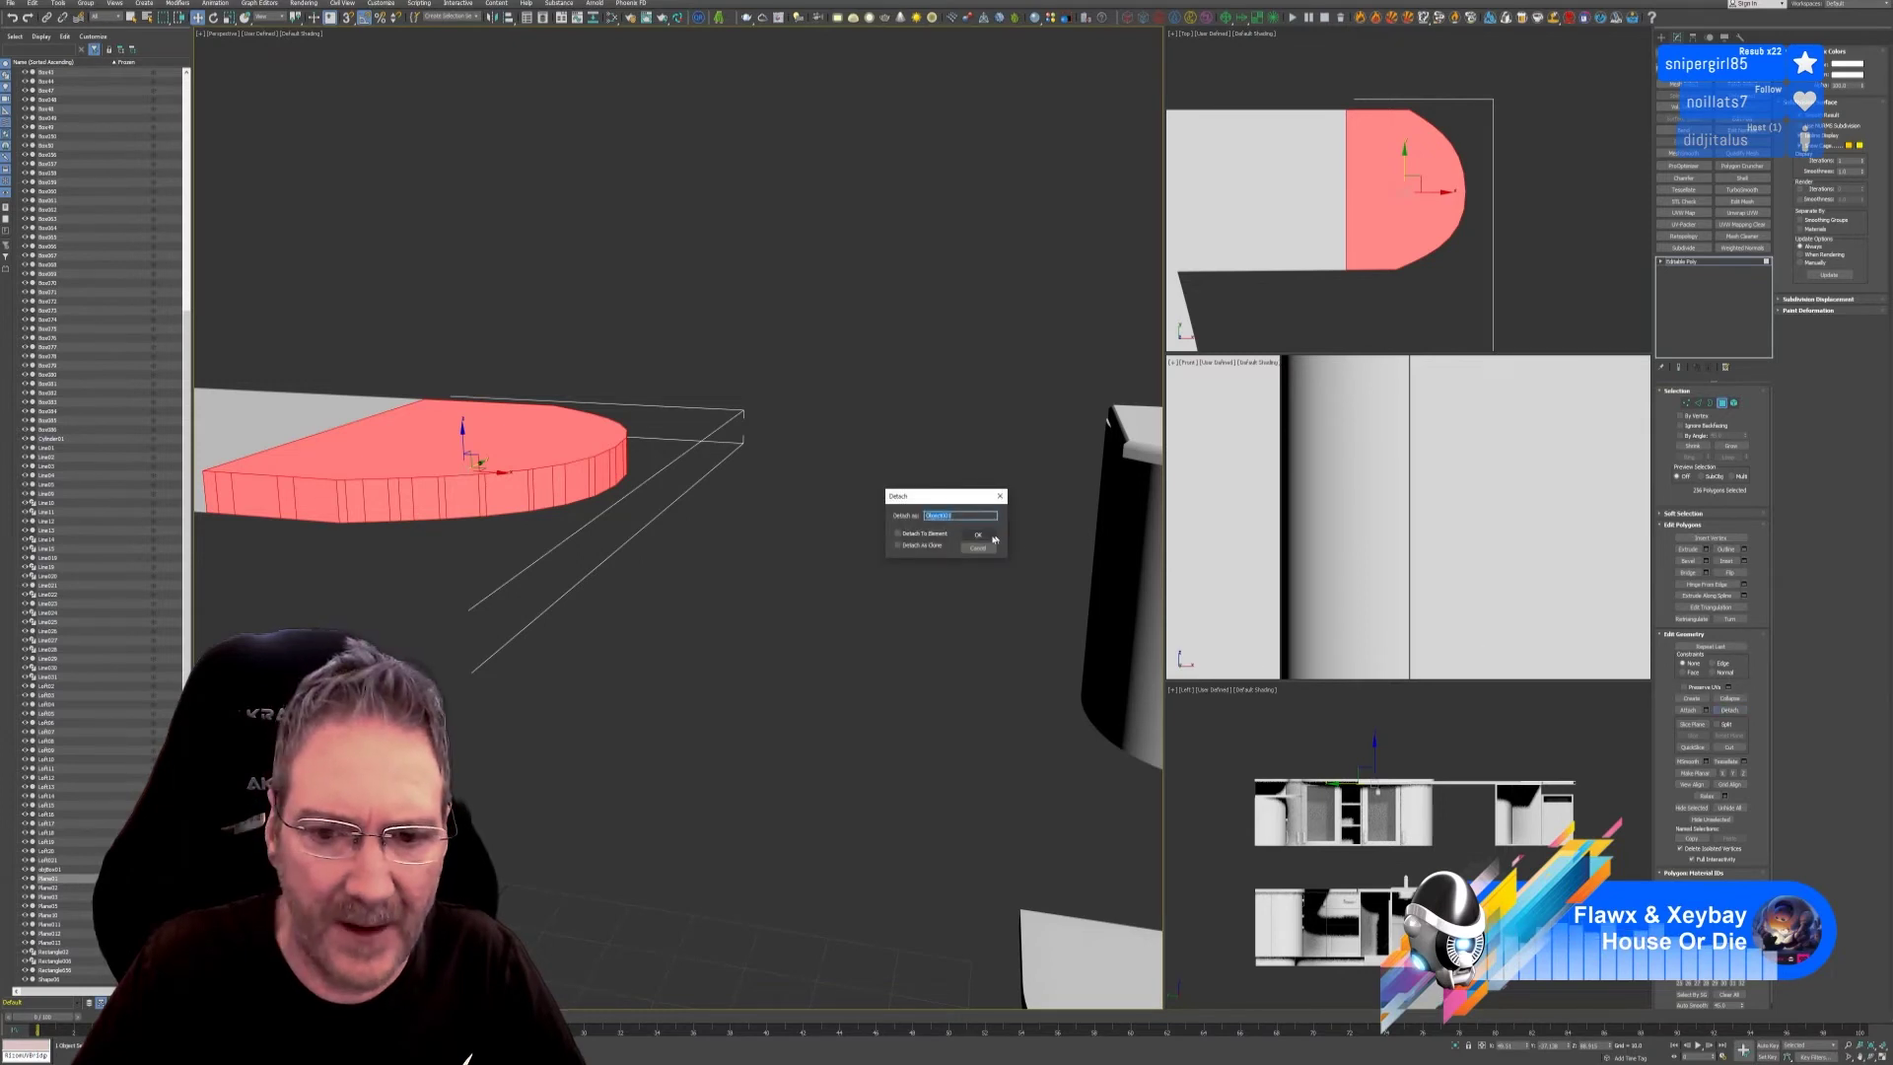
pyautogui.click(987, 536)
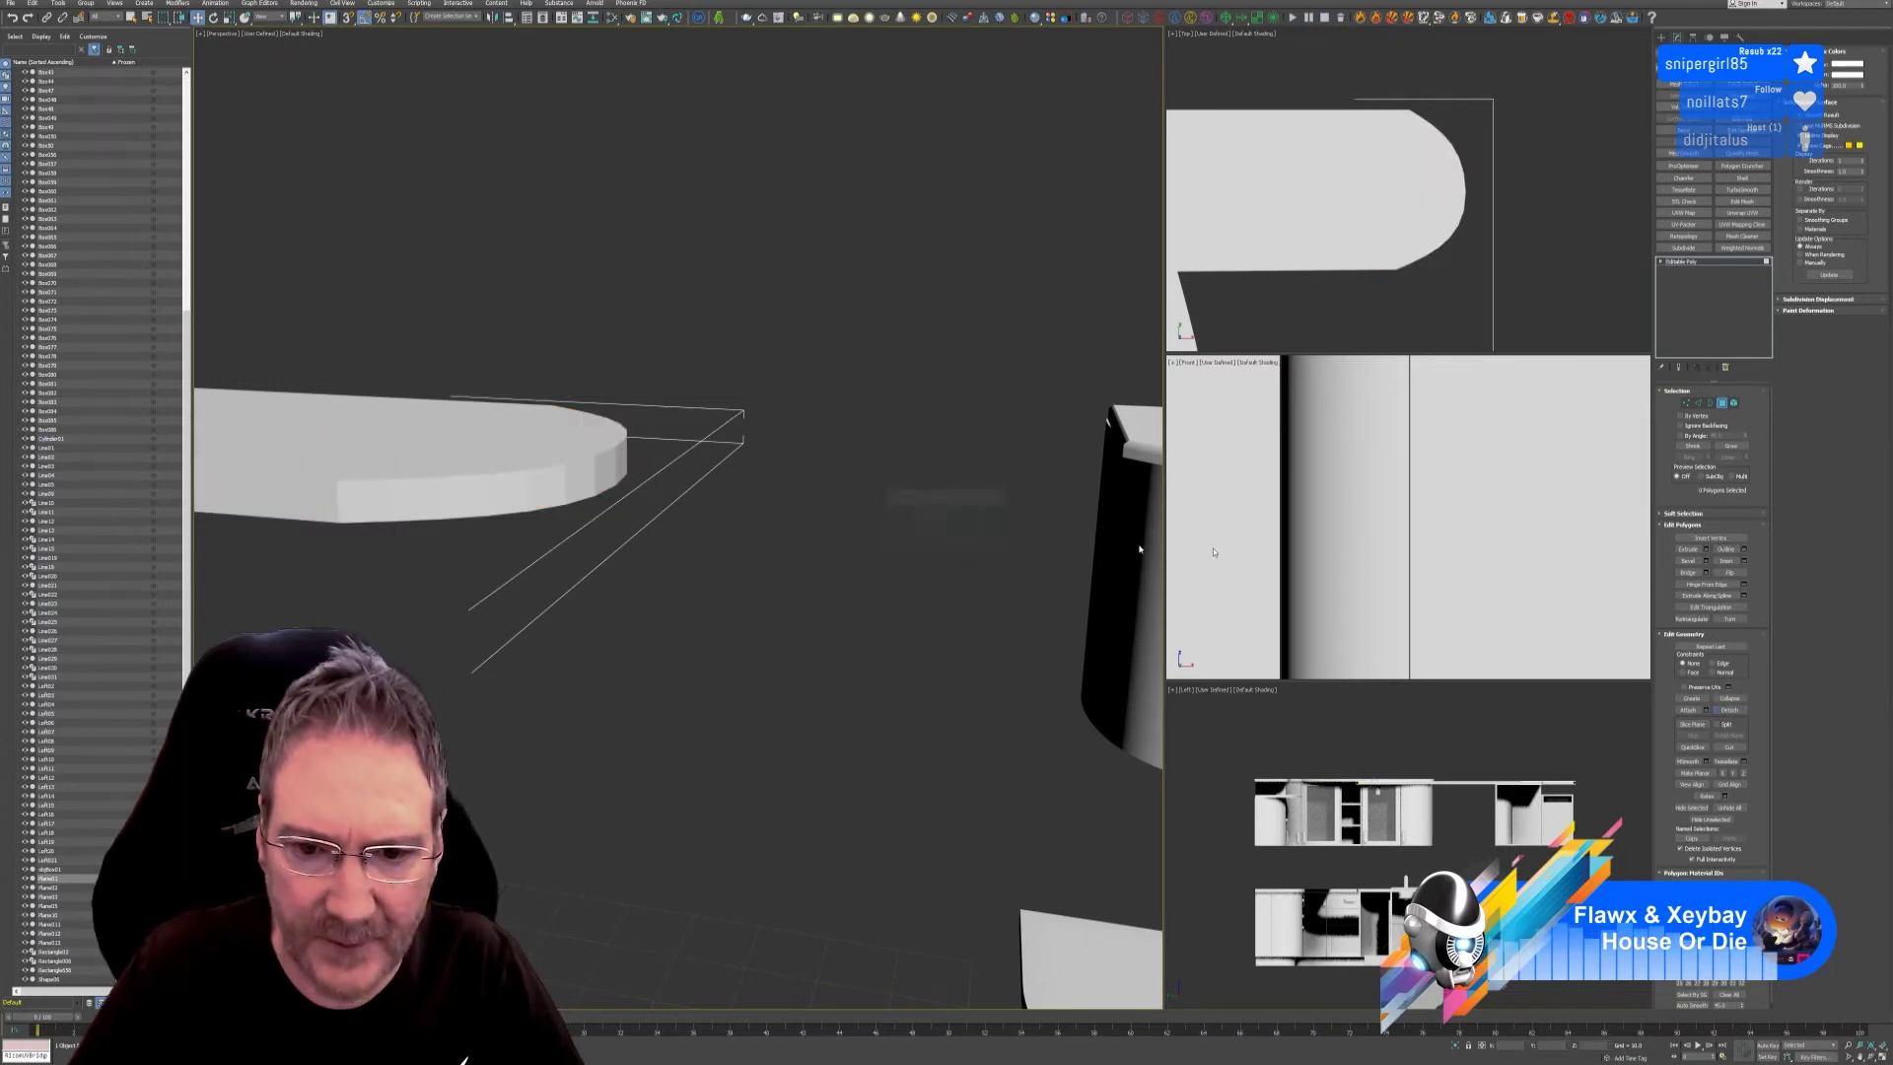
pyautogui.scroll(-3, 749, 275)
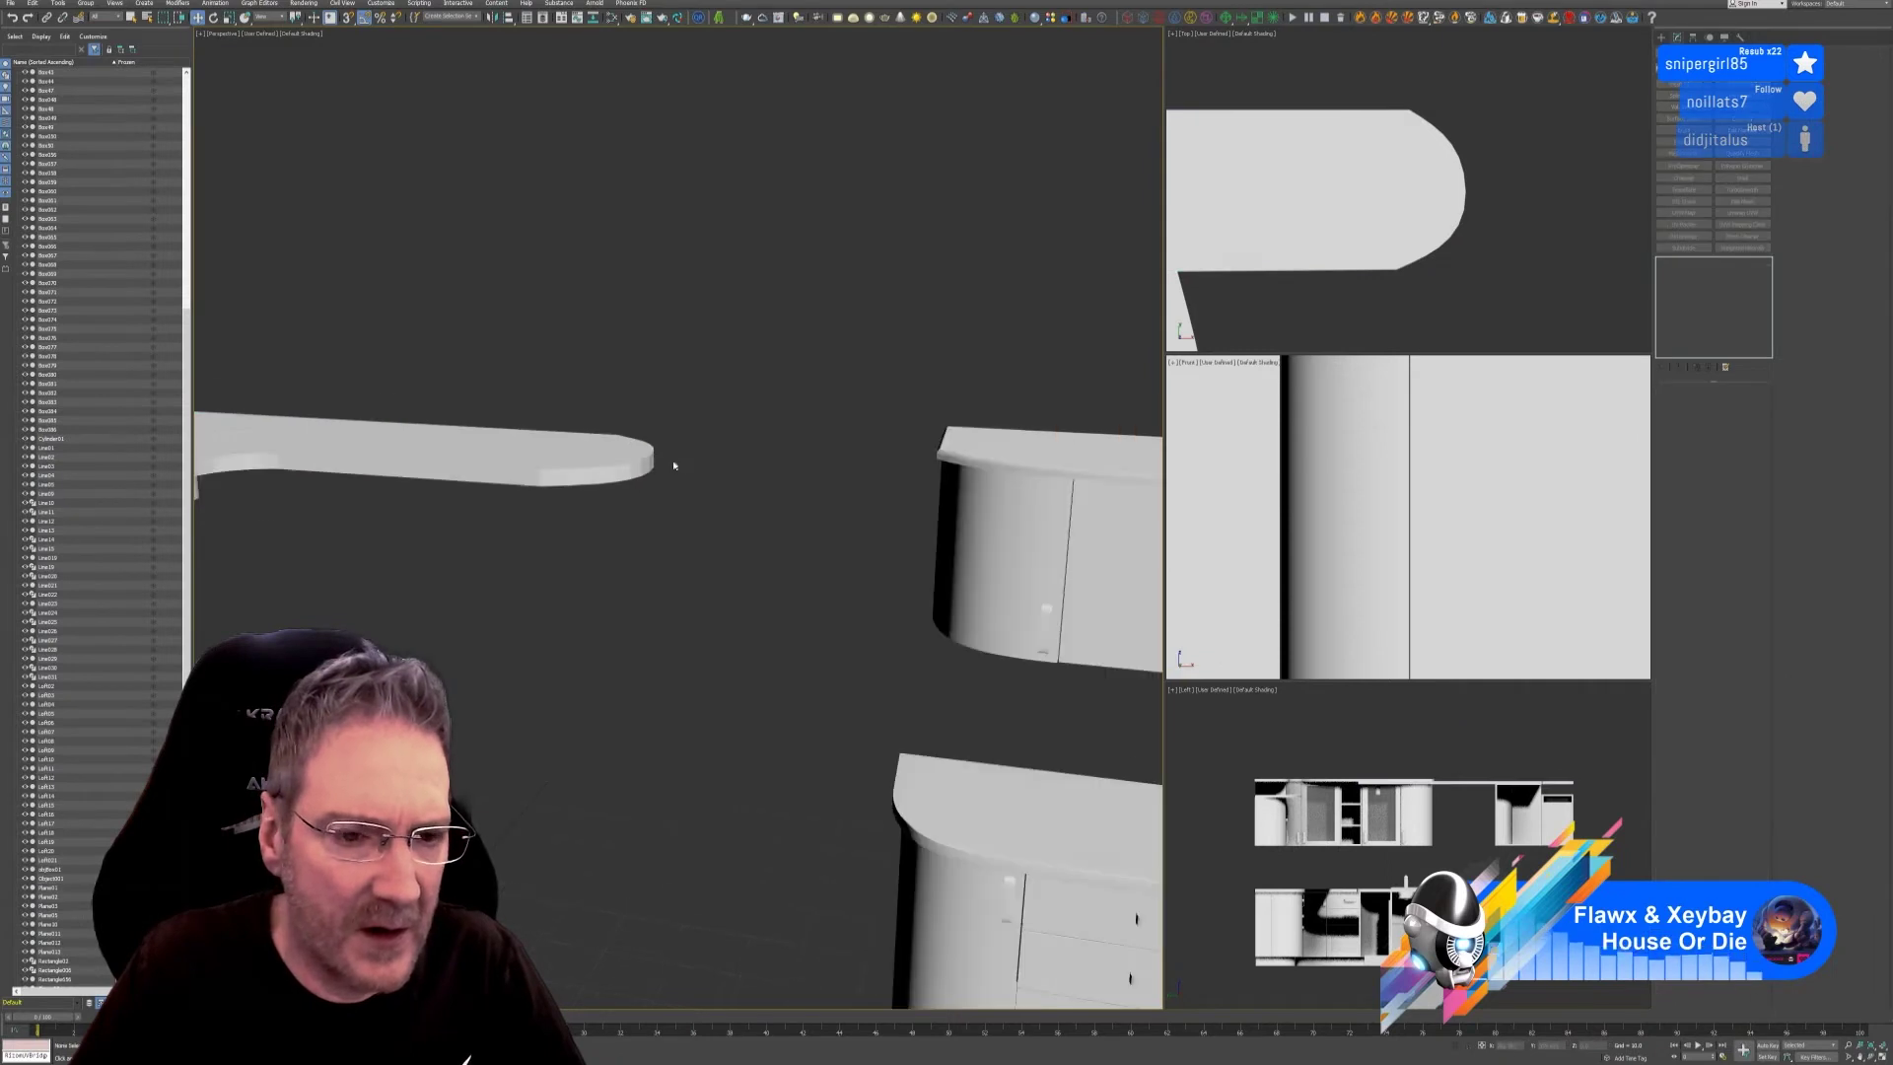
pyautogui.click(569, 471)
pyautogui.keyDown('alt'); pyautogui.moveTo(626, 324); pyautogui.dragTo(848, 355, button='middle'); pyautogui.keyUp('alt')
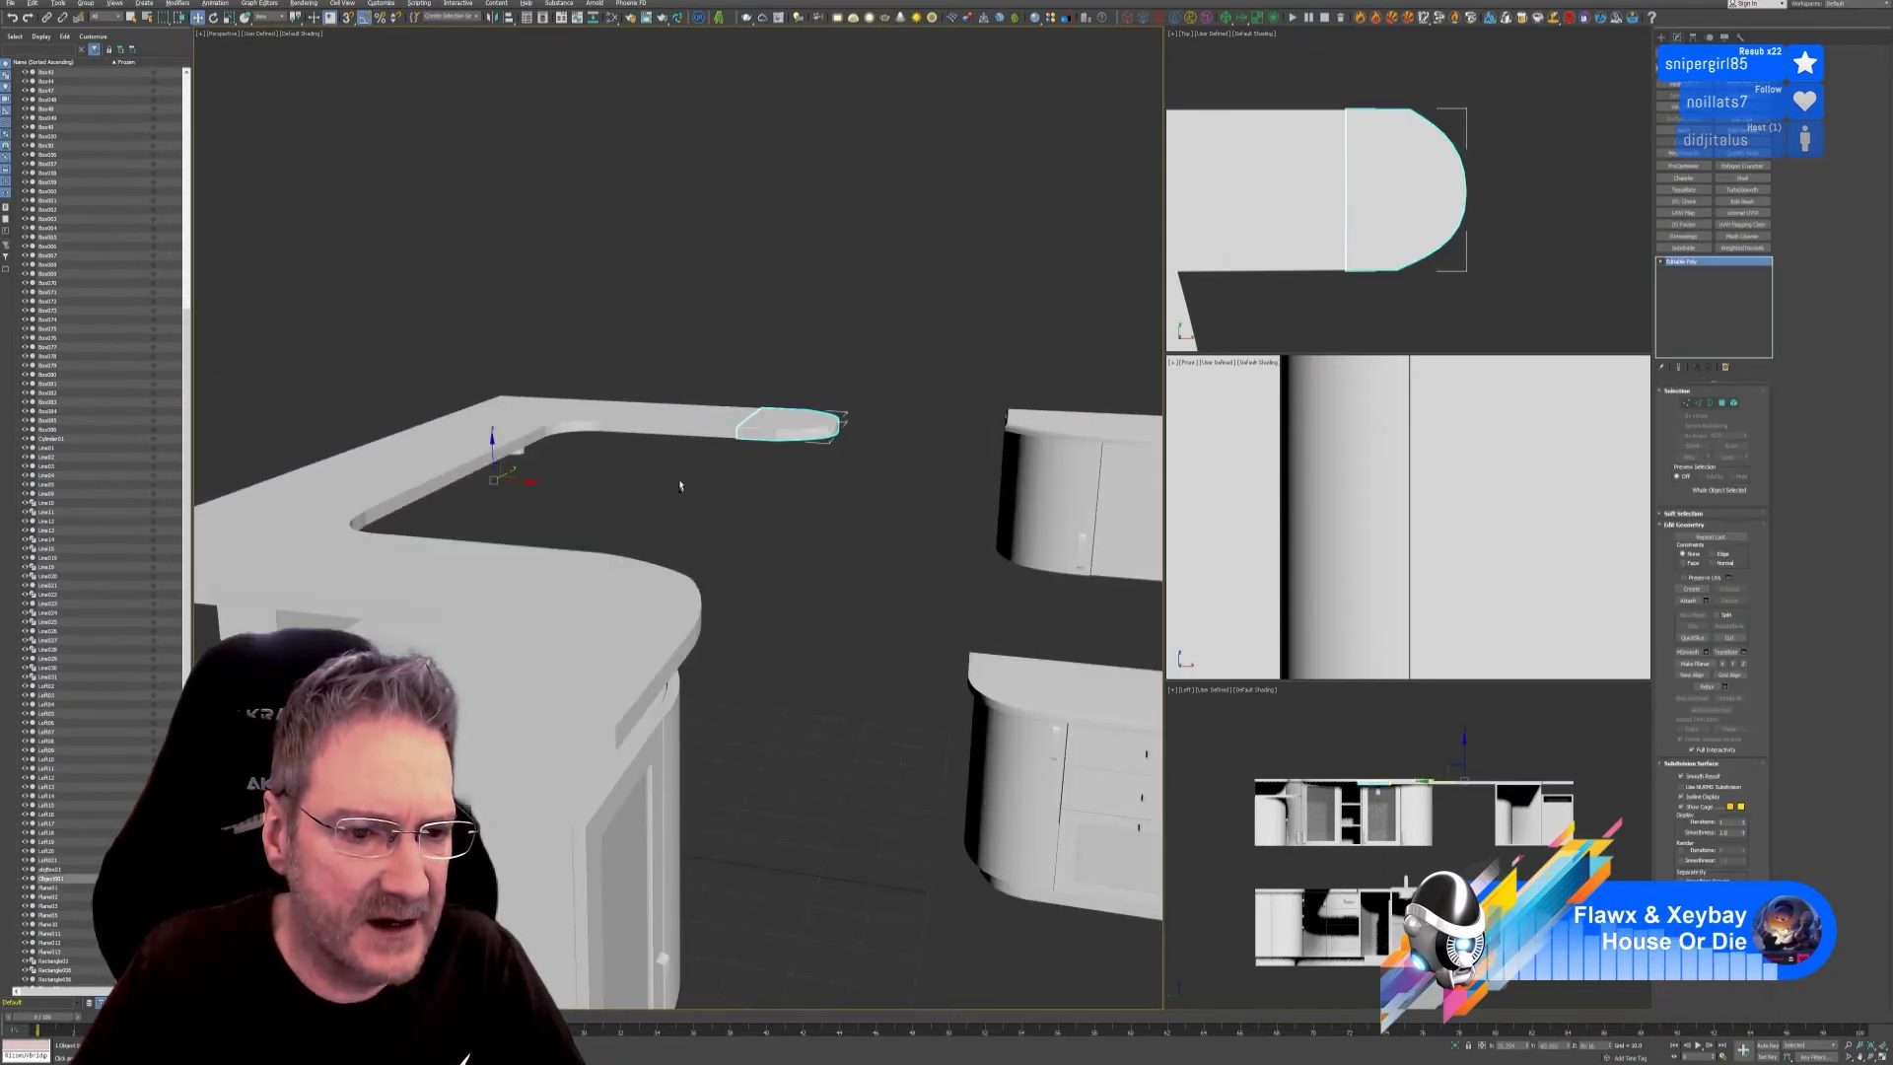
pyautogui.keyDown('alt'); pyautogui.moveTo(738, 567); pyautogui.dragTo(709, 456, button='middle'); pyautogui.keyUp('alt')
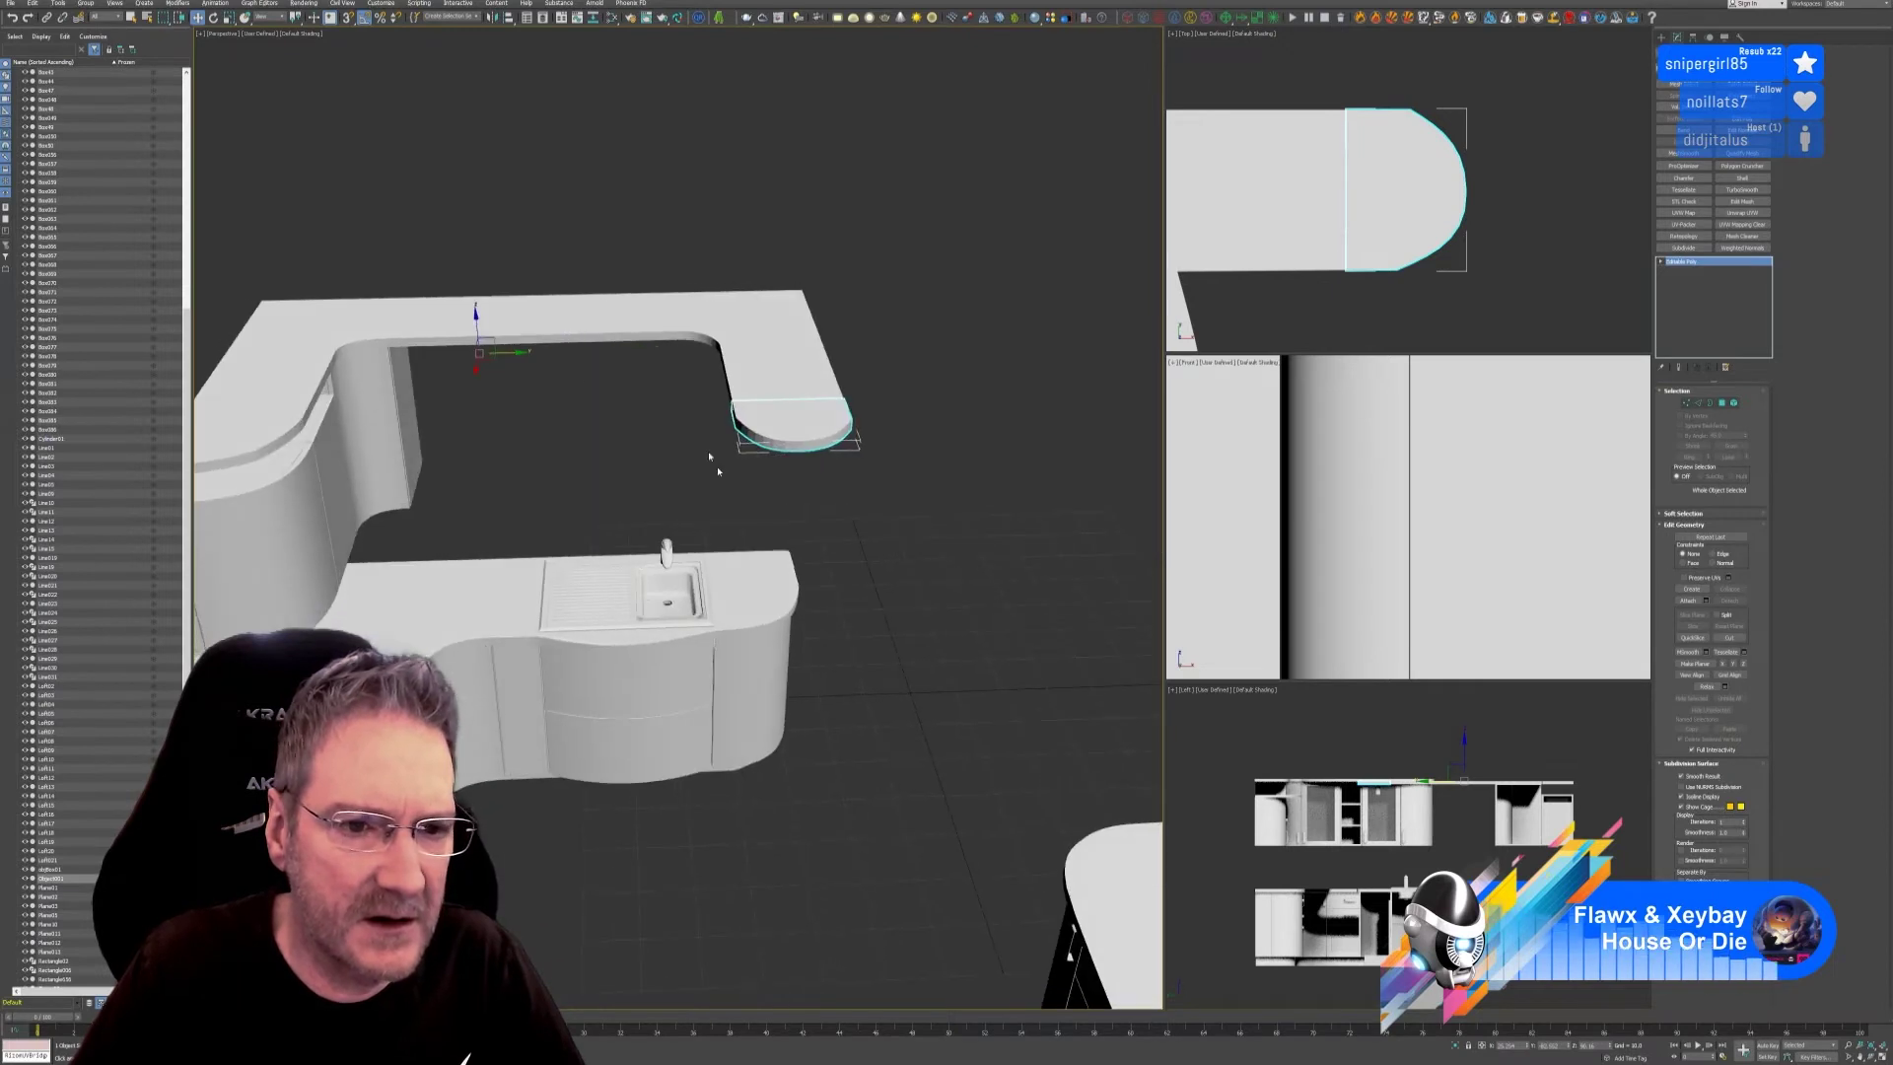
# Centre the detached rounded end's pivot to the object and move the piece sideways, clear of the canopy's cut end.
pyautogui.click(1693, 37)
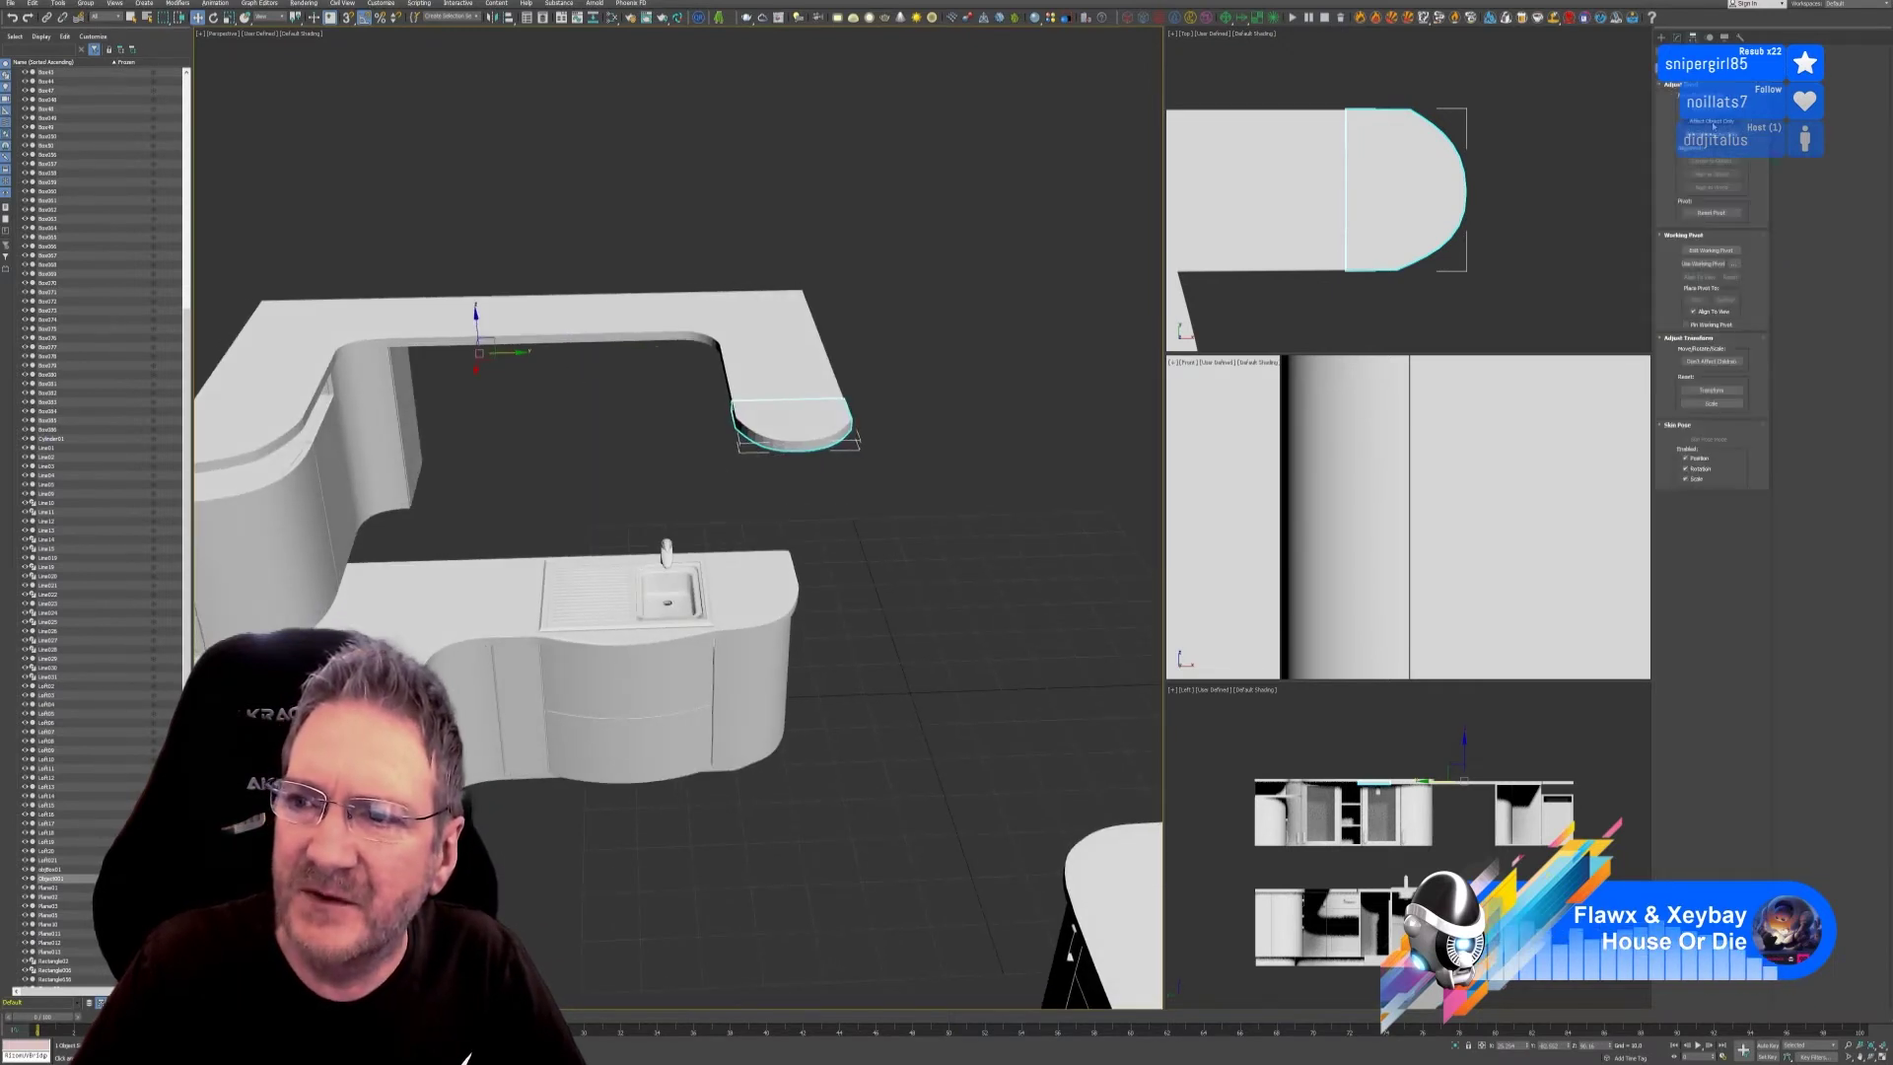
pyautogui.click(1712, 108)
pyautogui.click(1712, 161)
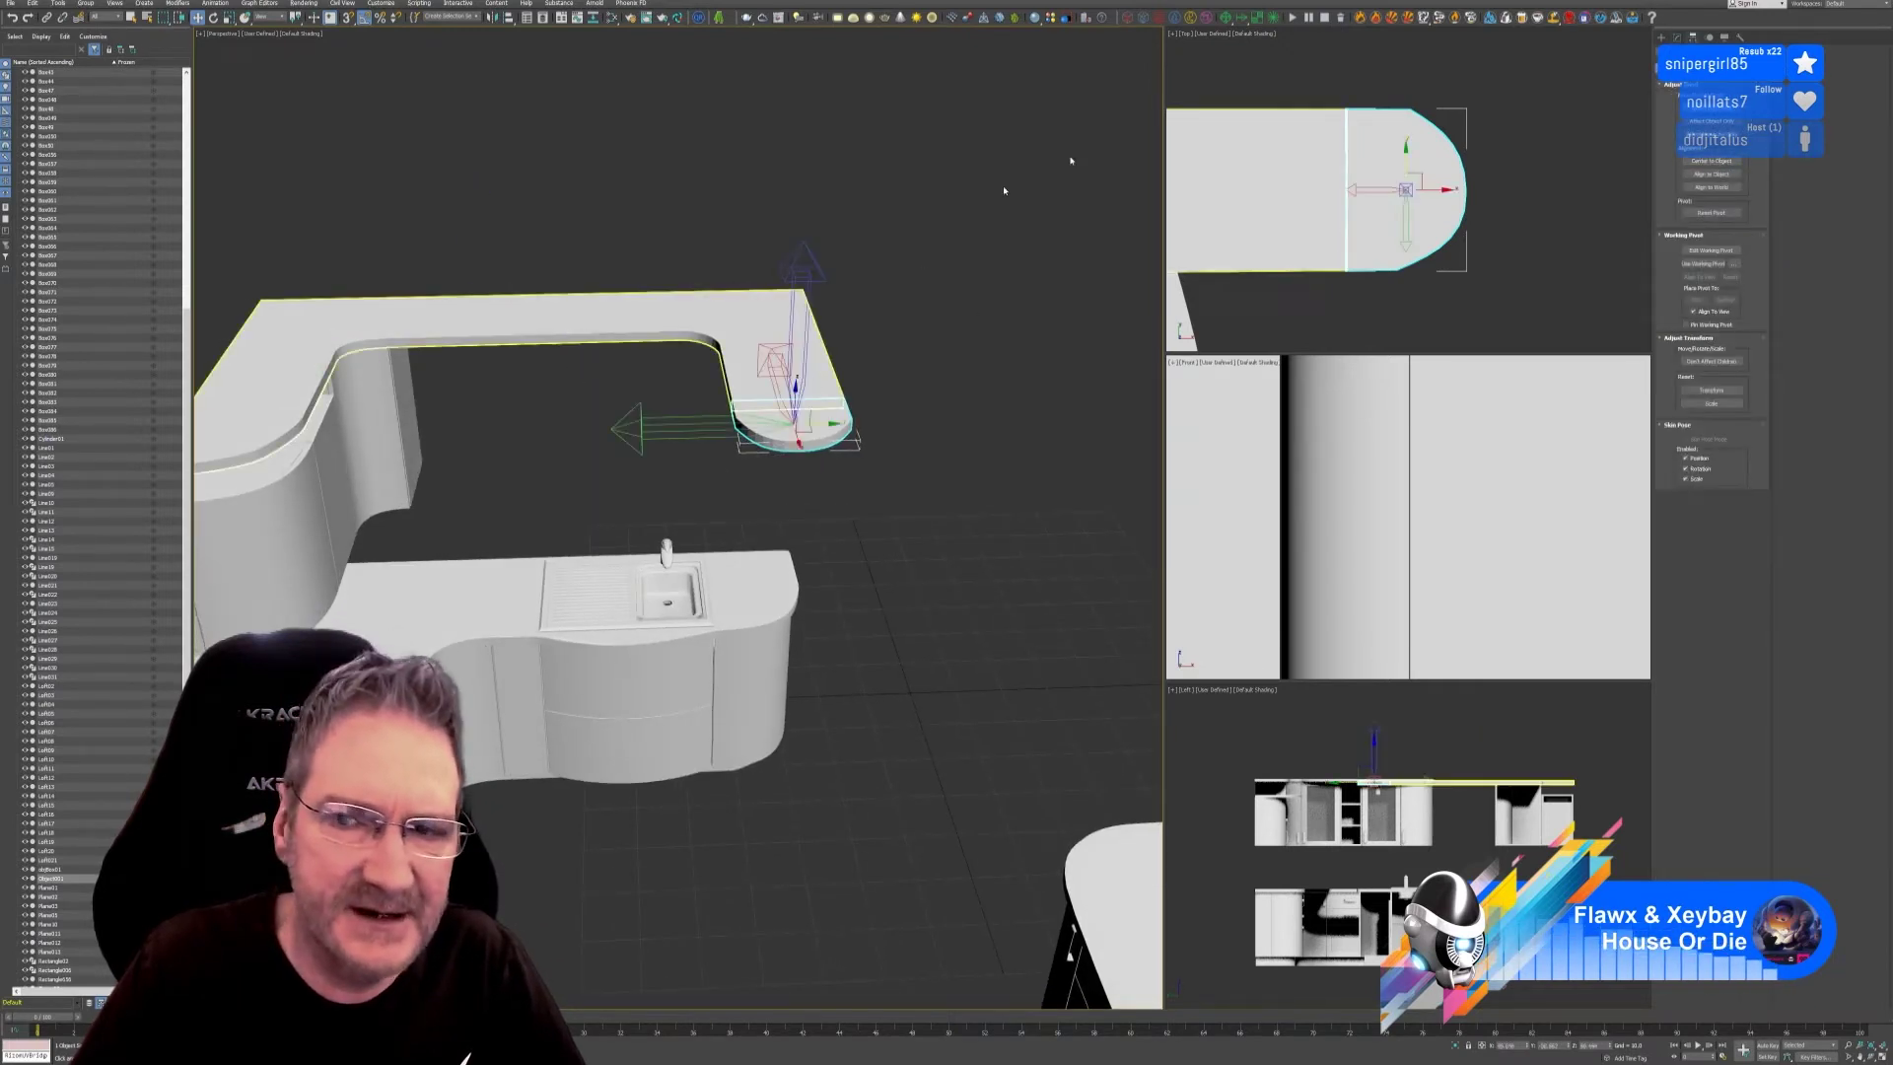
pyautogui.click(1711, 108)
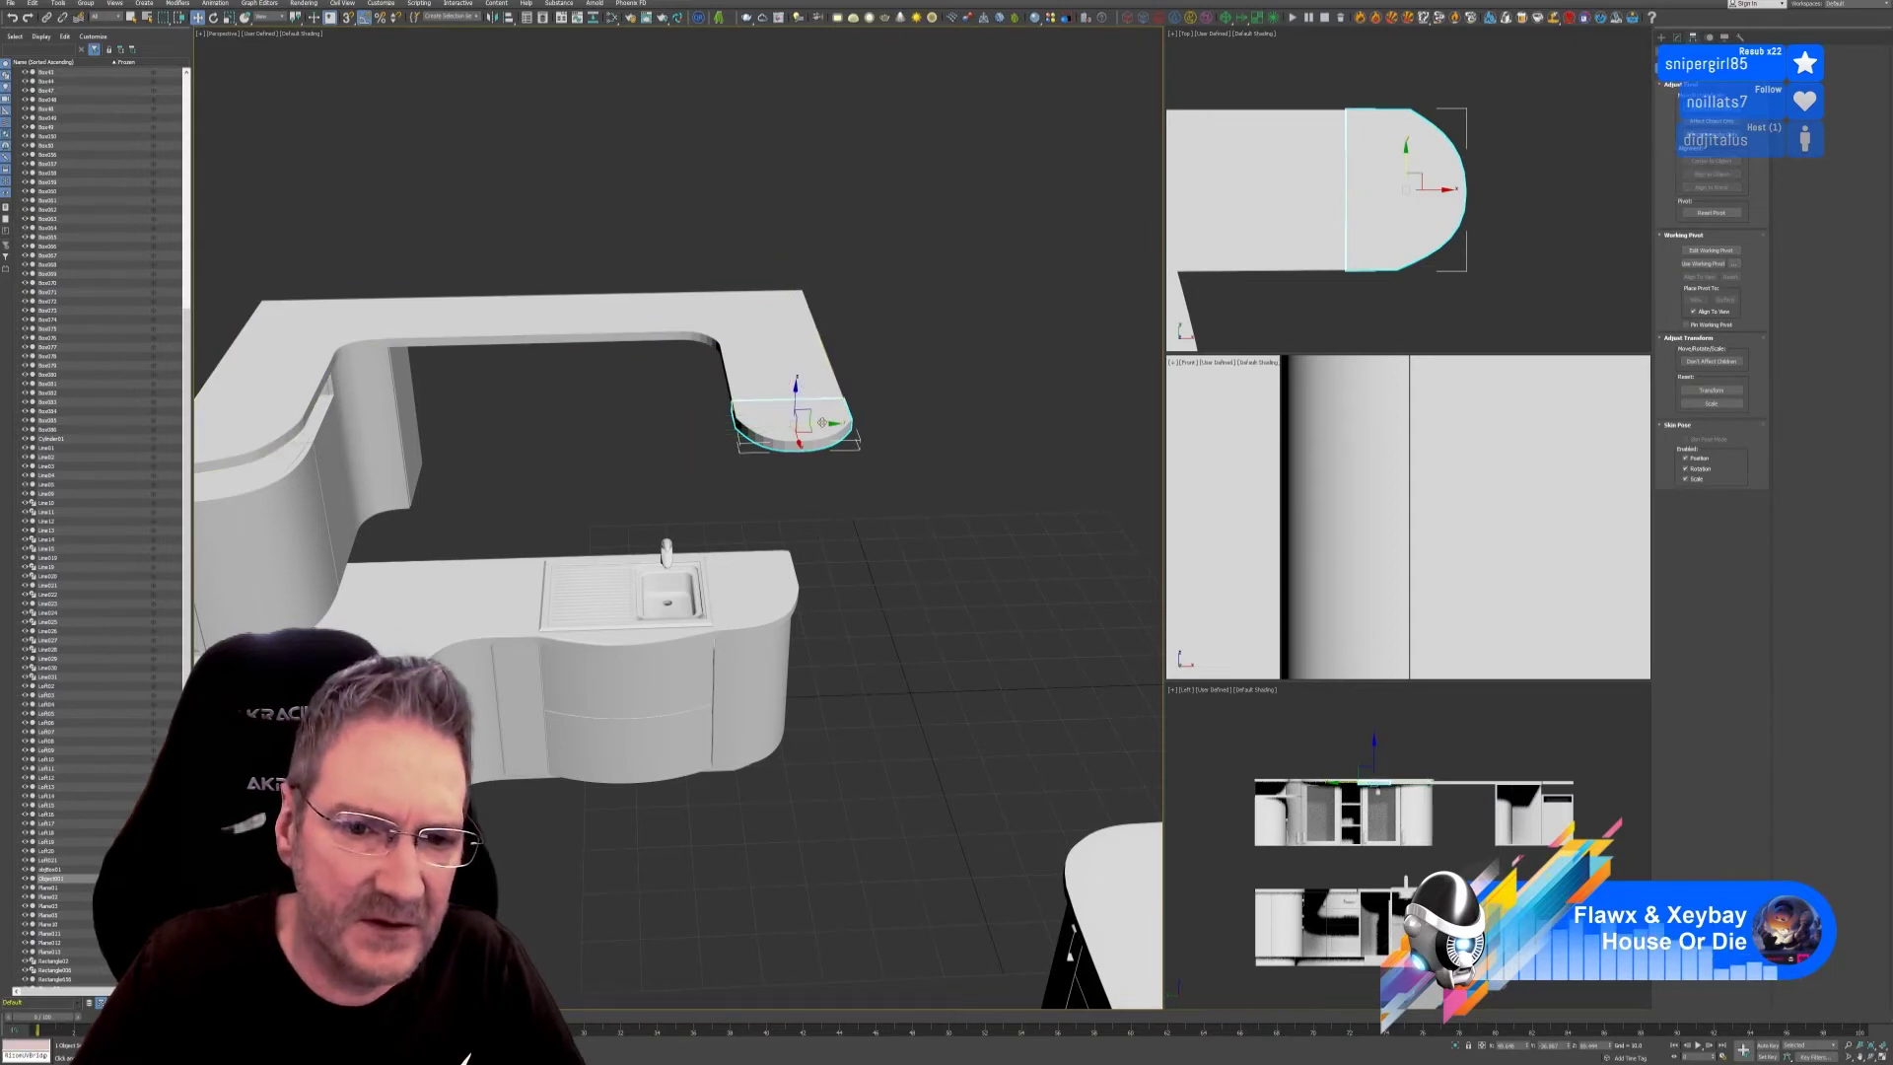
pyautogui.moveTo(821, 422); pyautogui.dragTo(608, 425)
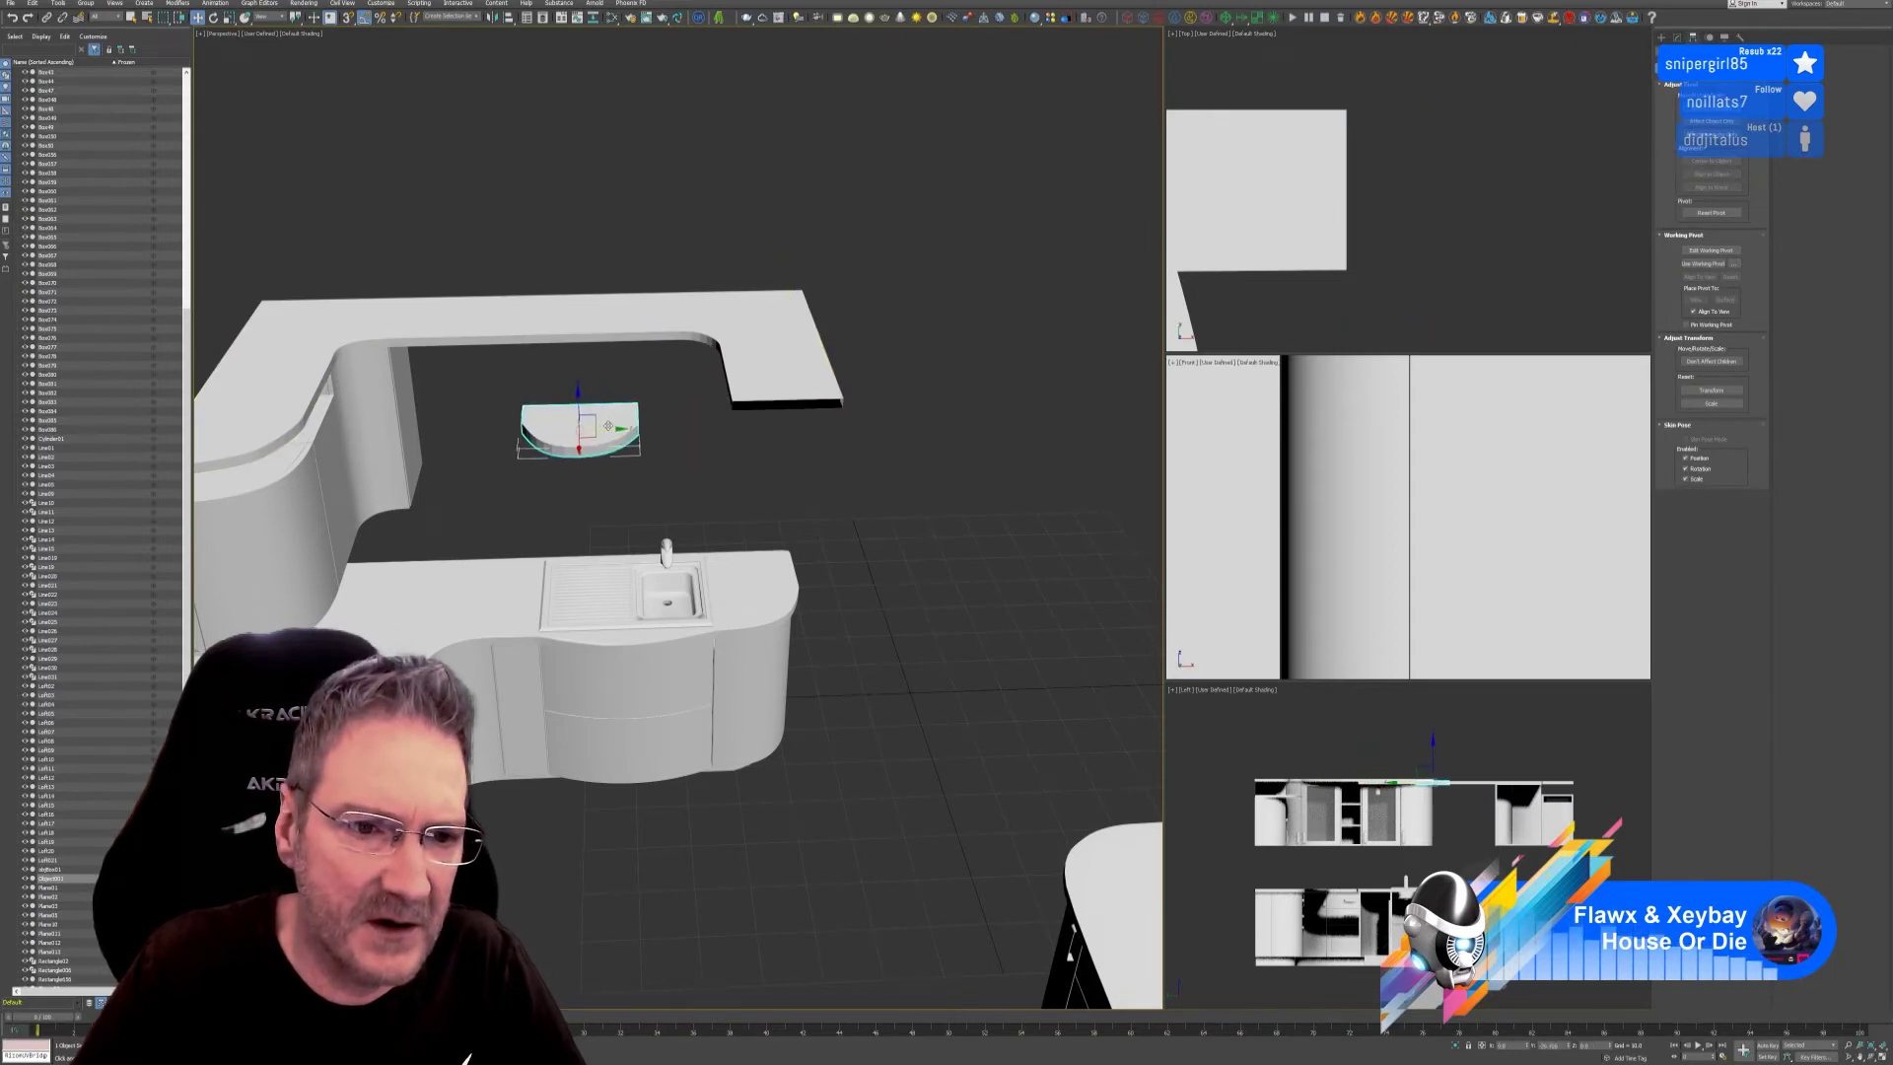
# Select the remaining canopy and, at Element level, select its whole mesh, checking it from above against the worktop.
pyautogui.click(726, 316)
pyautogui.click(1677, 36)
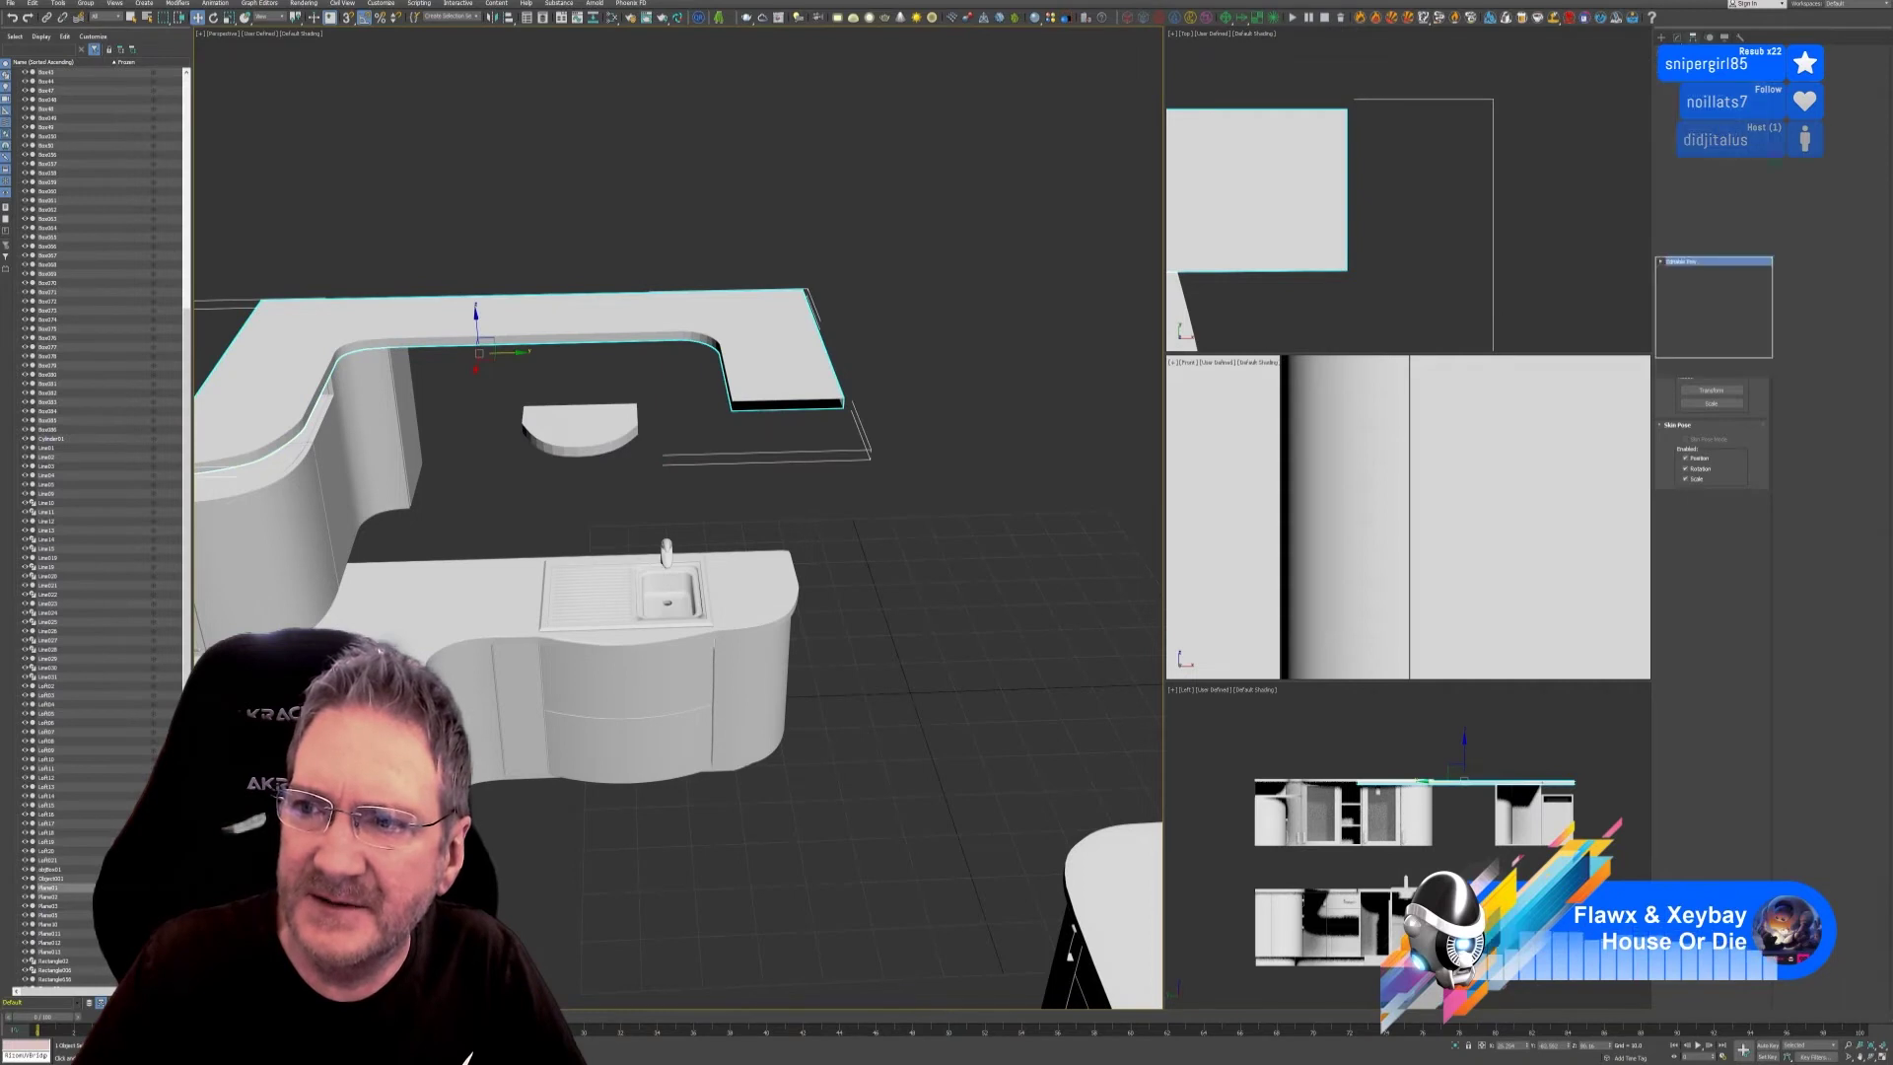
pyautogui.click(1734, 402)
pyautogui.scroll(-6, 1420, 251)
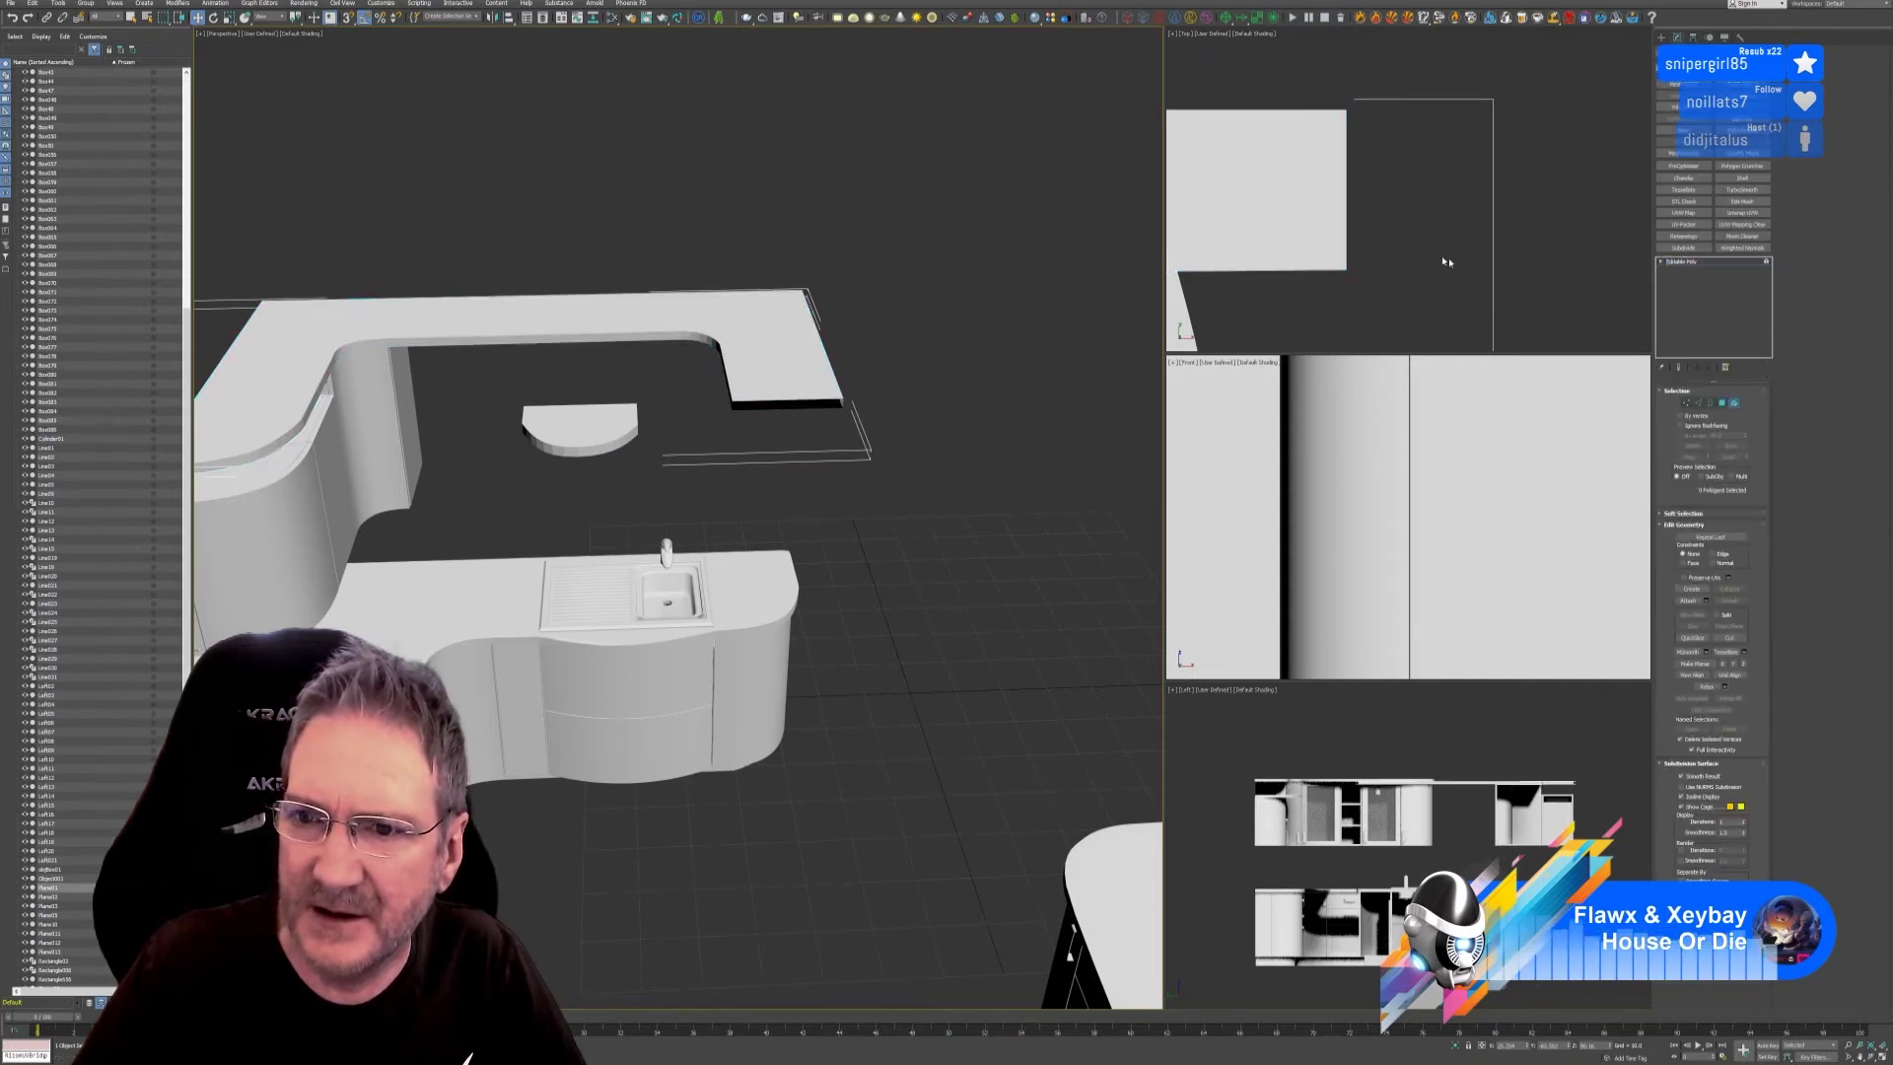
pyautogui.moveTo(1396, 244); pyautogui.dragTo(1434, 165, button='middle')
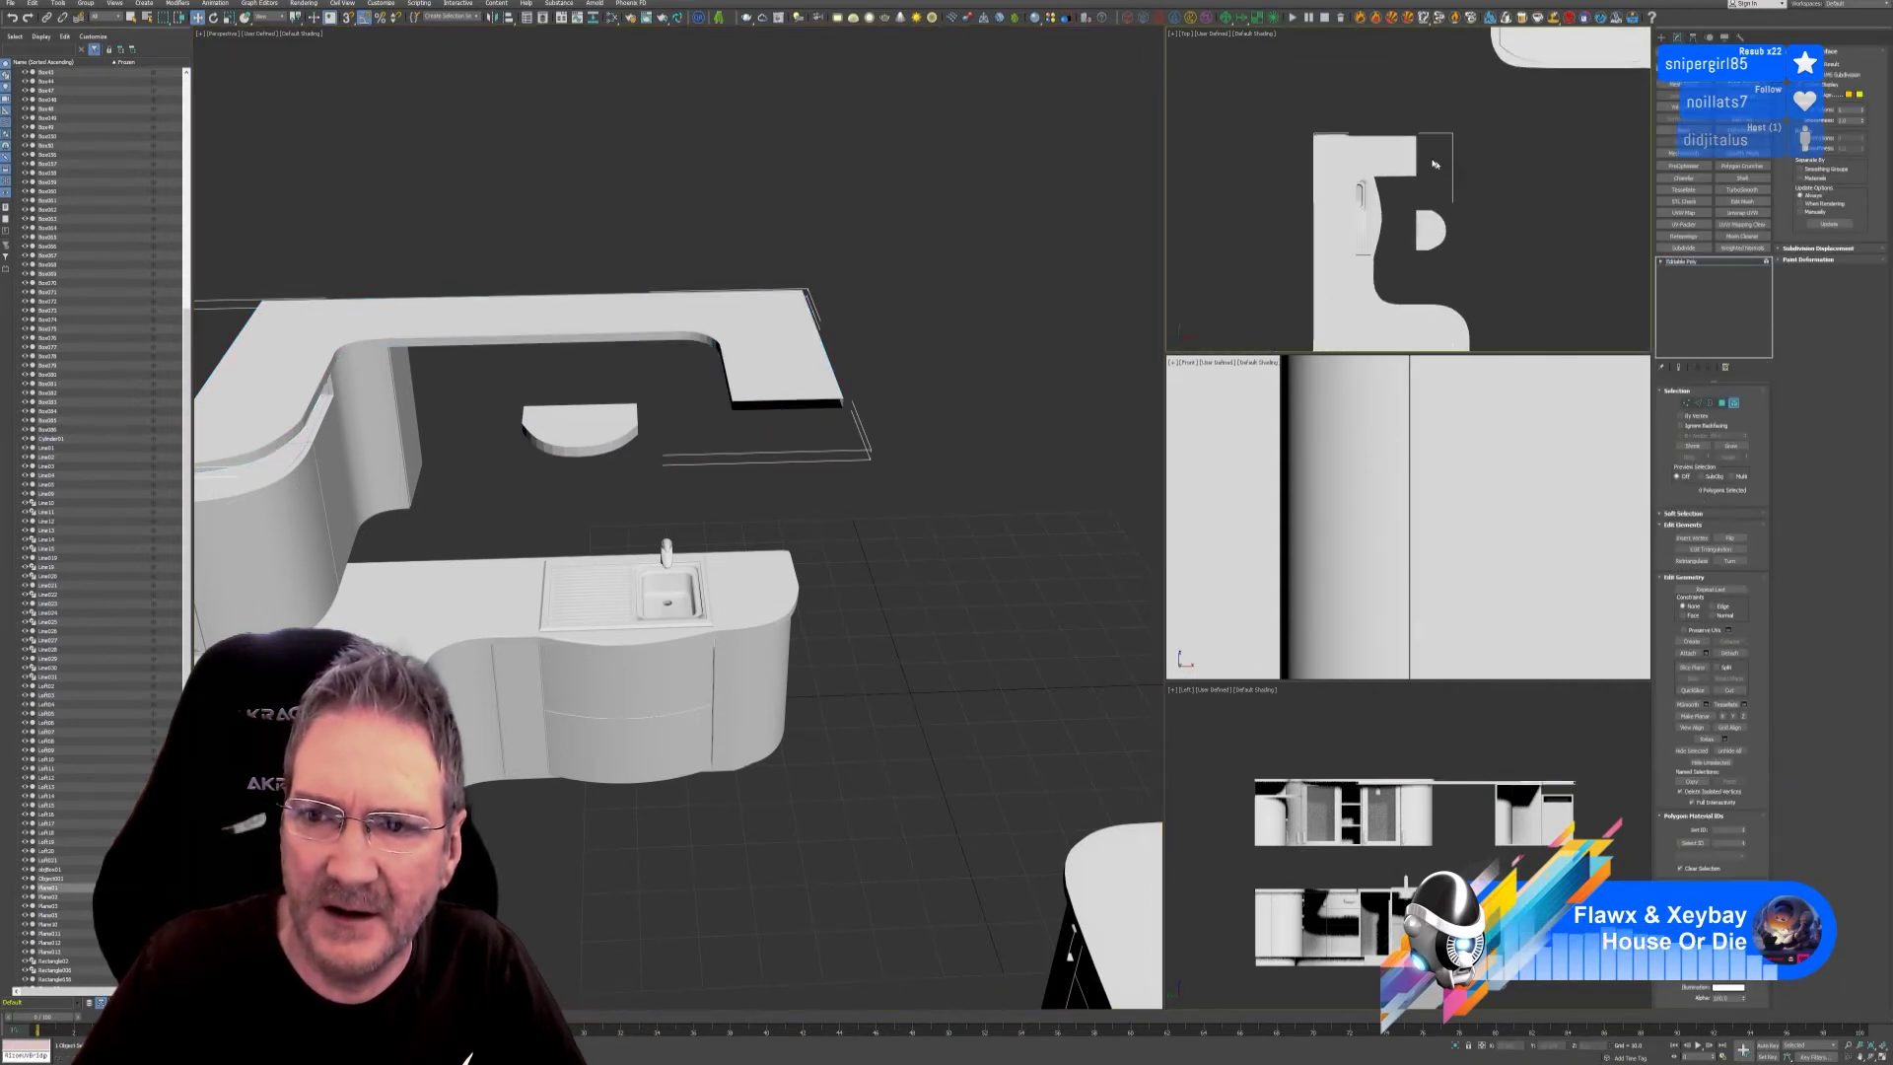
pyautogui.moveTo(1450, 131); pyautogui.dragTo(1451, 132)
pyautogui.keyDown('alt'); pyautogui.moveTo(915, 336); pyautogui.dragTo(604, 330, button='middle'); pyautogui.keyUp('alt')
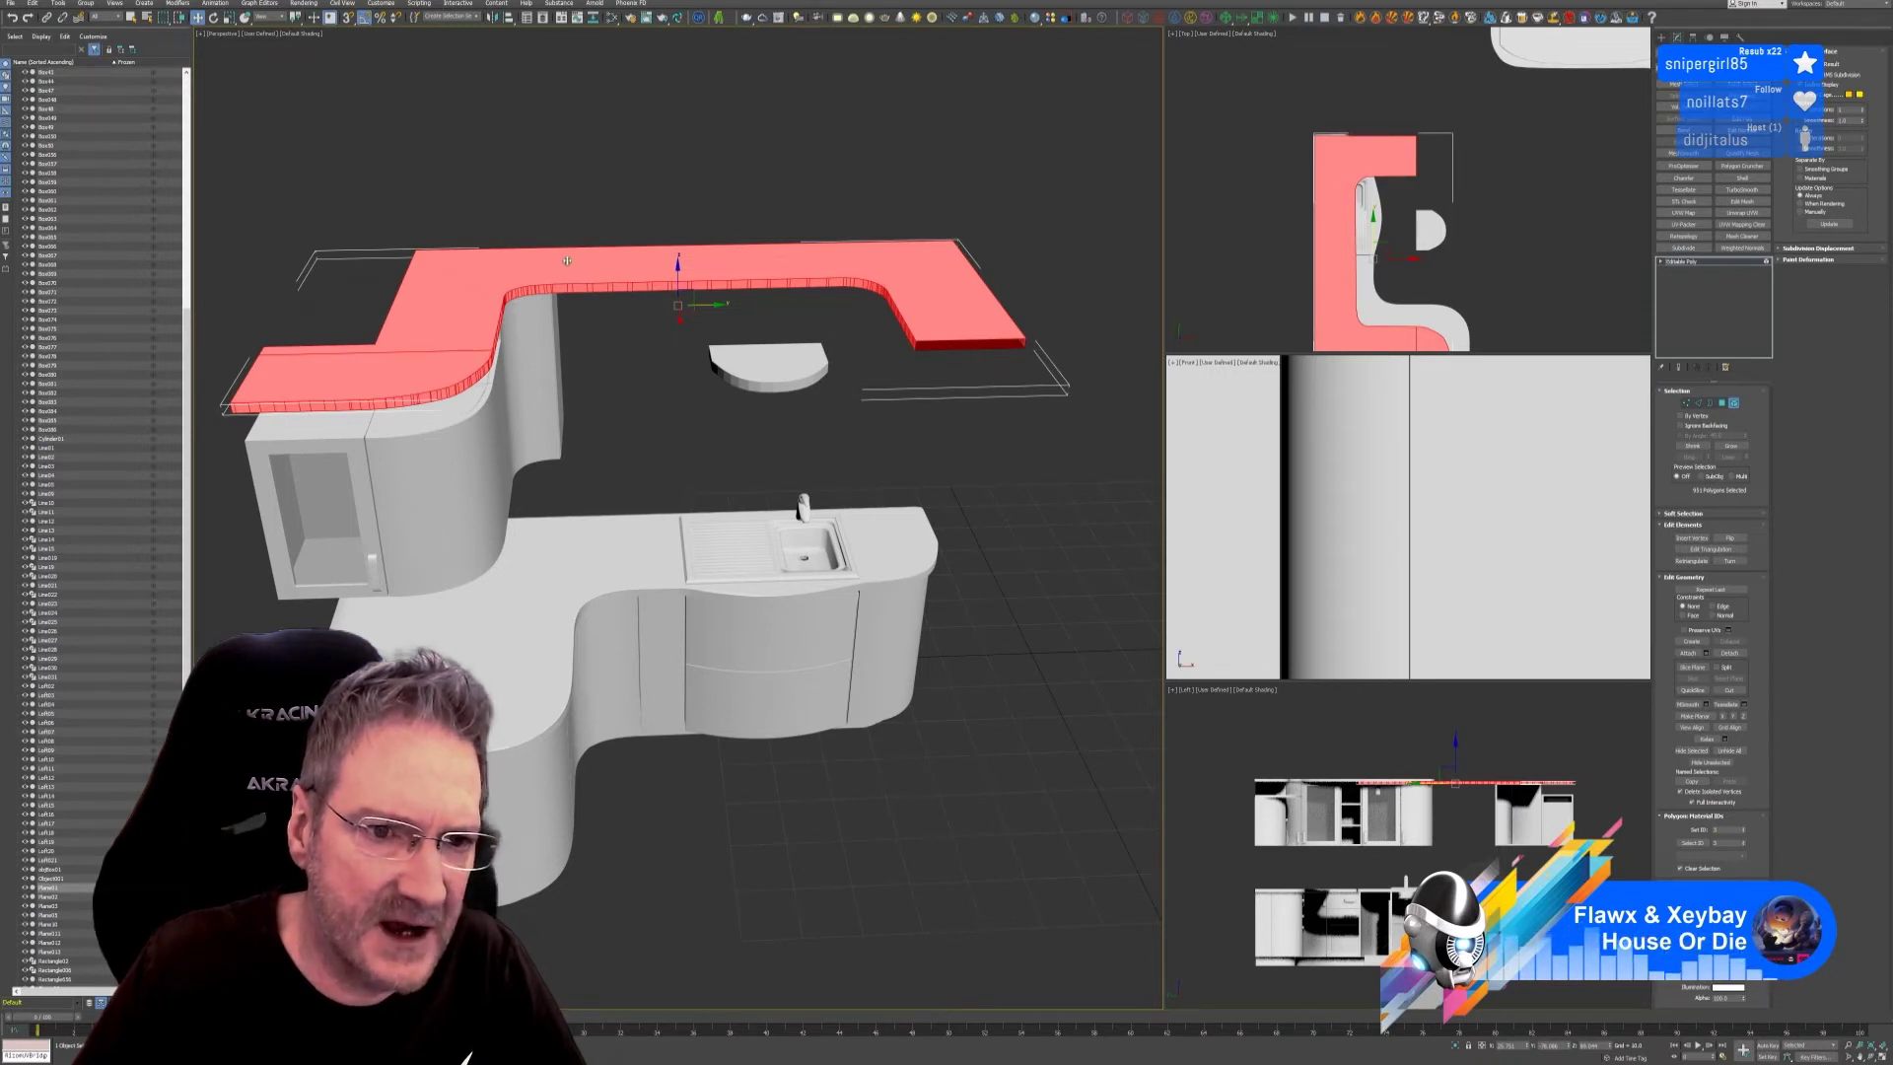
pyautogui.moveTo(1451, 277); pyautogui.dragTo(1456, 255, button='middle')
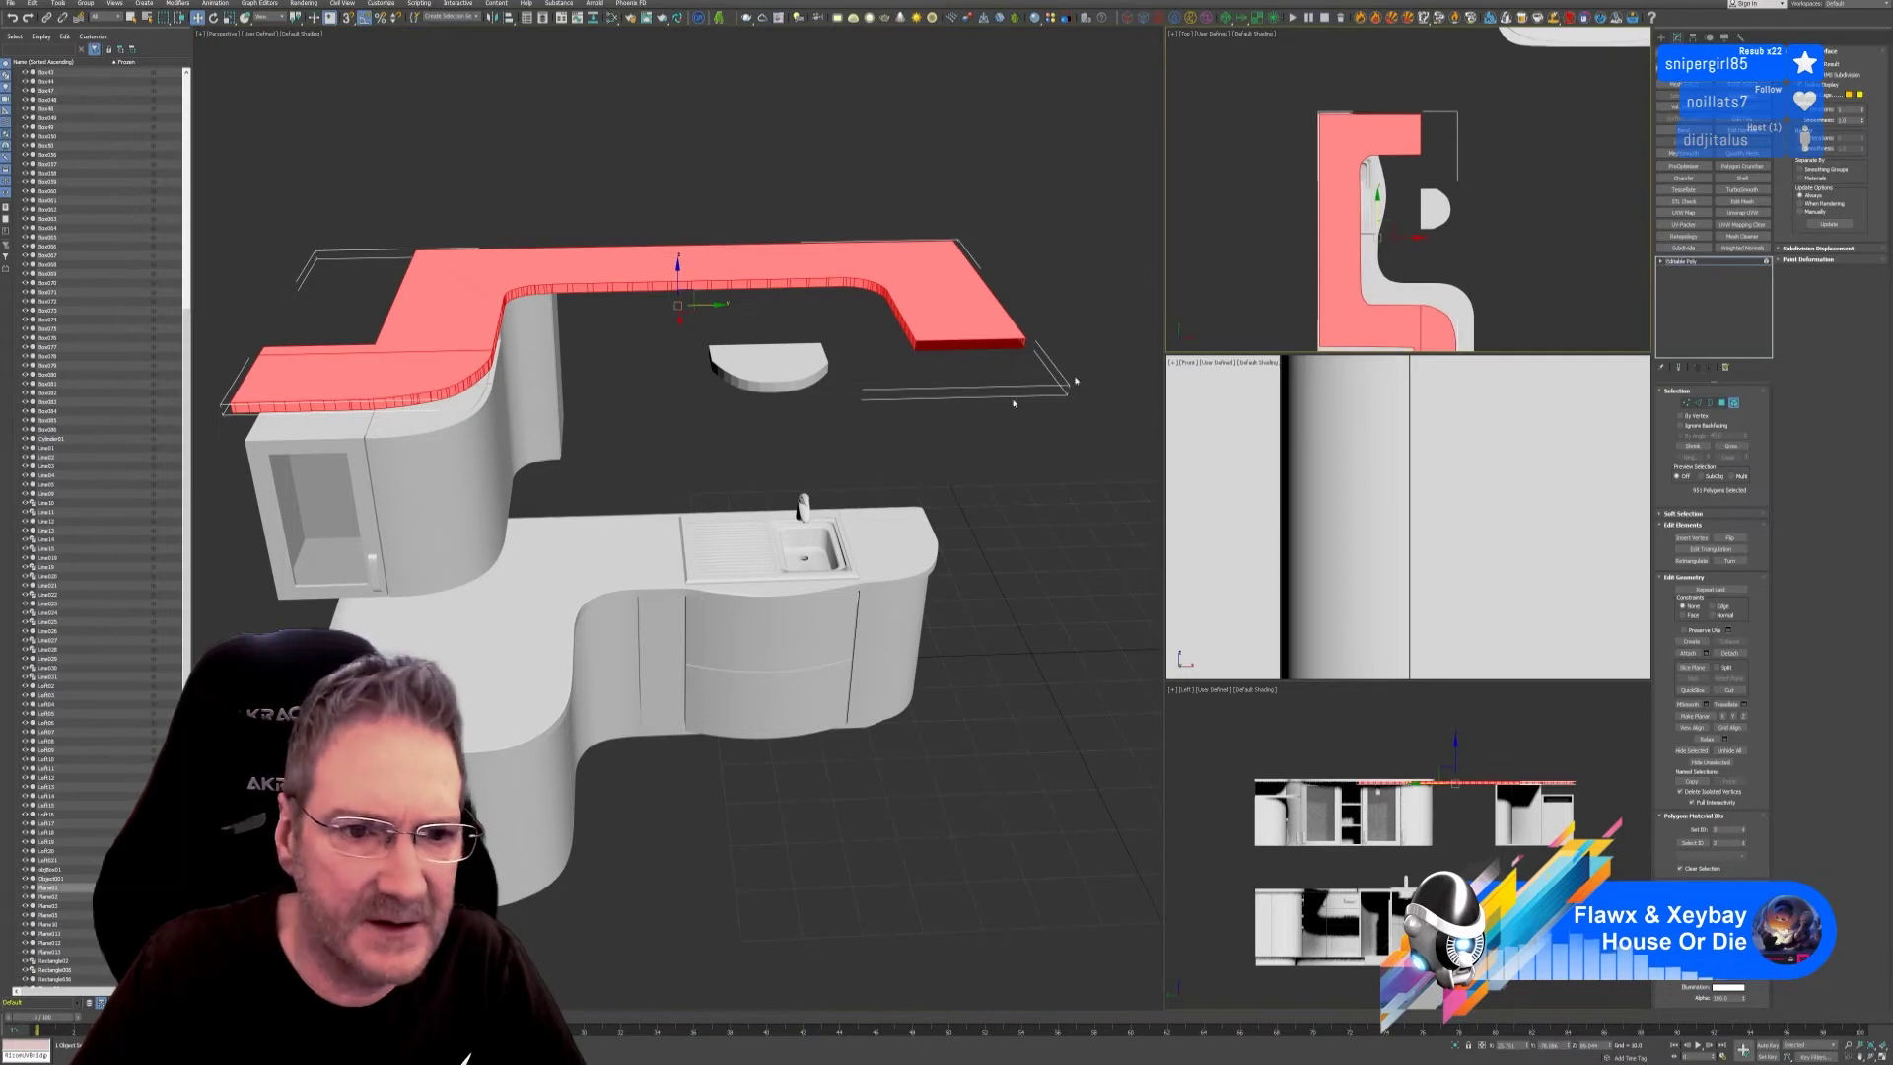
pyautogui.keyDown('alt'); pyautogui.moveTo(695, 460); pyautogui.dragTo(665, 509, button='middle'); pyautogui.keyUp('alt')
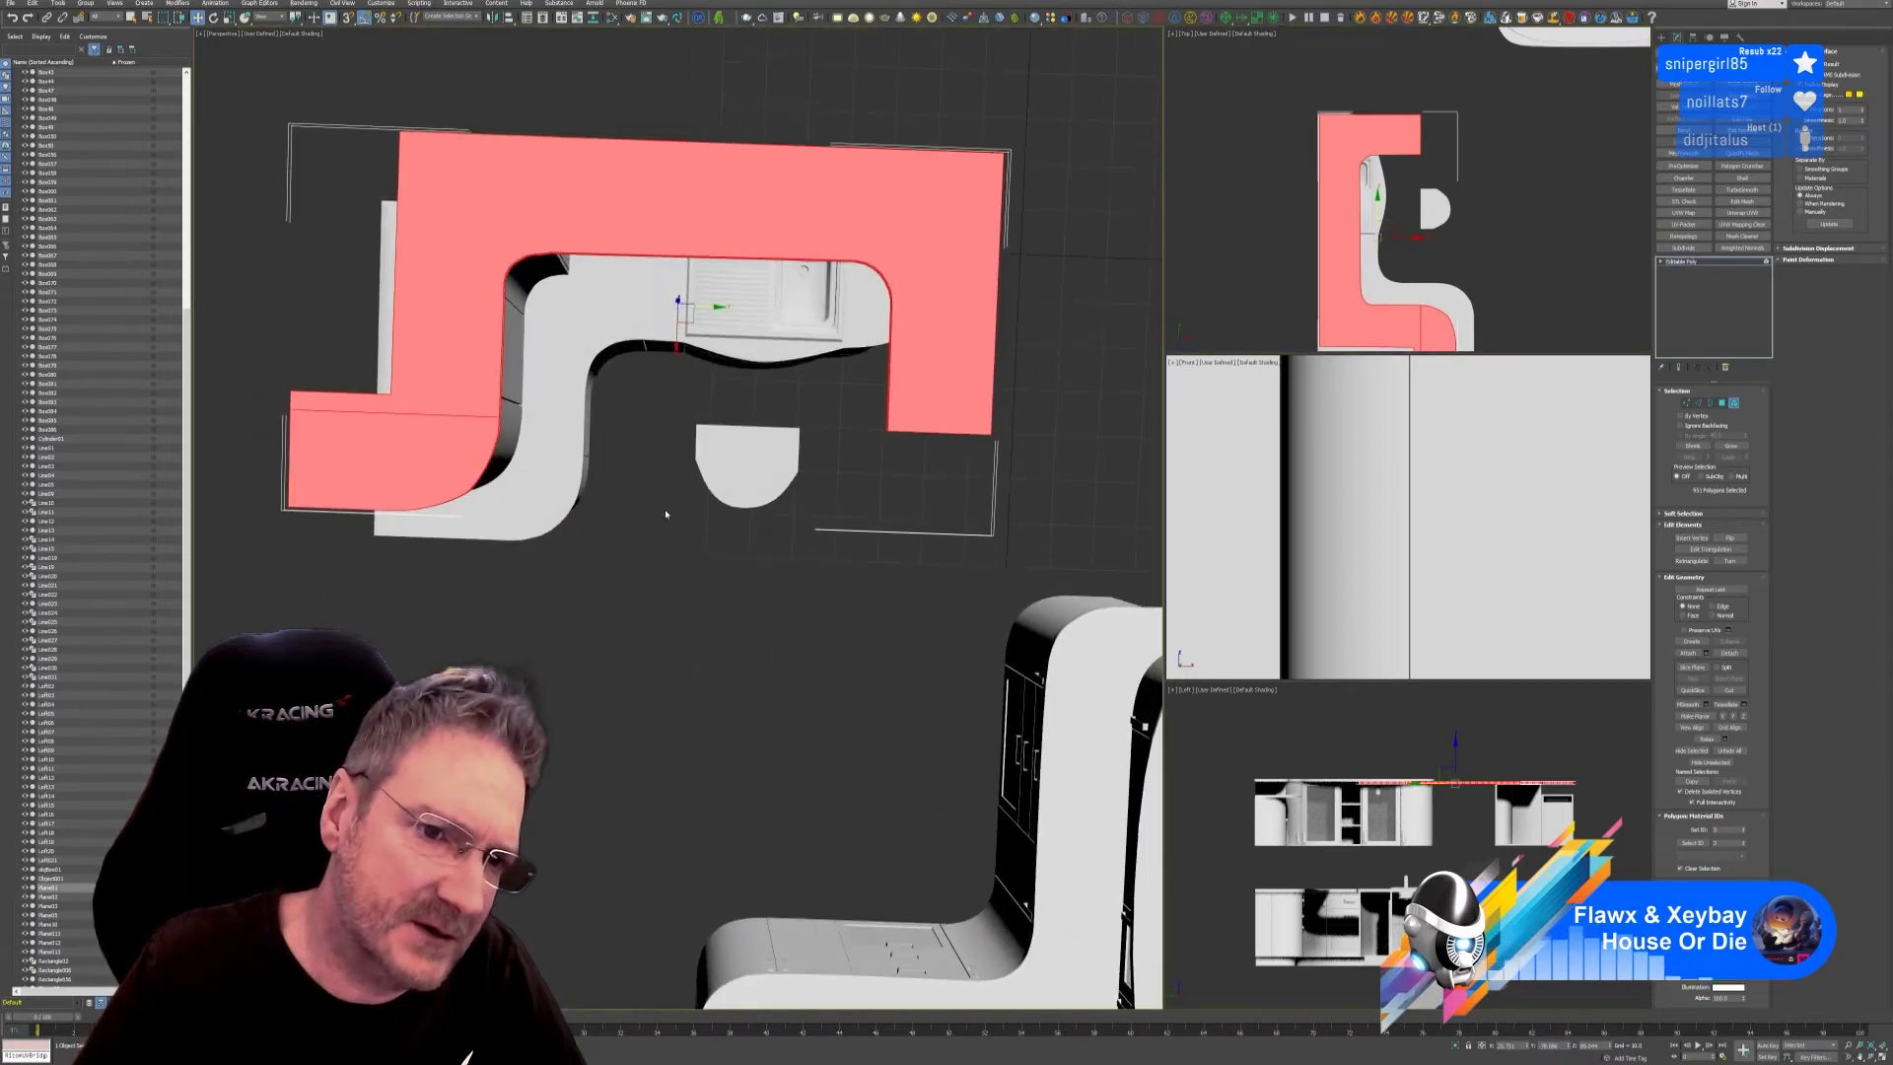
pyautogui.moveTo(1523, 334); pyautogui.dragTo(1413, 181, button='middle')
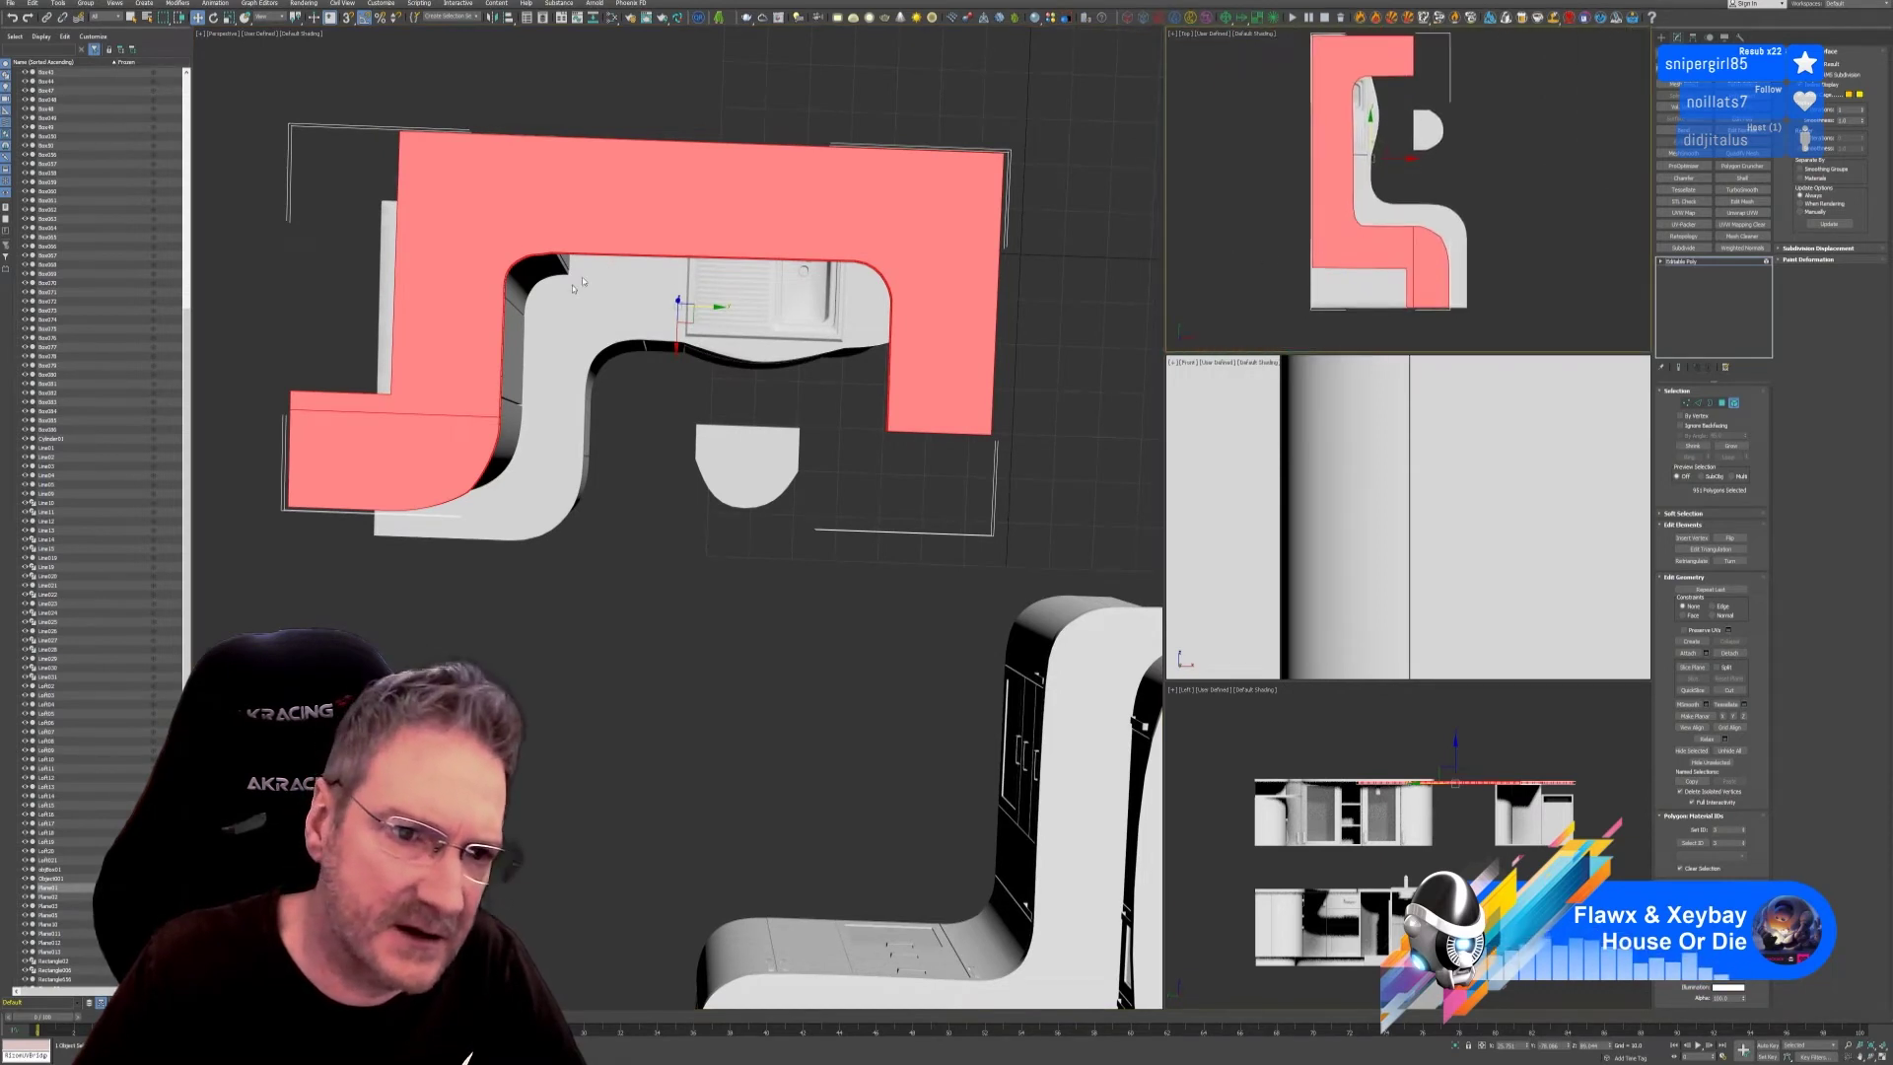
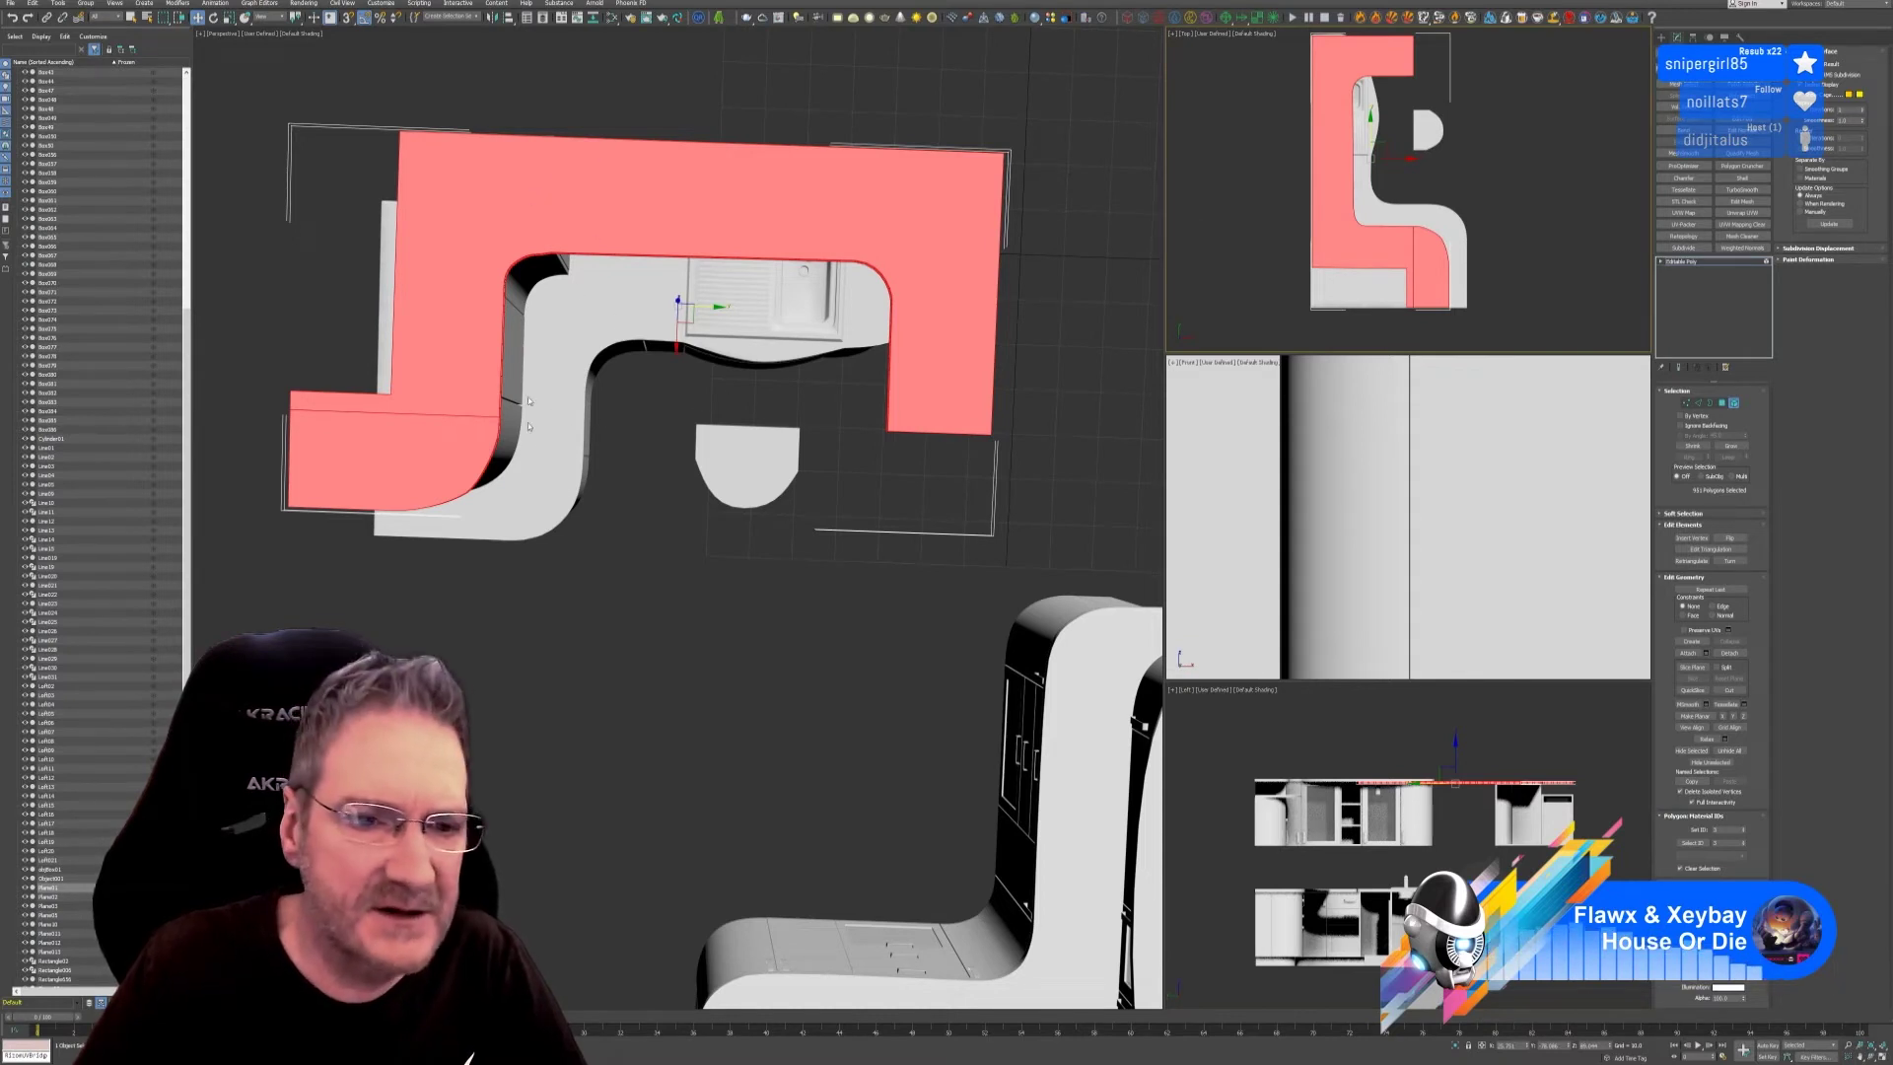
# Start a Slice Plane on the selected canopy in the Top view and rotate the plane to lie crosswise over the sink-run leg.
pyautogui.moveTo(1446, 163); pyautogui.dragTo(1463, 170, button='middle')
pyautogui.hotkey('alt', 'w')
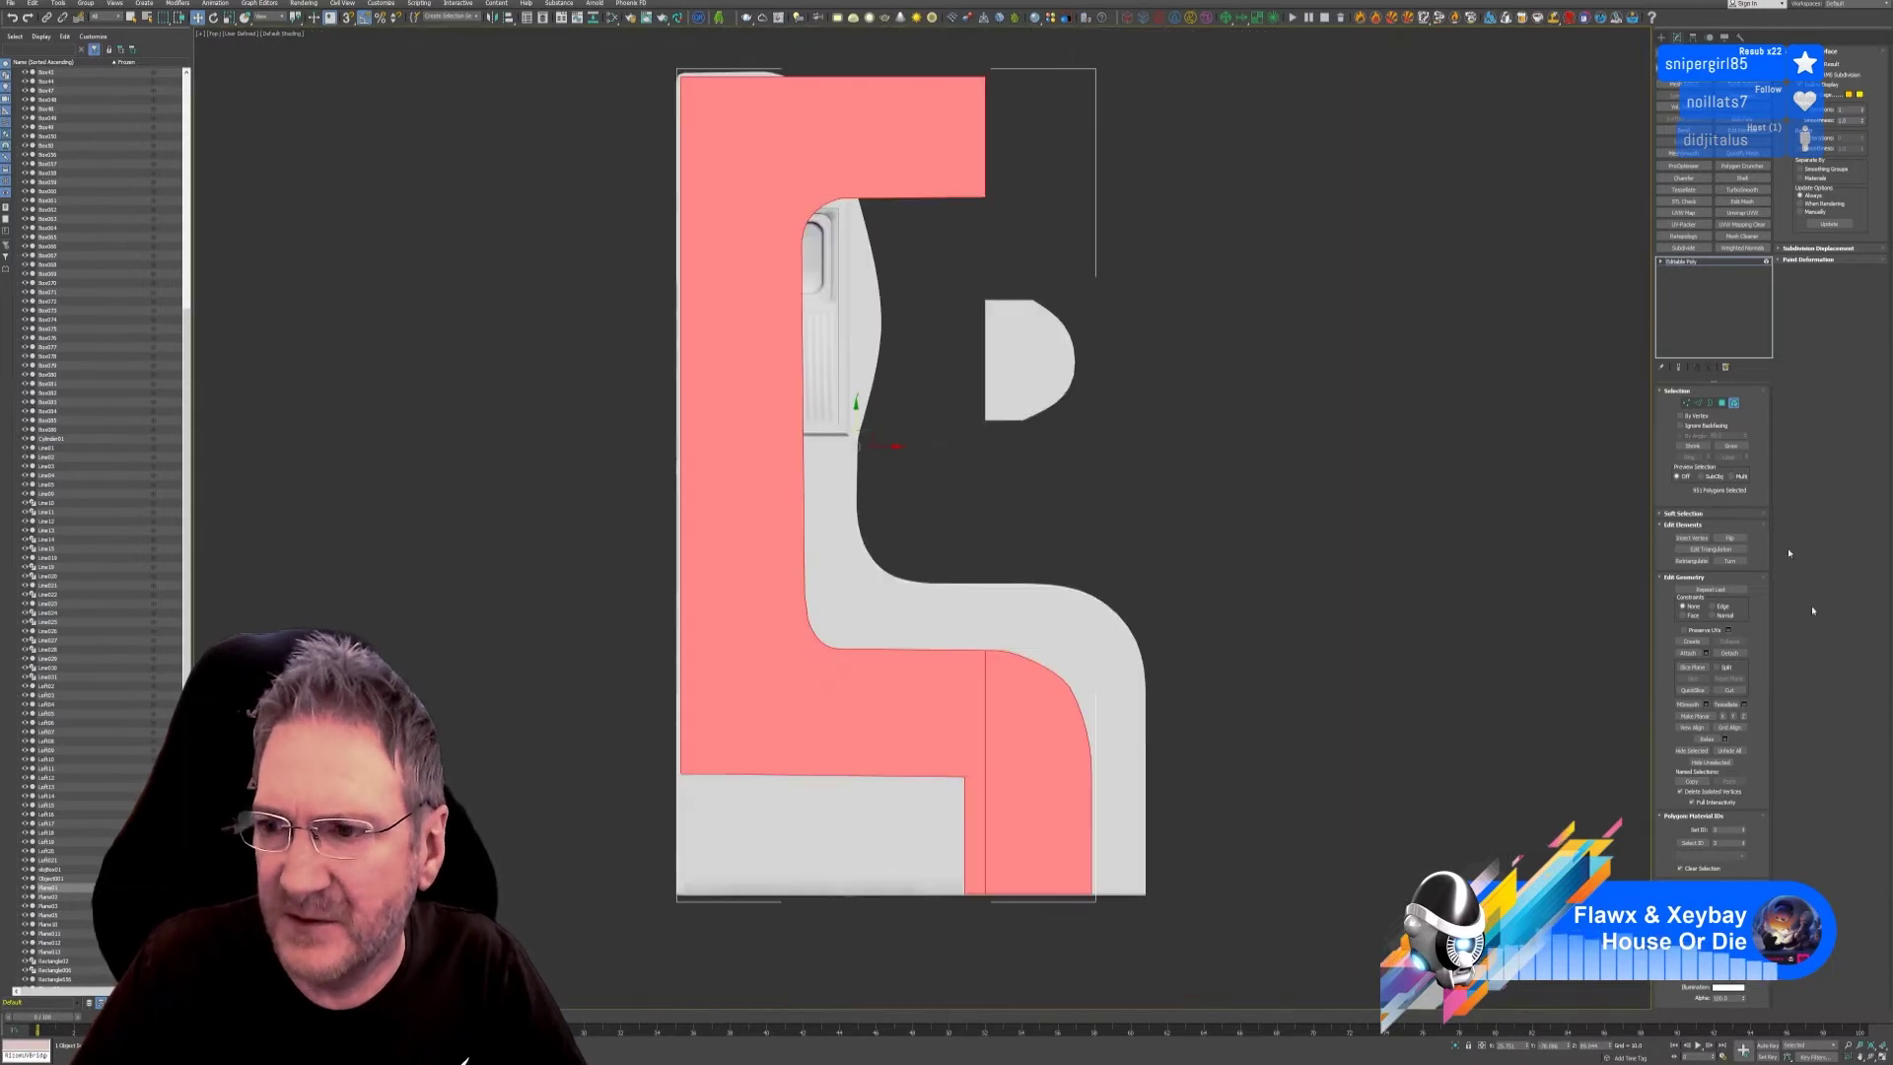
pyautogui.click(1692, 667)
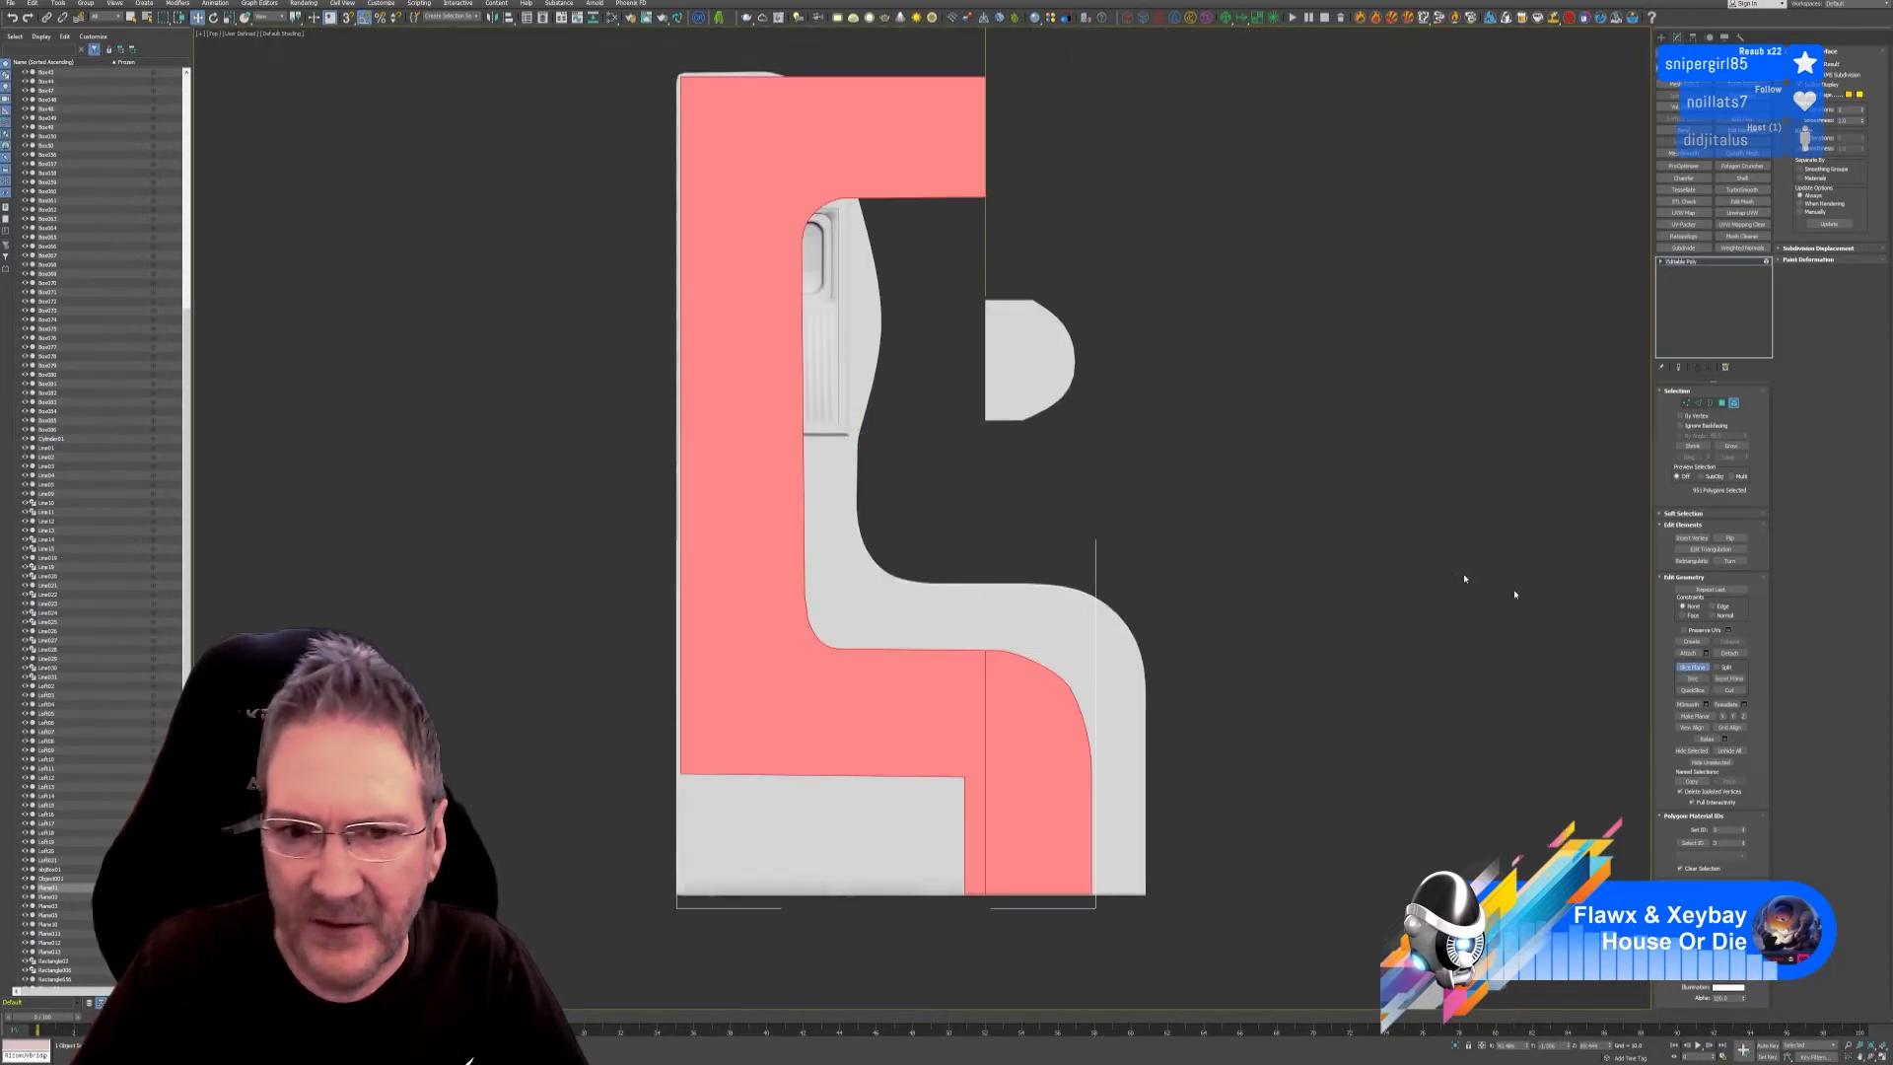
pyautogui.press('e')
pyautogui.scroll(-3, 1098, 350)
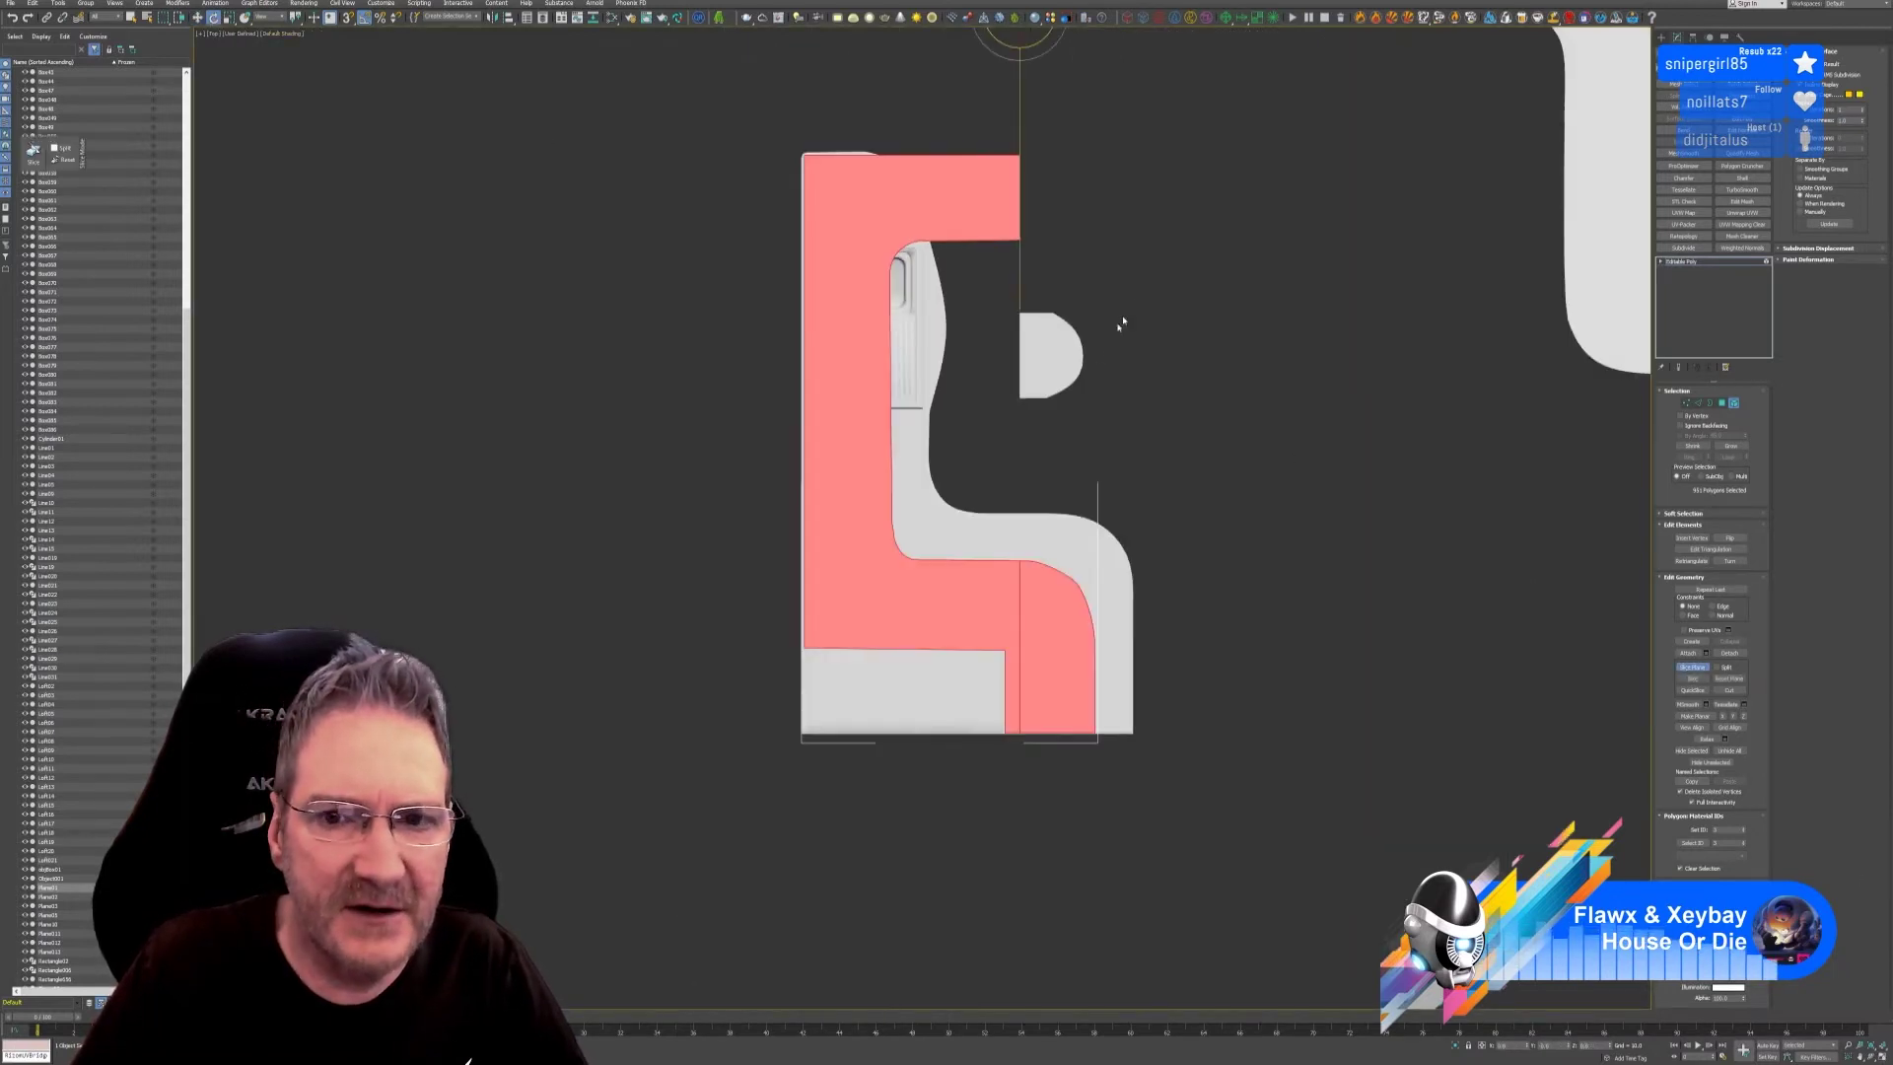
pyautogui.moveTo(1119, 316); pyautogui.dragTo(1078, 458, button='middle')
pyautogui.moveTo(937, 161); pyautogui.dragTo(908, 197)
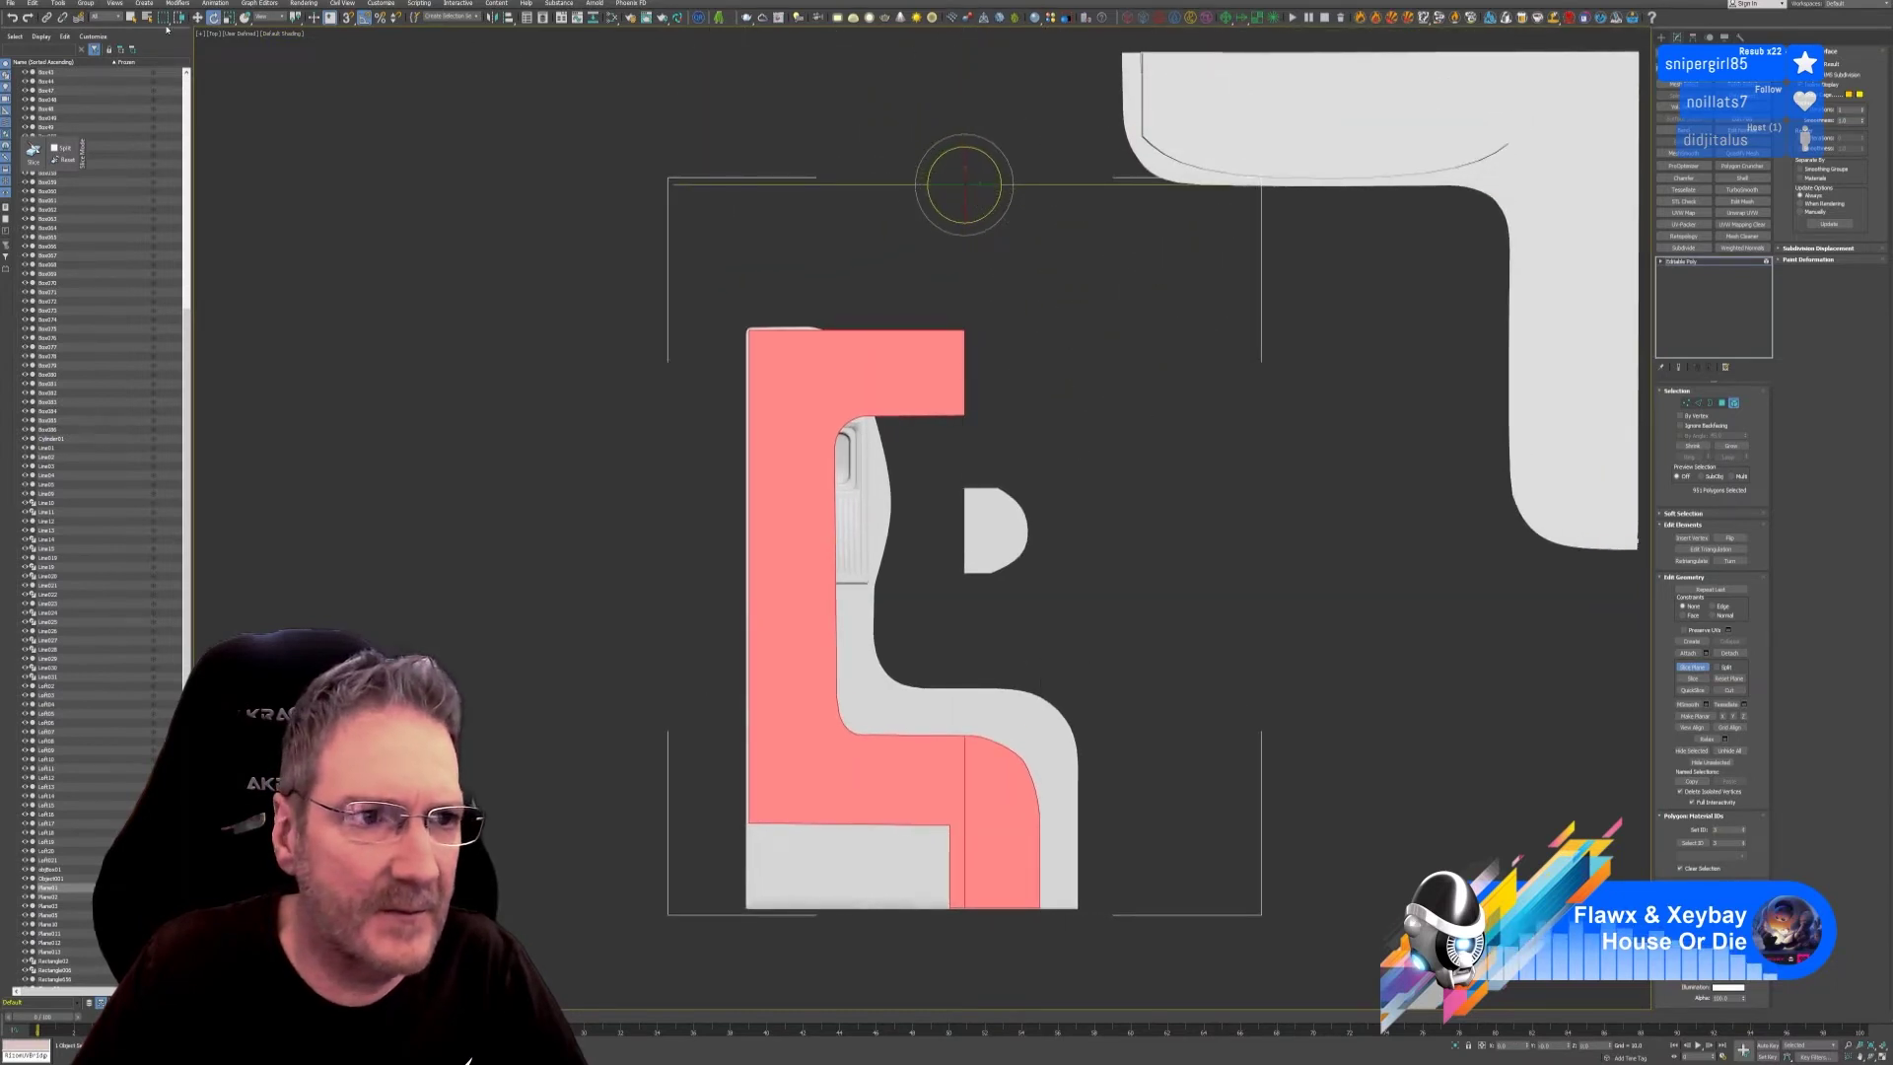
# Move the slice plane level with the worktop's straight inner edge and slice the canopy there.
pyautogui.press('w')
pyautogui.moveTo(966, 156); pyautogui.dragTo(951, 657)
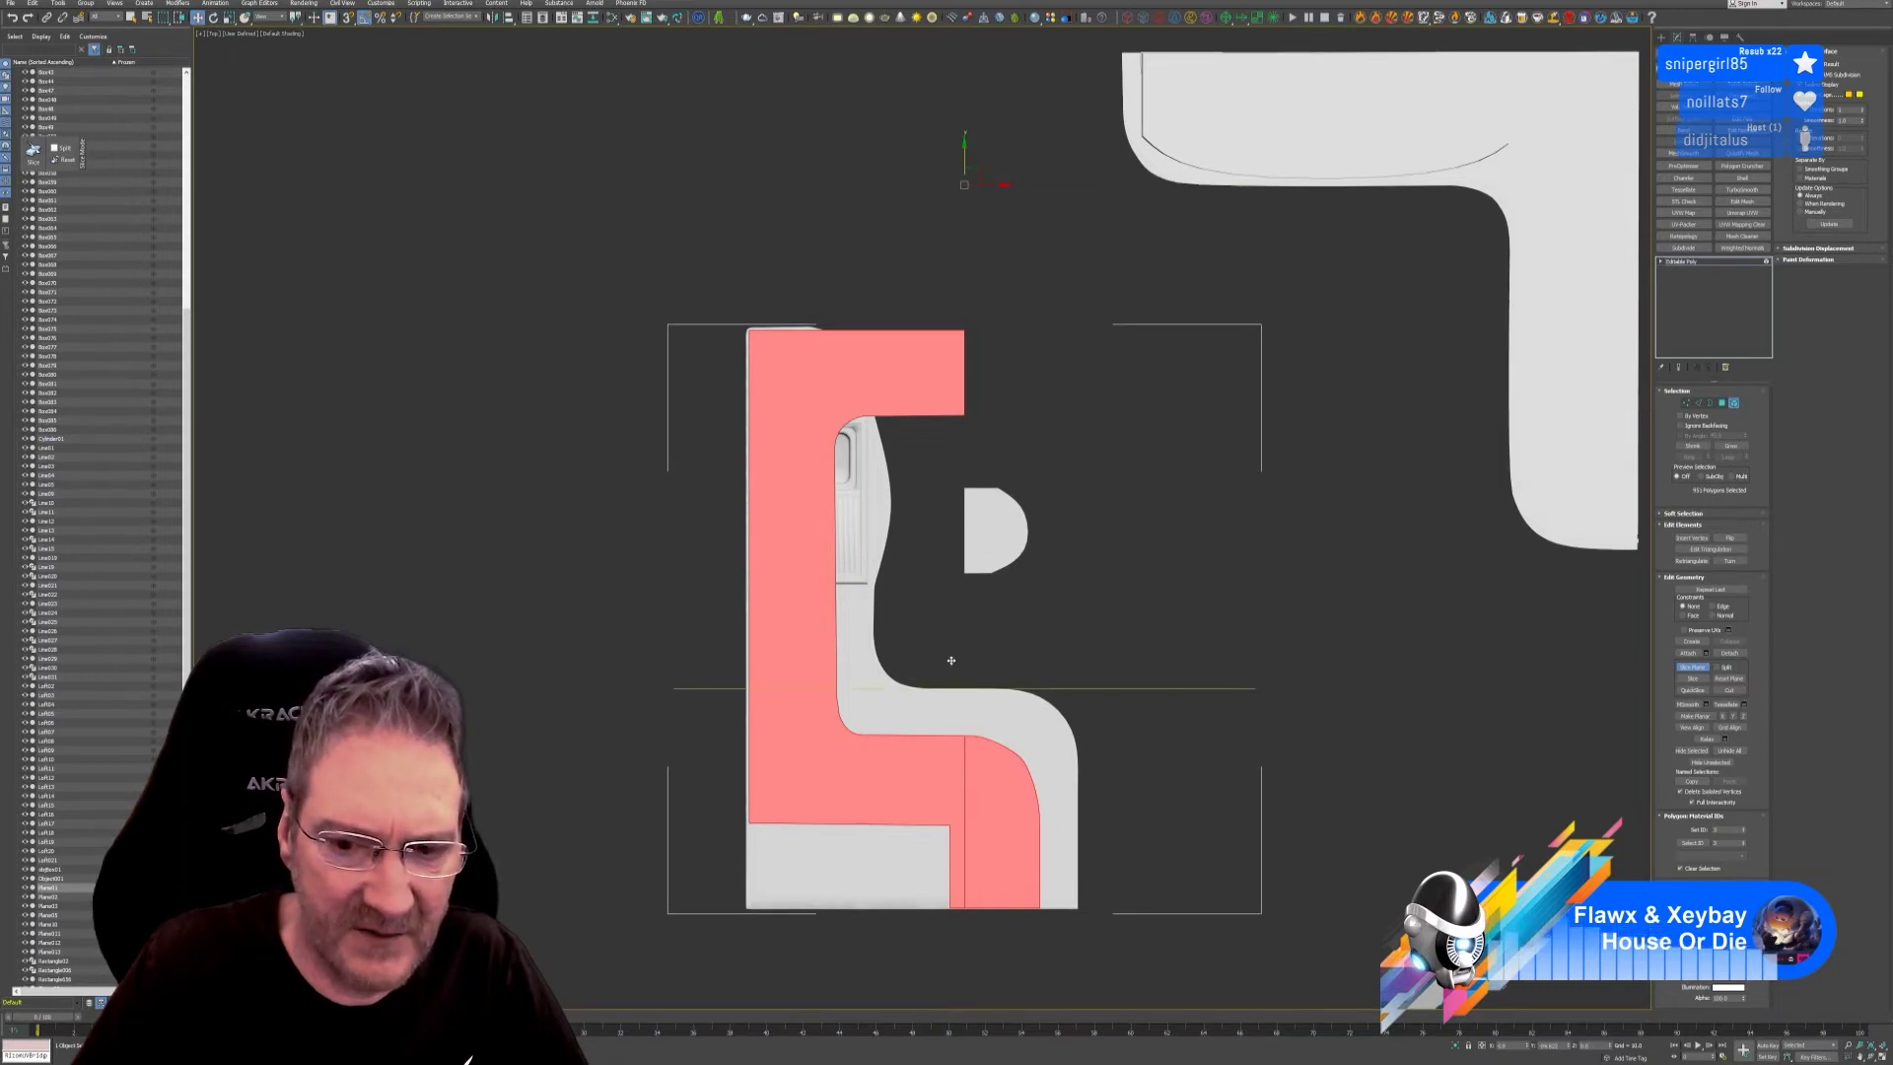
pyautogui.scroll(6, 952, 660)
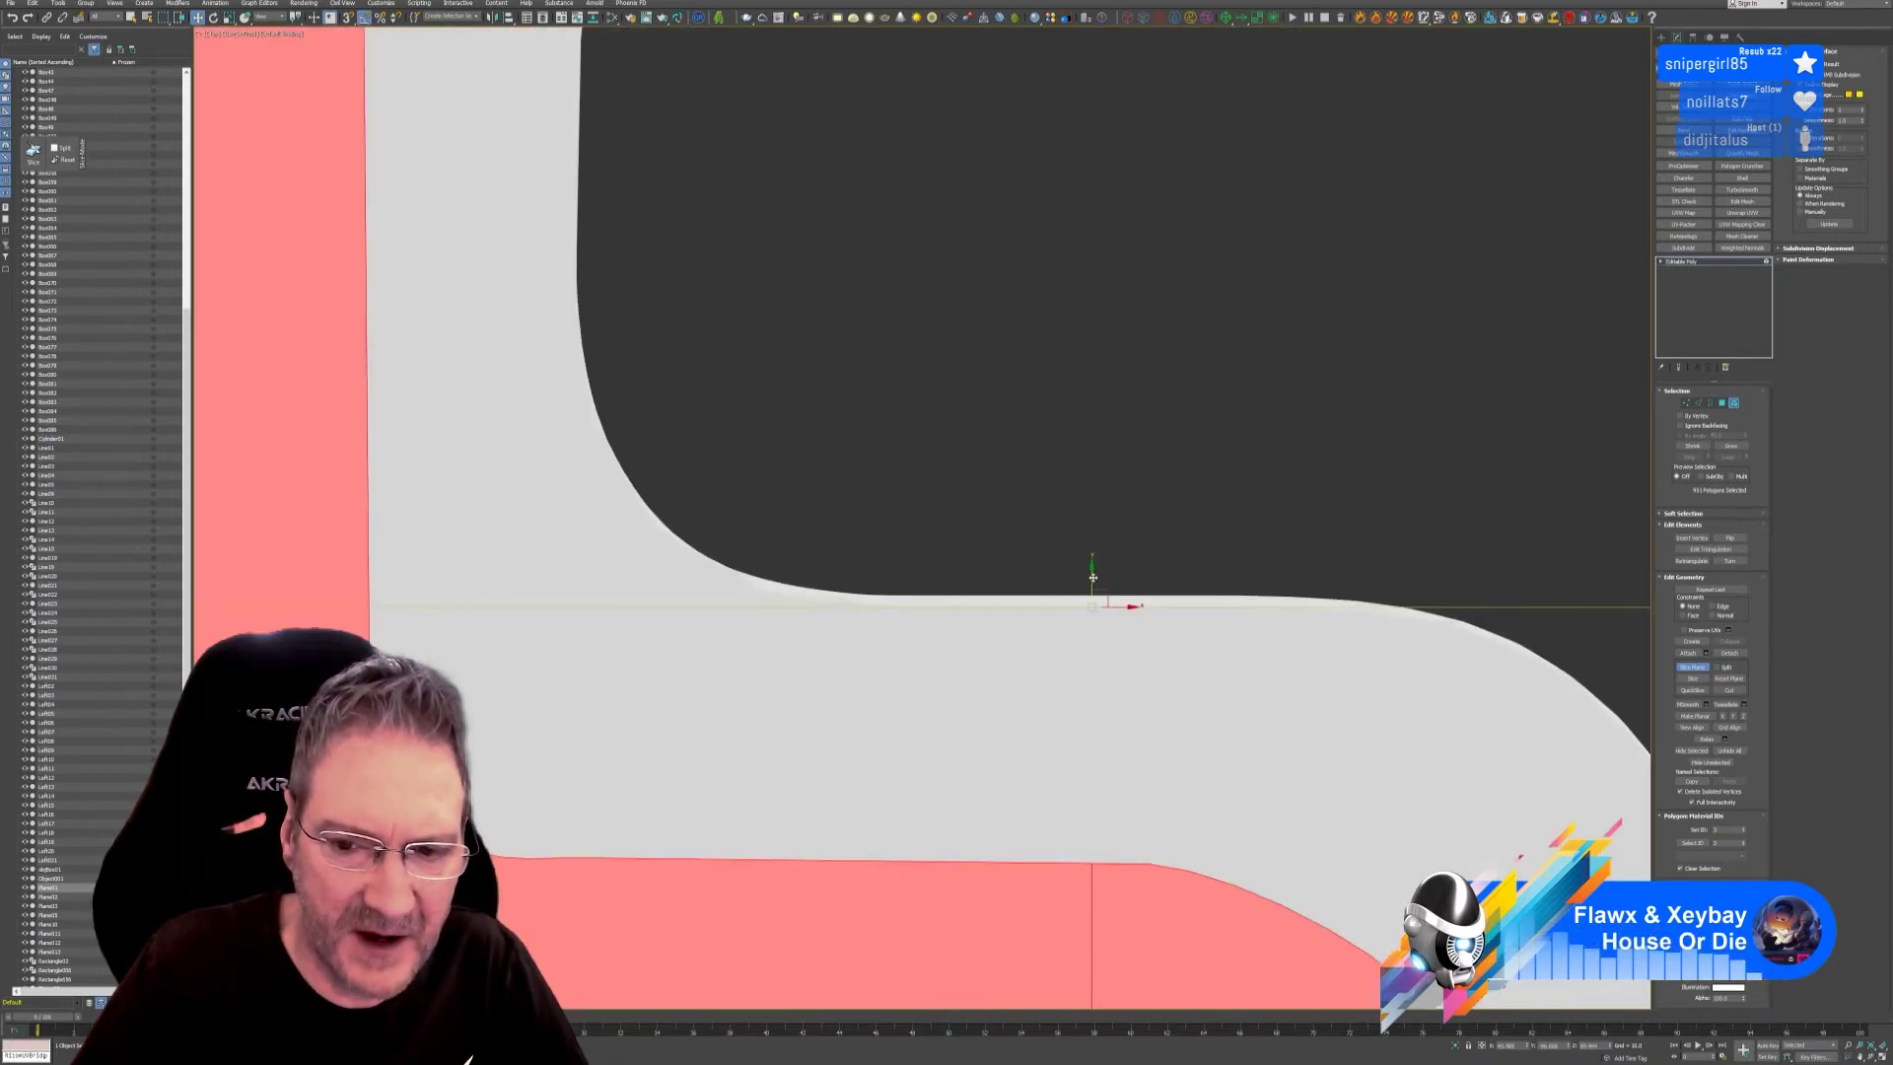
pyautogui.moveTo(1092, 577); pyautogui.dragTo(1092, 565)
pyautogui.scroll(-3, 837, 601)
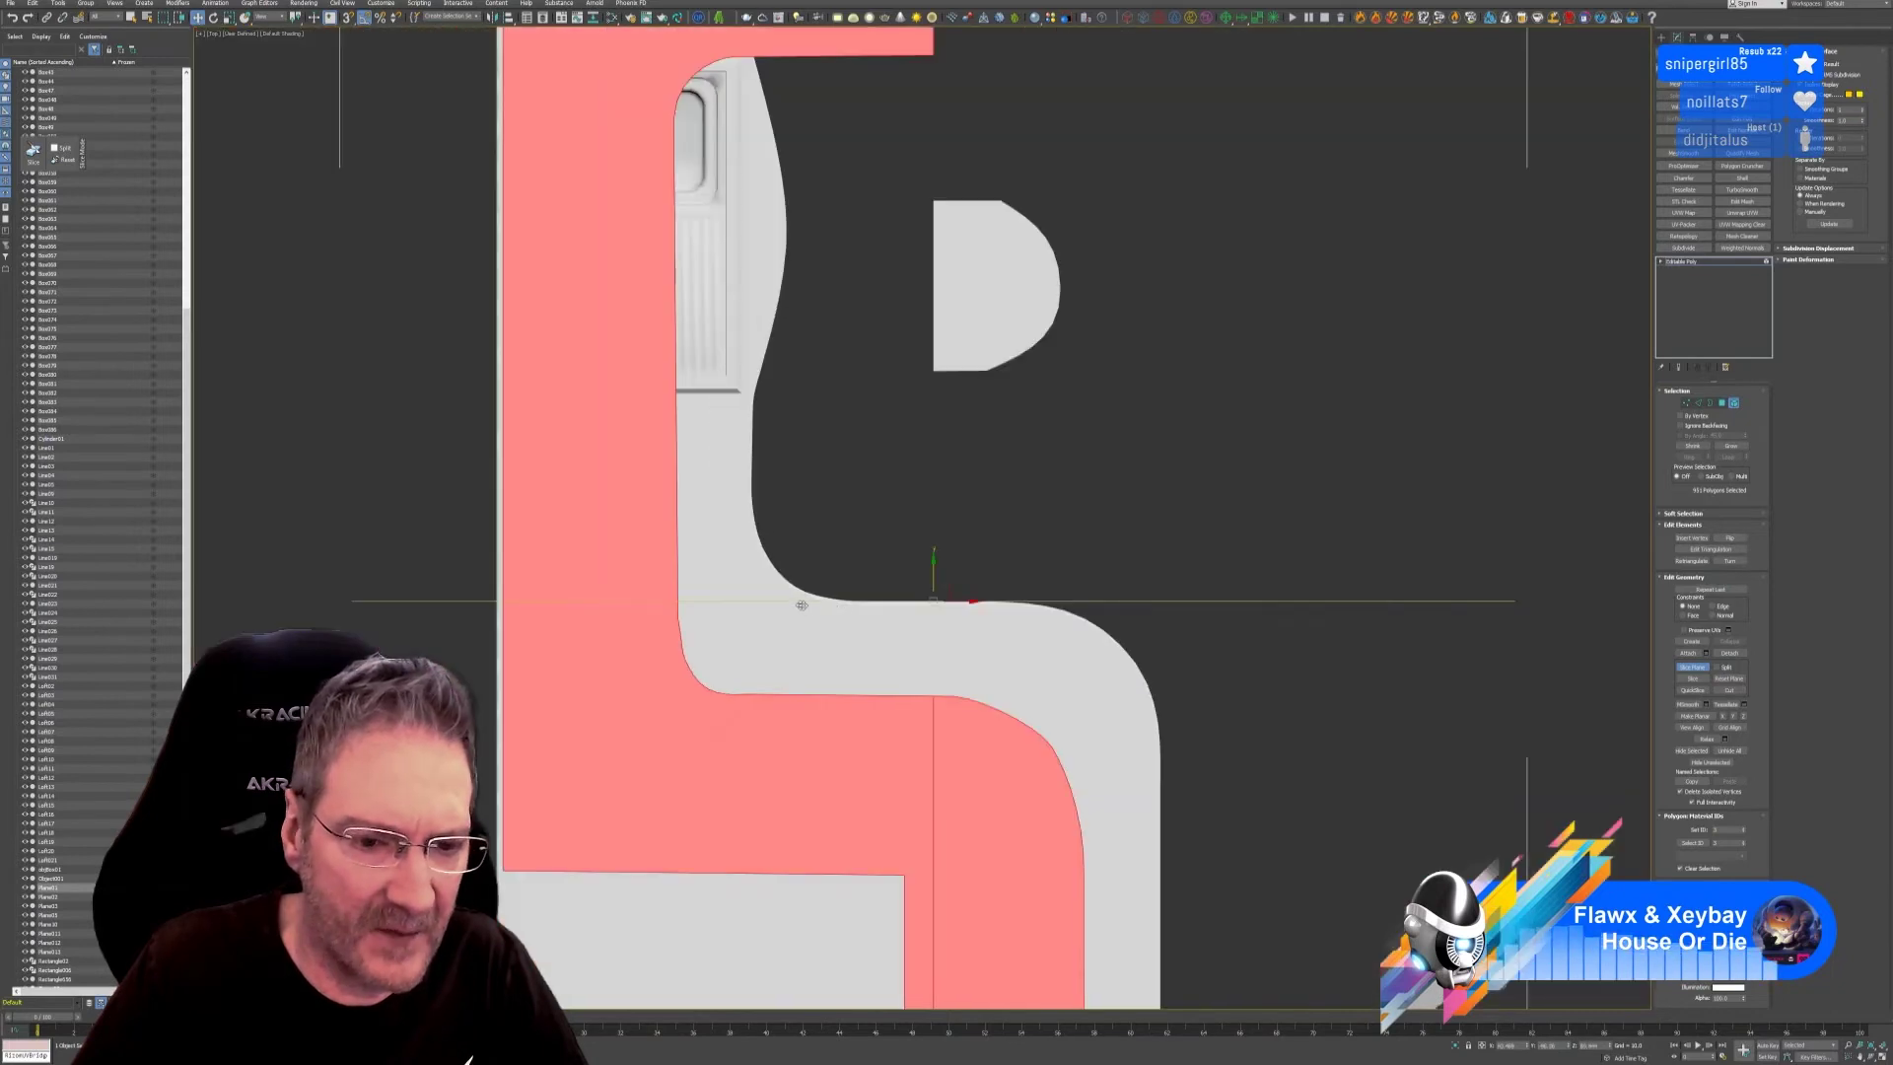
pyautogui.scroll(-3, 802, 604)
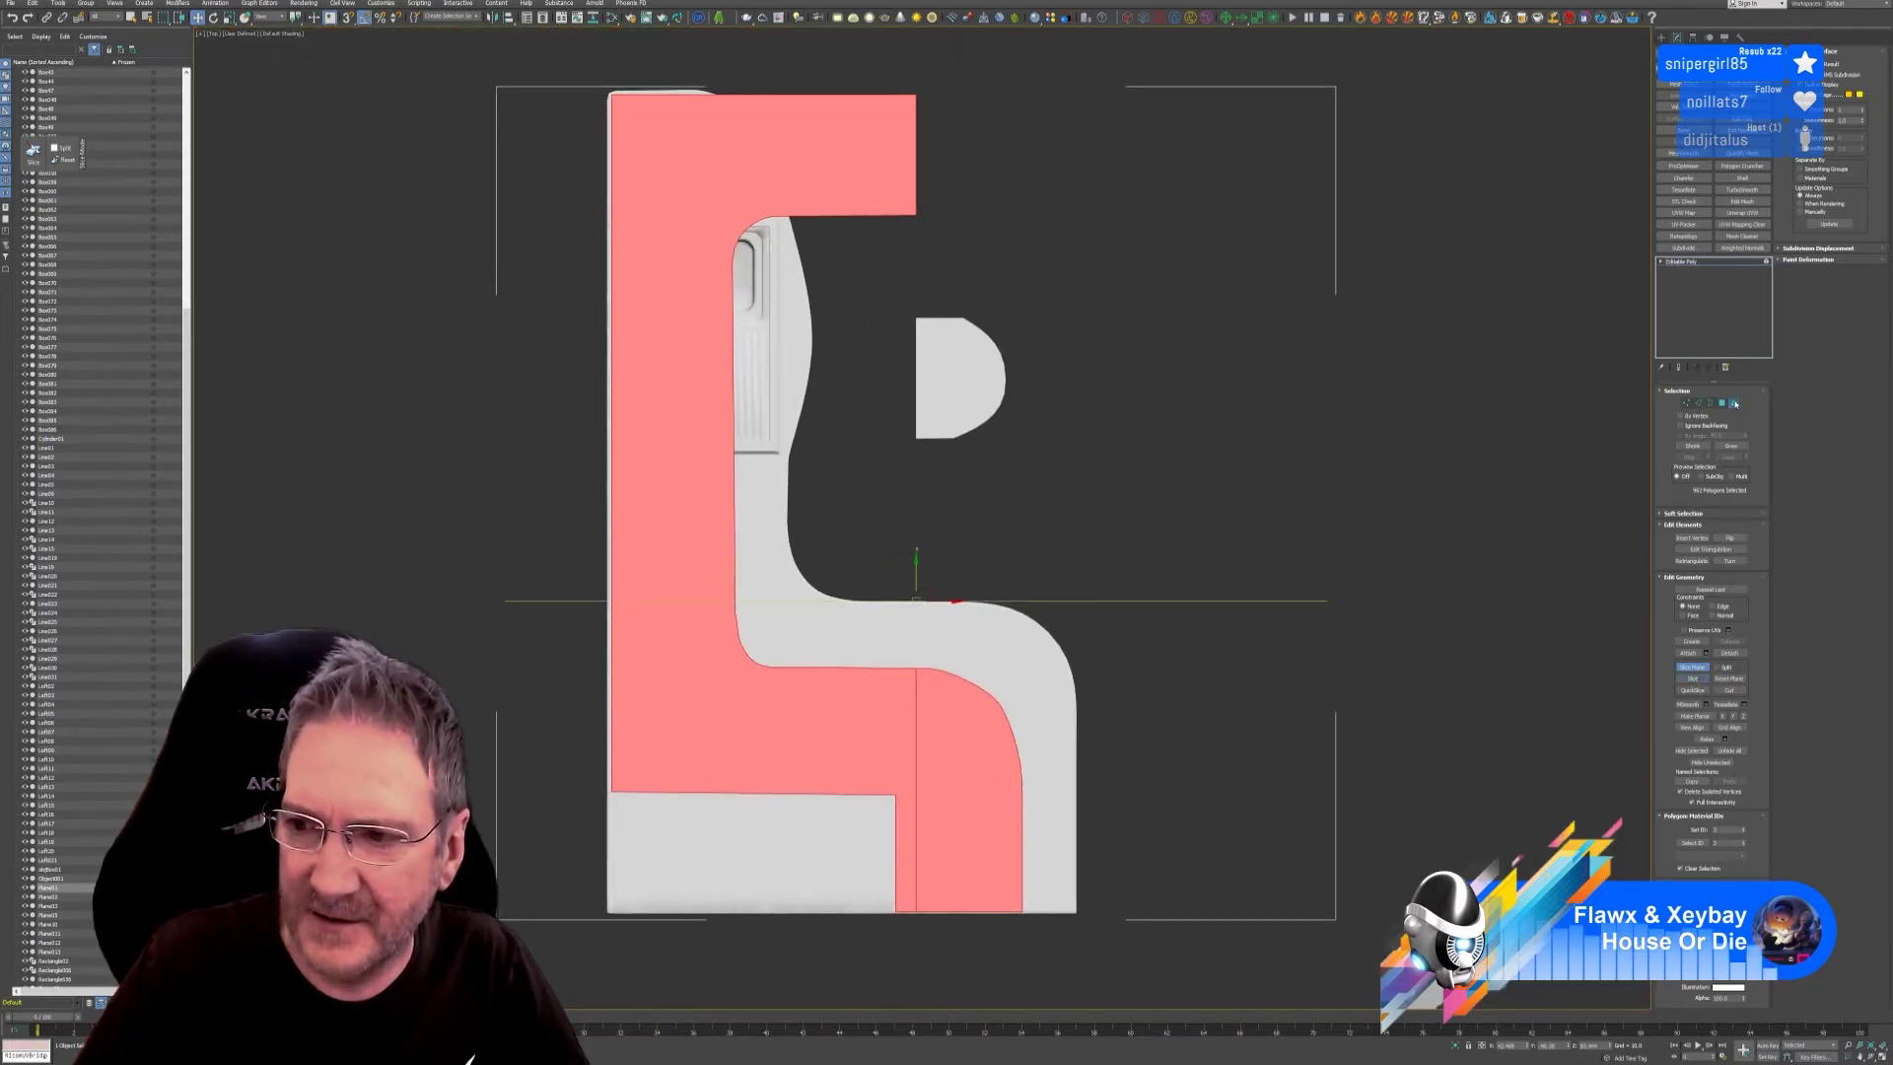
# At Polygon level, select the canopy section over the sink run beyond the new slice and delete it.
pyautogui.click(1722, 403)
pyautogui.moveTo(1281, 457); pyautogui.dragTo(1284, 477, button='middle')
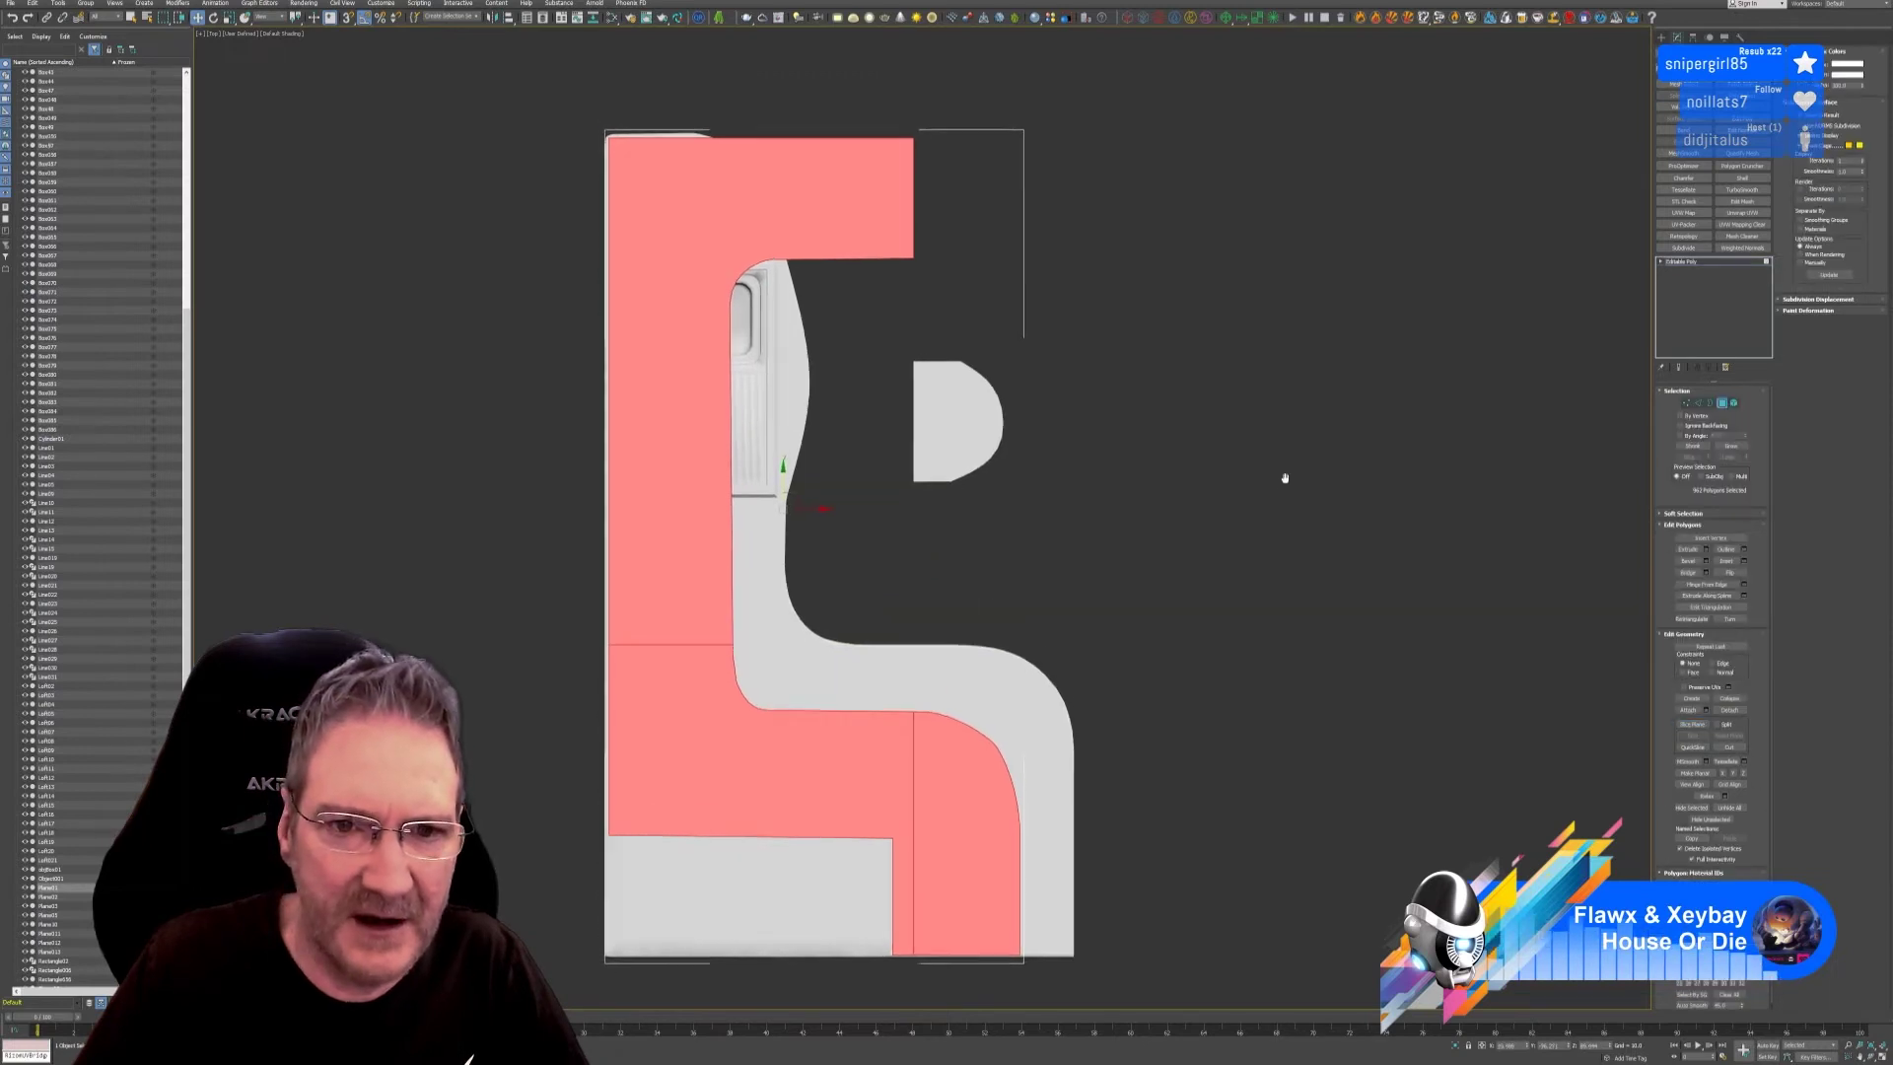
pyautogui.scroll(-2, 1242, 394)
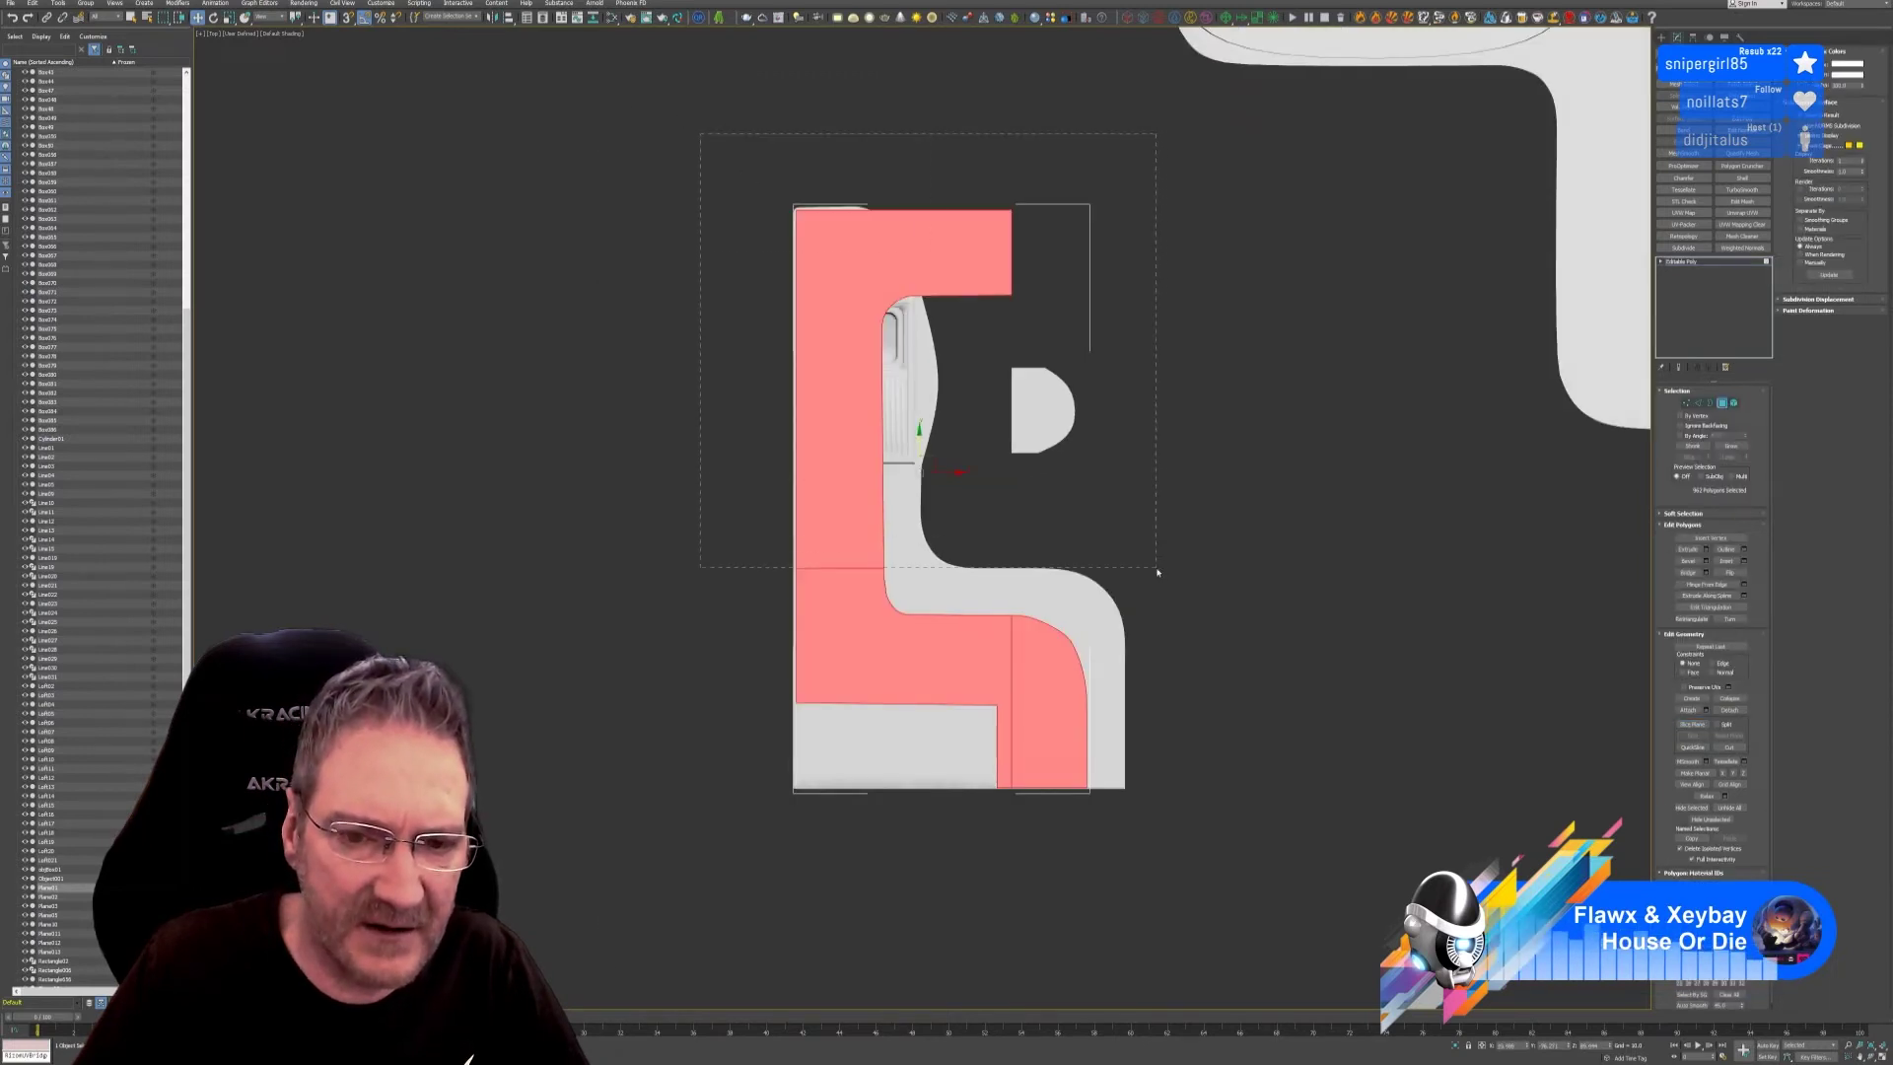
pyautogui.moveTo(1162, 569); pyautogui.dragTo(1163, 570)
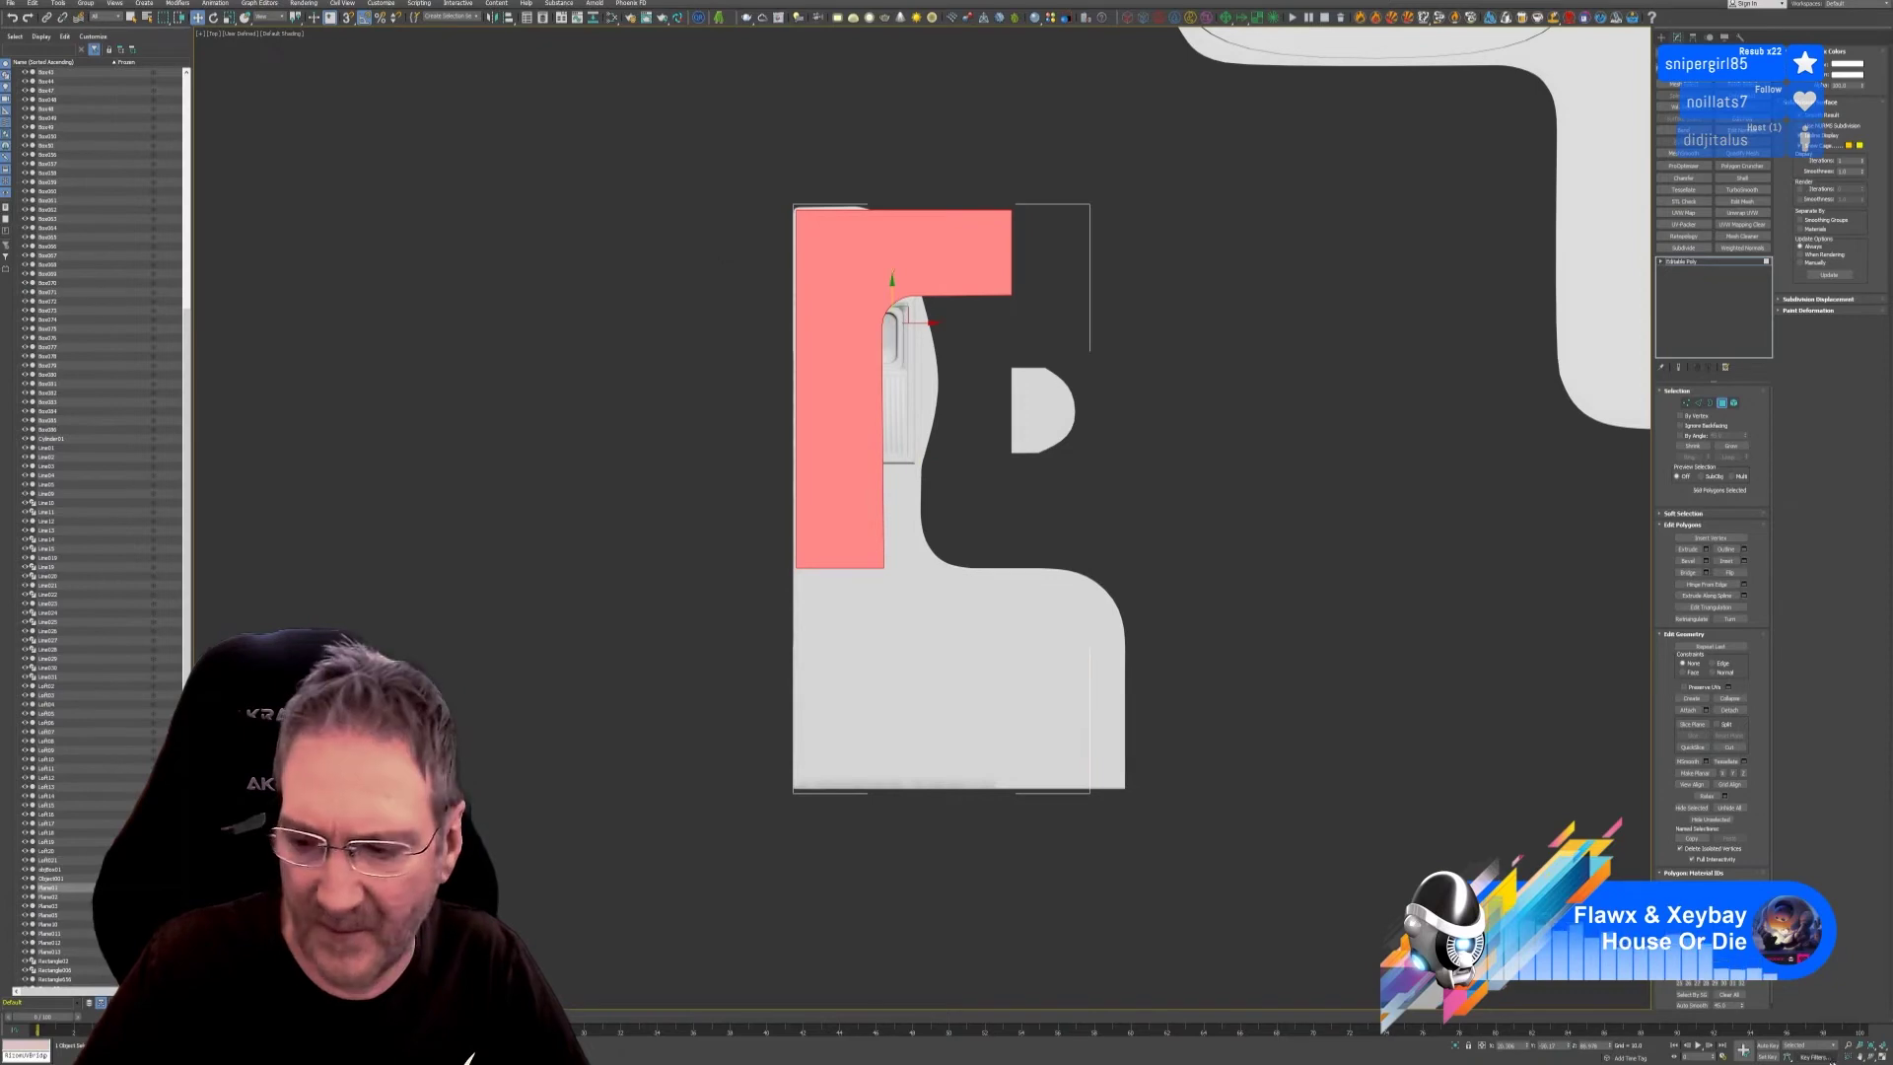
pyautogui.hotkey('alt', 'w')
pyautogui.moveTo(849, 532); pyautogui.dragTo(876, 577, button='middle')
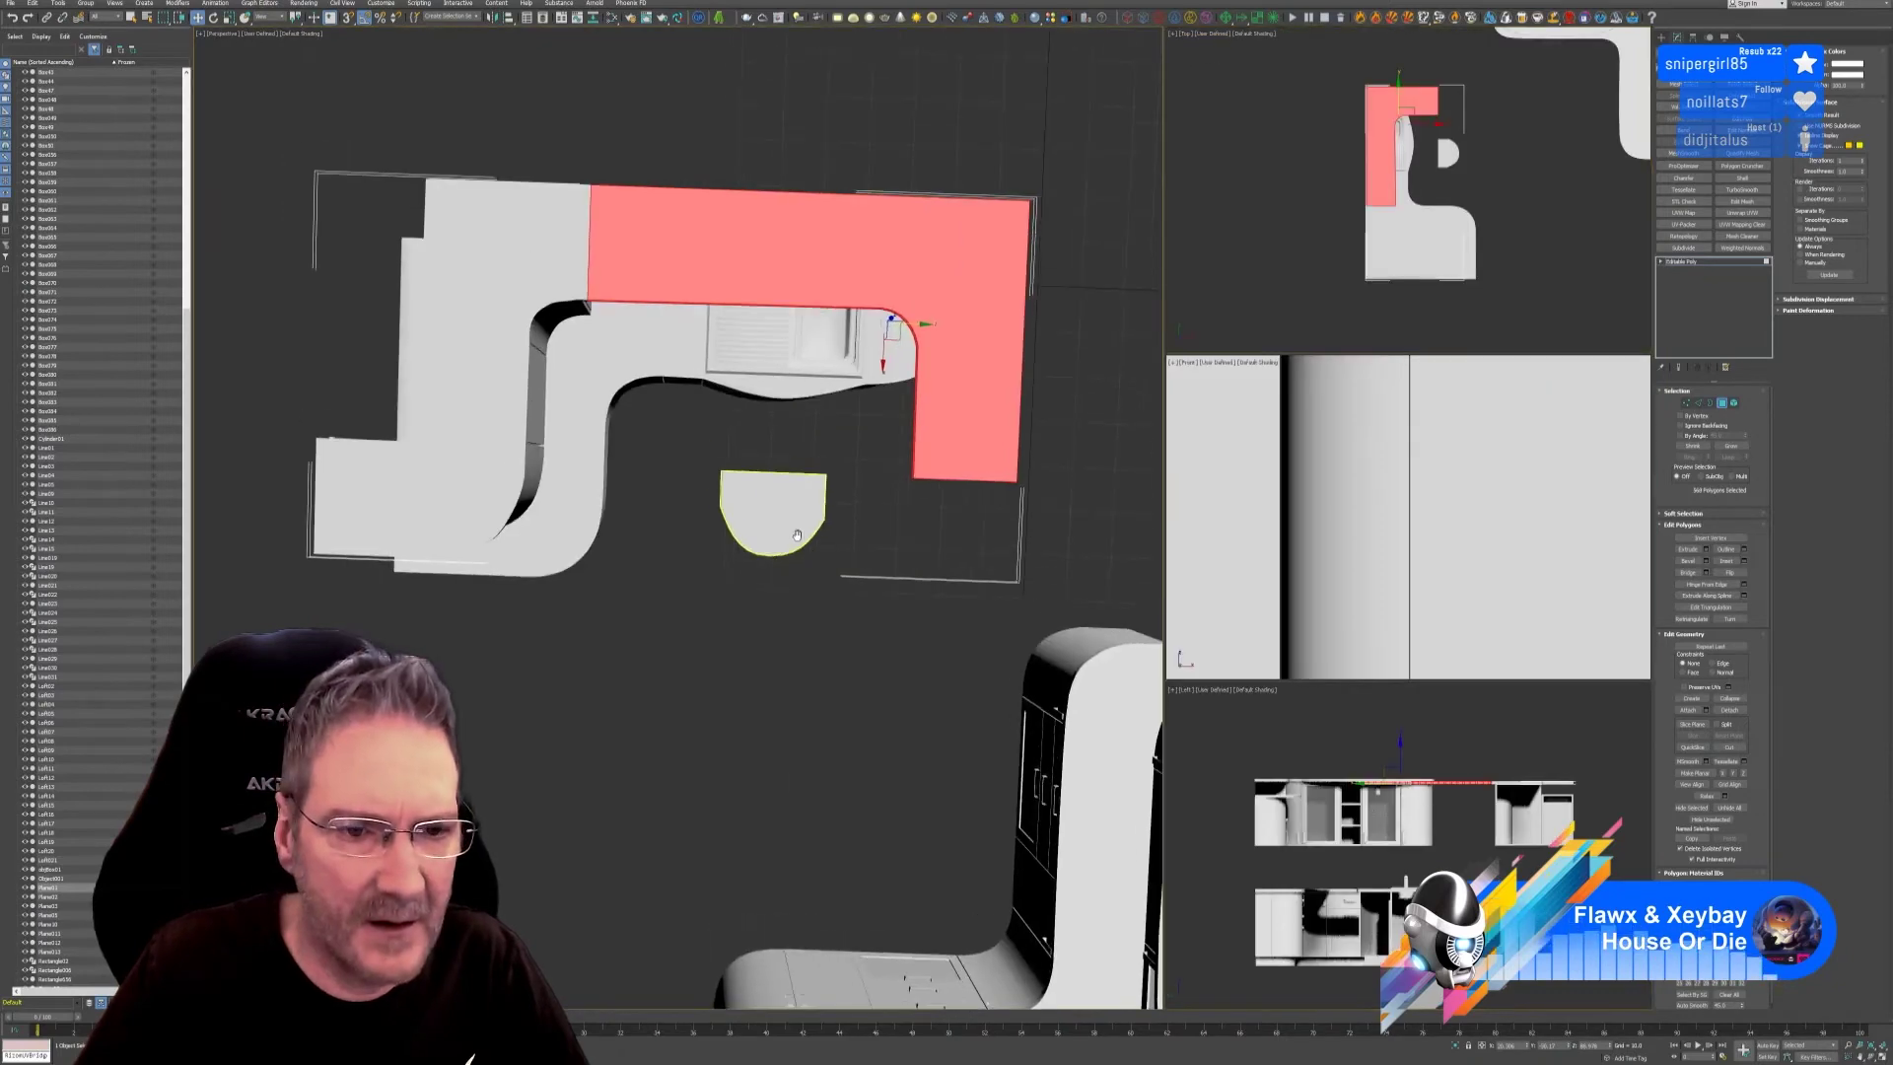
pyautogui.keyDown('alt'); pyautogui.moveTo(708, 535); pyautogui.dragTo(701, 394, button='middle'); pyautogui.keyUp('alt')
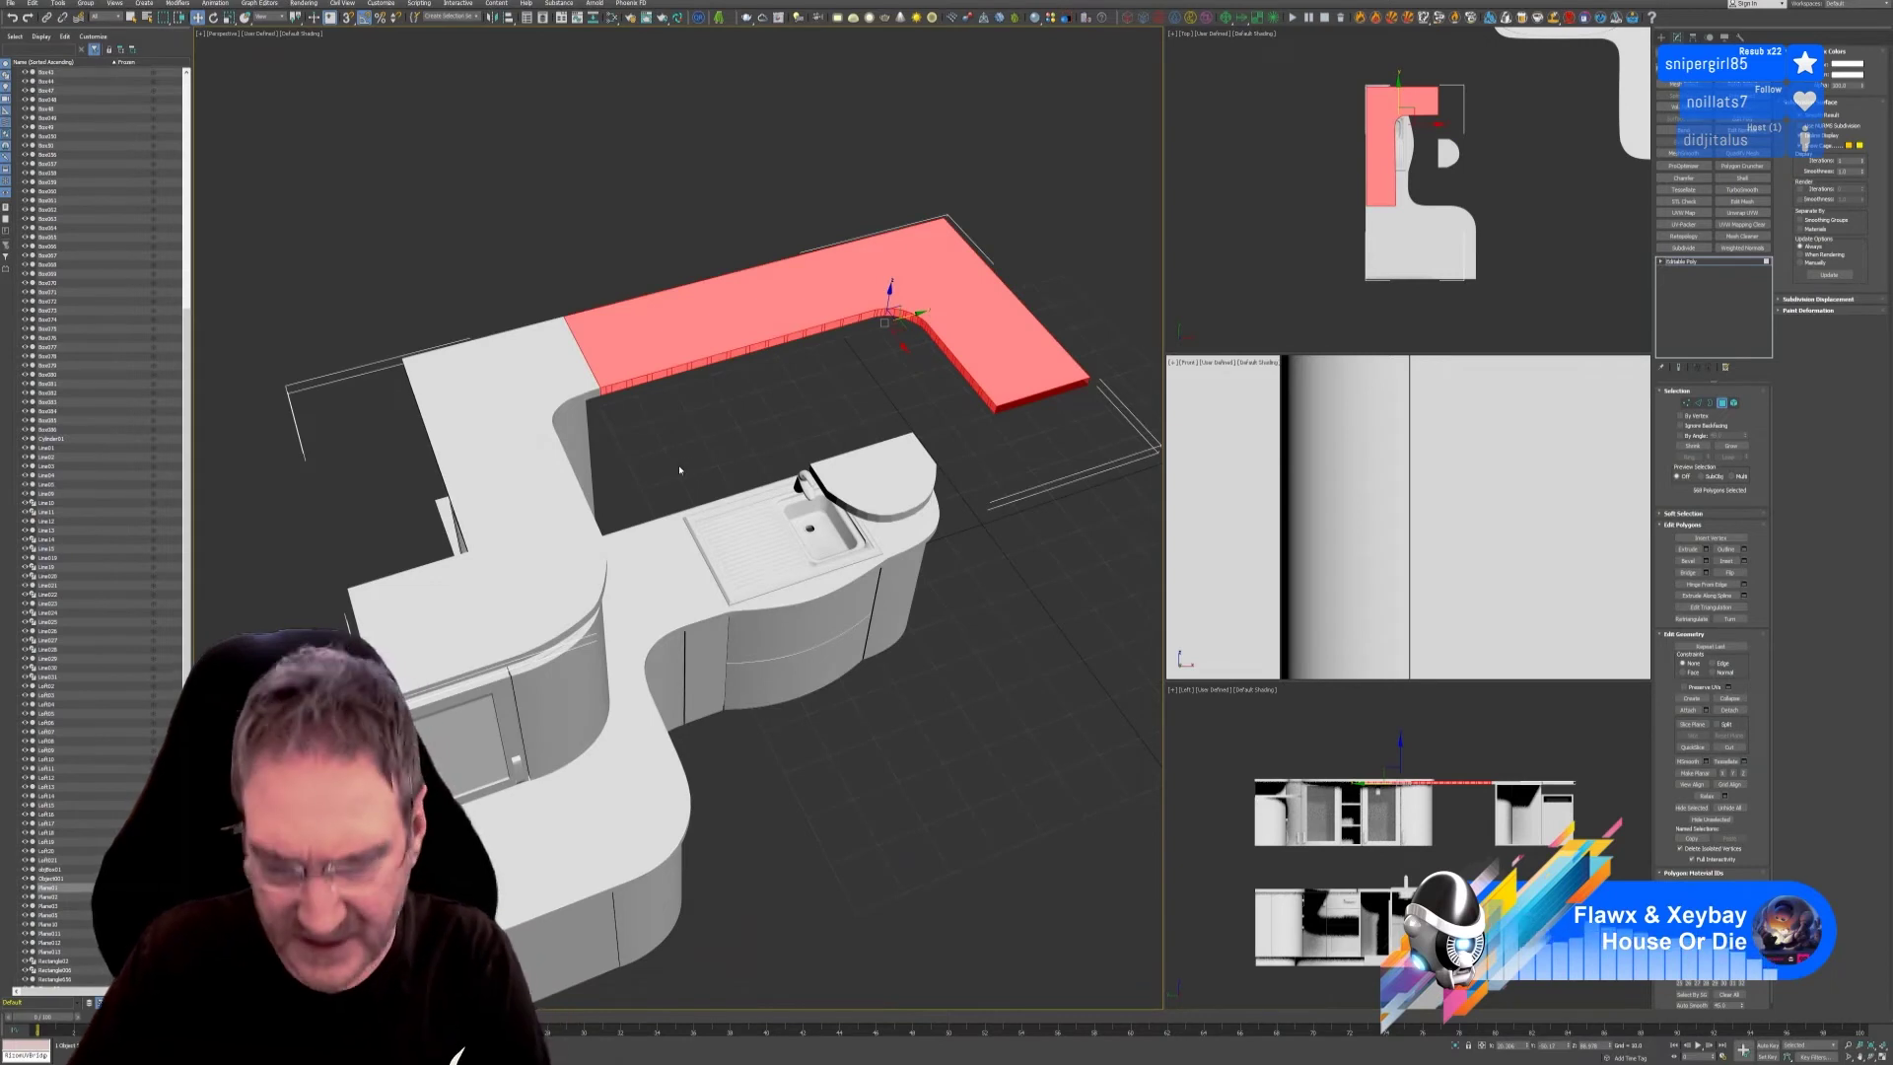
pyautogui.press('Delete')
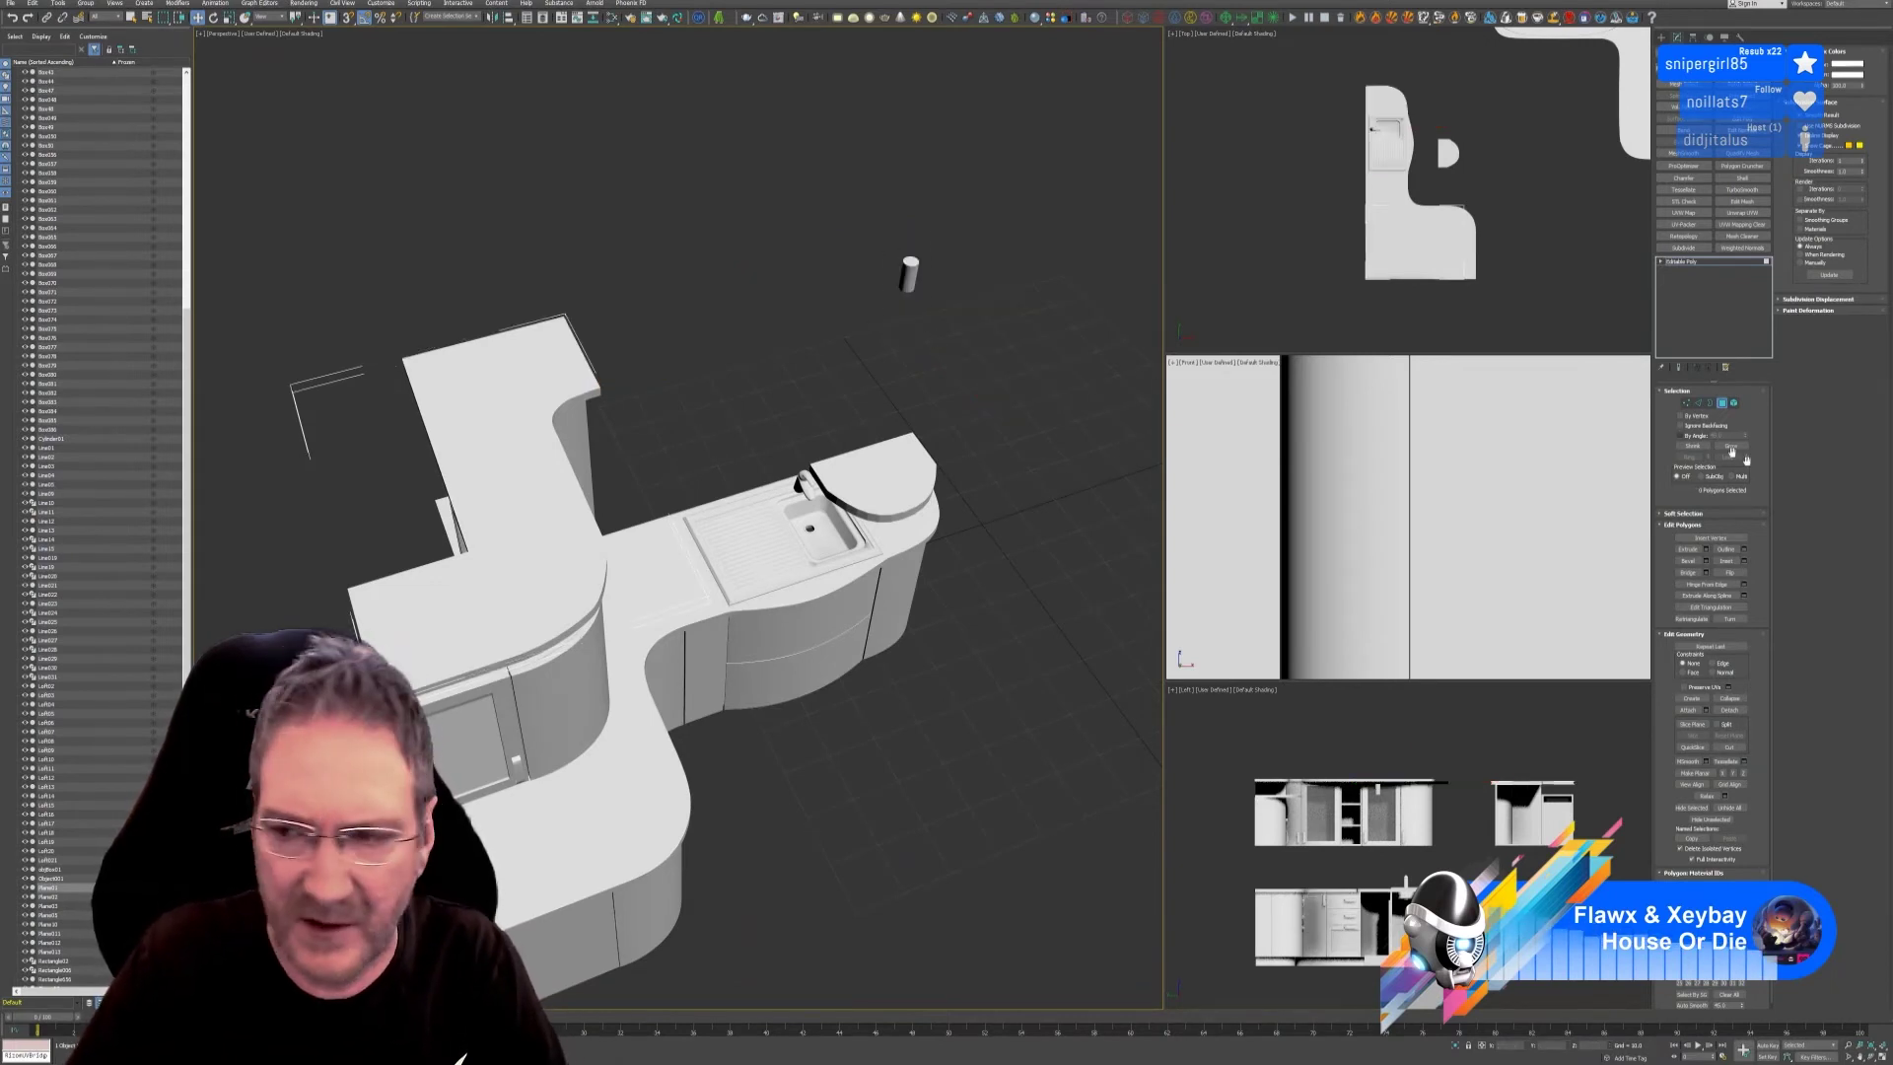
# Leave sub-object editing, select the stray cylinder floating above the sink run, and delete it.
pyautogui.click(1722, 402)
pyautogui.moveTo(888, 219); pyautogui.dragTo(961, 302)
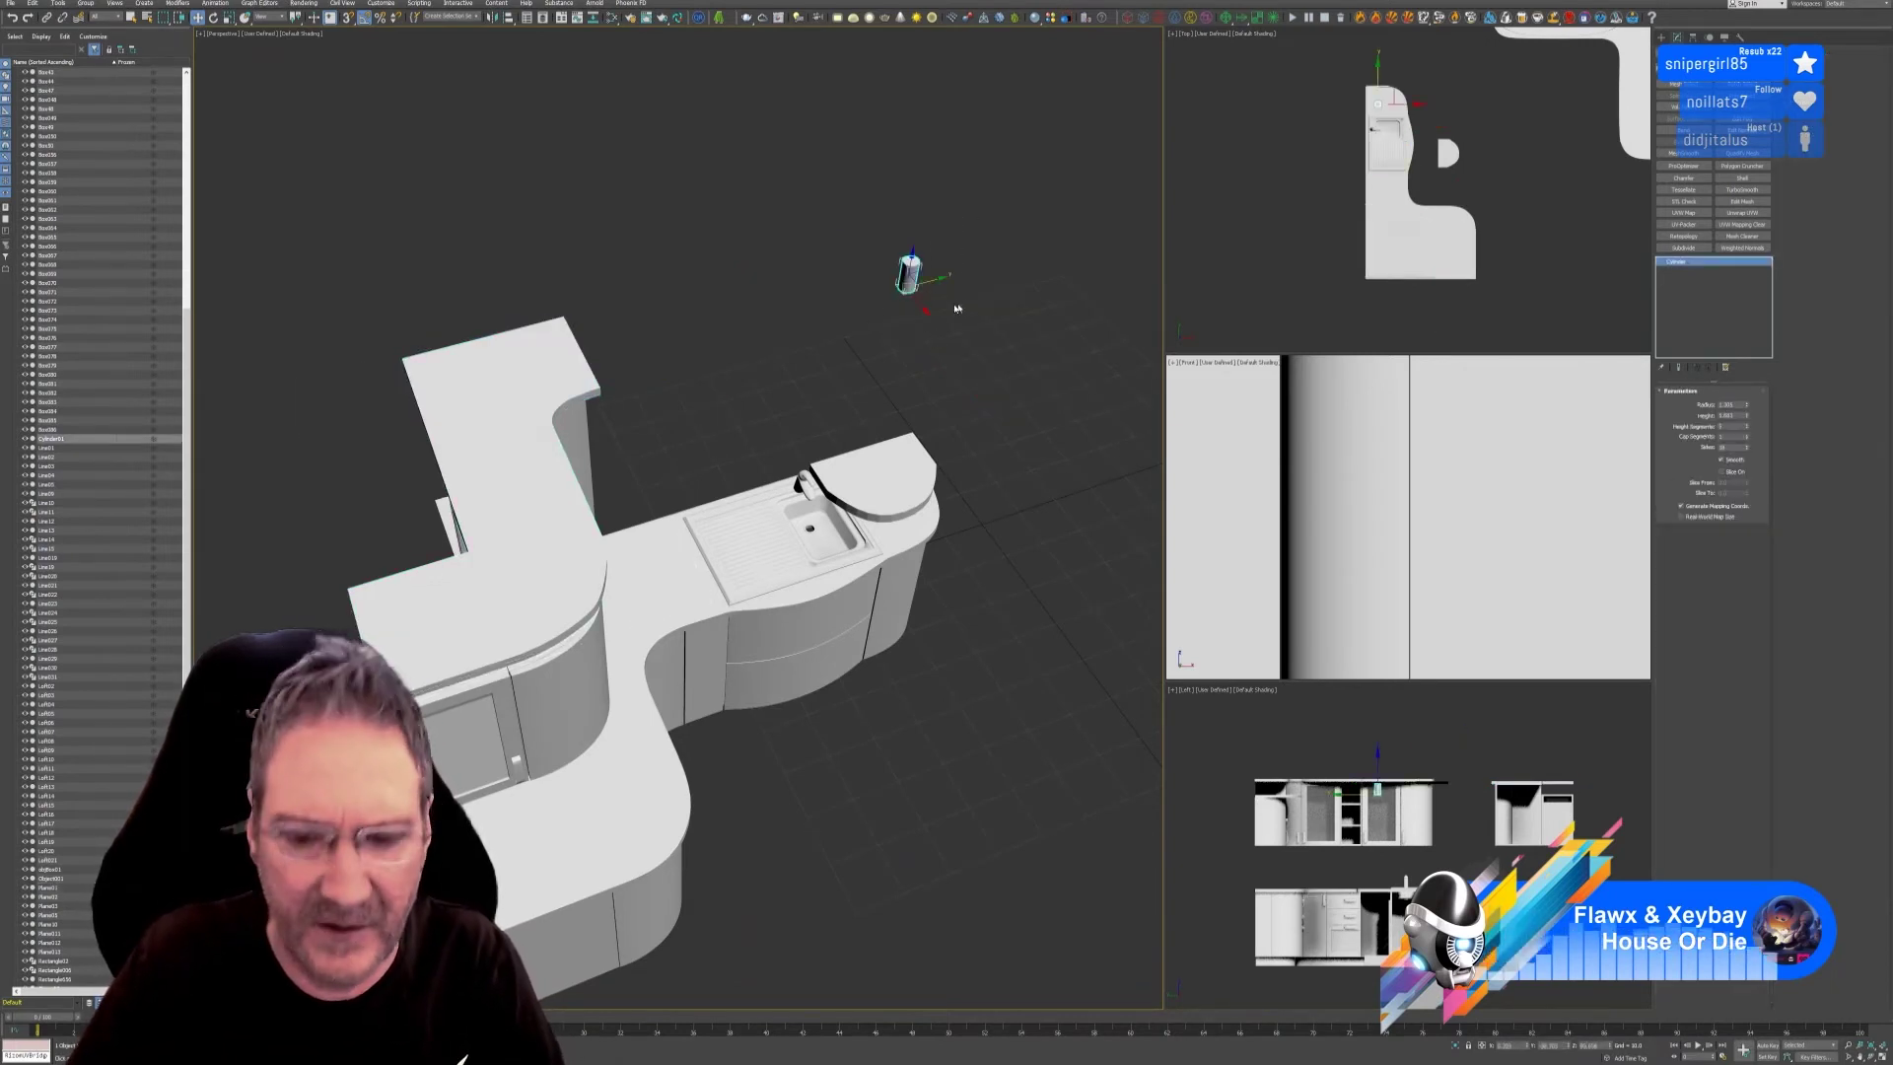
pyautogui.press('Delete')
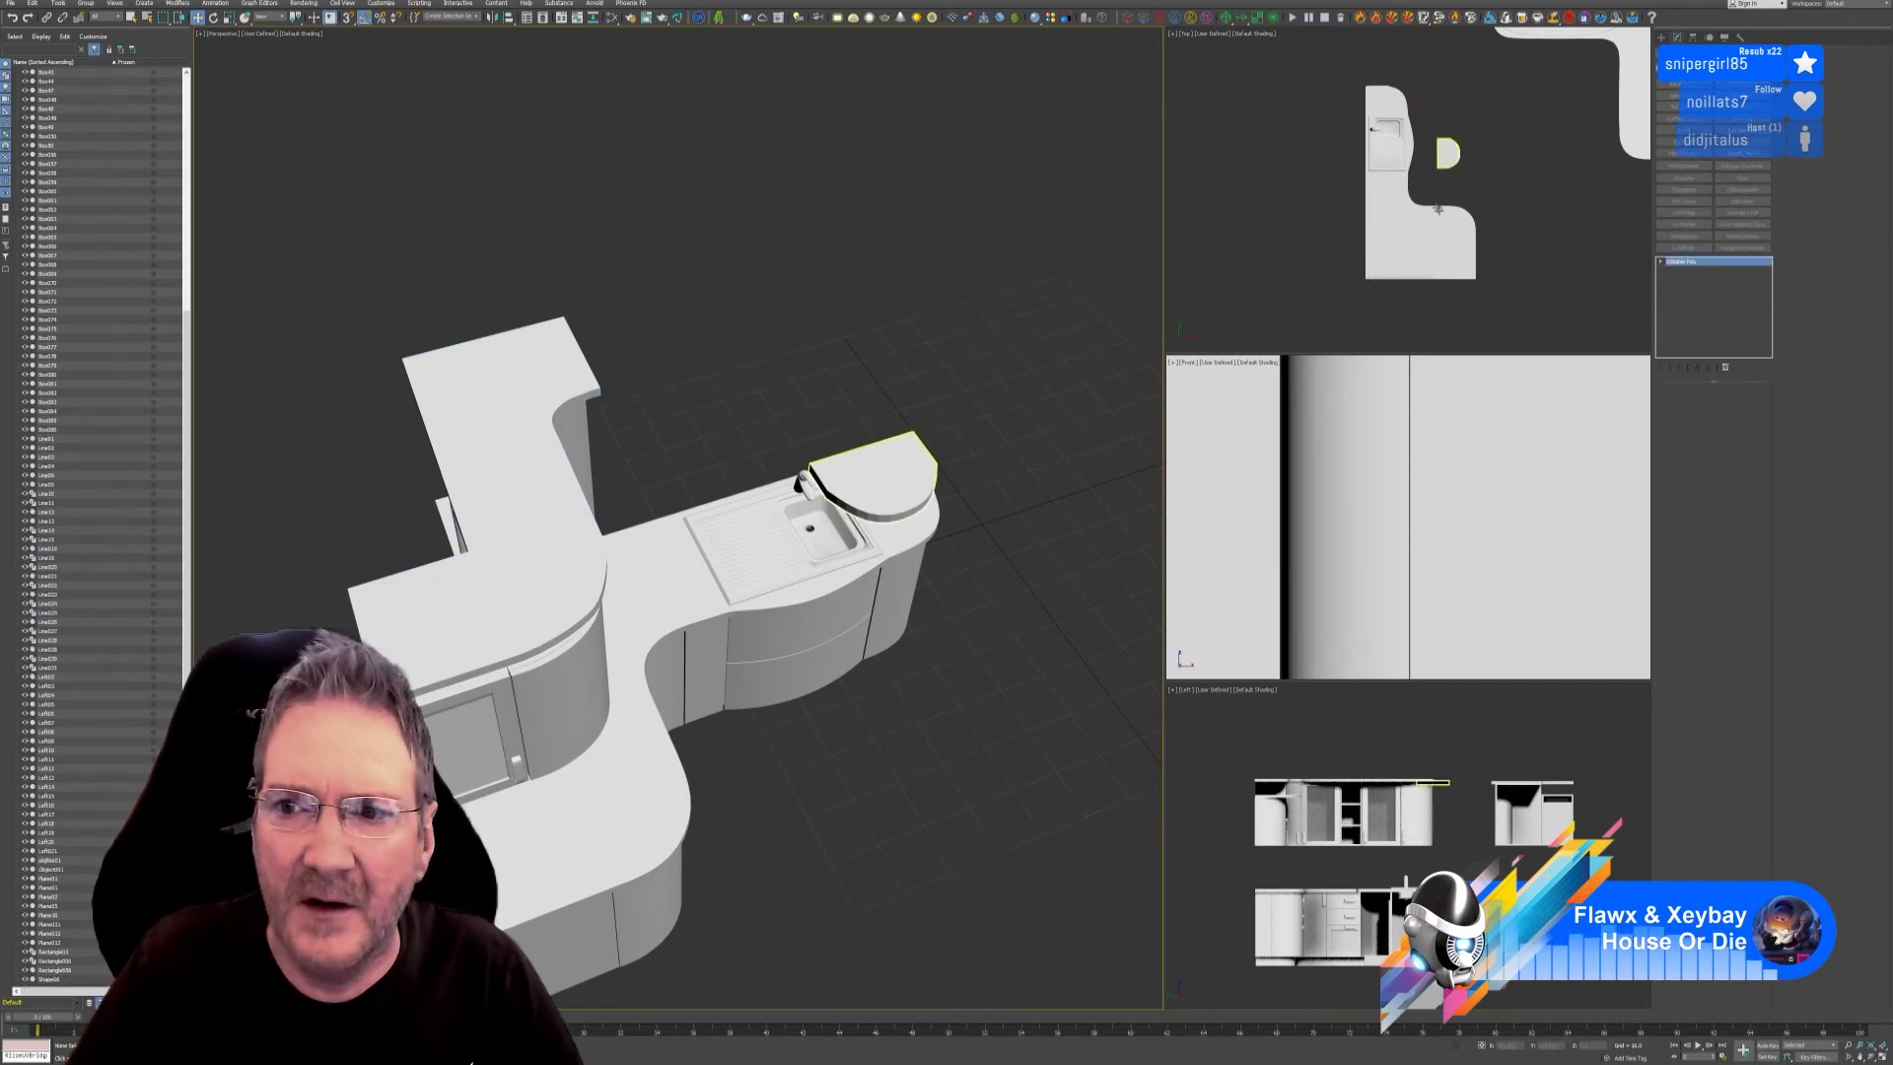
# Rotate the detached rounded end so its flat side faces the canopy's new cut end, and move it over beside that end.
pyautogui.click(891, 474)
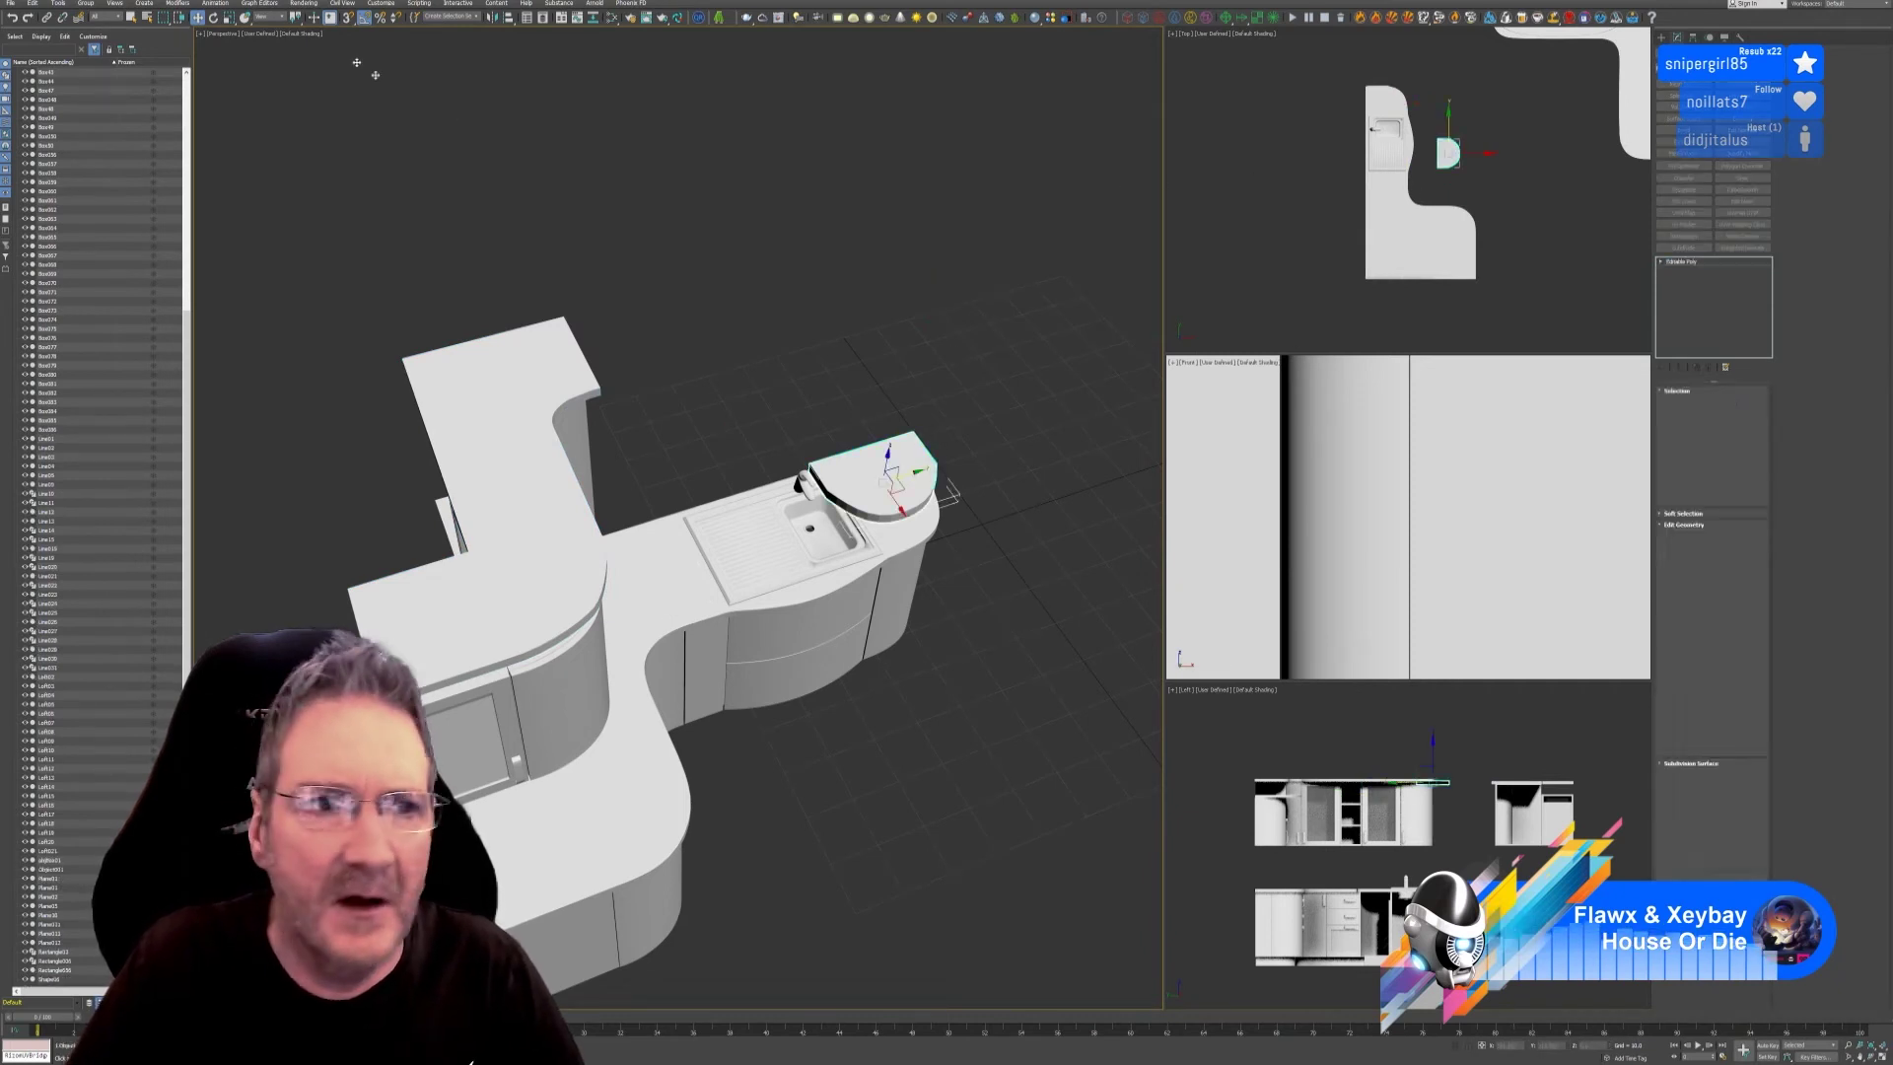
pyautogui.click(212, 17)
pyautogui.moveTo(1278, 234); pyautogui.dragTo(1246, 282, button='middle')
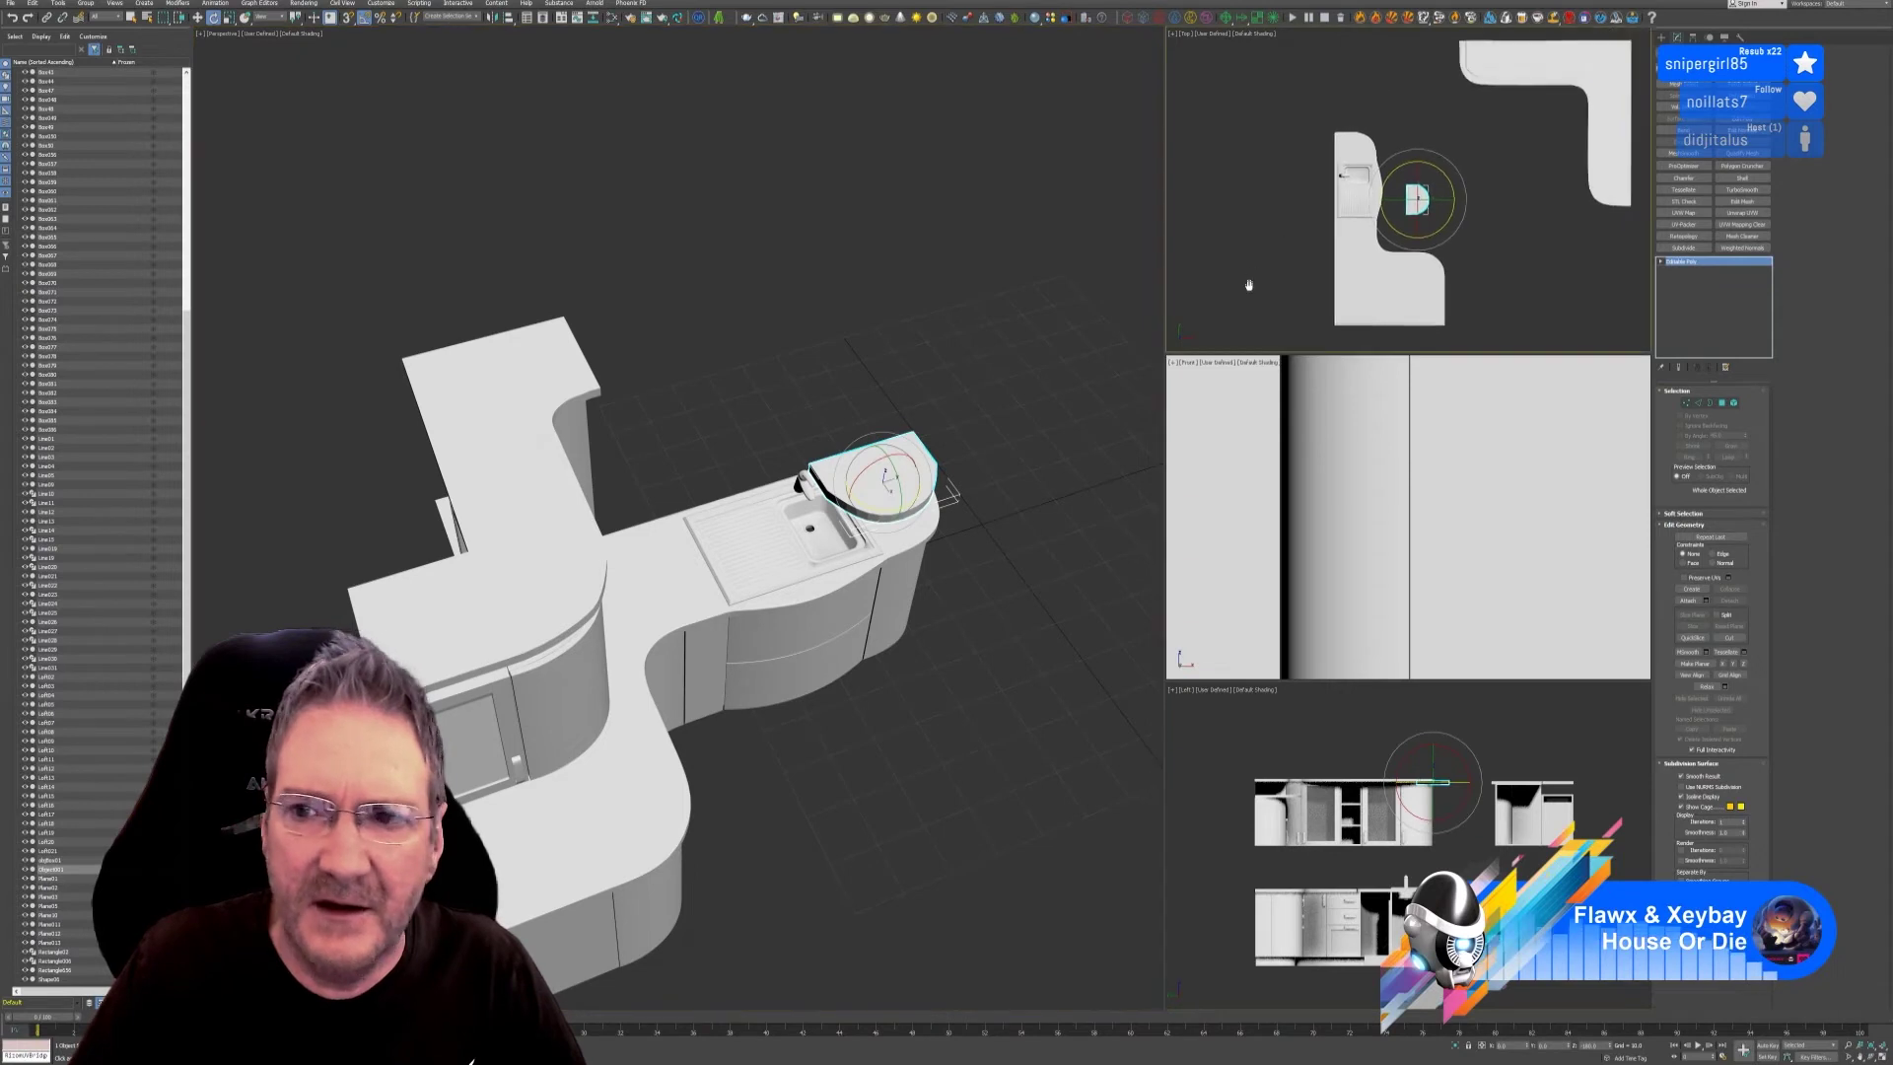
pyautogui.scroll(3, 1409, 210)
pyautogui.moveTo(1396, 175); pyautogui.dragTo(1221, 230)
pyautogui.press('w')
# Select the shortened canopy together with the rounded end and isolate both objects.
pyautogui.keyDown('ctrl'); pyautogui.click(570, 360); pyautogui.keyUp('ctrl')
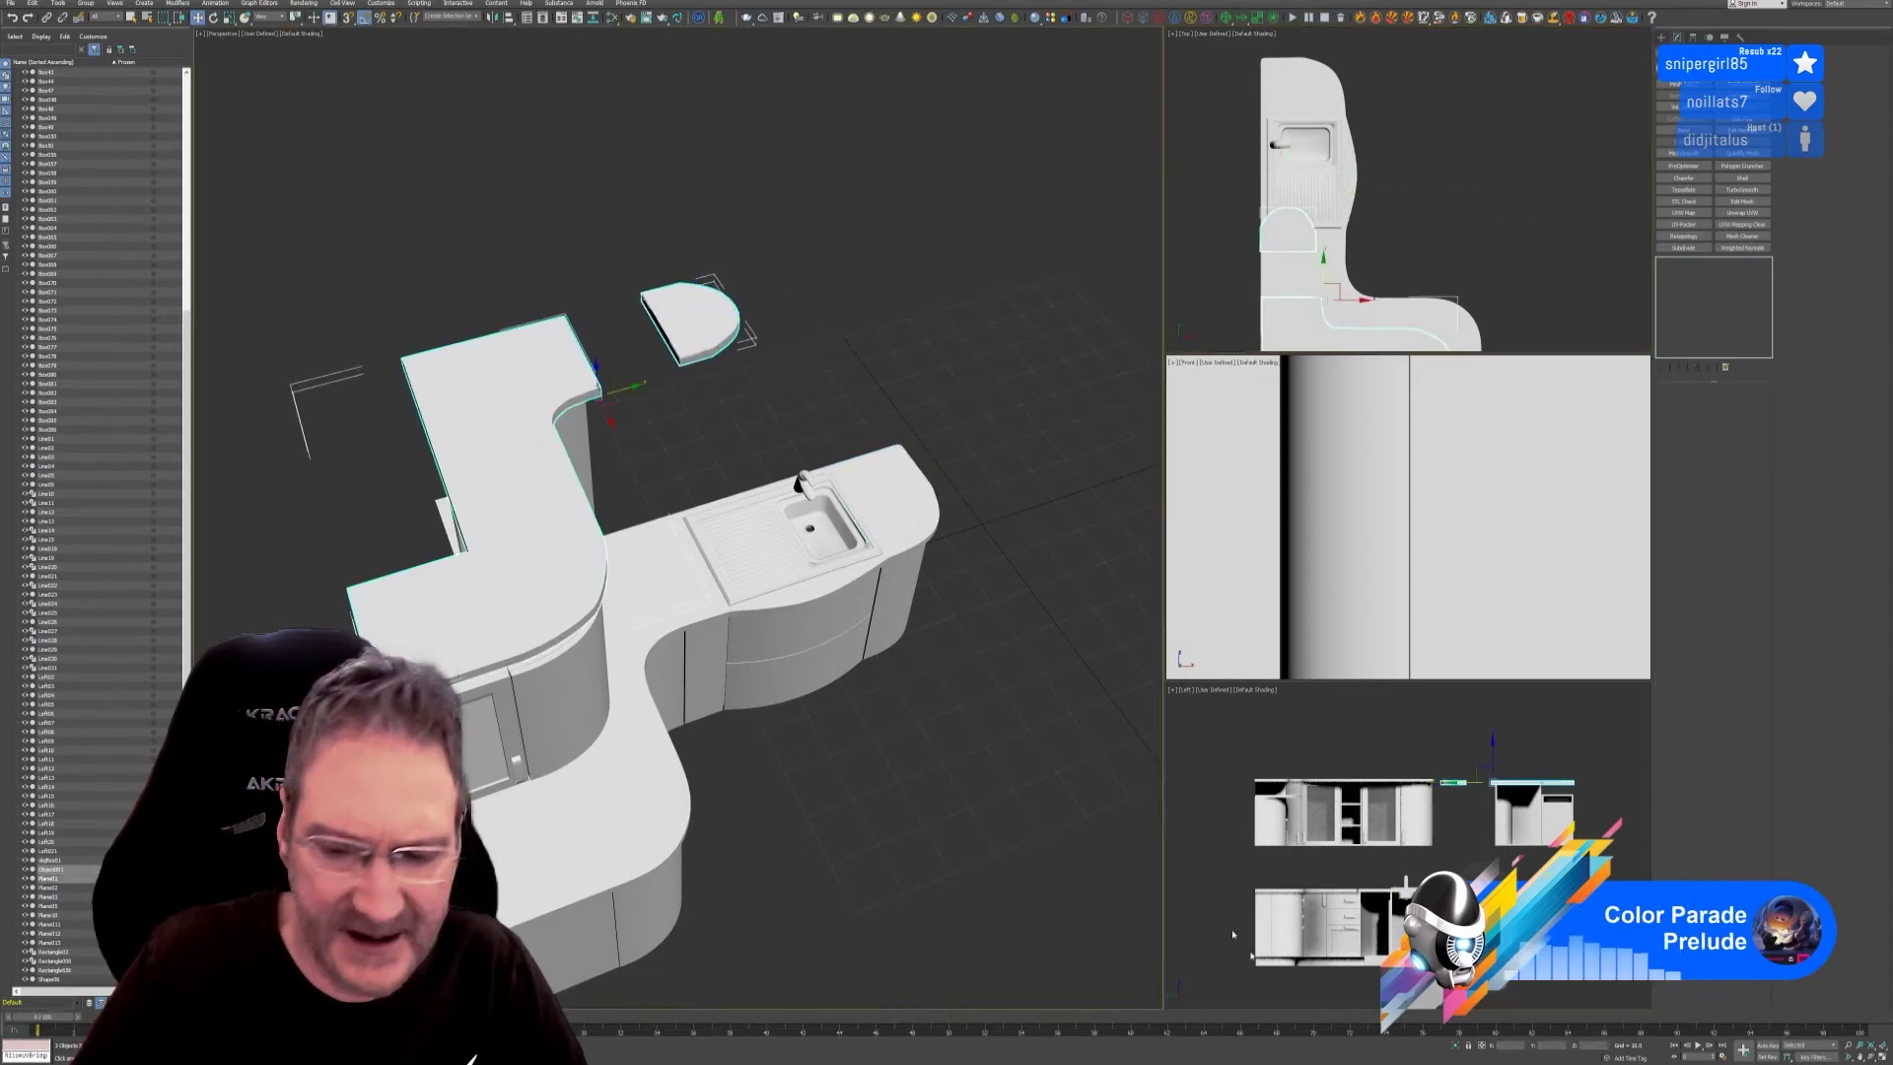
pyautogui.click(1456, 1046)
pyautogui.click(895, 440)
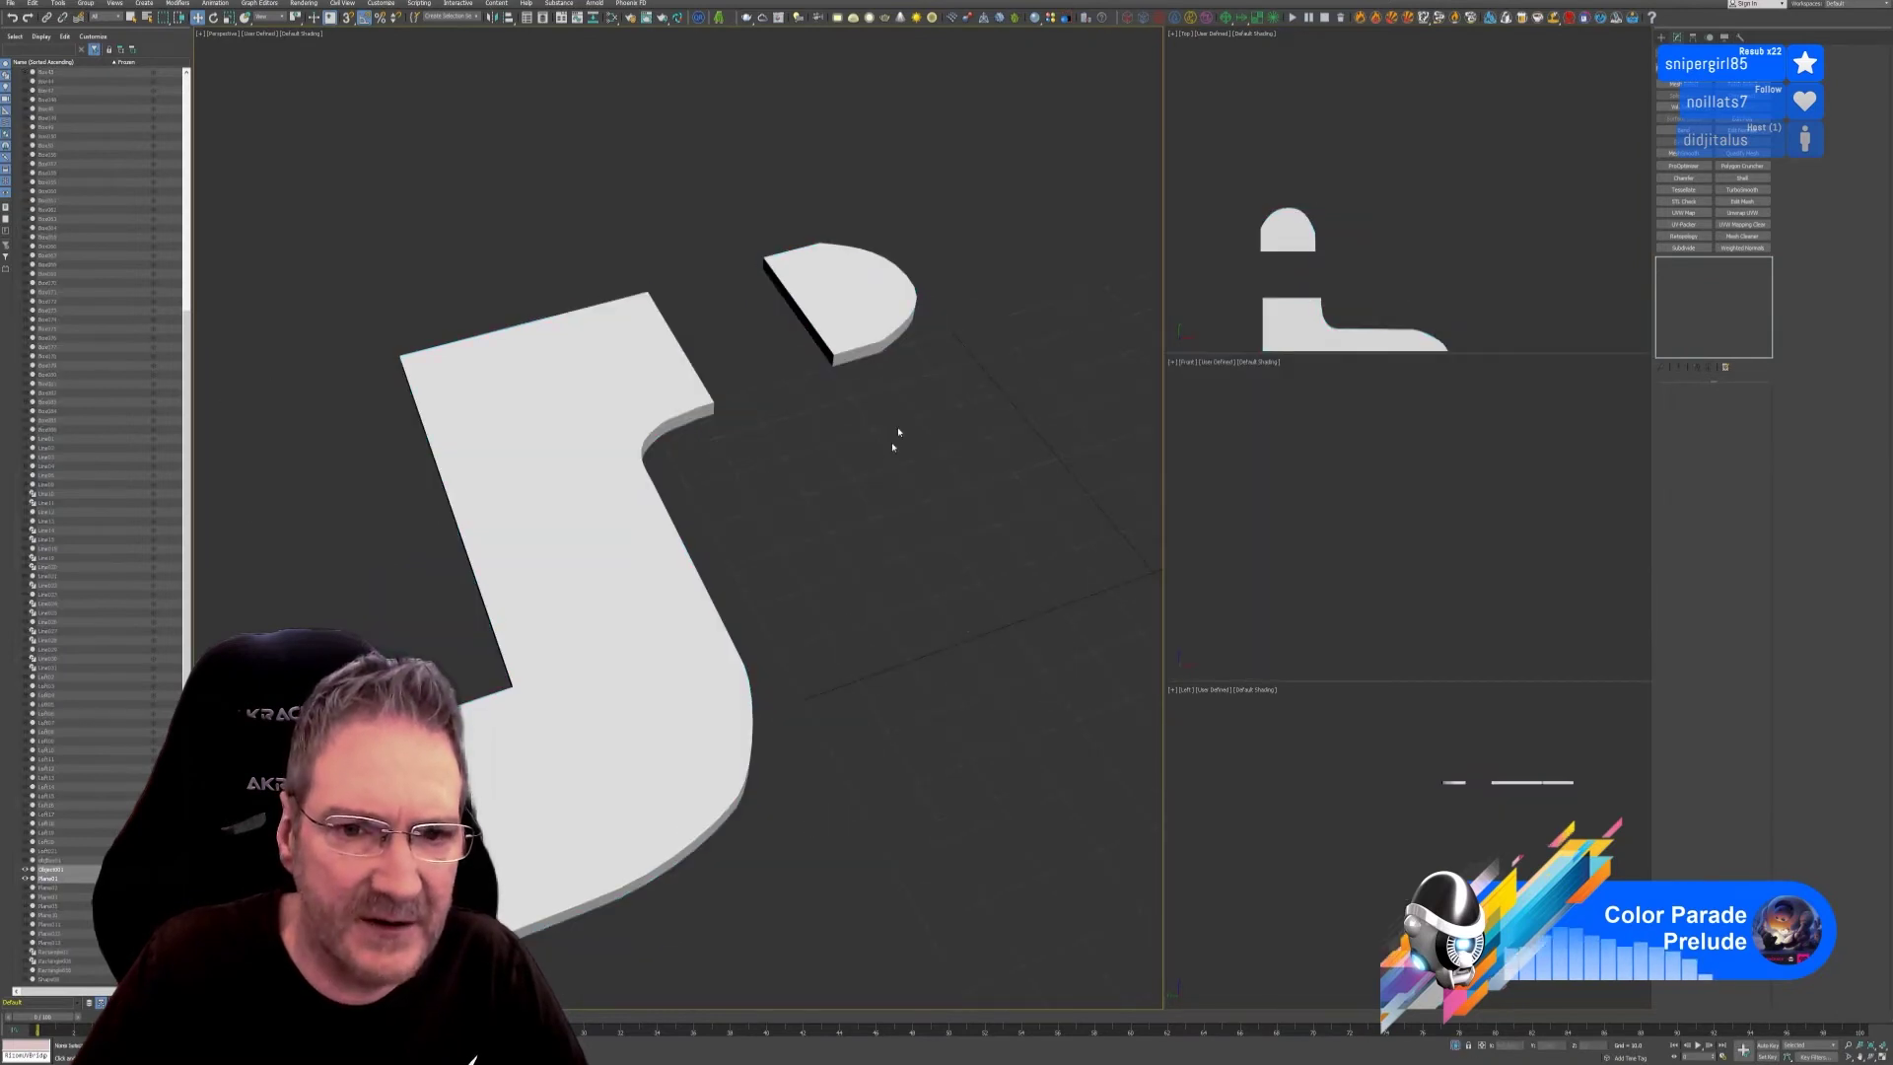
# Move the rounded end close to the canopy's cut end and centre it sideways on that edge in the Top view.
pyautogui.click(874, 329)
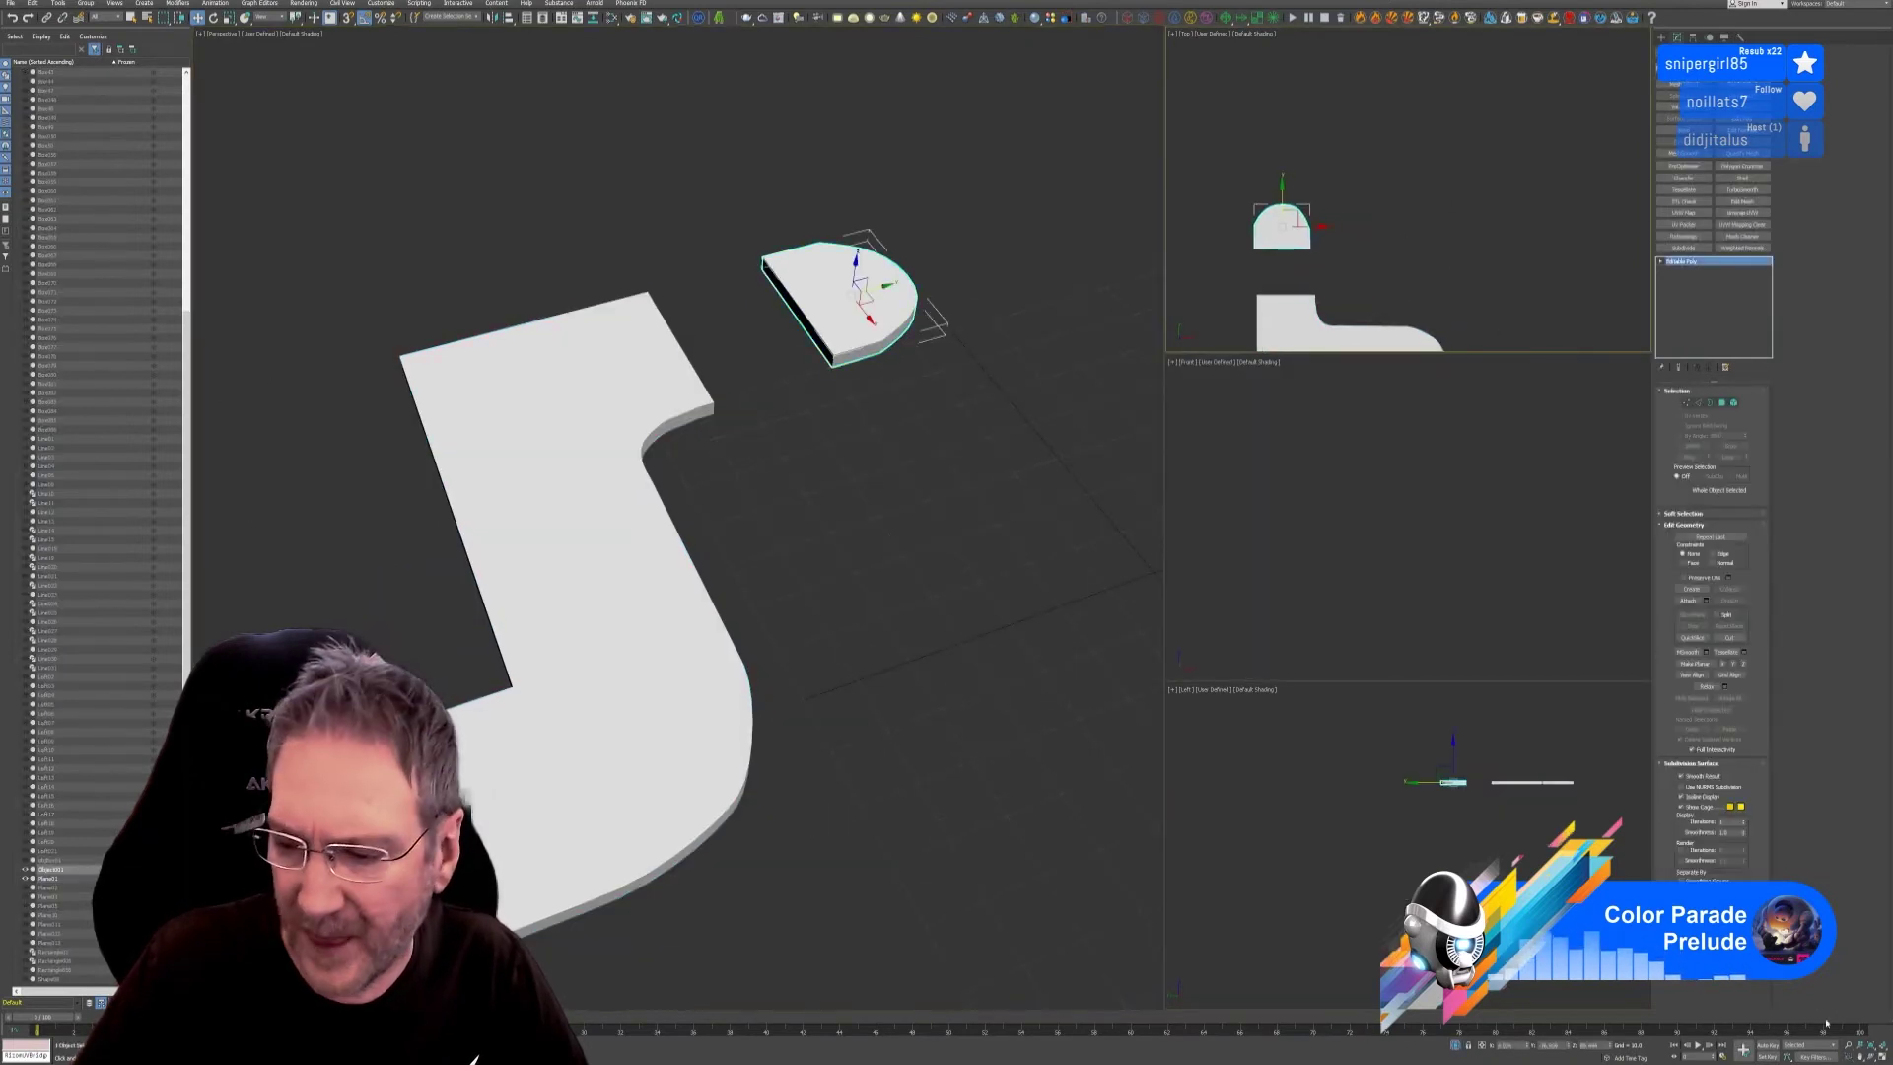
pyautogui.click(1880, 1056)
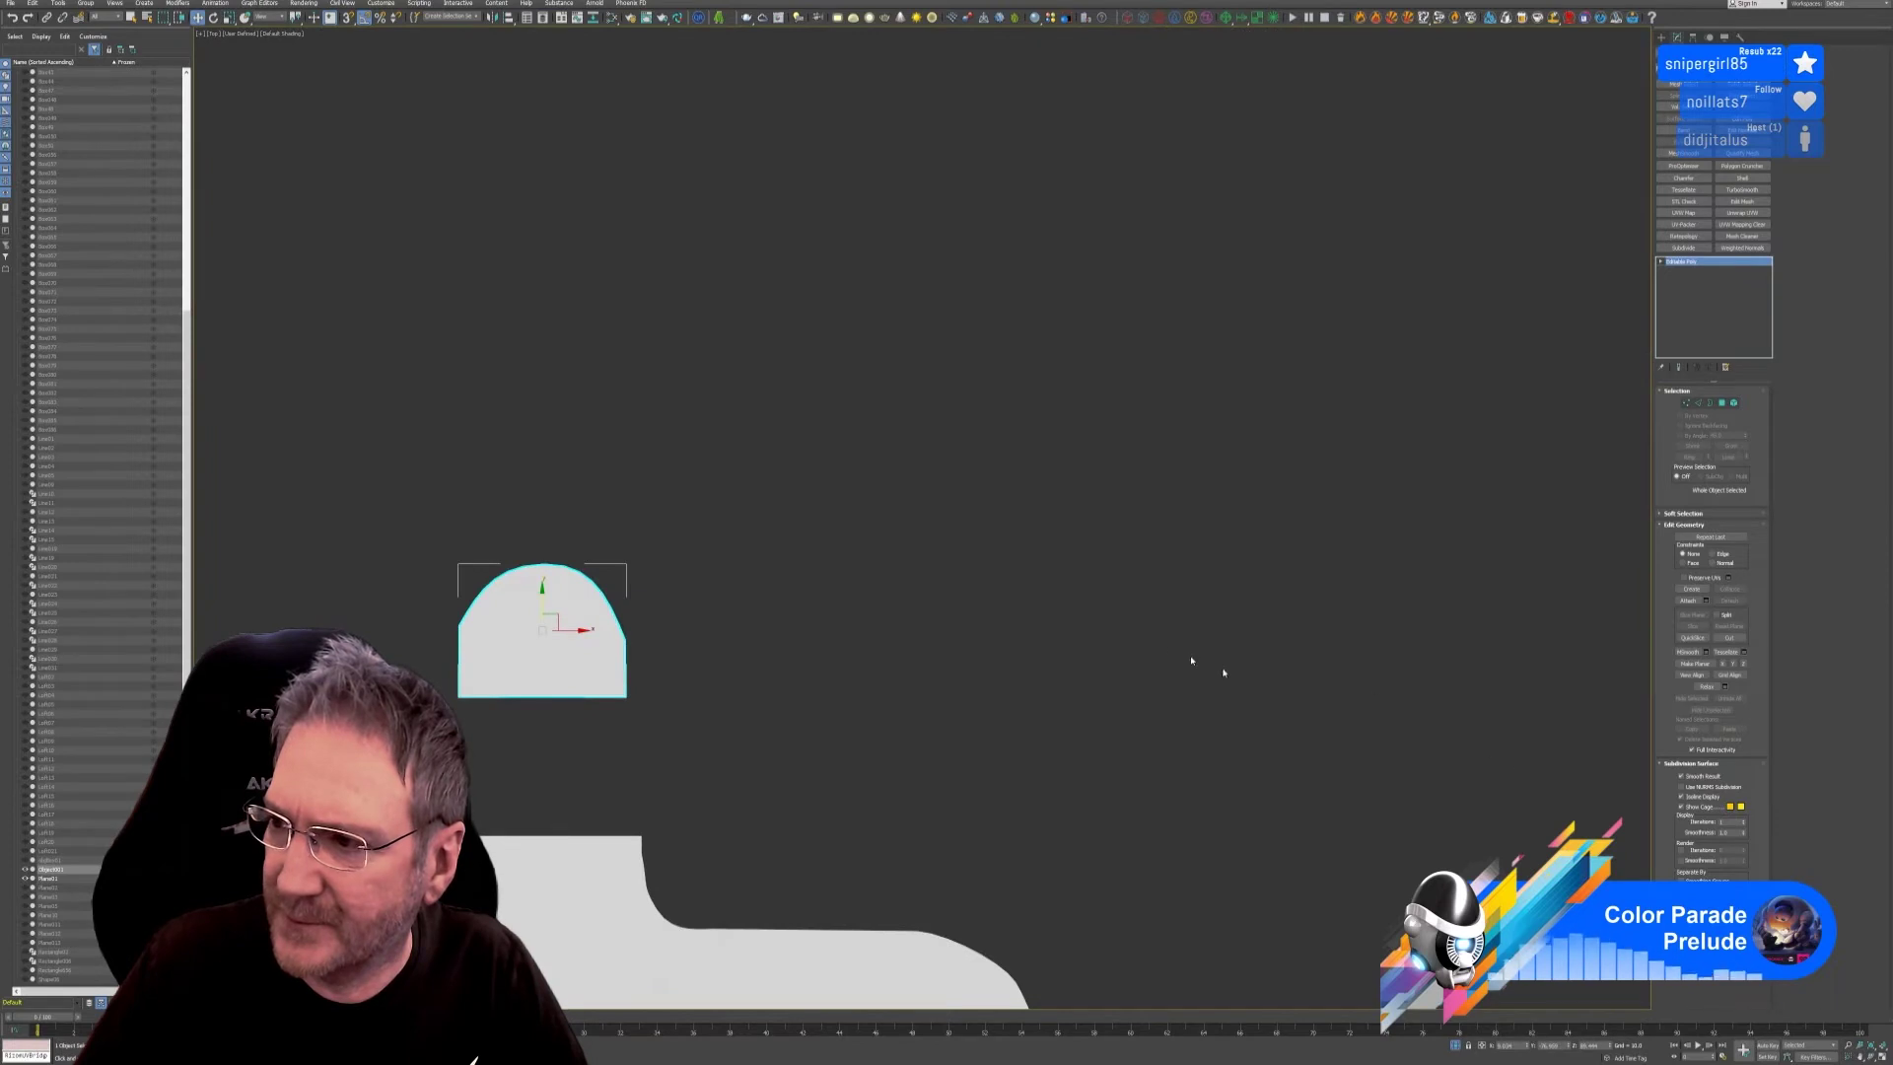
pyautogui.moveTo(1223, 672); pyautogui.dragTo(1228, 291, button='middle')
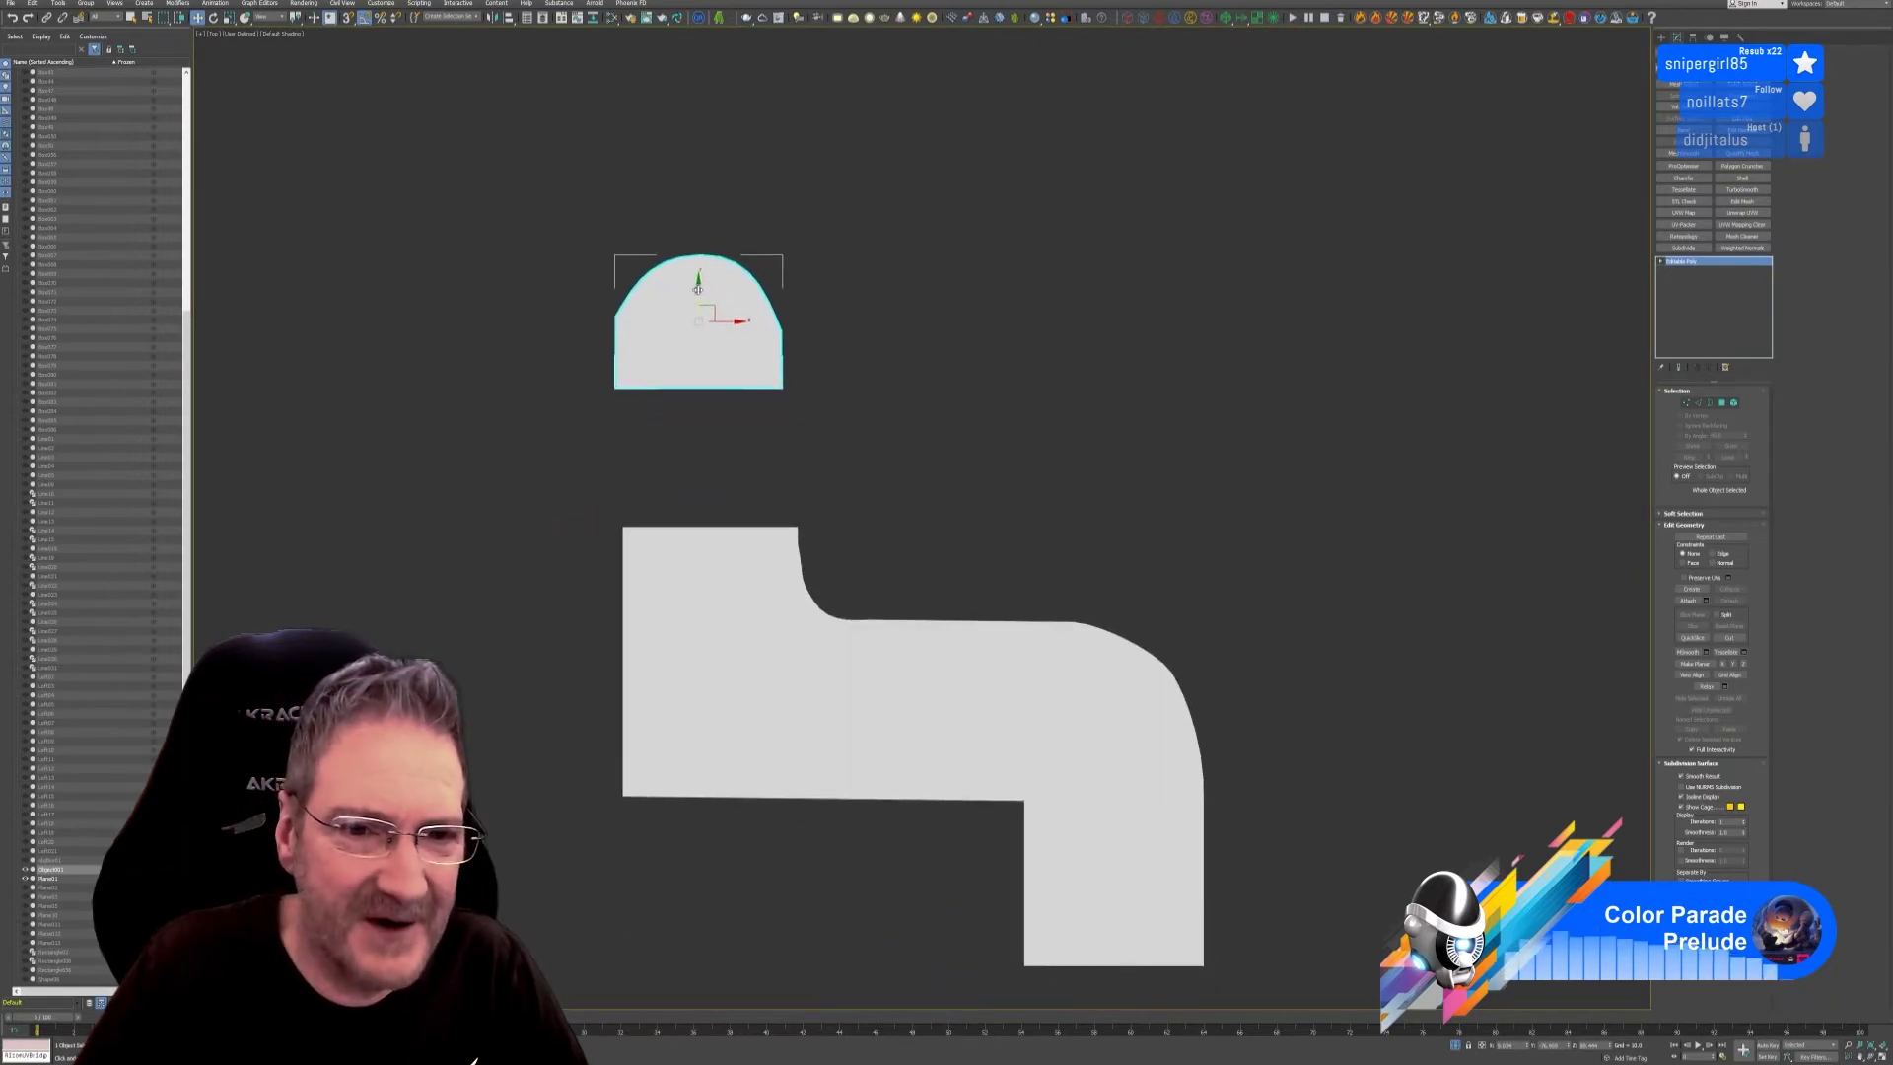
pyautogui.moveTo(698, 287); pyautogui.dragTo(712, 409)
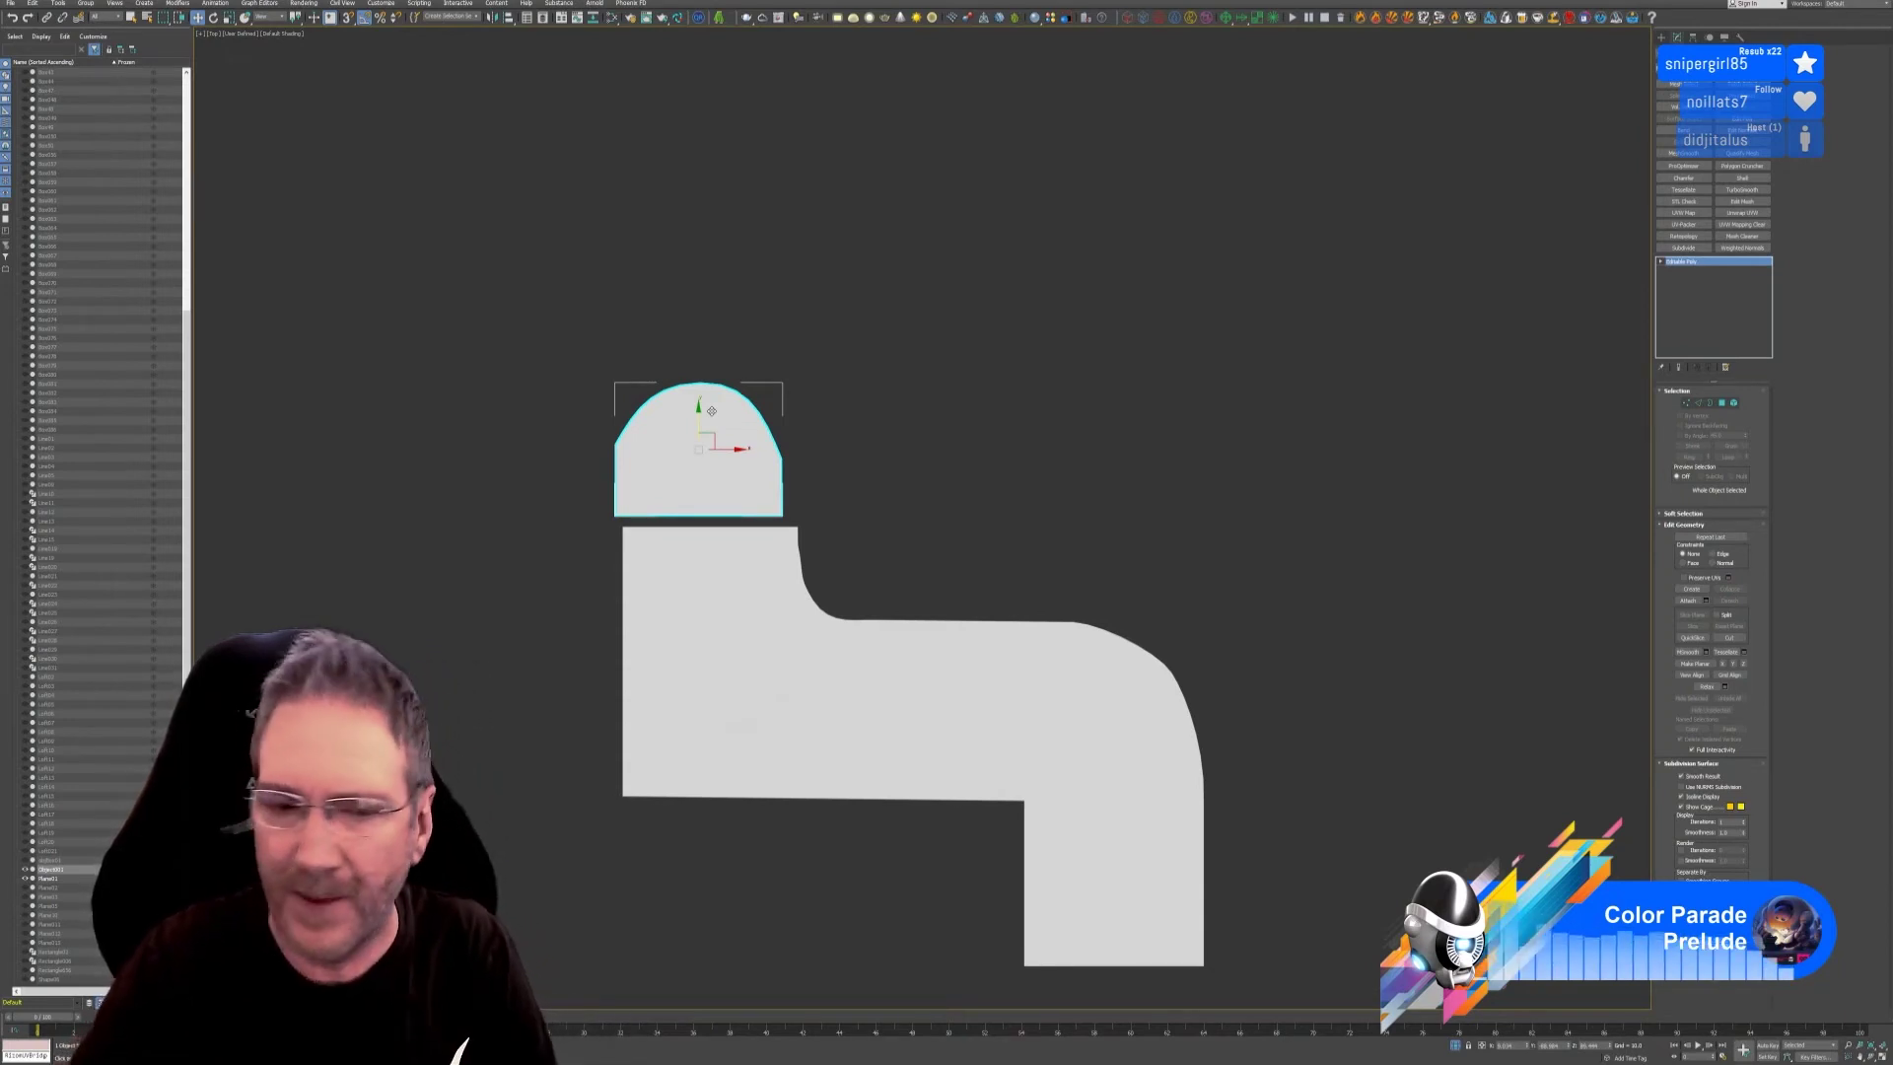
pyautogui.scroll(2, 656, 502)
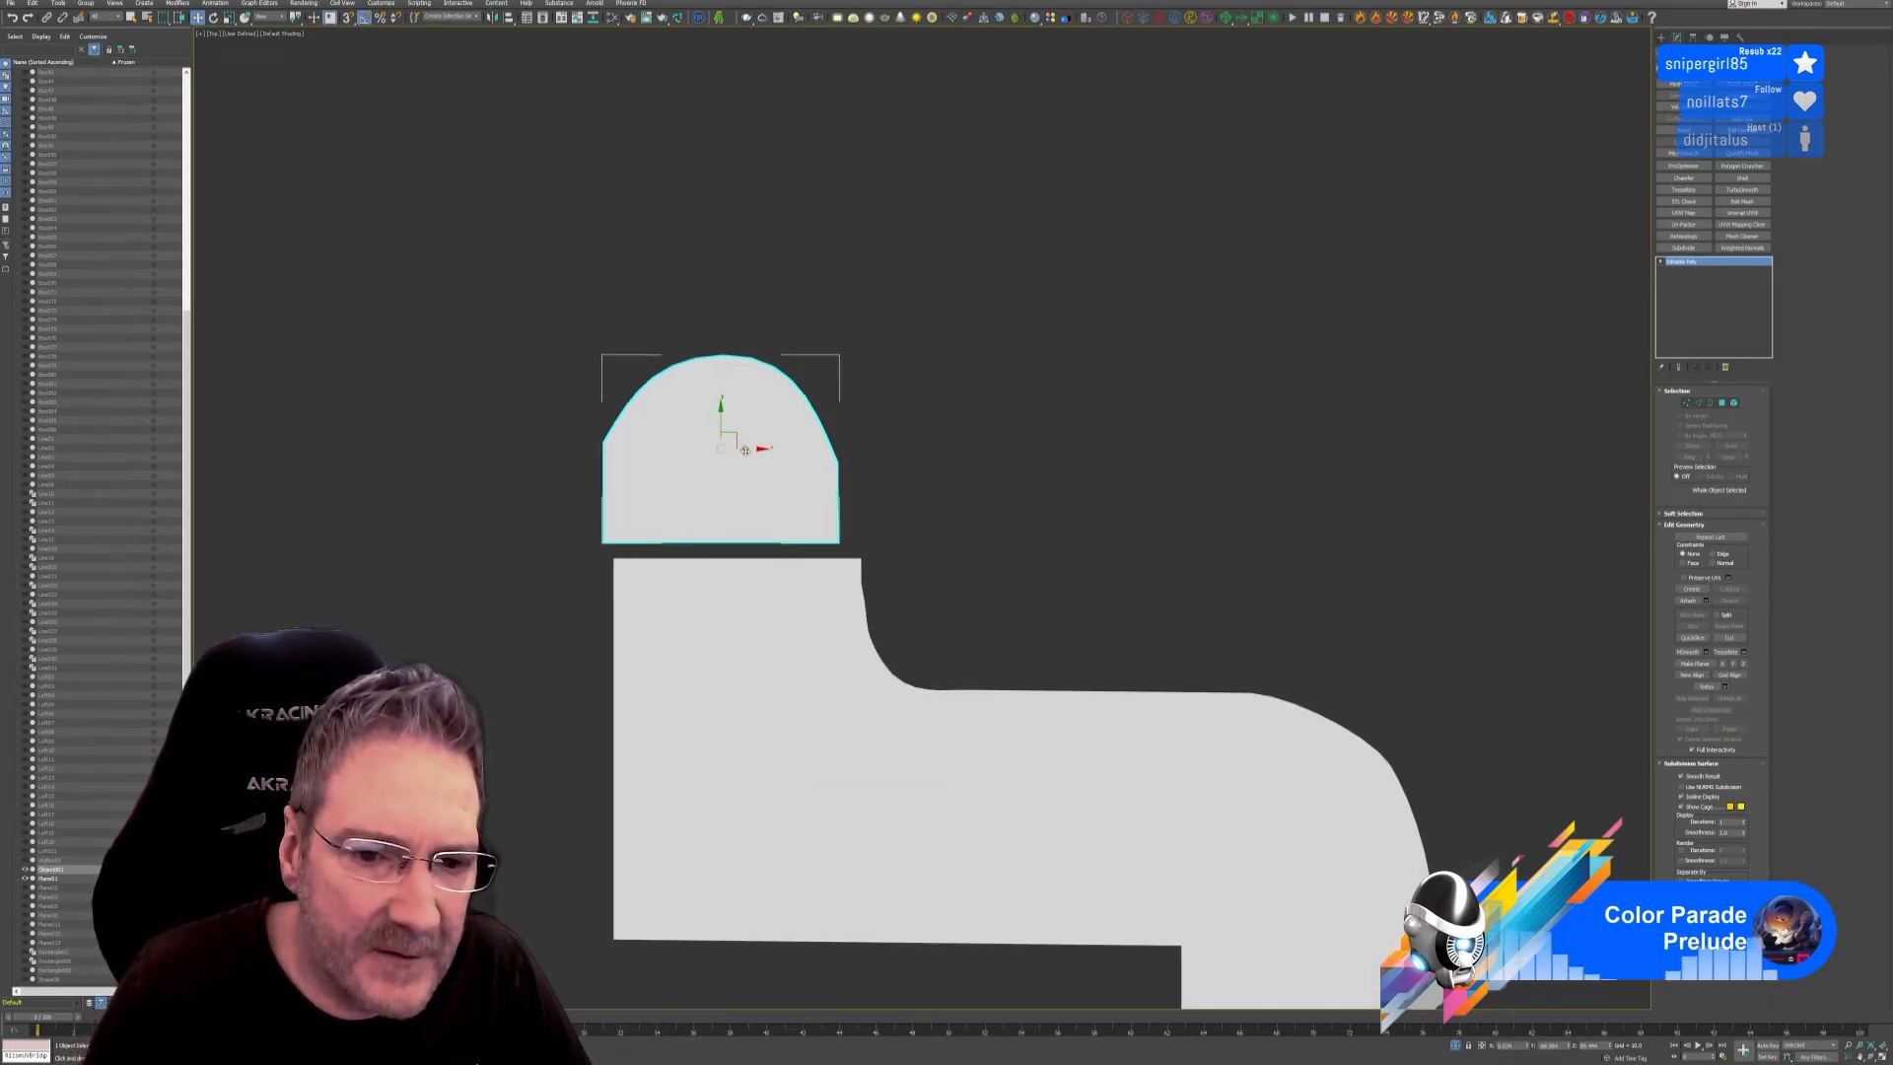
pyautogui.moveTo(757, 453); pyautogui.dragTo(774, 448)
# Scale the rounded end slightly wider along X to match the width of the canopy's cut end.
pyautogui.scroll(1, 730, 474)
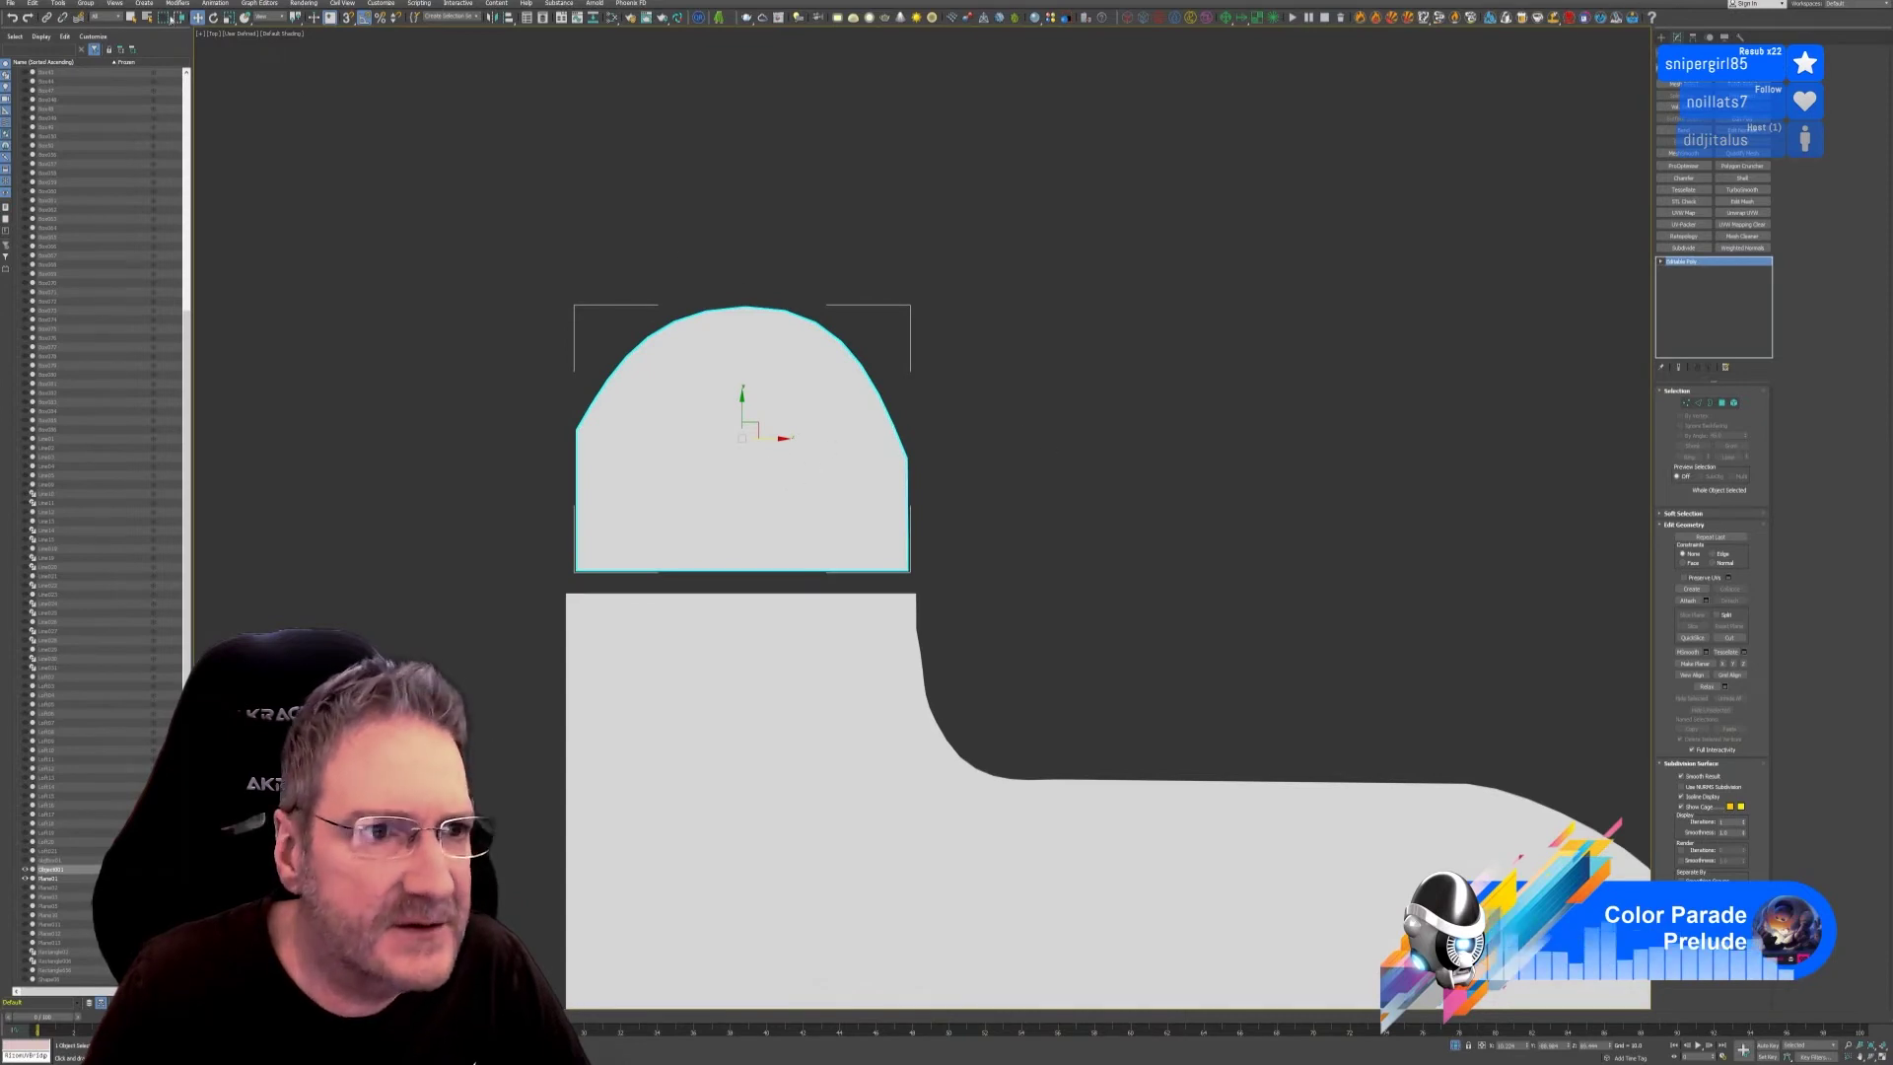
pyautogui.press('r')
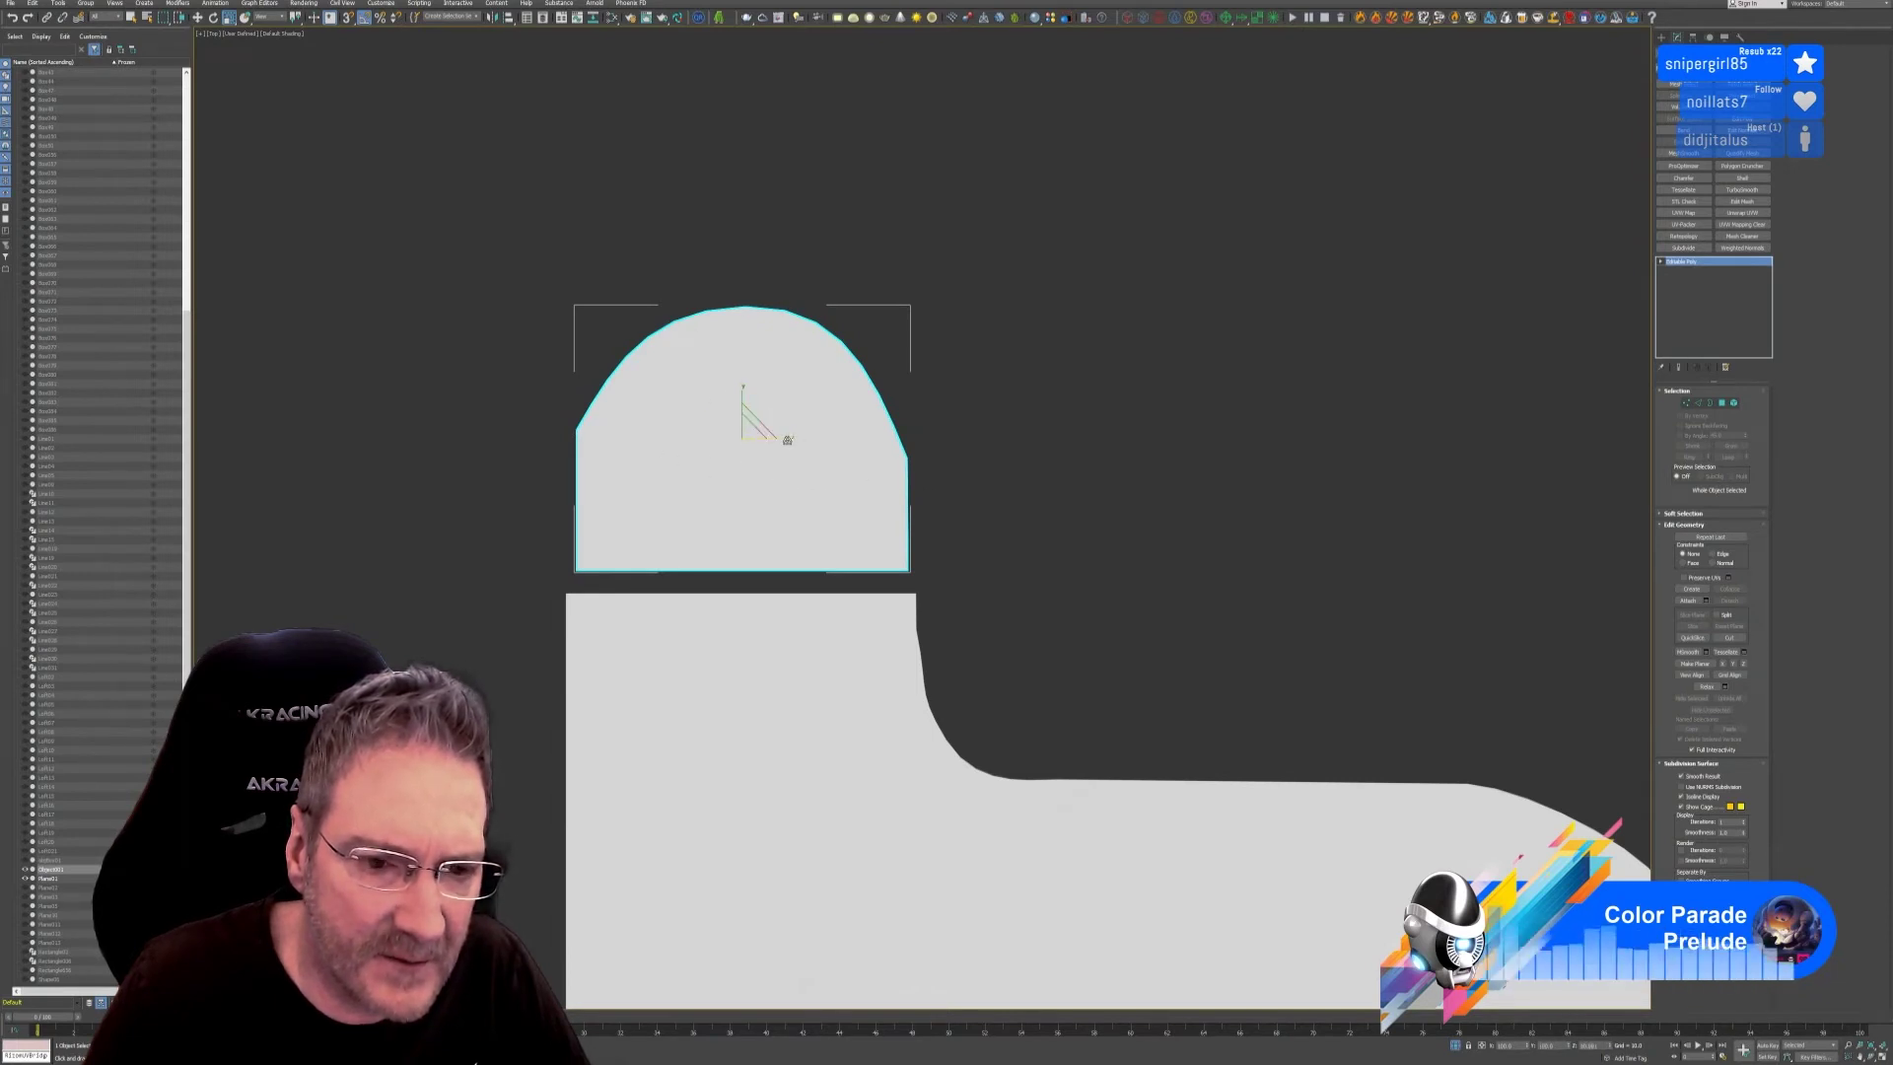
pyautogui.moveTo(787, 440); pyautogui.dragTo(782, 440)
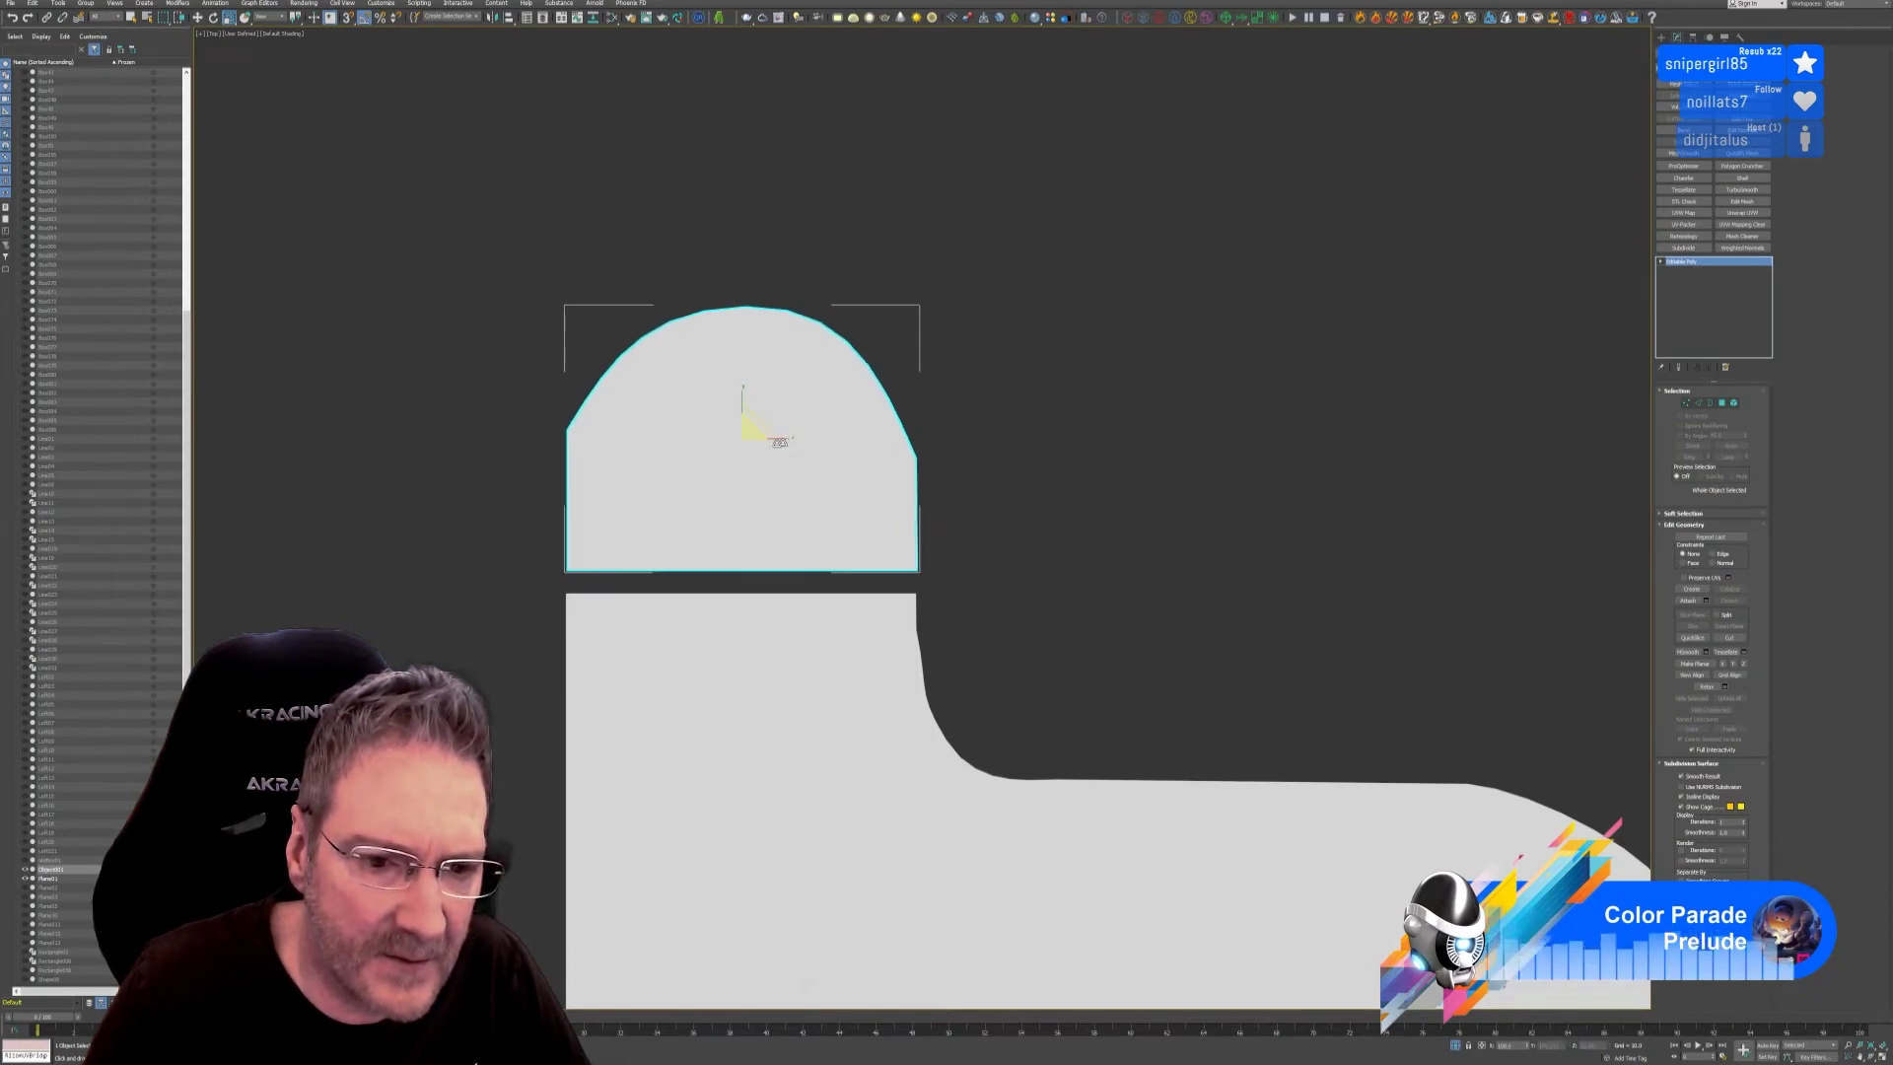
# Move the rounded end flush against the canopy's cut end and check the joint's corner up close in the perspective view.
pyautogui.click(197, 17)
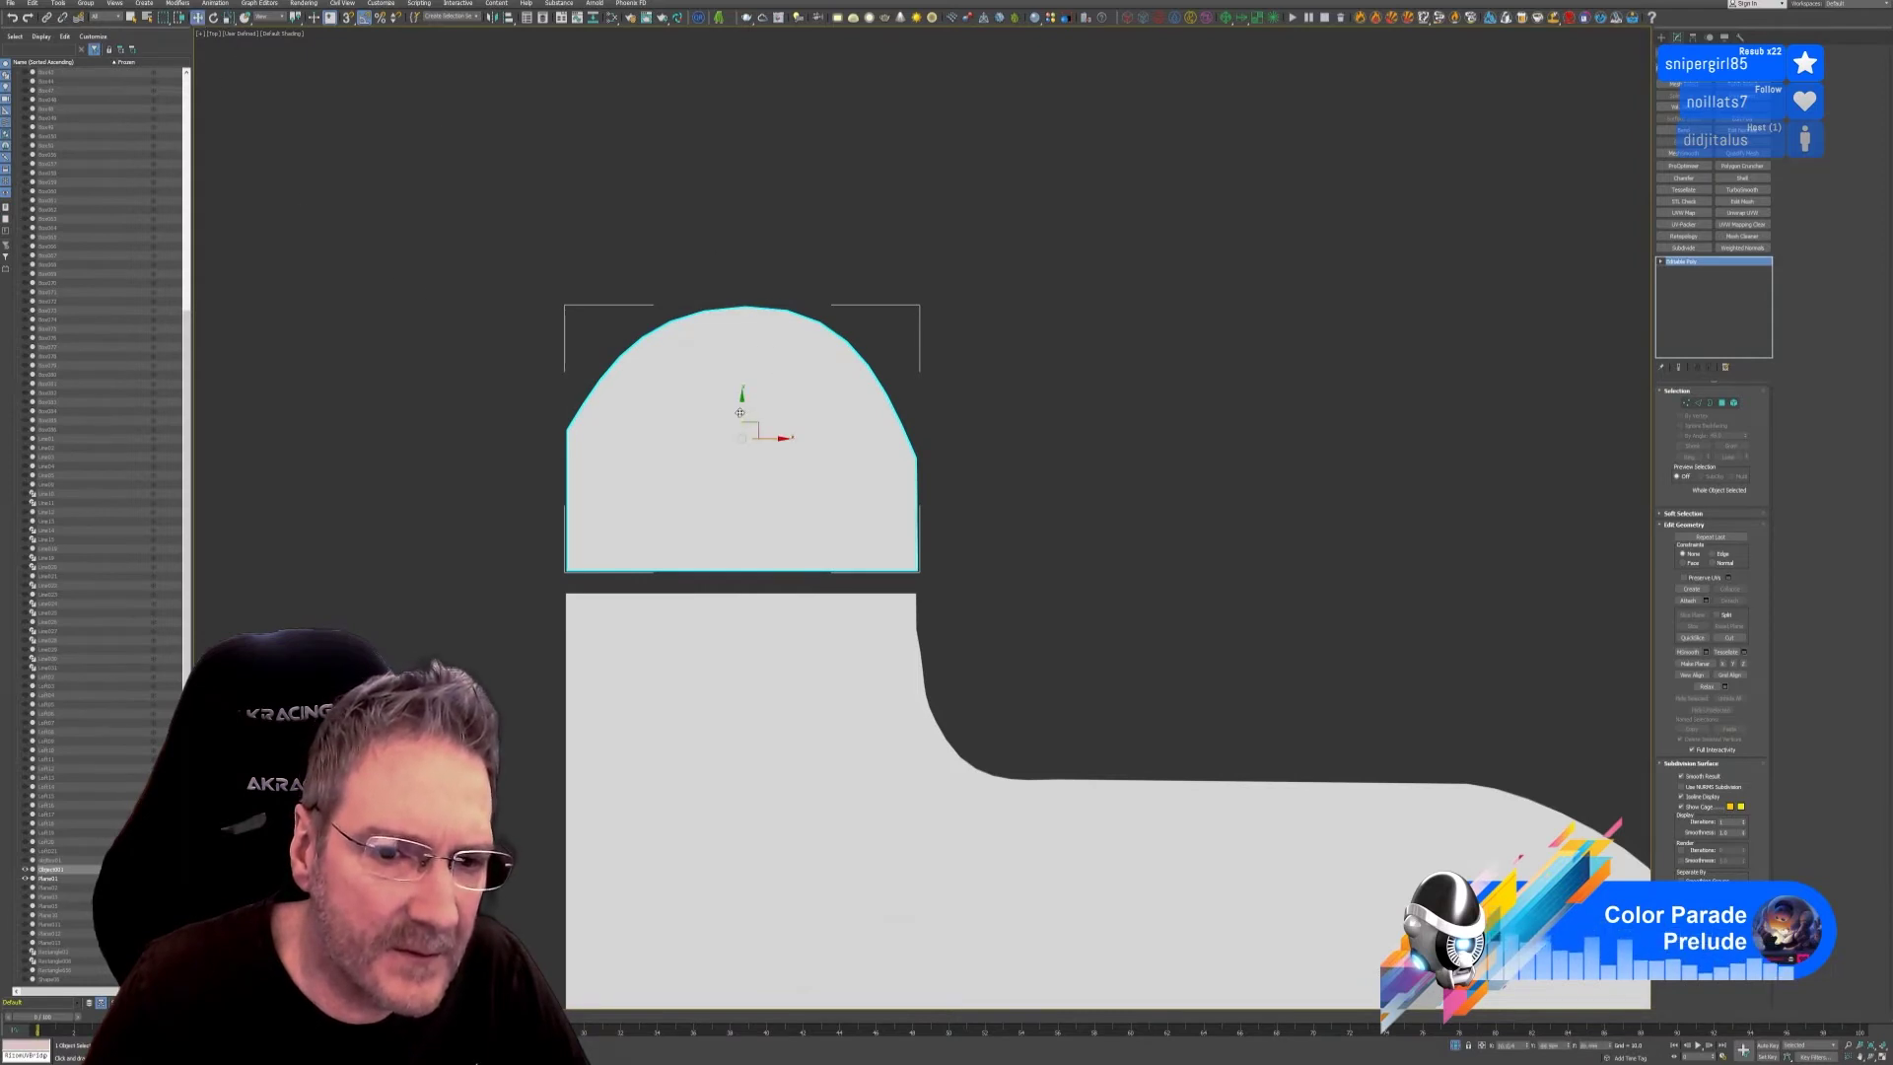
pyautogui.moveTo(740, 412); pyautogui.dragTo(739, 431)
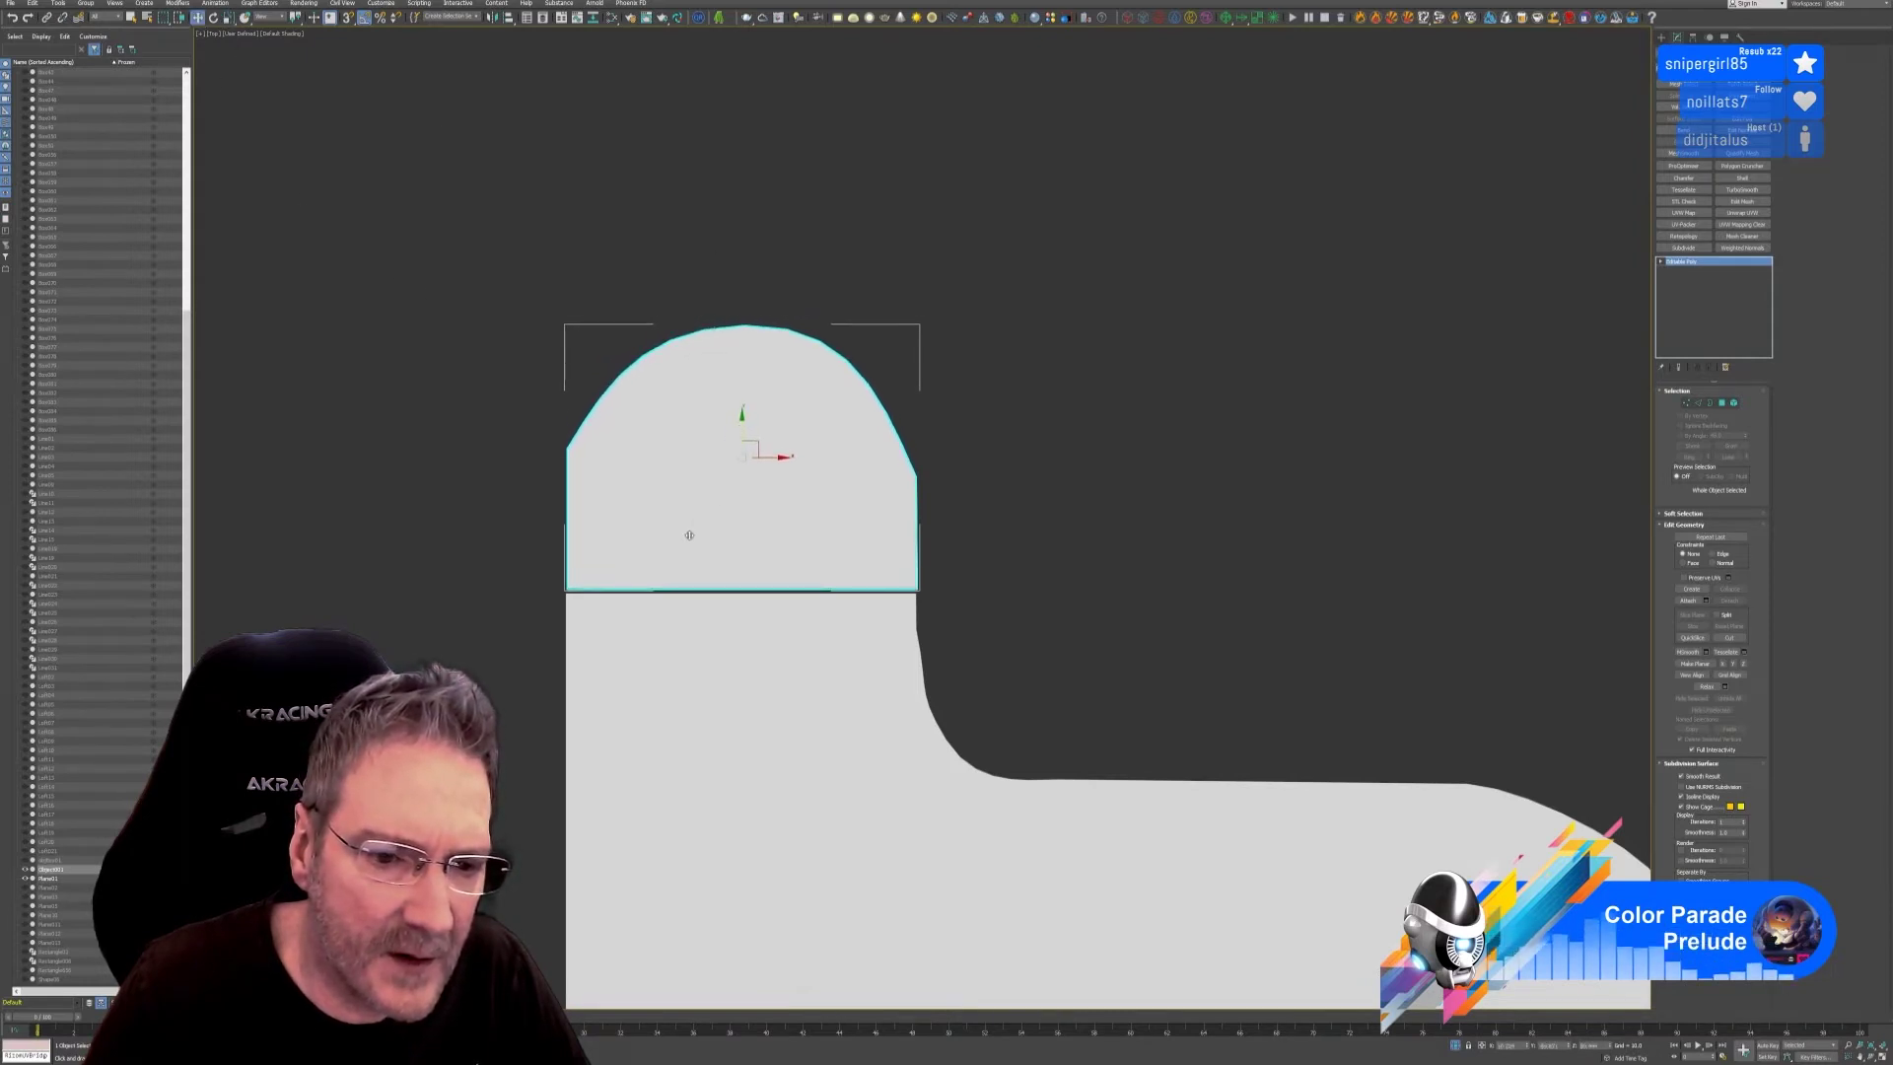
pyautogui.scroll(5, 689, 534)
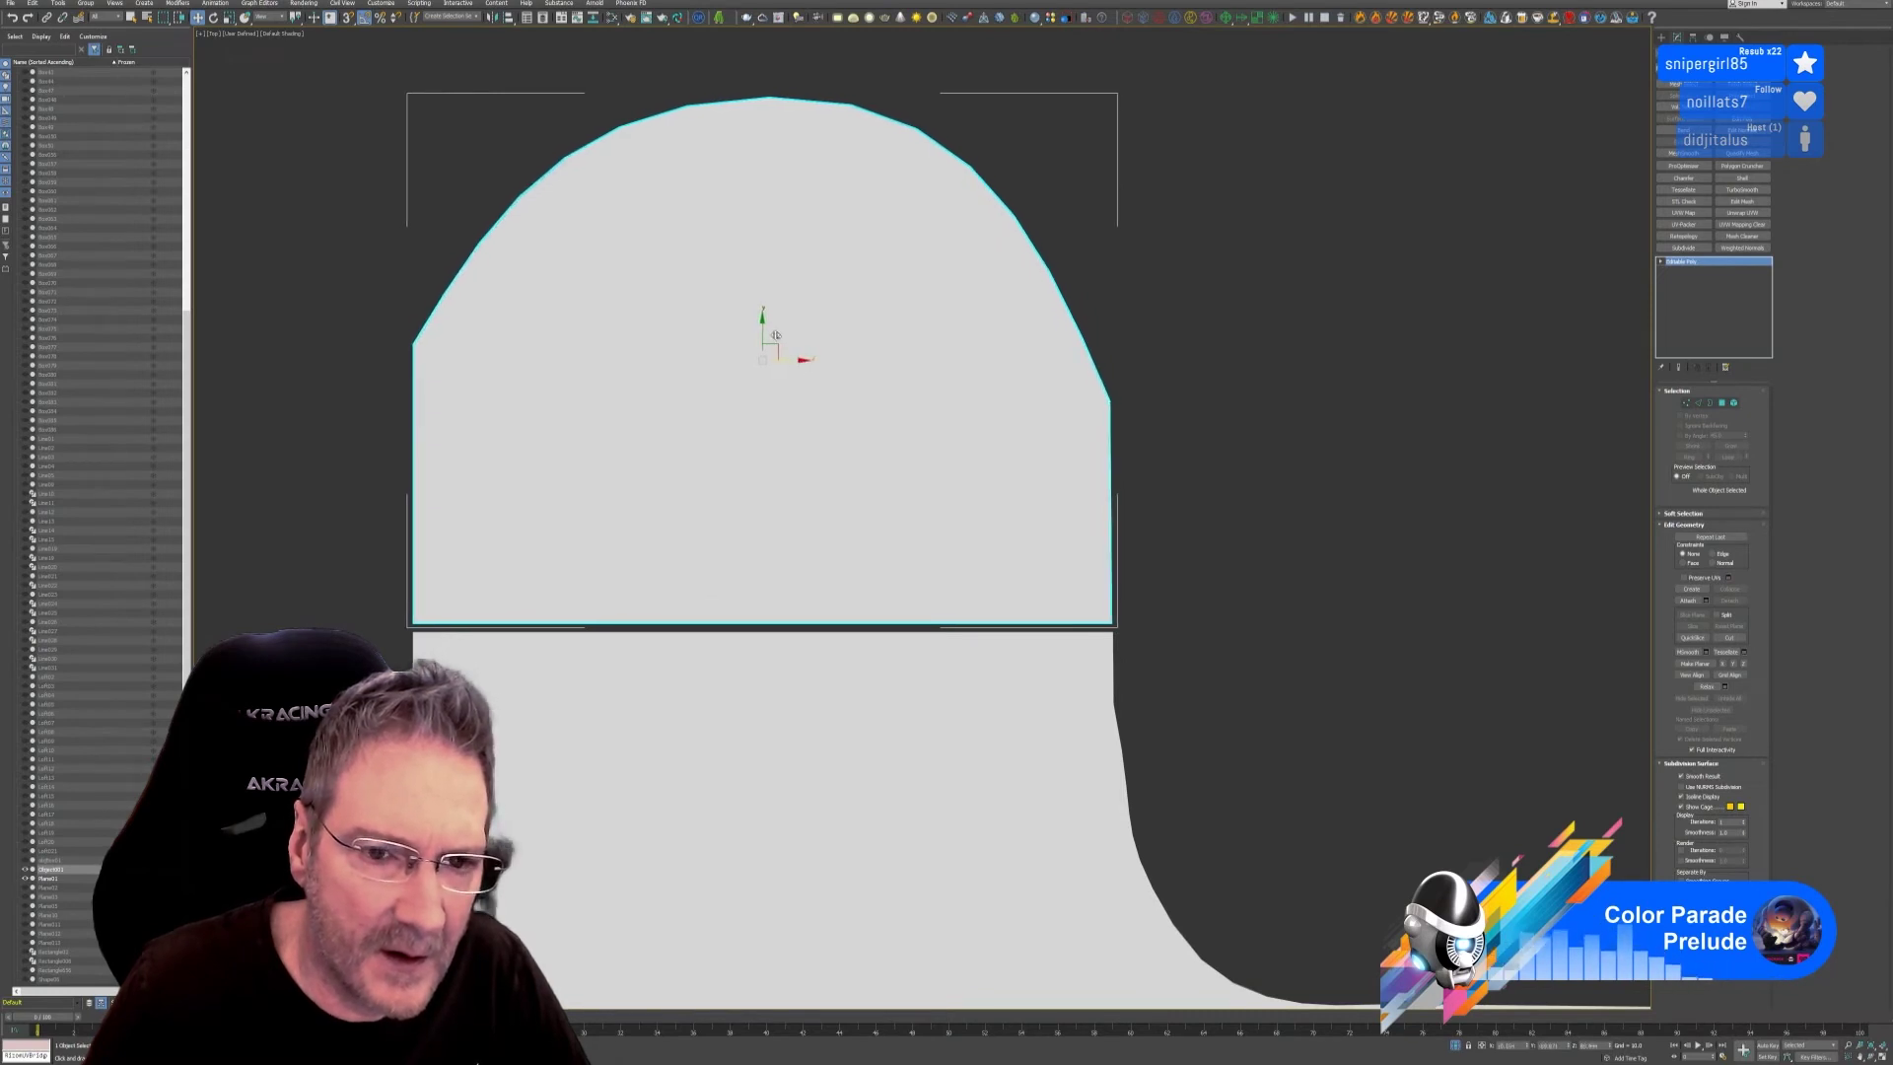
pyautogui.moveTo(765, 331); pyautogui.dragTo(765, 336)
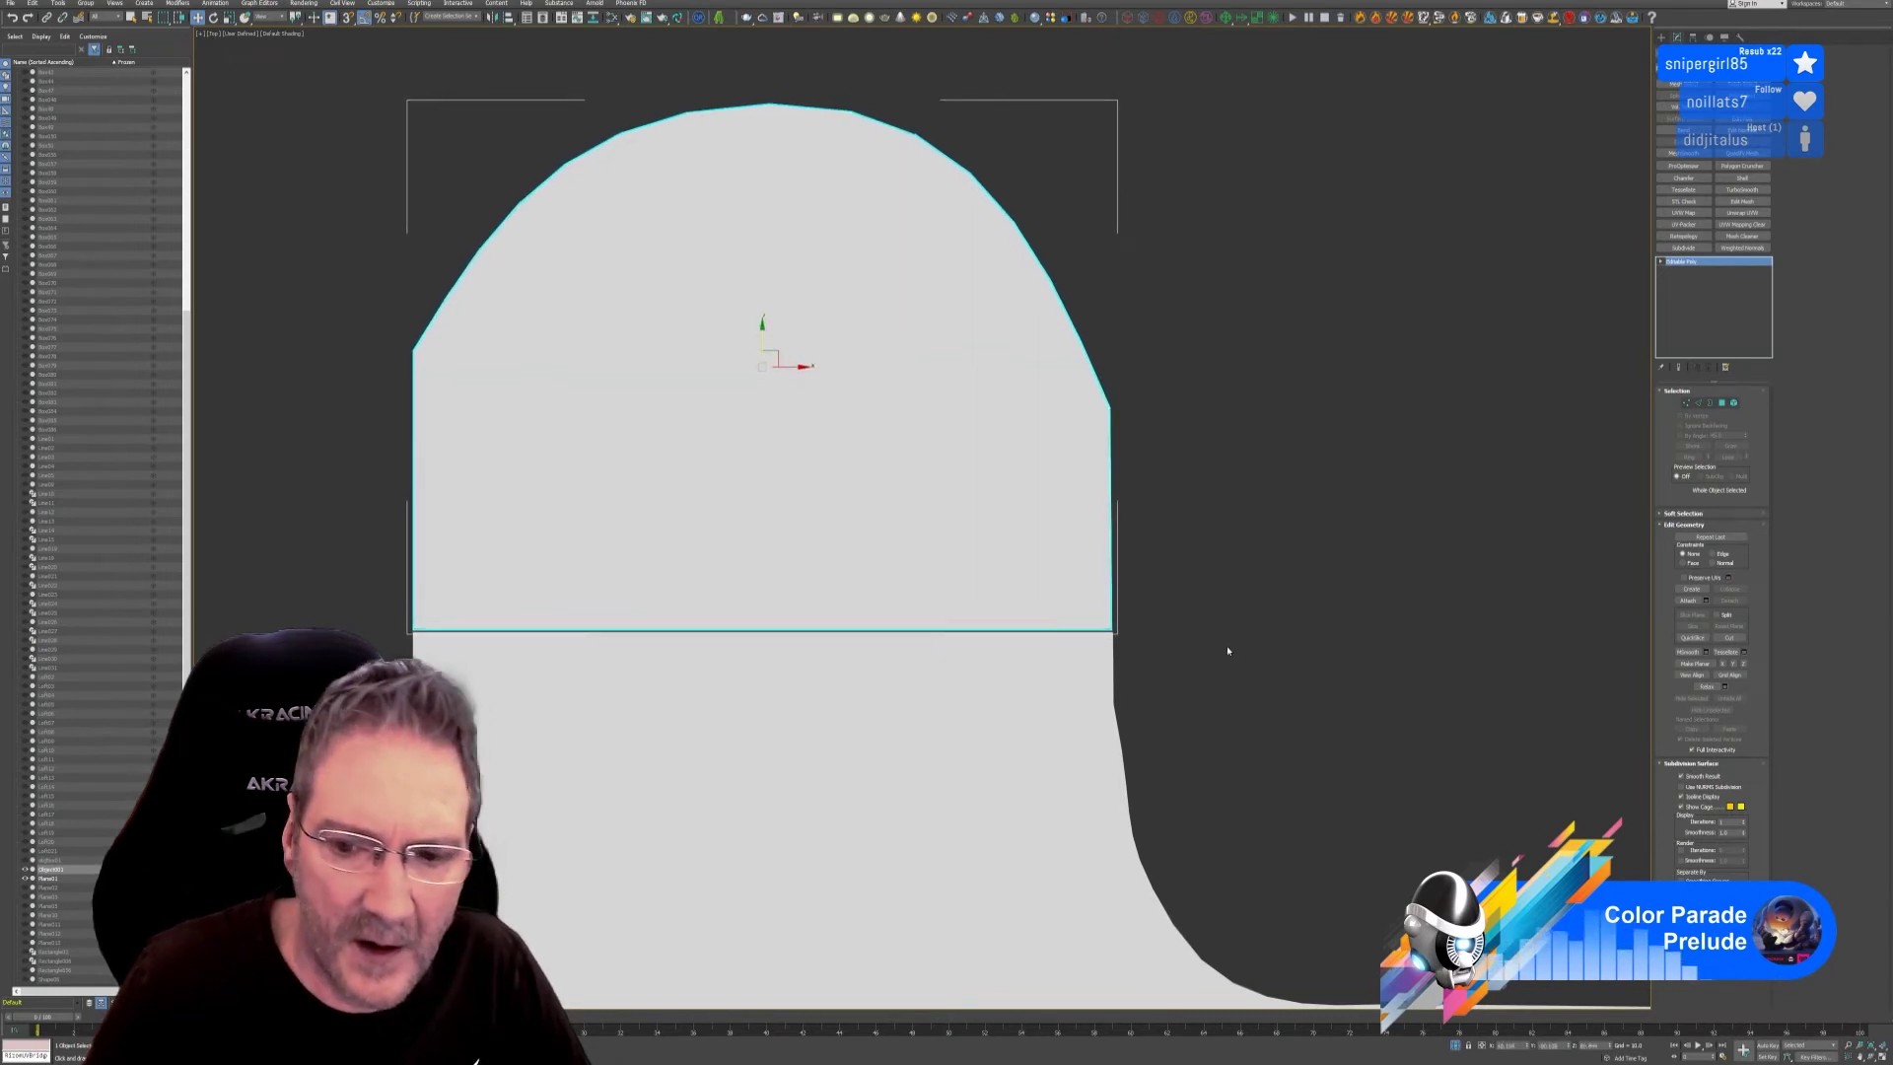
pyautogui.moveTo(1186, 652); pyautogui.dragTo(1210, 627, button='middle')
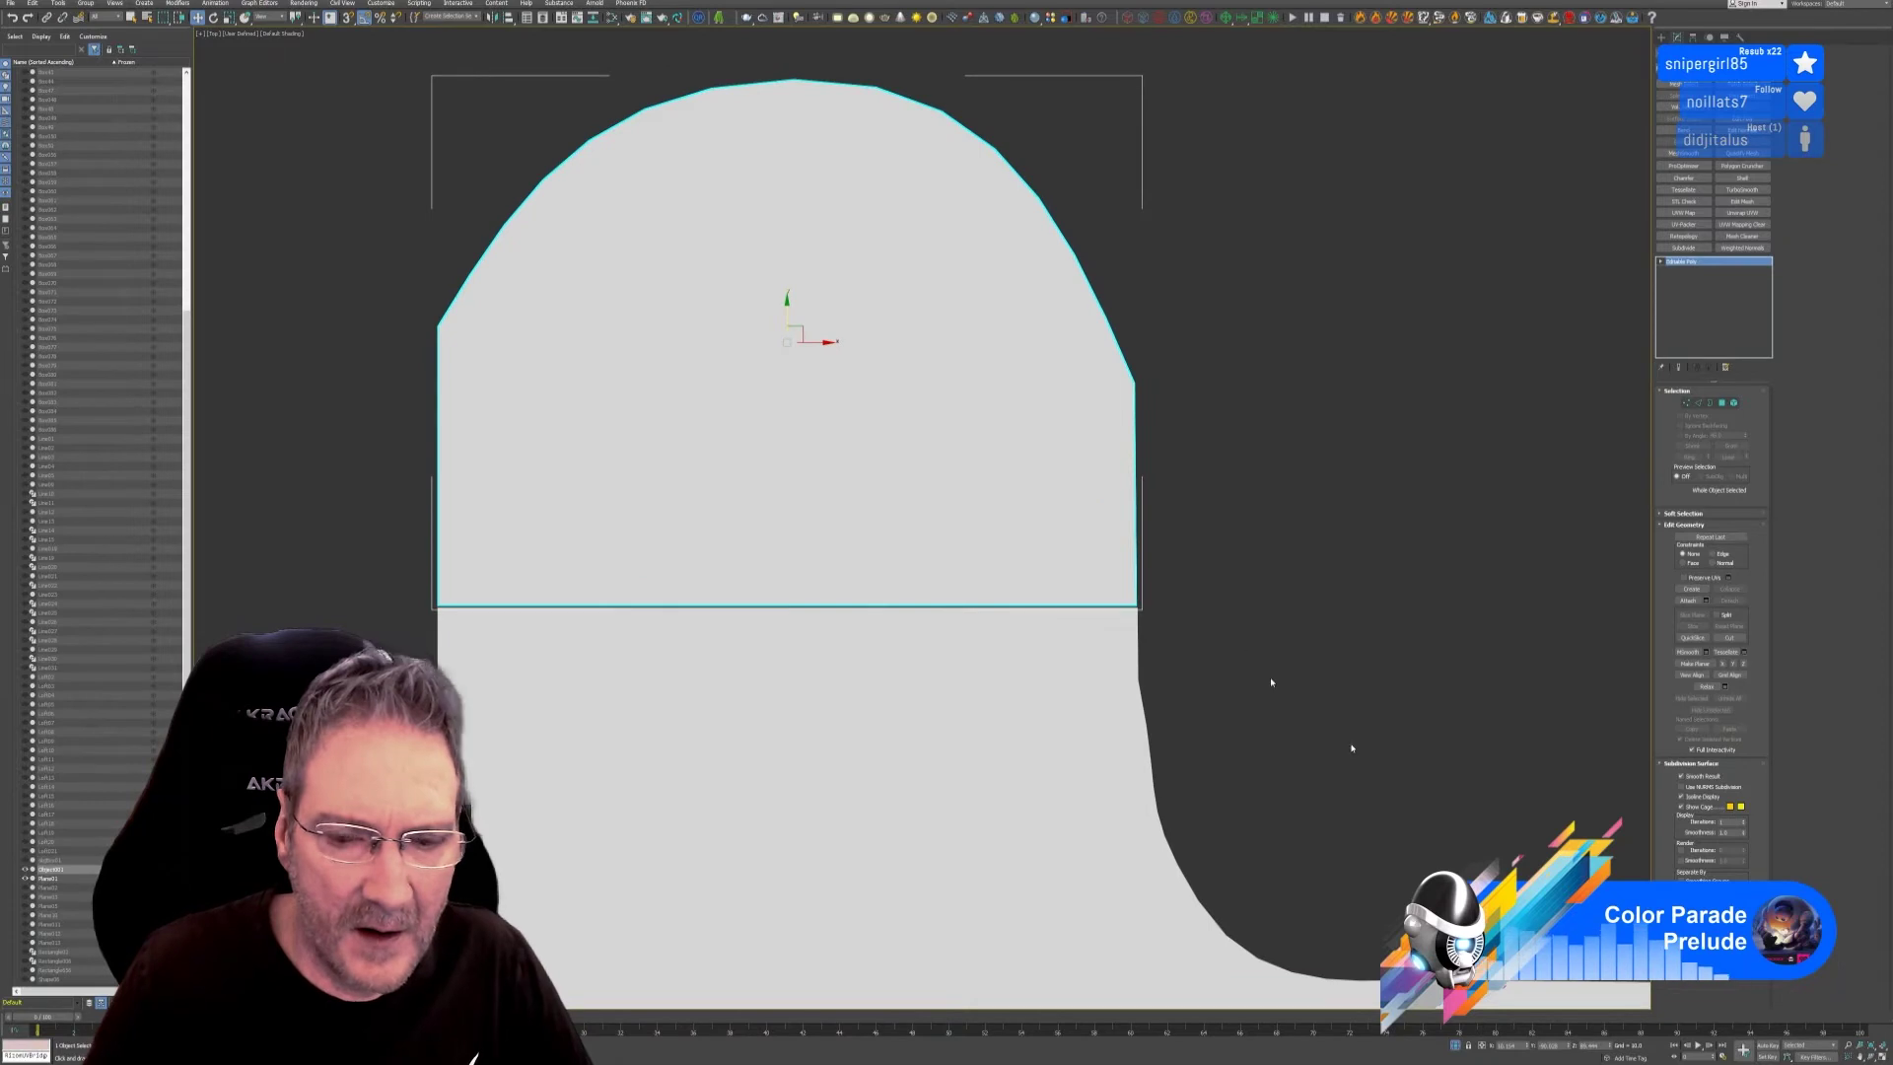
pyautogui.click(1866, 1047)
pyautogui.scroll(4, 726, 417)
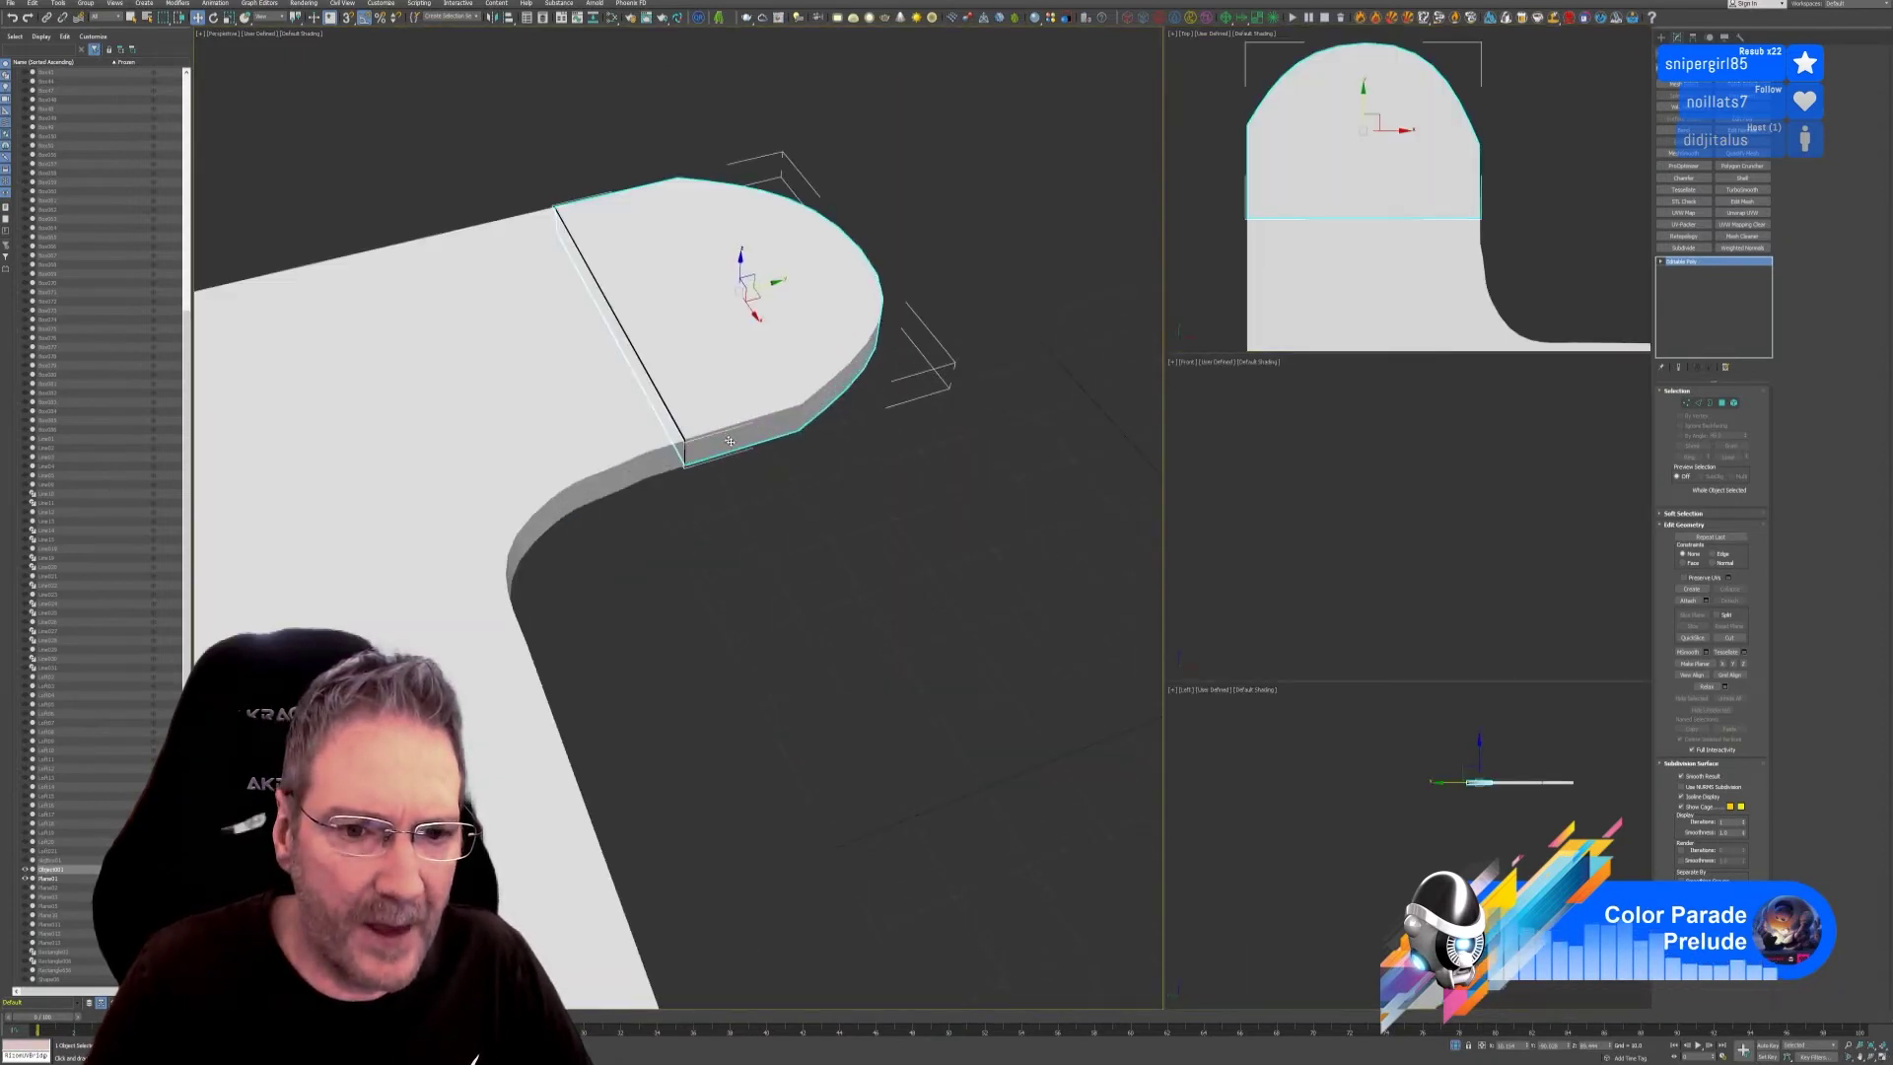
pyautogui.scroll(4, 683, 505)
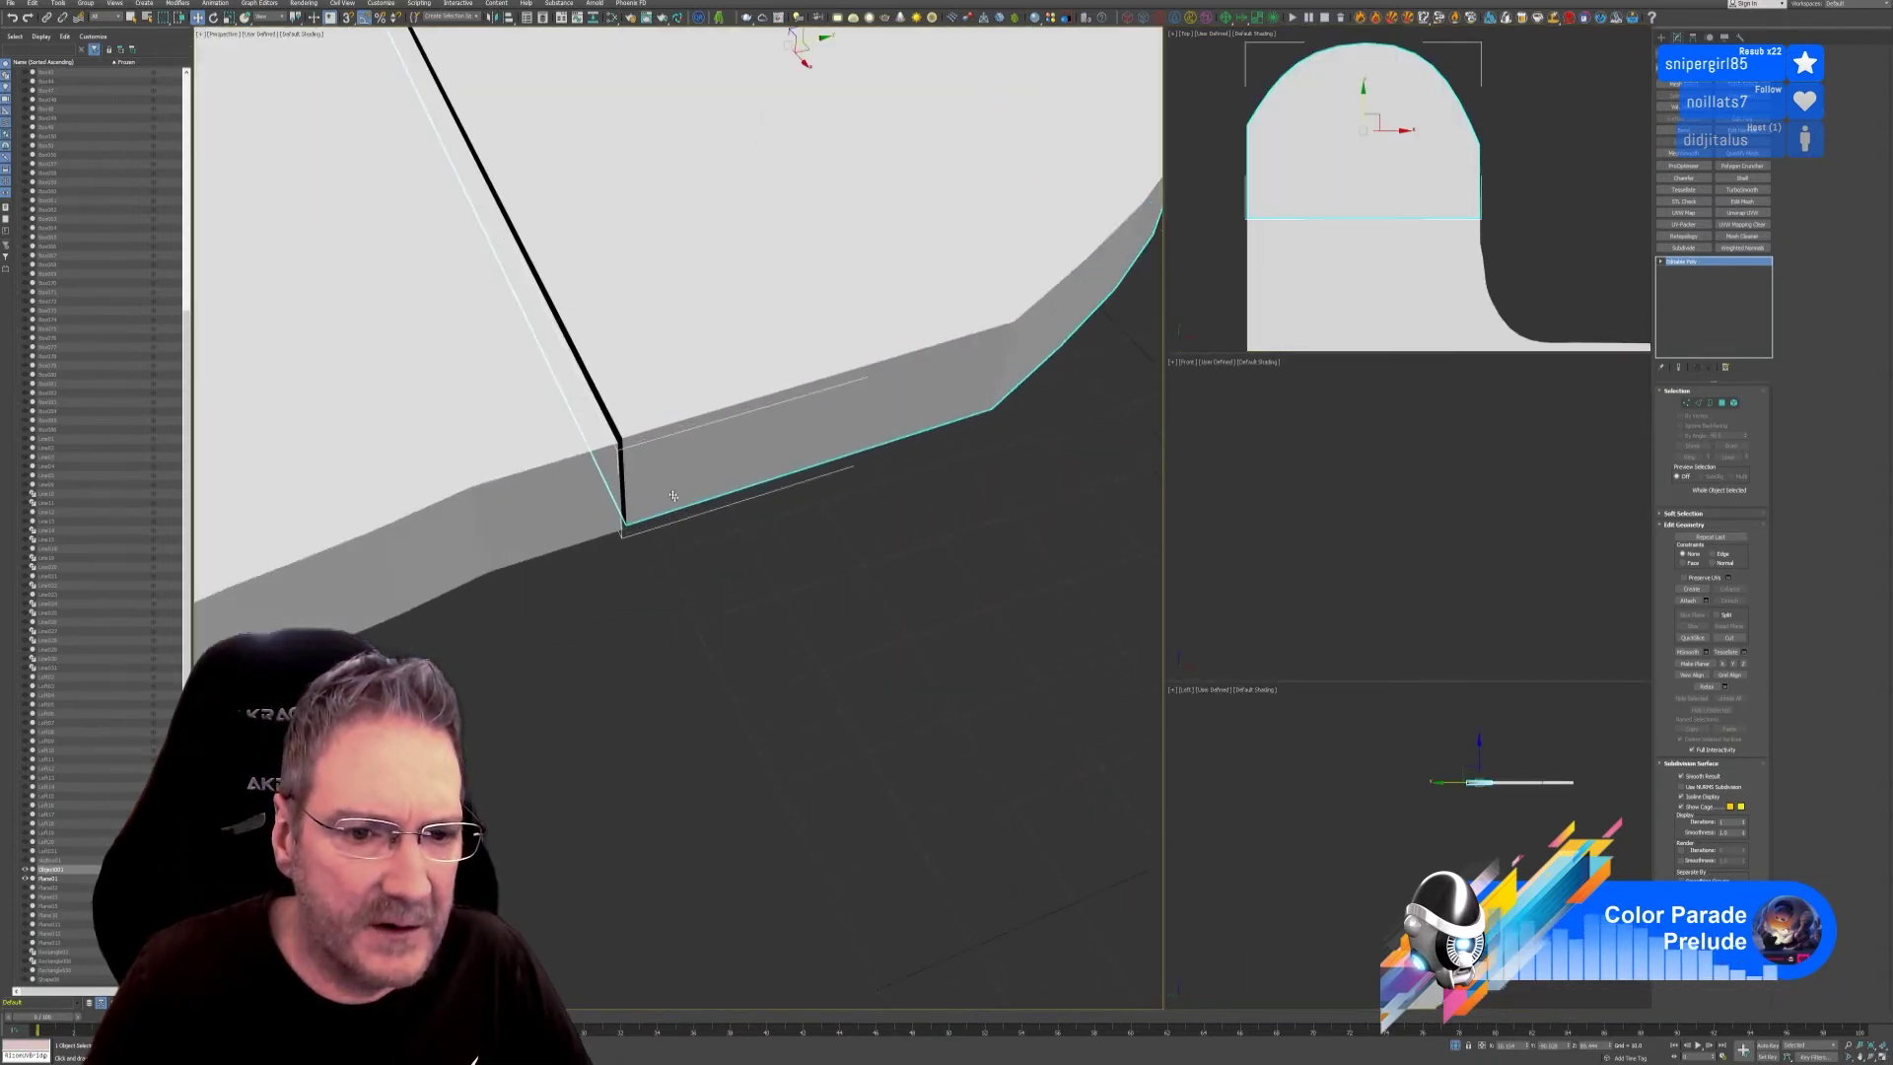
# Examine the joint between the canopy and the rounded end up close in the Left view and clear the selection.
pyautogui.scroll(-5, 684, 537)
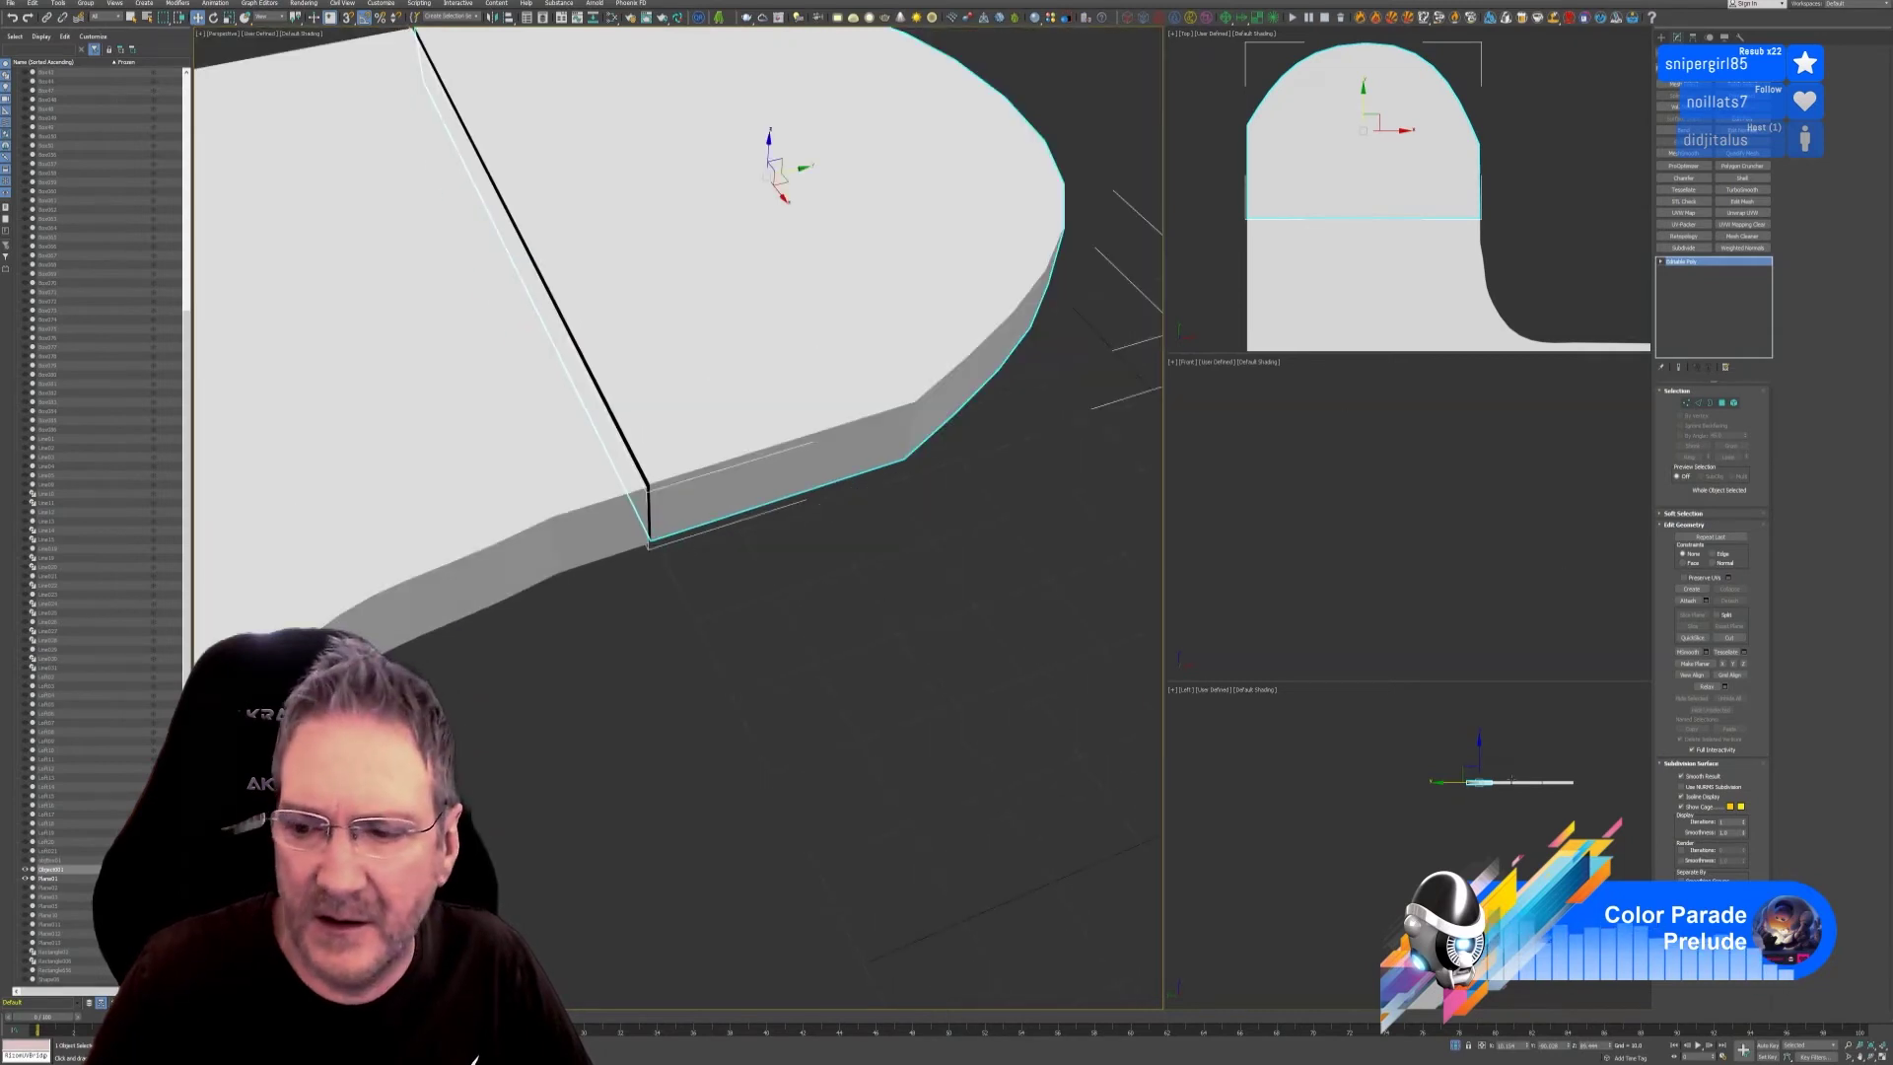
pyautogui.scroll(5, 1504, 804)
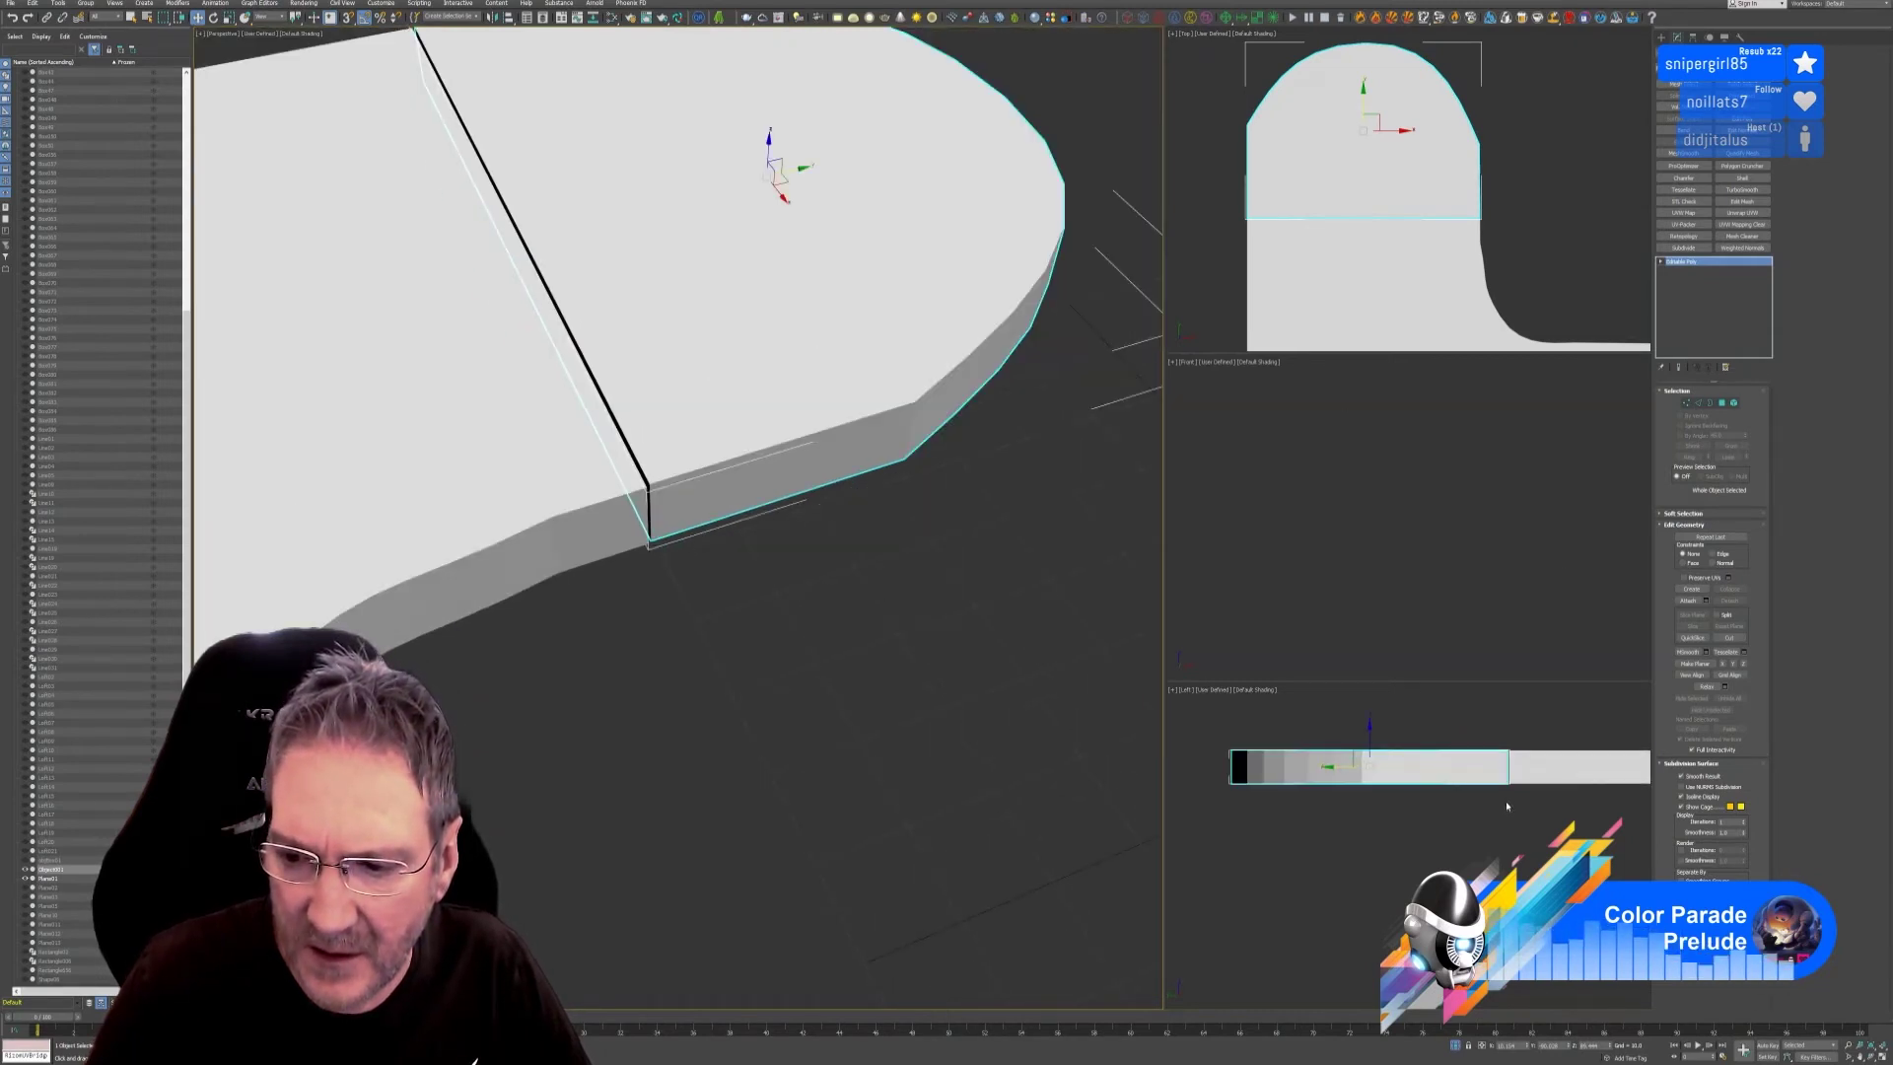
pyautogui.scroll(2, 1508, 801)
pyautogui.moveTo(1504, 752); pyautogui.dragTo(1475, 794, button='middle')
pyautogui.scroll(3, 1475, 794)
pyautogui.scroll(3, 1475, 793)
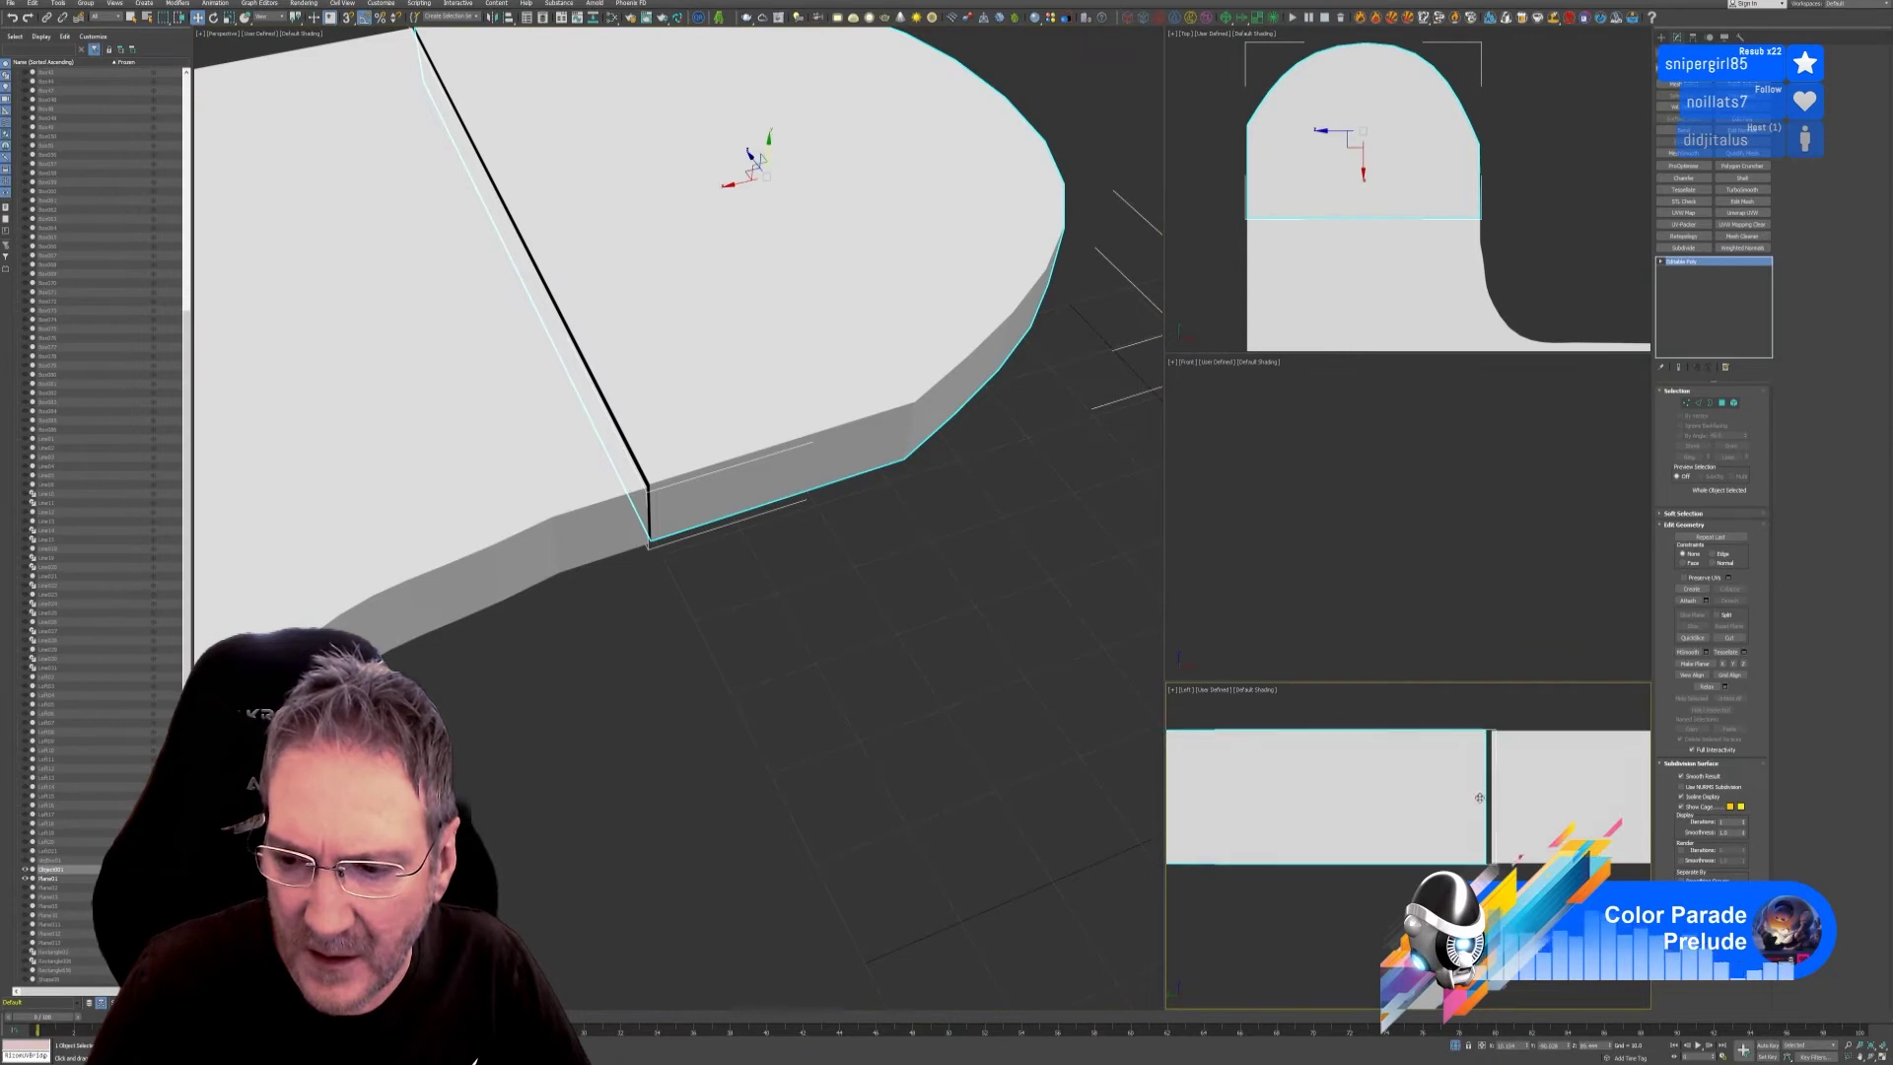
pyautogui.moveTo(1499, 812); pyautogui.dragTo(1469, 797, button='middle')
pyautogui.click(1483, 706)
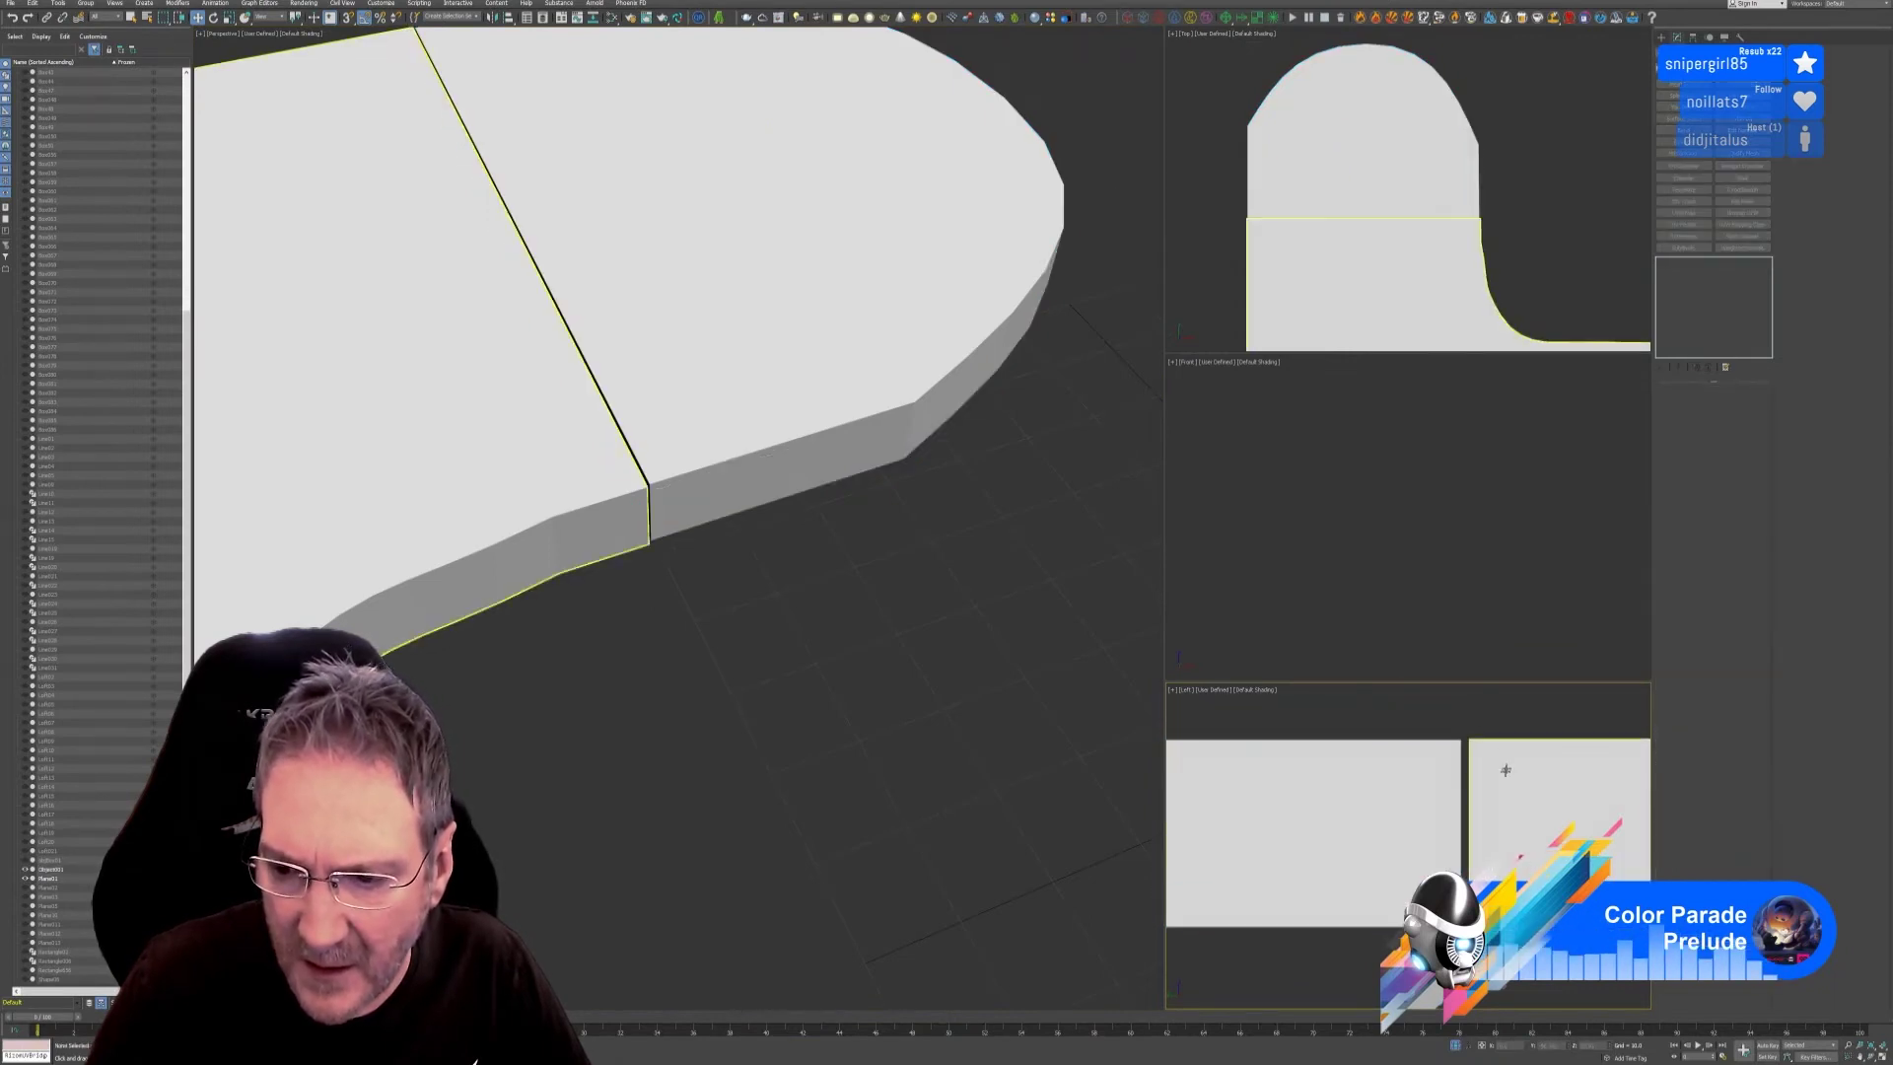
# Attach the rounded end to the shortened canopy so both form one editable poly.
pyautogui.click(730, 527)
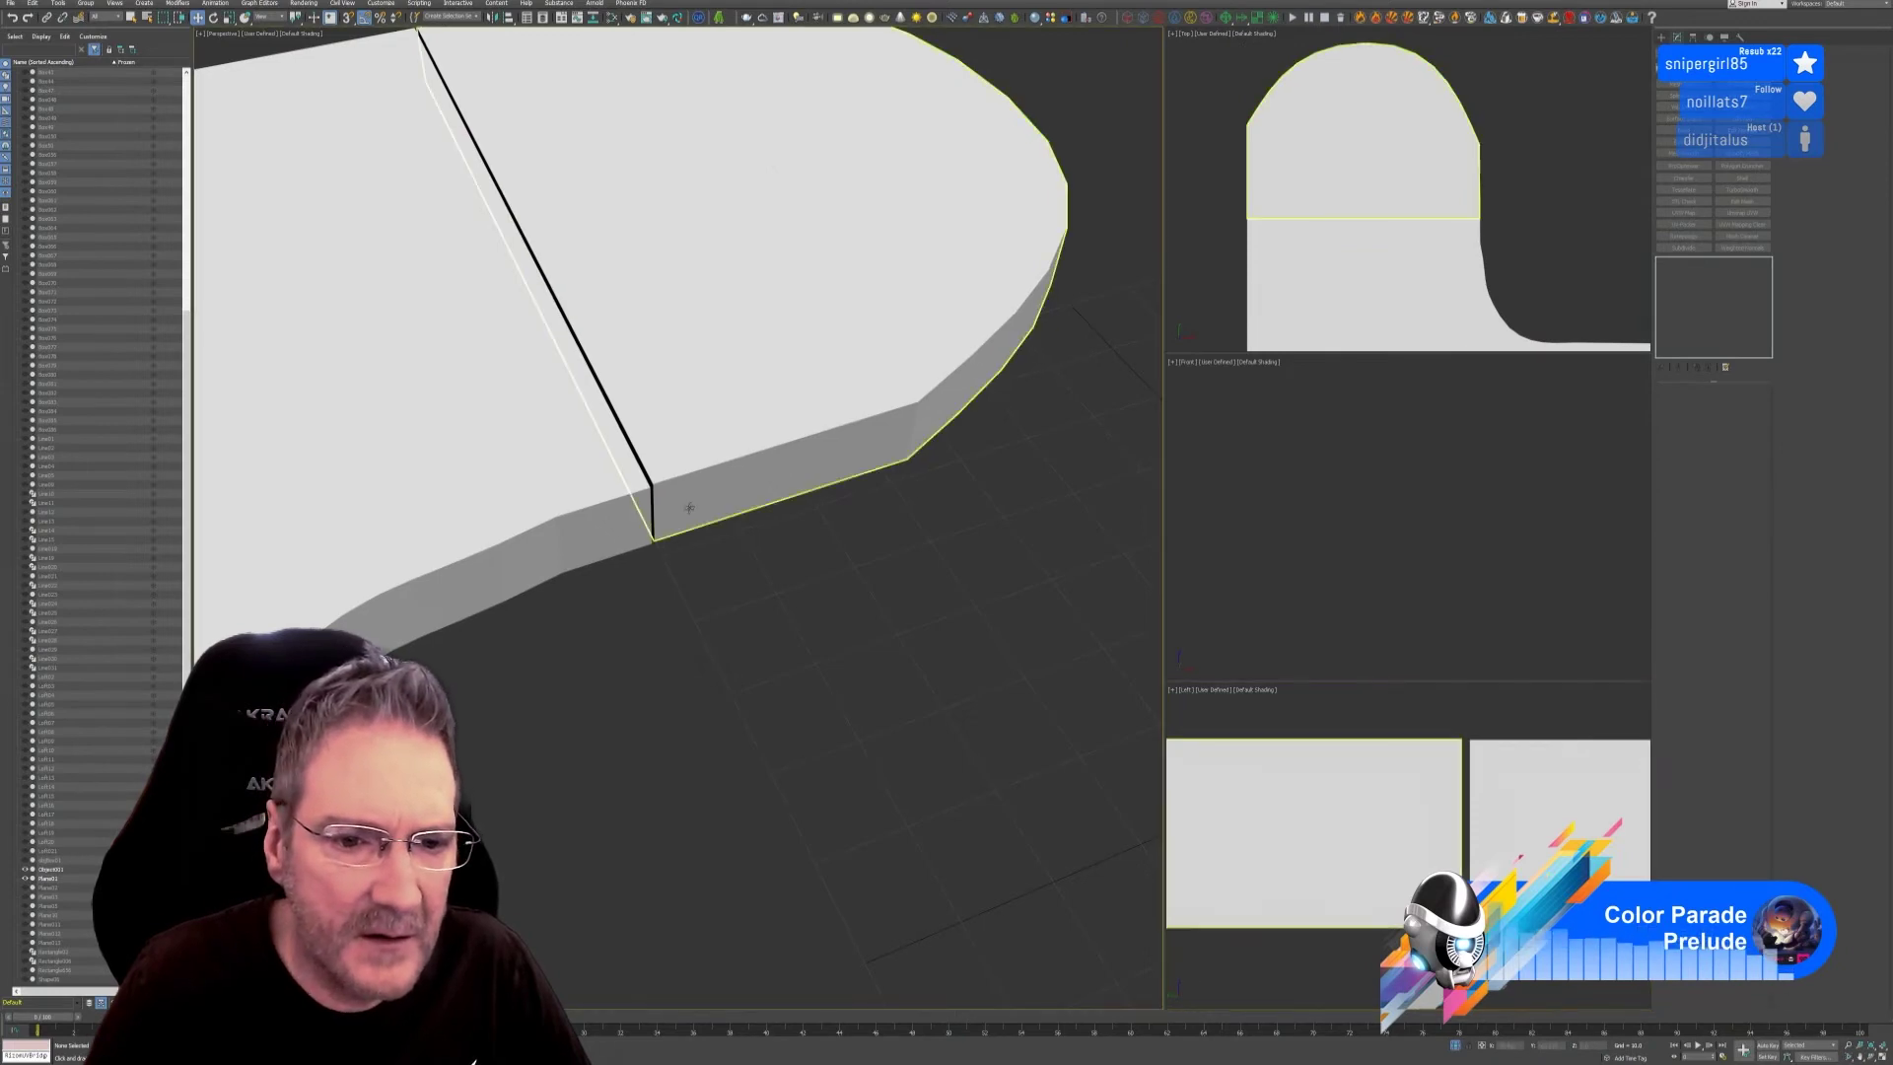
pyautogui.click(642, 512)
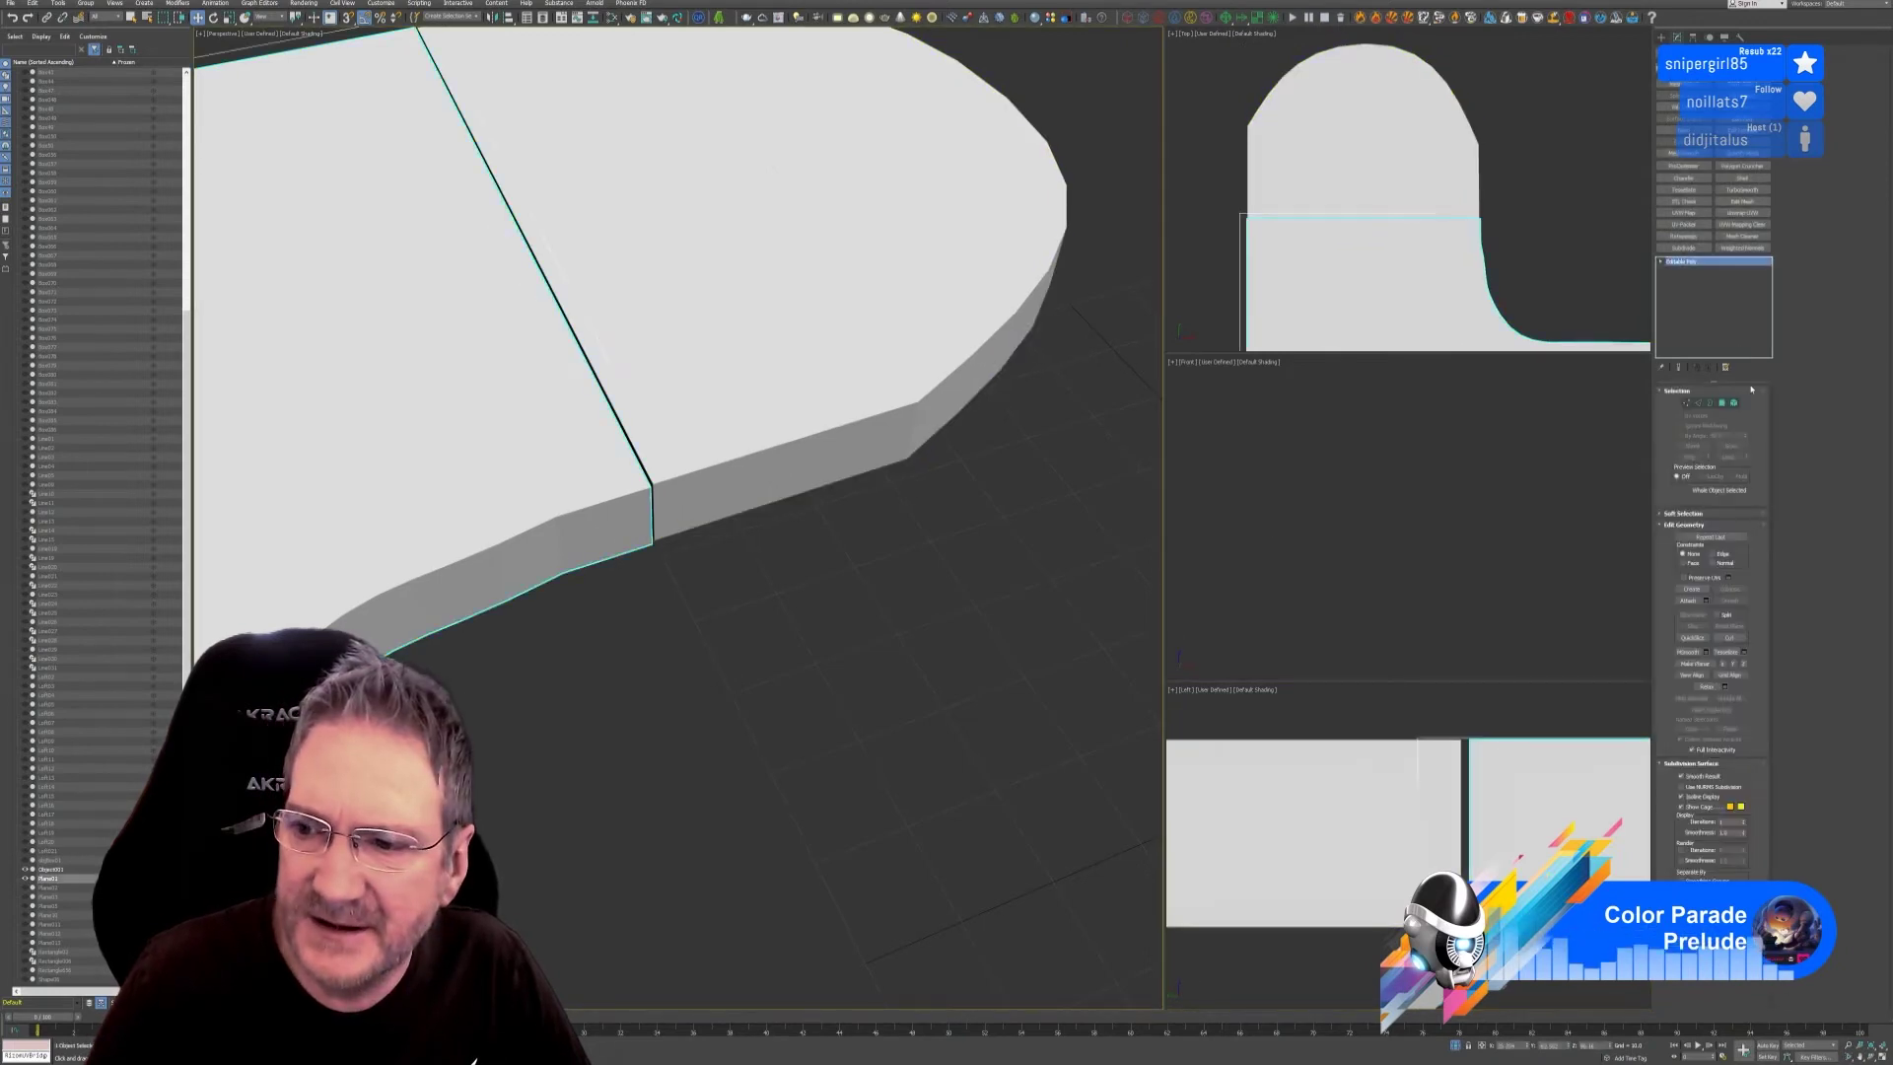
pyautogui.click(1689, 601)
pyautogui.click(863, 455)
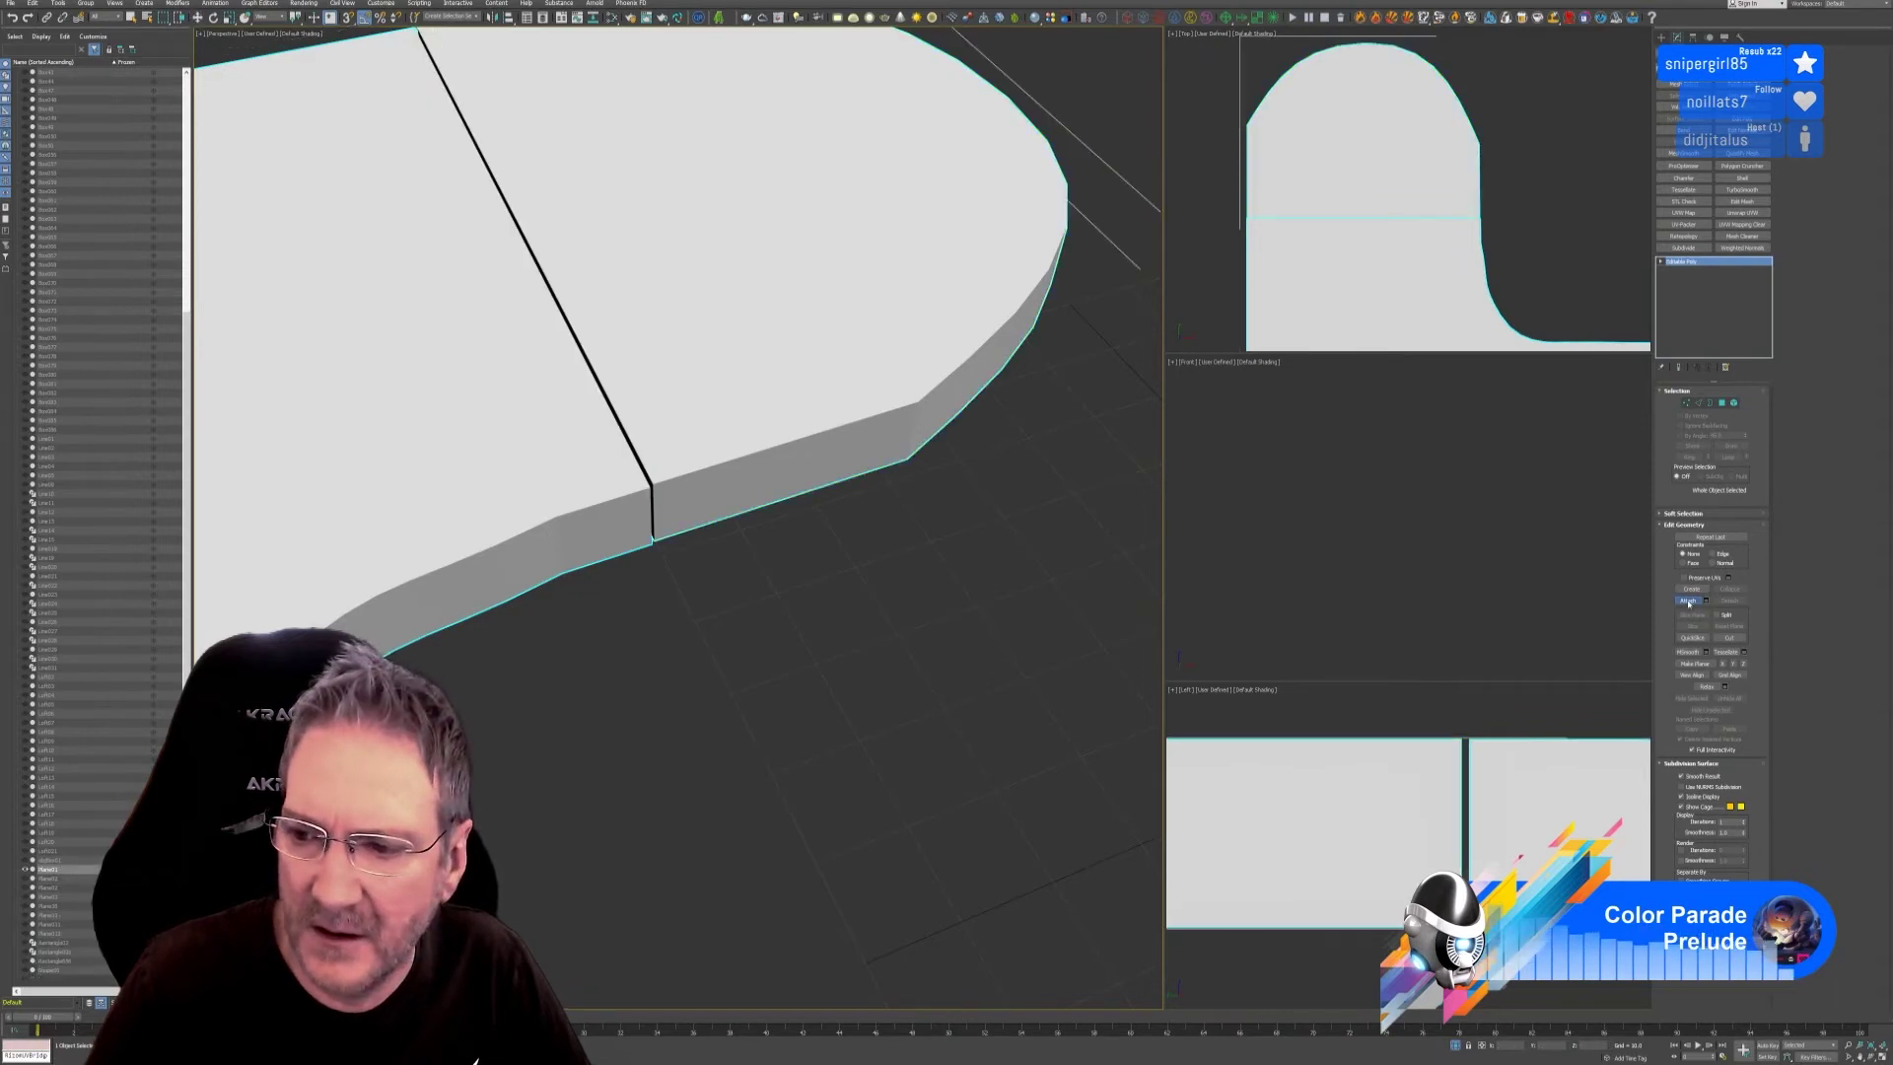
# Weld the two upper corner vertices at the near end of the joint in vertex mode.
pyautogui.press('w')
pyautogui.press('1')
pyautogui.scroll(5, 732, 594)
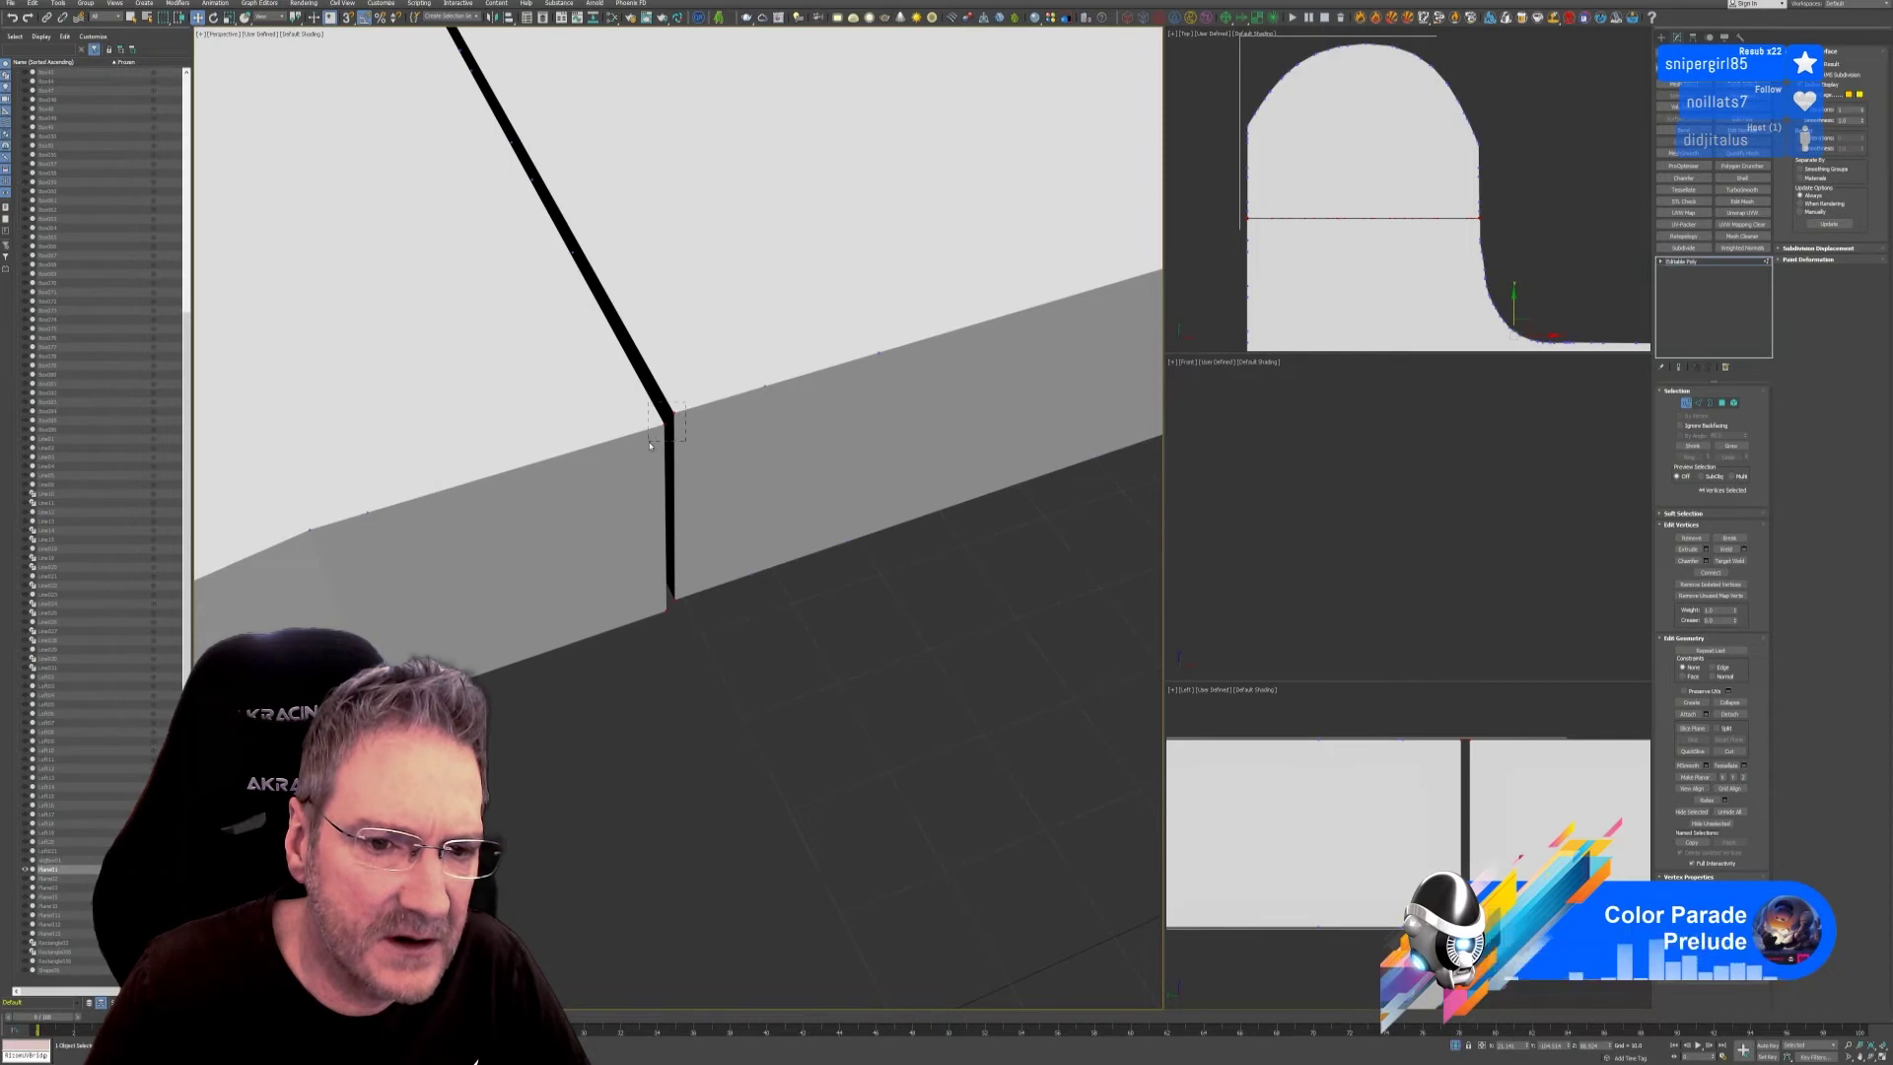
pyautogui.moveTo(650, 446); pyautogui.dragTo(650, 446)
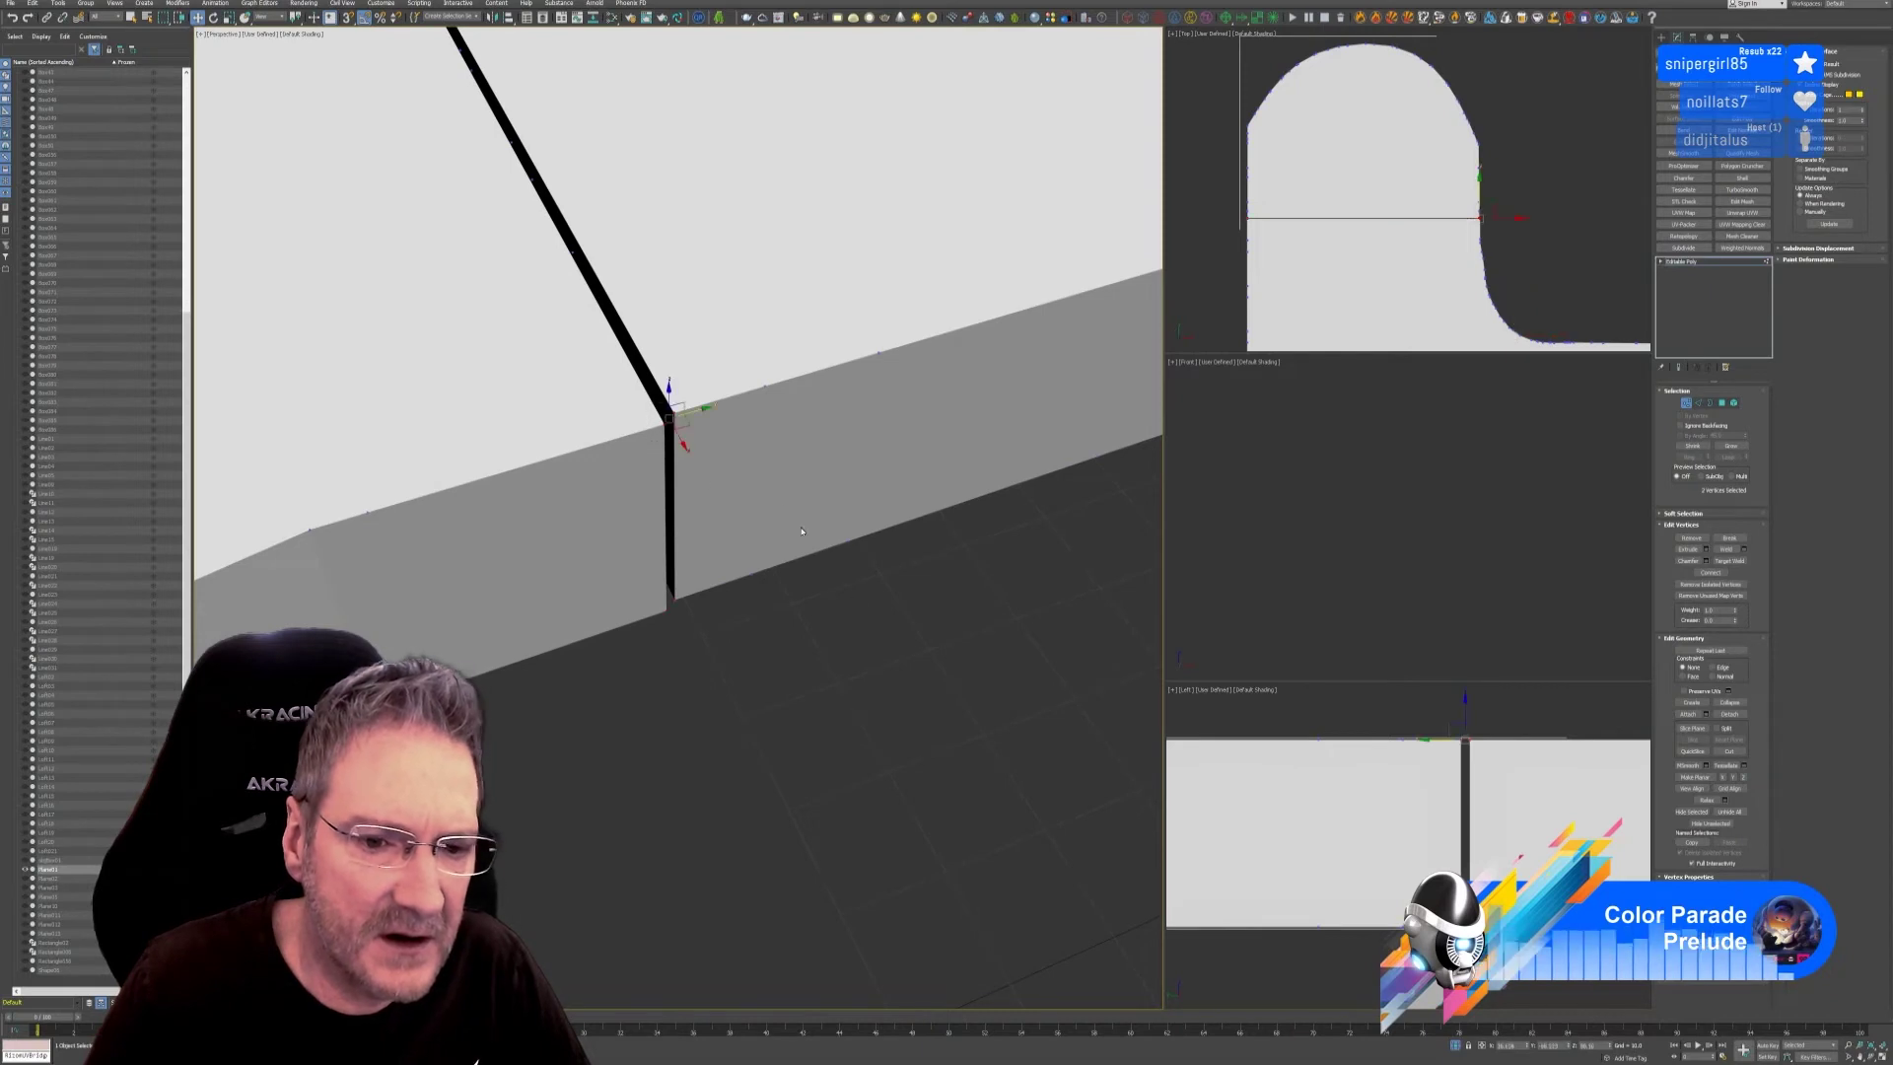
pyautogui.click(1743, 549)
pyautogui.moveTo(685, 522); pyautogui.dragTo(690, 489)
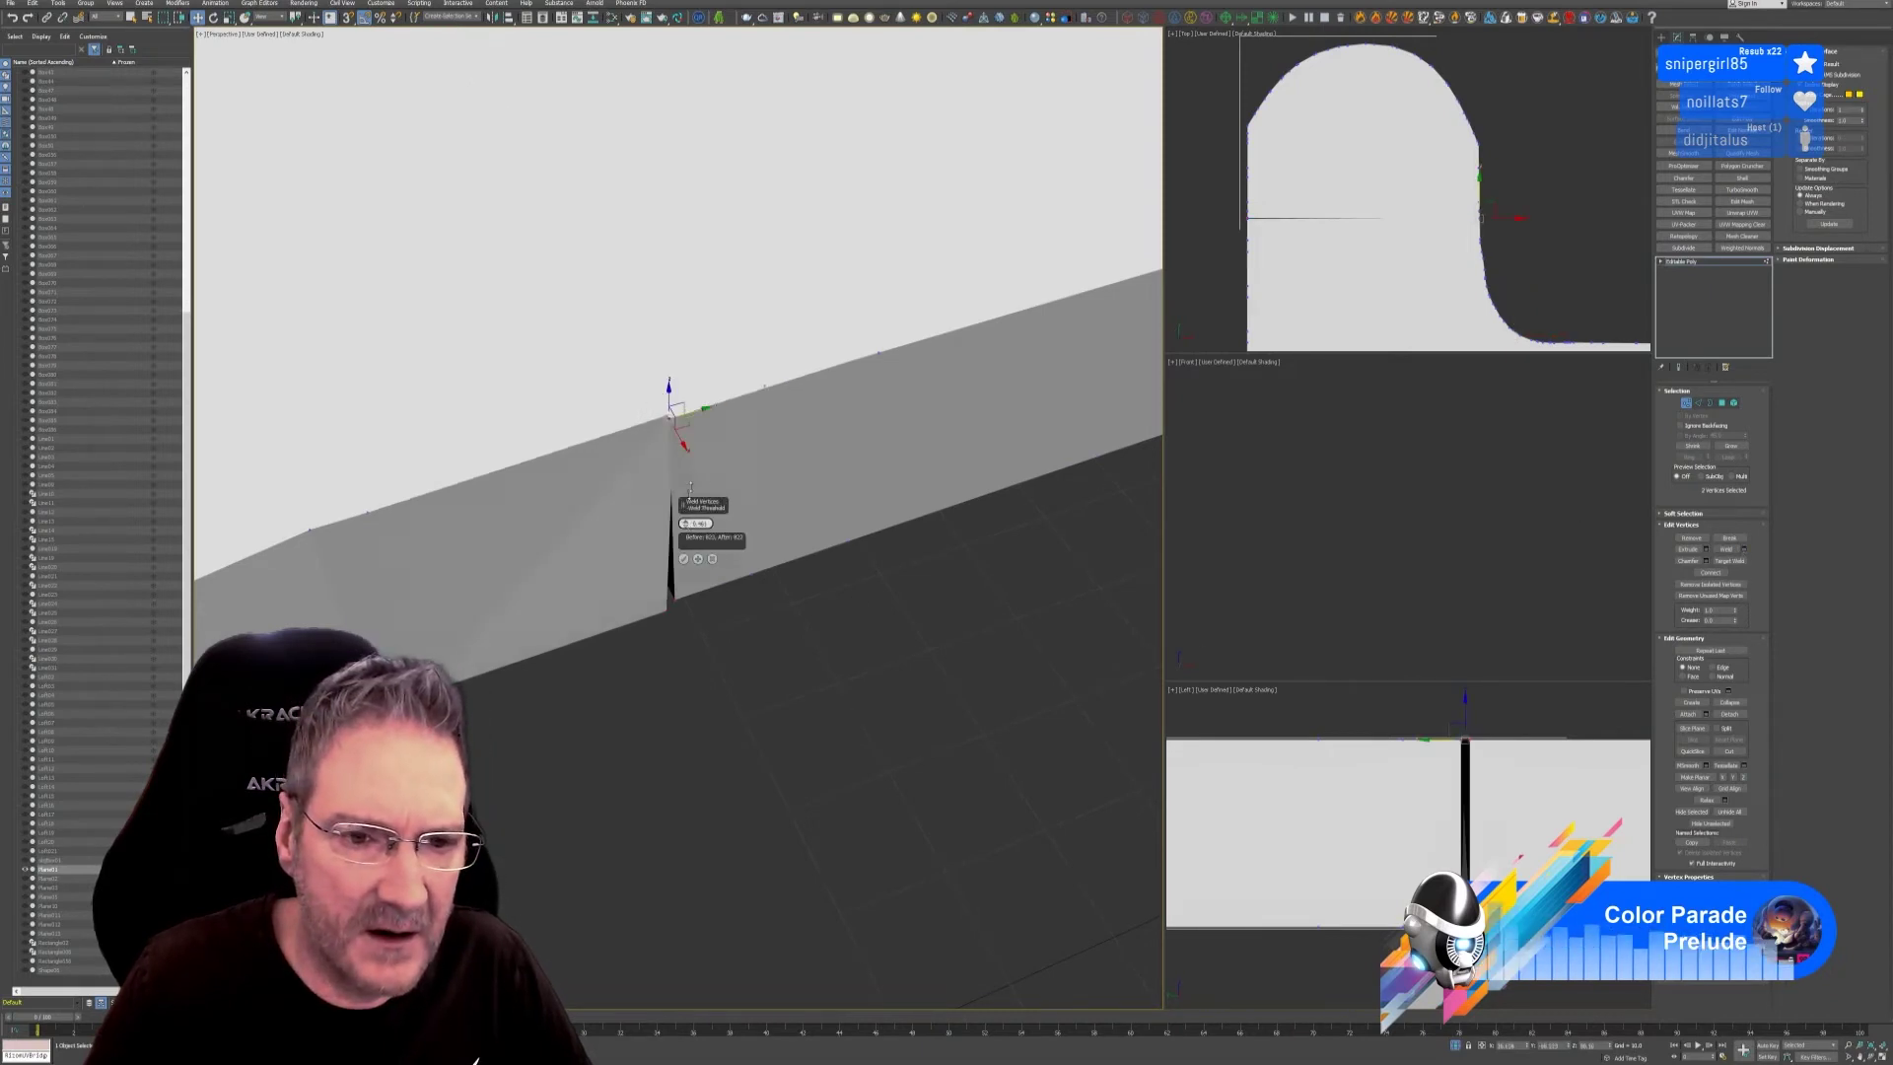
pyautogui.click(684, 559)
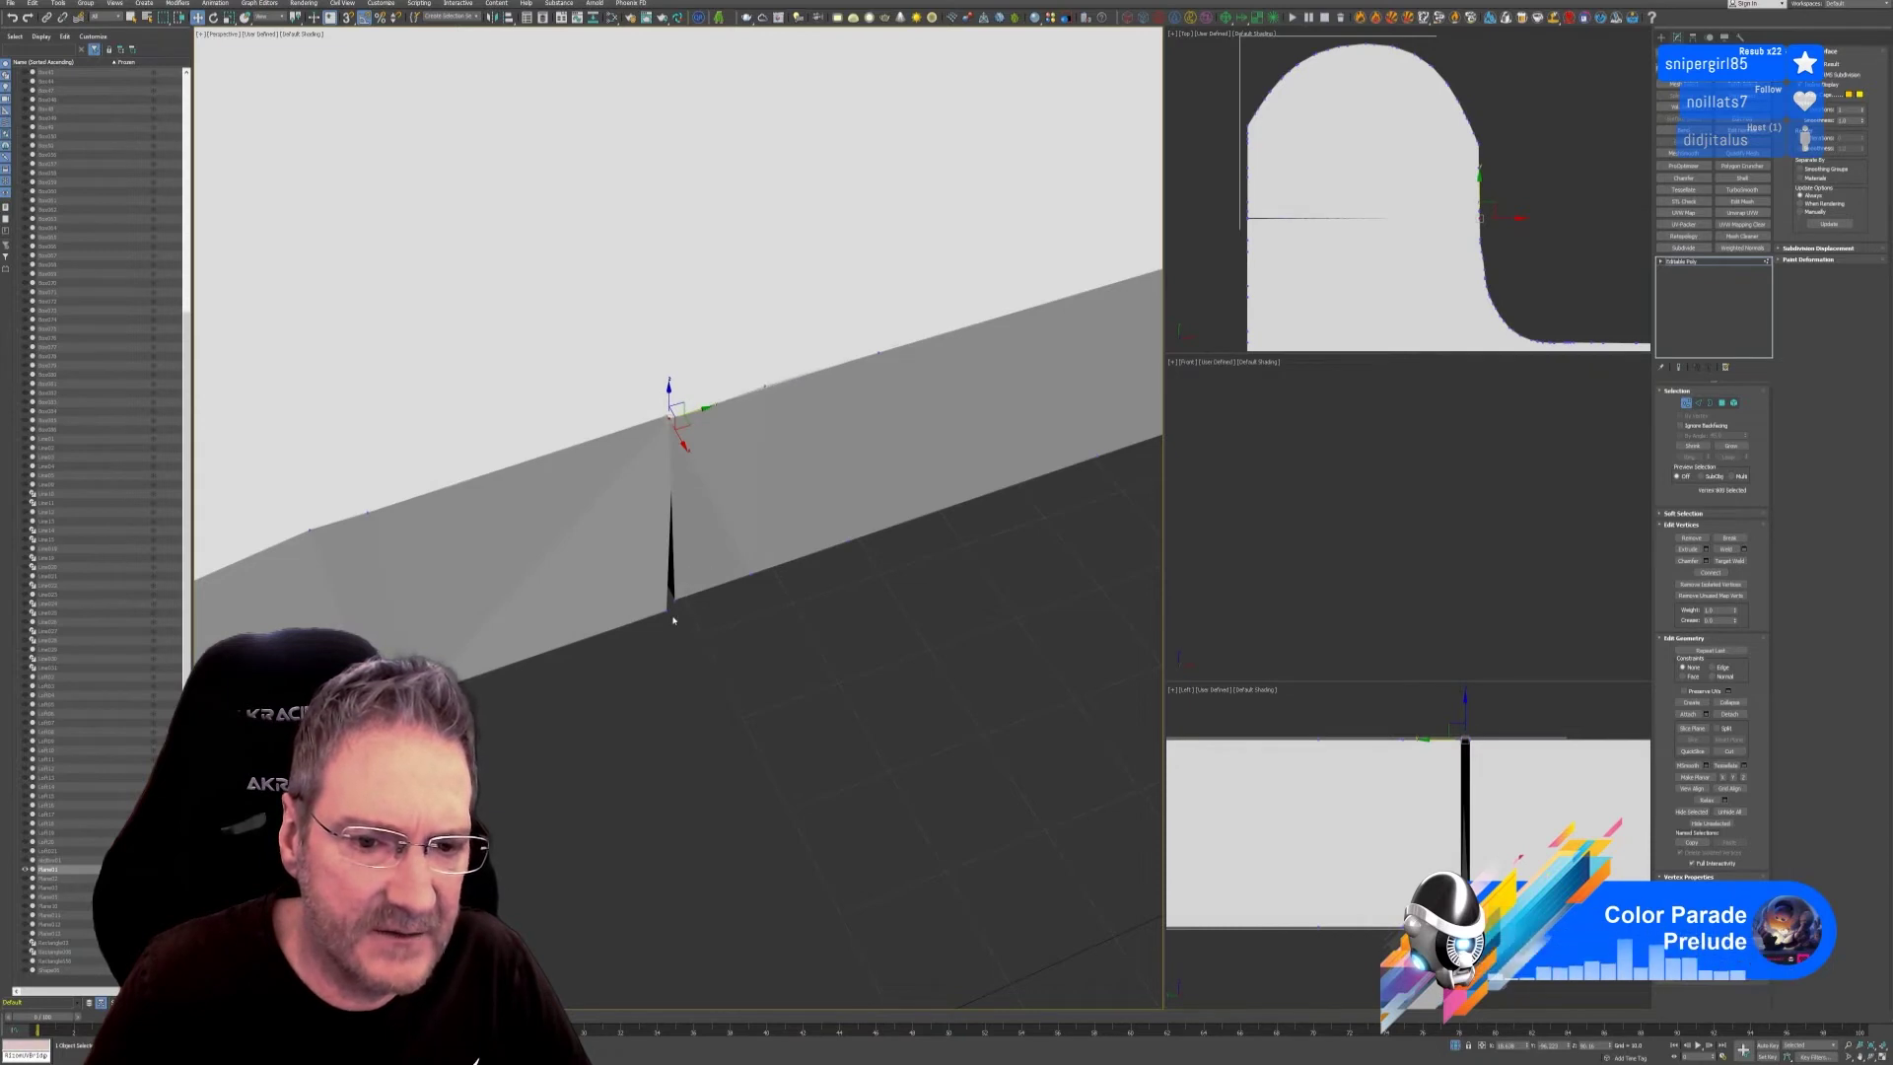
# Weld the two lower corner vertices directly below, at the near end of the joint.
pyautogui.click(684, 599)
pyautogui.moveTo(683, 598)
pyautogui.mouseDown()
pyautogui.moveTo(687, 621)
pyautogui.moveTo(686, 599)
pyautogui.mouseUp()
pyautogui.hotkey('ctrl', 'z')
pyautogui.click(723, 658)
pyautogui.hotkey('ctrl', 'z')
pyautogui.click(782, 672)
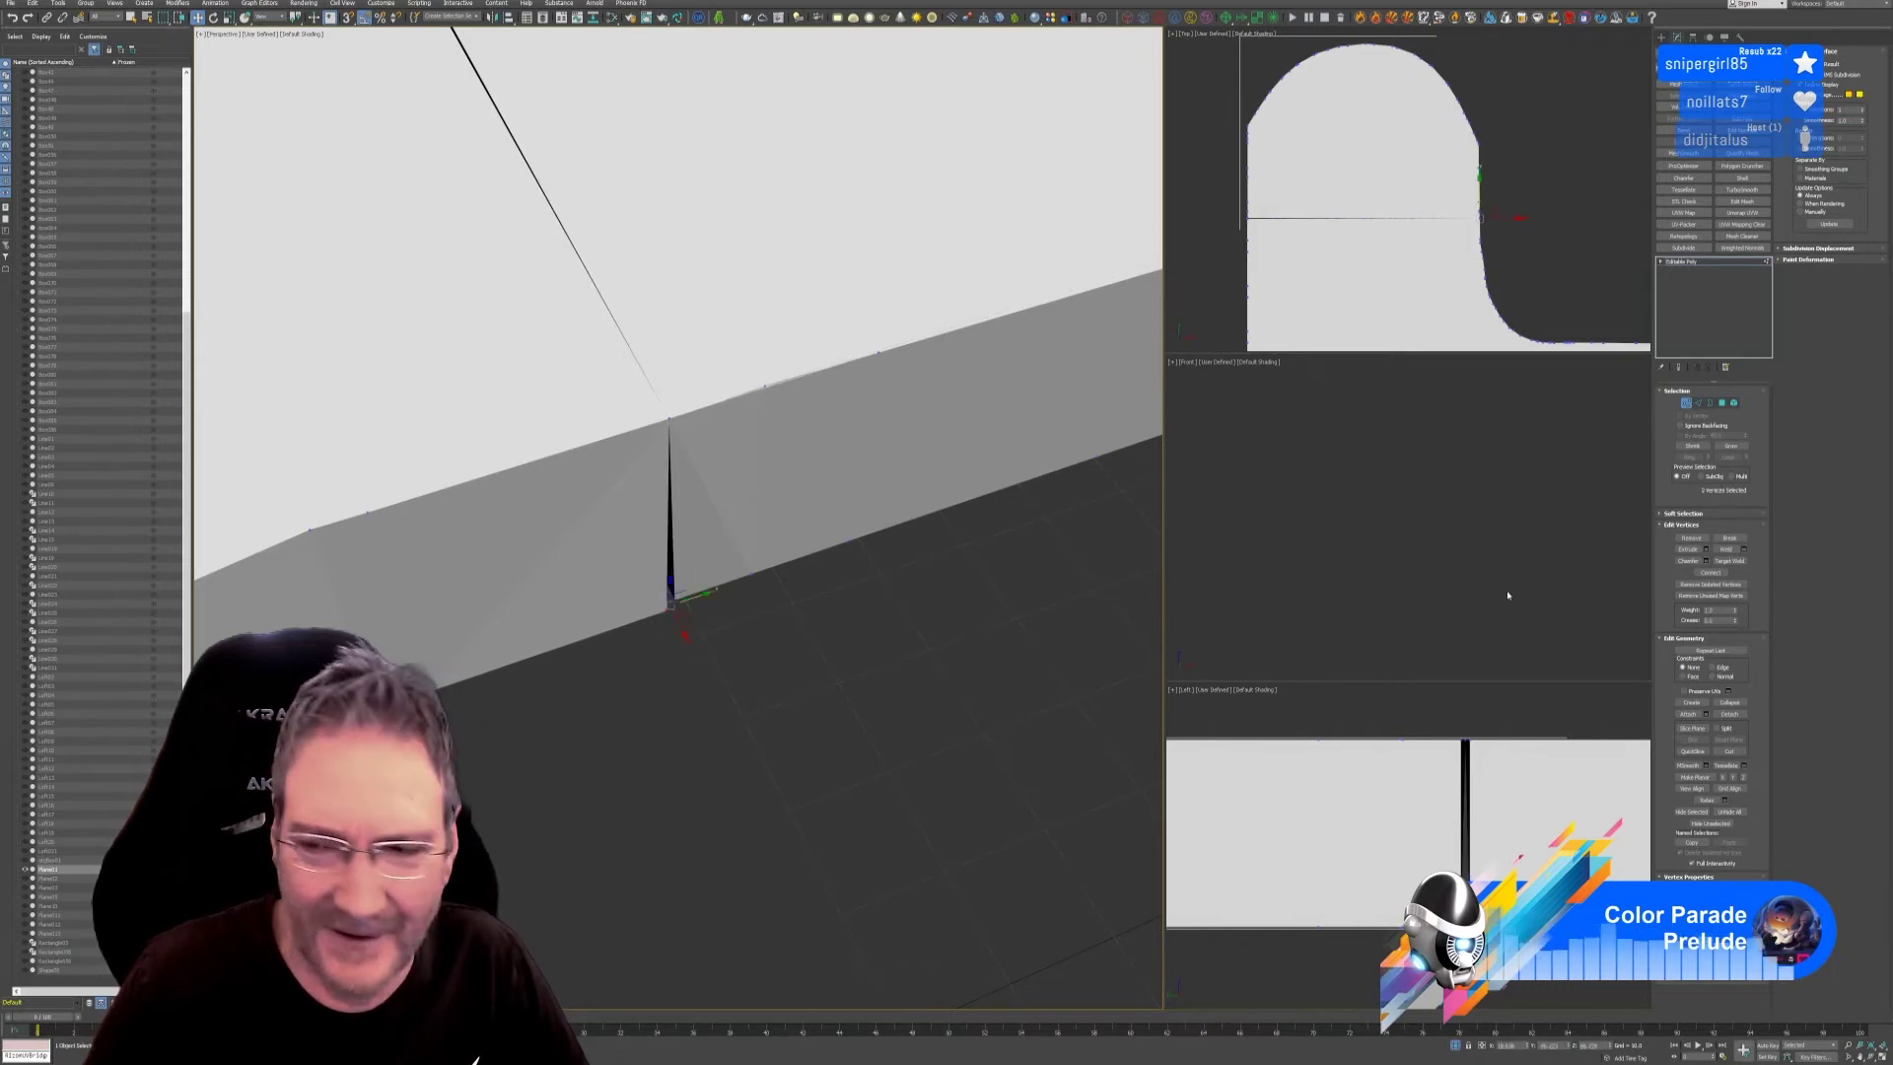
pyautogui.click(1724, 550)
# Weld the two upper corner vertices at the opposite end of the joint.
pyautogui.scroll(-6, 877, 685)
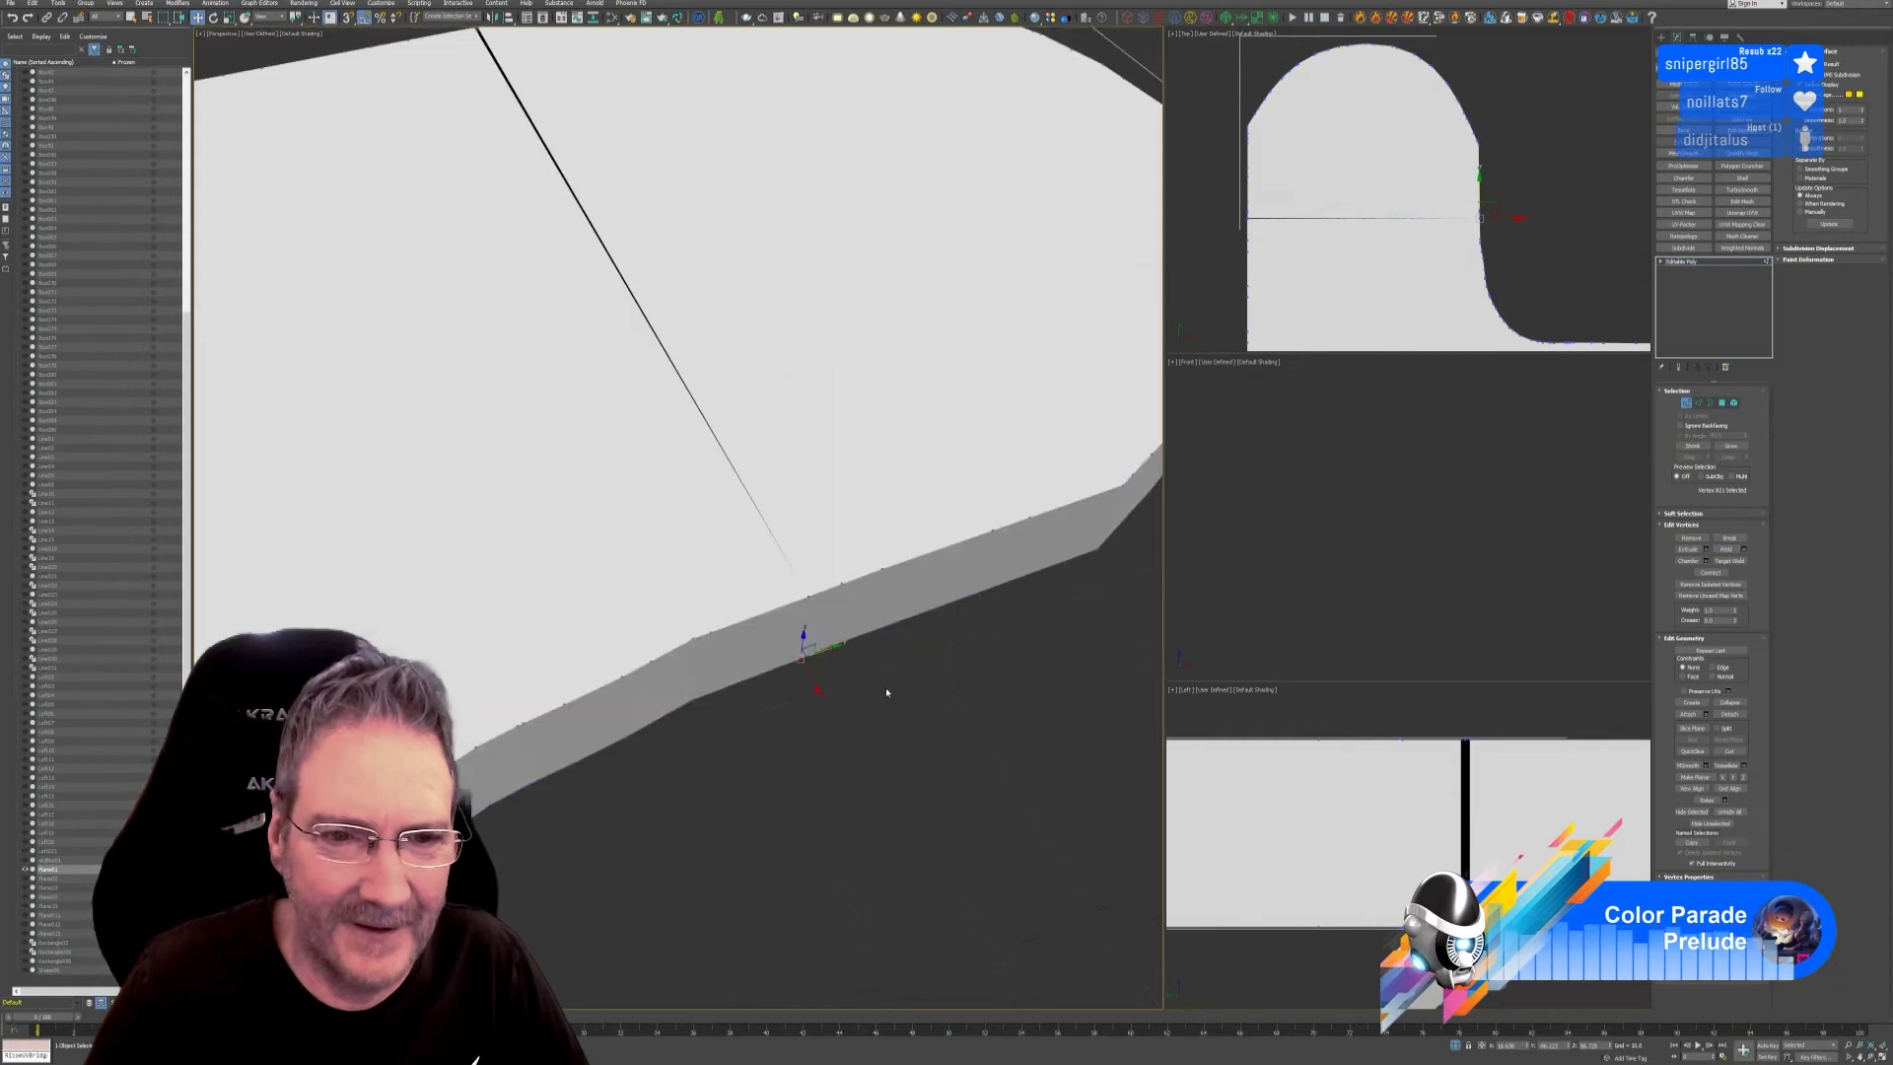
pyautogui.scroll(2, 718, 430)
pyautogui.scroll(4, 717, 429)
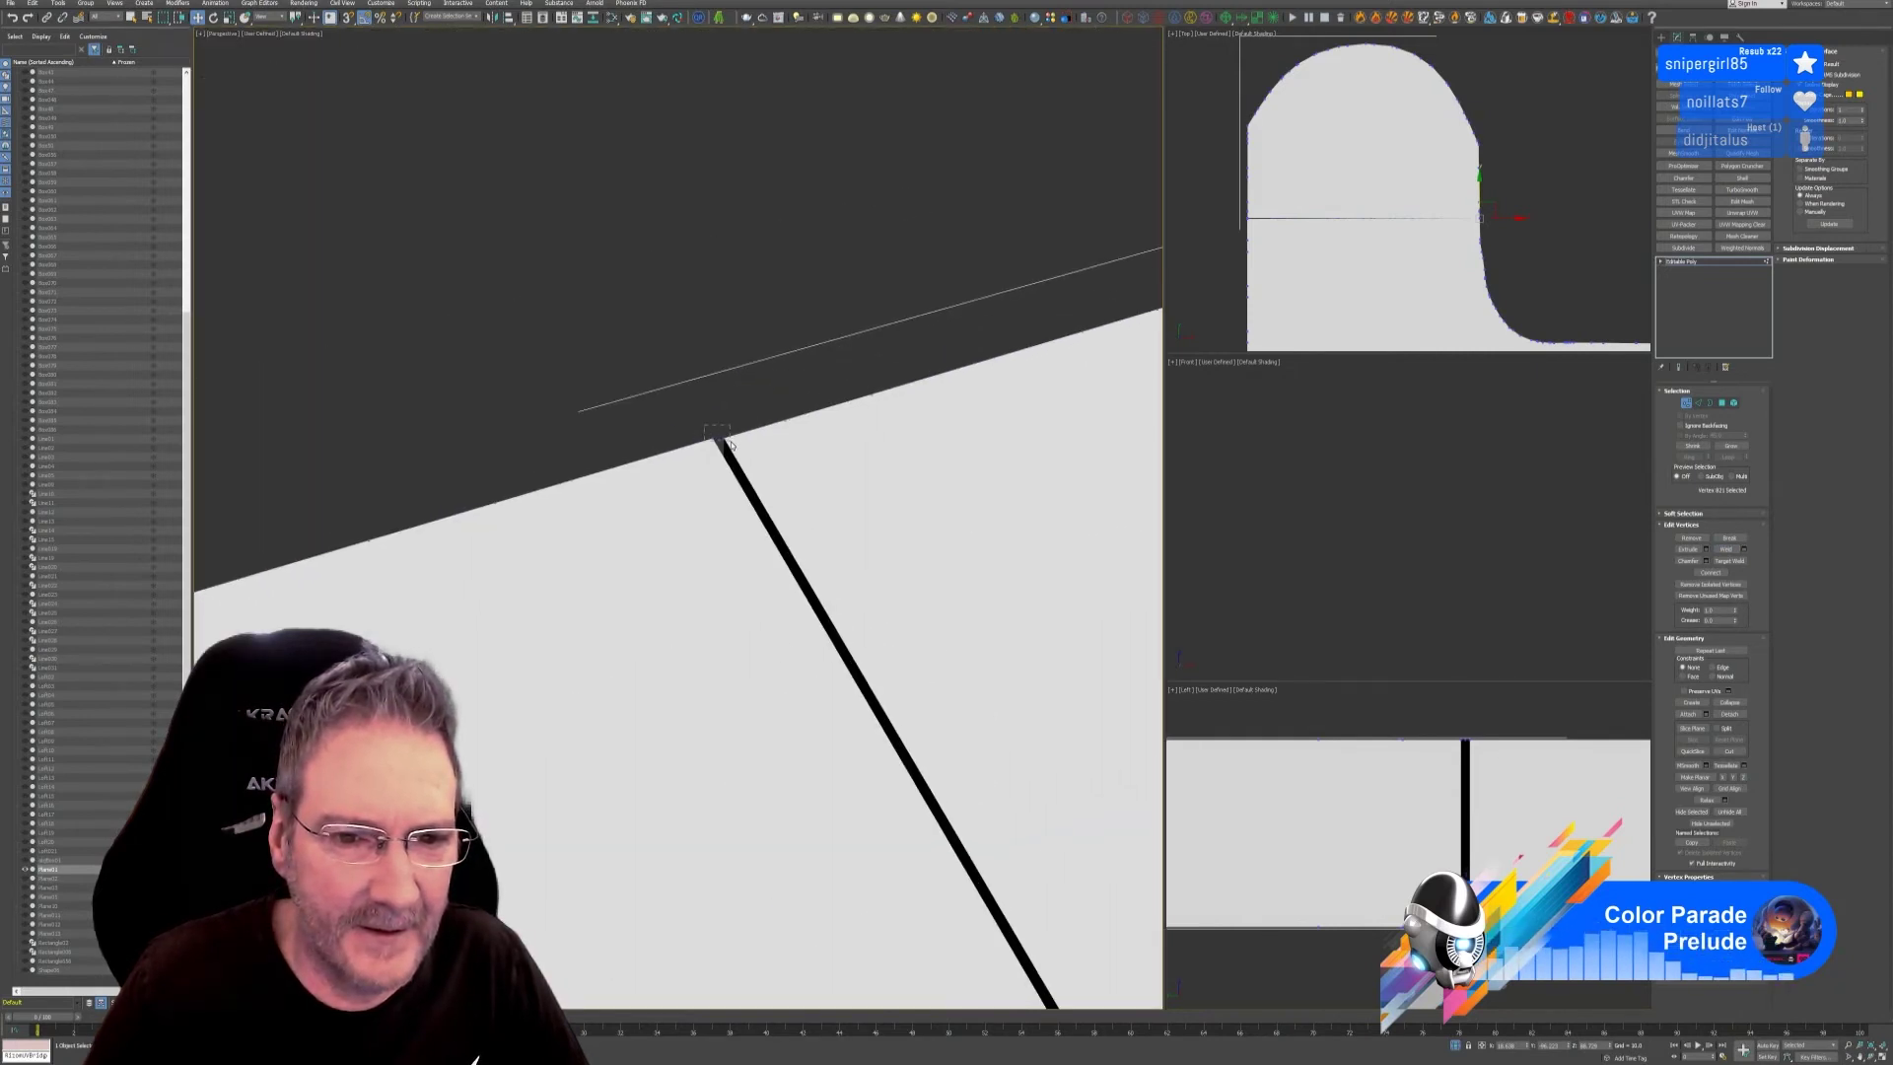
pyautogui.moveTo(730, 445); pyautogui.dragTo(732, 447)
pyautogui.click(1724, 549)
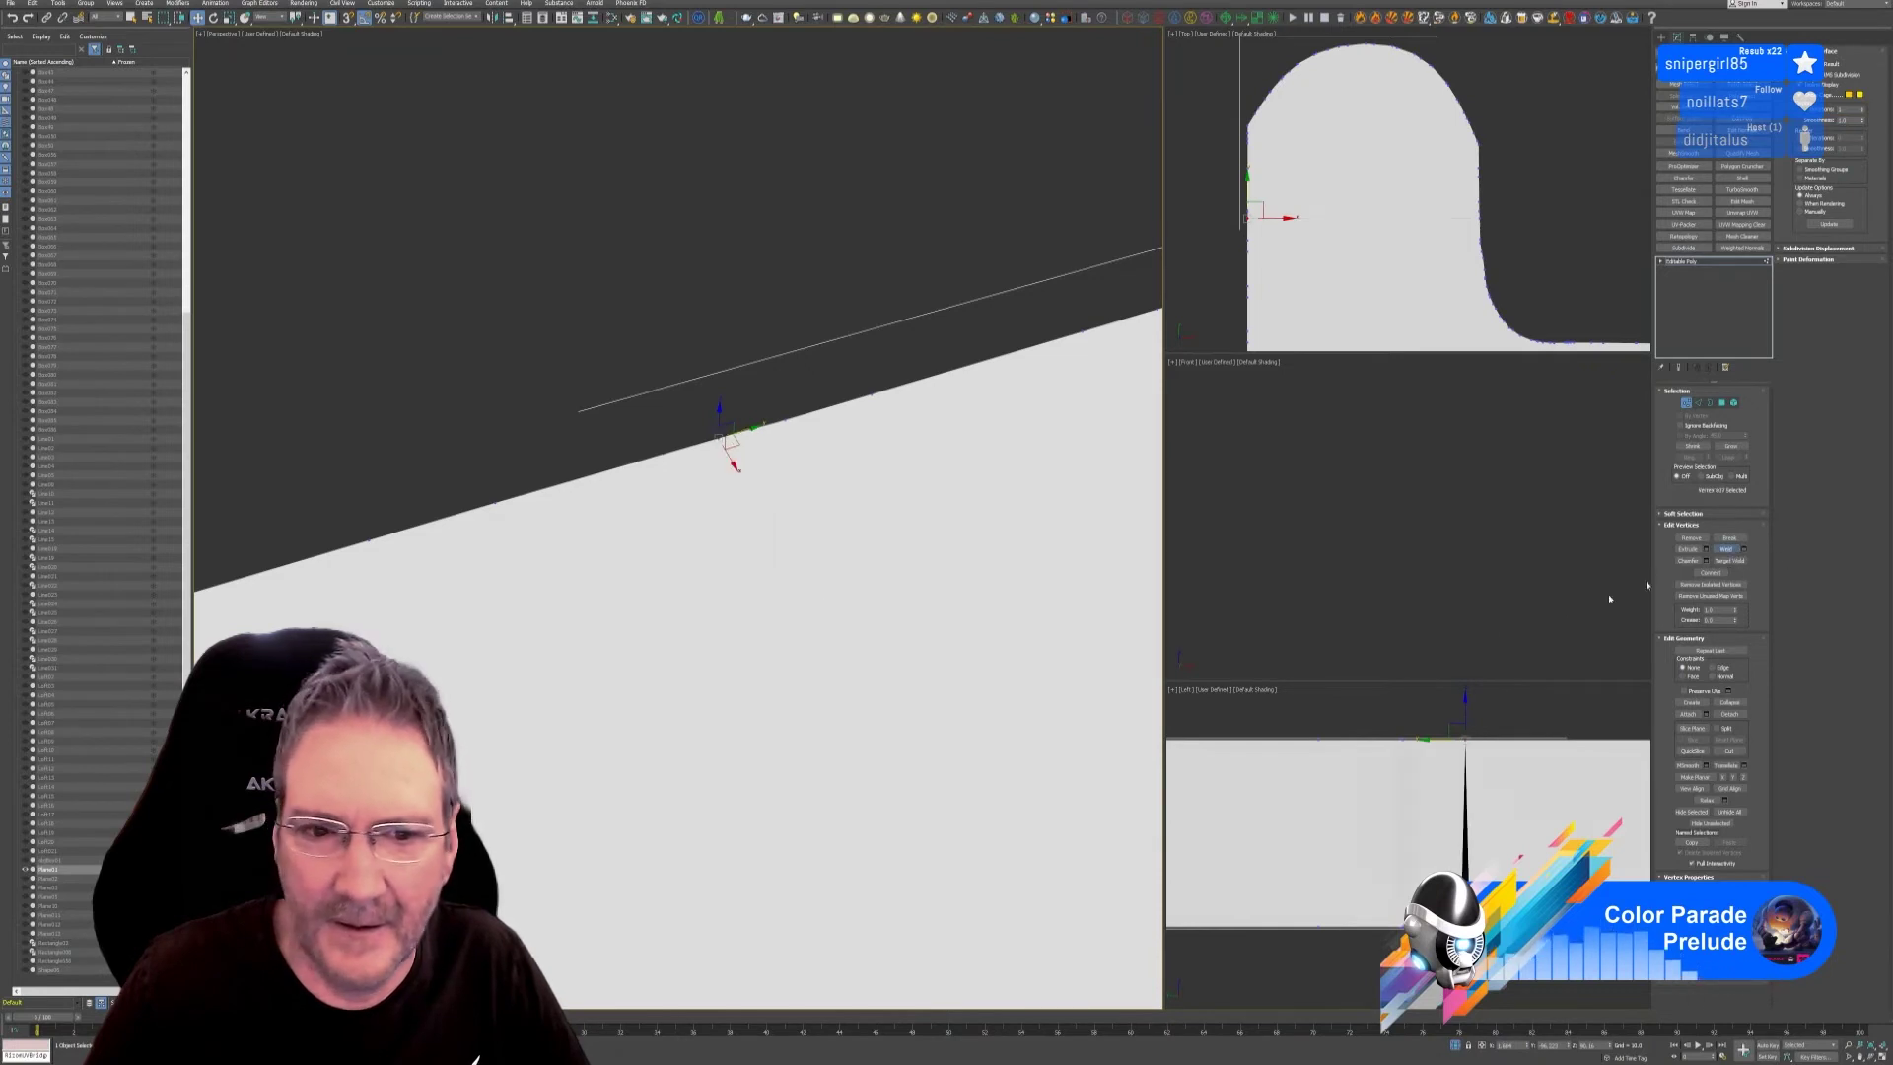
# Weld the two lower corner vertices at the joint's opposite end and inspect the seam across the canopy's flat face.
pyautogui.scroll(-2, 888, 667)
pyautogui.keyDown('alt'); pyautogui.moveTo(814, 810); pyautogui.dragTo(955, 729, button='middle'); pyautogui.keyUp('alt')
pyautogui.scroll(4, 846, 674)
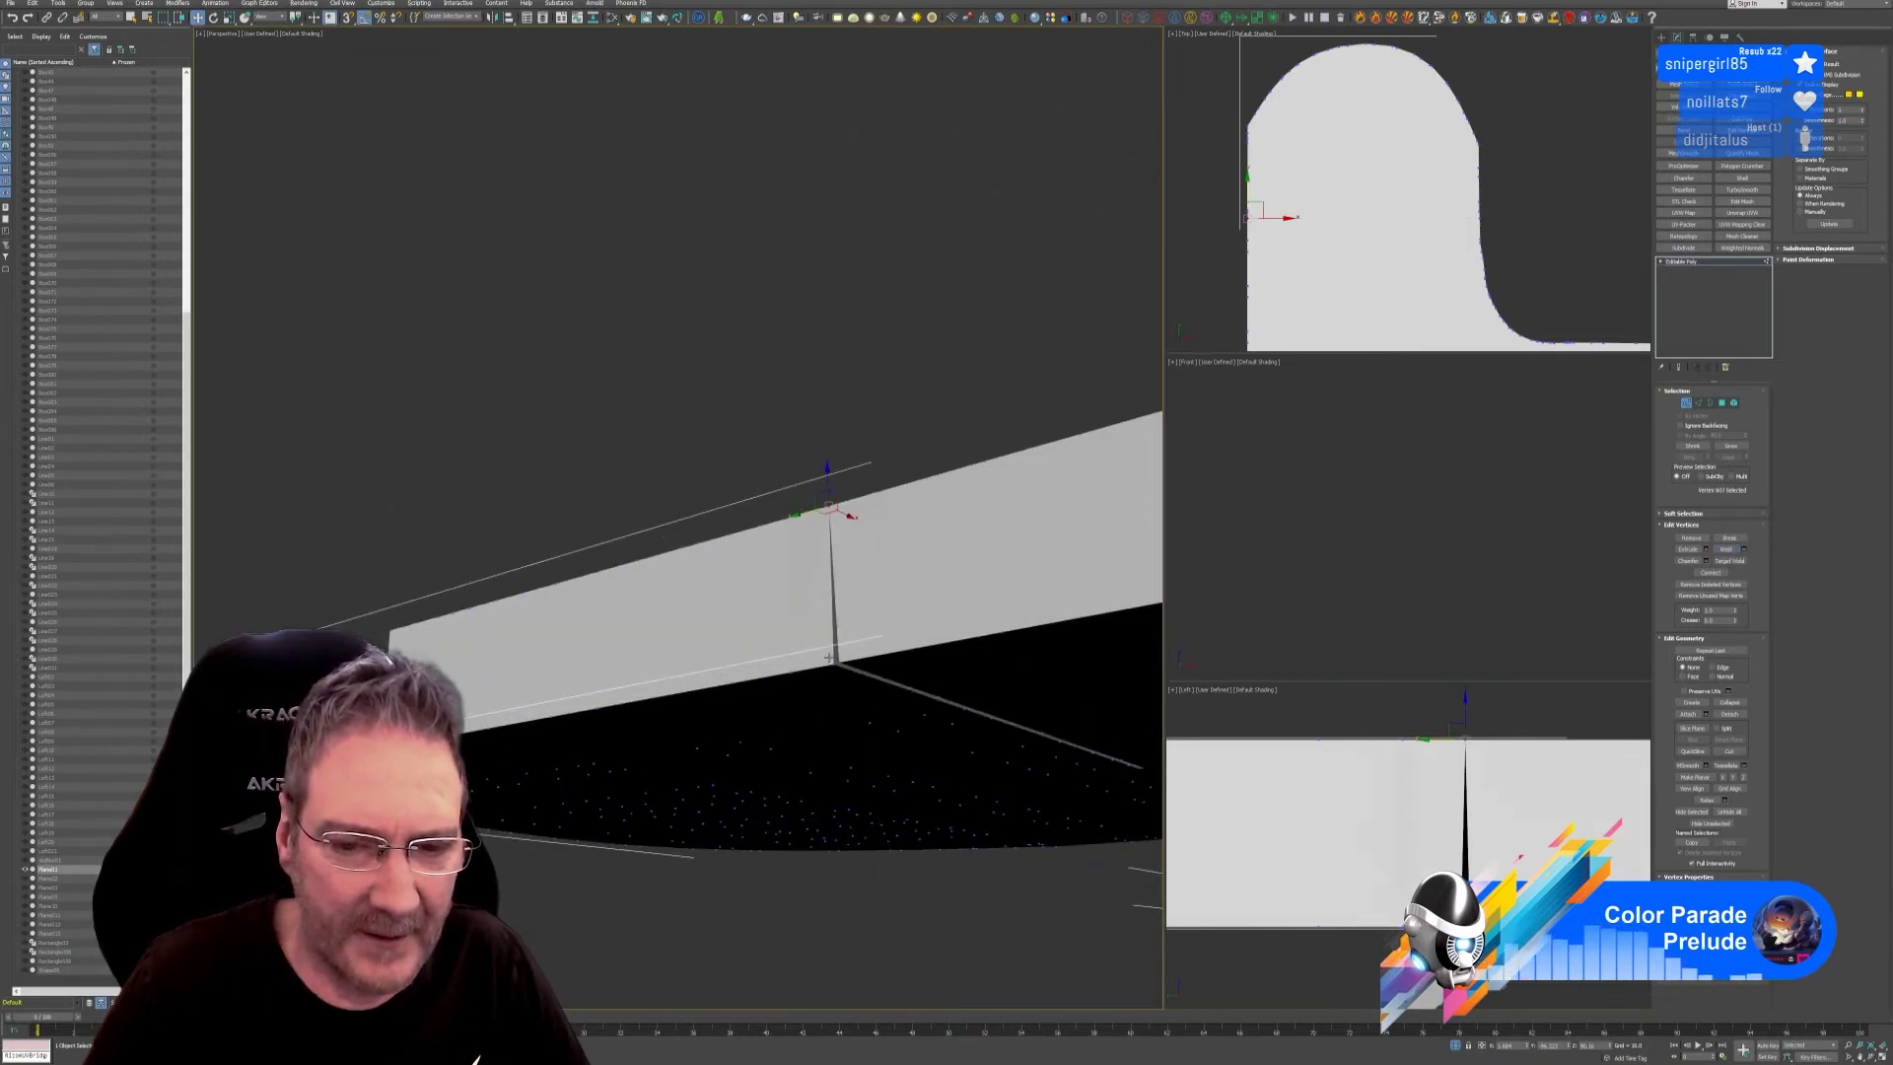
pyautogui.scroll(2, 838, 669)
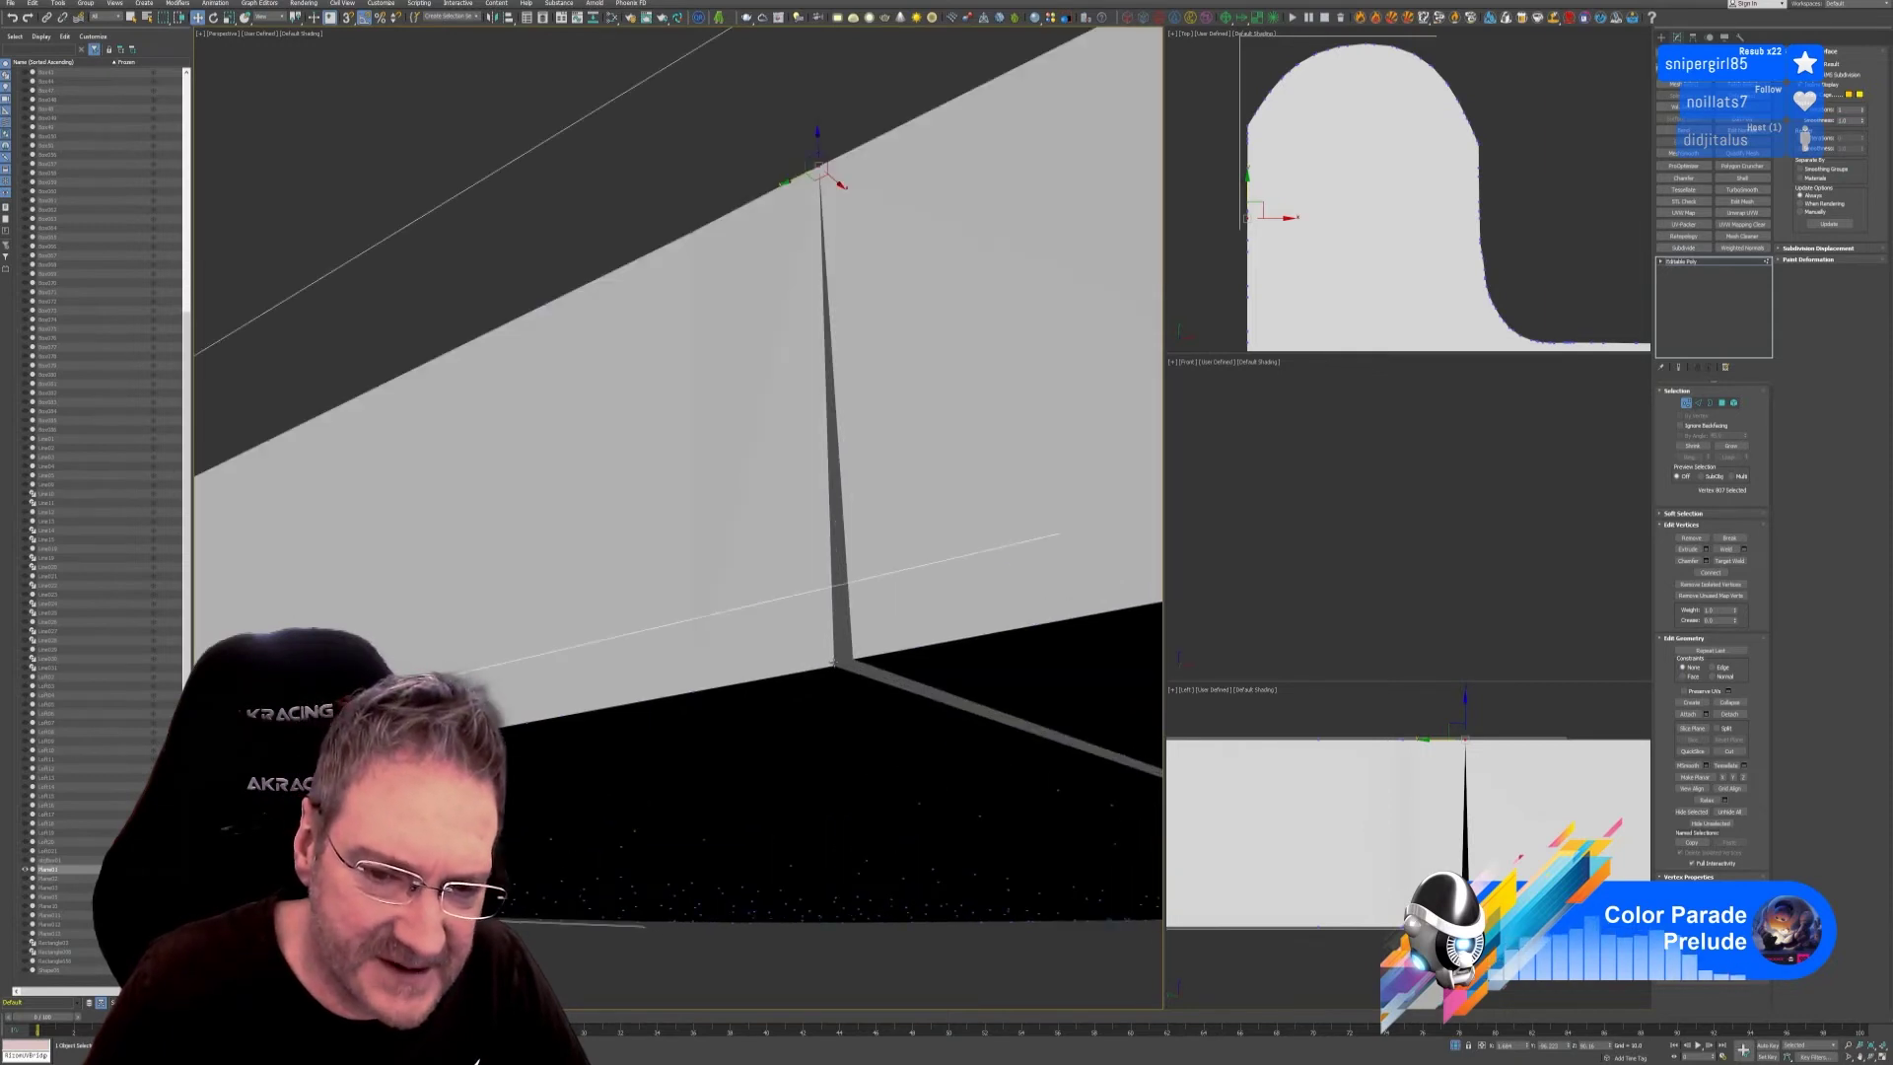
pyautogui.keyDown('alt'); pyautogui.moveTo(936, 746); pyautogui.dragTo(959, 780, button='middle'); pyautogui.keyUp('alt')
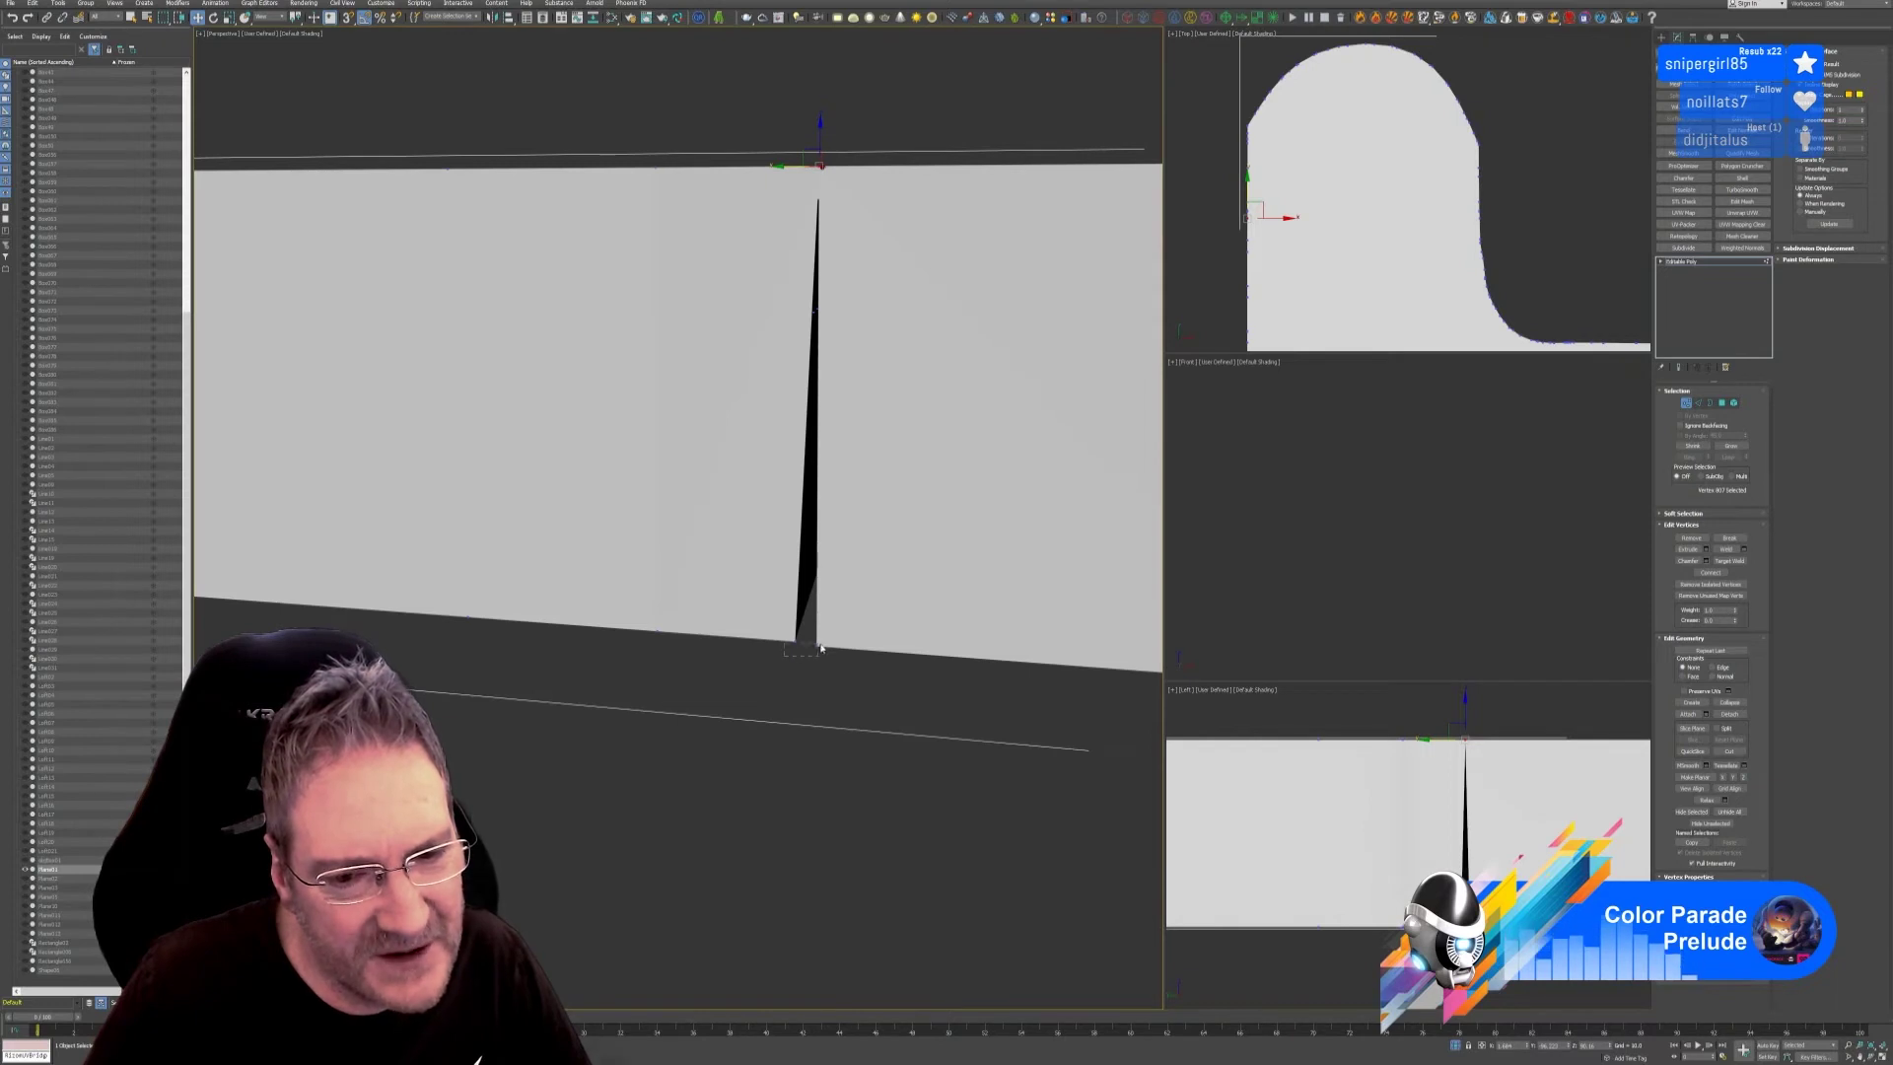
pyautogui.moveTo(821, 648); pyautogui.dragTo(828, 641)
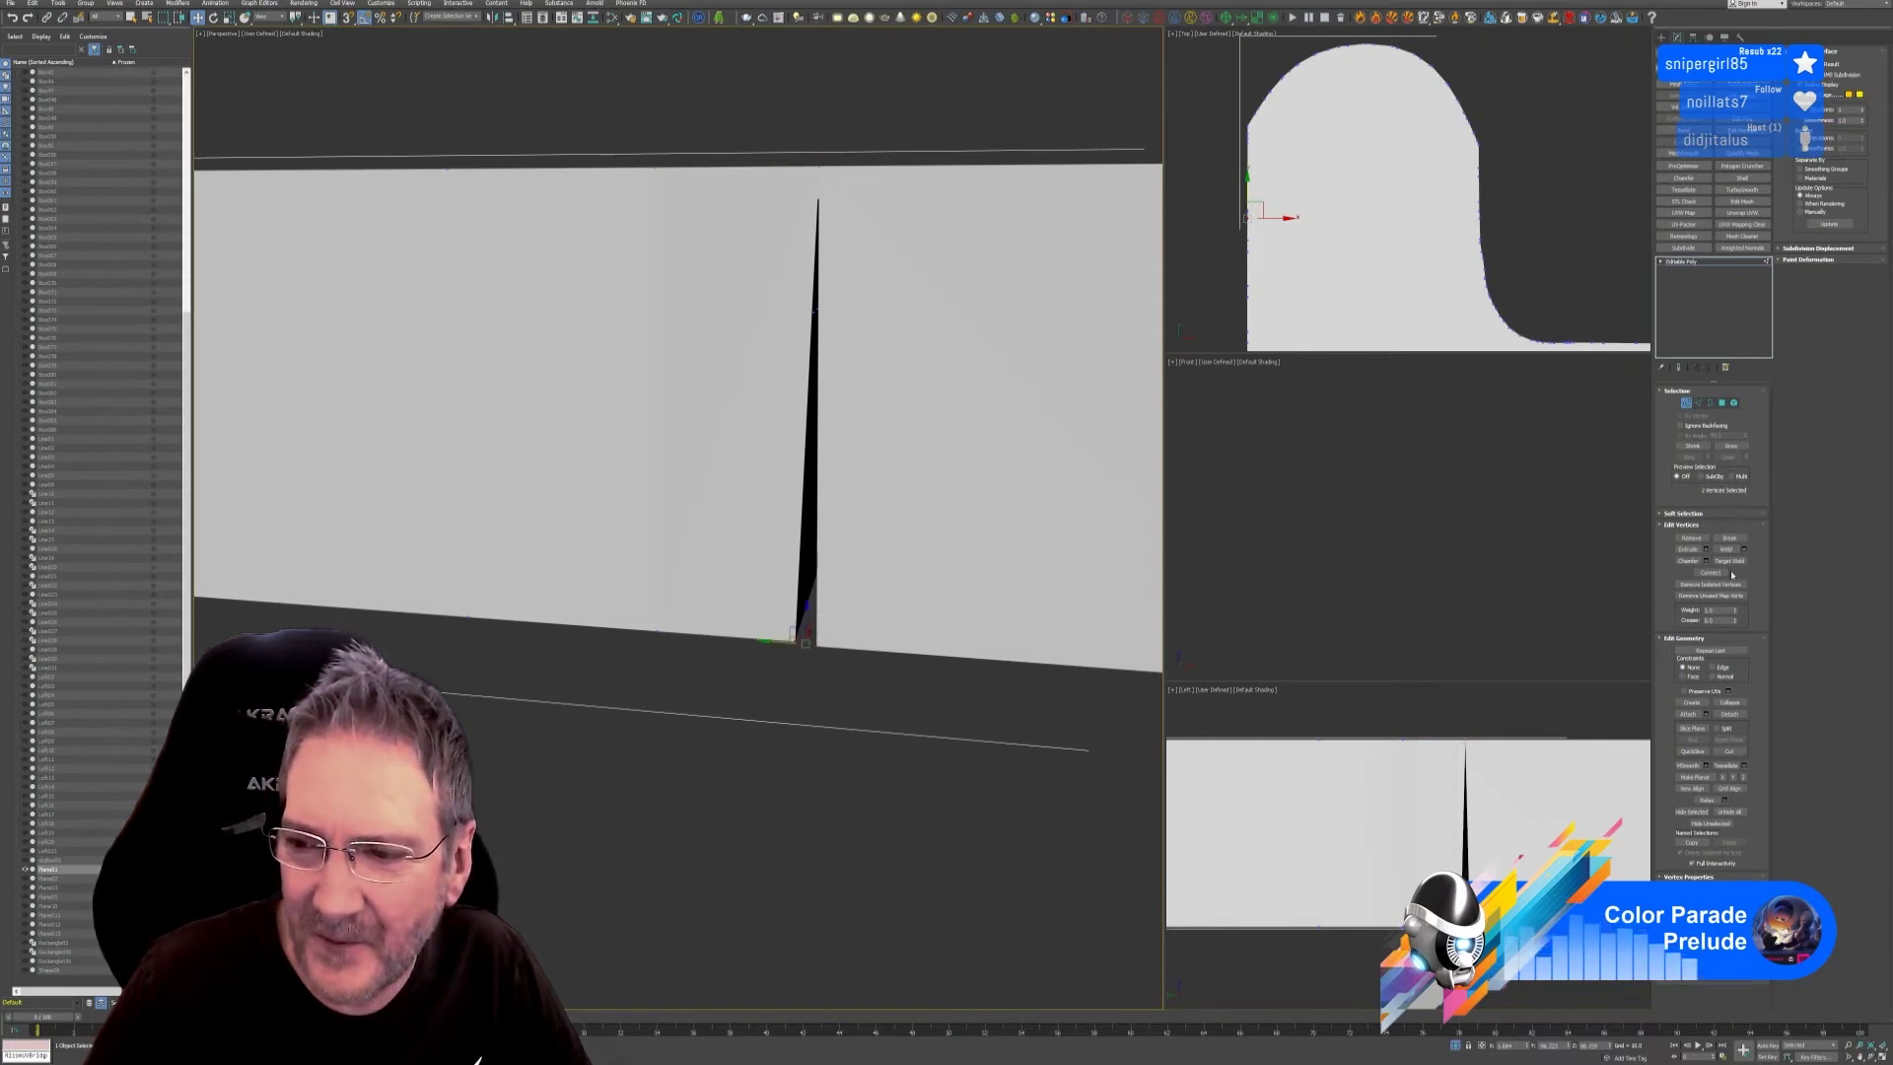
pyautogui.click(1725, 551)
pyautogui.scroll(-10, 815, 561)
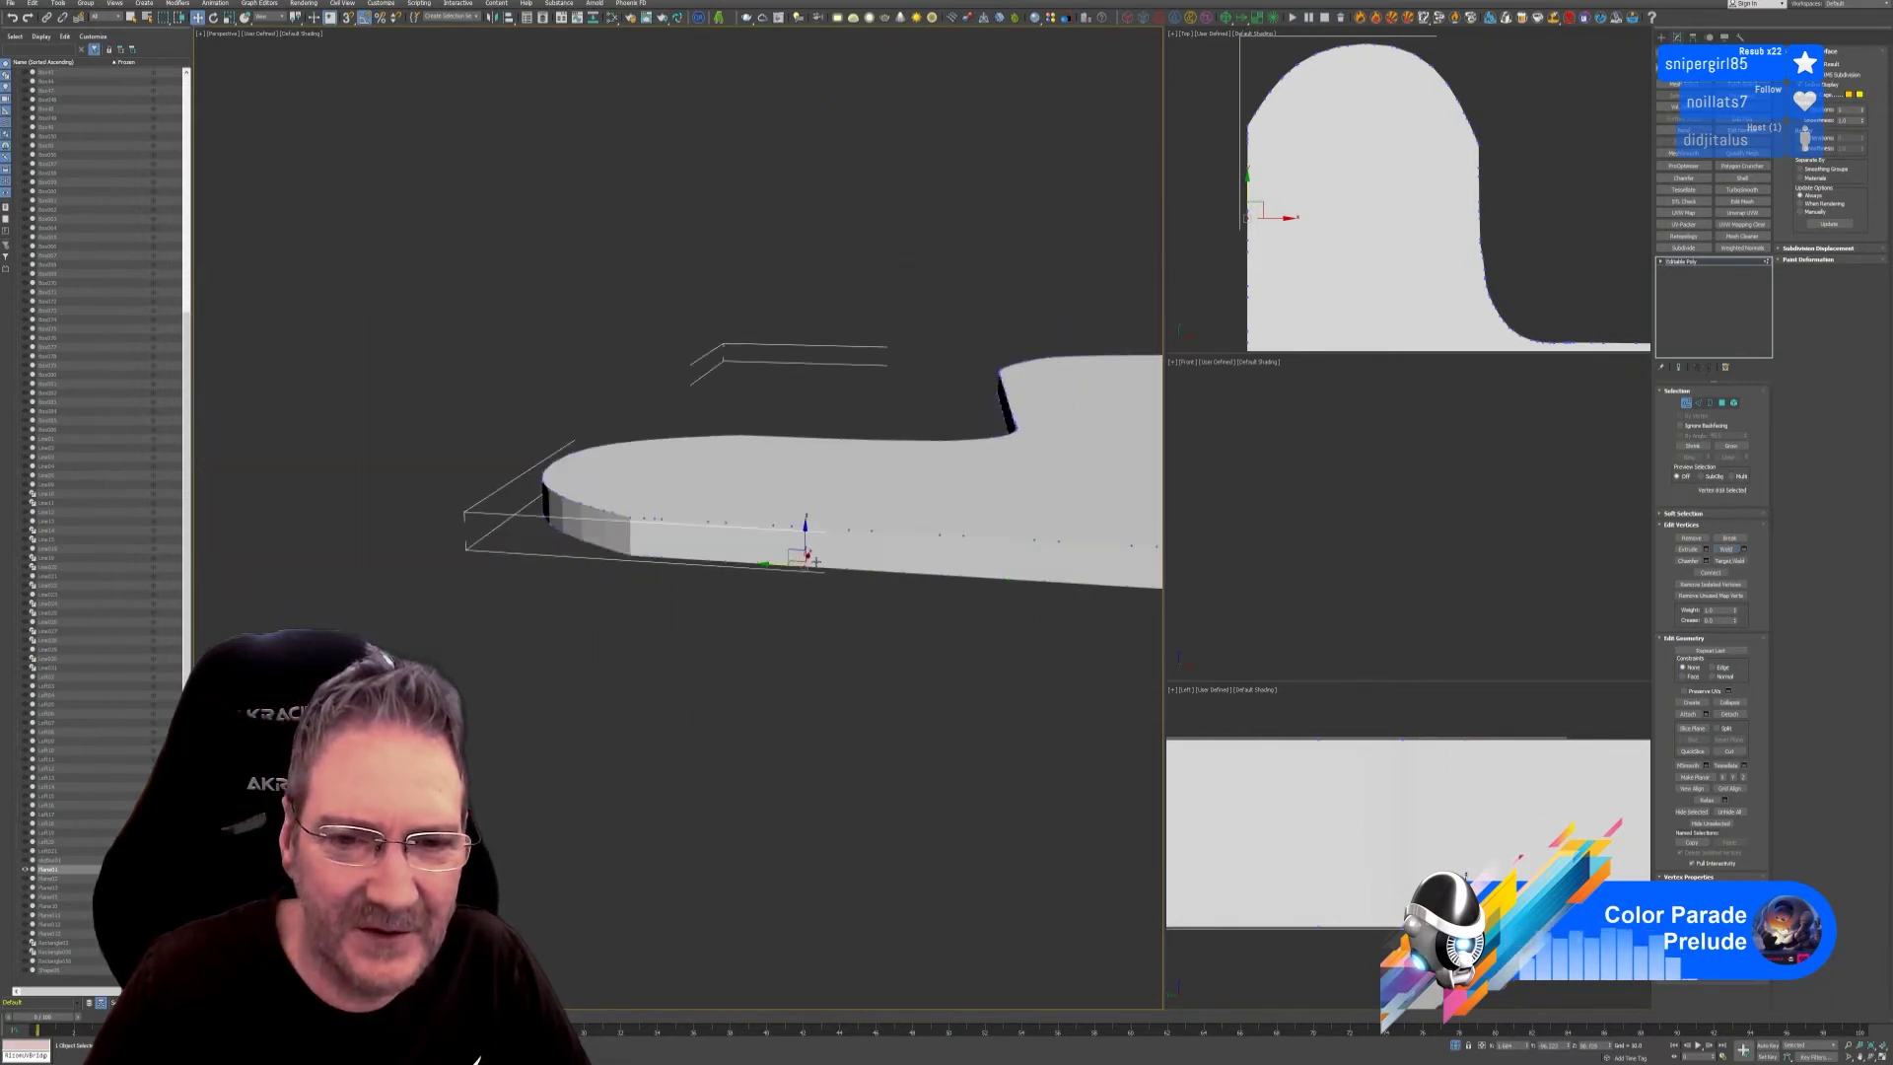
pyautogui.keyDown('alt'); pyautogui.moveTo(816, 562); pyautogui.dragTo(969, 550, button='middle'); pyautogui.keyUp('alt')
pyautogui.scroll(8, 799, 557)
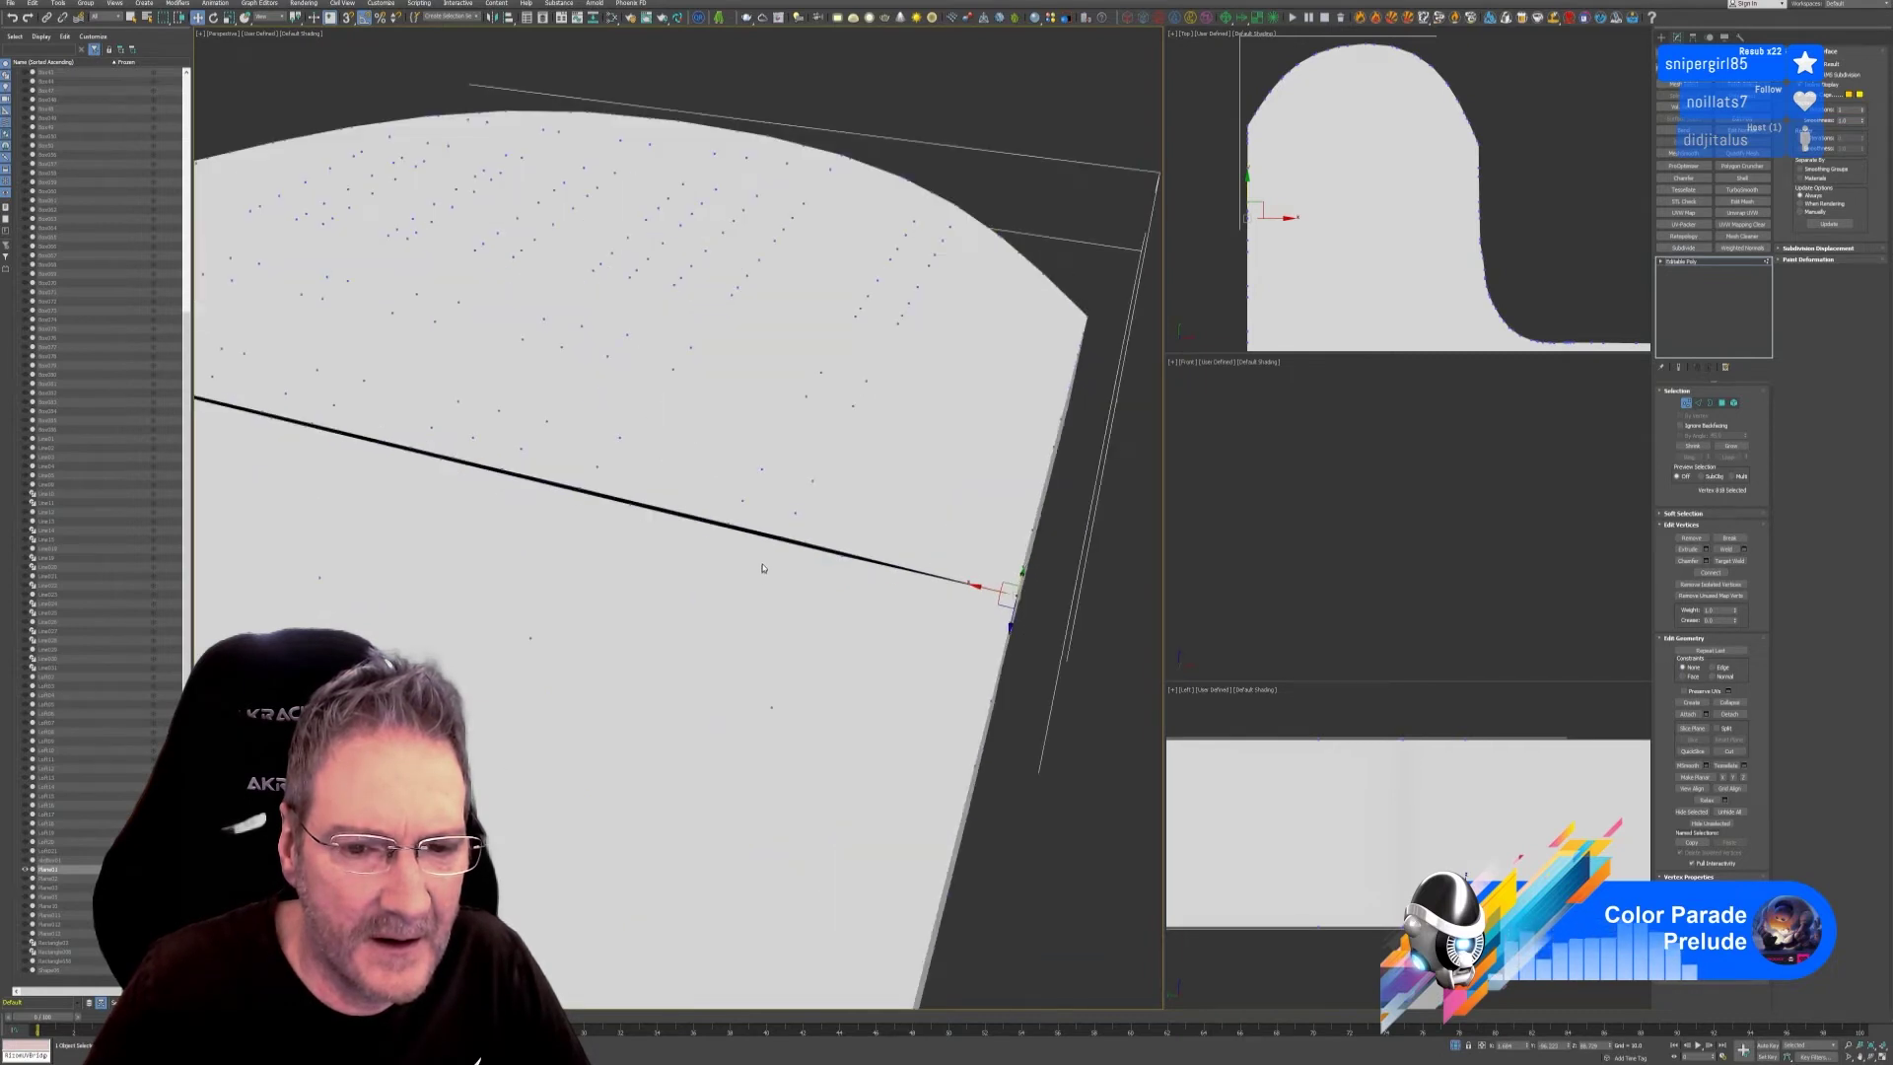
pyautogui.scroll(-5, 894, 533)
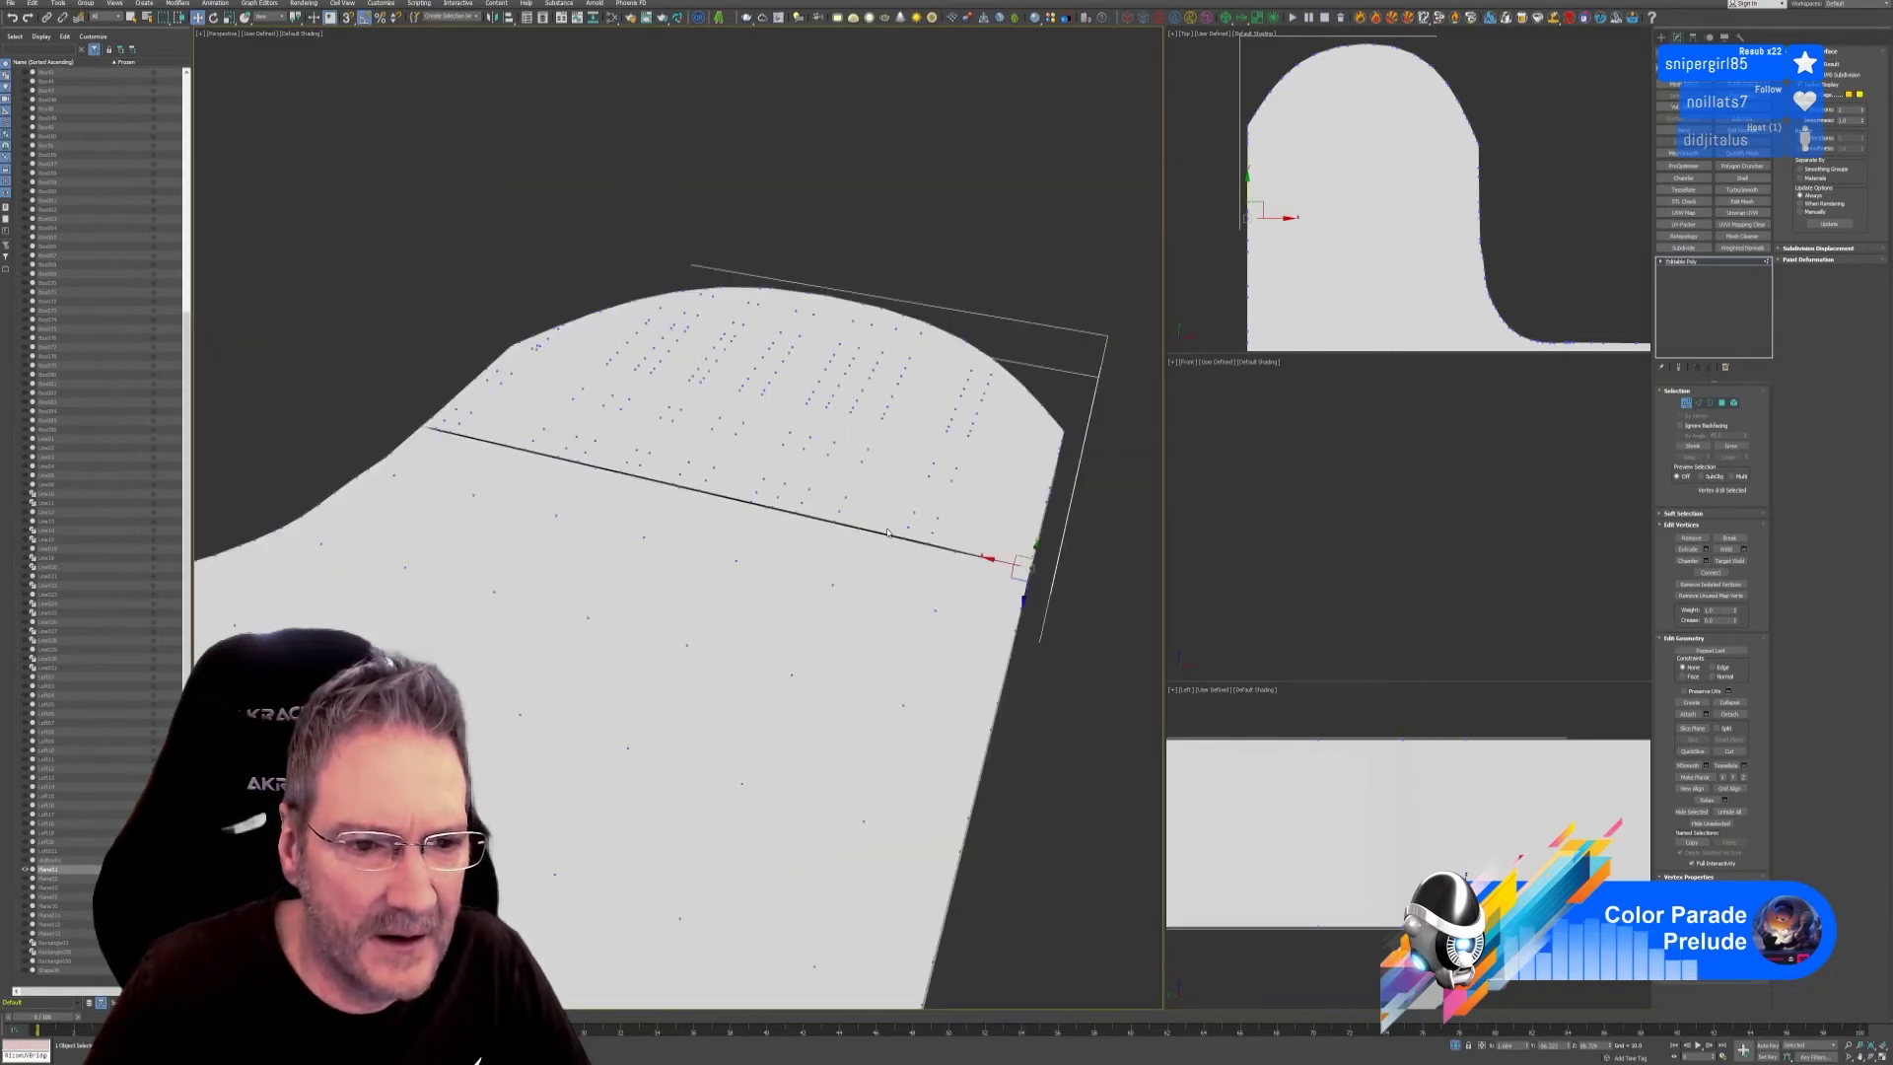
# Select all vertices along the canopy's upper face in the Left view and scale them vertically into one flat plane.
pyautogui.scroll(-5, 1424, 762)
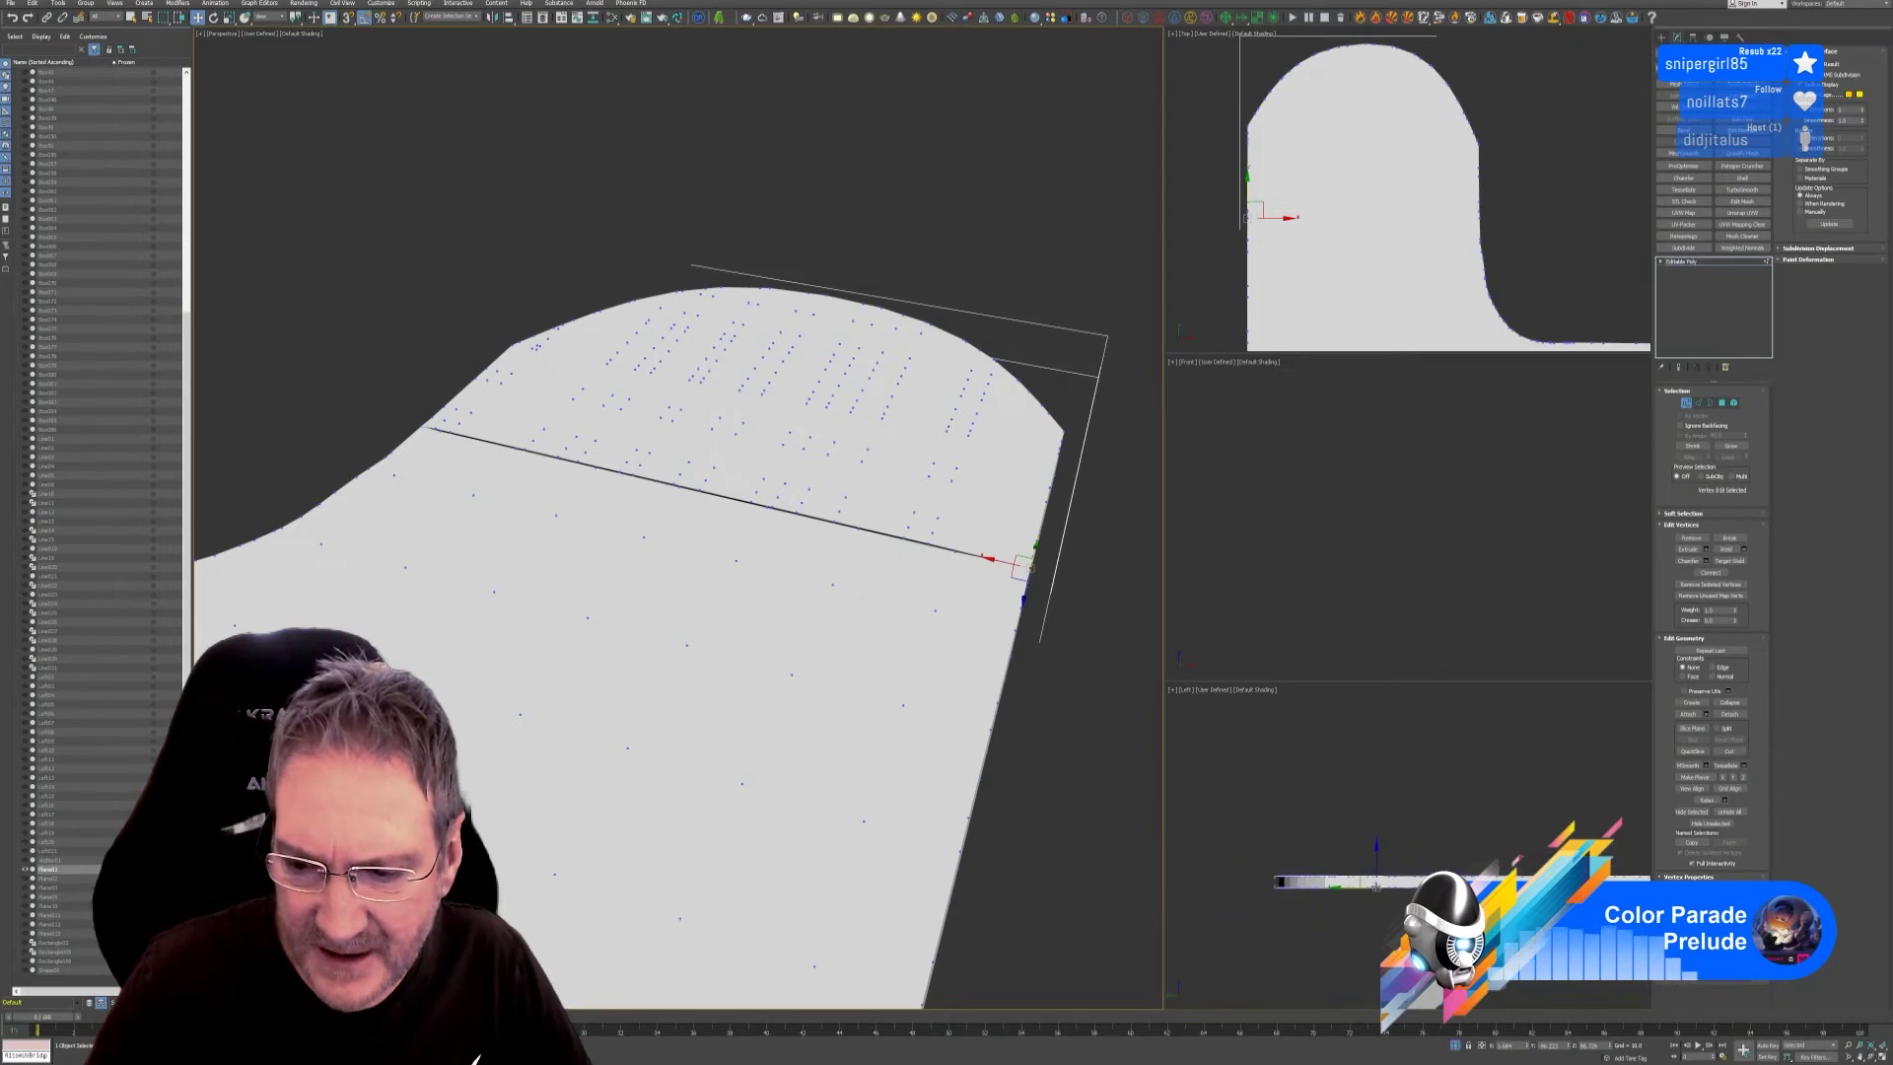
pyautogui.moveTo(1400, 806); pyautogui.dragTo(1347, 794, button='middle')
pyautogui.scroll(-4, 1348, 795)
pyautogui.scroll(2, 1355, 809)
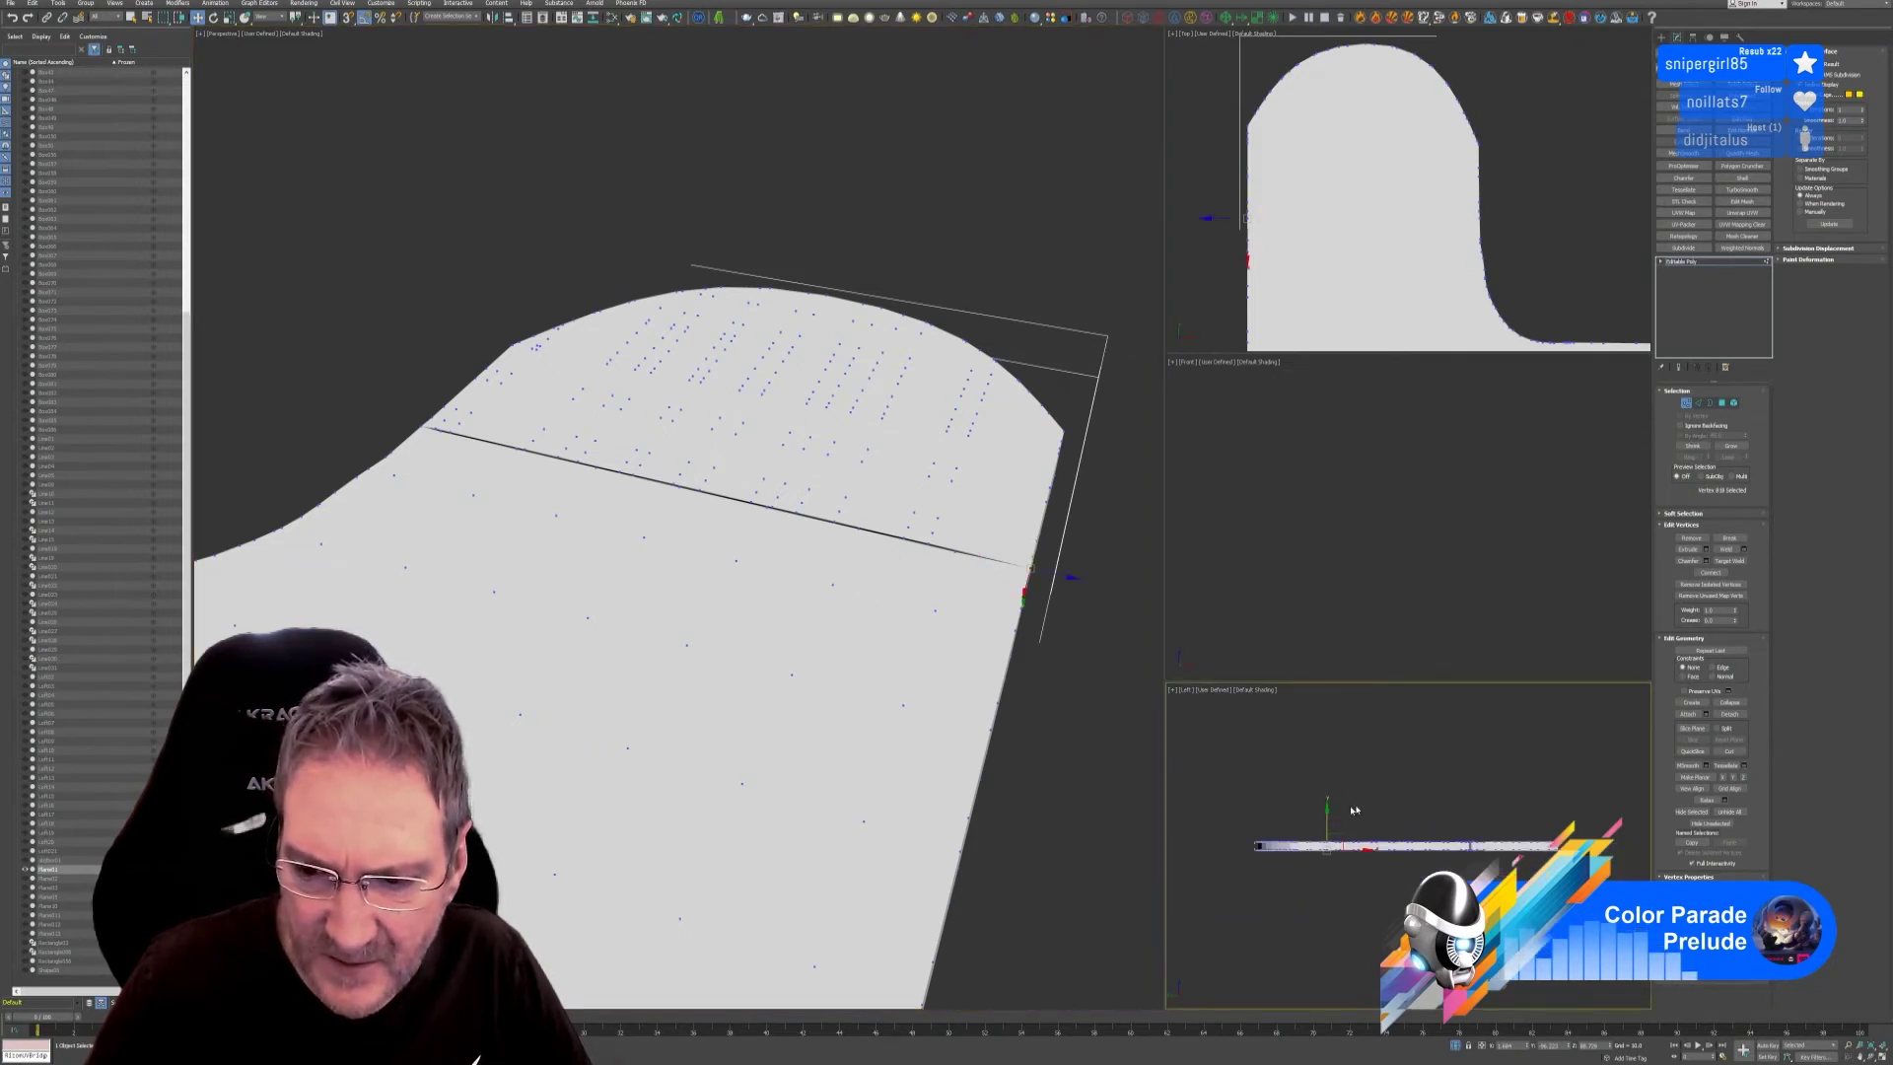
pyautogui.moveTo(1642, 830); pyautogui.dragTo(1631, 847)
pyautogui.scroll(5, 1284, 884)
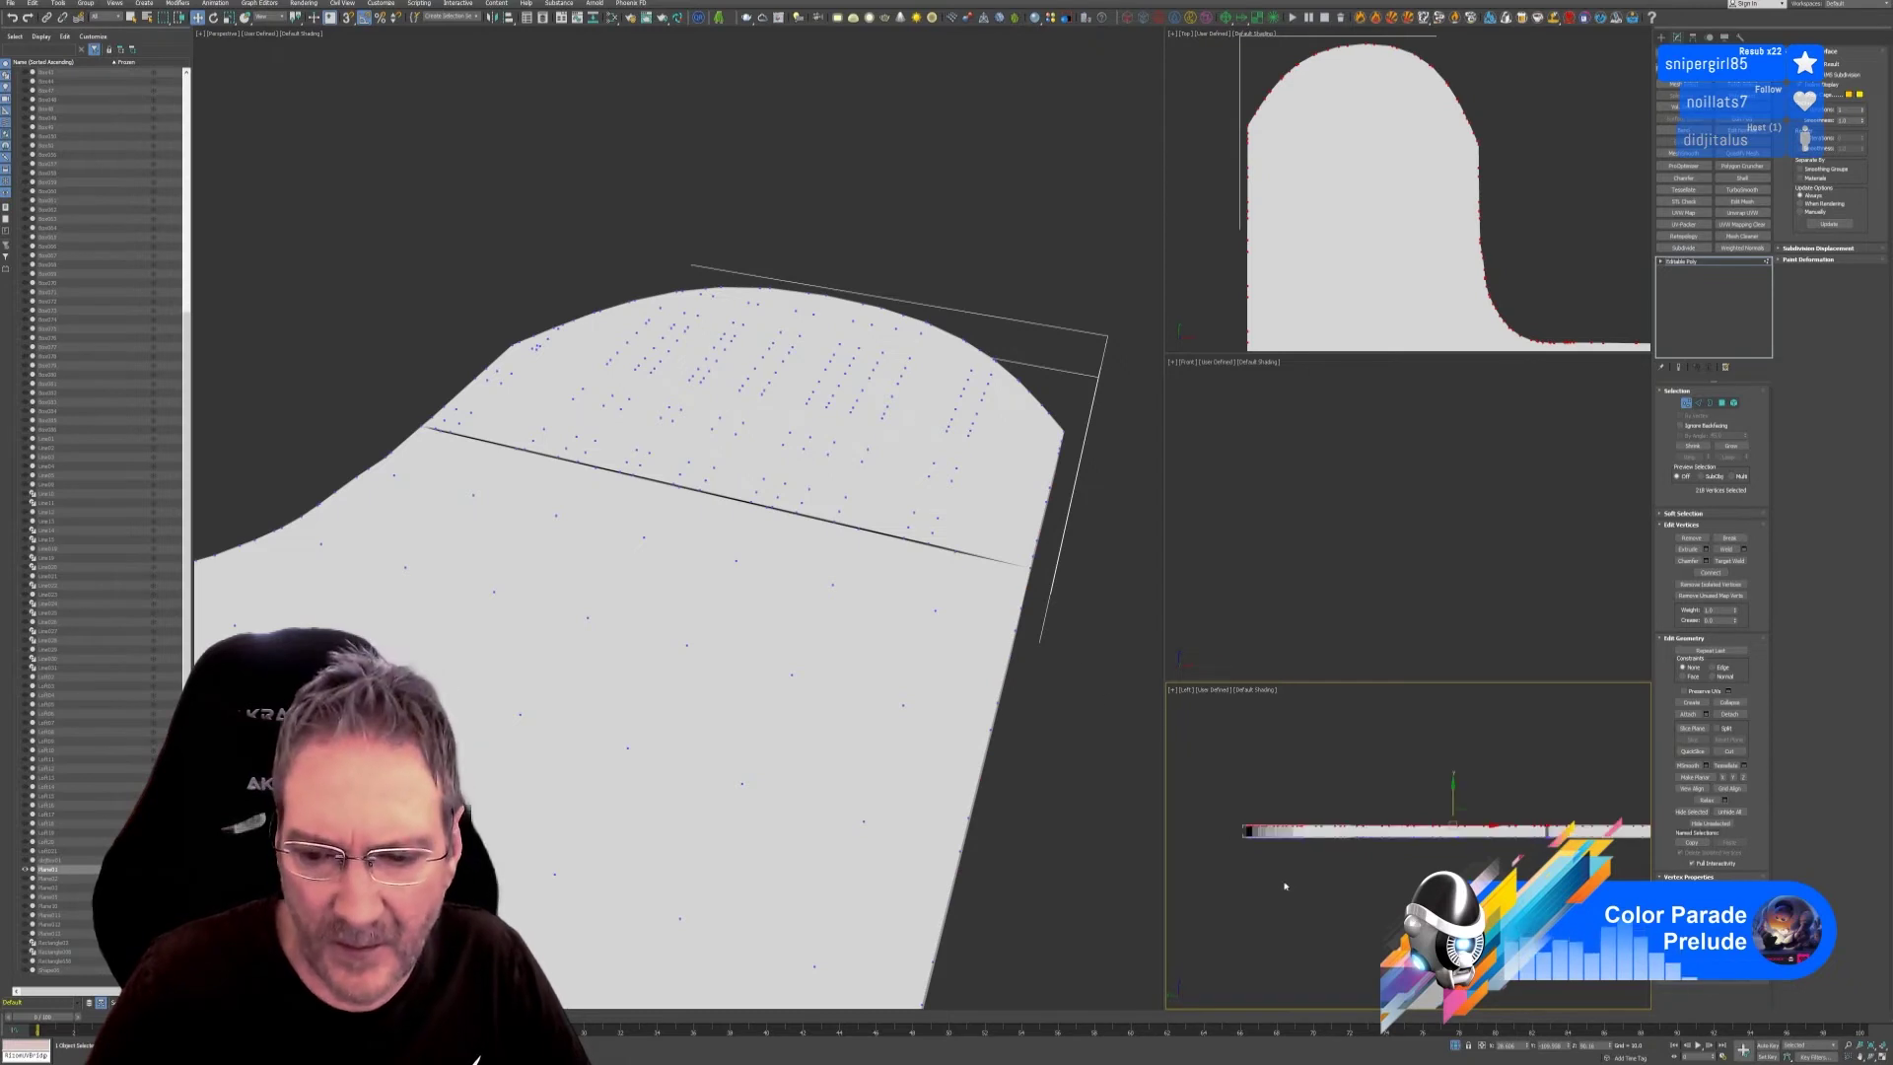
pyautogui.scroll(-2, 1261, 831)
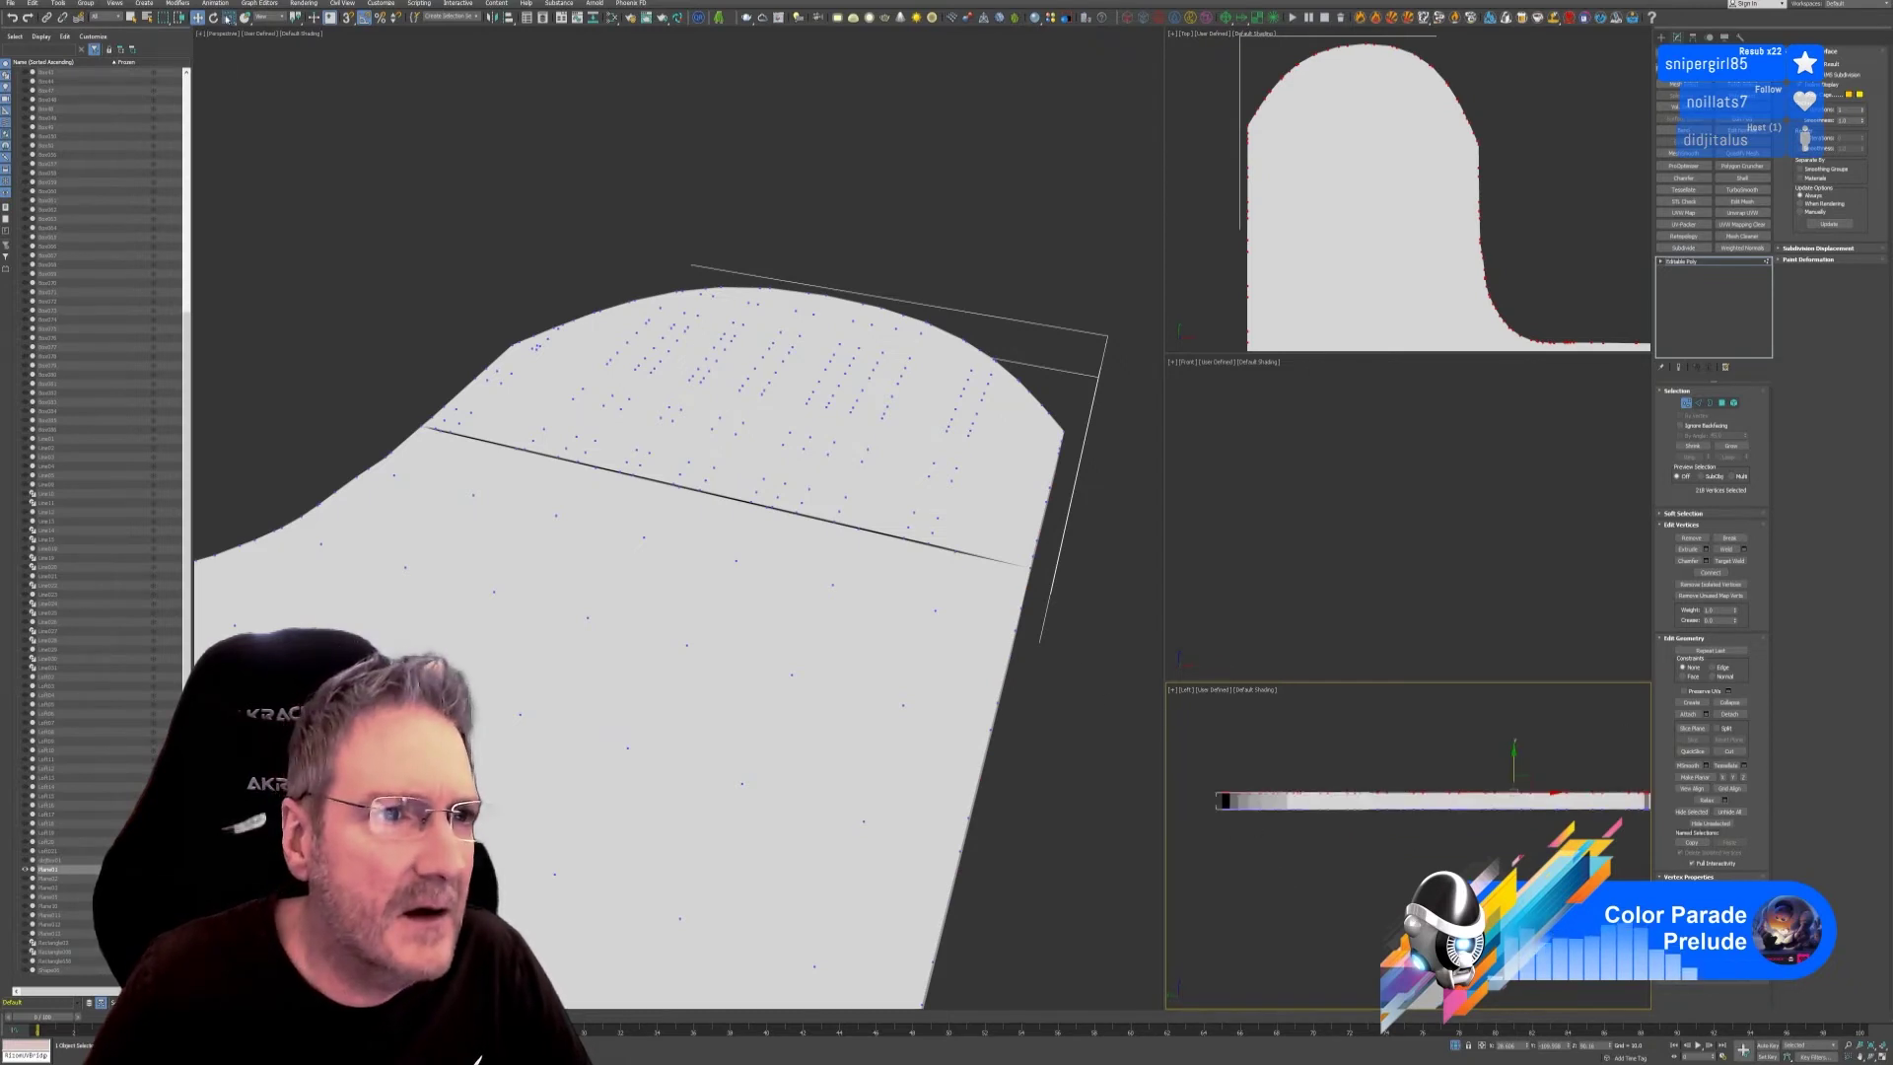
pyautogui.click(229, 17)
pyautogui.rightClick(1407, 608)
pyautogui.scroll(2, 1535, 782)
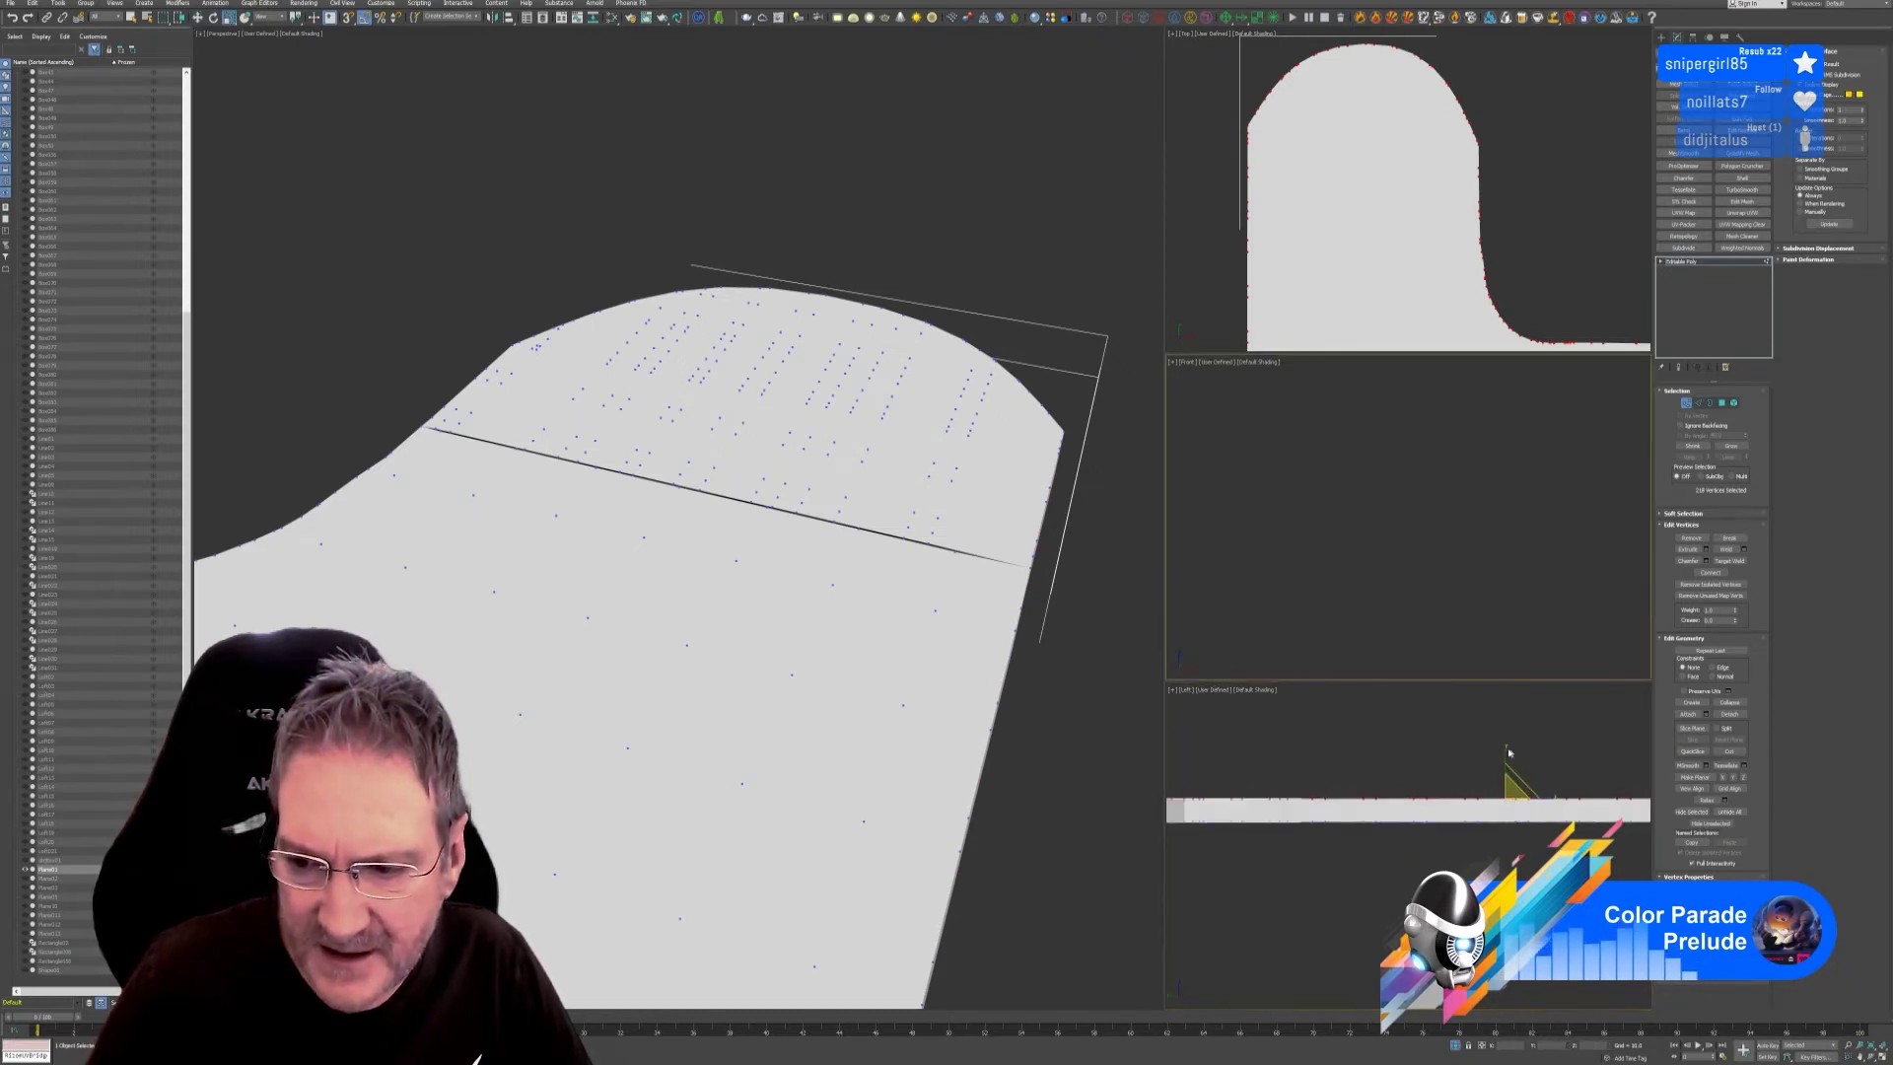
pyautogui.rightClick(1507, 759)
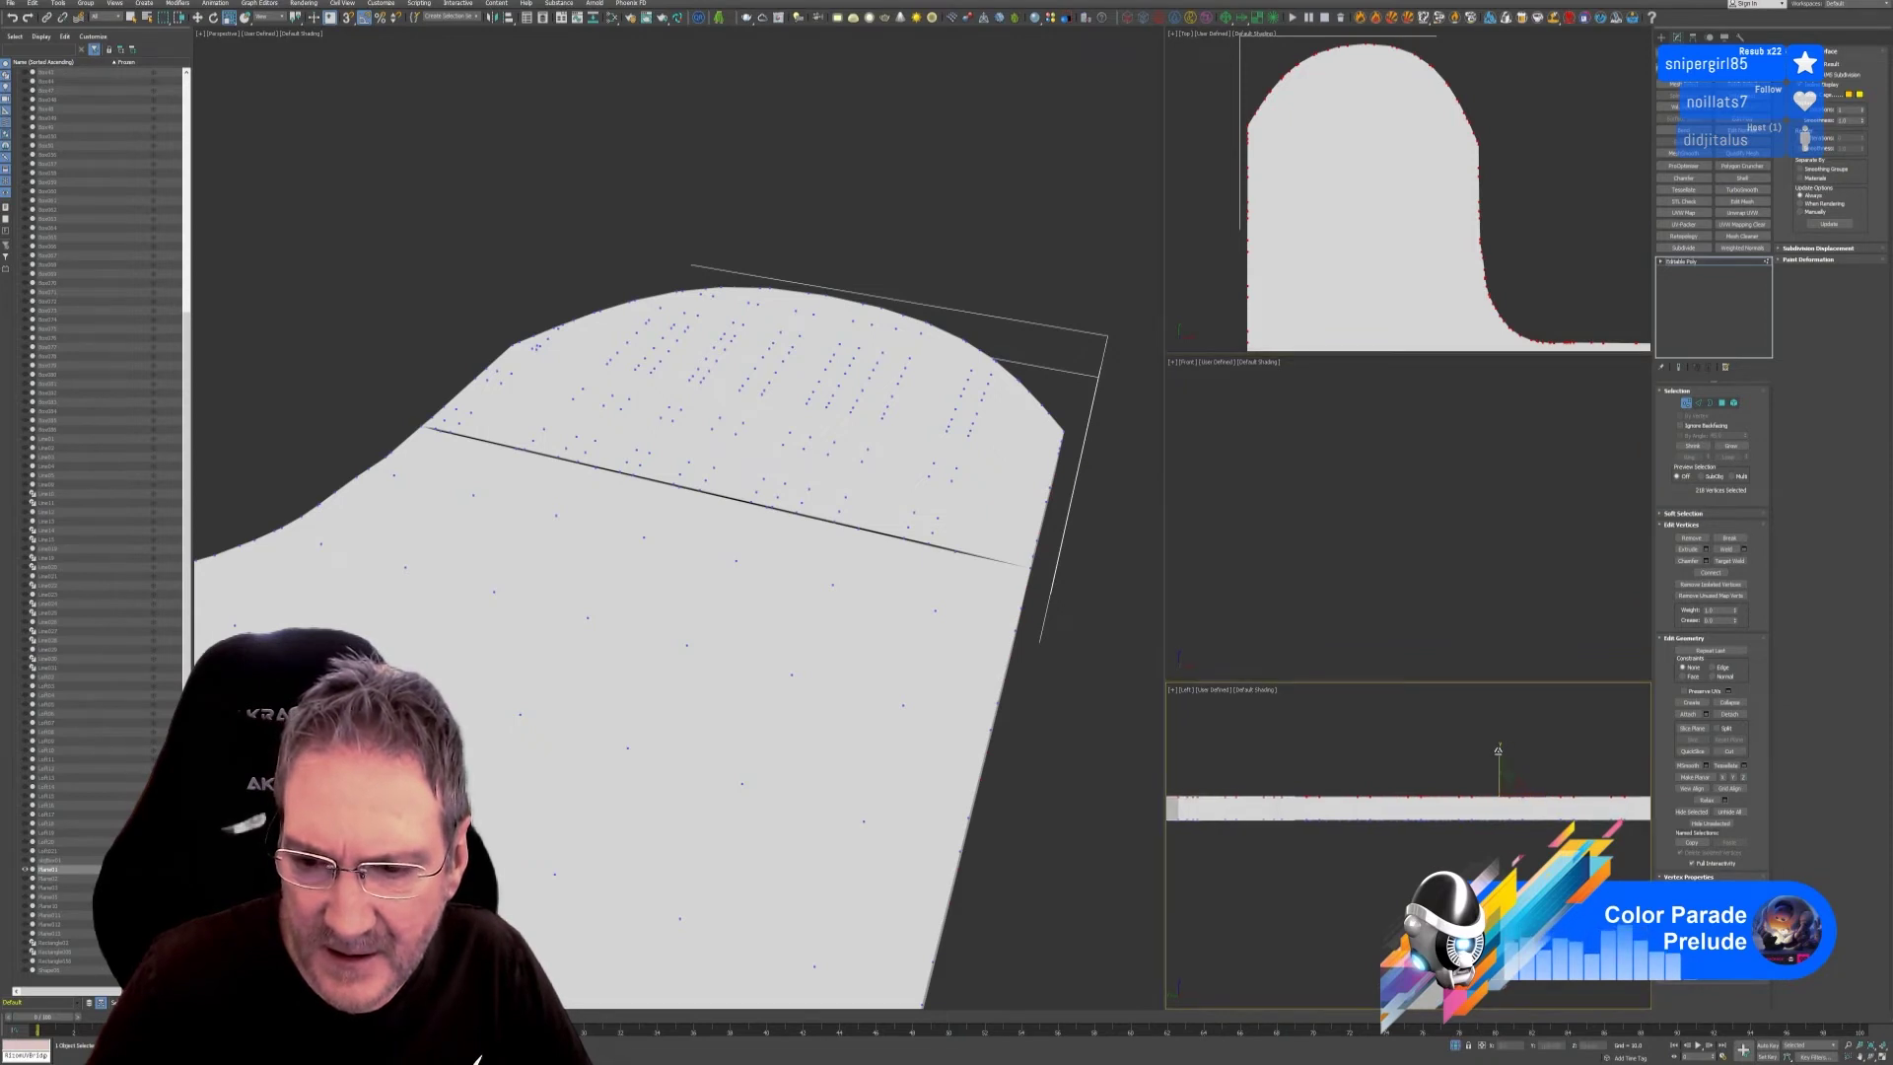
pyautogui.scroll(-3, 1476, 861)
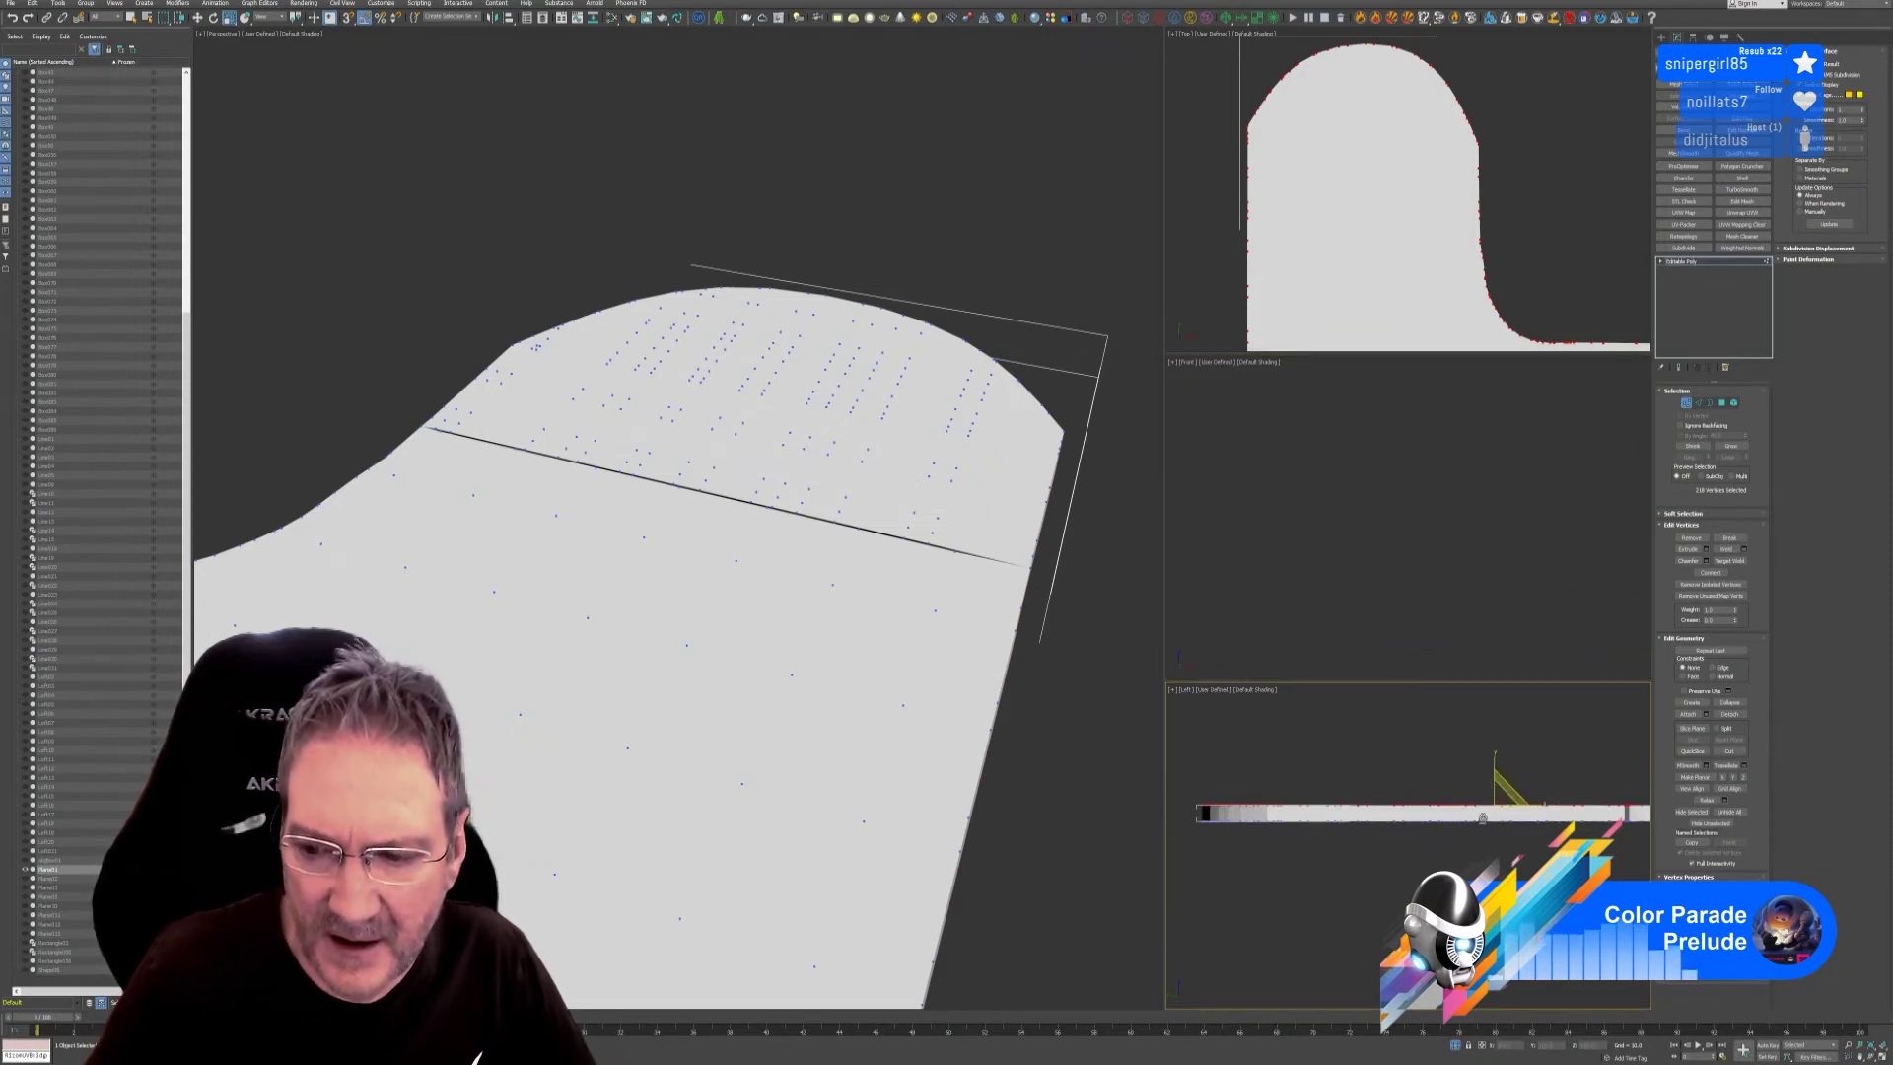
pyautogui.scroll(-3, 1400, 858)
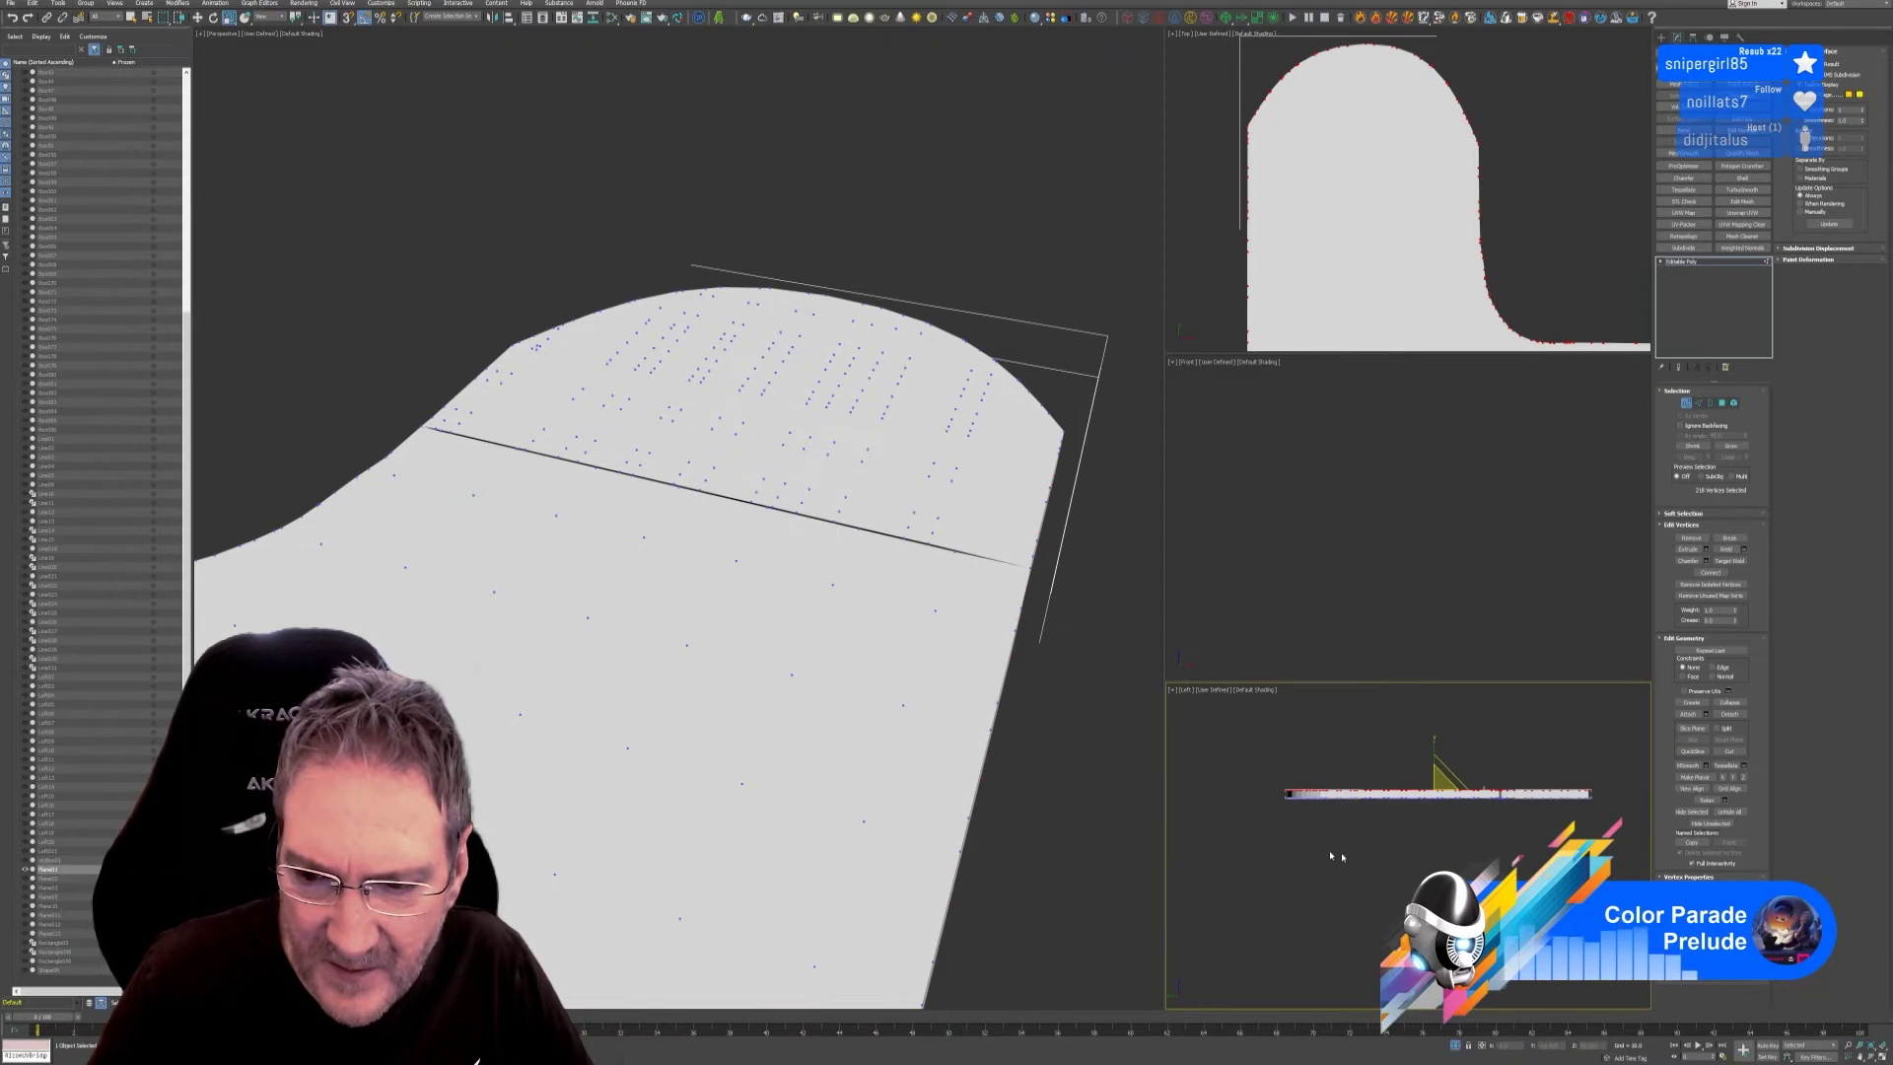
# Flatten all vertices along the canopy's lower face by scaling them vertically in the Left view, and leave vertex mode.
pyautogui.moveTo(1629, 801); pyautogui.dragTo(1631, 803)
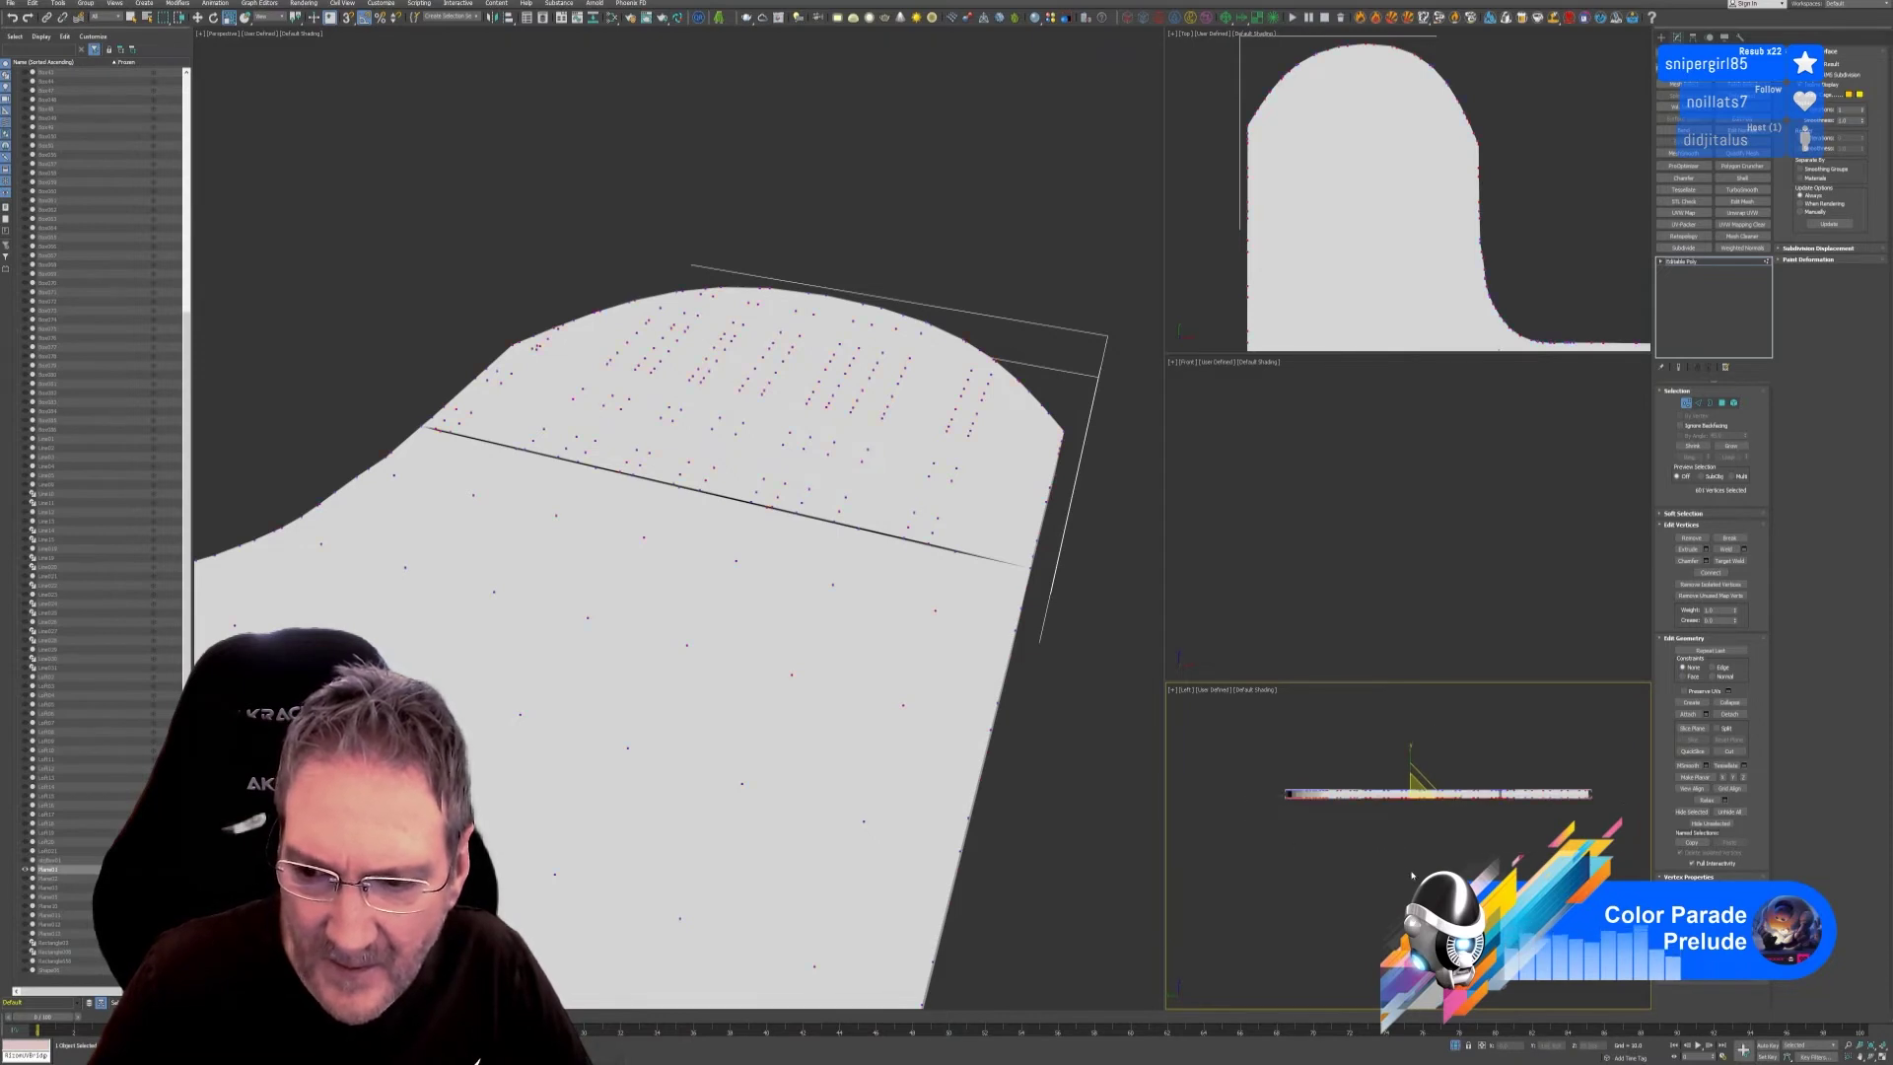
pyautogui.scroll(10, 1440, 809)
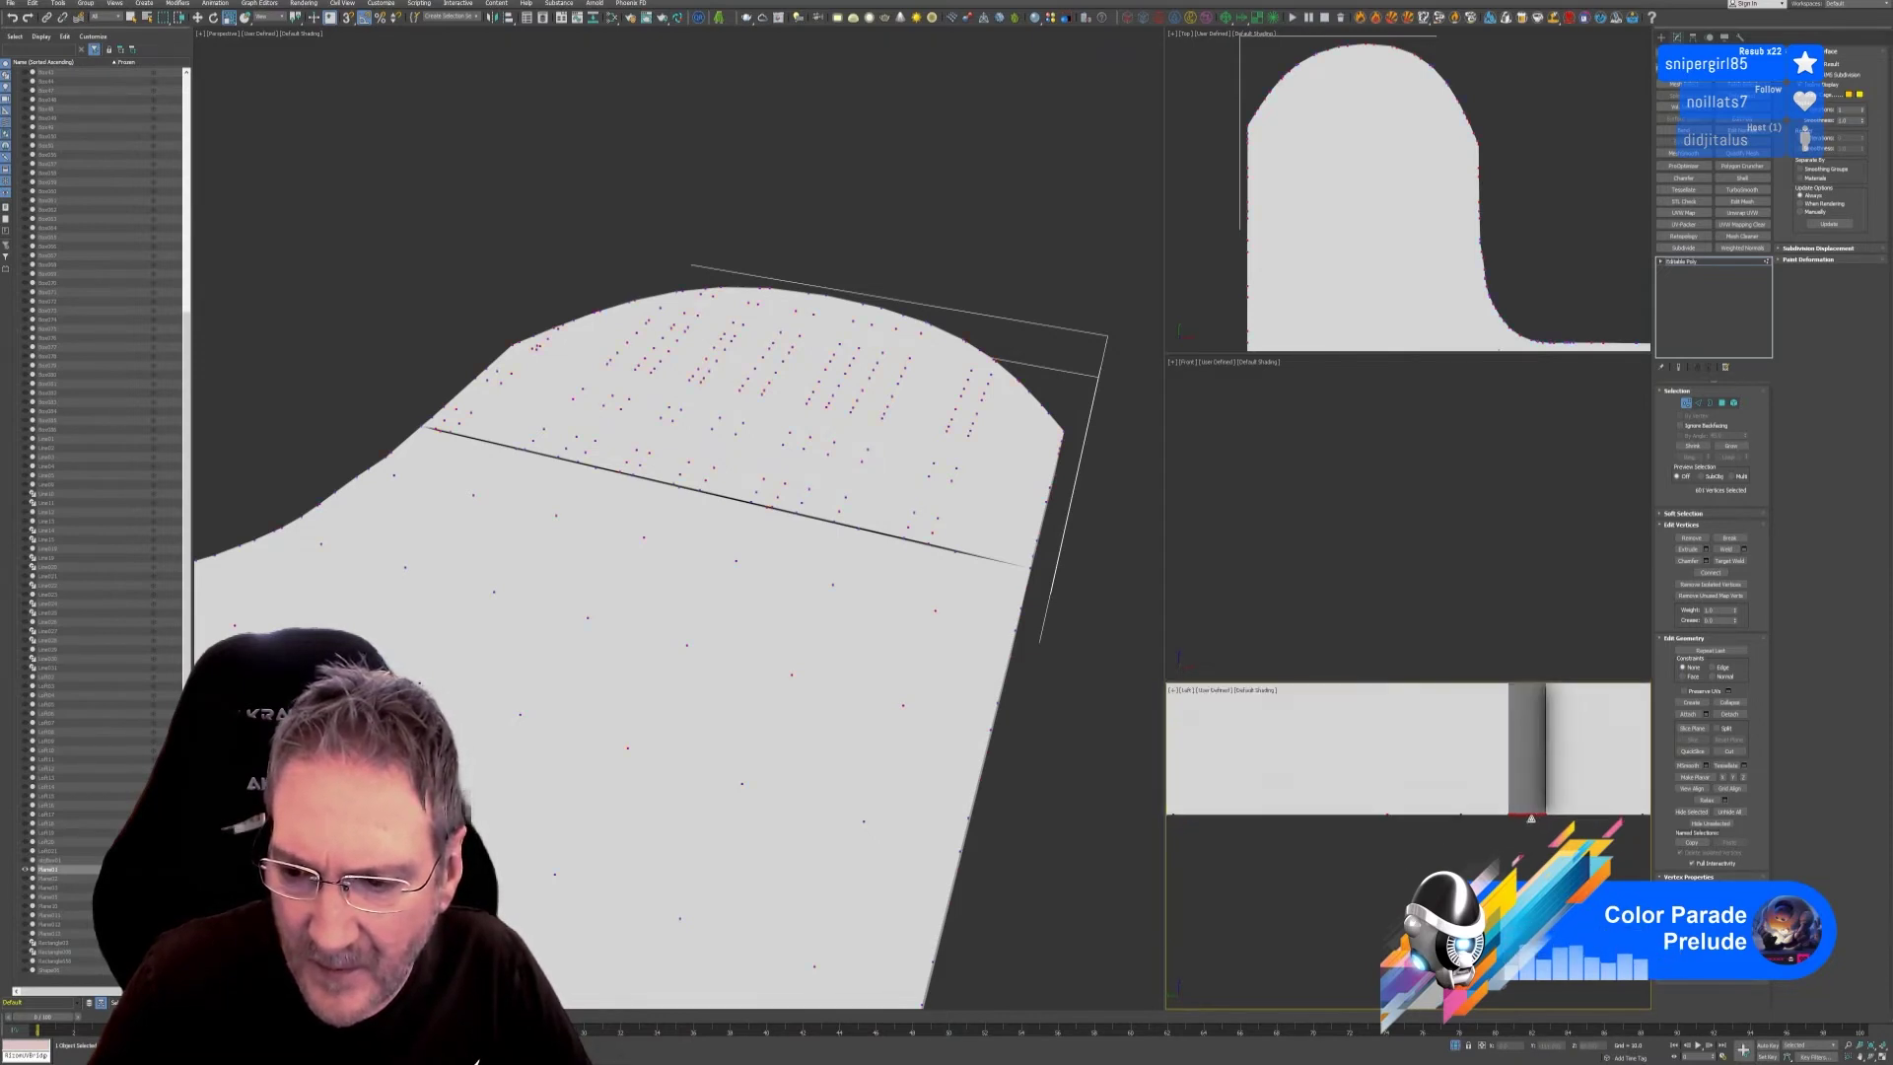
pyautogui.scroll(-1, 1515, 839)
pyautogui.moveTo(1271, 775); pyautogui.dragTo(1485, 737, button='middle')
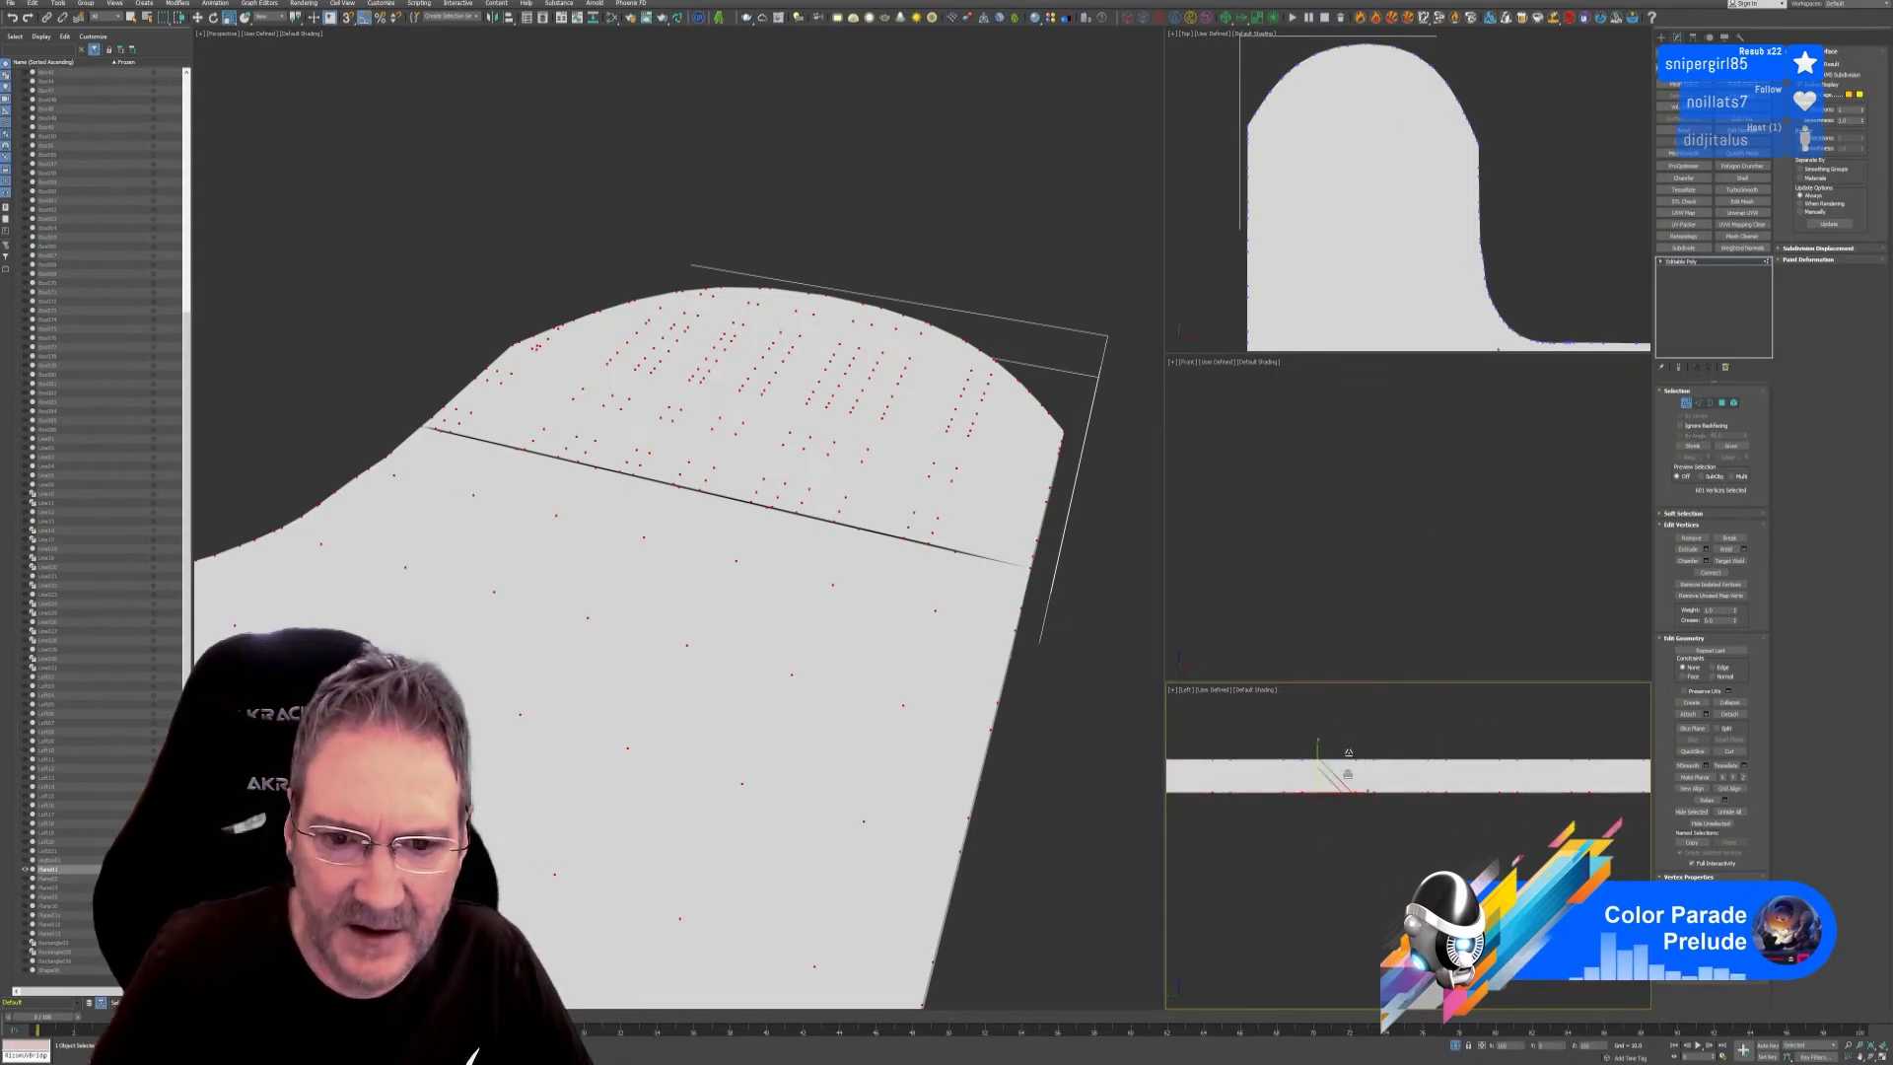
pyautogui.scroll(-8, 739, 220)
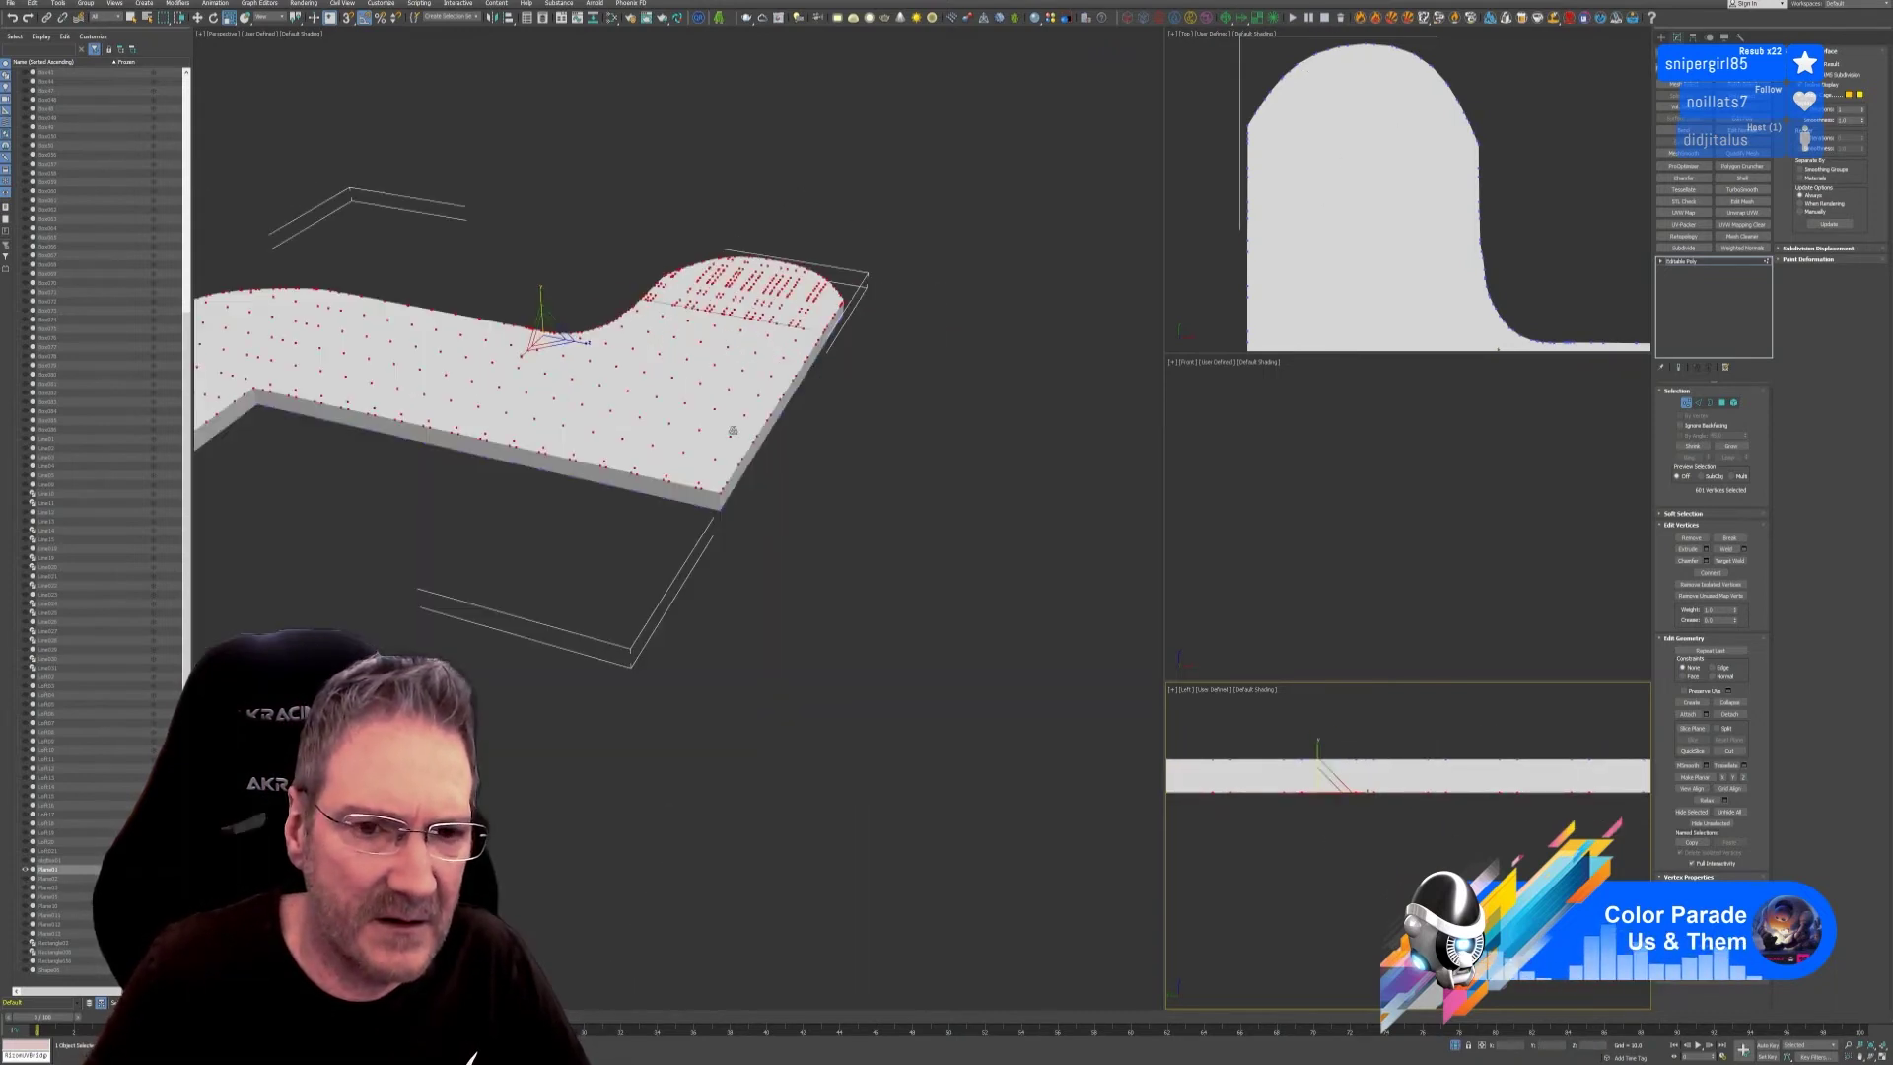
pyautogui.moveTo(758, 414); pyautogui.dragTo(988, 456)
pyautogui.click(1687, 404)
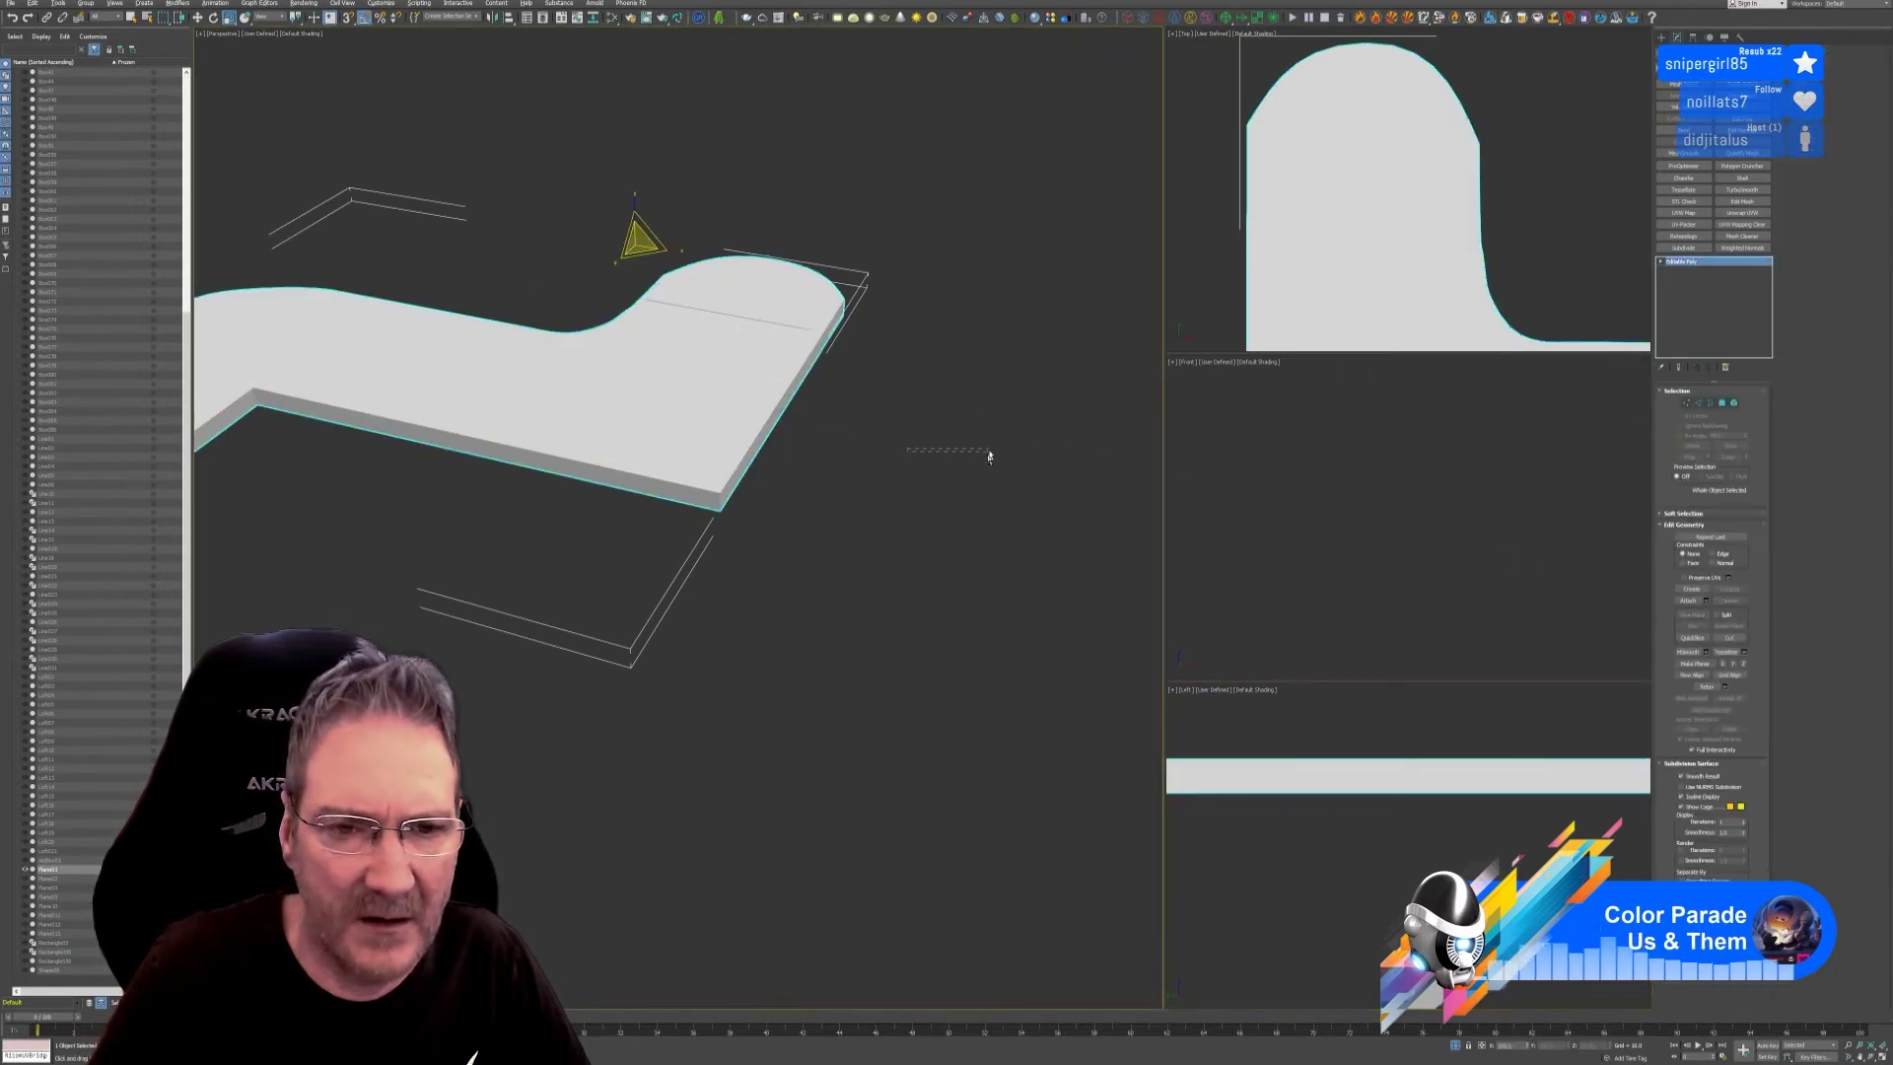
# Inspect the dark seam where the rounded end meets the canopy, along its flat face and down to the side edge.
pyautogui.keyDown('alt'); pyautogui.moveTo(872, 427); pyautogui.dragTo(984, 410, button='middle'); pyautogui.keyUp('alt')
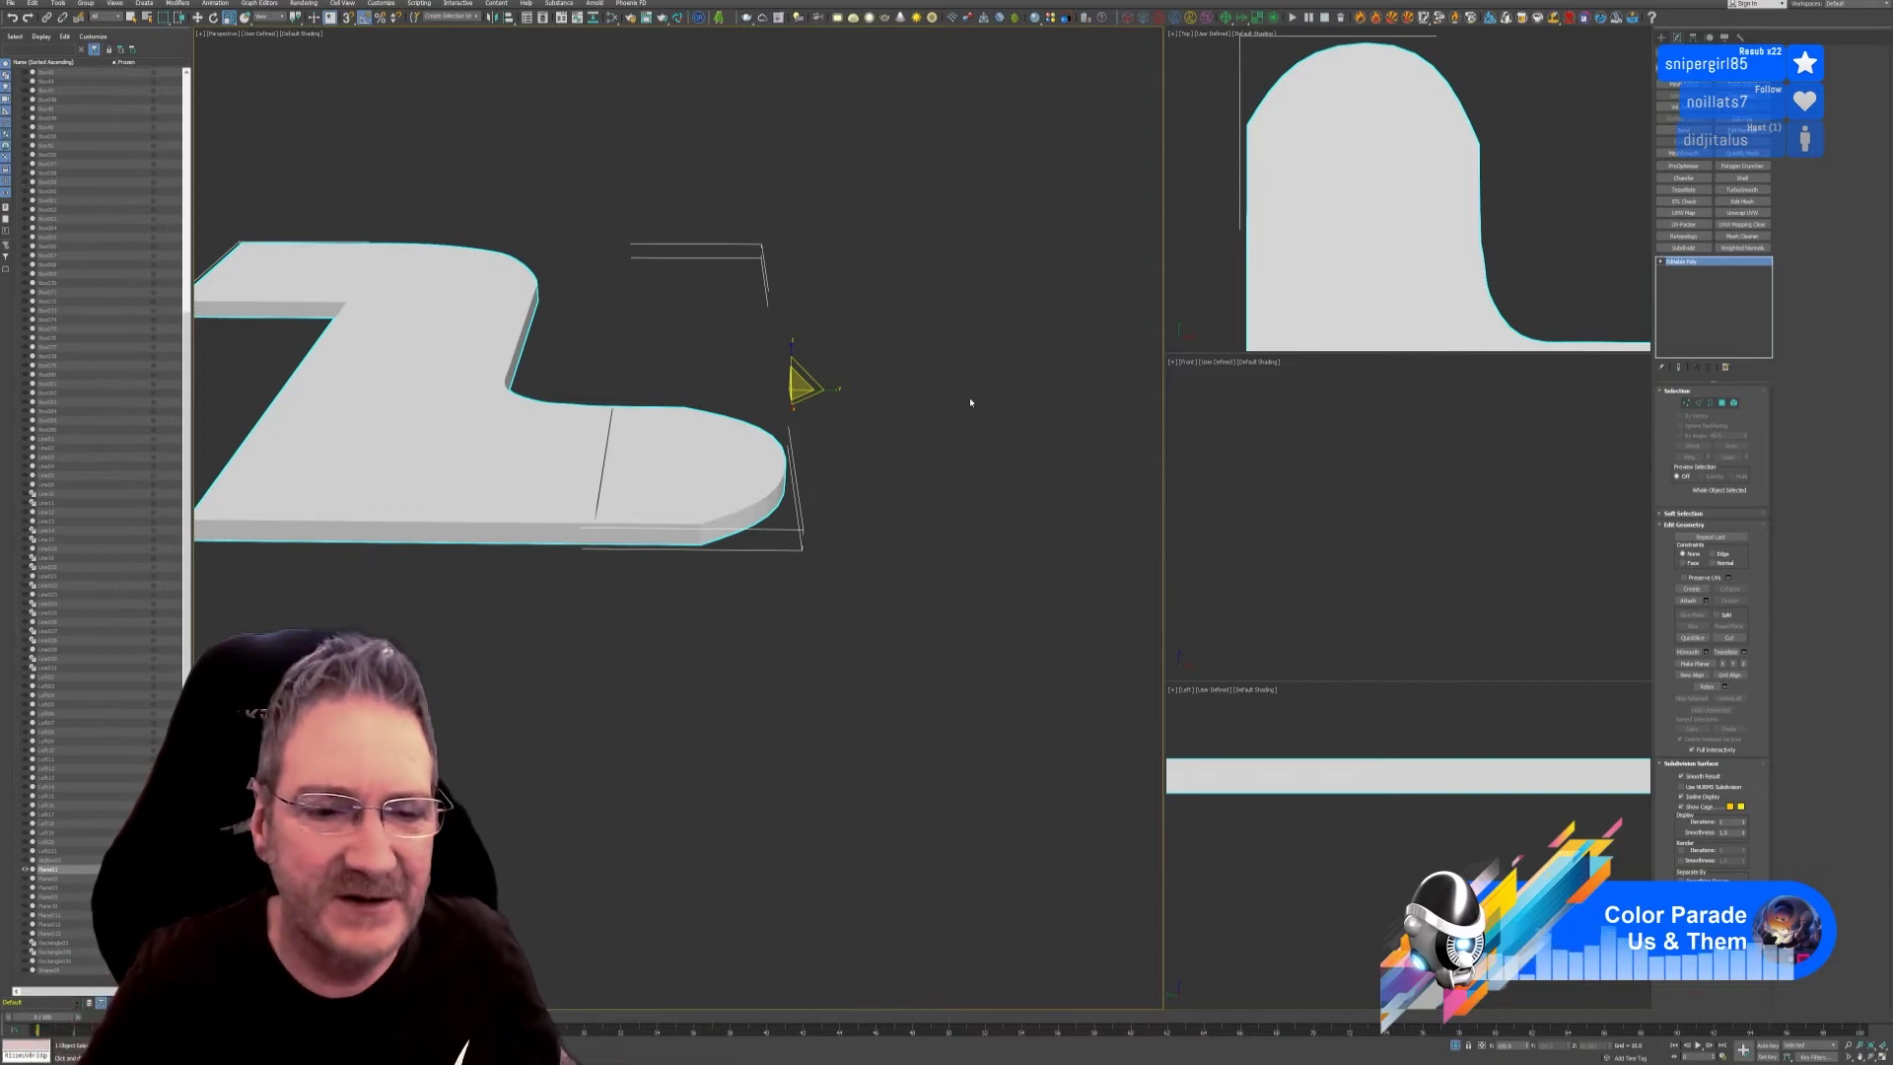
pyautogui.scroll(5, 575, 499)
pyautogui.moveTo(553, 499); pyautogui.dragTo(824, 45, button='middle')
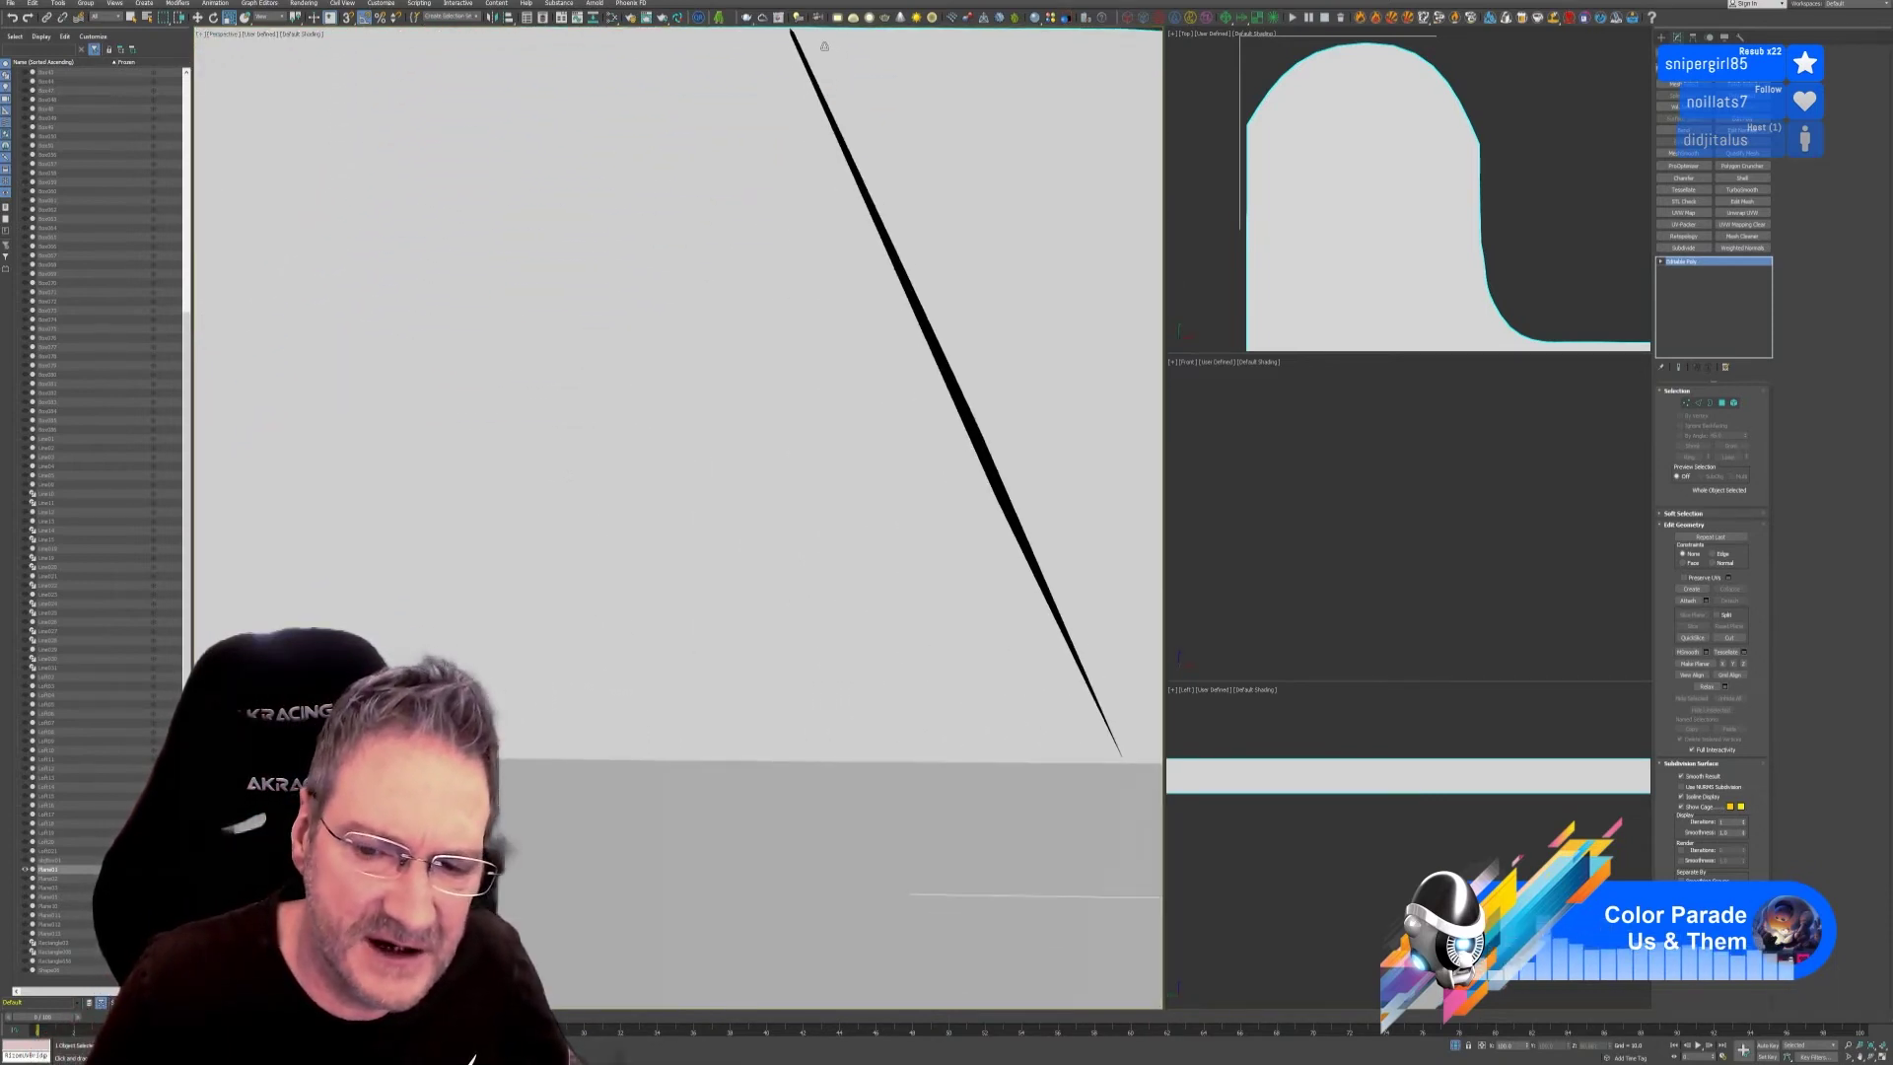
pyautogui.moveTo(916, 361); pyautogui.dragTo(743, 283, button='middle')
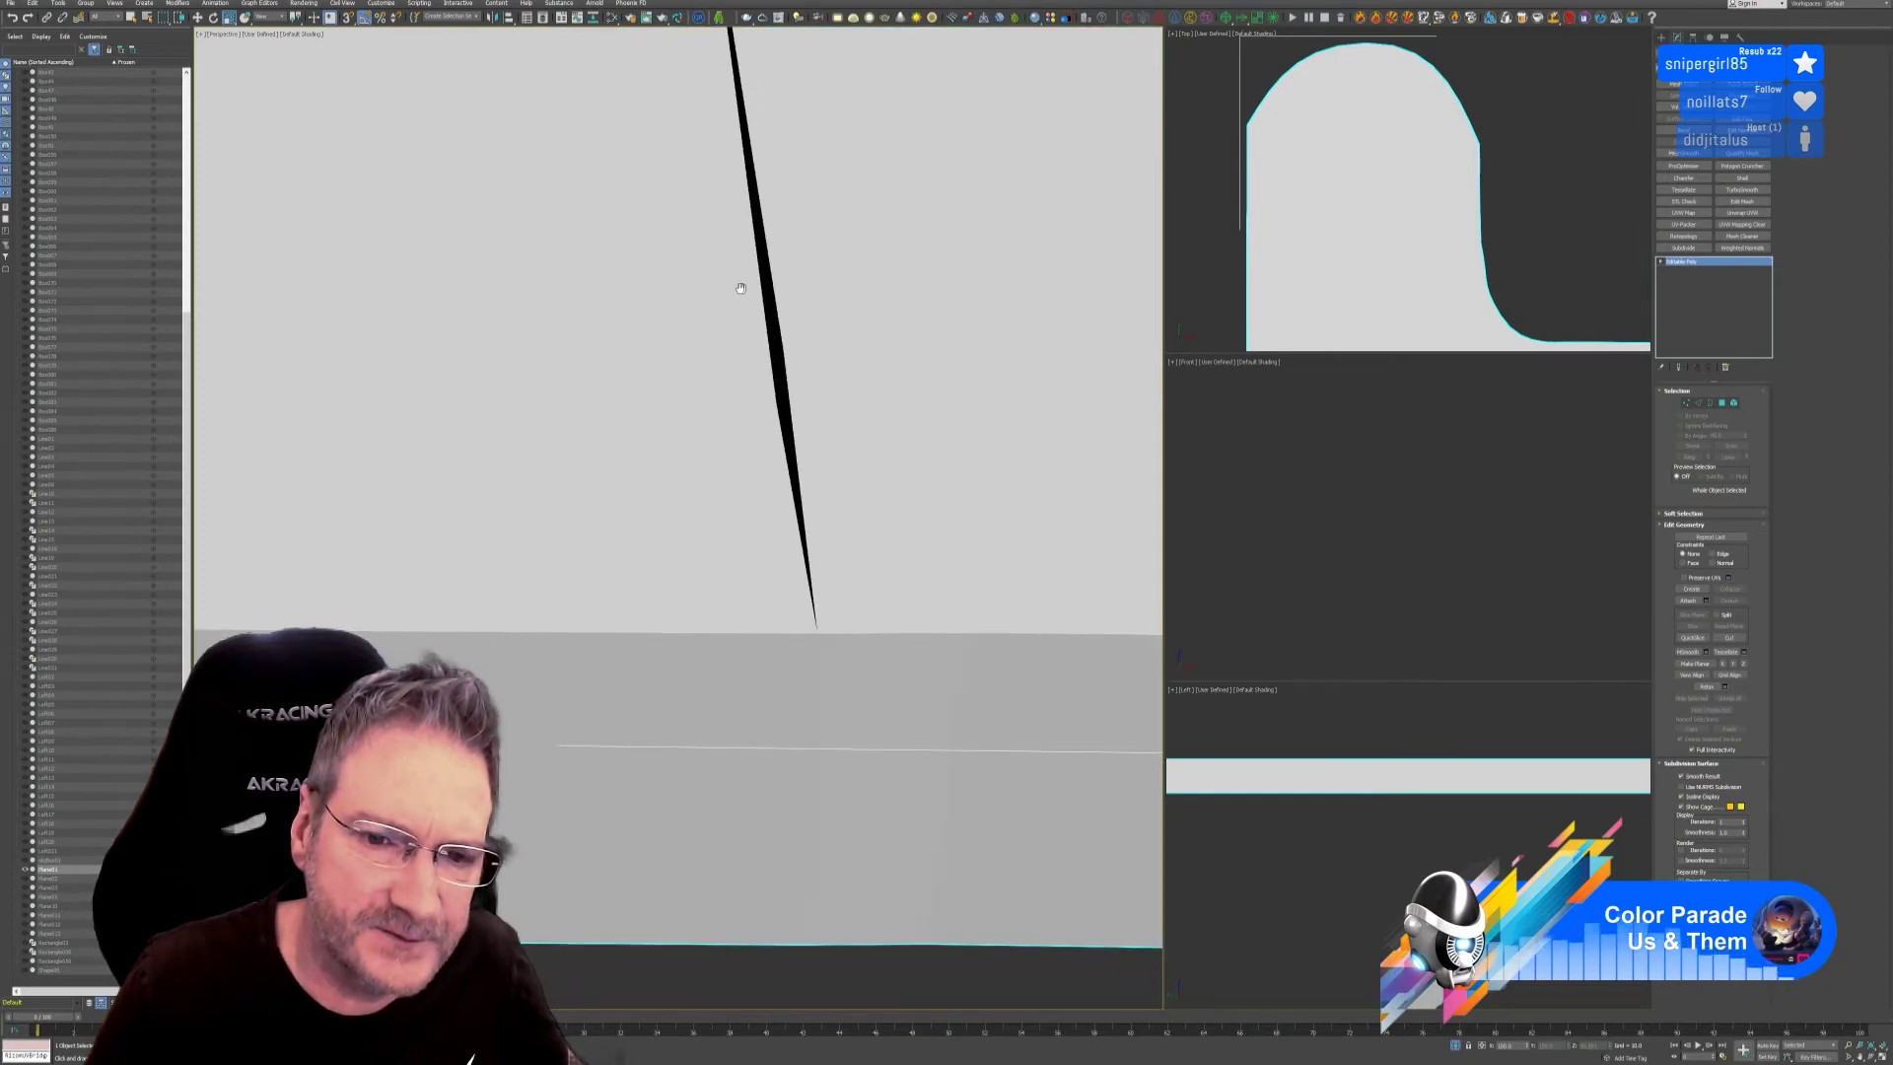
pyautogui.scroll(-3, 741, 296)
pyautogui.scroll(-2, 740, 308)
pyautogui.scroll(-8, 676, 590)
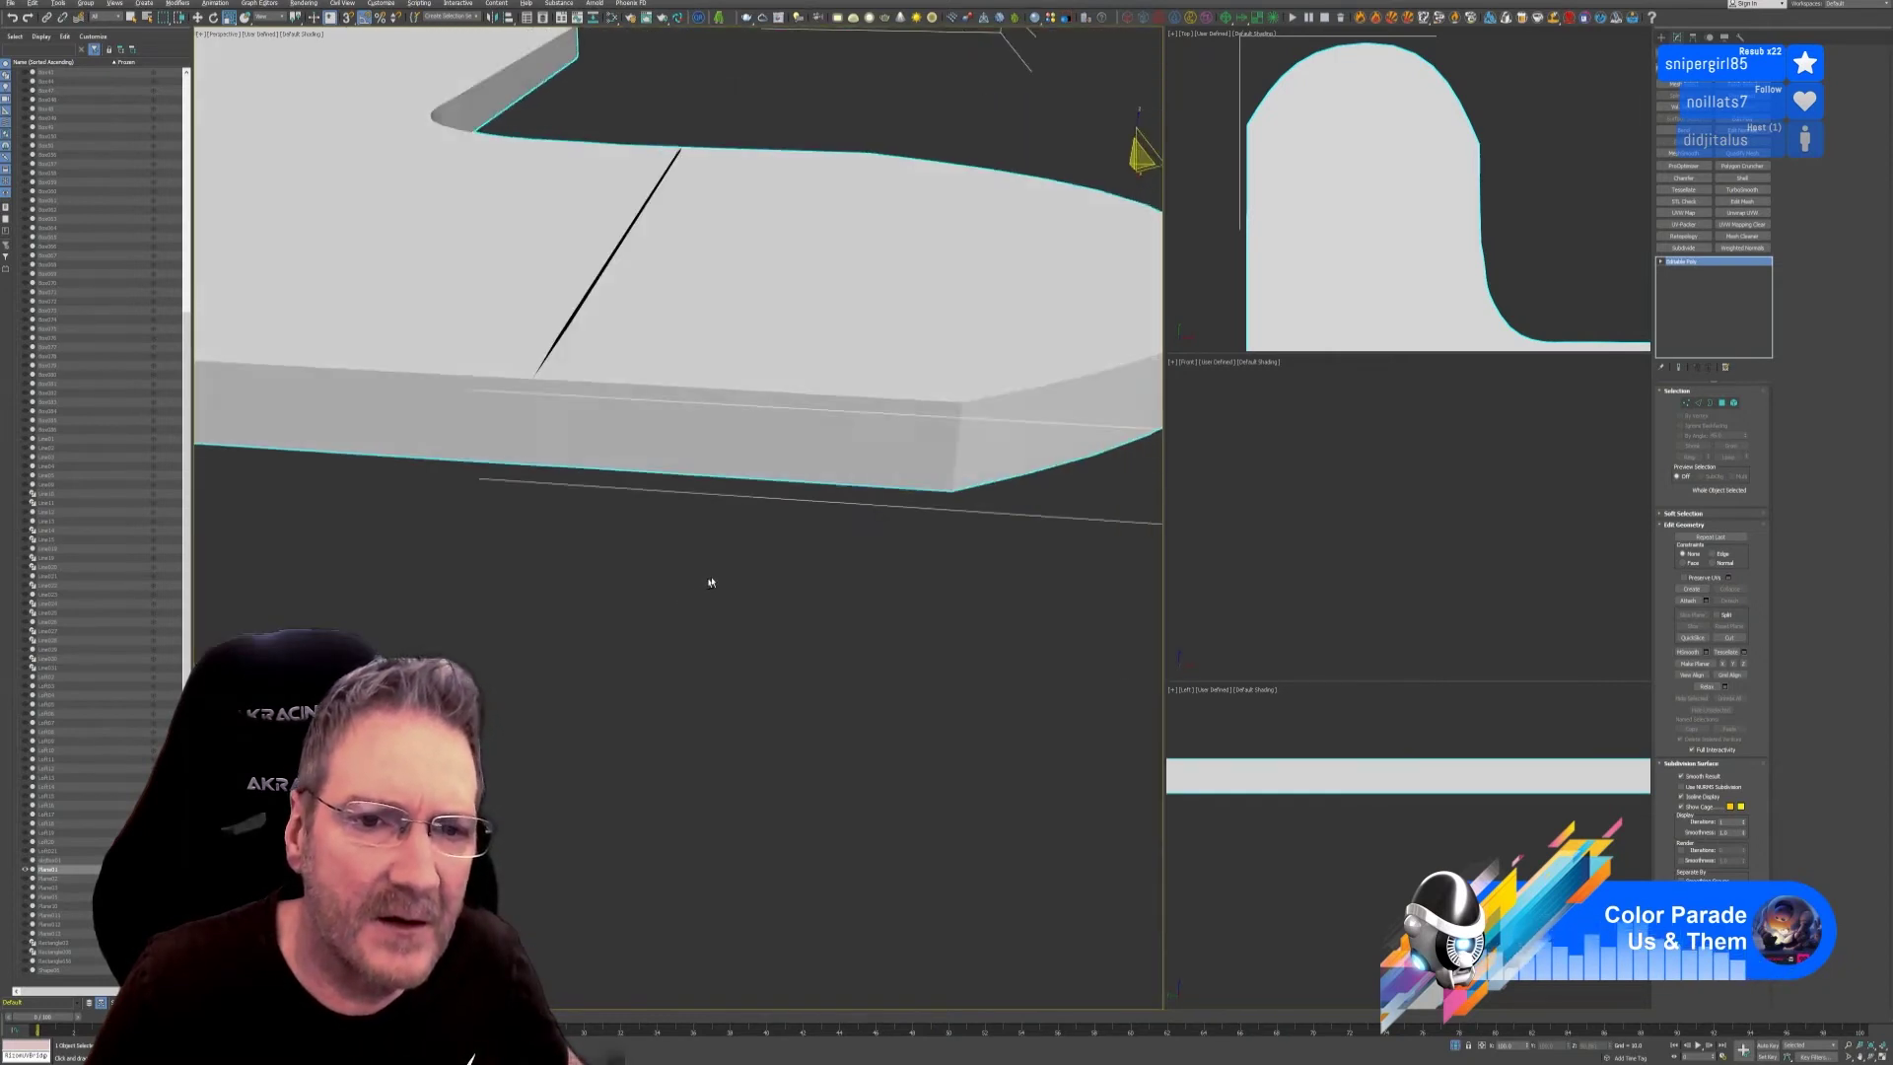
pyautogui.scroll(6, 674, 586)
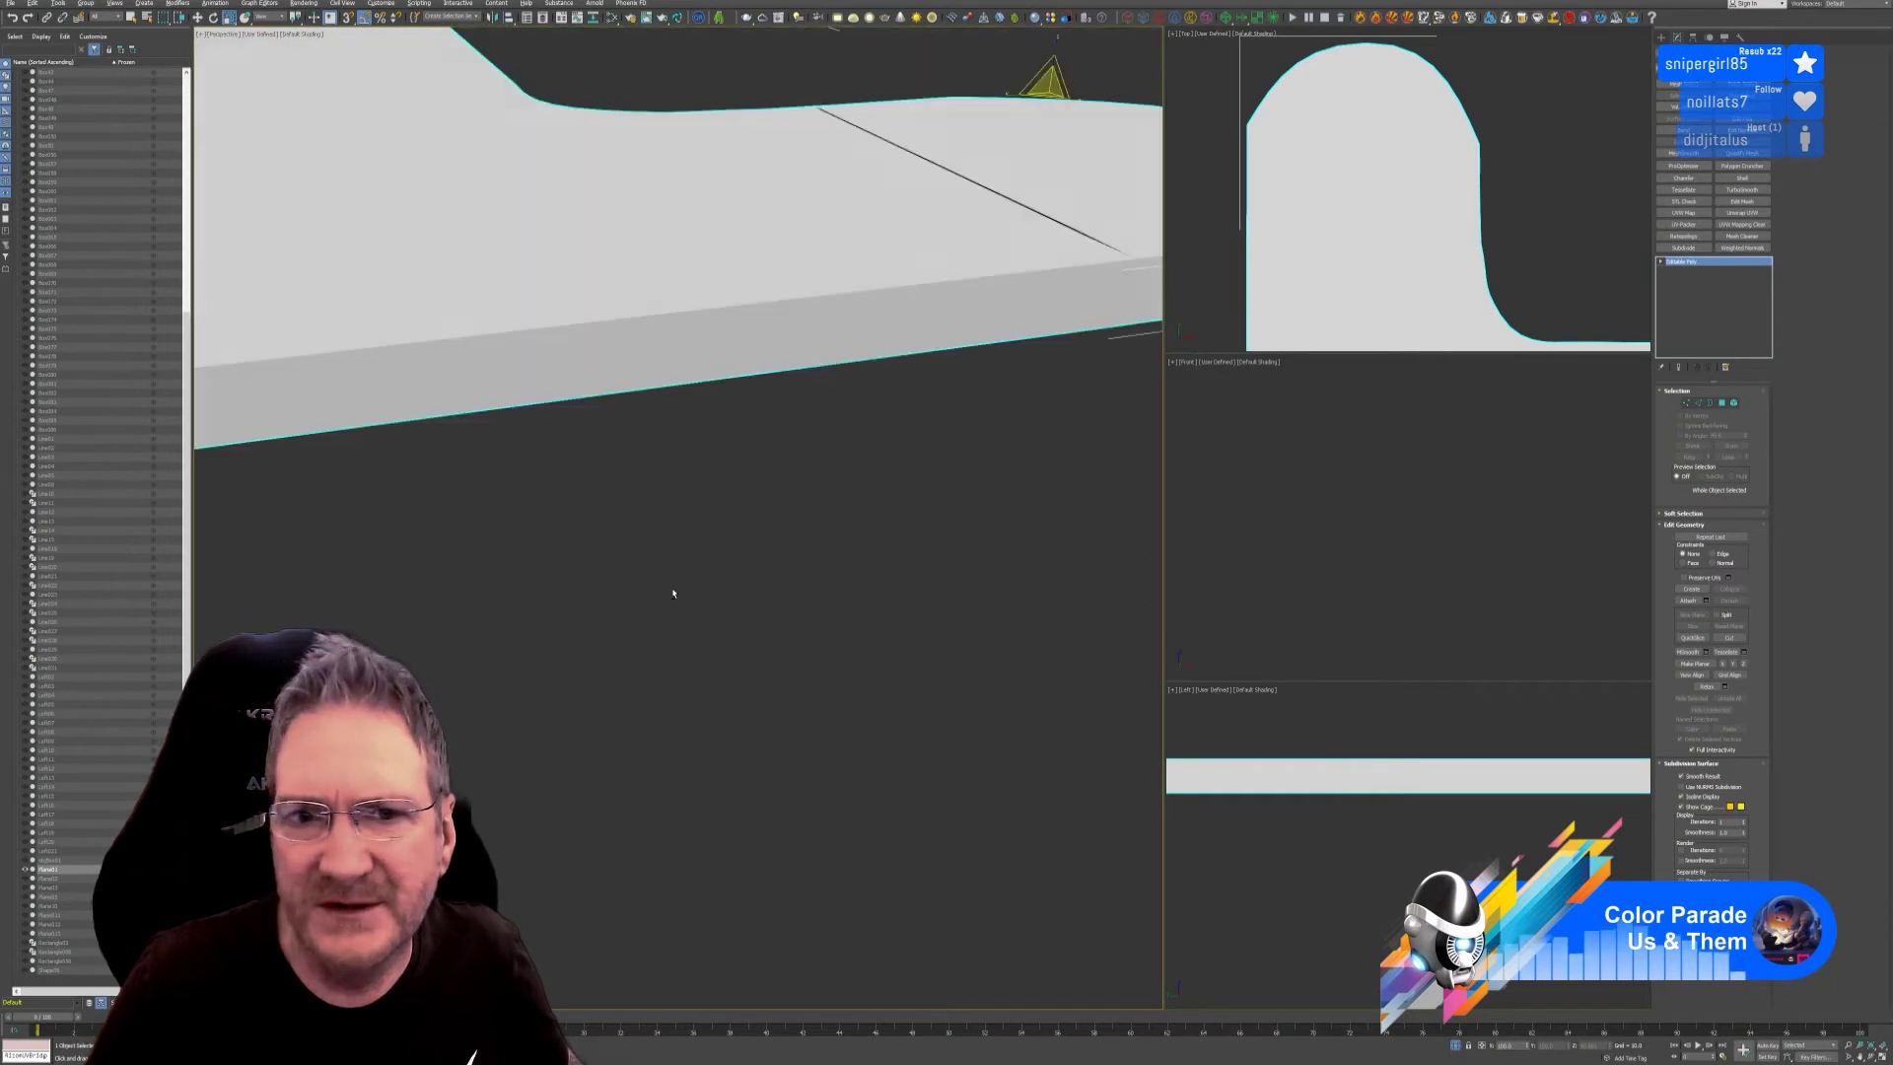
pyautogui.moveTo(815, 604); pyautogui.dragTo(715, 539, button='middle')
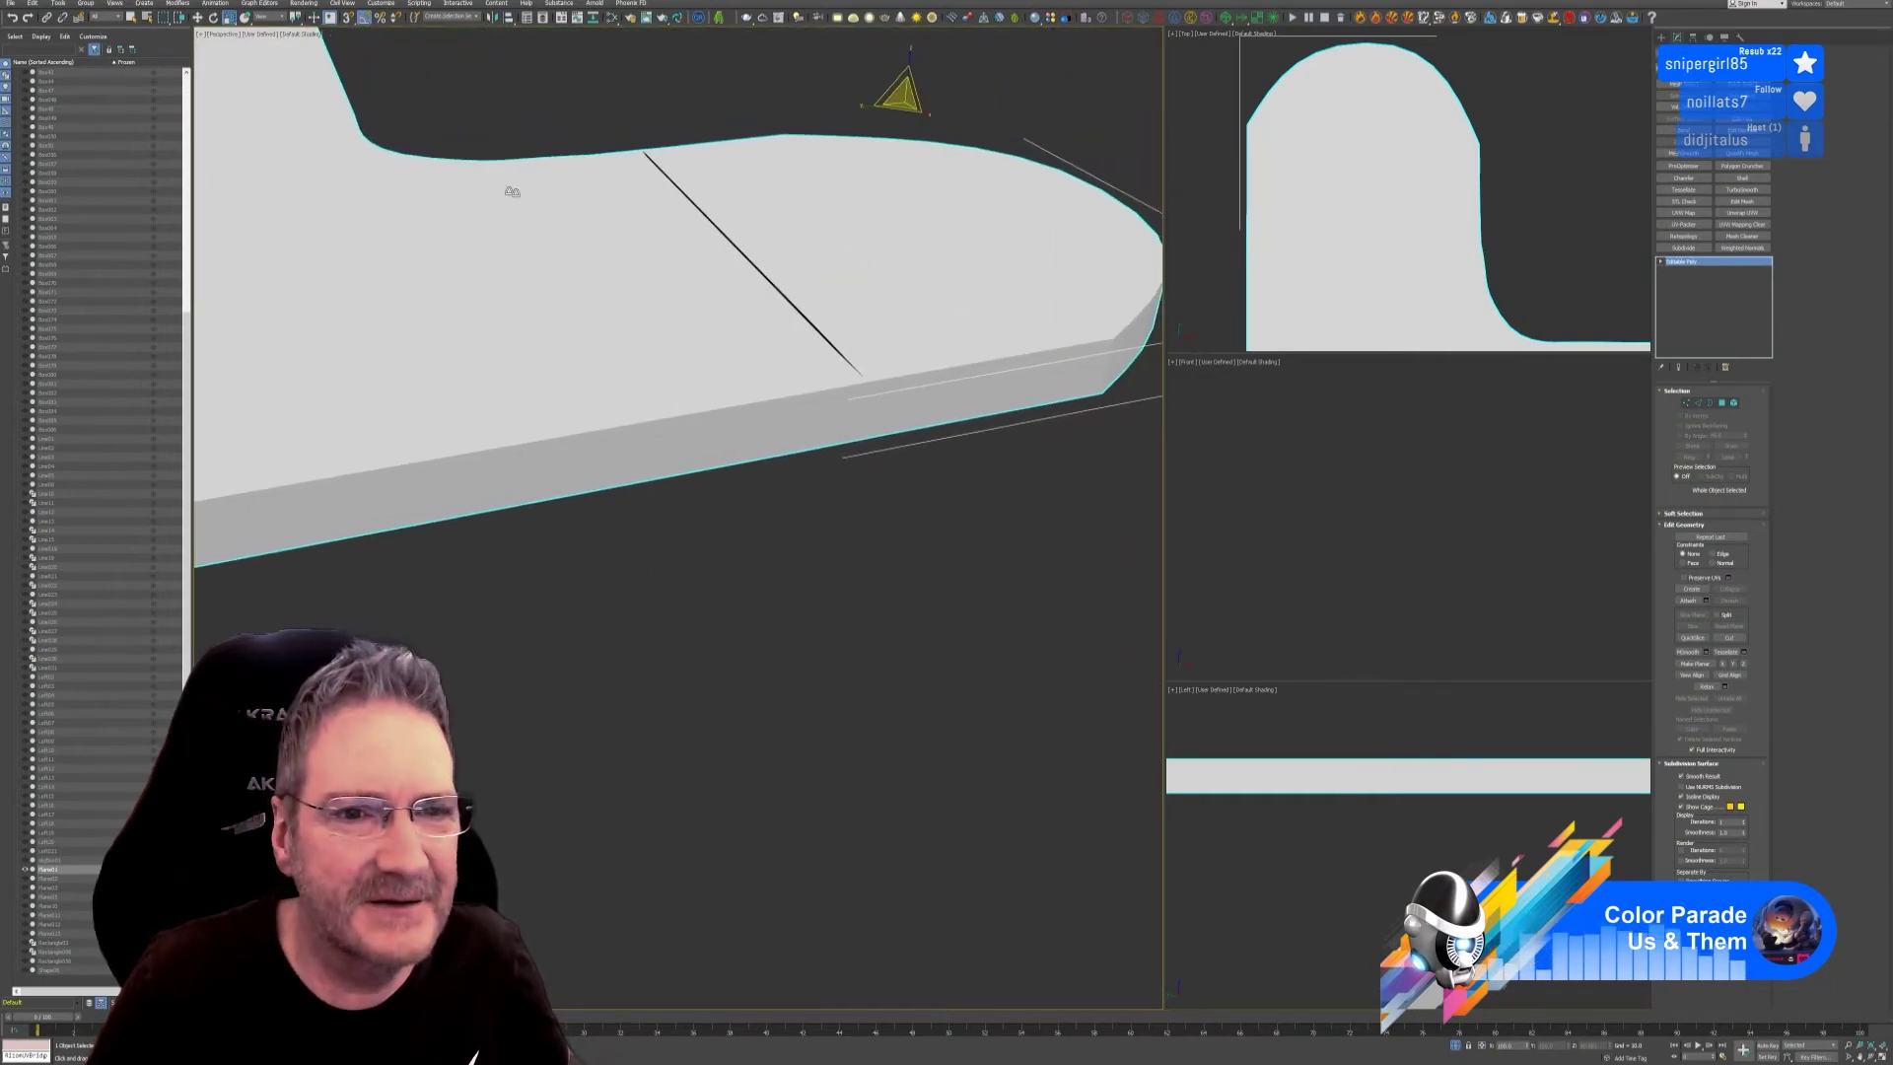
pyautogui.scroll(-2, 595, 222)
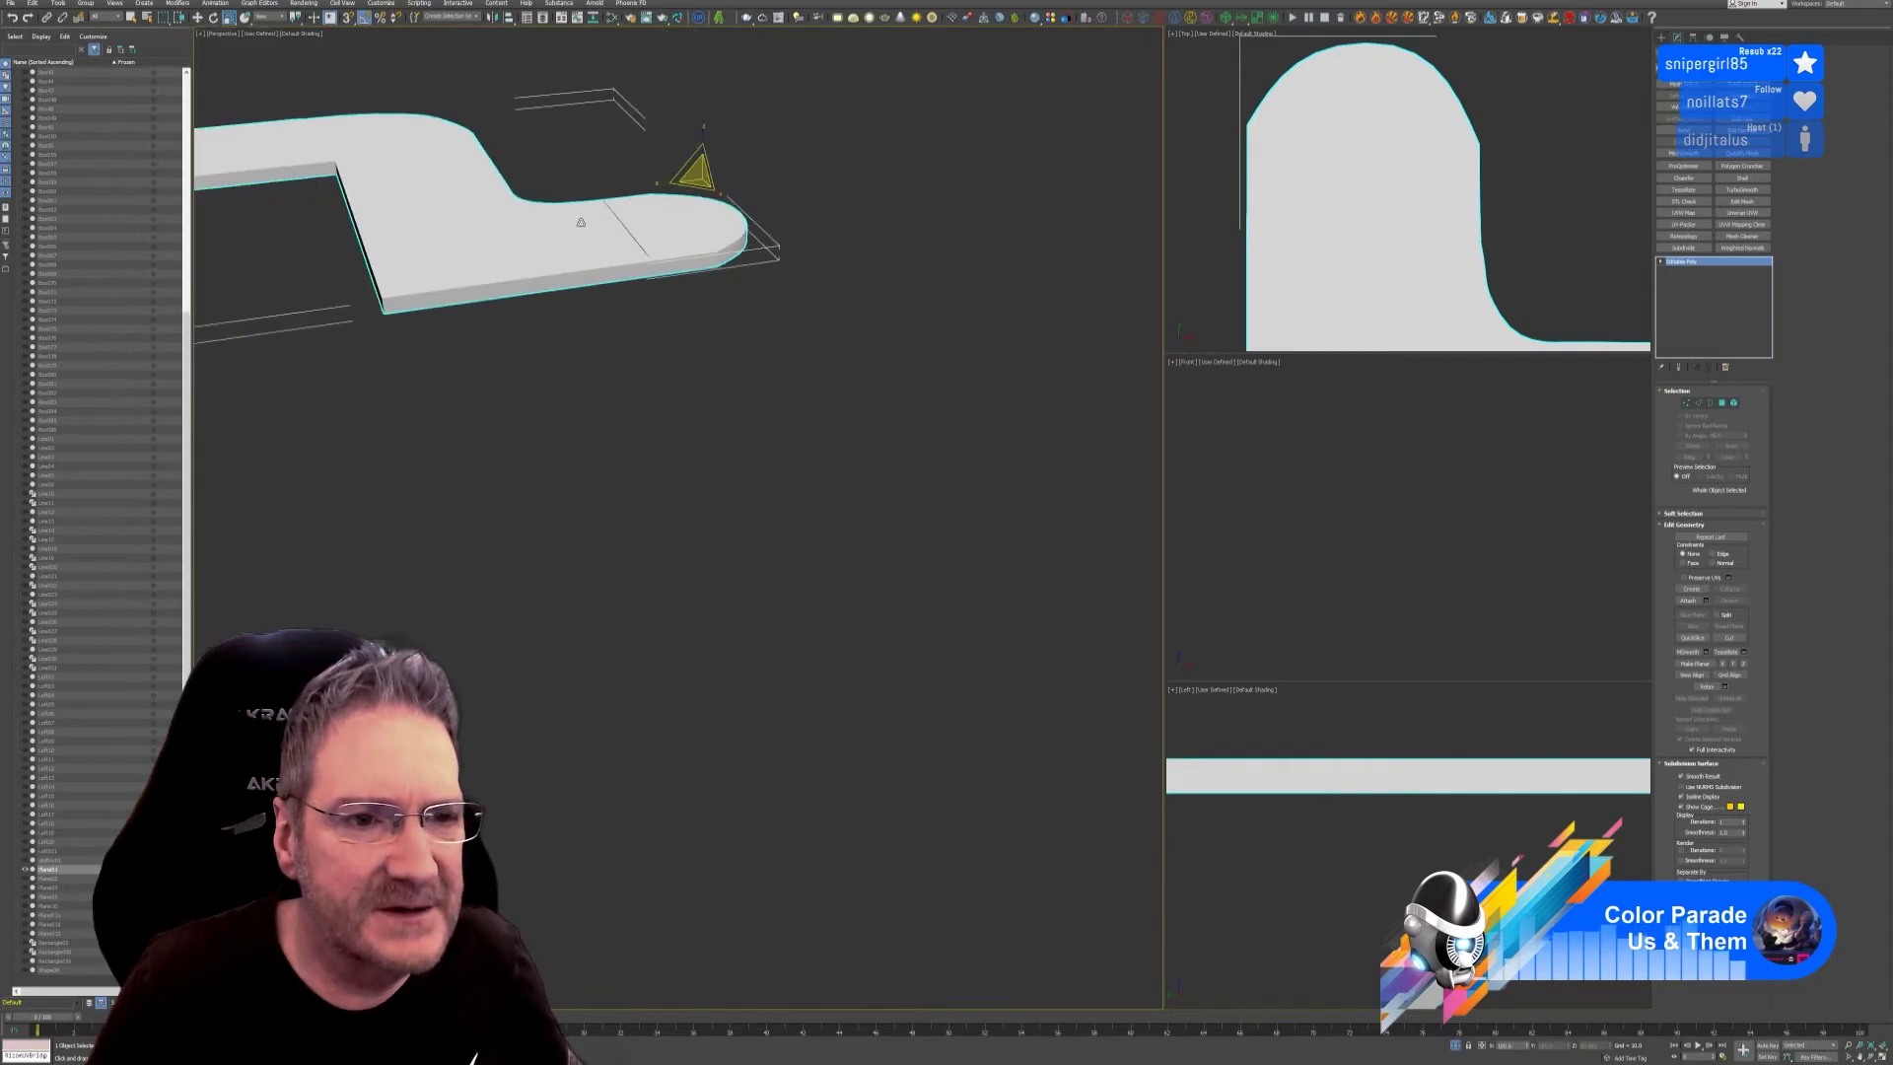
pyautogui.moveTo(581, 222); pyautogui.dragTo(586, 257, button='middle')
# Examine the vertices along the seam and across the canopy's flat face in vertex mode, and leave vertex mode.
pyautogui.click(1686, 404)
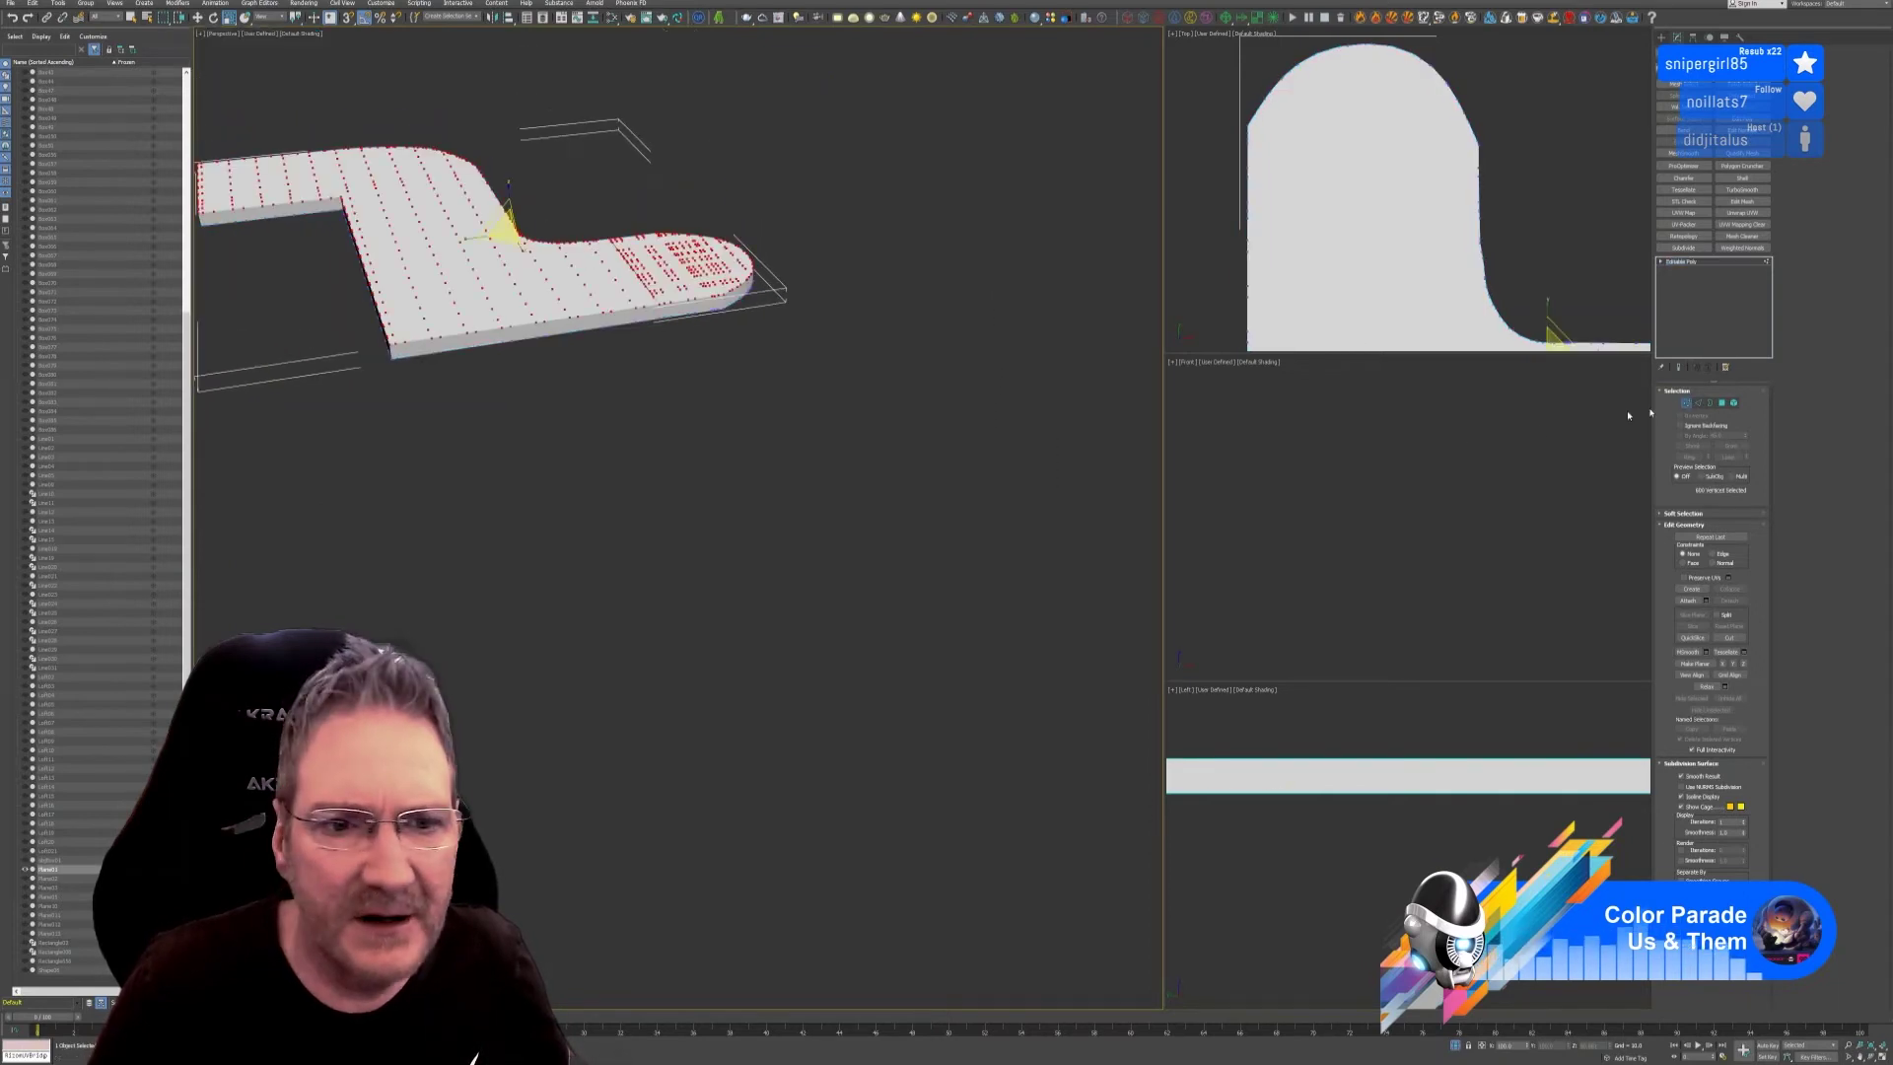
pyautogui.scroll(3, 631, 267)
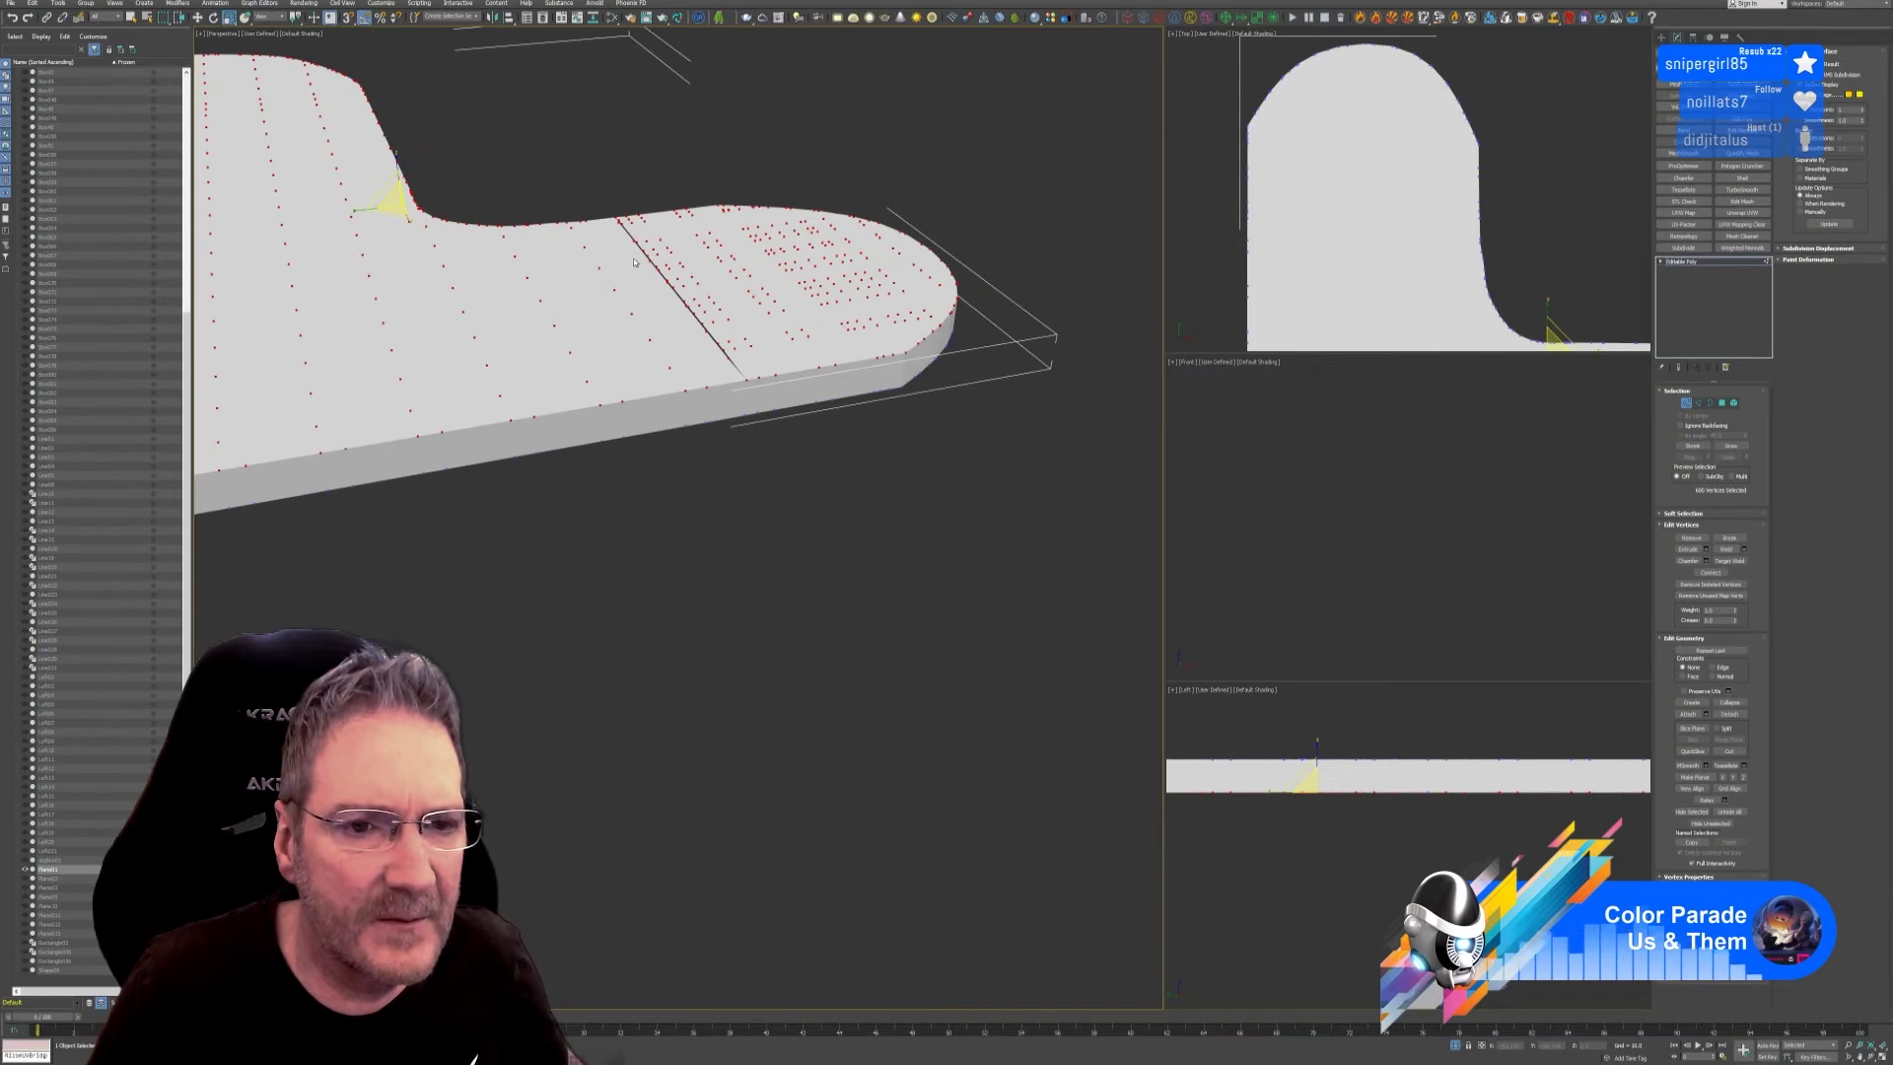
pyautogui.scroll(-4, 631, 261)
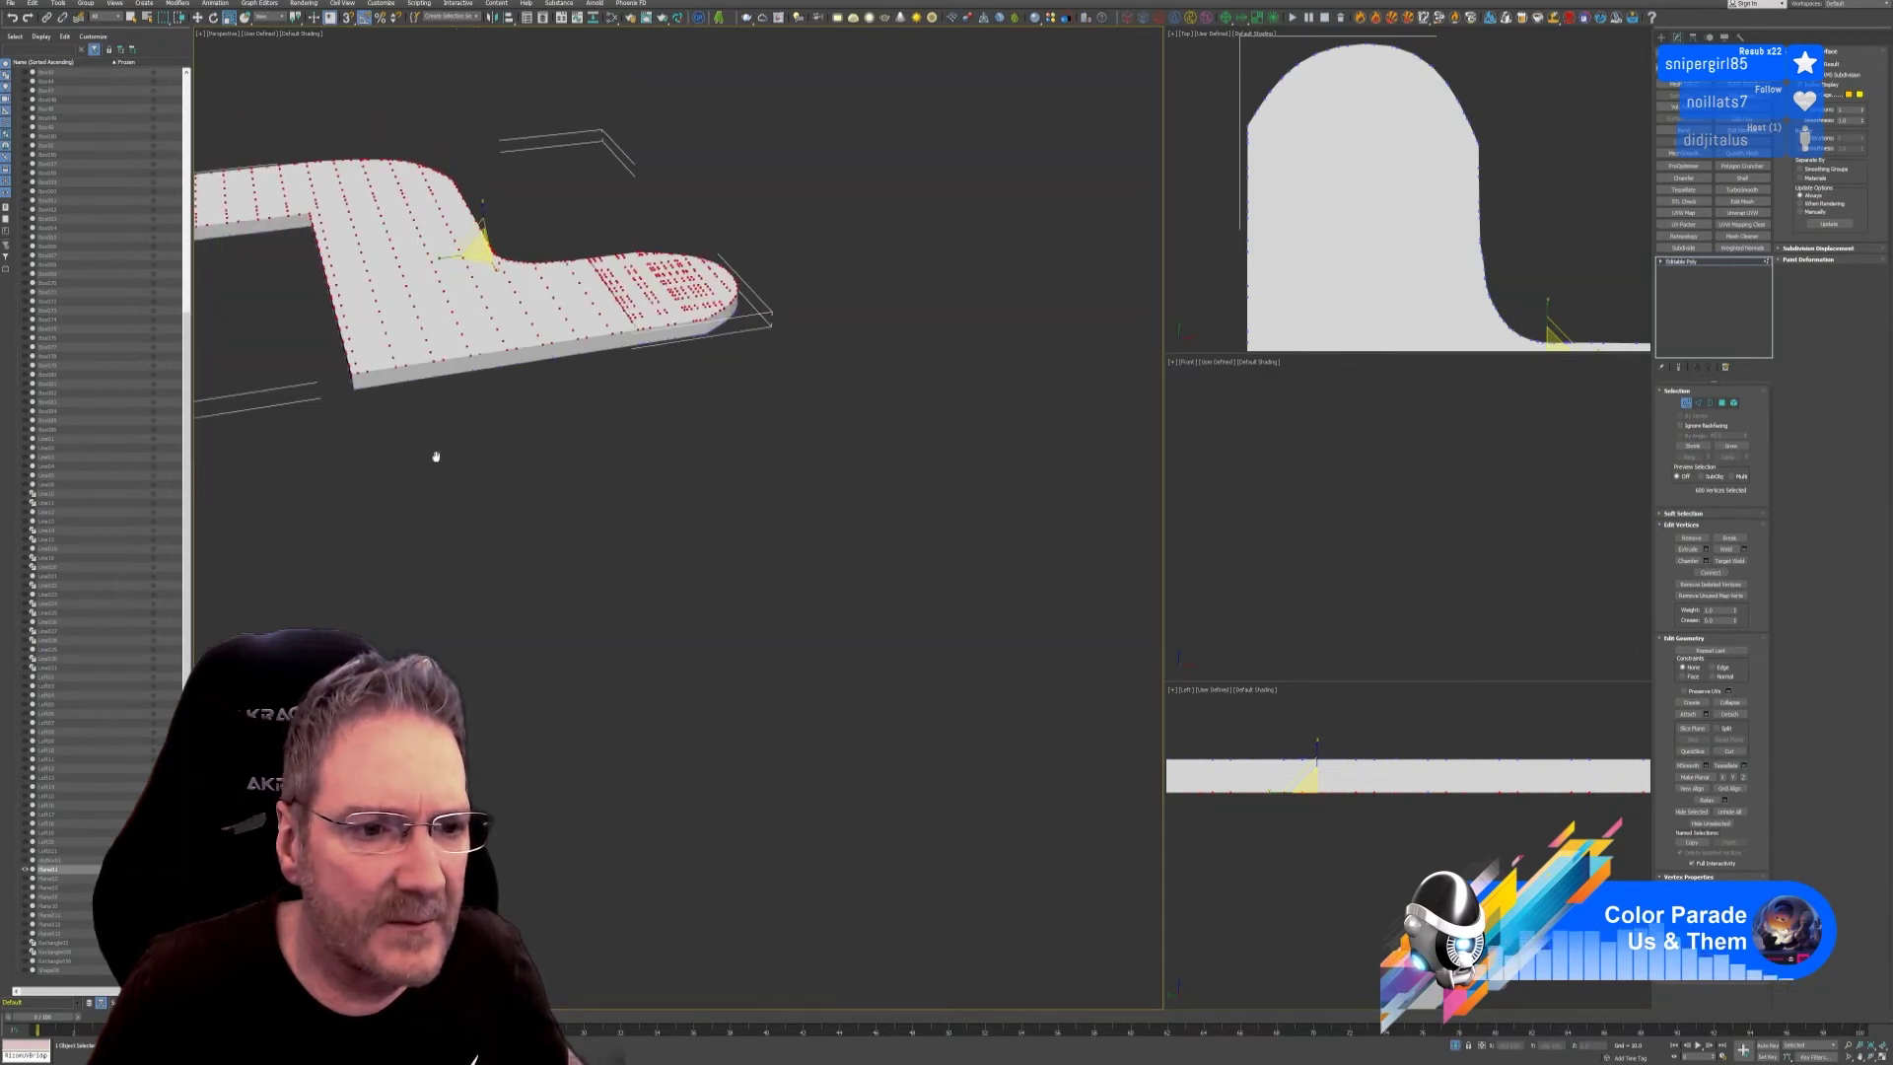
pyautogui.moveTo(431, 452); pyautogui.dragTo(625, 446, button='middle')
pyautogui.scroll(3, 702, 246)
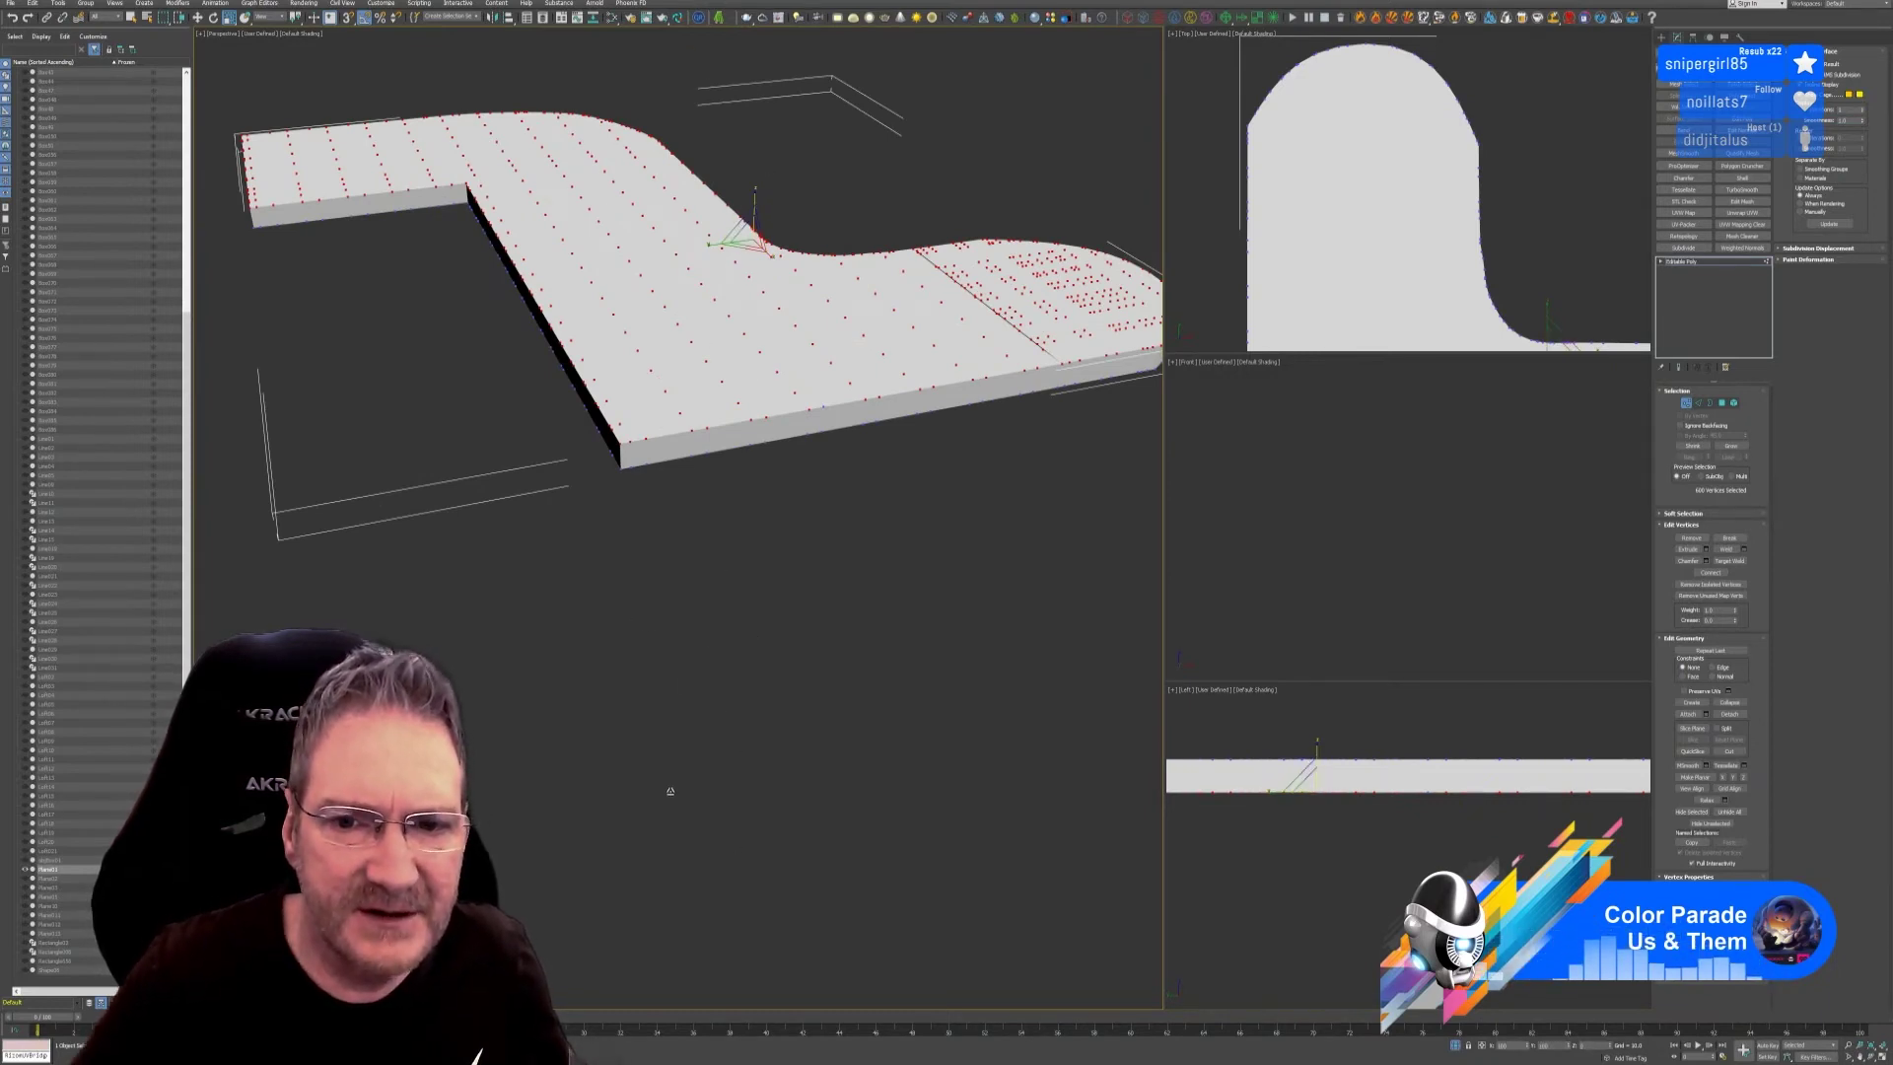
pyautogui.scroll(5, 848, 379)
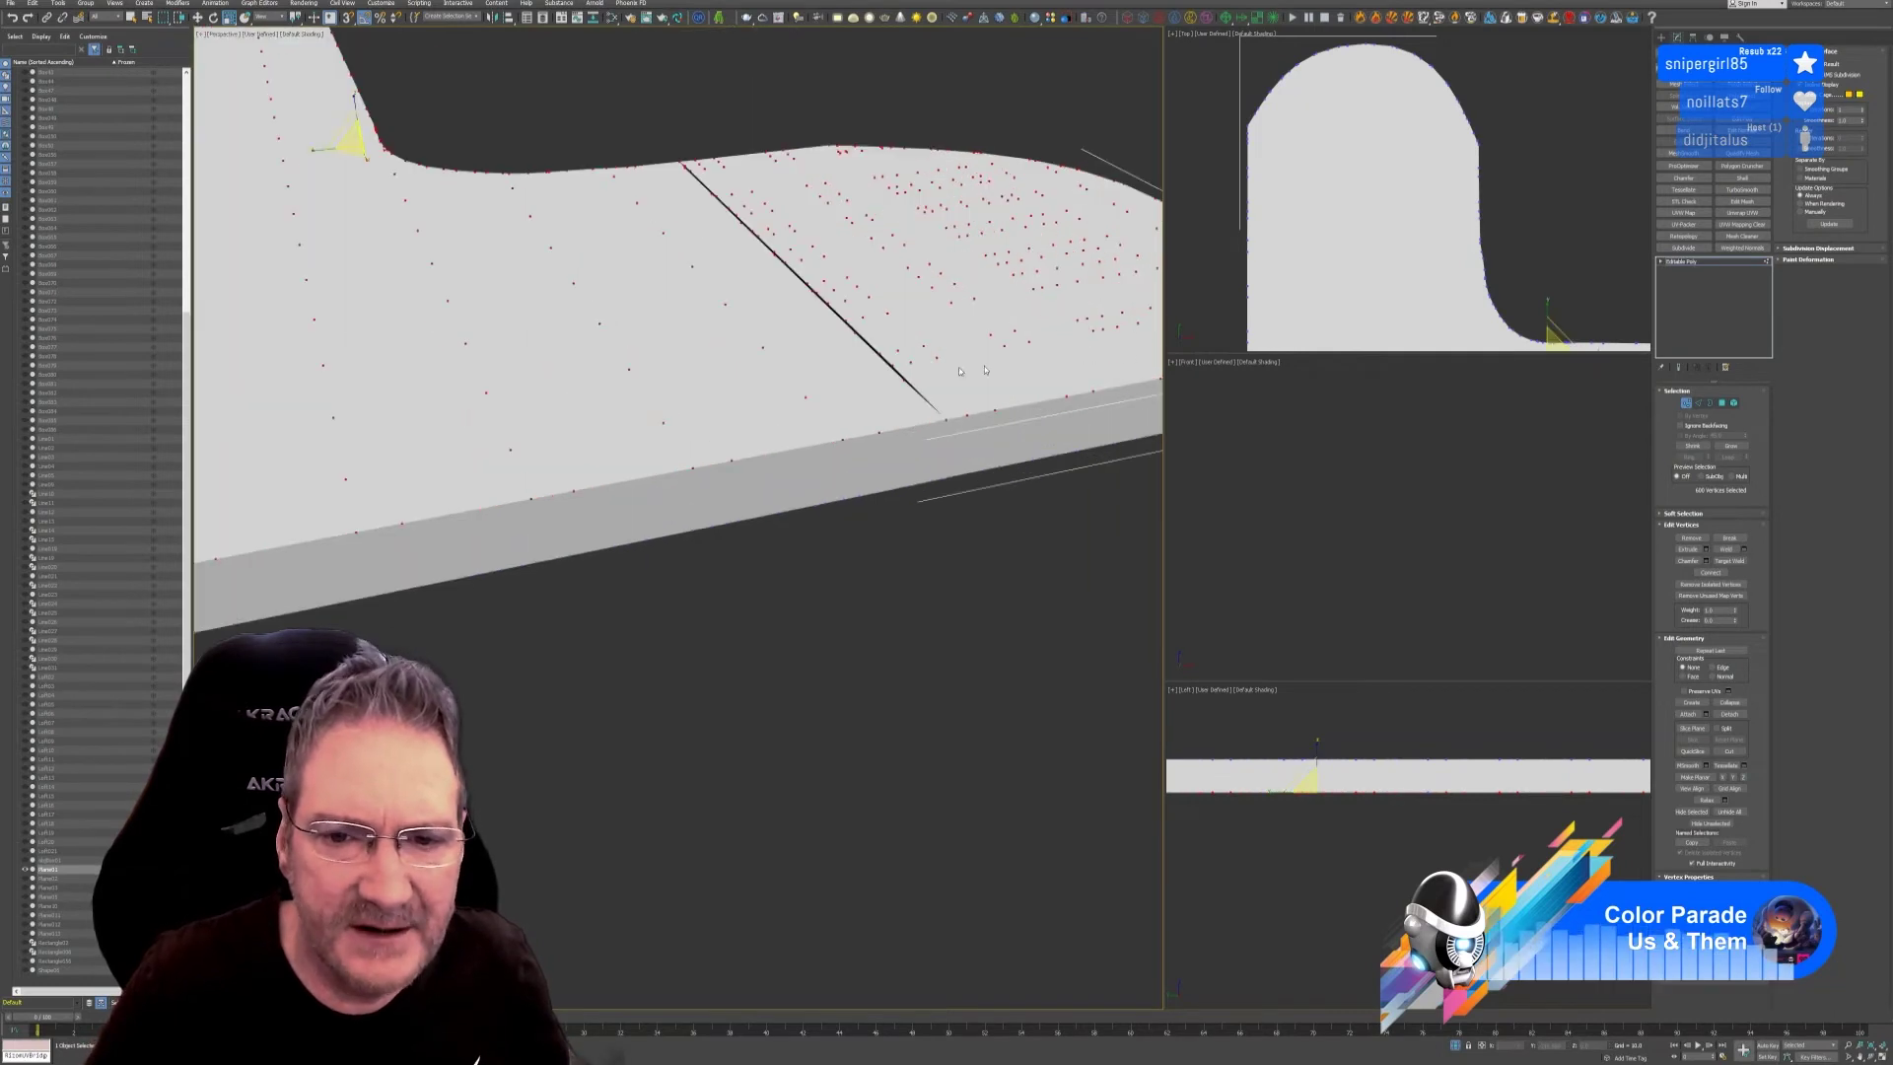
pyautogui.moveTo(1032, 326); pyautogui.dragTo(955, 483, button='middle')
pyautogui.scroll(3, 803, 232)
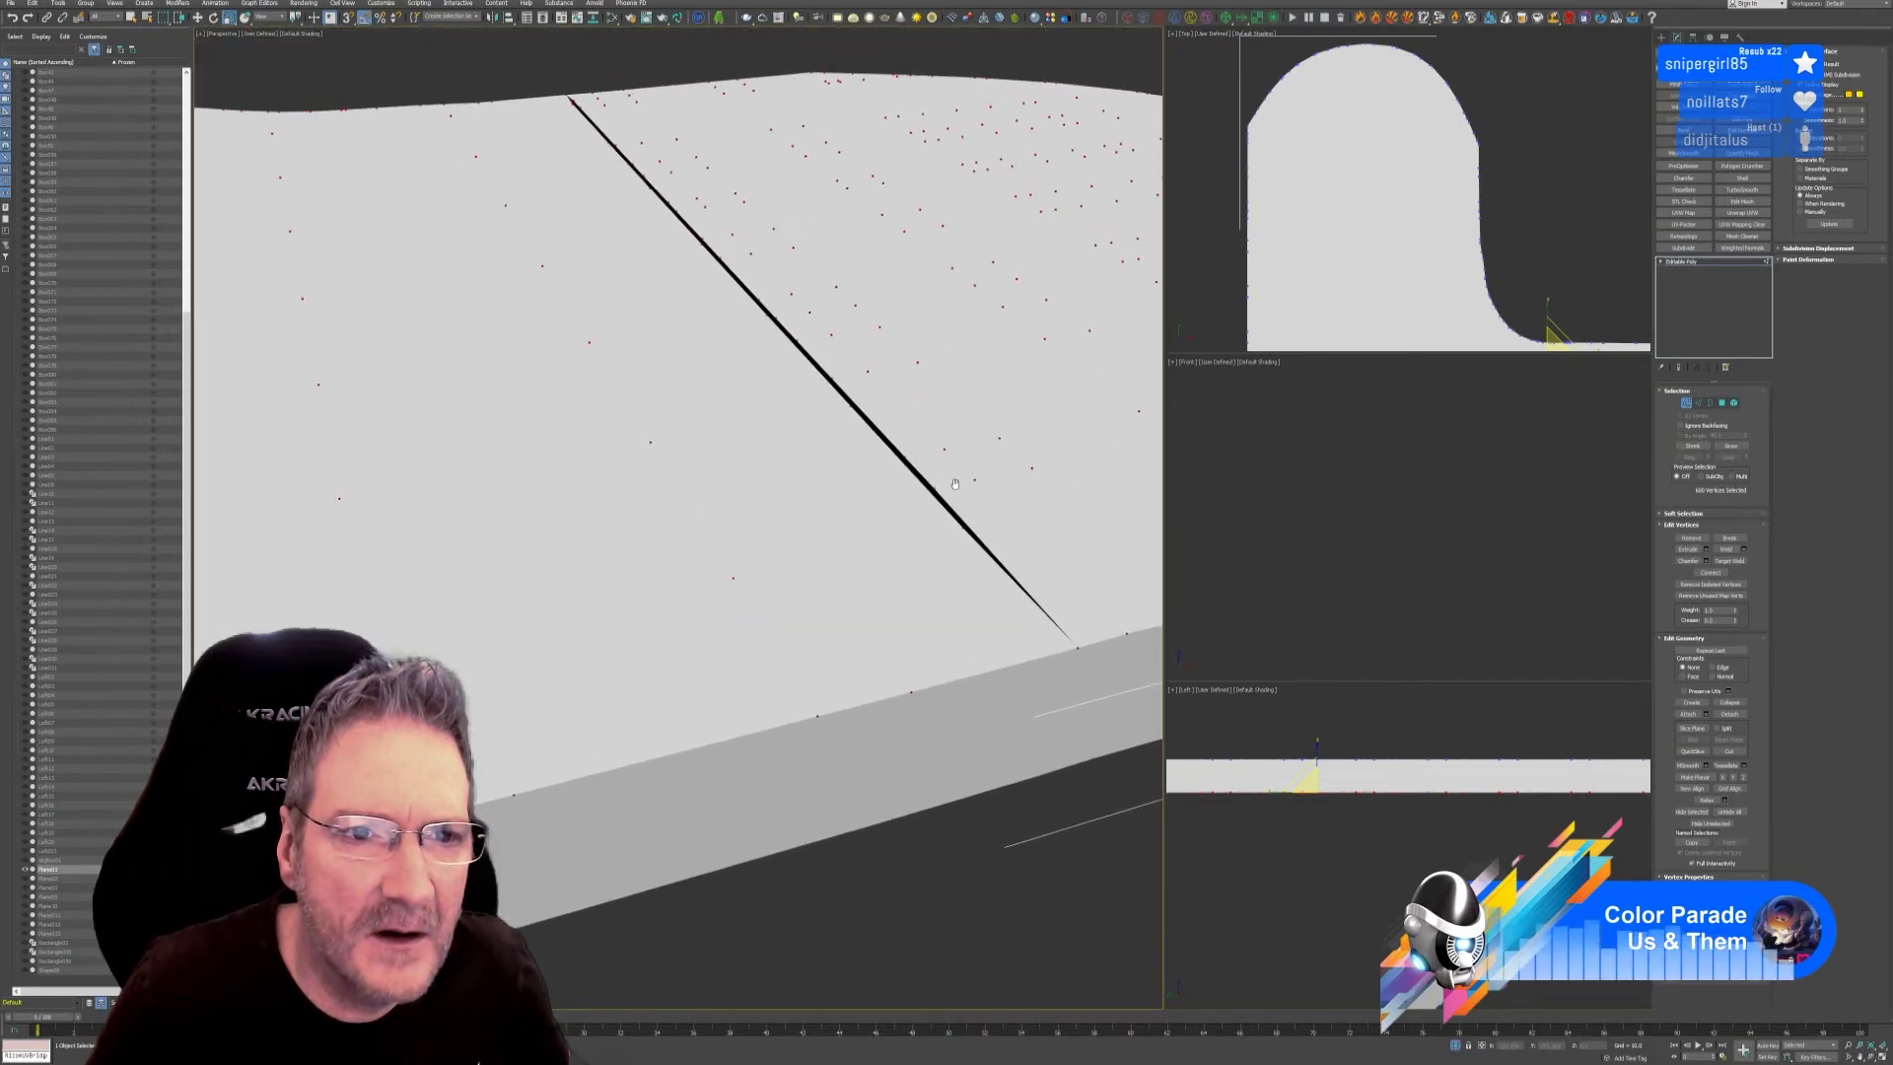
pyautogui.scroll(-4, 952, 480)
pyautogui.scroll(-4, 950, 476)
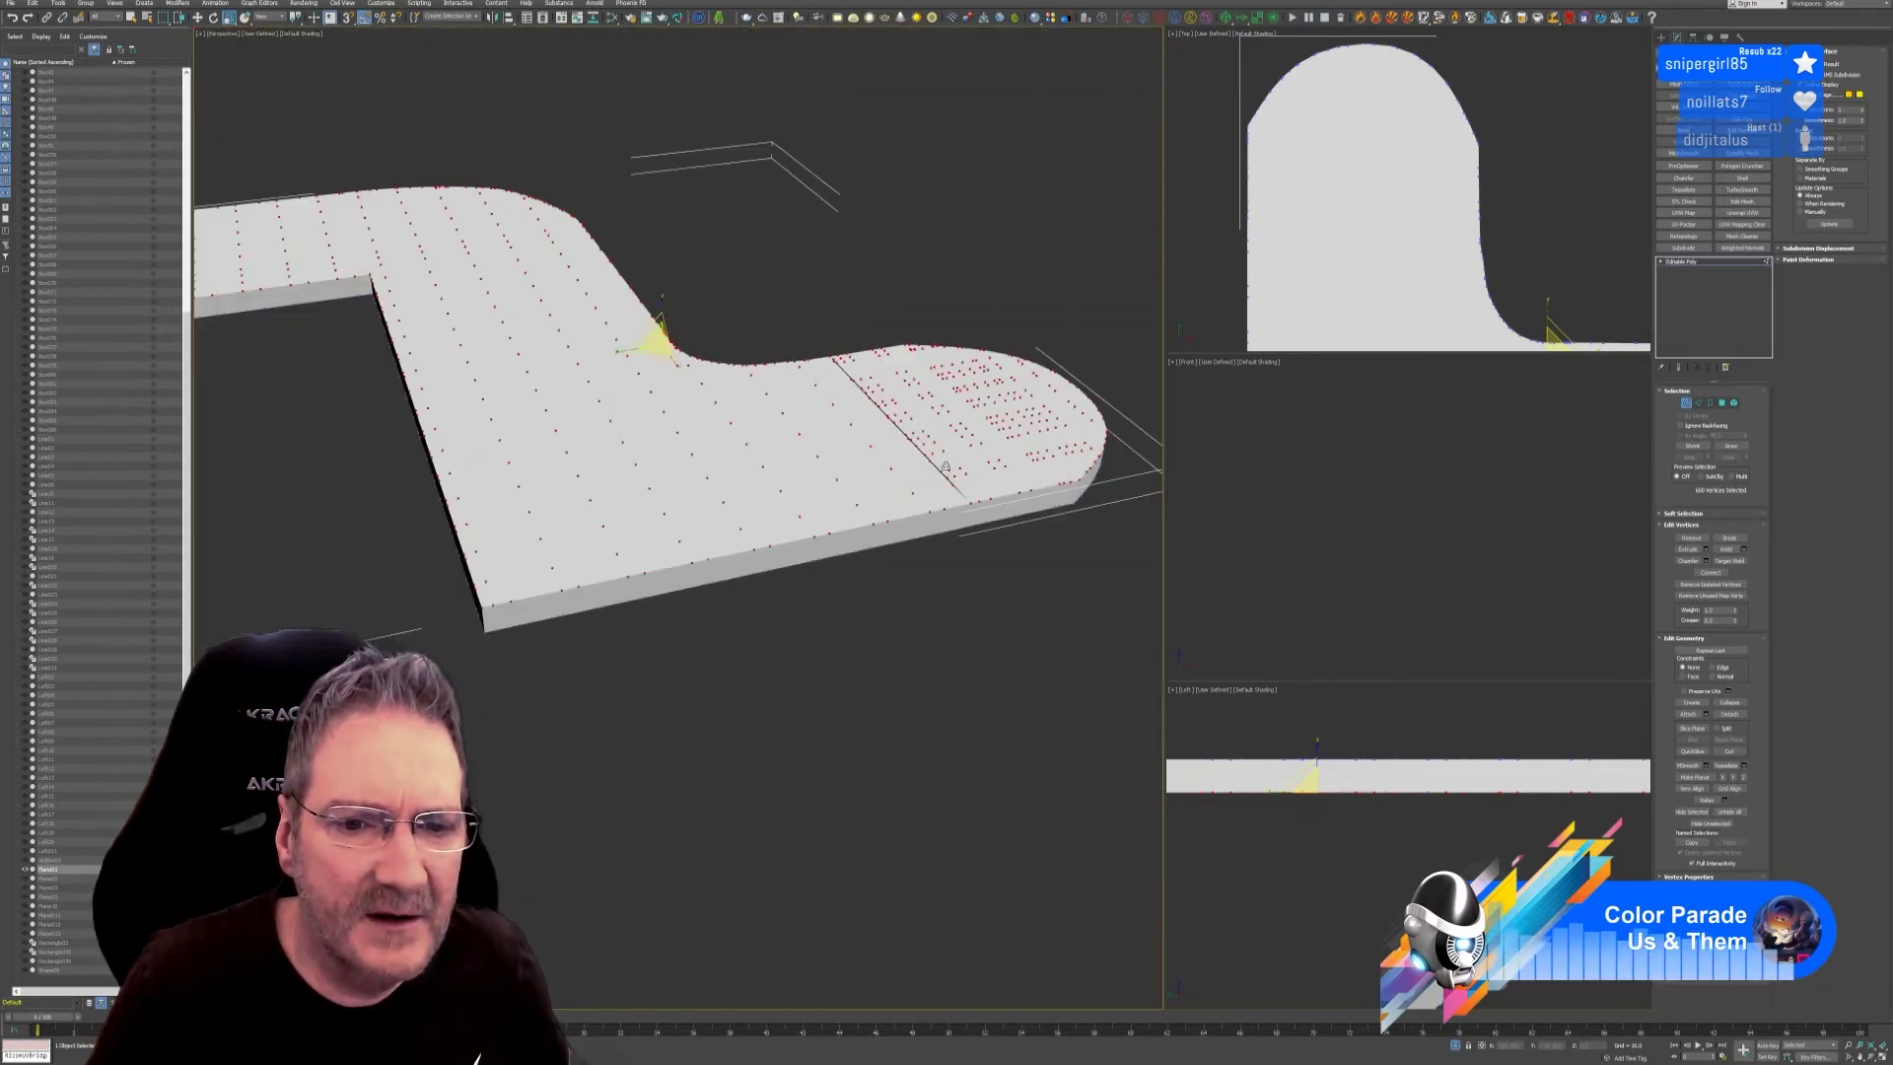
pyautogui.moveTo(926, 291); pyautogui.dragTo(961, 317, button='middle')
pyautogui.click(1686, 402)
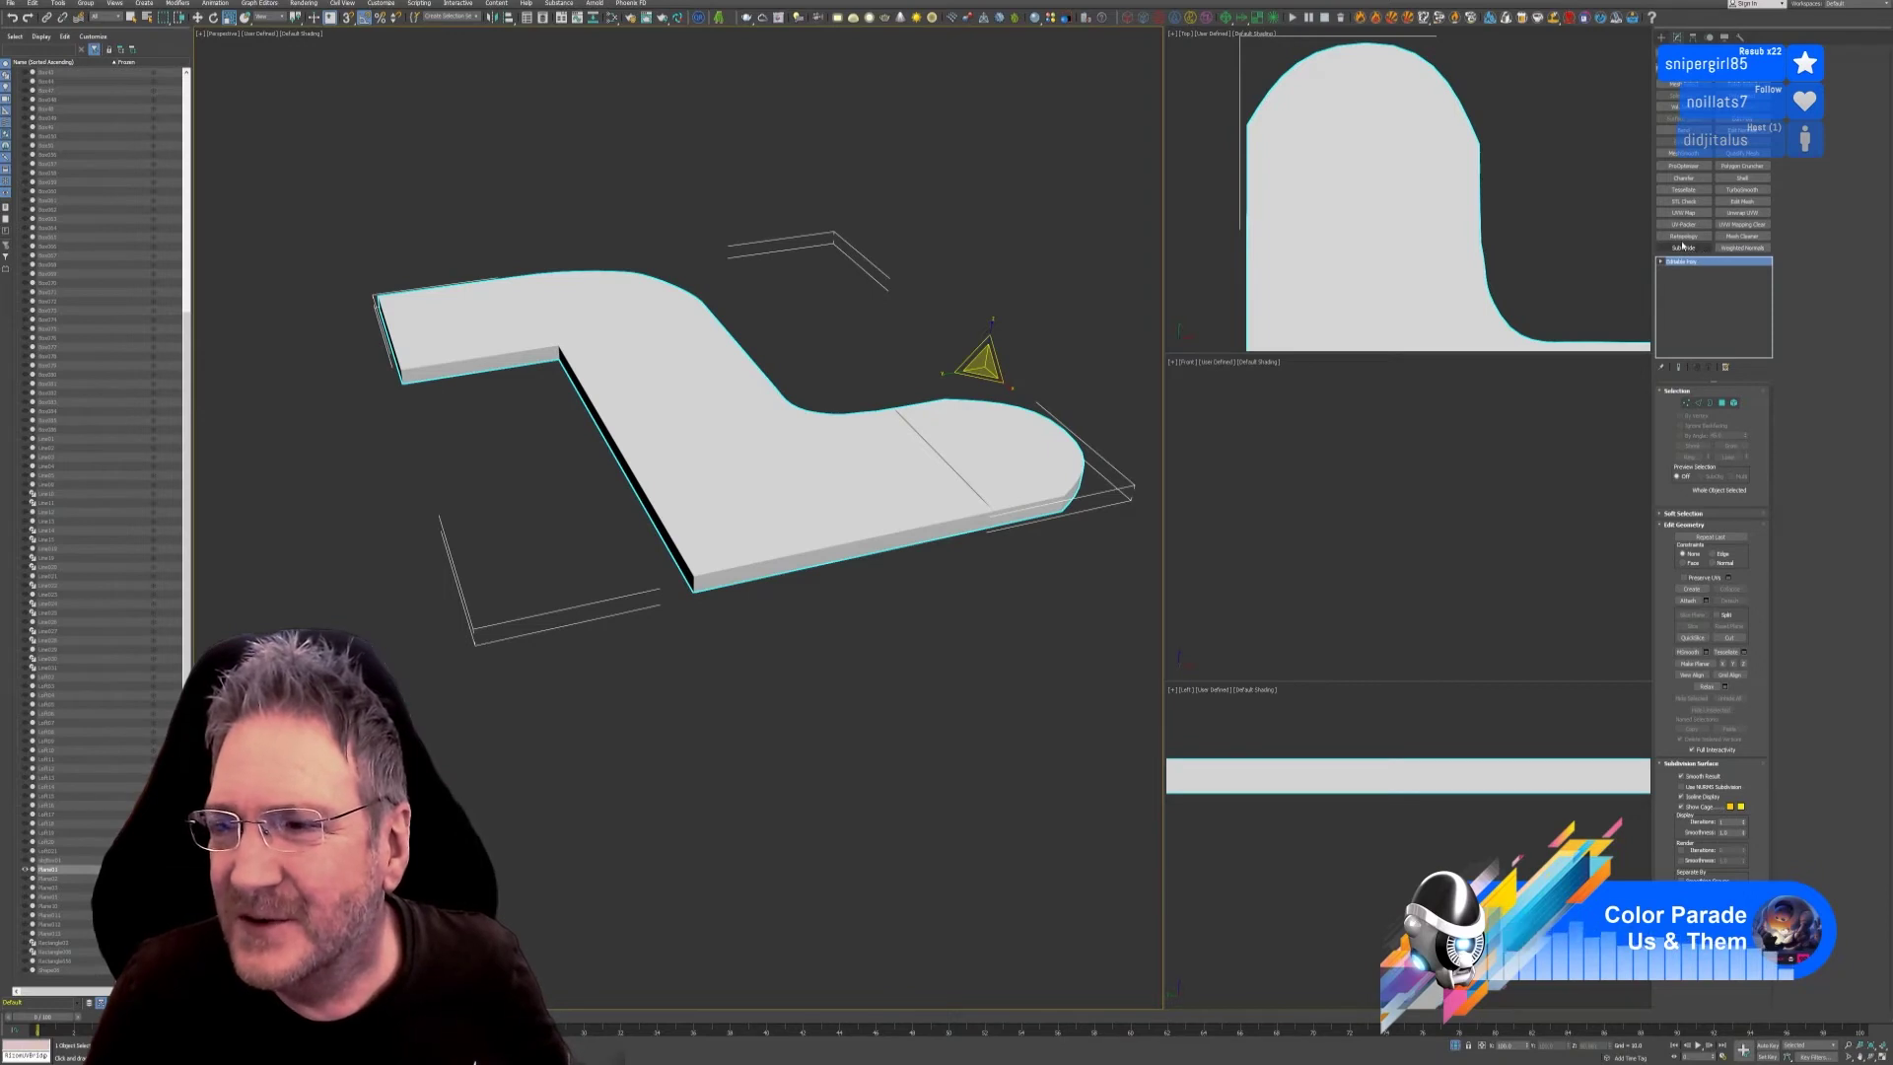
# Centre the canopy's pivot on the object with only the pivot affected, and leave pivot editing.
pyautogui.scroll(-3, 796, 328)
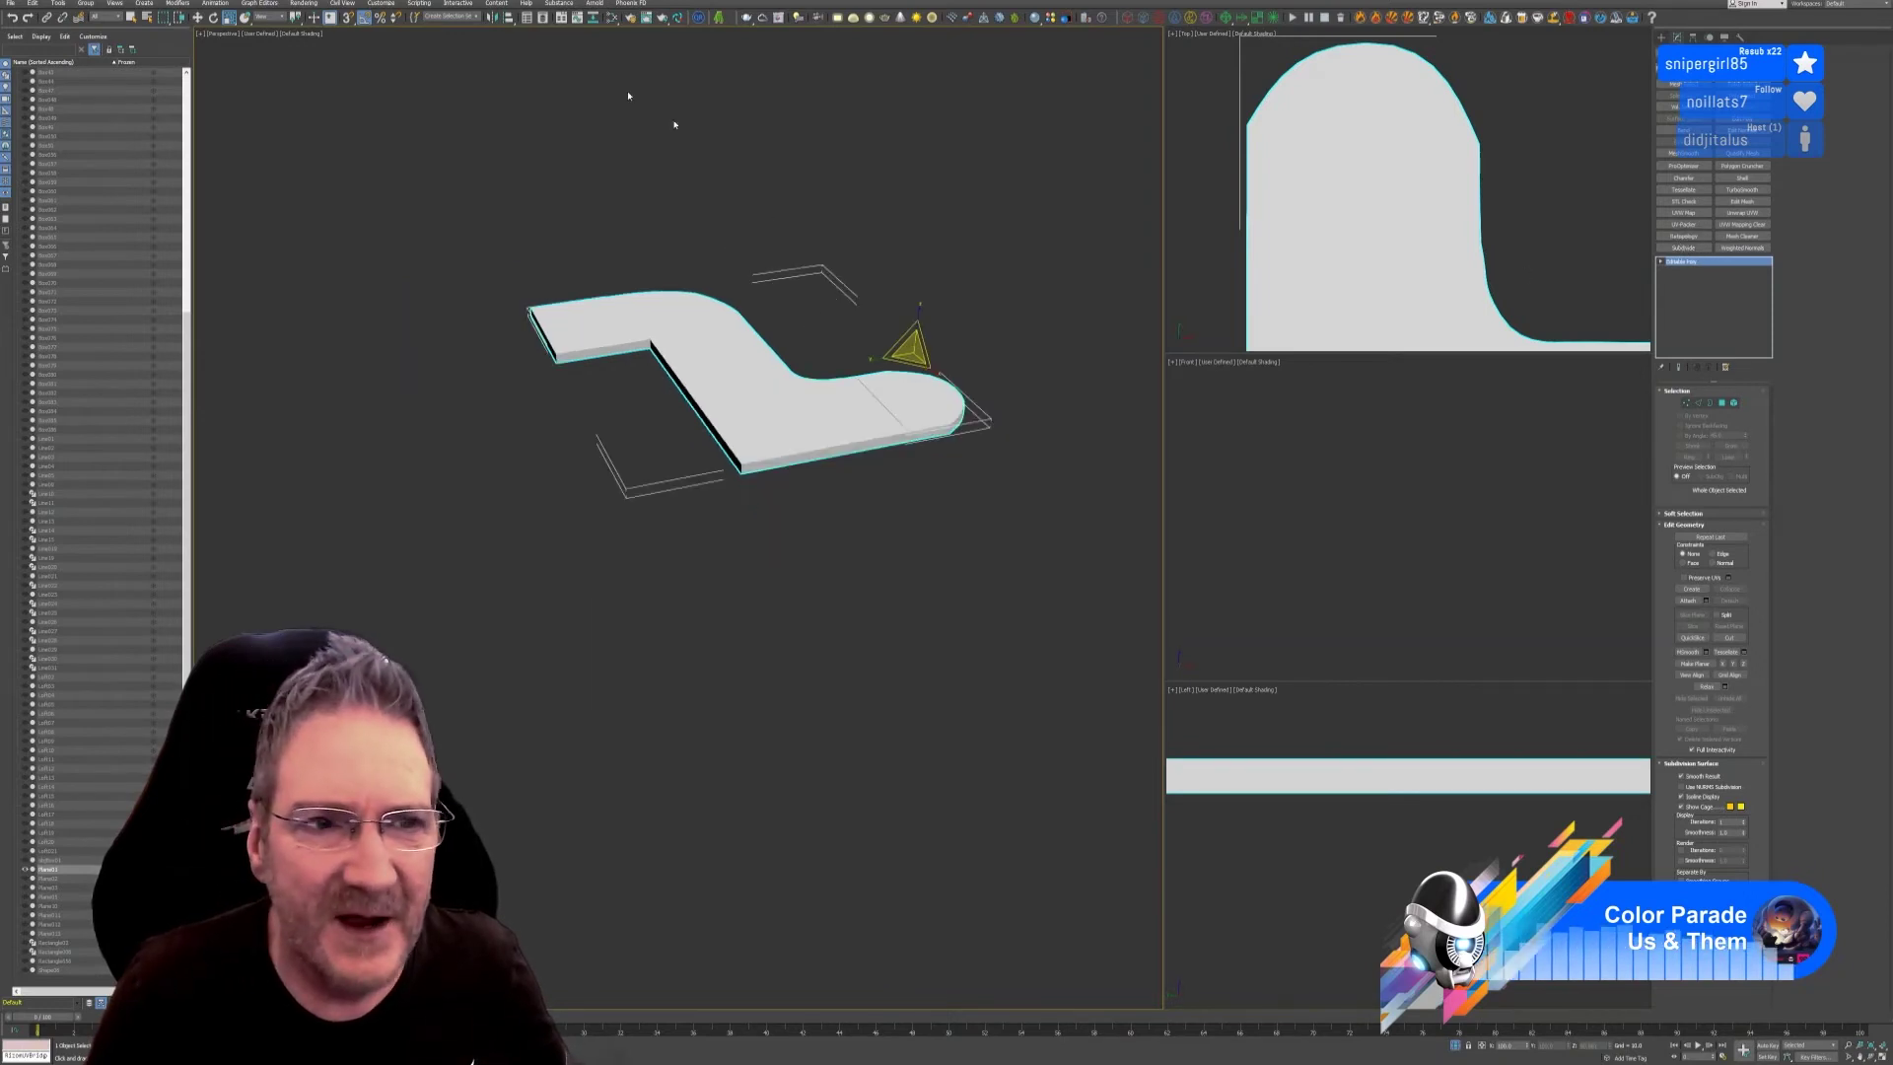
pyautogui.click(198, 17)
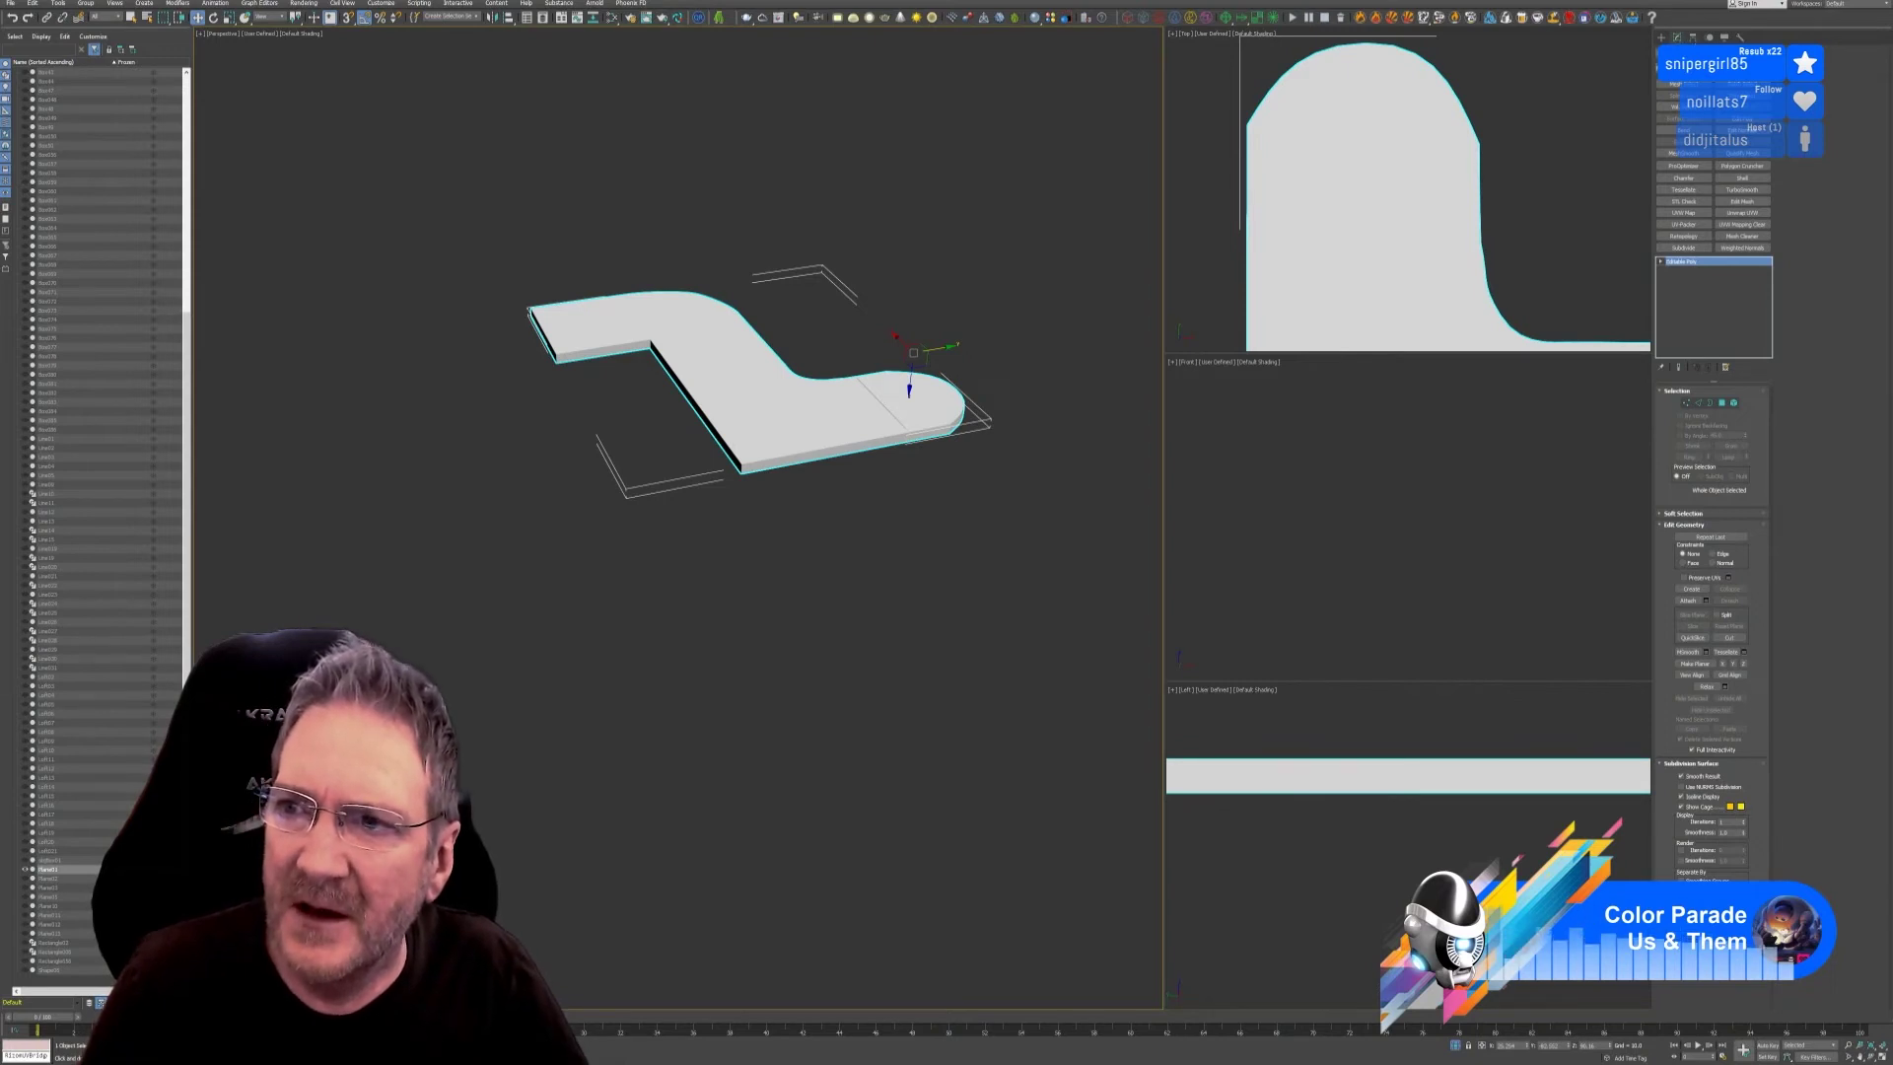
pyautogui.click(1692, 38)
pyautogui.click(1710, 107)
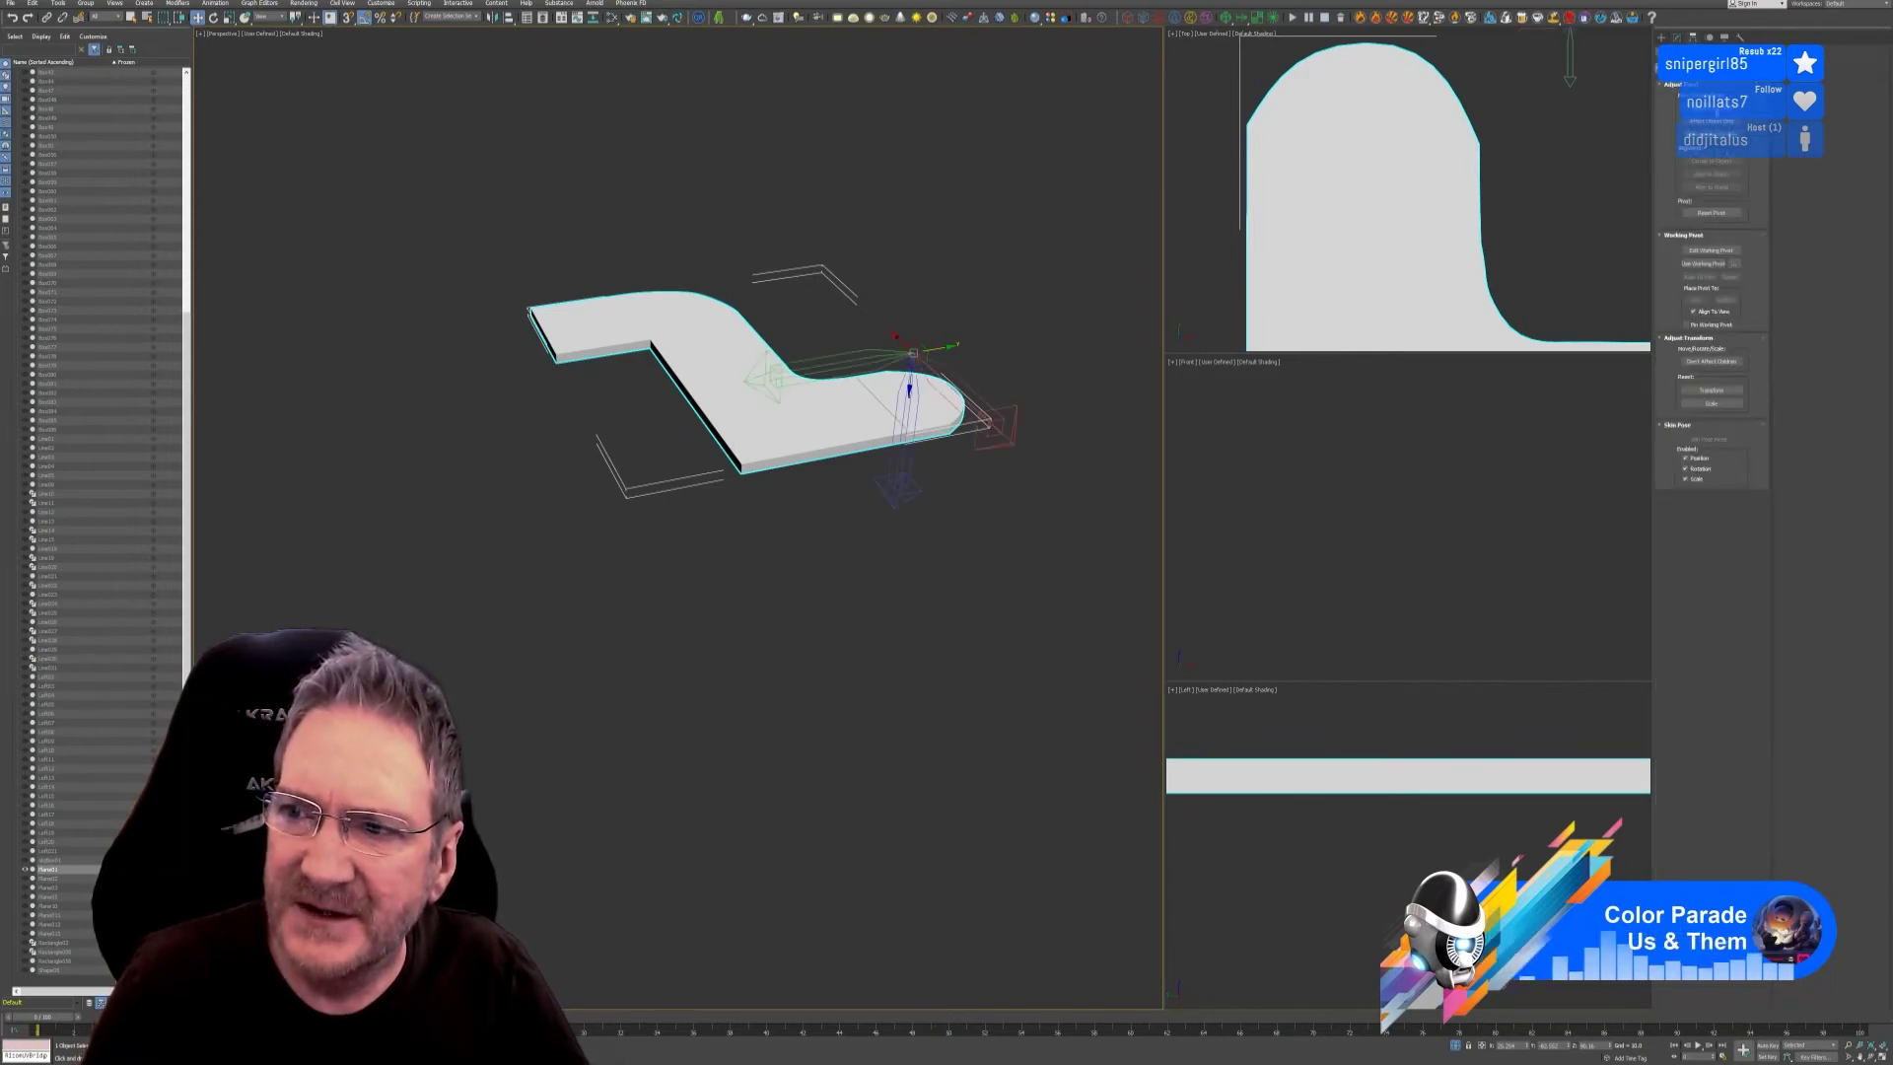
pyautogui.click(1710, 161)
pyautogui.click(1710, 108)
pyautogui.moveTo(888, 249); pyautogui.dragTo(860, 301, button='middle')
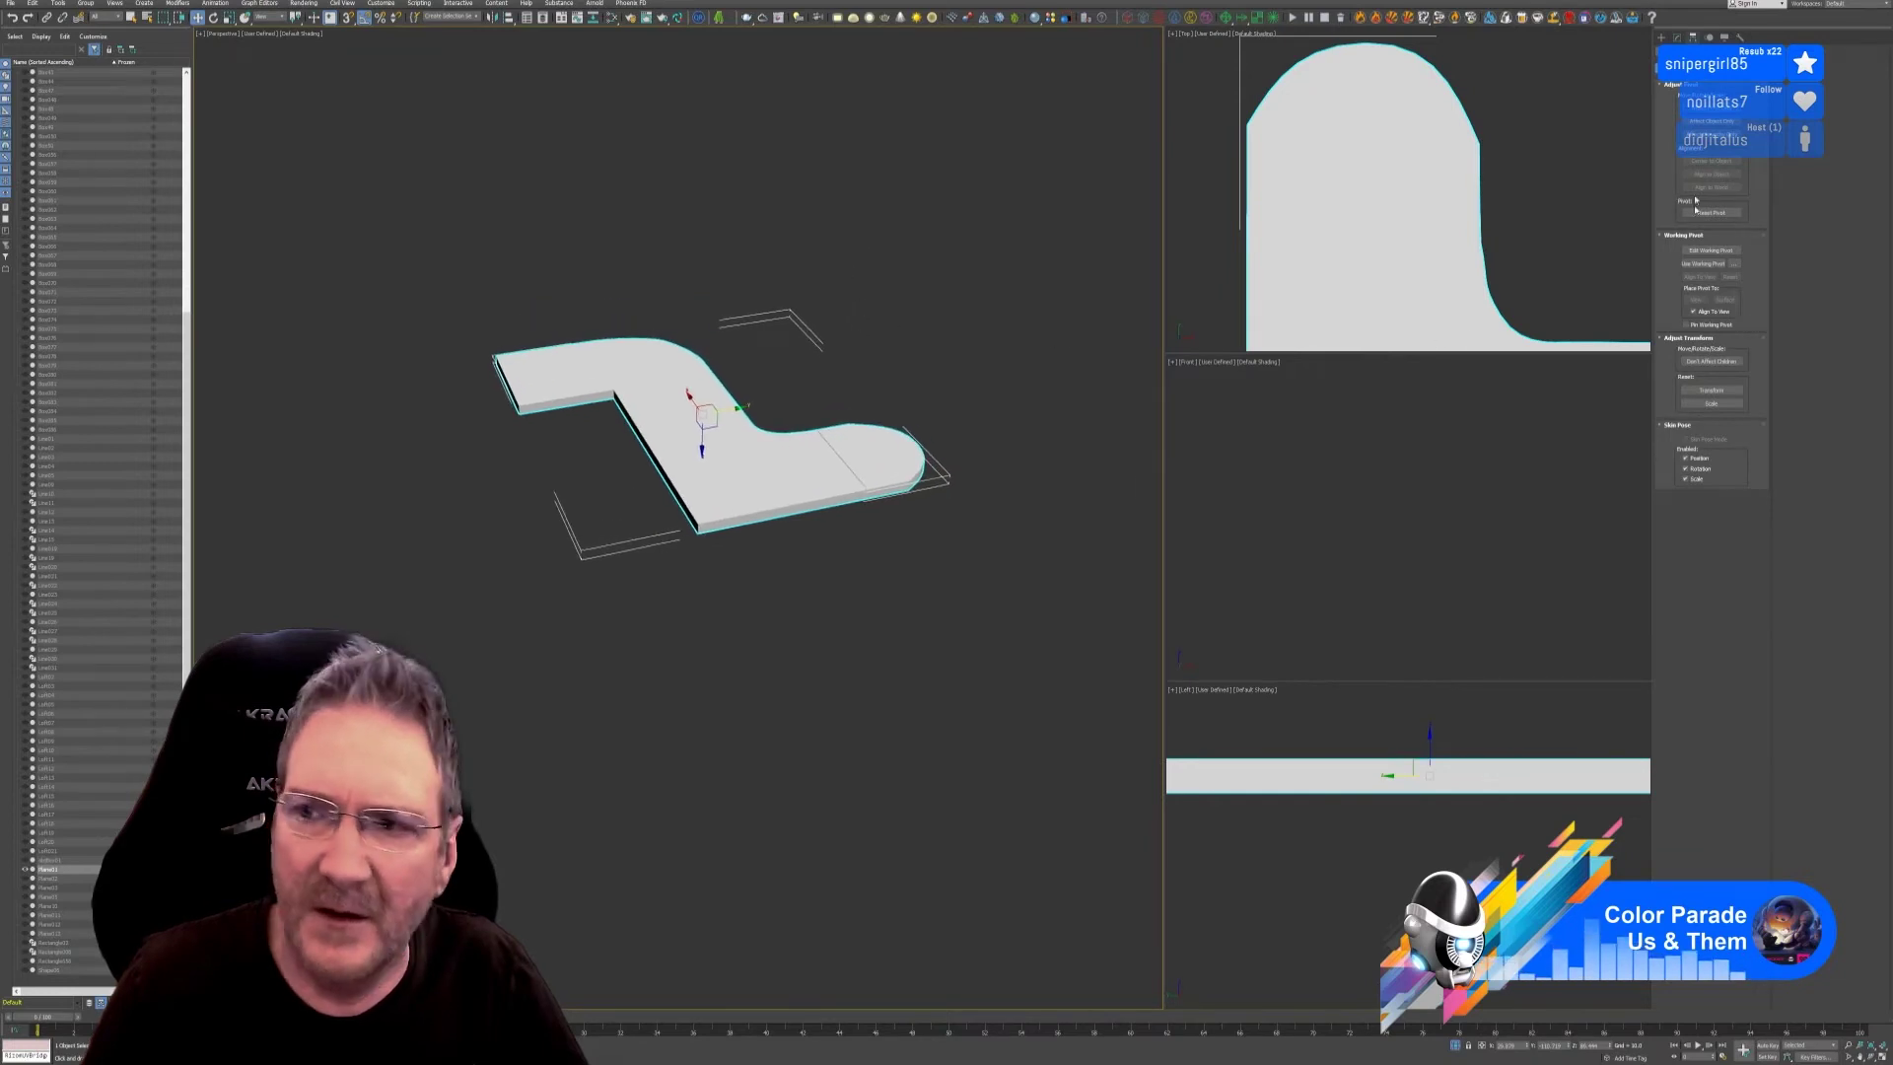
# Select all the canopy's vertices to check their distribution with the Scale tool active, and return to object level.
pyautogui.click(1676, 37)
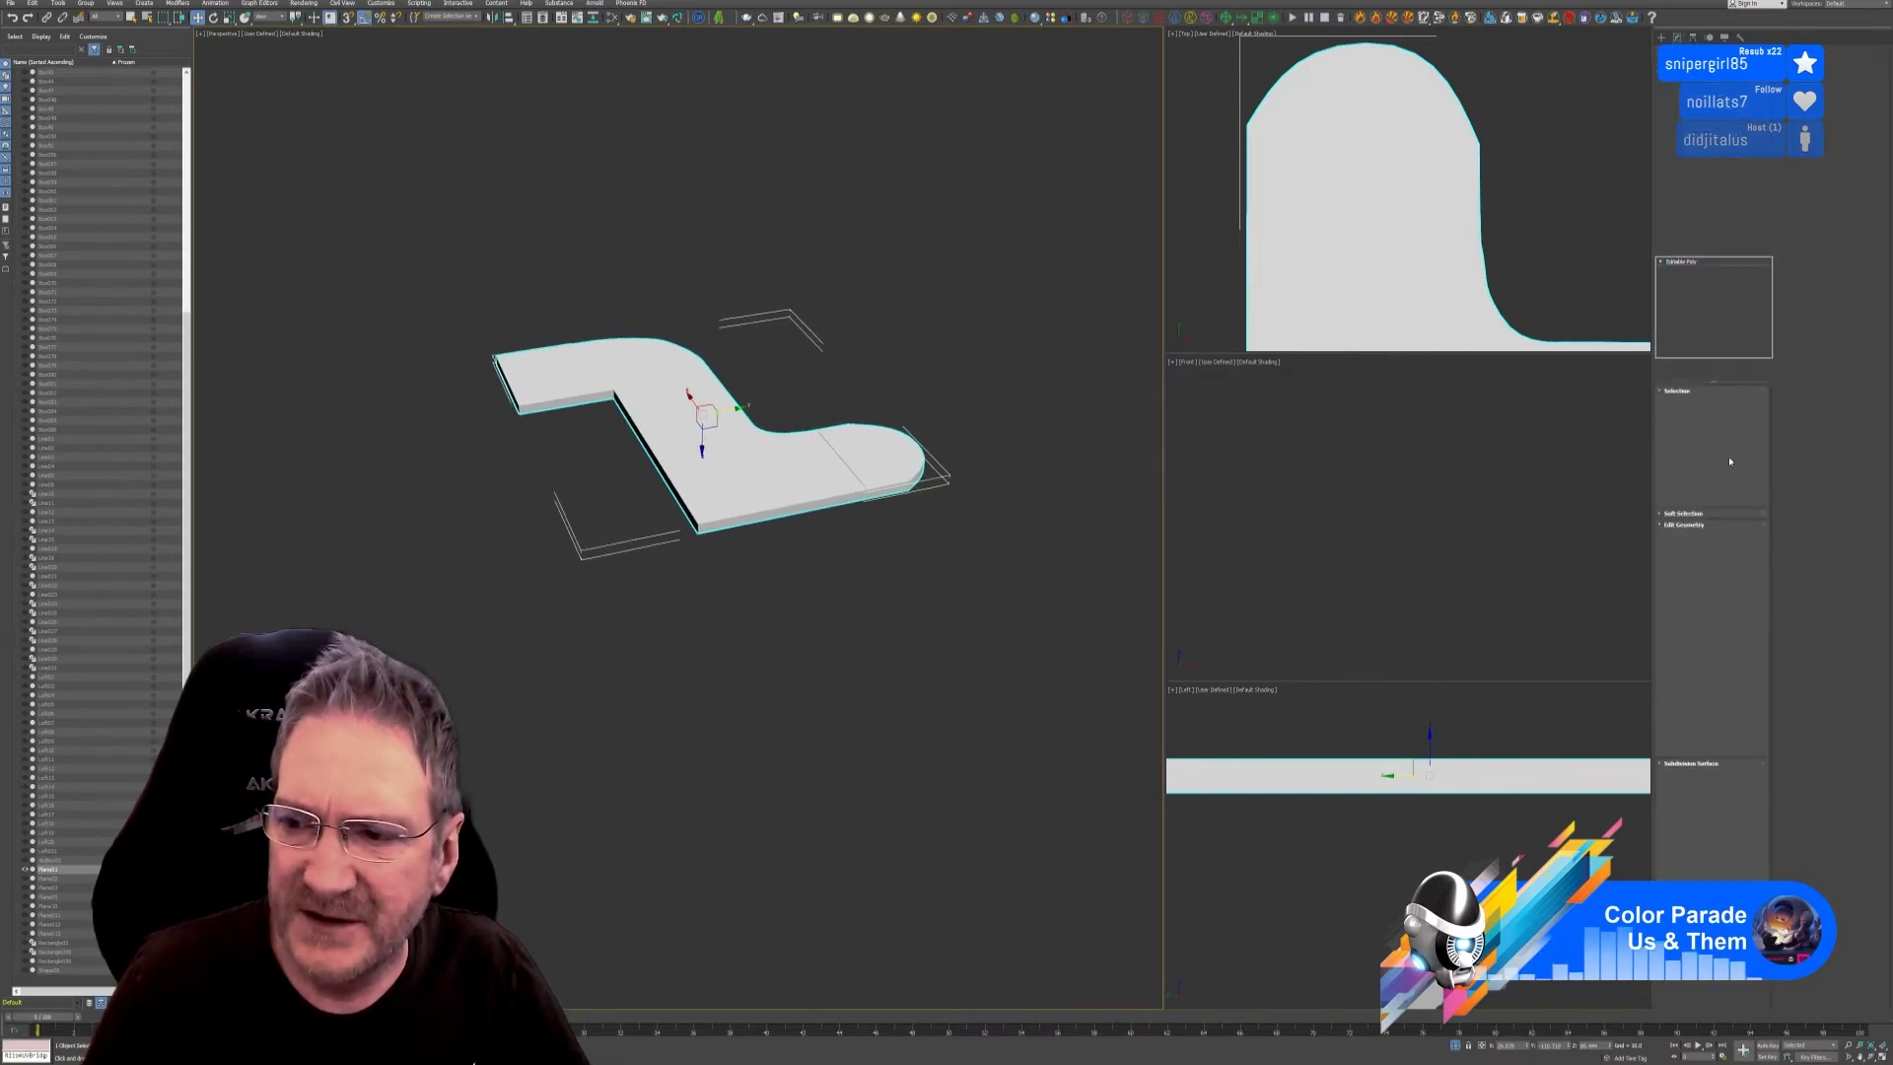
pyautogui.click(1685, 402)
pyautogui.hotkey('ctrl', 'a')
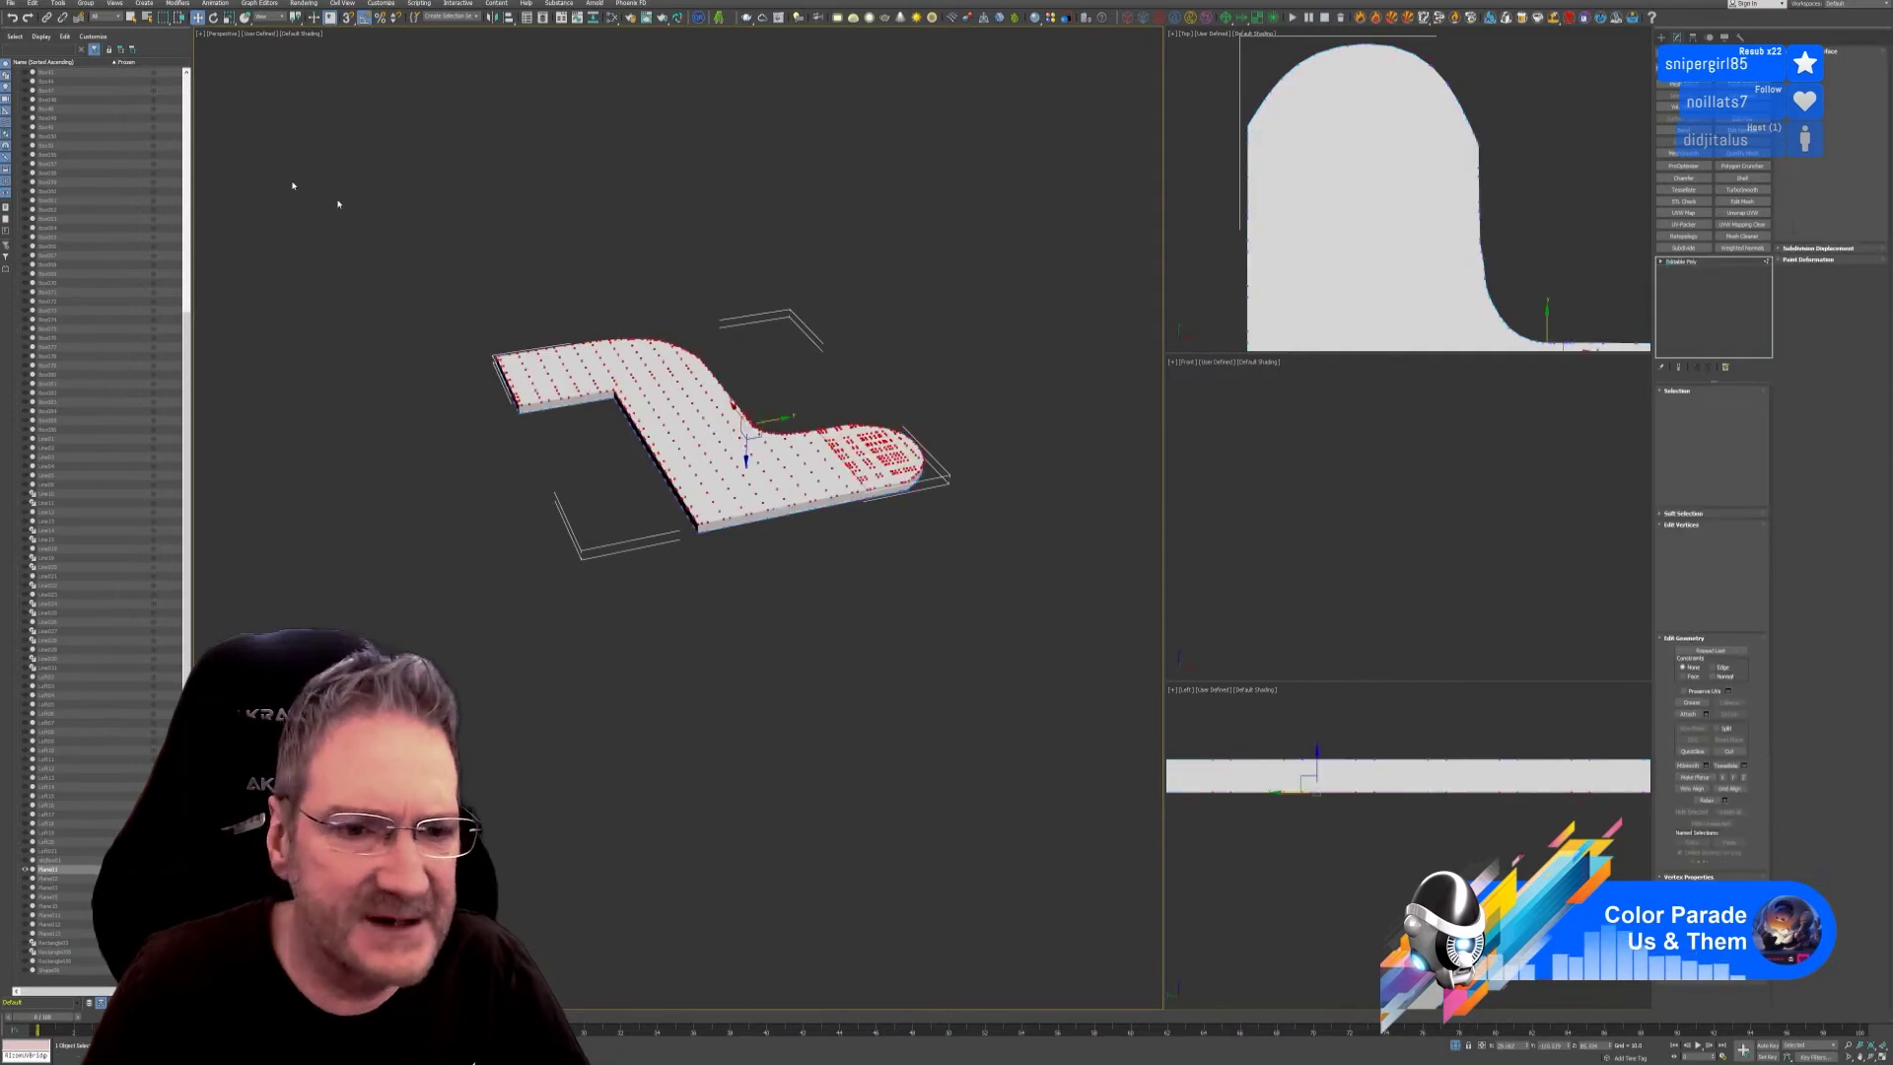
pyautogui.click(230, 18)
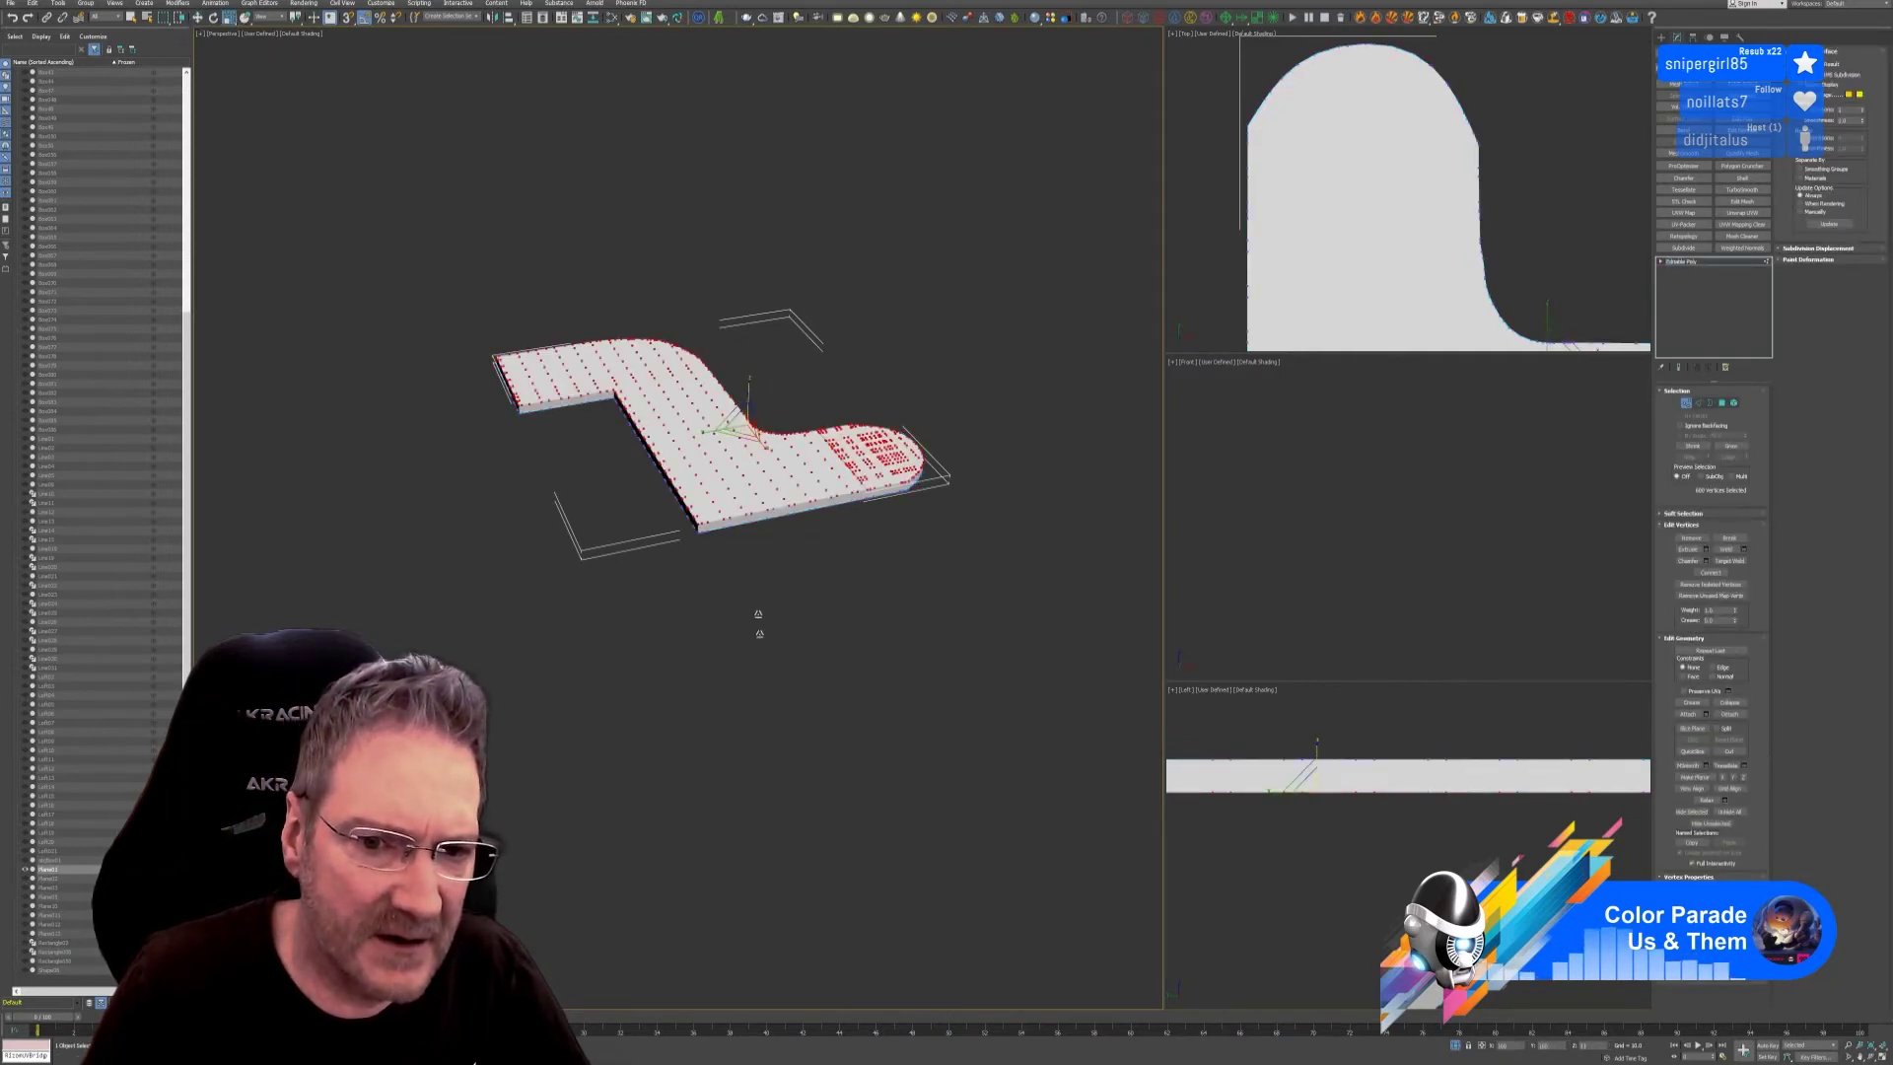
pyautogui.moveTo(733, 345); pyautogui.dragTo(444, 110)
pyautogui.scroll(3, 840, 372)
pyautogui.scroll(-3, 849, 368)
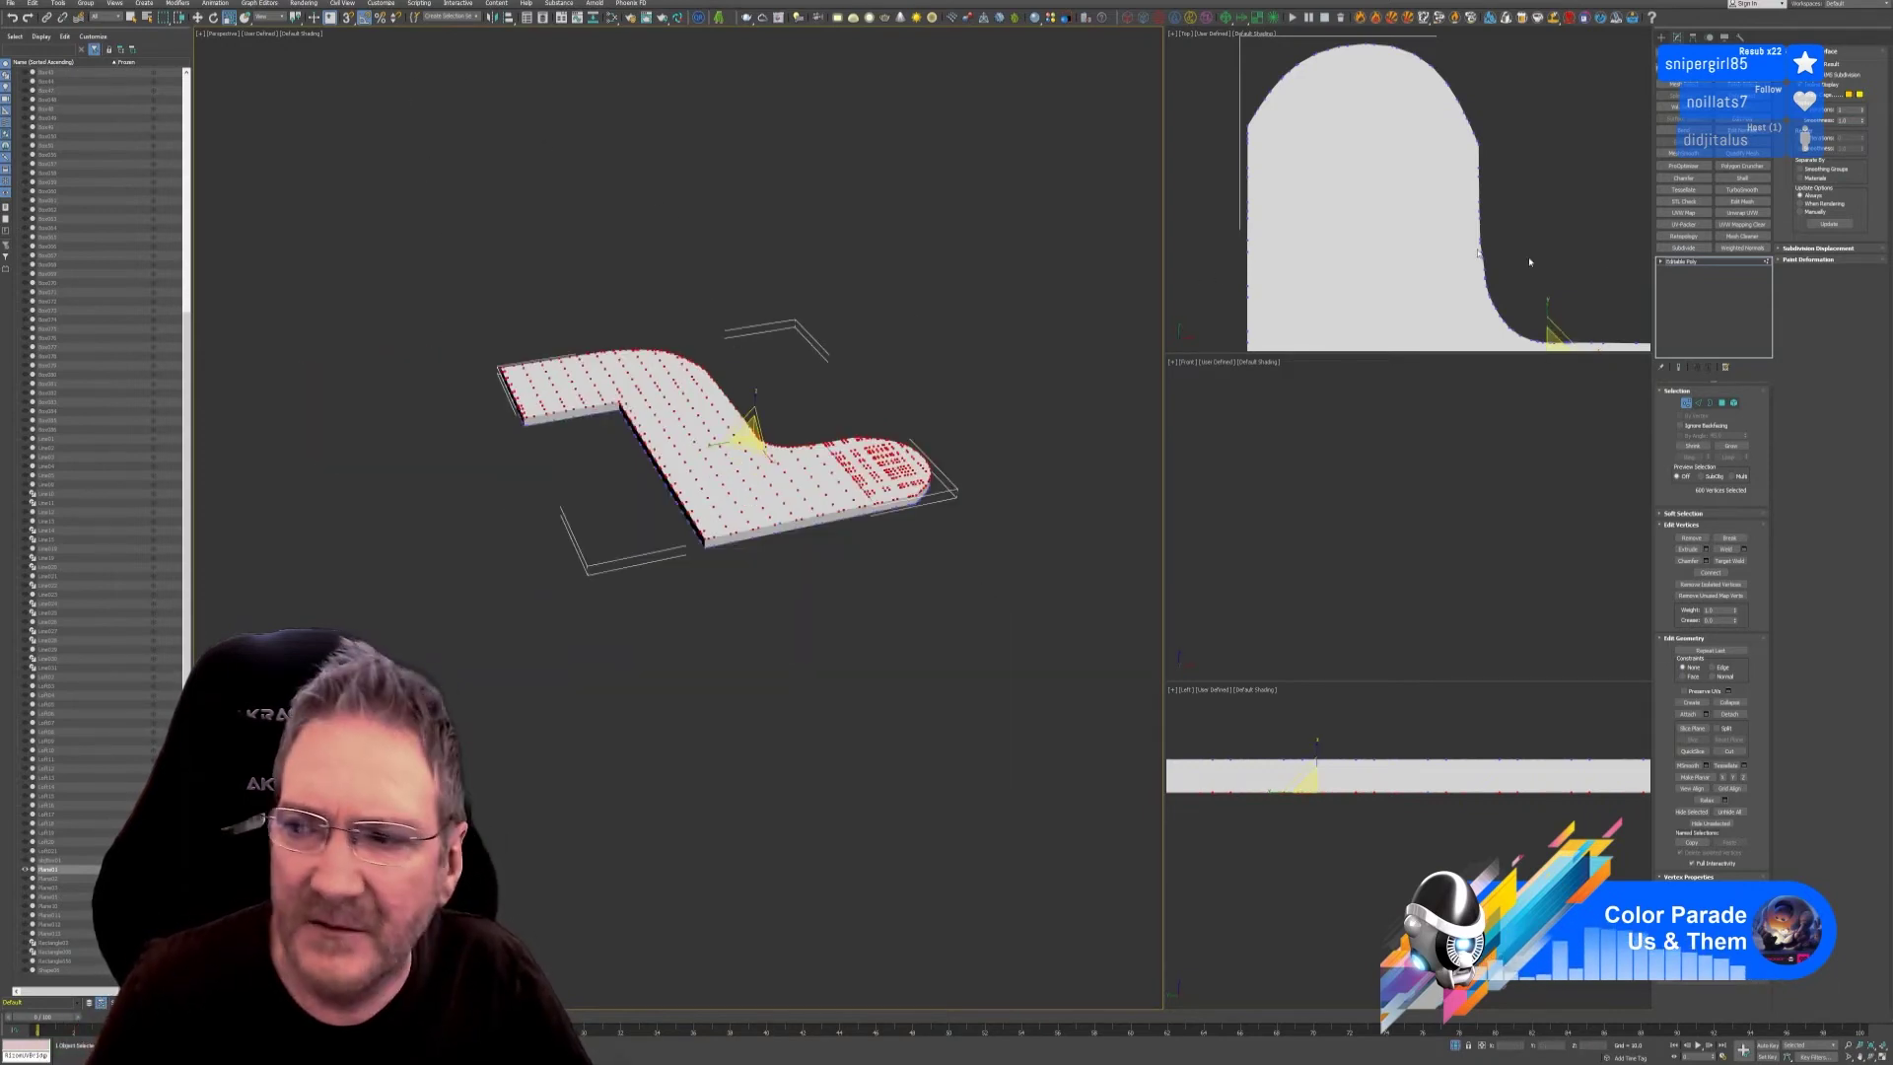
pyautogui.click(1687, 404)
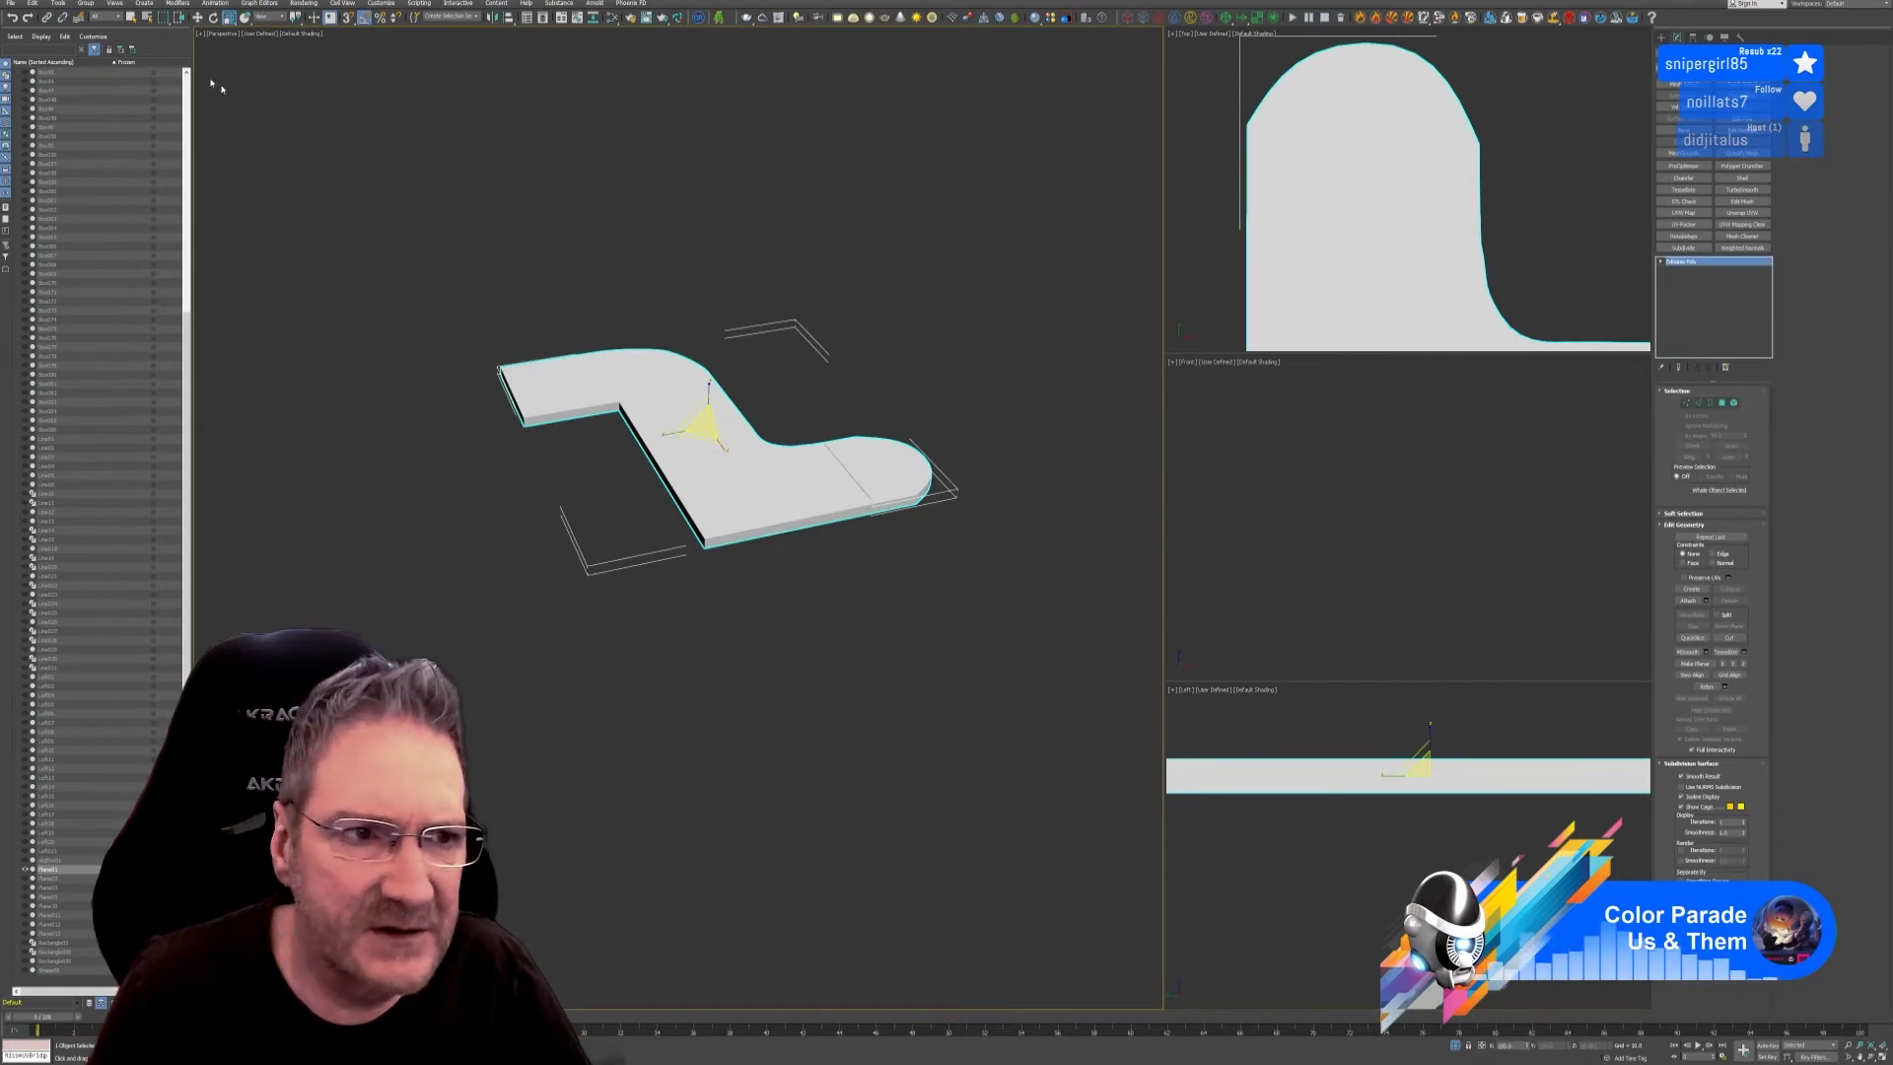
# Clone the canopy as a single independent copy, placed beside the original along its Y axis.
pyautogui.click(197, 17)
pyautogui.scroll(-3, 760, 232)
pyautogui.moveTo(760, 231); pyautogui.dragTo(688, 279, button='middle')
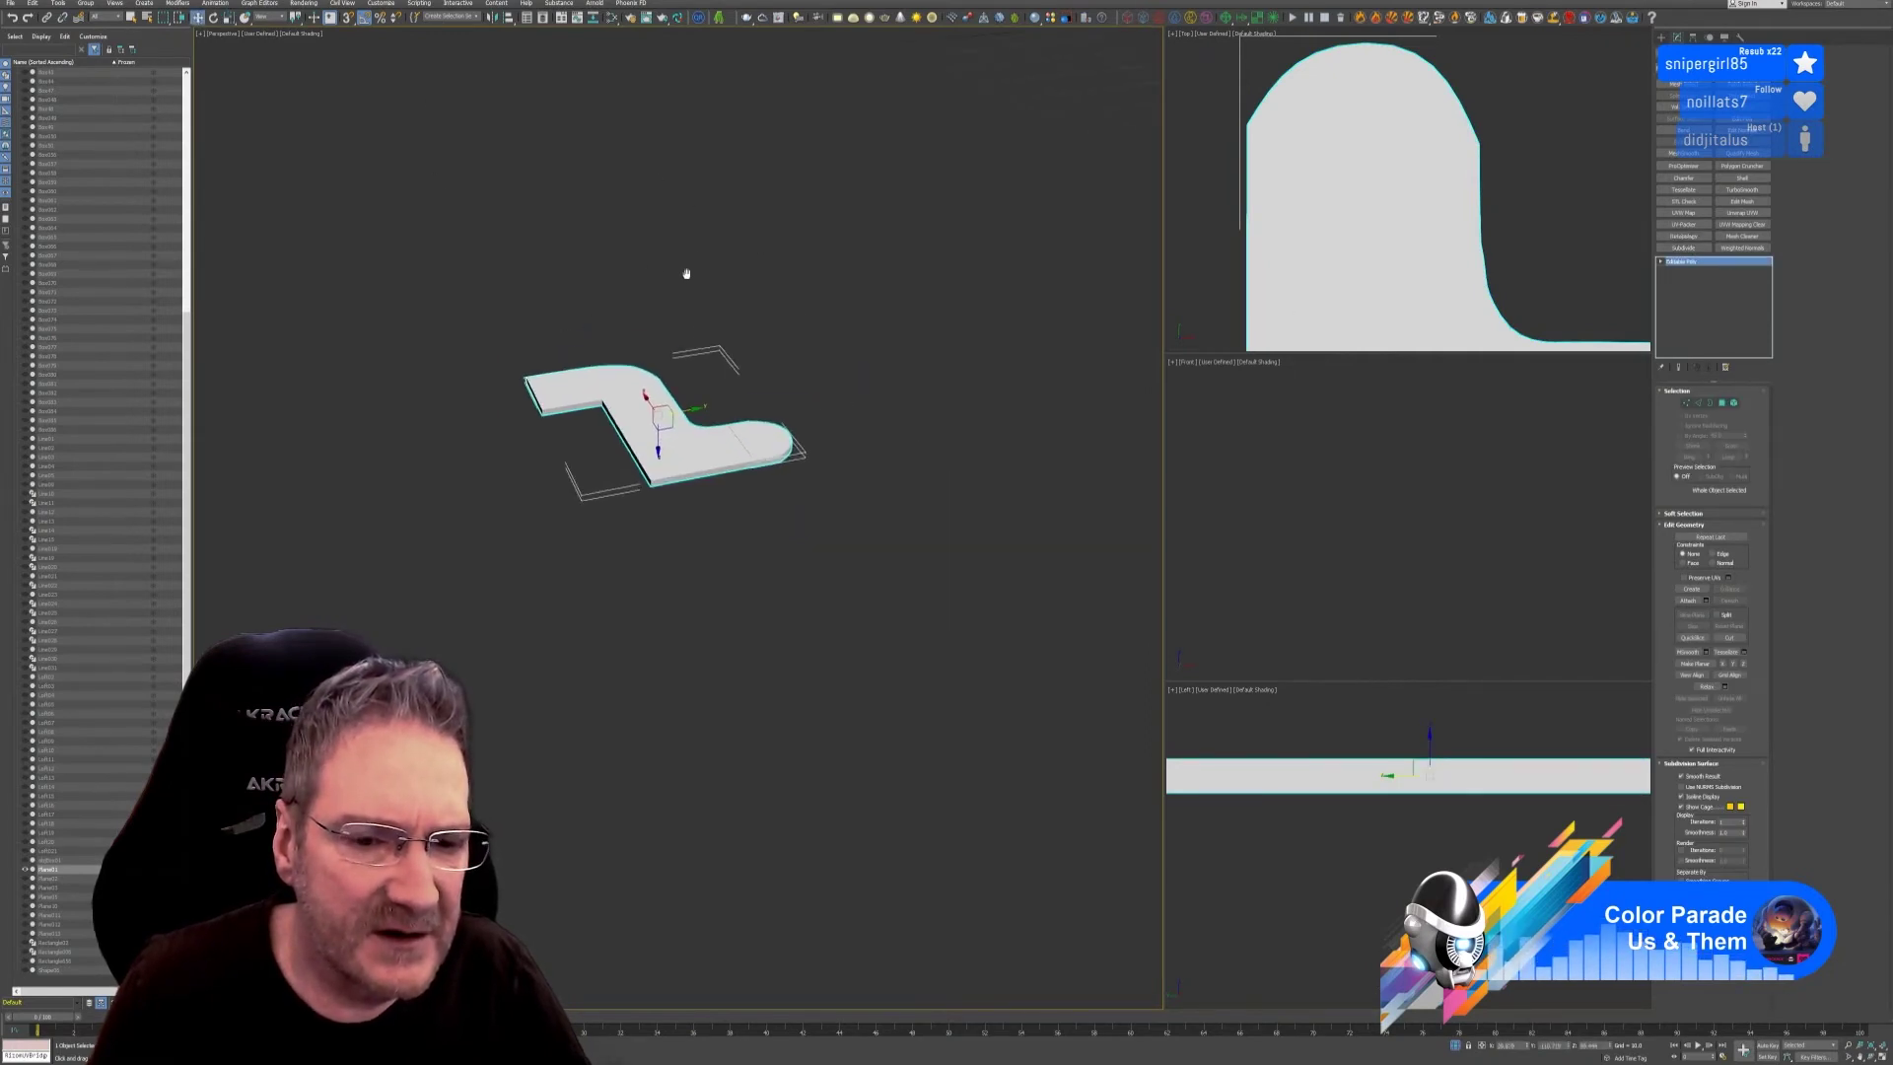
pyautogui.keyDown('shift'); pyautogui.moveTo(688, 414); pyautogui.dragTo(969, 368); pyautogui.keyUp('shift')
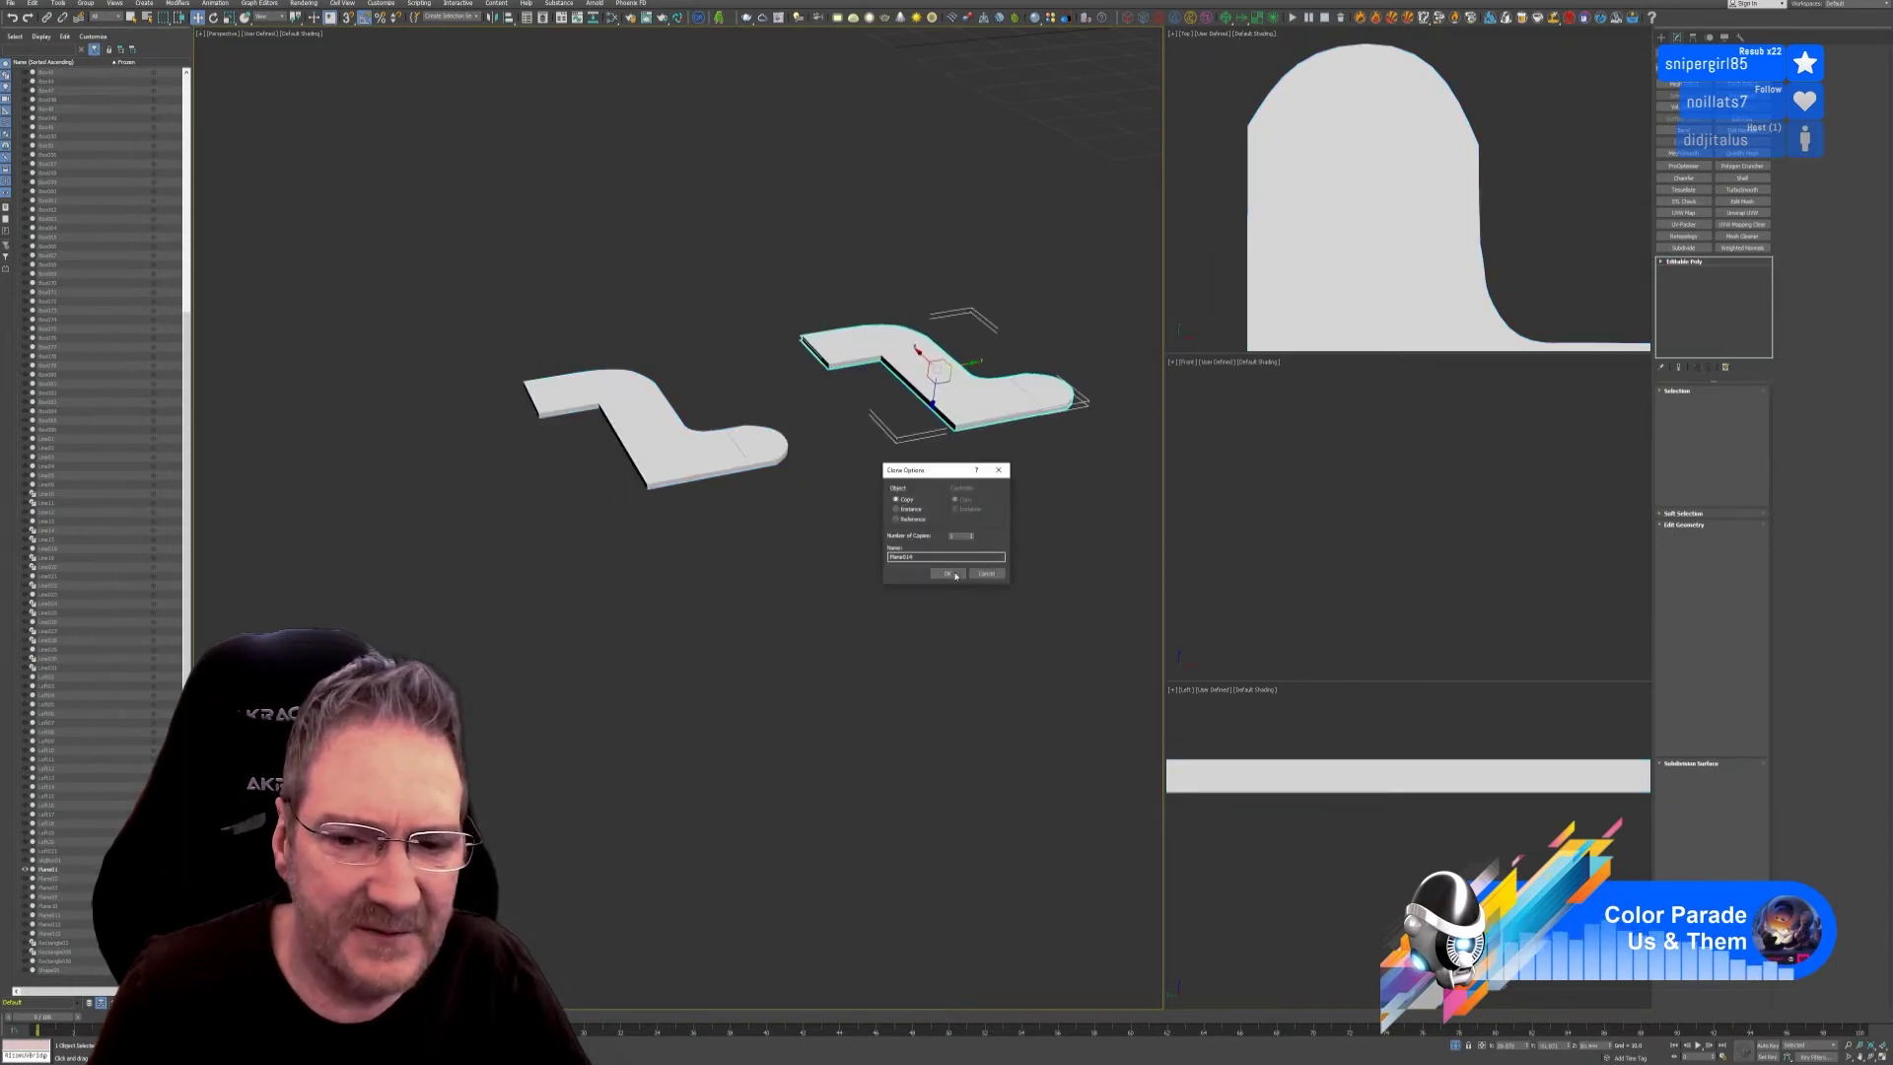
pyautogui.press('Return')
pyautogui.scroll(3, 1028, 367)
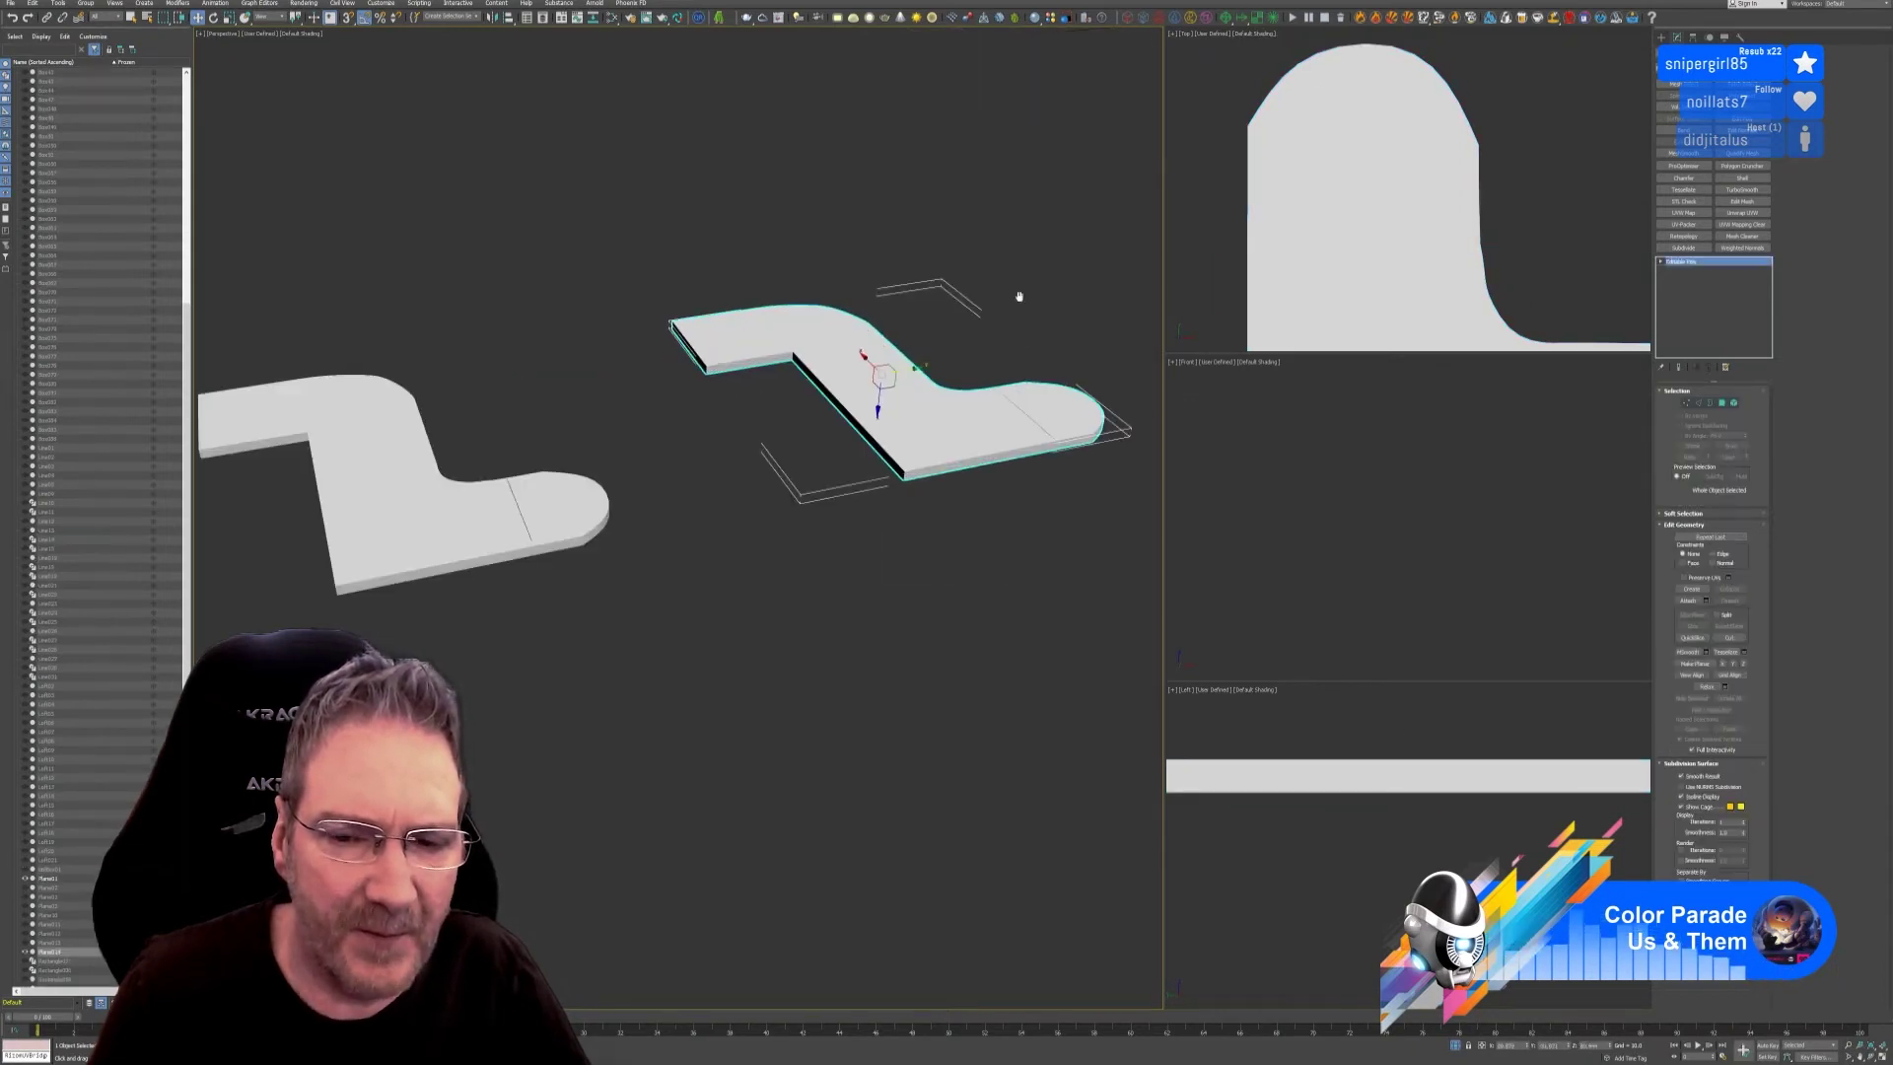
pyautogui.moveTo(1018, 296); pyautogui.dragTo(997, 300, button='middle')
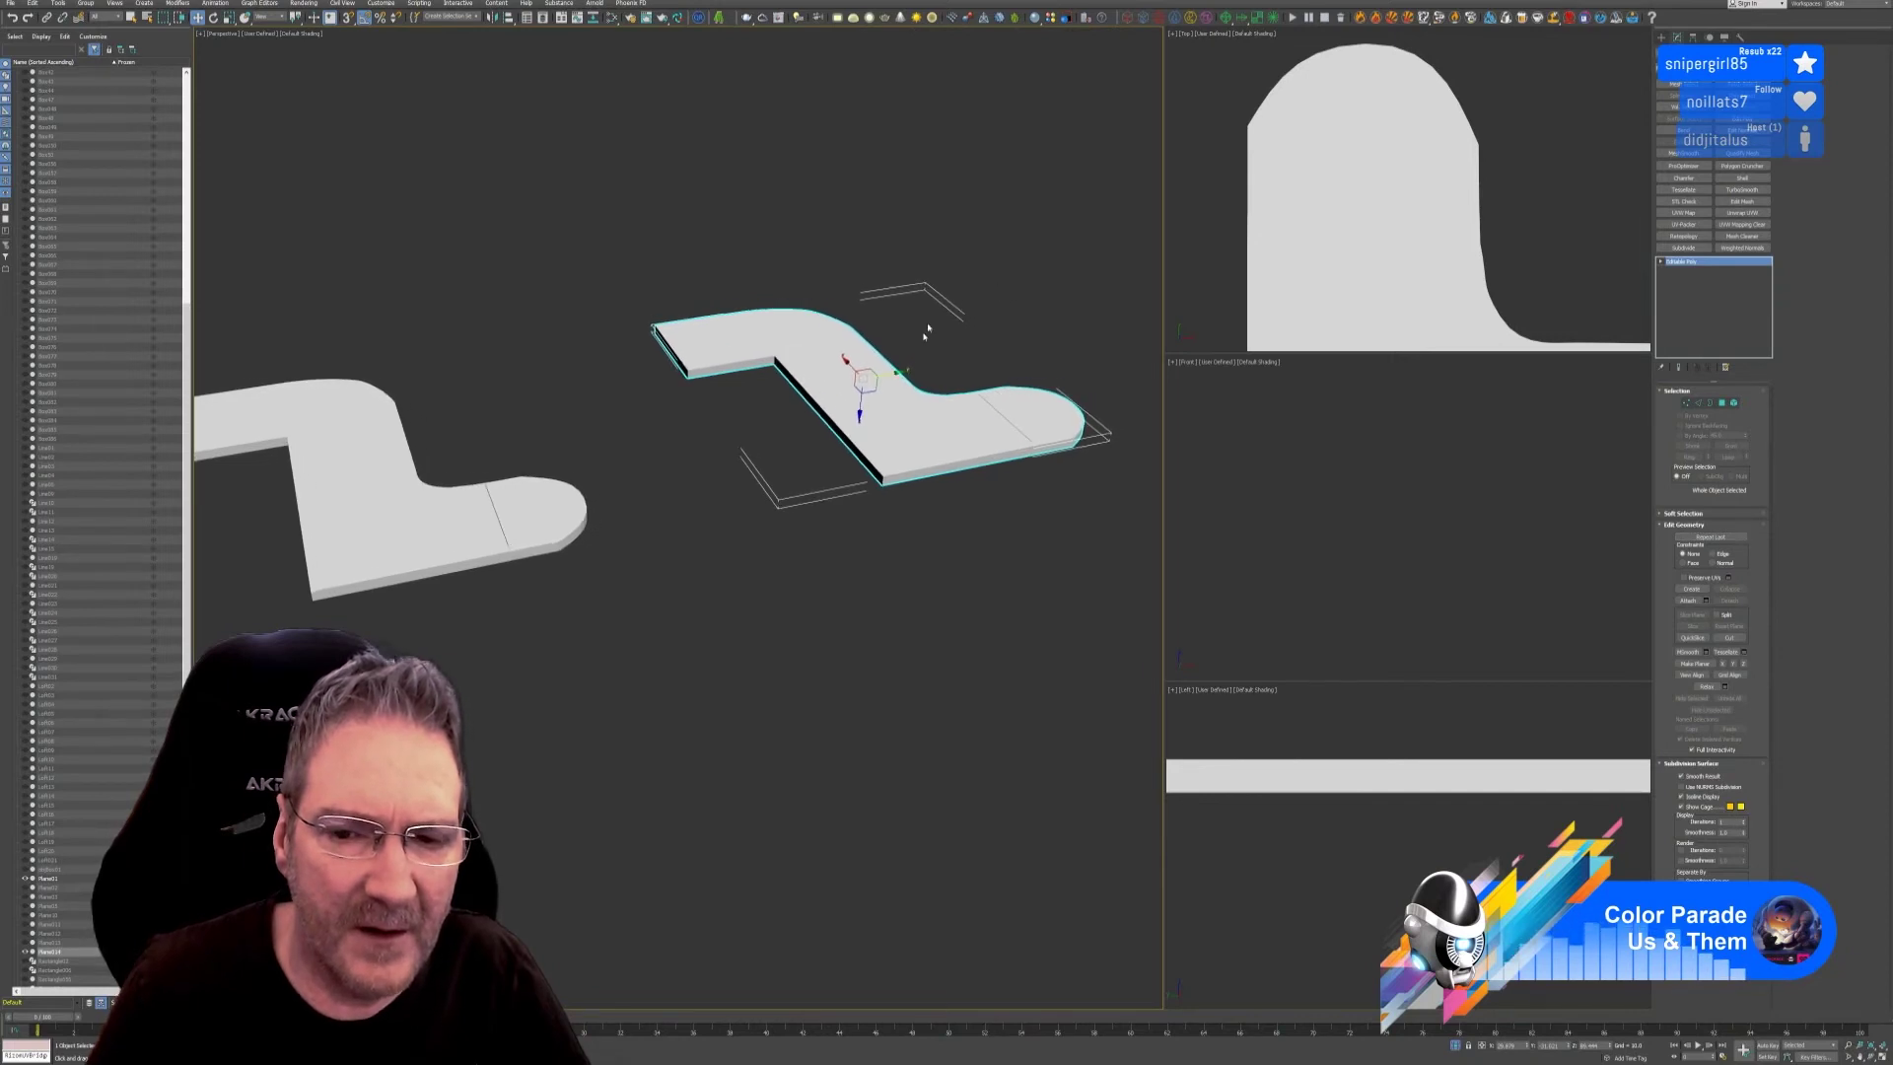
# Add a Retopology modifier to the cloned canopy, compute it with the ReForm algorithm, and inspect the resulting edges.
pyautogui.click(1689, 239)
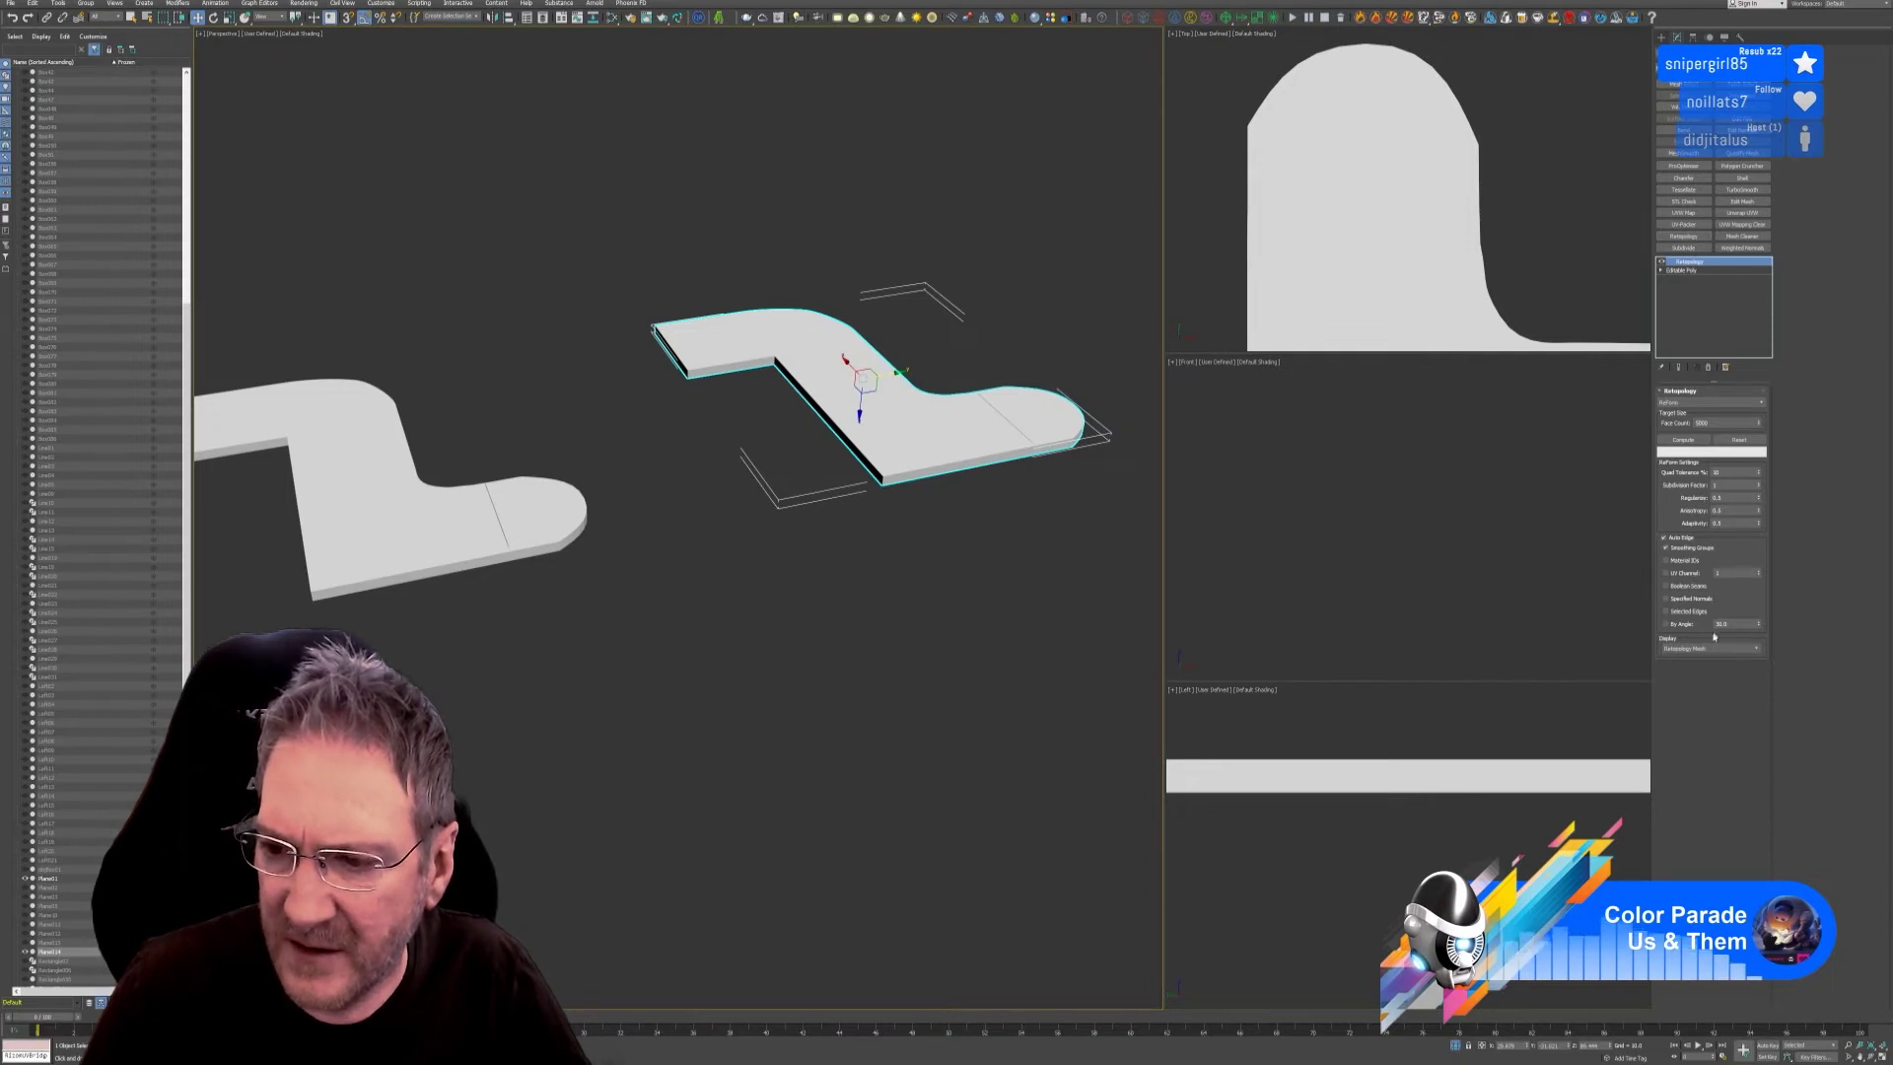
pyautogui.doubleClick(1718, 423)
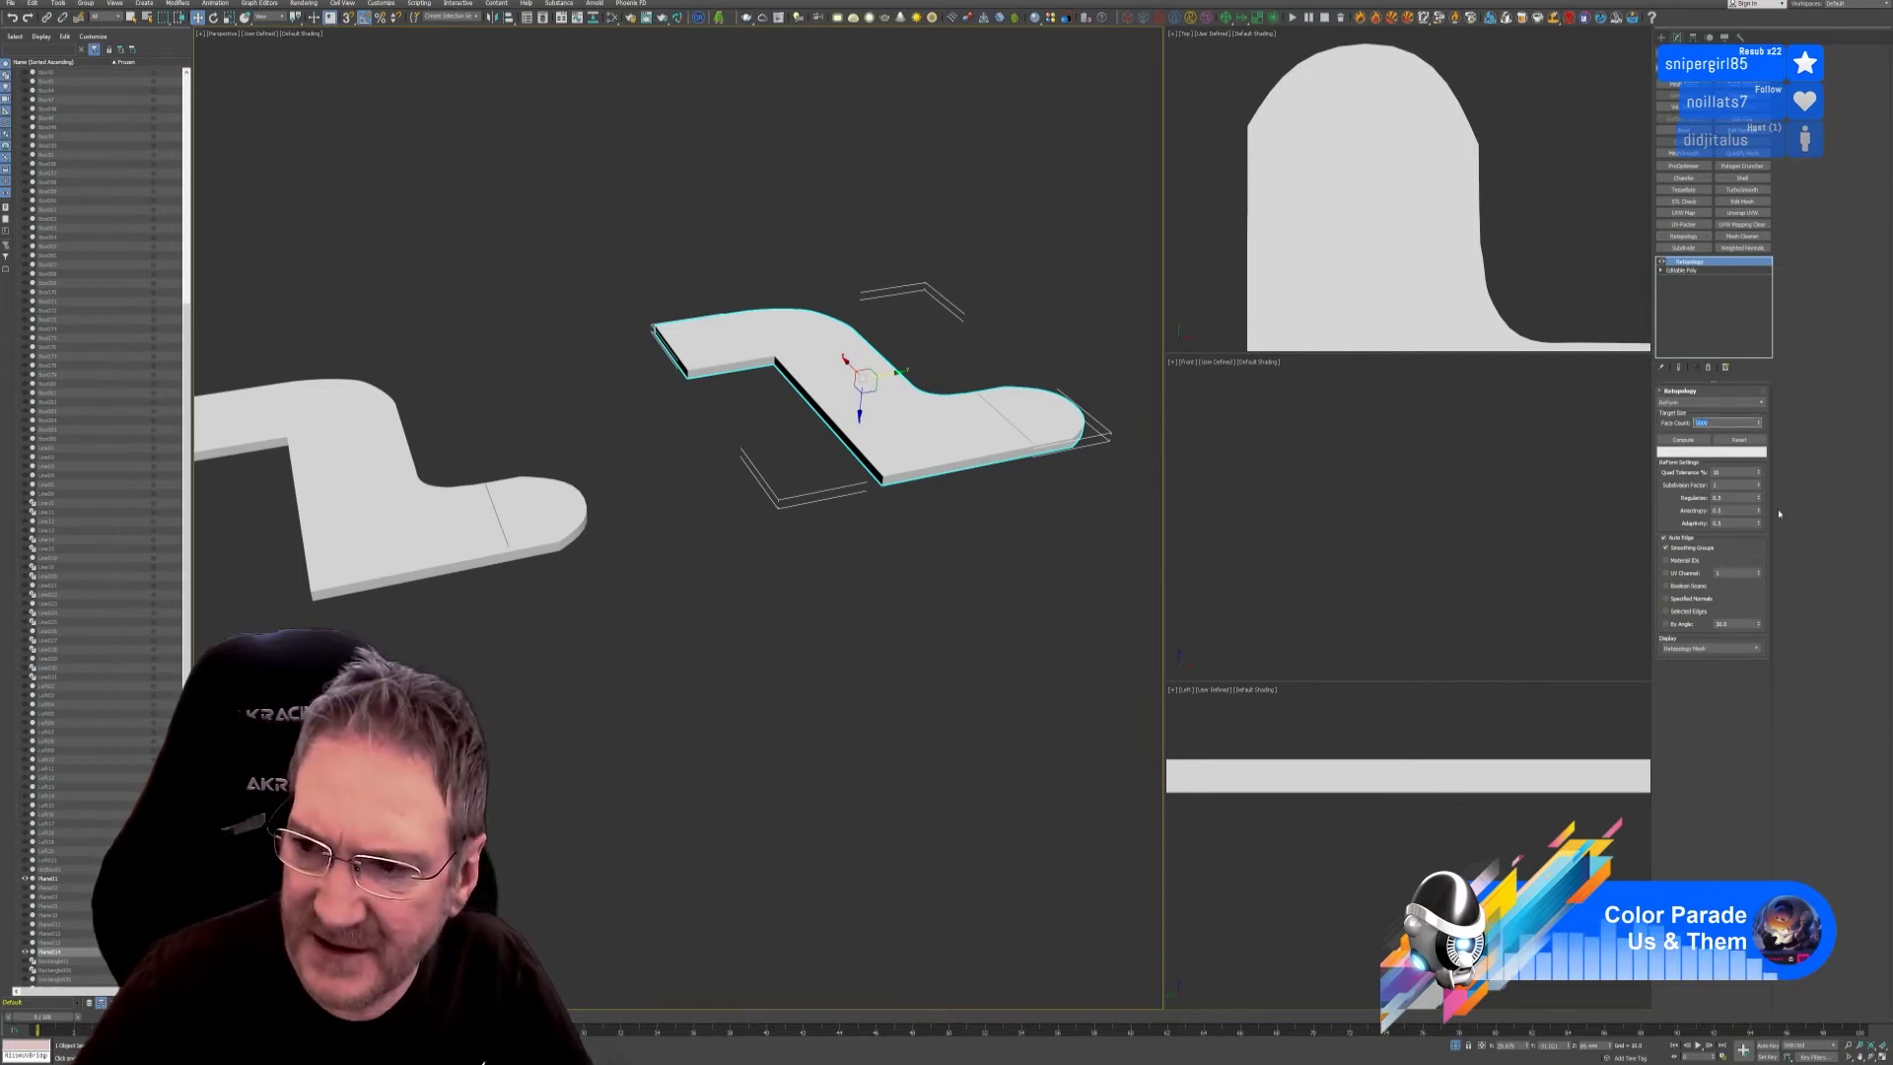
pyautogui.click(1684, 440)
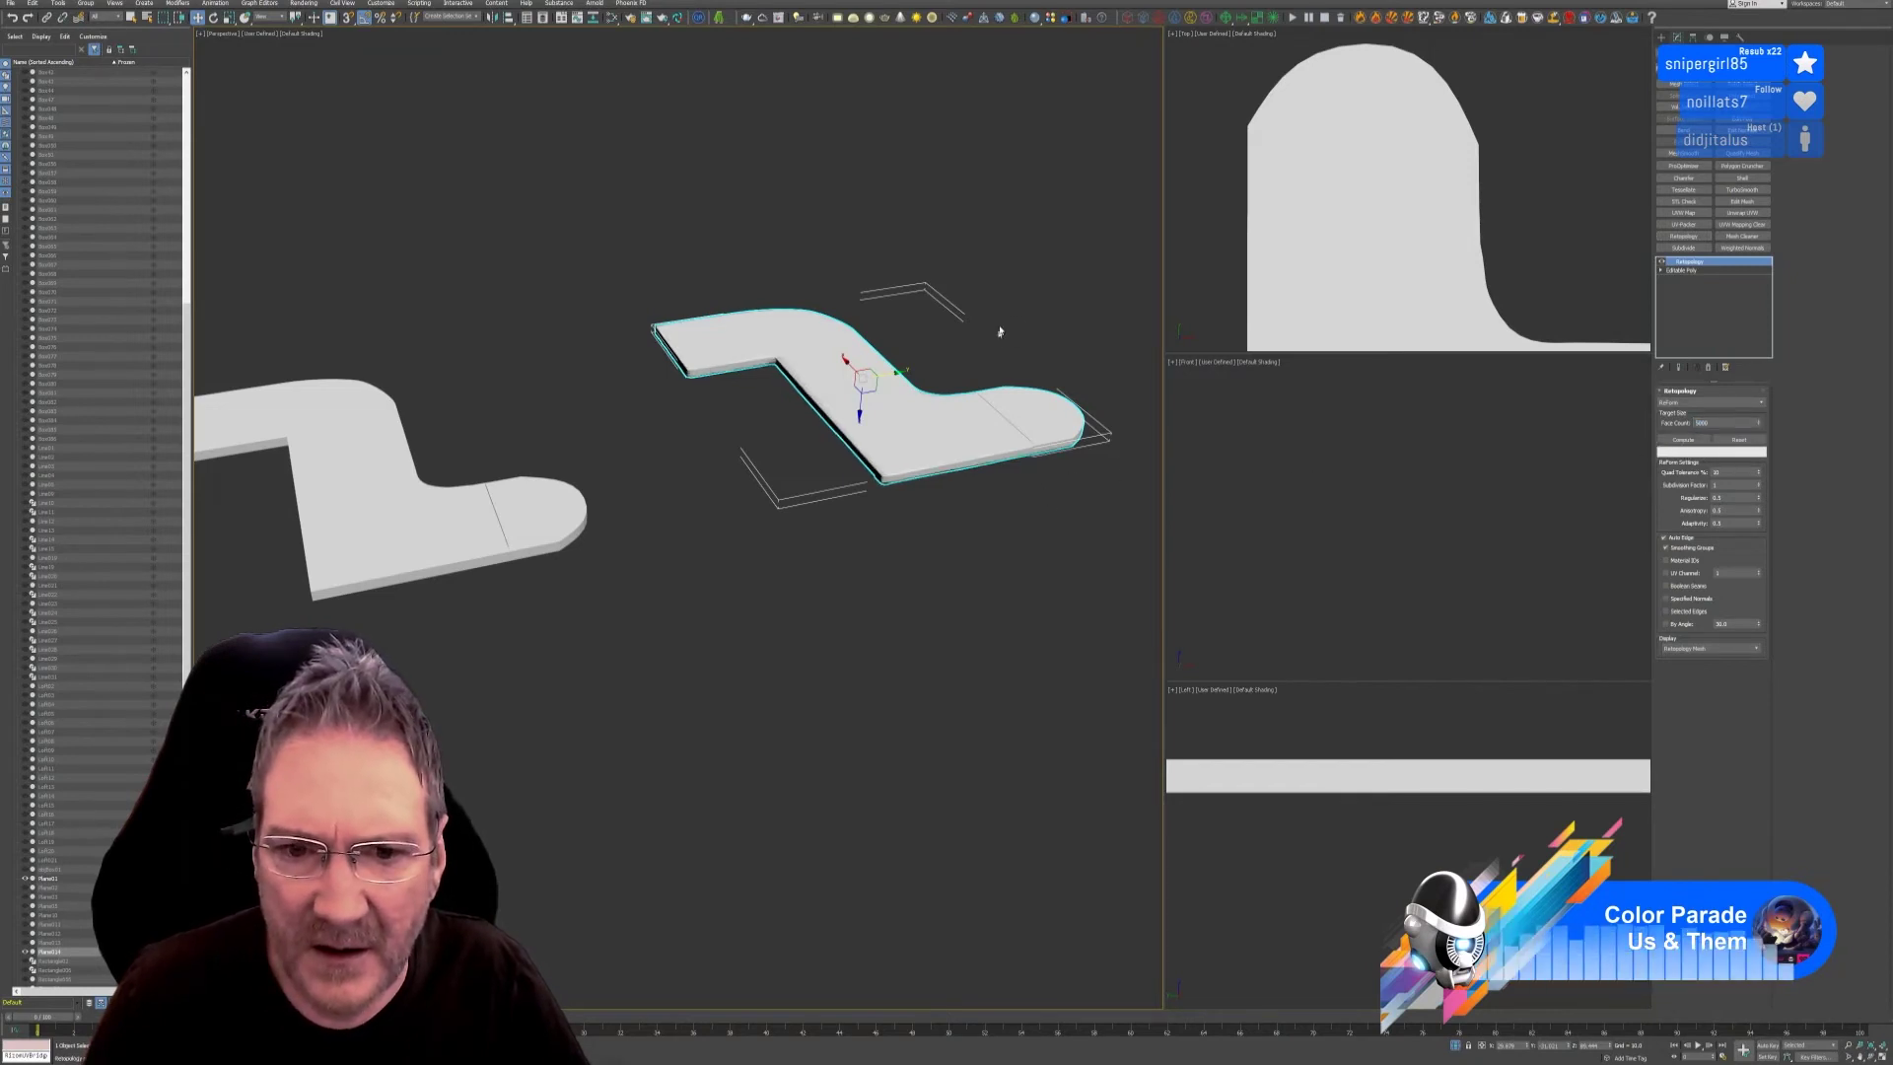
pyautogui.scroll(3, 747, 383)
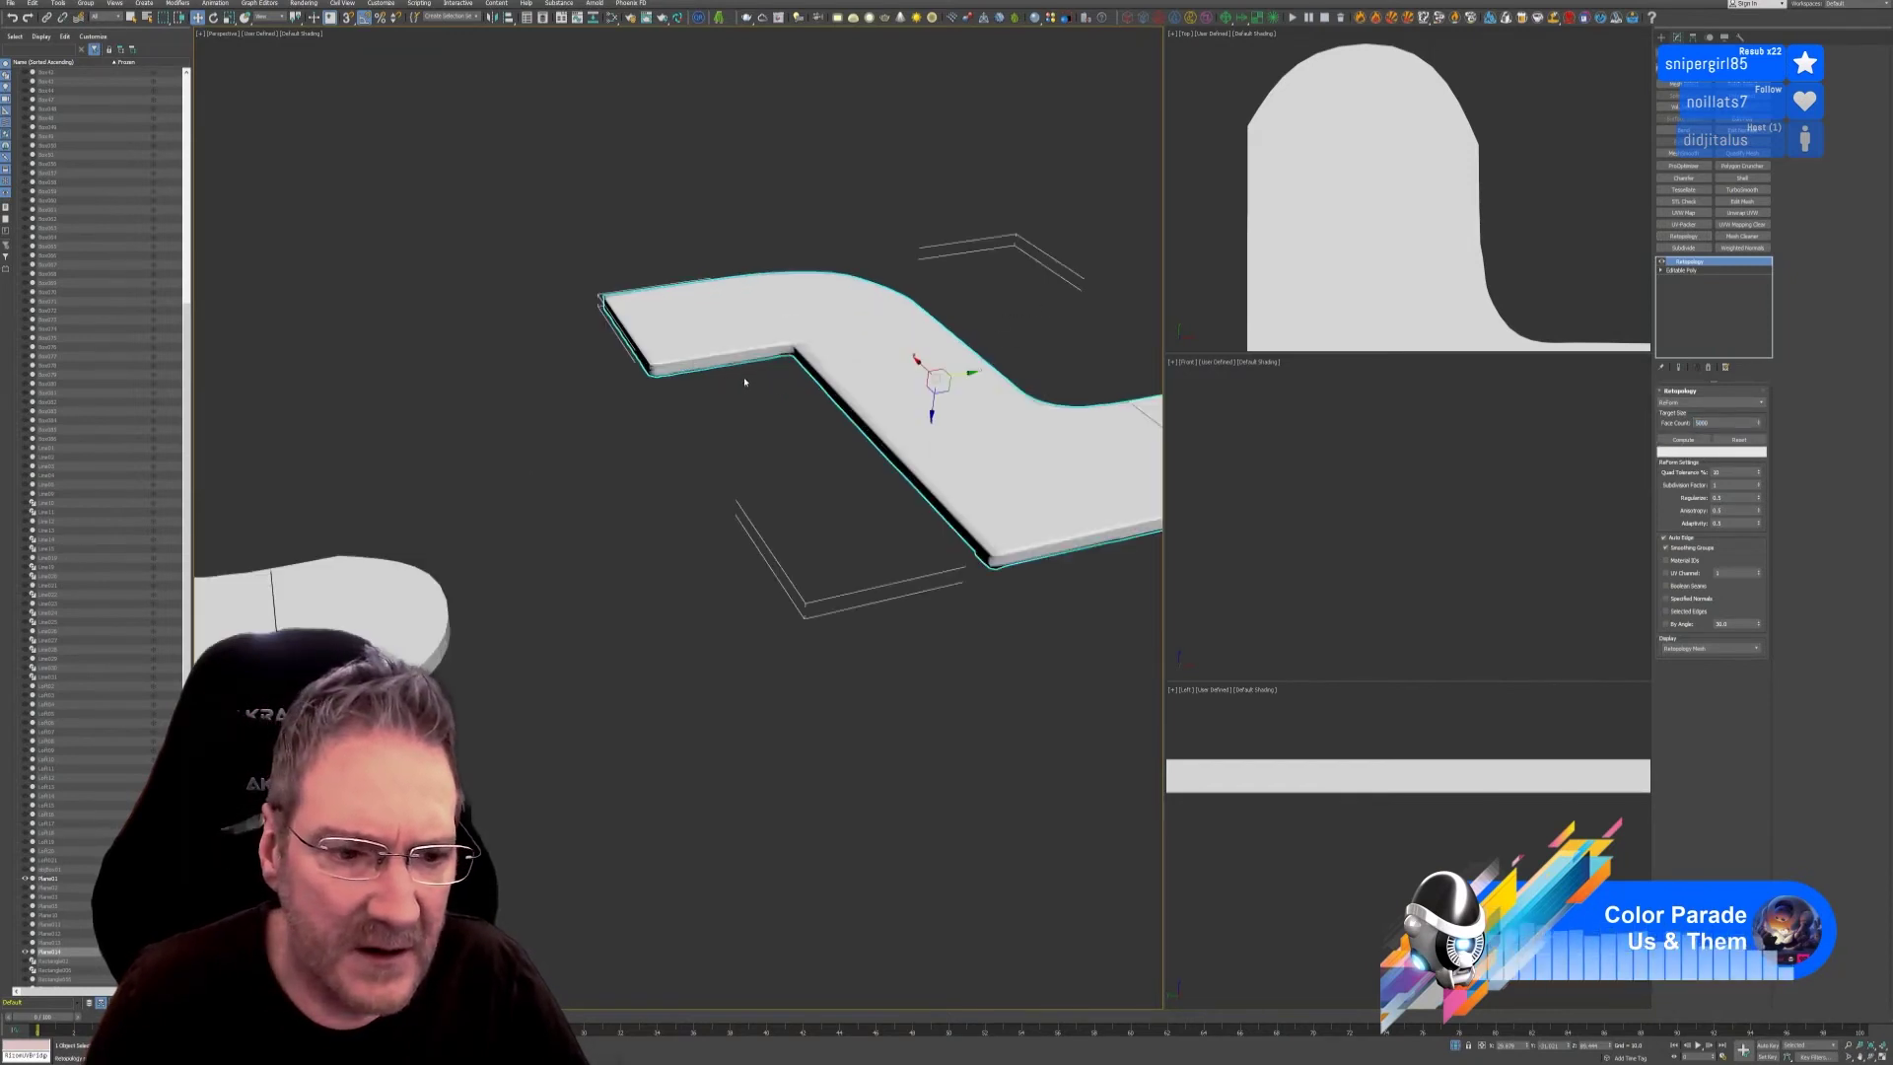
pyautogui.scroll(-3, 740, 373)
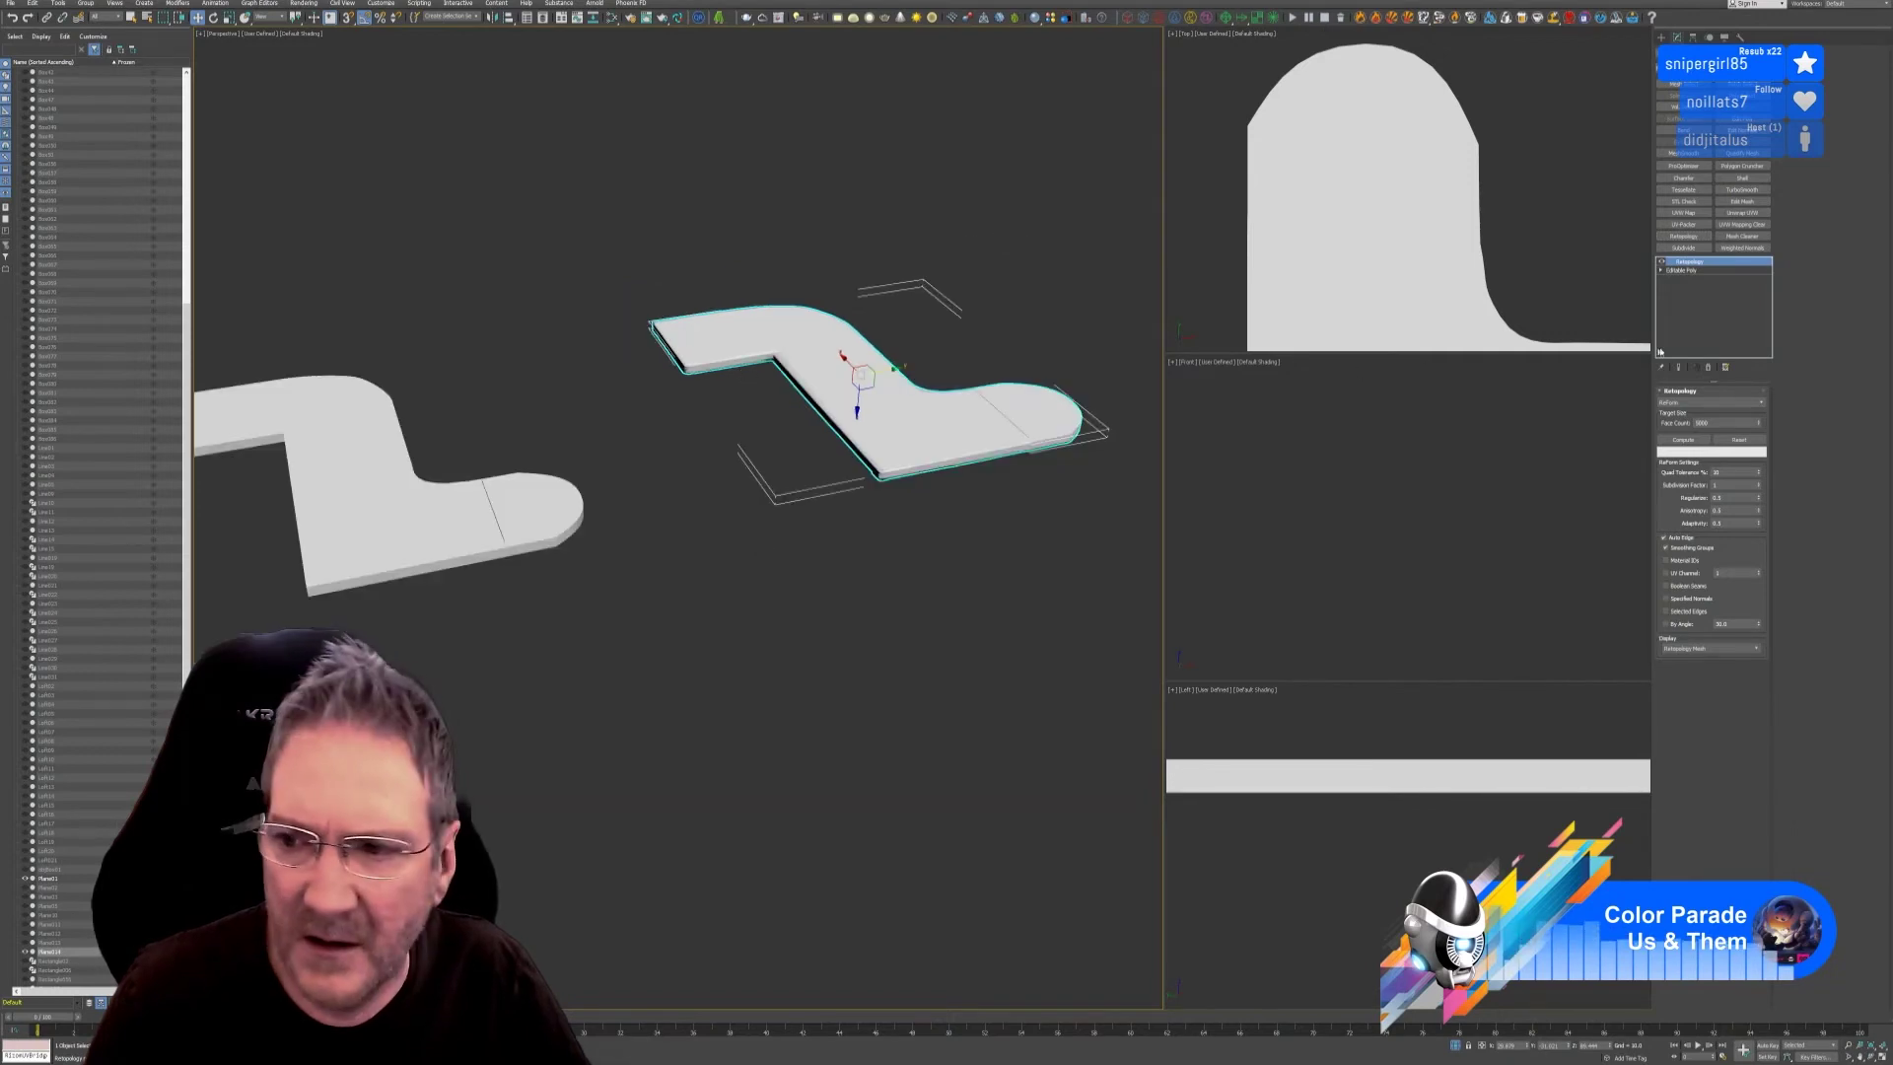
# Check the Retopology algorithm options and inspect the cloned canopy's edges up close, and delete the clone.
pyautogui.doubleClick(1708, 422)
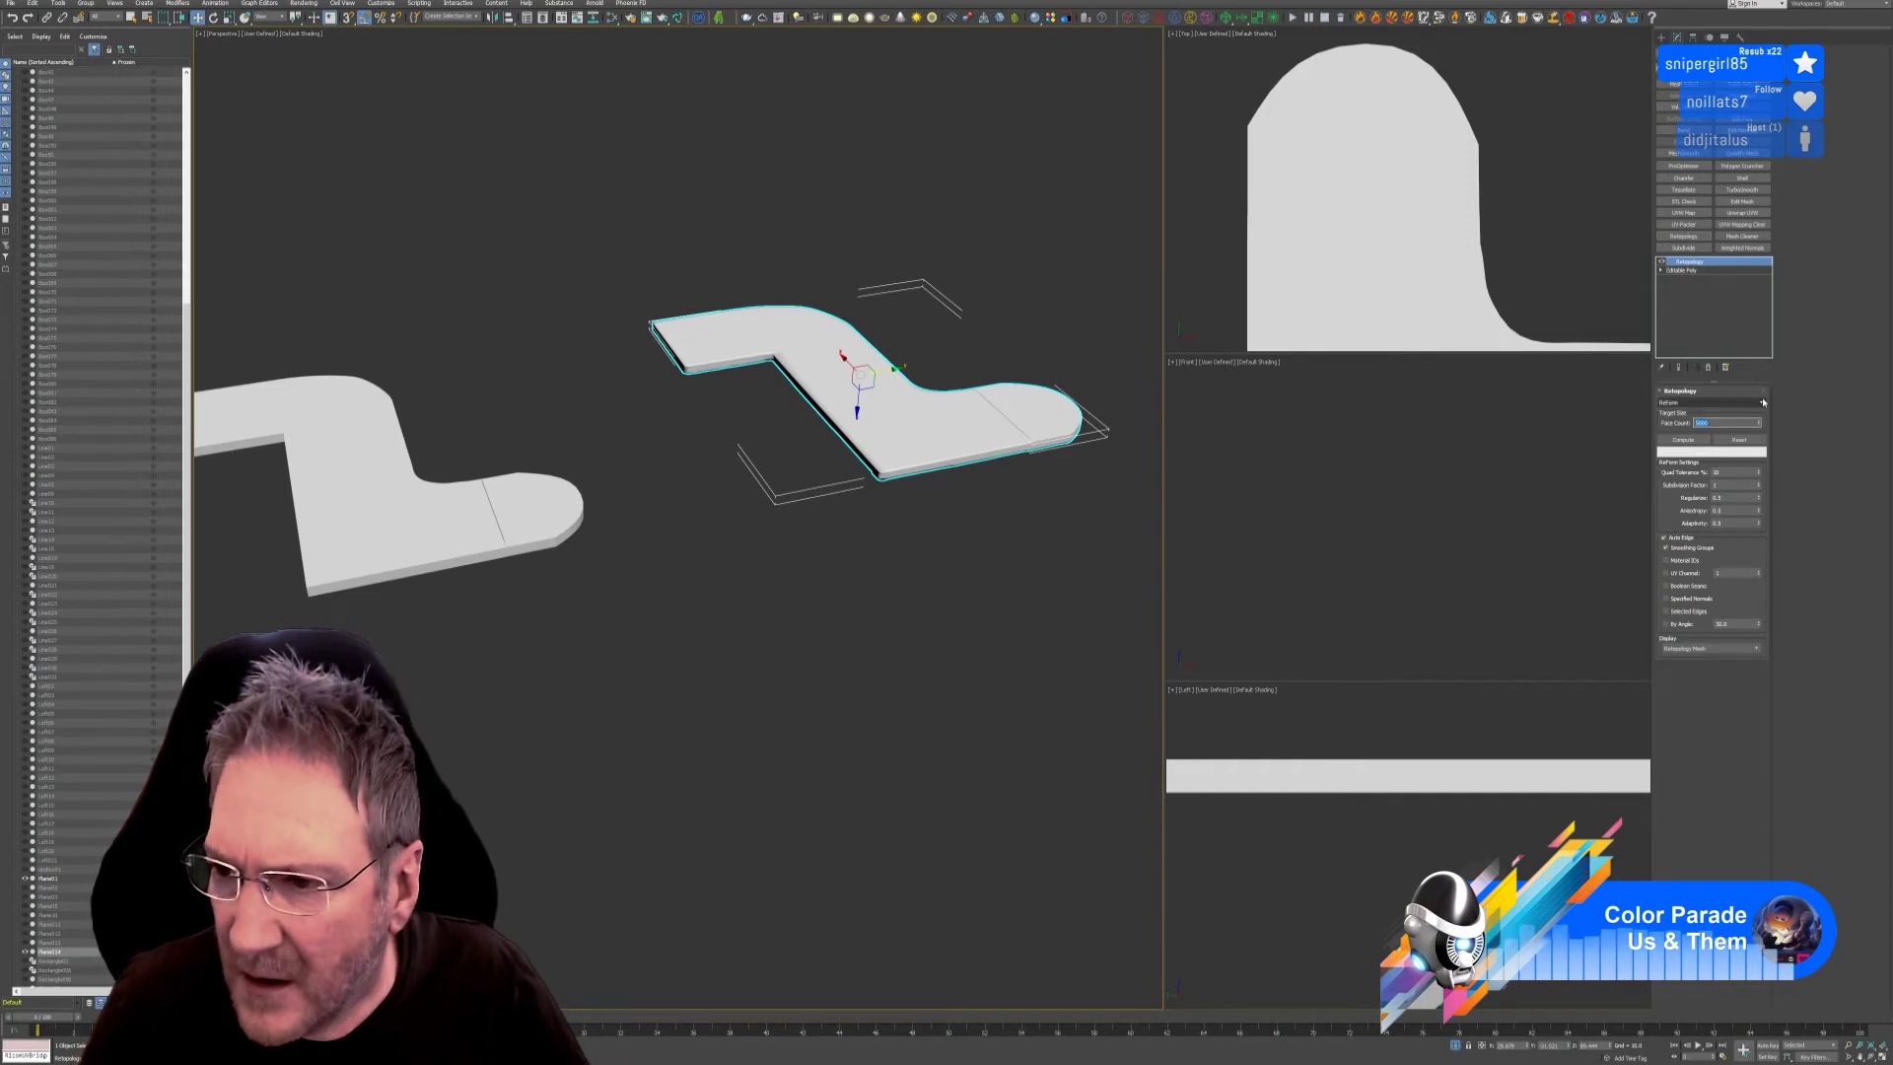
pyautogui.click(1724, 403)
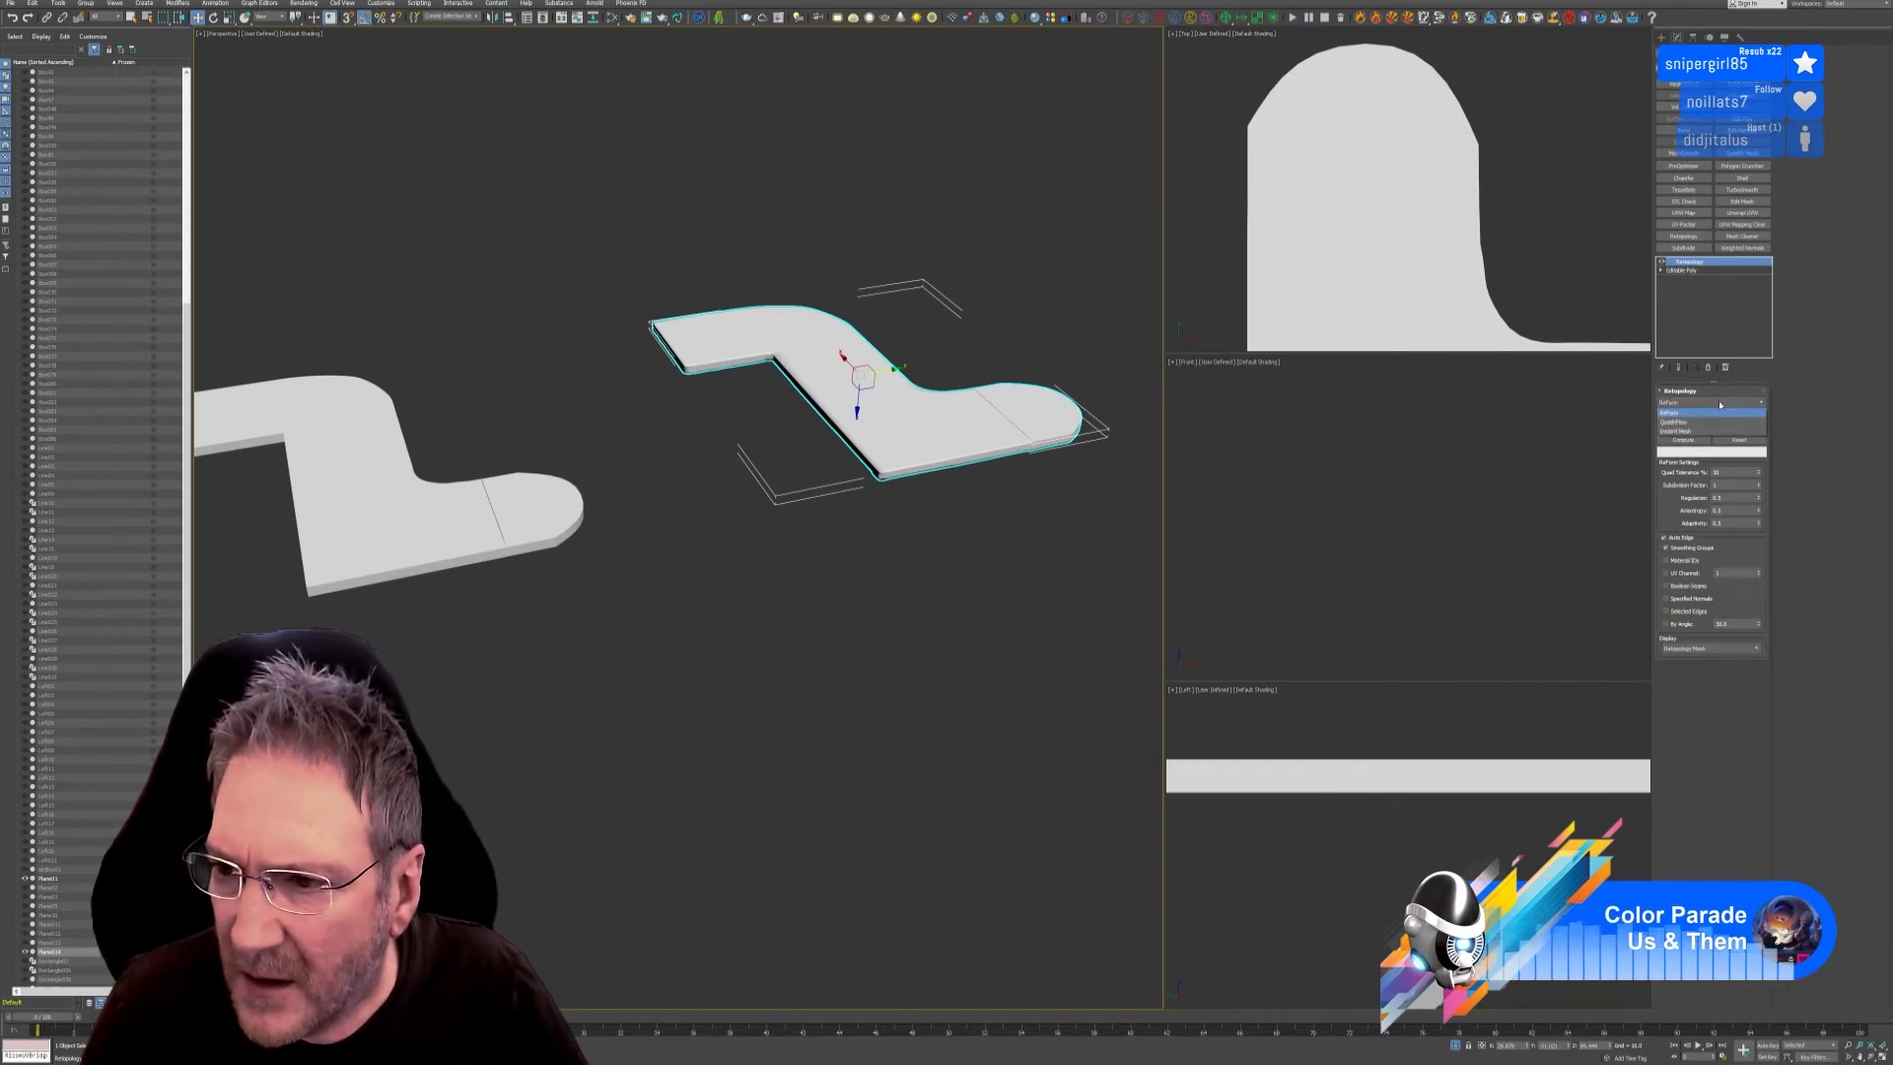
pyautogui.click(1720, 407)
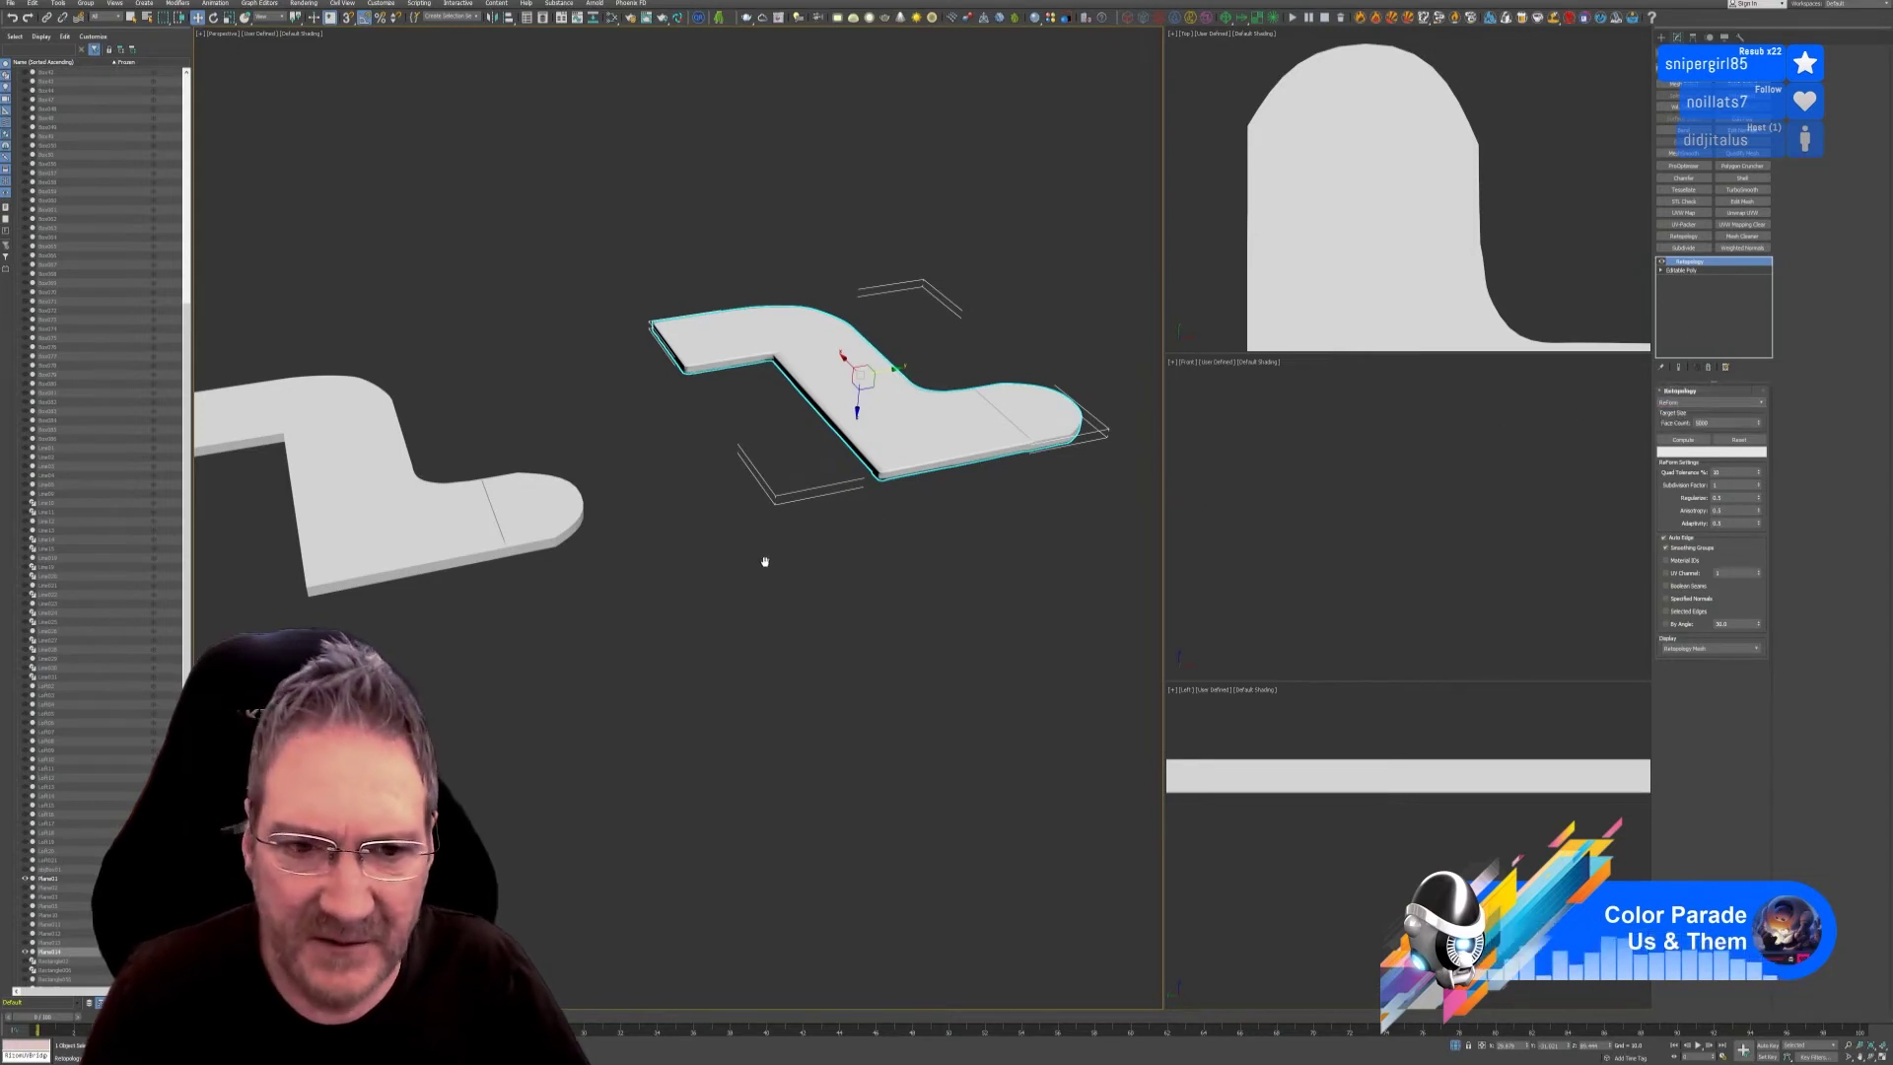
pyautogui.scroll(5, 684, 375)
pyautogui.scroll(3, 680, 367)
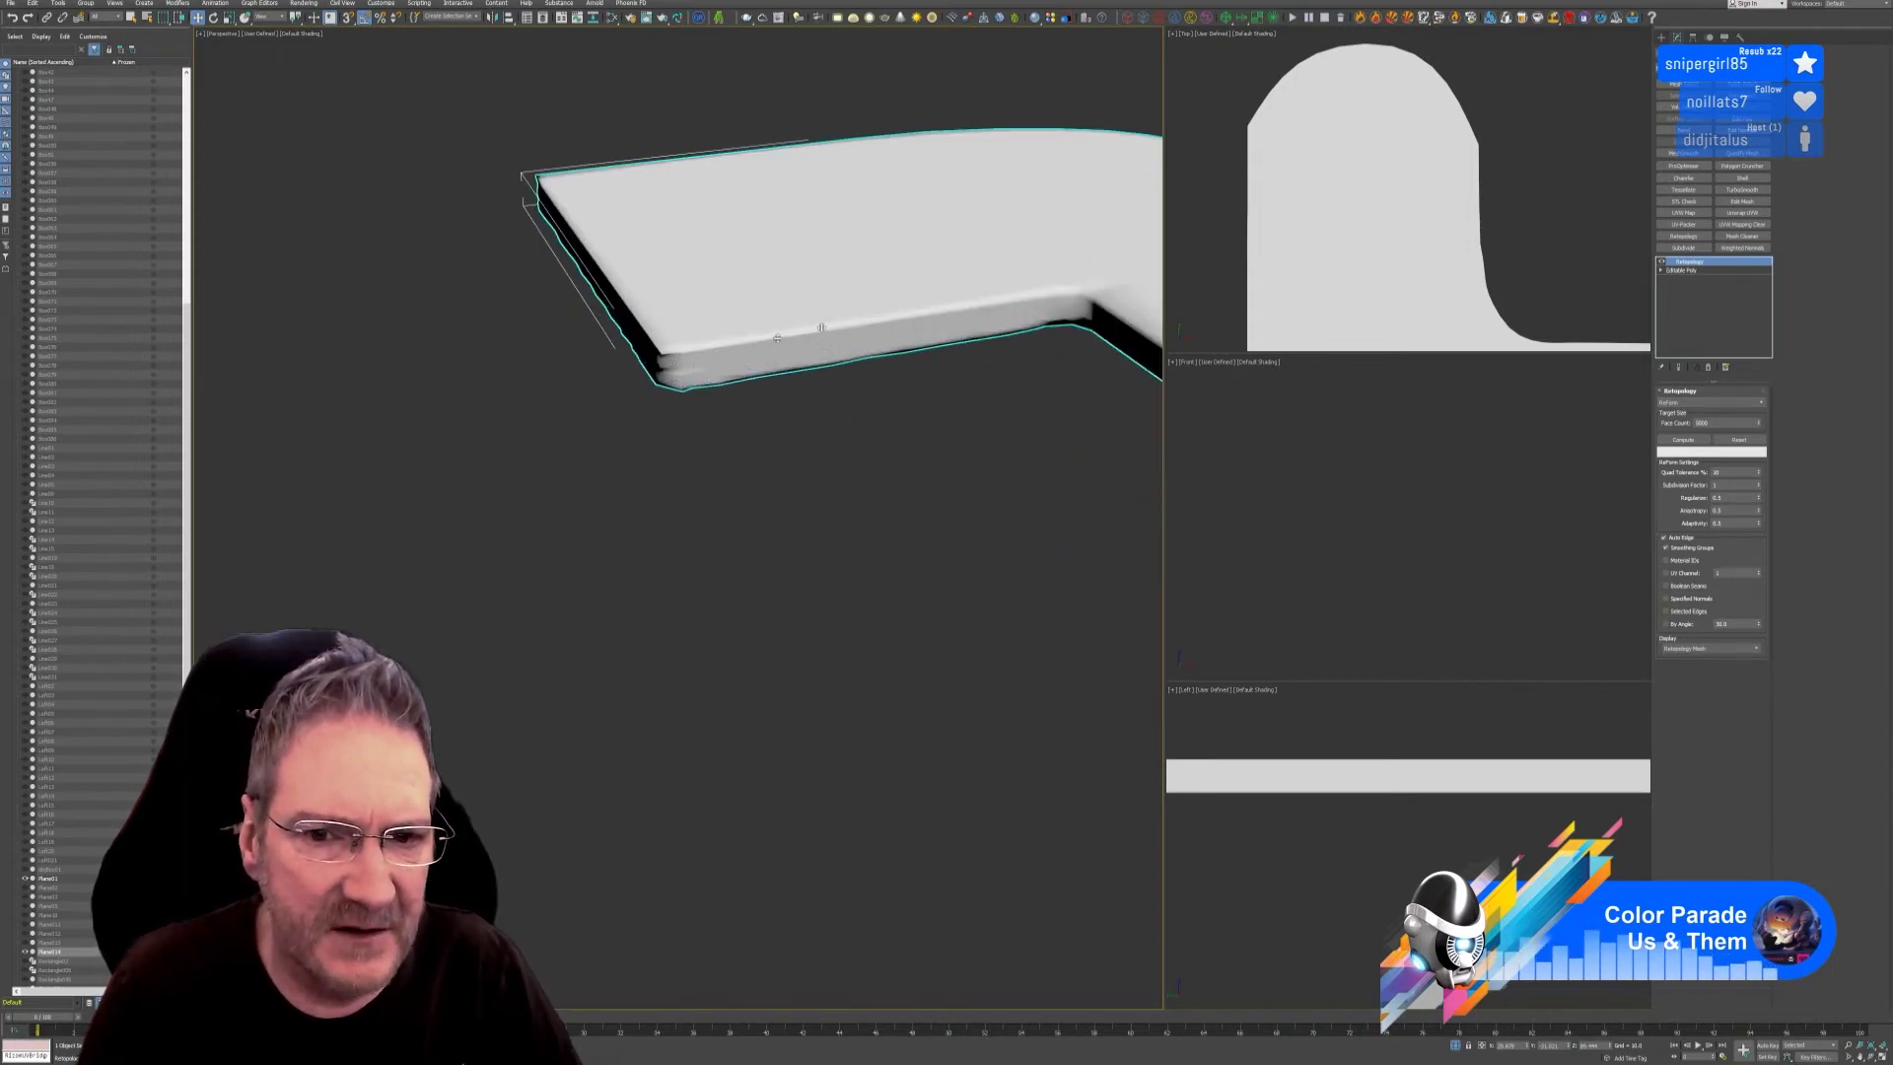
pyautogui.scroll(-10, 1041, 307)
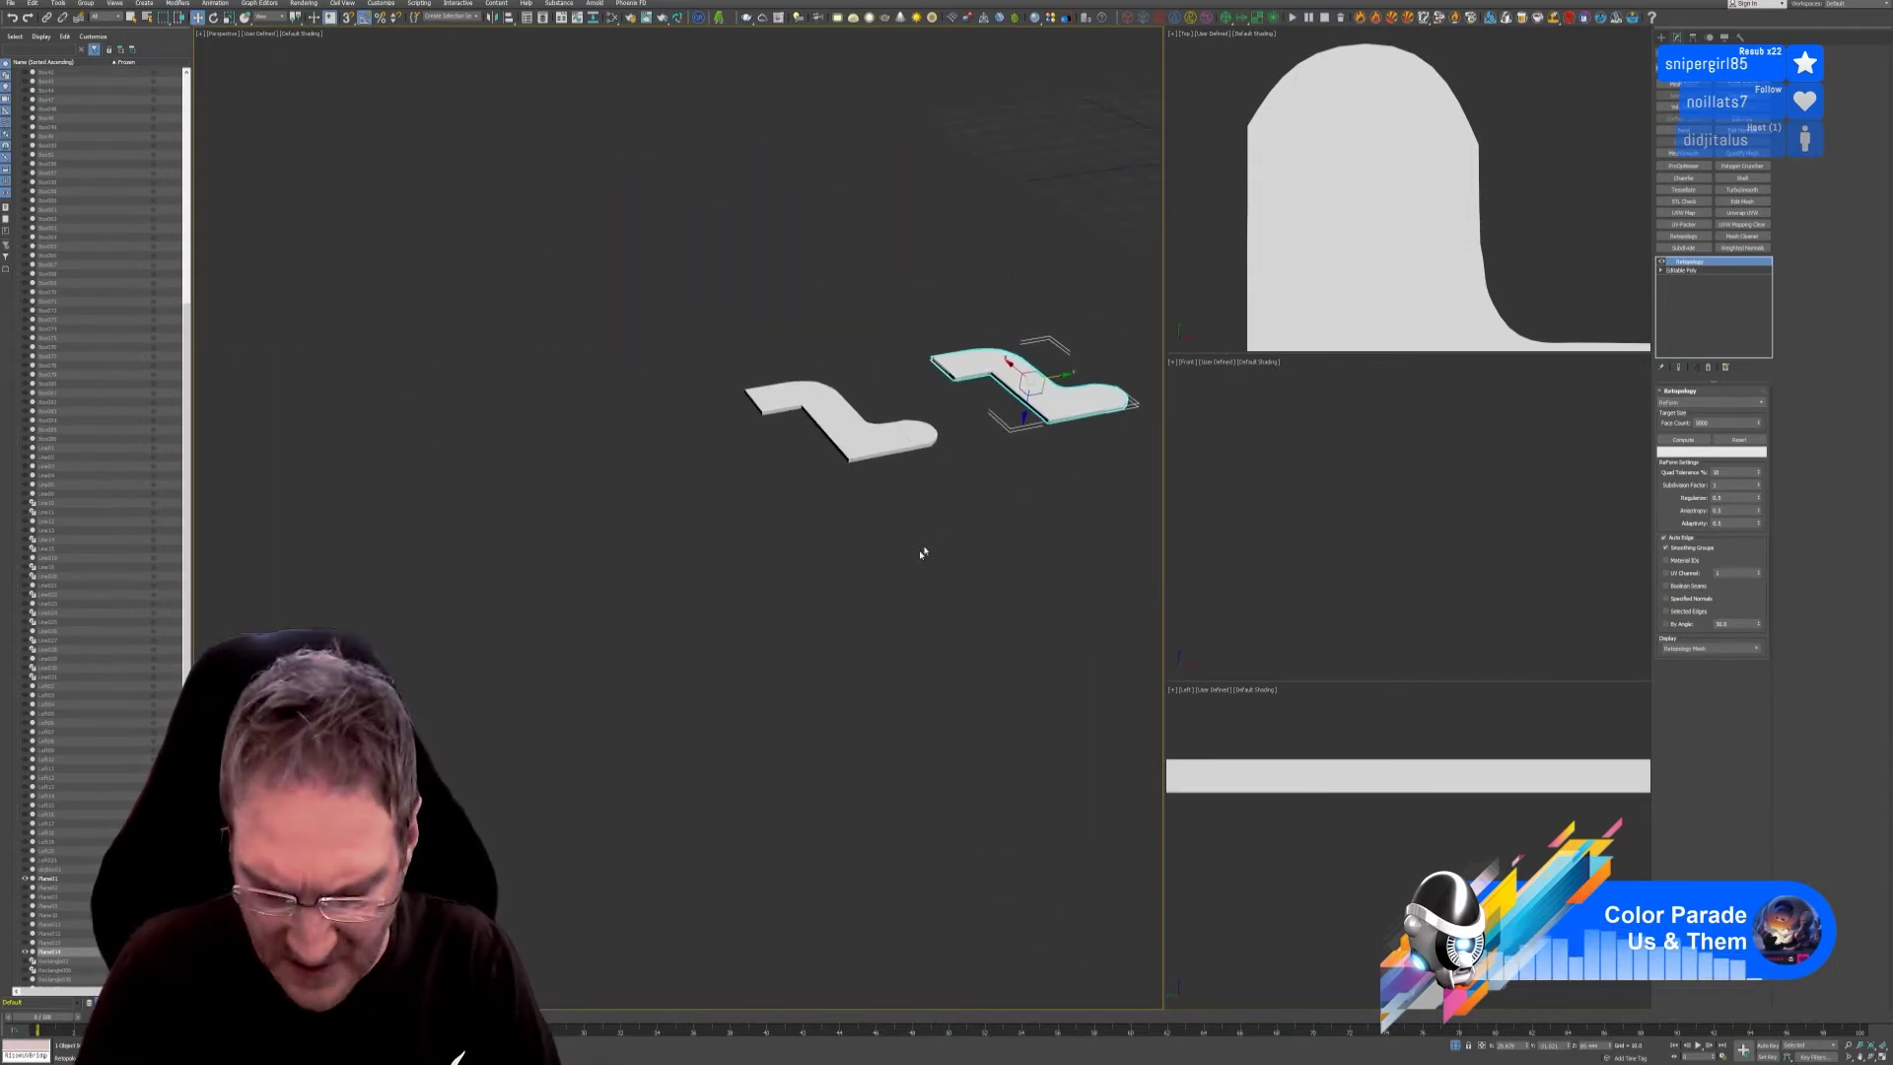
pyautogui.press('Delete')
pyautogui.scroll(4, 875, 427)
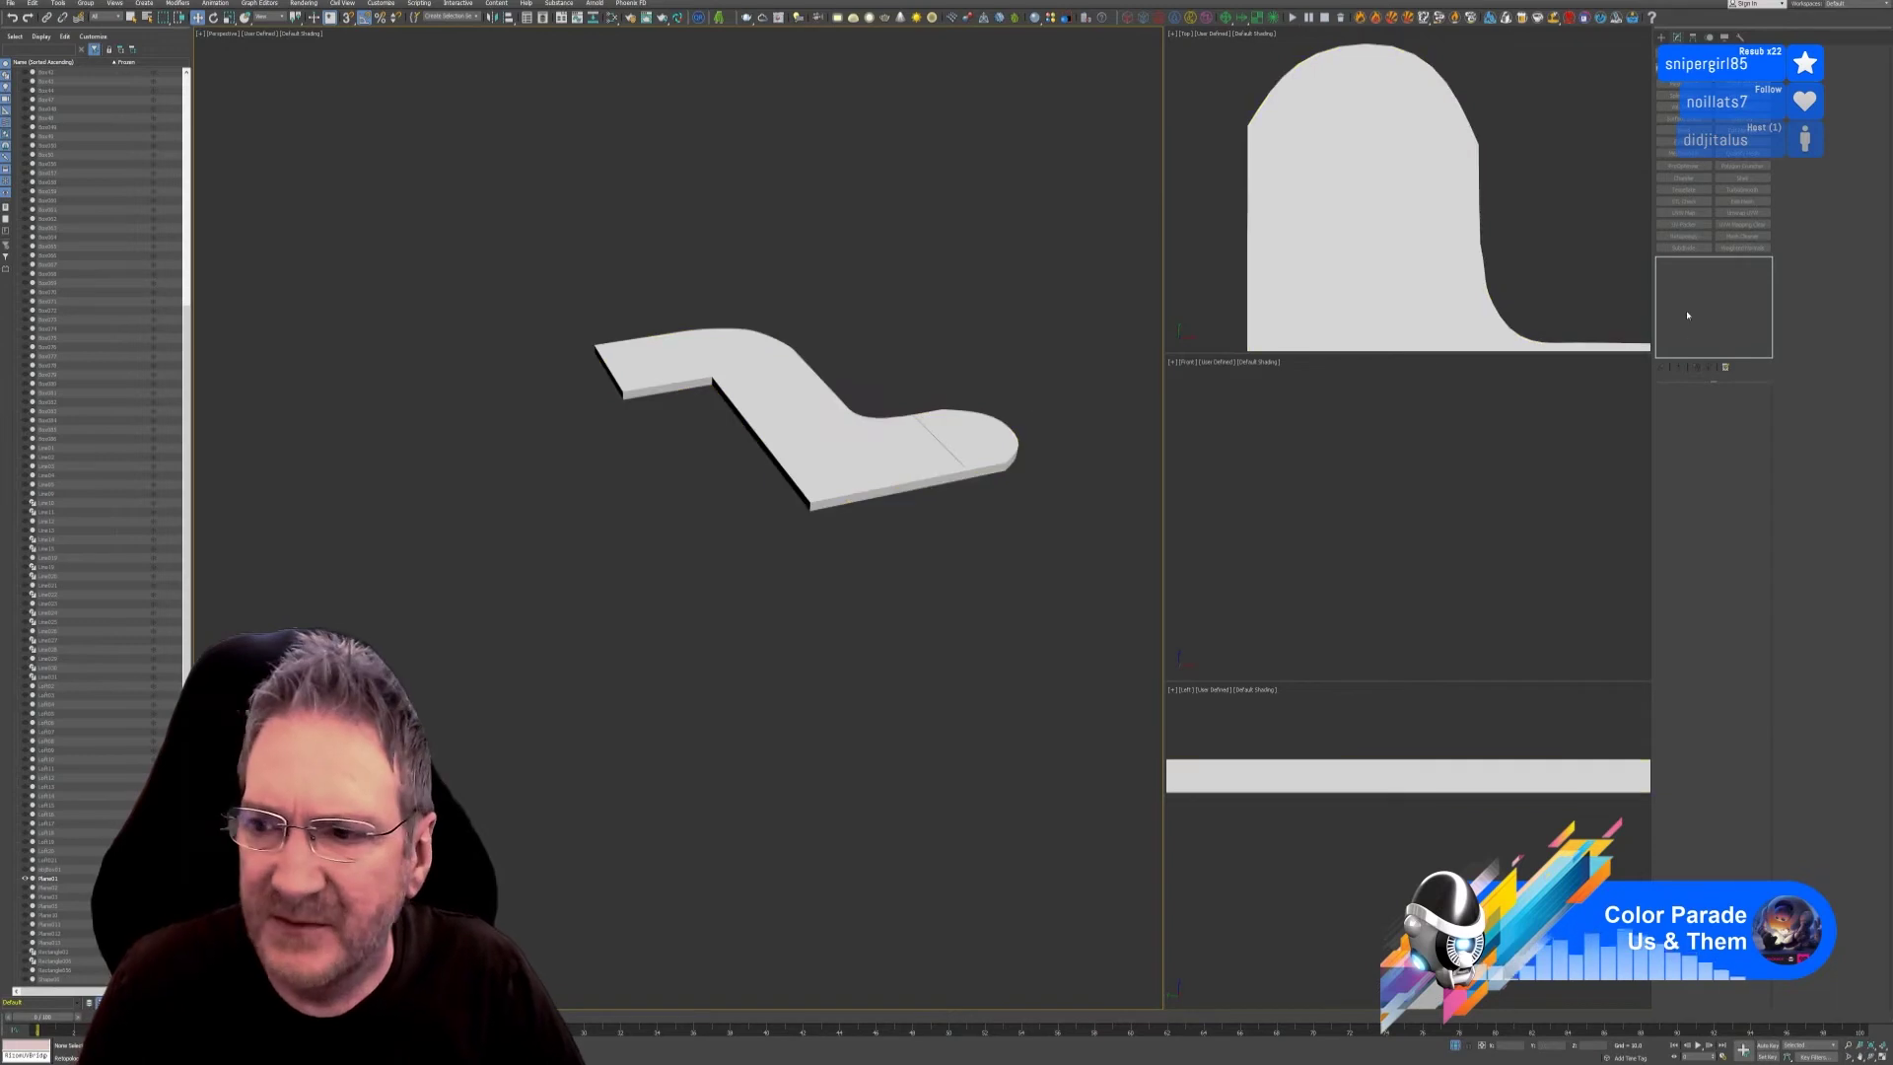
# Select only the polygons on the original canopy's underside, excluding the sides and top, and delete them.
pyautogui.click(955, 435)
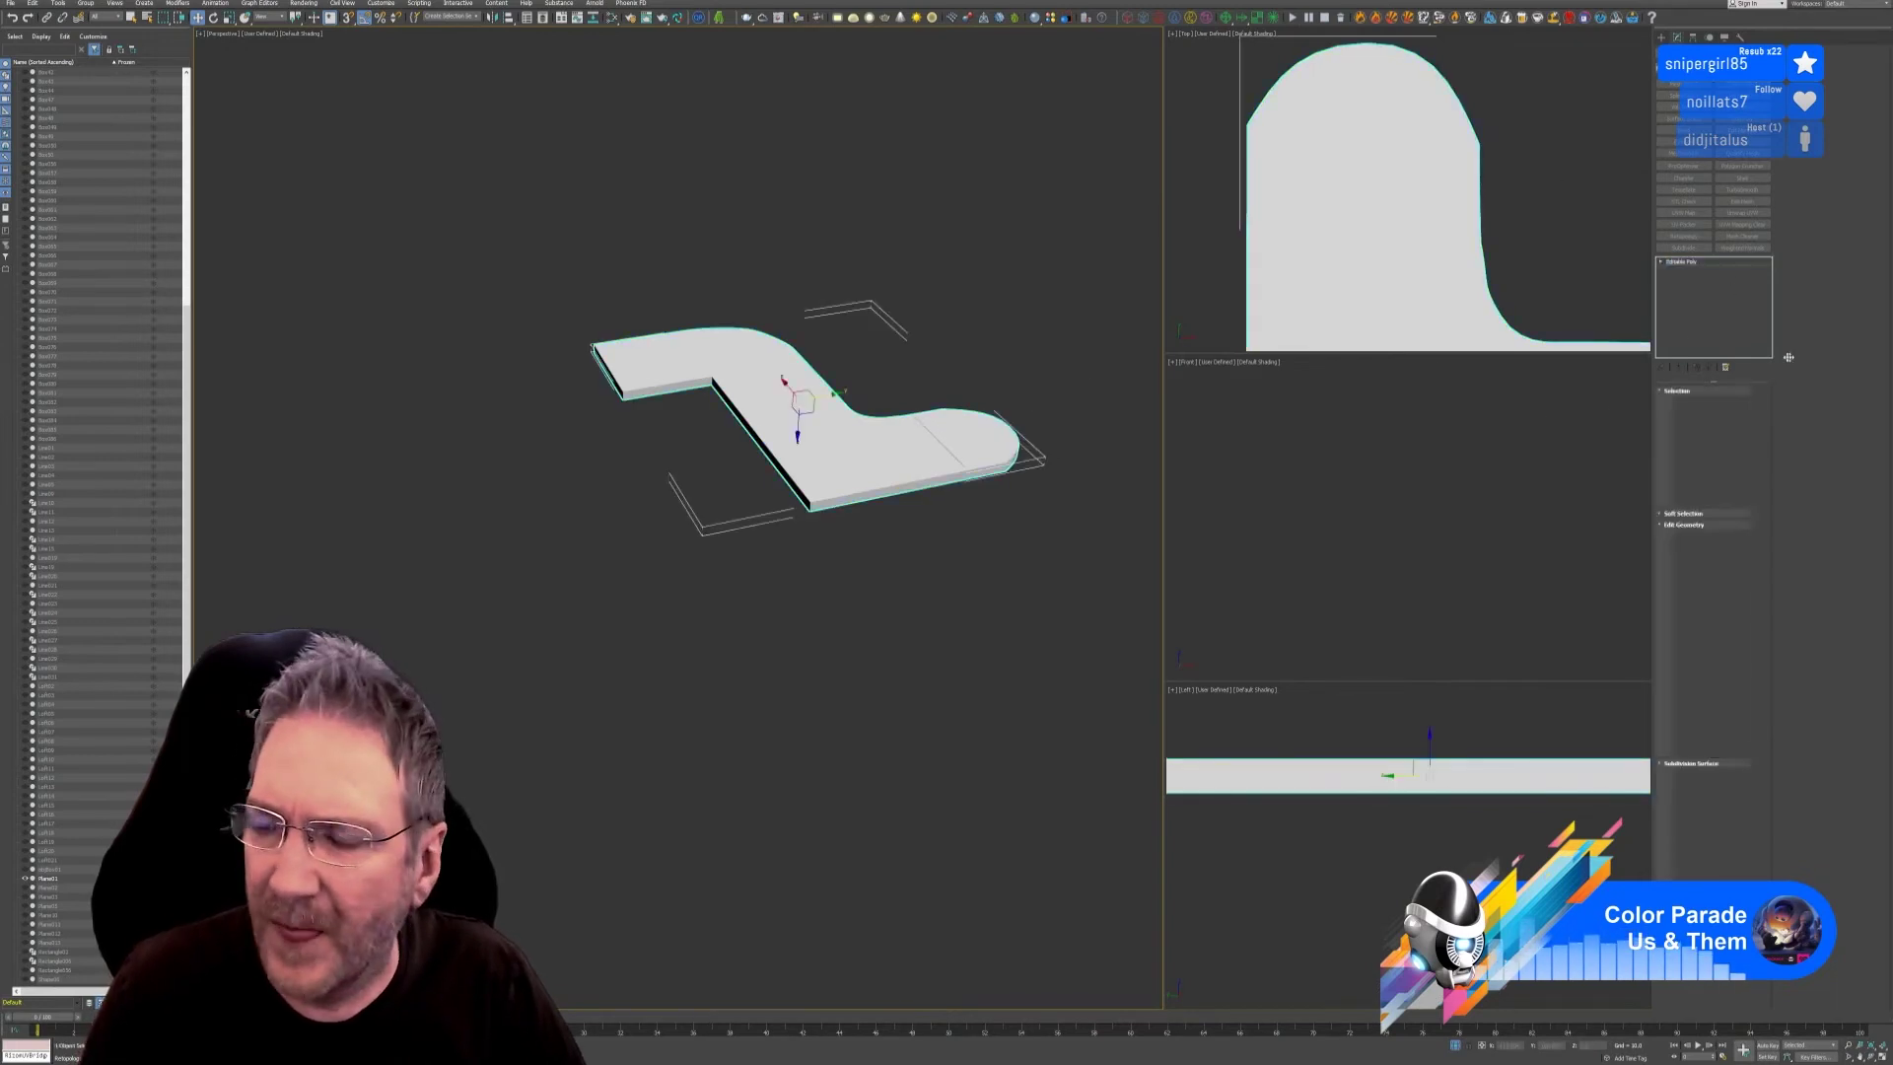
pyautogui.click(1722, 403)
pyautogui.click(996, 439)
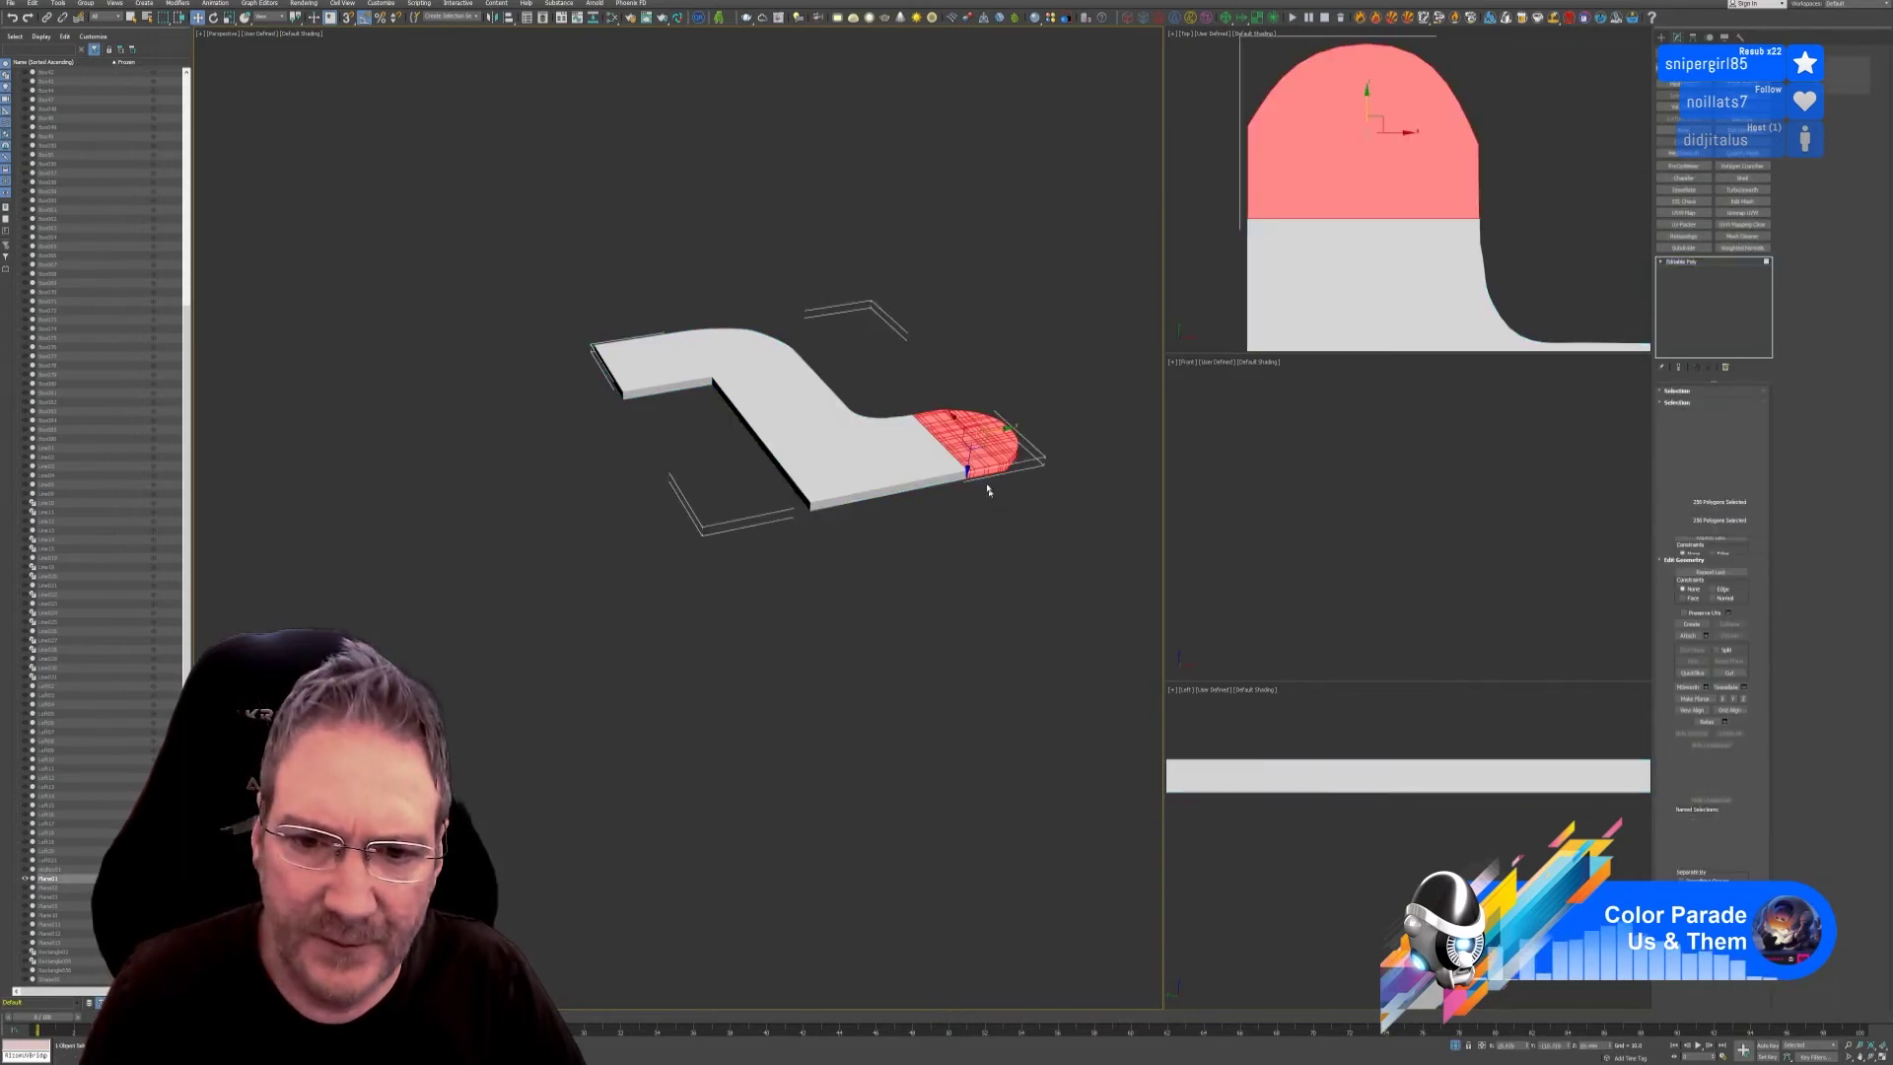
pyautogui.click(969, 477)
pyautogui.click(961, 448)
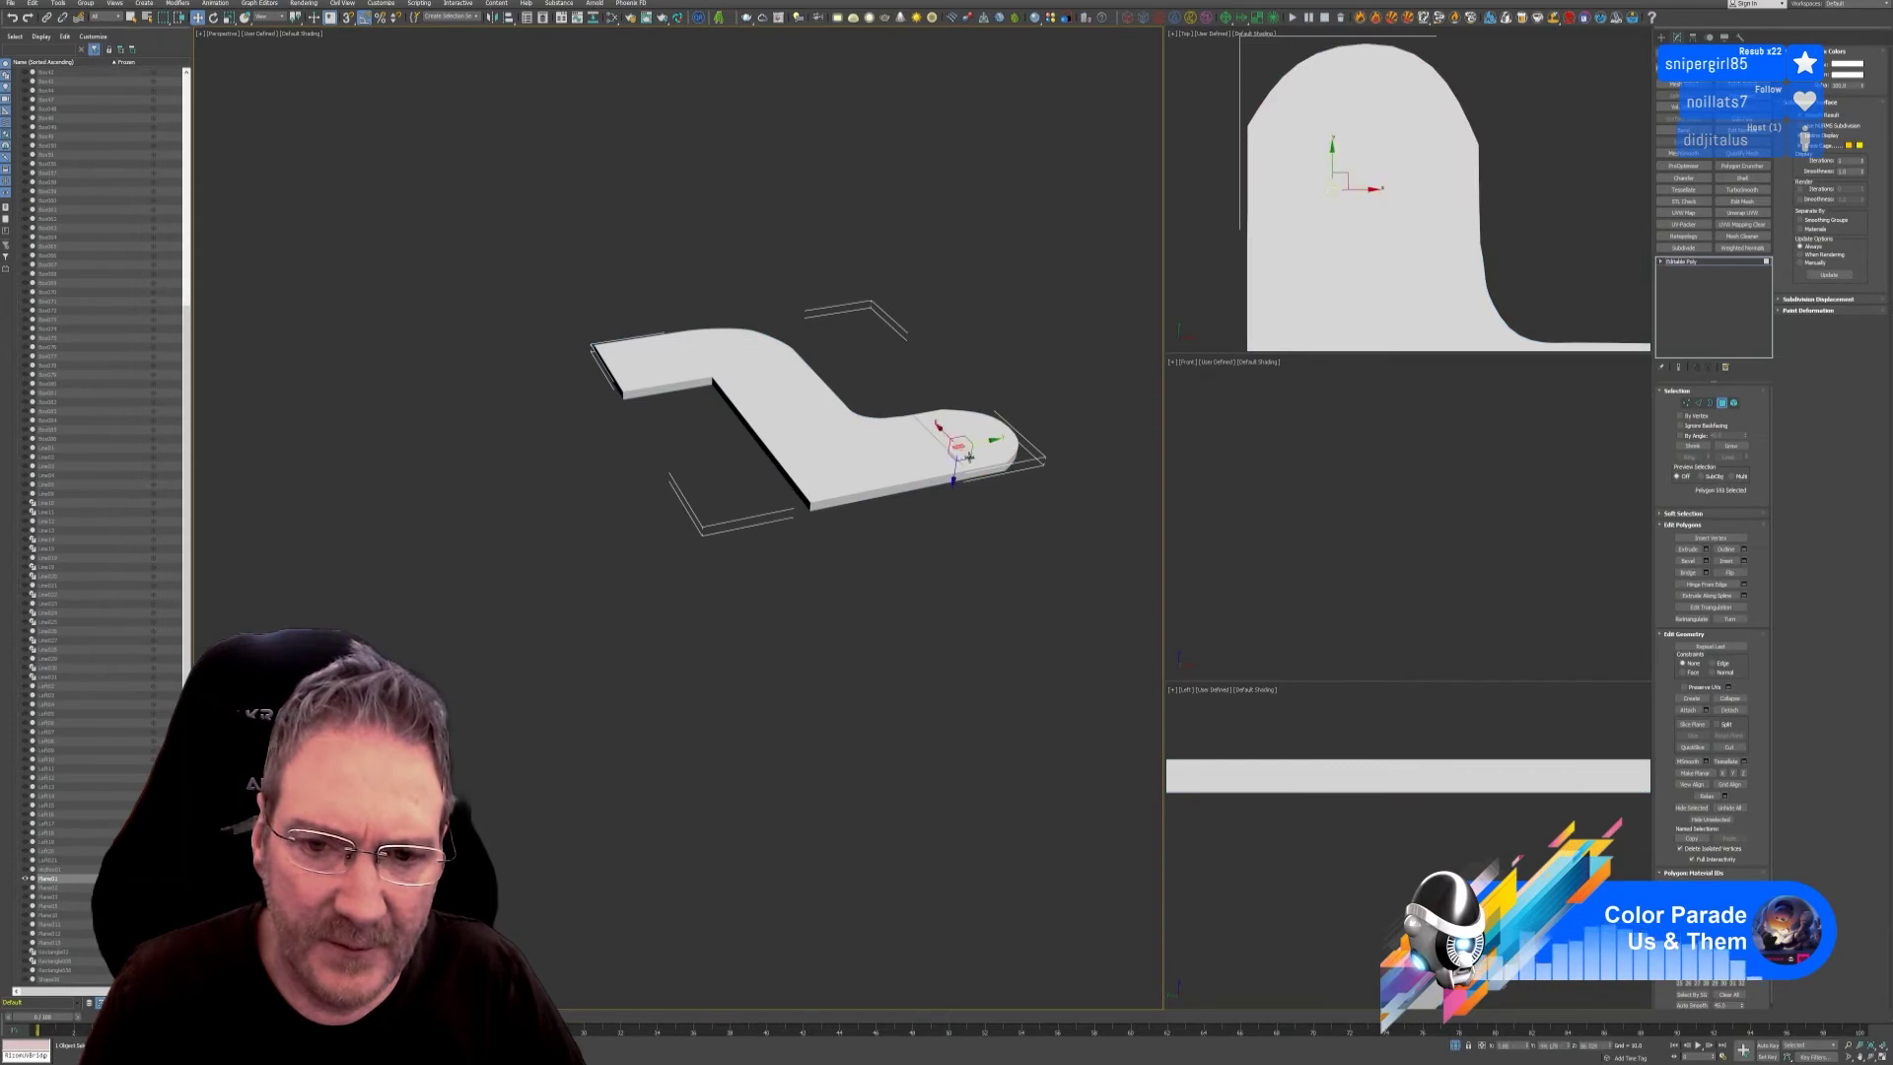
pyautogui.scroll(-6, 1371, 616)
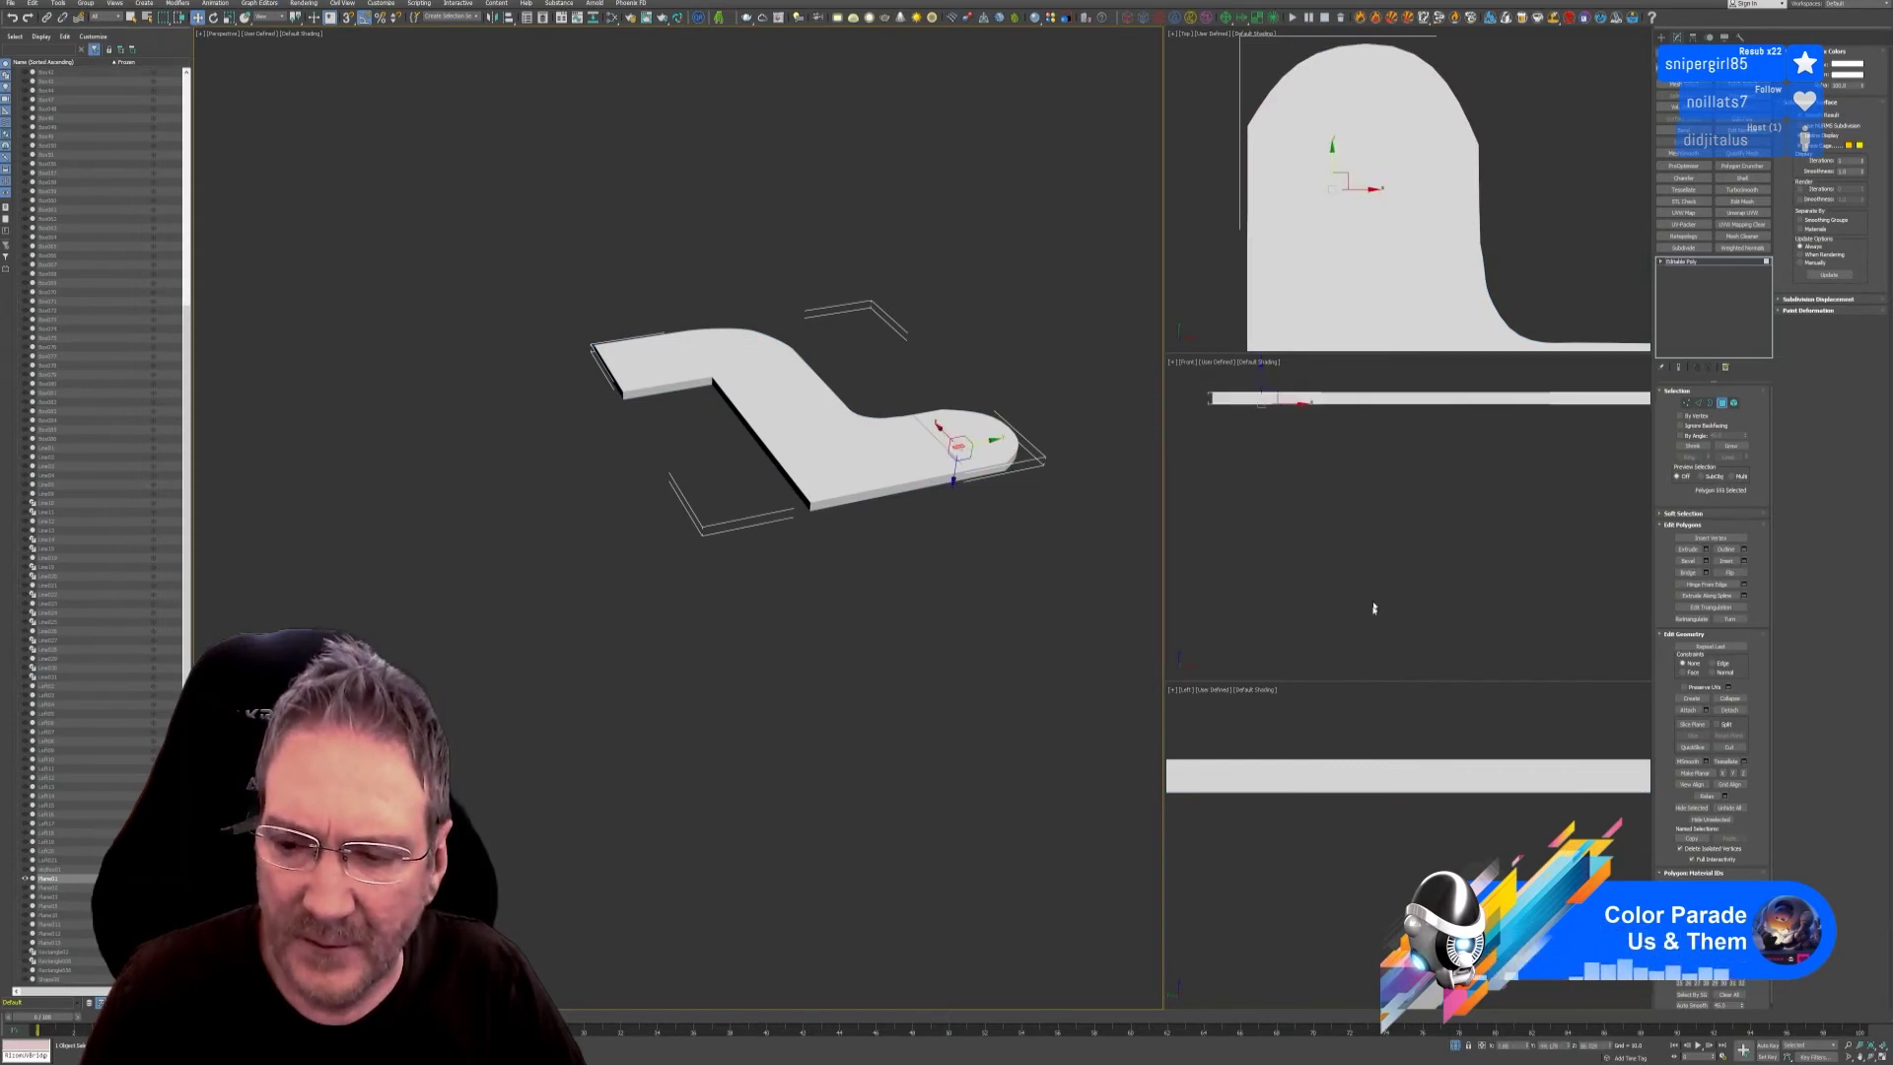
pyautogui.scroll(3, 1349, 562)
pyautogui.moveTo(1248, 571); pyautogui.dragTo(1532, 557)
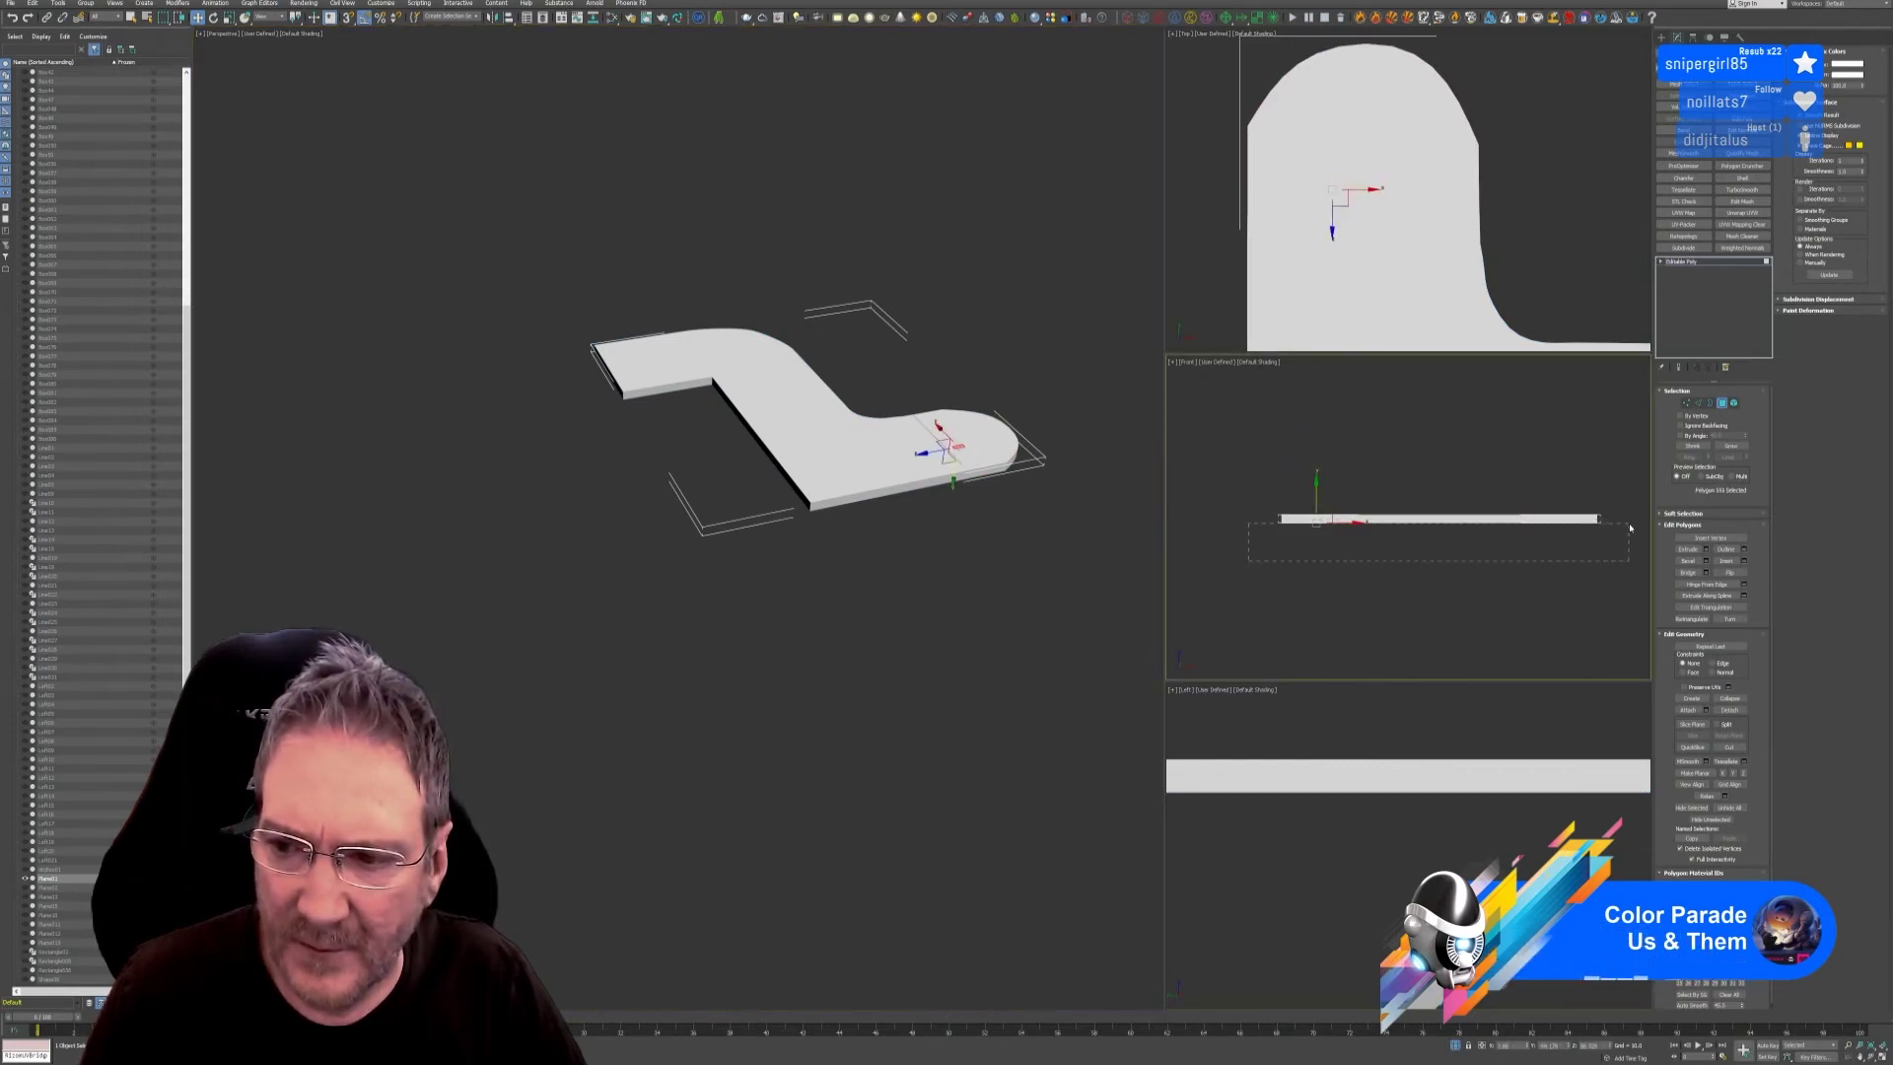
pyautogui.moveTo(1635, 528); pyautogui.dragTo(1632, 525)
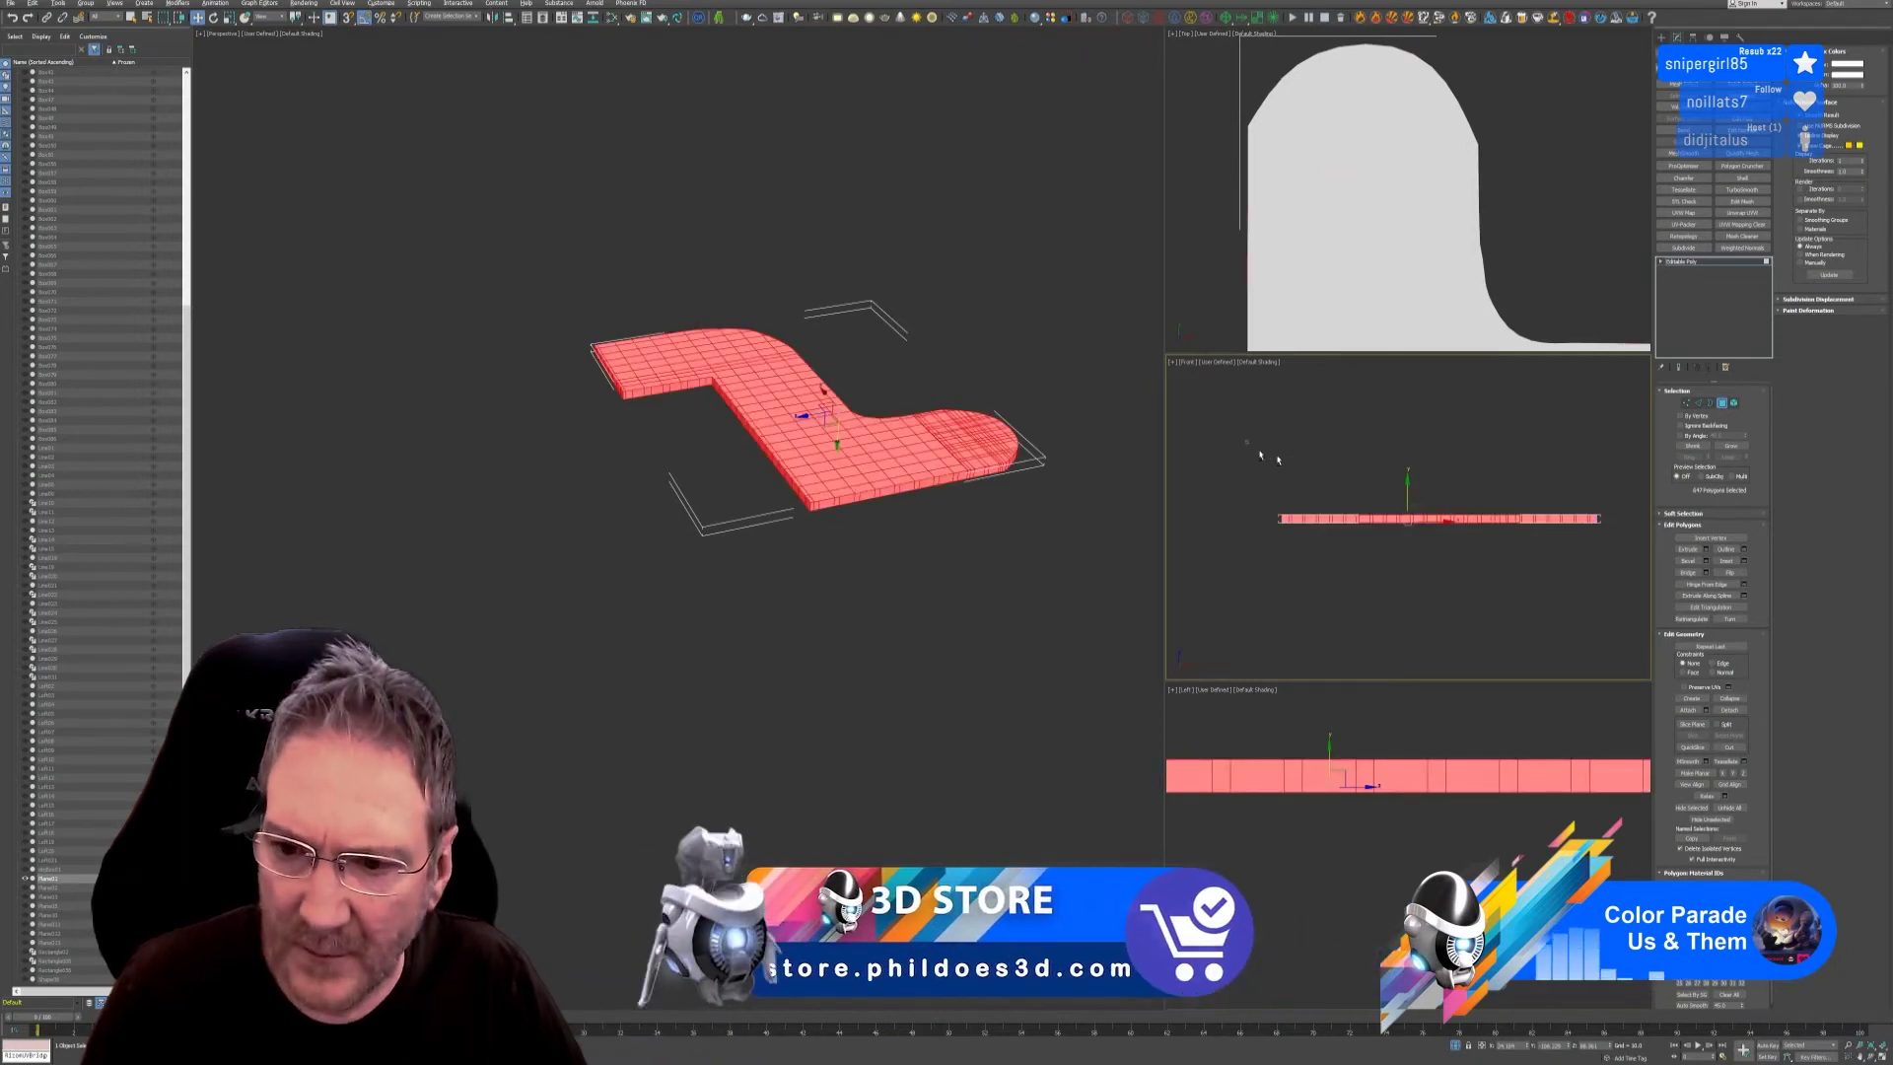
pyautogui.keyDown('alt'); pyautogui.moveTo(1260, 454); pyautogui.dragTo(1638, 518); pyautogui.keyUp('alt')
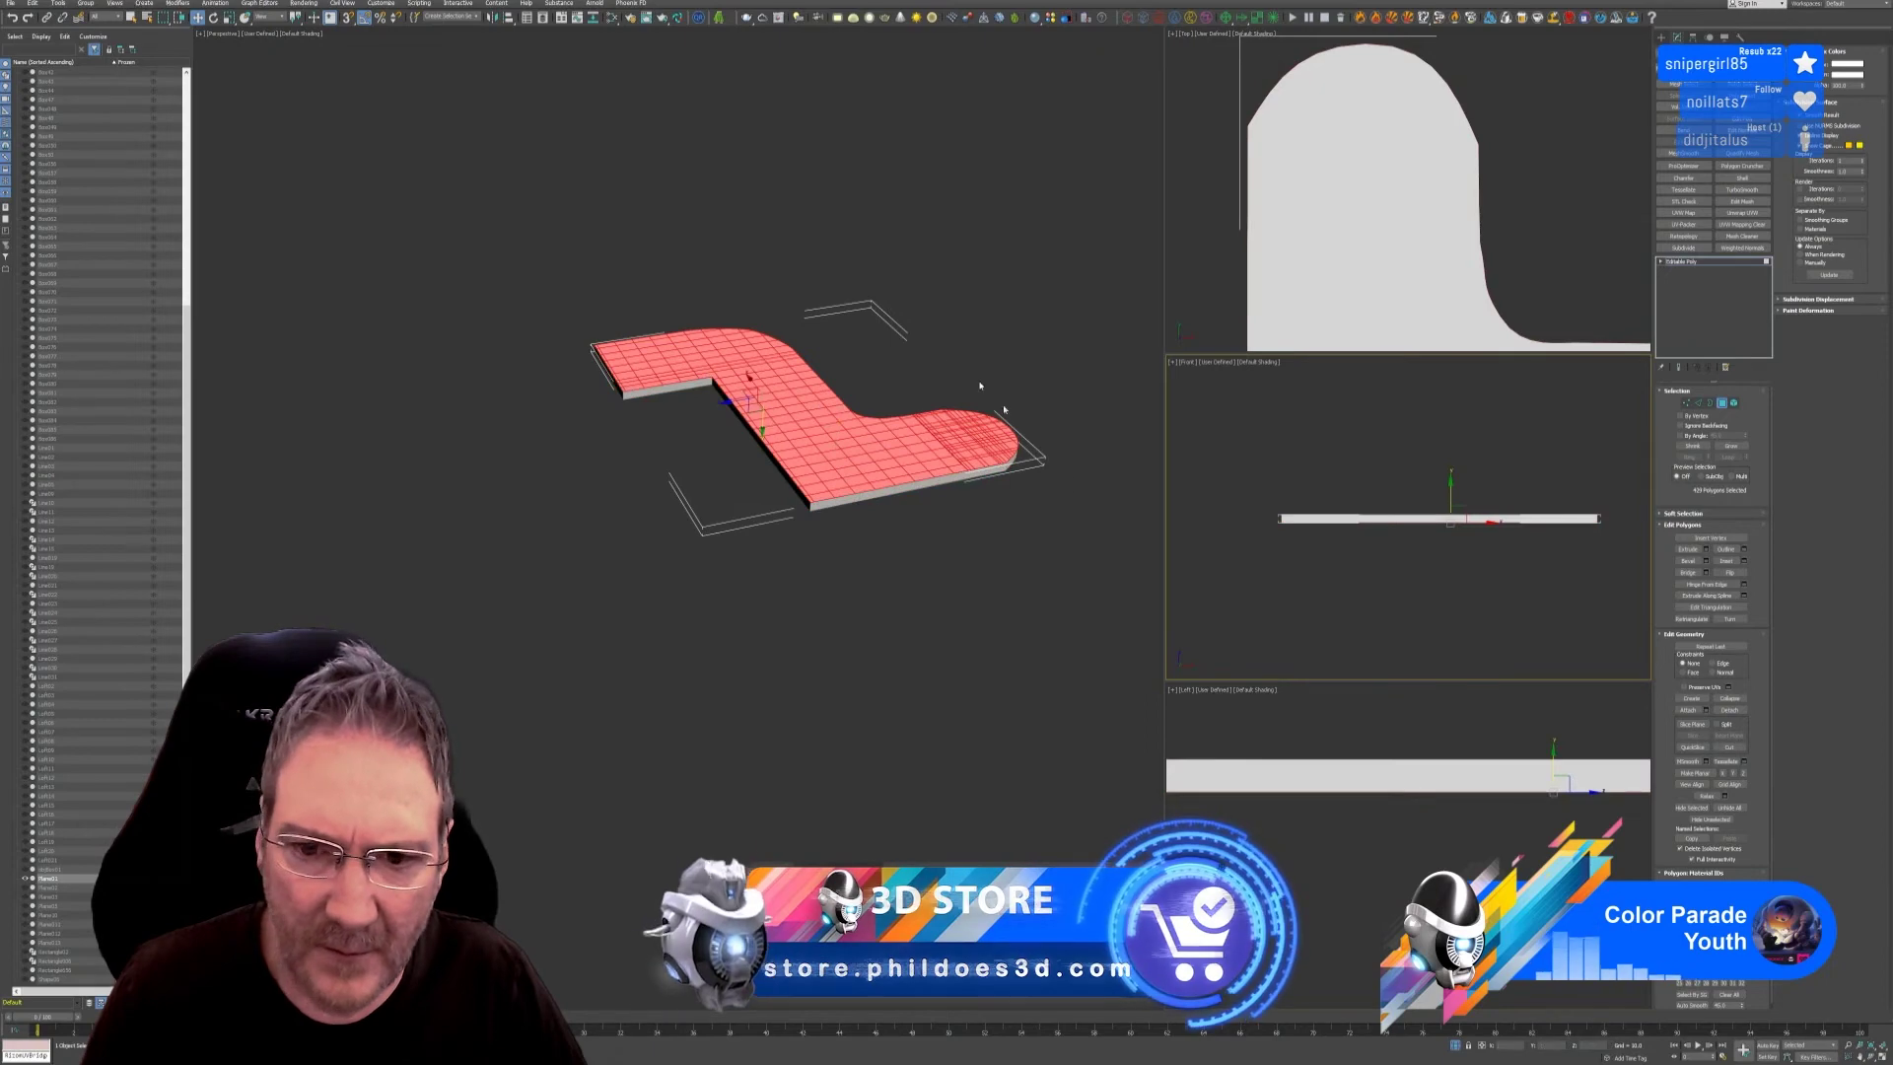
pyautogui.scroll(4, 980, 394)
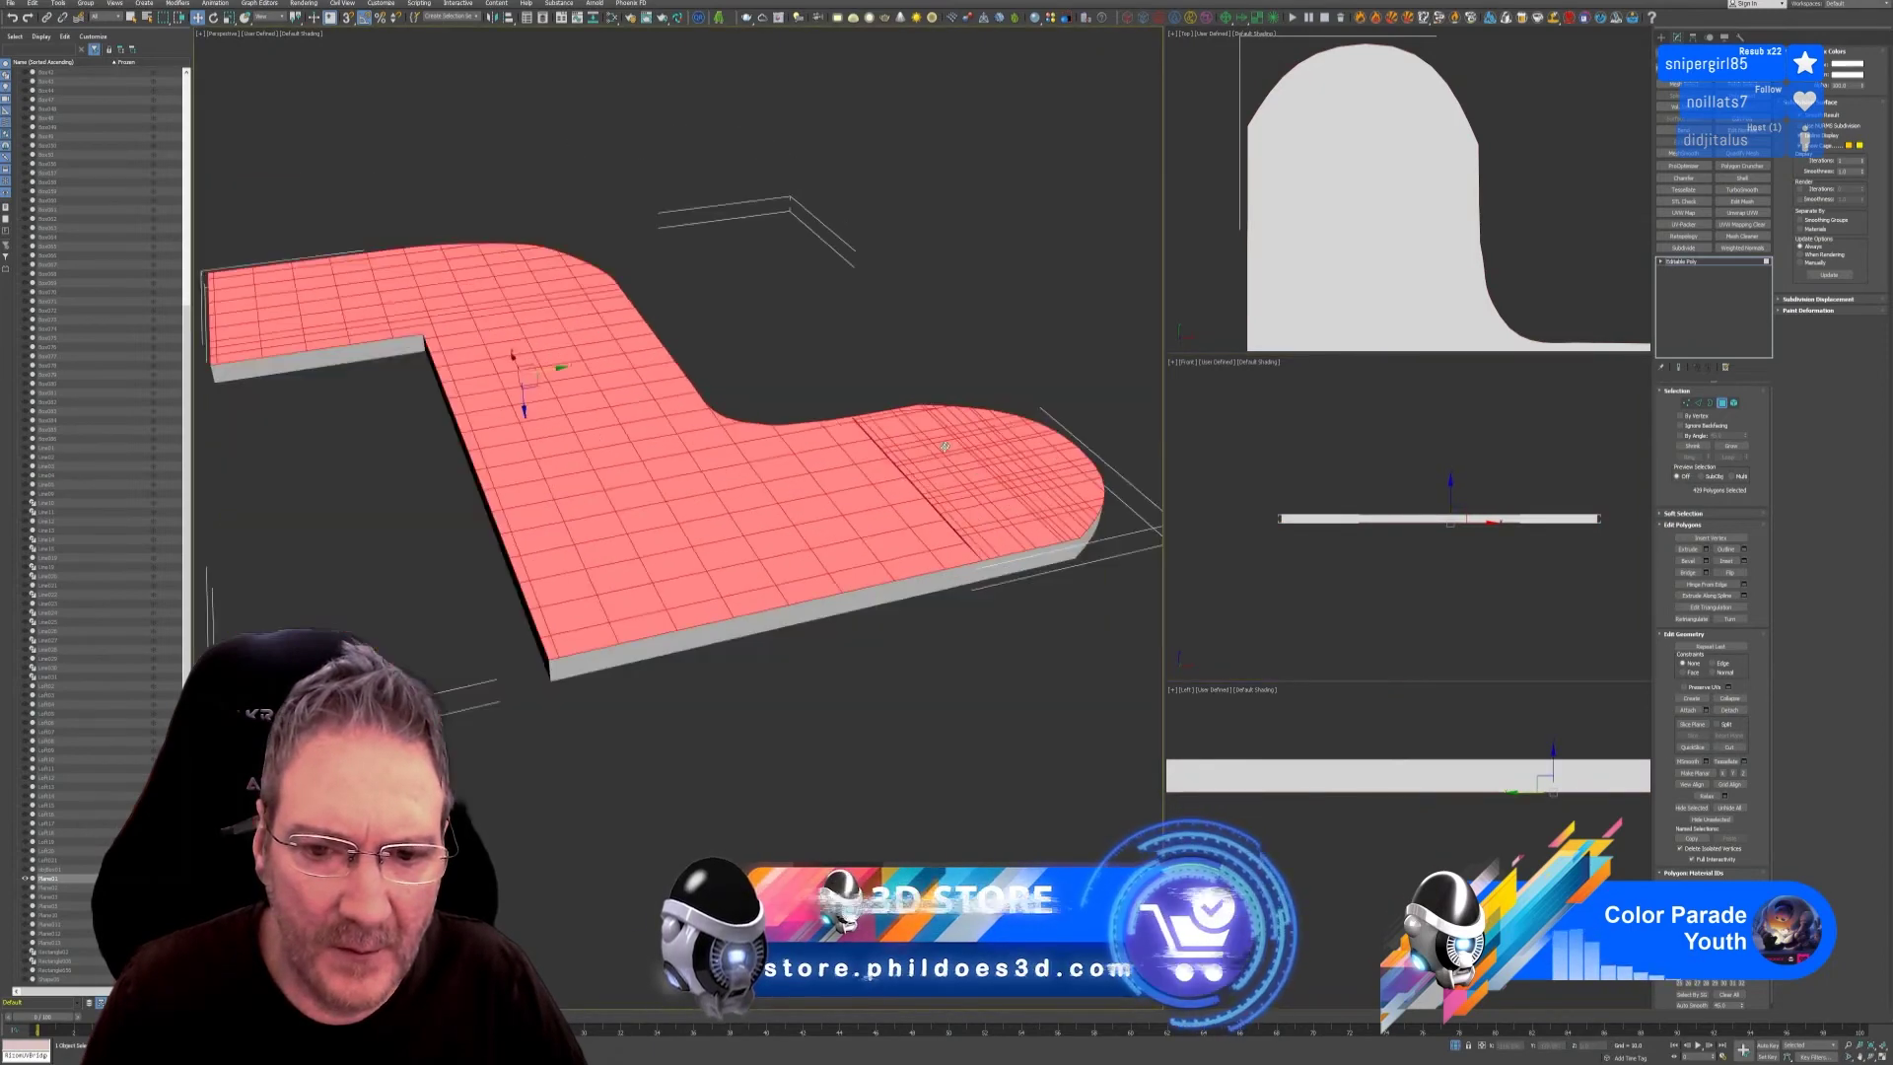
pyautogui.scroll(-5, 944, 446)
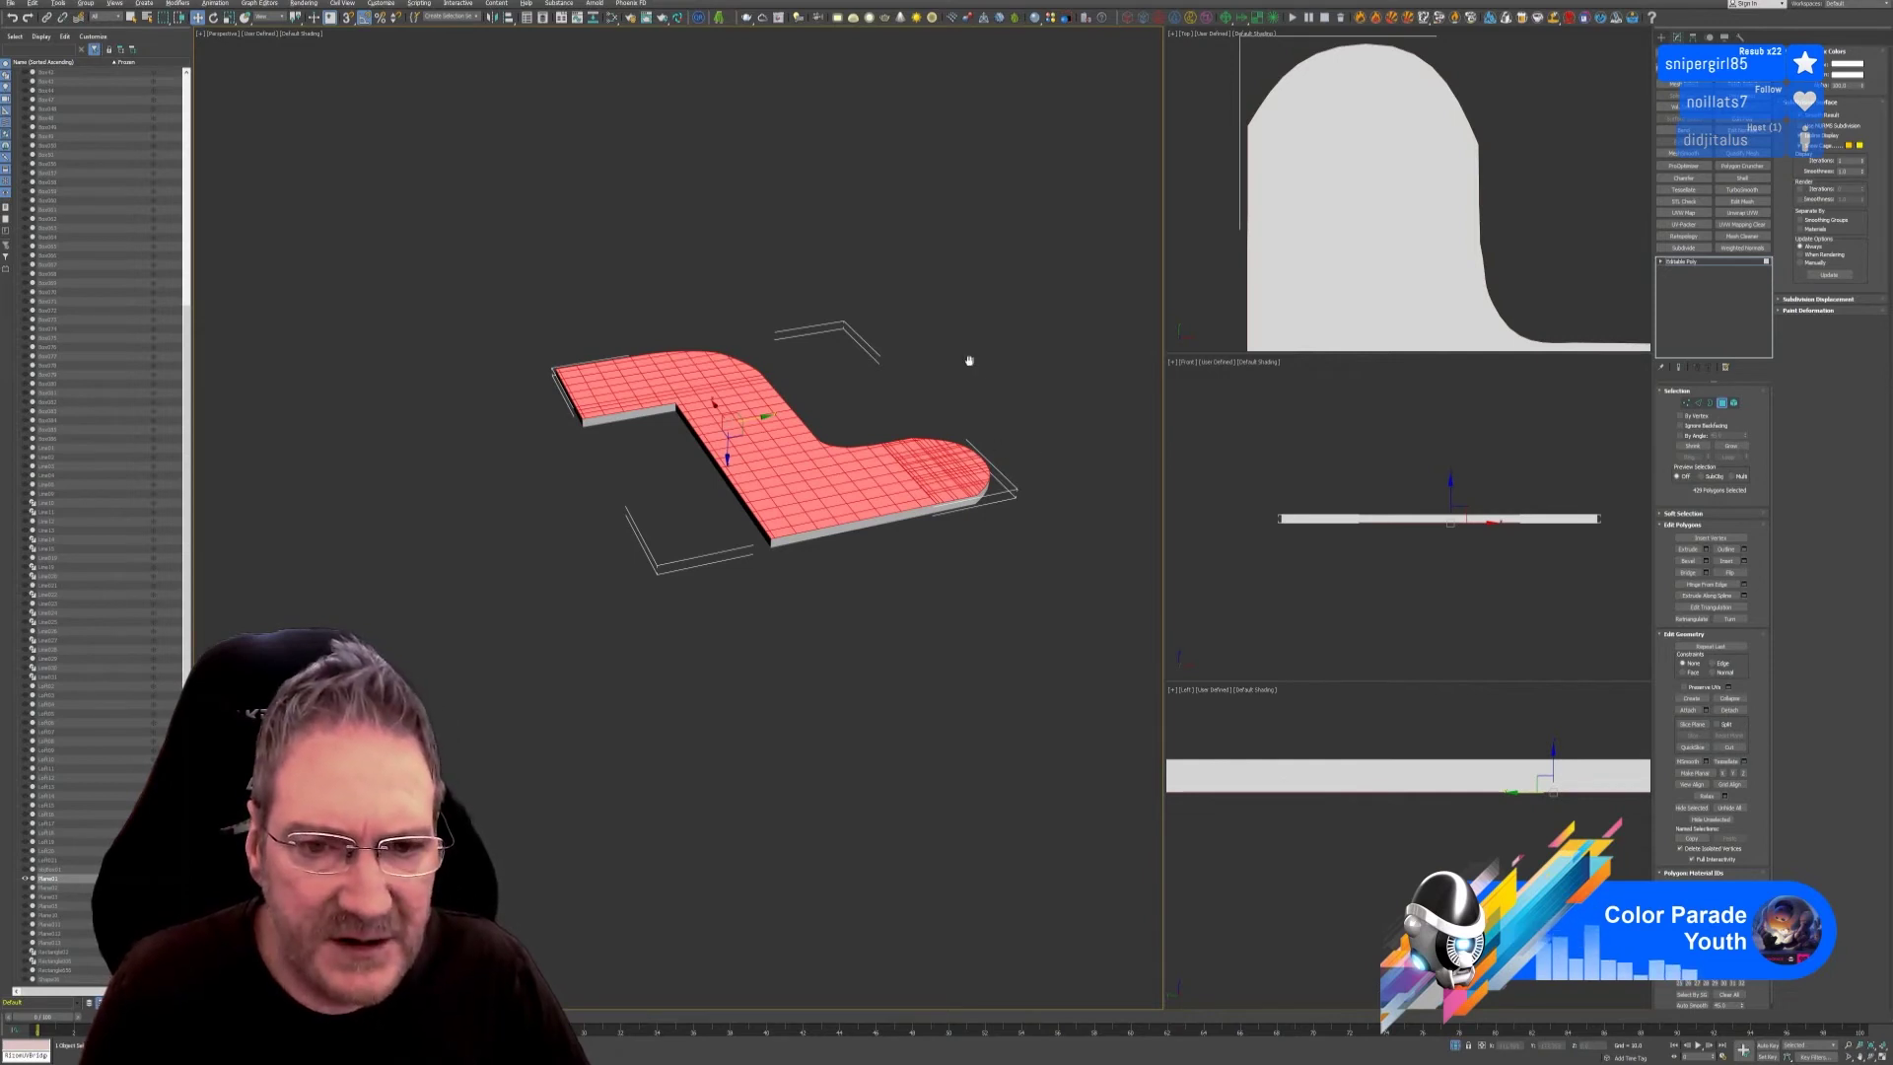
pyautogui.keyDown('alt'); pyautogui.moveTo(969, 361); pyautogui.dragTo(869, 422, button='middle'); pyautogui.keyUp('alt')
pyautogui.press('Delete')
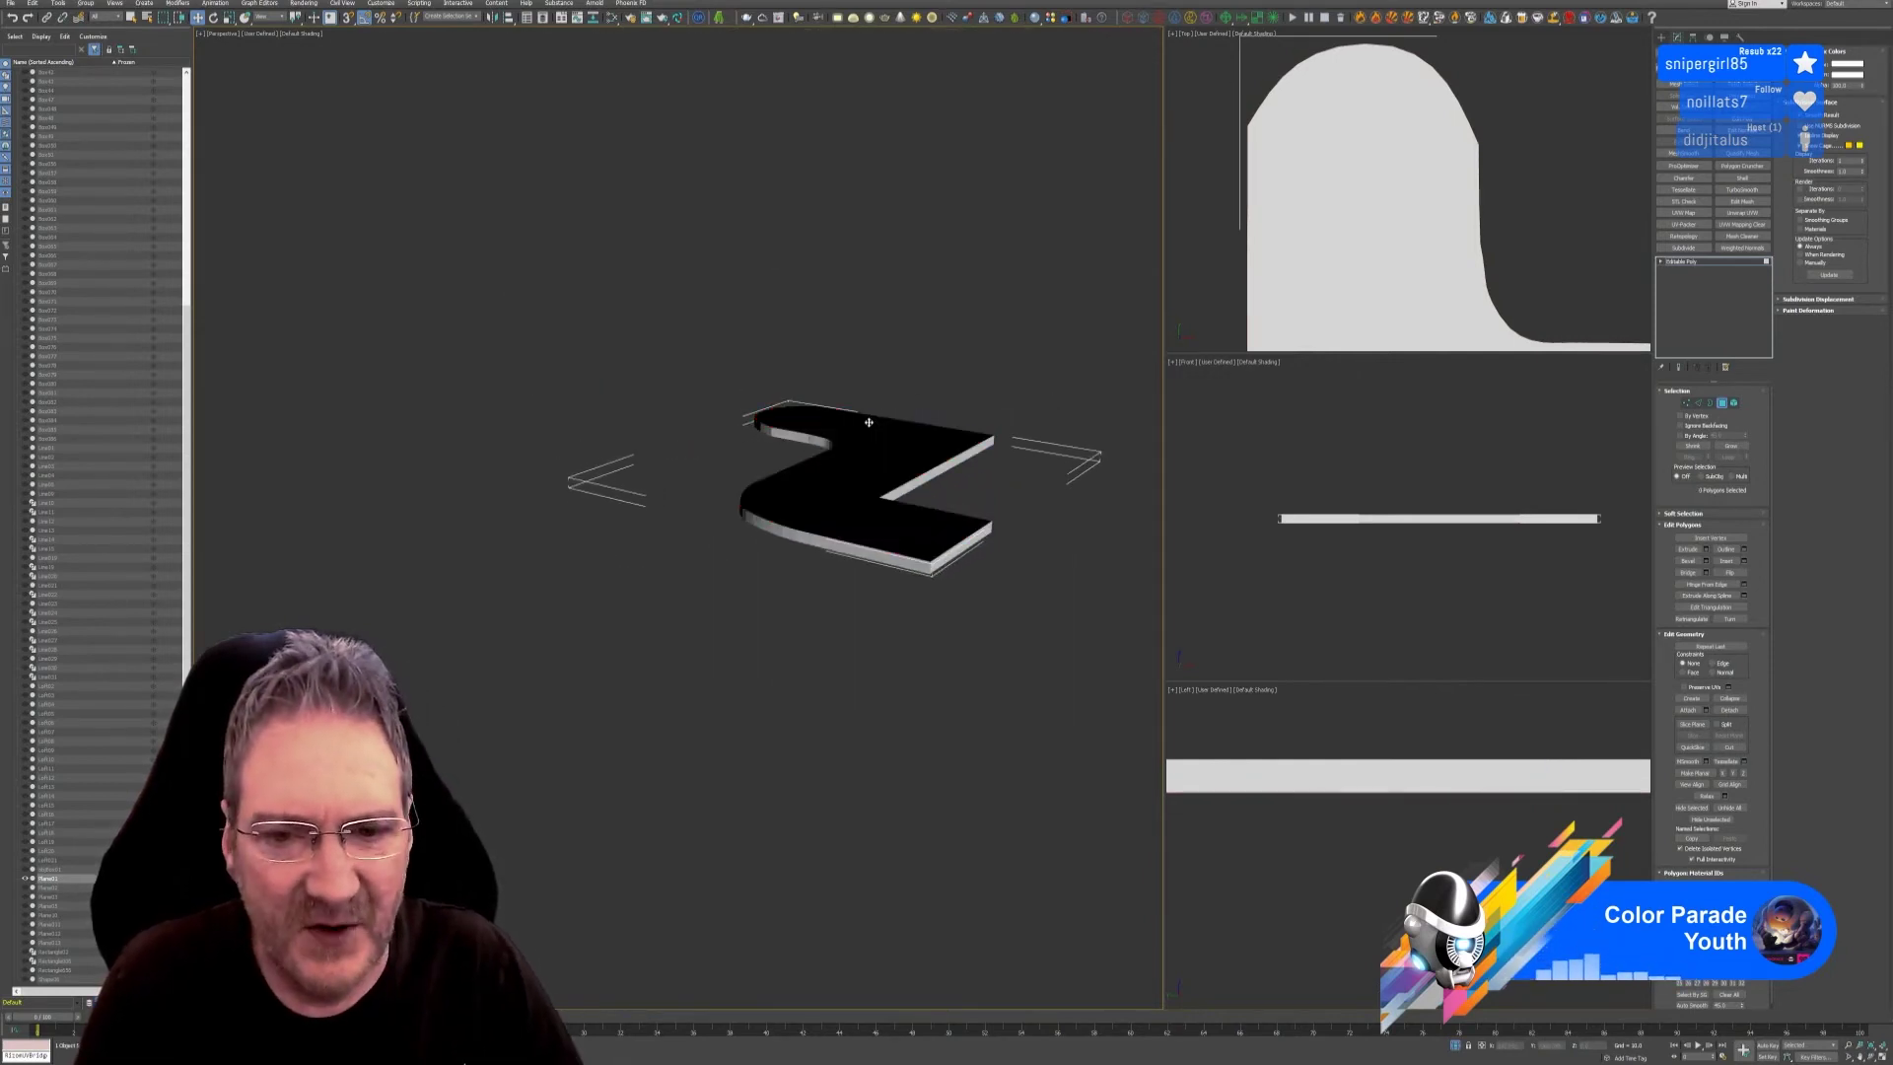
# Cap the open border on the canopy's underside, return to object level and exit isolation to show the whole kitchen.
pyautogui.click(1710, 404)
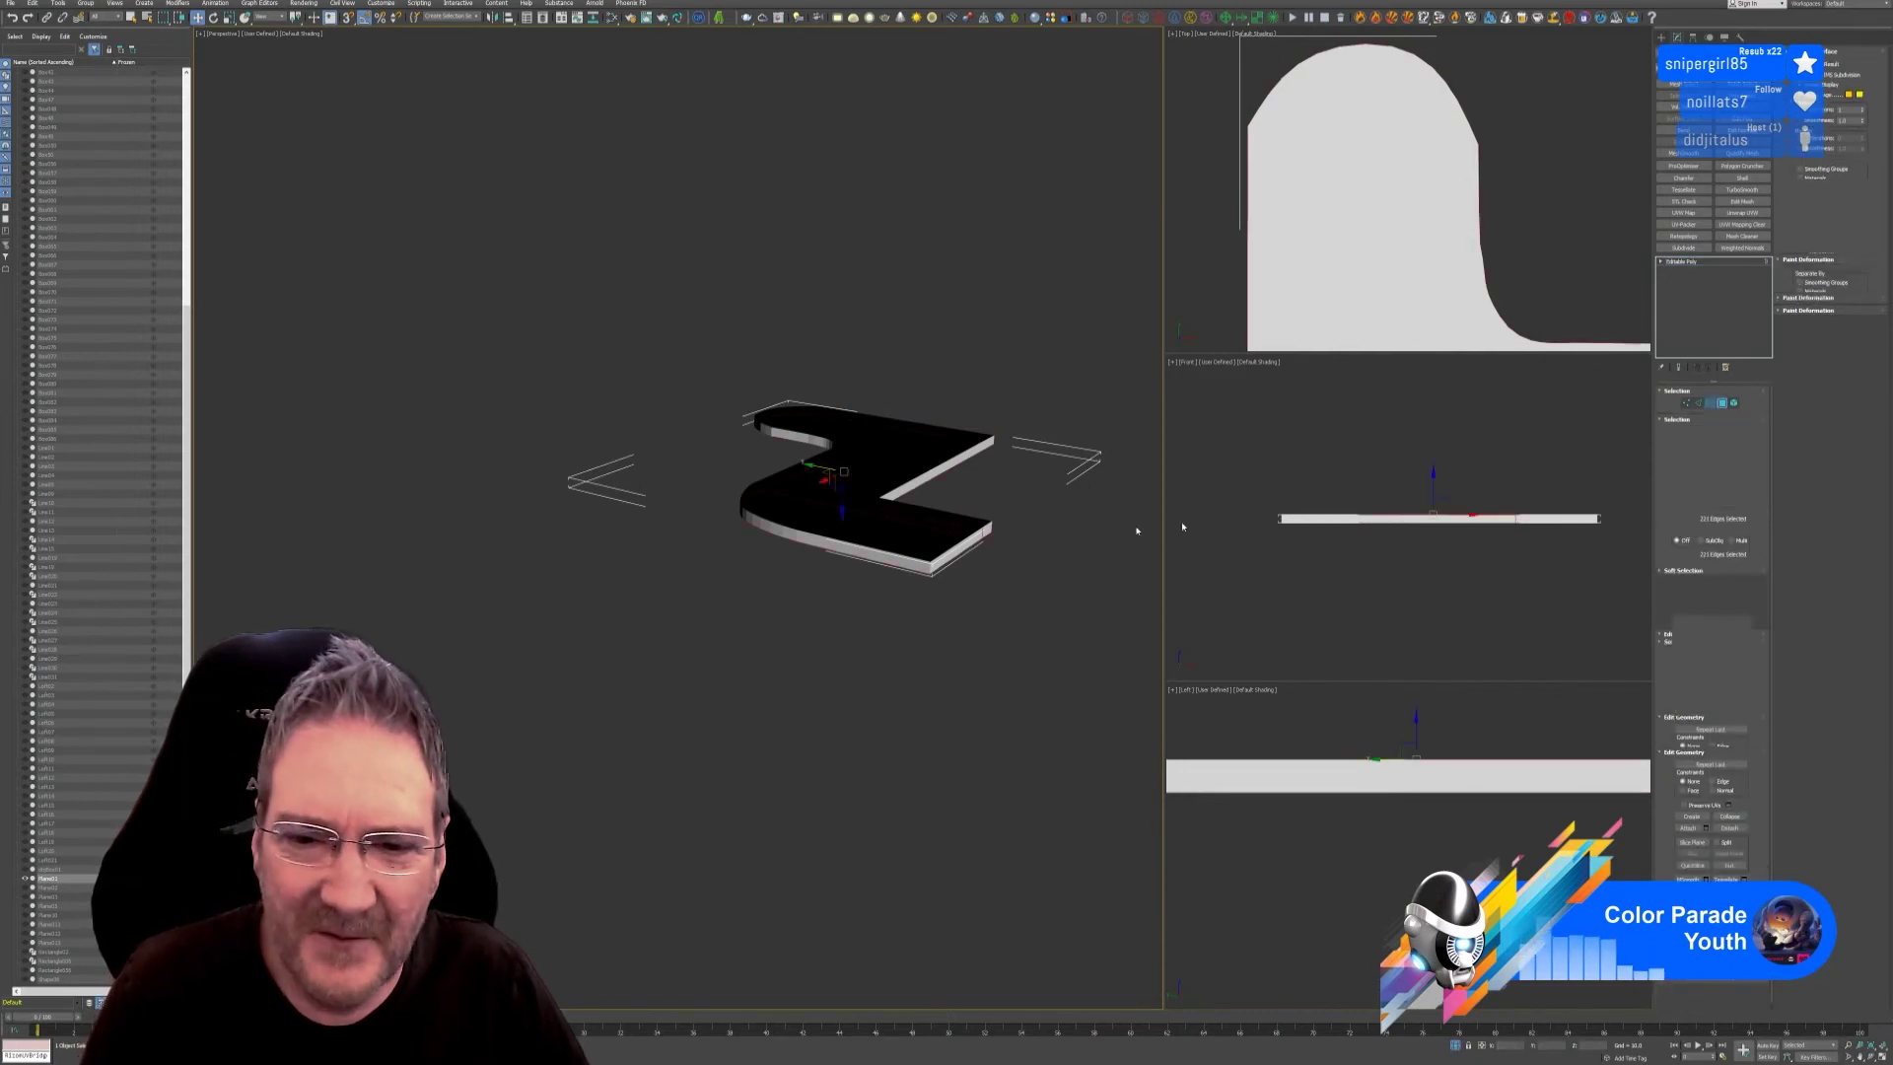
pyautogui.hotkey('ctrl', 'd')
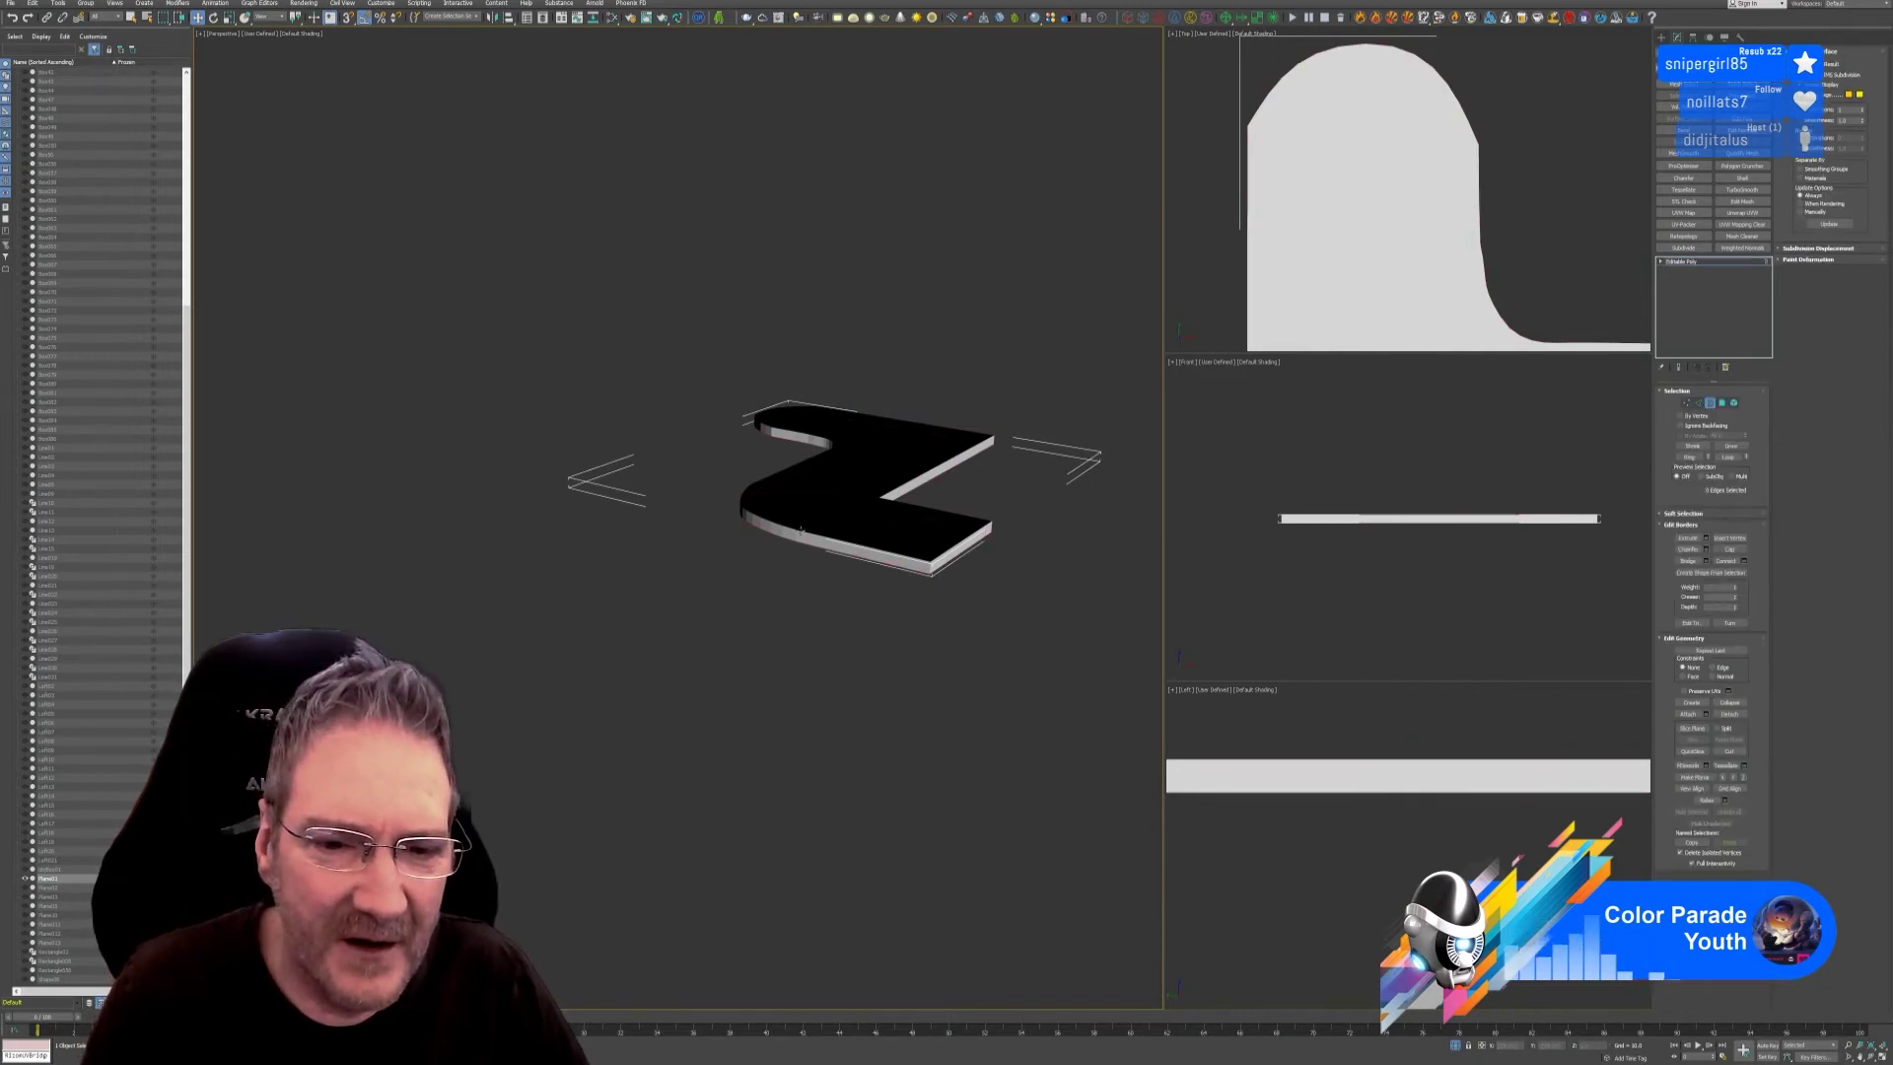
pyautogui.click(801, 529)
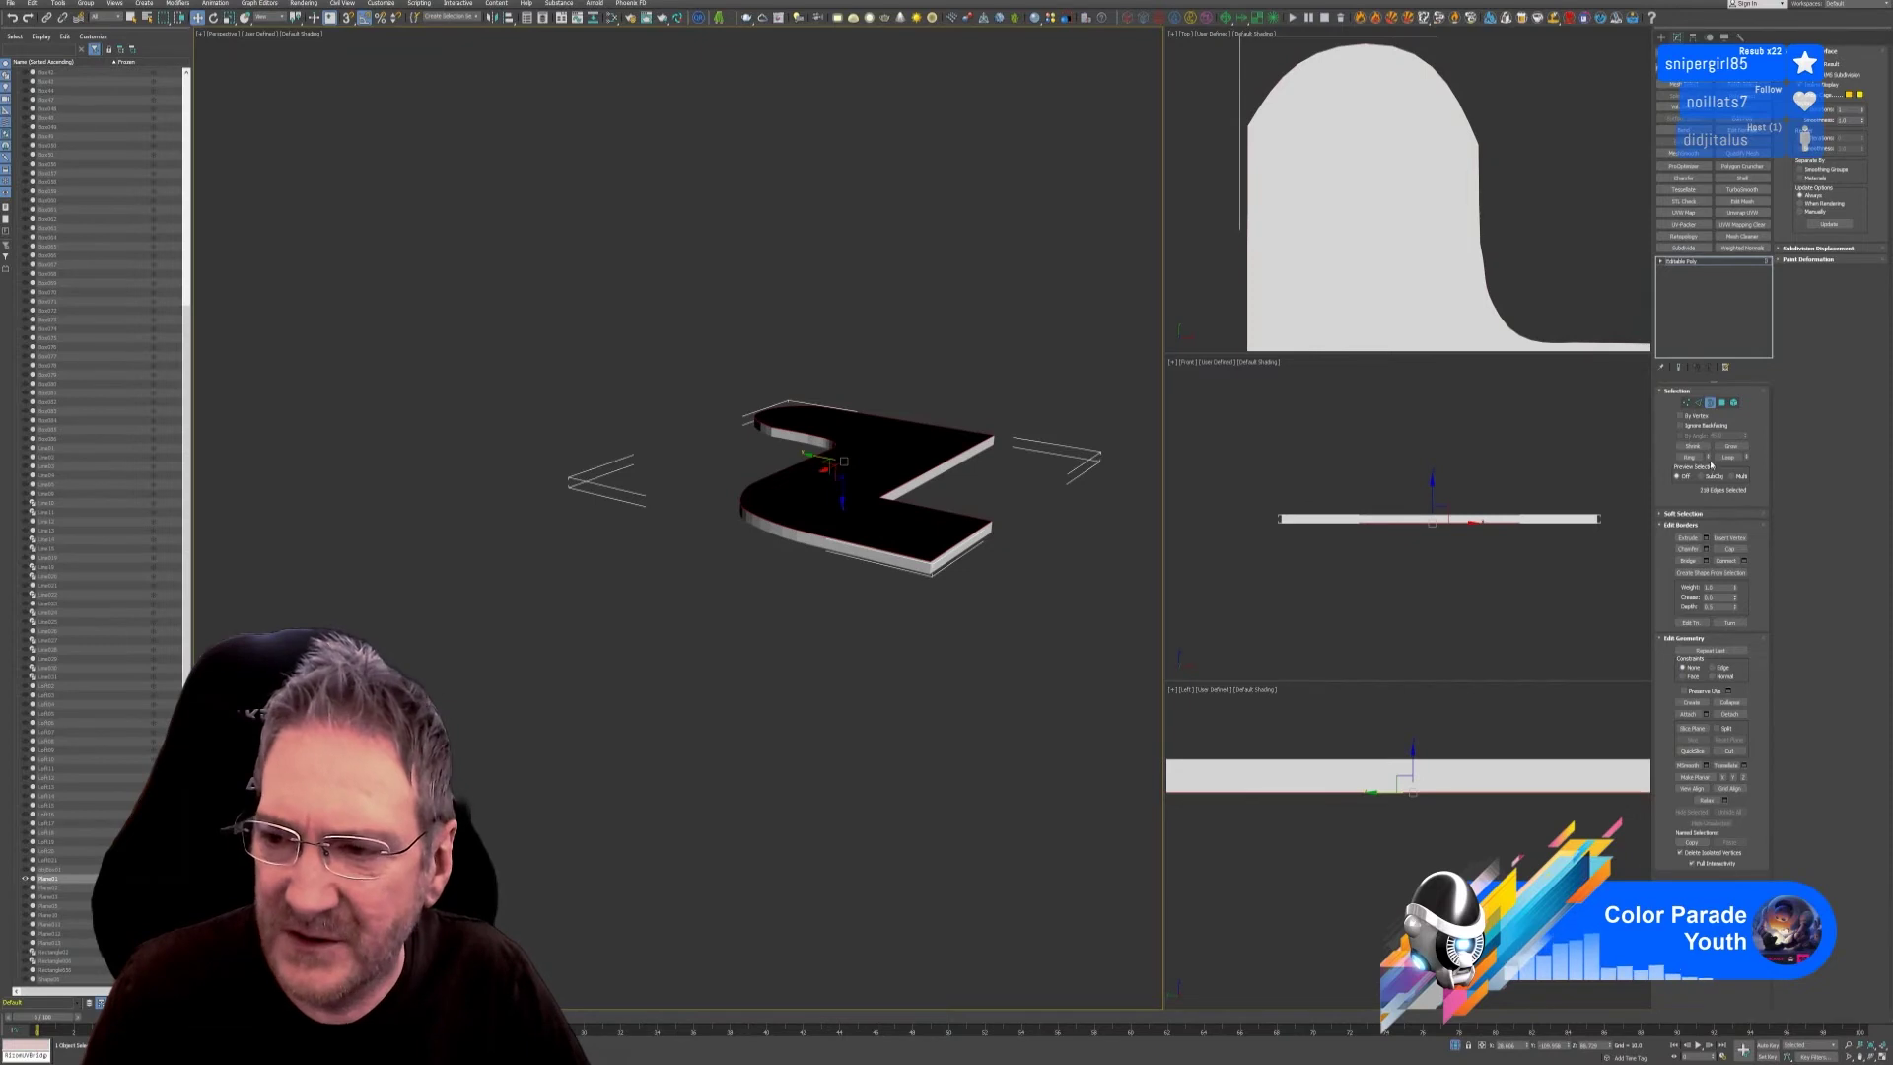
pyautogui.click(1728, 550)
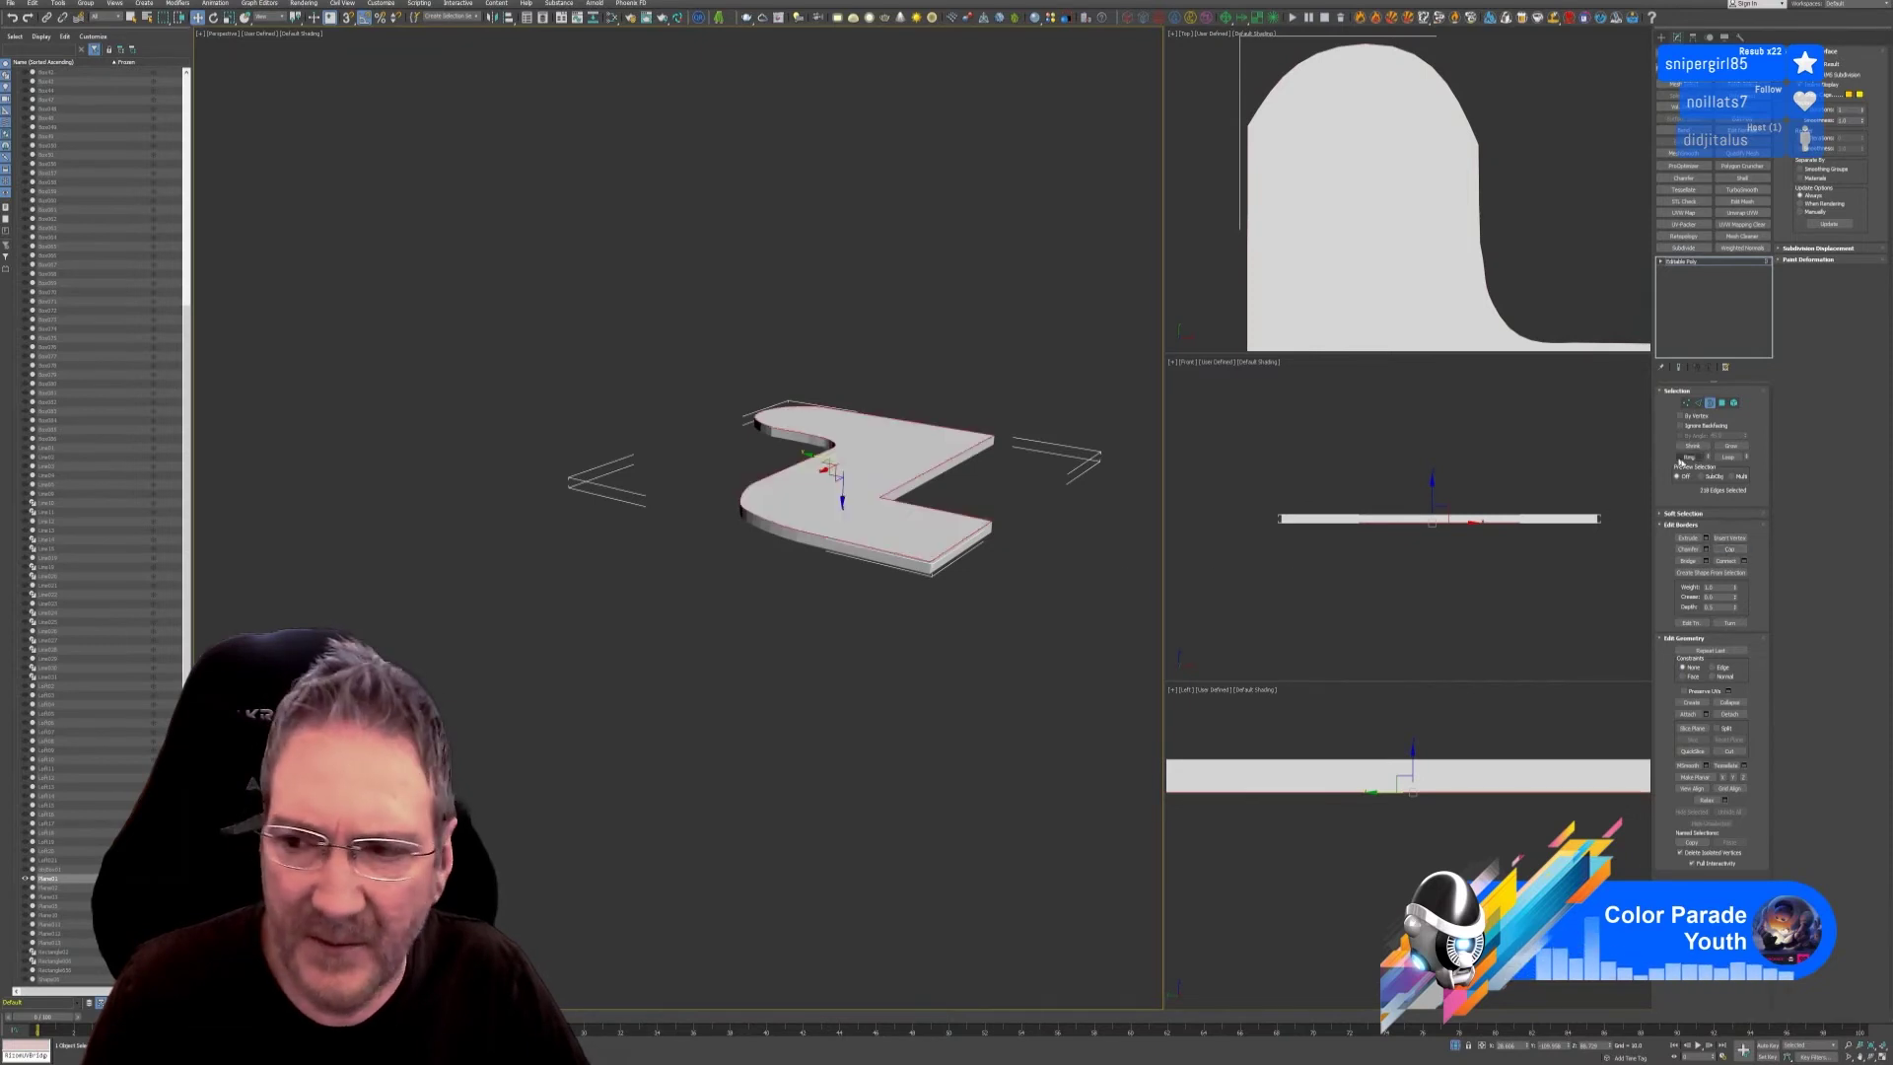
pyautogui.press('3')
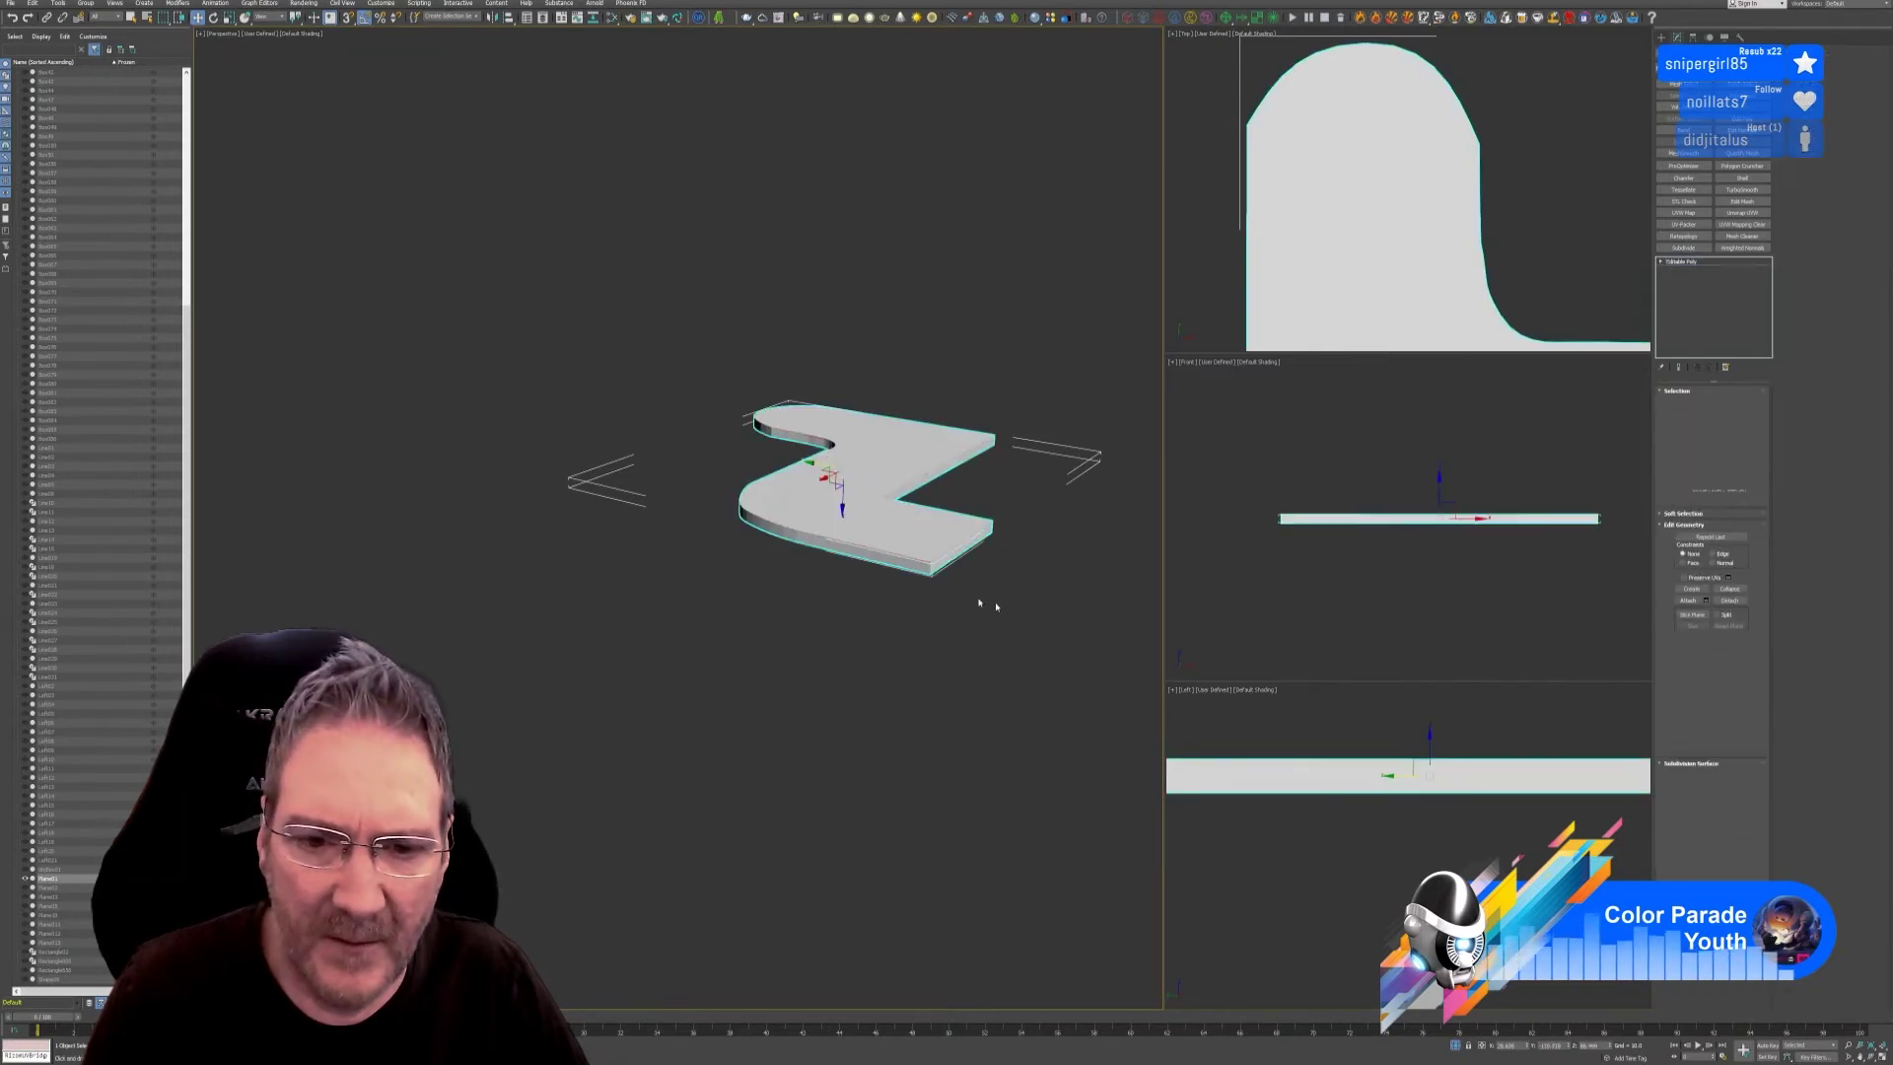
pyautogui.click(1455, 1046)
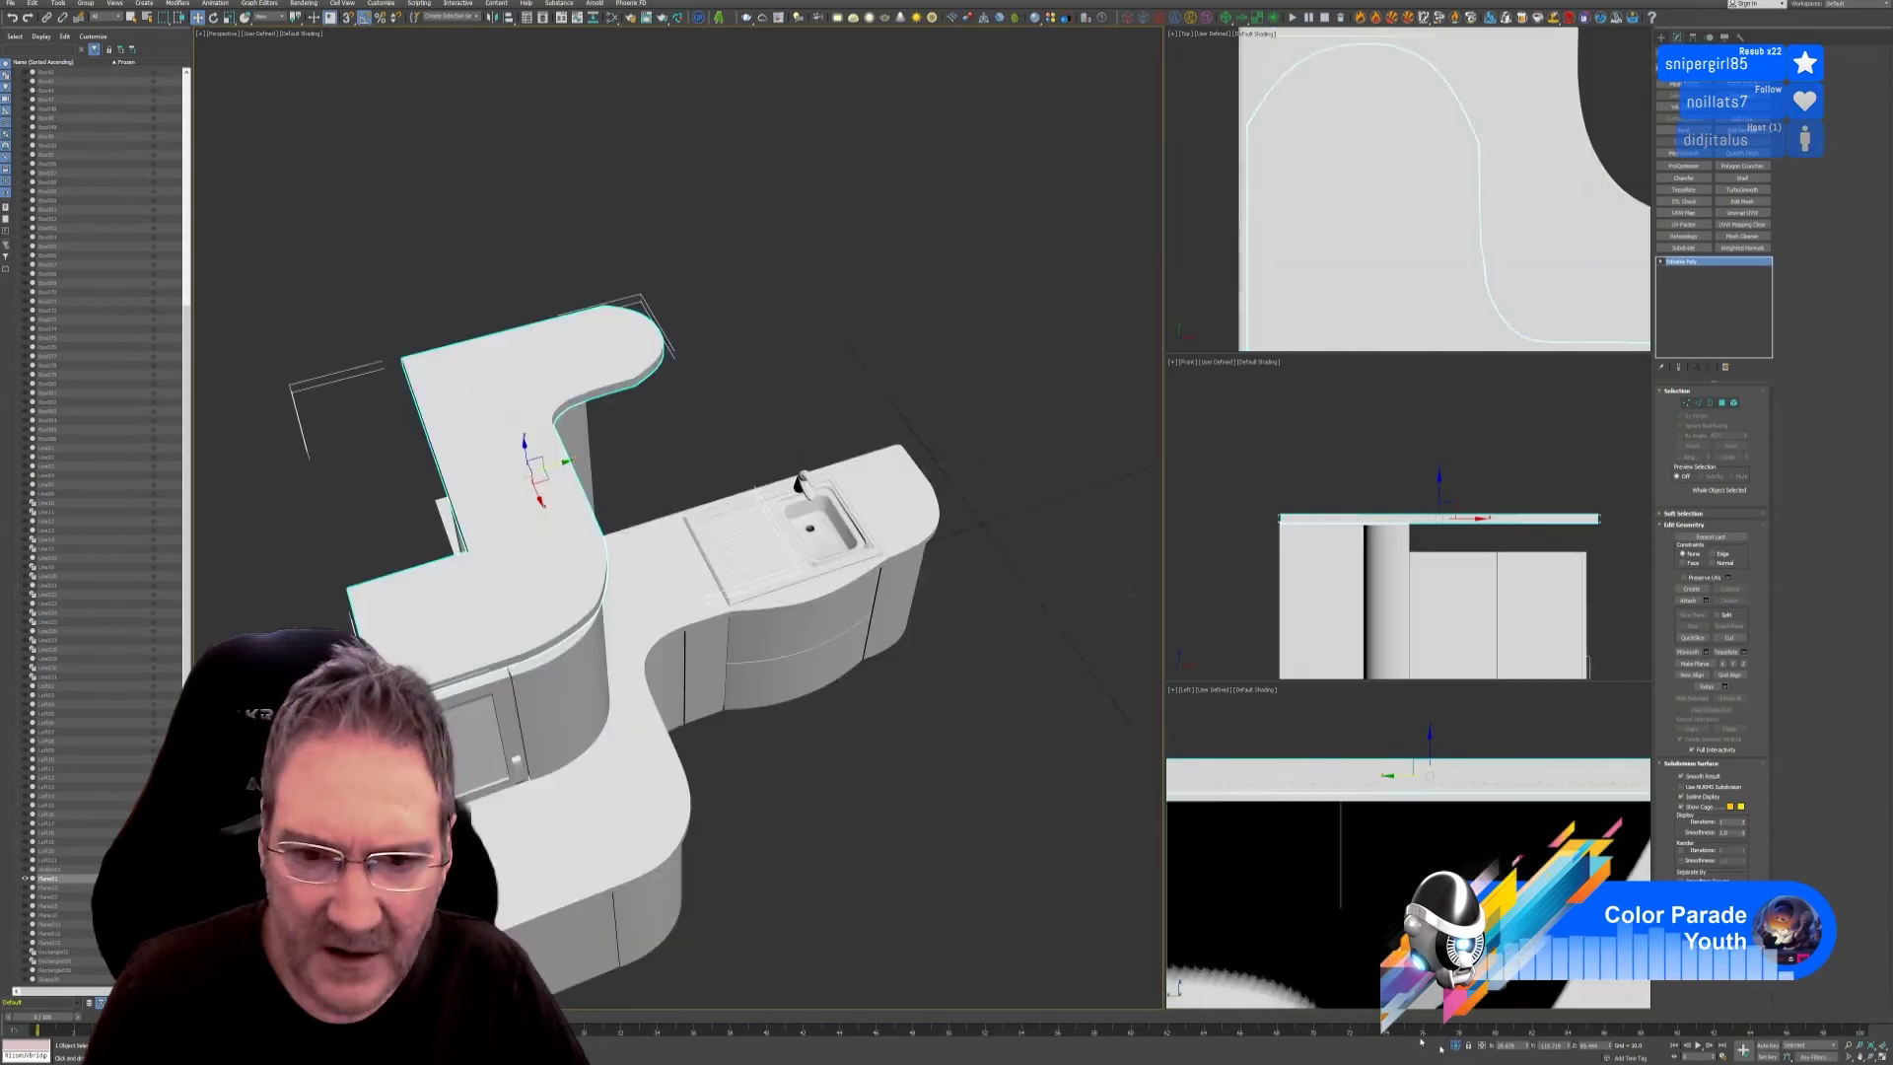
# Examine the sink run, wall units and opposite cabinets from several angles.
pyautogui.keyDown('alt'); pyautogui.moveTo(950, 701); pyautogui.dragTo(751, 565, button='middle'); pyautogui.keyUp('alt')
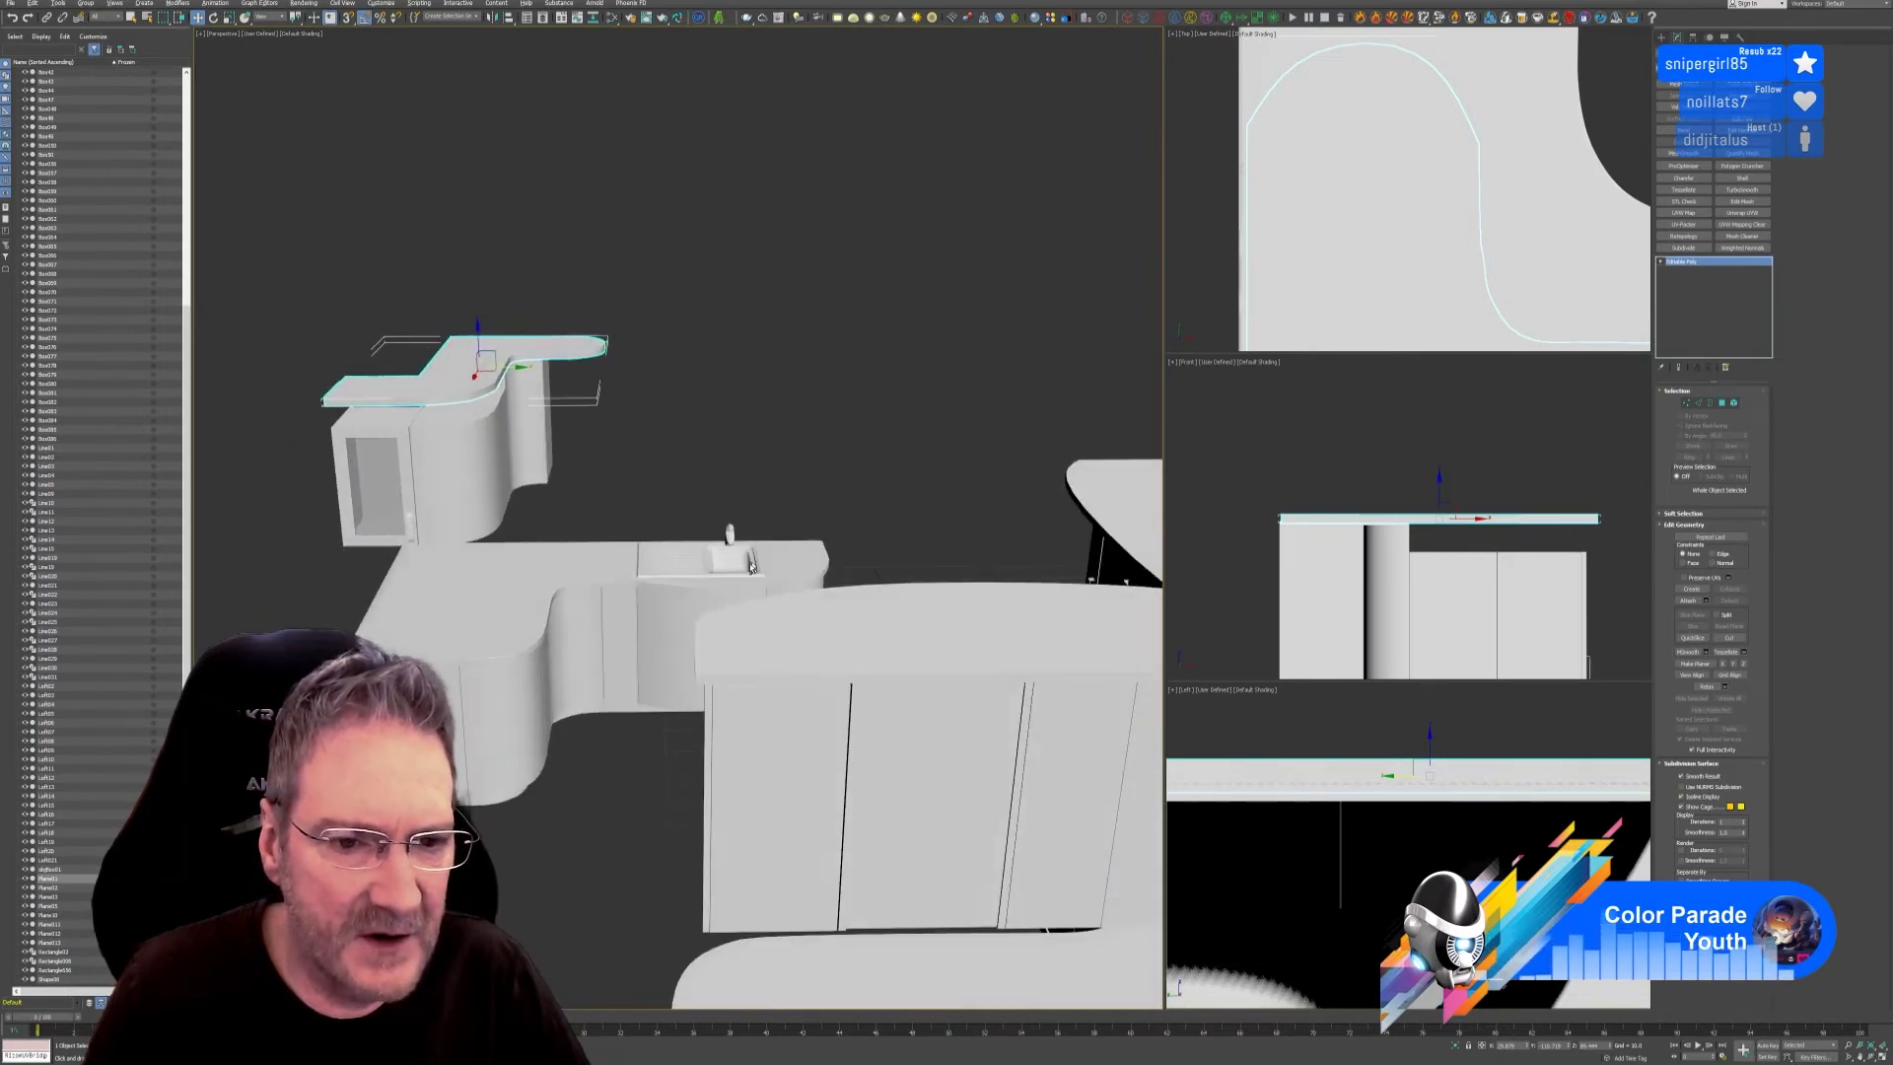
pyautogui.moveTo(775, 440)
pyautogui.keyDown('alt'); pyautogui.mouseDown(button='middle')
pyautogui.moveTo(802, 410)
pyautogui.moveTo(767, 432)
pyautogui.mouseUp(button='middle'); pyautogui.keyUp('alt')
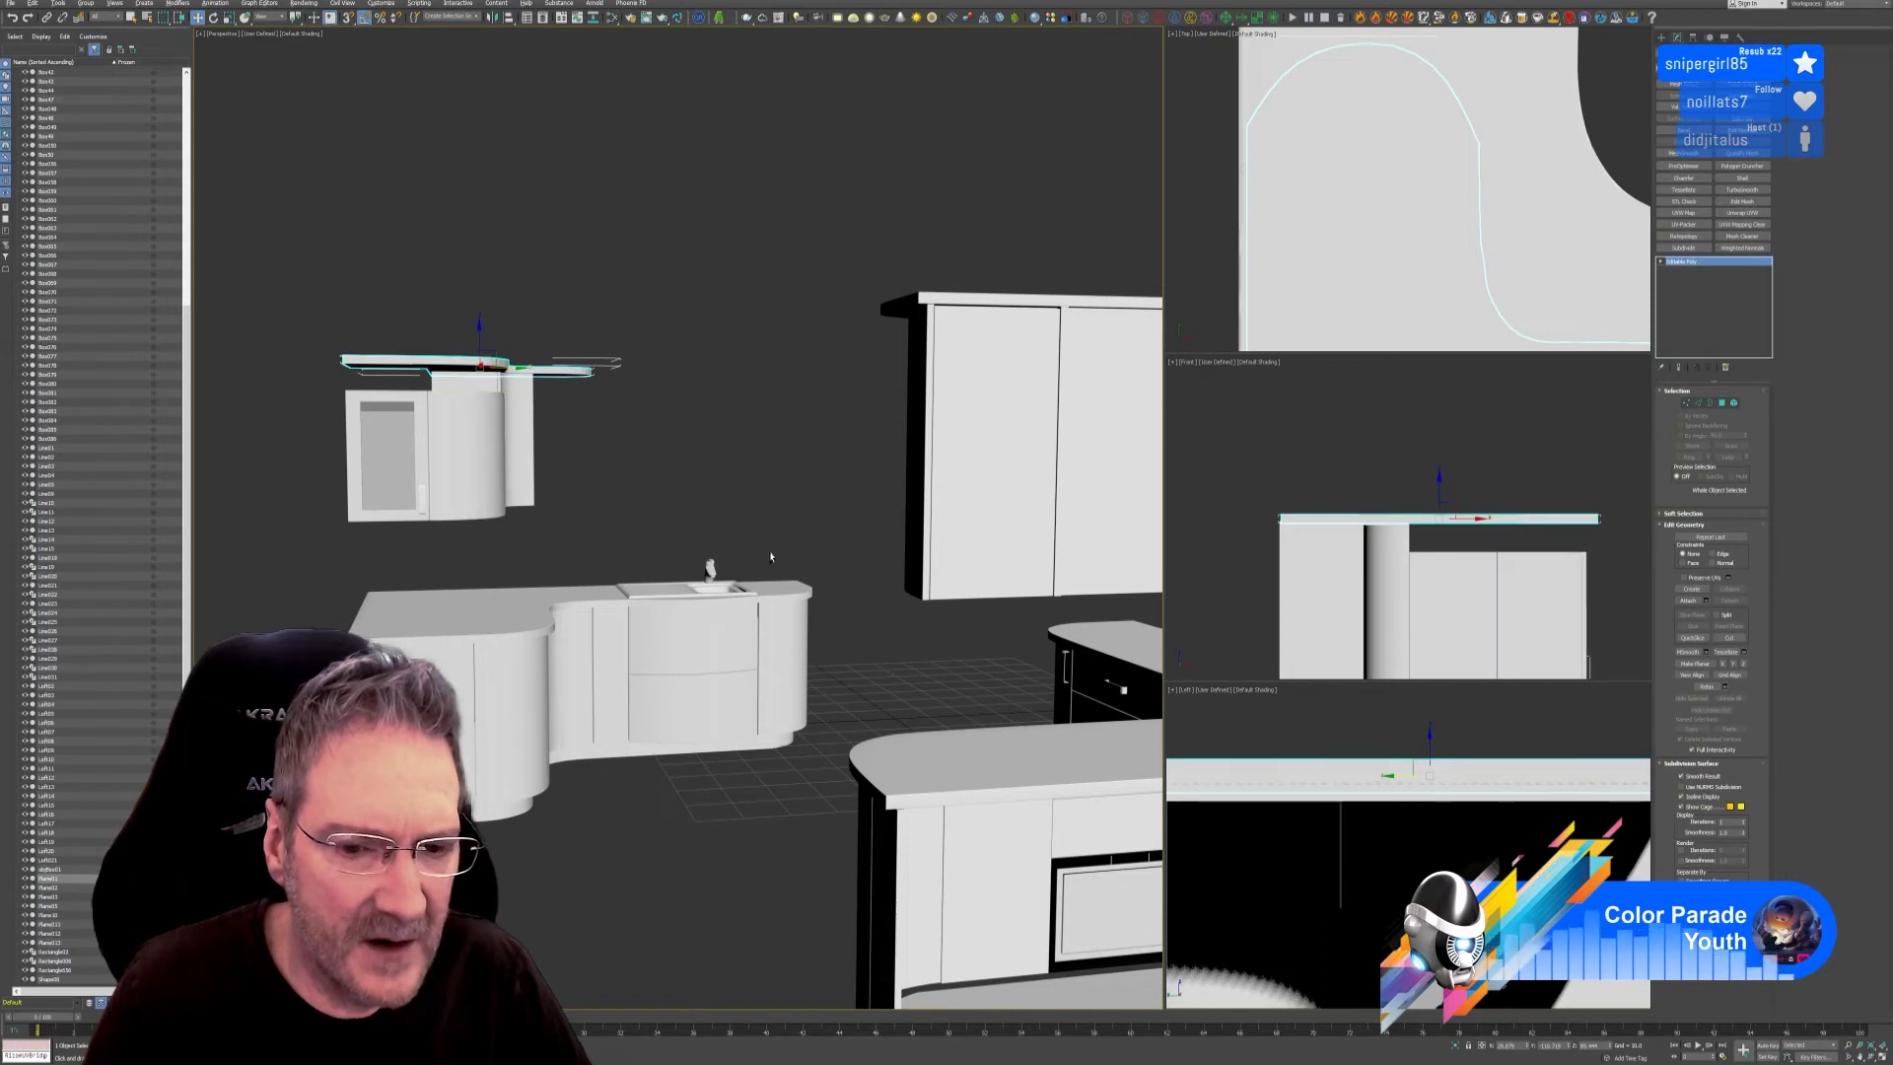
pyautogui.keyDown('alt'); pyautogui.moveTo(875, 642); pyautogui.dragTo(795, 559, button='middle'); pyautogui.keyUp('alt')
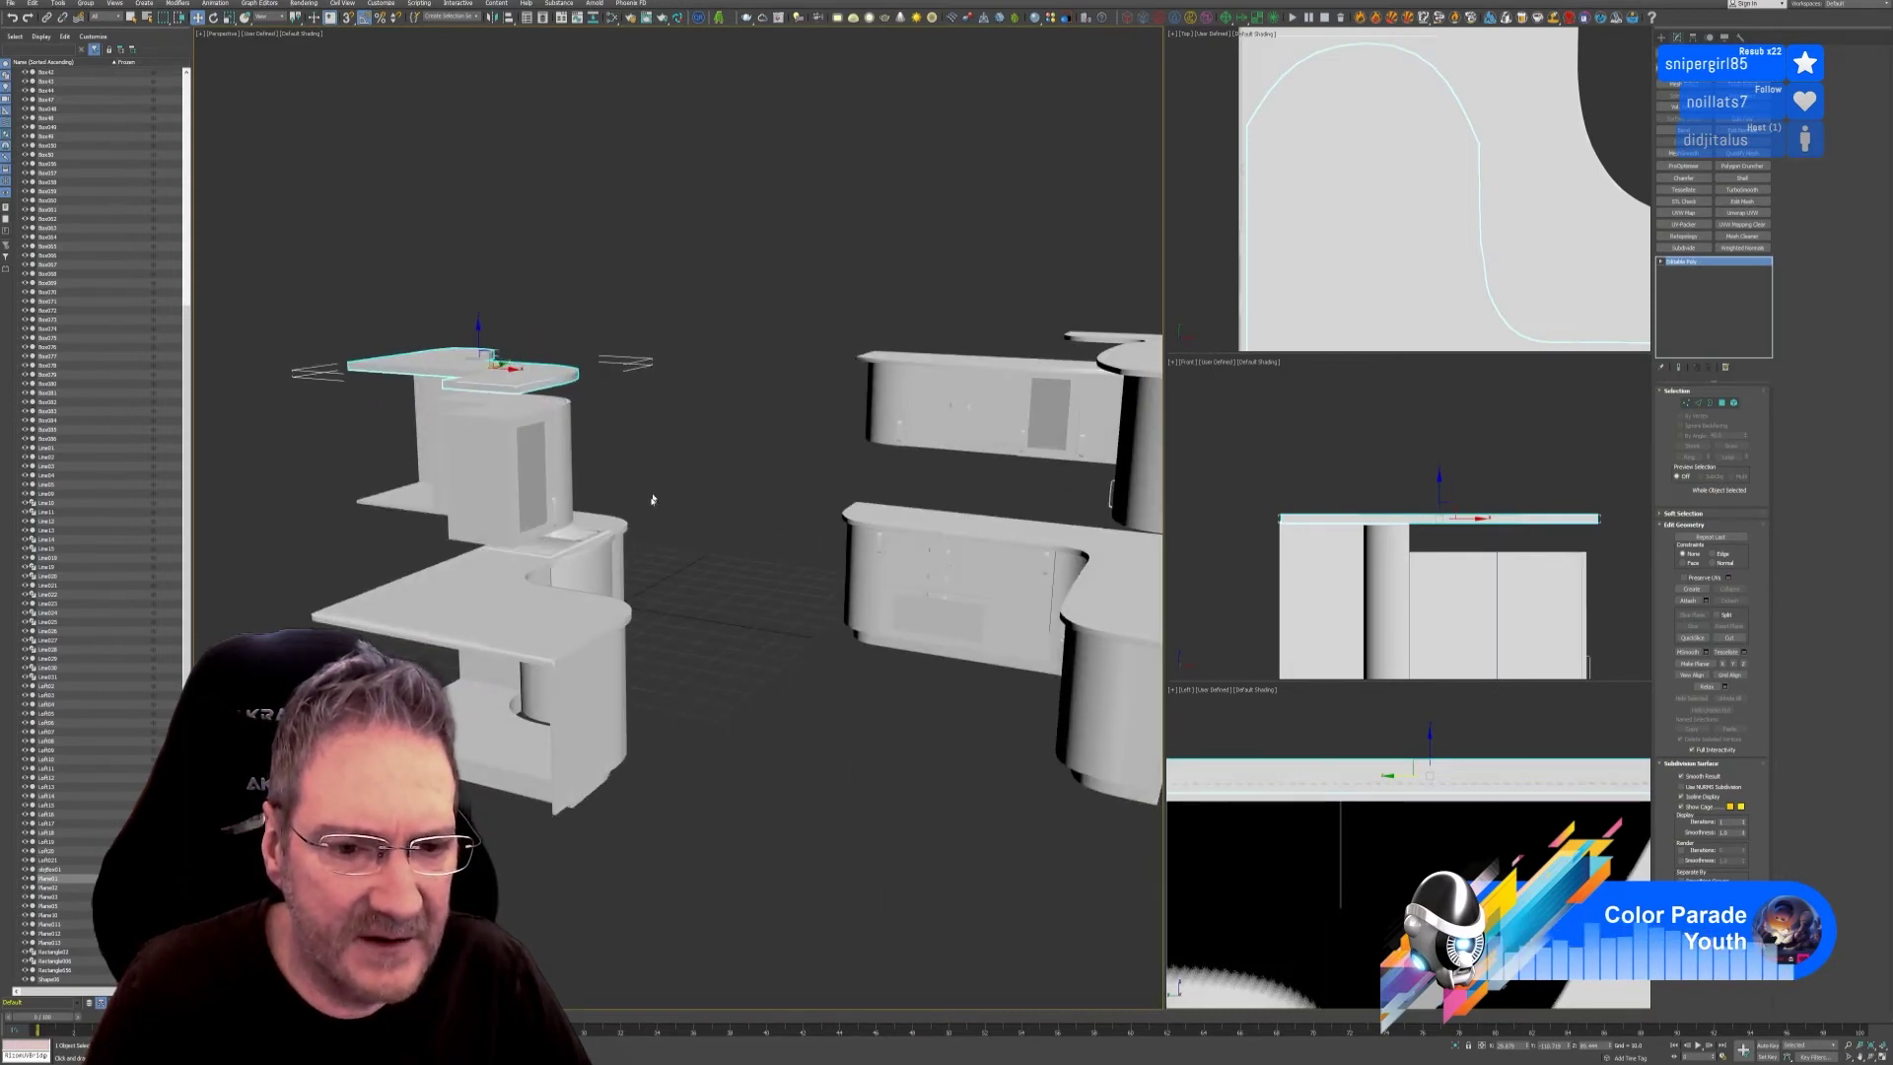
pyautogui.keyDown('alt'); pyautogui.moveTo(790, 657); pyautogui.dragTo(931, 680, button='middle'); pyautogui.keyUp('alt')
pyautogui.moveTo(858, 434); pyautogui.dragTo(1032, 566, button='middle')
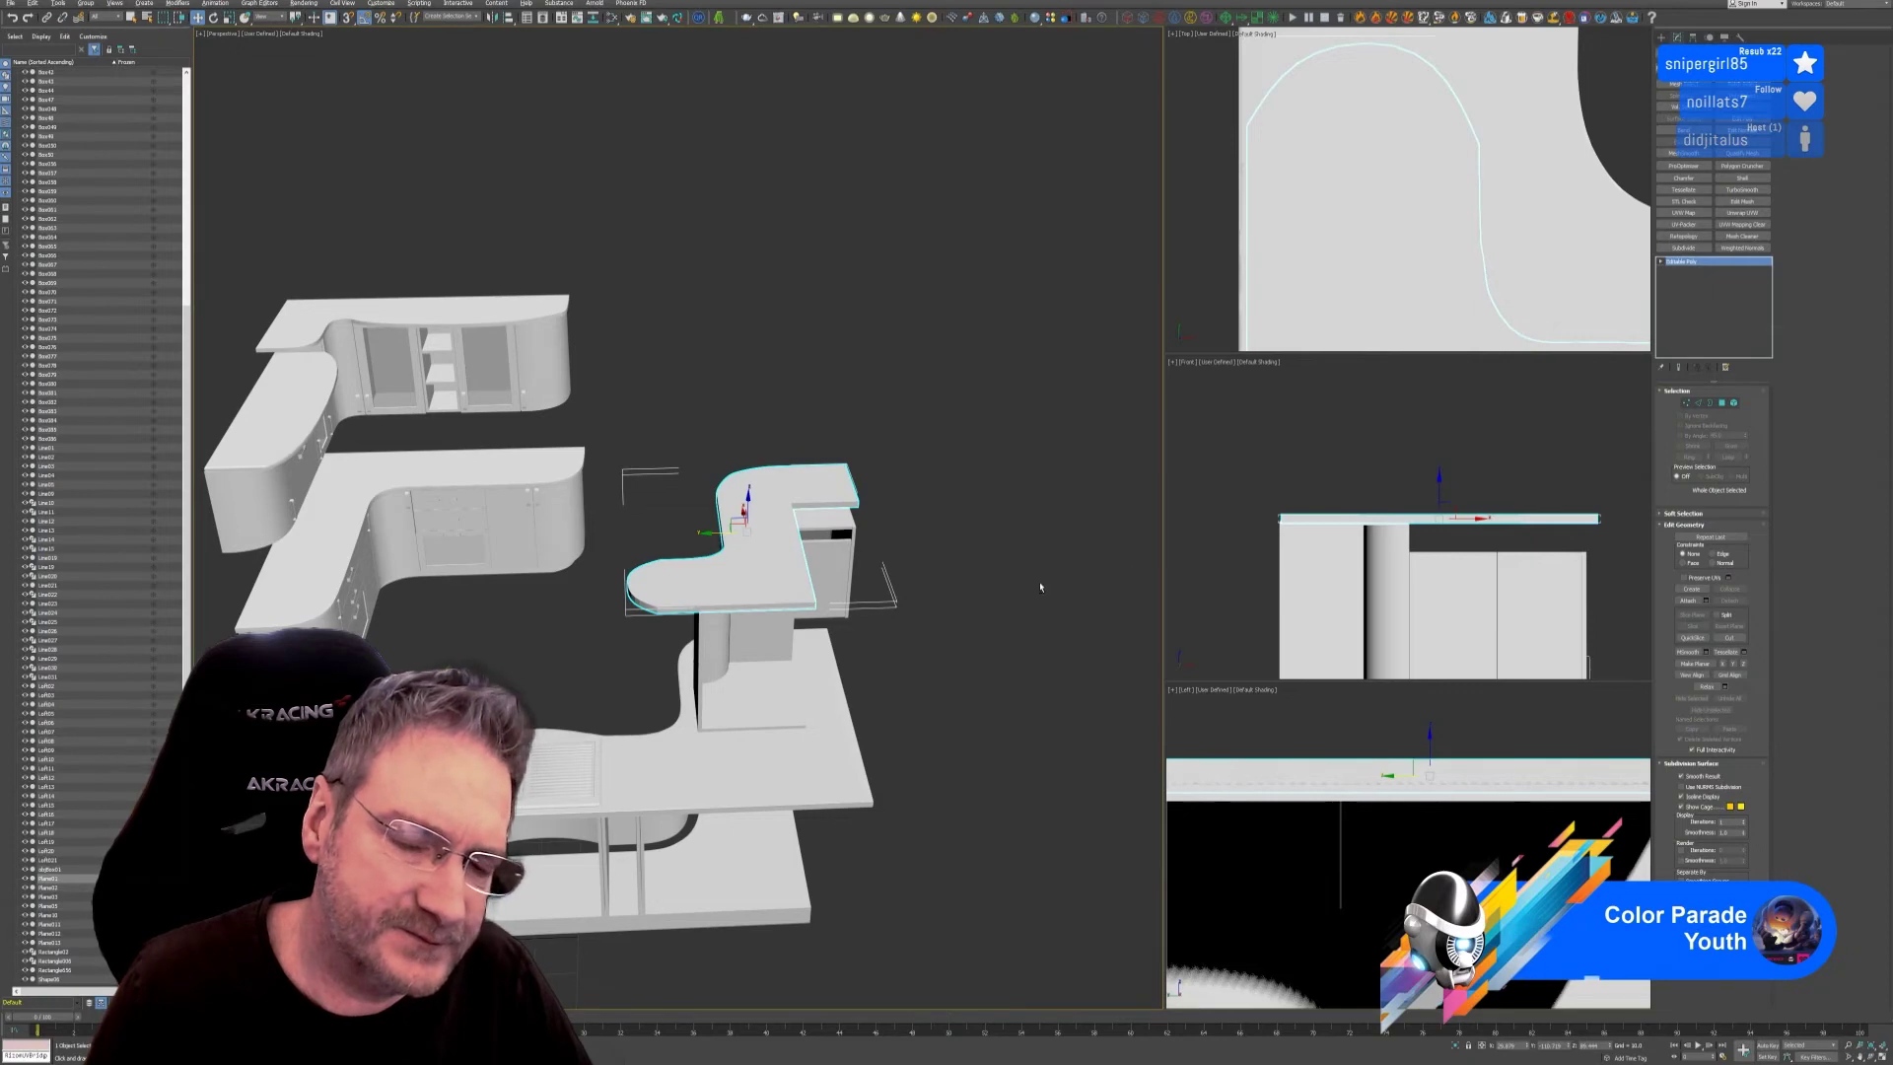
pyautogui.keyDown('alt'); pyautogui.moveTo(1040, 588); pyautogui.dragTo(792, 450, button='middle'); pyautogui.keyUp('alt')
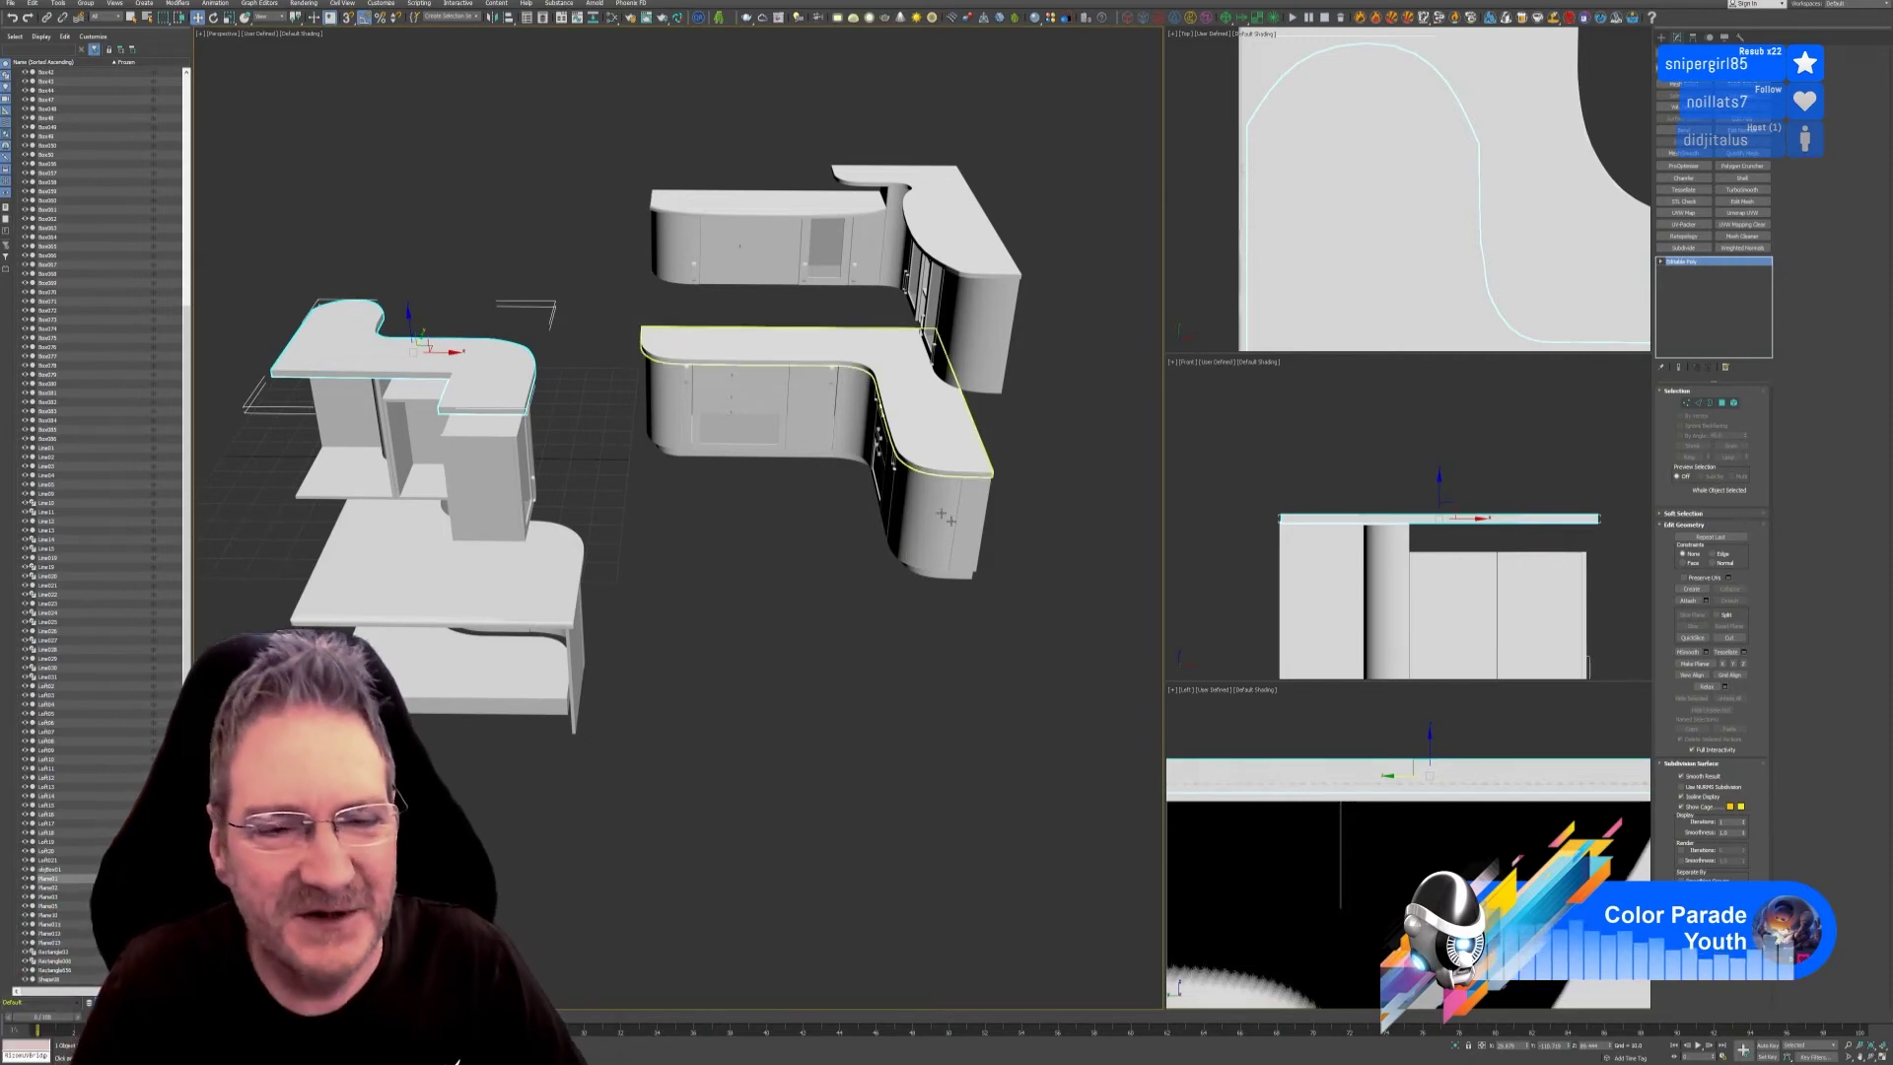
pyautogui.keyDown('alt'); pyautogui.moveTo(783, 640); pyautogui.dragTo(729, 602, button='middle'); pyautogui.keyUp('alt')
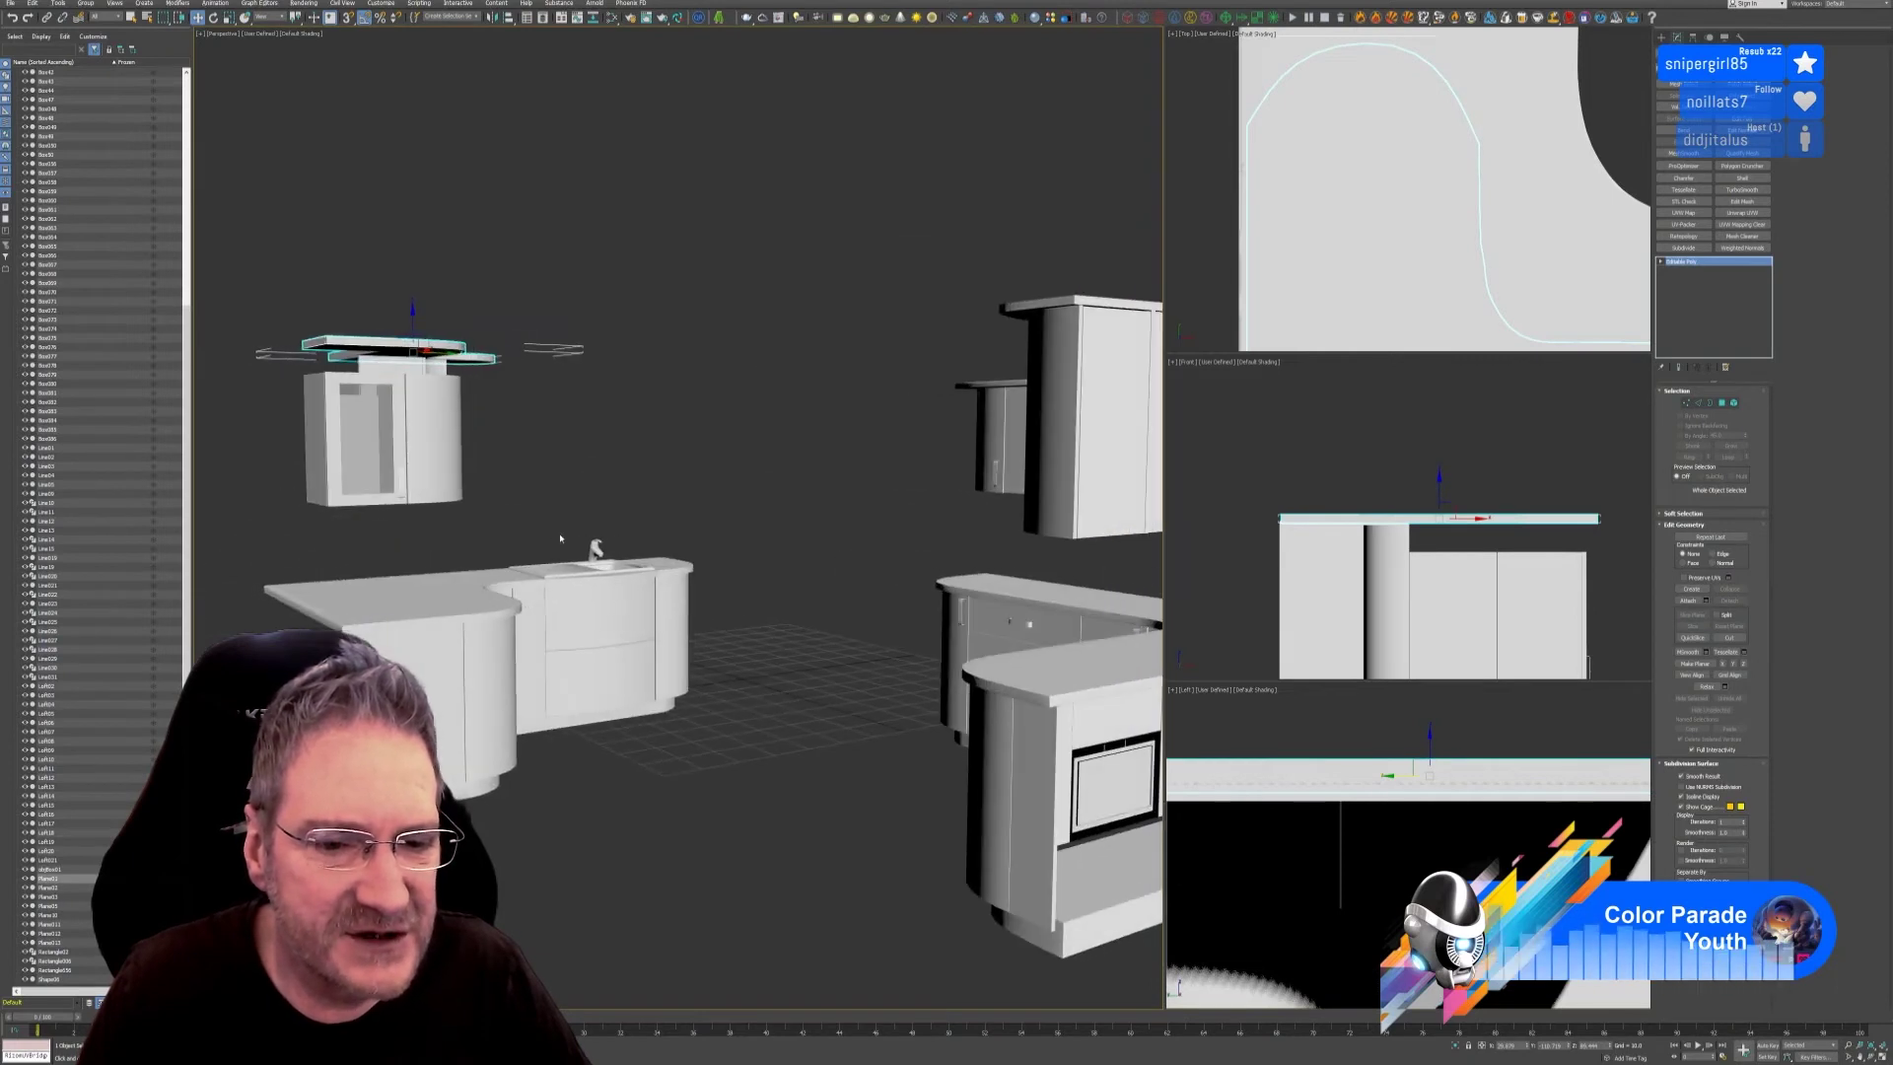
pyautogui.keyDown('alt'); pyautogui.moveTo(807, 663); pyautogui.dragTo(805, 664, button='middle'); pyautogui.keyUp('alt')
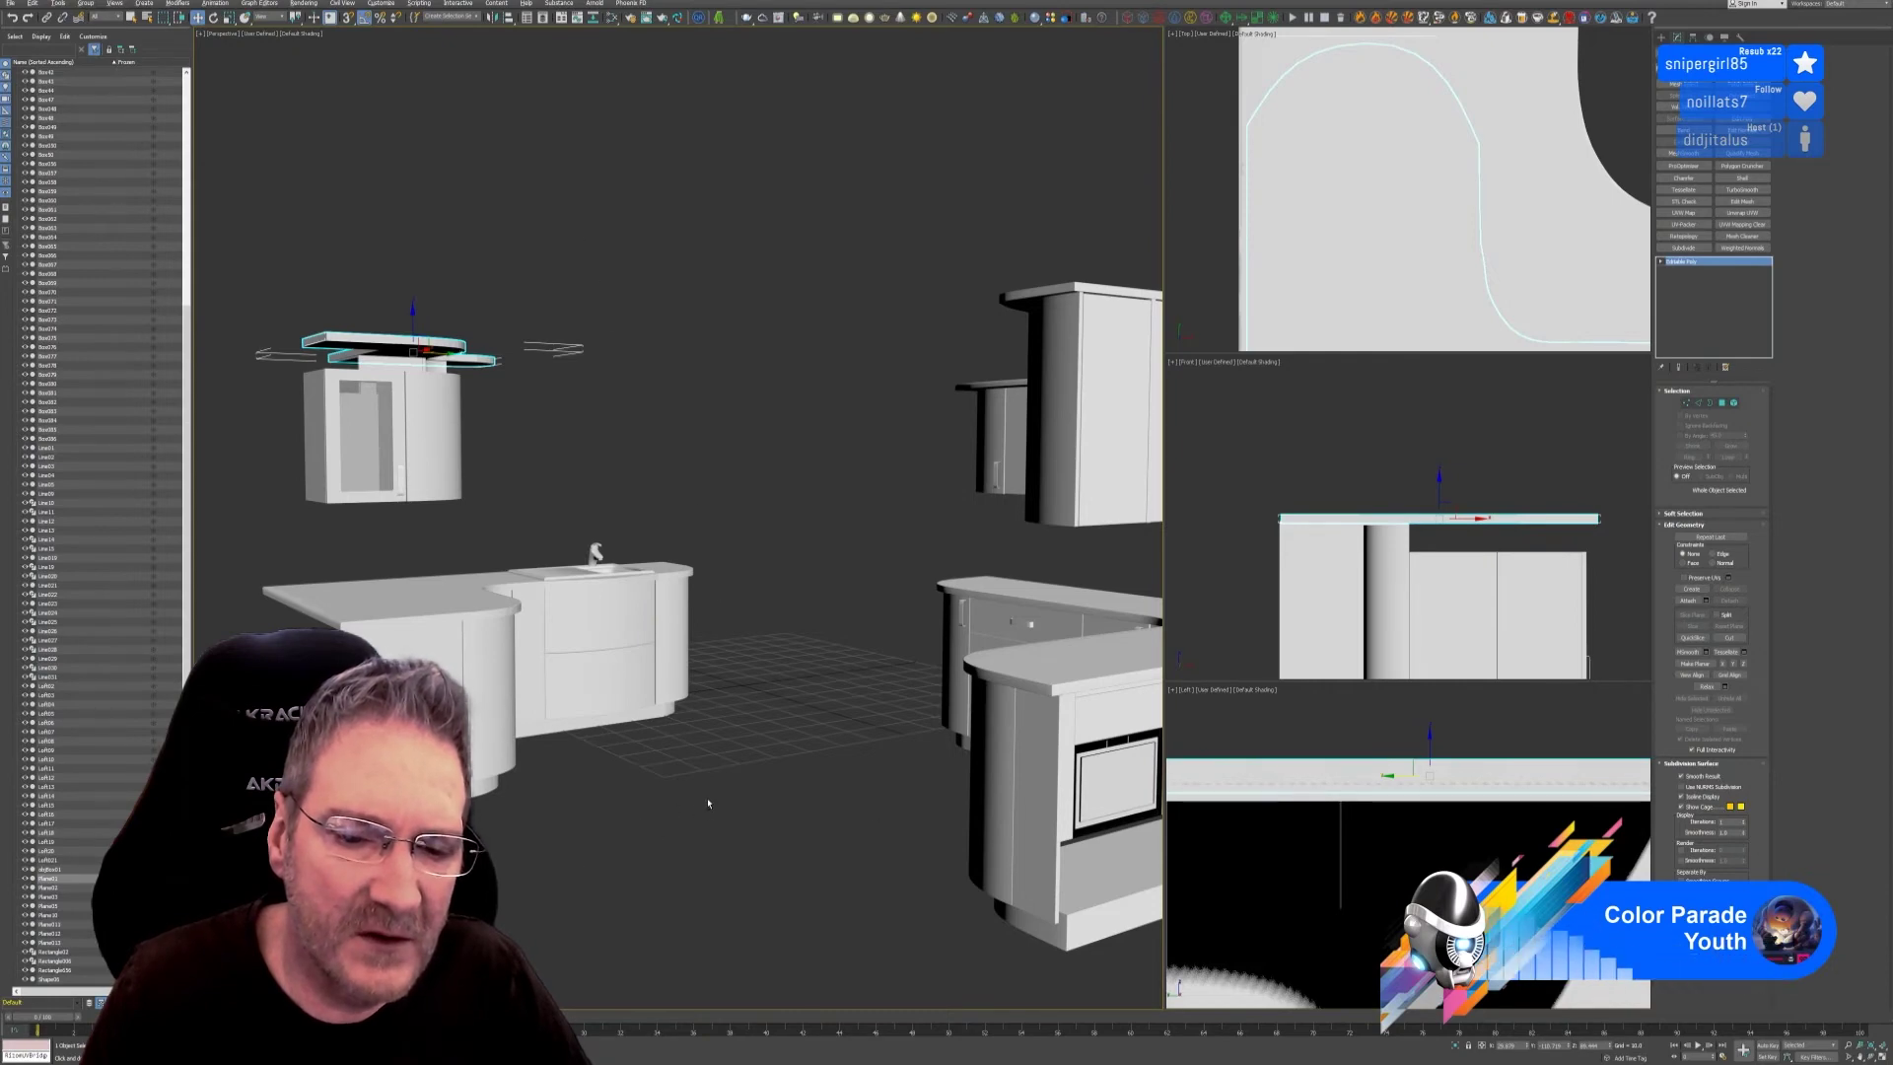
pyautogui.keyDown('alt'); pyautogui.moveTo(708, 803); pyautogui.dragTo(852, 647, button='middle'); pyautogui.keyUp('alt')
pyautogui.keyDown('alt'); pyautogui.moveTo(751, 756); pyautogui.dragTo(711, 785, button='middle'); pyautogui.keyUp('alt')
pyautogui.scroll(5, 652, 636)
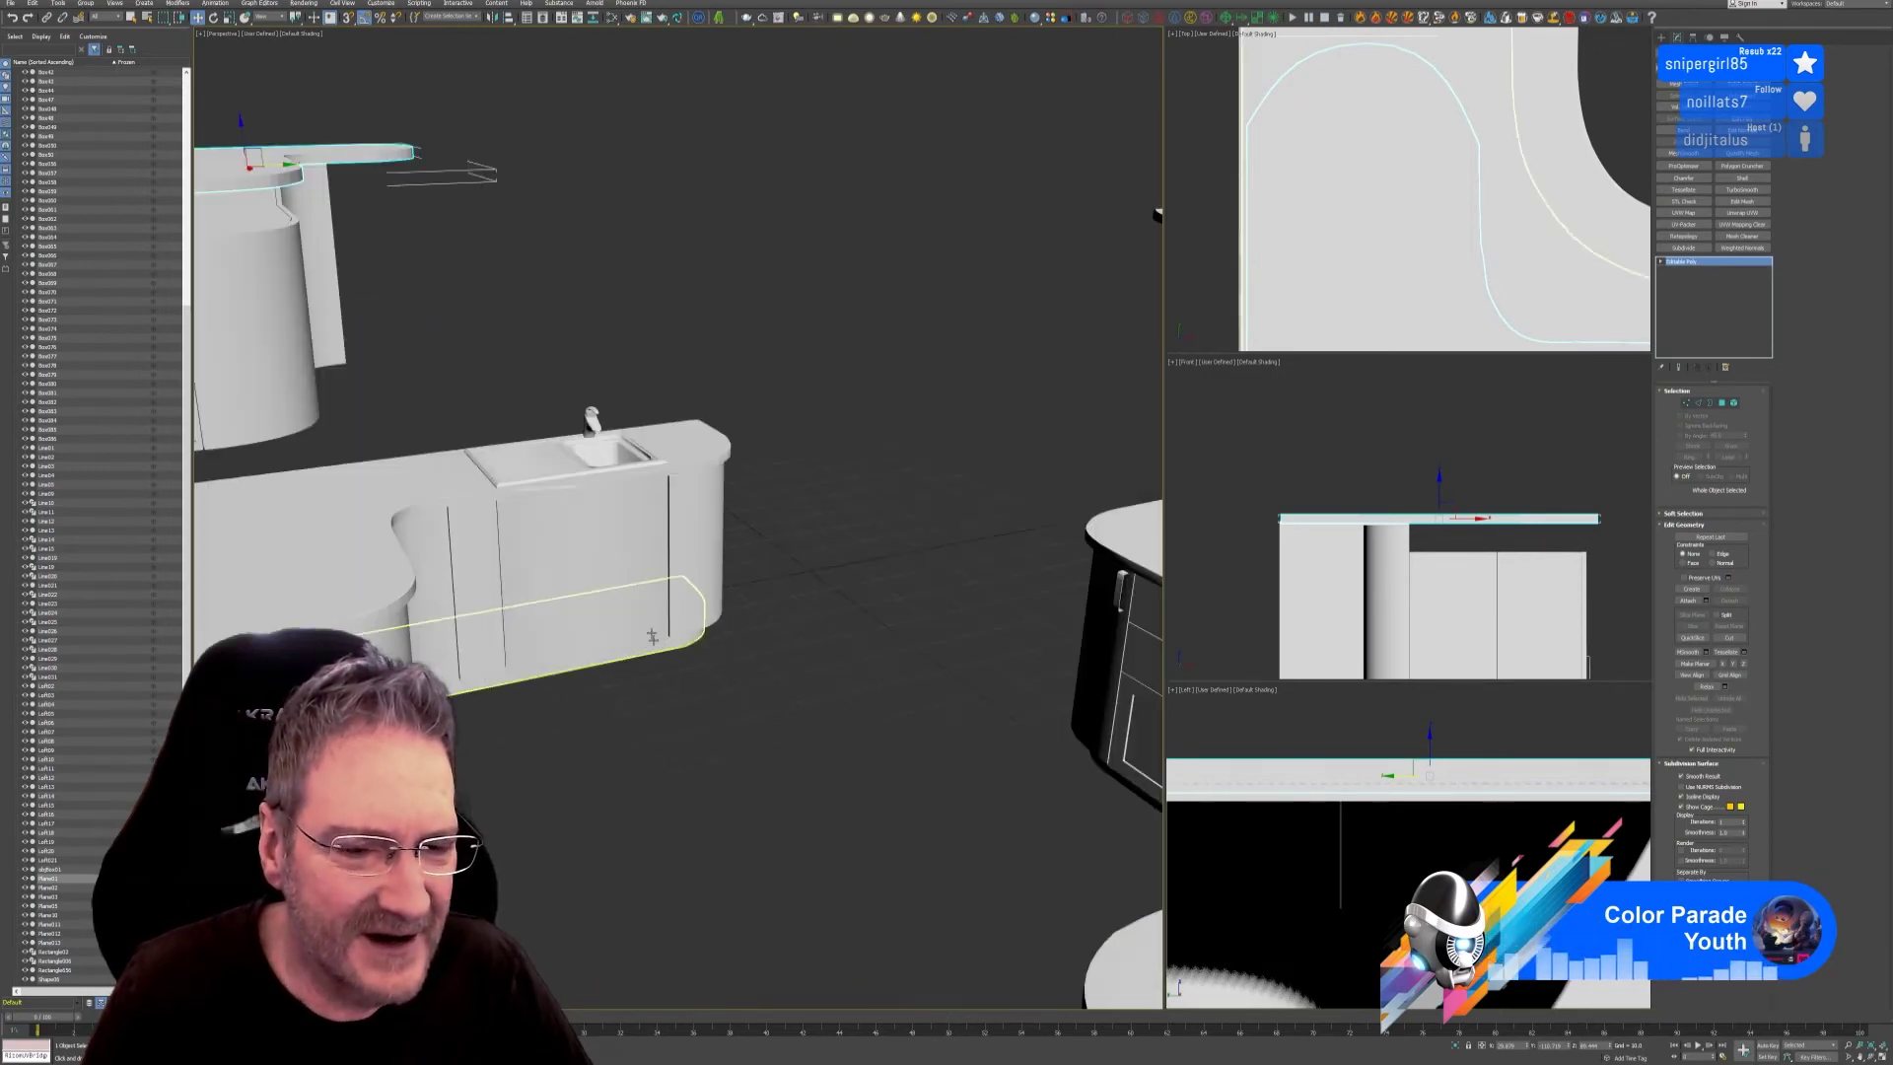
pyautogui.scroll(-4, 508, 818)
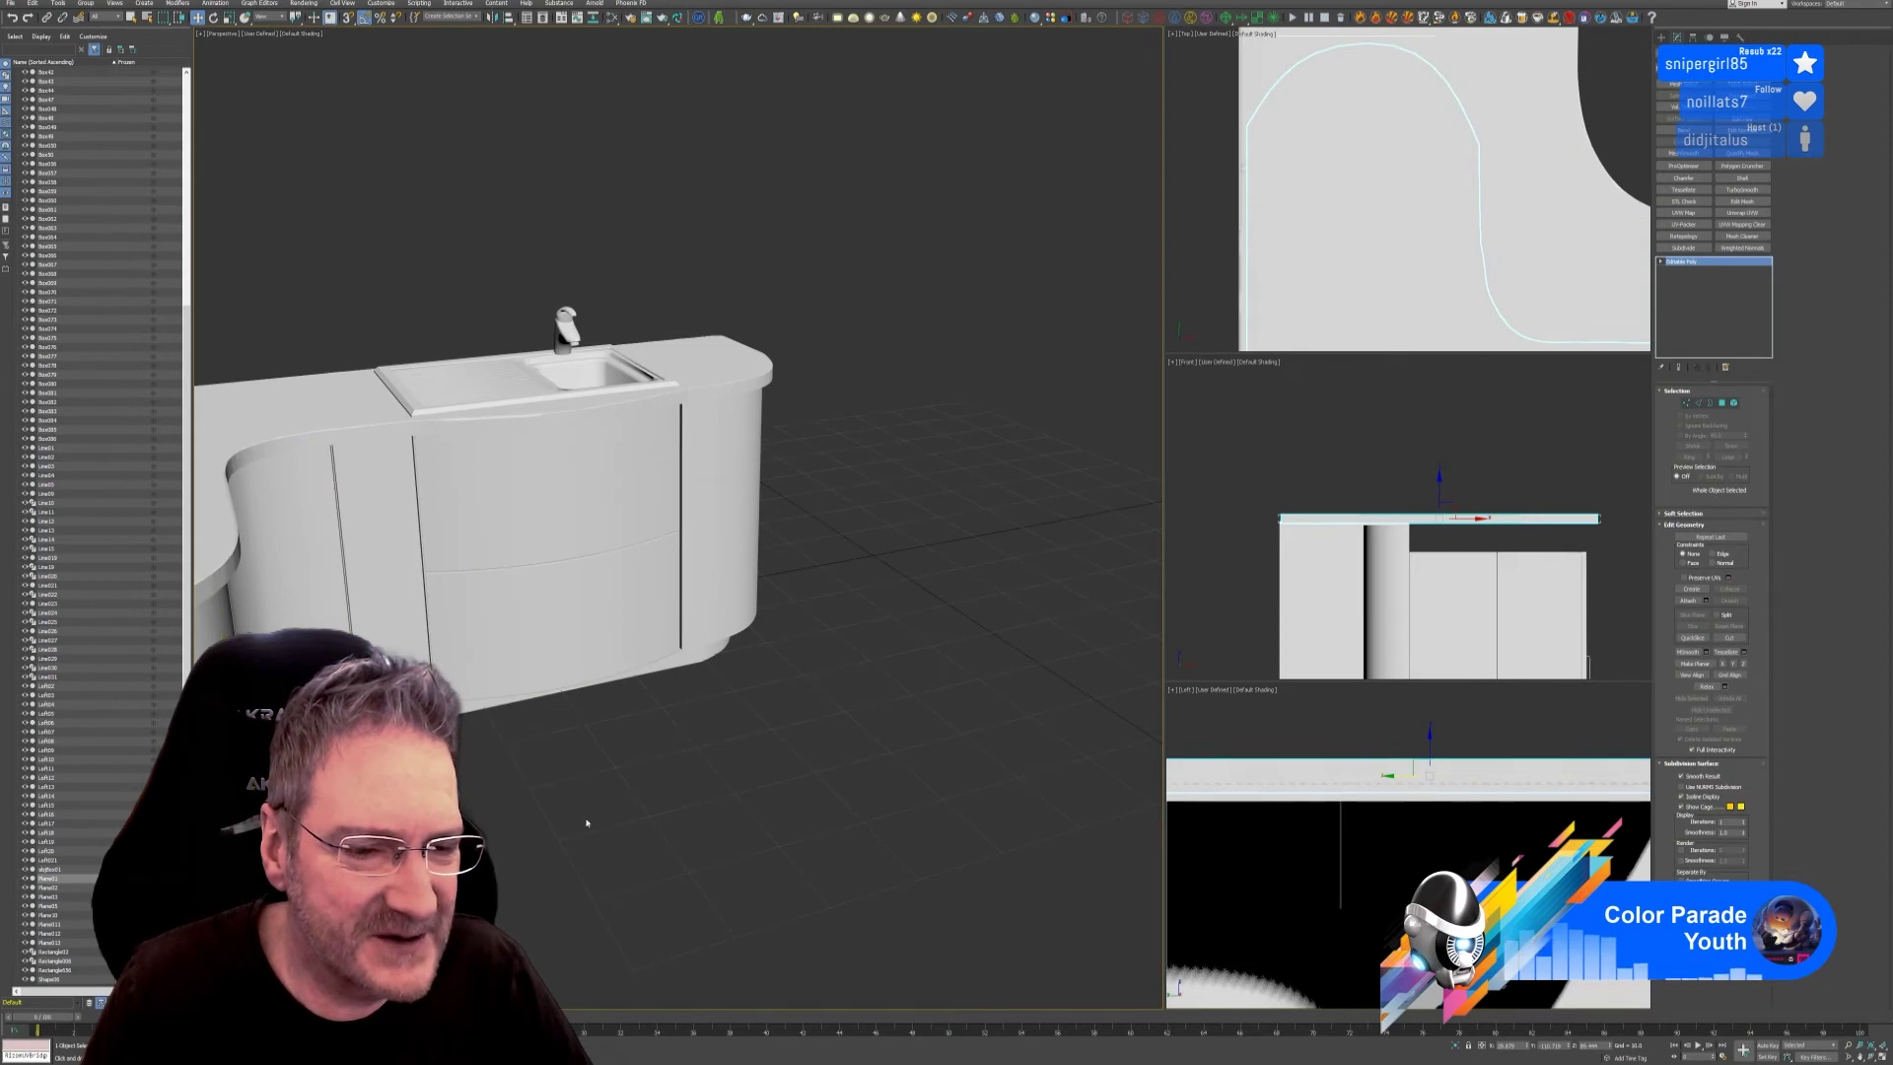
# Save the scene.
pyautogui.click(8, 4)
pyautogui.click(20, 83)
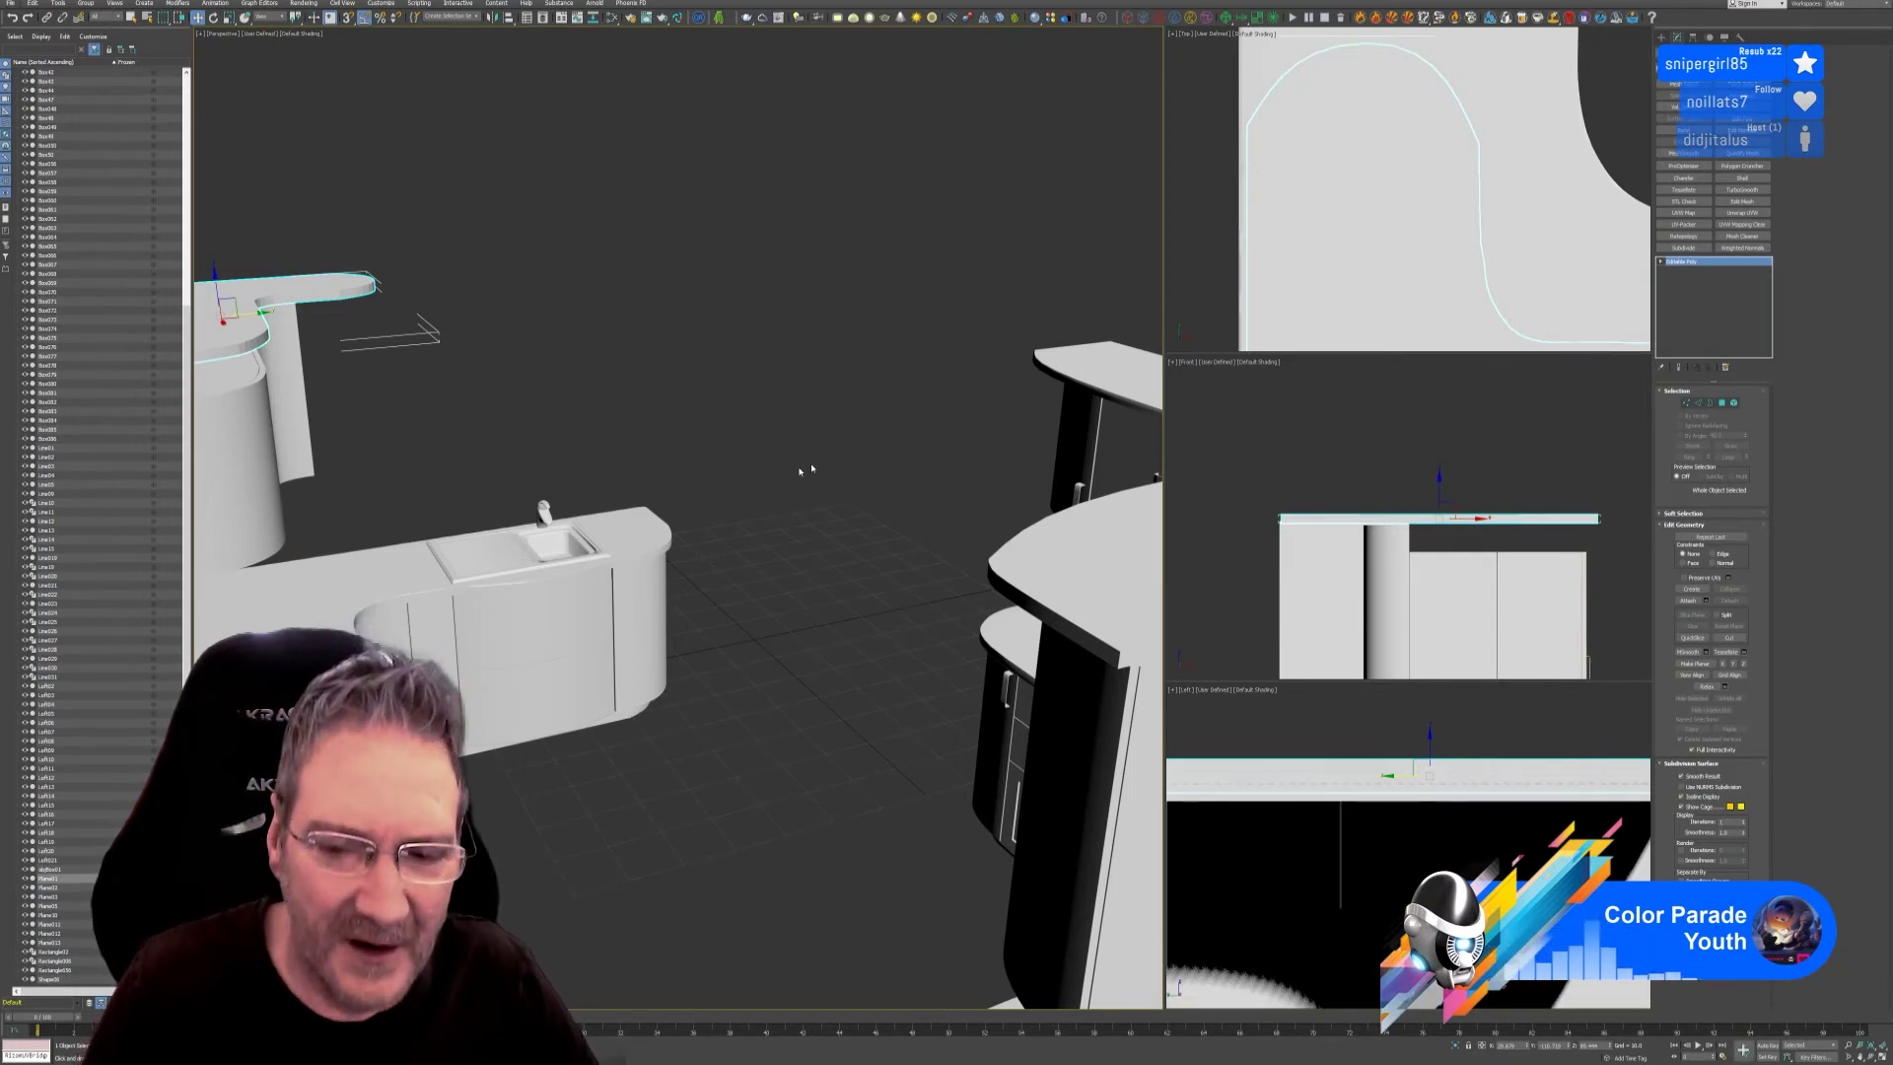
# Clone the vertical handle of the drawer unit's curved end door, placing the copy in the free space beside the unit.
pyautogui.keyDown('alt'); pyautogui.moveTo(802, 520); pyautogui.dragTo(916, 508, button='middle'); pyautogui.keyUp('alt')
pyautogui.scroll(5, 777, 492)
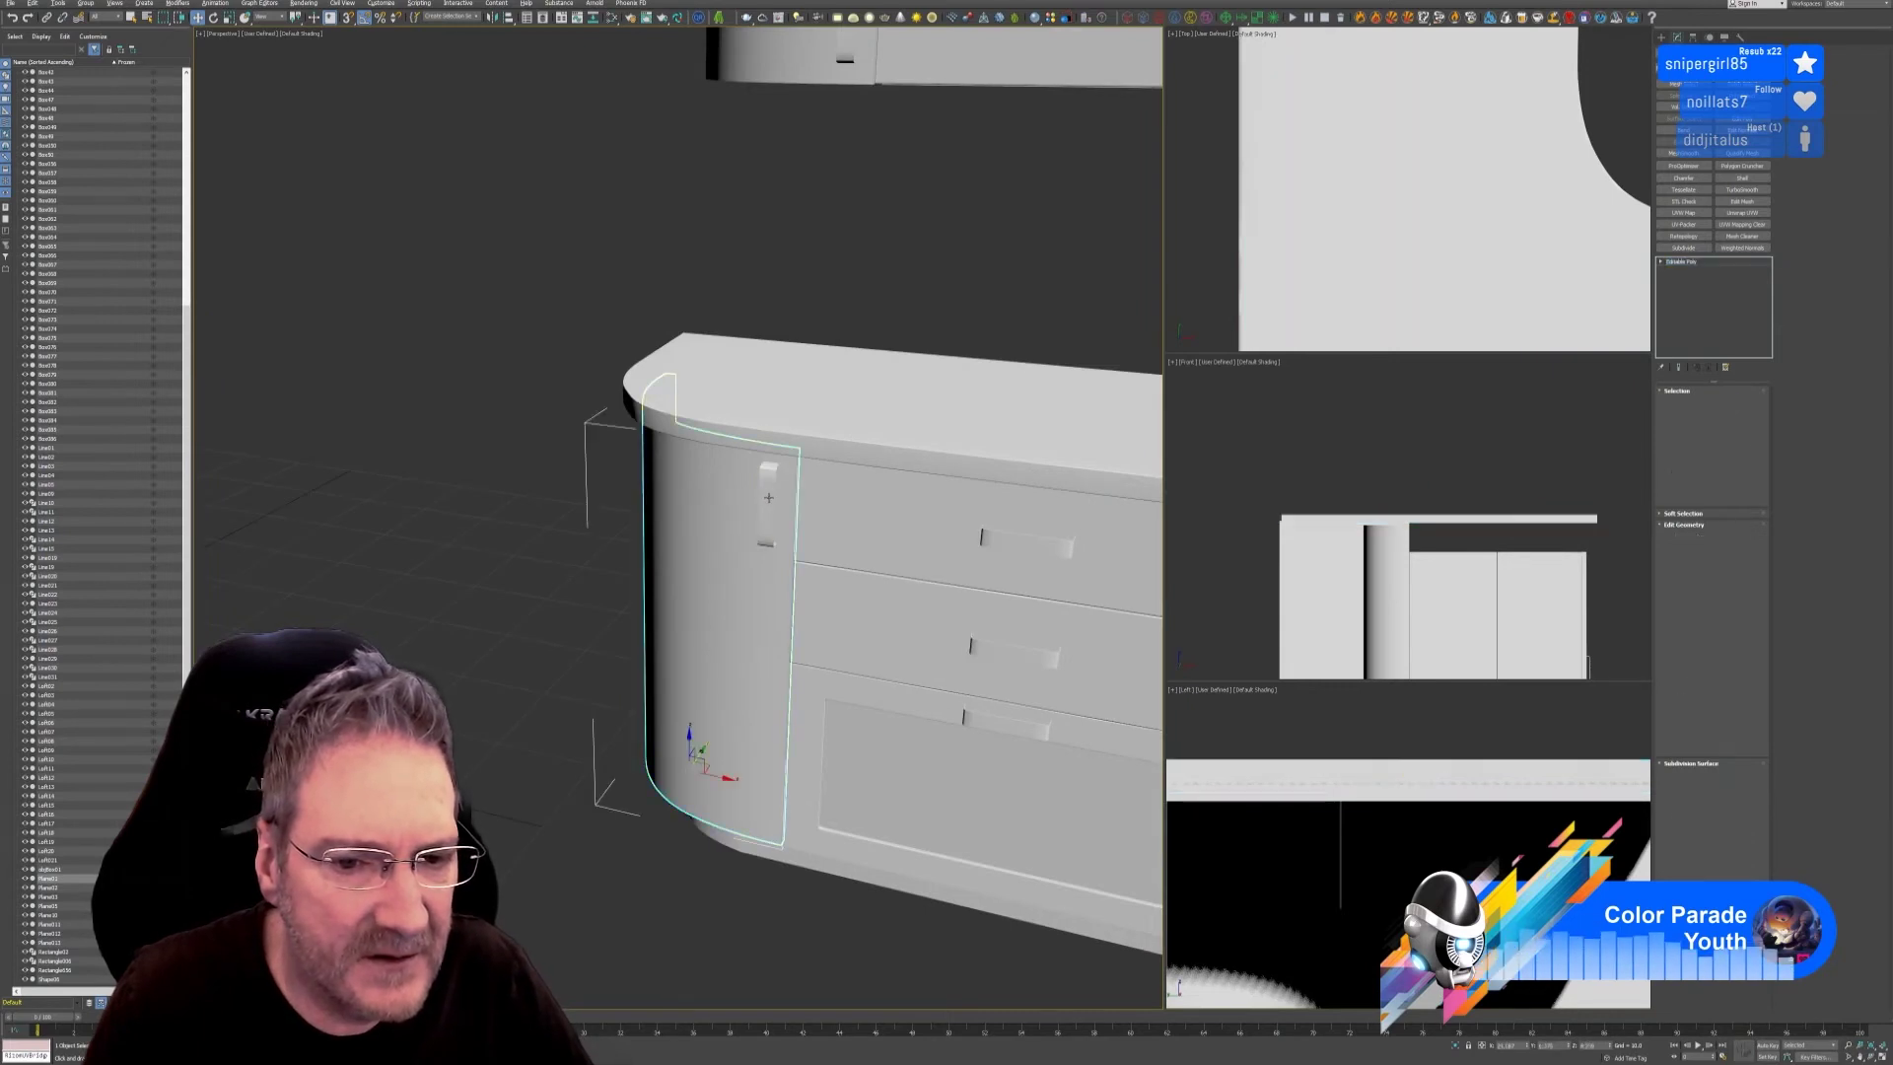
pyautogui.click(772, 499)
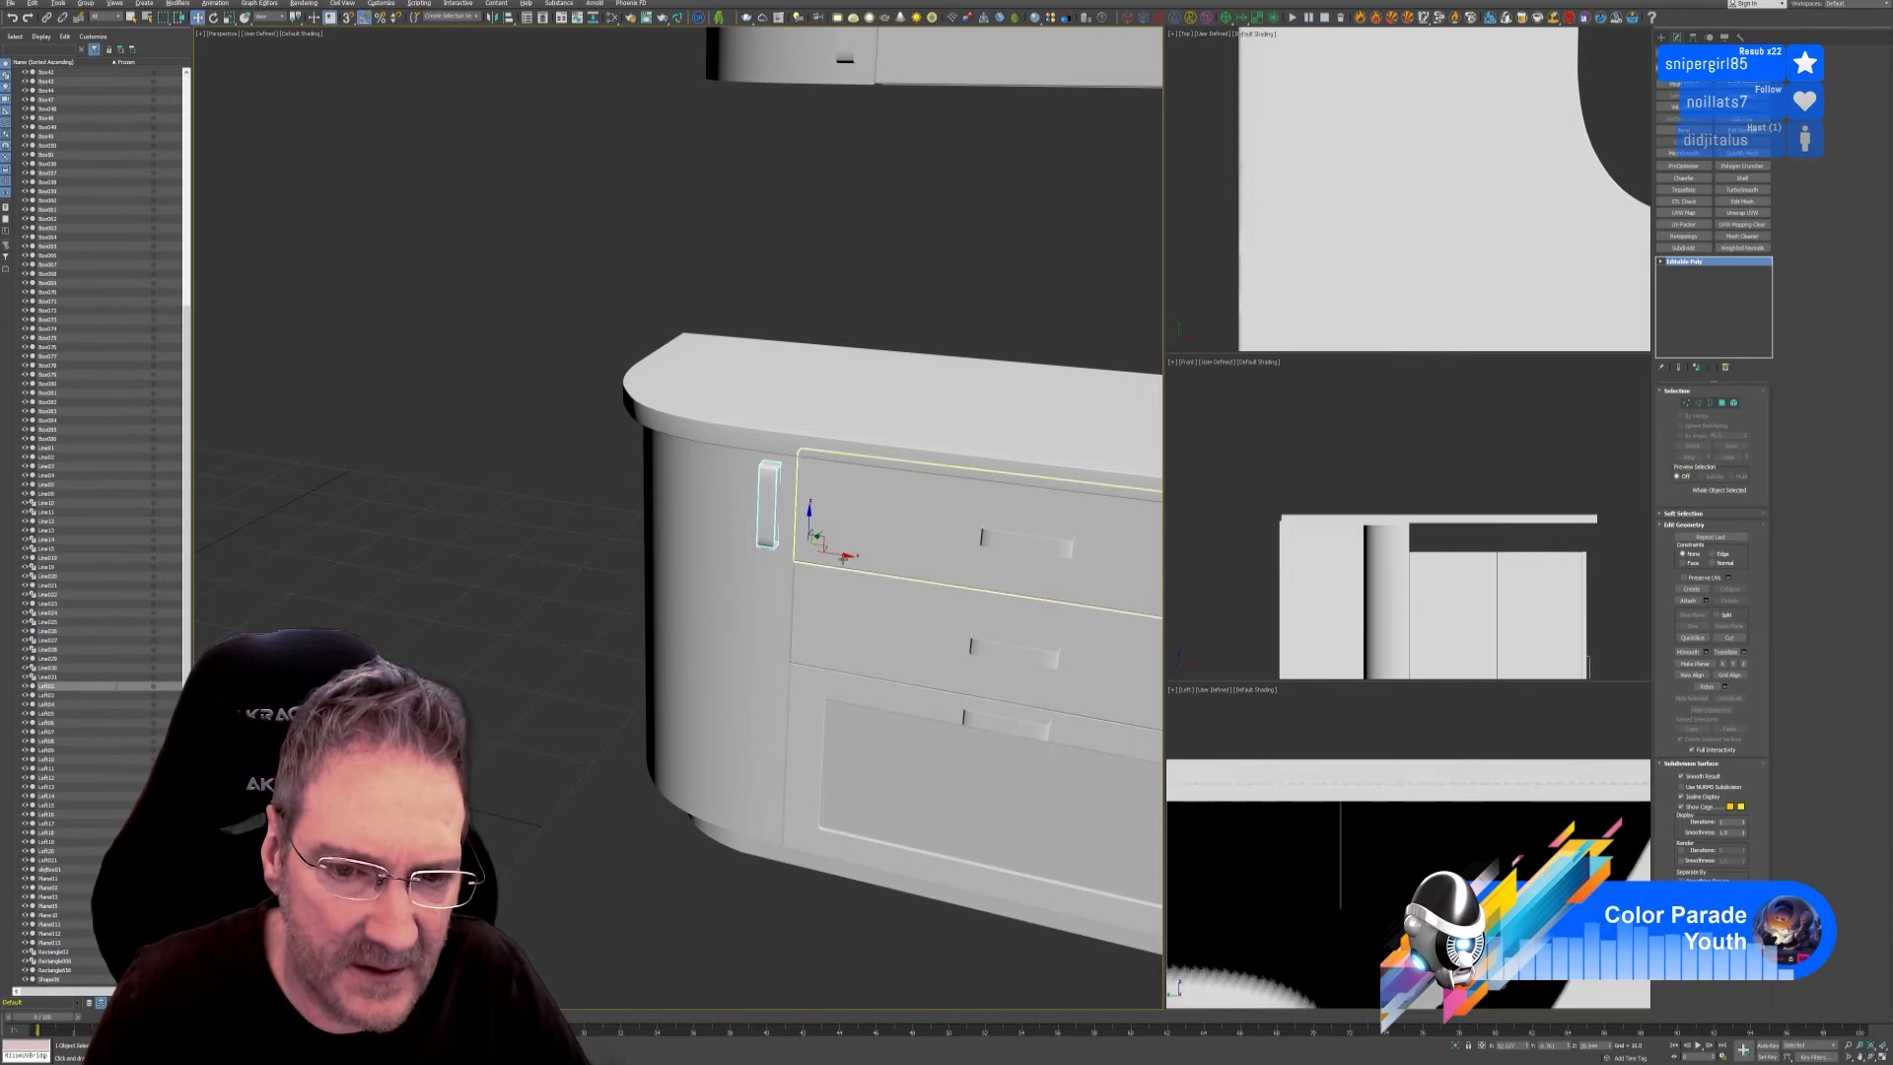
pyautogui.keyDown('shift'); pyautogui.moveTo(575, 520); pyautogui.dragTo(582, 532); pyautogui.keyUp('shift')
pyautogui.click(938, 574)
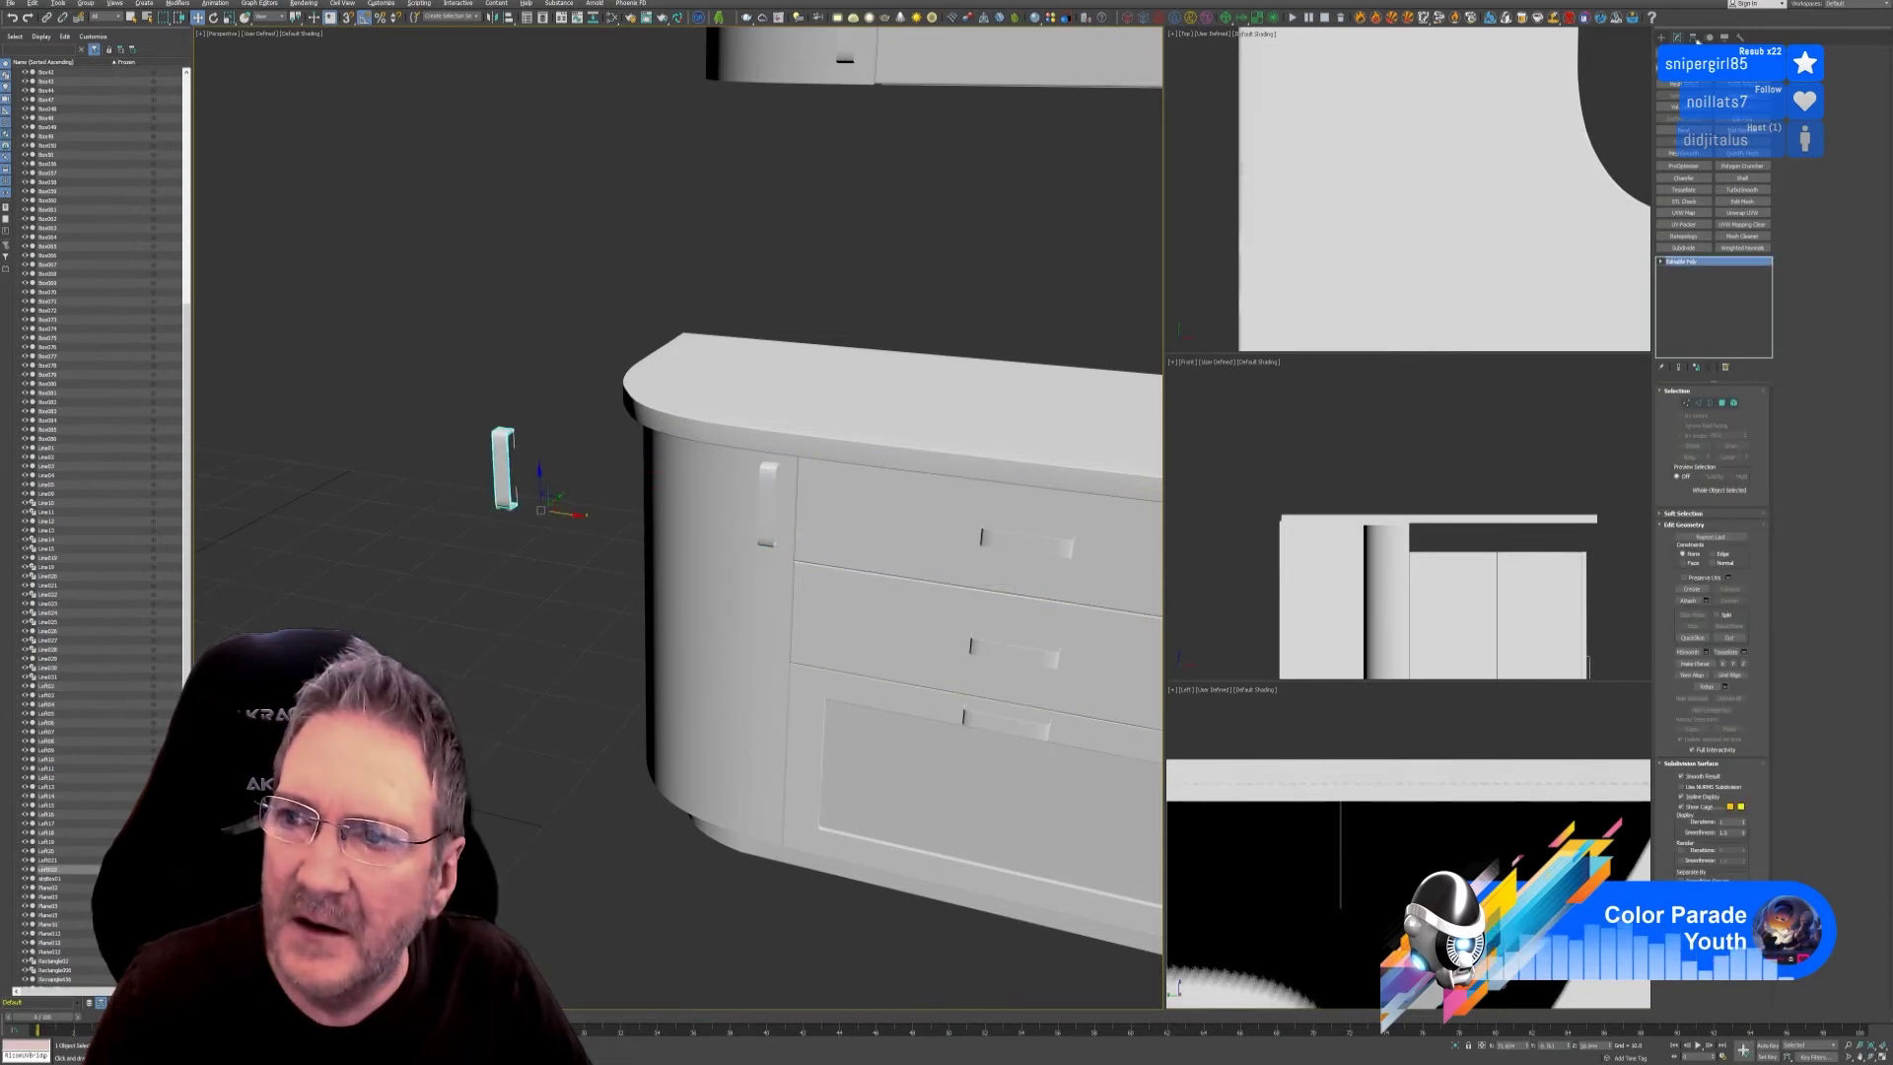
# Centre the copied vertical handle's pivot on the object.
pyautogui.click(1692, 37)
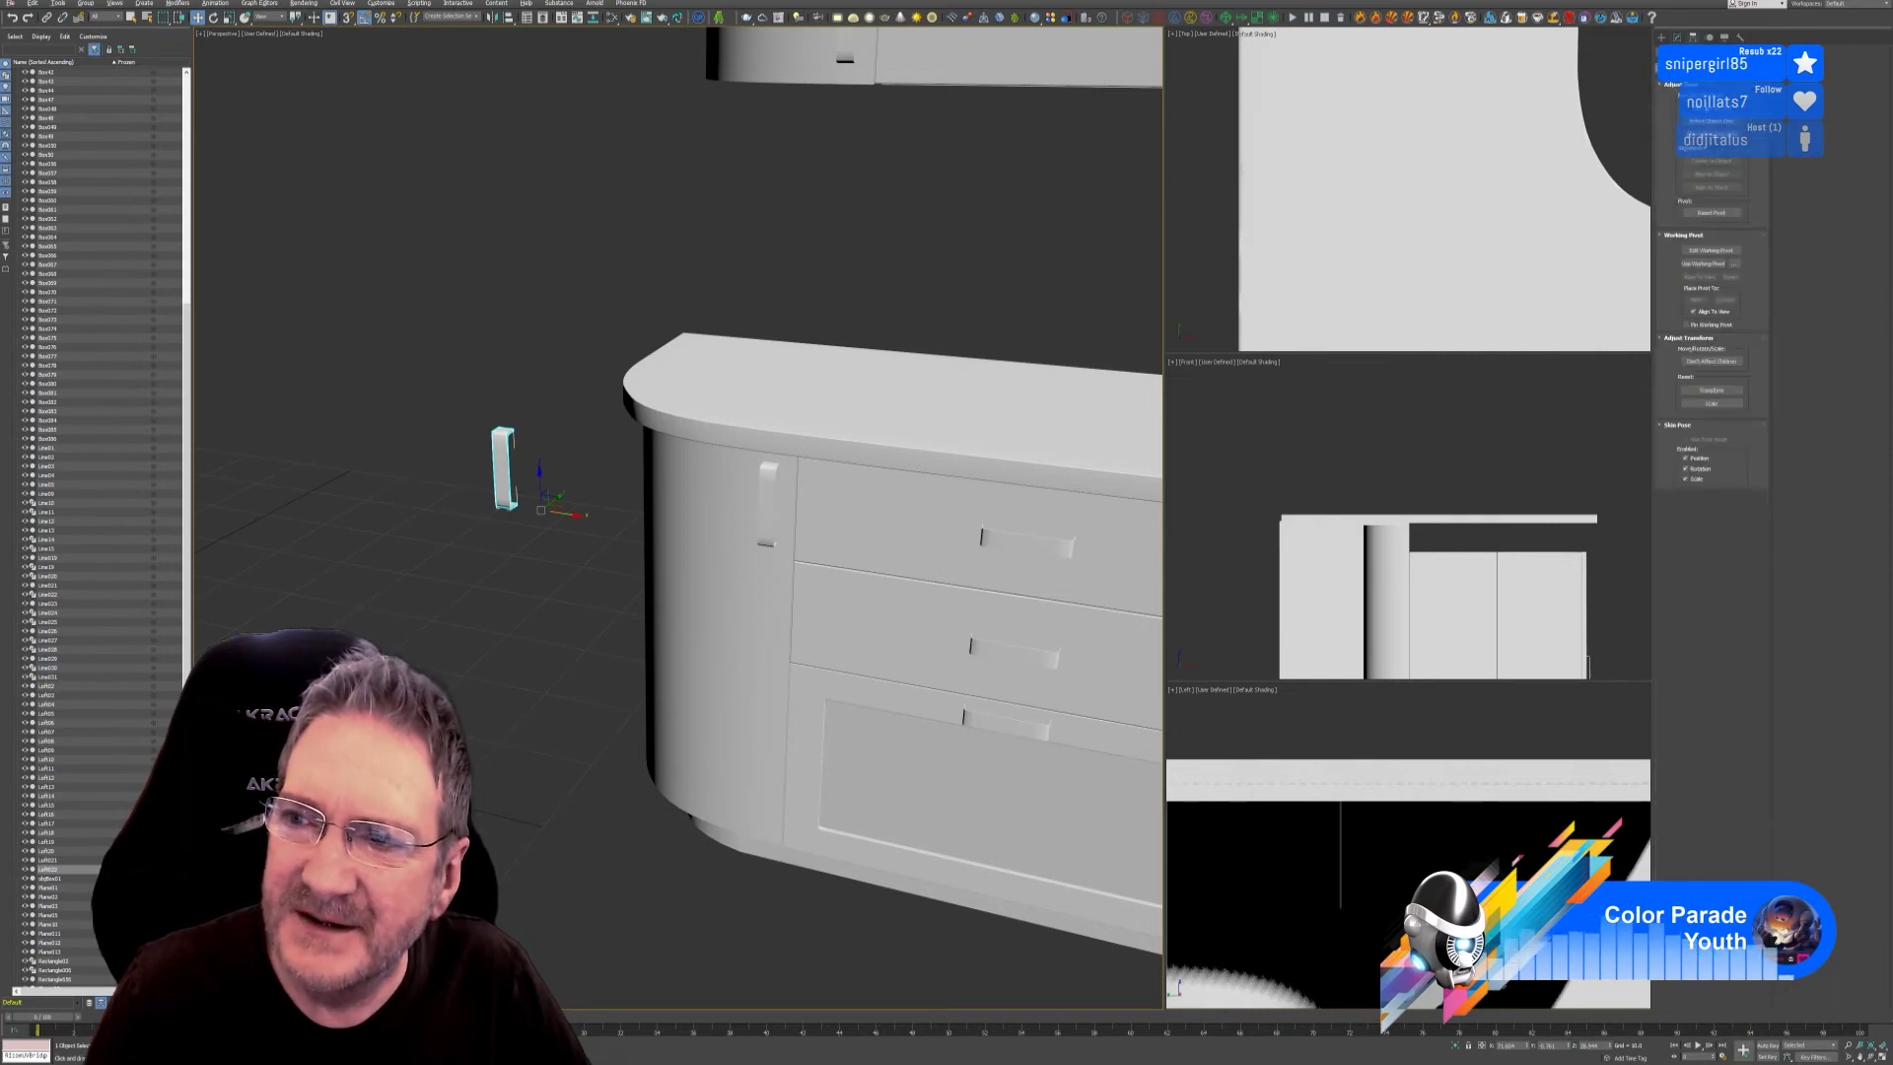
pyautogui.click(1710, 108)
pyautogui.click(1715, 148)
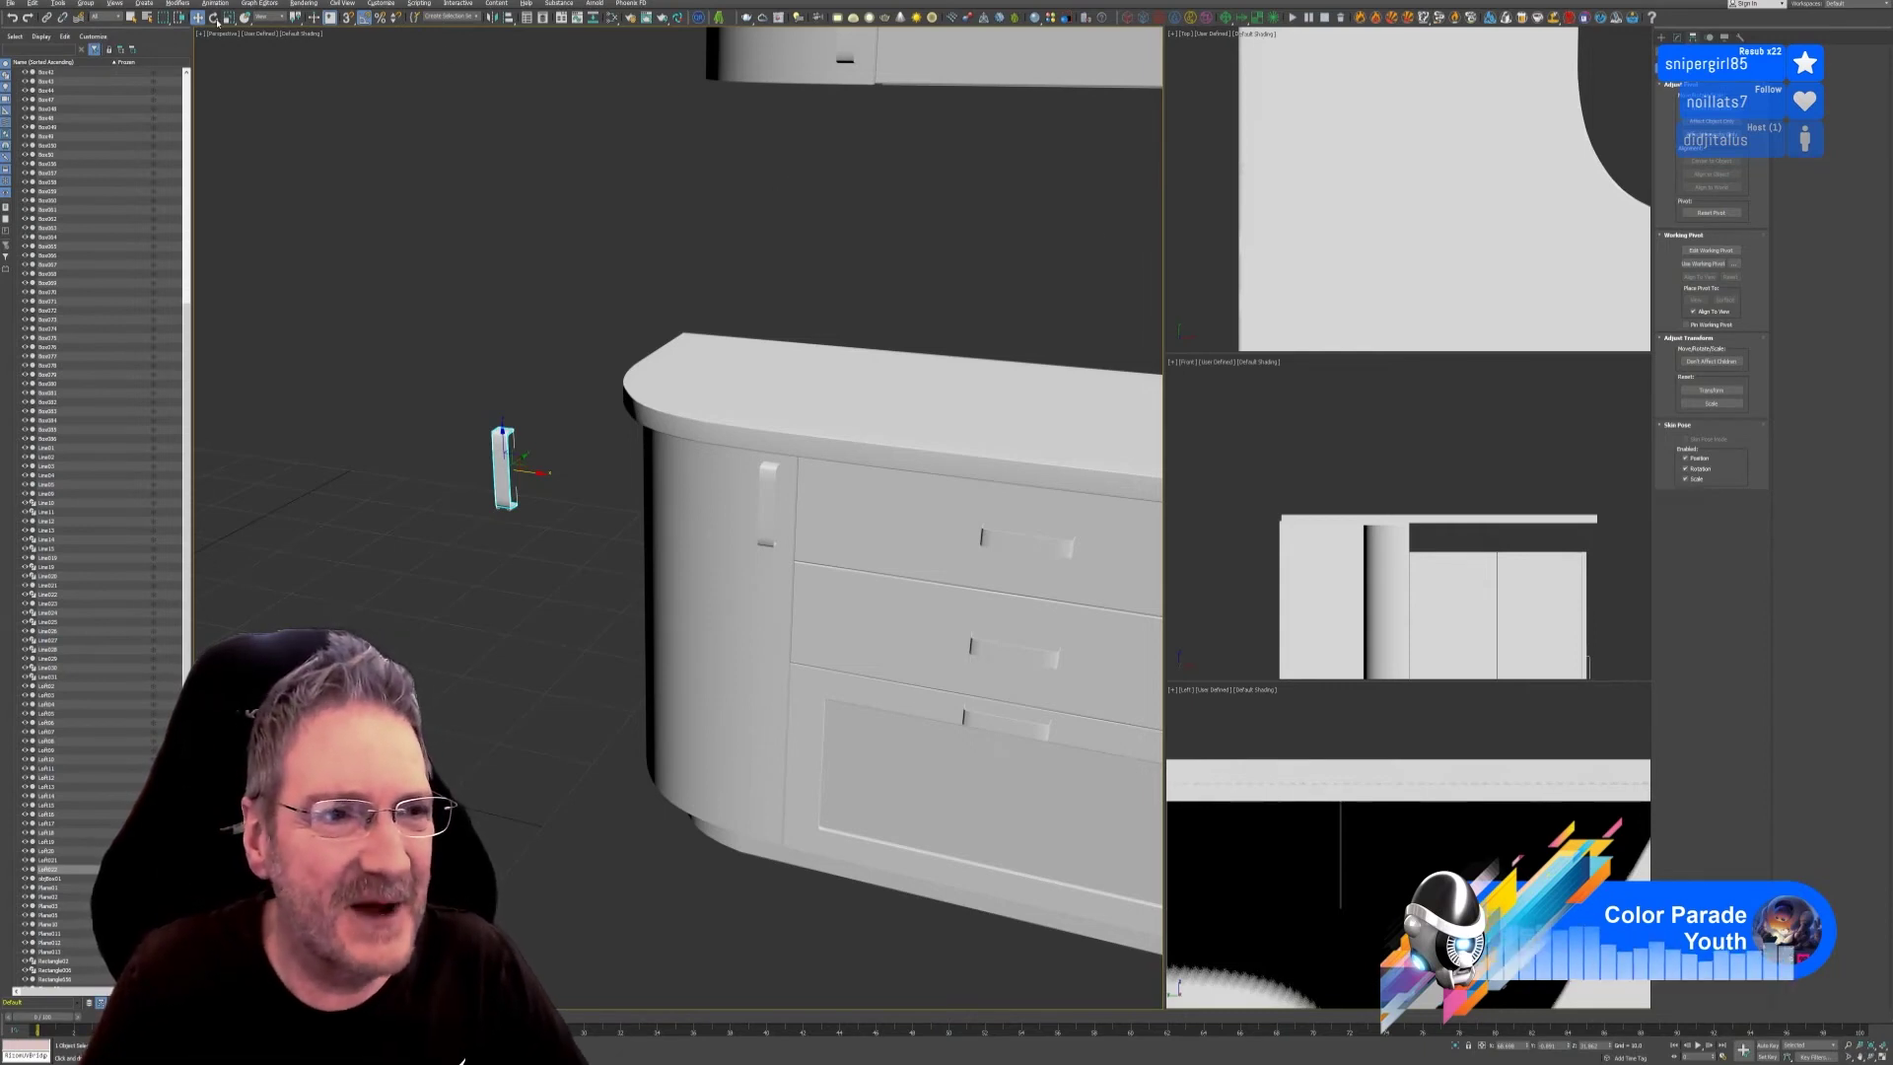
# Rotate the copied handle about its vertical axis to face outwards from the sink run's doors.
pyautogui.press('e')
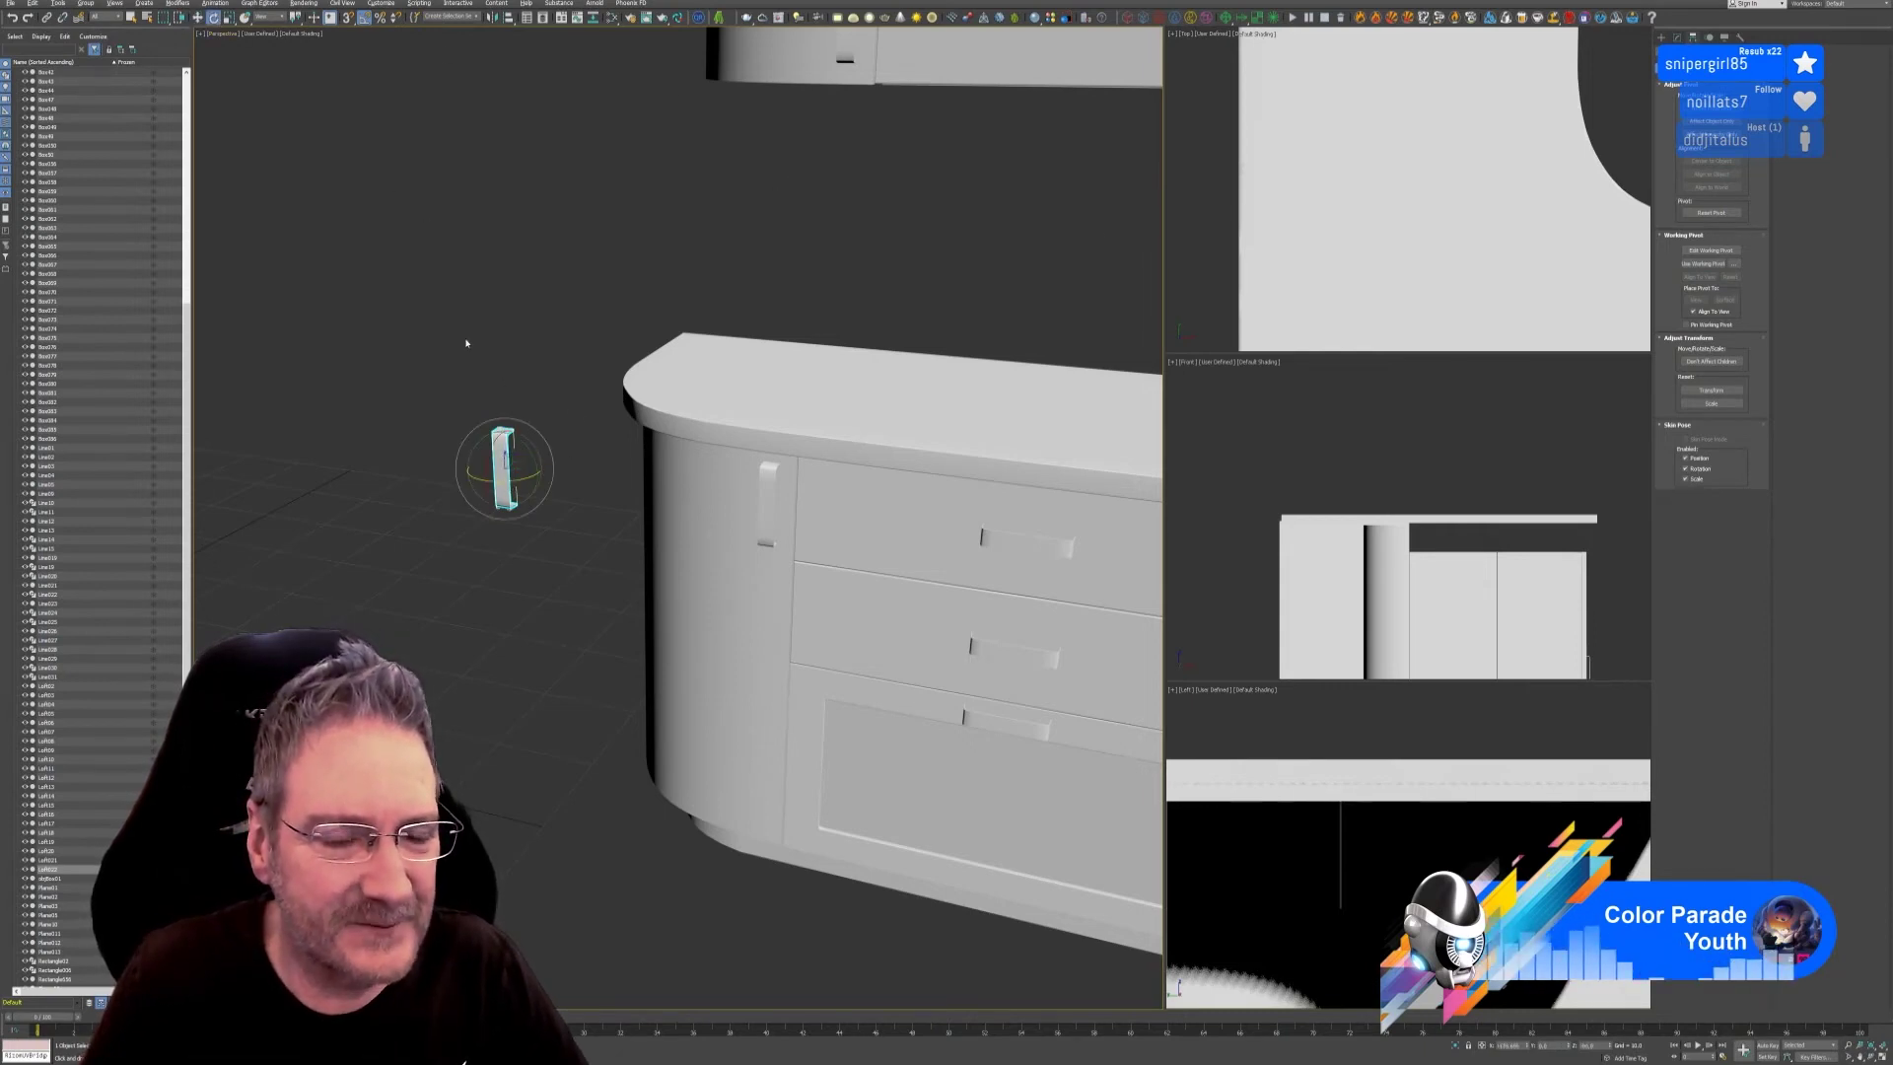
pyautogui.scroll(-3, 464, 344)
pyautogui.moveTo(387, 535); pyautogui.dragTo(673, 592, button='middle')
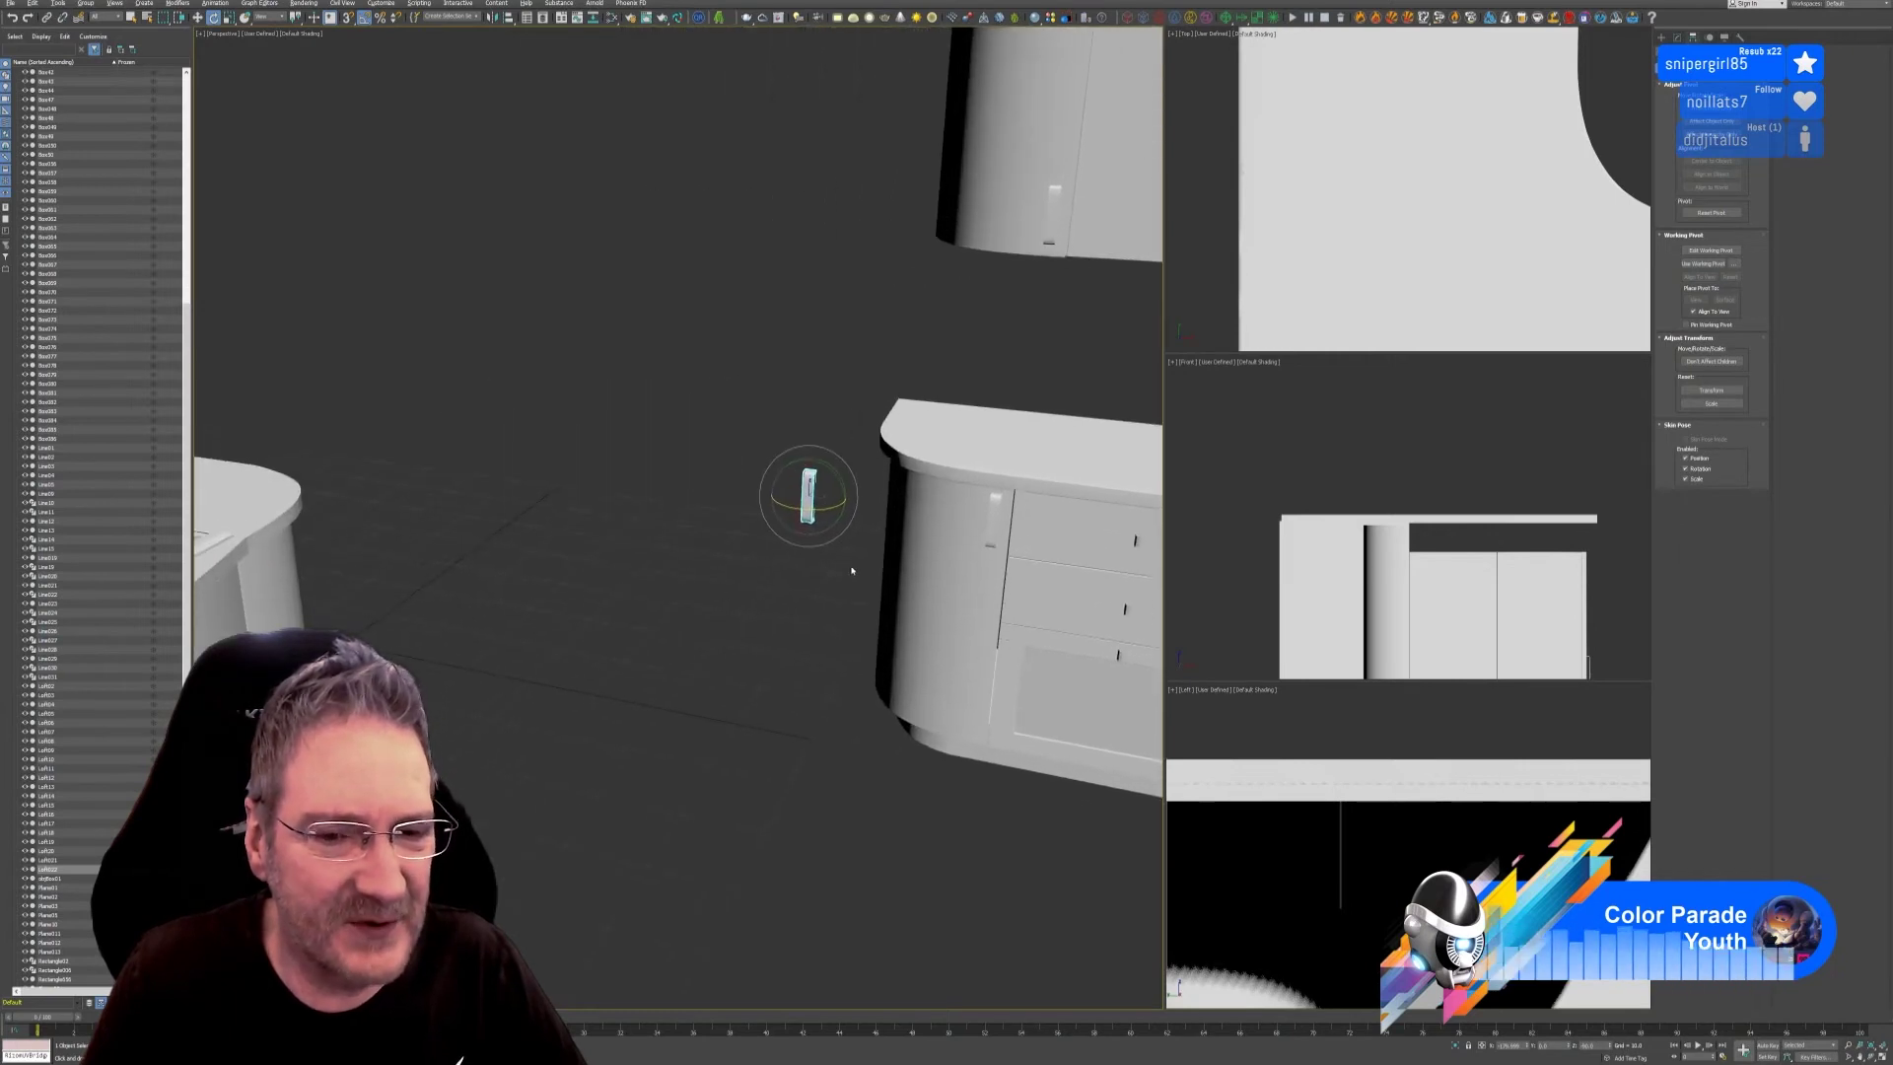
pyautogui.moveTo(820, 509); pyautogui.dragTo(864, 512)
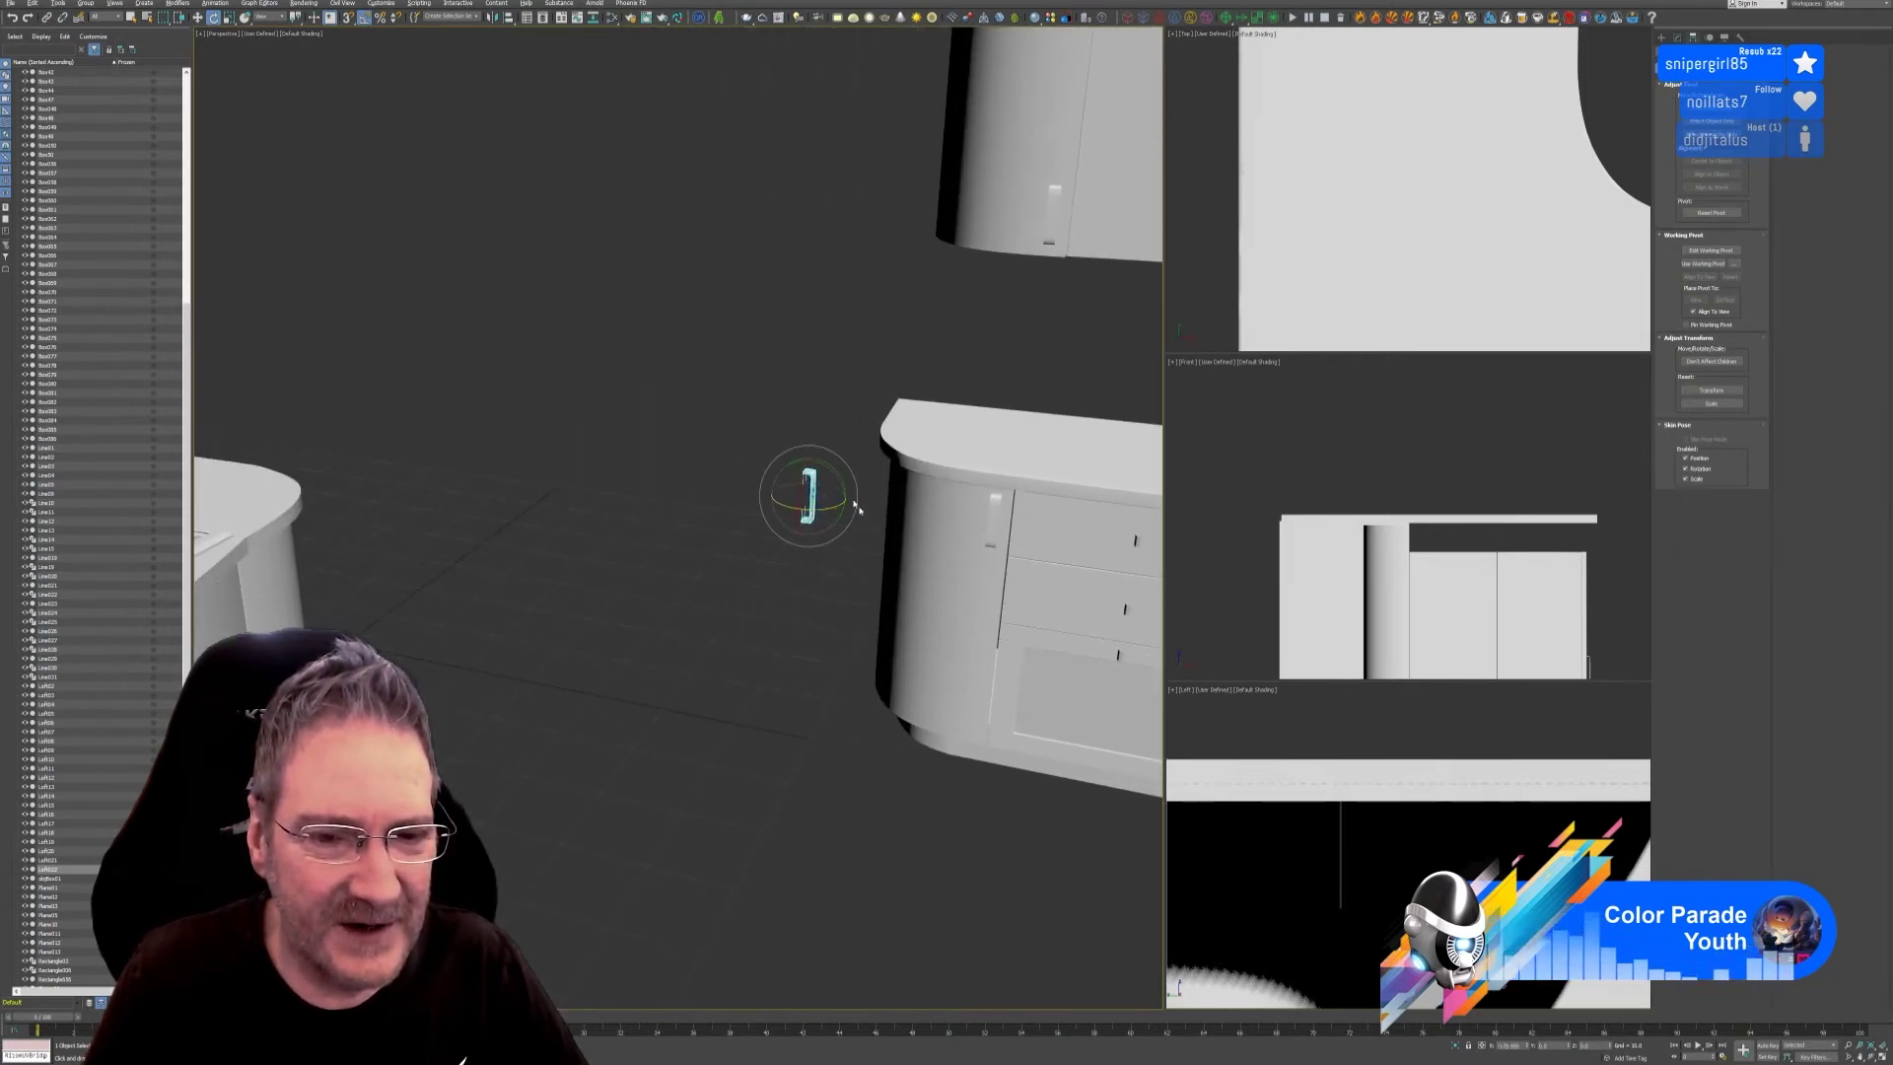
# Move the rotated handle across the room to the curved end door of the sink unit.
pyautogui.press('w')
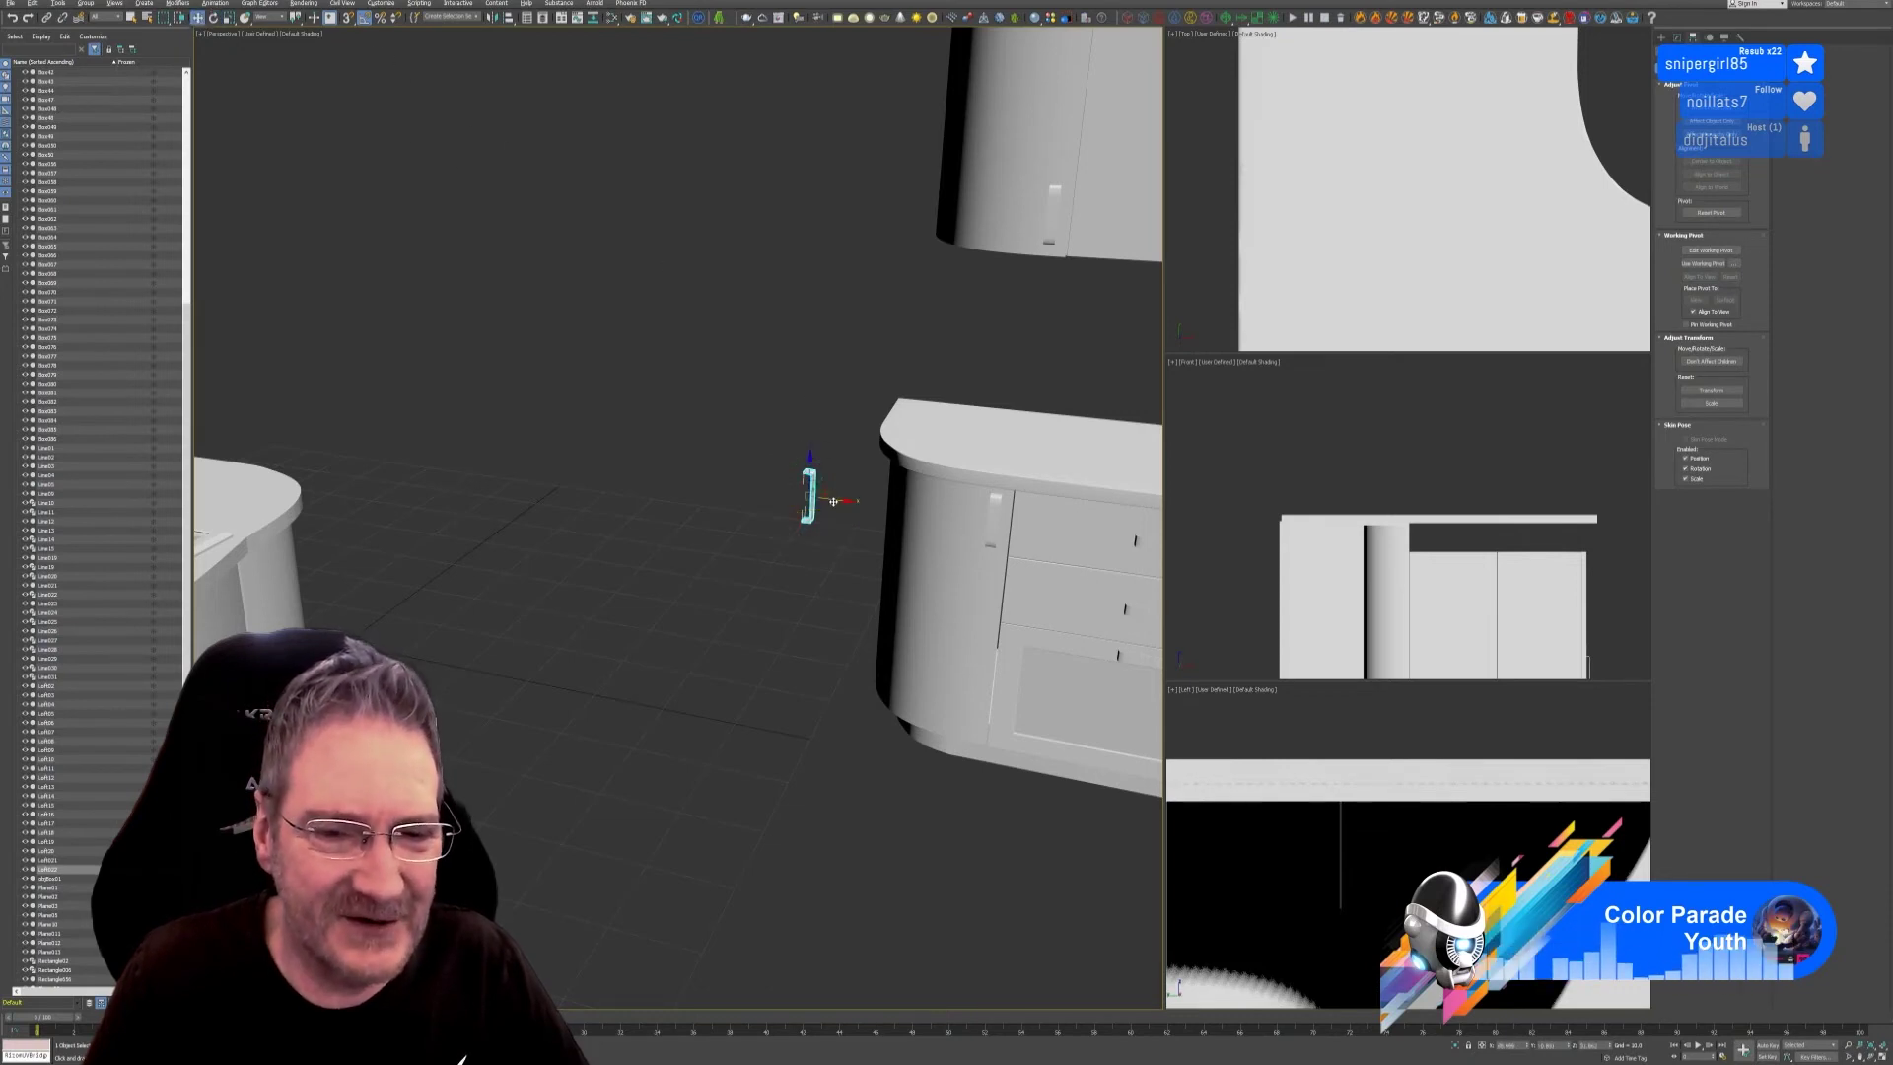
pyautogui.moveTo(845, 502); pyautogui.dragTo(404, 446)
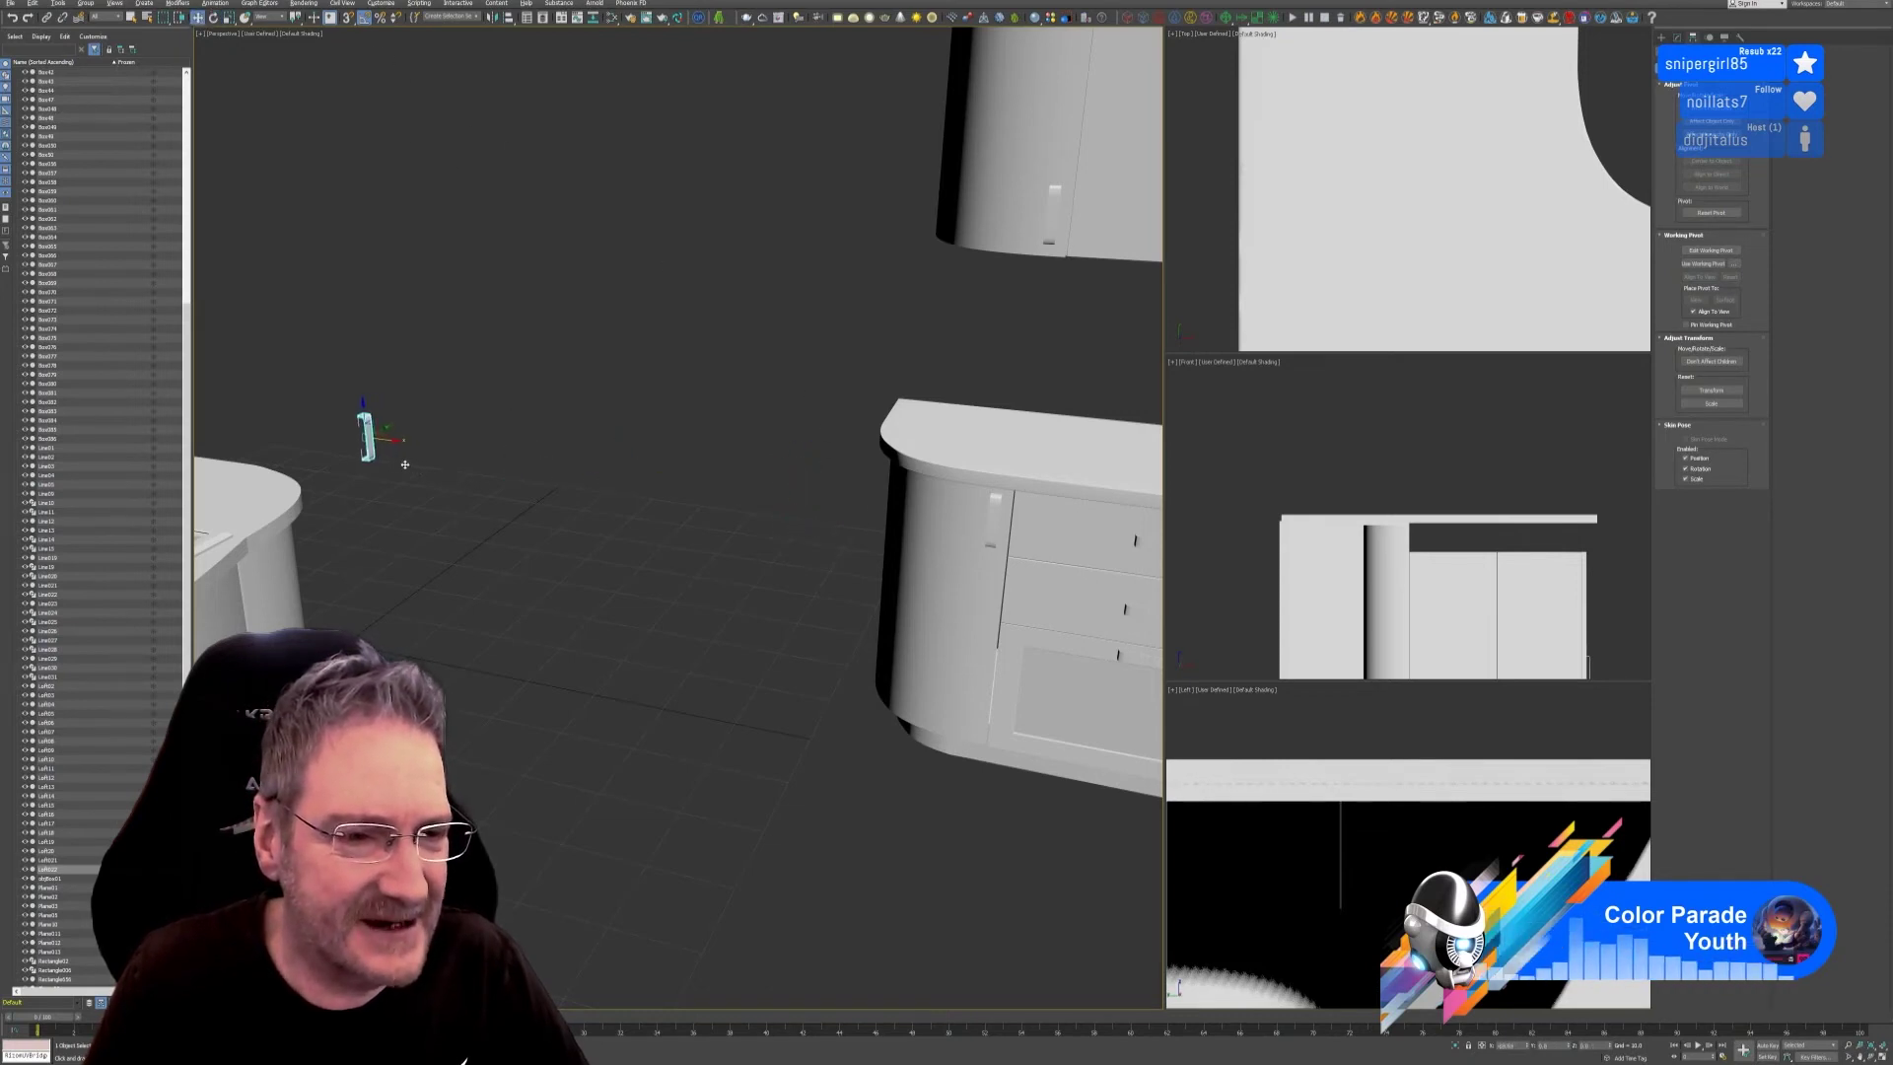
pyautogui.keyDown('alt'); pyautogui.moveTo(647, 582); pyautogui.dragTo(323, 550, button='middle'); pyautogui.keyUp('alt')
pyautogui.scroll(4, 408, 540)
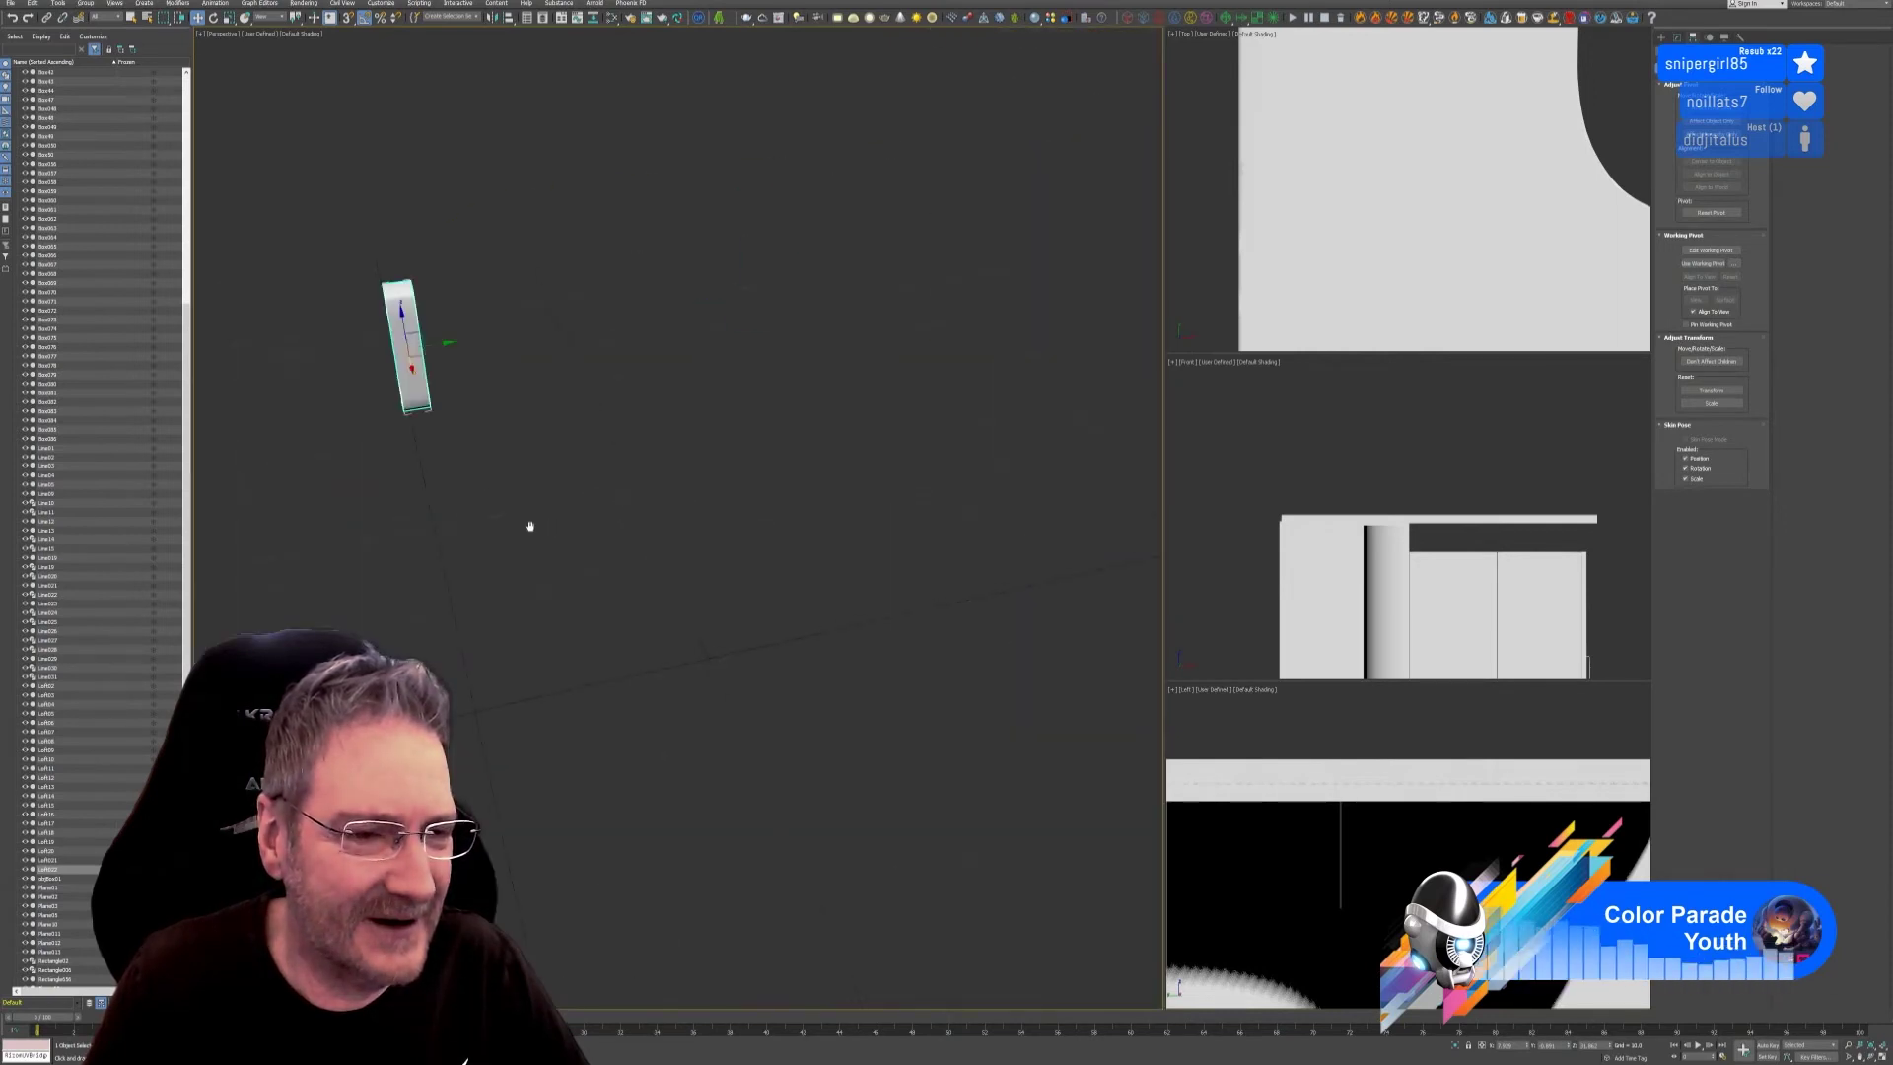
pyautogui.scroll(-5, 522, 536)
pyautogui.keyDown('alt'); pyautogui.moveTo(449, 603); pyautogui.dragTo(566, 541, button='middle'); pyautogui.keyUp('alt')
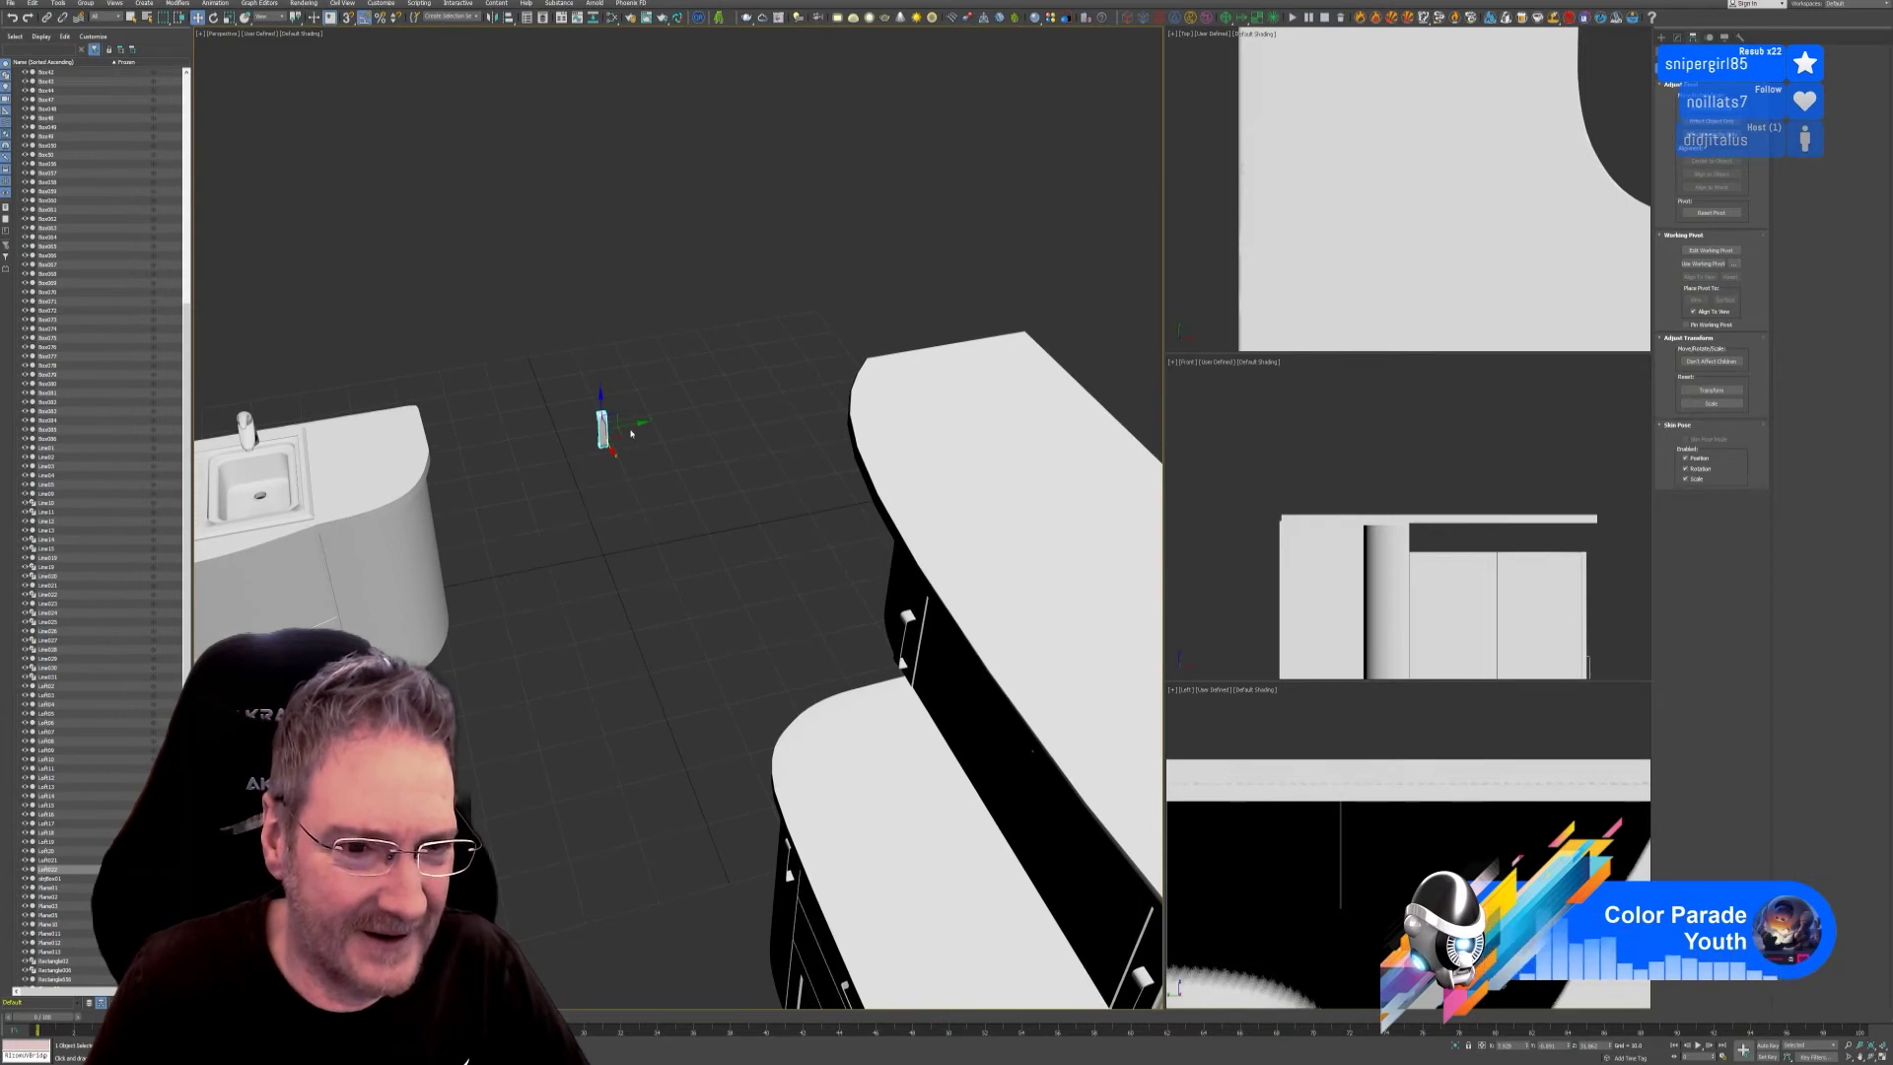
pyautogui.moveTo(631, 431); pyautogui.dragTo(341, 584)
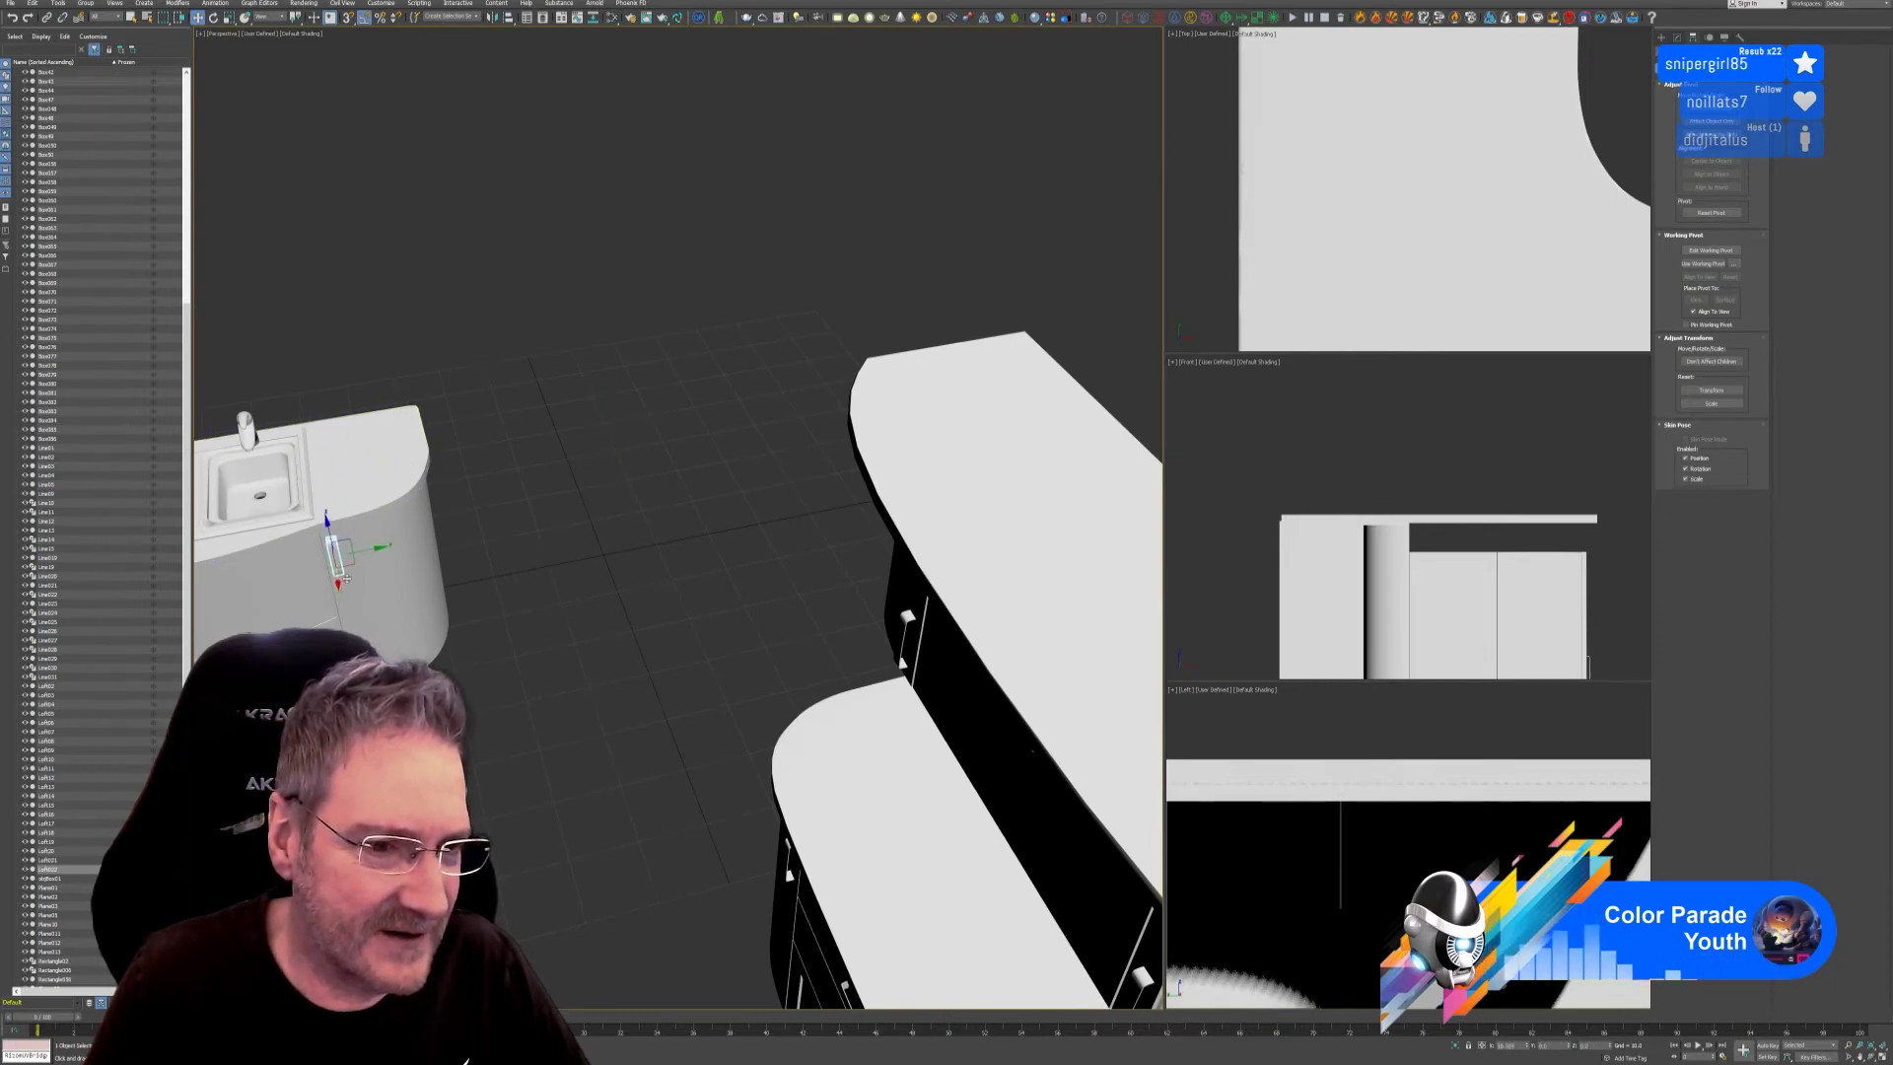
# Fit the handle against the sink unit's curved end door, just beside the seam with the sink drawers.
pyautogui.keyDown('alt'); pyautogui.moveTo(515, 807); pyautogui.dragTo(566, 802, button='middle'); pyautogui.keyUp('alt')
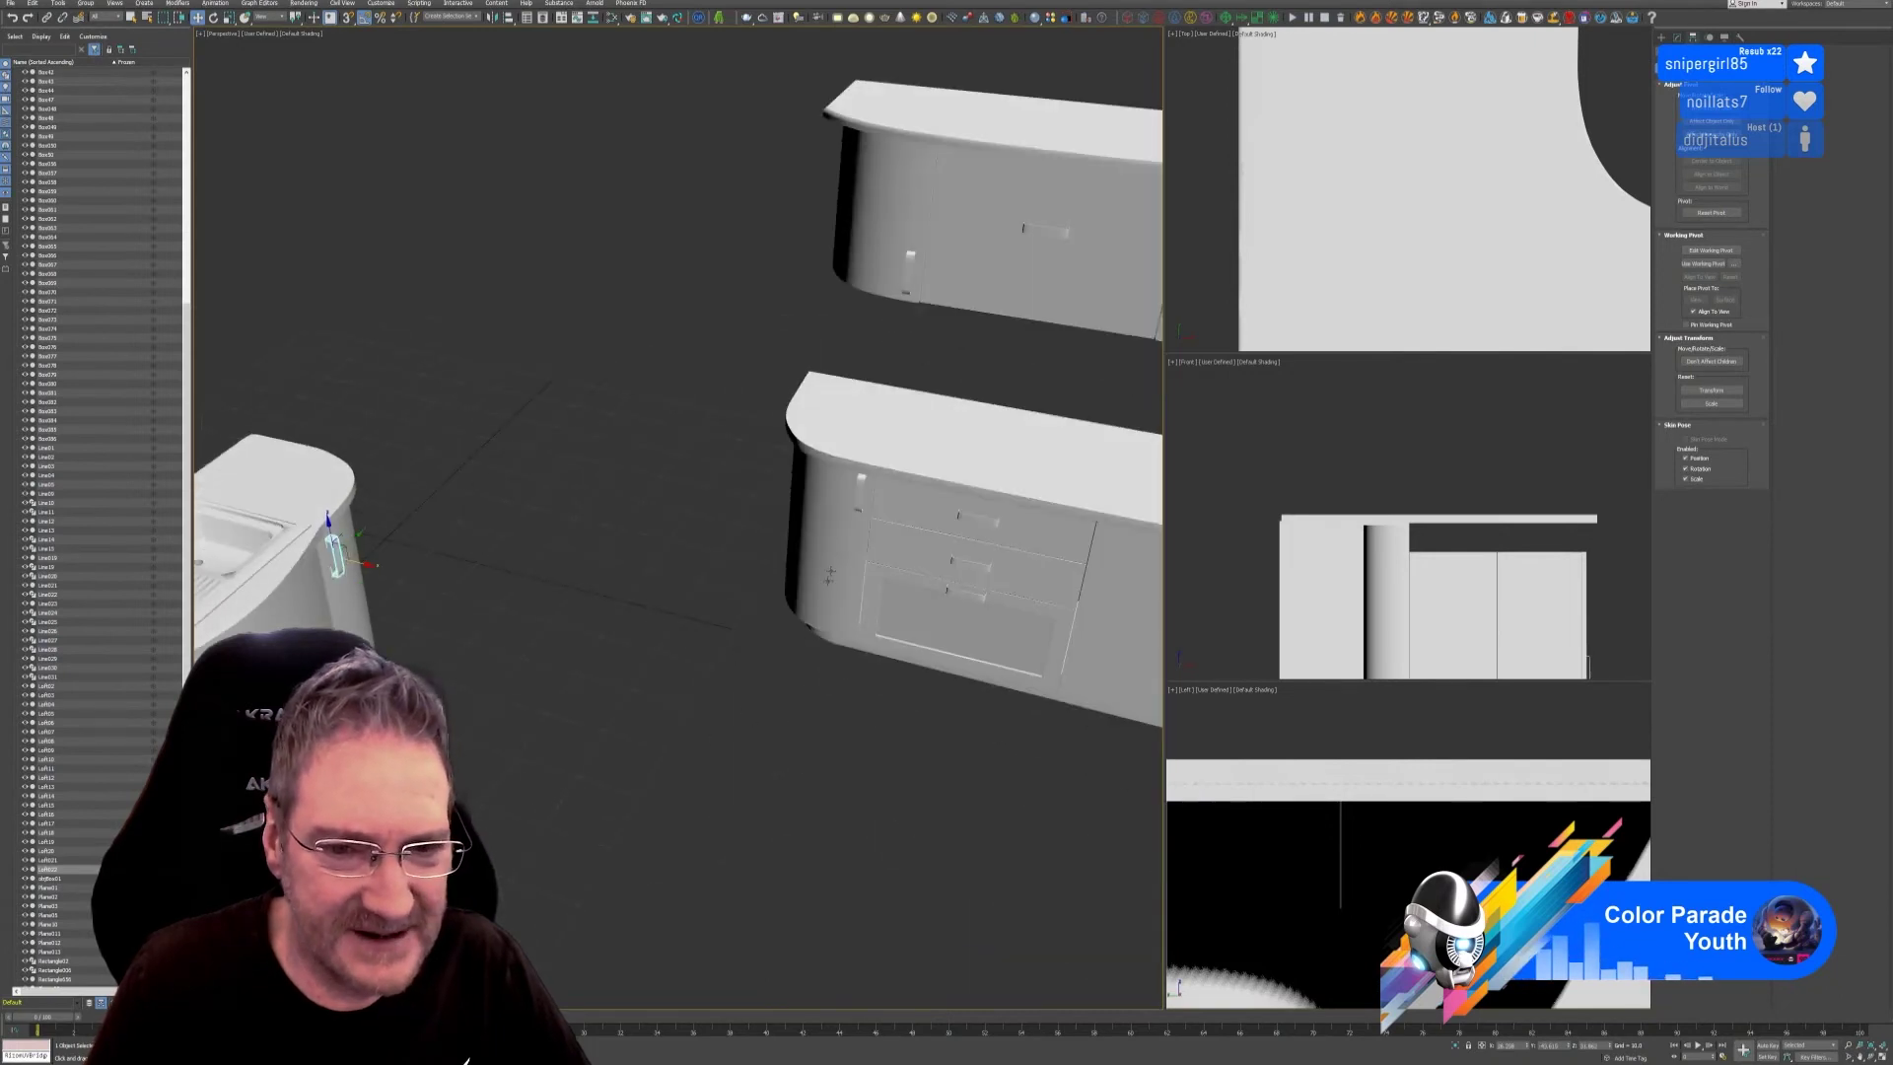
pyautogui.keyDown('alt'); pyautogui.moveTo(625, 718); pyautogui.dragTo(562, 723, button='middle'); pyautogui.keyUp('alt')
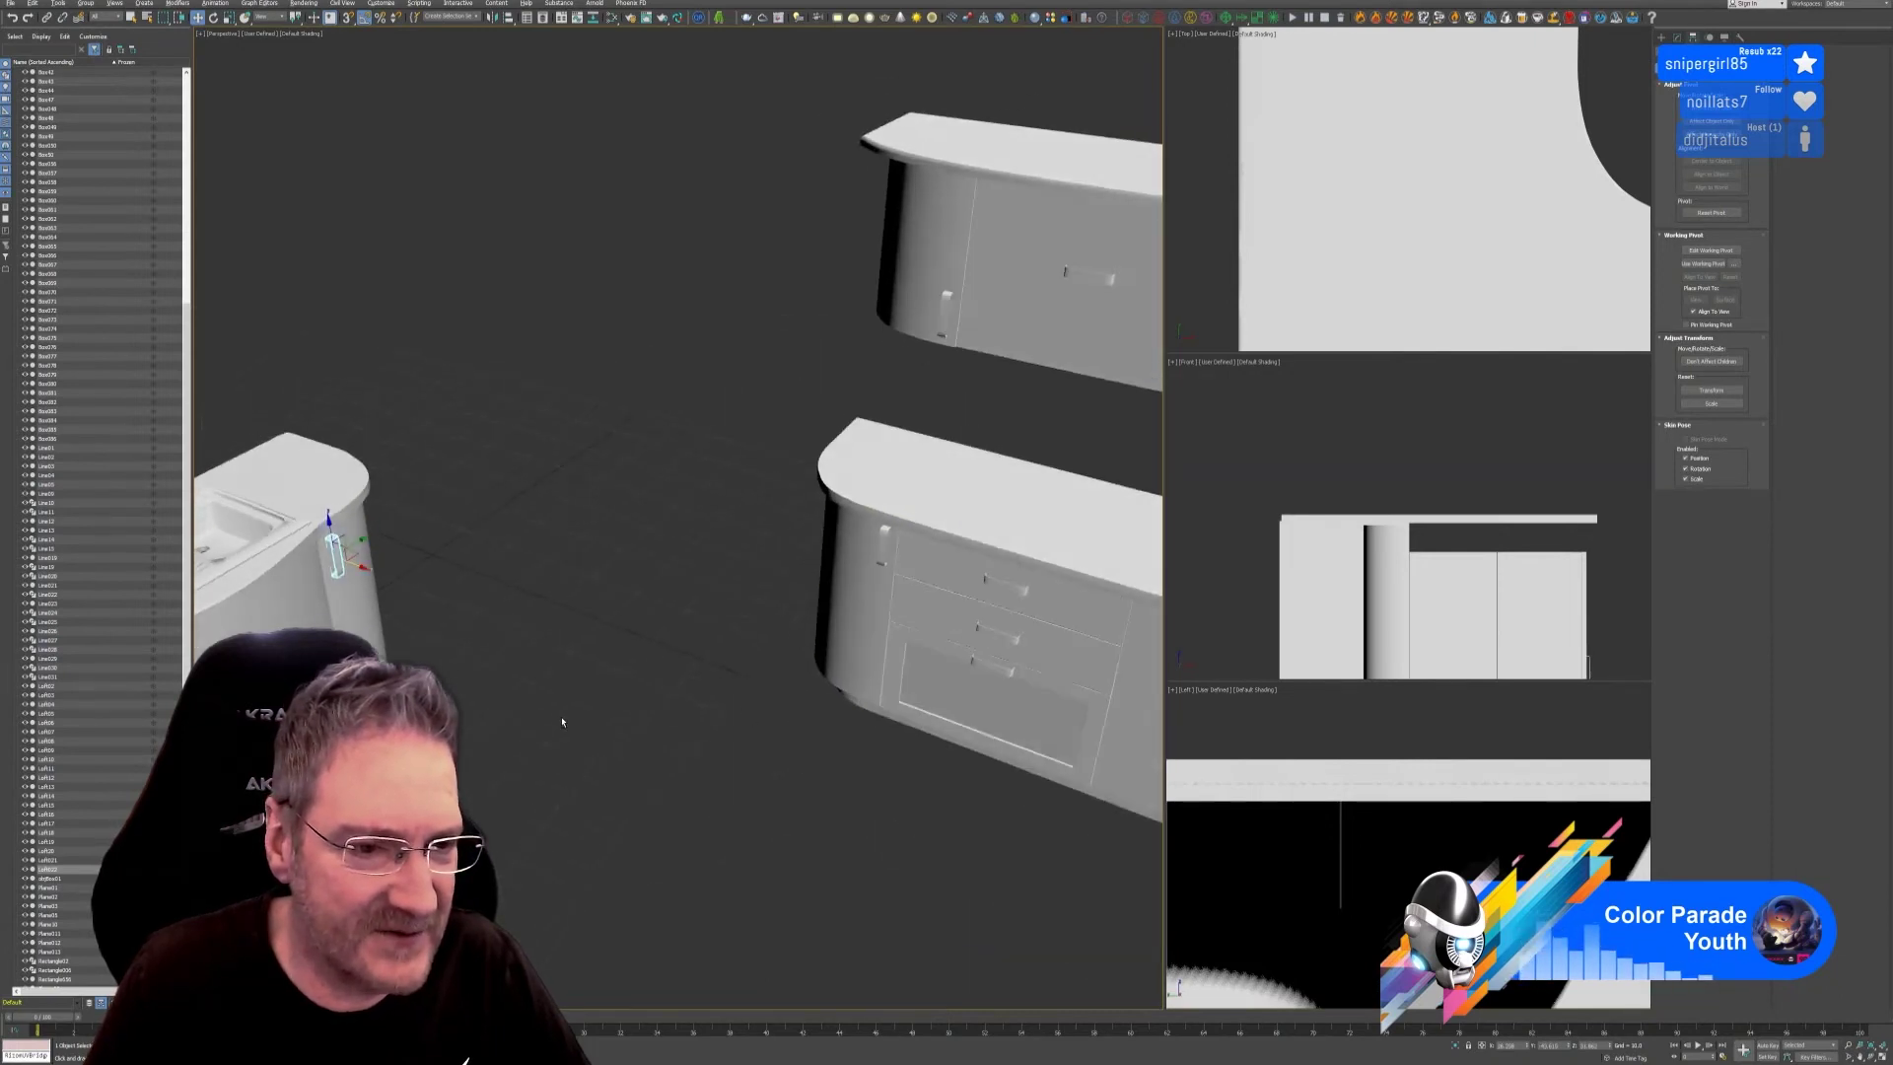
pyautogui.scroll(5, 333, 560)
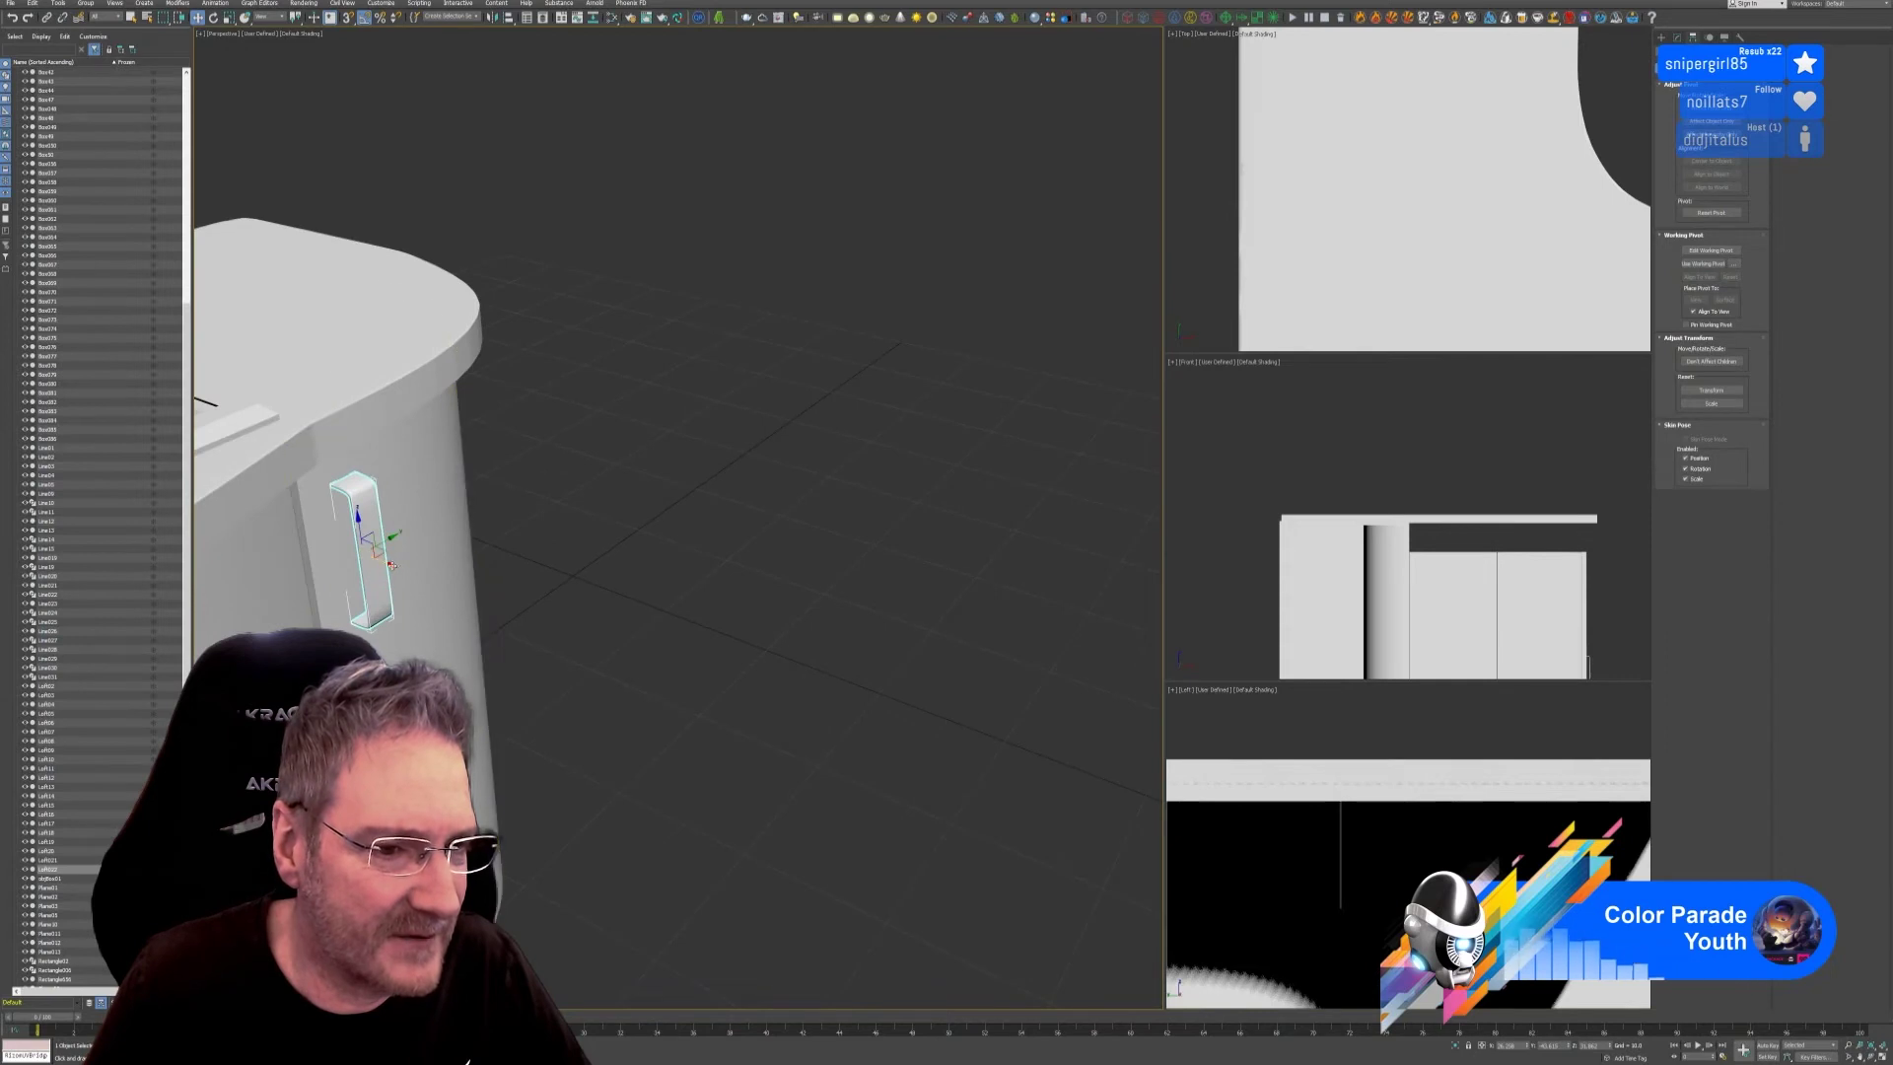
pyautogui.moveTo(369, 554); pyautogui.dragTo(370, 557)
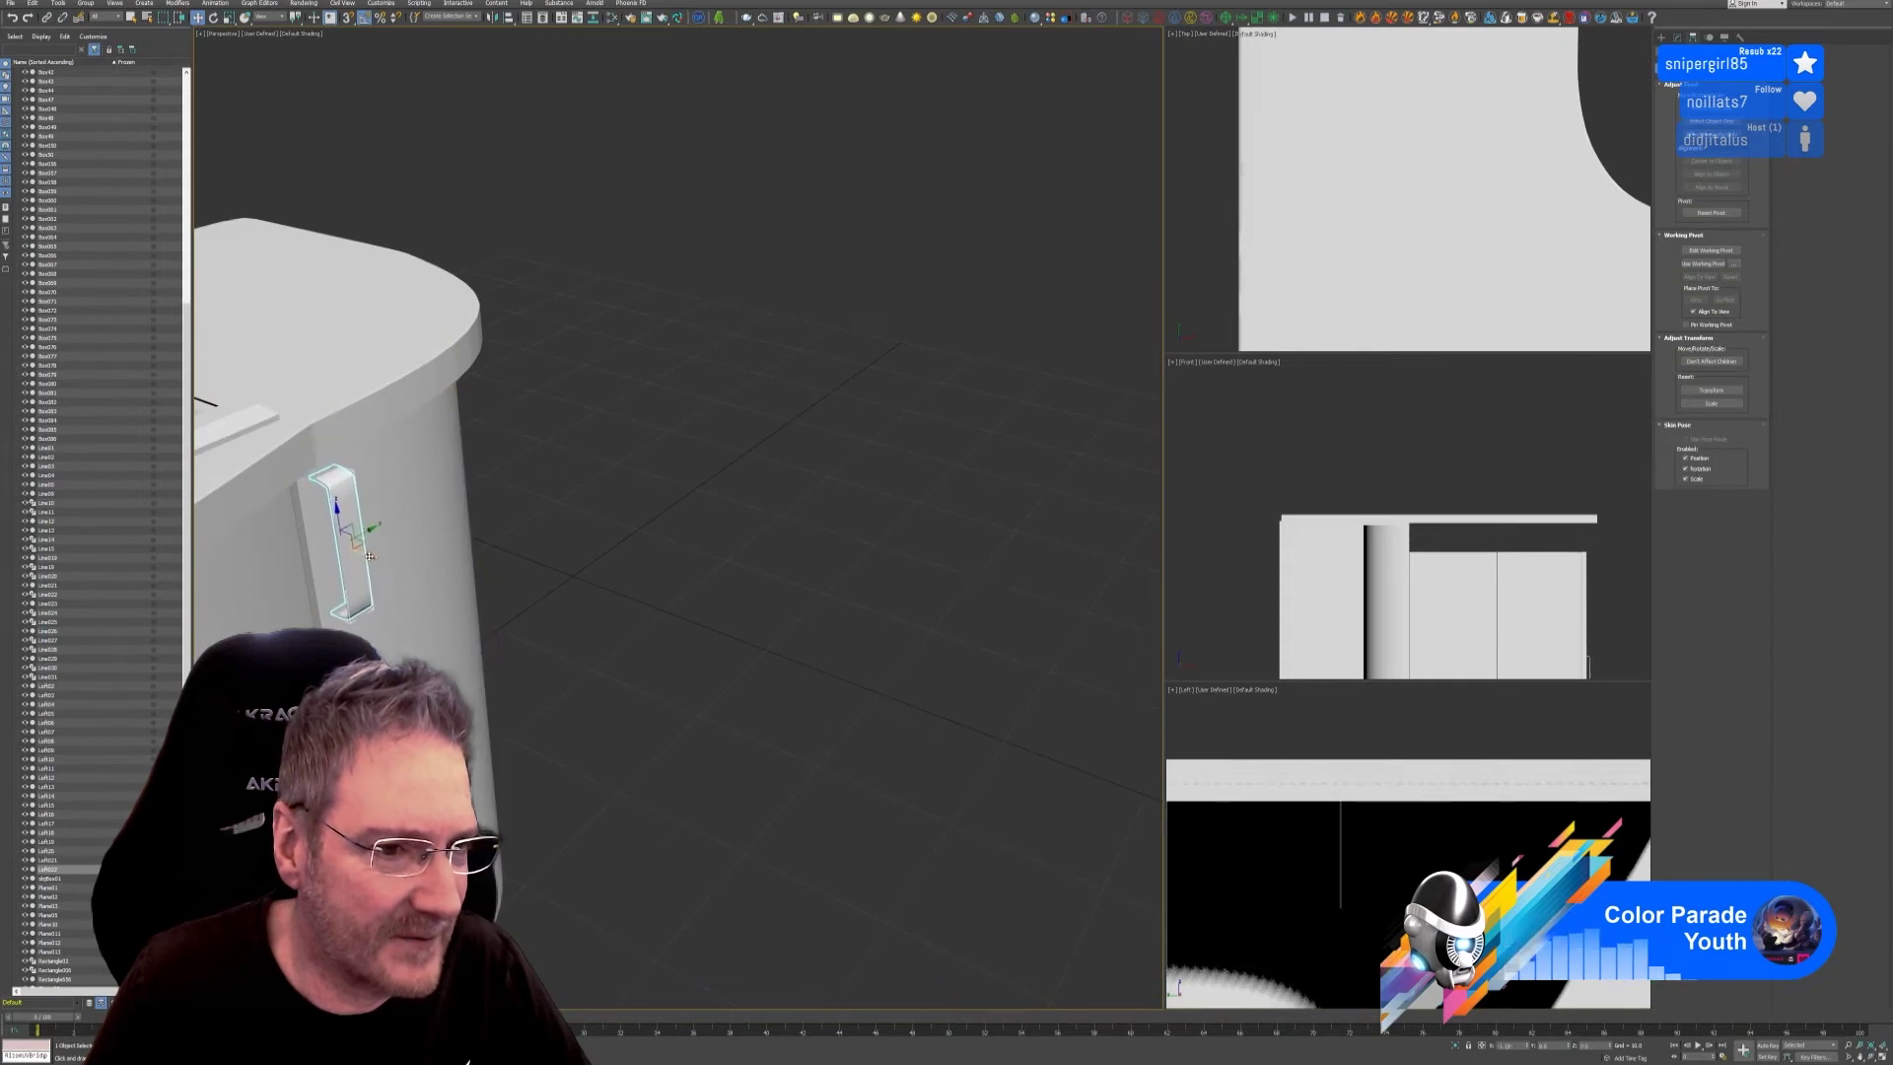
pyautogui.keyDown('alt'); pyautogui.moveTo(613, 711); pyautogui.dragTo(532, 676, button='middle'); pyautogui.keyUp('alt')
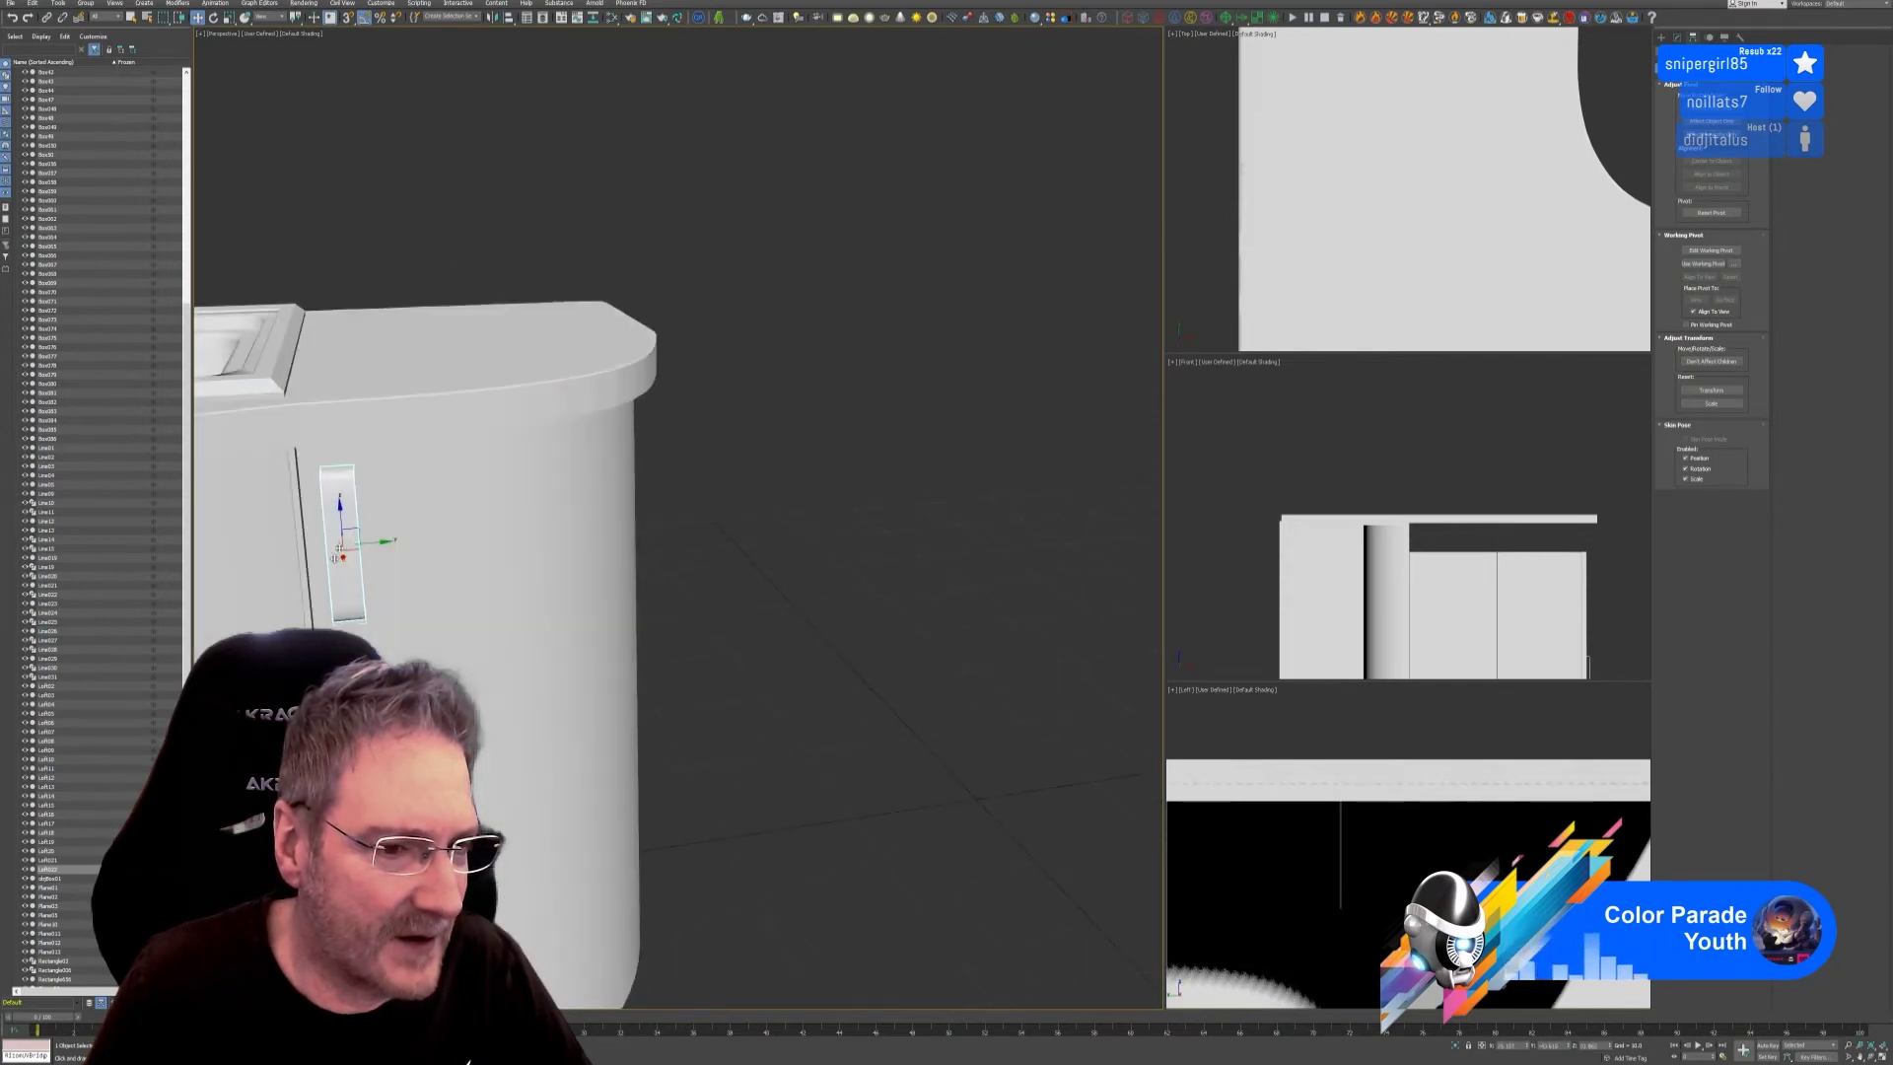
pyautogui.moveTo(375, 545); pyautogui.dragTo(386, 545)
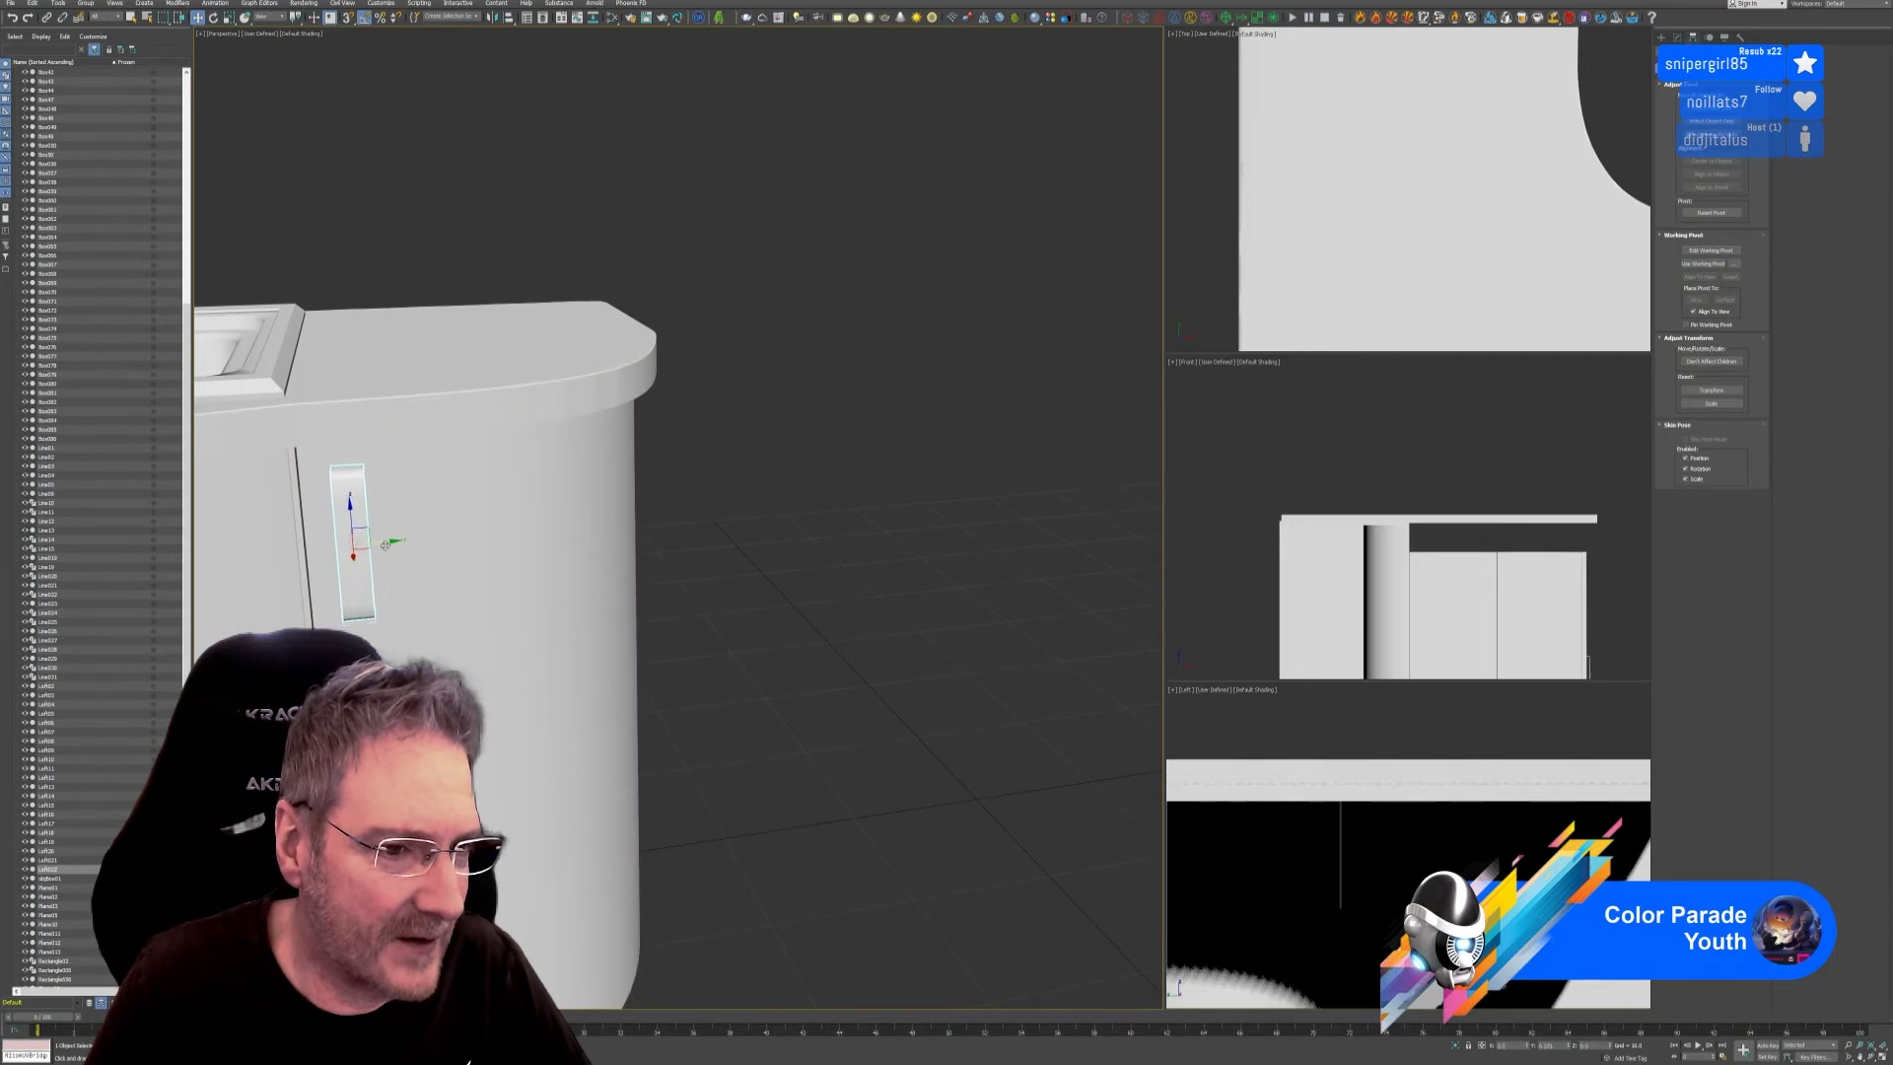
pyautogui.scroll(-3, 710, 711)
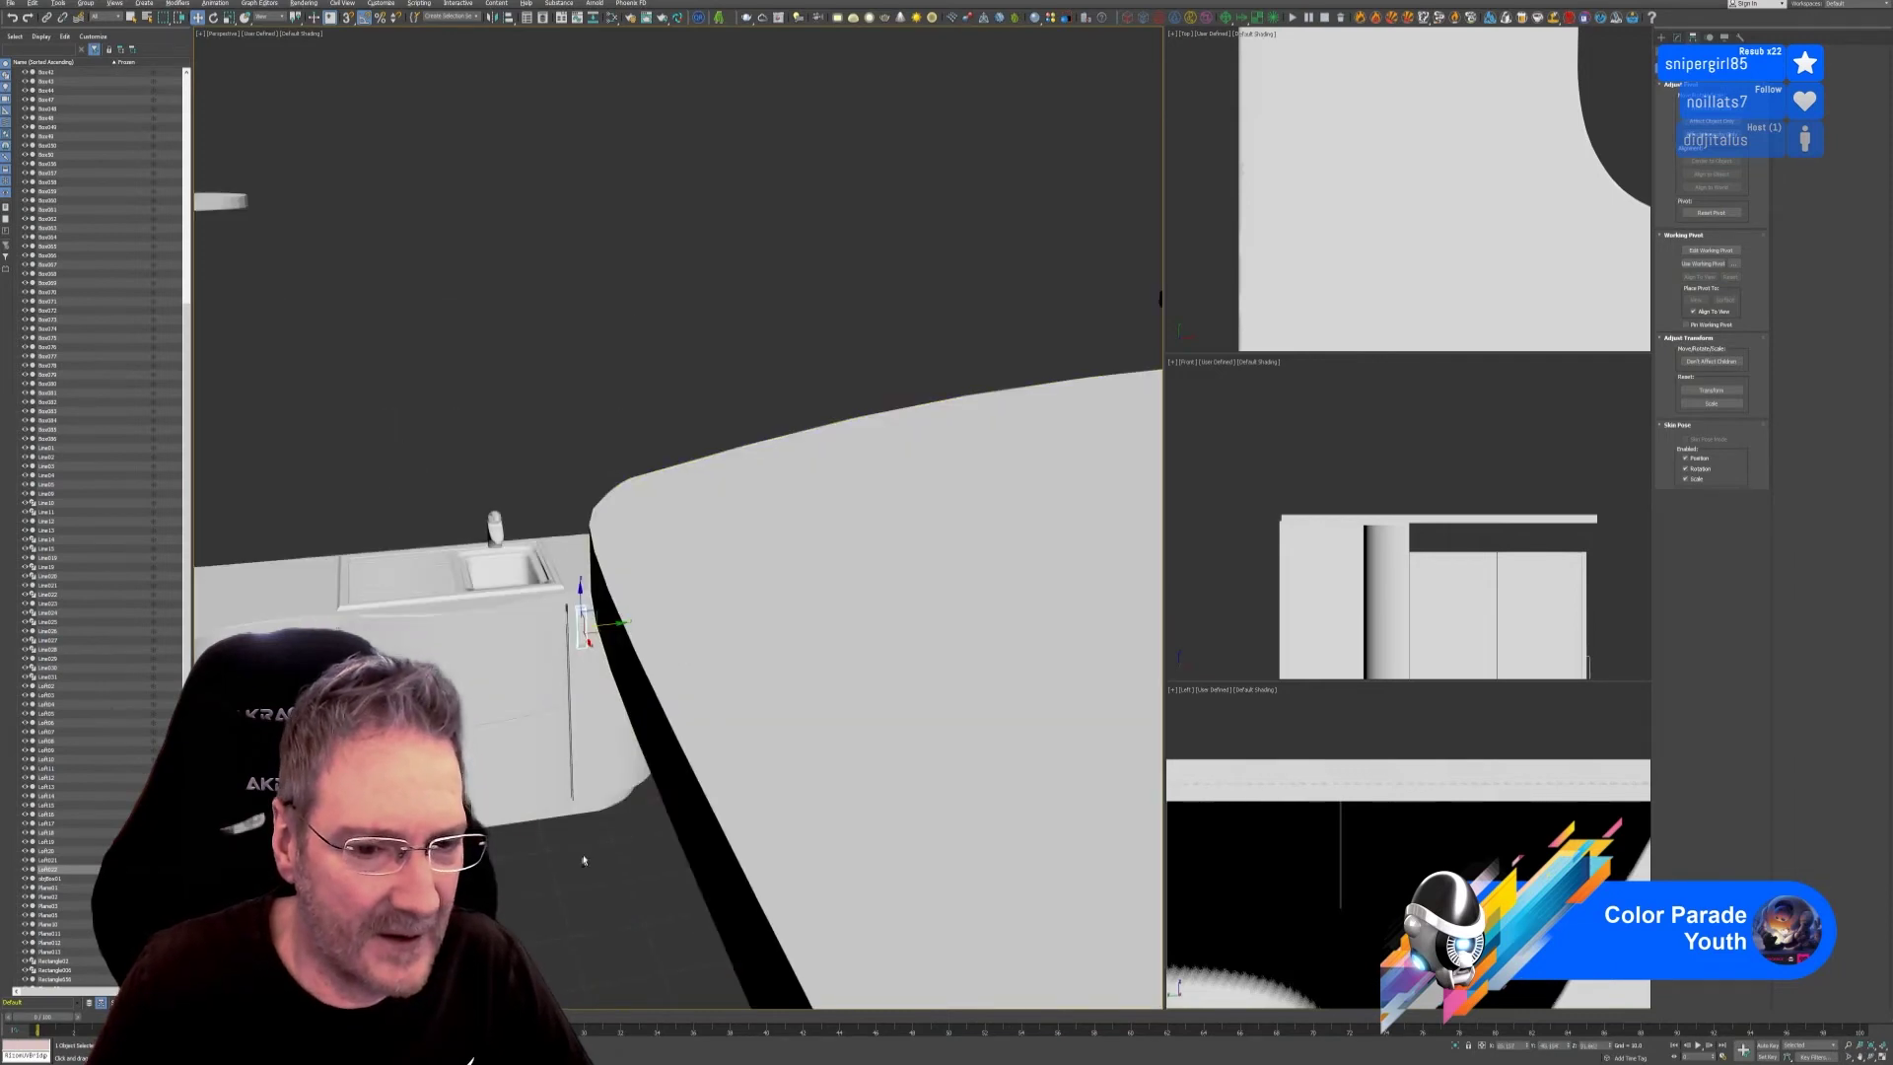
# Examine the door and drawer fronts along the sink run to decide which ones need handles.
pyautogui.moveTo(613, 872)
pyautogui.keyDown('alt'); pyautogui.mouseDown(button='middle')
pyautogui.moveTo(651, 876)
pyautogui.moveTo(607, 846)
pyautogui.mouseUp(button='middle'); pyautogui.keyUp('alt')
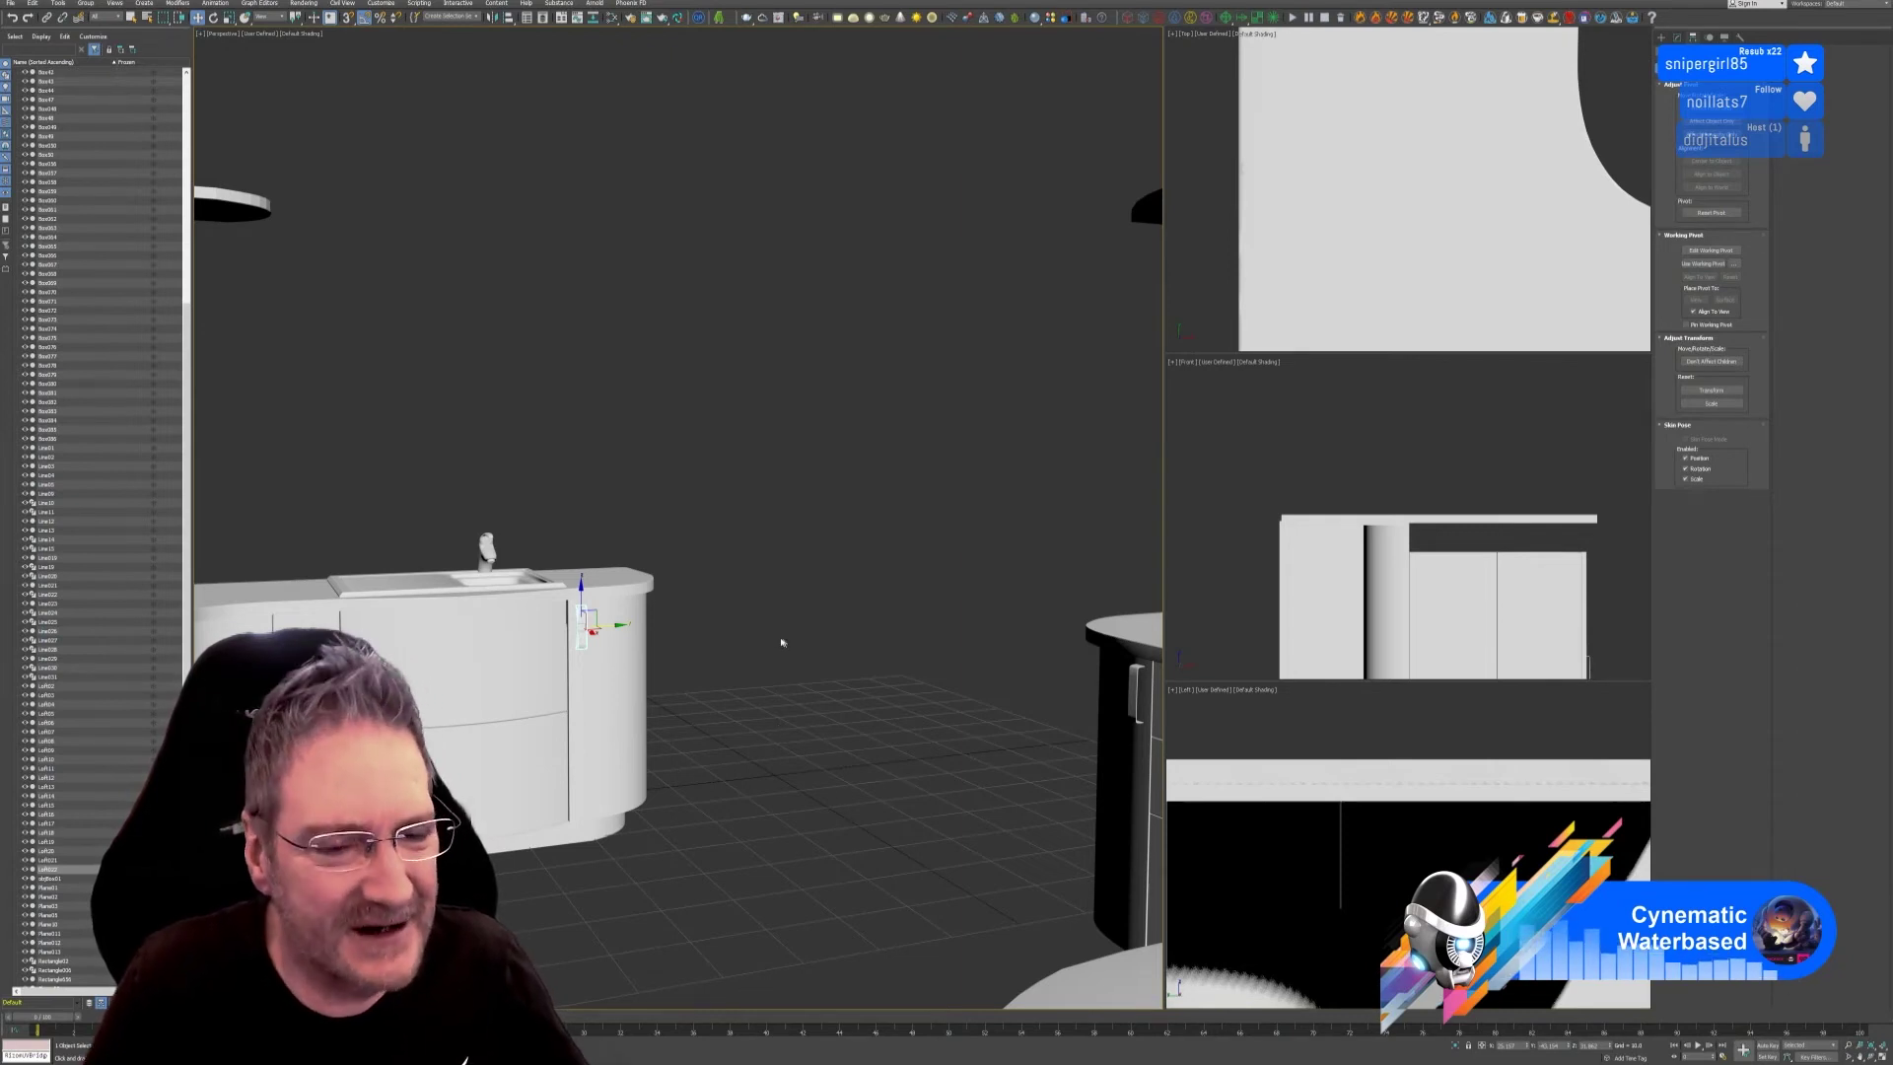
pyautogui.keyDown('alt'); pyautogui.moveTo(716, 432); pyautogui.dragTo(849, 427, button='middle'); pyautogui.keyUp('alt')
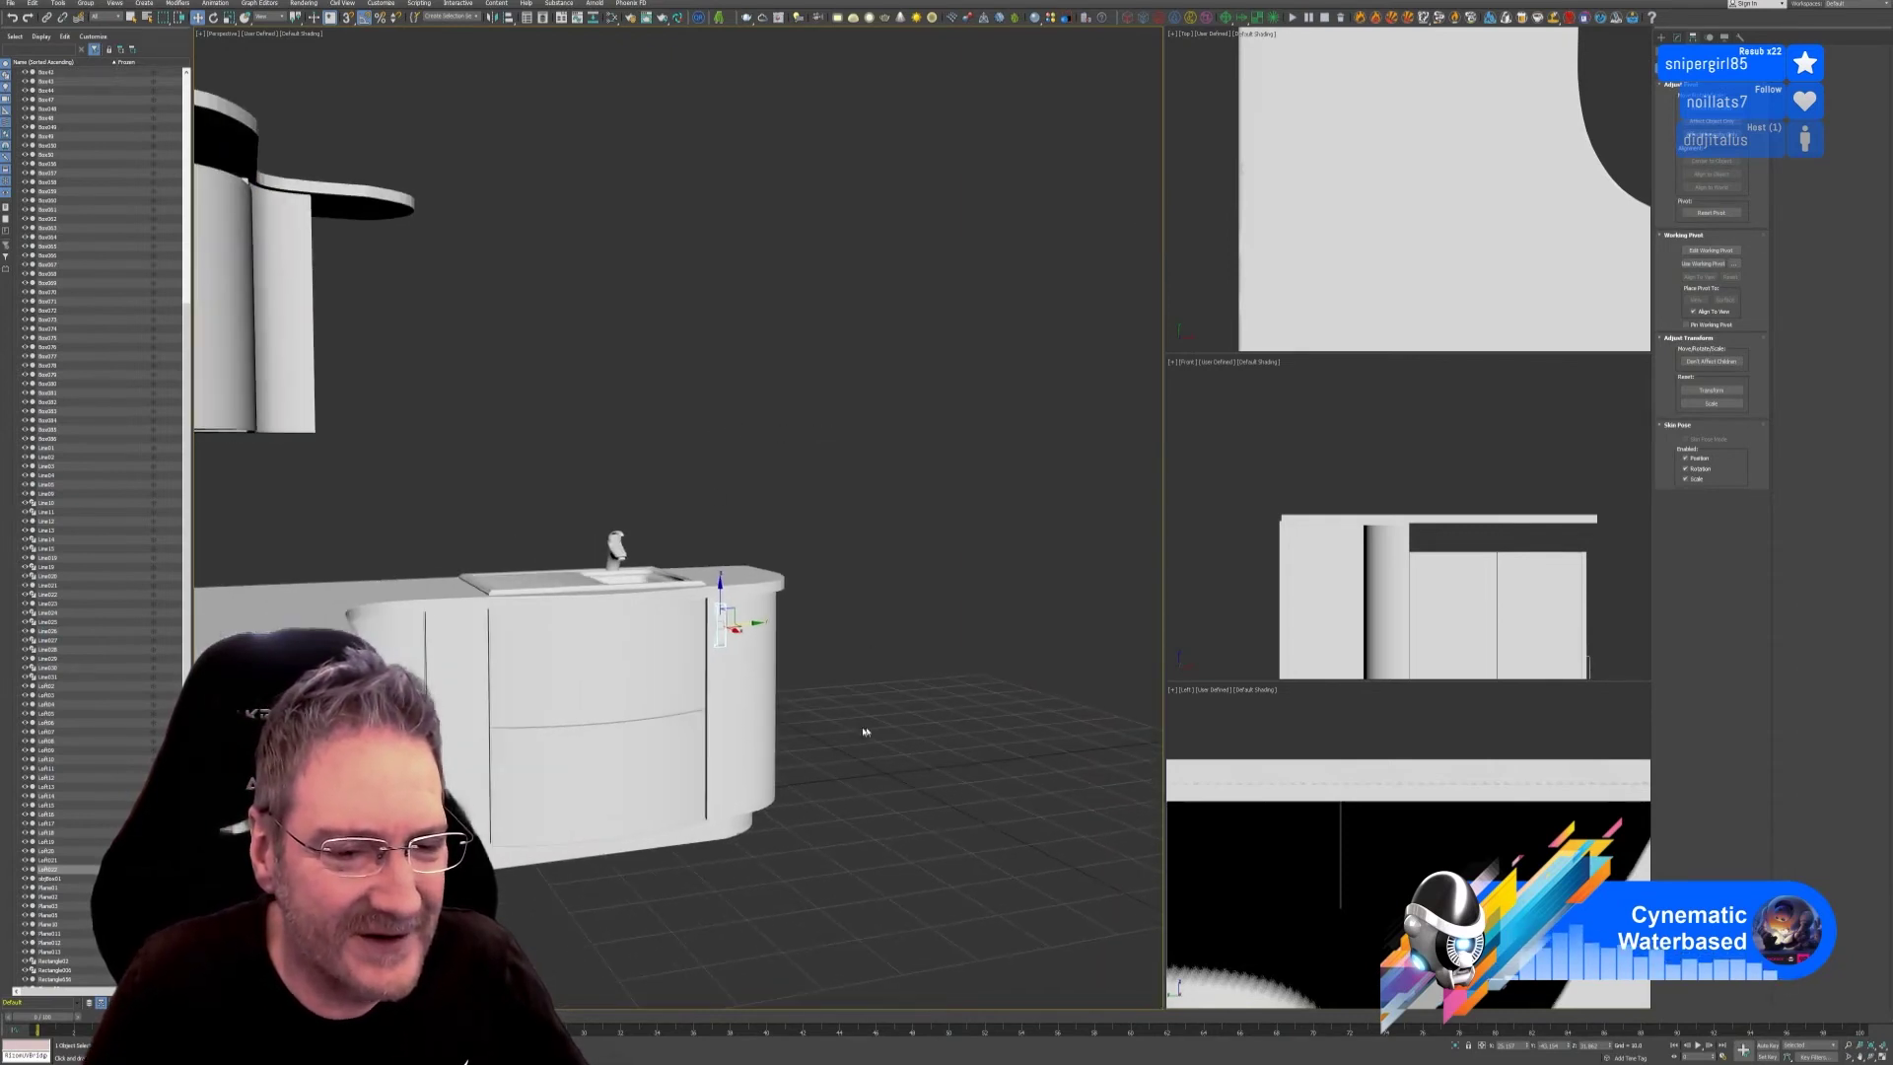
pyautogui.moveTo(821, 796)
pyautogui.keyDown('alt'); pyautogui.mouseDown(button='middle')
pyautogui.moveTo(777, 795)
pyautogui.moveTo(816, 784)
pyautogui.mouseUp(button='middle'); pyautogui.keyUp('alt')
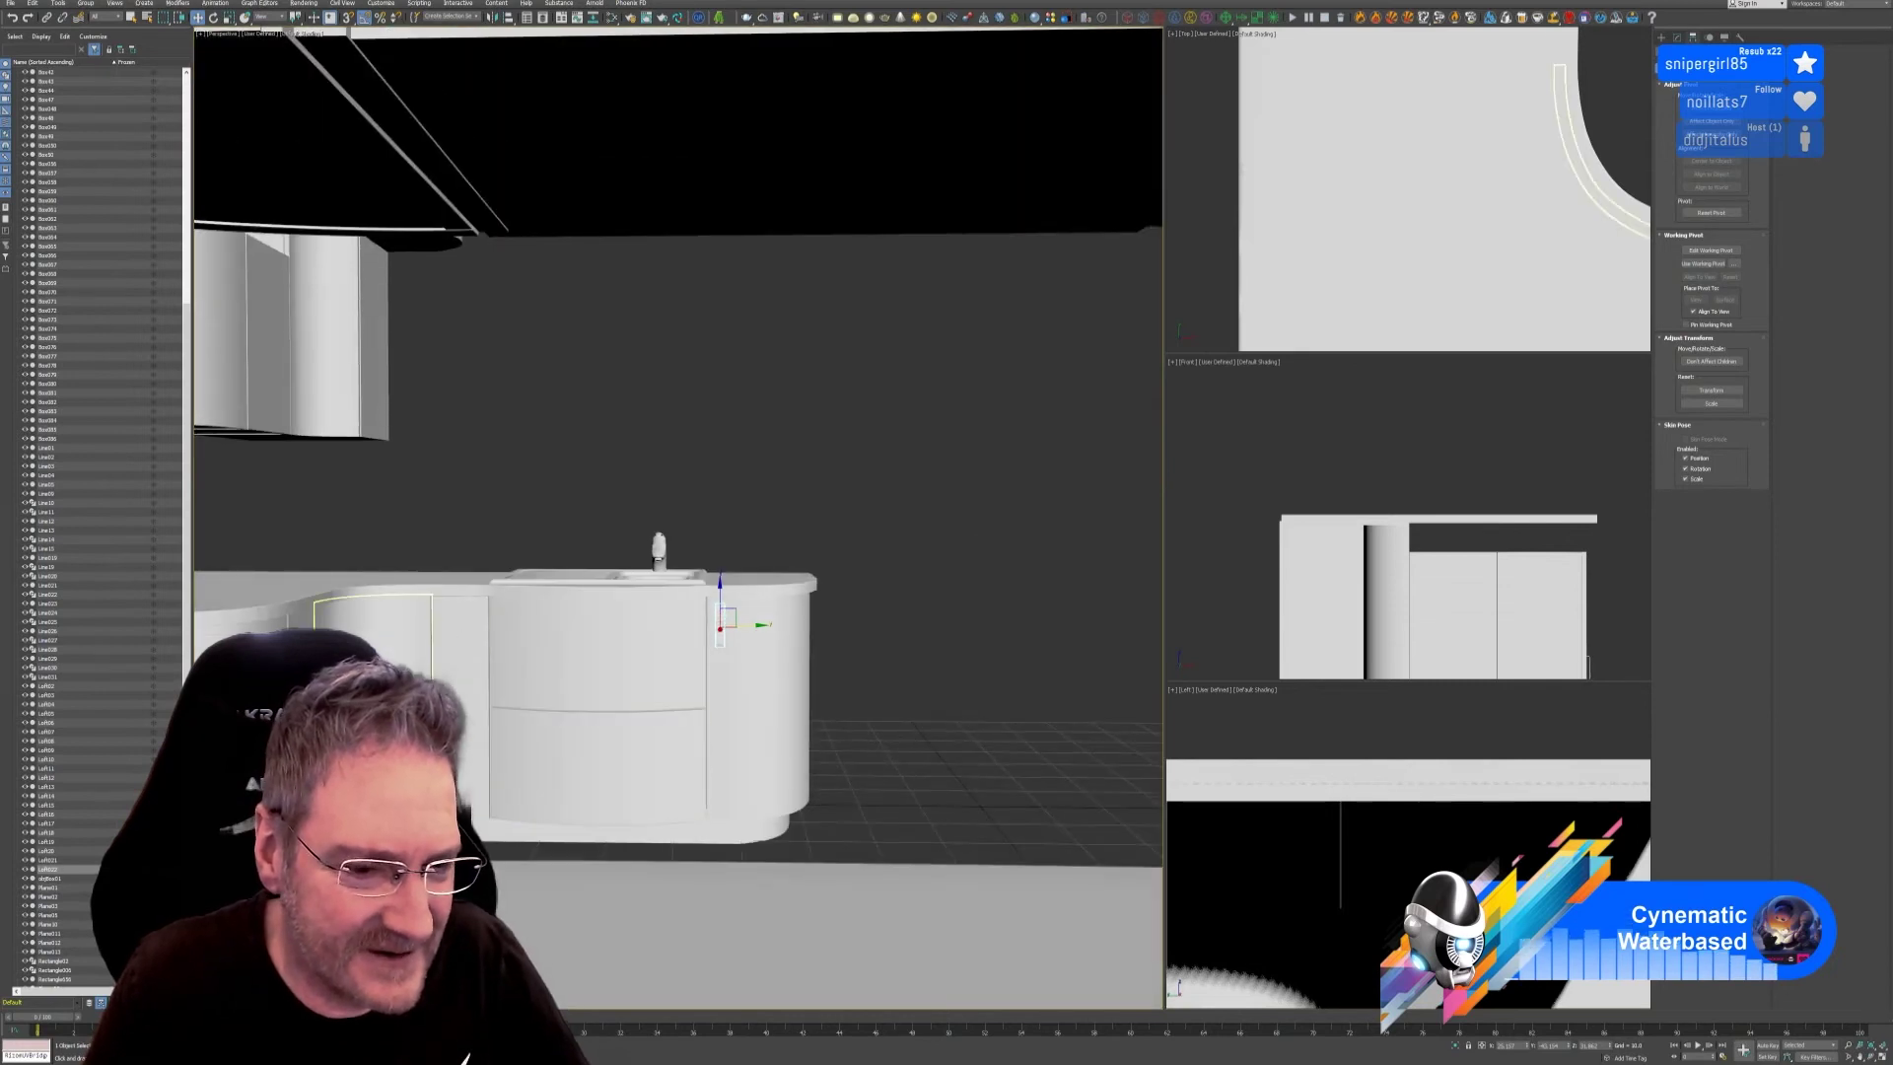
pyautogui.click(373, 631)
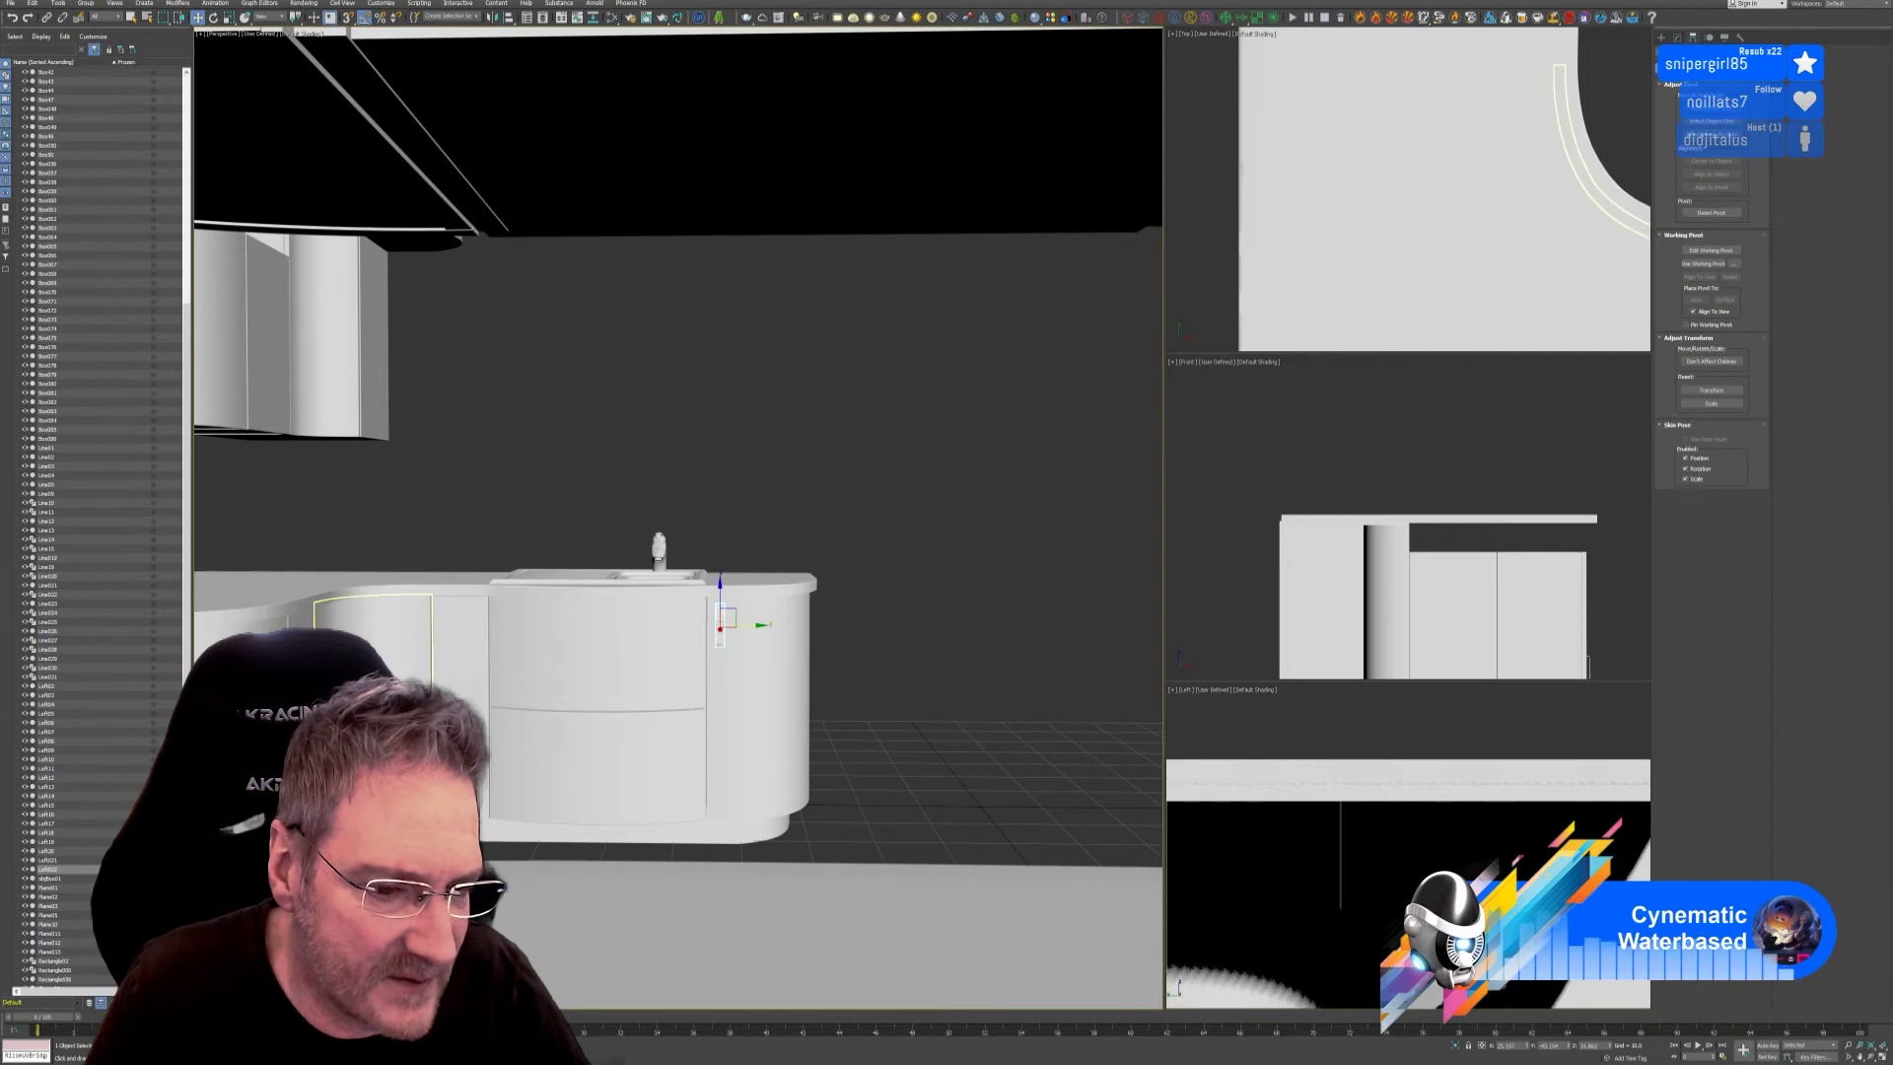
pyautogui.click(1004, 720)
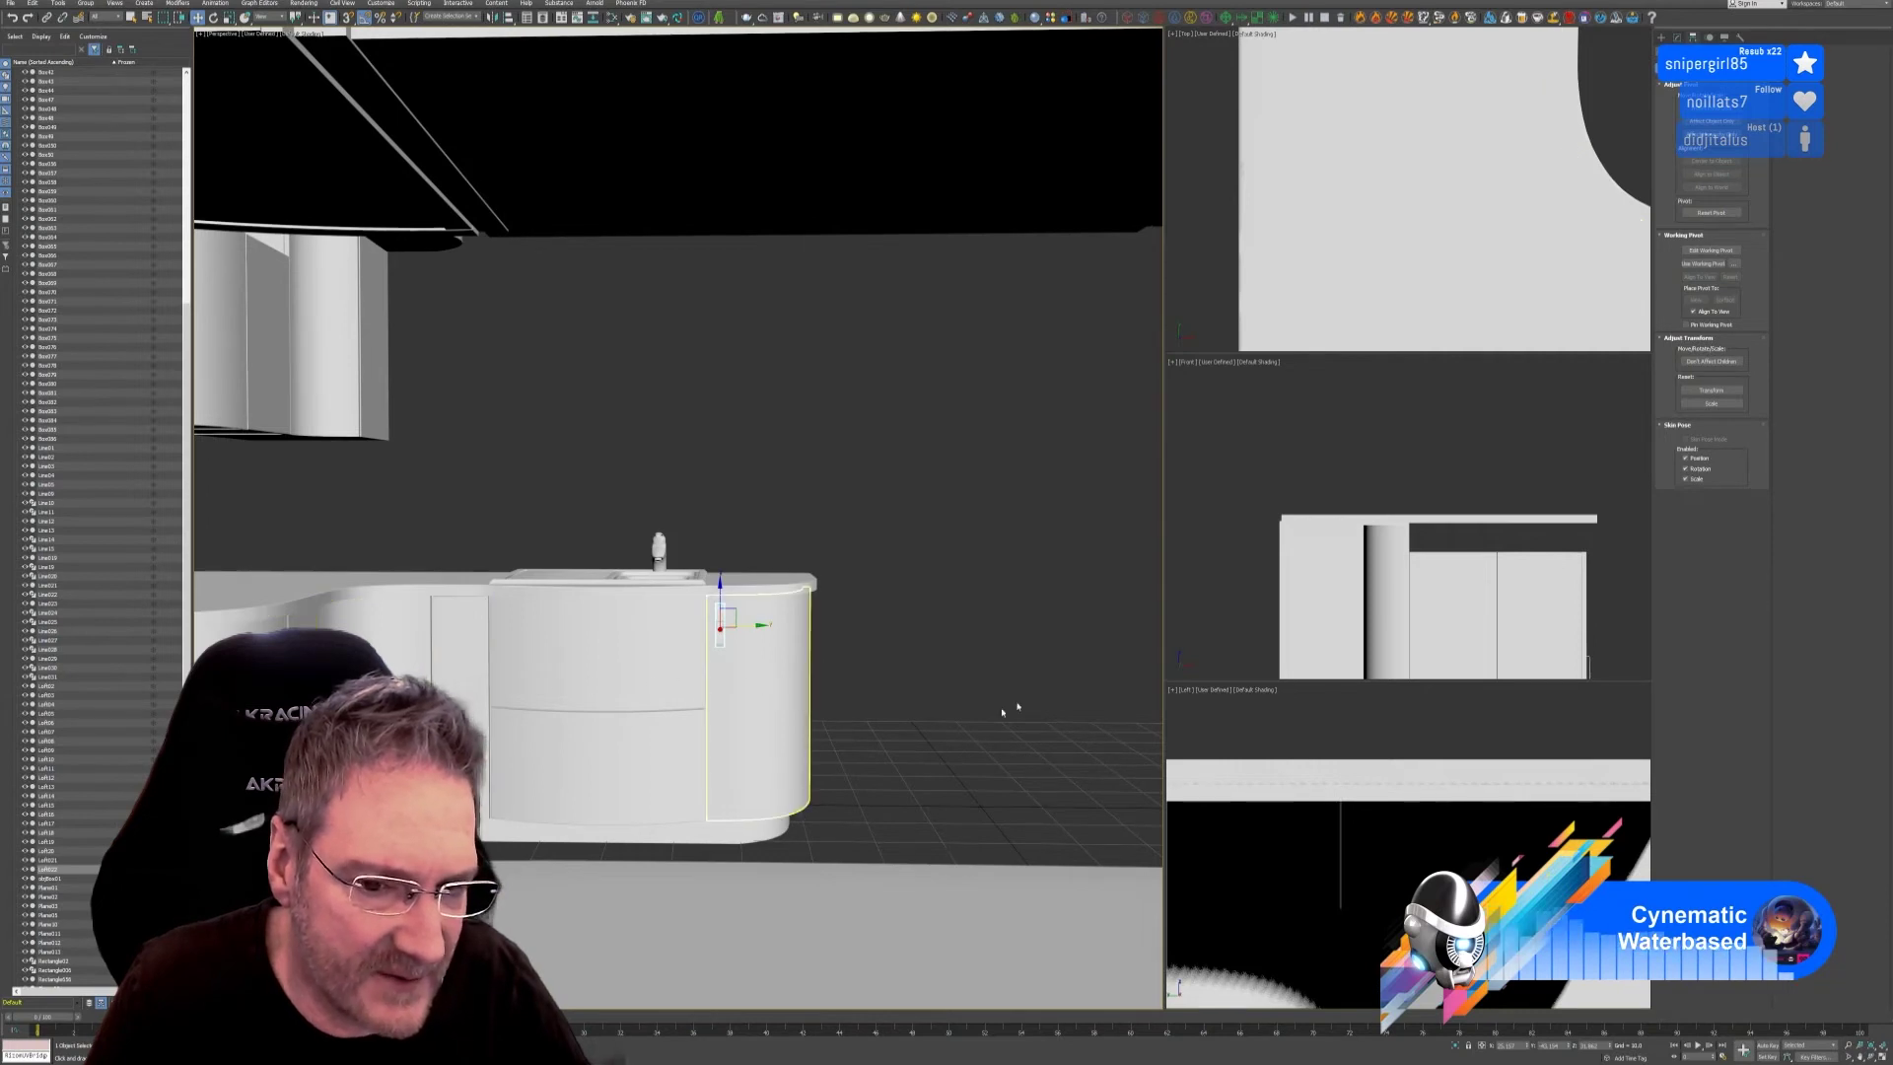
pyautogui.click(420, 648)
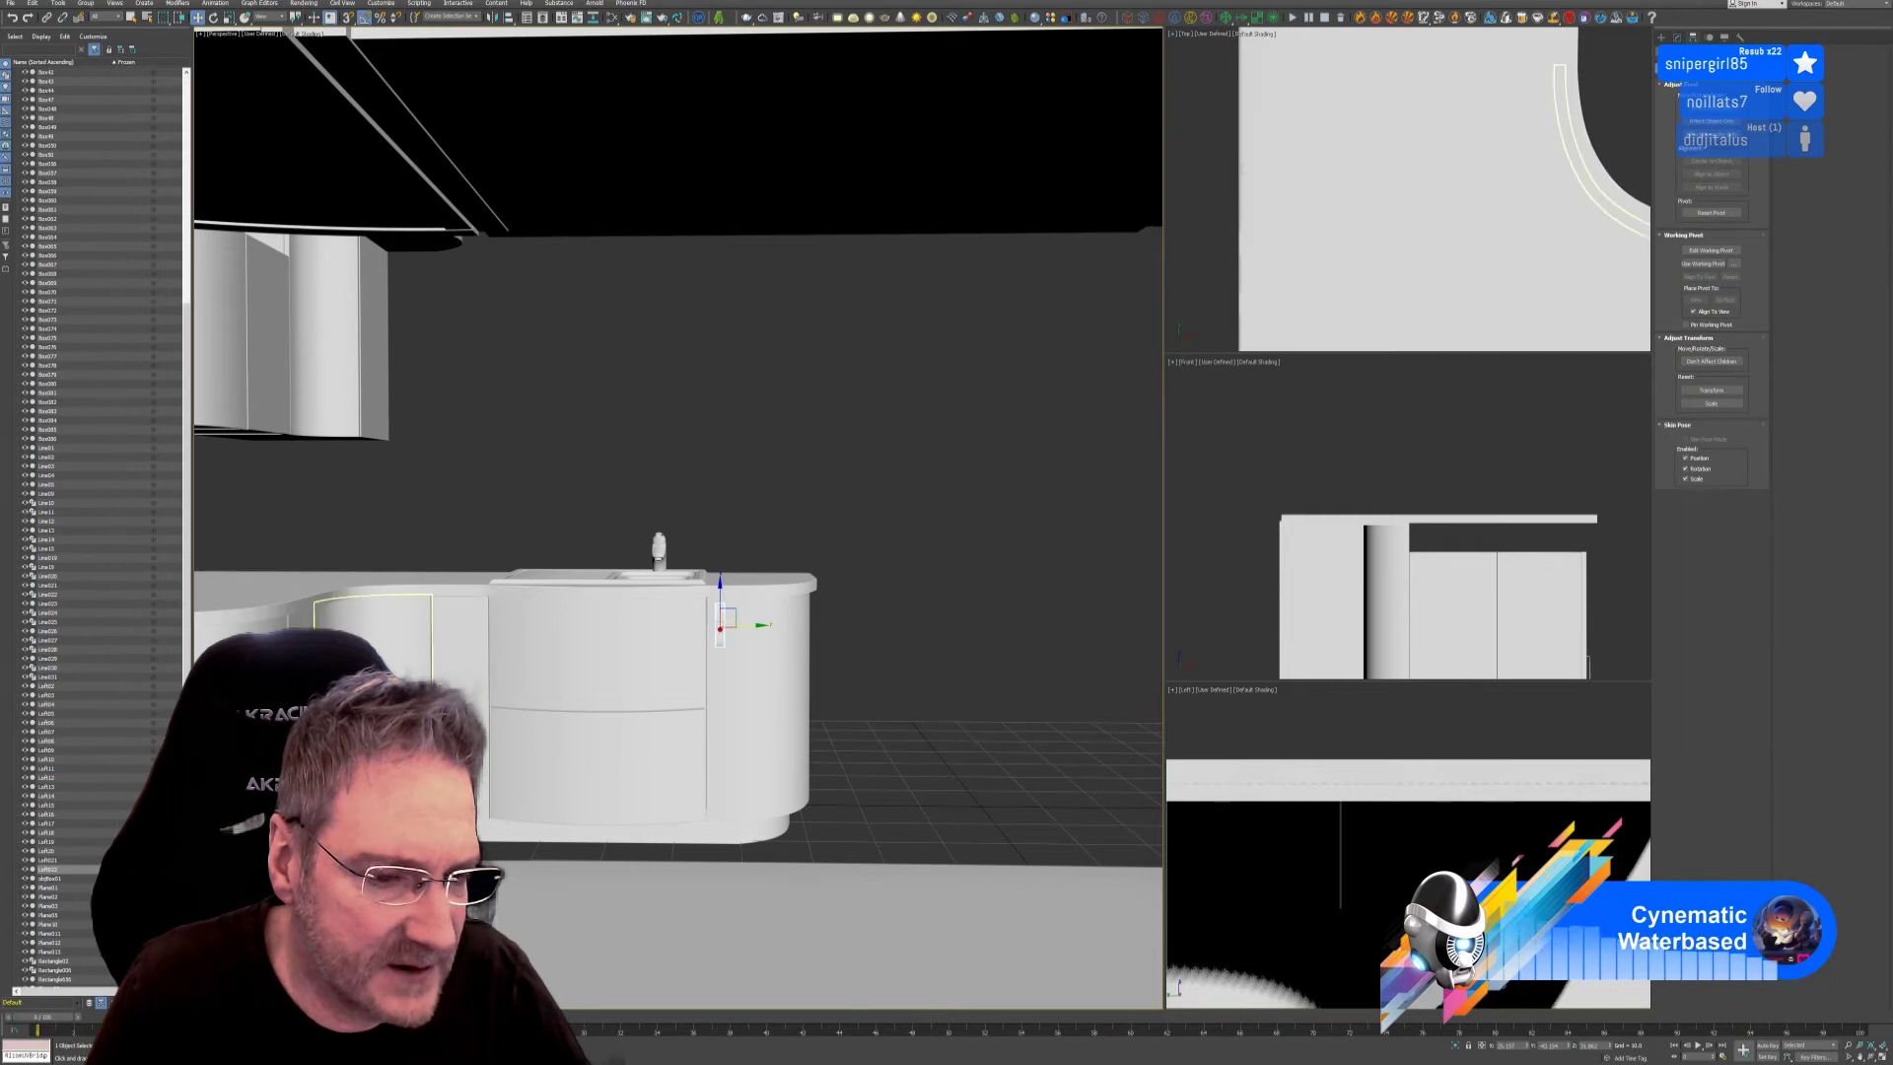
pyautogui.click(461, 631)
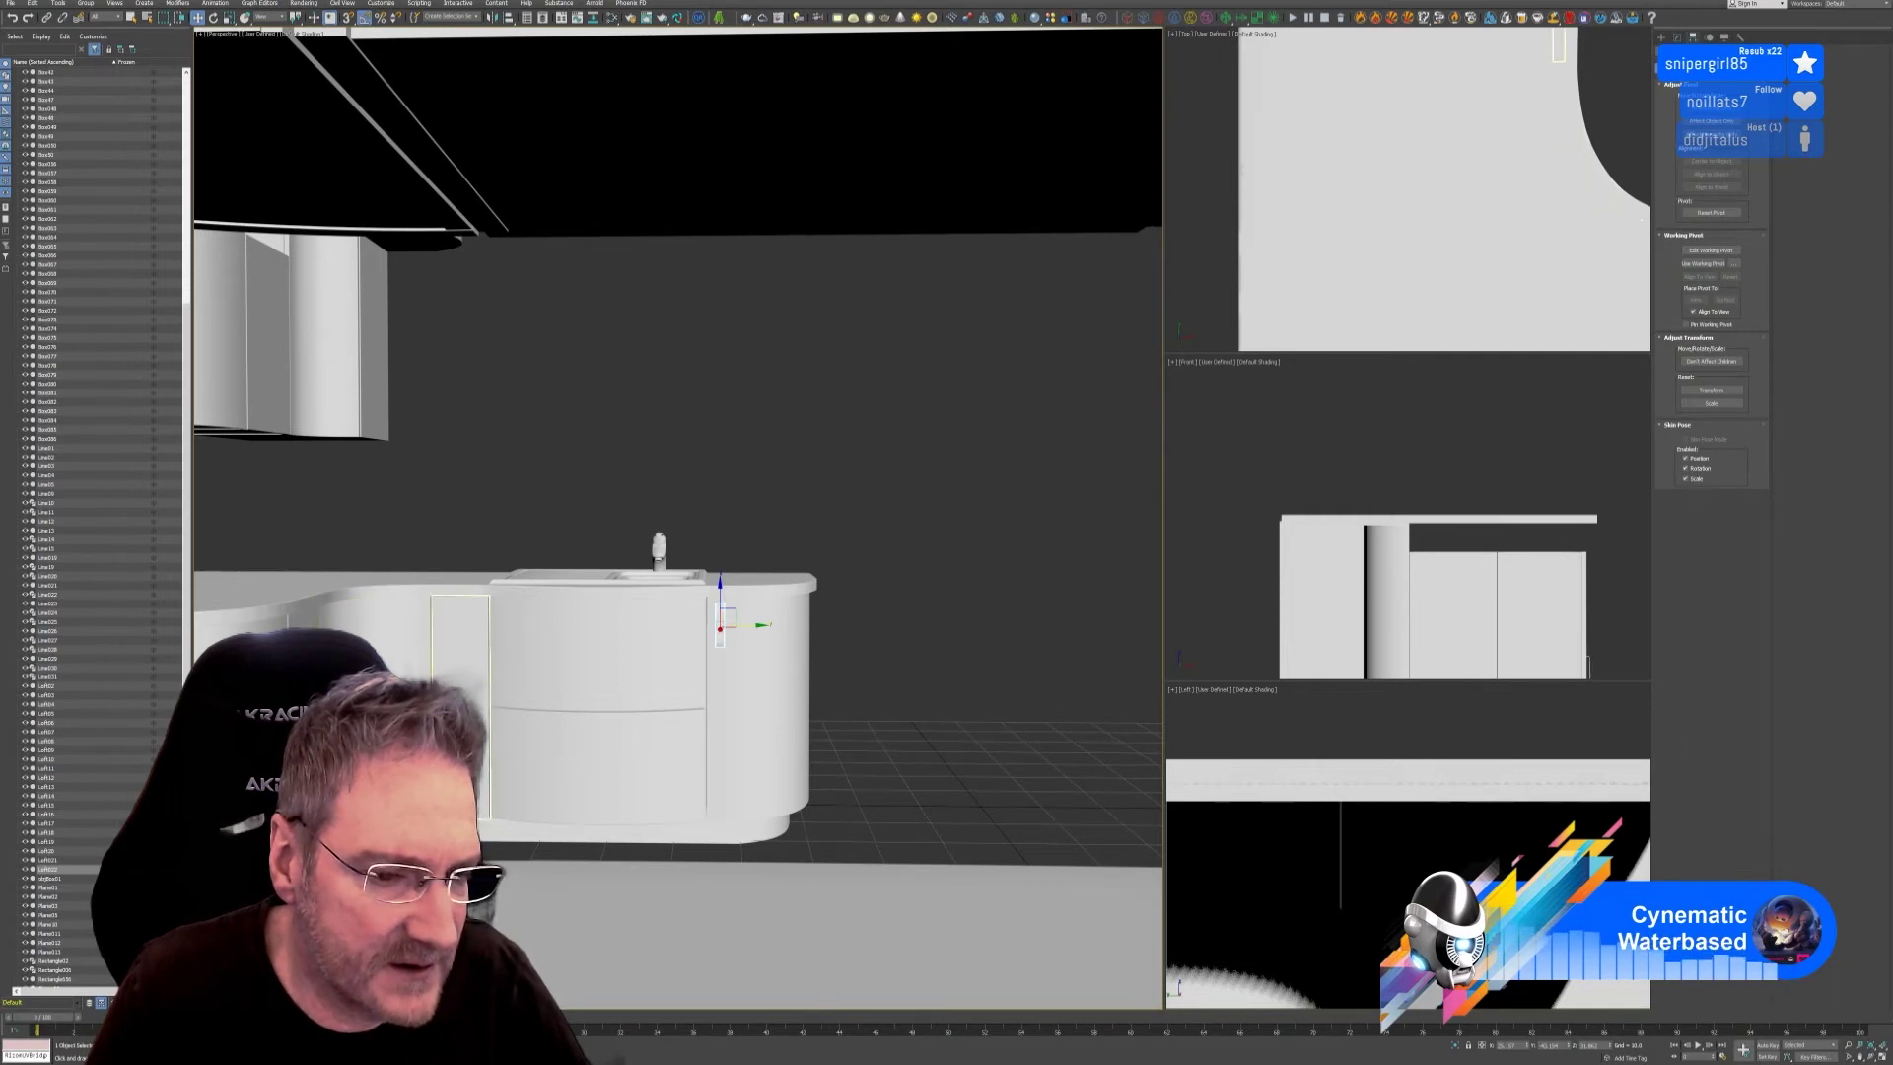
pyautogui.click(375, 641)
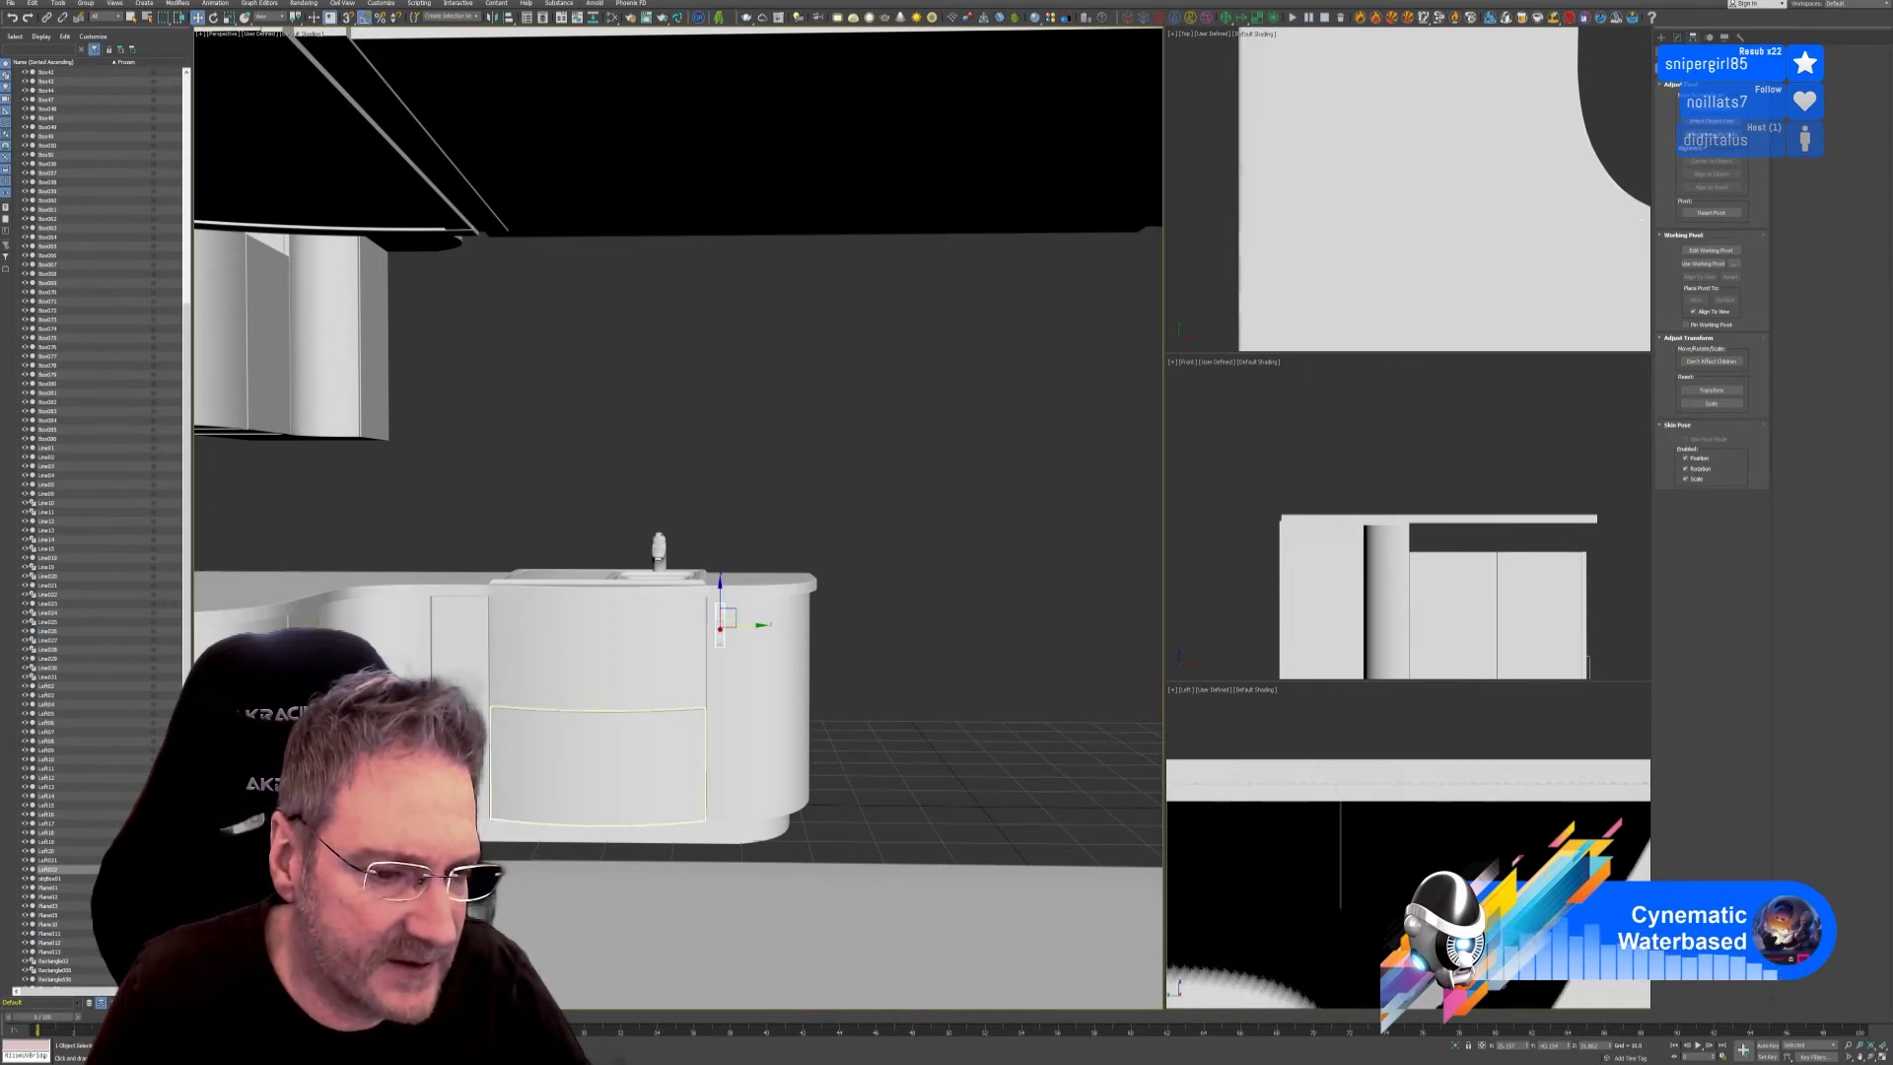
pyautogui.click(460, 631)
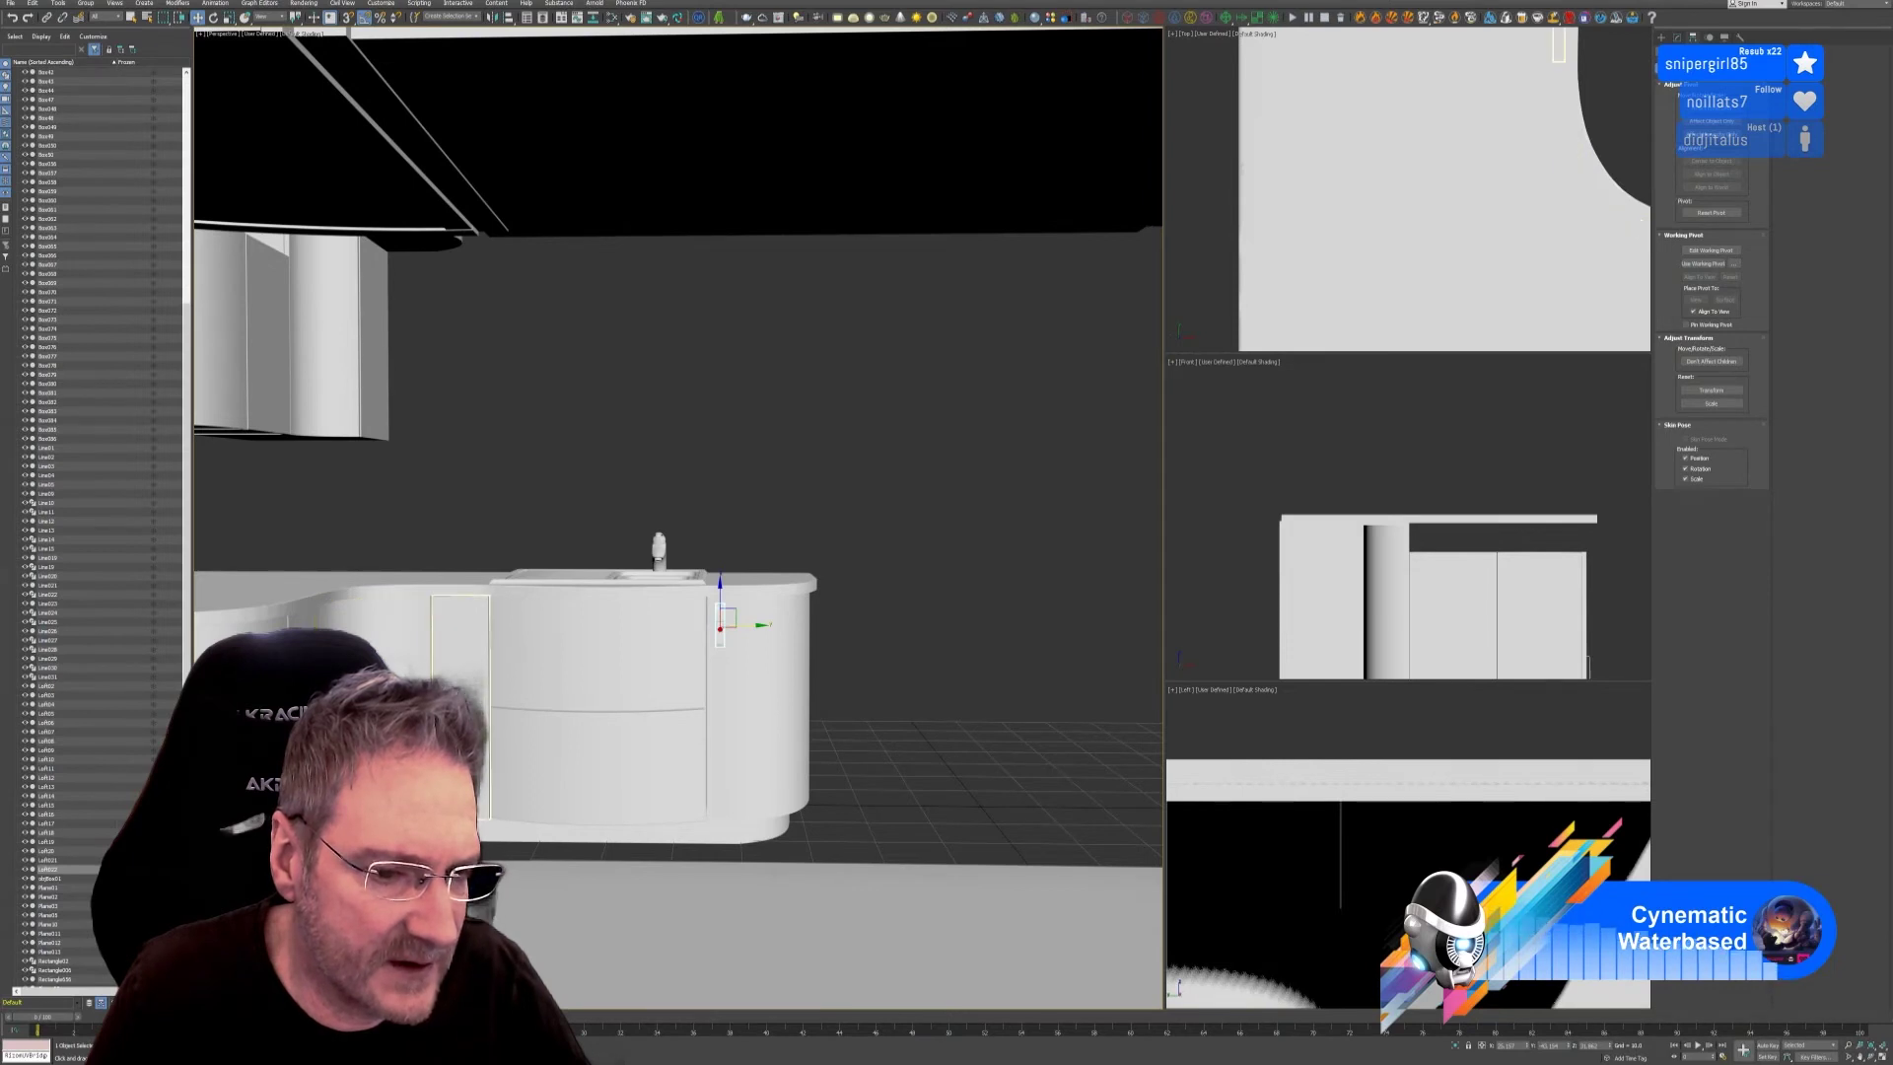
pyautogui.click(375, 636)
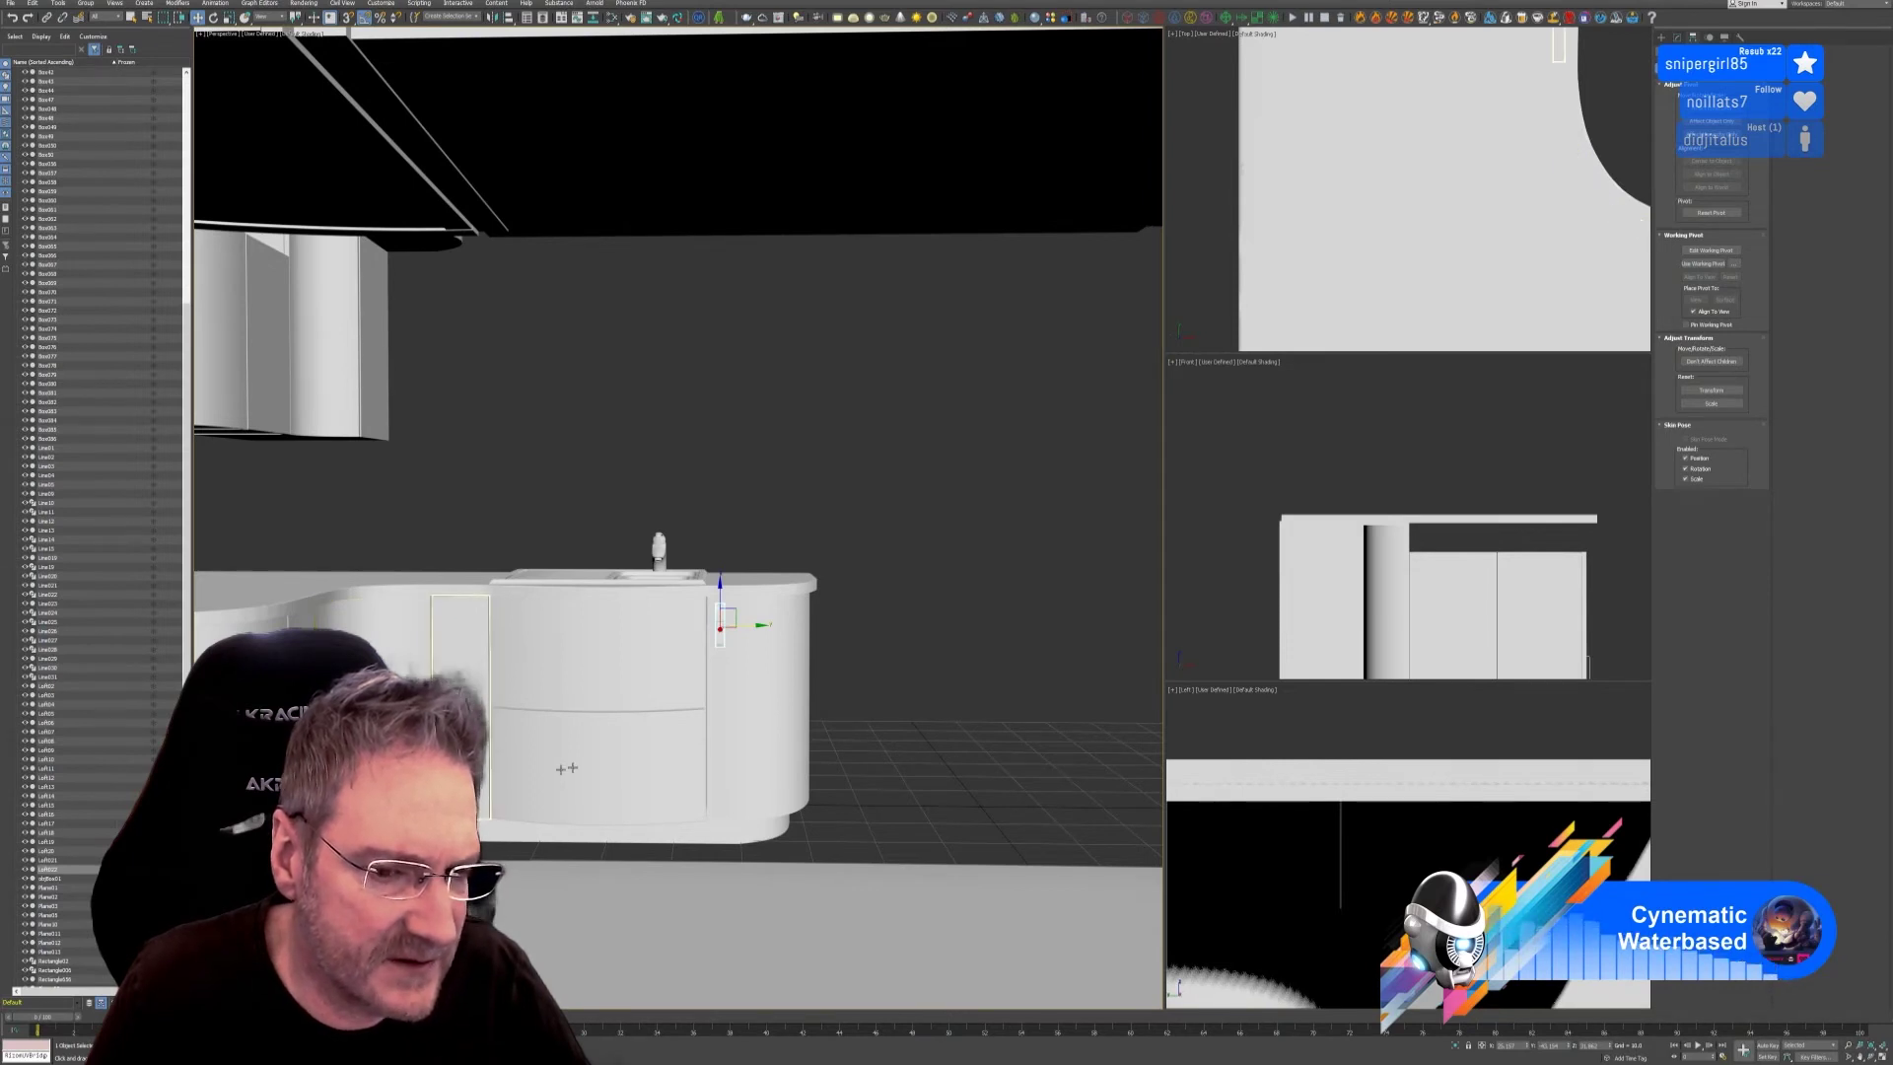
pyautogui.click(733, 656)
pyautogui.click(370, 622)
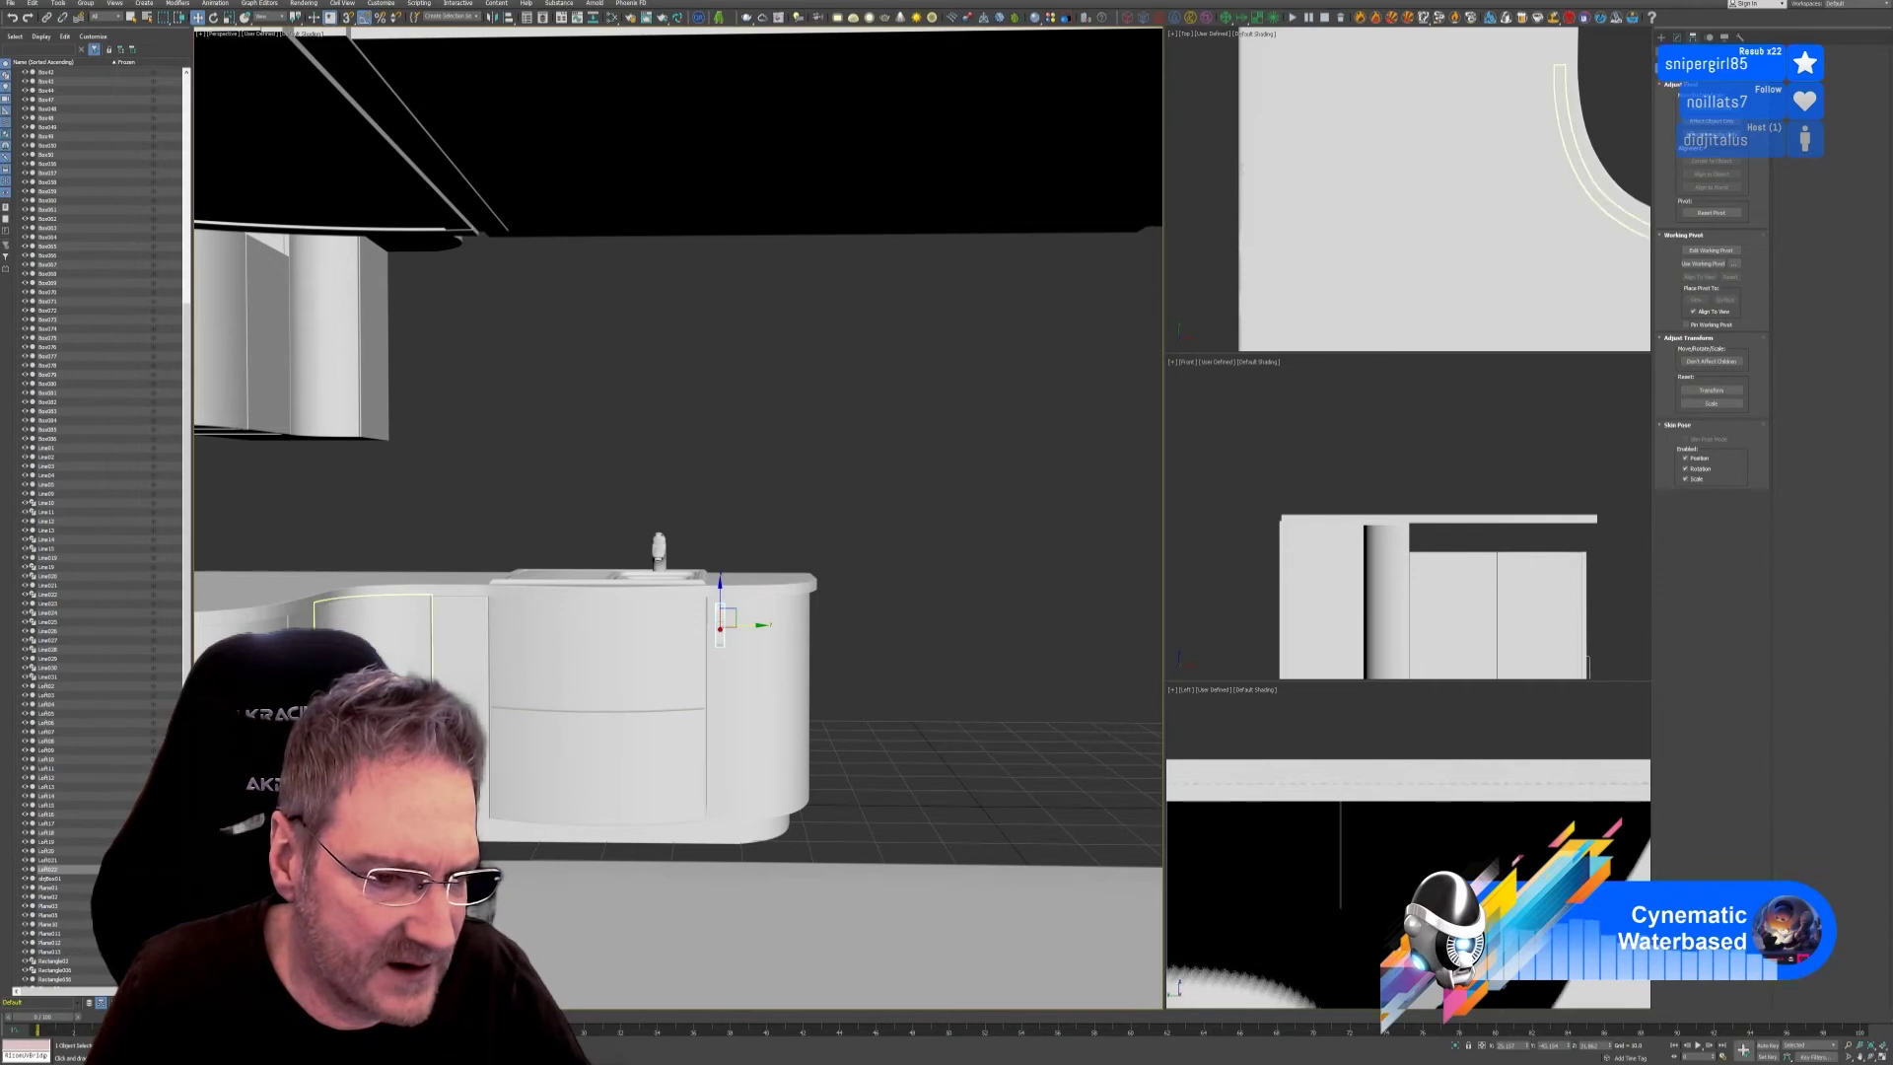
# Clone the end door's handle along the sink run onto the edge of the concave corner door.
pyautogui.click(425, 652)
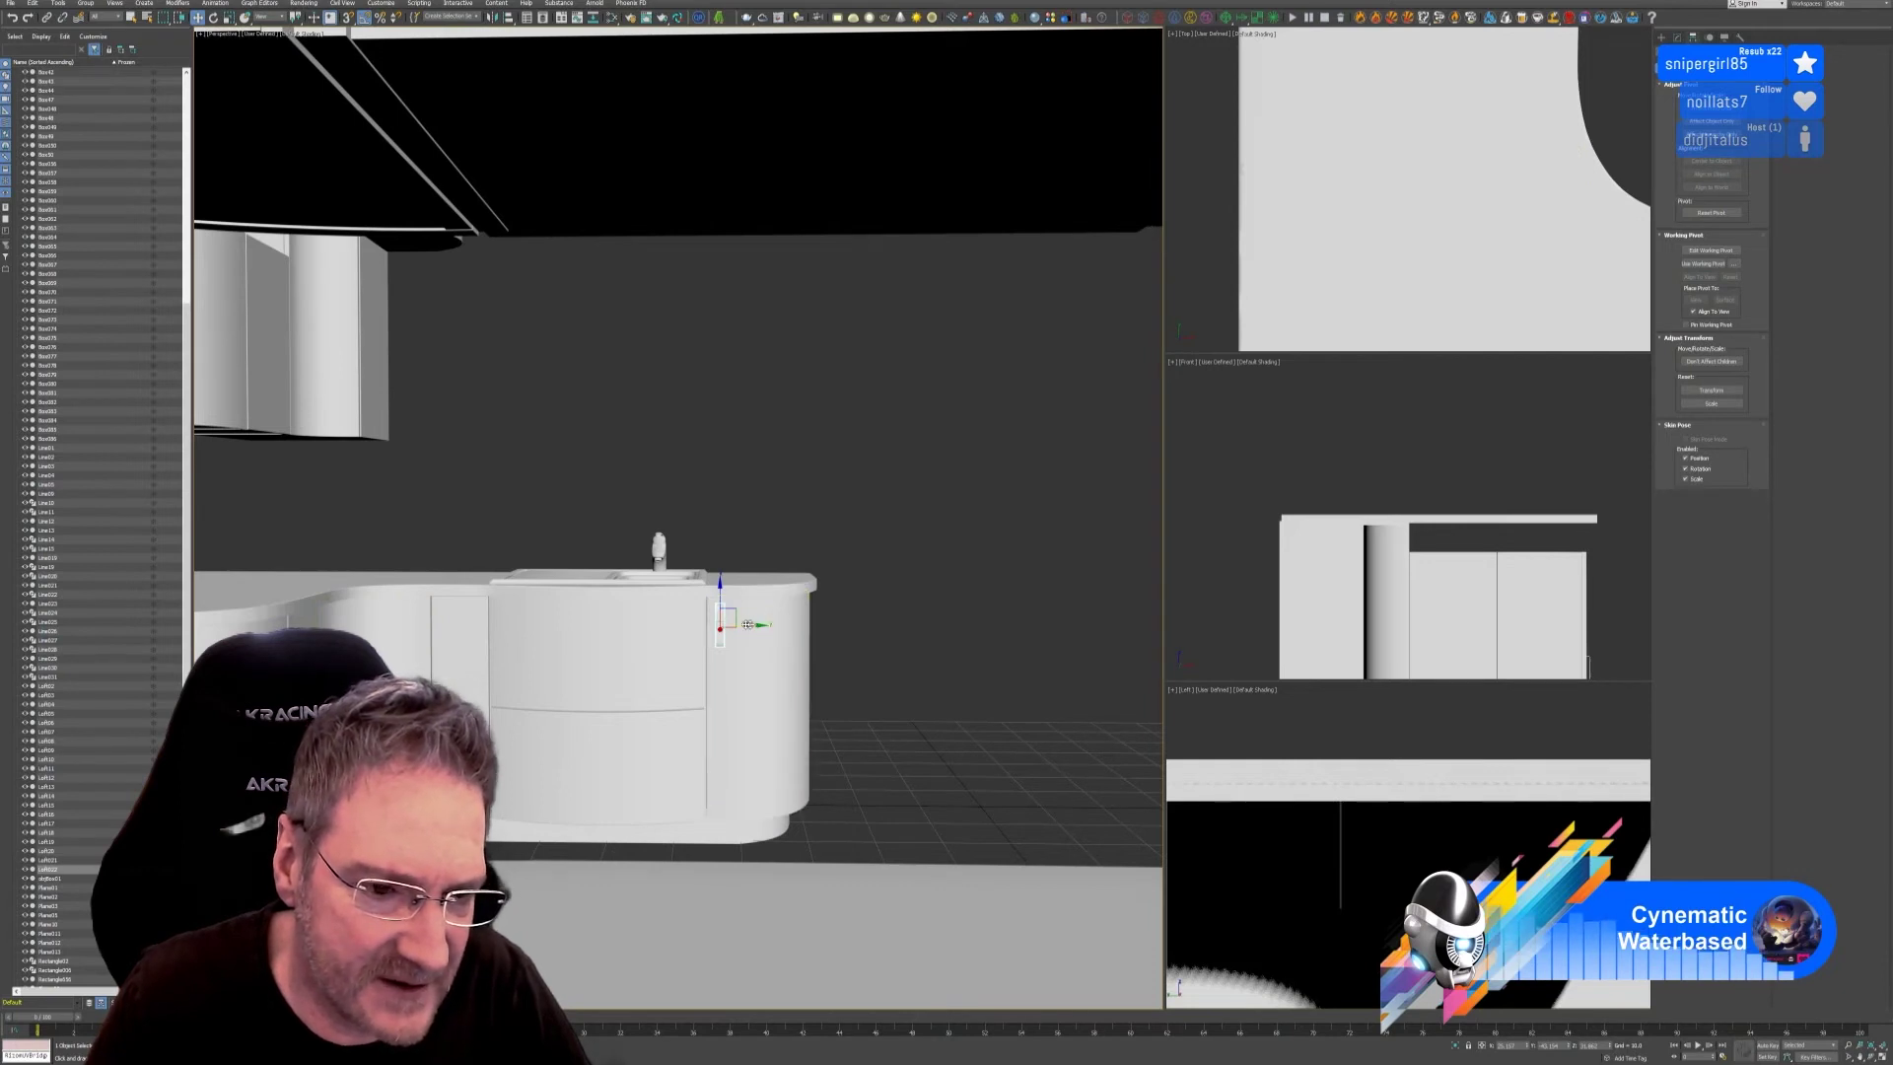
pyautogui.moveTo(747, 624); pyautogui.dragTo(451, 639)
pyautogui.click(947, 573)
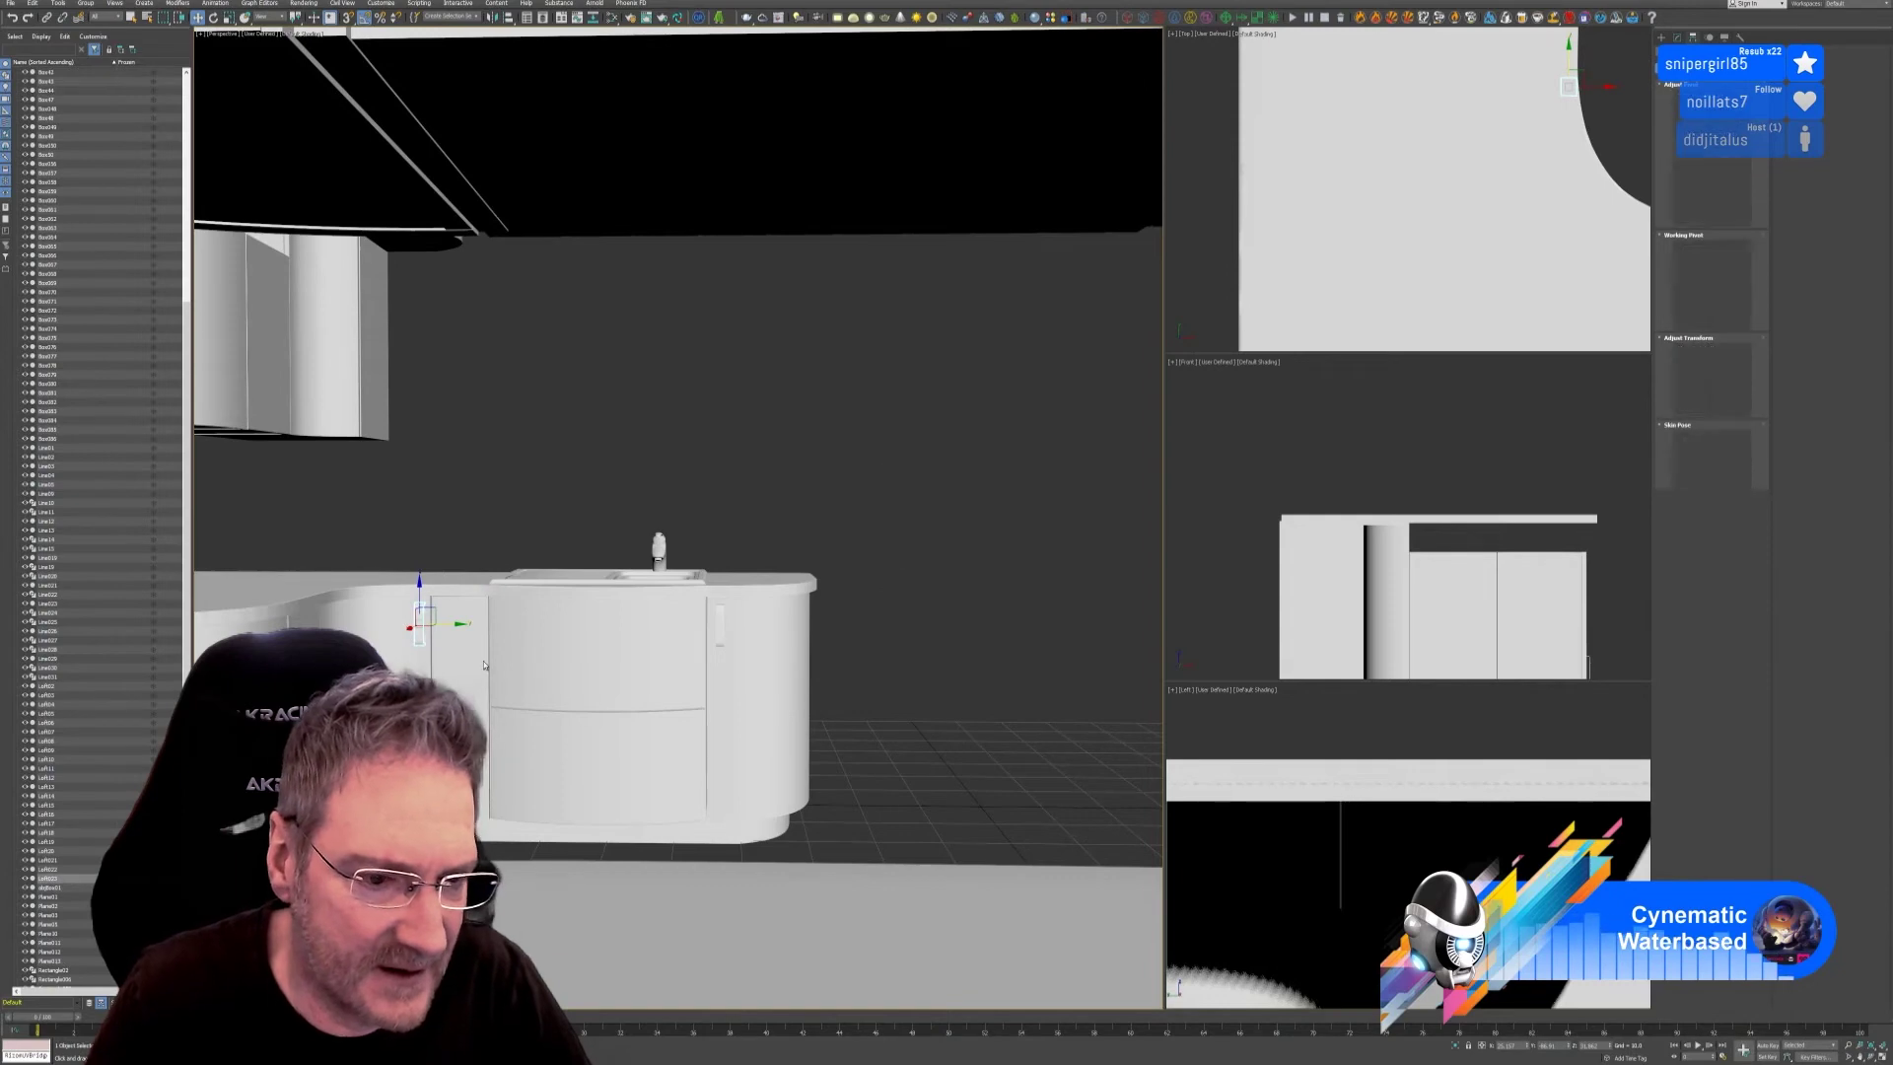
# Clone the concave corner door's handle as a single copy, placing it at the lower far edge of the same door.
pyautogui.moveTo(589, 822)
pyautogui.mouseDown(button='middle')
pyautogui.moveTo(687, 825)
pyautogui.moveTo(591, 790)
pyautogui.moveTo(579, 814)
pyautogui.mouseUp(button='middle')
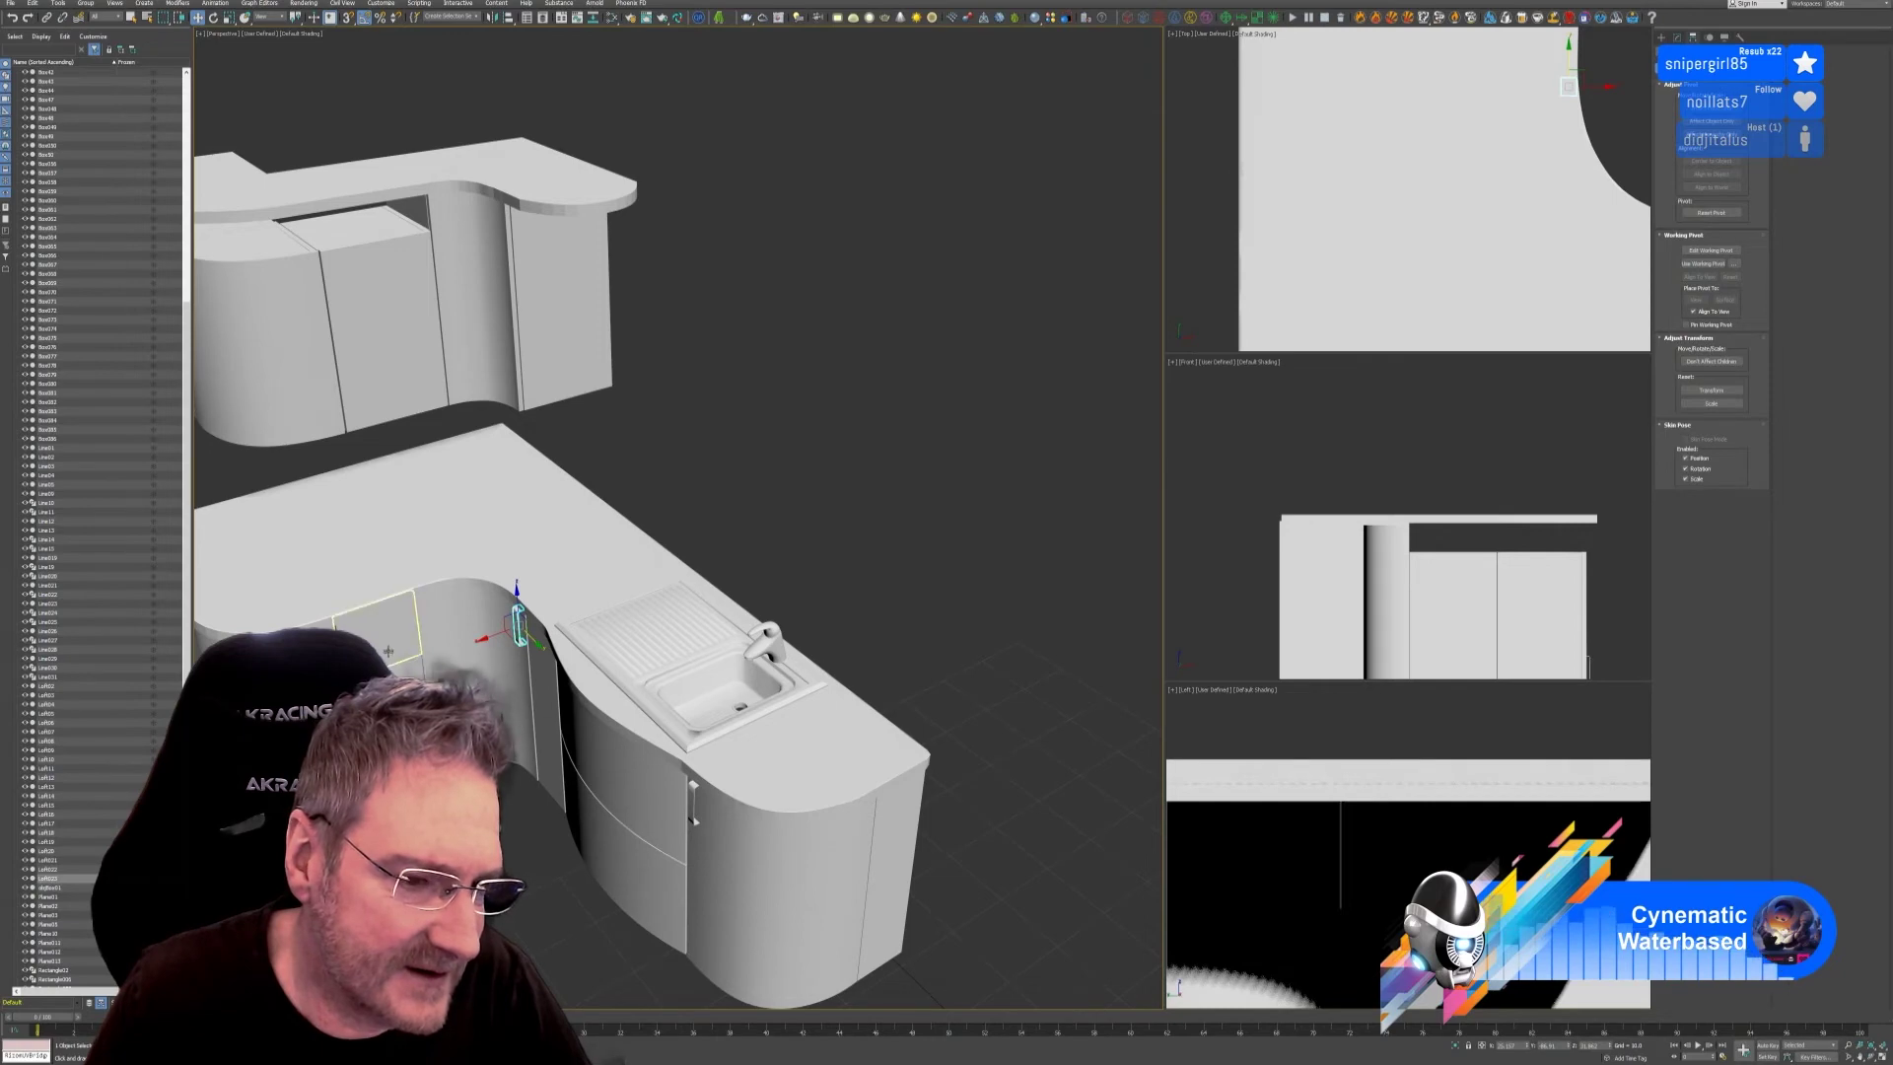
pyautogui.moveTo(463, 867)
pyautogui.keyDown('alt'); pyautogui.mouseDown(button='middle')
pyautogui.moveTo(493, 818)
pyautogui.moveTo(557, 781)
pyautogui.moveTo(685, 814)
pyautogui.moveTo(477, 843)
pyautogui.mouseUp(button='middle'); pyautogui.keyUp('alt')
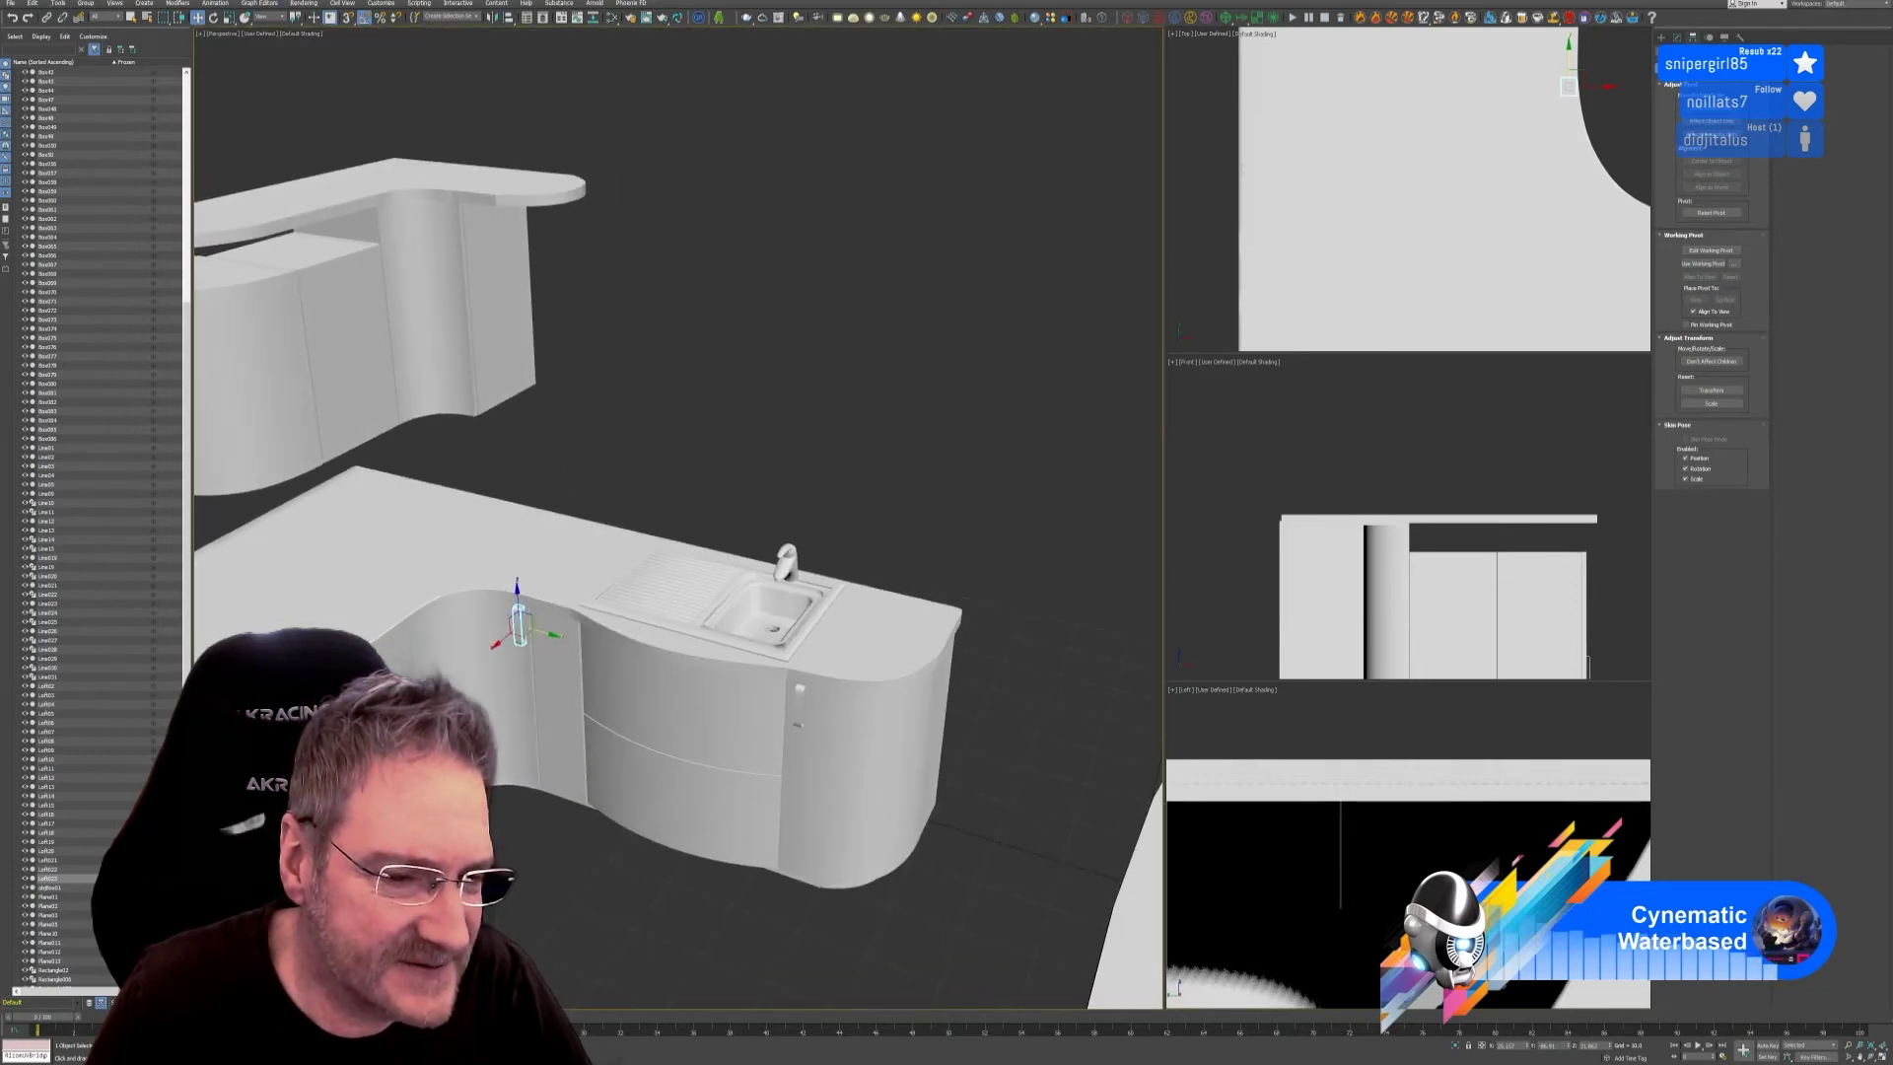
pyautogui.keyDown('alt'); pyautogui.moveTo(495, 916); pyautogui.dragTo(495, 868, button='middle'); pyautogui.keyUp('alt')
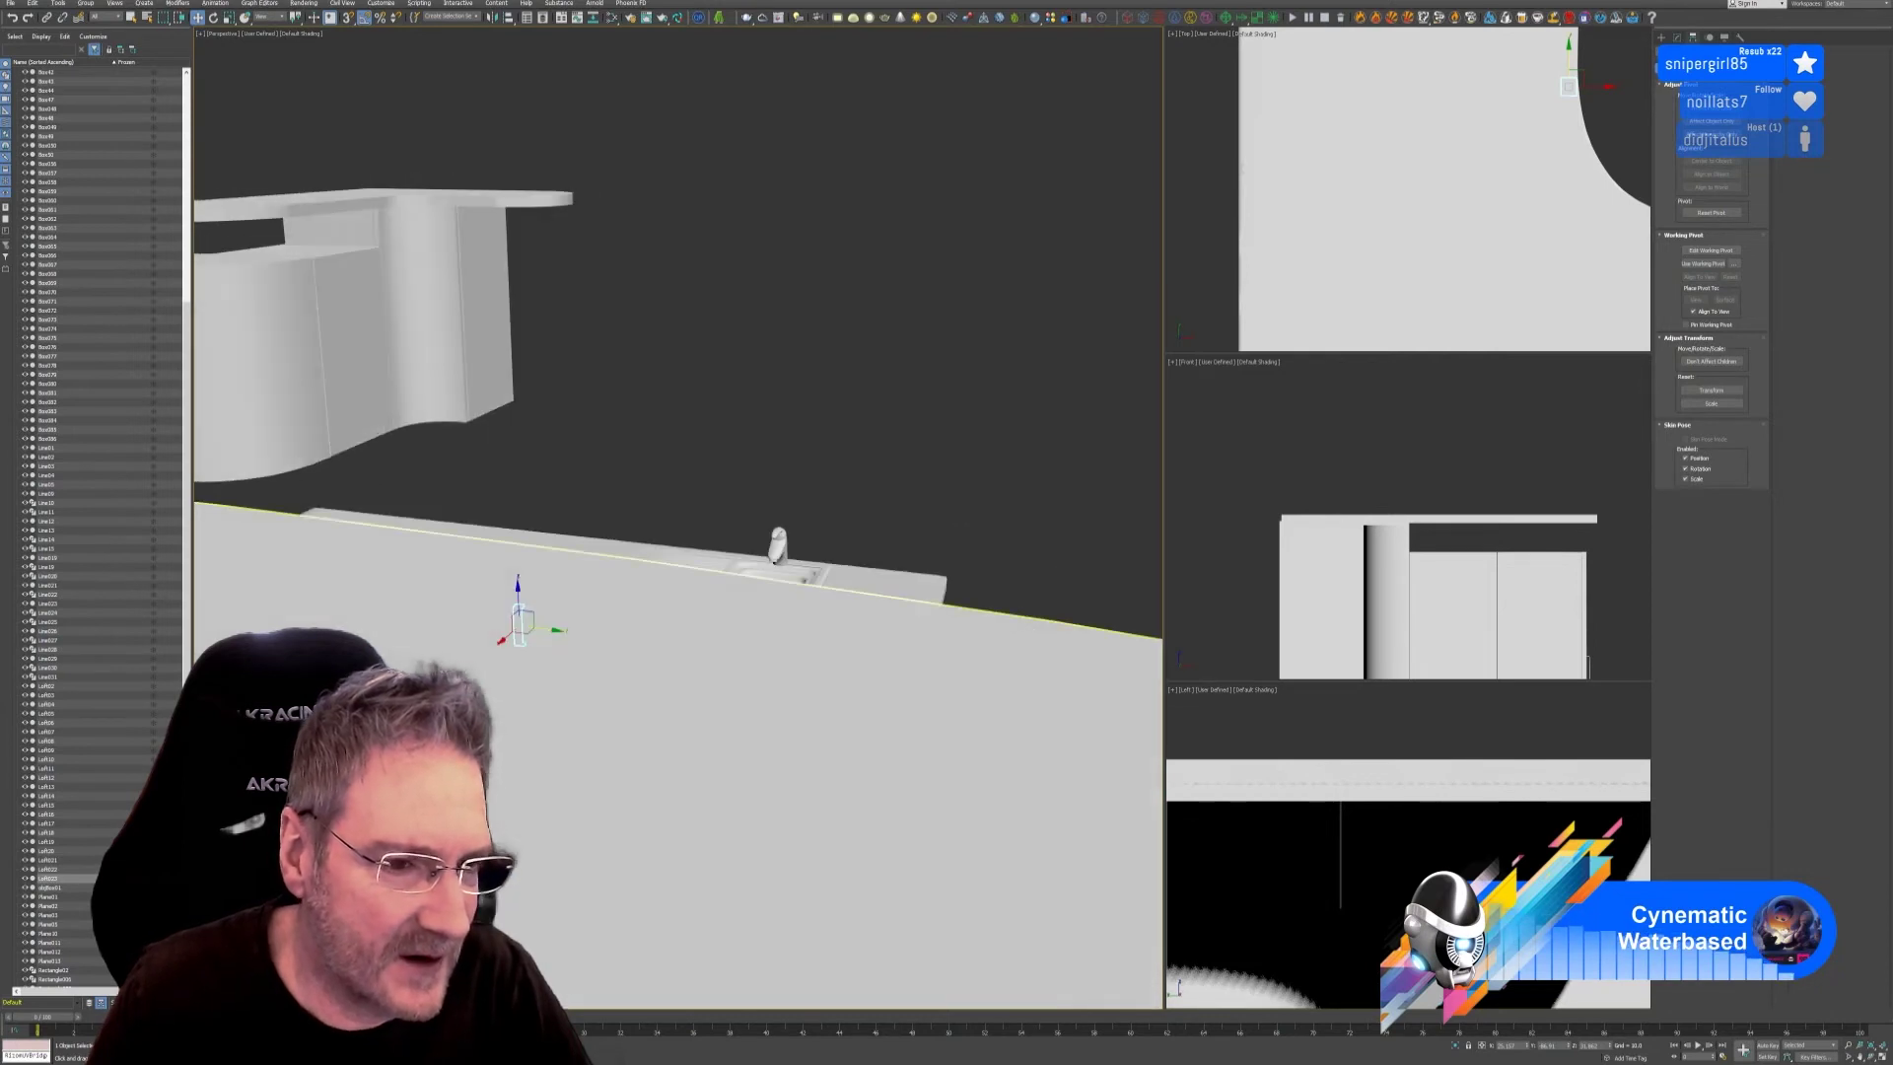
pyautogui.keyDown('alt'); pyautogui.moveTo(476, 671); pyautogui.dragTo(894, 495, button='middle'); pyautogui.keyUp('alt')
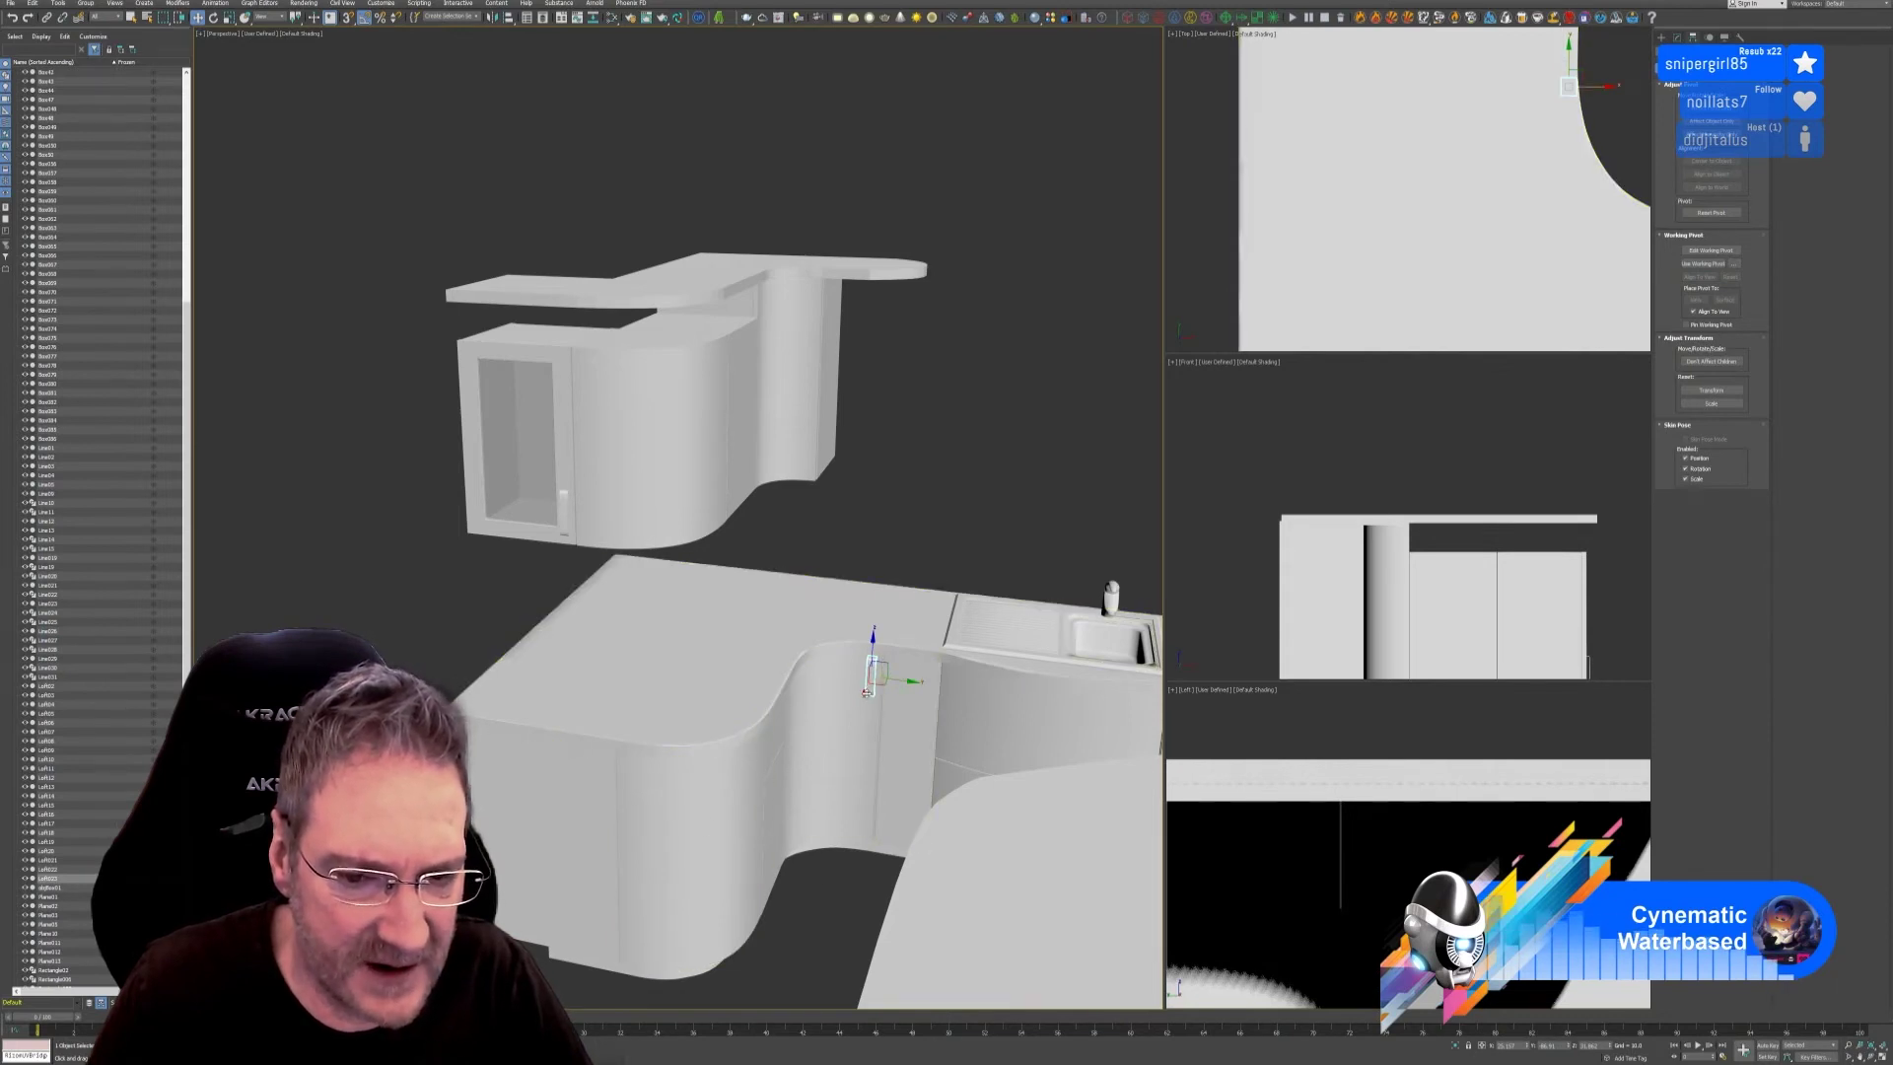
pyautogui.keyDown('shift'); pyautogui.moveTo(866, 692); pyautogui.dragTo(808, 845); pyautogui.keyUp('shift')
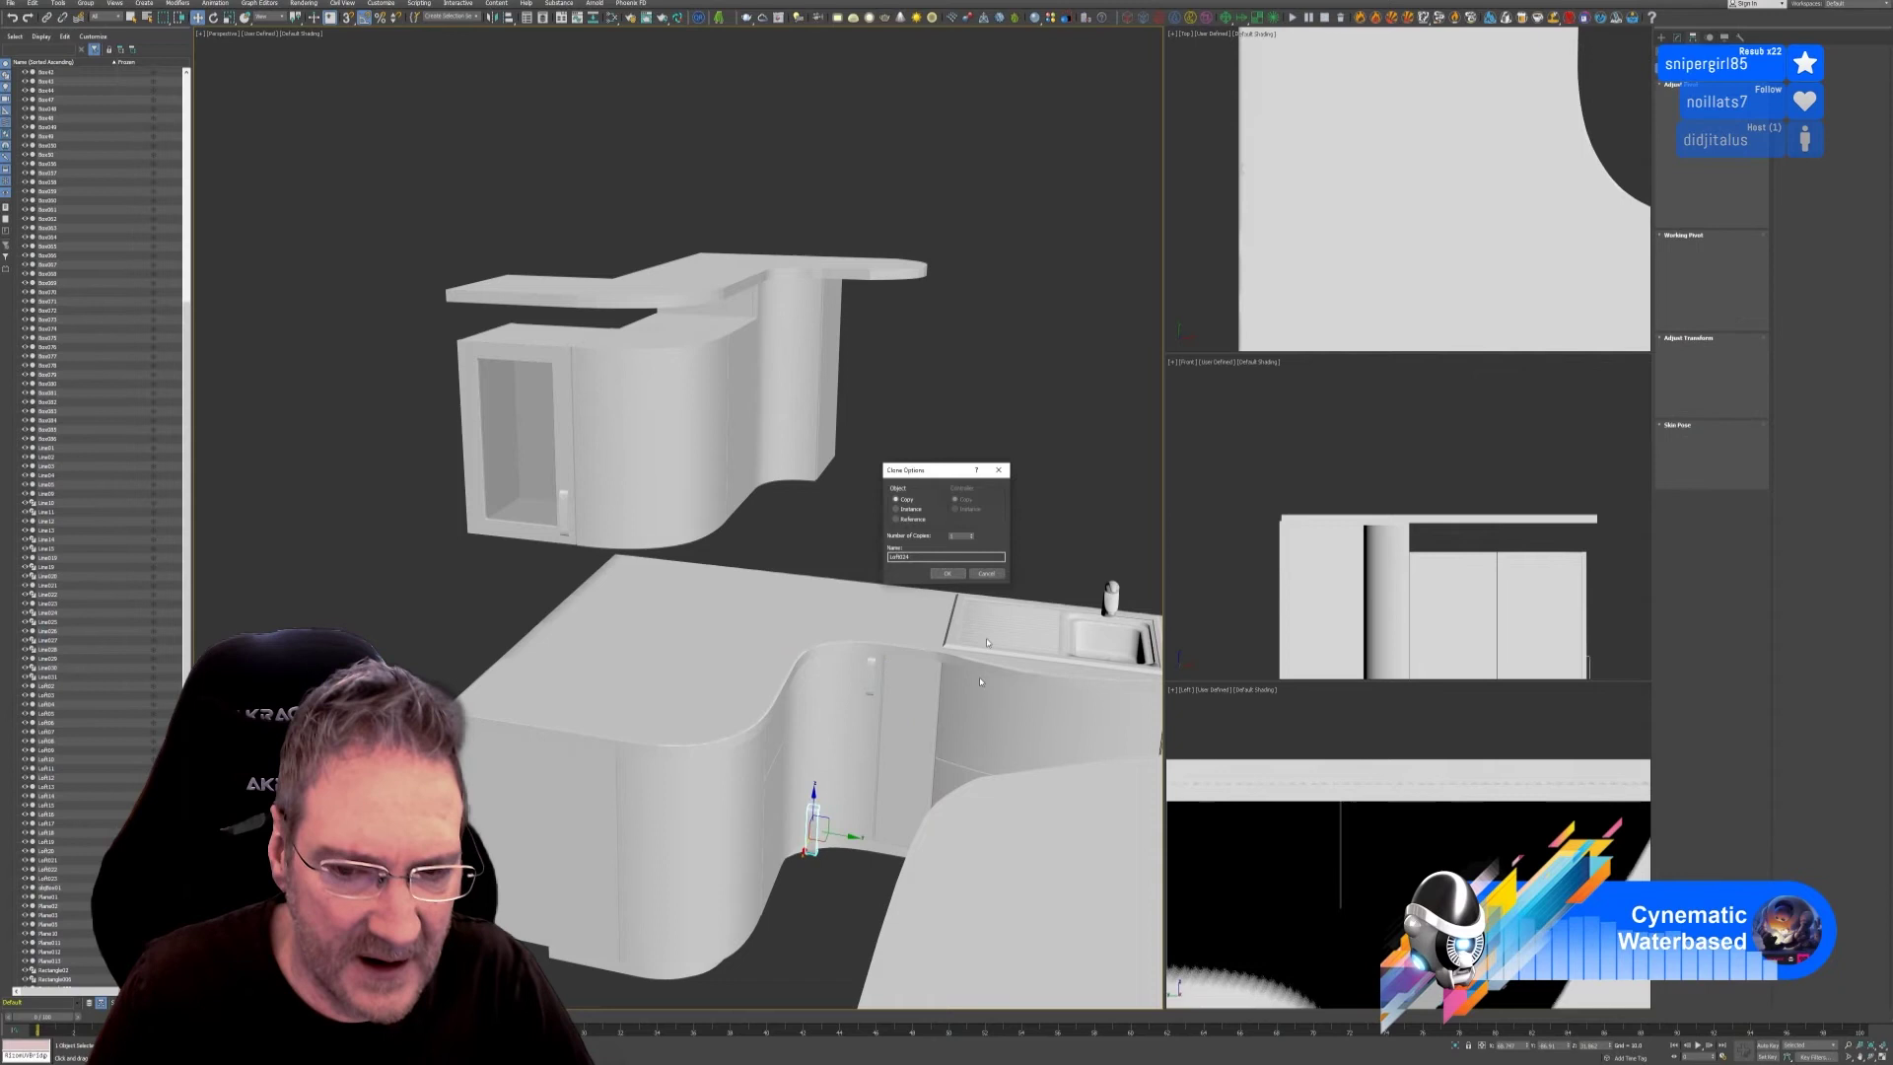
pyautogui.click(947, 571)
# Move the cloned handle along the base run to the large convex door beside the narrow drawer stack.
pyautogui.press('e')
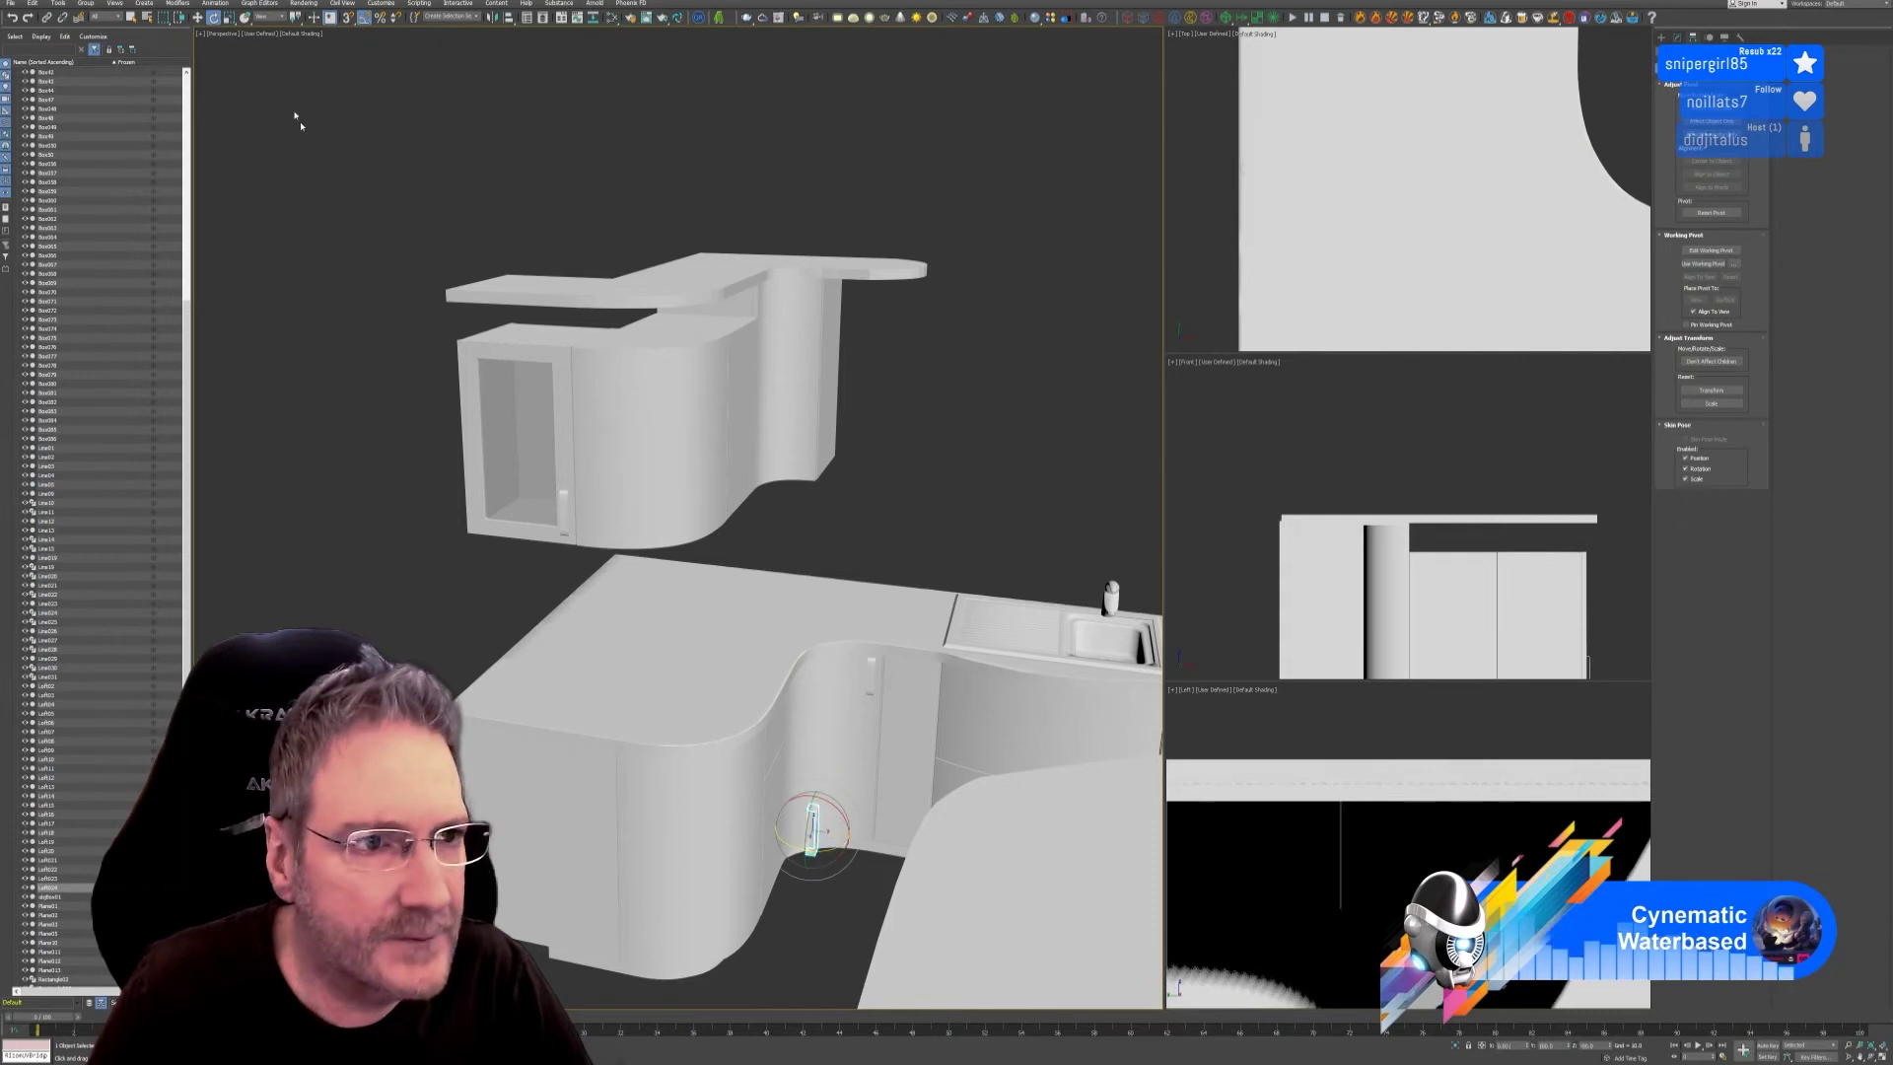
pyautogui.click(198, 18)
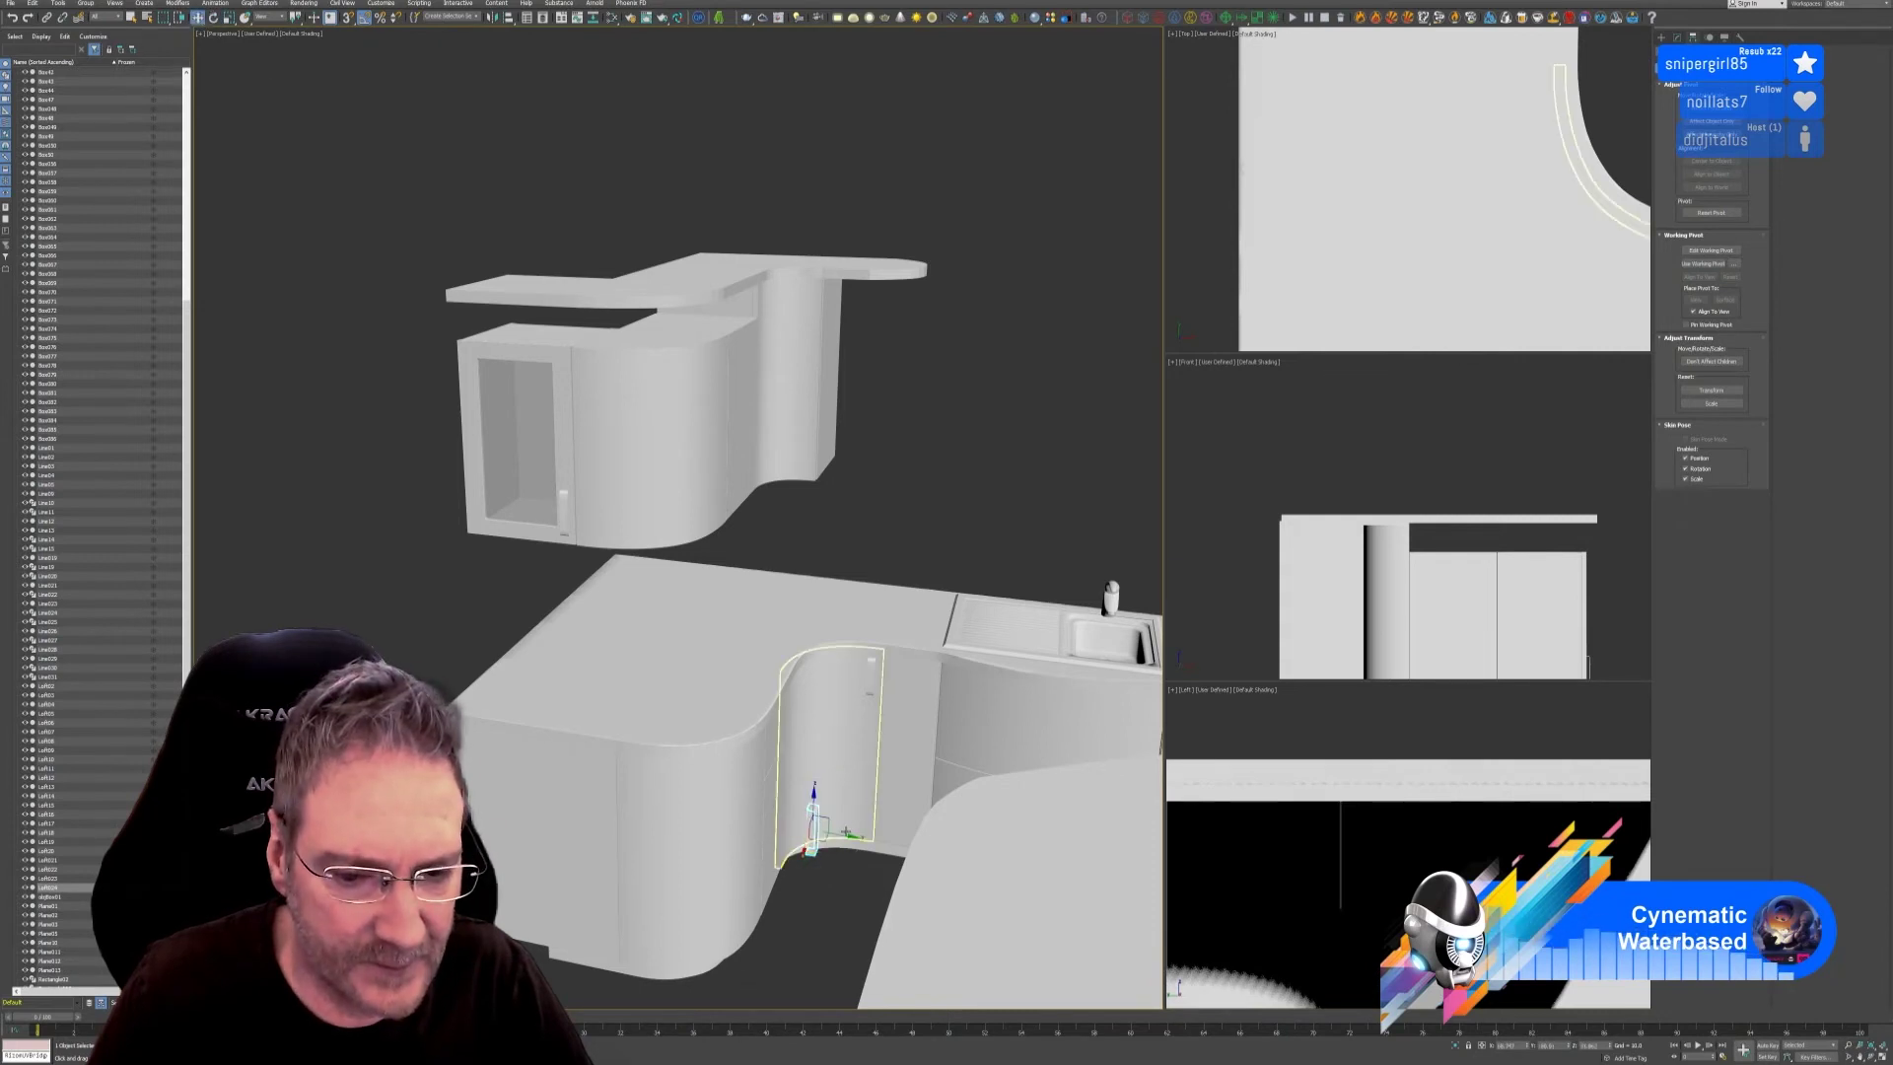
pyautogui.moveTo(844, 848); pyautogui.dragTo(771, 810)
pyautogui.keyDown('alt'); pyautogui.moveTo(896, 888); pyautogui.dragTo(802, 789, button='middle'); pyautogui.keyUp('alt')
pyautogui.scroll(3, 789, 786)
pyautogui.moveTo(696, 799); pyautogui.dragTo(836, 791)
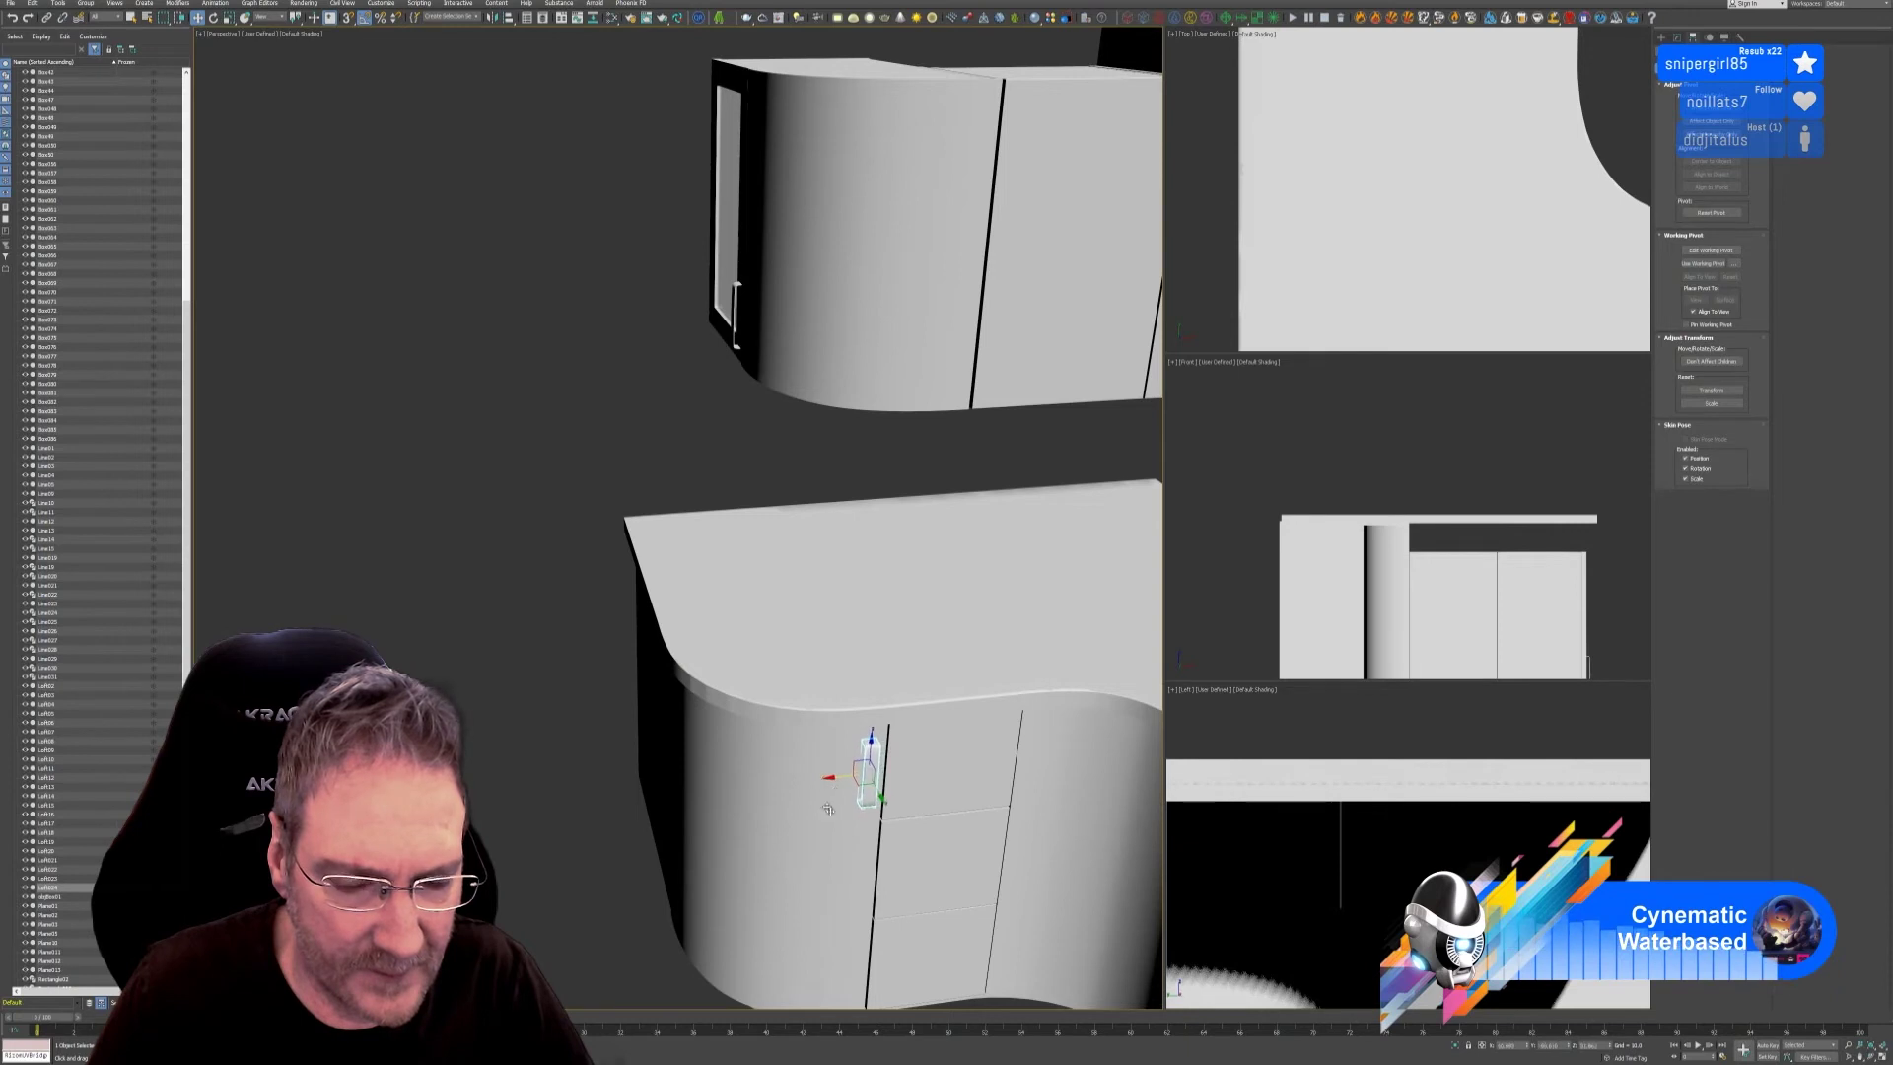
# Fit the handle against the convex base door's surface, close to its seam with the drawers.
pyautogui.keyDown('alt'); pyautogui.moveTo(838, 794); pyautogui.dragTo(958, 931, button='middle'); pyautogui.keyUp('alt')
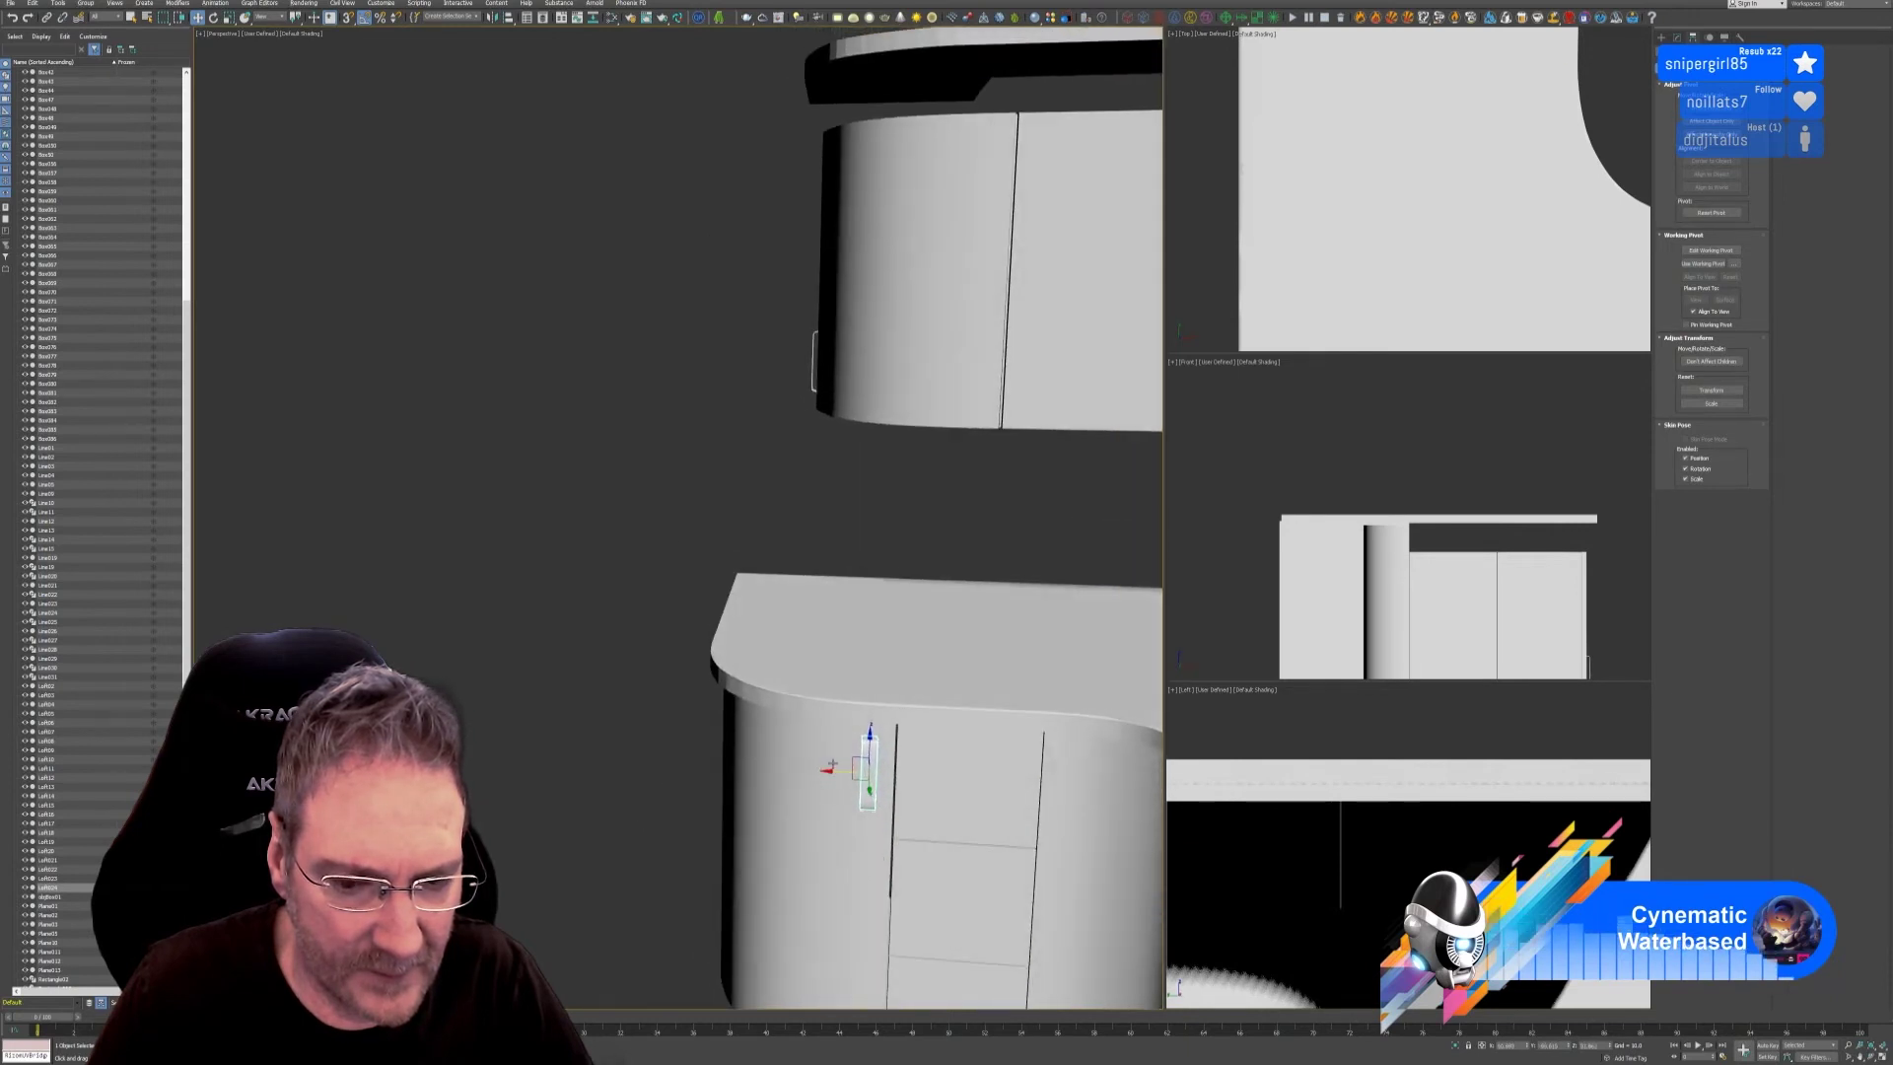
pyautogui.moveTo(831, 764); pyautogui.dragTo(843, 772)
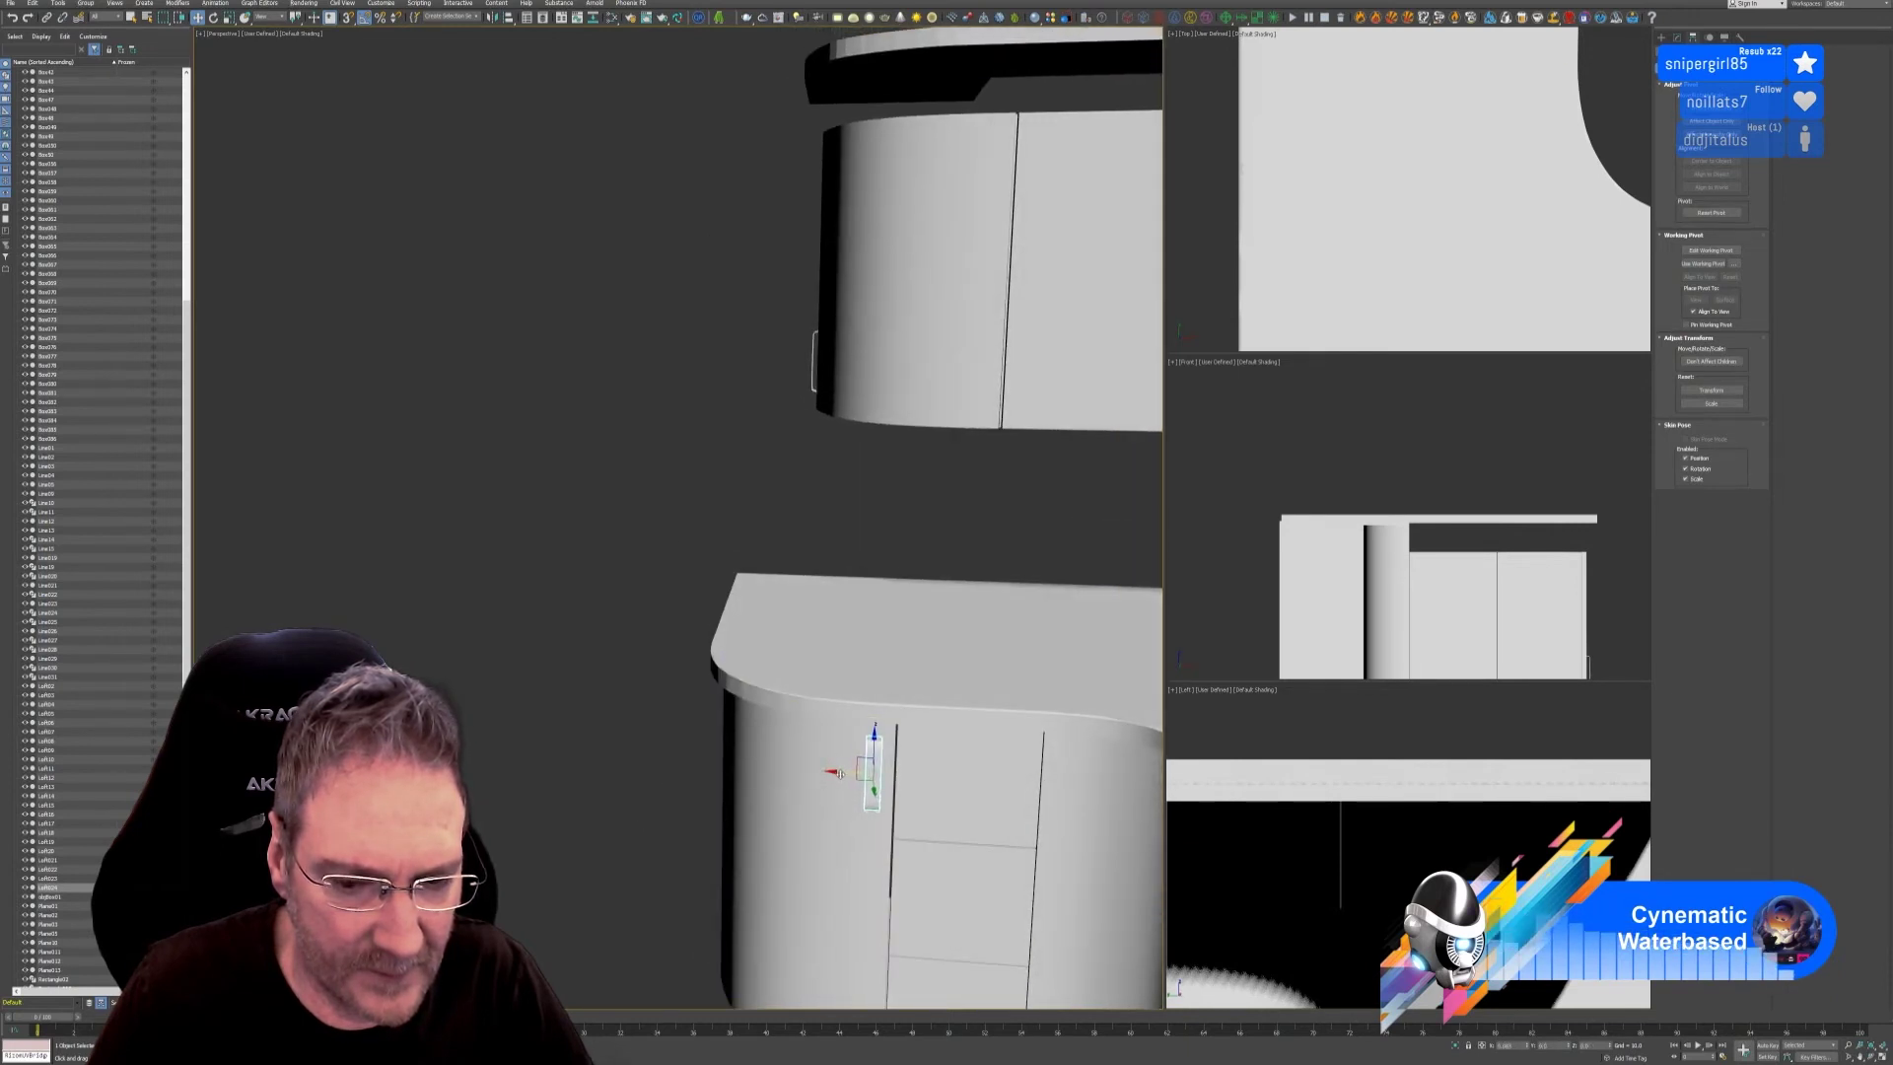
pyautogui.keyDown('alt'); pyautogui.moveTo(938, 926); pyautogui.dragTo(872, 882, button='middle'); pyautogui.keyUp('alt')
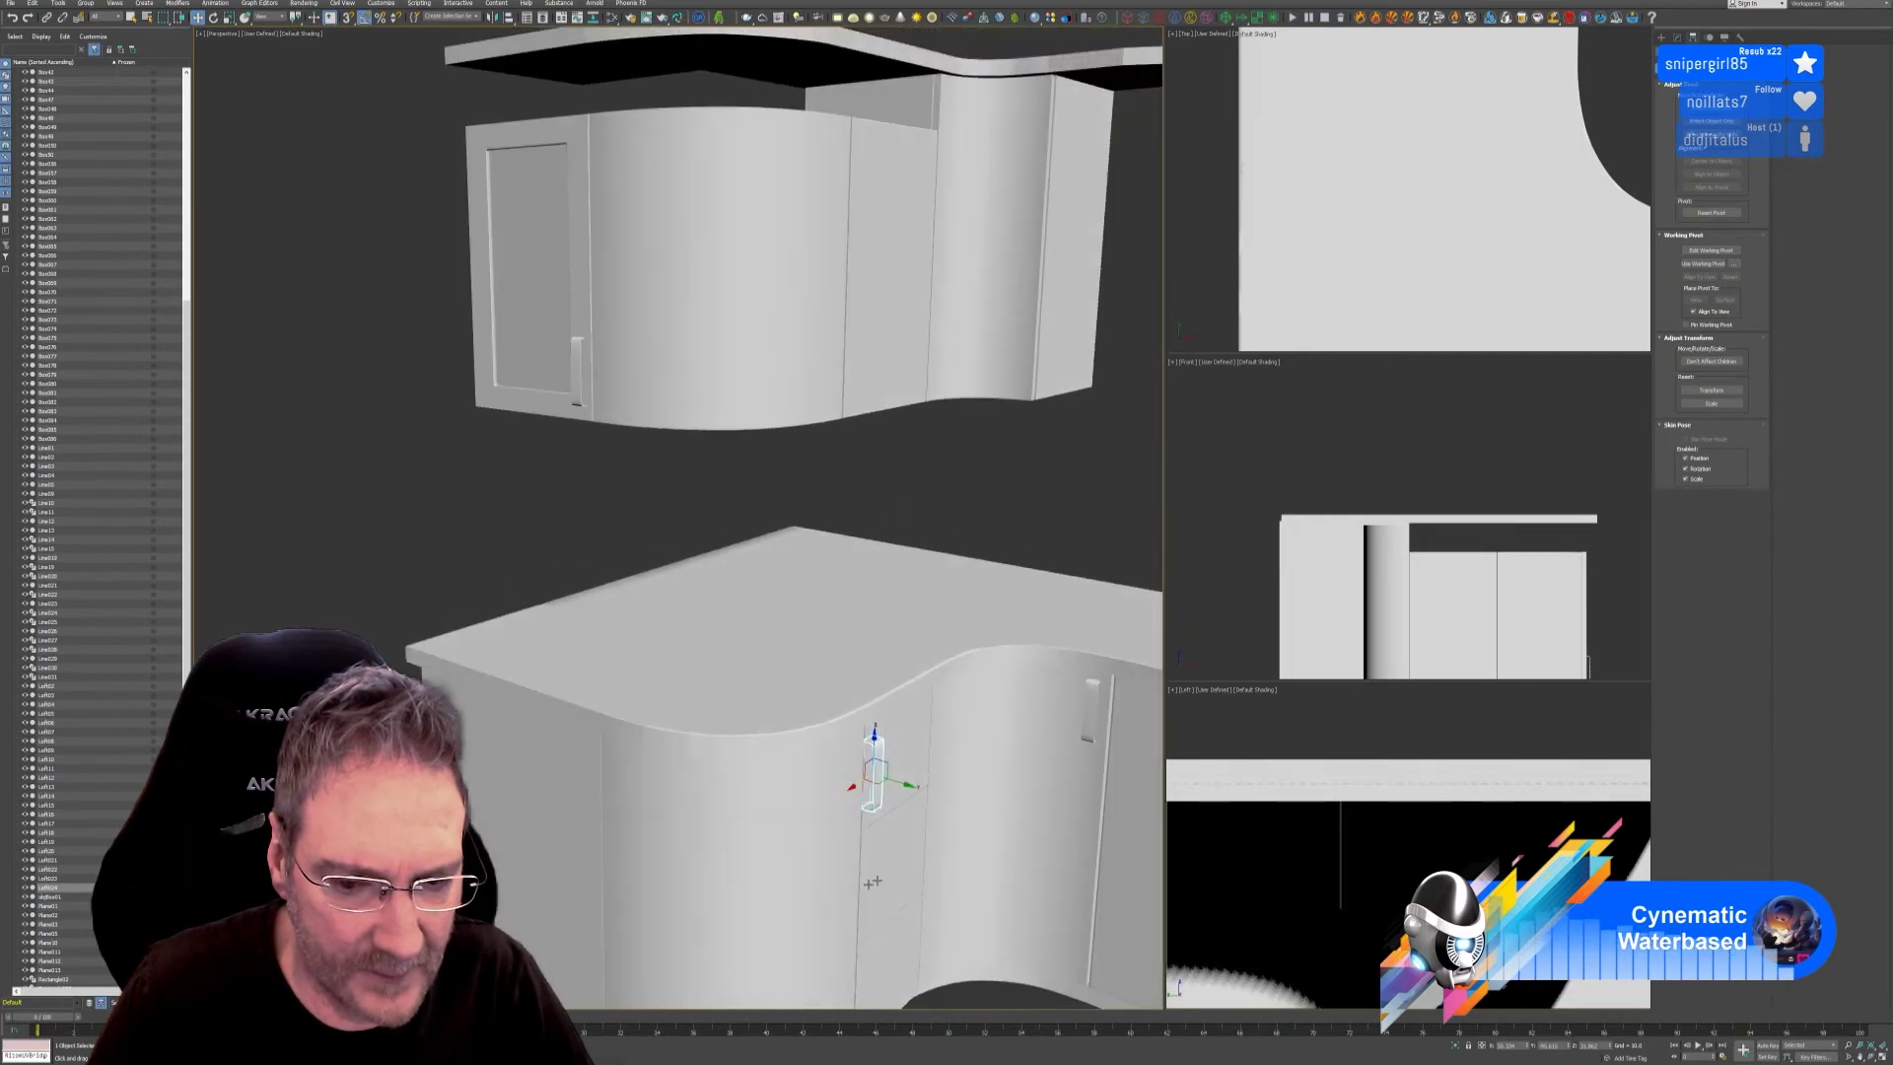
pyautogui.scroll(3, 872, 882)
pyautogui.moveTo(895, 757); pyautogui.dragTo(860, 754)
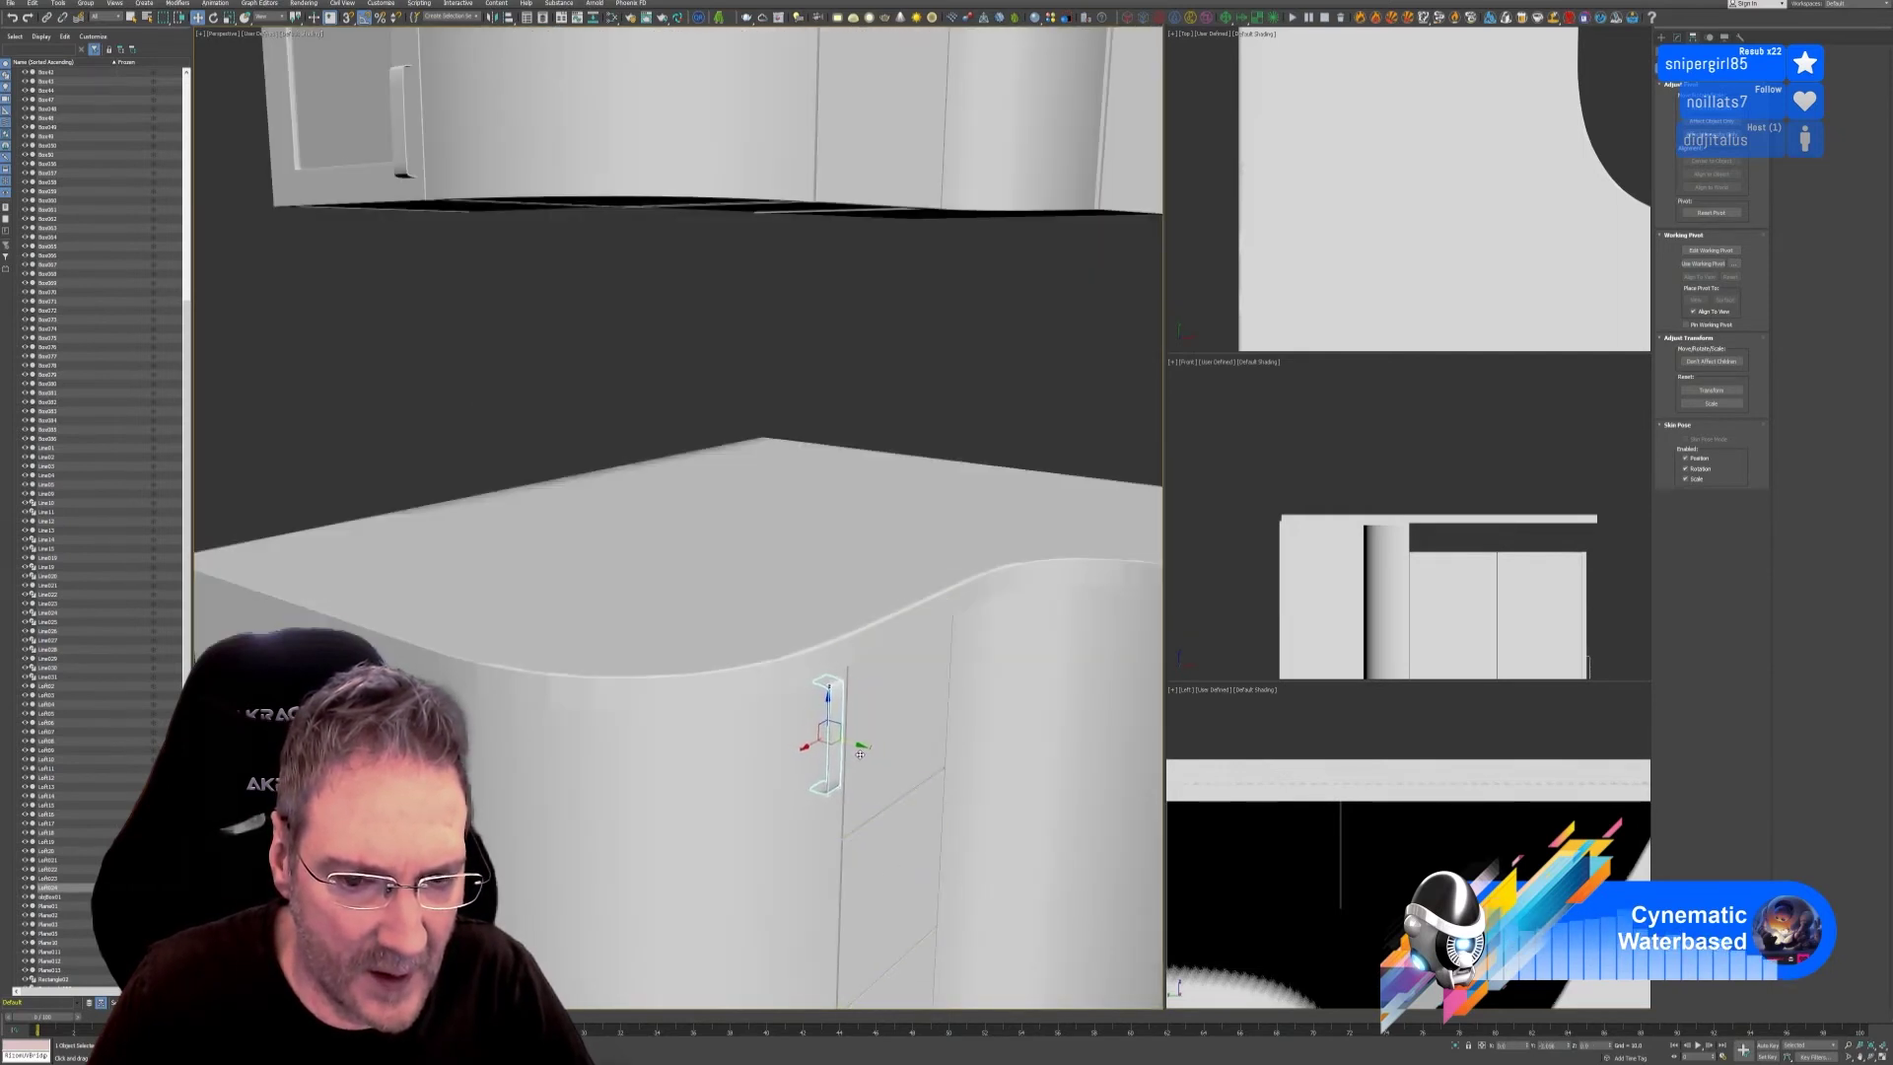
pyautogui.keyDown('alt'); pyautogui.moveTo(895, 847); pyautogui.dragTo(800, 768, button='middle'); pyautogui.keyUp('alt')
# Clone the convex base door's handle straight up as a copy to the wall unit above.
pyautogui.scroll(-5, 934, 849)
pyautogui.keyDown('alt'); pyautogui.moveTo(862, 506); pyautogui.dragTo(759, 465, button='middle'); pyautogui.keyUp('alt')
pyautogui.click(759, 466)
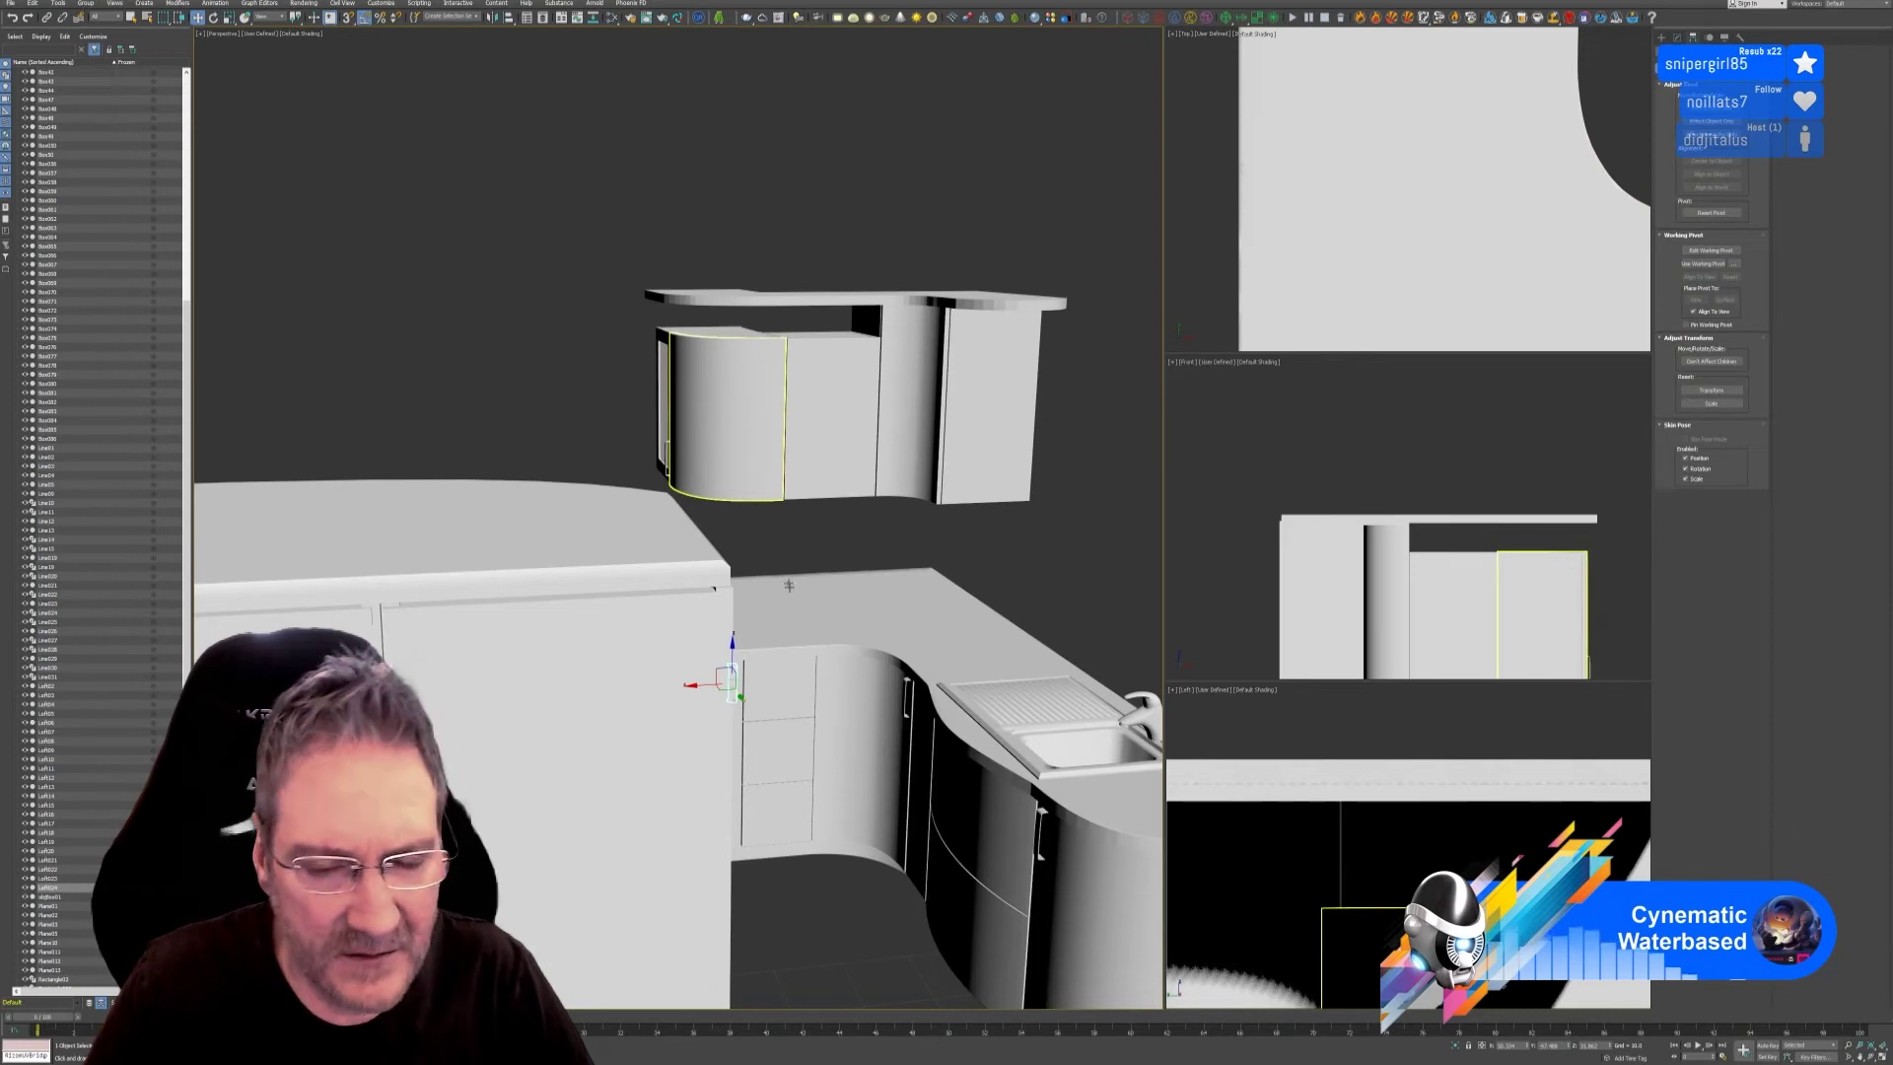
pyautogui.scroll(-2, 789, 585)
pyautogui.moveTo(788, 586)
pyautogui.keyDown('alt'); pyautogui.mouseDown(button='middle')
pyautogui.moveTo(794, 562)
pyautogui.moveTo(840, 583)
pyautogui.moveTo(777, 558)
pyautogui.mouseUp(button='middle'); pyautogui.keyUp('alt')
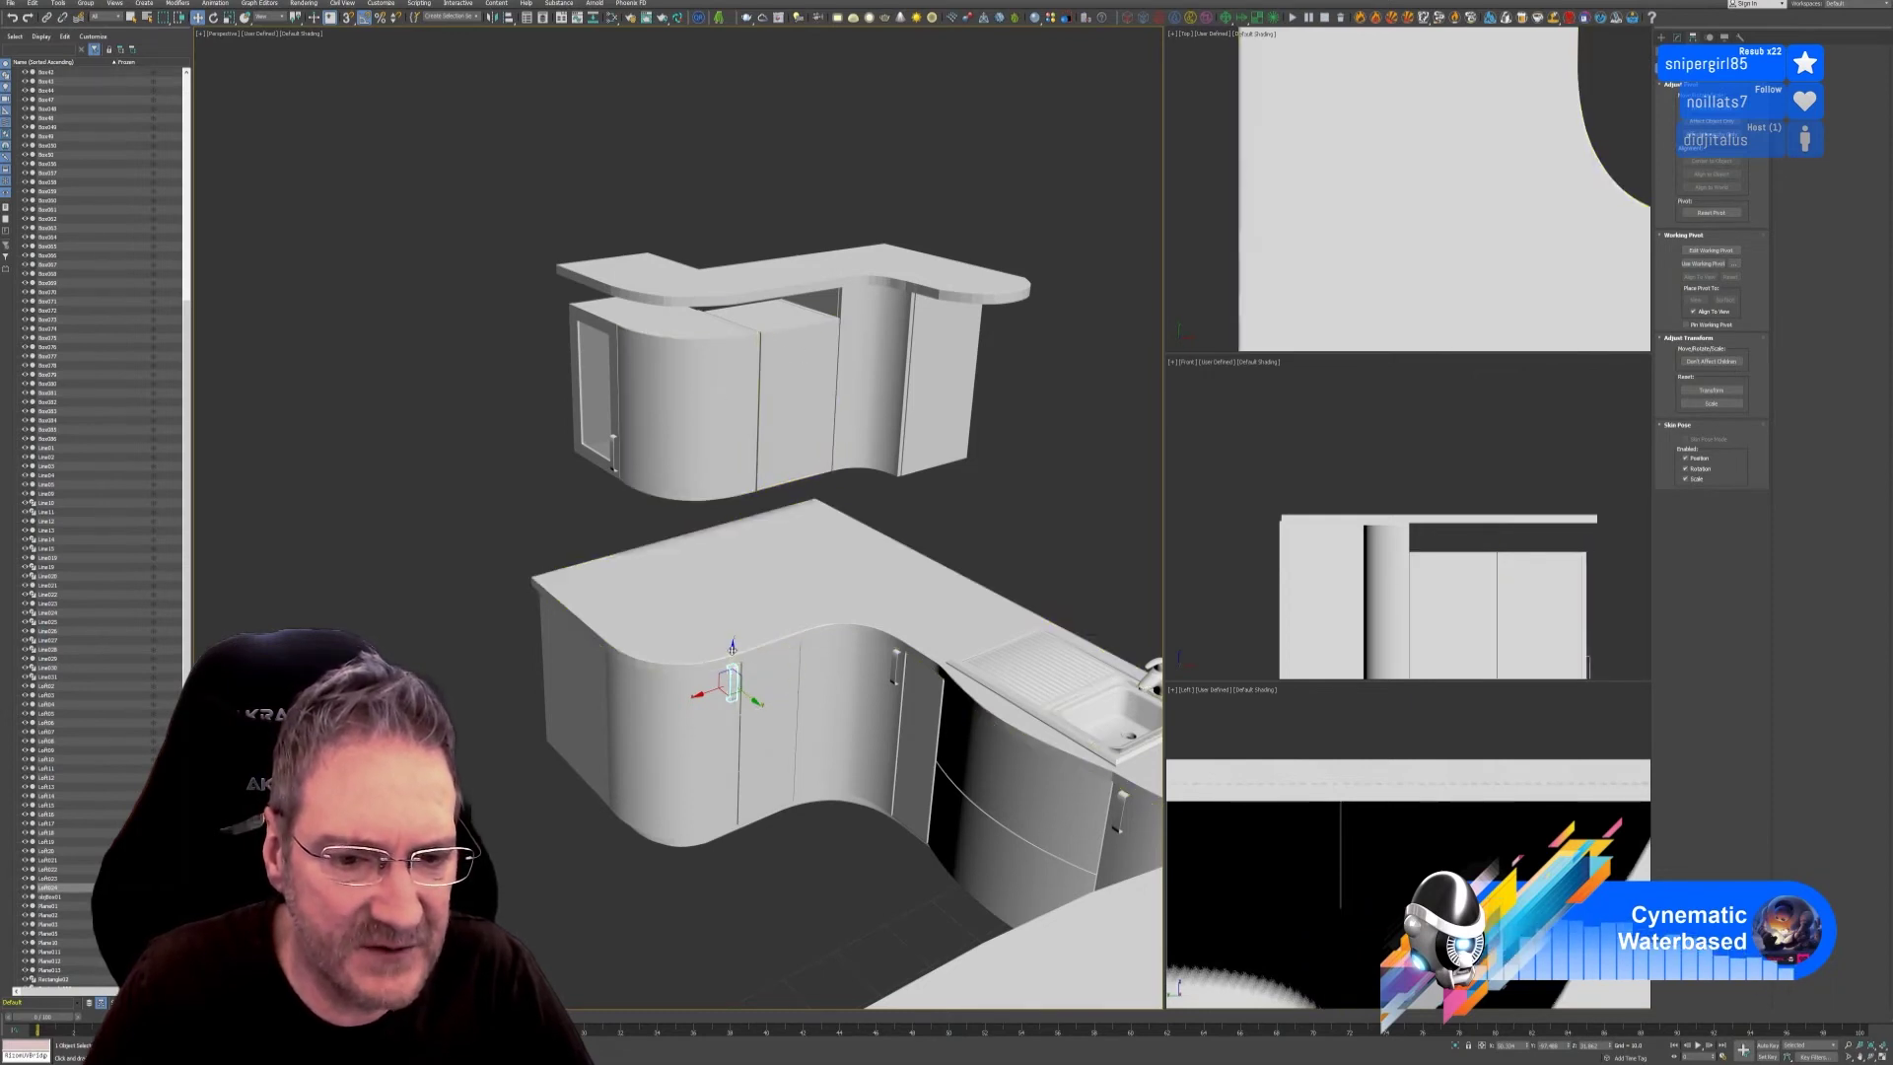
pyautogui.keyDown('shift'); pyautogui.moveTo(761, 645); pyautogui.dragTo(764, 423); pyautogui.keyUp('shift')
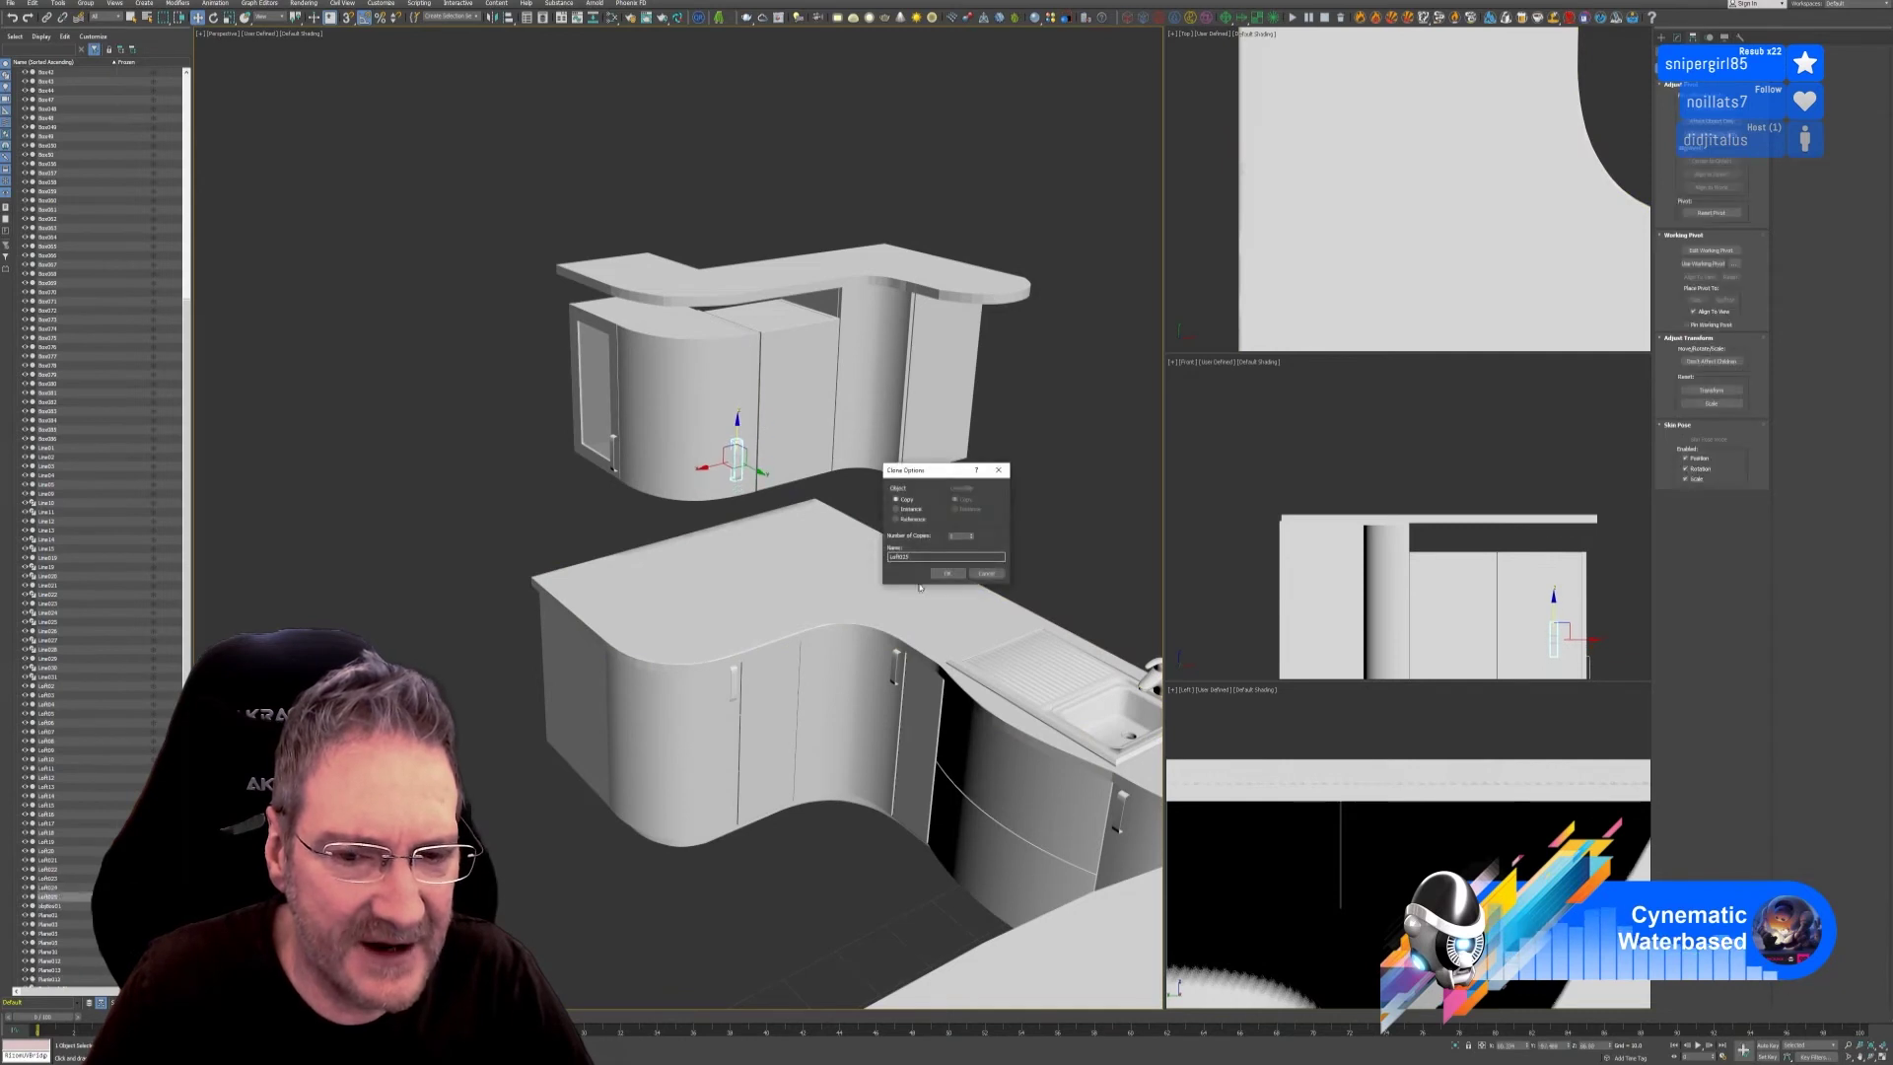
pyautogui.press('Return')
# Move the new handle across to the flat wall door, near its lower corner beside the concave door.
pyautogui.moveTo(708, 474)
pyautogui.mouseDown()
pyautogui.moveTo(800, 440)
pyautogui.moveTo(790, 453)
pyautogui.mouseUp()
pyautogui.keyDown('alt'); pyautogui.moveTo(790, 453); pyautogui.dragTo(837, 697, button='middle'); pyautogui.keyUp('alt')
pyautogui.scroll(5, 829, 371)
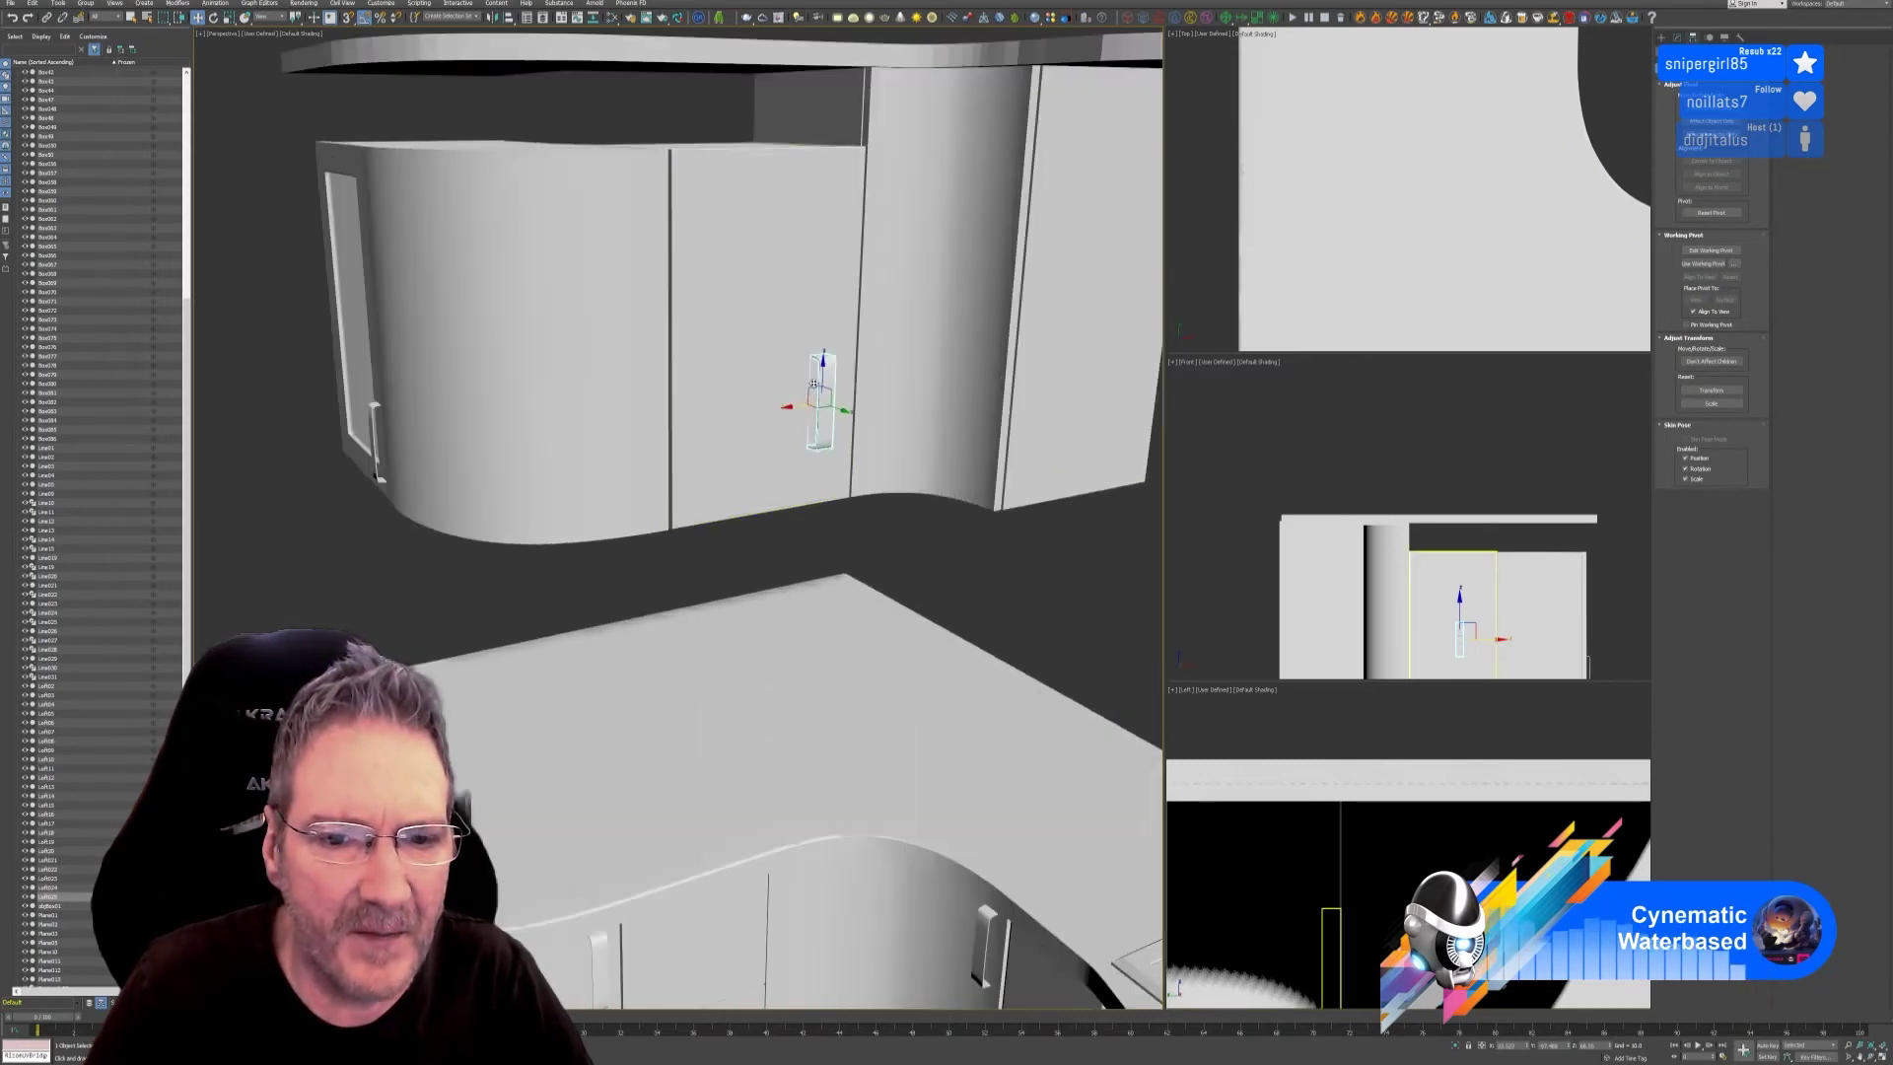
pyautogui.moveTo(823, 367); pyautogui.dragTo(807, 456)
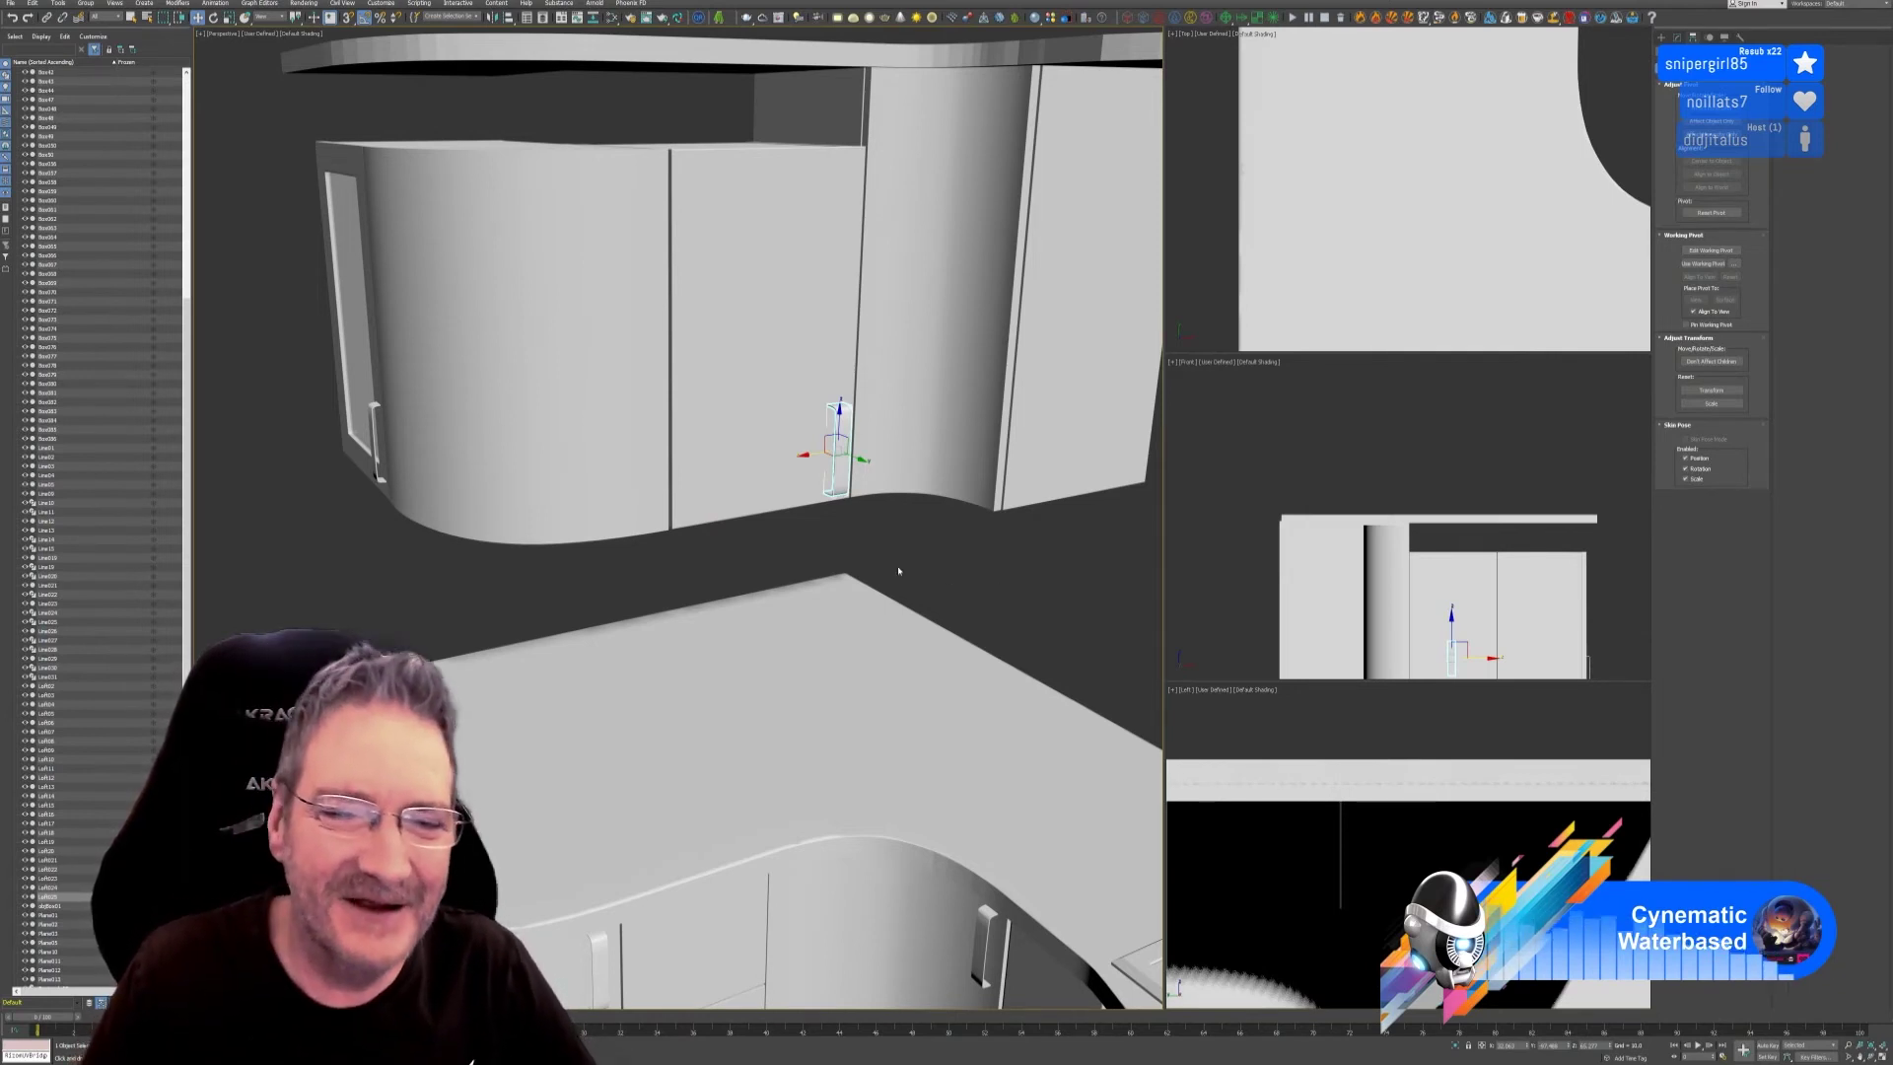
# Set the handle against the flat wall door's face, in from the seam and just above the bottom edge.
pyautogui.scroll(5, 855, 471)
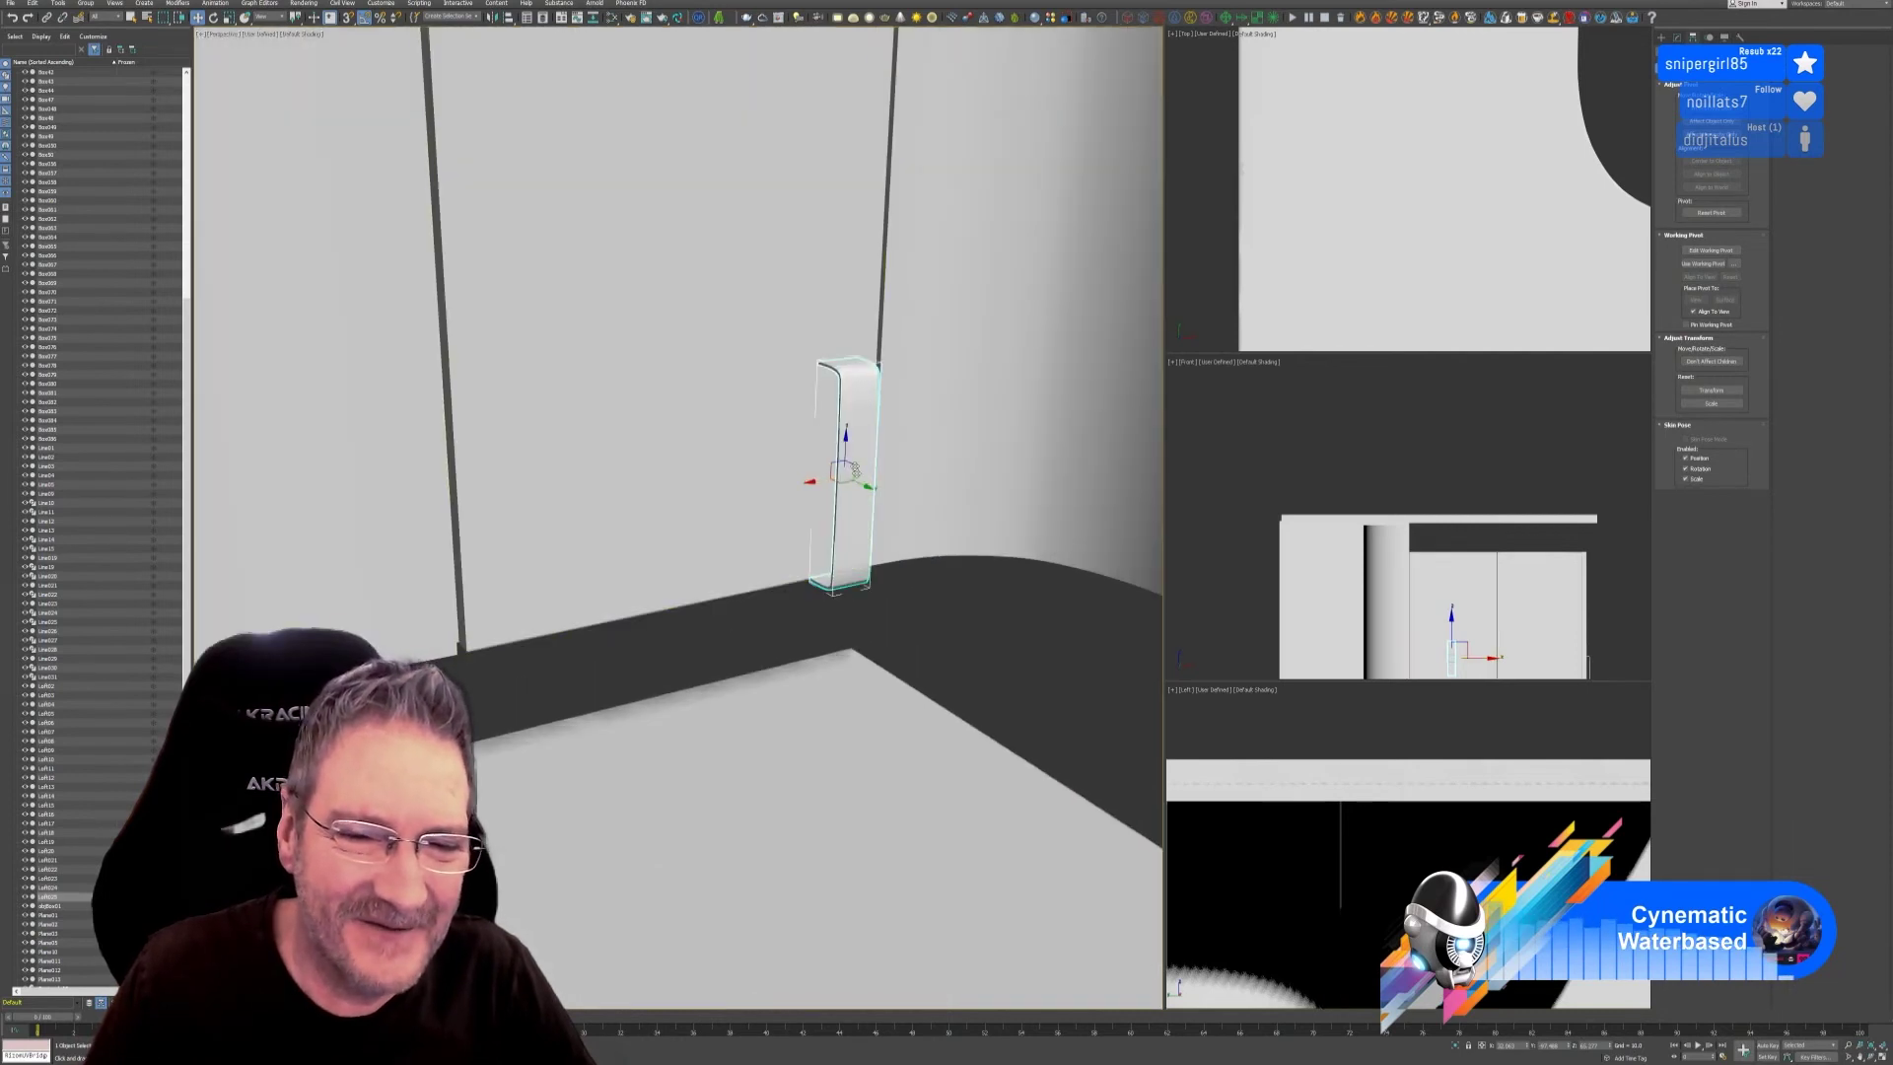
pyautogui.moveTo(843, 452); pyautogui.dragTo(751, 379)
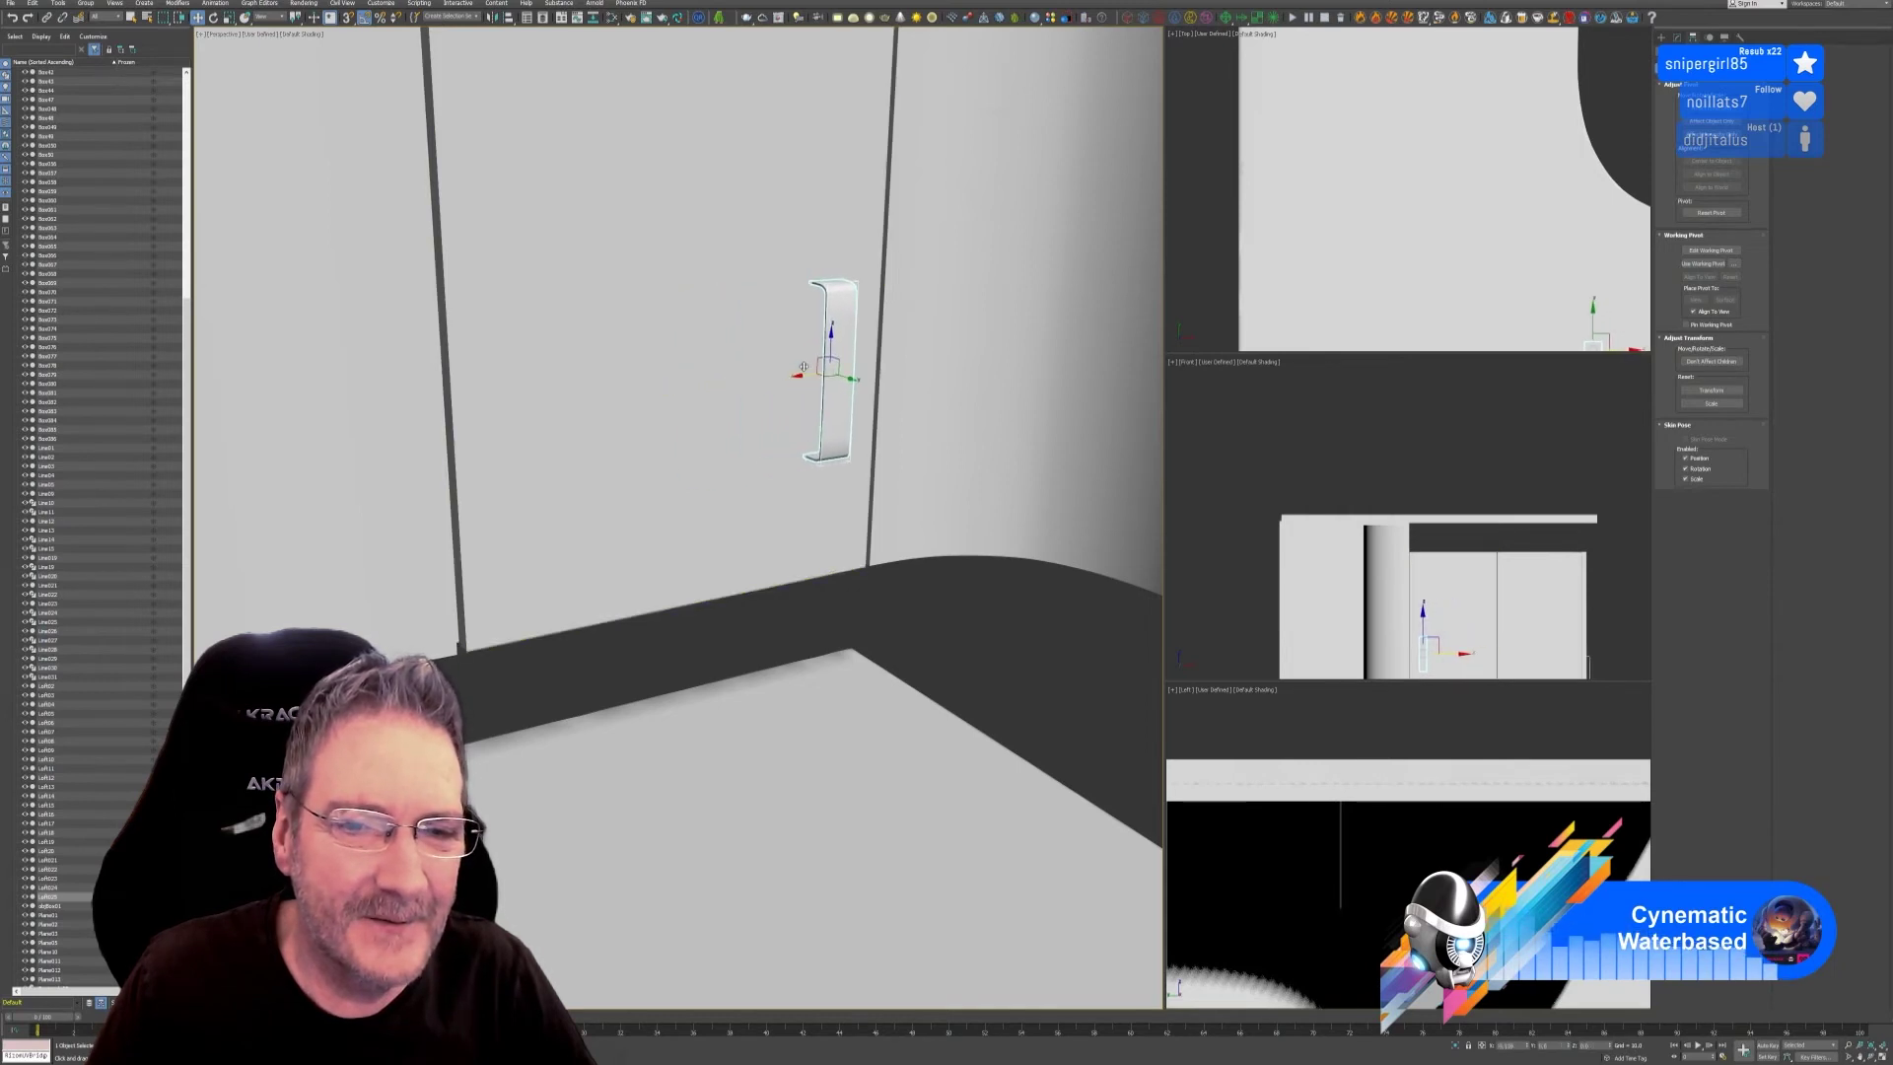
pyautogui.moveTo(831, 337); pyautogui.dragTo(836, 435)
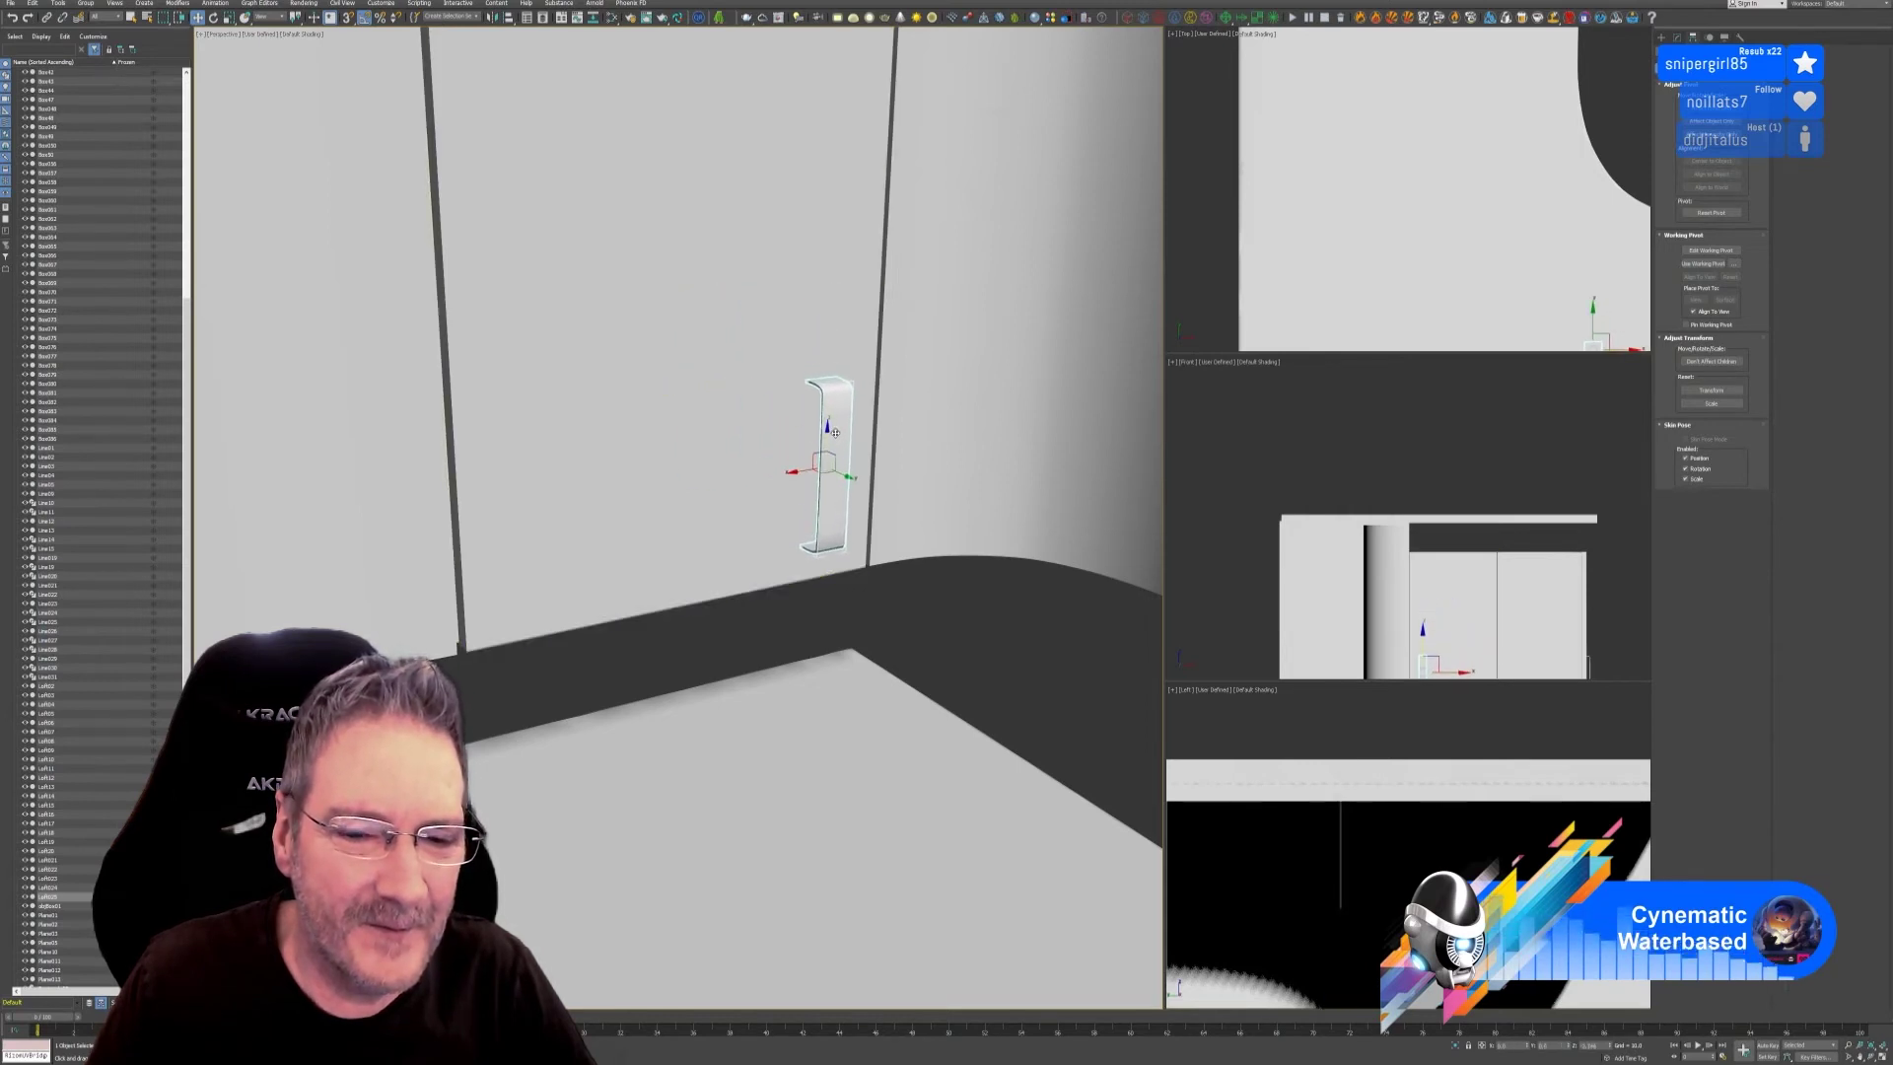
pyautogui.moveTo(1022, 654)
pyautogui.keyDown('alt'); pyautogui.mouseDown(button='middle')
pyautogui.moveTo(997, 658)
pyautogui.moveTo(1031, 667)
pyautogui.mouseUp(button='middle'); pyautogui.keyUp('alt')
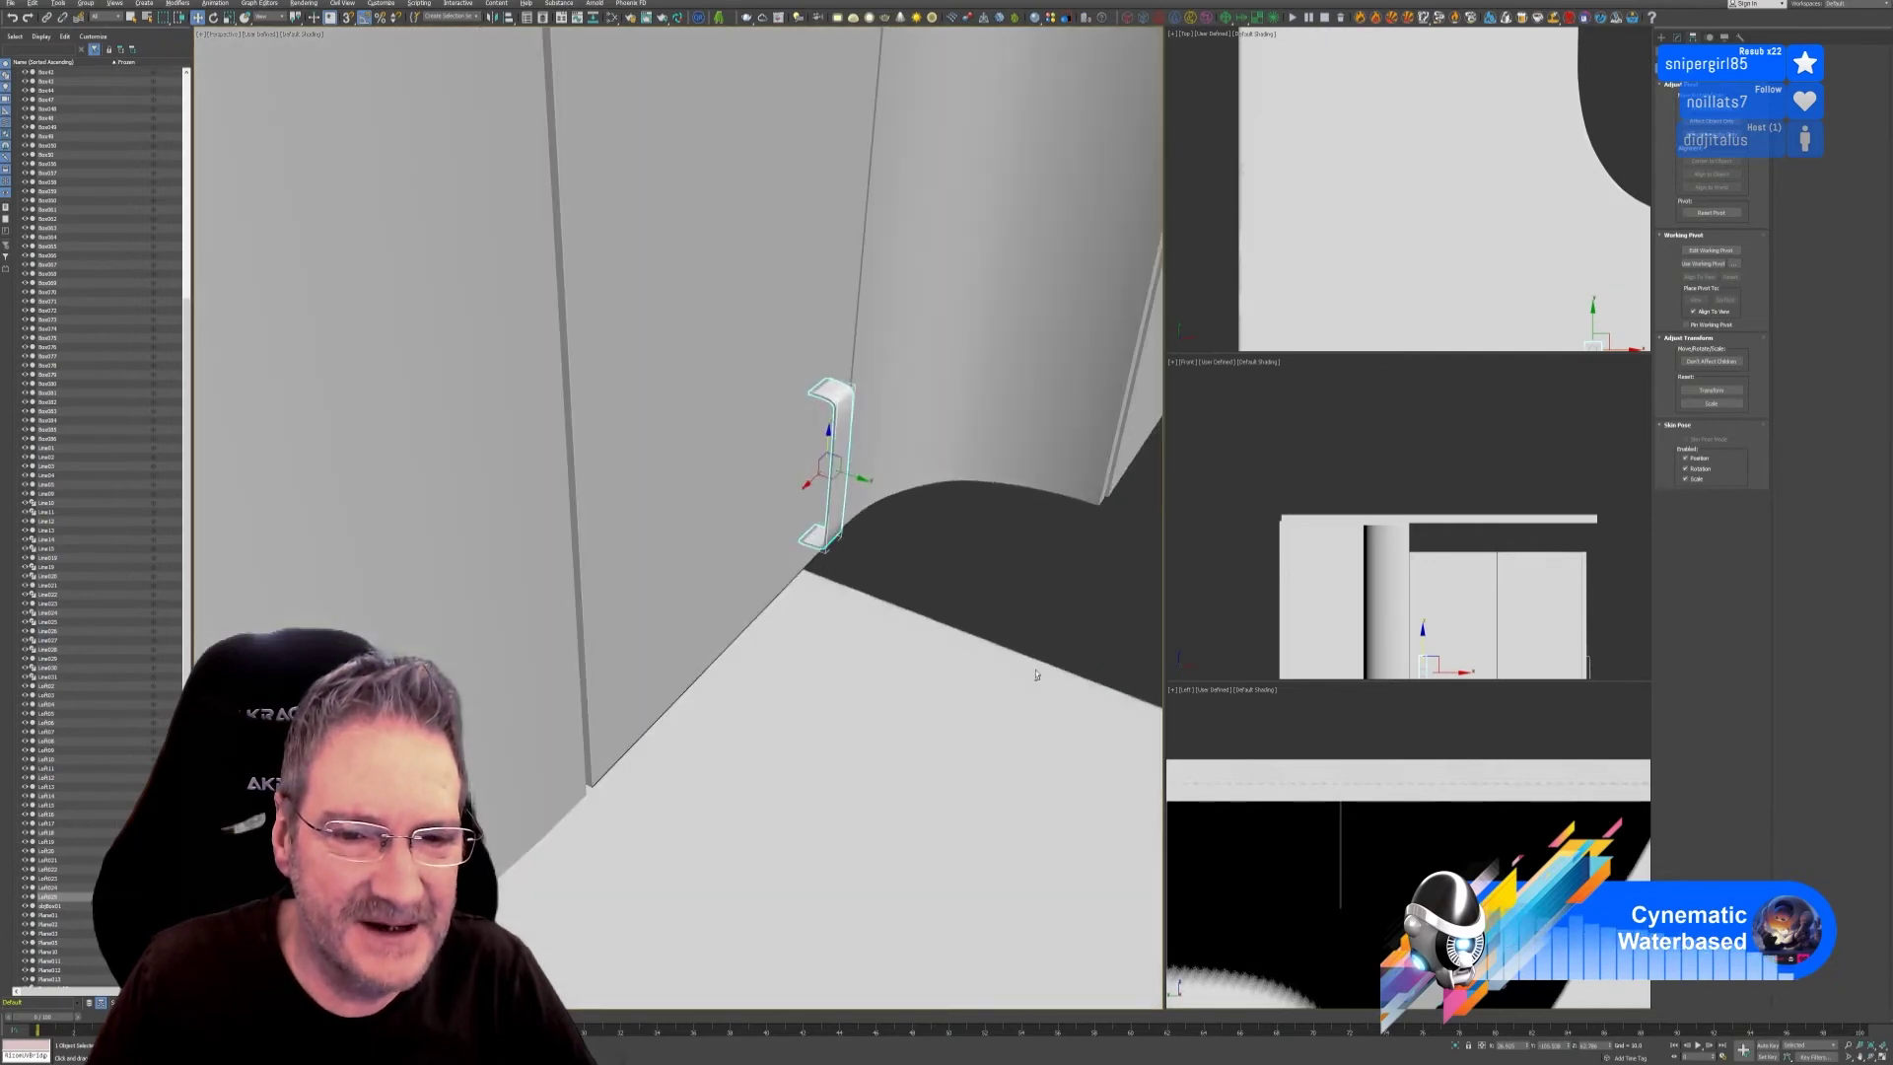
pyautogui.scroll(-10, 921, 684)
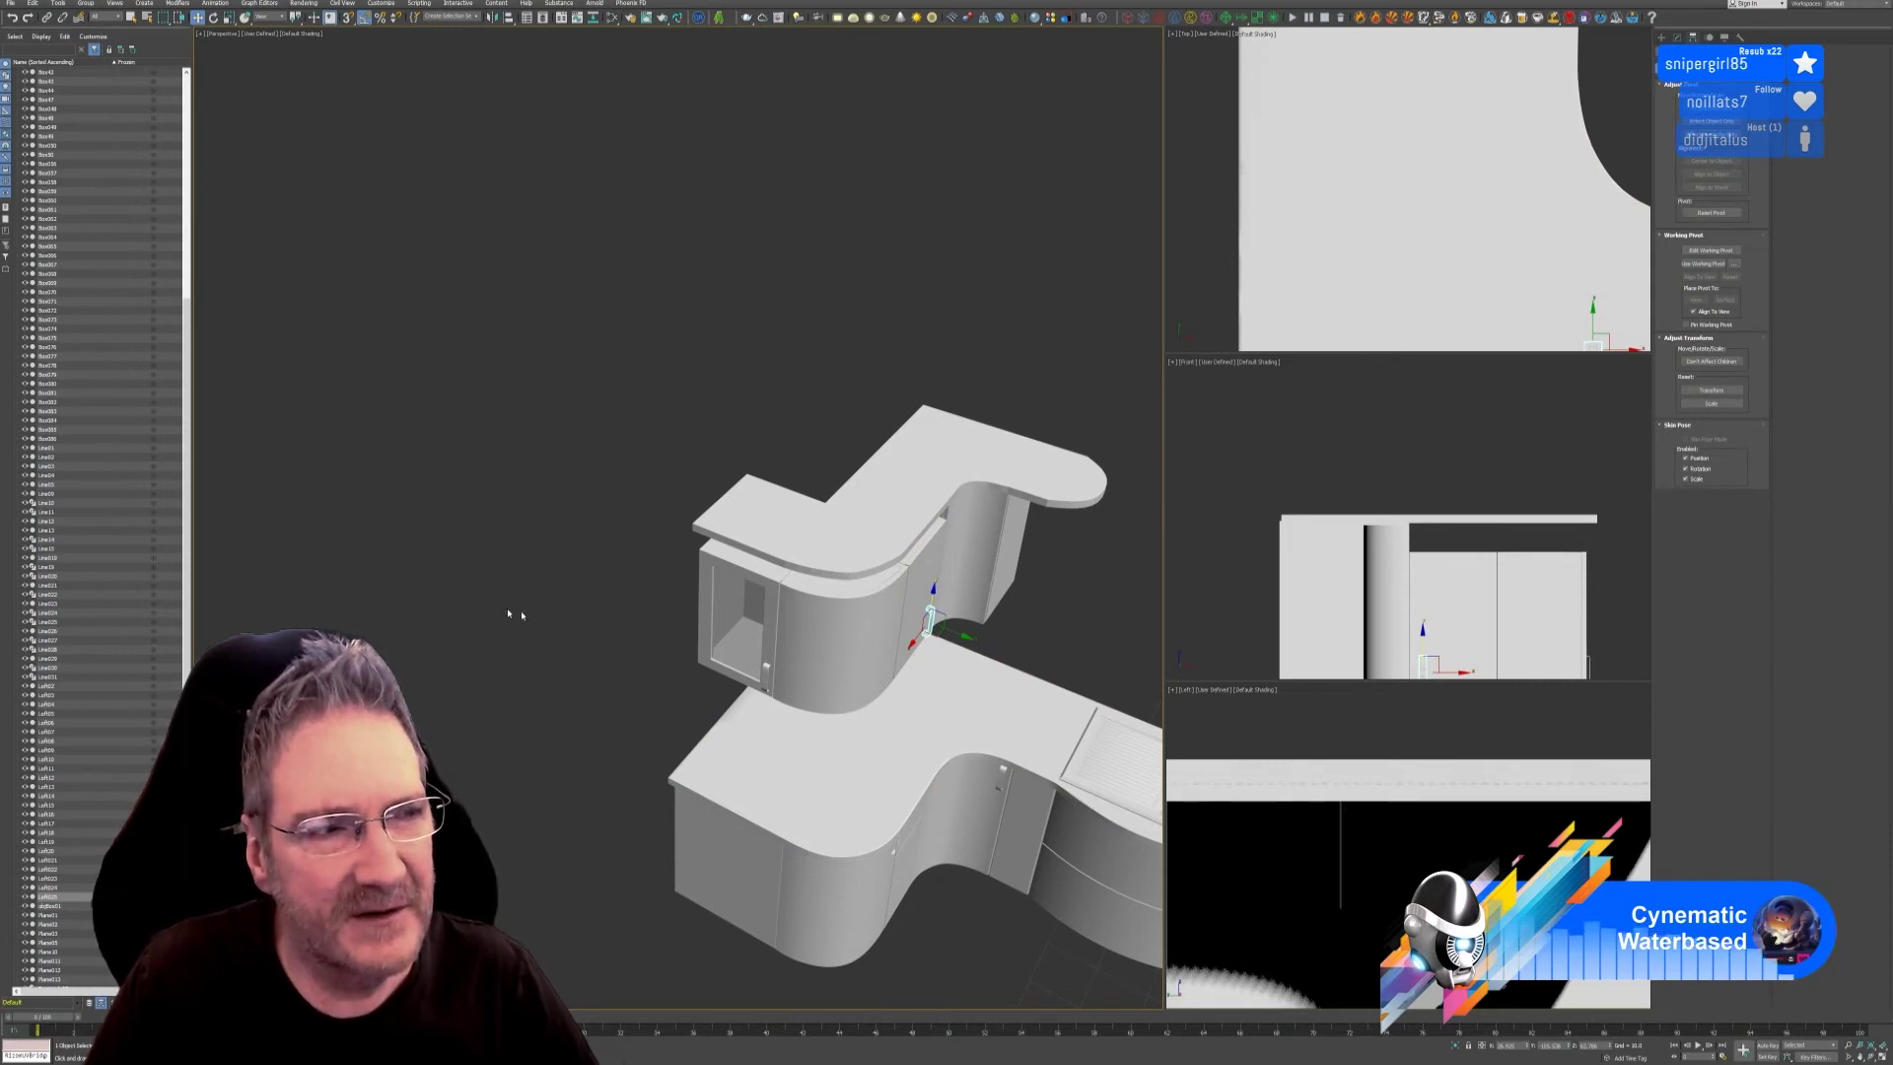
# Nudge the flat wall door's handle slightly closer to the seam with the concave door, using the opposite wall units as reference.
pyautogui.keyDown('alt'); pyautogui.moveTo(571, 613); pyautogui.dragTo(873, 365, button='middle'); pyautogui.keyUp('alt')
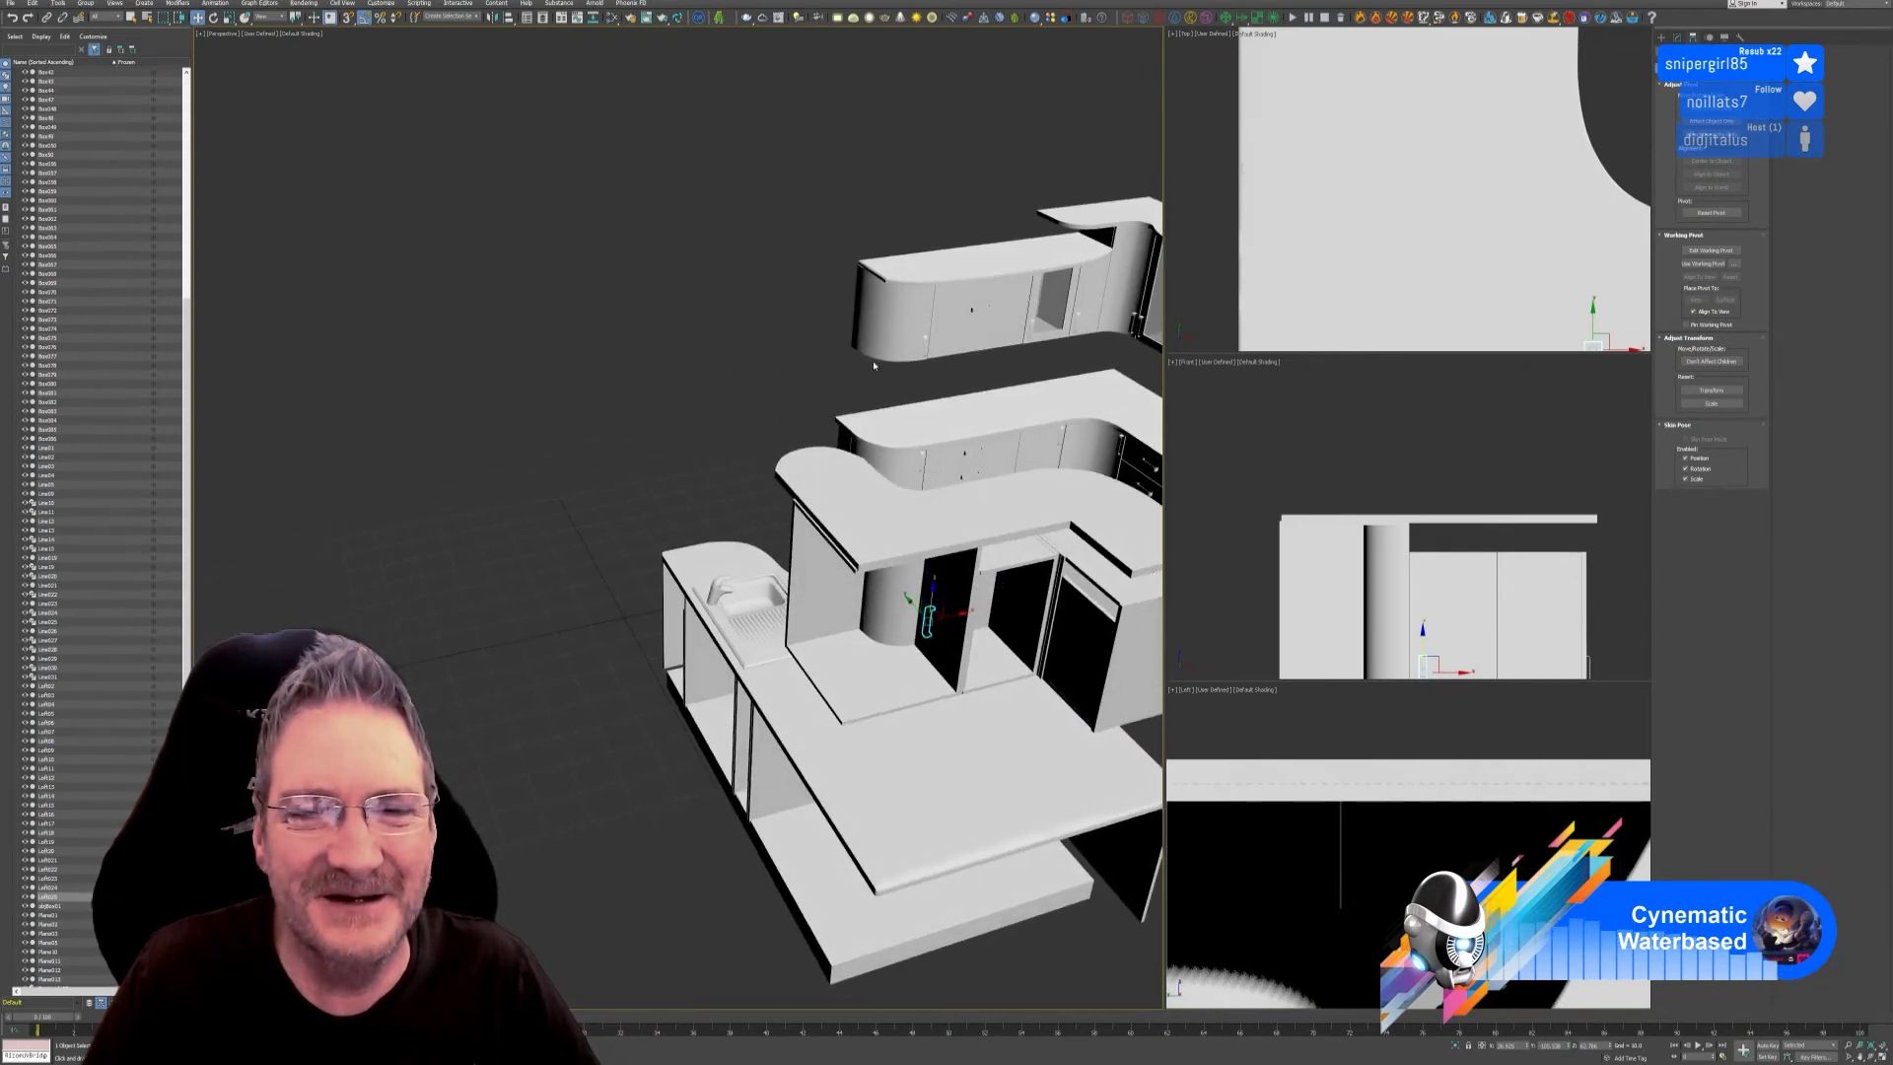
pyautogui.scroll(3, 872, 365)
pyautogui.scroll(-1, 946, 410)
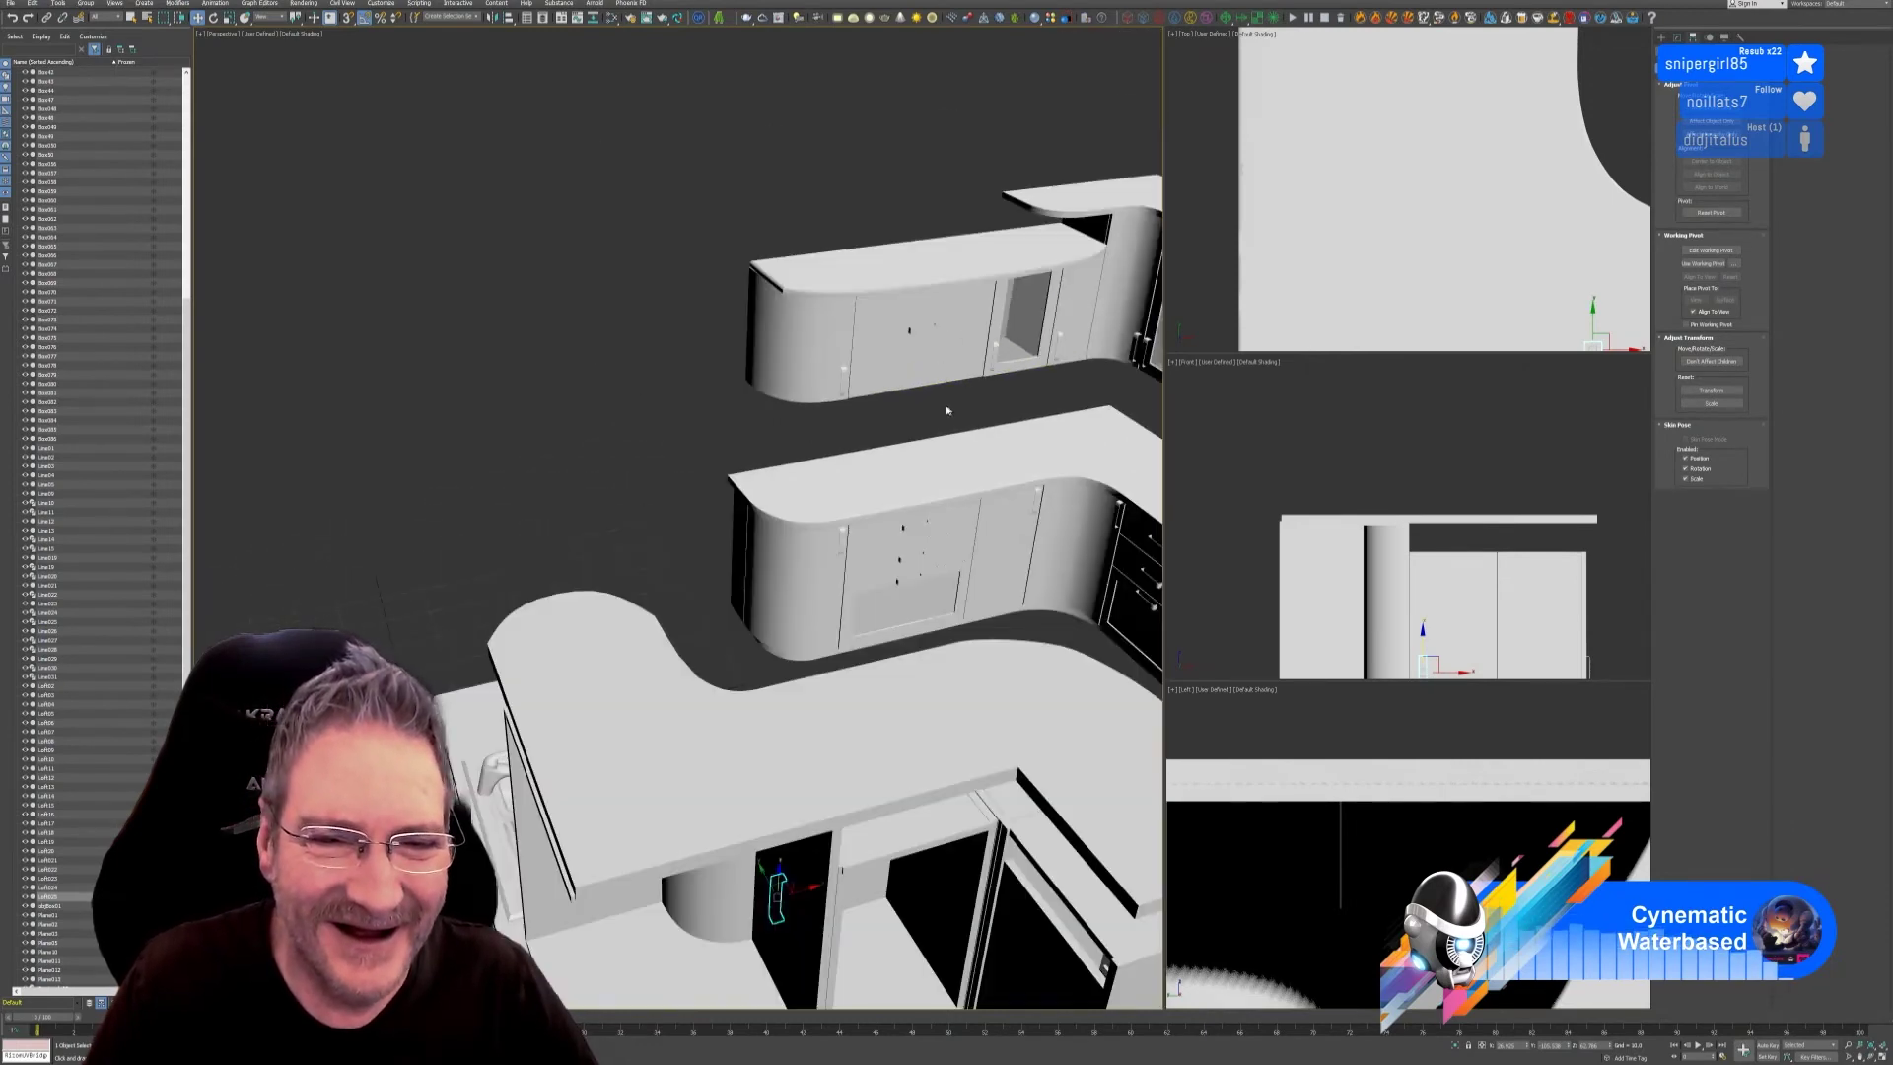
pyautogui.keyDown('alt'); pyautogui.moveTo(947, 410); pyautogui.dragTo(754, 828, button='middle'); pyautogui.keyUp('alt')
pyautogui.scroll(3, 764, 937)
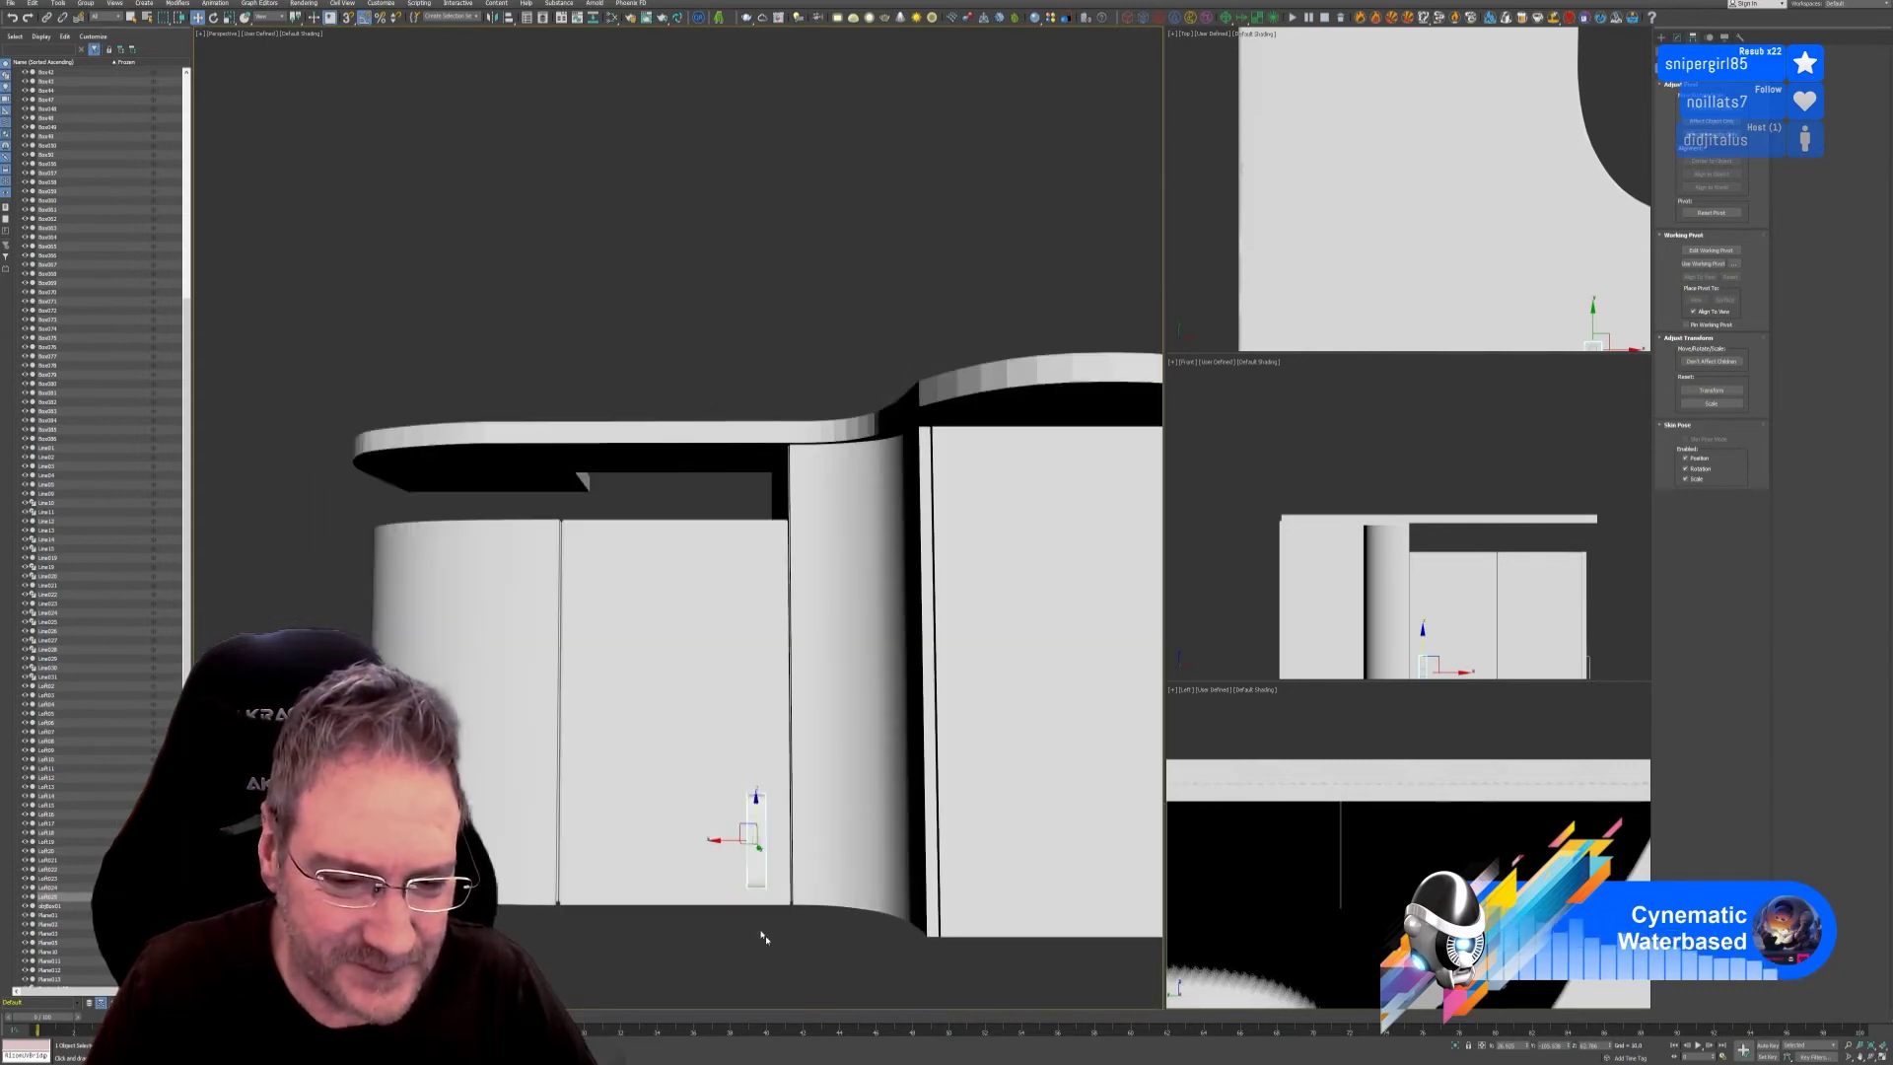
pyautogui.moveTo(727, 840); pyautogui.dragTo(729, 840)
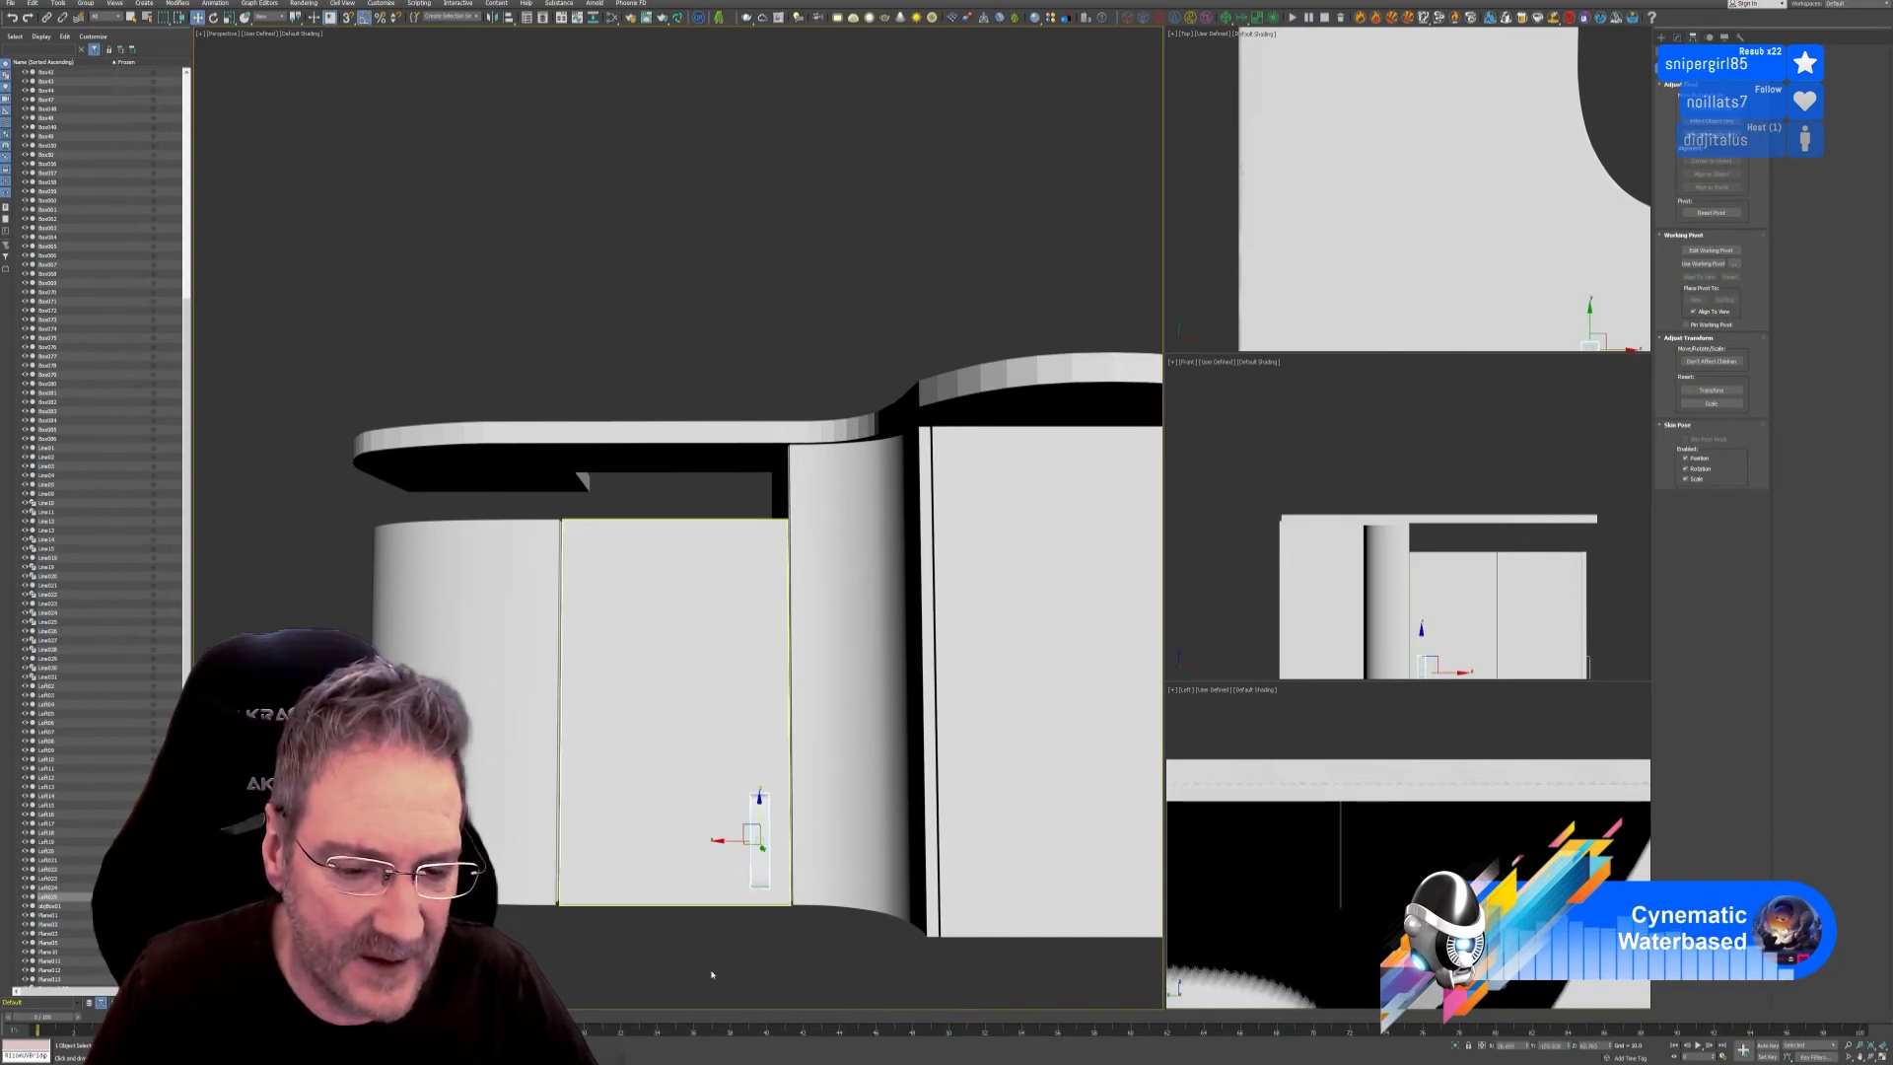
# Examine the handle placement on the opposite wall units and the remaining corner wall doors that lack handles.
pyautogui.keyDown('alt'); pyautogui.moveTo(551, 836); pyautogui.dragTo(673, 902, button='middle'); pyautogui.keyUp('alt')
pyautogui.scroll(-5, 827, 706)
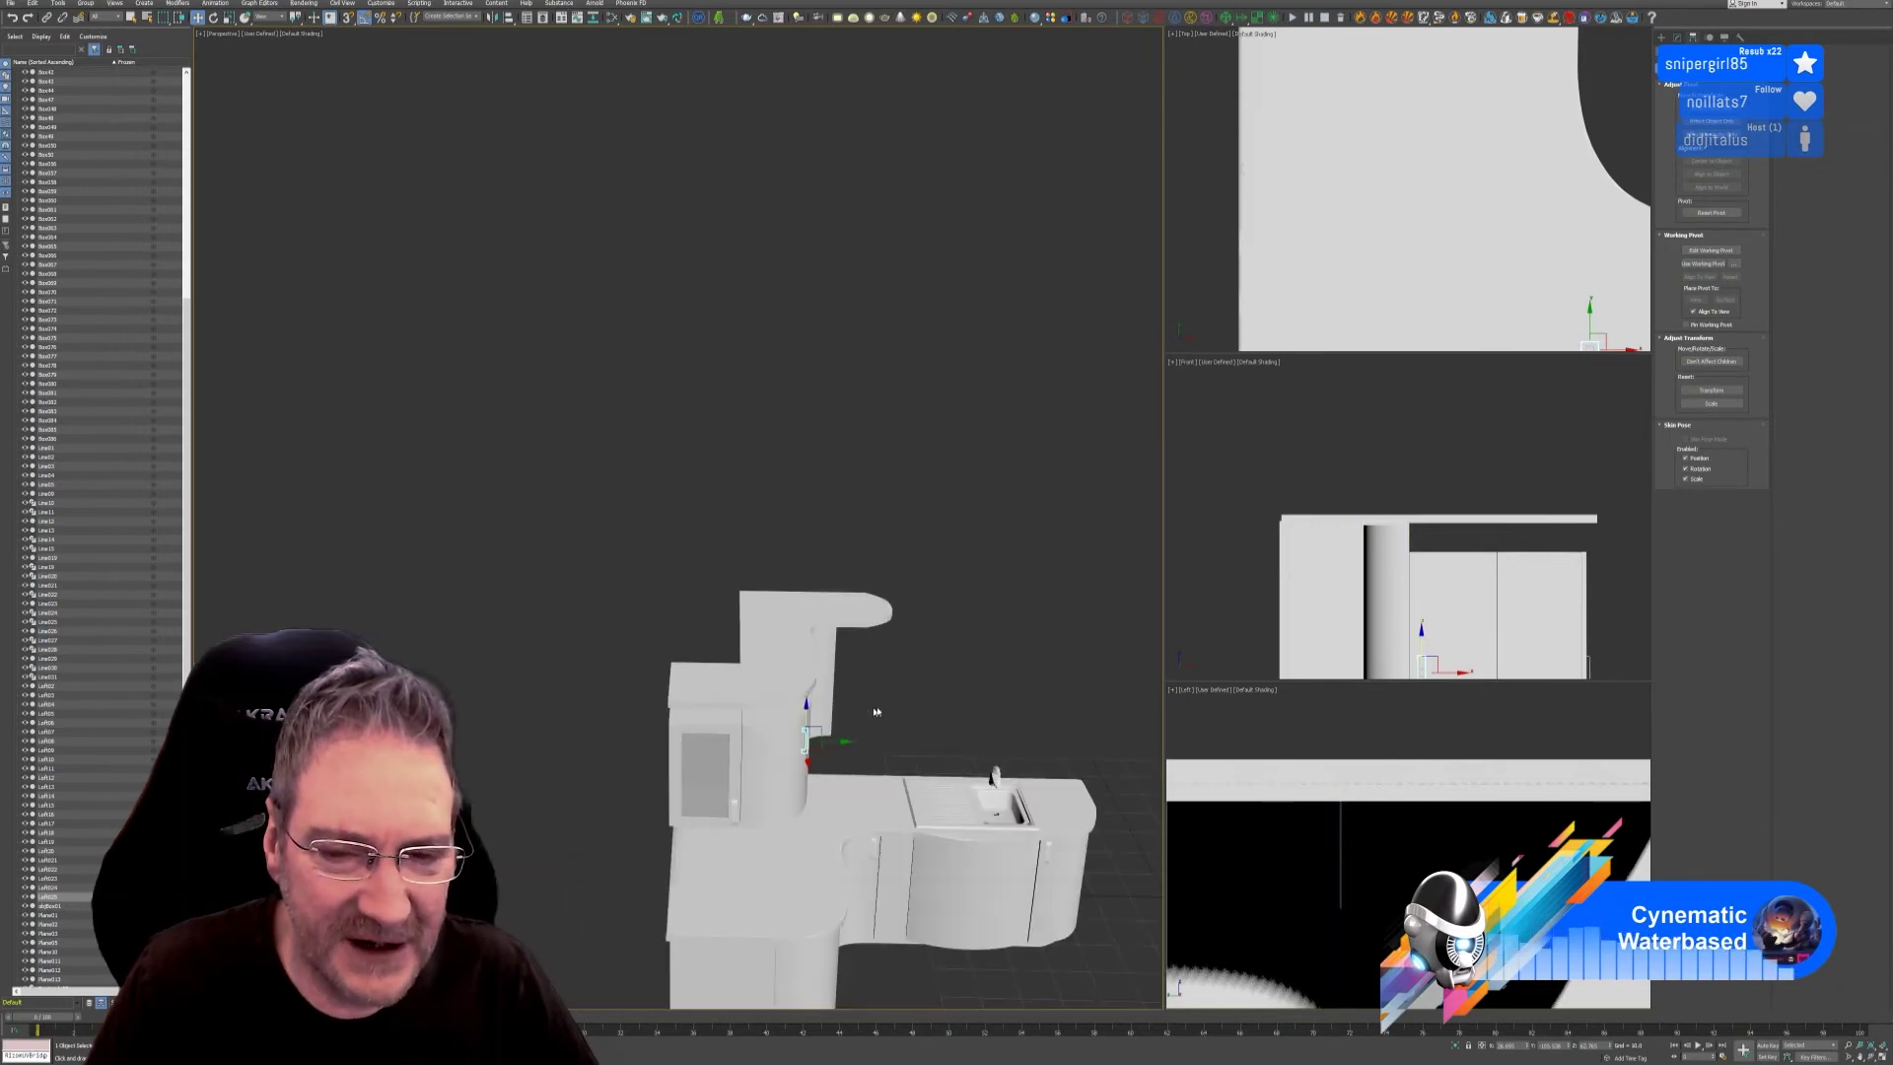
pyautogui.moveTo(1004, 697); pyautogui.dragTo(739, 613, button='middle')
pyautogui.keyDown('alt'); pyautogui.moveTo(866, 689); pyautogui.dragTo(962, 709, button='middle'); pyautogui.keyUp('alt')
pyautogui.scroll(6, 909, 664)
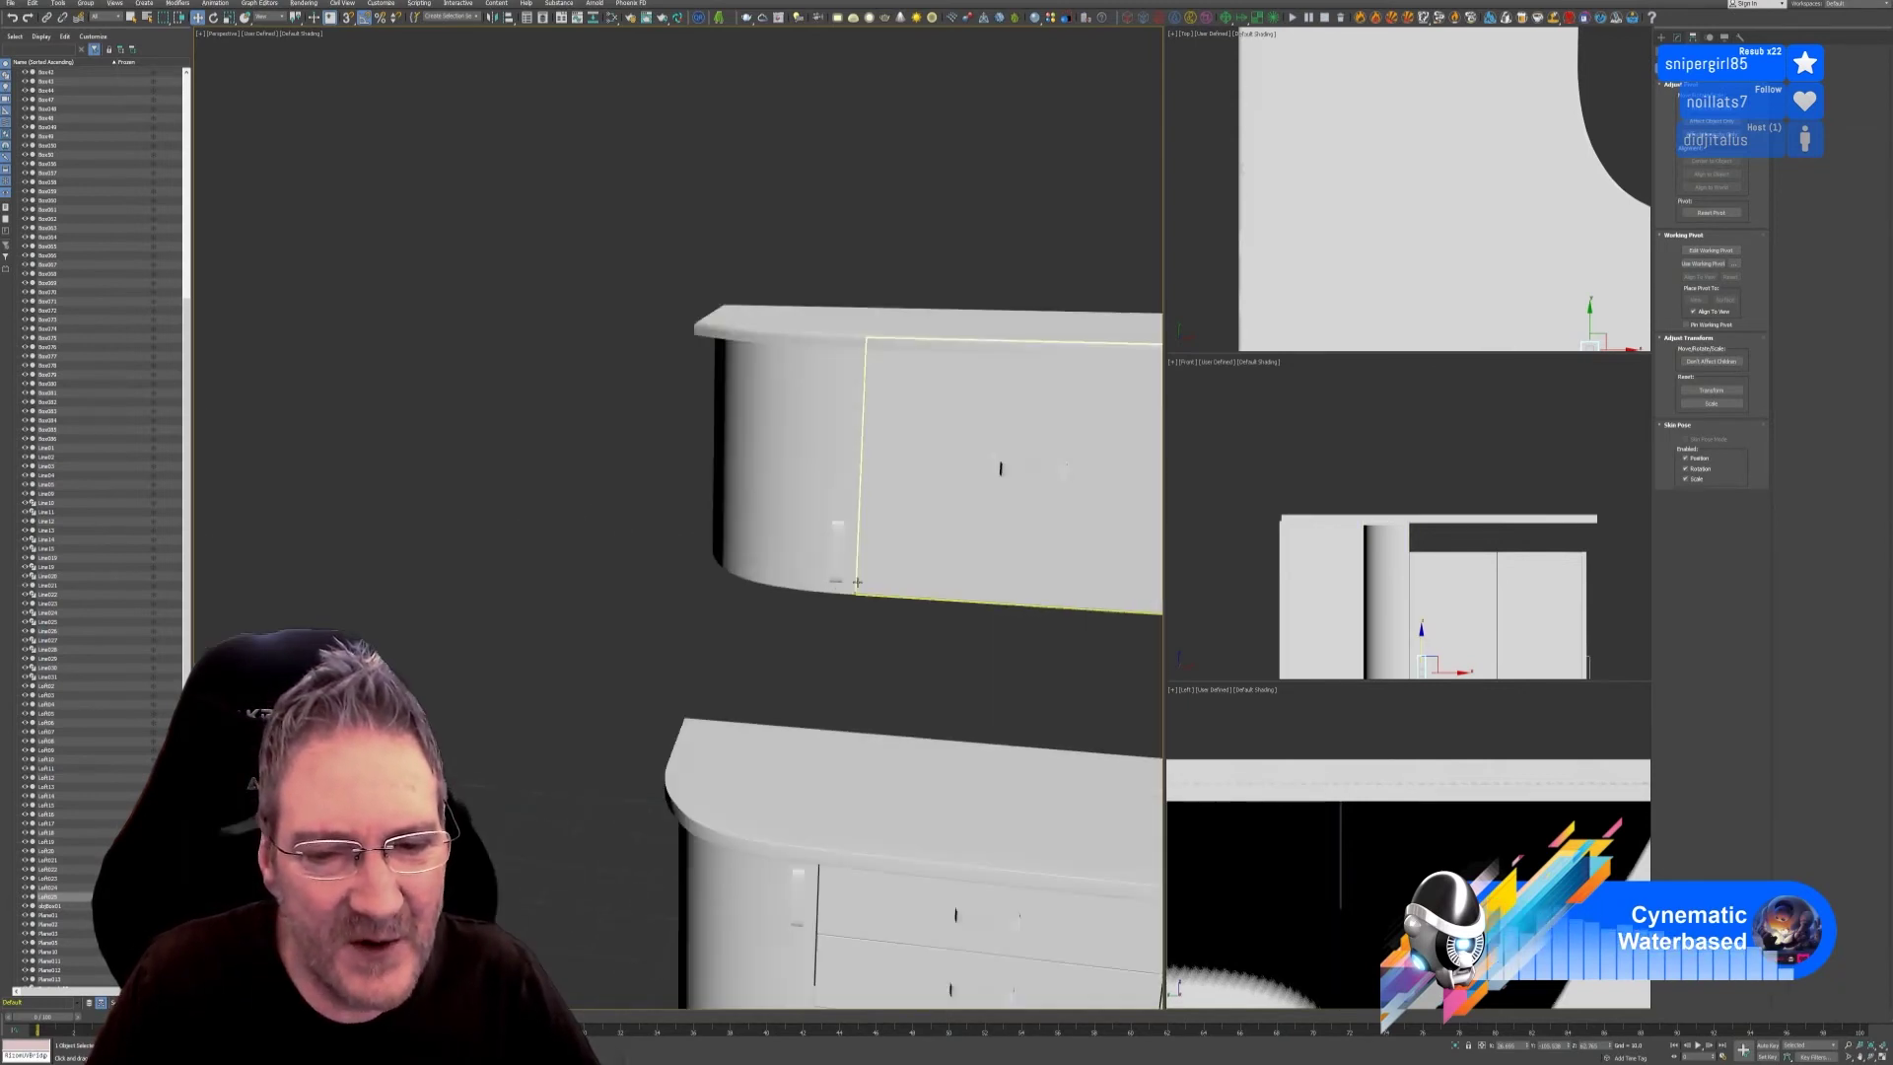
pyautogui.keyDown('alt'); pyautogui.moveTo(936, 664); pyautogui.dragTo(944, 653, button='middle'); pyautogui.keyUp('alt')
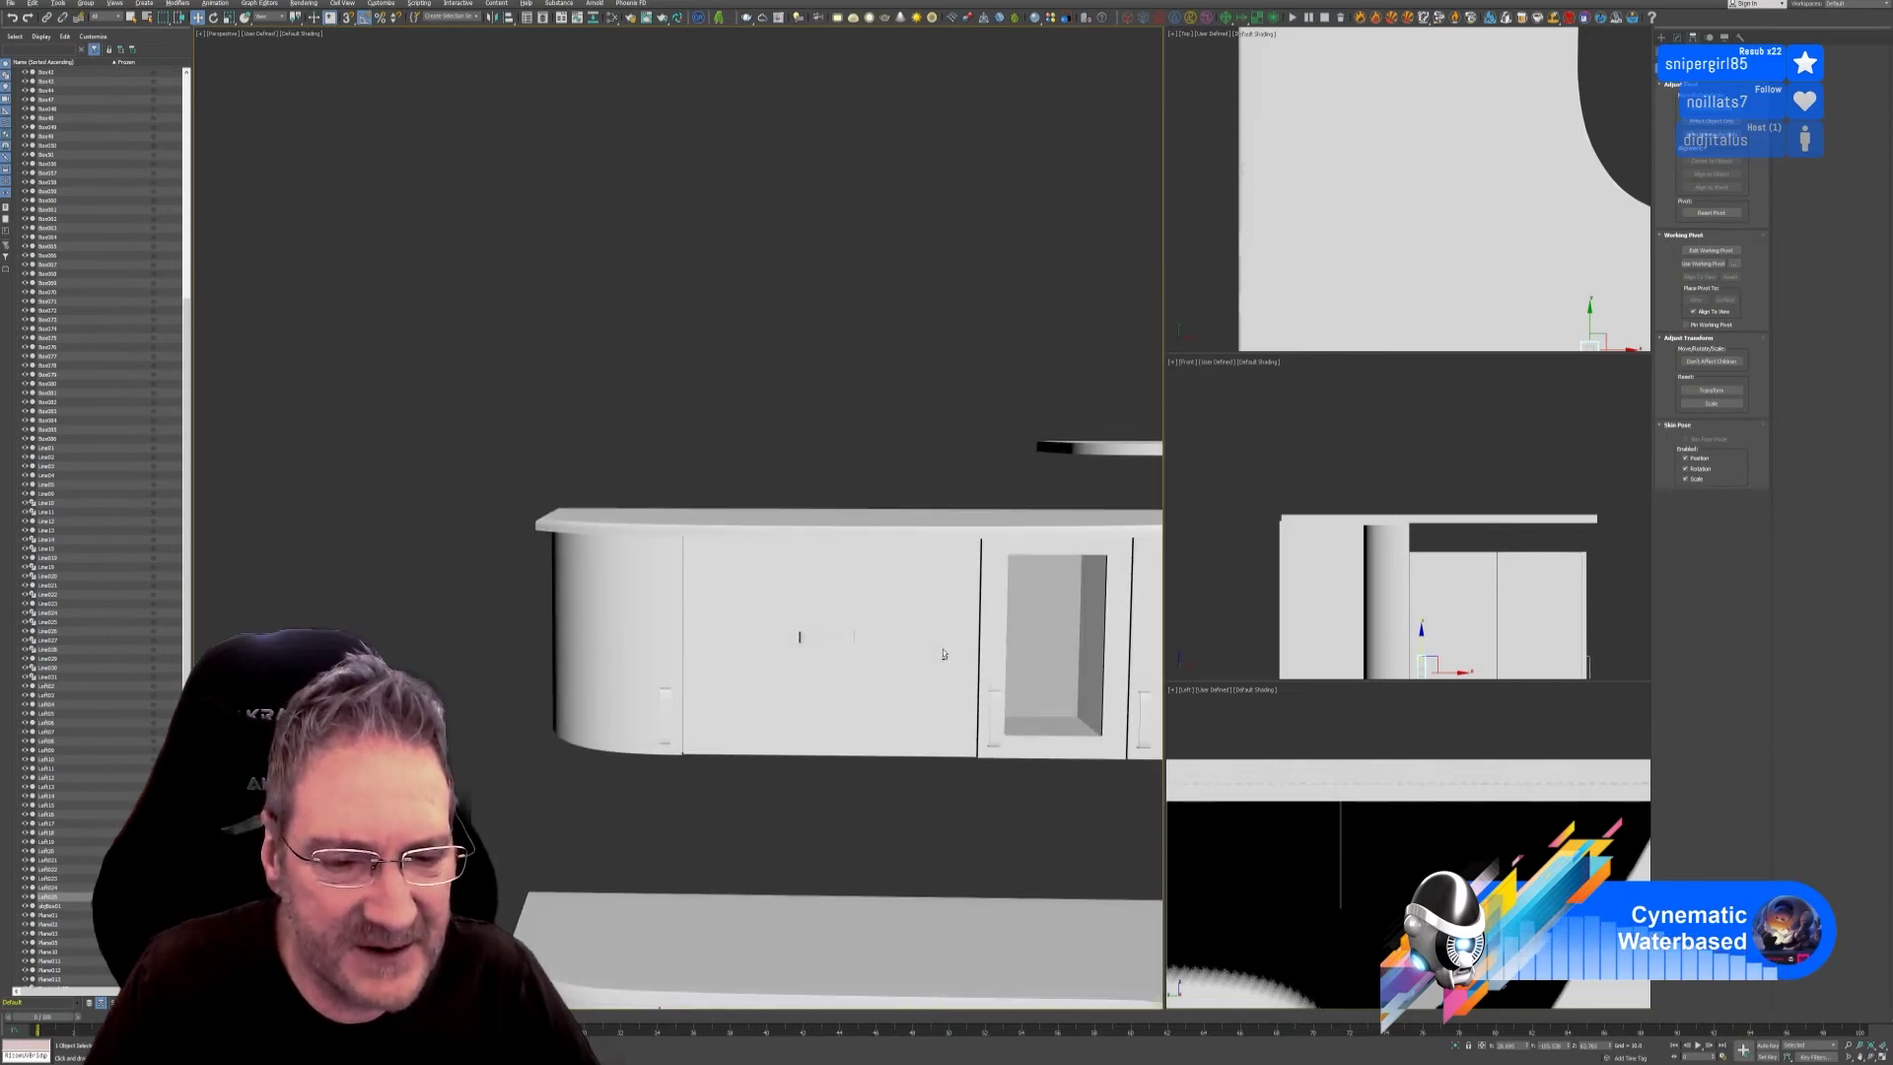
pyautogui.moveTo(750, 829); pyautogui.dragTo(660, 673, button='middle')
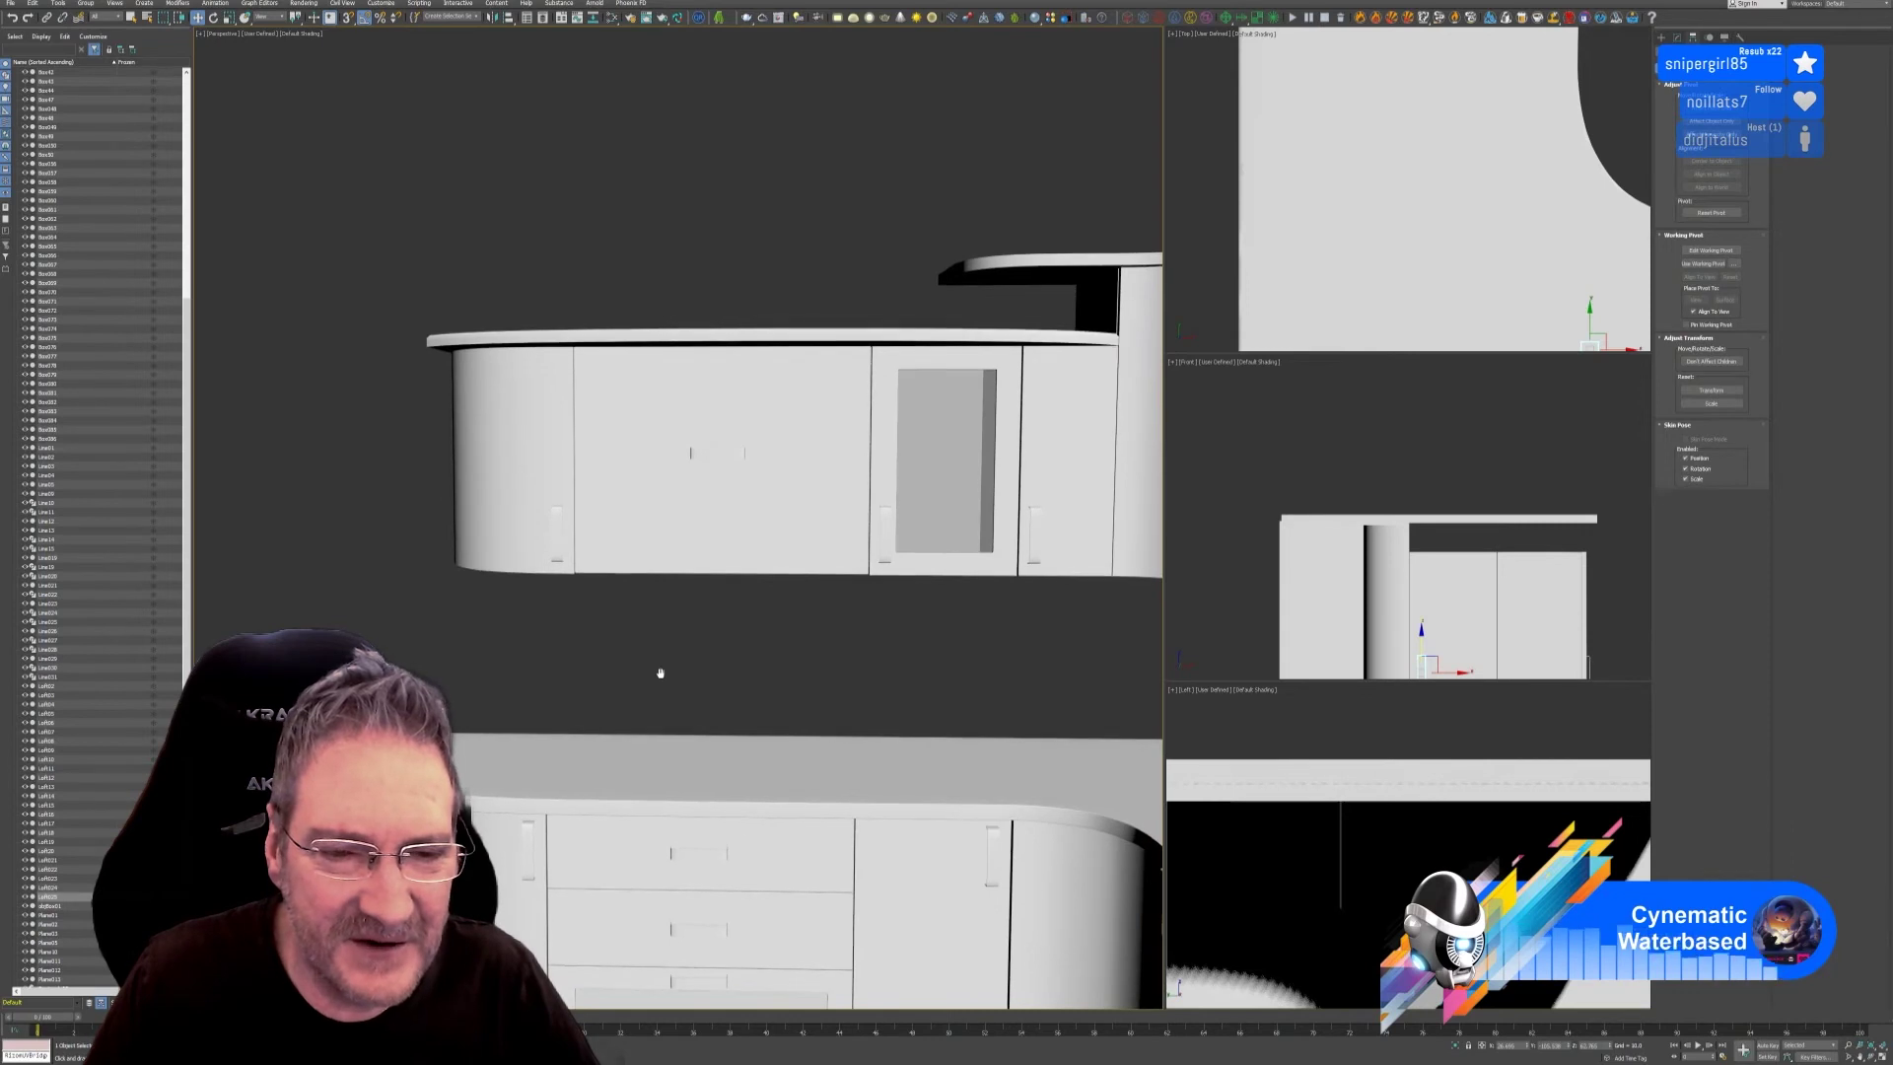
pyautogui.scroll(-4, 671, 670)
pyautogui.keyDown('alt'); pyautogui.moveTo(529, 731); pyautogui.dragTo(316, 764, button='middle'); pyautogui.keyUp('alt')
pyautogui.keyDown('alt'); pyautogui.moveTo(463, 651); pyautogui.dragTo(603, 615, button='middle'); pyautogui.keyUp('alt')
pyautogui.scroll(5, 508, 639)
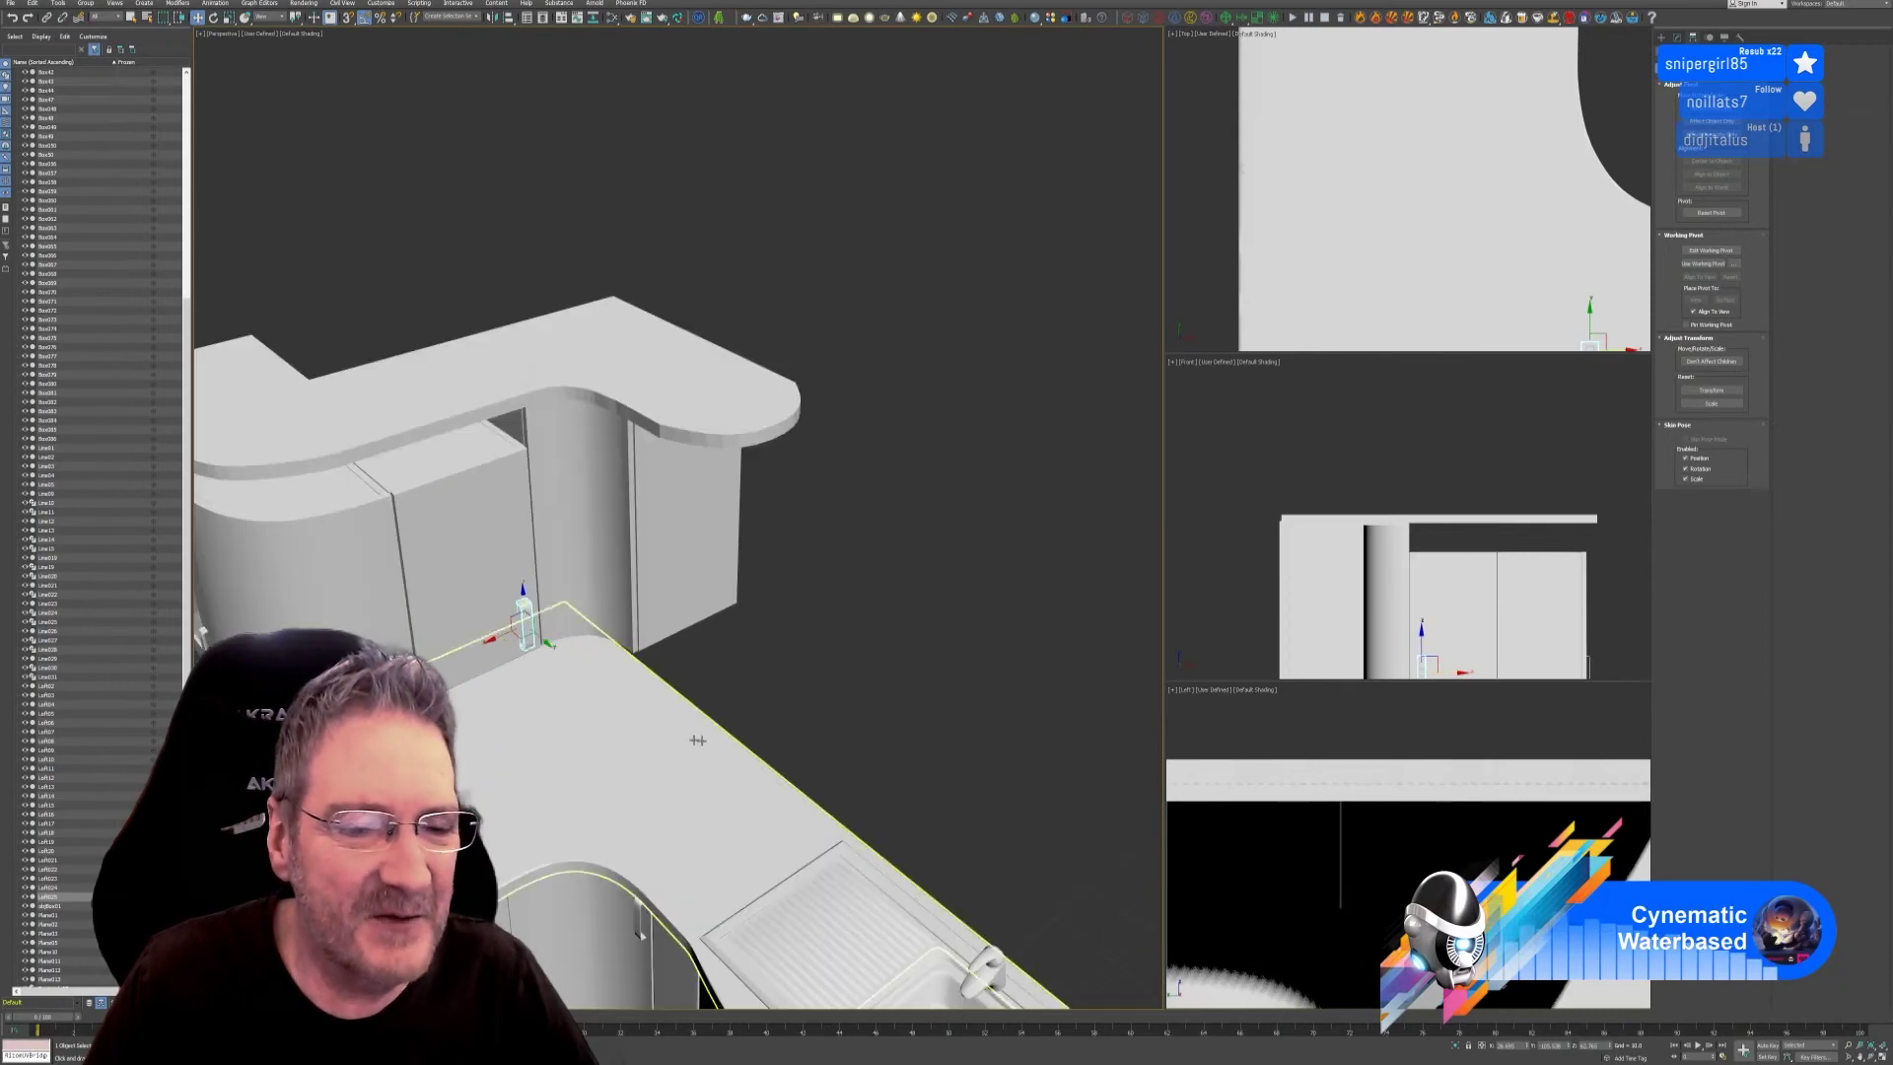
pyautogui.keyDown('alt'); pyautogui.moveTo(689, 723); pyautogui.dragTo(833, 623, button='middle'); pyautogui.keyUp('alt')
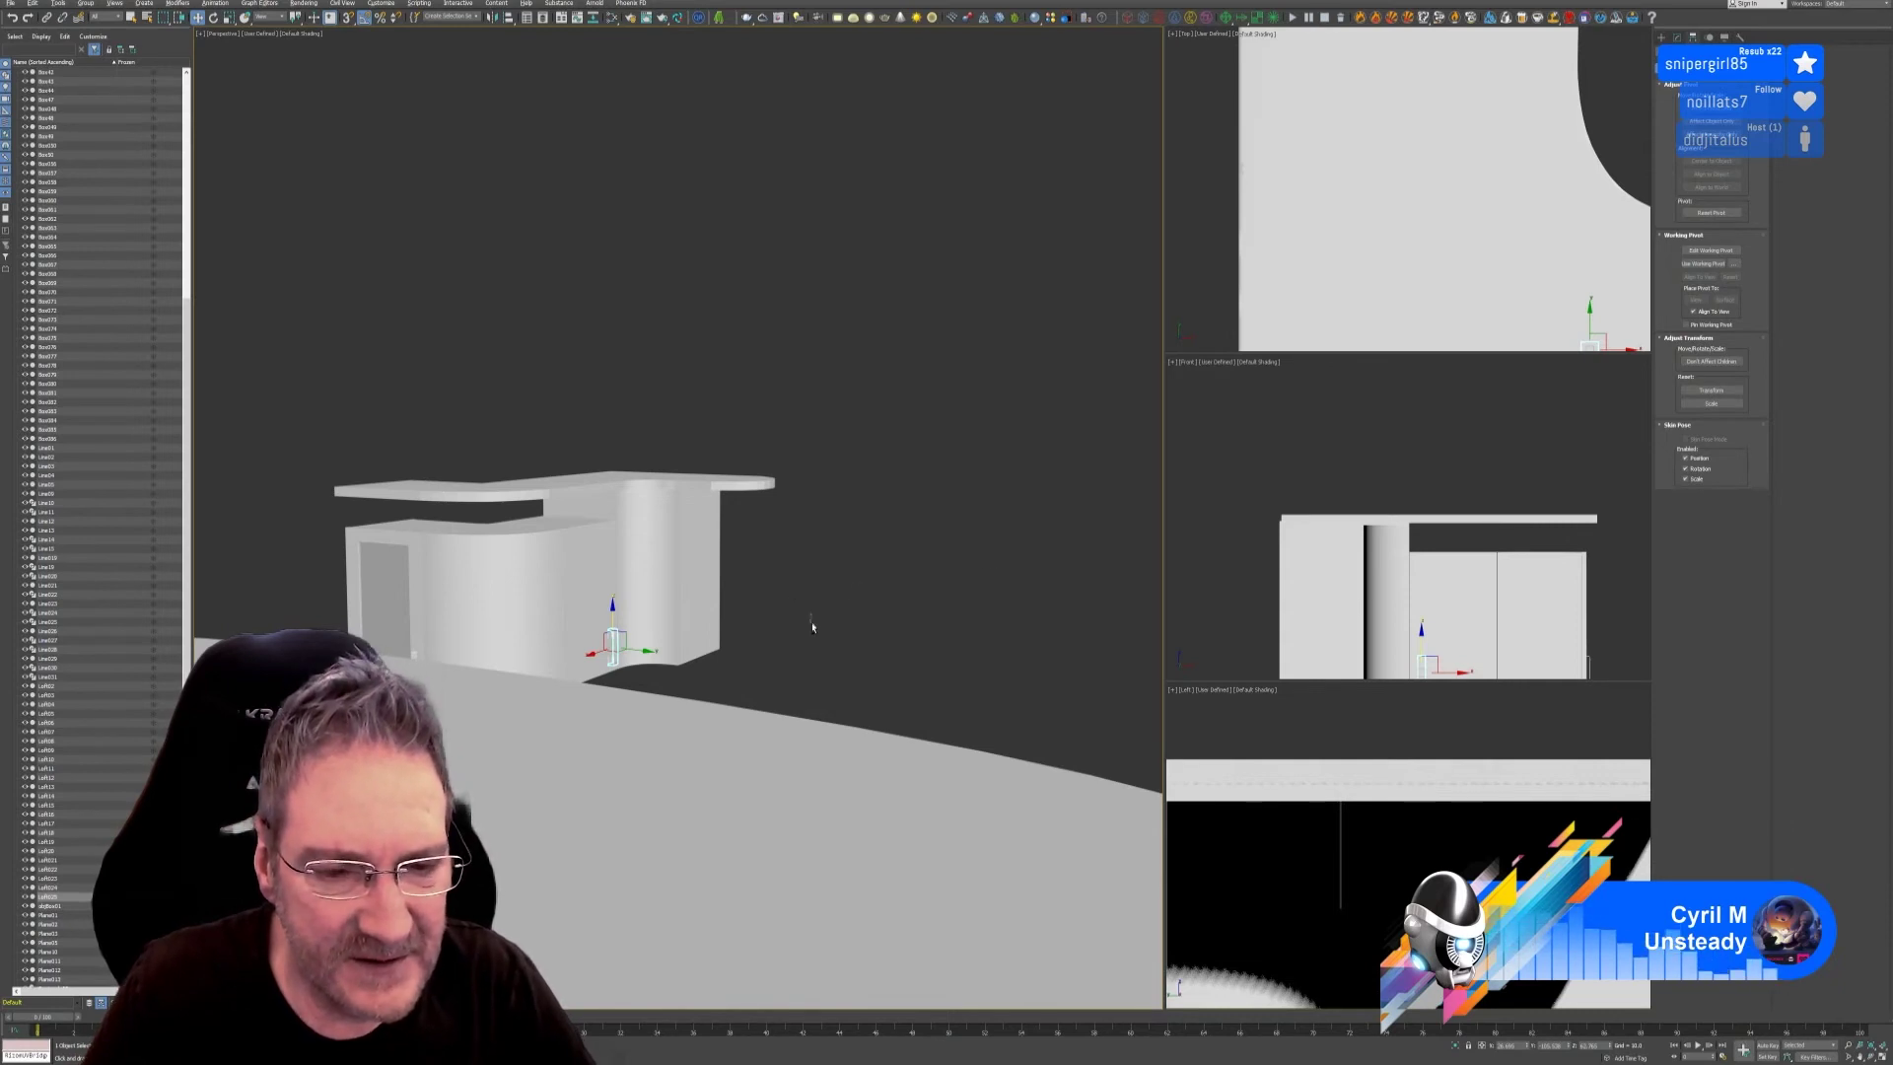
pyautogui.moveTo(815, 604)
pyautogui.keyDown('alt'); pyautogui.mouseDown(button='middle')
pyautogui.moveTo(786, 629)
pyautogui.moveTo(816, 625)
pyautogui.mouseUp(button='middle'); pyautogui.keyUp('alt')
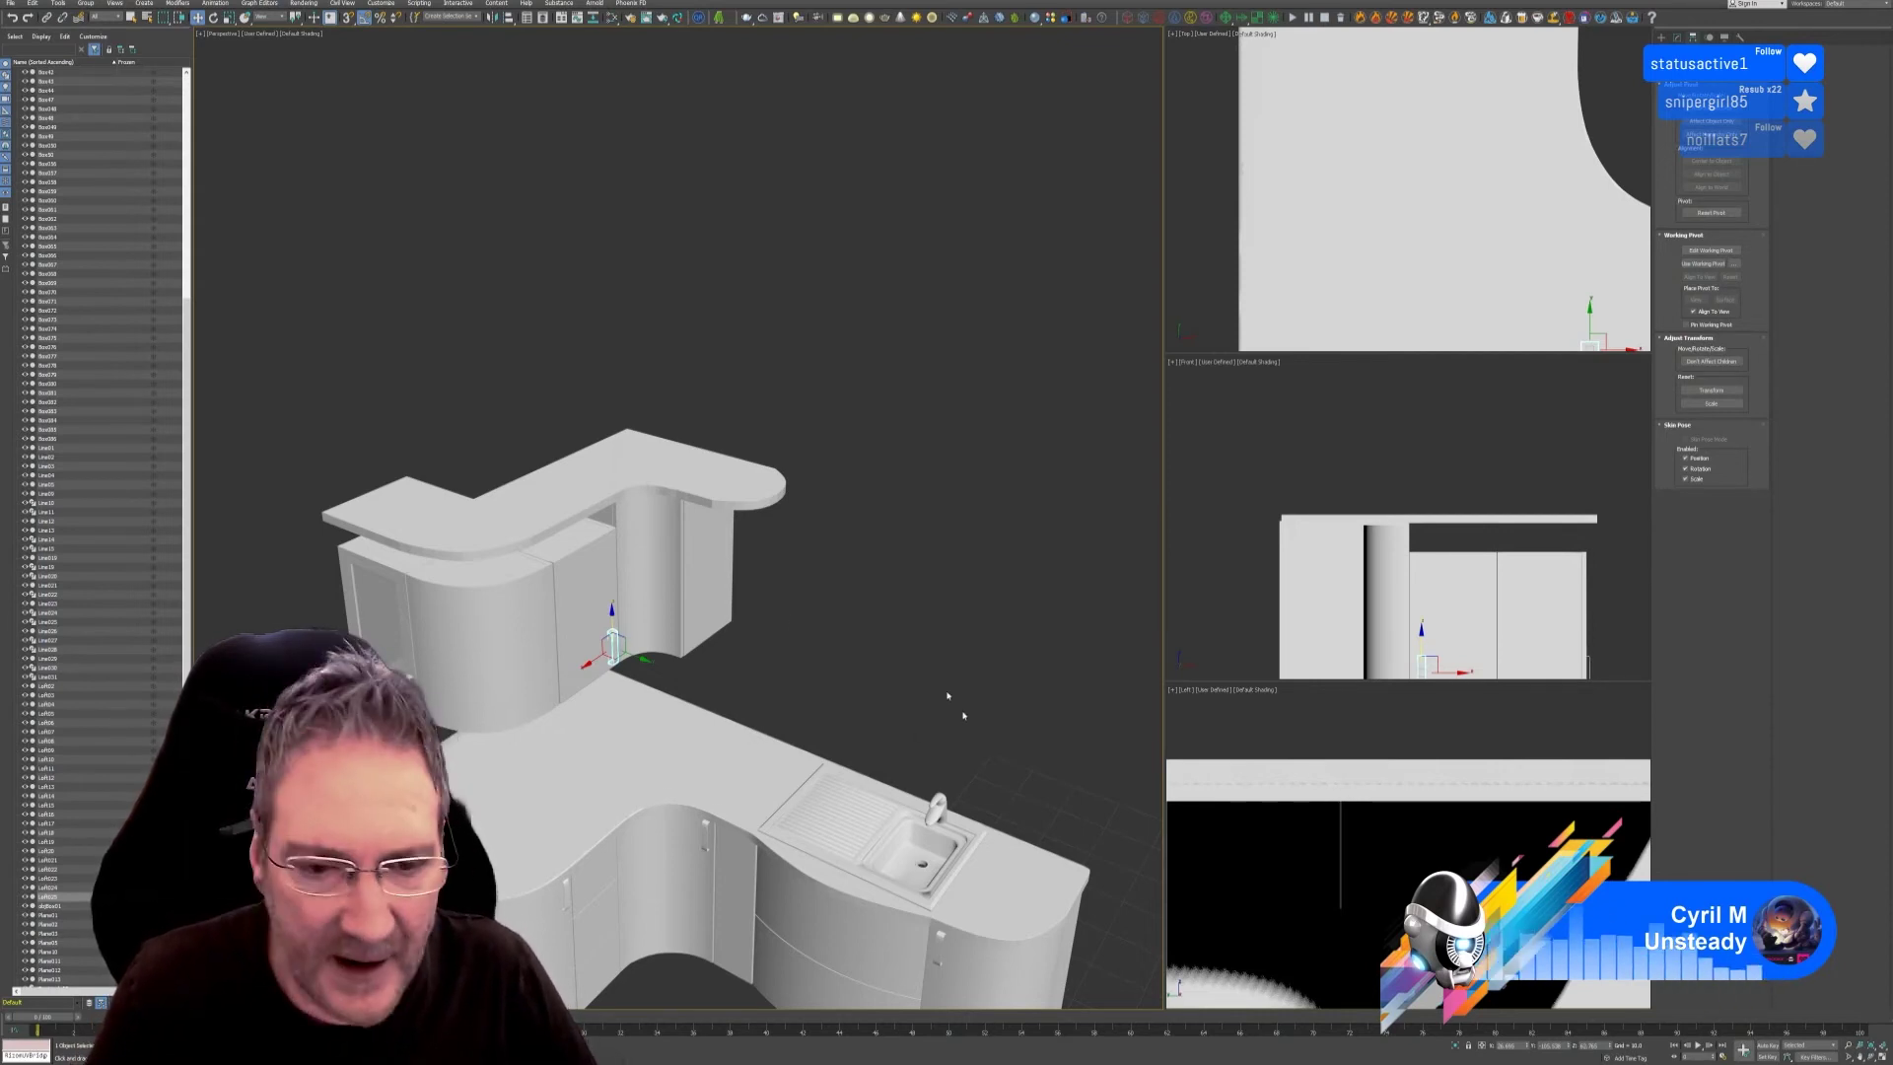
pyautogui.moveTo(854, 654)
pyautogui.keyDown('alt'); pyautogui.mouseDown(button='middle')
pyautogui.moveTo(832, 654)
pyautogui.moveTo(841, 639)
pyautogui.mouseUp(button='middle'); pyautogui.keyUp('alt')
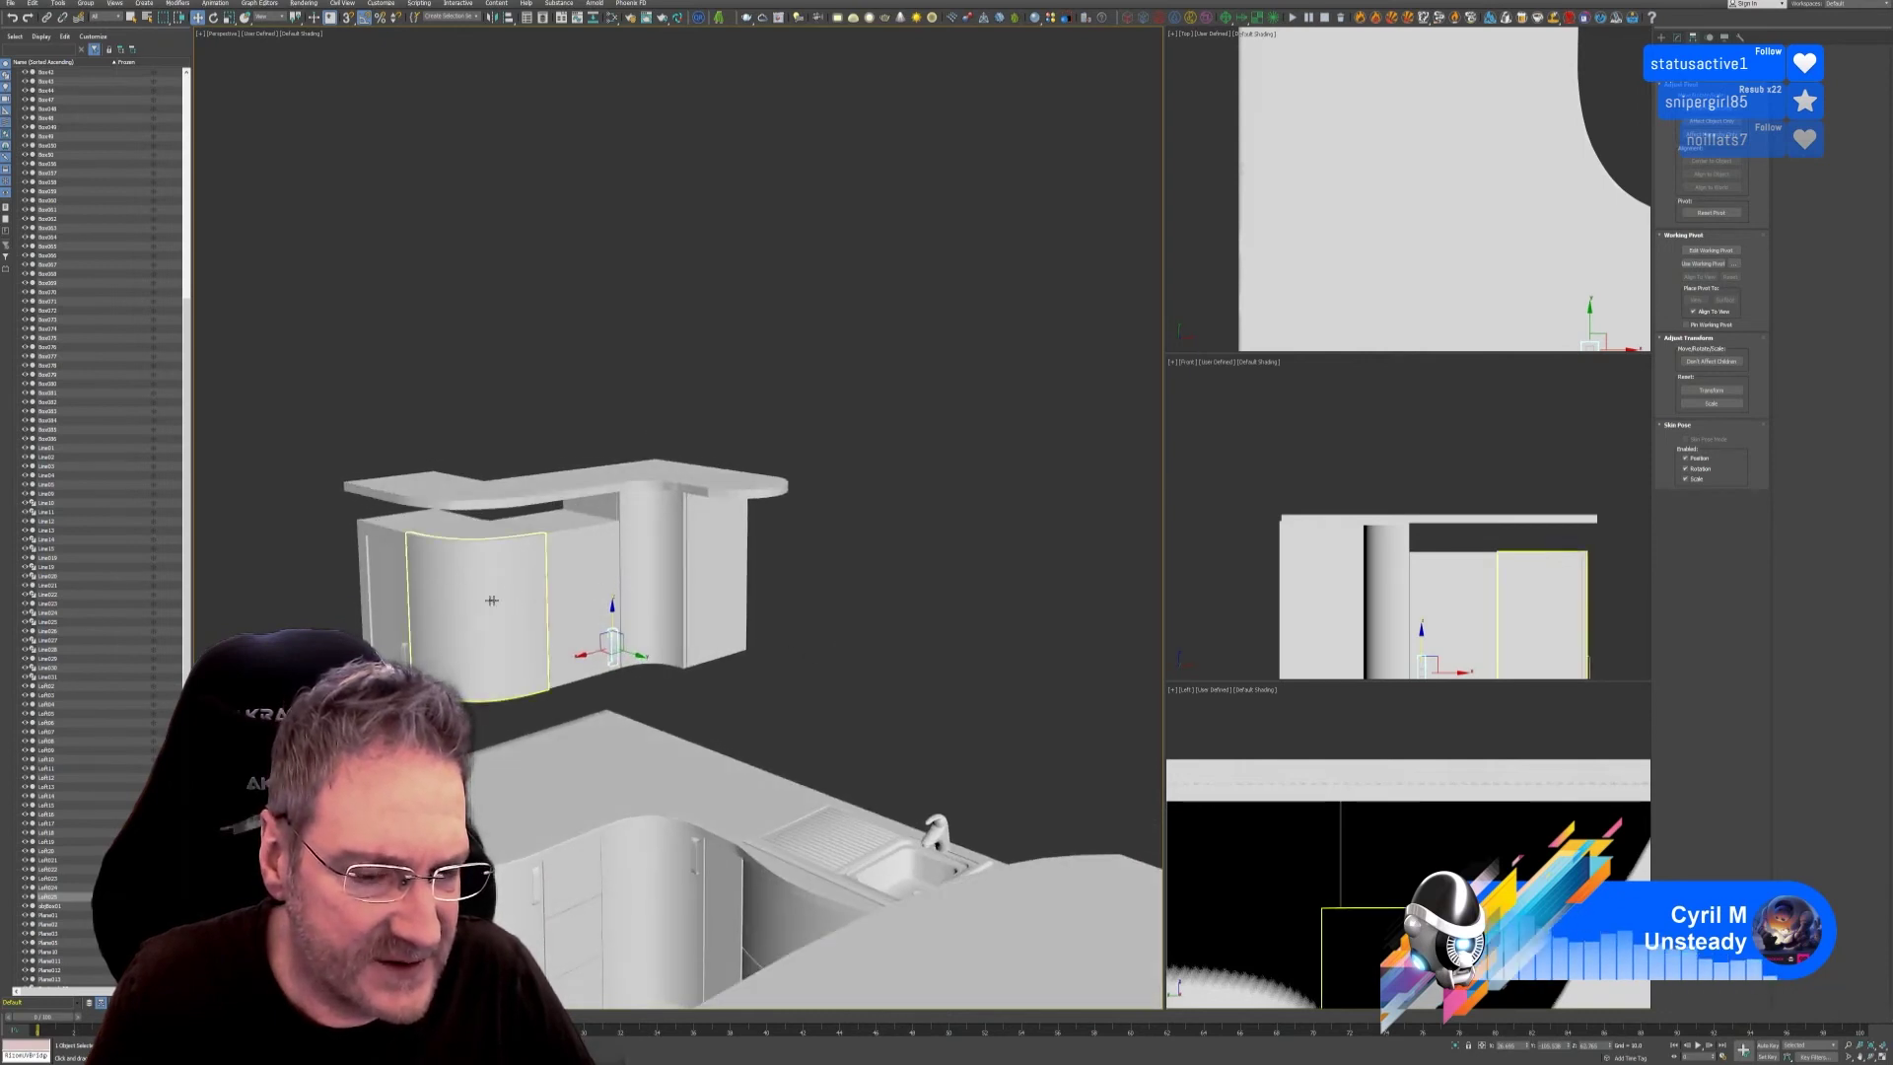
pyautogui.click(583, 656)
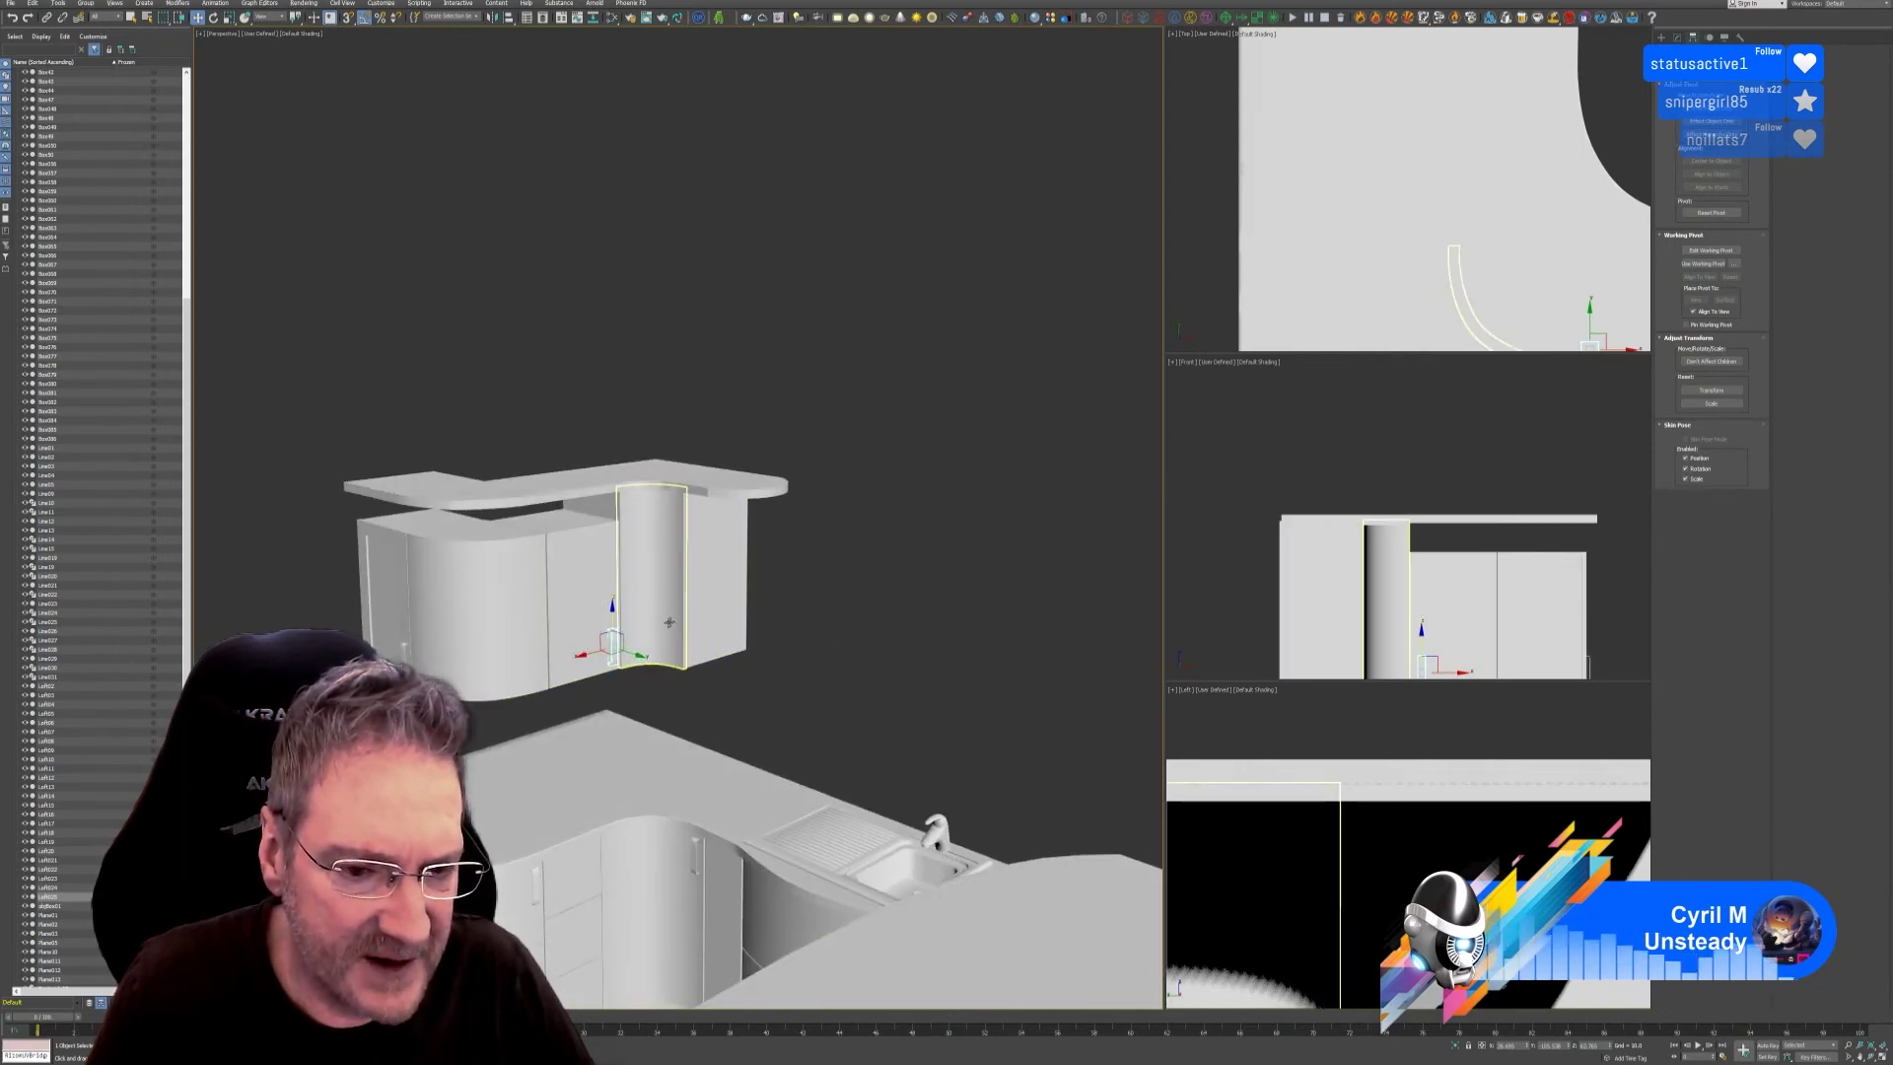
# Examine the base units around the corner and sink for curved doors and drawers that still lack handles.
pyautogui.click(846, 699)
pyautogui.keyDown('alt'); pyautogui.moveTo(846, 699); pyautogui.dragTo(690, 848, button='middle'); pyautogui.keyUp('alt')
pyautogui.click(568, 933)
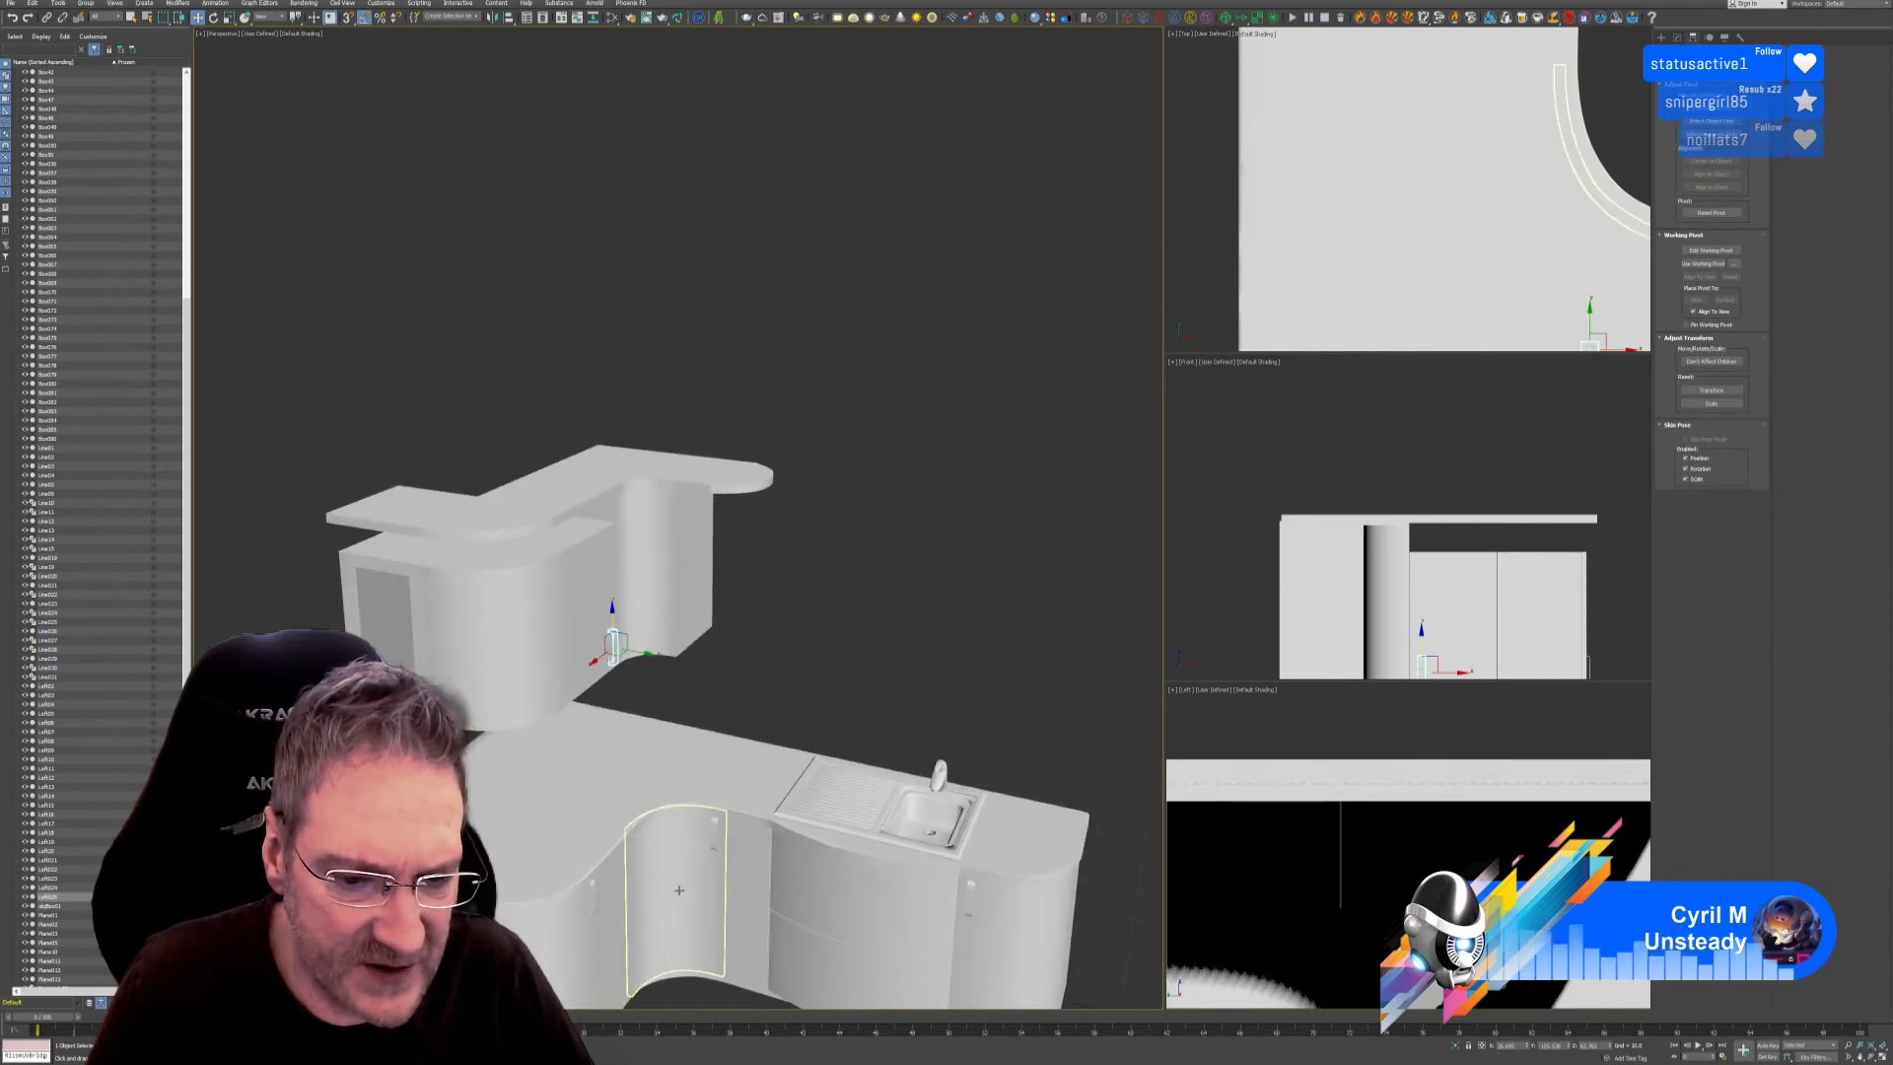
pyautogui.click(999, 930)
pyautogui.click(867, 909)
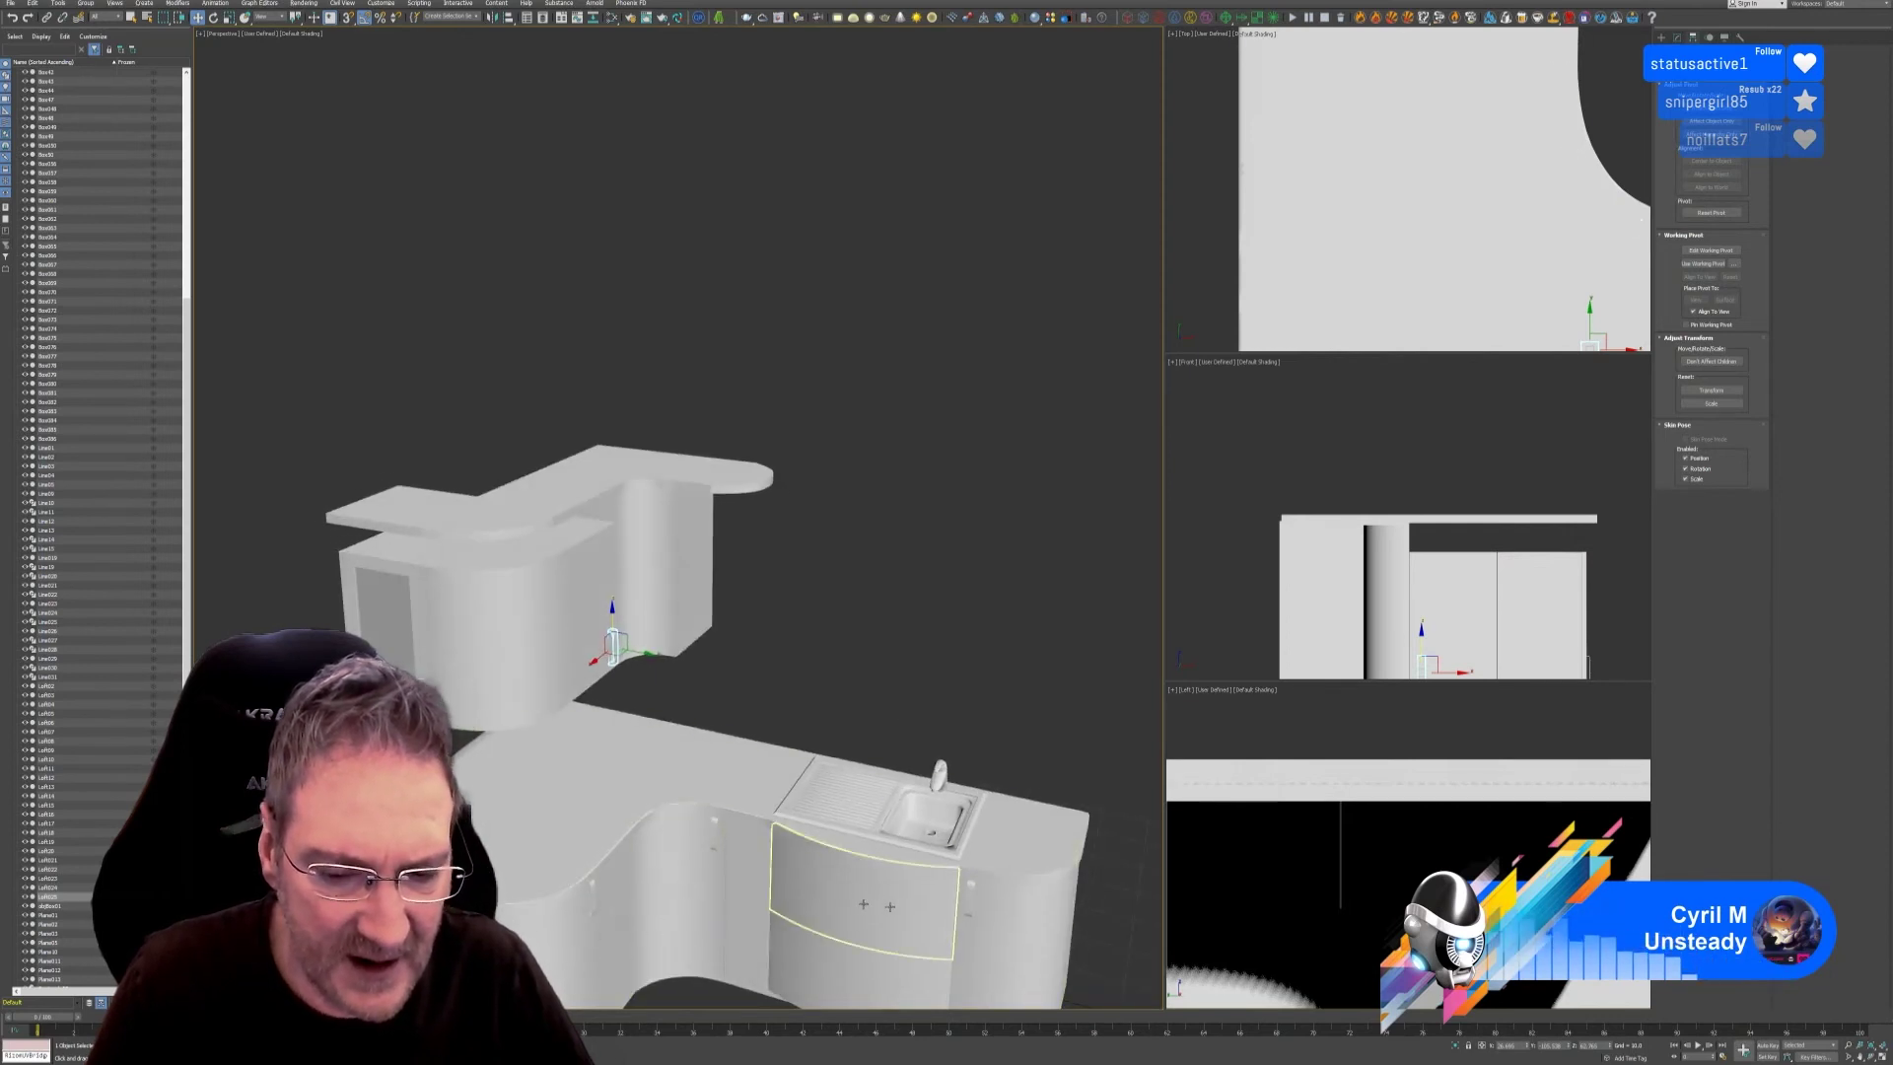
pyautogui.keyDown('alt'); pyautogui.moveTo(824, 680); pyautogui.dragTo(880, 680, button='middle'); pyautogui.keyUp('alt')
pyautogui.moveTo(950, 769); pyautogui.dragTo(631, 629, button='middle')
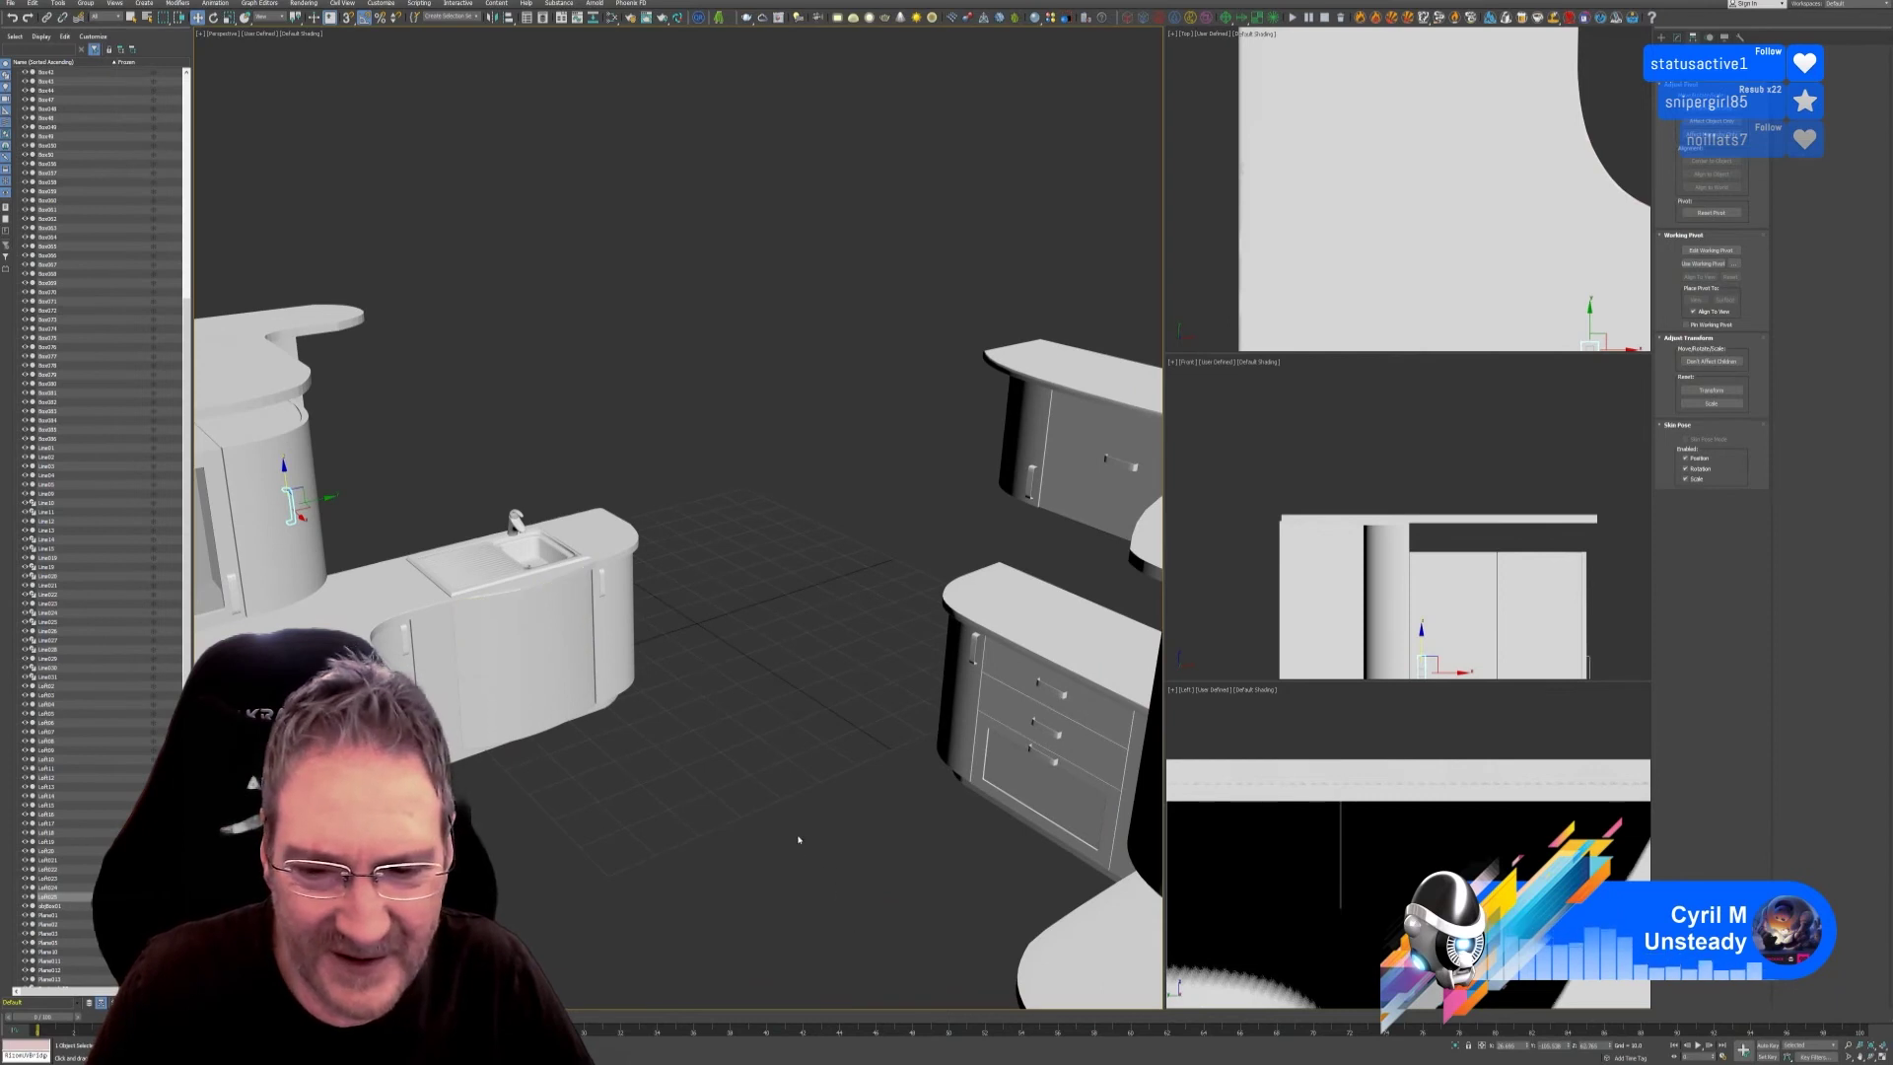
# Clone the curved end door's handle as a copy onto the upper curved drawer front below the sink.
pyautogui.scroll(3, 601, 589)
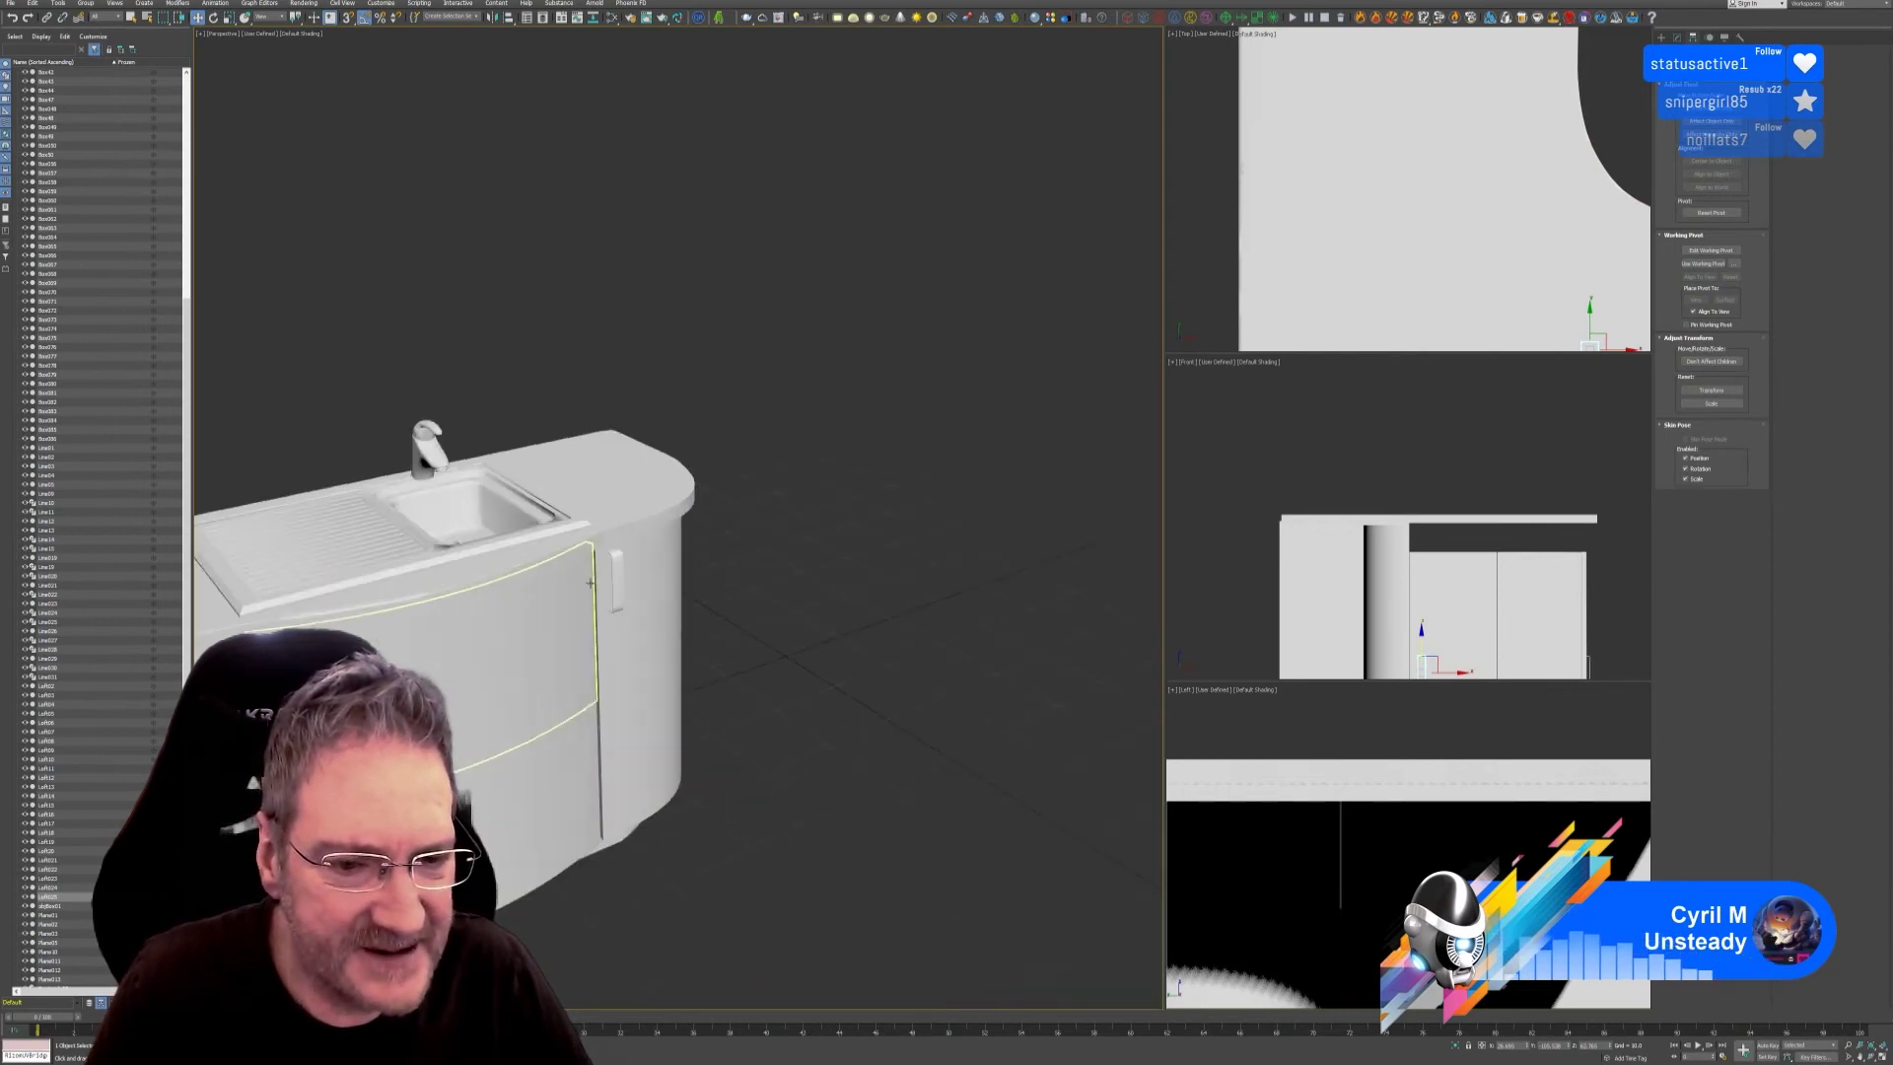
pyautogui.click(671, 568)
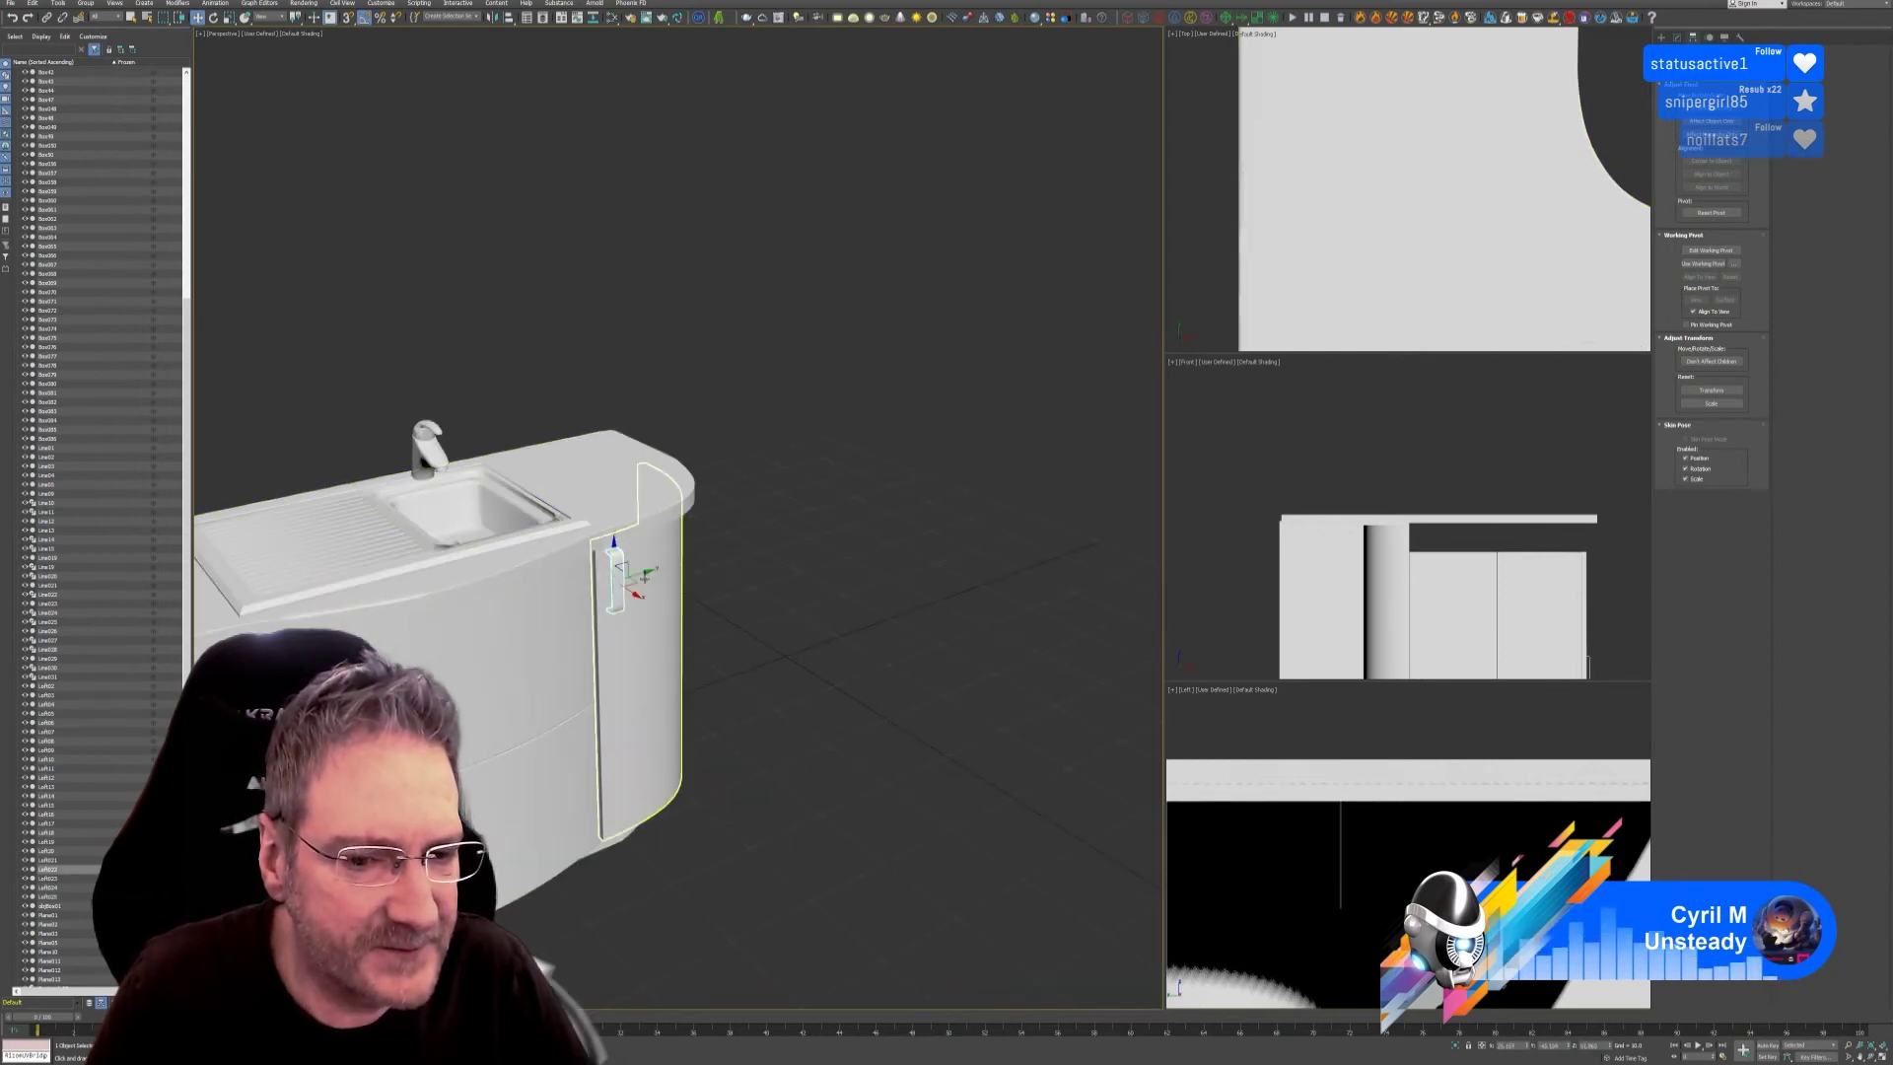
pyautogui.keyDown('shift'); pyautogui.moveTo(643, 574); pyautogui.dragTo(507, 616); pyautogui.keyUp('shift')
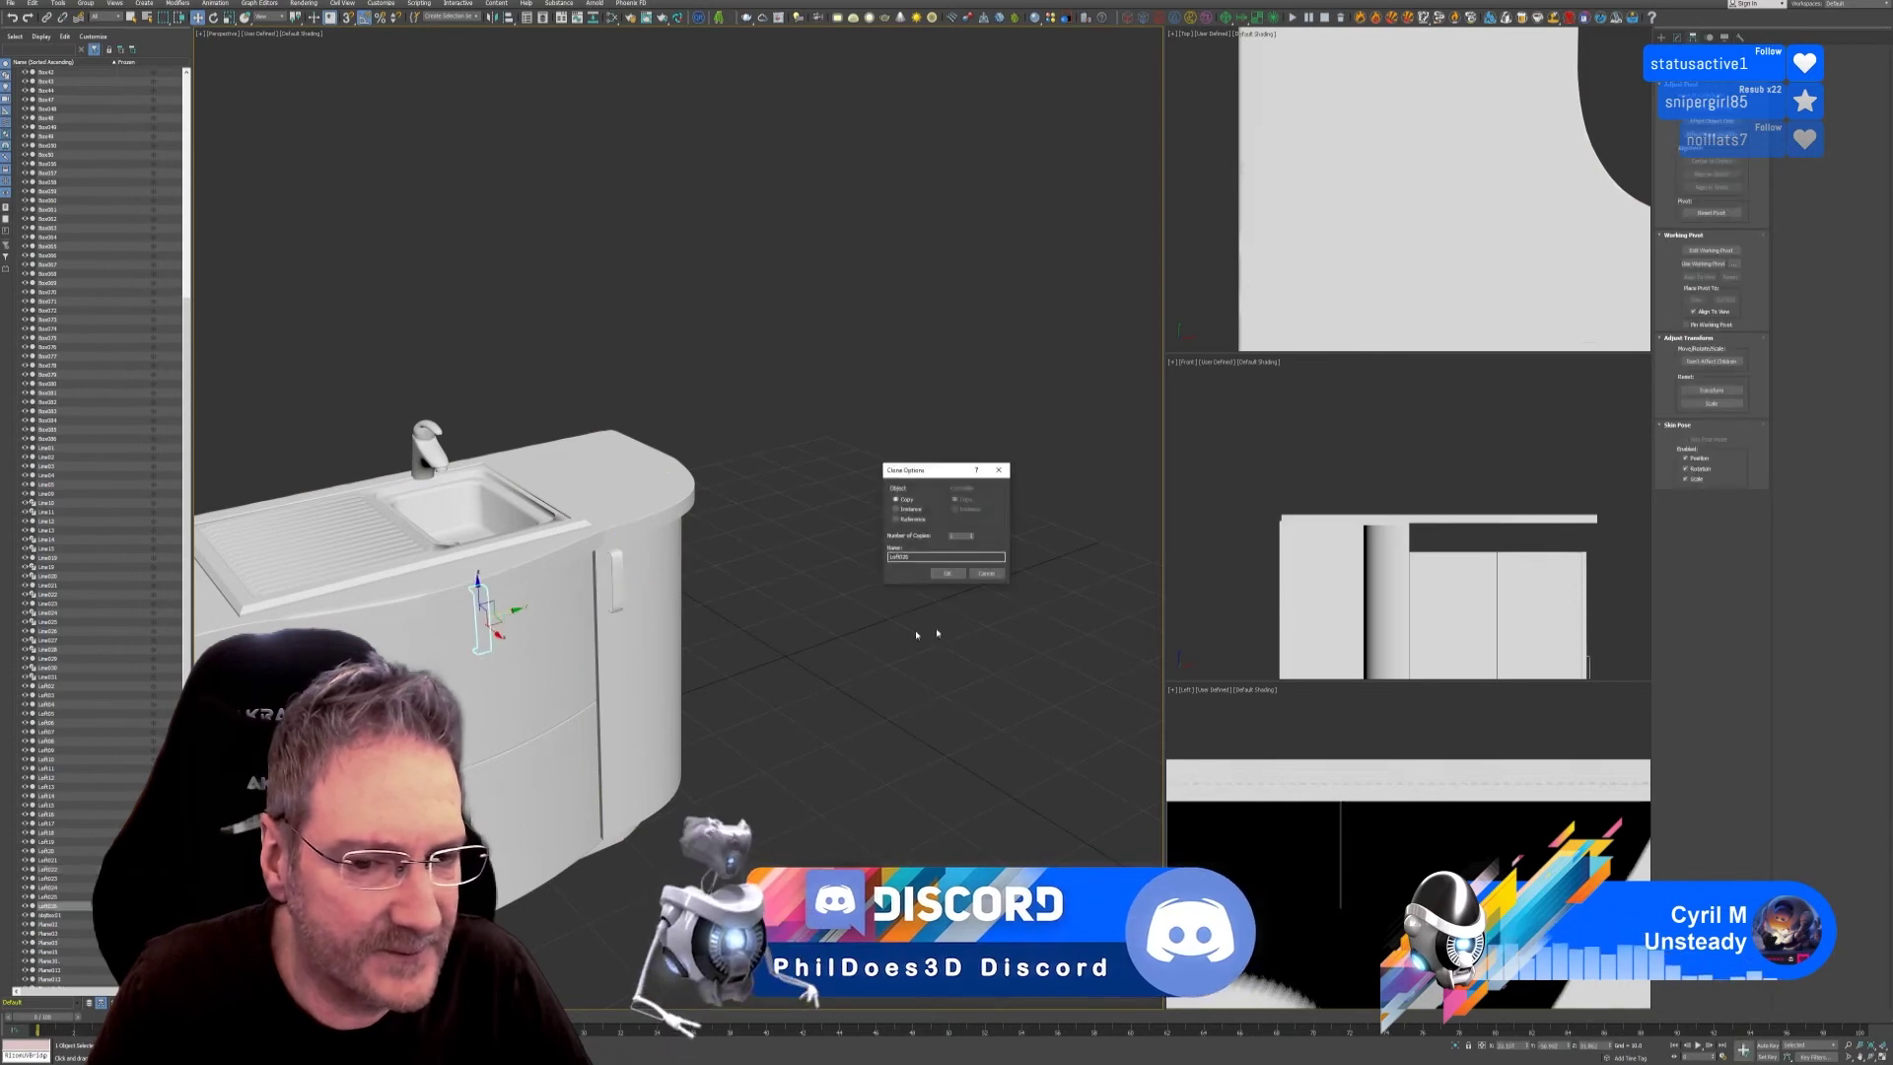
pyautogui.click(944, 573)
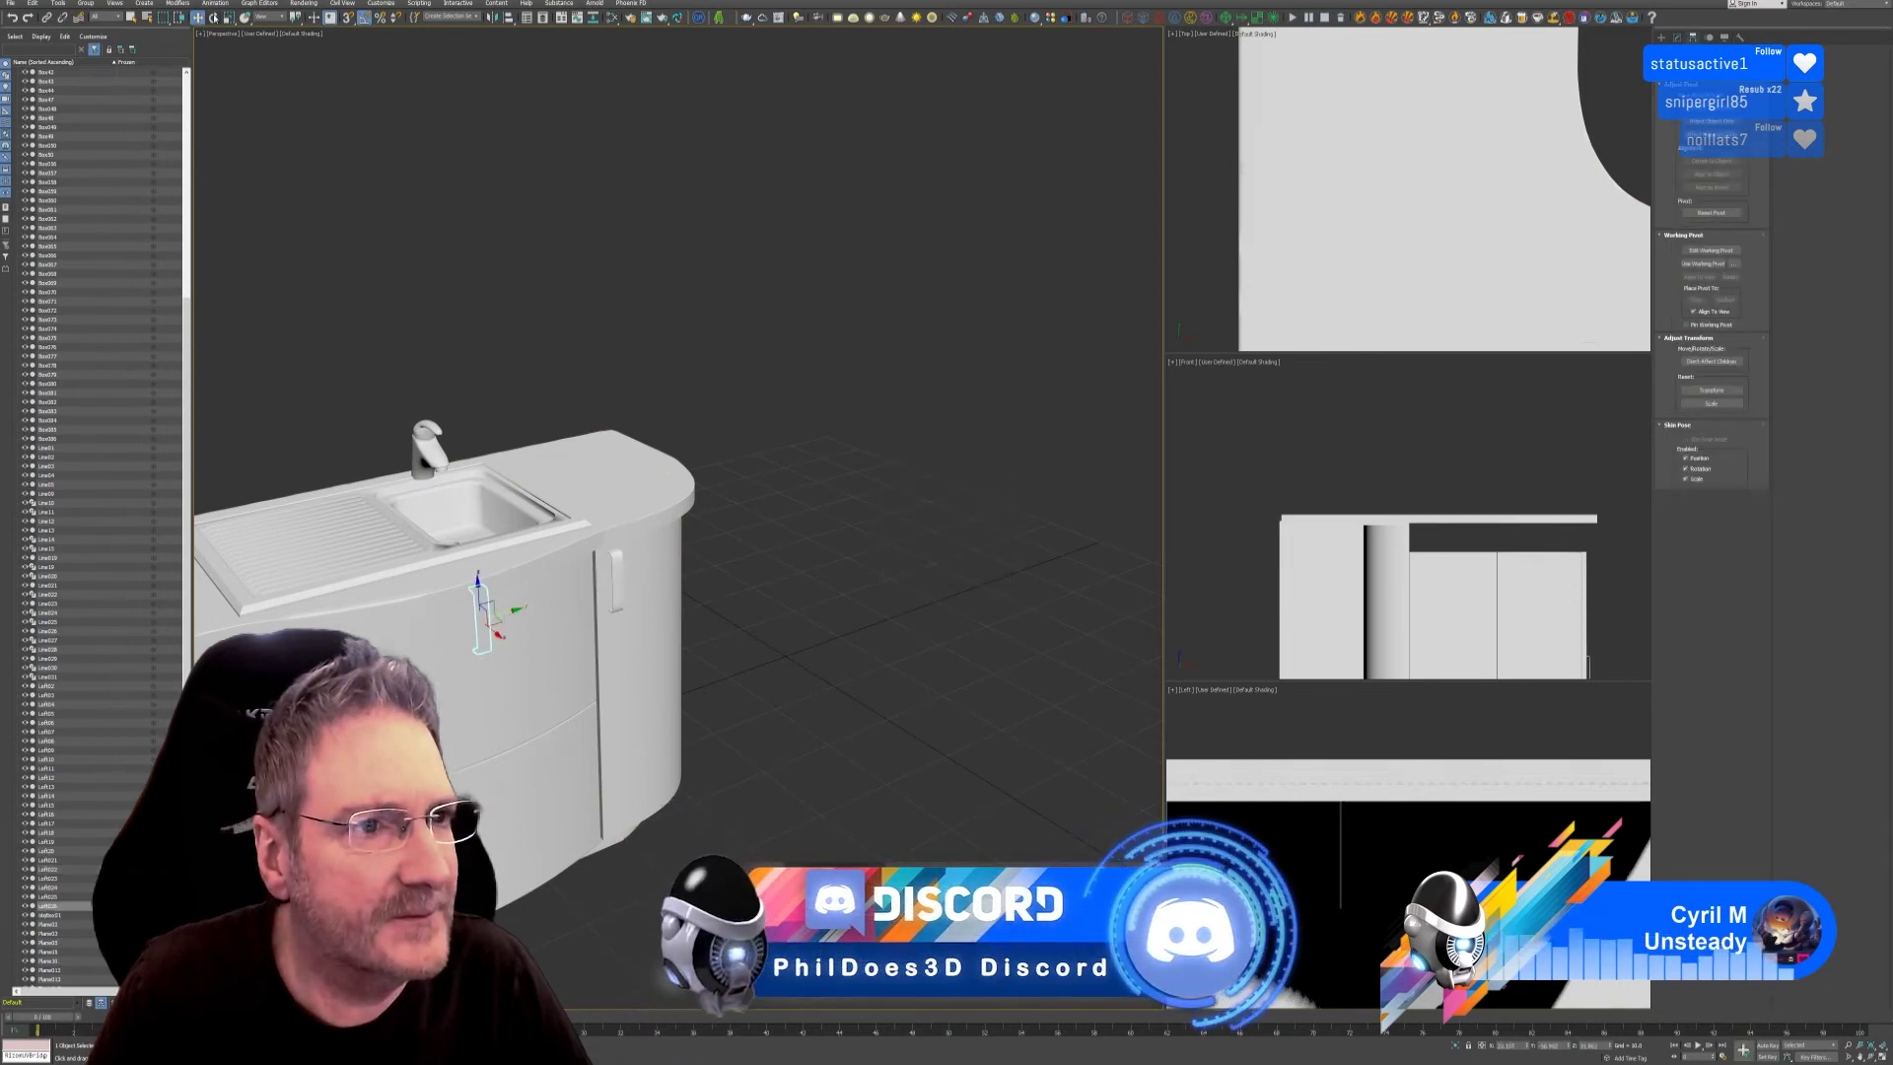
# Rotate the copied handle to horizontal and bring it out to the face of the upper curved sink drawer.
pyautogui.press('e')
pyautogui.moveTo(453, 609); pyautogui.dragTo(424, 635)
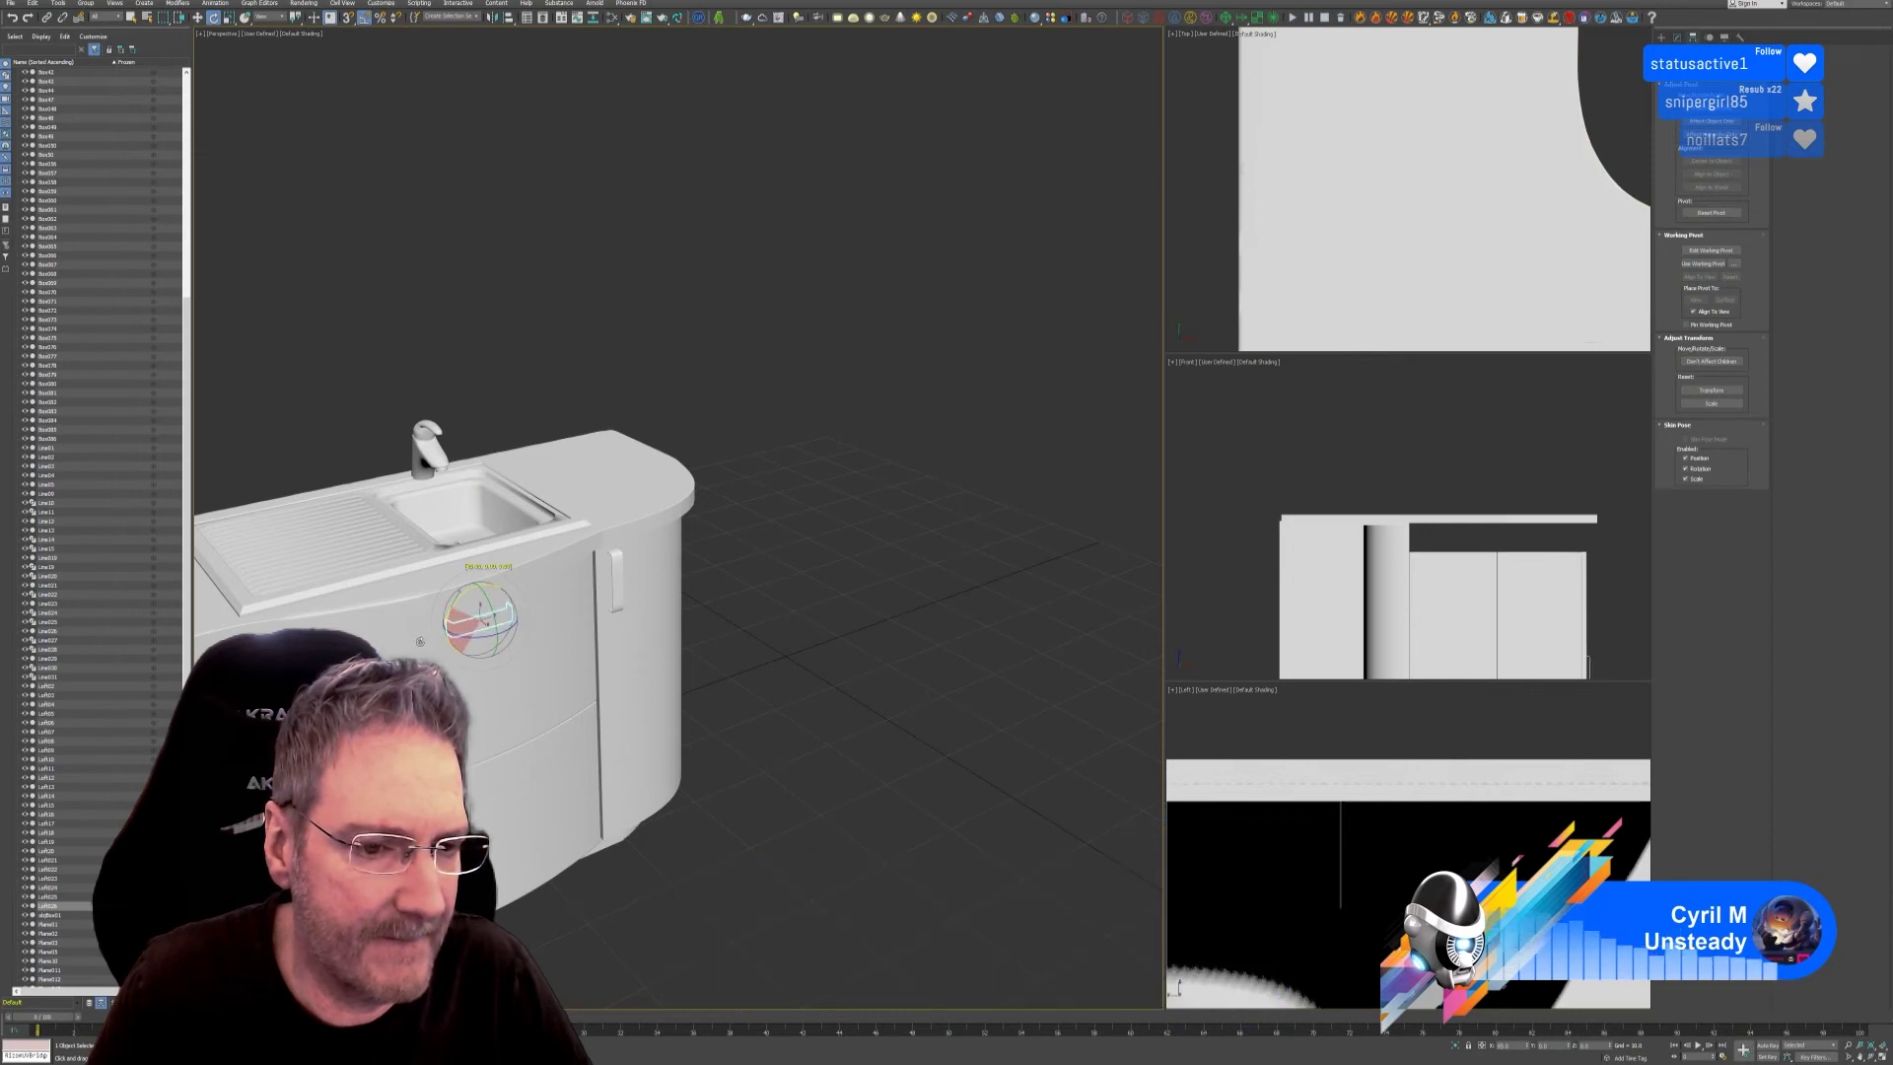
pyautogui.moveTo(418, 644); pyautogui.dragTo(418, 644)
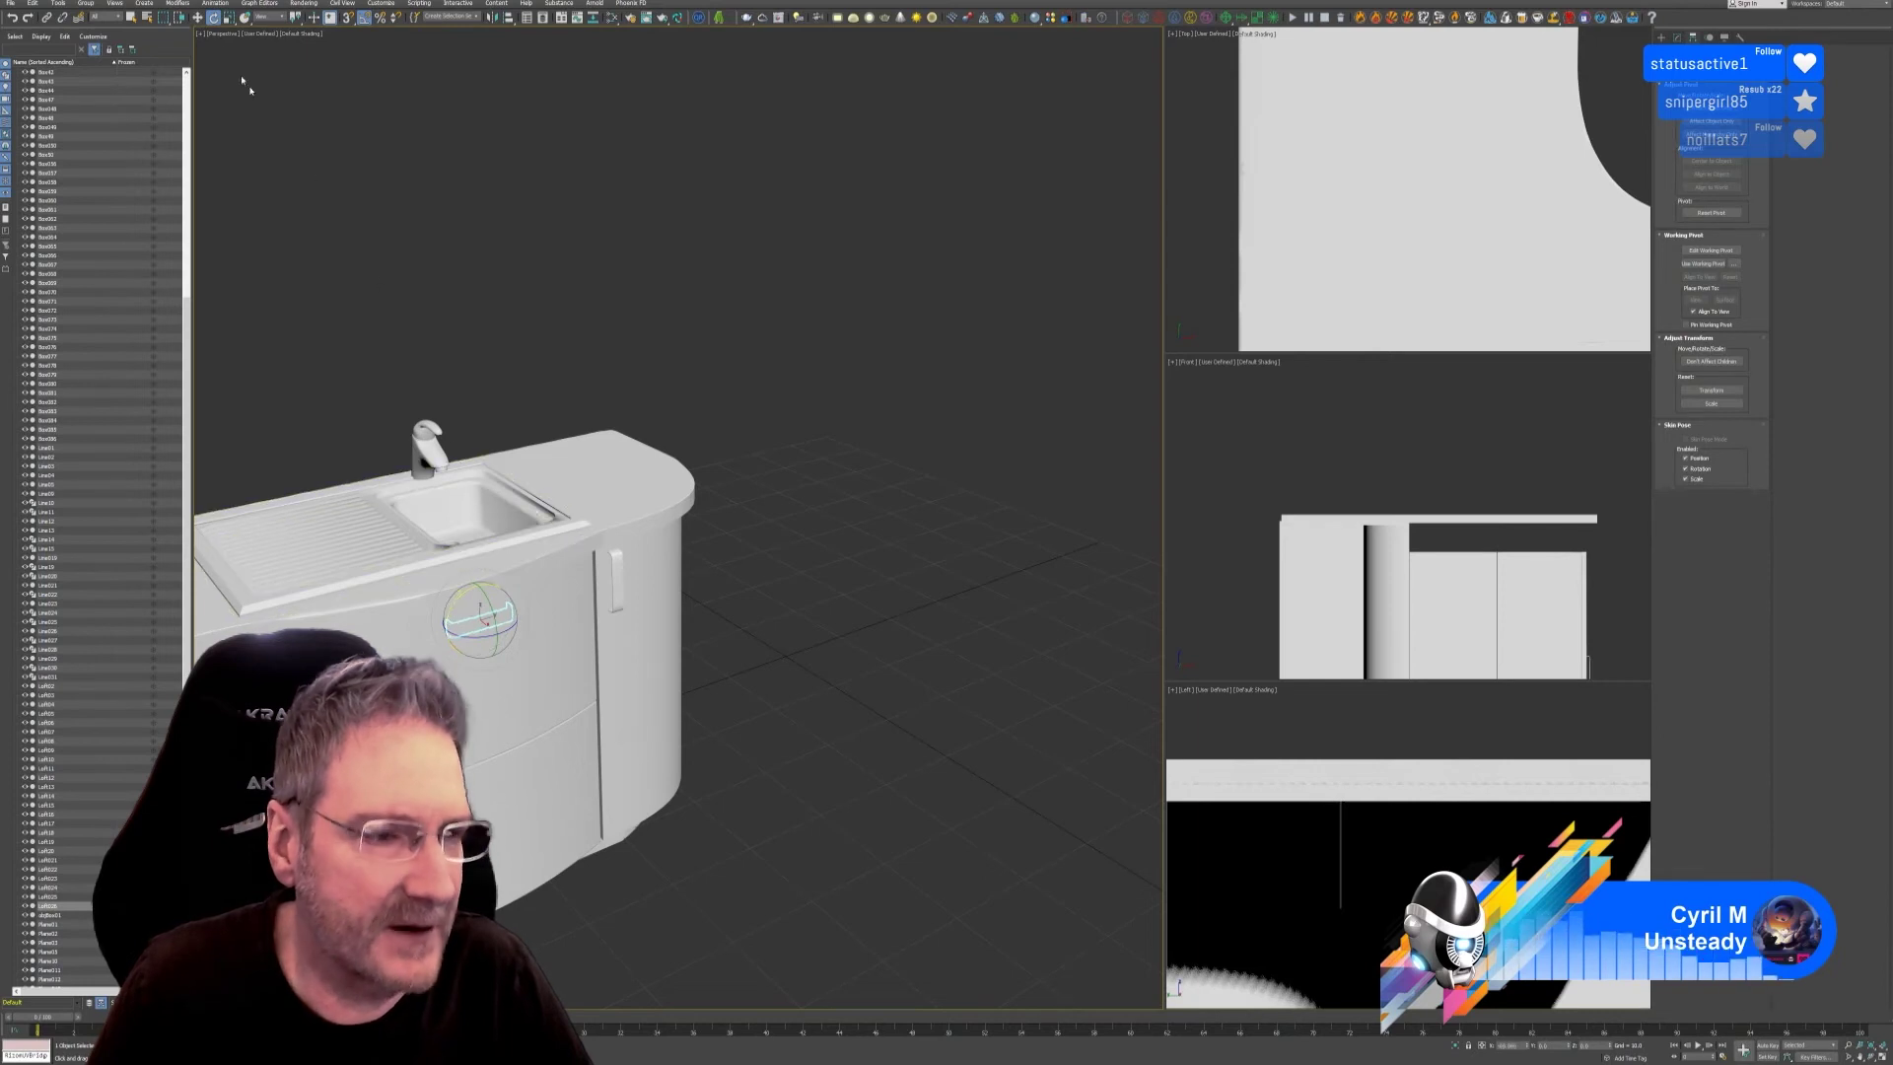
pyautogui.click(197, 17)
pyautogui.scroll(4, 473, 582)
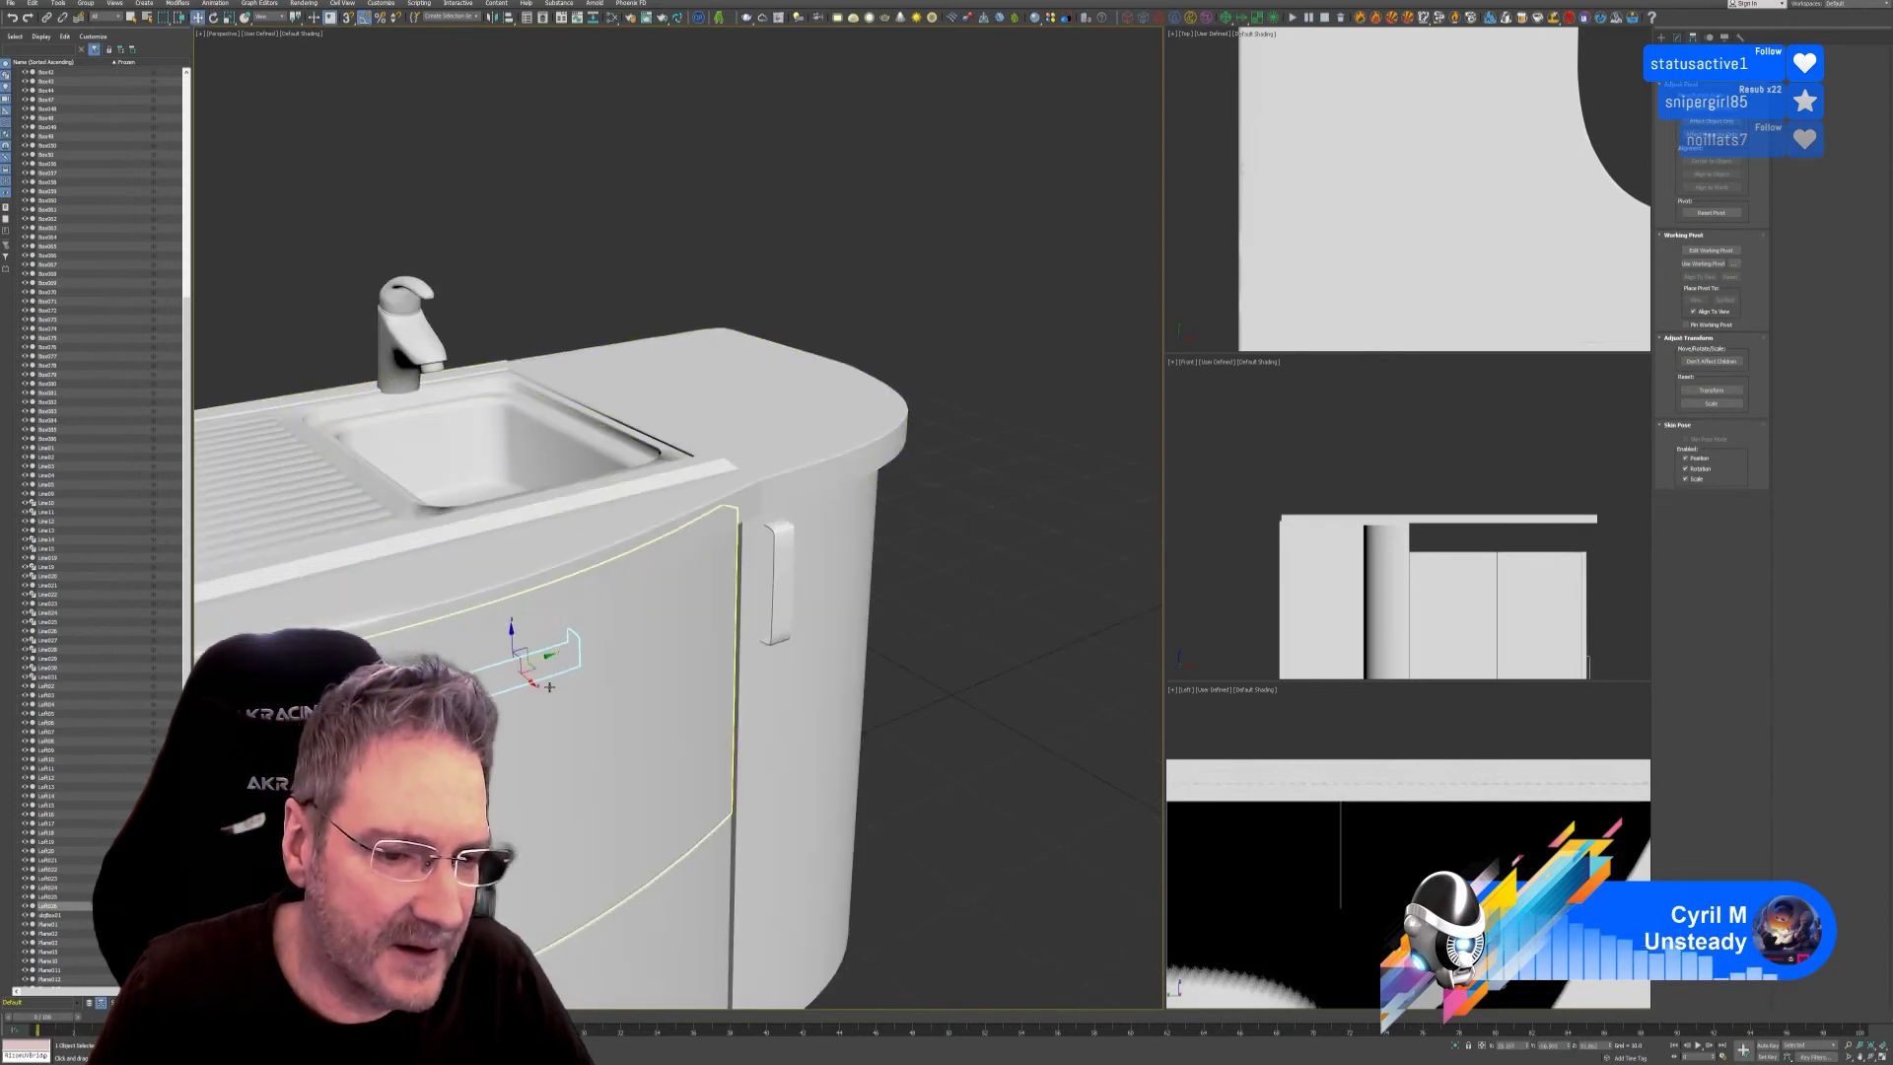
pyautogui.moveTo(544, 687); pyautogui.dragTo(580, 715)
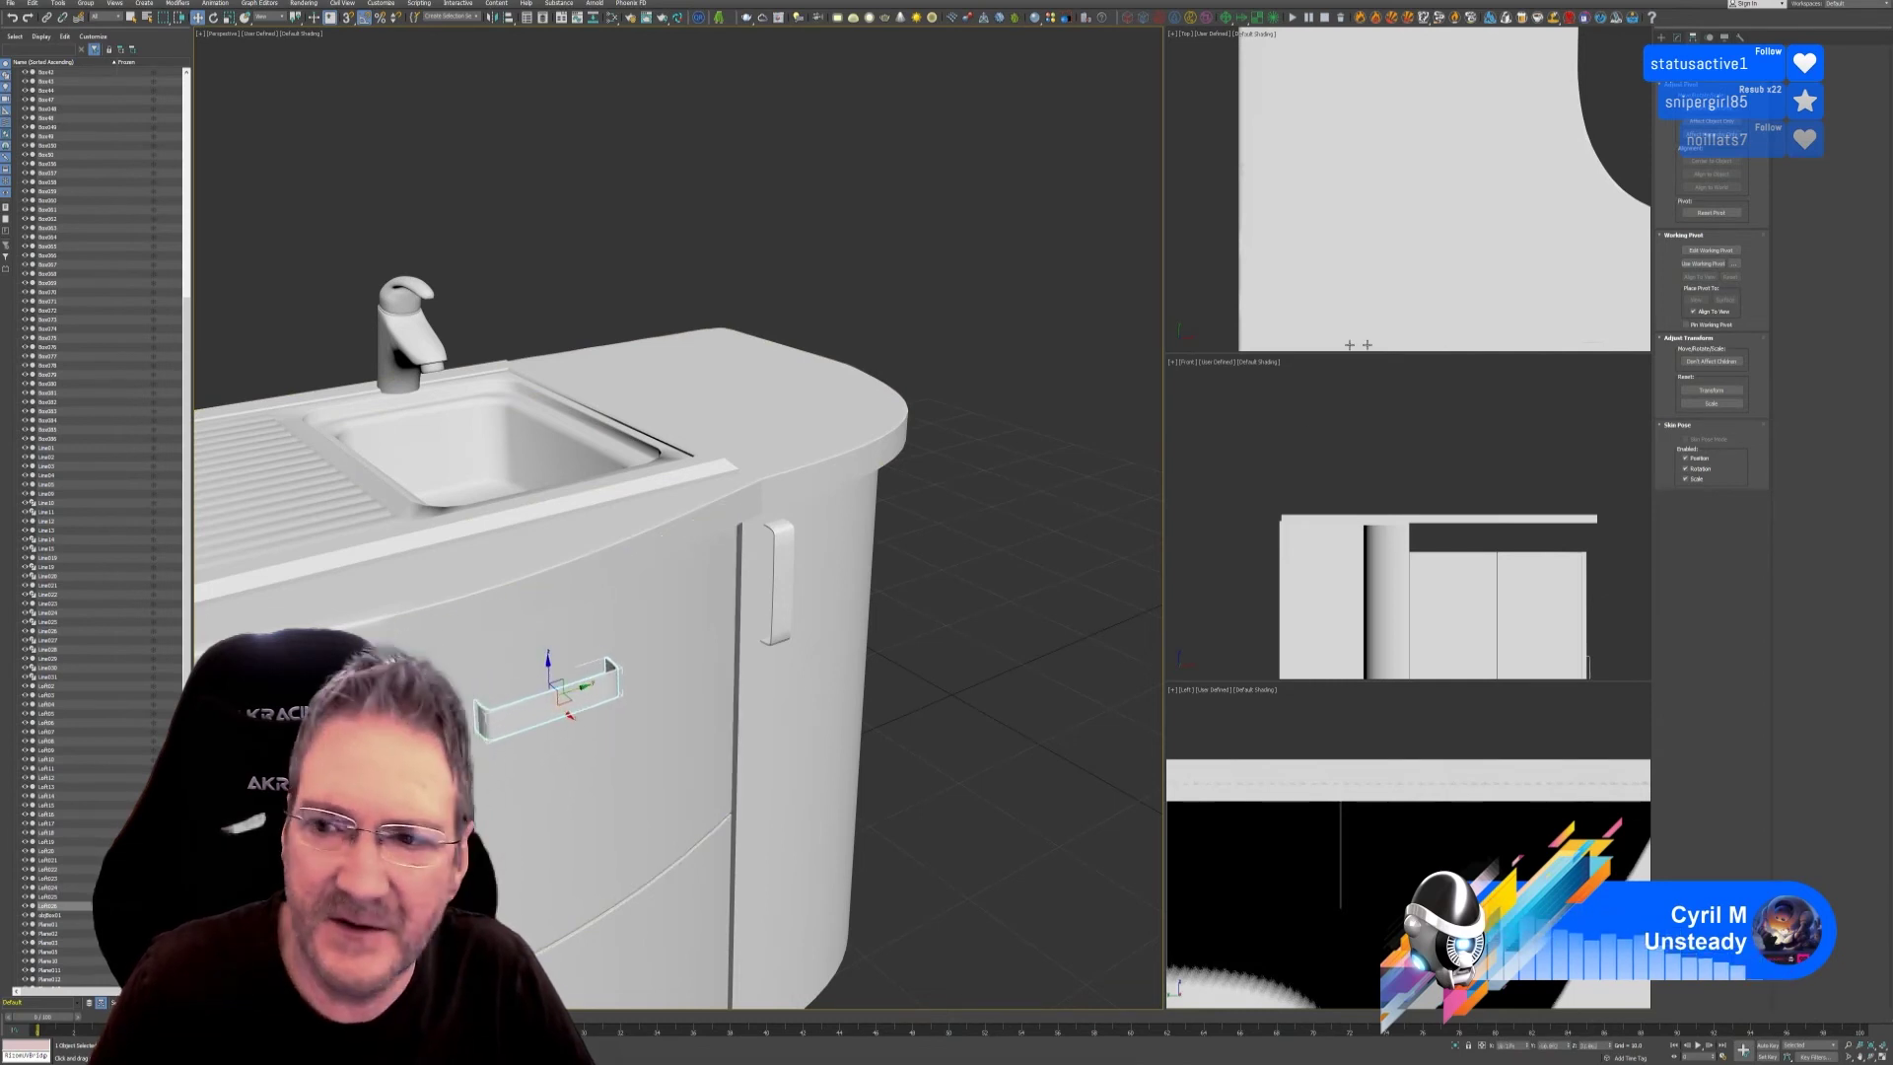
# Centre the horizontal handle across the width of the upper curved sink drawer, with the base units framed in the front and side views.
pyautogui.moveTo(1409, 610); pyautogui.dragTo(1397, 453, button='middle')
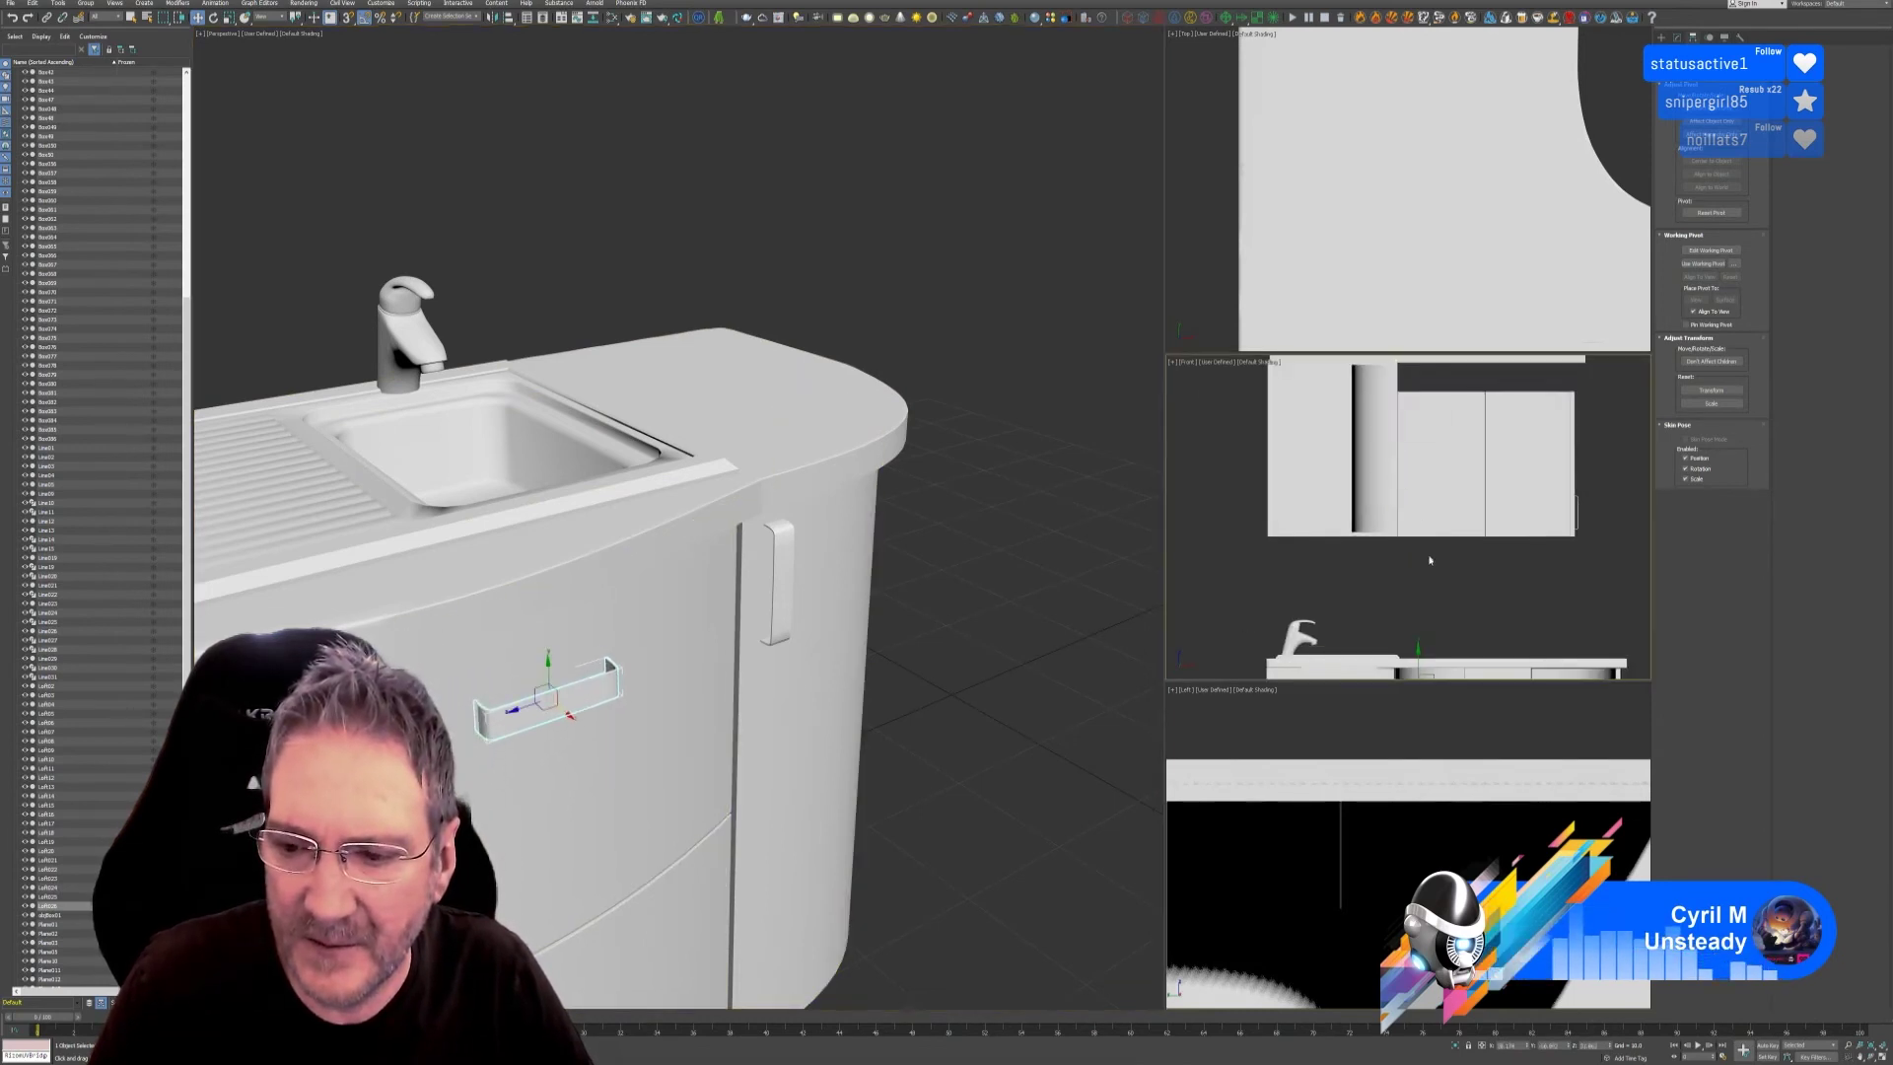
pyautogui.scroll(-3, 1397, 452)
pyautogui.moveTo(1468, 622); pyautogui.dragTo(1430, 504, button='middle')
pyautogui.scroll(-8, 1391, 839)
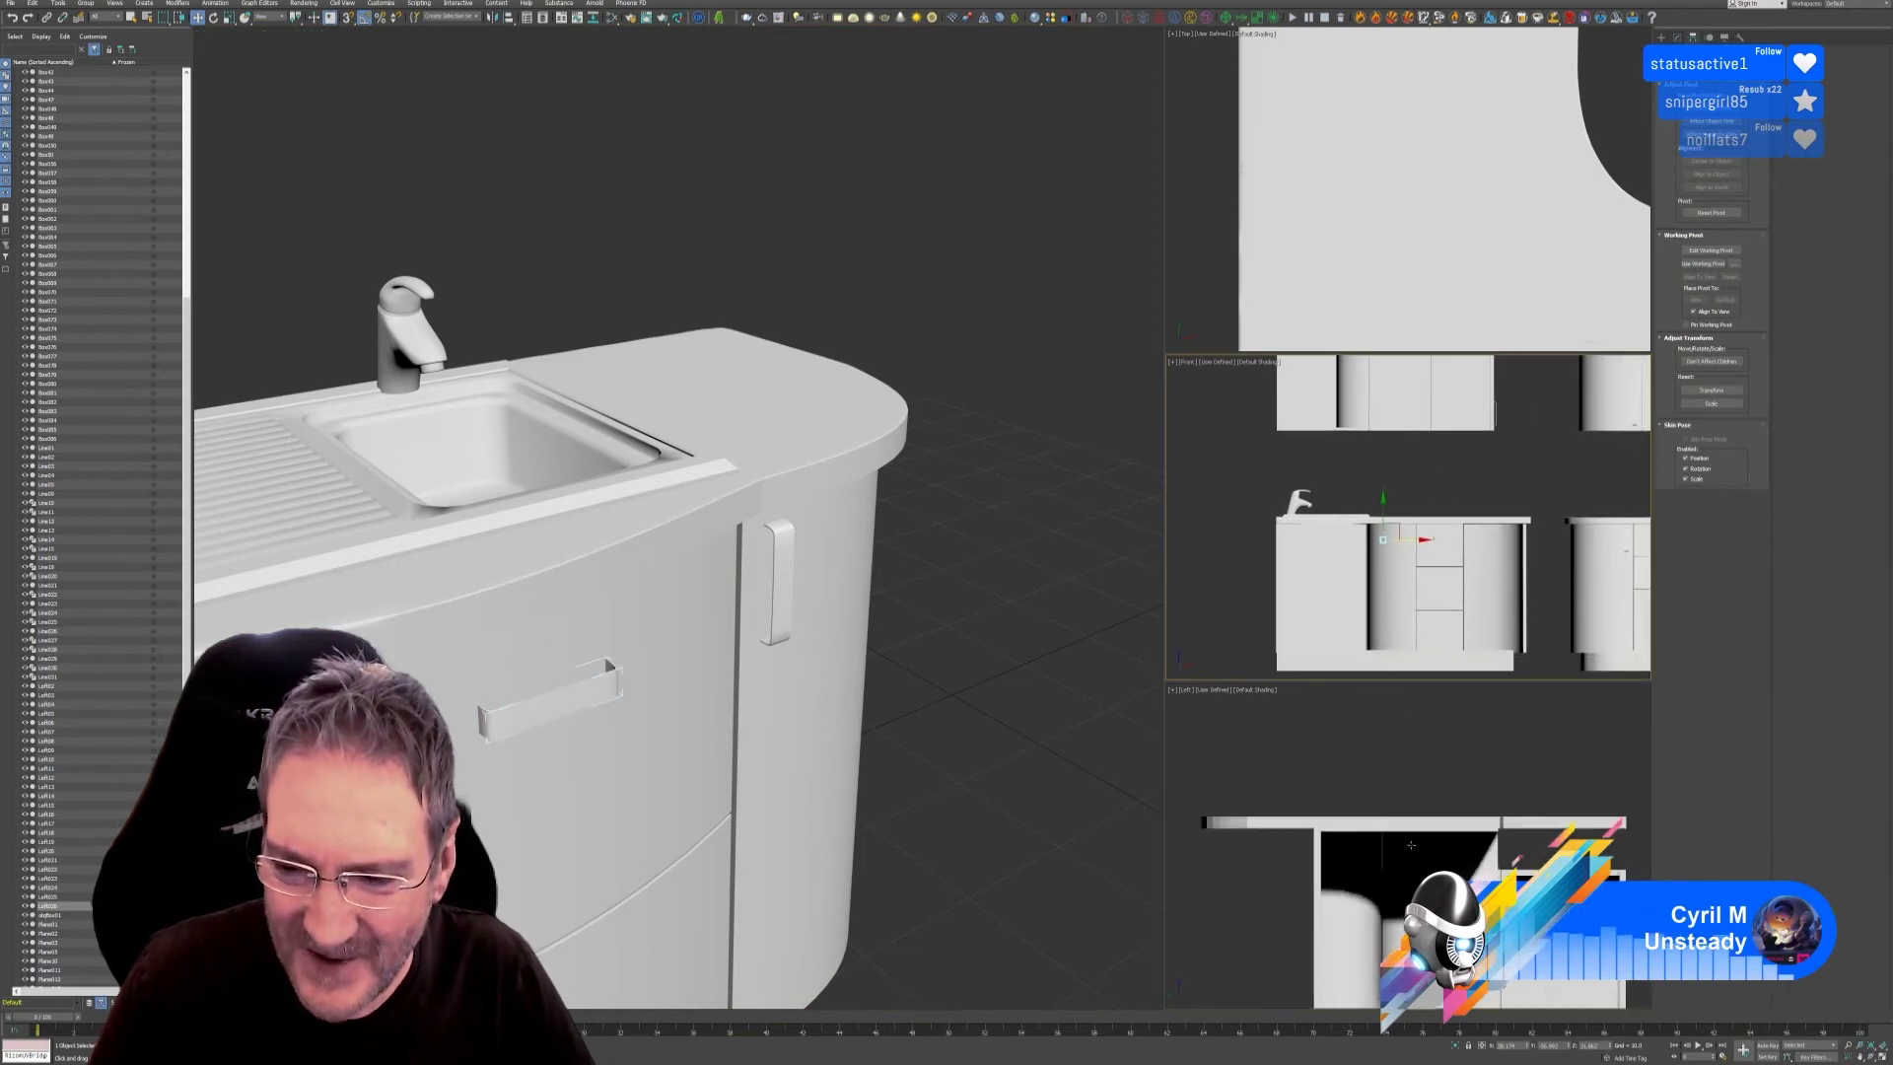
pyautogui.moveTo(1375, 924); pyautogui.dragTo(1551, 945, button='middle')
pyautogui.moveTo(1526, 860); pyautogui.dragTo(1439, 785, button='middle')
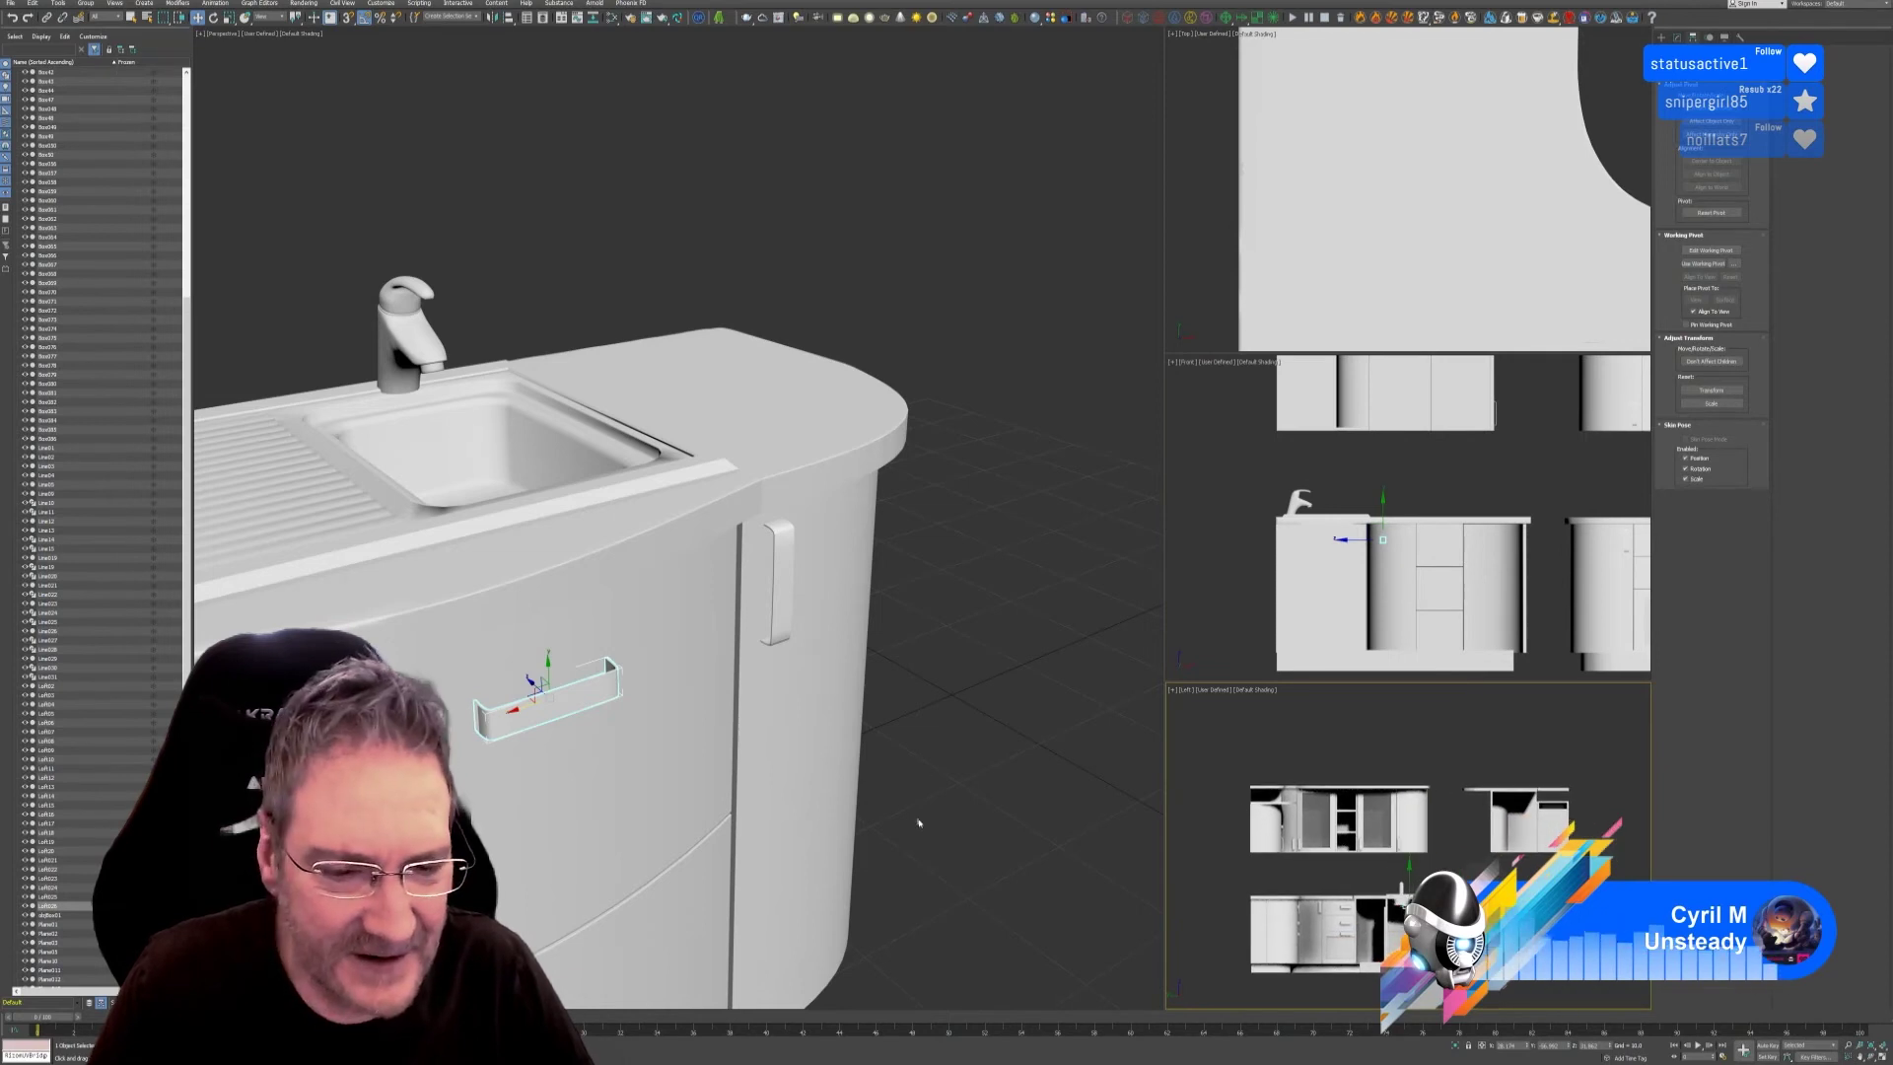
pyautogui.keyDown('alt'); pyautogui.moveTo(807, 754); pyautogui.dragTo(855, 680, button='middle'); pyautogui.keyUp('alt')
pyautogui.scroll(-2, 776, 740)
pyautogui.moveTo(759, 672); pyautogui.dragTo(703, 663)
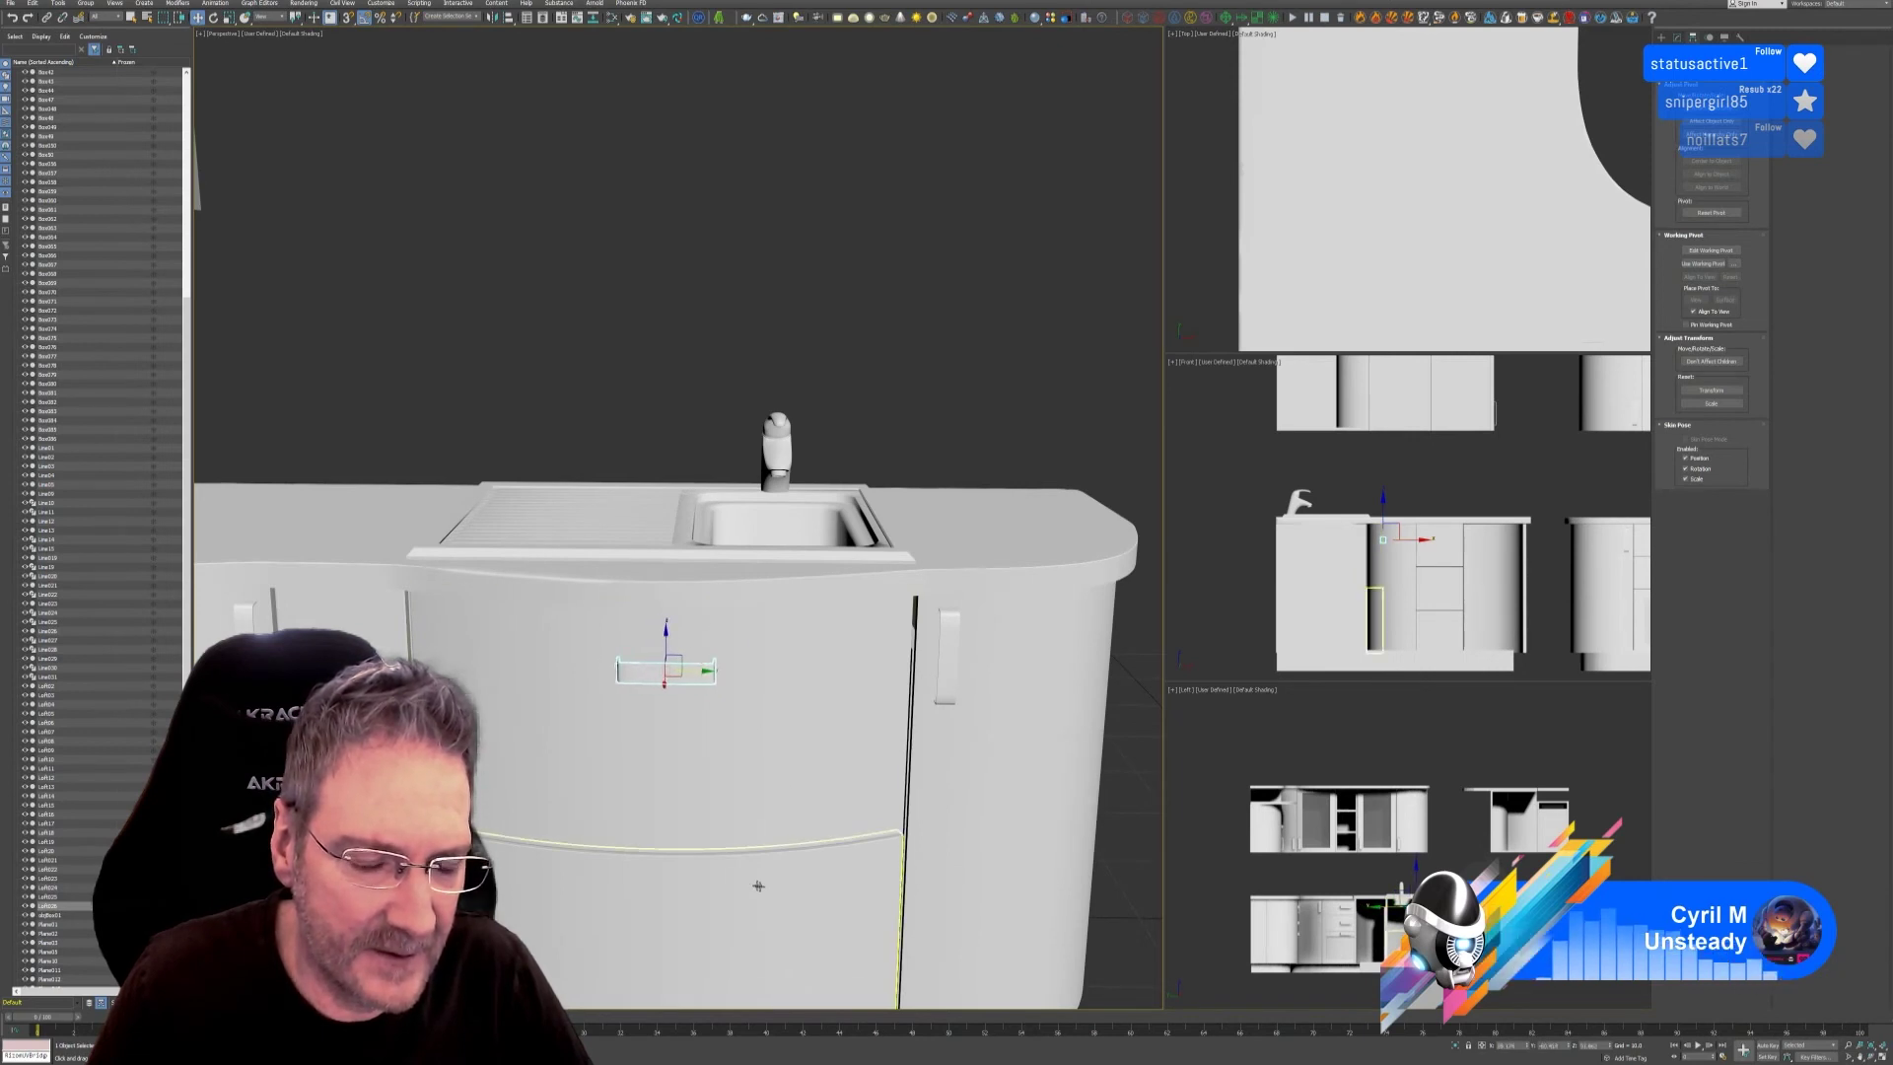
# Examine how the handle sits on the curved sink drawer and compare it with the drawer handles on the opposite base units.
pyautogui.keyDown('alt'); pyautogui.moveTo(757, 883); pyautogui.dragTo(854, 862, button='middle'); pyautogui.keyUp('alt')
pyautogui.scroll(3, 640, 690)
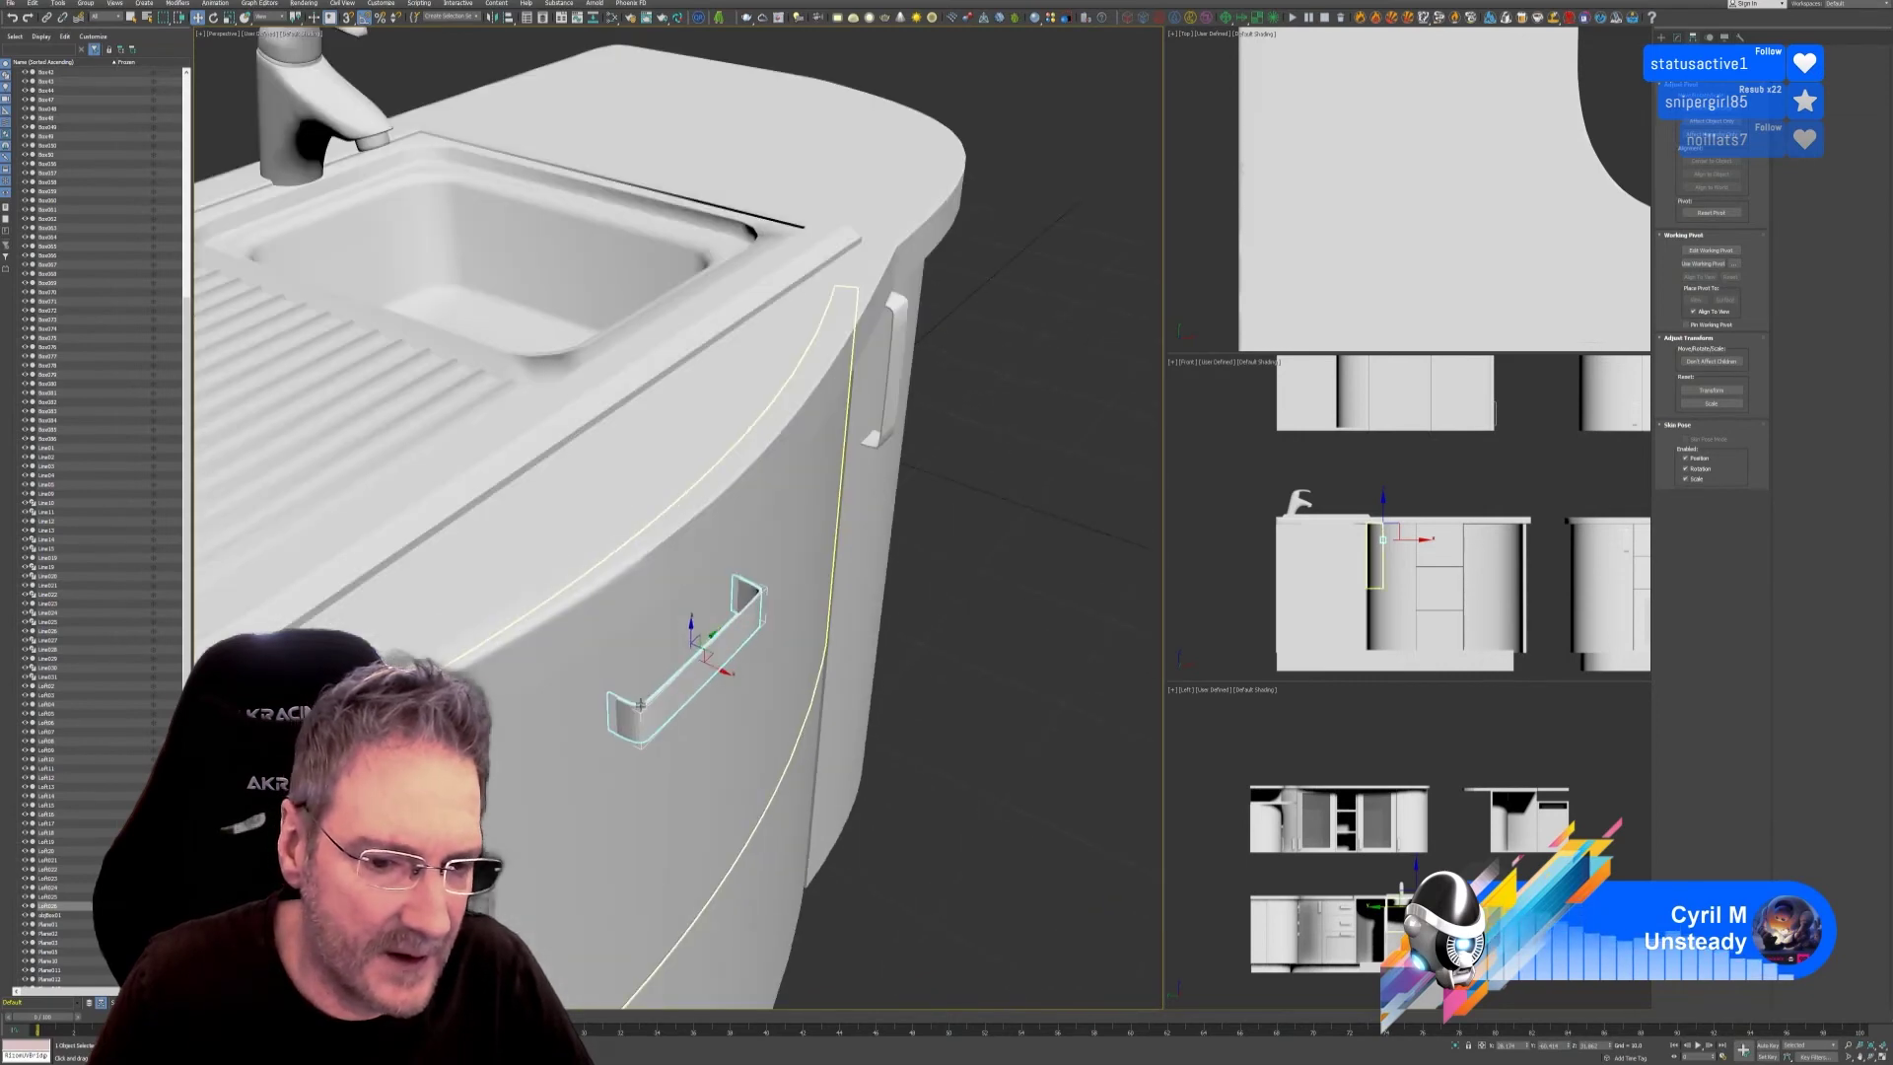
pyautogui.scroll(-4, 853, 752)
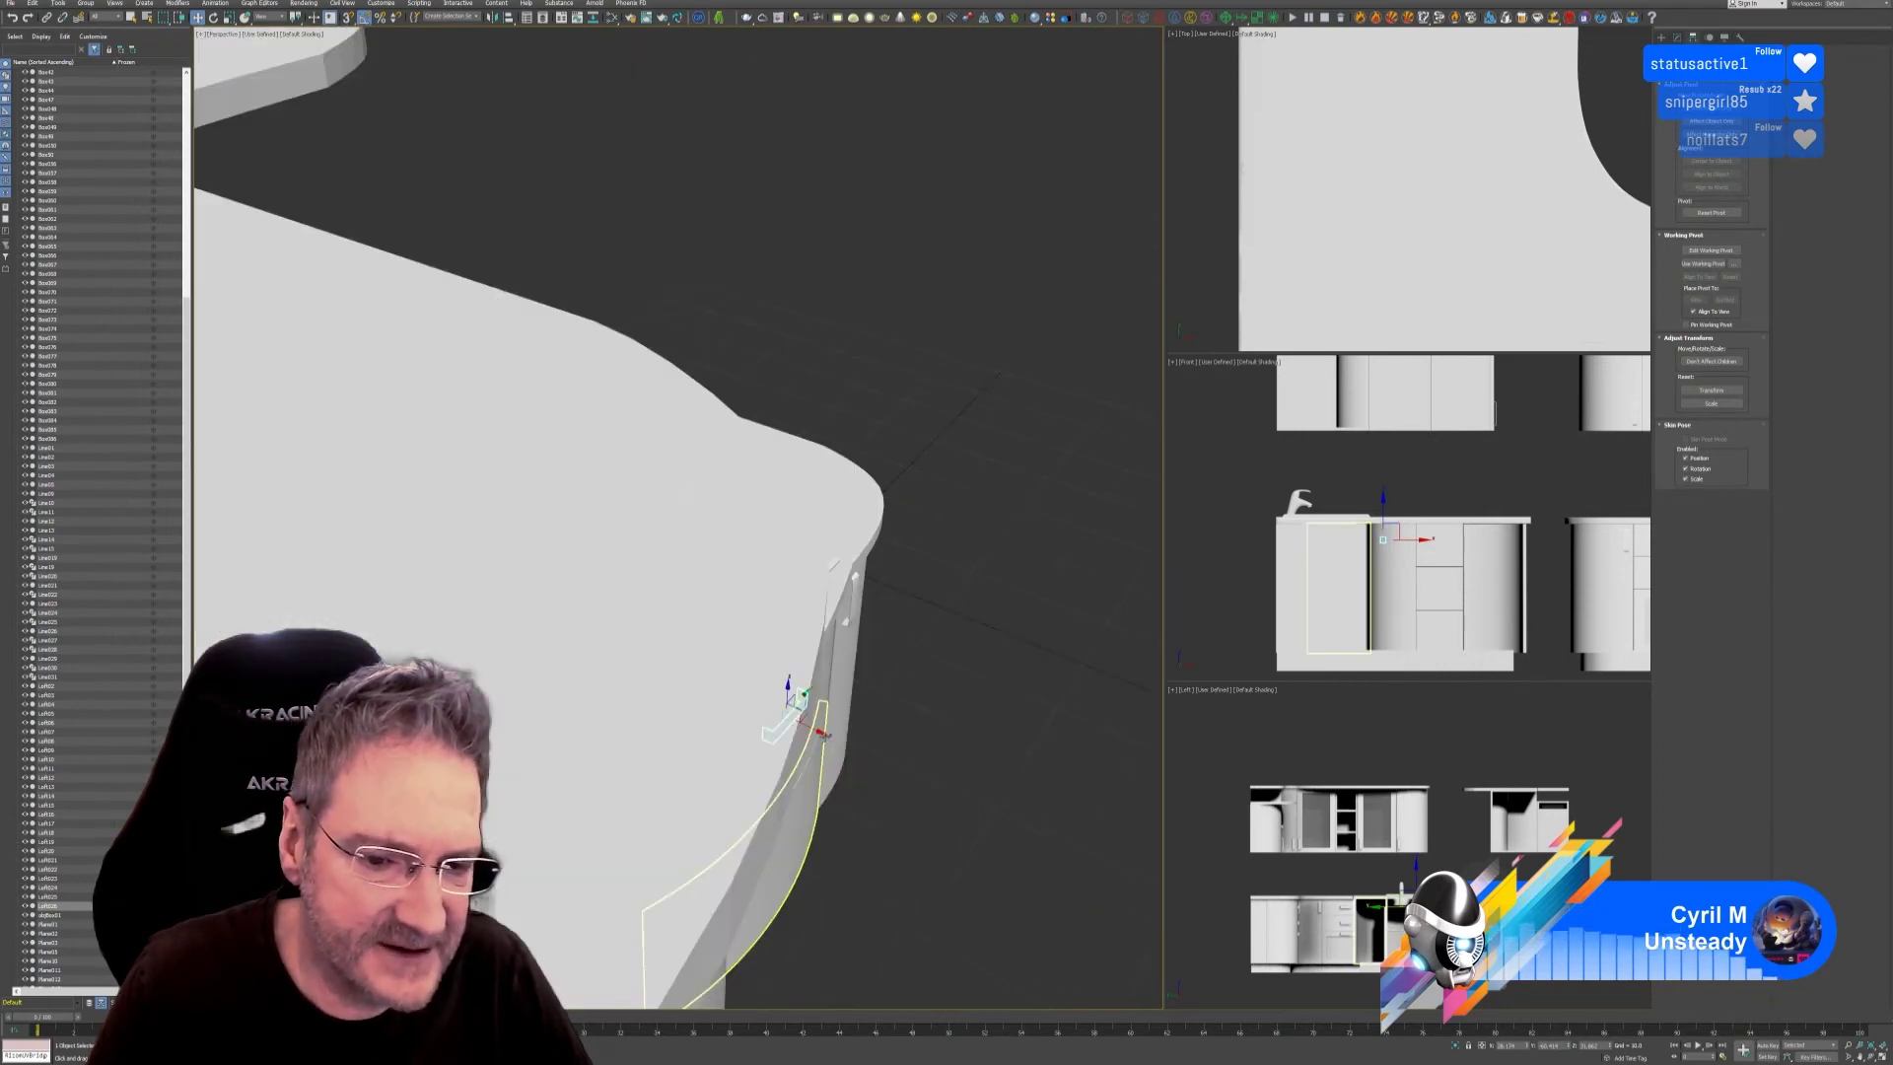
pyautogui.moveTo(917, 828)
pyautogui.keyDown('alt'); pyautogui.mouseDown(button='middle')
pyautogui.moveTo(843, 780)
pyautogui.moveTo(917, 828)
pyautogui.mouseUp(button='middle'); pyautogui.keyUp('alt')
pyautogui.scroll(-3, 946, 691)
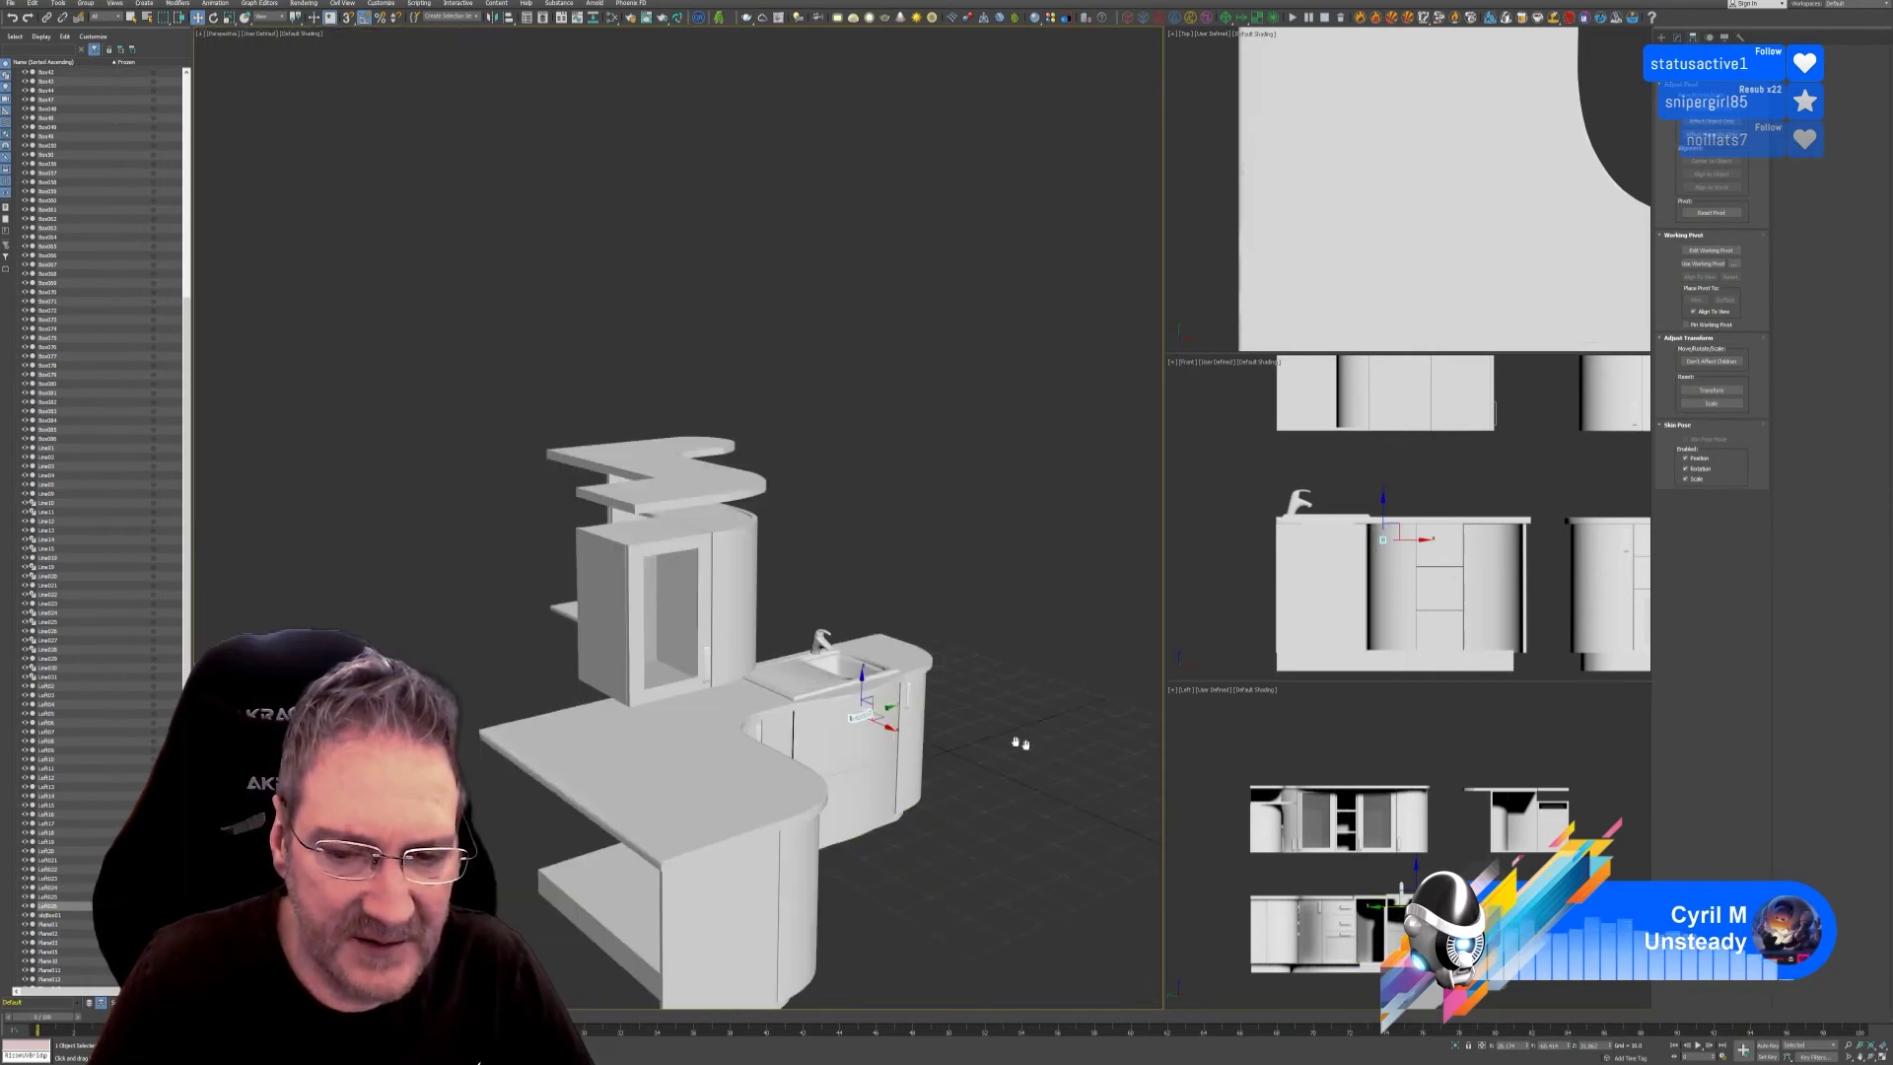
pyautogui.moveTo(1019, 741); pyautogui.dragTo(975, 656, button='middle')
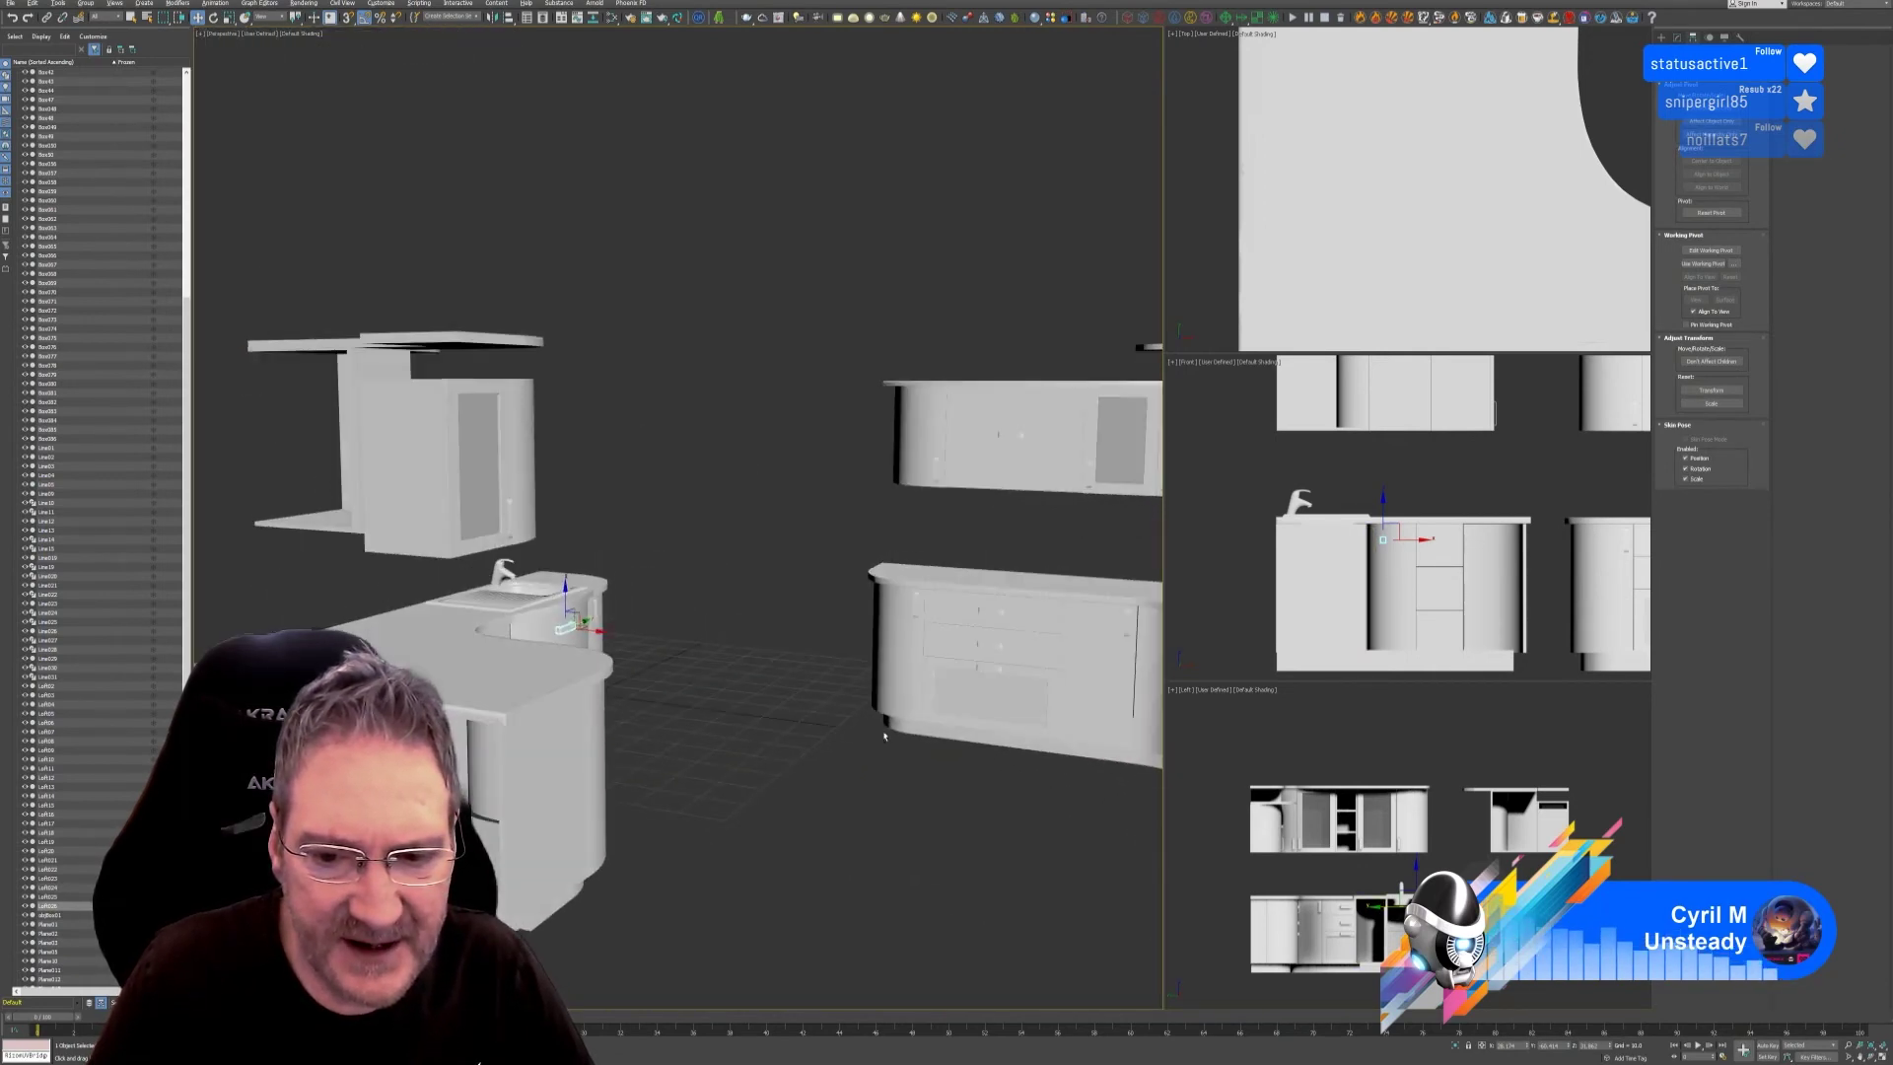
pyautogui.scroll(3, 1001, 617)
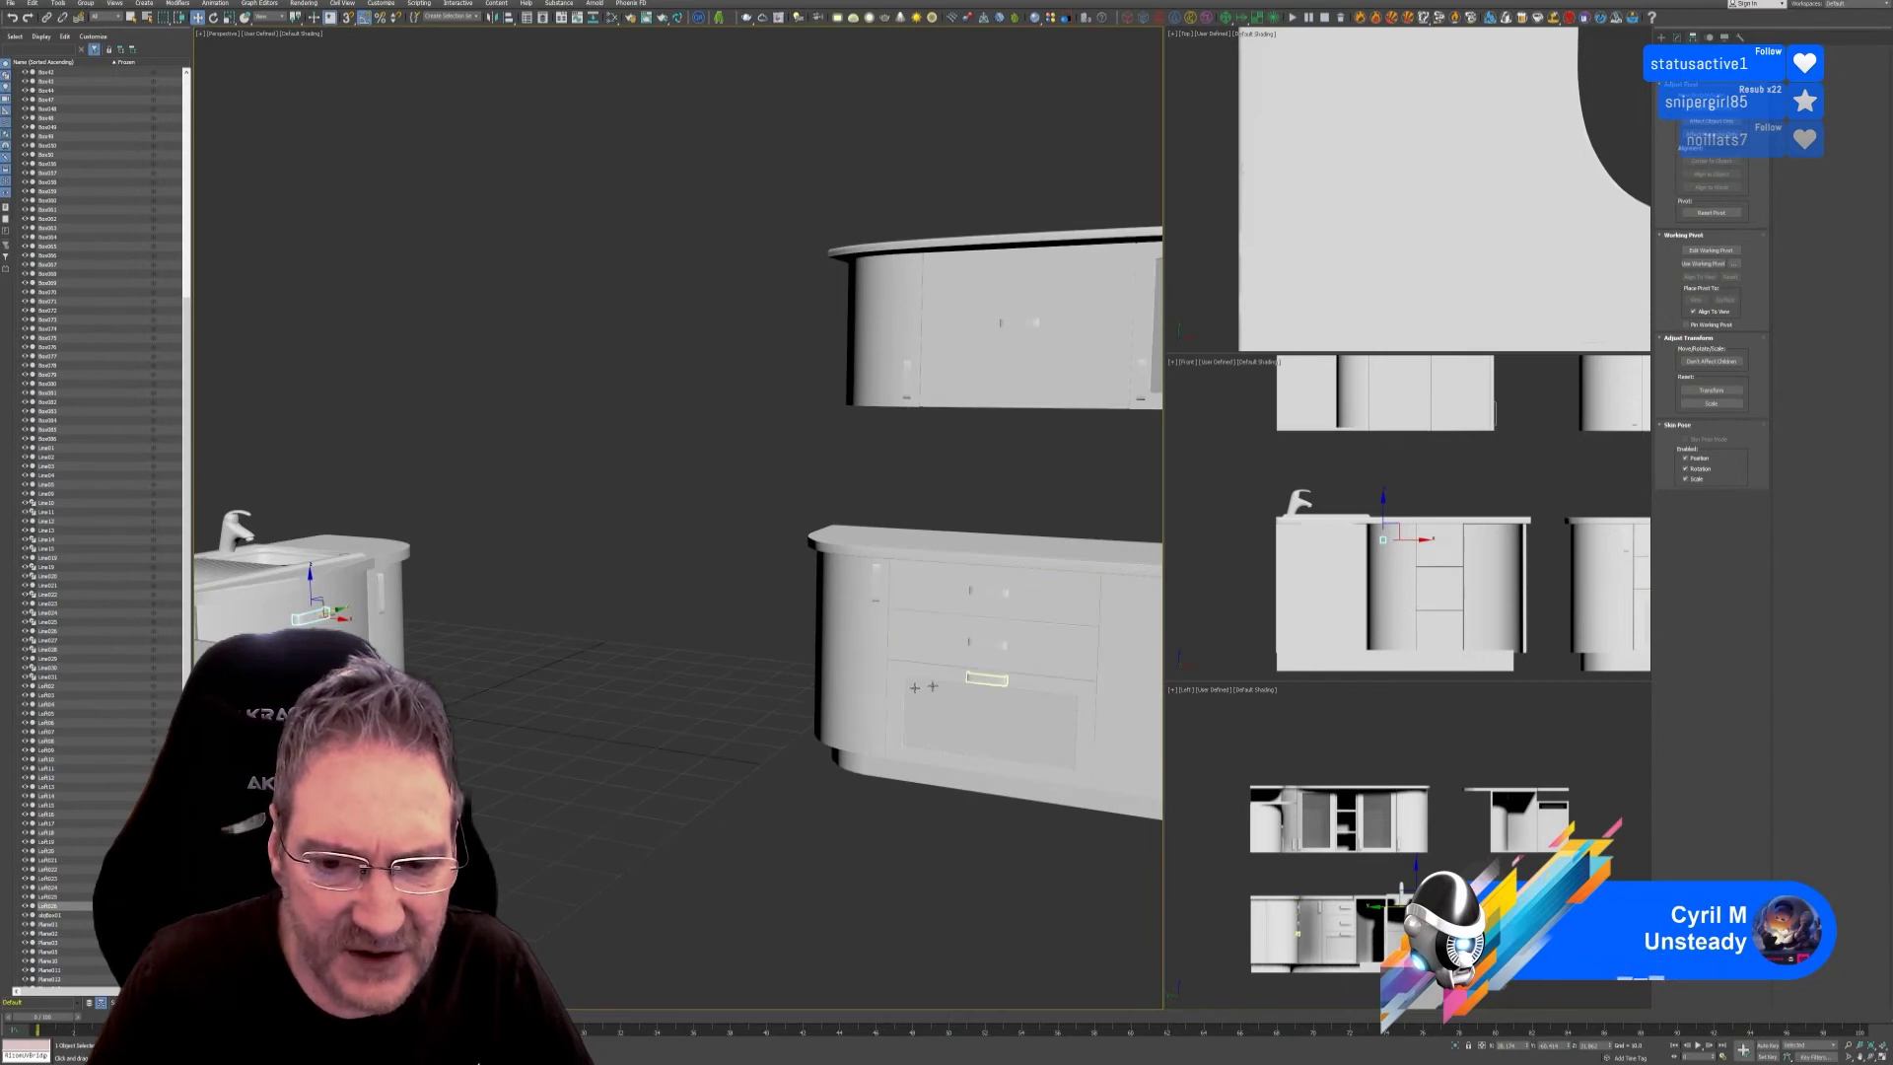
pyautogui.scroll(8, 630, 752)
pyautogui.keyDown('alt'); pyautogui.moveTo(604, 750); pyautogui.dragTo(597, 748, button='middle'); pyautogui.keyUp('alt')
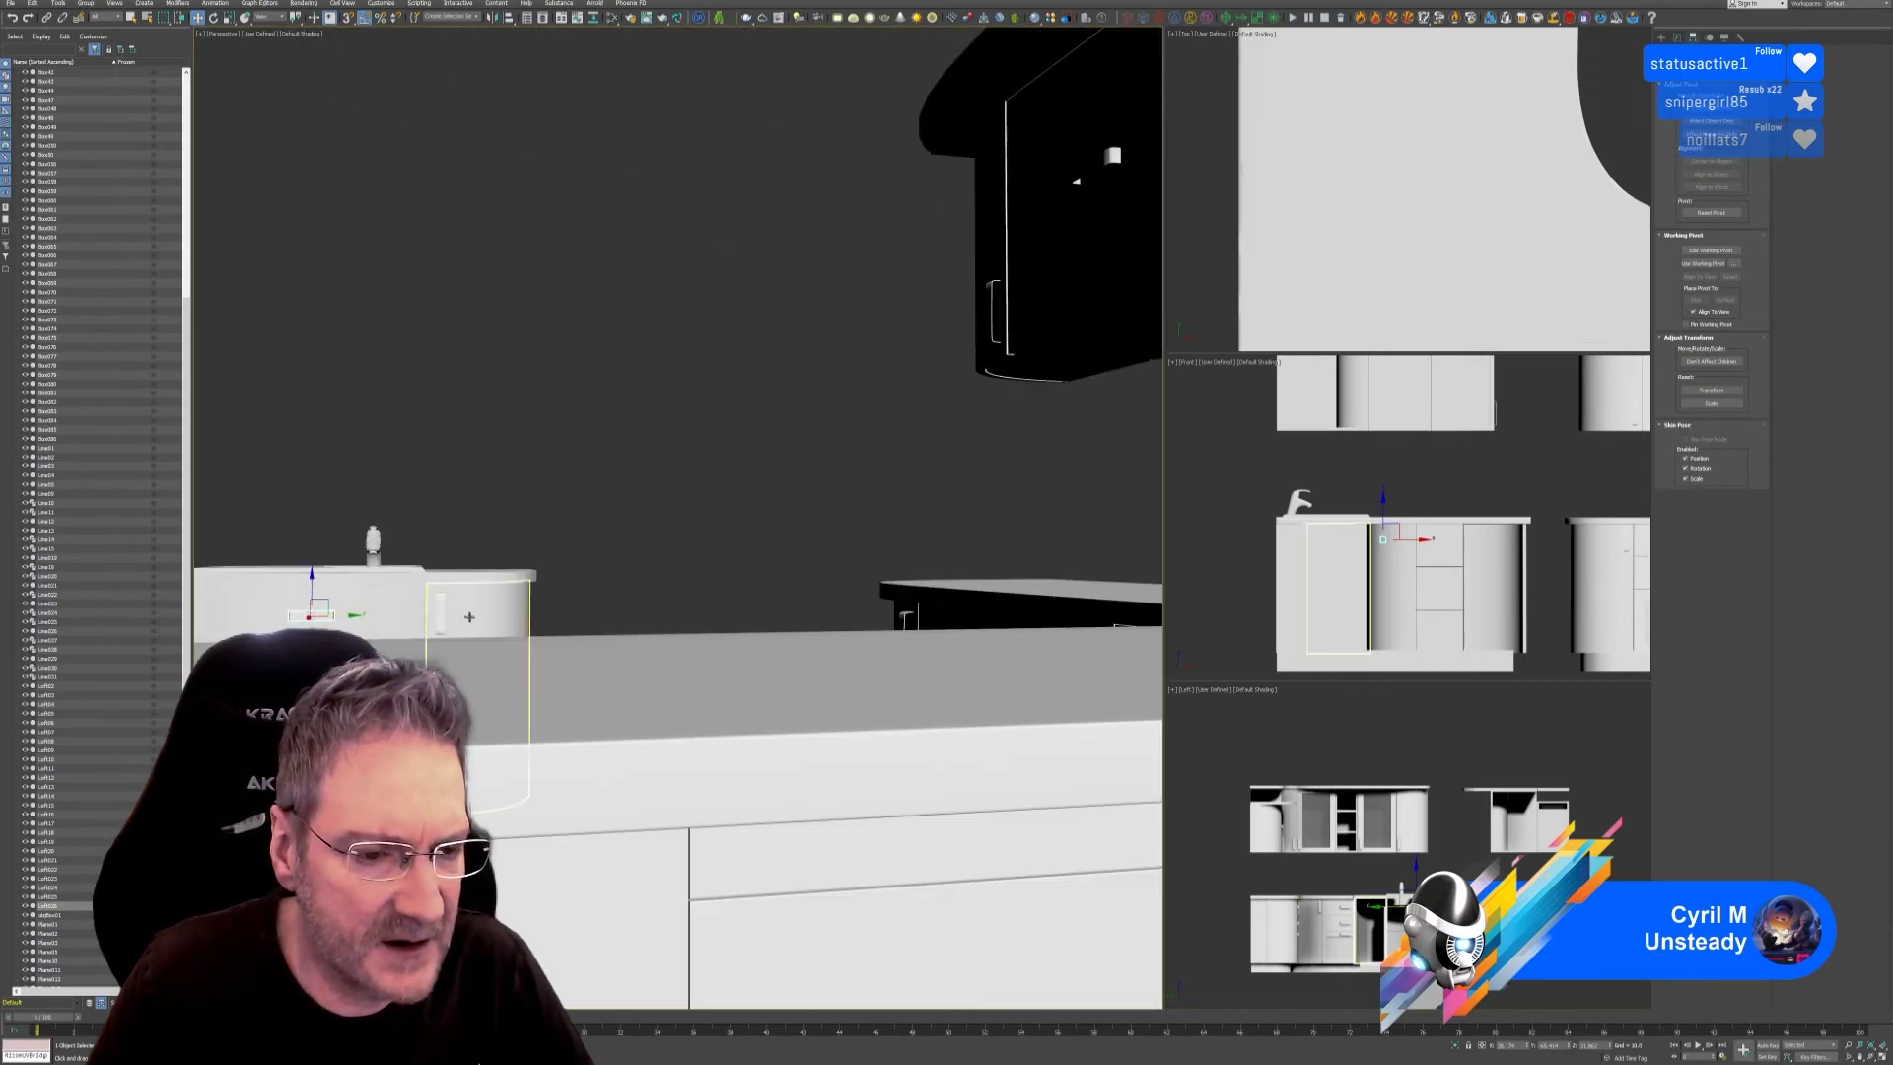
pyautogui.keyDown('alt'); pyautogui.moveTo(697, 640); pyautogui.dragTo(749, 682, button='middle'); pyautogui.keyUp('alt')
pyautogui.scroll(-3, 564, 618)
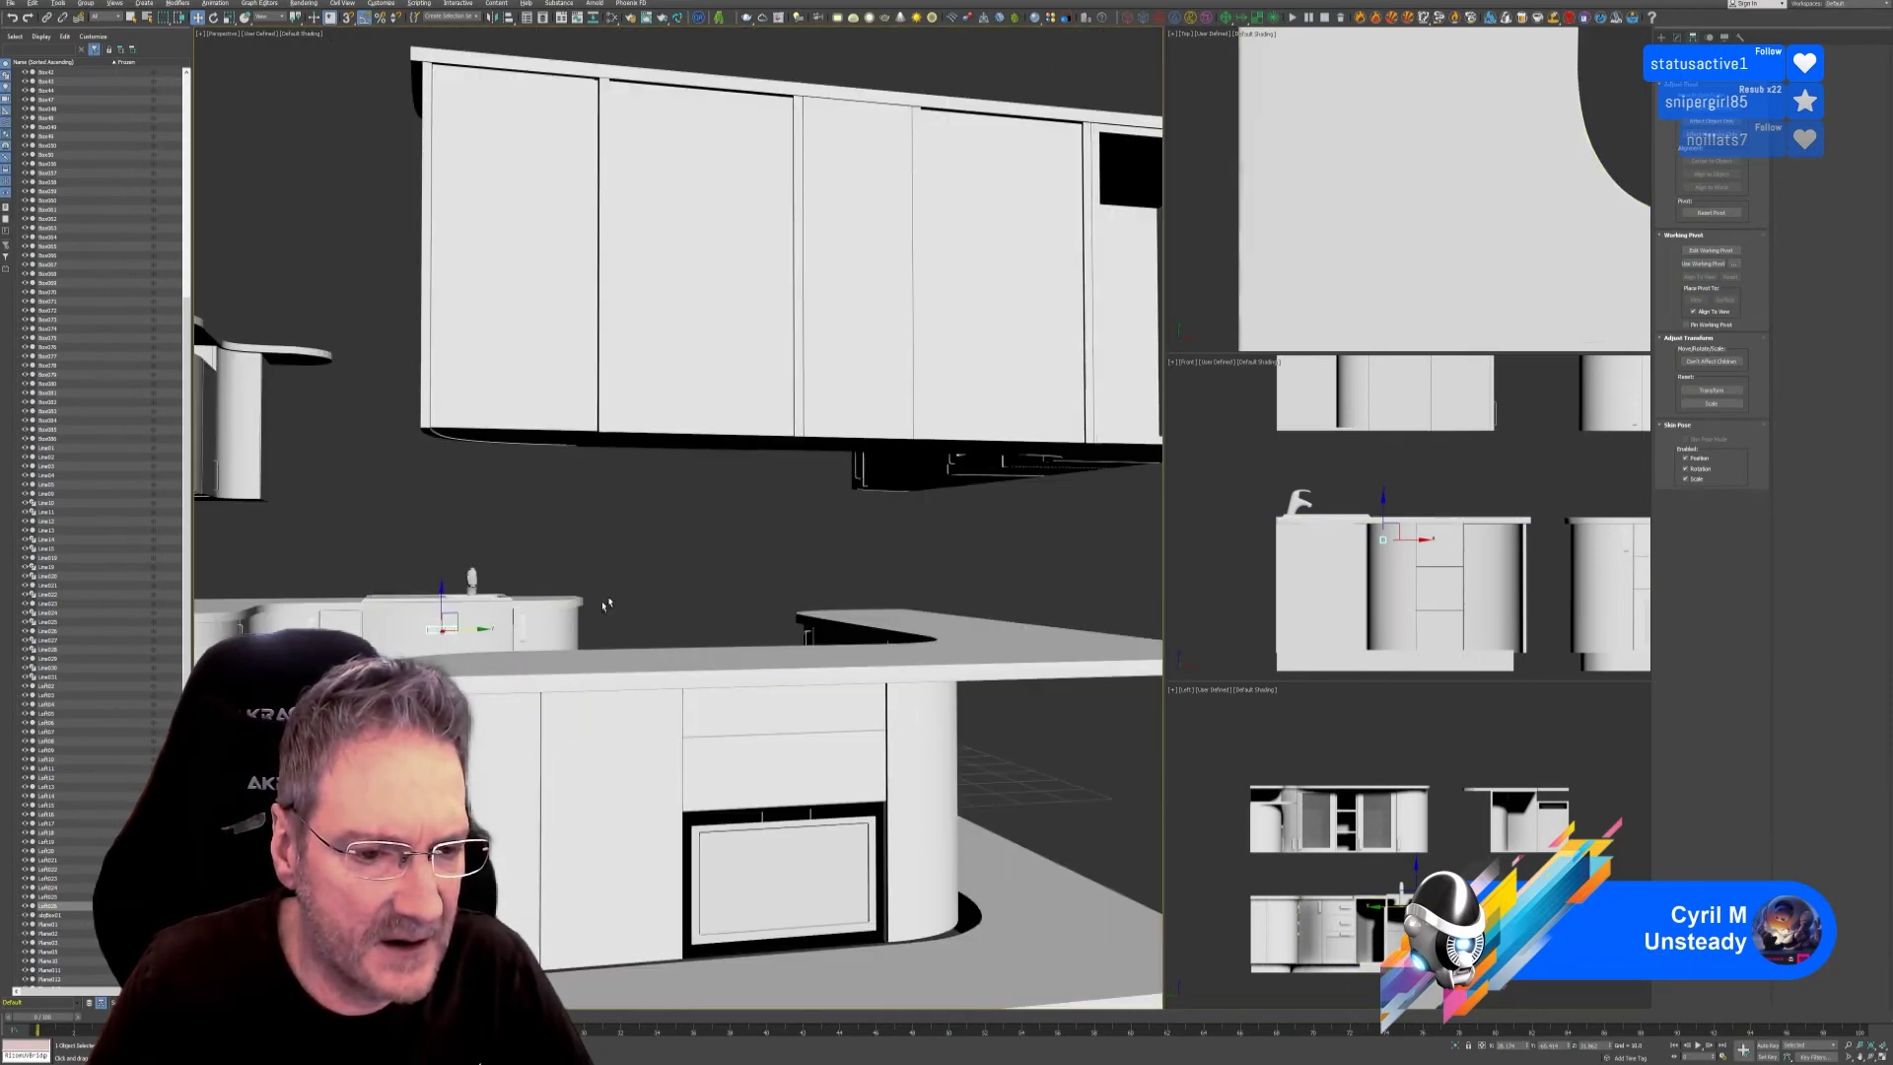
# Clone the upper sink drawer's handle straight down as a copy onto the lower curved drawer front.
pyautogui.keyDown('alt'); pyautogui.moveTo(605, 604); pyautogui.dragTo(625, 612, button='middle'); pyautogui.keyUp('alt')
pyautogui.click(502, 611)
pyautogui.keyDown('alt'); pyautogui.moveTo(502, 611); pyautogui.dragTo(445, 657, button='middle'); pyautogui.keyUp('alt')
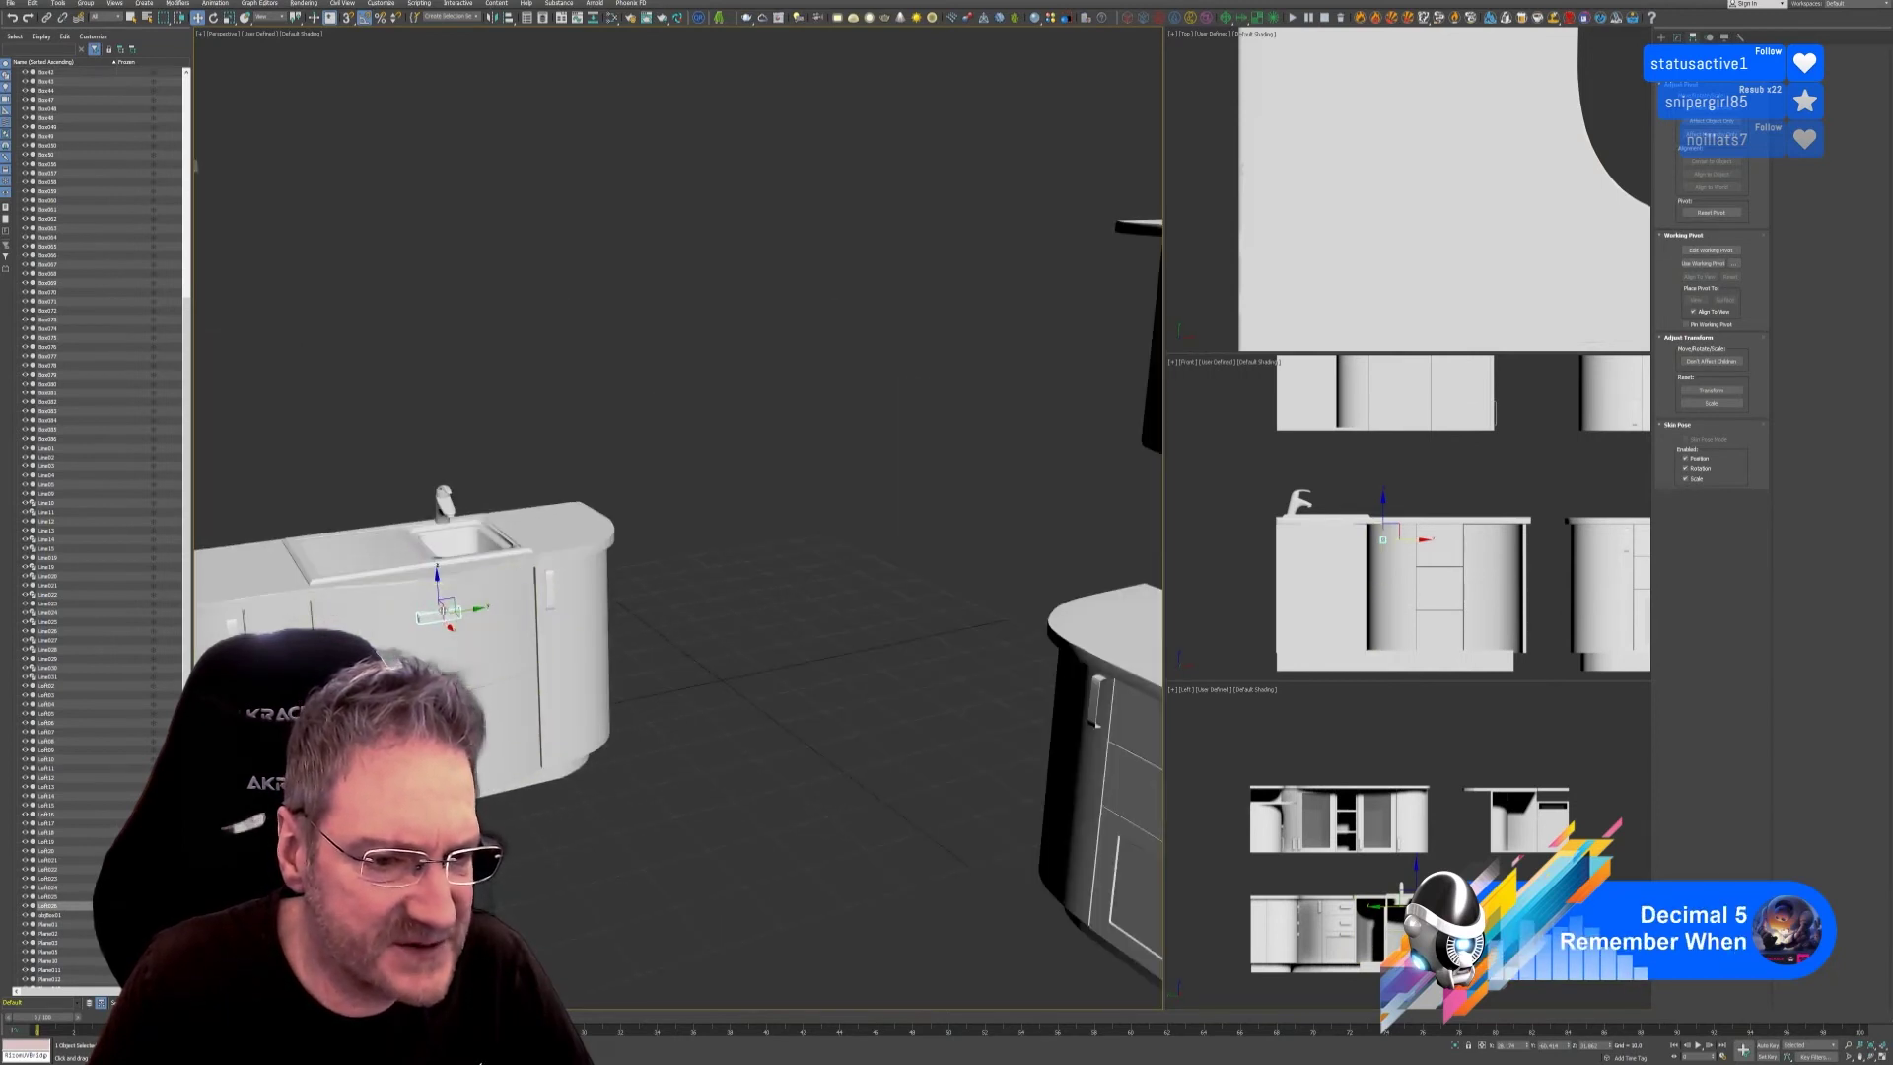
pyautogui.keyDown('shift'); pyautogui.moveTo(436, 591); pyautogui.dragTo(437, 688); pyautogui.keyUp('shift')
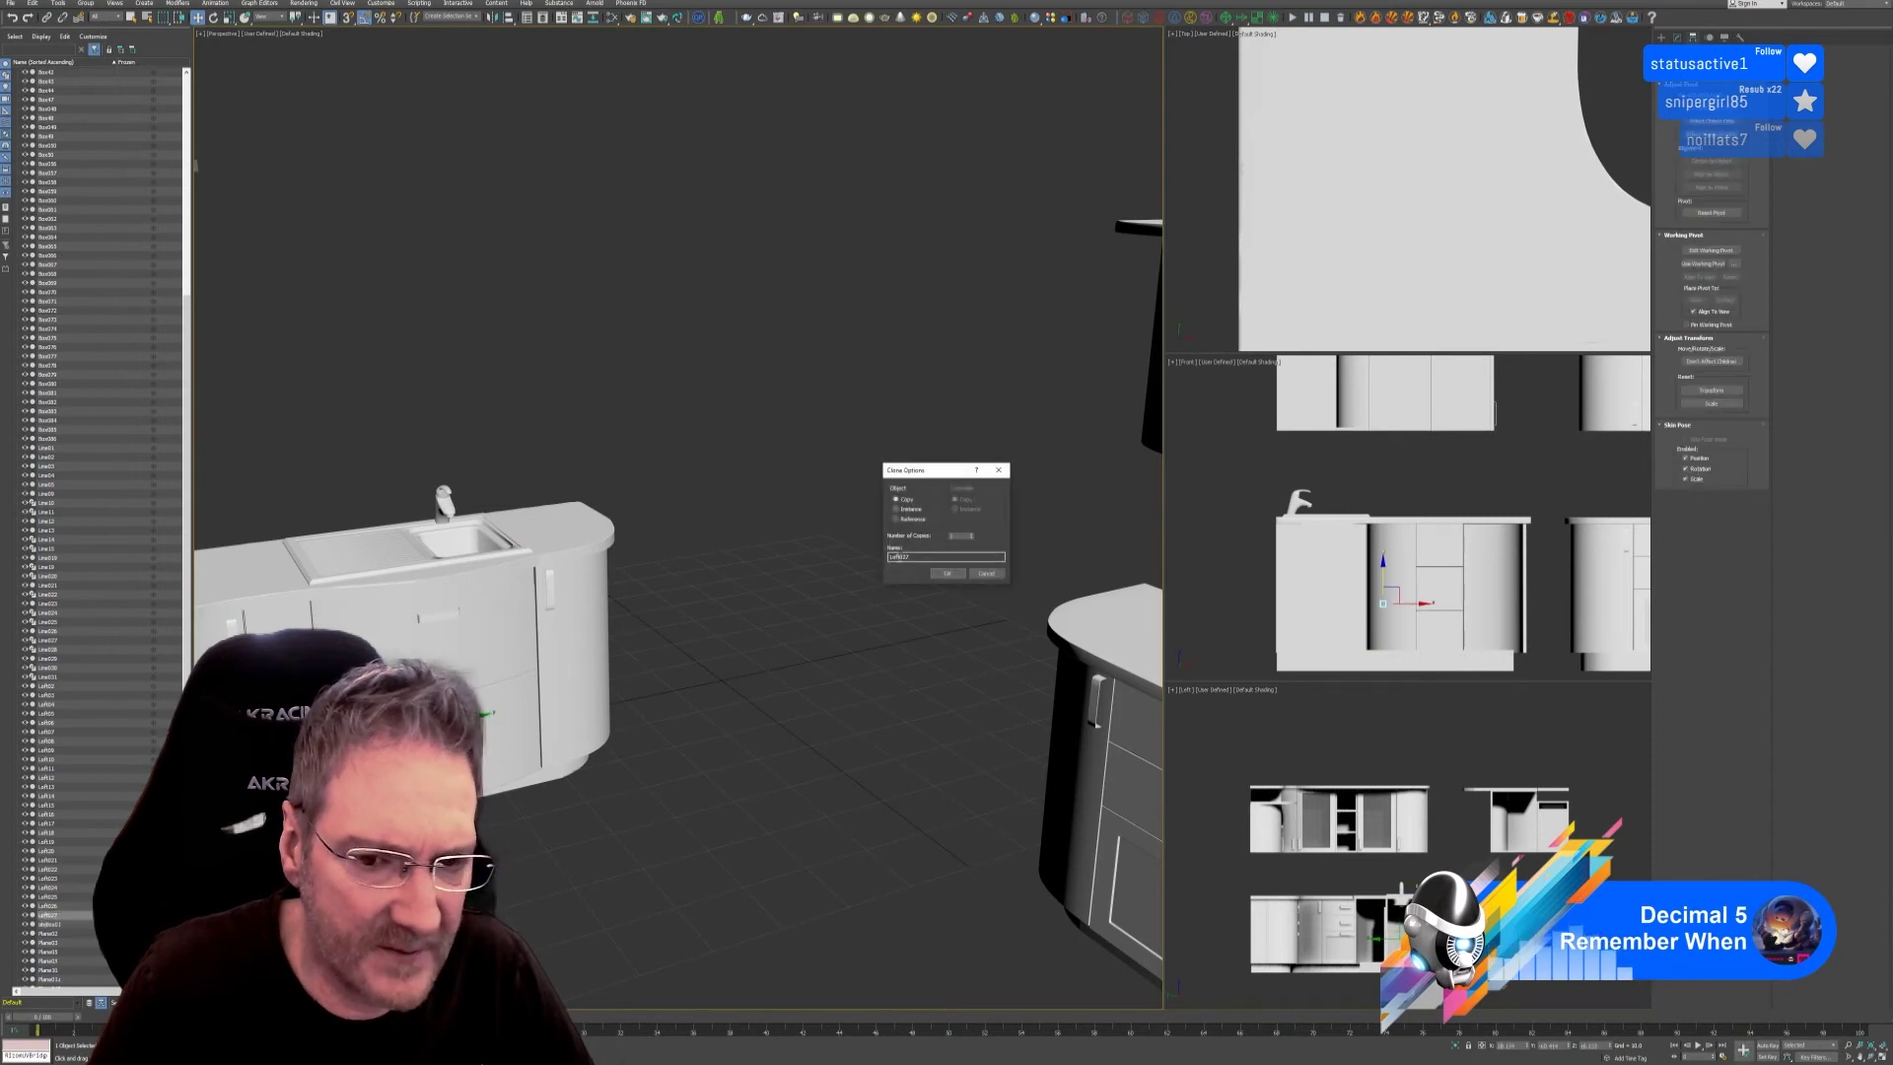
pyautogui.click(947, 575)
# Fine-tune the lower sink drawer handle's height so it sits below the drawer's top edge like the upper one.
pyautogui.scroll(5, 439, 715)
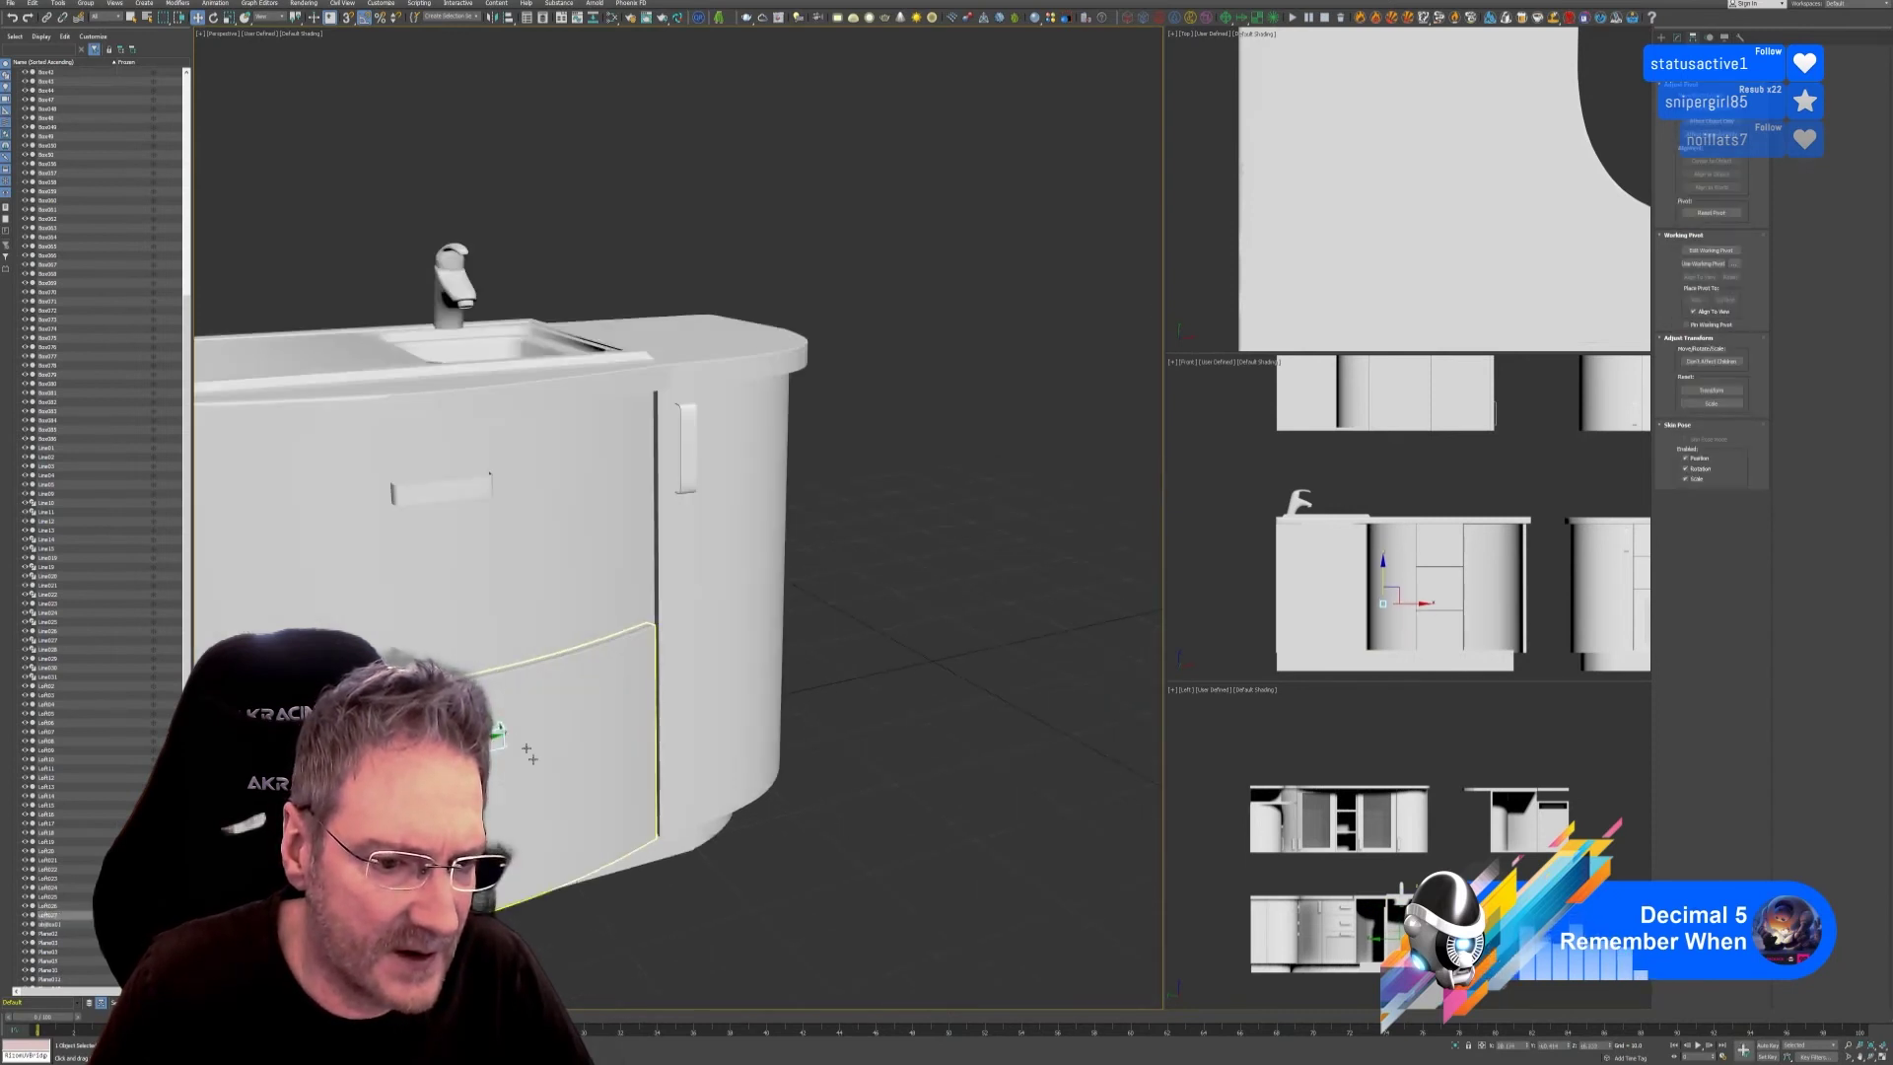
pyautogui.keyDown('alt'); pyautogui.moveTo(575, 739); pyautogui.dragTo(533, 712, button='middle'); pyautogui.keyUp('alt')
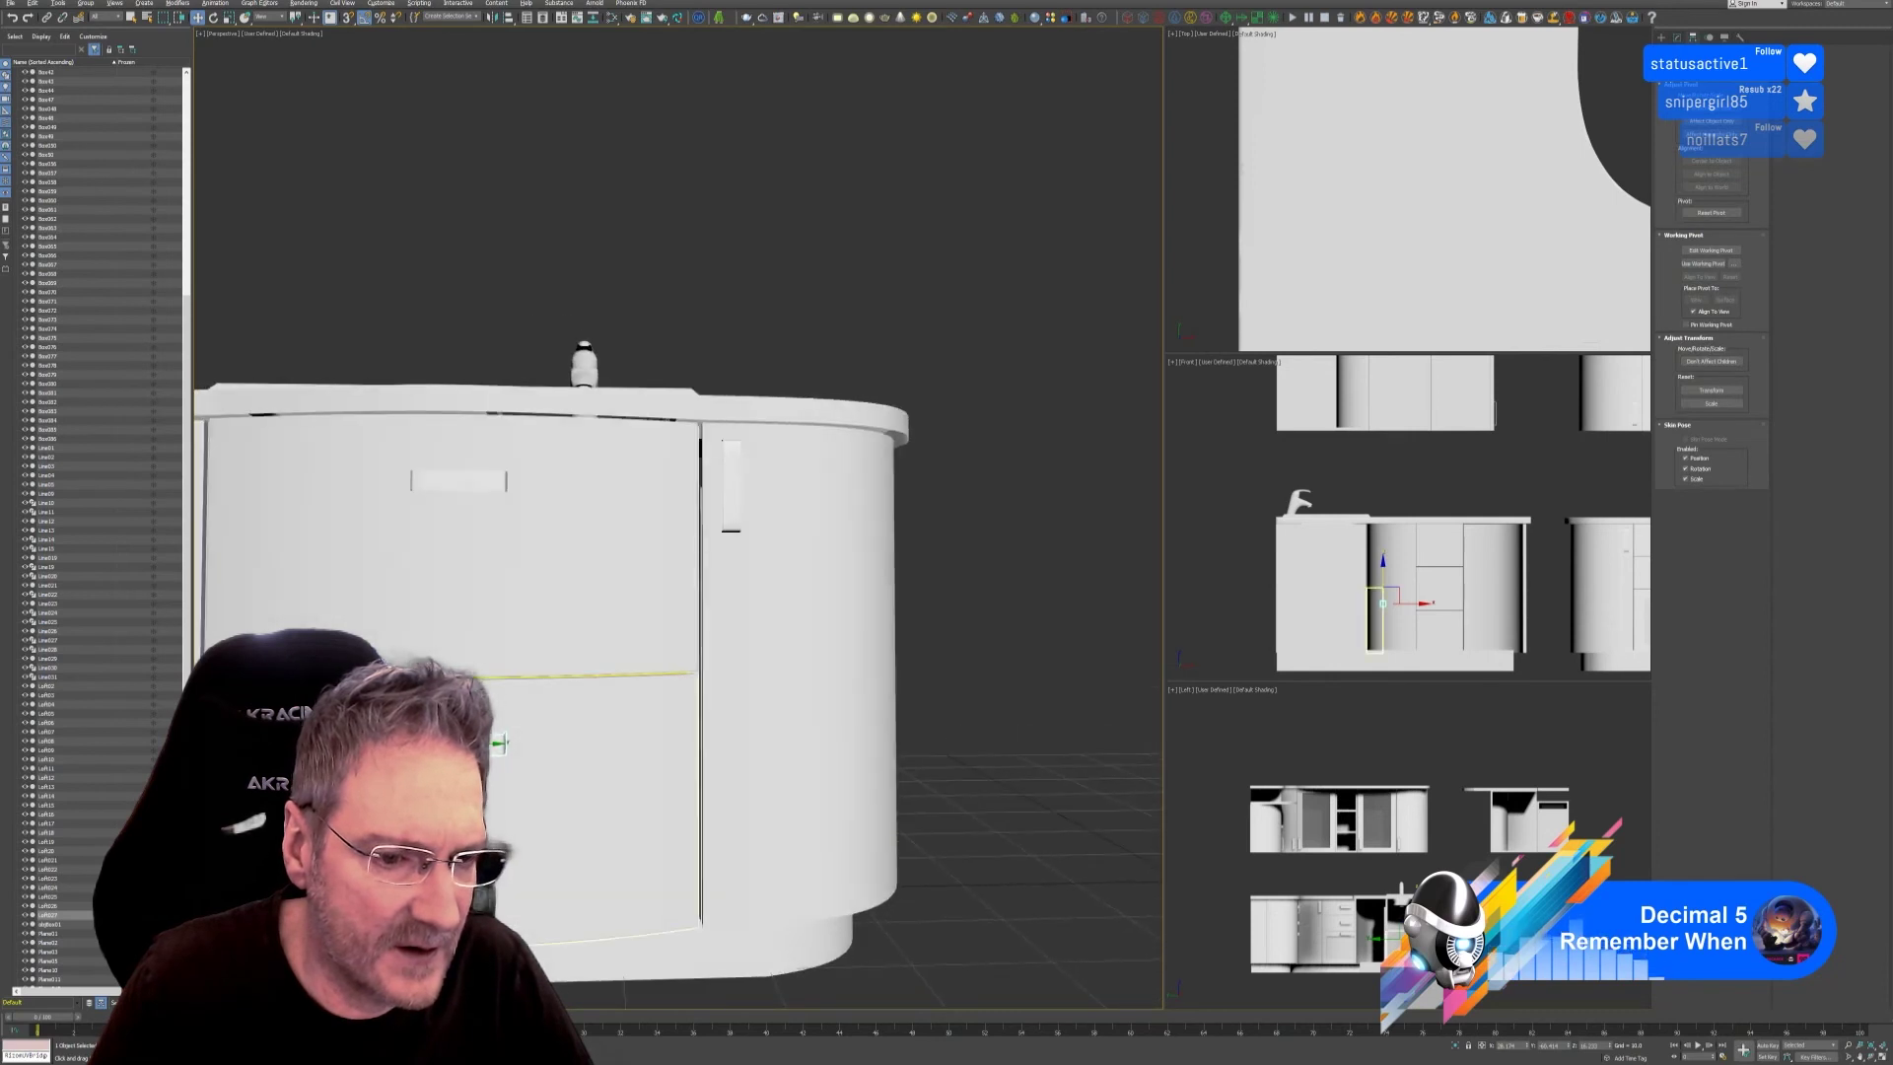
pyautogui.moveTo(458, 702); pyautogui.dragTo(458, 708)
pyautogui.keyDown('alt'); pyautogui.moveTo(581, 788); pyautogui.dragTo(509, 733, button='middle'); pyautogui.keyUp('alt')
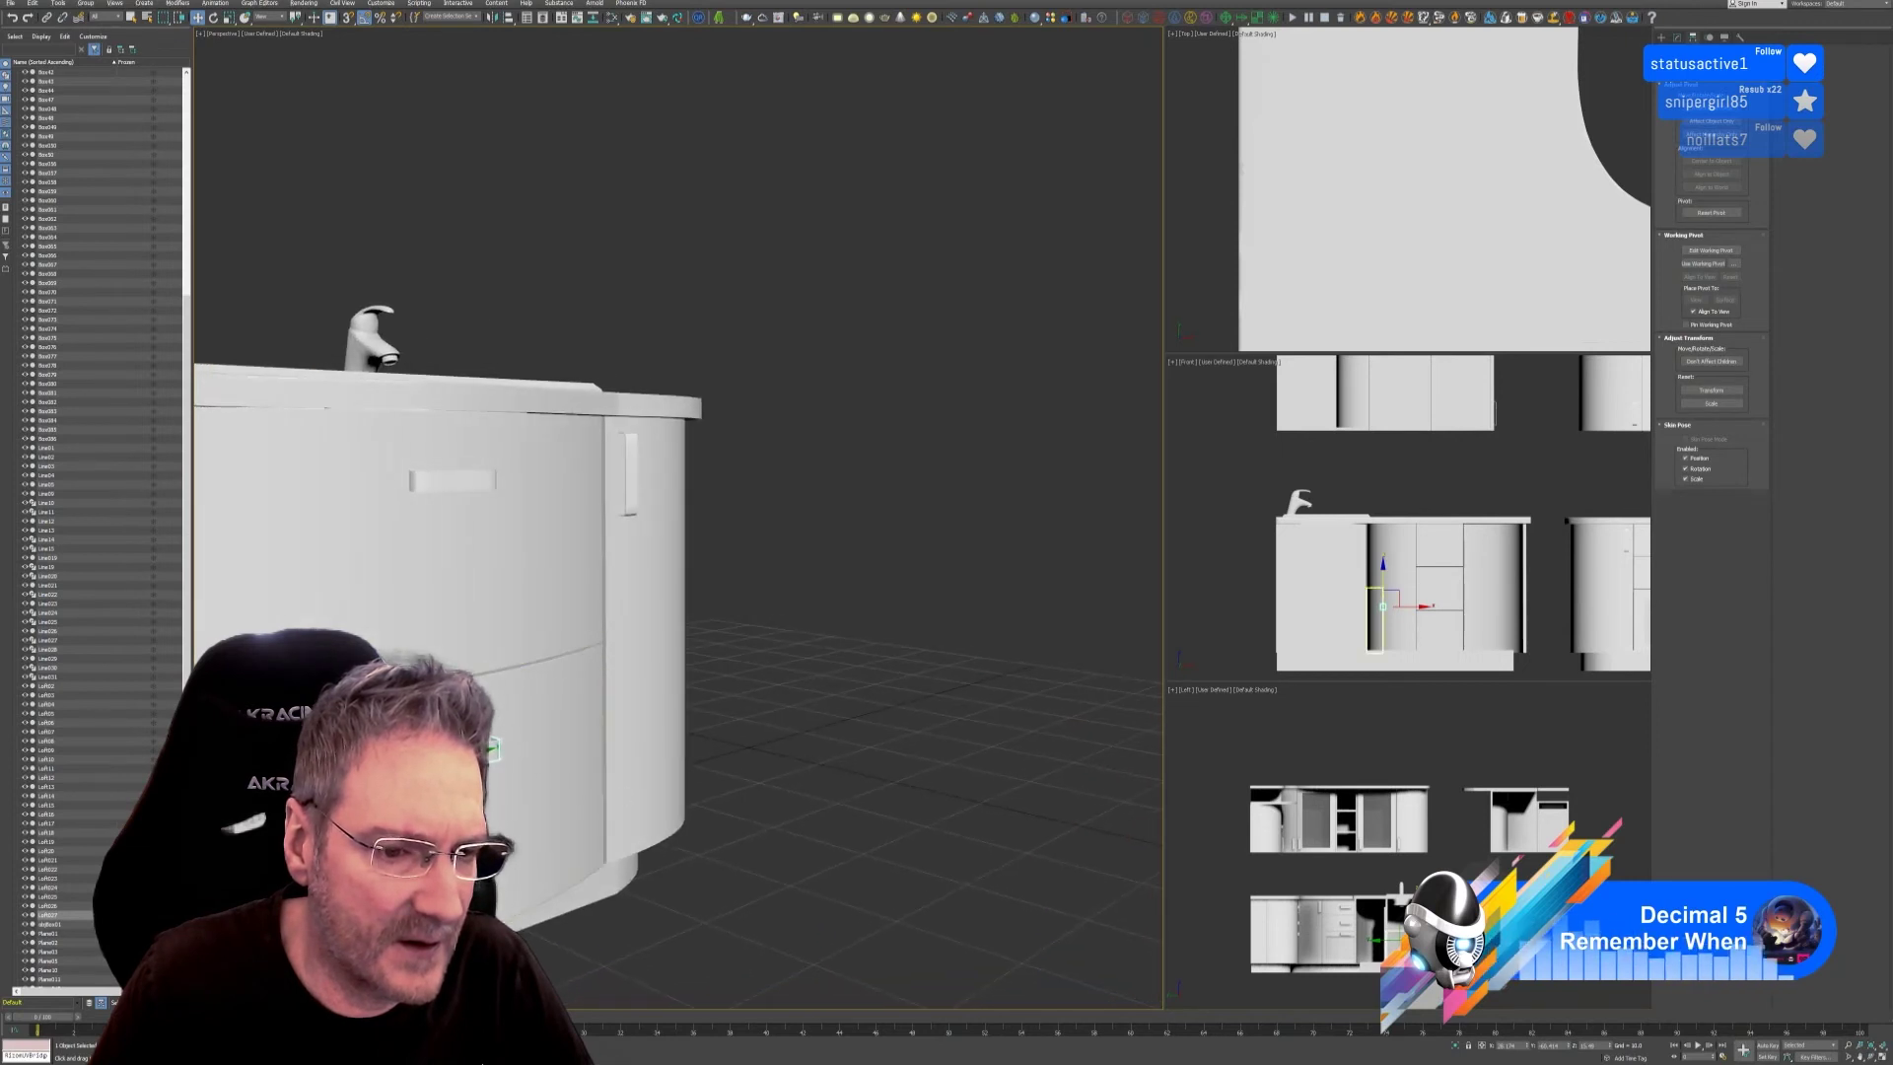
pyautogui.moveTo(493, 744); pyautogui.dragTo(493, 737)
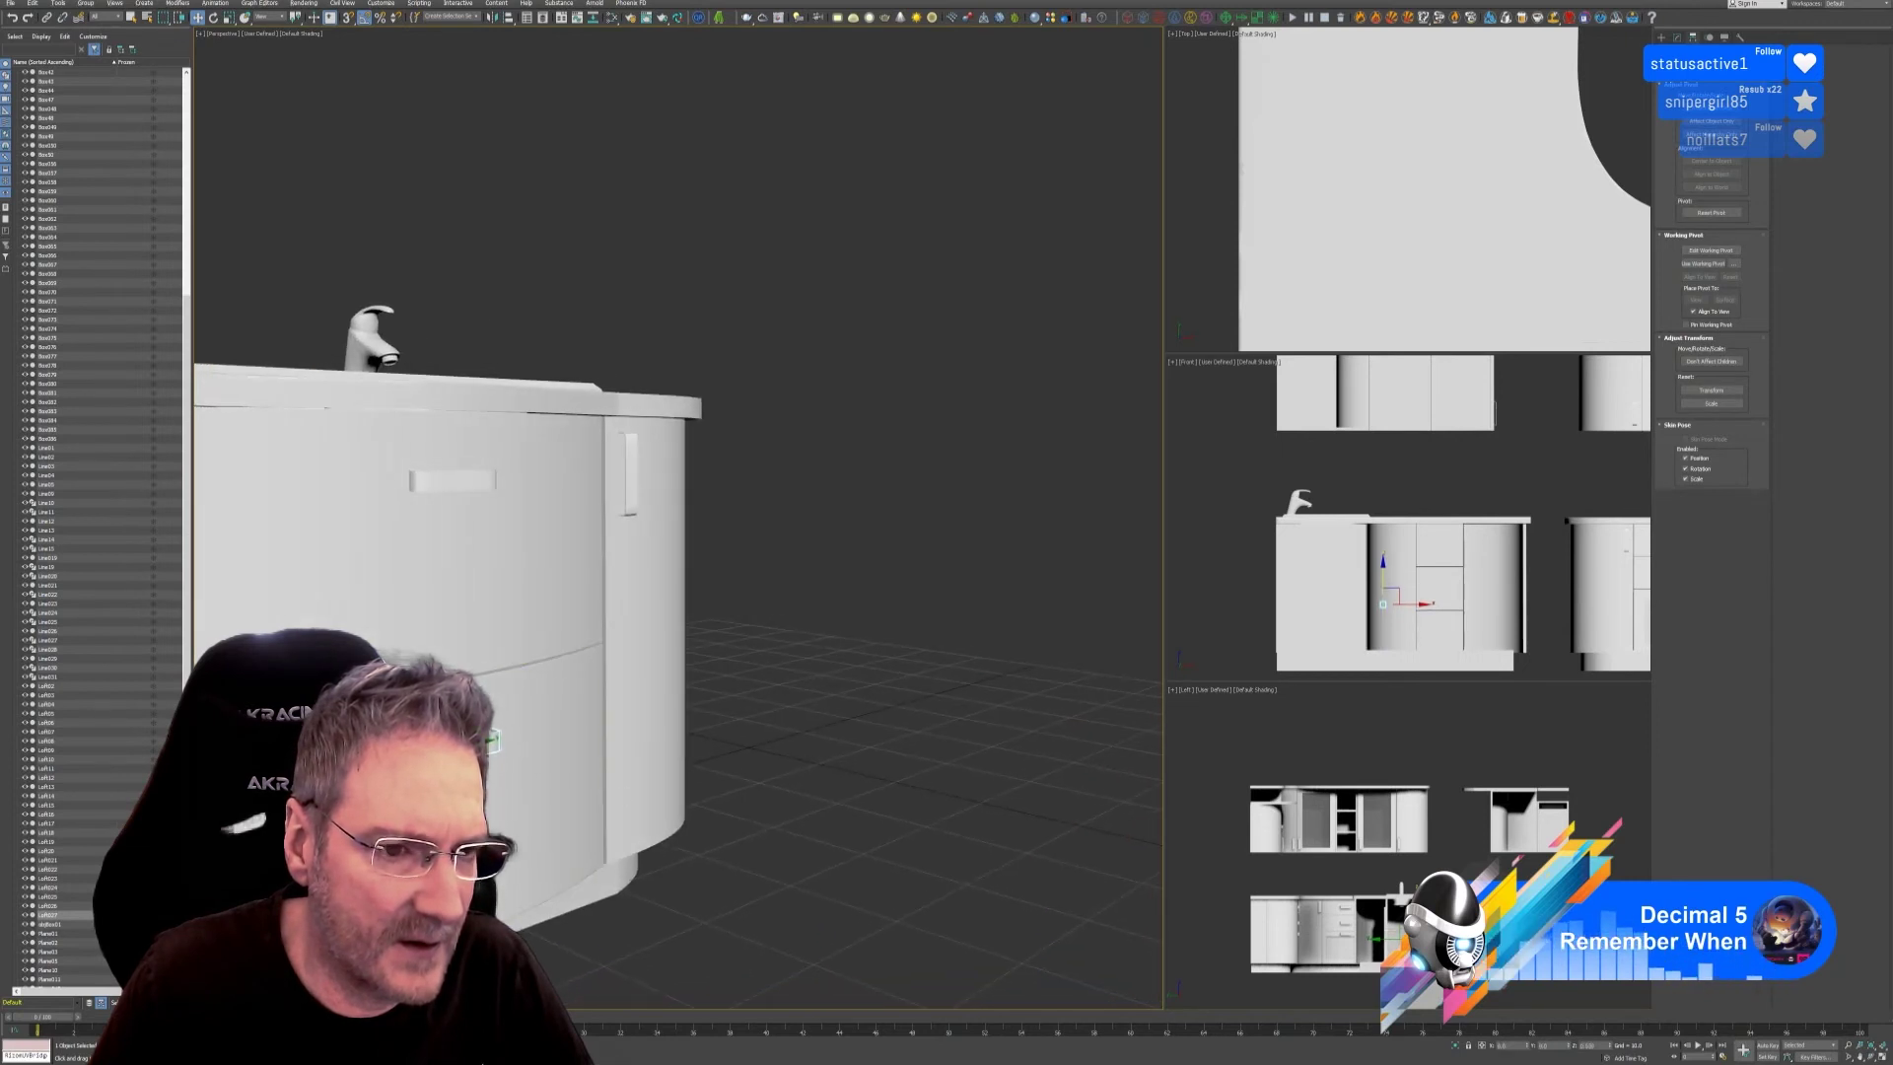
pyautogui.keyDown('alt'); pyautogui.moveTo(773, 802); pyautogui.dragTo(694, 806, button='middle'); pyautogui.keyUp('alt')
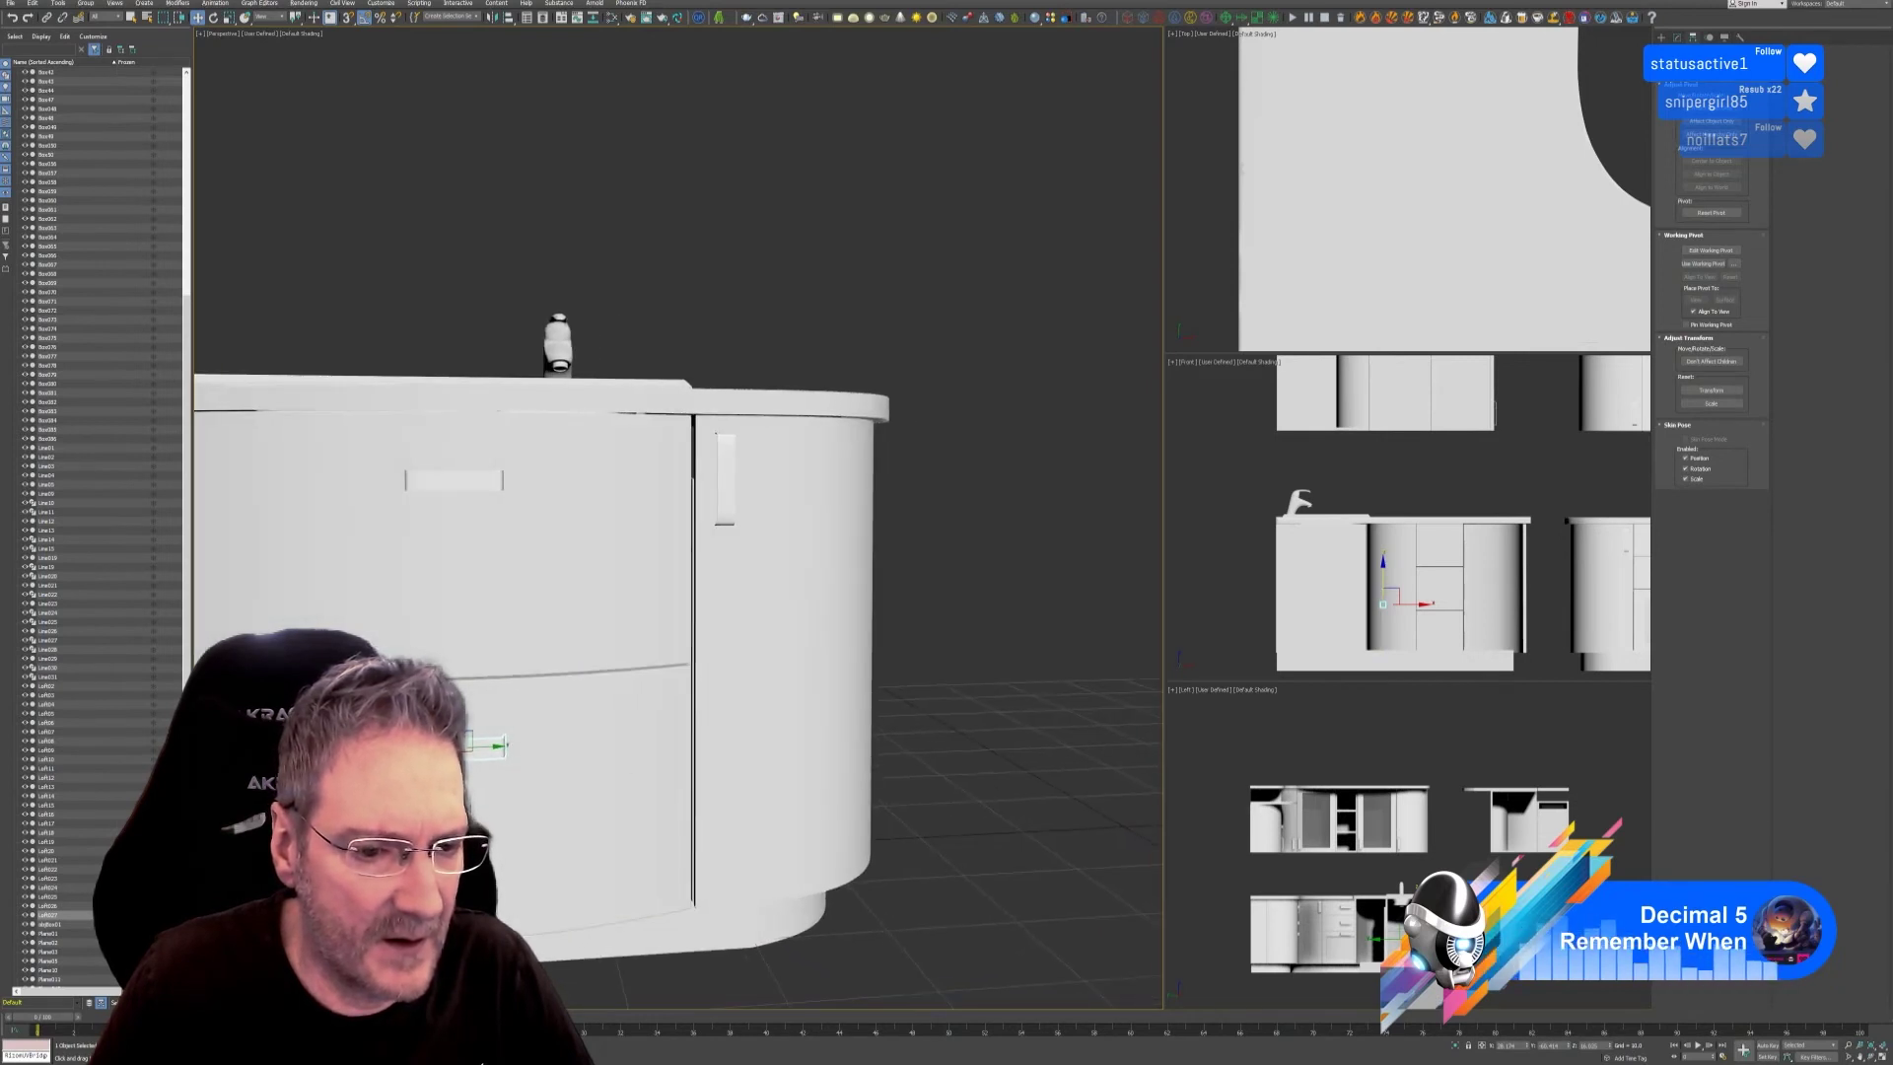
# Clone the lower sink drawer's handle as a copy across to the bottom drawer of the adjacent straight drawer stack.
pyautogui.scroll(-4, 753, 752)
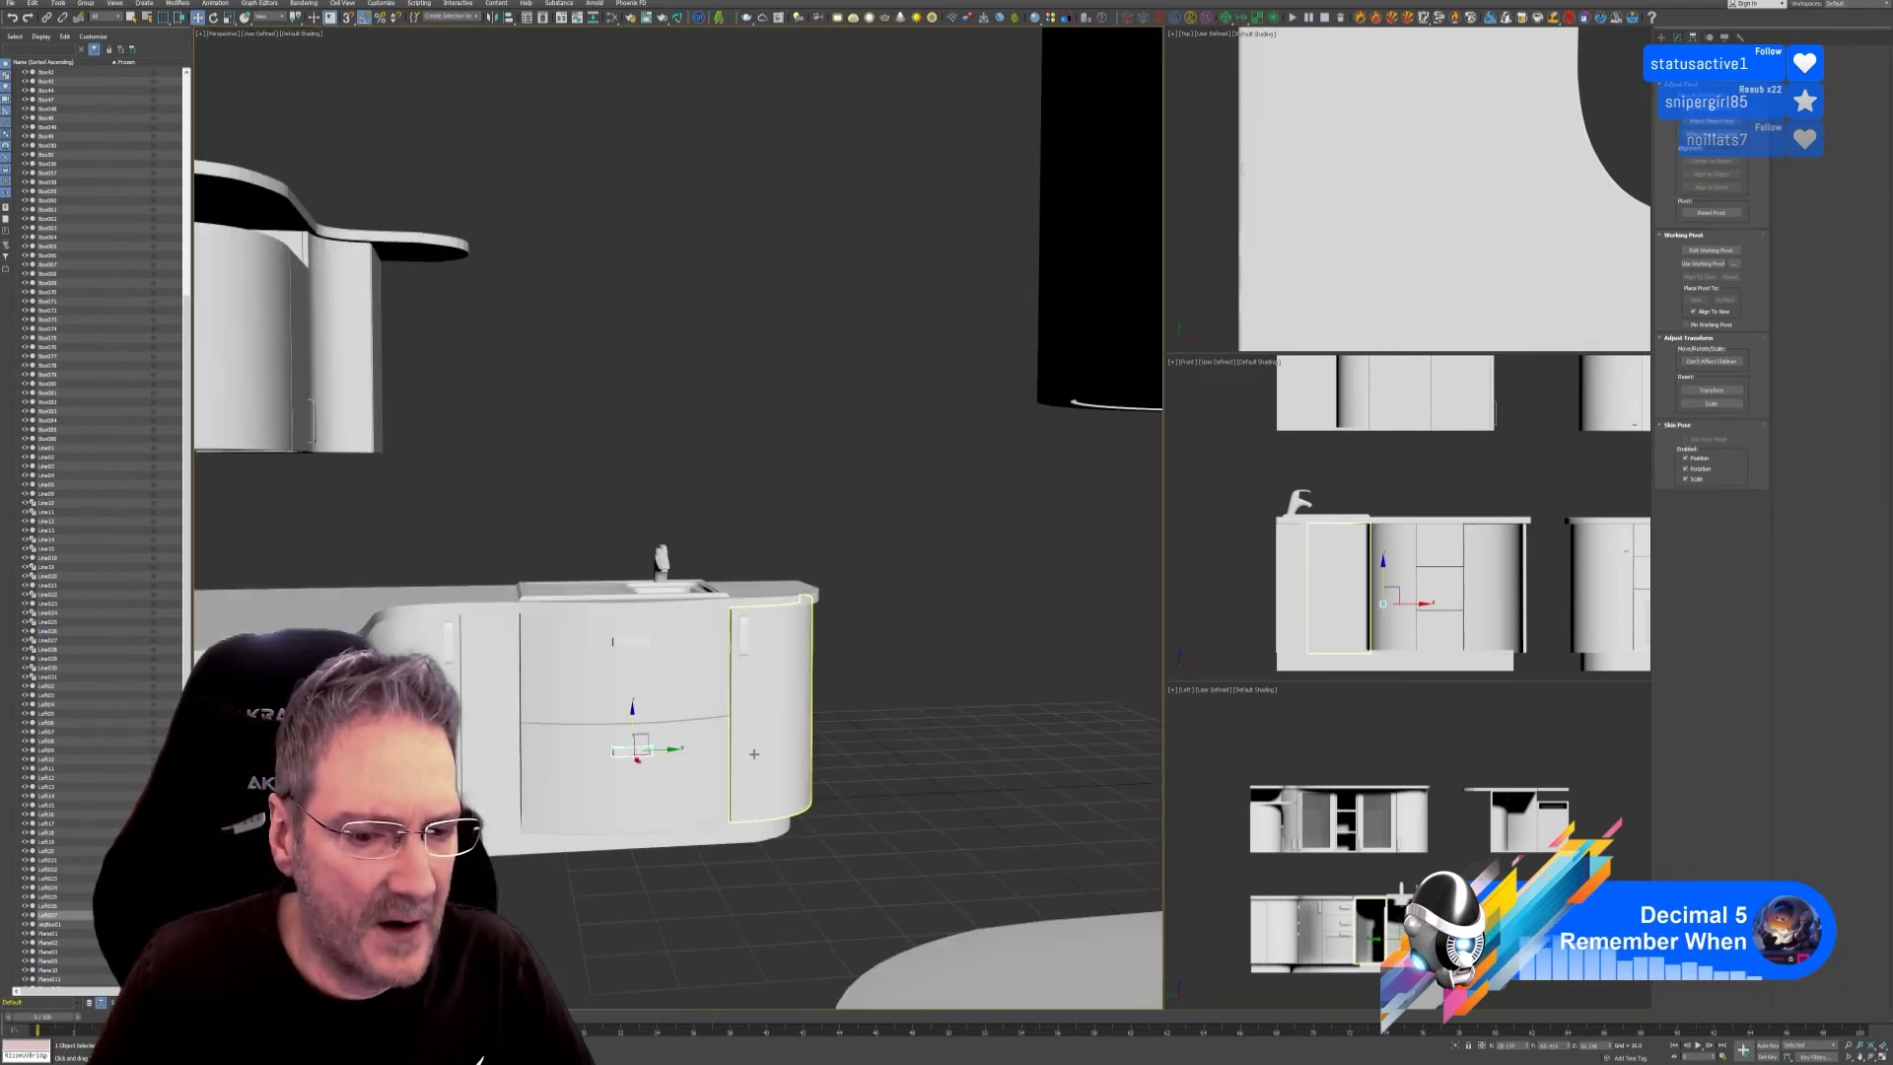
pyautogui.keyDown('alt'); pyautogui.moveTo(874, 854); pyautogui.dragTo(842, 854, button='middle'); pyautogui.keyUp('alt')
pyautogui.scroll(-8, 842, 853)
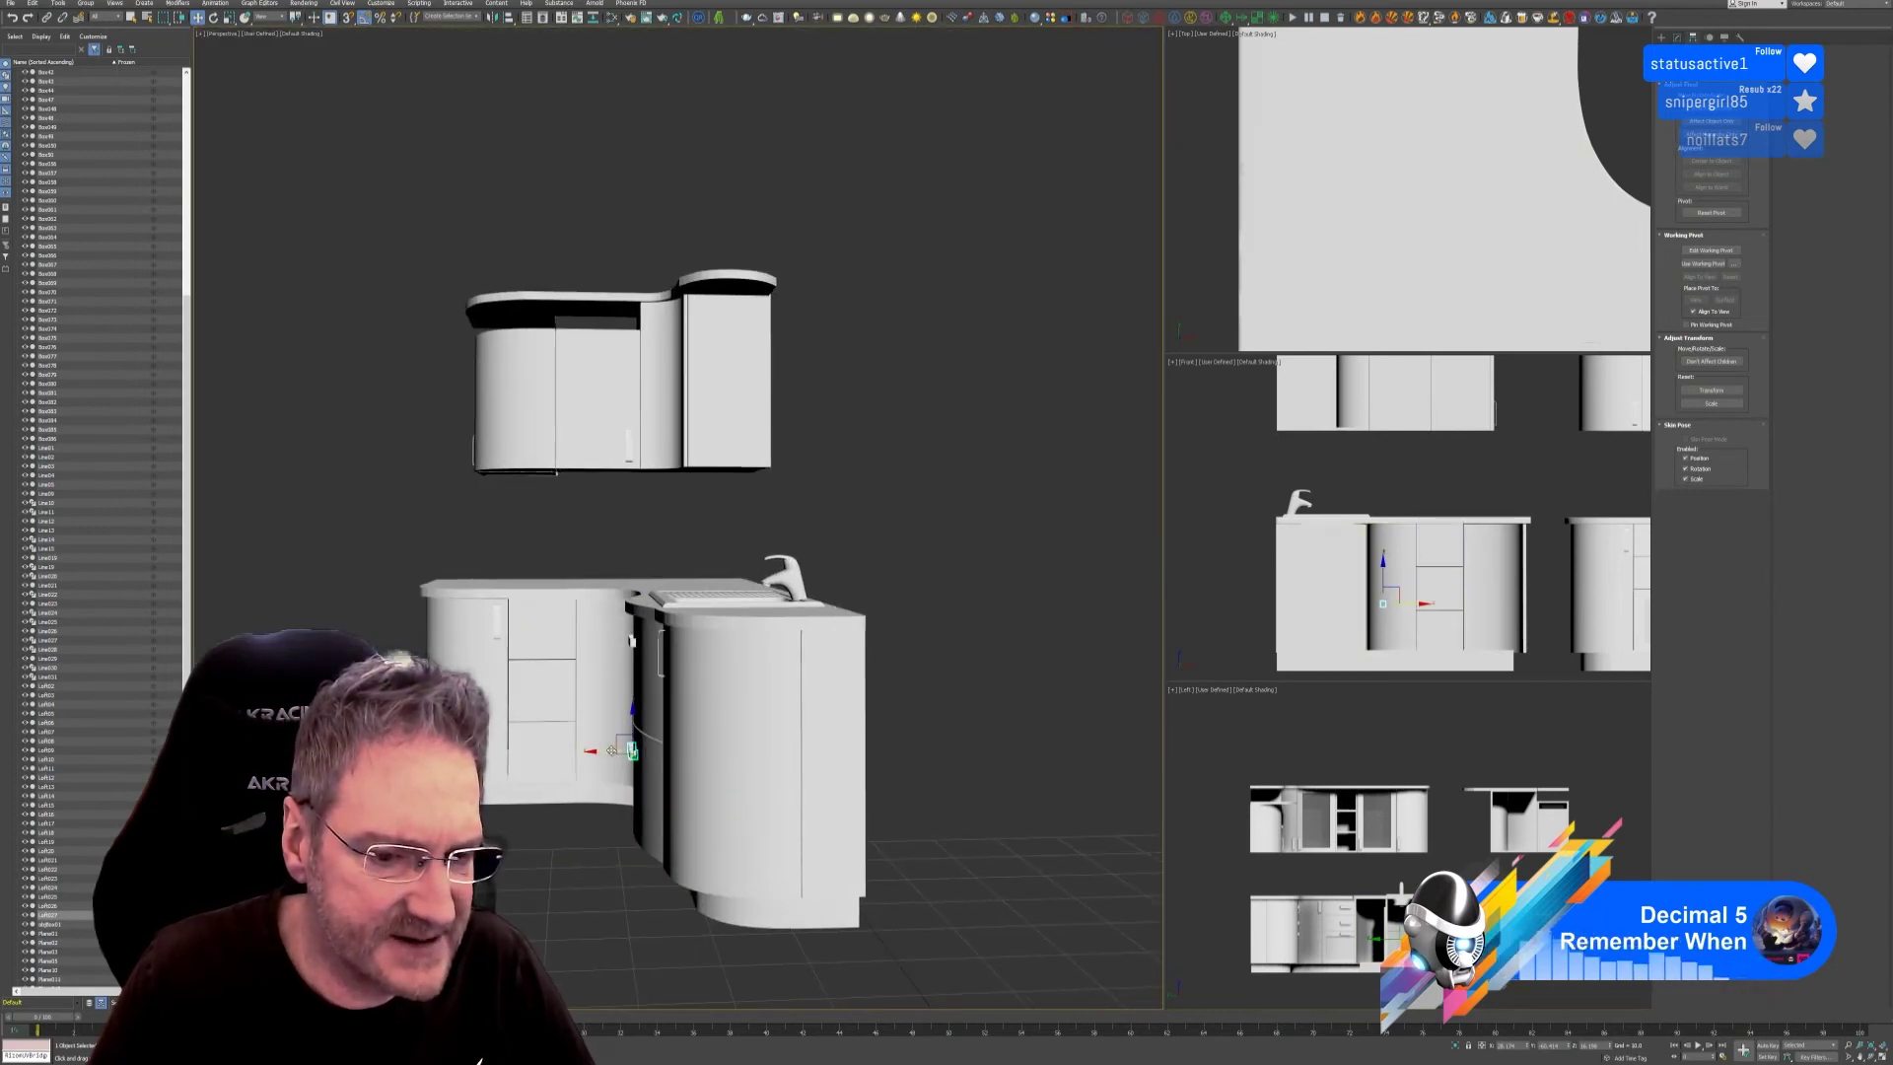
pyautogui.click(544, 740)
pyautogui.hotkey('ctrl', 'v')
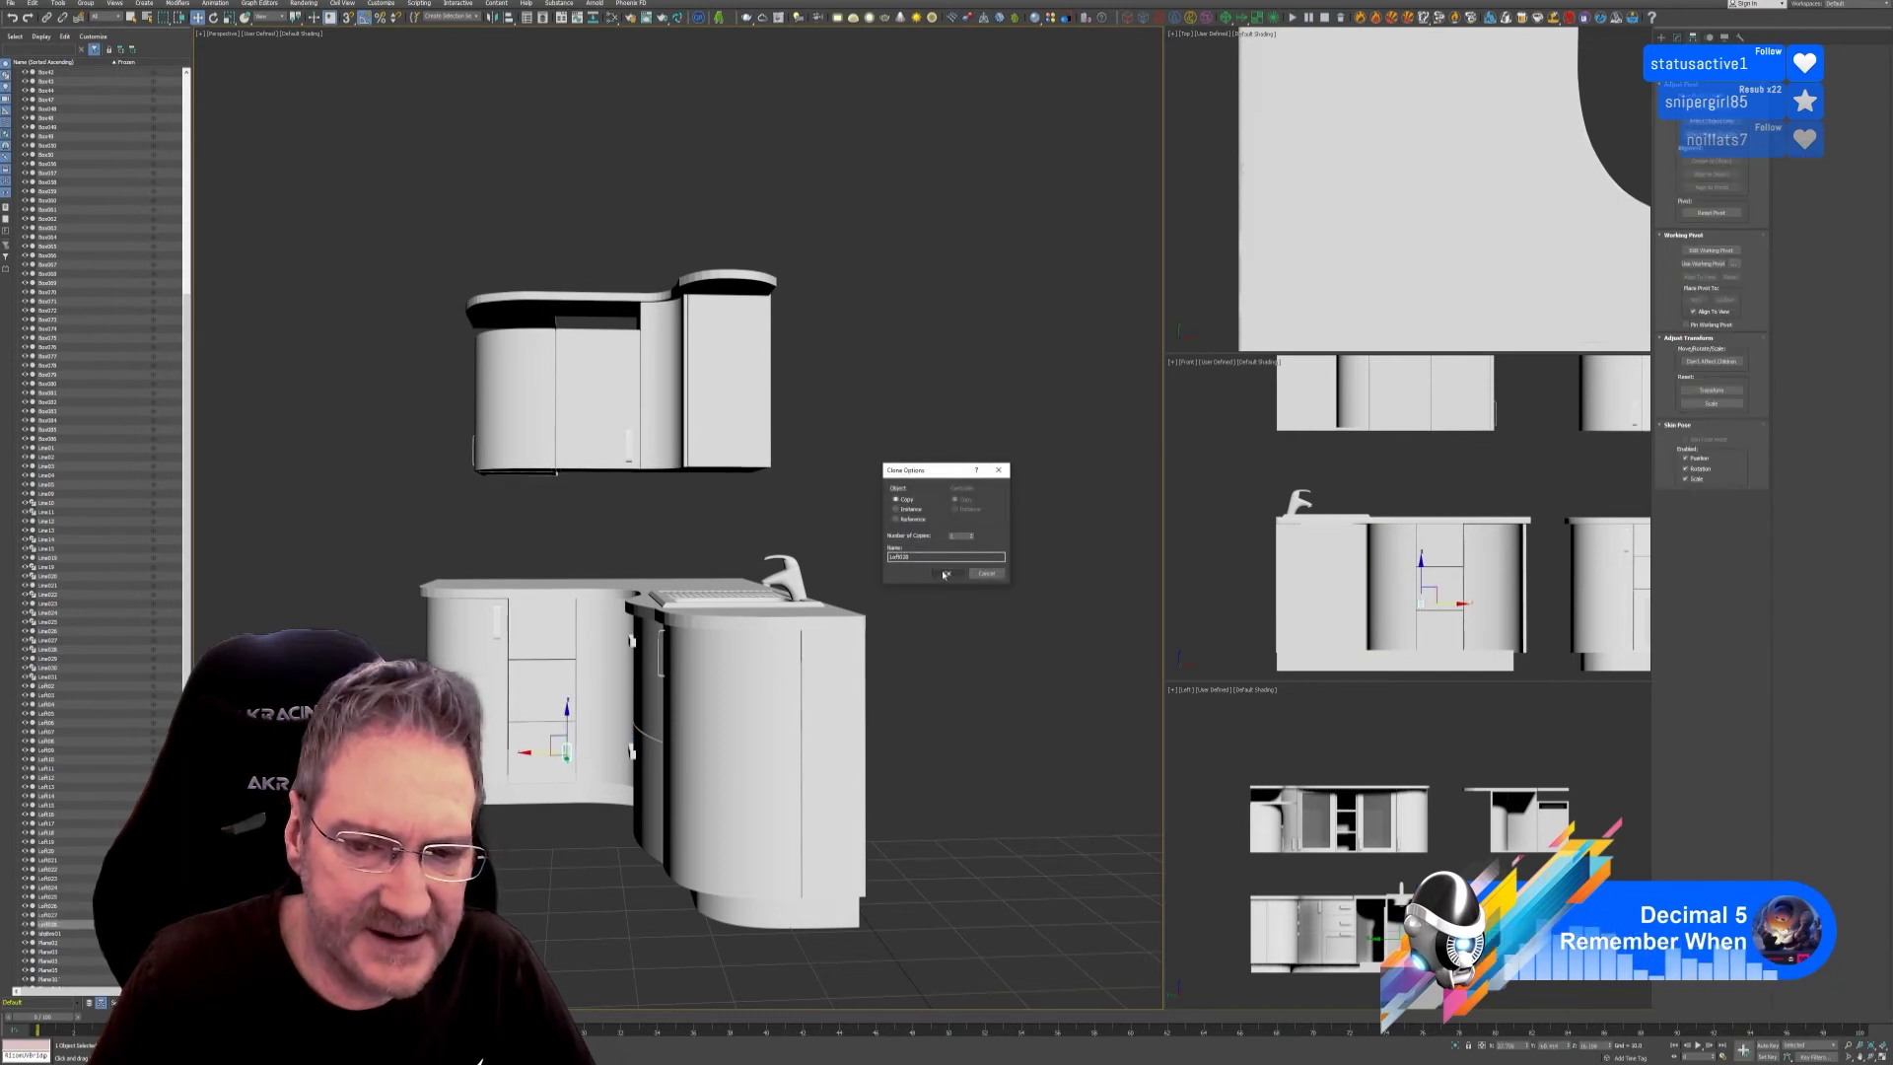
pyautogui.press('Return')
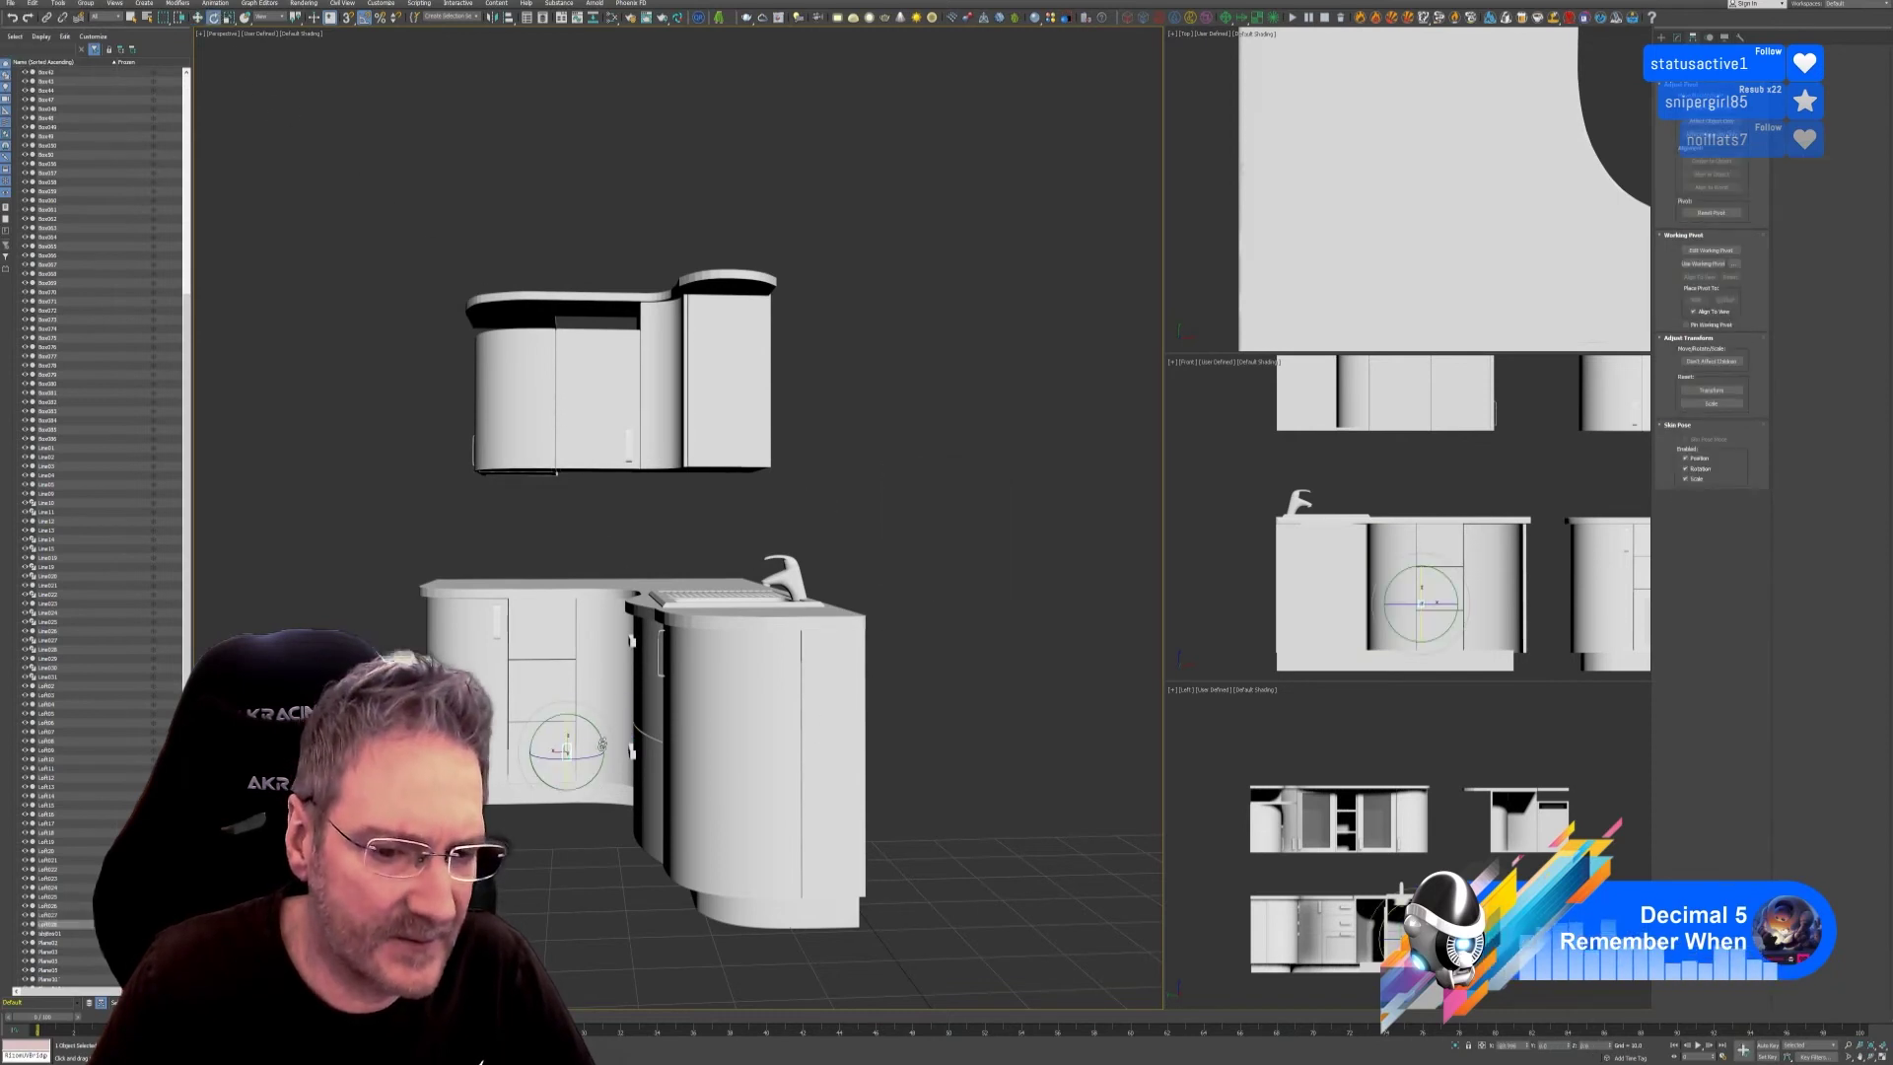
# Rotate the cloned handle about its vertical axis until it lies parallel to the straight drawer fronts.
pyautogui.press('e')
pyautogui.moveTo(581, 758); pyautogui.dragTo(626, 756)
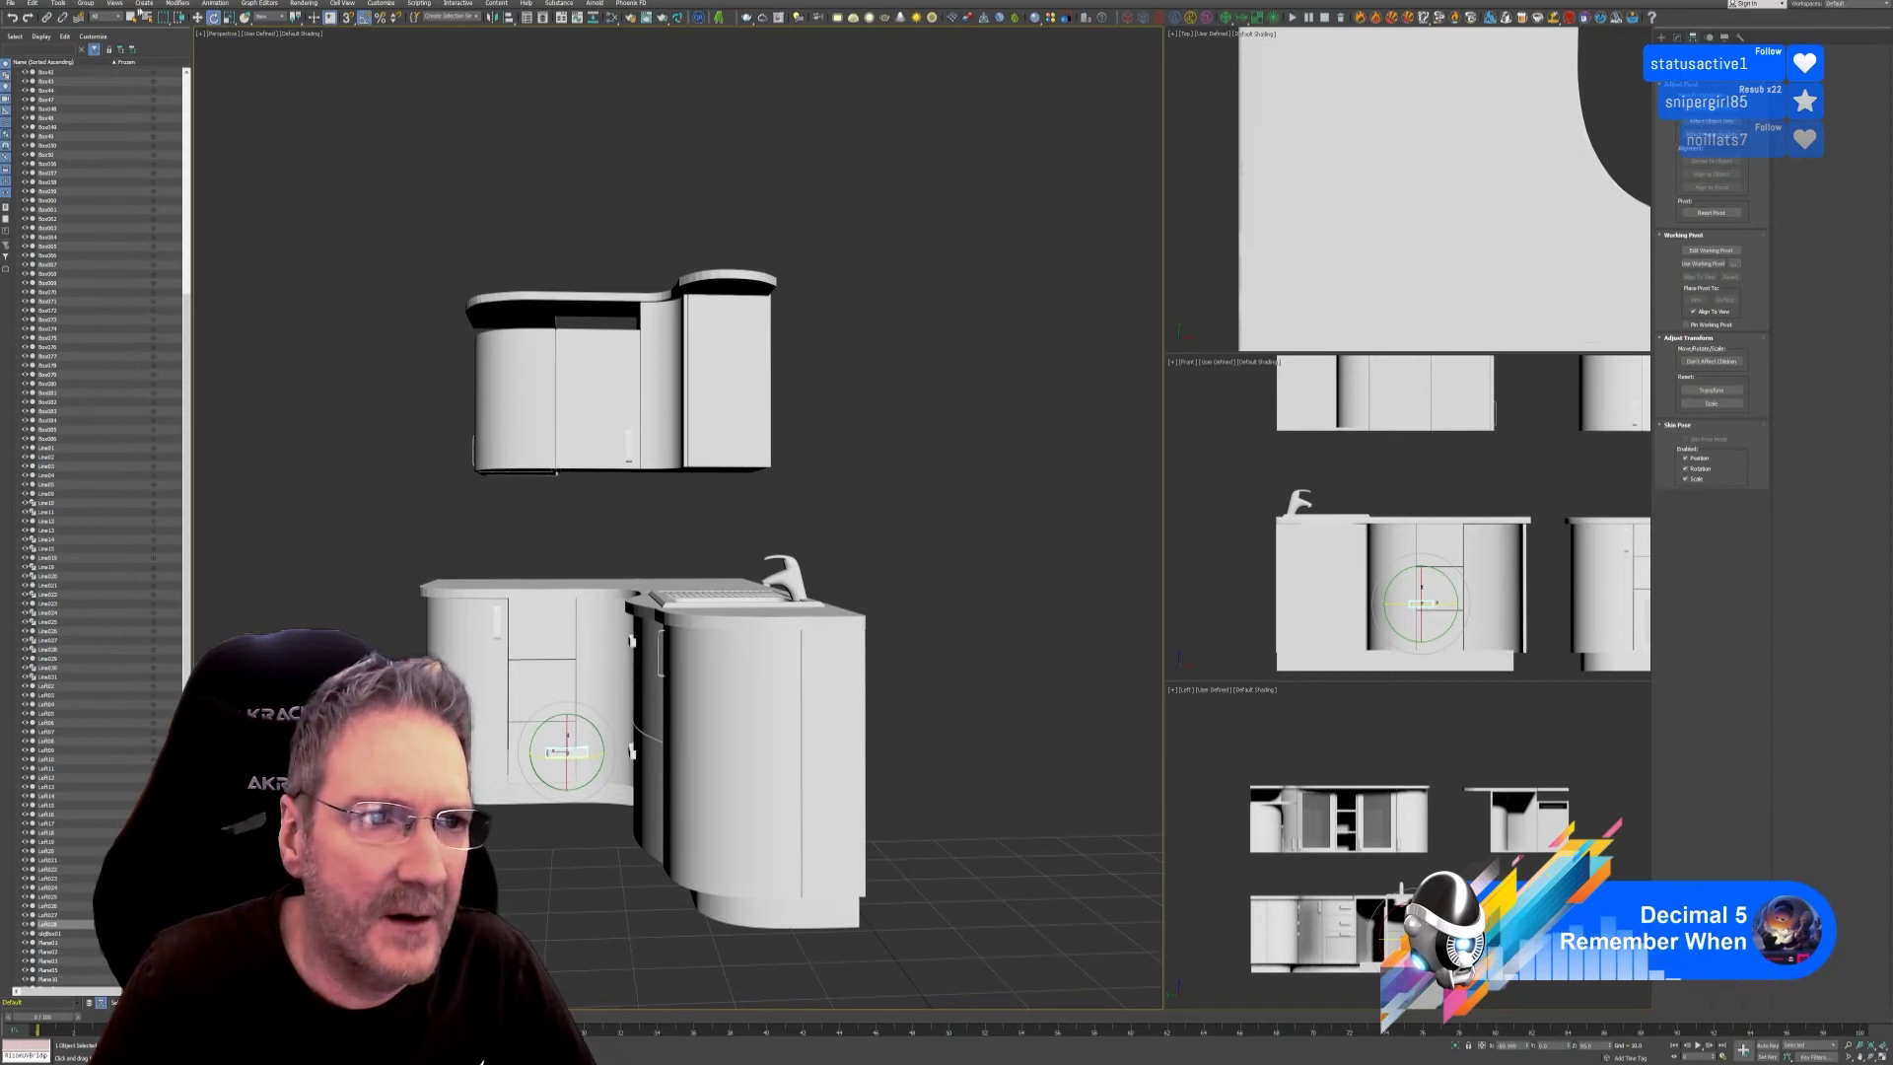
pyautogui.click(197, 17)
pyautogui.click(197, 17)
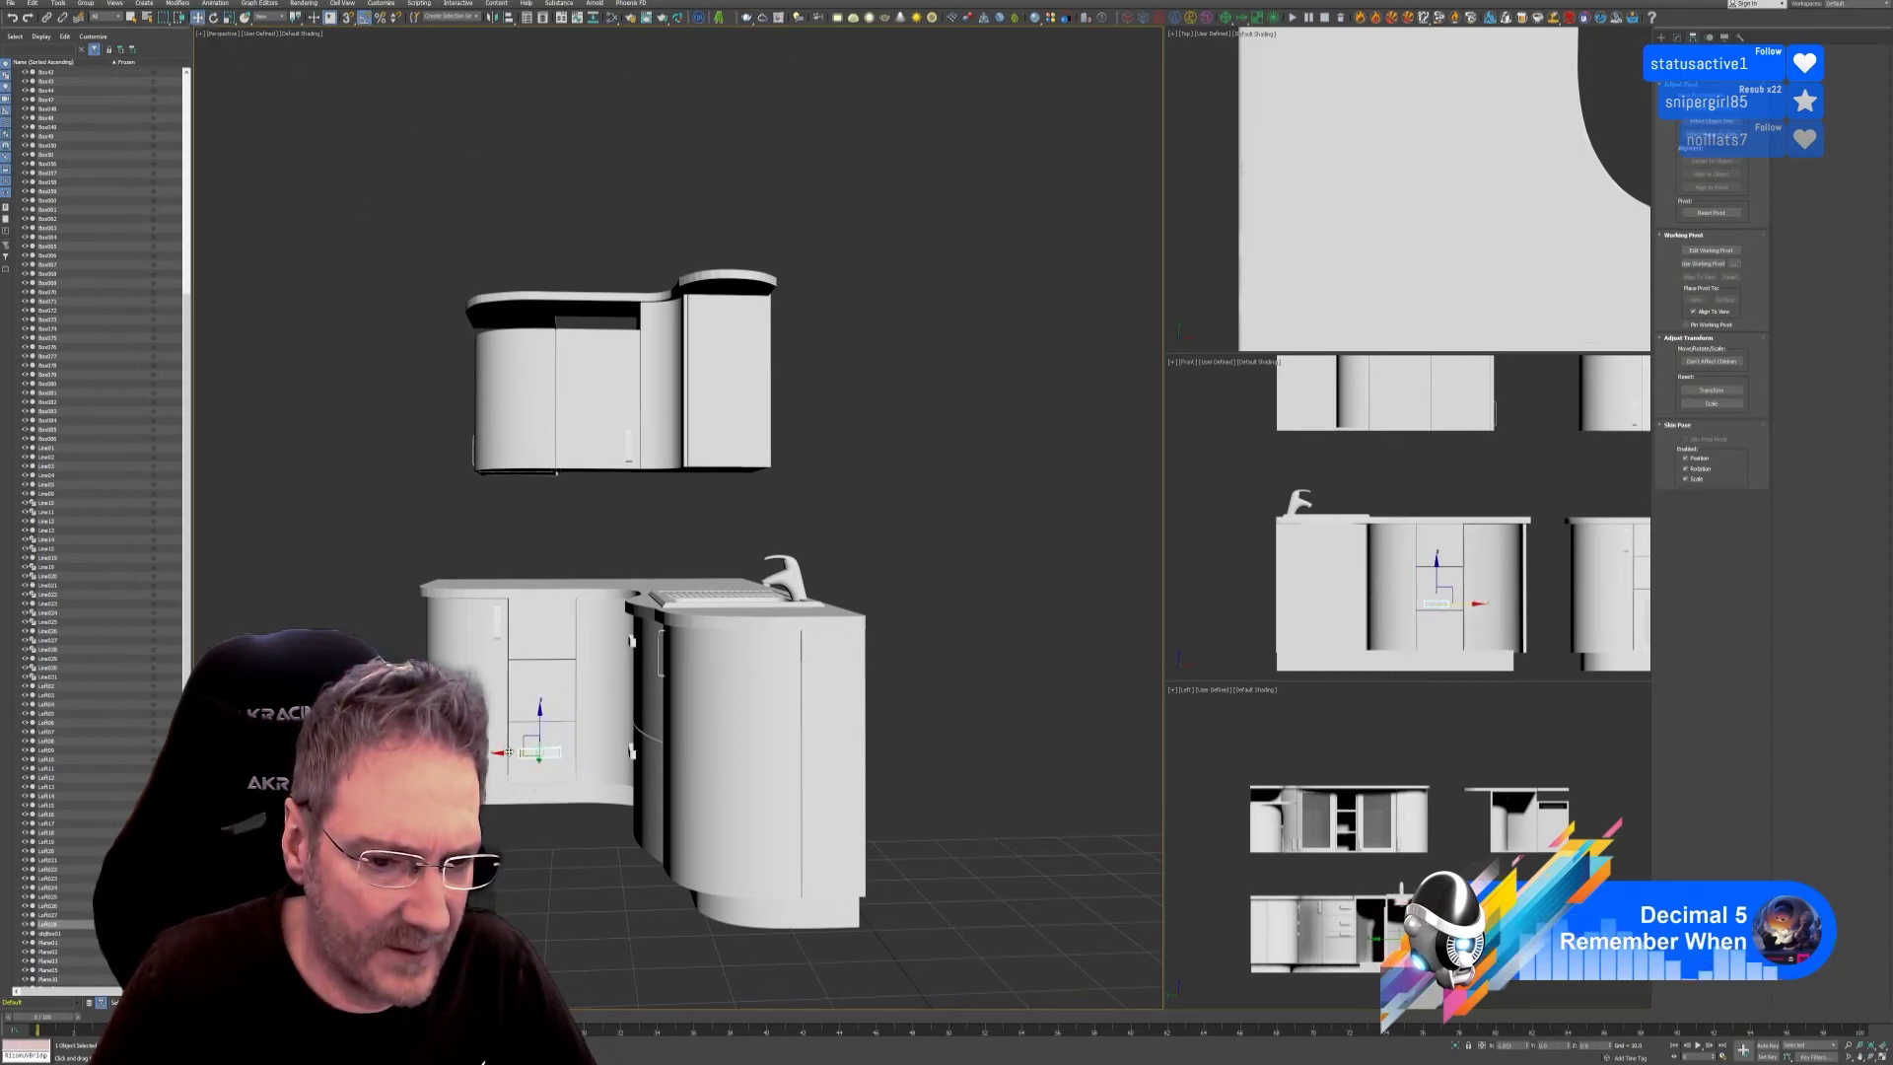
# Position the handle against the middle drawer front of the straight stack and centre it on that front.
pyautogui.scroll(5, 557, 838)
pyautogui.scroll(3, 550, 850)
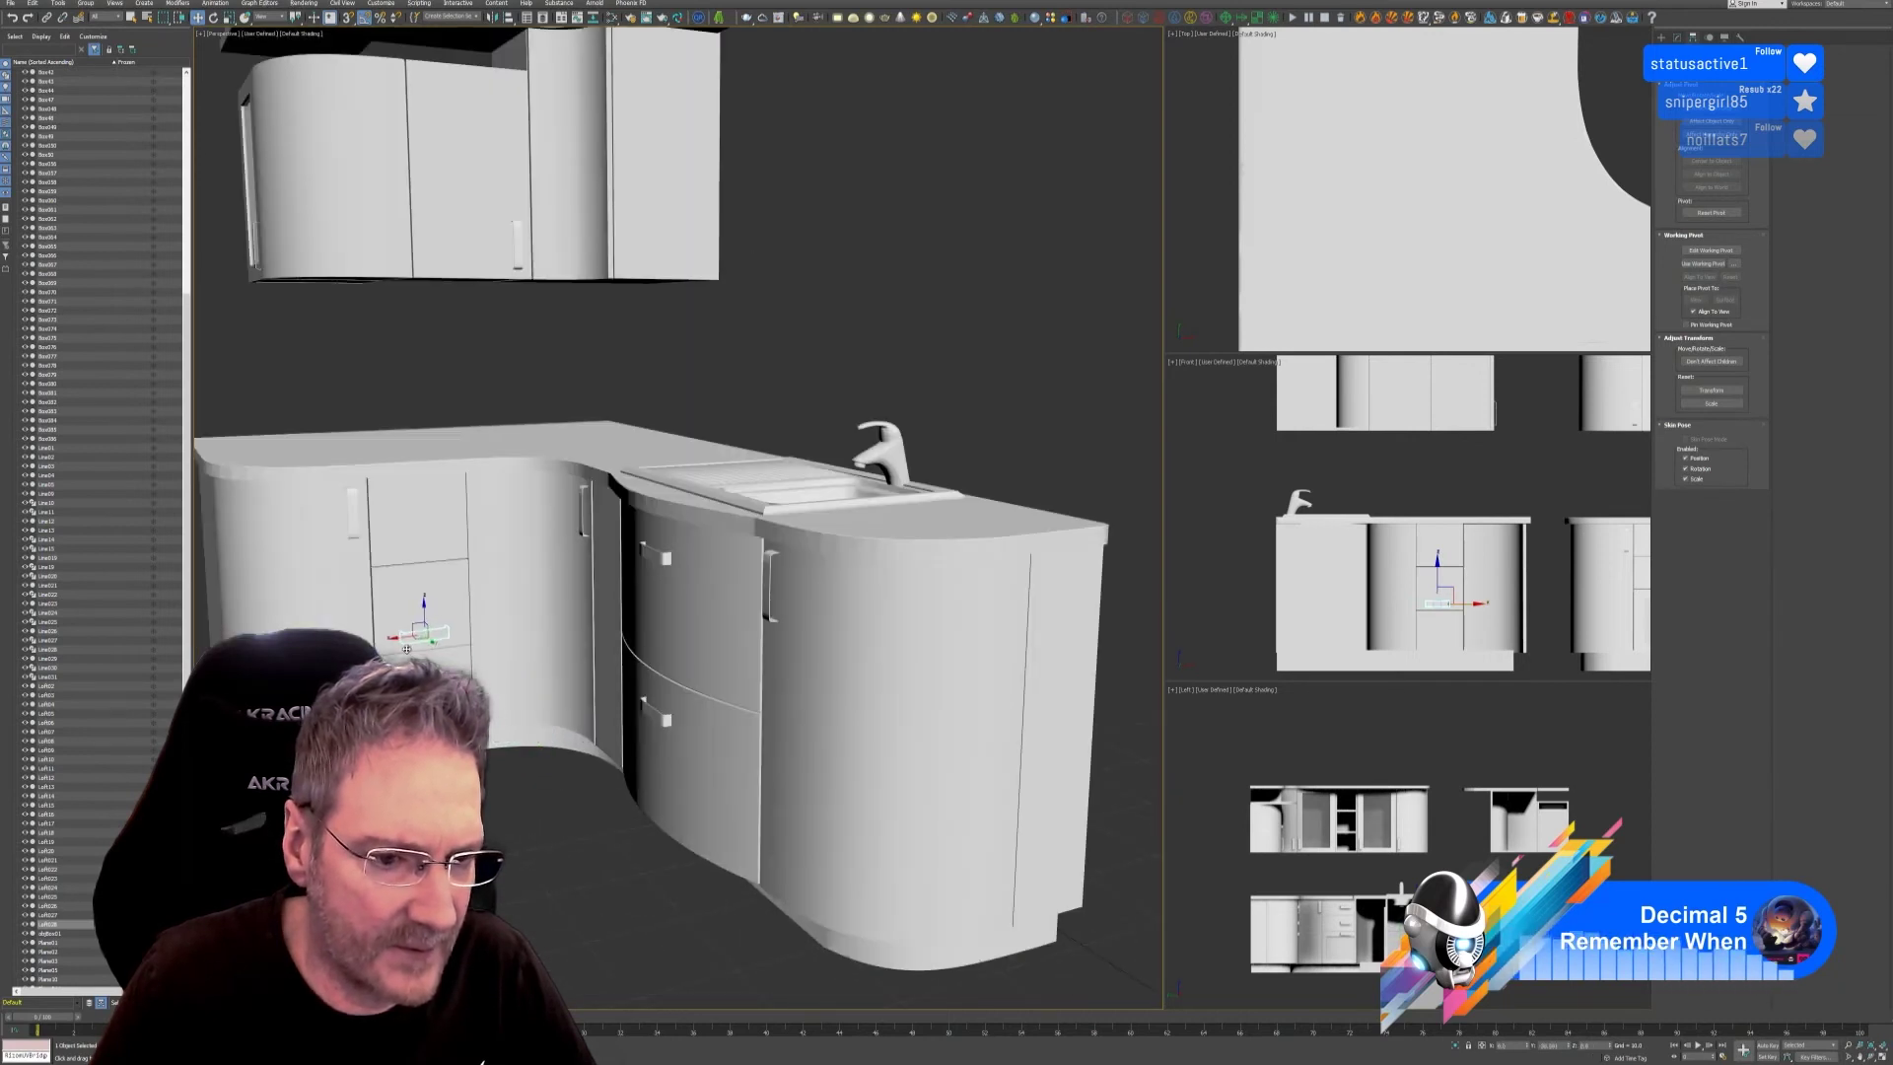
pyautogui.click(434, 625)
pyautogui.scroll(6, 434, 625)
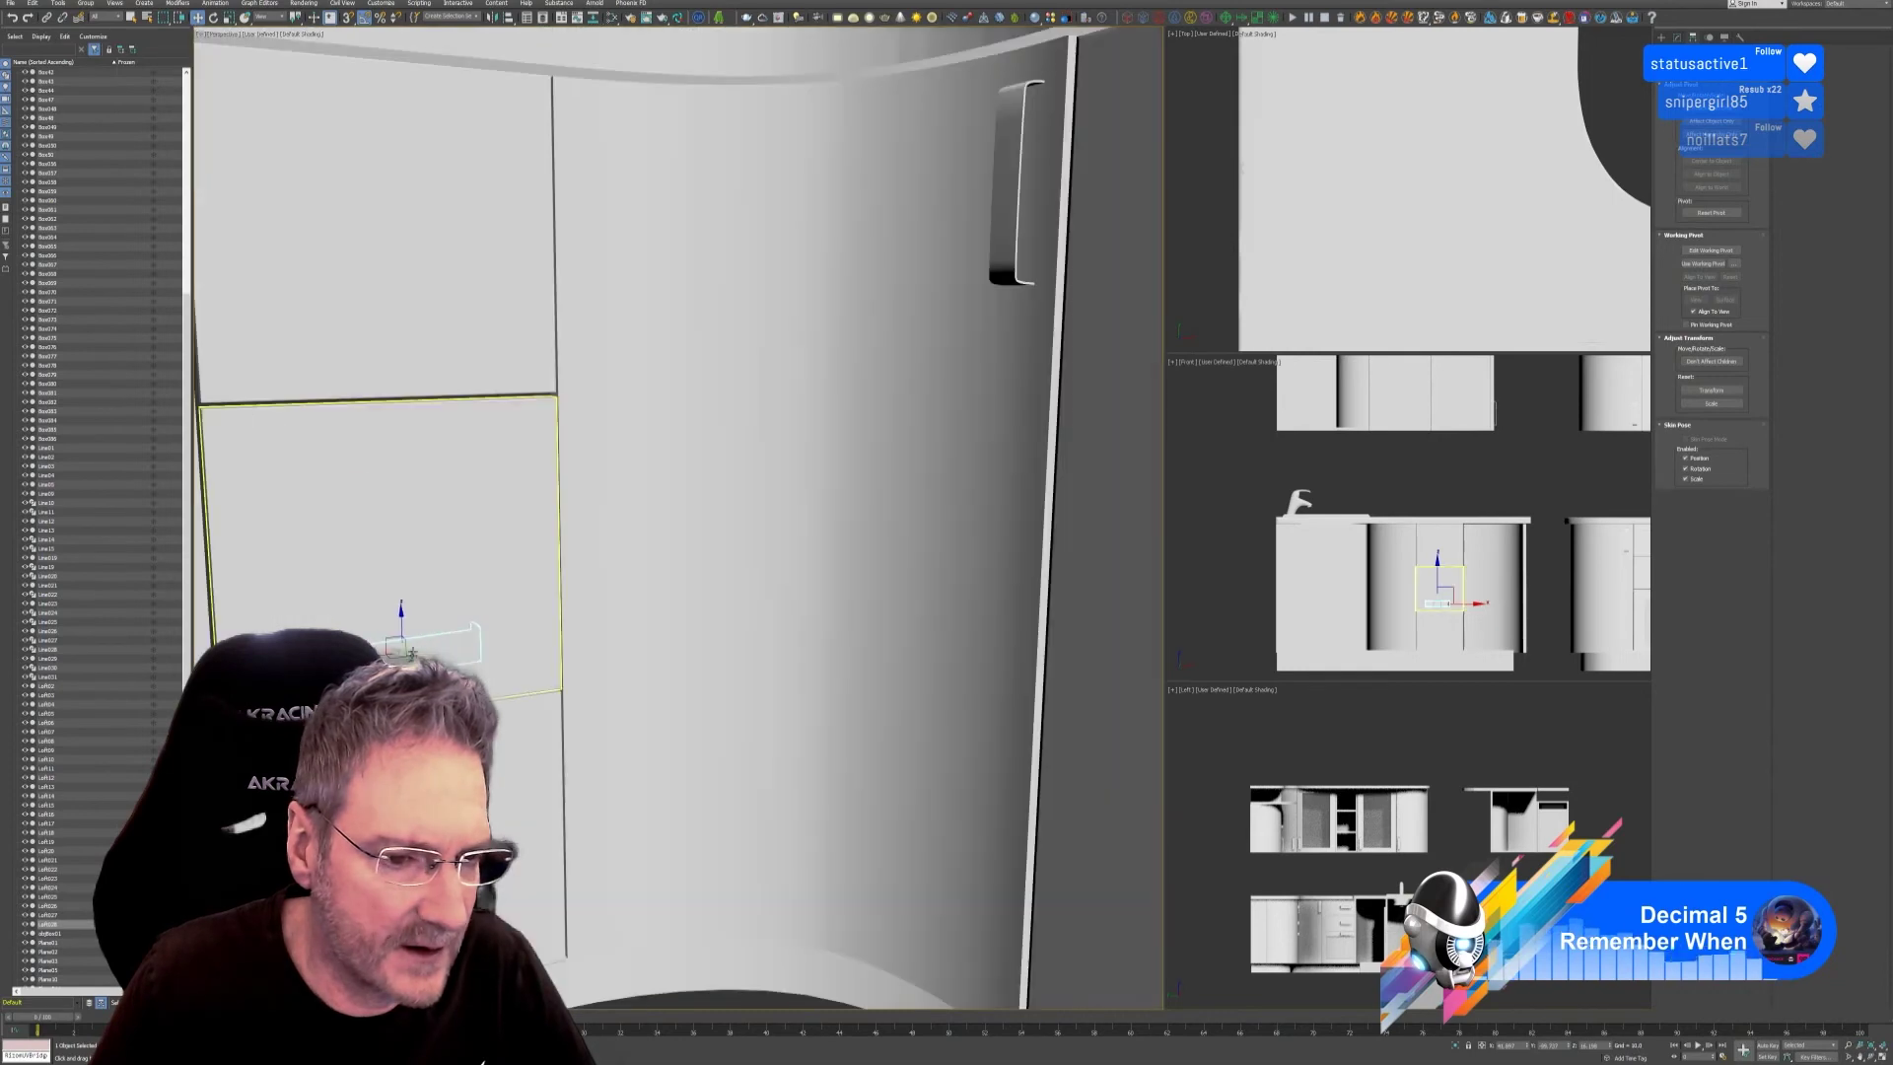
pyautogui.moveTo(414, 663); pyautogui.dragTo(418, 667)
pyautogui.keyDown('alt'); pyautogui.moveTo(672, 860); pyautogui.dragTo(634, 866, button='middle'); pyautogui.keyUp('alt')
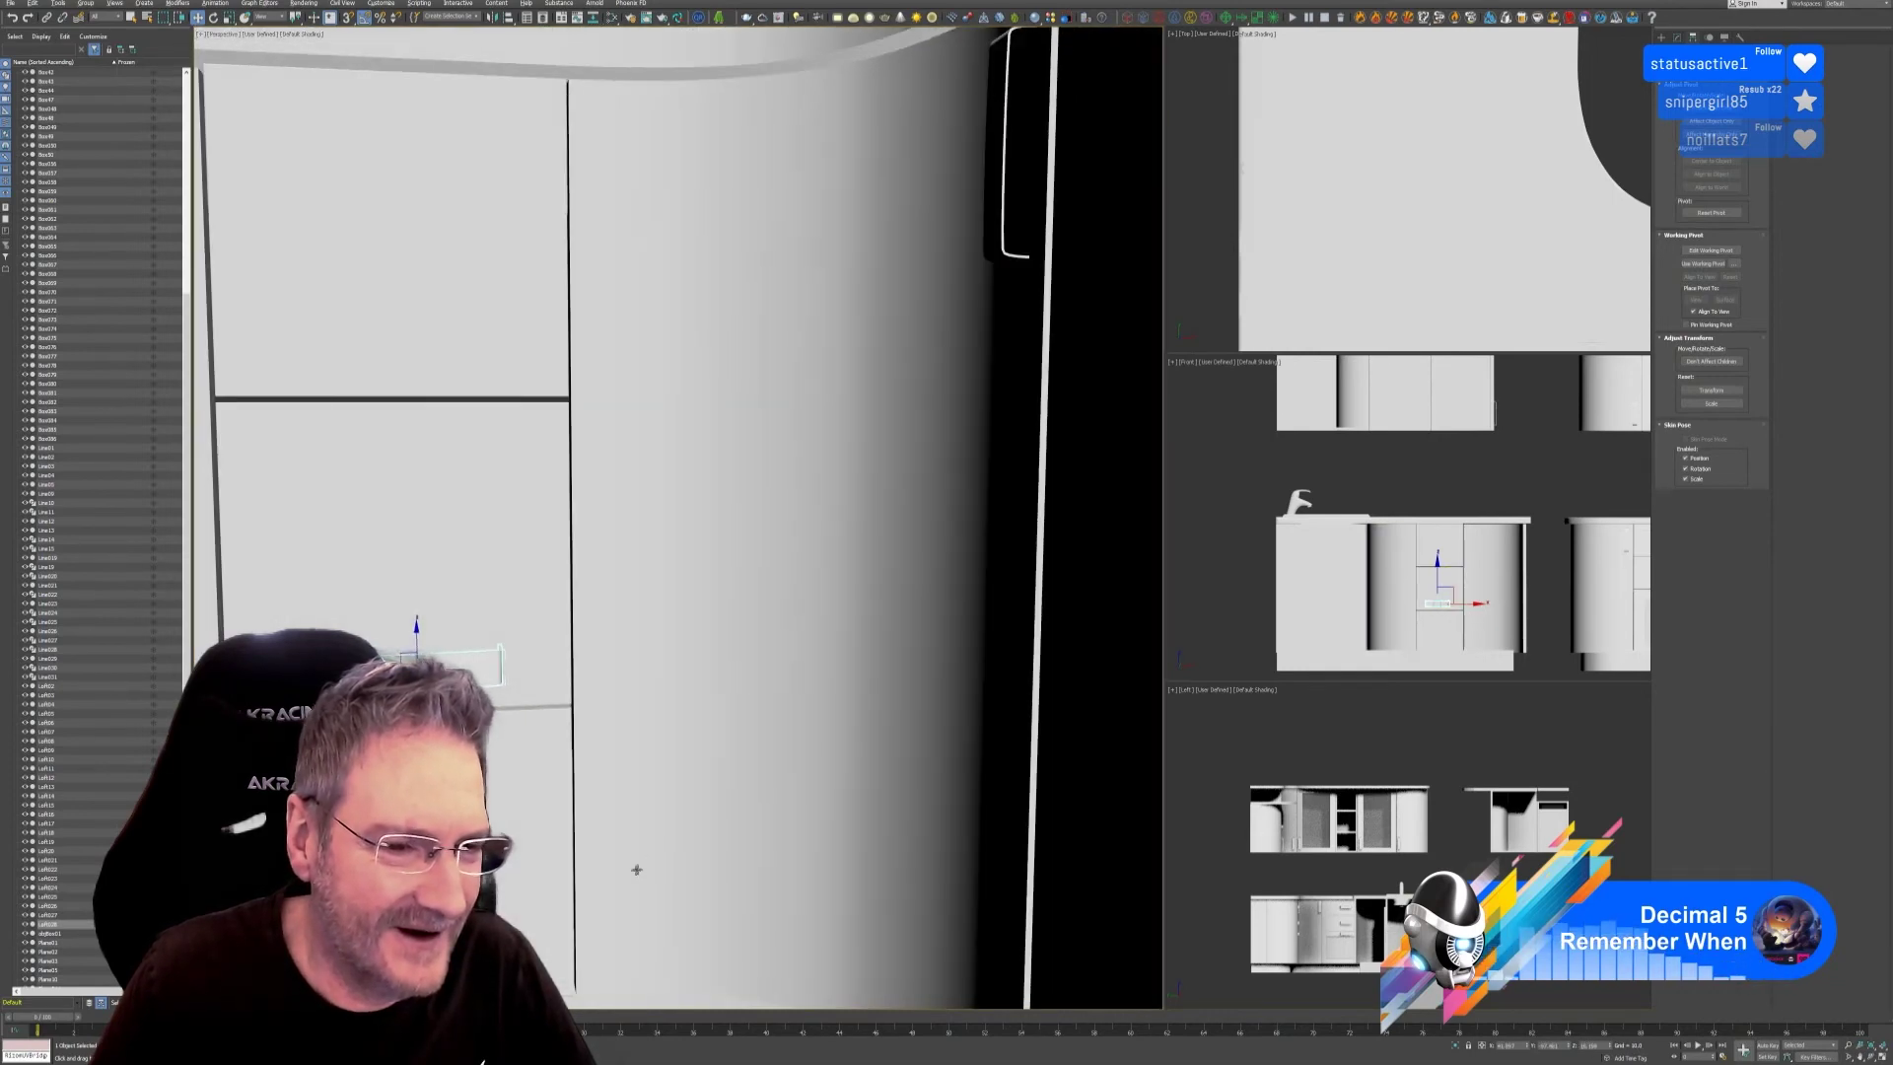
pyautogui.moveTo(412, 620); pyautogui.dragTo(361, 553)
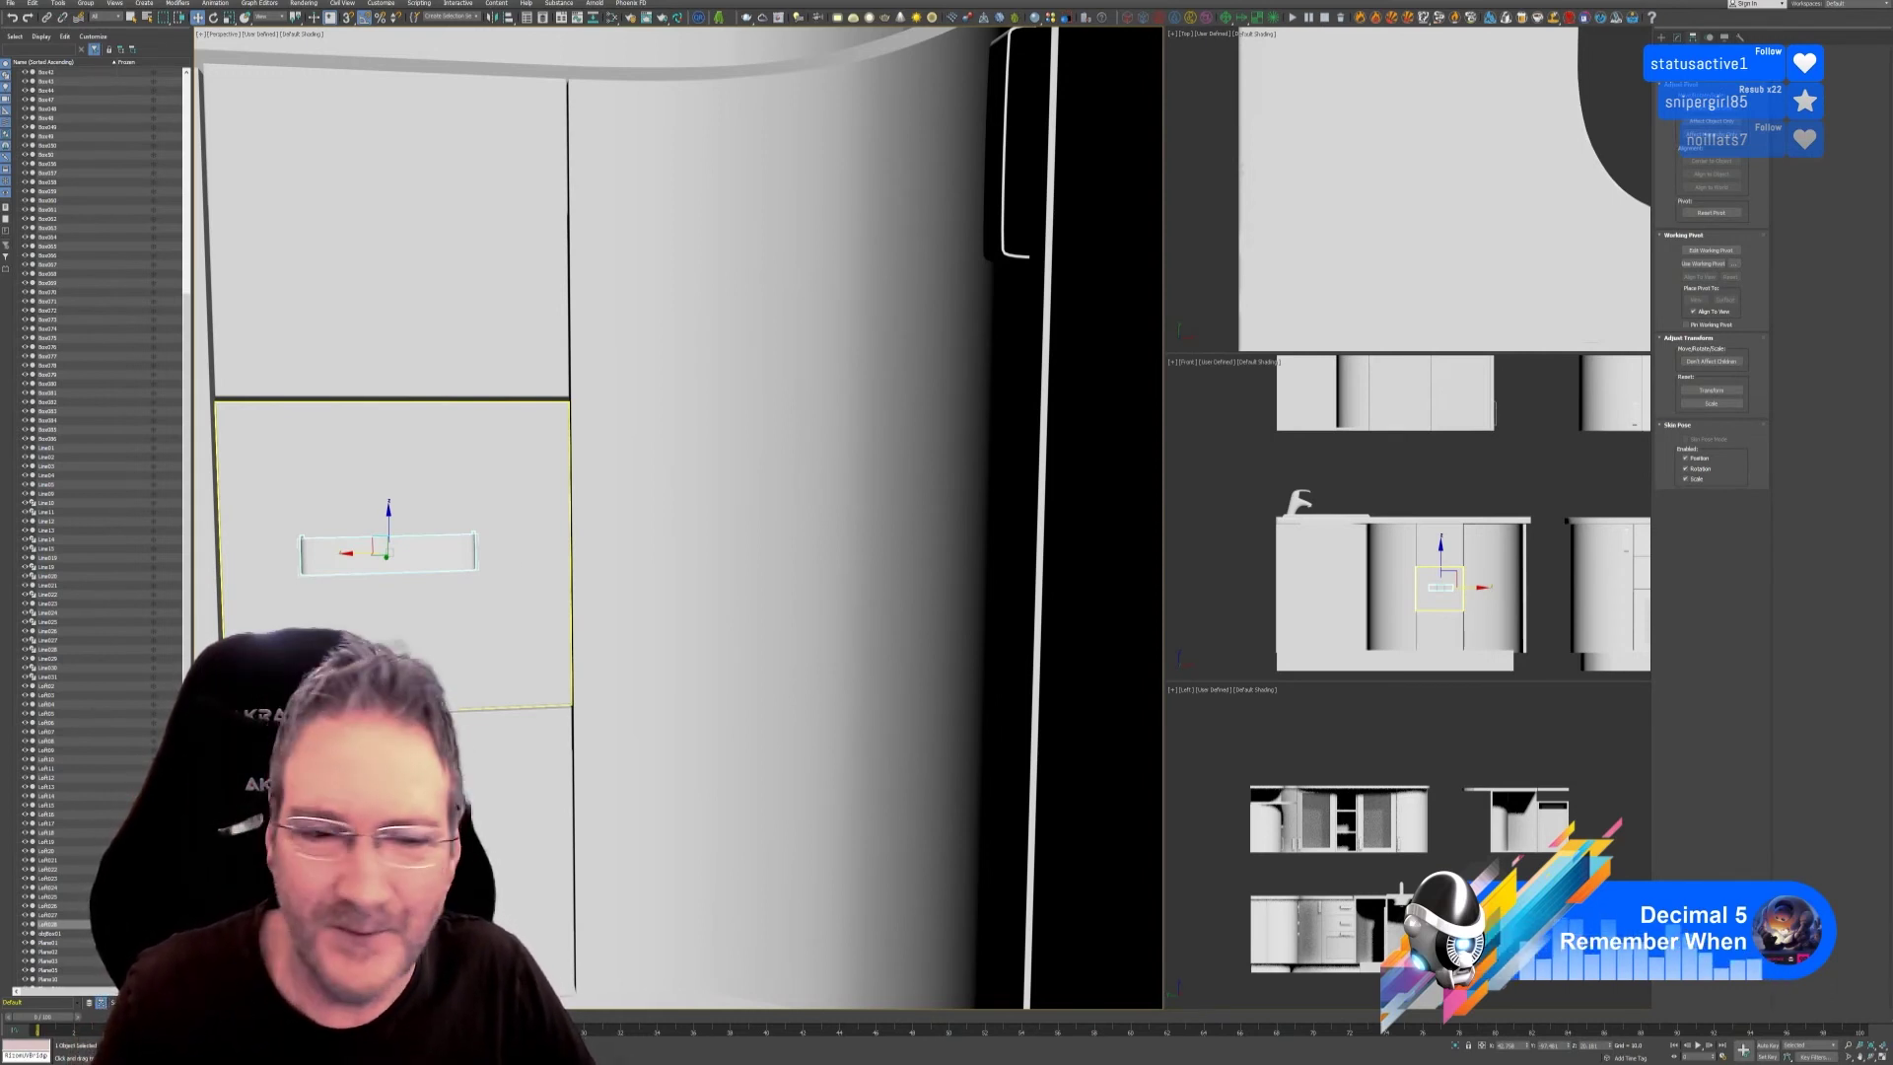
pyautogui.scroll(-3, 499, 505)
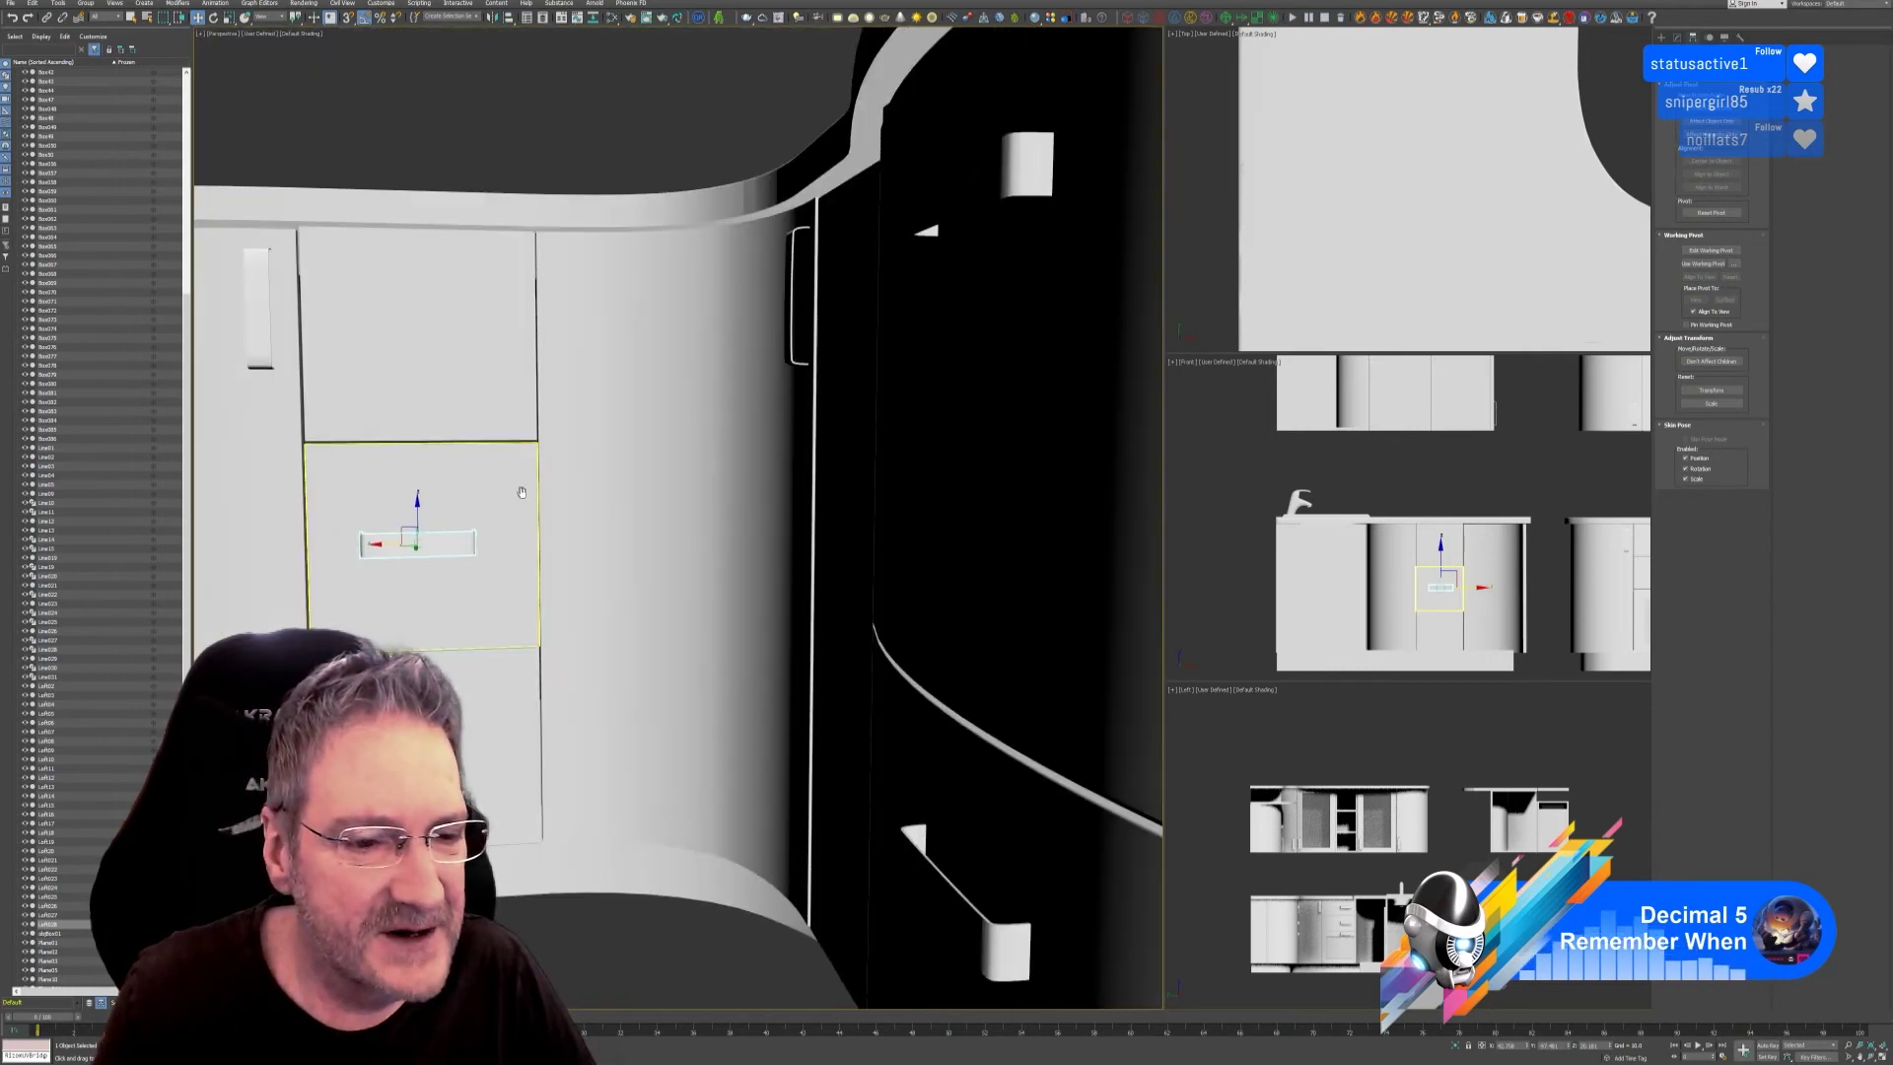
pyautogui.moveTo(521, 499); pyautogui.dragTo(459, 569, button='middle')
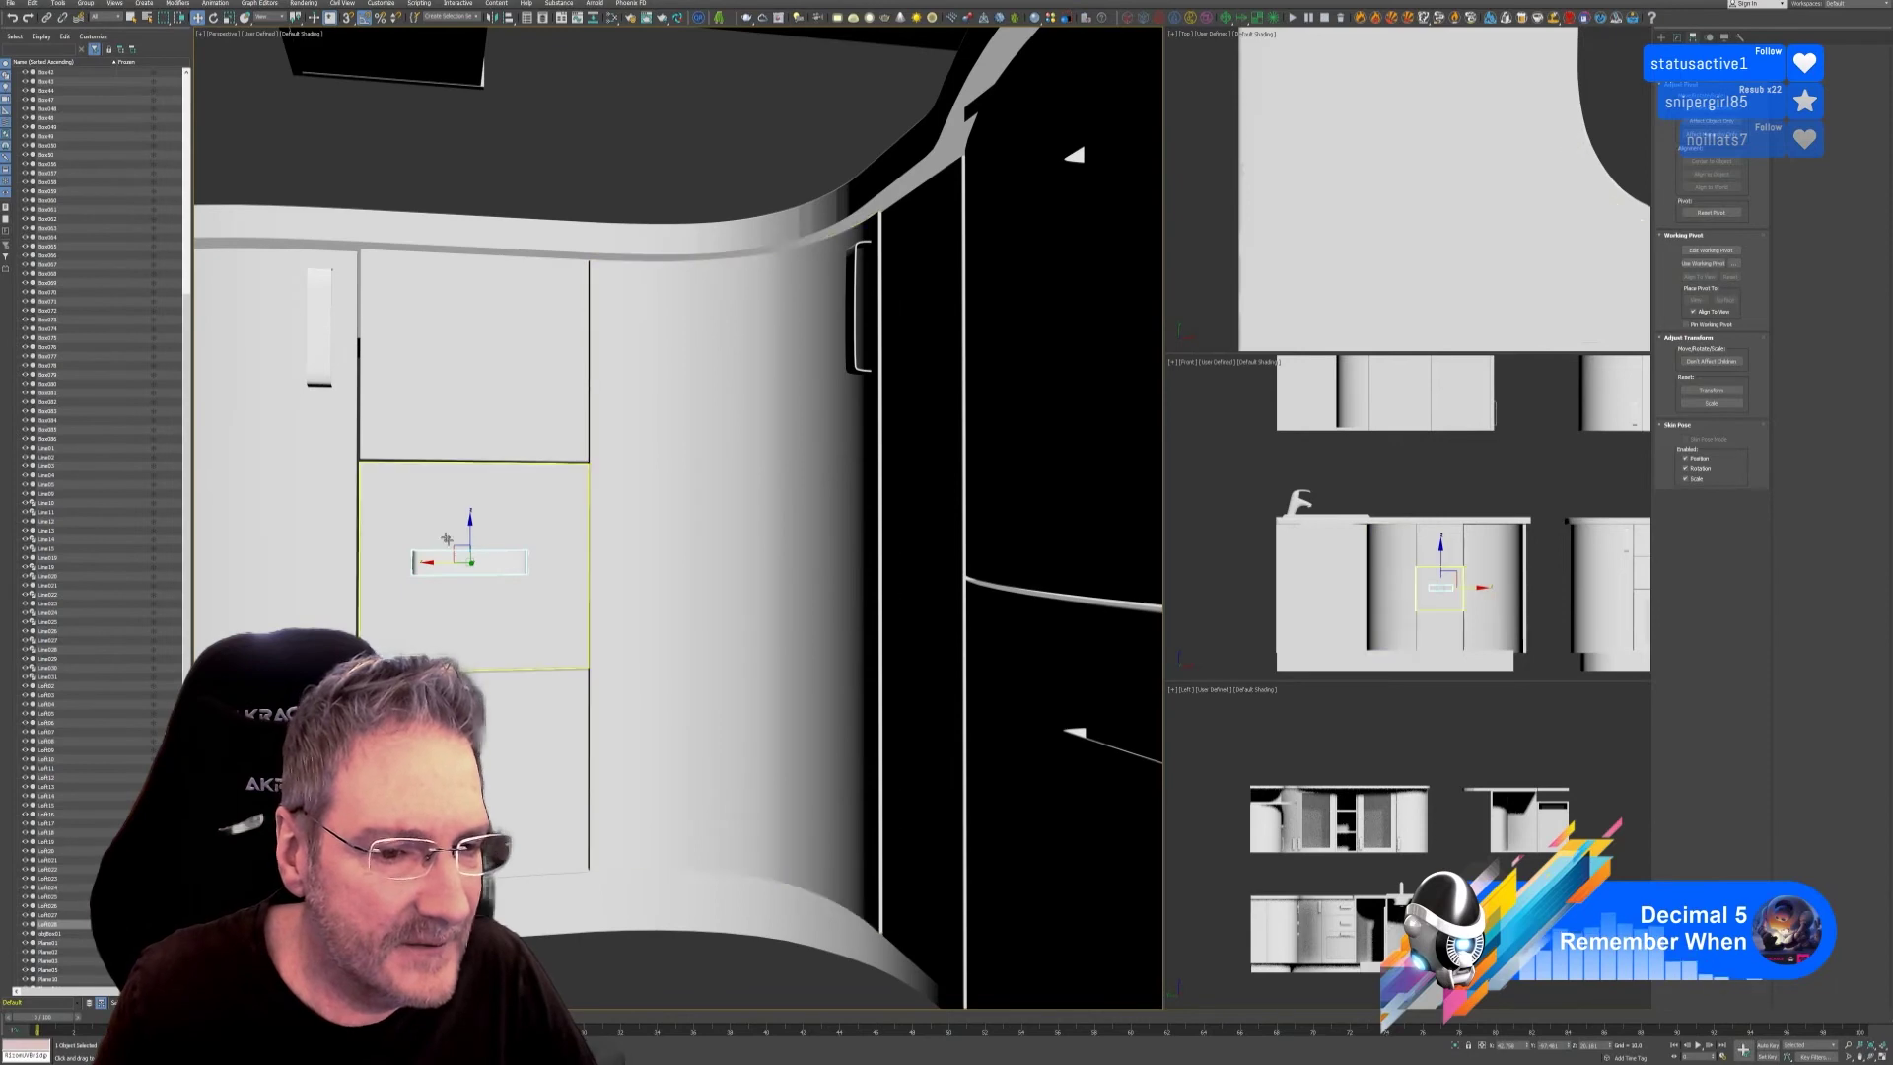
pyautogui.scroll(2, 458, 569)
pyautogui.moveTo(449, 566); pyautogui.dragTo(454, 568)
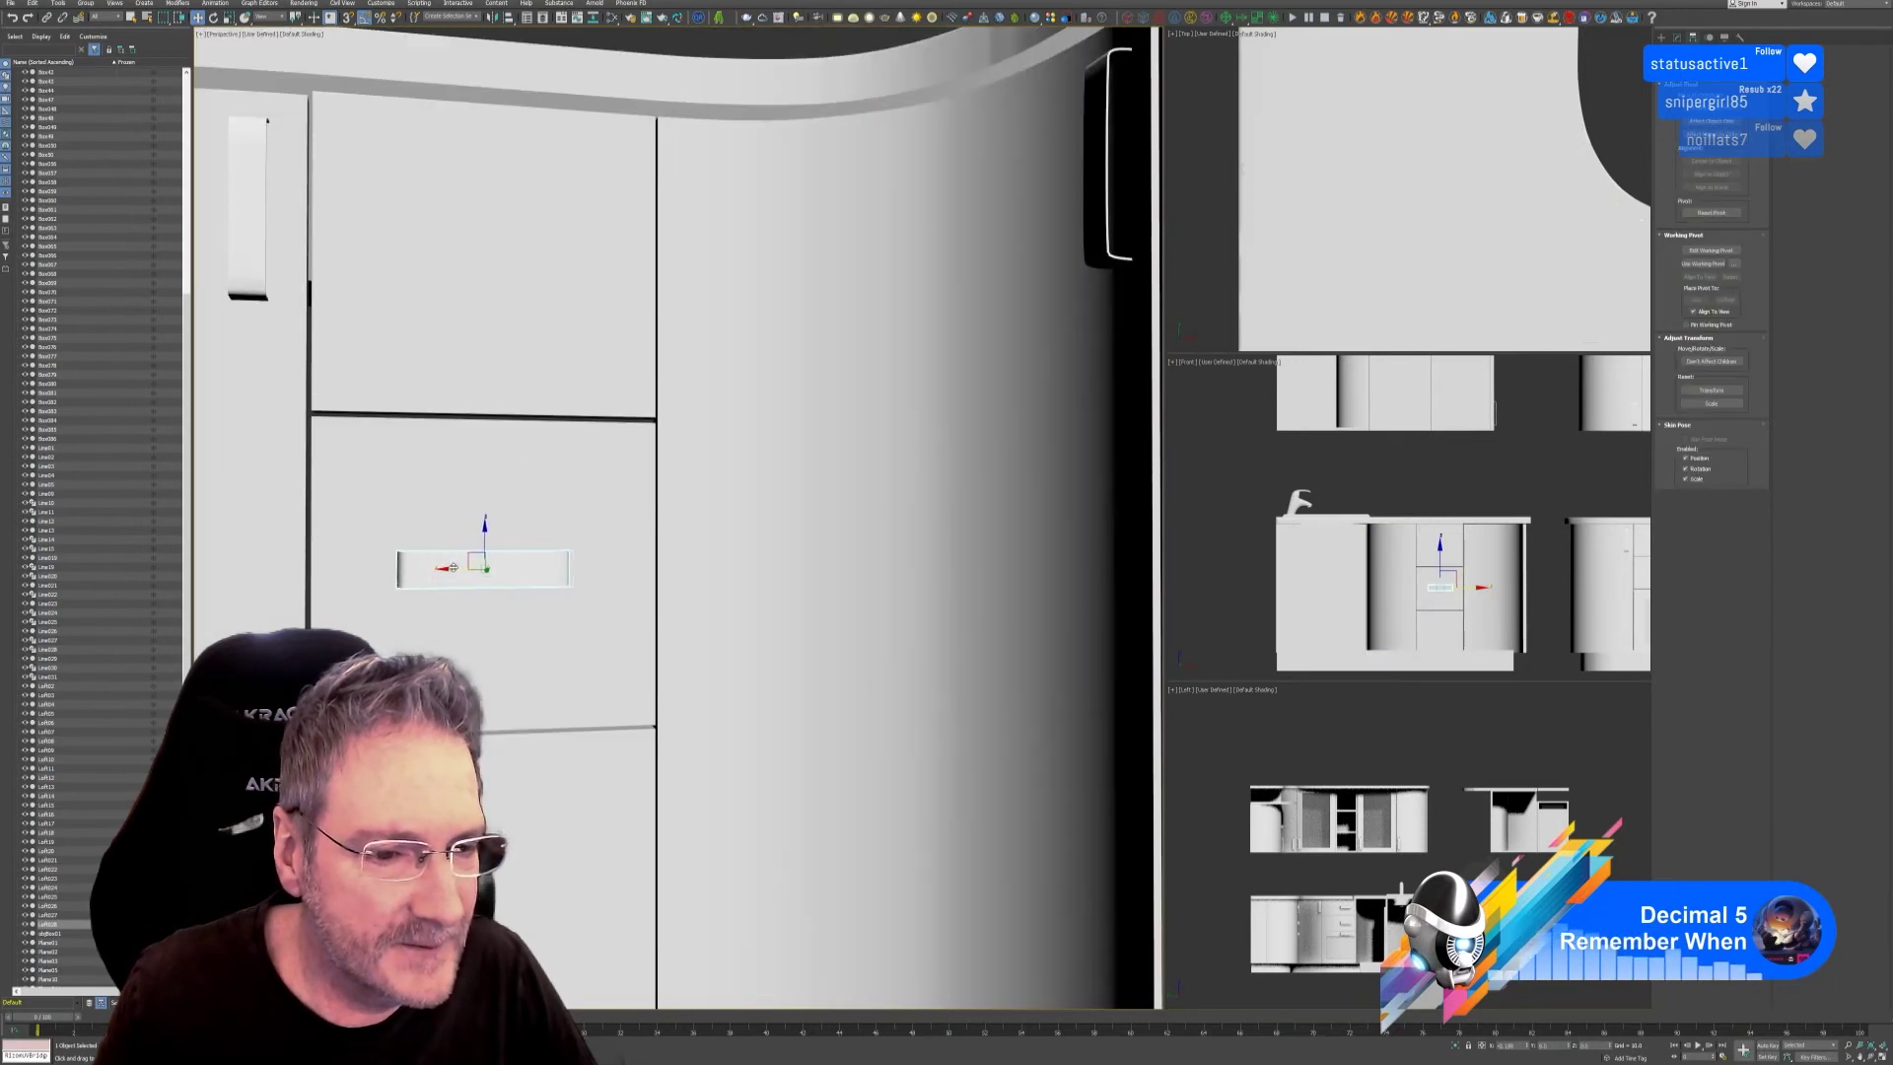
# Clone the middle drawer's handle straight up as a copy onto the top drawer front of the stack.
pyautogui.moveTo(736, 634)
pyautogui.keyDown('alt'); pyautogui.mouseDown(button='middle')
pyautogui.moveTo(765, 654)
pyautogui.moveTo(727, 588)
pyautogui.moveTo(756, 646)
pyautogui.moveTo(710, 642)
pyautogui.mouseUp(button='middle'); pyautogui.keyUp('alt')
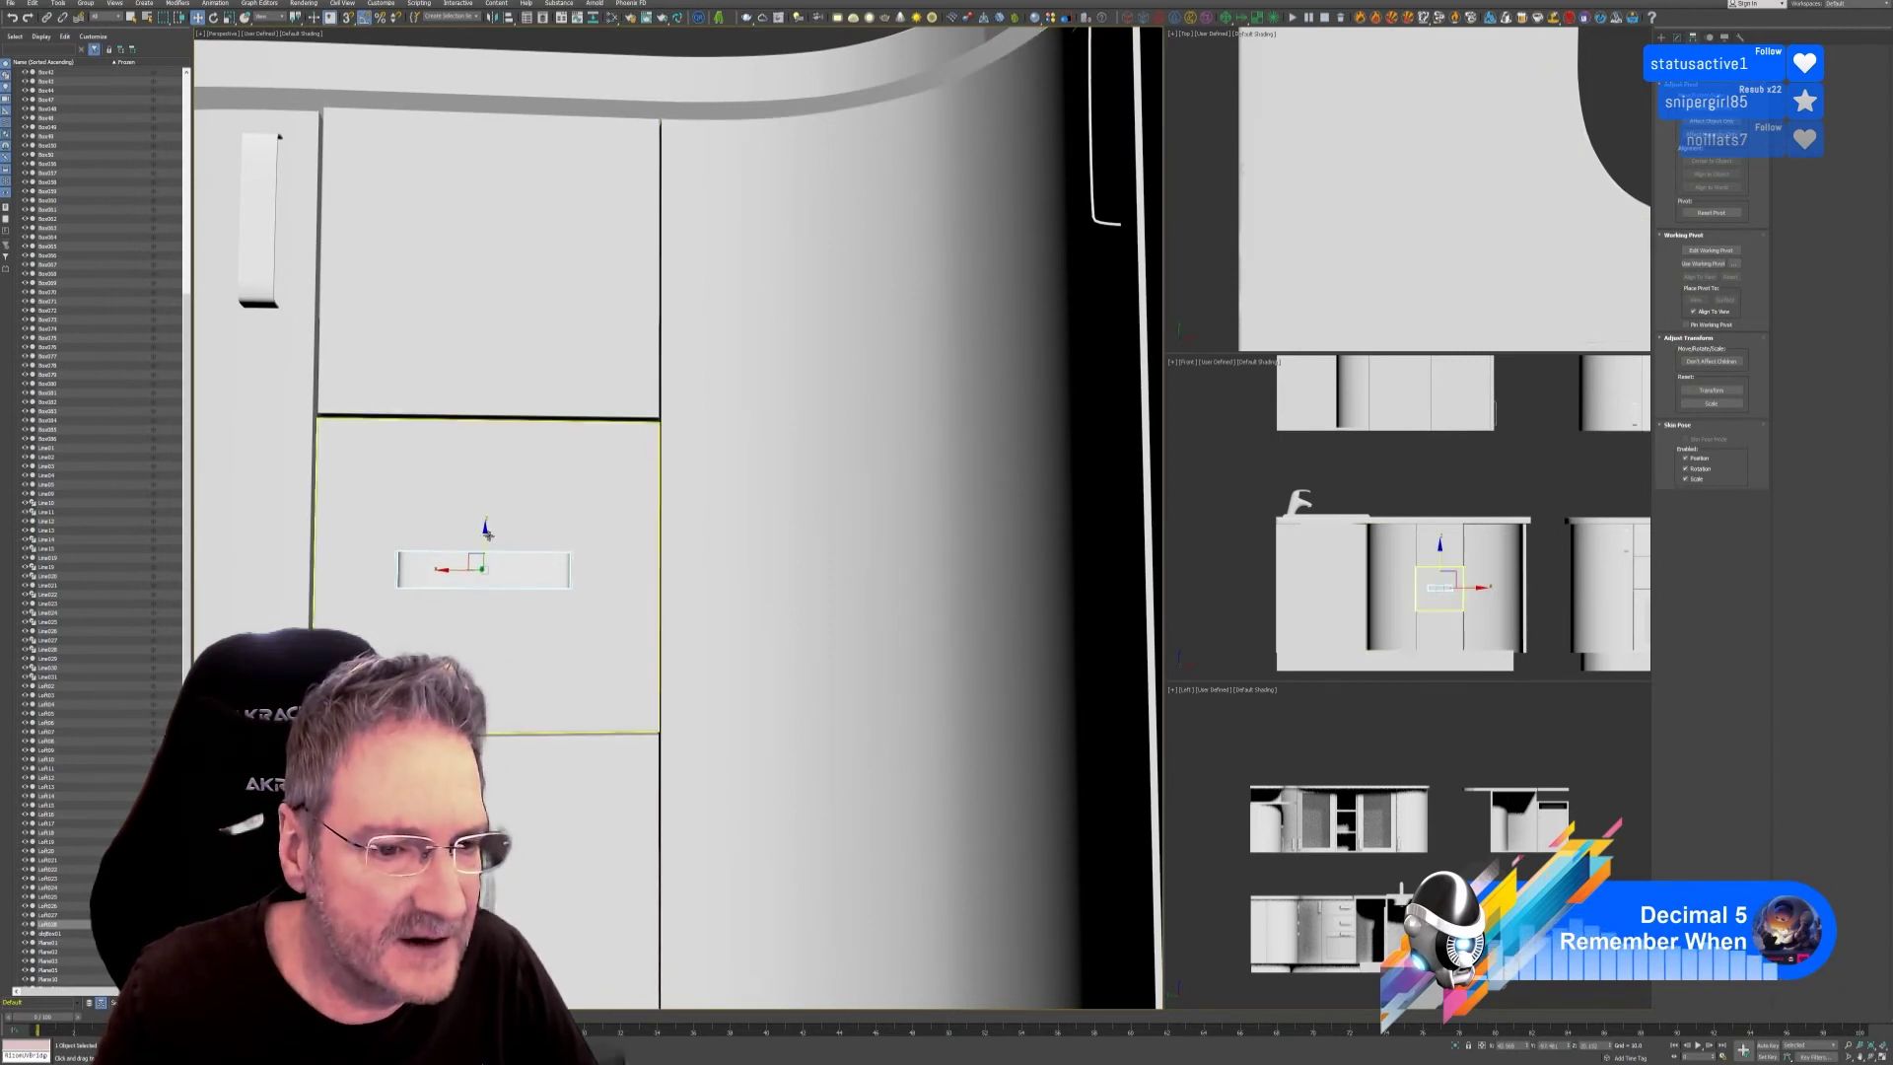
pyautogui.moveTo(486, 533); pyautogui.dragTo(515, 222)
pyautogui.click(946, 573)
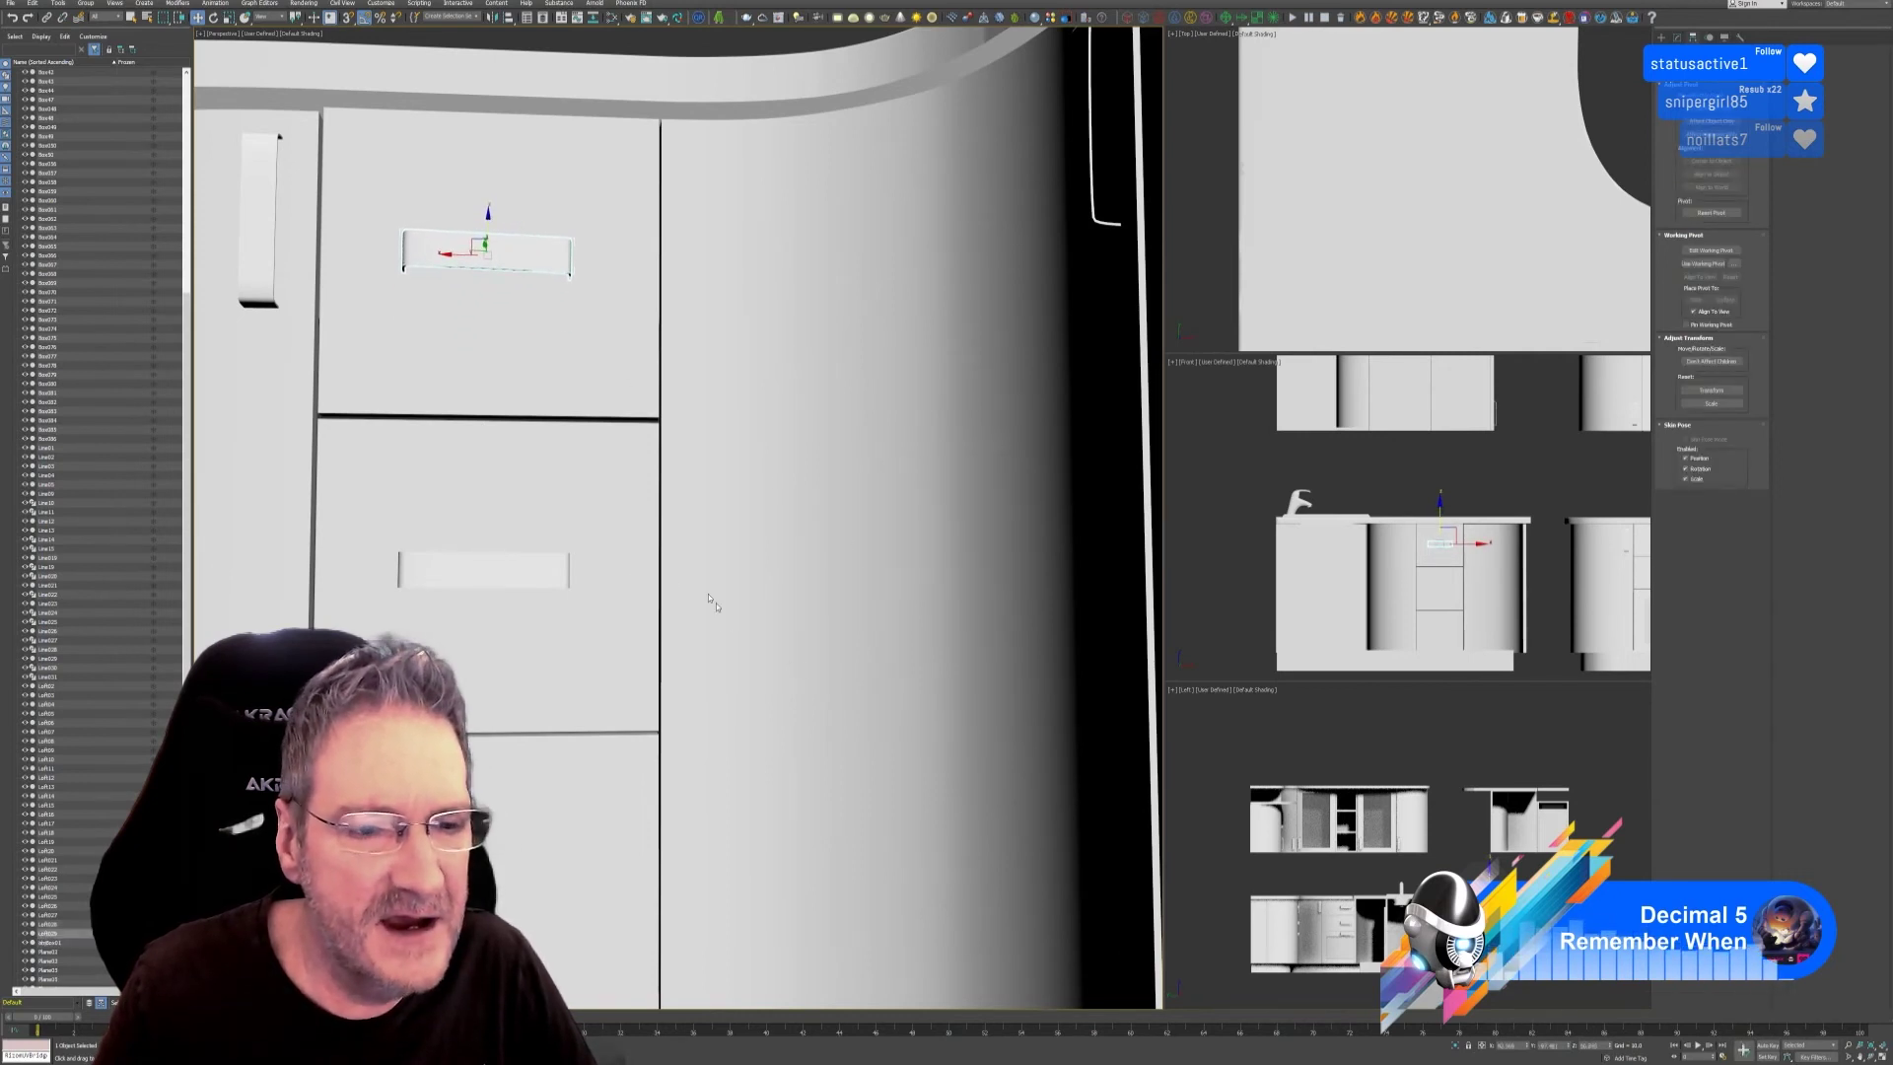
# Clone the top drawer's handle straight down as a copy onto the bottom drawer front and lower it slightly to centre it.
pyautogui.keyDown('alt'); pyautogui.moveTo(648, 608); pyautogui.dragTo(635, 567, button='middle'); pyautogui.keyUp('alt')
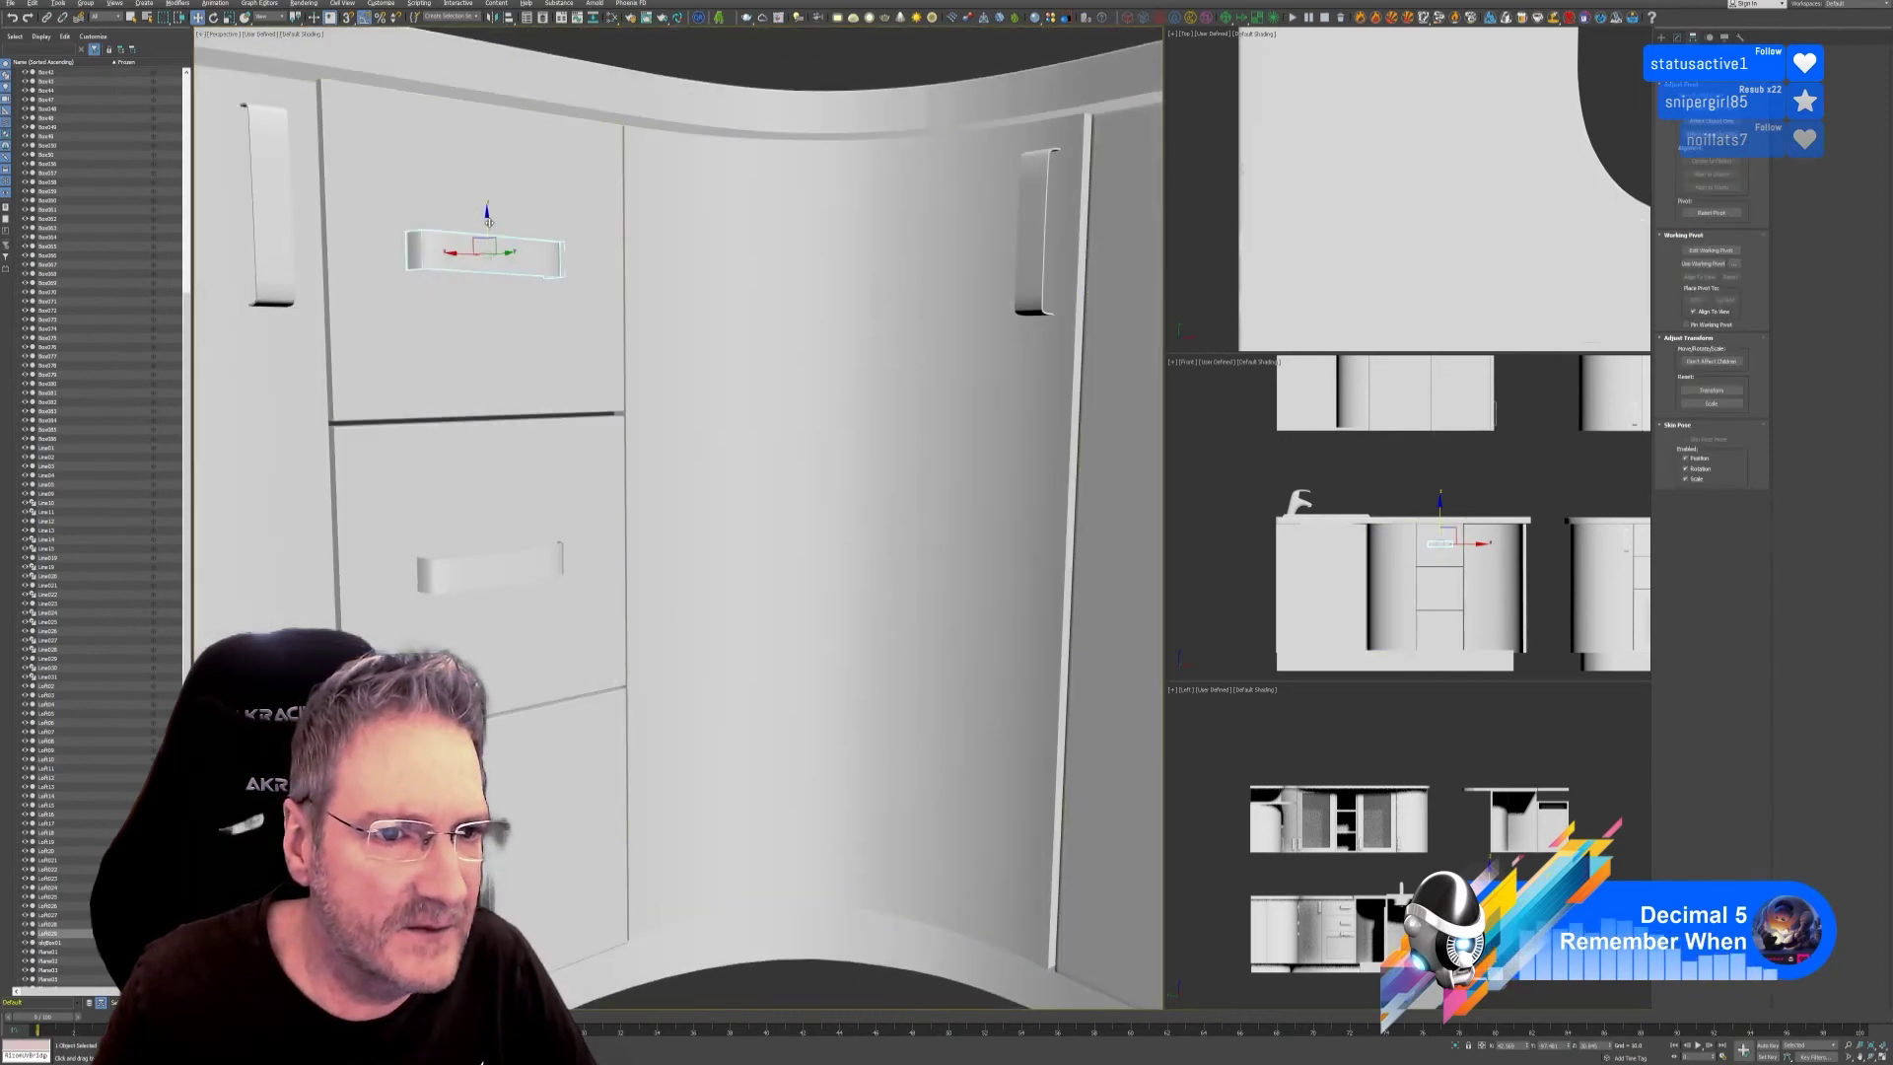
pyautogui.keyDown('shift'); pyautogui.moveTo(488, 219); pyautogui.dragTo(499, 803); pyautogui.keyUp('shift')
pyautogui.click(938, 576)
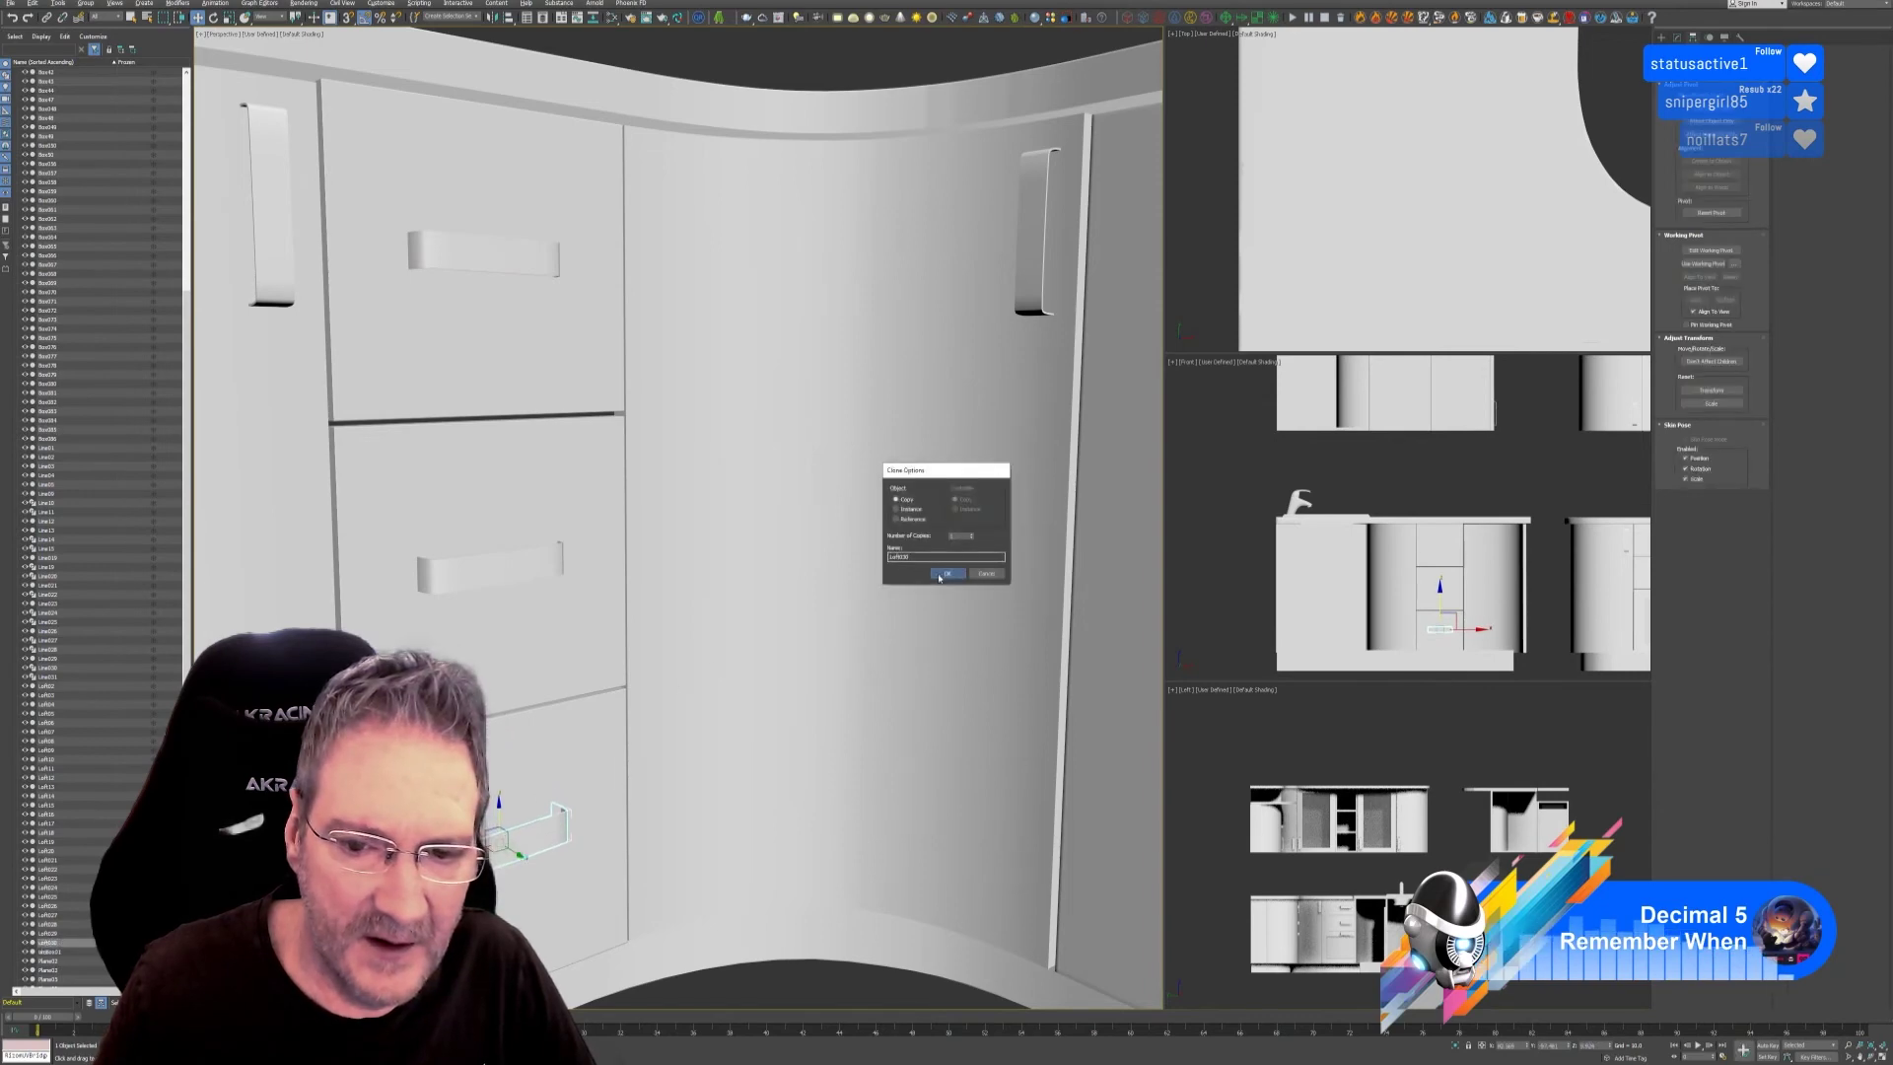
pyautogui.keyDown('alt'); pyautogui.moveTo(784, 700); pyautogui.dragTo(781, 484, button='middle'); pyautogui.keyUp('alt')
pyautogui.keyDown('alt'); pyautogui.moveTo(743, 634); pyautogui.dragTo(700, 646, button='middle'); pyautogui.keyUp('alt')
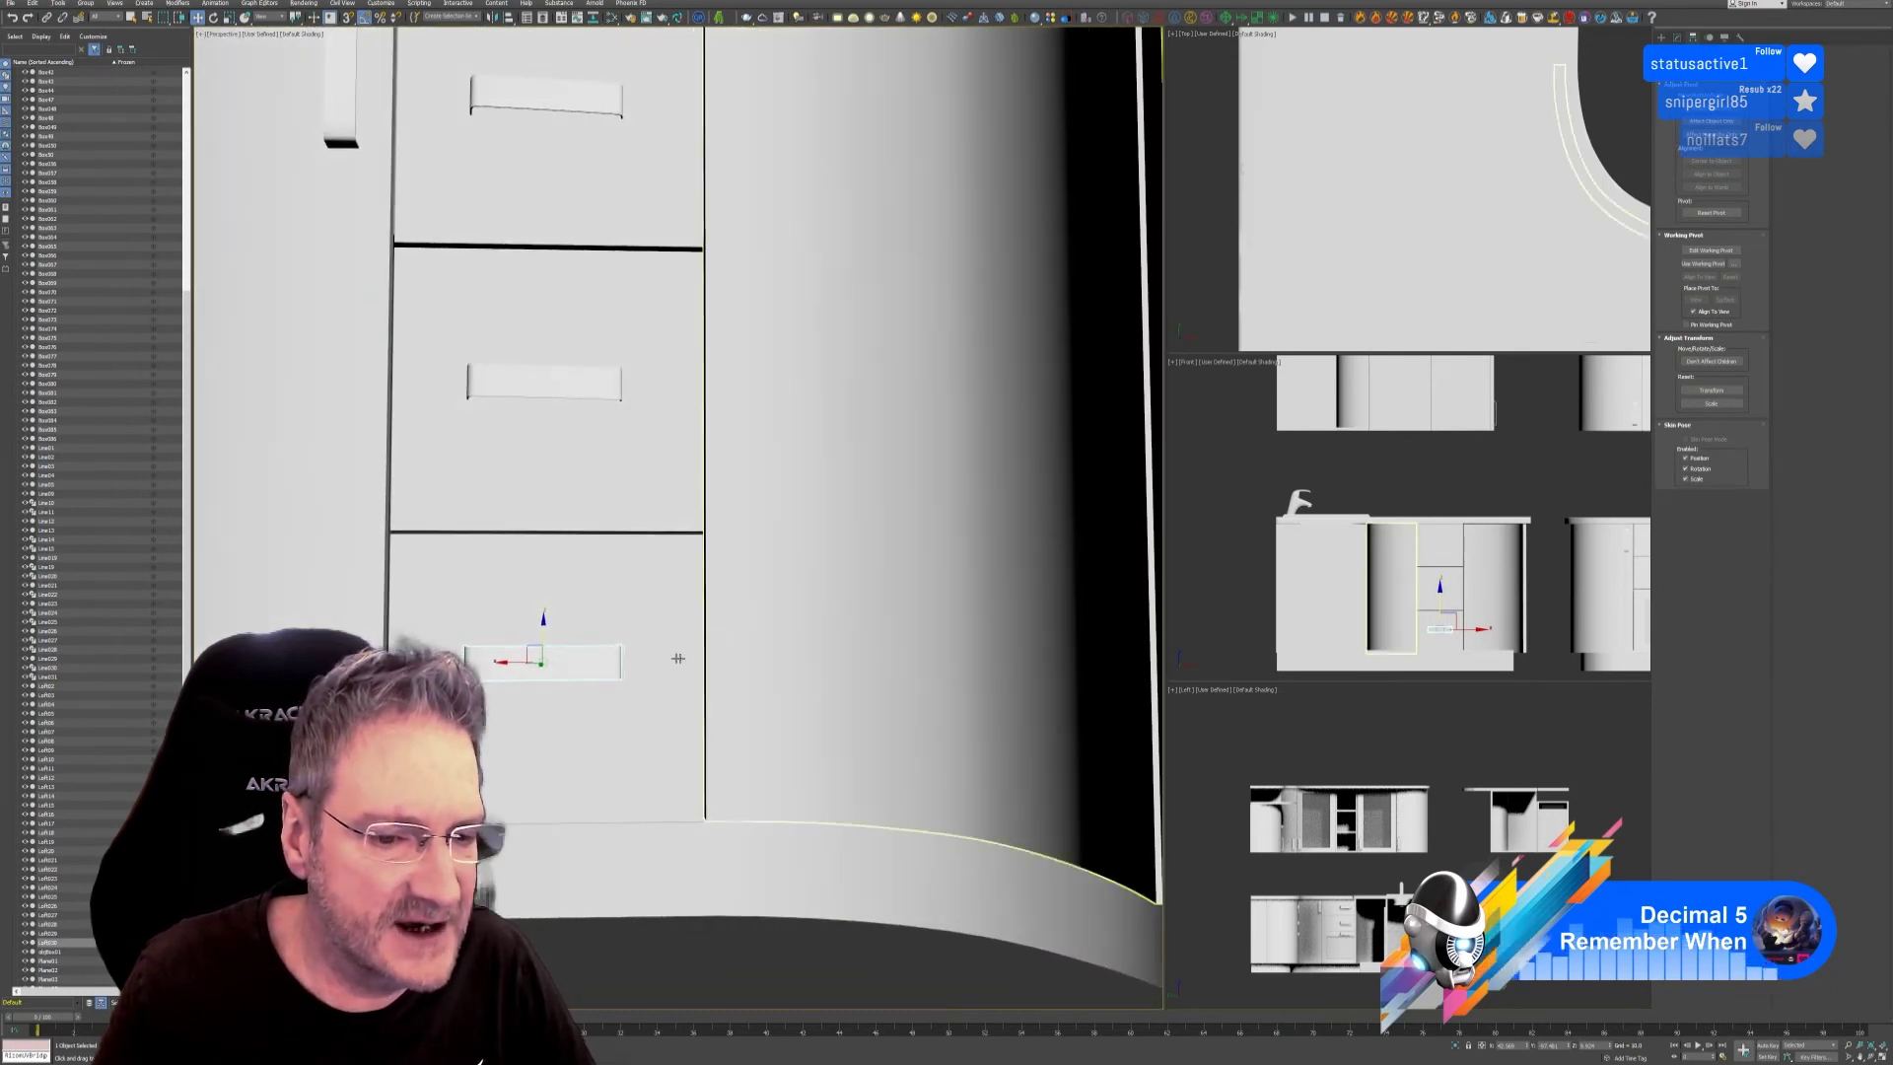
pyautogui.moveTo(543, 626); pyautogui.dragTo(543, 636)
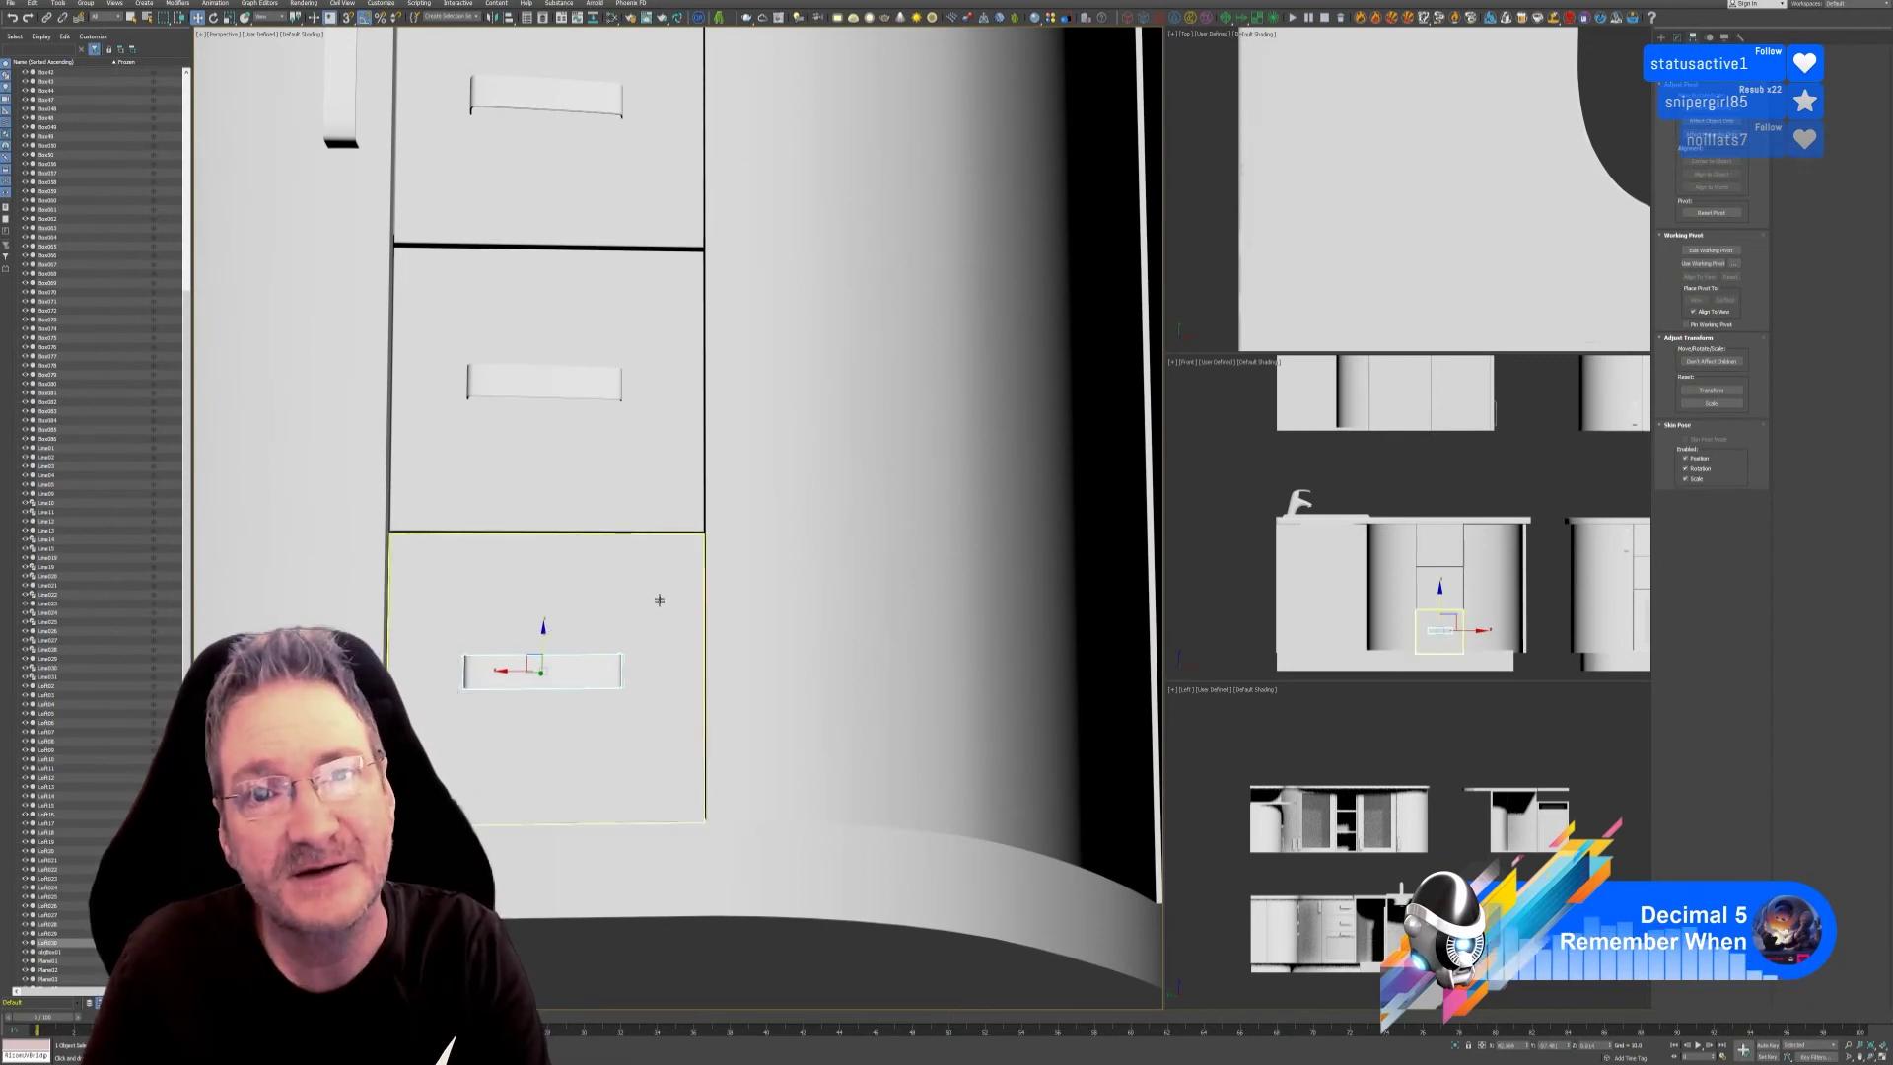
pyautogui.scroll(-5, 621, 562)
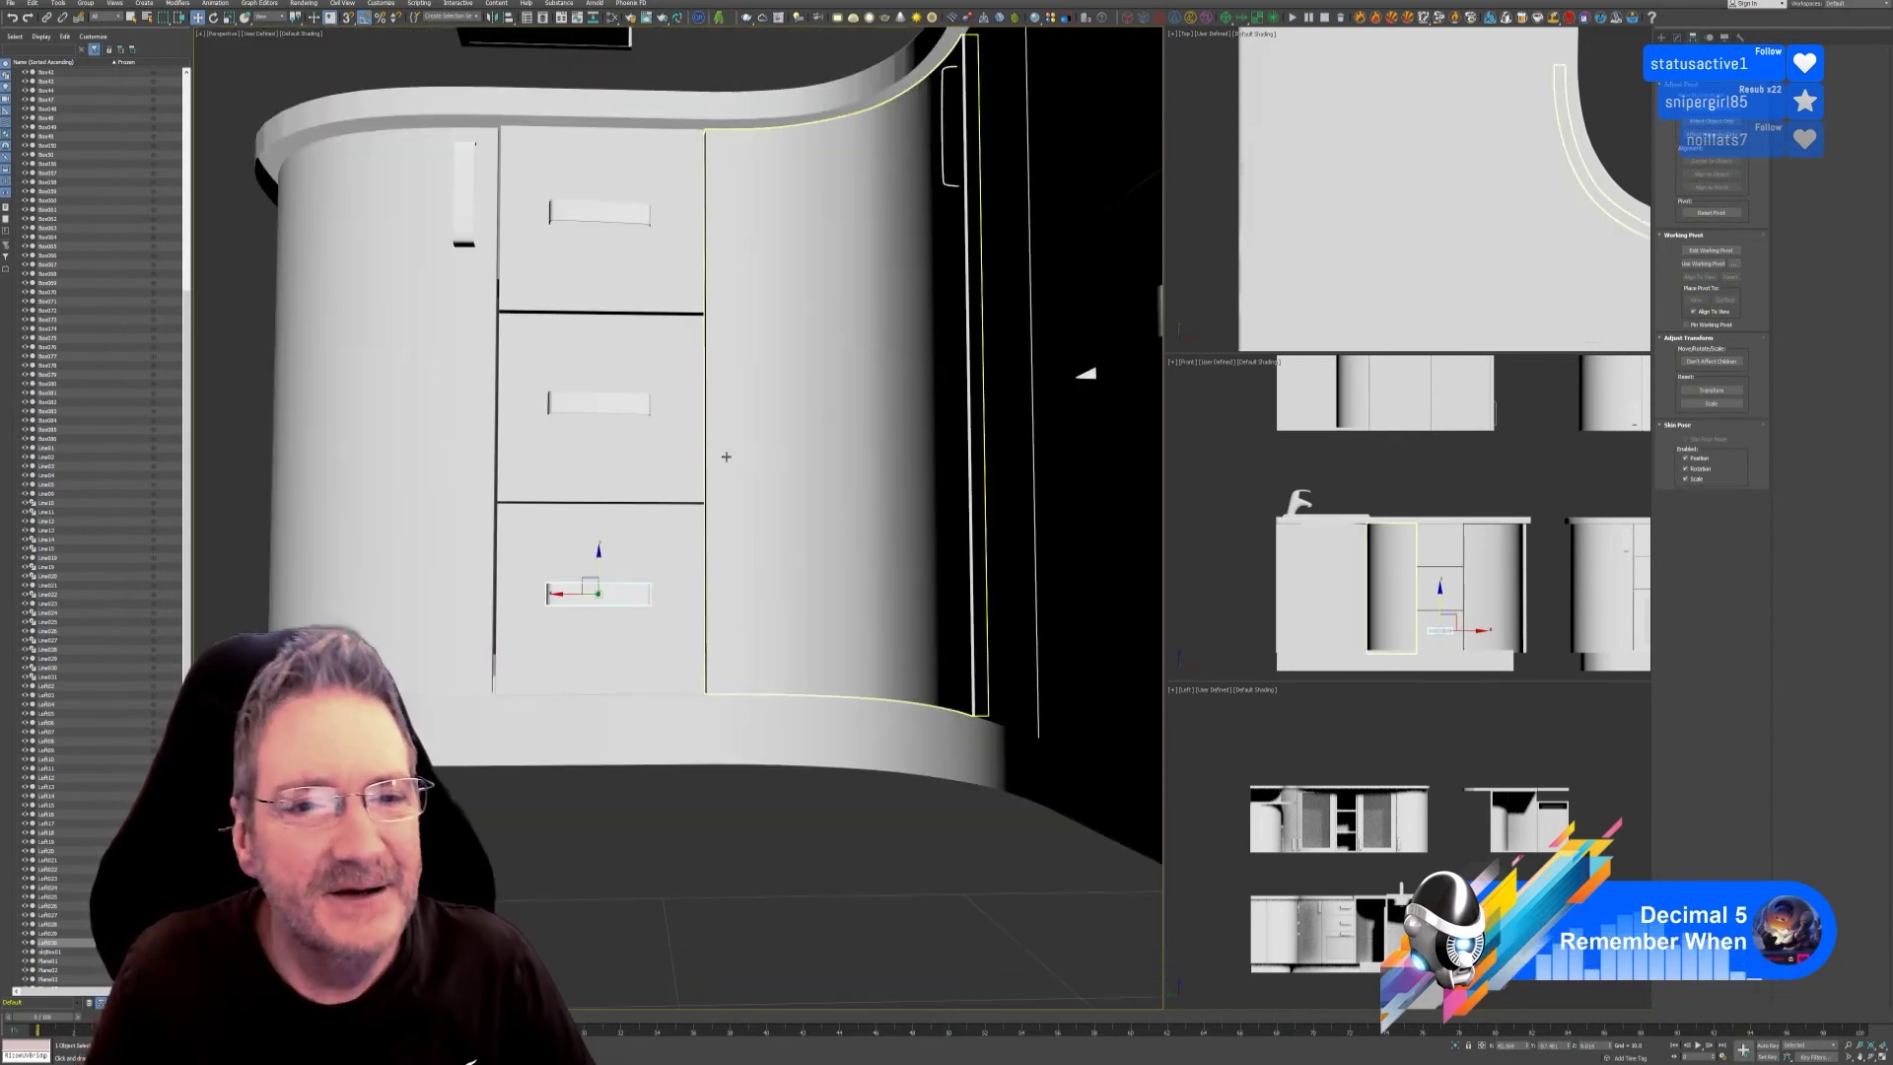
pyautogui.keyDown('alt'); pyautogui.moveTo(625, 494); pyautogui.dragTo(789, 552, button='middle'); pyautogui.keyUp('alt')
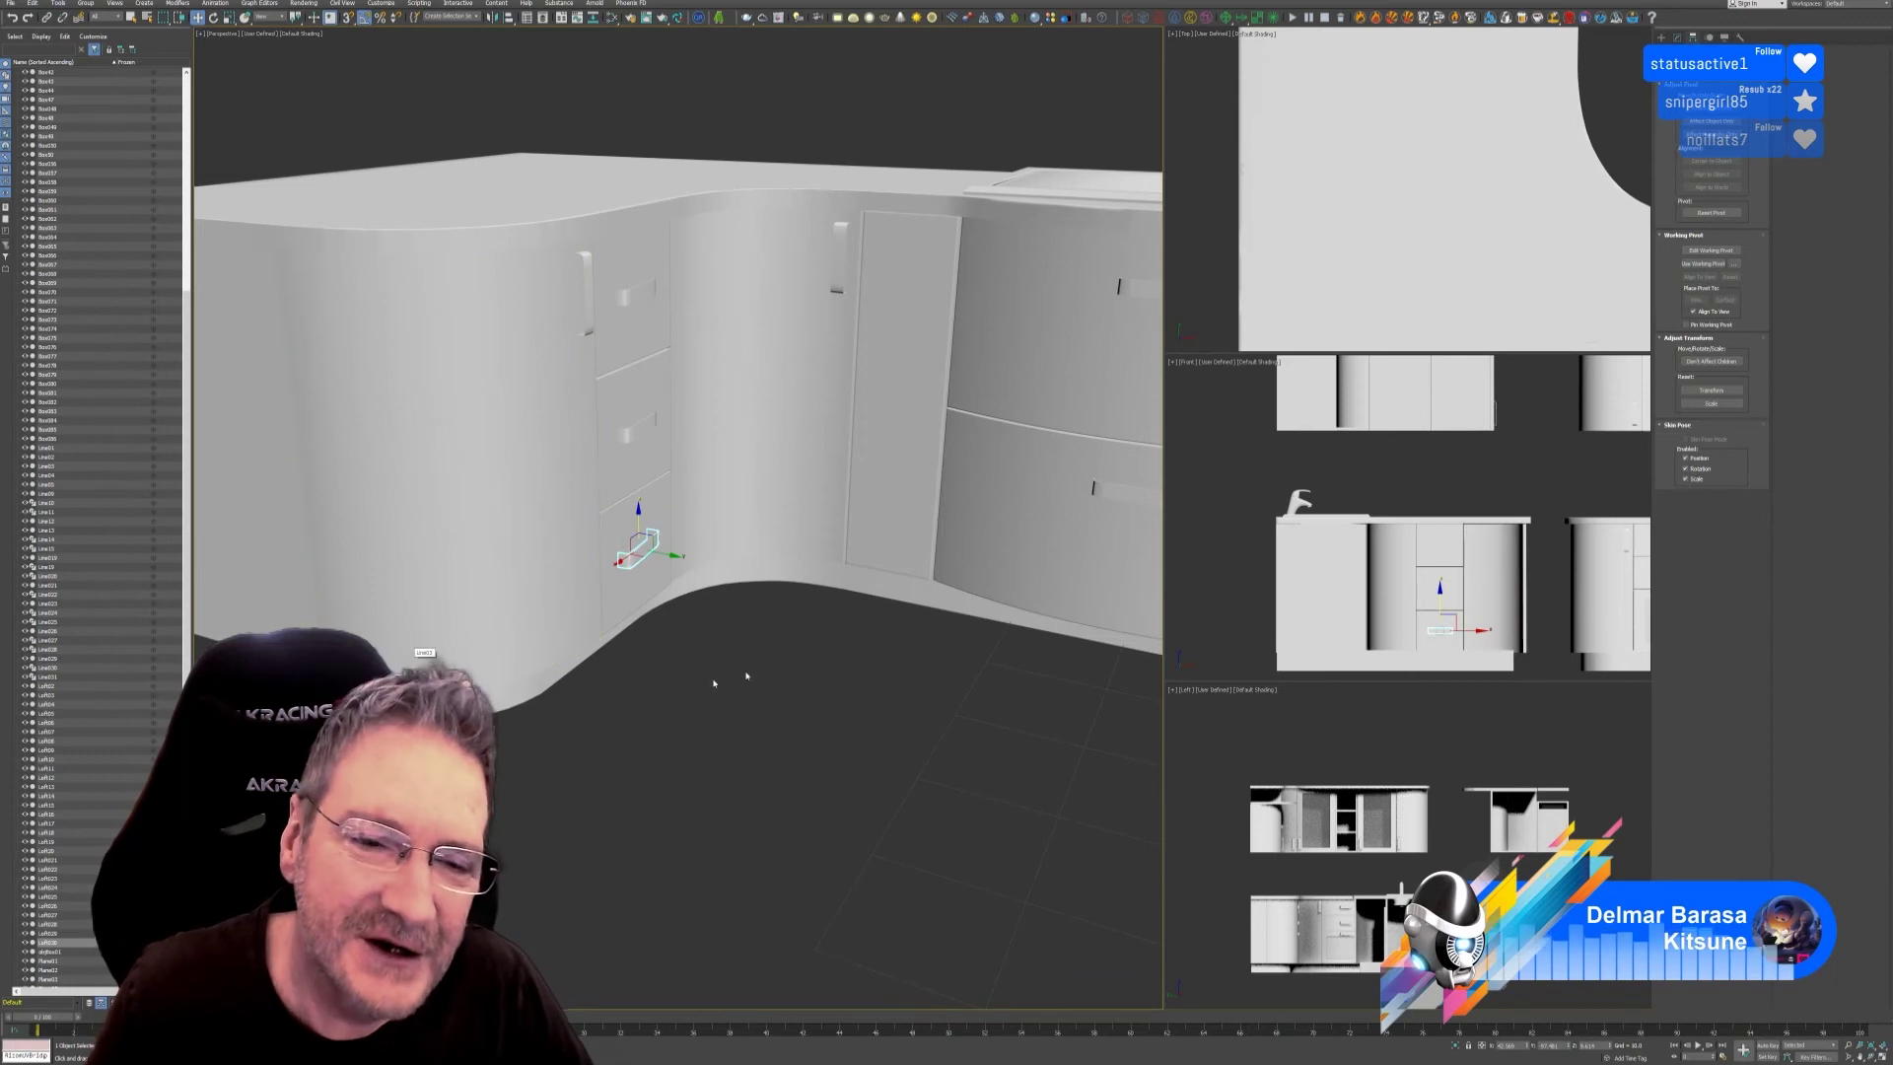
pyautogui.scroll(-5, 739, 676)
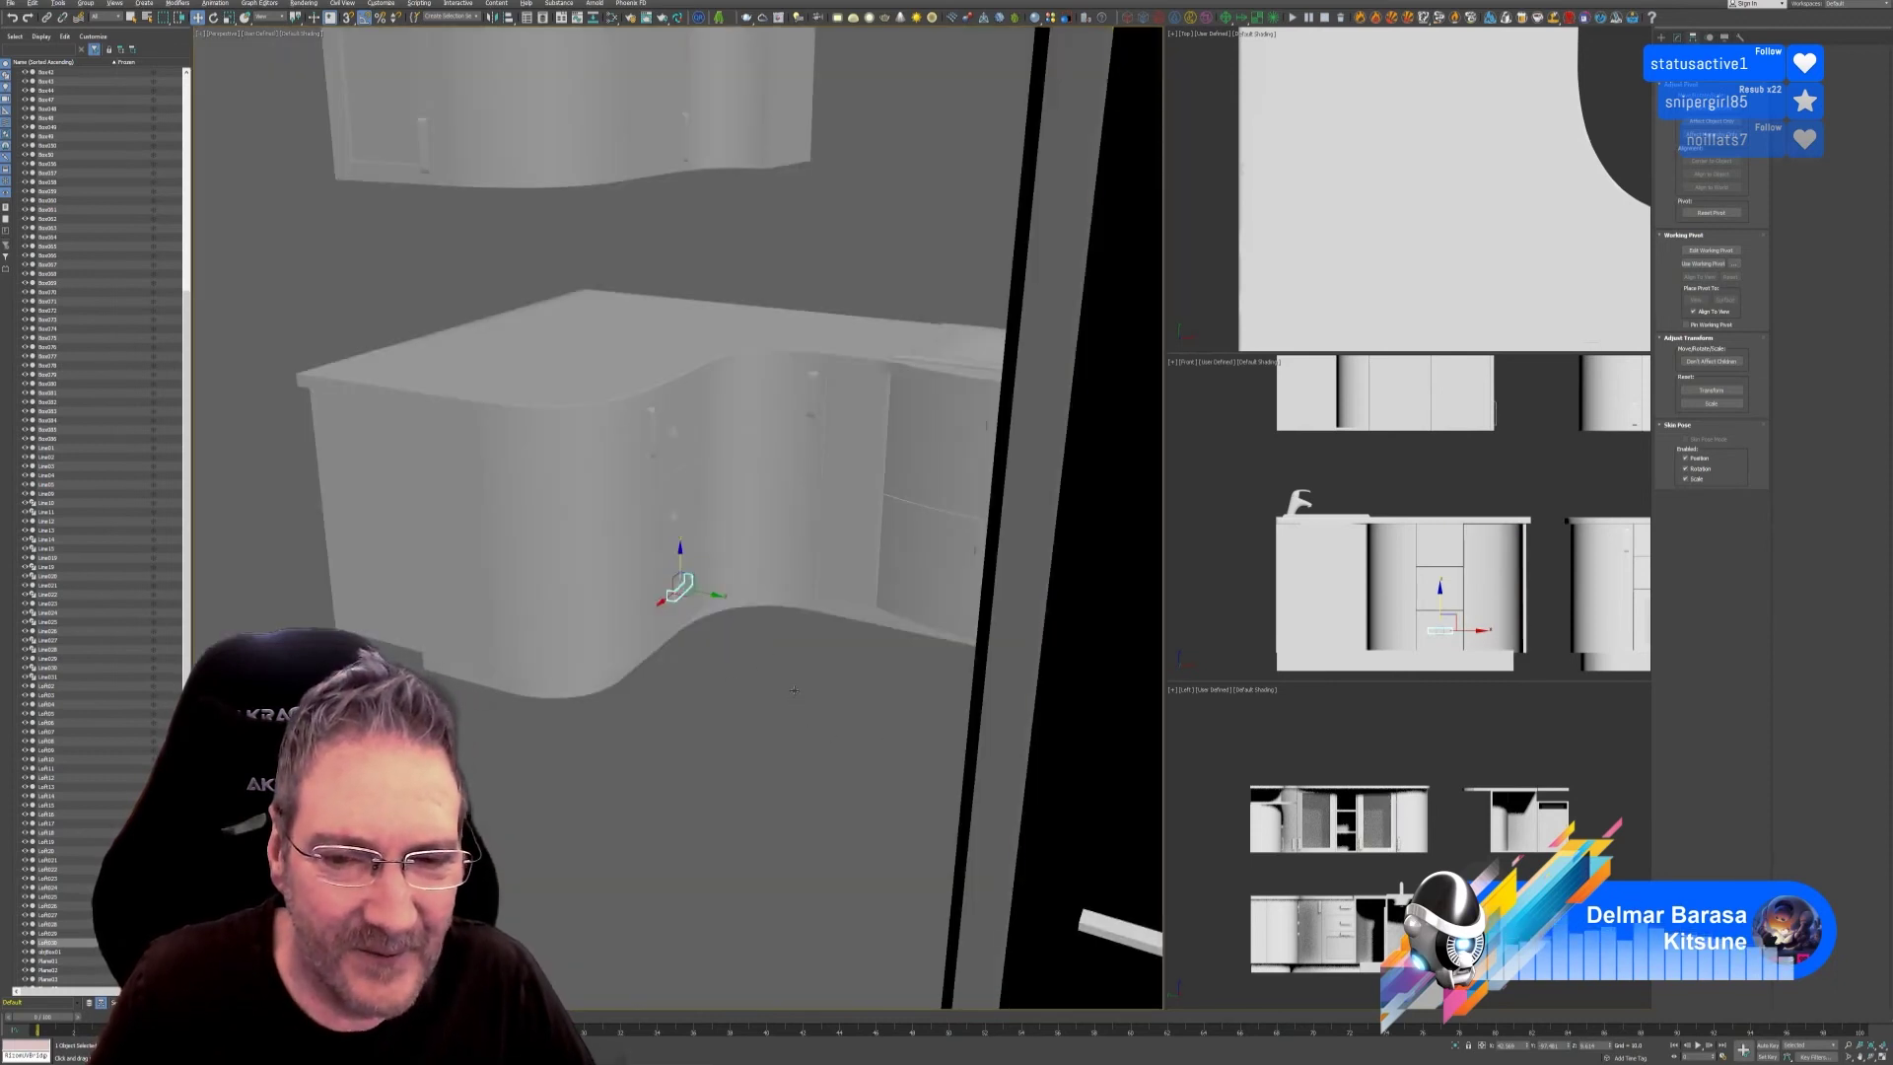
pyautogui.keyDown('alt'); pyautogui.moveTo(749, 702); pyautogui.dragTo(850, 694, button='middle'); pyautogui.keyUp('alt')
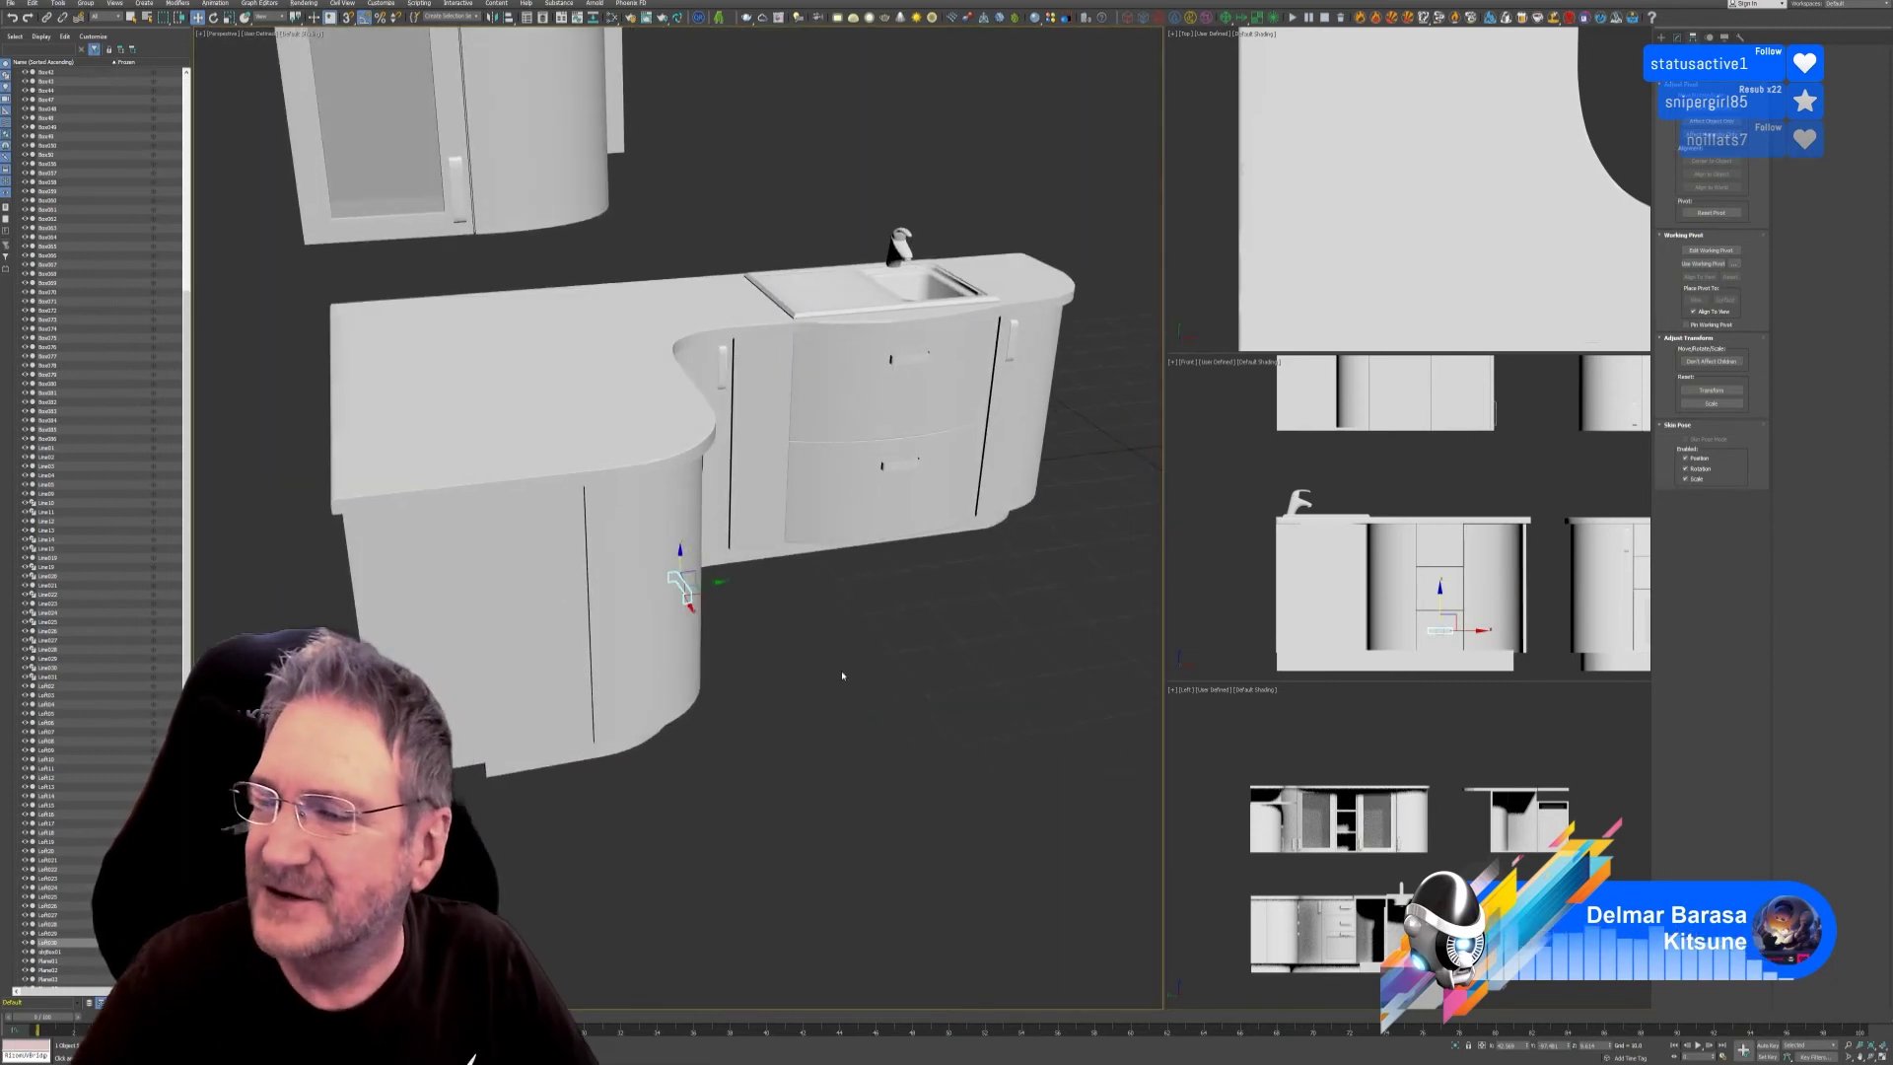
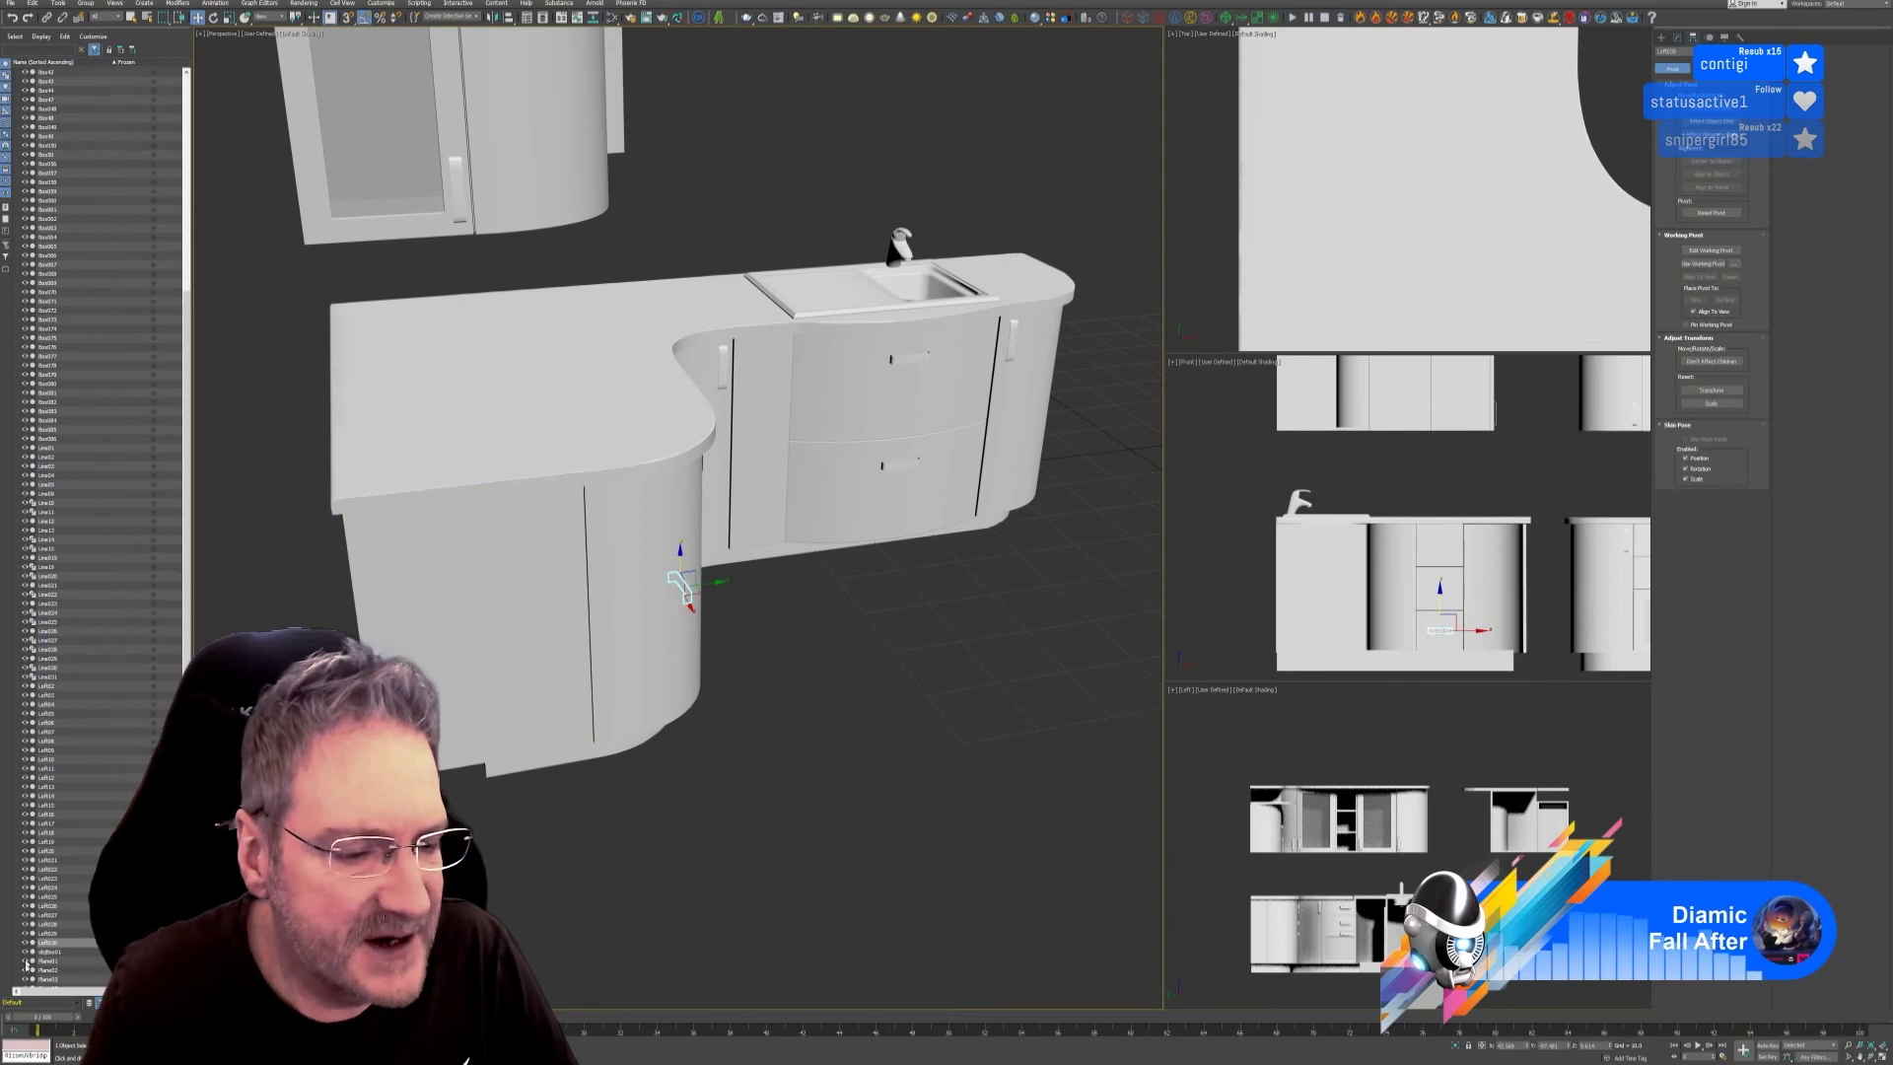
pyautogui.press('super')
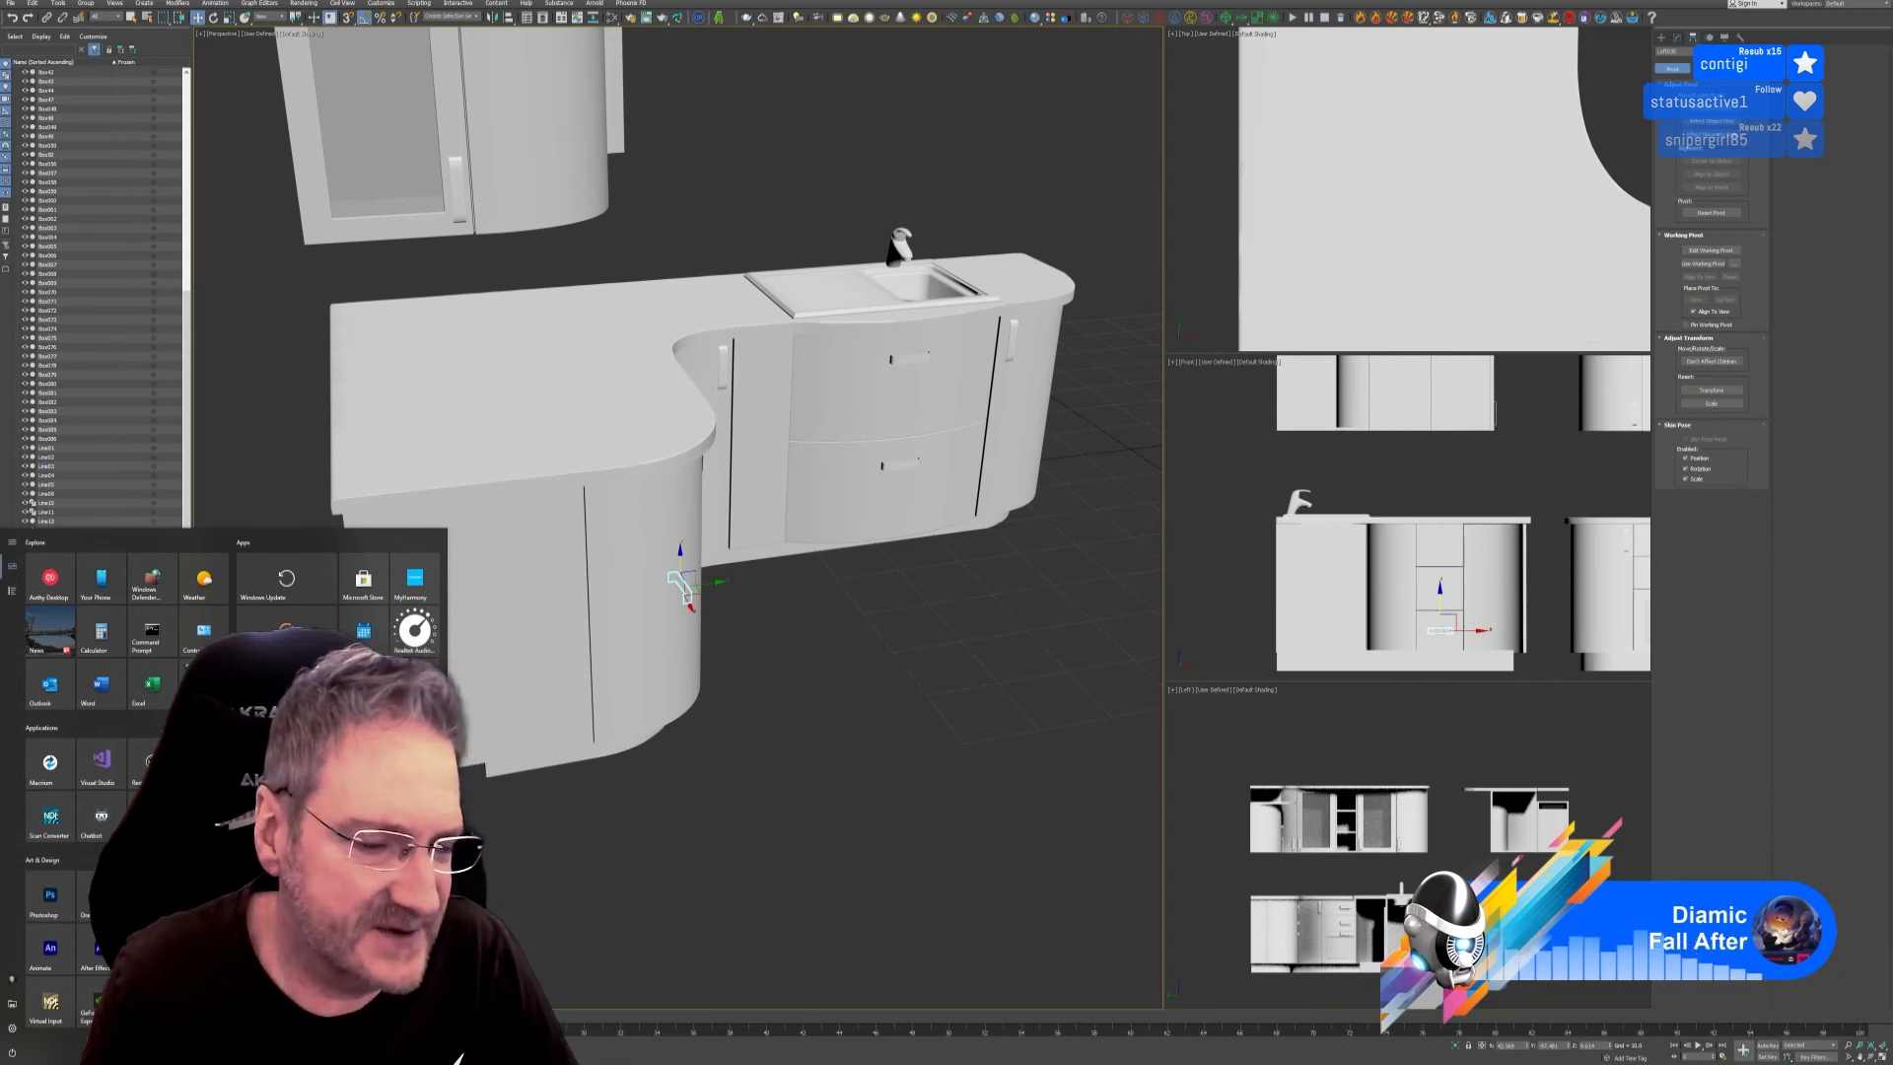
pyautogui.click(1119, 137)
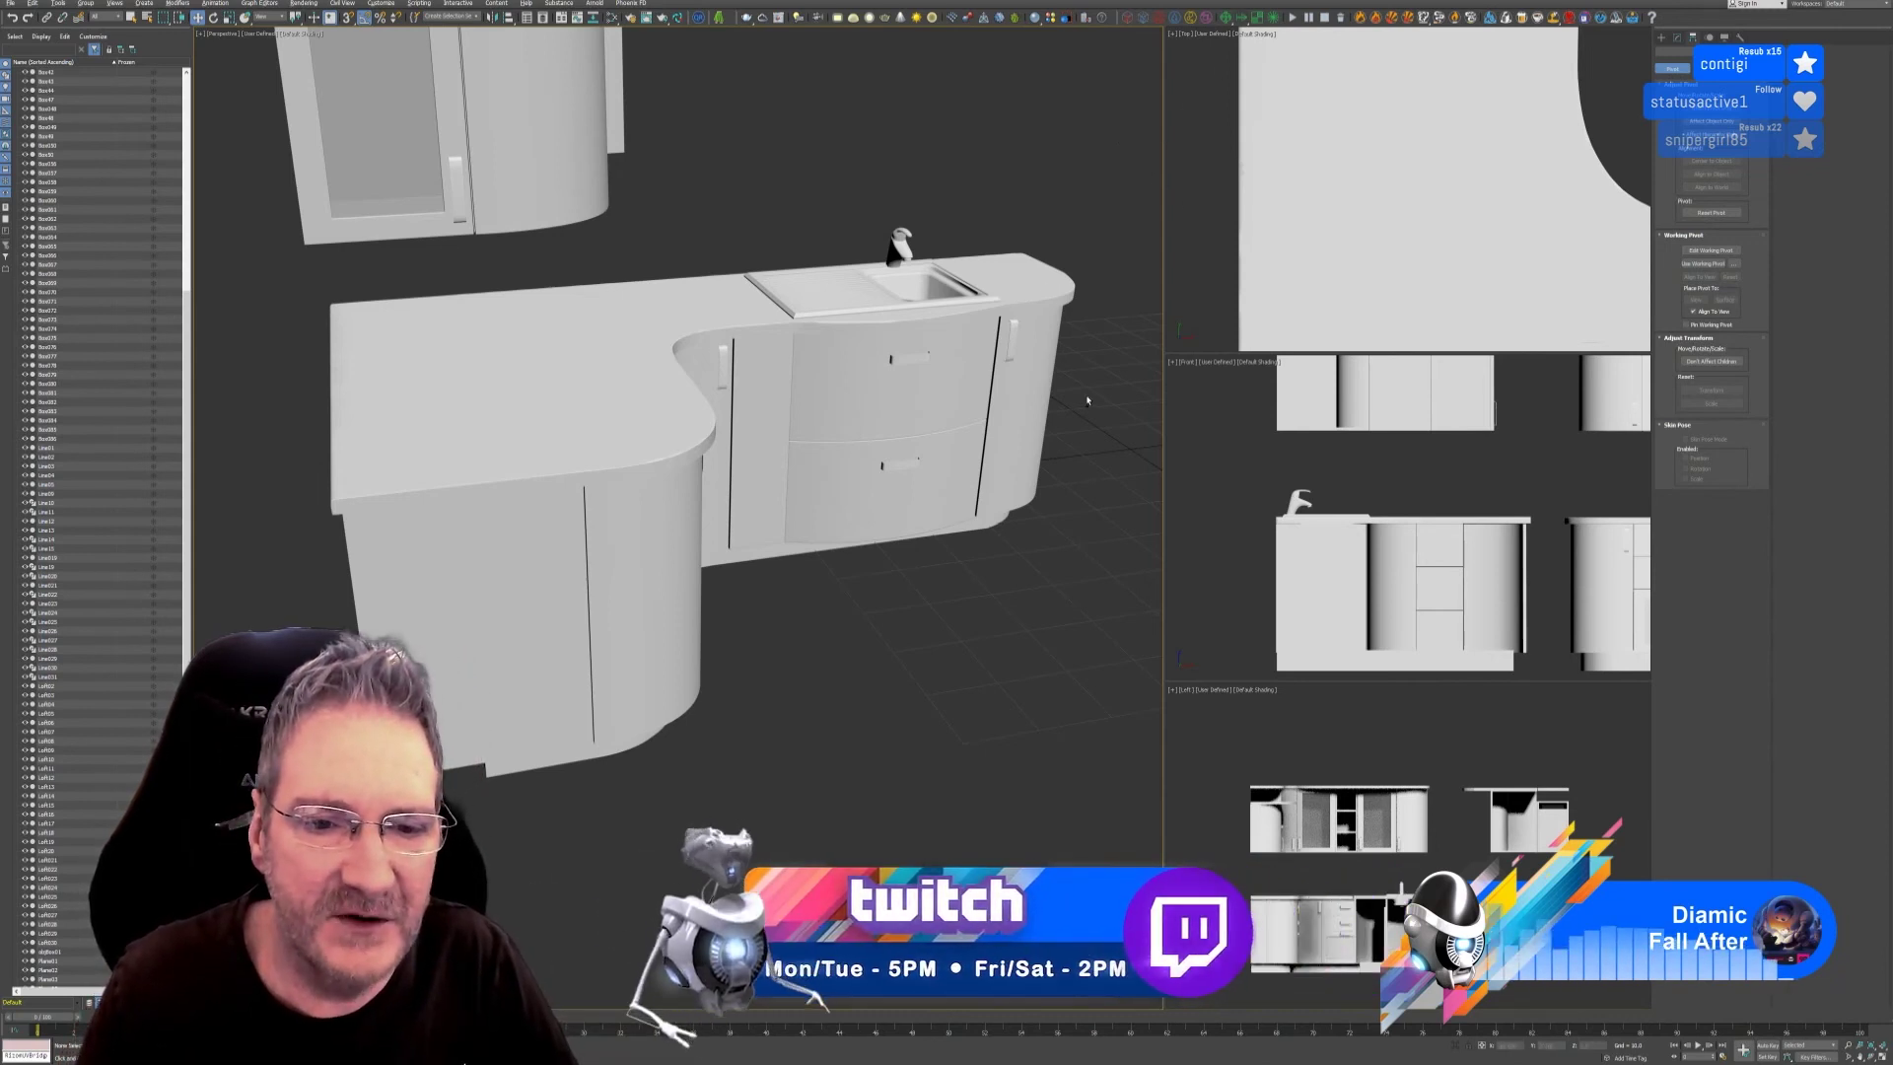
# Inspect the handles on the doors and drawers of all base and wall units from several sides.
pyautogui.scroll(5, 1070, 389)
pyautogui.click(871, 465)
pyautogui.scroll(-4, 871, 465)
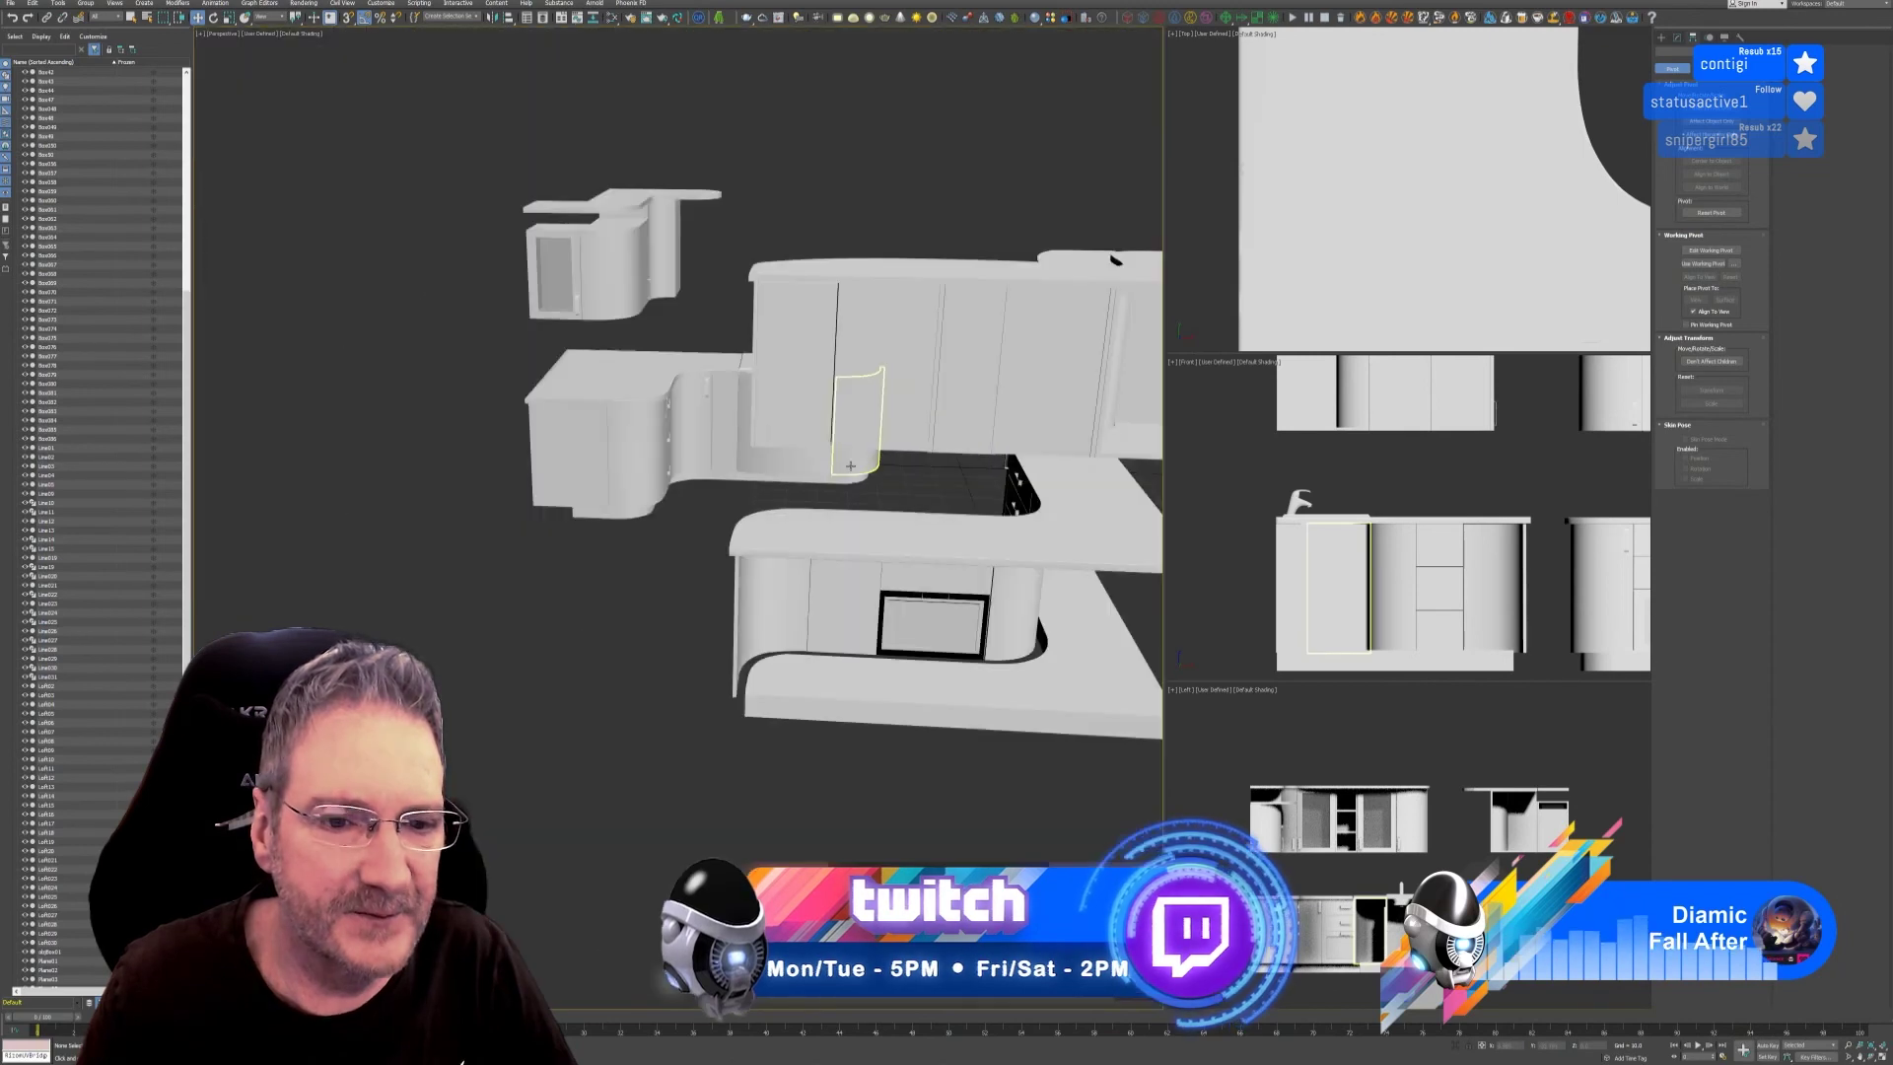
pyautogui.keyDown('alt'); pyautogui.moveTo(642, 528); pyautogui.dragTo(499, 561, button='middle'); pyautogui.keyUp('alt')
pyautogui.click(499, 560)
pyautogui.click(557, 542)
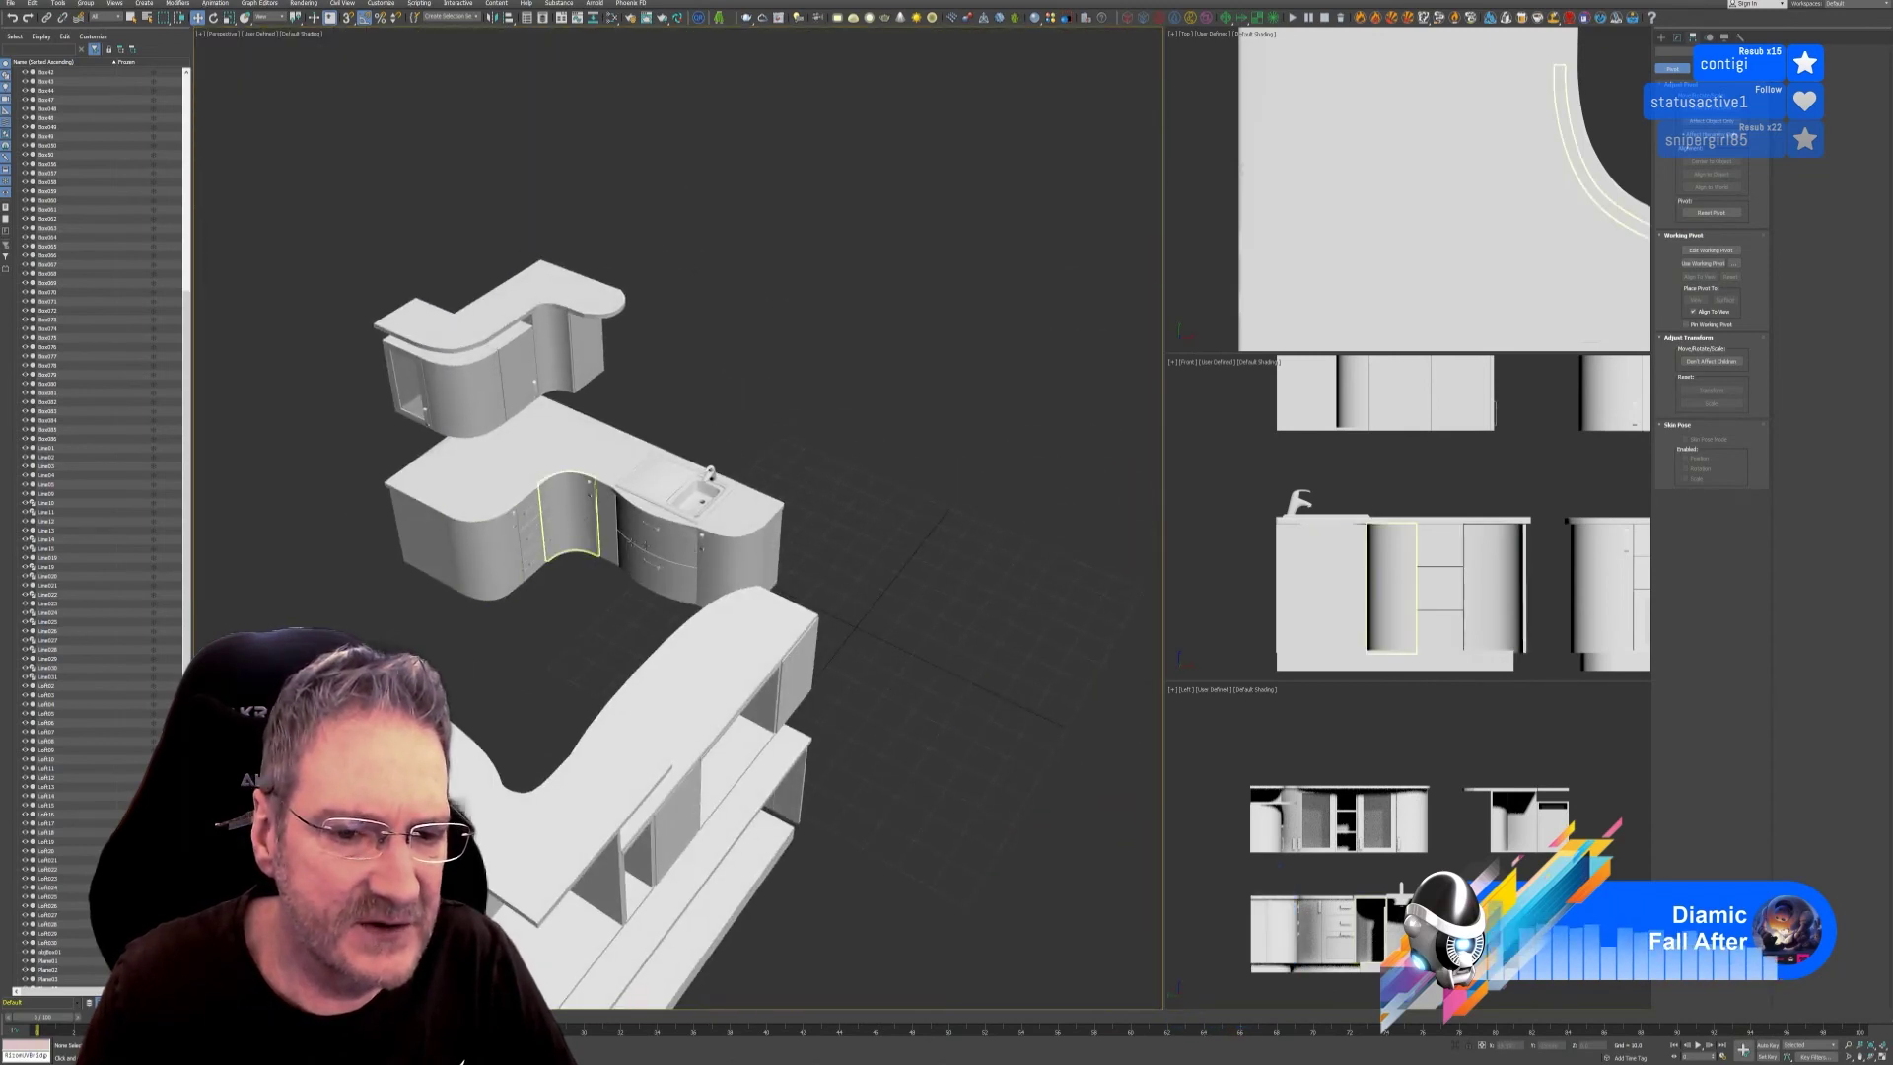
pyautogui.click(533, 525)
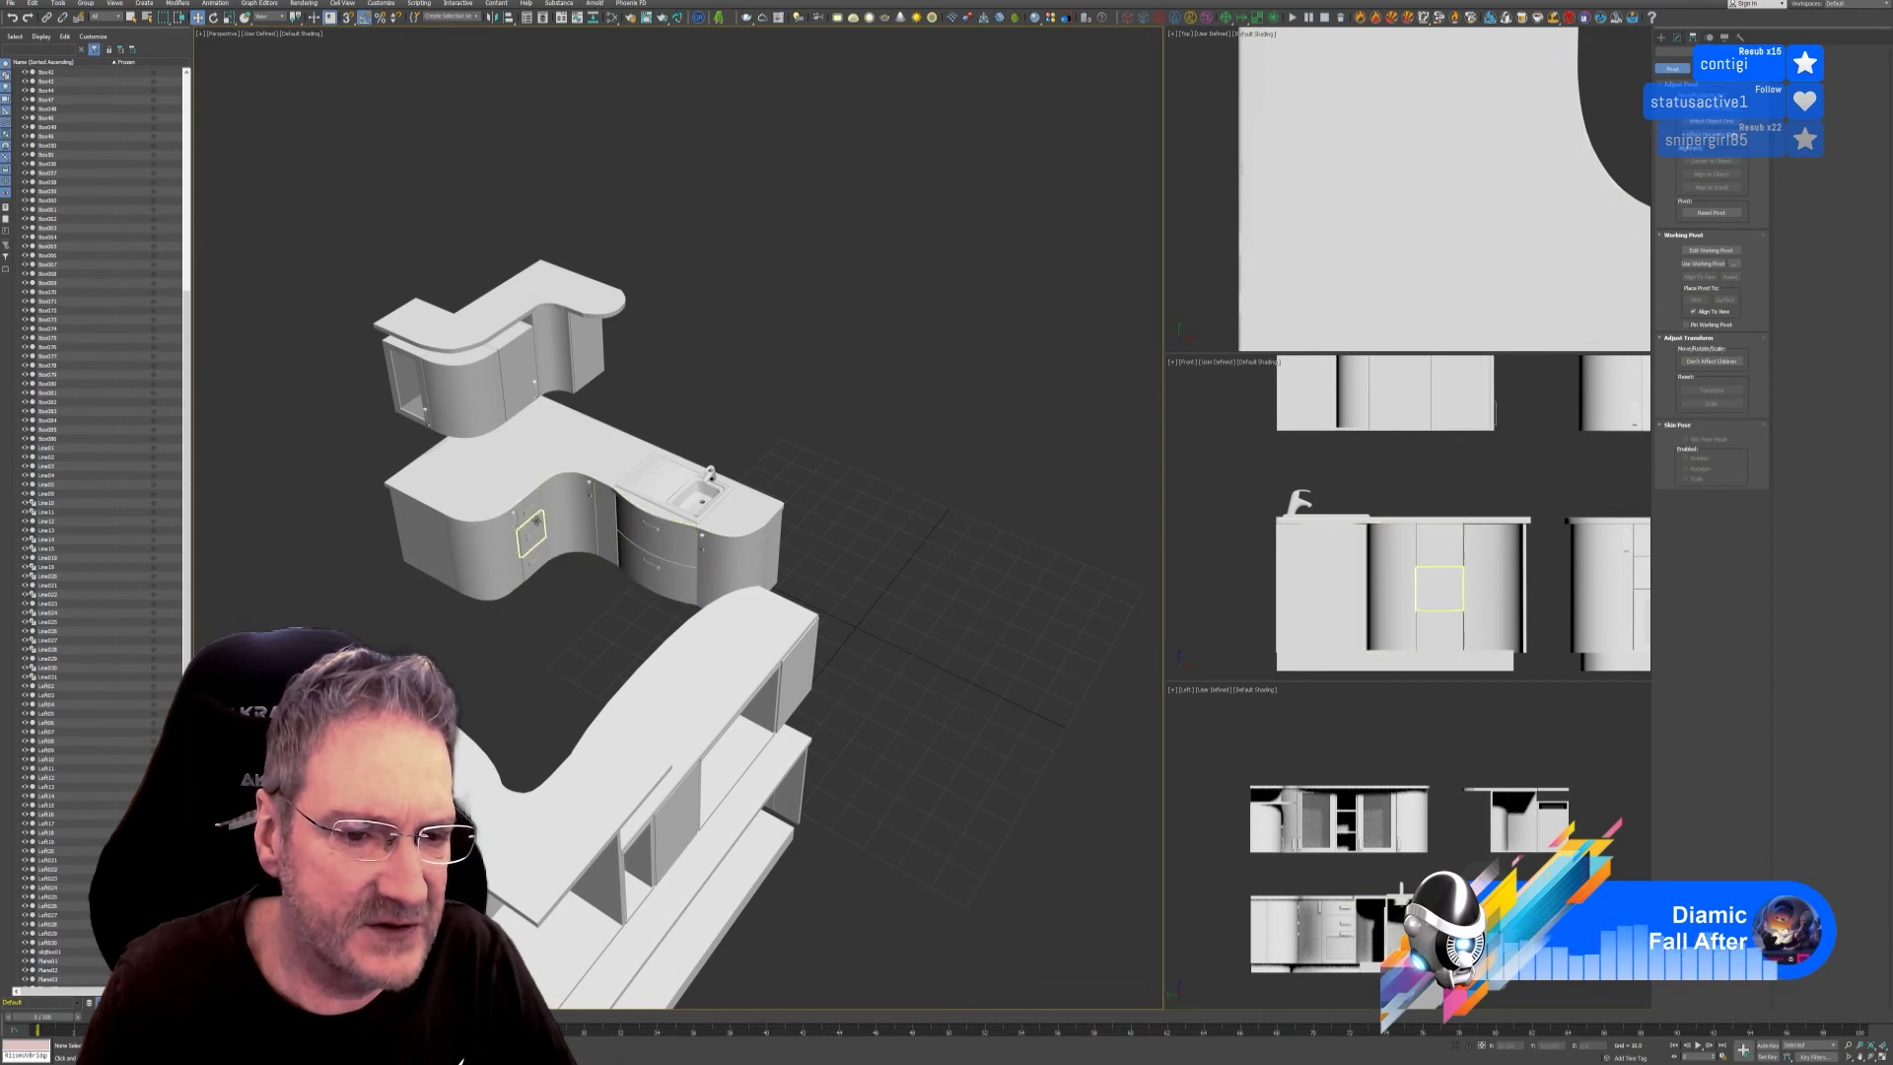
pyautogui.click(425, 415)
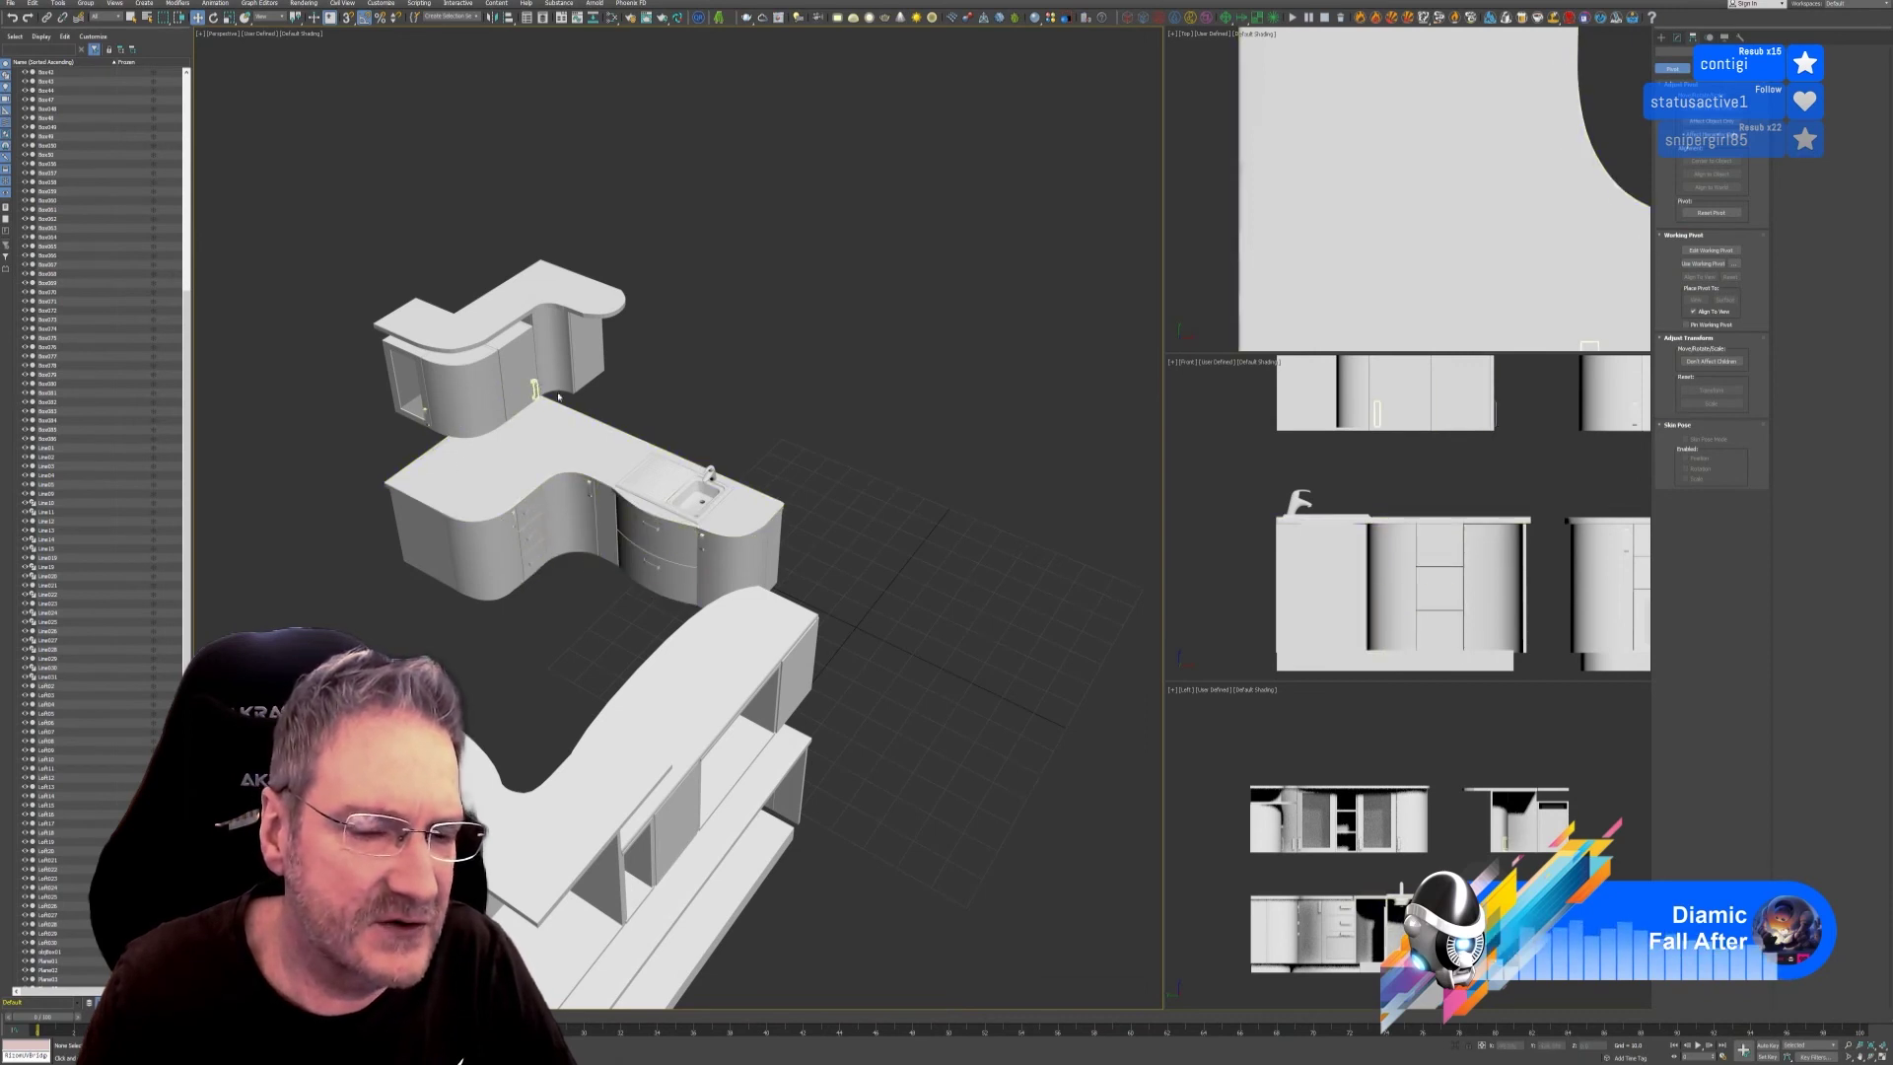
pyautogui.click(492, 641)
pyautogui.keyDown('alt'); pyautogui.moveTo(568, 661); pyautogui.dragTo(684, 625, button='middle'); pyautogui.keyUp('alt')
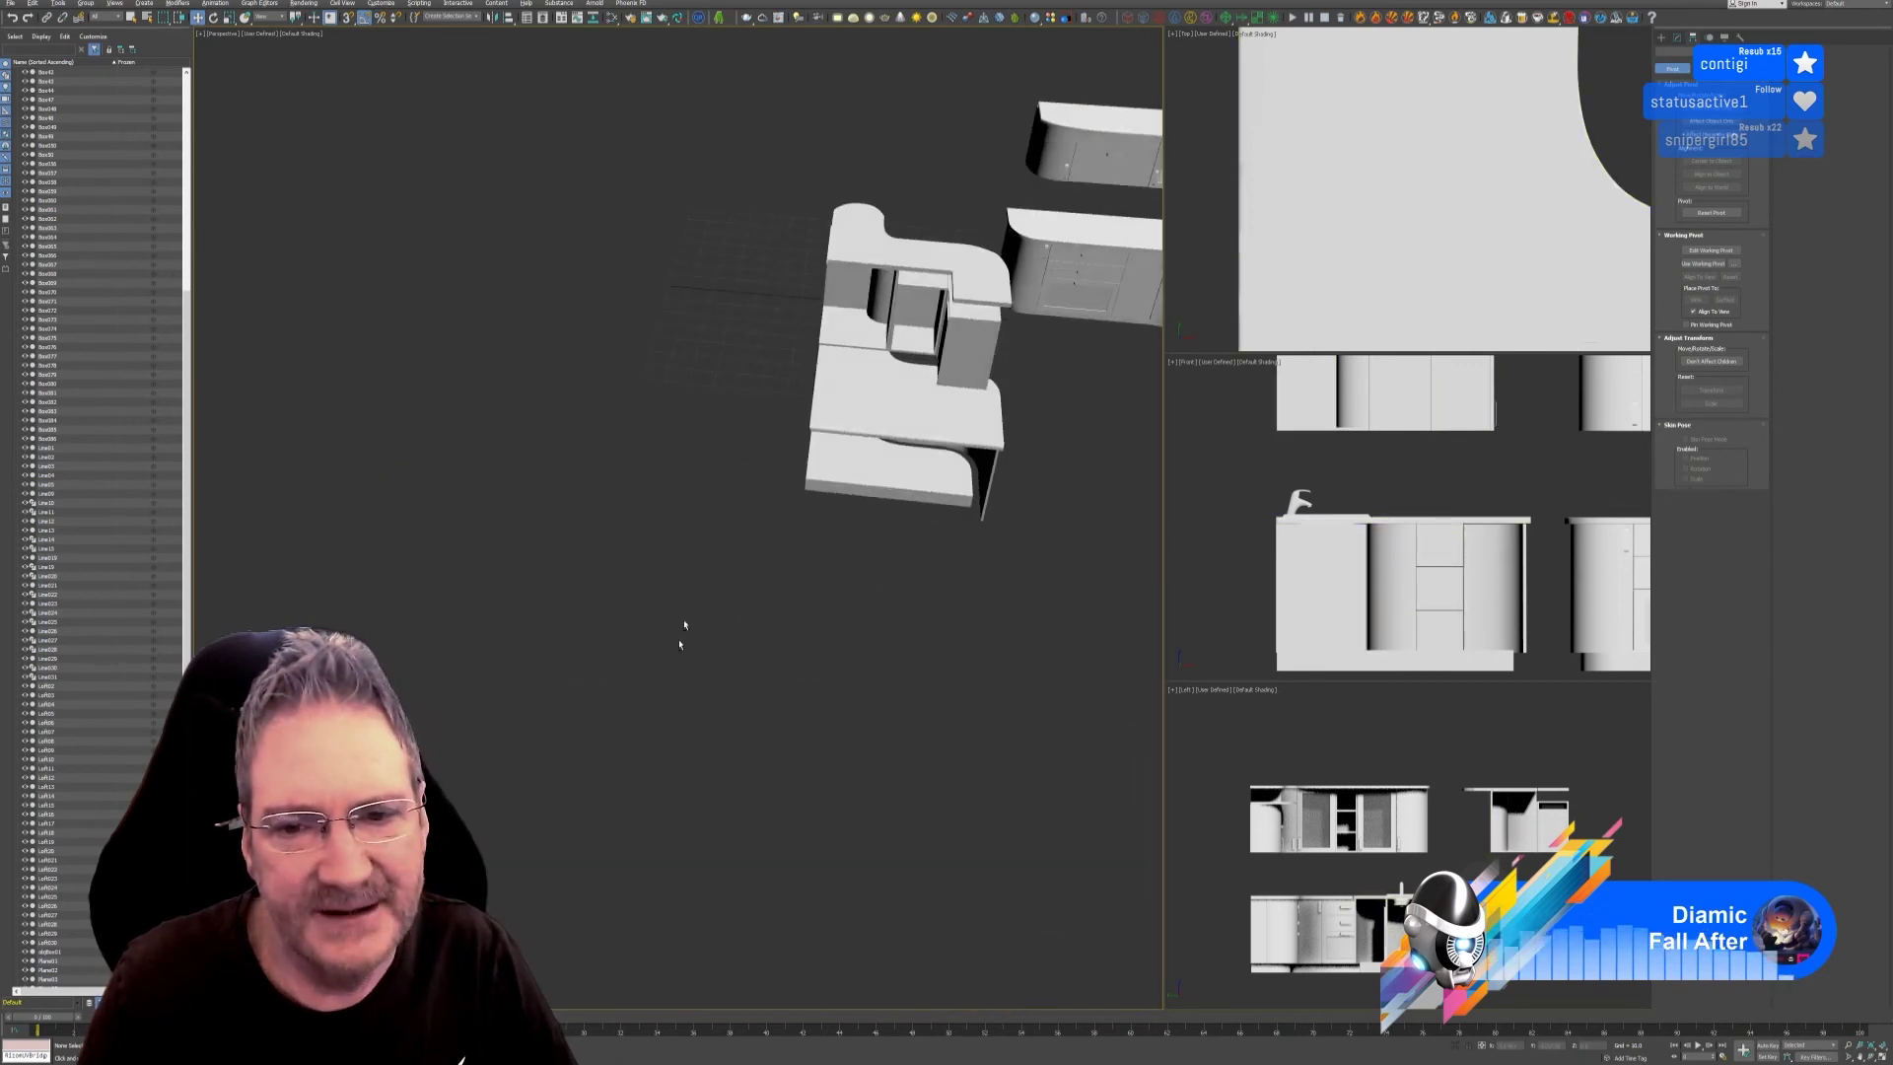
pyautogui.keyDown('alt'); pyautogui.moveTo(659, 503); pyautogui.dragTo(544, 629, button='middle'); pyautogui.keyUp('alt')
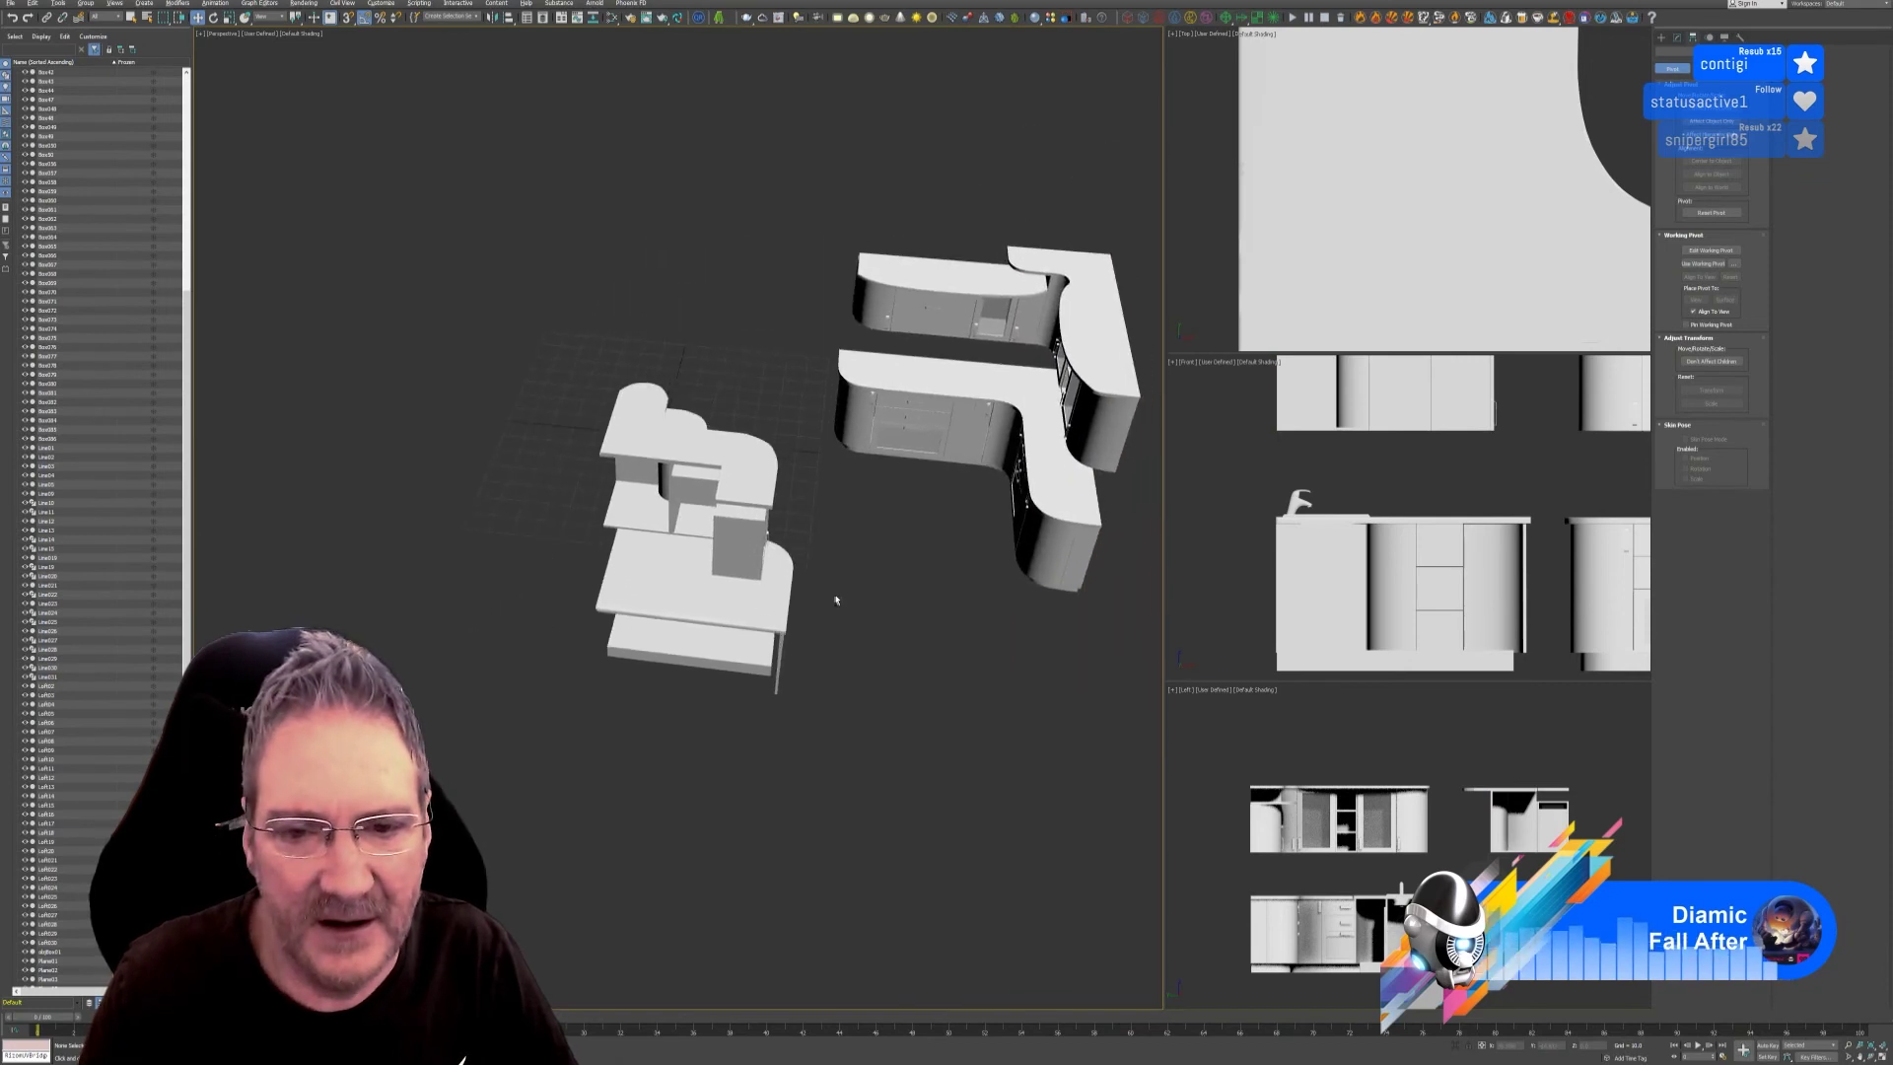
pyautogui.keyDown('alt'); pyautogui.moveTo(836, 599); pyautogui.dragTo(868, 591, button='middle'); pyautogui.keyUp('alt')
pyautogui.scroll(3, 930, 478)
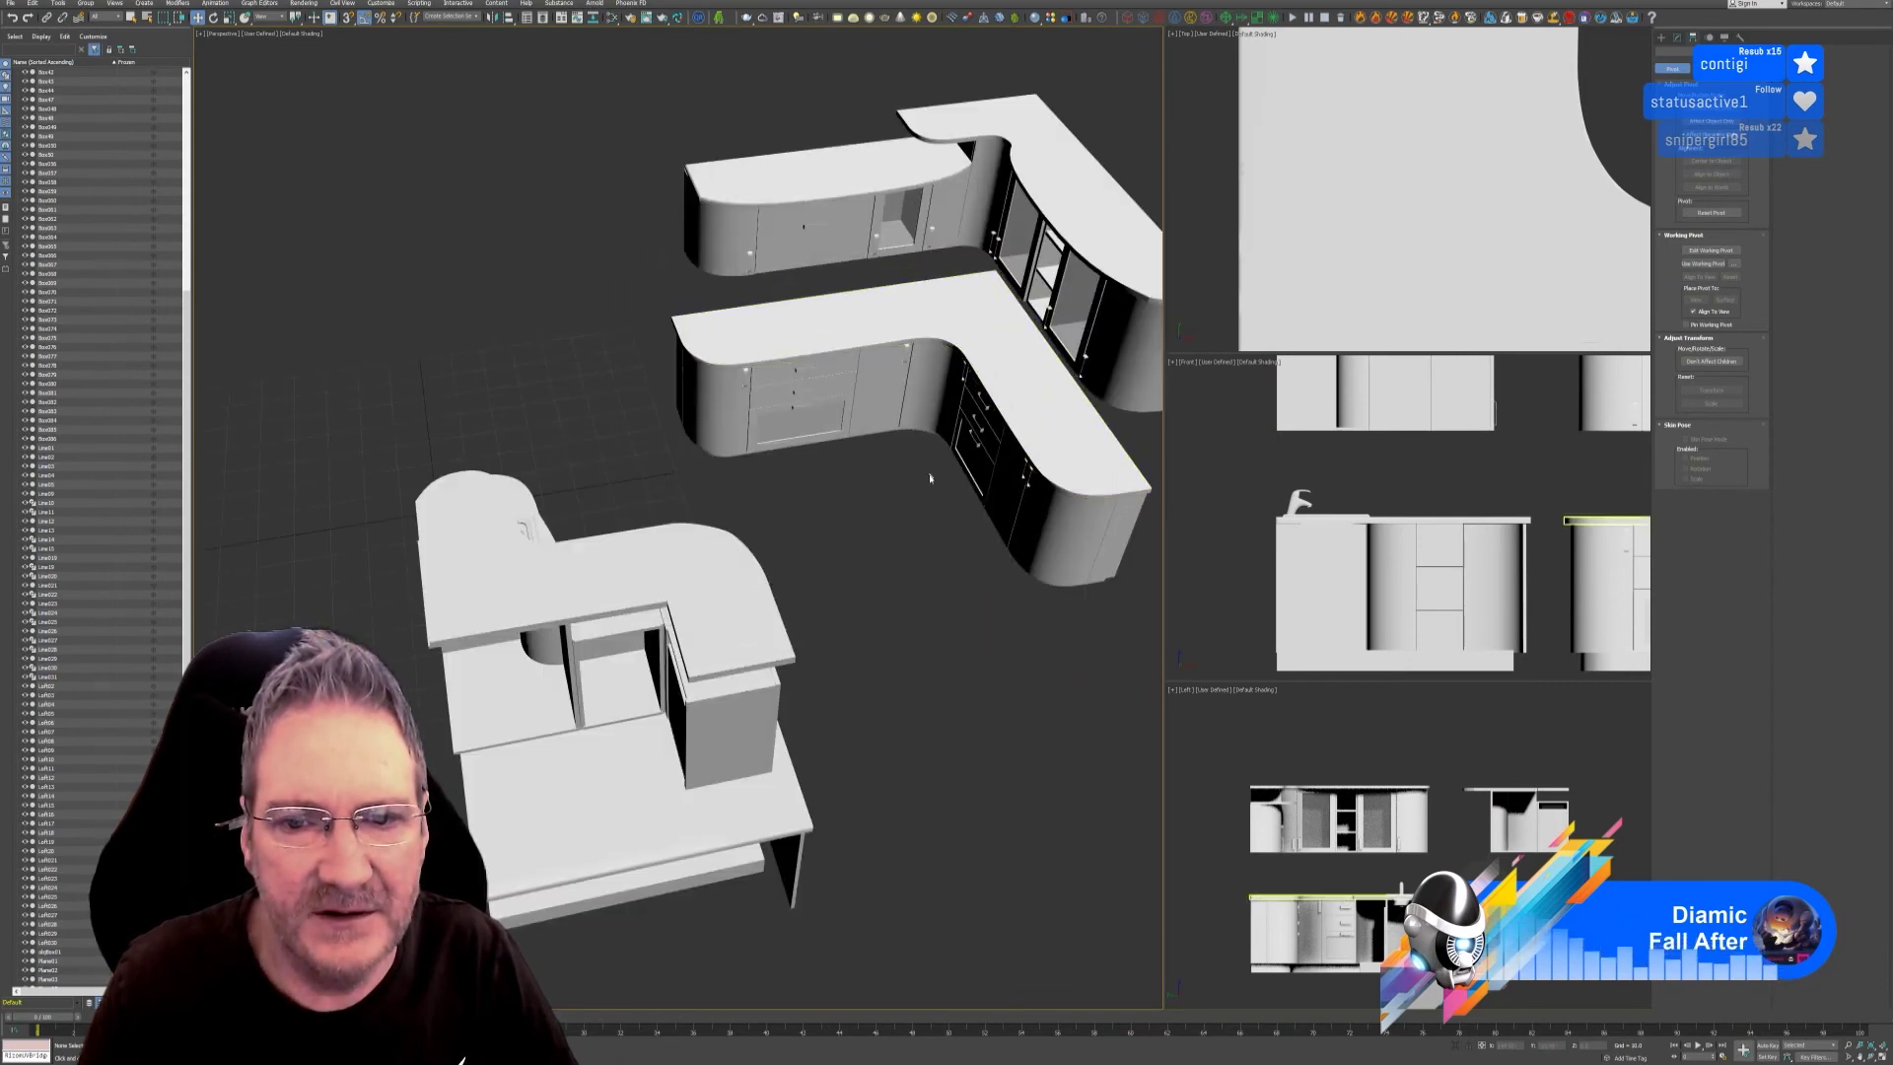
pyautogui.keyDown('alt'); pyautogui.moveTo(930, 478); pyautogui.dragTo(944, 452, button='middle'); pyautogui.keyUp('alt')
pyautogui.keyDown('alt'); pyautogui.moveTo(888, 511); pyautogui.dragTo(815, 513, button='middle'); pyautogui.keyUp('alt')
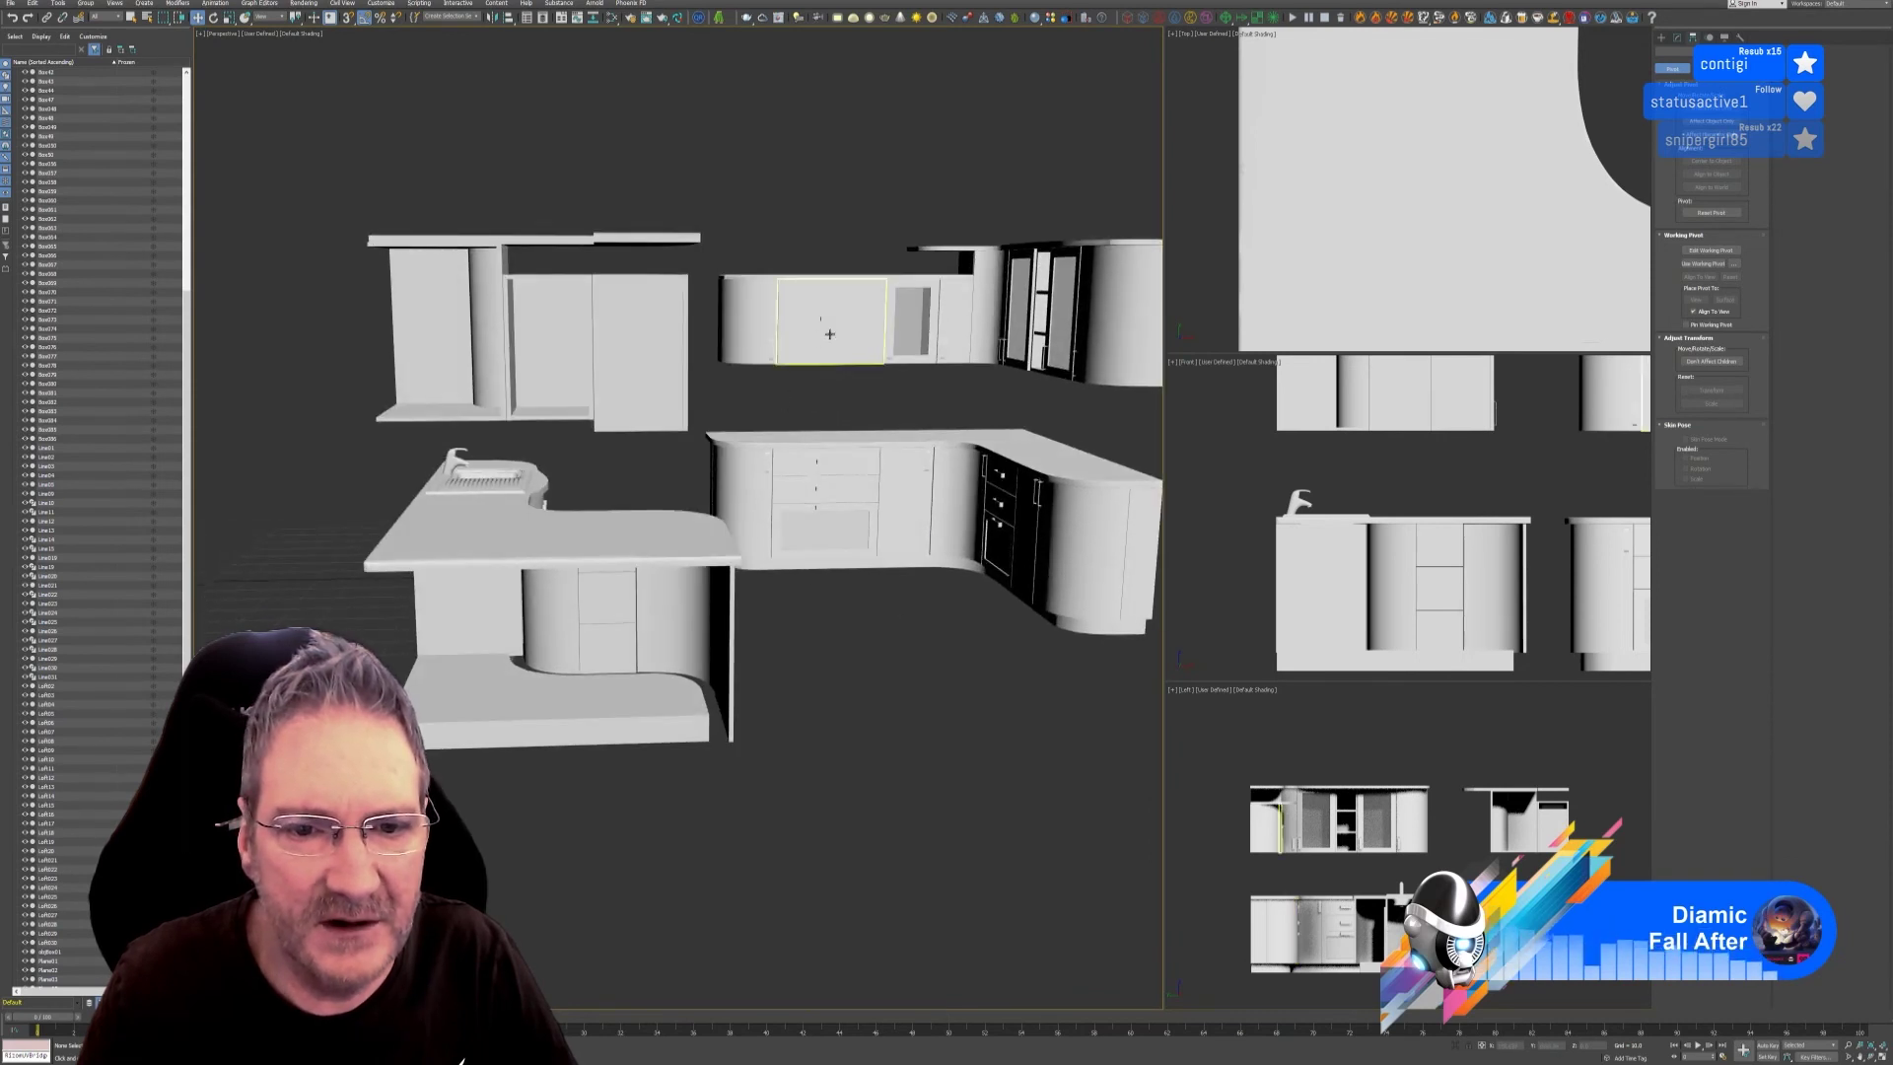
pyautogui.scroll(6, 829, 334)
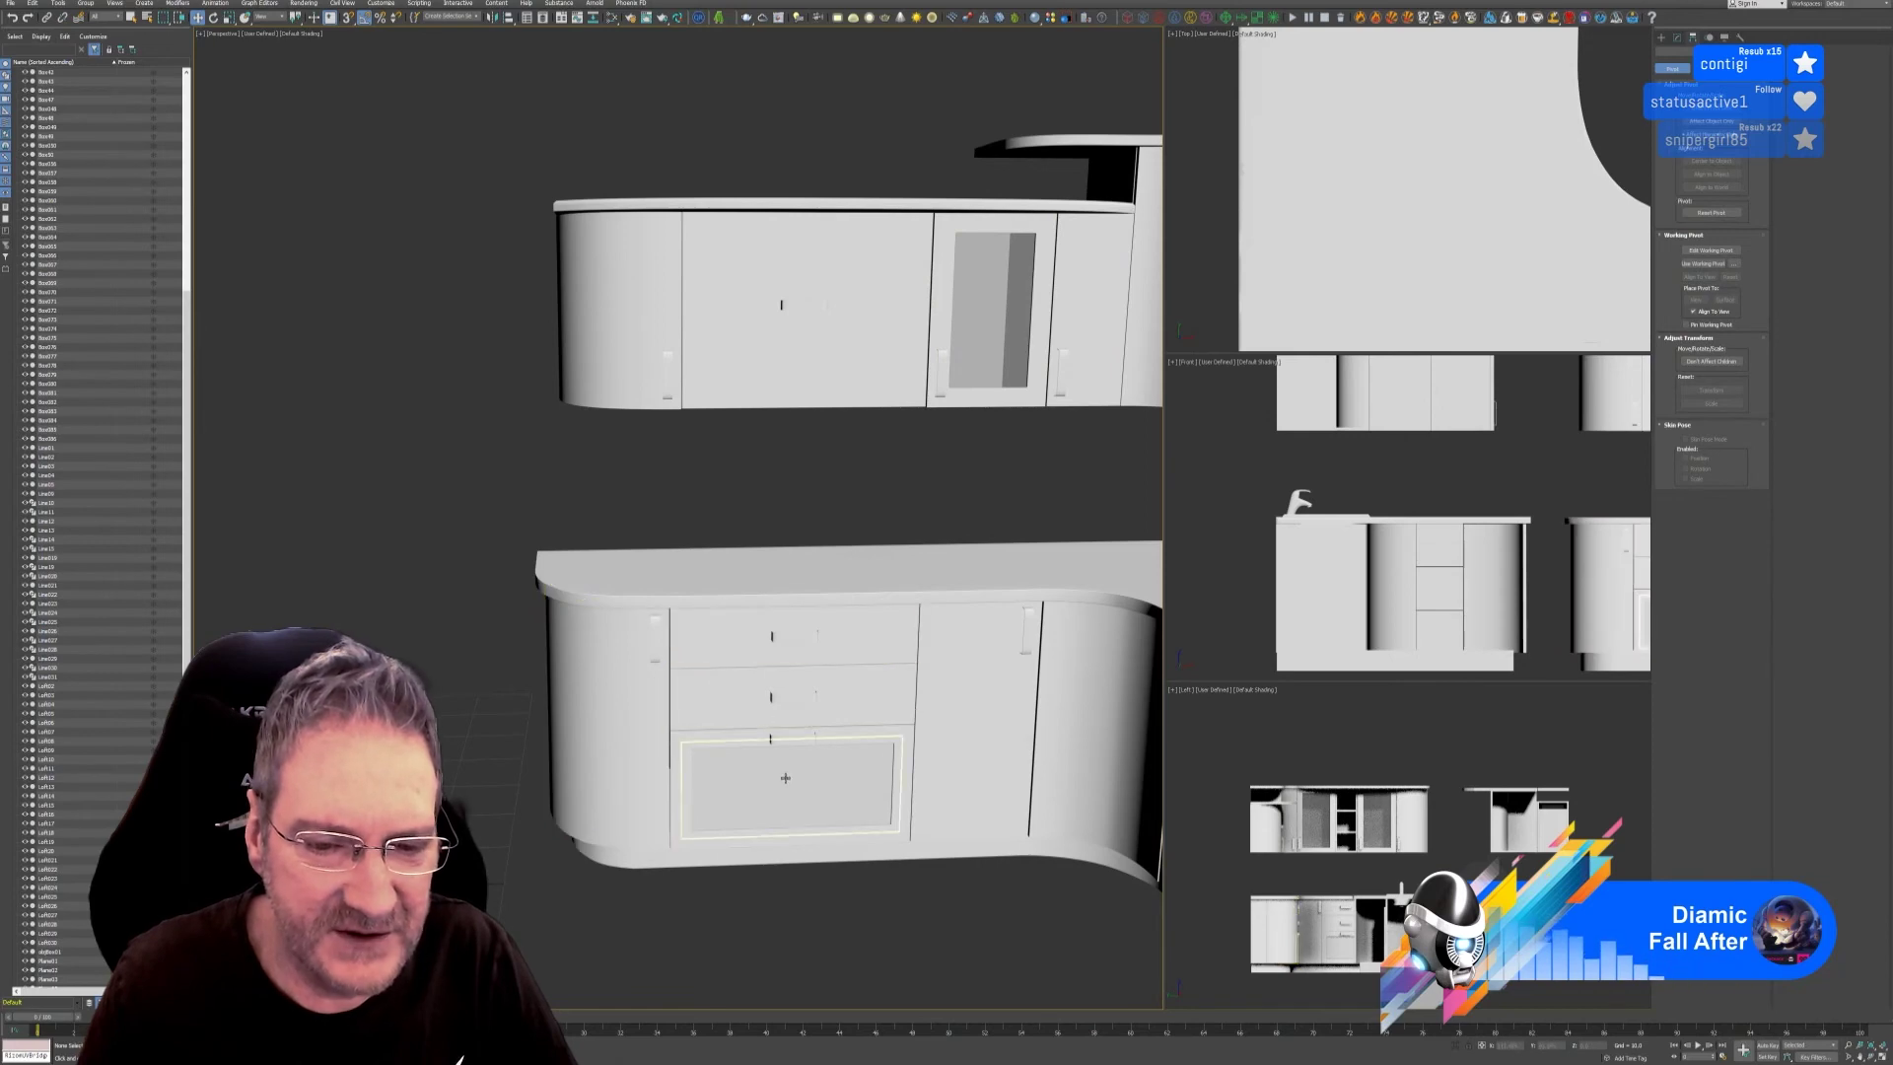
pyautogui.keyDown('alt'); pyautogui.moveTo(845, 896); pyautogui.dragTo(899, 923, button='middle'); pyautogui.keyUp('alt')
pyautogui.scroll(-4, 899, 923)
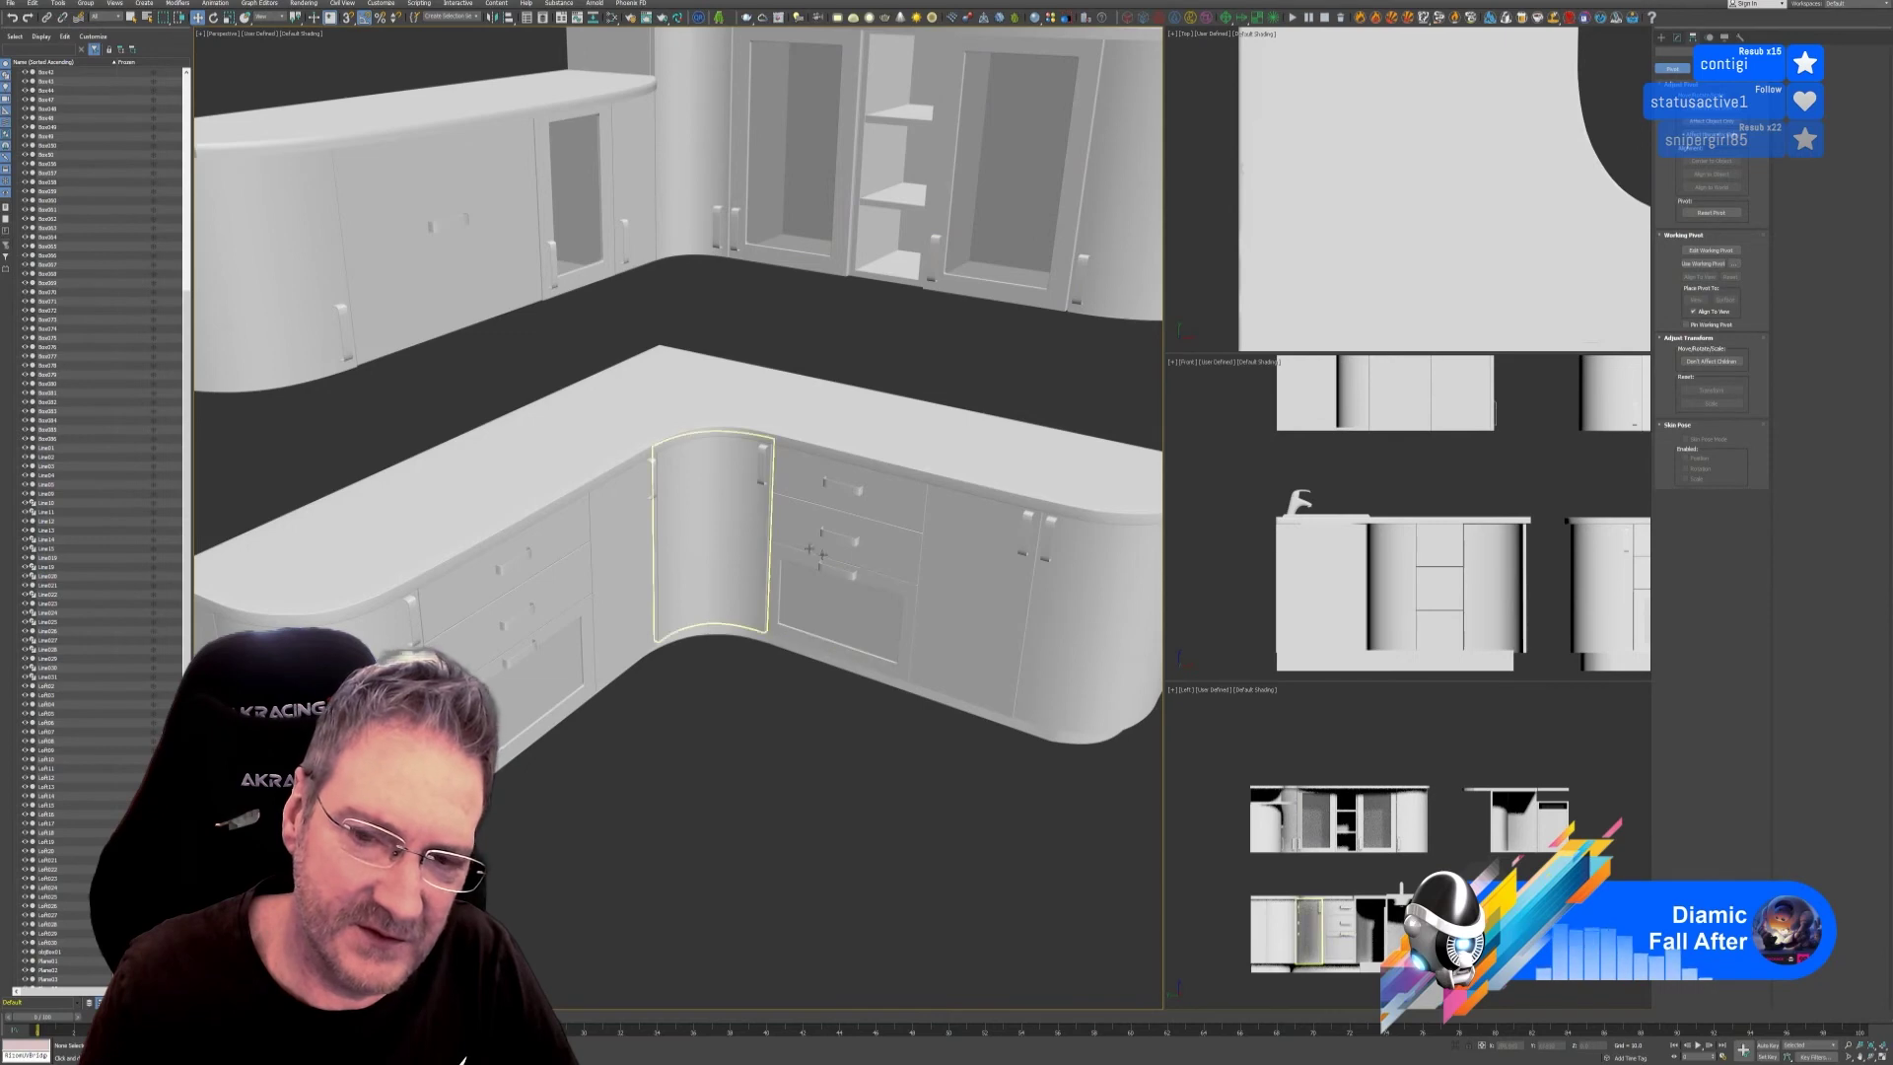
pyautogui.moveTo(833, 798)
pyautogui.keyDown('alt'); pyautogui.mouseDown(button='middle')
pyautogui.moveTo(873, 810)
pyautogui.moveTo(815, 803)
pyautogui.moveTo(777, 730)
pyautogui.moveTo(853, 785)
pyautogui.mouseUp(button='middle'); pyautogui.keyUp('alt')
pyautogui.scroll(-8, 853, 786)
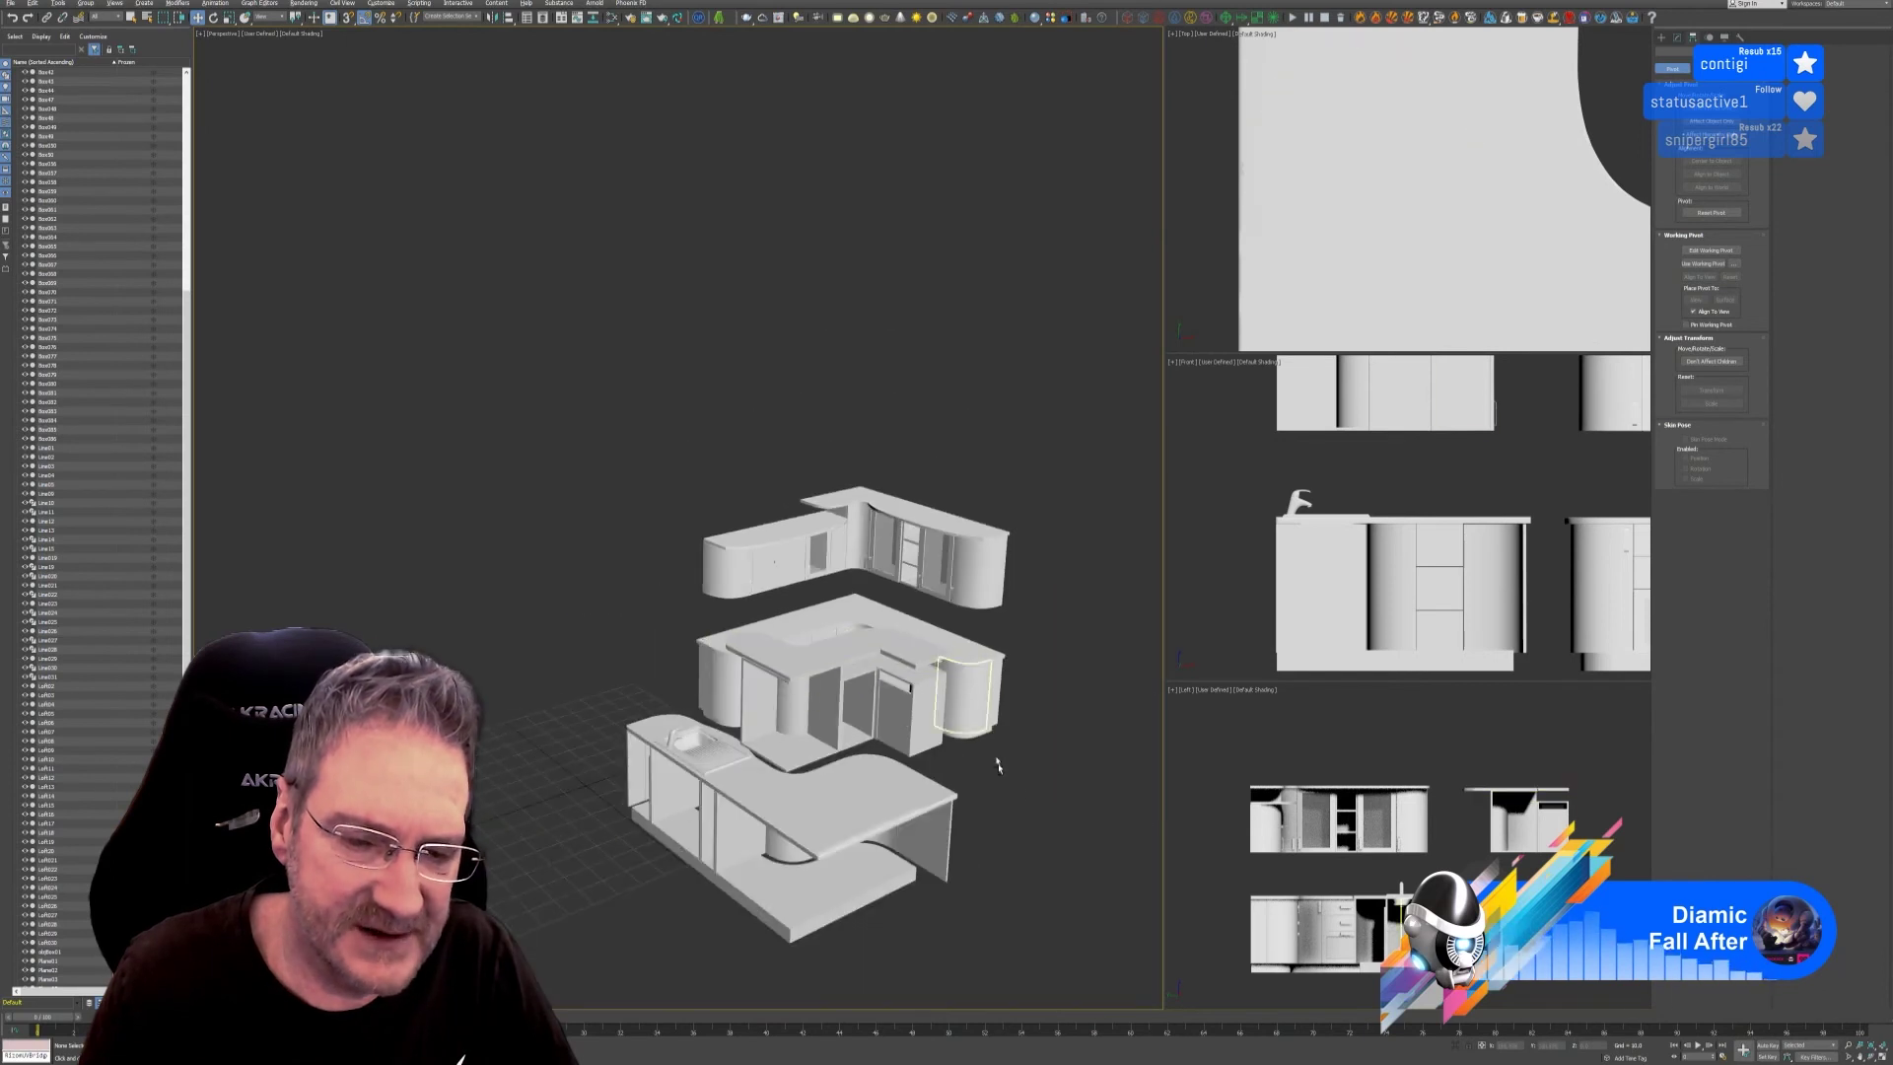
pyautogui.scroll(1, 997, 765)
pyautogui.keyDown('alt'); pyautogui.moveTo(1003, 799); pyautogui.dragTo(913, 809, button='middle'); pyautogui.keyUp('alt')
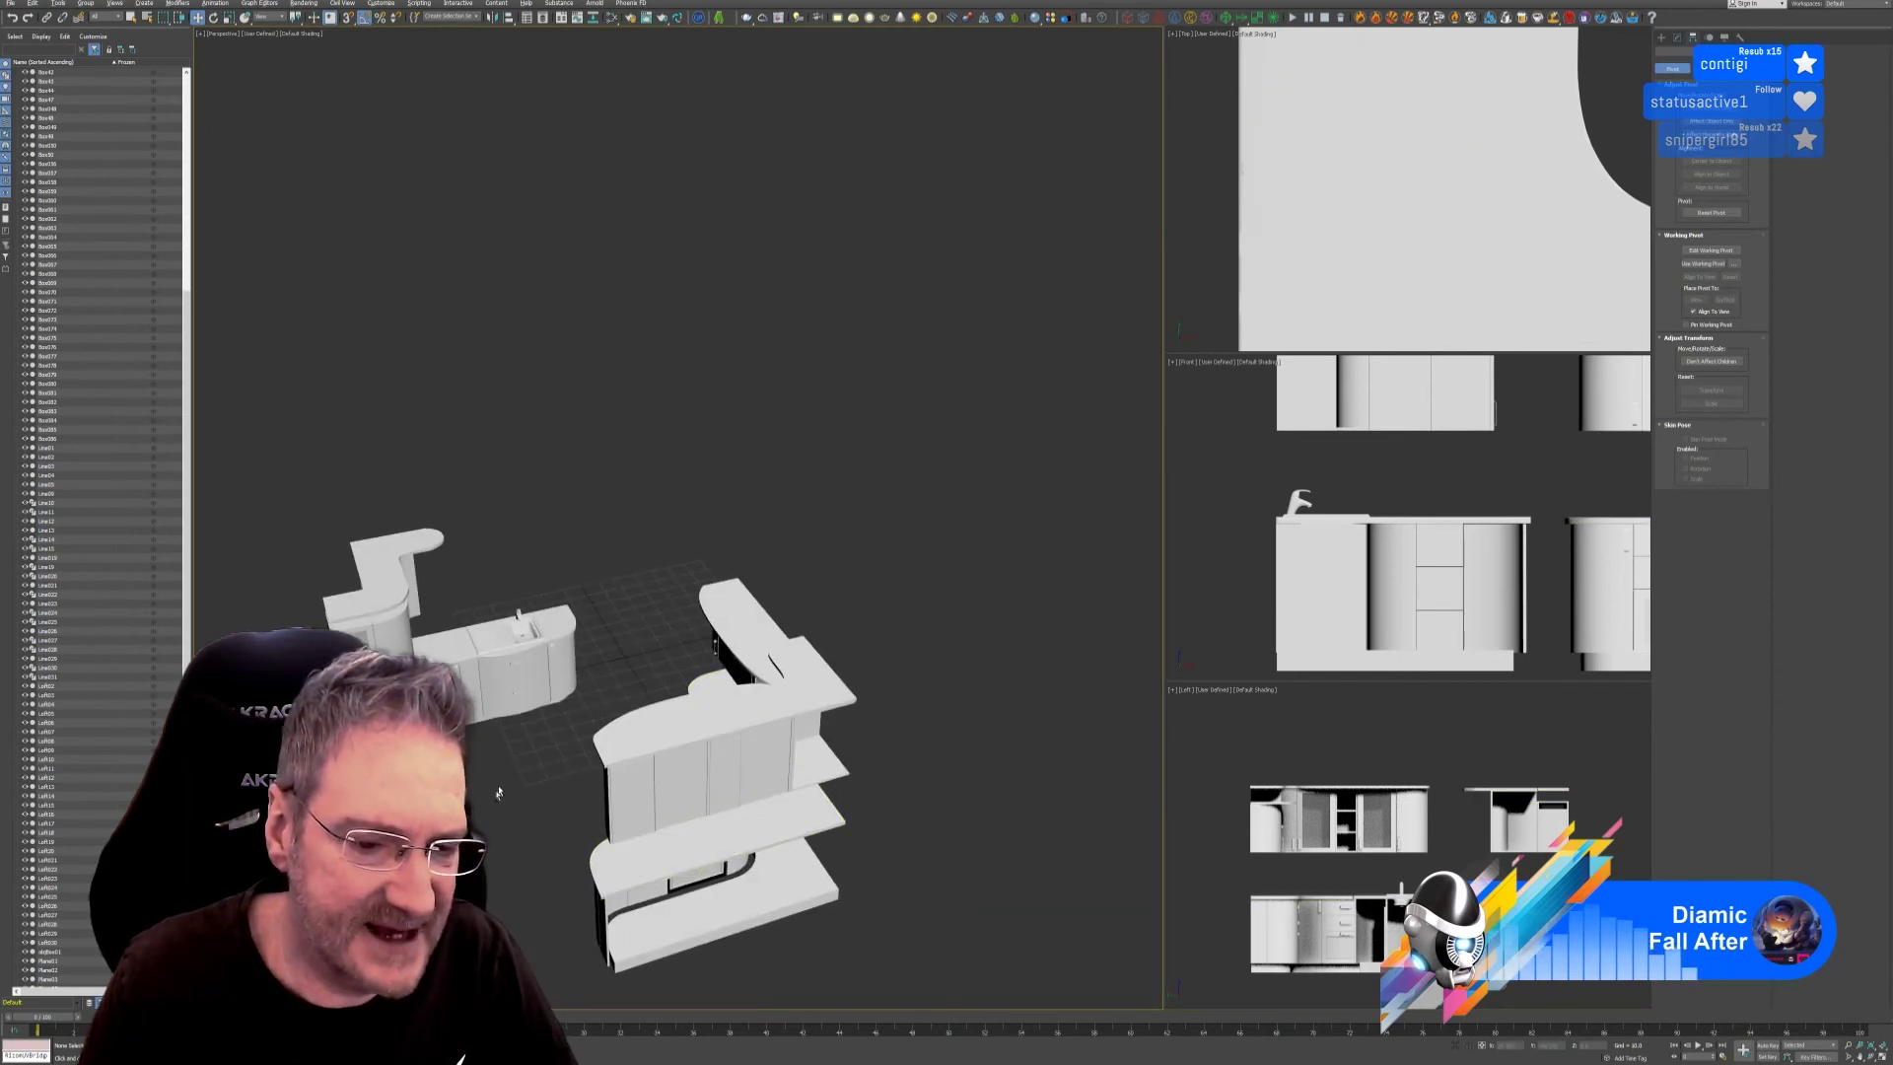
pyautogui.keyDown('alt'); pyautogui.moveTo(479, 858); pyautogui.dragTo(532, 799, button='middle'); pyautogui.keyUp('alt')
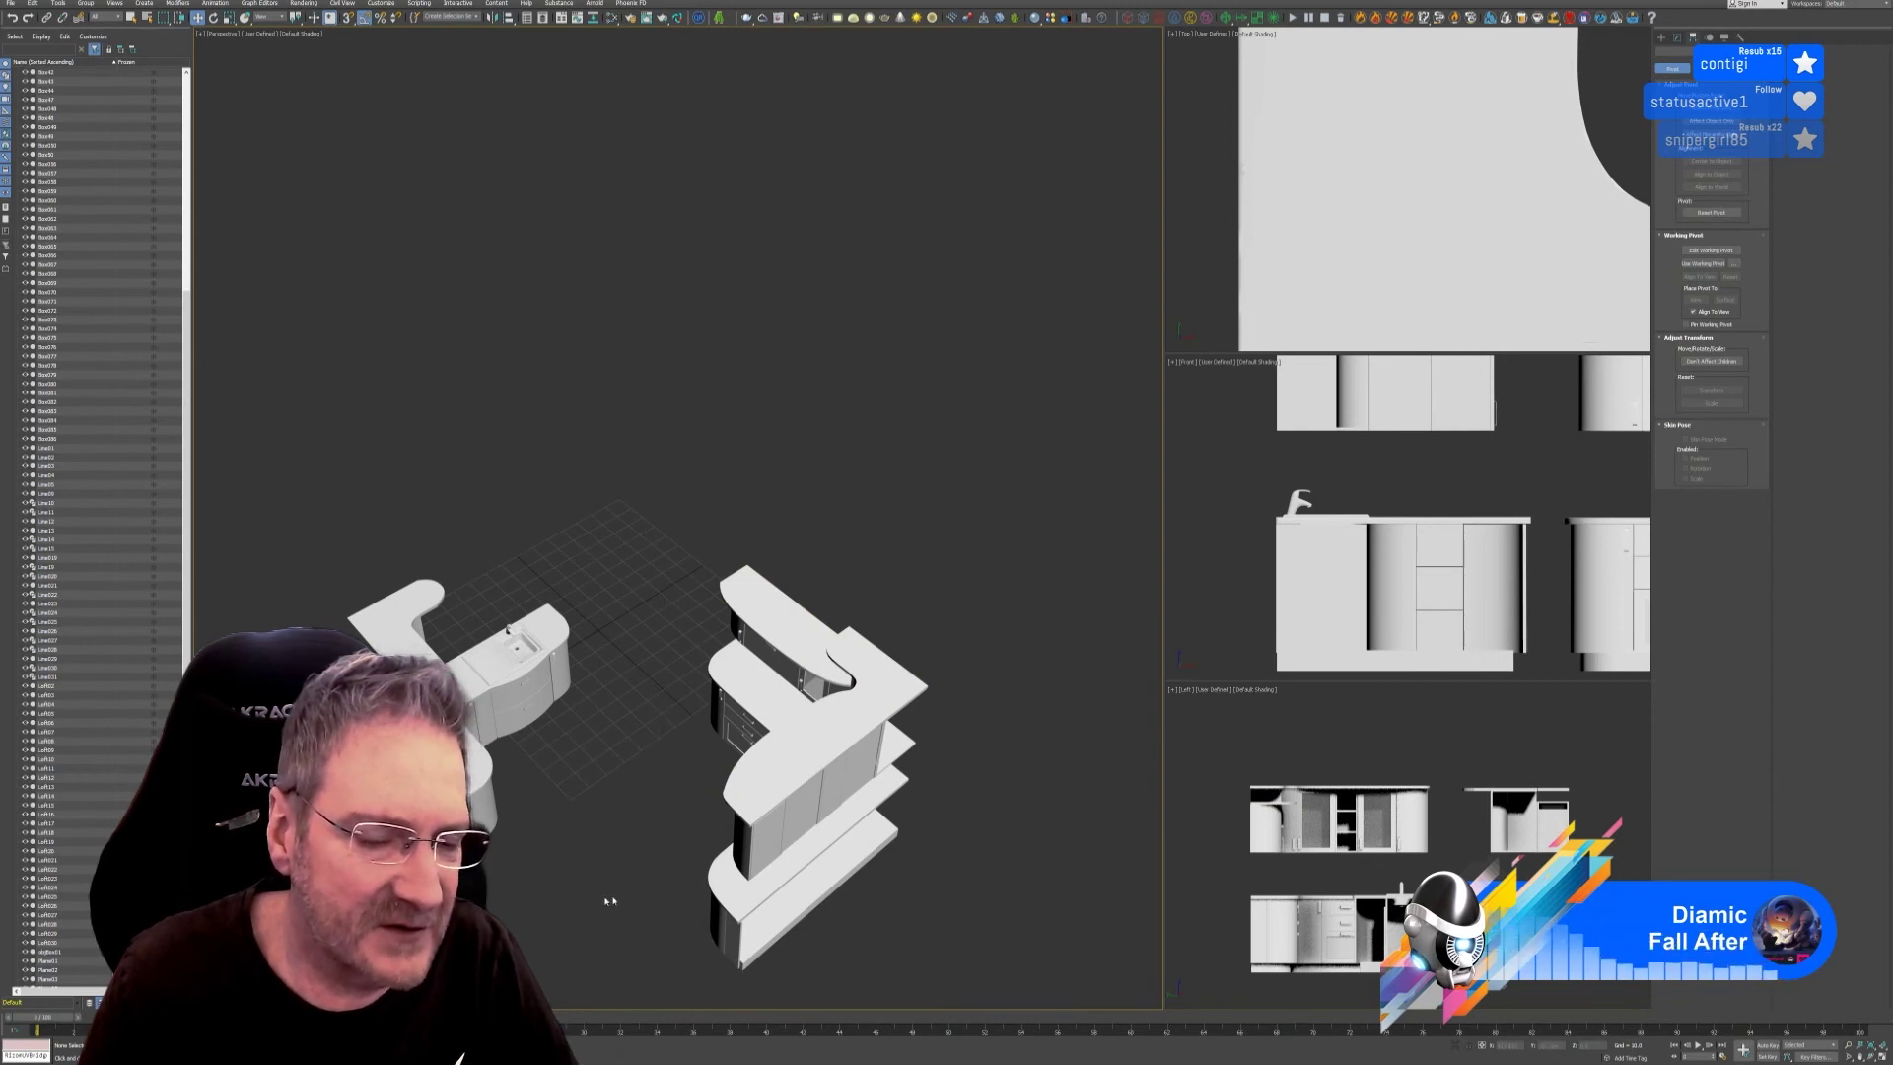
pyautogui.keyDown('alt'); pyautogui.moveTo(592, 882); pyautogui.dragTo(660, 851, button='middle'); pyautogui.keyUp('alt')
pyautogui.keyDown('alt'); pyautogui.moveTo(668, 783); pyautogui.dragTo(634, 595, button='middle'); pyautogui.keyUp('alt')
pyautogui.scroll(5, 634, 595)
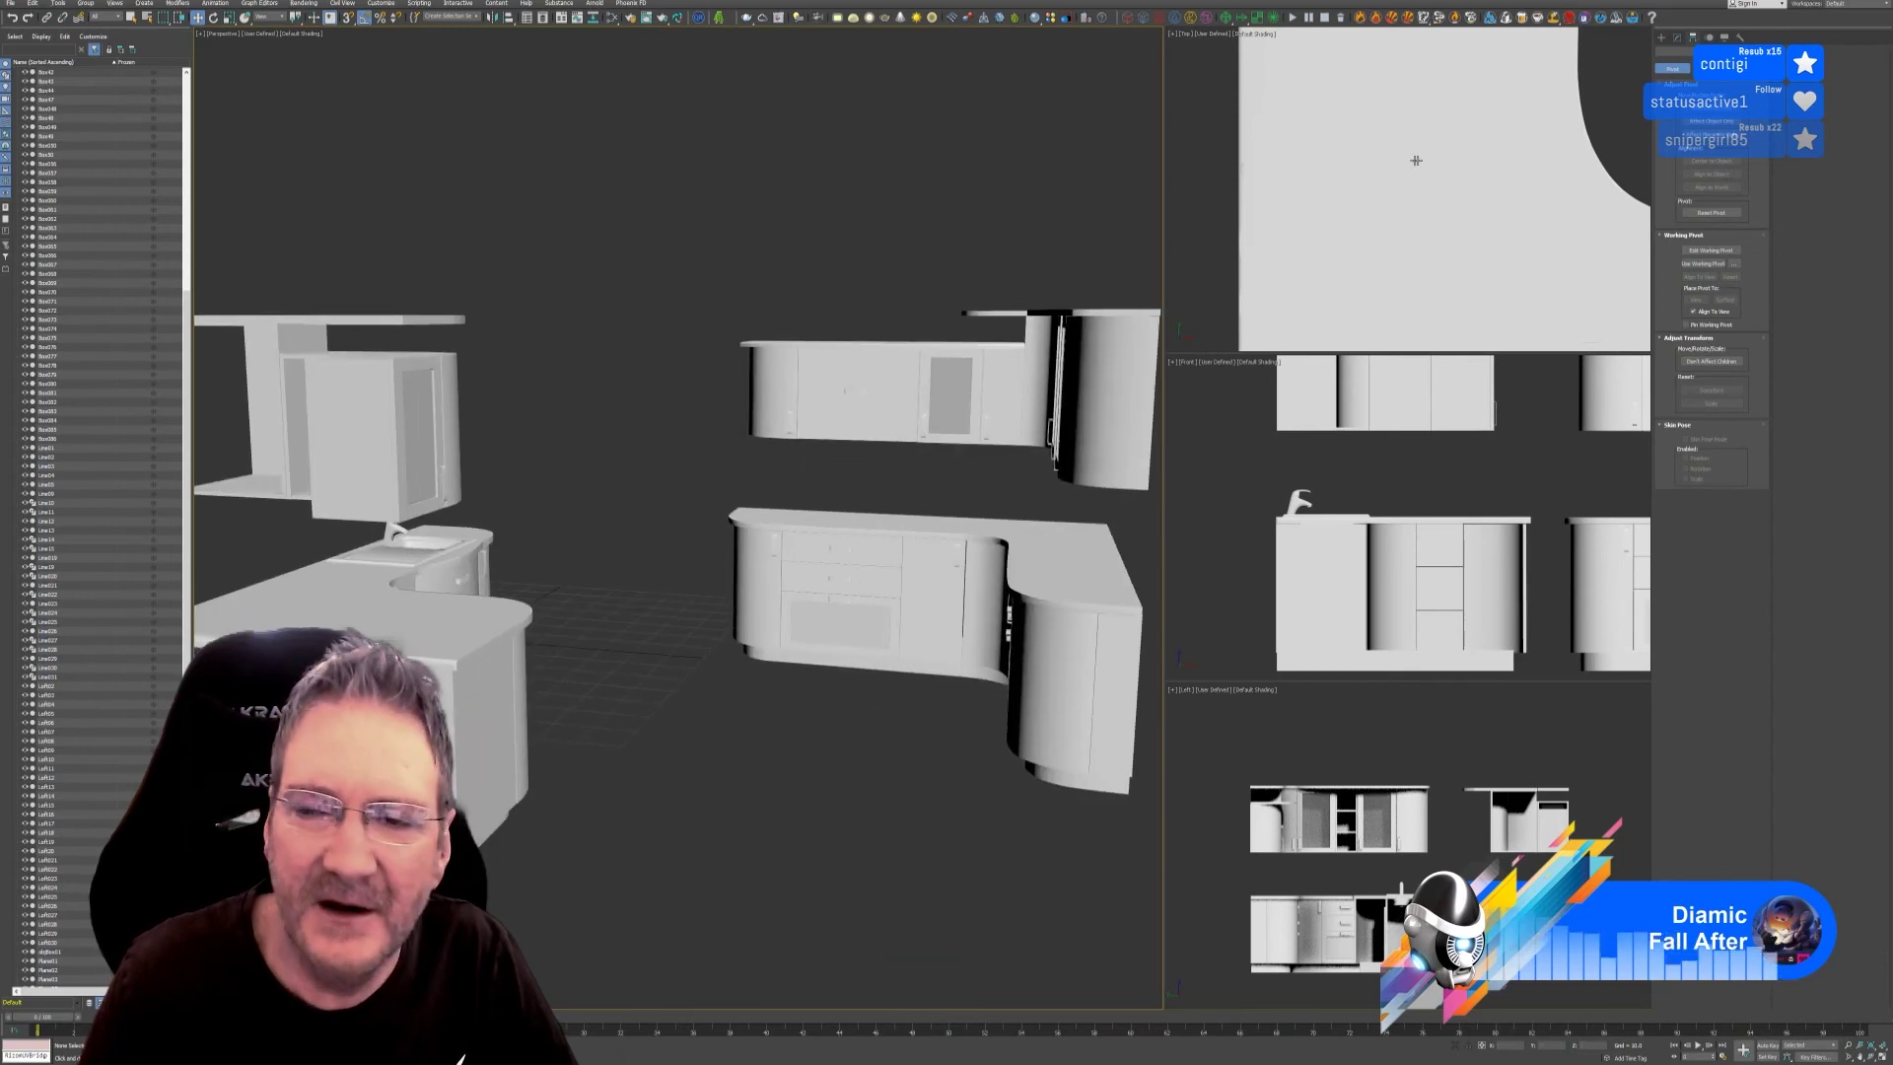
# Fit all the kitchen units into the top and front views and save the scene.
pyautogui.scroll(-6, 1507, 191)
pyautogui.moveTo(1508, 192); pyautogui.dragTo(1418, 322, button='middle')
pyautogui.scroll(-5, 1444, 487)
pyautogui.moveTo(1444, 487); pyautogui.dragTo(1311, 544, button='middle')
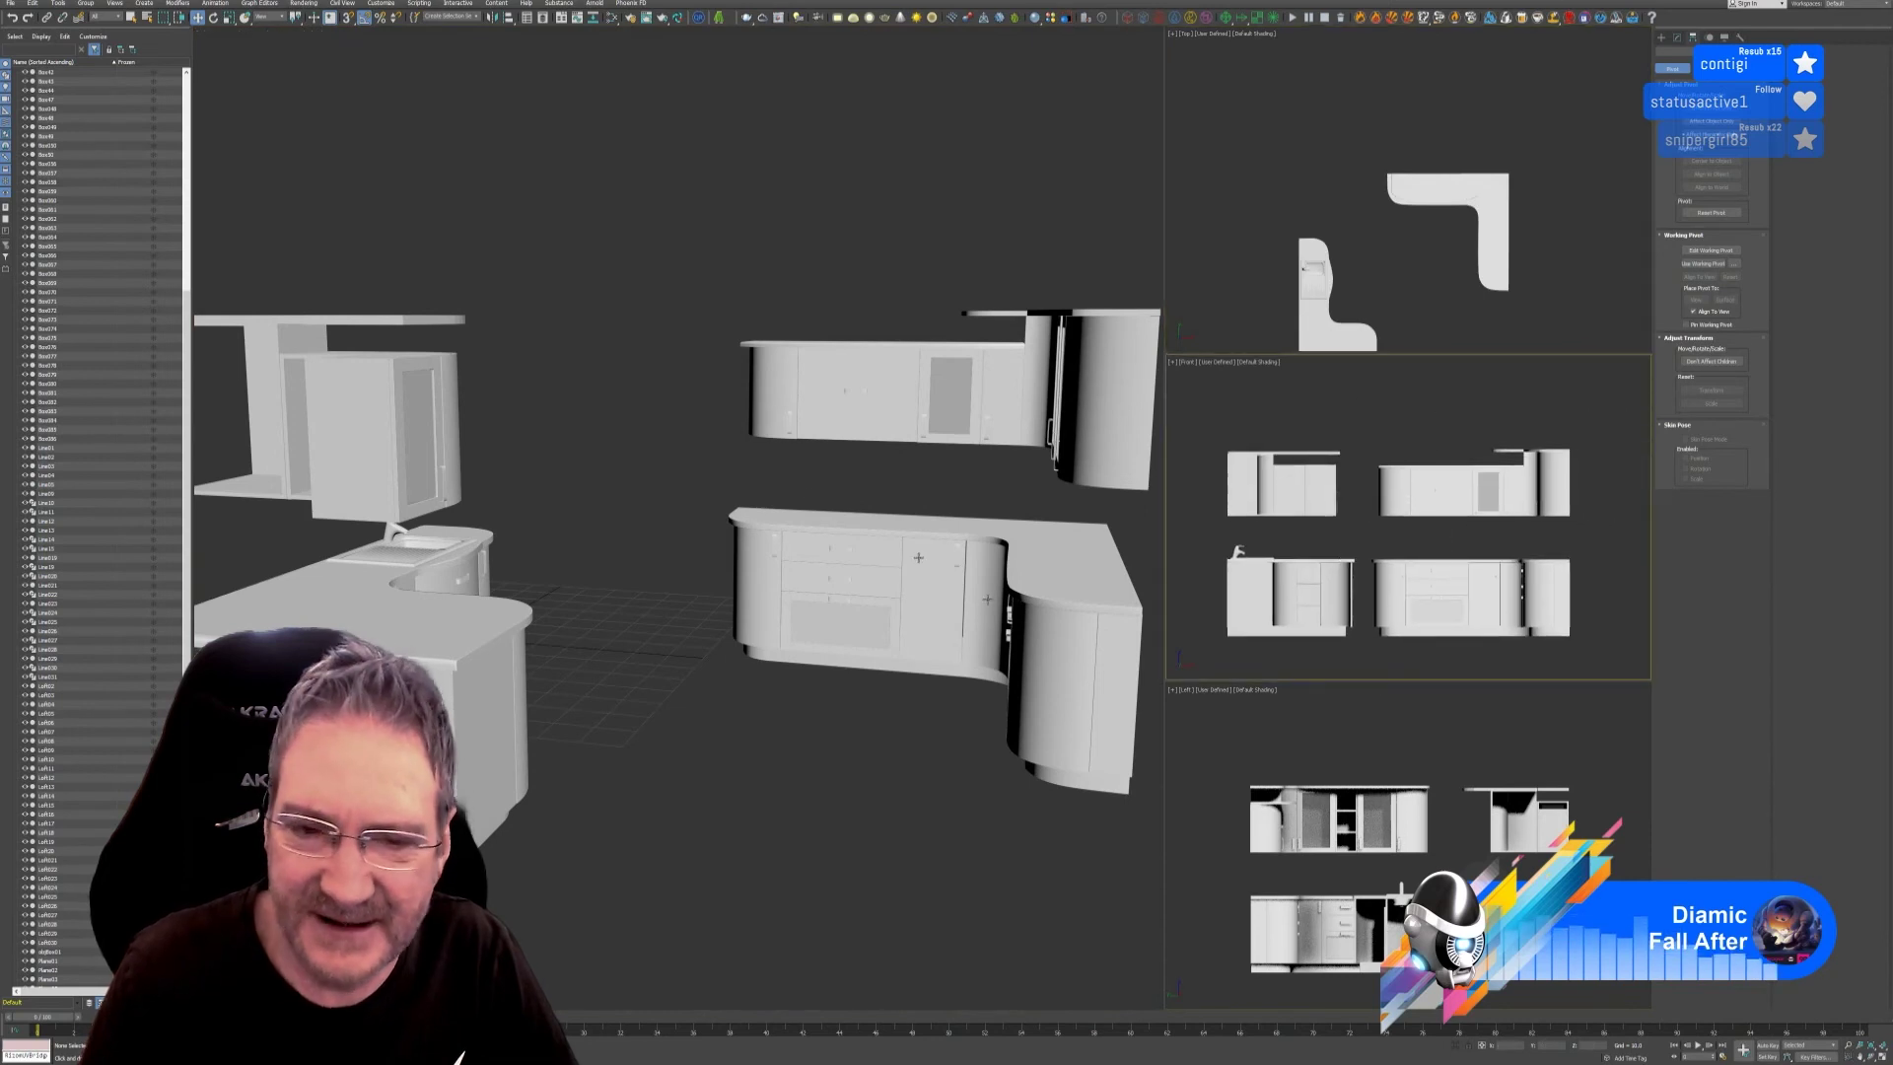
pyautogui.moveTo(1400, 235); pyautogui.dragTo(1388, 172, button='middle')
pyautogui.moveTo(728, 243); pyautogui.dragTo(755, 261, button='middle')
pyautogui.scroll(-5, 740, 748)
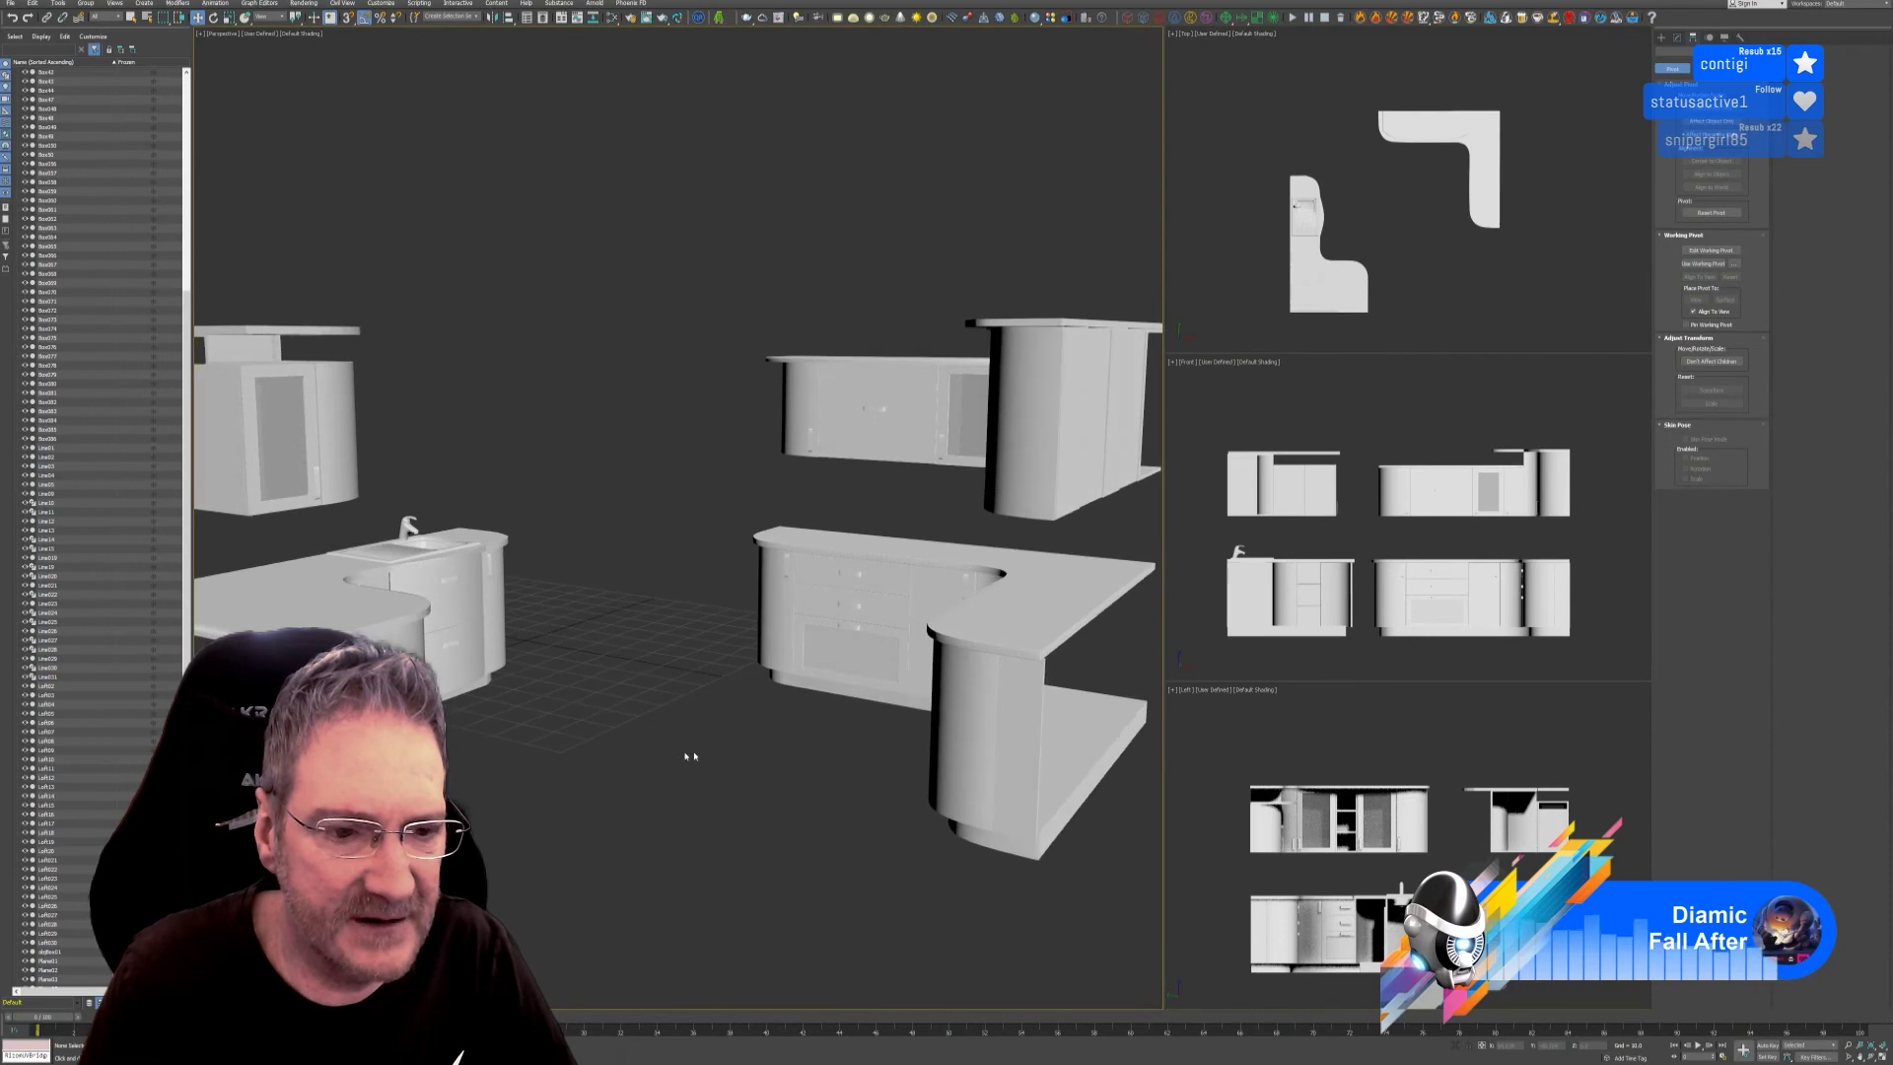
pyautogui.moveTo(631, 578); pyautogui.dragTo(625, 545, button='middle')
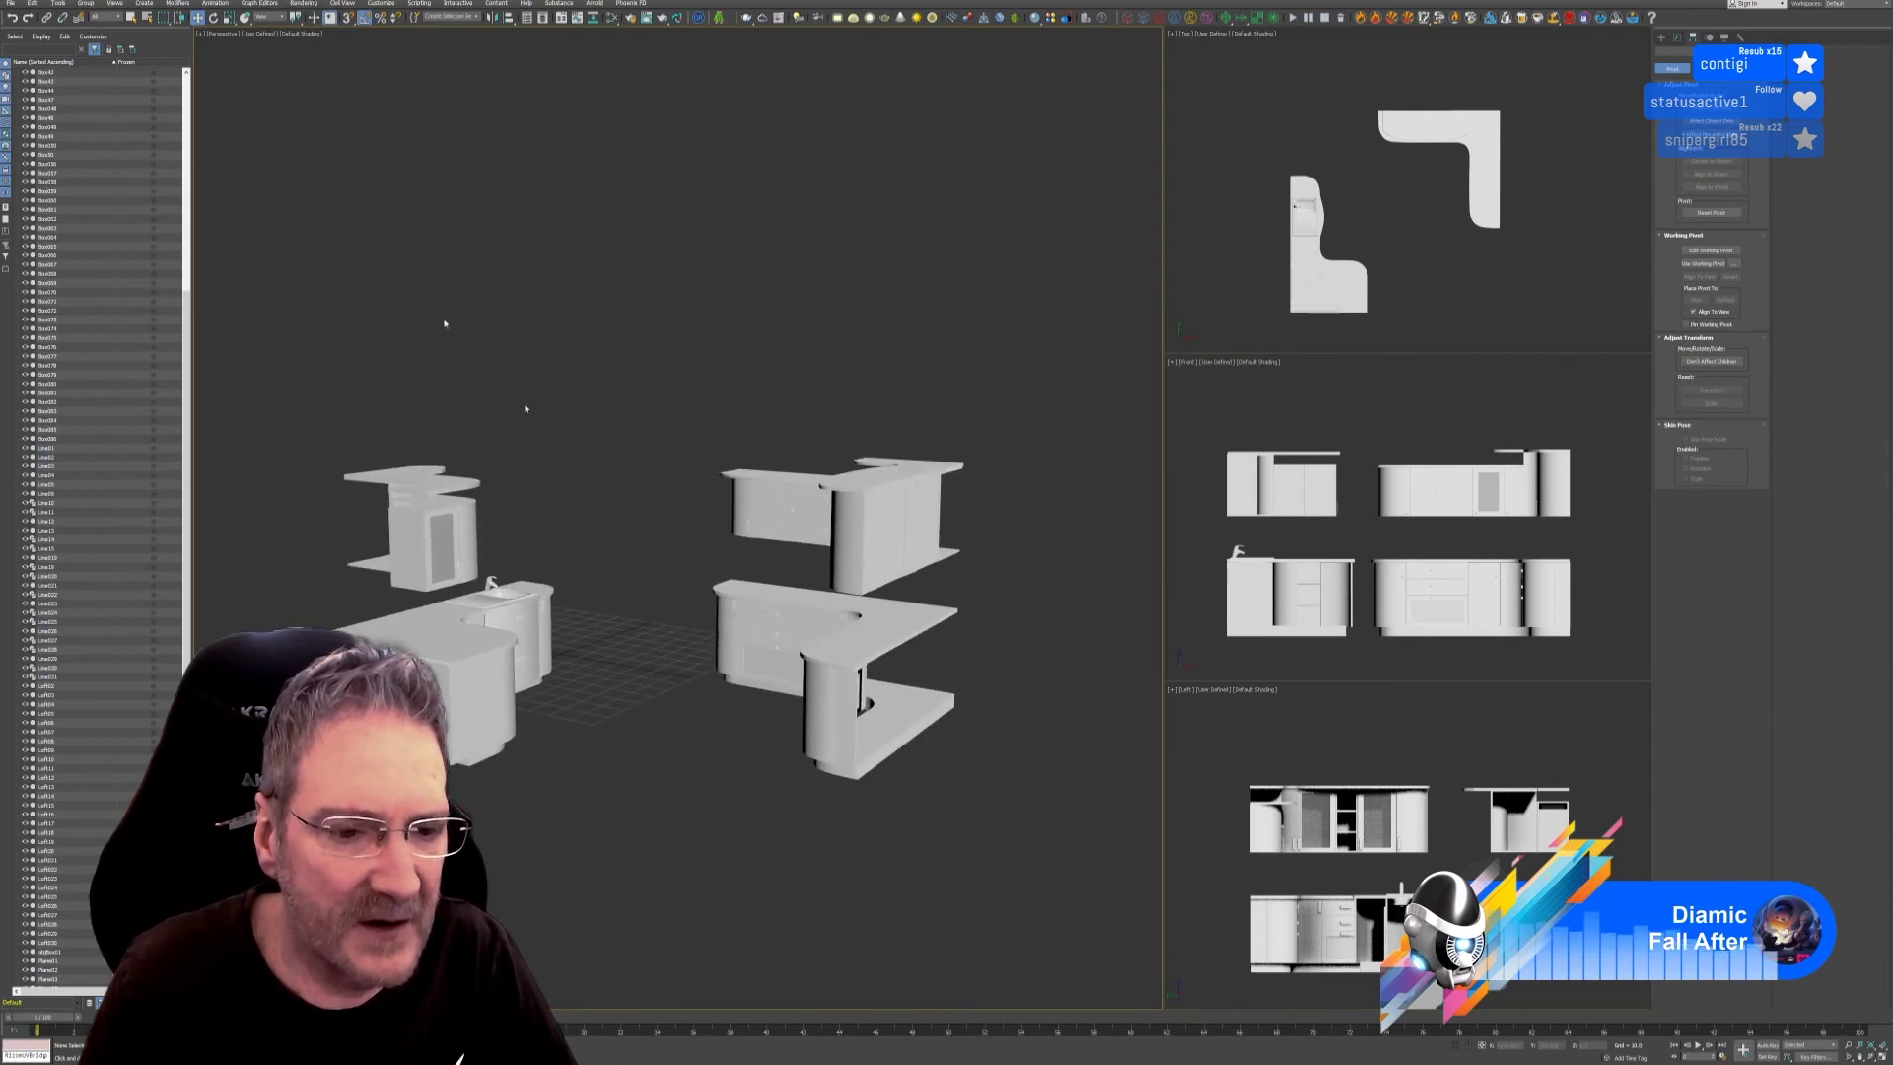
pyautogui.click(9, 5)
pyautogui.click(20, 80)
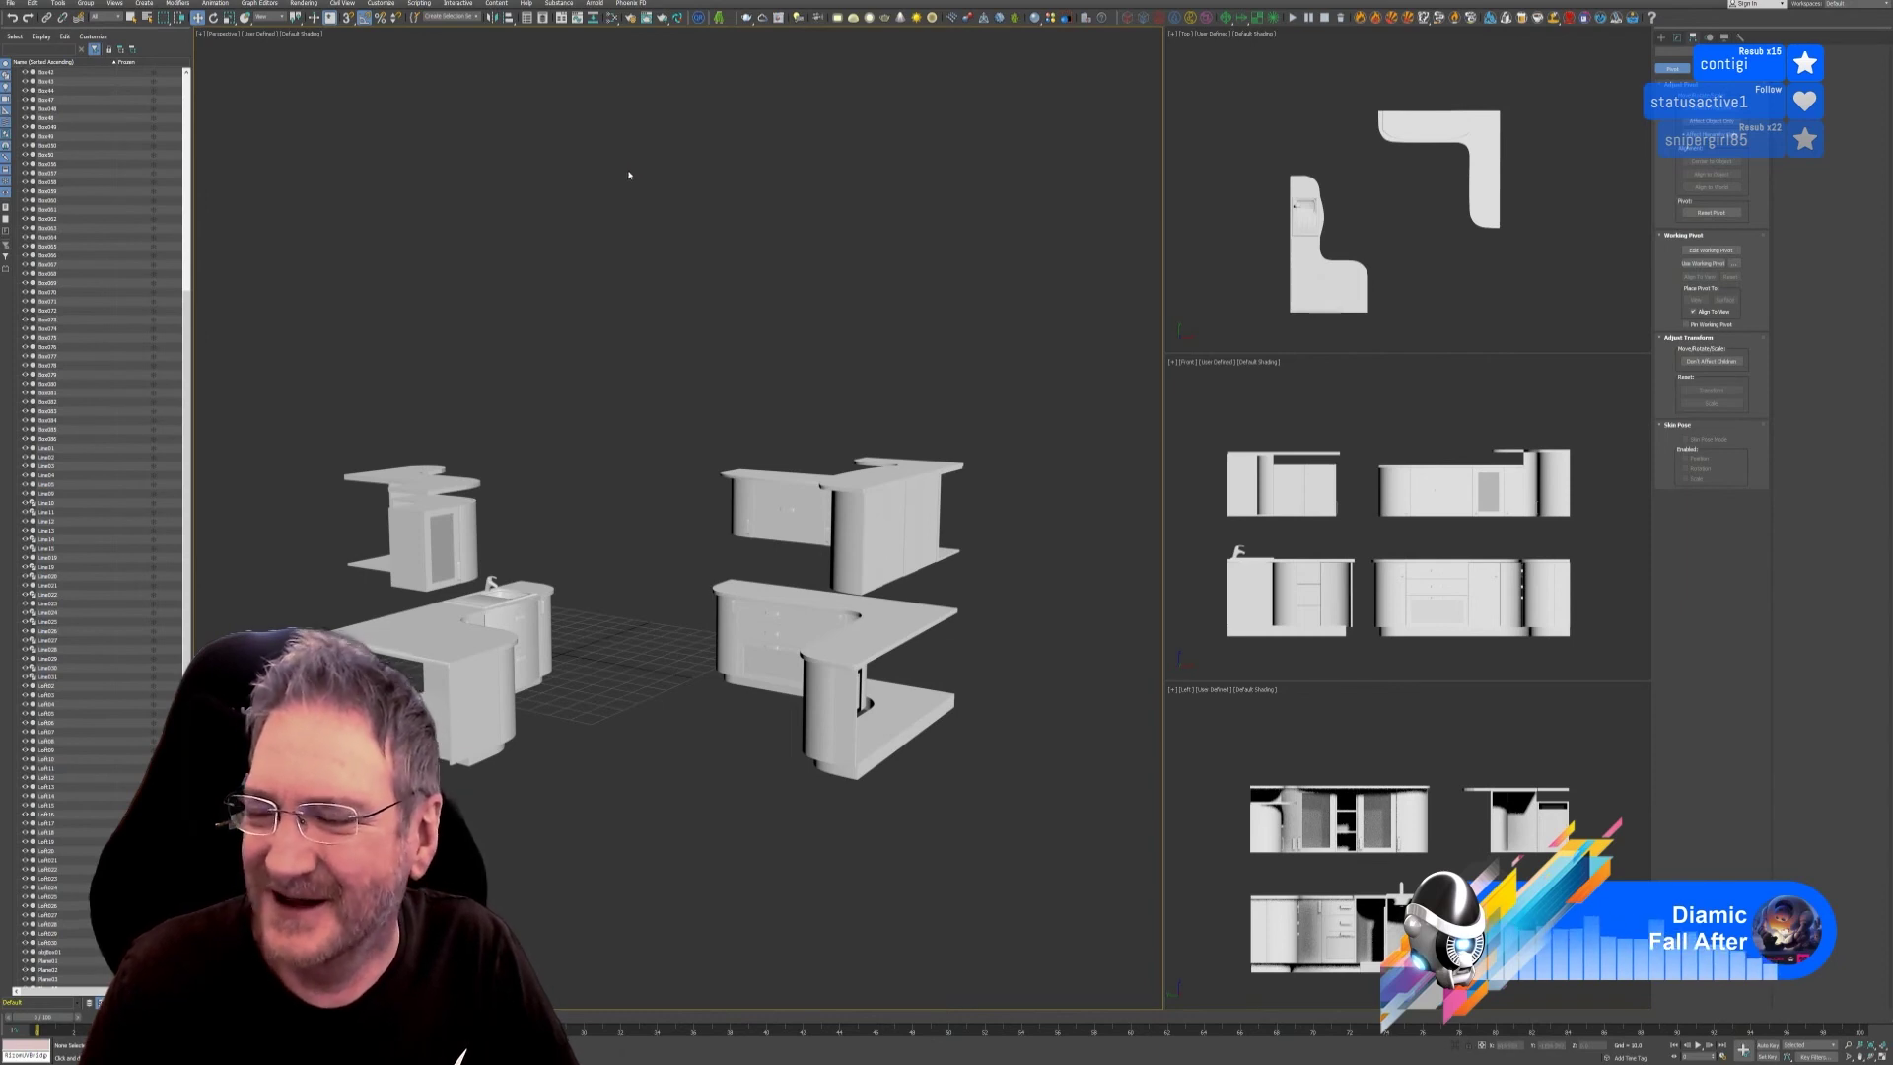
# Examine the undersides, sink area and open backs of the base and wall units, ending at the larger L-shaped unit's plinth.
pyautogui.keyDown('alt'); pyautogui.moveTo(687, 405); pyautogui.dragTo(714, 286, button='middle'); pyautogui.keyUp('alt')
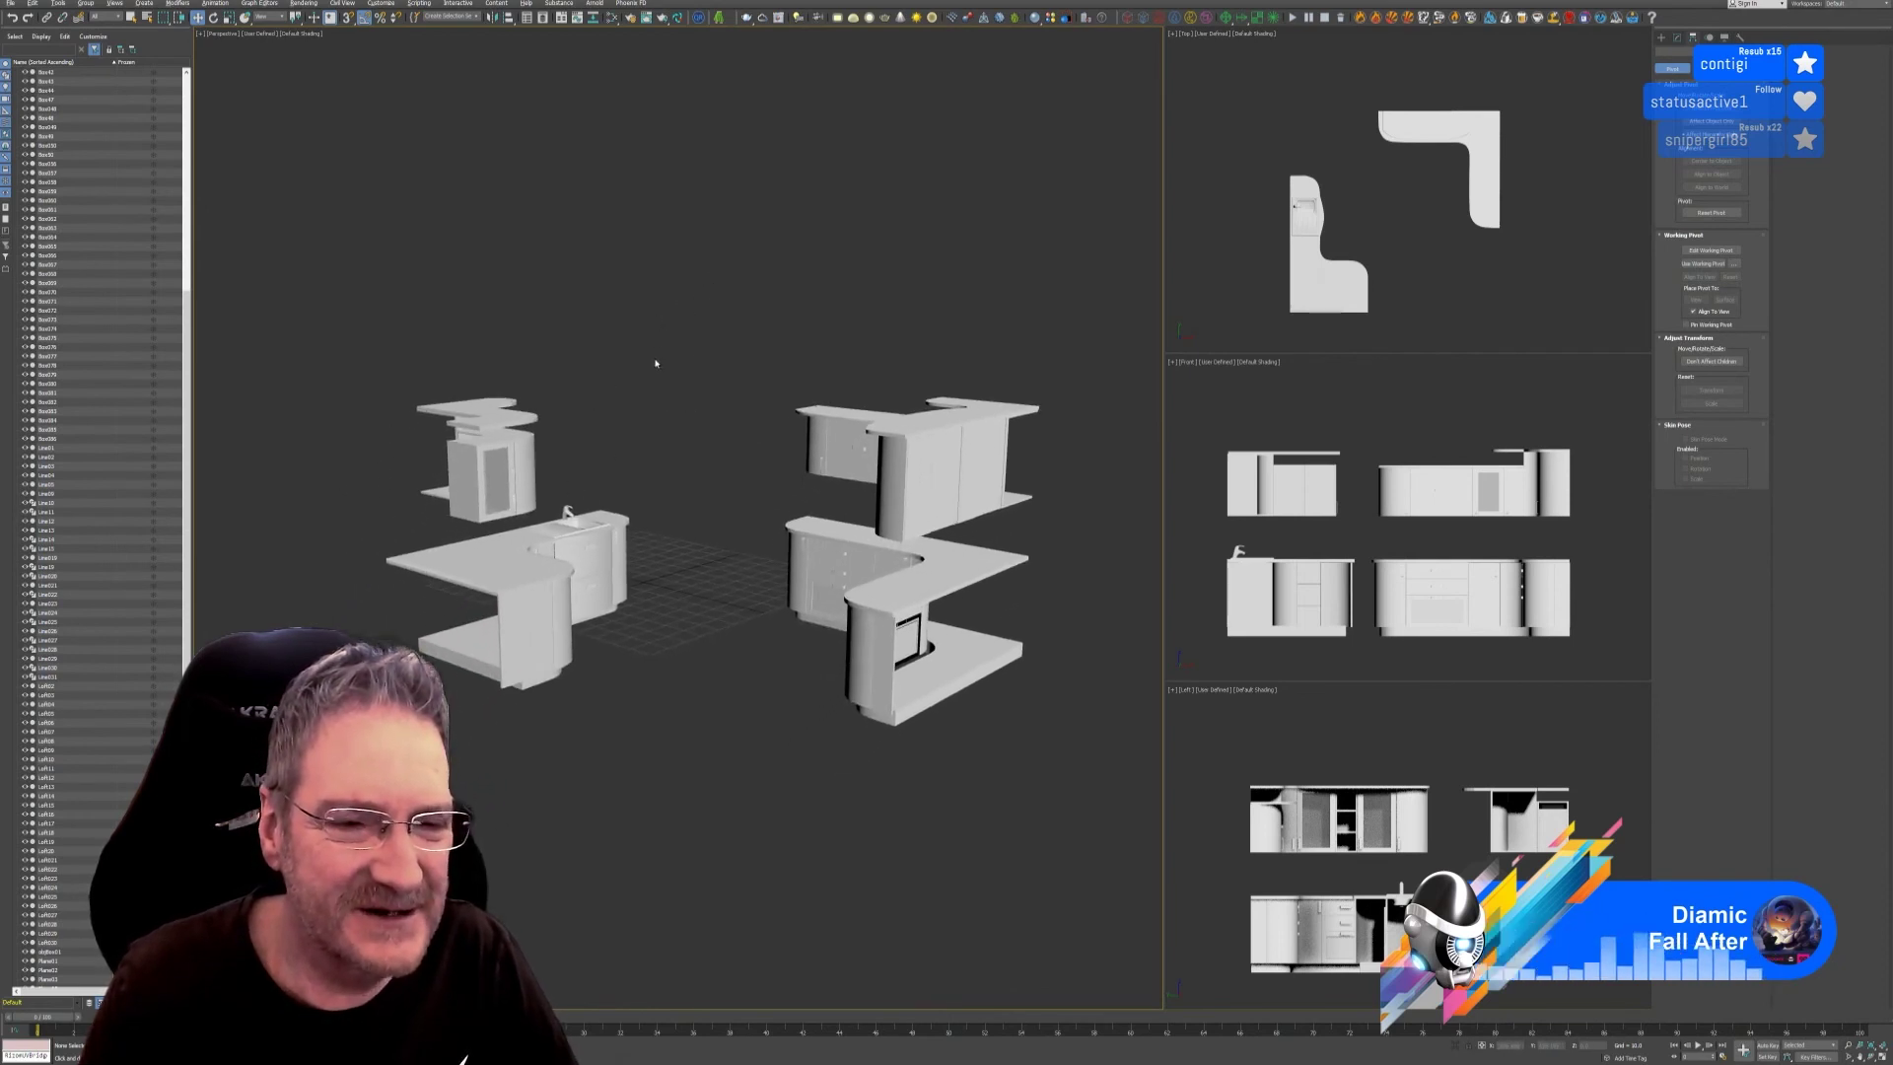
pyautogui.keyDown('alt'); pyautogui.moveTo(708, 401); pyautogui.dragTo(778, 428, button='middle'); pyautogui.keyUp('alt')
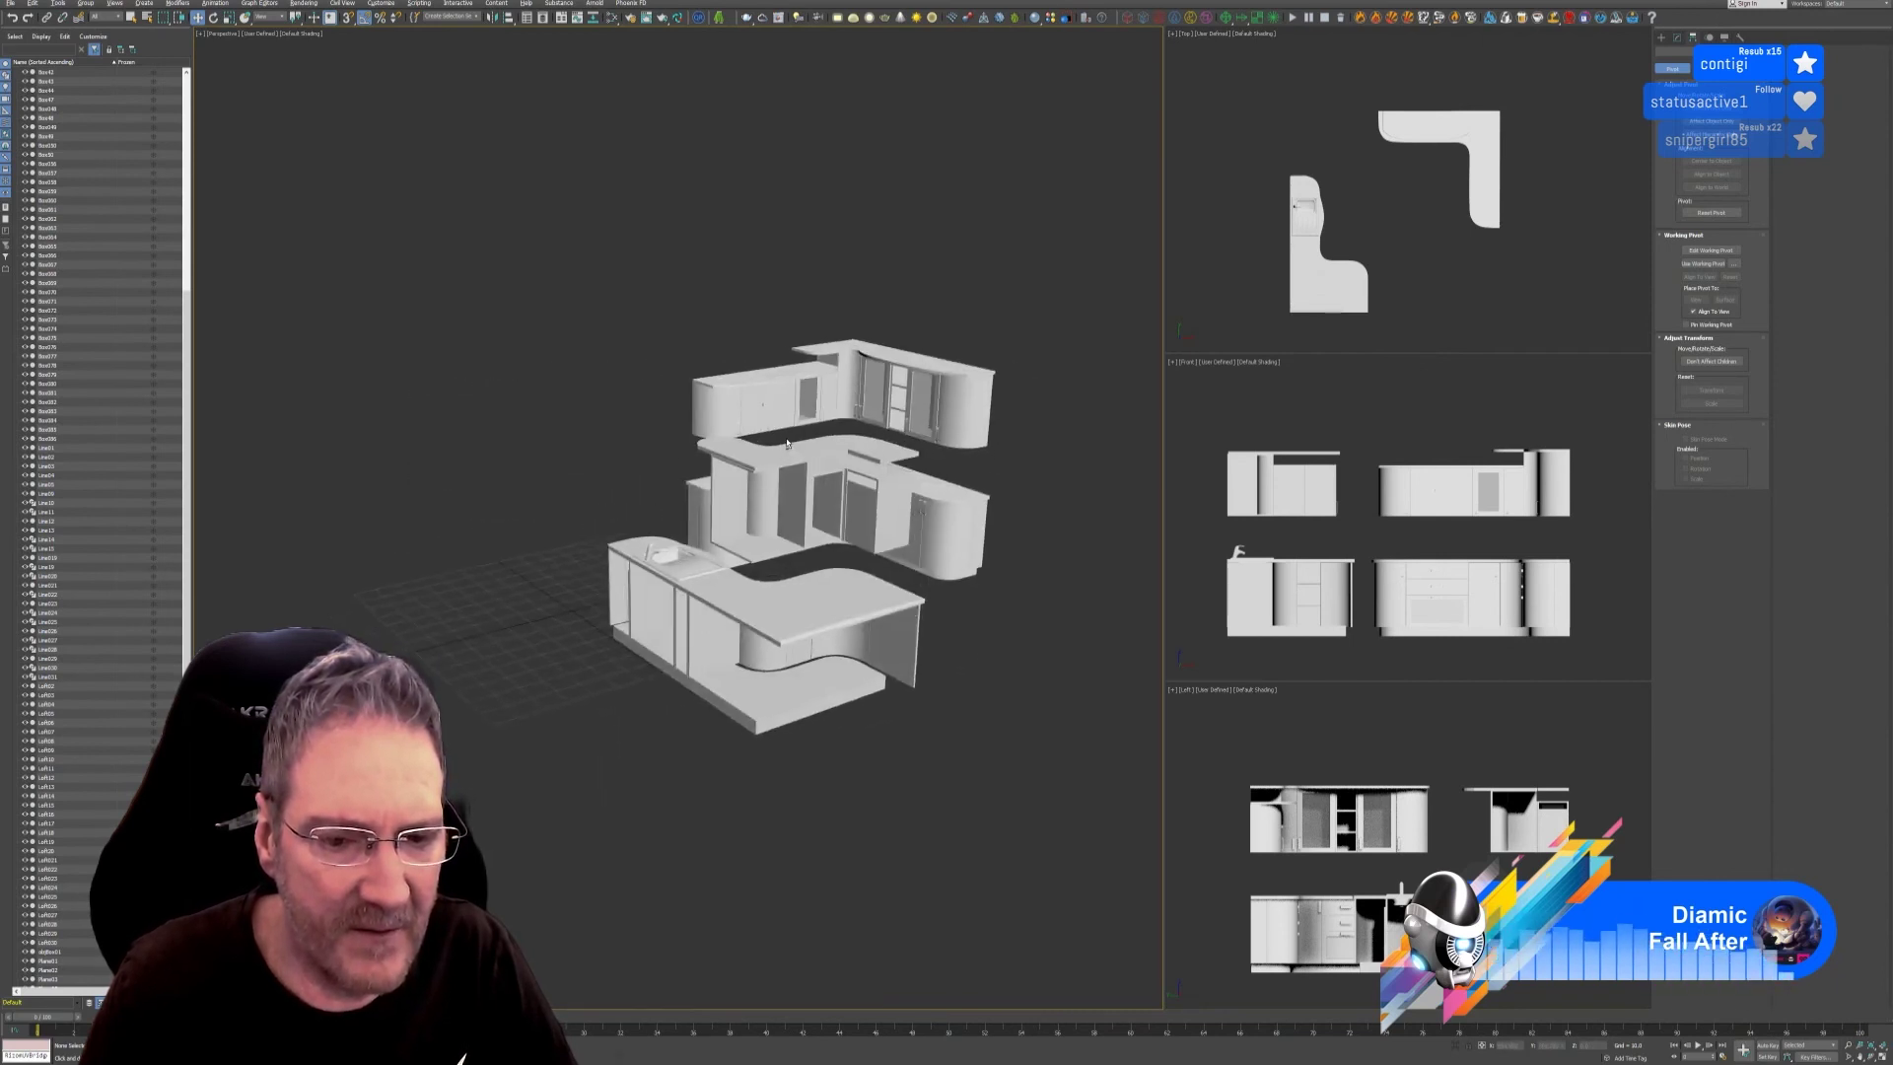
pyautogui.moveTo(778, 444)
pyautogui.keyDown('alt'); pyautogui.mouseDown(button='middle')
pyautogui.moveTo(730, 443)
pyautogui.moveTo(725, 375)
pyautogui.moveTo(666, 369)
pyautogui.moveTo(709, 364)
pyautogui.moveTo(739, 404)
pyautogui.moveTo(734, 374)
pyautogui.moveTo(756, 432)
pyautogui.mouseUp(button='middle'); pyautogui.keyUp('alt')
pyautogui.scroll(4, 800, 628)
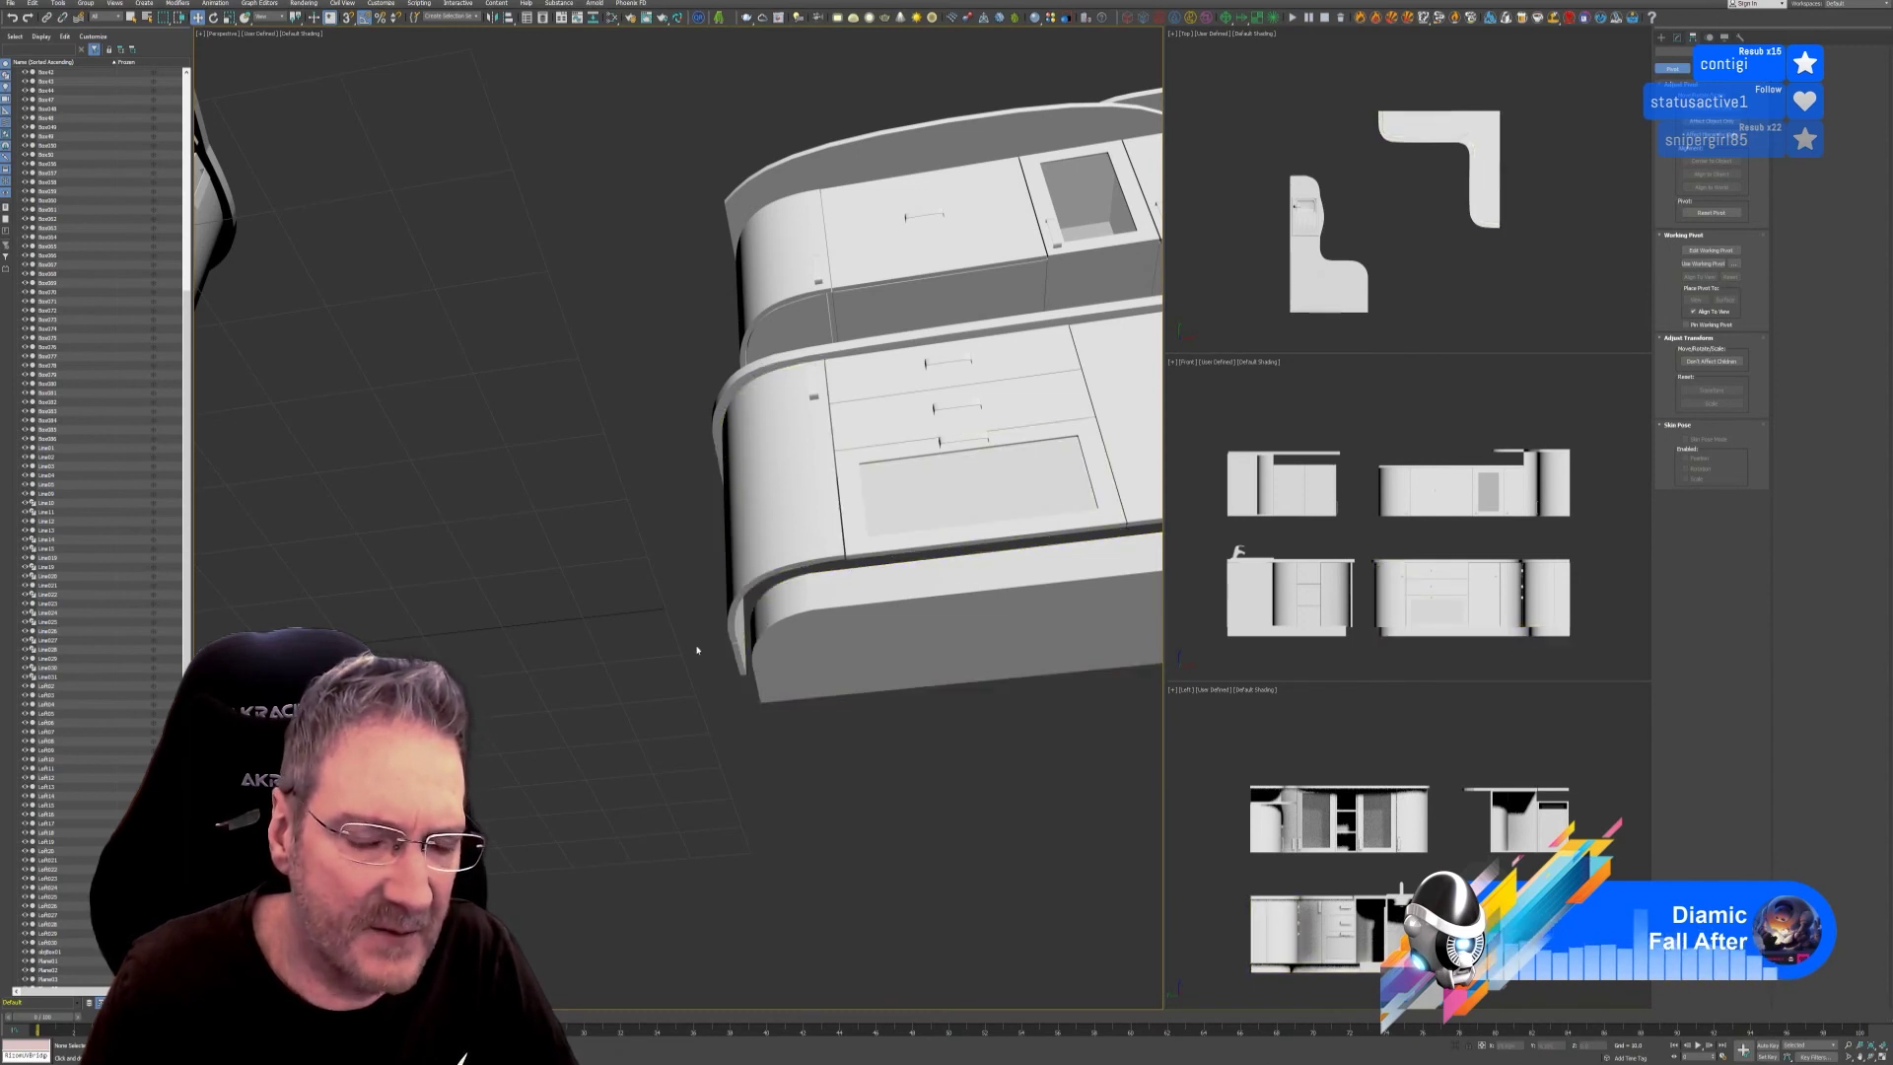
pyautogui.keyDown('alt'); pyautogui.moveTo(580, 601); pyautogui.dragTo(547, 667, button='middle'); pyautogui.keyUp('alt')
pyautogui.click(604, 521)
pyautogui.scroll(6, 605, 520)
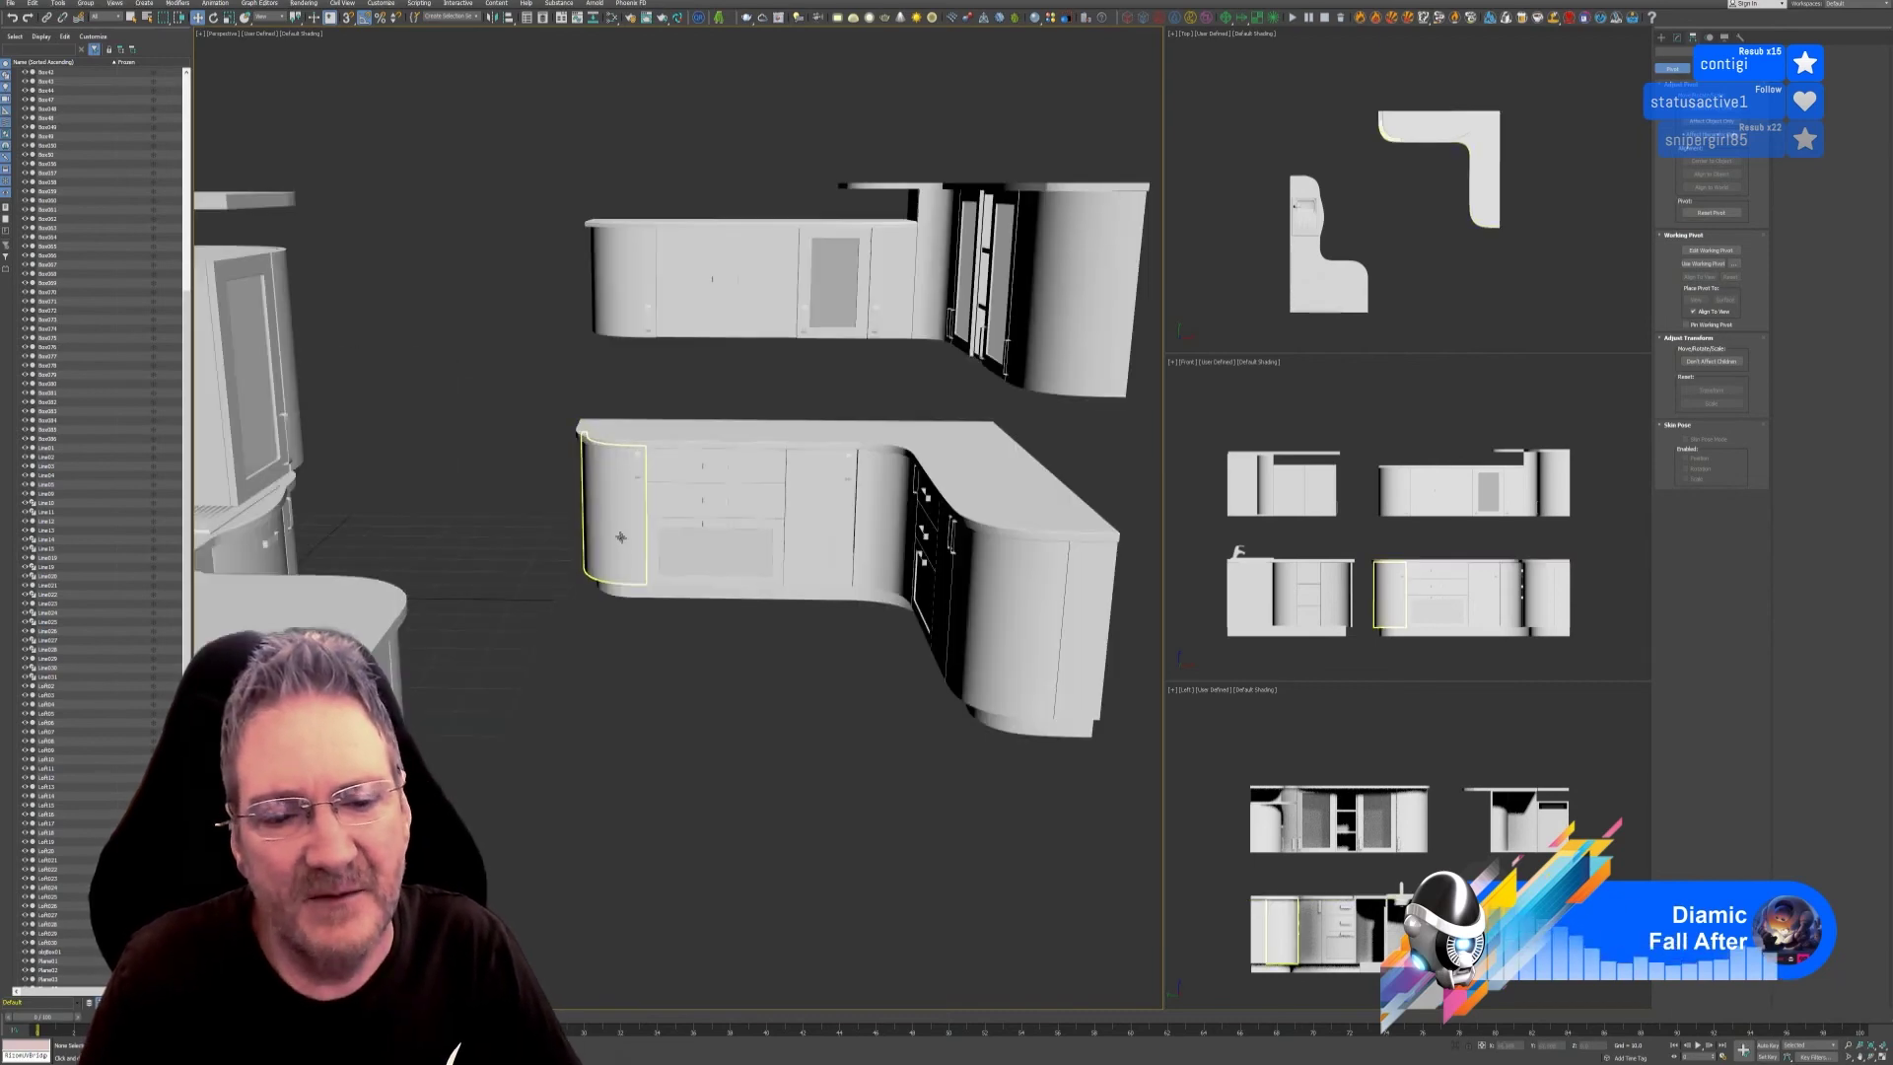
pyautogui.keyDown('alt'); pyautogui.moveTo(695, 724); pyautogui.dragTo(788, 717, button='middle'); pyautogui.keyUp('alt')
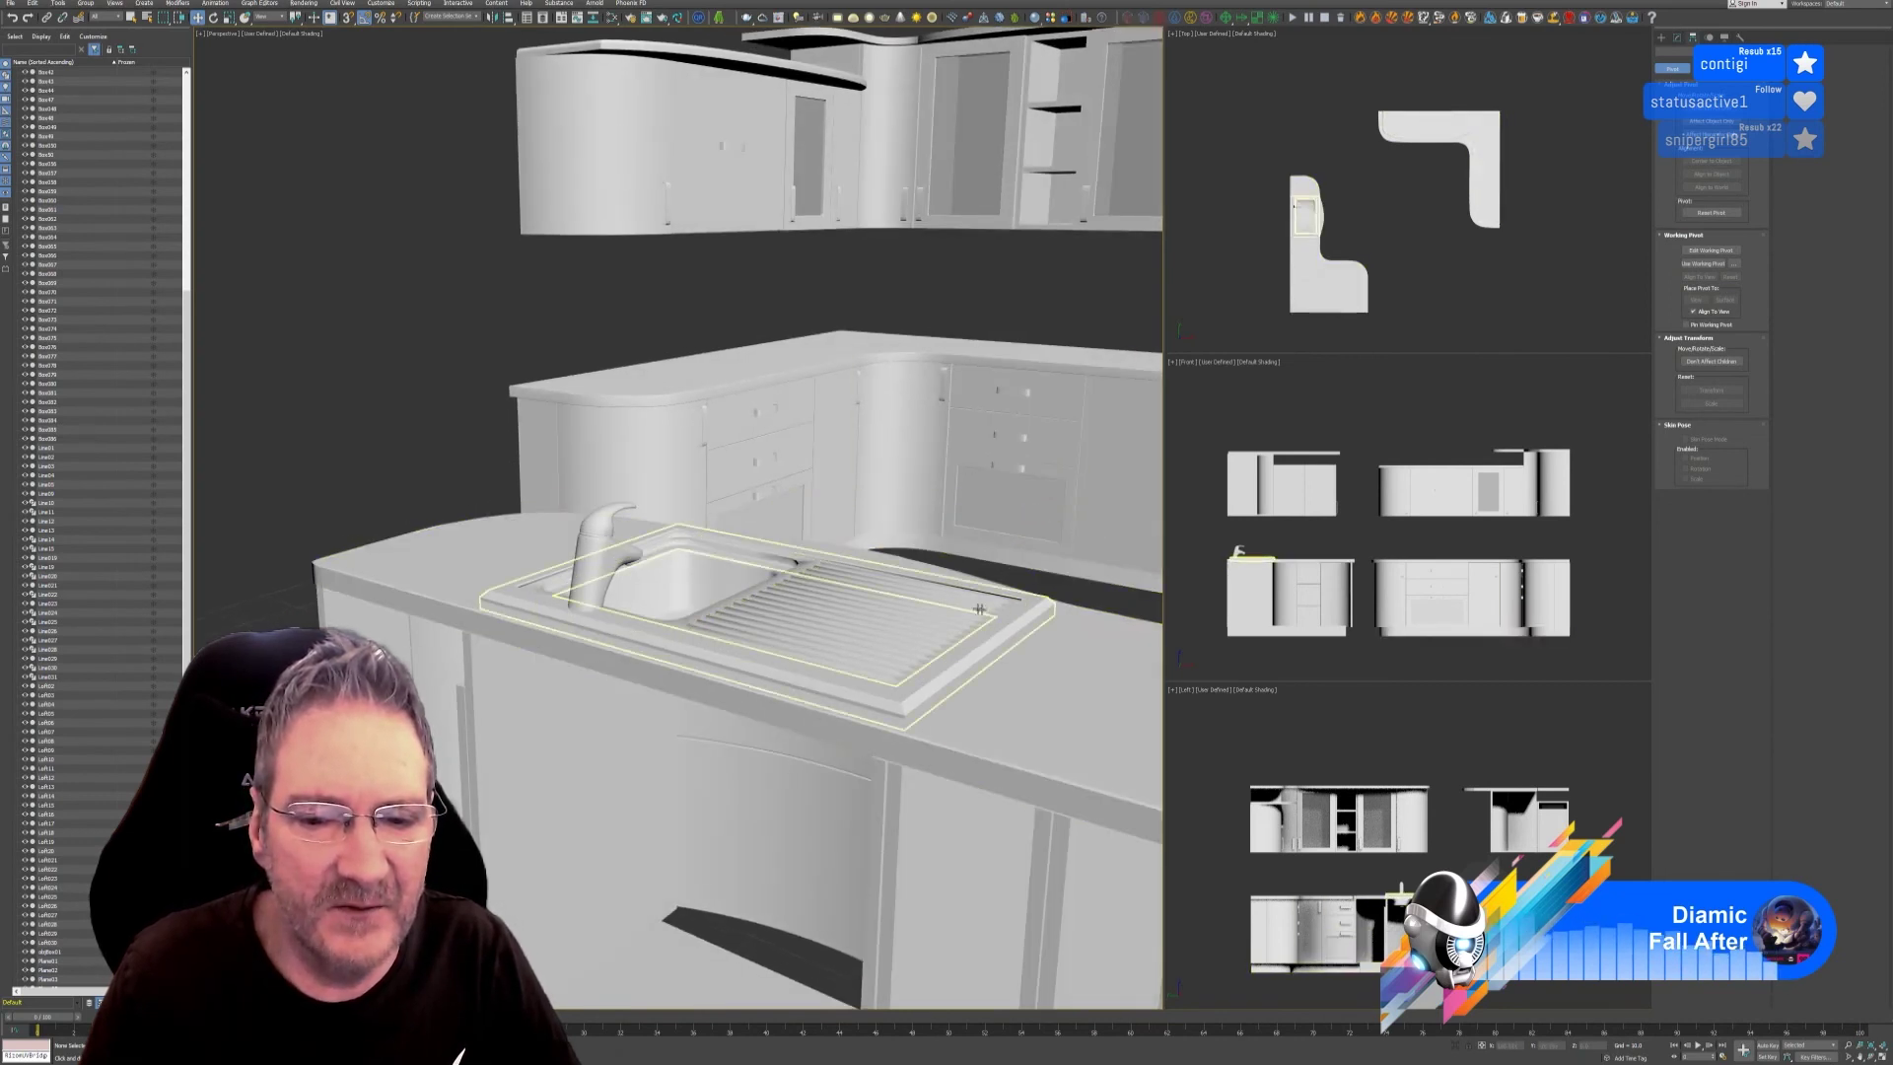
pyautogui.keyDown('alt'); pyautogui.moveTo(1047, 583); pyautogui.dragTo(1173, 599, button='middle'); pyautogui.keyUp('alt')
pyautogui.scroll(-5, 1021, 592)
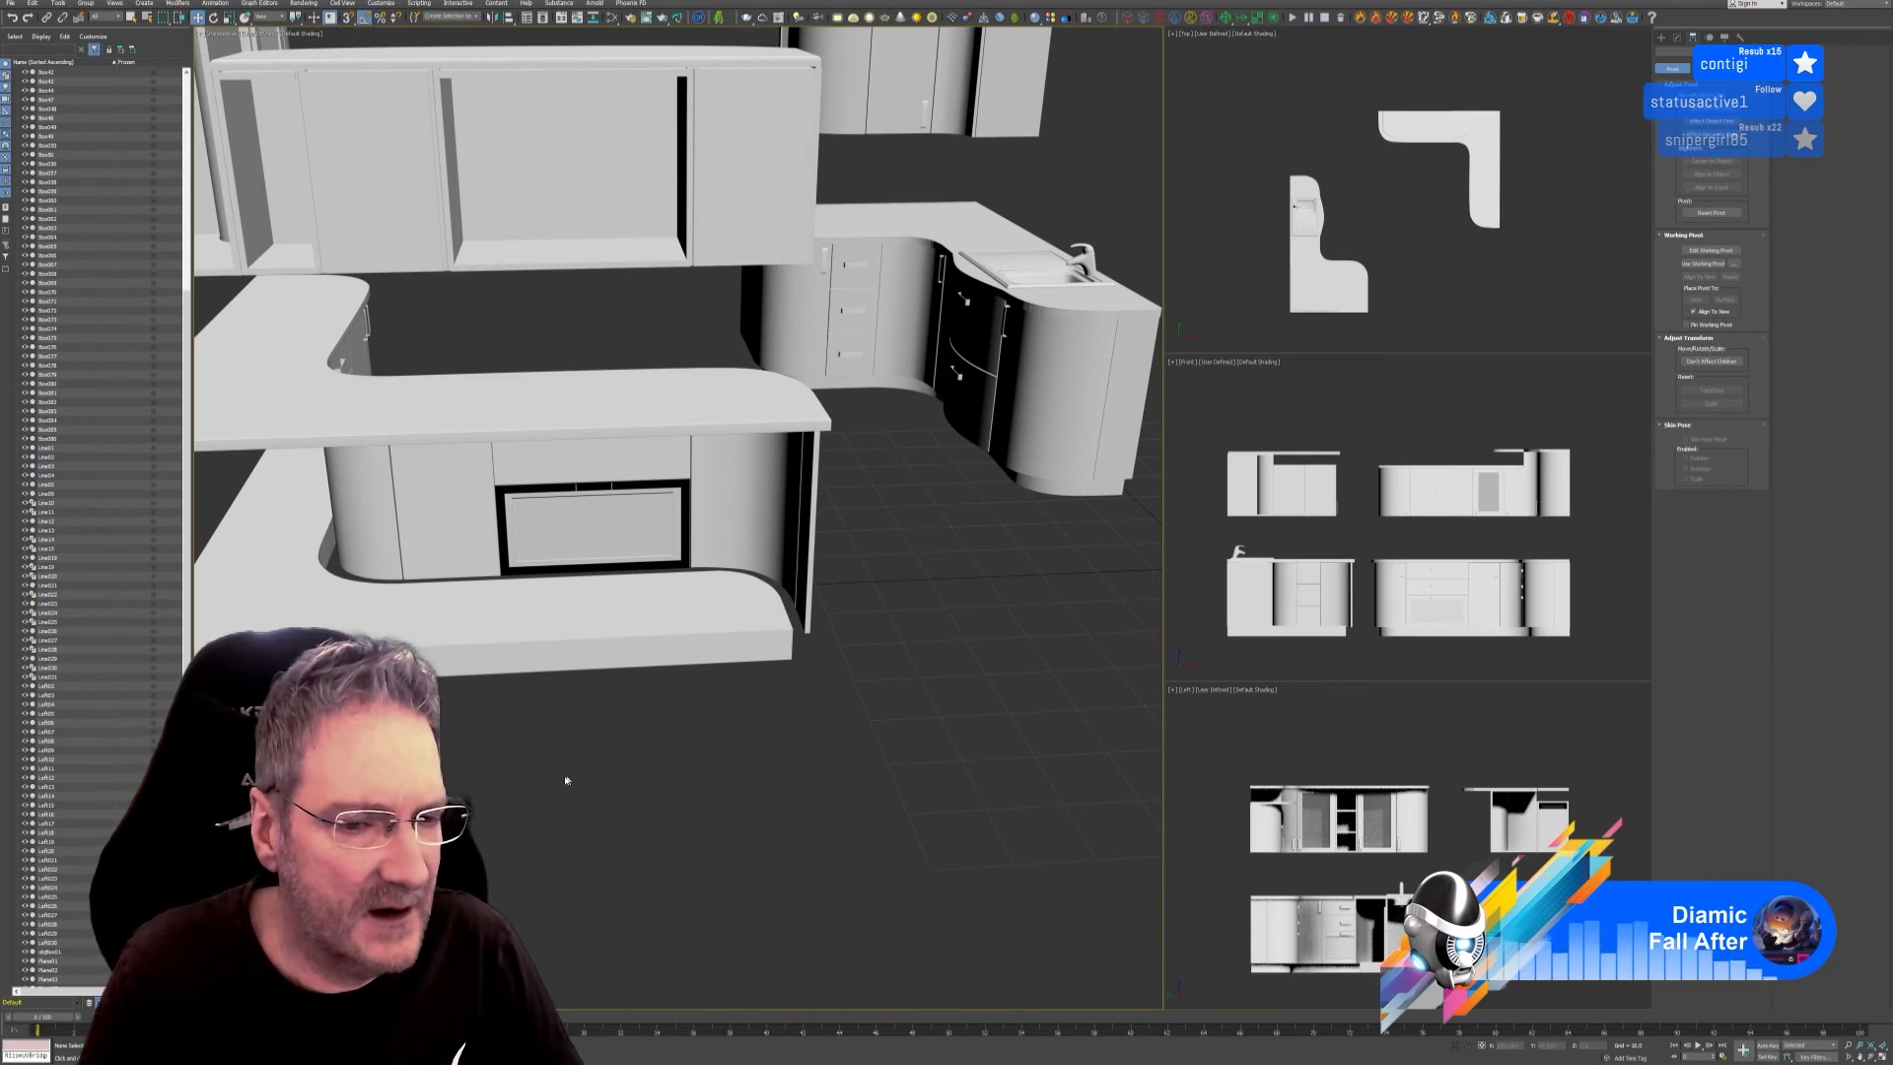
pyautogui.moveTo(542, 691); pyautogui.dragTo(681, 679, button='middle')
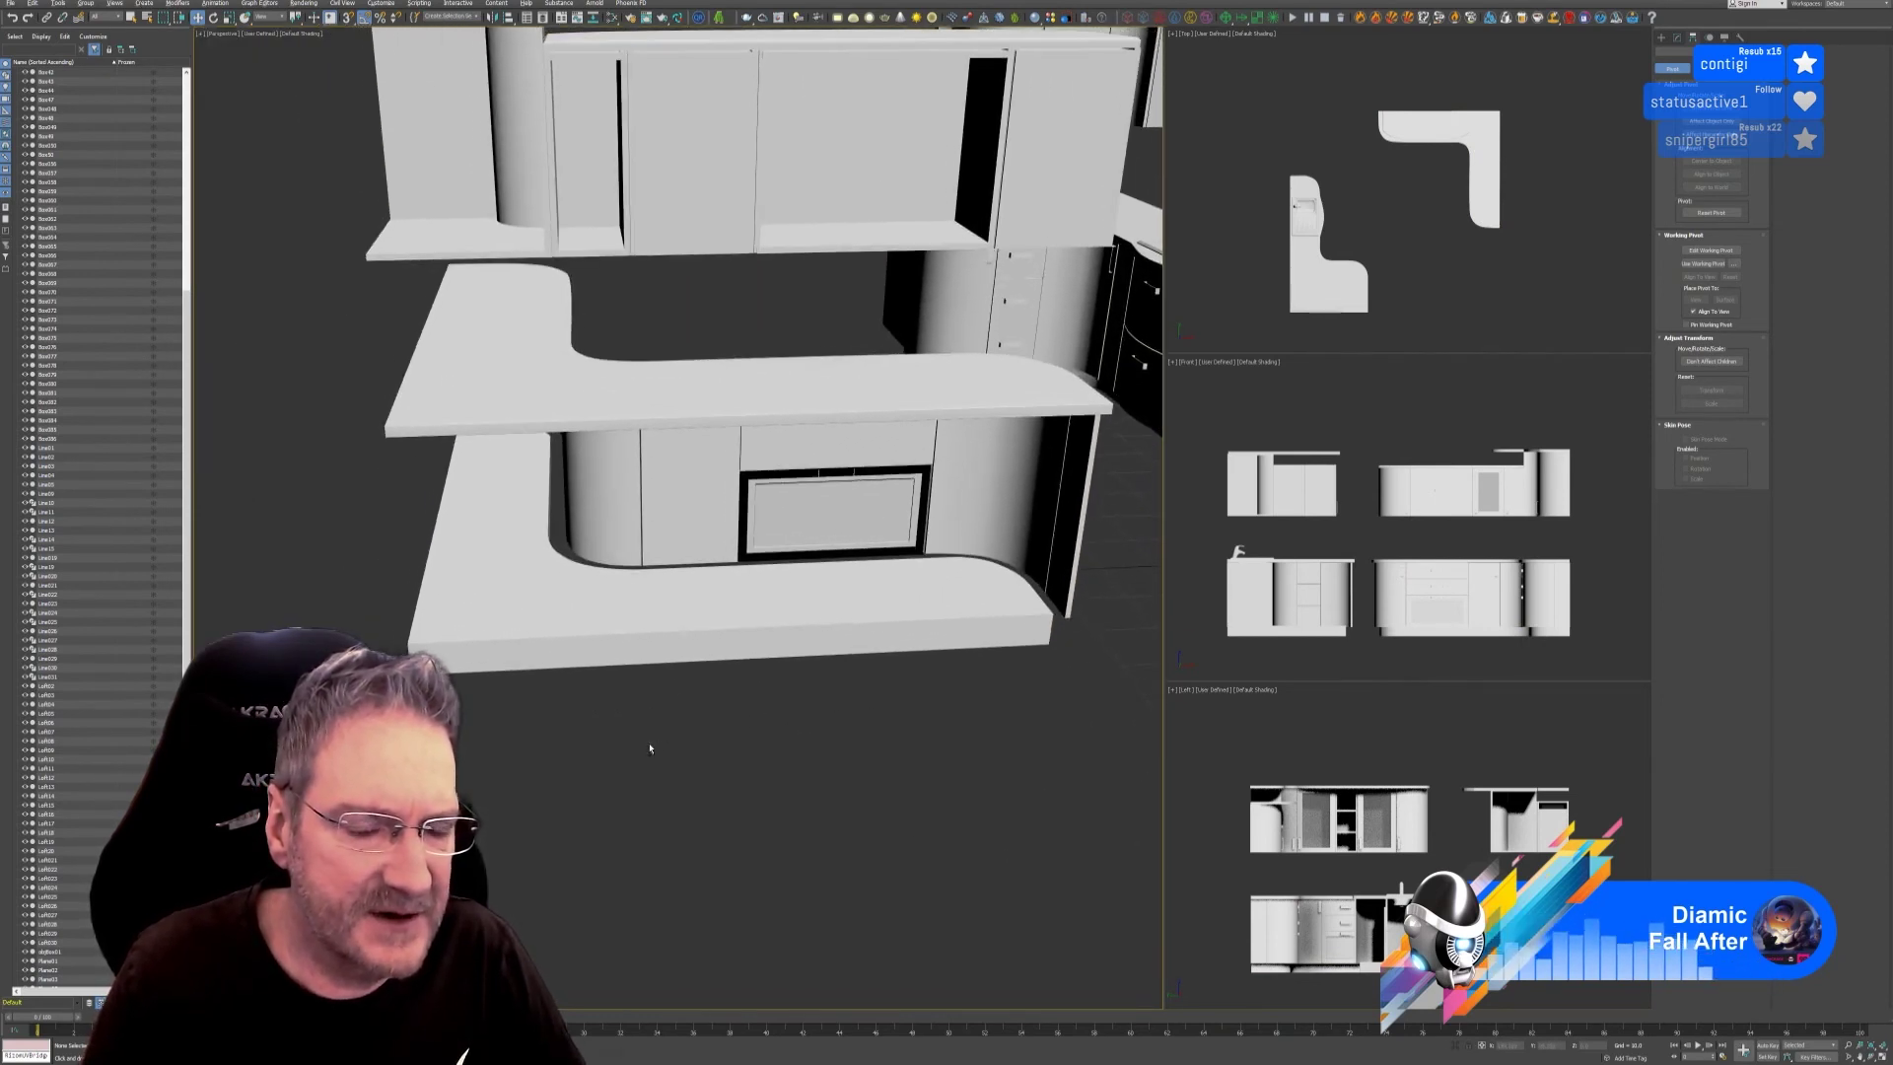
pyautogui.keyDown('alt'); pyautogui.moveTo(650, 747); pyautogui.dragTo(742, 738, button='middle'); pyautogui.keyUp('alt')
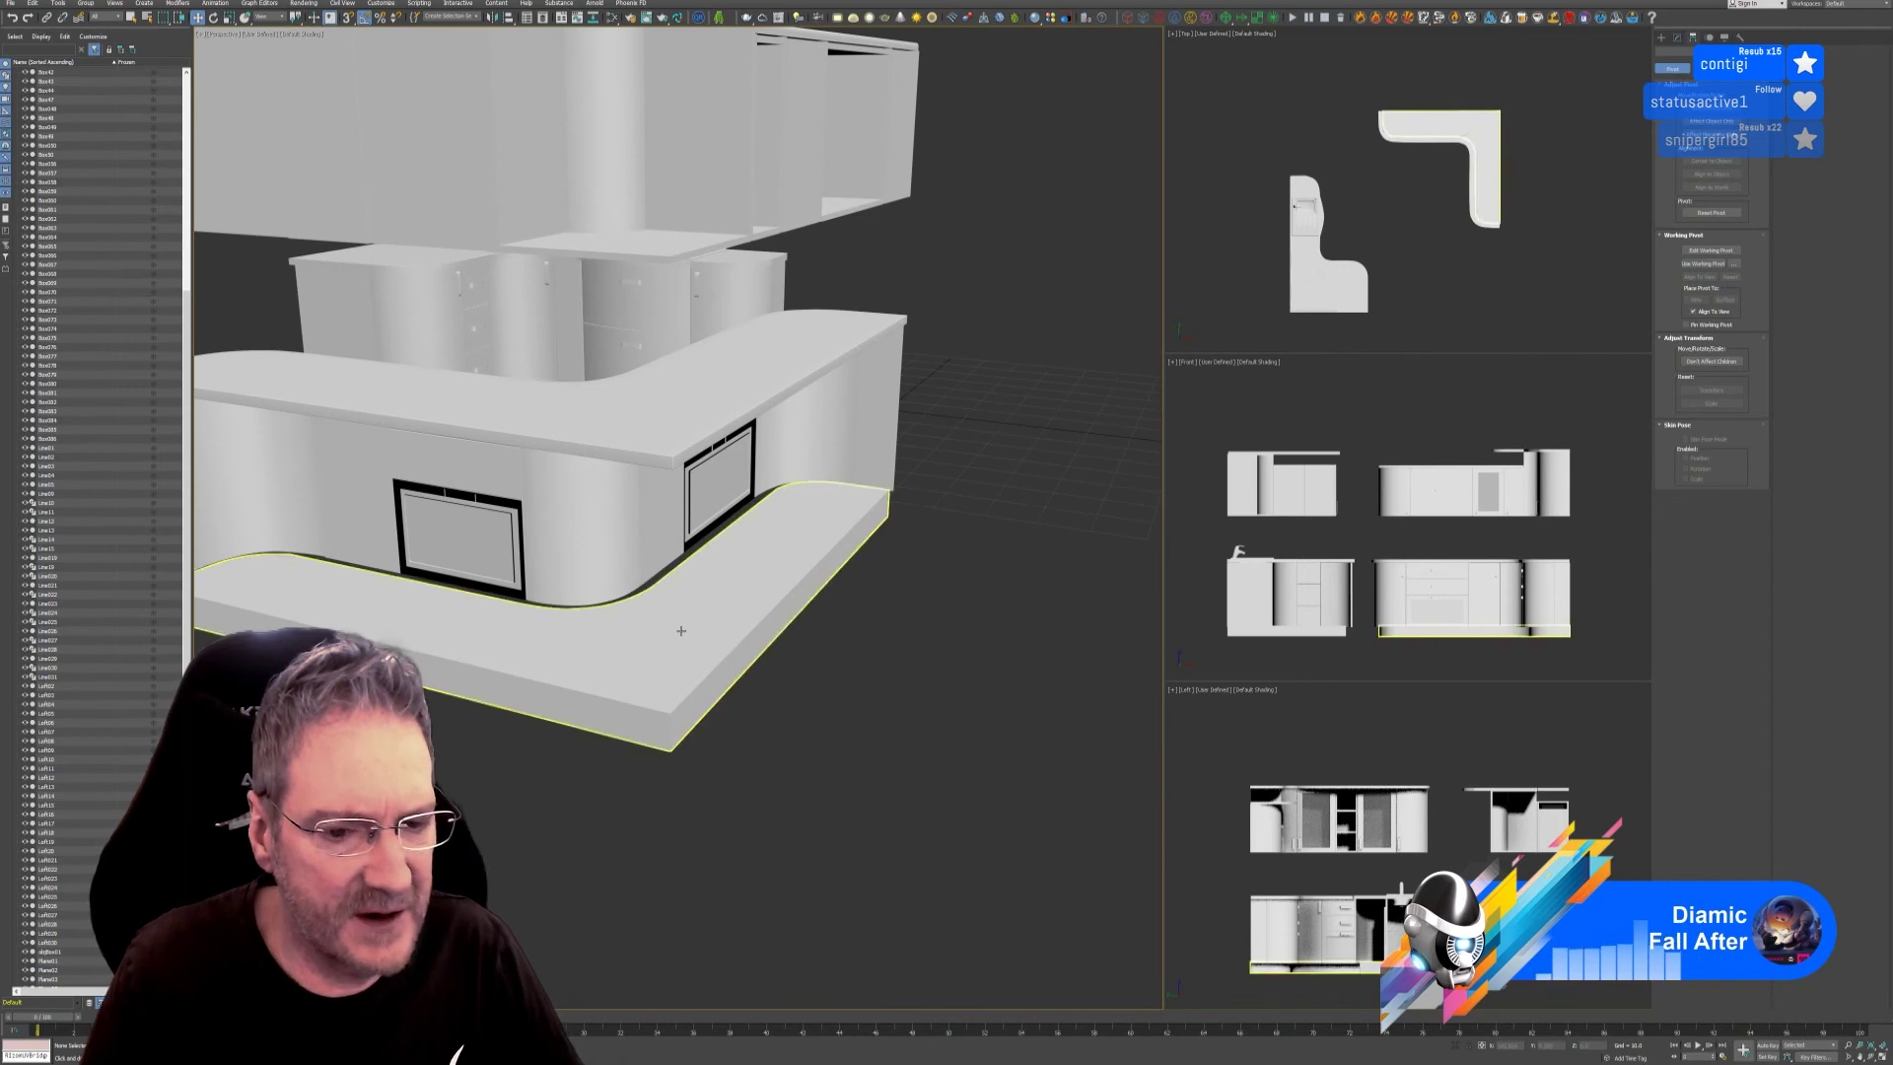
# Clone the larger L-shaped base unit's plinth straight up as a copy and scale the copy thinner vertically.
pyautogui.click(641, 646)
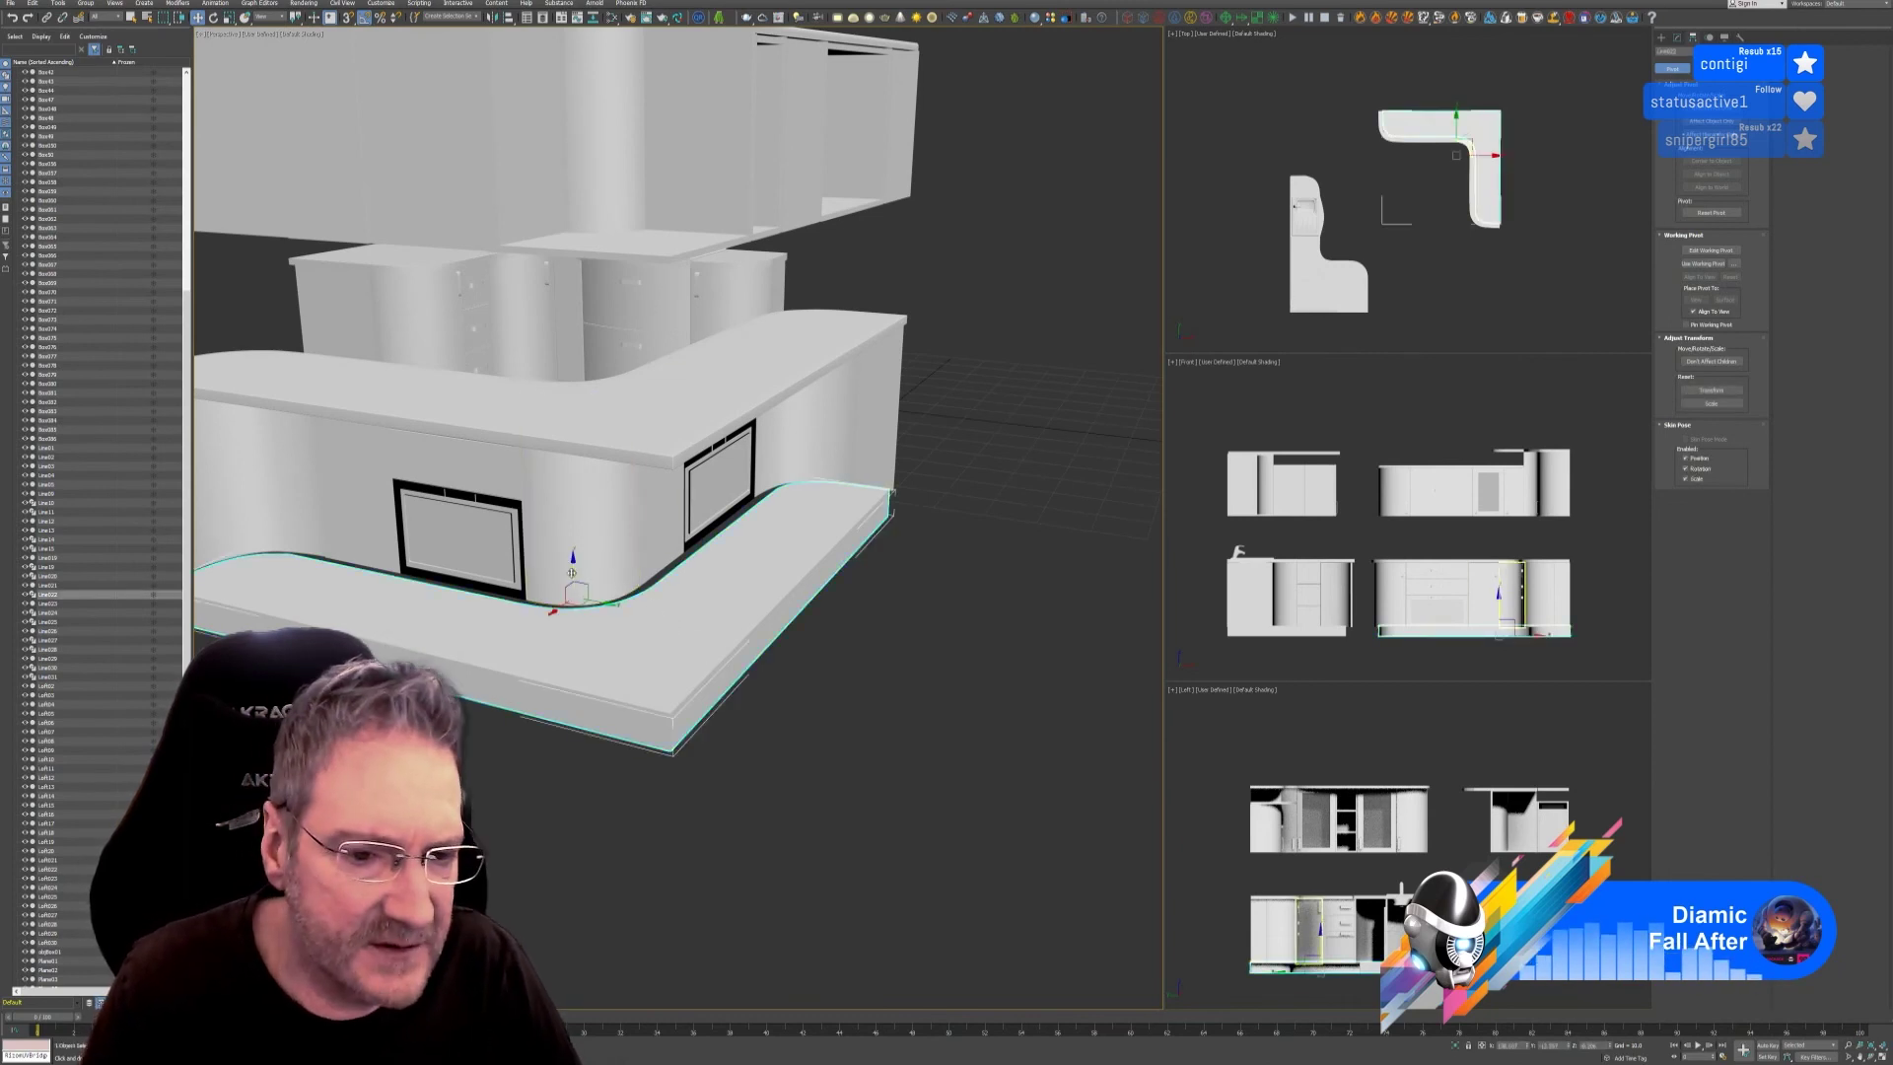
pyautogui.keyDown('shift'); pyautogui.moveTo(574, 564); pyautogui.dragTo(574, 524); pyautogui.keyUp('shift')
pyautogui.click(949, 572)
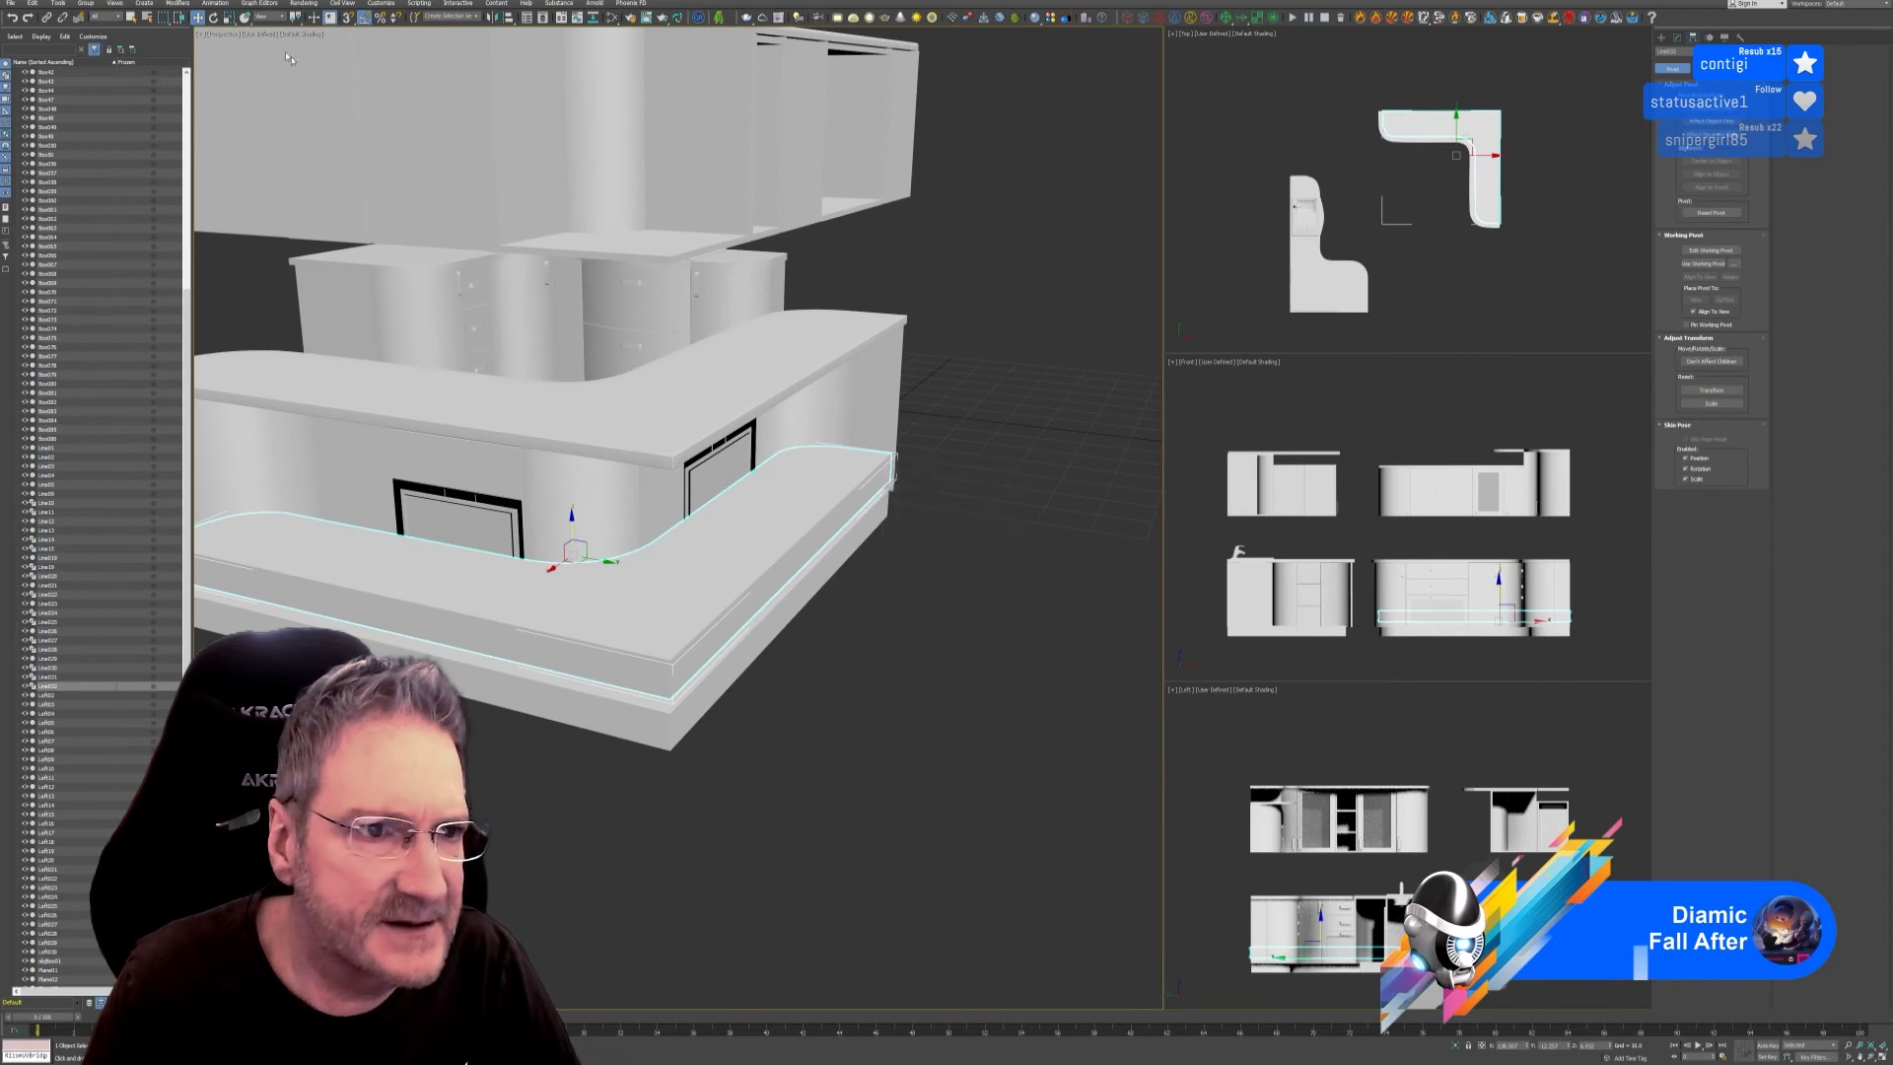
pyautogui.press('r')
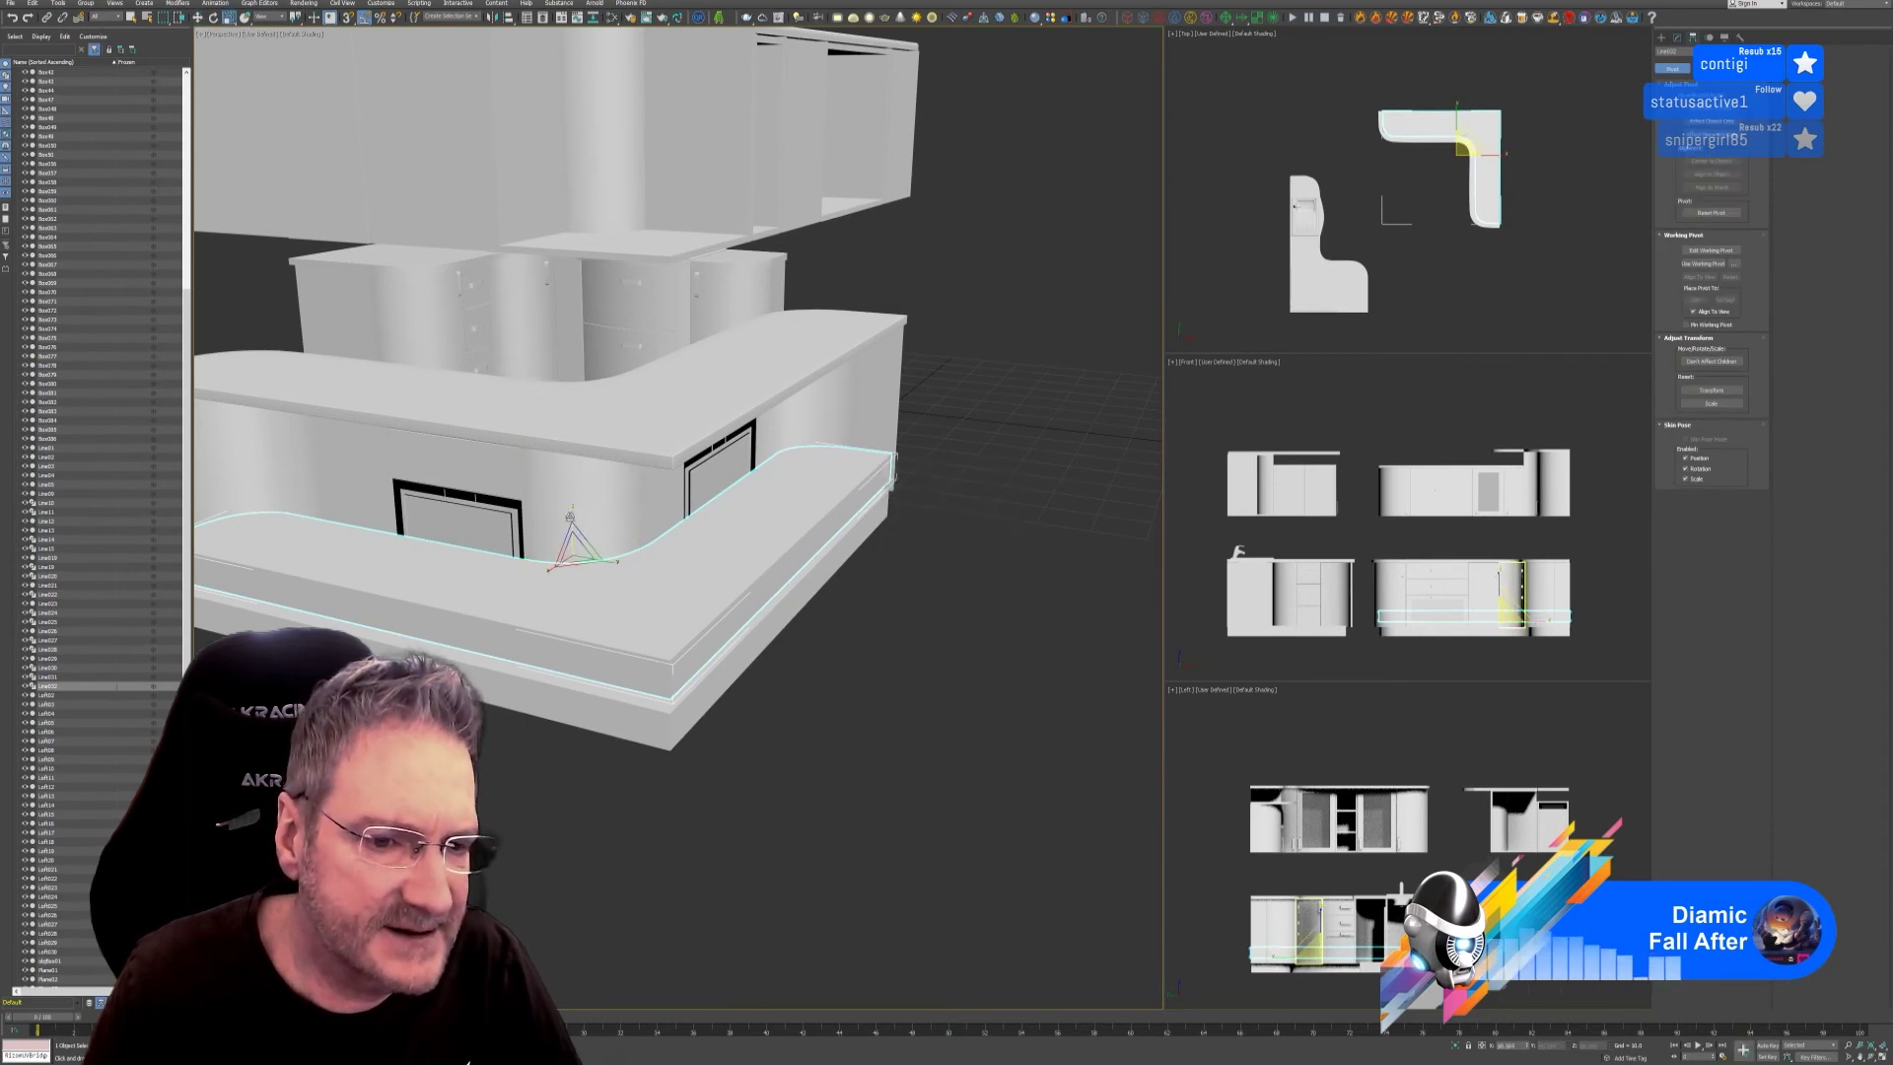
pyautogui.moveTo(573, 517); pyautogui.dragTo(570, 660)
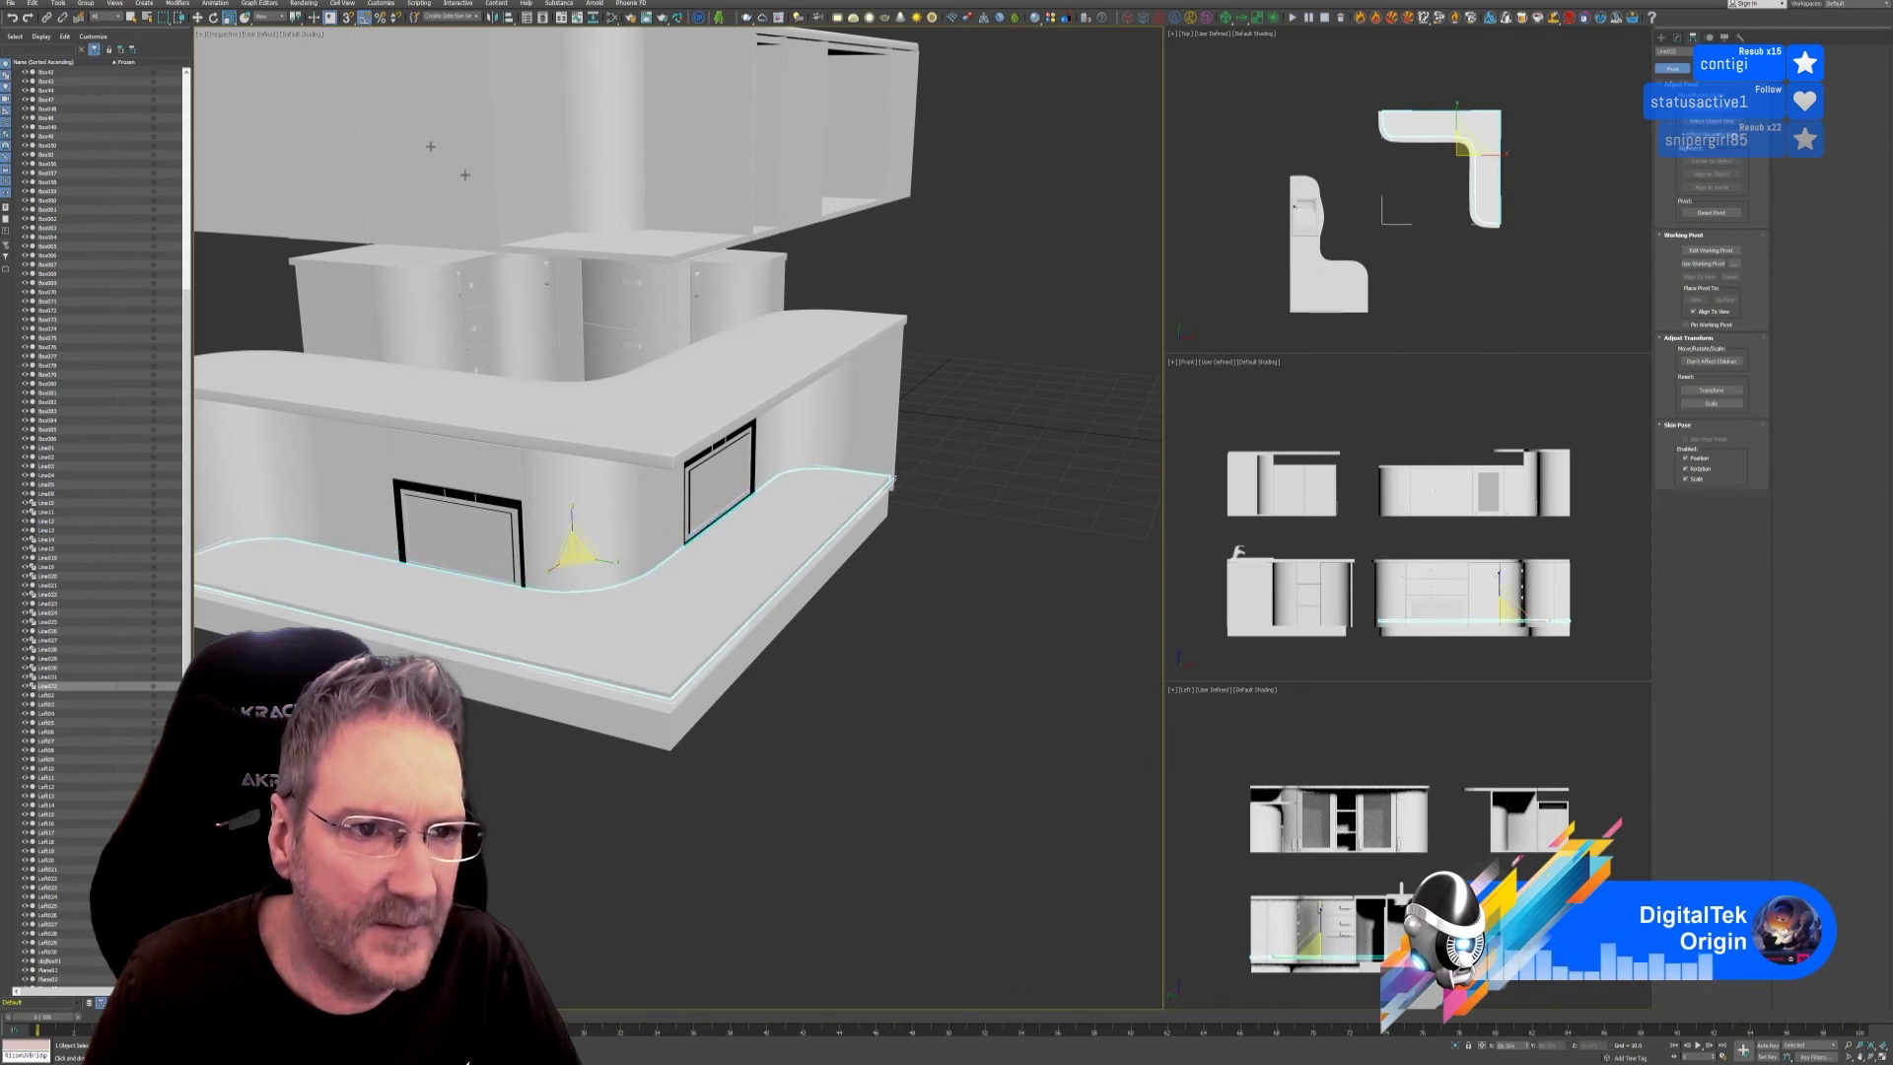
# Move the thin plinth copy slightly outward in the top view, towards the inner corner side of the L-shaped unit.
pyautogui.click(197, 17)
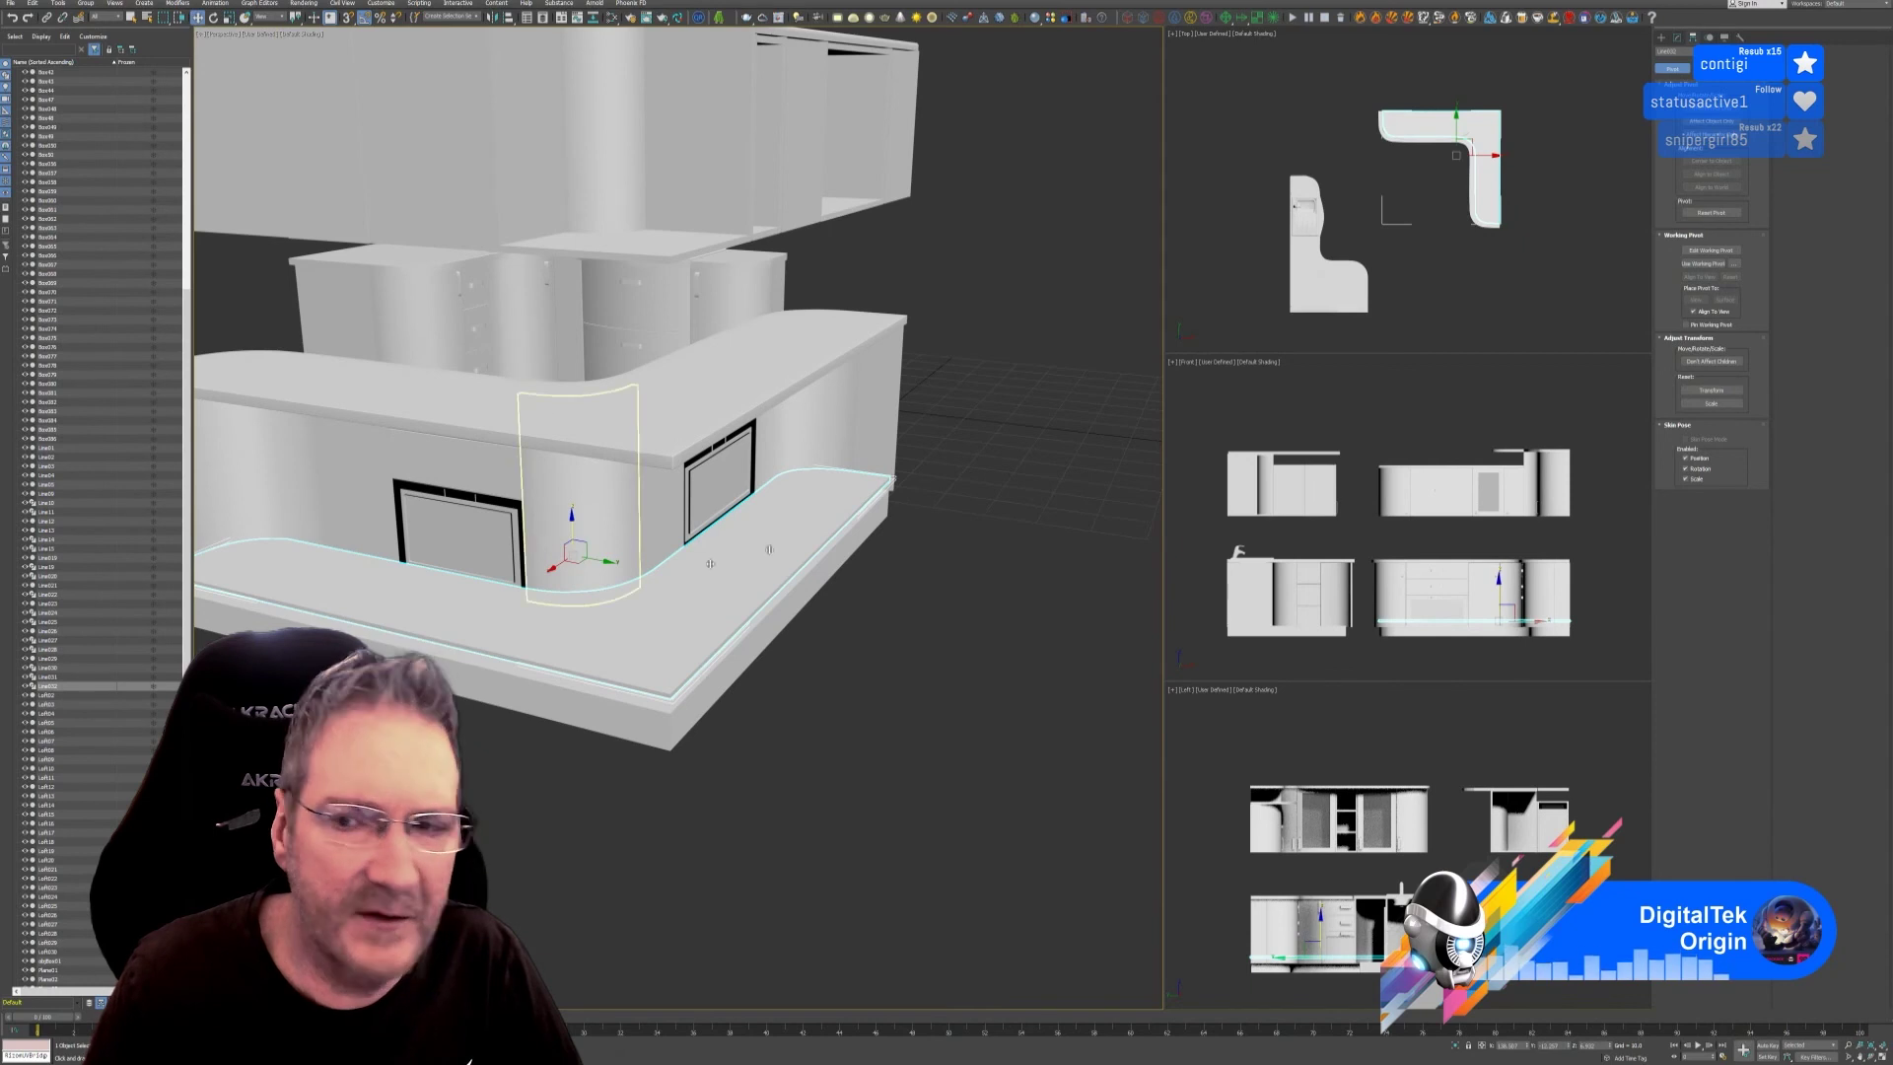
pyautogui.rightClick(1417, 197)
pyautogui.scroll(4, 1521, 141)
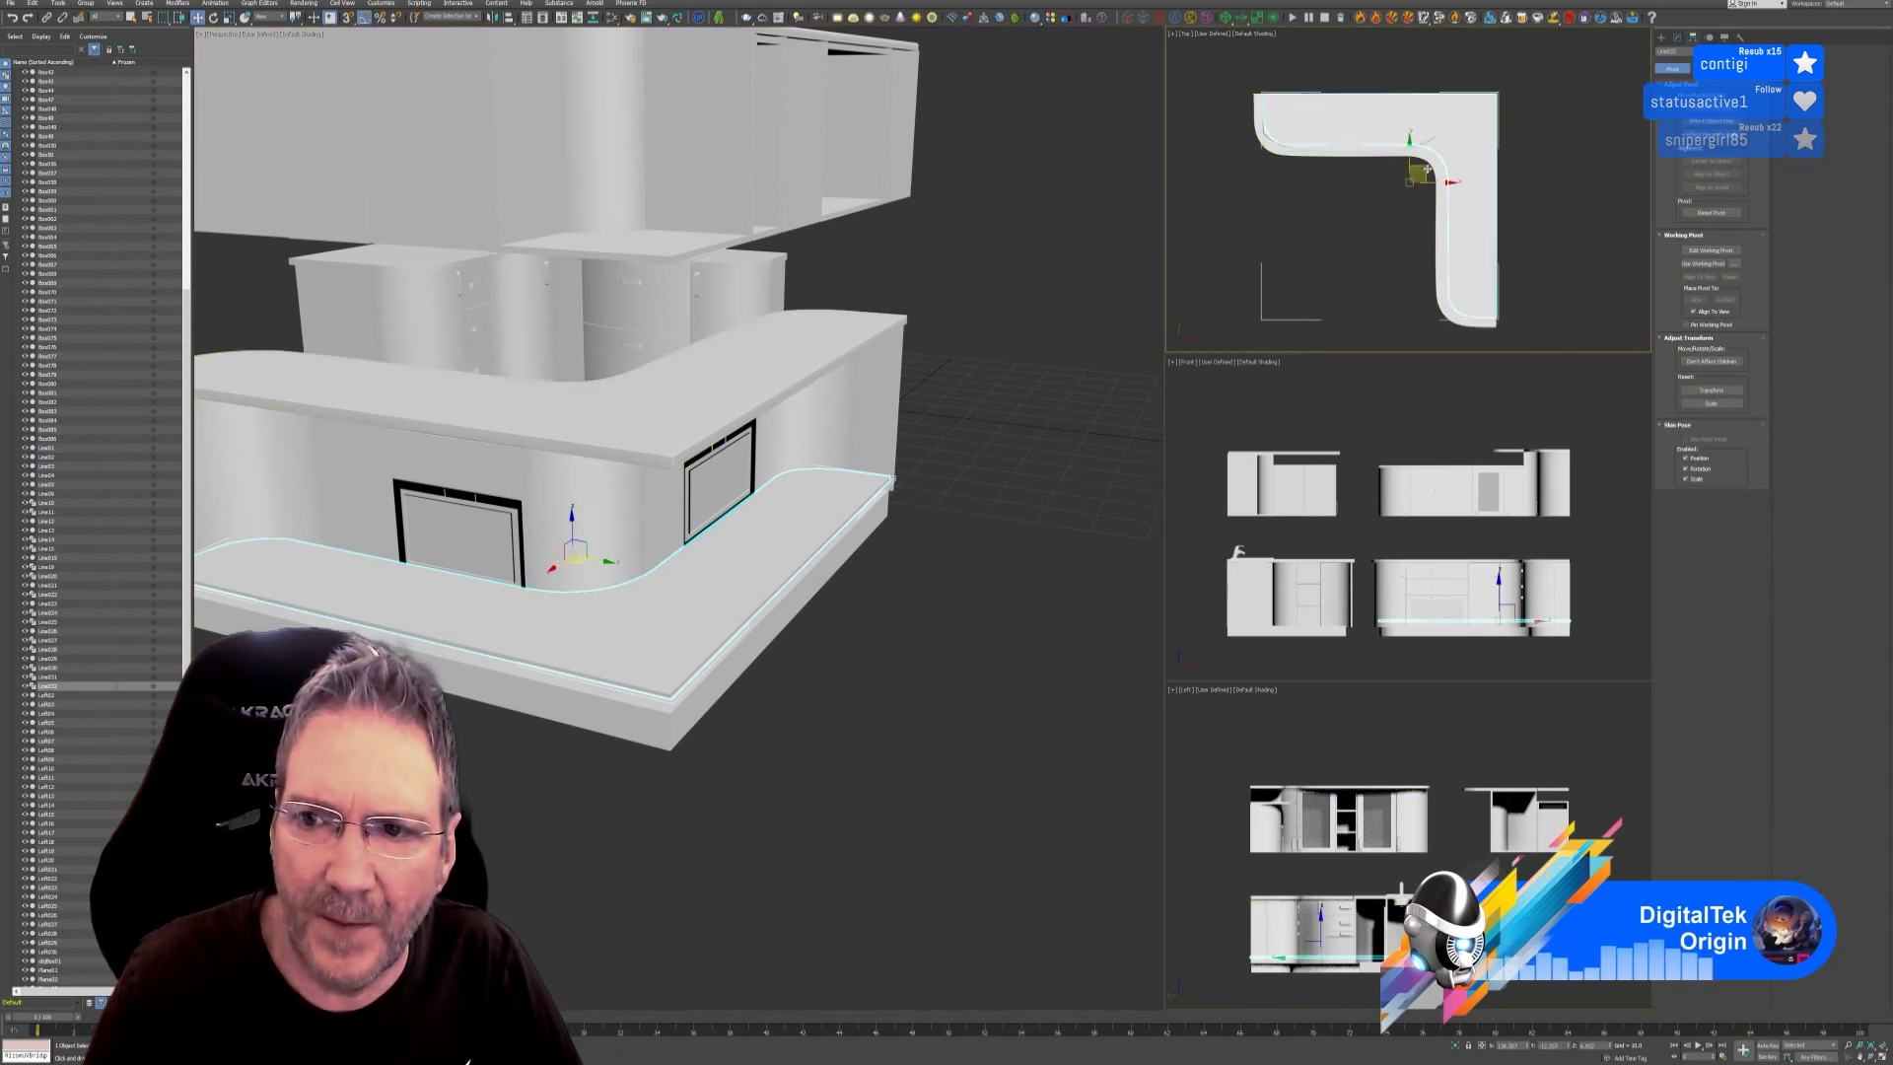
pyautogui.moveTo(1428, 177); pyautogui.dragTo(1418, 173)
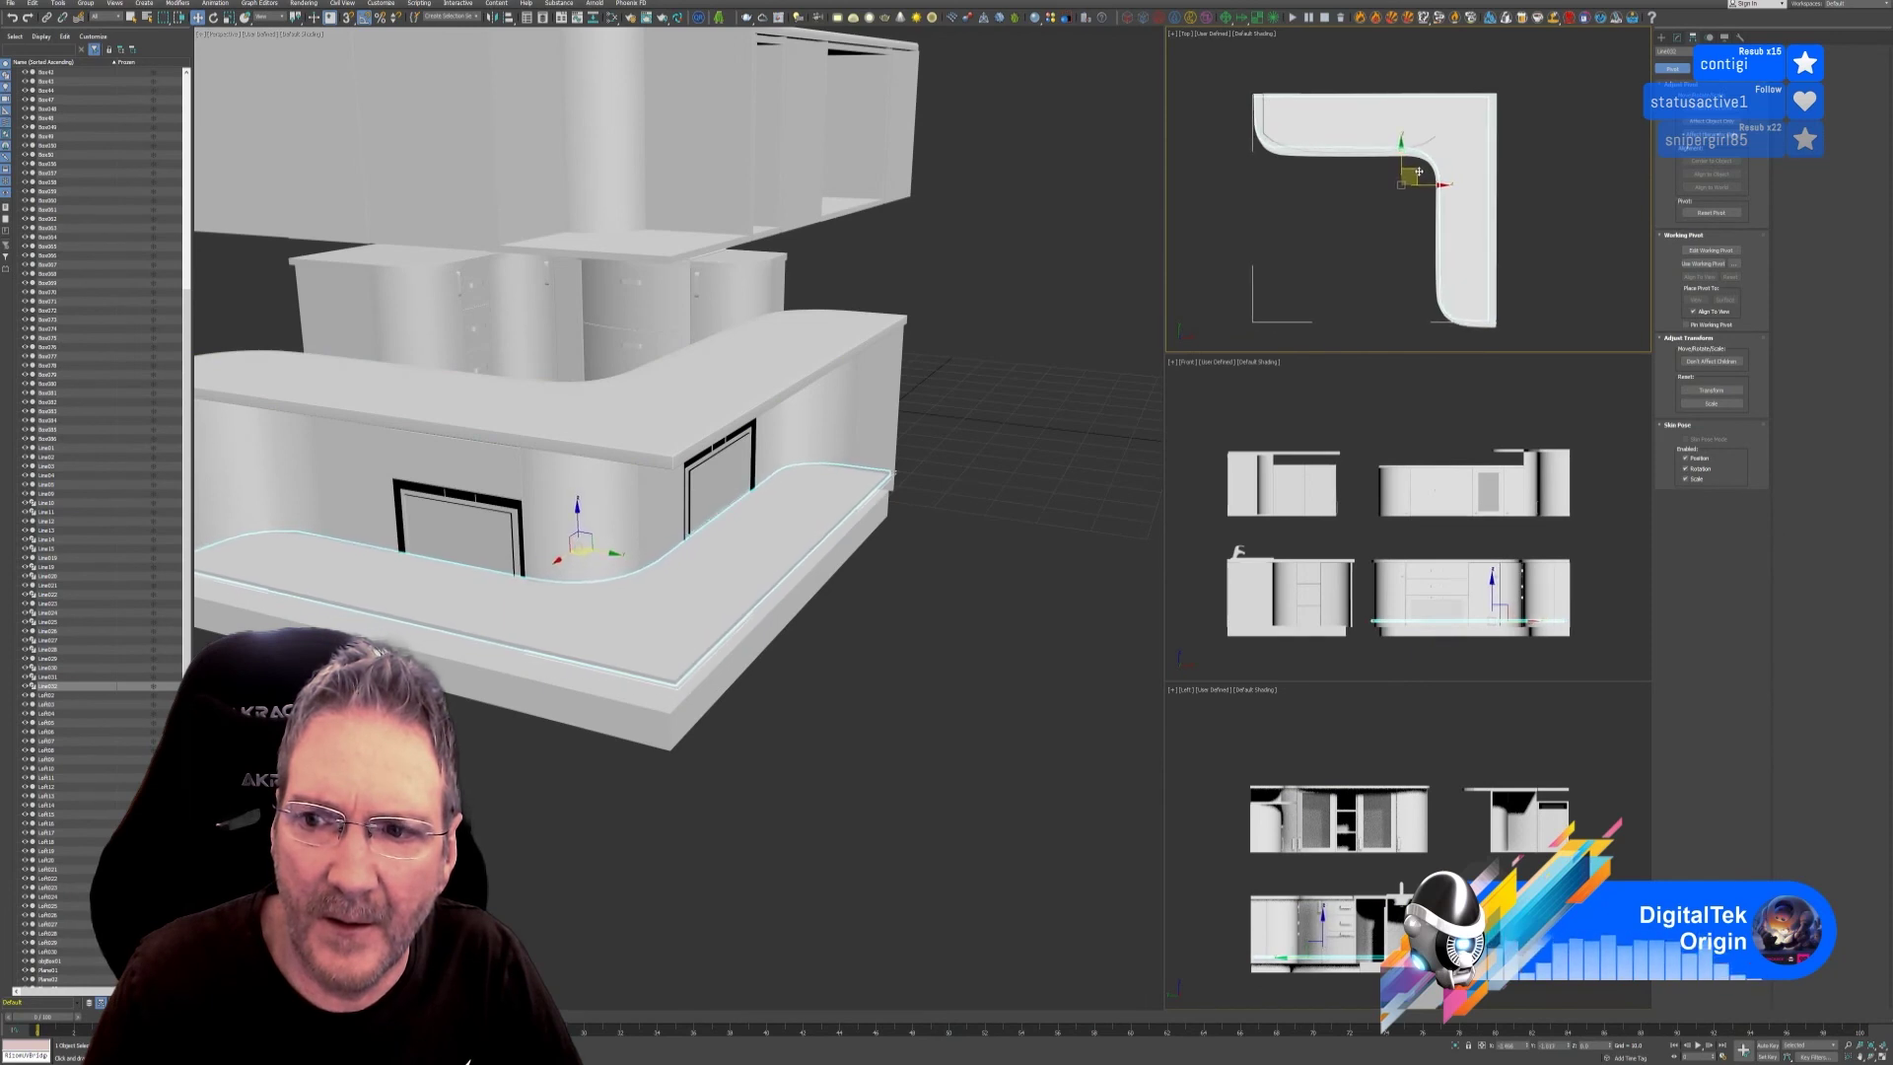
# Scale the thin plinth copy down slightly in plan in the top view, leaving its height alone.
pyautogui.click(235, 19)
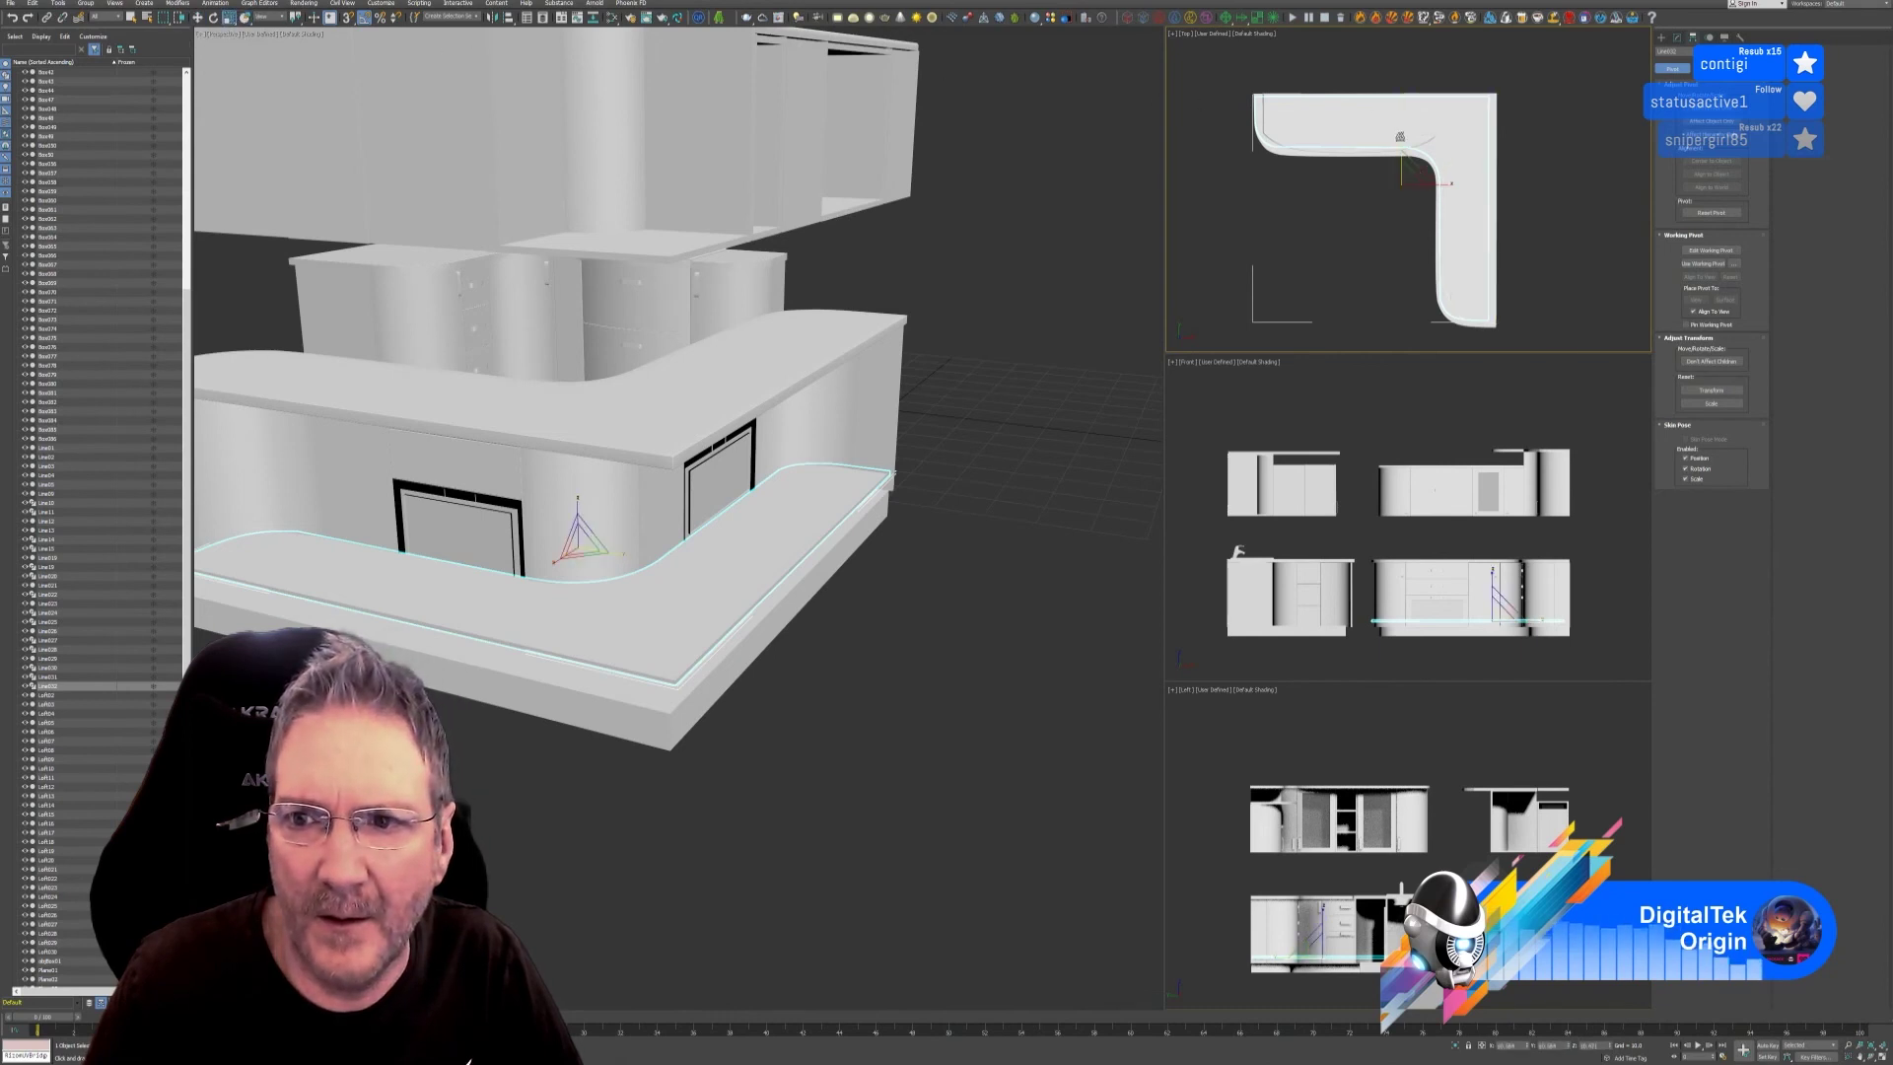
pyautogui.moveTo(1400, 136); pyautogui.dragTo(1397, 143)
pyautogui.click(201, 17)
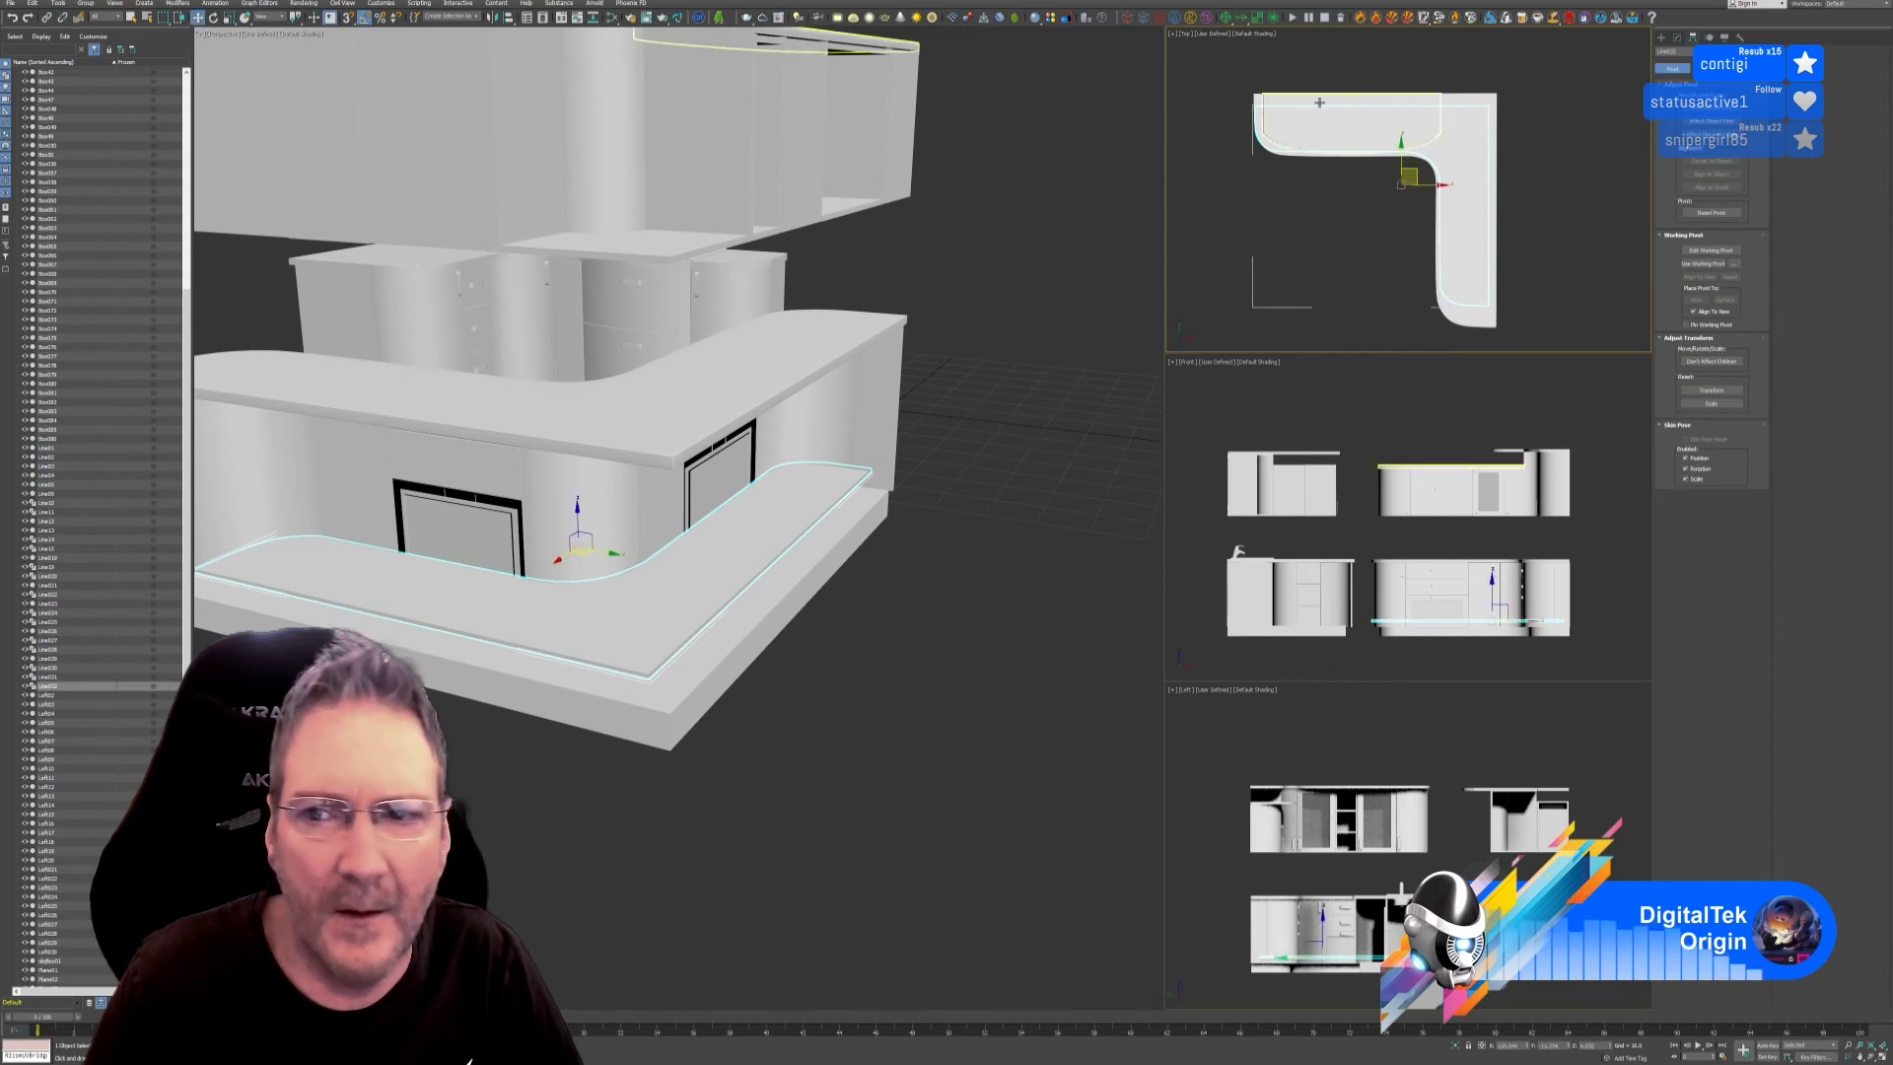
pyautogui.scroll(2, 1332, 125)
pyautogui.moveTo(1369, 211)
pyautogui.mouseDown(button='middle')
pyautogui.moveTo(1369, 187)
pyautogui.moveTo(1389, 215)
pyautogui.mouseUp(button='middle')
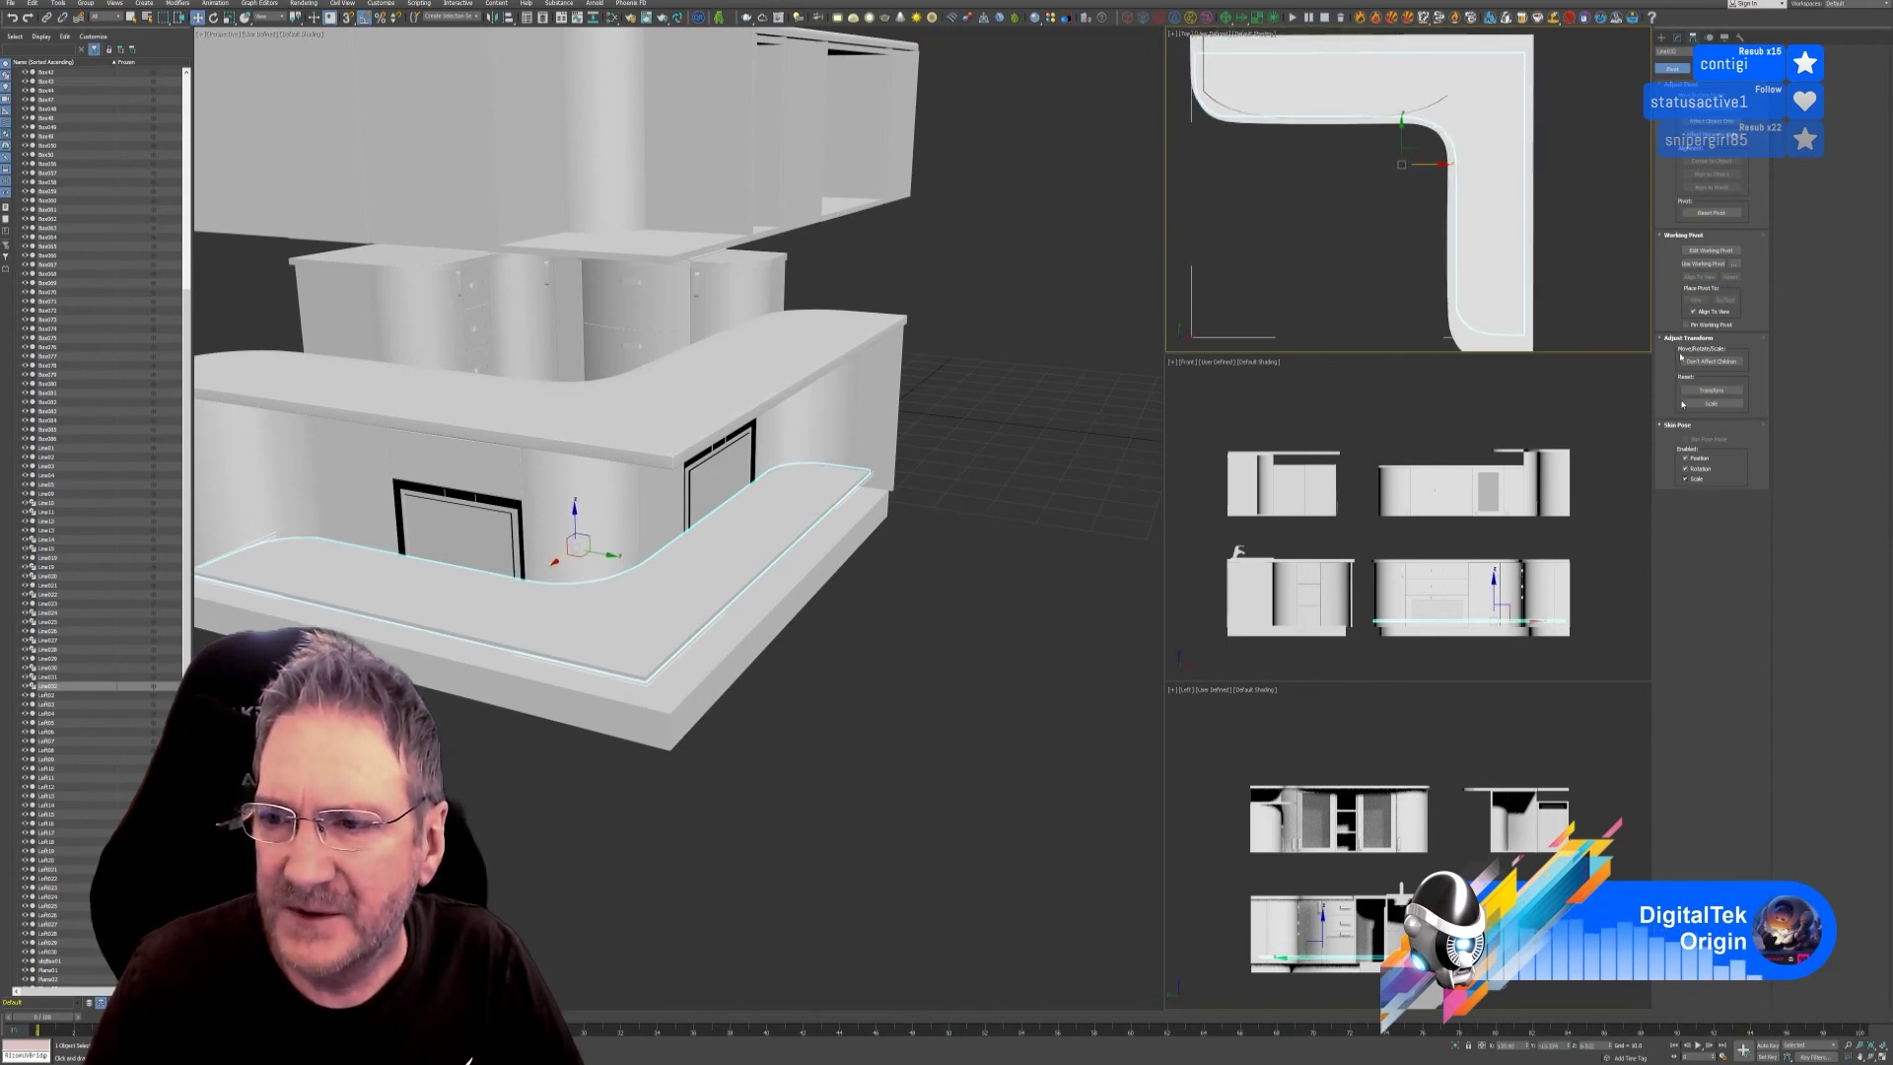
# Add an Edit Poly modifier to the thin plinth copy.
pyautogui.click(1676, 37)
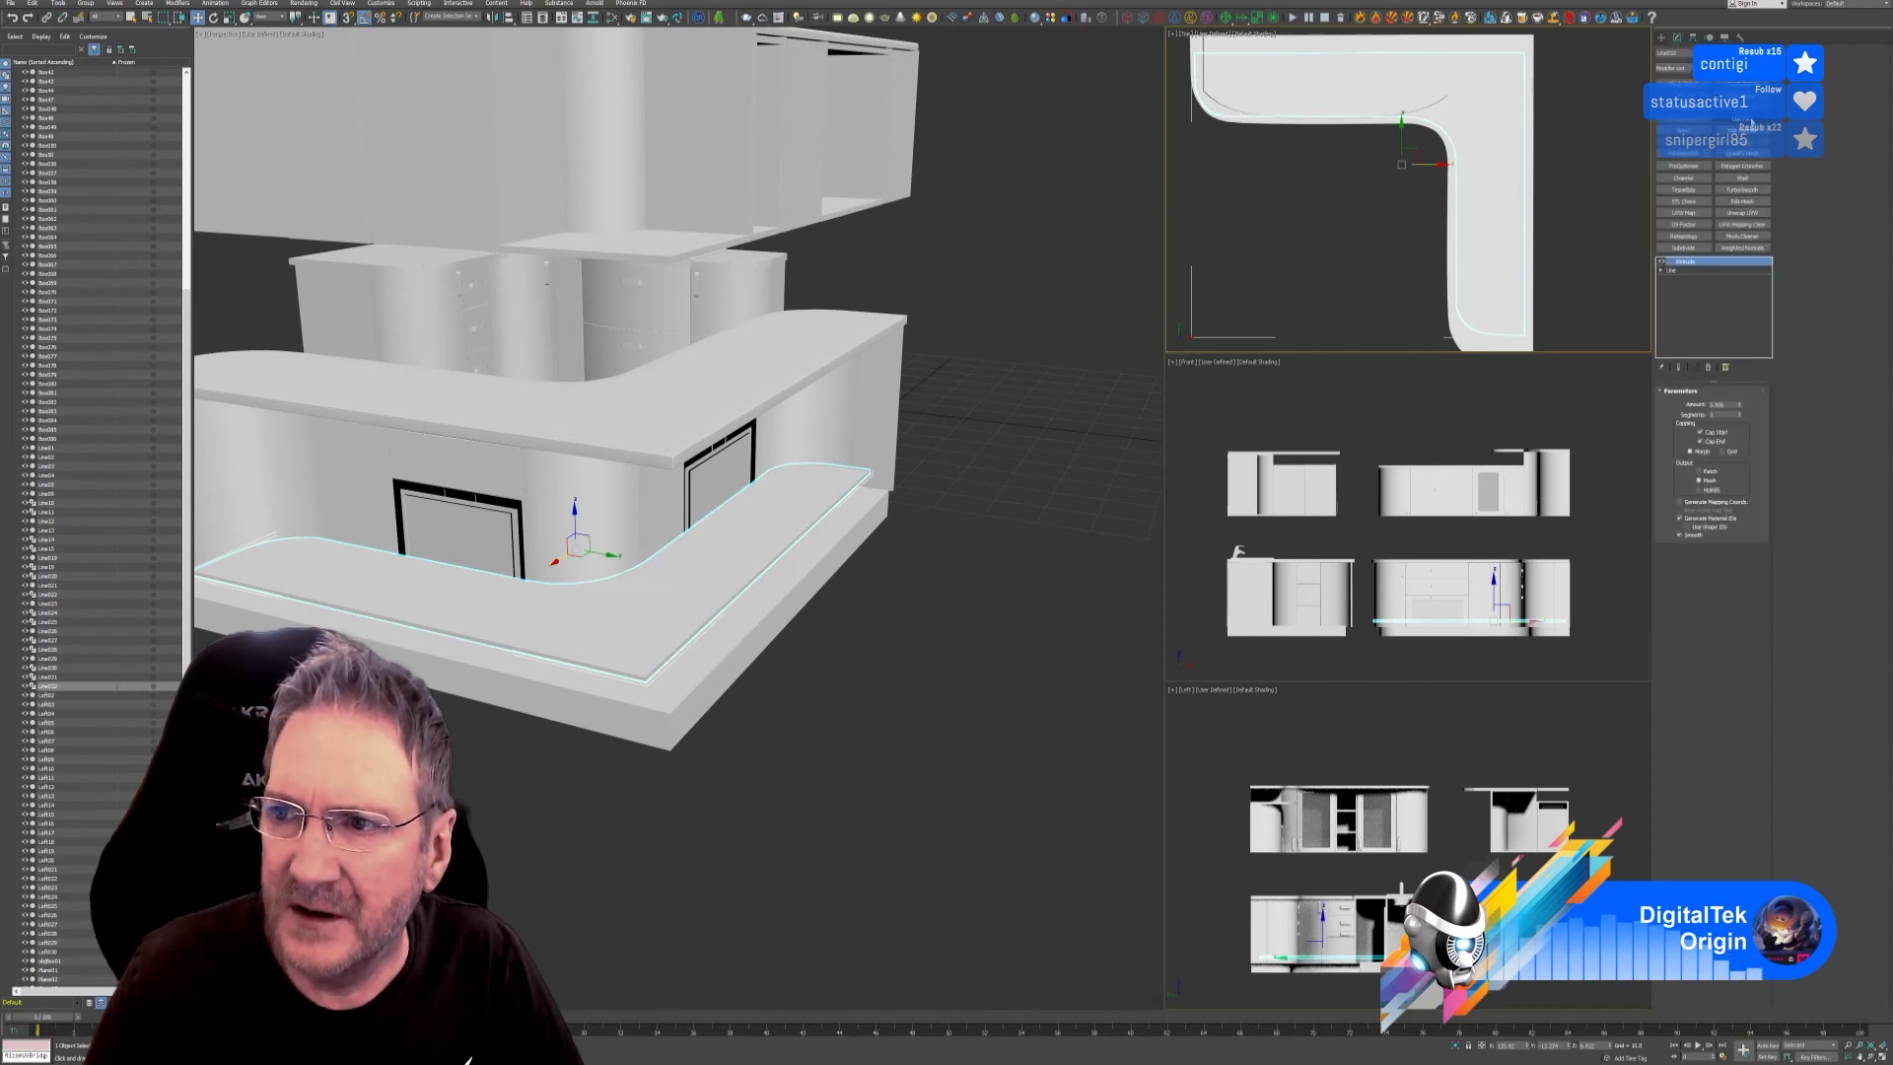
pyautogui.click(1761, 159)
pyautogui.click(1687, 471)
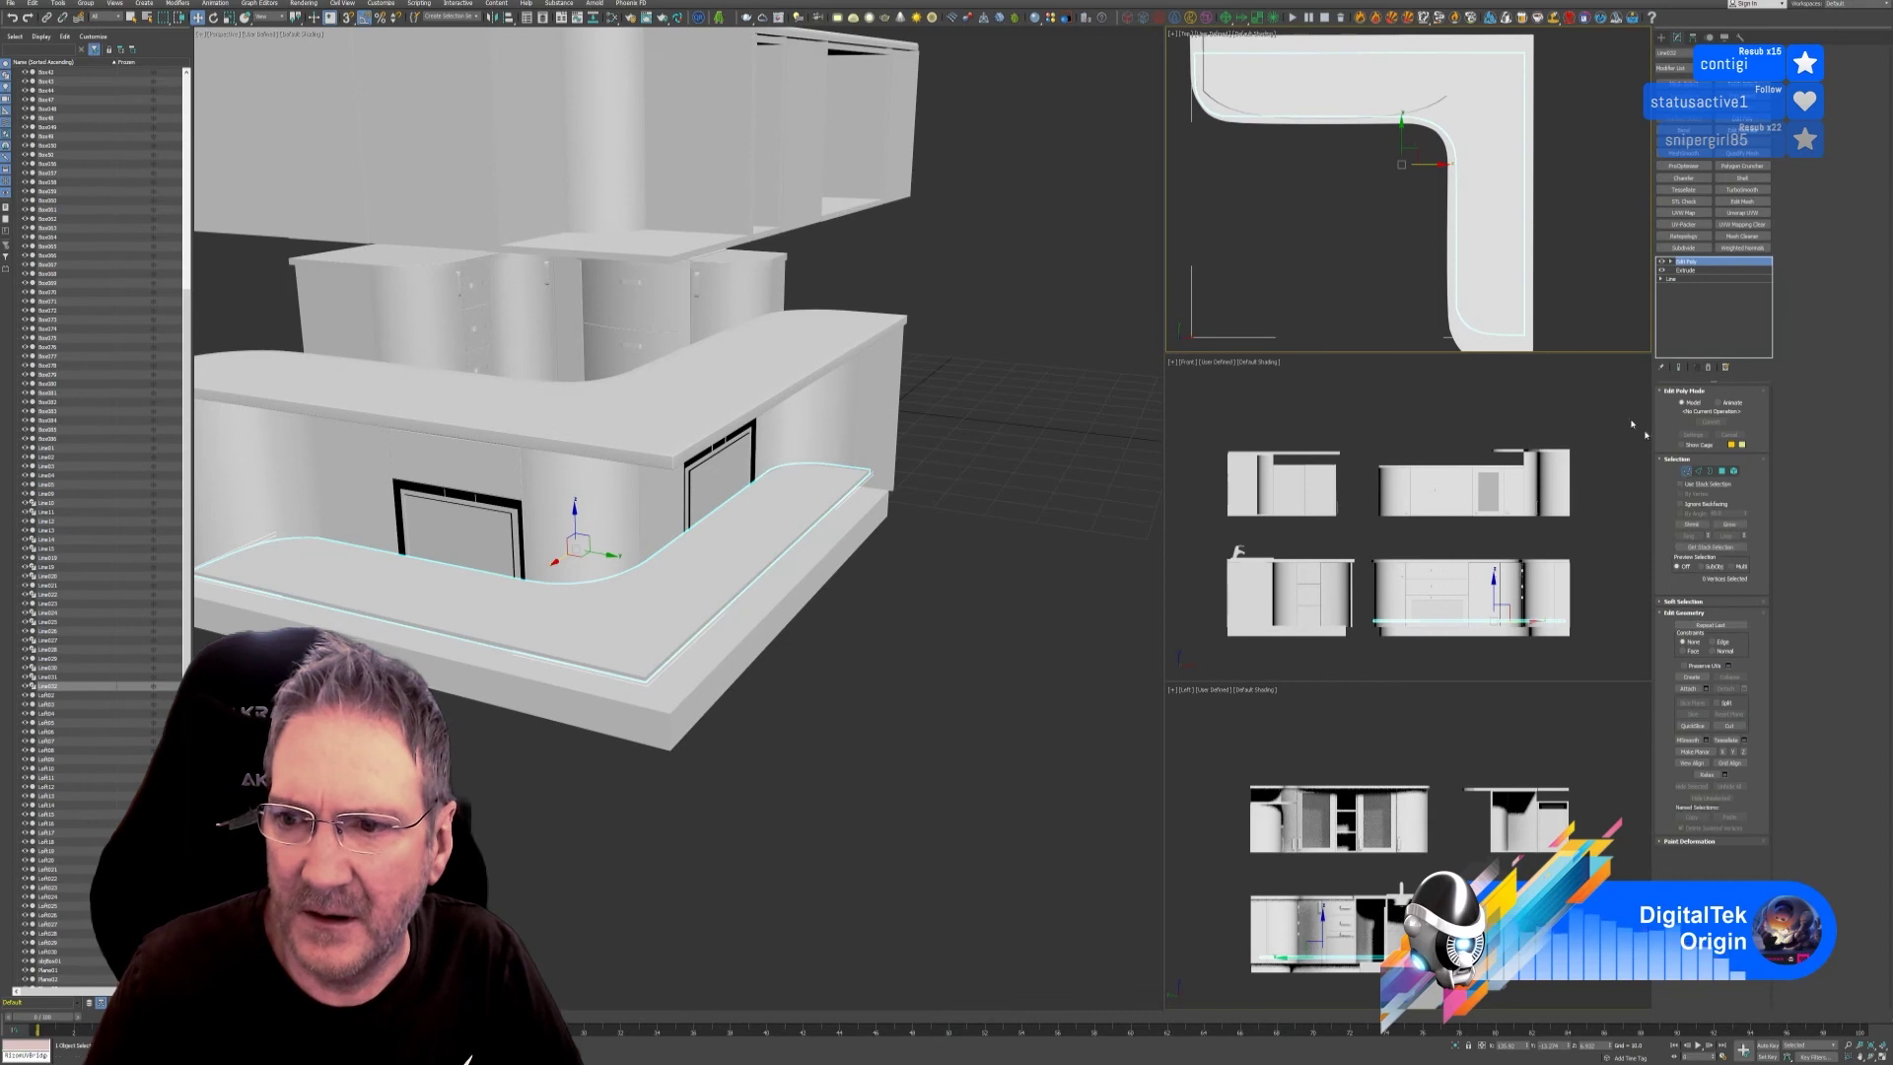
pyautogui.moveTo(1390, 255); pyautogui.dragTo(1364, 233, button='middle')
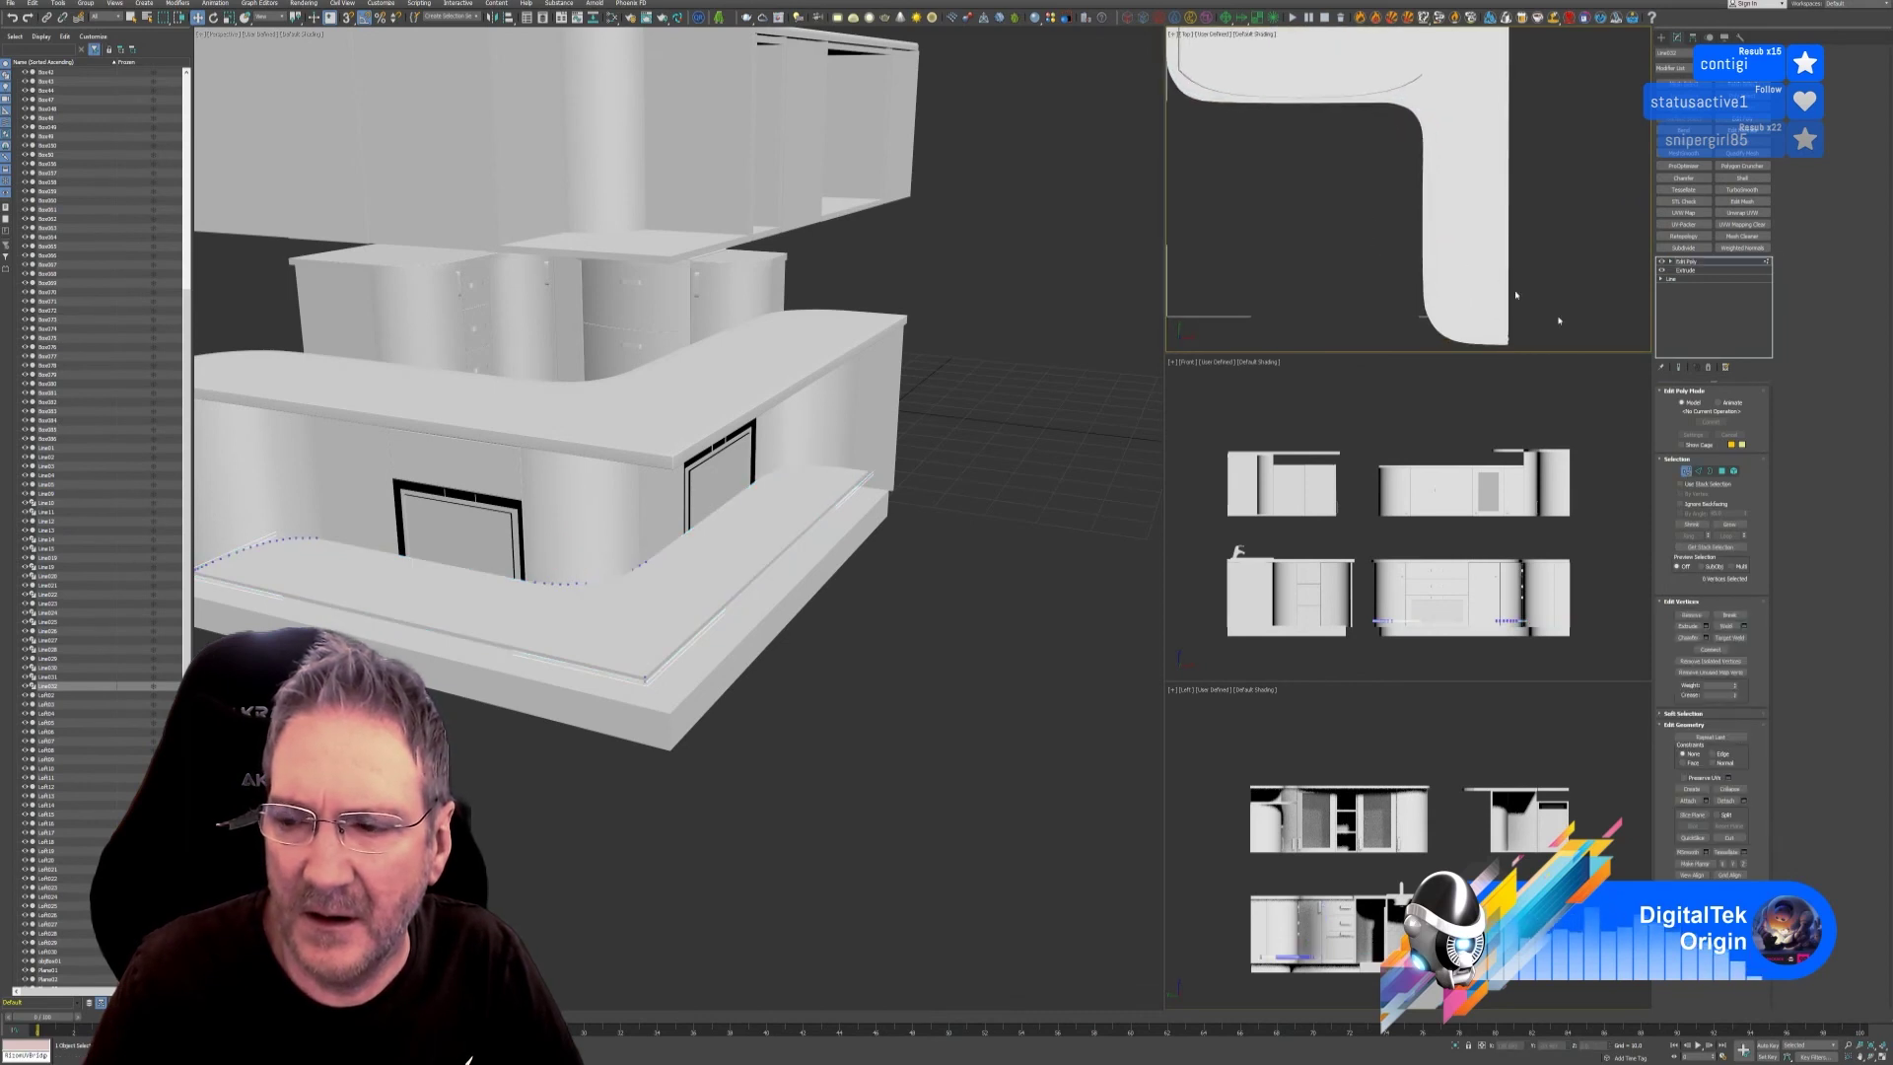
pyautogui.click(1686, 471)
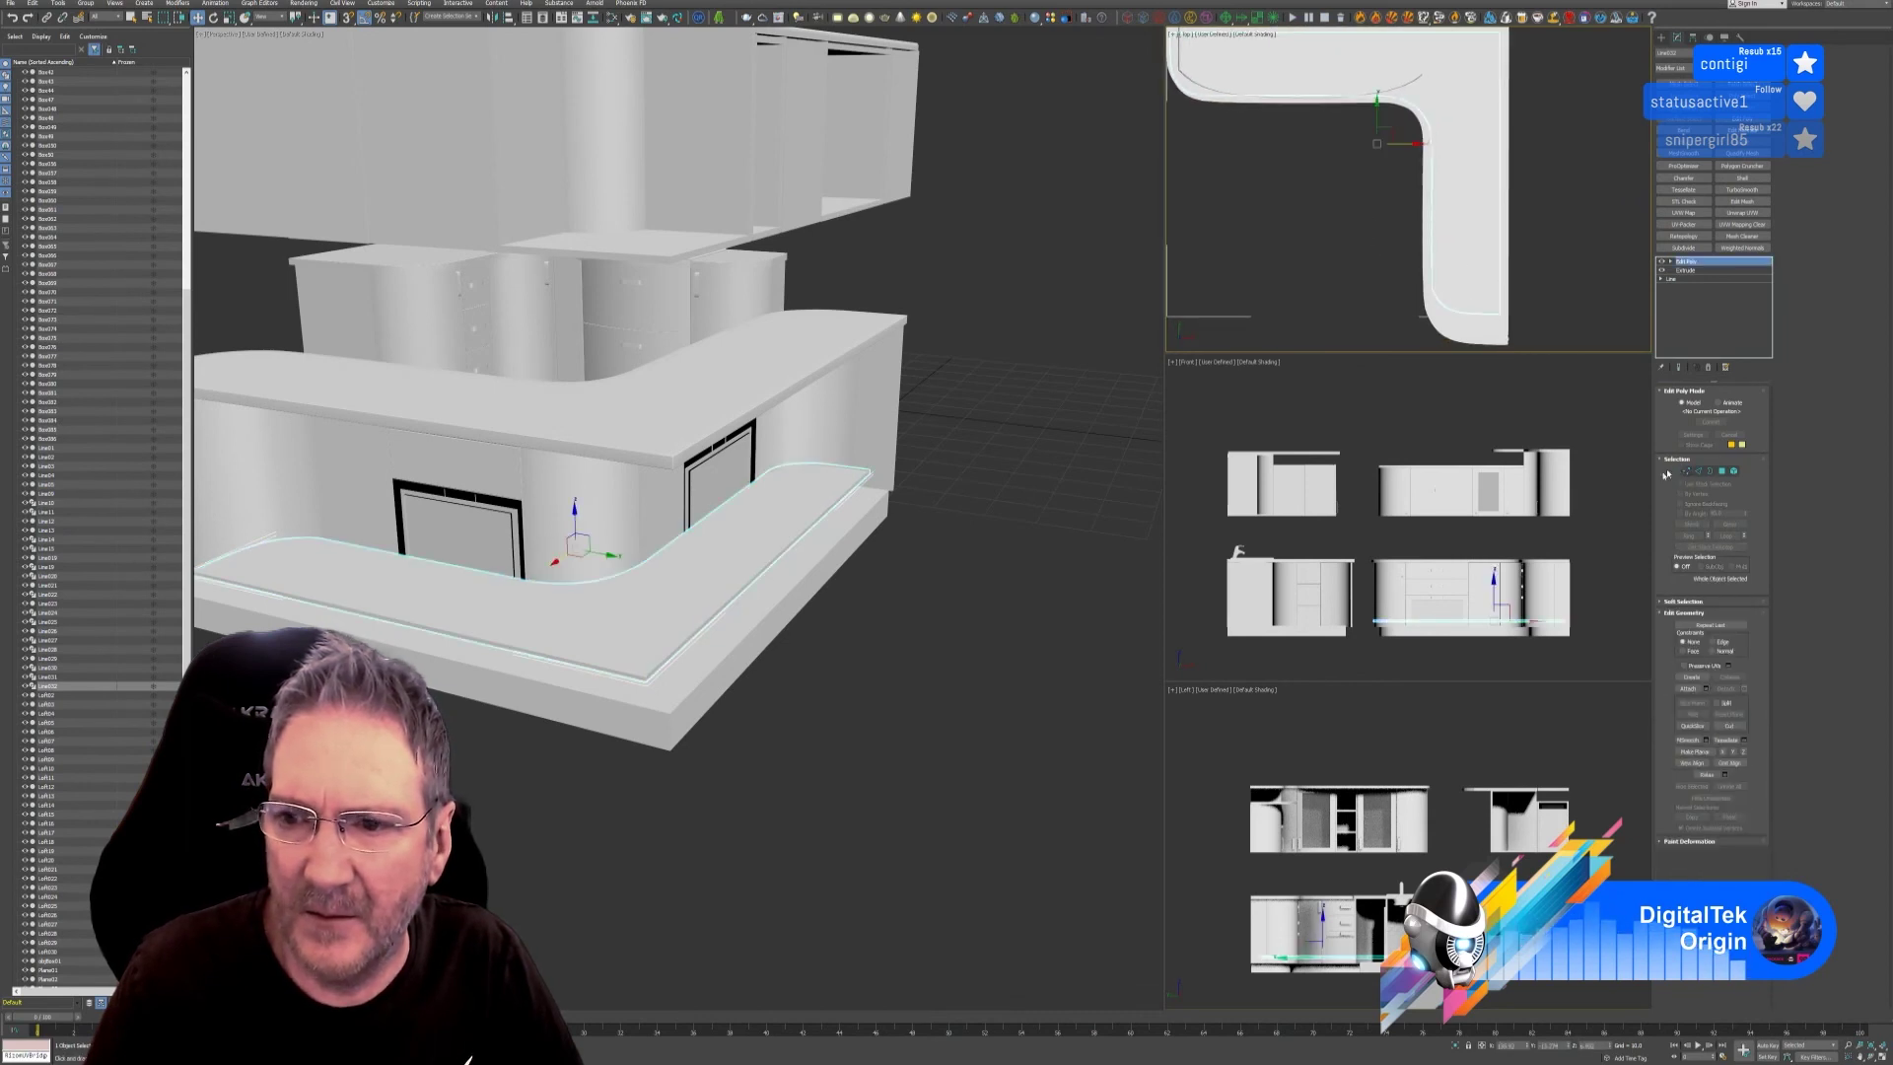
# Isolate the thin panel together with the original plinth and reselect only the thin panel.
pyautogui.keyDown('ctrl'); pyautogui.click(722, 671); pyautogui.keyUp('ctrl')
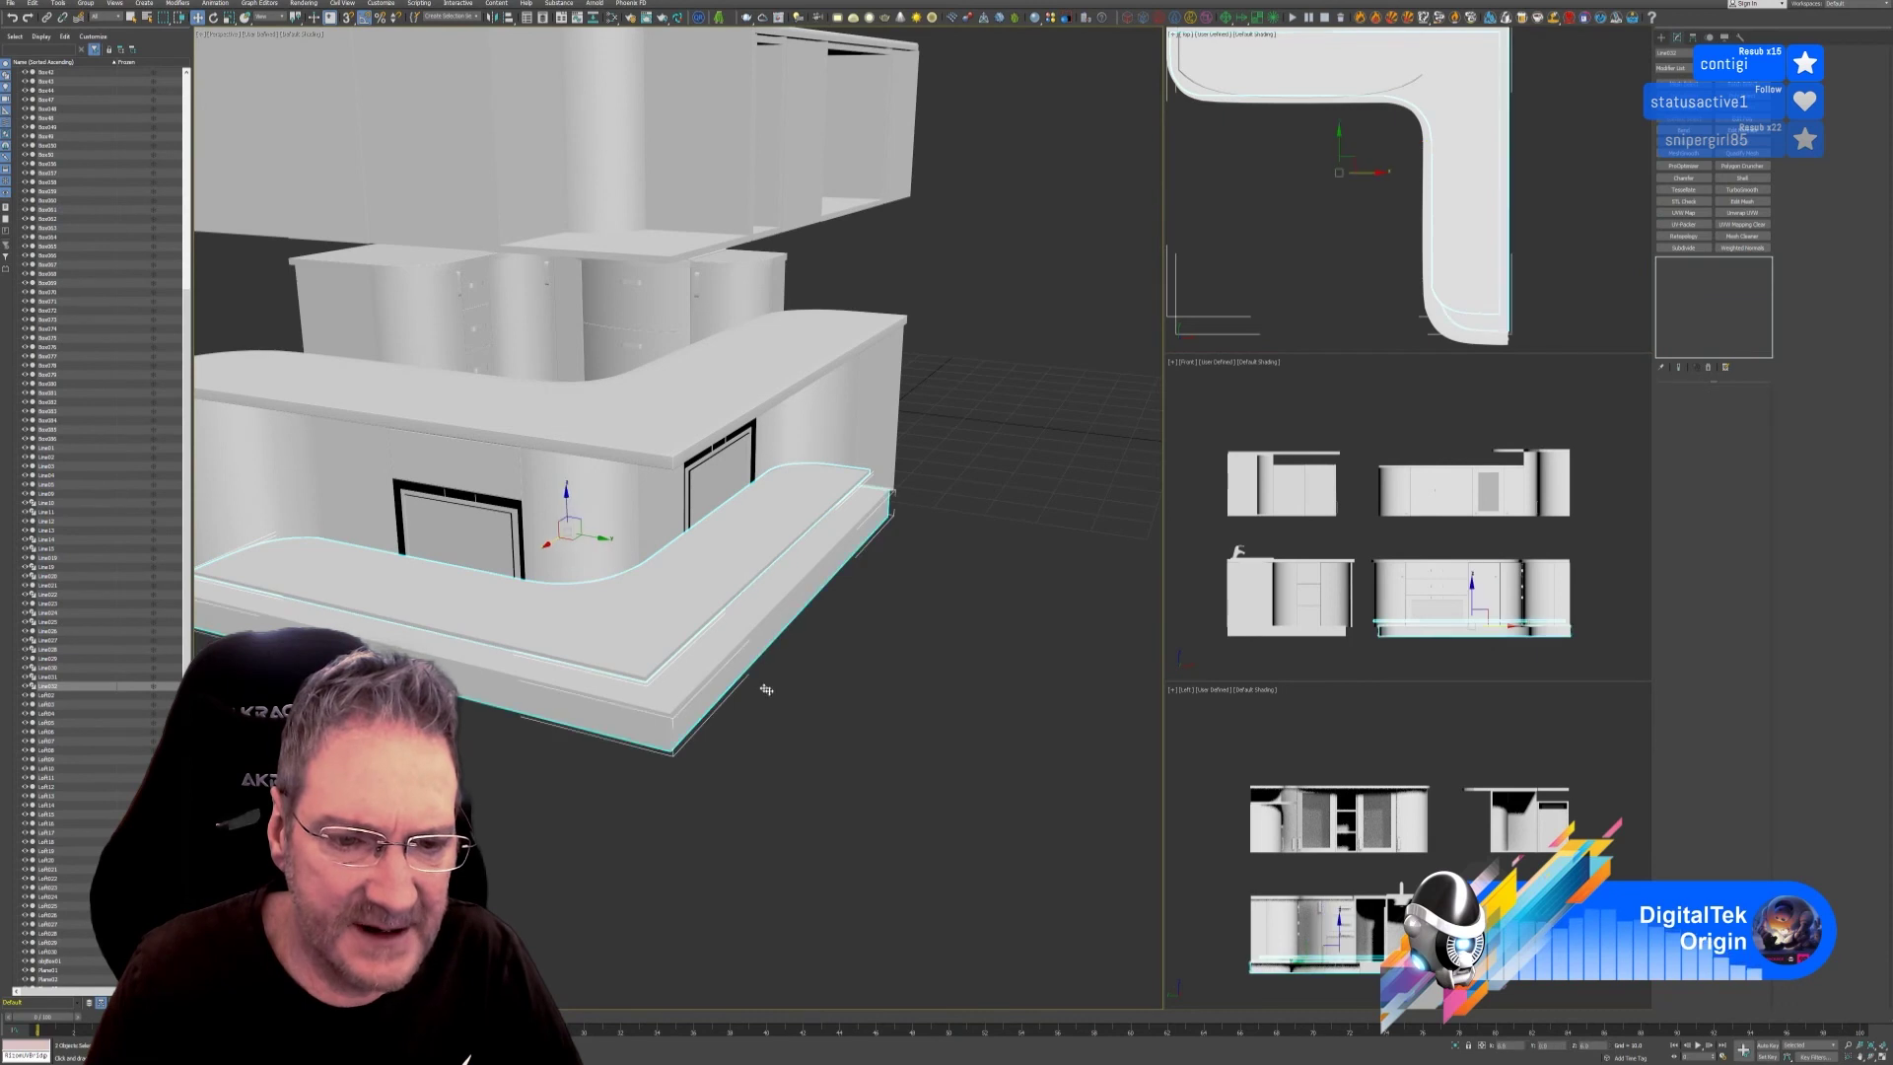
pyautogui.click(1457, 1045)
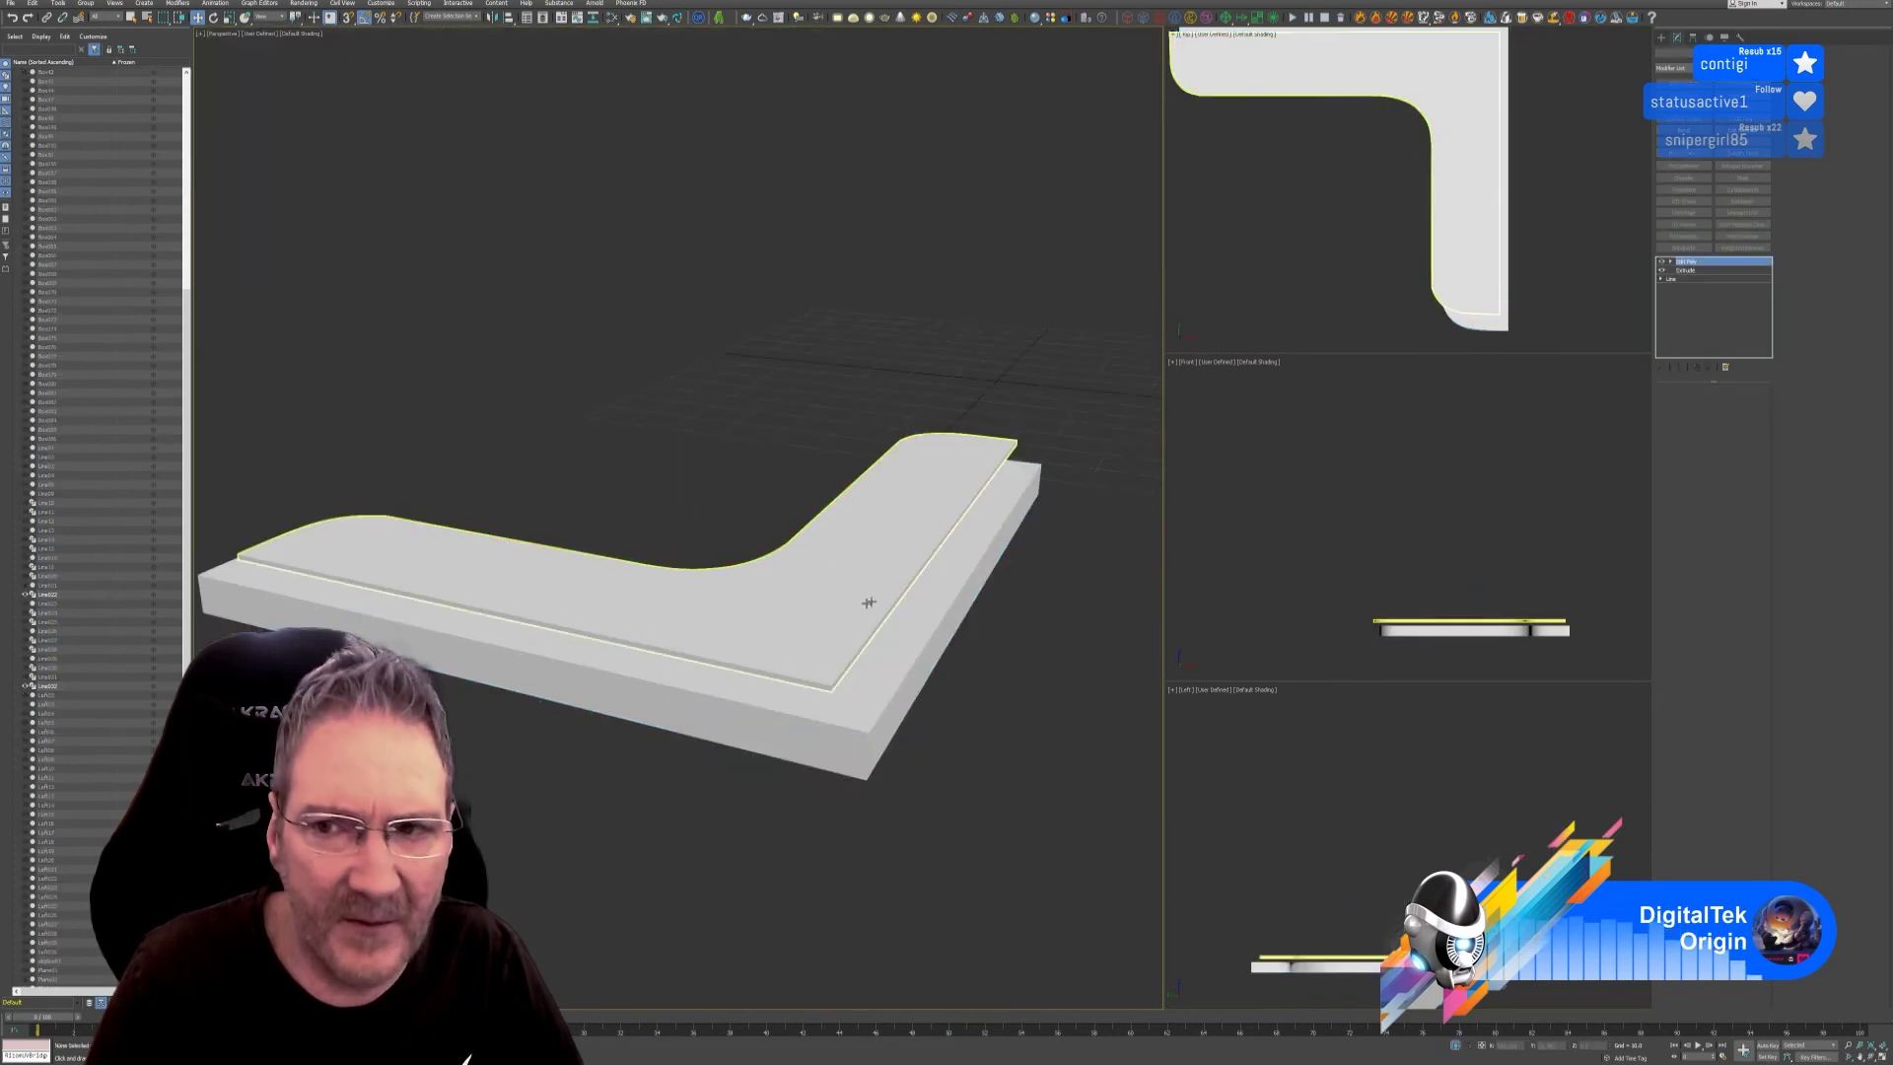
pyautogui.click(1464, 237)
pyautogui.click(1697, 264)
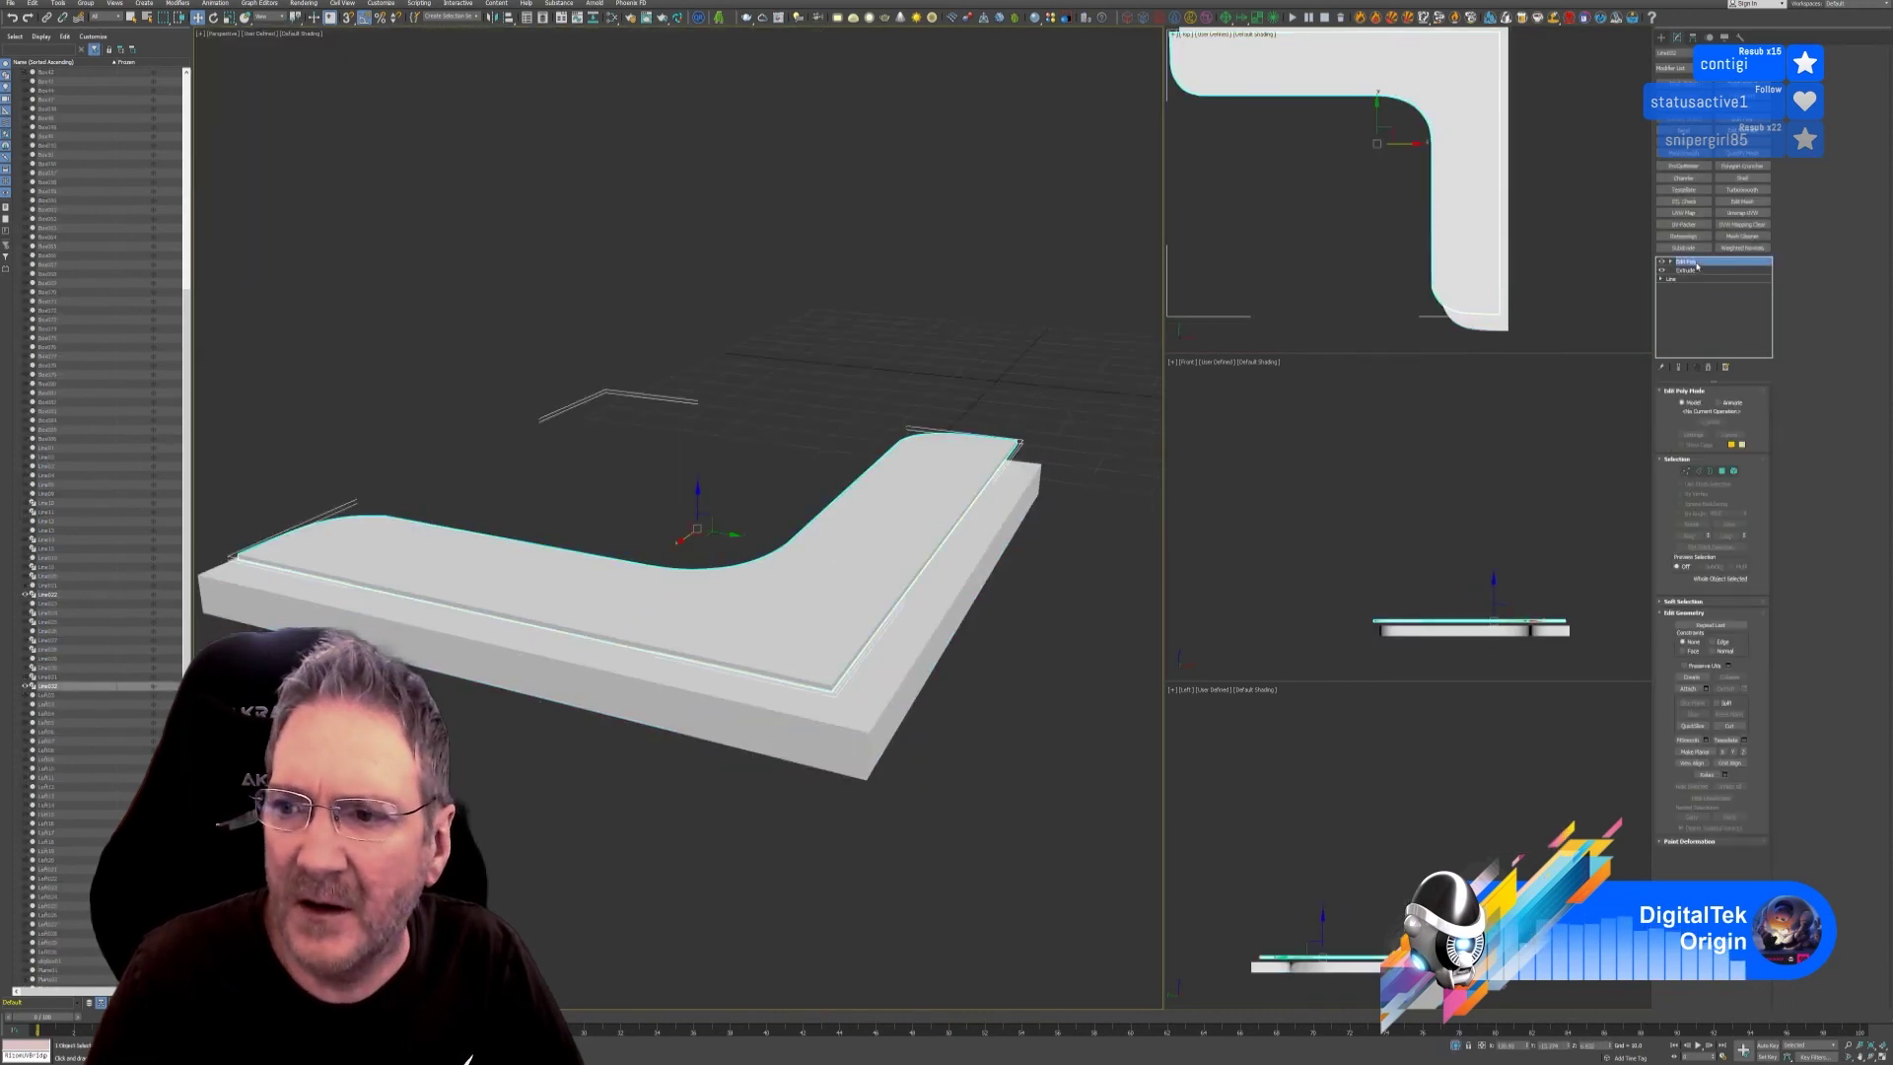
# Move the vertices at both rounded ends of the thin panel in the top view to line up with the plinth's ends.
pyautogui.click(1687, 471)
pyautogui.moveTo(1369, 253); pyautogui.dragTo(1331, 237, button='middle')
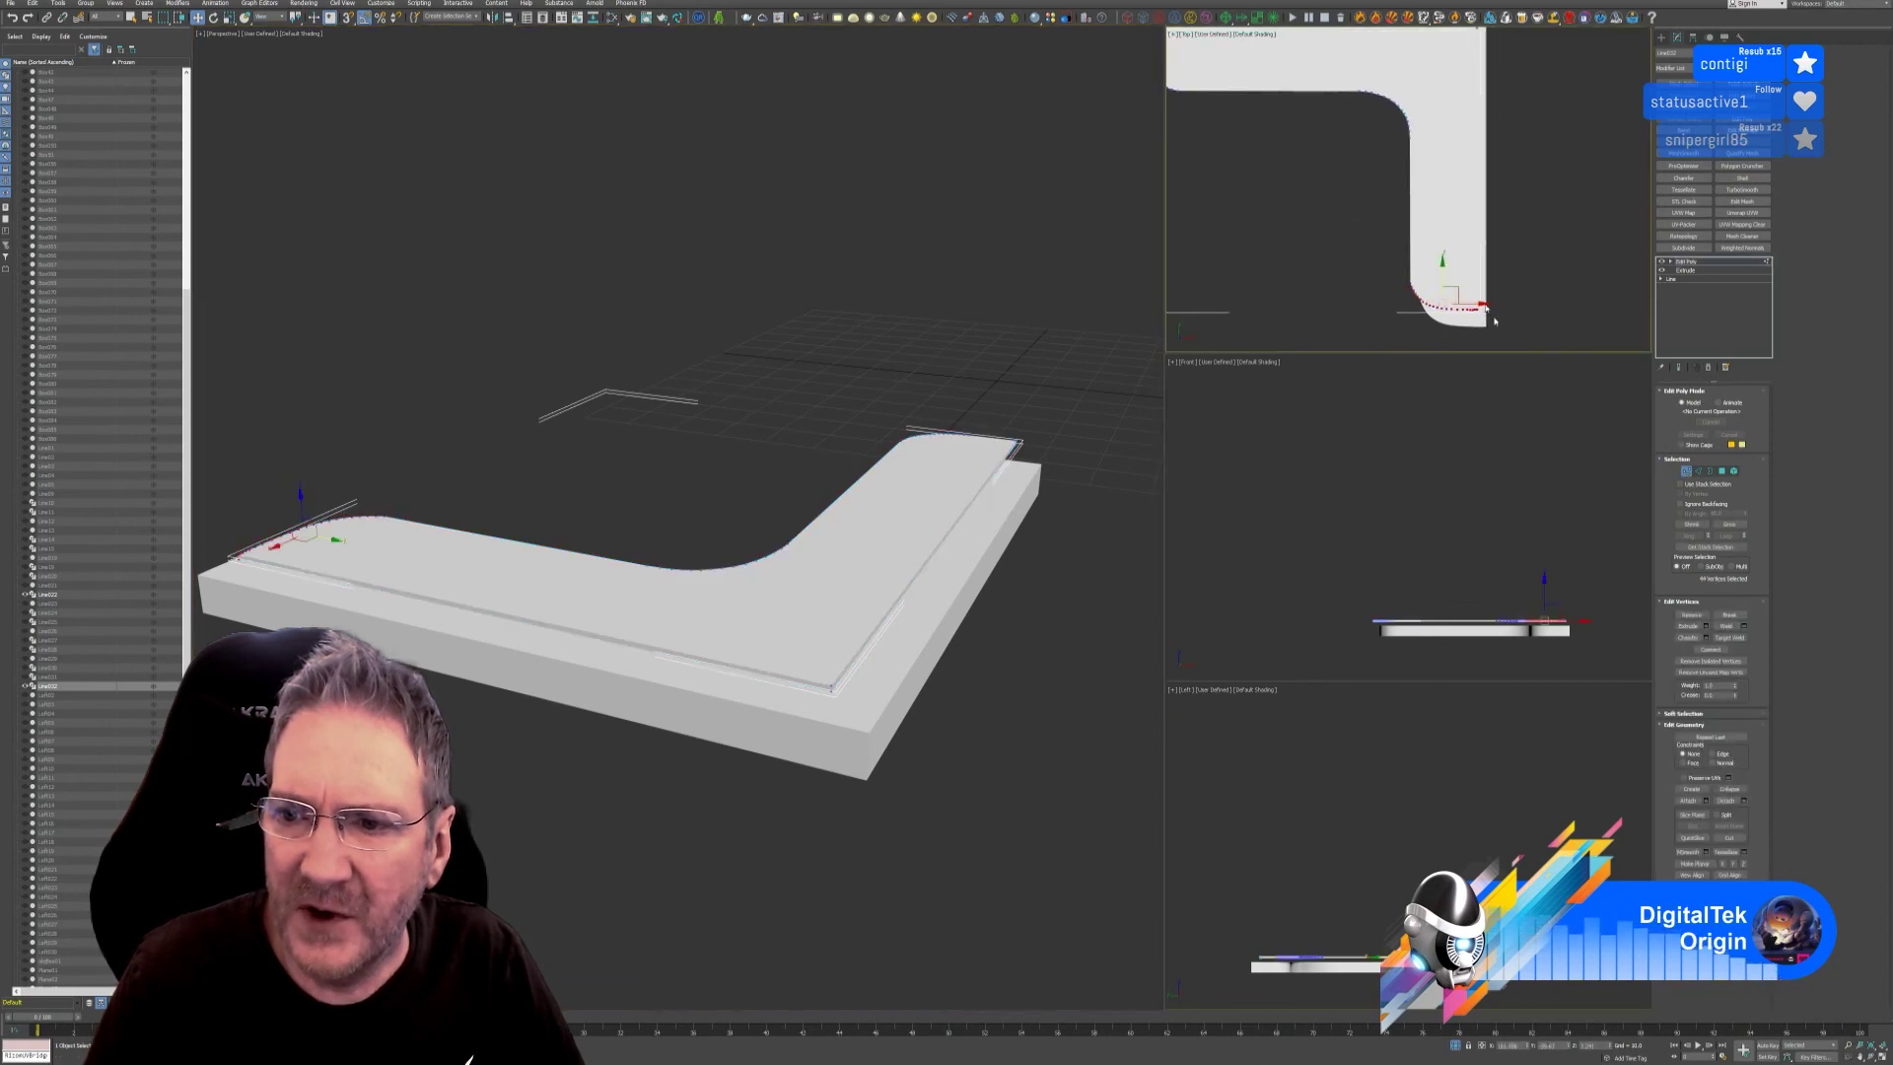
pyautogui.moveTo(1444, 271); pyautogui.dragTo(1476, 313)
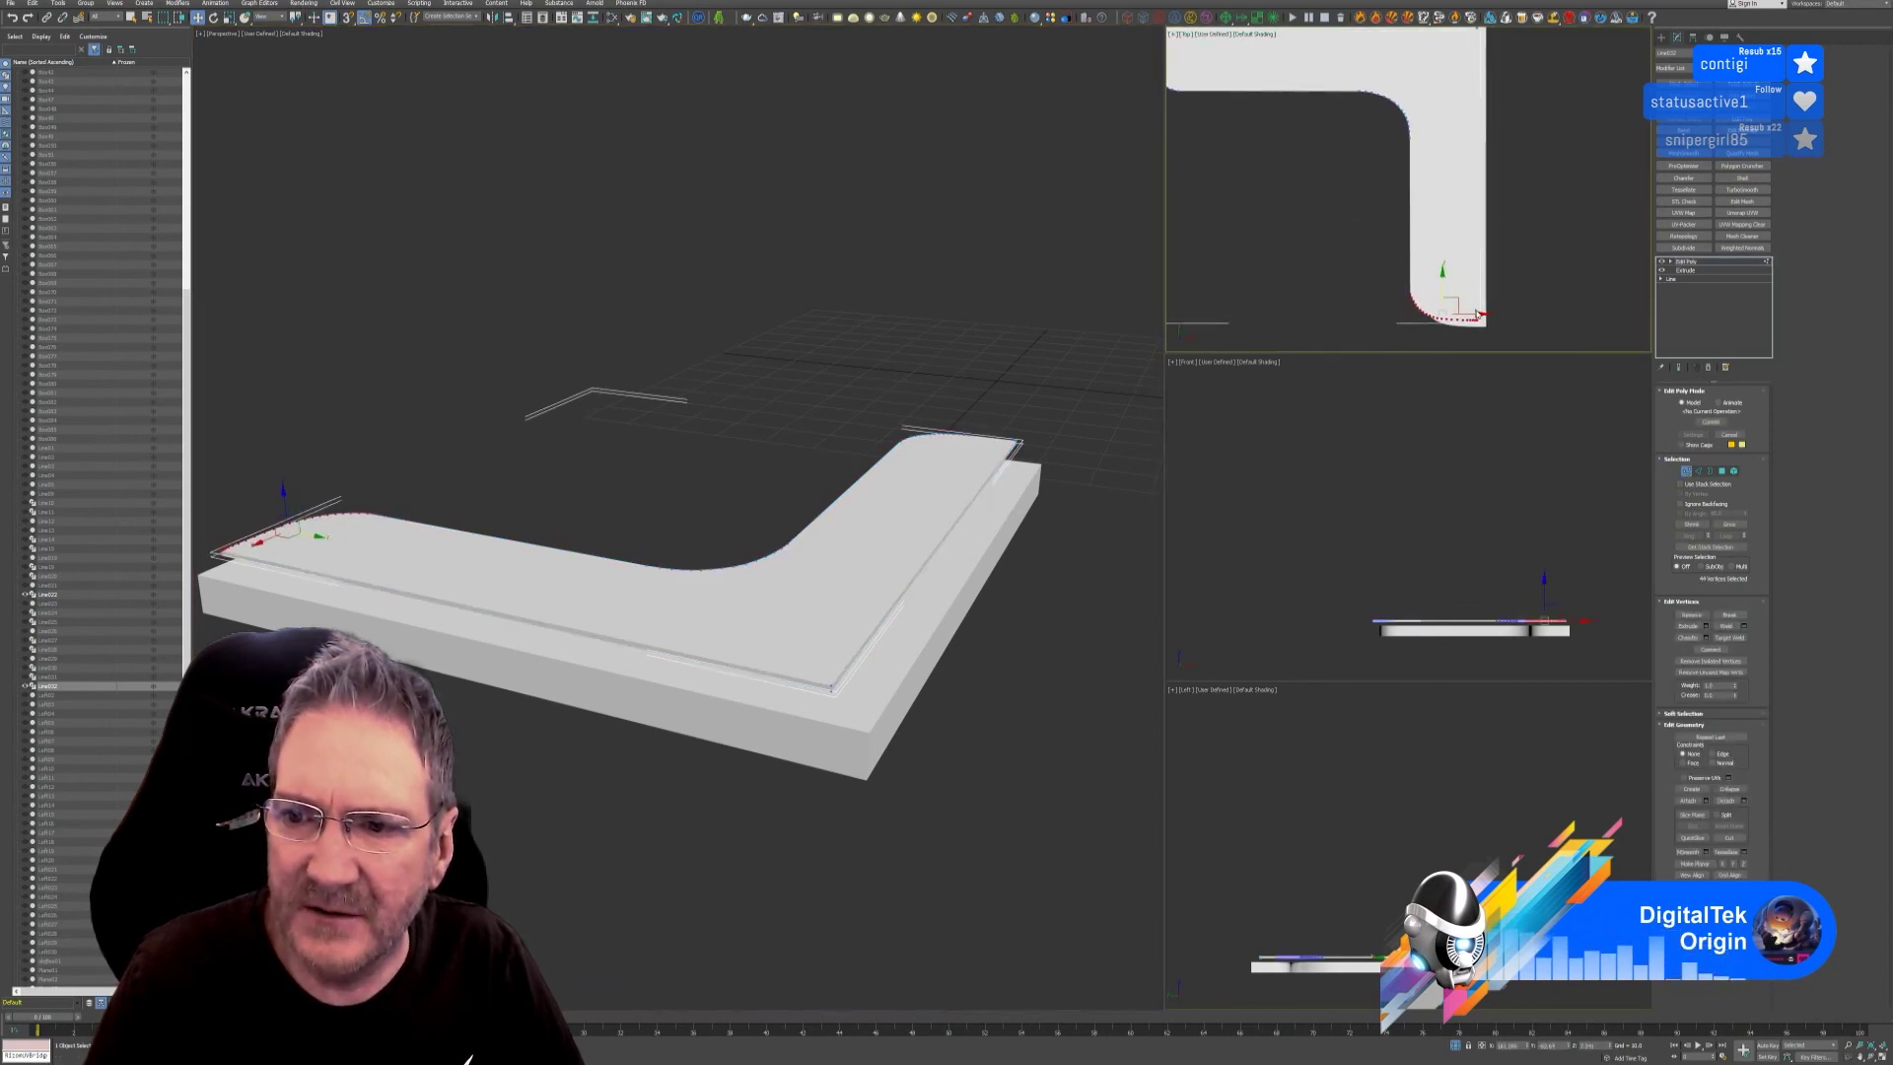
pyautogui.moveTo(1362, 230); pyautogui.dragTo(1437, 287, button='middle')
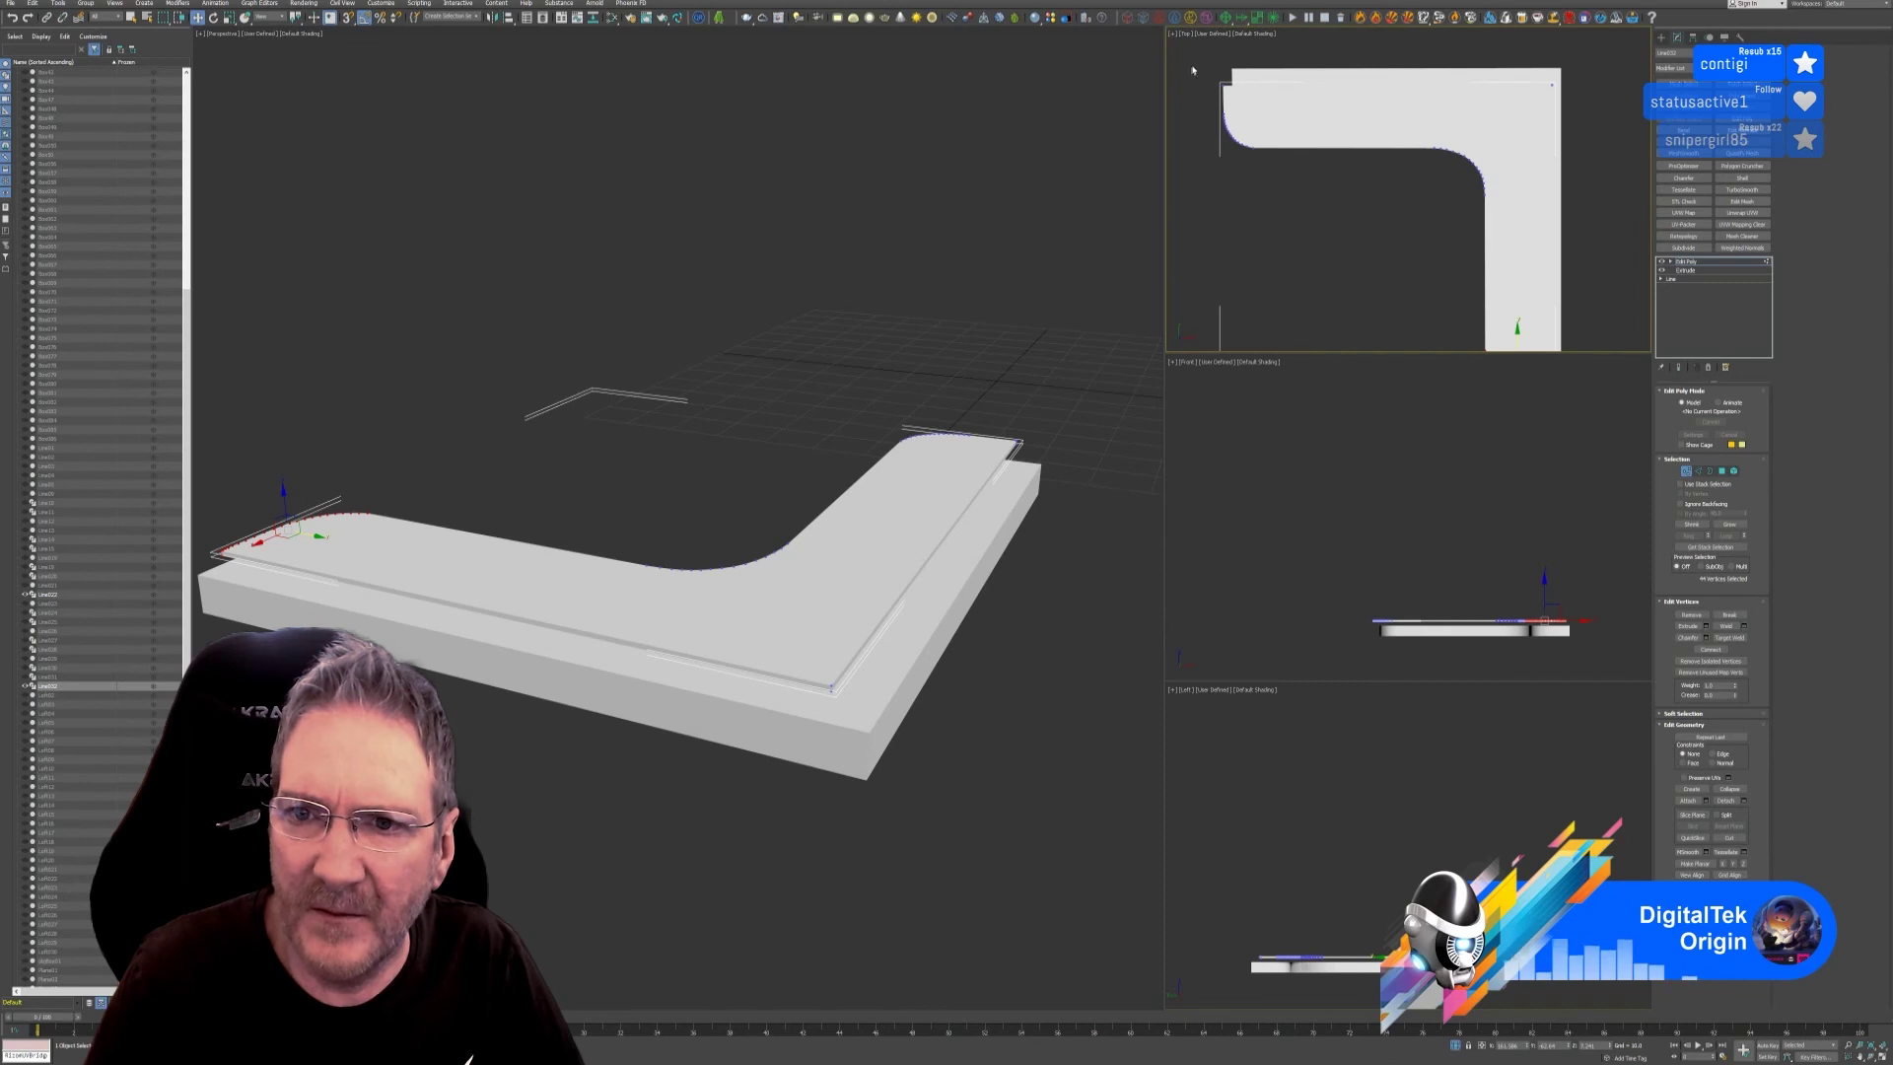
pyautogui.moveTo(1263, 129); pyautogui.dragTo(1273, 129)
pyautogui.moveTo(1285, 268); pyautogui.dragTo(1281, 315, button='middle')
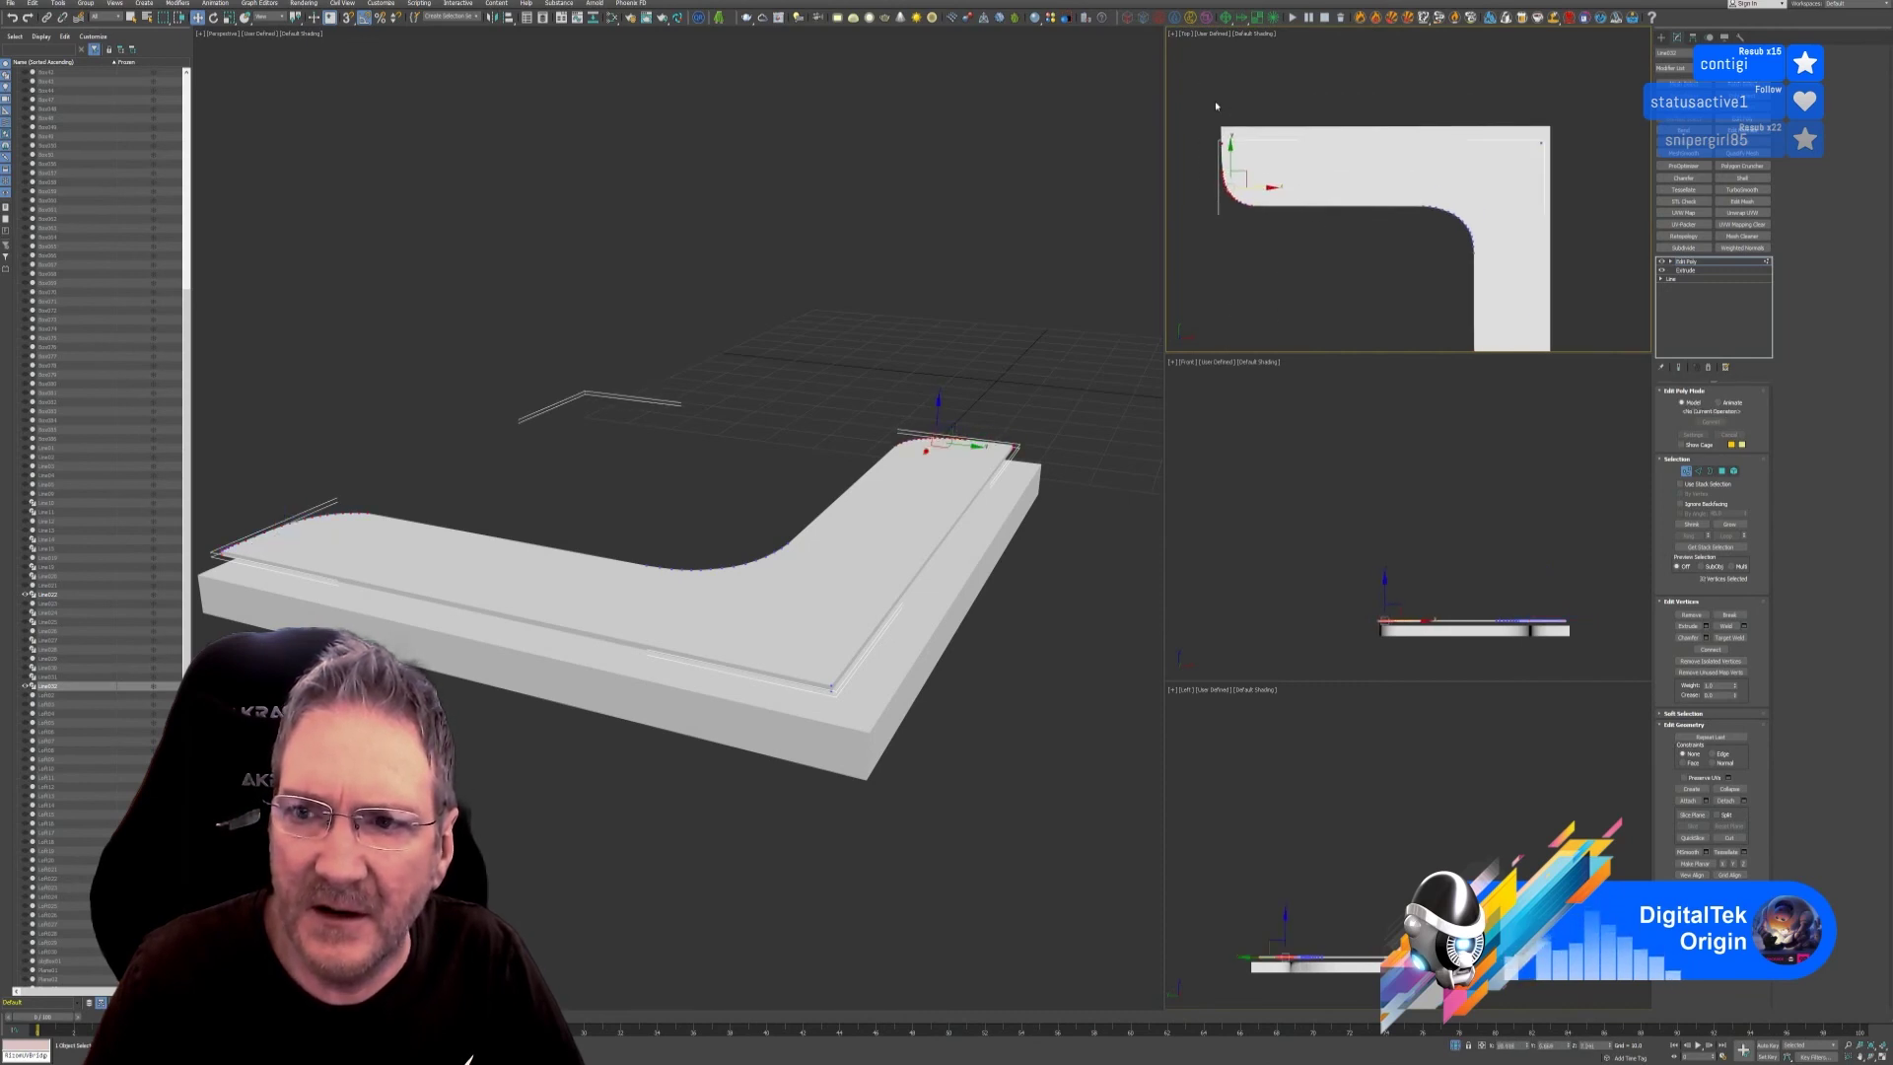
# Move the vertices along the thin panel's two straight outer edges outward, flush with the plinth's outer edges.
pyautogui.moveTo(1380, 109); pyautogui.dragTo(1396, 95)
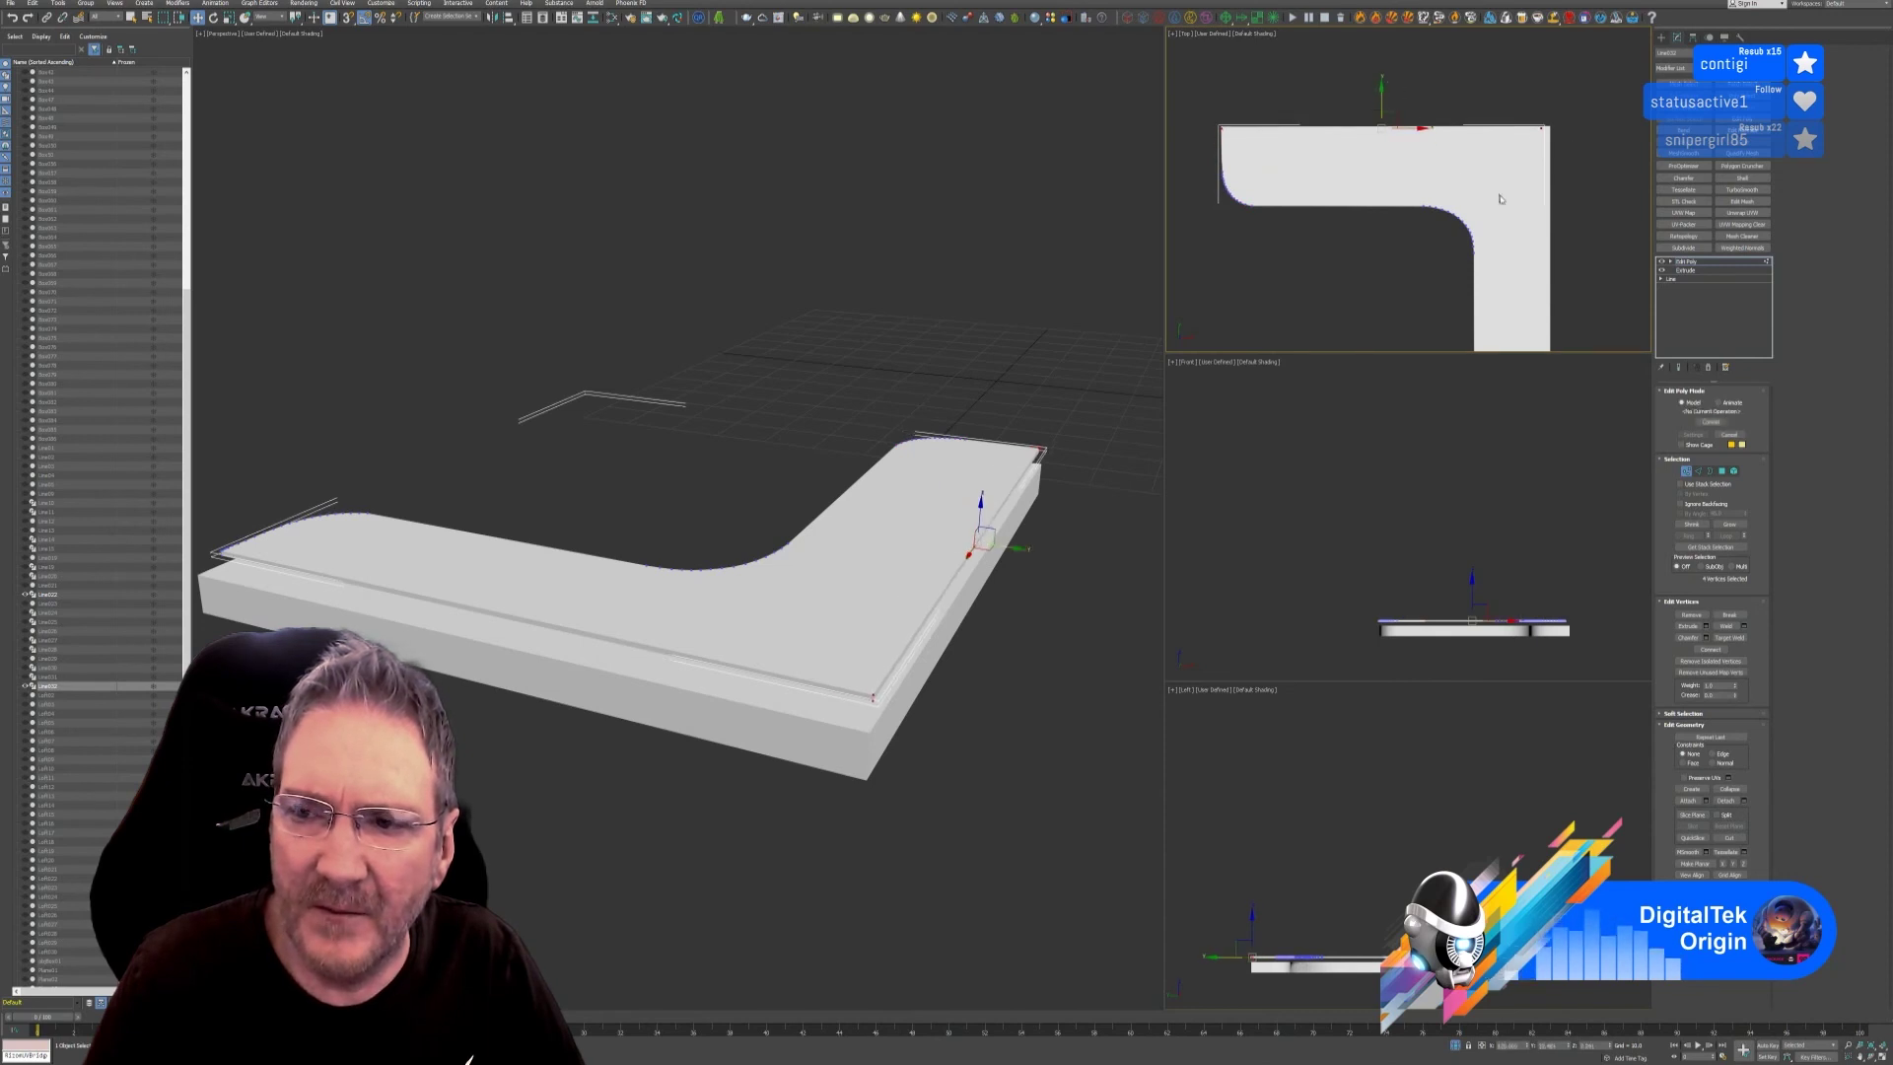
pyautogui.scroll(-5, 1529, 129)
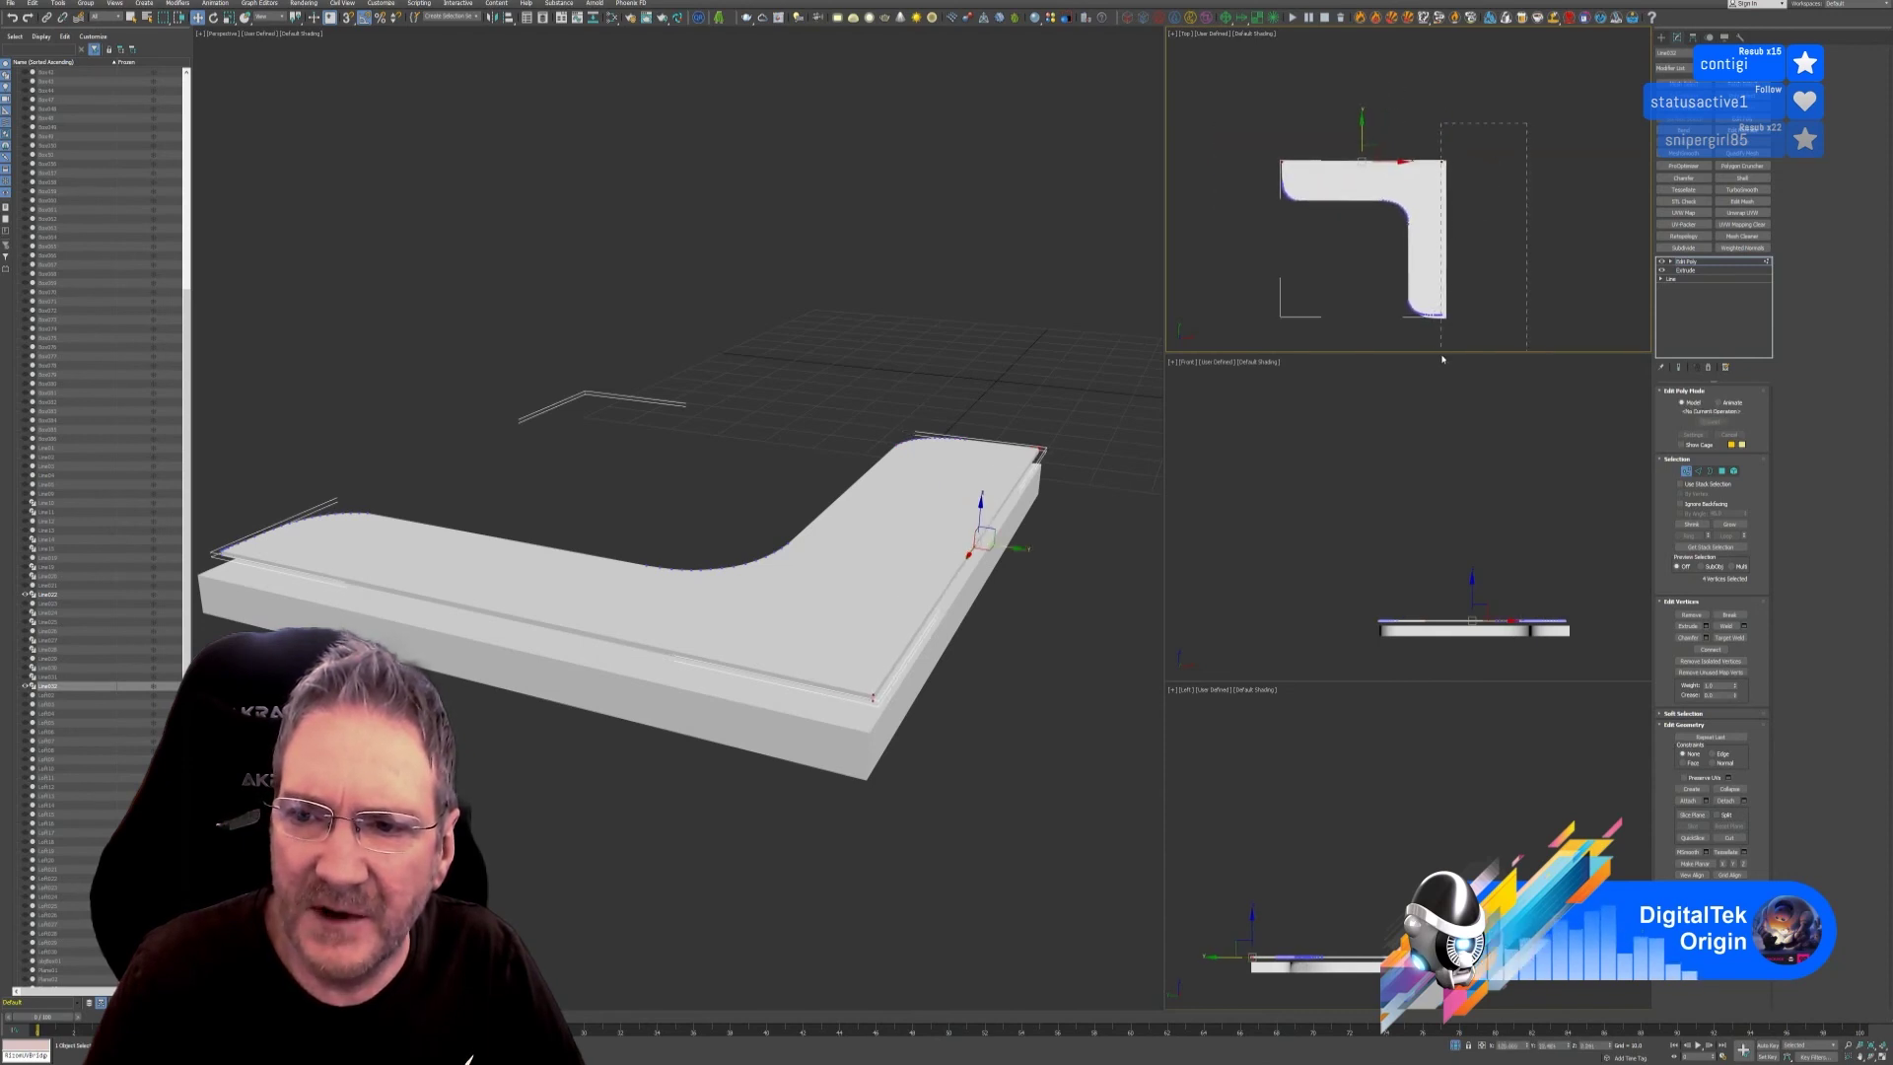
pyautogui.moveTo(1442, 359); pyautogui.dragTo(1449, 353)
pyautogui.scroll(4, 1451, 273)
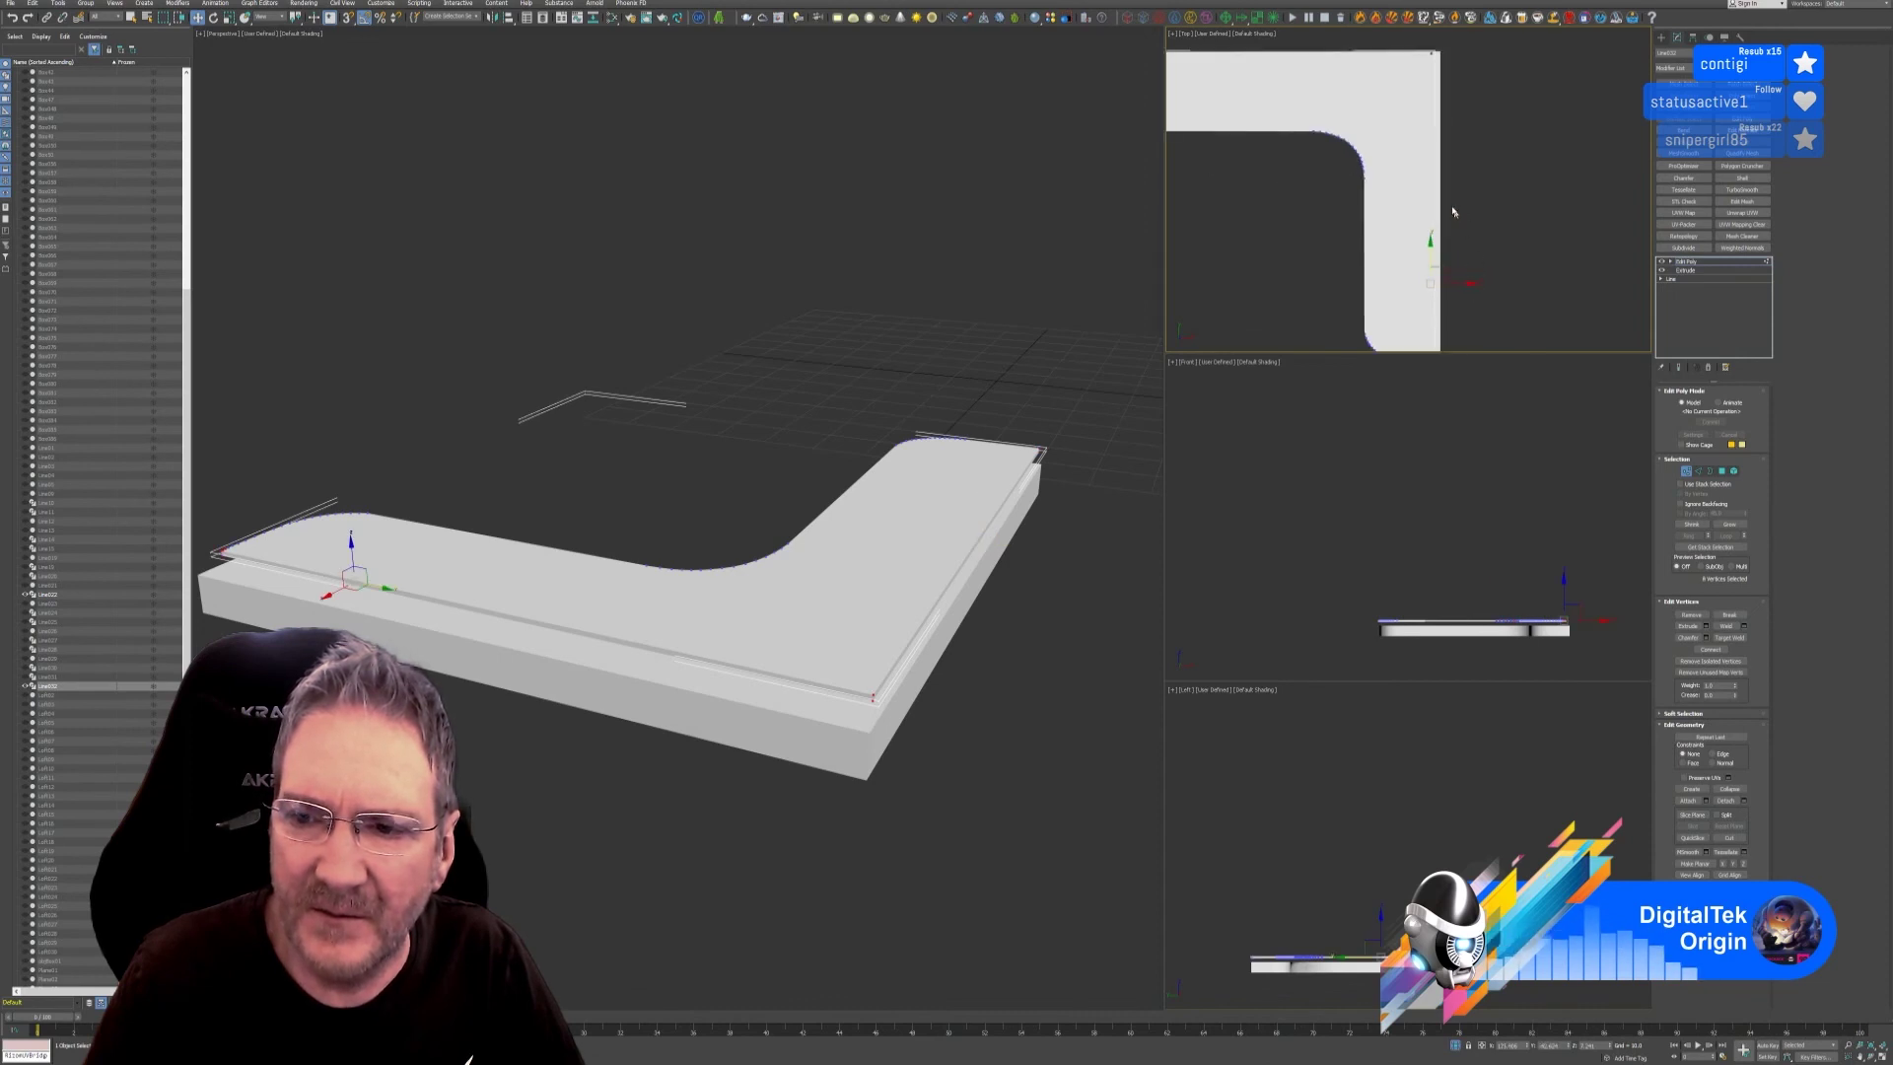
pyautogui.moveTo(1452, 212); pyautogui.dragTo(1447, 209, button='middle')
pyautogui.moveTo(1455, 279); pyautogui.dragTo(1460, 287)
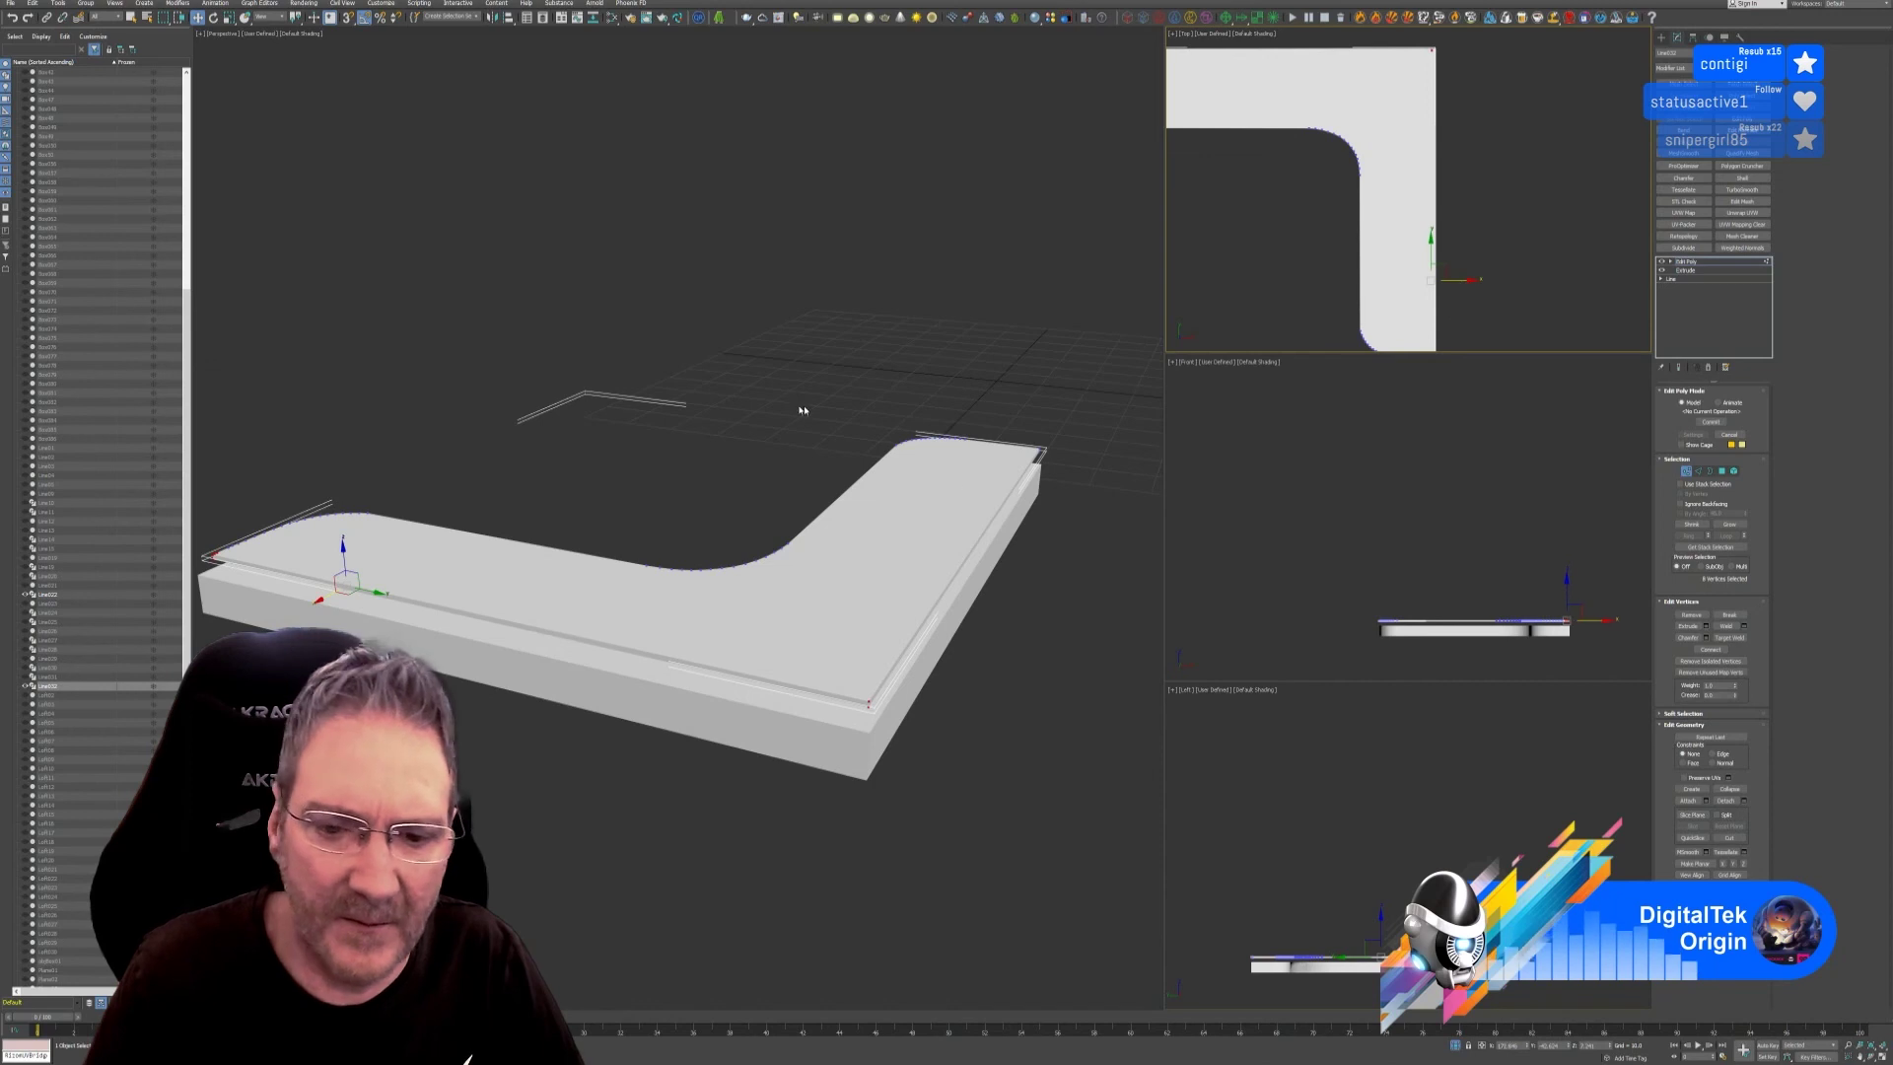
# Leave vertex editing and lower the thin panel onto the plinth's top face in the front view.
pyautogui.moveTo(798, 410); pyautogui.dragTo(891, 449, button='middle')
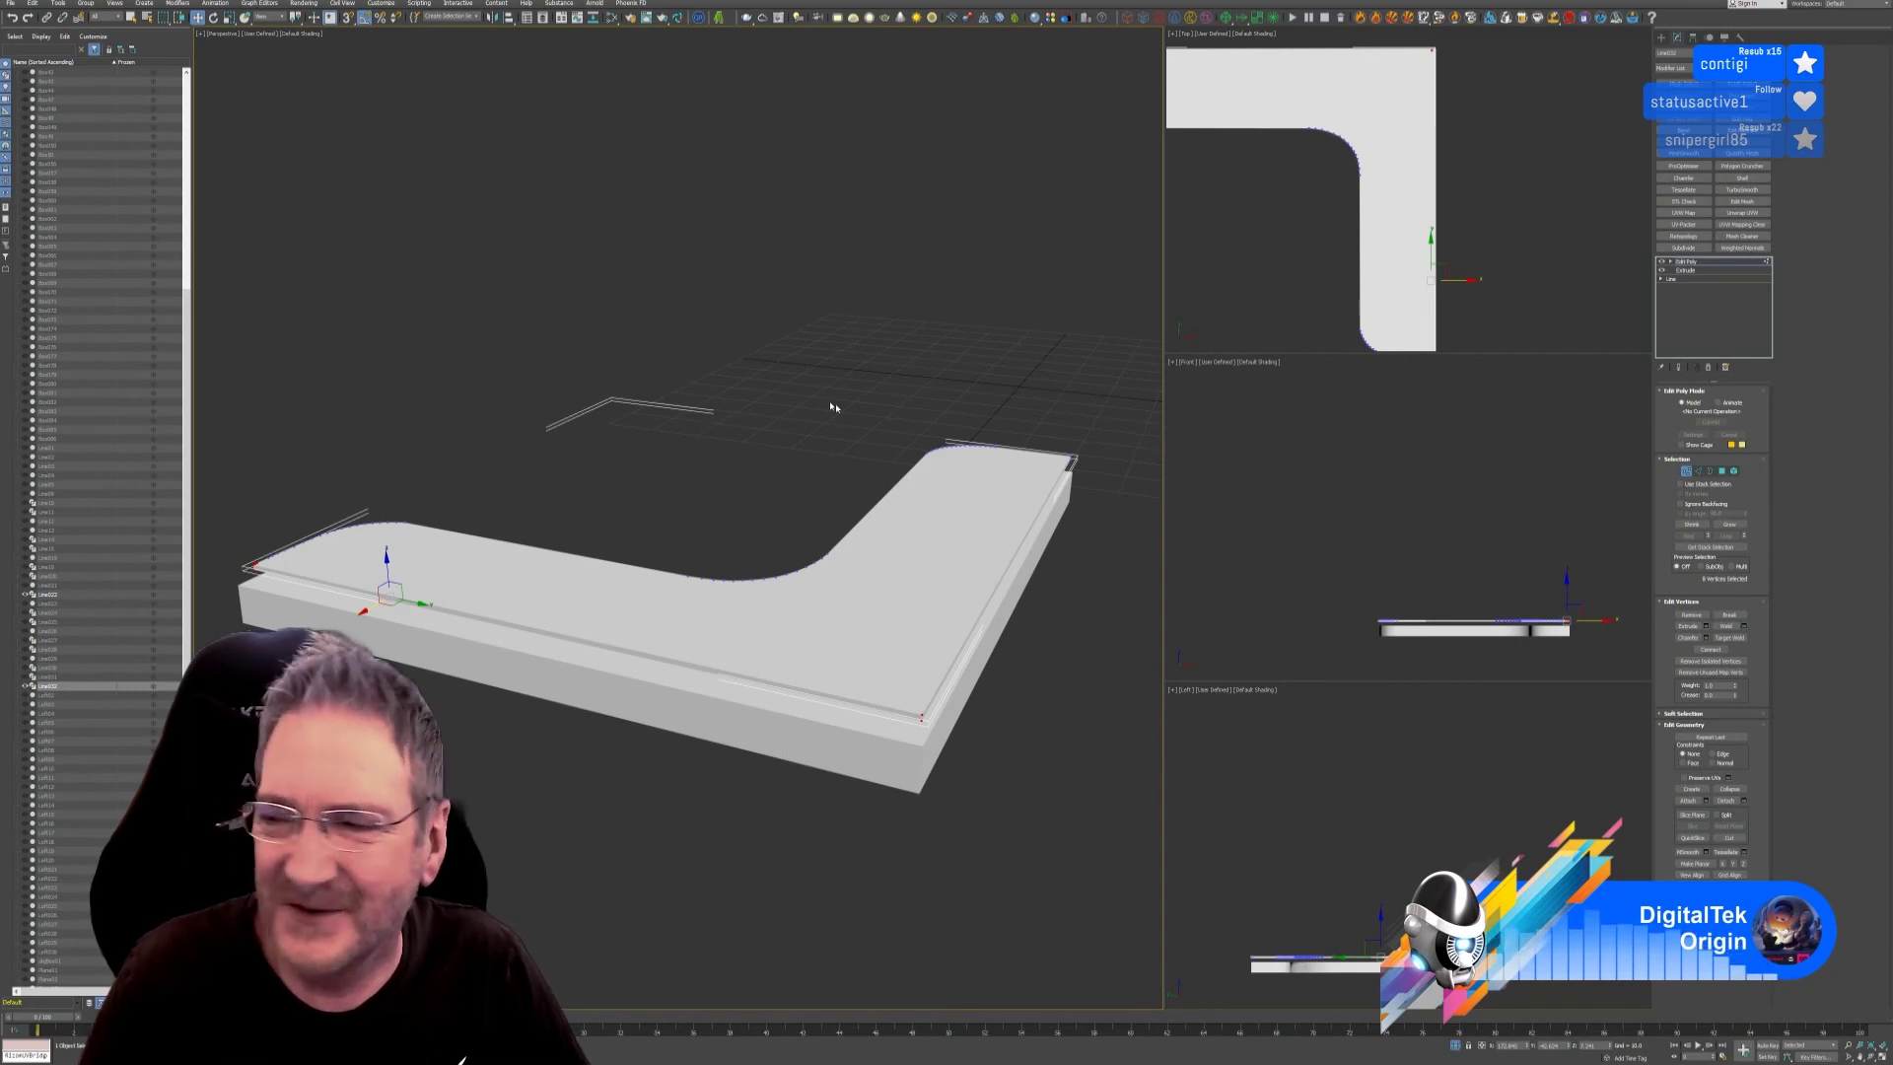
pyautogui.keyDown('alt'); pyautogui.moveTo(784, 436); pyautogui.dragTo(692, 426, button='middle'); pyautogui.keyUp('alt')
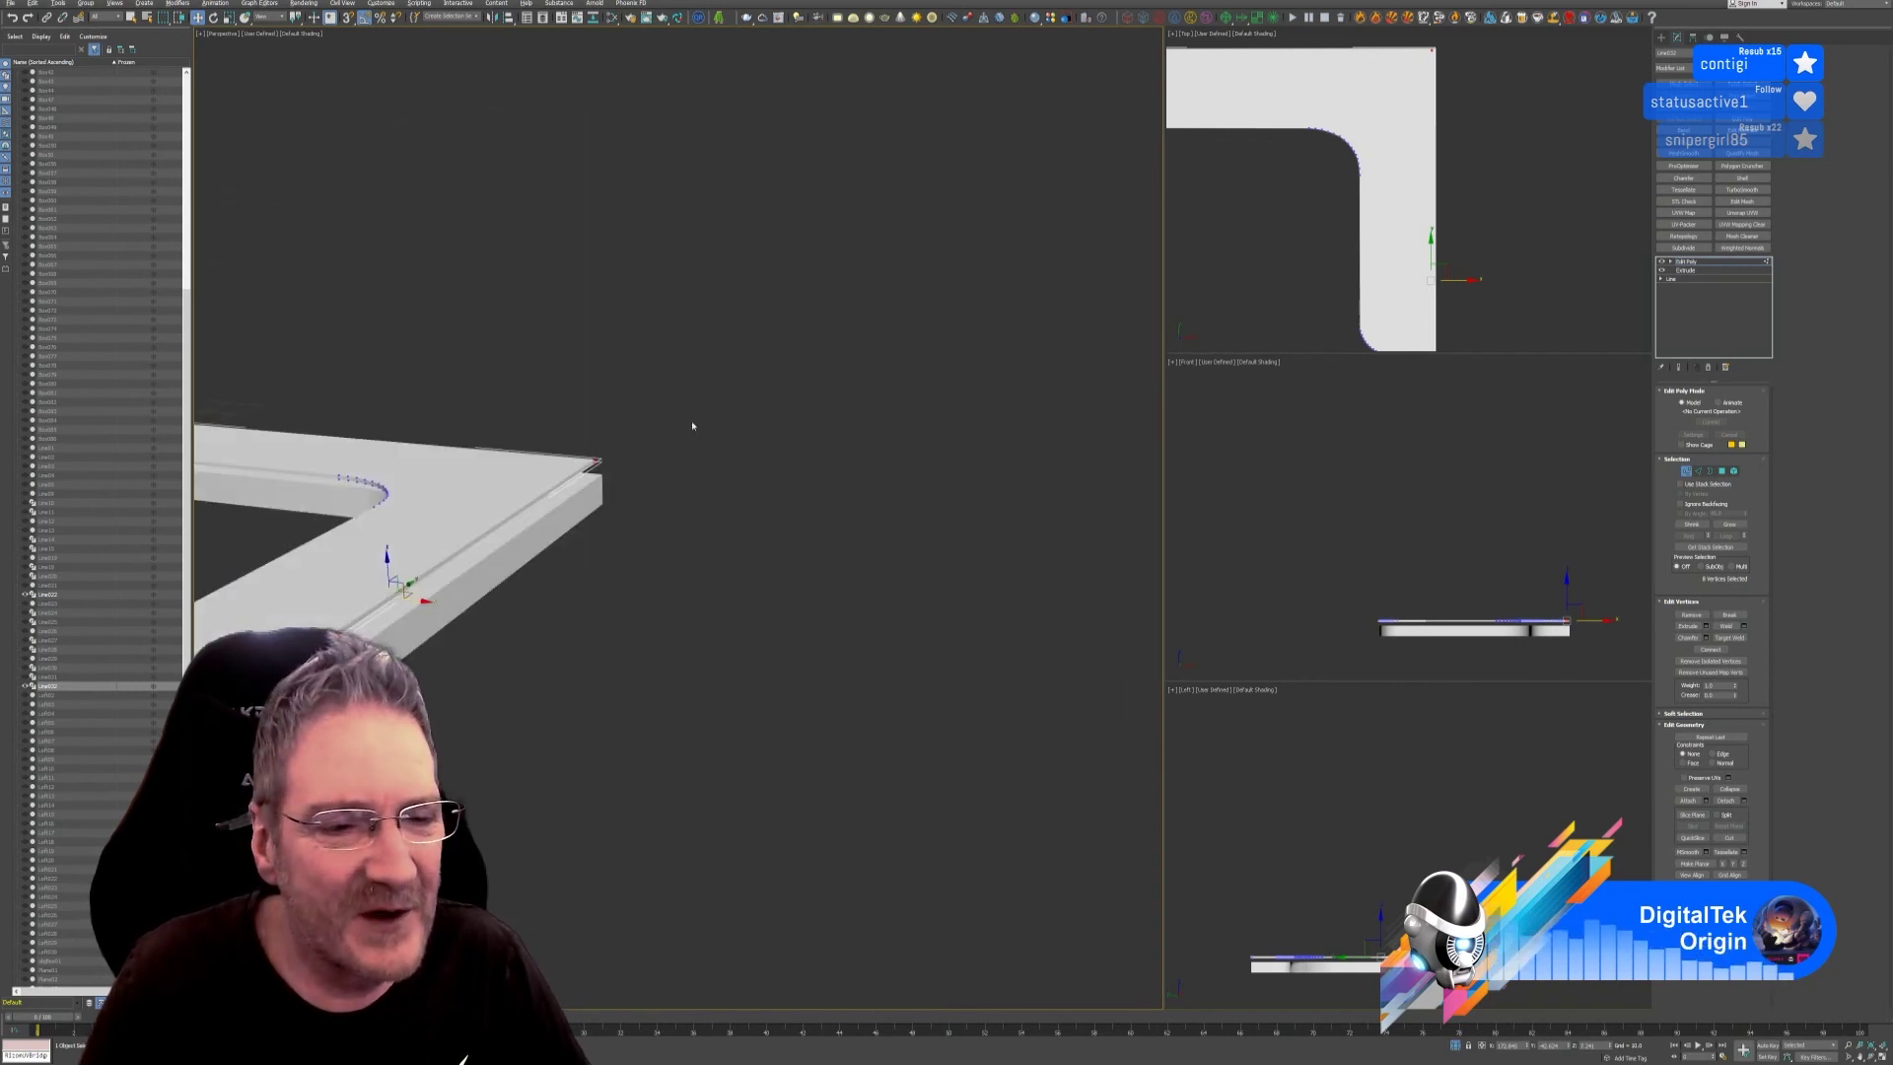
pyautogui.moveTo(519, 461); pyautogui.dragTo(791, 448, button='middle')
pyautogui.moveTo(446, 612)
pyautogui.keyDown('alt'); pyautogui.mouseDown(button='middle')
pyautogui.moveTo(510, 618)
pyautogui.moveTo(482, 605)
pyautogui.mouseUp(button='middle'); pyautogui.keyUp('alt')
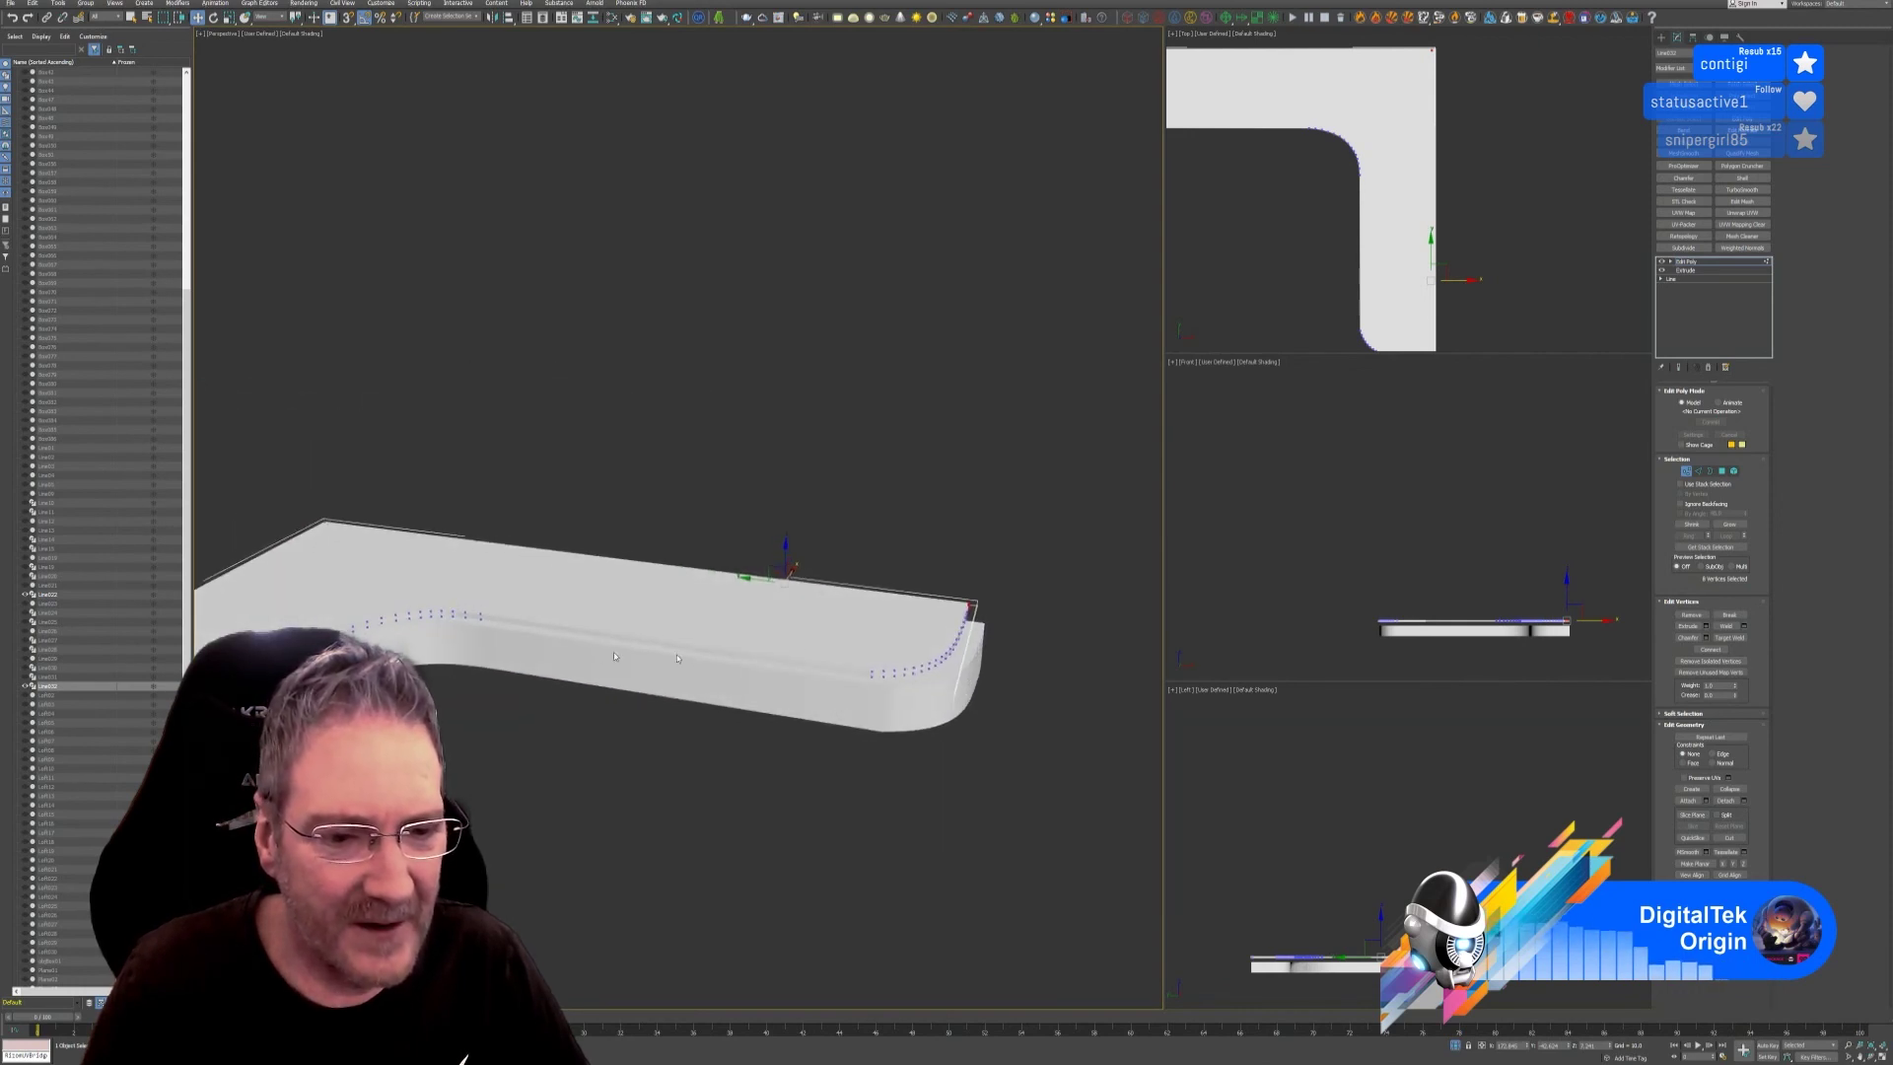
pyautogui.click(1686, 470)
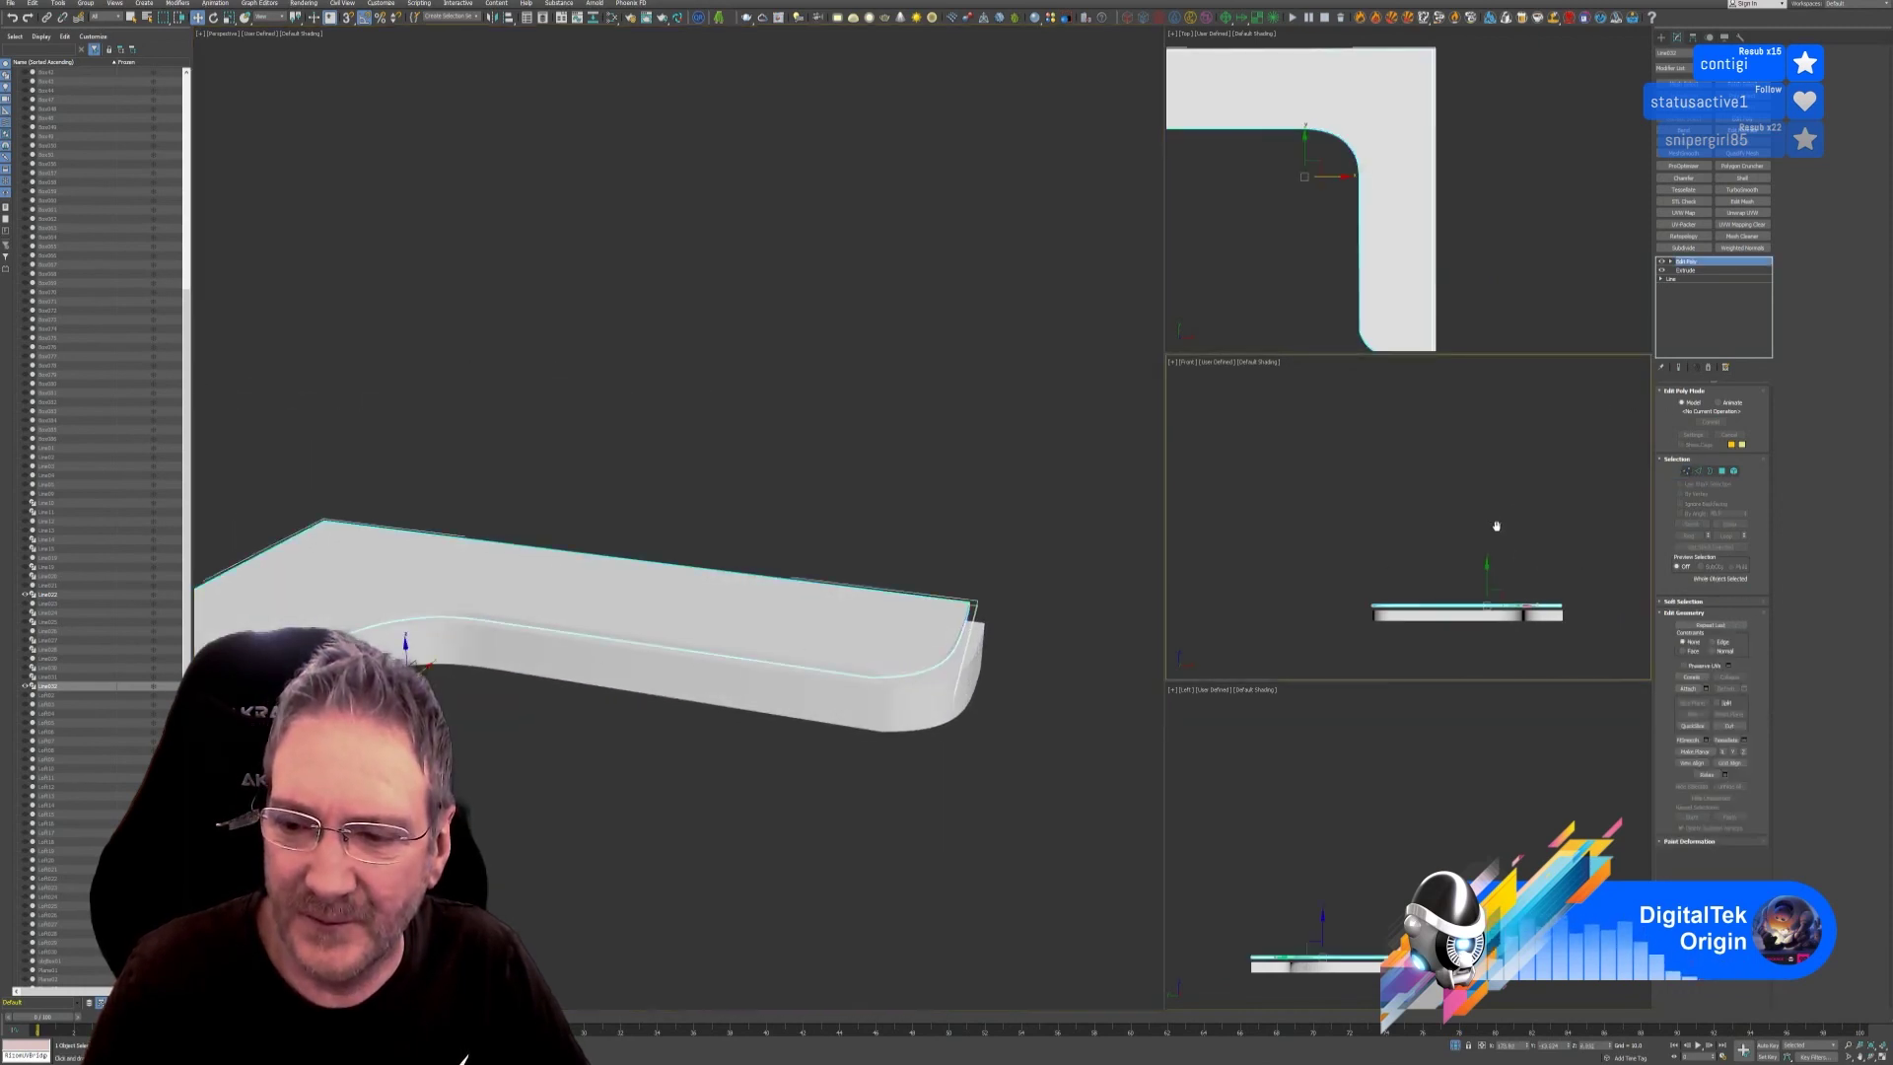
pyautogui.scroll(3, 1479, 544)
pyautogui.moveTo(1485, 504); pyautogui.dragTo(1494, 509, button='middle')
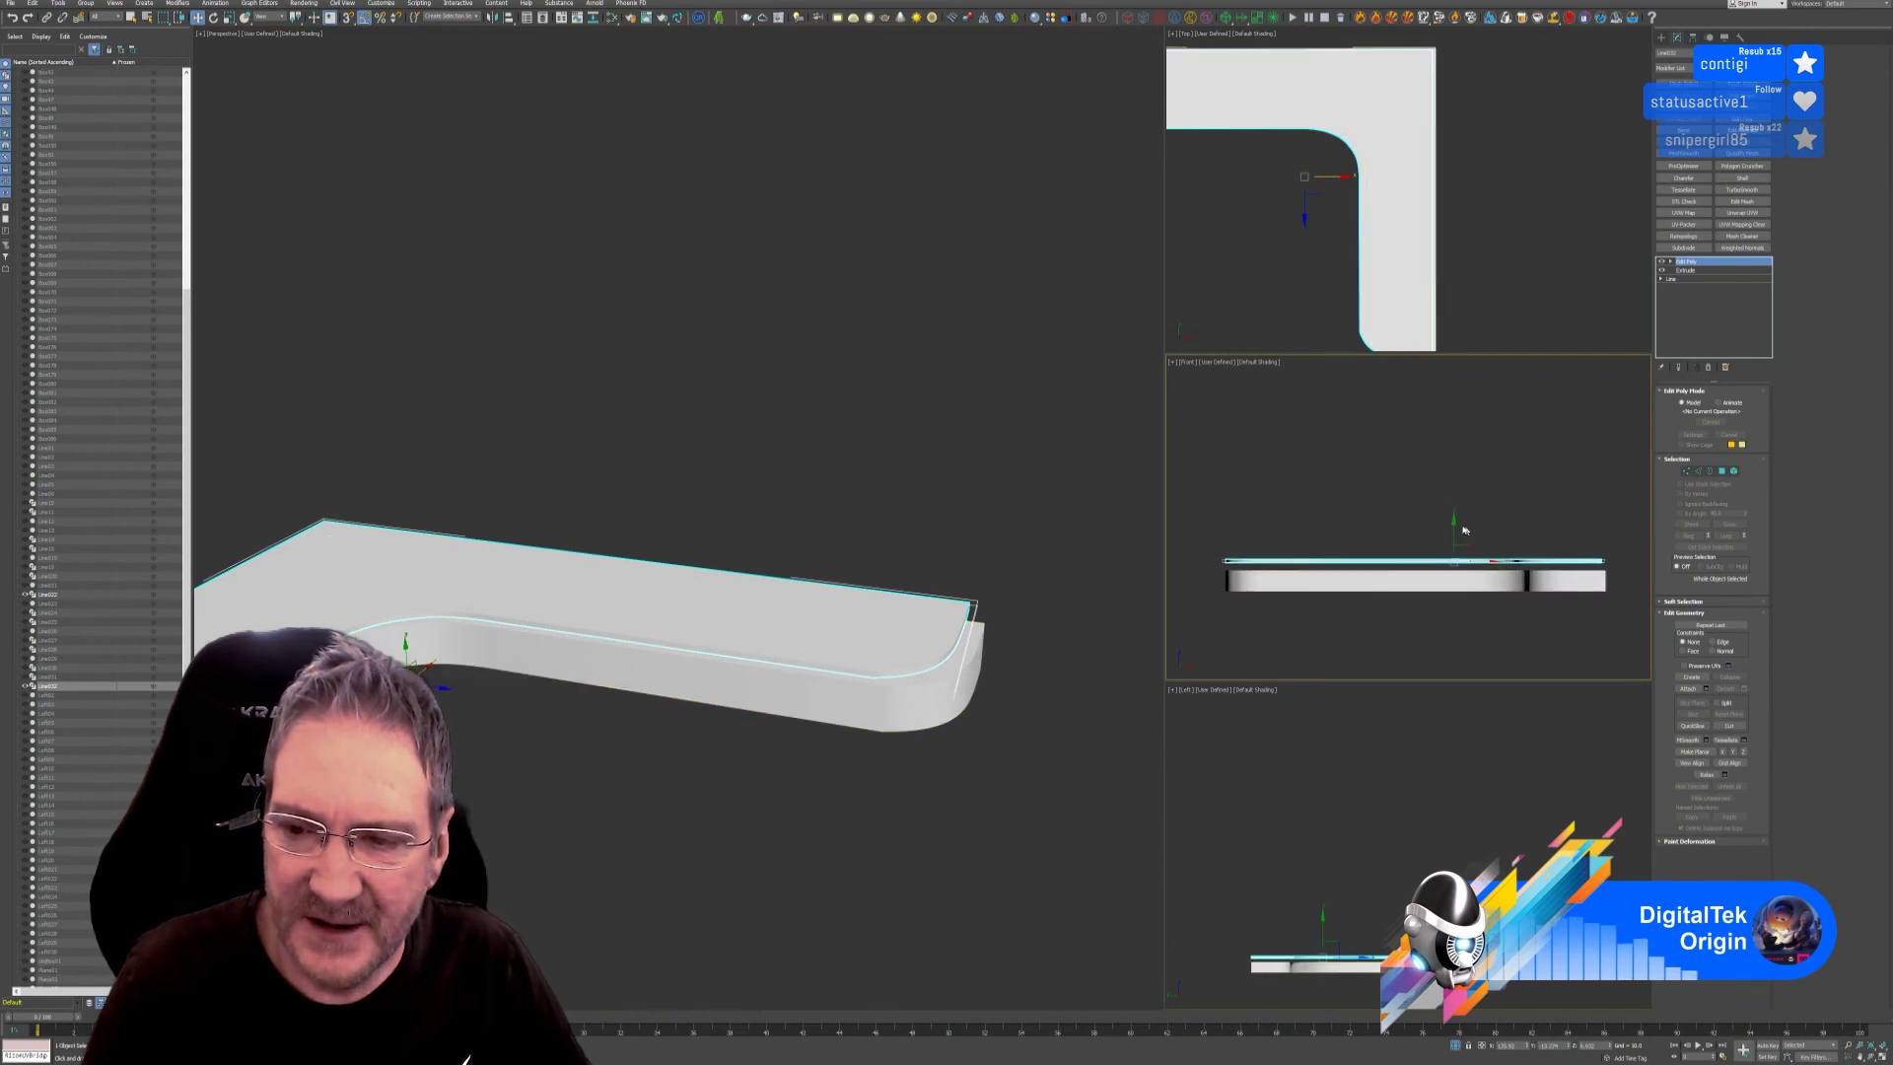
pyautogui.moveTo(1453, 525); pyautogui.dragTo(1462, 531)
# Examine the thin panel's fit on the plinth from above, from below and along the curved inner edge.
pyautogui.moveTo(1410, 225); pyautogui.dragTo(1476, 233, button='middle')
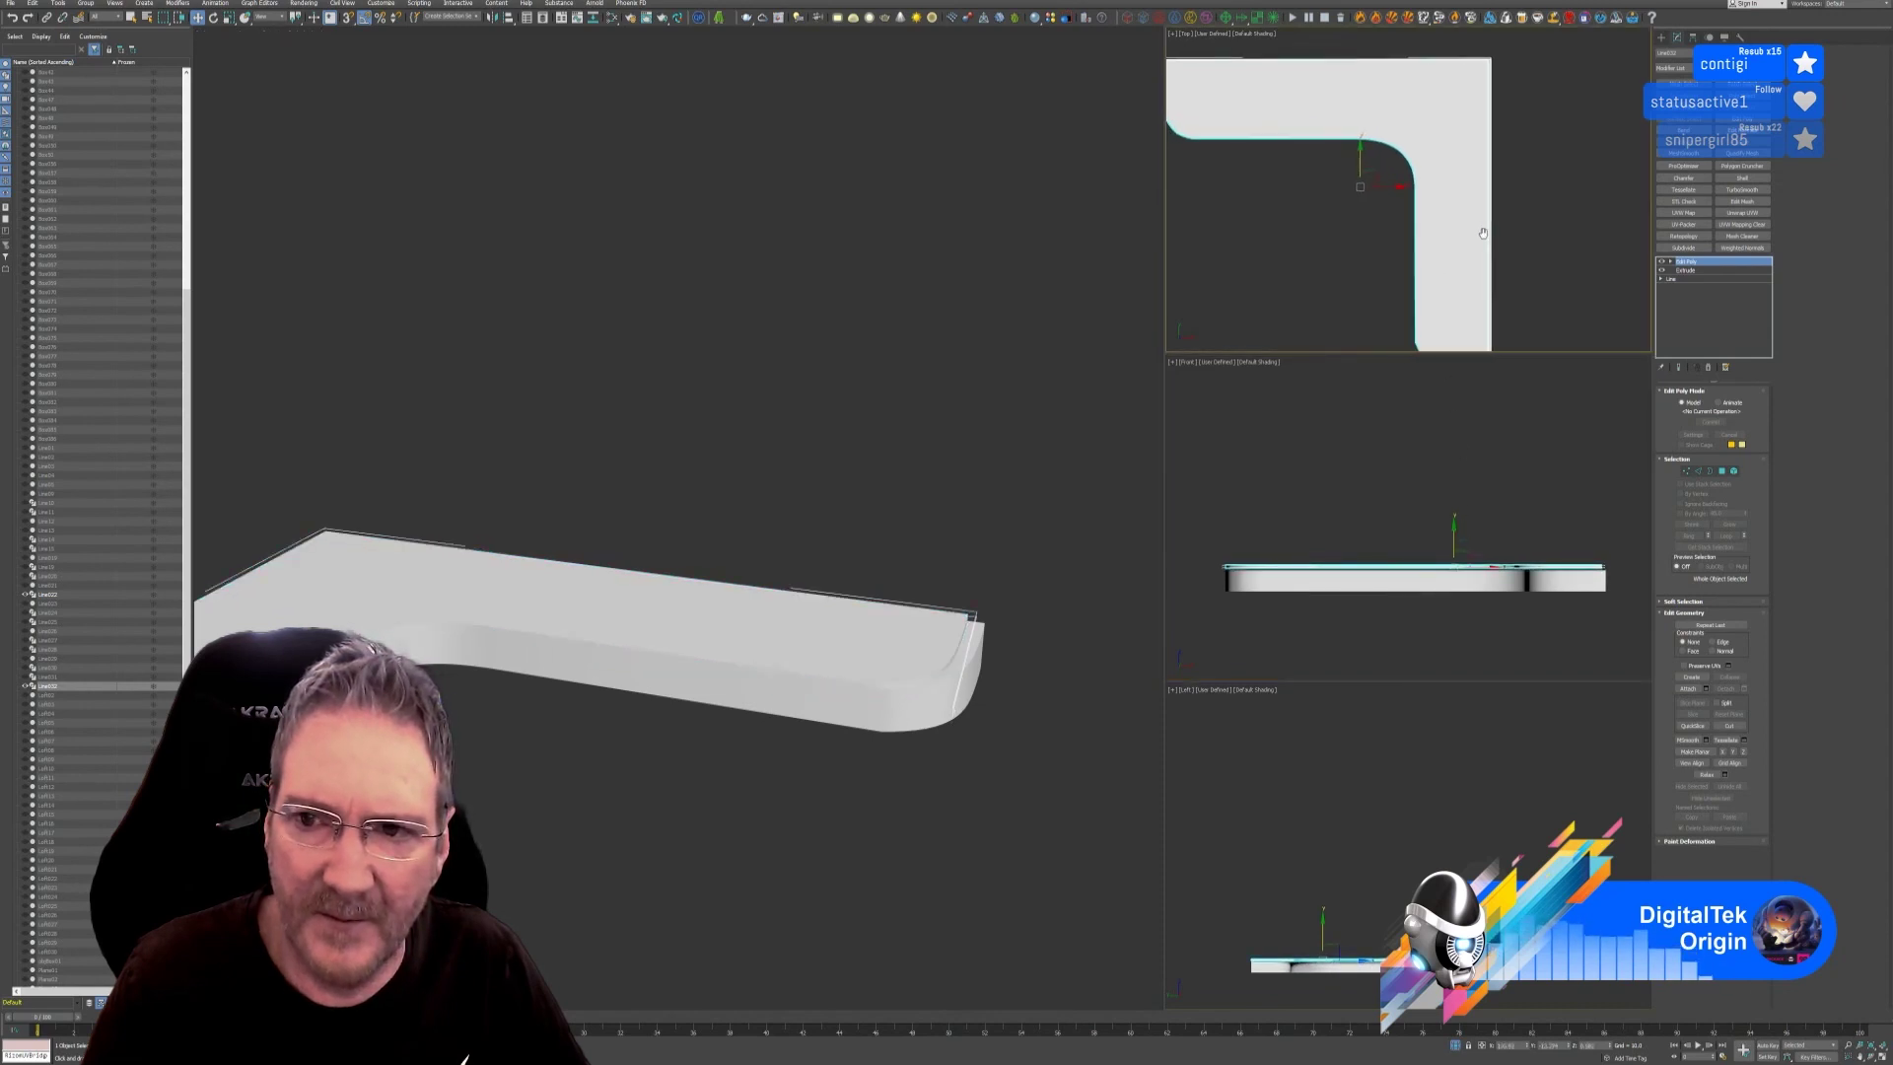
pyautogui.scroll(-2, 1310, 249)
pyautogui.moveTo(743, 401); pyautogui.dragTo(818, 371, button='middle')
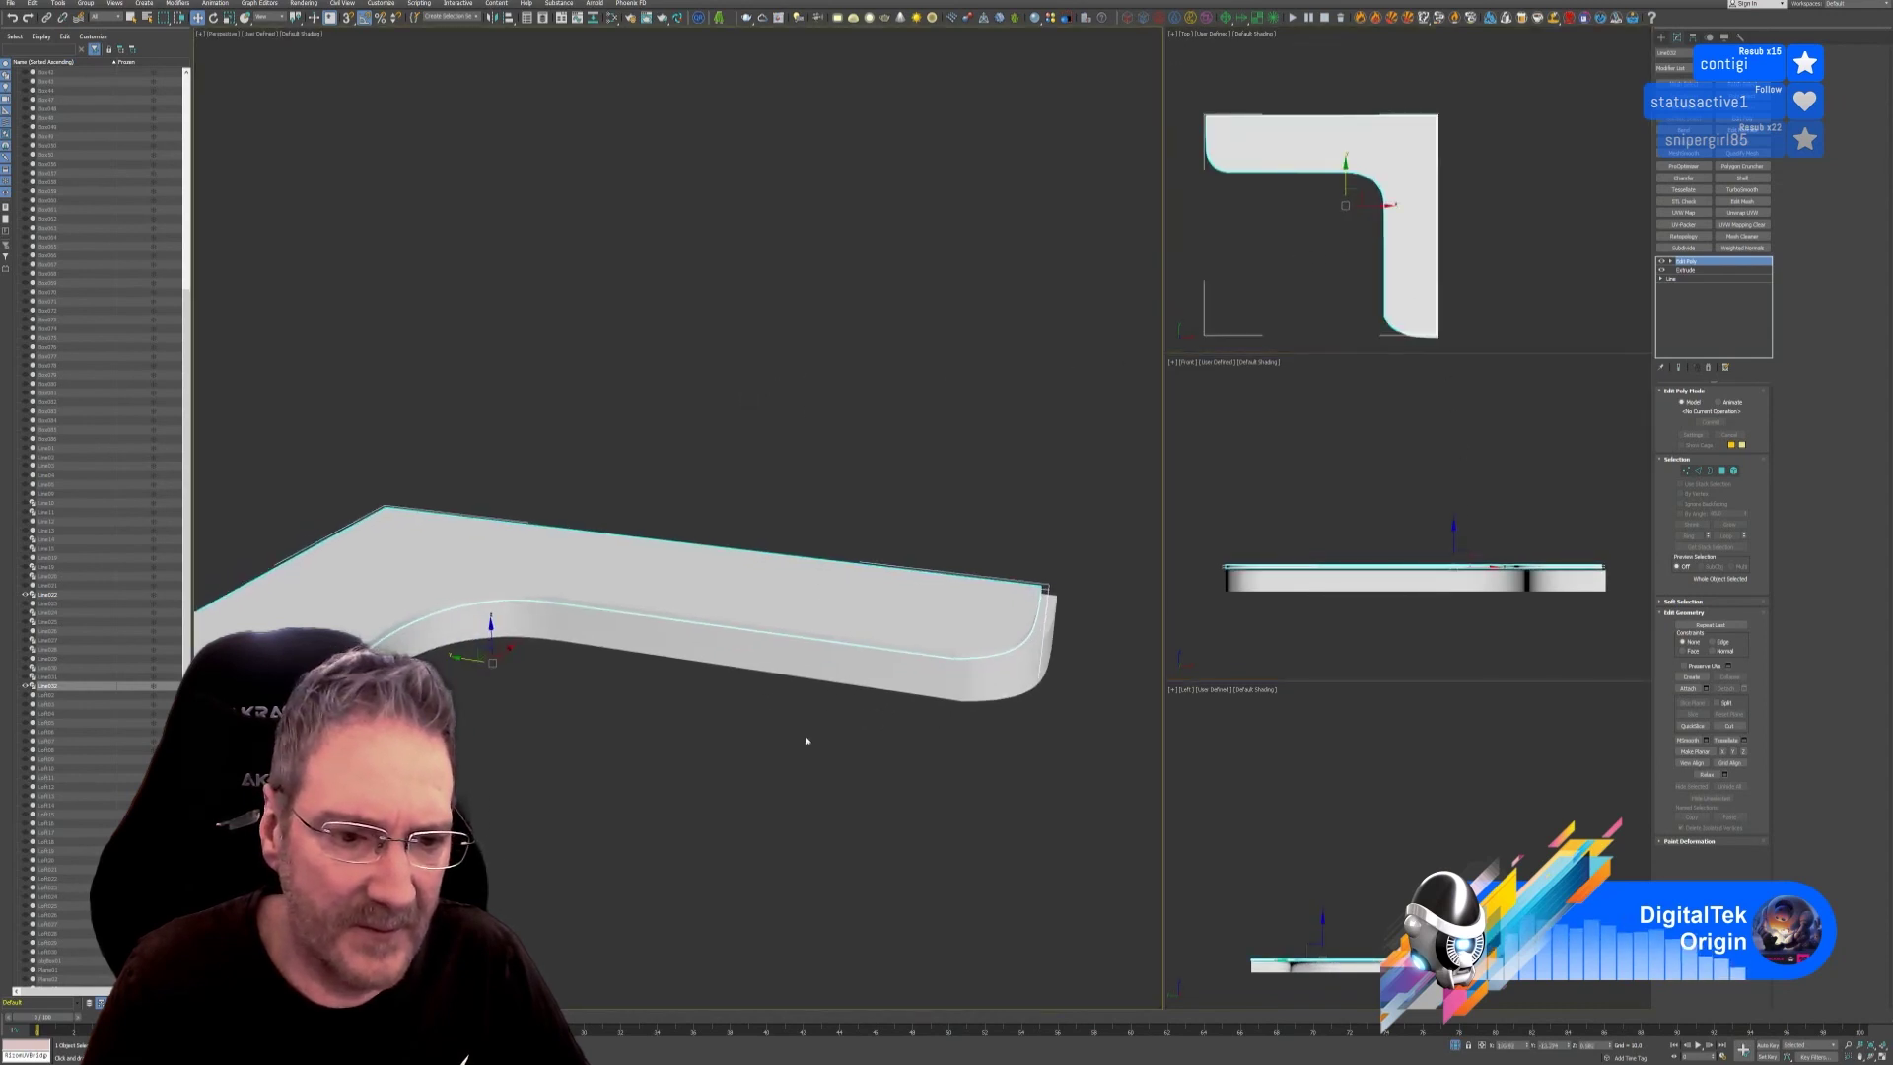
pyautogui.keyDown('alt'); pyautogui.moveTo(685, 736); pyautogui.dragTo(668, 670, button='middle'); pyautogui.keyUp('alt')
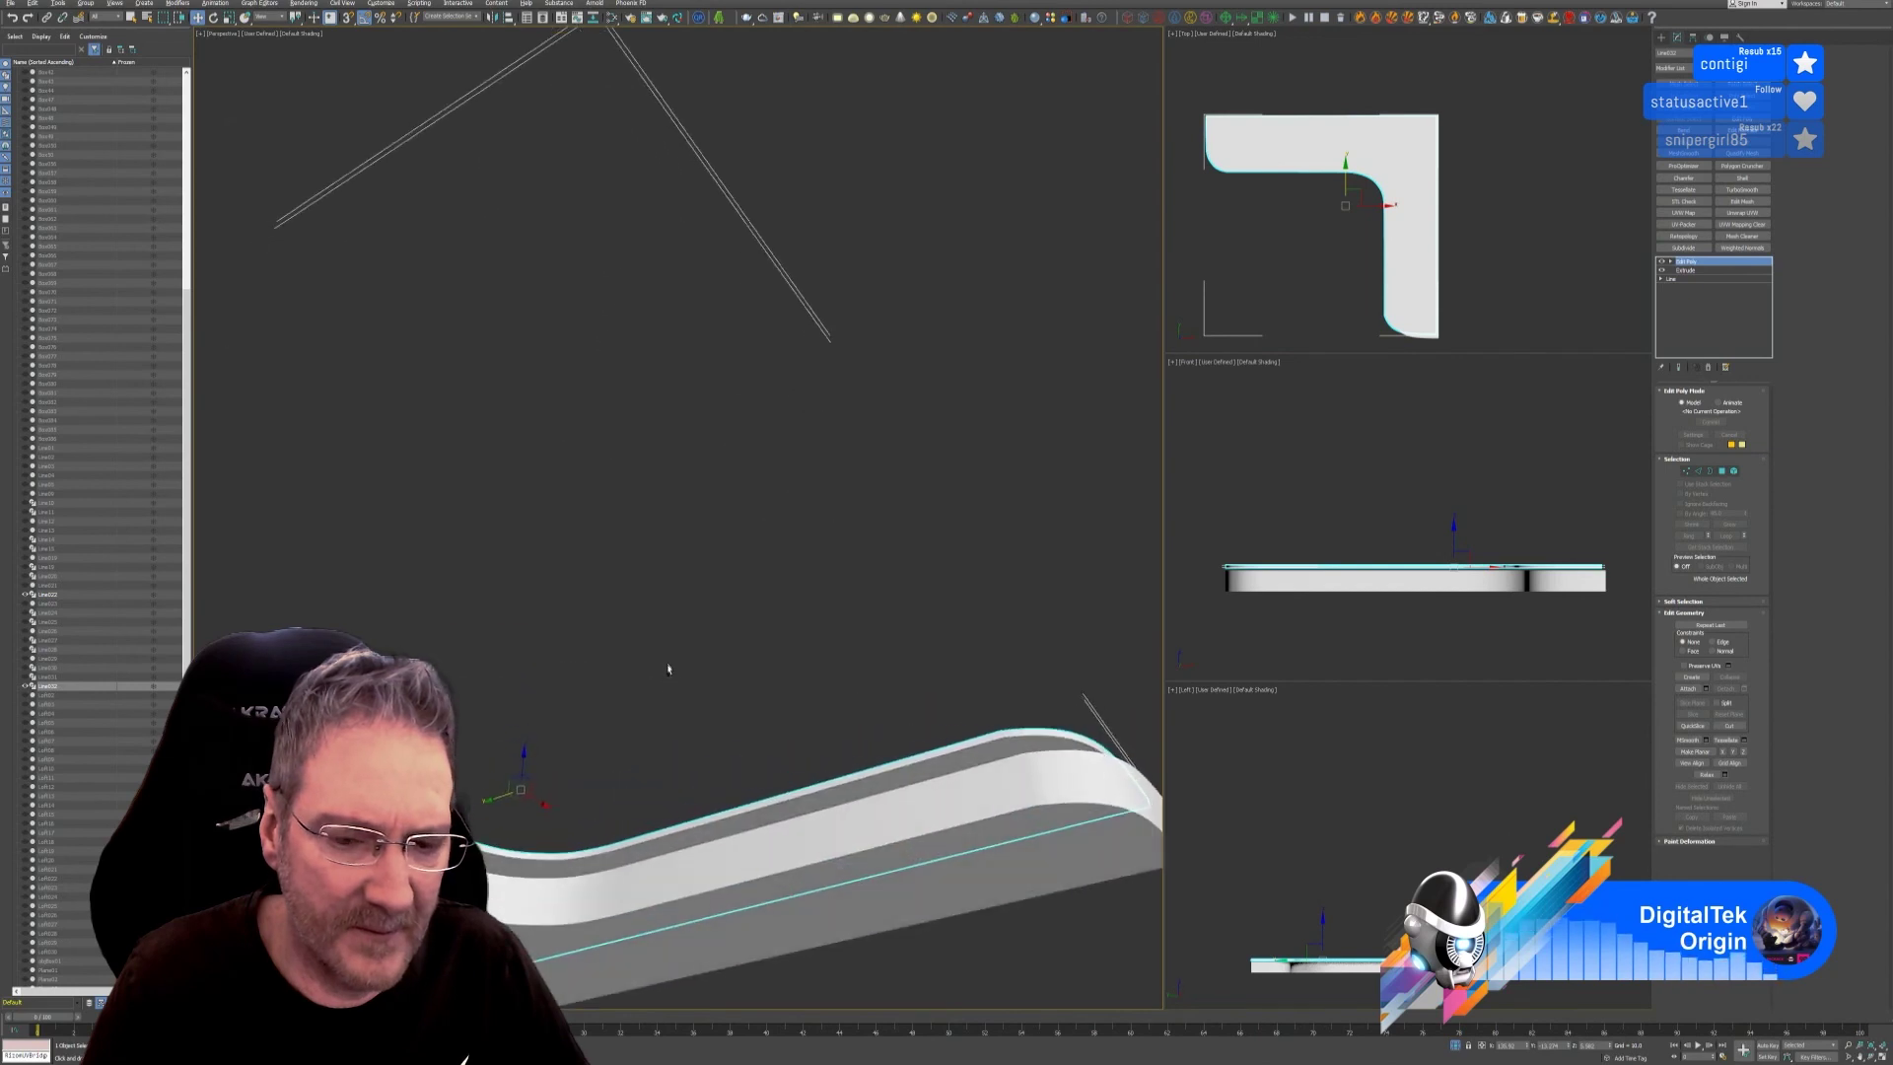
pyautogui.keyDown('alt'); pyautogui.moveTo(660, 585); pyautogui.dragTo(760, 536, button='middle'); pyautogui.keyUp('alt')
pyautogui.scroll(-3, 740, 559)
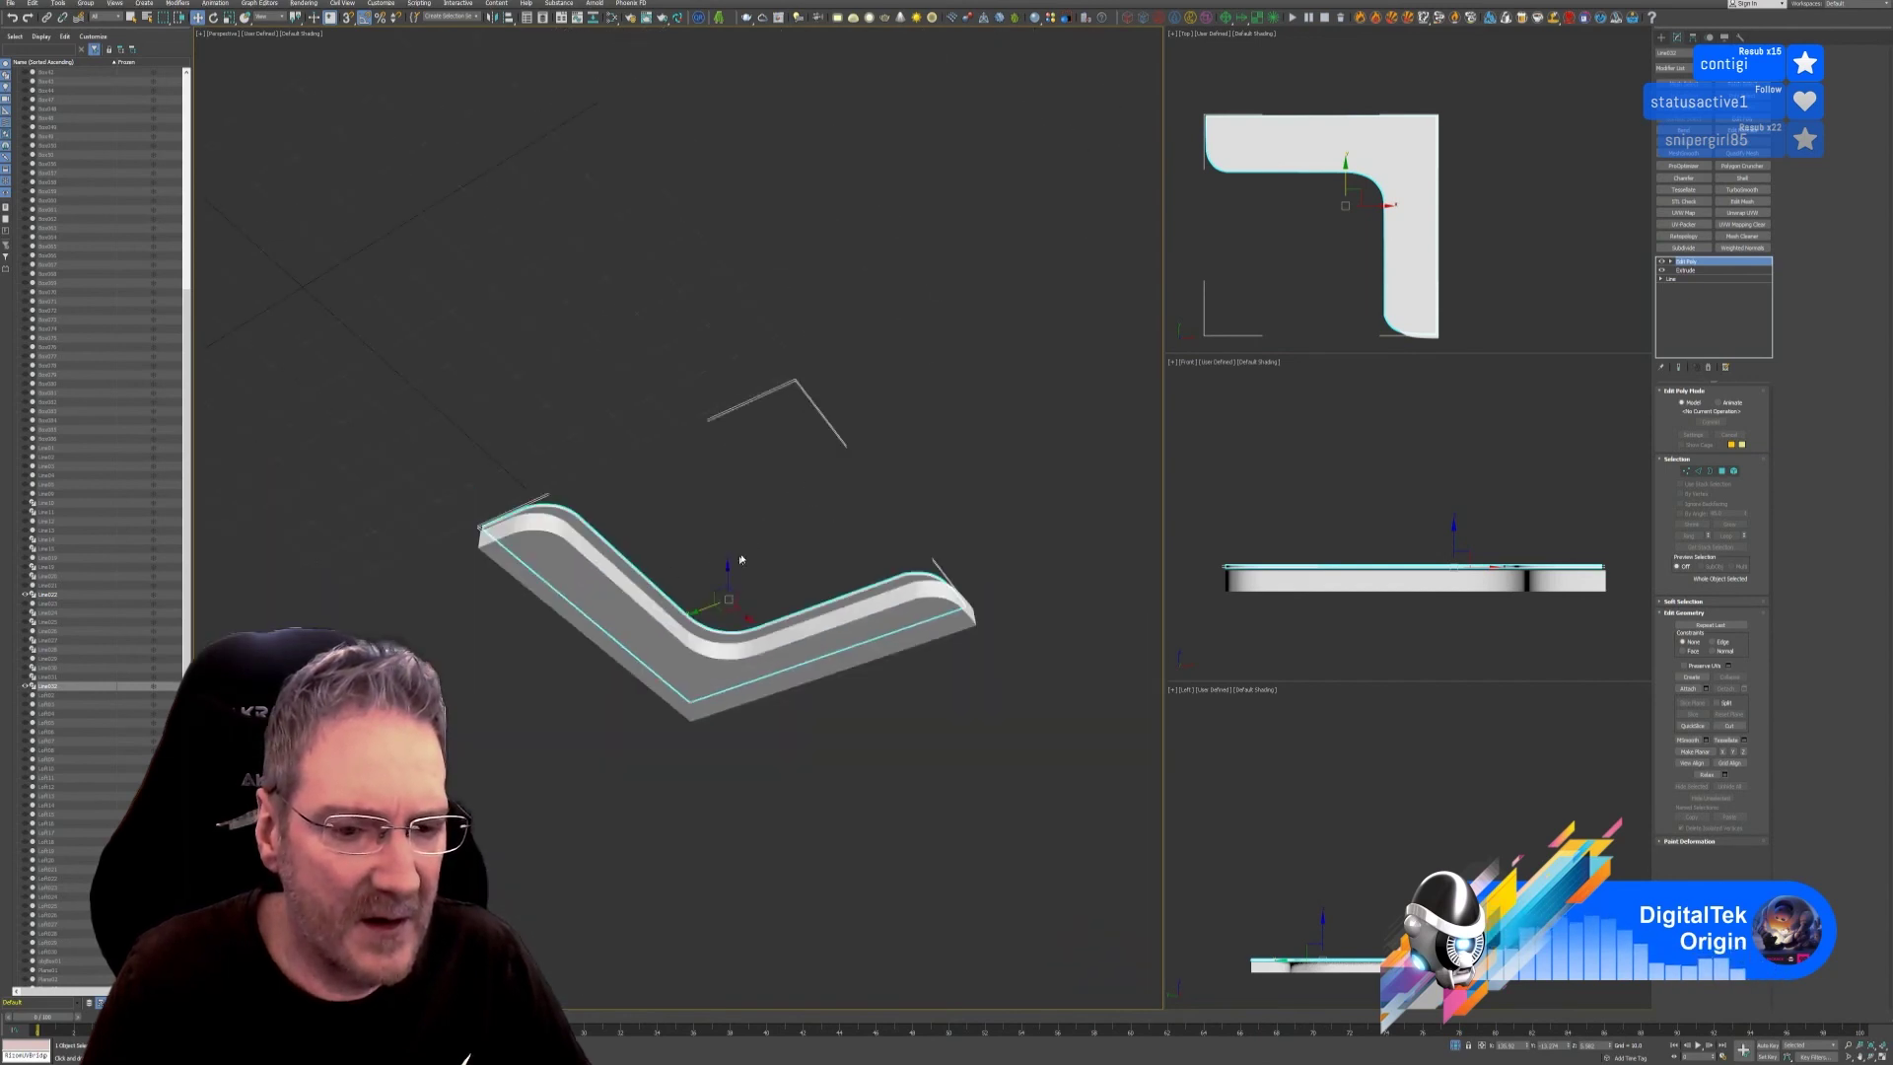
pyautogui.keyDown('alt'); pyautogui.moveTo(767, 749); pyautogui.dragTo(889, 858, button='middle'); pyautogui.keyUp('alt')
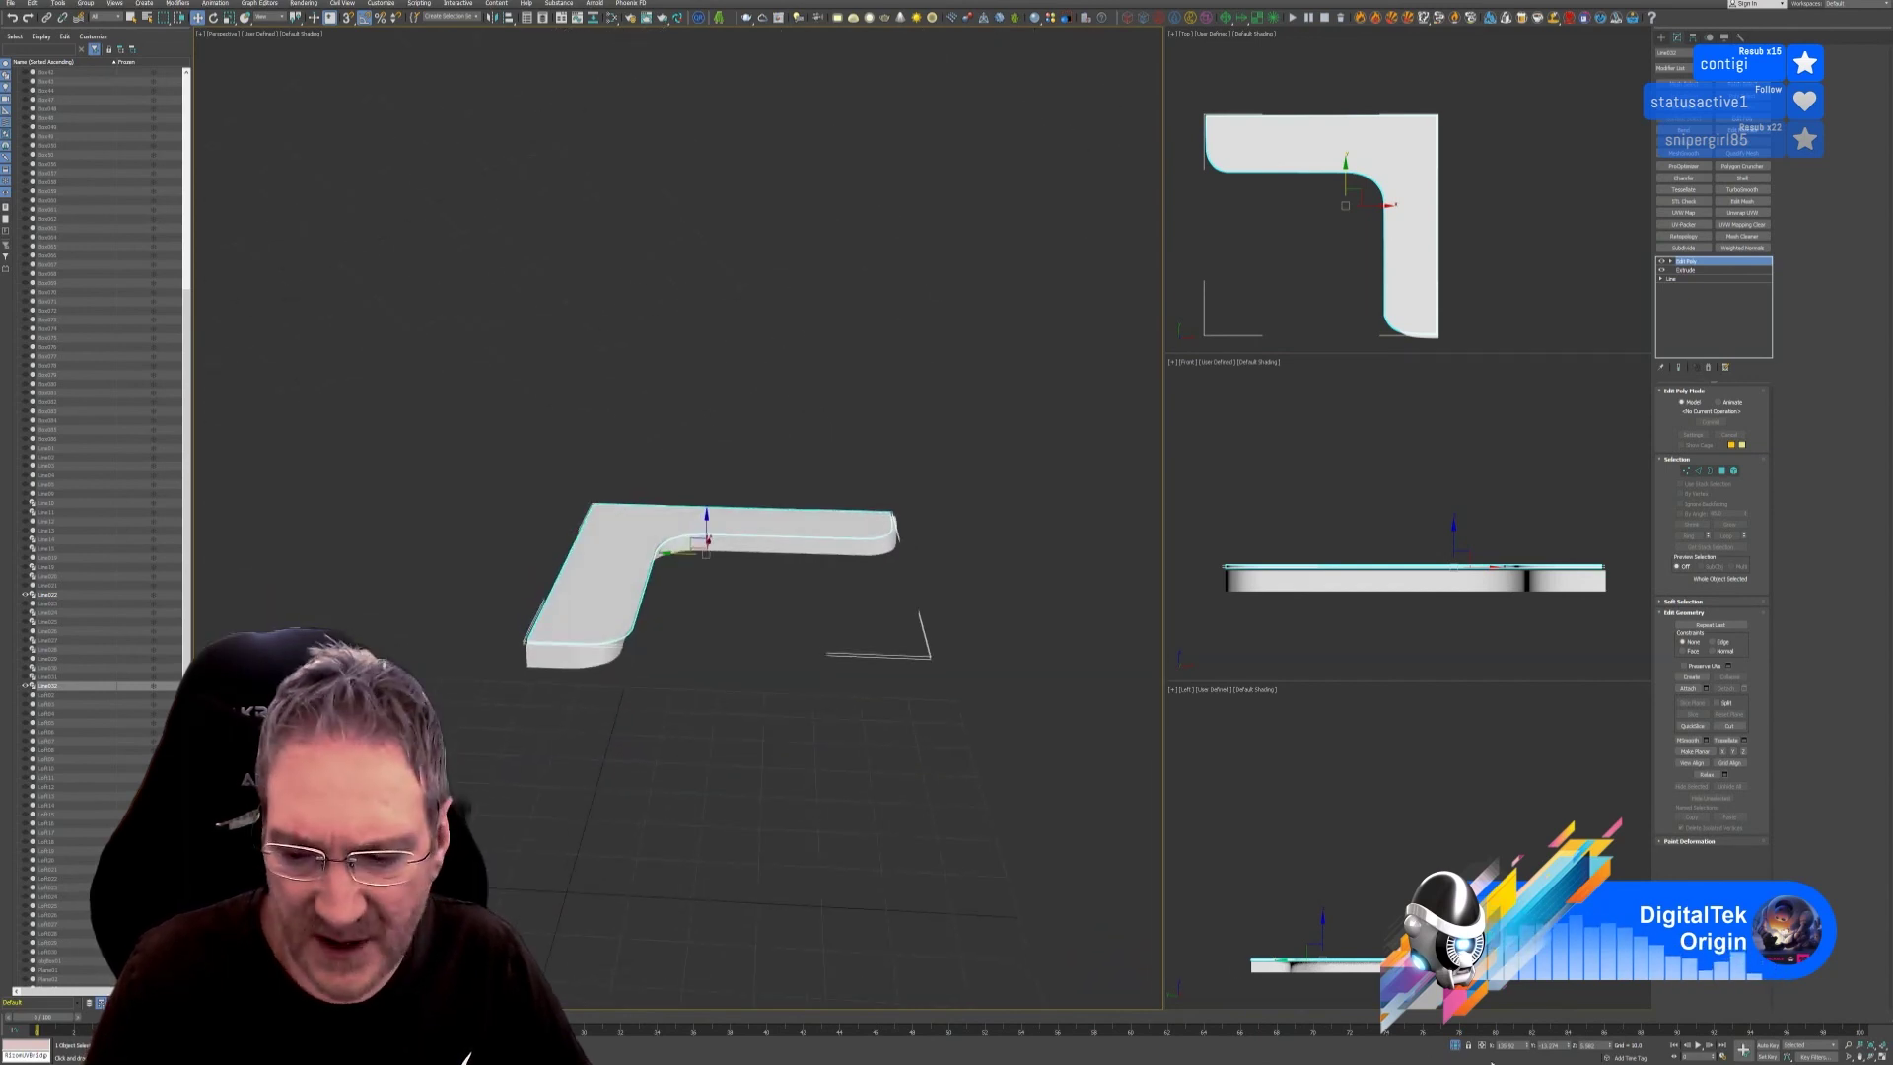
# End the isolation and move the thin panel's rounded-end vertices on the top view's vertical leg outward under the end unit.
pyautogui.click(1457, 1047)
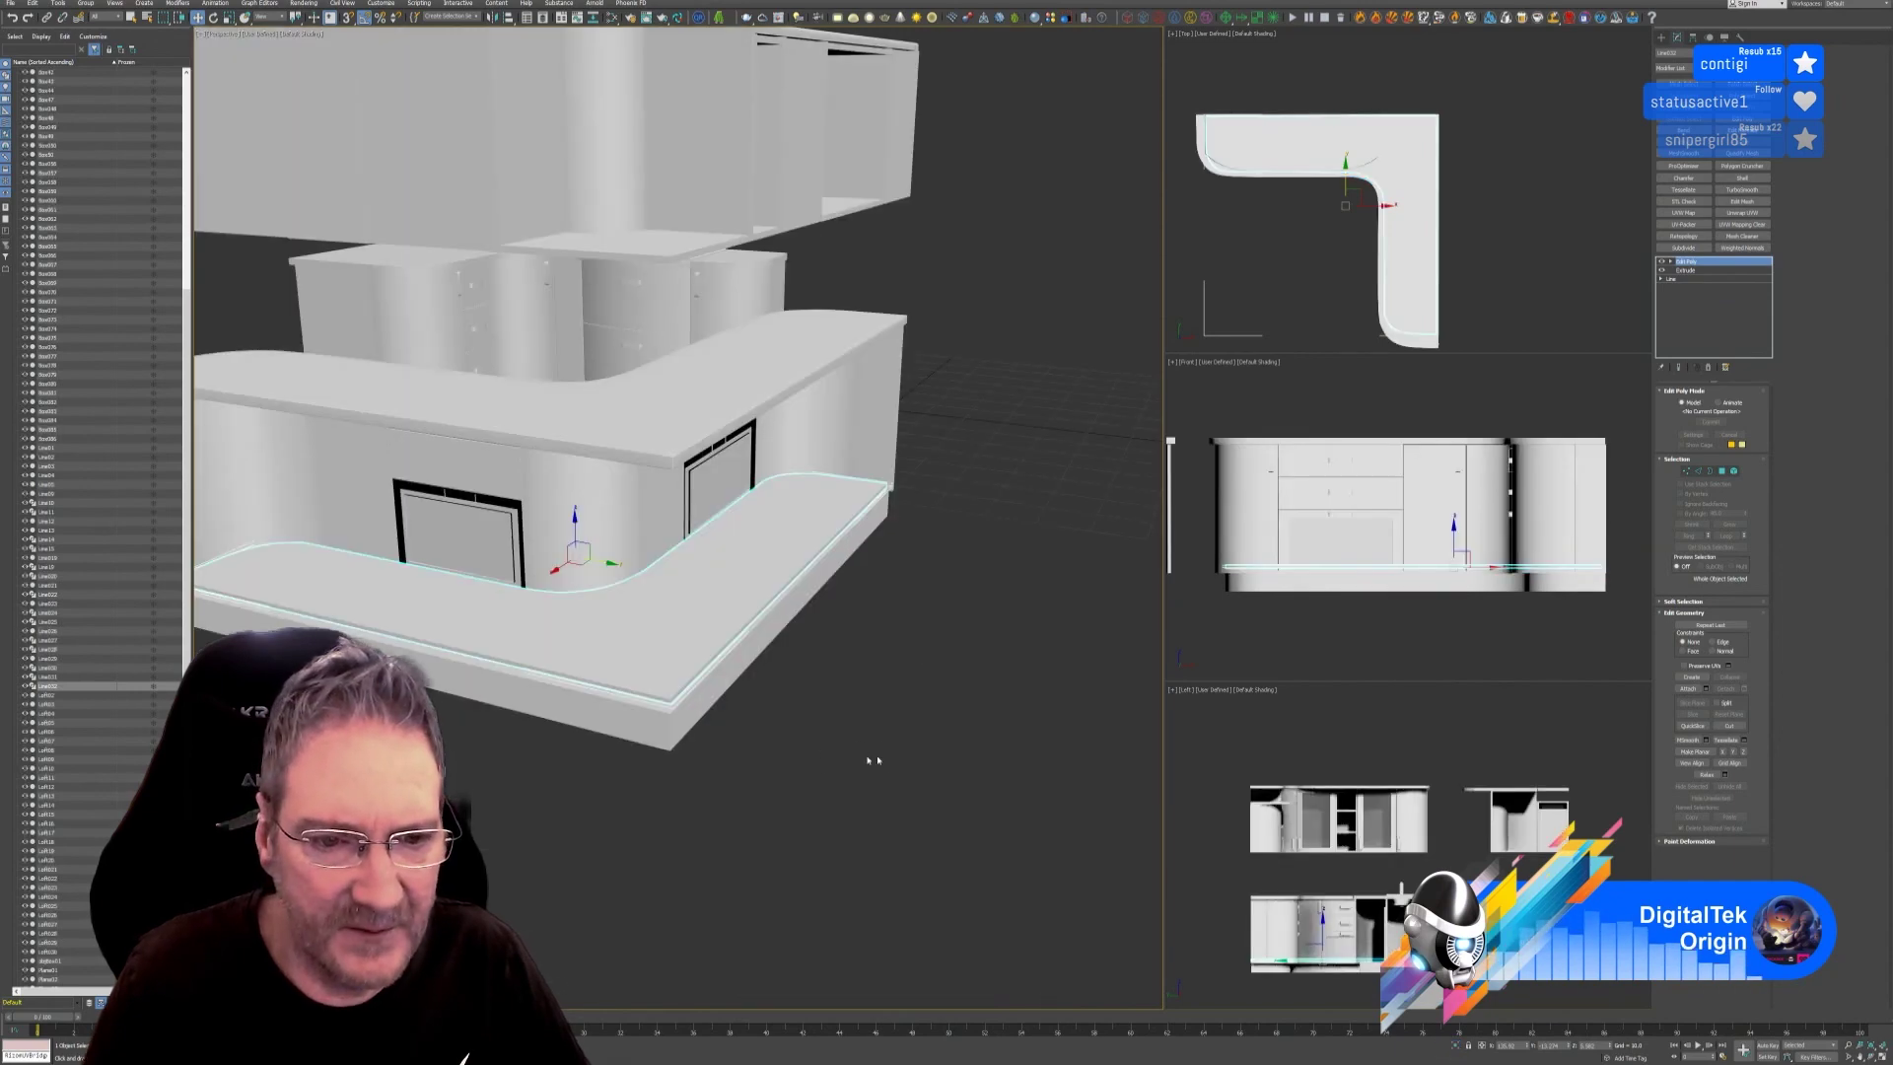
pyautogui.keyDown('alt'); pyautogui.moveTo(876, 760); pyautogui.dragTo(804, 742, button='middle'); pyautogui.keyUp('alt')
pyautogui.click(775, 538)
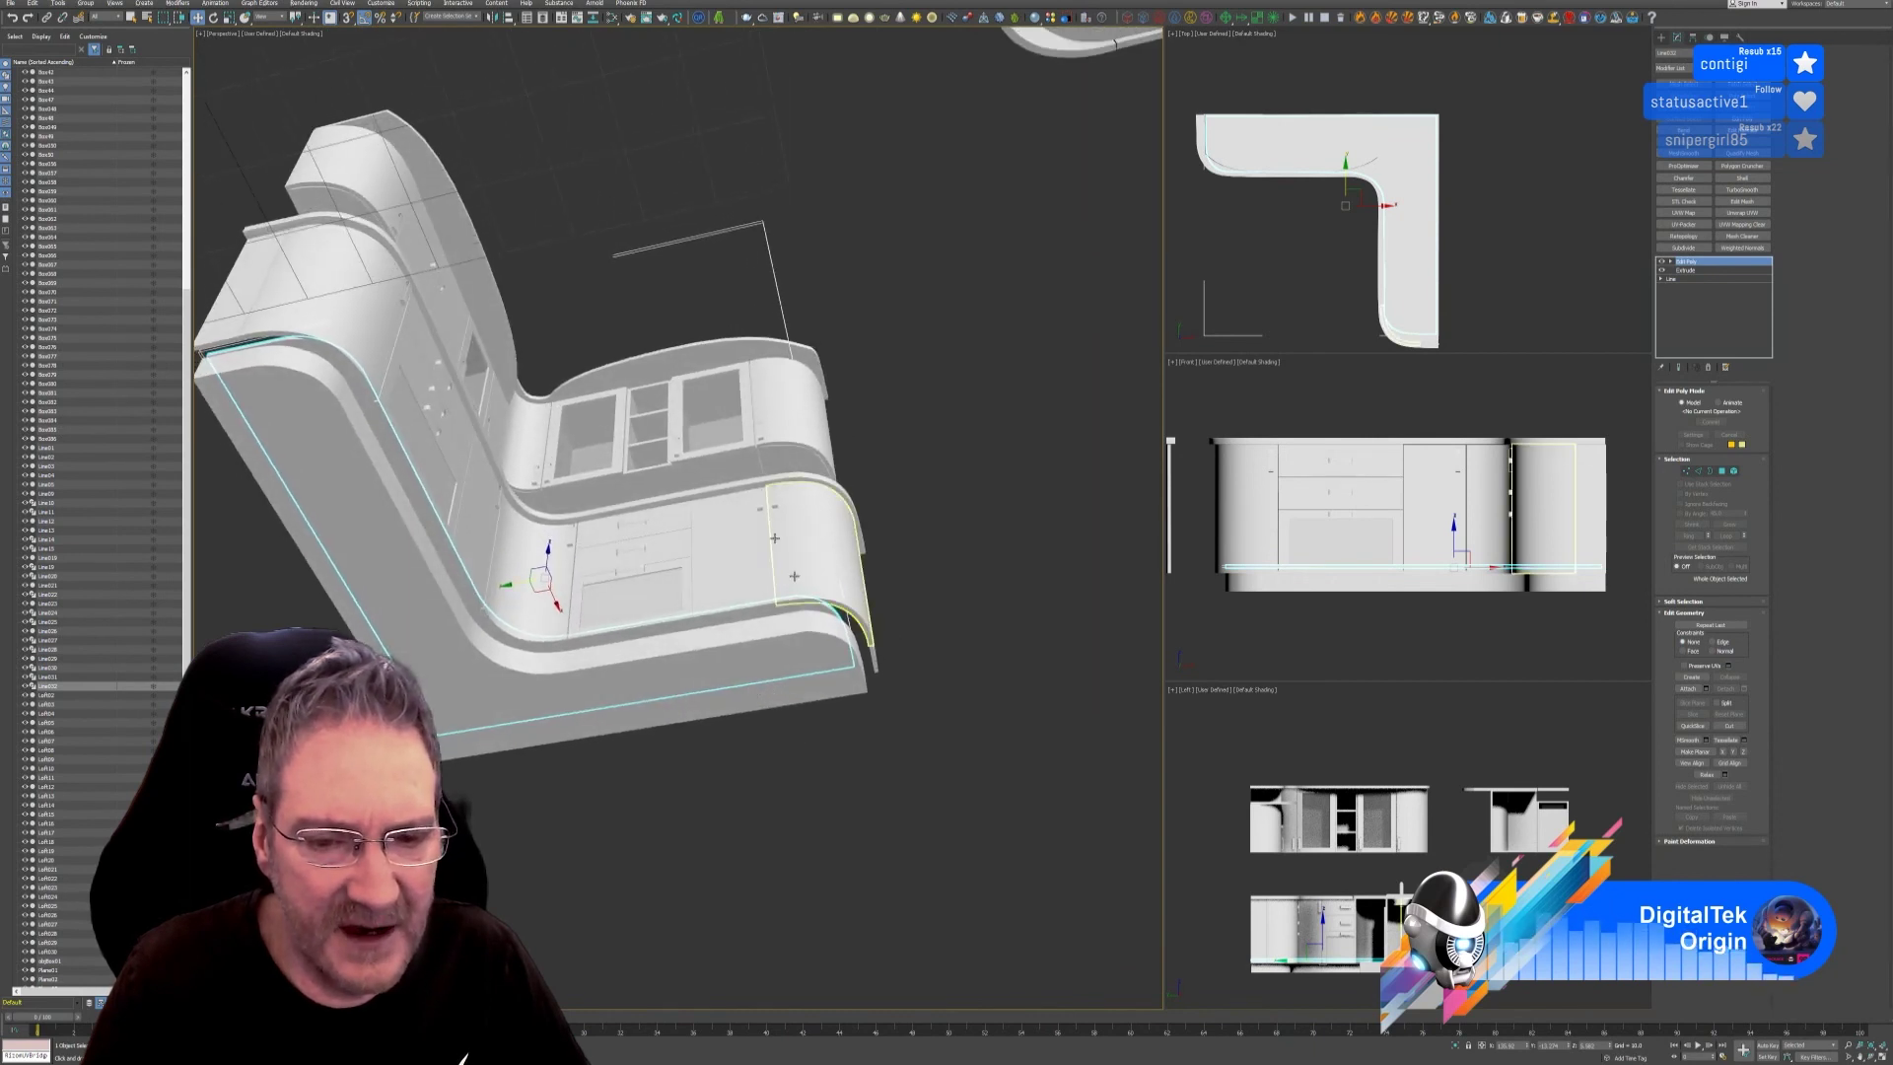
pyautogui.click(1686, 471)
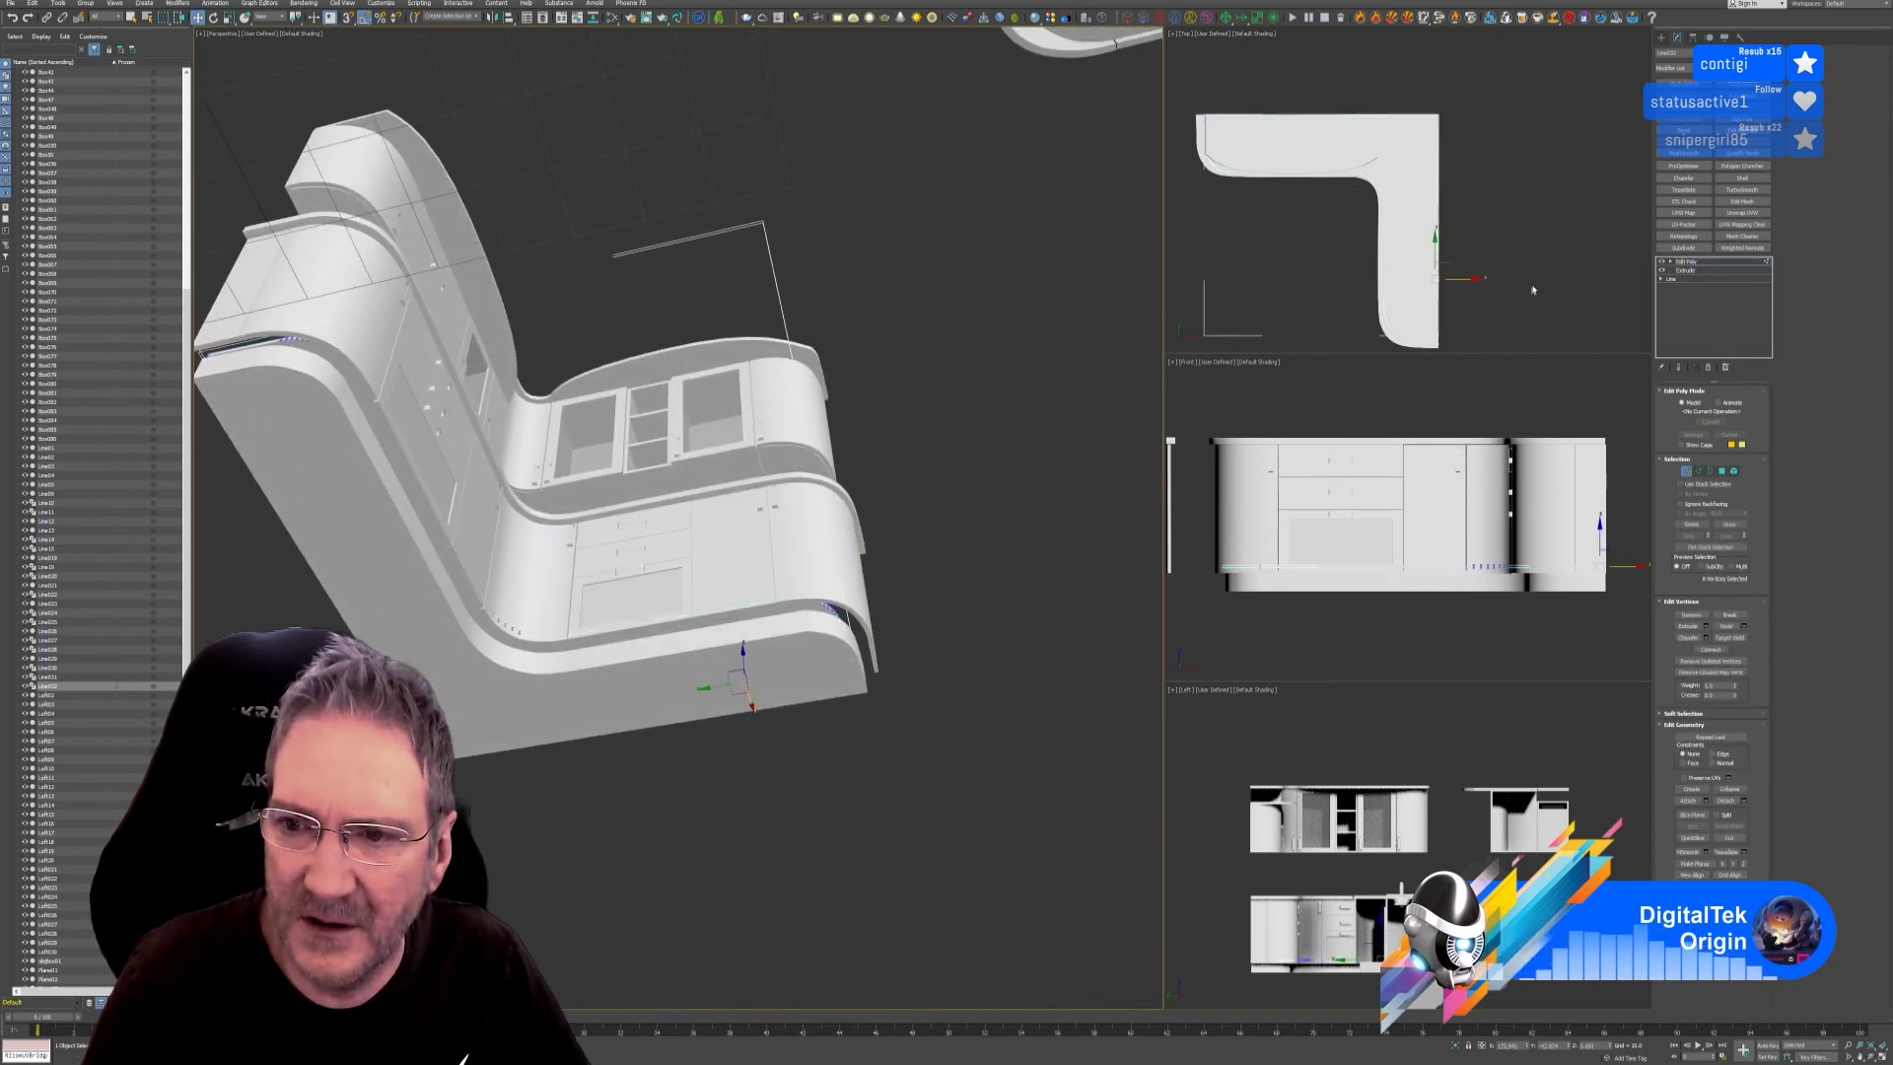
pyautogui.moveTo(1539, 277); pyautogui.dragTo(1489, 263, button='middle')
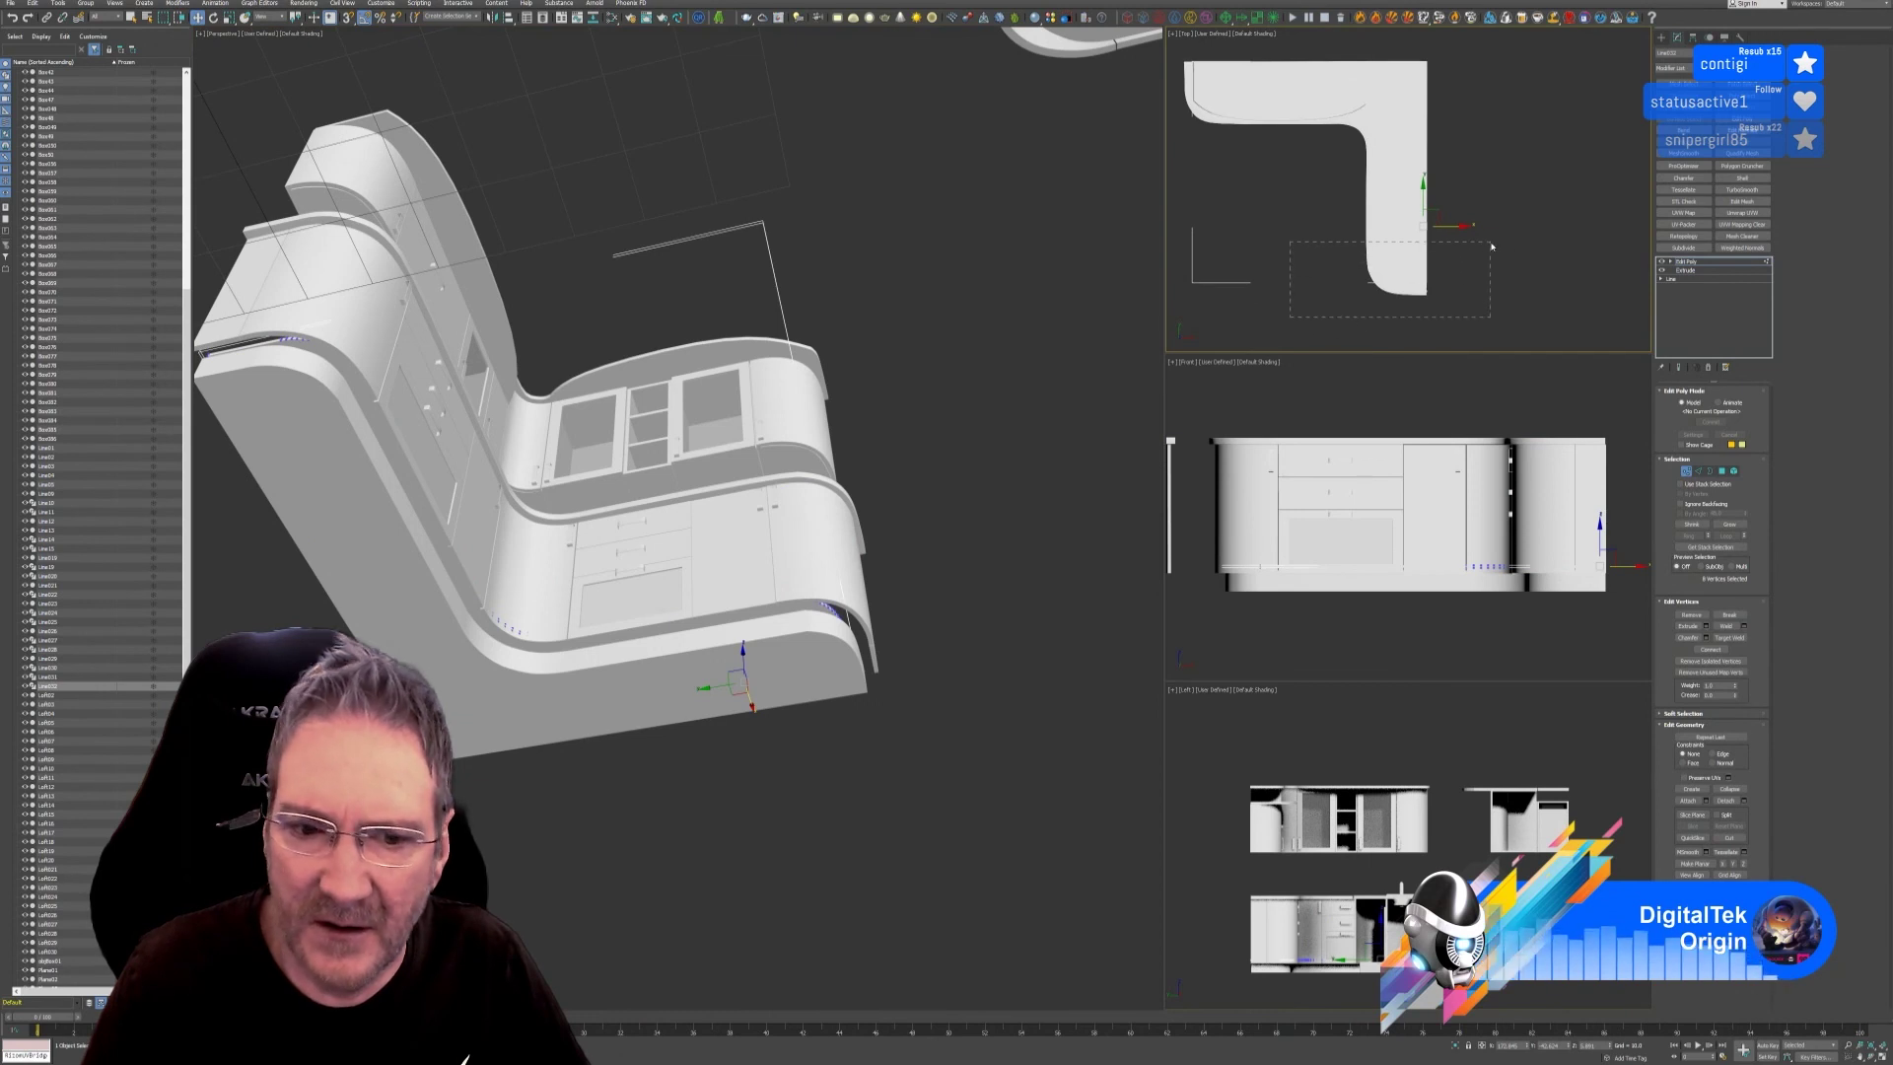
pyautogui.moveTo(1490, 243); pyautogui.dragTo(1491, 243)
pyautogui.moveTo(861, 645); pyautogui.dragTo(865, 634, button='middle')
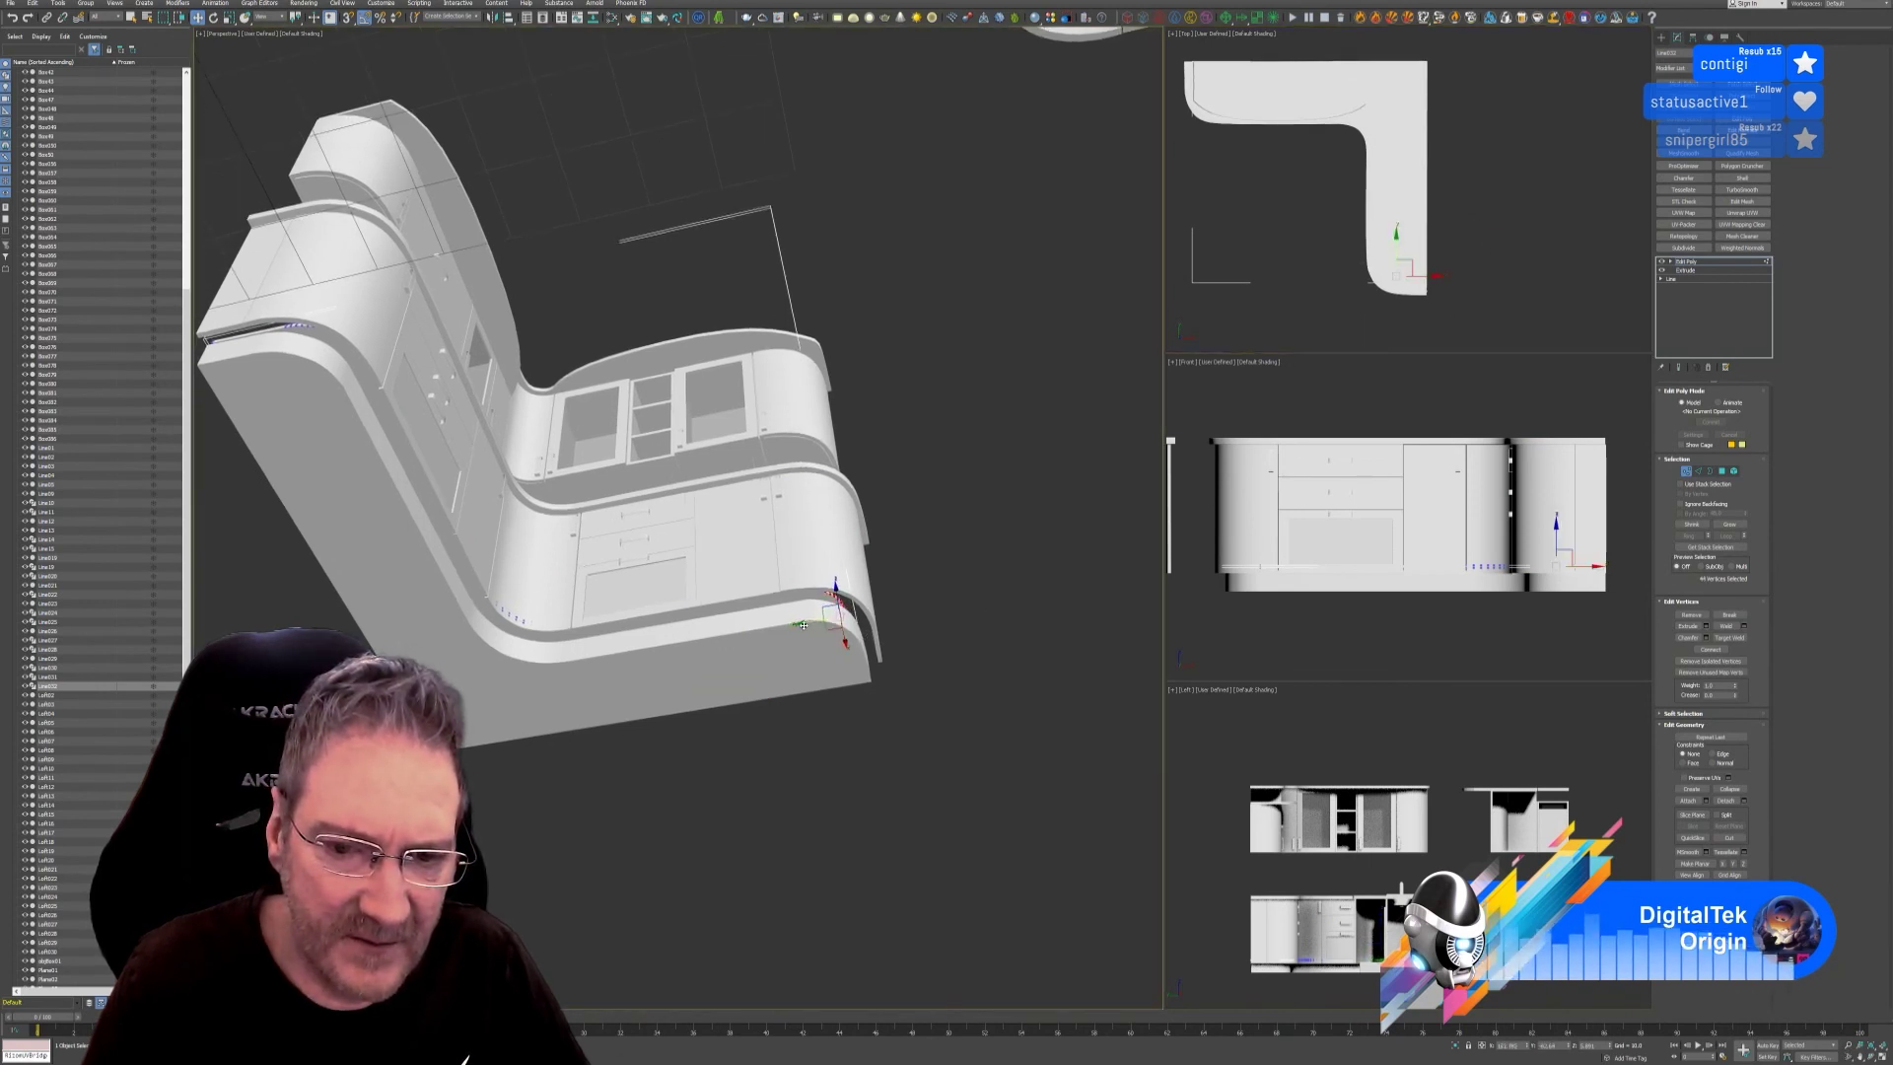
pyautogui.moveTo(803, 624); pyautogui.dragTo(823, 623)
# Move the thin panel's rounded-end vertices on the top view's horizontal leg outward to close the gap under the end unit.
pyautogui.moveTo(1299, 225); pyautogui.dragTo(1297, 232, button='middle')
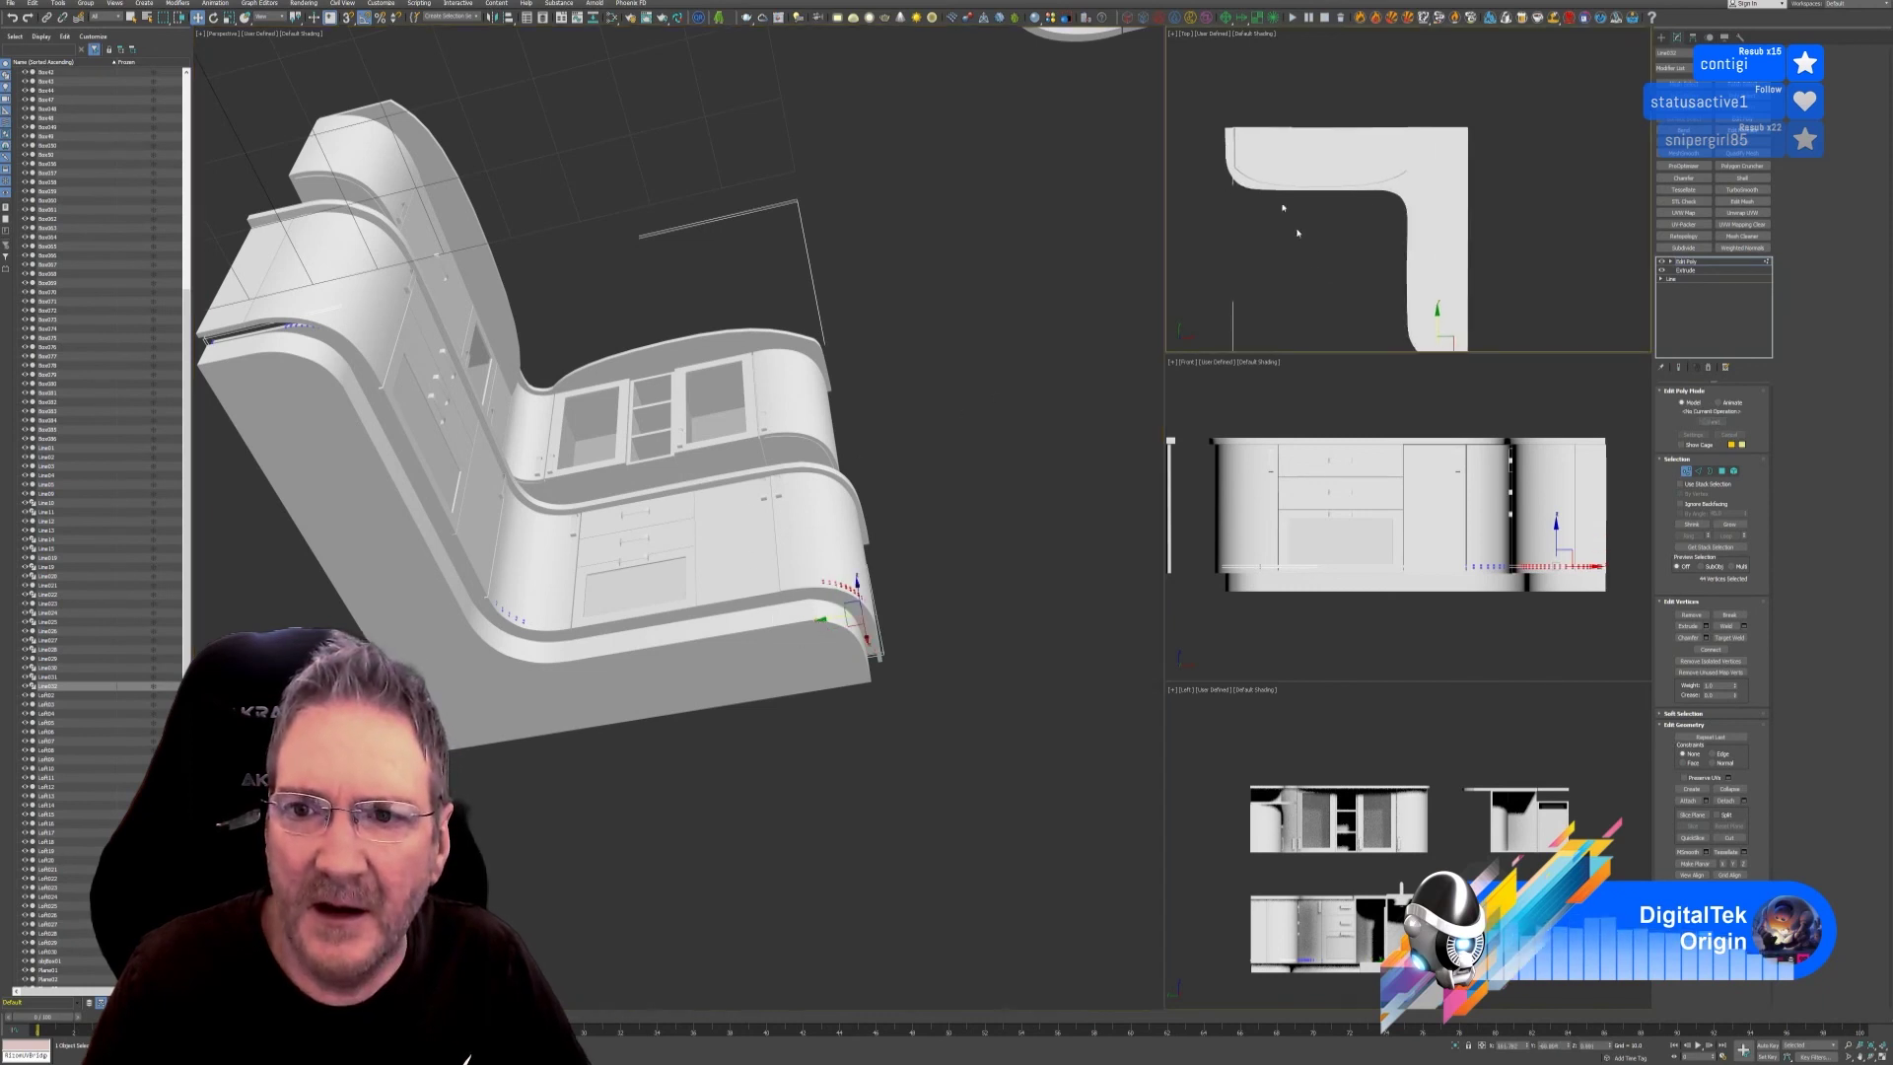
pyautogui.moveTo(1296, 255); pyautogui.dragTo(1296, 255)
pyautogui.moveTo(404, 370); pyautogui.dragTo(629, 364, button='middle')
pyautogui.moveTo(636, 346); pyautogui.dragTo(625, 329)
pyautogui.scroll(-3, 697, 535)
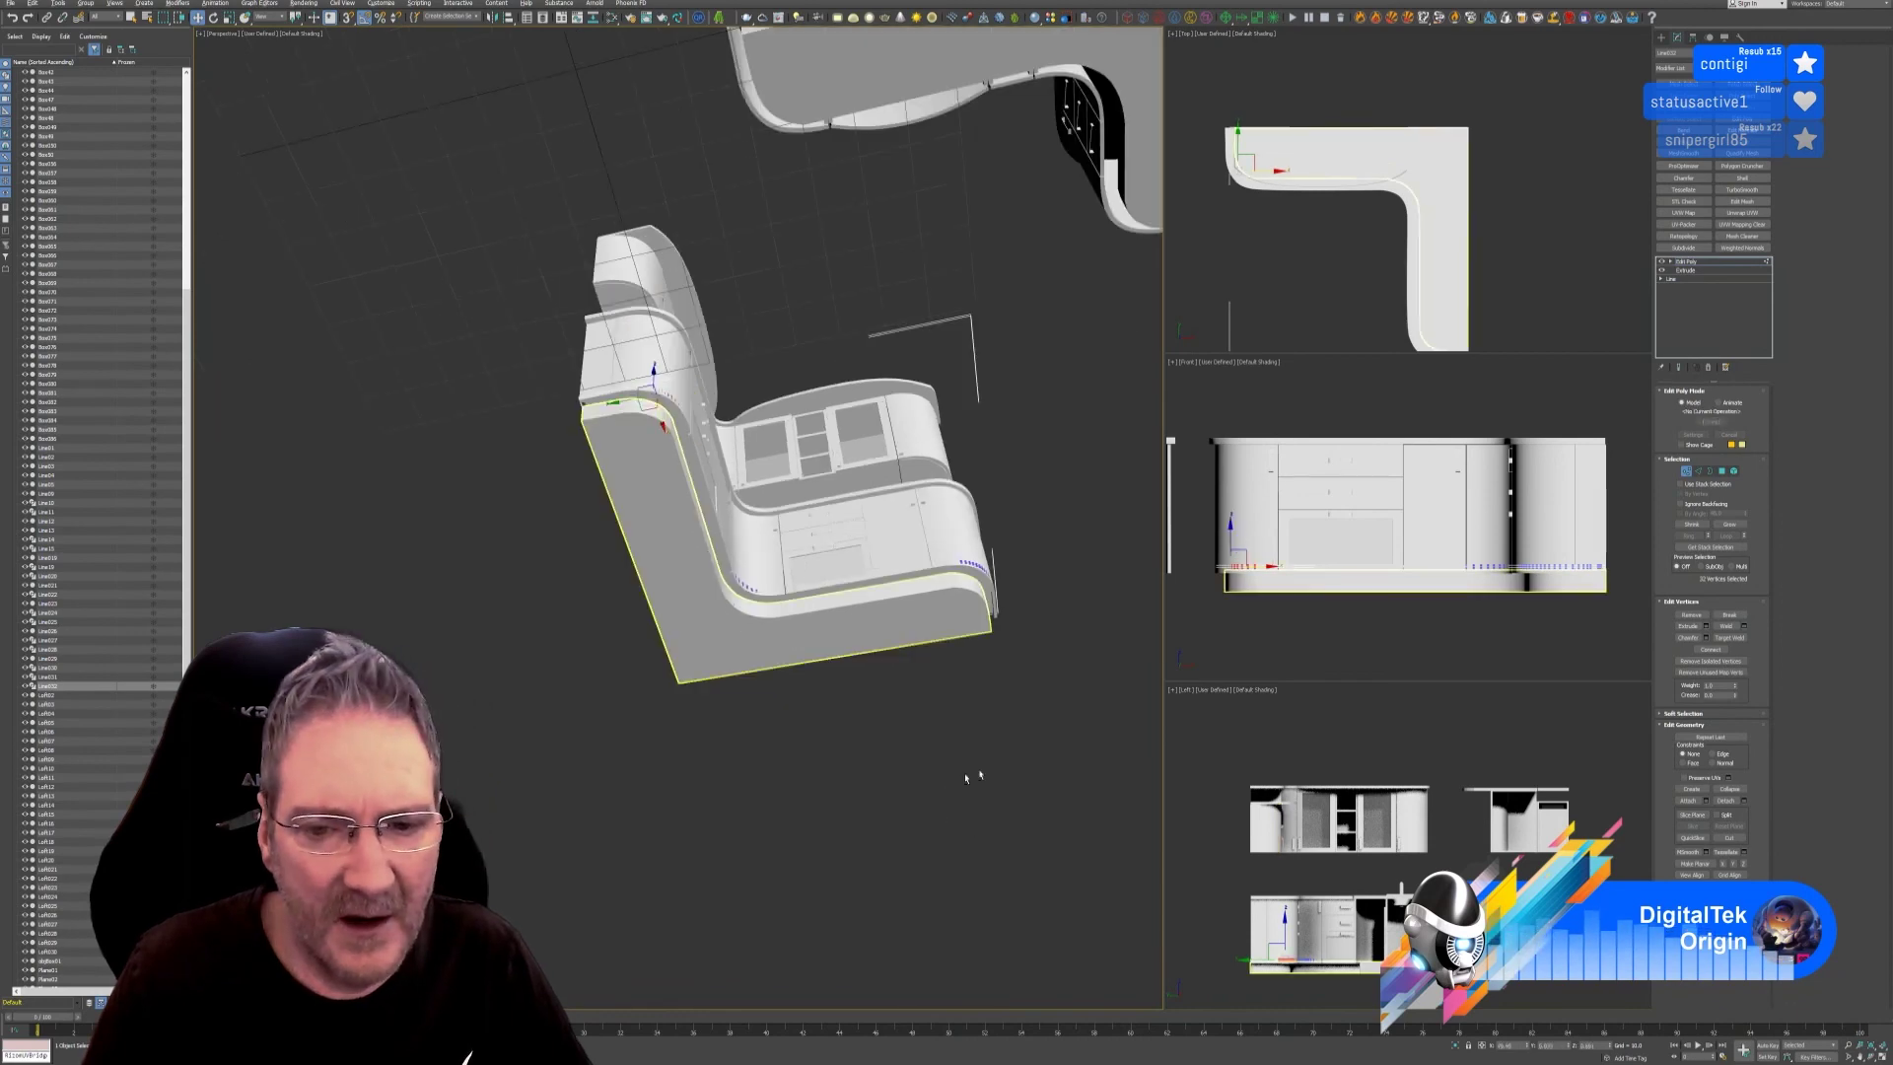
# Leave vertex editing and lower the whole thin panel slightly onto the plinth of the larger L-shaped base unit.
pyautogui.click(1686, 471)
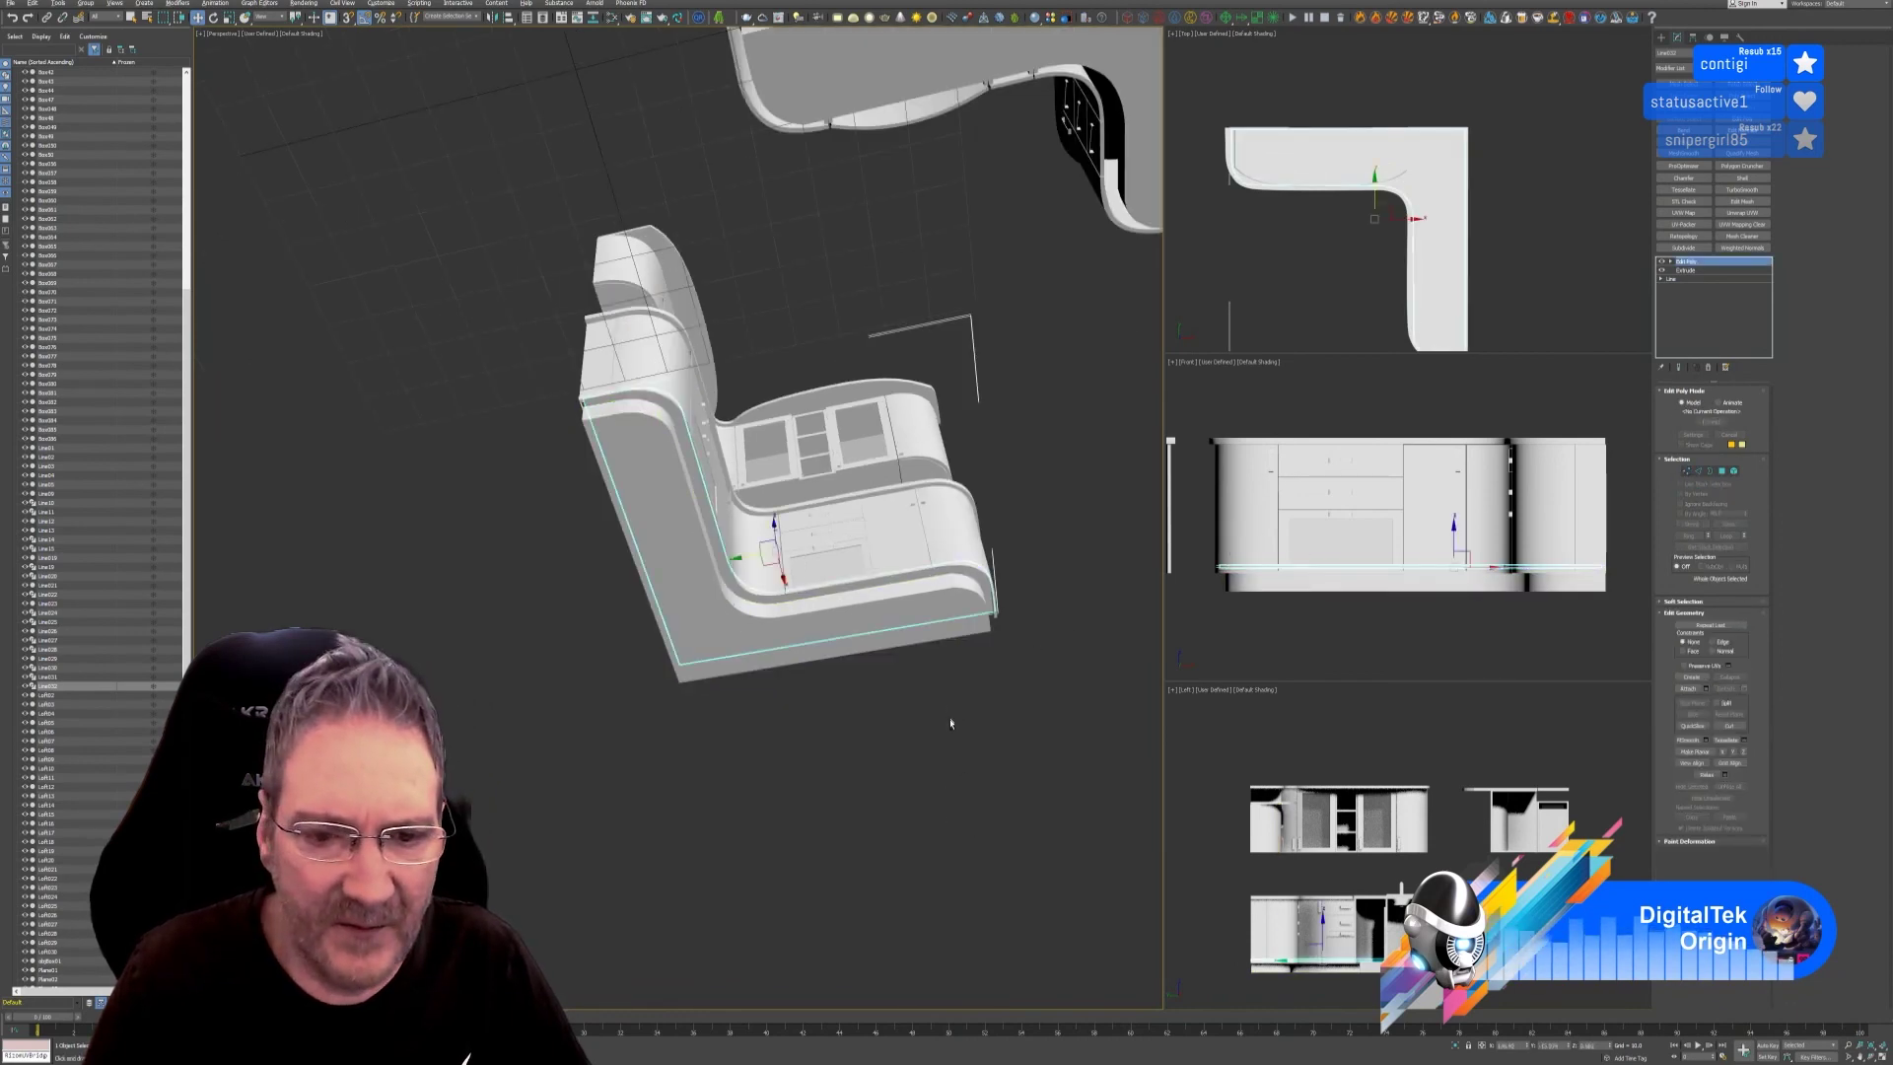
pyautogui.keyDown('alt'); pyautogui.moveTo(951, 723); pyautogui.dragTo(953, 770, button='middle'); pyautogui.keyUp('alt')
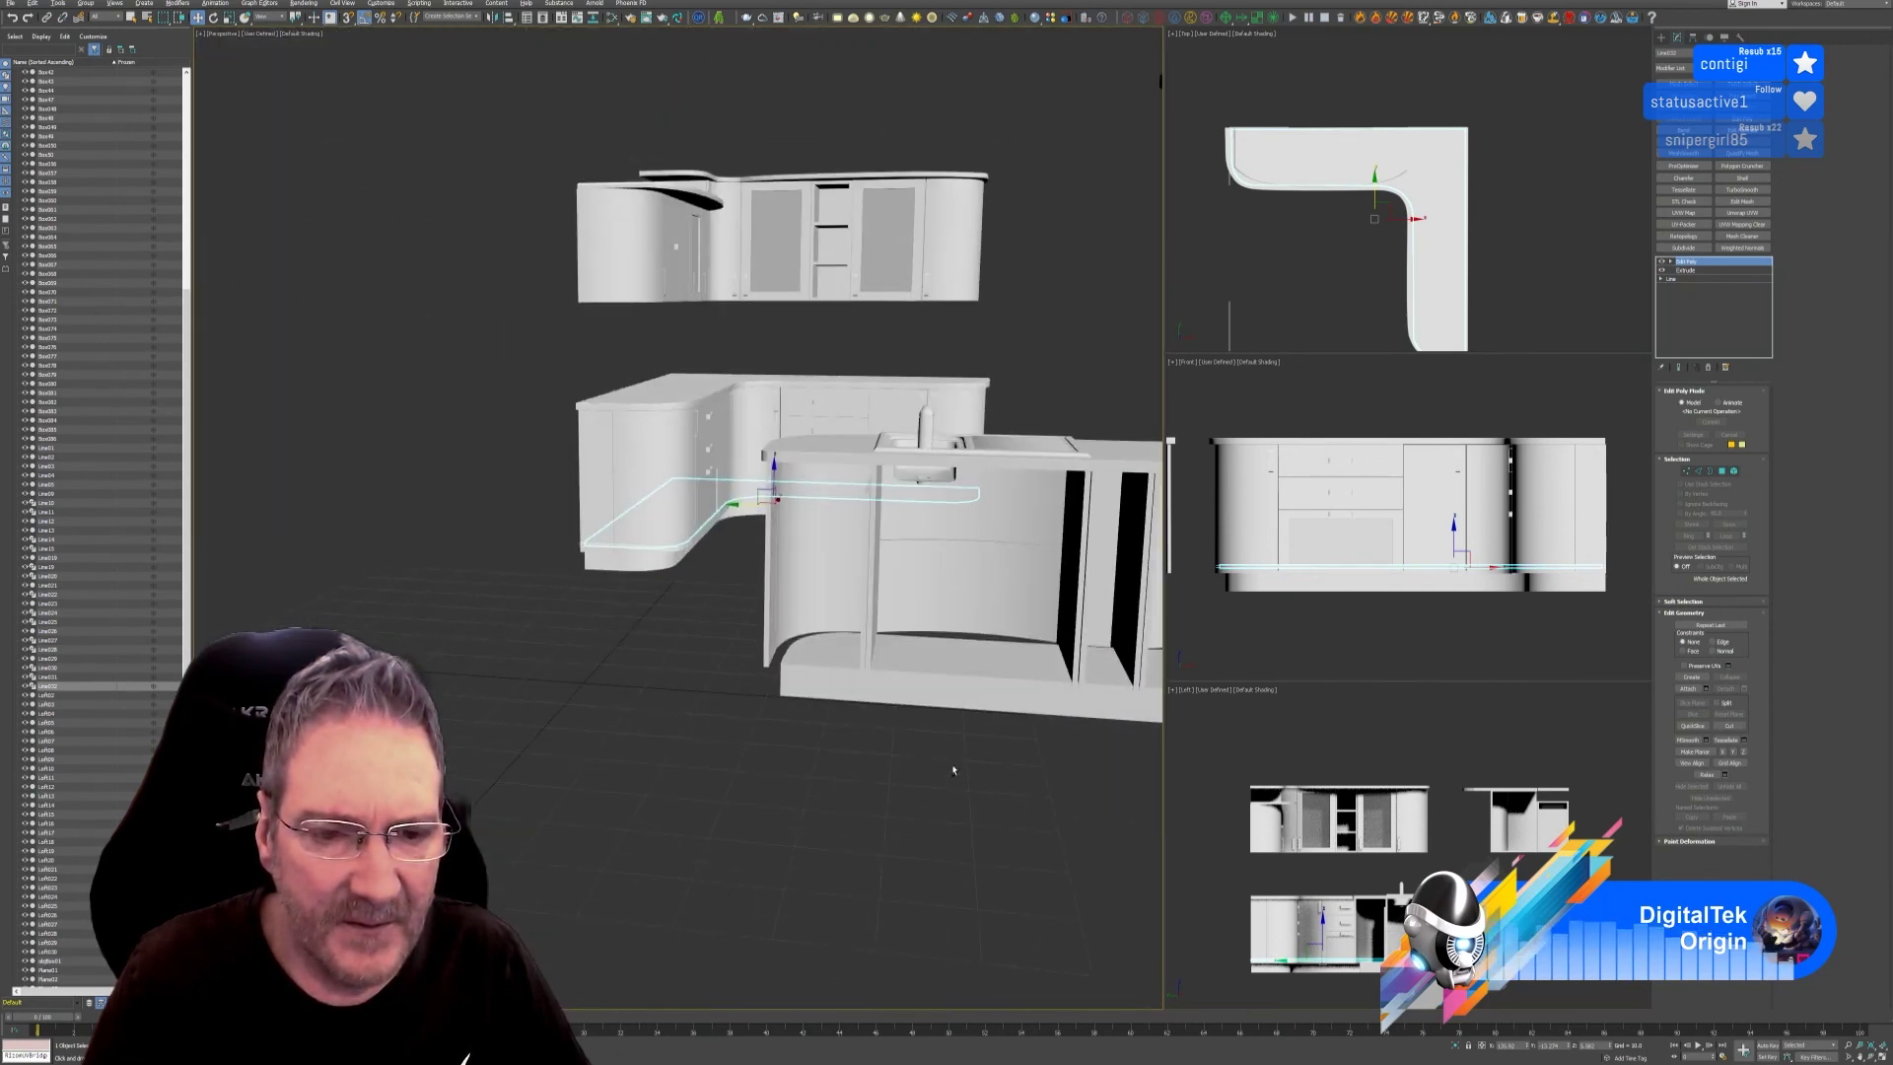
pyautogui.click(726, 739)
pyautogui.keyDown('alt'); pyautogui.moveTo(726, 738); pyautogui.dragTo(800, 661, button='middle'); pyautogui.keyUp('alt')
pyautogui.scroll(5, 742, 552)
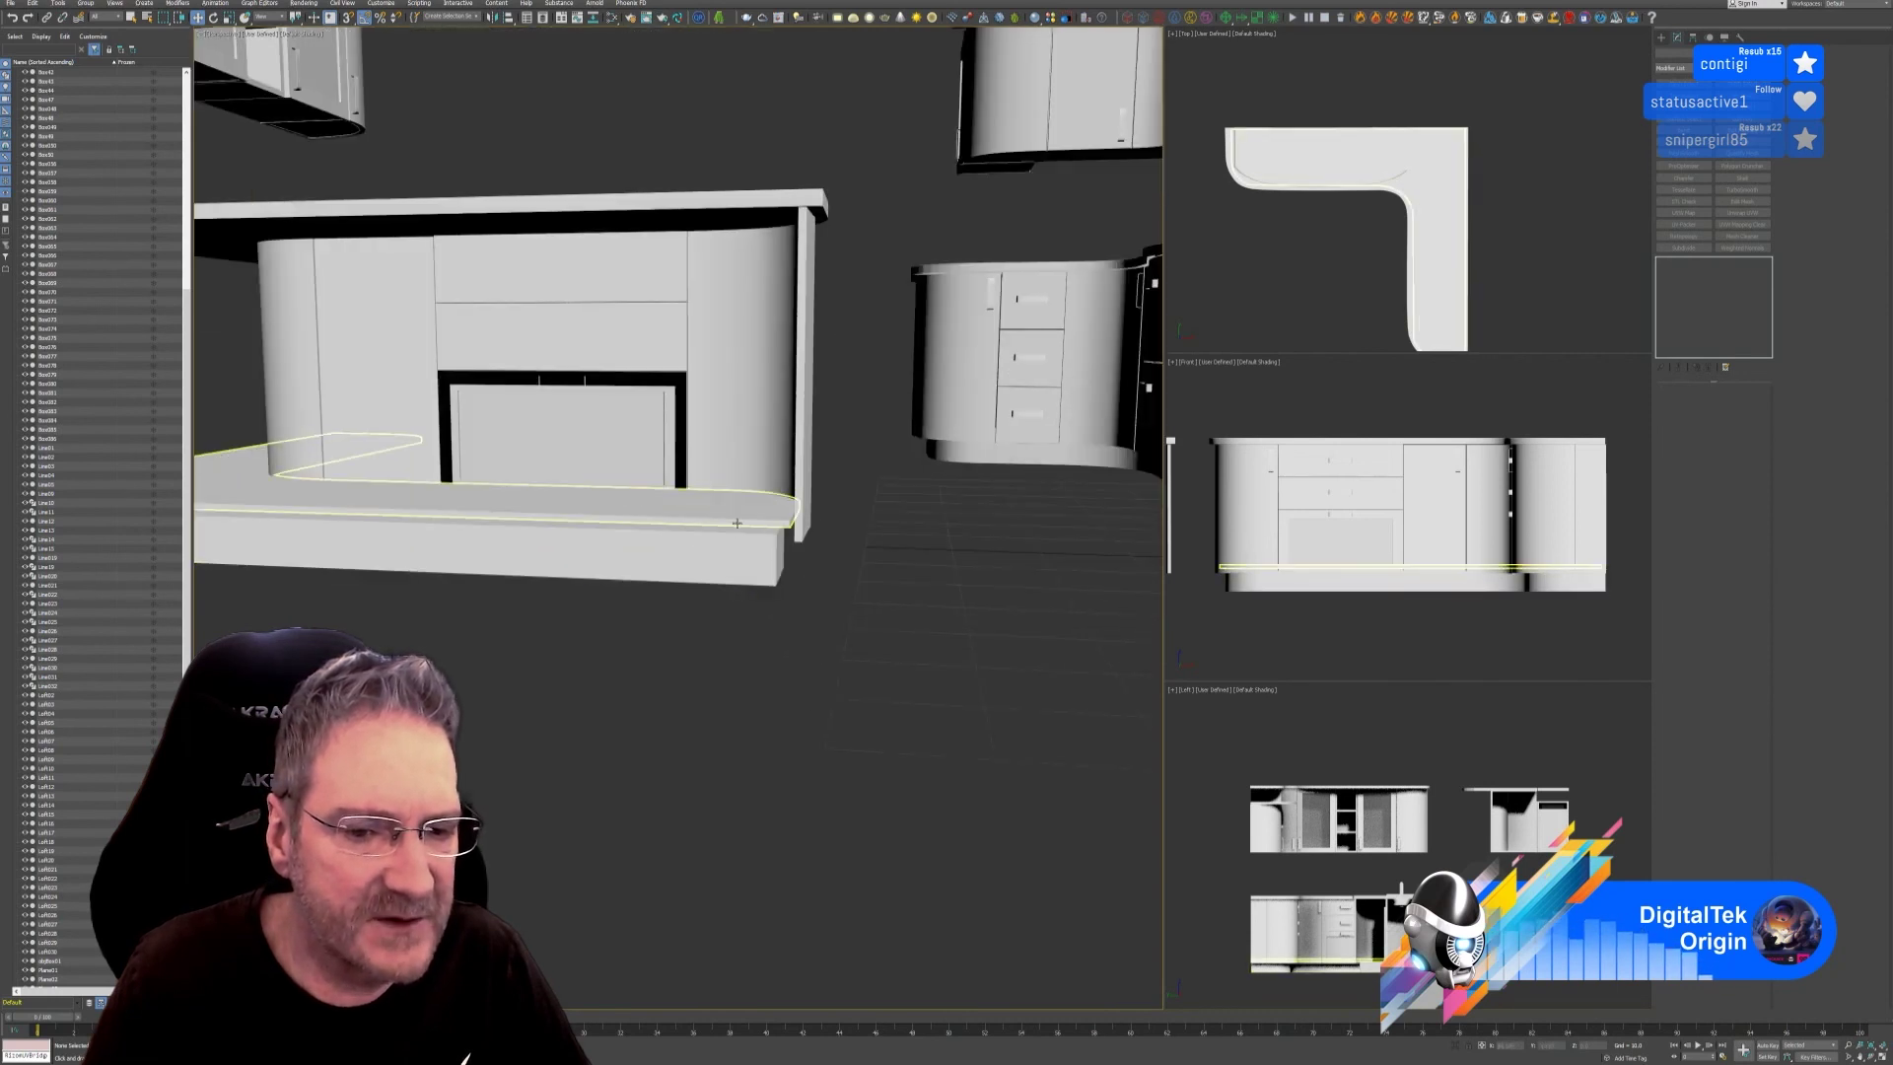
pyautogui.click(736, 523)
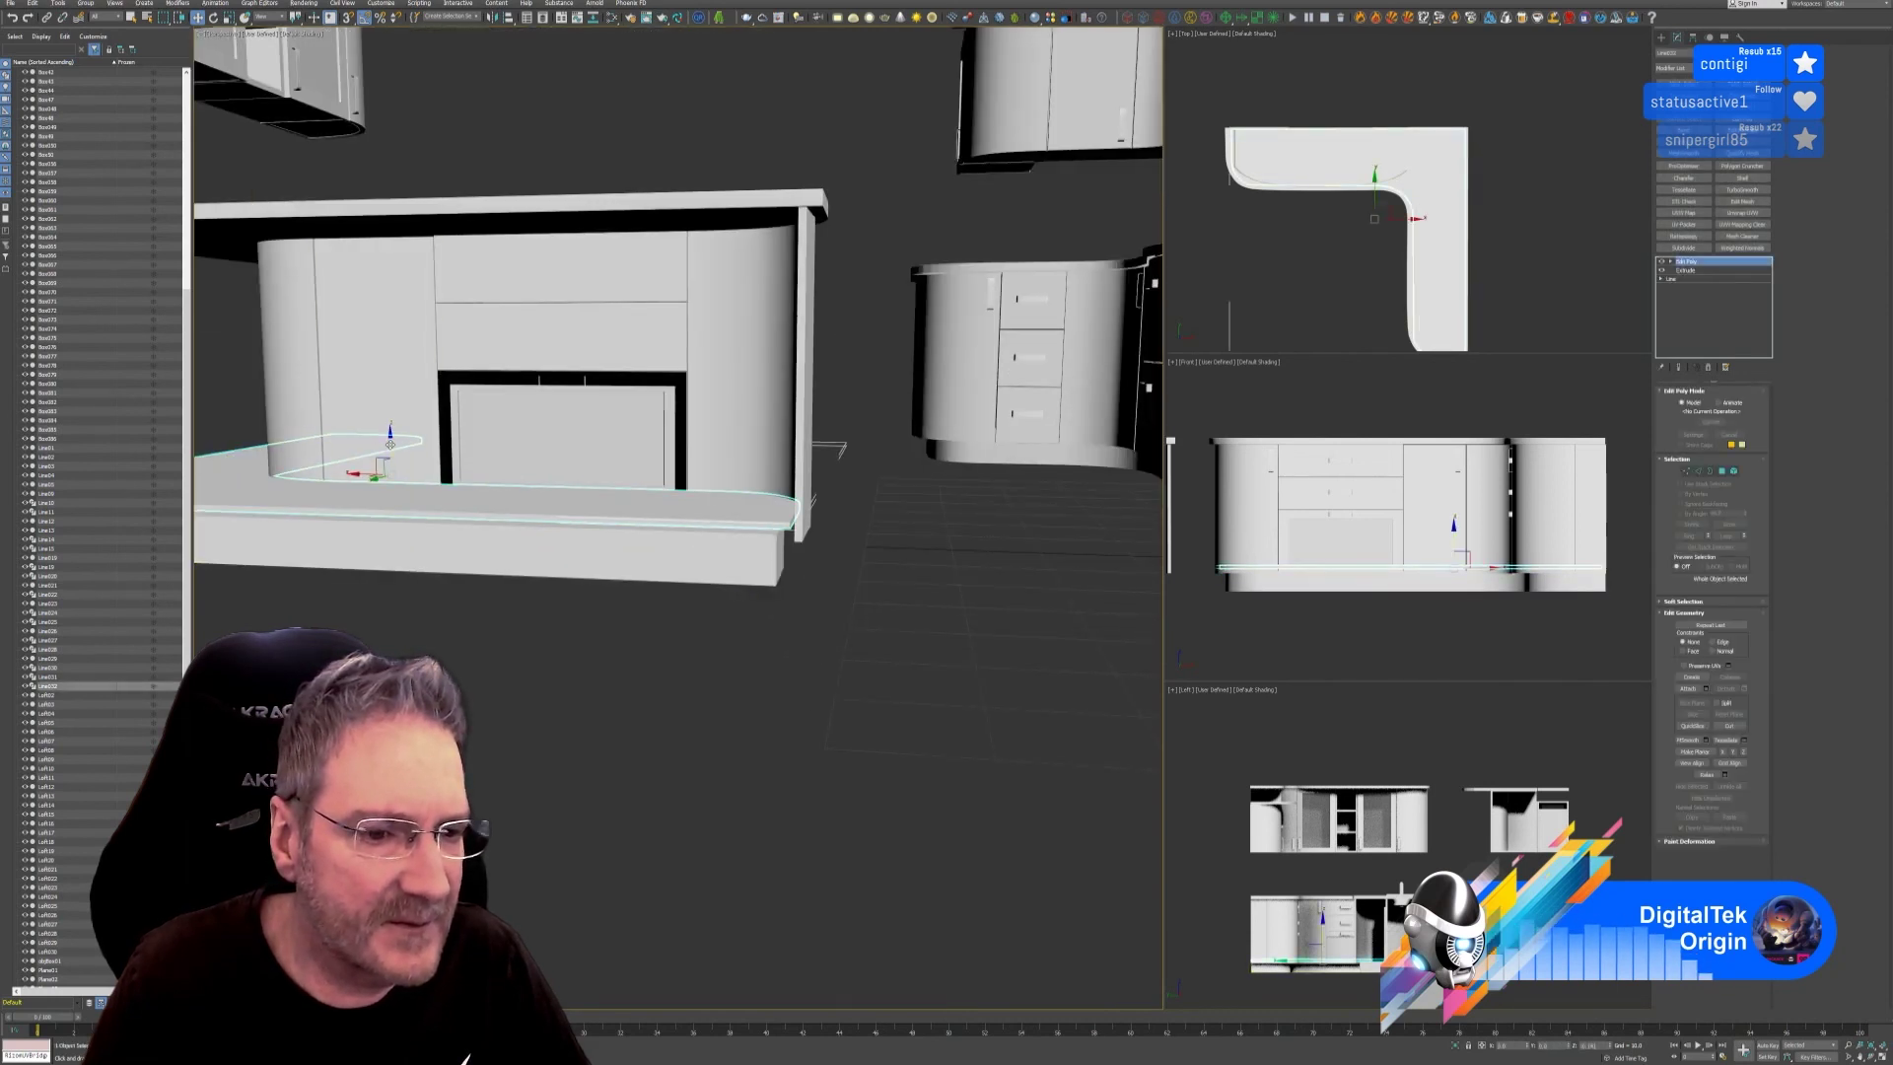
pyautogui.moveTo(390, 447); pyautogui.dragTo(389, 449)
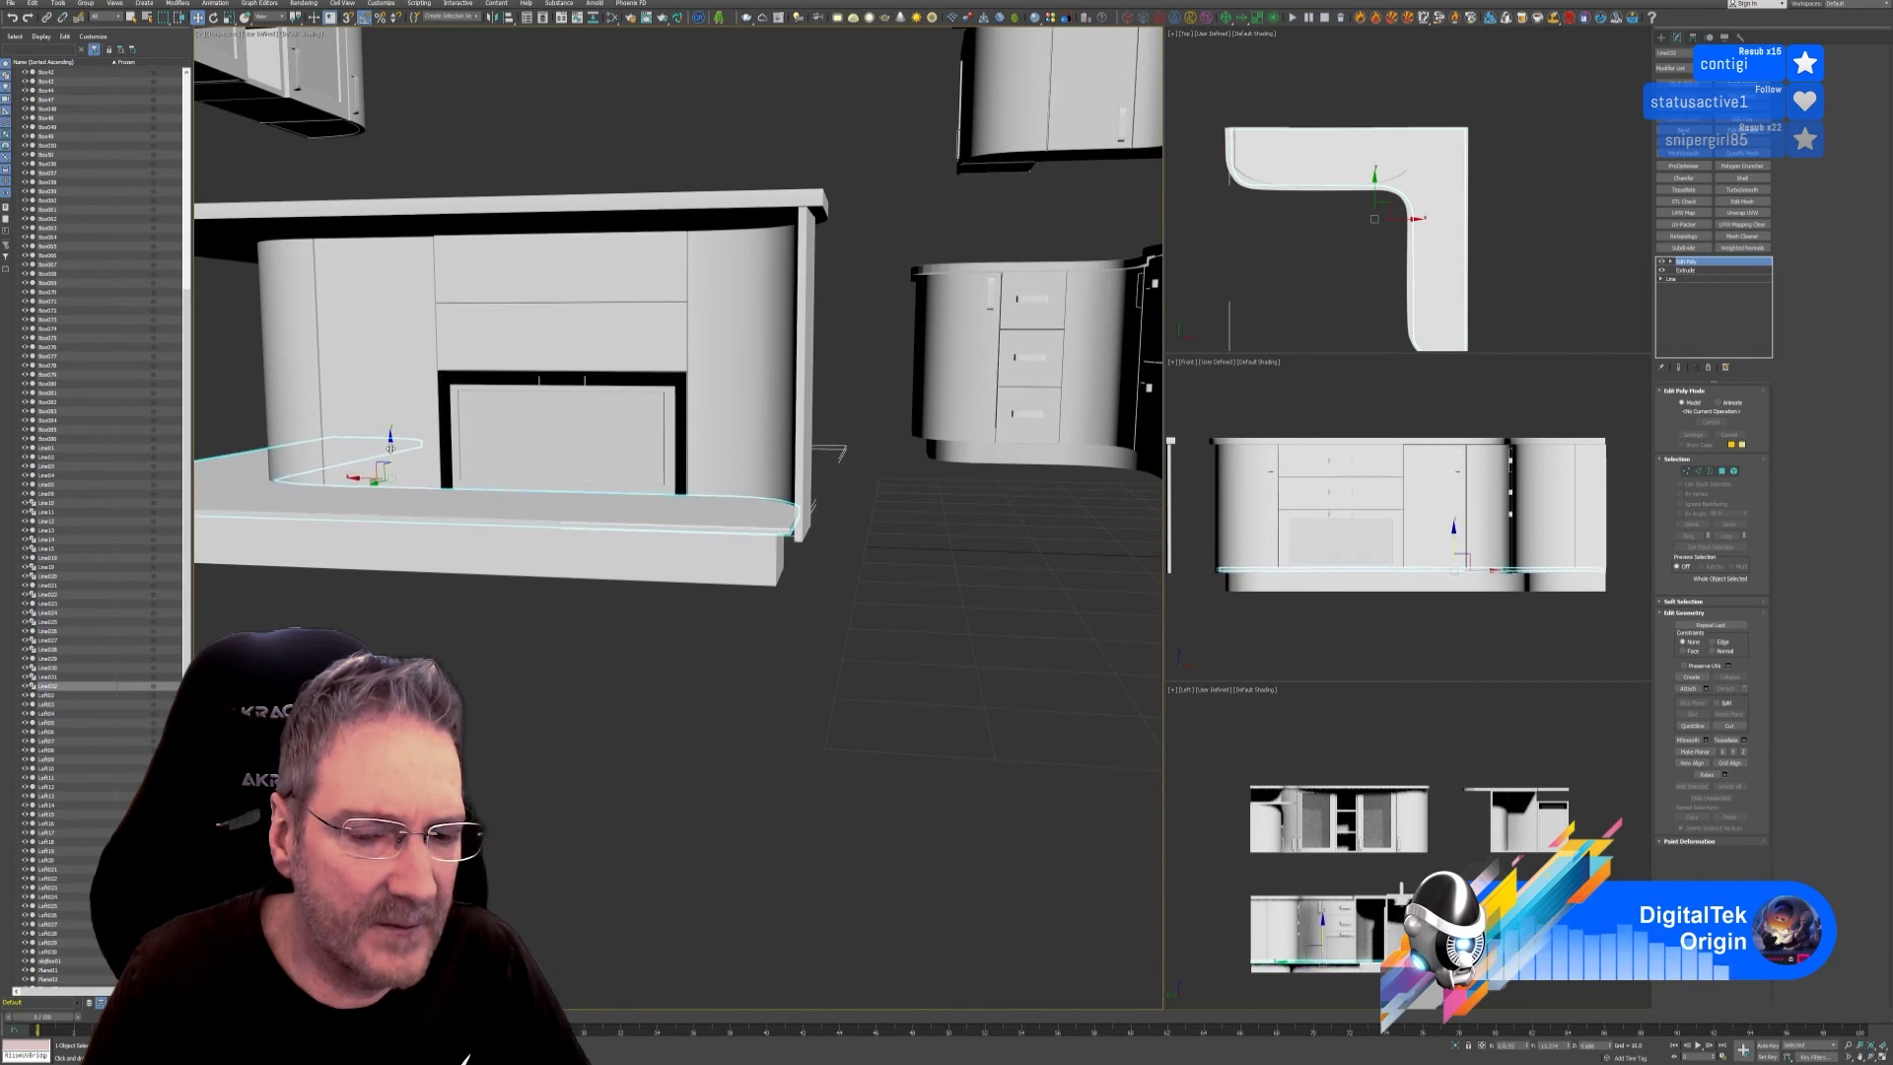
pyautogui.click(613, 661)
# Save the scene with the fitted base panel to its existing file.
pyautogui.press('z')
pyautogui.keyDown('alt'); pyautogui.moveTo(873, 732); pyautogui.dragTo(812, 671, button='middle'); pyautogui.keyUp('alt')
pyautogui.scroll(-3, 551, 738)
pyautogui.scroll(-2, 1378, 540)
pyautogui.moveTo(1366, 577); pyautogui.dragTo(1464, 628, button='middle')
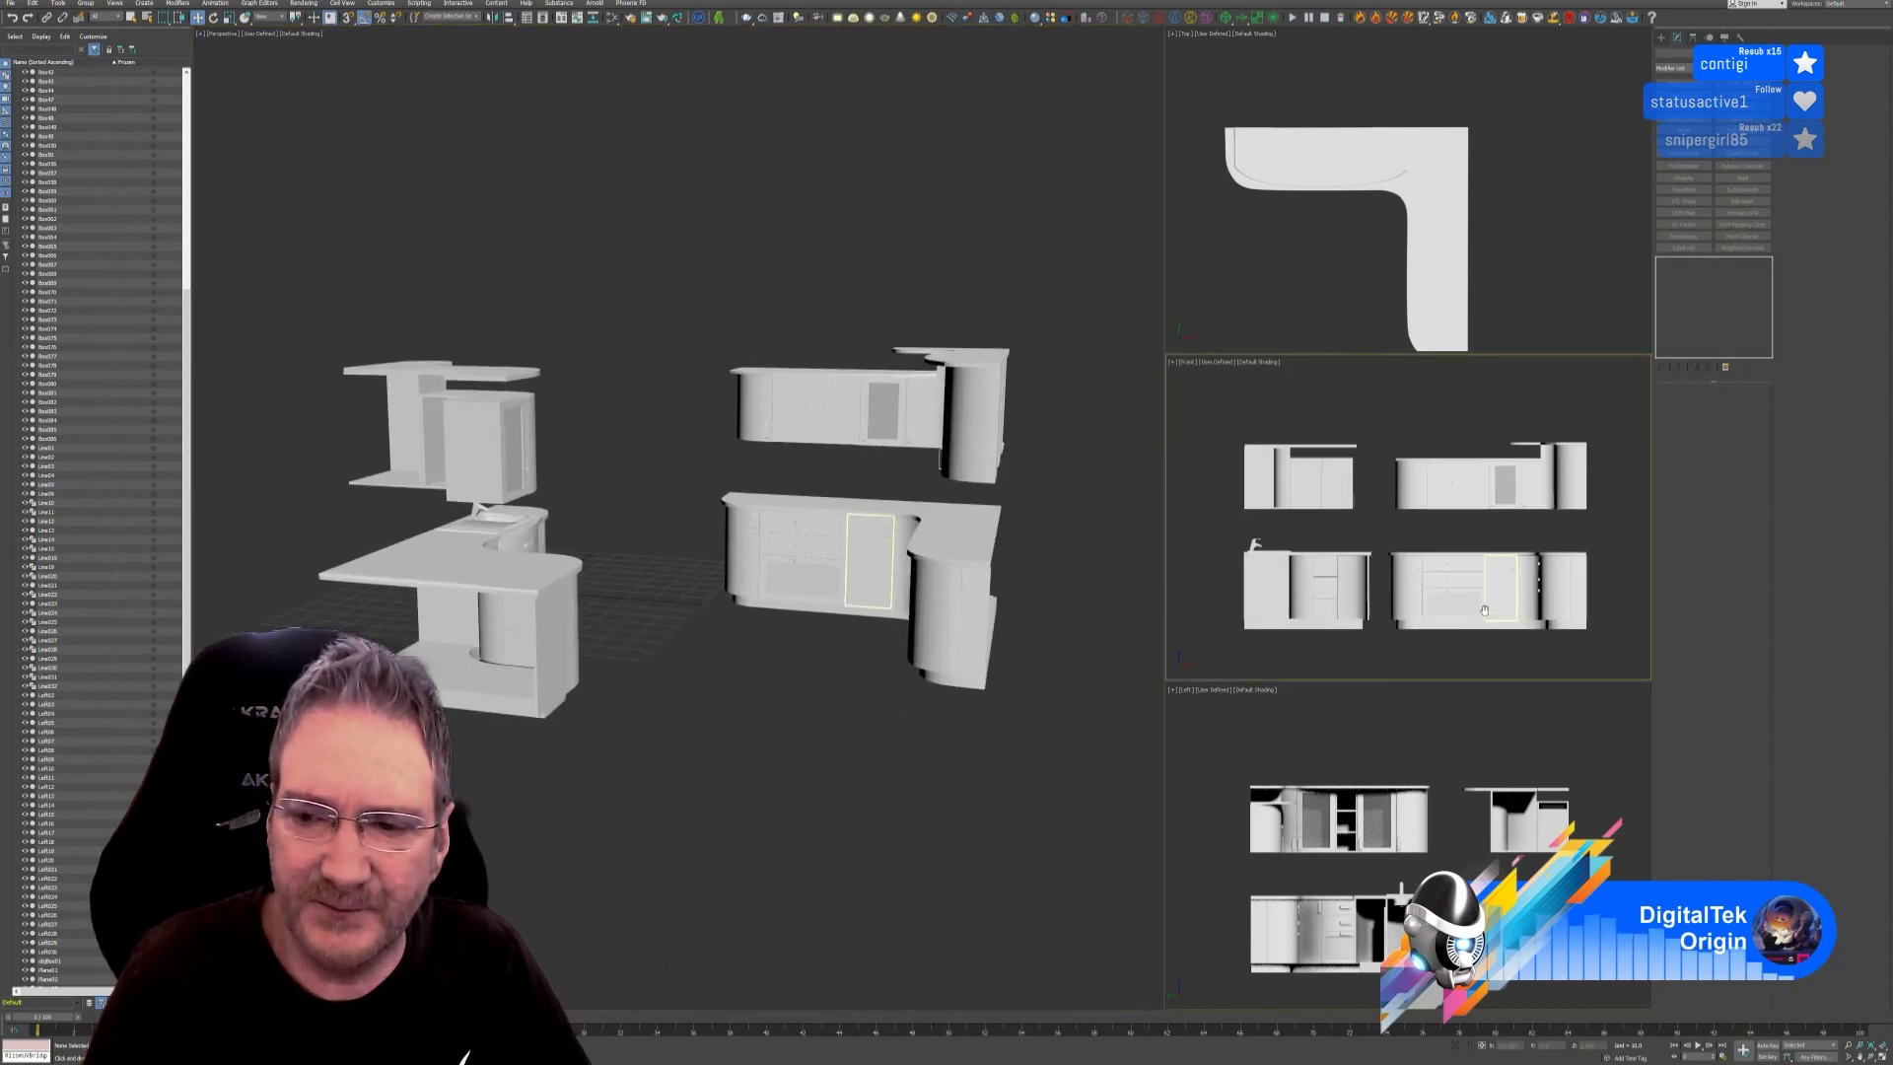
pyautogui.click(205, 96)
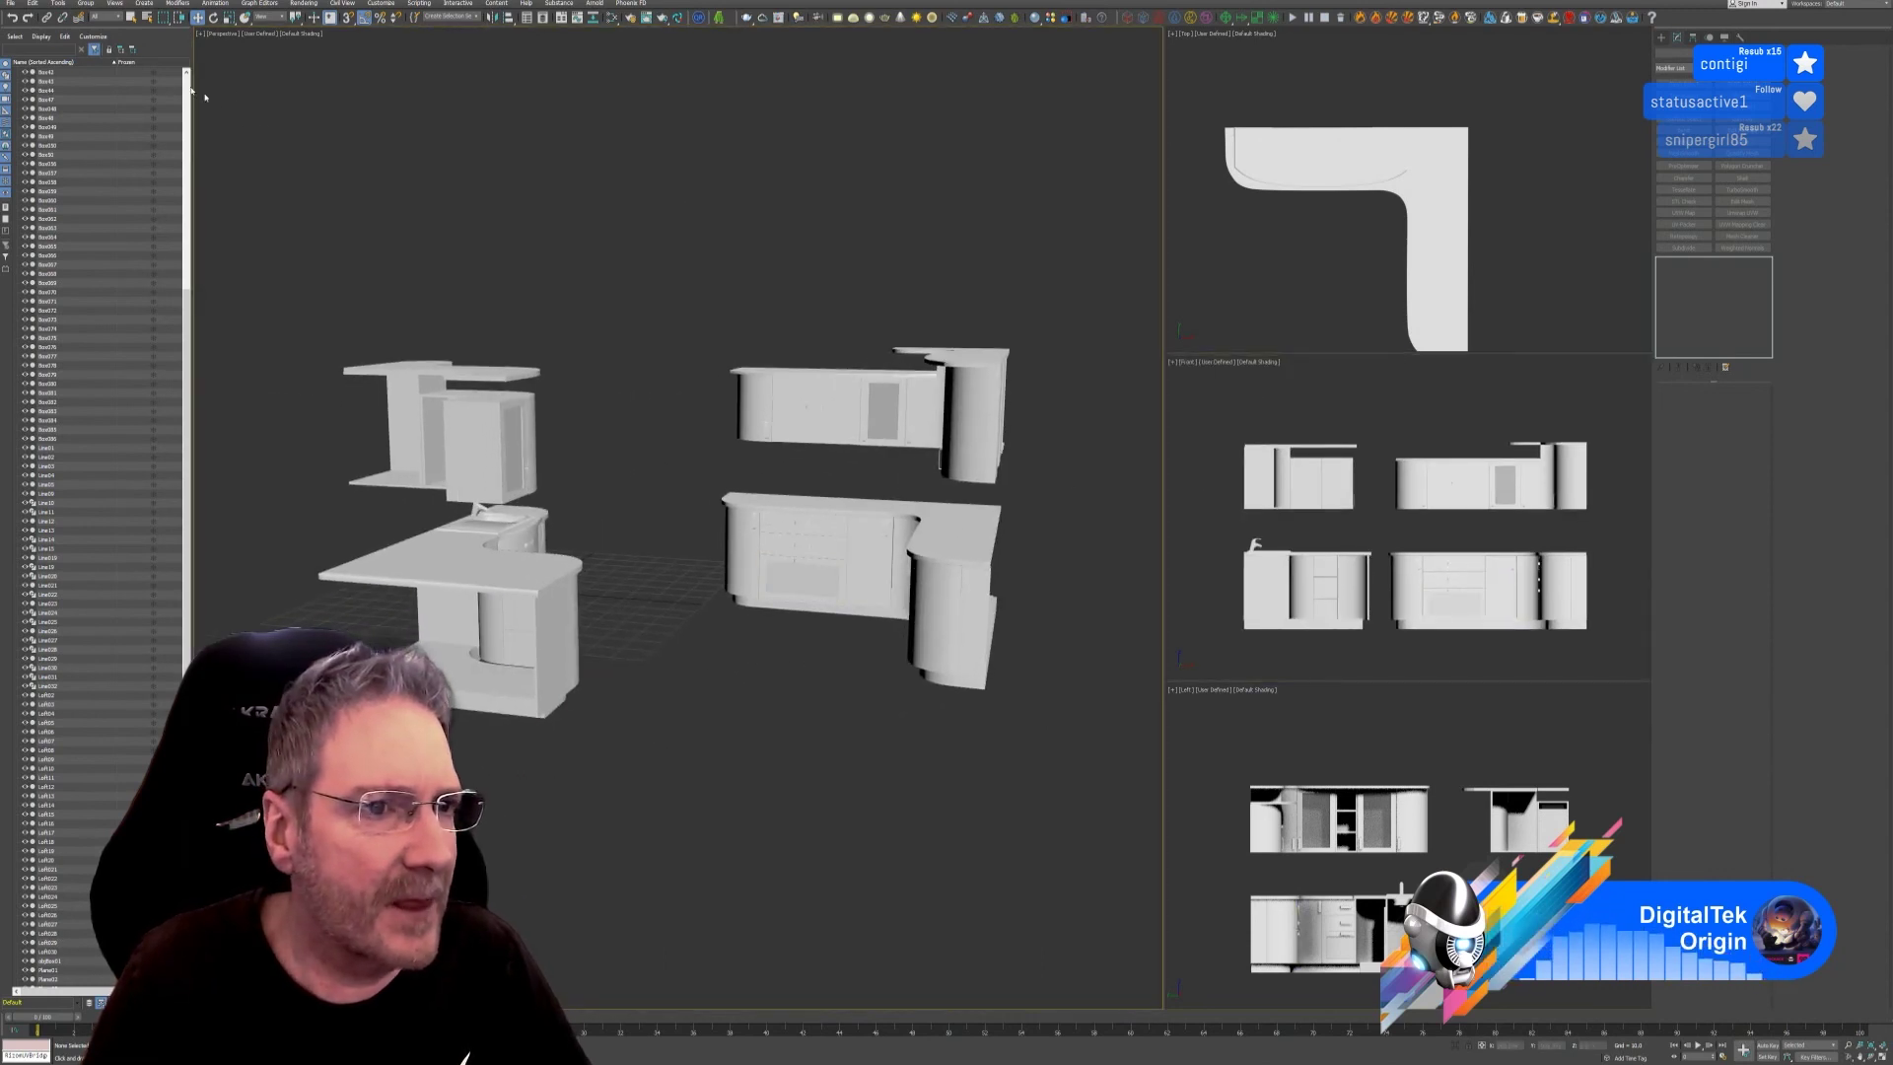
pyautogui.click(8, 5)
pyautogui.click(40, 81)
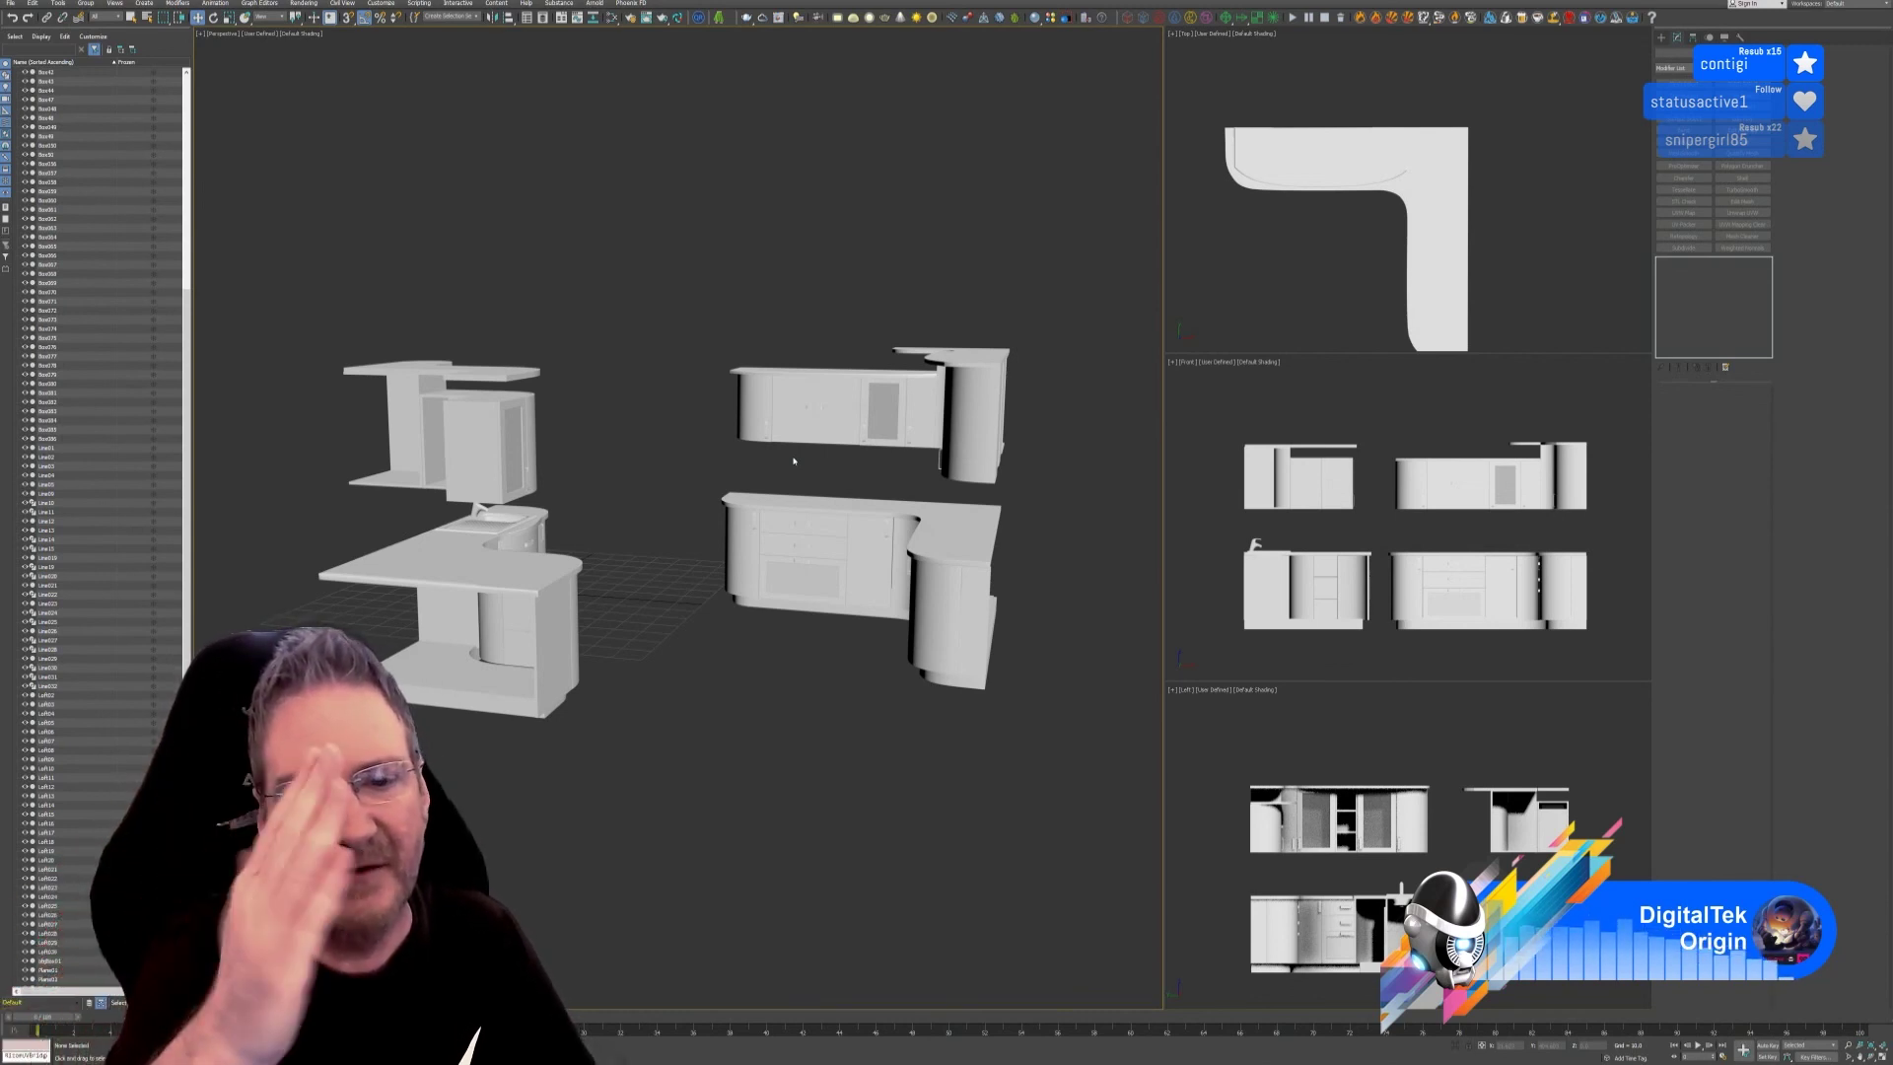
# Examine the larger L-shaped wall and base units, including their curved ends and doors, from several angles.
pyautogui.scroll(3, 837, 434)
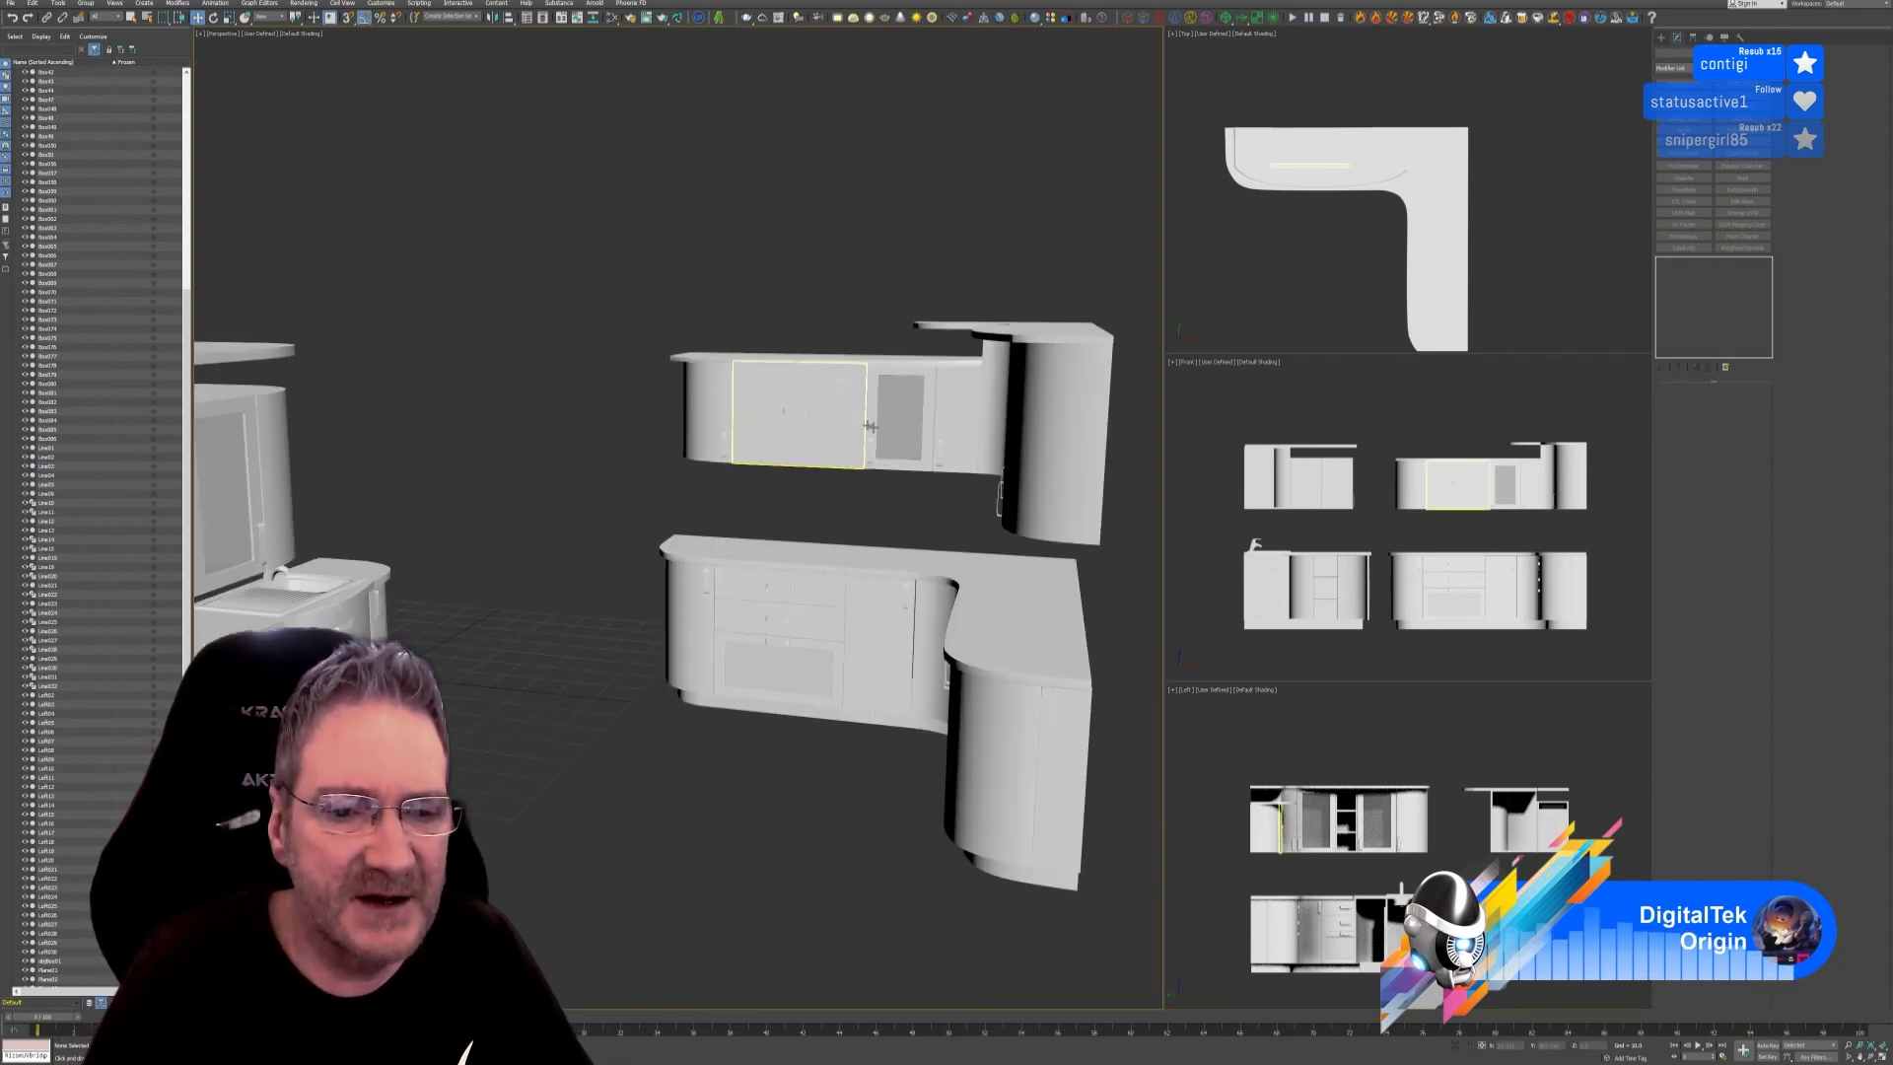
pyautogui.click(932, 434)
pyautogui.click(786, 536)
pyautogui.keyDown('alt'); pyautogui.moveTo(799, 510); pyautogui.dragTo(883, 552, button='middle'); pyautogui.keyUp('alt')
pyautogui.click(658, 369)
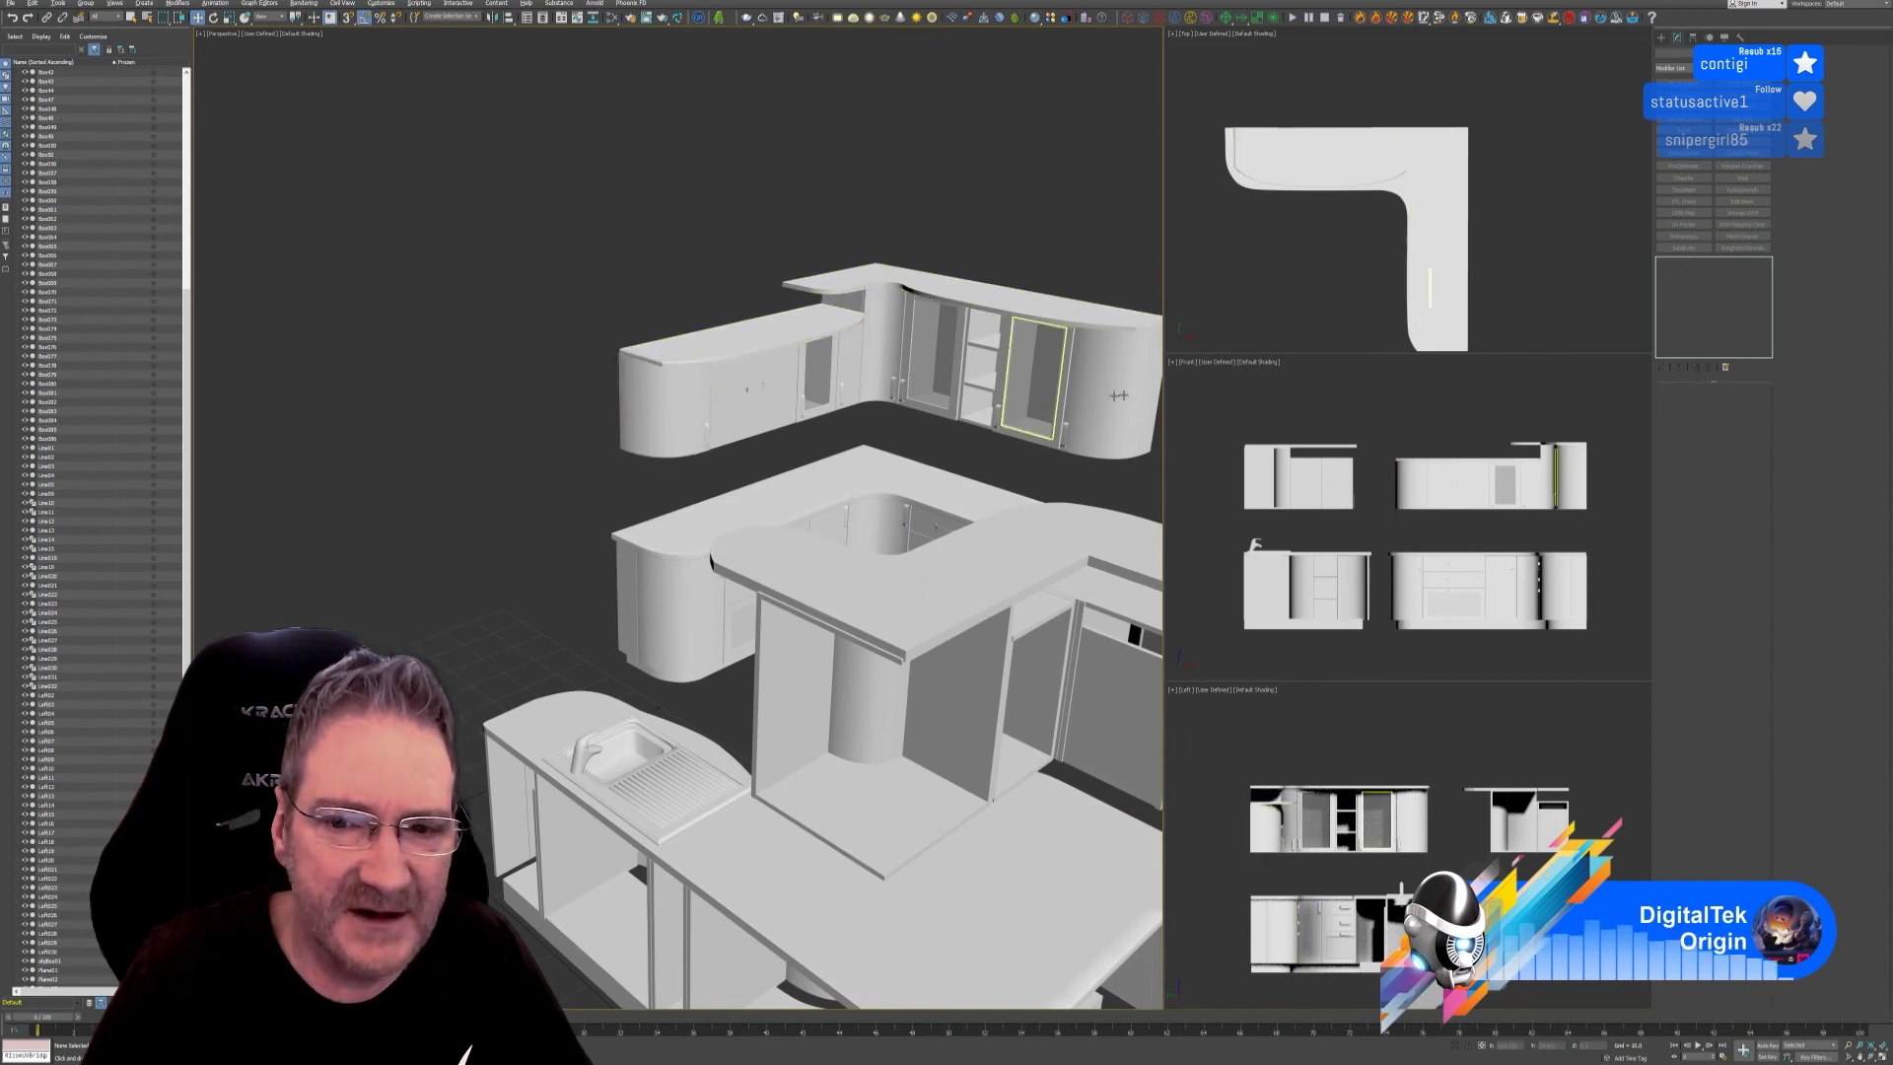
pyautogui.click(816, 378)
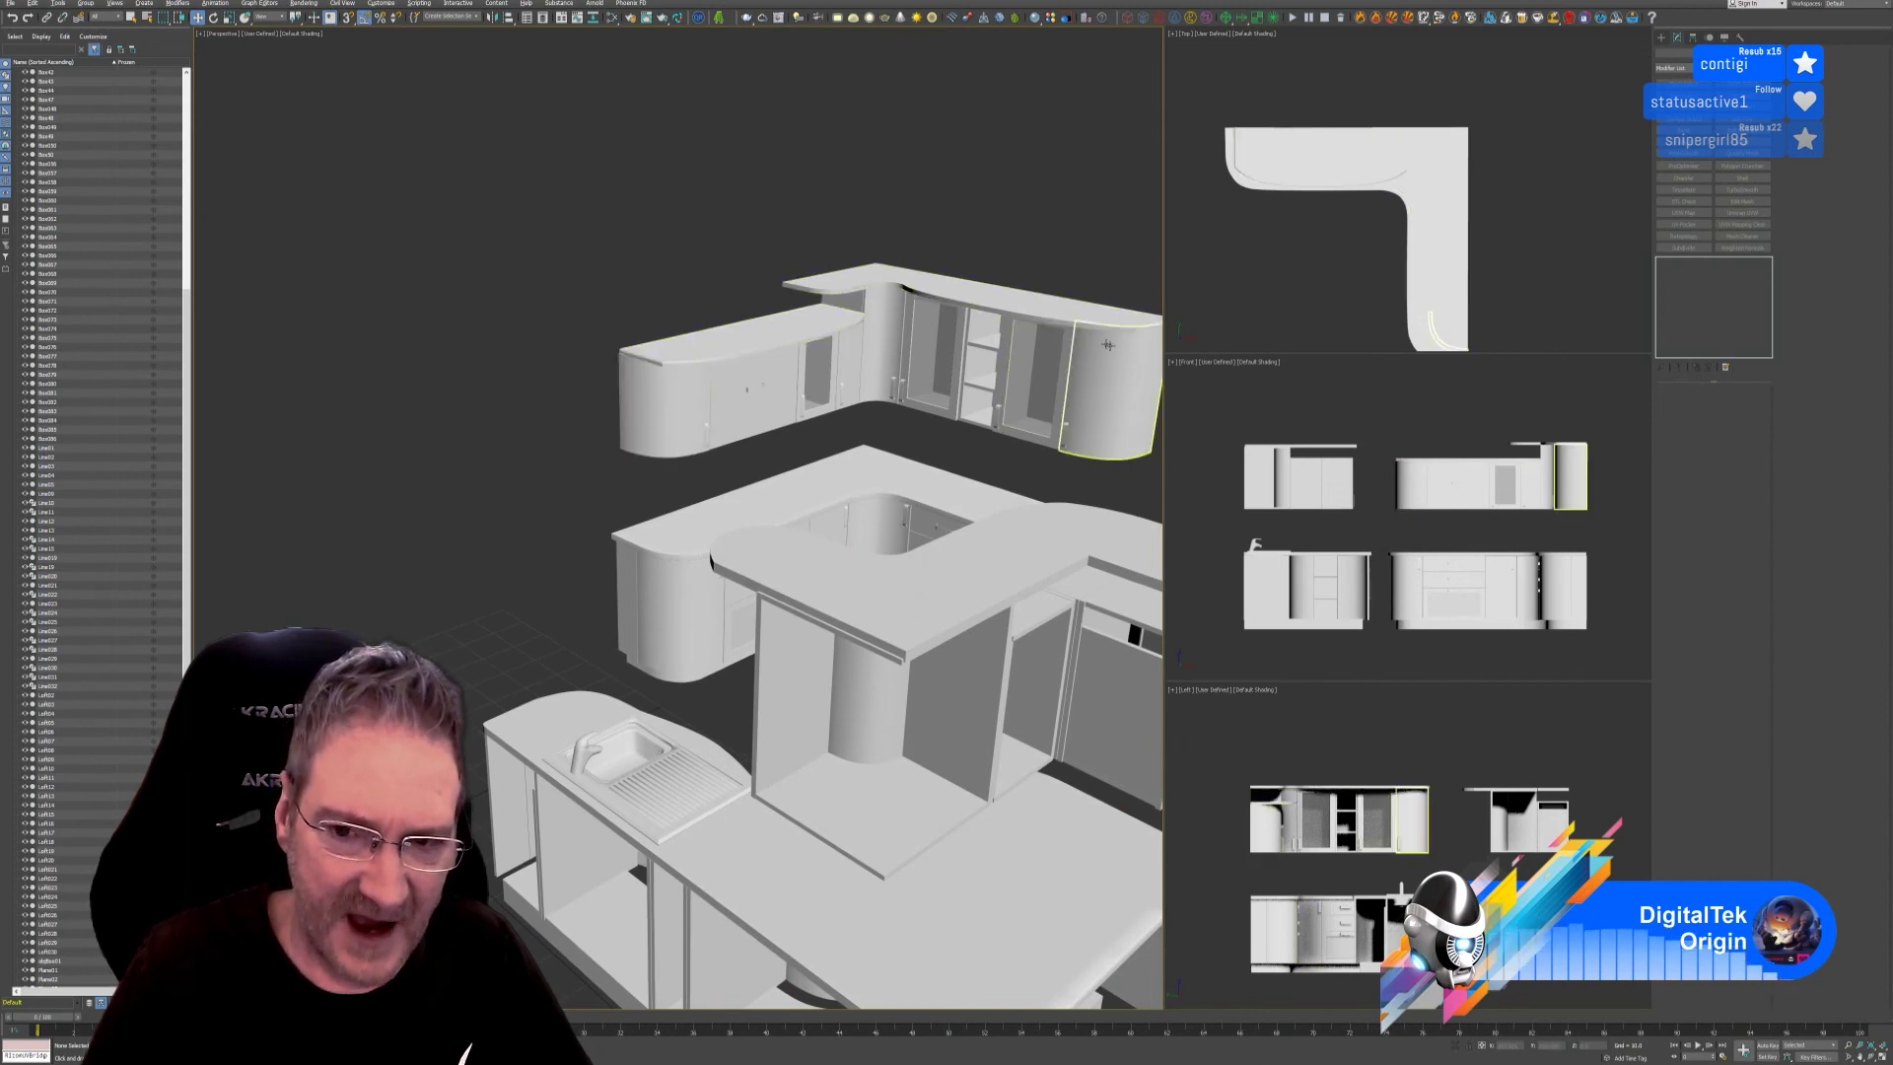
pyautogui.click(686, 625)
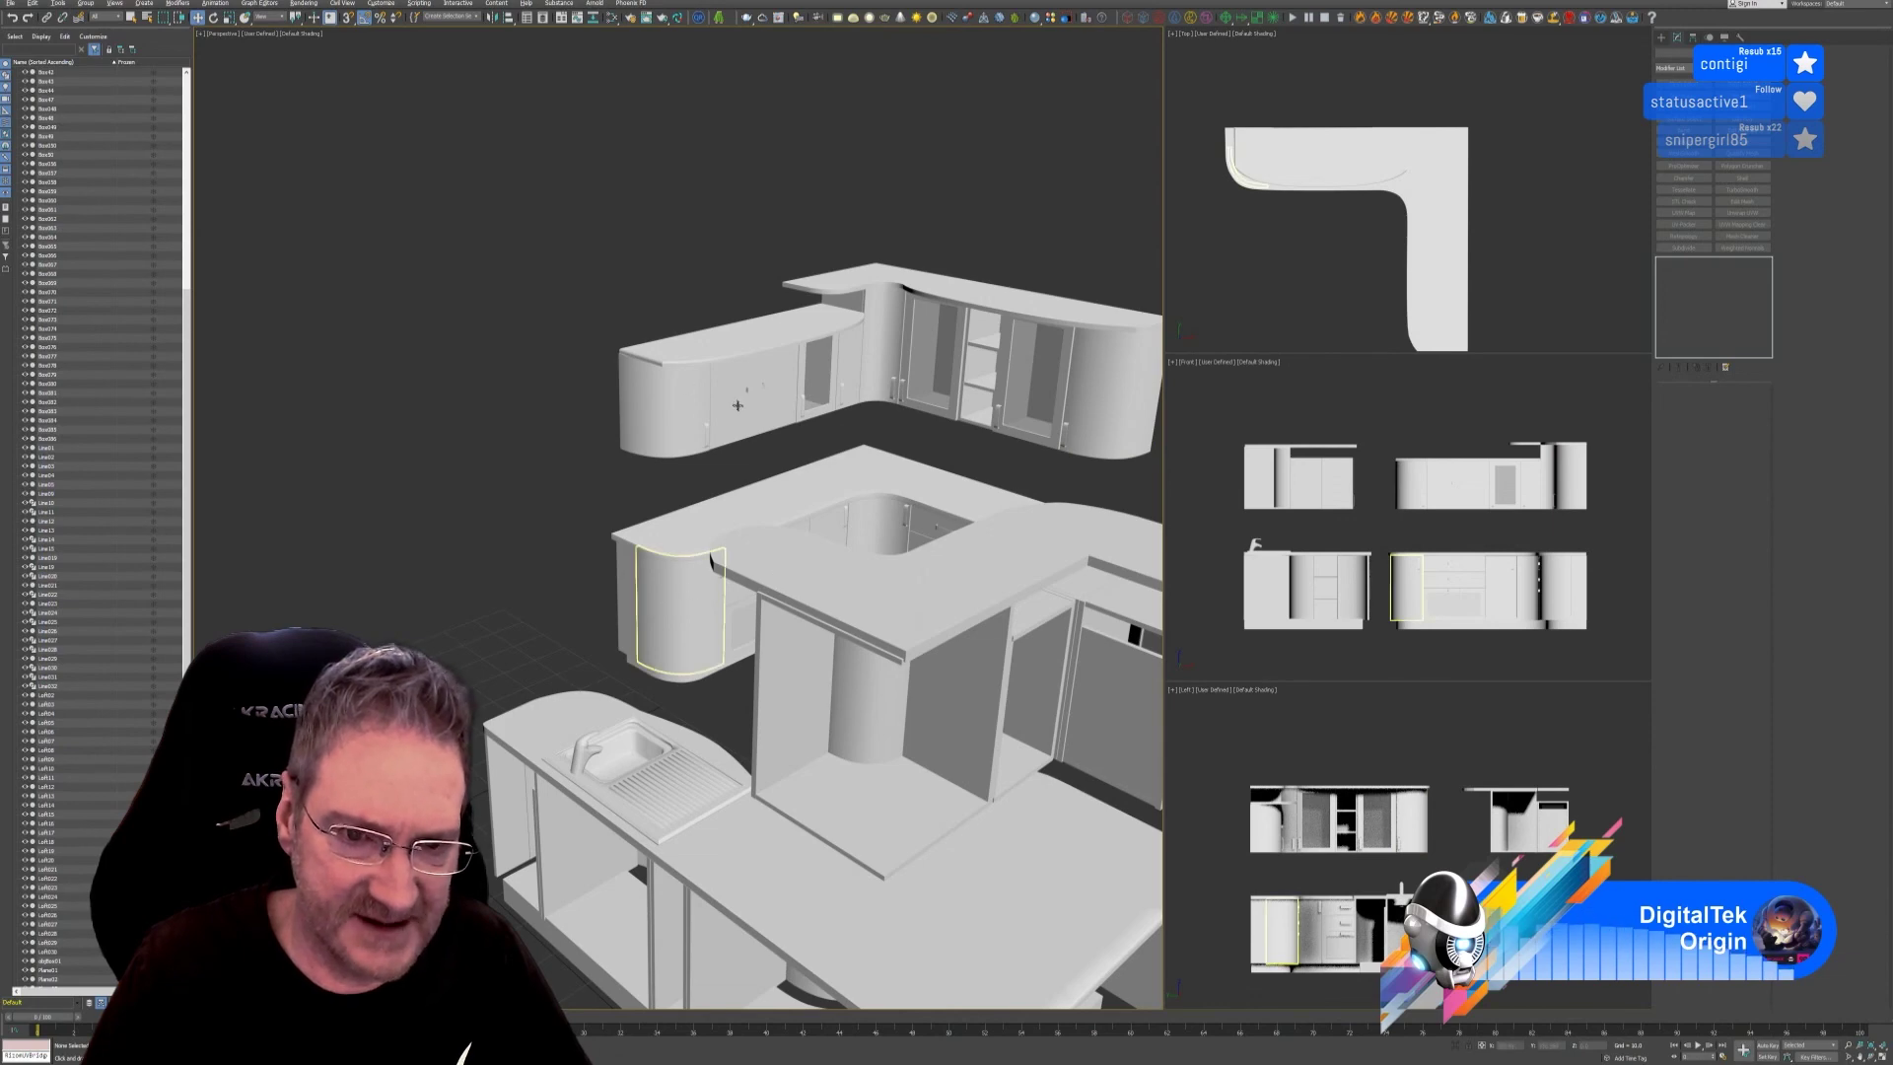
pyautogui.click(982, 485)
pyautogui.keyDown('alt'); pyautogui.moveTo(994, 463); pyautogui.dragTo(861, 491, button='middle'); pyautogui.keyUp('alt')
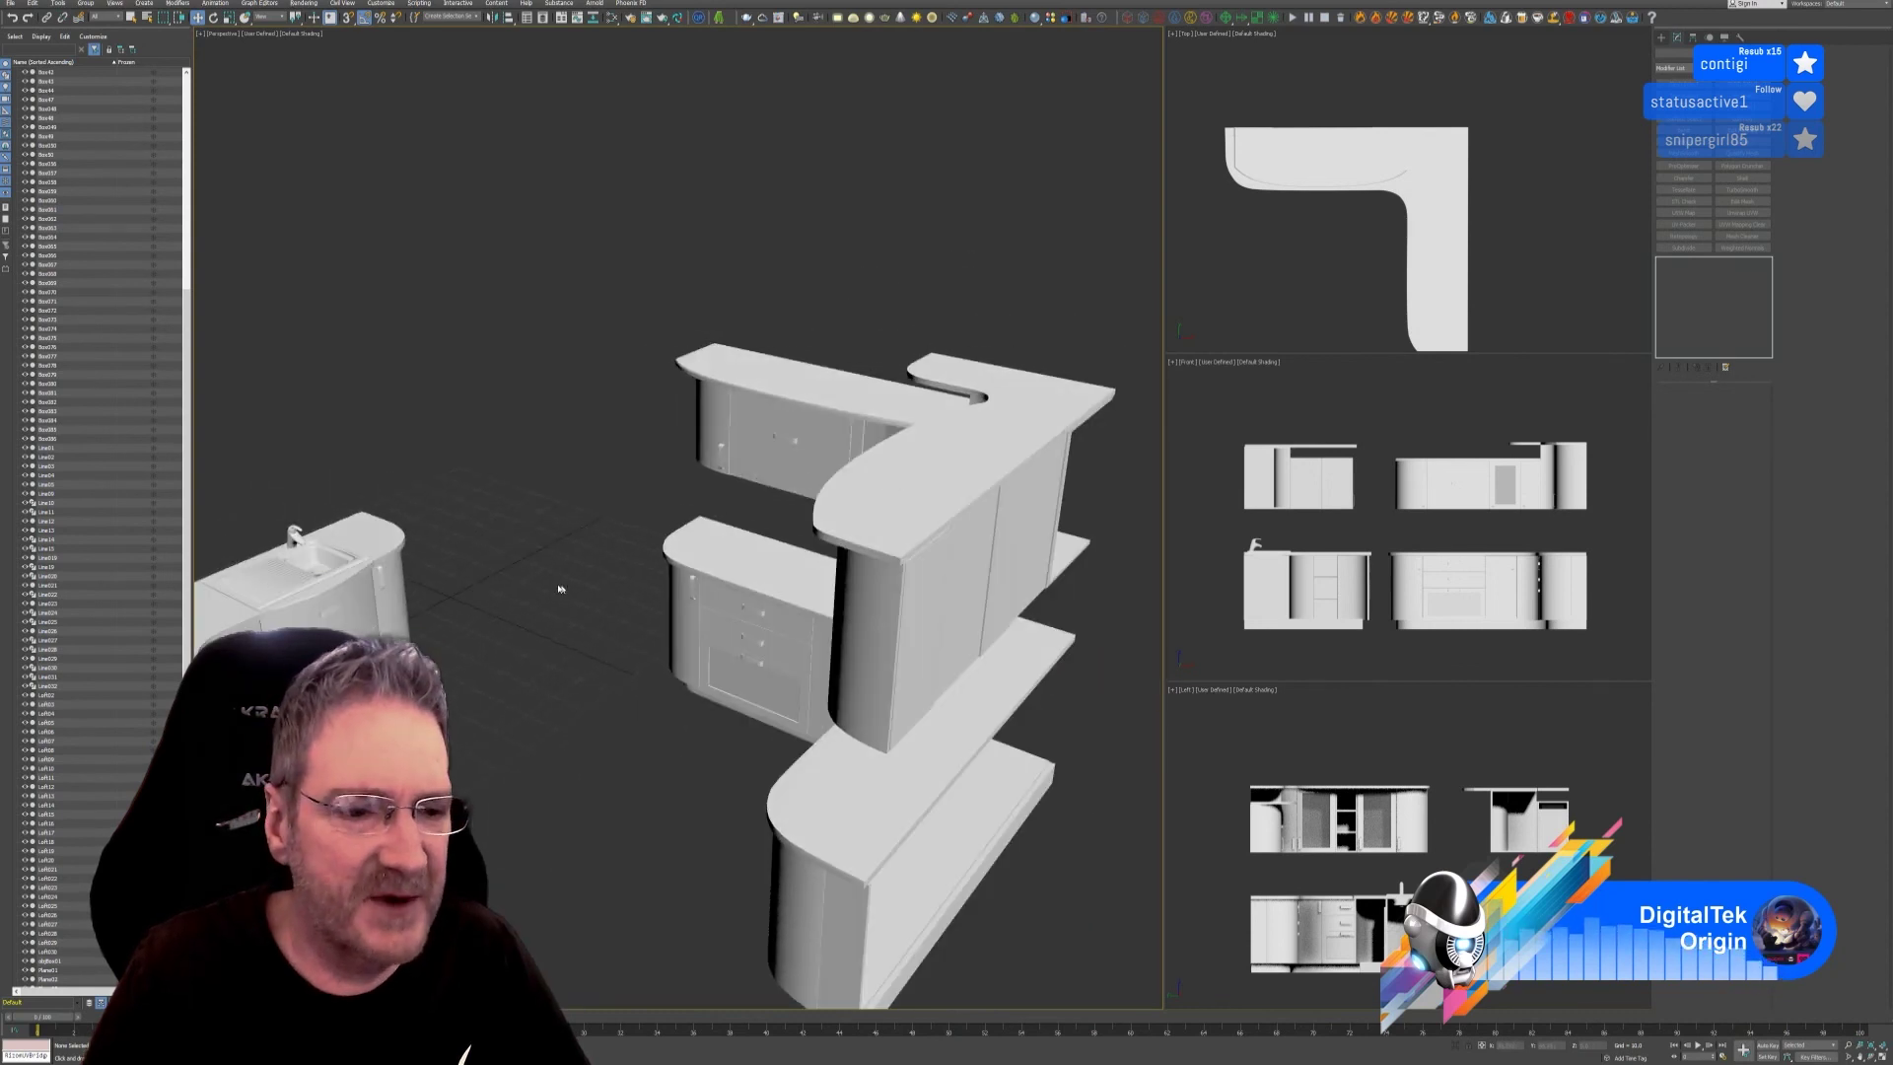
# Review both kitchen unit sets together, and inspect the larger set's worktop, drawers and doors up close.
pyautogui.scroll(-5, 558, 589)
pyautogui.keyDown('alt'); pyautogui.moveTo(512, 515); pyautogui.dragTo(641, 448, button='middle'); pyautogui.keyUp('alt')
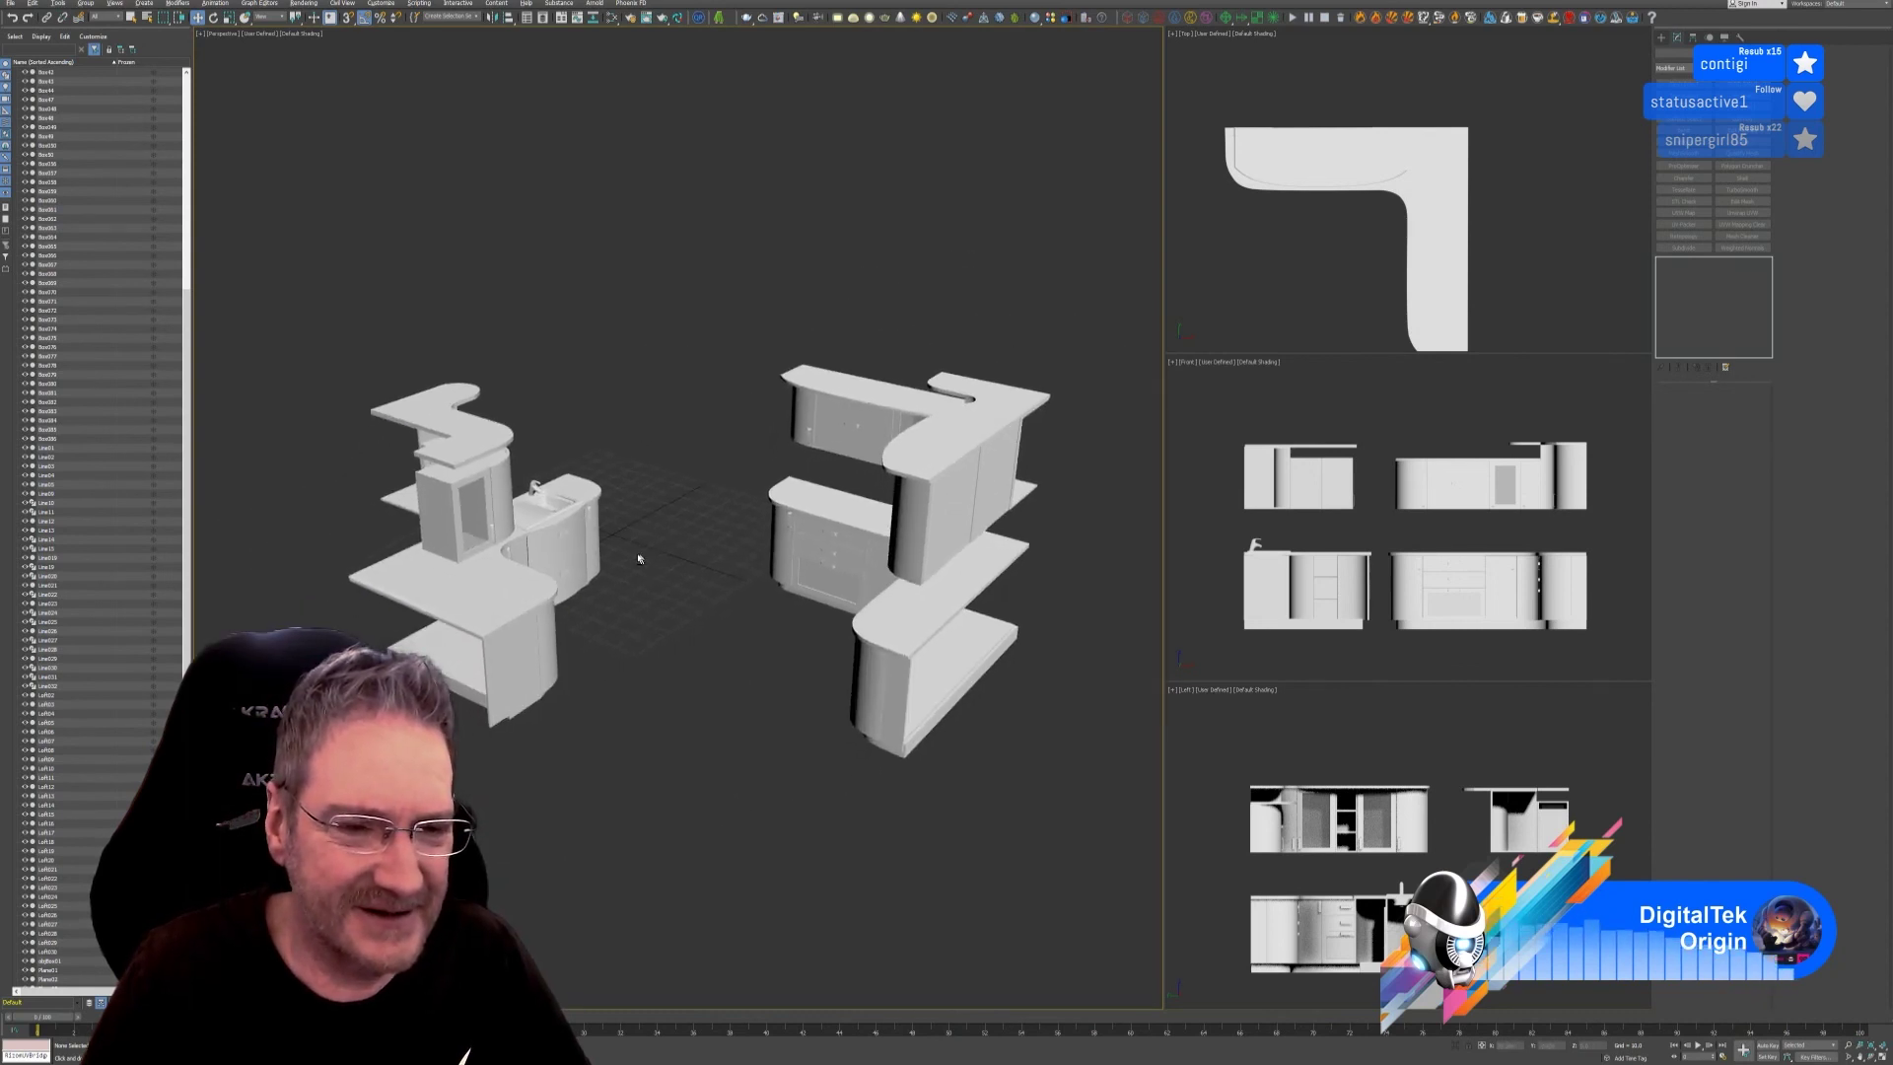
pyautogui.moveTo(638, 559)
pyautogui.keyDown('alt'); pyautogui.mouseDown(button='middle')
pyautogui.moveTo(611, 535)
pyautogui.moveTo(690, 544)
pyautogui.moveTo(673, 550)
pyautogui.mouseUp(button='middle'); pyautogui.keyUp('alt')
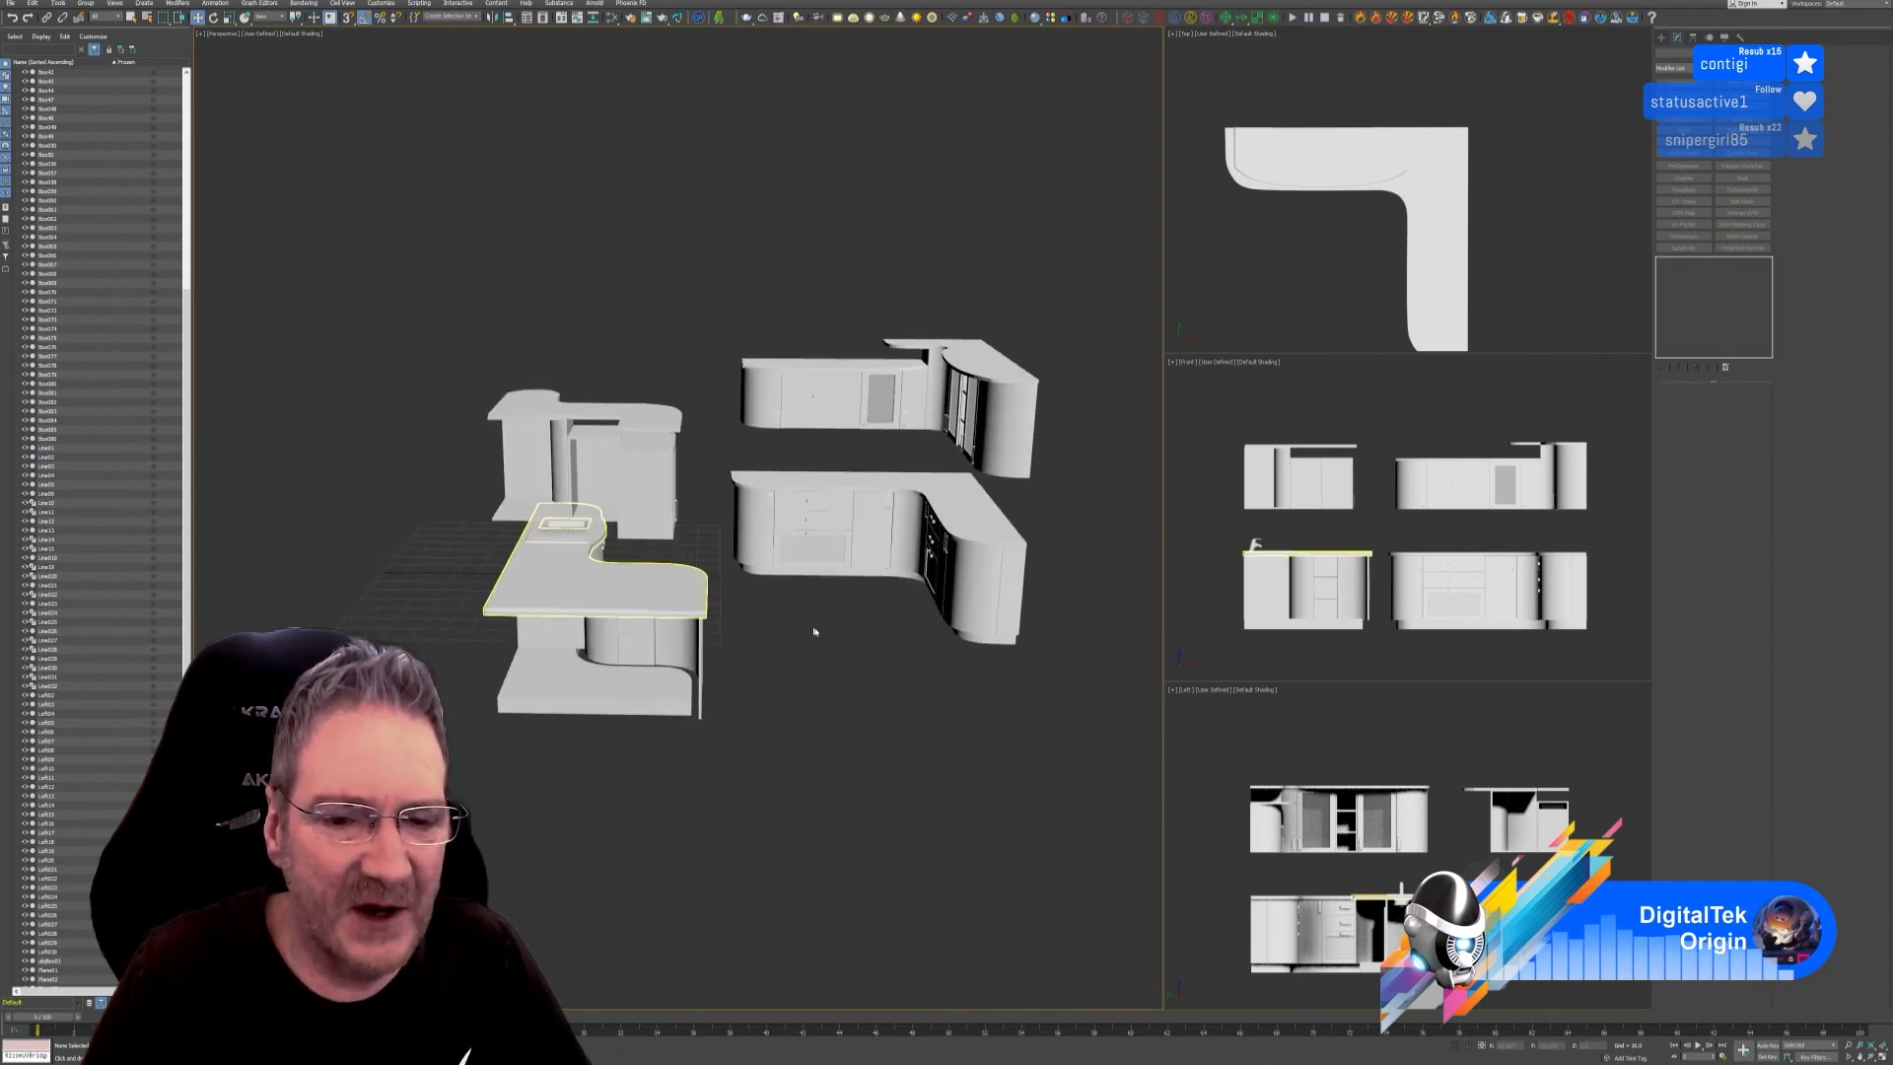
pyautogui.click(846, 485)
pyautogui.scroll(4, 846, 488)
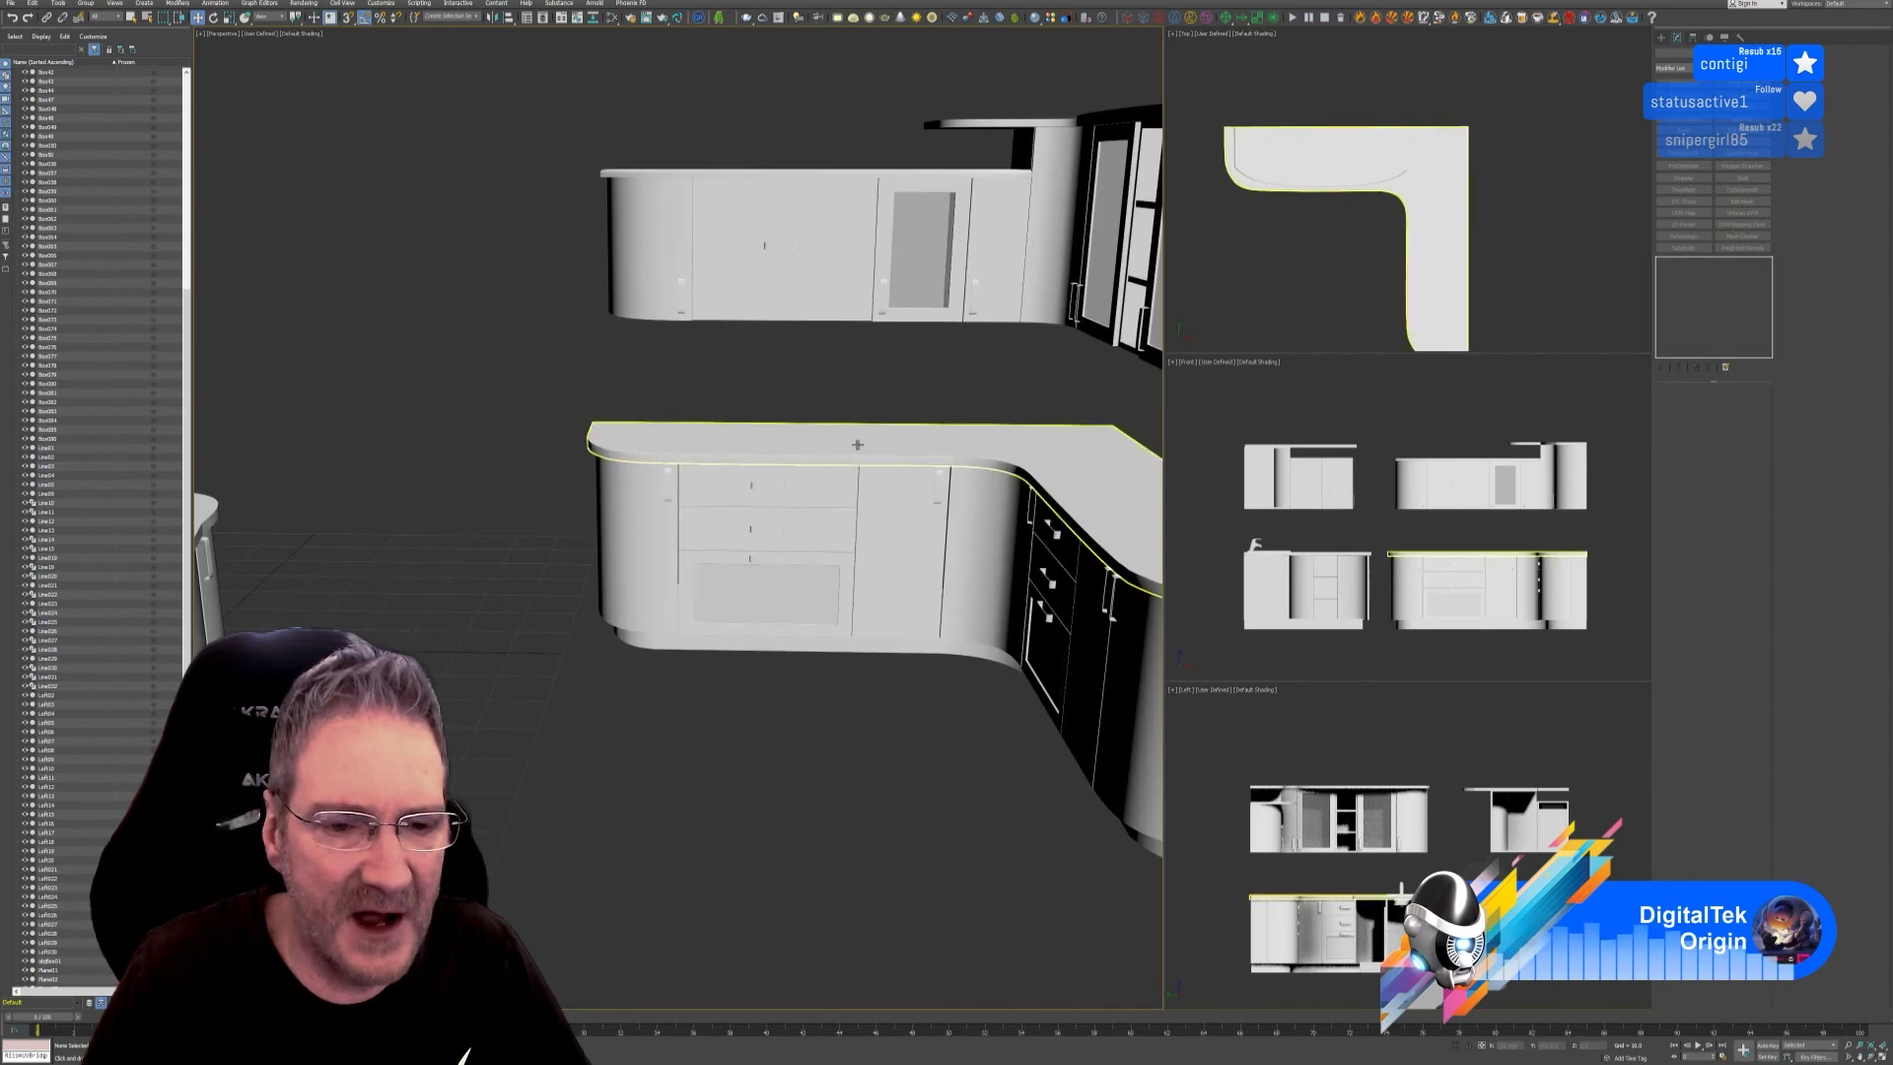
pyautogui.click(918, 364)
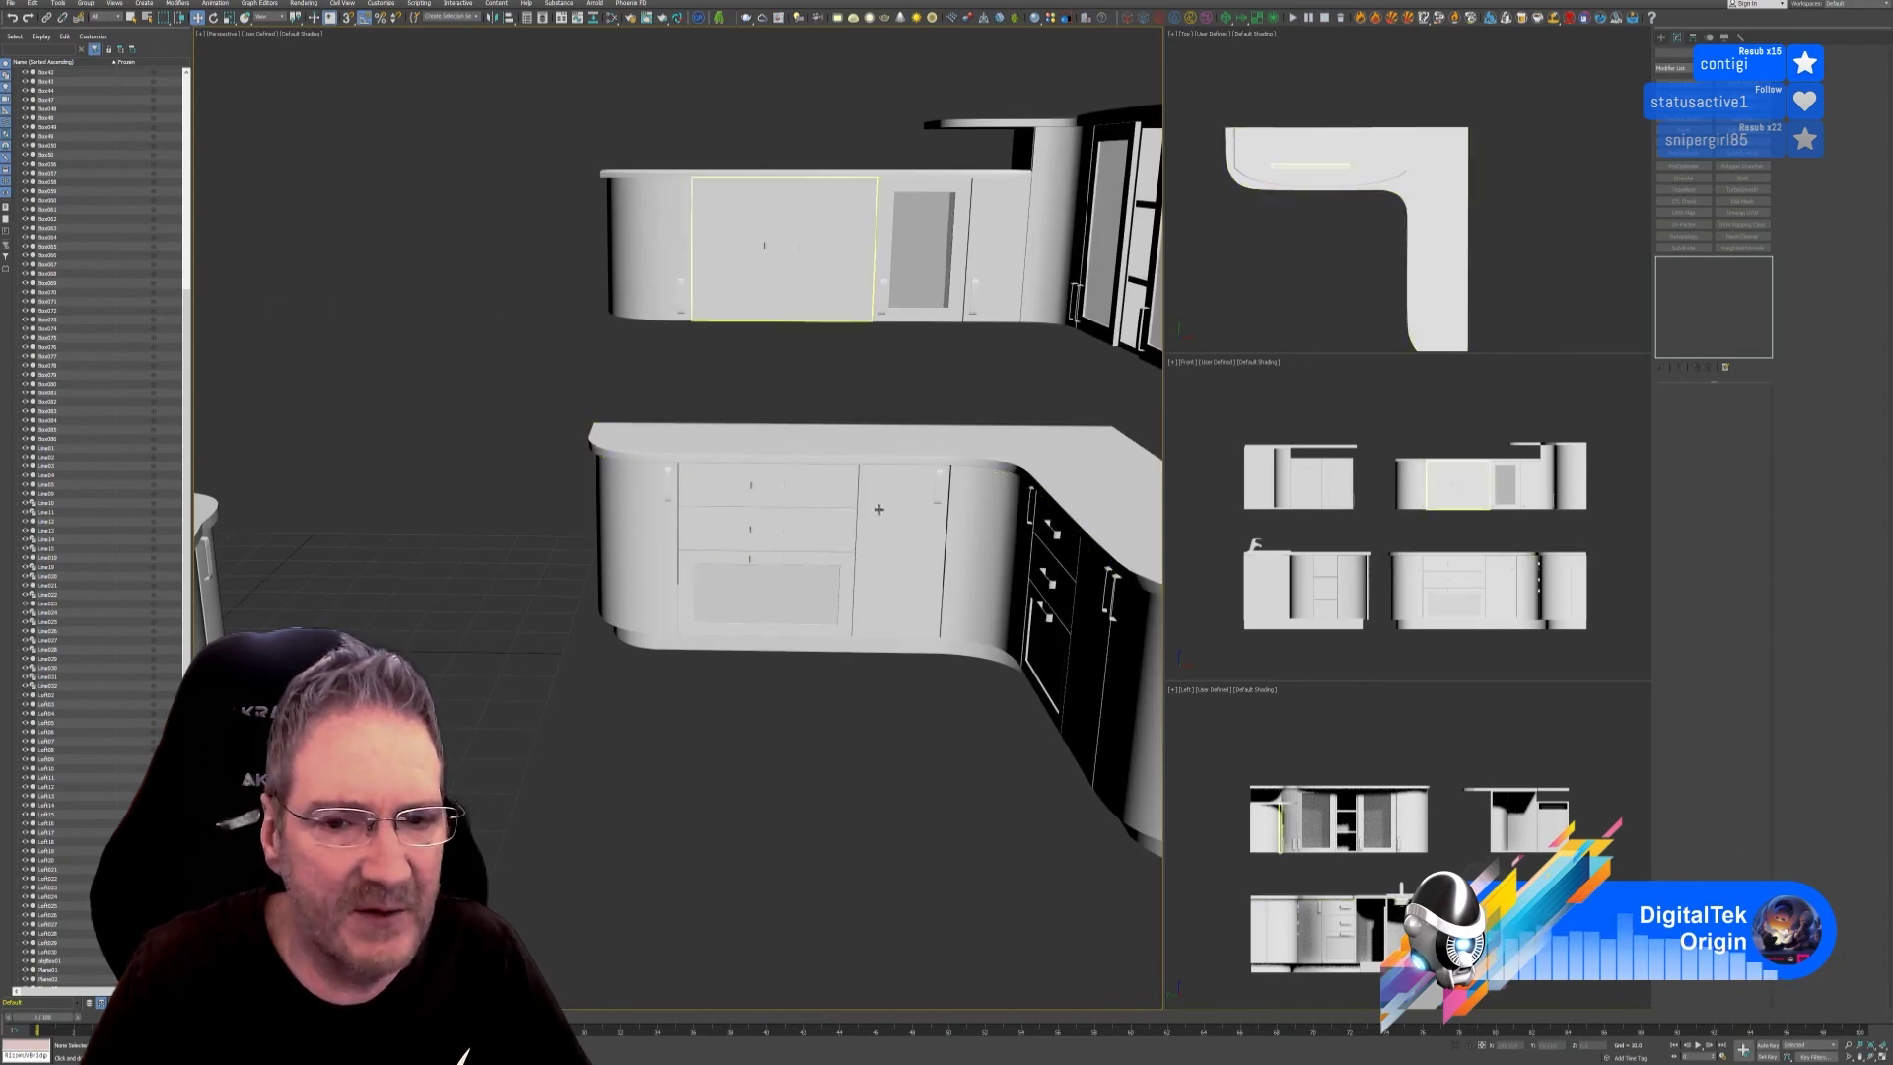
pyautogui.scroll(-3, 900, 366)
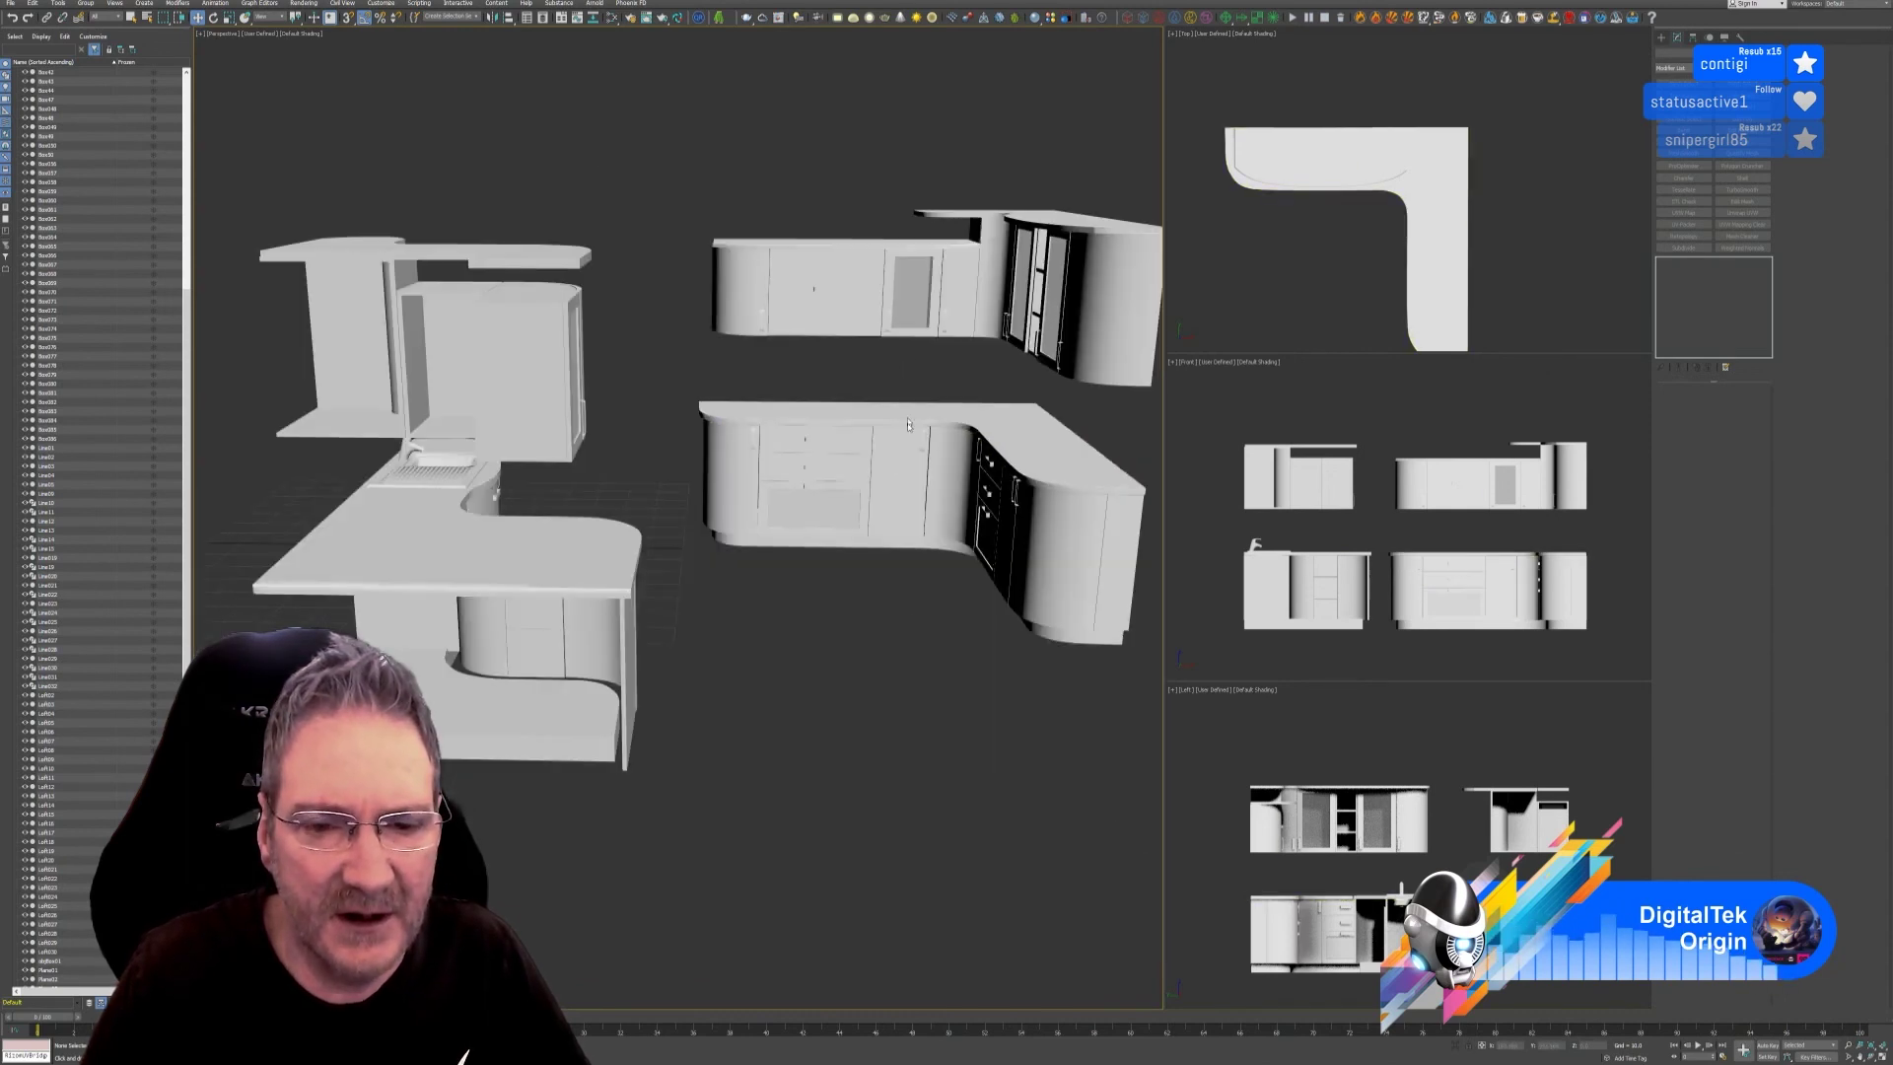
# Save the current scene again after reviewing the kitchen units.
pyautogui.keyDown('alt'); pyautogui.moveTo(858, 641); pyautogui.dragTo(808, 649, button='middle'); pyautogui.keyUp('alt')
pyautogui.click(11, 3)
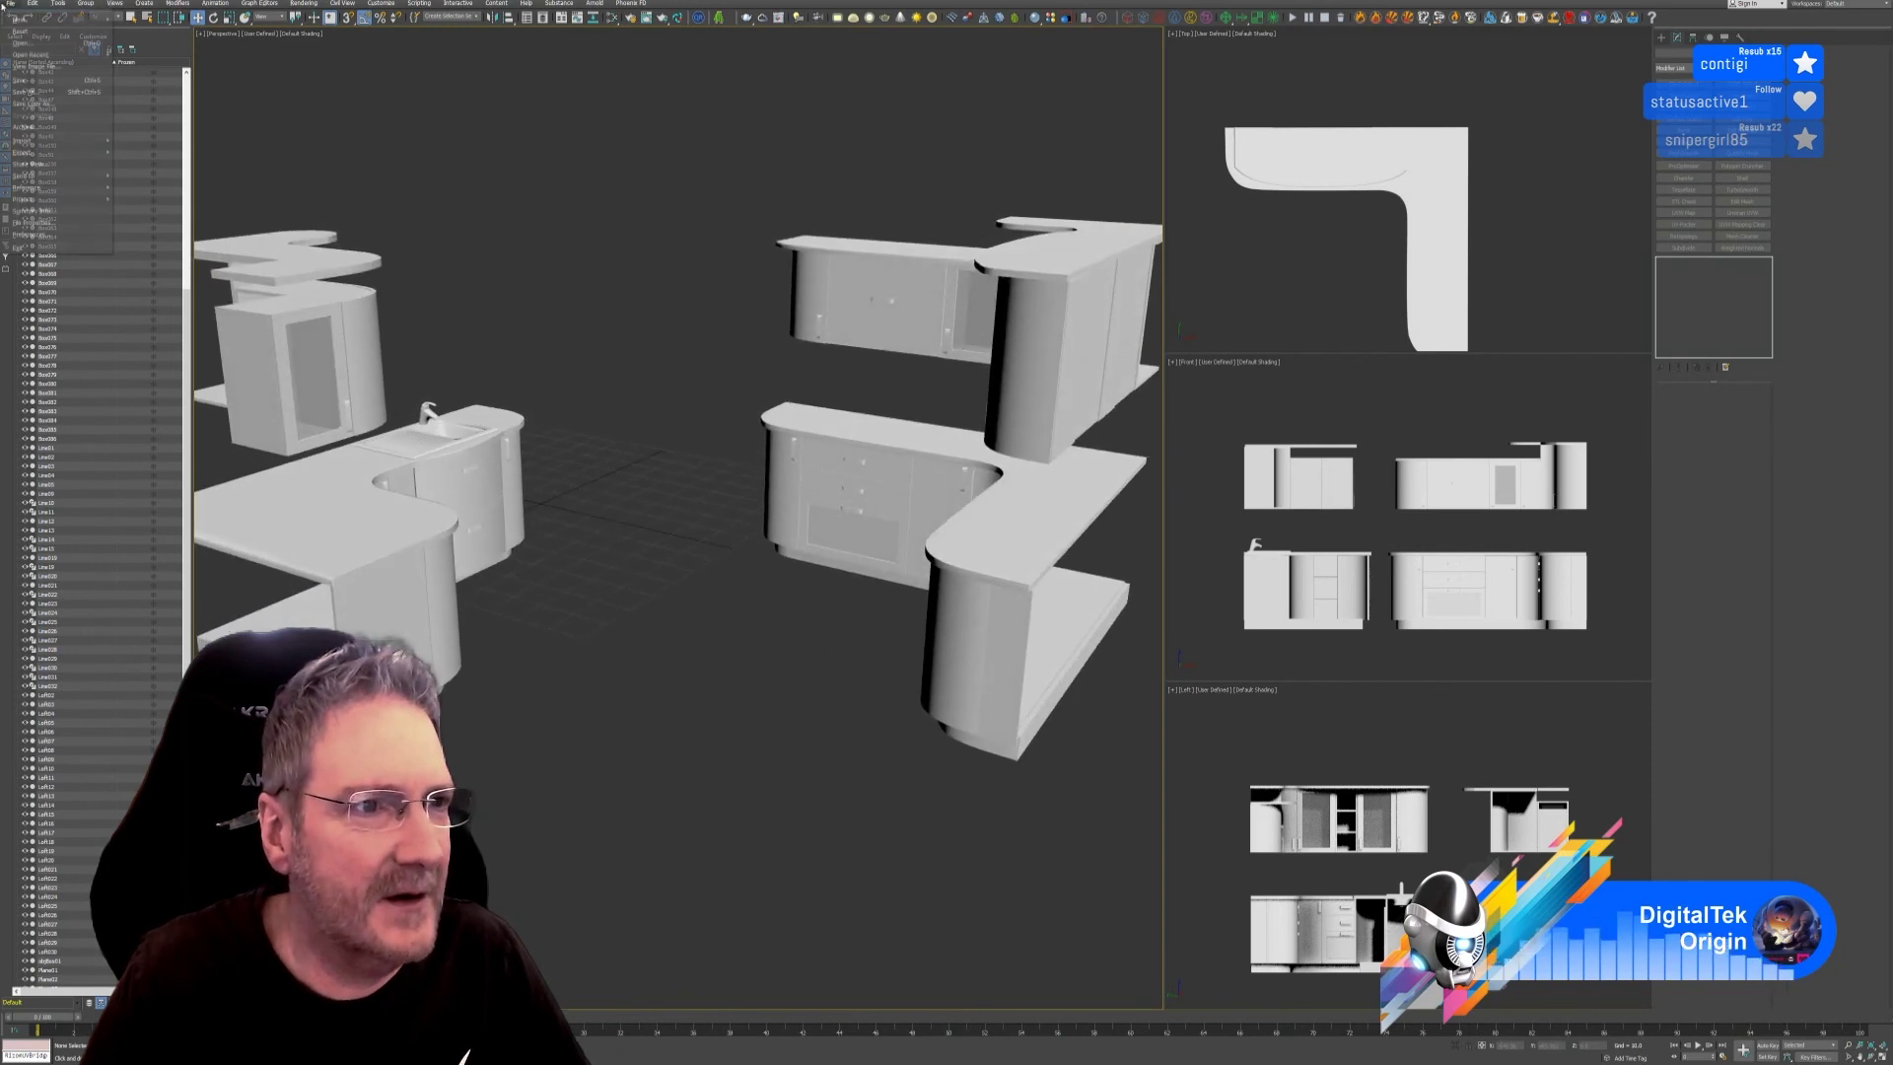
pyautogui.click(39, 80)
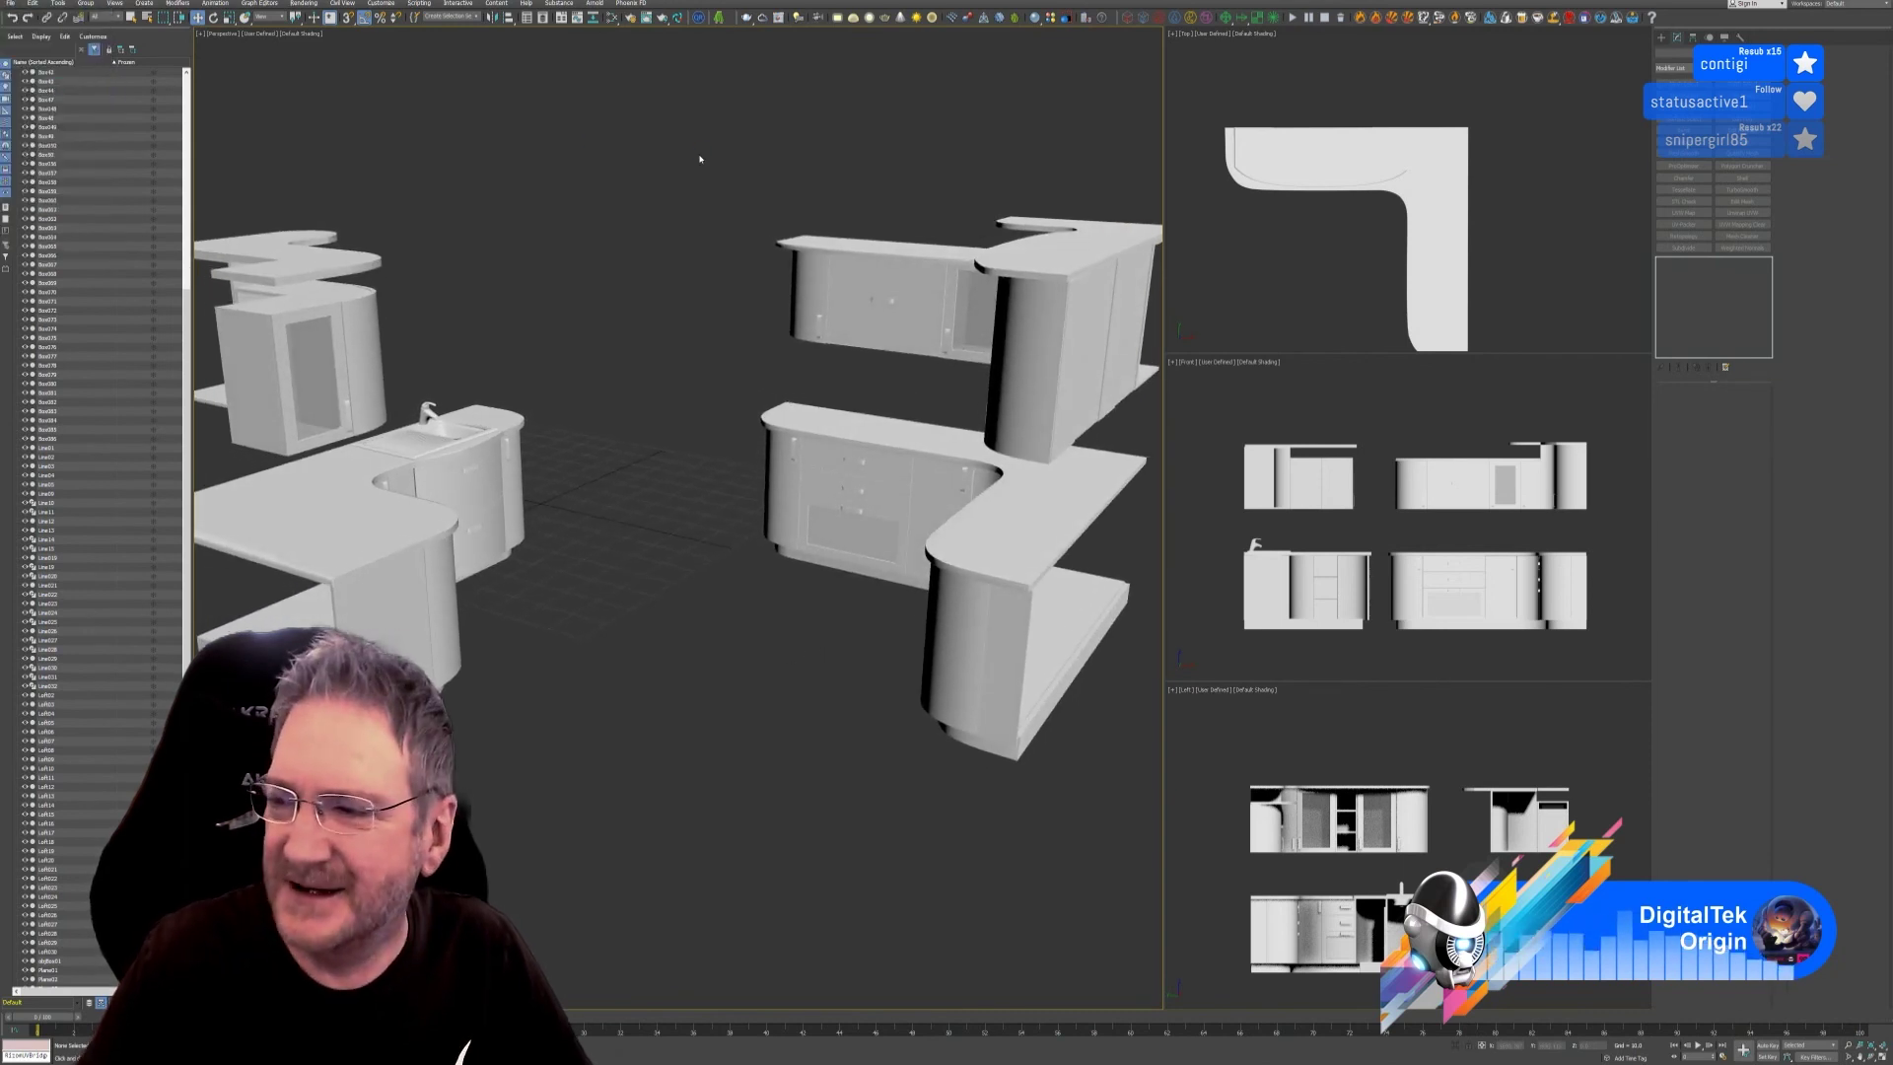